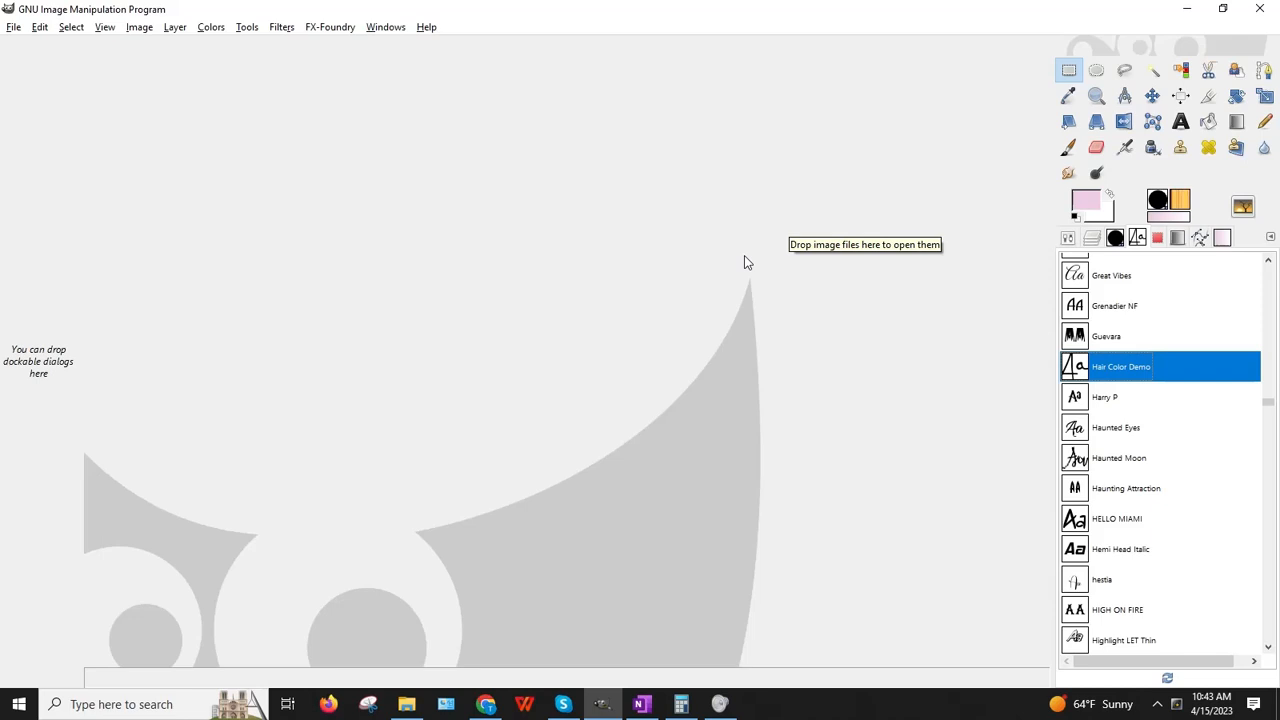
Step: Cancel a mistaken Open dialog, then create a blank 1500 × 900 pixel image
{"action": "left_click", "coordinate": [13, 27]}
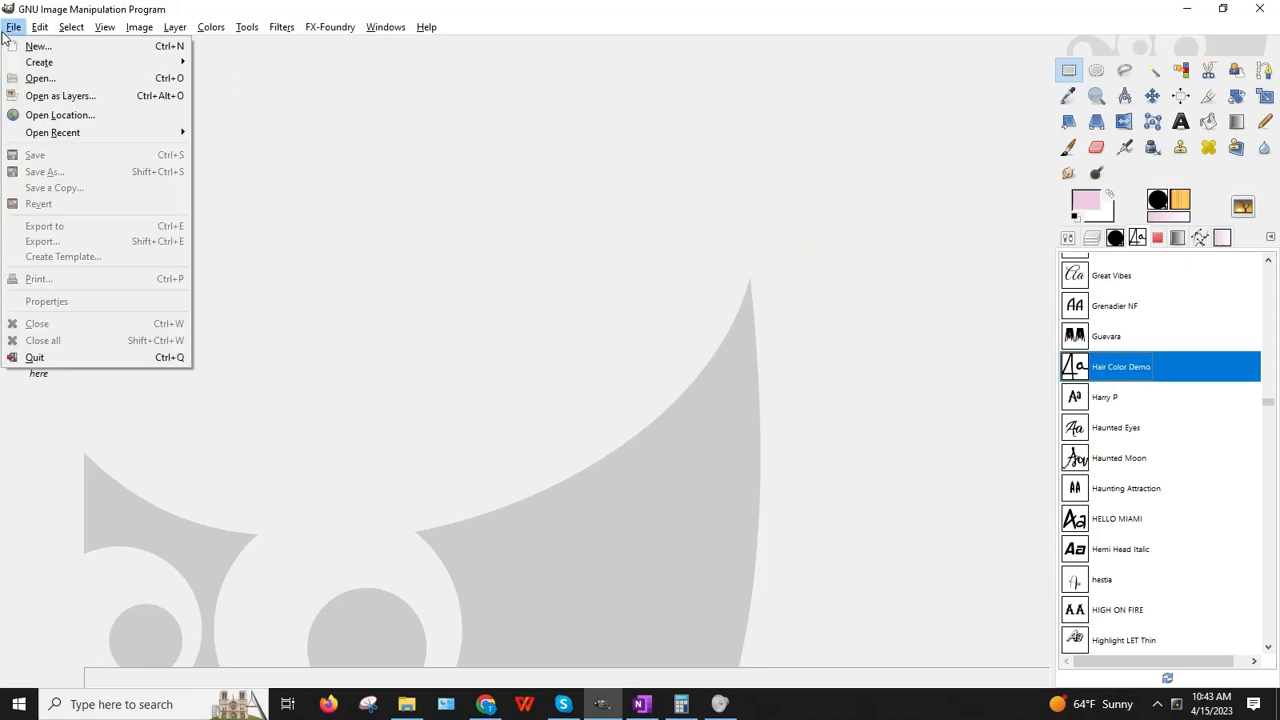
{"action": "left_click", "coordinate": [24, 78]}
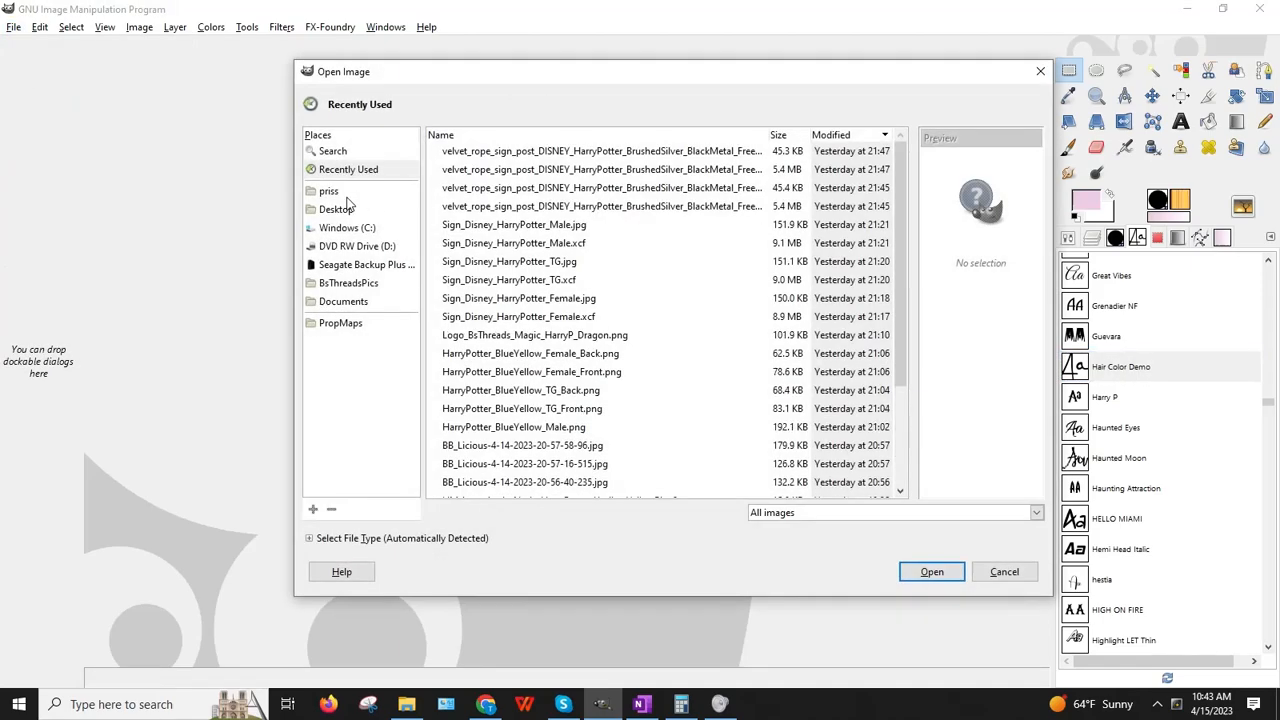
{"action": "left_click", "coordinate": [1040, 71]}
{"action": "left_click", "coordinate": [13, 27]}
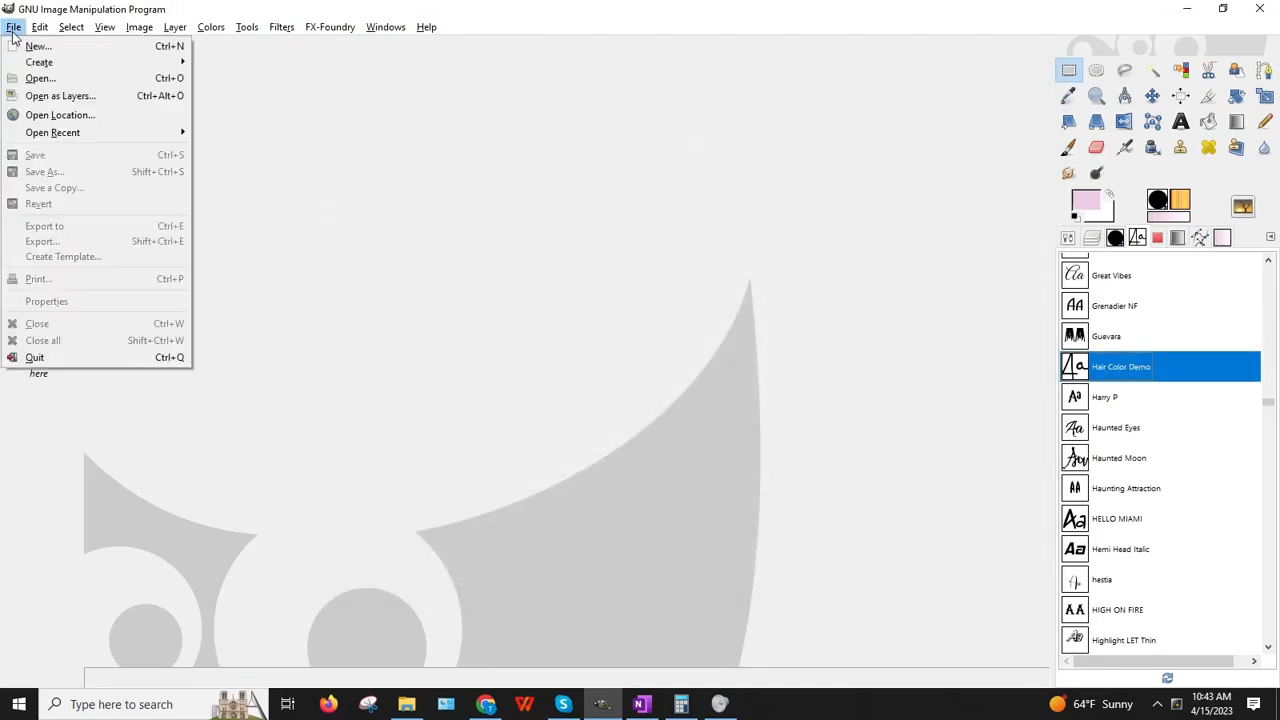
{"action": "left_click", "coordinate": [38, 46]}
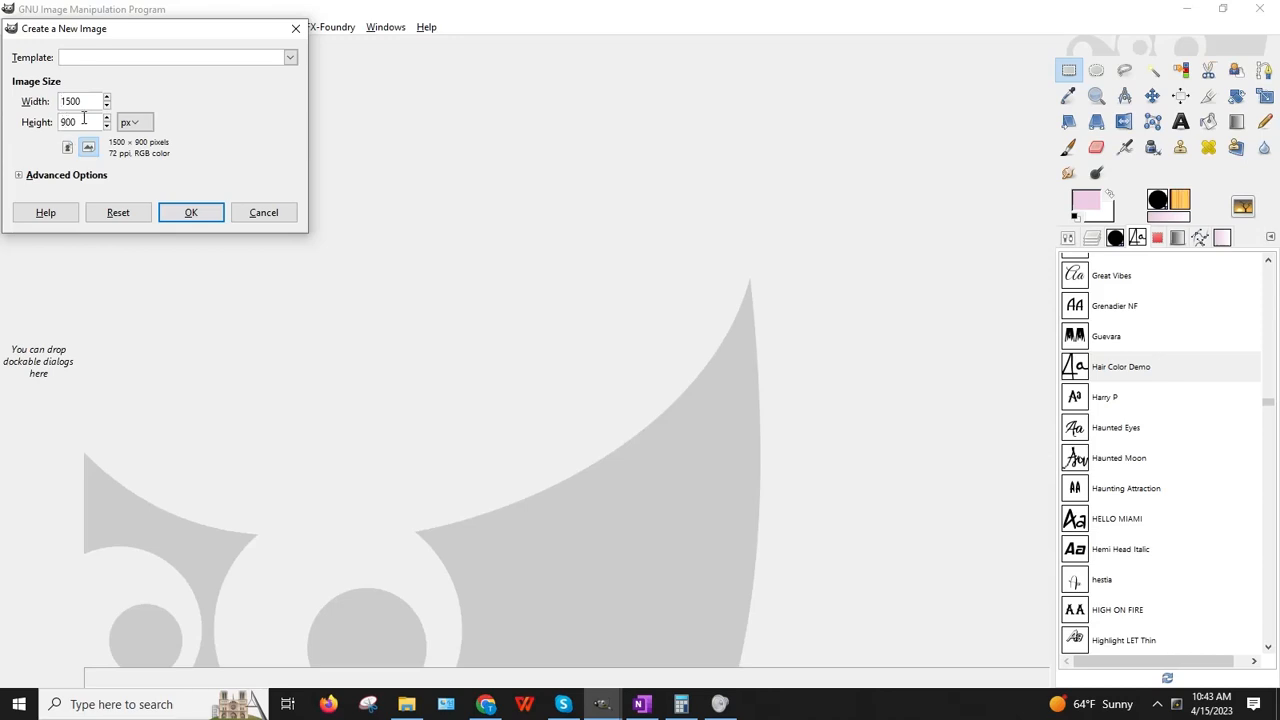
{"action": "left_click", "coordinate": [188, 212]}
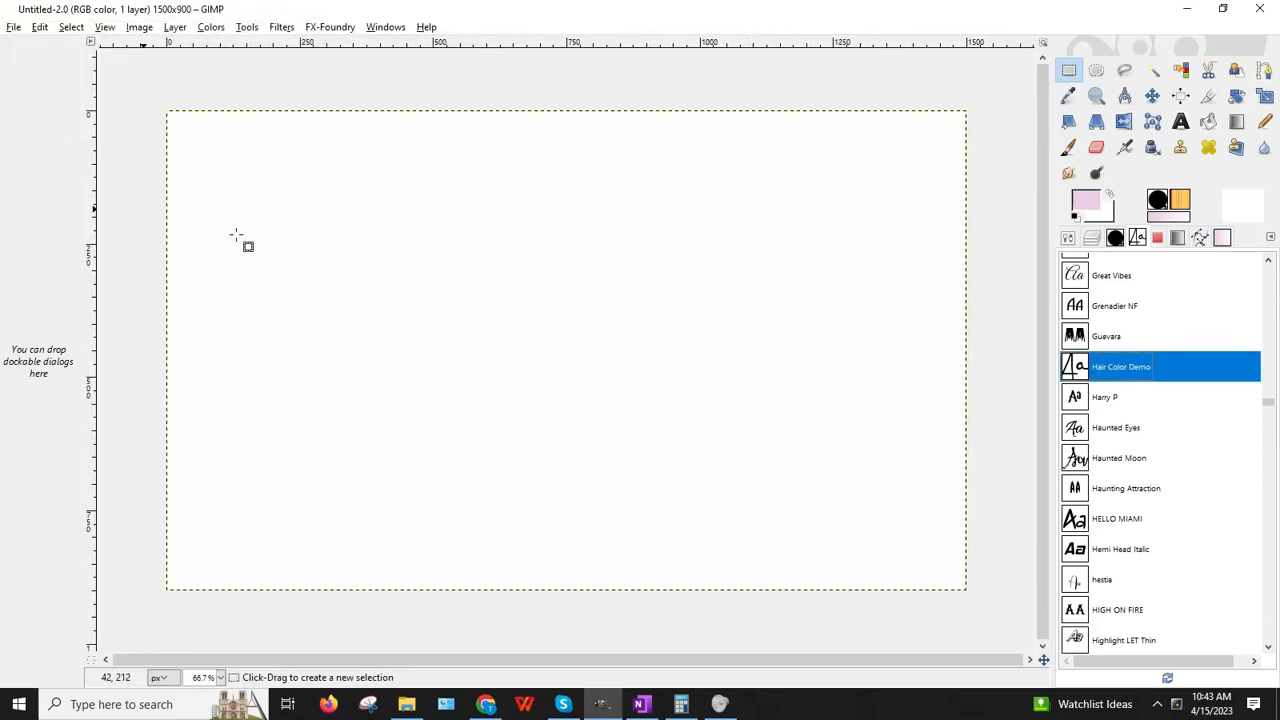
{"action": "left_click", "coordinate": [14, 27]}
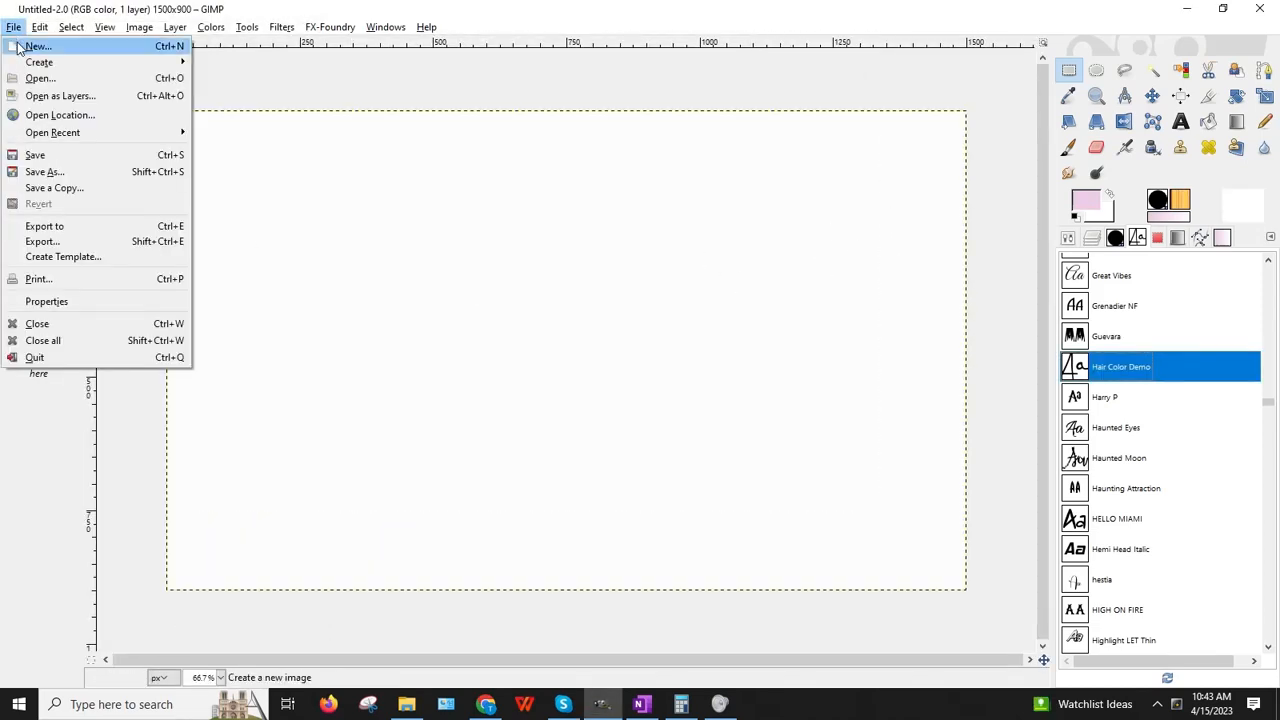
{"action": "left_click", "coordinate": [25, 46]}
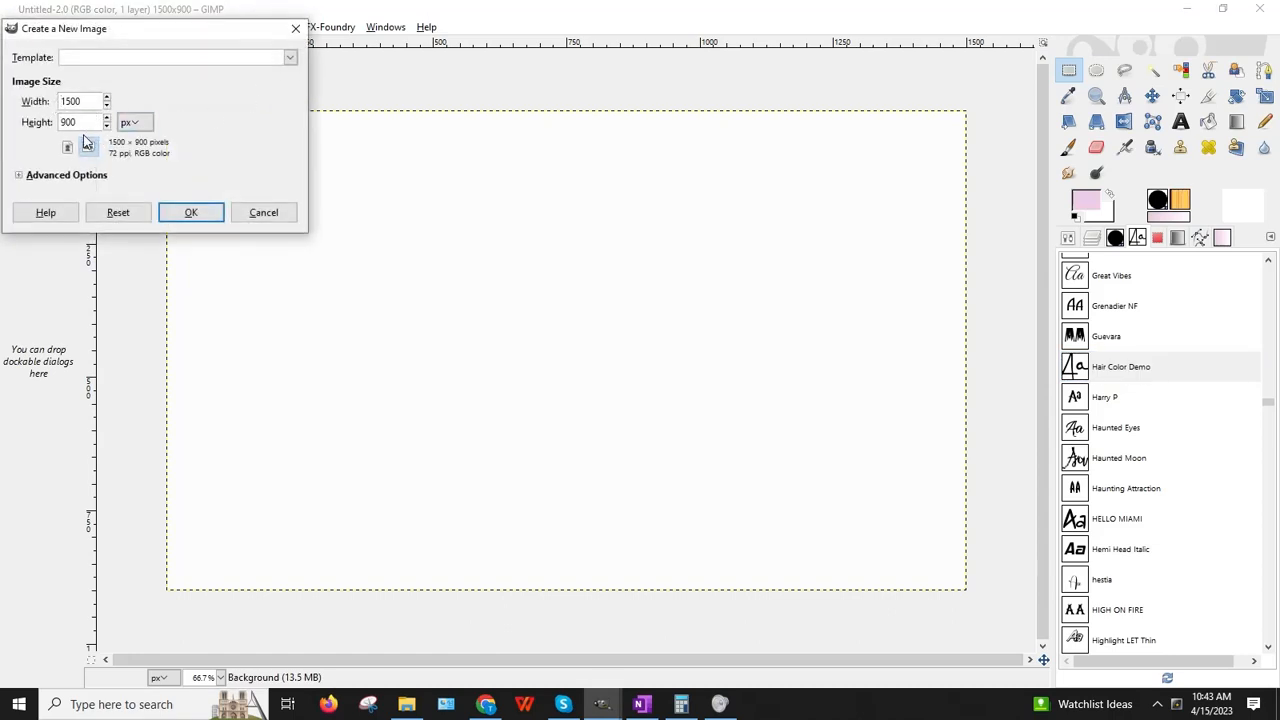
{"action": "left_click", "coordinate": [296, 28]}
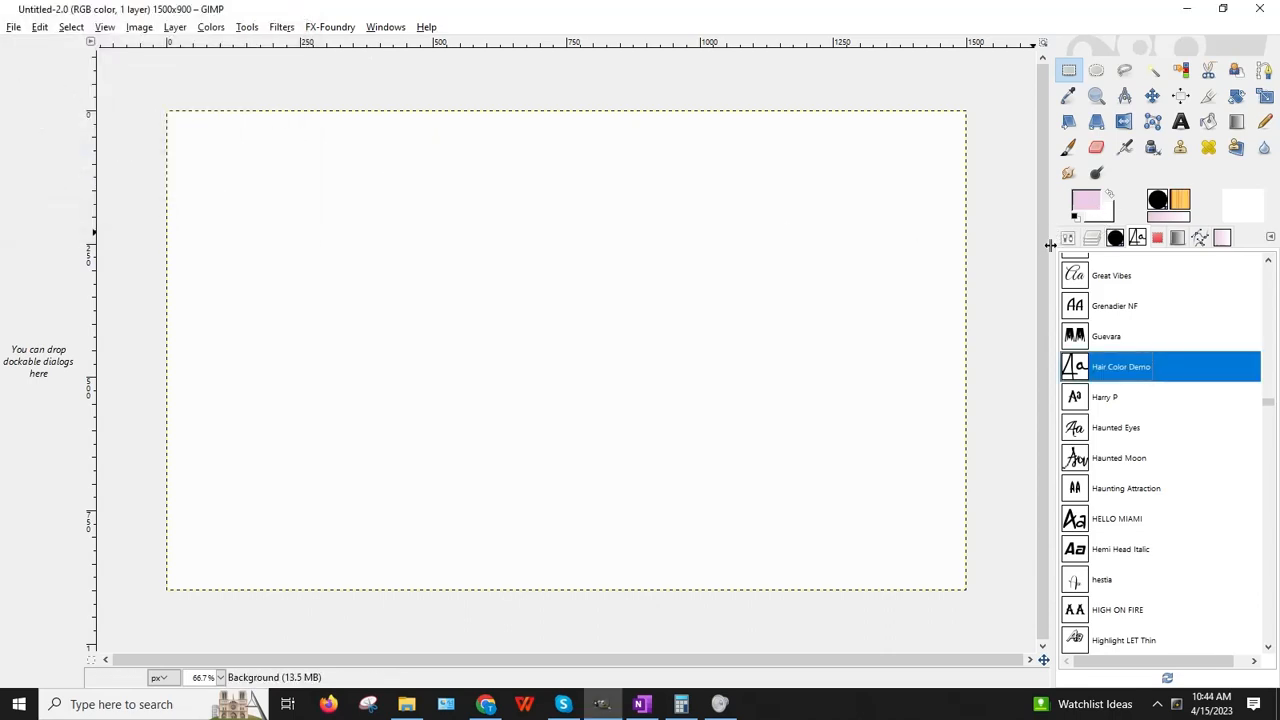
{"action": "left_click", "coordinate": [1092, 240]}
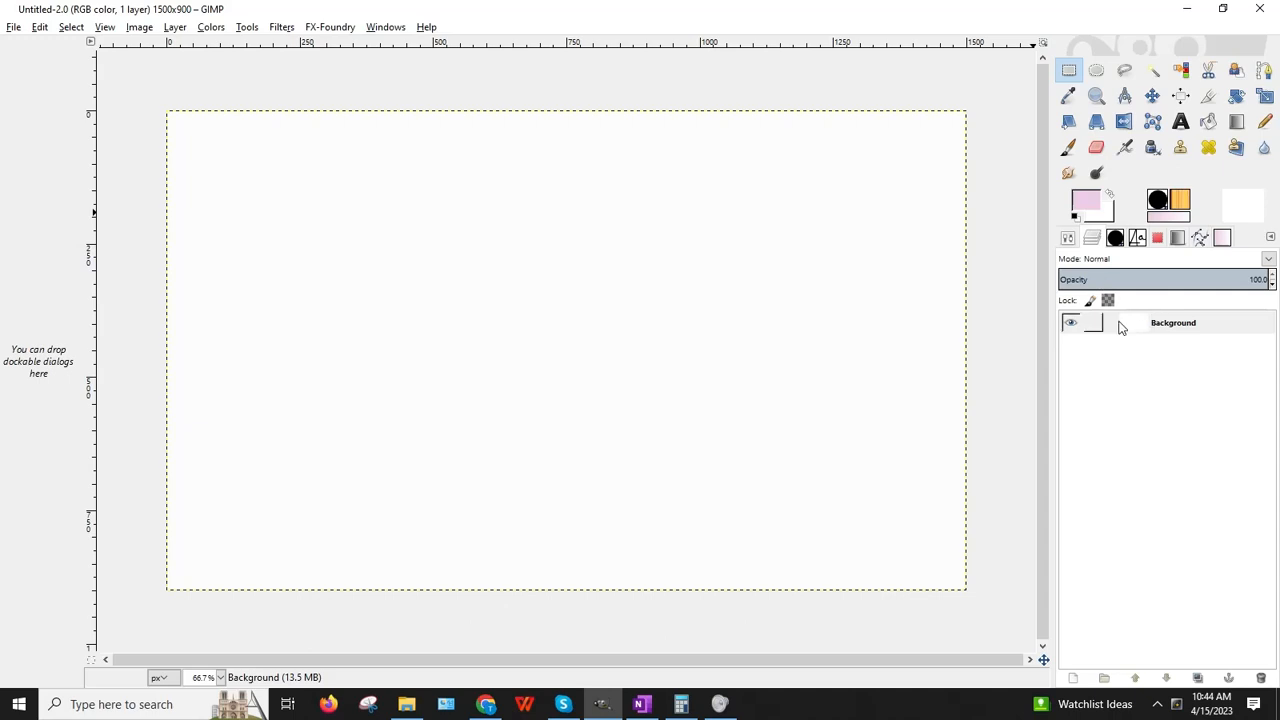
{"action": "left_click", "coordinate": [1069, 324]}
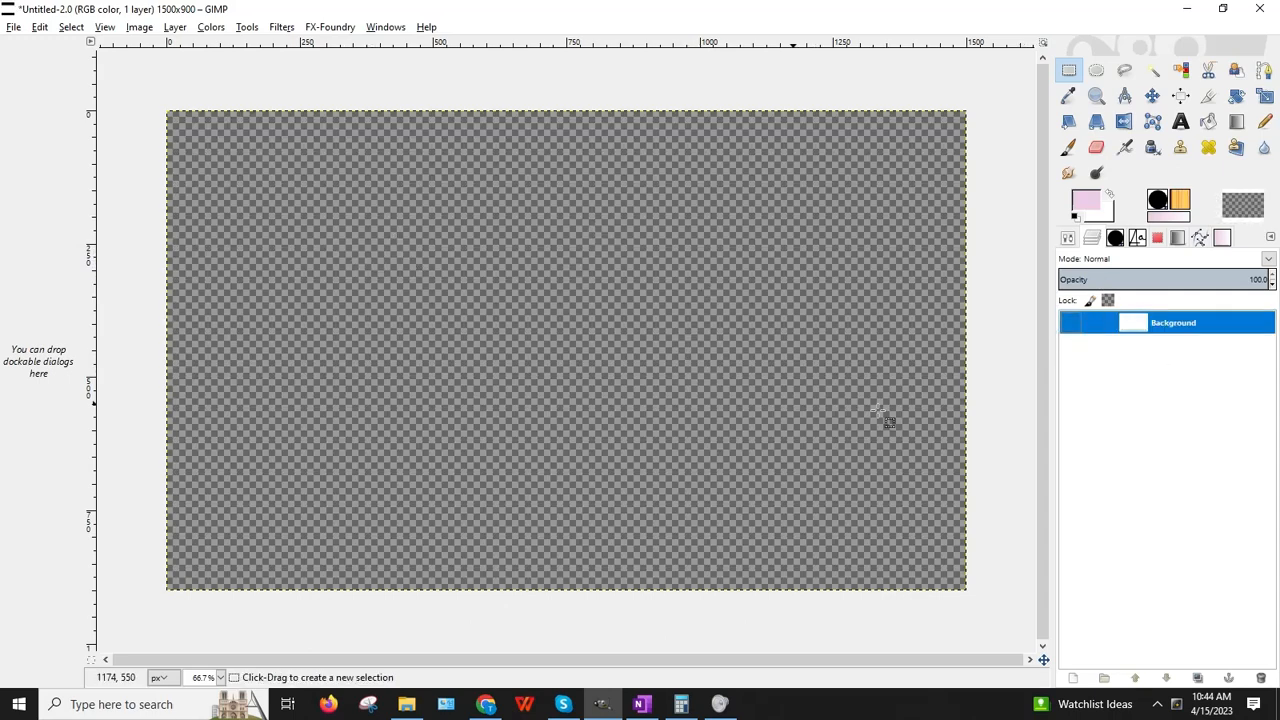
{"action": "left_click", "coordinate": [1070, 323]}
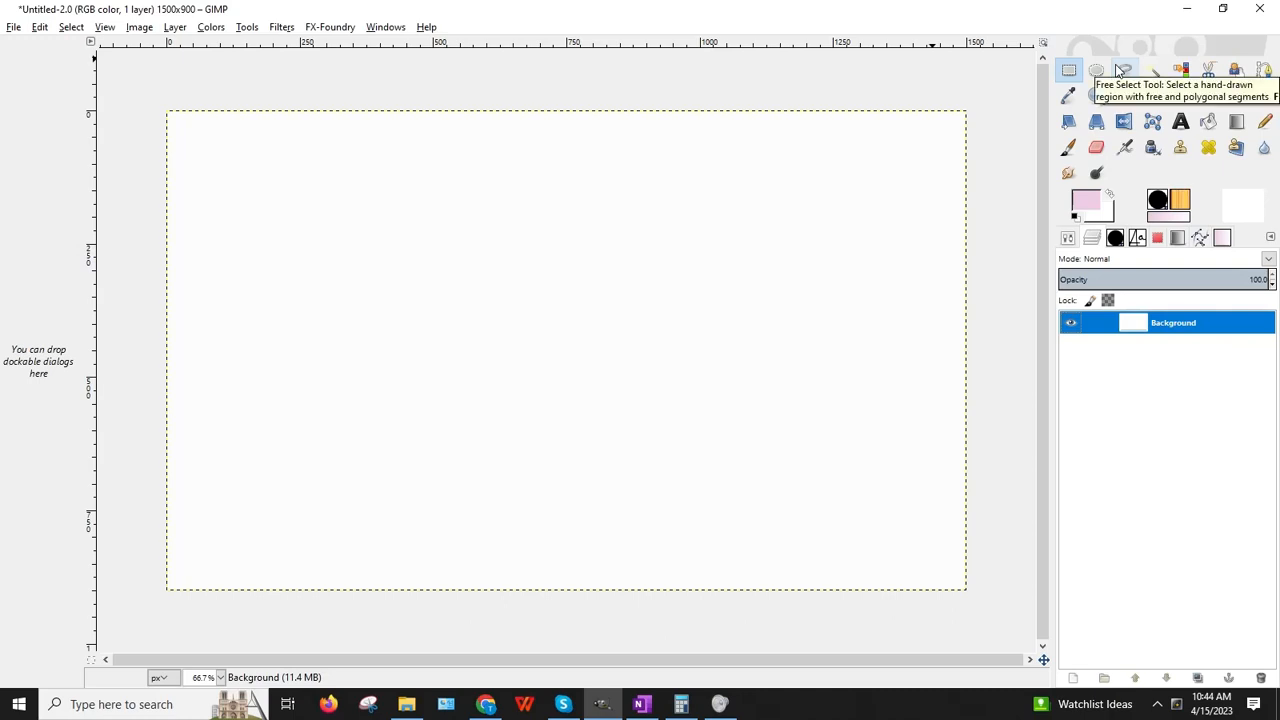
{"action": "left_click", "coordinate": [1142, 240]}
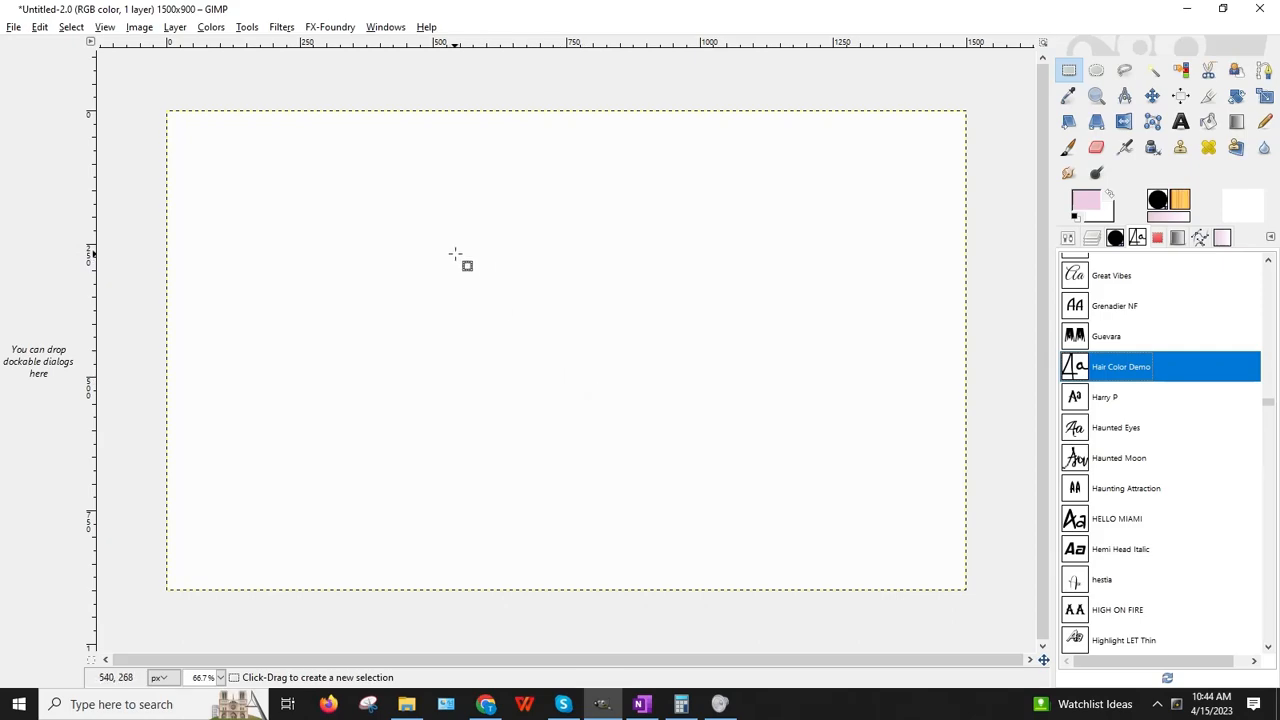
Step: Browse the Seagate Backup Plus drive to the BaDDecoClubDelight folder
{"action": "left_click", "coordinate": [13, 27]}
{"action": "left_click", "coordinate": [37, 78]}
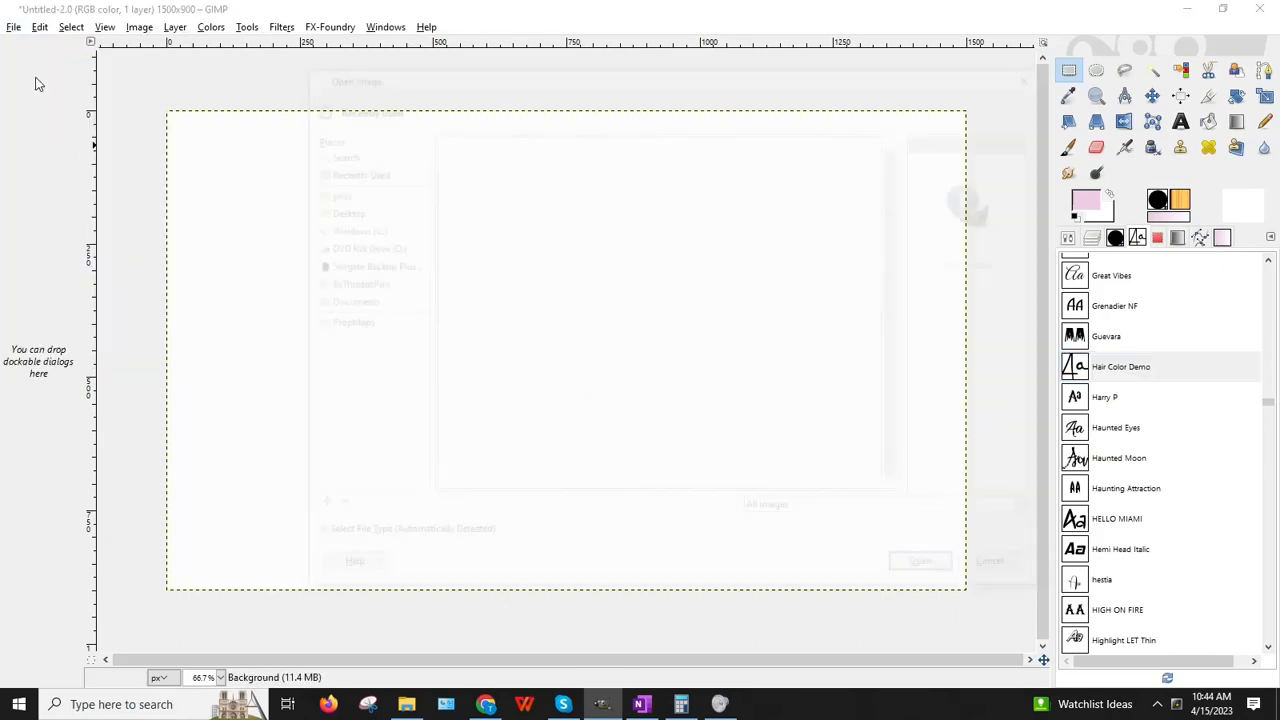
{"action": "left_click", "coordinate": [342, 265]}
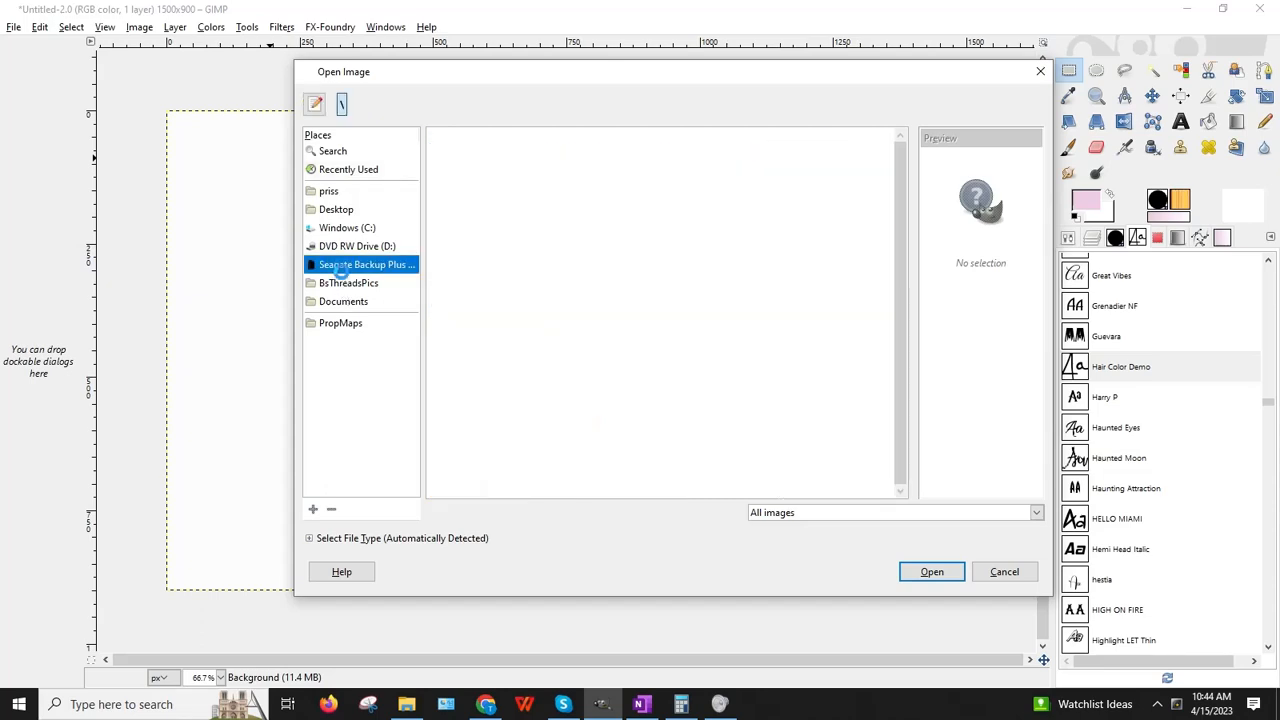
{"action": "scroll", "coordinate": [640, 325], "scroll_direction": "down", "scroll_amount": 10}
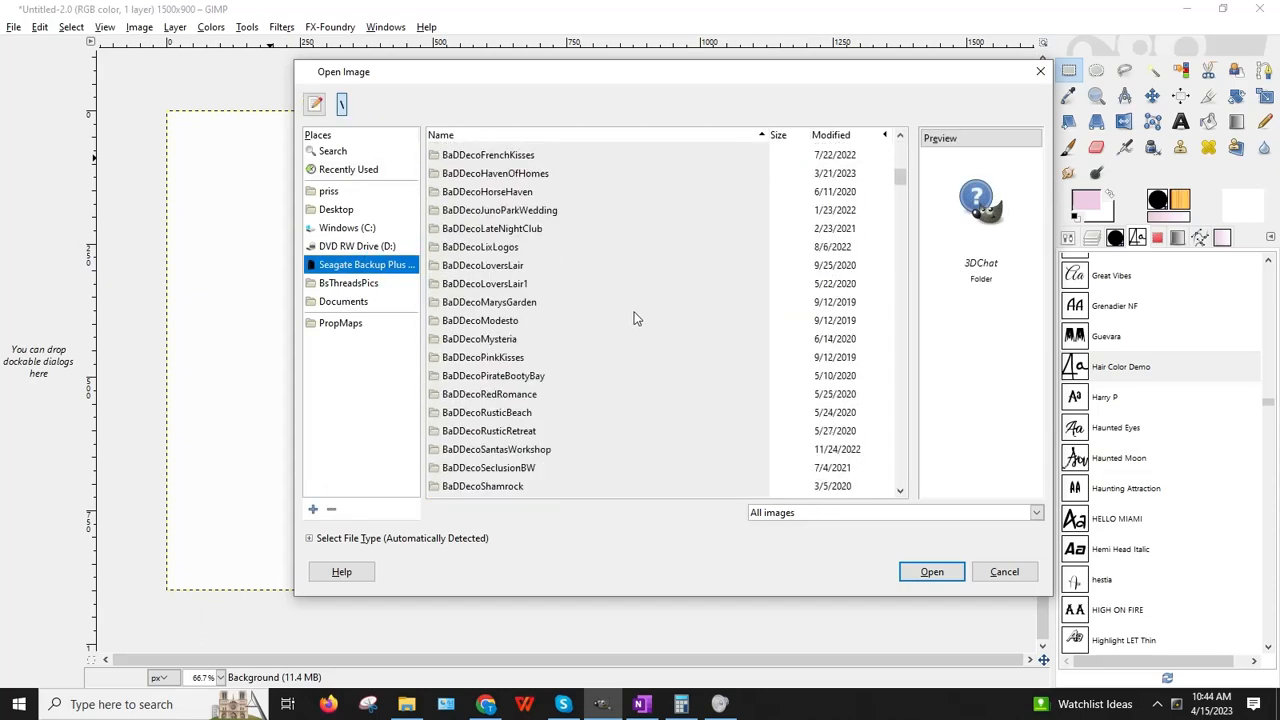
{"action": "scroll", "coordinate": [628, 313], "scroll_direction": "up", "scroll_amount": 6}
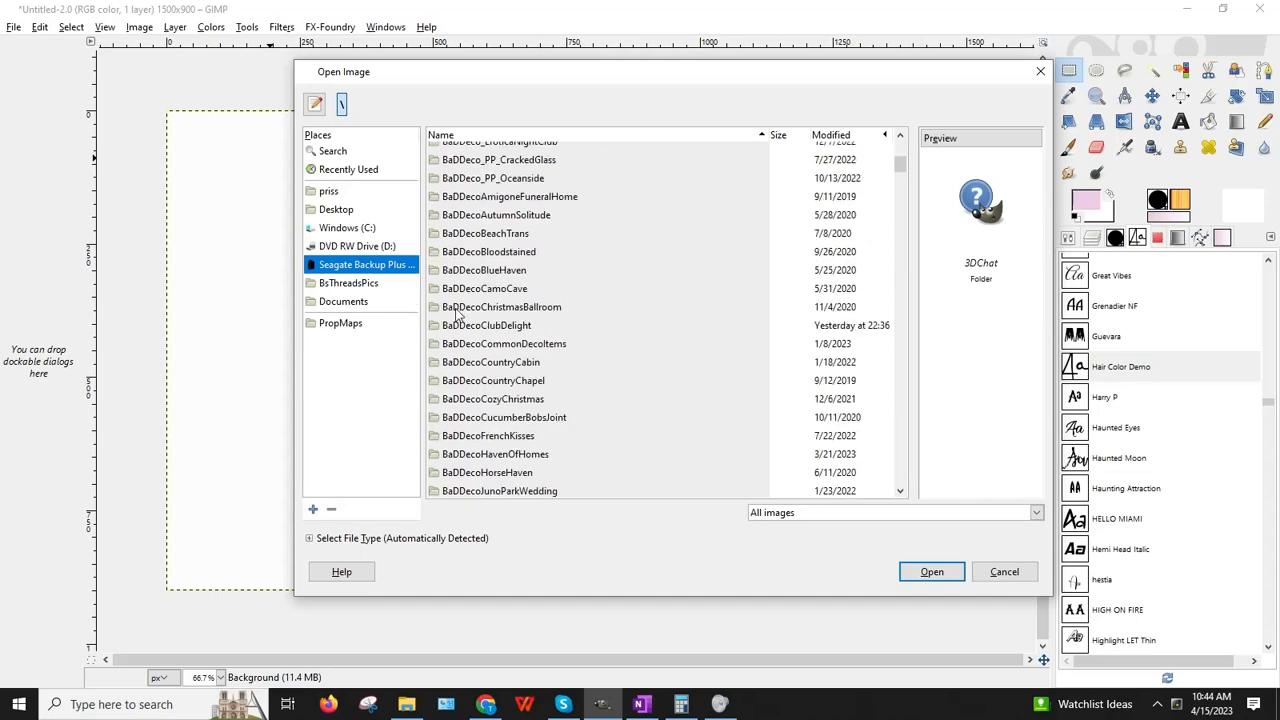
{"action": "double_click", "coordinate": [505, 326]}
Step: Preview the RusticBrick_Pink, Black_PinkNeon and Black_PinkGlow wallpapers, then open Wallpaper_Black_PinkGlow.jpg
{"action": "scroll", "coordinate": [694, 313], "scroll_direction": "down", "scroll_amount": 15}
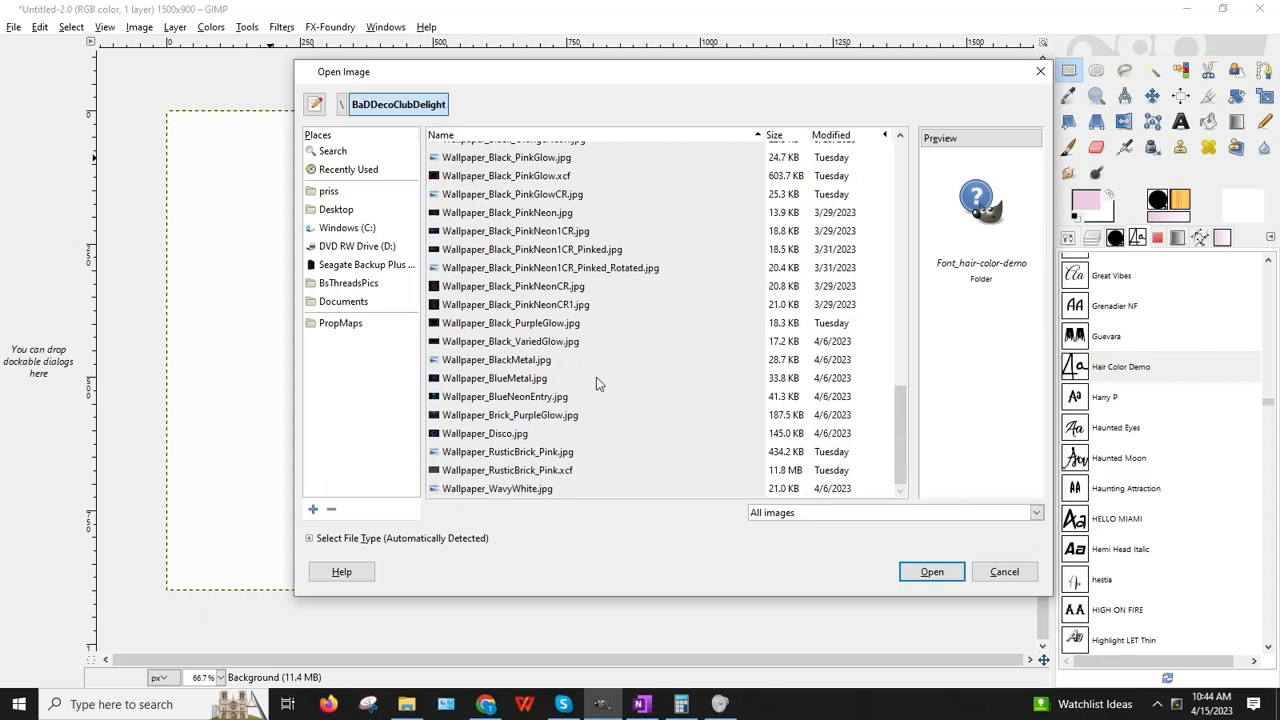
{"action": "left_click", "coordinate": [530, 452]}
{"action": "left_click", "coordinate": [963, 242]}
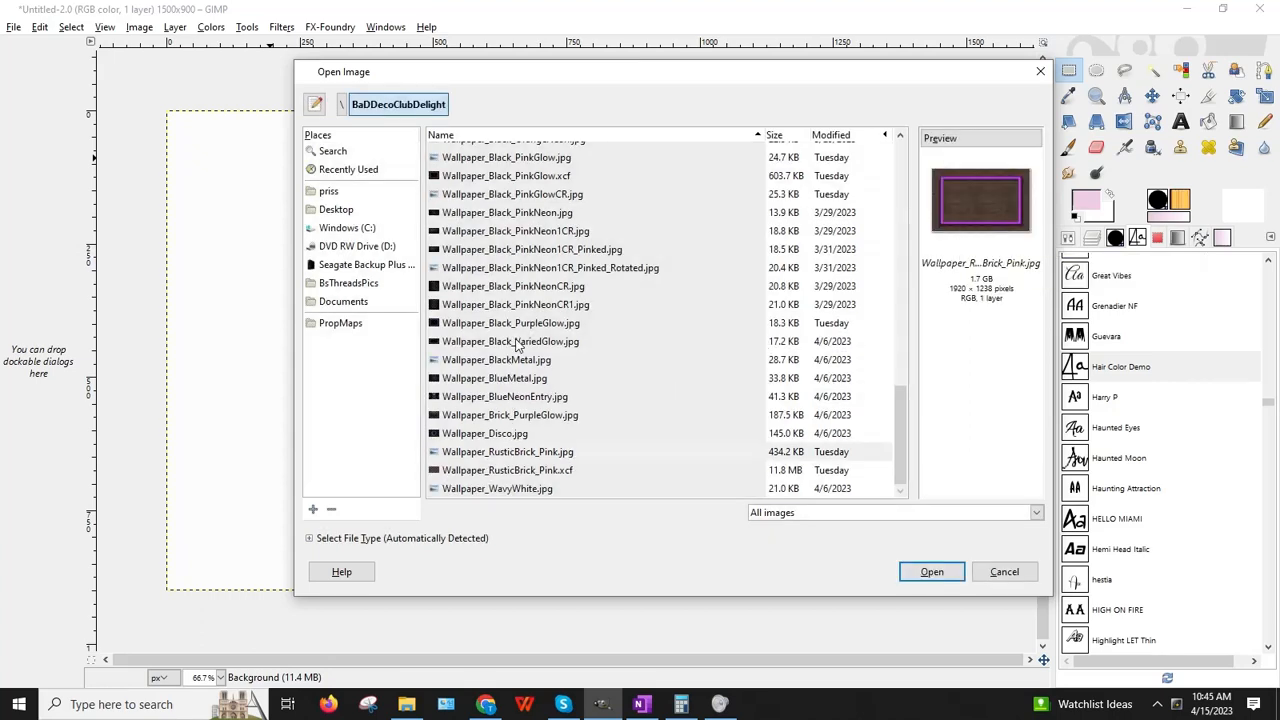
{"action": "left_click", "coordinate": [520, 267]}
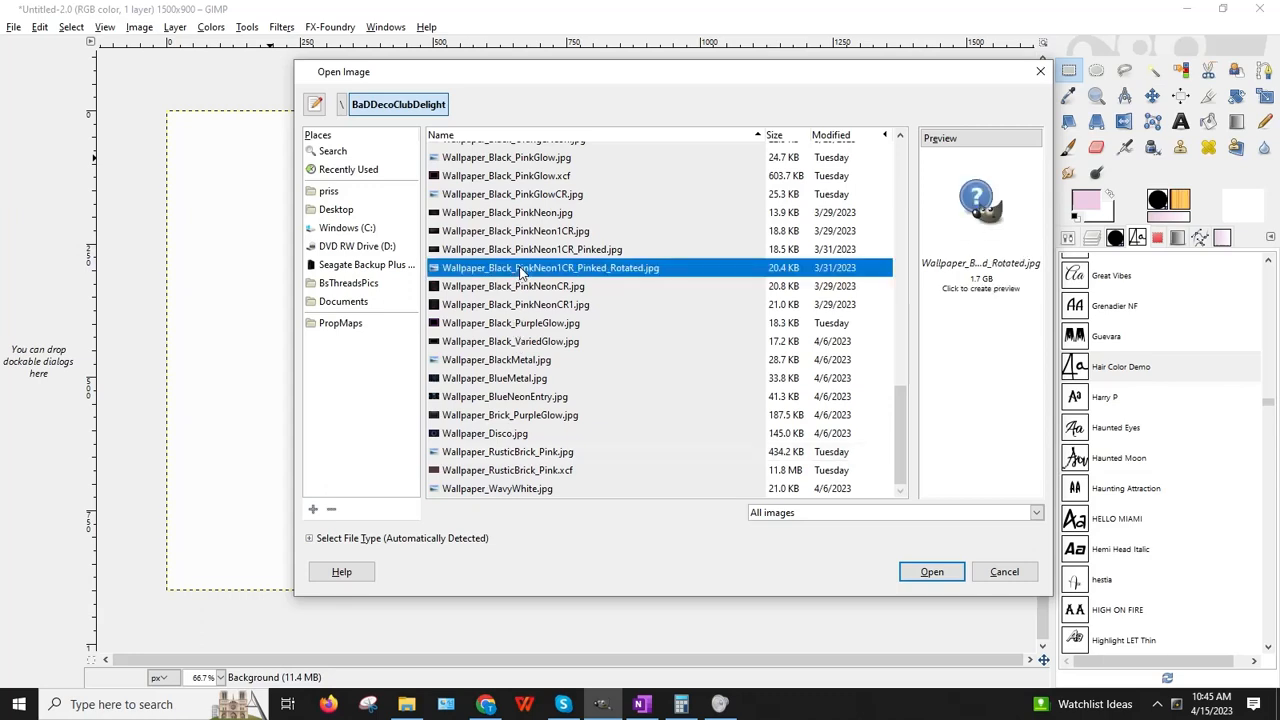
{"action": "left_click", "coordinate": [516, 214]}
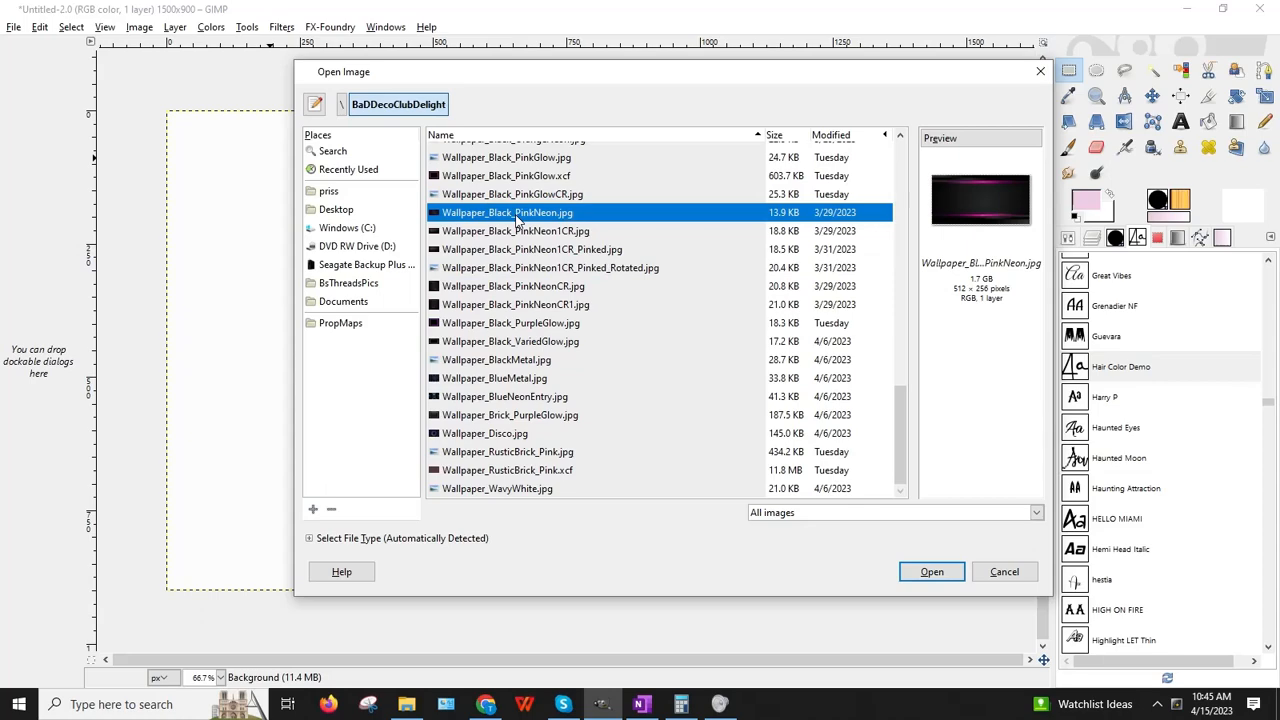
{"action": "scroll", "coordinate": [517, 220], "scroll_direction": "up", "scroll_amount": 3}
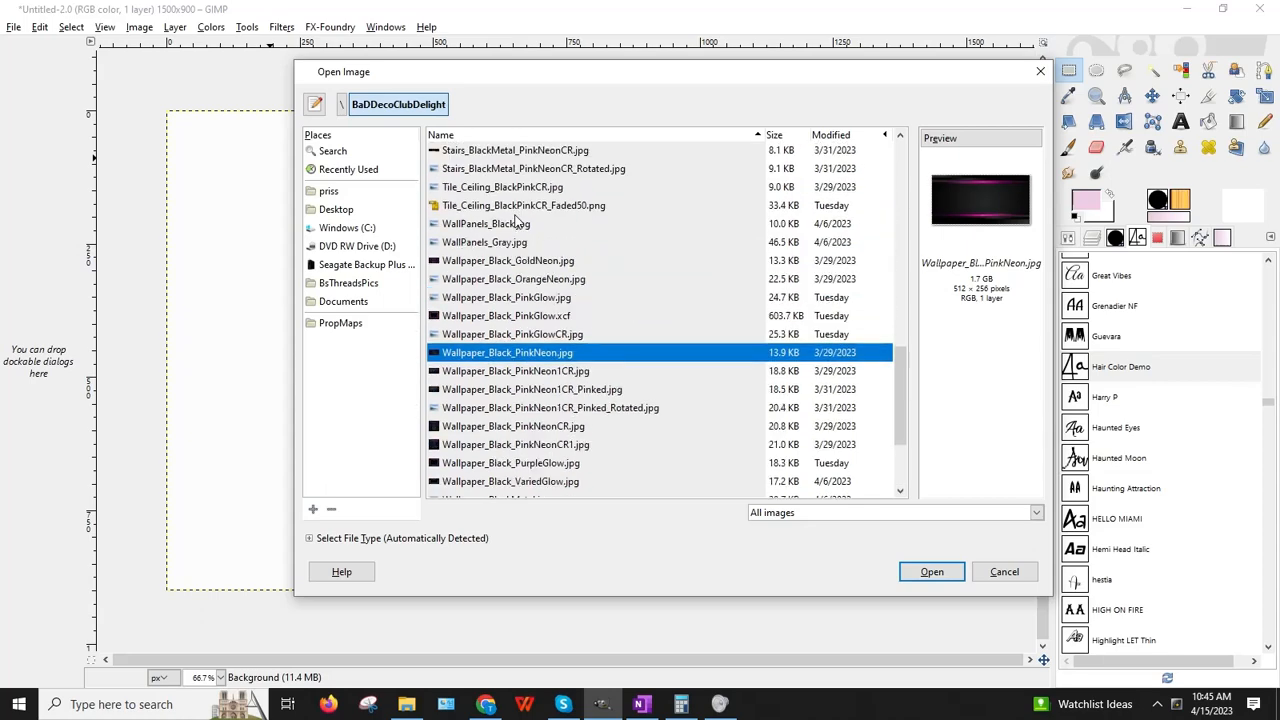
{"action": "left_click", "coordinate": [500, 298]}
{"action": "left_click", "coordinate": [940, 260]}
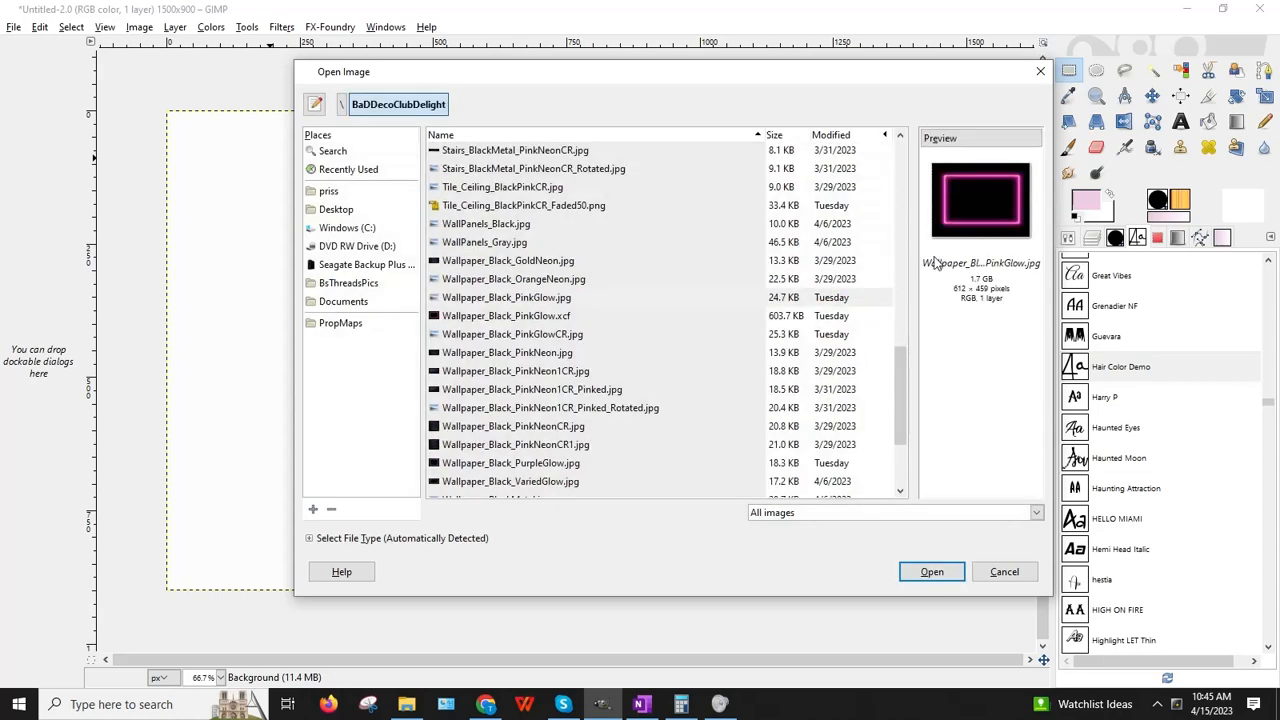
{"action": "double_click", "coordinate": [520, 300]}
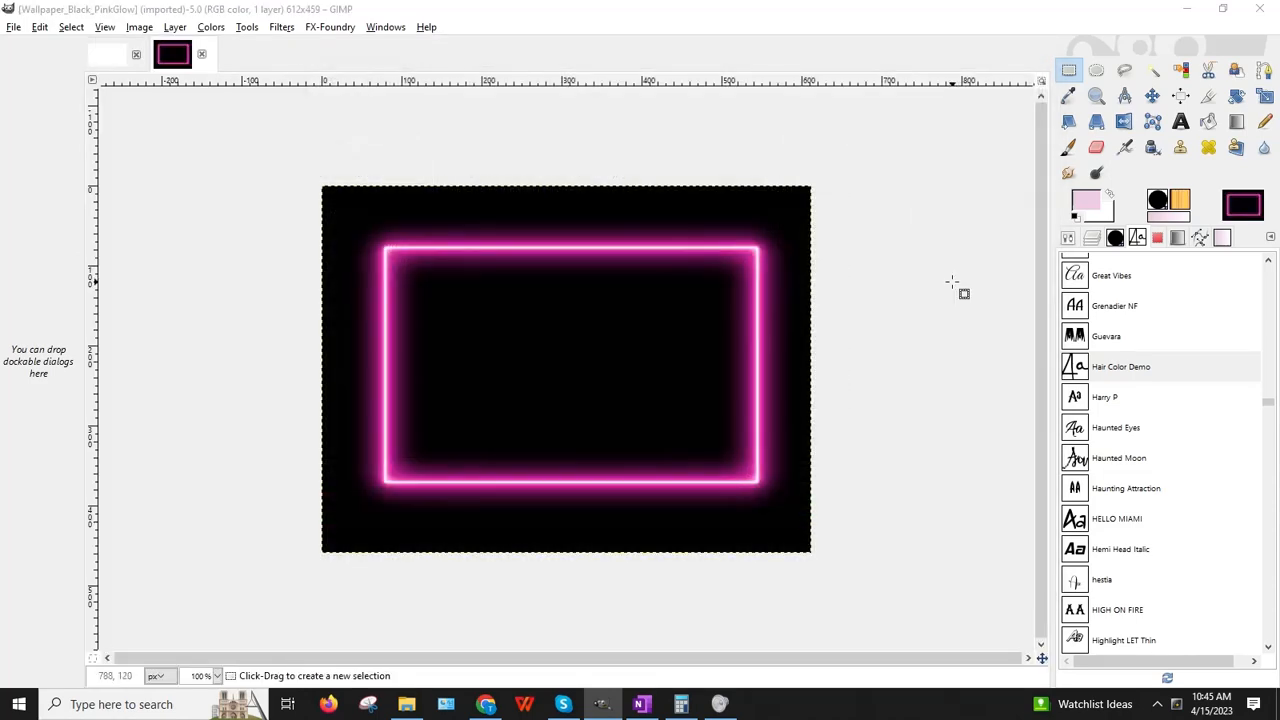
Step: Sample the frame's magenta c41f98 as foreground colour, save it to history, and return to Untitled
{"action": "left_click", "coordinate": [1067, 96]}
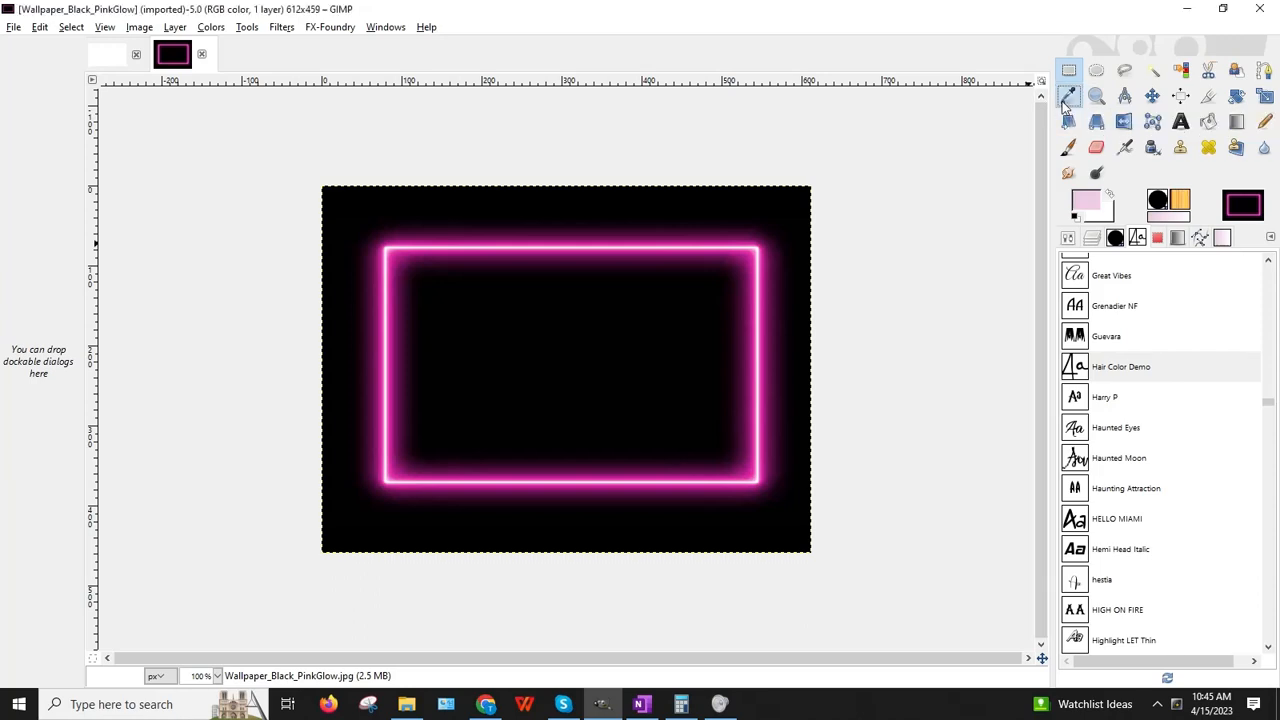
{"action": "left_click", "coordinate": [752, 247]}
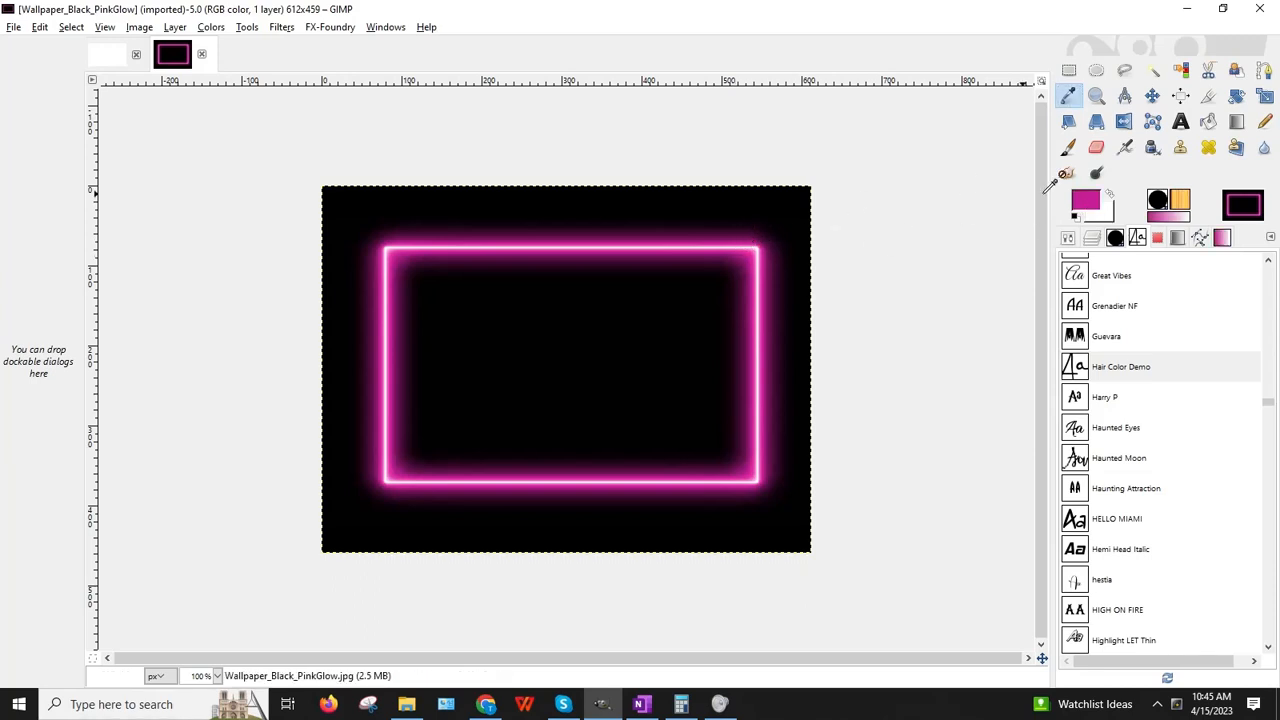
{"action": "left_click", "coordinate": [1093, 208]}
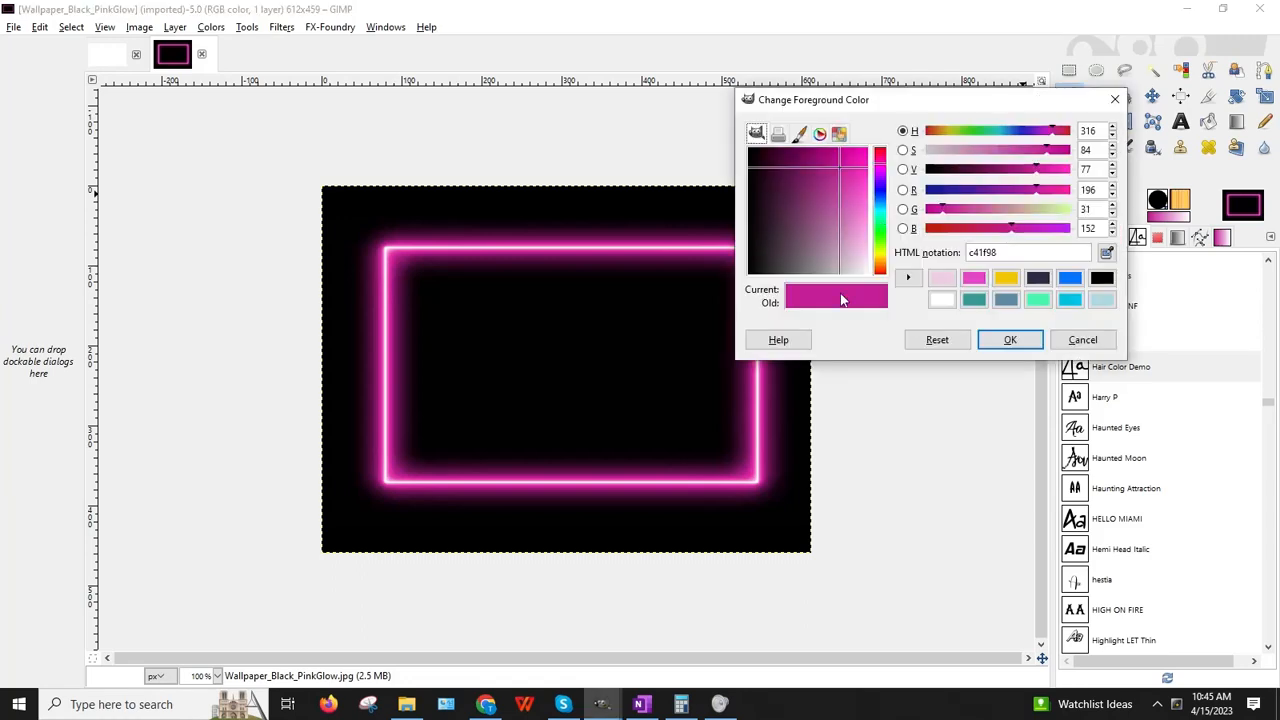
{"action": "left_click", "coordinate": [909, 279]}
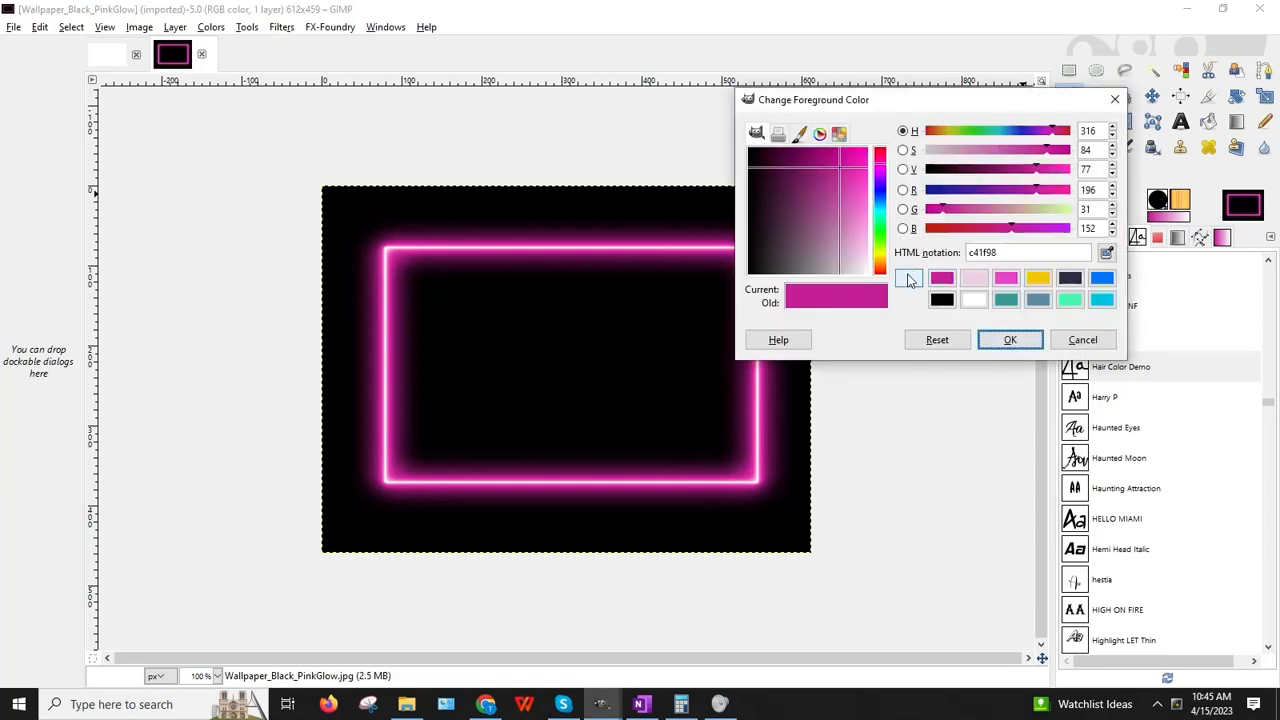
{"action": "left_click", "coordinate": [1010, 339]}
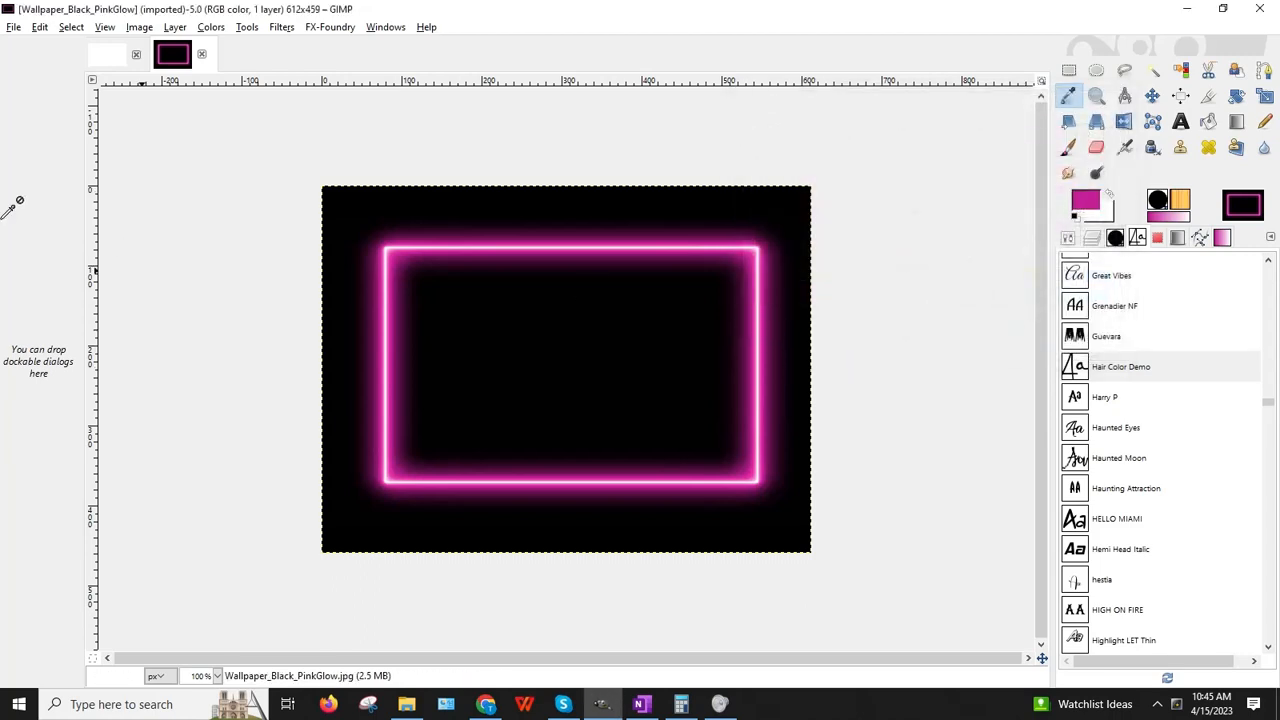
{"action": "left_click", "coordinate": [121, 60]}
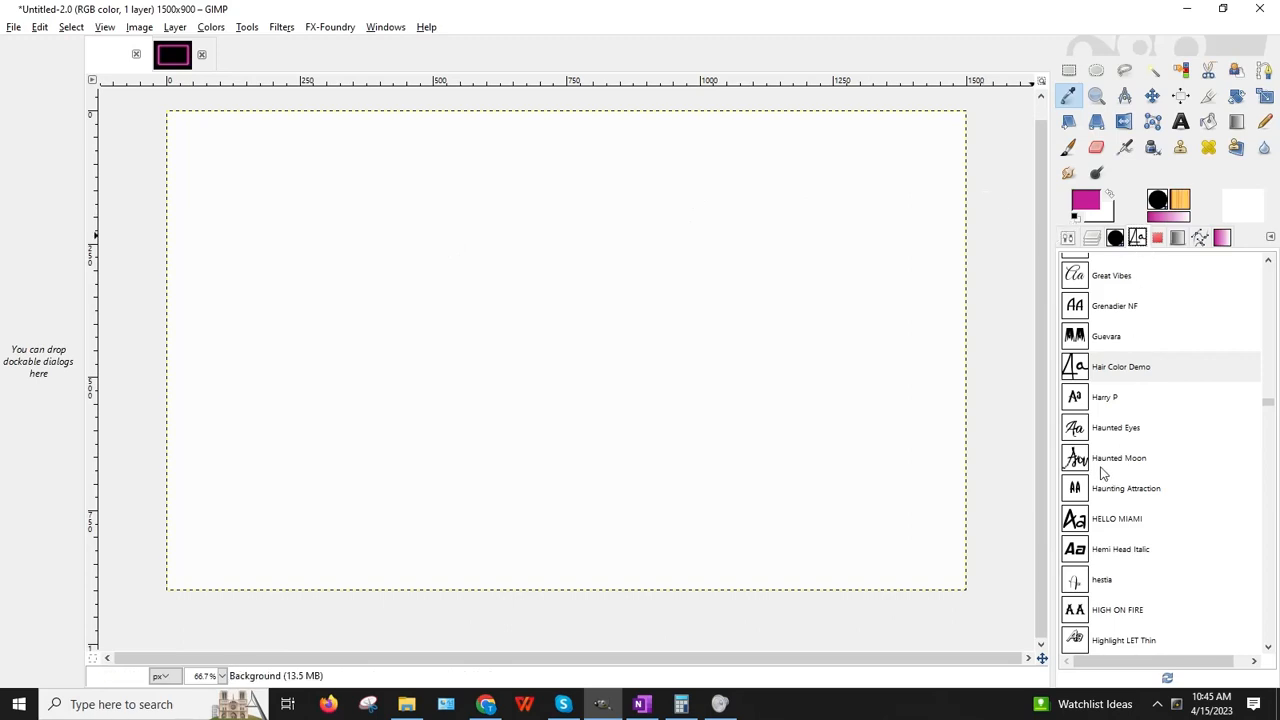
Step: Choose the Hair Color Demo font and clear away the stray empty text boxes
{"action": "left_click", "coordinate": [1141, 368]}
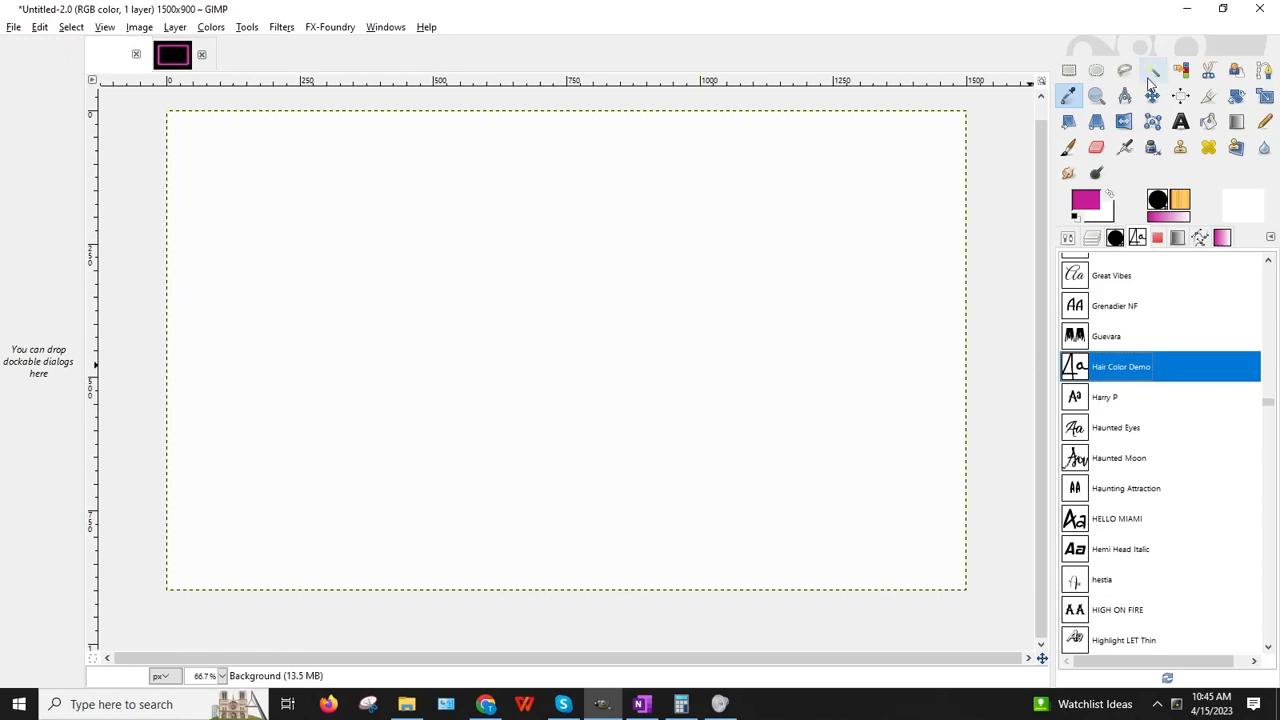
{"action": "left_click", "coordinate": [1181, 123]}
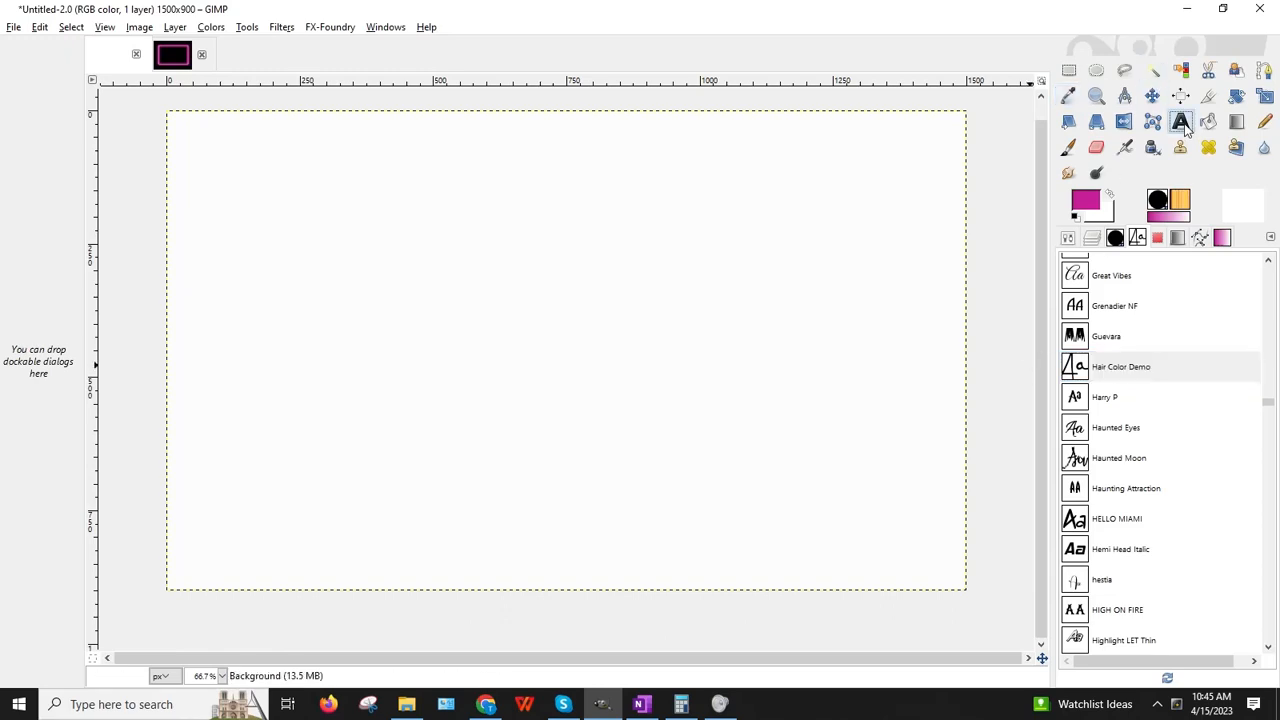
{"action": "left_click_drag", "start_coordinate": [180, 212], "coordinate": [214, 308]}
{"action": "left_click", "coordinate": [450, 322]}
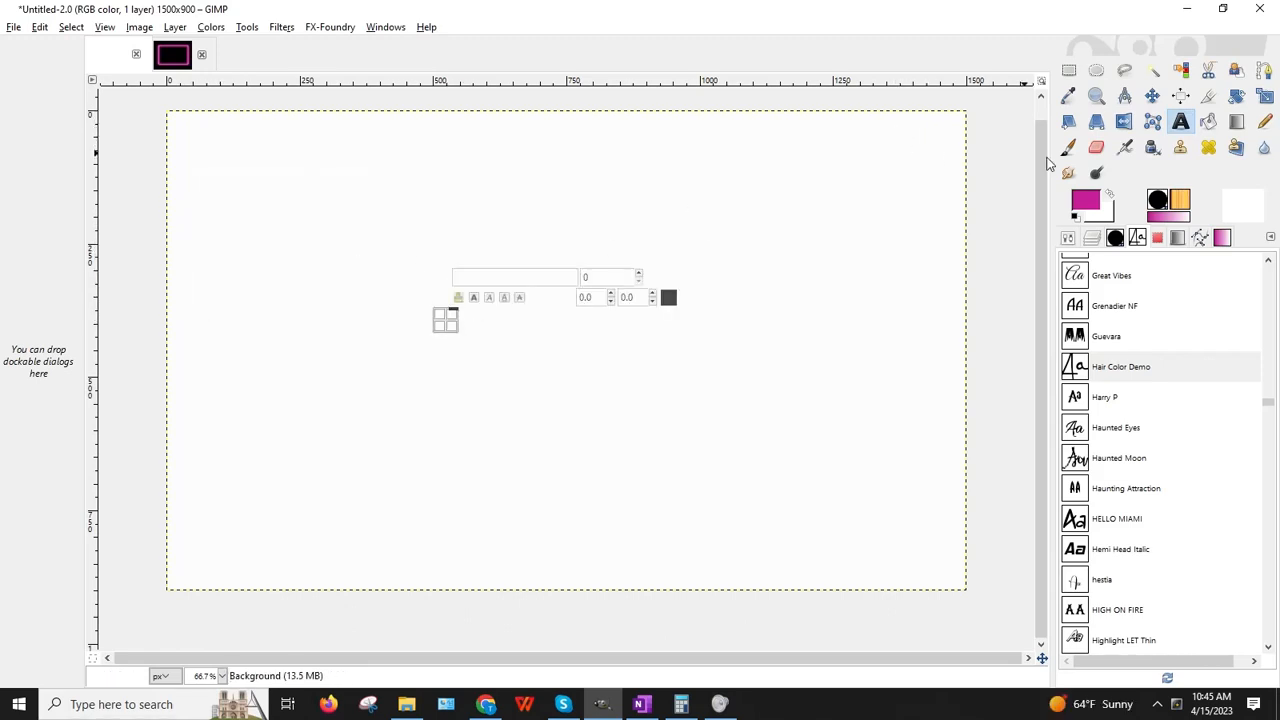
{"action": "left_click", "coordinate": [1018, 182]}
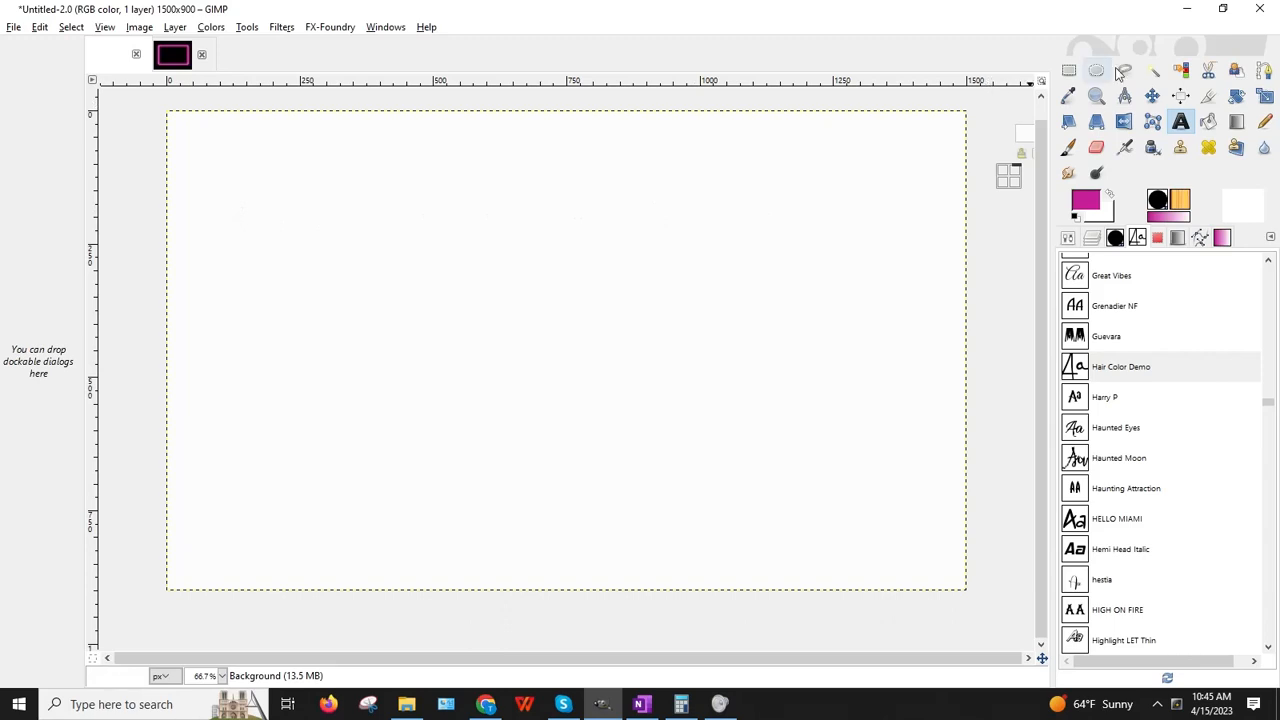
{"action": "left_click", "coordinate": [1076, 73]}
{"action": "left_click", "coordinate": [1023, 139]}
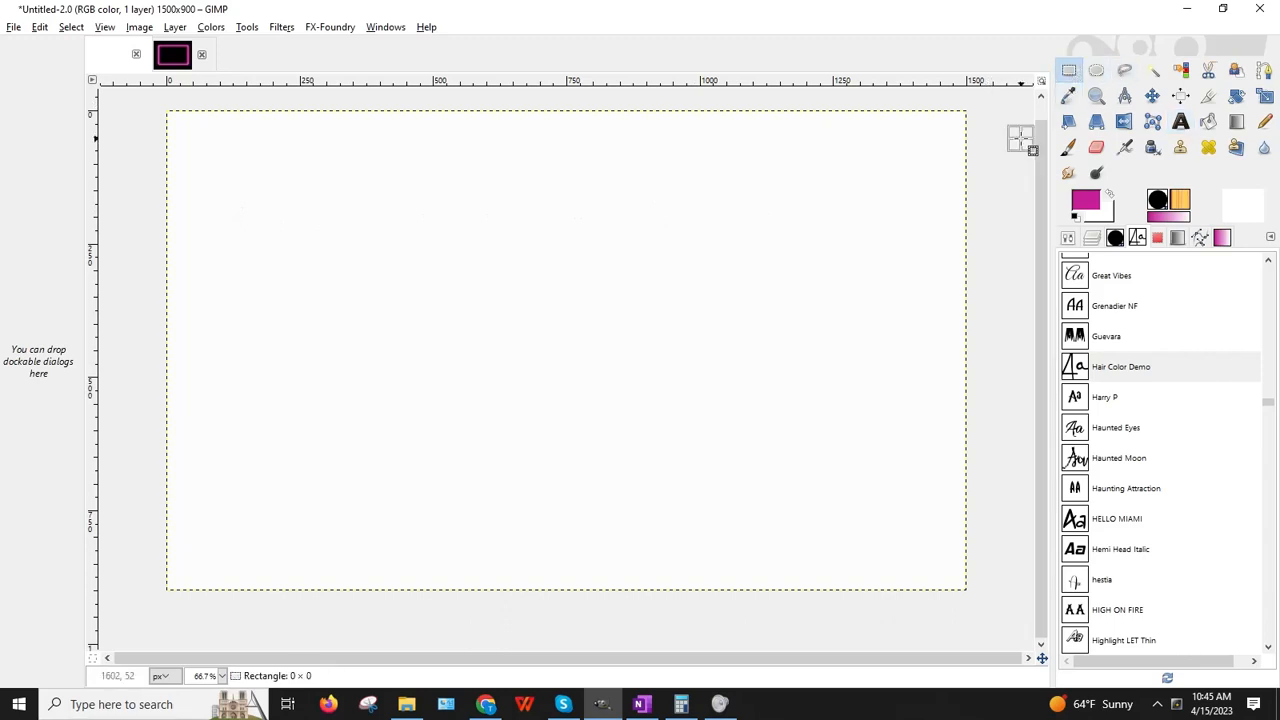
Step: Draw one wide text box across the upper part of the canvas
{"action": "left_click", "coordinate": [1181, 126]}
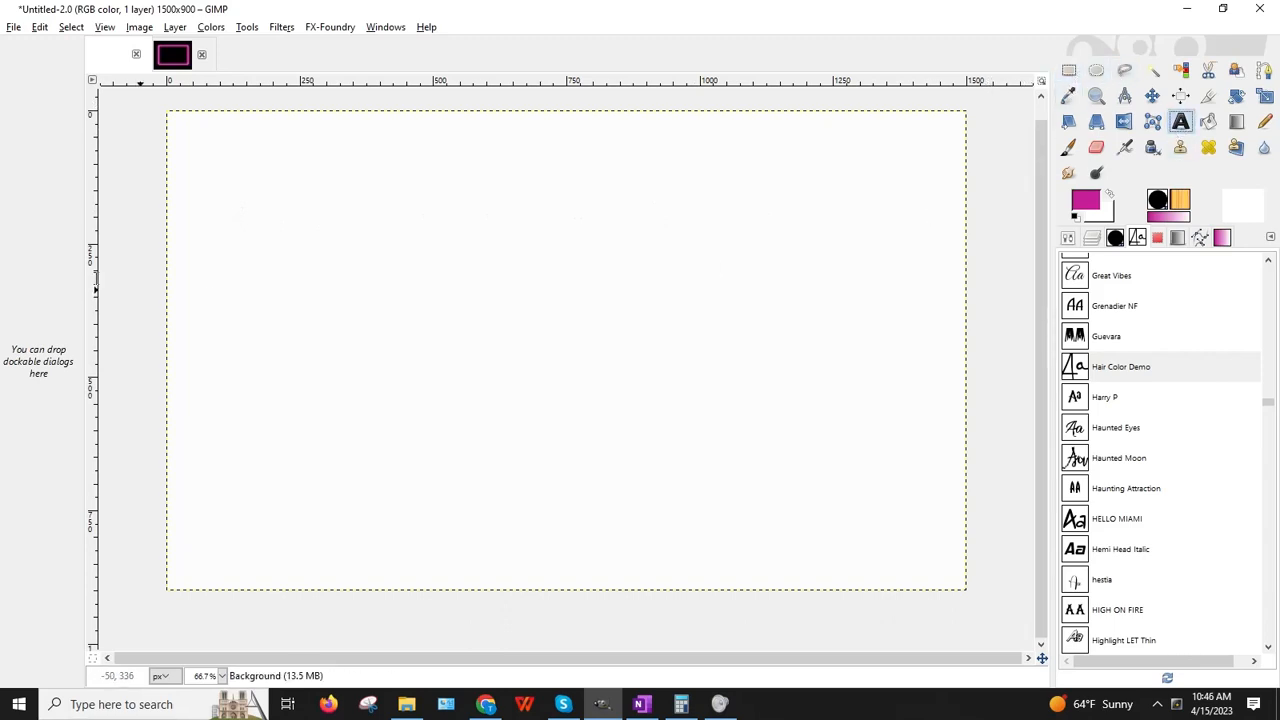
{"action": "left_click", "coordinate": [188, 176]}
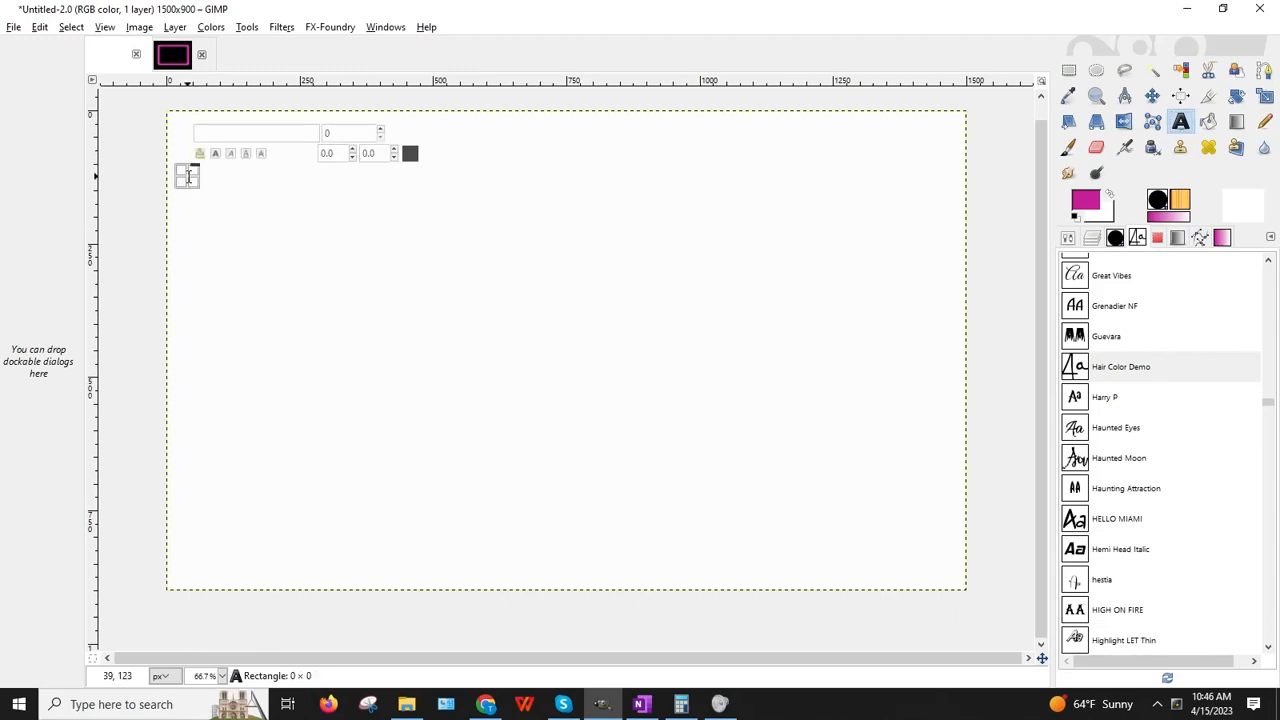
{"action": "left_click_drag", "start_coordinate": [188, 176], "coordinate": [891, 371]}
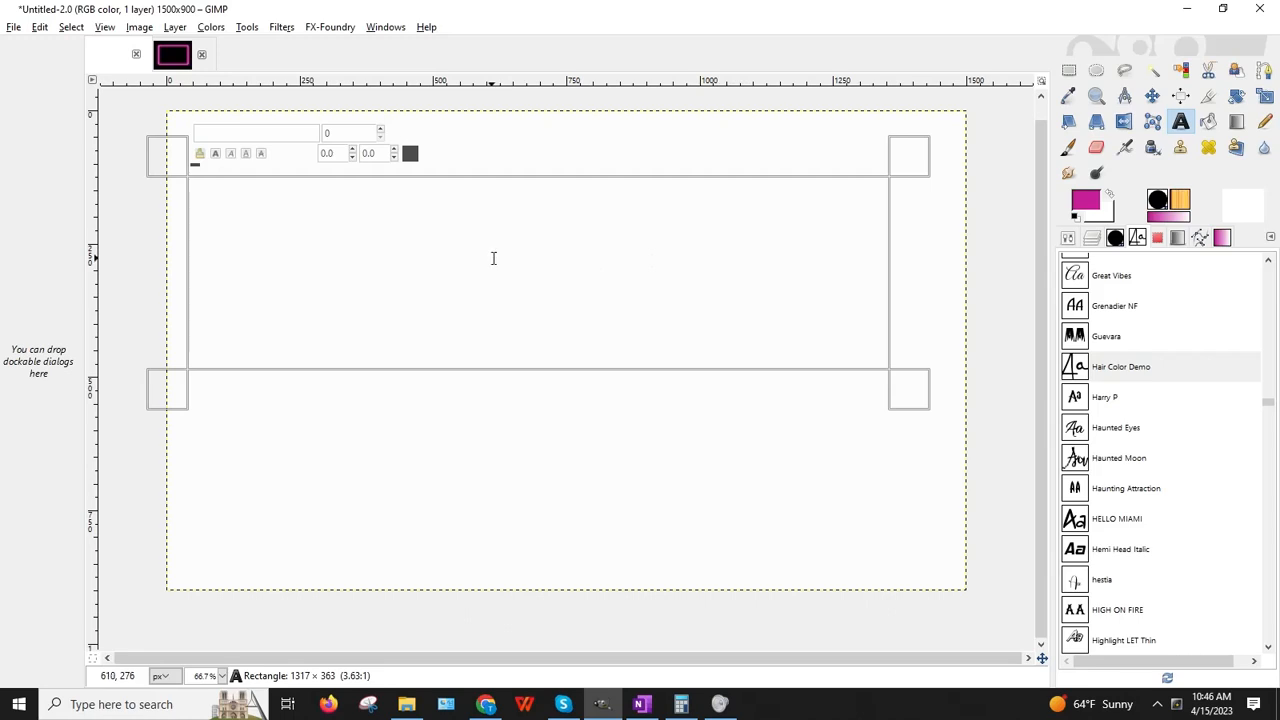
Step: Set the text colour to magenta and type 'Club Delight'
{"action": "left_click", "coordinate": [409, 155]}
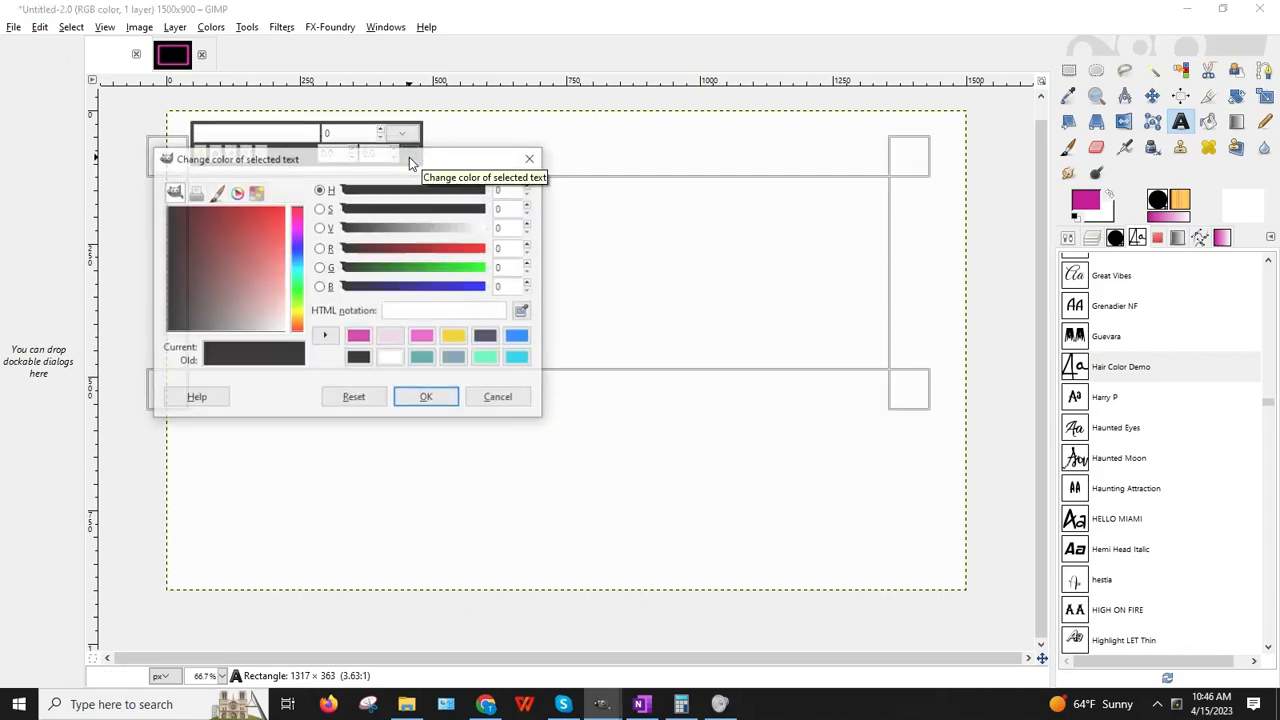
{"action": "left_click", "coordinate": [358, 337]}
{"action": "left_click", "coordinate": [427, 398]}
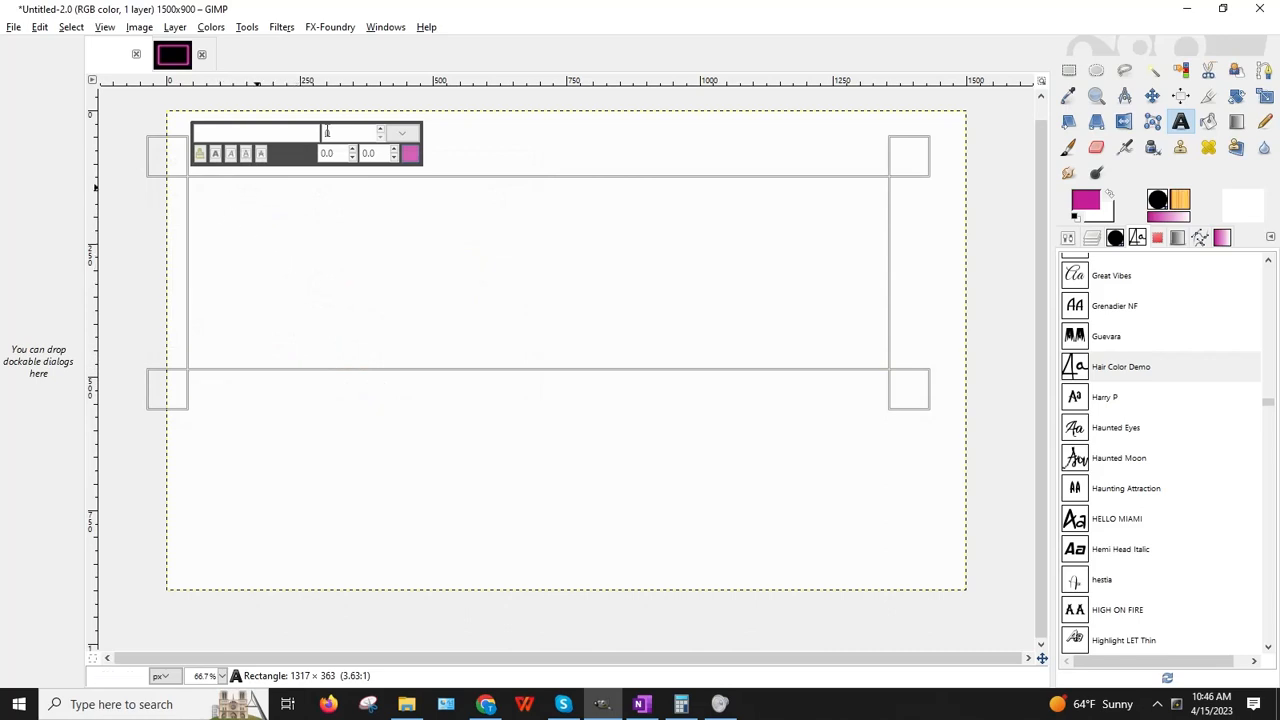
{"action": "type", "text": "Club "}
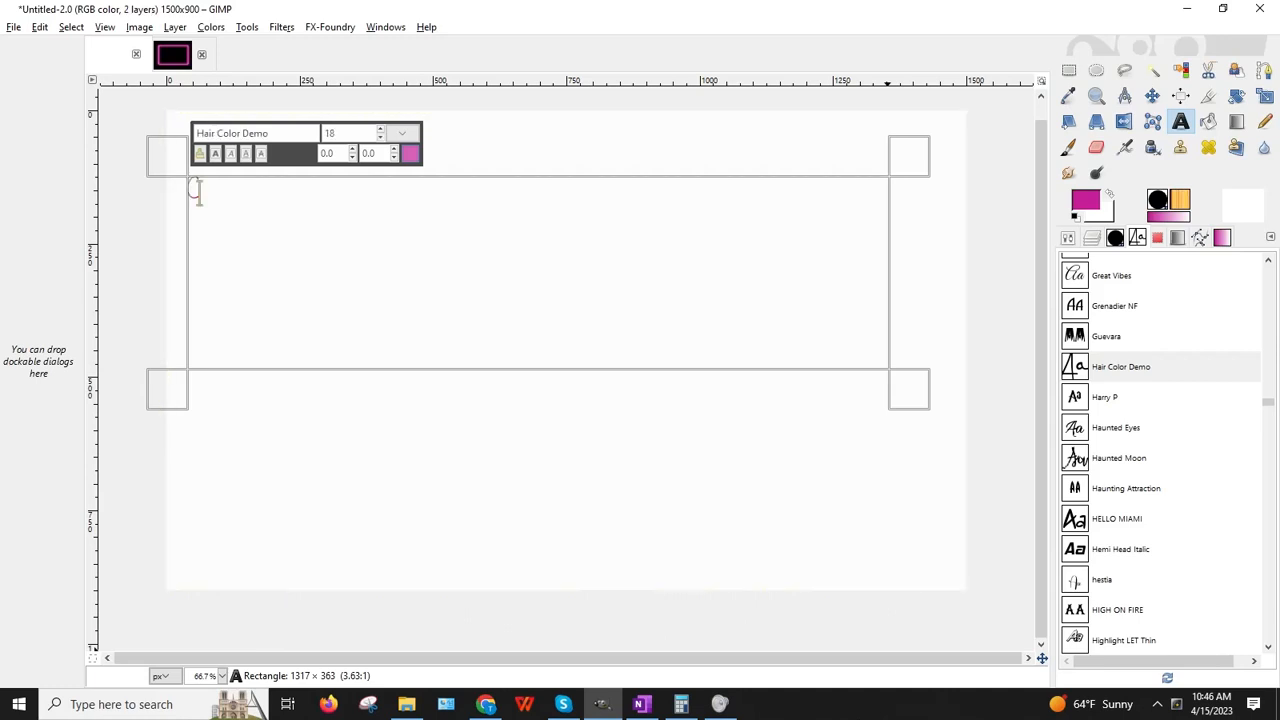
{"action": "type", "text": "Delight"}
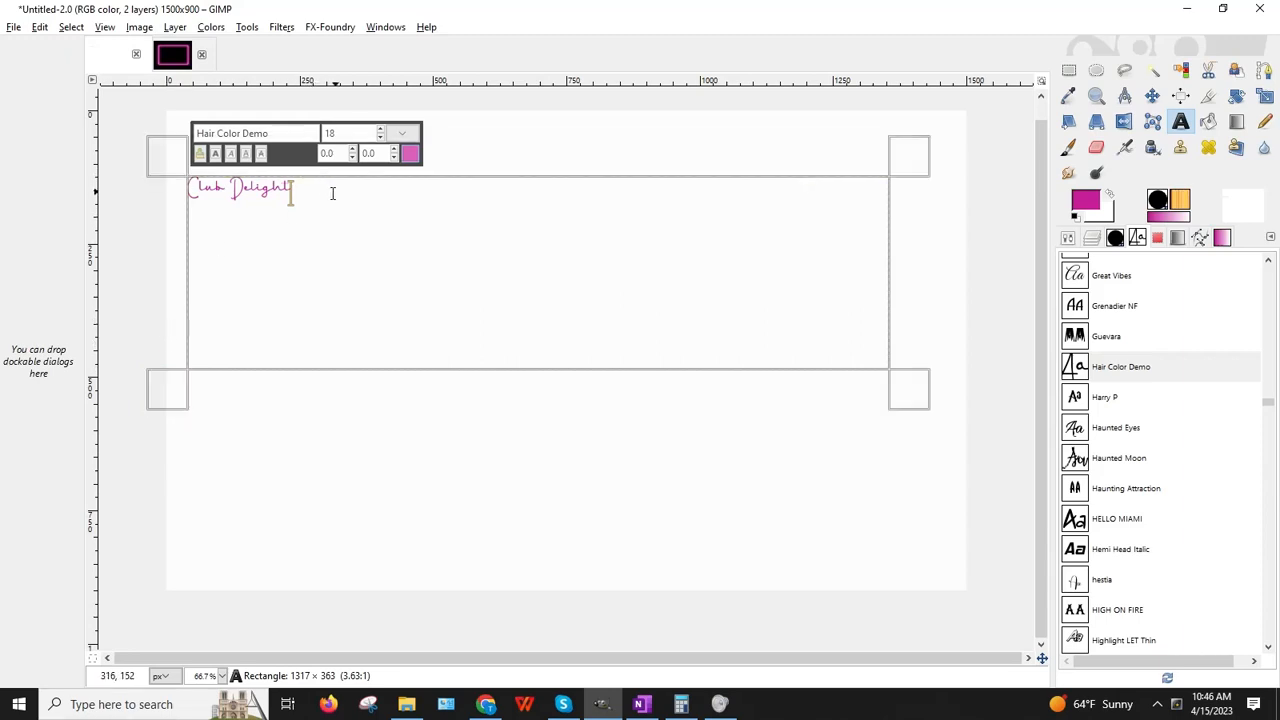
Step: Select the Club Delight text and try Bold, Italic and Underline on it
{"action": "left_click_drag", "start_coordinate": [337, 188], "coordinate": [152, 178]}
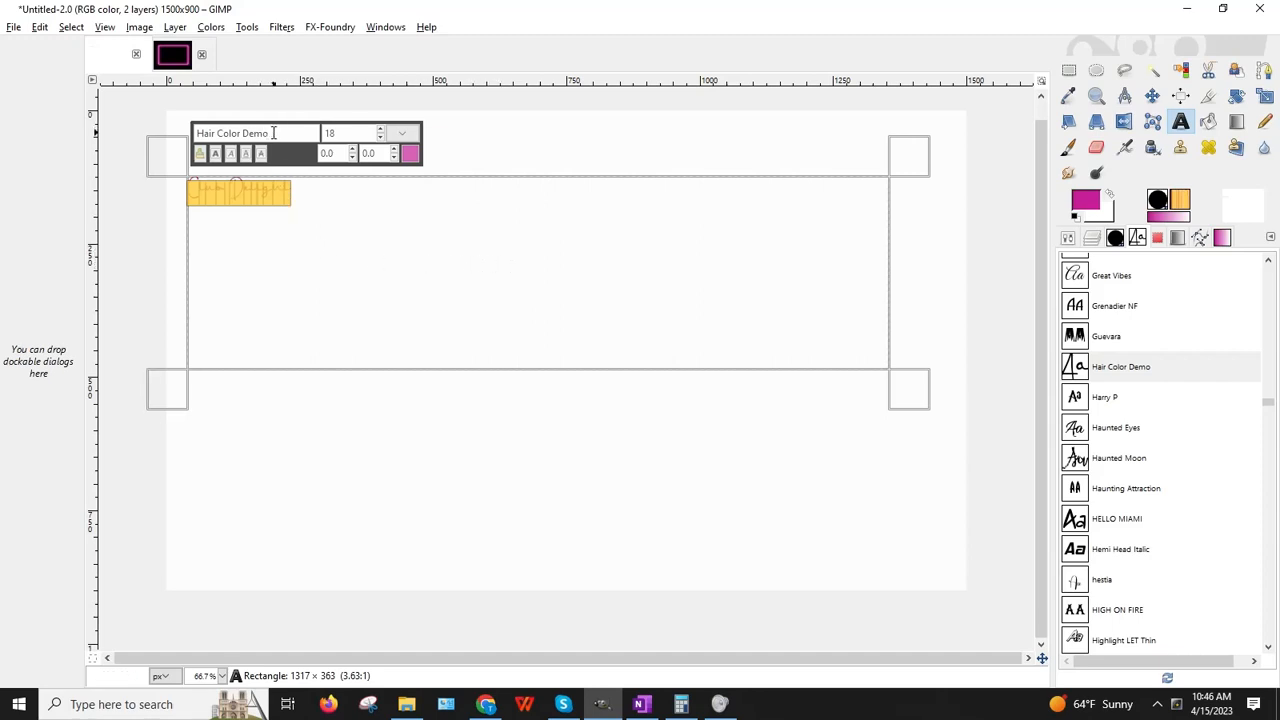
{"action": "left_click", "coordinate": [215, 156]}
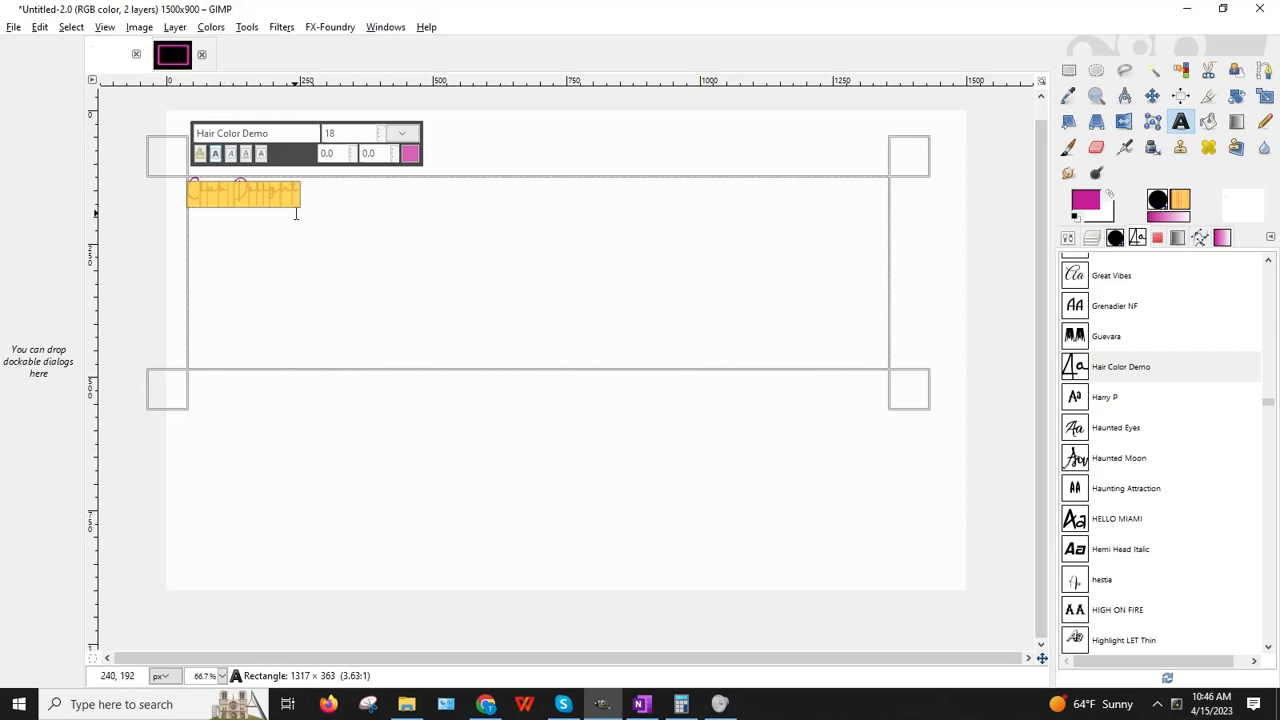
{"action": "left_click", "coordinate": [232, 156]}
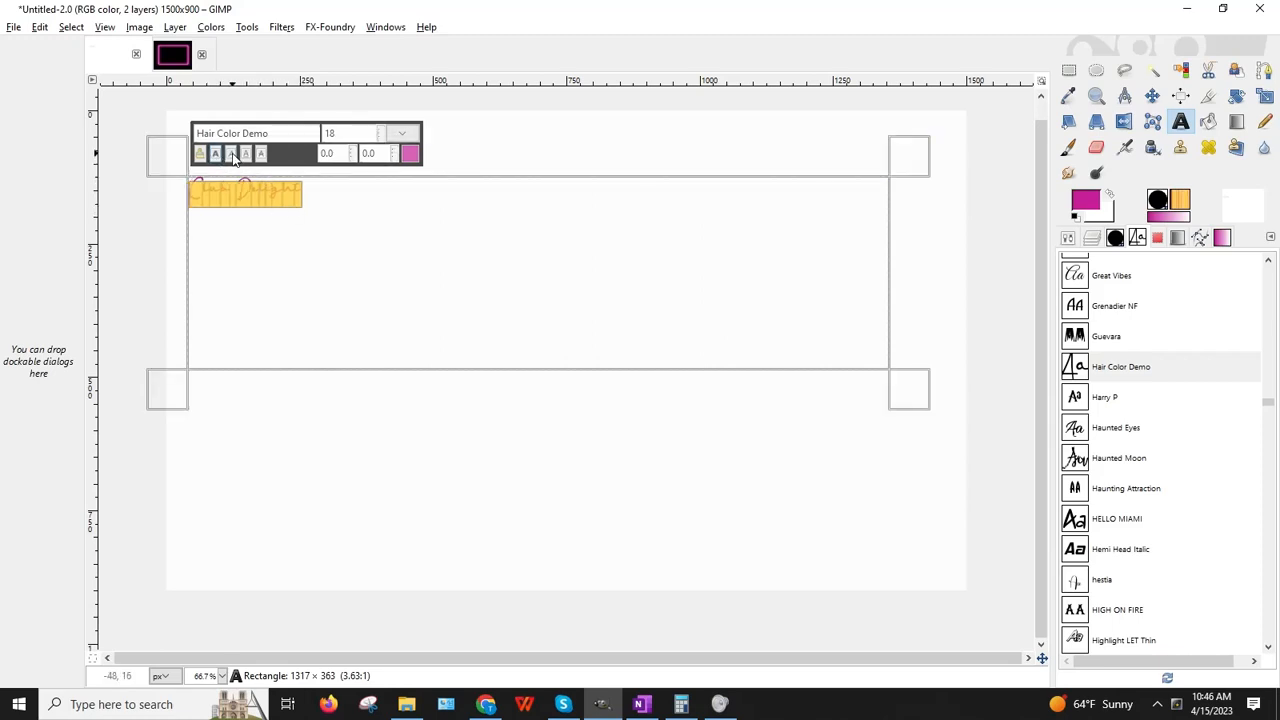
{"action": "left_click", "coordinate": [247, 156]}
{"action": "left_click", "coordinate": [398, 268]}
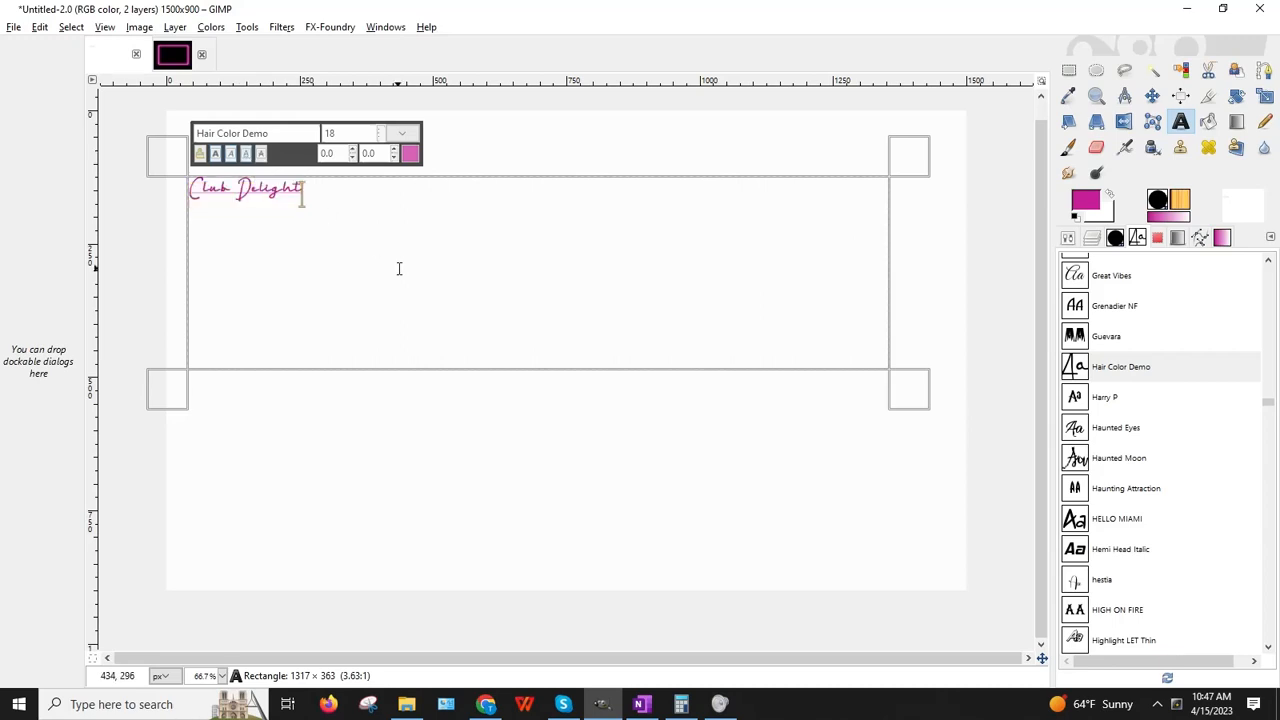
{"action": "left_click_drag", "start_coordinate": [337, 191], "coordinate": [191, 182]}
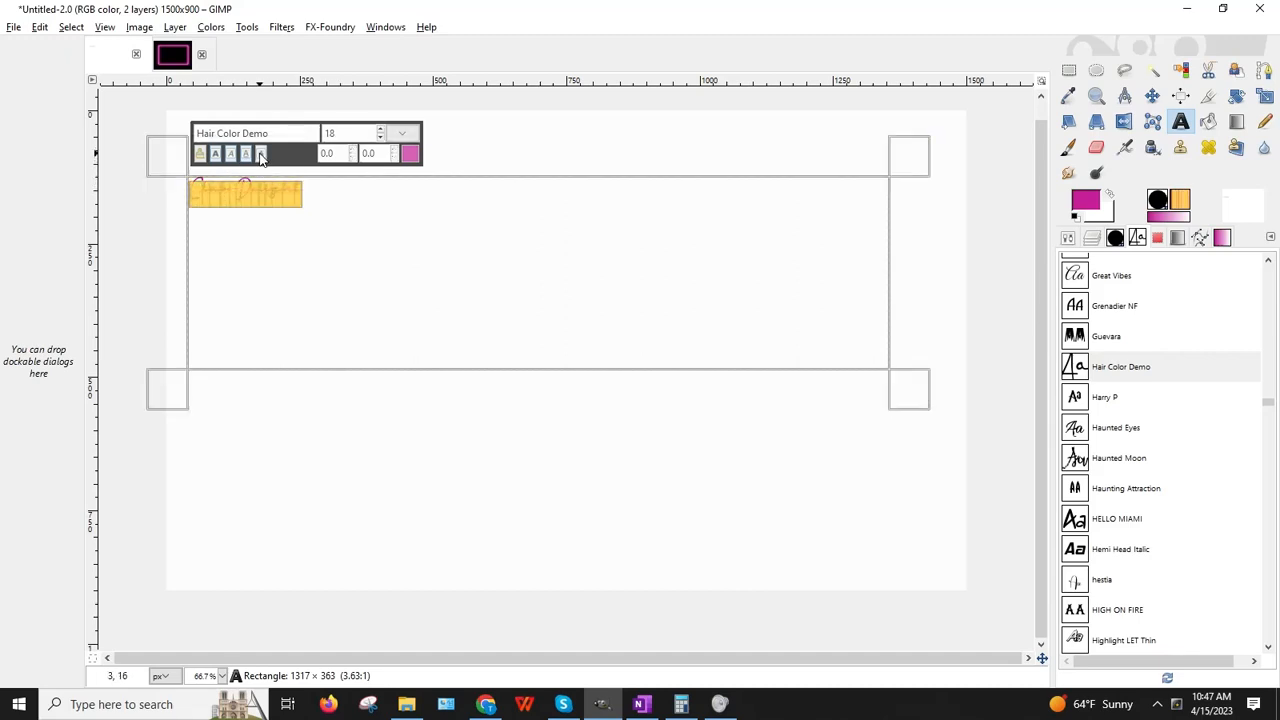
{"action": "left_click", "coordinate": [377, 268]}
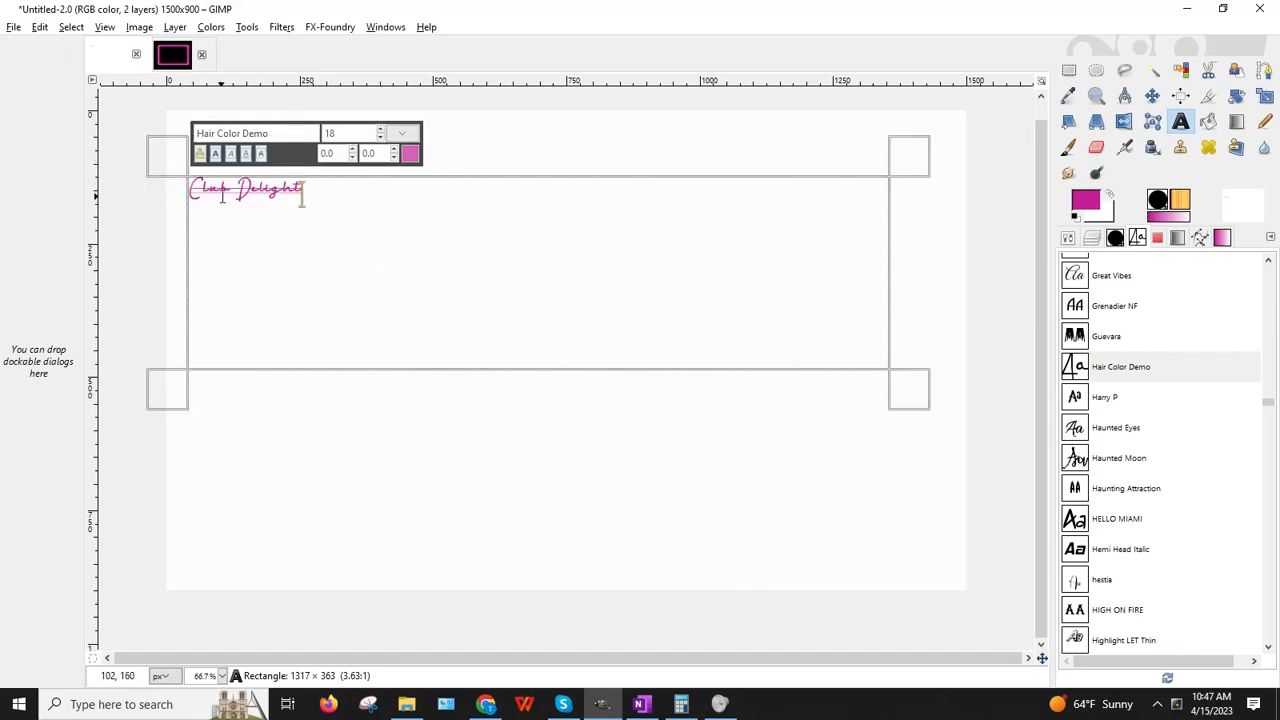
{"action": "left_click_drag", "start_coordinate": [337, 186], "coordinate": [191, 184]}
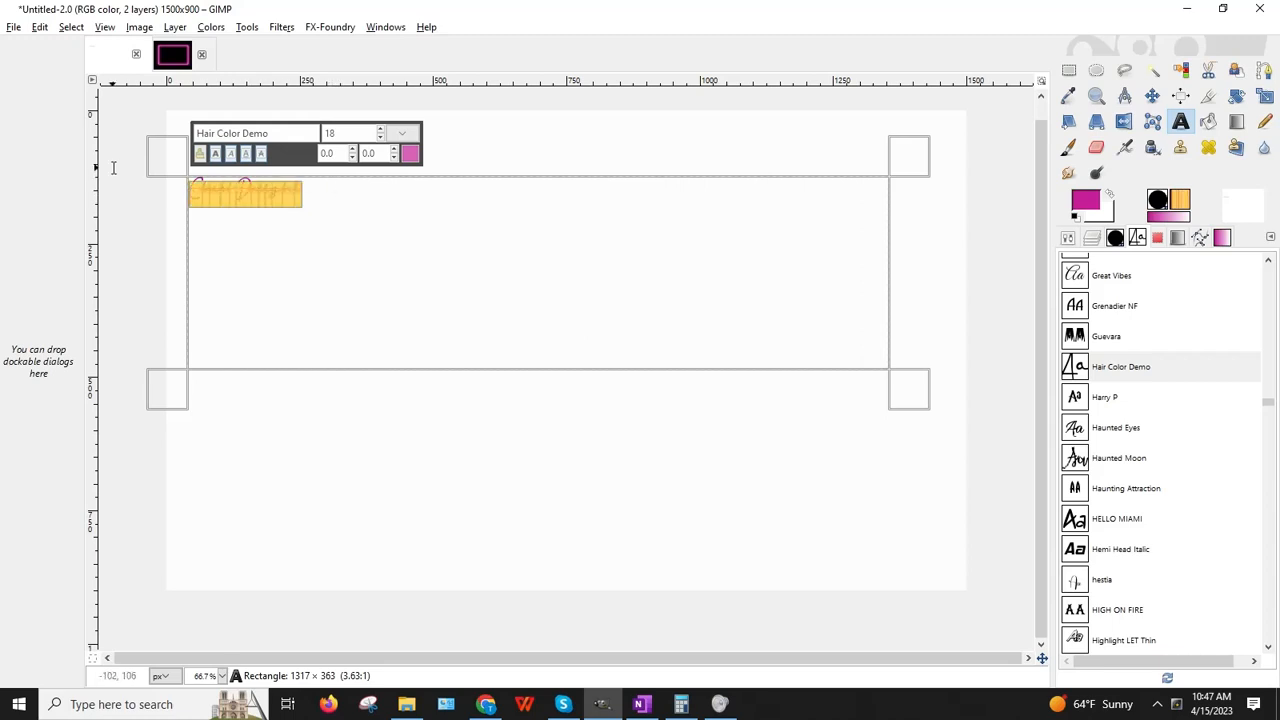
Step: Toggle italic and bold, then raise the font size to 50 and then 100
{"action": "left_click", "coordinate": [231, 155]}
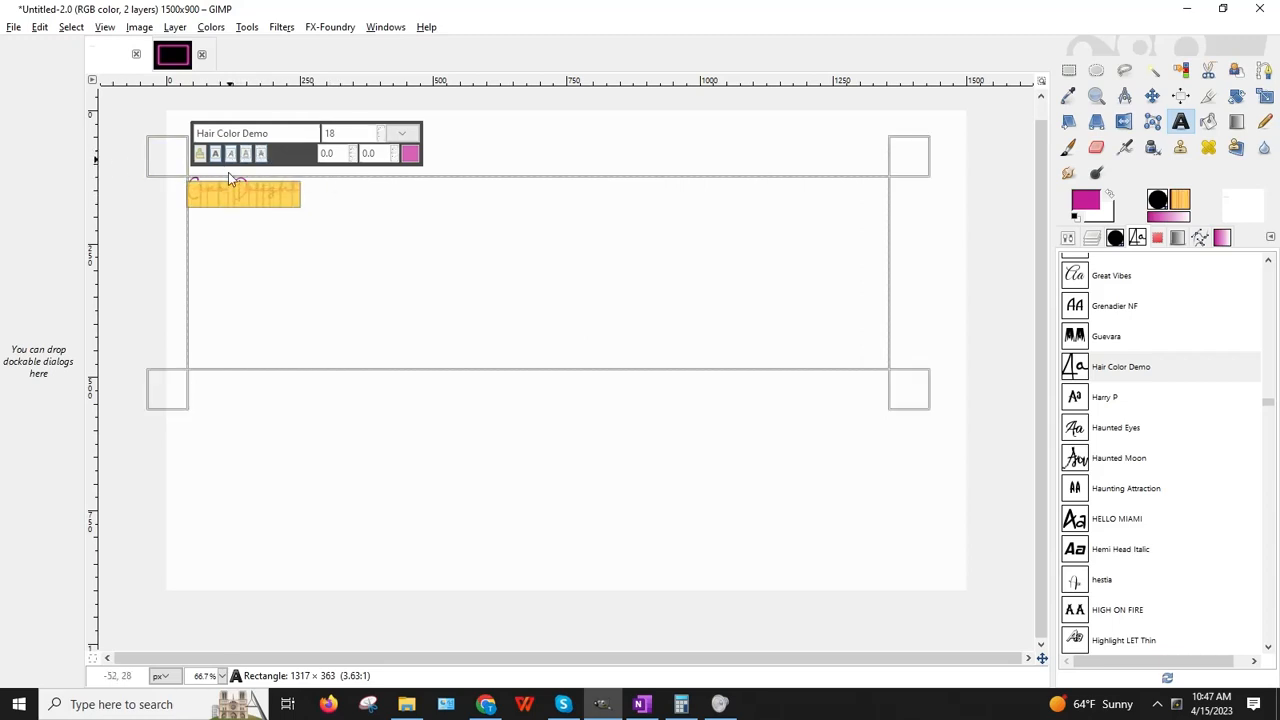
{"action": "left_click", "coordinate": [215, 154]}
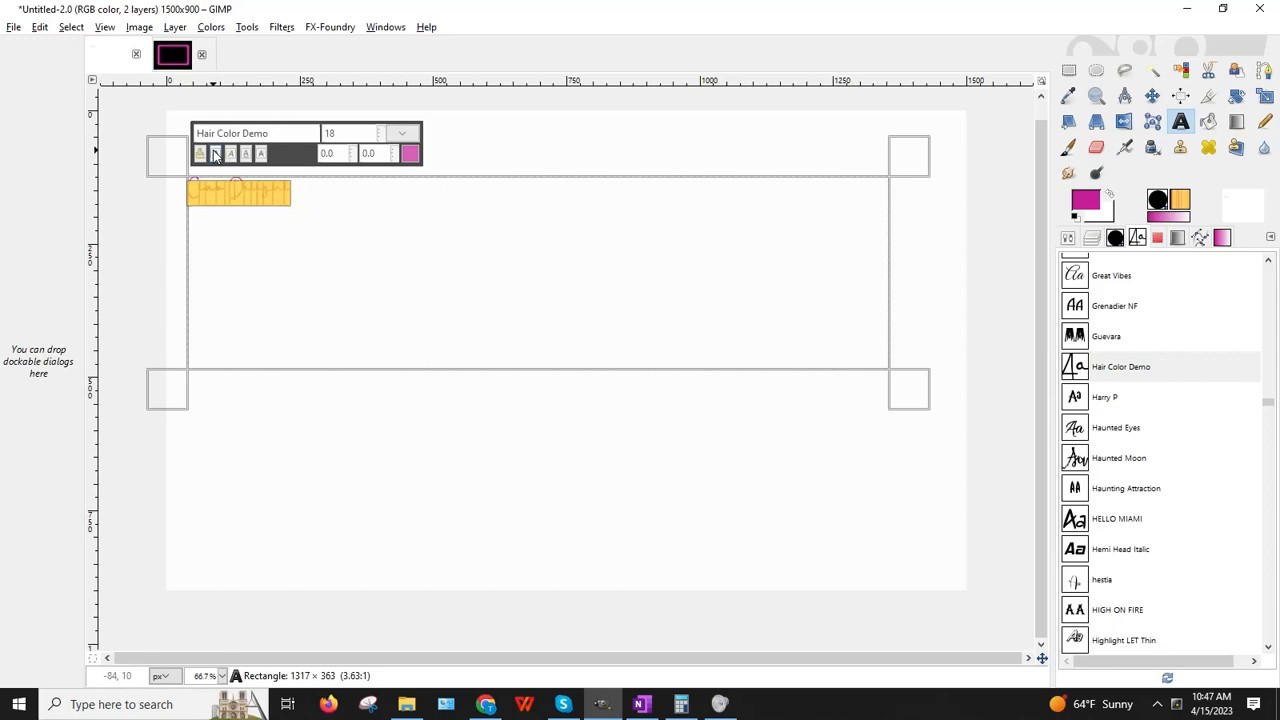
{"action": "left_click", "coordinate": [215, 154]}
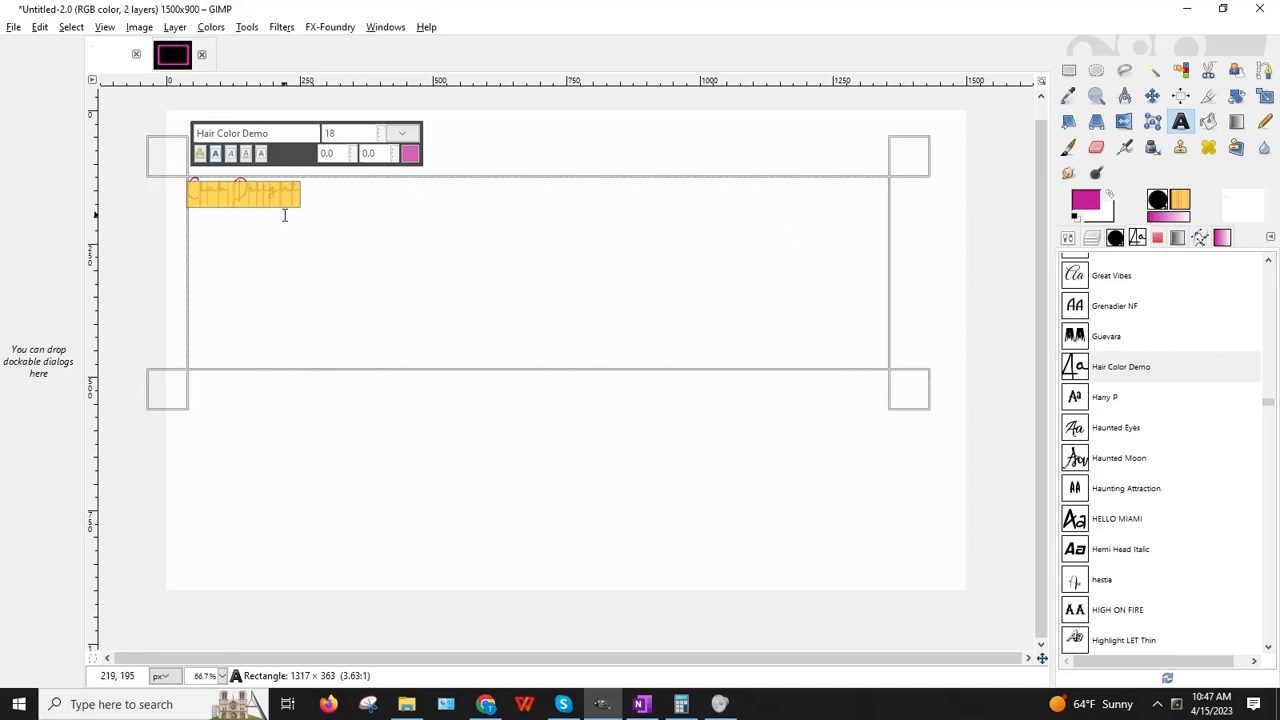
{"action": "double_click", "coordinate": [331, 133]}
{"action": "key", "text": "Return"}
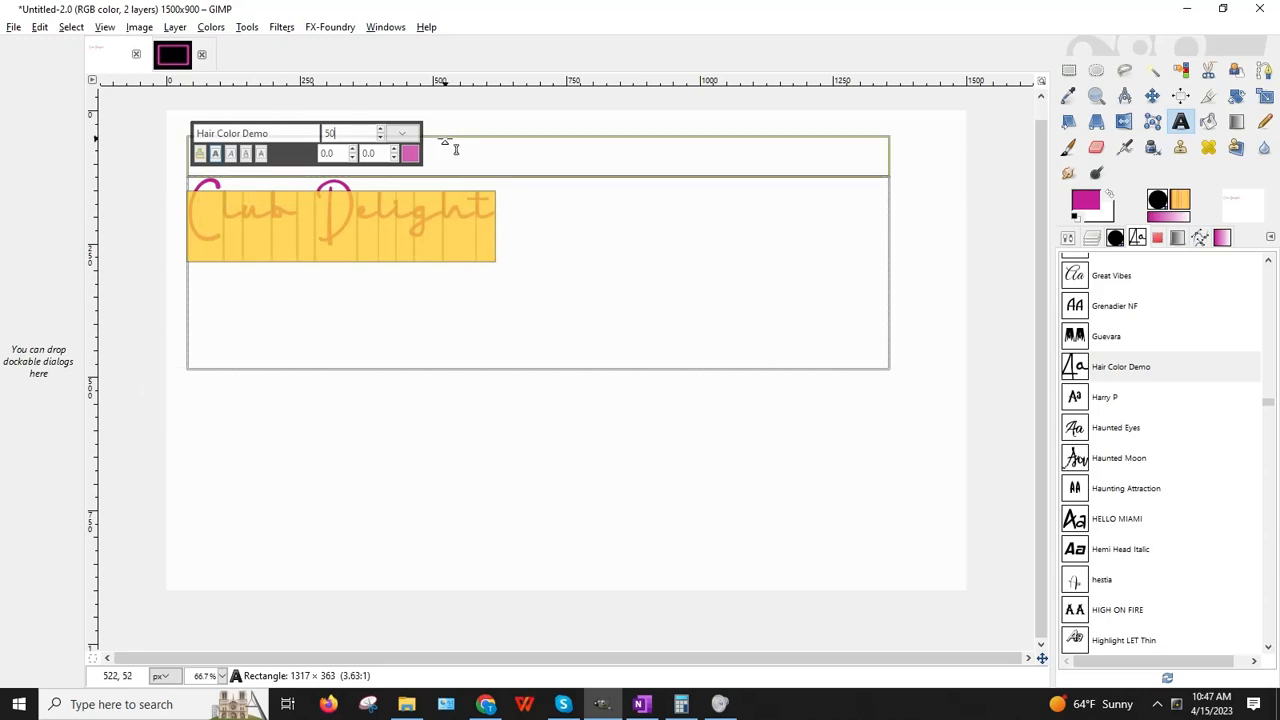
{"action": "double_click", "coordinate": [354, 132]}
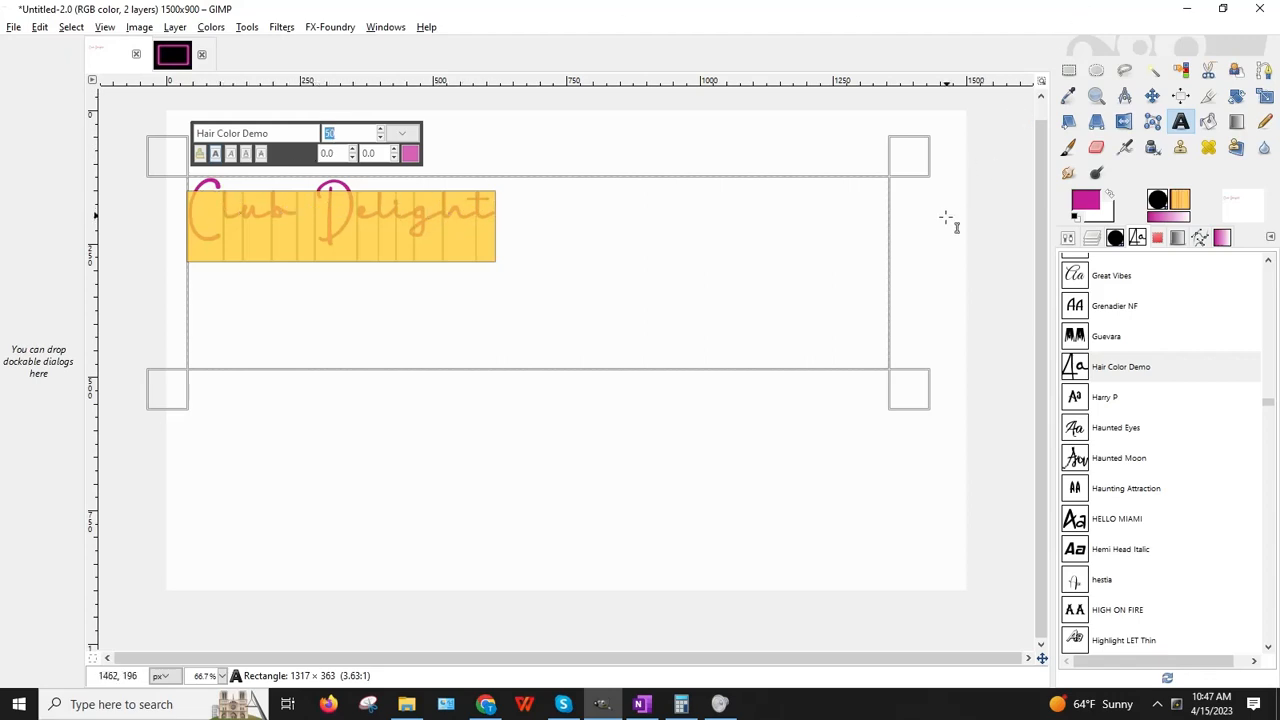
{"action": "type", "text": "00"}
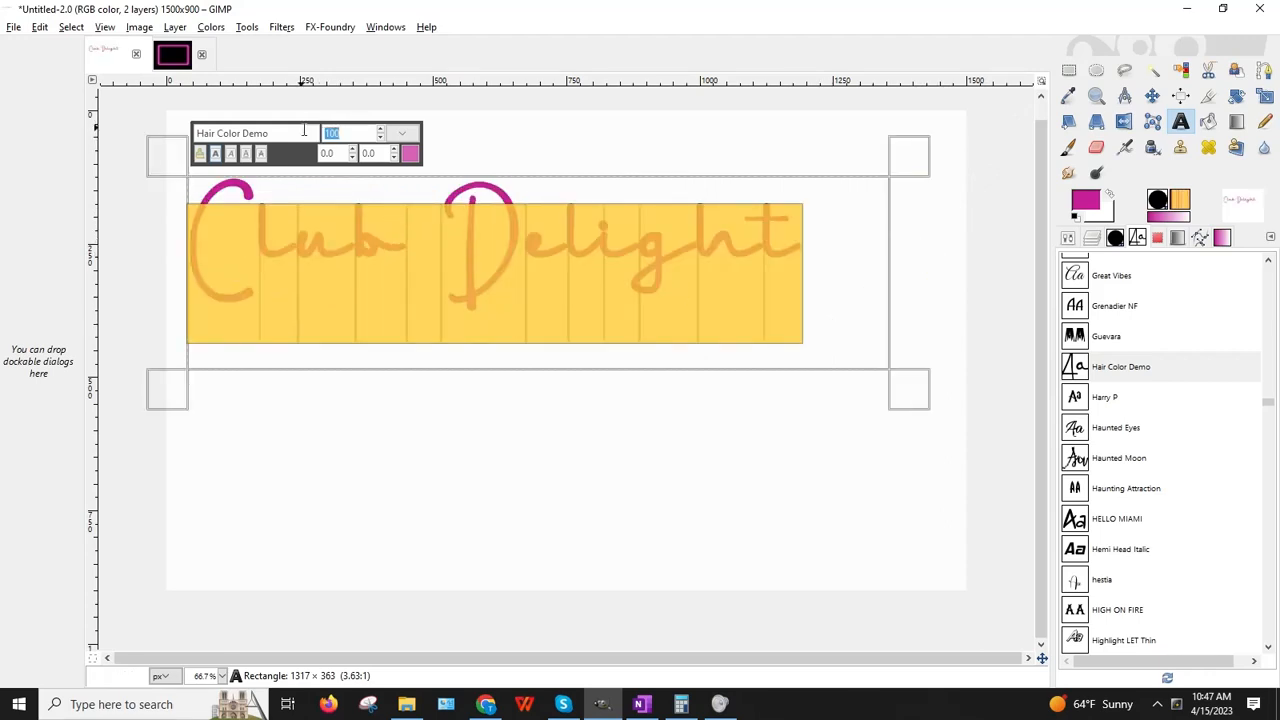
{"action": "left_click", "coordinate": [384, 127]}
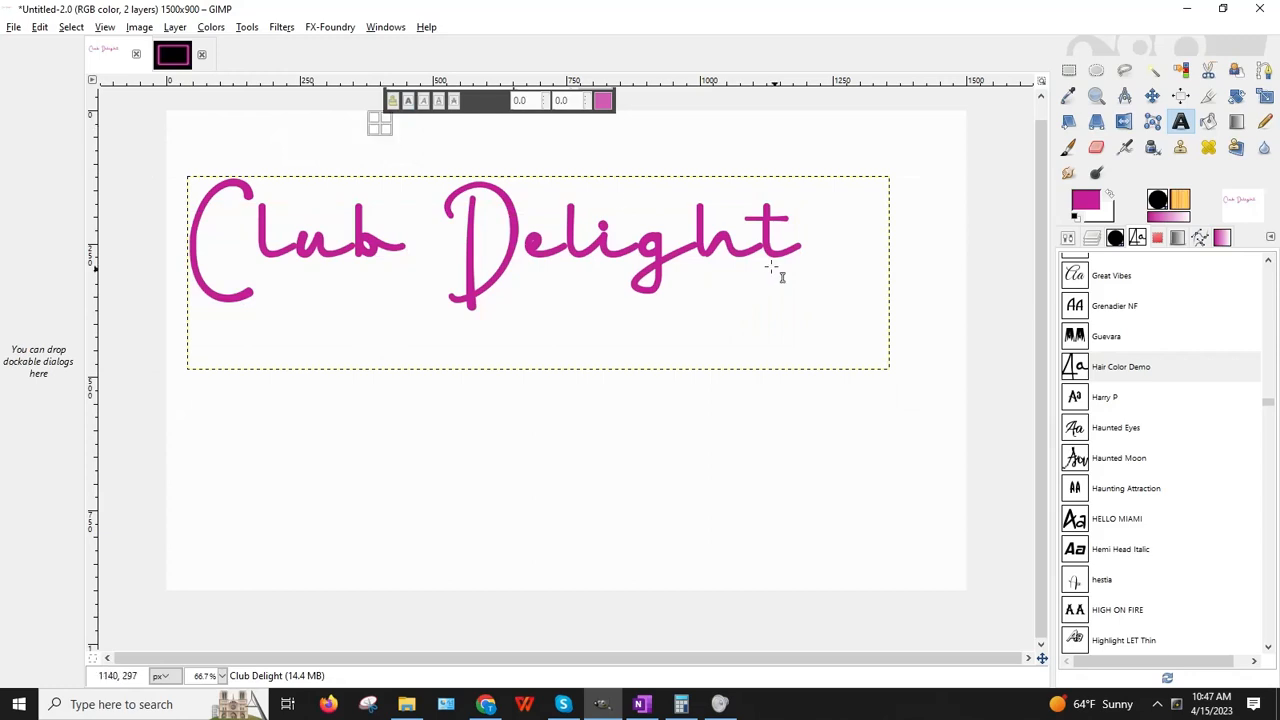
Step: Bump the Club Delight text to size 119 and widen the text box to fit
{"action": "left_click", "coordinate": [829, 289]}
{"action": "key", "text": "ctrl+a"}
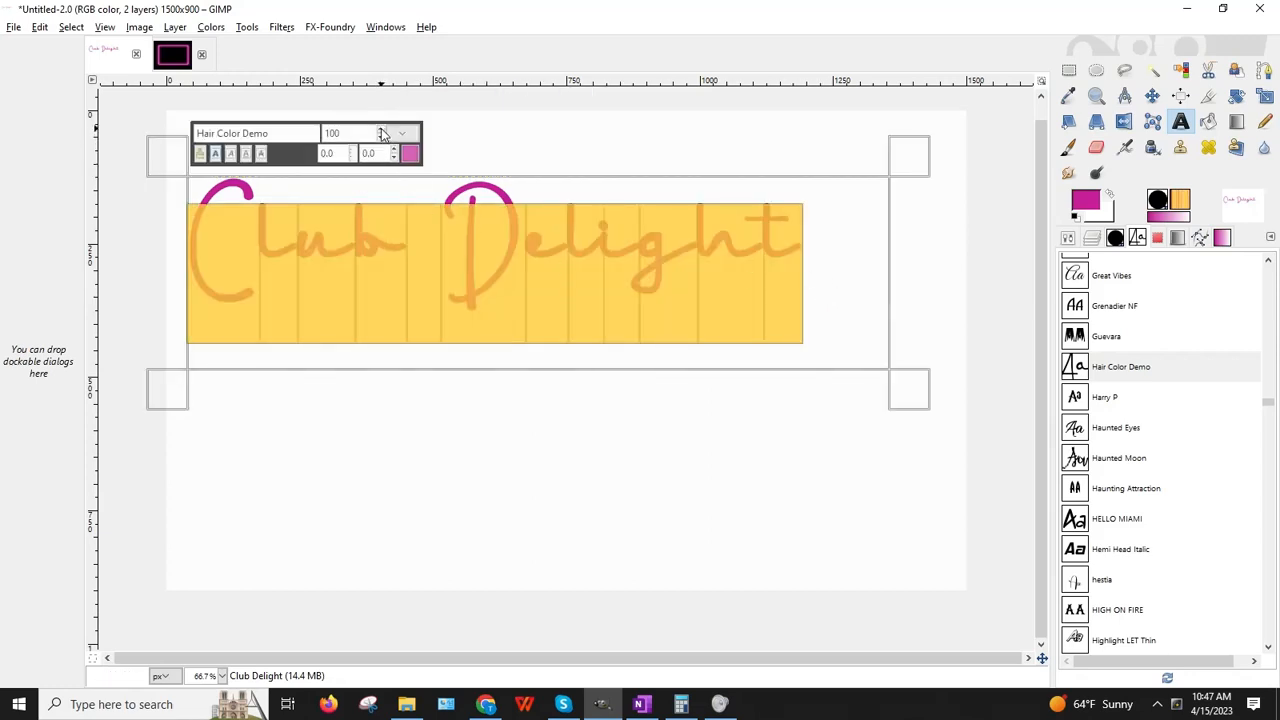
{"action": "scroll", "coordinate": [382, 132], "scroll_direction": "up", "scroll_amount": 13}
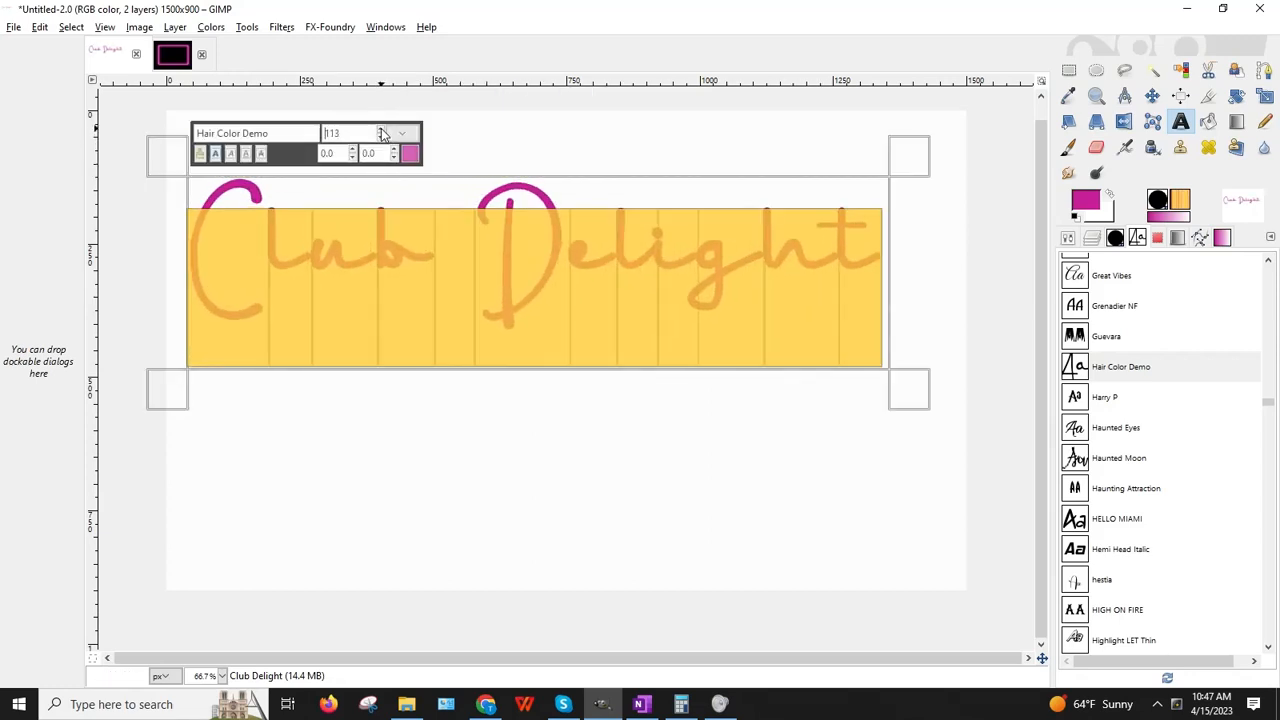
{"action": "left_click_drag", "start_coordinate": [922, 402], "coordinate": [994, 444]}
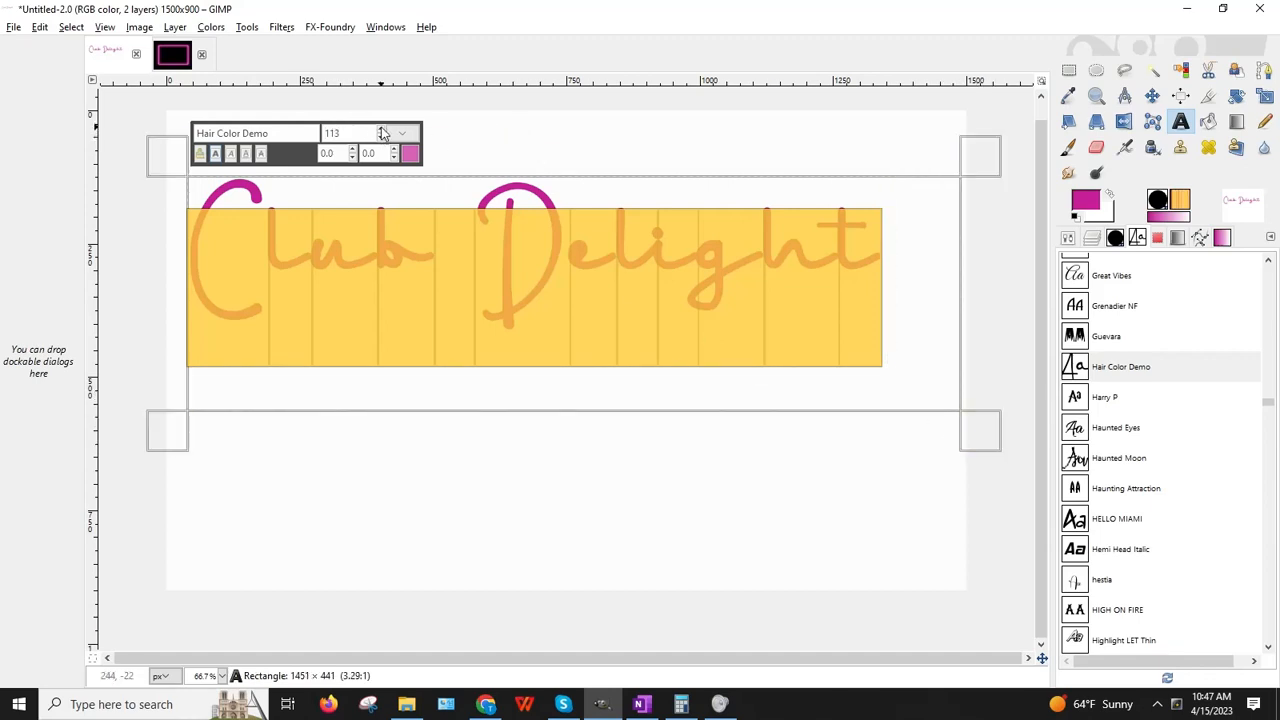
{"action": "scroll", "coordinate": [382, 132], "scroll_direction": "up", "scroll_amount": 6}
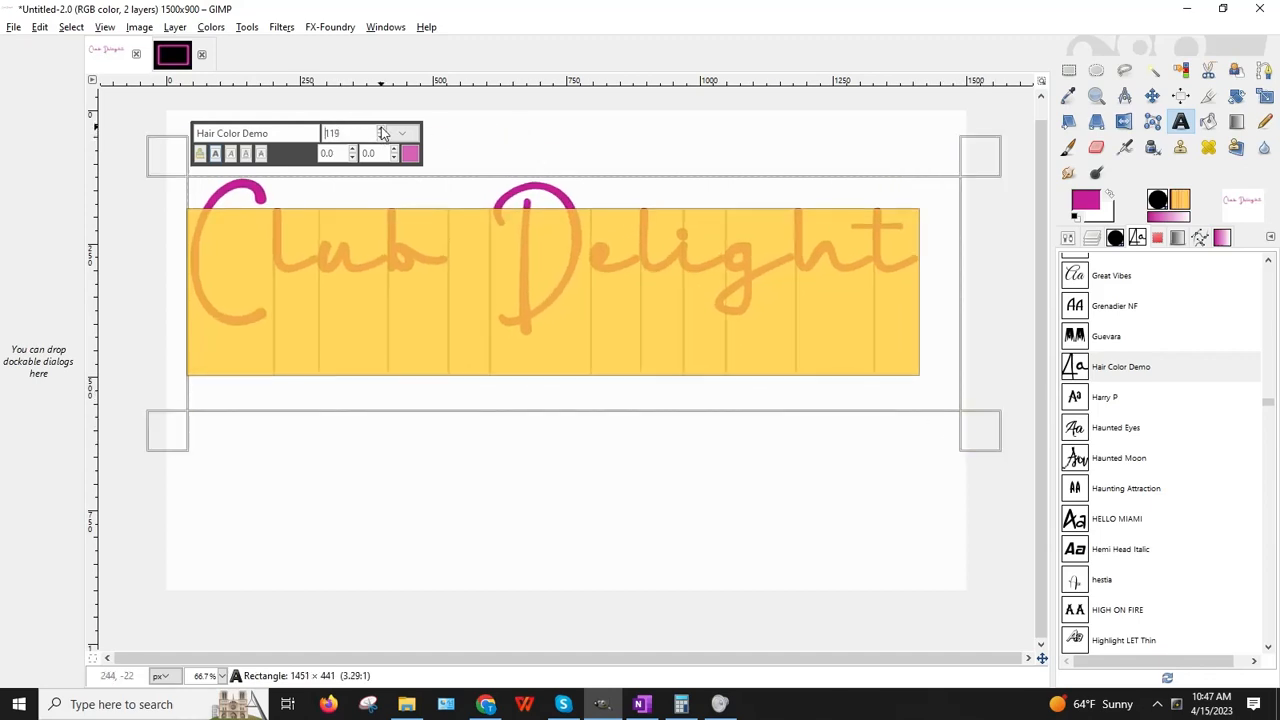
{"action": "left_click", "coordinate": [988, 430]}
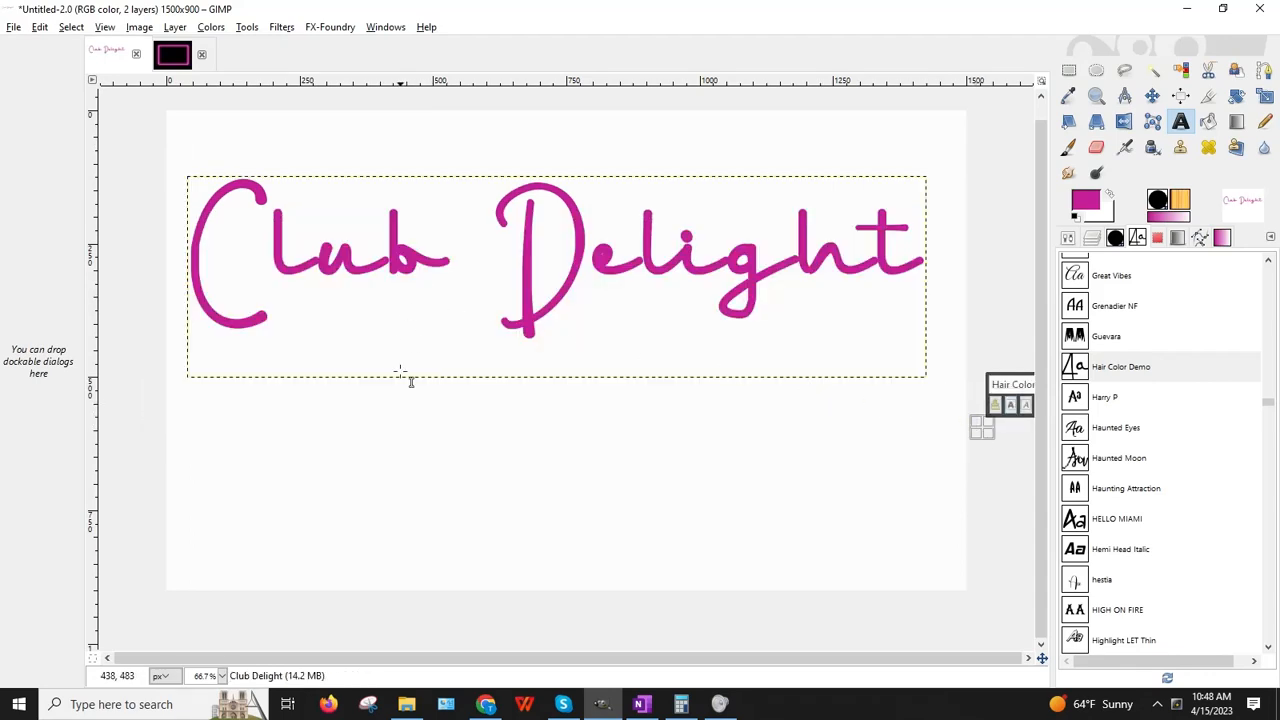
Step: Move the Club Delight layer slightly down, then toggle the Background layer's visibility off and on
{"action": "left_click", "coordinate": [1152, 95]}
{"action": "left_click_drag", "start_coordinate": [532, 247], "coordinate": [536, 272]}
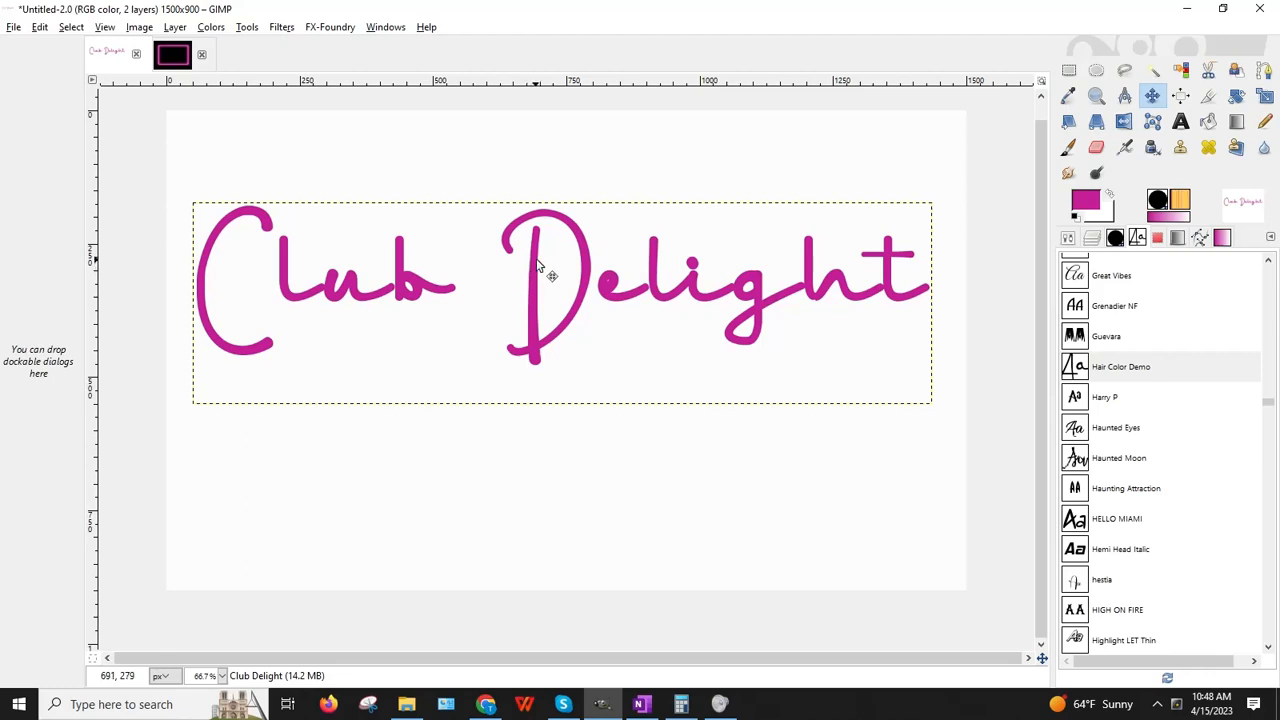
{"action": "left_click", "coordinate": [1092, 237]}
{"action": "left_click", "coordinate": [1071, 344]}
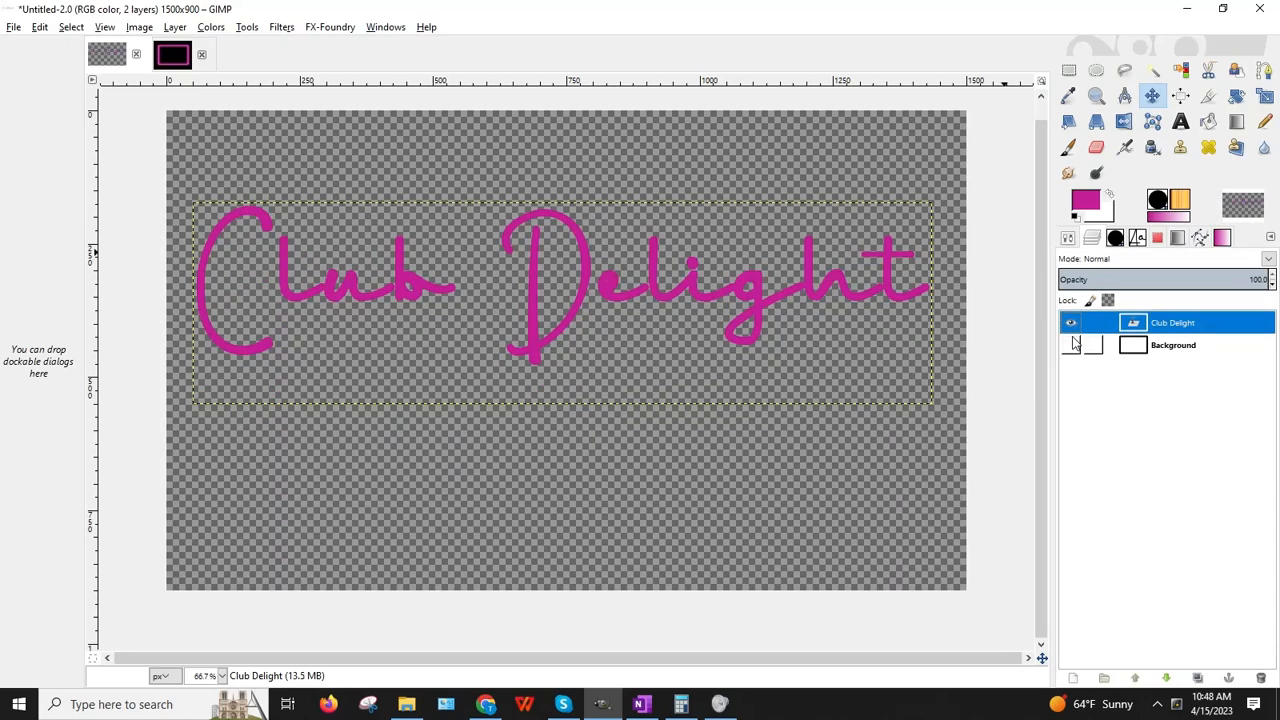
{"action": "left_click", "coordinate": [1071, 345]}
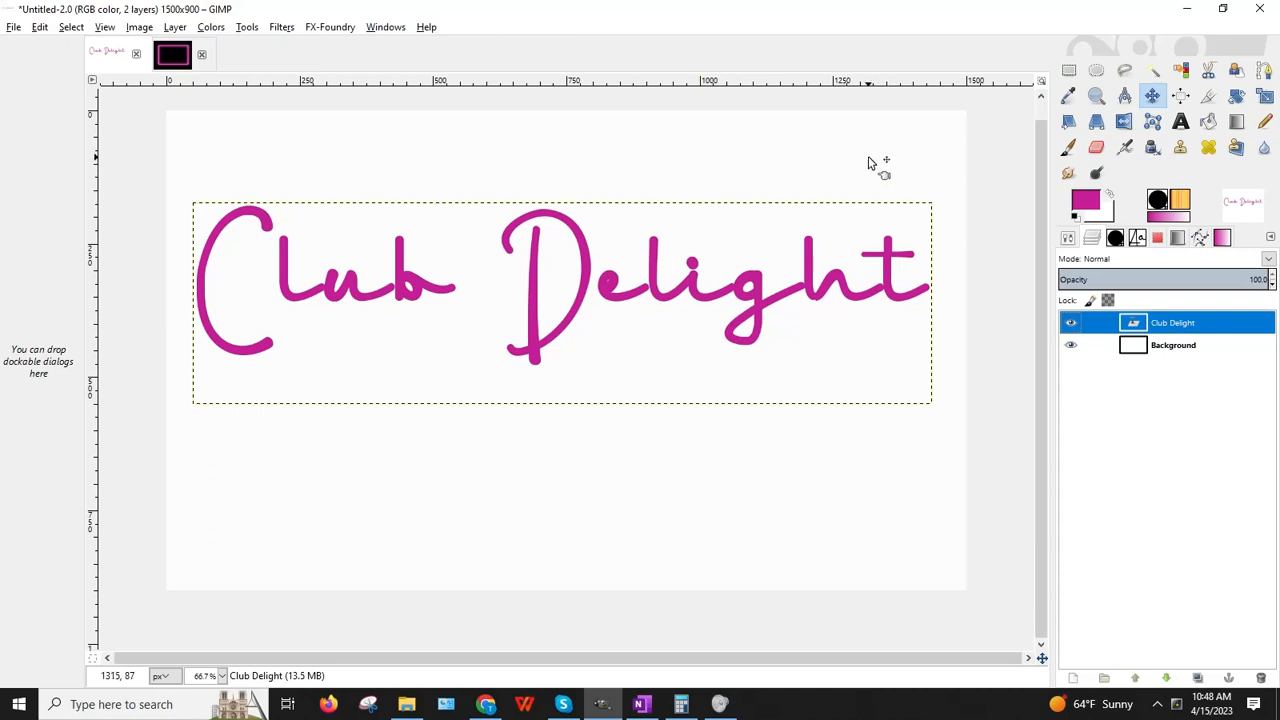
Step: Open Drop Shadow from Light and Shadow, untick Allow resizing, and open the shadow colour picker
{"action": "left_click", "coordinate": [282, 28]}
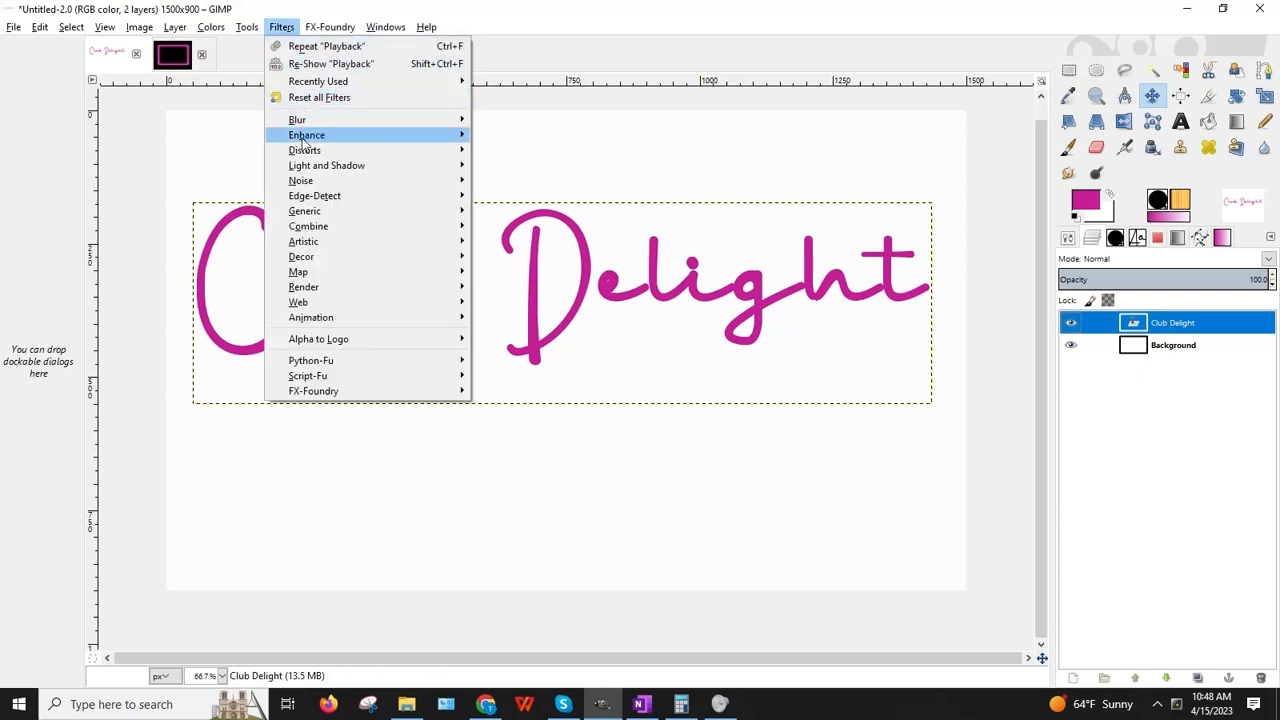
{"action": "mouse_move", "coordinate": [304, 171]}
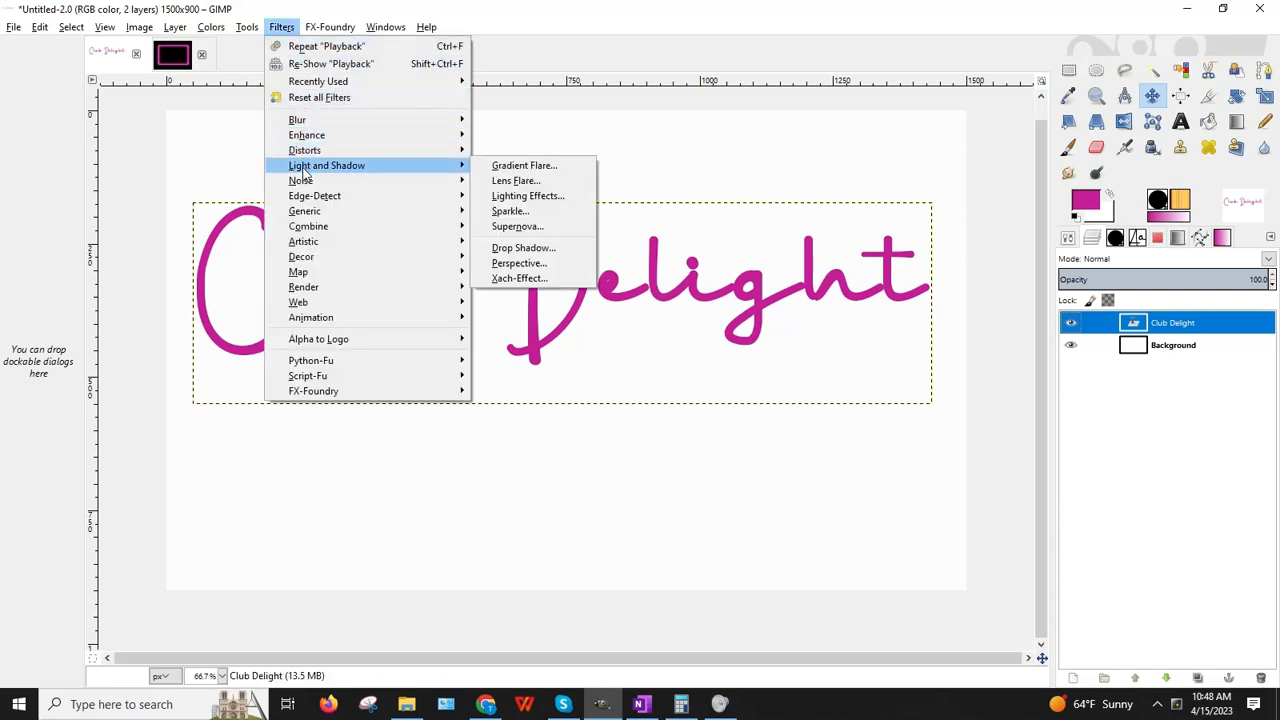
{"action": "left_click", "coordinate": [523, 248]}
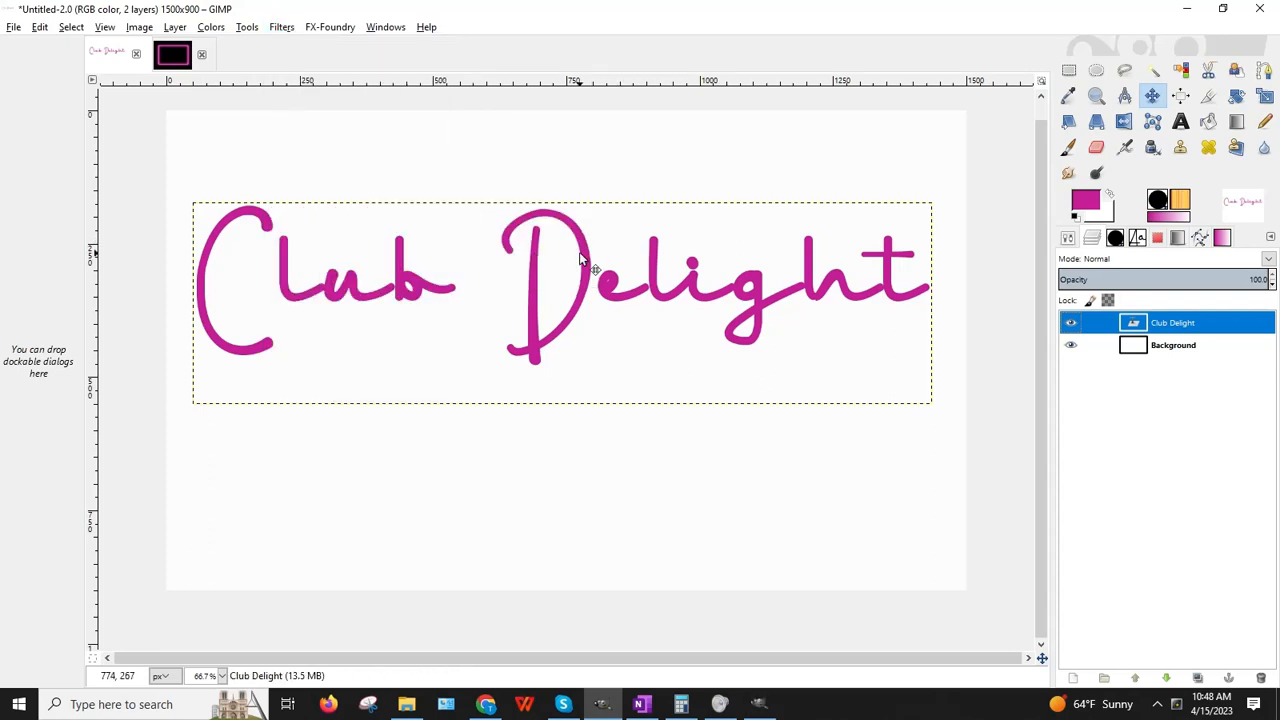
{"action": "left_click", "coordinate": [760, 706]}
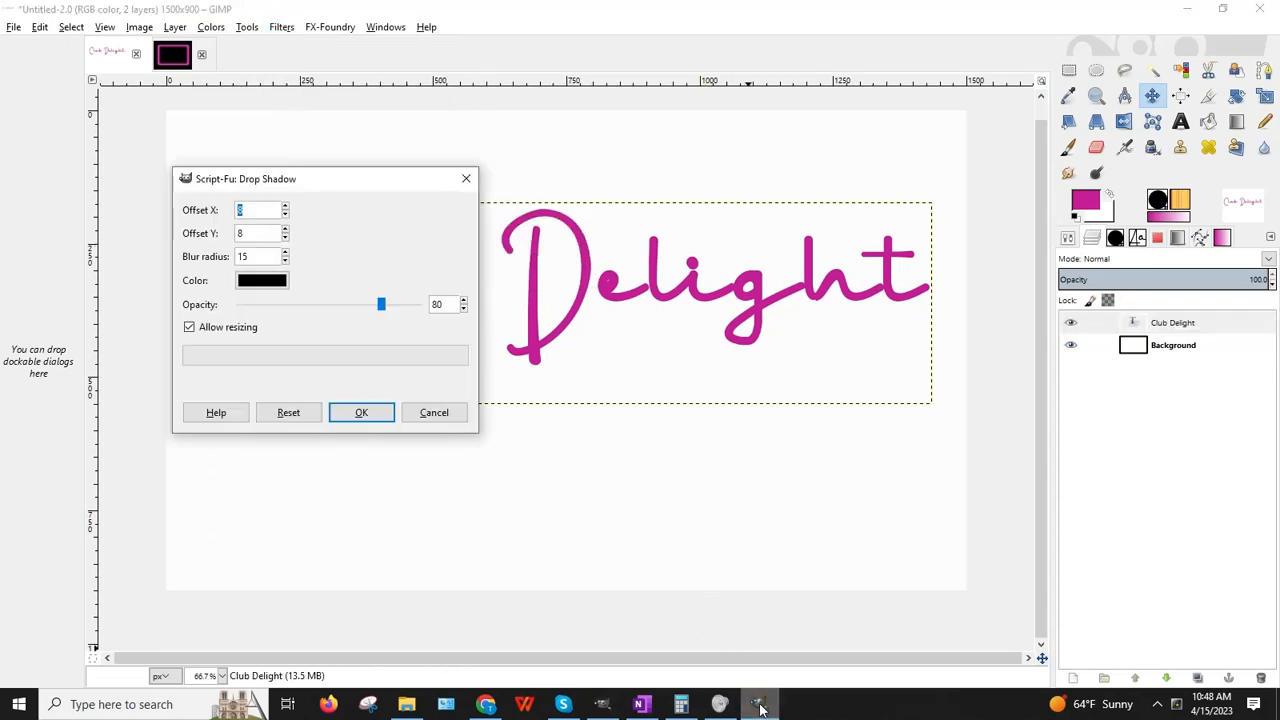
{"action": "left_click", "coordinate": [190, 328]}
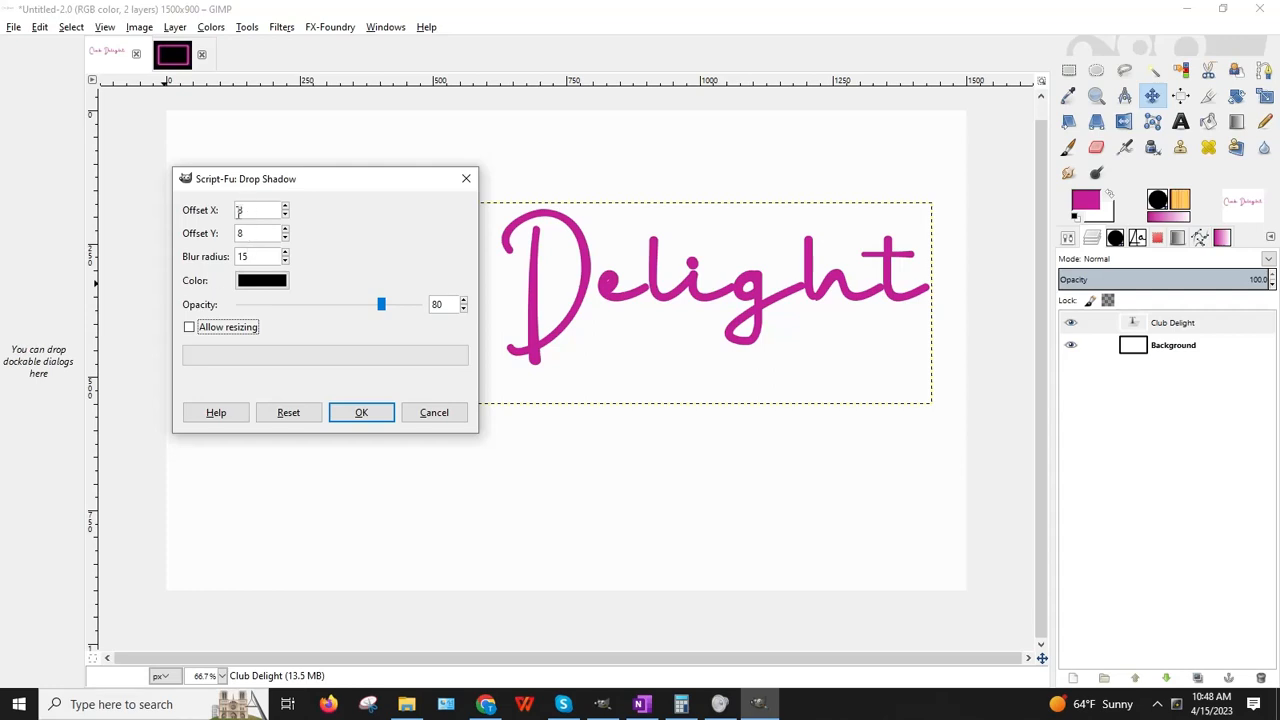
{"action": "left_click", "coordinate": [252, 285]}
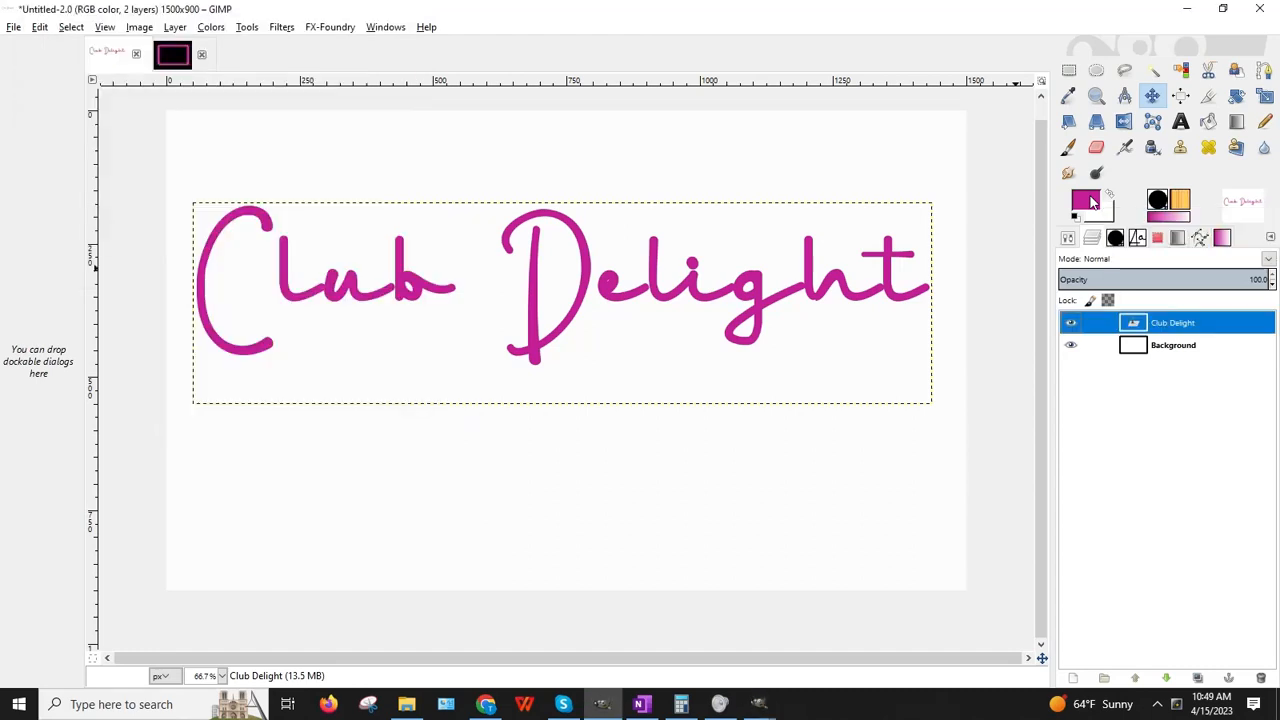
Step: Set the foreground colour to mint green 45f5aa and copy its hex value
{"action": "left_click", "coordinate": [1086, 201]}
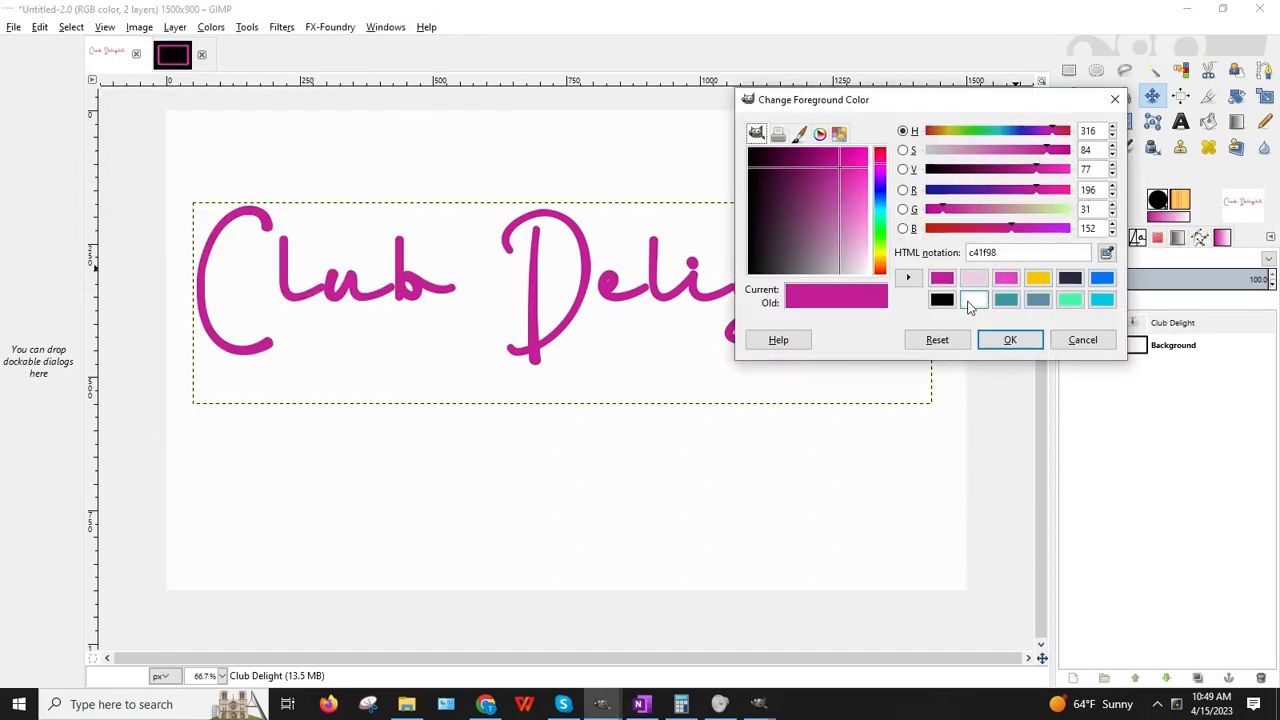
{"action": "left_click", "coordinate": [1068, 304]}
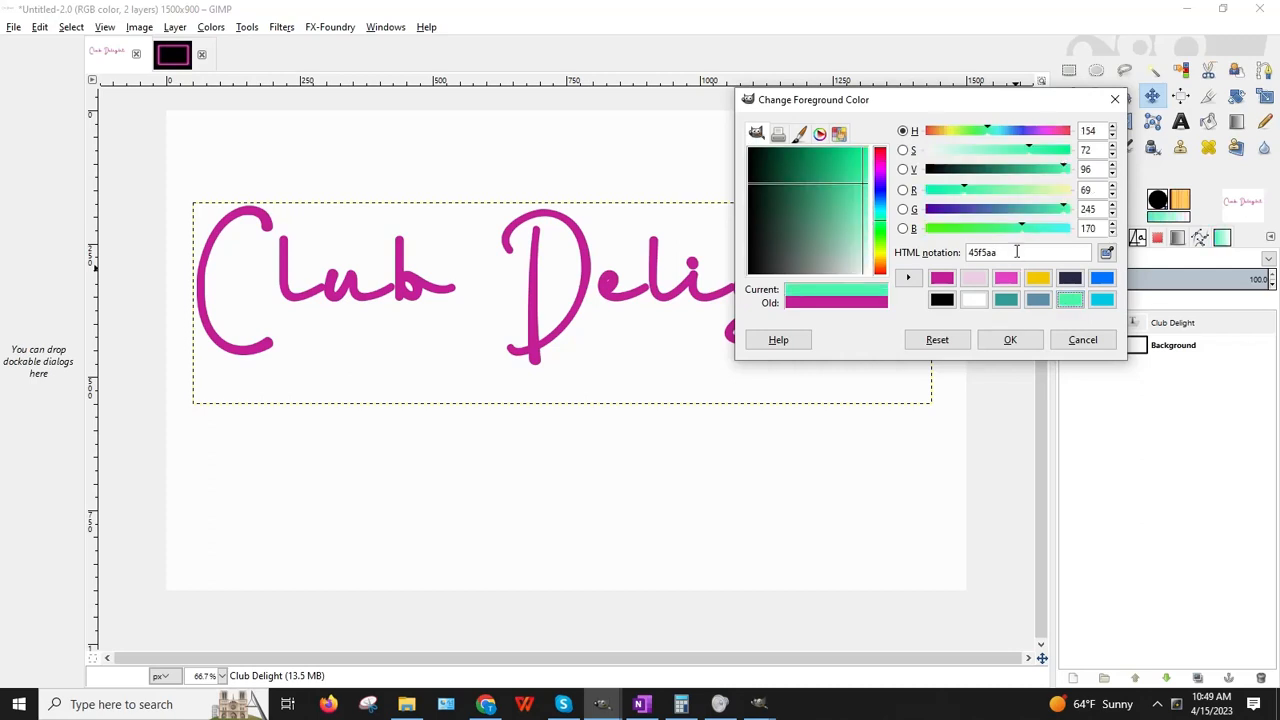
{"action": "left_click_drag", "start_coordinate": [1016, 252], "coordinate": [966, 253]}
{"action": "key", "text": "ctrl+c"}
{"action": "right_click", "coordinate": [1016, 254]}
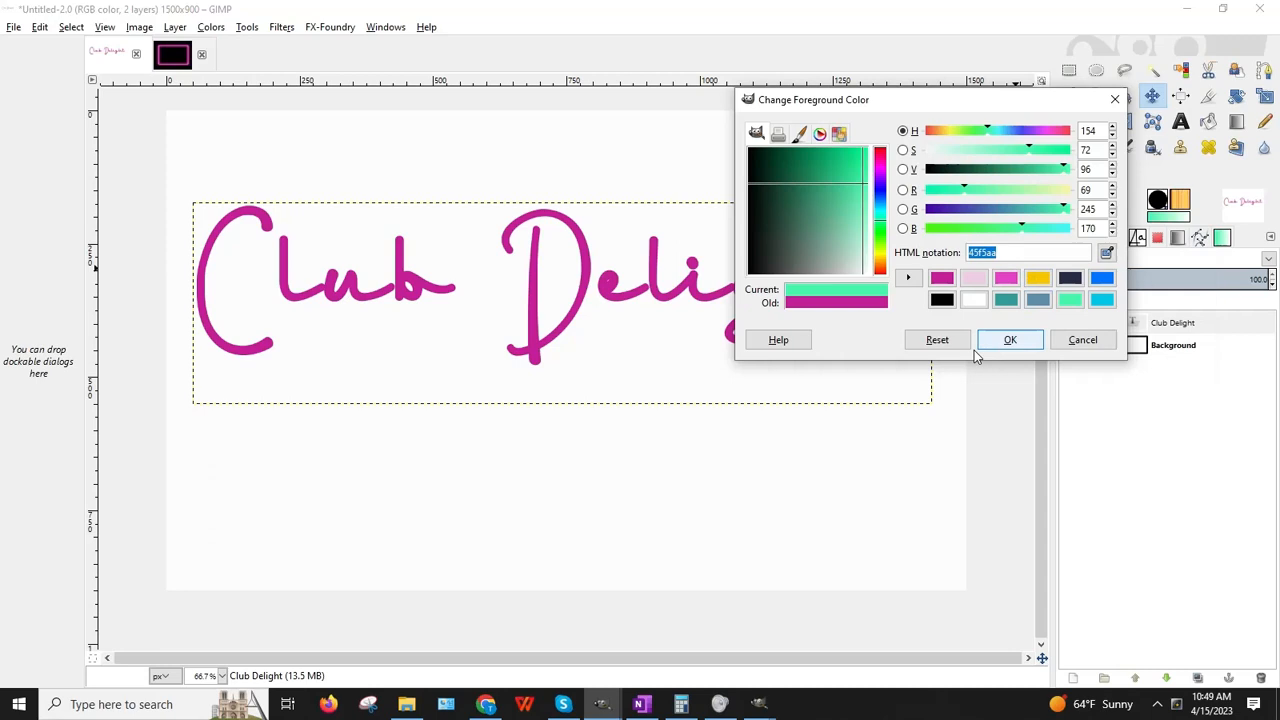
{"action": "left_click", "coordinate": [1029, 342]}
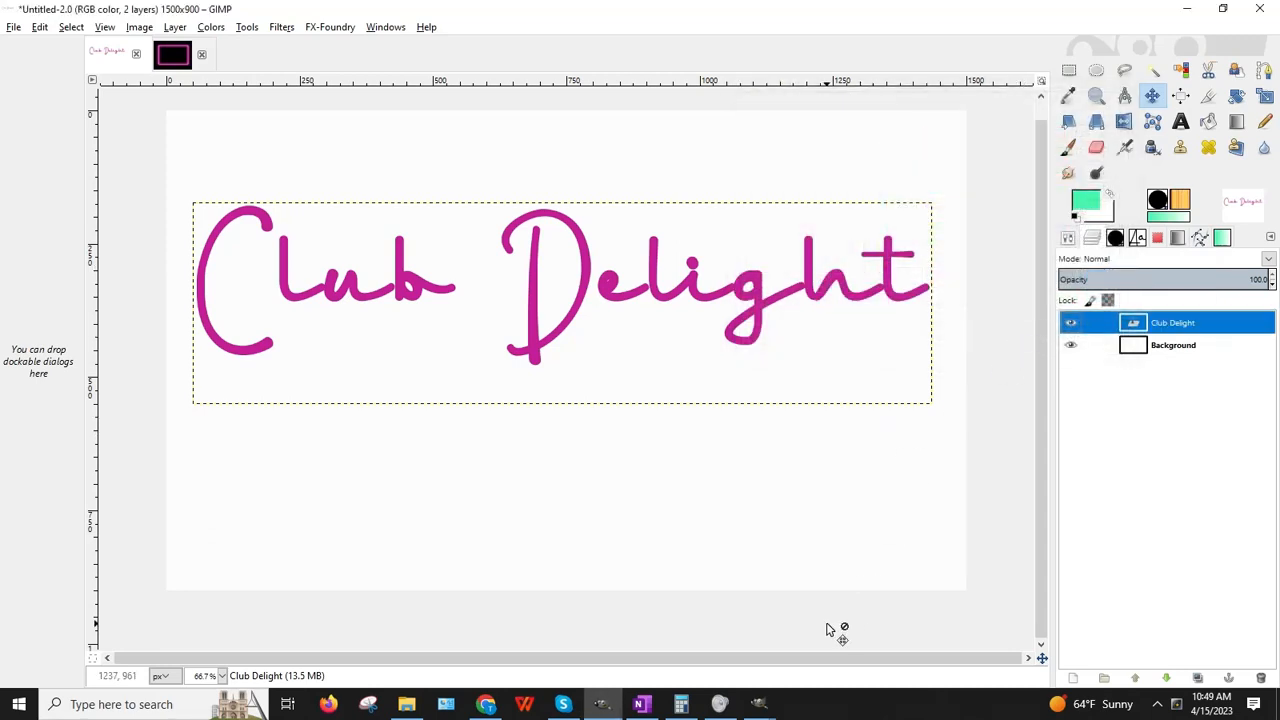
Step: Try 45f5aa as shadow colour, revert to black, and apply the drop shadow (offset 8, blur 15, opacity 80)
{"action": "left_click", "coordinate": [760, 704]}
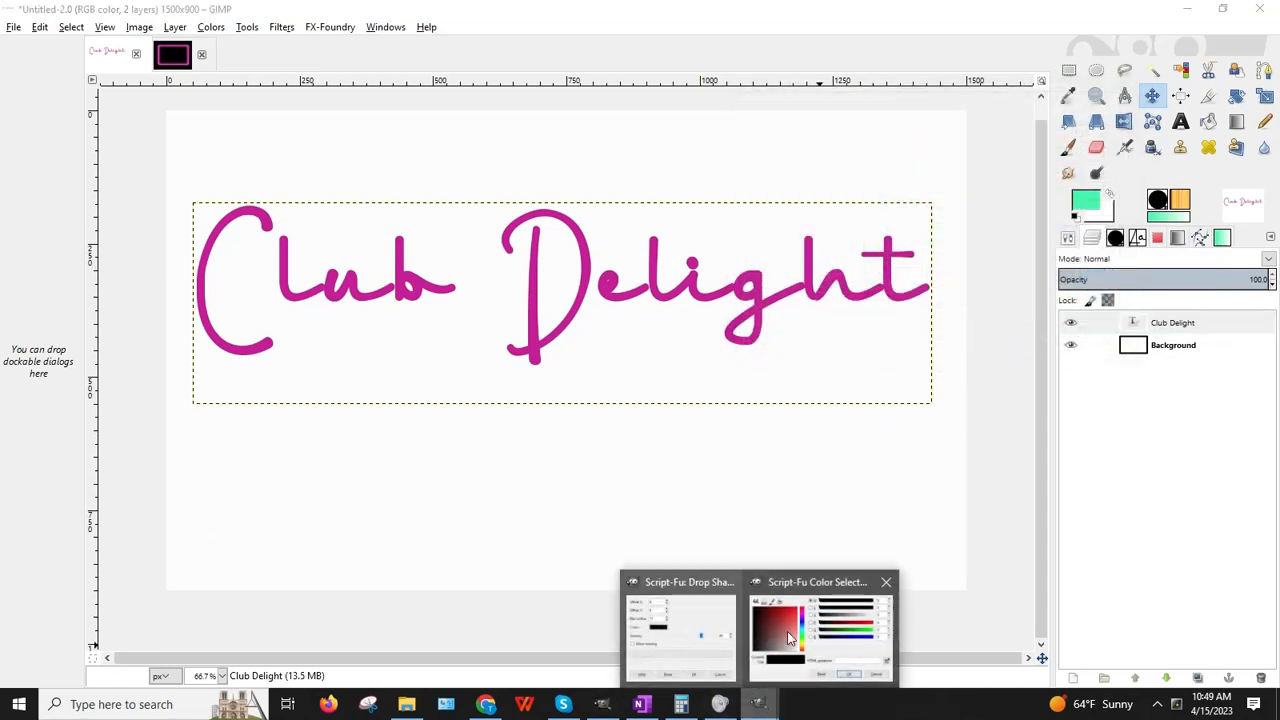
{"action": "left_click", "coordinate": [684, 627]}
{"action": "right_click", "coordinate": [278, 223]}
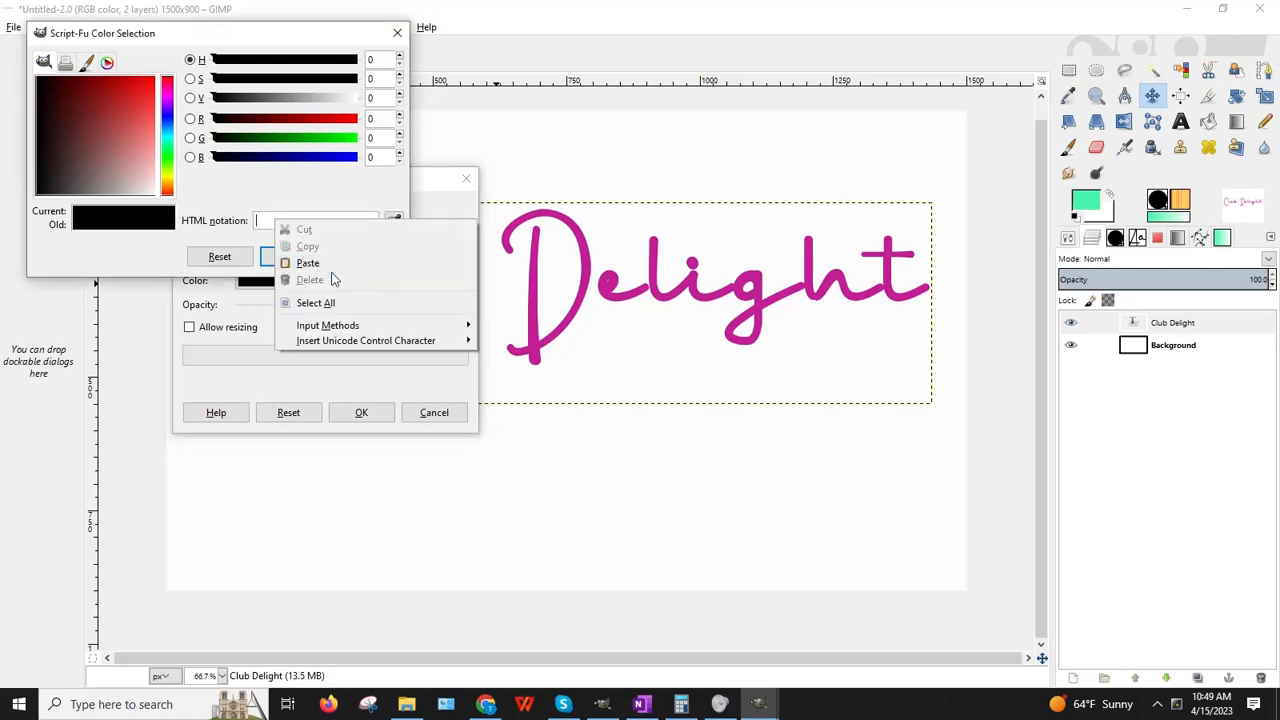
{"action": "left_click", "coordinate": [310, 263]}
{"action": "left_click", "coordinate": [293, 258]}
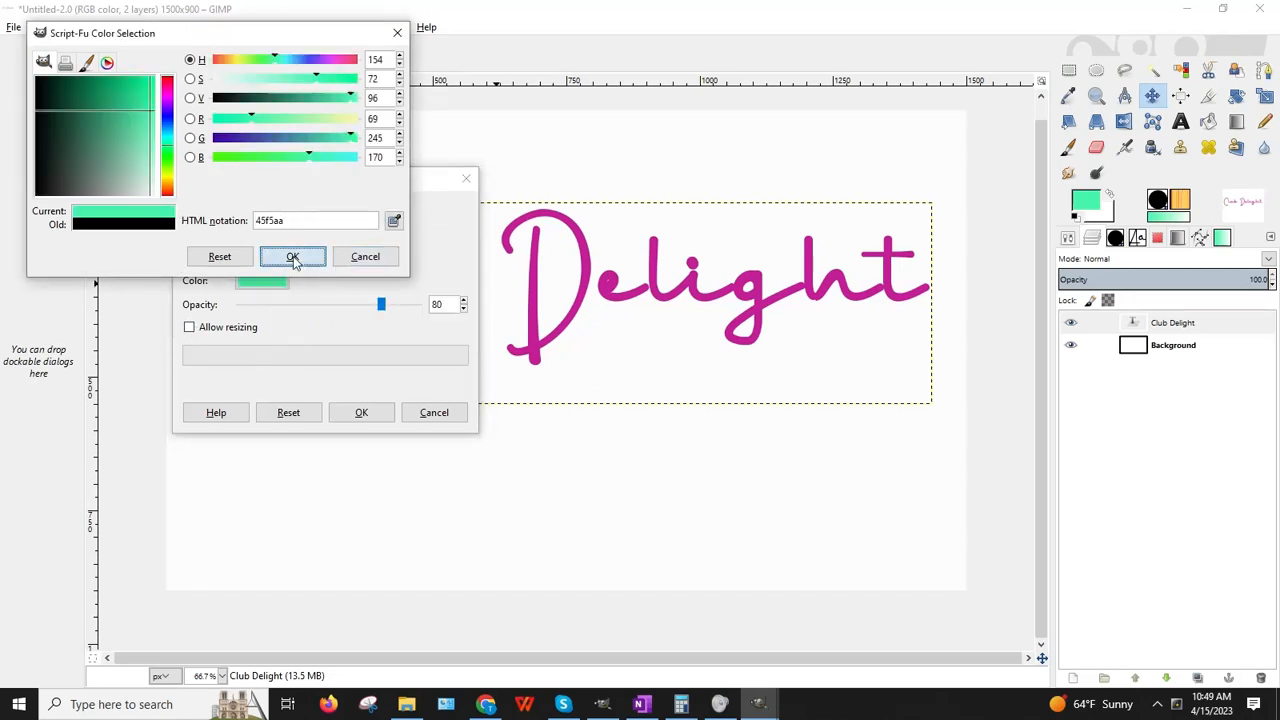
{"action": "left_click", "coordinate": [260, 284]}
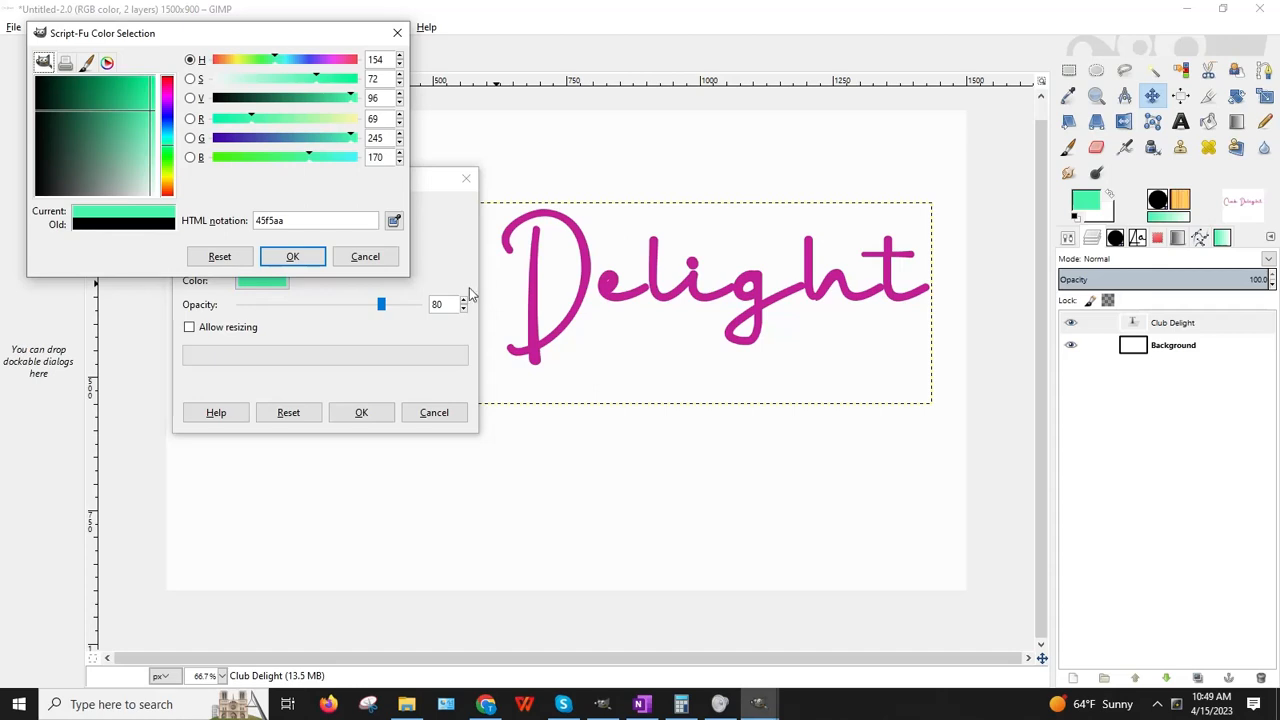
{"action": "left_click_drag", "start_coordinate": [102, 152], "coordinate": [17, 35]}
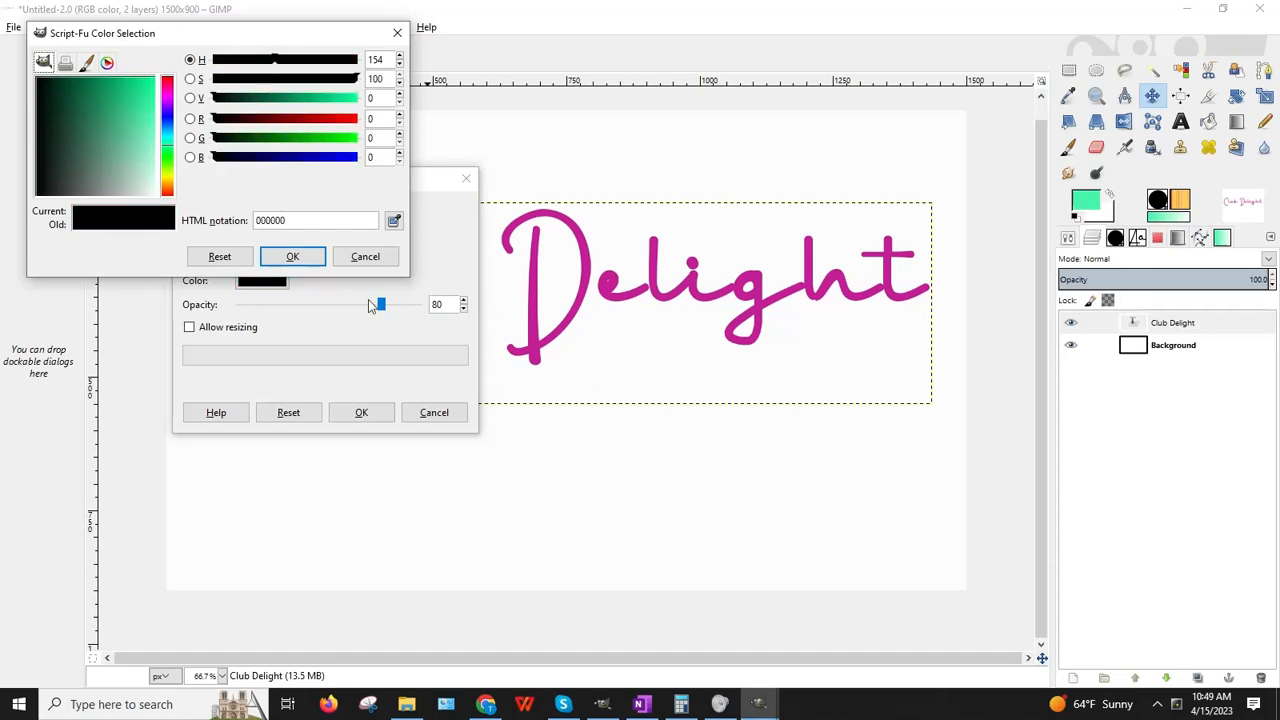
{"action": "left_click", "coordinate": [290, 256]}
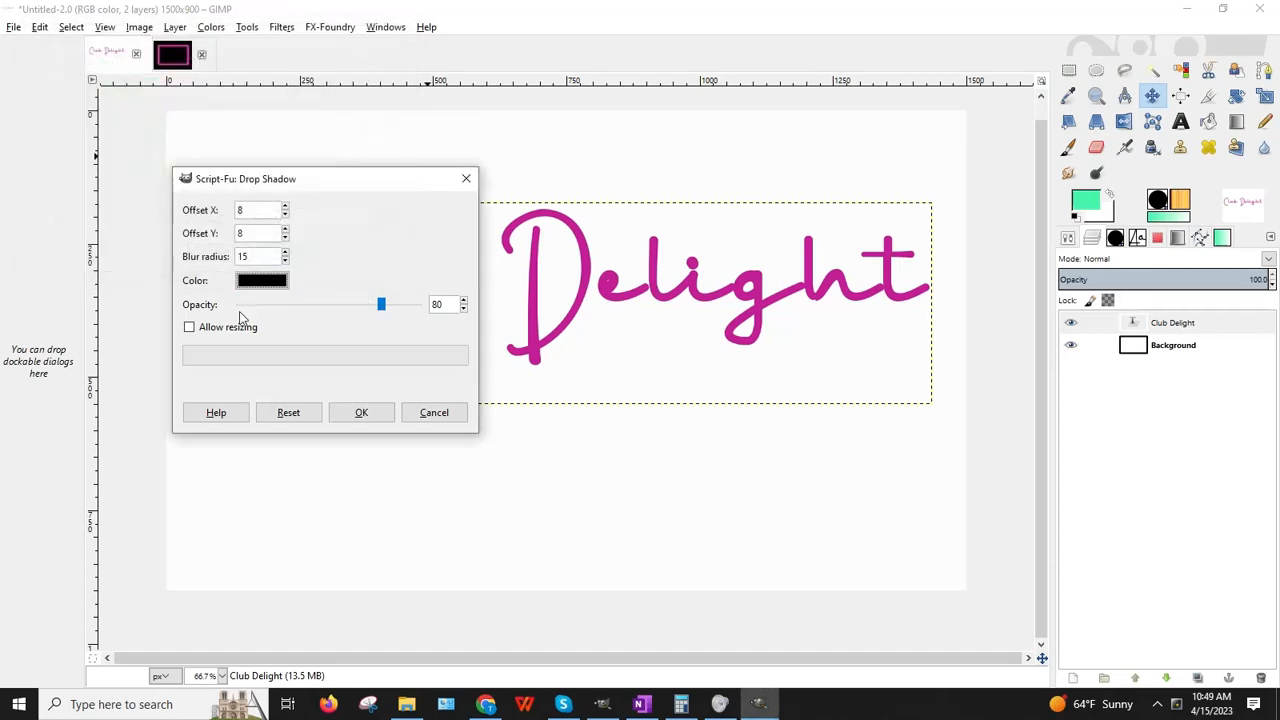
{"action": "left_click", "coordinate": [362, 415]}
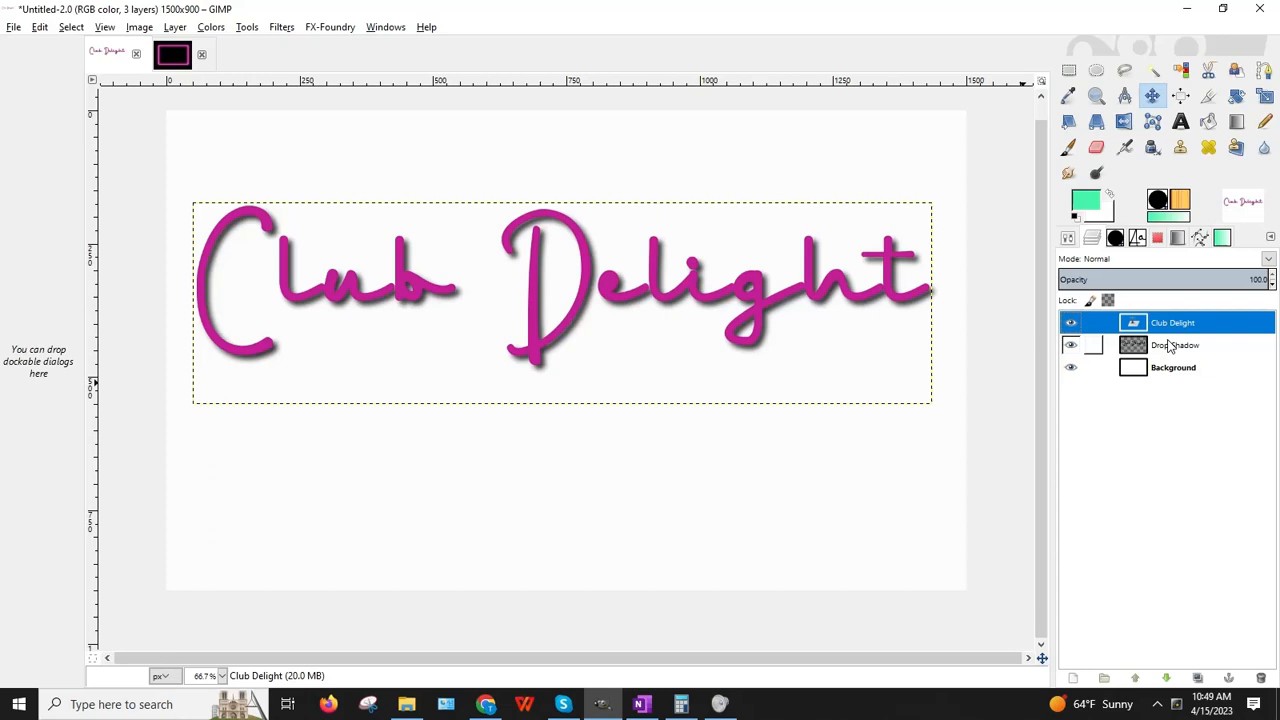
Step: Scale the Drop Shadow layer up to 1425 × 347 pixels
{"action": "left_click", "coordinate": [1264, 95]}
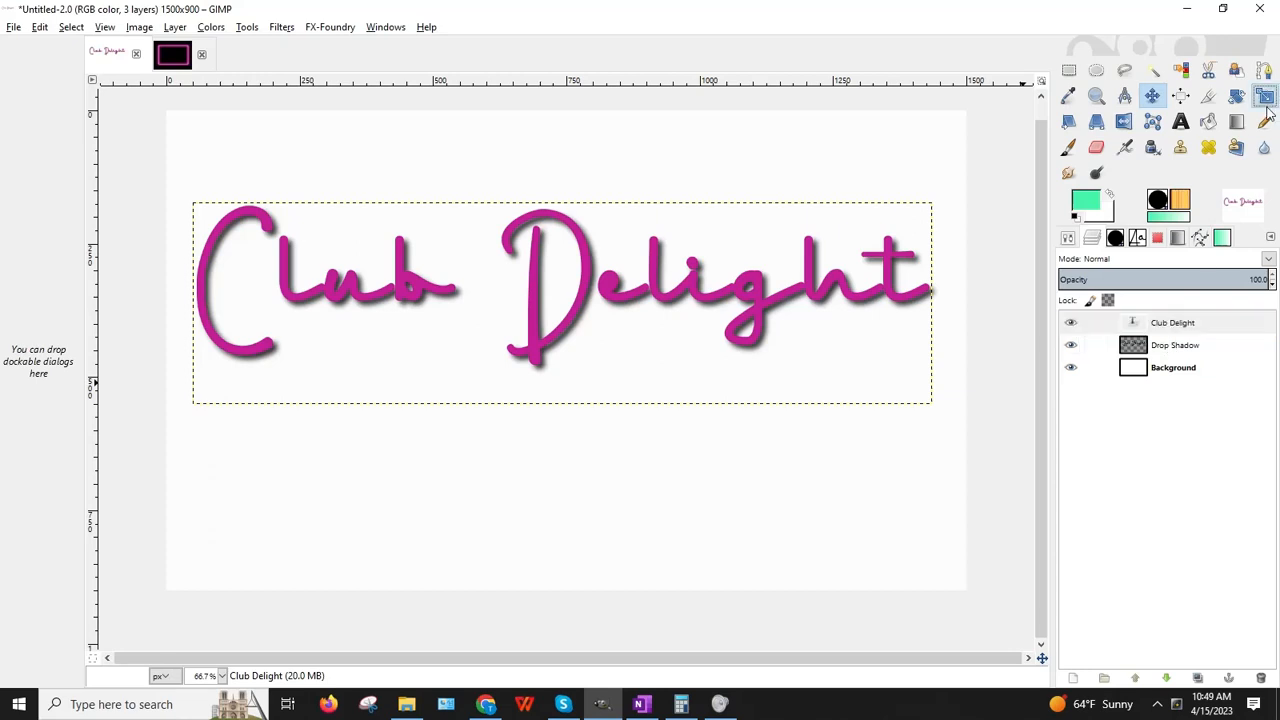
{"action": "left_click", "coordinate": [1178, 345]}
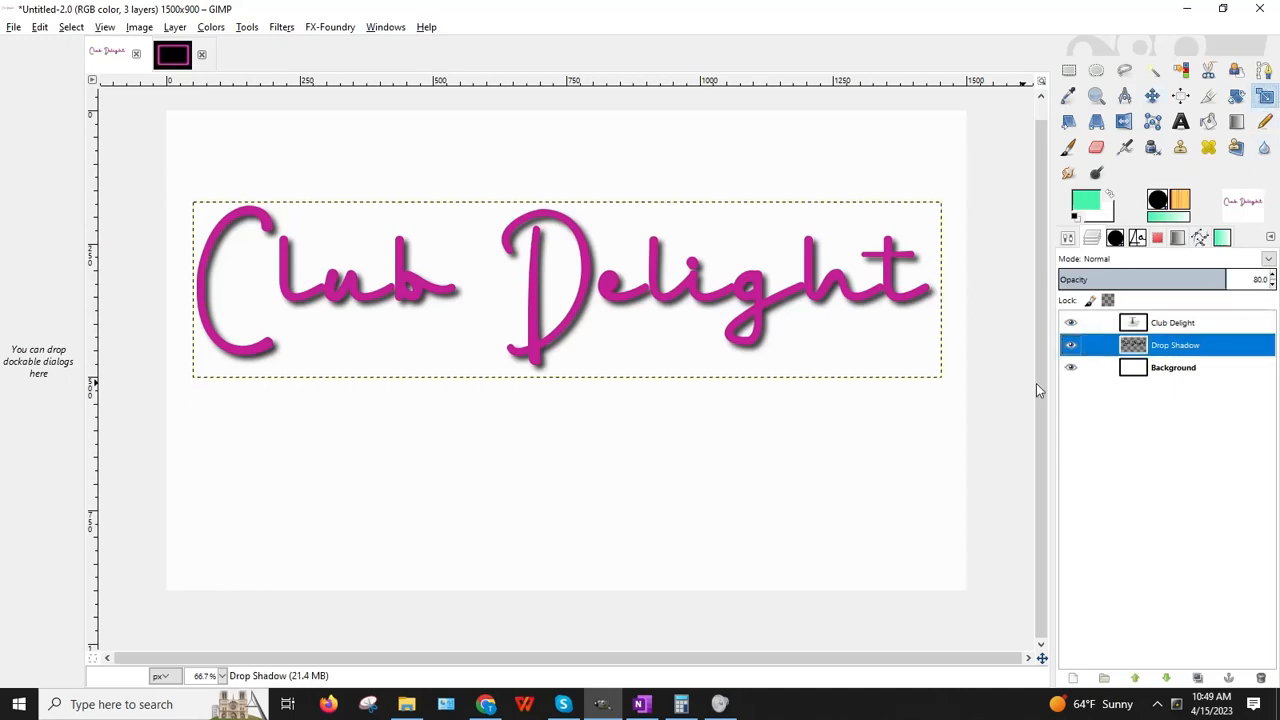
{"action": "left_click", "coordinate": [950, 377]}
{"action": "left_click_drag", "start_coordinate": [953, 380], "coordinate": [962, 392]}
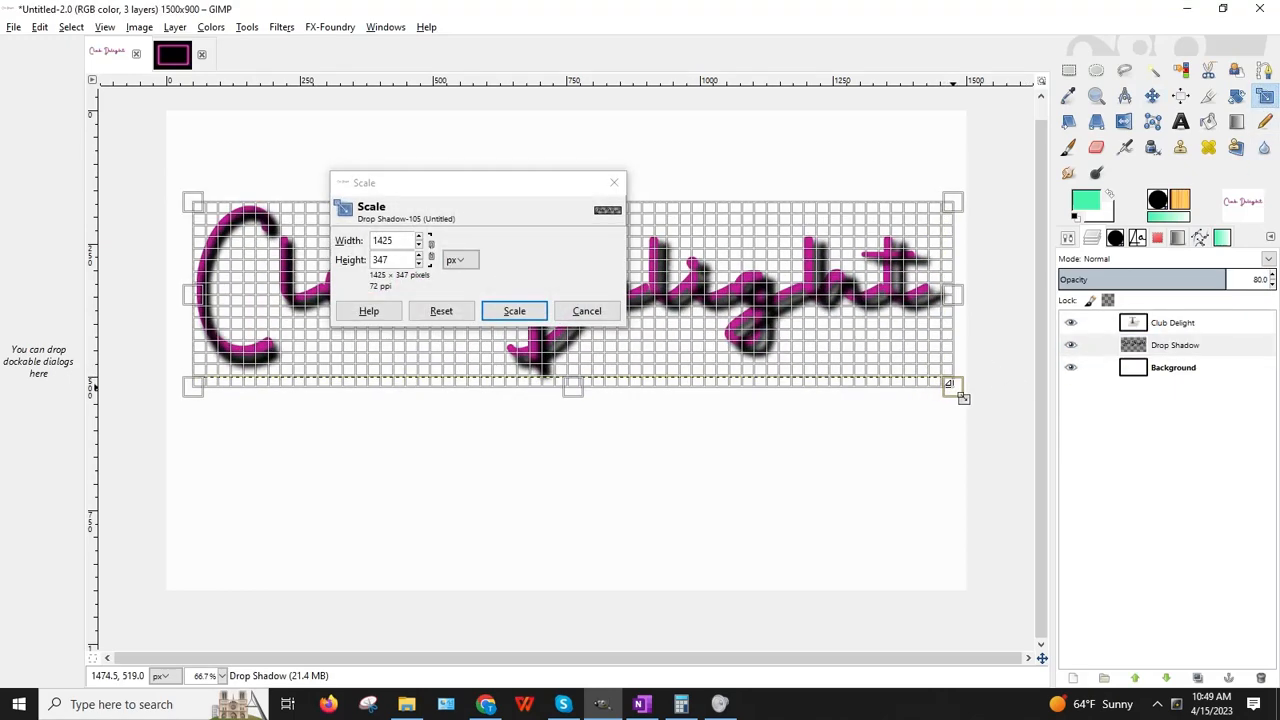
{"action": "left_click", "coordinate": [510, 310]}
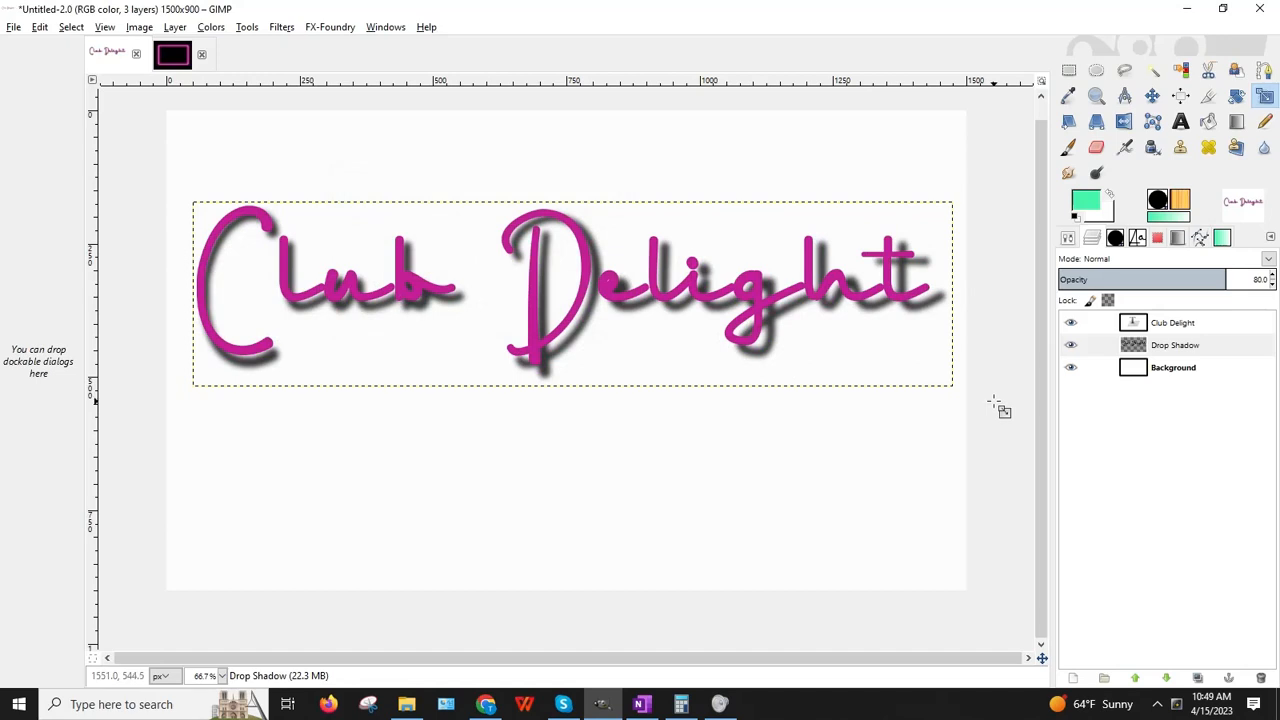
Step: Nudge the shadow a few pixels with the arrow keys, then delete the Drop Shadow layer
{"action": "left_click", "coordinate": [1069, 70]}
{"action": "key", "text": "Up"}
{"action": "key", "text": "Up"}
{"action": "key", "text": "Up"}
{"action": "key", "text": "Up"}
{"action": "key", "text": "Up"}
{"action": "key", "text": "Up"}
{"action": "key", "text": "Up"}
{"action": "key", "text": "Up"}
{"action": "key", "text": "Up"}
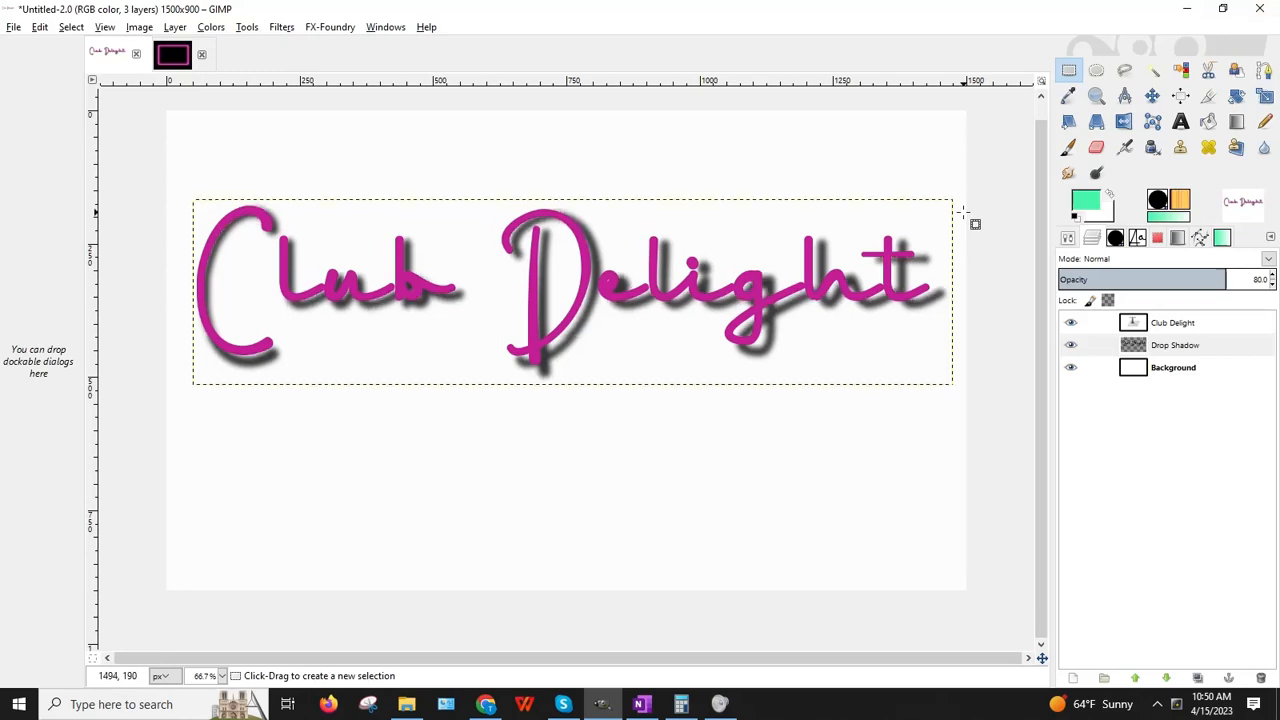
{"action": "key", "text": "Left"}
{"action": "key", "text": "Left"}
{"action": "key", "text": "Left"}
{"action": "key", "text": "Left"}
{"action": "key", "text": "Left"}
{"action": "key", "text": "Left"}
{"action": "key", "text": "Left"}
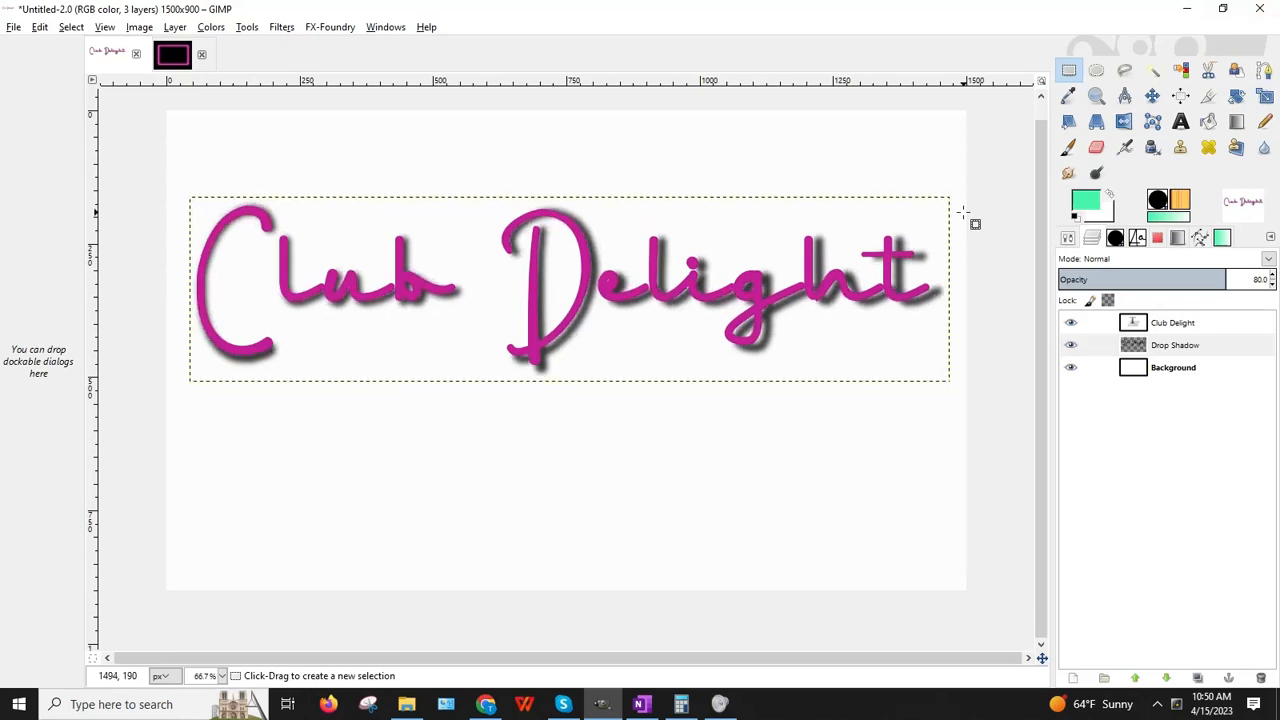
{"action": "key", "text": "Down"}
{"action": "key", "text": "Down"}
{"action": "key", "text": "Down"}
{"action": "key", "text": "Down"}
{"action": "key", "text": "Left"}
{"action": "key", "text": "Down"}
{"action": "key", "text": "Down"}
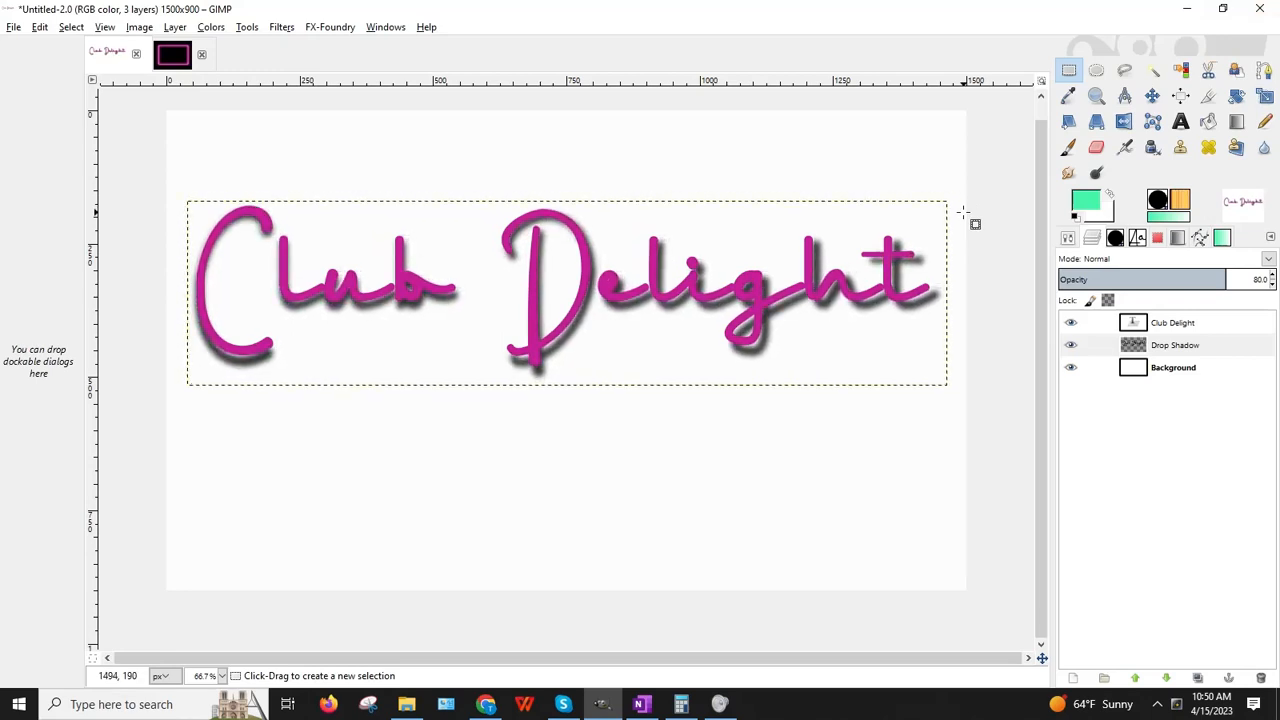
{"action": "key", "text": "Right"}
{"action": "key", "text": "Right"}
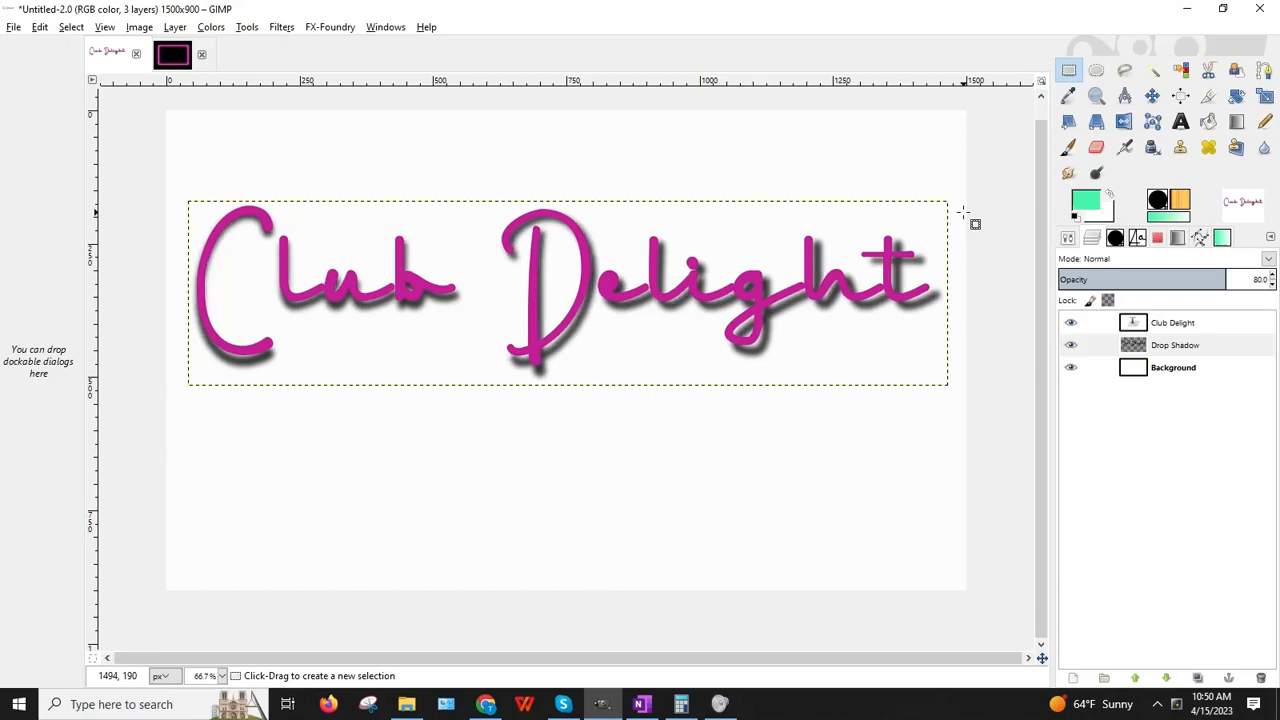
{"action": "right_click", "coordinate": [1155, 354]}
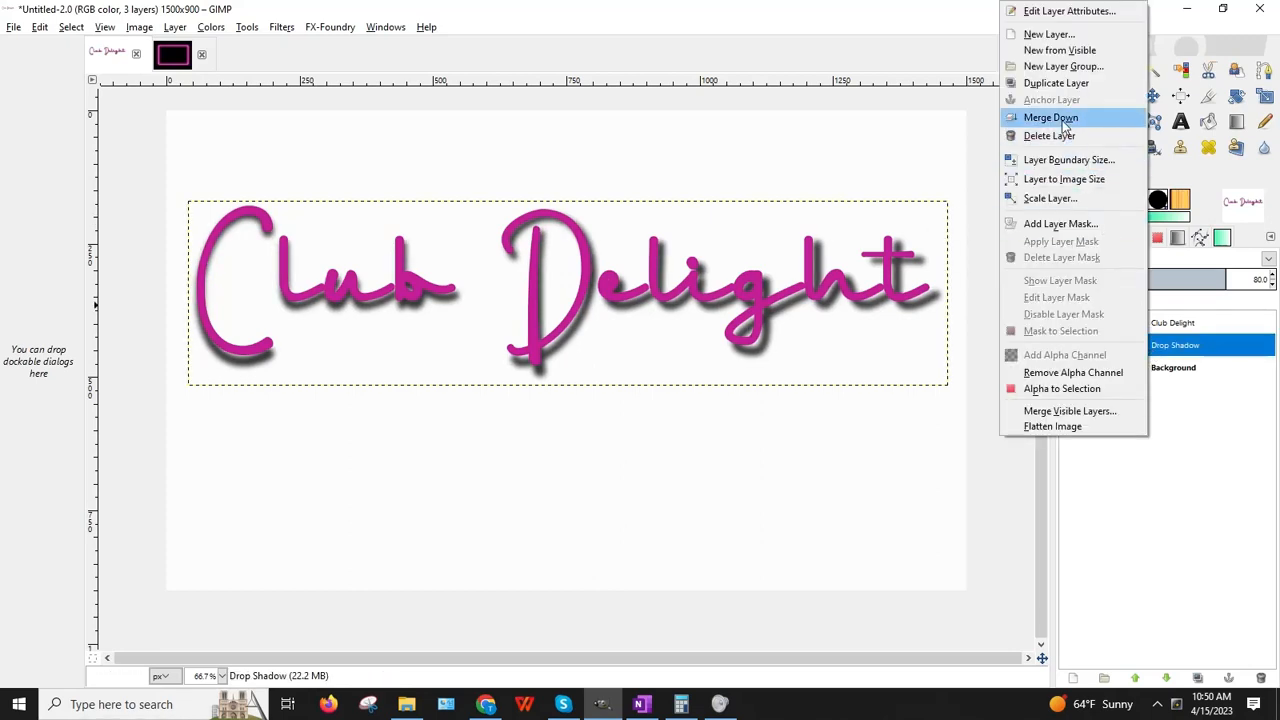
{"action": "left_click", "coordinate": [1043, 132]}
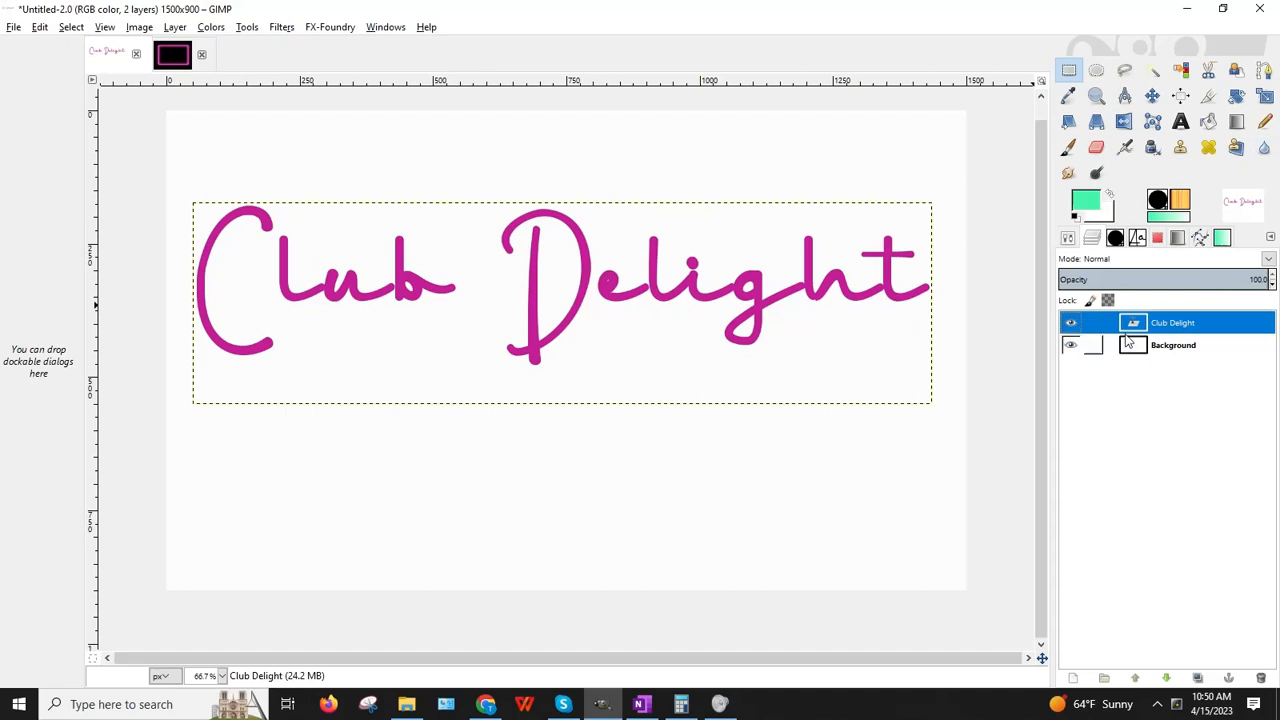
Step: Change the foreground colour from magenta c41f98 to the light pink ff7adb
{"action": "left_click", "coordinate": [1093, 204]}
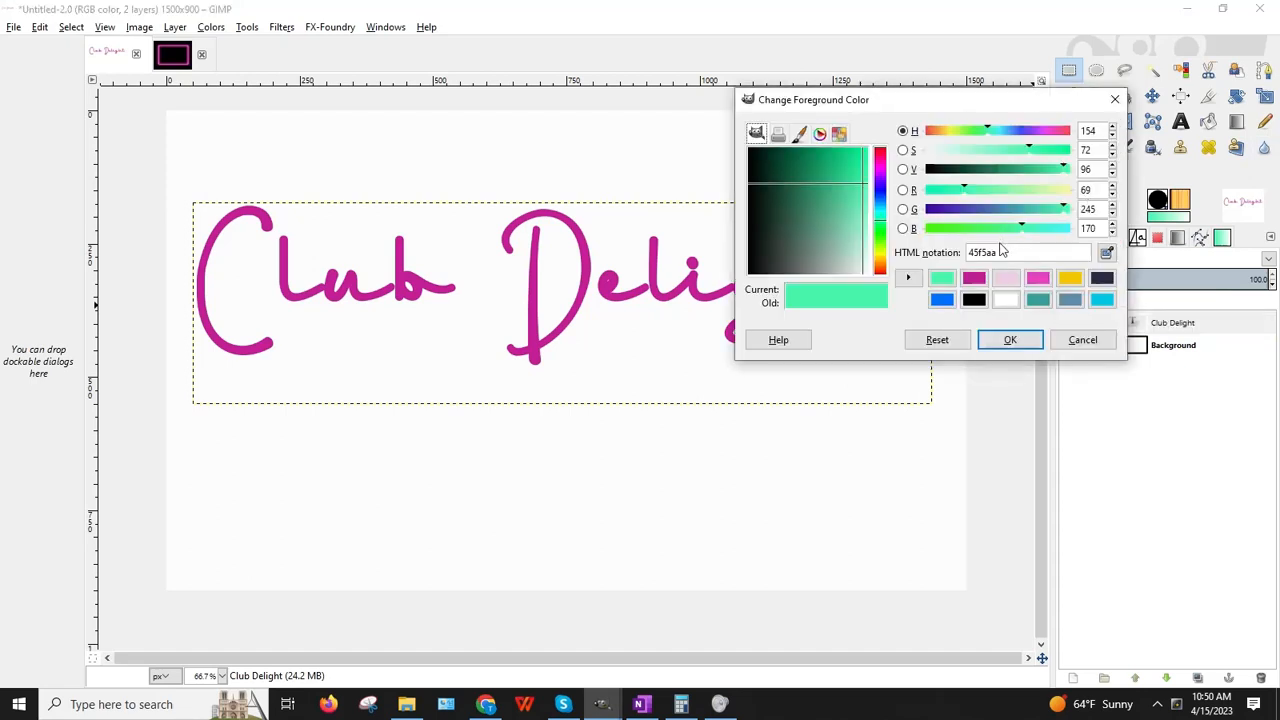
{"action": "left_click", "coordinate": [974, 278]}
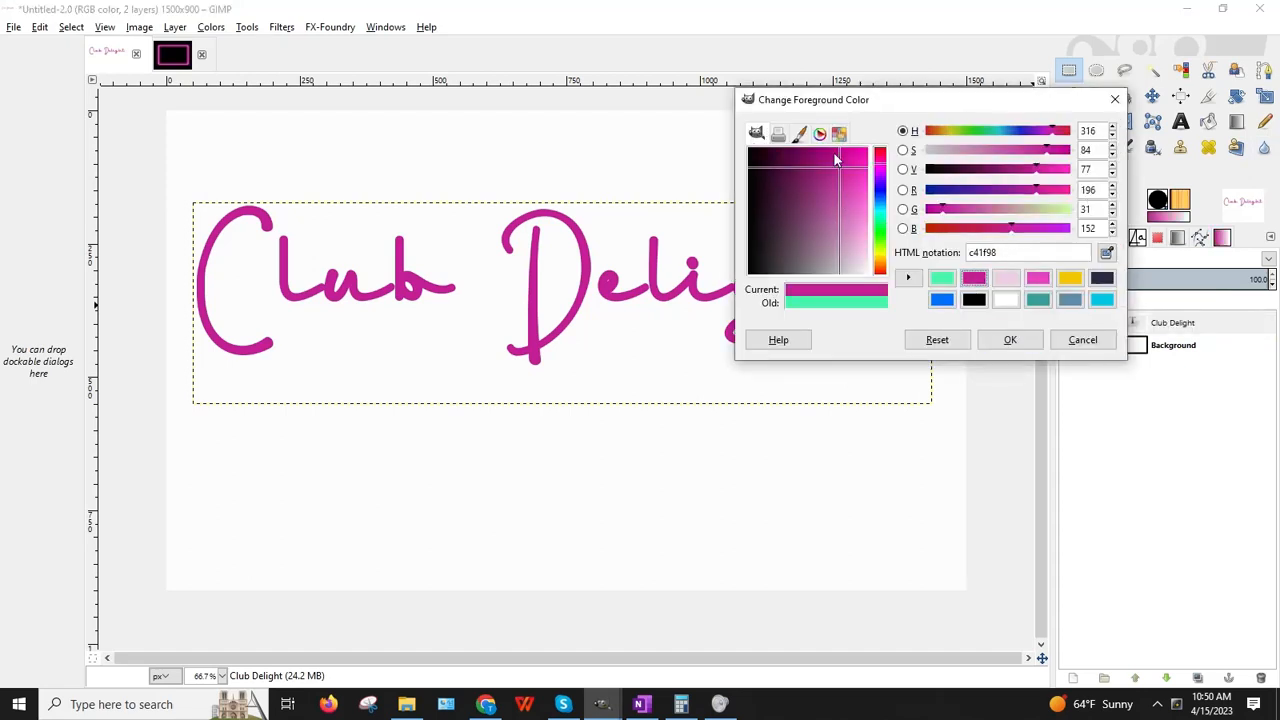
{"action": "left_click_drag", "start_coordinate": [843, 175], "coordinate": [864, 232]}
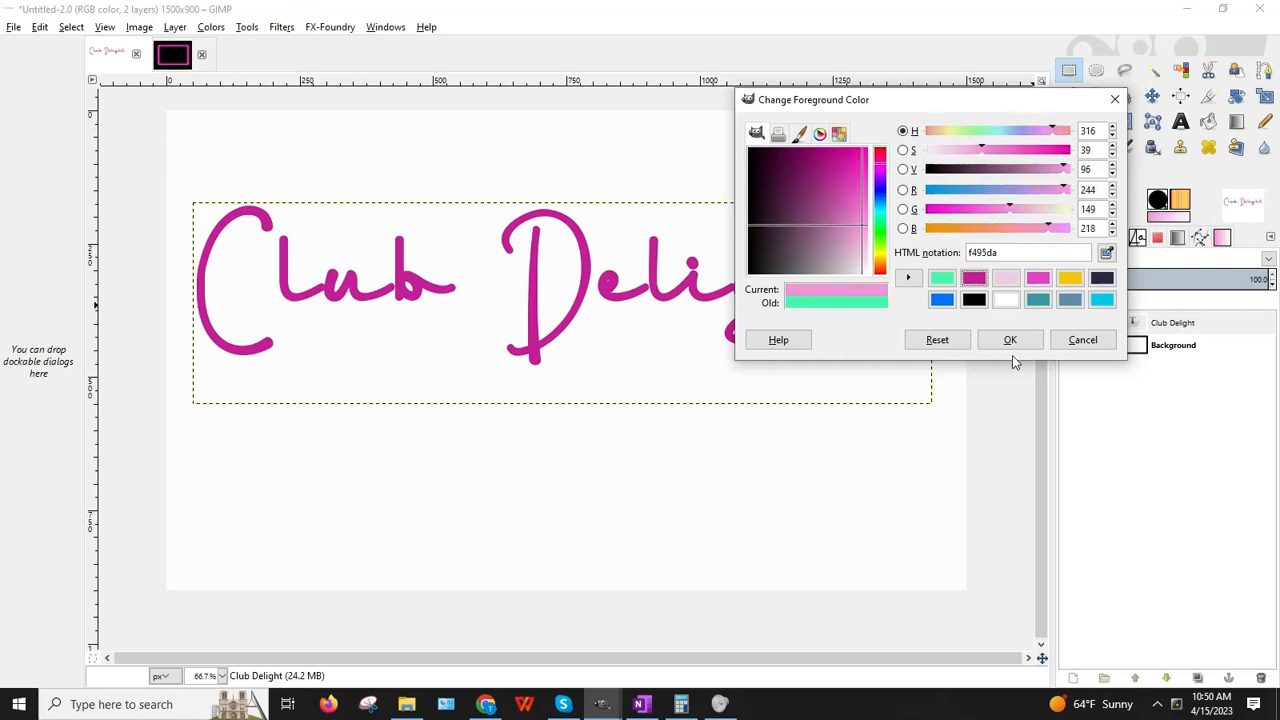
{"action": "left_click_drag", "start_coordinate": [866, 229], "coordinate": [870, 208]}
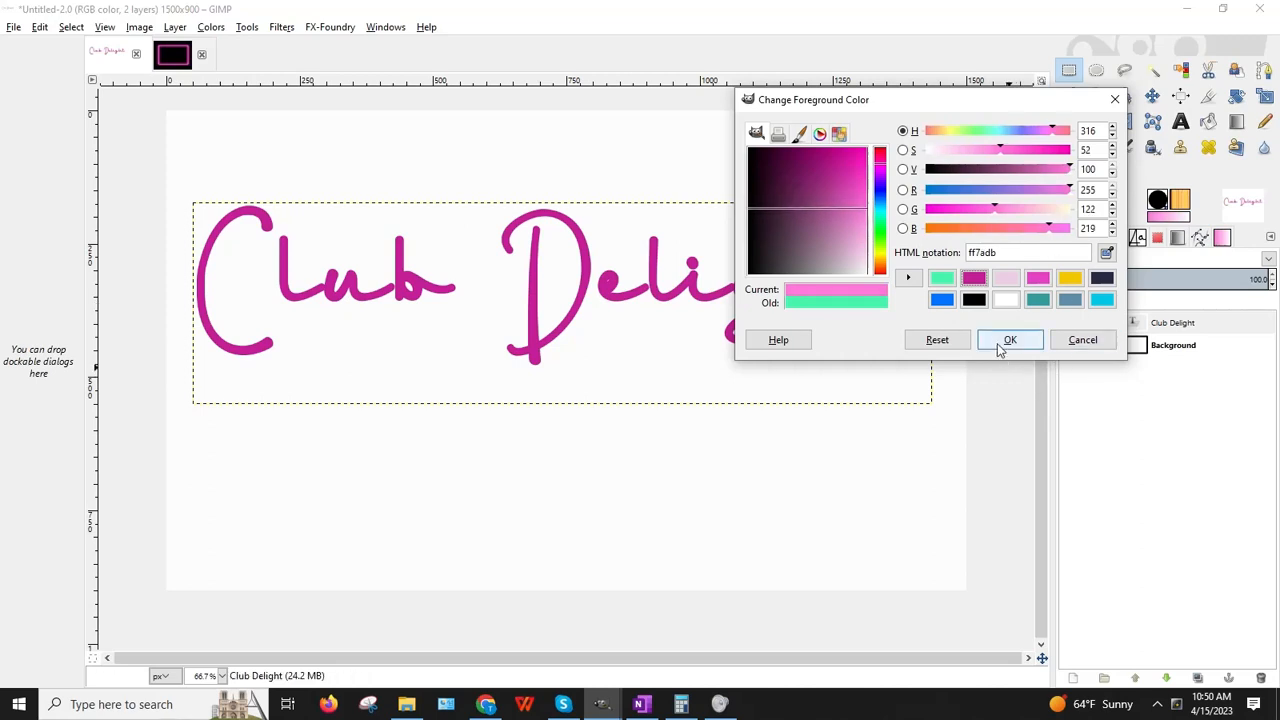
Step: Copy the ff7adb hex code, add it to recent colours, and confirm the pink foreground
{"action": "left_click", "coordinate": [1000, 252]}
{"action": "right_click", "coordinate": [1000, 252]}
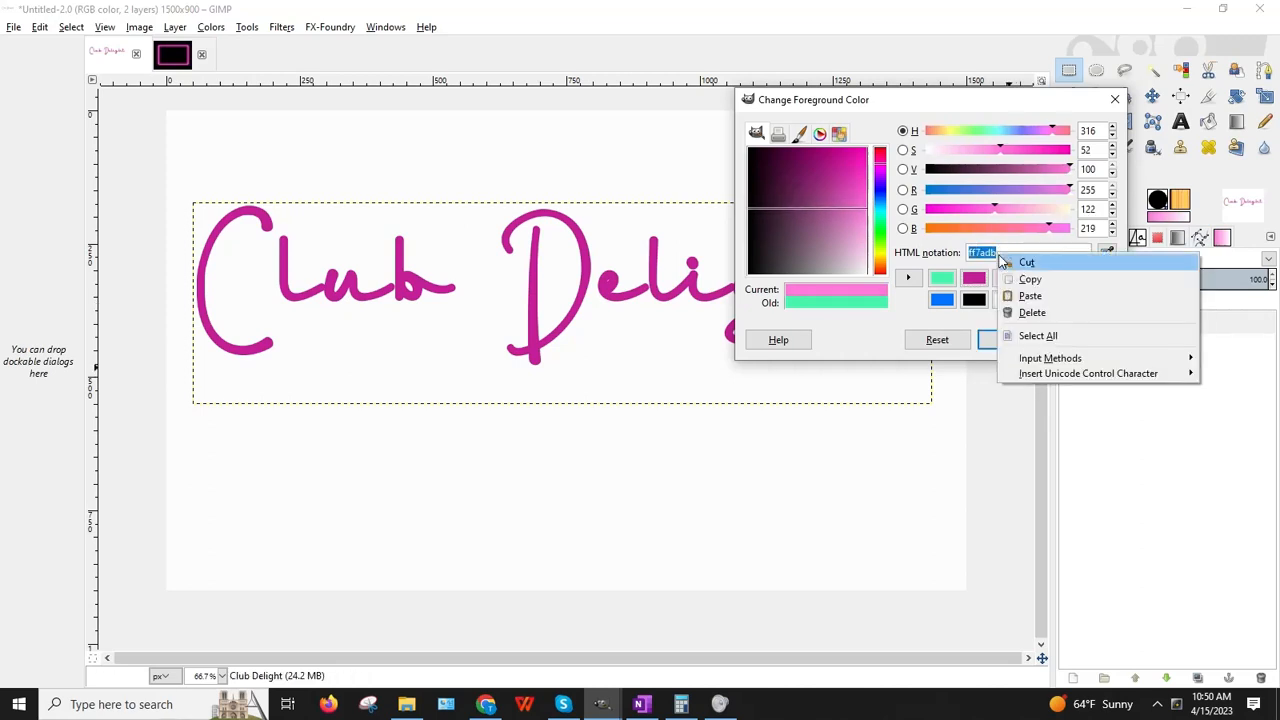
{"action": "left_click", "coordinate": [1034, 279]}
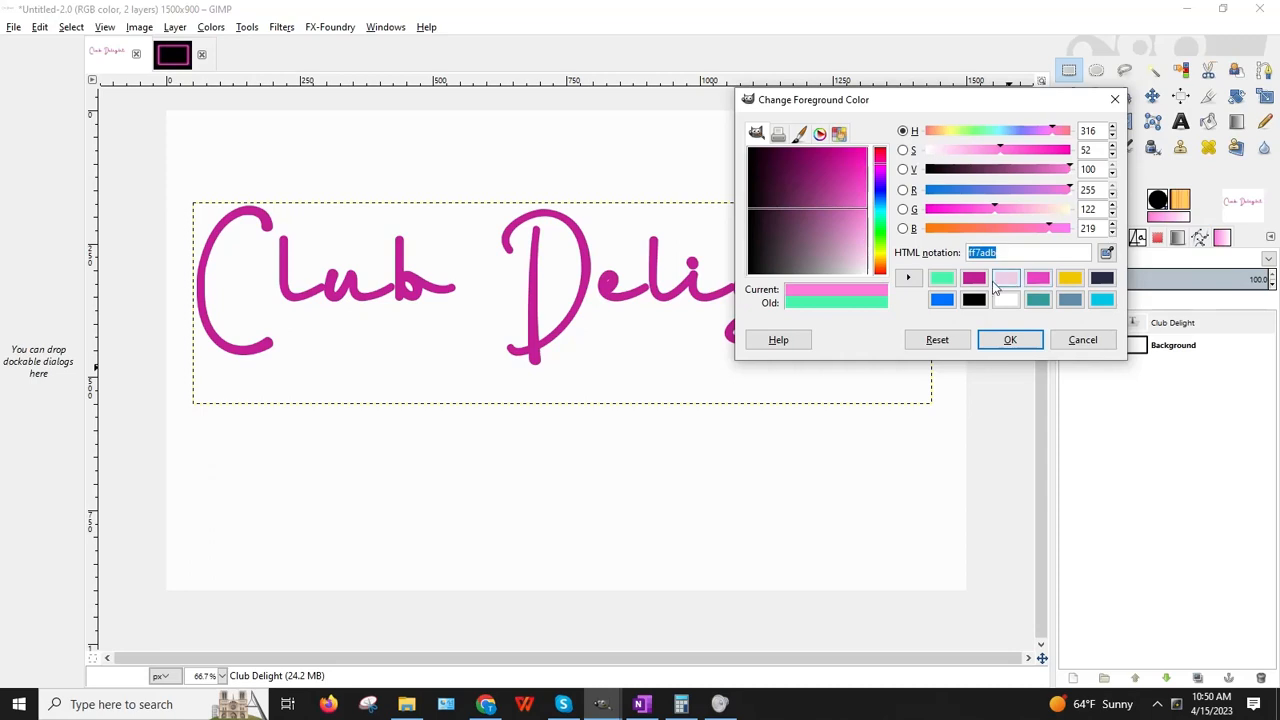
{"action": "left_click", "coordinate": [908, 278]}
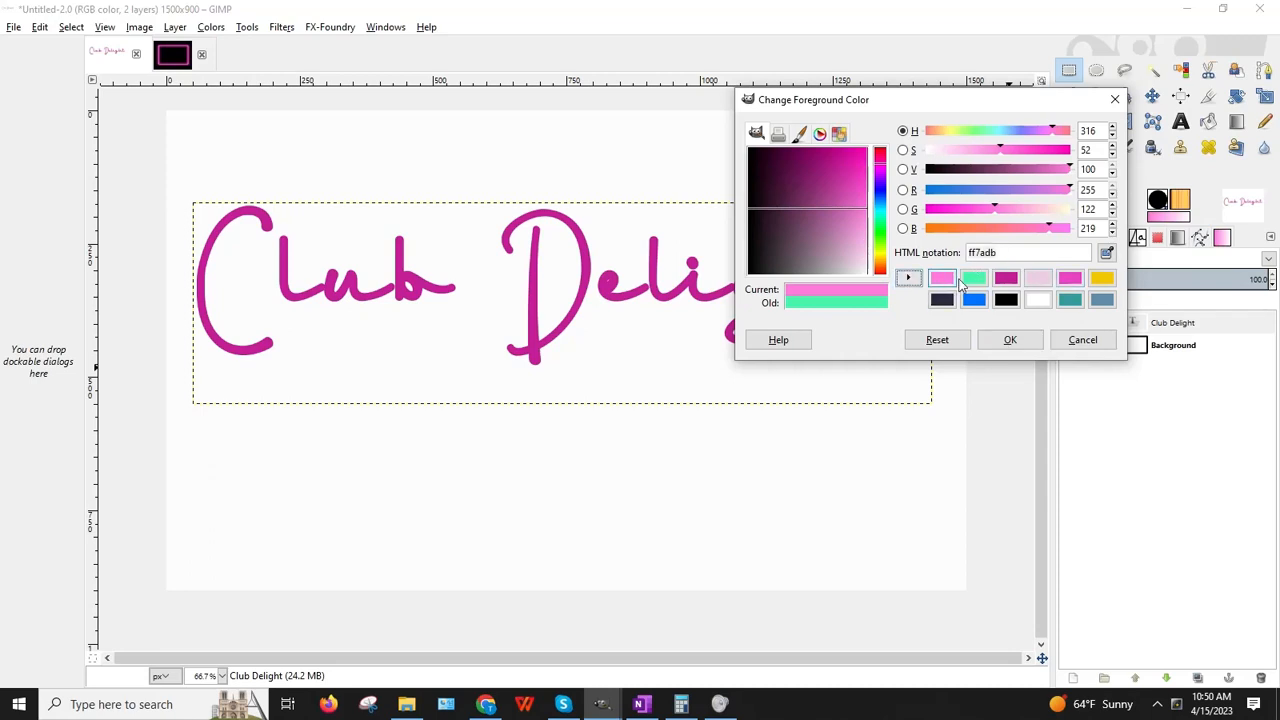
{"action": "left_click", "coordinate": [1018, 252]}
{"action": "right_click", "coordinate": [1018, 252]}
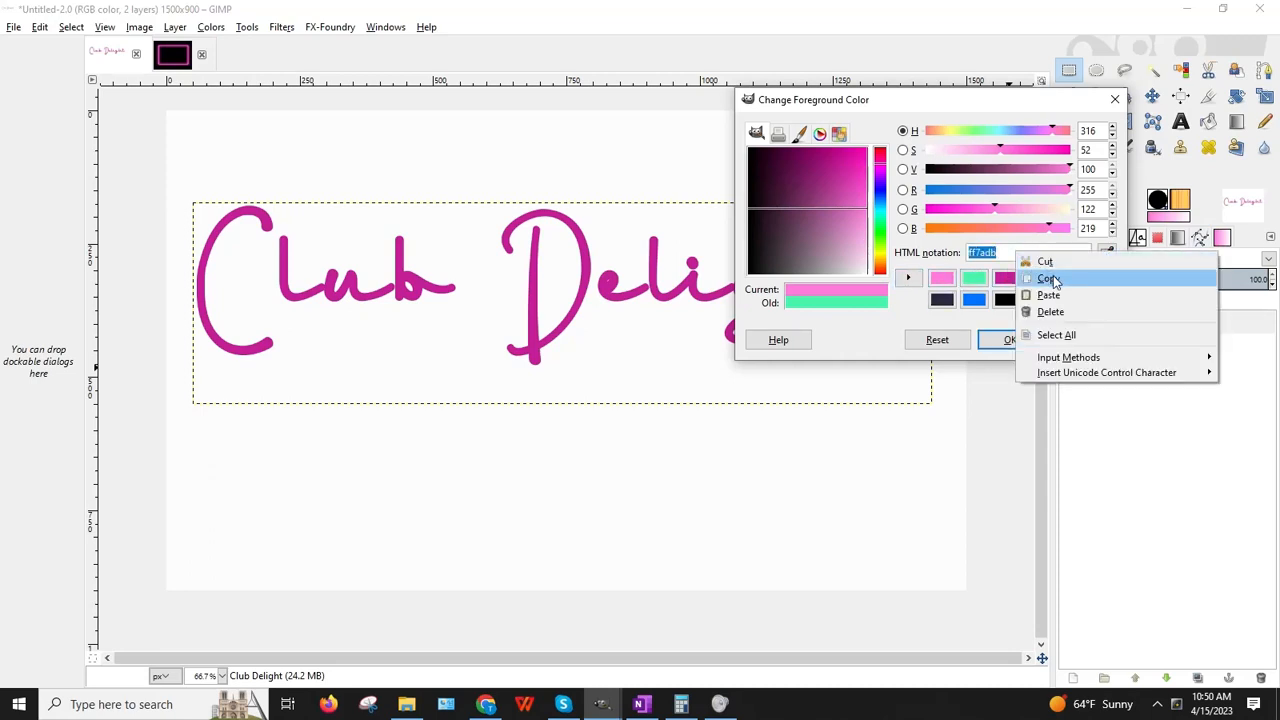
{"action": "left_click", "coordinate": [1046, 278]}
{"action": "left_click", "coordinate": [1008, 341]}
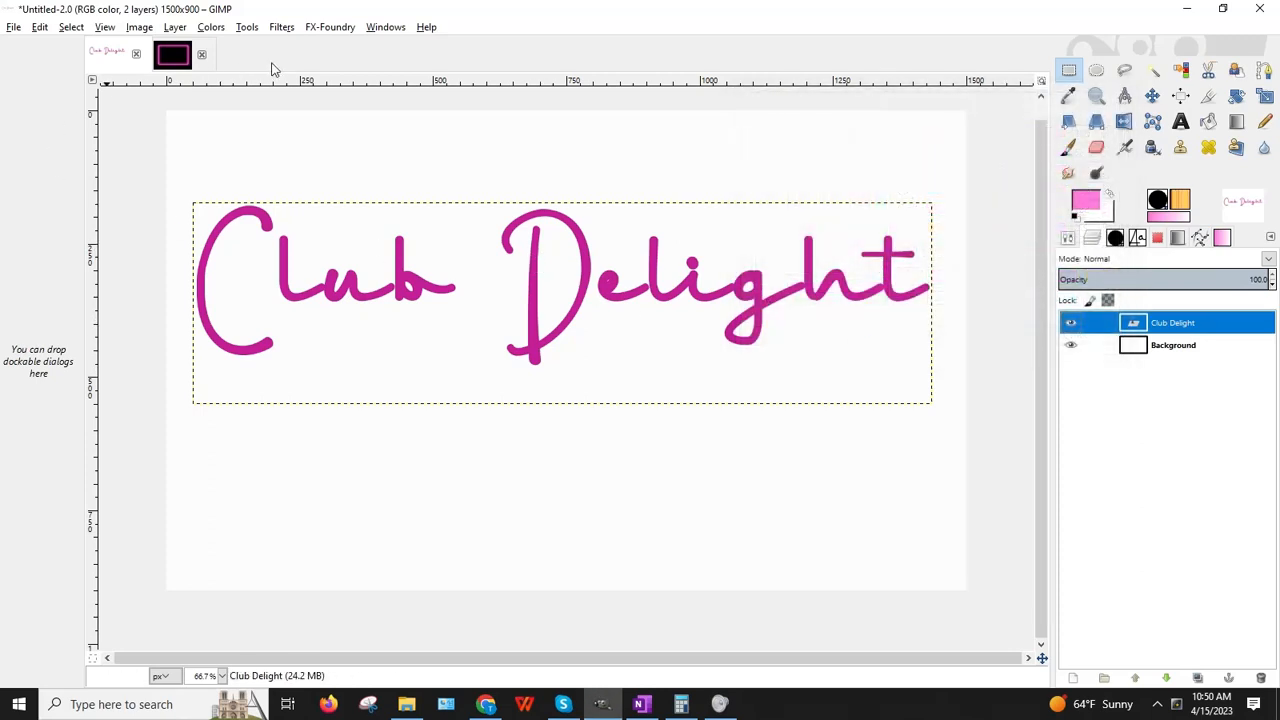
Step: Add a Drop Shadow to the Club Delight text using the pasted pink ff7adb as its colour
{"action": "left_click", "coordinate": [280, 28]}
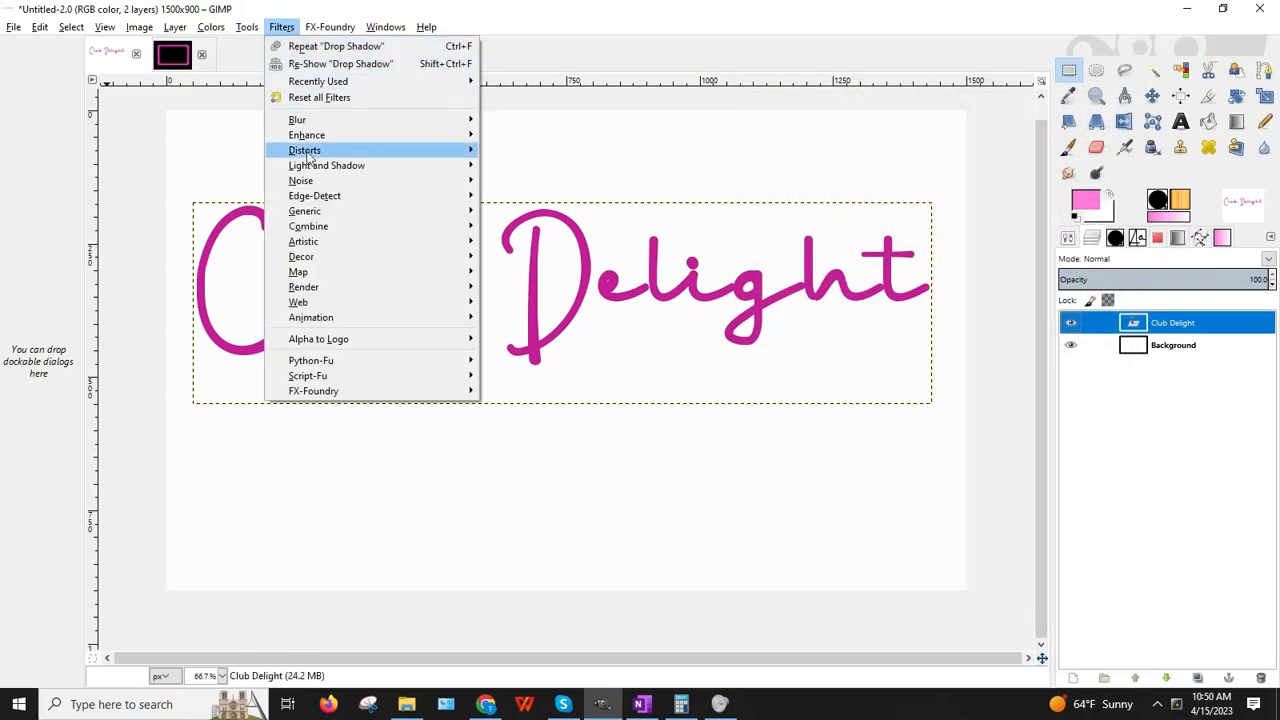
{"action": "mouse_move", "coordinate": [312, 167]}
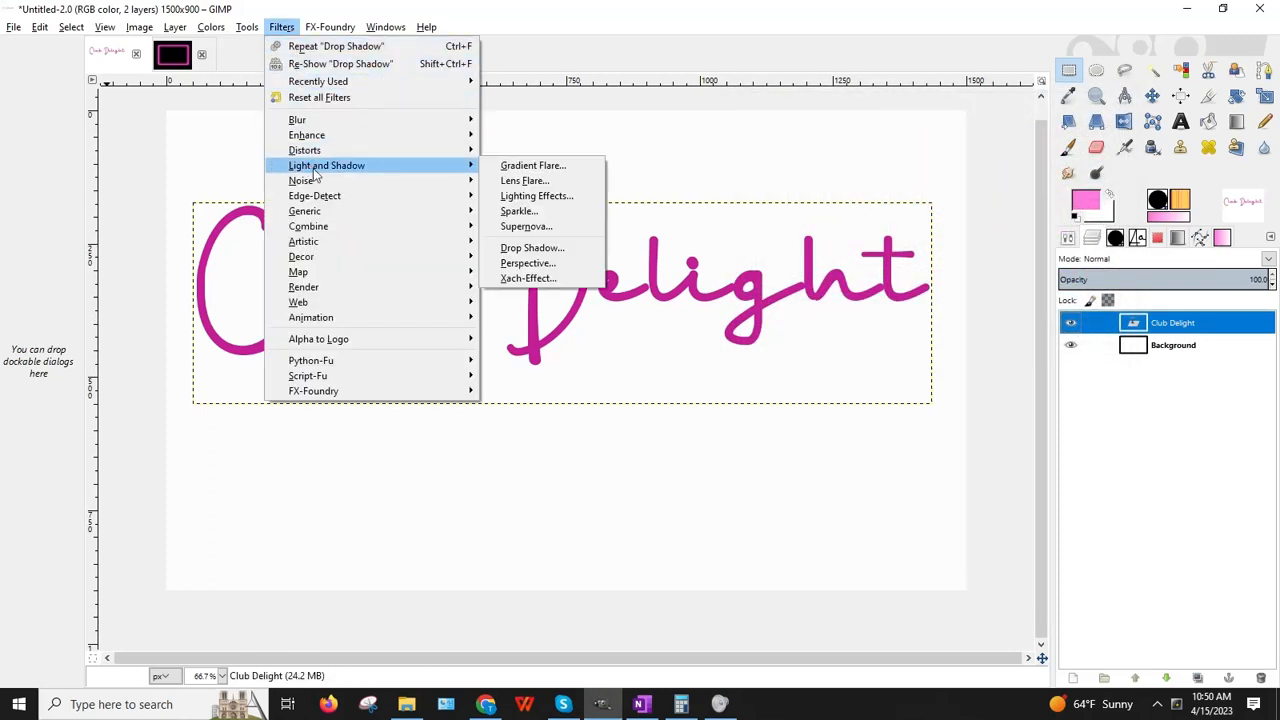
{"action": "left_click", "coordinate": [530, 248]}
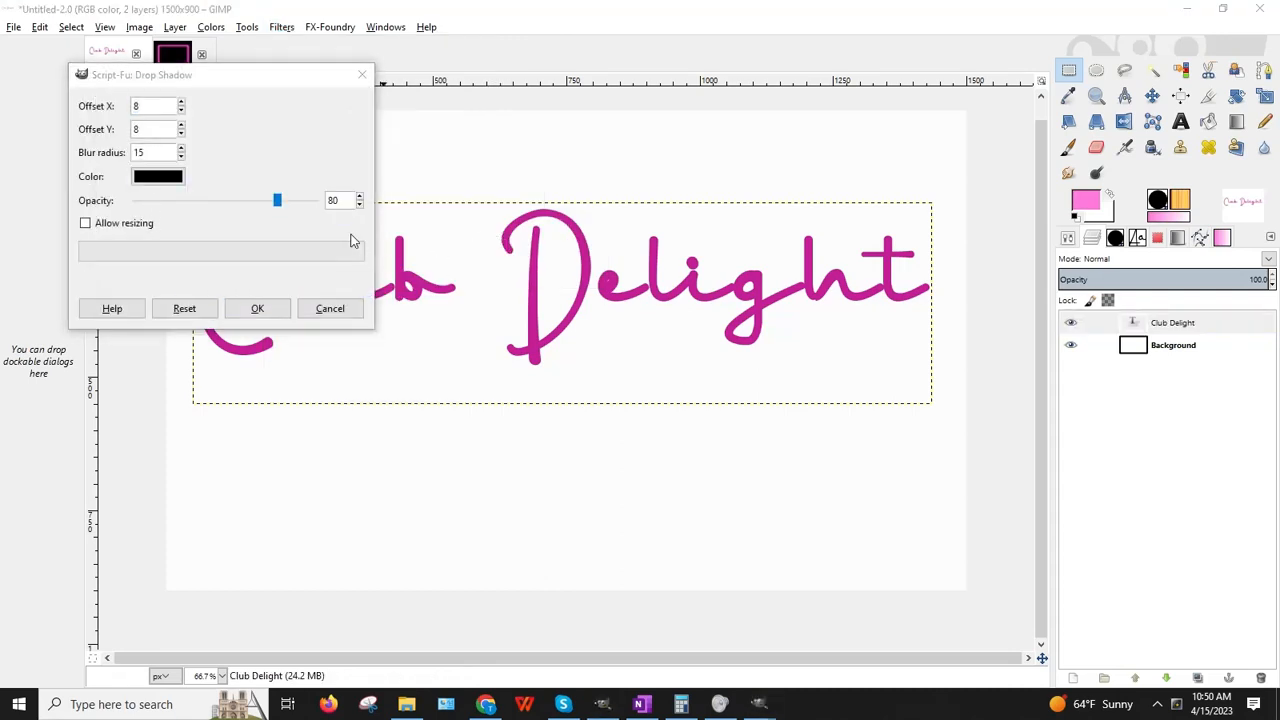
{"action": "left_click", "coordinate": [158, 176]}
{"action": "right_click", "coordinate": [342, 282]}
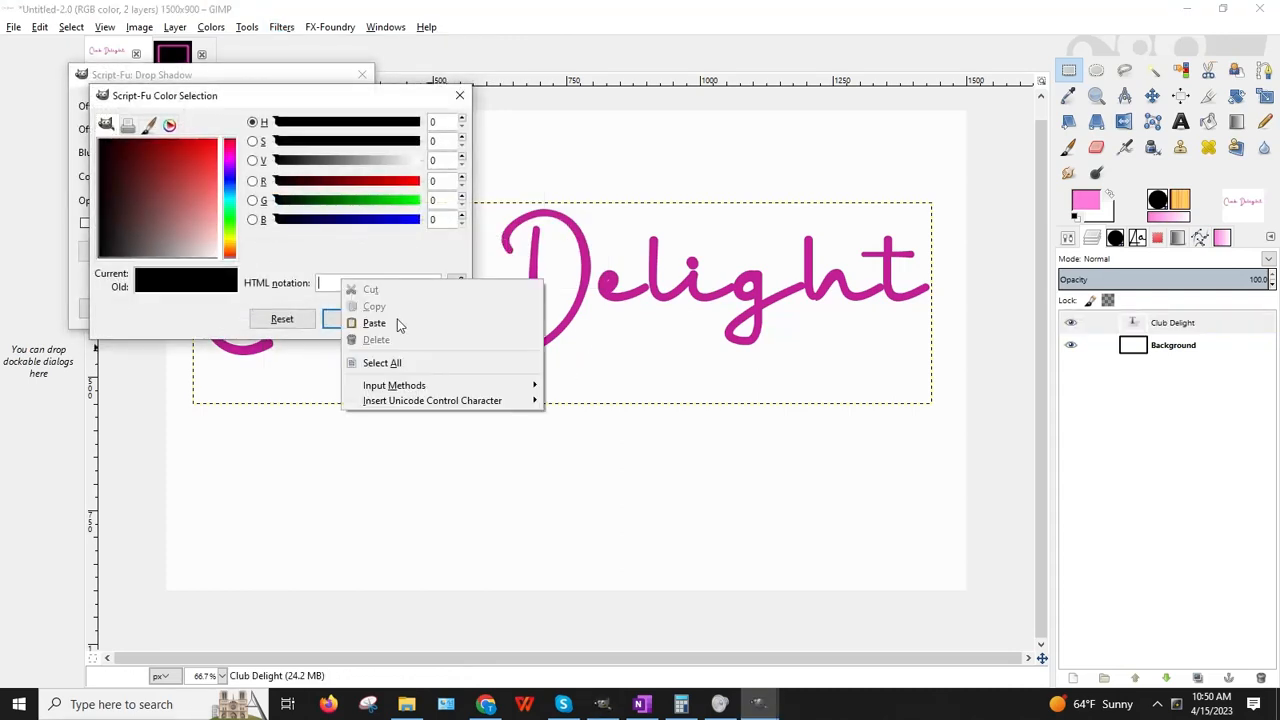
{"action": "left_click", "coordinate": [374, 323]}
{"action": "left_click", "coordinate": [358, 322]}
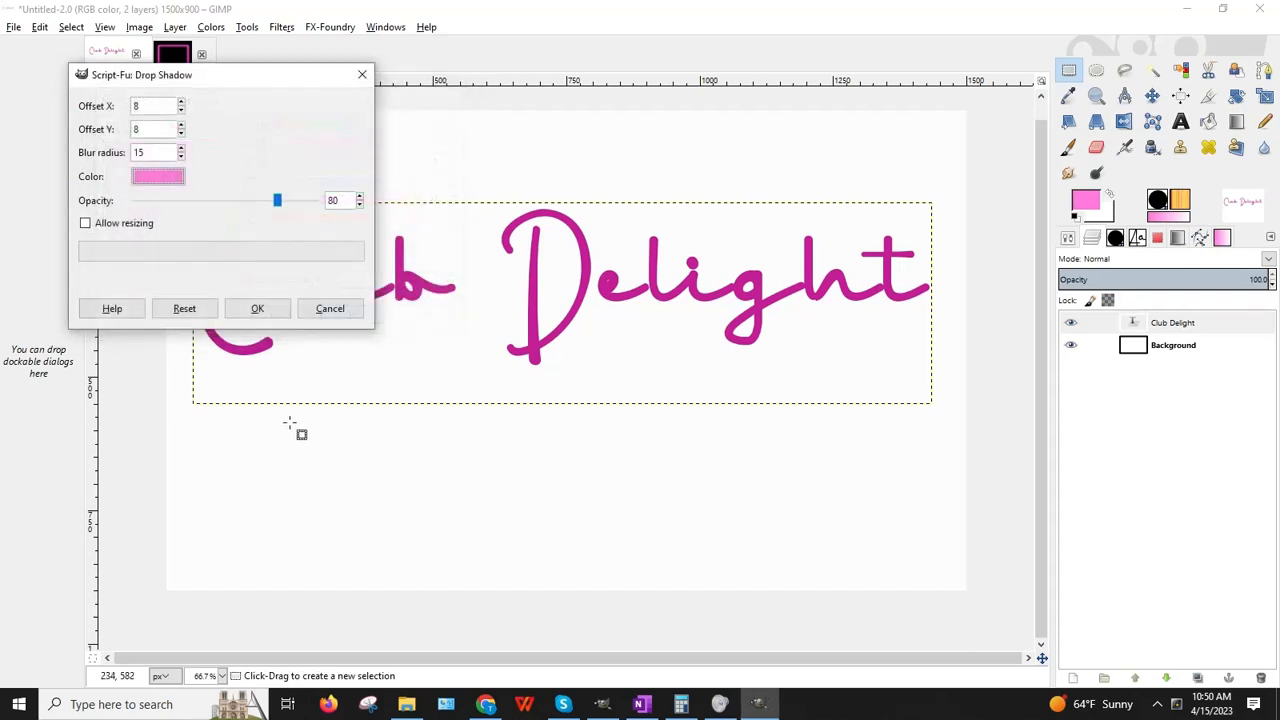
{"action": "left_click", "coordinate": [257, 308]}
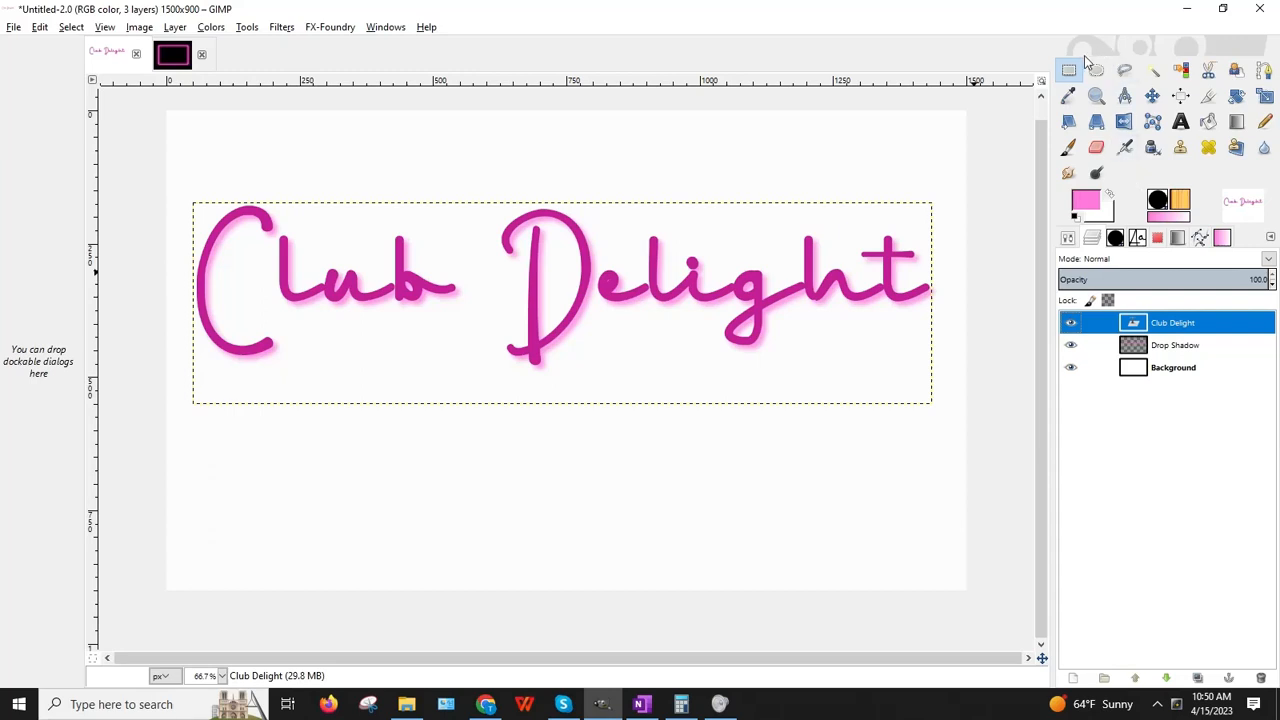
Step: Nudge the Drop Shadow layer a few pixels down and to the right
{"action": "left_click", "coordinate": [1195, 346]}
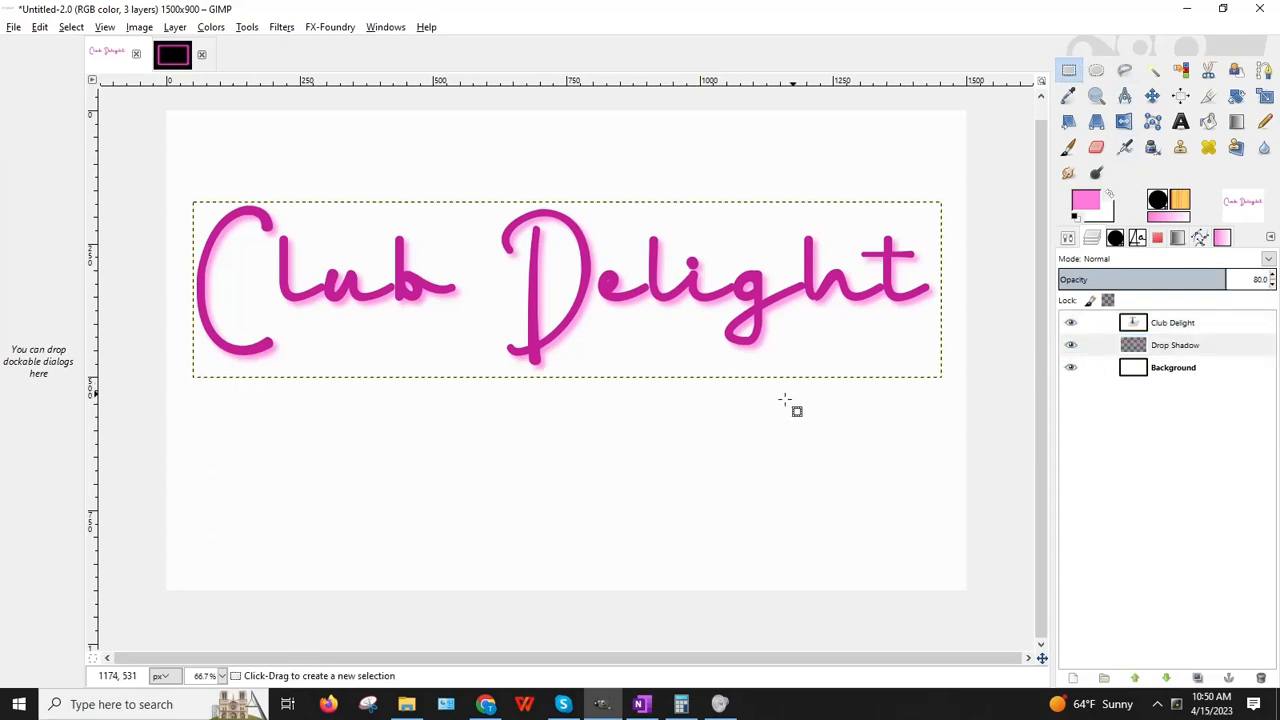
{"action": "key", "text": "Down"}
{"action": "key", "text": "Right"}
{"action": "key", "text": "Right"}
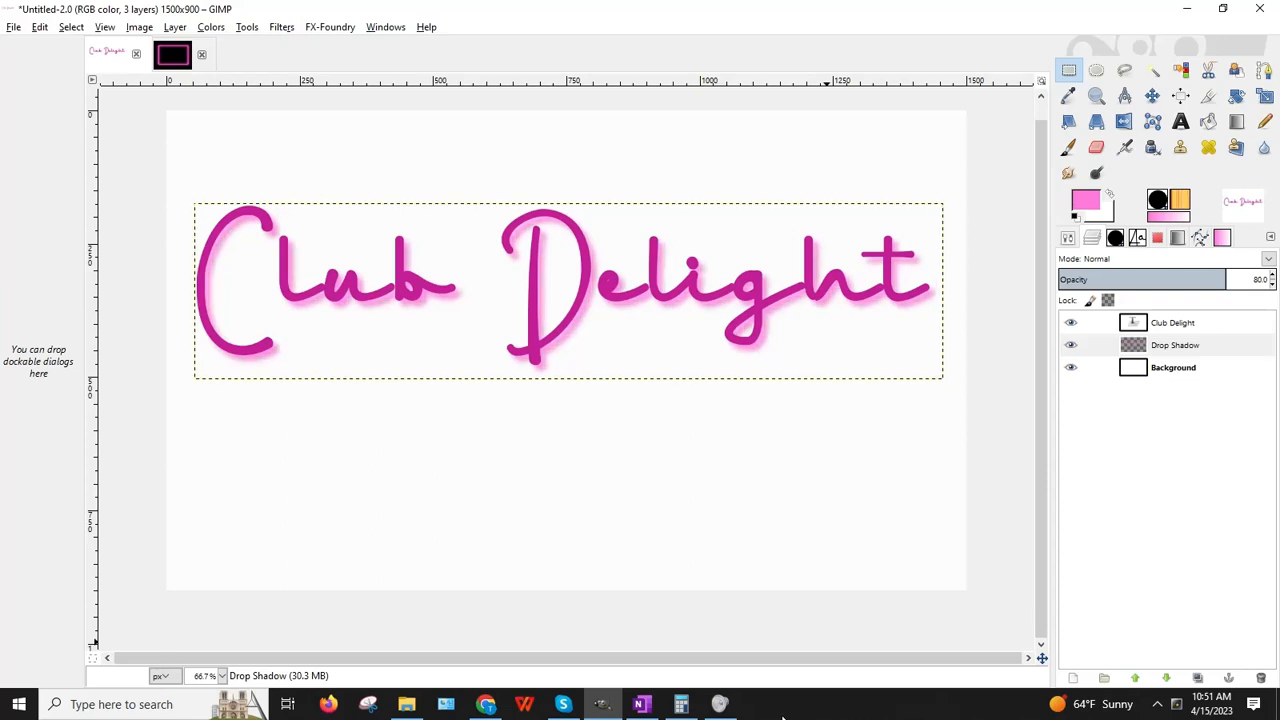
{"action": "key", "text": "Down"}
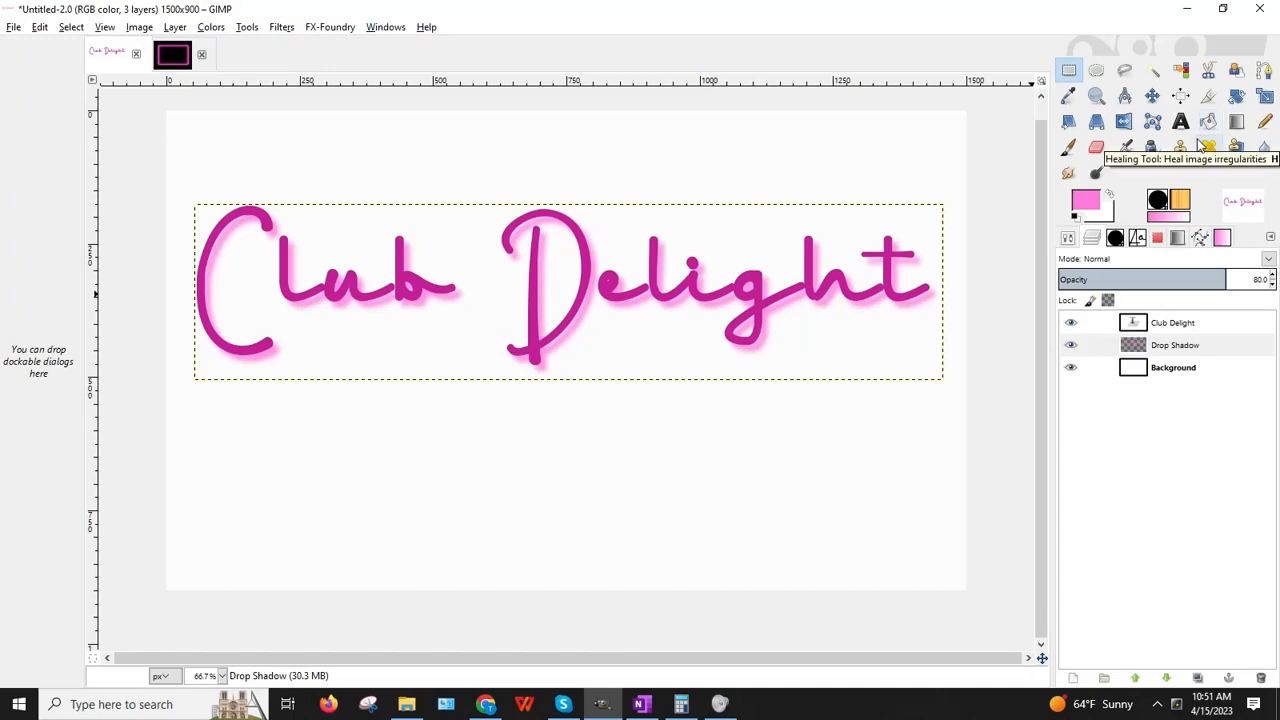
Step: Preview the logo without its white Background, undo one shadow nudge, then reselect the Club Delight layer
{"action": "left_click", "coordinate": [1070, 367]}
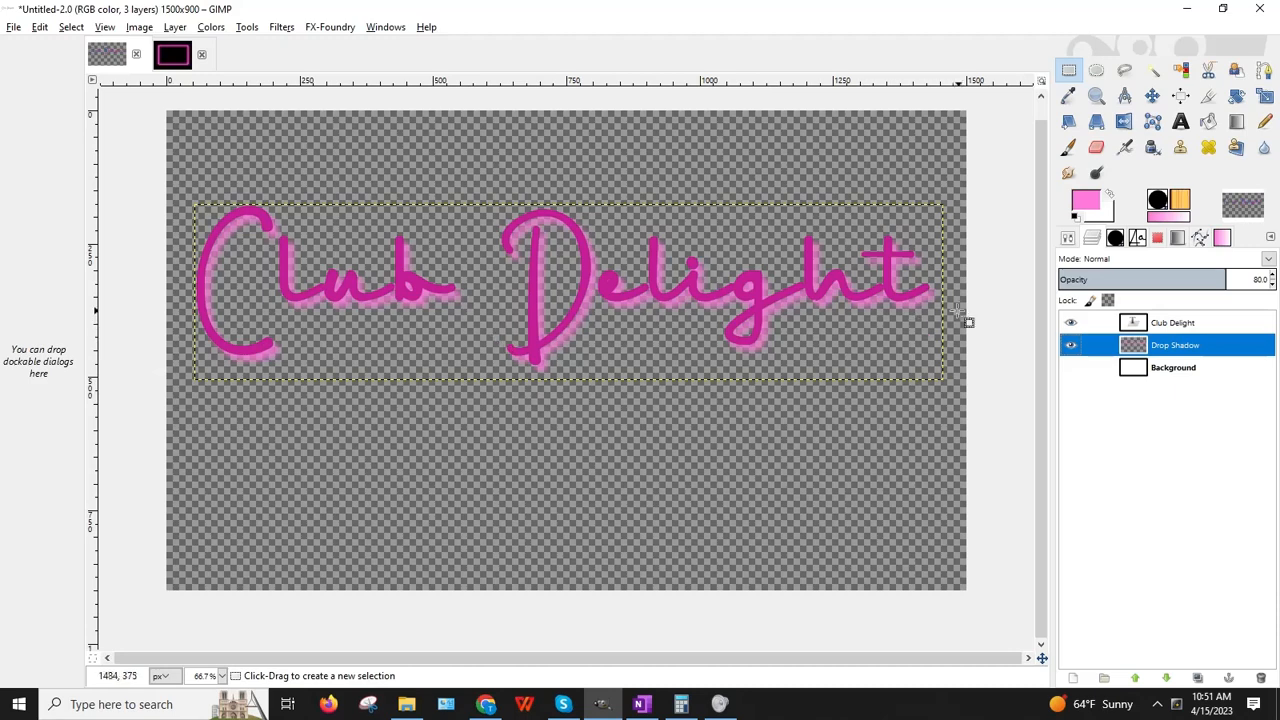
{"action": "left_click", "coordinate": [39, 27]}
{"action": "left_click", "coordinate": [45, 46]}
{"action": "left_click", "coordinate": [39, 27]}
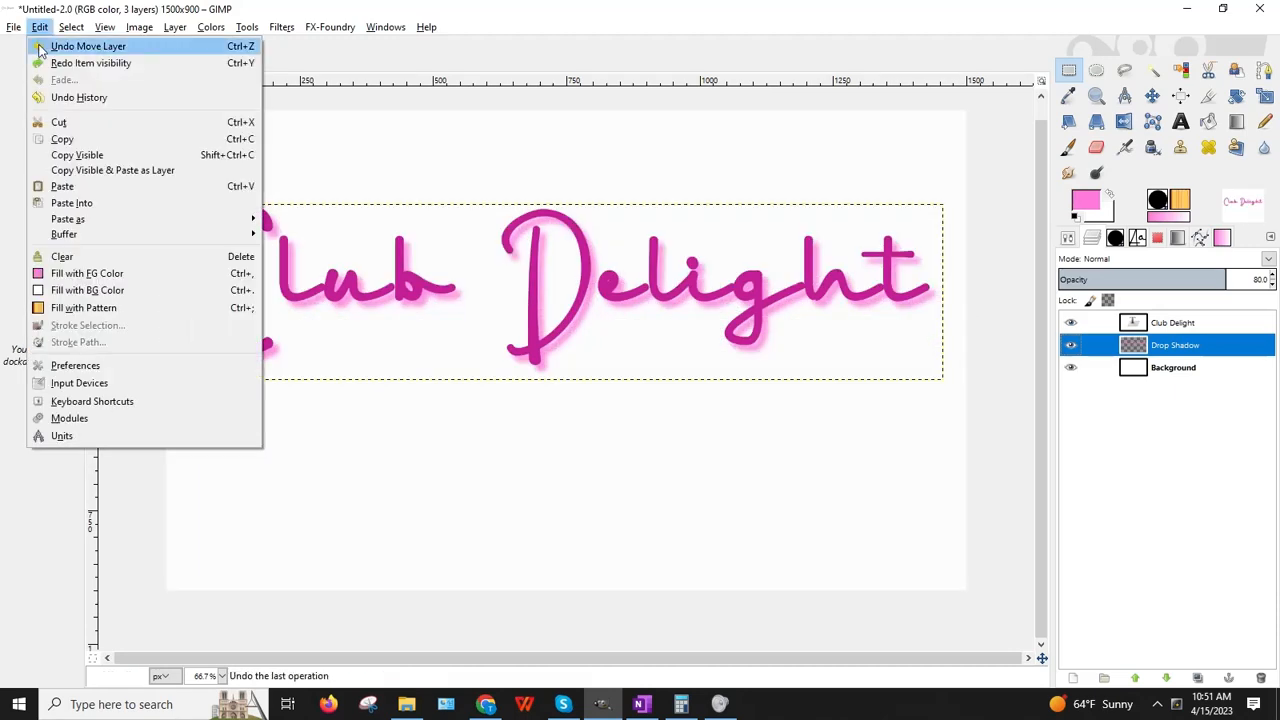
{"action": "left_click", "coordinate": [41, 47]}
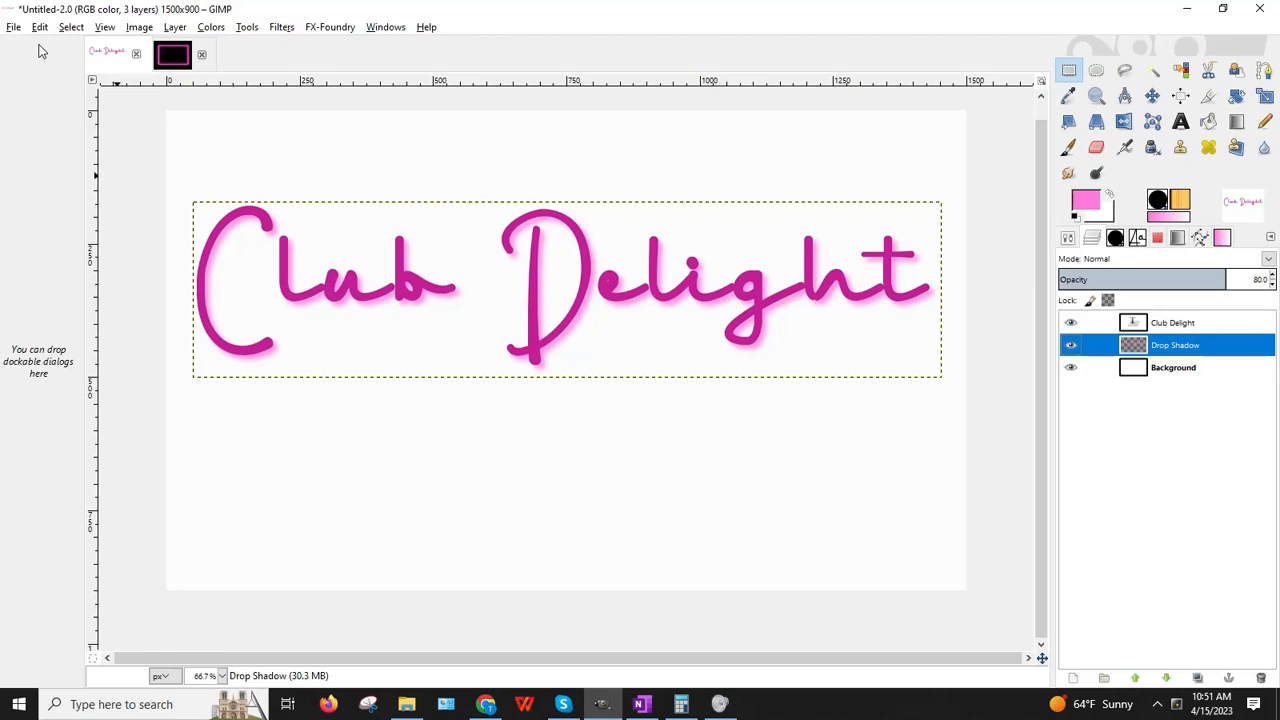
{"action": "left_click", "coordinate": [1070, 367]}
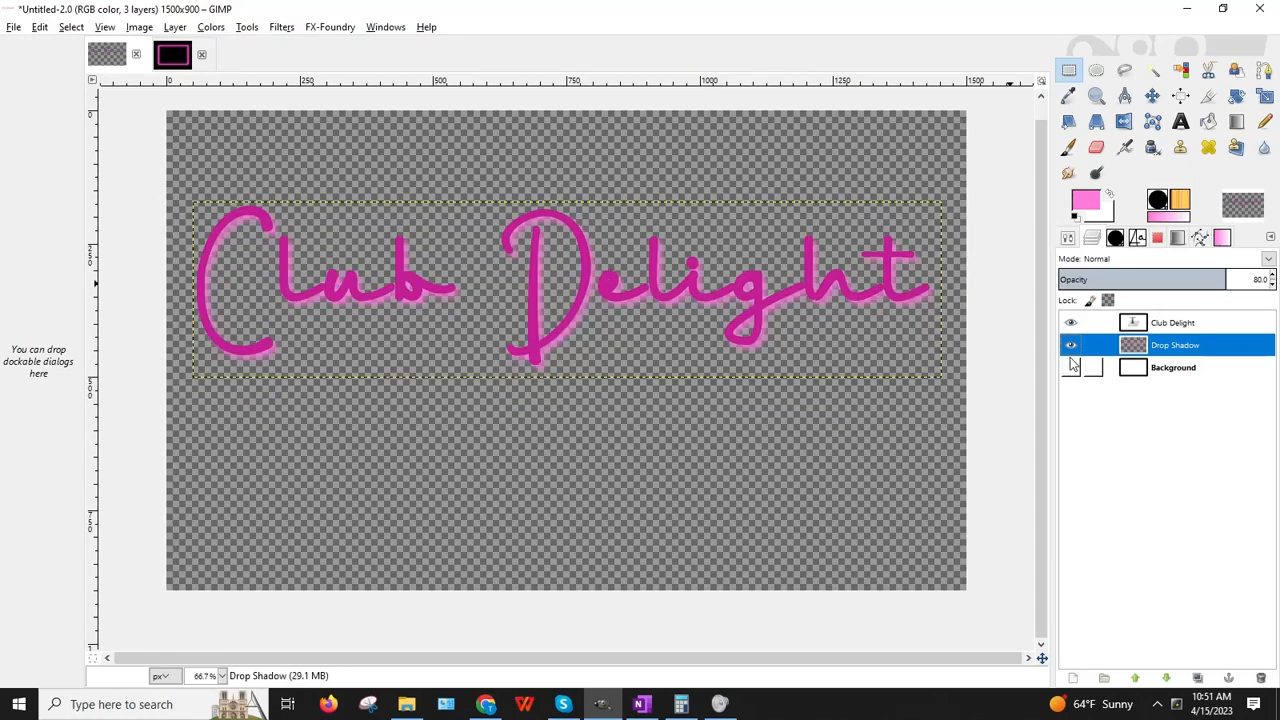
{"action": "left_click", "coordinate": [1071, 367]}
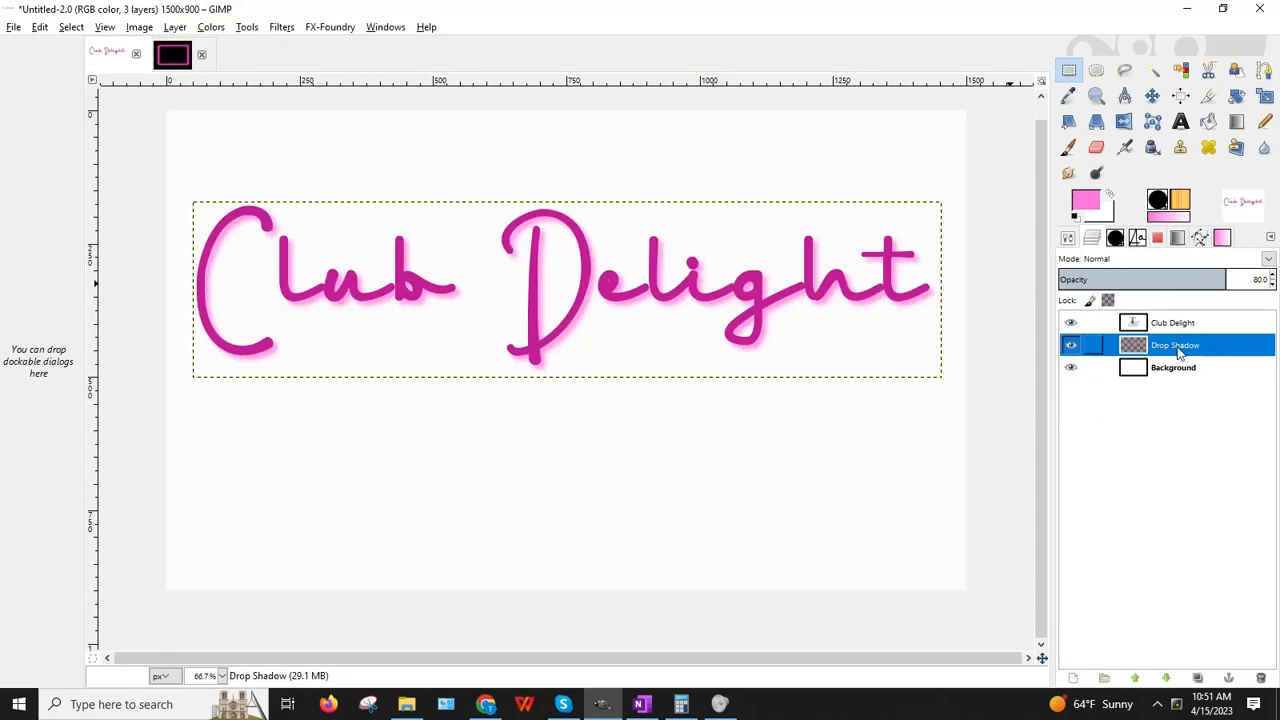
{"action": "left_click", "coordinate": [1188, 326]}
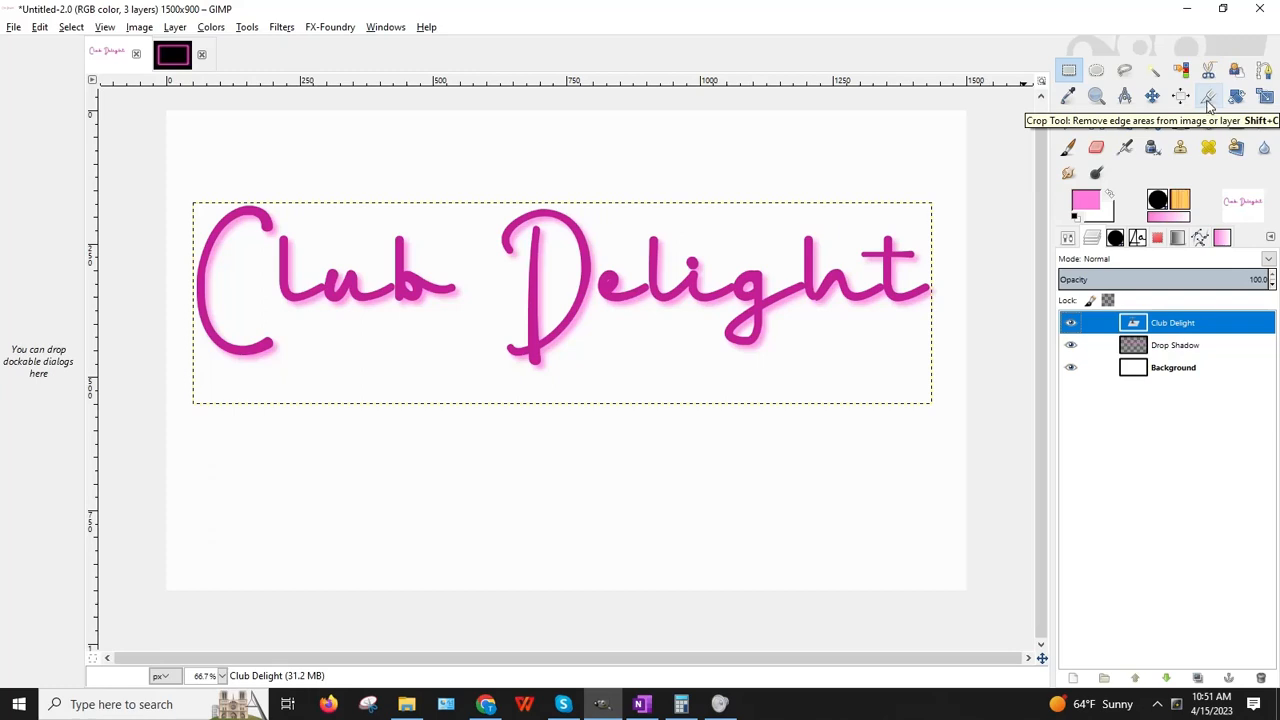
Step: Crop the image to 1408×337 around the Club Delight title and its pink shadow
{"action": "left_click", "coordinate": [1208, 97]}
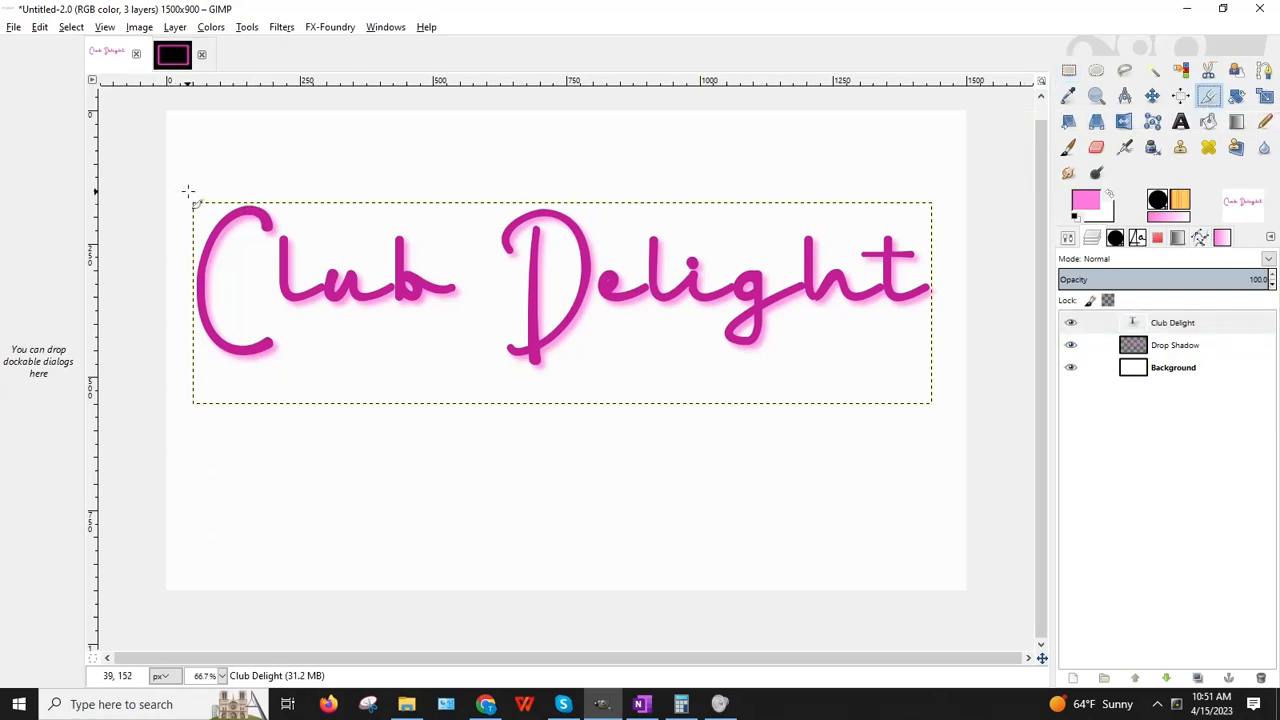
{"action": "left_click_drag", "start_coordinate": [187, 191], "coordinate": [944, 391]}
{"action": "left_click_drag", "start_coordinate": [359, 207], "coordinate": [371, 220]}
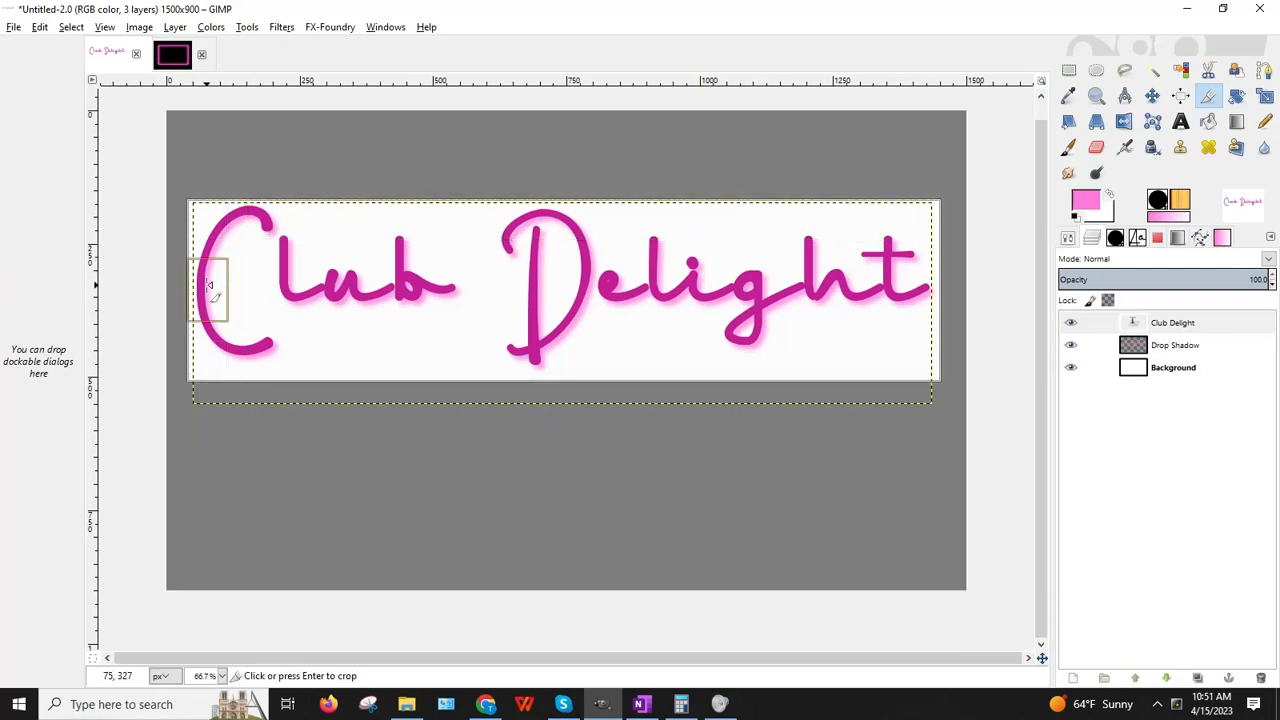
{"action": "left_click_drag", "start_coordinate": [206, 288], "coordinate": [209, 288]}
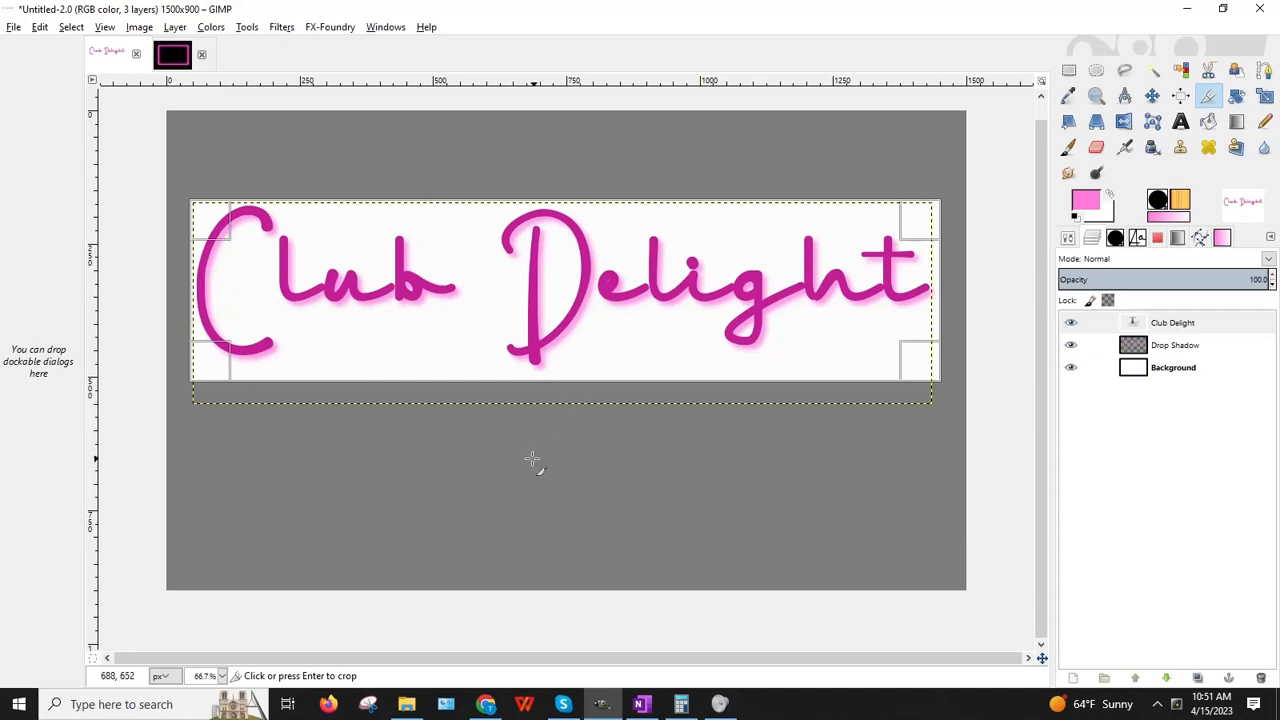
{"action": "left_click_drag", "start_coordinate": [564, 368], "coordinate": [566, 378]}
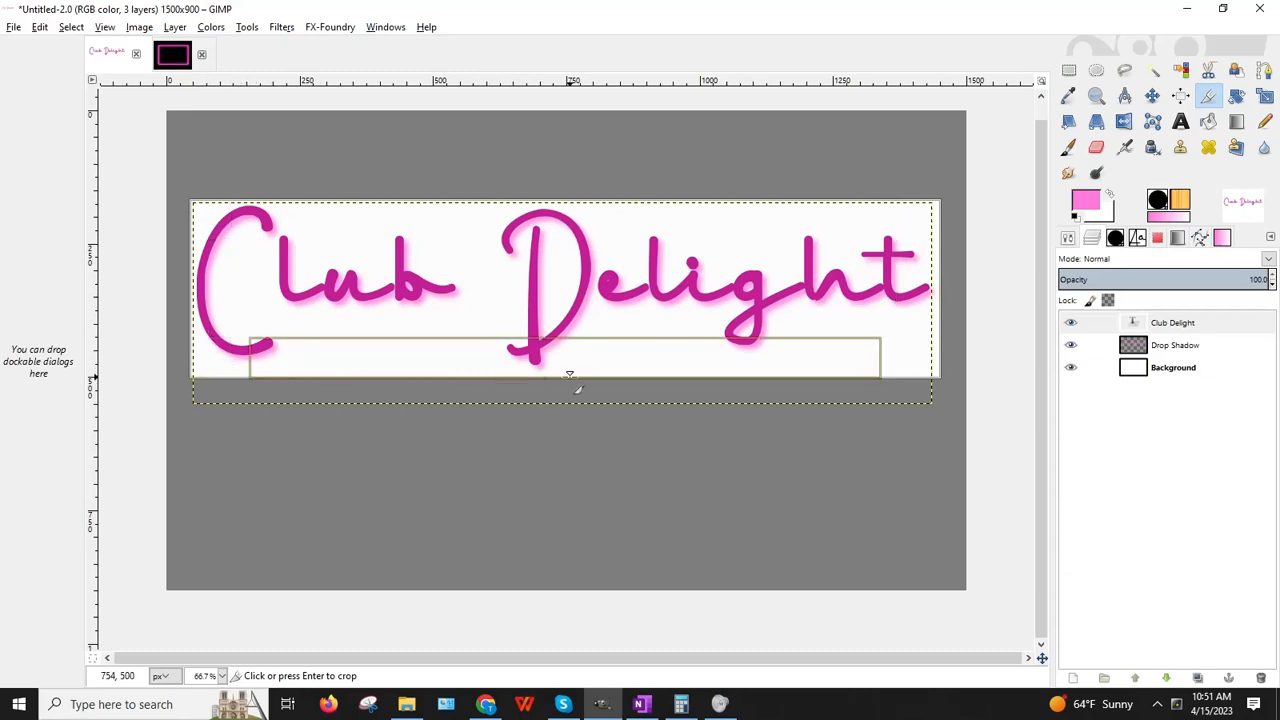
{"action": "left_click", "coordinate": [815, 345]}
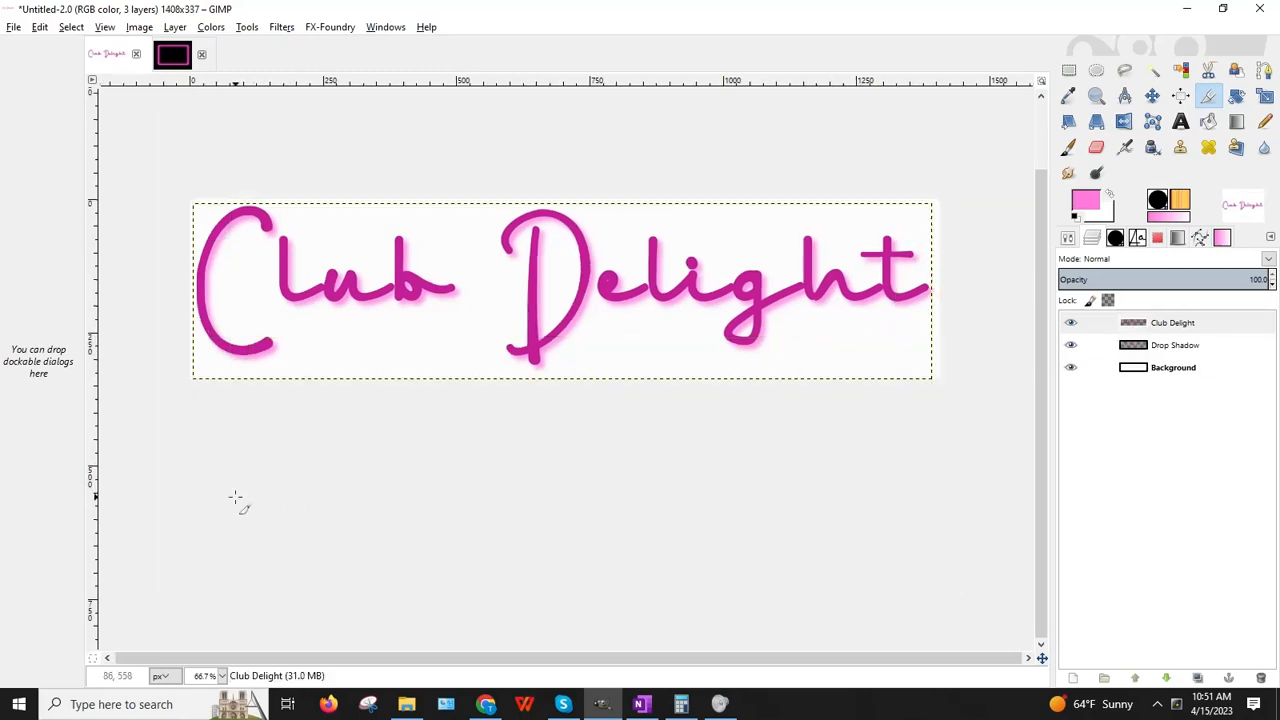
Step: Hide the white Background layer and scale the image to 1024×256 with width and height unlinked
{"action": "left_click", "coordinate": [1070, 367]}
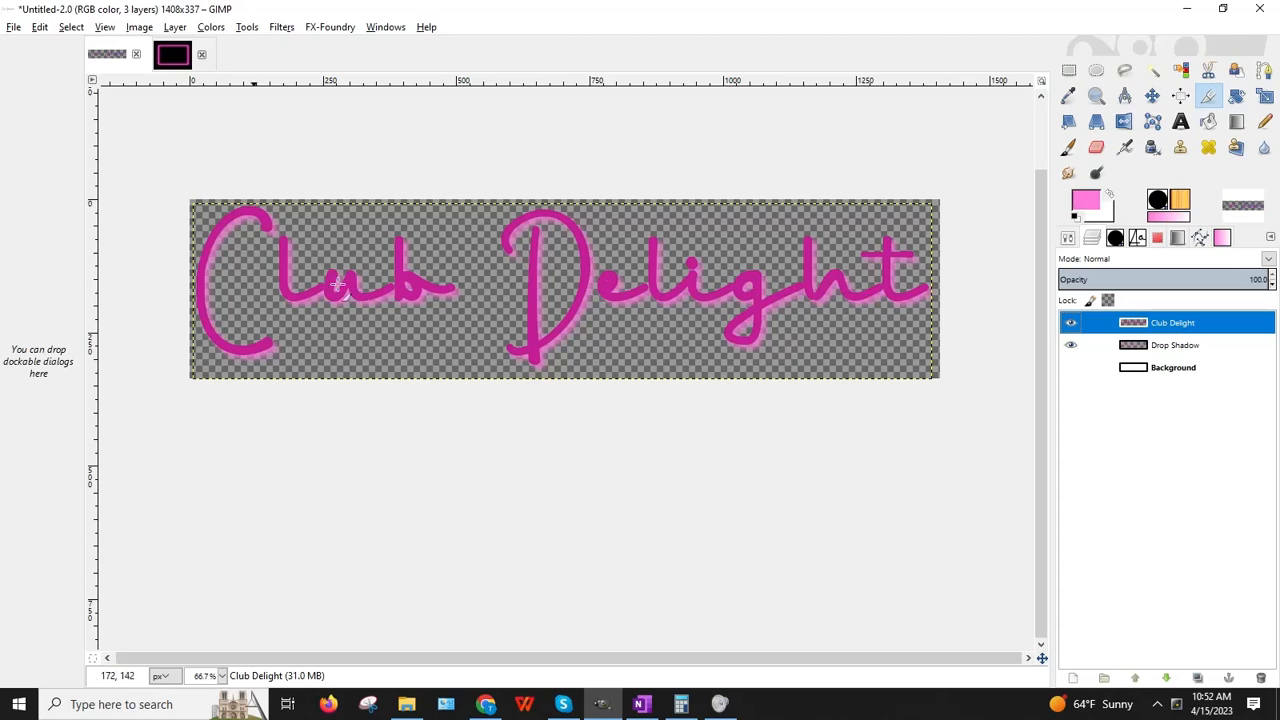
{"action": "left_click", "coordinate": [138, 27]}
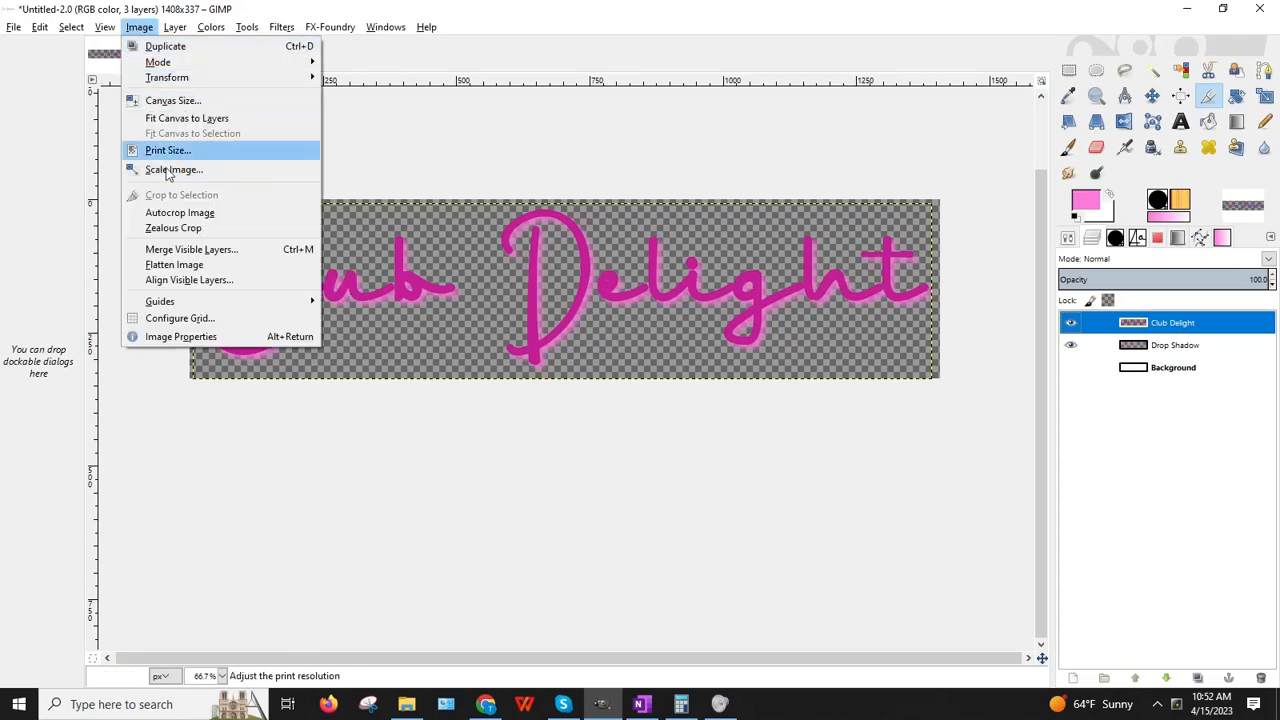
{"action": "left_click", "coordinate": [170, 170]}
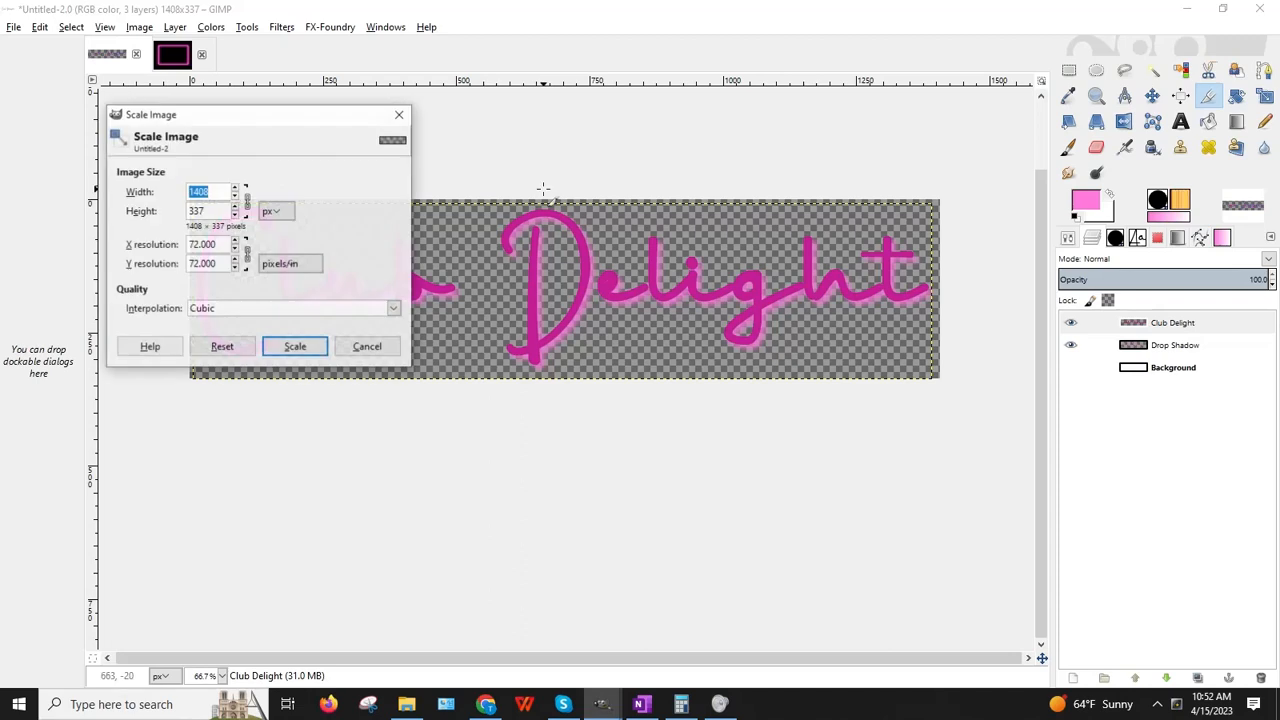
{"action": "left_click", "coordinate": [247, 204]}
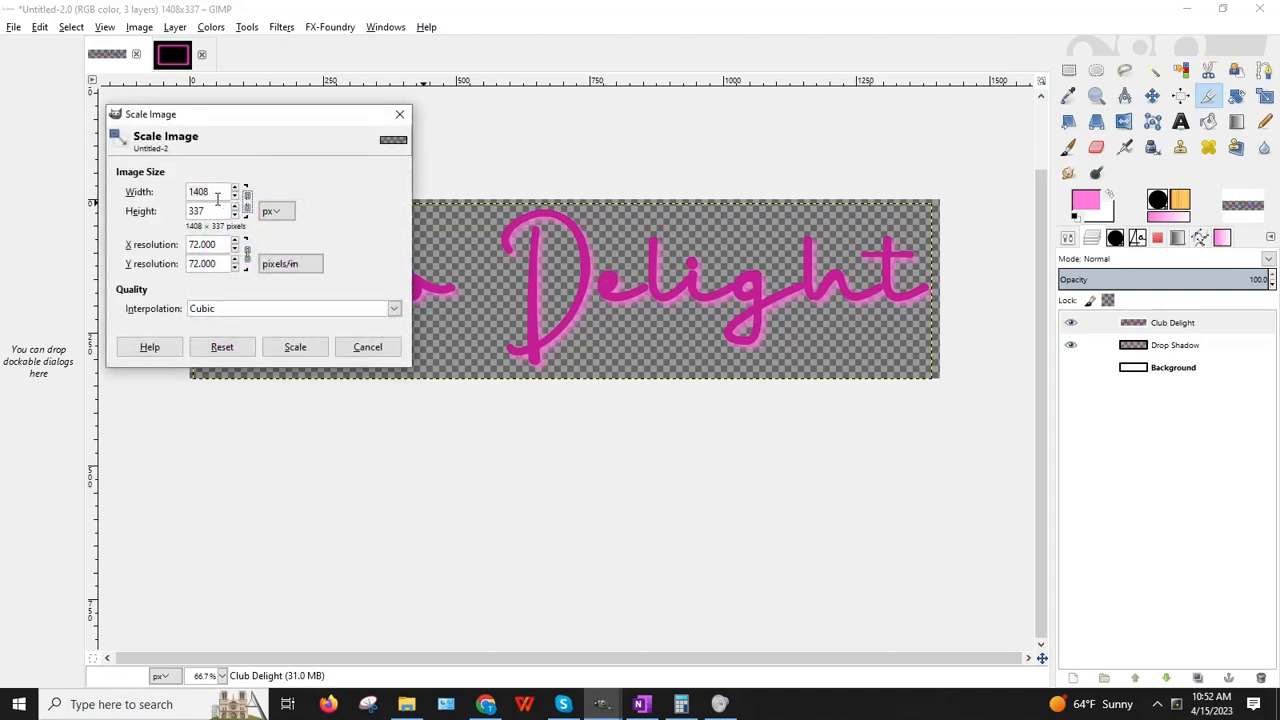
{"action": "double_click", "coordinate": [217, 196]}
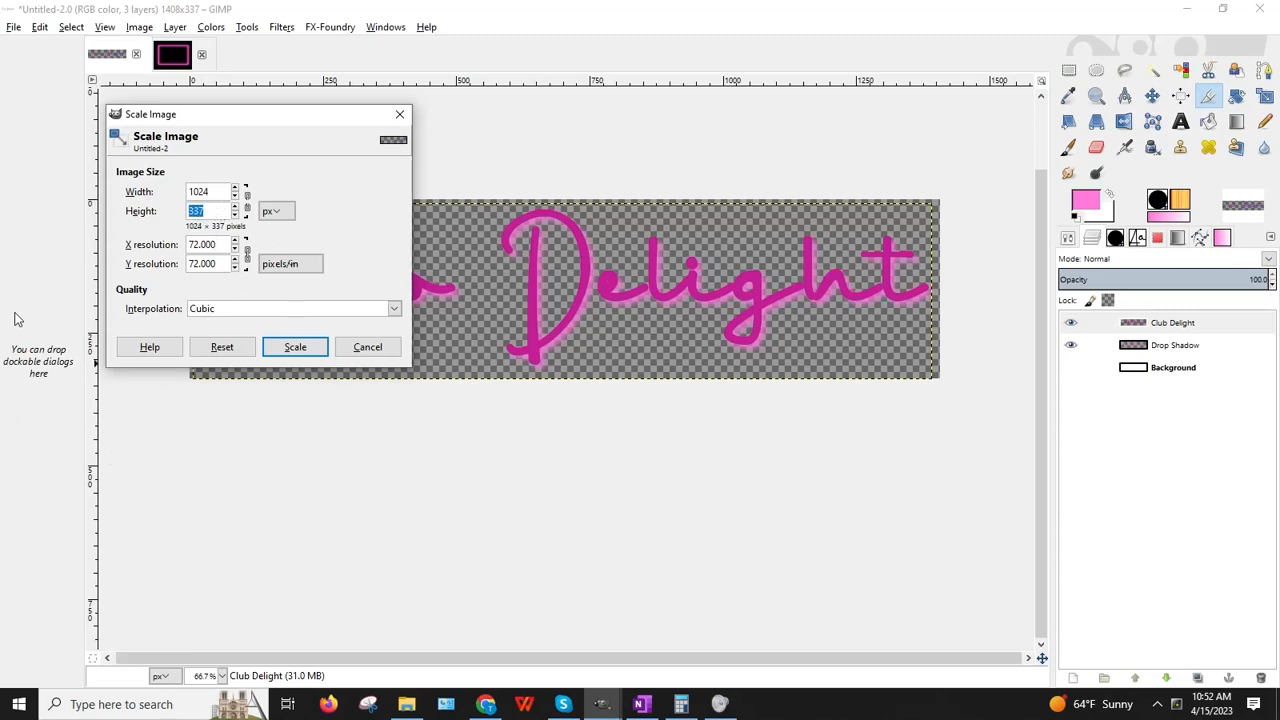
{"action": "type", "text": "256"}
{"action": "left_click", "coordinate": [288, 350]}
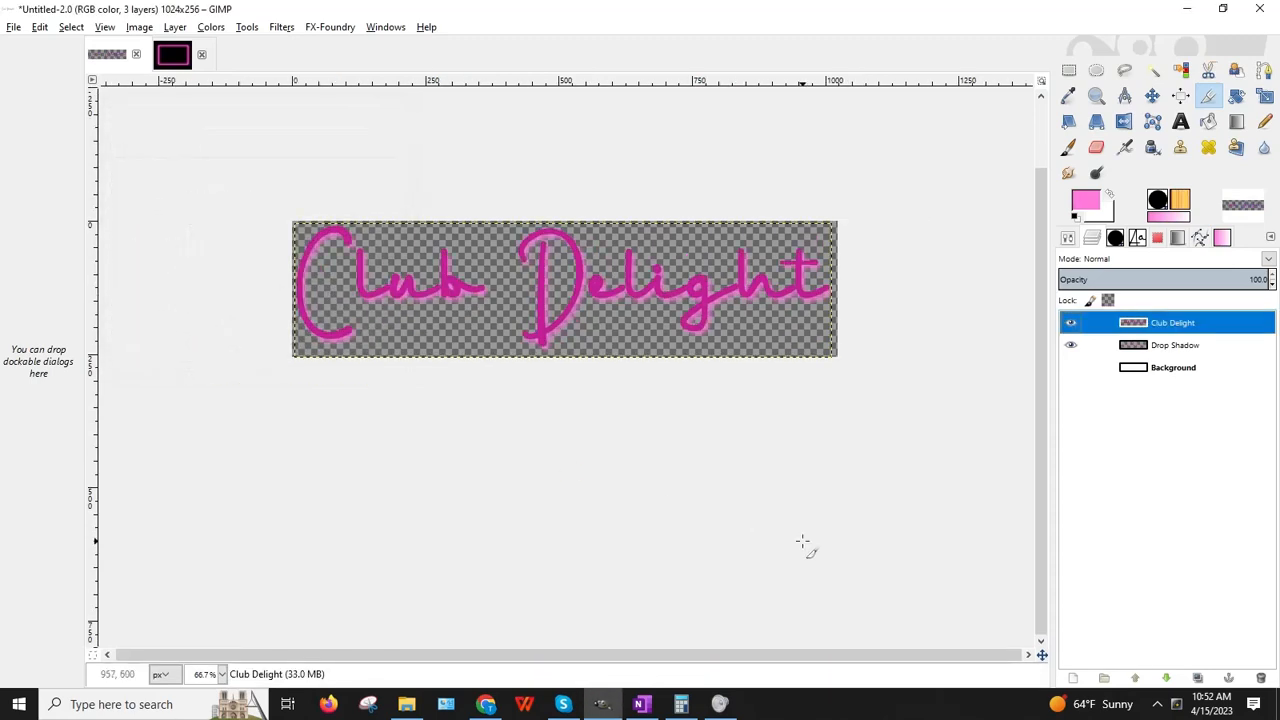
Step: Save the project as Logo_ClubDelight_PinkCR.xcf in the BaDDecoClubDelight folder on the Seagate backup drive
{"action": "left_click", "coordinate": [14, 28]}
{"action": "left_click", "coordinate": [85, 174]}
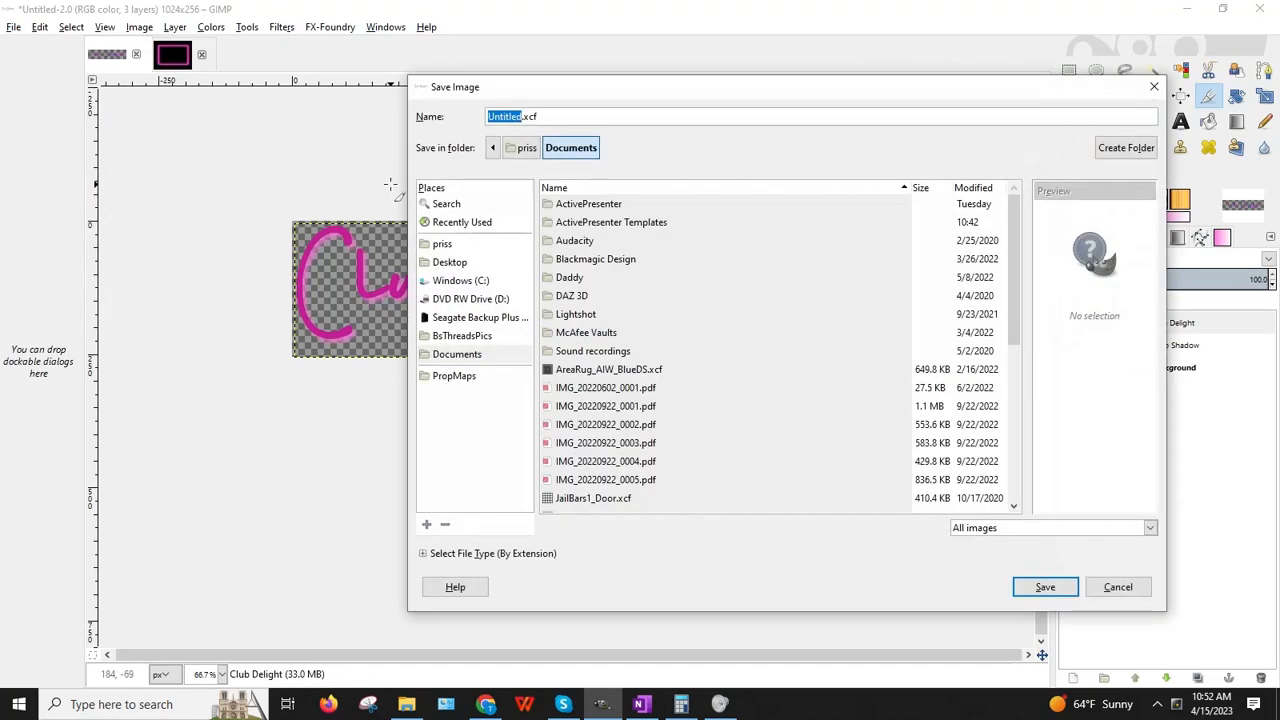
{"action": "left_click", "coordinate": [477, 317]}
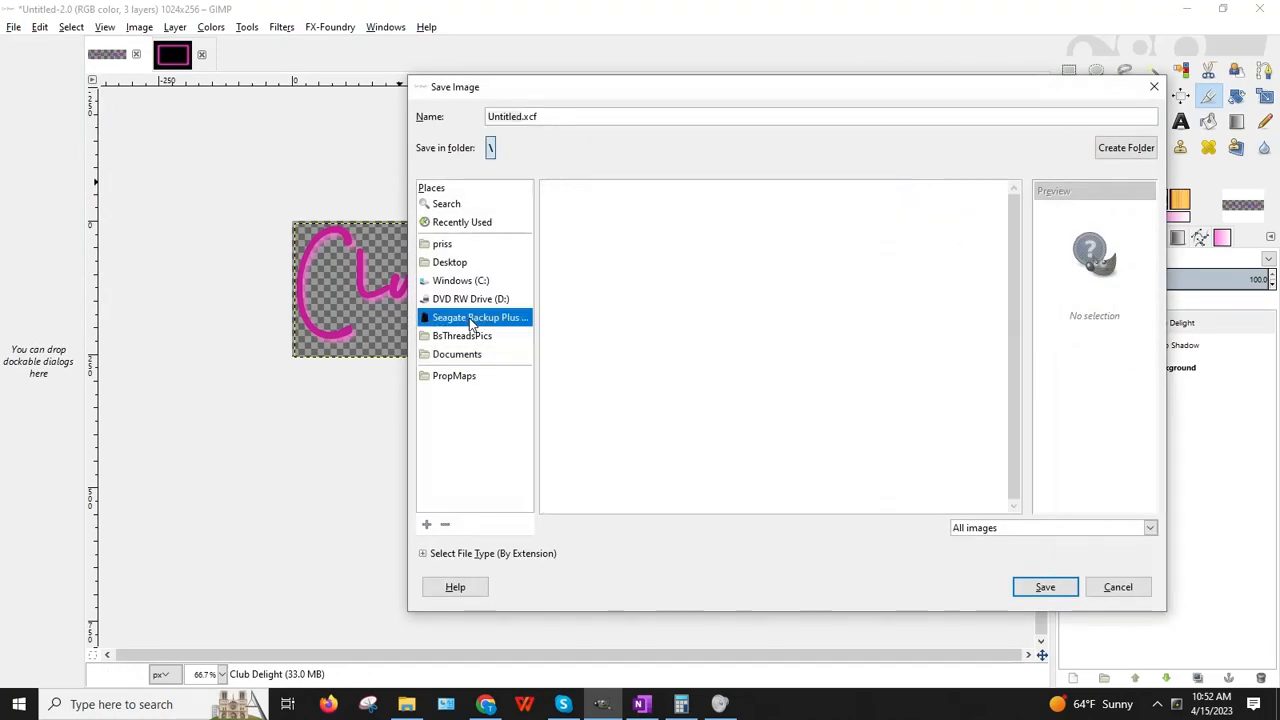
{"action": "scroll", "coordinate": [697, 360], "scroll_direction": "down", "scroll_amount": 6}
{"action": "scroll", "coordinate": [696, 360], "scroll_direction": "up", "scroll_amount": 1}
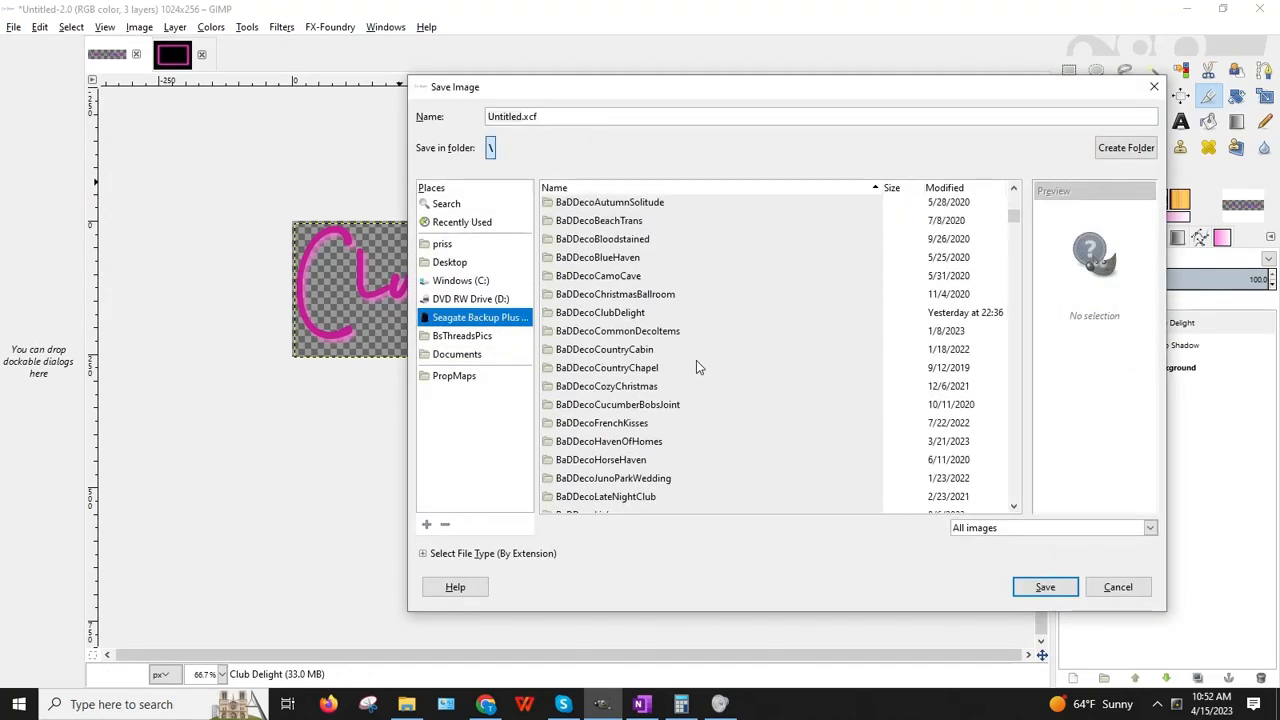
{"action": "left_click", "coordinate": [606, 314]}
{"action": "double_click", "coordinate": [606, 314]}
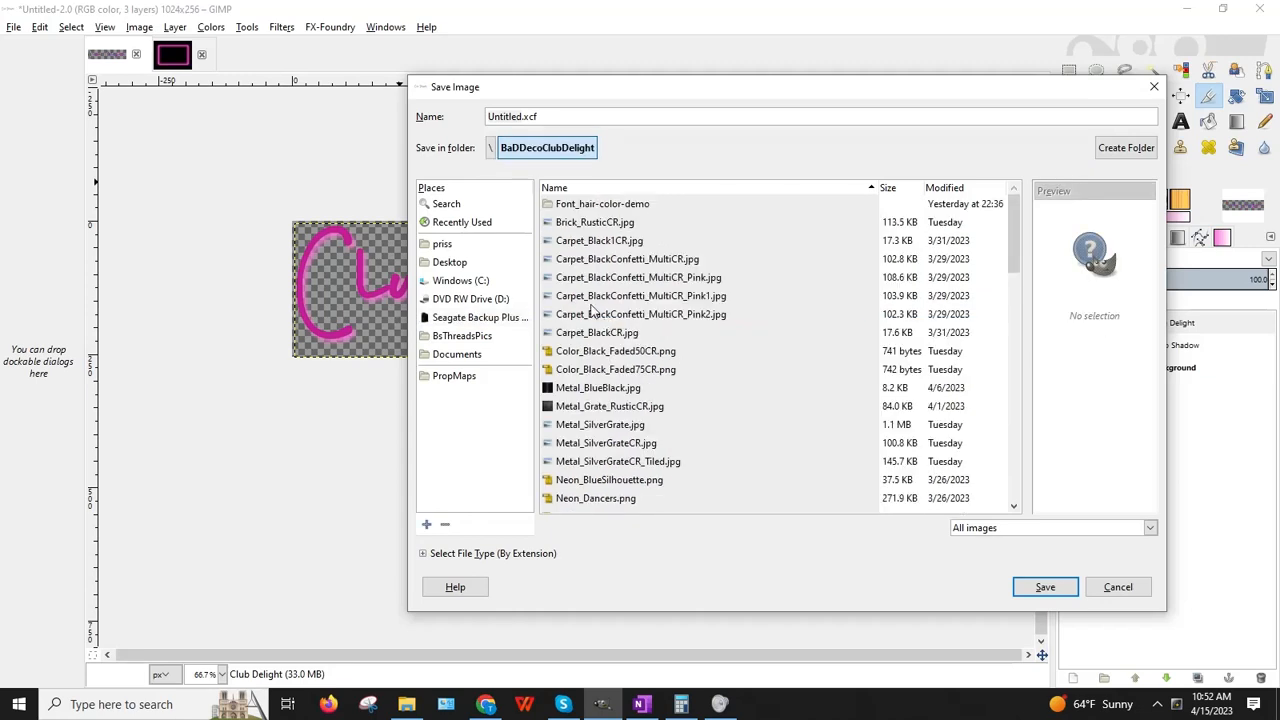
{"action": "left_click", "coordinate": [573, 117]}
{"action": "type", "text": "Logo_ClubDelight_PinkCR"}
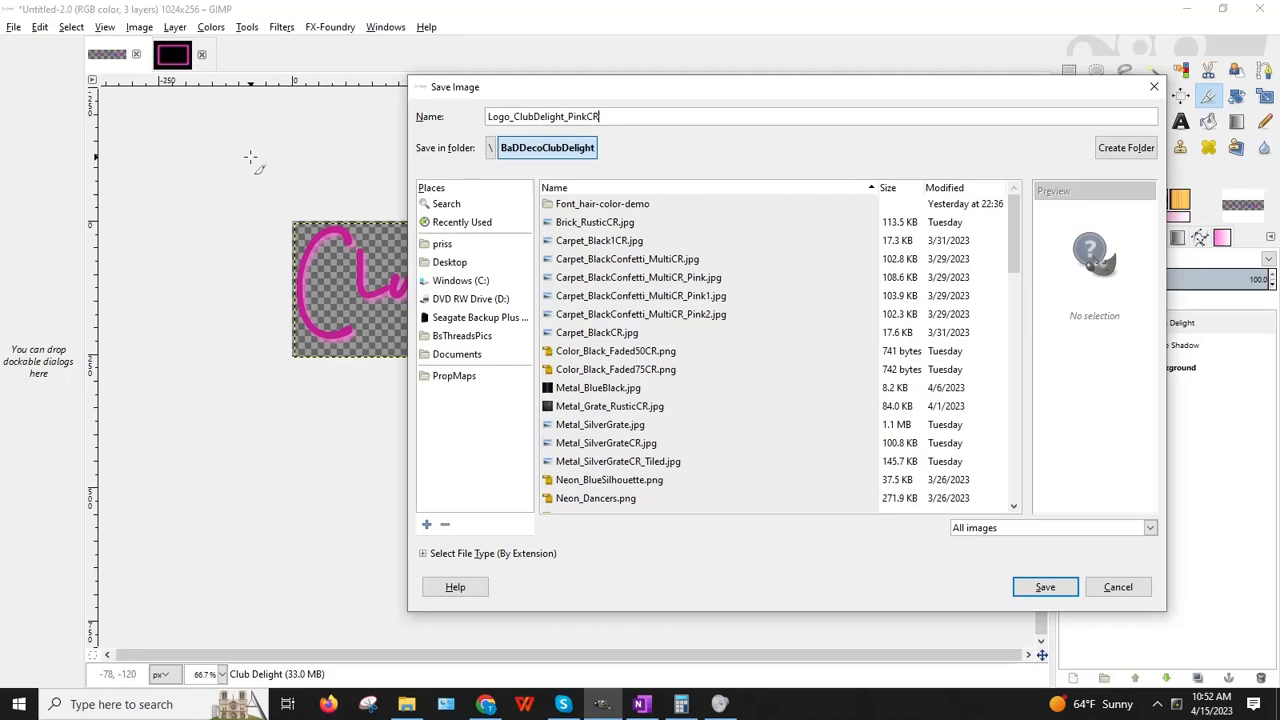
{"action": "type", "text": ".xcf"}
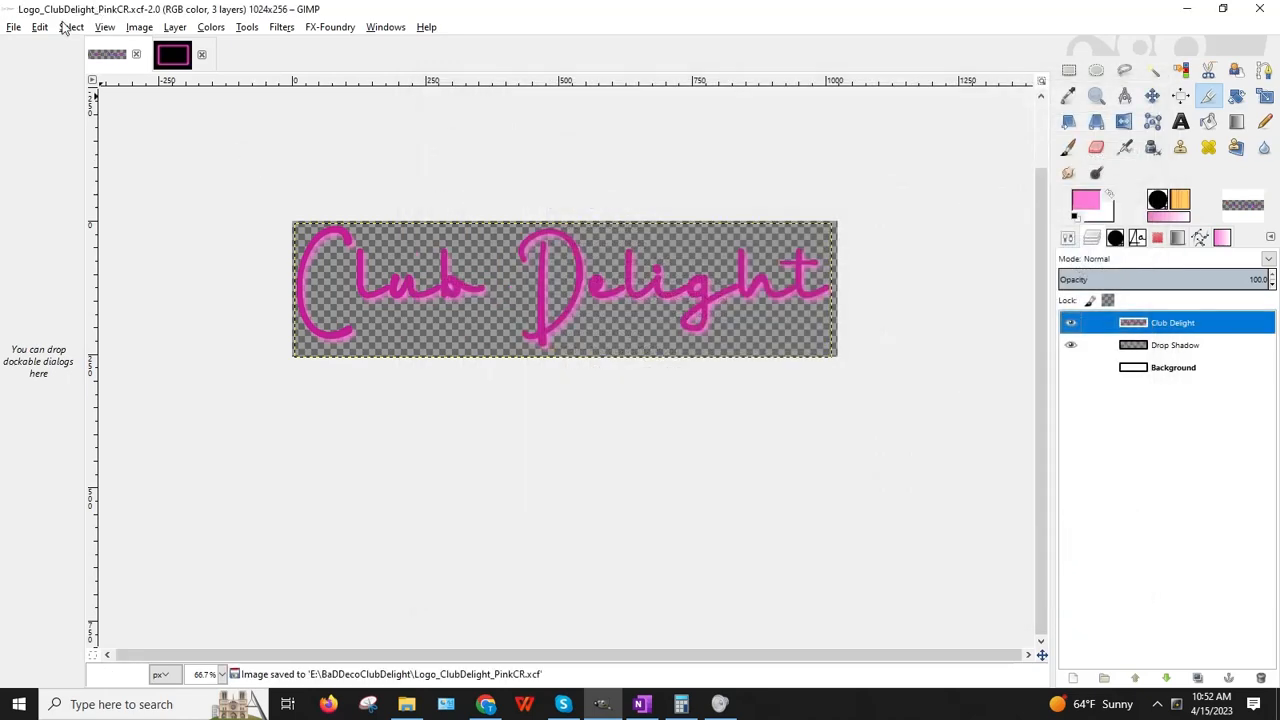
{"action": "left_click", "coordinate": [13, 27]}
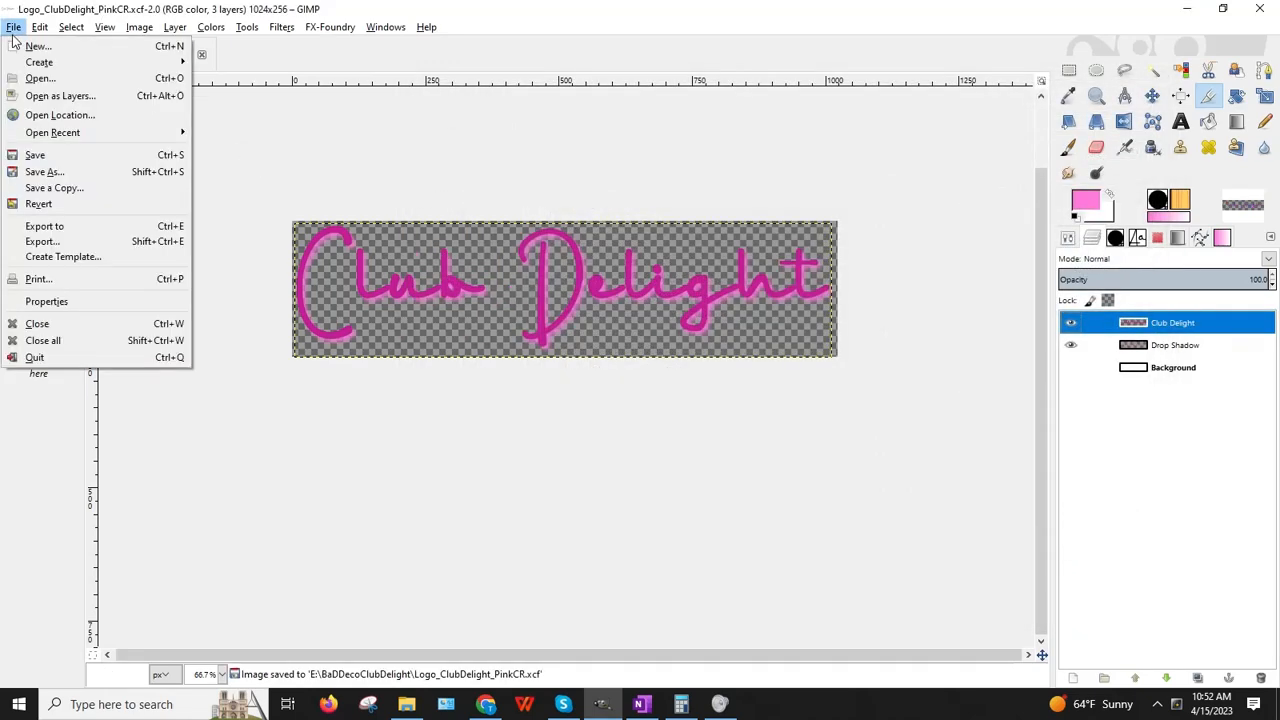
Step: Export the 1024×256 logo as Logo_ClubDelight_PinkCR.png with the default PNG options
{"action": "left_click", "coordinate": [30, 240]}
{"action": "left_click", "coordinate": [419, 103]}
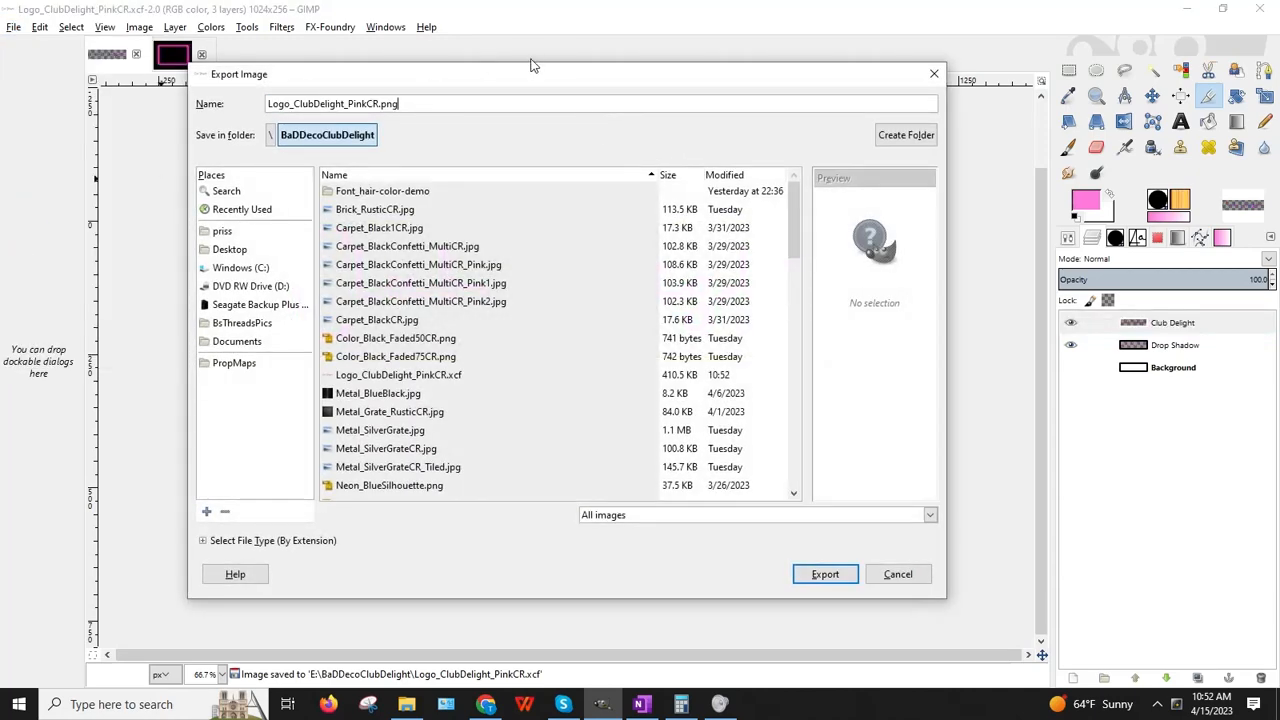
{"action": "key", "text": "Return"}
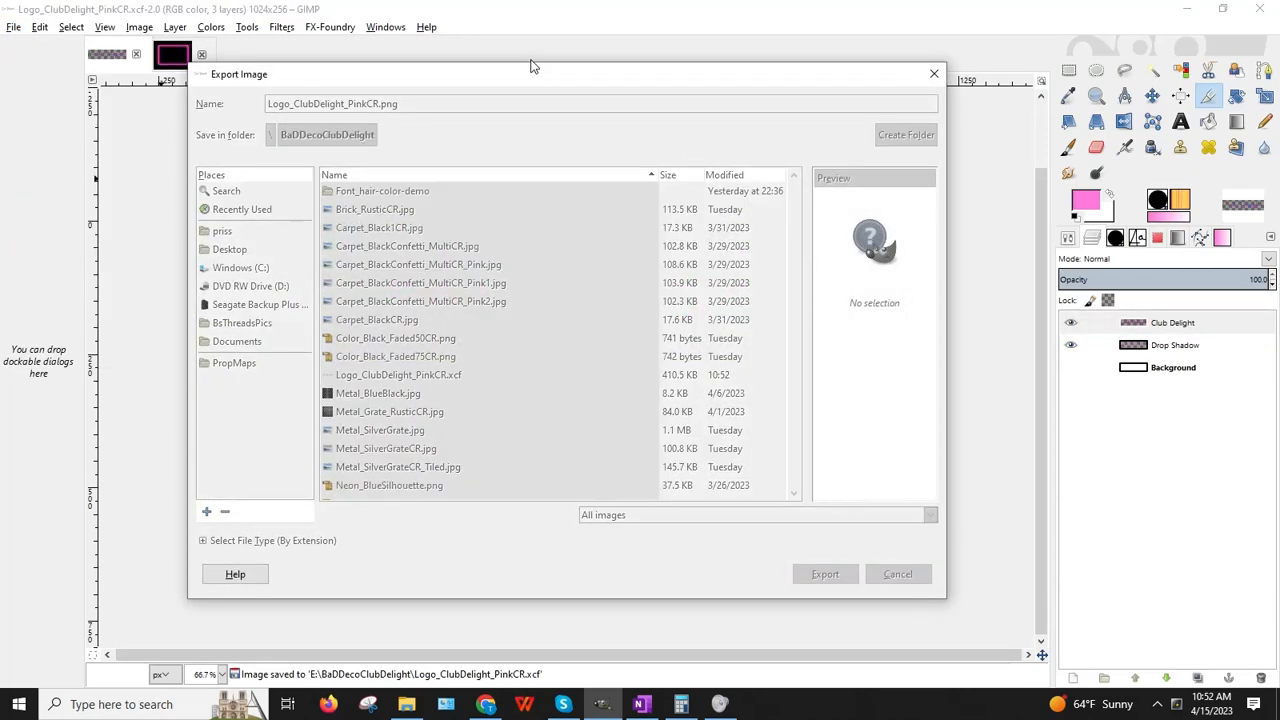
{"action": "key", "text": "Return"}
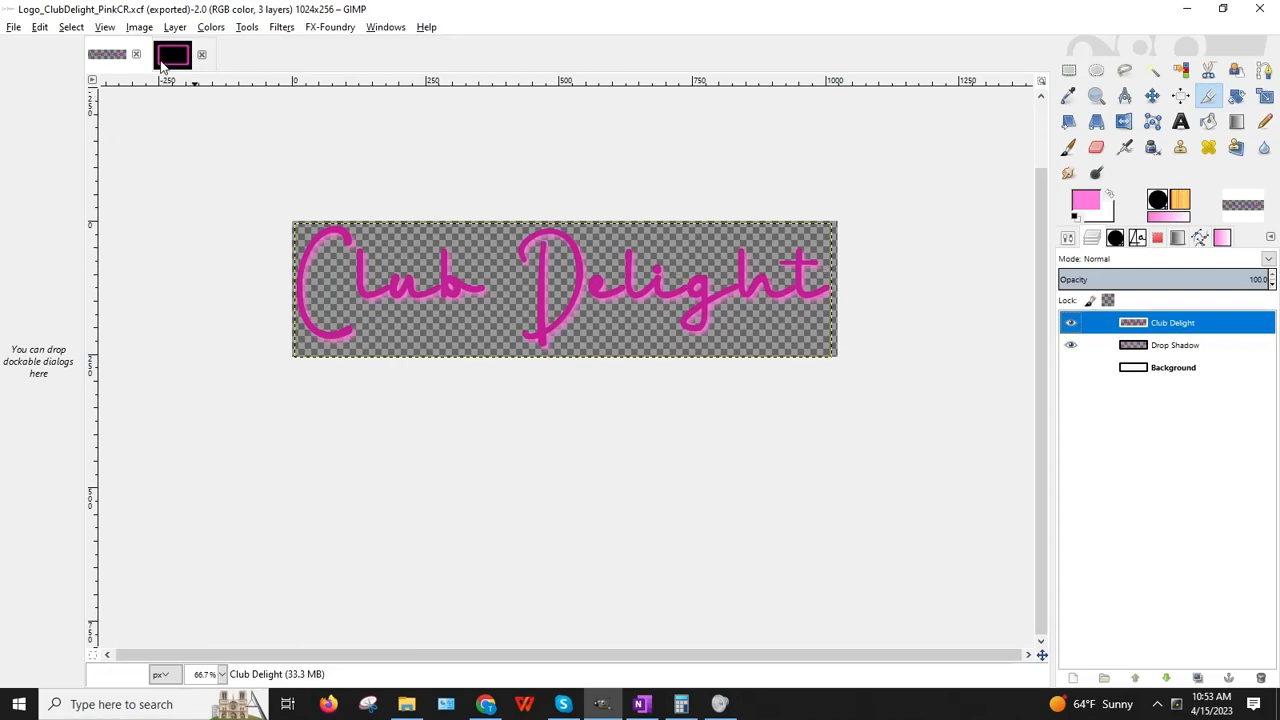
Step: Undo the scaling back to 1408×337 and save the project as Logo_ClubDelight_Pink.xcf
{"action": "left_click", "coordinate": [138, 27]}
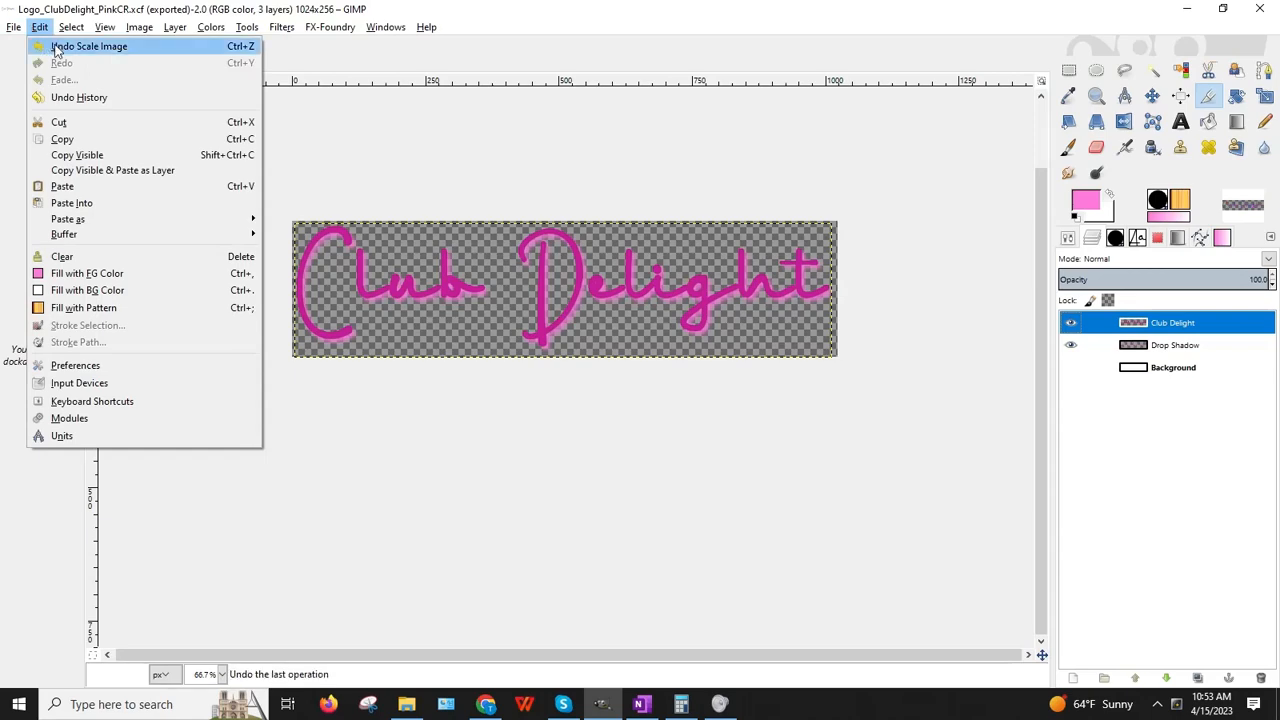
{"action": "left_click", "coordinate": [57, 47]}
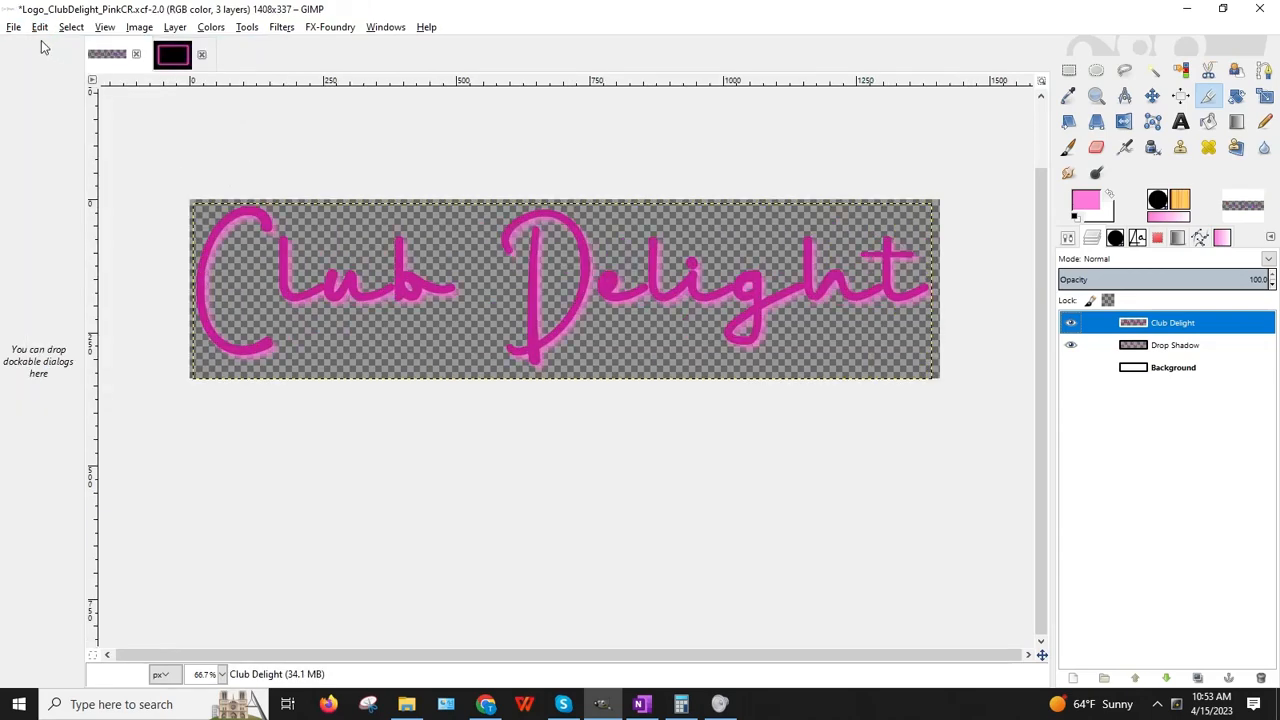
{"action": "left_click", "coordinate": [14, 27]}
{"action": "left_click", "coordinate": [140, 165]}
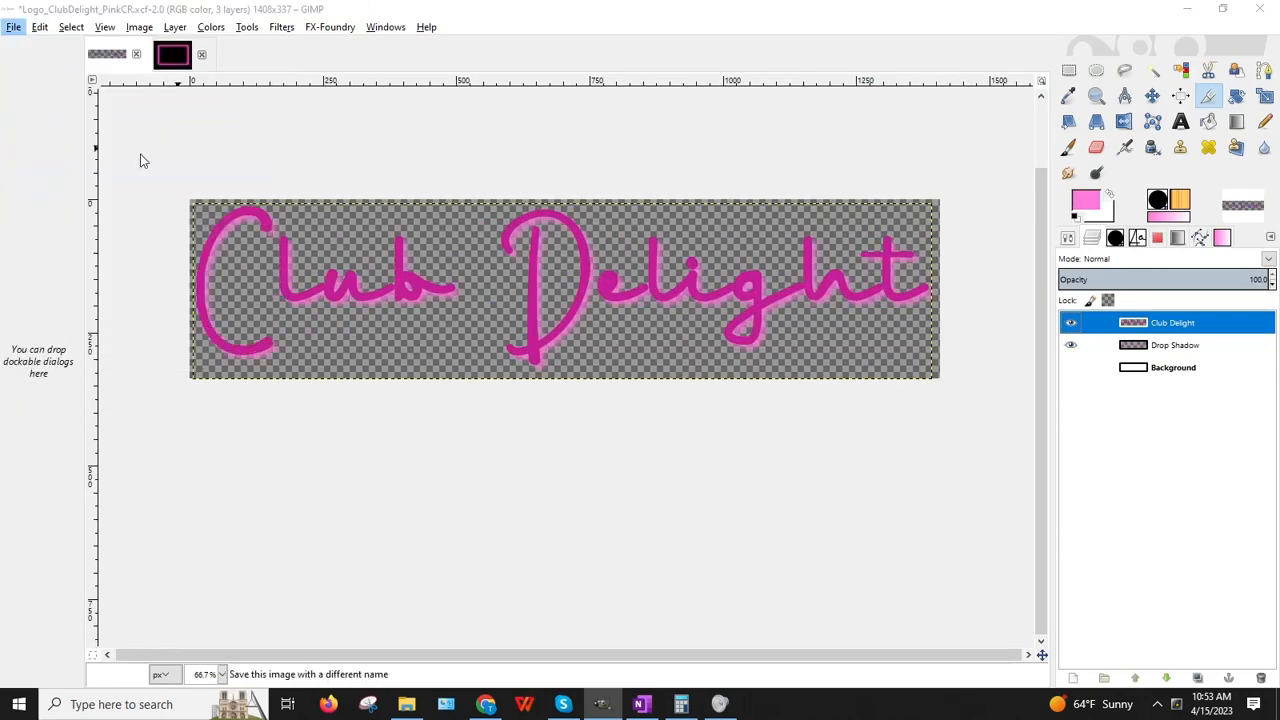
{"action": "left_click", "coordinate": [594, 116]}
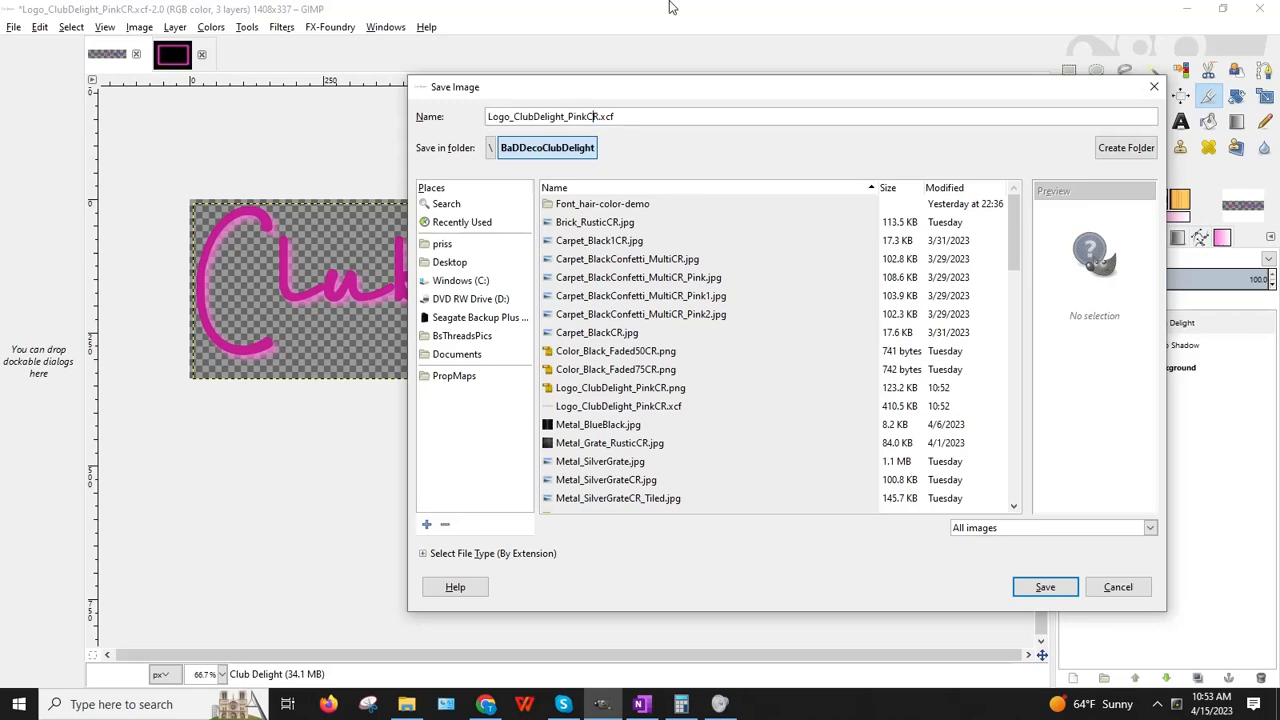
{"action": "key", "text": "Delete"}
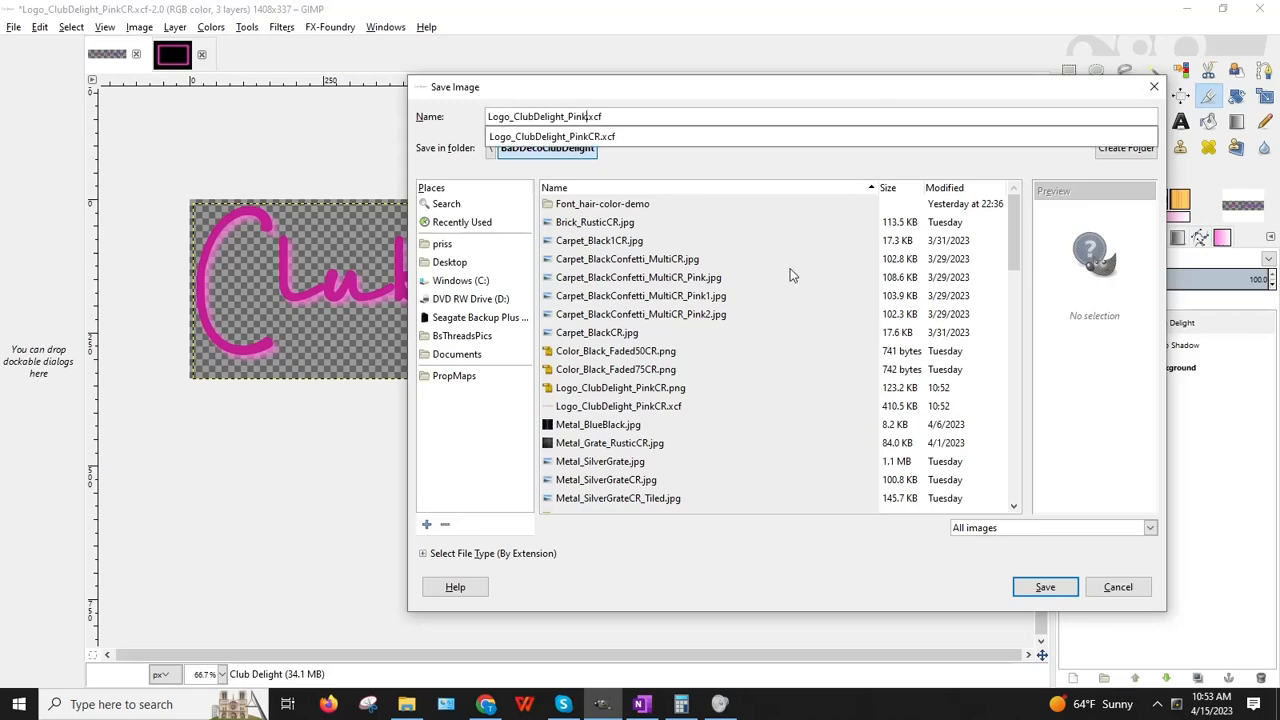
{"action": "key", "text": "Return"}
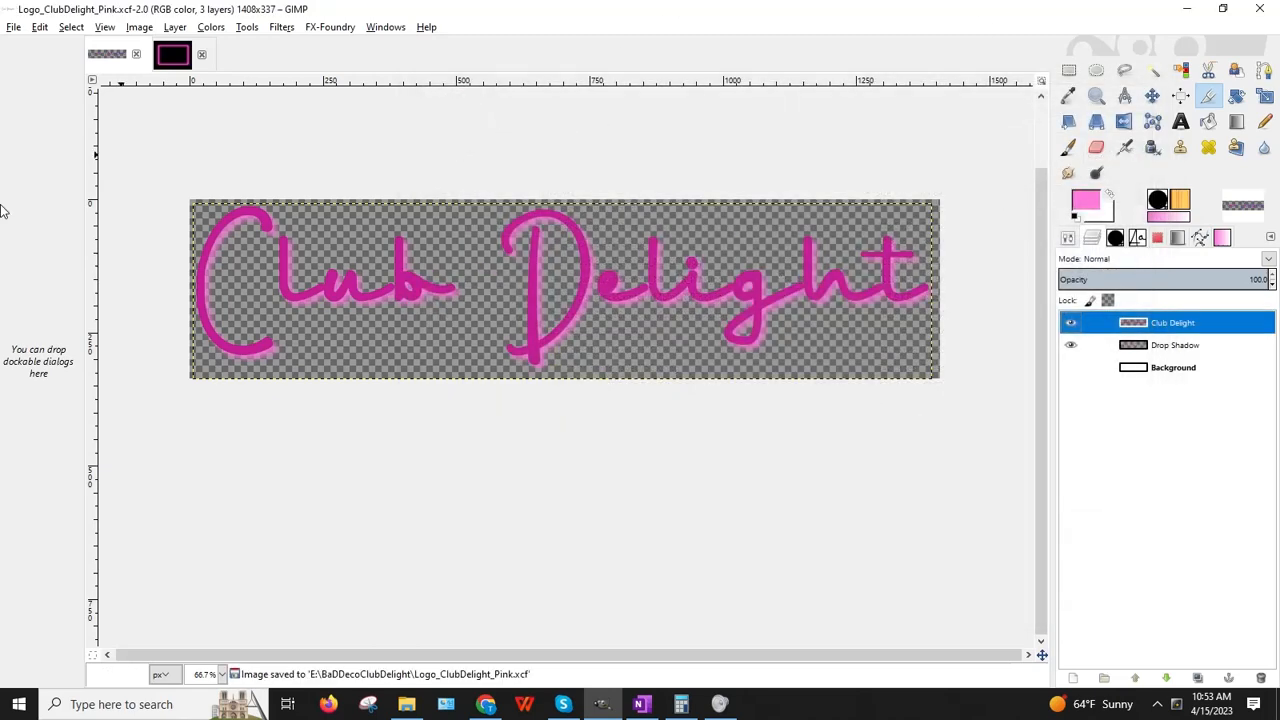
{"action": "left_click", "coordinate": [14, 27]}
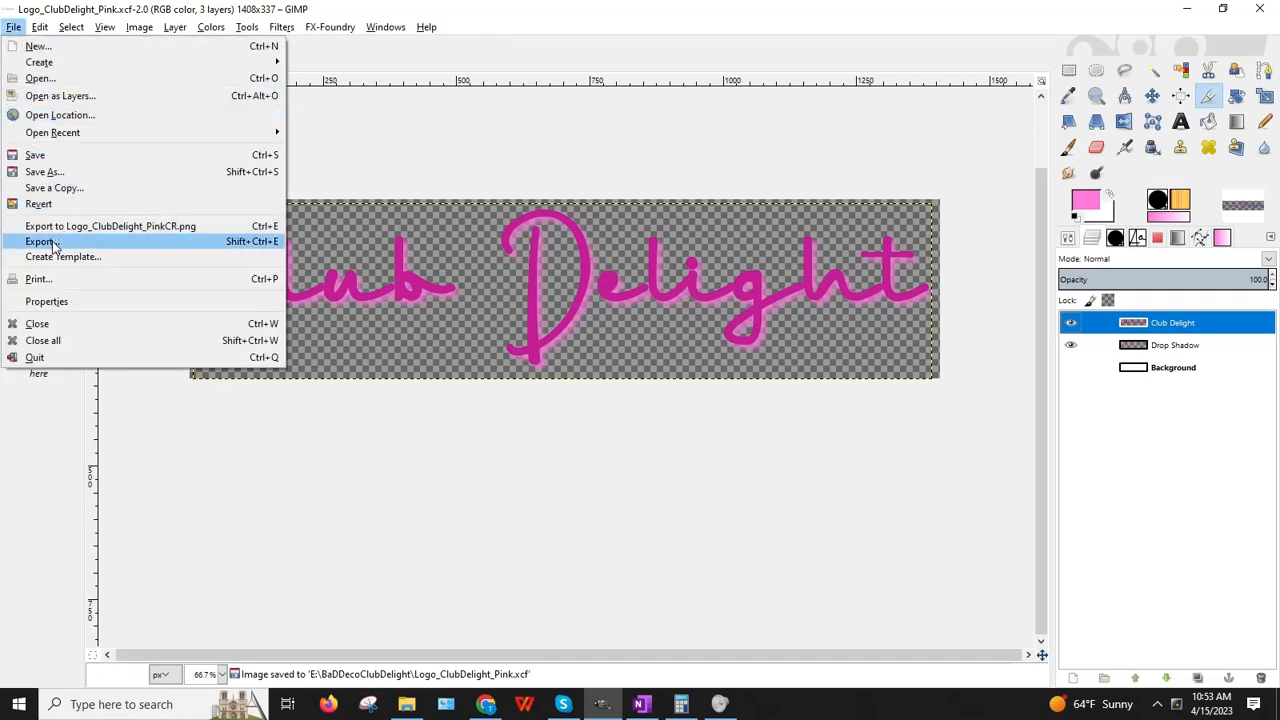
Step: Export the full-size logo as Logo_ClubDelight_Pink.png, accepting the default PNG options
{"action": "left_click", "coordinate": [50, 241]}
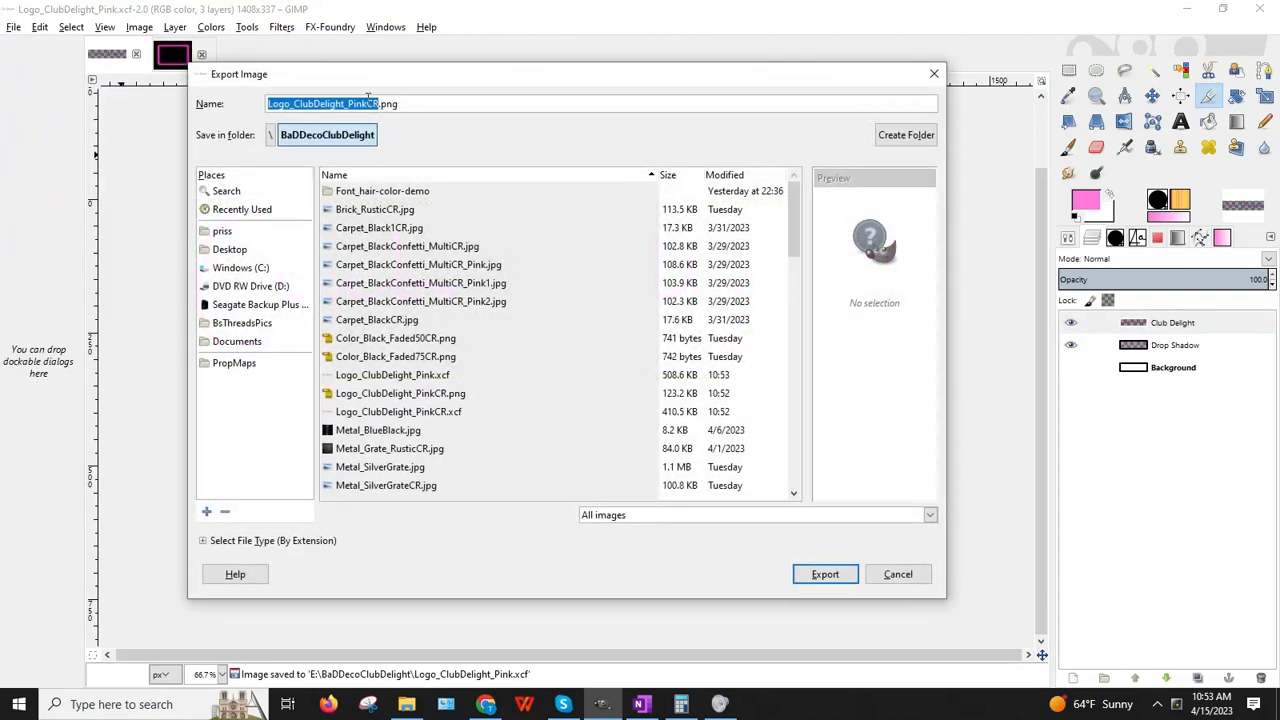
{"action": "left_click", "coordinate": [368, 103]}
{"action": "key", "text": "Delete"}
{"action": "key", "text": "Delete"}
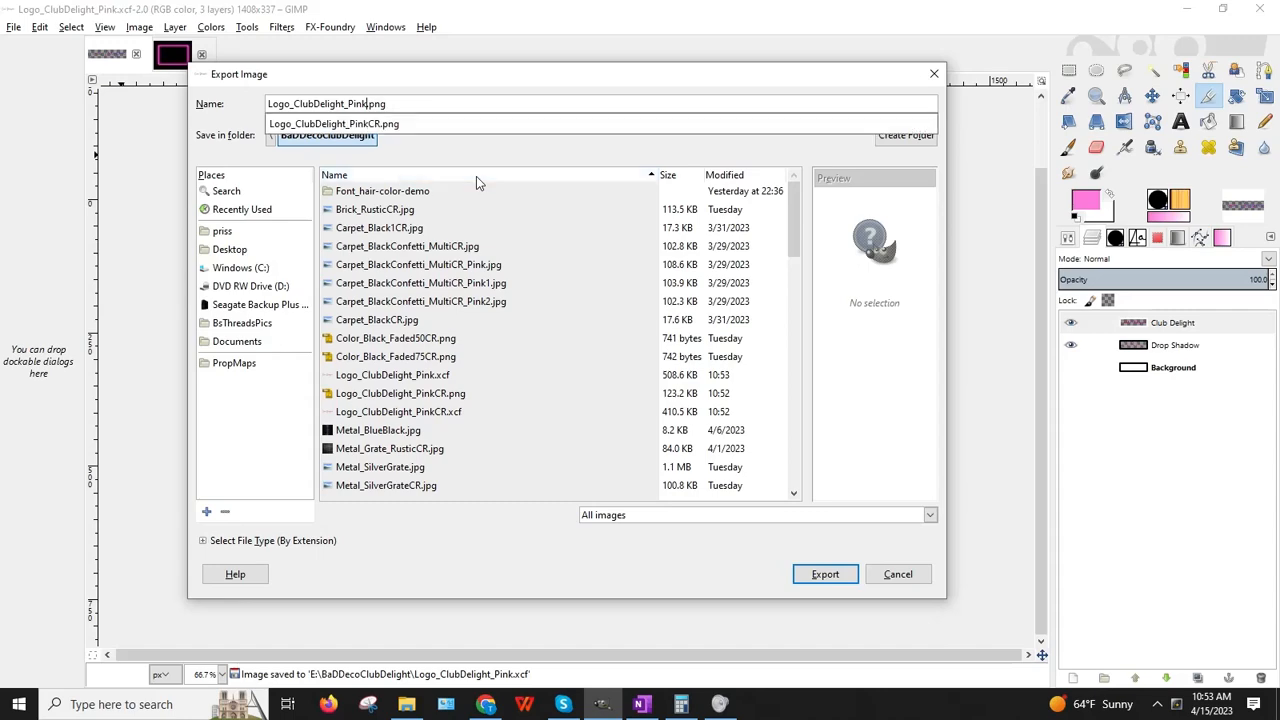
{"action": "key", "text": "Return"}
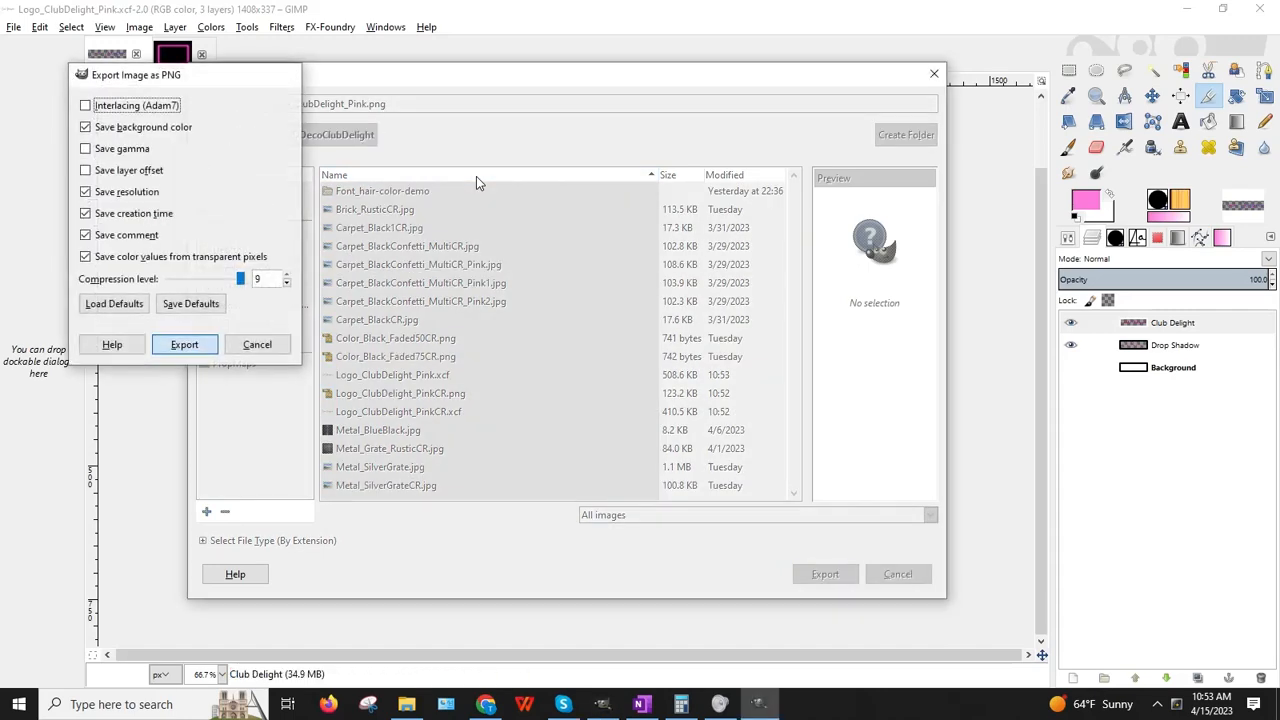
{"action": "key", "text": "Return"}
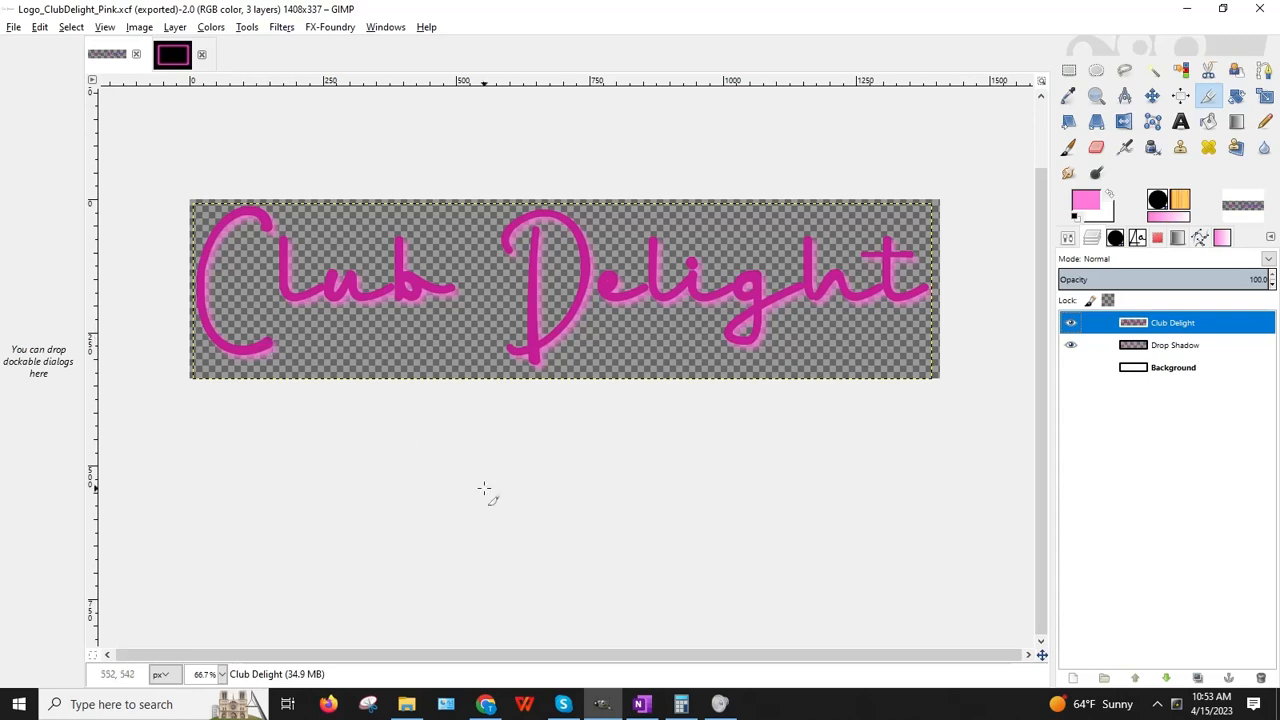
Step: Bring up the screen recorder from the notification area, centre its panel, and pause recording
{"action": "left_click", "coordinate": [1176, 704]}
{"action": "left_click", "coordinate": [1152, 706]}
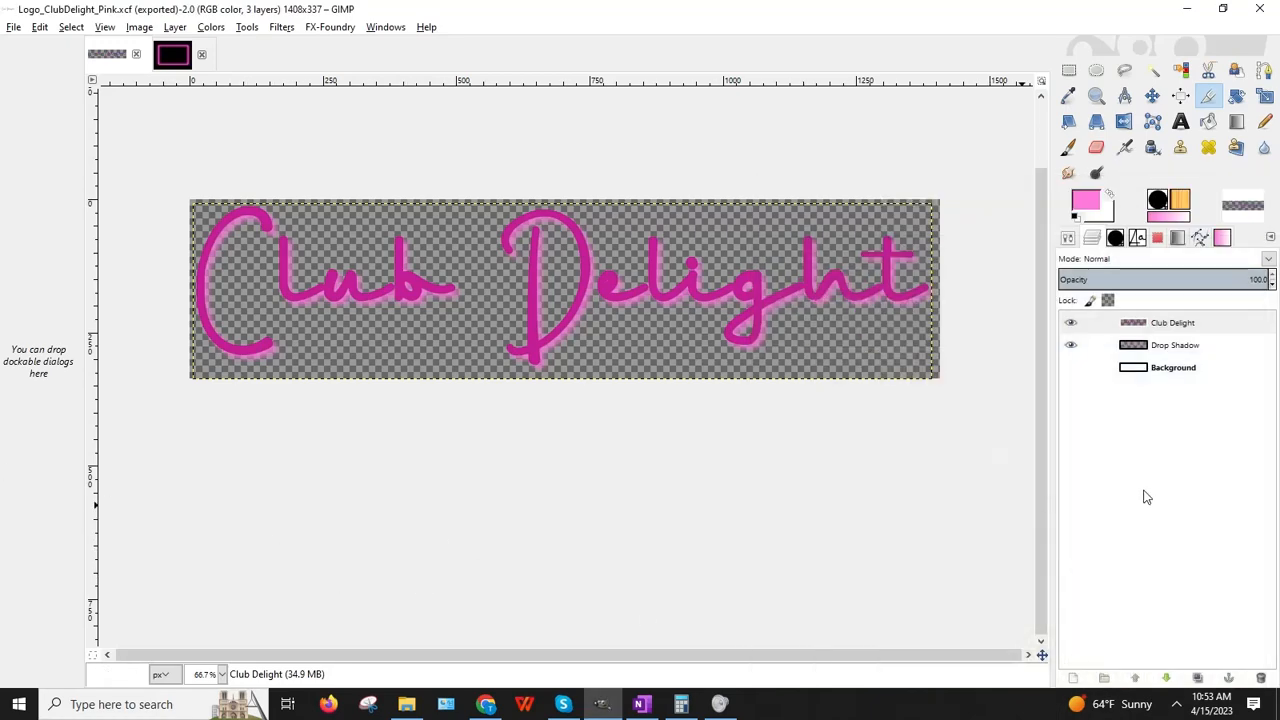
{"action": "left_click", "coordinate": [1176, 704]}
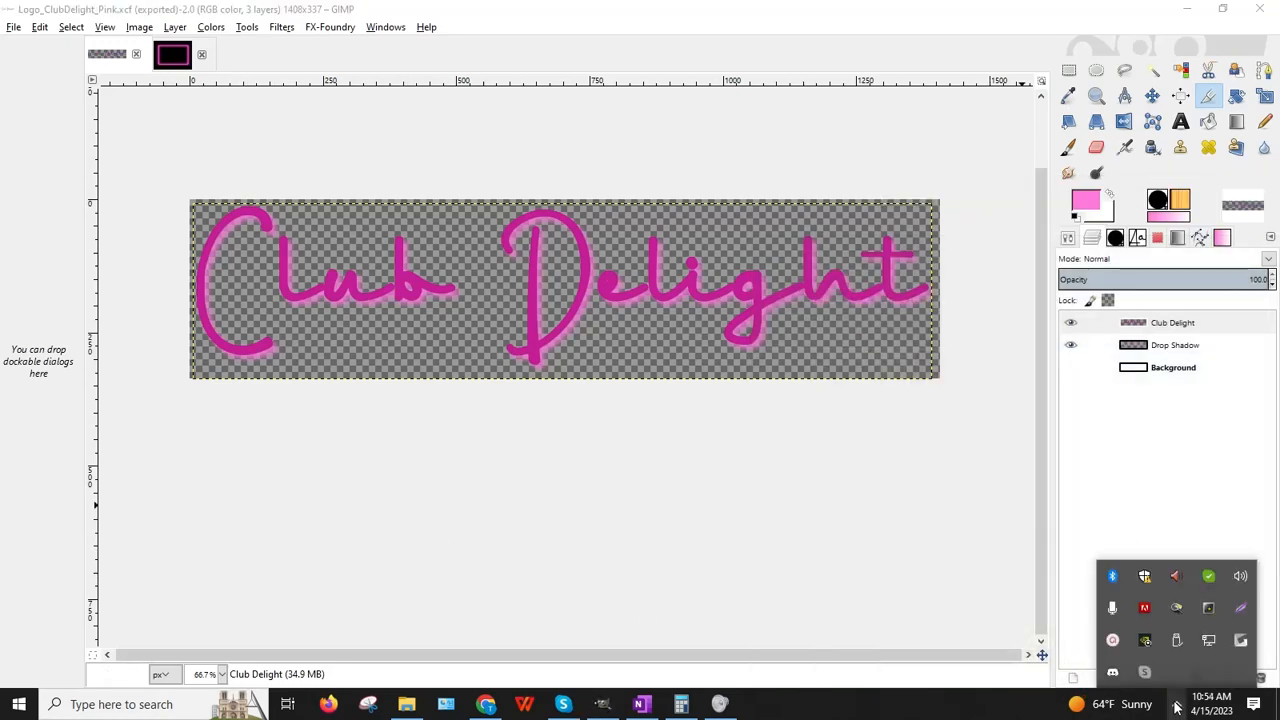
{"action": "left_click", "coordinate": [1112, 640]}
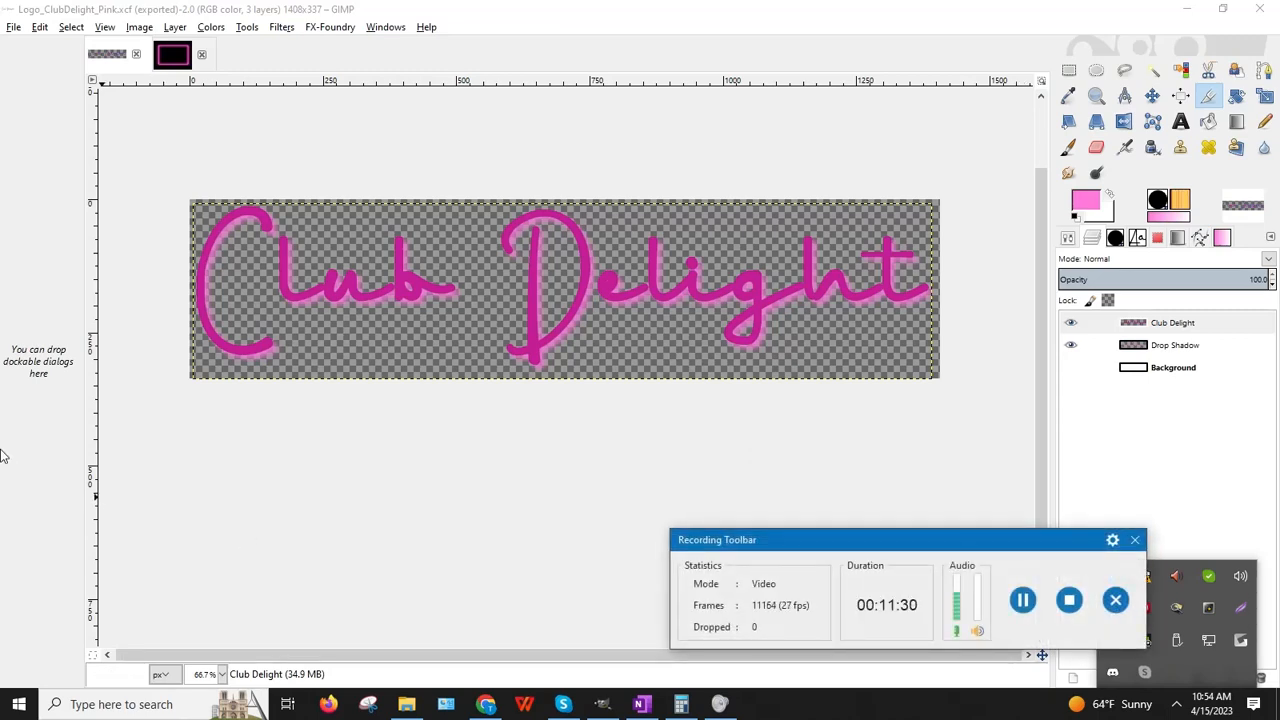
{"action": "left_click_drag", "start_coordinate": [831, 539], "coordinate": [441, 443]}
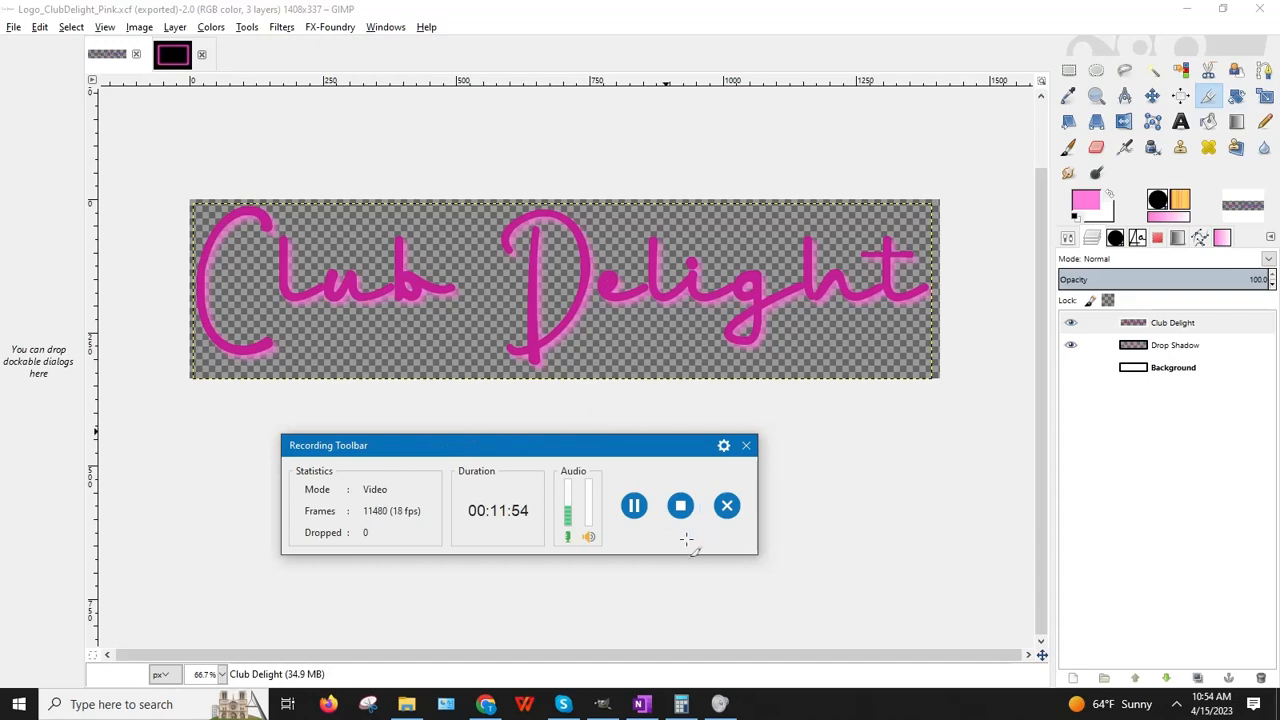
{"action": "left_click", "coordinate": [633, 506]}
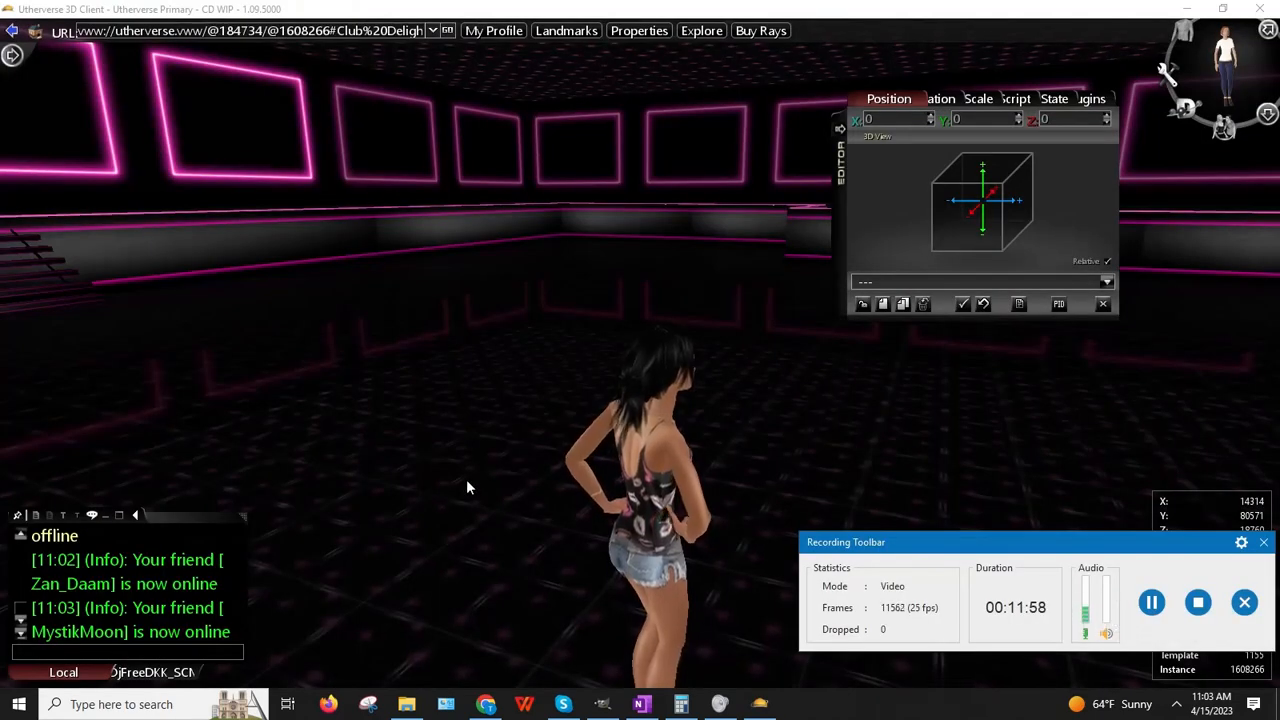
Step: Dismiss the screen recorder notice and turn the view toward the pink-framed wall
{"action": "left_click", "coordinate": [1265, 543]}
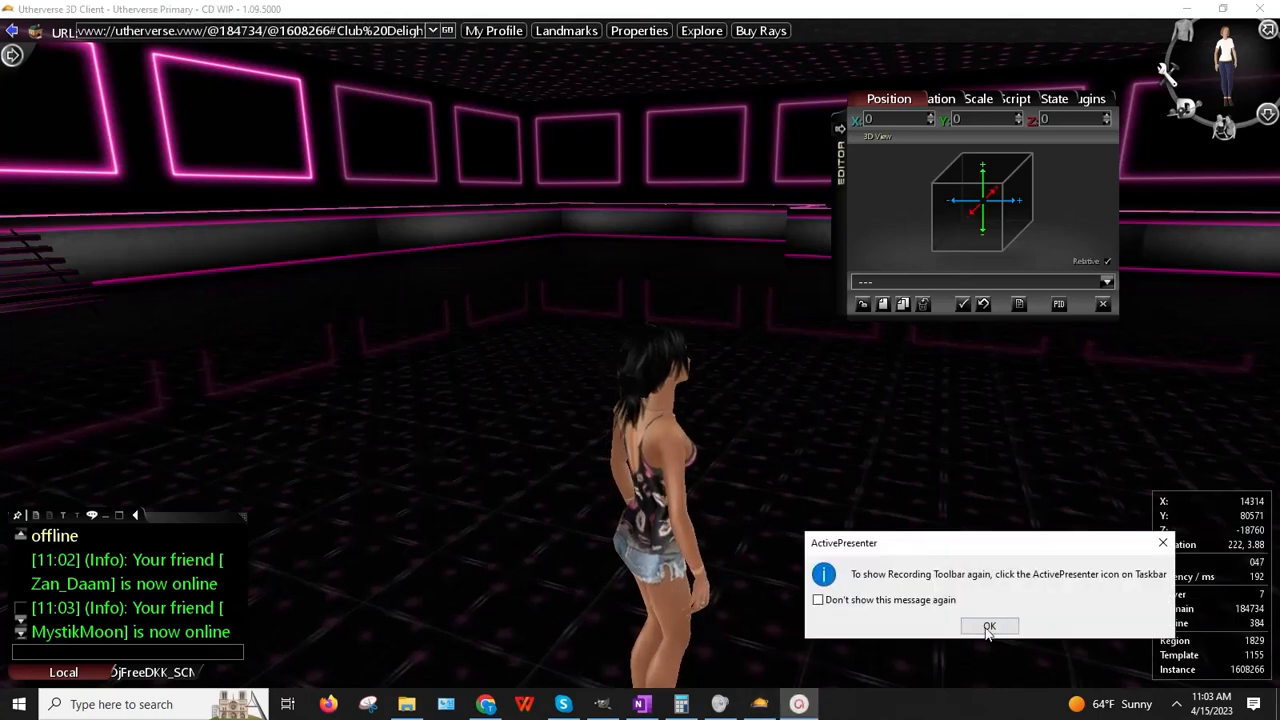
{"action": "left_click", "coordinate": [987, 628]}
{"action": "left_click_drag", "start_coordinate": [476, 524], "coordinate": [758, 468]}
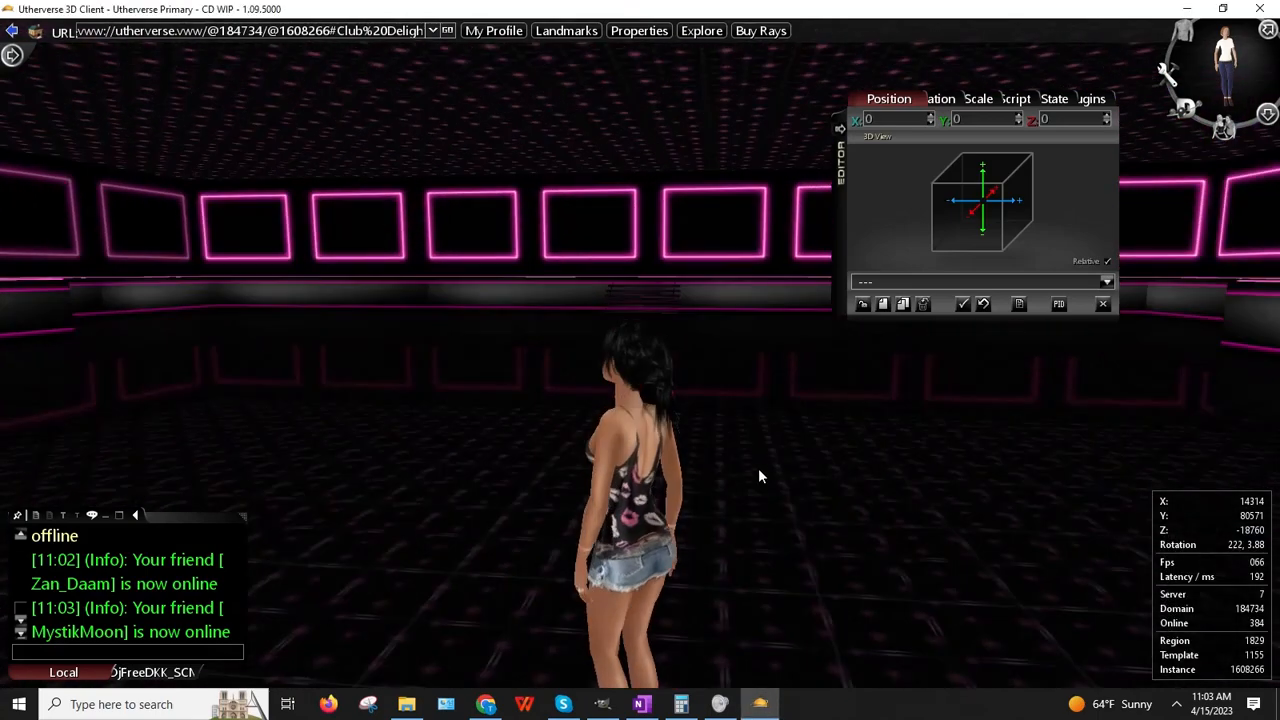
{"action": "left_click_drag", "start_coordinate": [841, 195], "coordinate": [974, 526]}
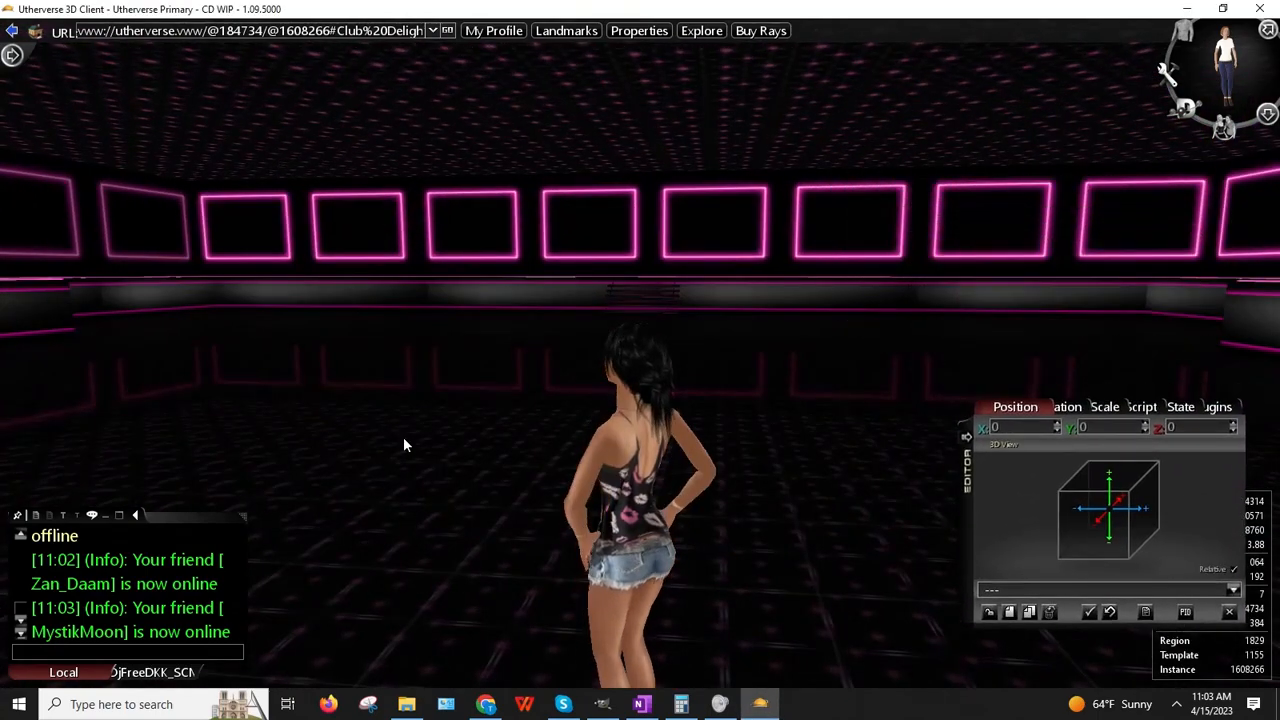
{"action": "left_click_drag", "start_coordinate": [403, 438], "coordinate": [252, 528]}
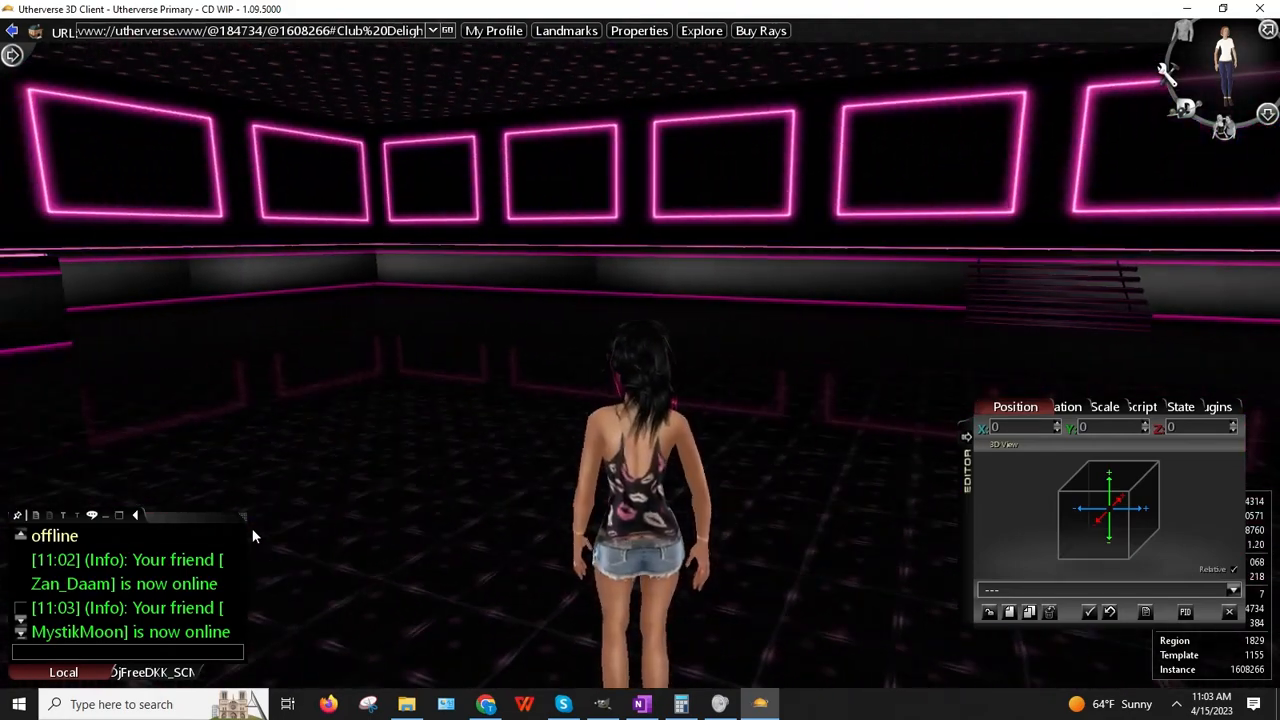
Step: Teleport to the Club Delight entry start point through the Startpoint Manager
{"action": "left_click", "coordinate": [1224, 65]}
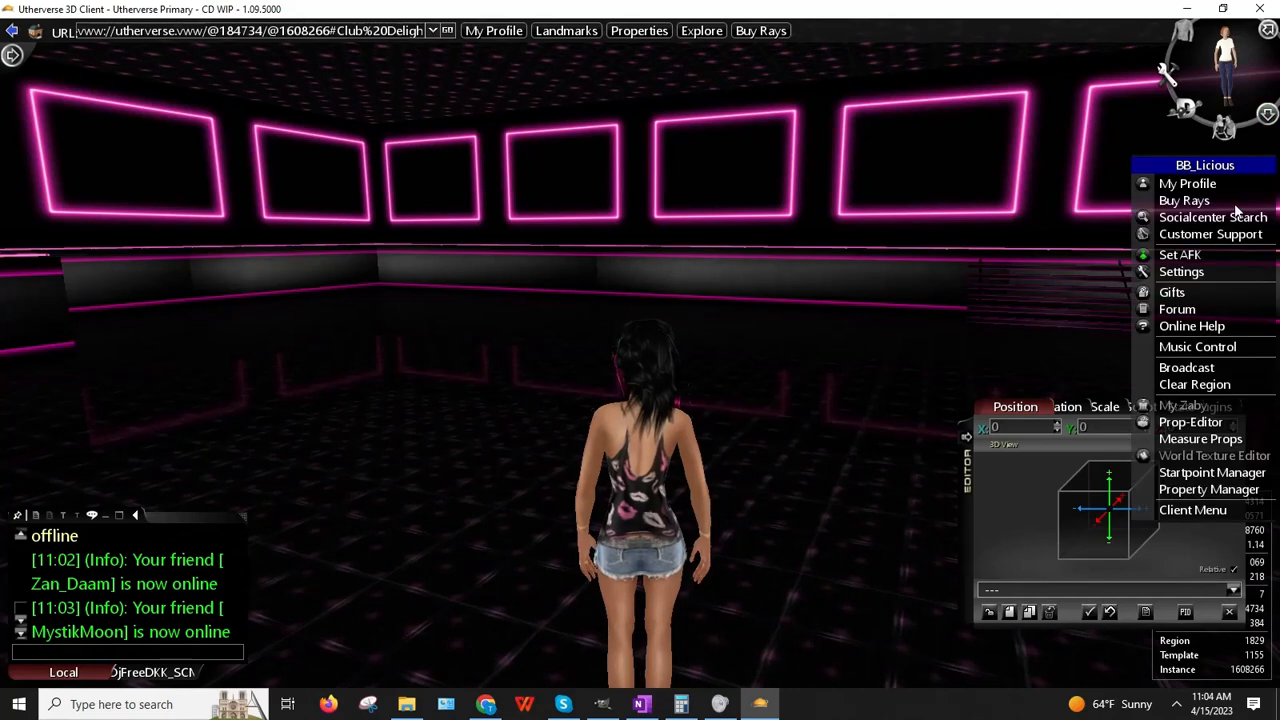
{"action": "left_click", "coordinate": [1177, 472]}
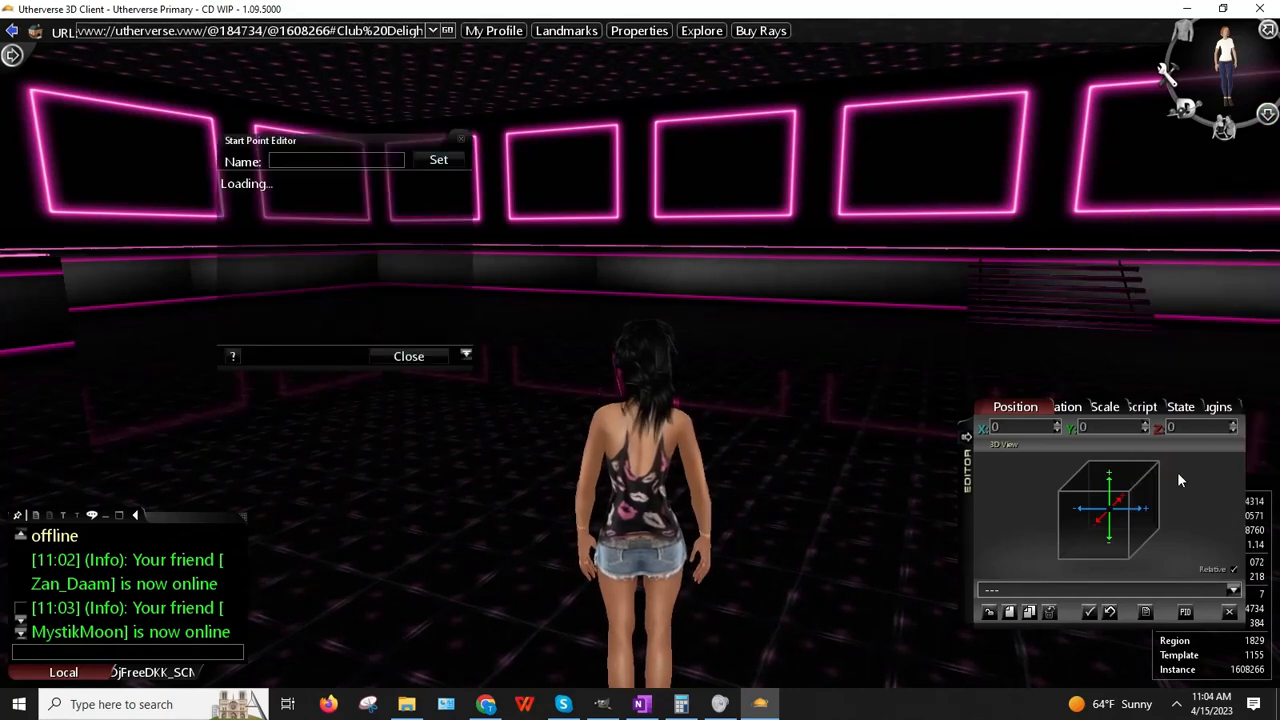
{"action": "right_click", "coordinate": [268, 203]}
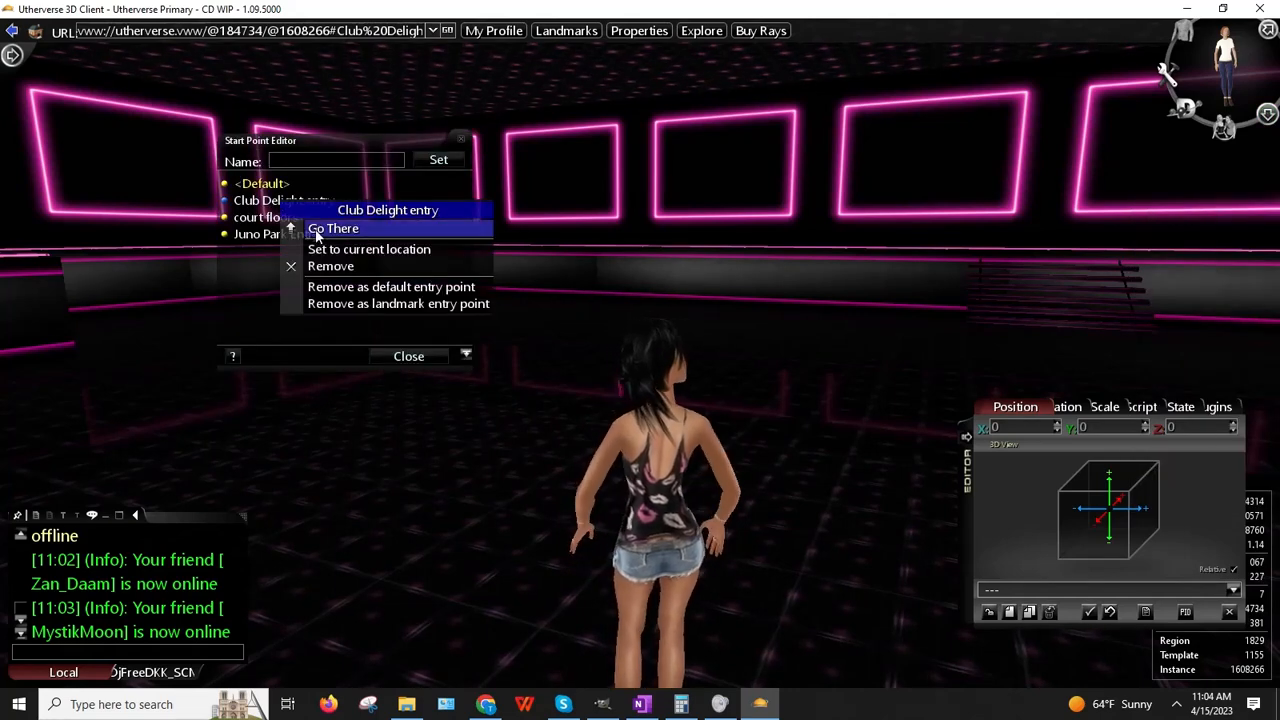
{"action": "left_click", "coordinate": [322, 229]}
{"action": "left_click", "coordinate": [408, 356]}
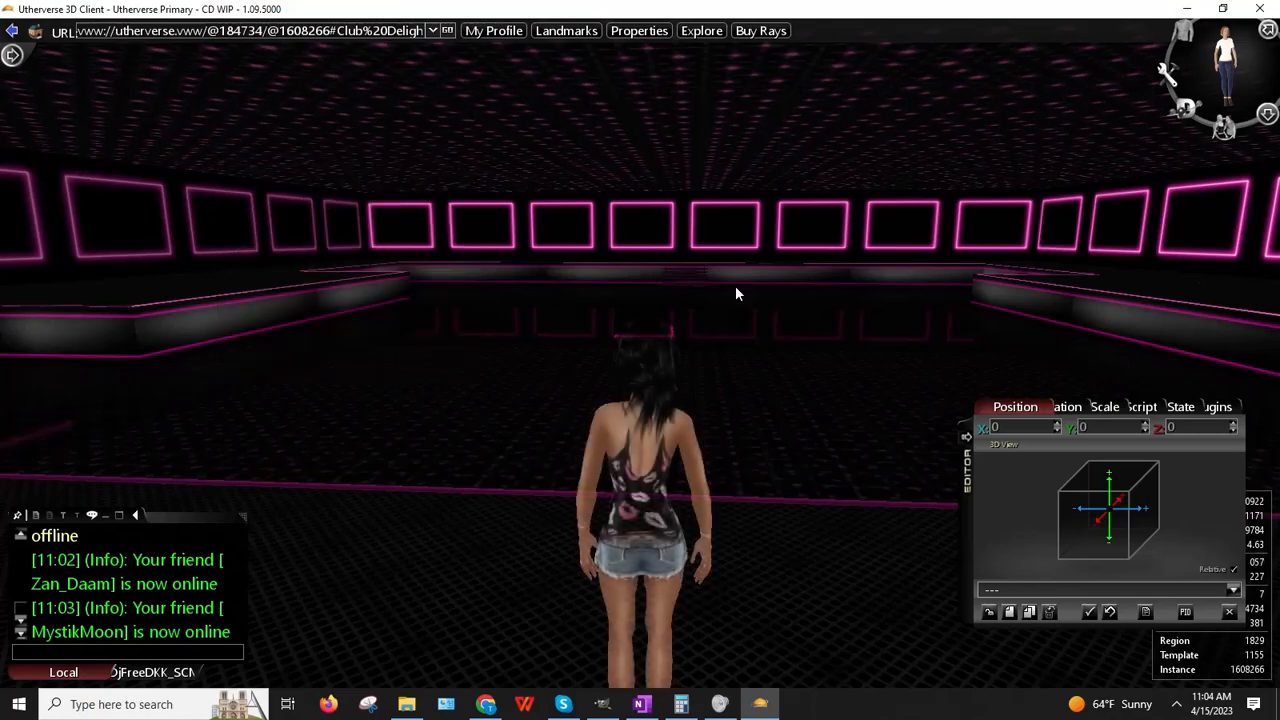
{"action": "left_click_drag", "start_coordinate": [1278, 400], "coordinate": [837, 359]}
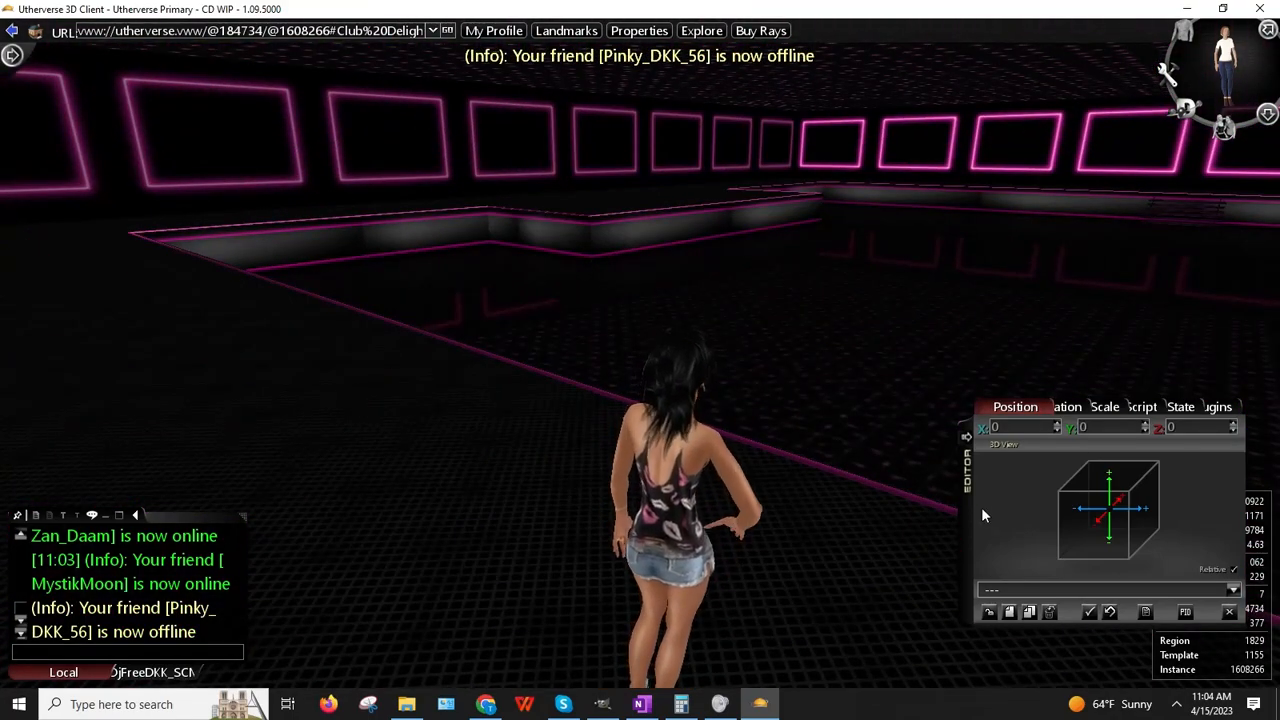
{"action": "left_click_drag", "start_coordinate": [966, 471], "coordinate": [948, 313]}
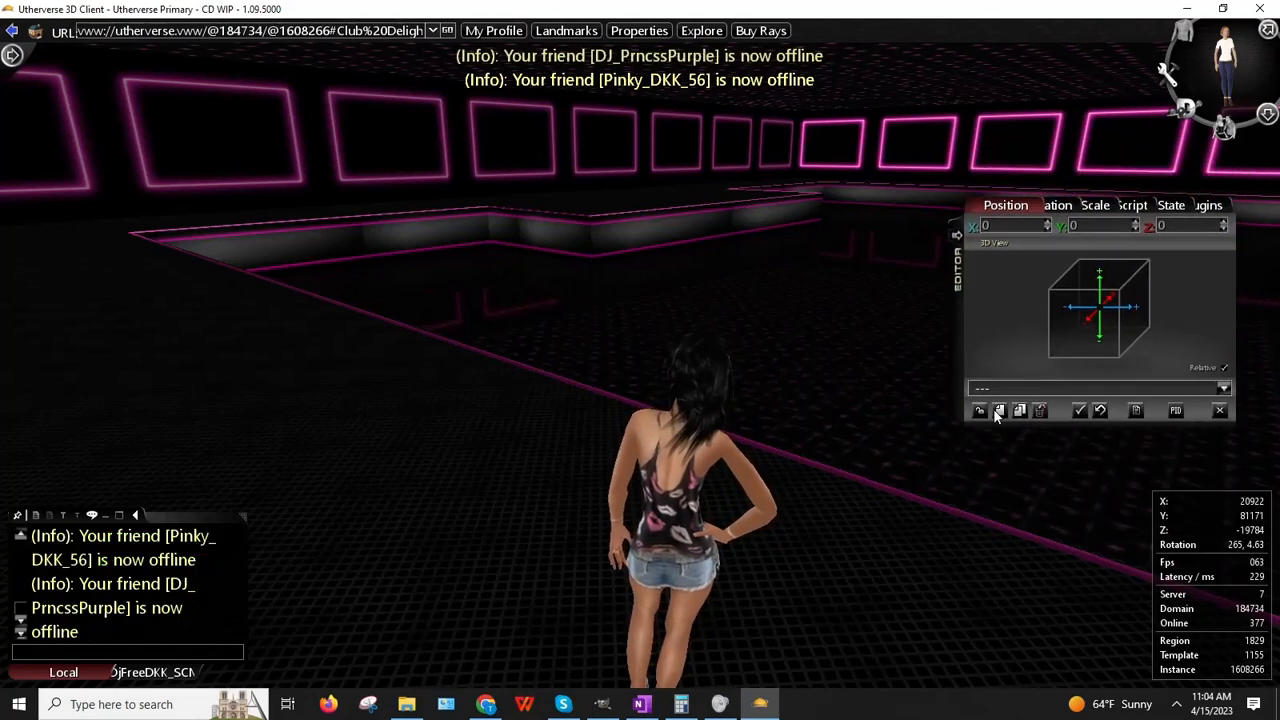
Step: Create an Air Conditioner prop, place it on the club floor, and deselect it
{"action": "left_click", "coordinate": [998, 411]}
{"action": "left_click", "coordinate": [150, 182]}
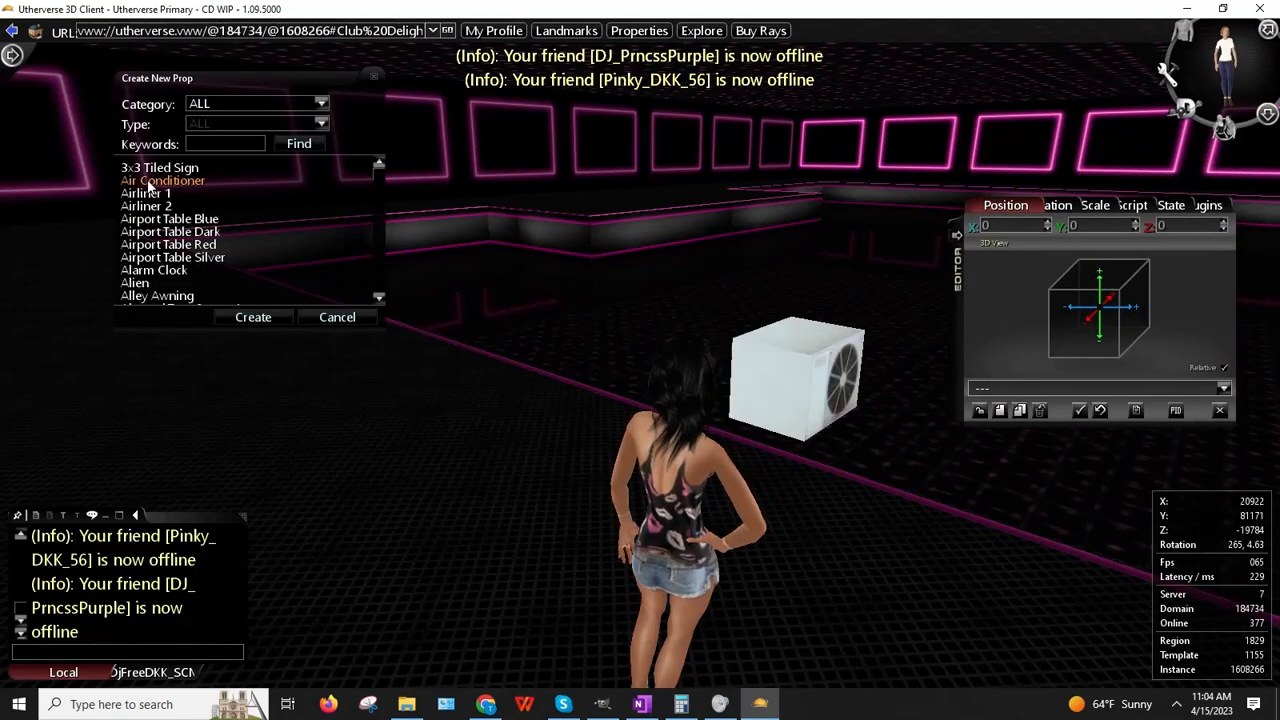
{"action": "left_click", "coordinate": [246, 316]}
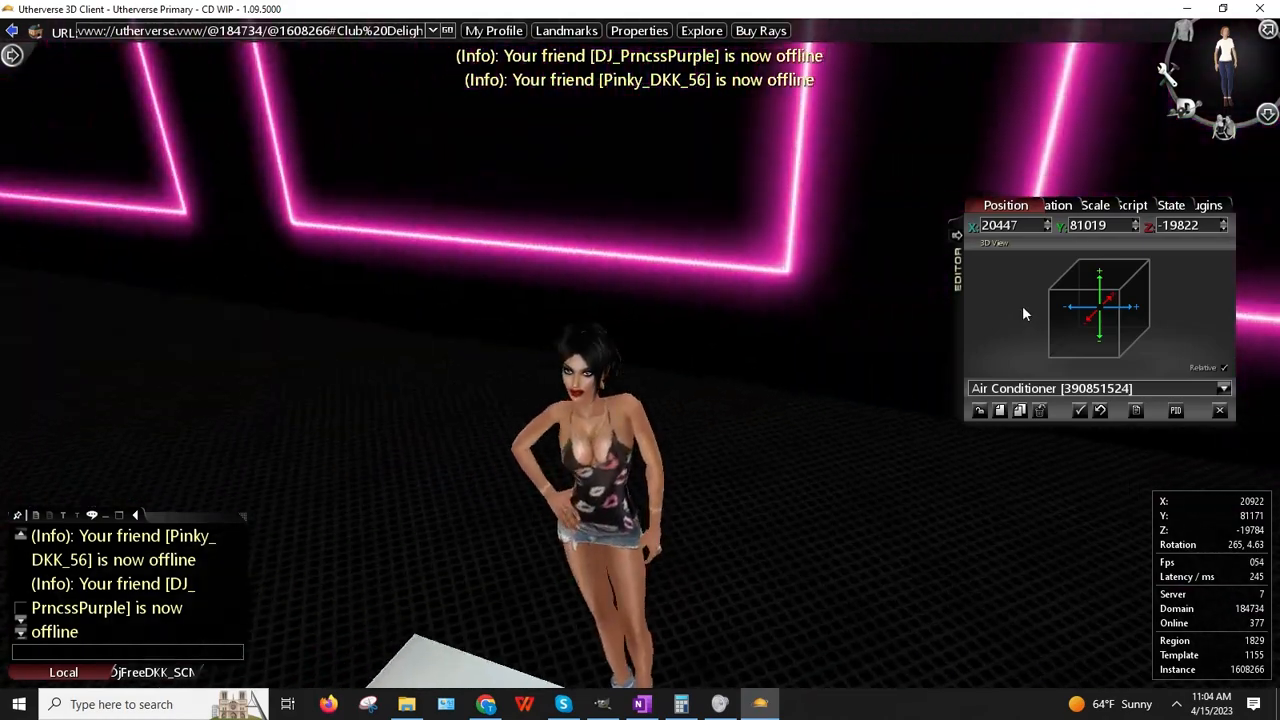
{"action": "right_click_drag", "start_coordinate": [1022, 305], "coordinate": [305, 326]}
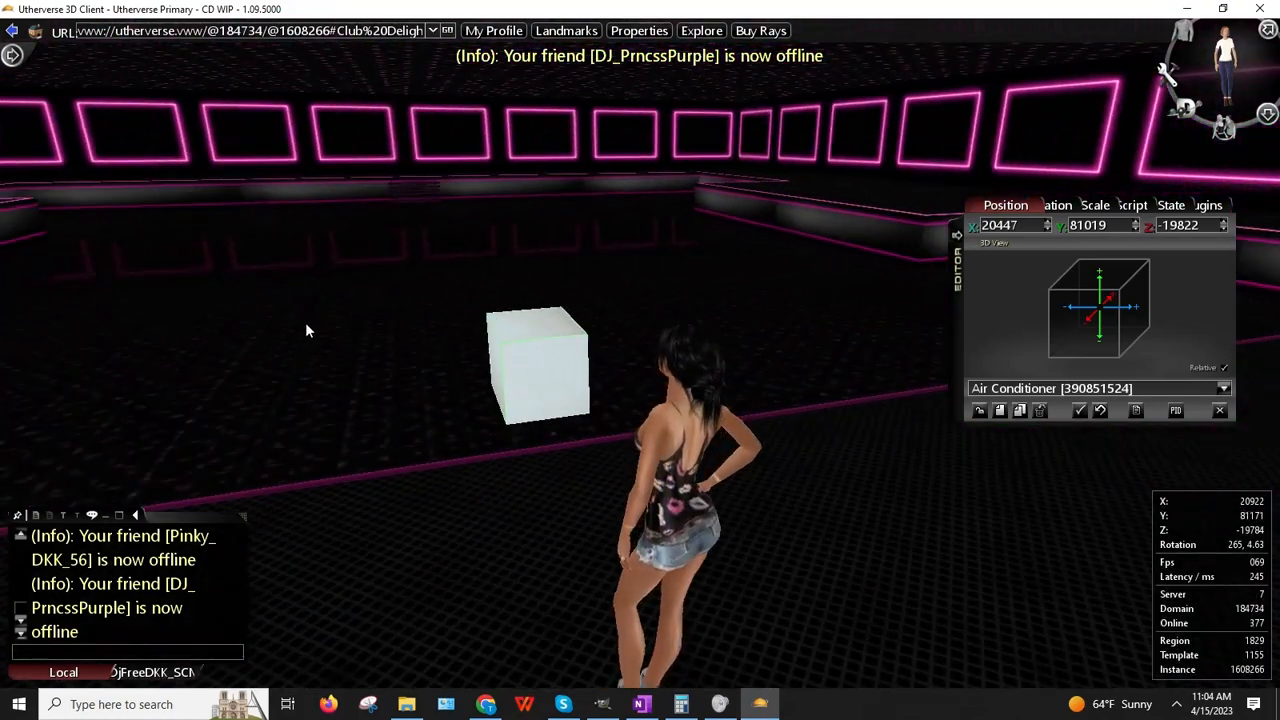
{"action": "right_click", "coordinate": [533, 359]}
{"action": "left_click", "coordinate": [582, 346]}
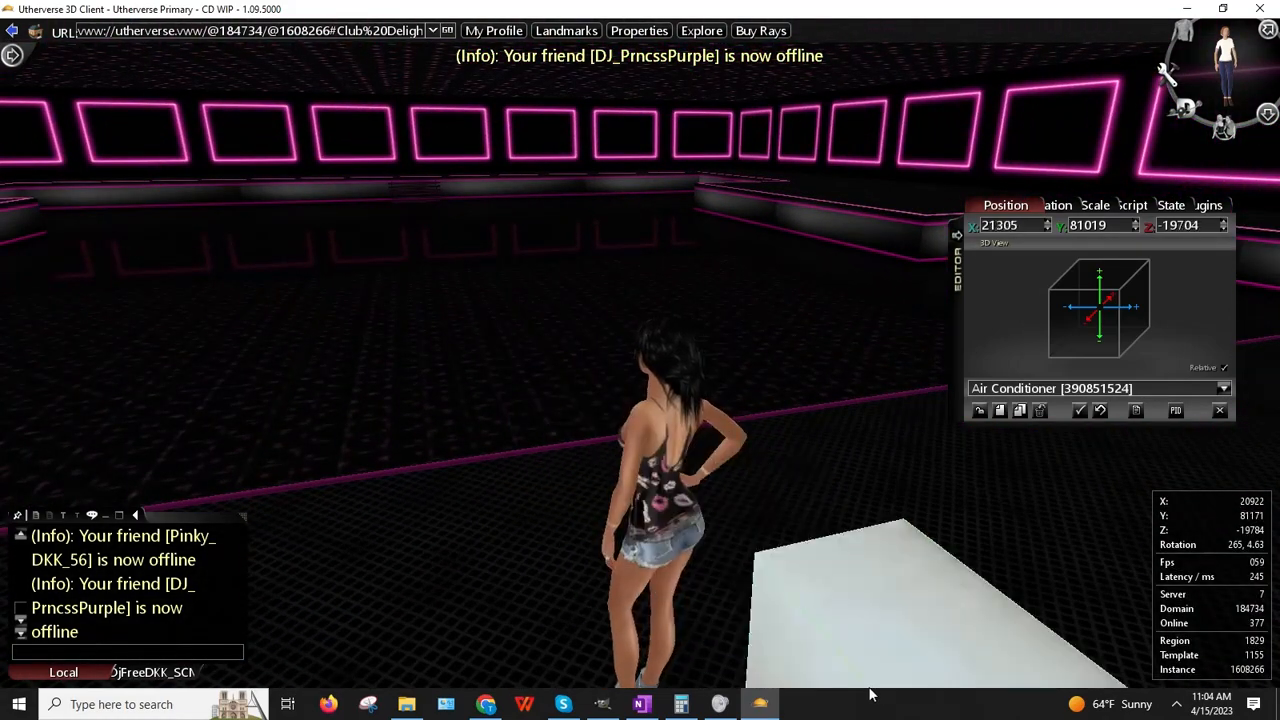
{"action": "left_click", "coordinate": [700, 670]}
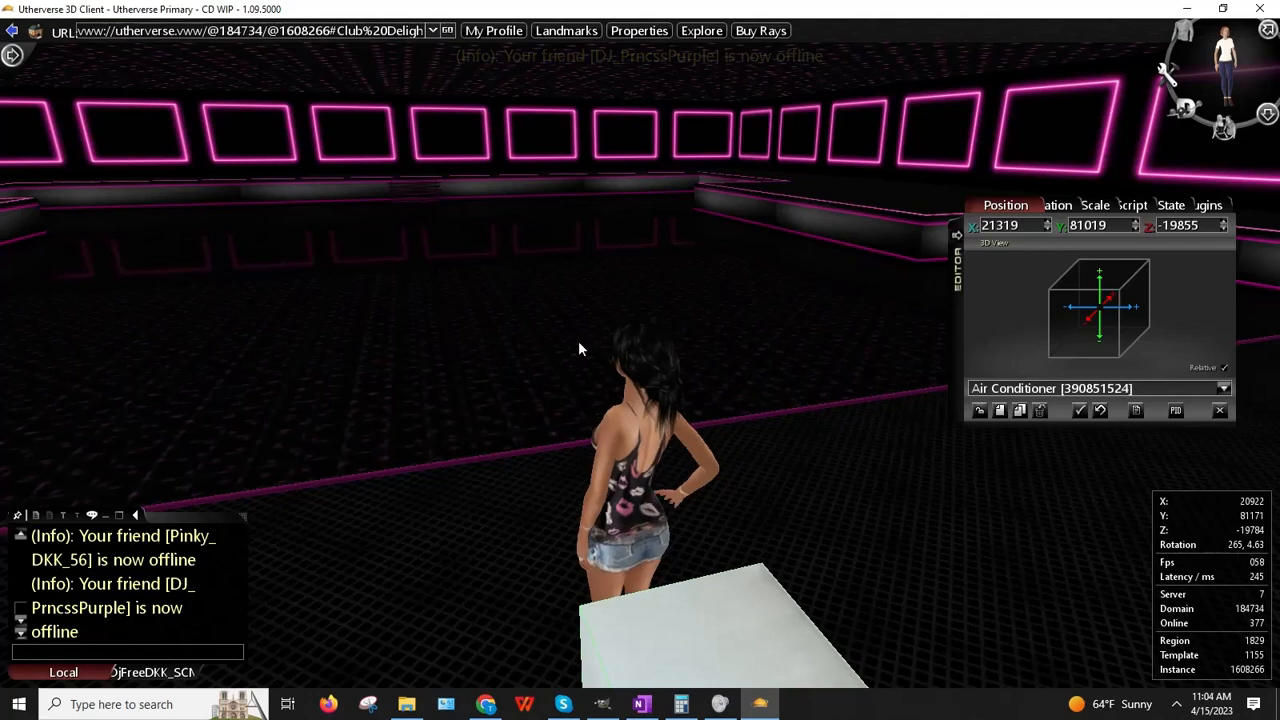
{"action": "left_click", "coordinate": [978, 410]}
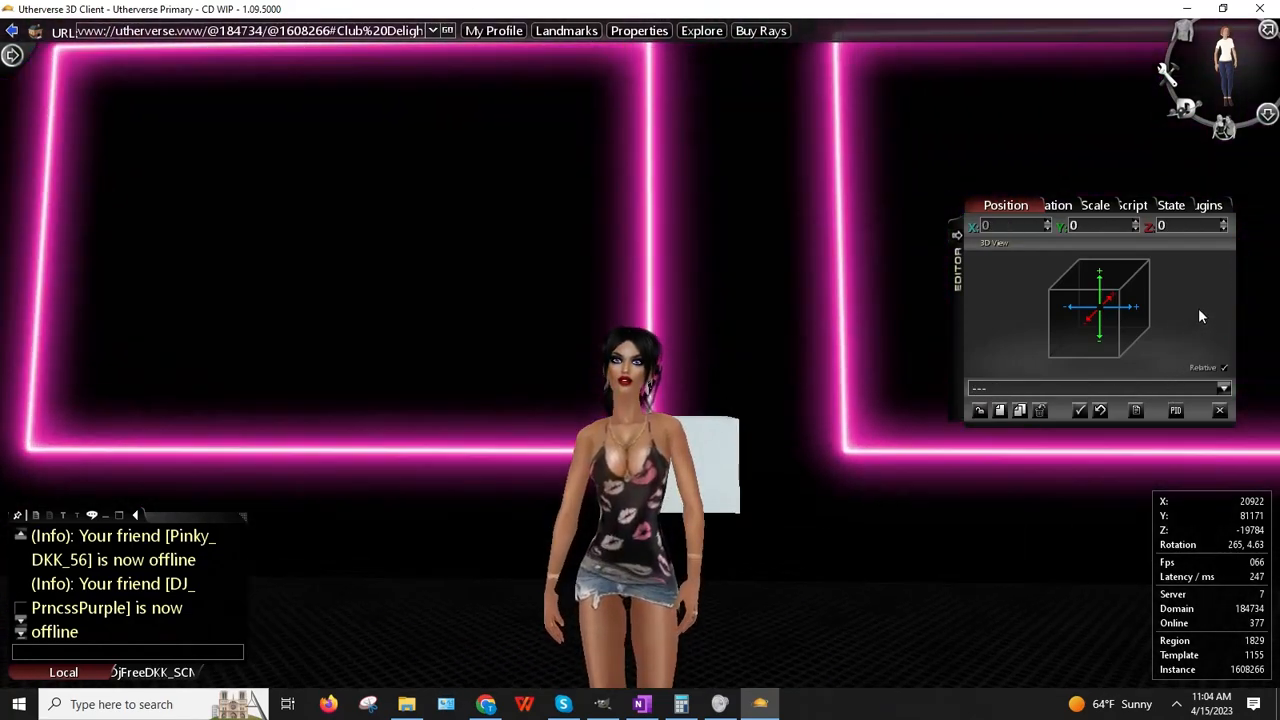
Step: Walk the avatar across the club to the neon-framed far wall
{"action": "key", "text": "Left"}
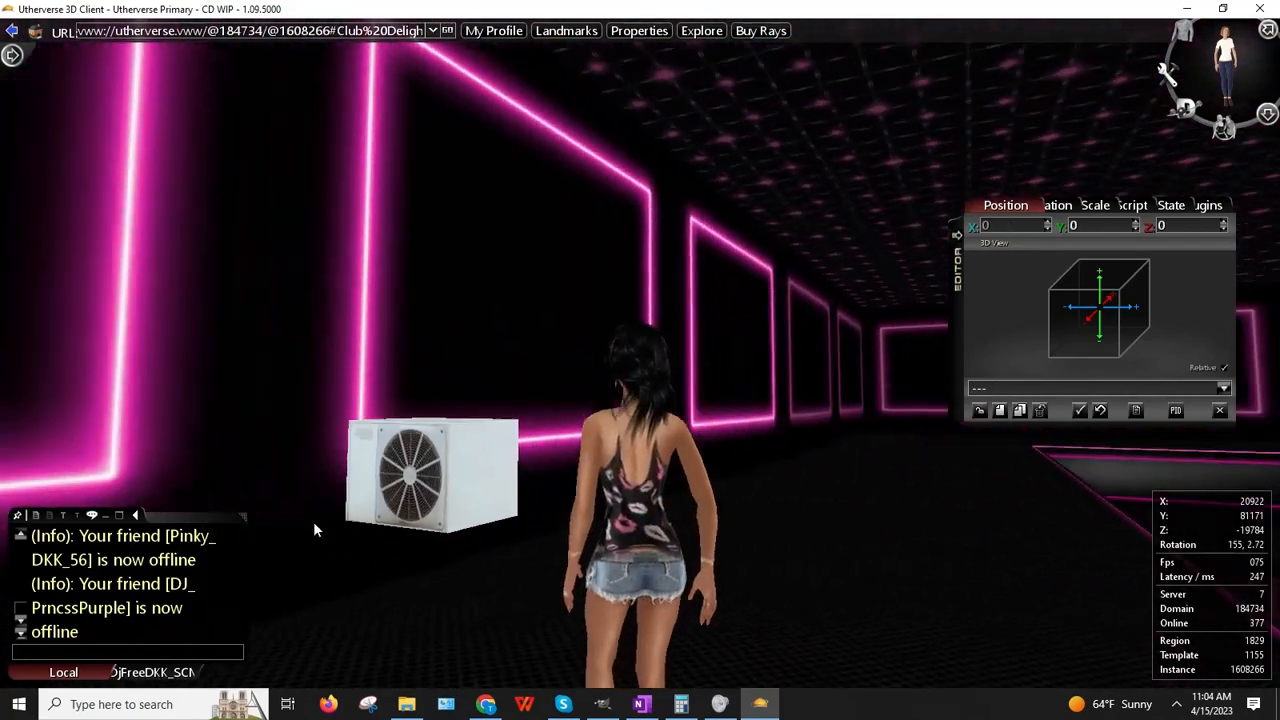
{"action": "key", "text": "Right"}
{"action": "key", "text": "Up"}
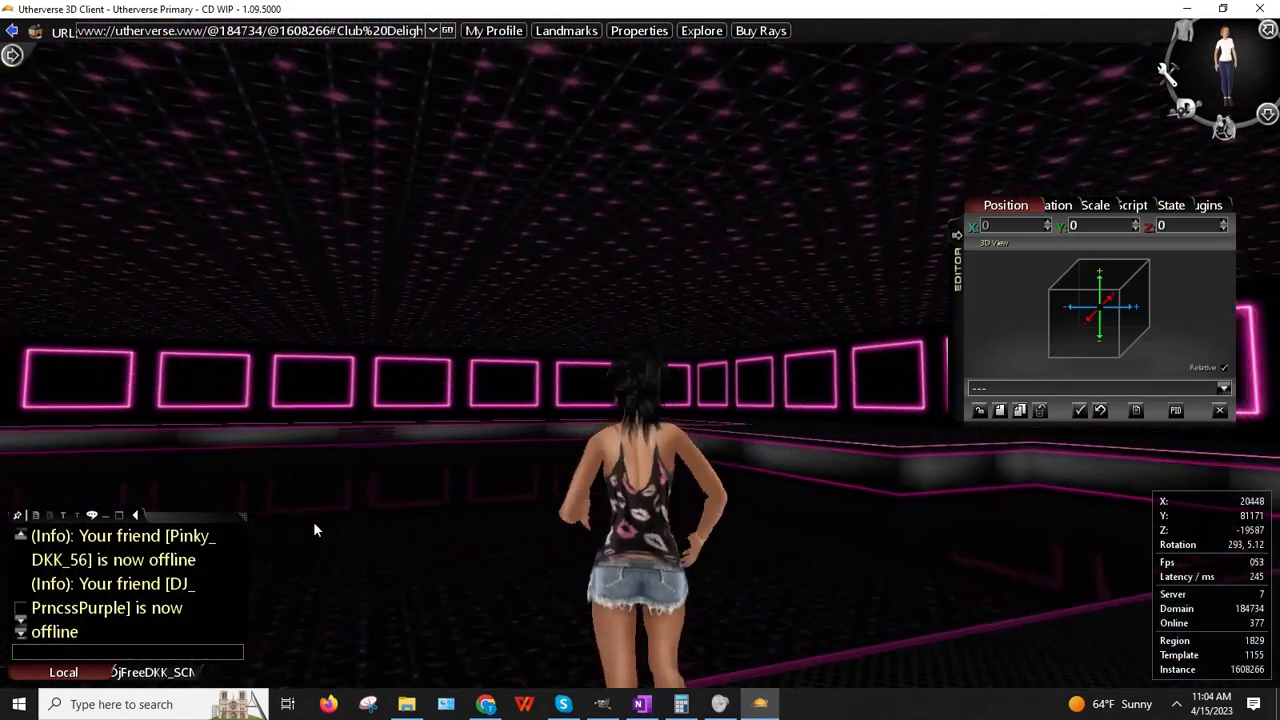
{"action": "key", "text": "Up"}
{"action": "key", "text": "Left"}
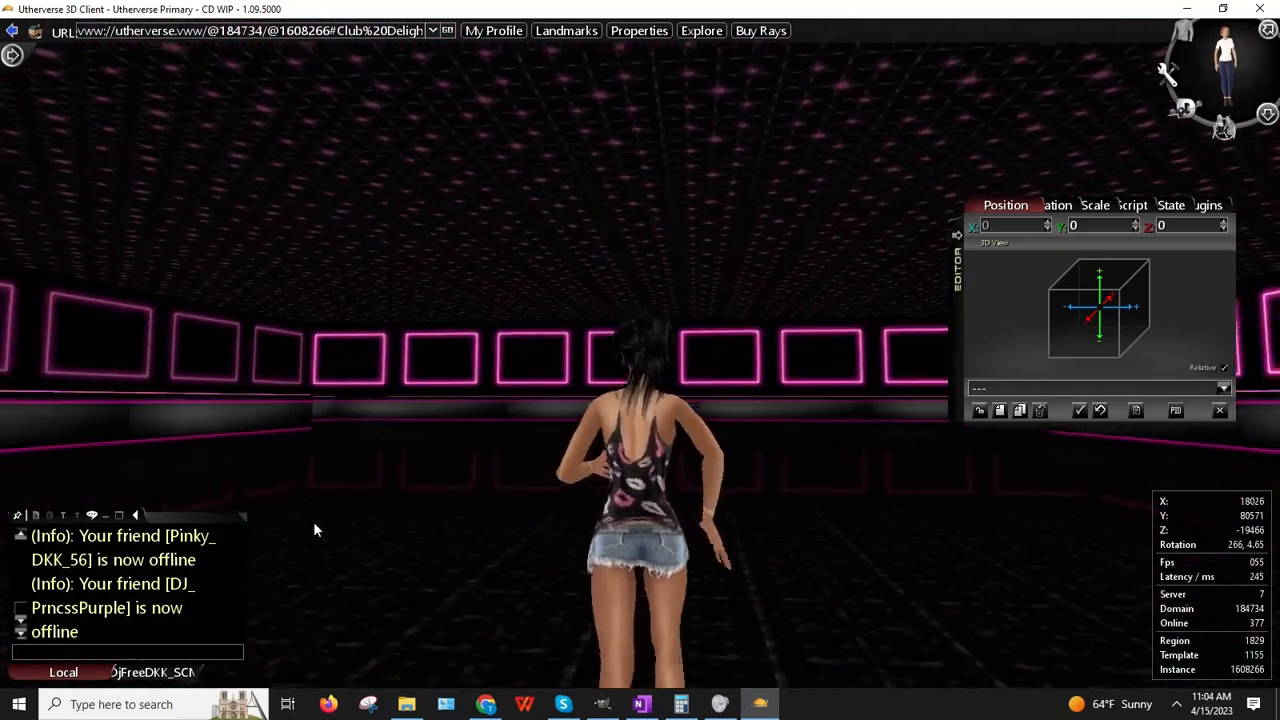
{"action": "key", "text": "Up"}
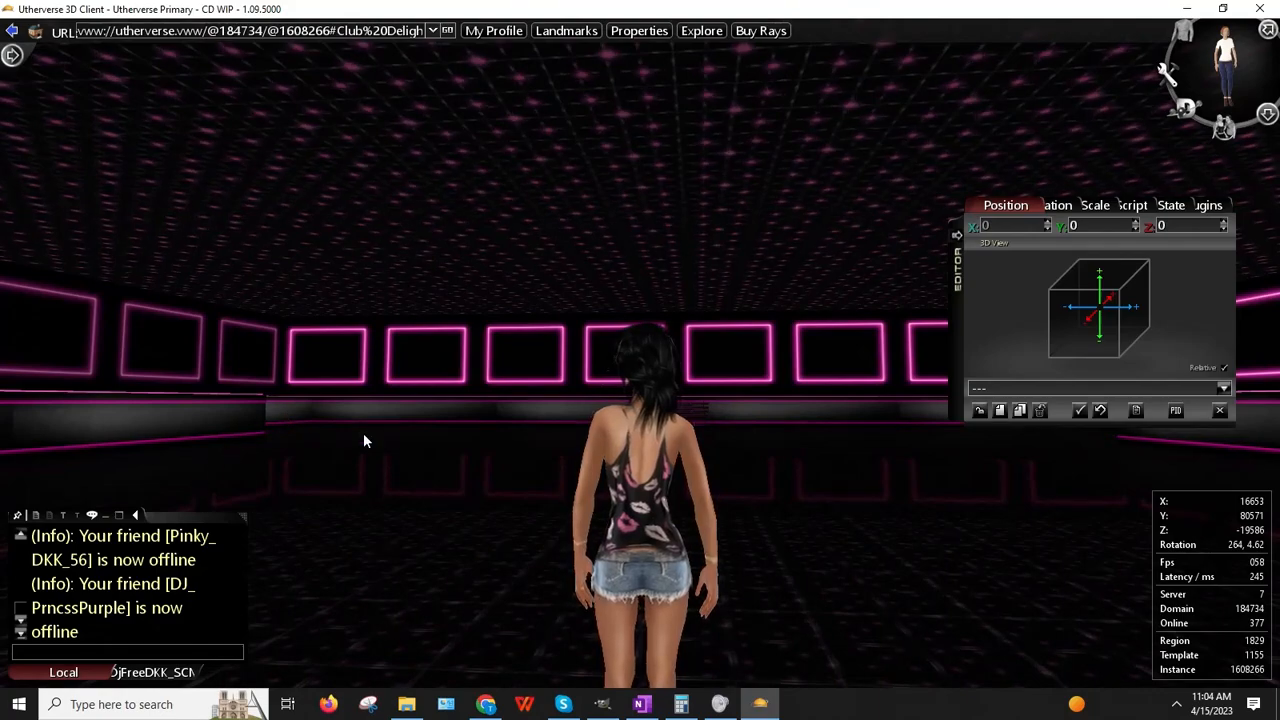
{"action": "left_click_drag", "start_coordinate": [363, 433], "coordinate": [217, 497]}
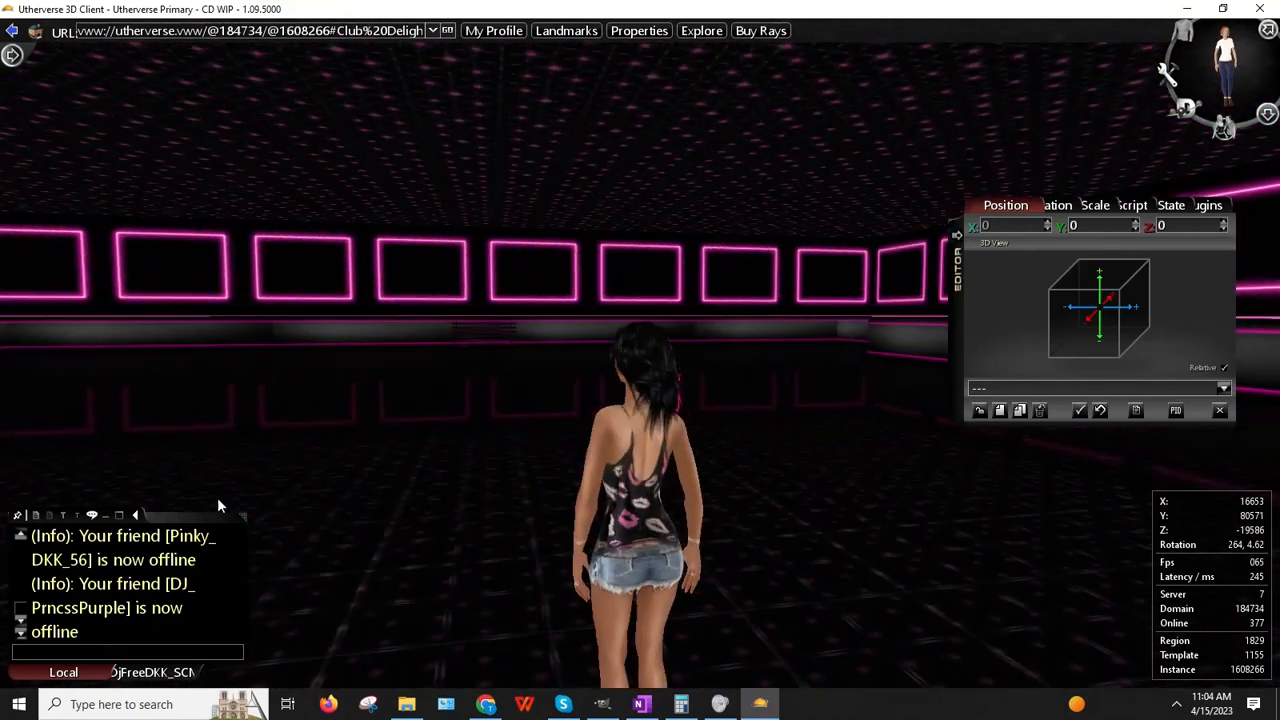
{"action": "key", "text": "Up"}
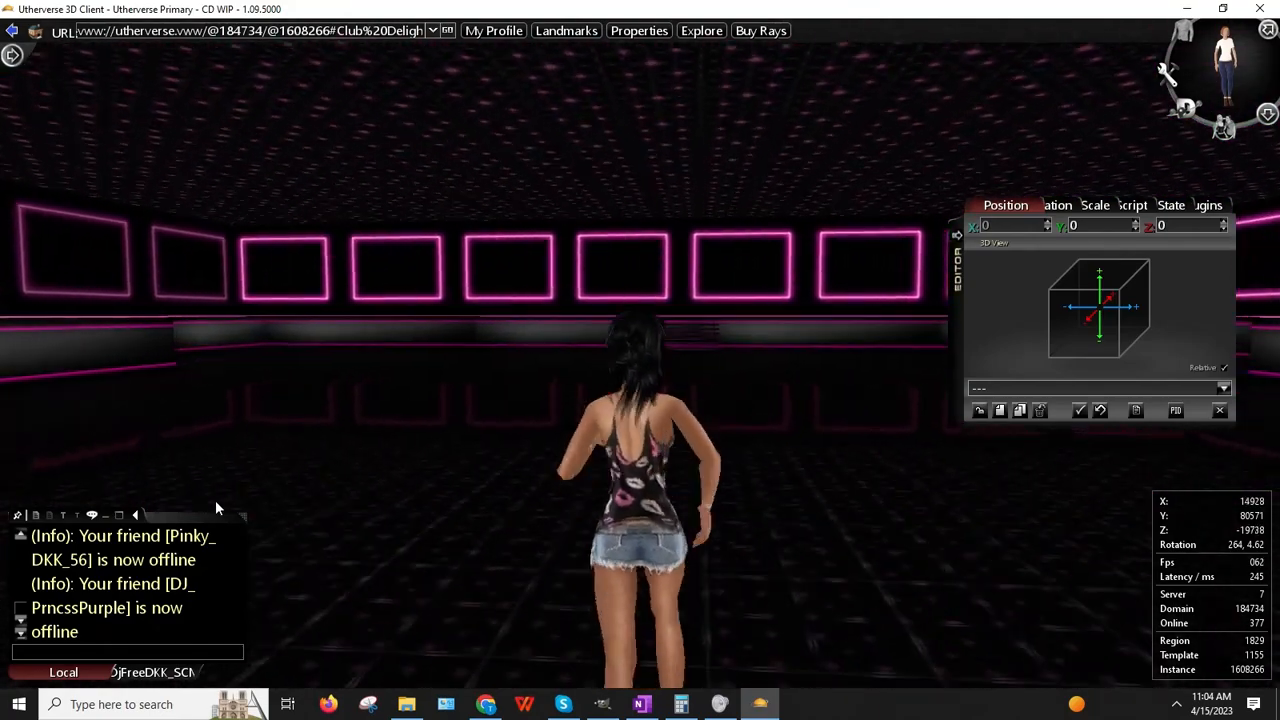
{"action": "key", "text": "Up"}
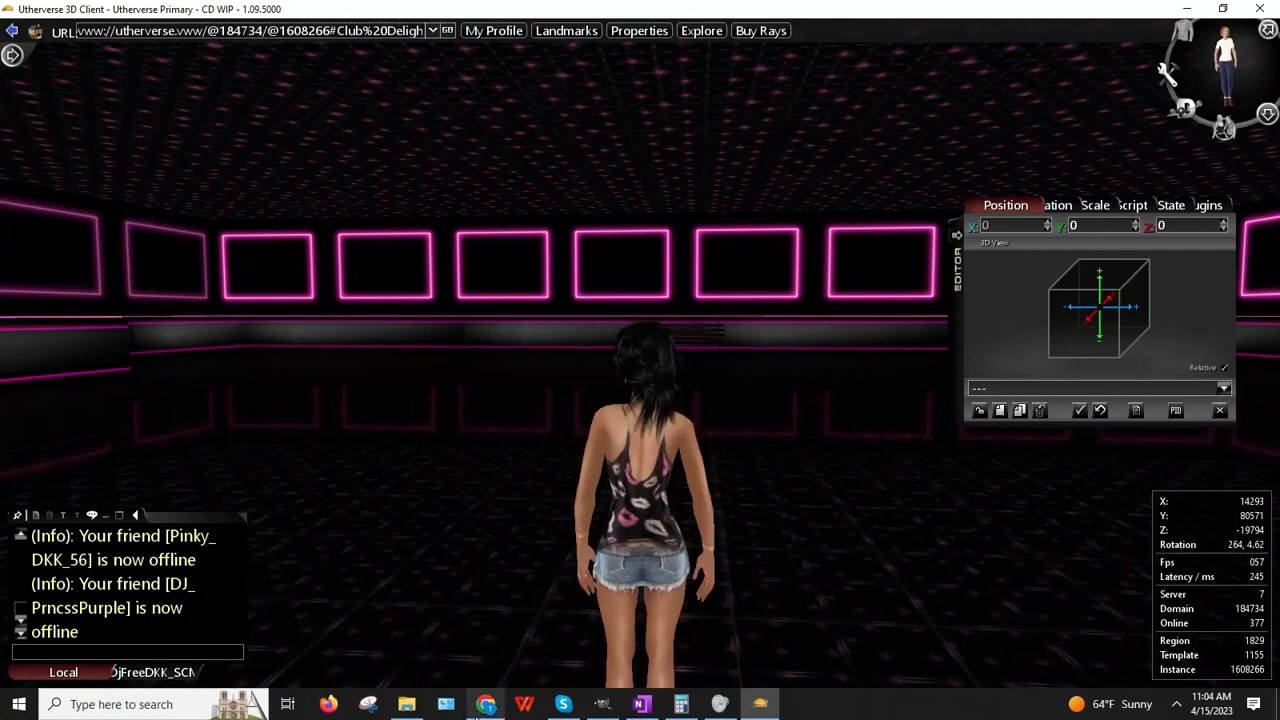
Step: In Chrome's one.com File Manager, open the BaDDecoClubDelight folder
{"action": "left_click", "coordinate": [484, 704]}
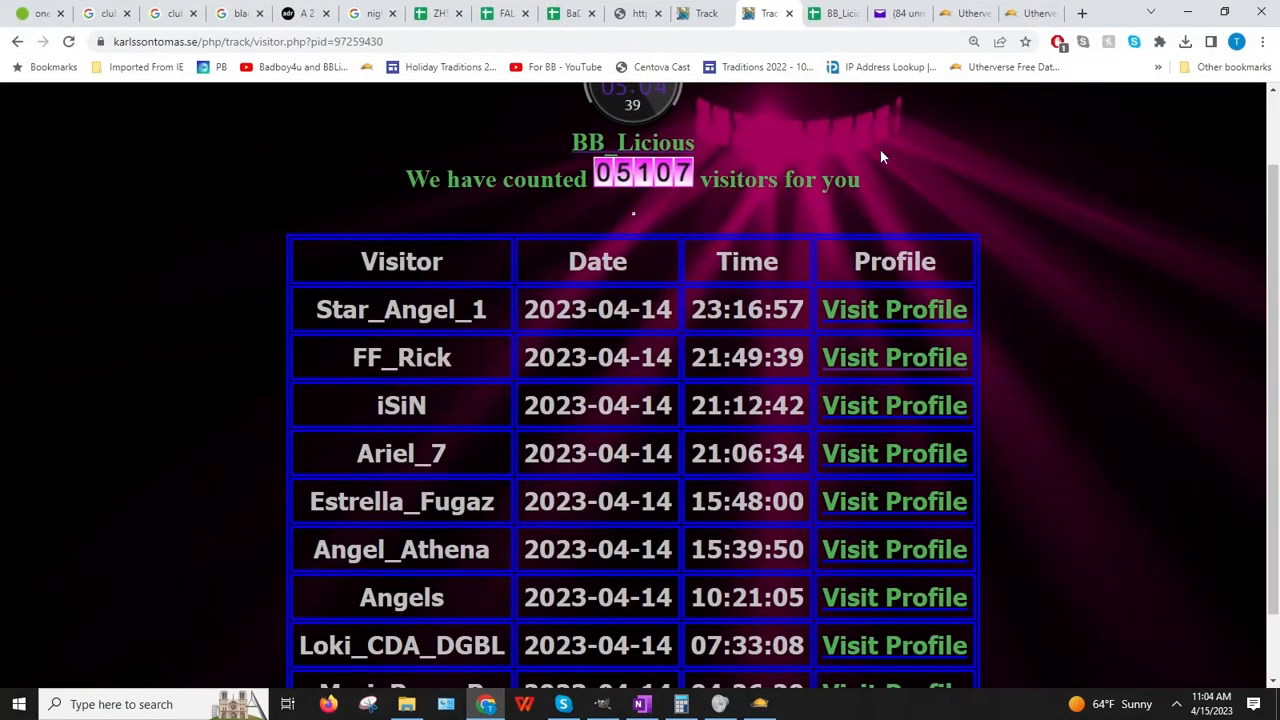
{"action": "left_click", "coordinate": [1032, 13]}
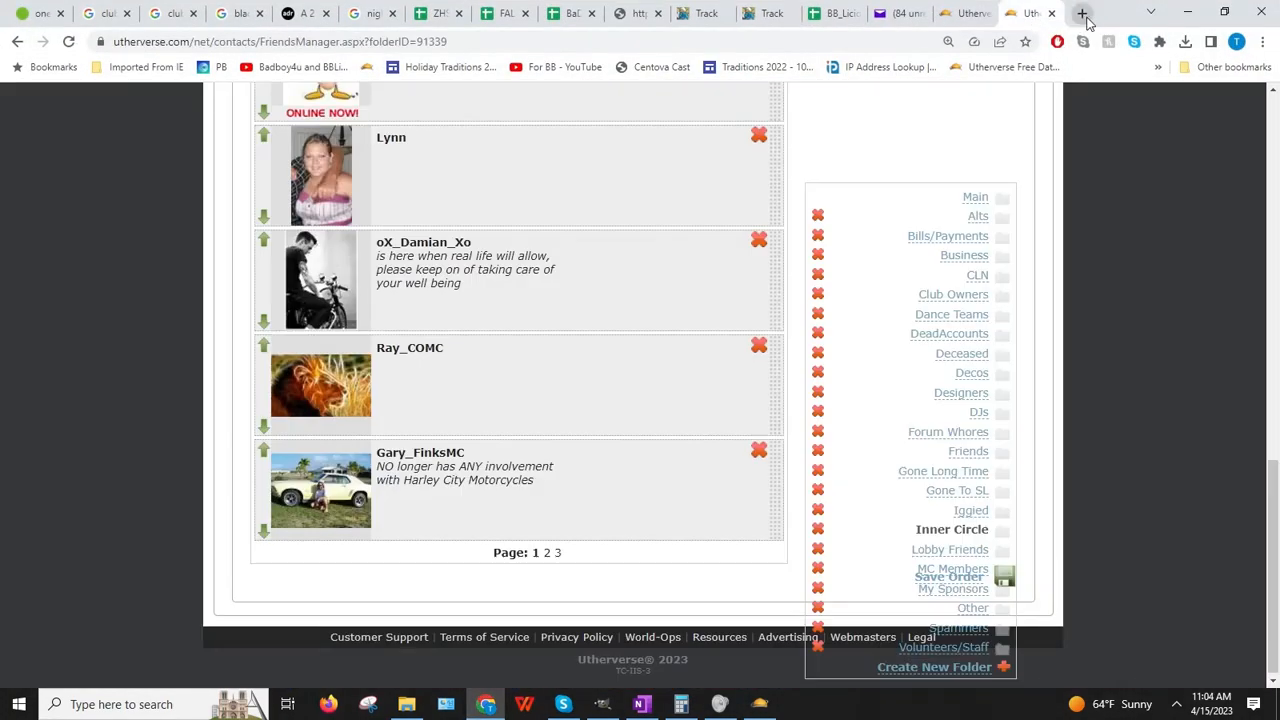
{"action": "left_click_drag", "start_coordinate": [36, 15], "coordinate": [1030, 20]}
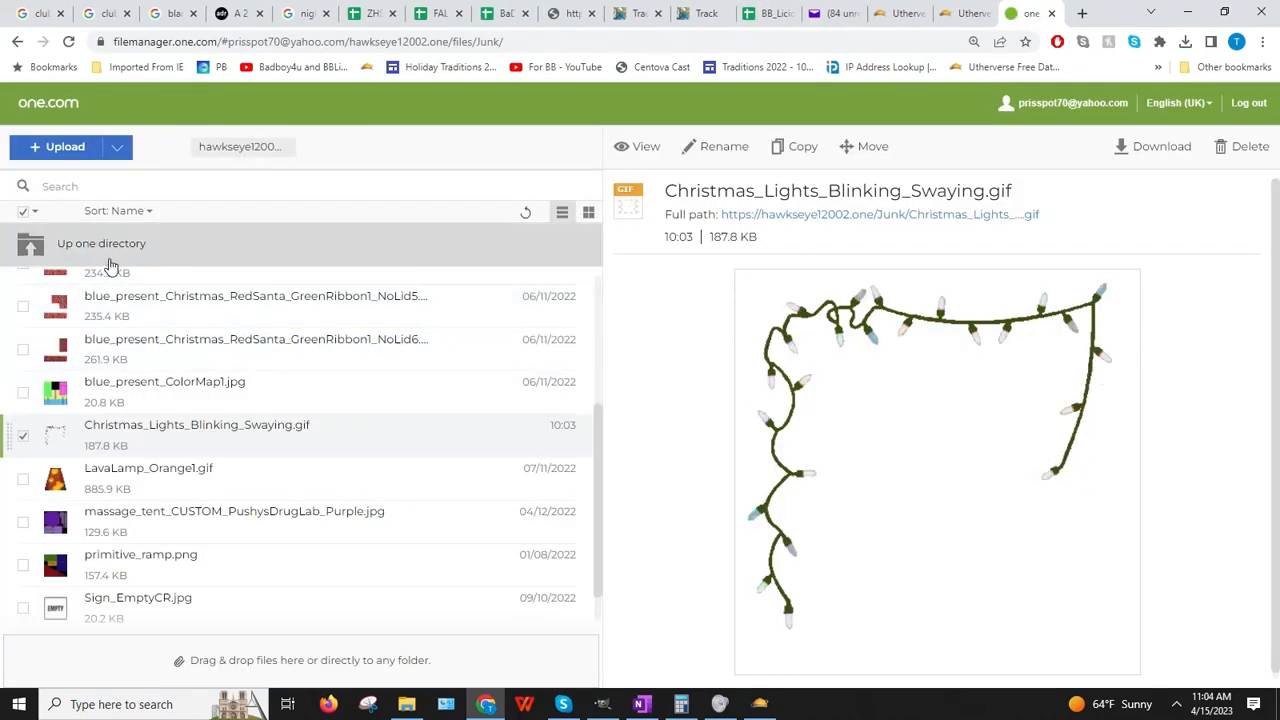
{"action": "left_click", "coordinate": [110, 258]}
{"action": "scroll", "coordinate": [209, 457], "scroll_direction": "up", "scroll_amount": 2}
{"action": "scroll", "coordinate": [209, 457], "scroll_direction": "down", "scroll_amount": 3}
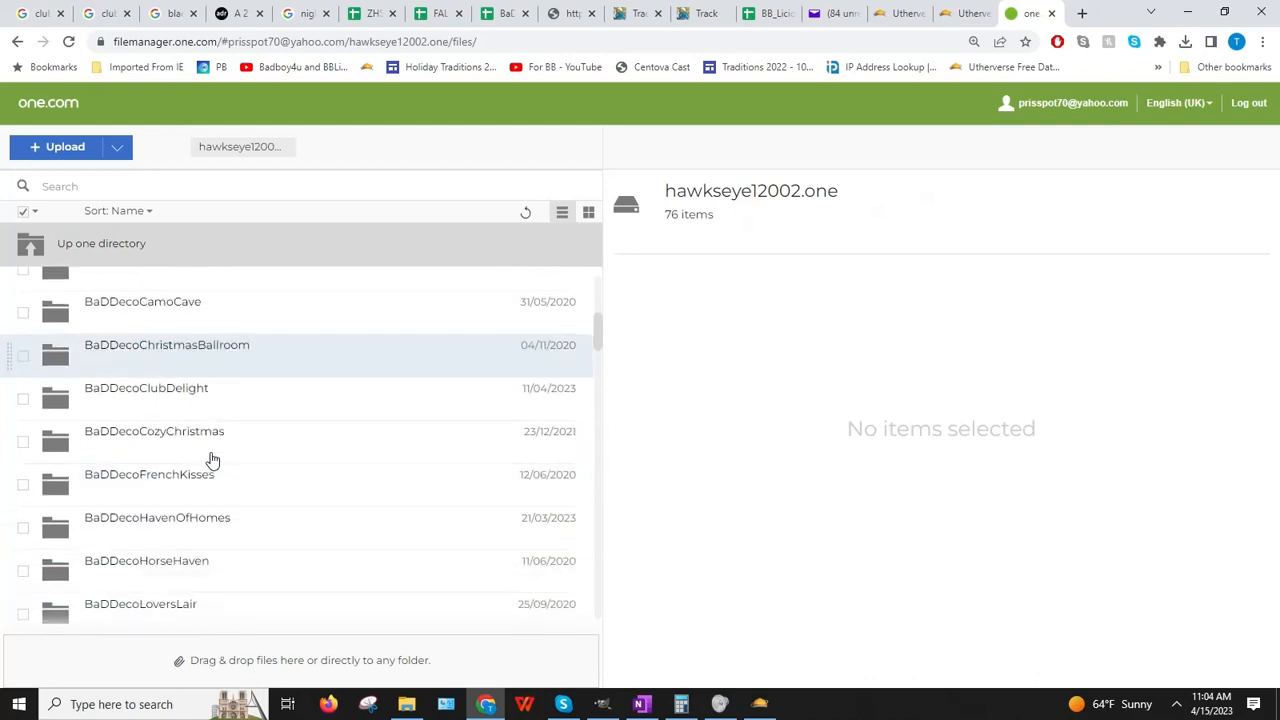
{"action": "double_click", "coordinate": [288, 400]}
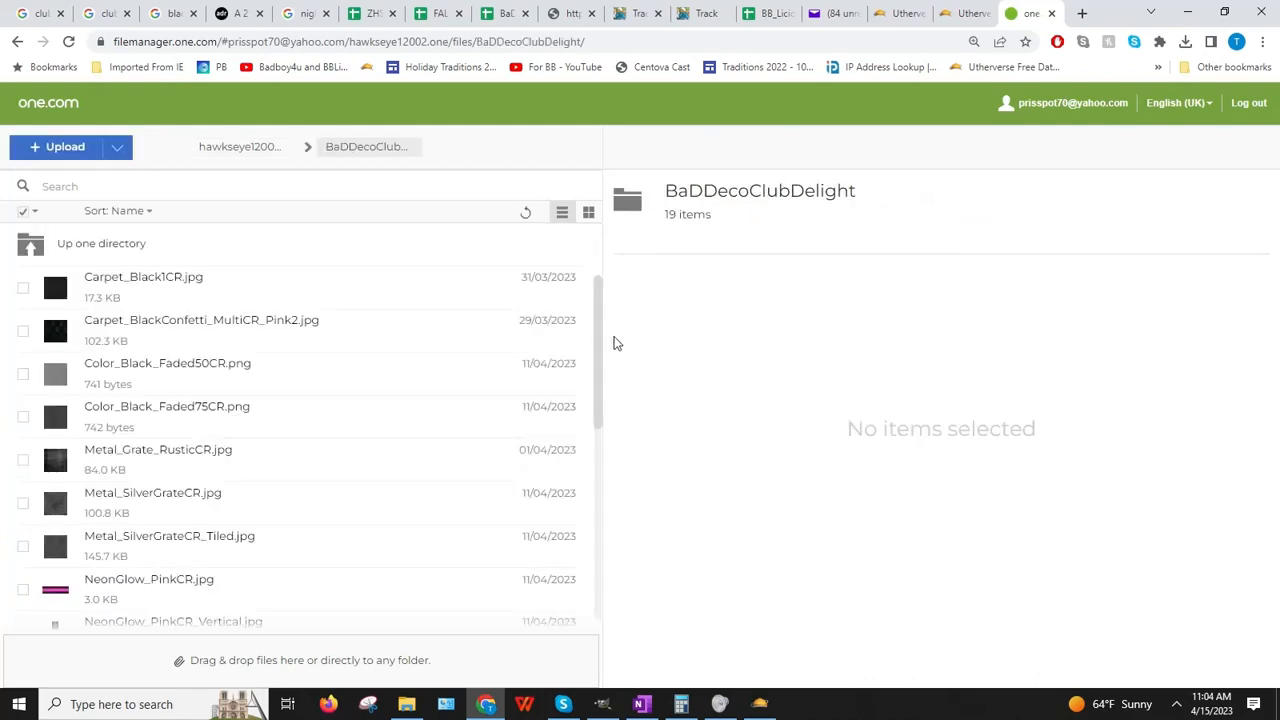
Step: Upload Logo_ClubDelight_PinkCR.png from the local BaDDecoClubDelight folder
{"action": "left_click", "coordinate": [60, 148]}
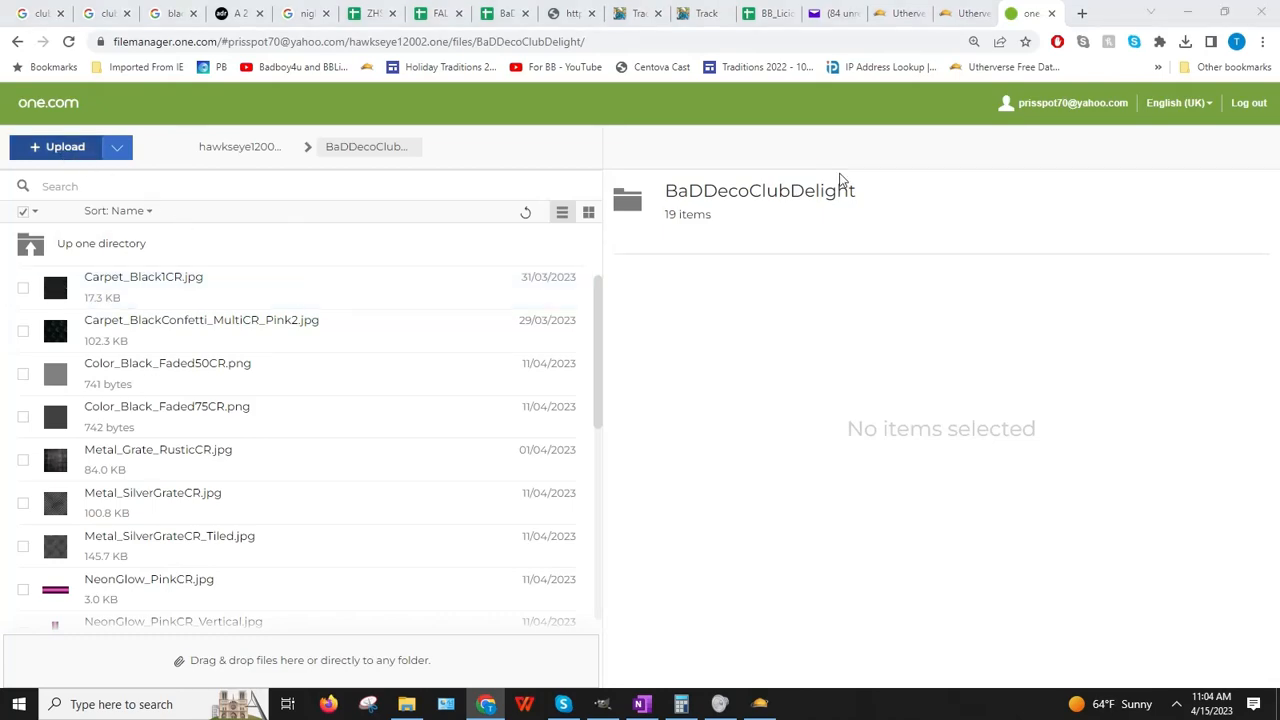
{"action": "left_click", "coordinate": [235, 40]}
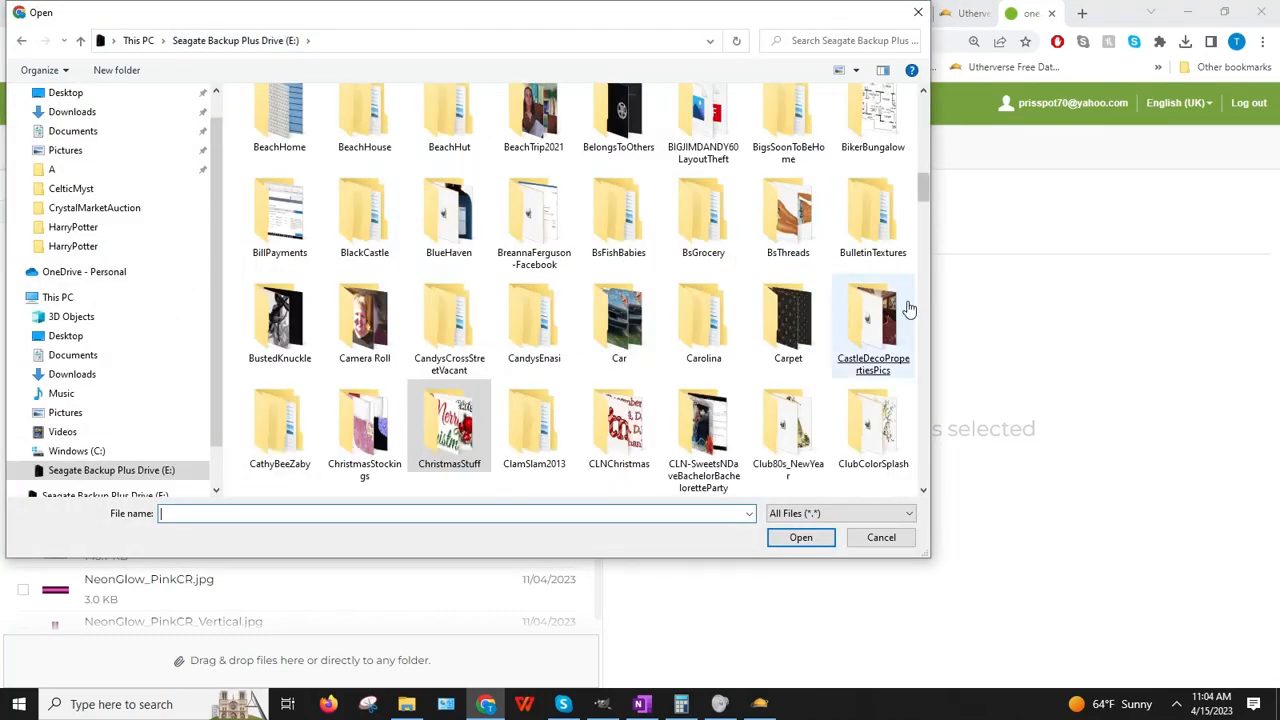
{"action": "scroll", "coordinate": [778, 327], "scroll_direction": "up", "scroll_amount": 4}
{"action": "scroll", "coordinate": [778, 327], "scroll_direction": "up", "scroll_amount": 3}
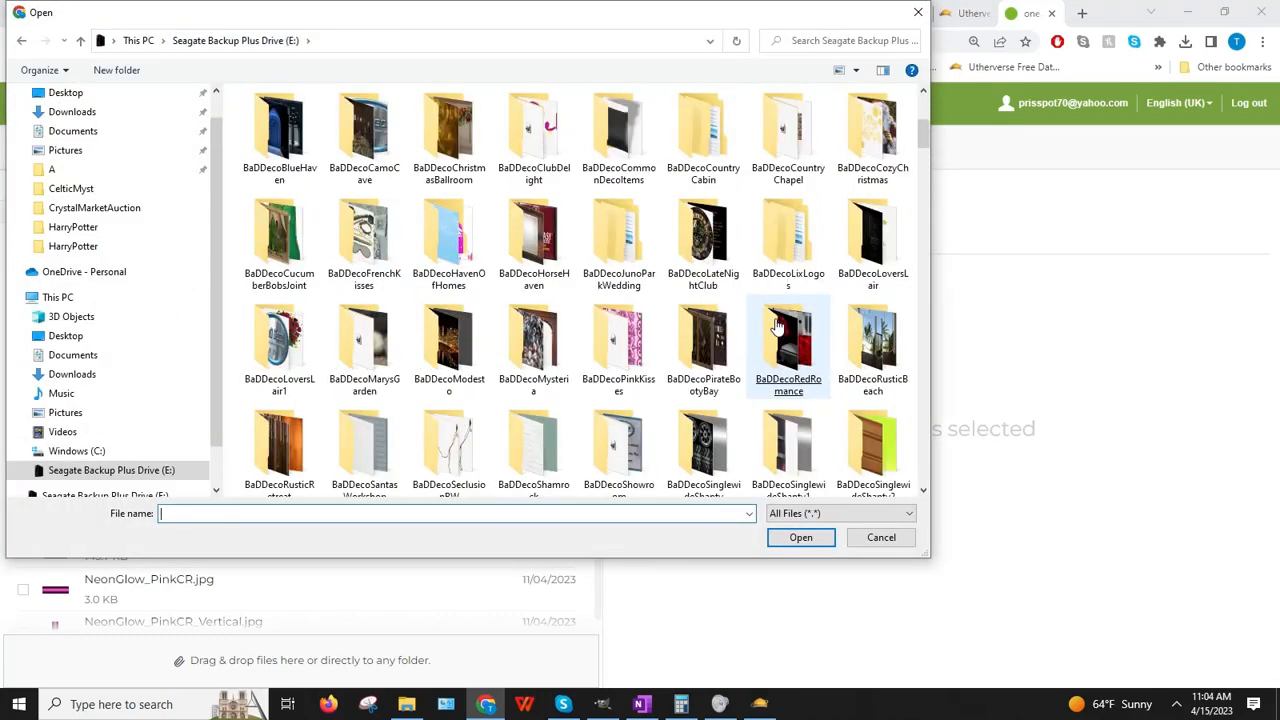
{"action": "double_click", "coordinate": [534, 150]}
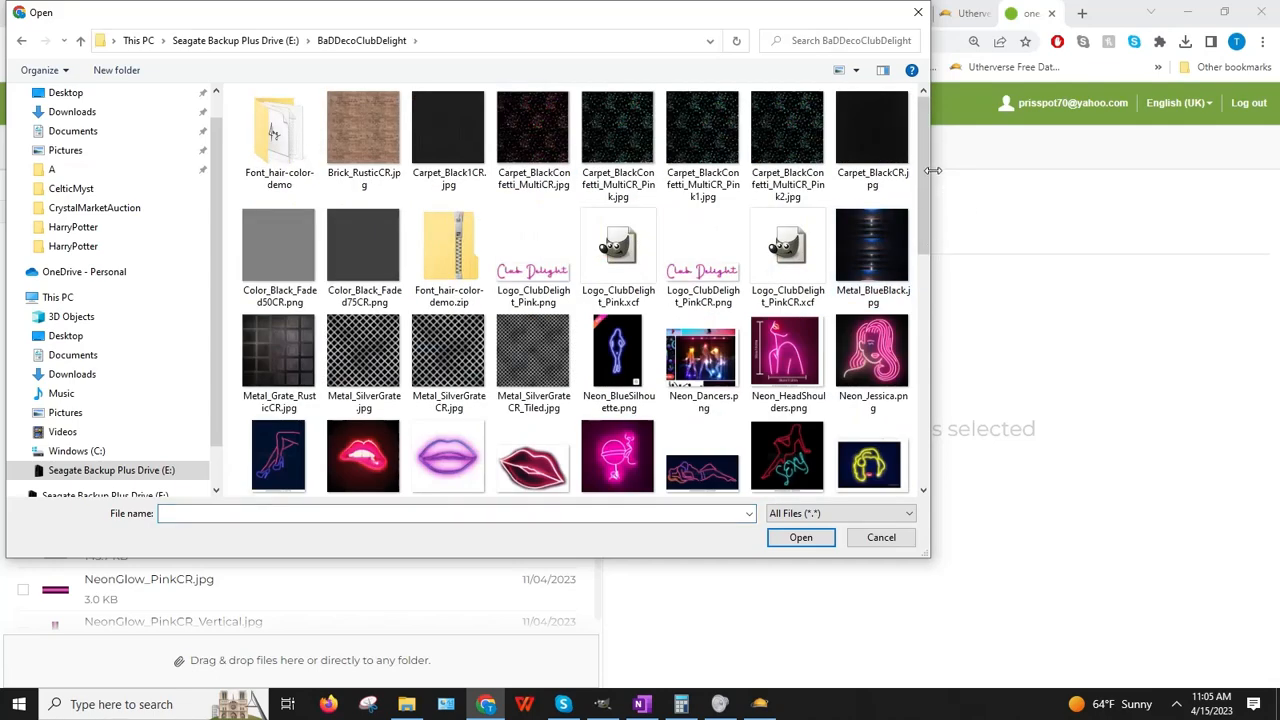
{"action": "double_click", "coordinate": [716, 306]}
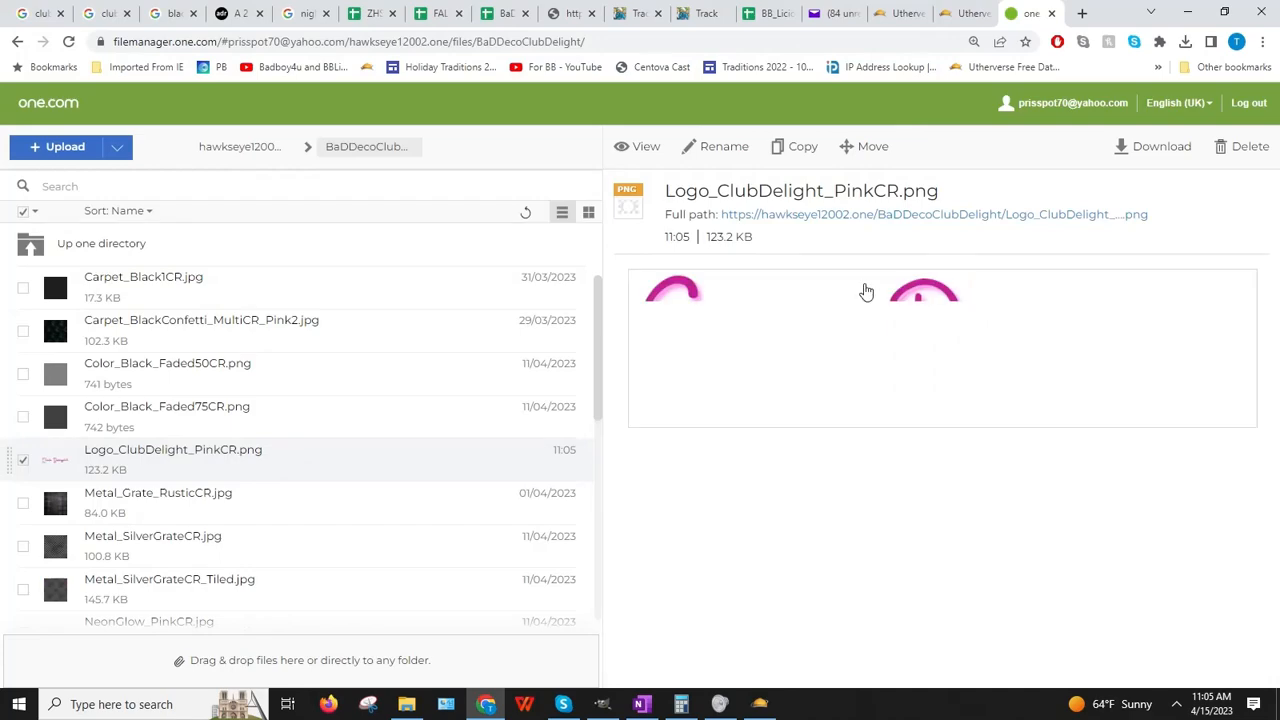
Step: Copy the logo's full-path link address and minimize the browser
{"action": "right_click", "coordinate": [857, 215]}
{"action": "left_click", "coordinate": [914, 286]}
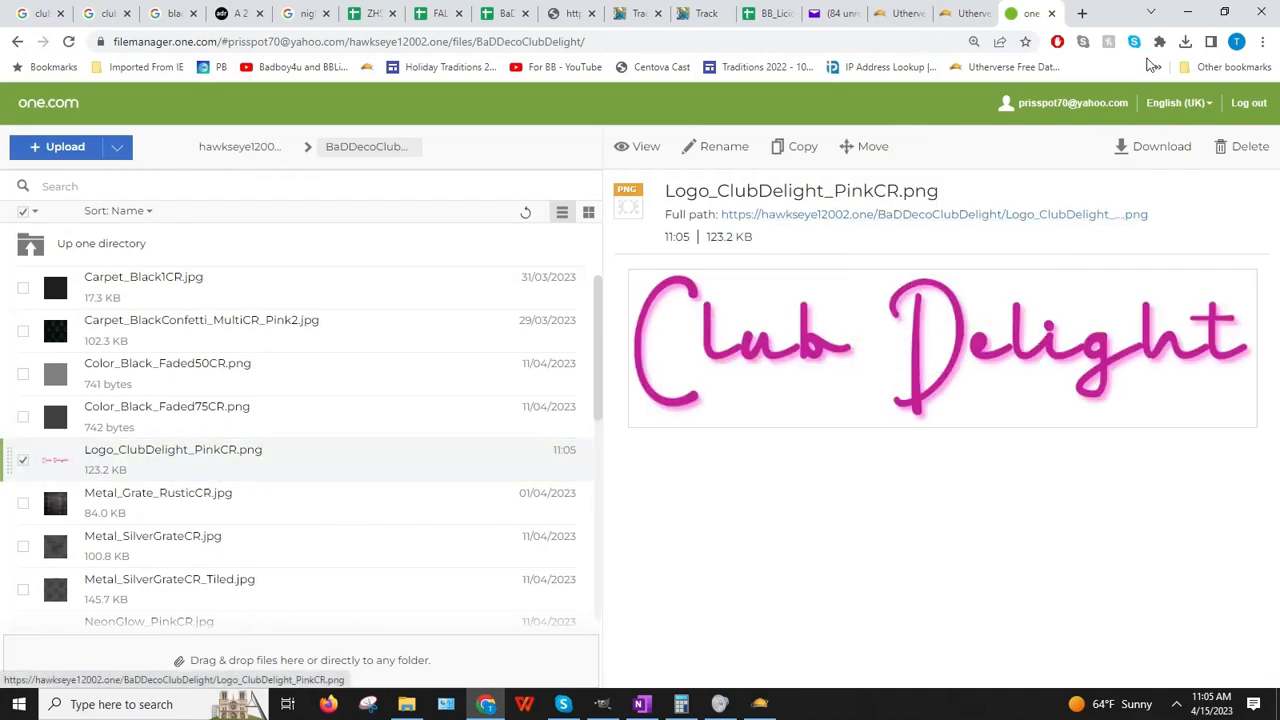
{"action": "left_click", "coordinate": [1224, 12]}
{"action": "left_click", "coordinate": [1177, 12]}
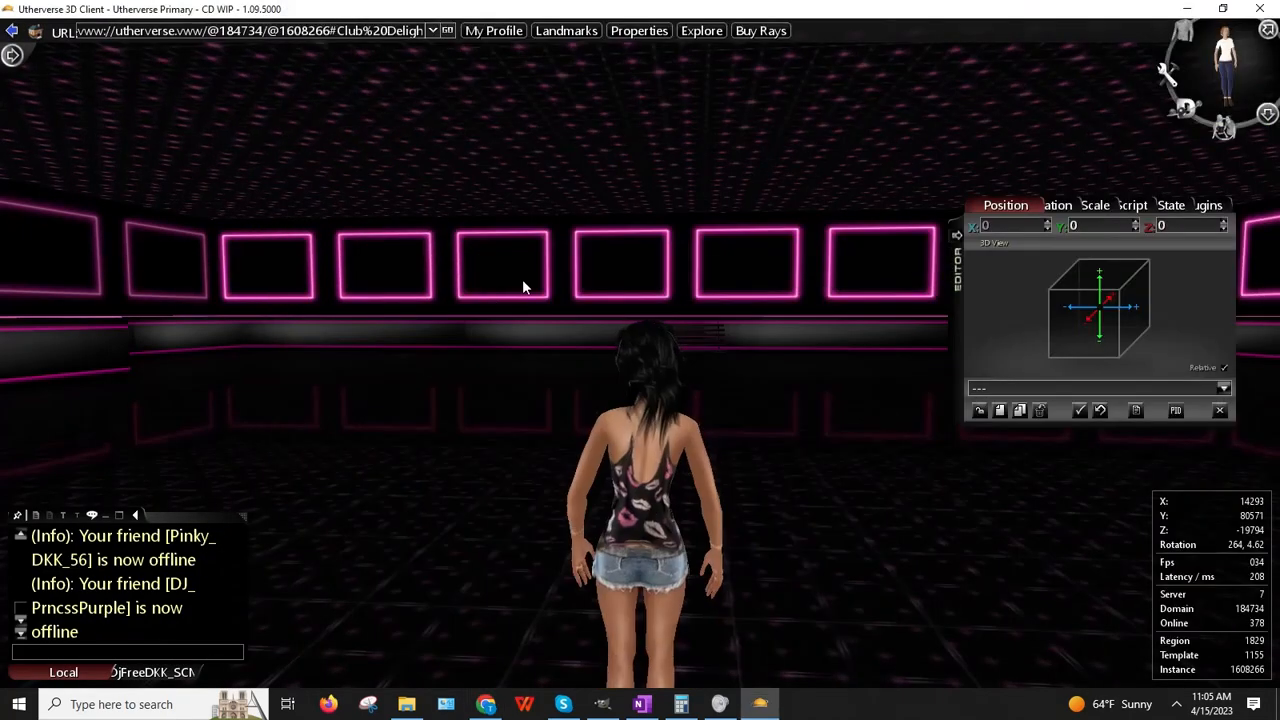
Step: Create a Sign 01 prop from the sign-filtered prop catalogue
{"action": "left_click", "coordinate": [1019, 411]}
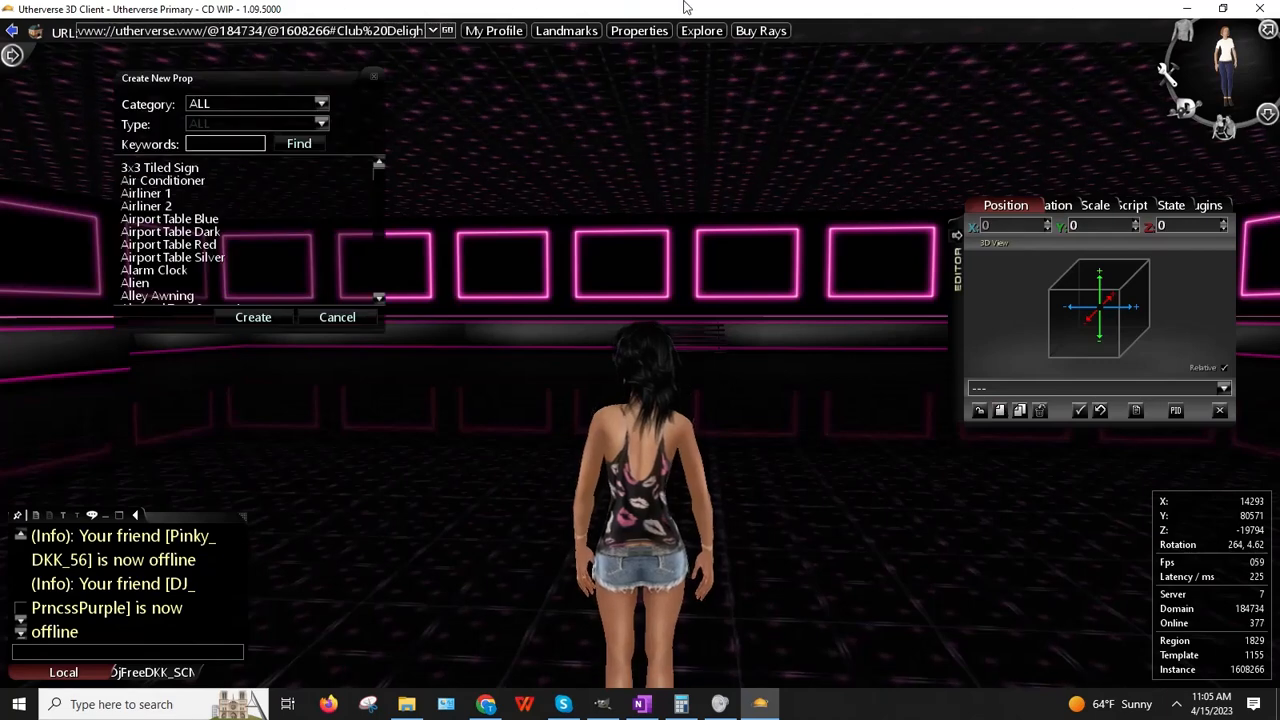
{"action": "type", "text": "sign"}
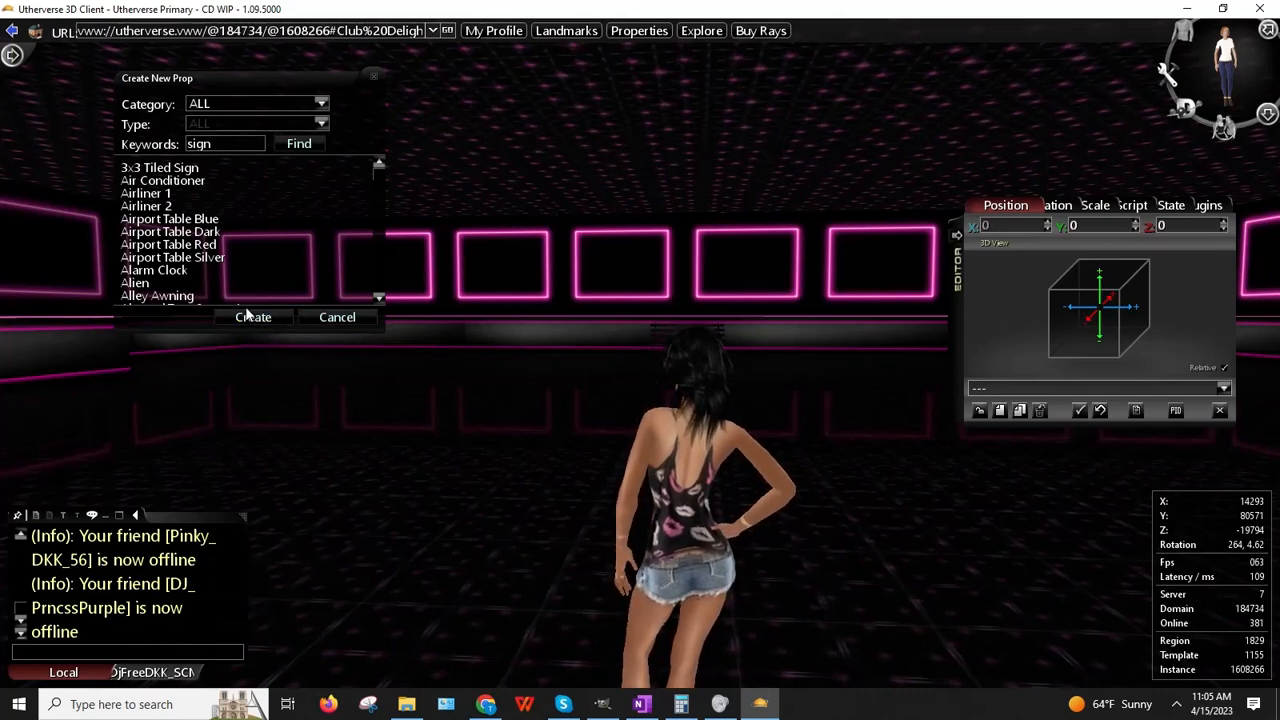
{"action": "left_click", "coordinate": [291, 148]}
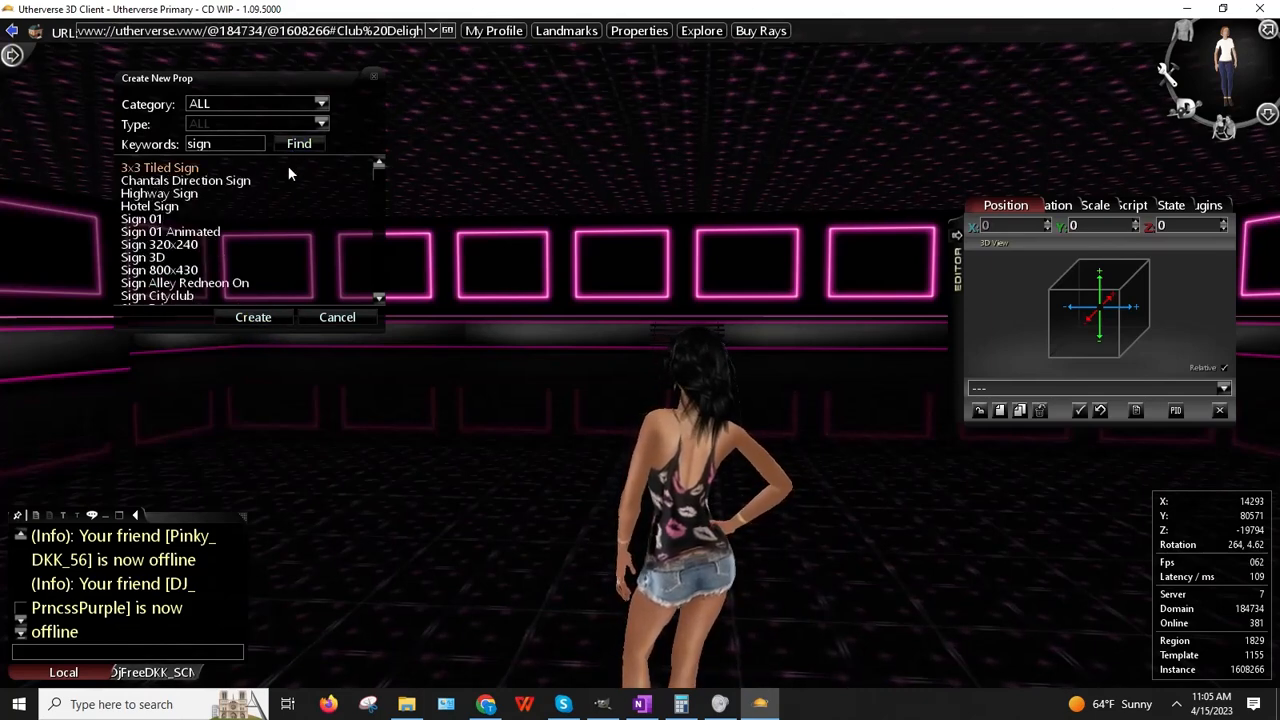
{"action": "scroll", "coordinate": [185, 245], "scroll_direction": "down", "scroll_amount": 3}
{"action": "scroll", "coordinate": [186, 242], "scroll_direction": "up", "scroll_amount": 2}
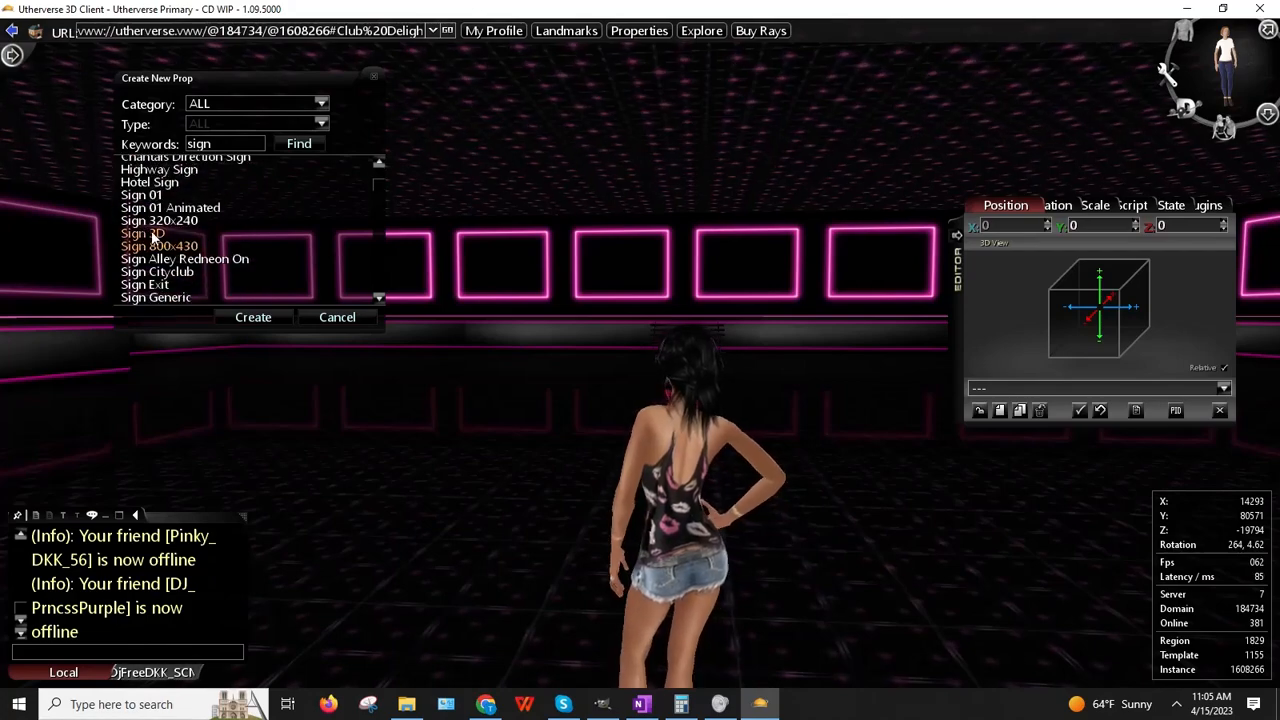
{"action": "left_click", "coordinate": [150, 199]}
{"action": "left_click", "coordinate": [254, 319]}
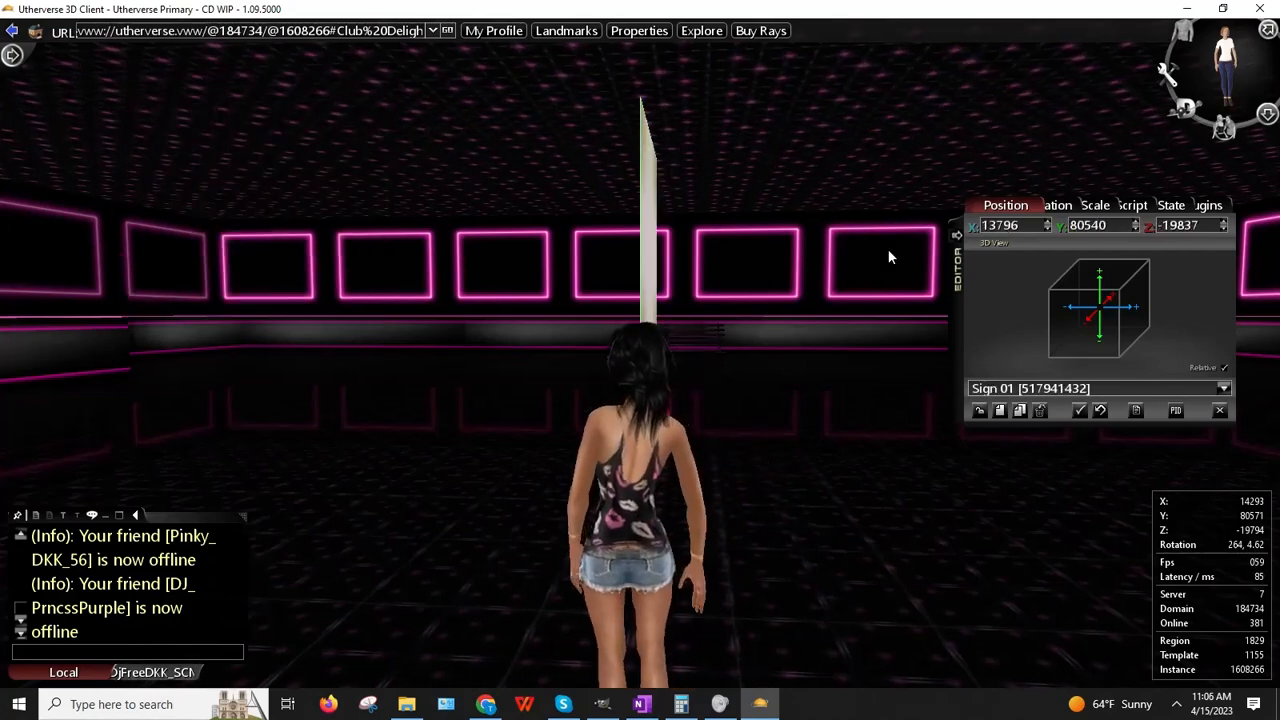
{"action": "left_click_drag", "start_coordinate": [874, 474], "coordinate": [900, 403]}
{"action": "left_click_drag", "start_coordinate": [820, 406], "coordinate": [1060, 265]}
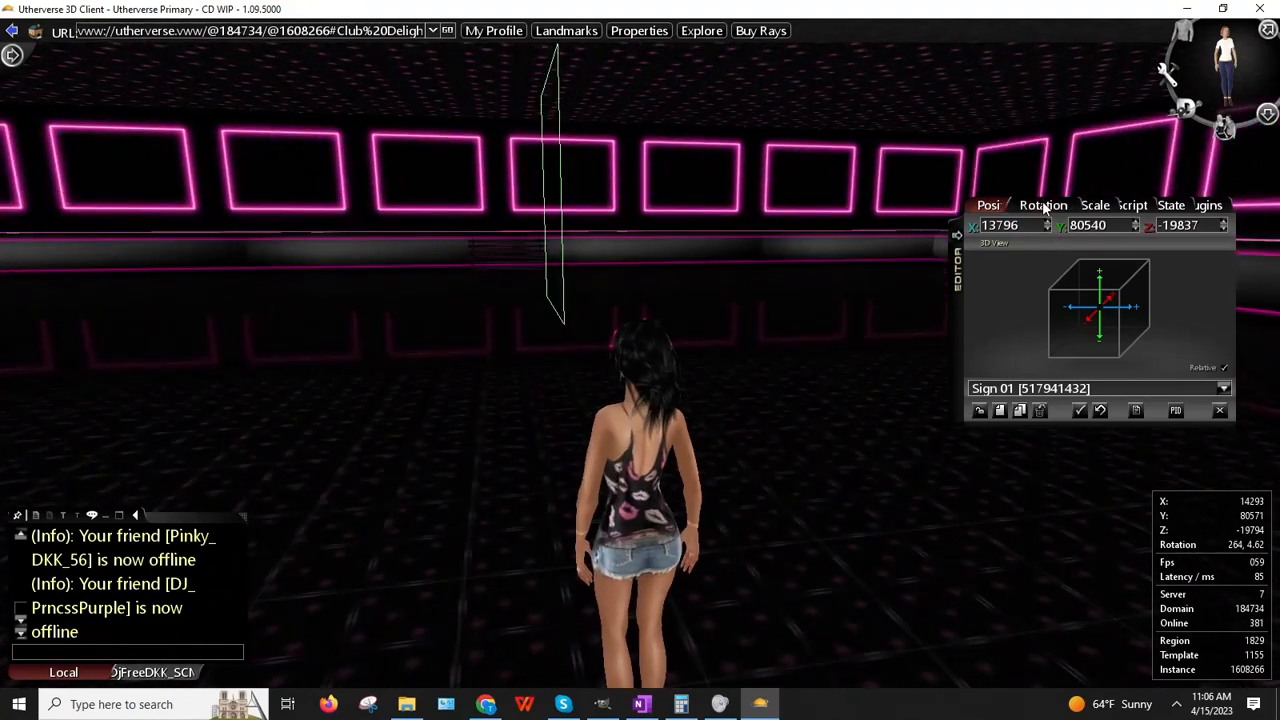
Step: Rotate the sign 90 degrees on Y so it faces the room
{"action": "left_click", "coordinate": [1045, 208]}
{"action": "double_click", "coordinate": [1099, 227]}
{"action": "type", "text": "90"}
{"action": "key", "text": "Return"}
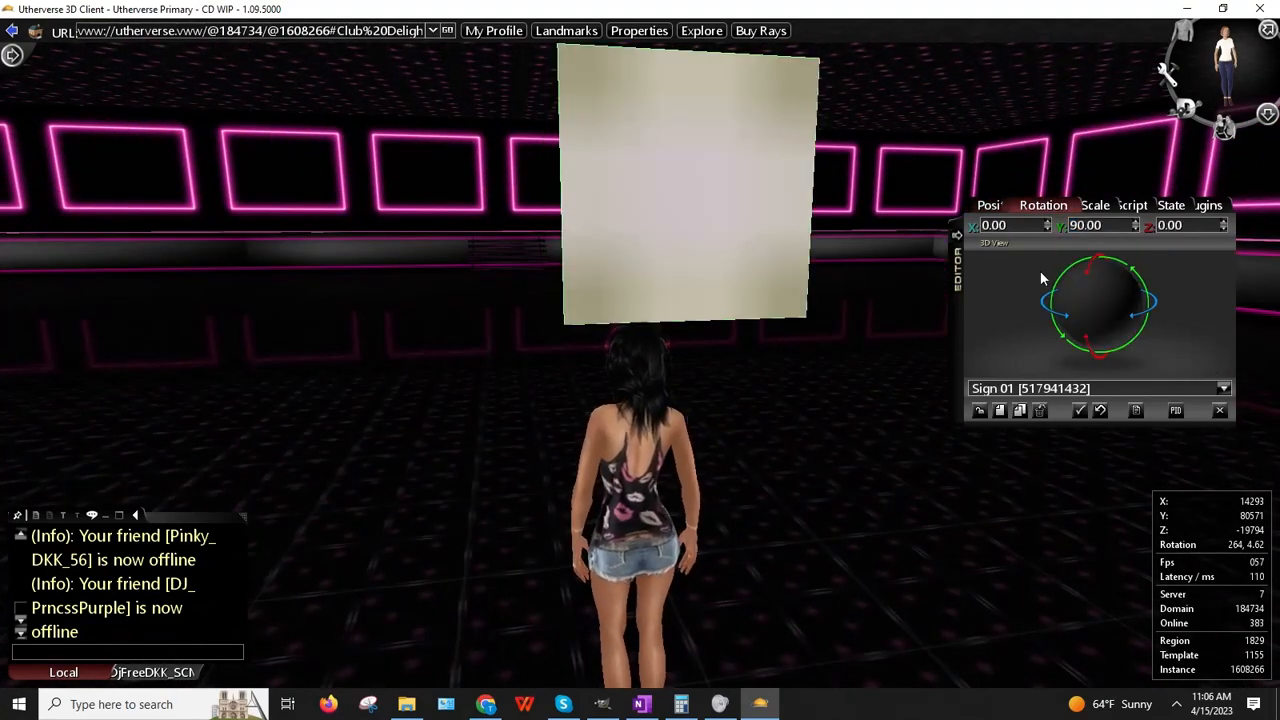
{"action": "left_click", "coordinate": [150, 672]}
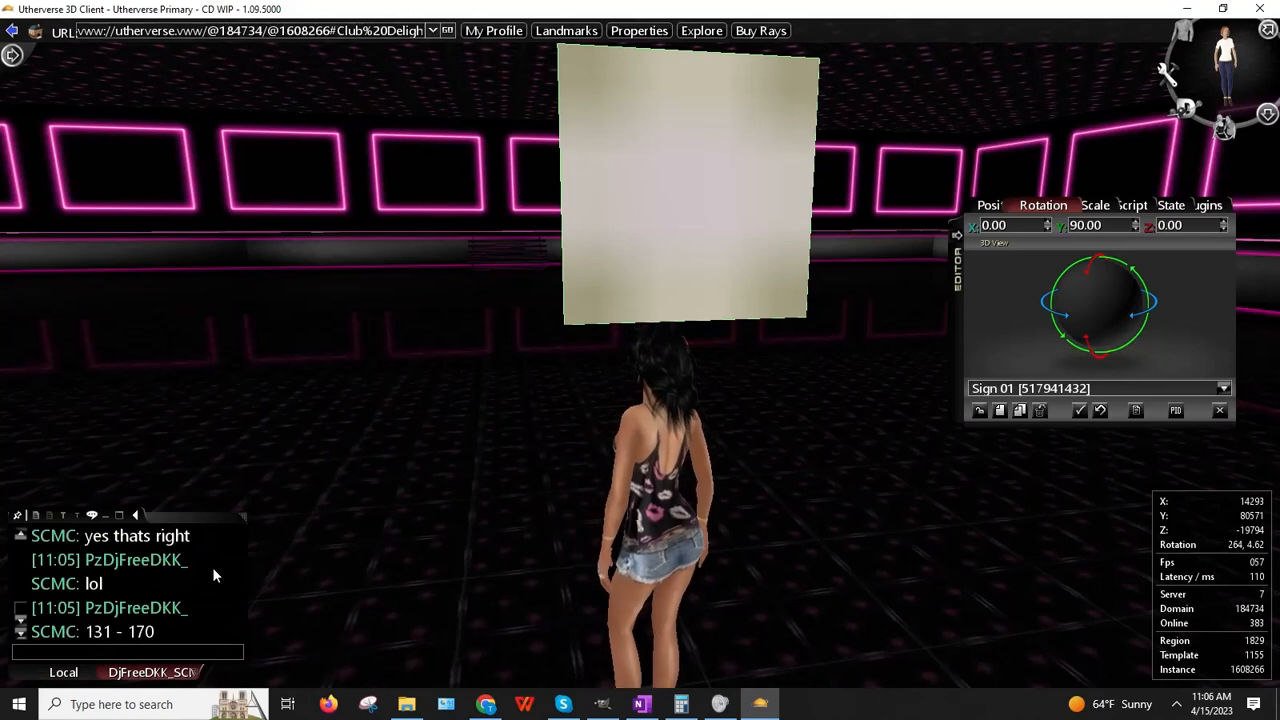
Step: Send 'okay, thank you' and 'hugs' in chat
{"action": "left_click", "coordinate": [127, 650]}
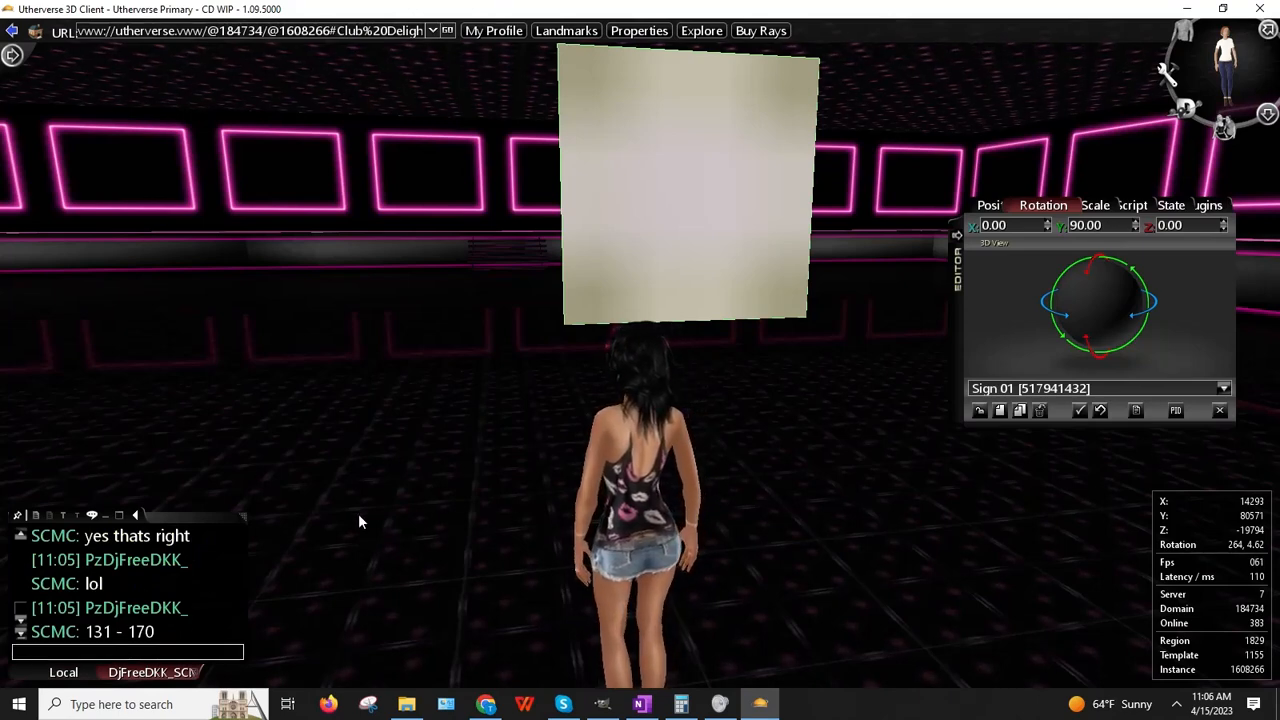
{"action": "type", "text": "okay, thank"}
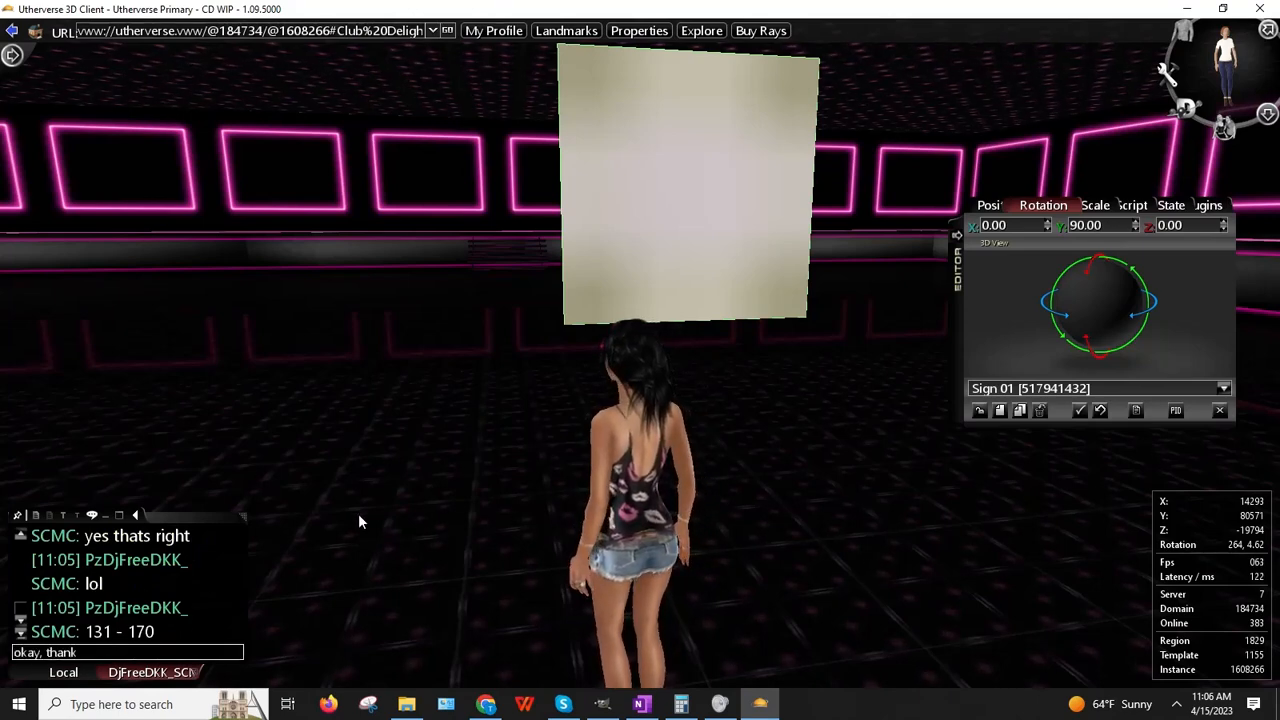
{"action": "type", "text": " you"}
{"action": "key", "text": "Return"}
{"action": "type", "text": "hugs"}
{"action": "key", "text": "Return"}
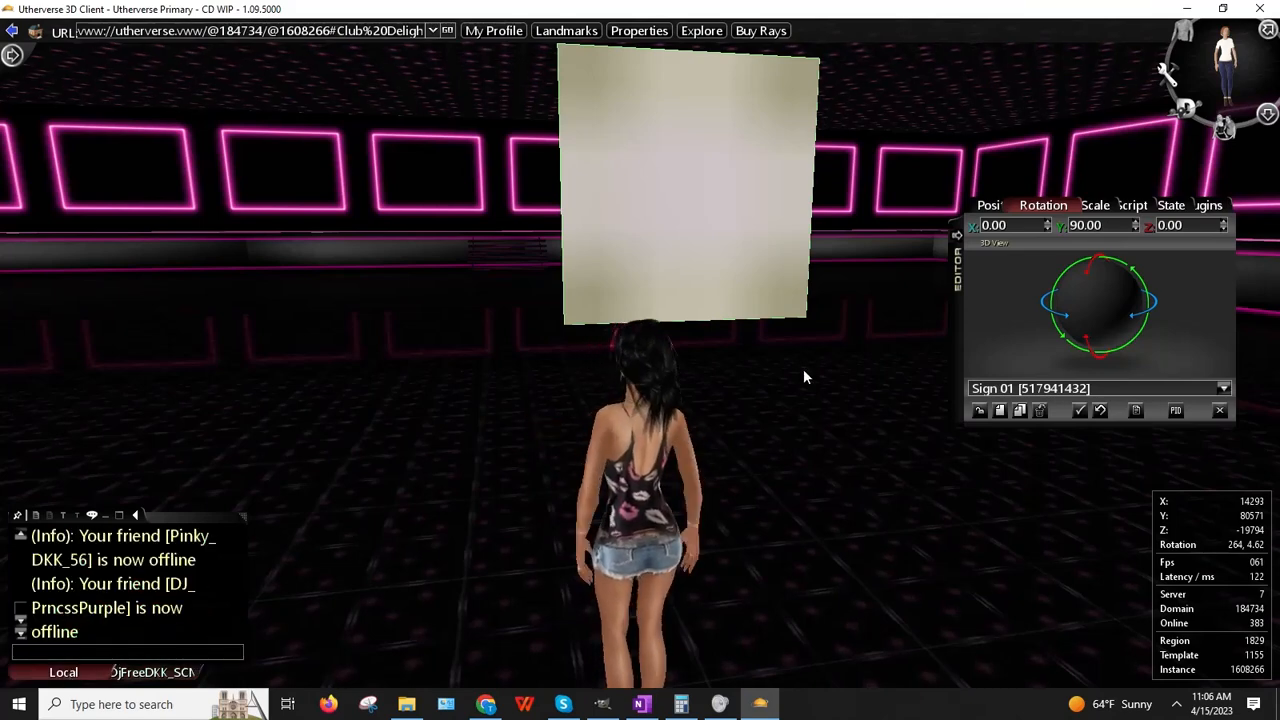
Step: Give the sign a Cached Web Image script with the pasted logo URL, cached Forever
{"action": "left_click", "coordinate": [1131, 205]}
{"action": "left_click", "coordinate": [1120, 225]}
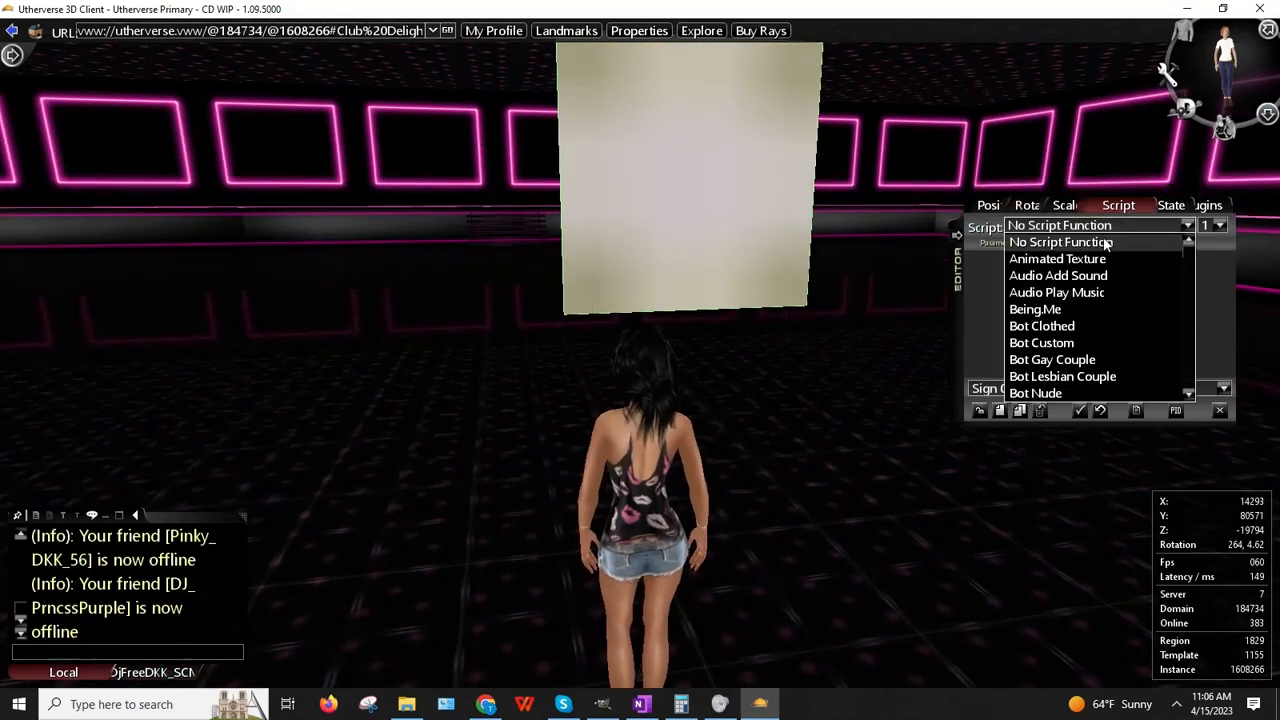
{"action": "scroll", "coordinate": [1068, 318], "scroll_direction": "down", "scroll_amount": 3}
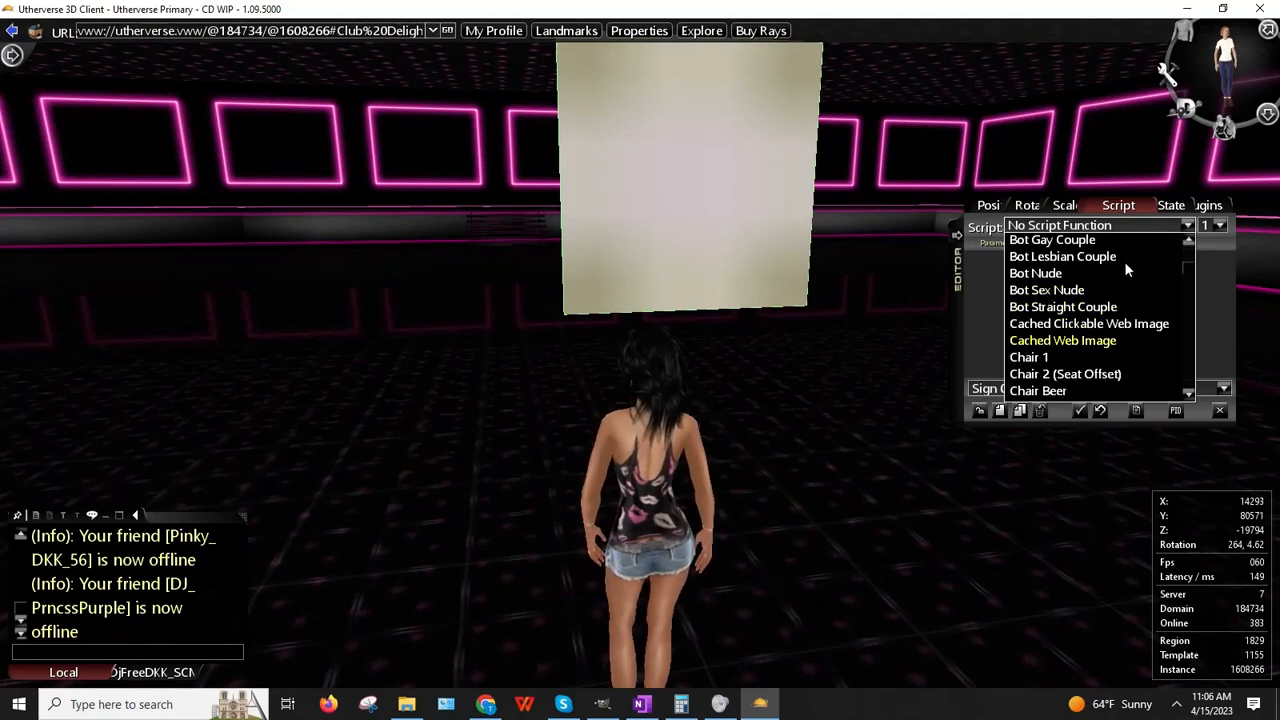
{"action": "key", "text": "Return"}
{"action": "left_click", "coordinate": [1100, 285]}
{"action": "key", "text": "ctrl+v"}
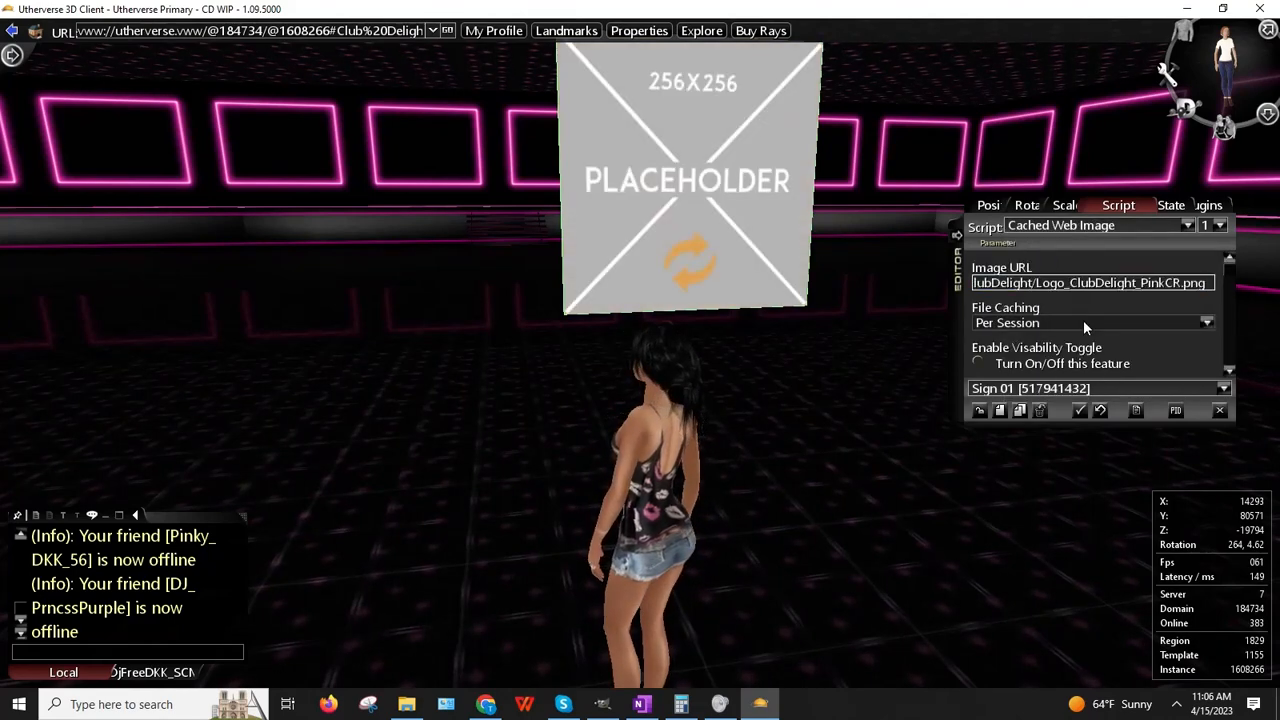
{"action": "key", "text": "Return"}
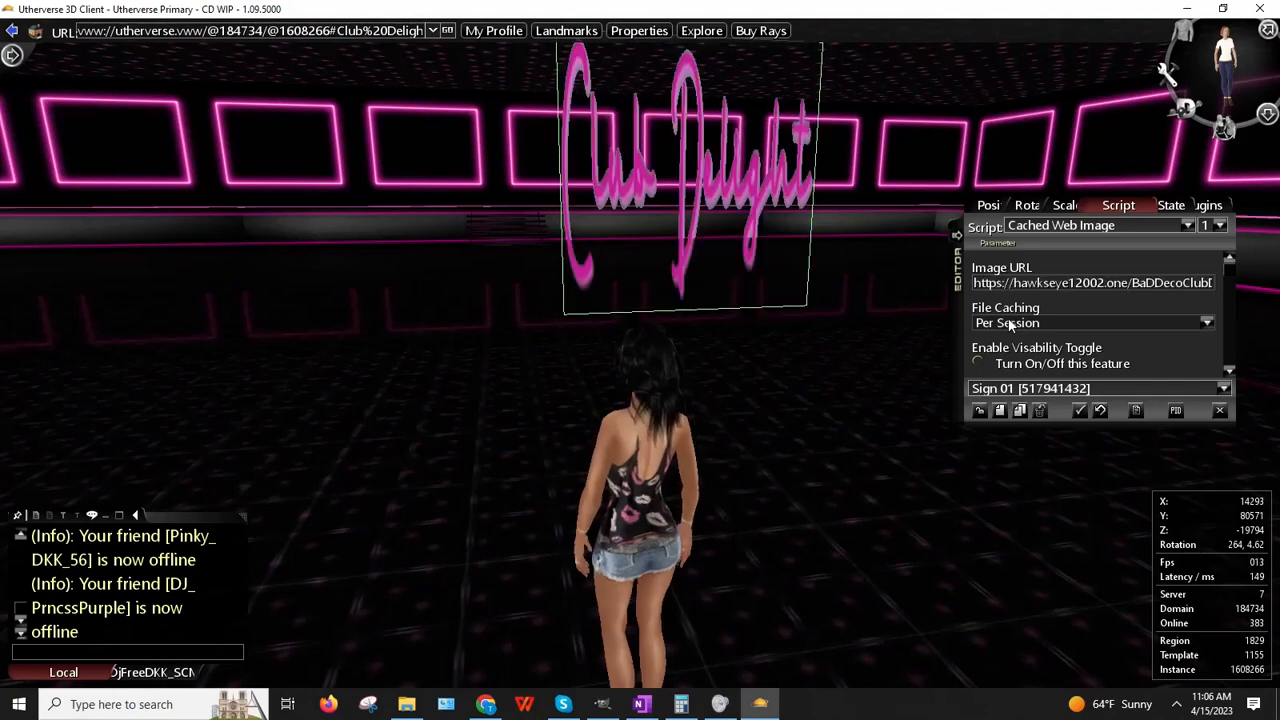
{"action": "left_click", "coordinate": [1010, 323]}
{"action": "left_click", "coordinate": [1008, 338]}
Step: Choose Place on the sign to move it along the wall
{"action": "left_click_drag", "start_coordinate": [547, 356], "coordinate": [568, 318]}
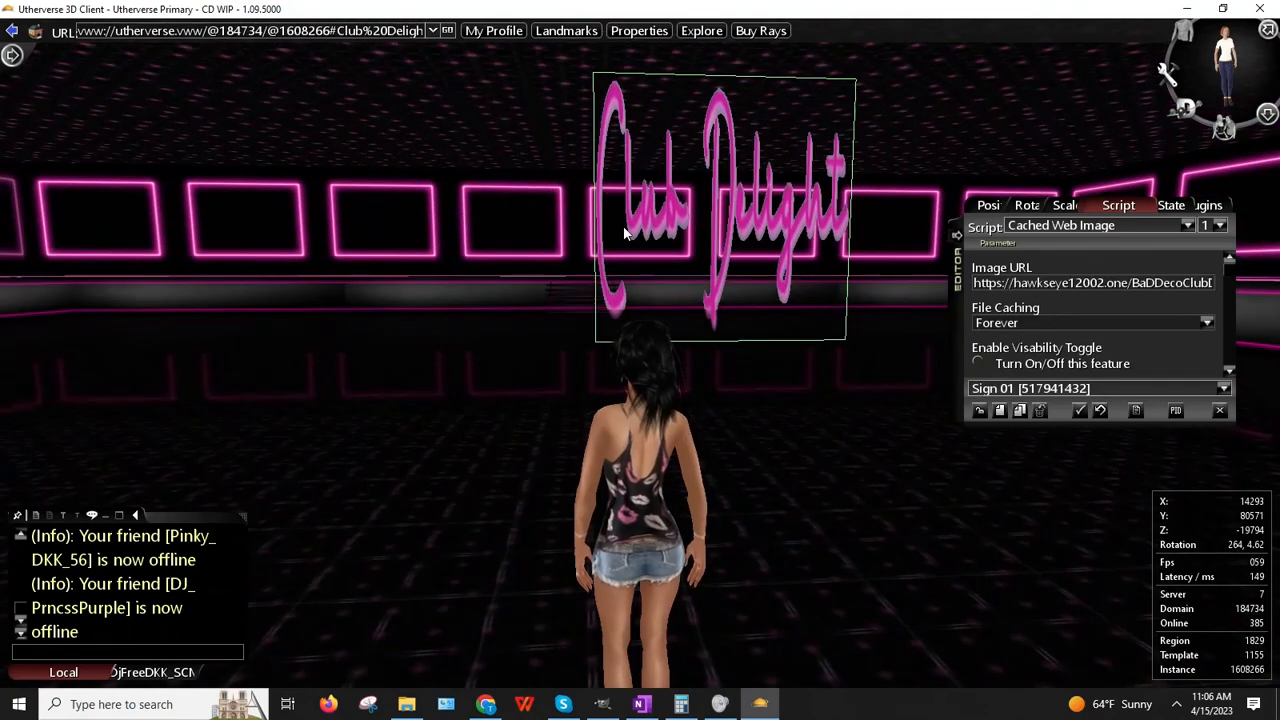
{"action": "right_click", "coordinate": [626, 210]}
{"action": "left_click", "coordinate": [598, 237]}
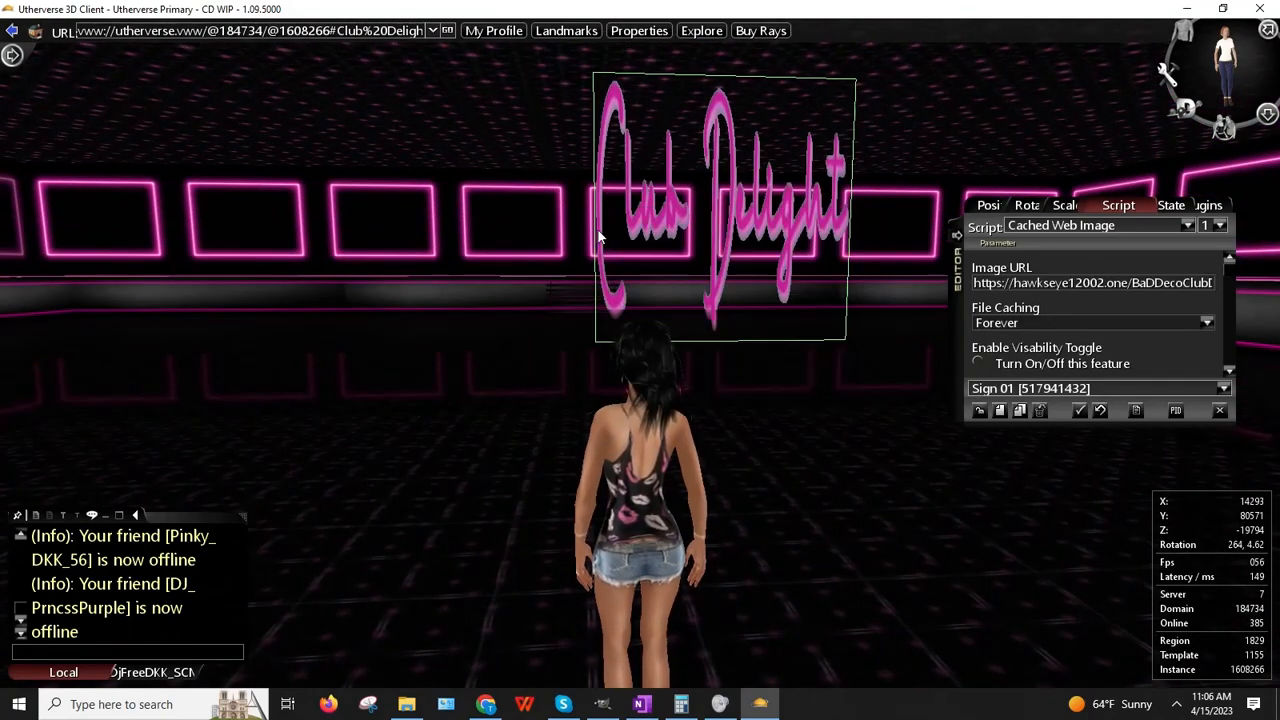
{"action": "right_click", "coordinate": [632, 177]}
{"action": "left_click", "coordinate": [674, 206]}
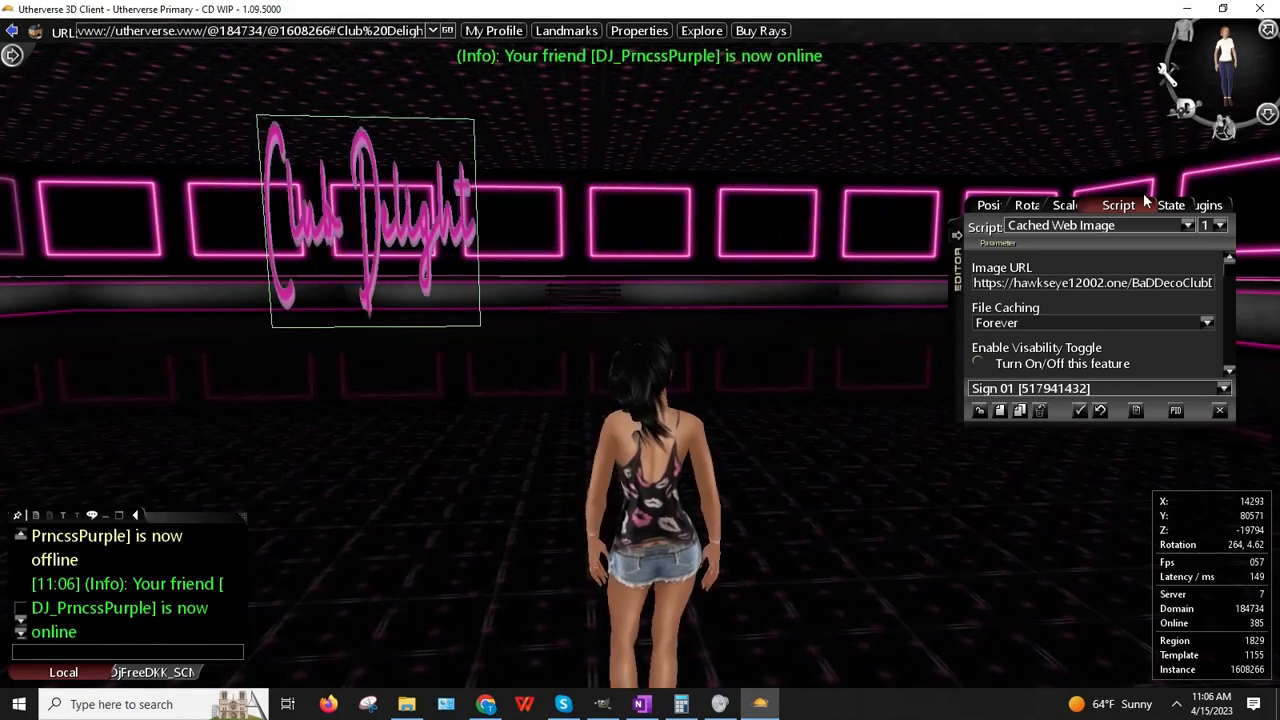
Step: Scale the sign to 15 wide and 5 high
{"action": "left_click", "coordinate": [1066, 205]}
{"action": "type", "text": "5"}
{"action": "key", "text": "Return"}
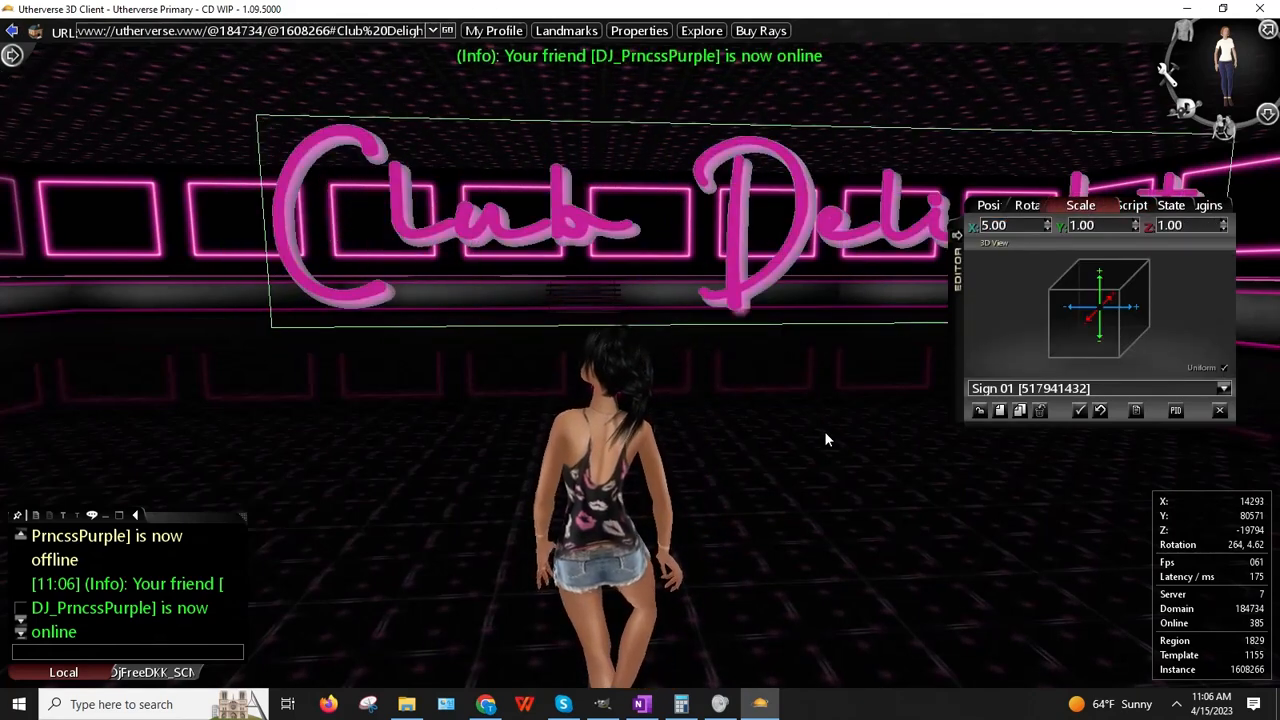
{"action": "double_click", "coordinate": [1090, 225]}
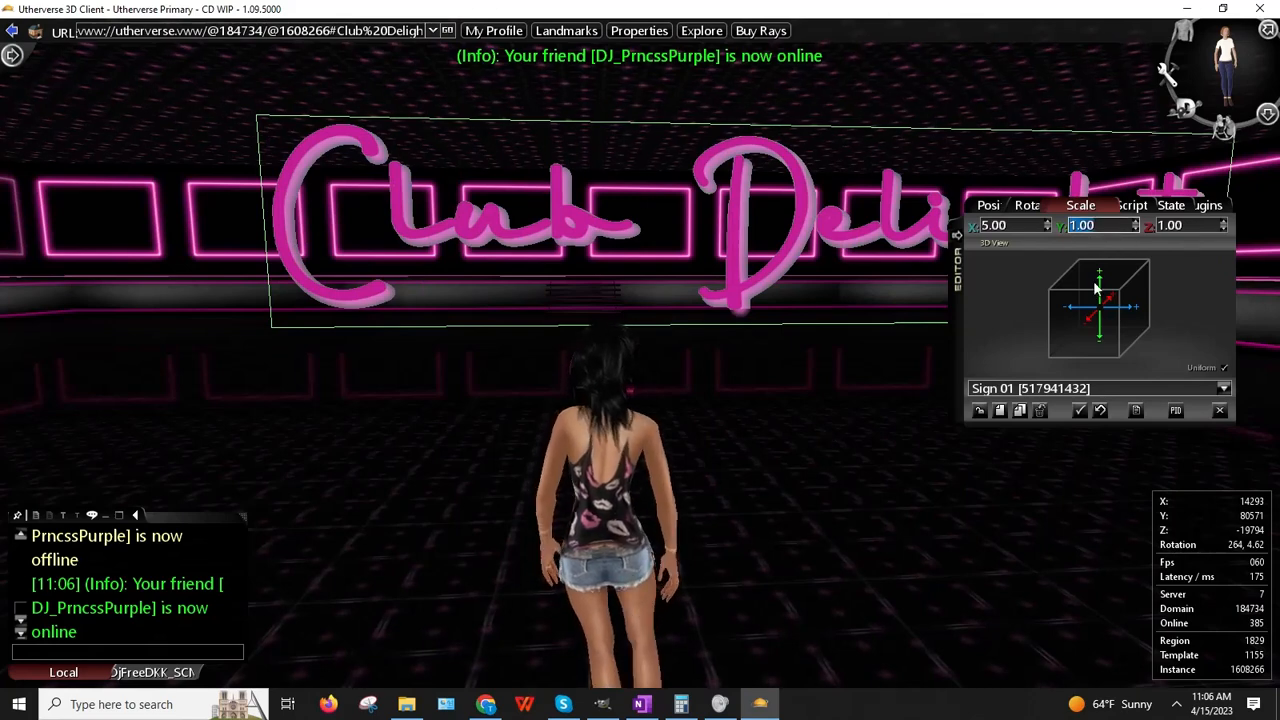
{"action": "type", "text": "5"}
{"action": "key", "text": "Return"}
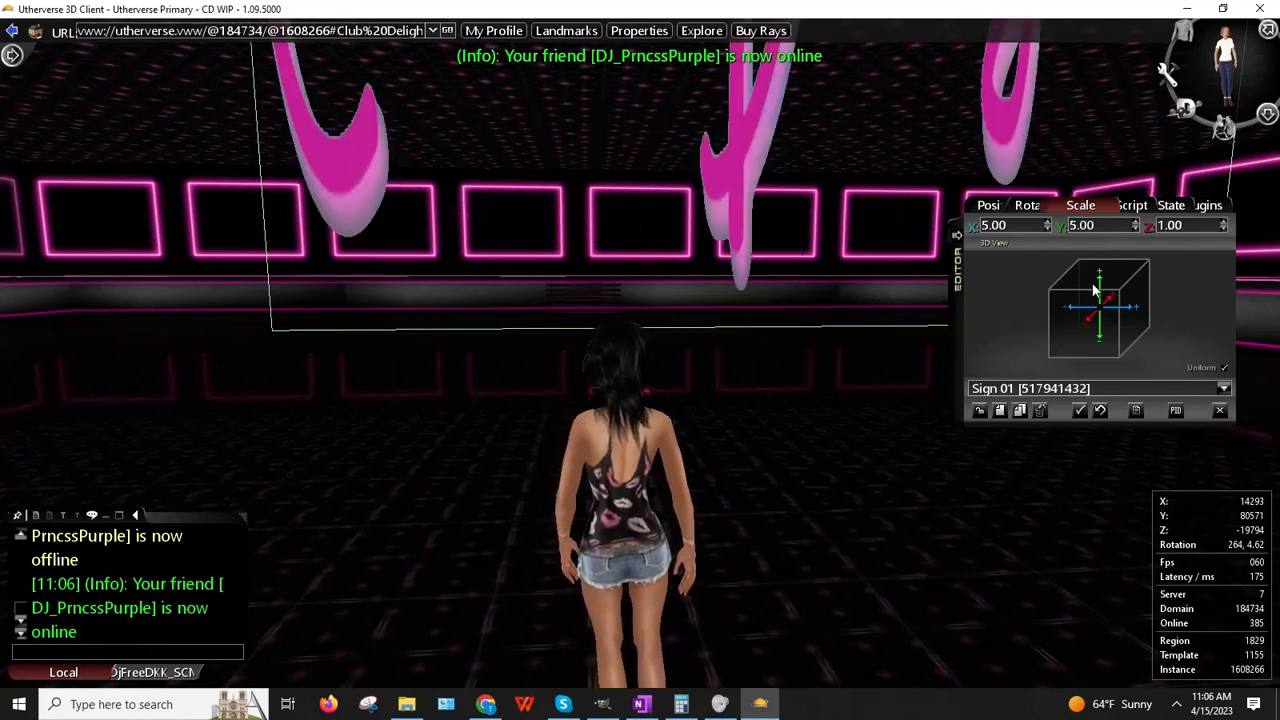
{"action": "double_click", "coordinate": [997, 226]}
{"action": "type", "text": "15"}
{"action": "key", "text": "Return"}
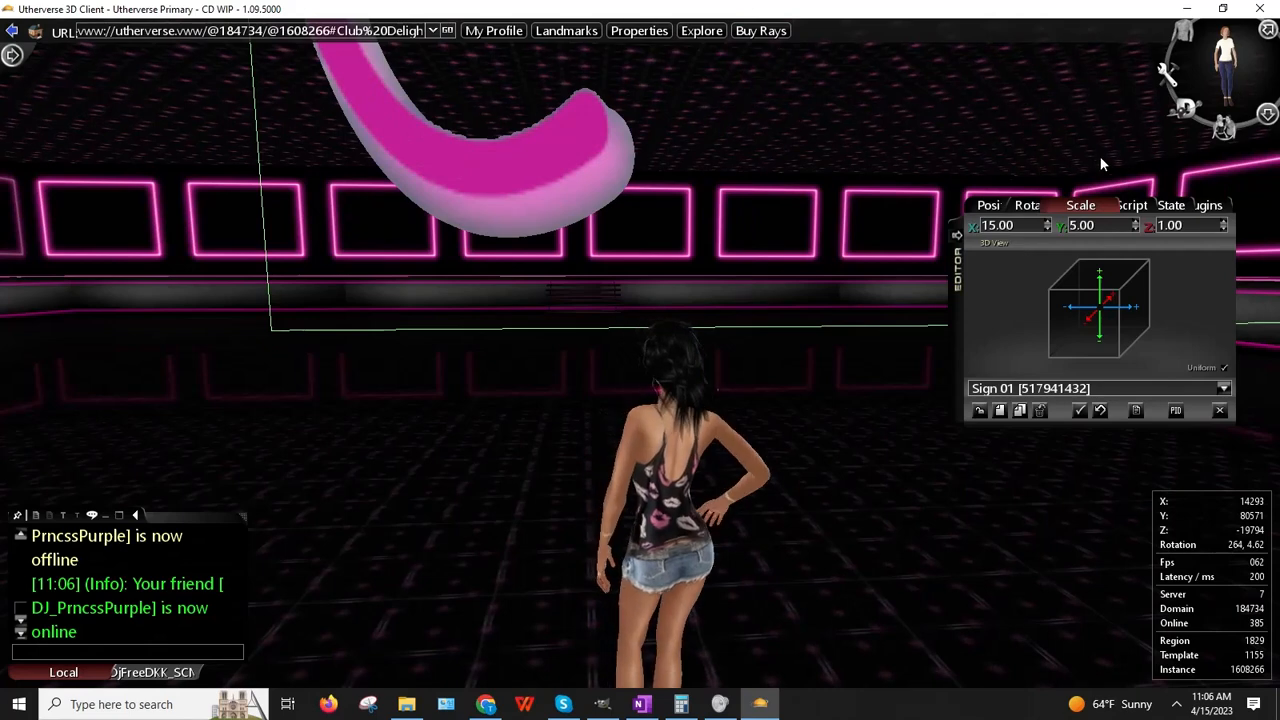
Step: Make the sign's texture translucent and set it down along the wall
{"action": "left_click", "coordinate": [1150, 207]}
{"action": "scroll", "coordinate": [1102, 281], "scroll_direction": "down", "scroll_amount": 3}
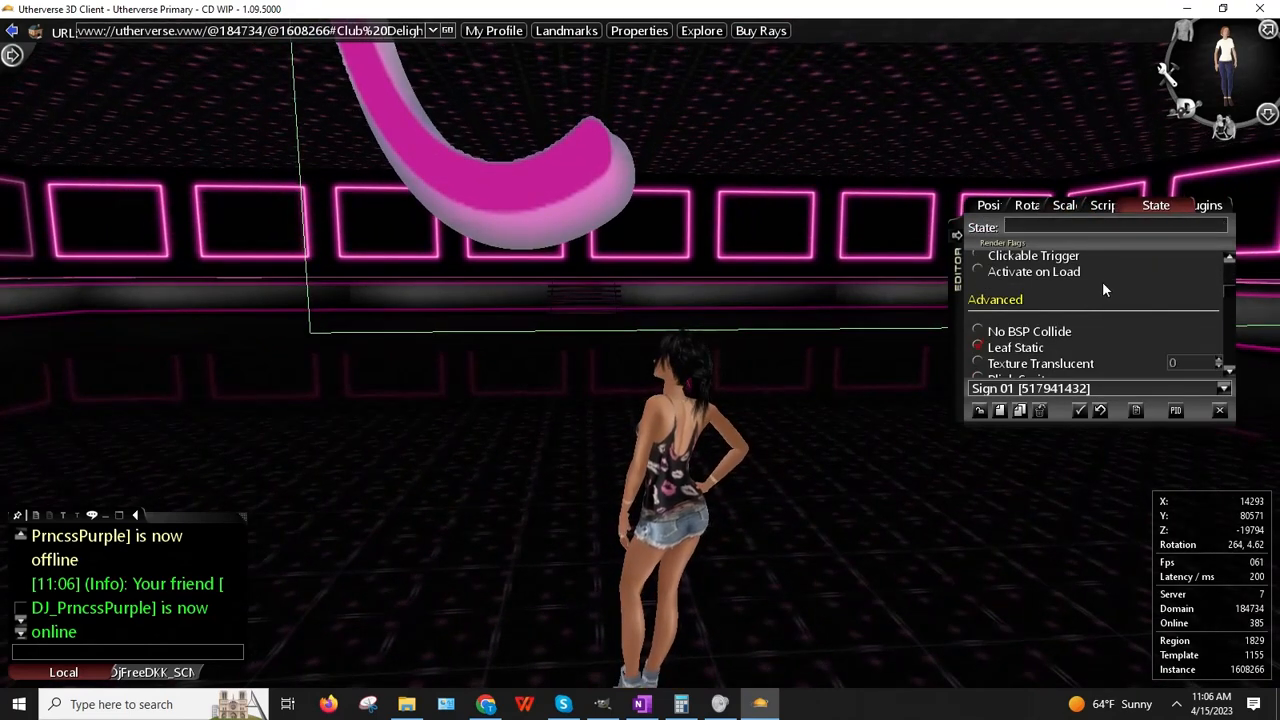
{"action": "left_click", "coordinate": [978, 364]}
{"action": "right_click", "coordinate": [632, 240]}
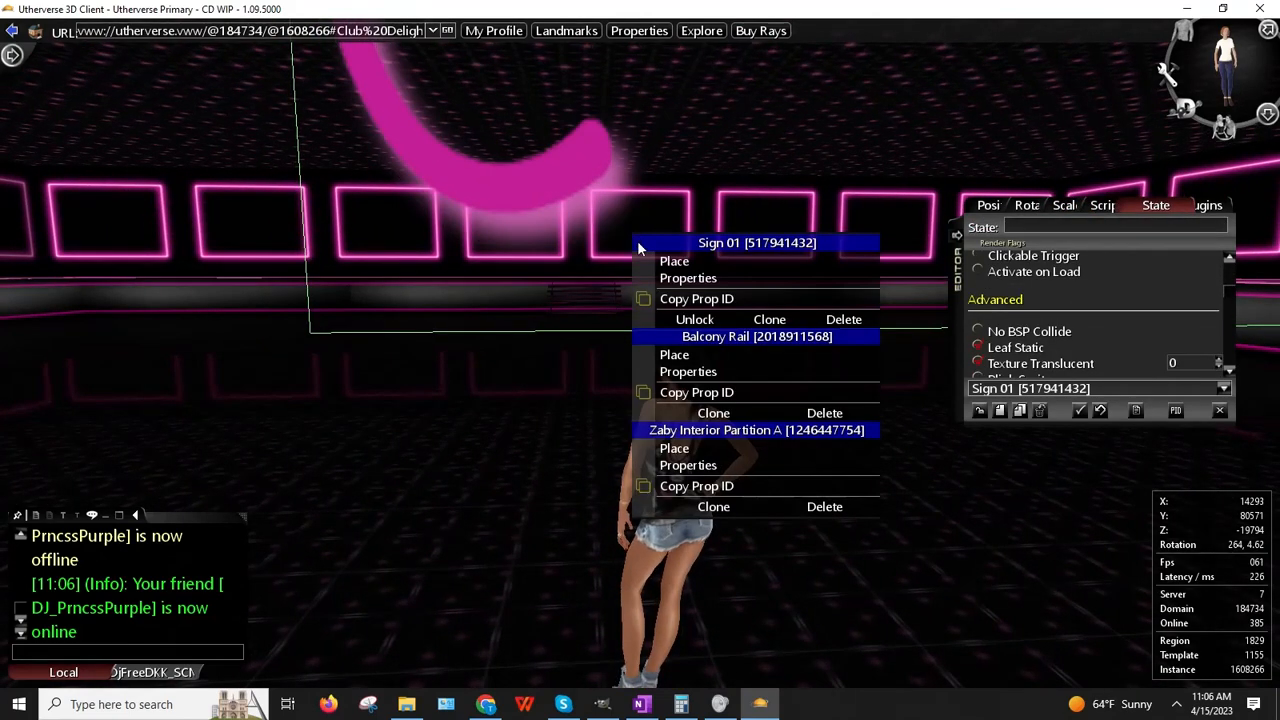
{"action": "left_click", "coordinate": [668, 260]}
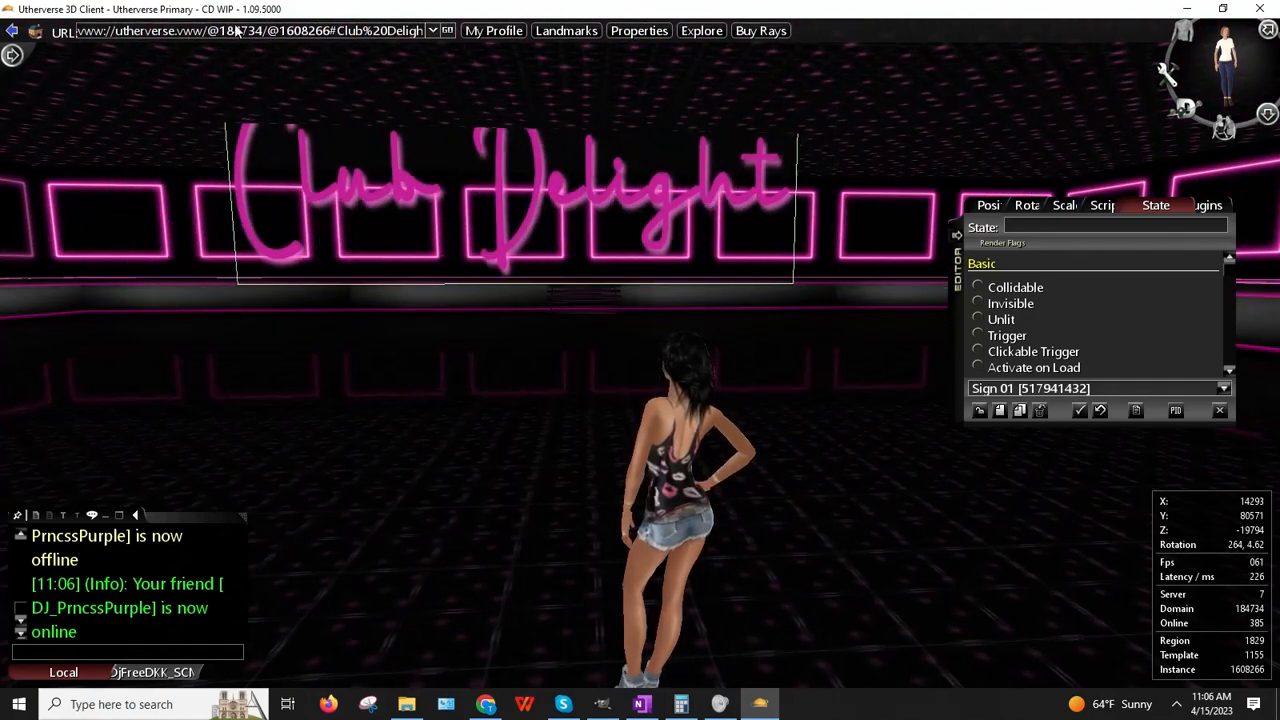
{"action": "left_click", "coordinate": [677, 266]}
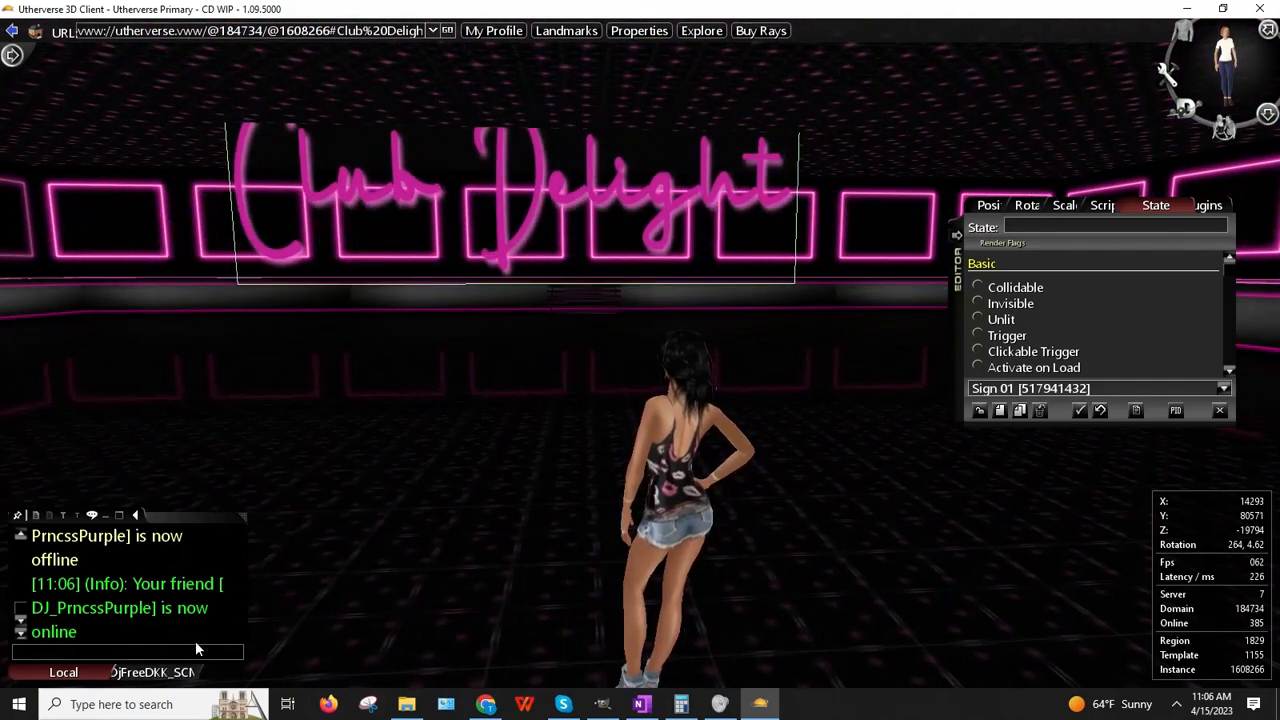
Step: Reduce the sign's height scale to 3 and pick it up to reposition
{"action": "left_click", "coordinate": [106, 655]}
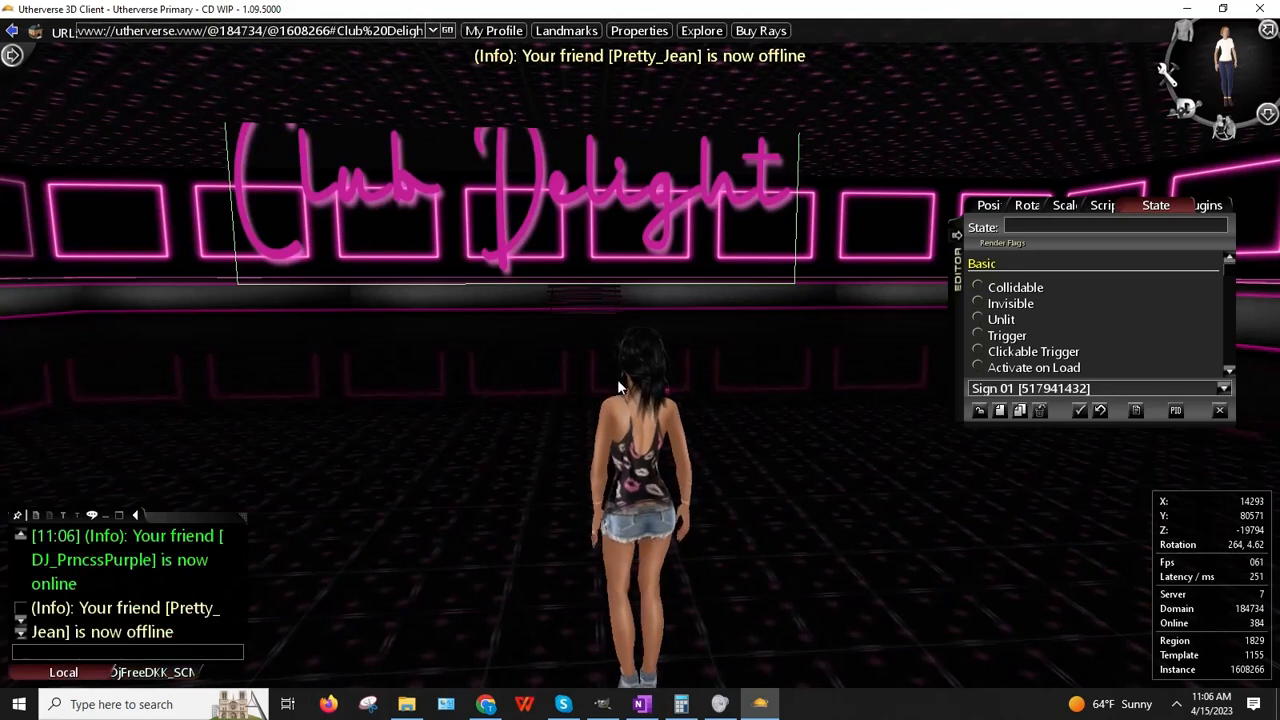
{"action": "left_click", "coordinate": [1080, 207]}
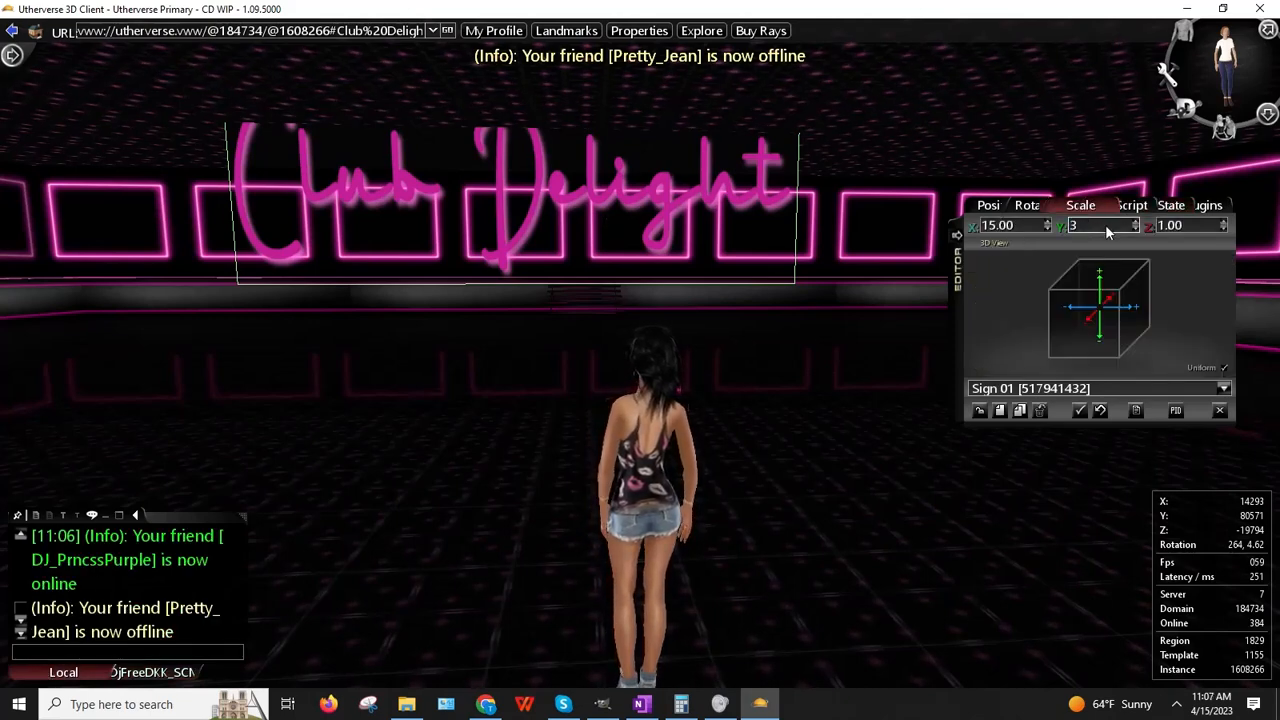
{"action": "left_click", "coordinate": [1106, 231]}
{"action": "type", "text": "3"}
{"action": "key", "text": "Return"}
{"action": "right_click", "coordinate": [648, 232]}
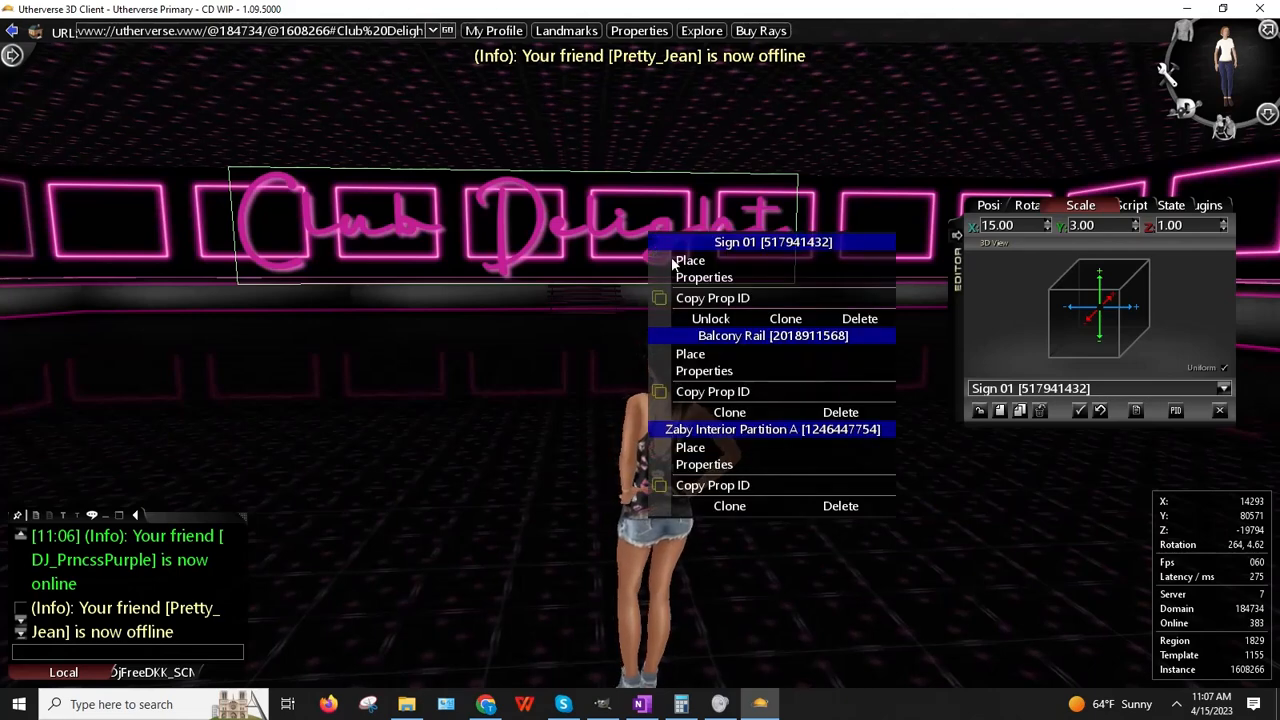
{"action": "left_click", "coordinate": [690, 261]}
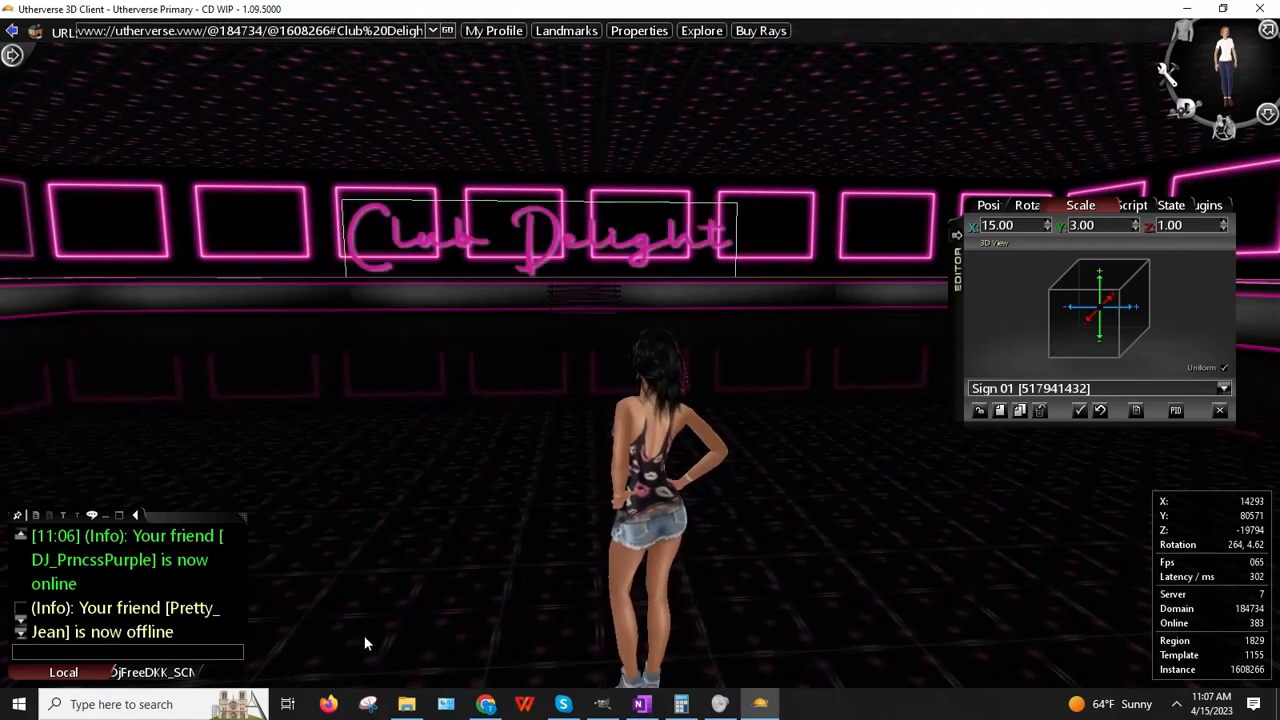
Step: Set the sign's Y position to 80800 and deselect it
{"action": "left_click", "coordinate": [988, 205]}
{"action": "left_click", "coordinate": [1118, 226]}
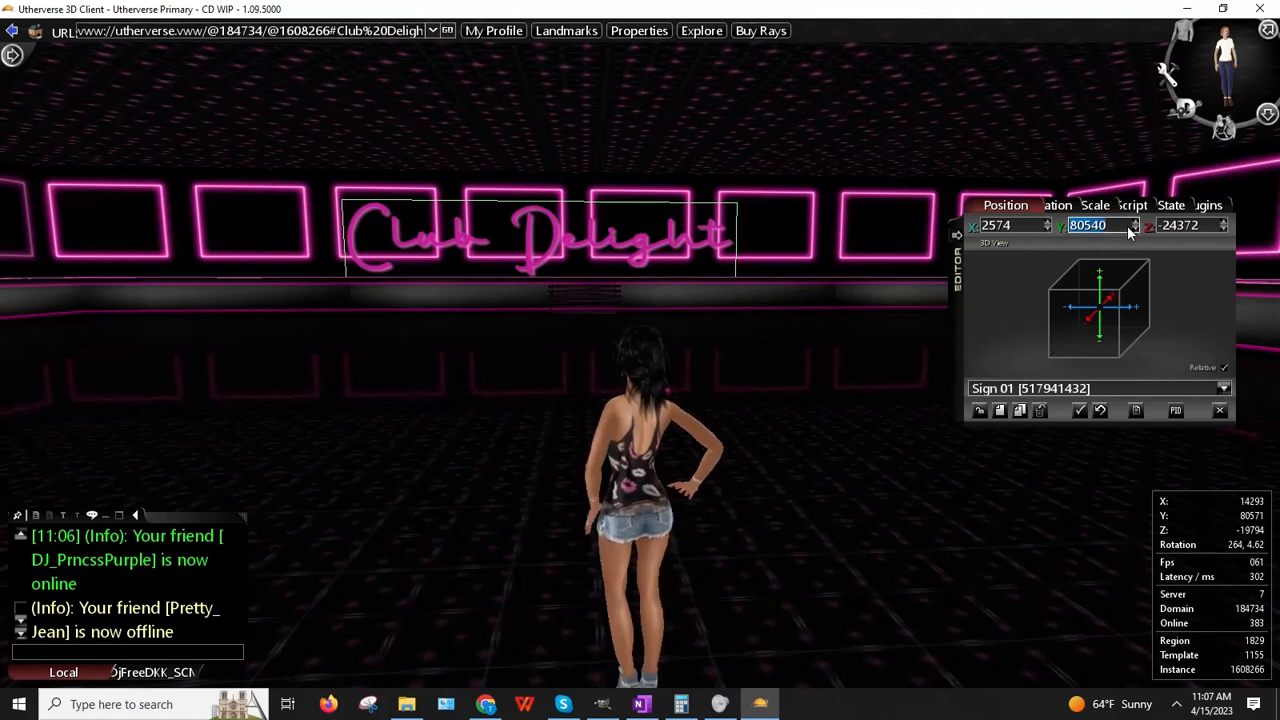
{"action": "type", "text": "80800"}
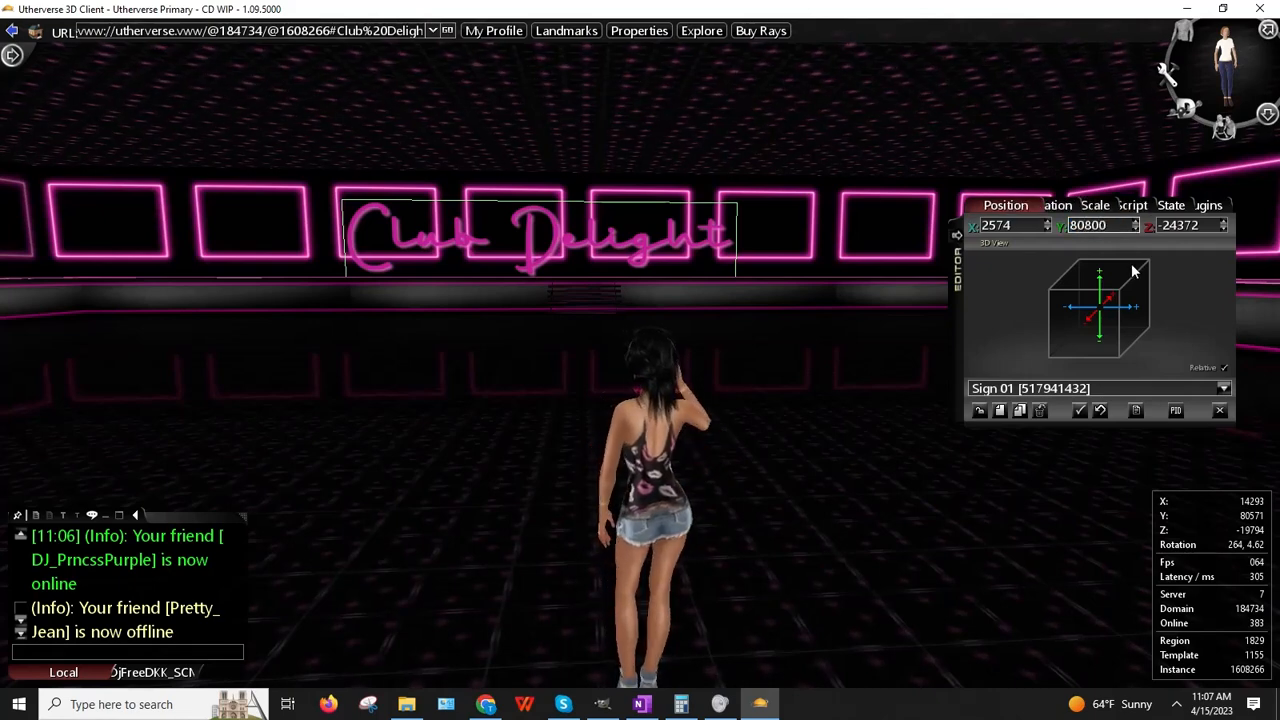
{"action": "left_click", "coordinate": [1134, 271]}
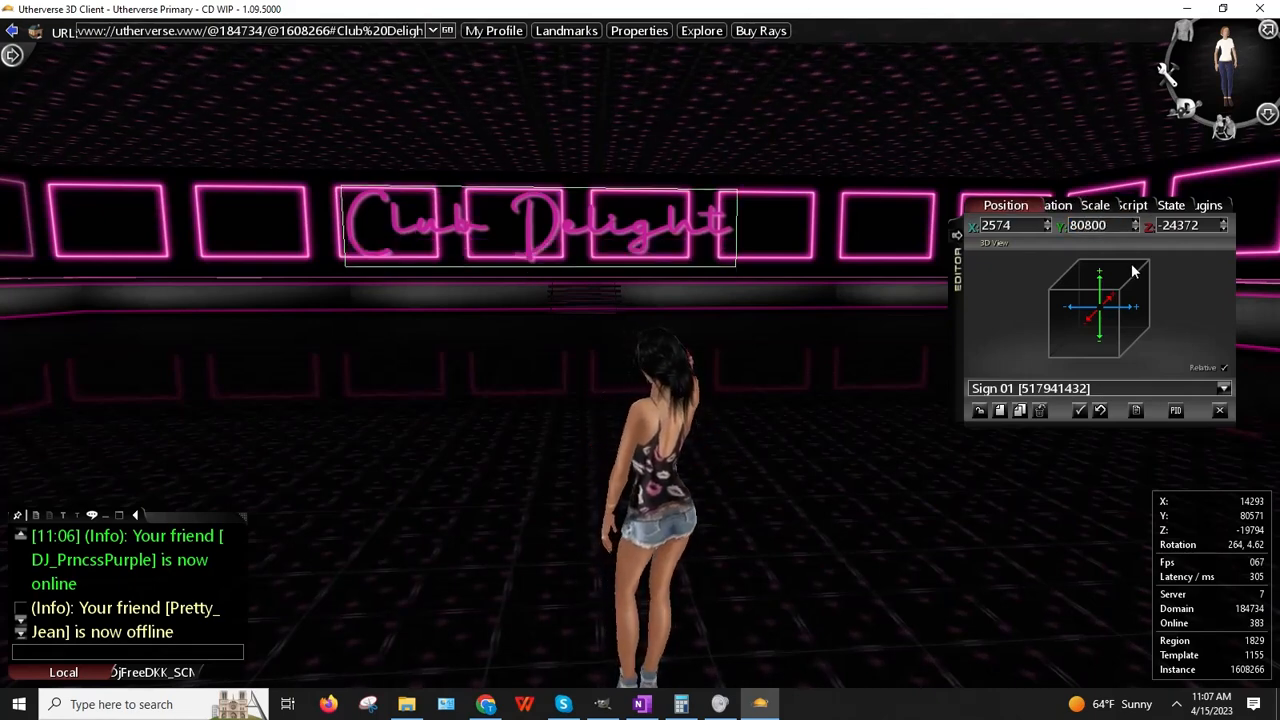
{"action": "left_click", "coordinate": [978, 411]}
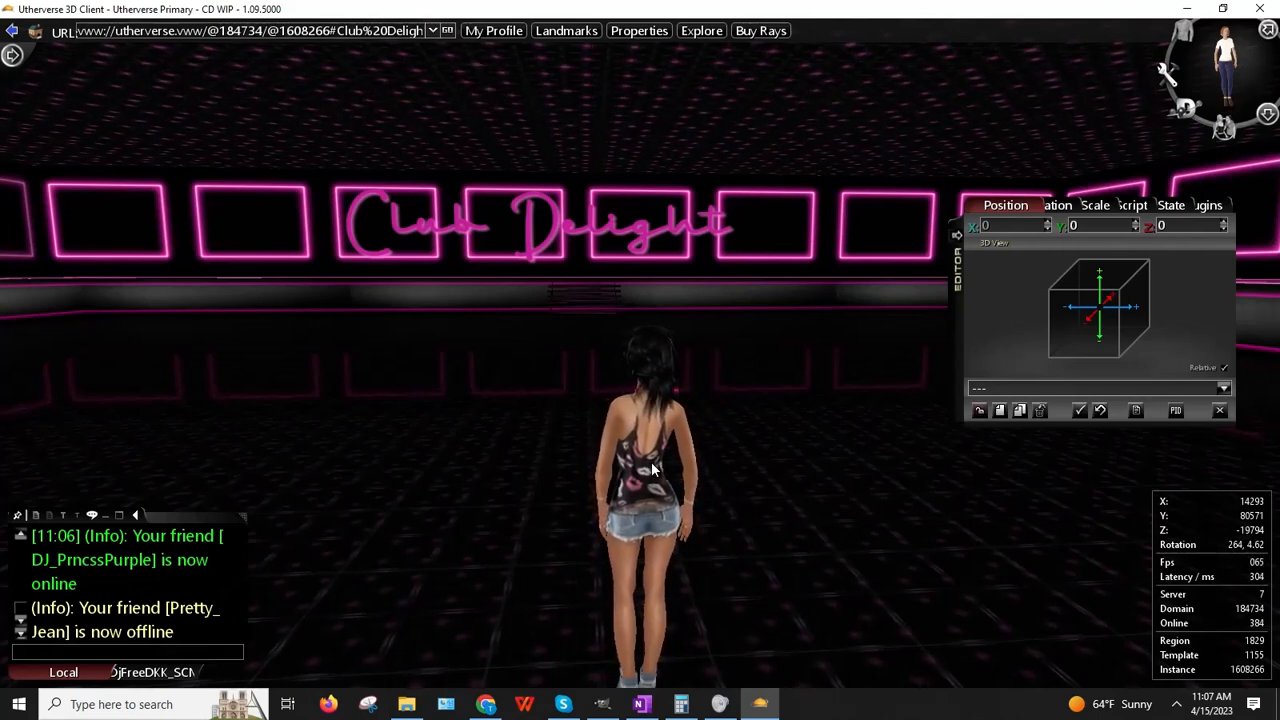
Step: Orbit around to inspect the raised sign, then switch back to GIMP
{"action": "right_click_drag", "start_coordinate": [630, 466], "coordinate": [460, 420]}
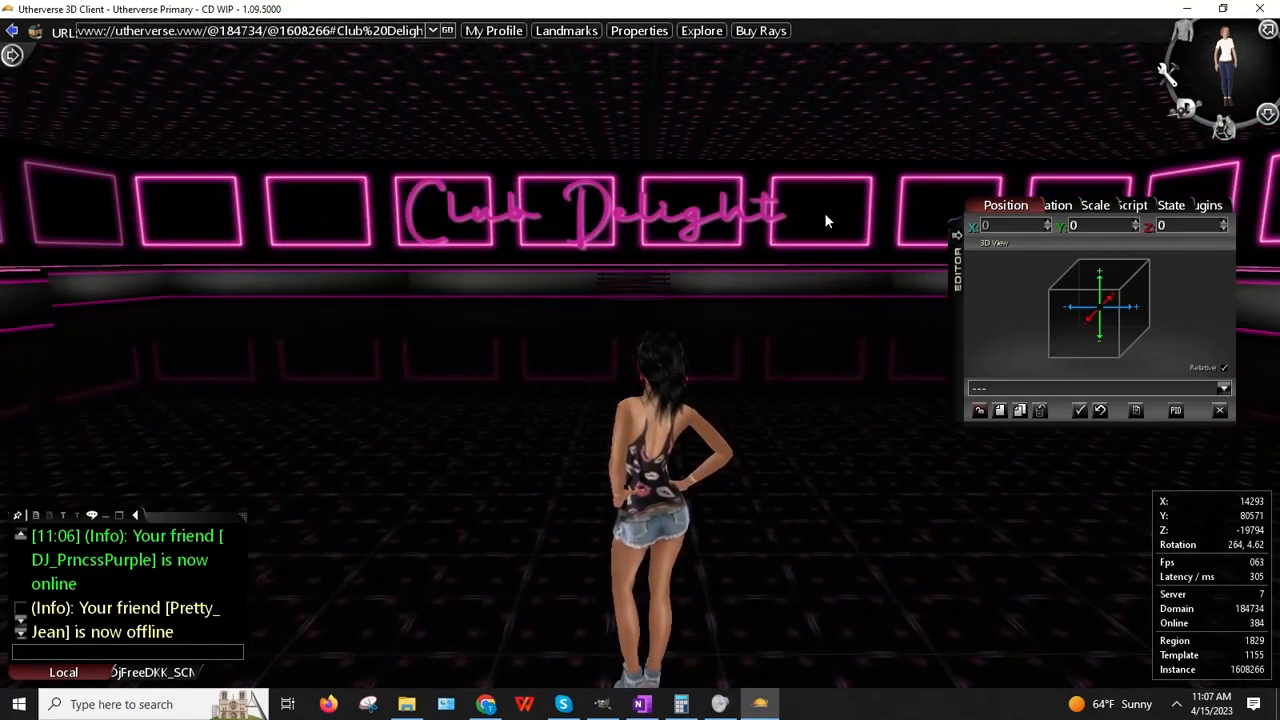
{"action": "right_click_drag", "start_coordinate": [914, 211], "coordinate": [789, 194]}
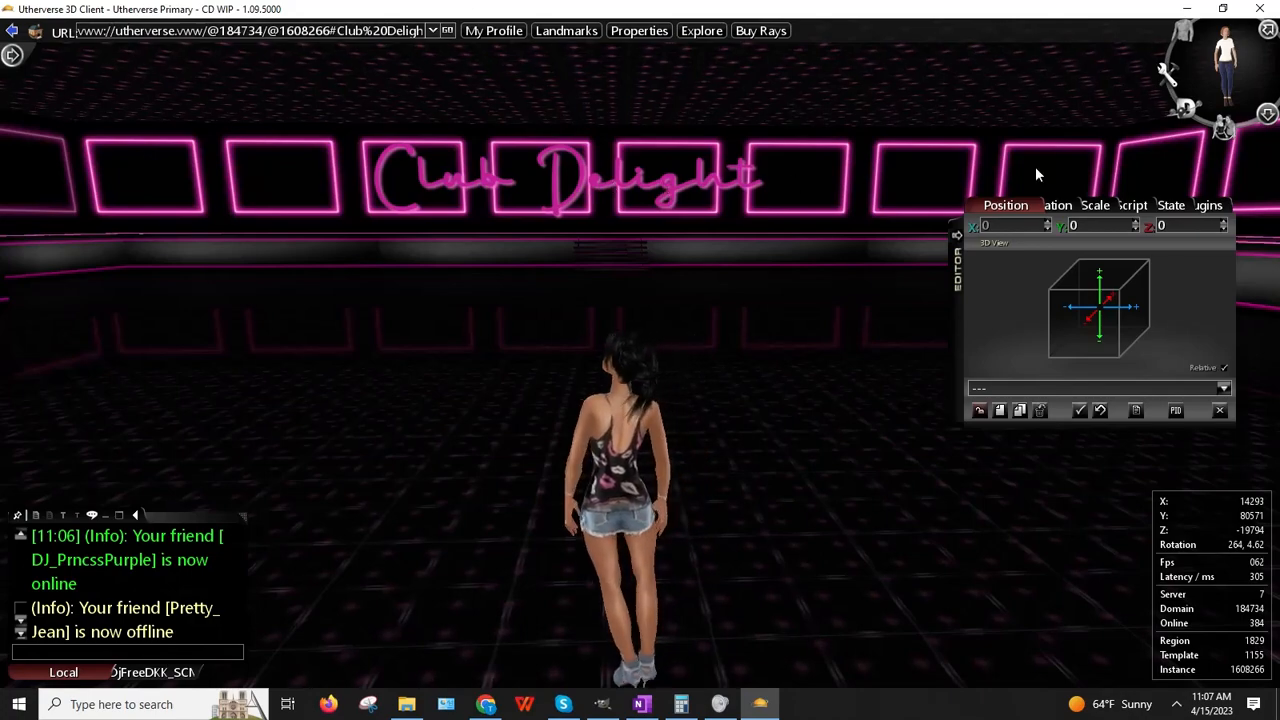
{"action": "right_click_drag", "start_coordinate": [793, 258], "coordinate": [490, 253]}
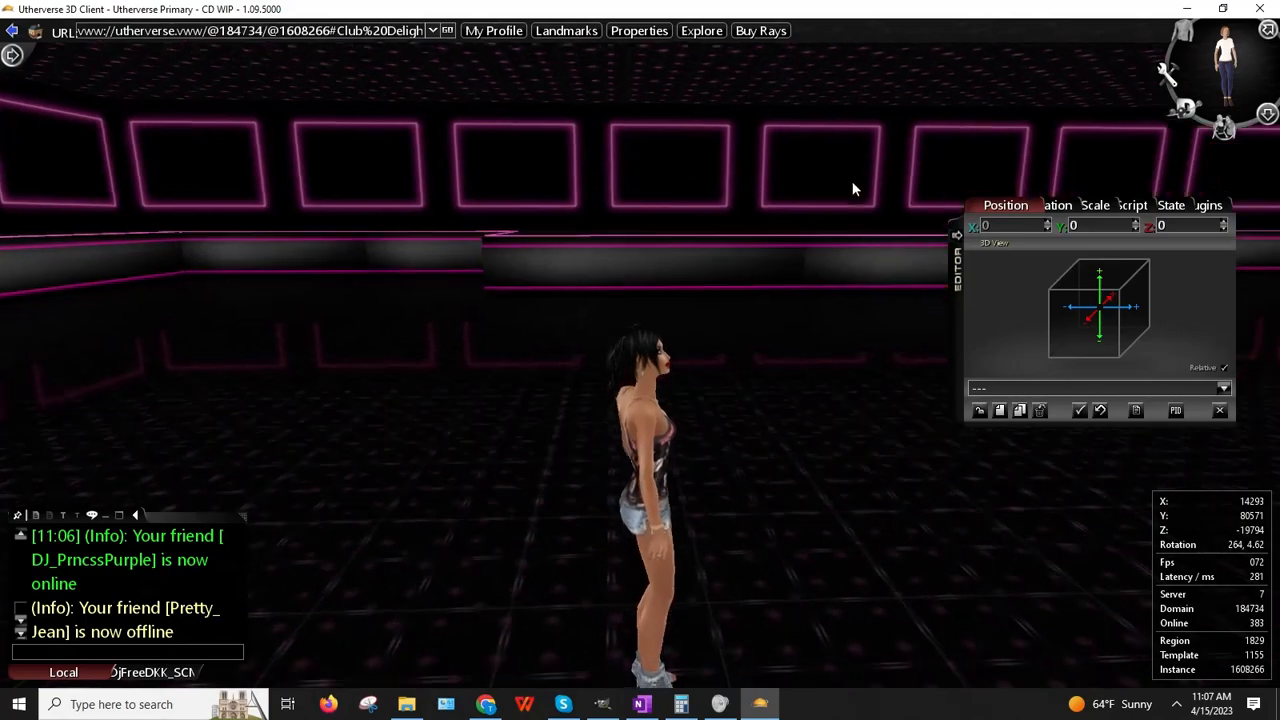
{"action": "right_click_drag", "start_coordinate": [1080, 163], "coordinate": [640, 128]}
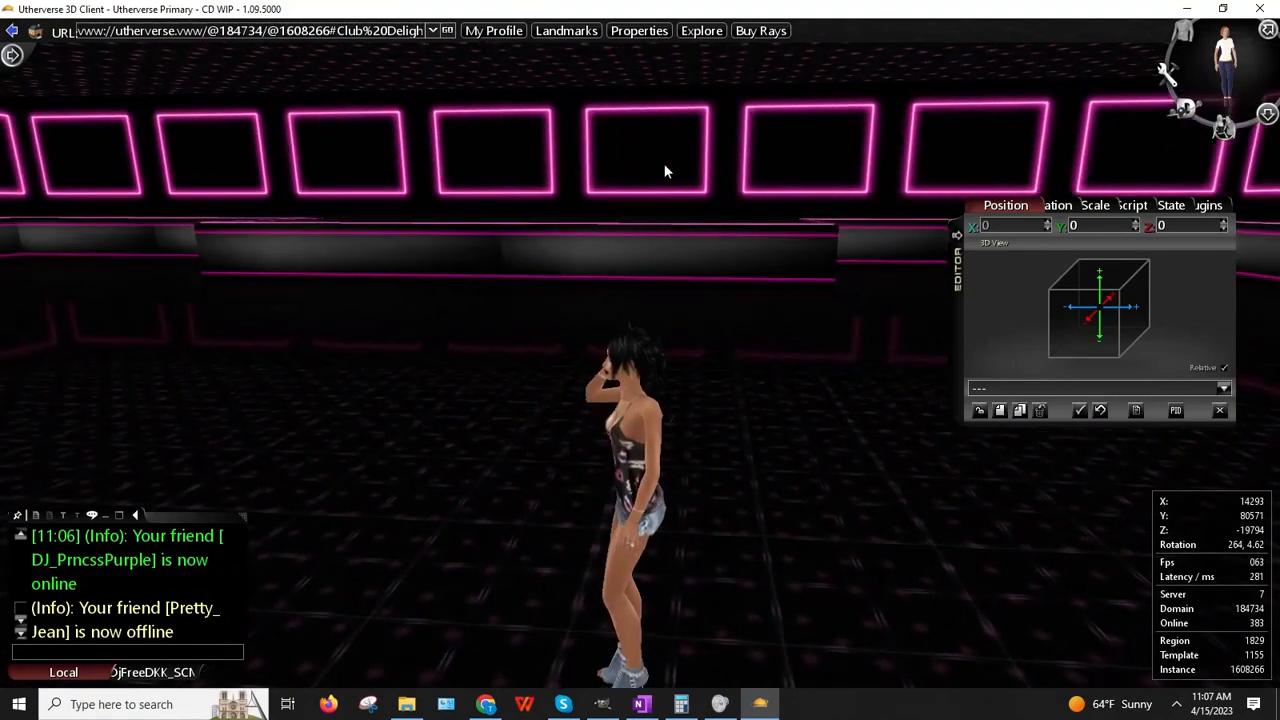
{"action": "right_click_drag", "start_coordinate": [968, 151], "coordinate": [764, 225]}
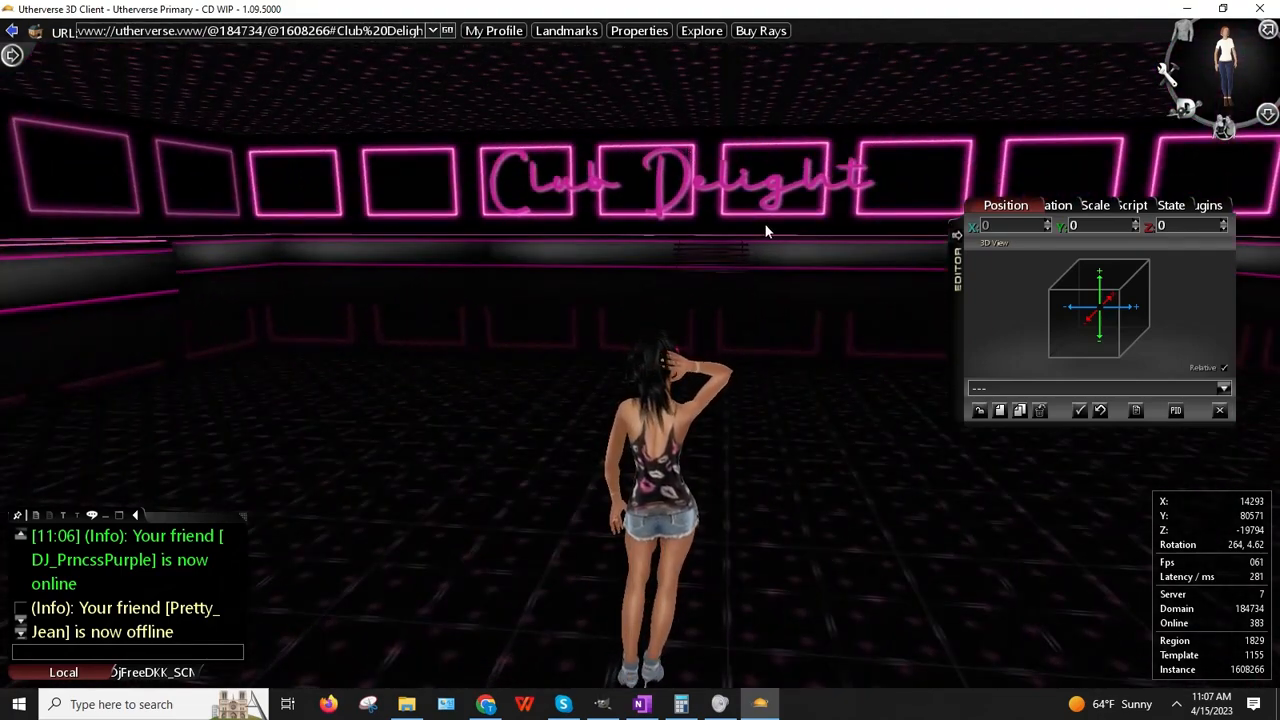
{"action": "left_click", "coordinate": [600, 707]}
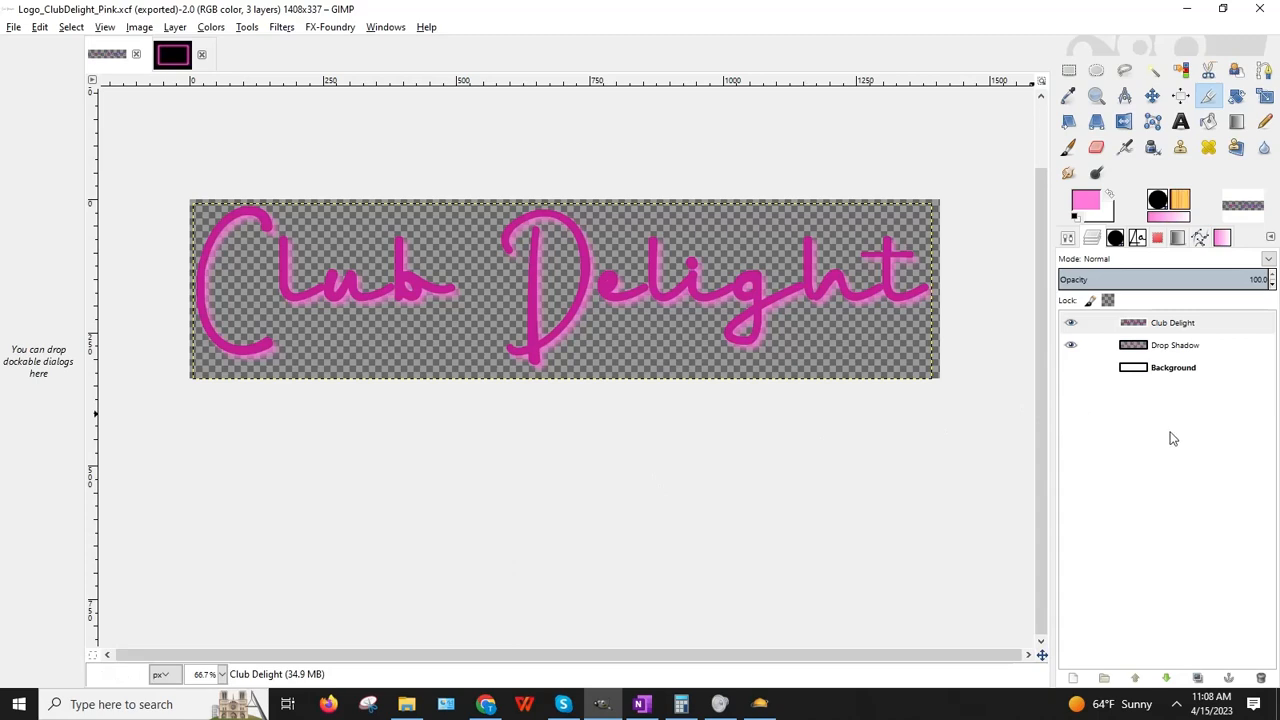
Step: Duplicate the Club Delight layer, hide the original, and make Club Delight #1 active
{"action": "left_click", "coordinate": [1141, 352]}
{"action": "left_click", "coordinate": [1138, 322]}
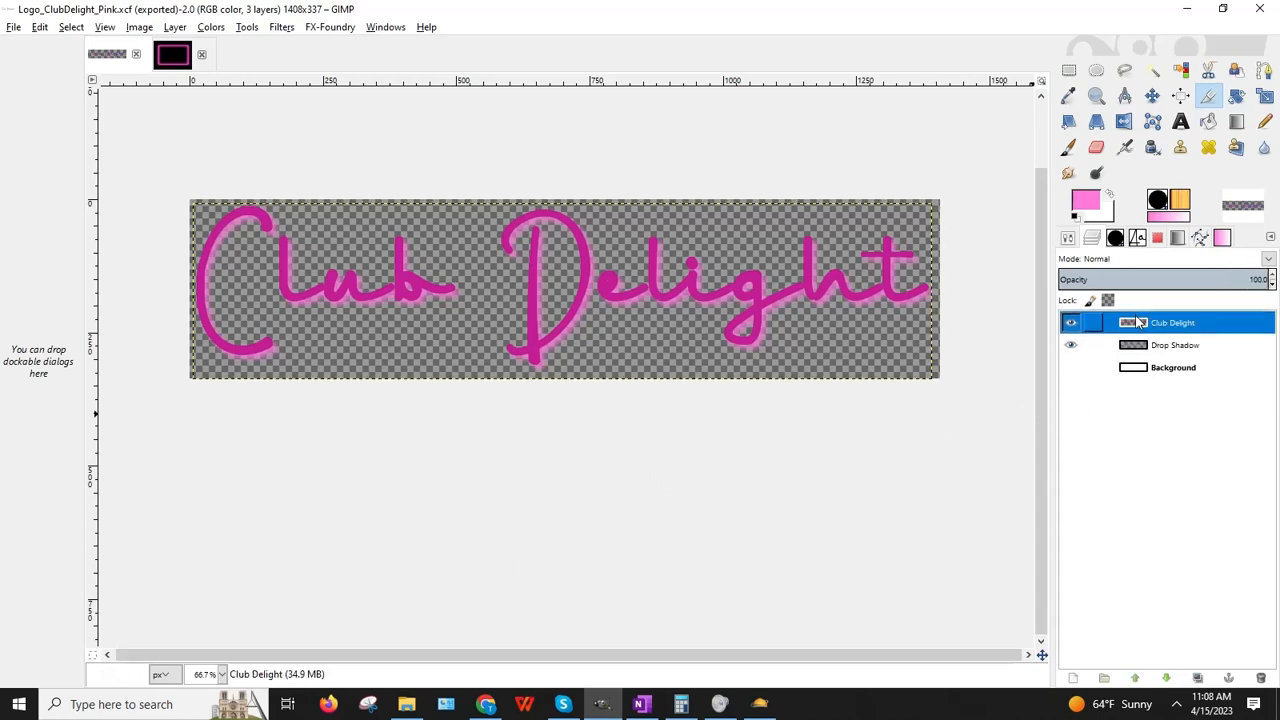
{"action": "right_click", "coordinate": [1138, 322]}
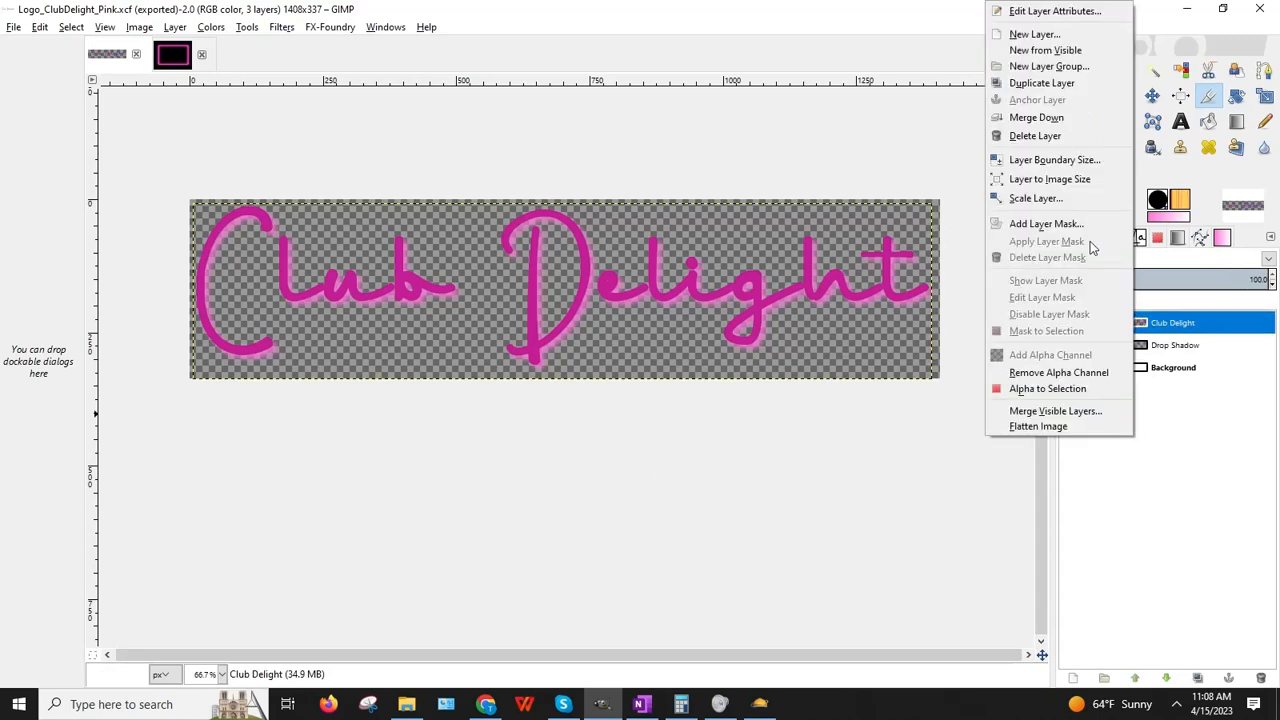
{"action": "left_click", "coordinate": [1041, 83]}
{"action": "left_click", "coordinate": [1071, 345]}
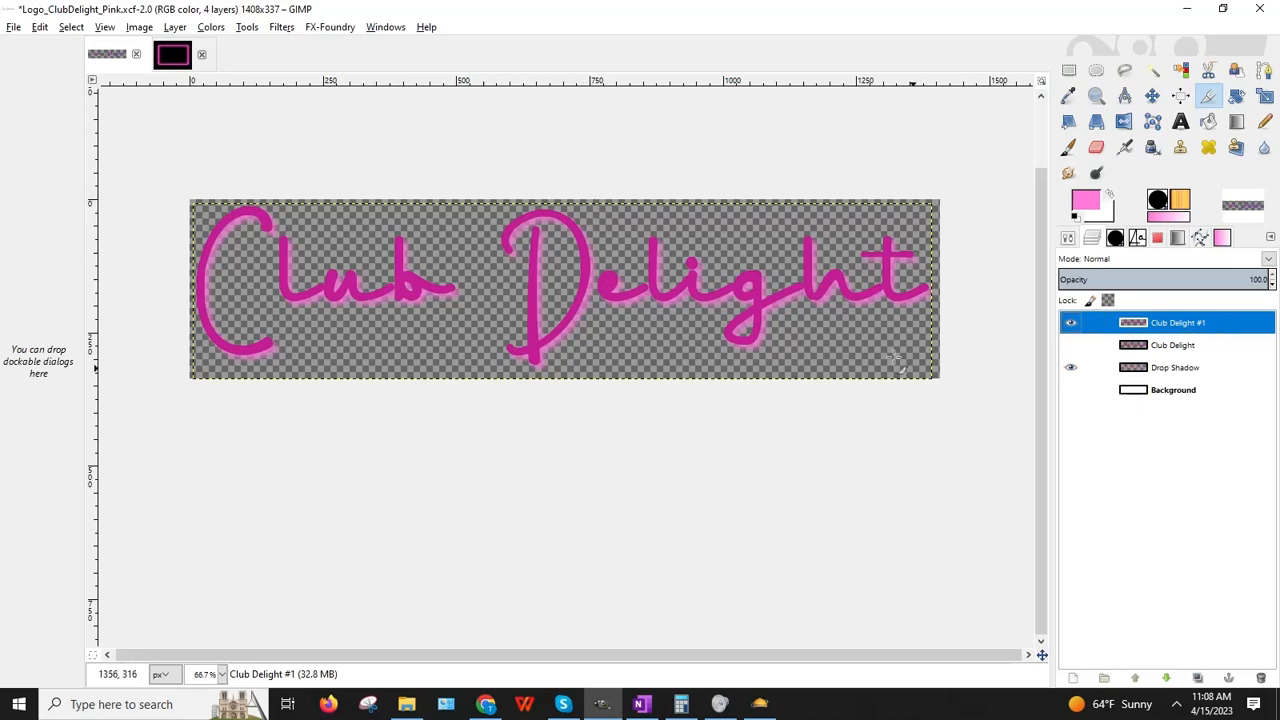
{"action": "left_click", "coordinate": [1160, 348]}
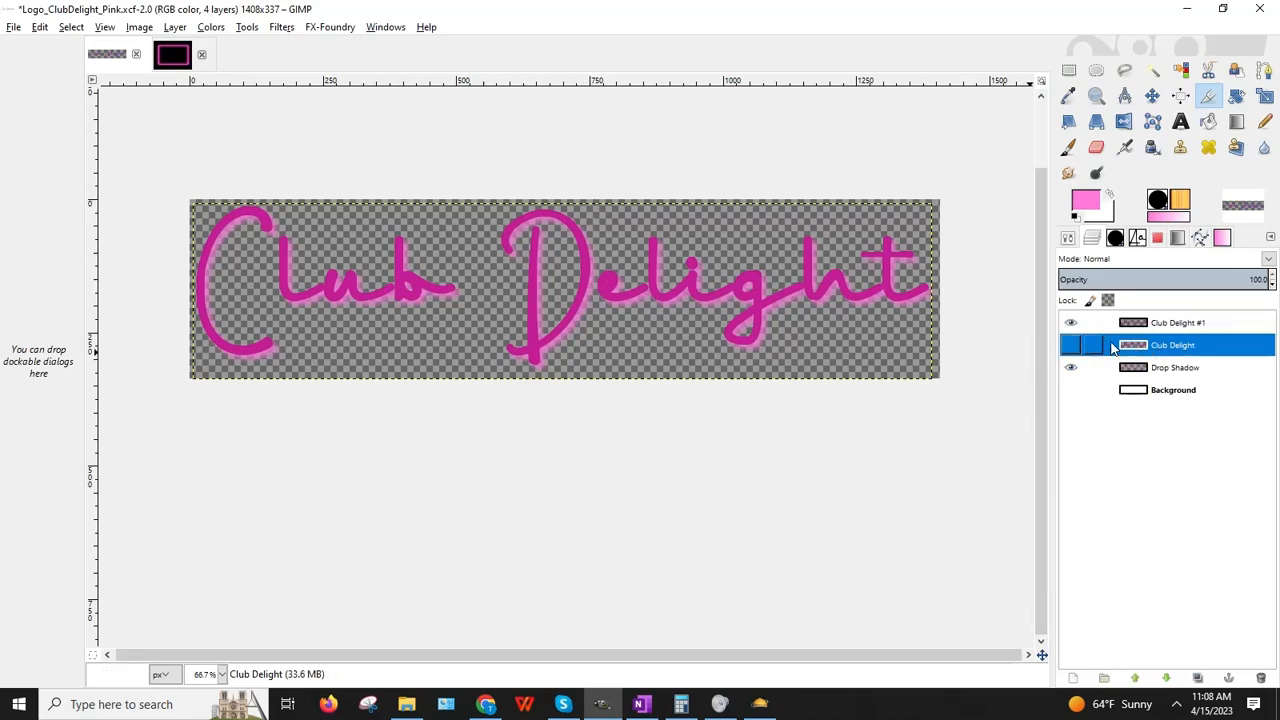
{"action": "left_click", "coordinate": [1185, 326]}
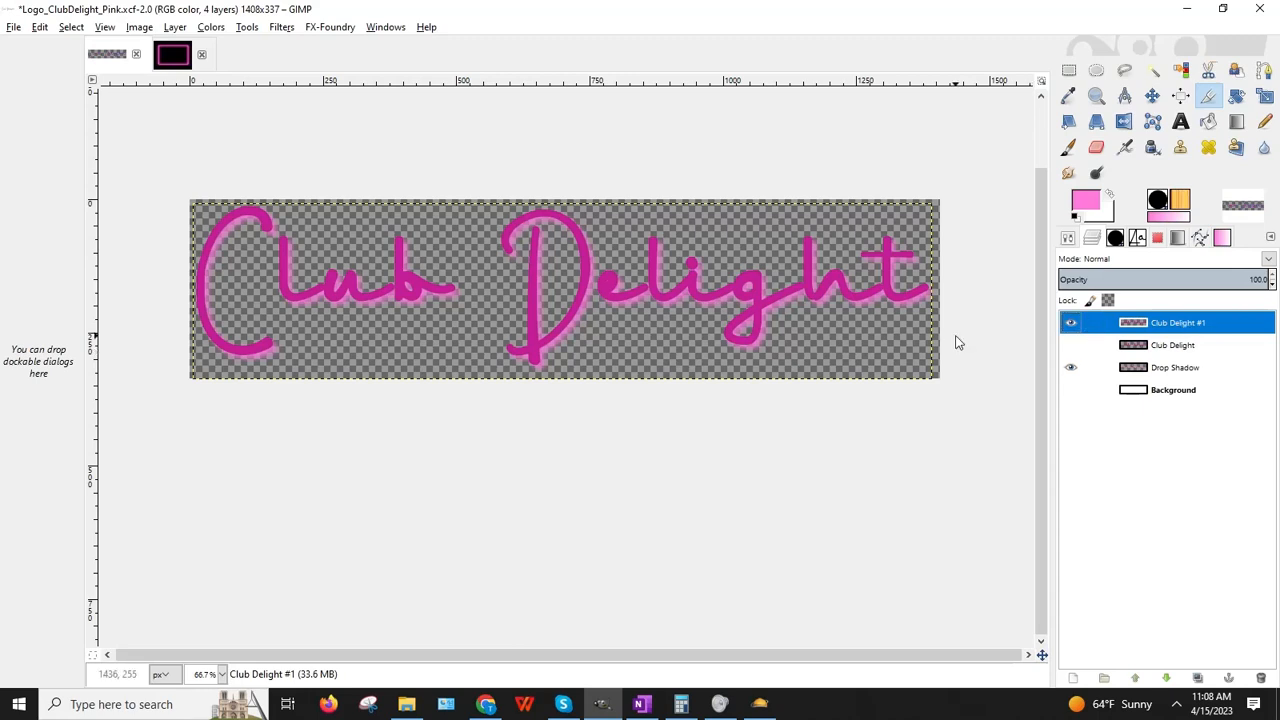
Step: Colorize Club Delight #1 white with saturation 0 and lightness 100, then open Save As
{"action": "left_click", "coordinate": [210, 27]}
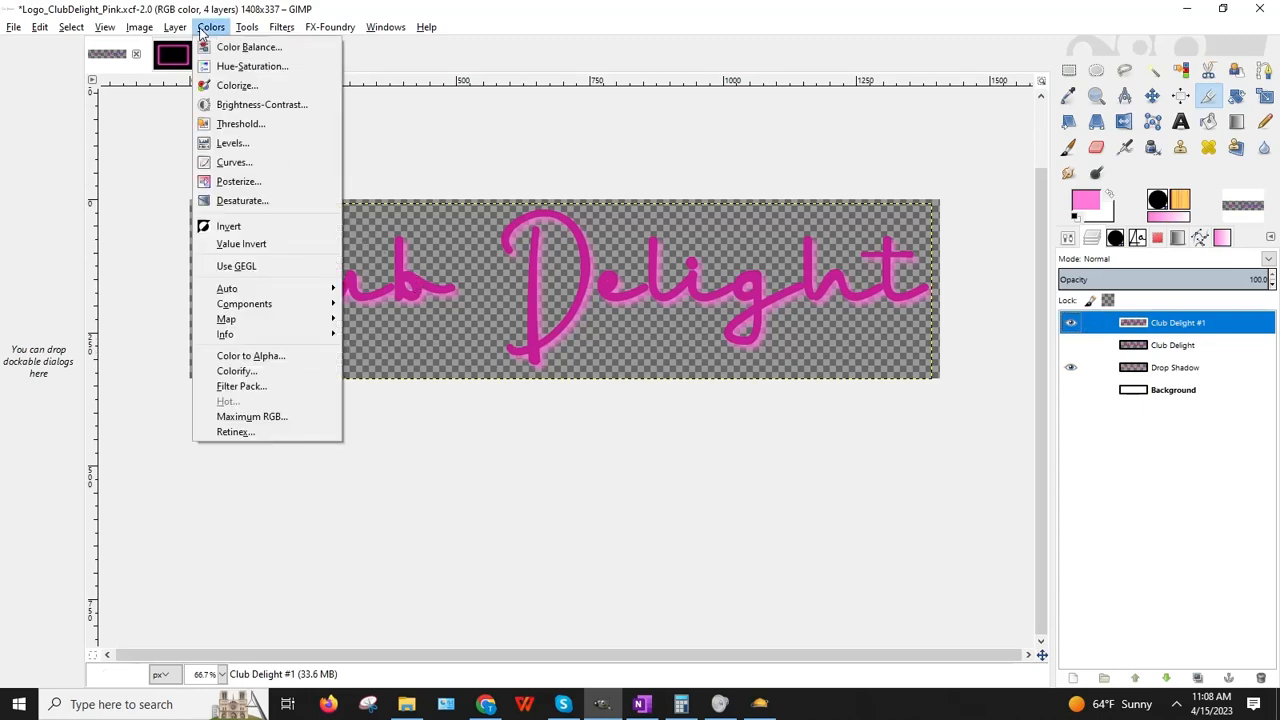
{"action": "left_click", "coordinate": [226, 85]}
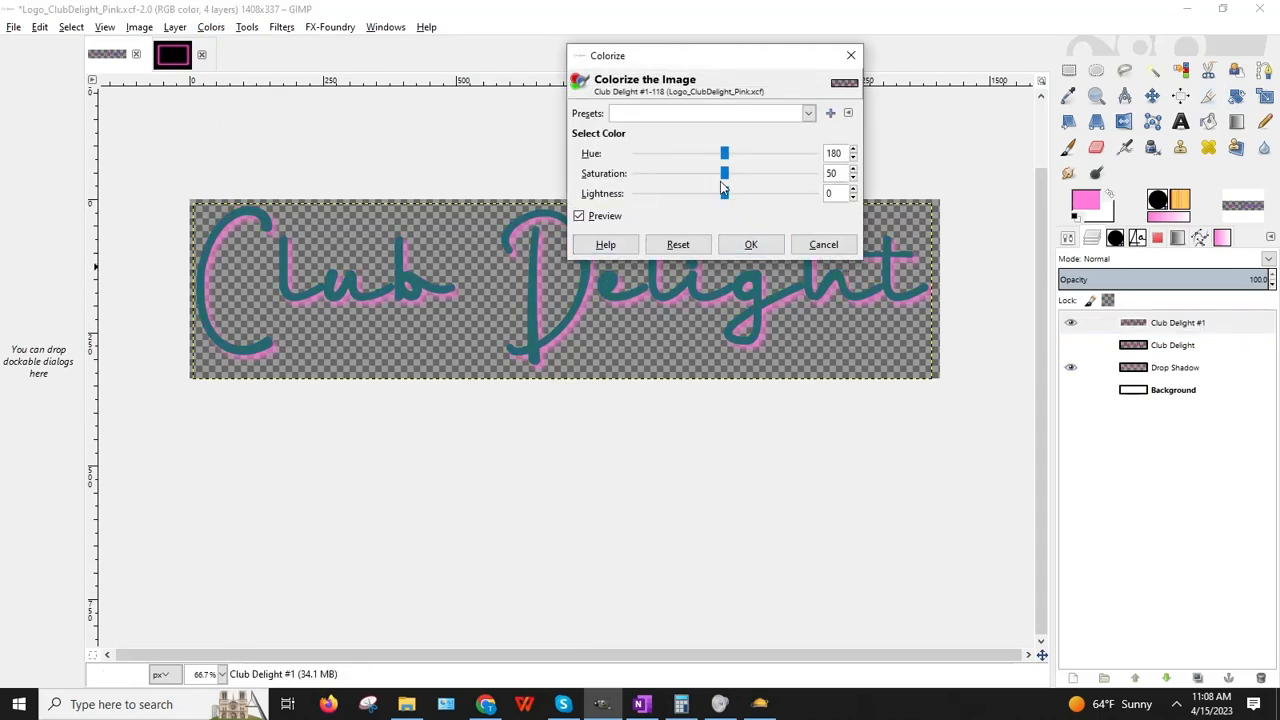
{"action": "left_click_drag", "start_coordinate": [726, 175], "coordinate": [862, 178]}
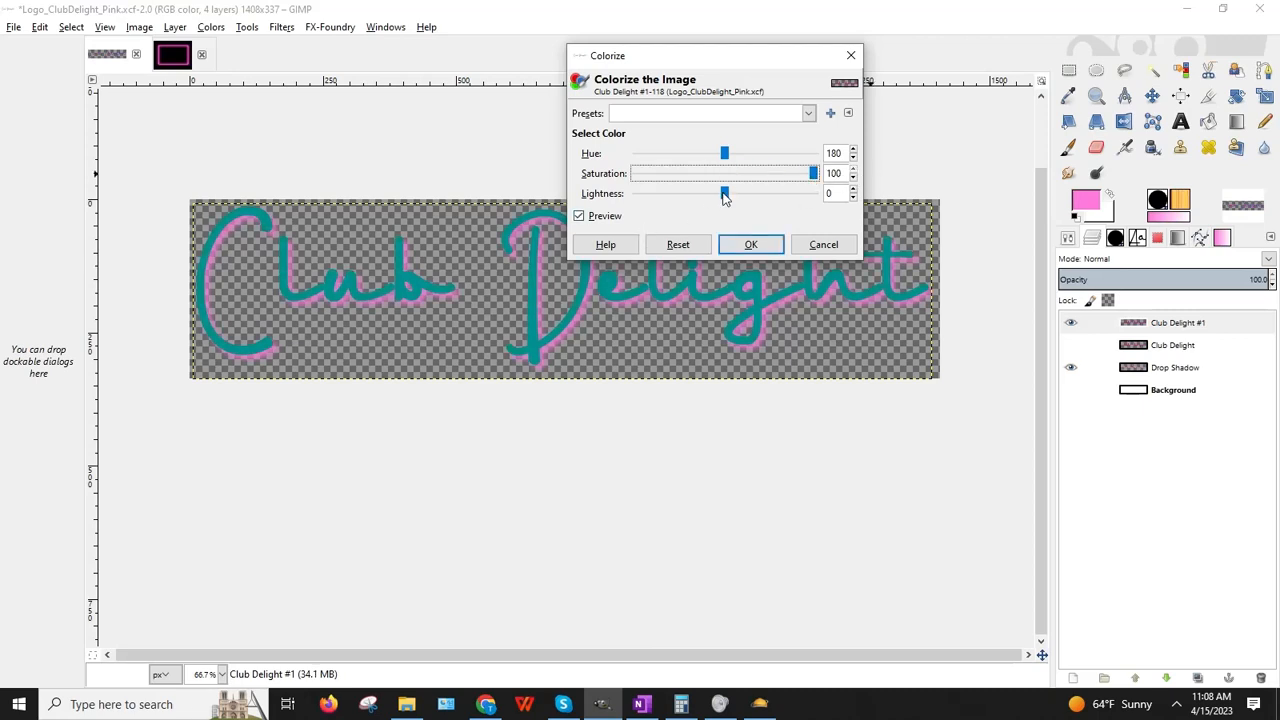
{"action": "left_click_drag", "start_coordinate": [730, 200], "coordinate": [837, 197]}
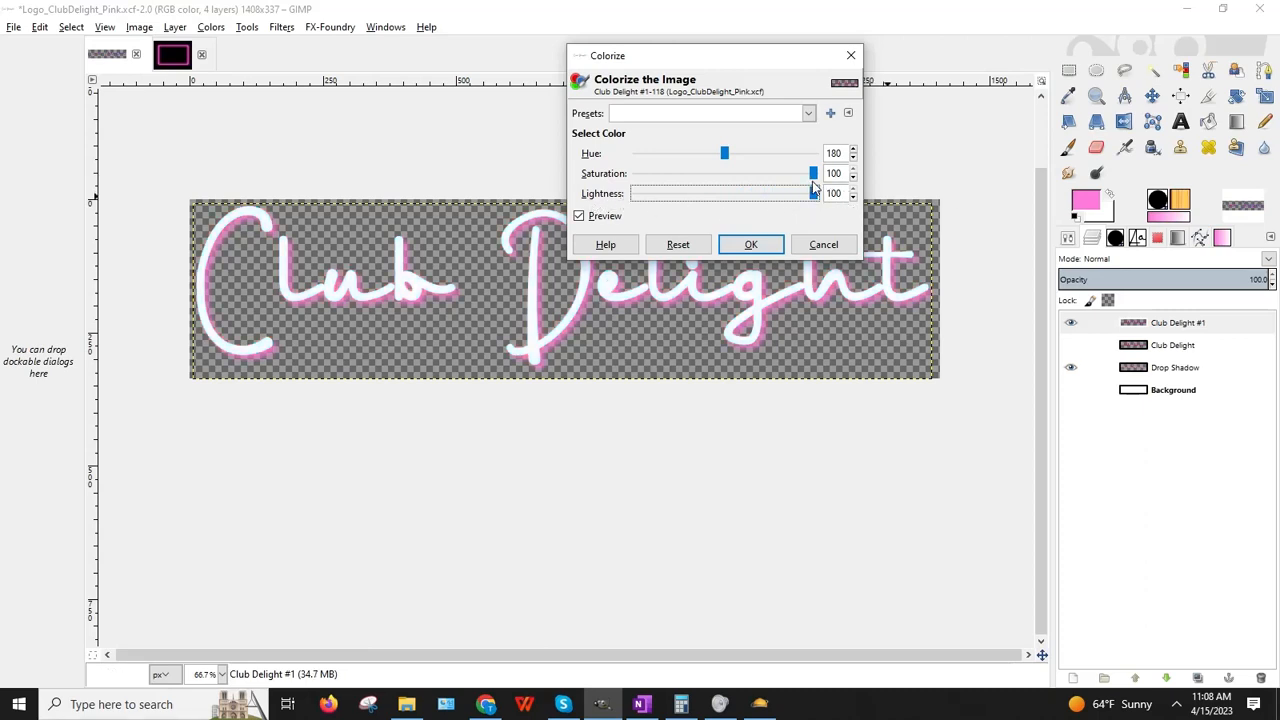
{"action": "left_click_drag", "start_coordinate": [811, 174], "coordinate": [896, 178]}
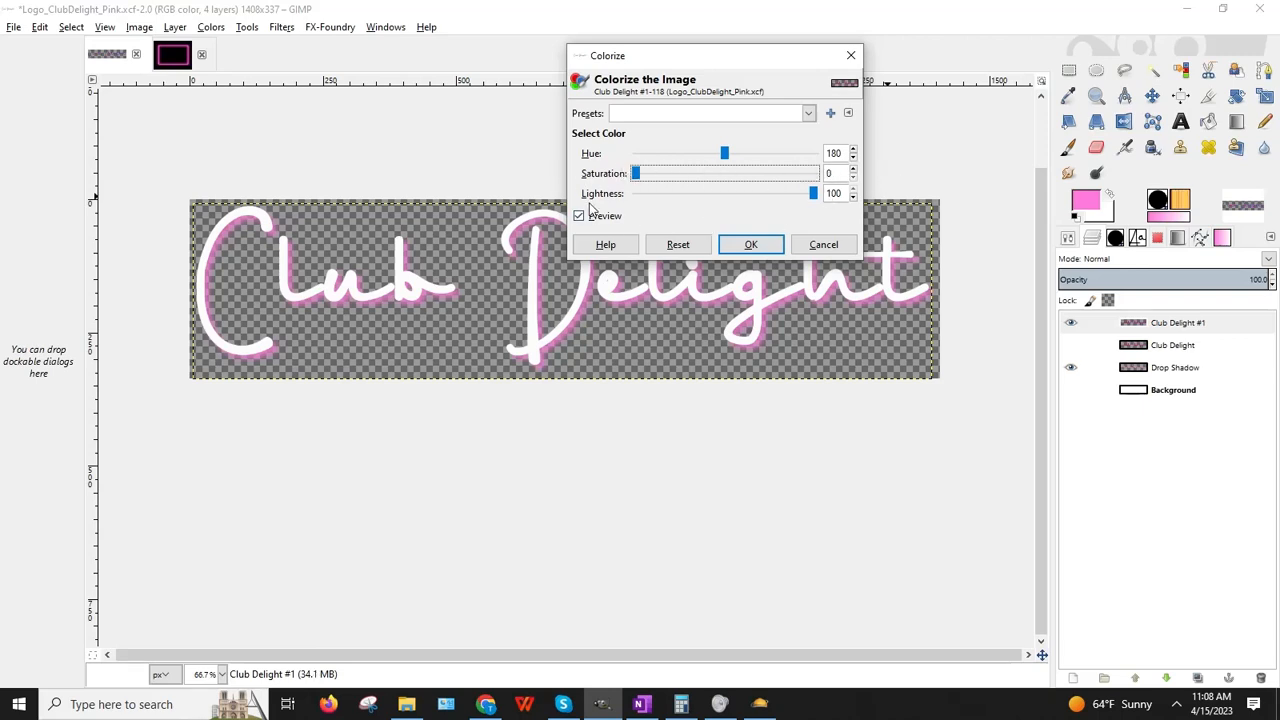
{"action": "left_click", "coordinate": [815, 194]}
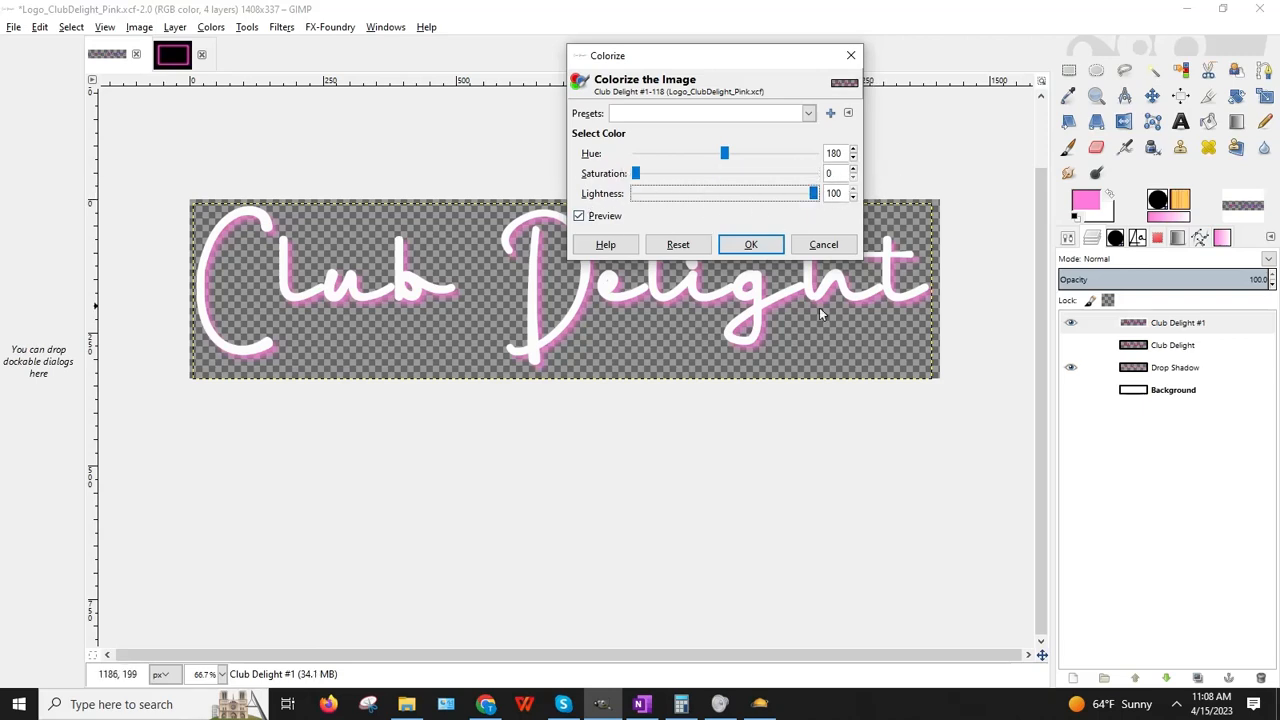
{"action": "left_click", "coordinate": [751, 244]}
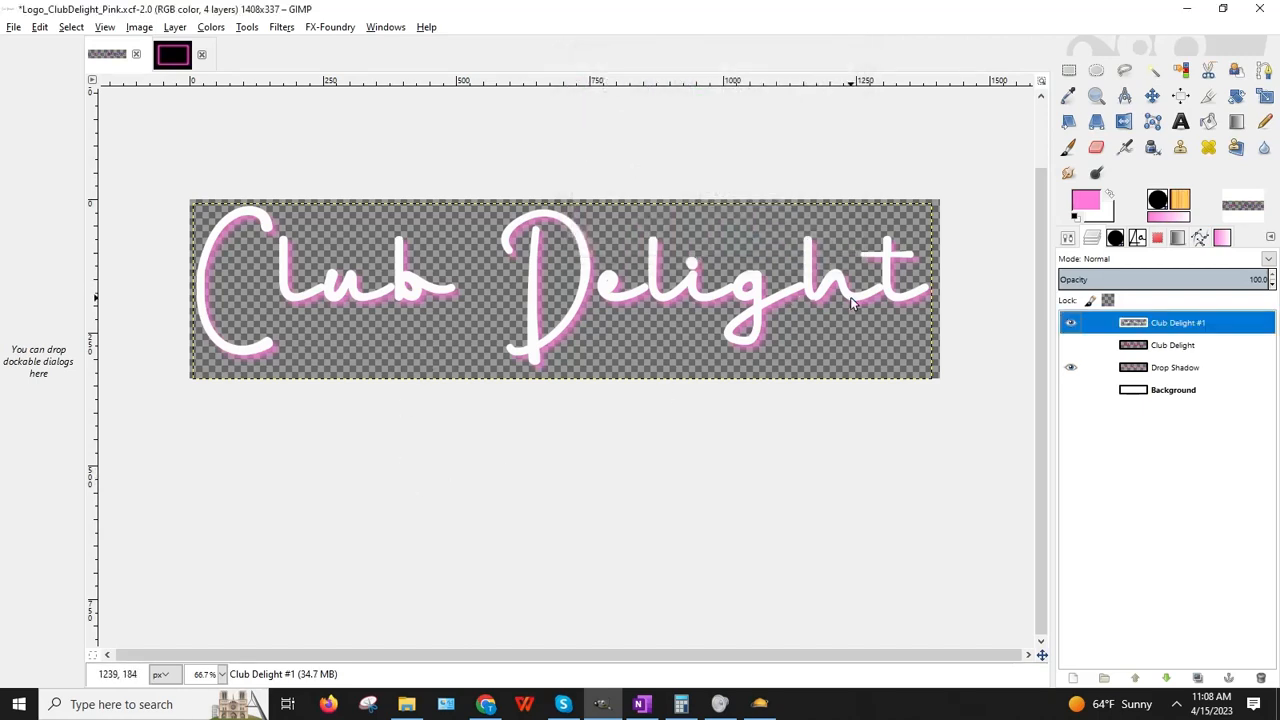
{"action": "left_click", "coordinate": [14, 27]}
{"action": "left_click", "coordinate": [62, 169]}
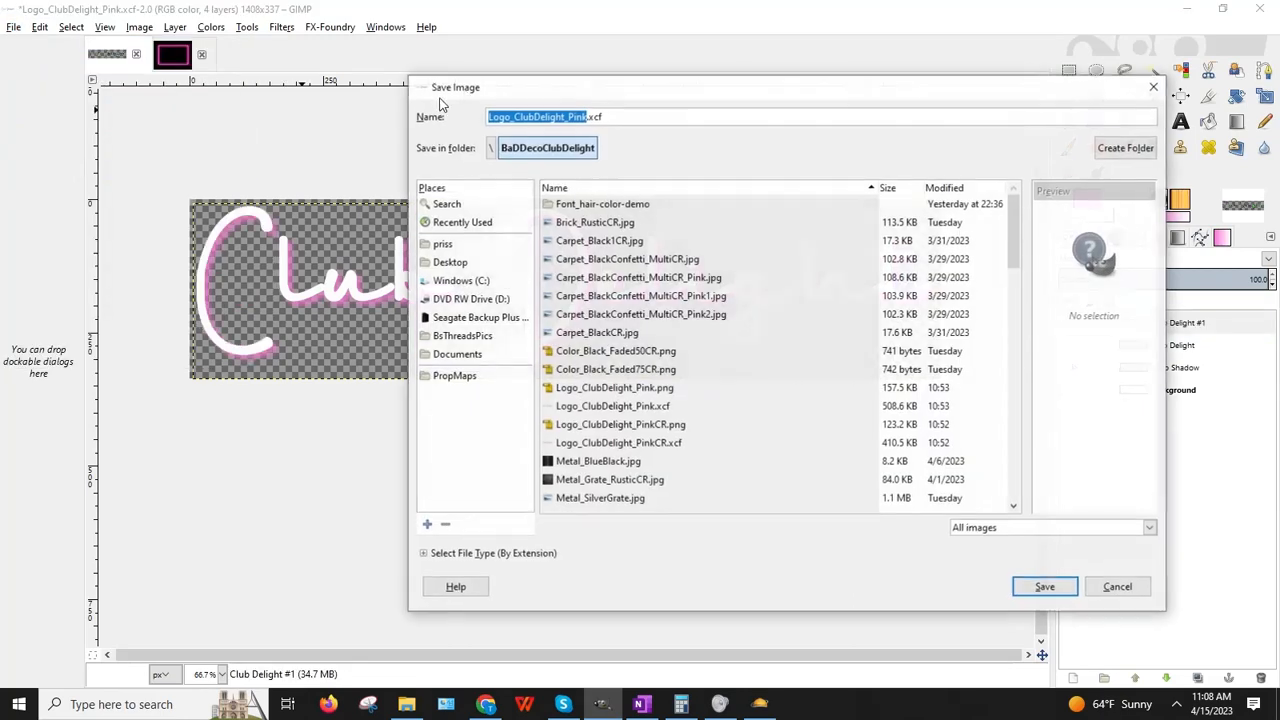
Step: Save the image as Logo_ClubDelight_White.xcf and open the Export As dialog
{"action": "left_click", "coordinate": [568, 116]}
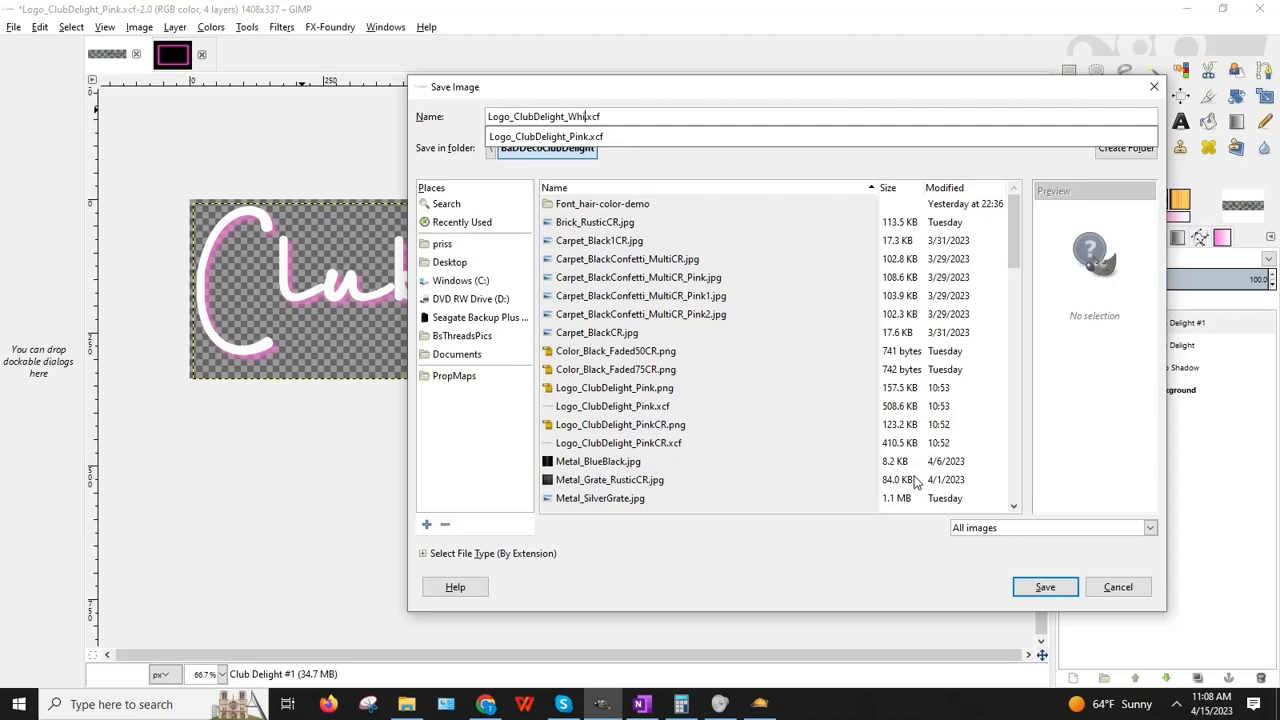
{"action": "left_click", "coordinate": [1045, 587]}
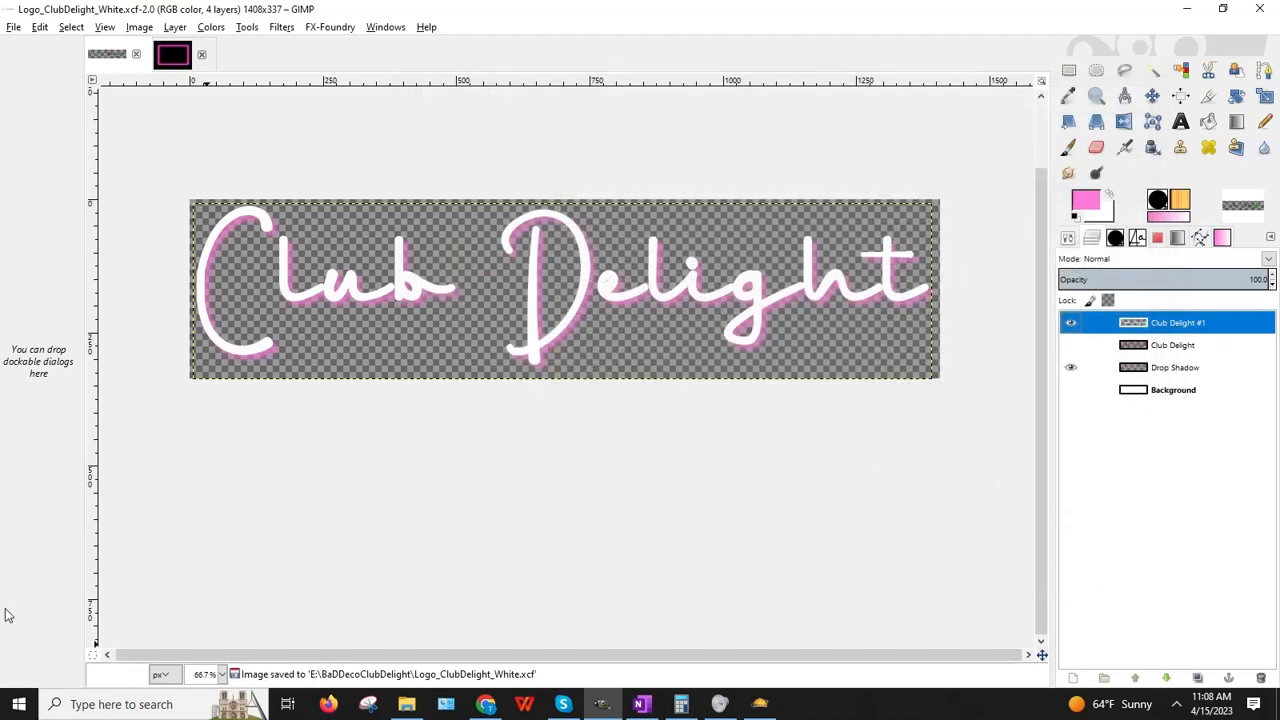
{"action": "left_click", "coordinate": [13, 27]}
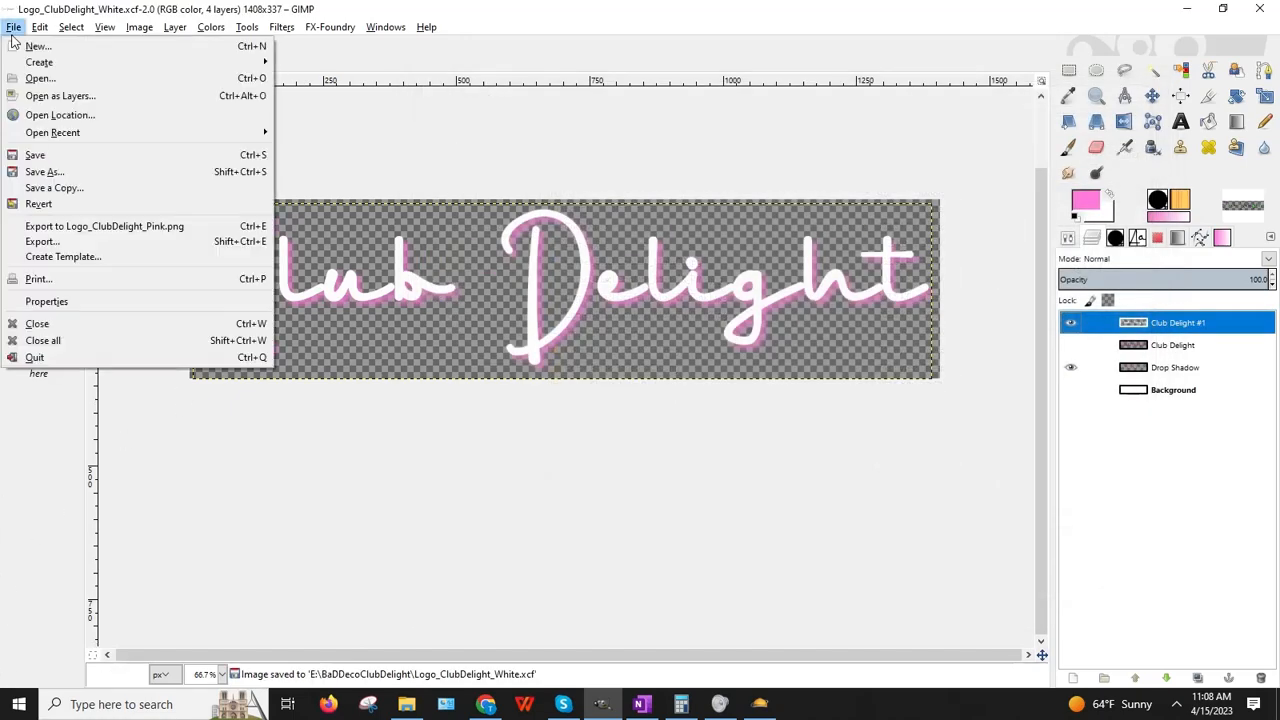
{"action": "left_click", "coordinate": [37, 245]}
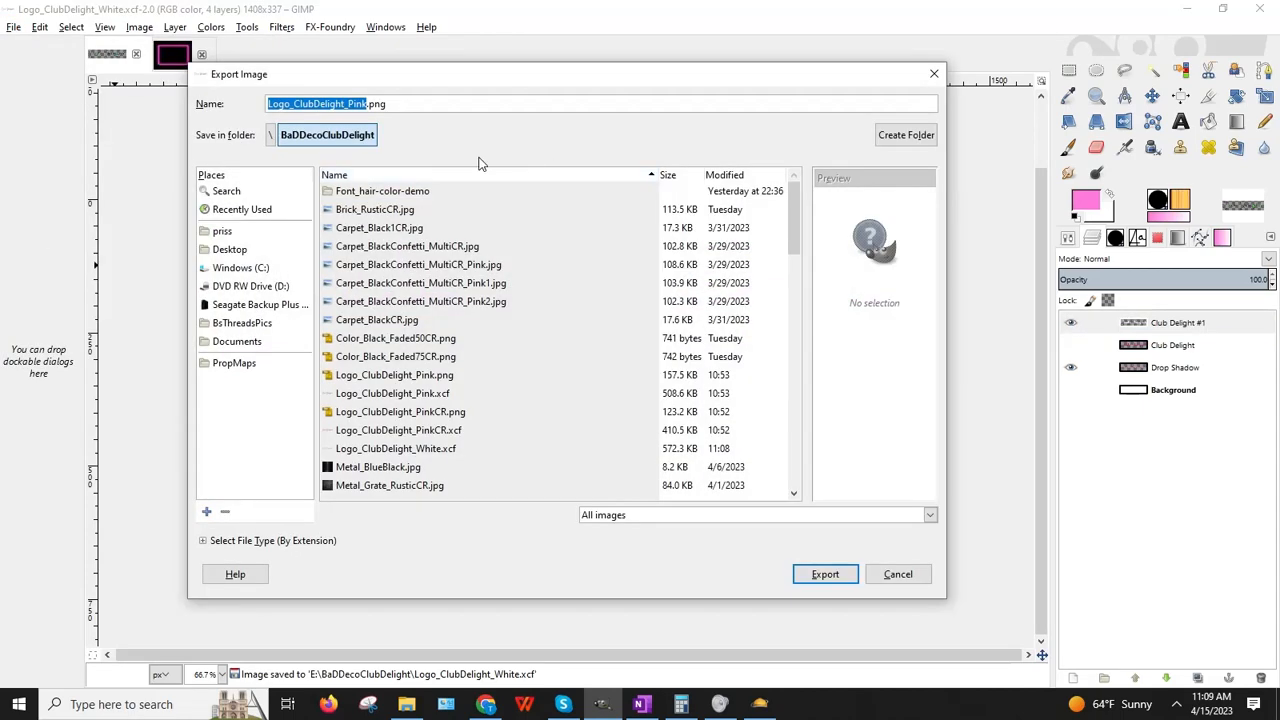
Step: Export the logo as Logo_ClubDelight_White.png with the default PNG options
{"action": "left_click", "coordinate": [347, 104]}
{"action": "key", "text": "Delete"}
{"action": "key", "text": "Delete"}
{"action": "key", "text": "Delete"}
{"action": "key", "text": "Delete"}
{"action": "type", "text": "White"}
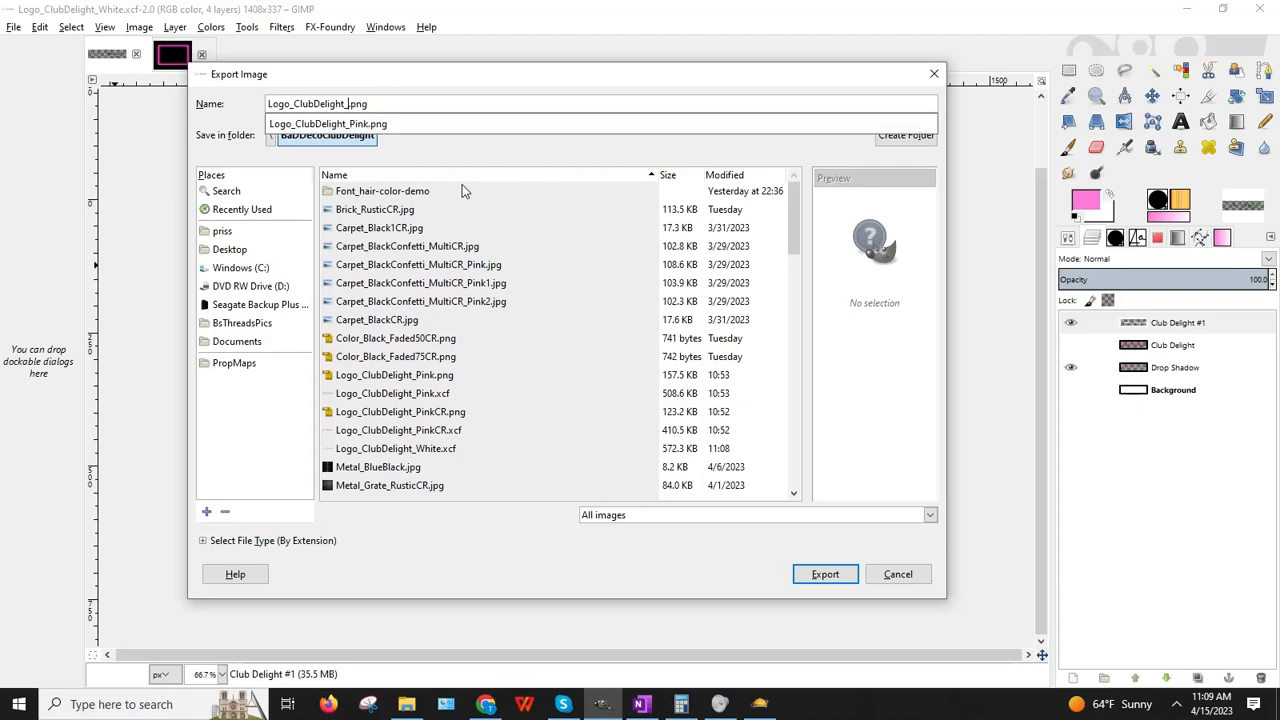
{"action": "key", "text": "Return"}
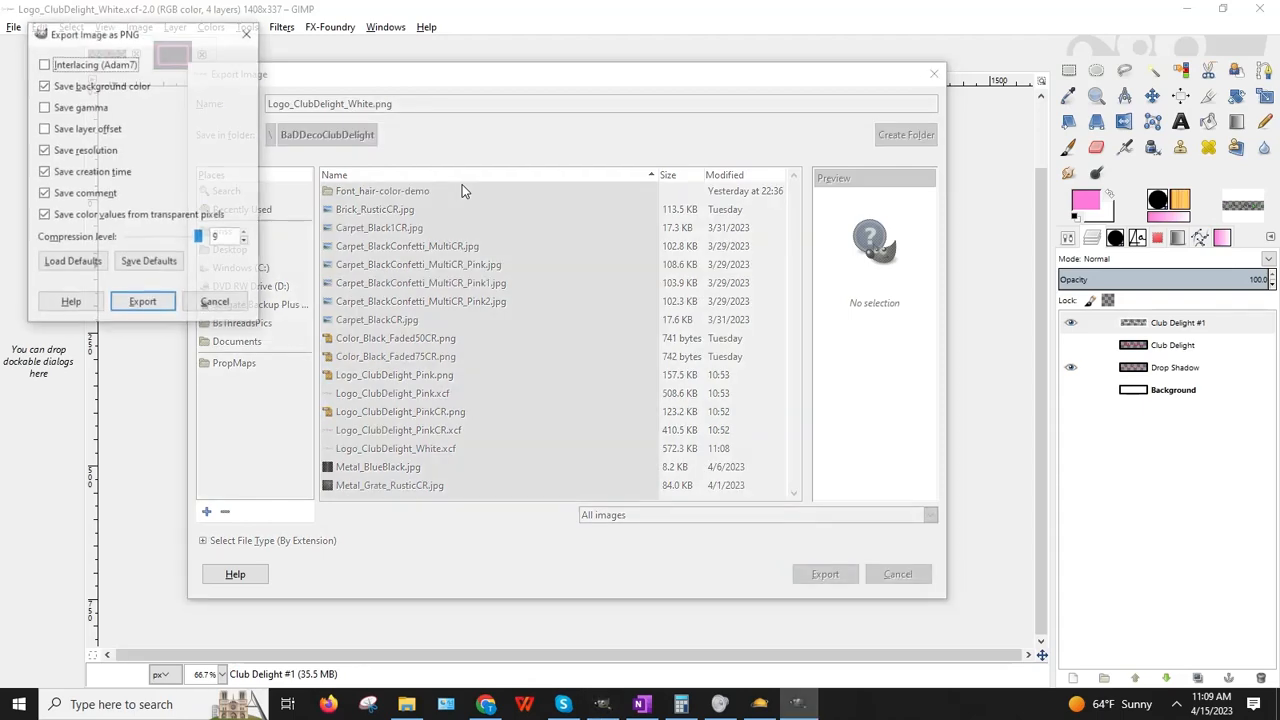
{"action": "key", "text": "Return"}
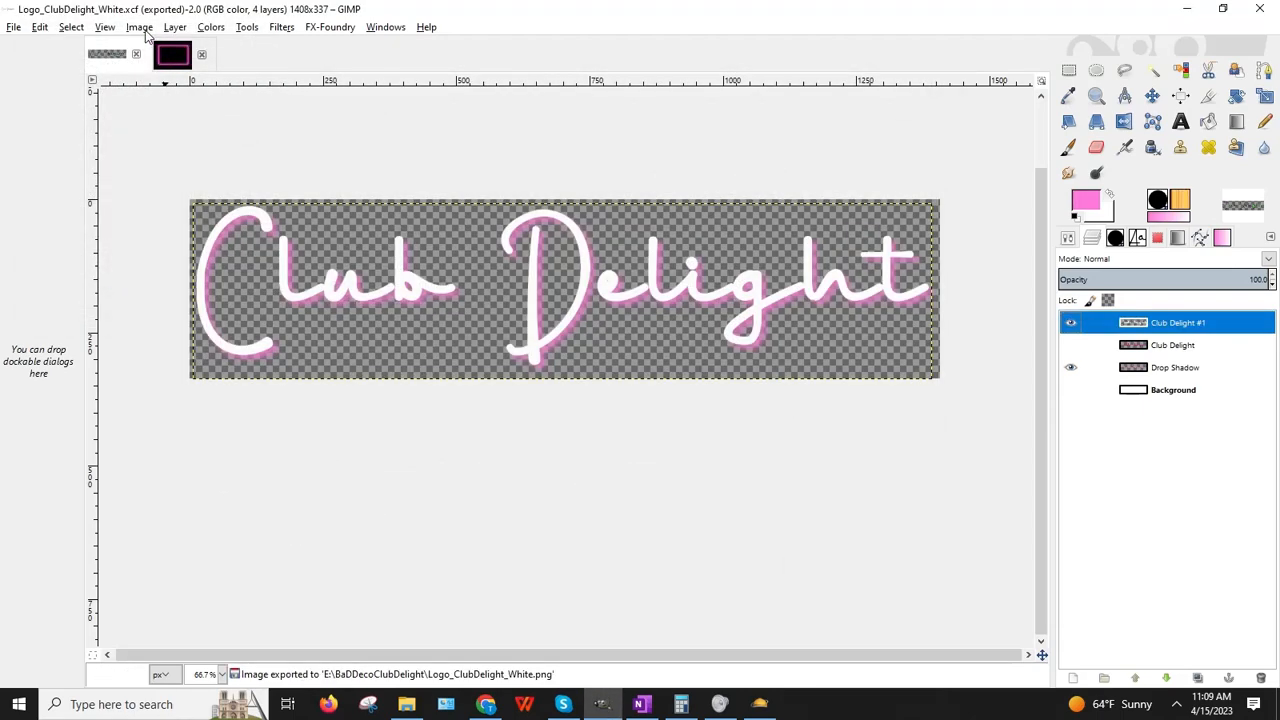
Step: Scale the image down to 1024×256 pixels
{"action": "left_click", "coordinate": [140, 27]}
{"action": "left_click", "coordinate": [170, 167]}
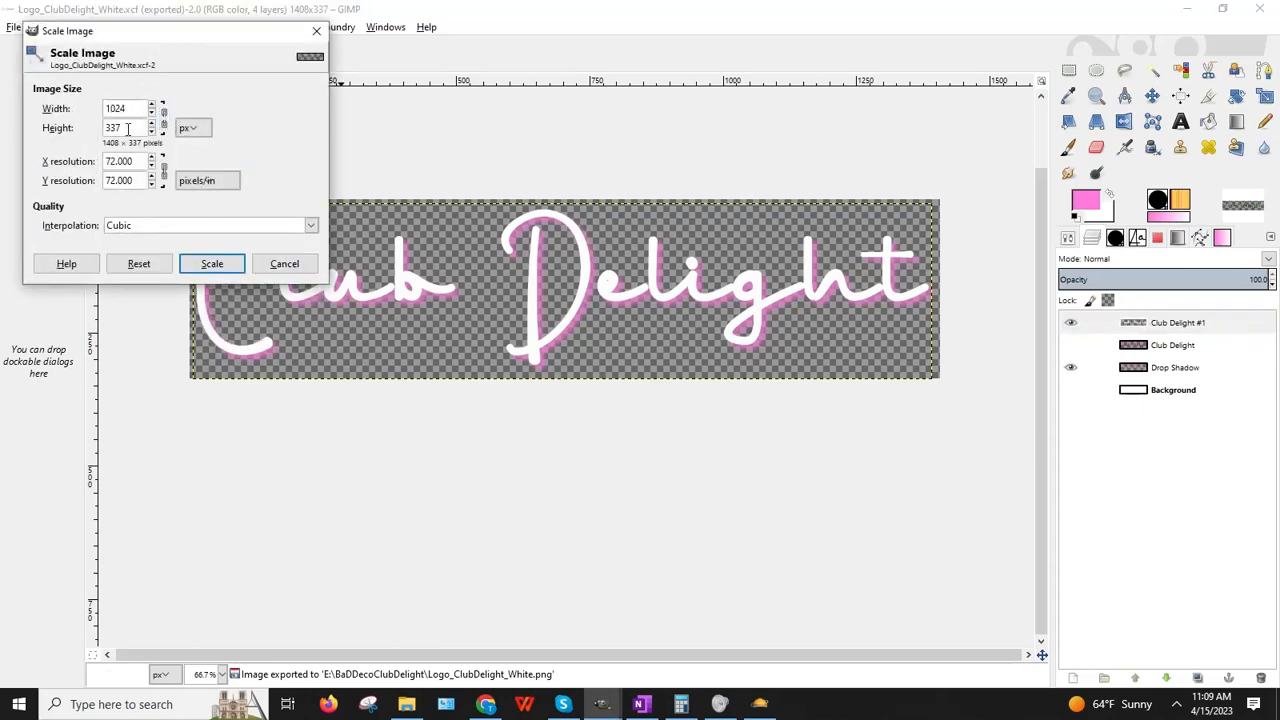
{"action": "type", "text": "256"}
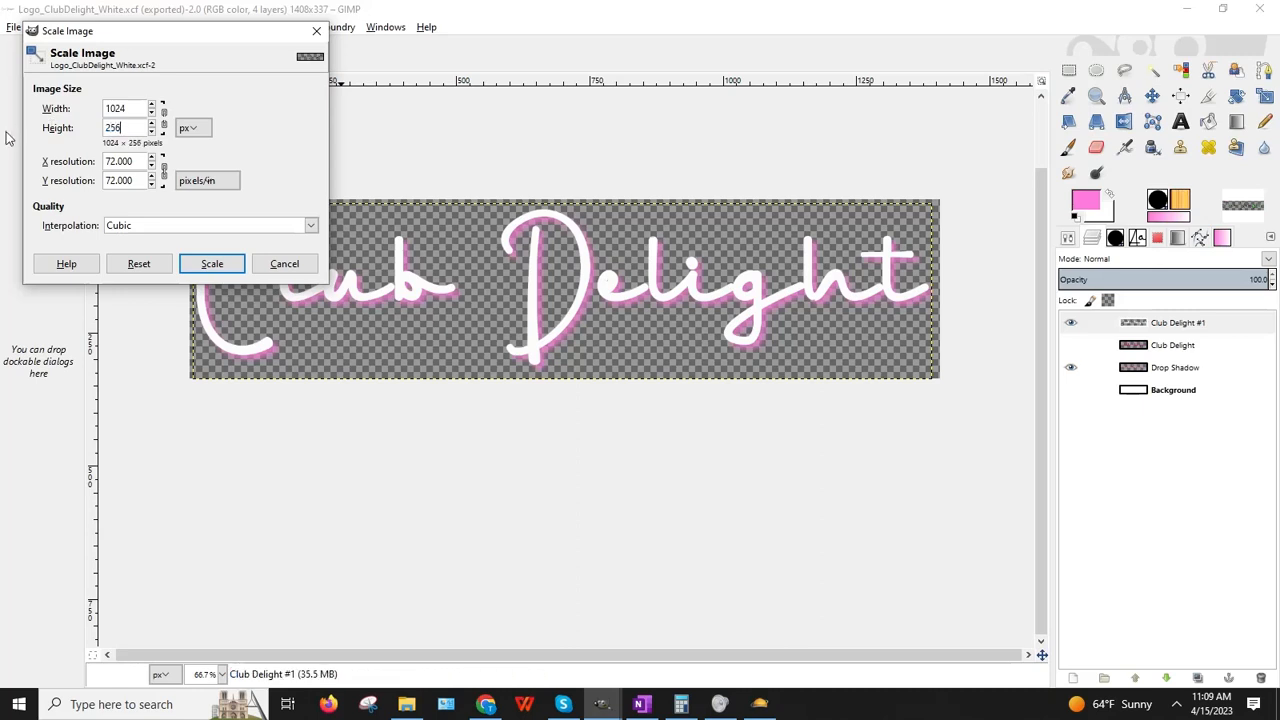
{"action": "left_click", "coordinate": [212, 263]}
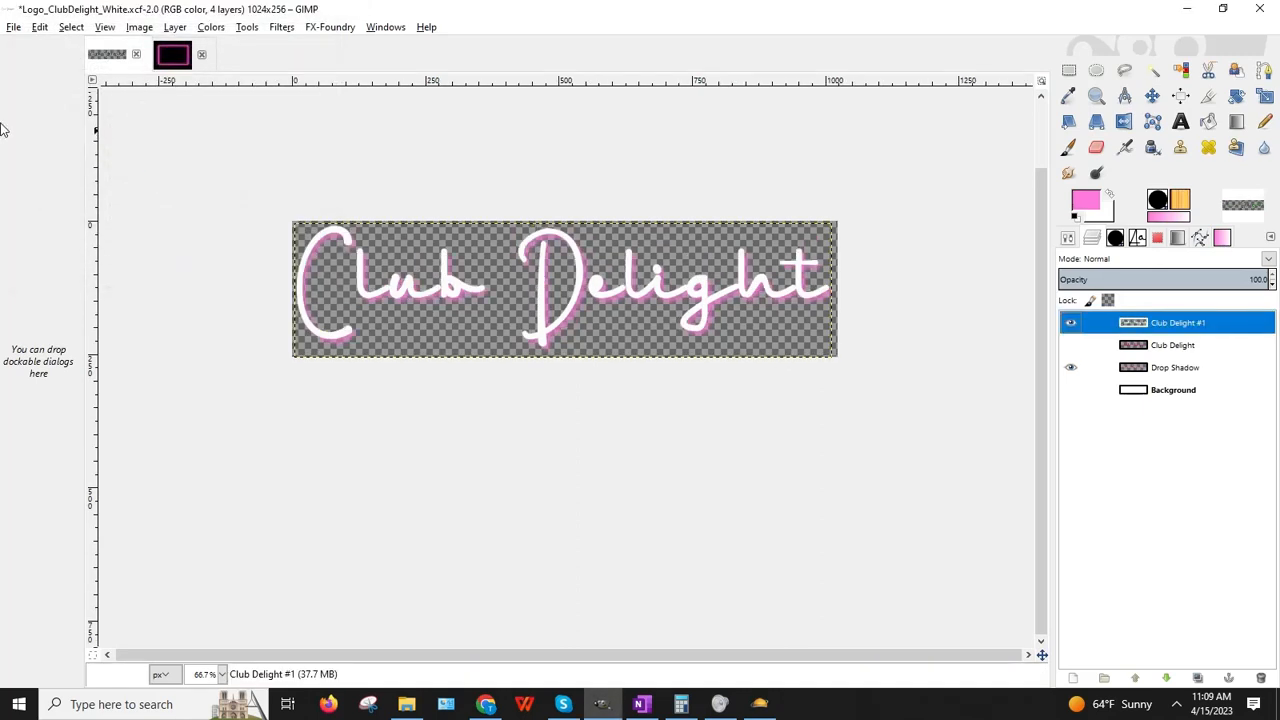
Step: Save the scaled logo as Logo_ClubDelight_WhiteCR.xcf
{"action": "left_click", "coordinate": [12, 27]}
{"action": "left_click", "coordinate": [80, 171]}
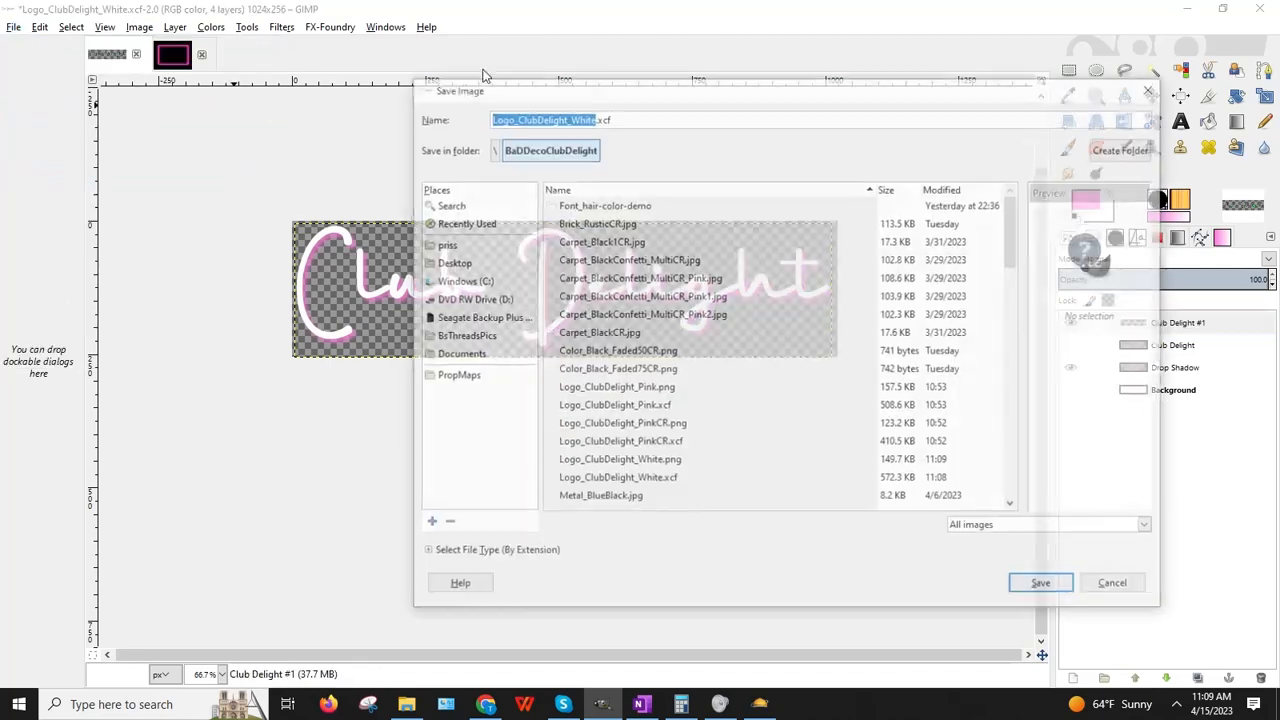
{"action": "left_click", "coordinate": [595, 113]}
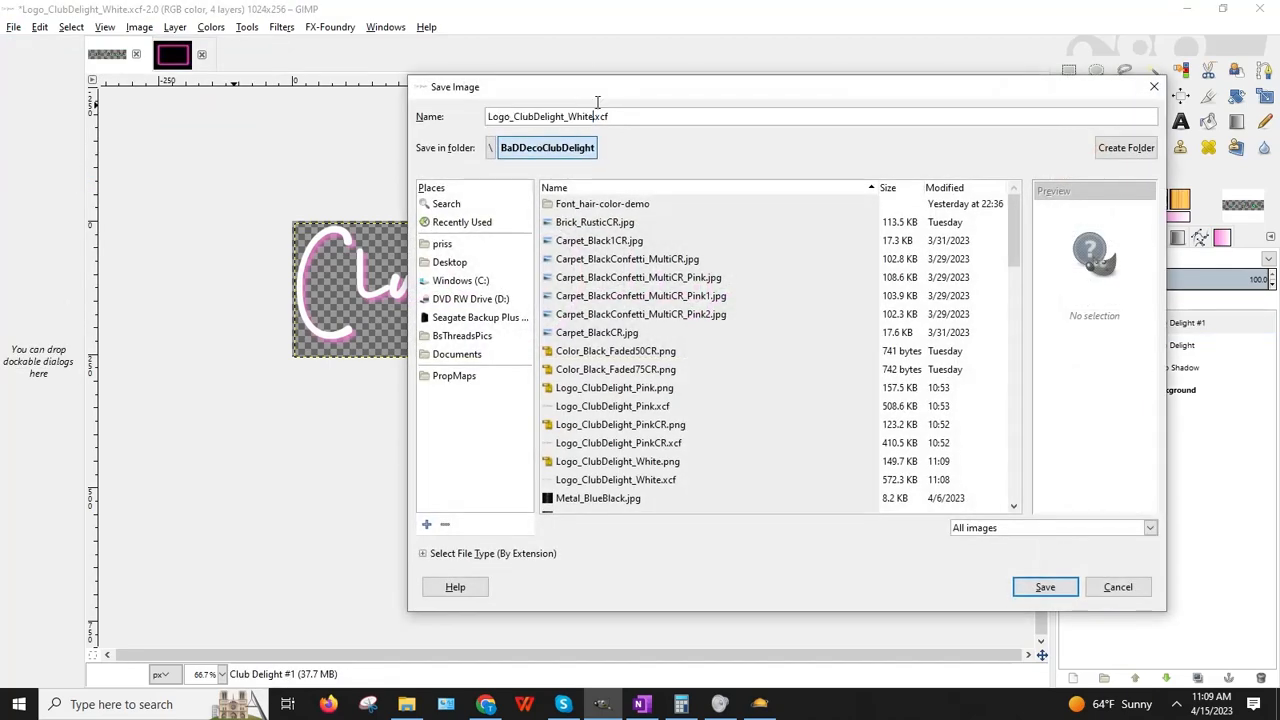
{"action": "left_click", "coordinate": [767, 147]}
{"action": "type", "text": "CR"}
{"action": "key", "text": "BackSpace"}
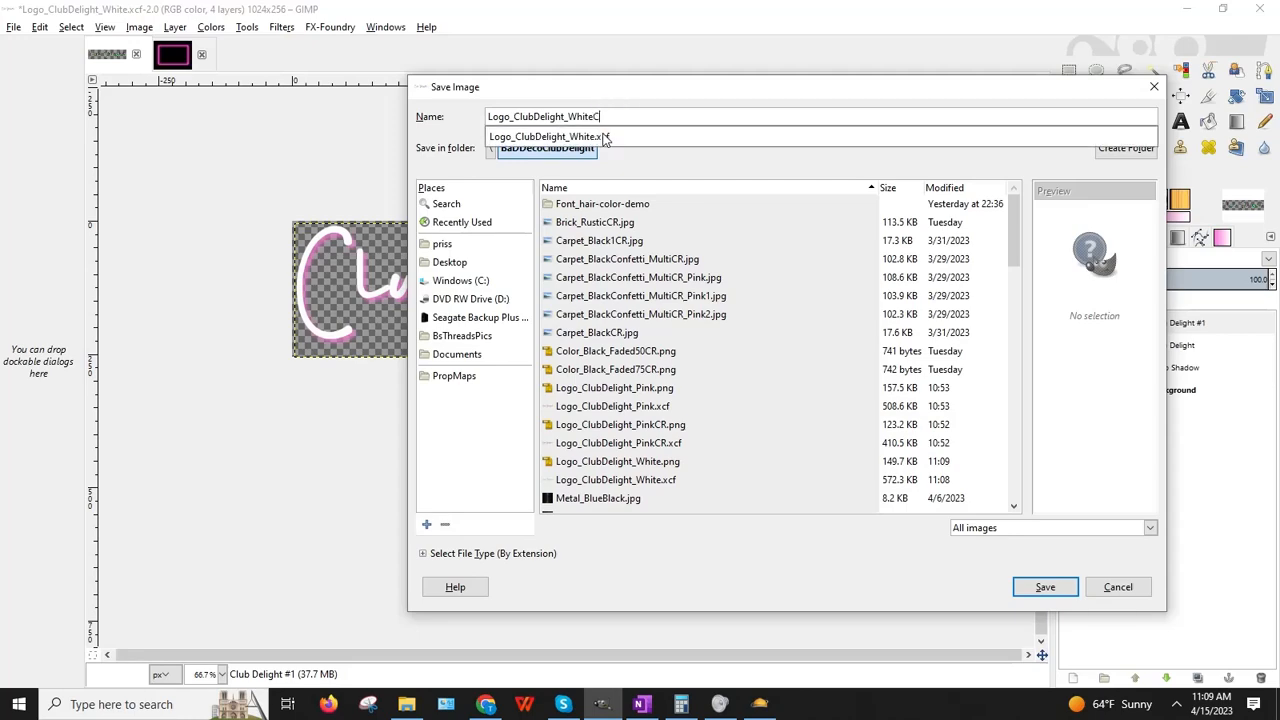
{"action": "key", "text": "Return"}
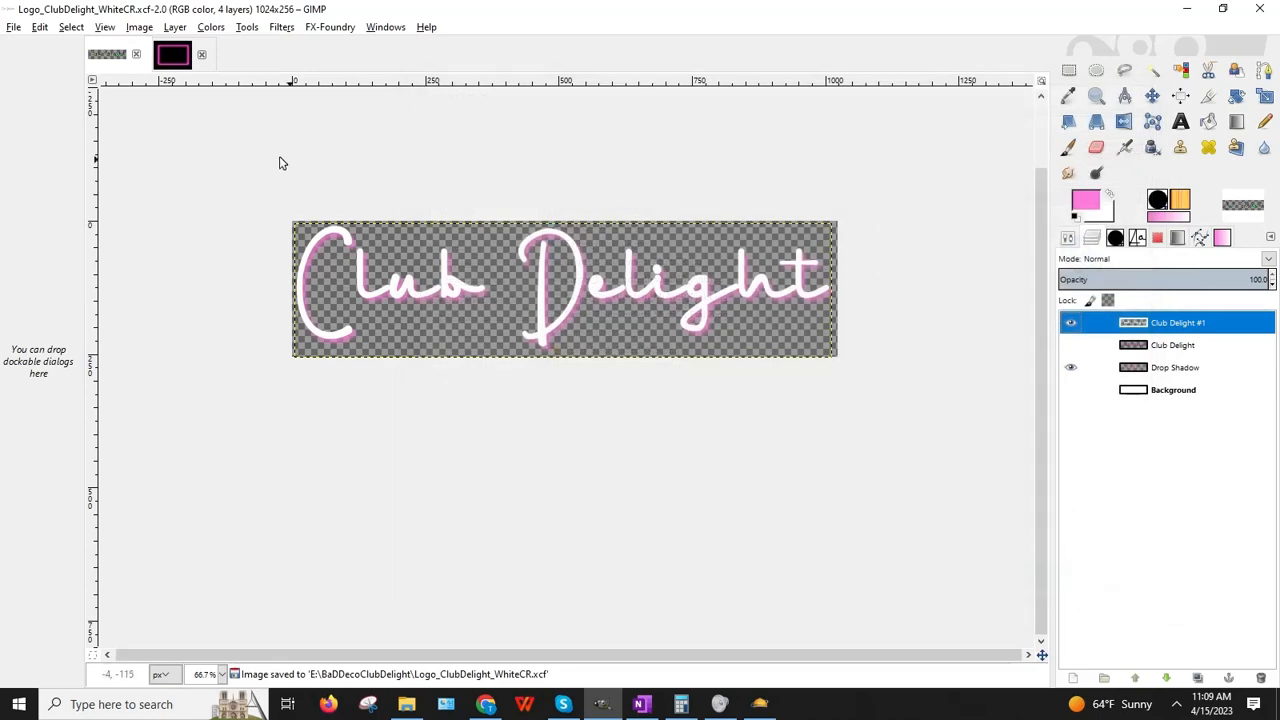
Step: Export the scaled logo as Logo_ClubDelight_WhiteCR.png with the default PNG options
{"action": "left_click", "coordinate": [14, 30]}
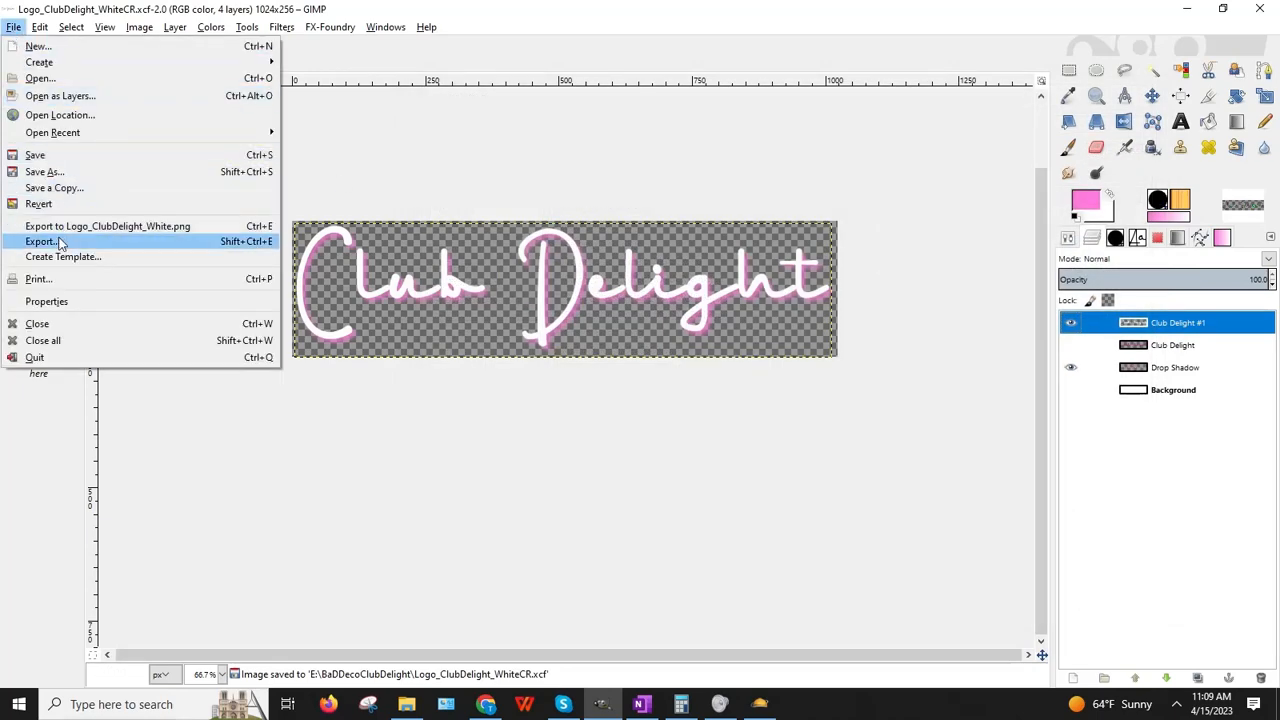
{"action": "left_click", "coordinate": [57, 240]}
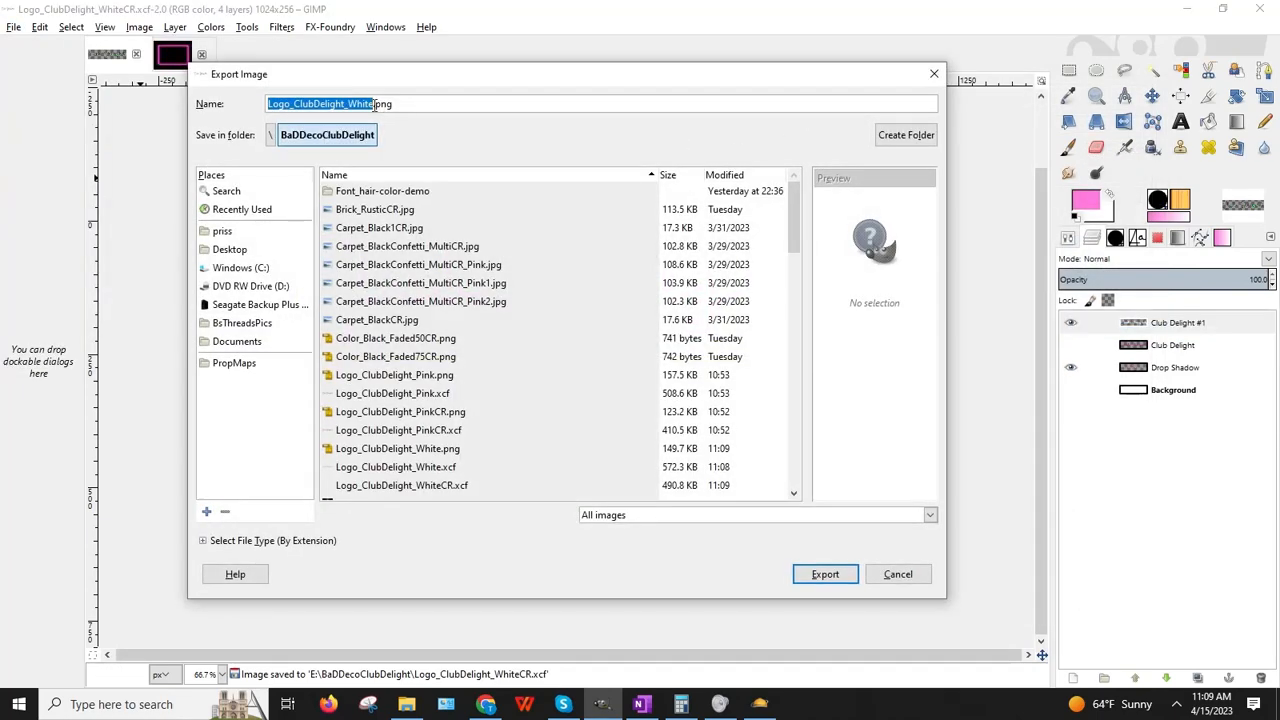
{"action": "left_click", "coordinate": [375, 104]}
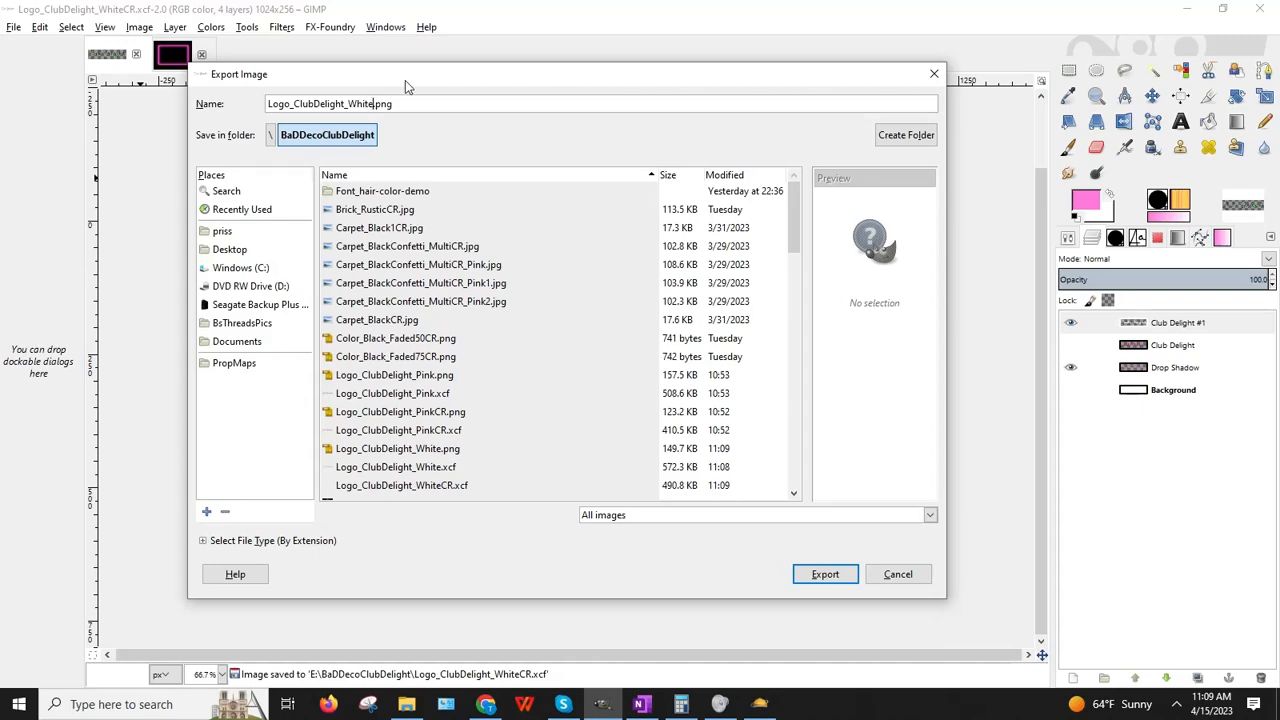
{"action": "type", "text": "CR"}
{"action": "key", "text": "Return"}
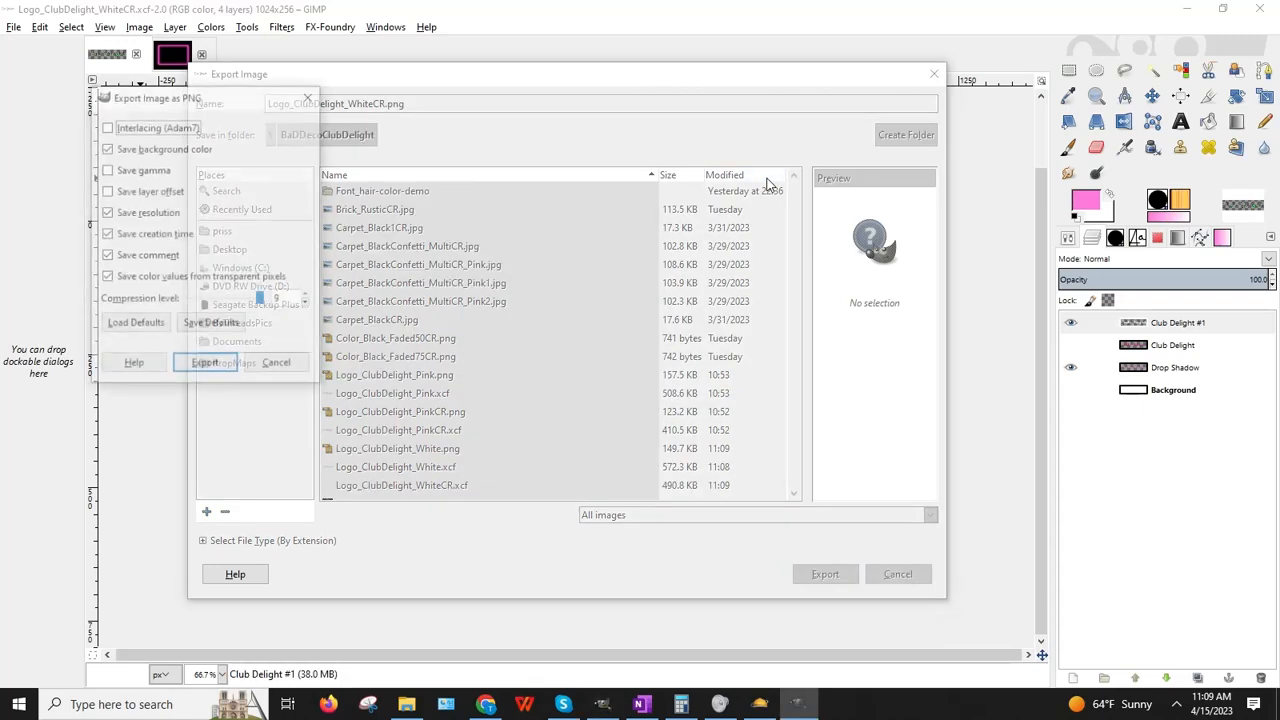
{"action": "key", "text": "Return"}
{"action": "left_click", "coordinate": [1186, 8]}
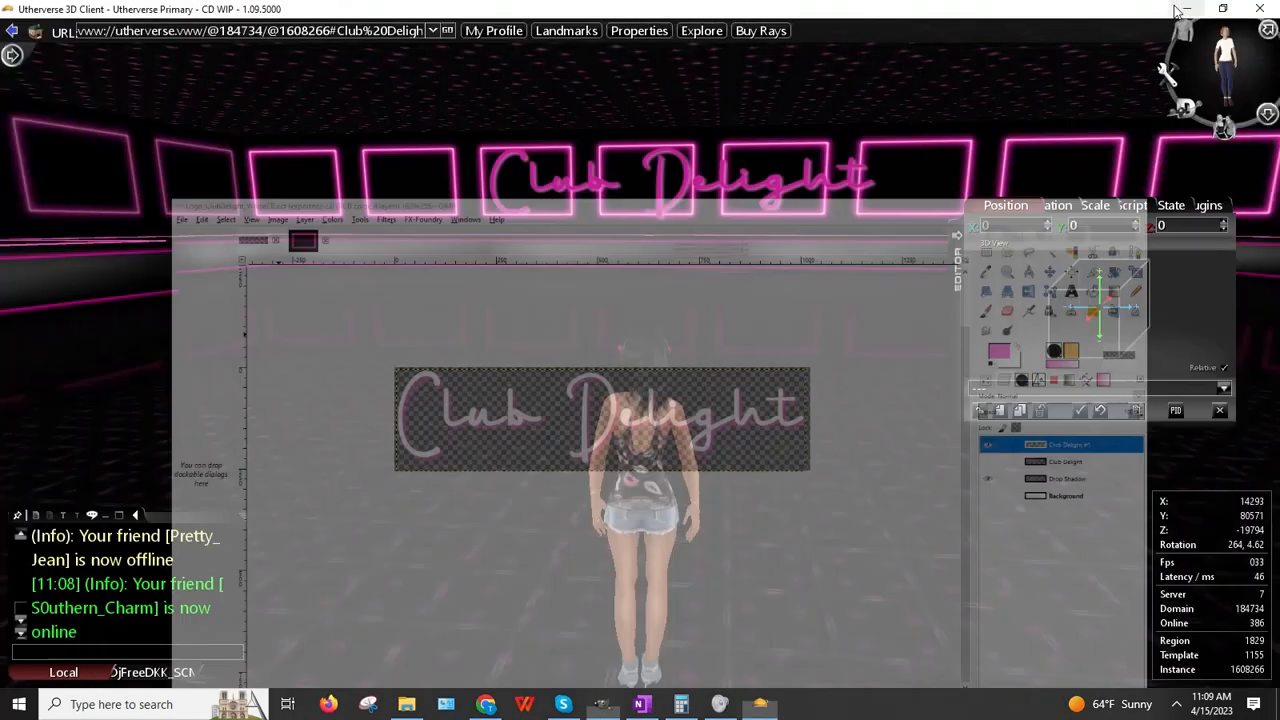
Step: Upload Logo_ClubDelight_WhiteCR.png to the BaDDecoClubDelight folder and copy its web link
{"action": "left_click", "coordinate": [486, 704]}
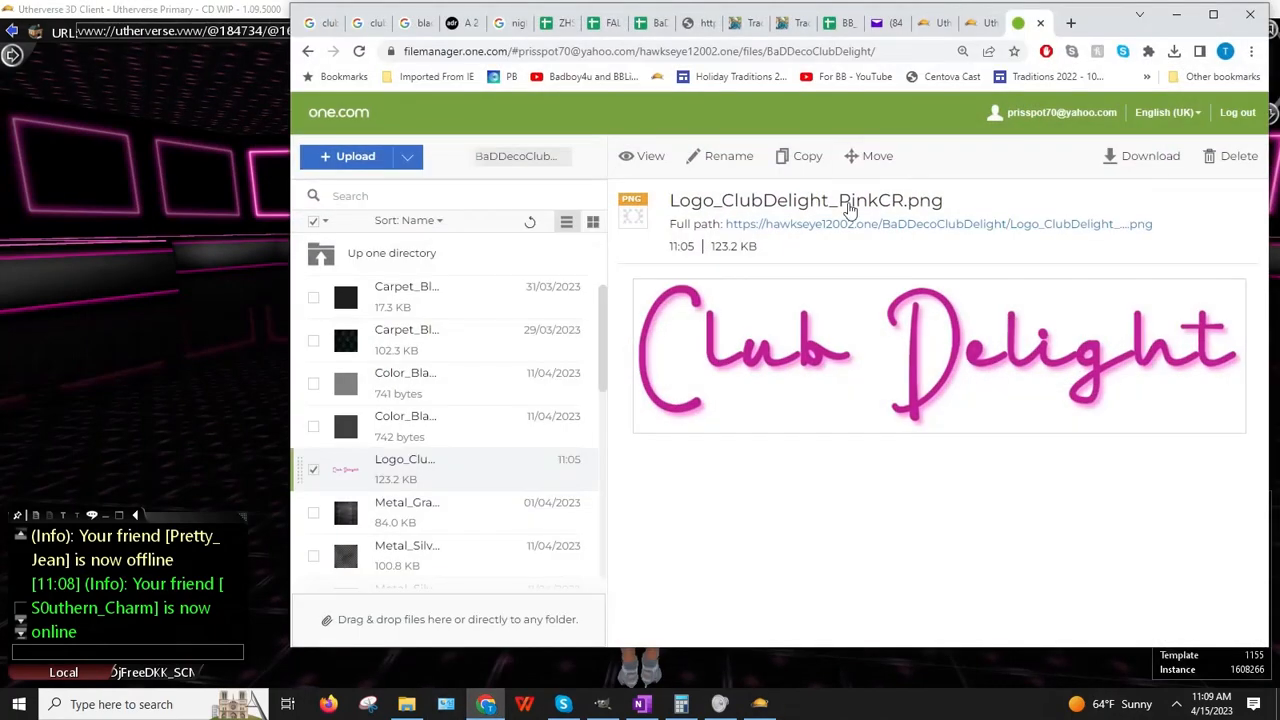
{"action": "left_click", "coordinate": [330, 163]}
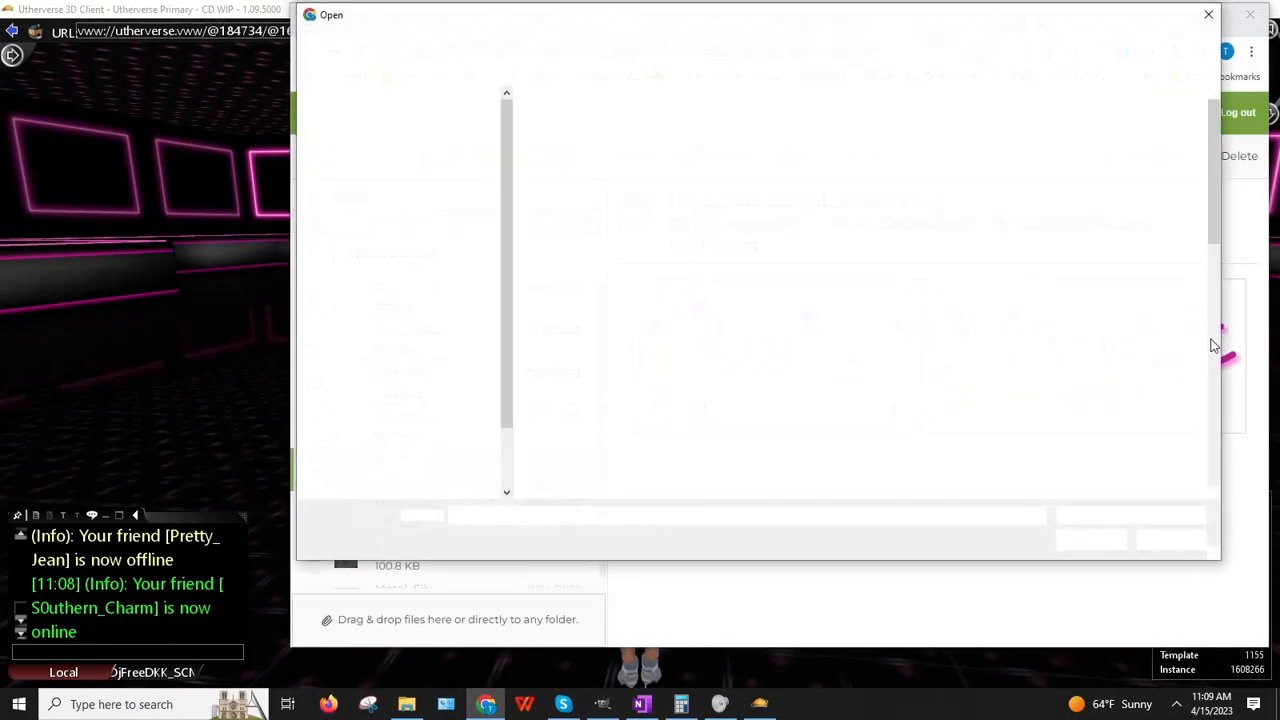
{"action": "left_click_drag", "start_coordinate": [1218, 187], "coordinate": [1218, 206]}
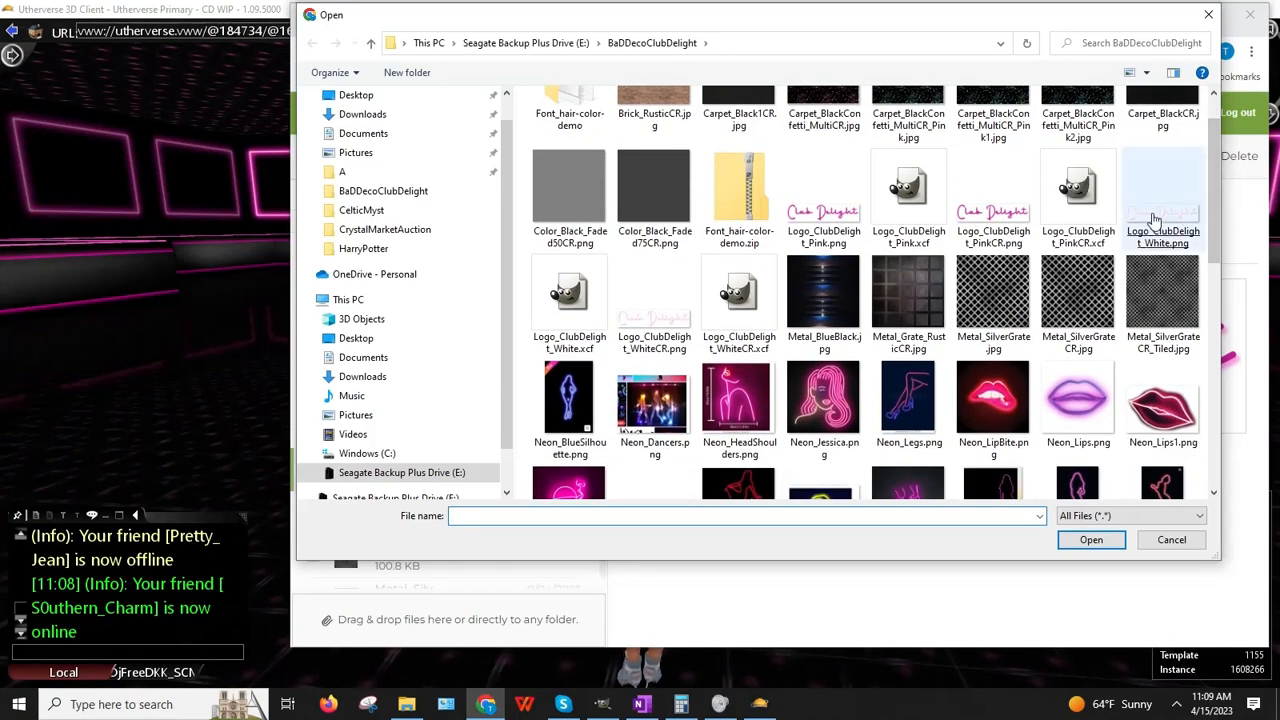
{"action": "double_click", "coordinate": [654, 300]}
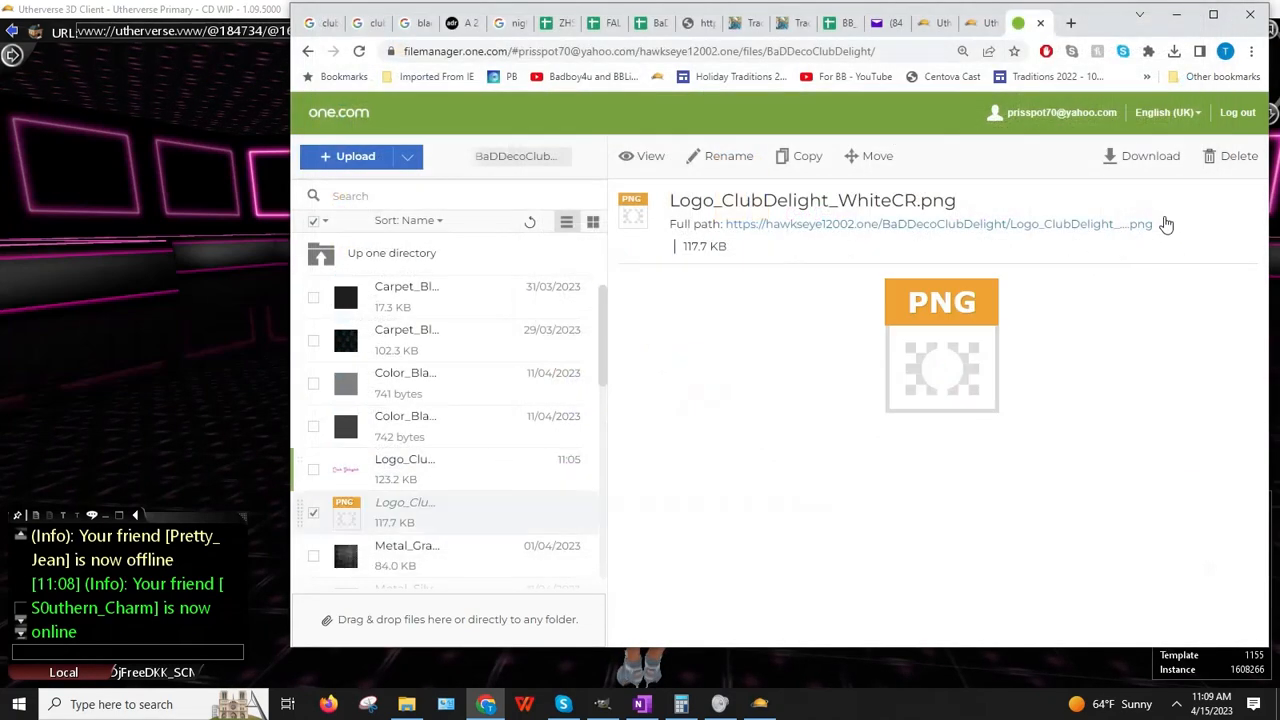
{"action": "right_click", "coordinate": [810, 225]}
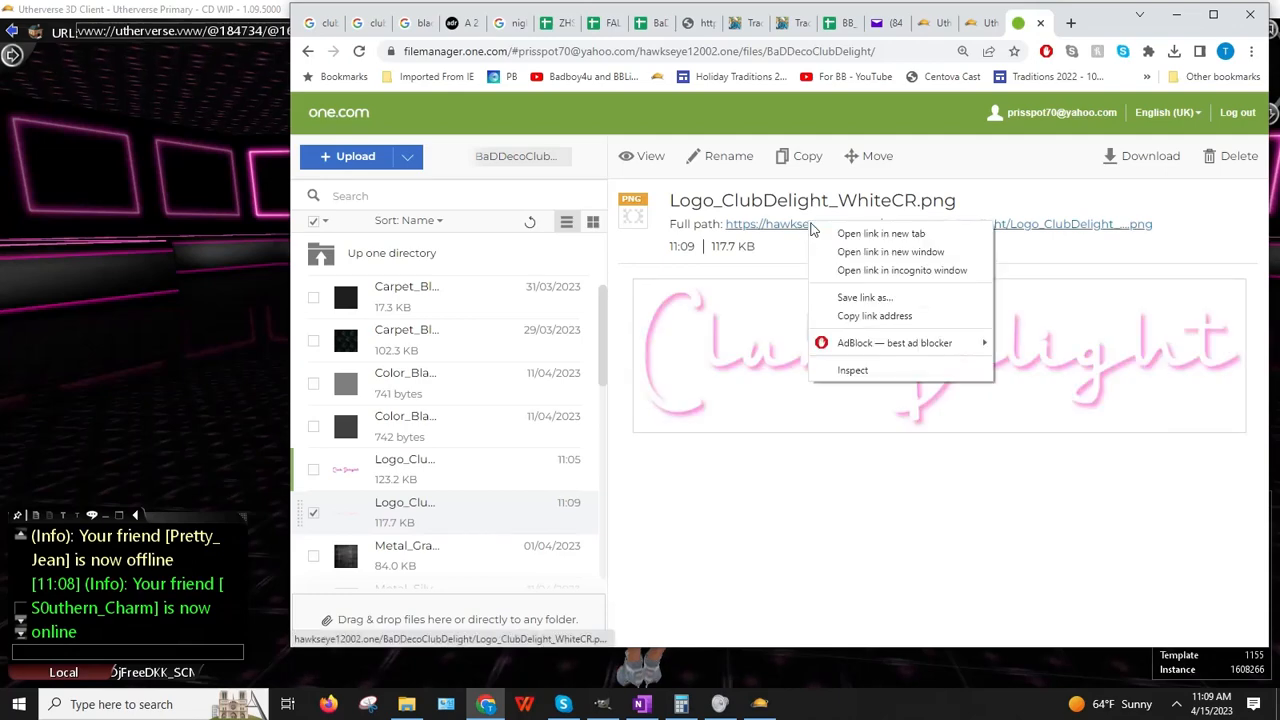
{"action": "left_click", "coordinate": [893, 316]}
{"action": "left_click", "coordinate": [51, 337]}
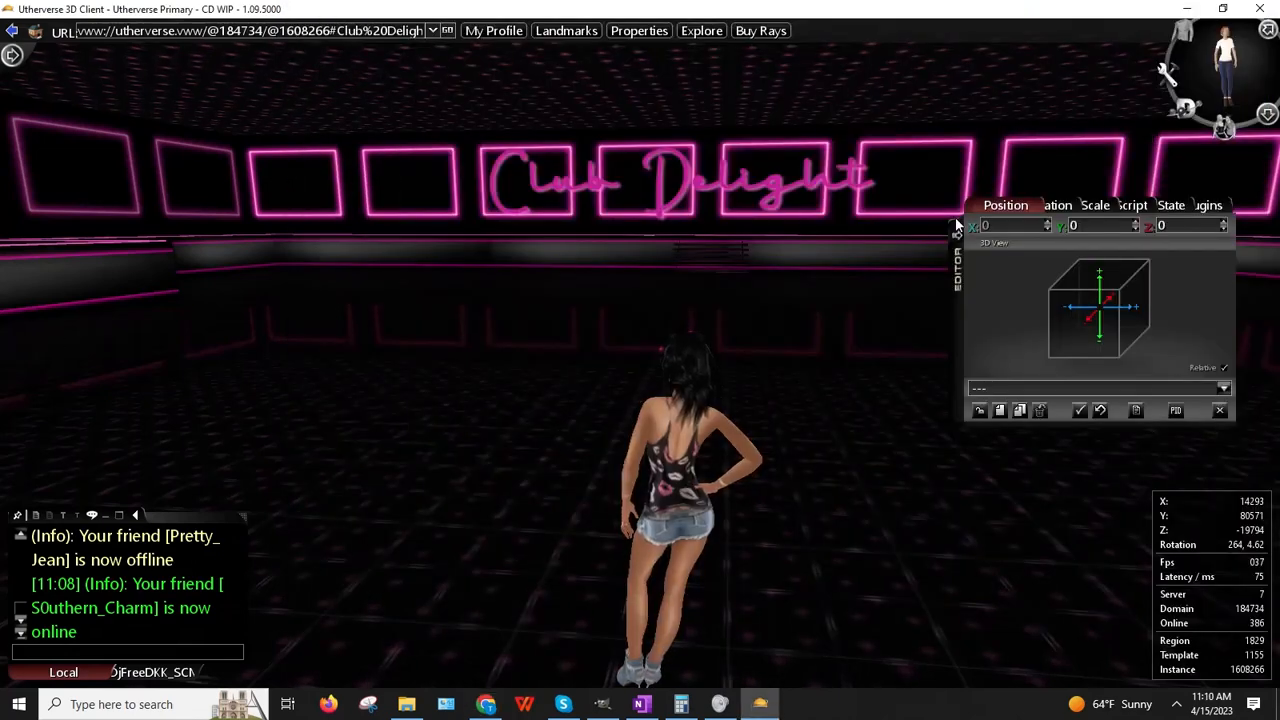
Step: Replace Sign 01's Image URL with the pasted Logo_ClubDelight_WhiteCR.png link
{"action": "right_click", "coordinate": [758, 196]}
{"action": "left_click", "coordinate": [823, 314]}
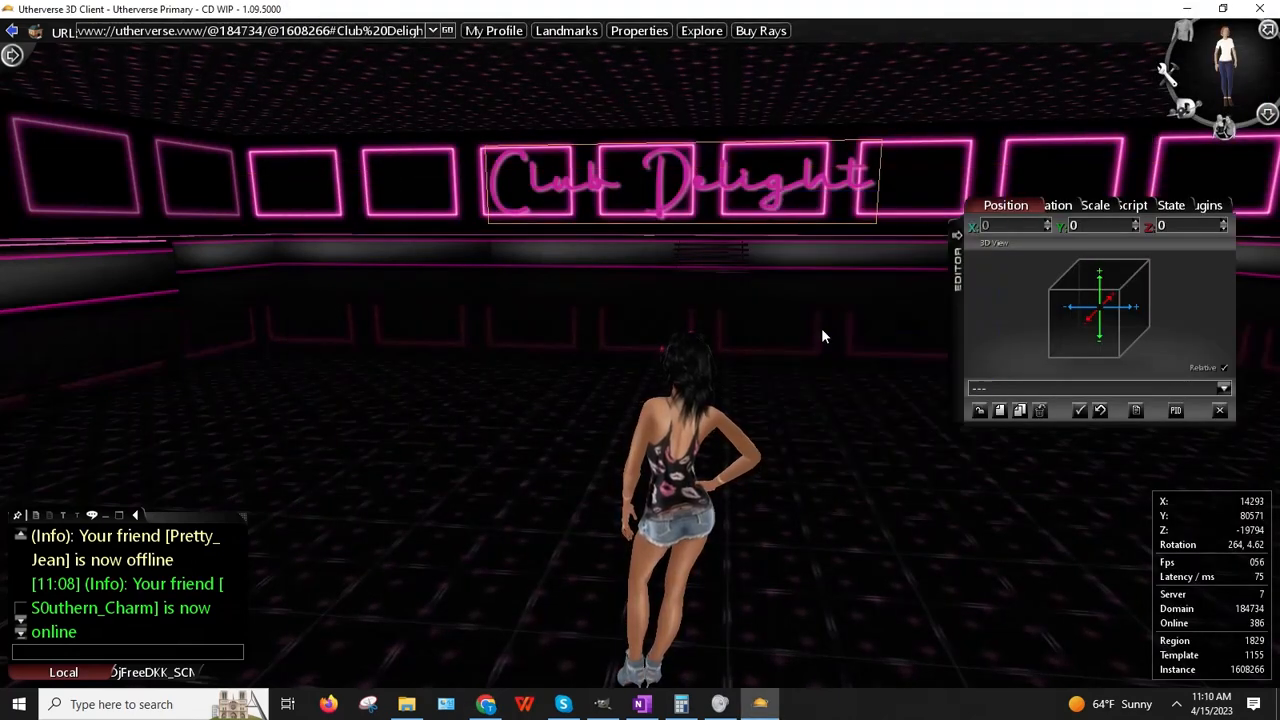
{"action": "left_click", "coordinate": [1118, 205]}
{"action": "left_click", "coordinate": [1080, 283]}
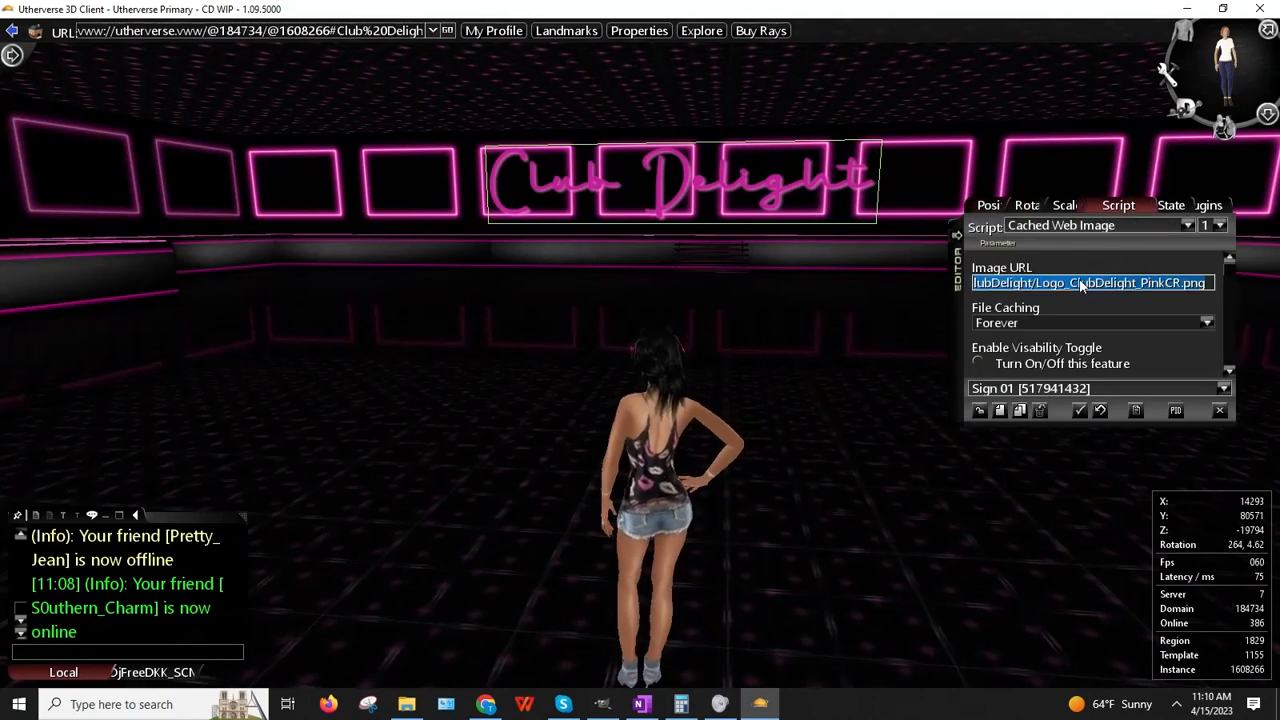
{"action": "key", "text": "ctrl+v"}
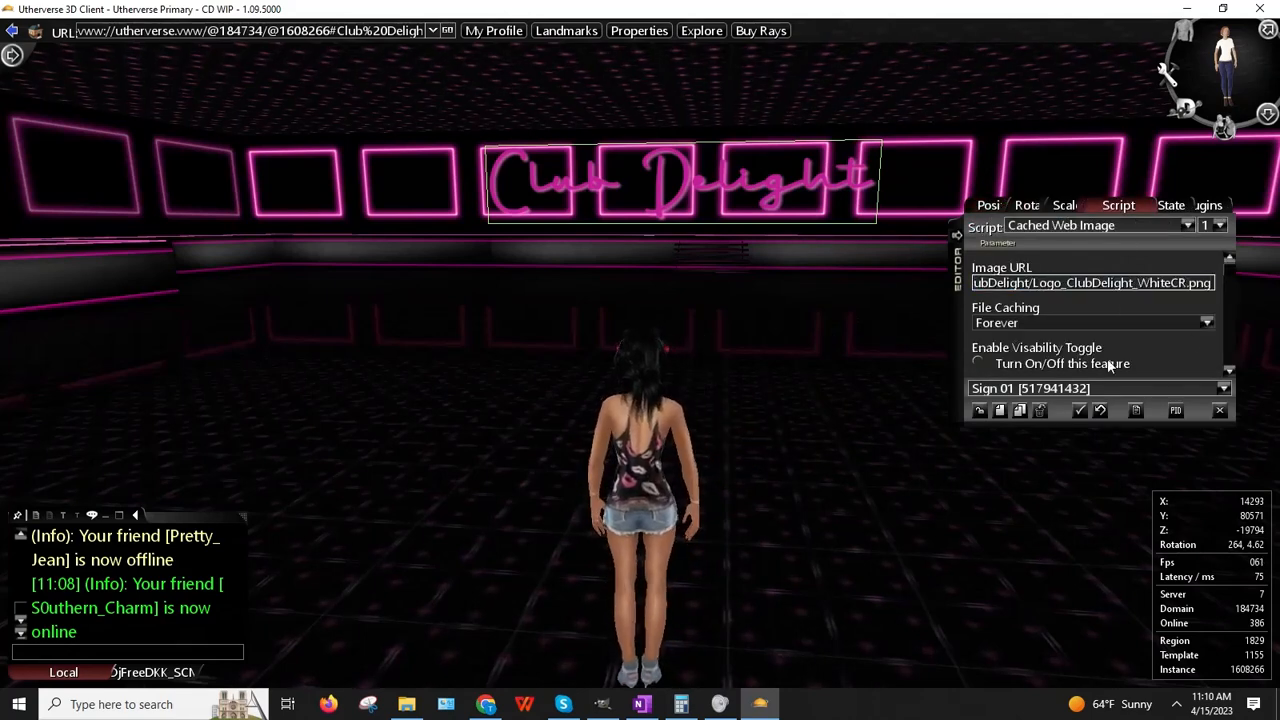
{"action": "key", "text": "Return"}
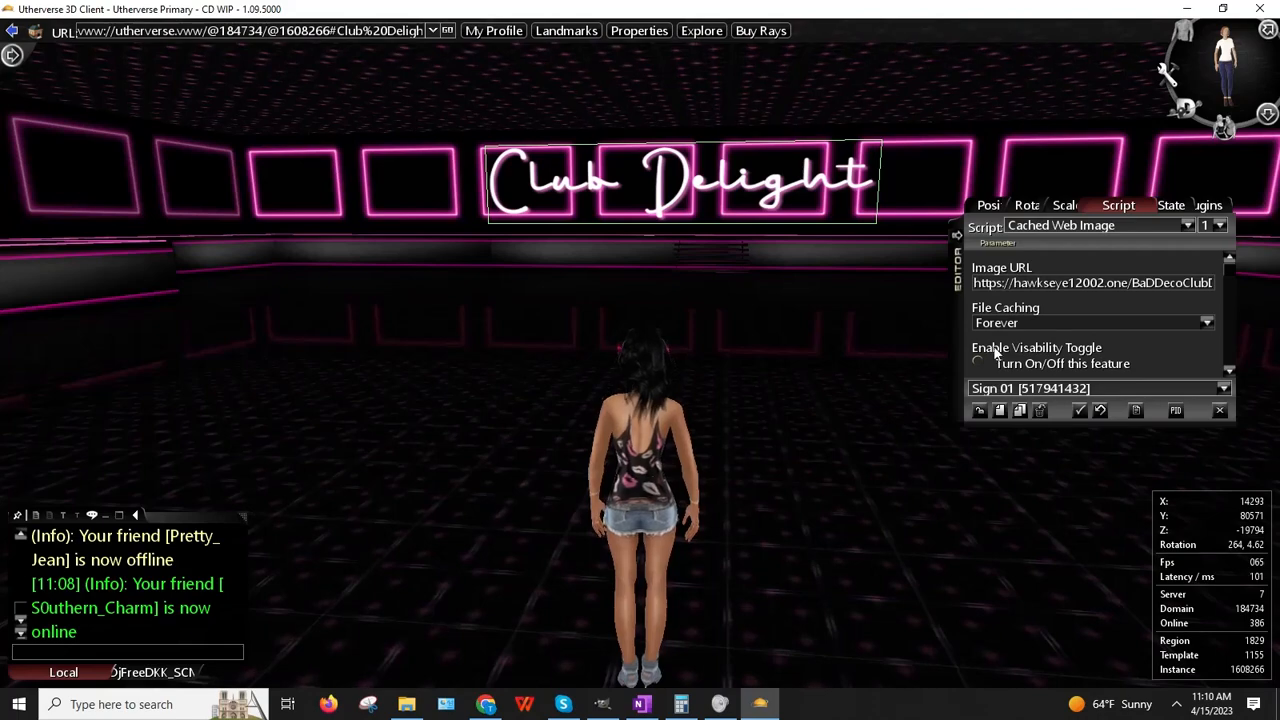
Step: Release the sign from the editor and move the avatar to view the white logo
{"action": "left_click", "coordinate": [979, 410]}
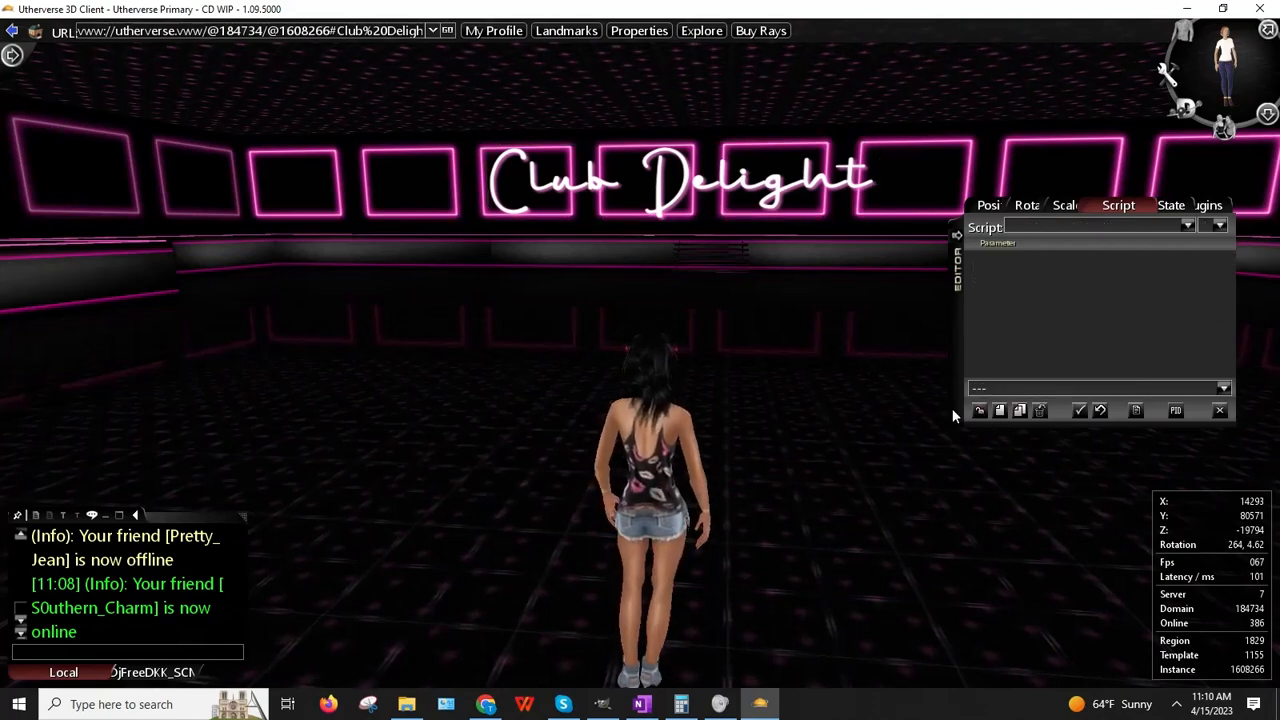
{"action": "left_click_drag", "start_coordinate": [824, 411], "coordinate": [850, 340]}
{"action": "key", "text": "Up"}
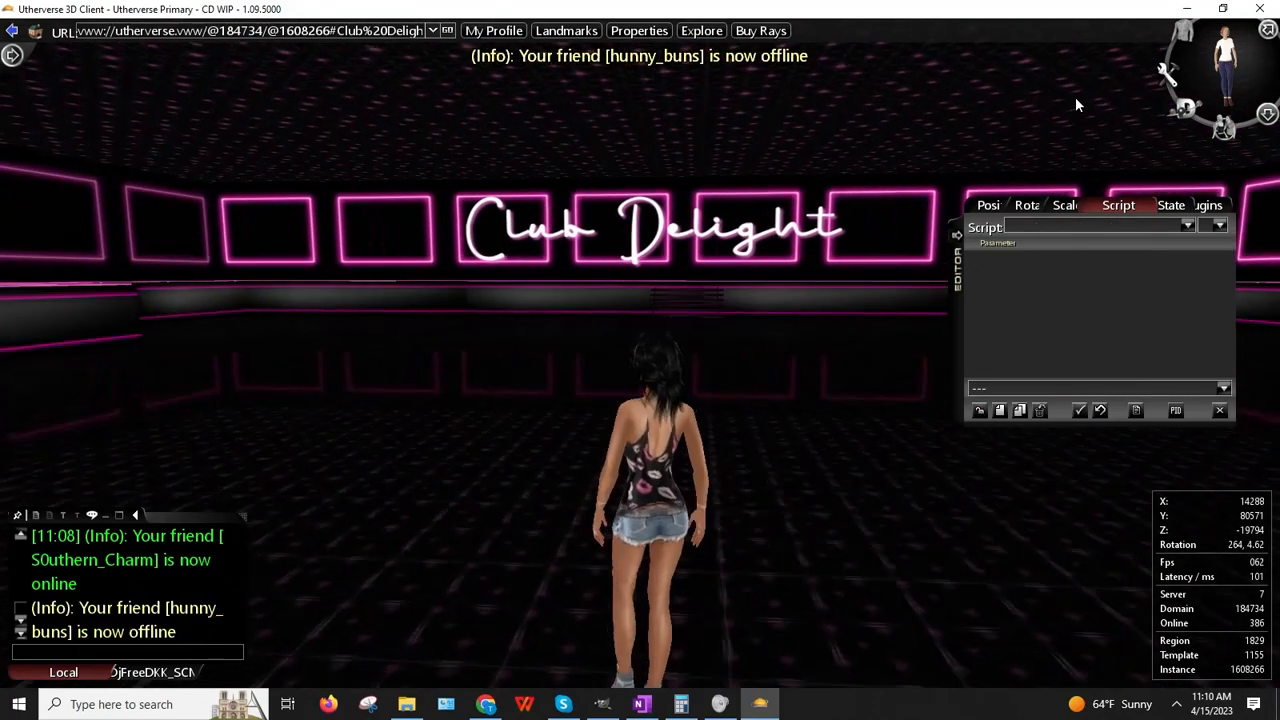
{"action": "key", "text": "Right"}
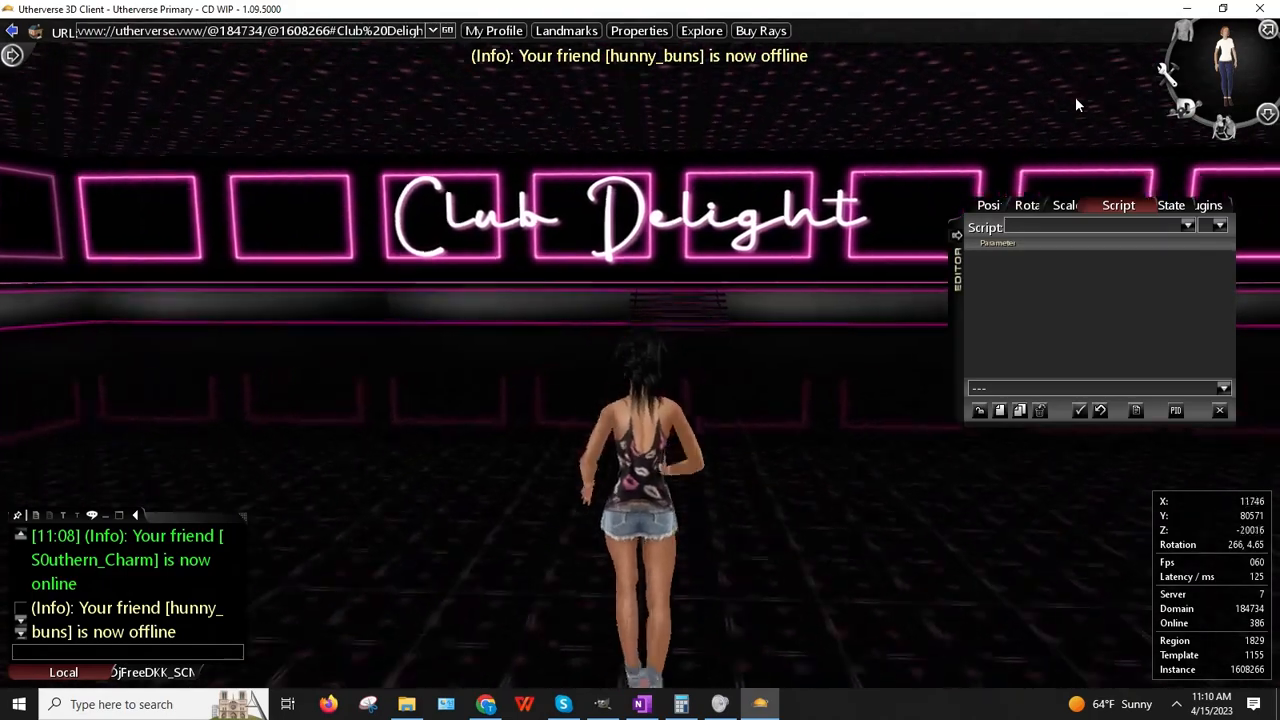
{"action": "key", "text": "Left"}
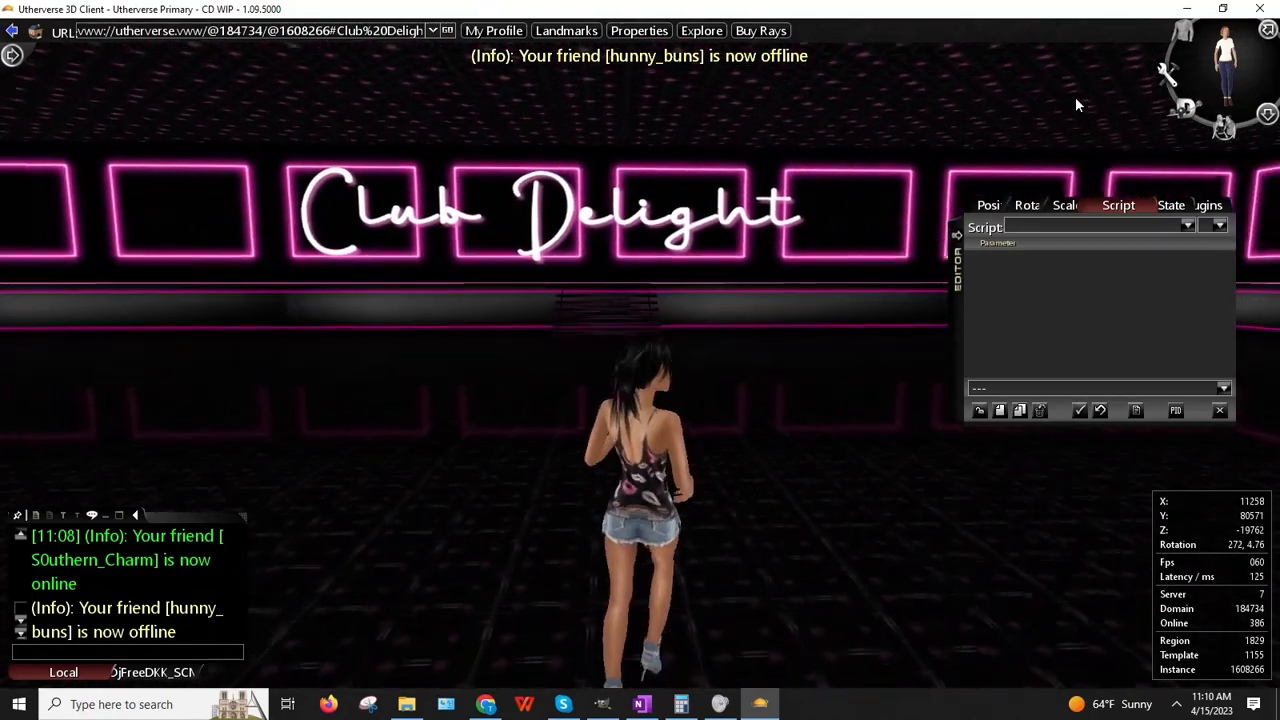
{"action": "key", "text": "Down"}
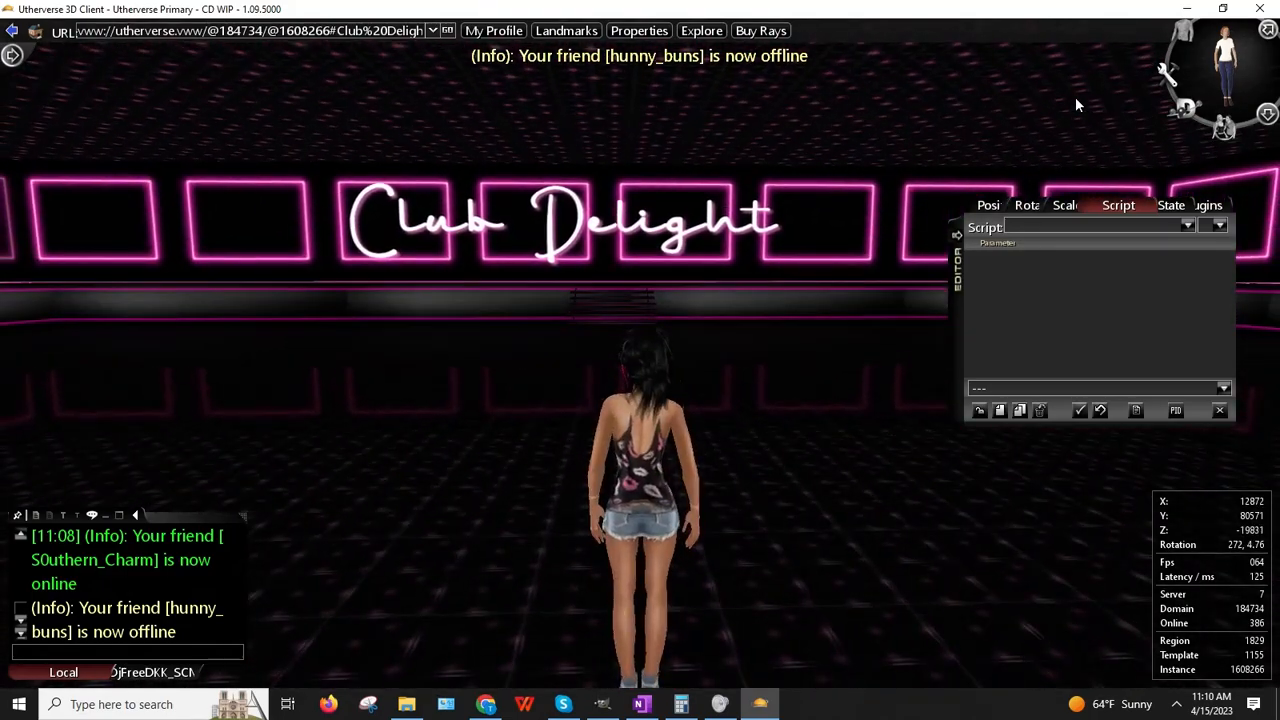
{"action": "left_click_drag", "start_coordinate": [950, 304], "coordinate": [991, 508]}
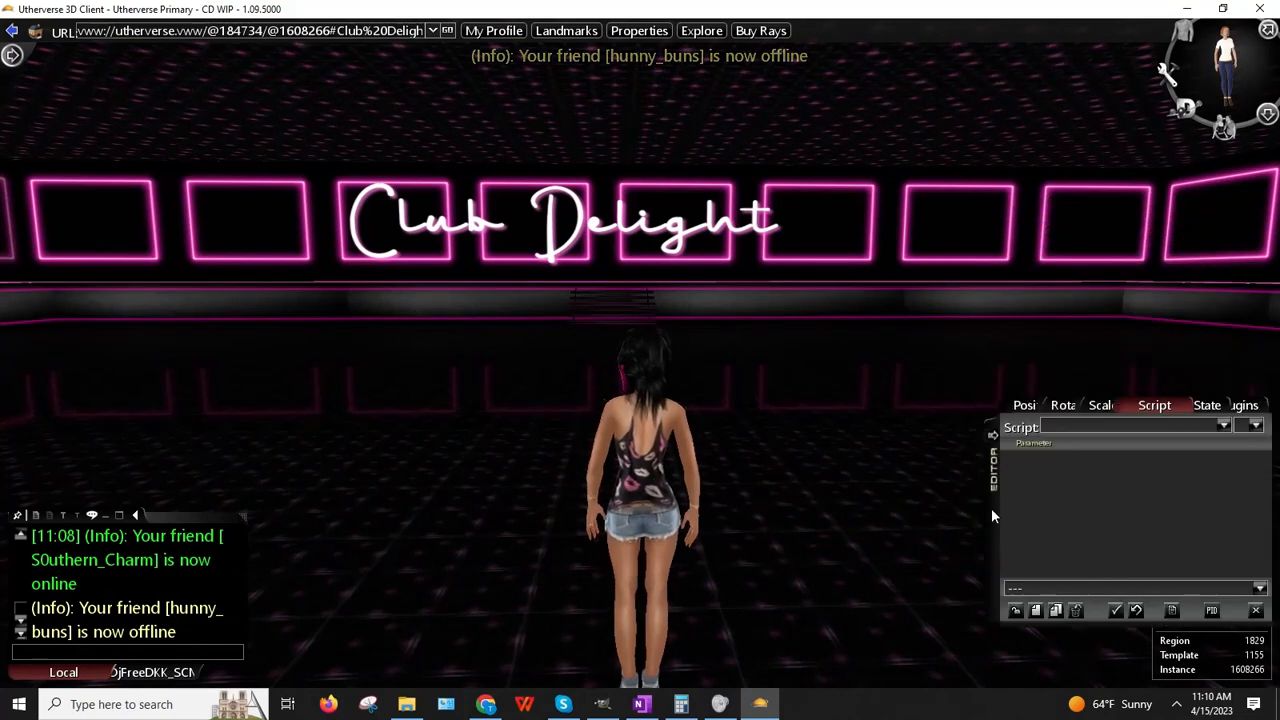
{"action": "left_click_drag", "start_coordinate": [723, 463], "coordinate": [717, 471]}
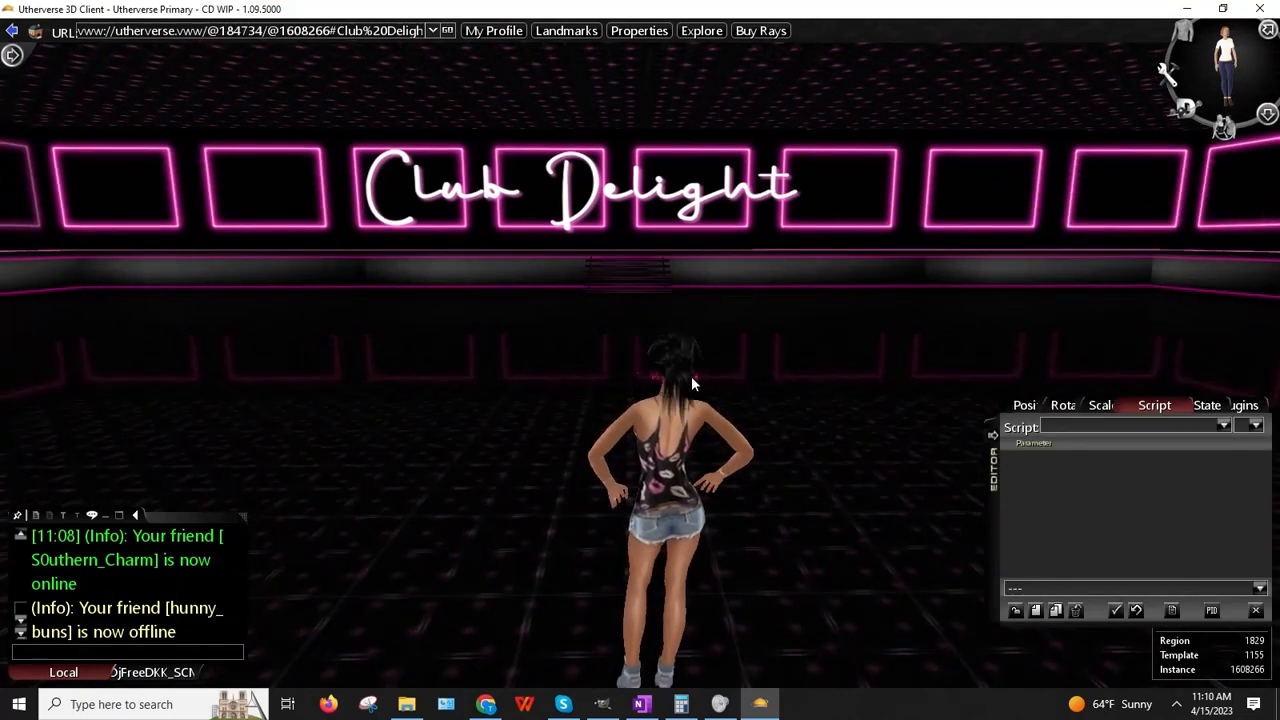
Step: Set Sign 01's scale Y to 3.5 in its properties
{"action": "right_click", "coordinate": [633, 196]}
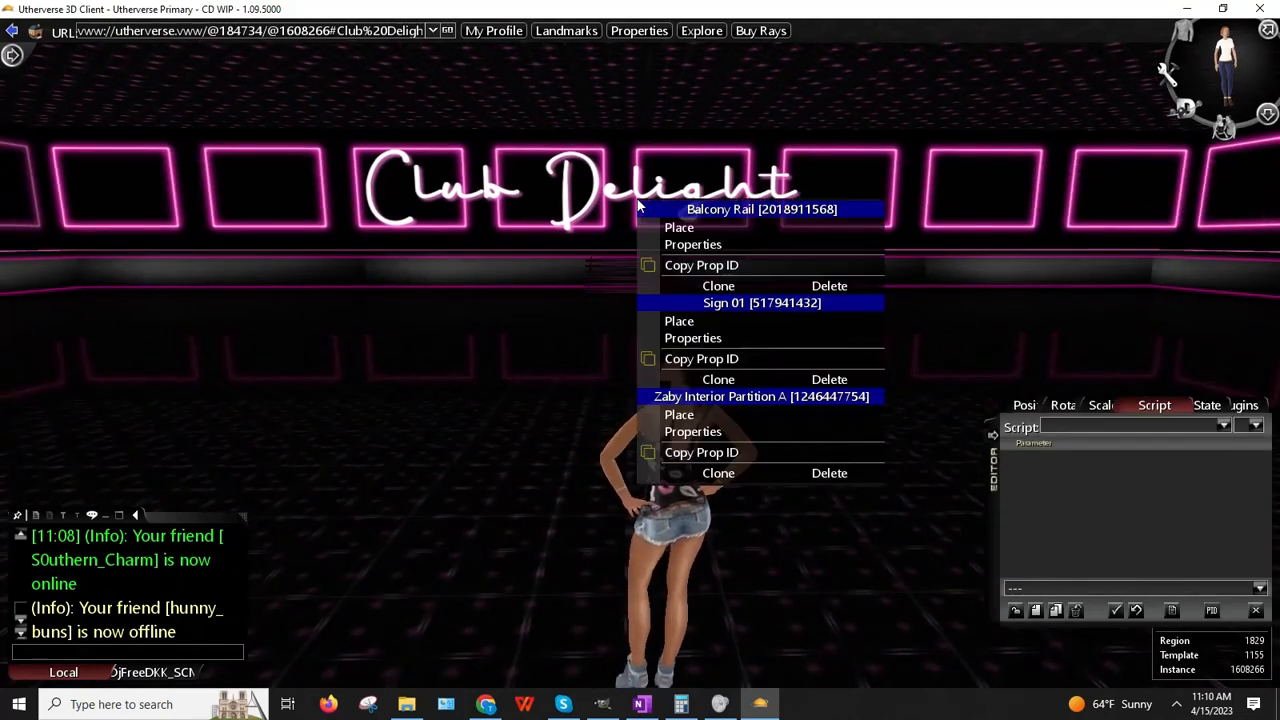
{"action": "left_click", "coordinate": [700, 336]}
{"action": "left_click", "coordinate": [1108, 405]}
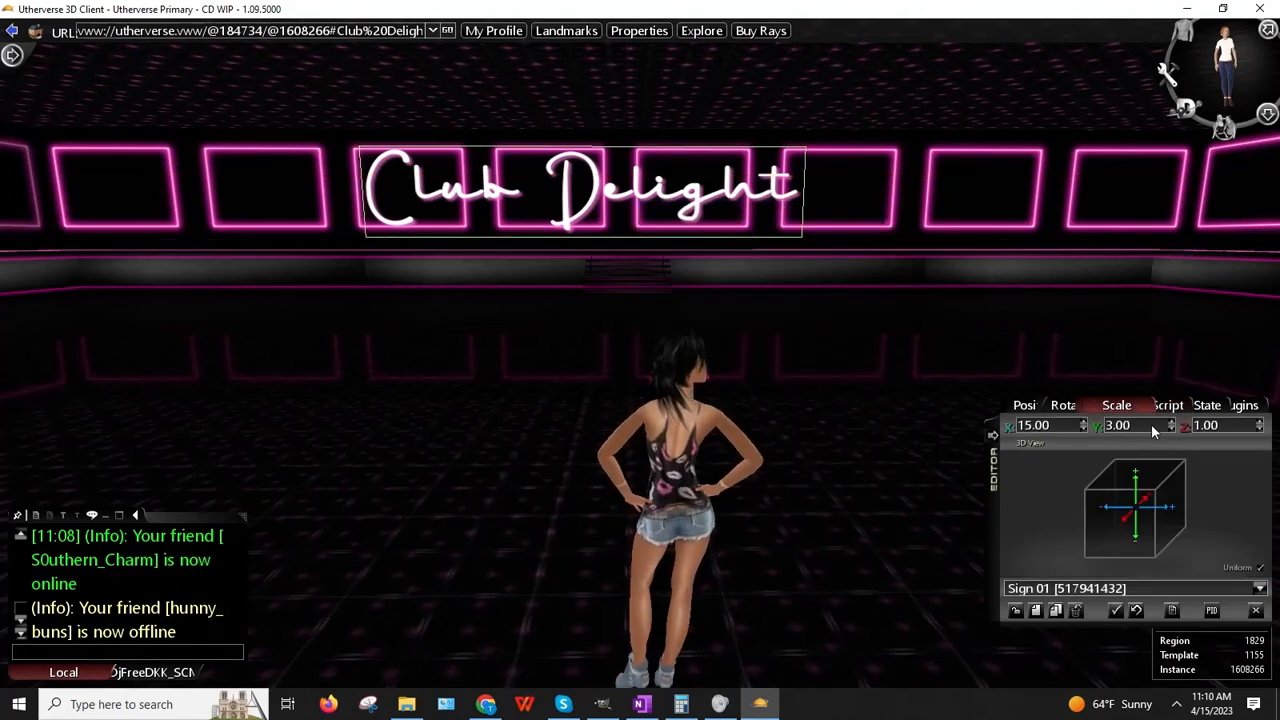
{"action": "left_click", "coordinate": [1171, 421]}
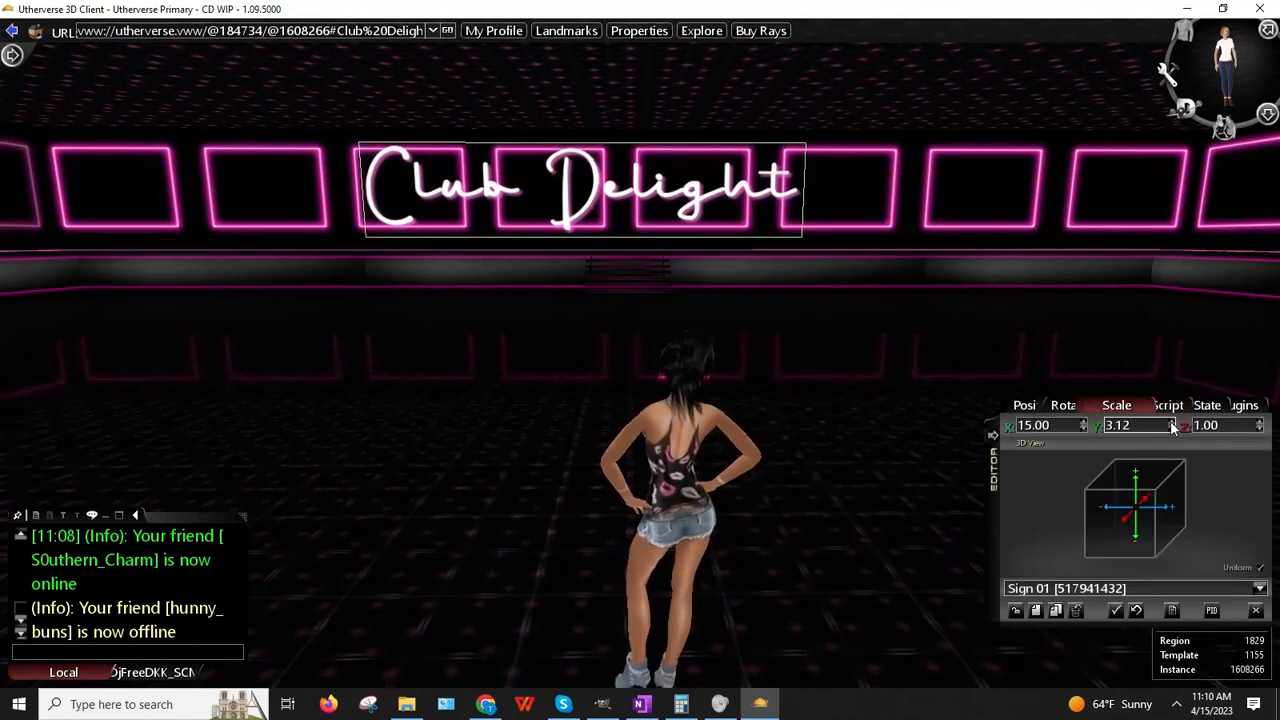
{"action": "left_click", "coordinate": [1171, 424]}
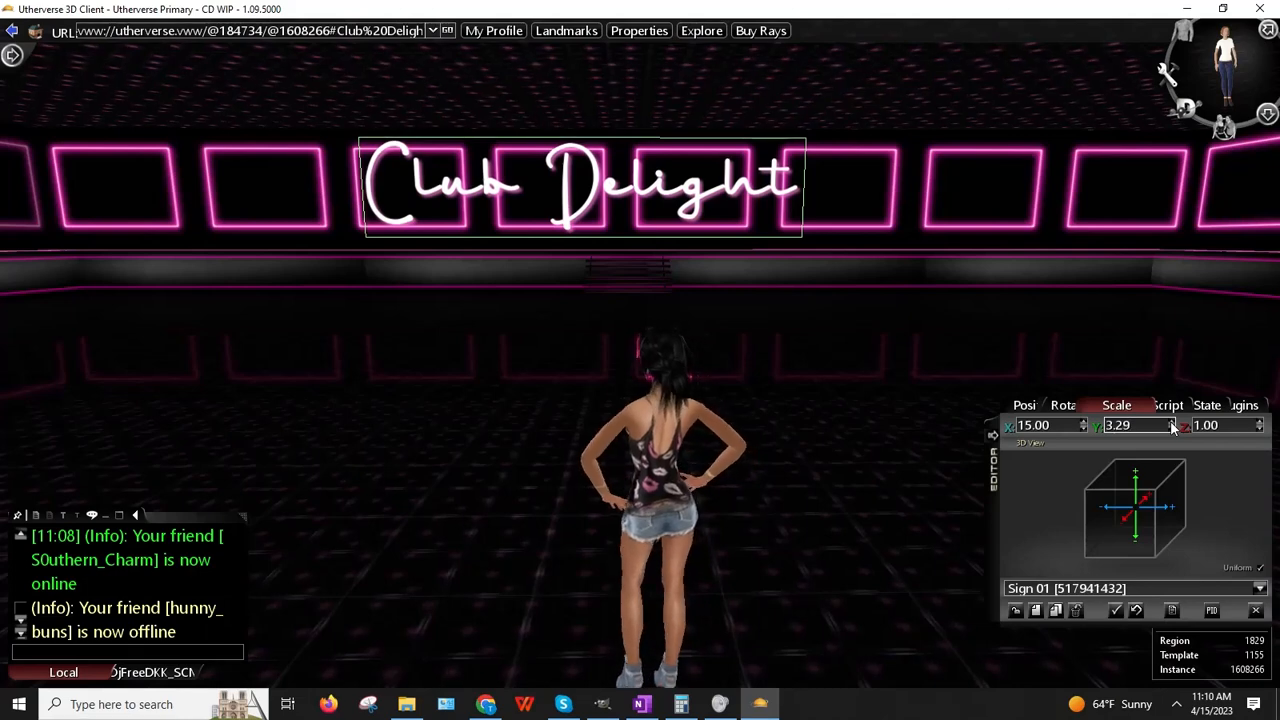
{"action": "left_click_drag", "start_coordinate": [1136, 427], "coordinate": [981, 405]}
{"action": "type", "text": "3.5"}
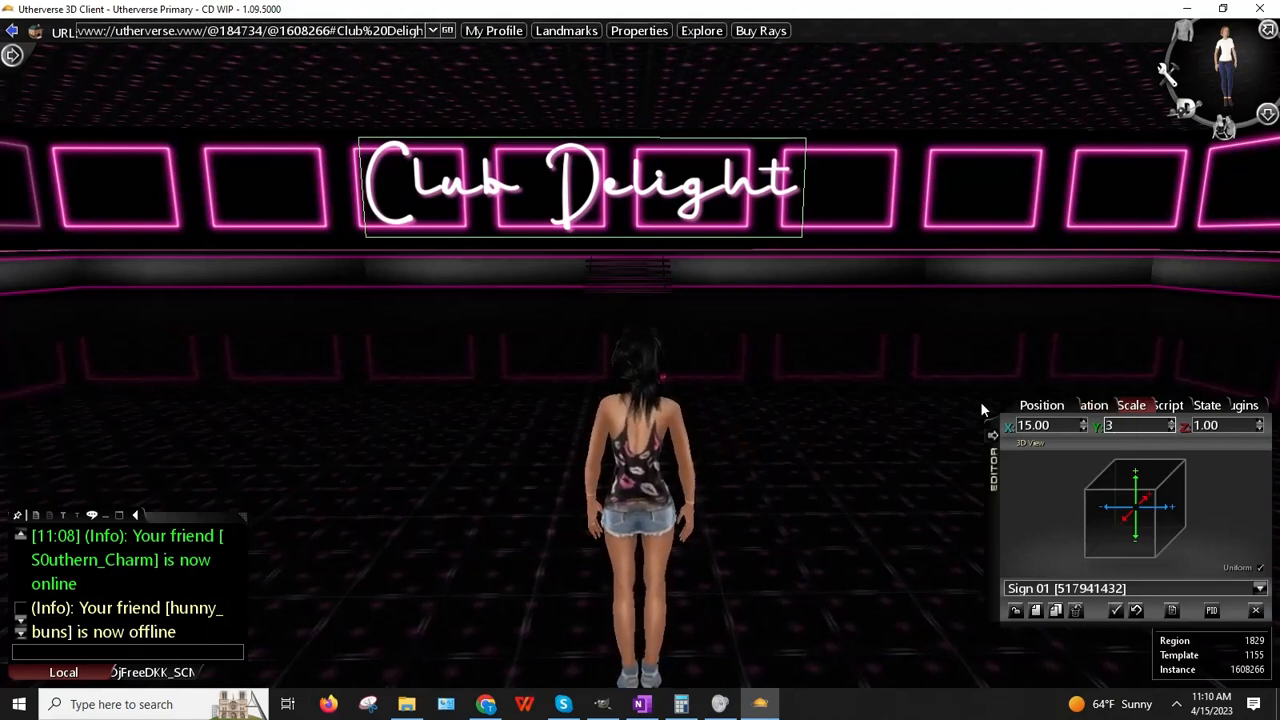
{"action": "key", "text": "Return"}
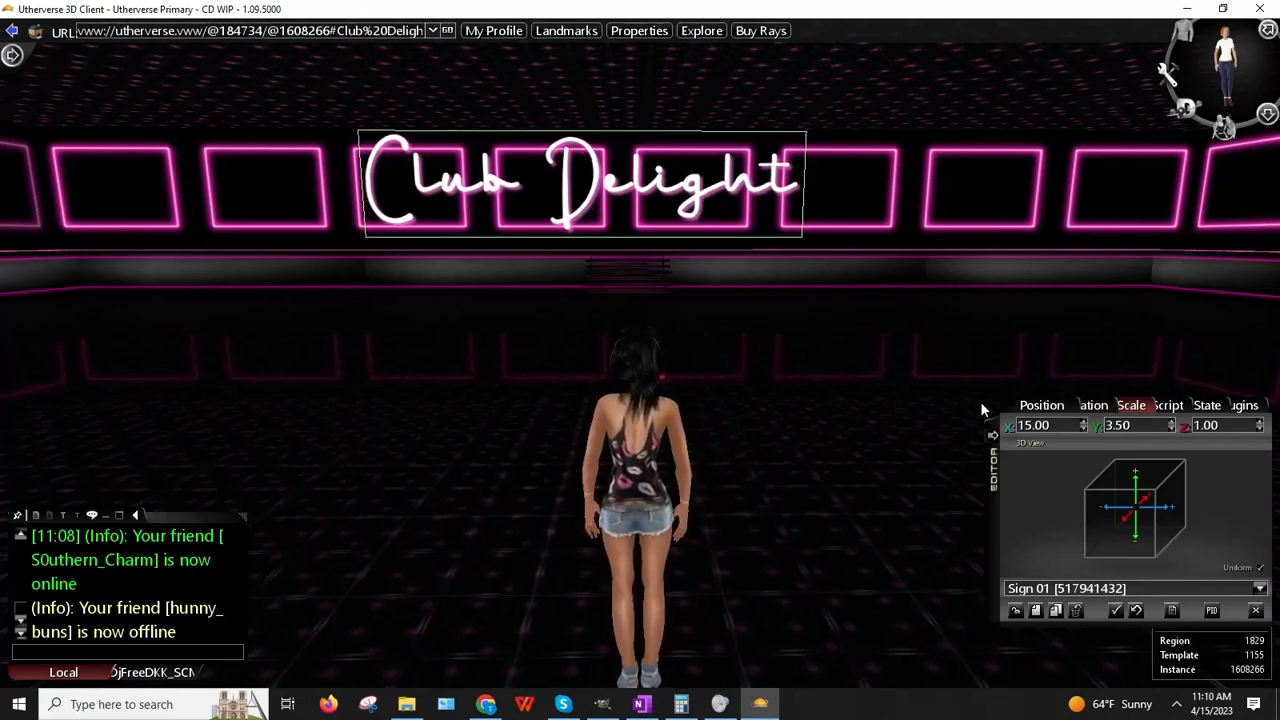
Step: Widen the sign to scale X 18
{"action": "double_click", "coordinate": [1050, 430]}
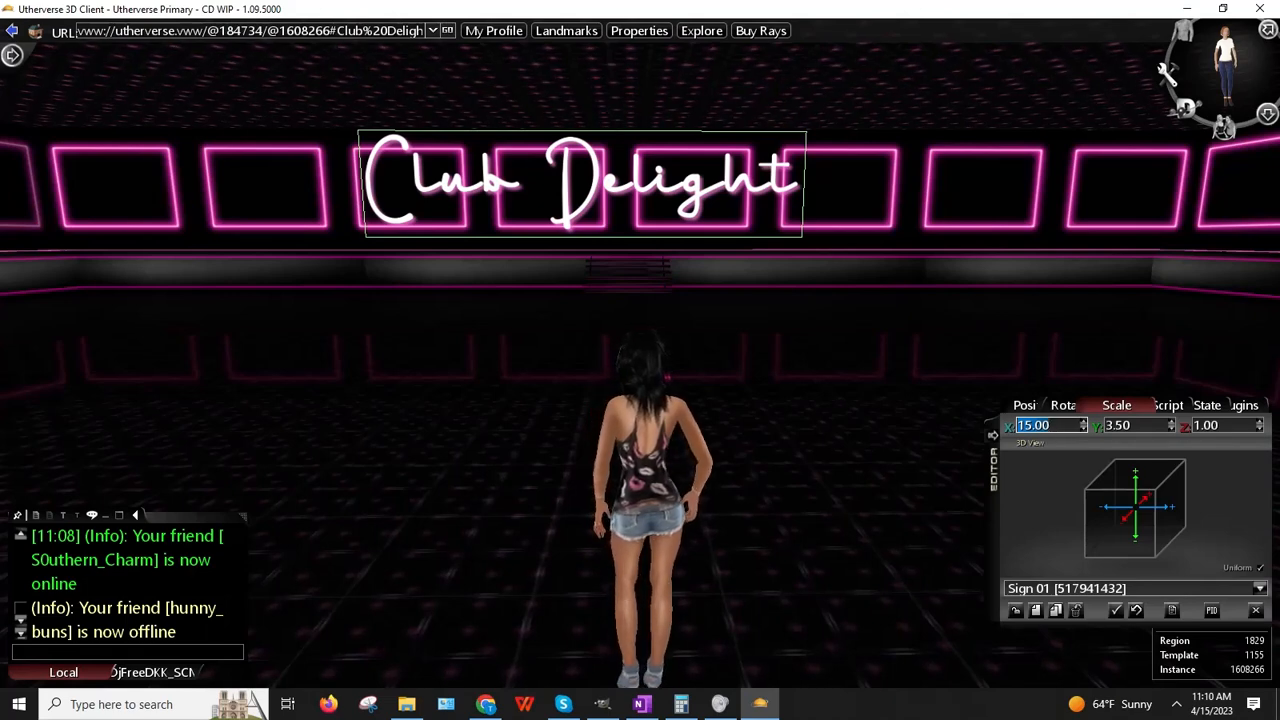
{"action": "type", "text": "16"}
{"action": "key", "text": "Return"}
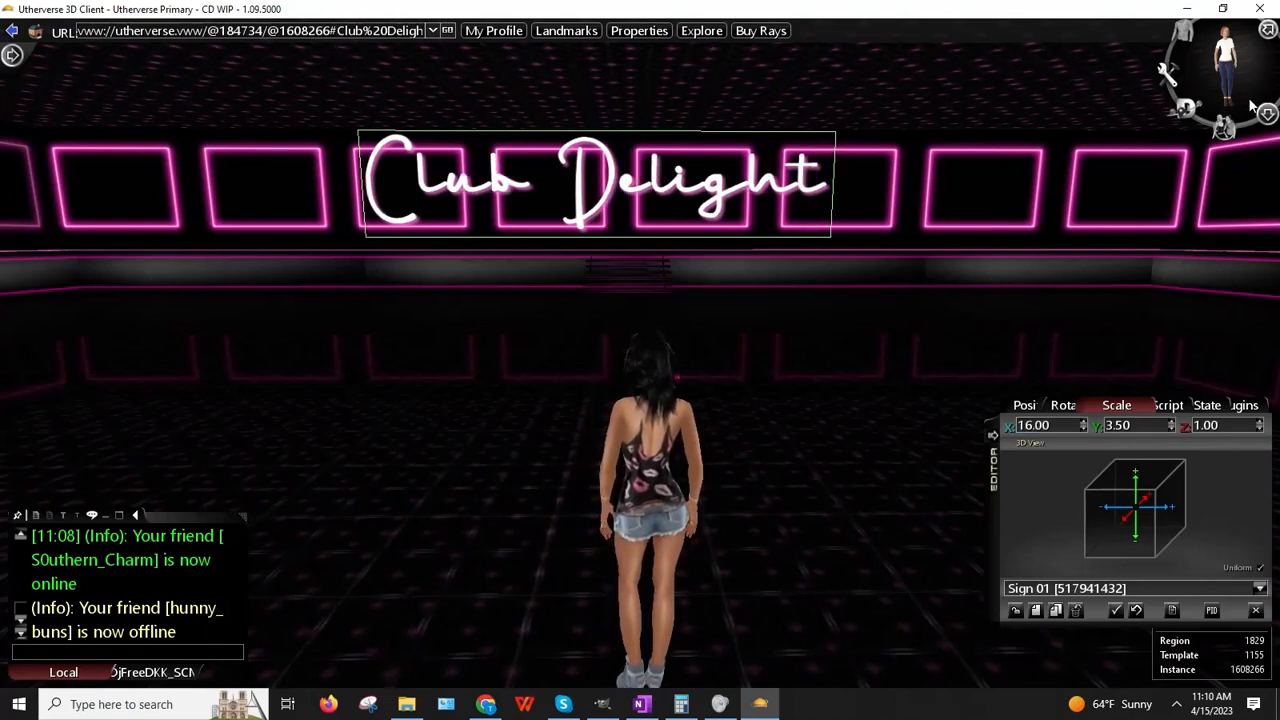
{"action": "double_click", "coordinate": [1050, 426]}
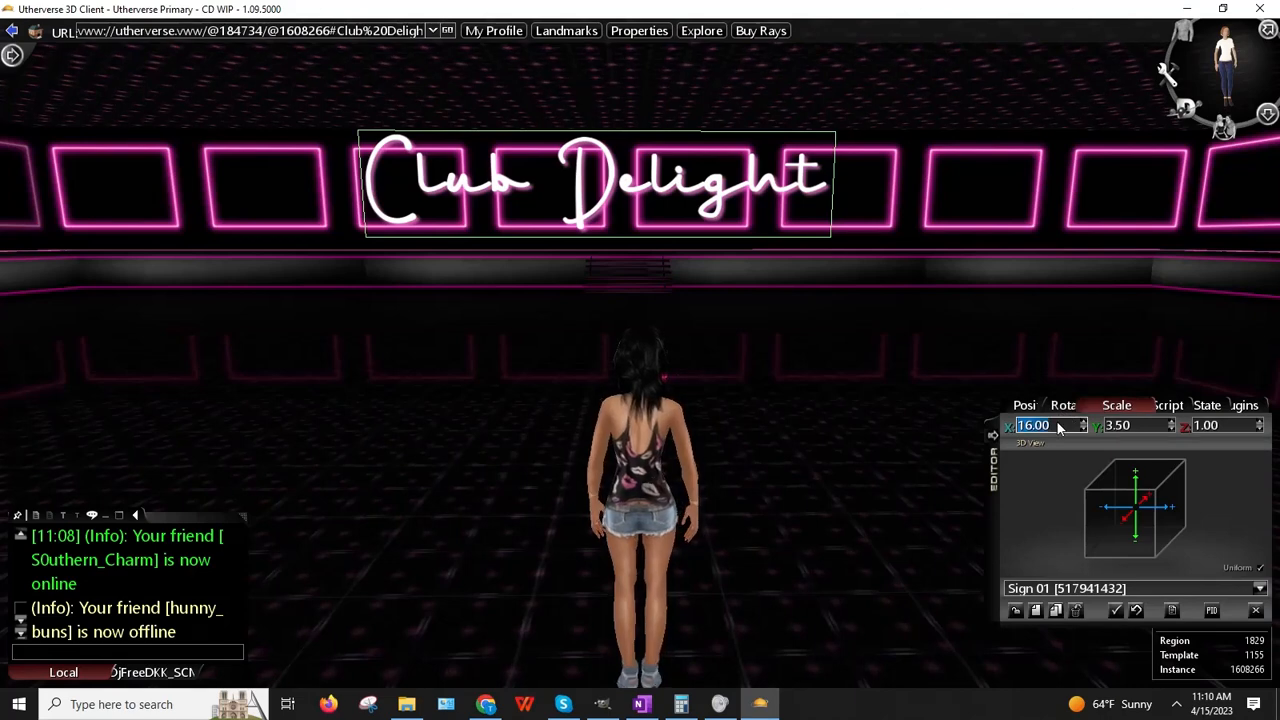
{"action": "type", "text": "18"}
{"action": "key", "text": "Return"}
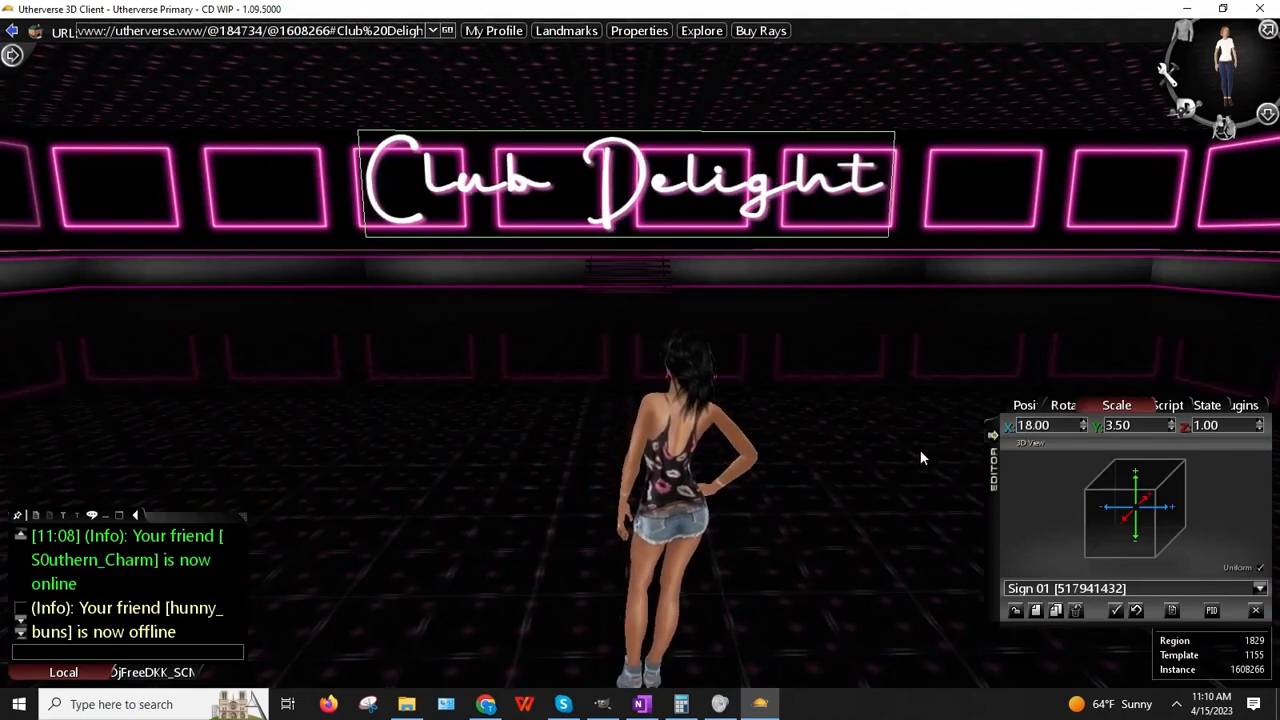
Step: Lower the sign slightly on the wall to position Y 80751
{"action": "right_click_drag", "start_coordinate": [779, 421], "coordinate": [778, 414]}
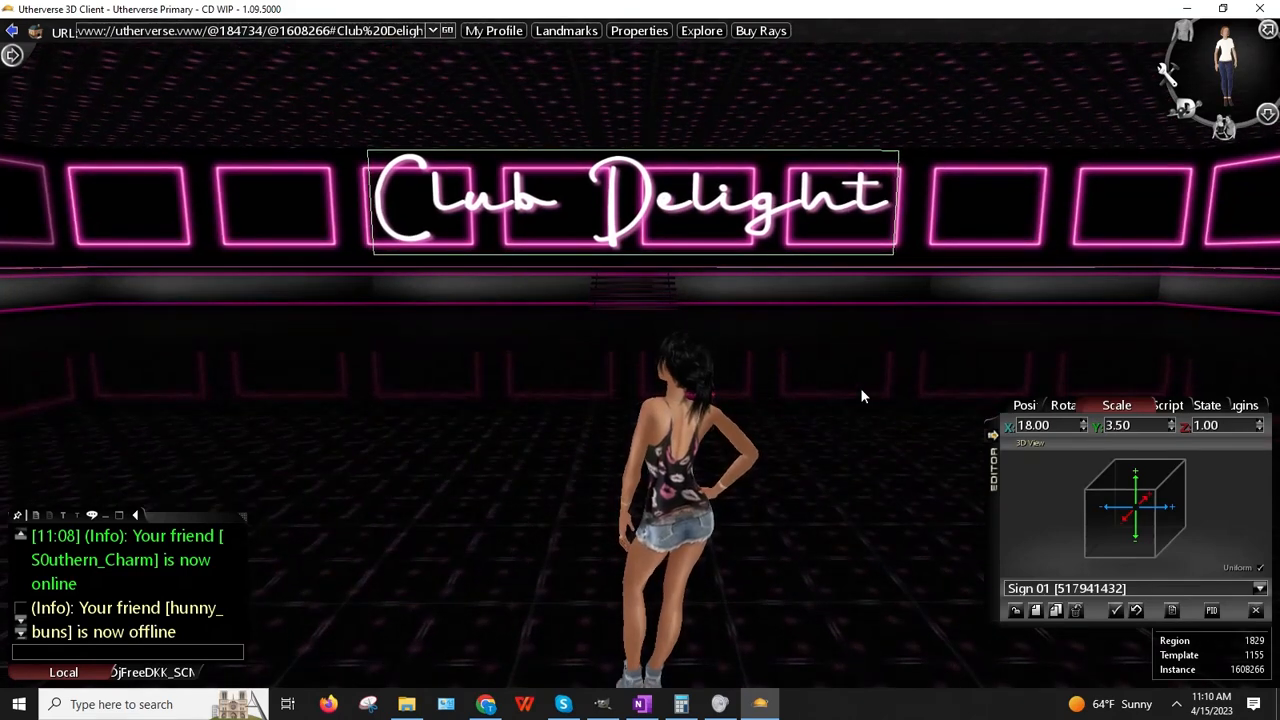
{"action": "left_click", "coordinate": [1028, 405]}
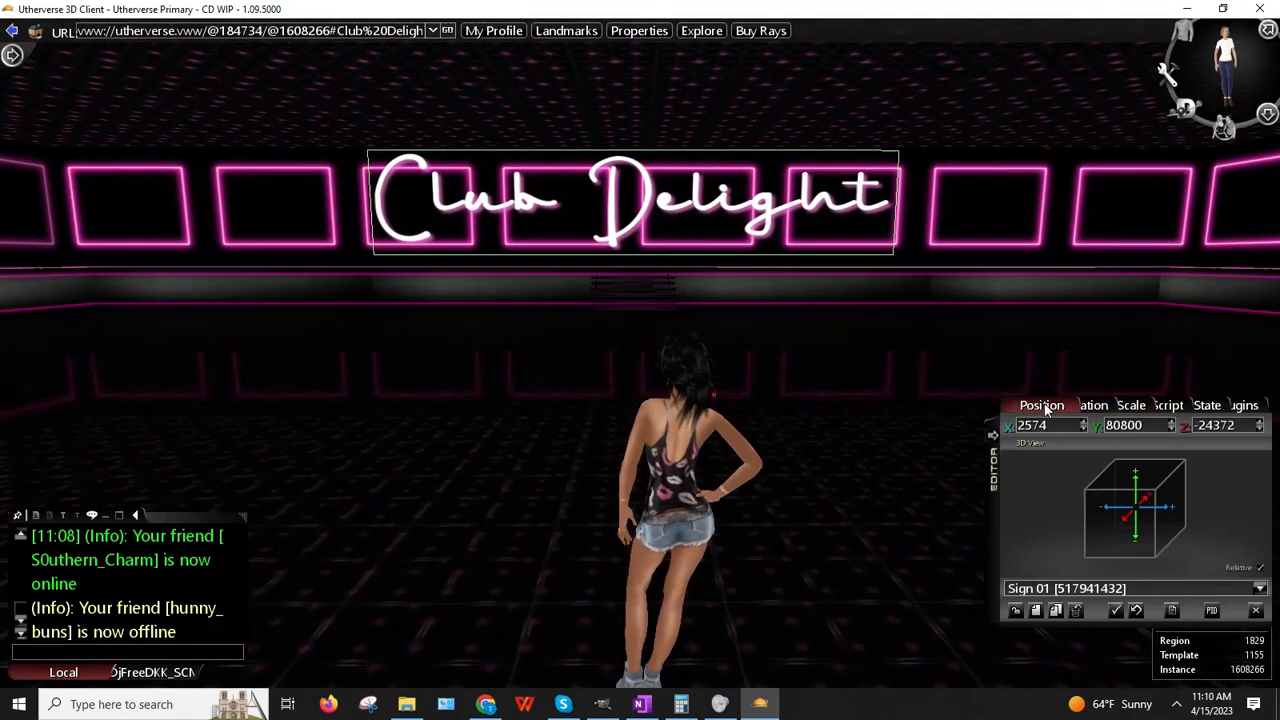
{"action": "left_click", "coordinate": [1175, 429]}
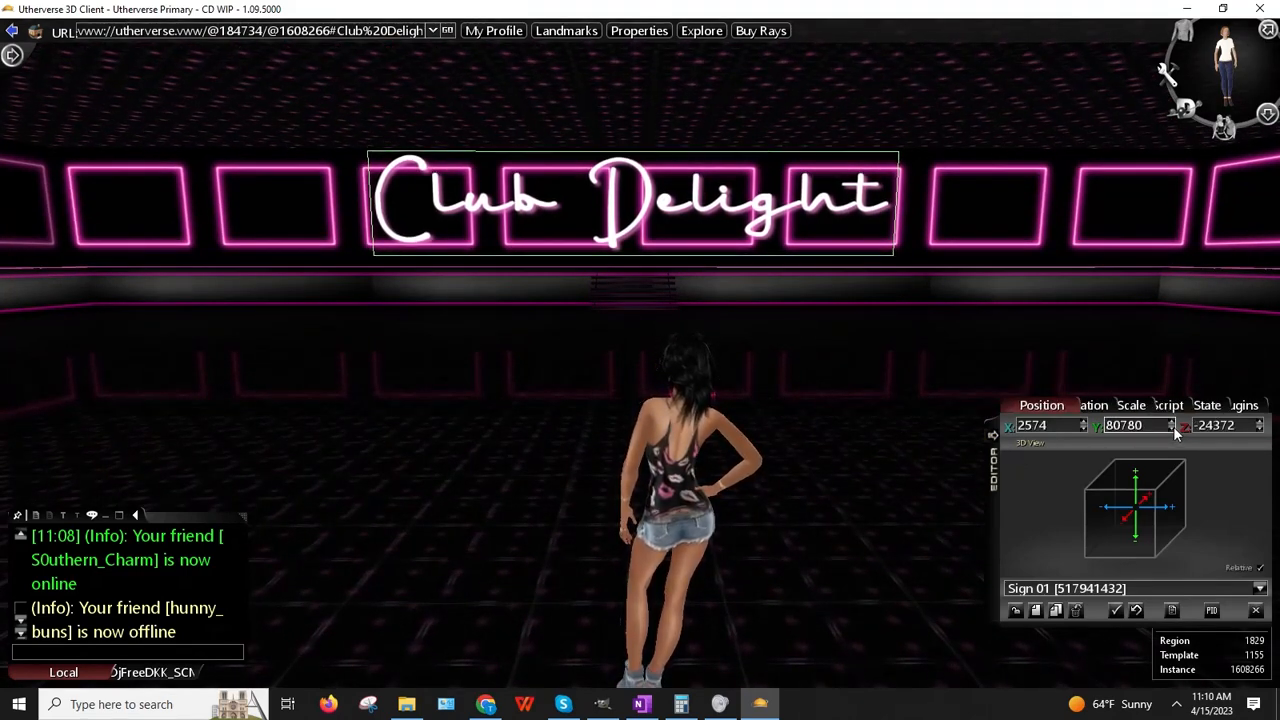
{"action": "left_click", "coordinate": [1175, 429]}
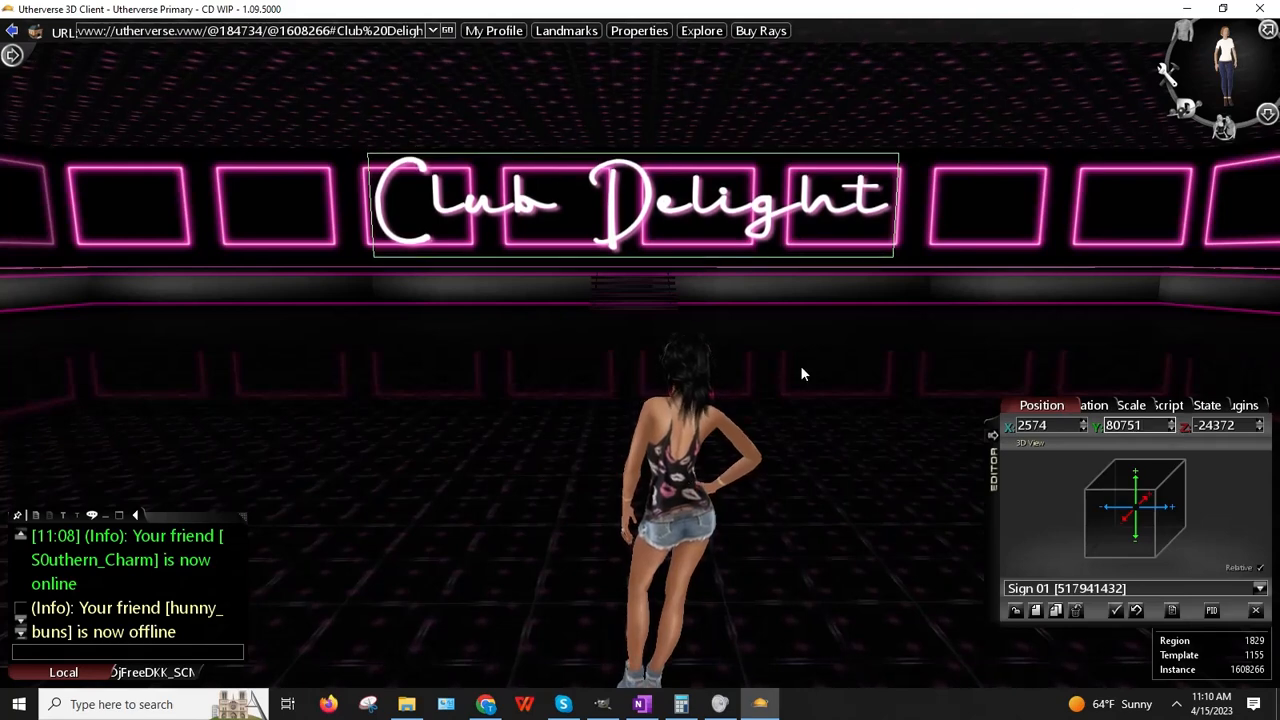
{"action": "right_click_drag", "start_coordinate": [749, 322], "coordinate": [750, 322]}
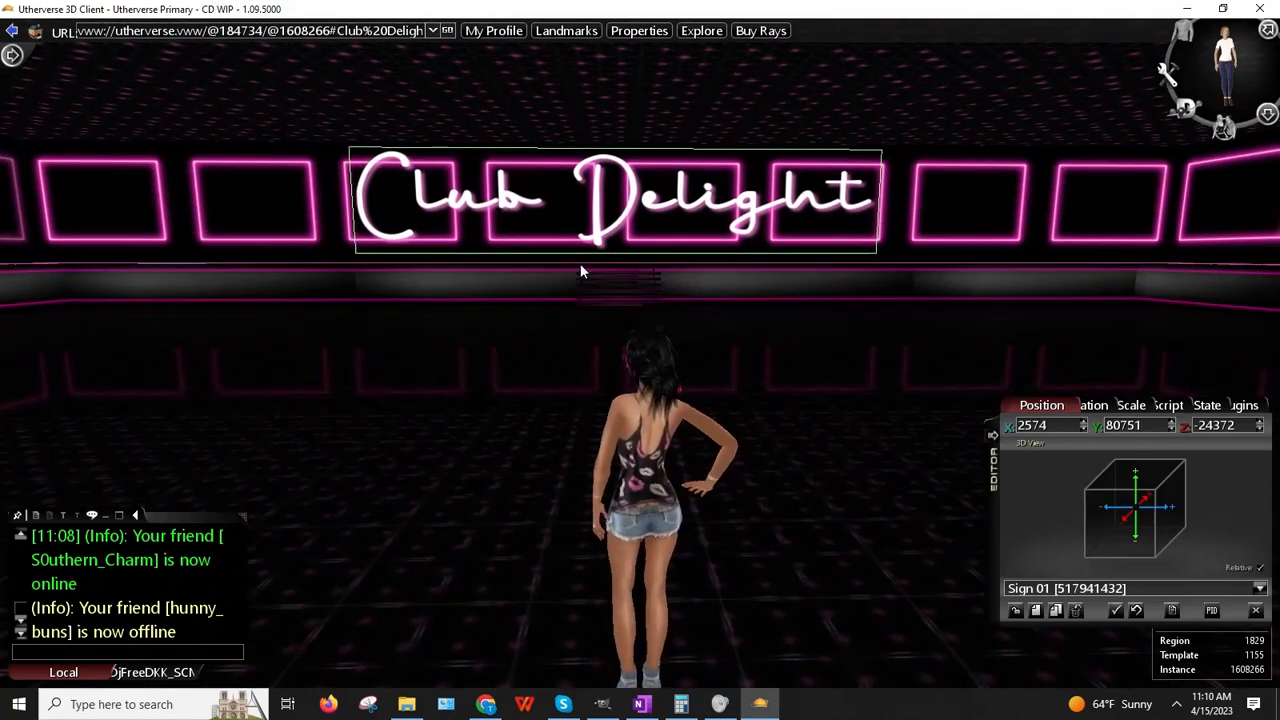
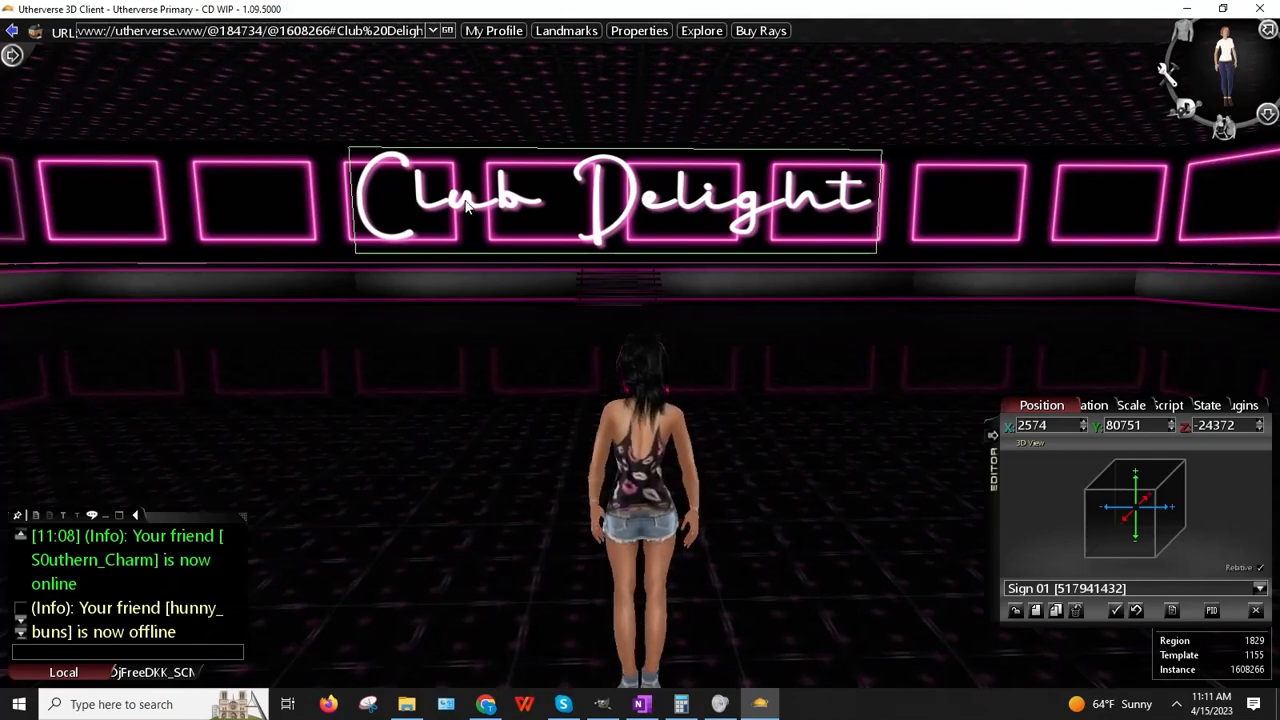
Step: Move the Club Delight sign slightly right along the wall to X 2559, Z -24113
{"action": "mouse_move", "coordinate": [548, 187]}
{"action": "right_mouse_down"}
{"action": "mouse_move", "coordinate": [563, 230]}
{"action": "mouse_move", "coordinate": [553, 180]}
{"action": "right_mouse_up"}
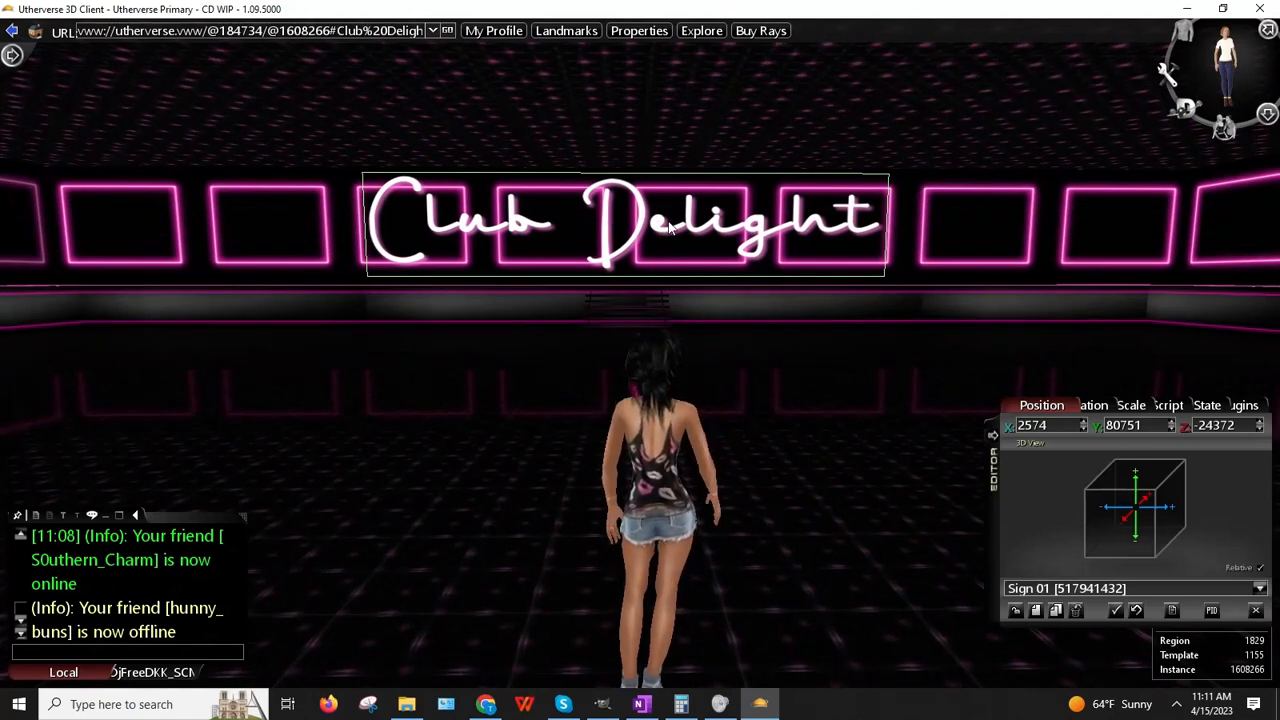
{"action": "right_click_drag", "start_coordinate": [745, 222], "coordinate": [750, 226]}
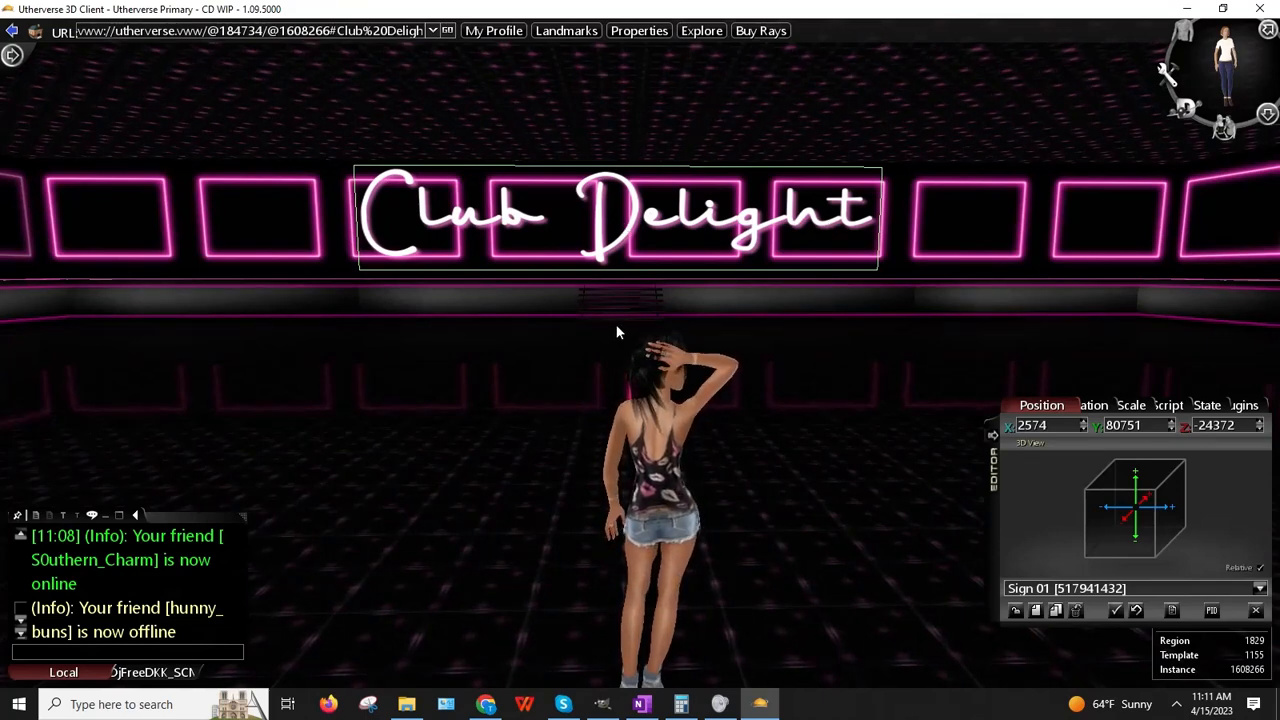
{"action": "right_click_drag", "start_coordinate": [616, 325], "coordinate": [618, 324]}
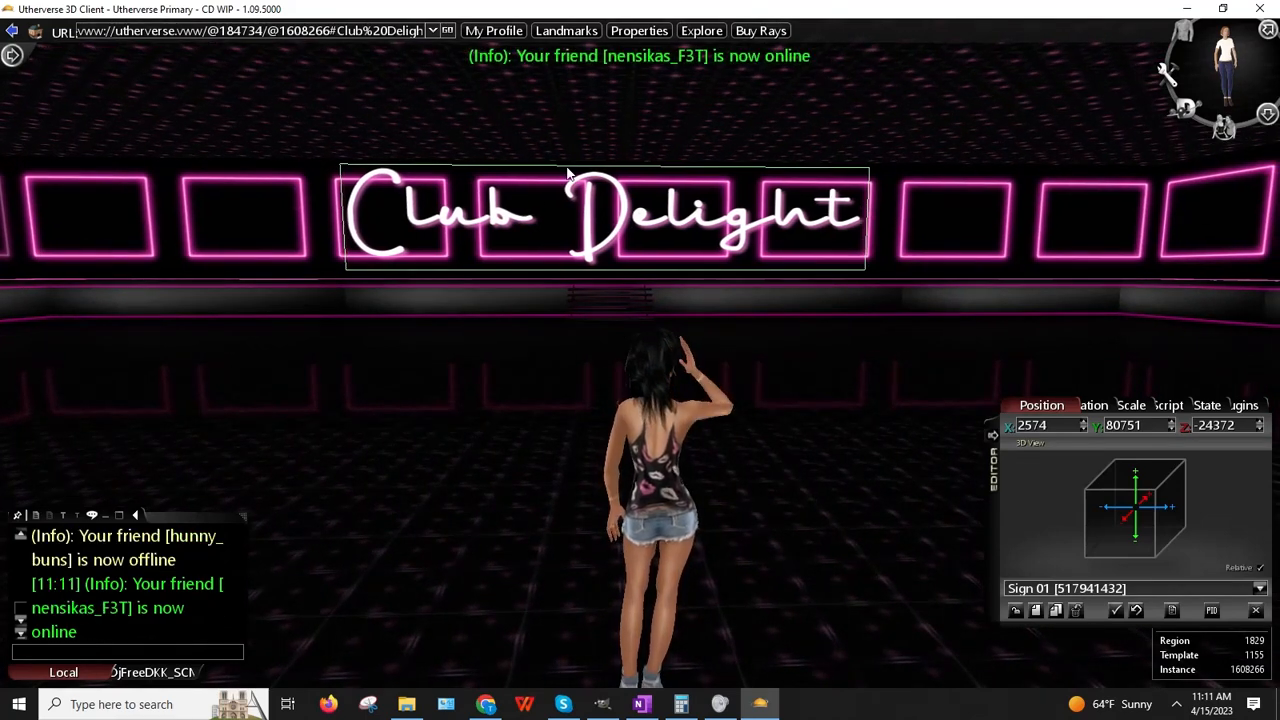
{"action": "right_click", "coordinate": [606, 234]}
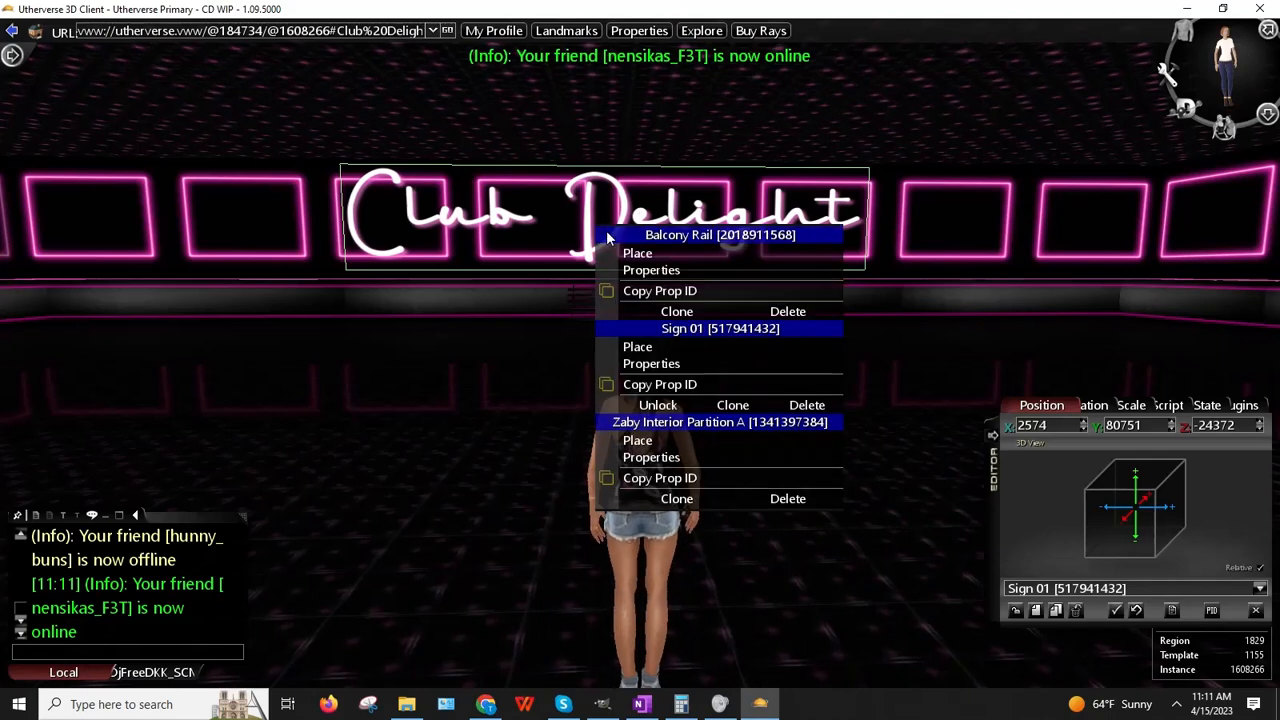
{"action": "left_click", "coordinate": [643, 348]}
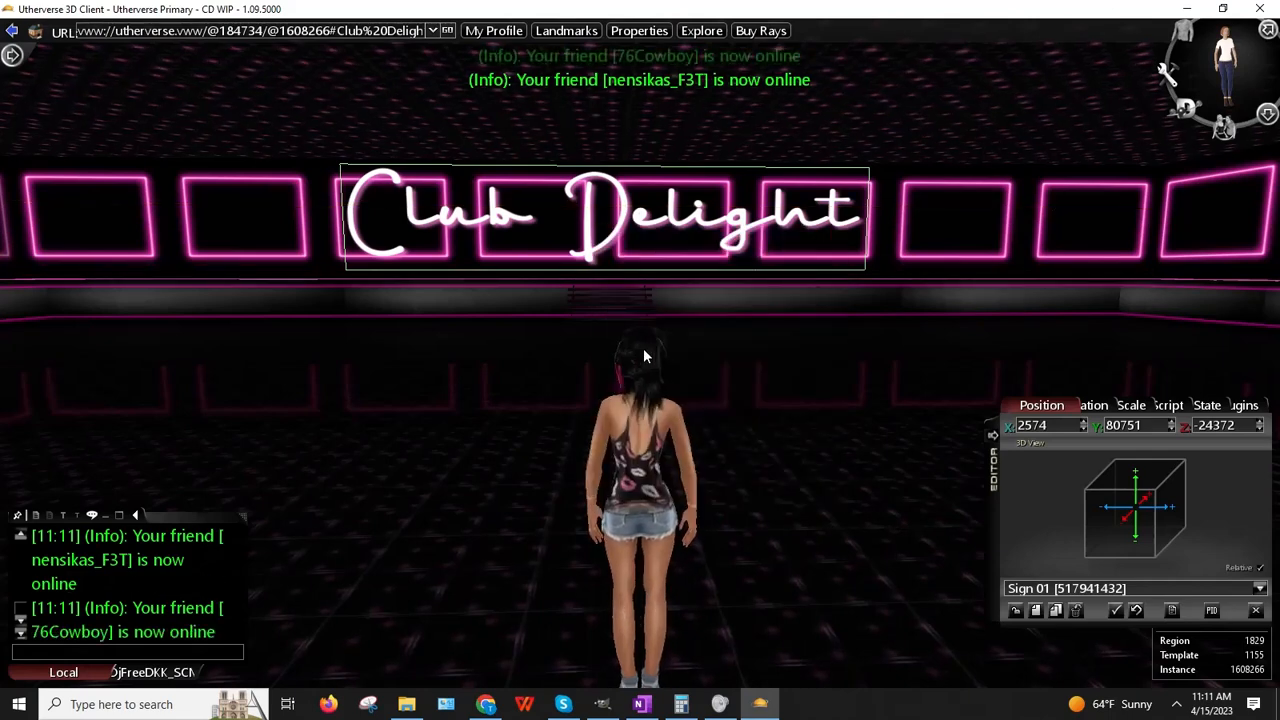
{"action": "left_click", "coordinate": [749, 327]}
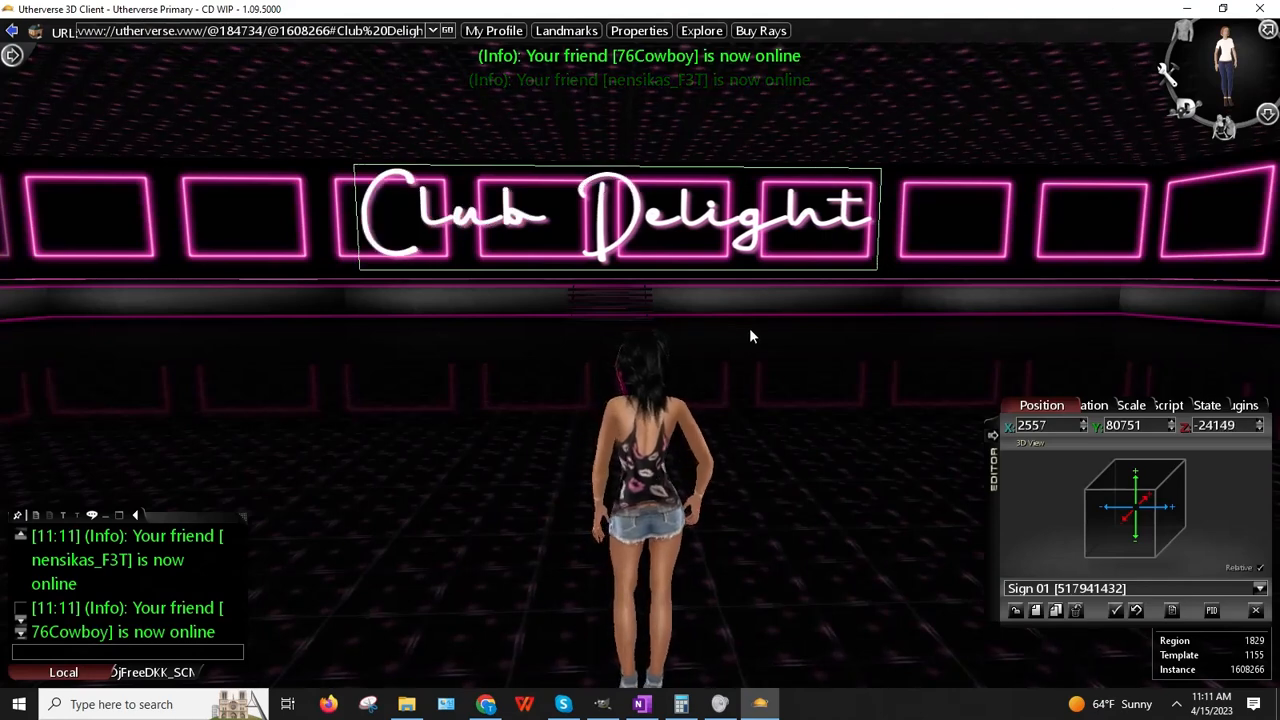
{"action": "left_click_drag", "start_coordinate": [751, 331], "coordinate": [765, 331]}
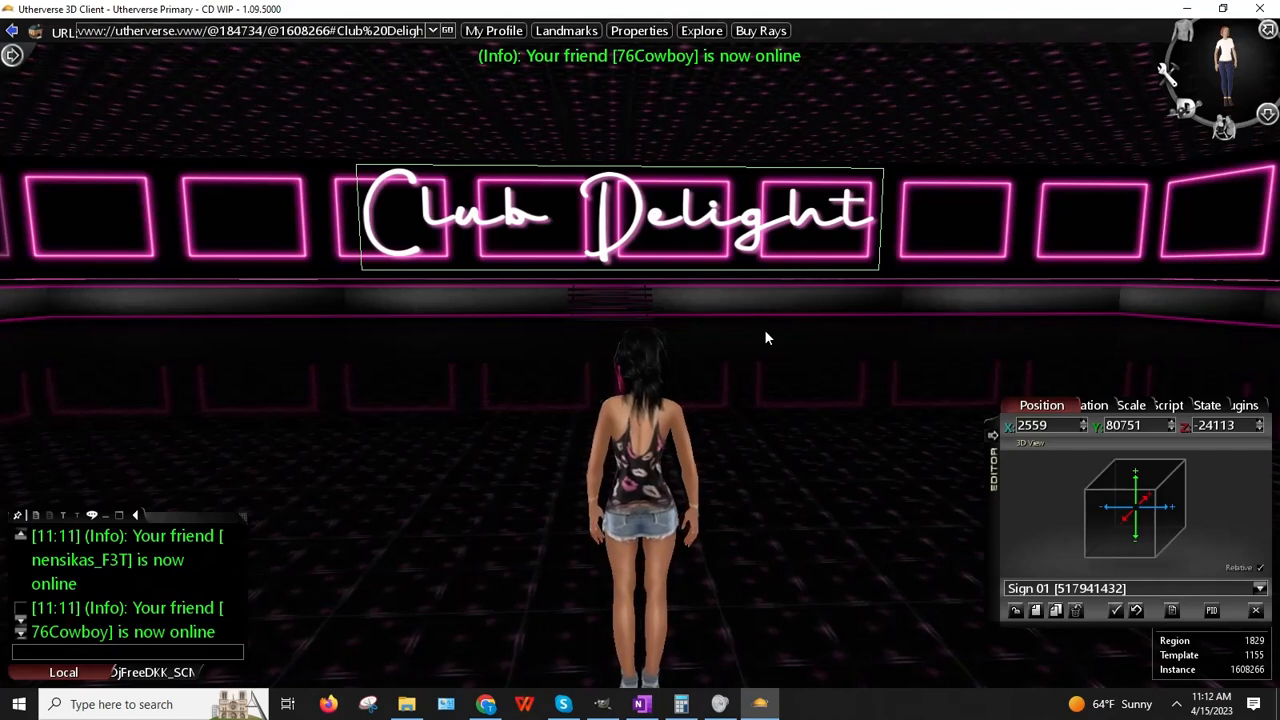
{"action": "left_click", "coordinate": [1016, 610]}
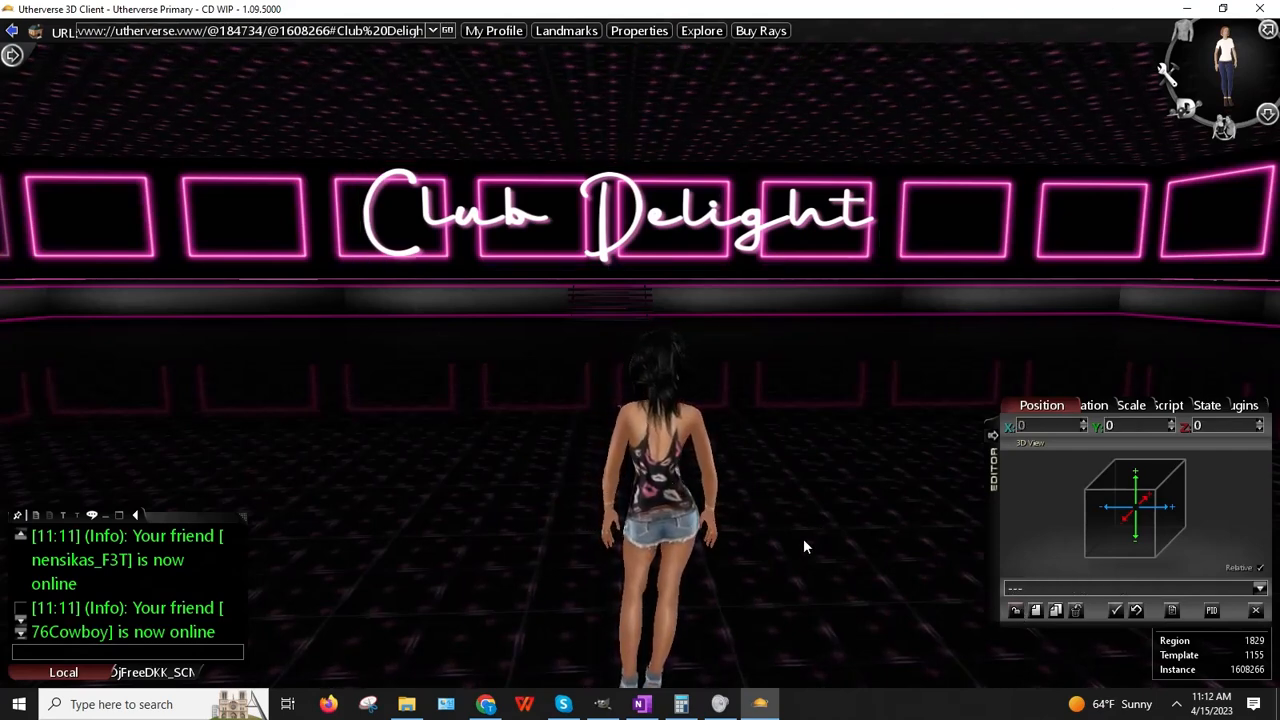
Step: Walk the avatar up the stairs toward the Club Delight sign and look it over
{"action": "key", "text": "Down"}
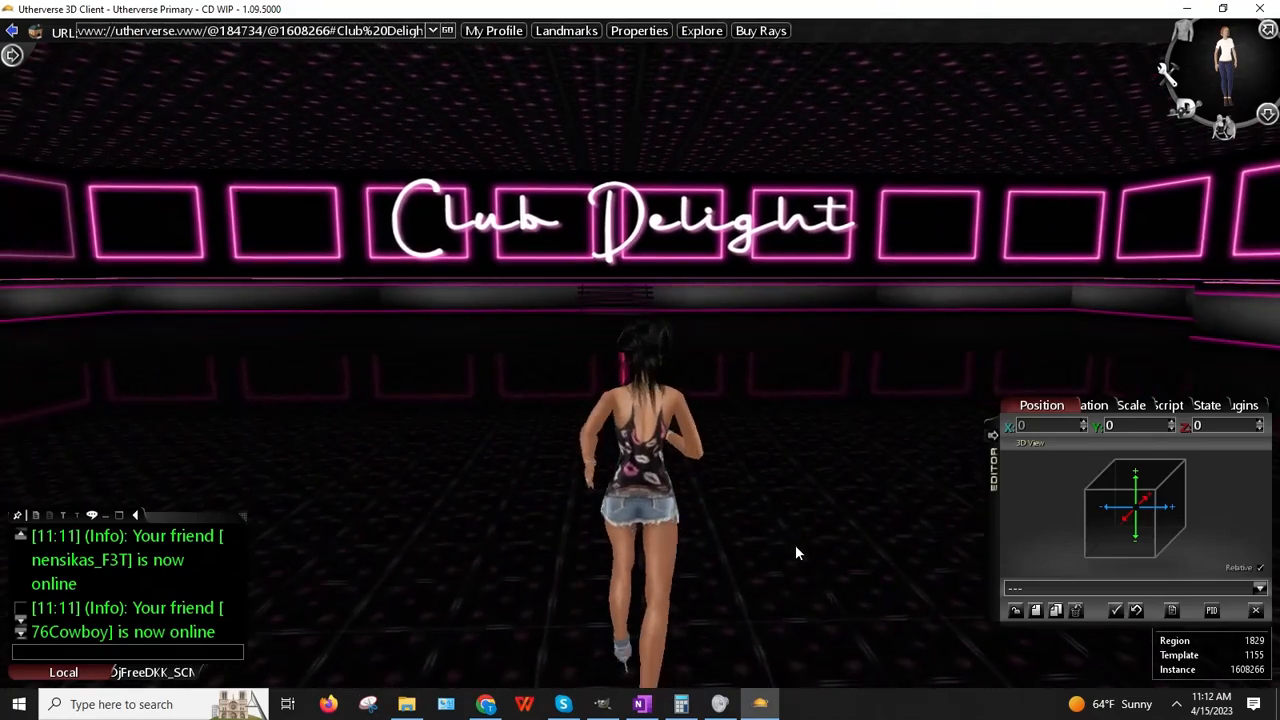
{"action": "key", "text": "Up"}
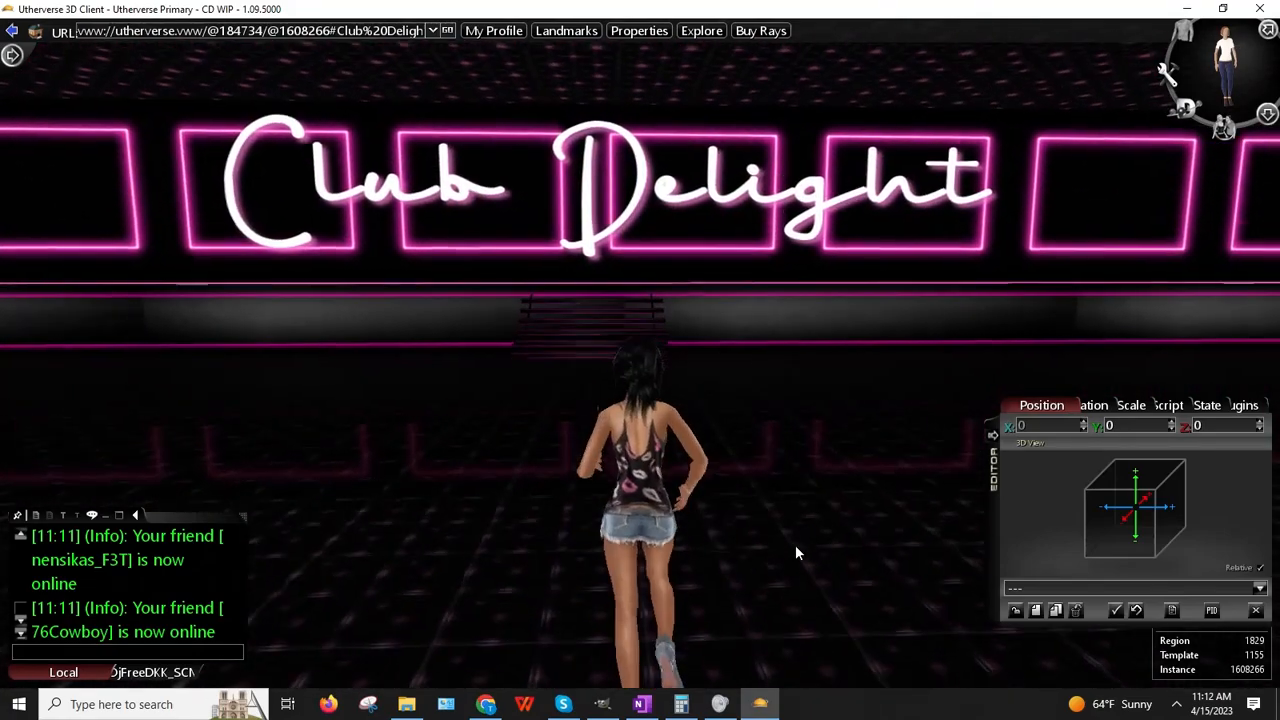
{"action": "key", "text": "Left"}
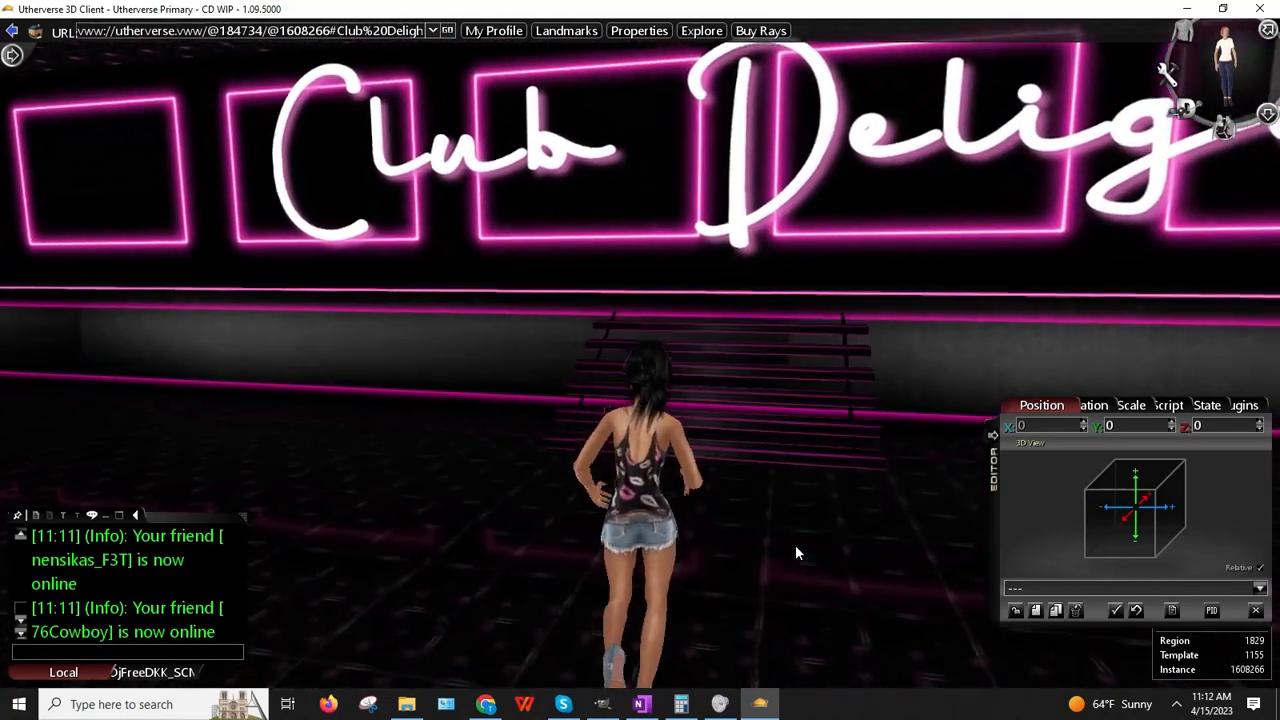
{"action": "key", "text": "Right"}
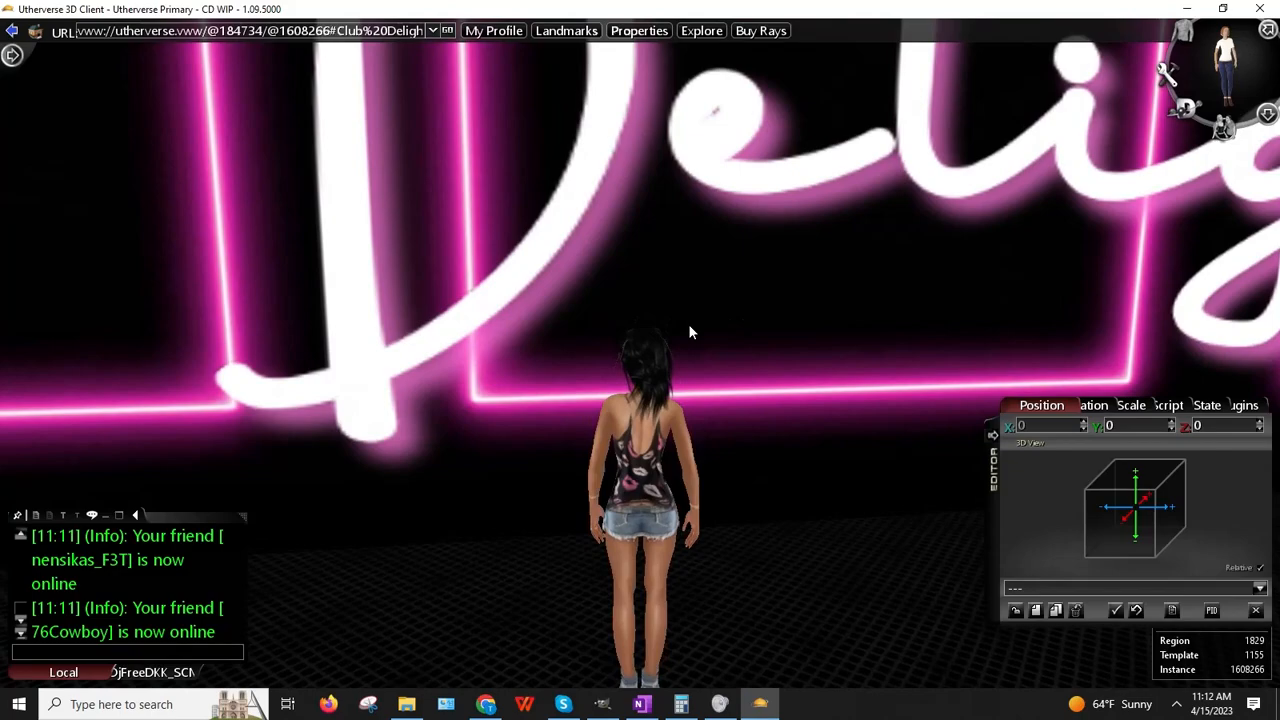
{"action": "left_click_drag", "start_coordinate": [689, 326], "coordinate": [548, 237]}
Step: Back away to view the whole sign along the wall, then bring up the GIMP logo window
{"action": "key", "text": "Down"}
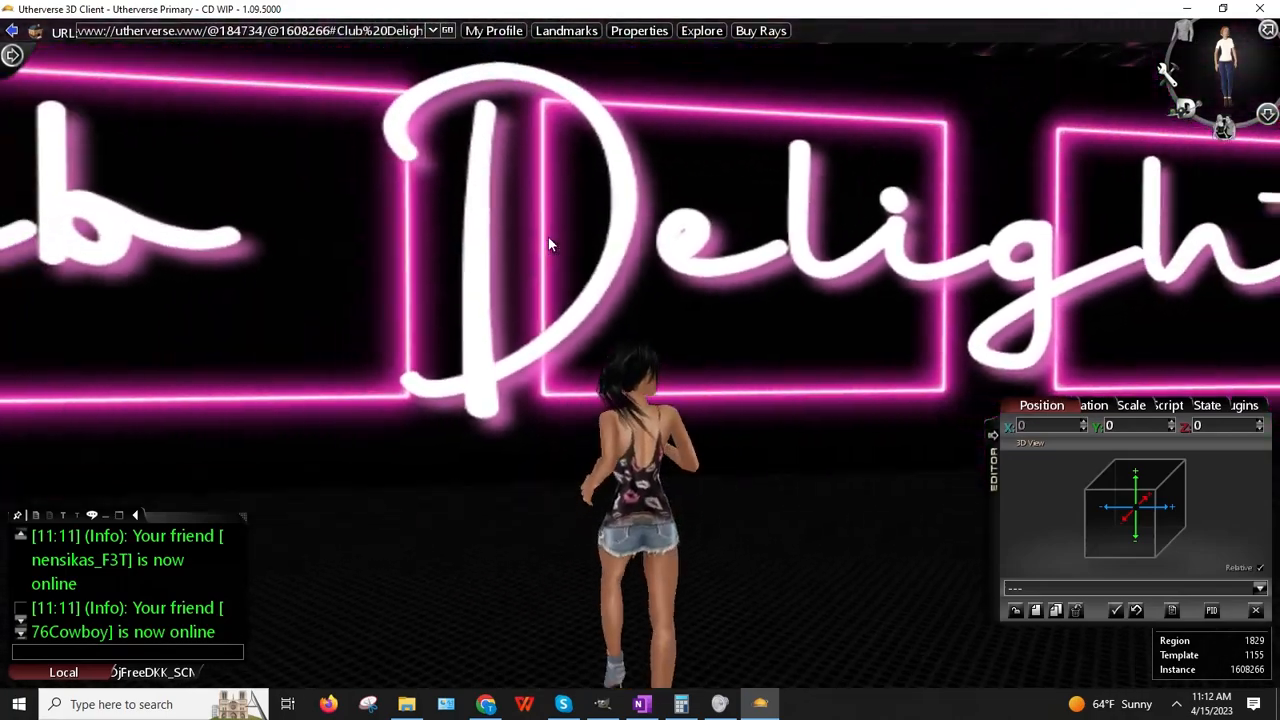
{"action": "key", "text": "Down"}
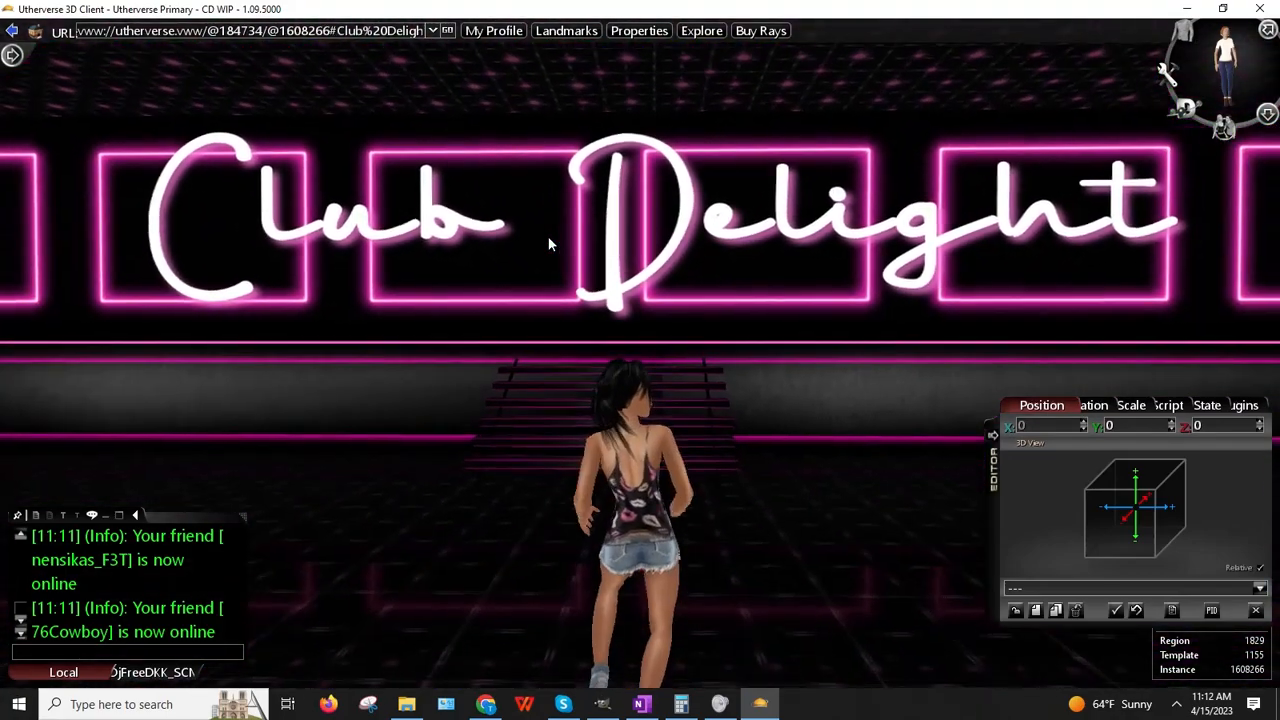
{"action": "key", "text": "Down"}
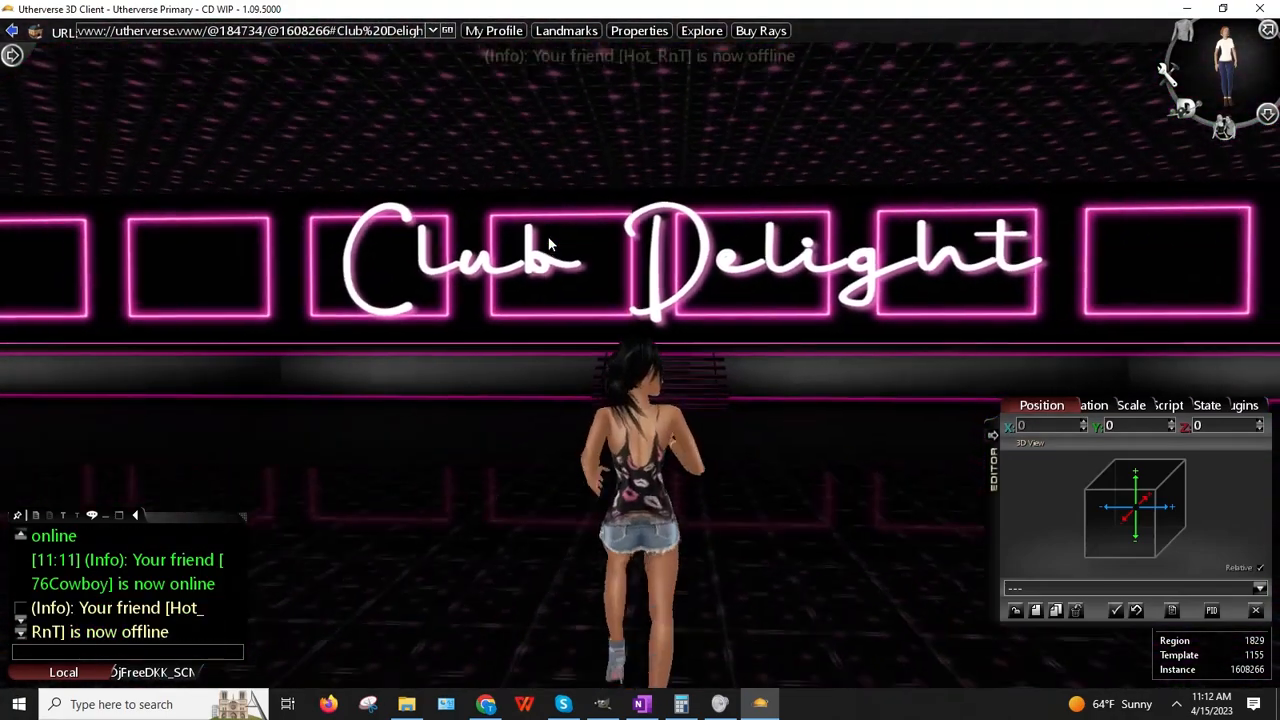
{"action": "key", "text": "Down"}
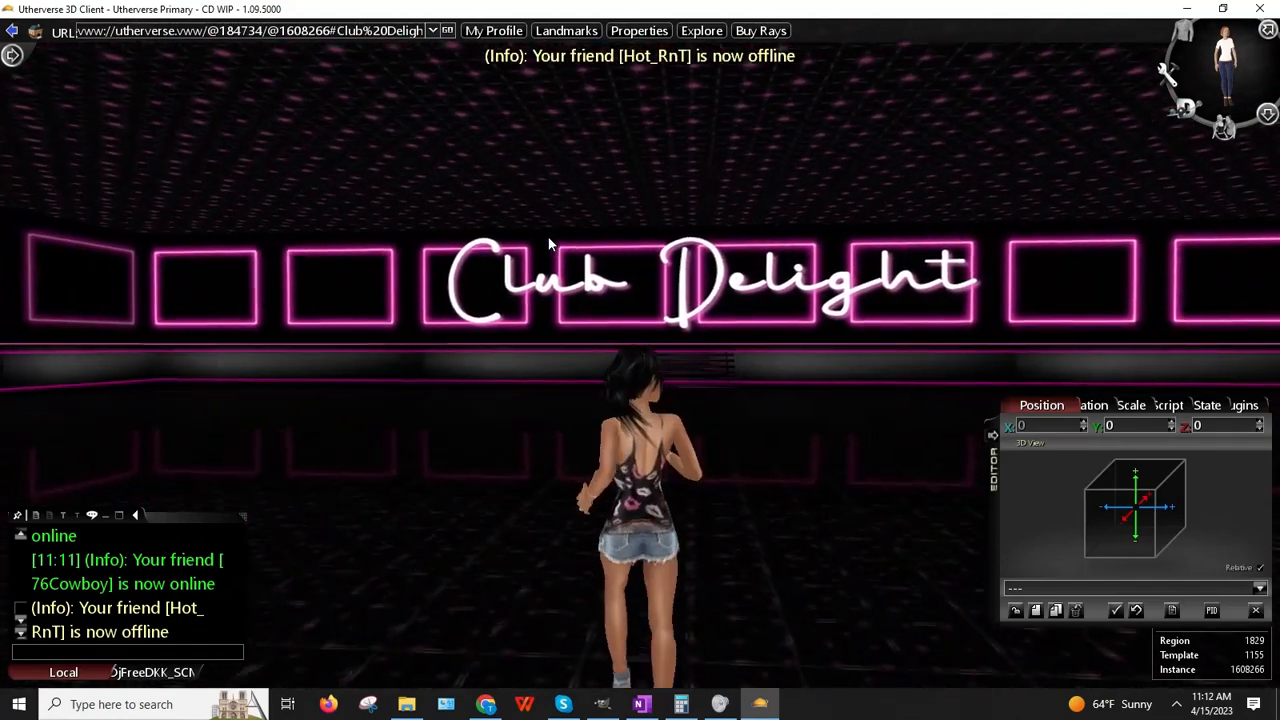
{"action": "left_click_drag", "start_coordinate": [606, 122], "coordinate": [454, 218]}
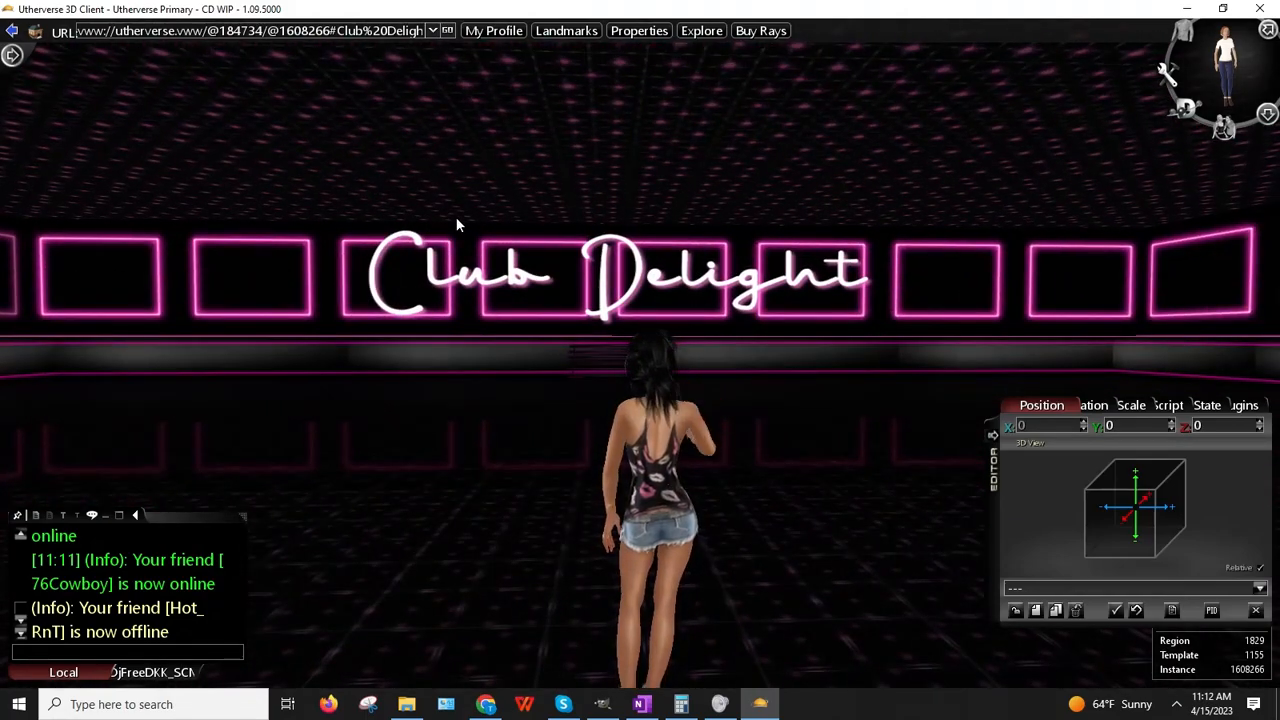
{"action": "left_click_drag", "start_coordinate": [457, 229], "coordinate": [654, 224]}
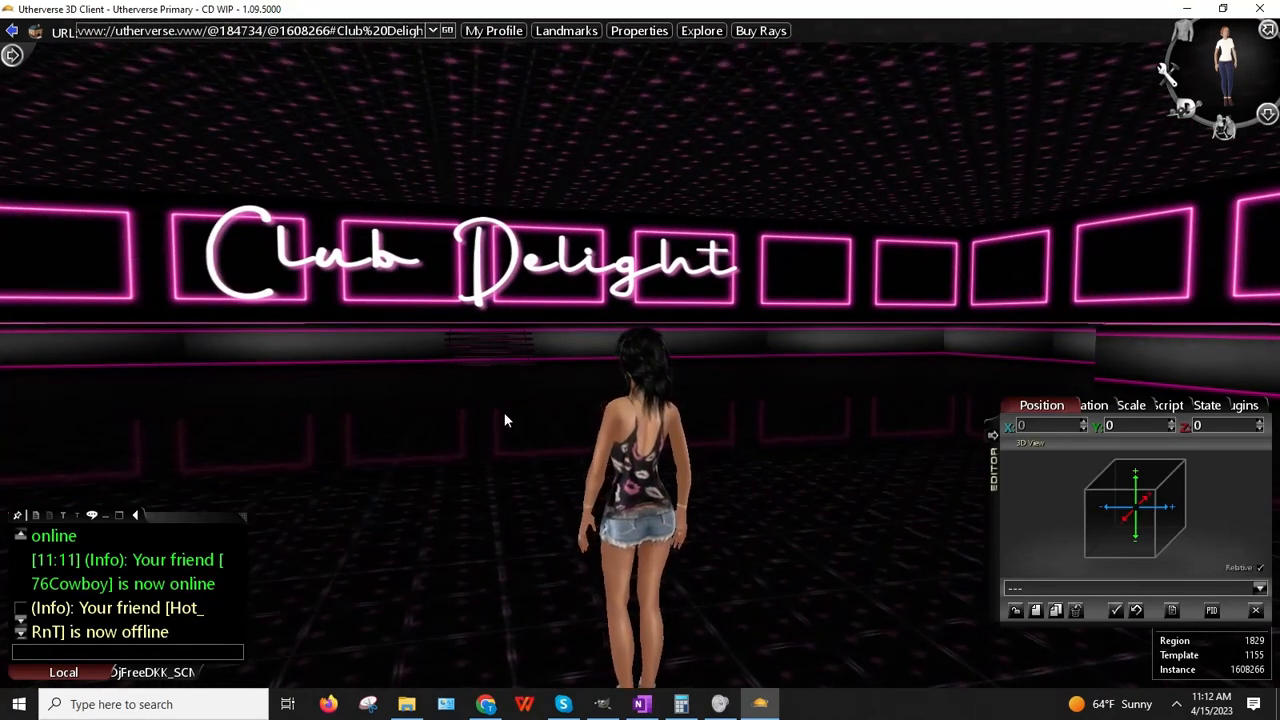
{"action": "left_click", "coordinate": [603, 706]}
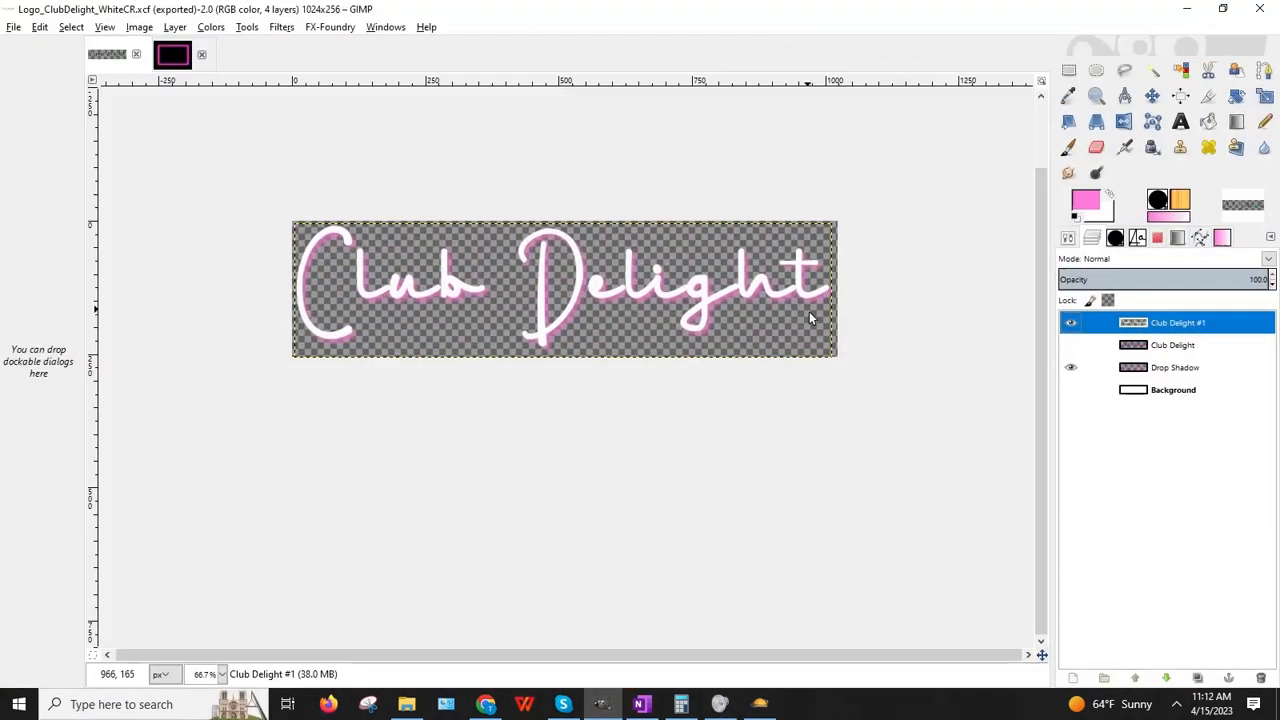
Step: Create a new 1500×900 image with a white background in the maximized GIMP window
{"action": "left_click", "coordinate": [1225, 8]}
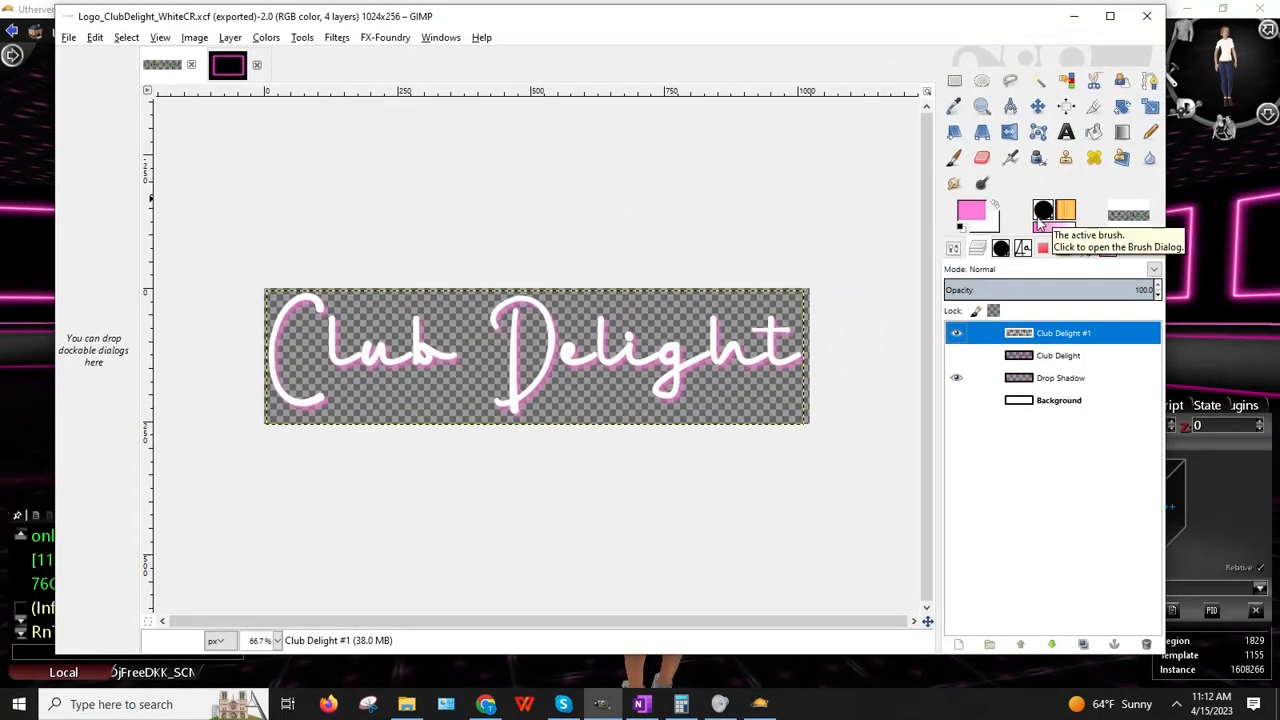
{"action": "left_click", "coordinate": [1110, 16]}
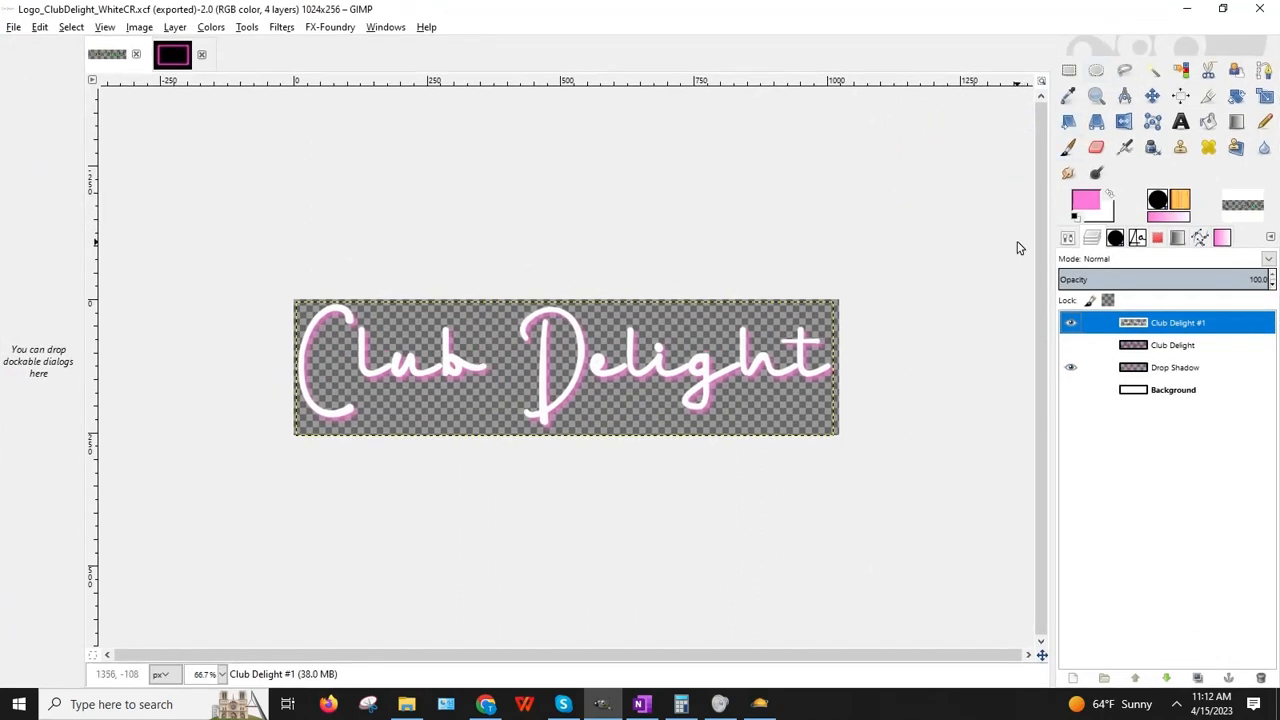
{"action": "left_click", "coordinate": [14, 28]}
{"action": "left_click", "coordinate": [32, 45]}
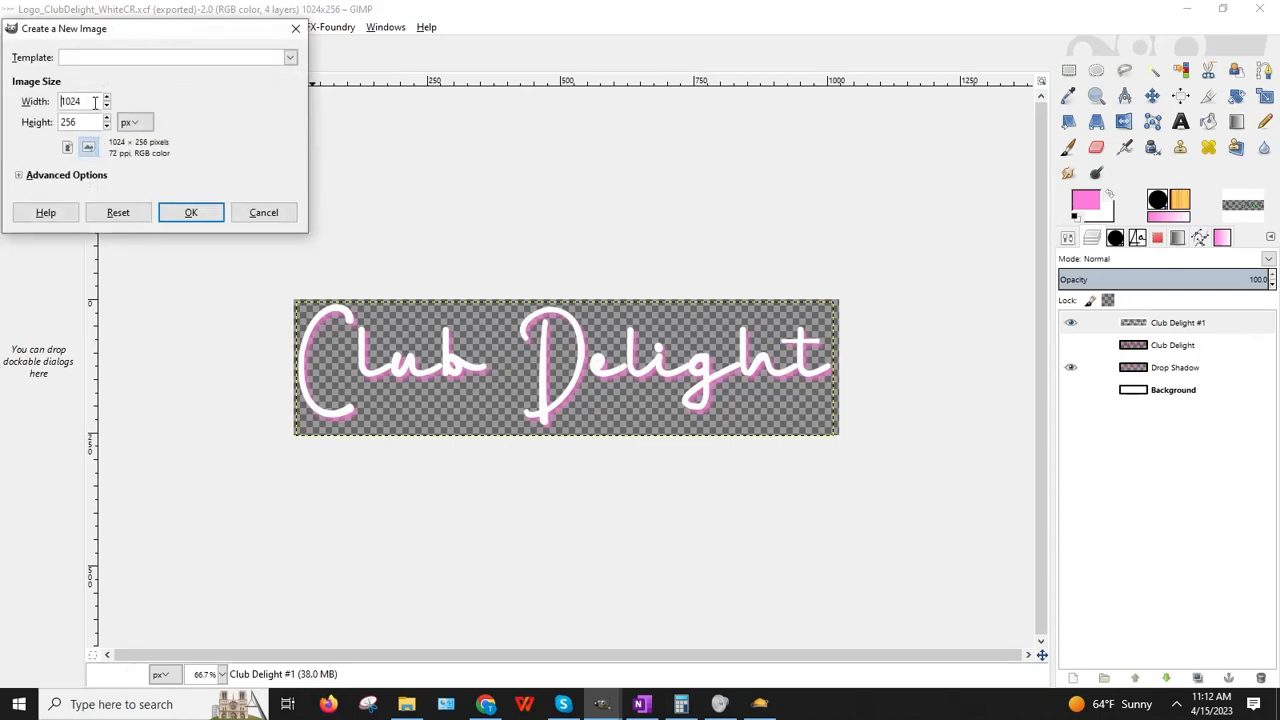
{"action": "double_click", "coordinate": [95, 102]}
{"action": "double_click", "coordinate": [68, 122]}
{"action": "key", "text": "Return"}
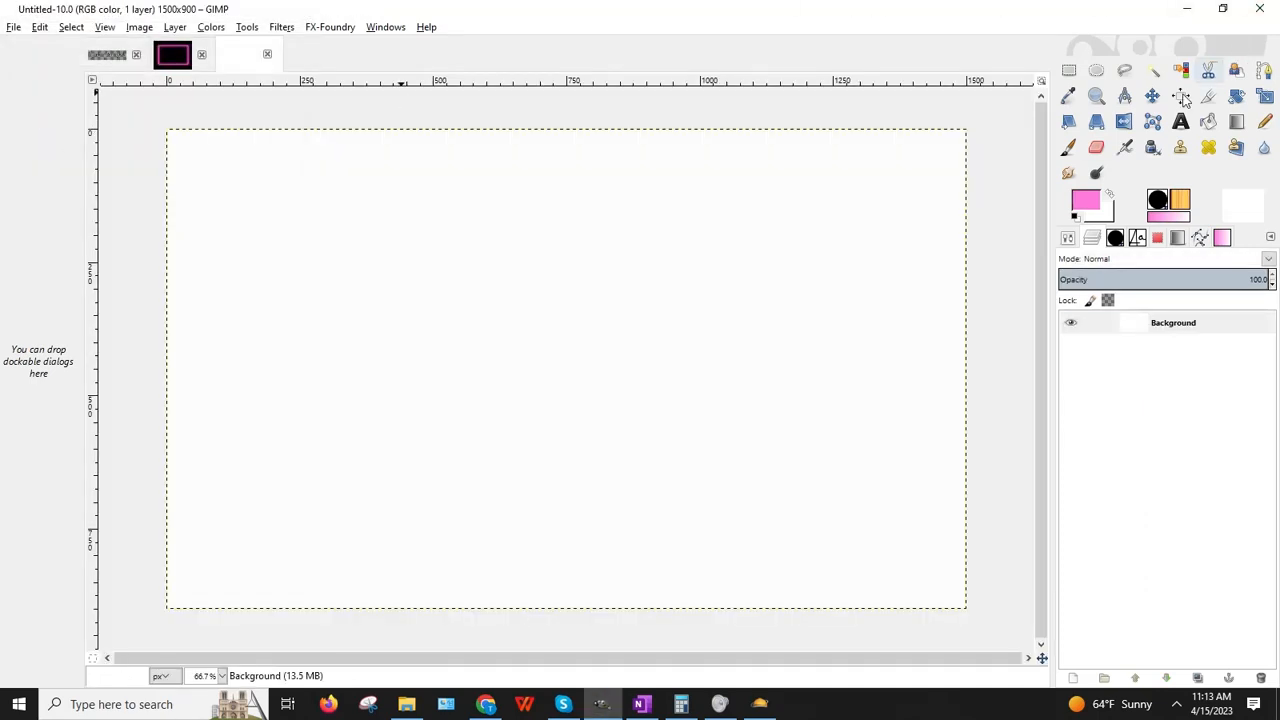
Step: Set the foreground colour to magenta c41f98
{"action": "left_click", "coordinate": [1088, 206]}
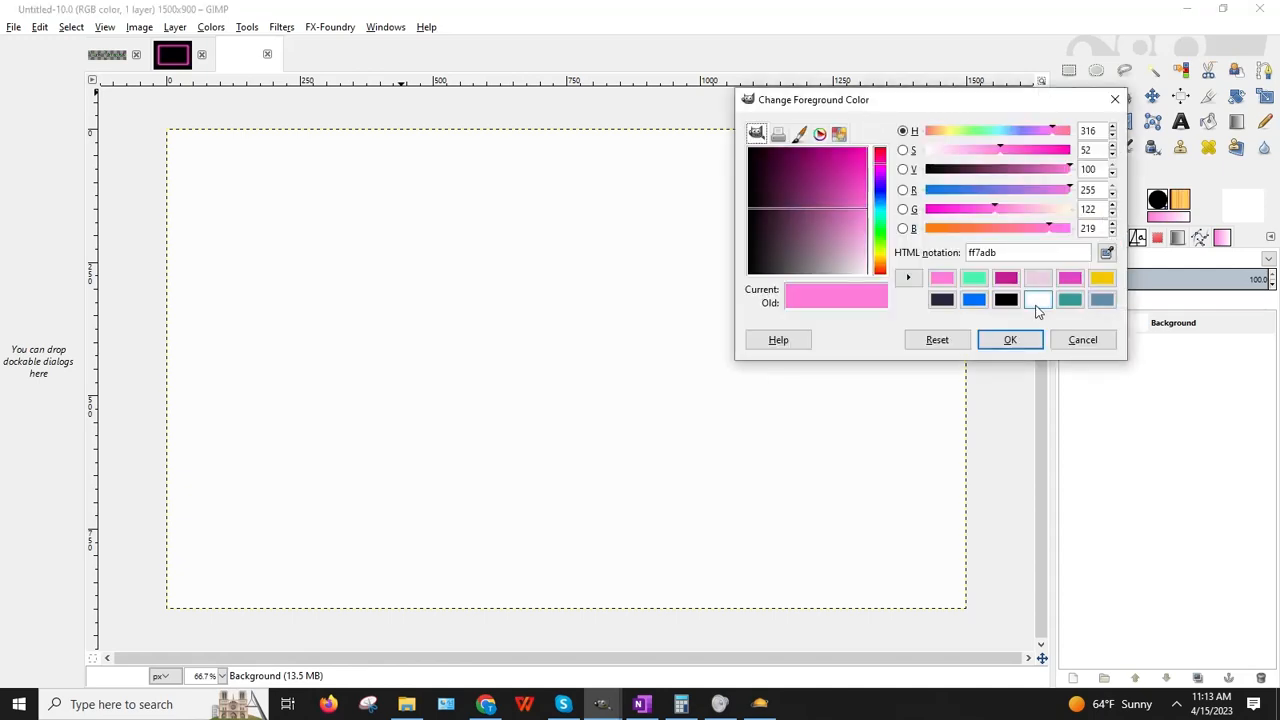
{"action": "left_click", "coordinate": [1005, 277]}
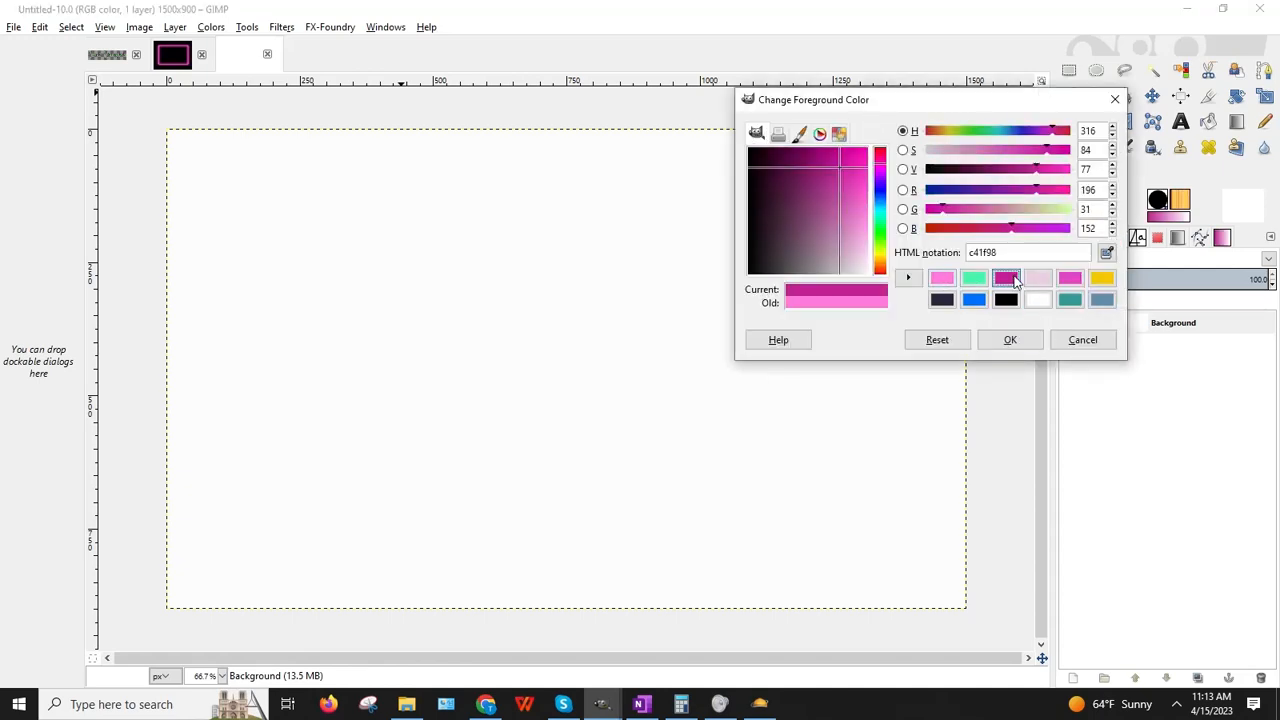
{"action": "left_click", "coordinate": [1007, 341]}
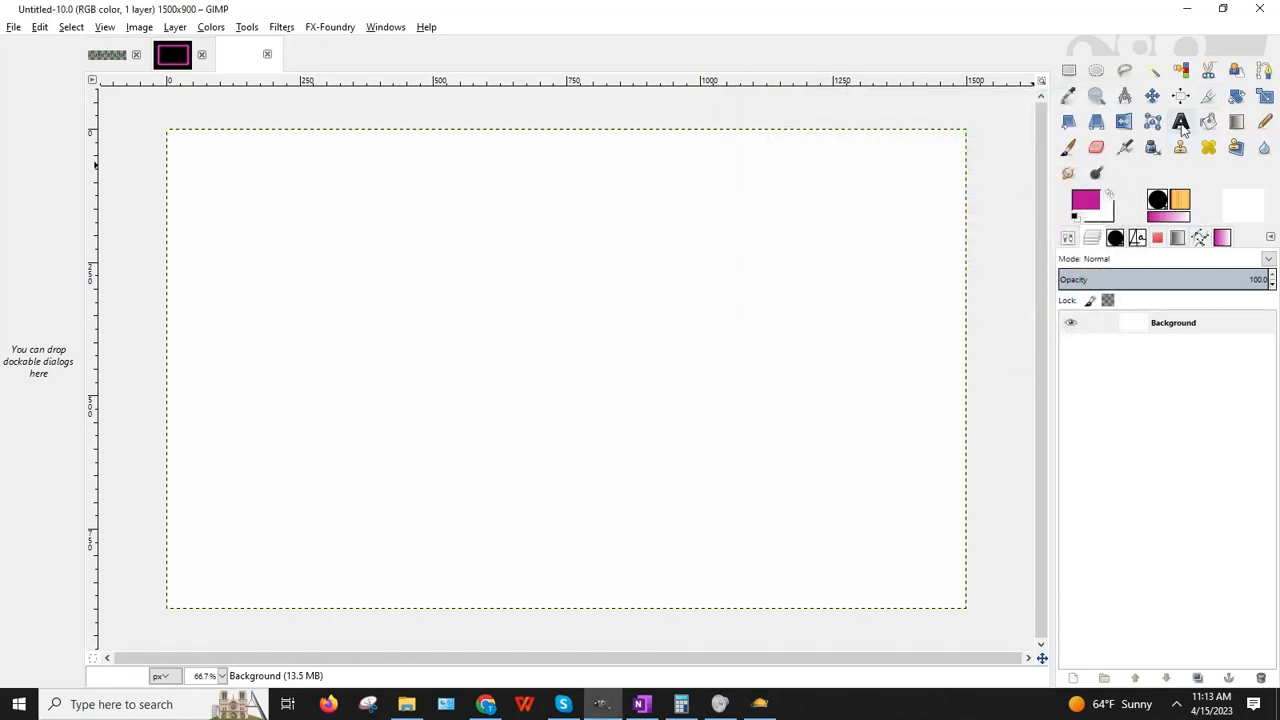
Step: Draw a wide 1450×316 text box using the Hair Color Demo font in magenta
{"action": "left_click", "coordinate": [1181, 122]}
{"action": "left_click", "coordinate": [1138, 238]}
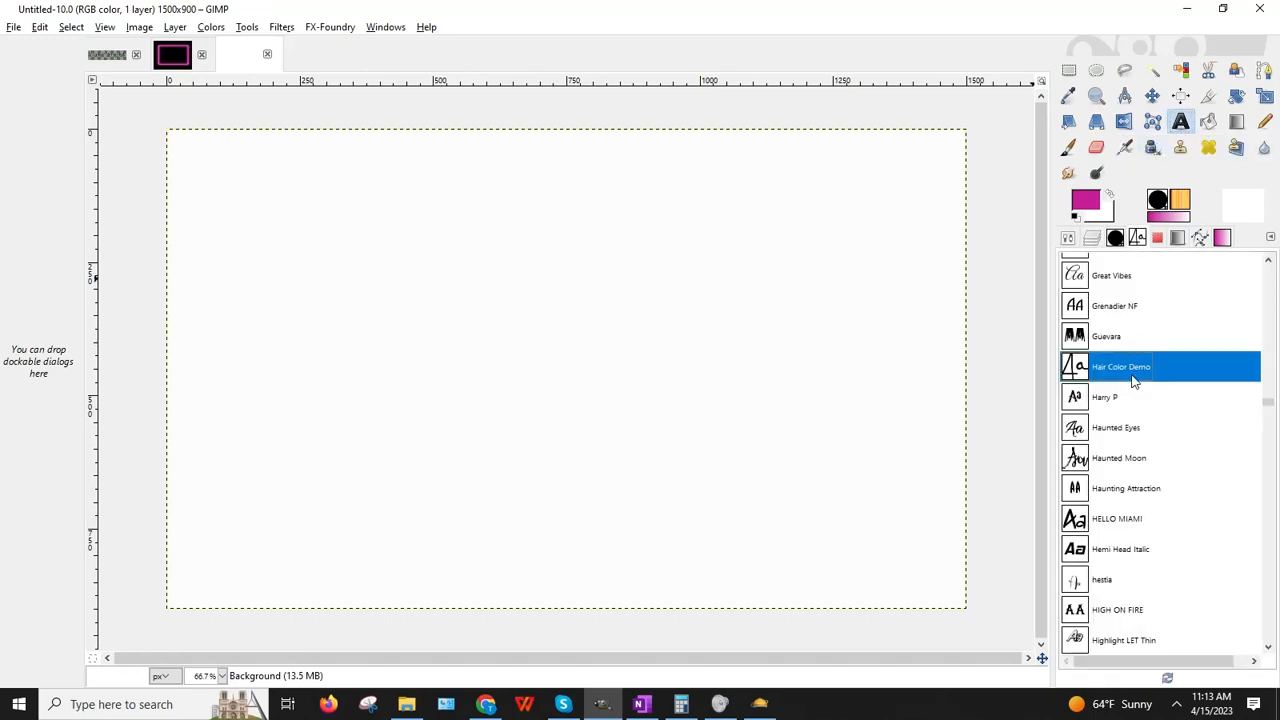
{"action": "left_click_drag", "start_coordinate": [184, 251], "coordinate": [968, 420]}
{"action": "left_click", "coordinate": [405, 228]}
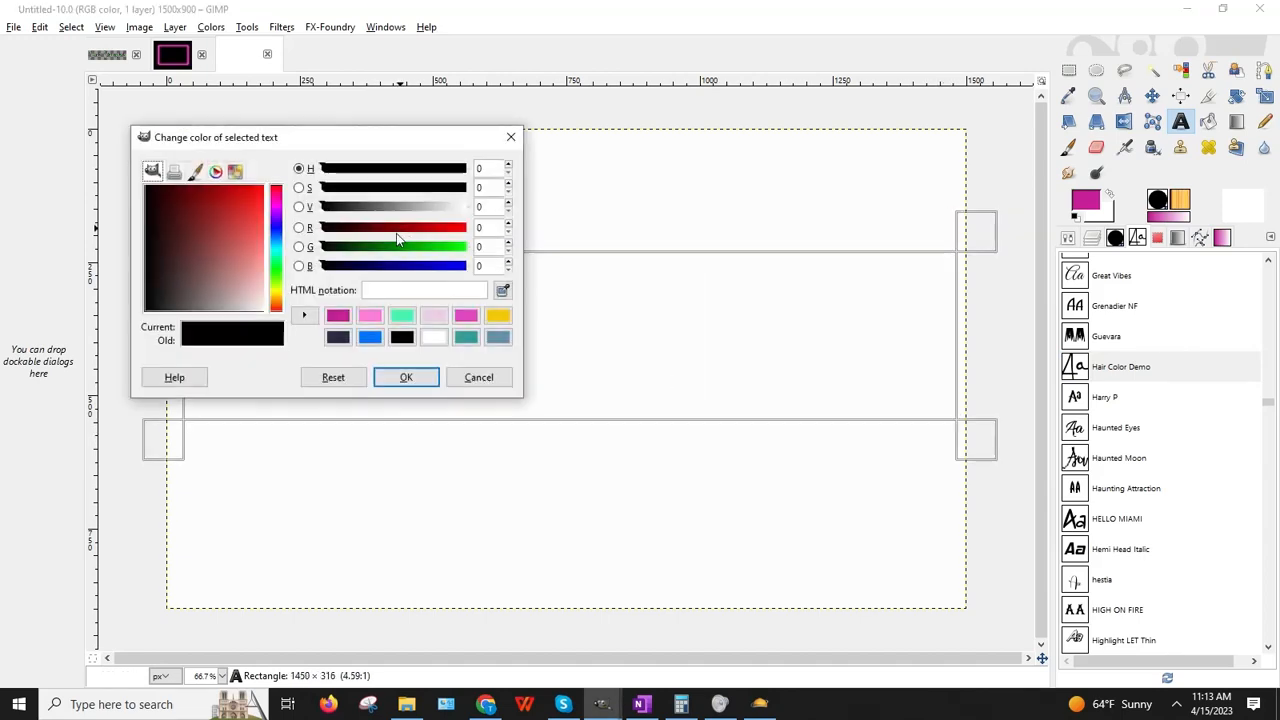
{"action": "left_click", "coordinate": [338, 316]}
{"action": "left_click", "coordinate": [406, 376]}
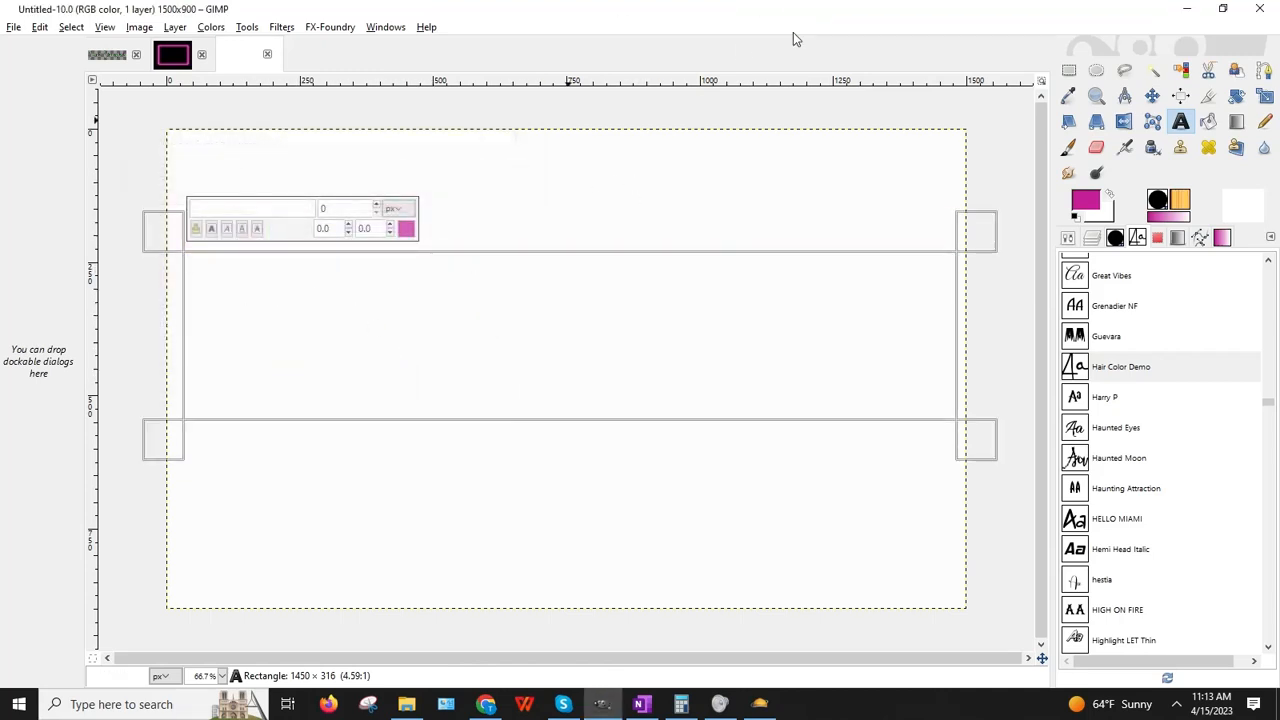
Step: Type the greeting 'Happy Birthday Del' into the text box, fixing typos
{"action": "type", "text": "Happy"}
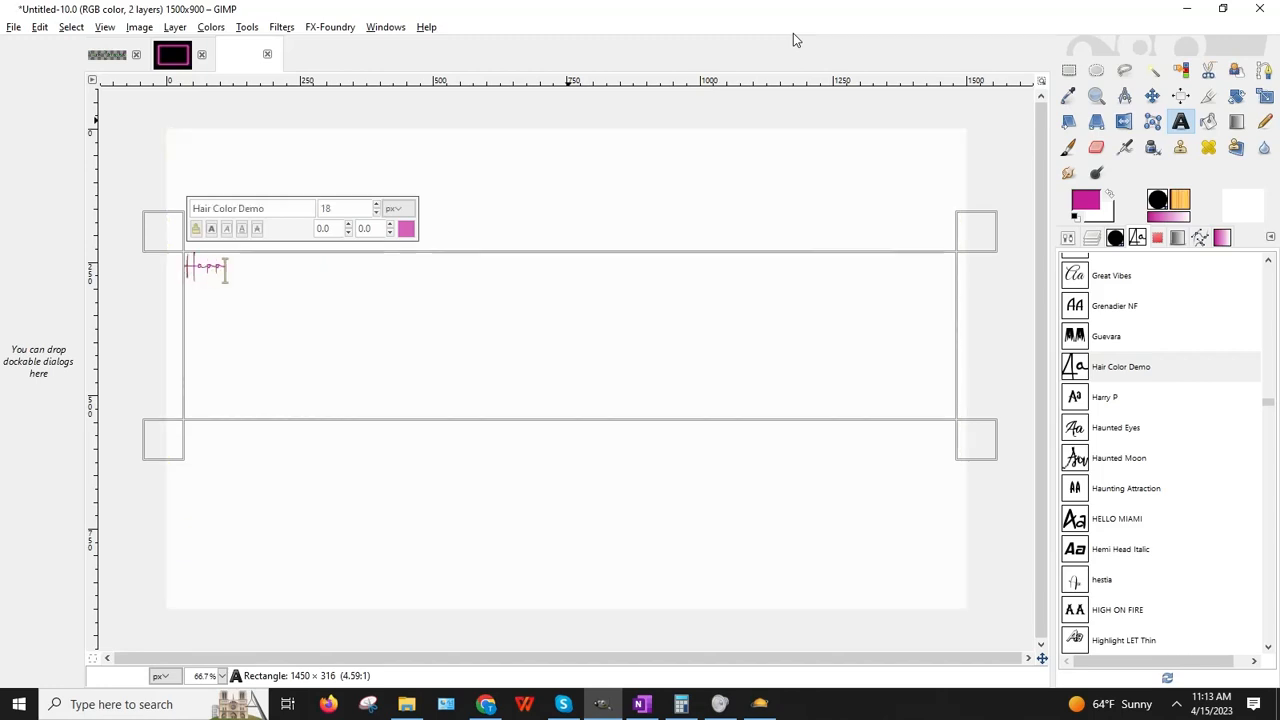
{"action": "type", "text": " Birthday!"}
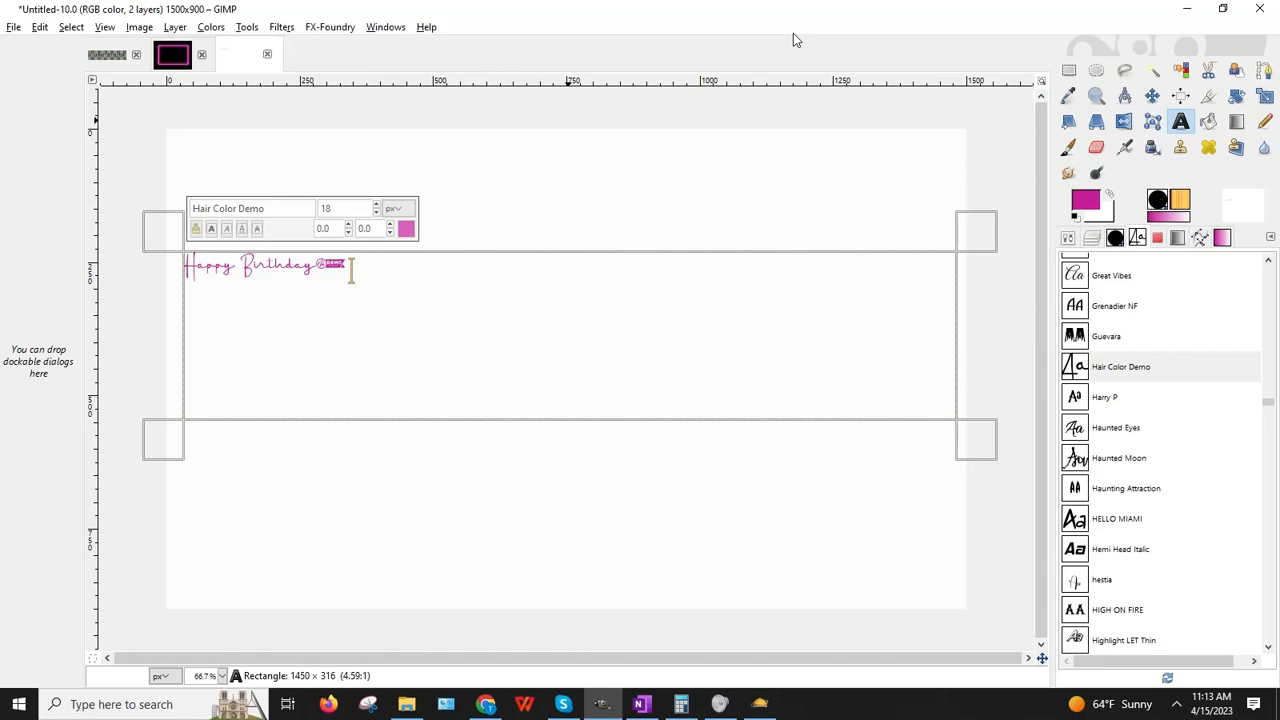
{"action": "key", "text": "BackSpace"}
{"action": "key", "text": "BackSpace"}
{"action": "type", "text": "y D"}
{"action": "key", "text": "BackSpace"}
{"action": "key", "text": "BackSpace"}
{"action": "type", "text": "Del"}
Step: Make the greeting bold and larger, removing a comma that rendered as a DEMO badge
{"action": "key", "text": "ctrl+a"}
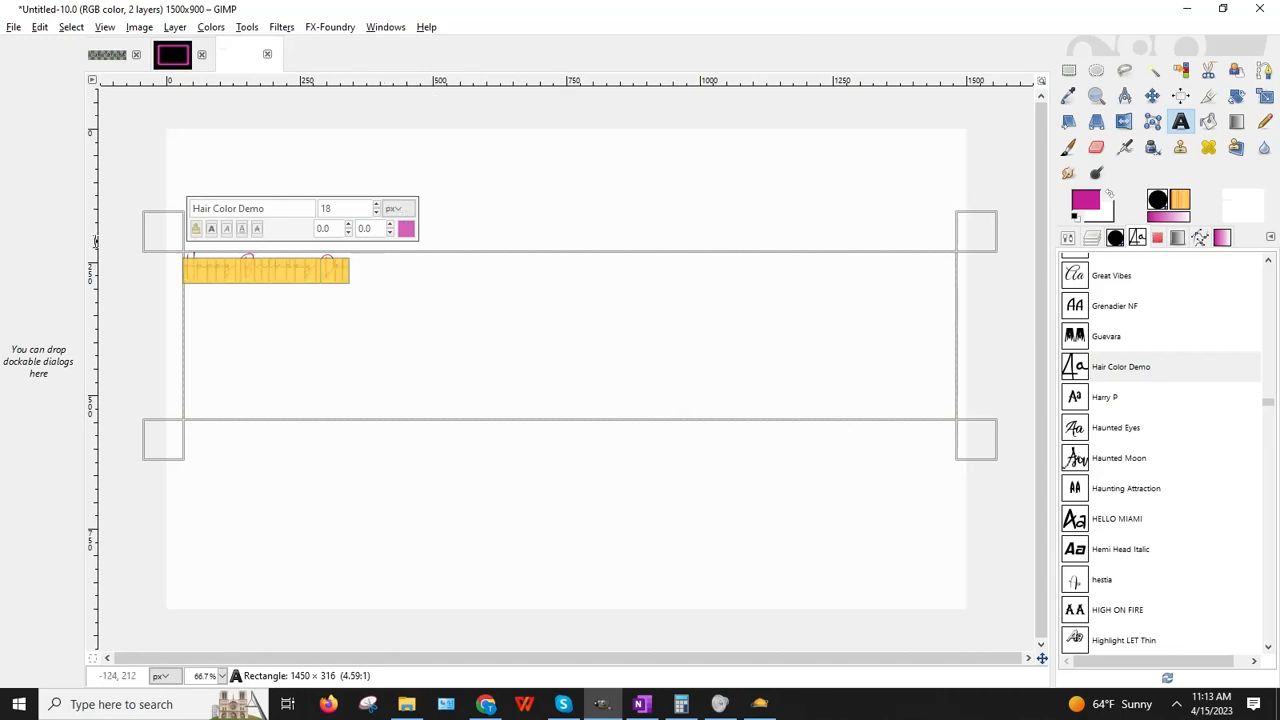
{"action": "left_click", "coordinate": [211, 229]}
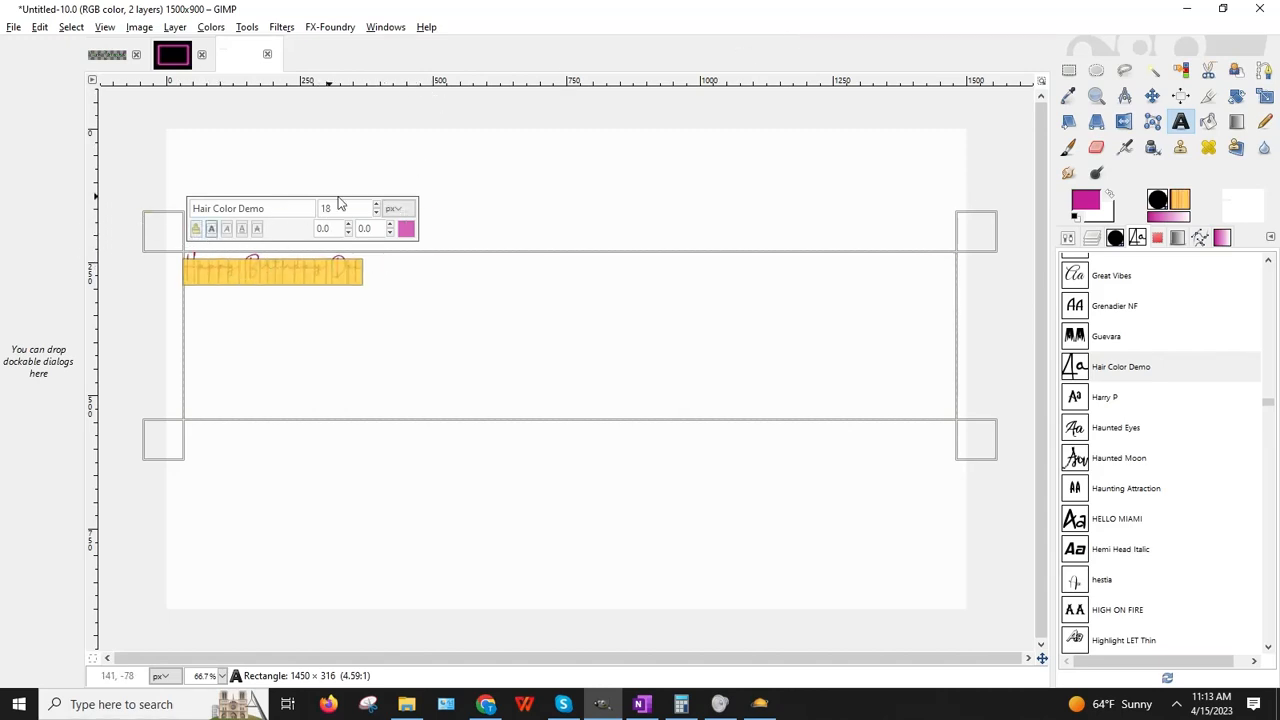
{"action": "left_click_drag", "start_coordinate": [377, 208], "coordinate": [377, 208]}
{"action": "left_click", "coordinate": [775, 333]}
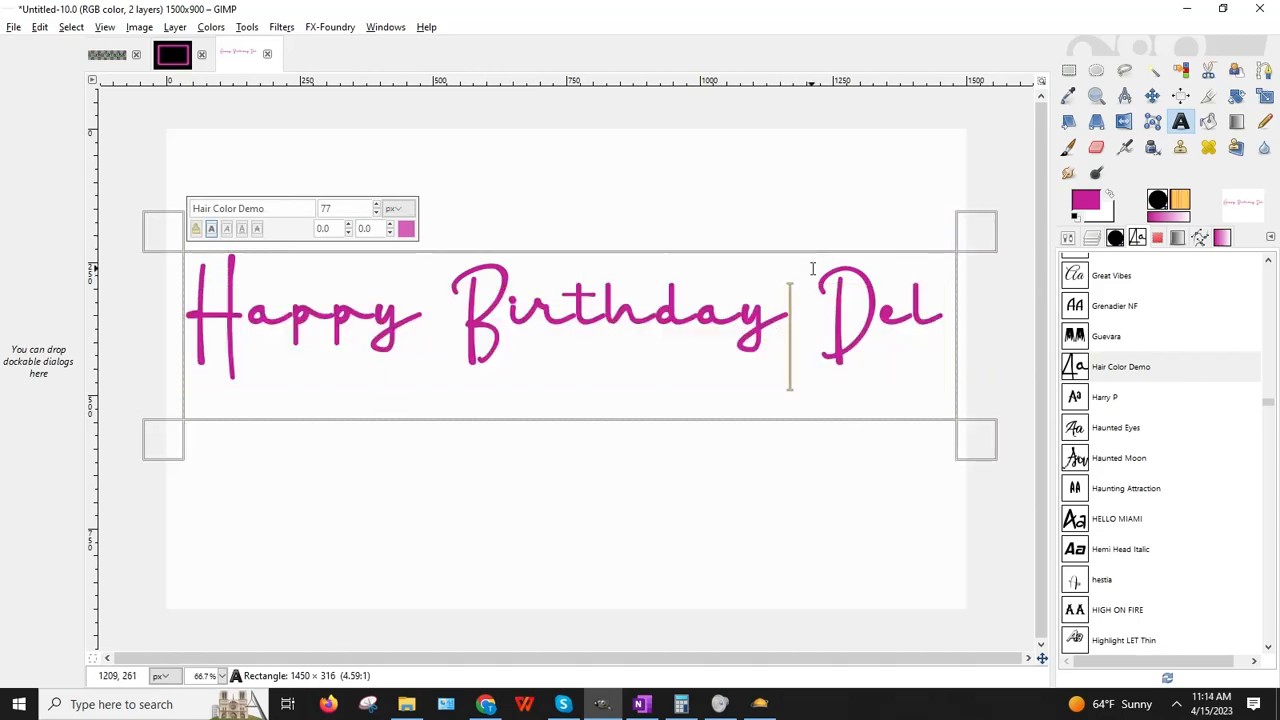
{"action": "type", "text": ","}
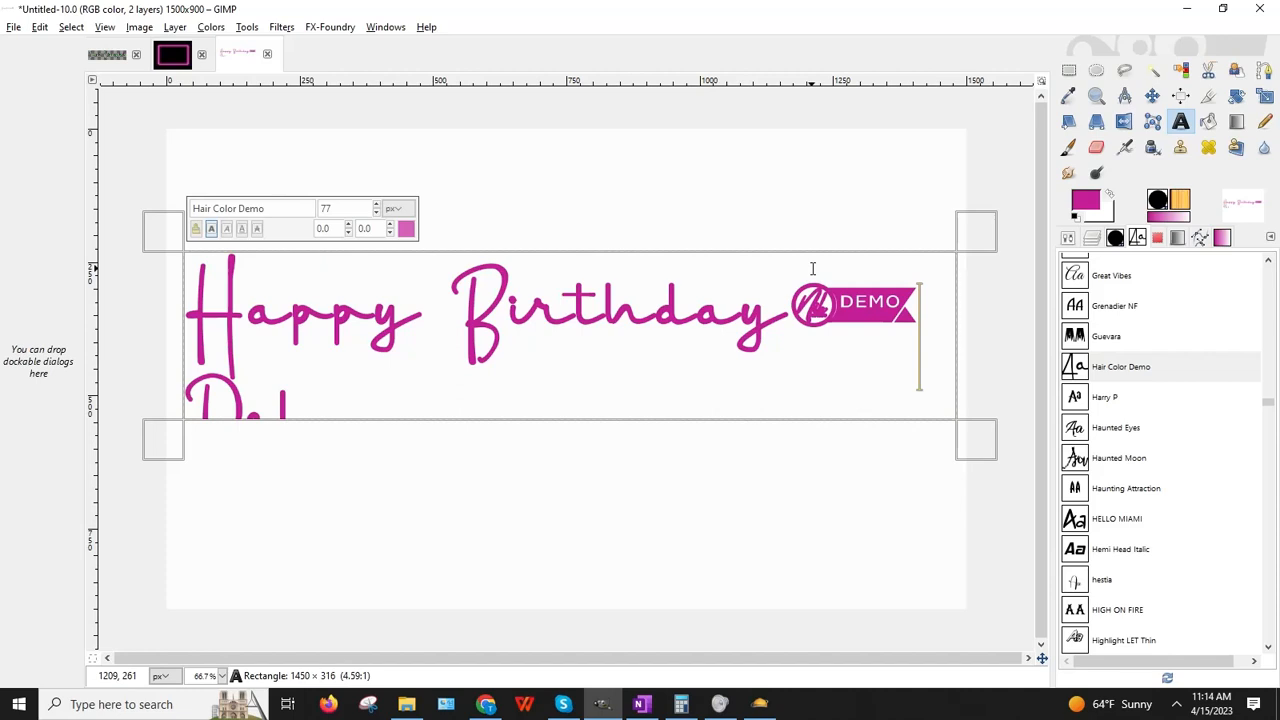
{"action": "key", "text": "BackSpace"}
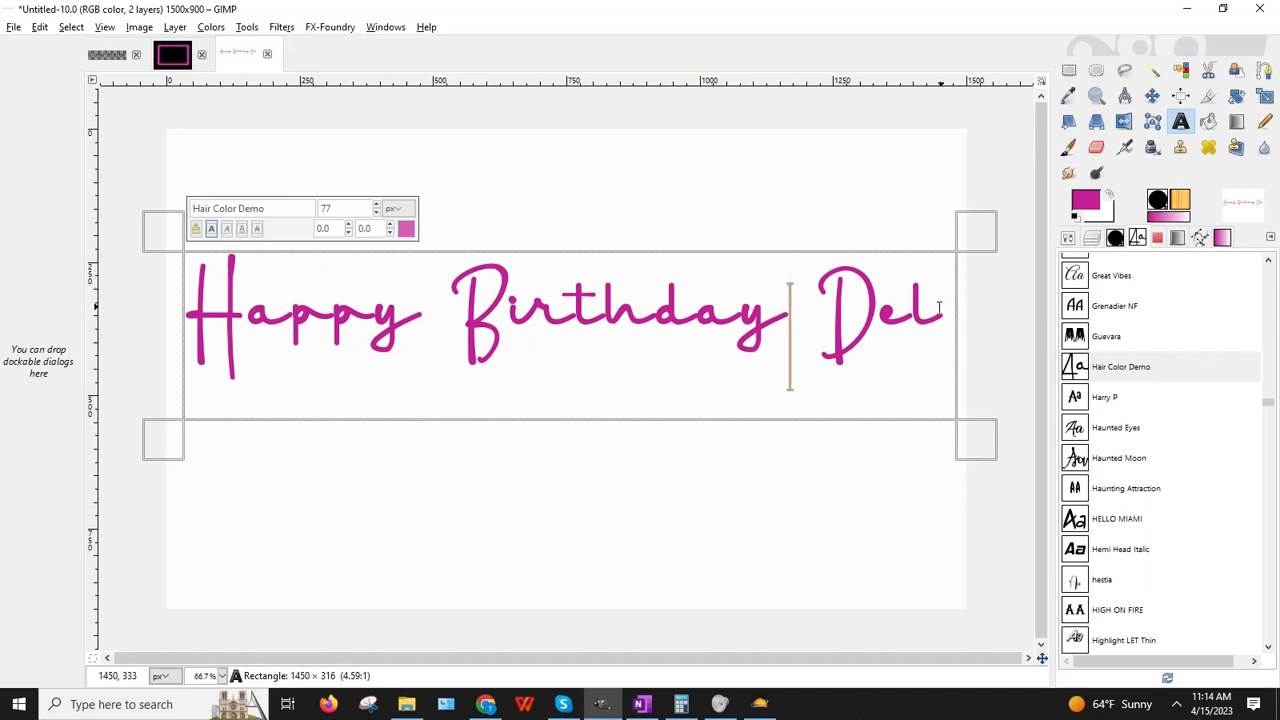
Step: Reduce the greeting font size two steps and retype 'Del' after Birthday
{"action": "left_click_drag", "start_coordinate": [940, 305], "coordinate": [114, 231]}
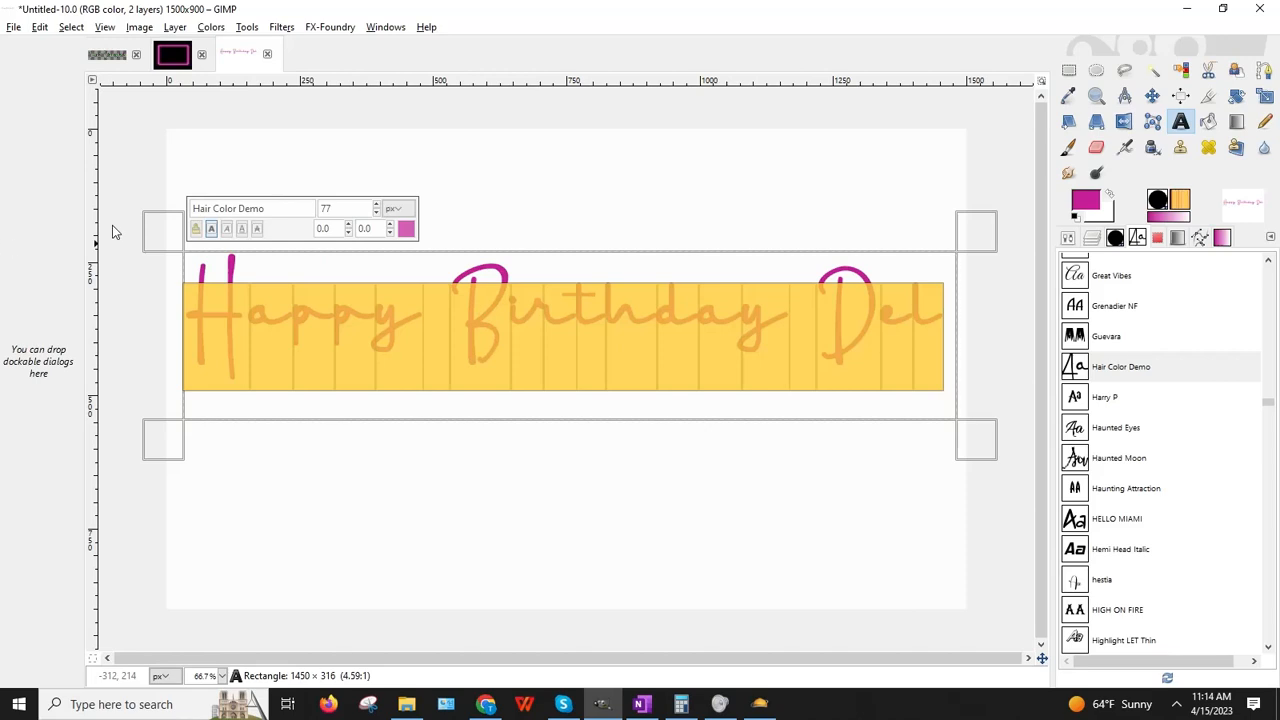
{"action": "left_click", "coordinate": [377, 213]}
{"action": "left_click", "coordinate": [377, 213]}
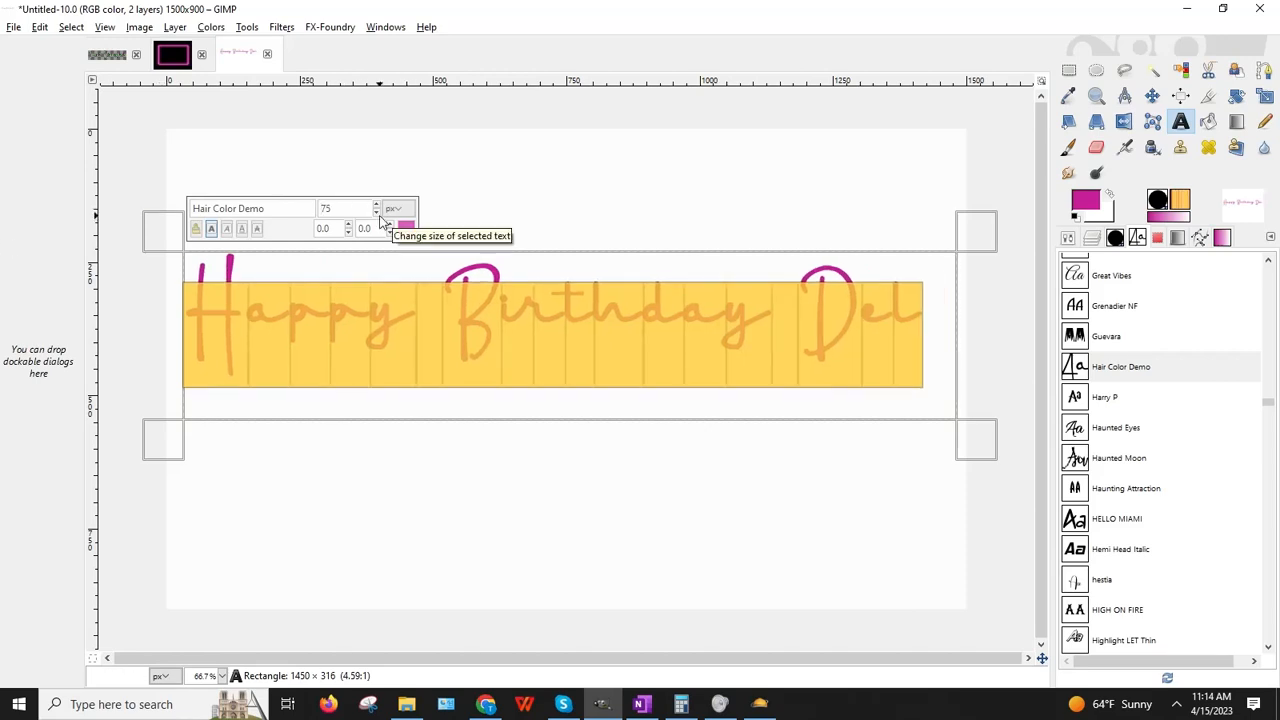
{"action": "left_click", "coordinate": [920, 381]}
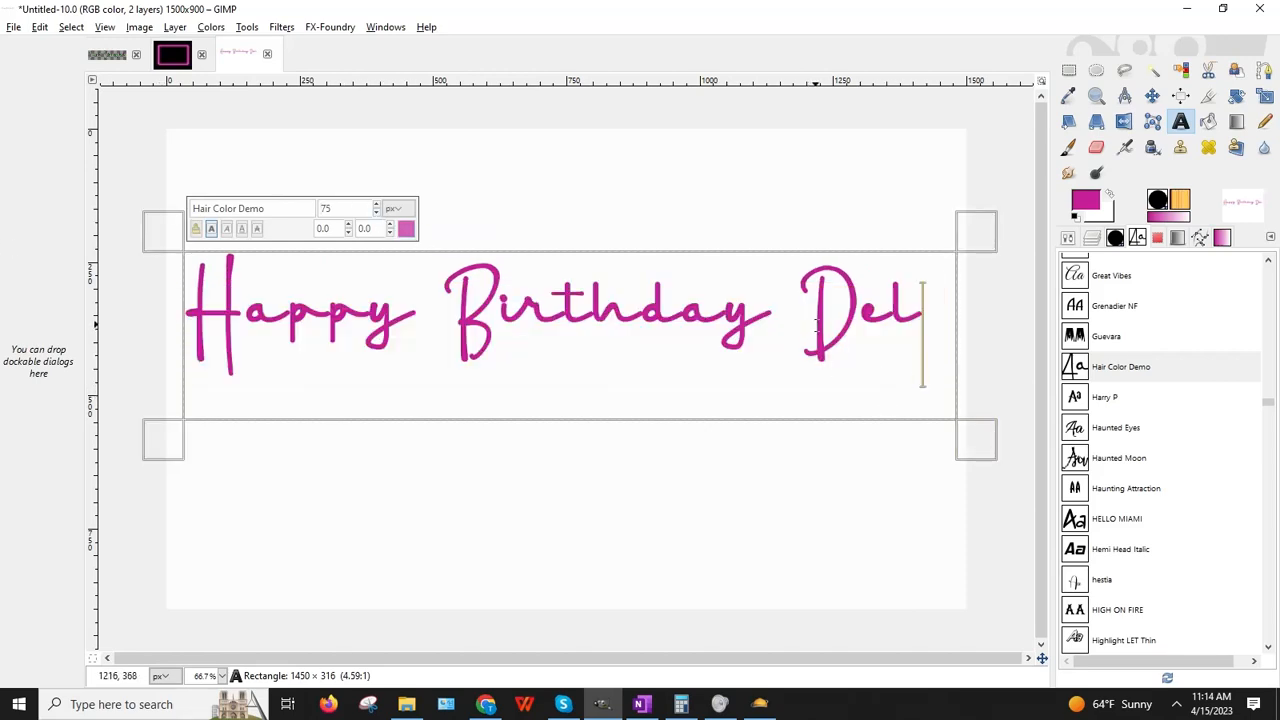
{"action": "left_click", "coordinate": [808, 318]}
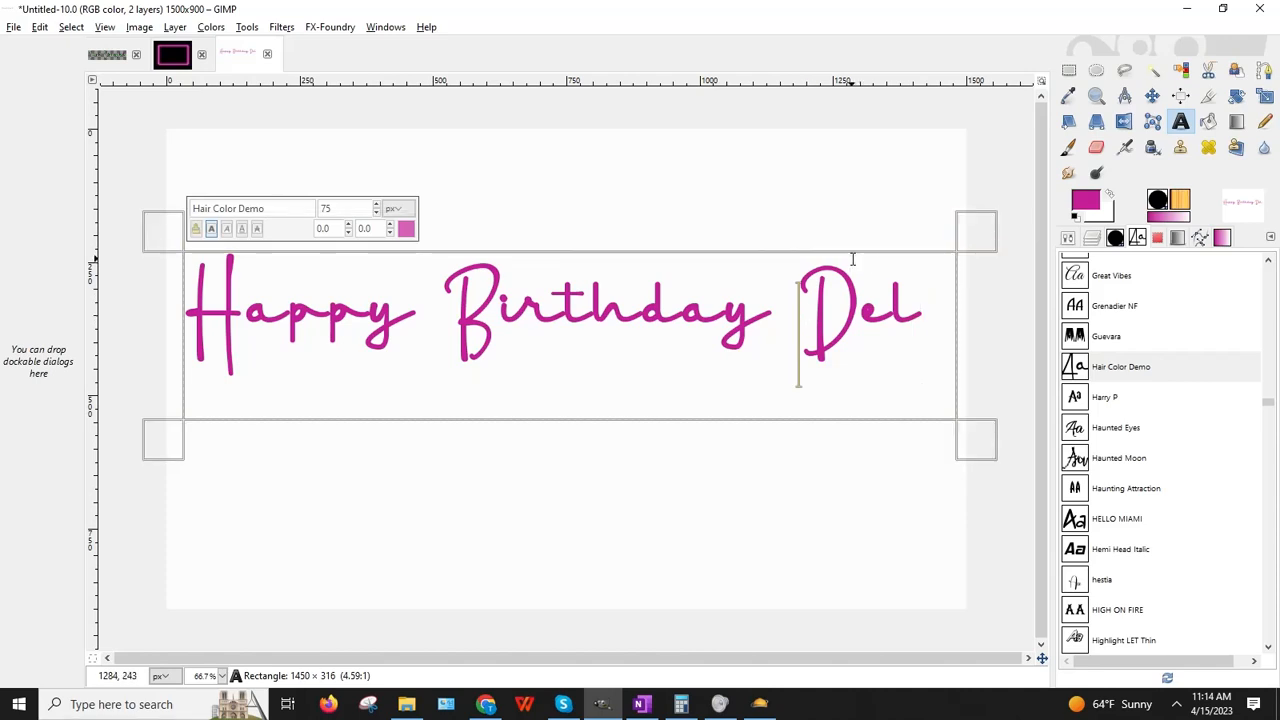
{"action": "key", "text": "Delete"}
{"action": "key", "text": "Delete"}
{"action": "key", "text": "Delete"}
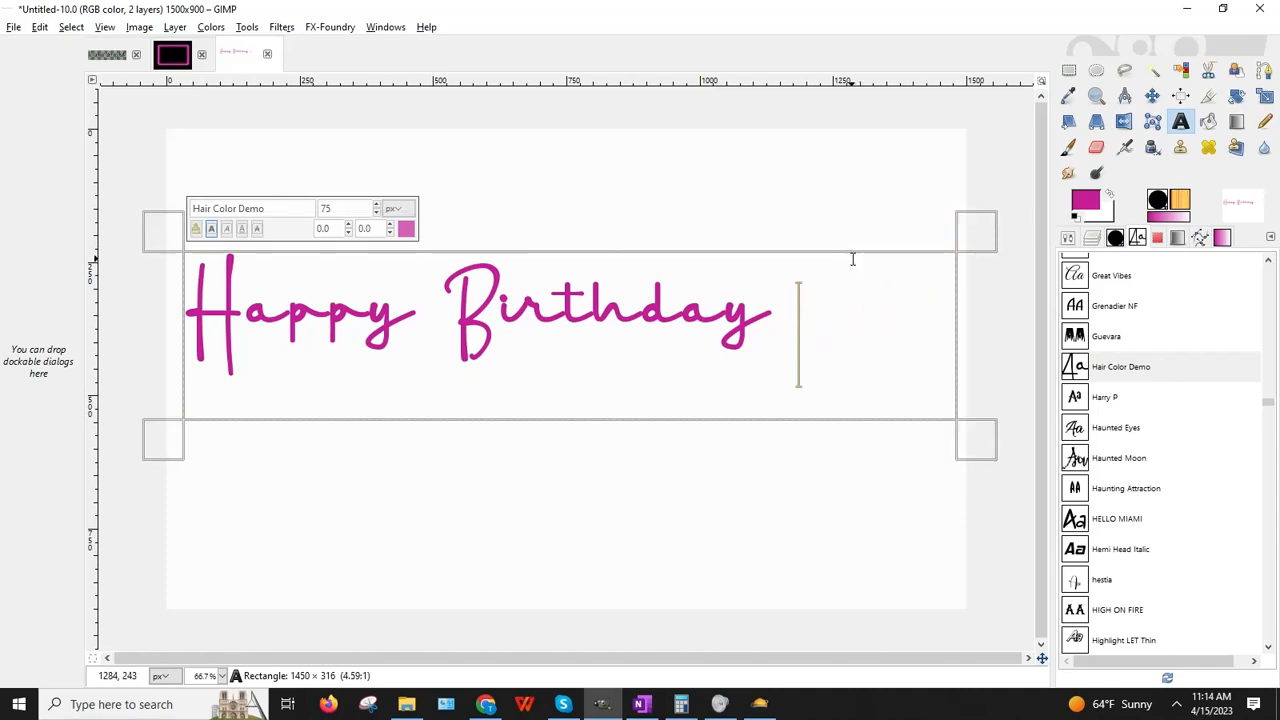
{"action": "key", "text": "BackSpace"}
{"action": "type", "text": "Del"}
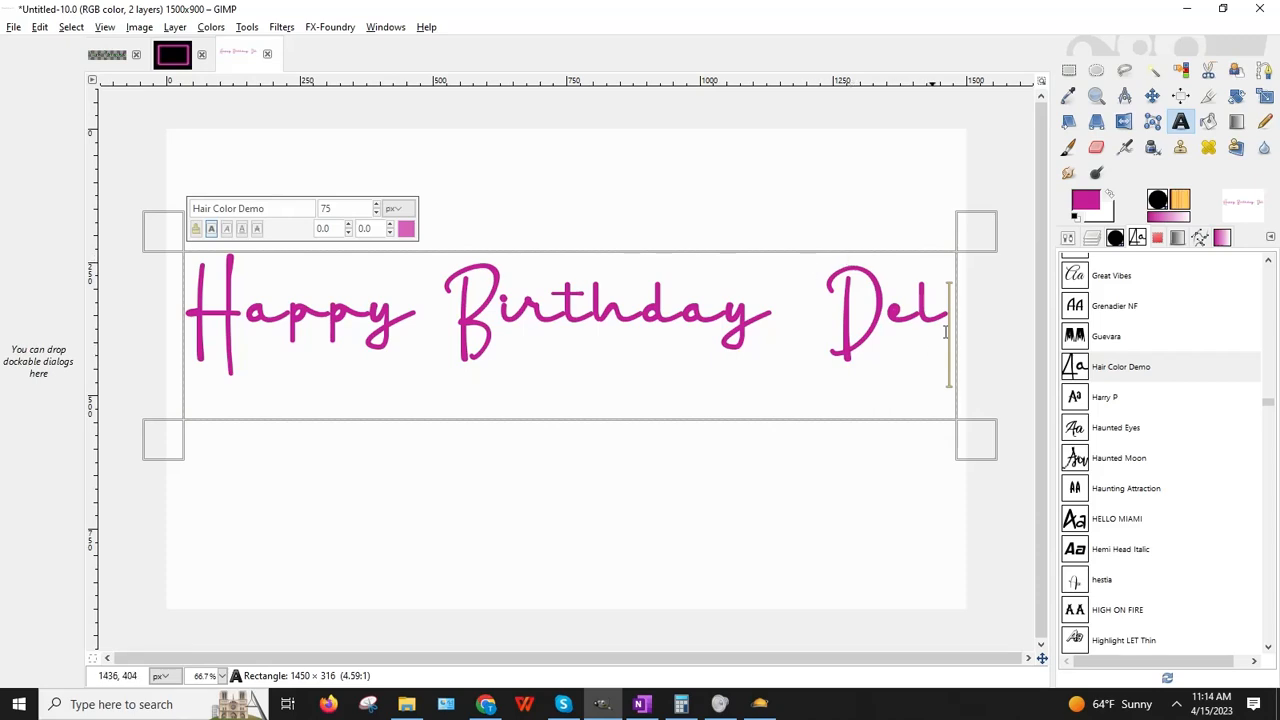
Step: Bring the greeting down to size 72 and shrink the frame to fit it
{"action": "left_click_drag", "start_coordinate": [955, 318], "coordinate": [182, 330]}
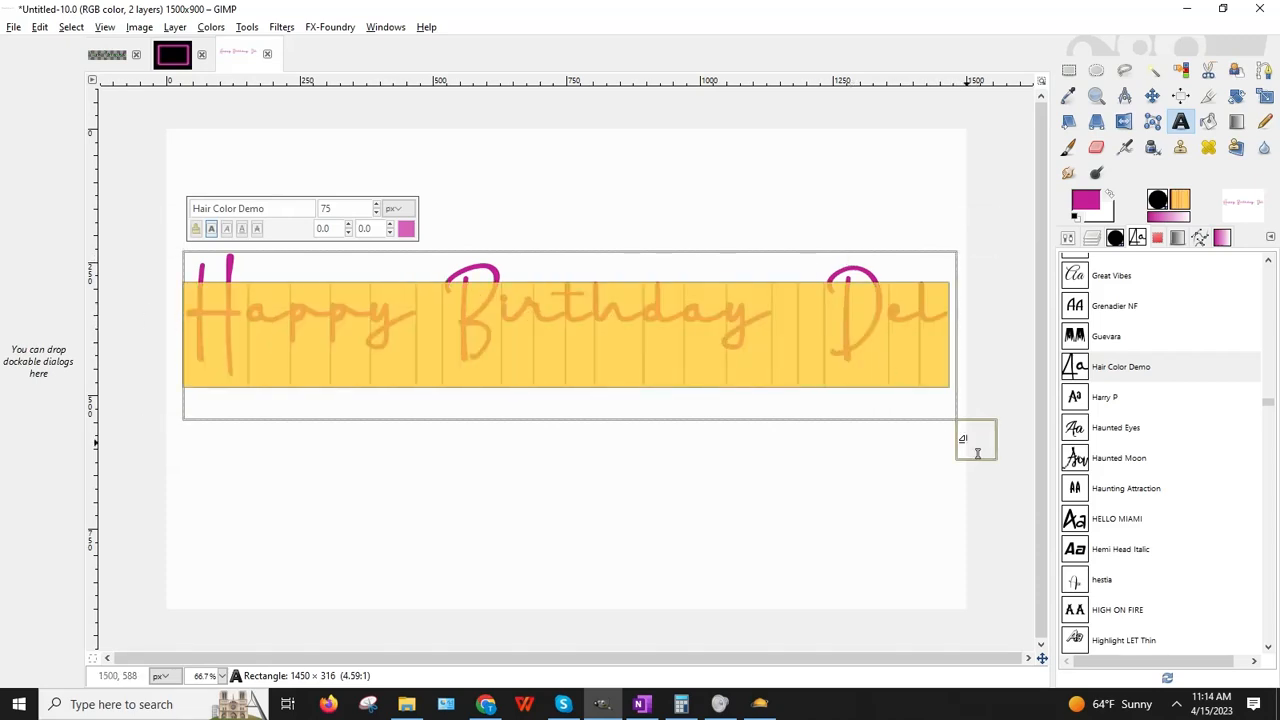
{"action": "left_click", "coordinate": [377, 213]}
{"action": "left_click", "coordinate": [377, 213]}
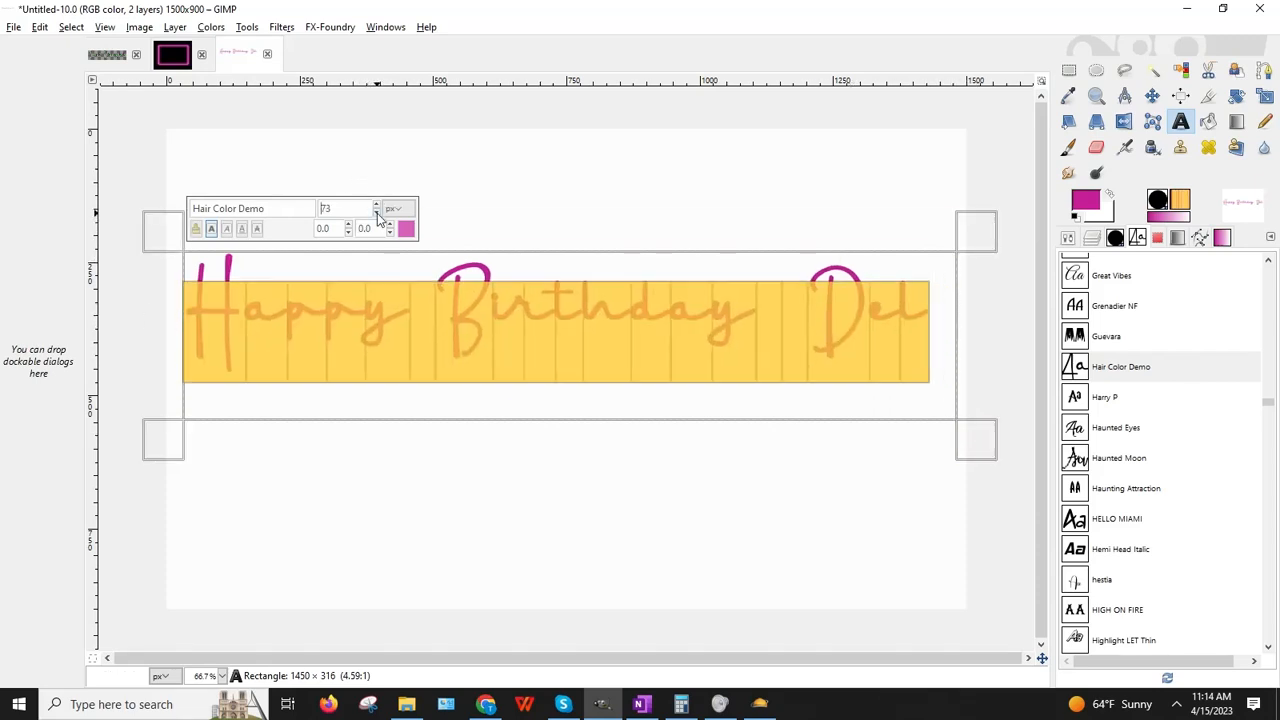
{"action": "left_click", "coordinate": [377, 213]}
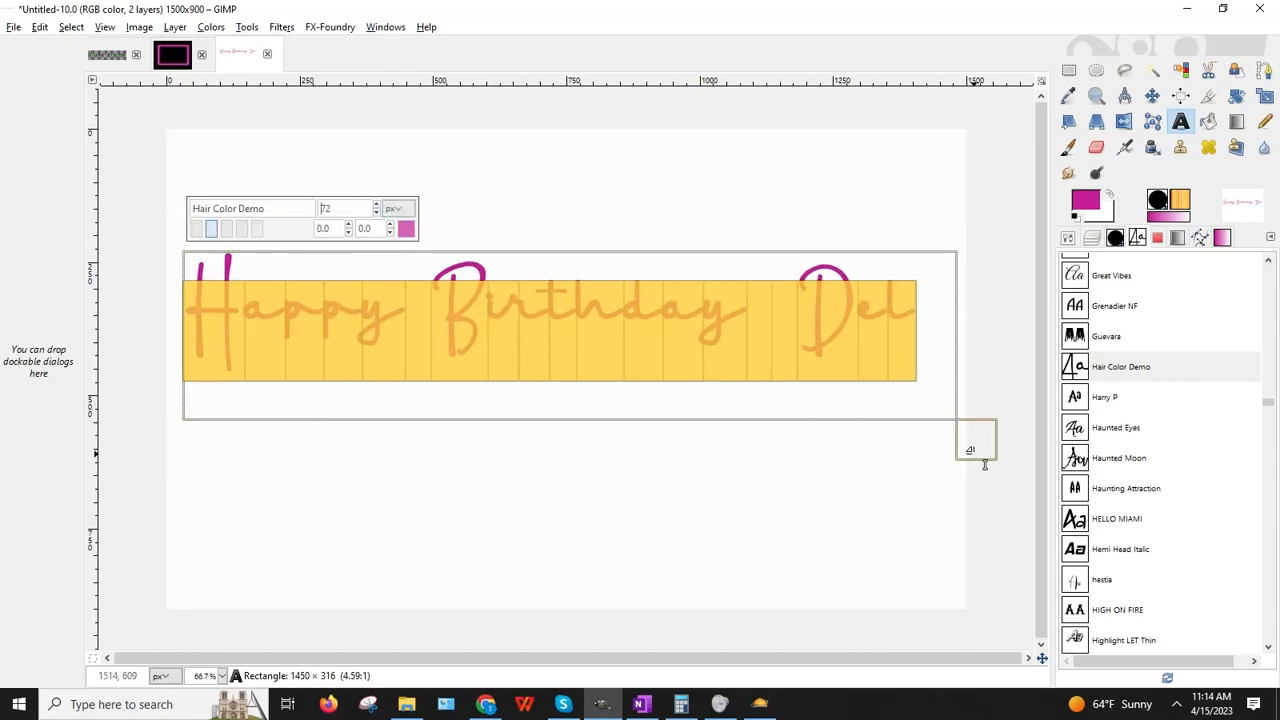
{"action": "left_click_drag", "start_coordinate": [980, 443], "coordinate": [938, 400]}
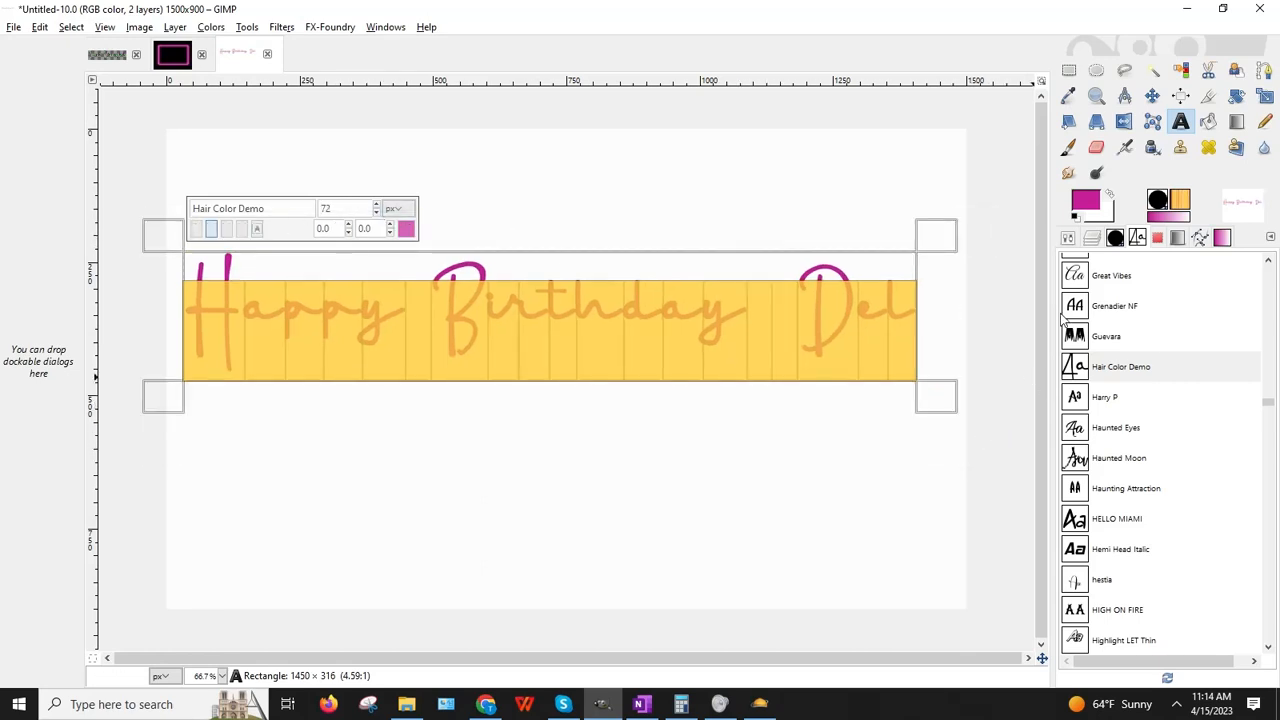
{"action": "left_click", "coordinate": [920, 513]}
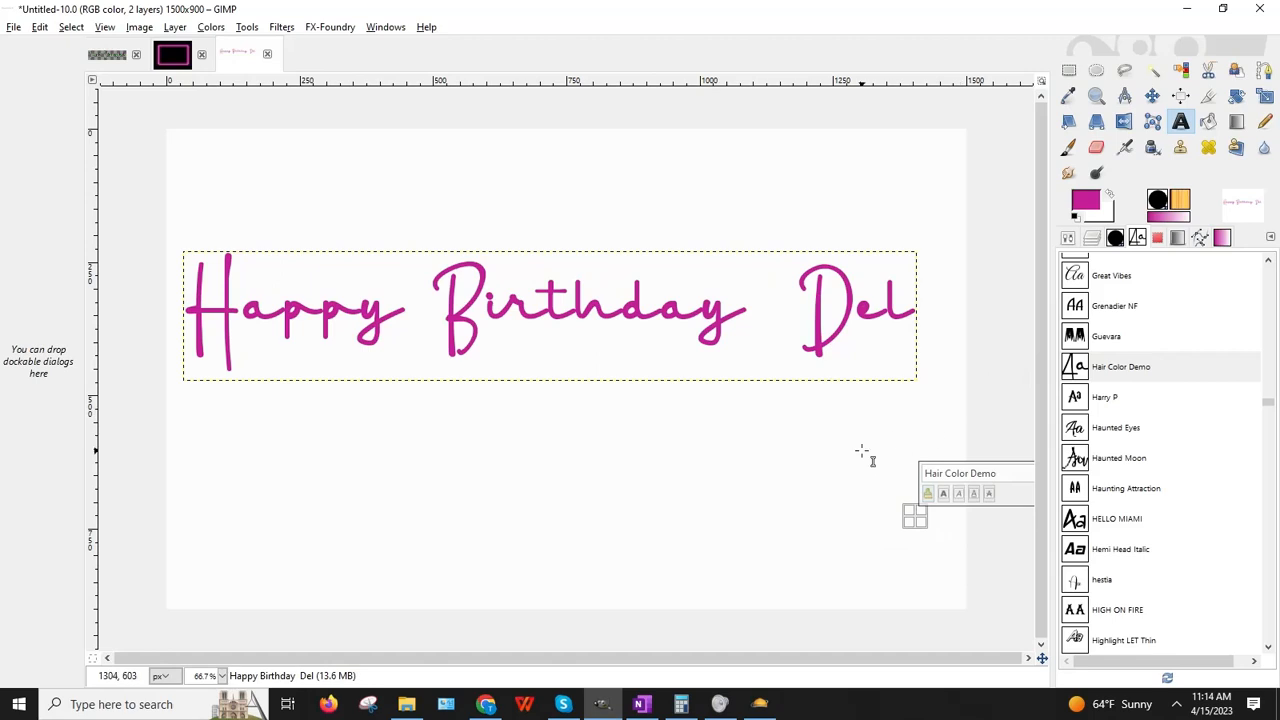
Step: Choose the Desyrel font from the Fonts list
{"action": "scroll", "coordinate": [1168, 376], "scroll_direction": "up", "scroll_amount": 15}
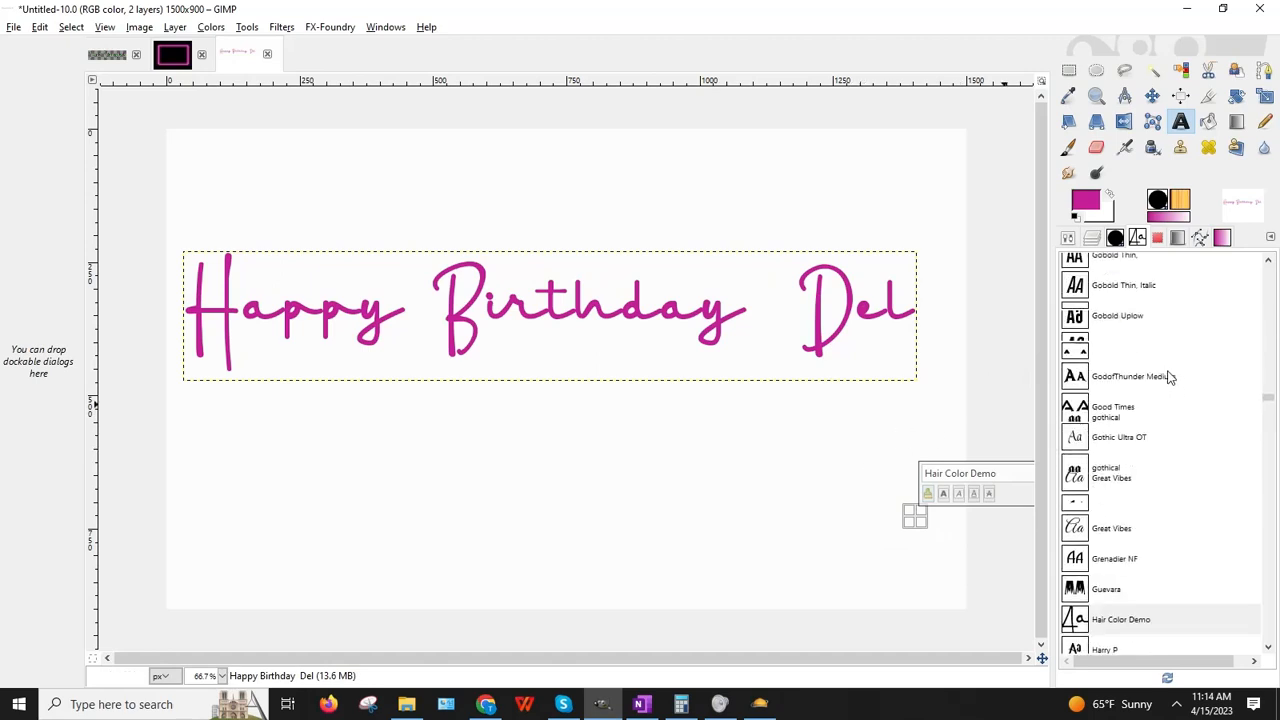
{"action": "scroll", "coordinate": [1163, 372], "scroll_direction": "up", "scroll_amount": 15}
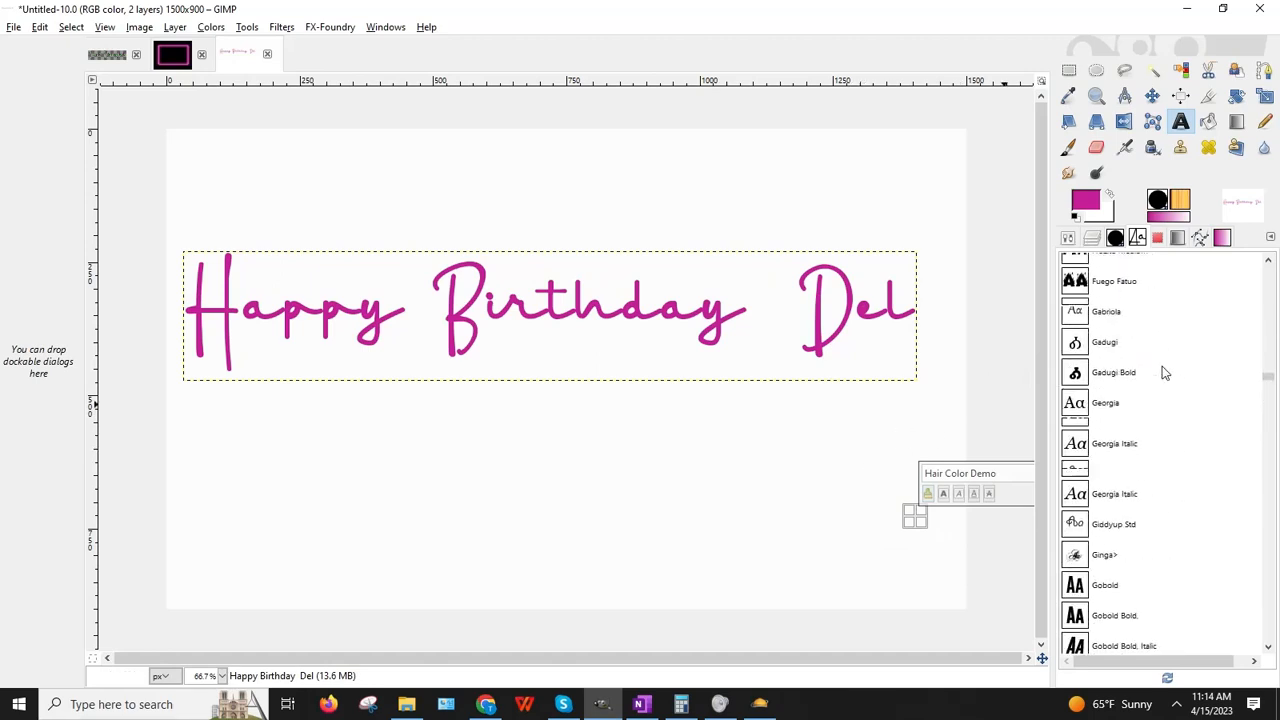
{"action": "scroll", "coordinate": [1160, 372], "scroll_direction": "down", "scroll_amount": 5}
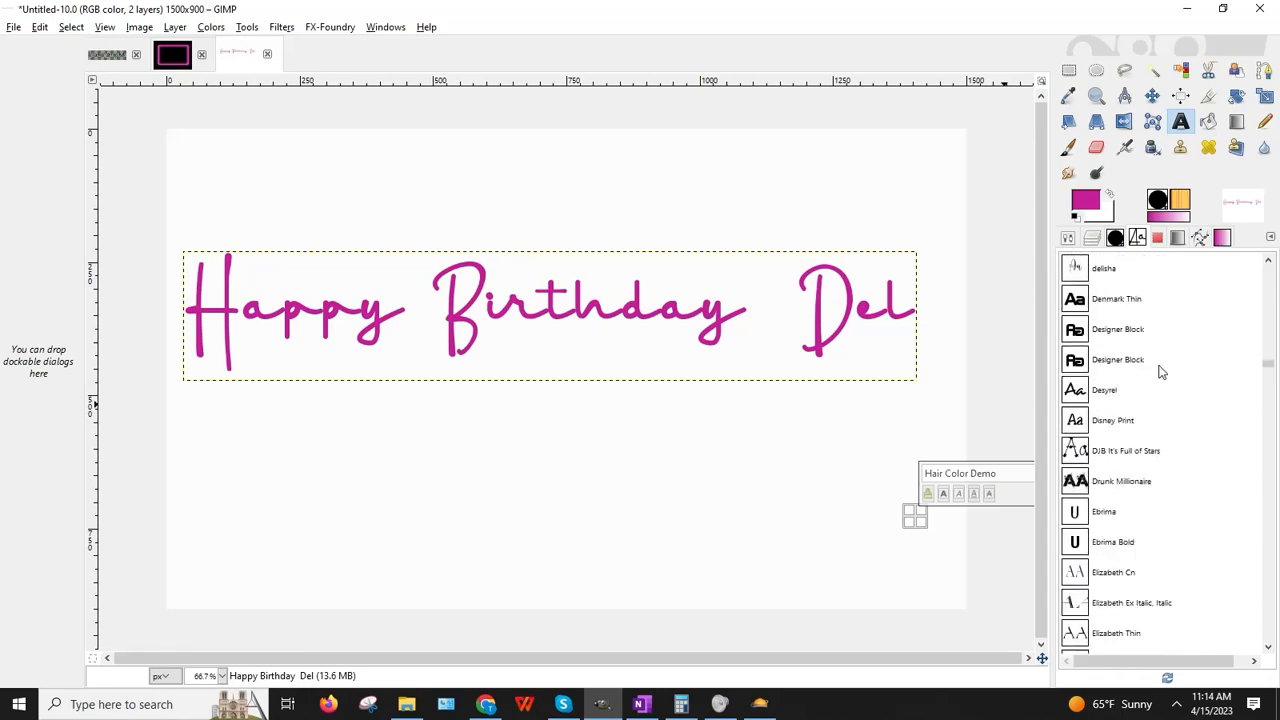
{"action": "left_click", "coordinate": [1103, 339]}
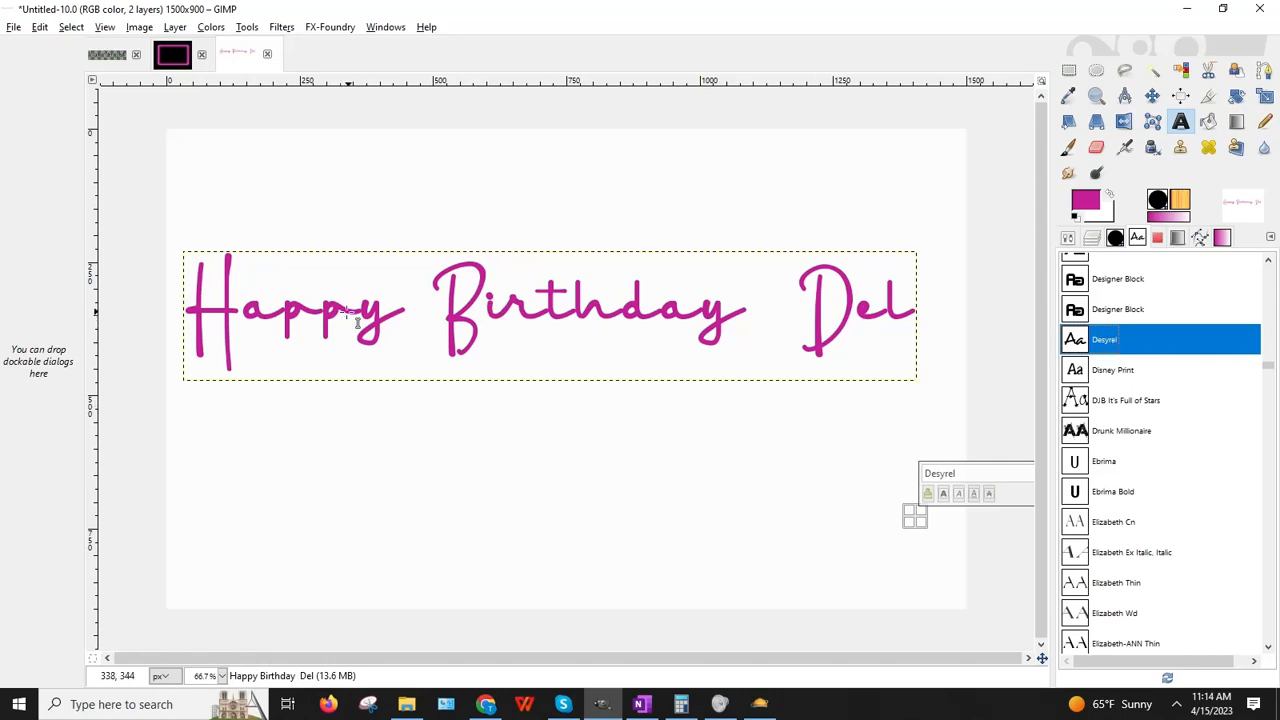
Step: Add a comma after Birthday and set it in Desyrel so it renders normally
{"action": "left_click", "coordinate": [733, 320]}
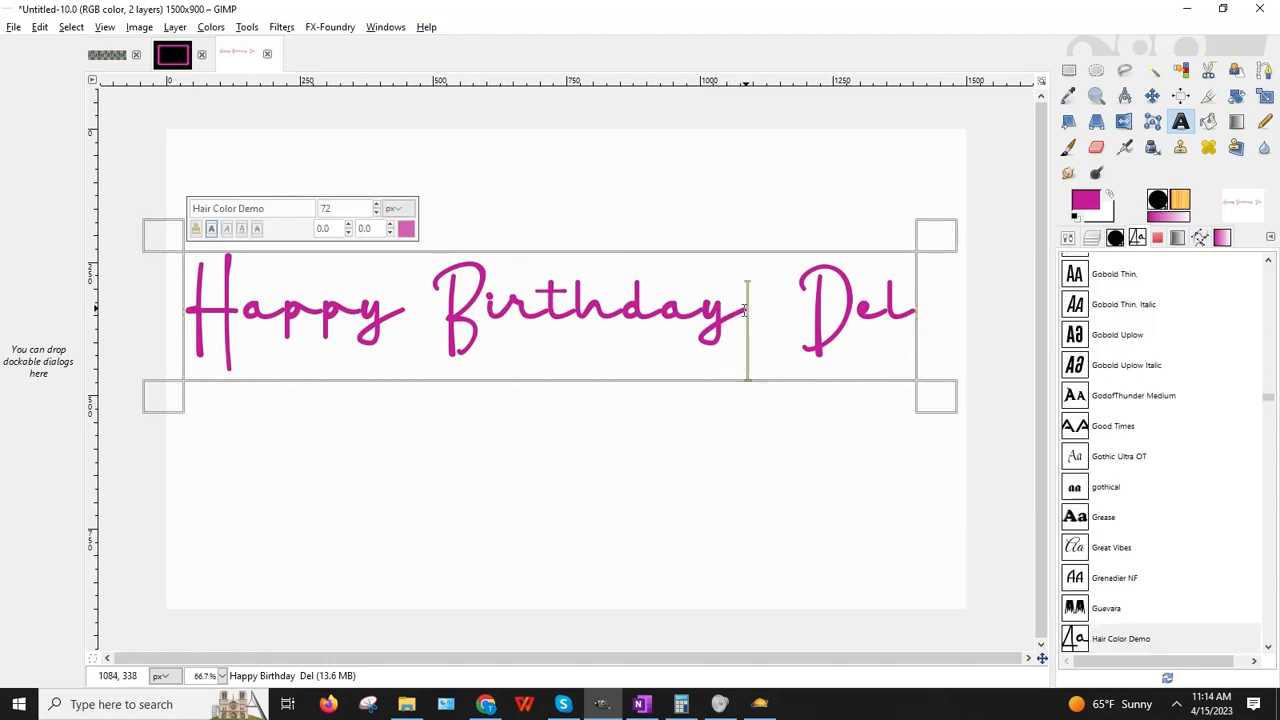
{"action": "type", "text": ","}
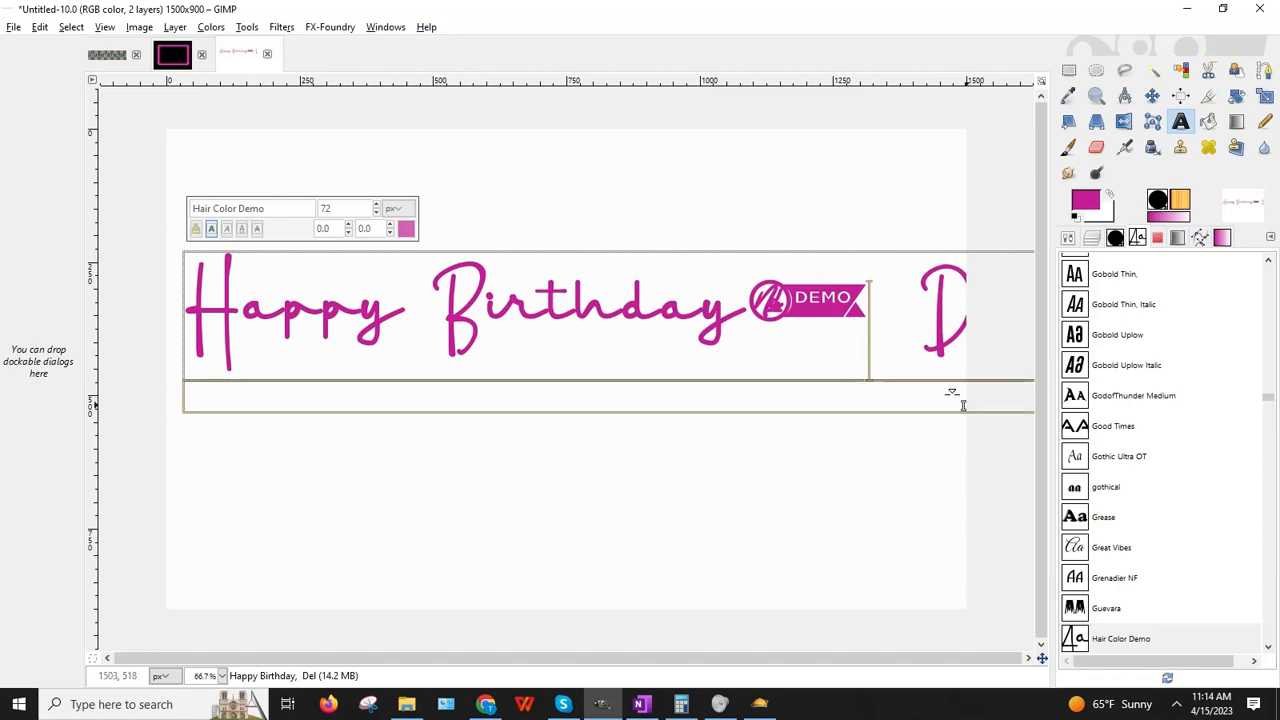
{"action": "left_click_drag", "start_coordinate": [900, 305], "coordinate": [774, 305]}
{"action": "scroll", "coordinate": [1188, 347], "scroll_direction": "up", "scroll_amount": 15}
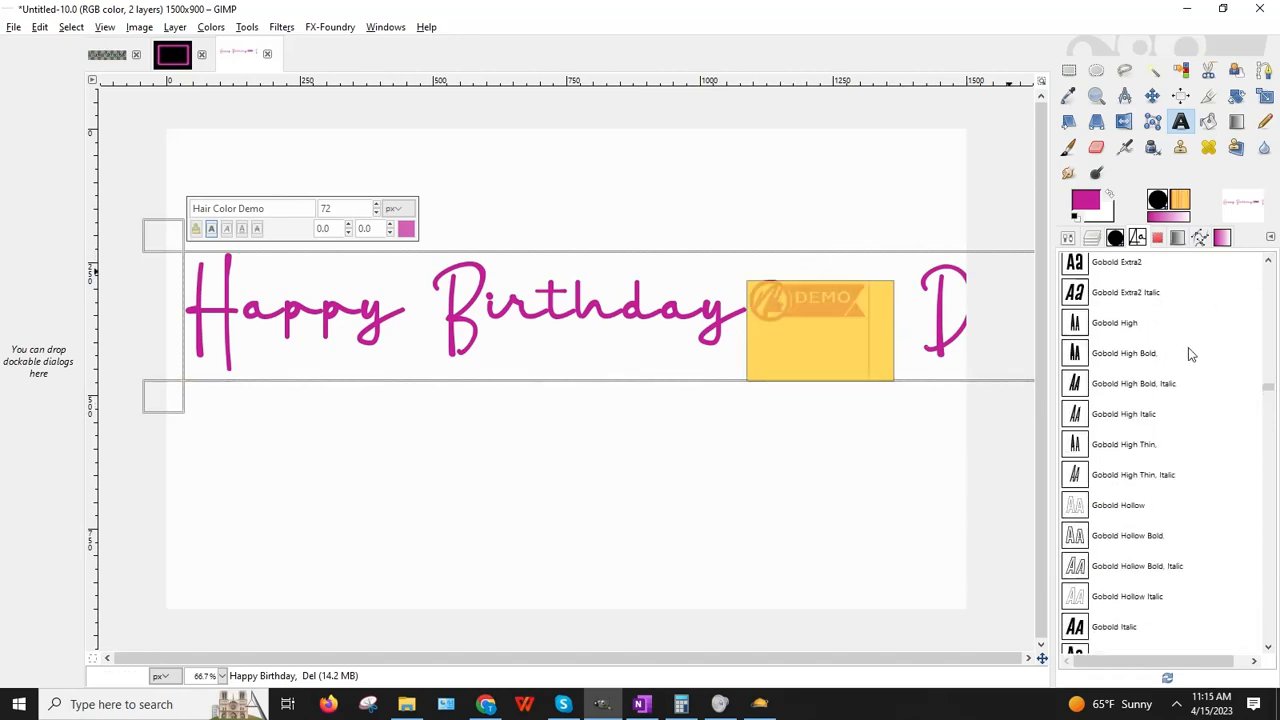
{"action": "scroll", "coordinate": [1183, 352], "scroll_direction": "down", "scroll_amount": 5}
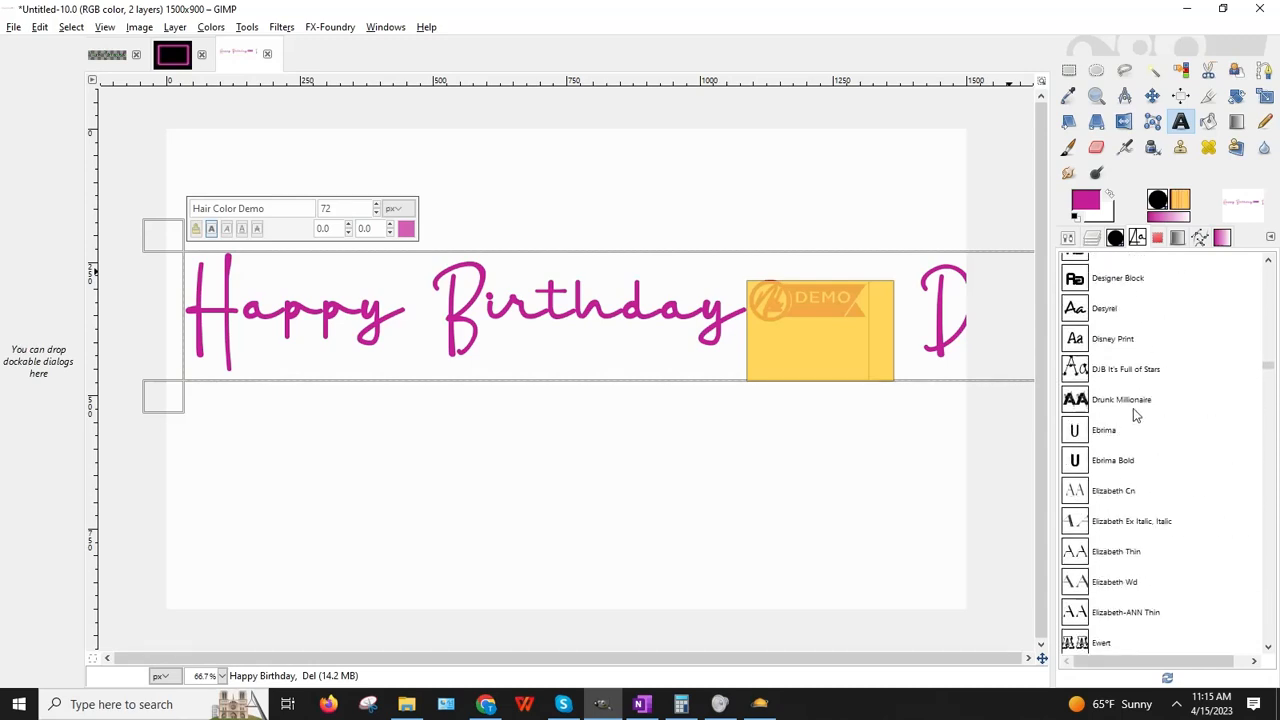
{"action": "left_click", "coordinate": [1113, 313]}
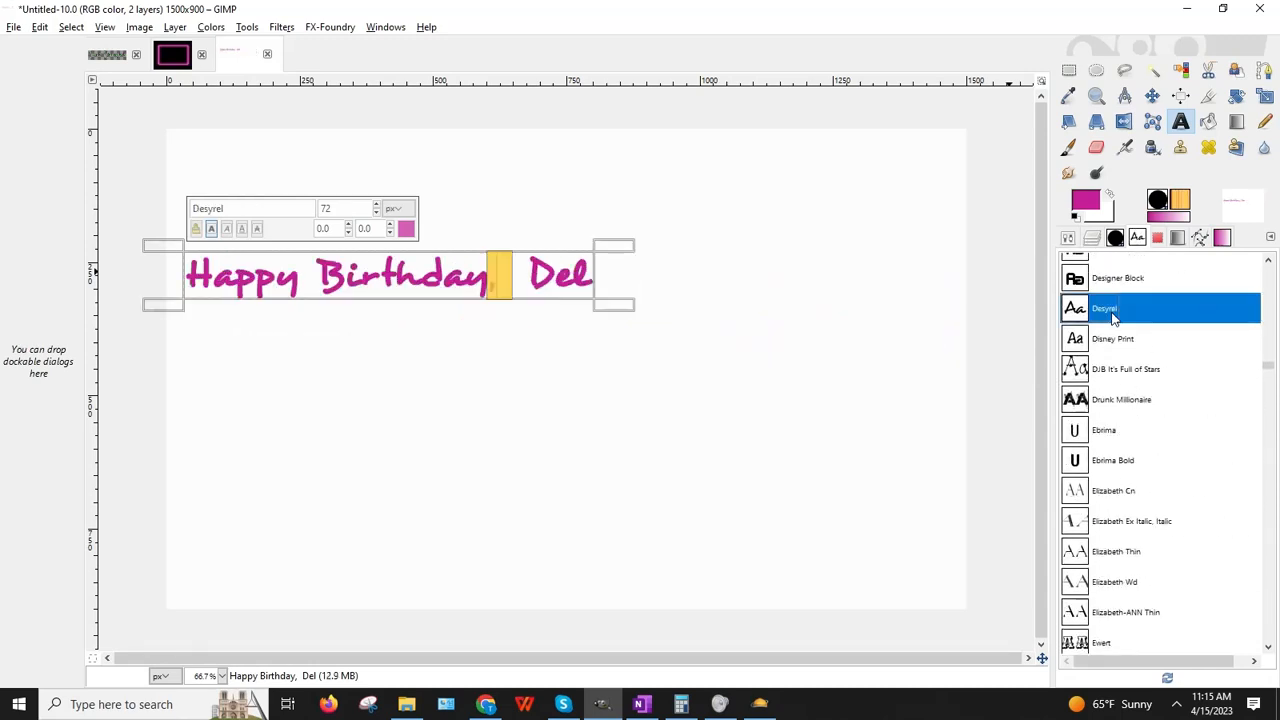
{"action": "left_click", "coordinate": [564, 349]}
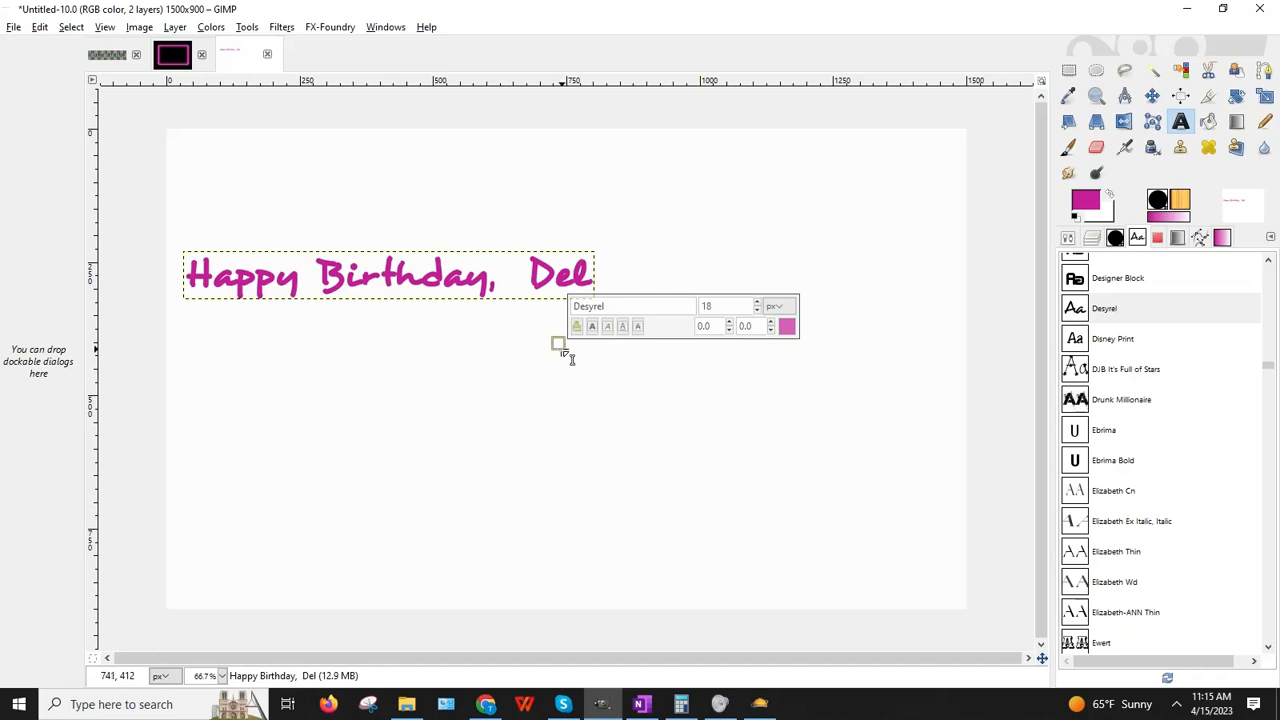
Step: Retype the ending after the comma as 'Del!'
{"action": "left_click", "coordinate": [513, 279]}
{"action": "key", "text": "Delete"}
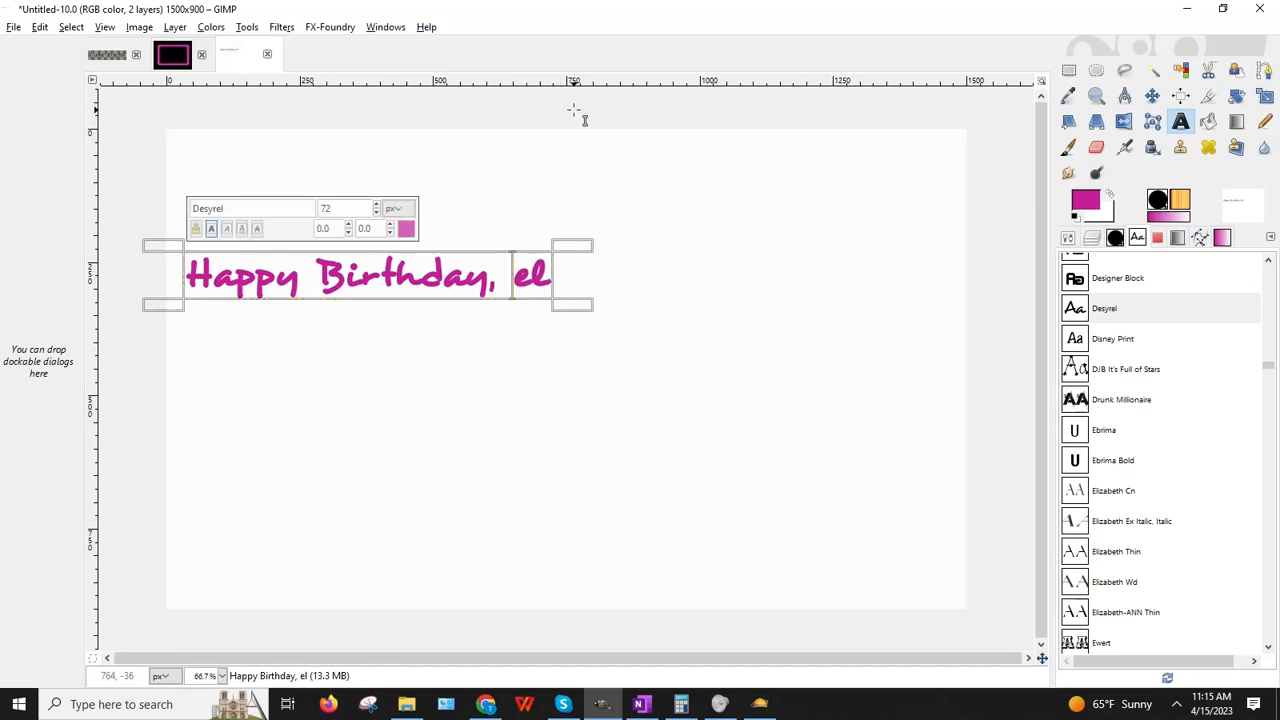
{"action": "key", "text": "BackSpace"}
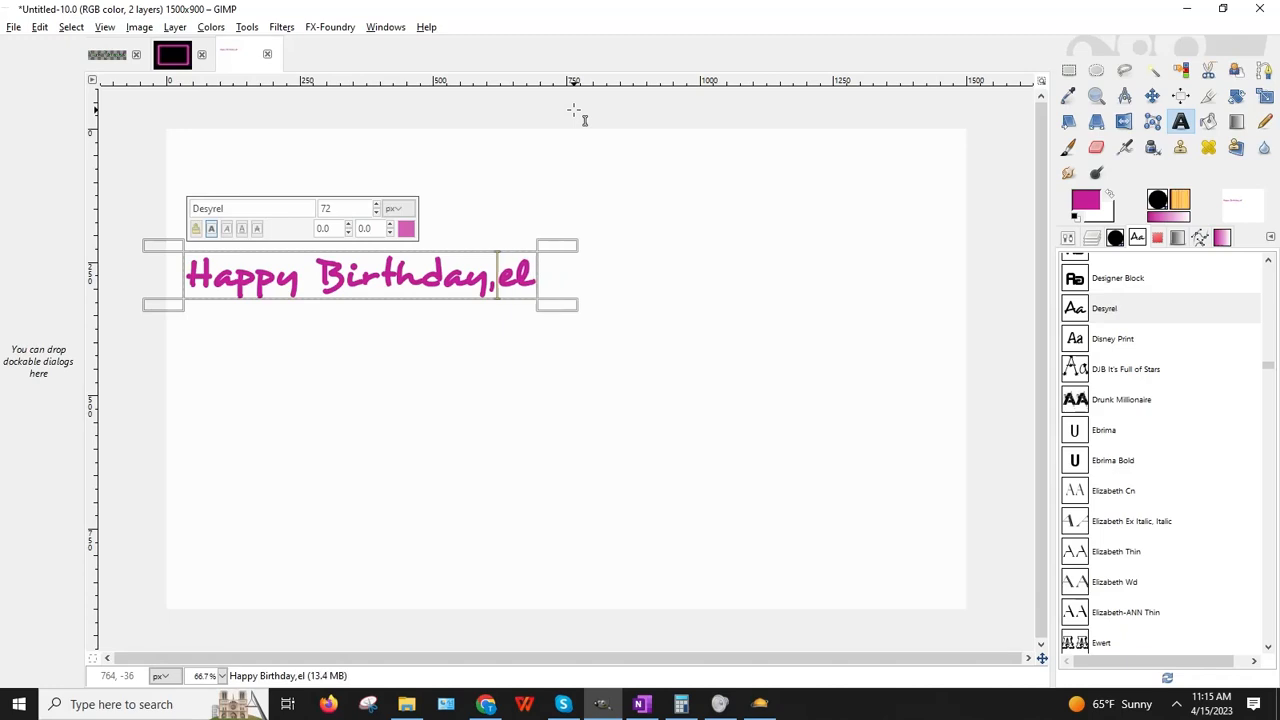
{"action": "key", "text": "Delete"}
{"action": "key", "text": "Delete"}
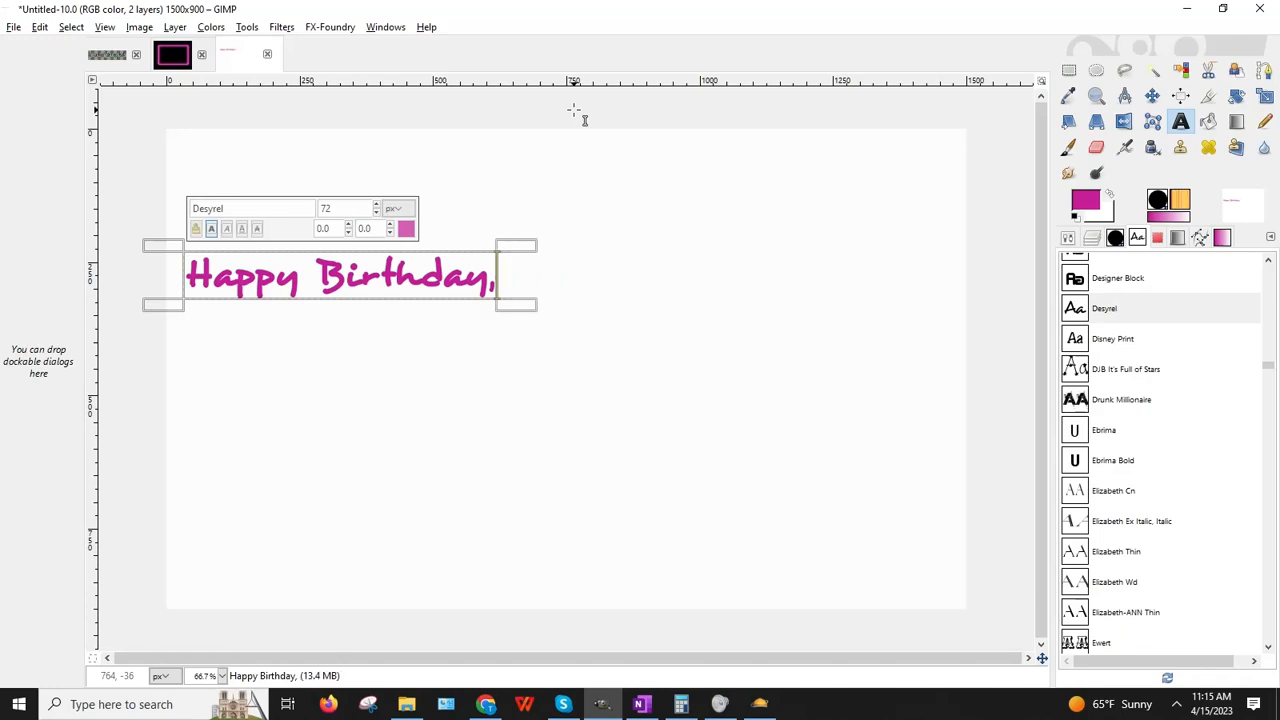
{"action": "type", "text": "Del!"}
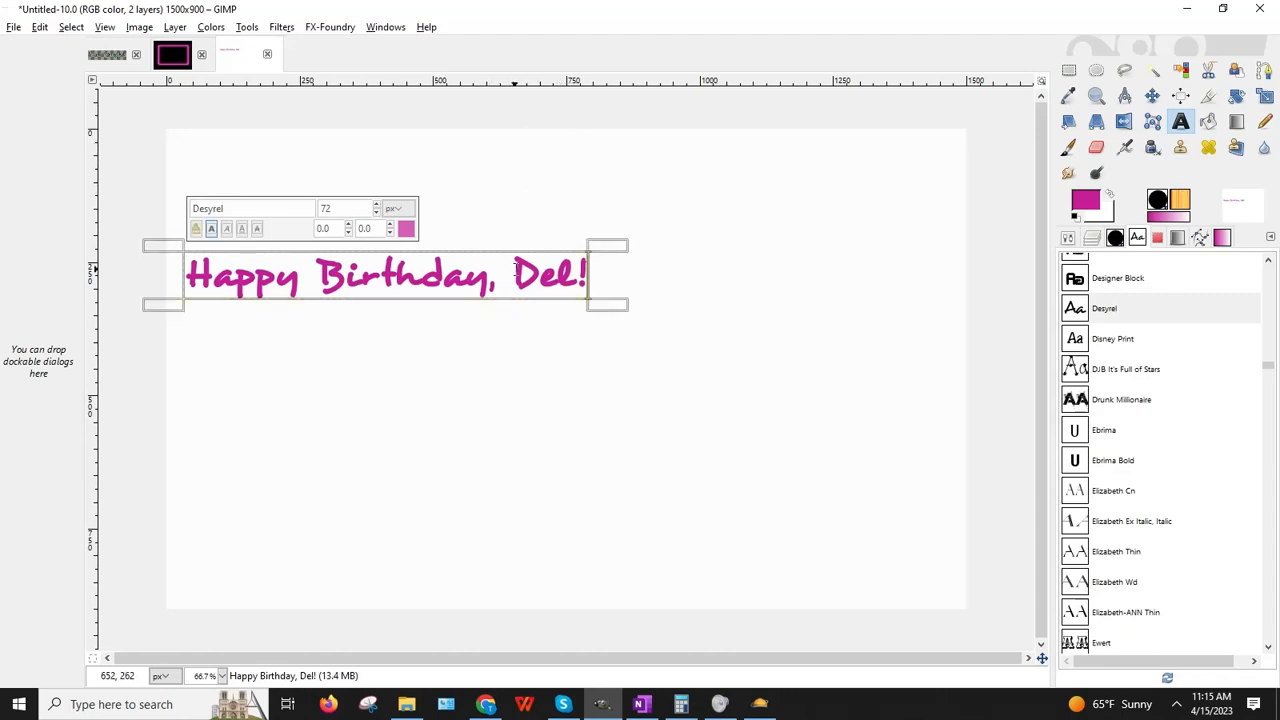
Step: Apply the Hair Color Demo font to the word Del
{"action": "left_click_drag", "start_coordinate": [509, 273], "coordinate": [566, 270]}
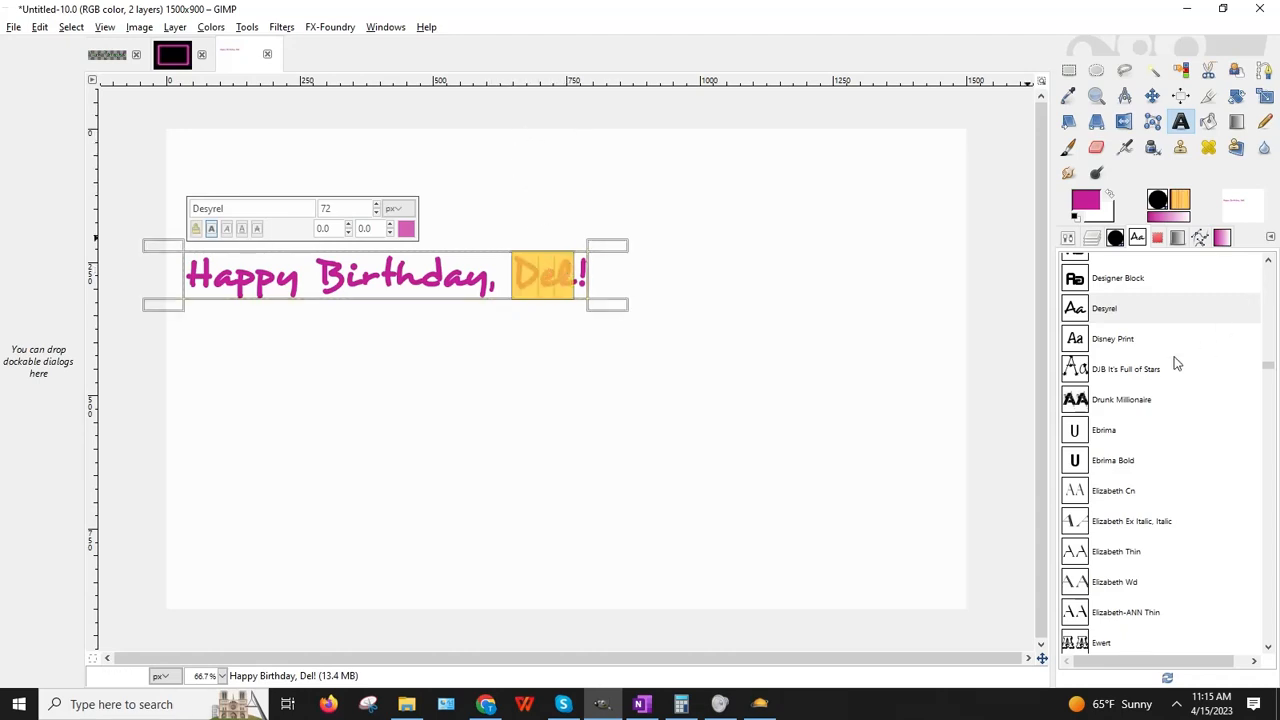
{"action": "scroll", "coordinate": [1170, 368], "scroll_direction": "down", "scroll_amount": 15}
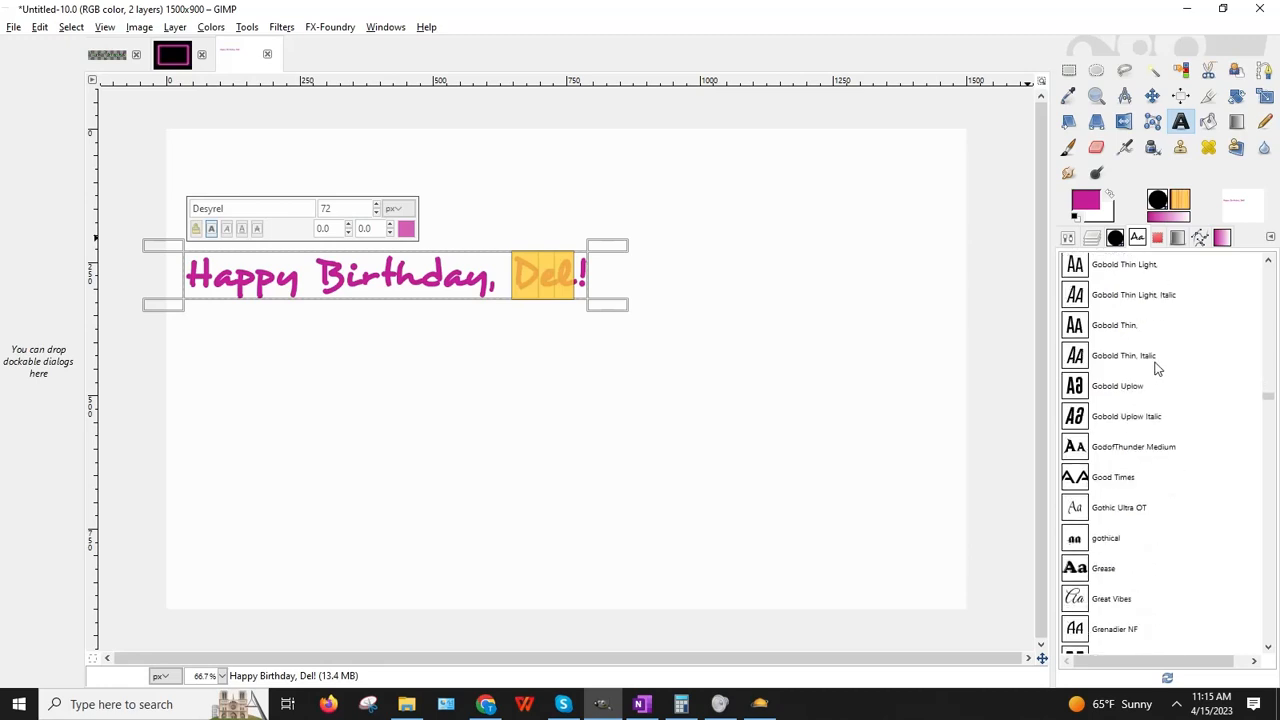
{"action": "scroll", "coordinate": [1157, 369], "scroll_direction": "down", "scroll_amount": 4}
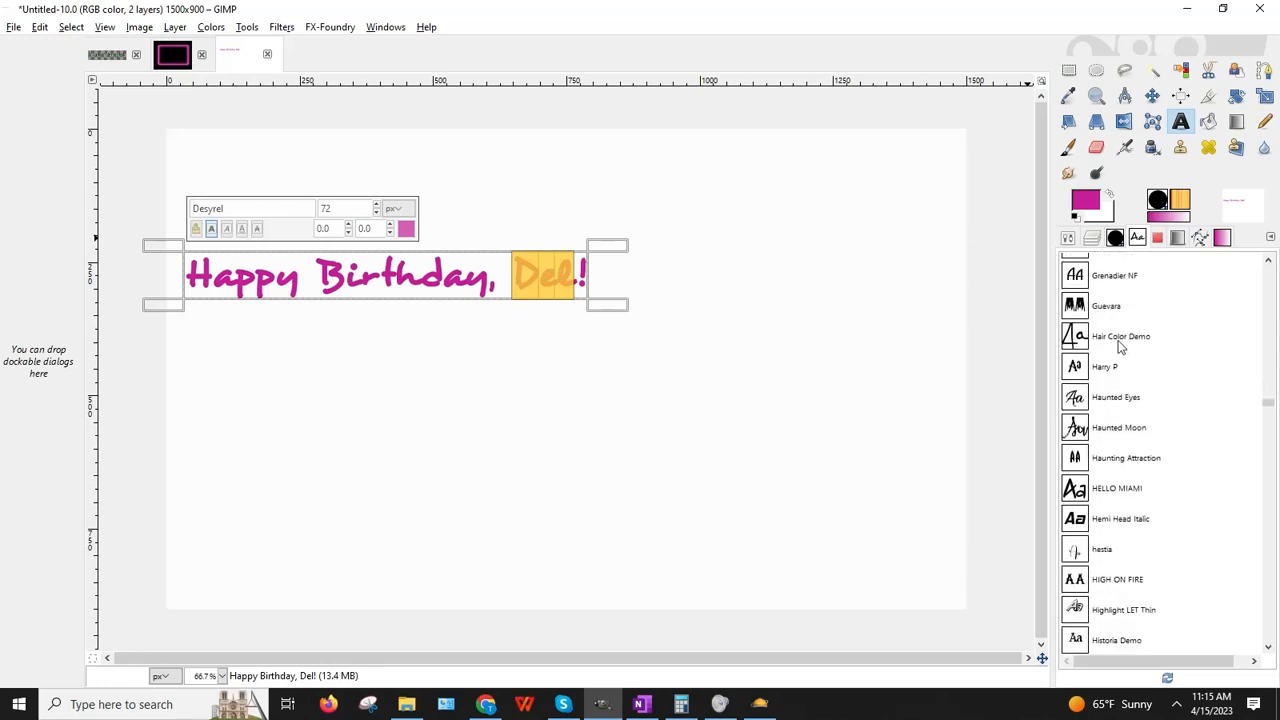
{"action": "left_click", "coordinate": [1120, 340]}
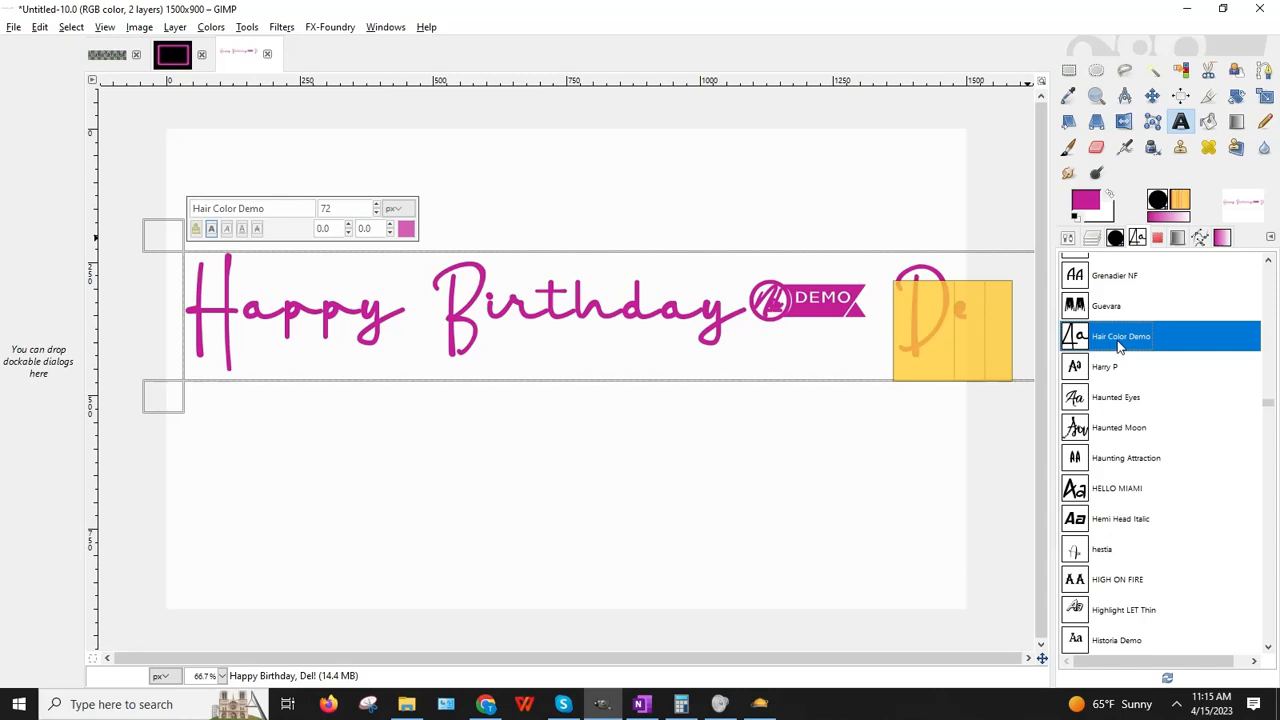
Step: Set the whole banner text to size 60
{"action": "left_click", "coordinate": [880, 430]}
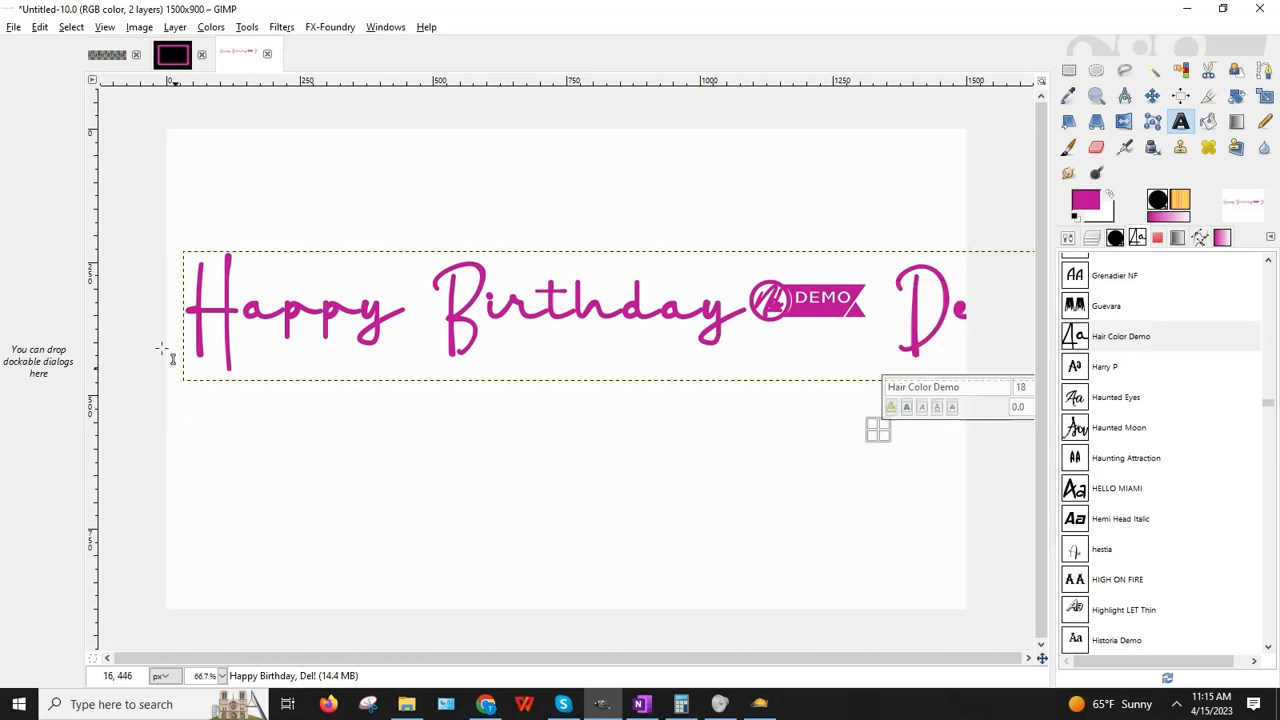
{"action": "left_click_drag", "start_coordinate": [187, 304], "coordinate": [760, 390]}
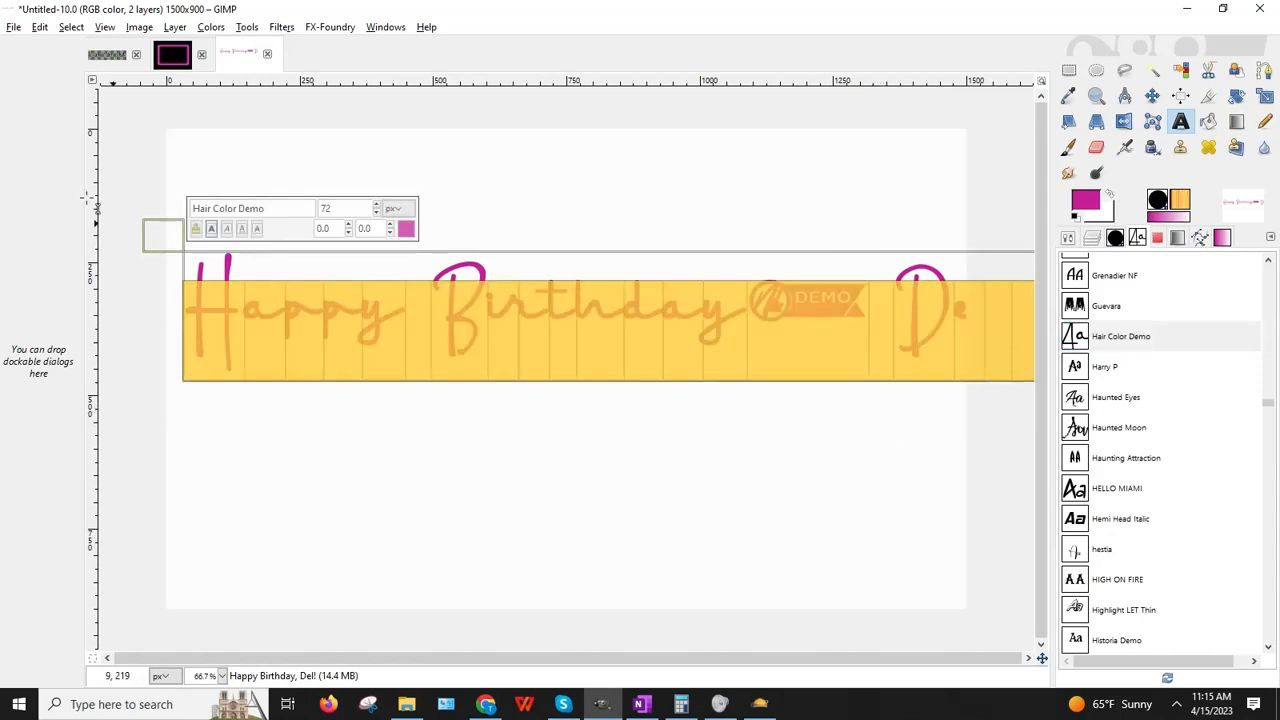
{"action": "double_click", "coordinate": [343, 208]}
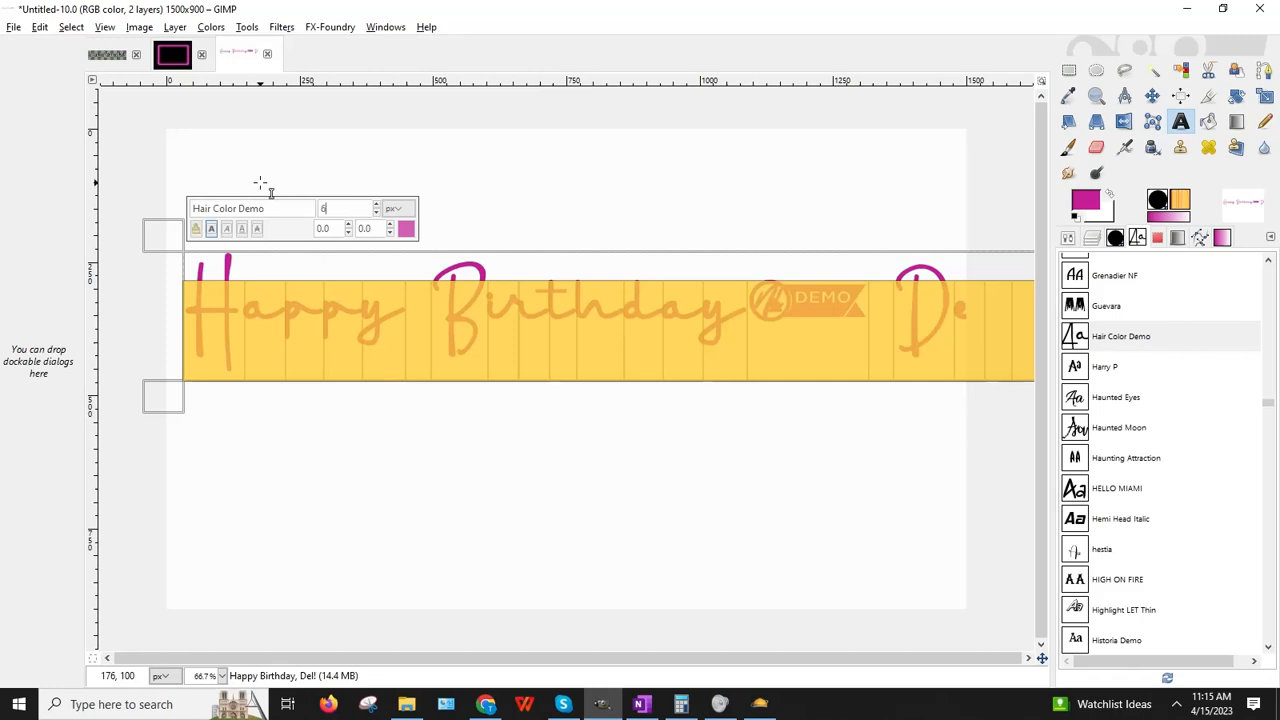
{"action": "type", "text": "60"}
{"action": "key", "text": "Return"}
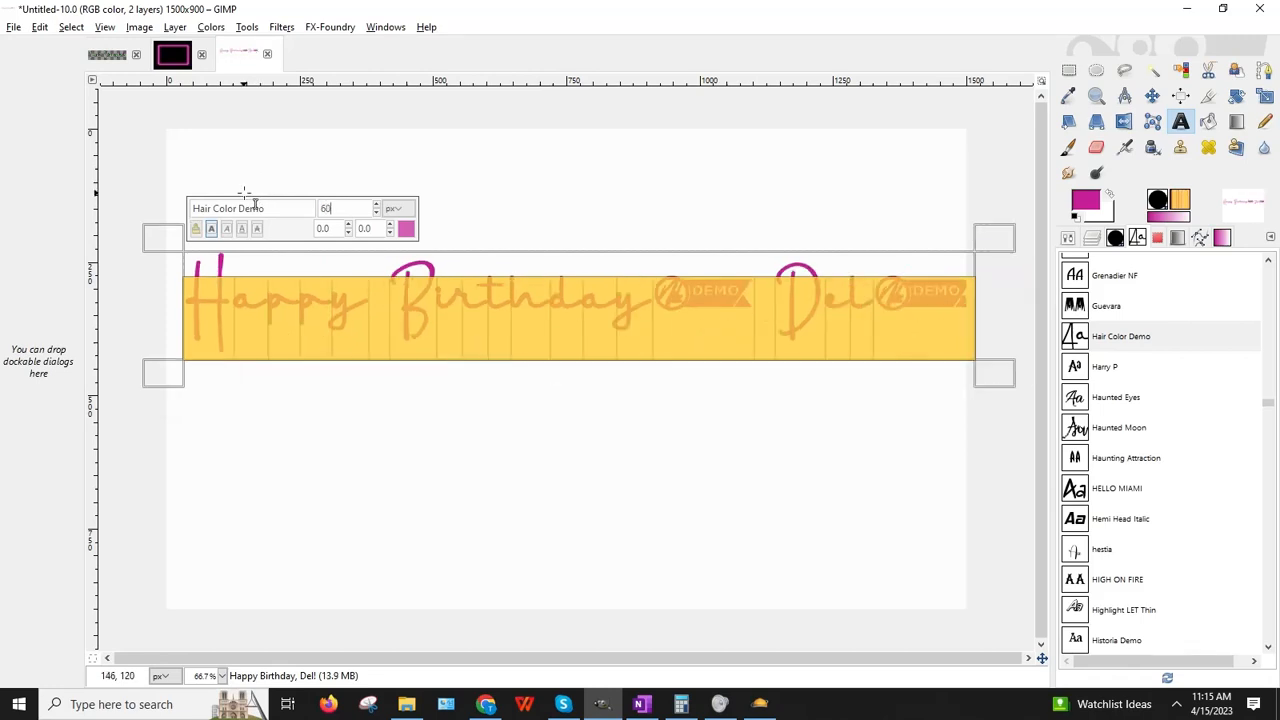
{"action": "left_click", "coordinate": [876, 455]}
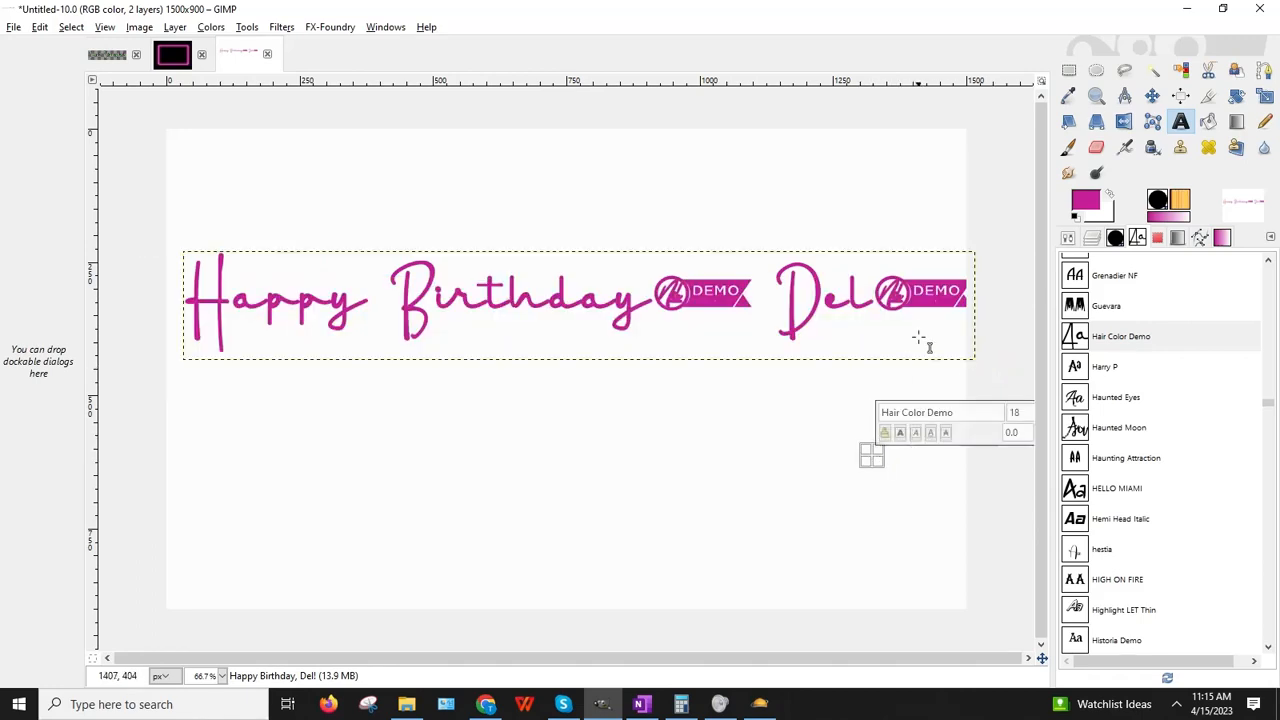
Step: Delete the exclamation mark and the comma after Birthday
{"action": "left_click", "coordinate": [872, 290]}
{"action": "left_click_drag", "start_coordinate": [872, 290], "coordinate": [950, 295]}
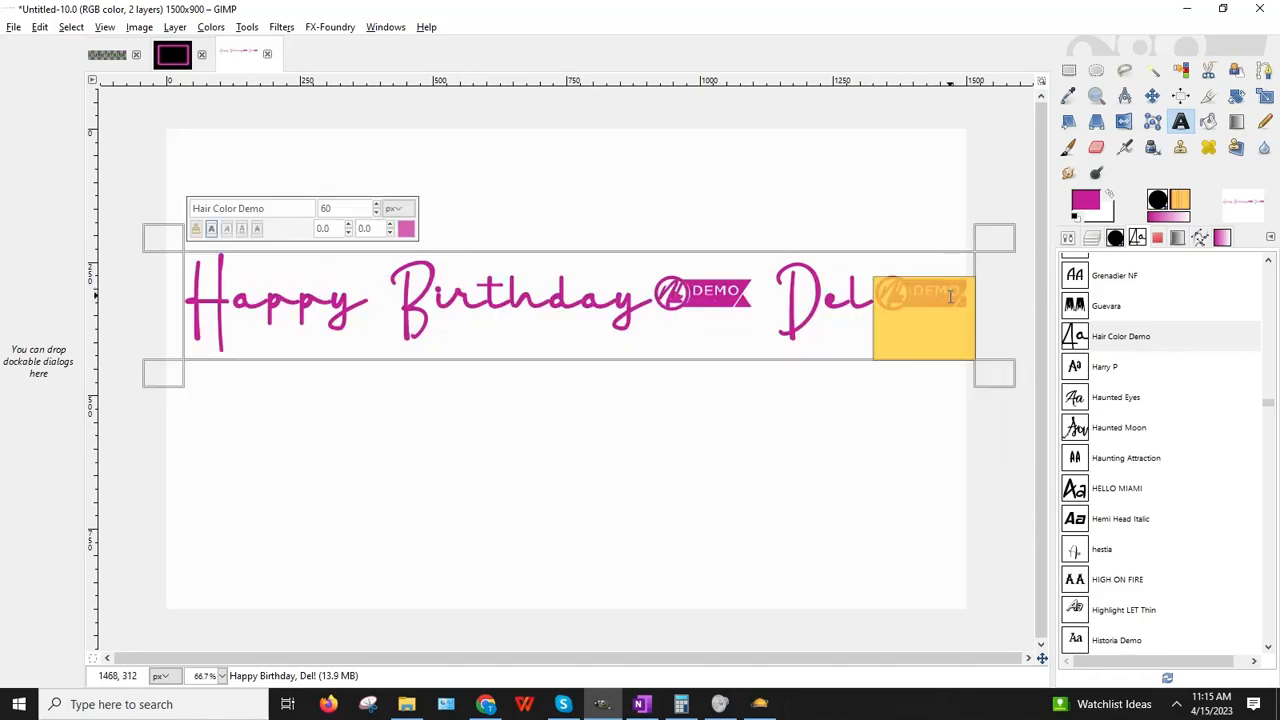
{"action": "key", "text": "BackSpace"}
{"action": "left_click_drag", "start_coordinate": [651, 290], "coordinate": [760, 287]}
{"action": "key", "text": "BackSpace"}
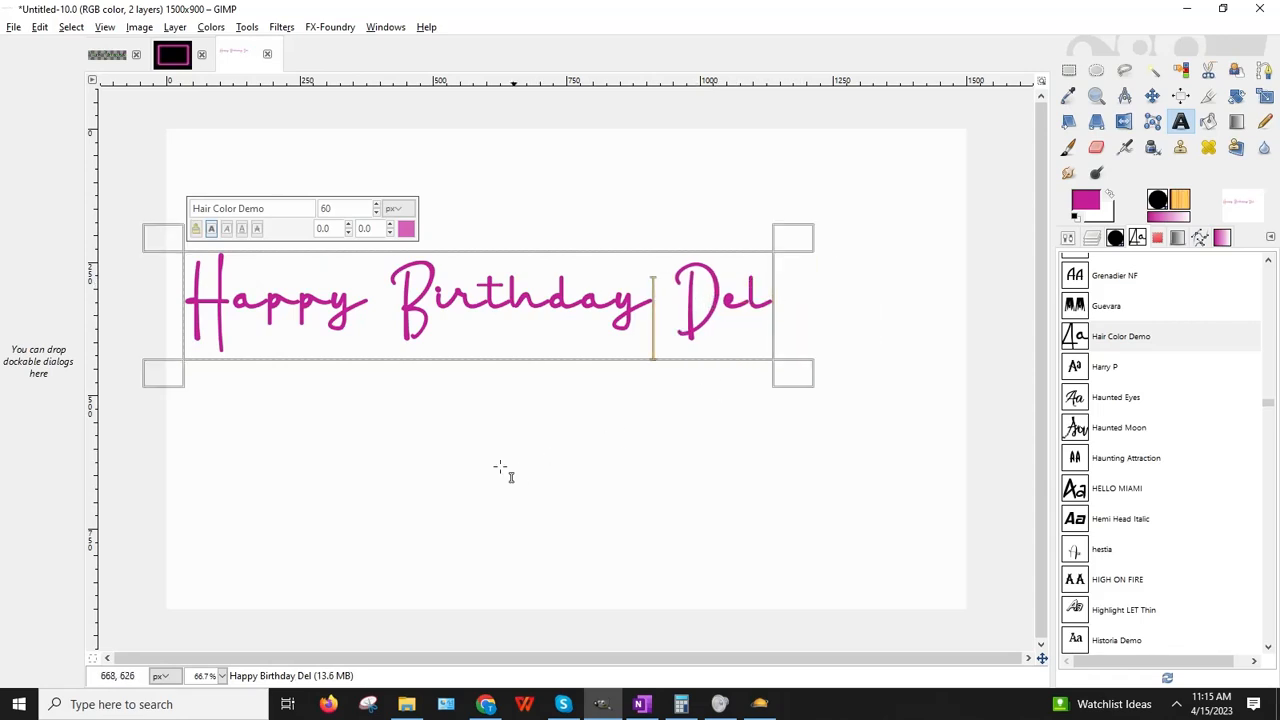
Step: Make 'Happy Birthday Del' bold and enlarge it to 74
{"action": "left_click_drag", "start_coordinate": [764, 290], "coordinate": [278, 227]}
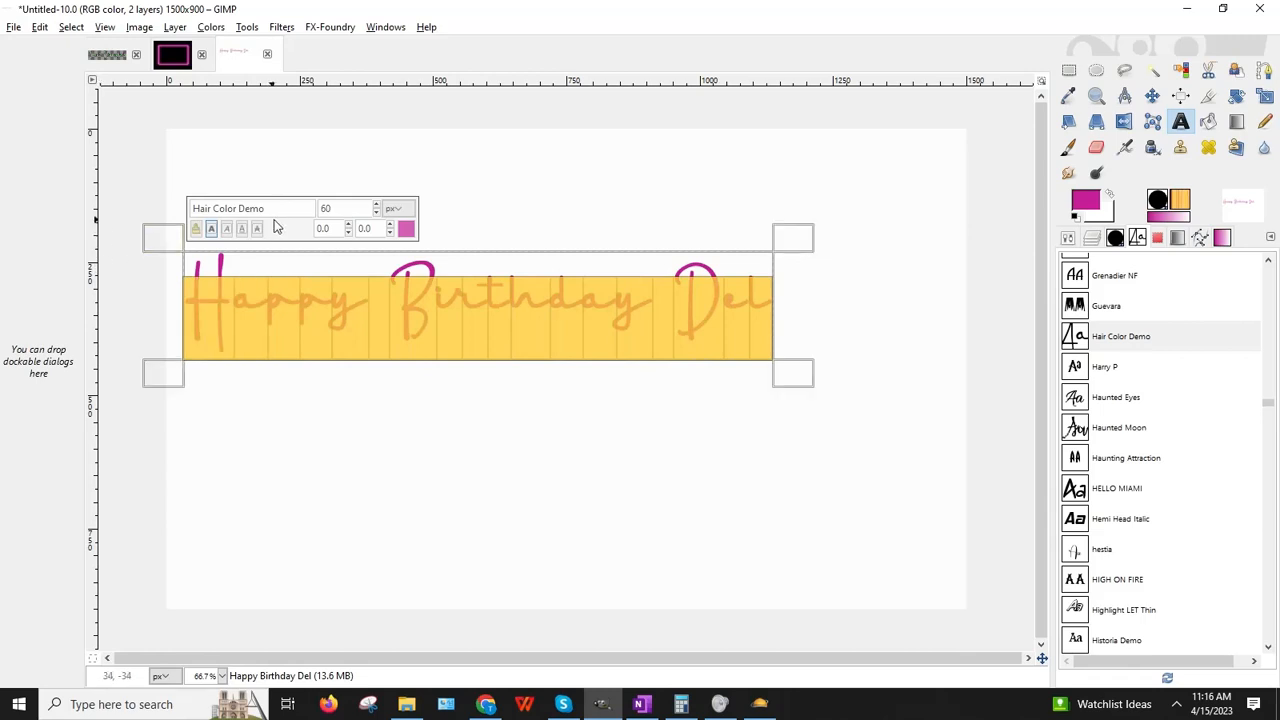
{"action": "left_click", "coordinate": [212, 230]}
{"action": "scroll", "coordinate": [375, 208], "scroll_direction": "up", "scroll_amount": 14}
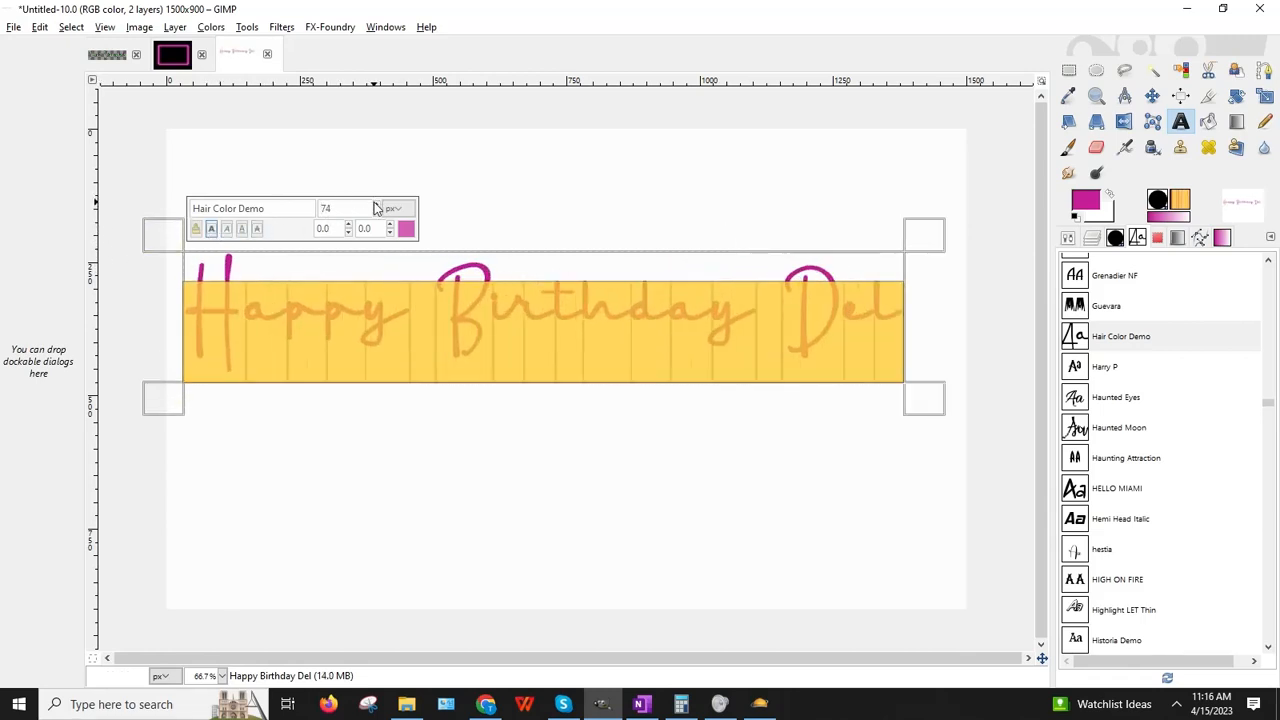
{"action": "left_click", "coordinate": [671, 537]}
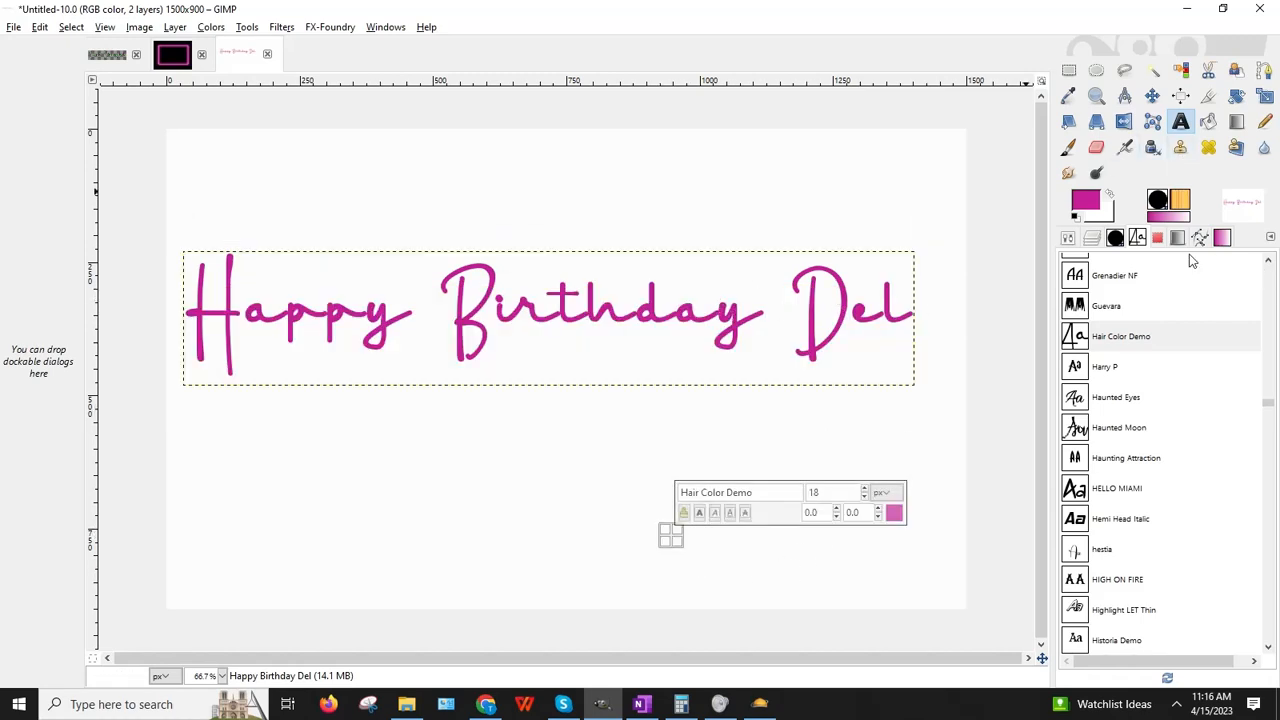
Step: Draw a second text box below the banner, paste the text twice, and set it to Desyrel
{"action": "left_click_drag", "start_coordinate": [355, 441], "coordinate": [888, 556]}
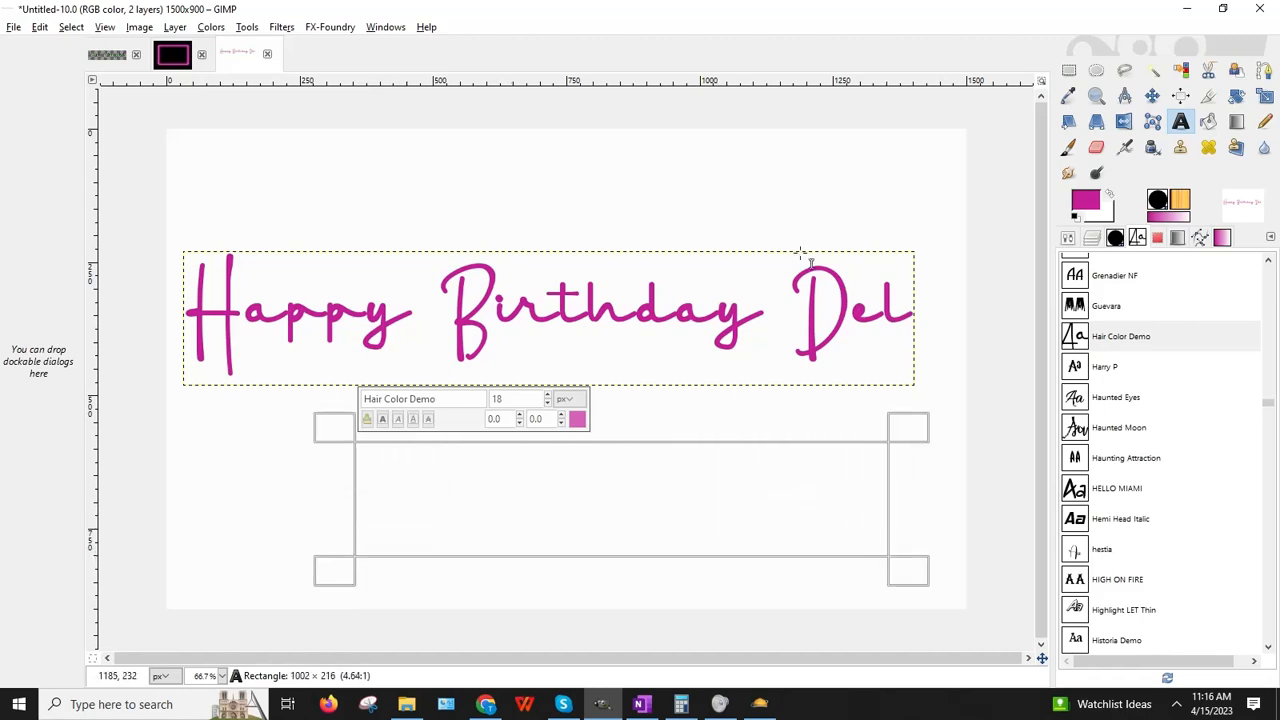
{"action": "key", "text": "ctrl+v"}
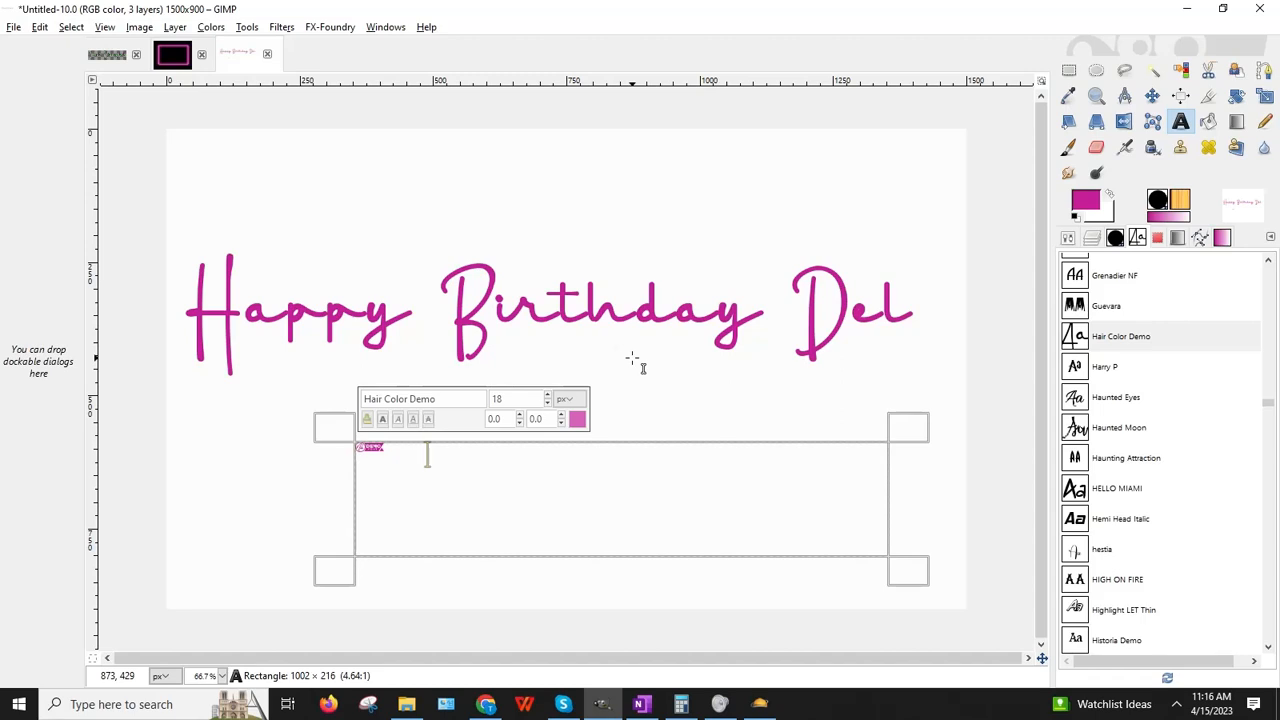
{"action": "key", "text": "ctrl+v"}
{"action": "left_click_drag", "start_coordinate": [549, 451], "coordinate": [288, 444]}
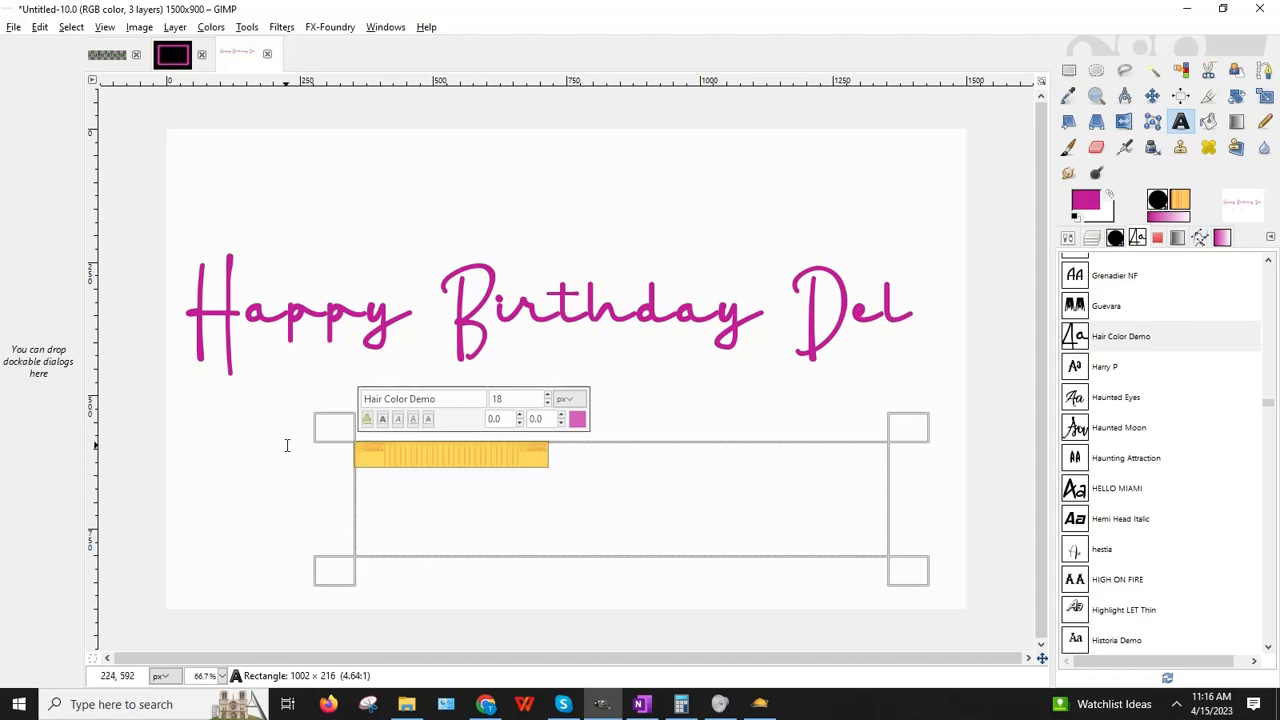
{"action": "scroll", "coordinate": [1195, 406], "scroll_direction": "up", "scroll_amount": 10}
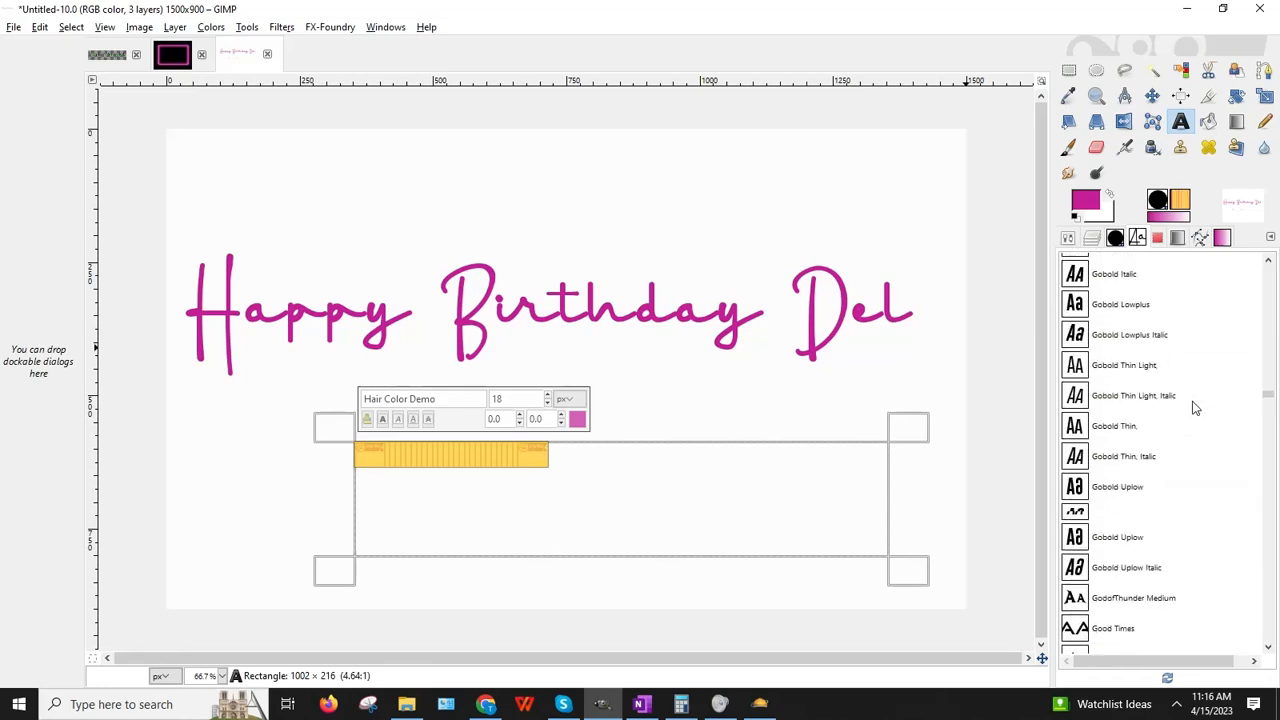
{"action": "scroll", "coordinate": [1186, 404], "scroll_direction": "up", "scroll_amount": 15}
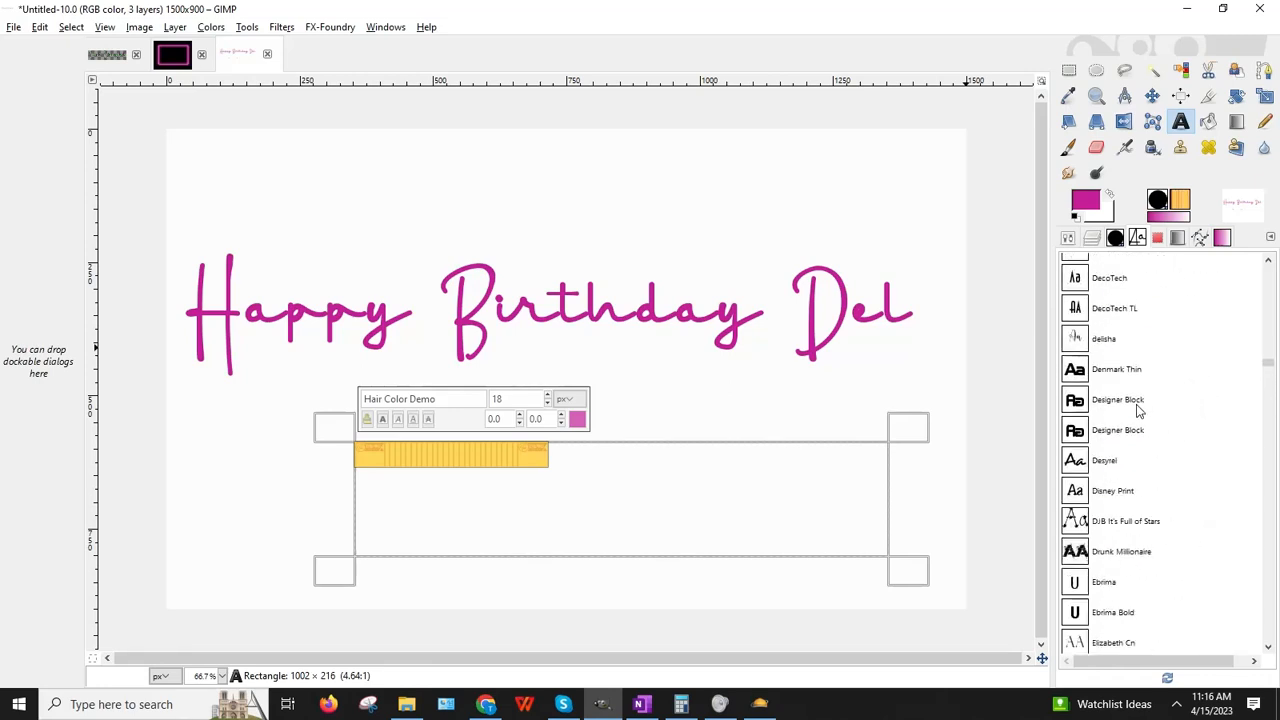
{"action": "left_click", "coordinate": [1125, 468]}
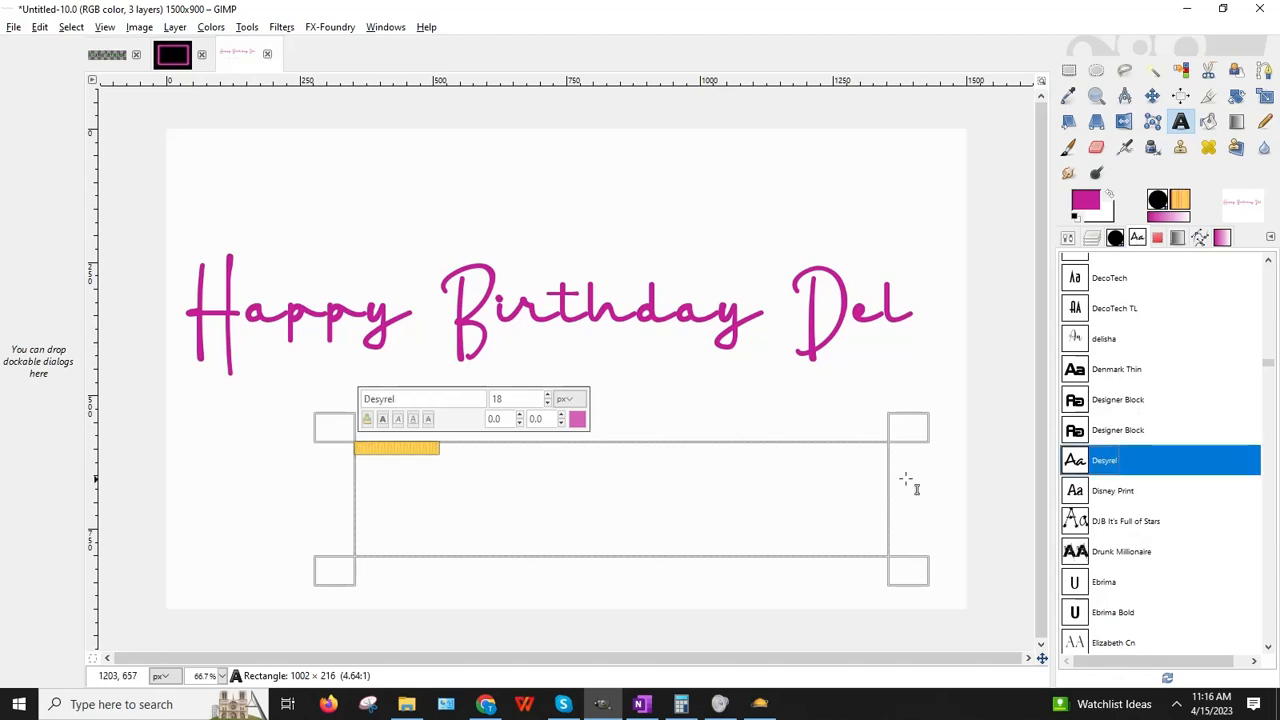
{"action": "left_click", "coordinate": [583, 316]}
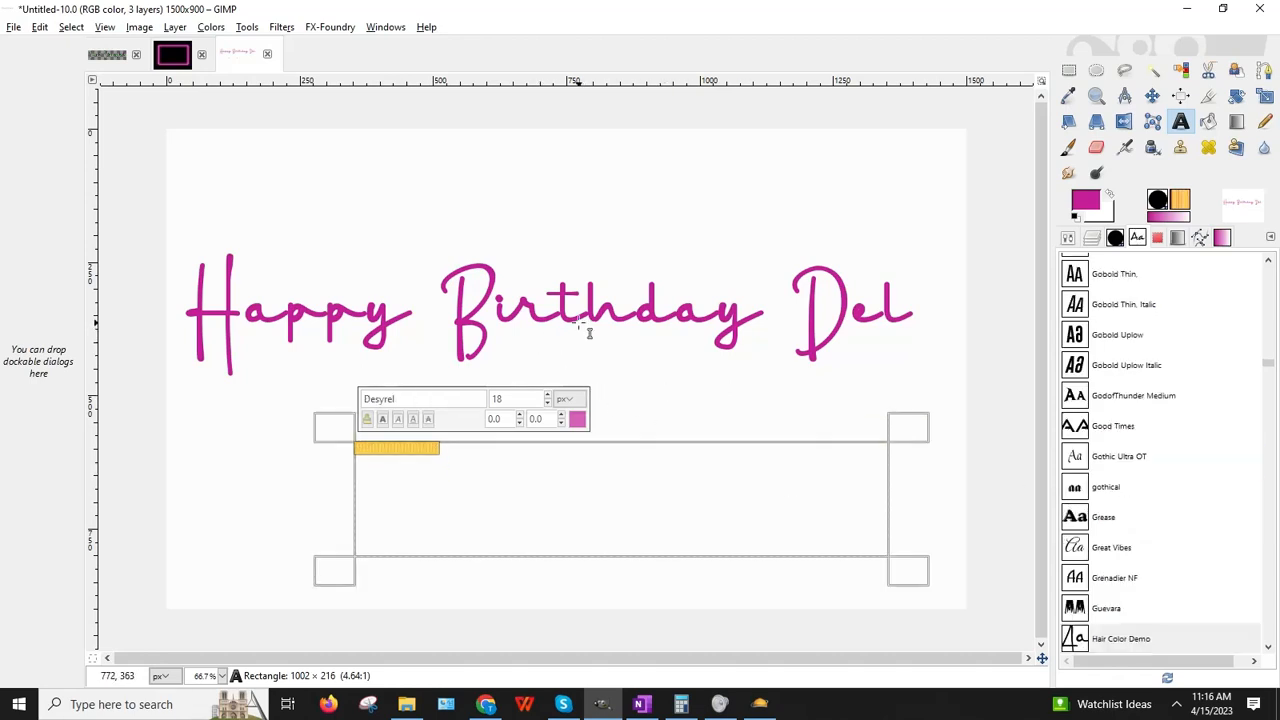
Step: Try sizes 74, 90 and 95 on the lower text and make it bold
{"action": "left_click", "coordinate": [534, 474]}
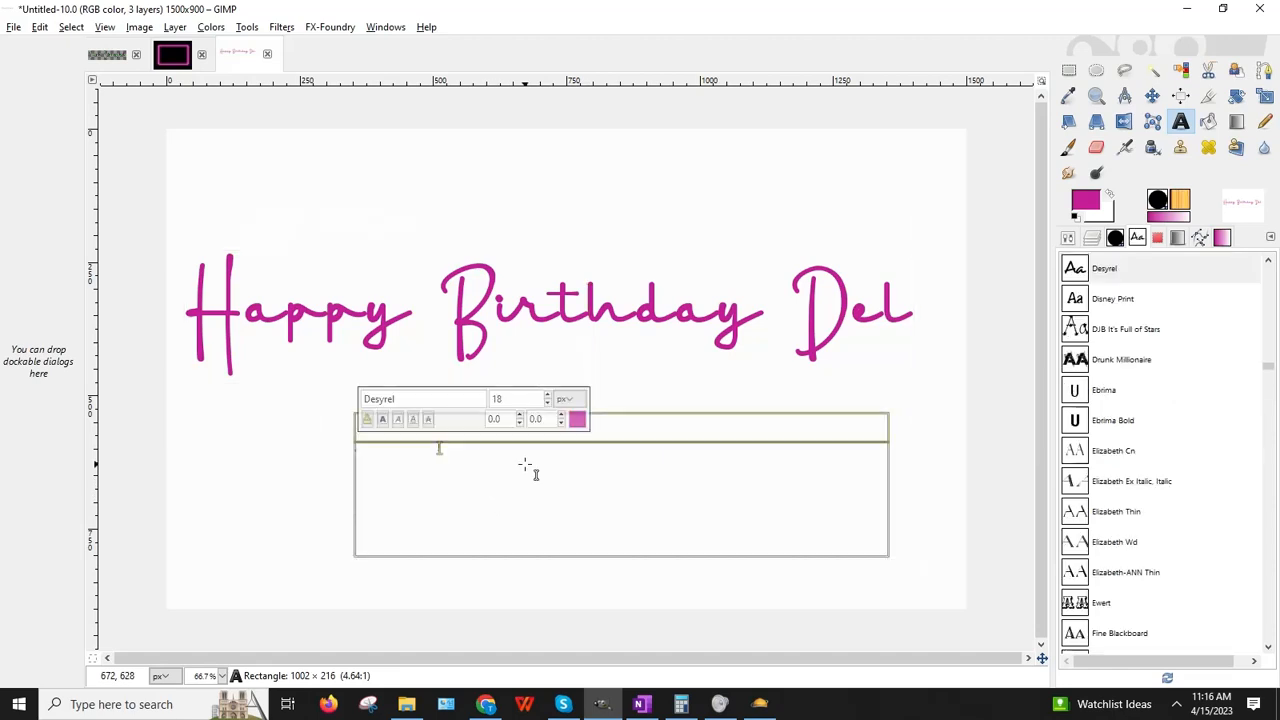
{"action": "key", "text": "ctrl+a"}
{"action": "left_click_drag", "start_coordinate": [523, 400], "coordinate": [431, 398]}
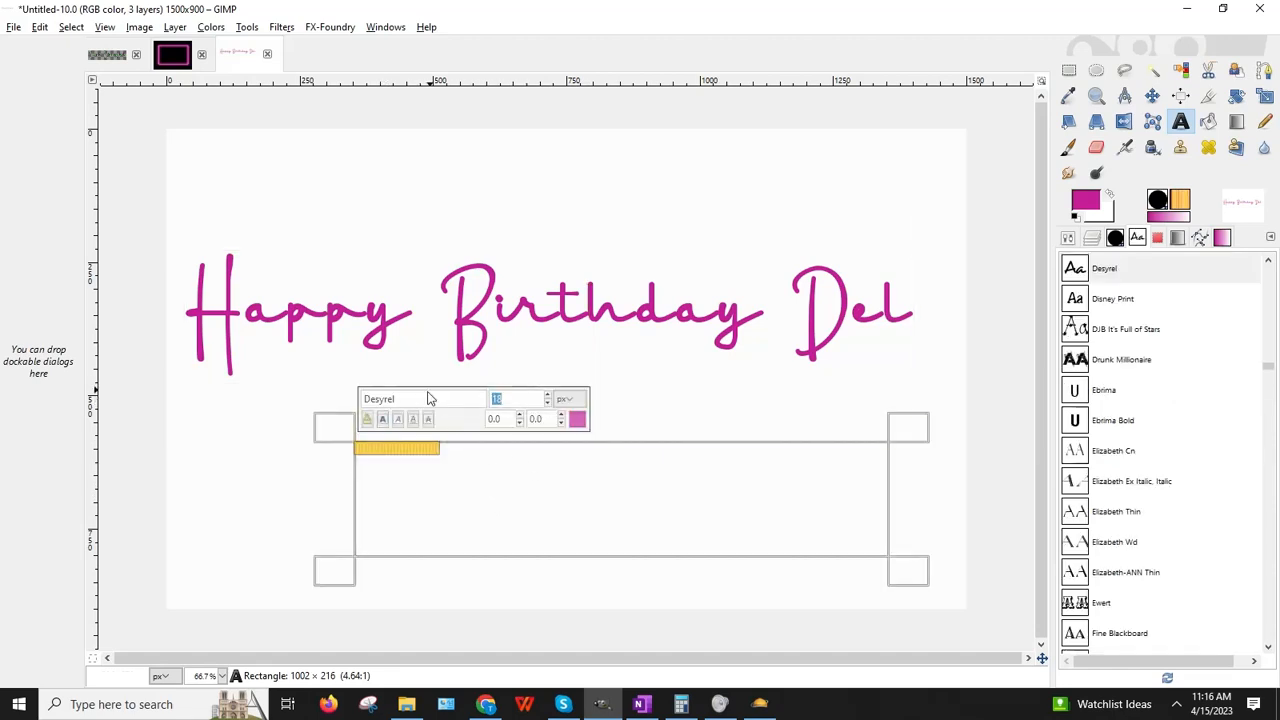
{"action": "key", "text": "Return"}
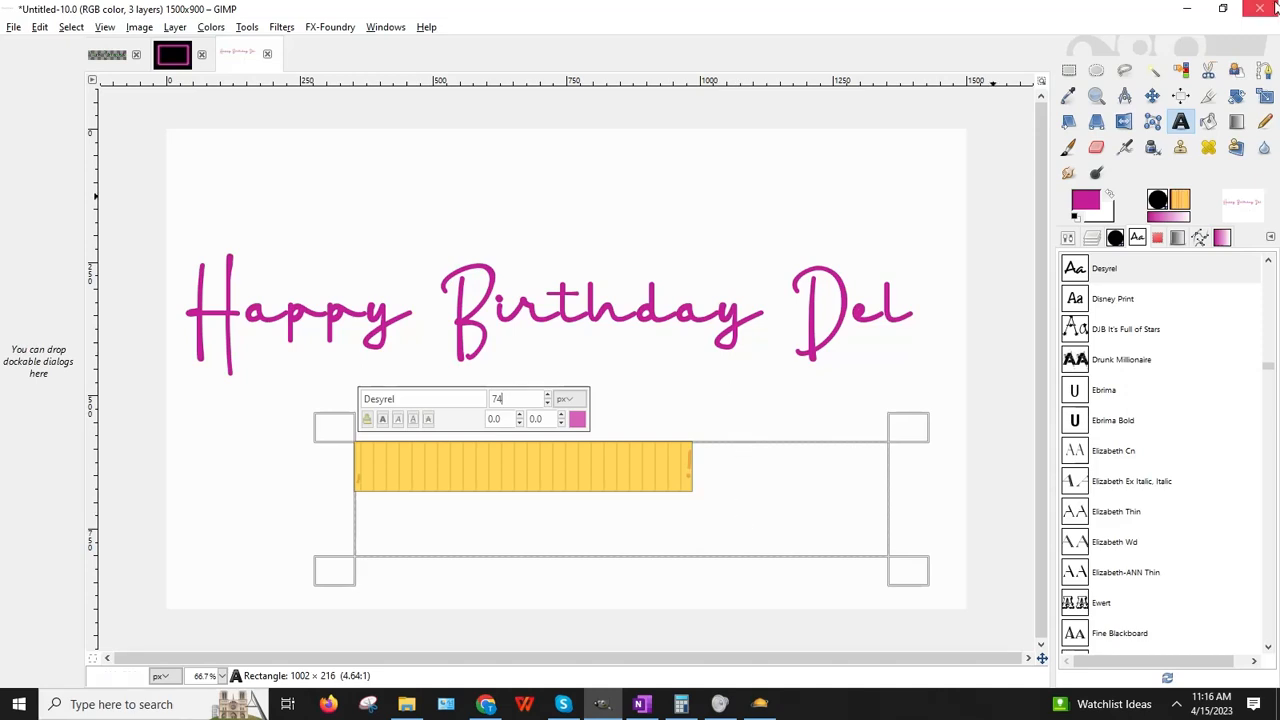
{"action": "type", "text": "7490"}
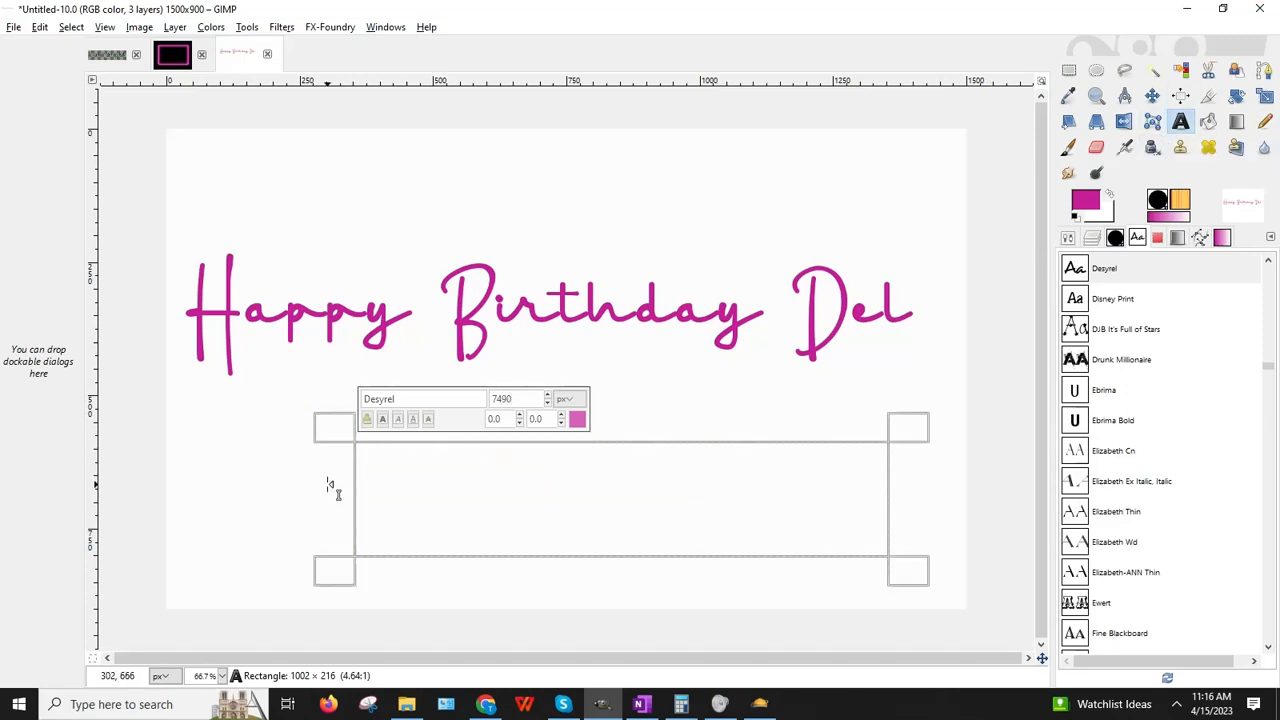
{"action": "left_click_drag", "start_coordinate": [528, 398], "coordinate": [467, 395]}
{"action": "type", "text": "90"}
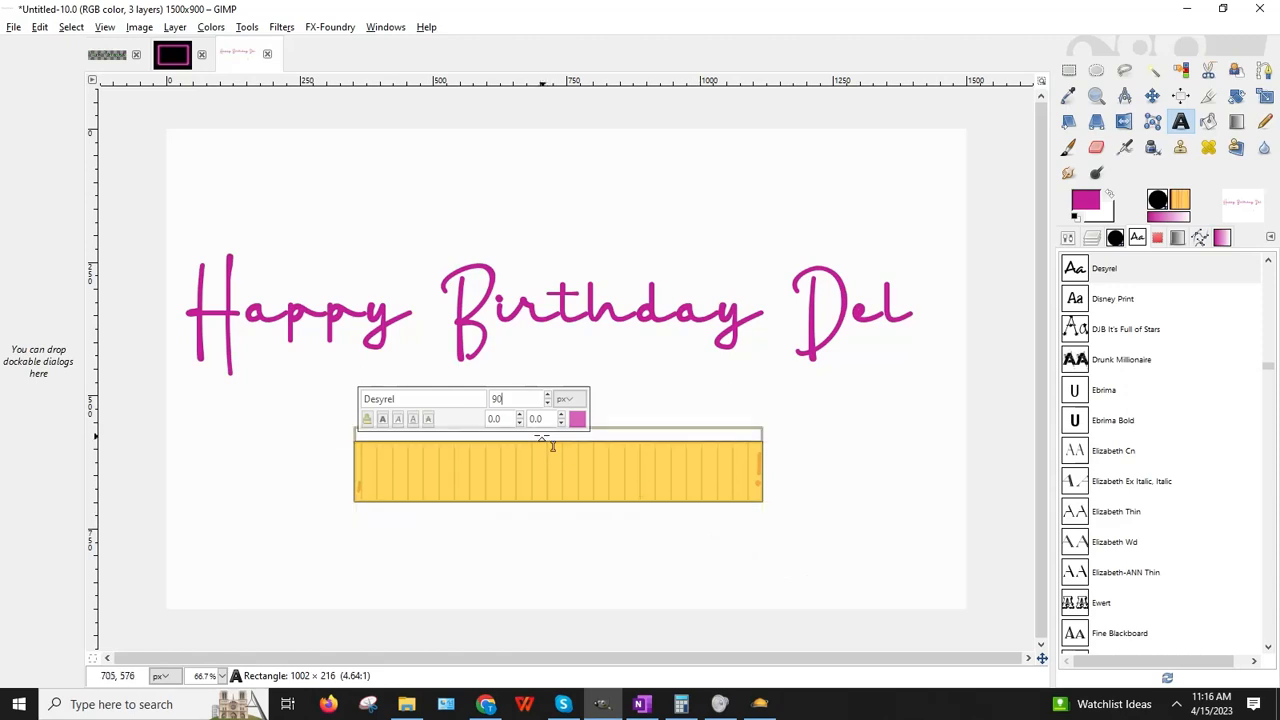
{"action": "left_click_drag", "start_coordinate": [518, 397], "coordinate": [436, 397]}
{"action": "type", "text": "95"}
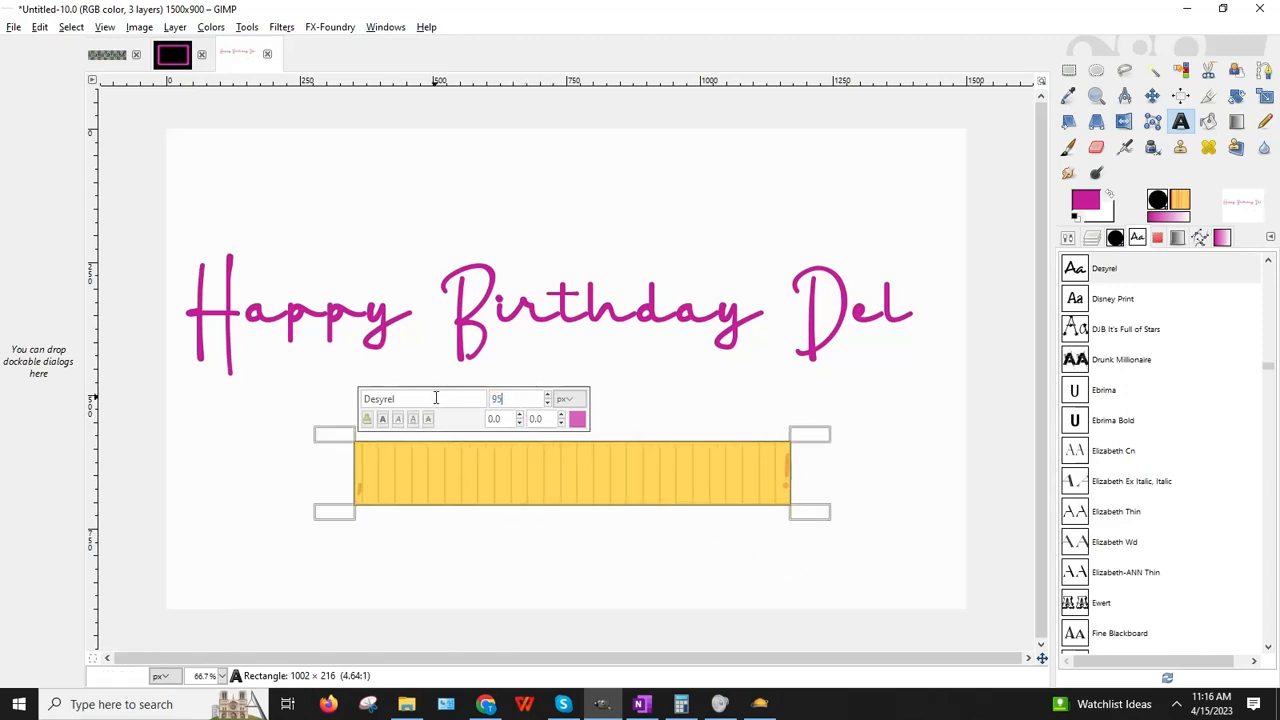
{"action": "left_click", "coordinate": [382, 420]}
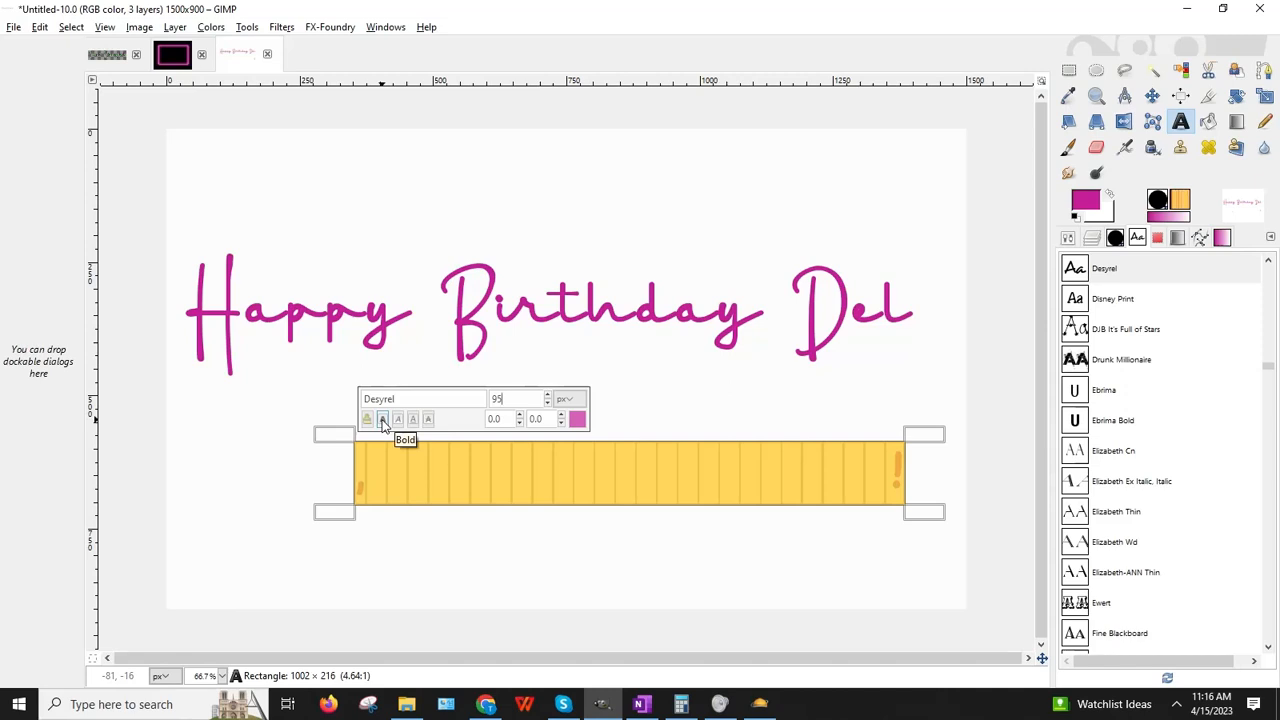
Step: Settle the lower text at size 100 after trying 150 and 125
{"action": "left_click_drag", "start_coordinate": [523, 397], "coordinate": [469, 393]}
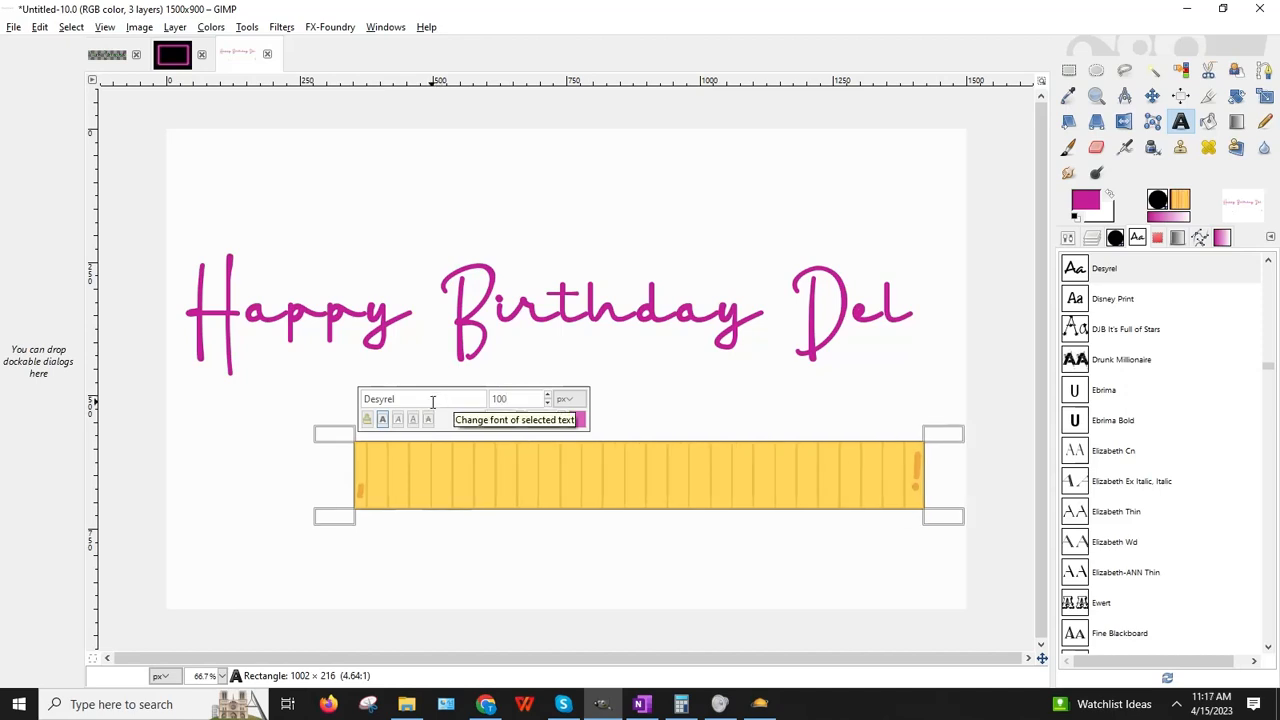
{"action": "left_click_drag", "start_coordinate": [528, 399], "coordinate": [473, 399]}
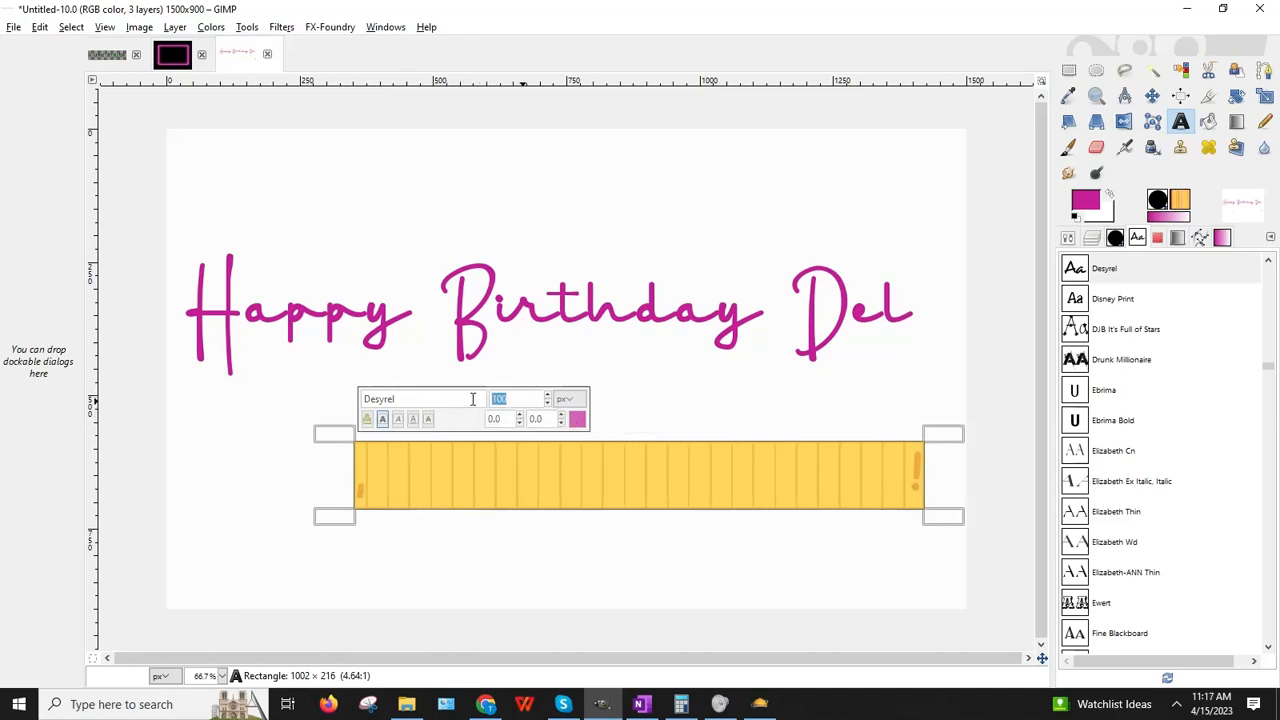
{"action": "type", "text": "150"}
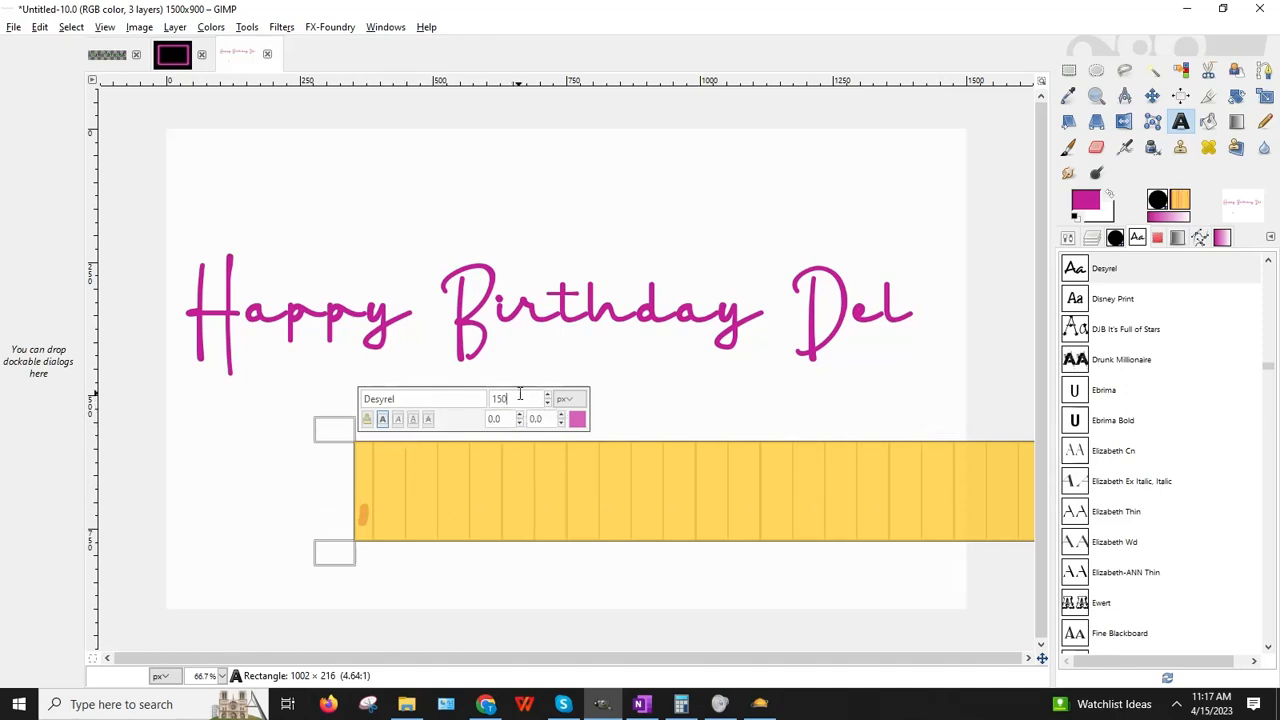
{"action": "left_click_drag", "start_coordinate": [520, 399], "coordinate": [436, 399]}
{"action": "type", "text": "125"}
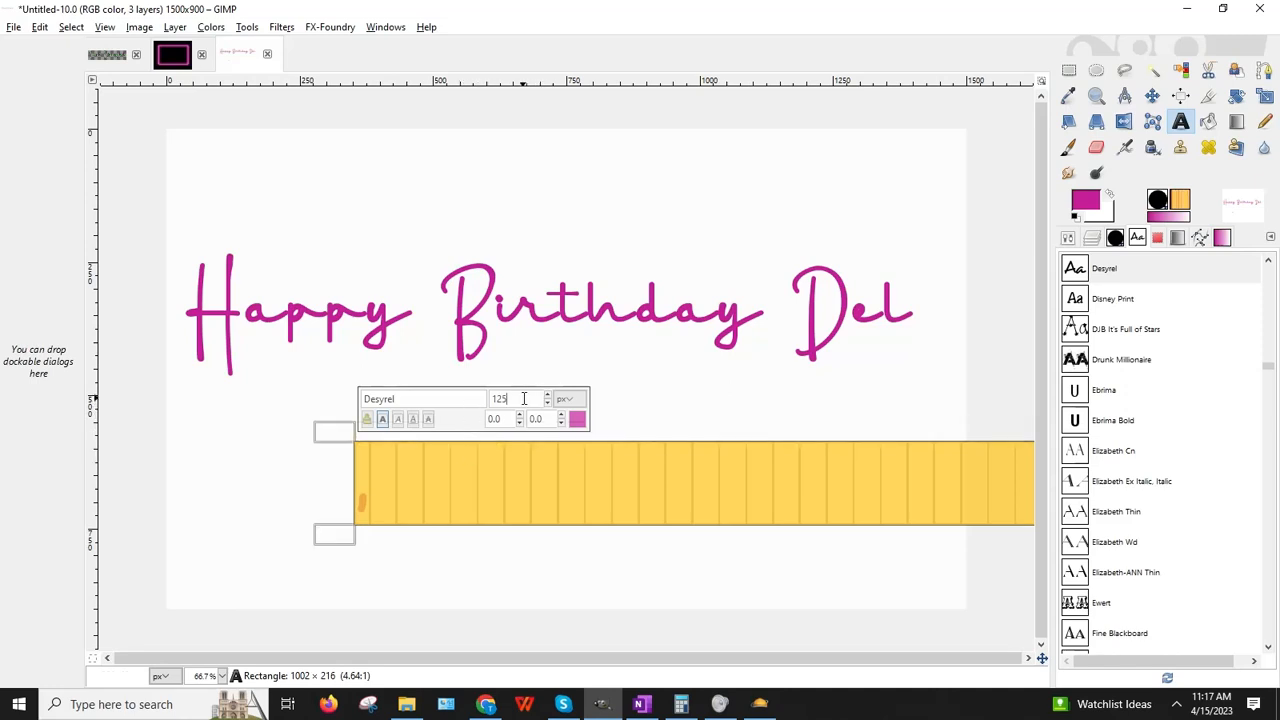
{"action": "left_click_drag", "start_coordinate": [522, 399], "coordinate": [436, 399]}
{"action": "type", "text": "100"}
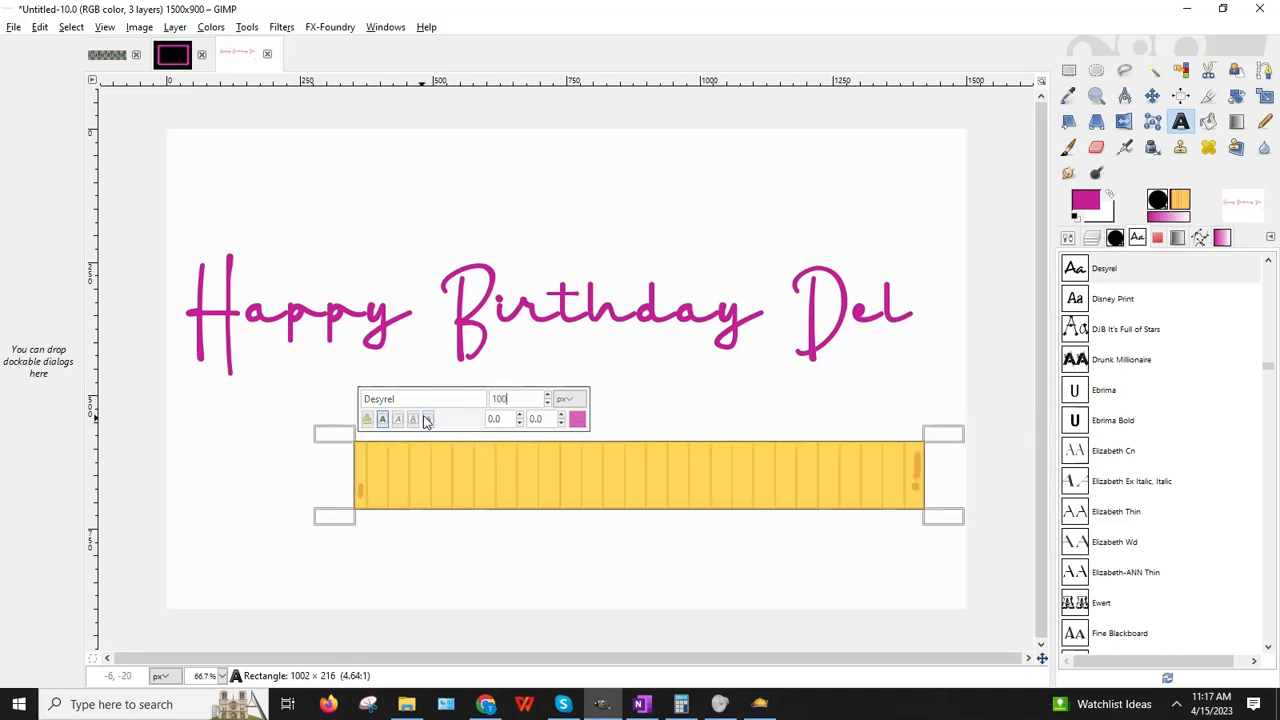
{"action": "left_click", "coordinate": [564, 549]}
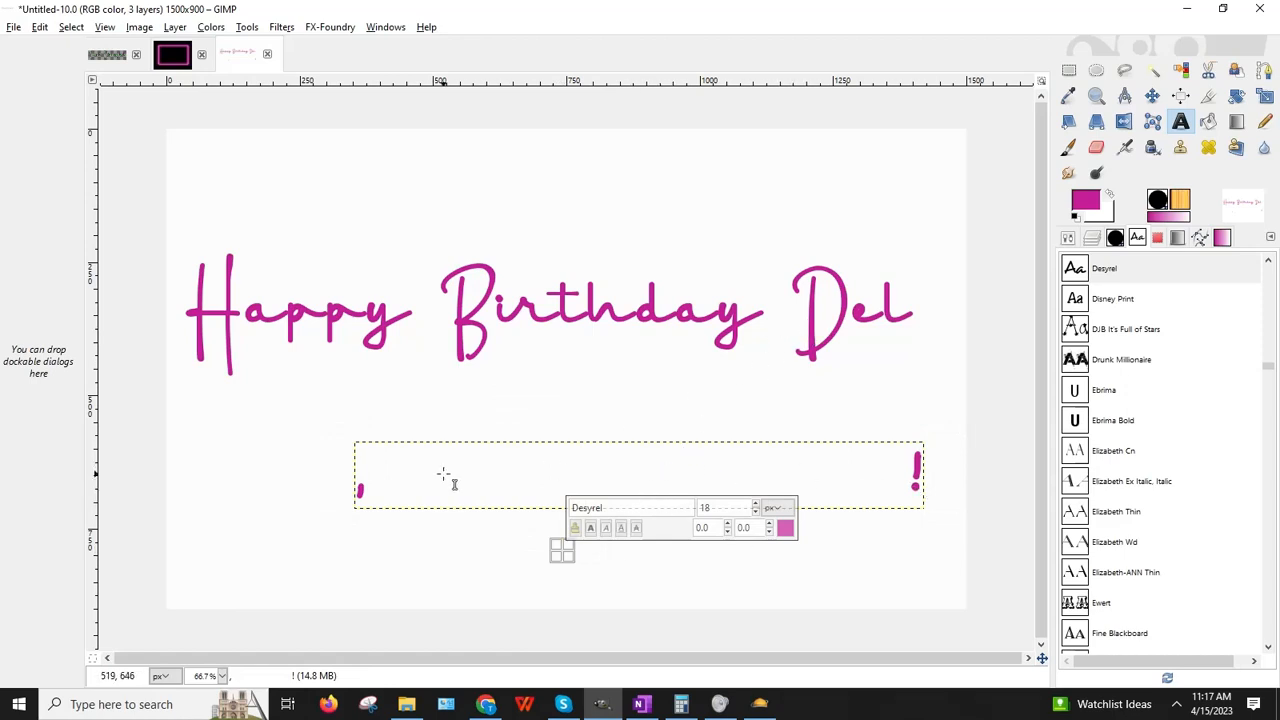
Step: Switch to Rectangle Select to leave the text, then show the Layers tab
{"action": "left_click", "coordinate": [1069, 70]}
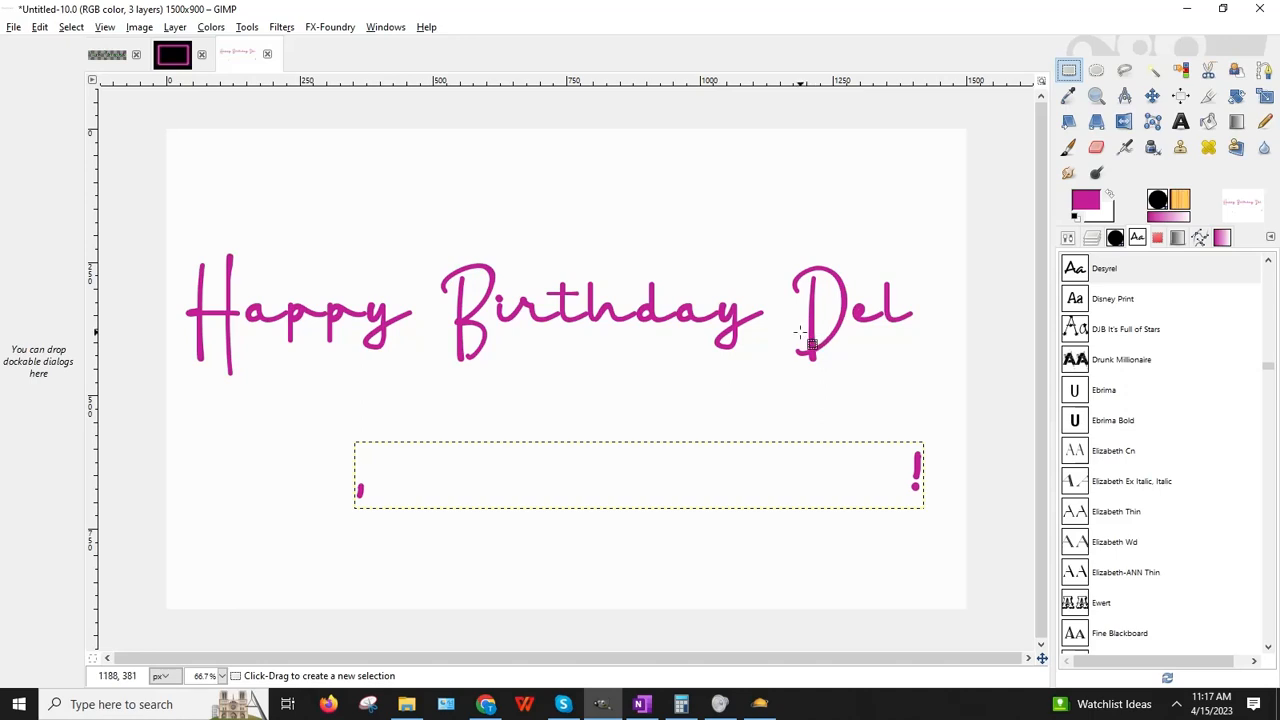
{"action": "left_click", "coordinate": [513, 483]}
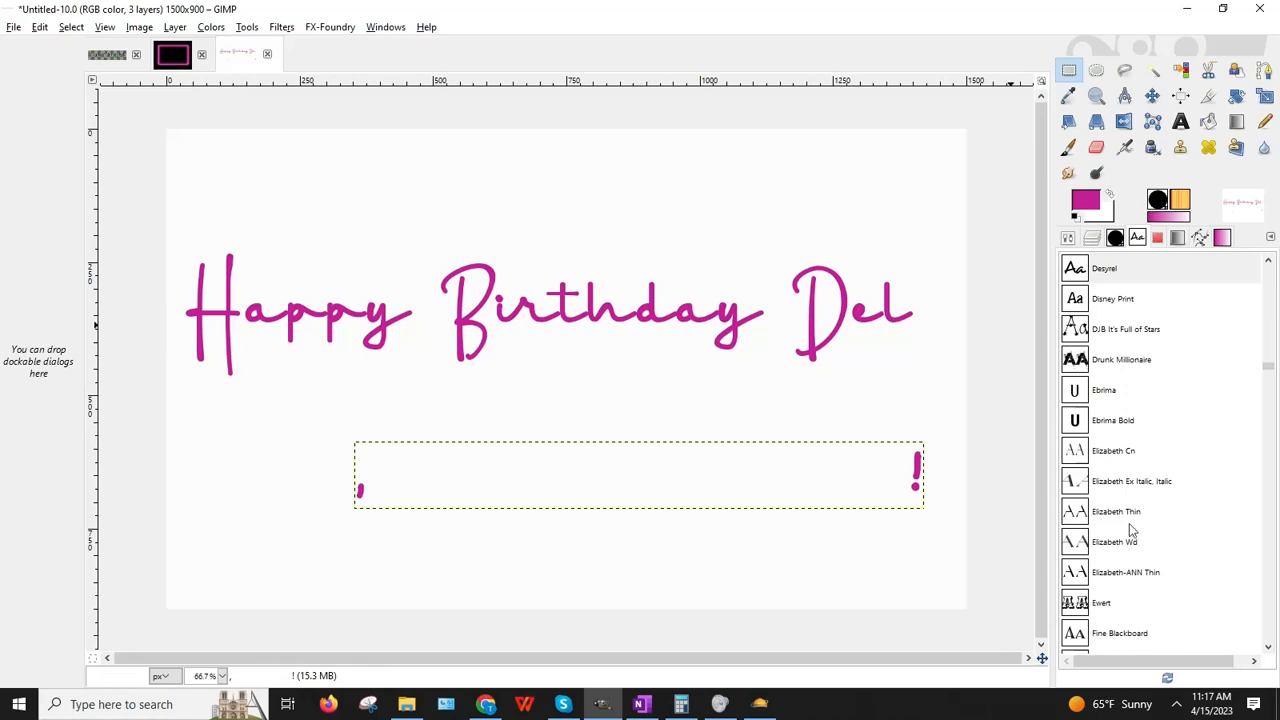
{"action": "left_click", "coordinate": [1092, 238]}
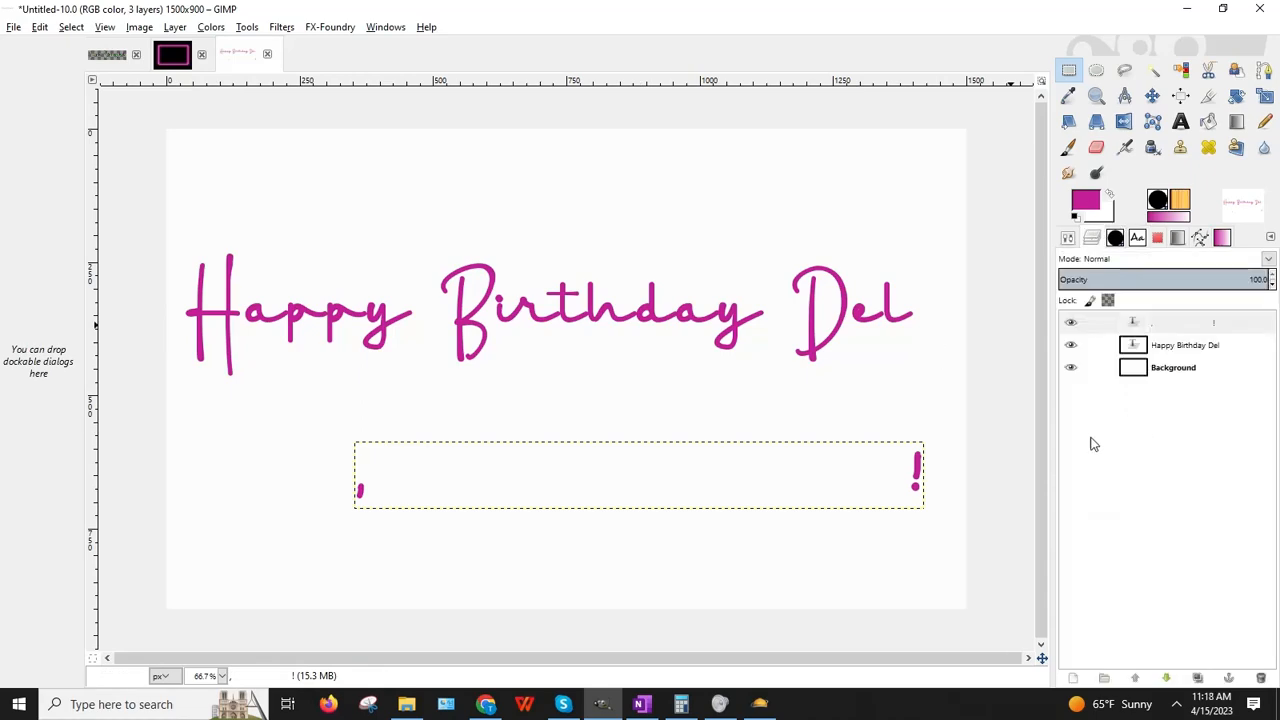
Step: Hide the white Background layer and draw a rectangle selection around the small comma
{"action": "left_click", "coordinate": [1070, 367]}
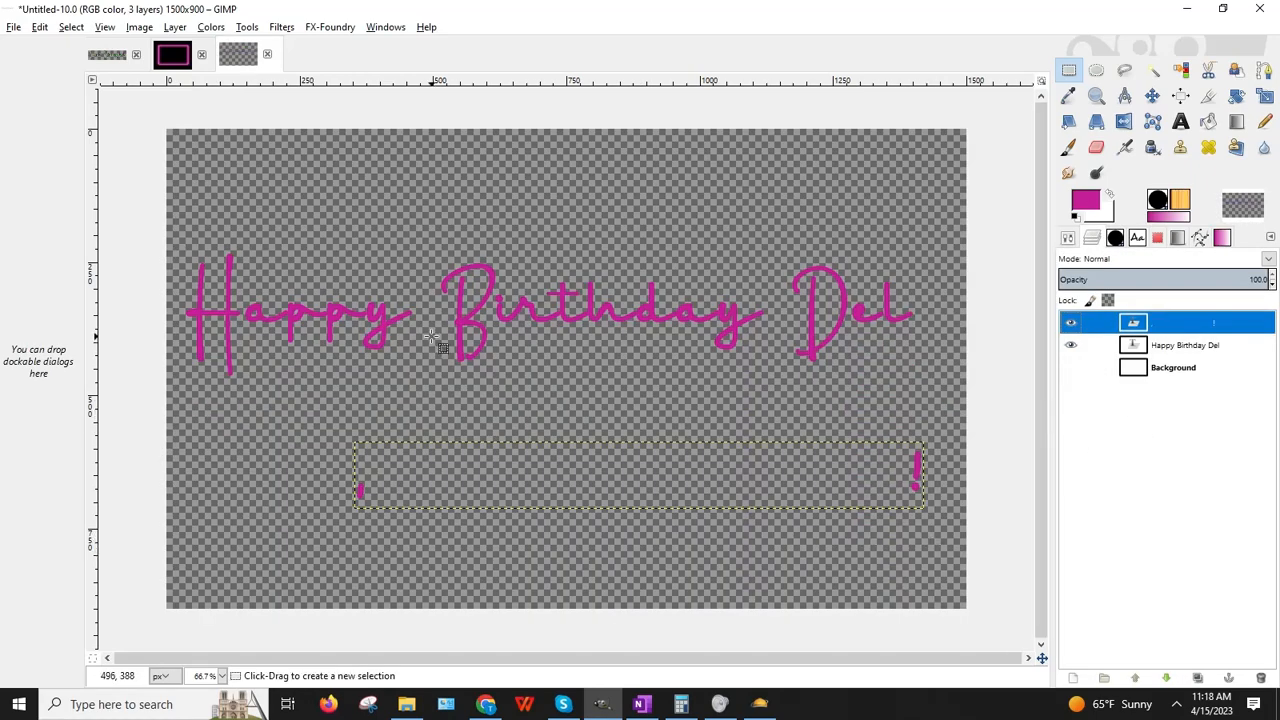
{"action": "left_click", "coordinate": [1145, 370]}
{"action": "left_click", "coordinate": [1071, 369]}
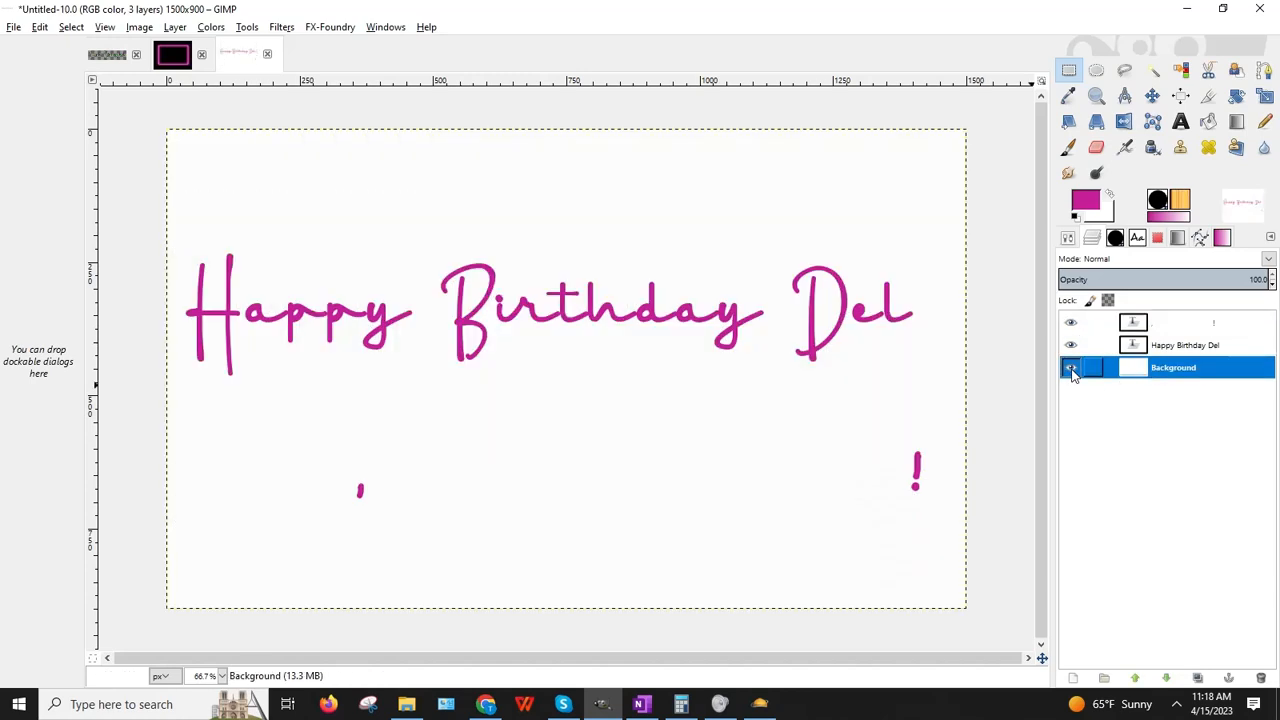
{"action": "left_click", "coordinate": [1071, 369]}
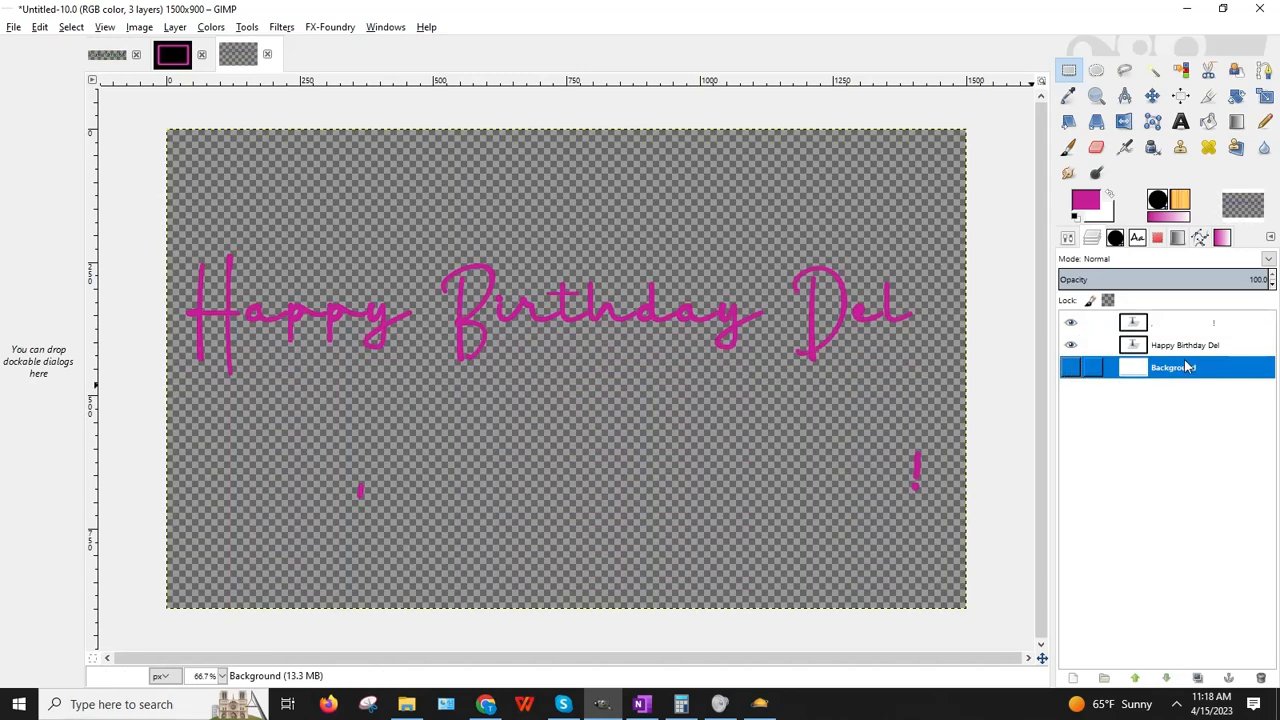
{"action": "left_click", "coordinate": [1072, 76]}
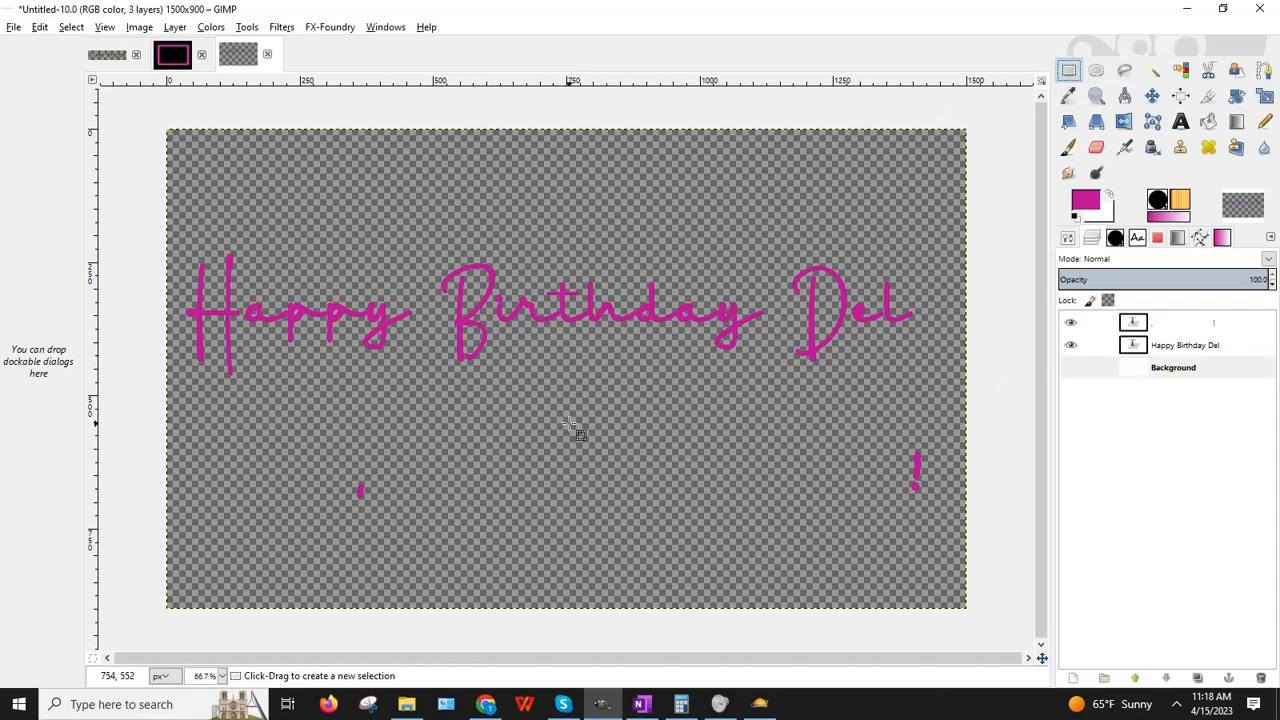
{"action": "left_click_drag", "start_coordinate": [323, 455], "coordinate": [402, 514]}
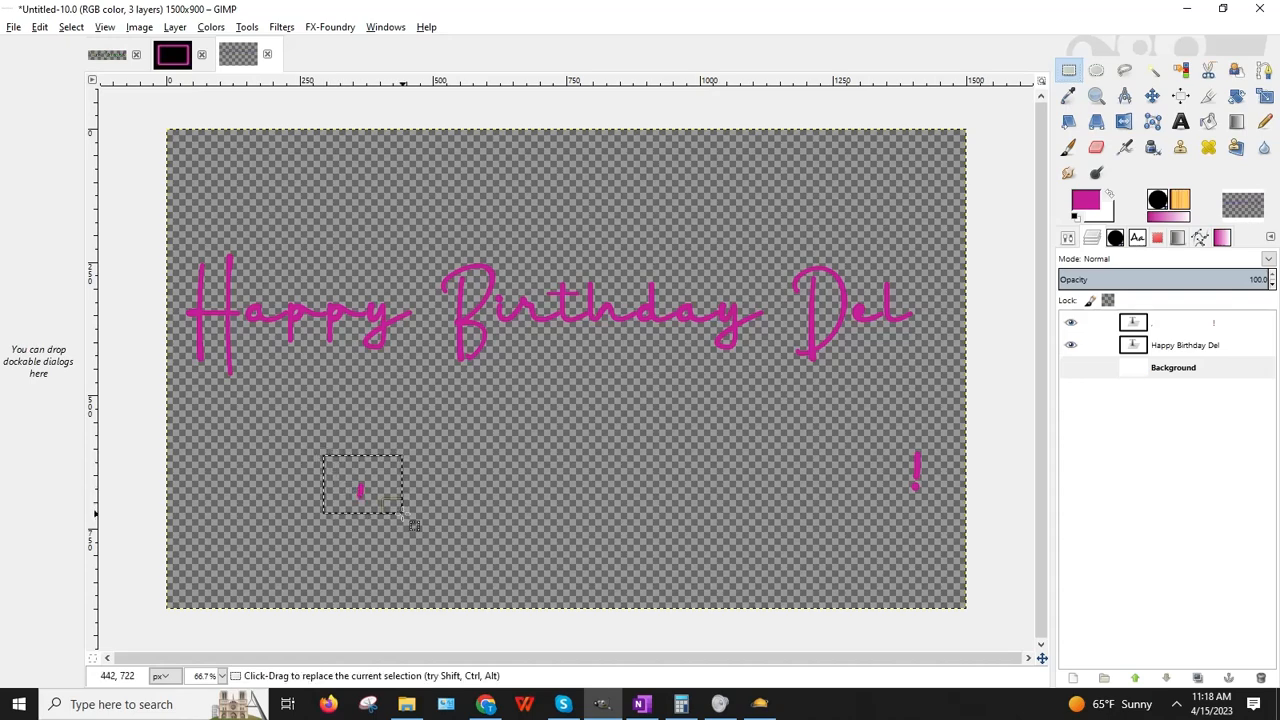
Step: Tighten the selection around the comma and copy it with Copy Visible
{"action": "left_click", "coordinate": [40, 27]}
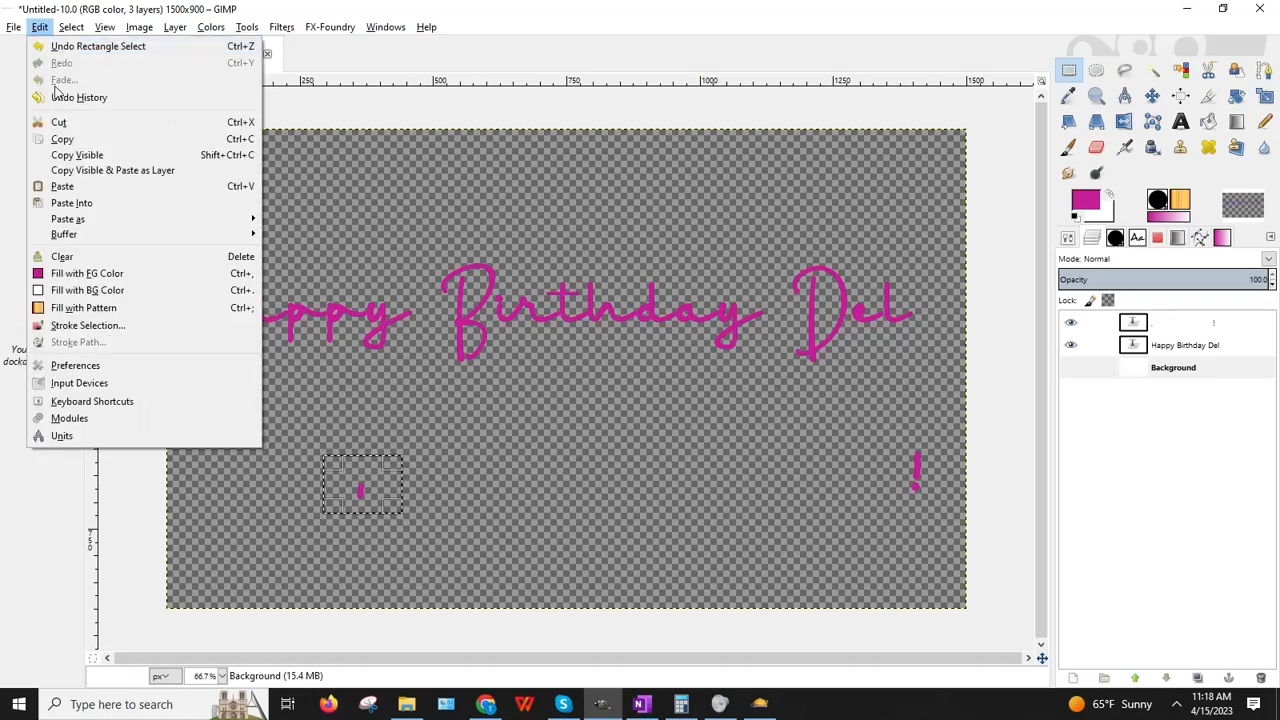
{"action": "left_click", "coordinate": [66, 163]}
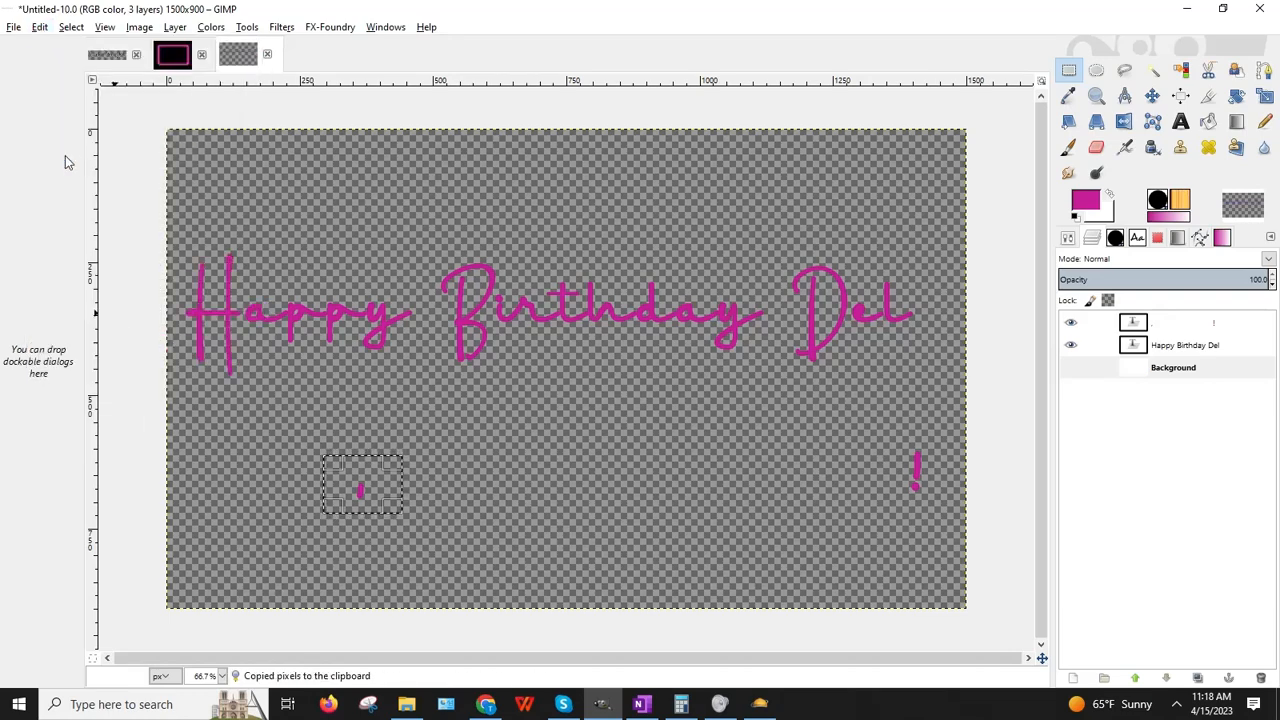
{"action": "left_click", "coordinate": [586, 464]}
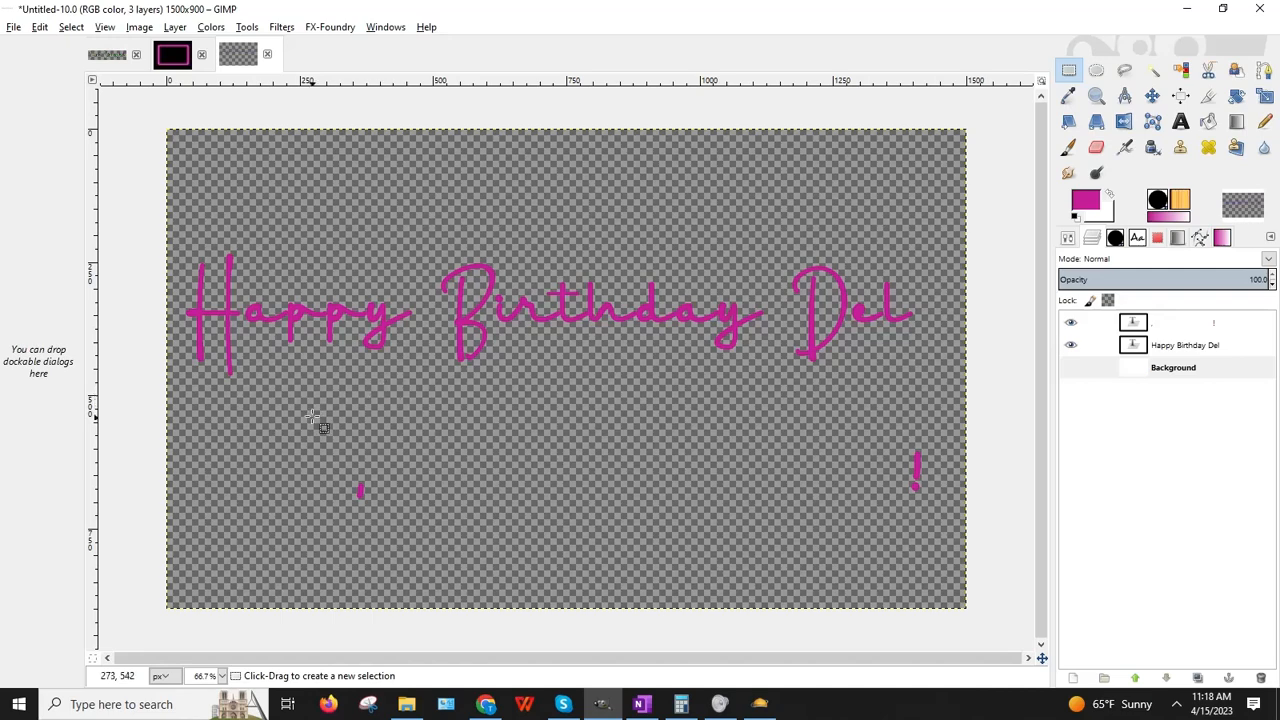
{"action": "left_click_drag", "start_coordinate": [297, 438], "coordinate": [400, 524]}
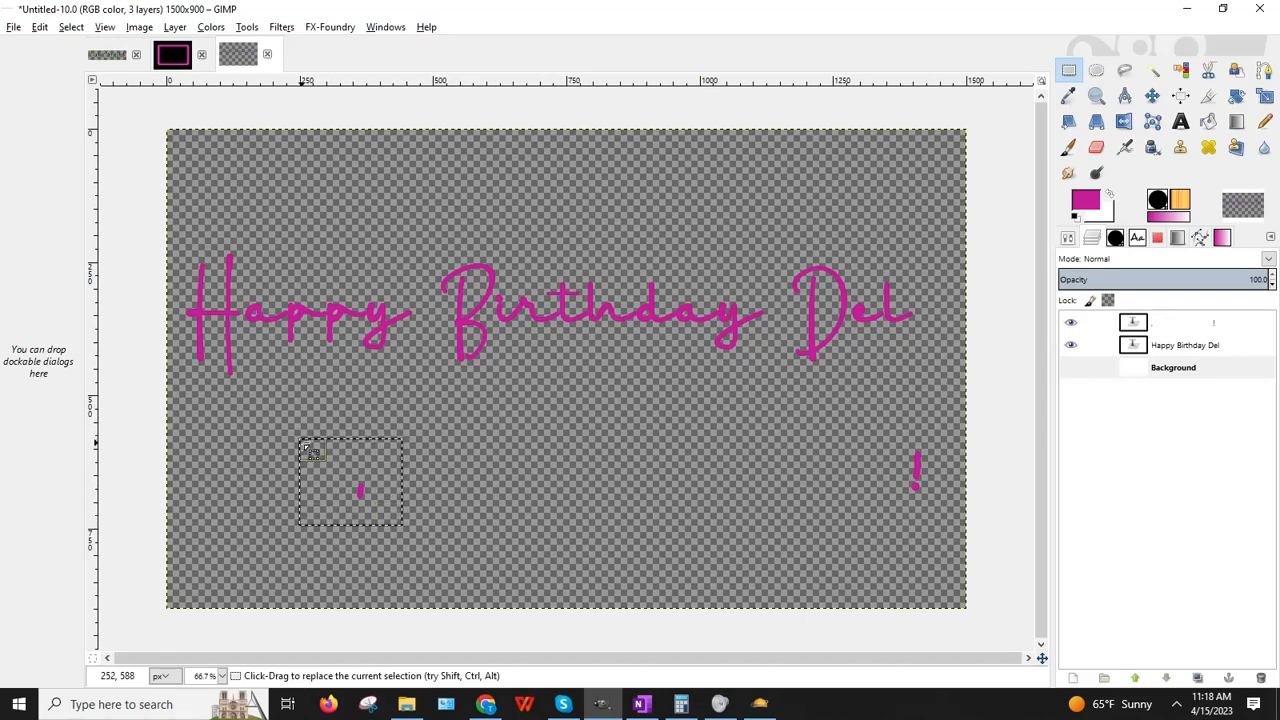
{"action": "left_click_drag", "start_coordinate": [309, 447], "coordinate": [343, 455]}
{"action": "left_click", "coordinate": [40, 27]}
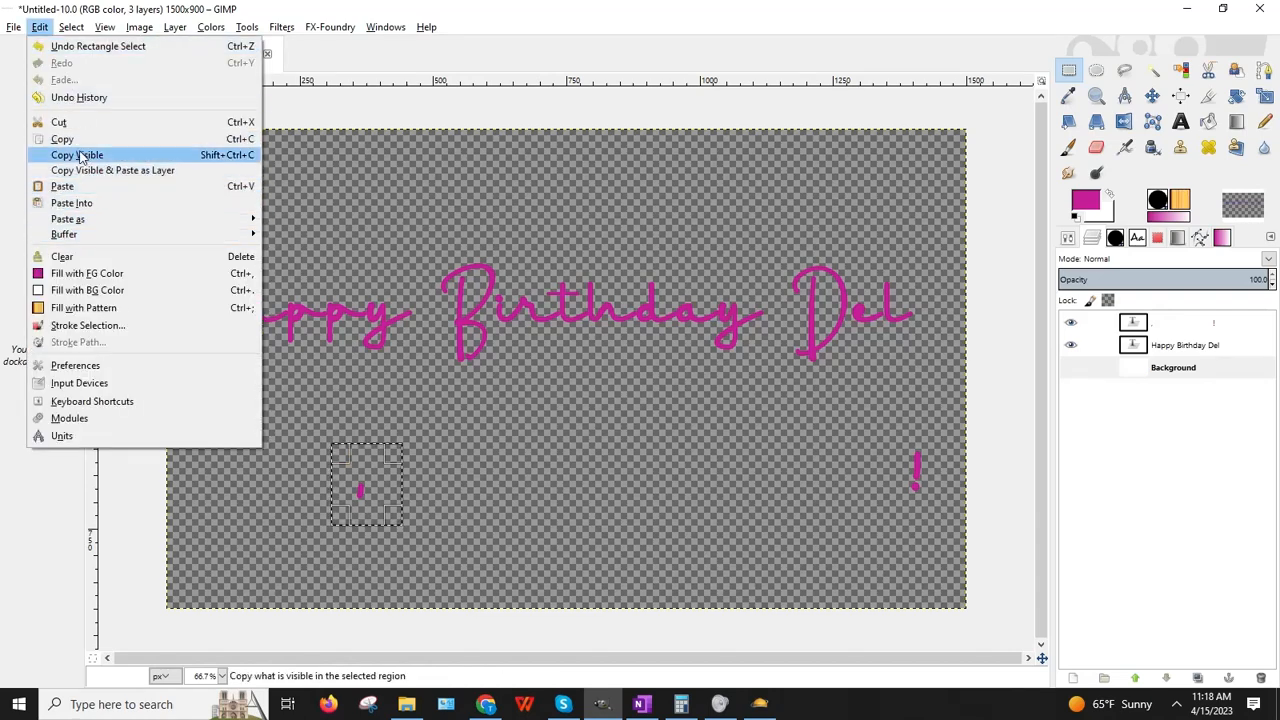
{"action": "left_click", "coordinate": [78, 149]}
{"action": "left_click", "coordinate": [40, 27]}
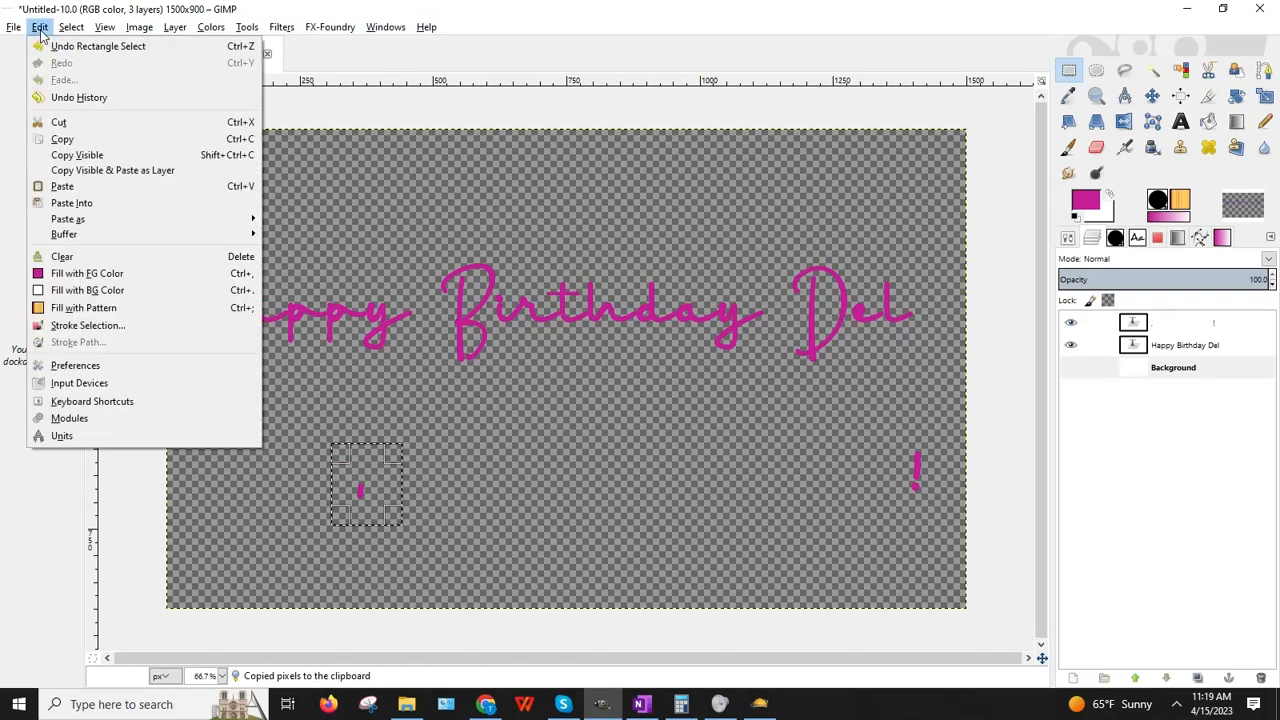
{"action": "left_click", "coordinate": [72, 154]}
{"action": "left_click", "coordinate": [549, 451]}
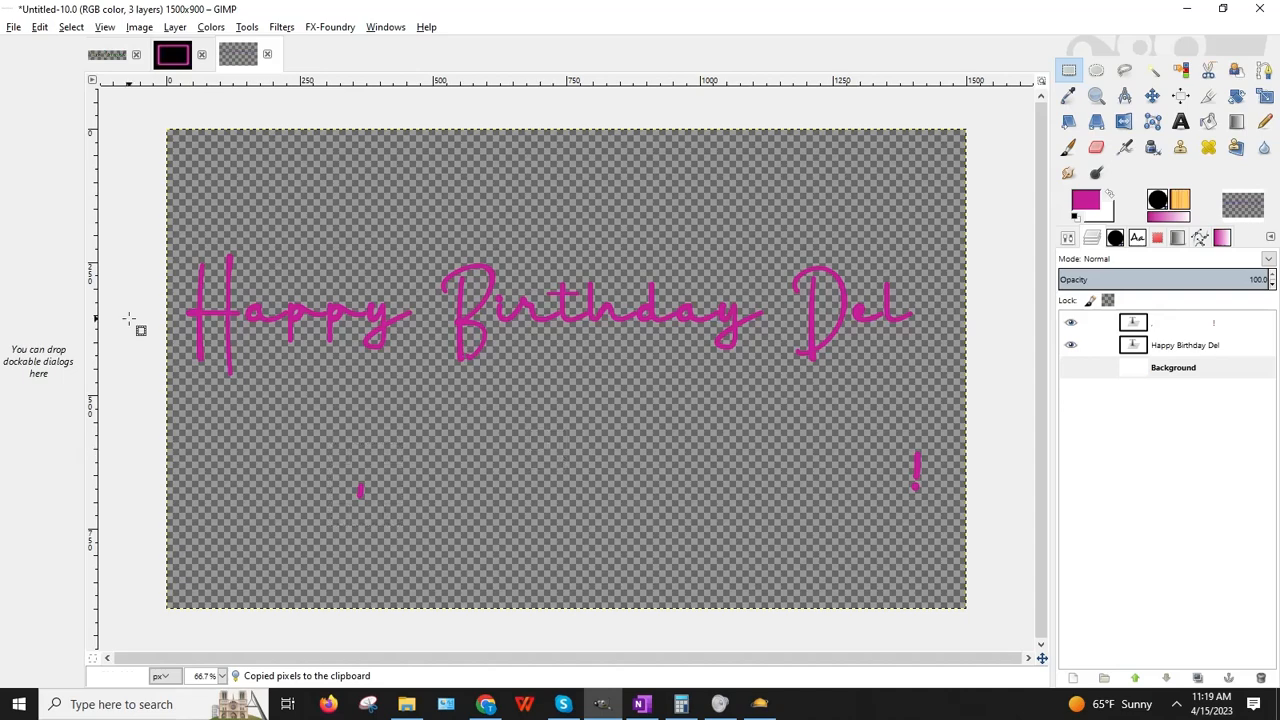
Step: Paste the comma as a new layer and move it just before 'Del'
{"action": "left_click", "coordinate": [40, 28]}
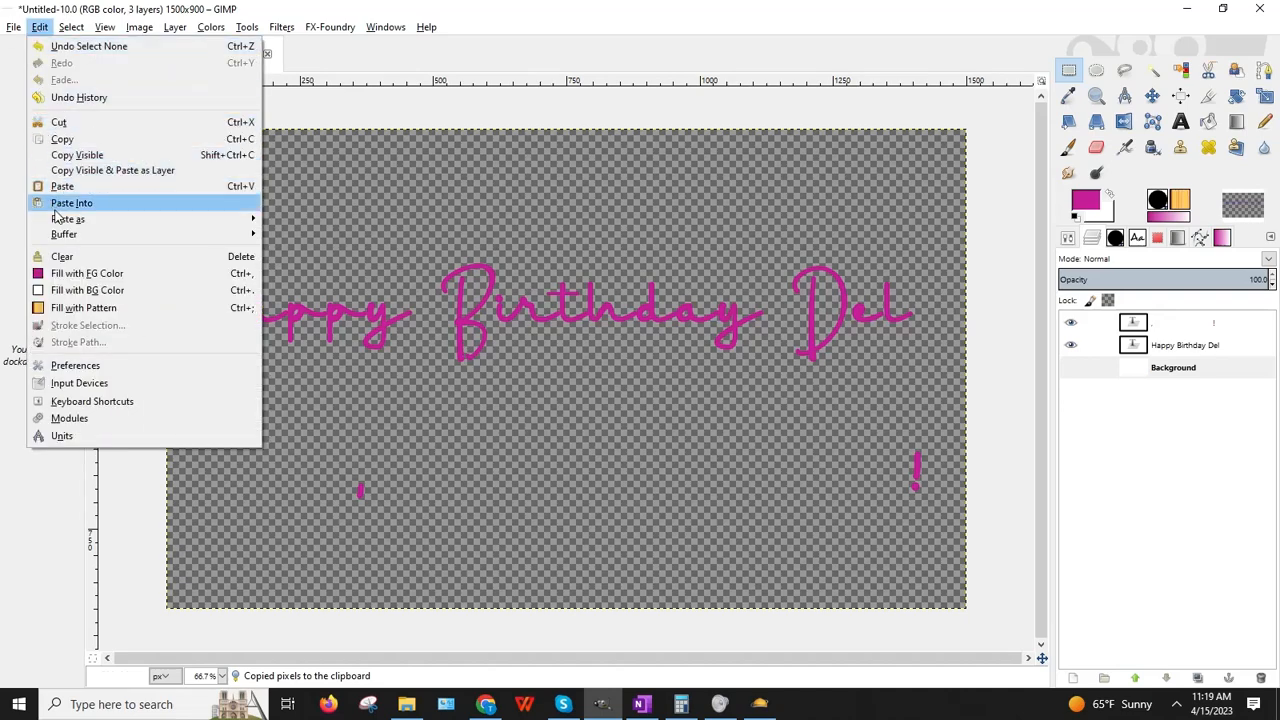
{"action": "mouse_move", "coordinate": [57, 222]}
{"action": "left_click", "coordinate": [305, 241]}
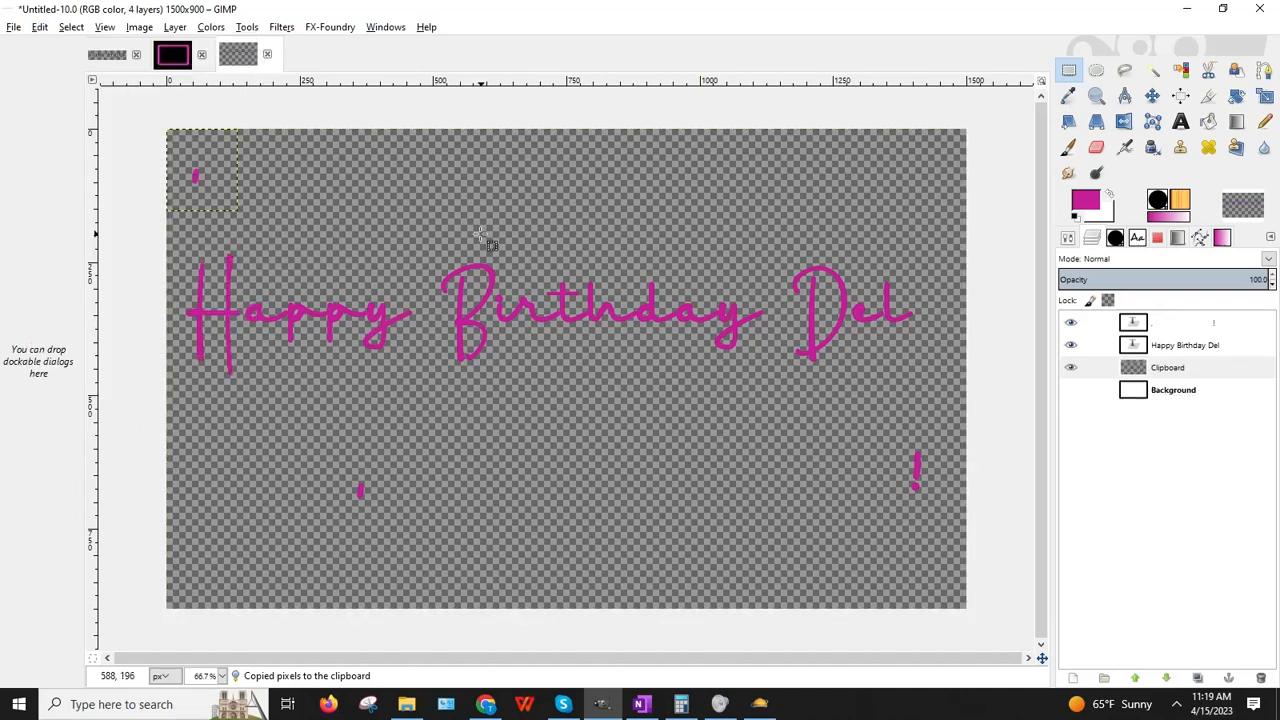
{"action": "left_click", "coordinate": [1152, 95]}
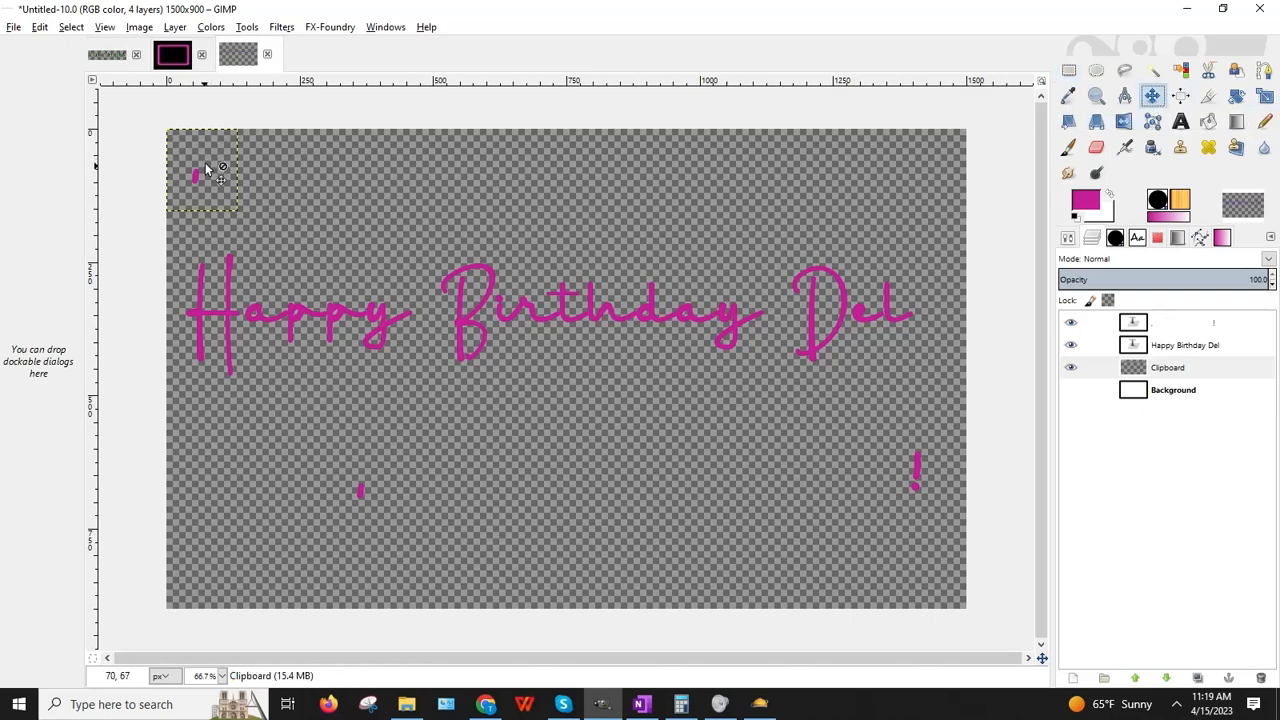
{"action": "left_click_drag", "start_coordinate": [197, 178], "coordinate": [772, 320]}
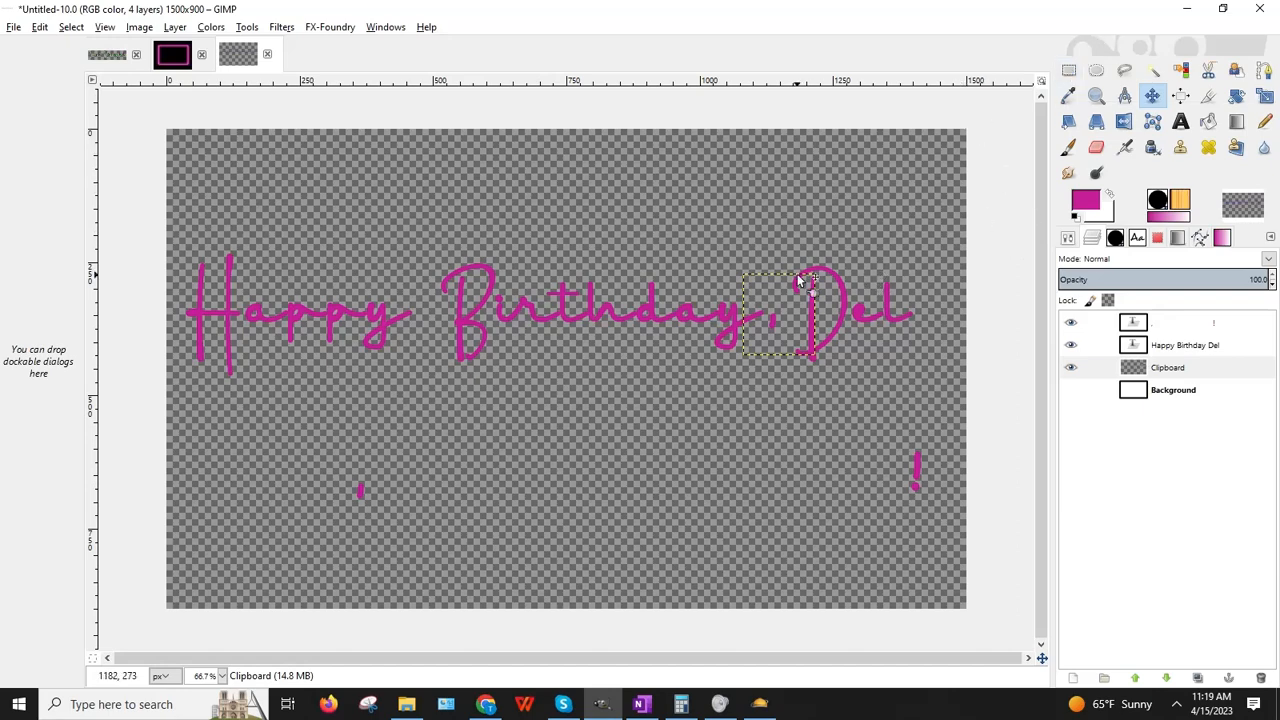
{"action": "left_click", "coordinate": [1068, 72]}
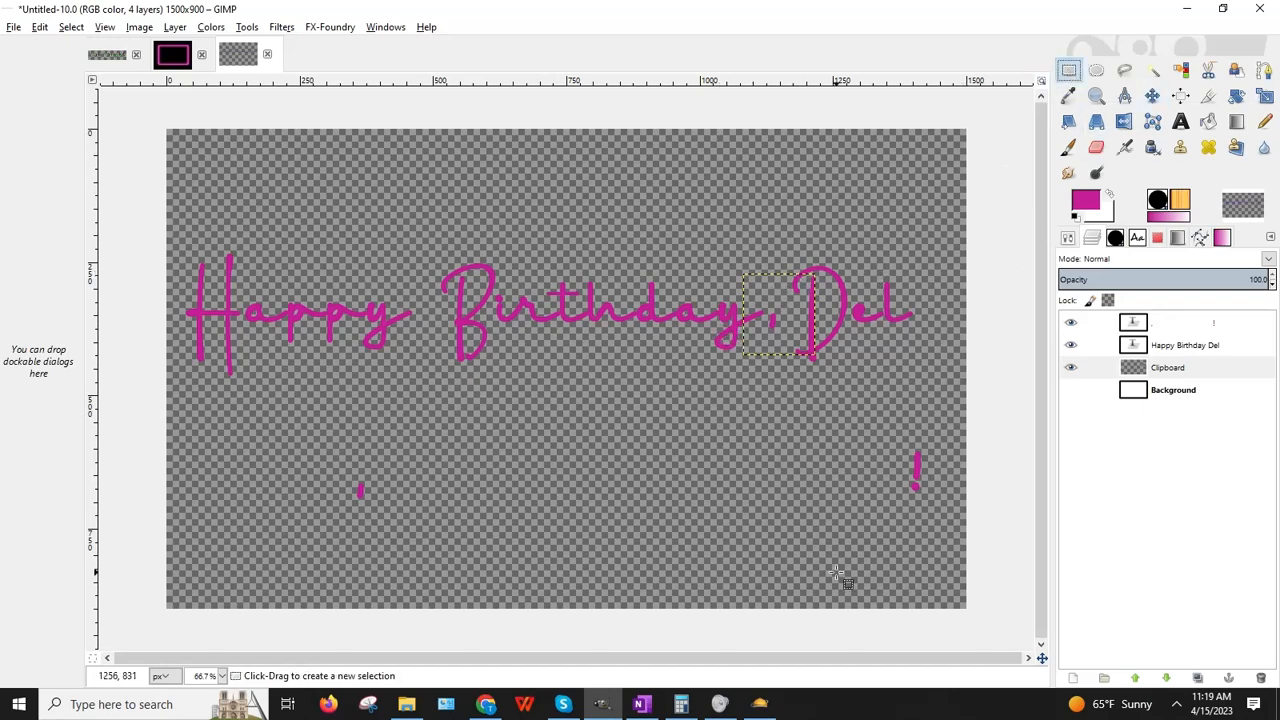
Step: Copy the exclamation mark, paste it as a new layer, and place it after 'Del'
{"action": "left_click_drag", "start_coordinate": [887, 433], "coordinate": [940, 508]}
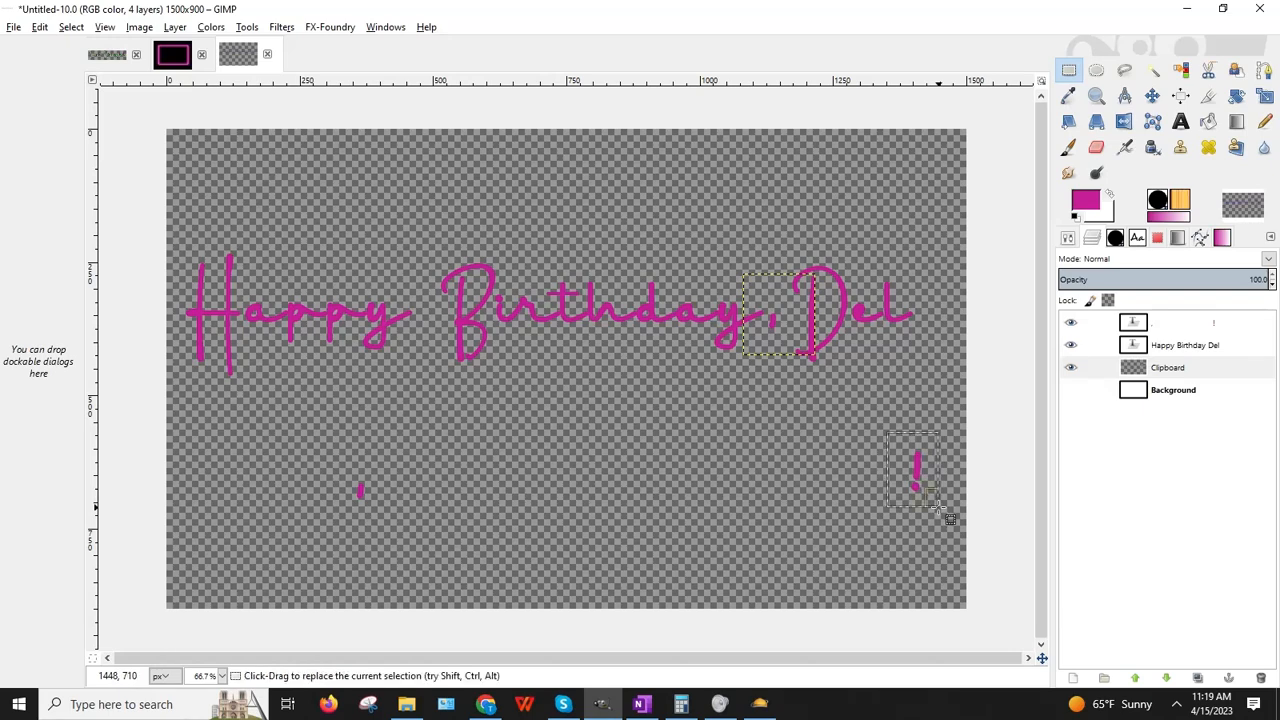
{"action": "left_click", "coordinate": [39, 27]}
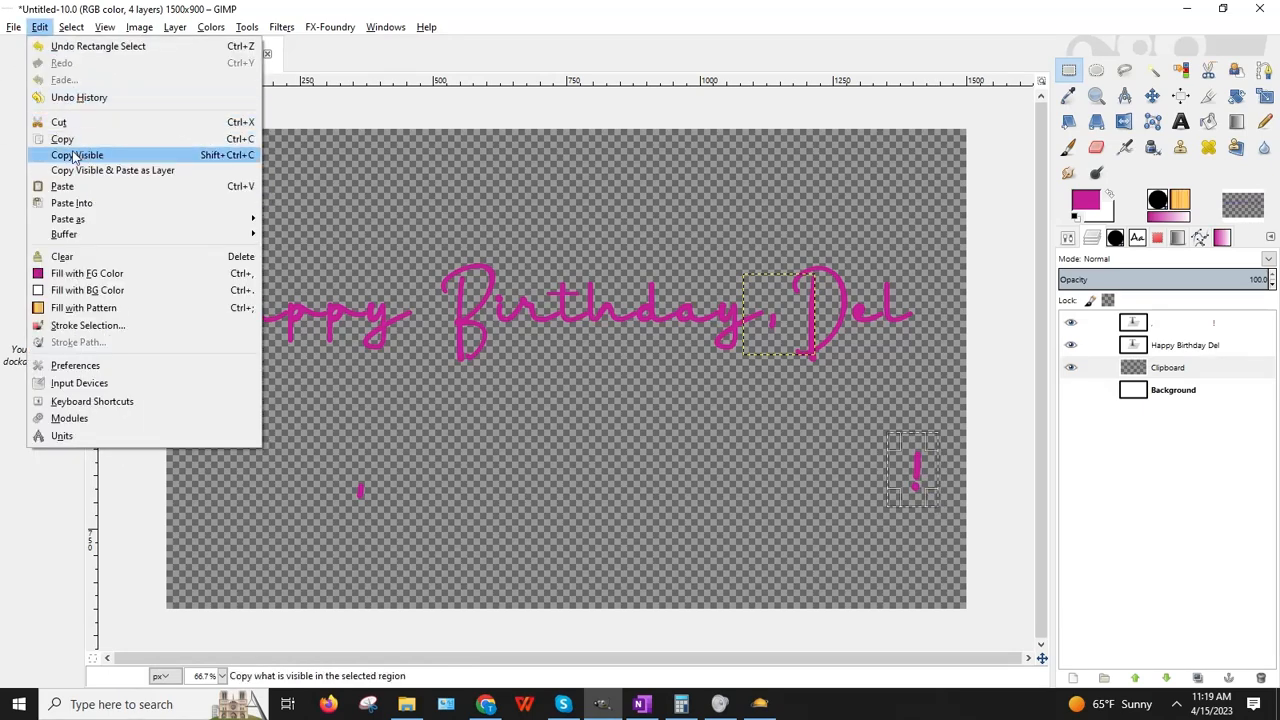
{"action": "left_click", "coordinate": [82, 156]}
{"action": "left_click", "coordinate": [40, 28]}
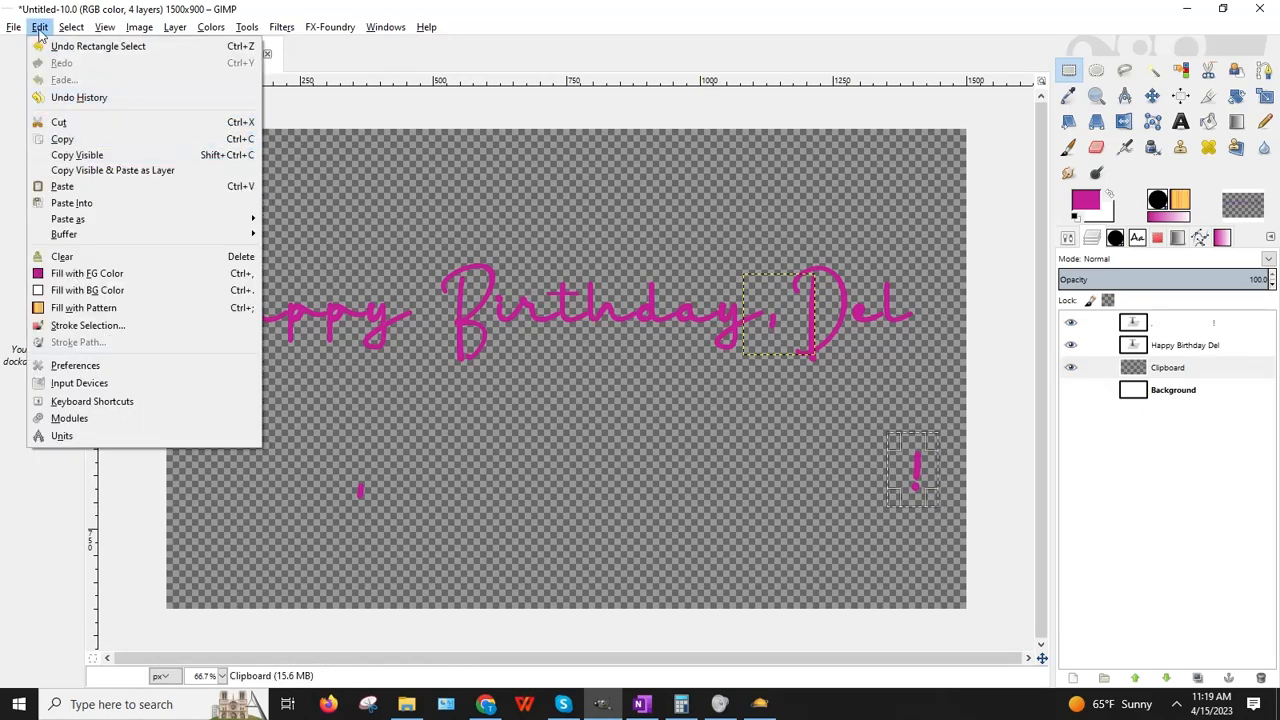
{"action": "left_click", "coordinate": [75, 155]}
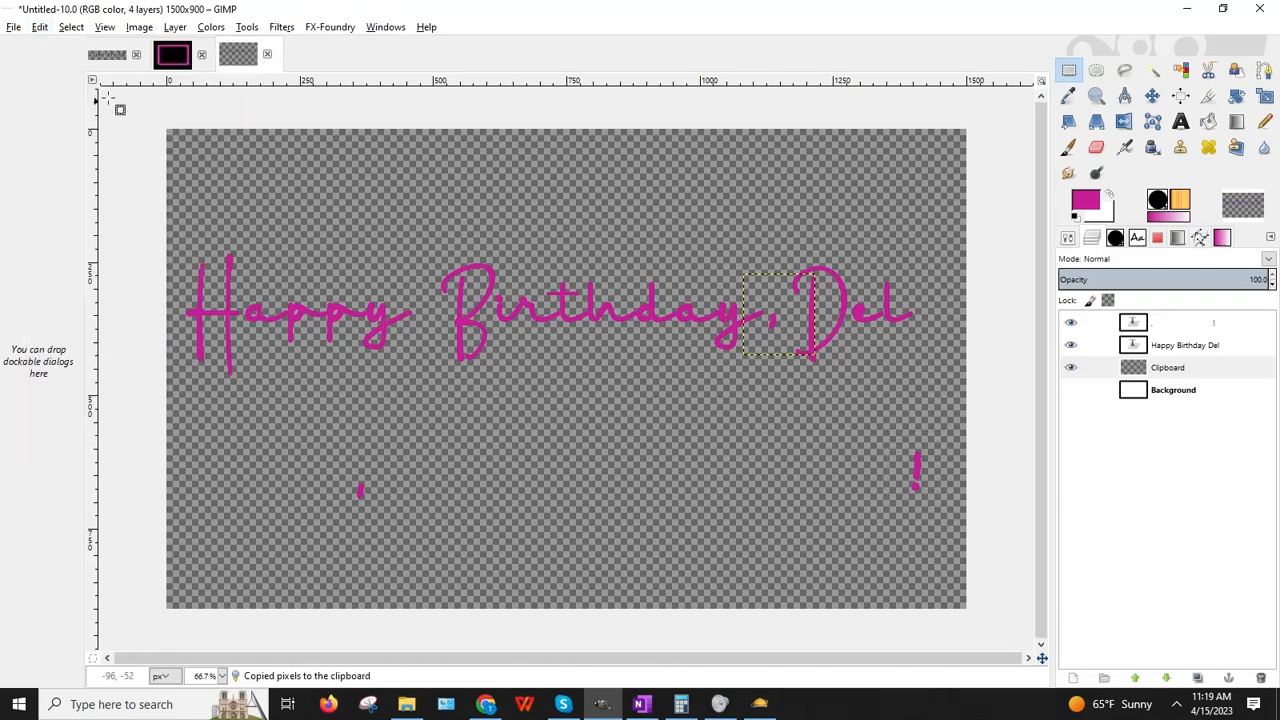
{"action": "left_click", "coordinate": [40, 29]}
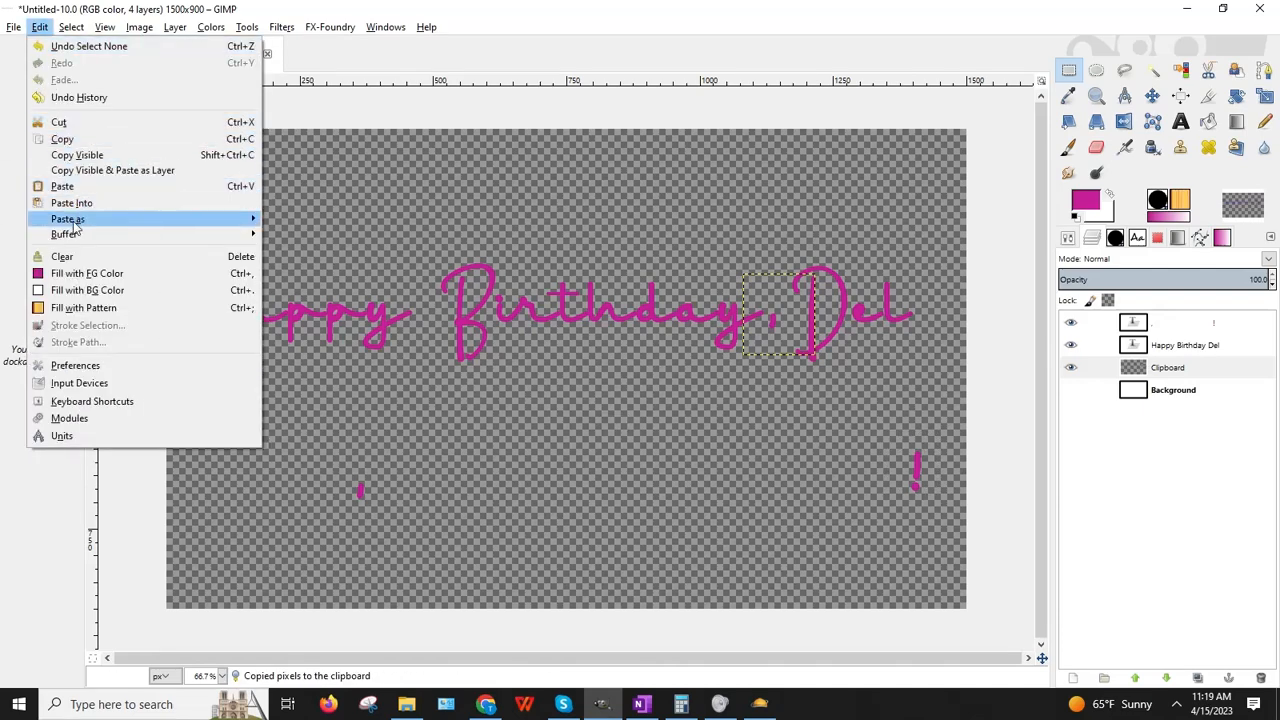
{"action": "mouse_move", "coordinate": [217, 221]}
{"action": "left_click", "coordinate": [355, 237]}
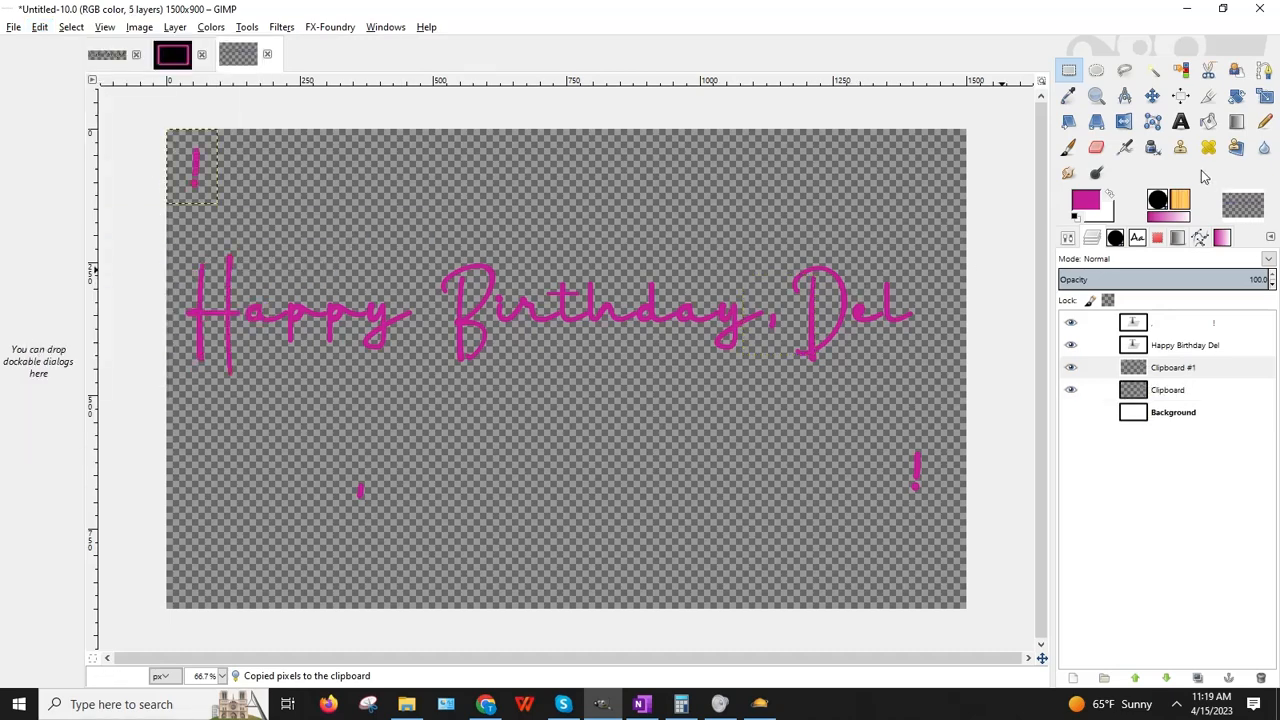
{"action": "left_click", "coordinate": [1152, 95]}
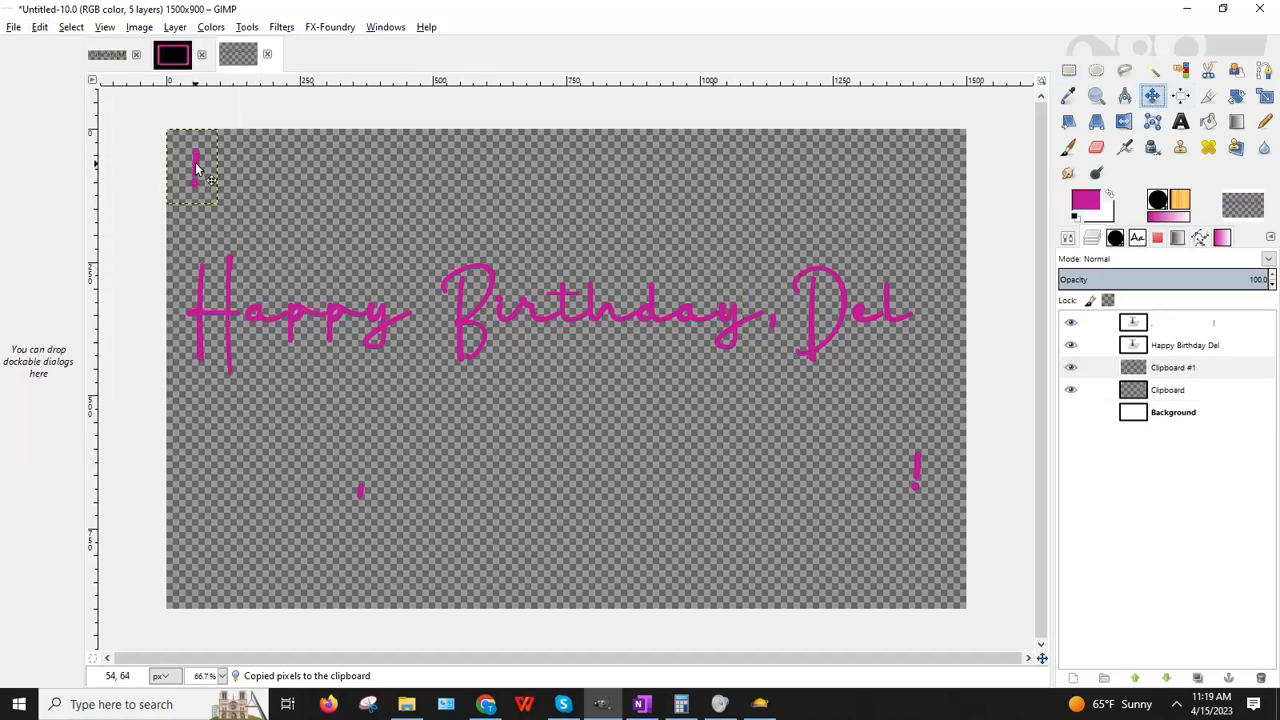
{"action": "left_click_drag", "start_coordinate": [196, 170], "coordinate": [926, 300]}
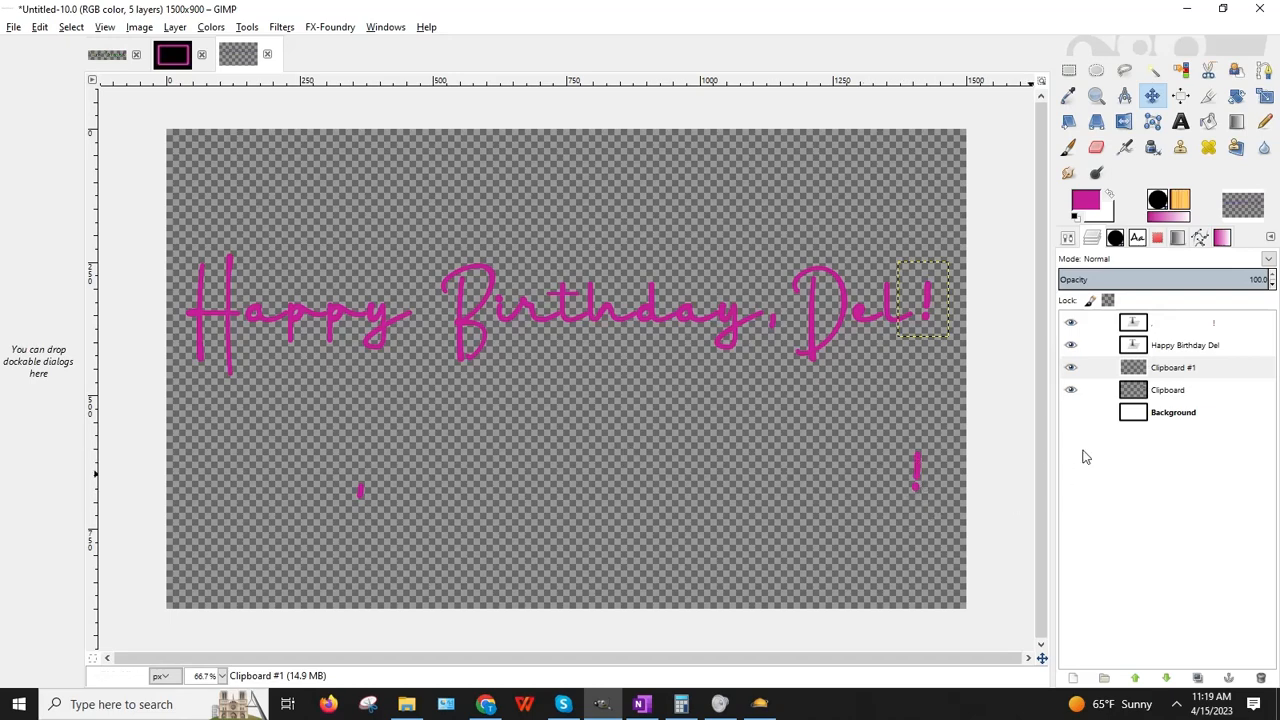
Step: Hide the original punctuation layer, show the white background, and nudge the comma about 3 px left
{"action": "left_click", "coordinate": [1070, 322]}
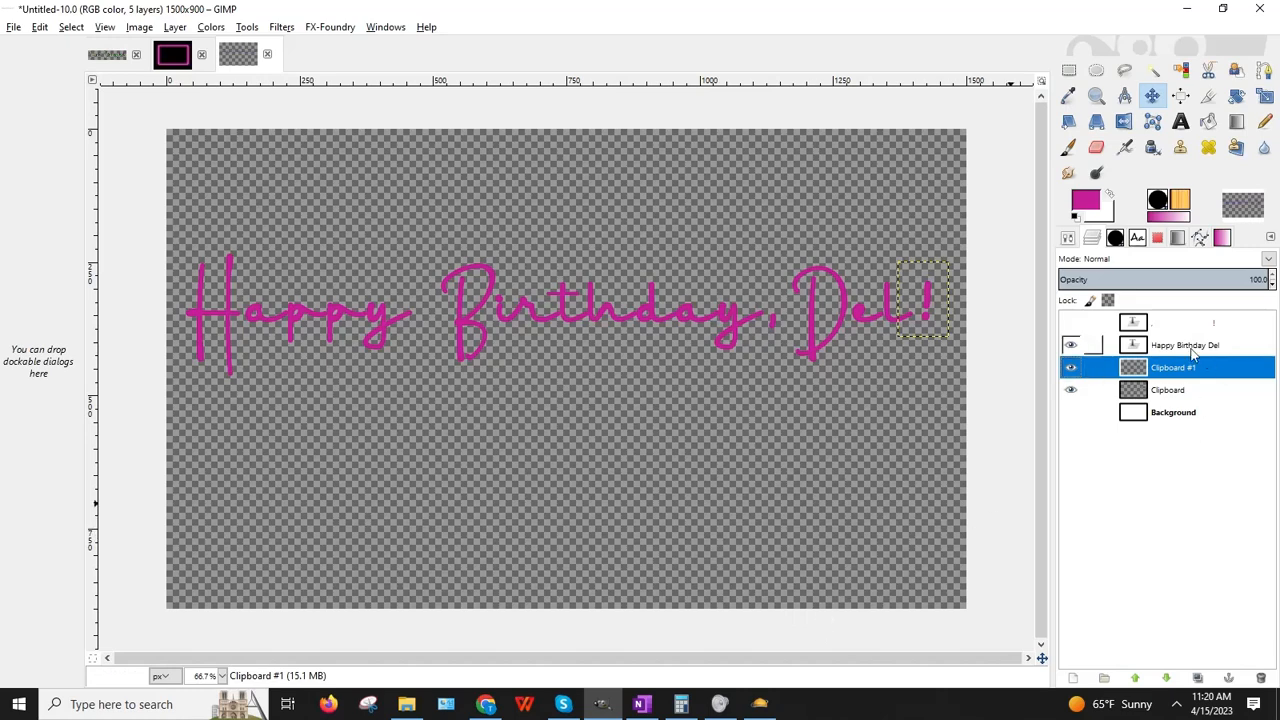
{"action": "left_click", "coordinate": [1070, 413]}
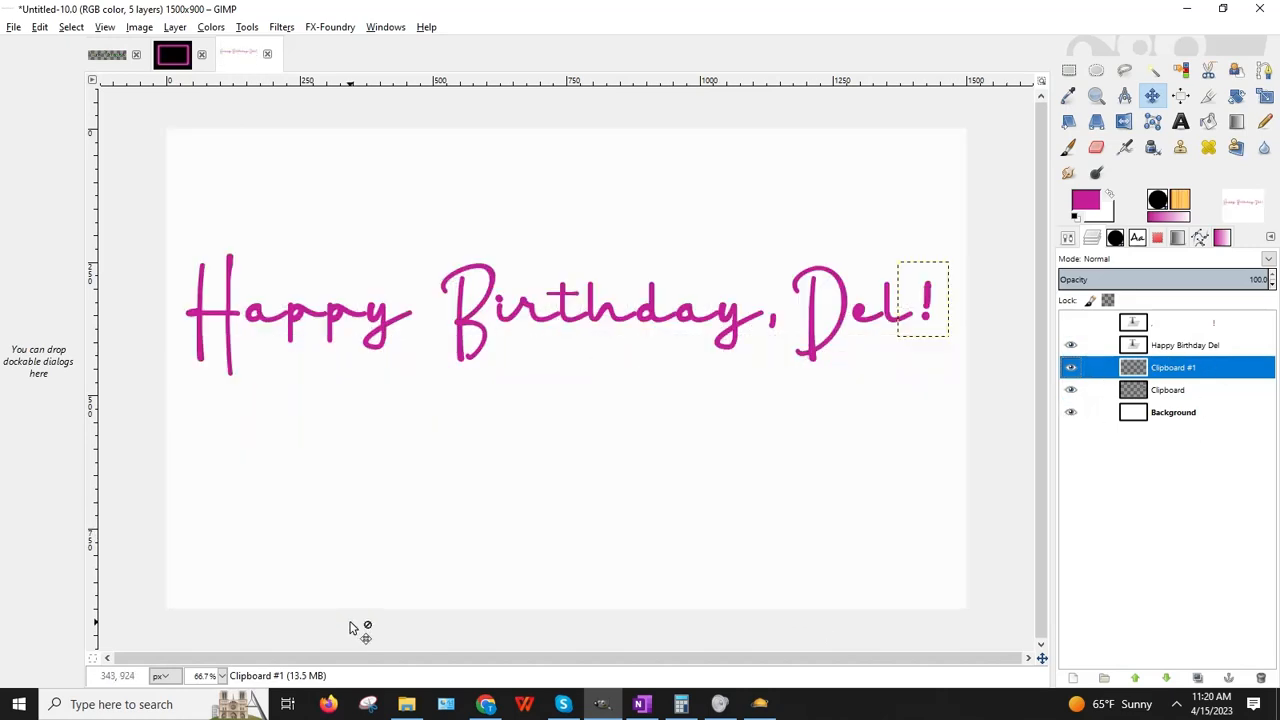
{"action": "left_click", "coordinate": [1160, 413]}
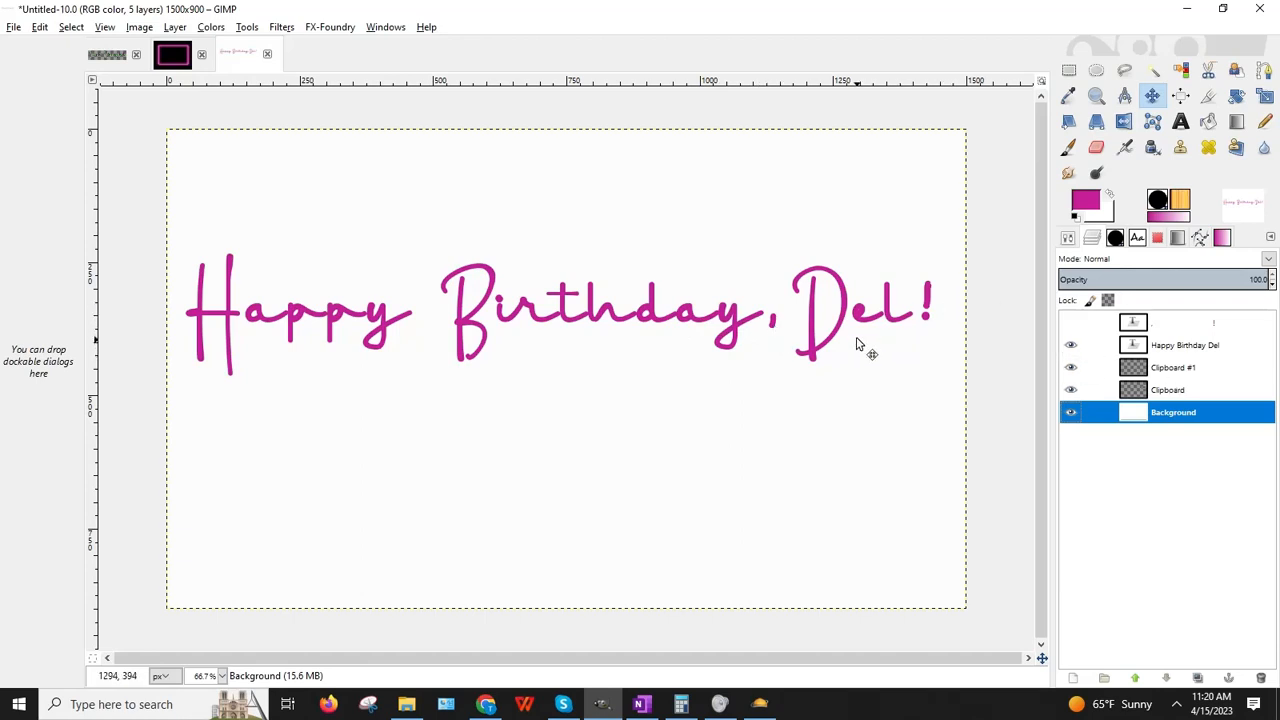
{"action": "left_click", "coordinate": [771, 327]}
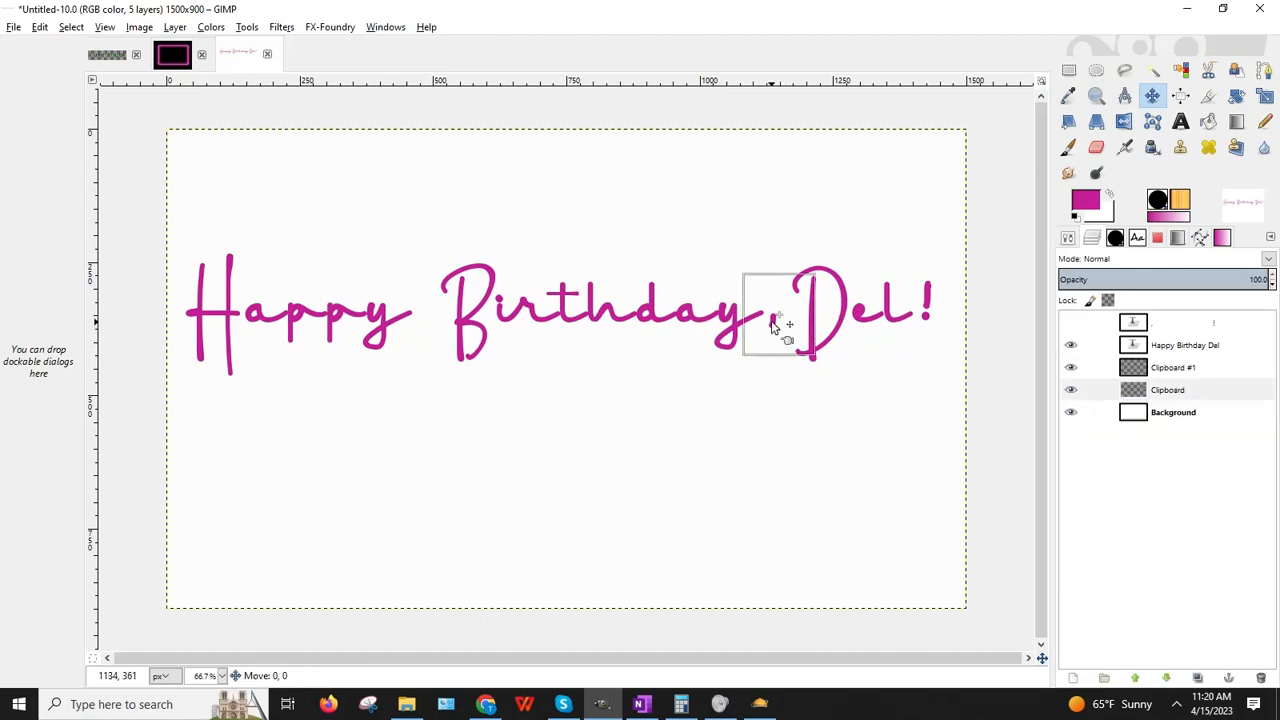
{"action": "left_click_drag", "start_coordinate": [771, 327], "coordinate": [770, 327]}
{"action": "left_click", "coordinate": [817, 320]}
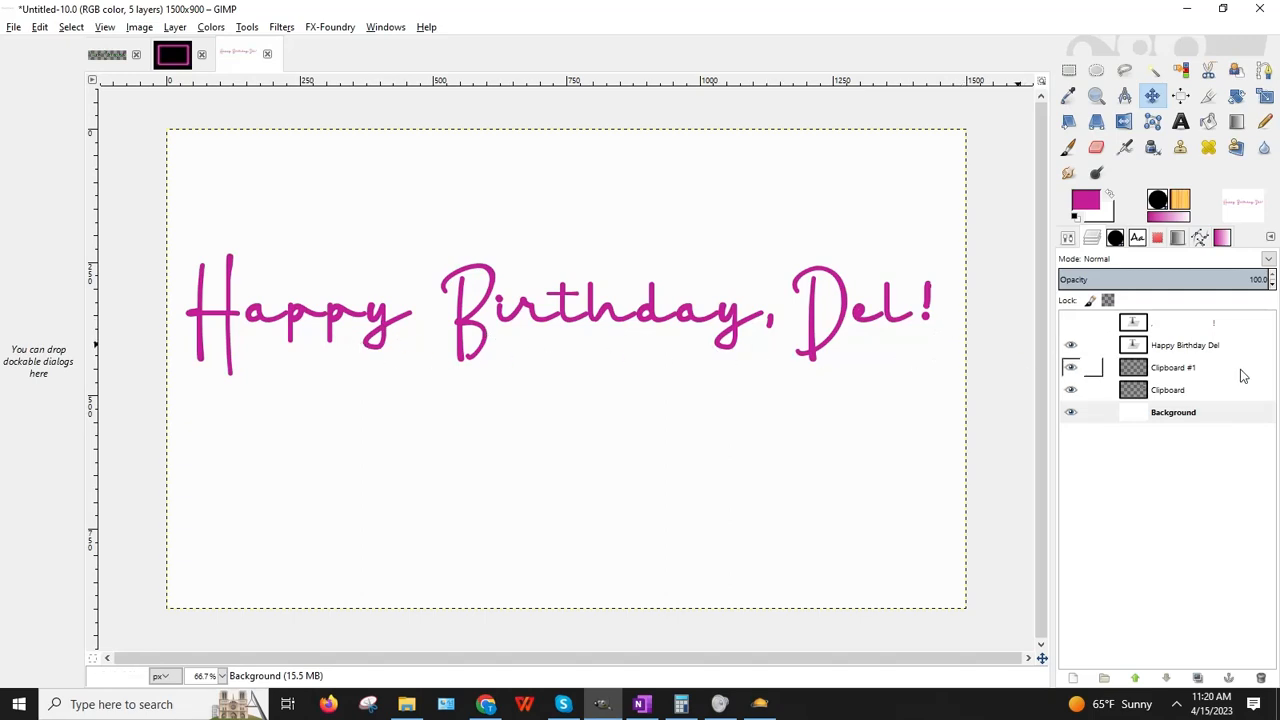
Step: Delete the extra top exclamation-mark layer from the Layers panel
{"action": "left_click", "coordinate": [1182, 328]}
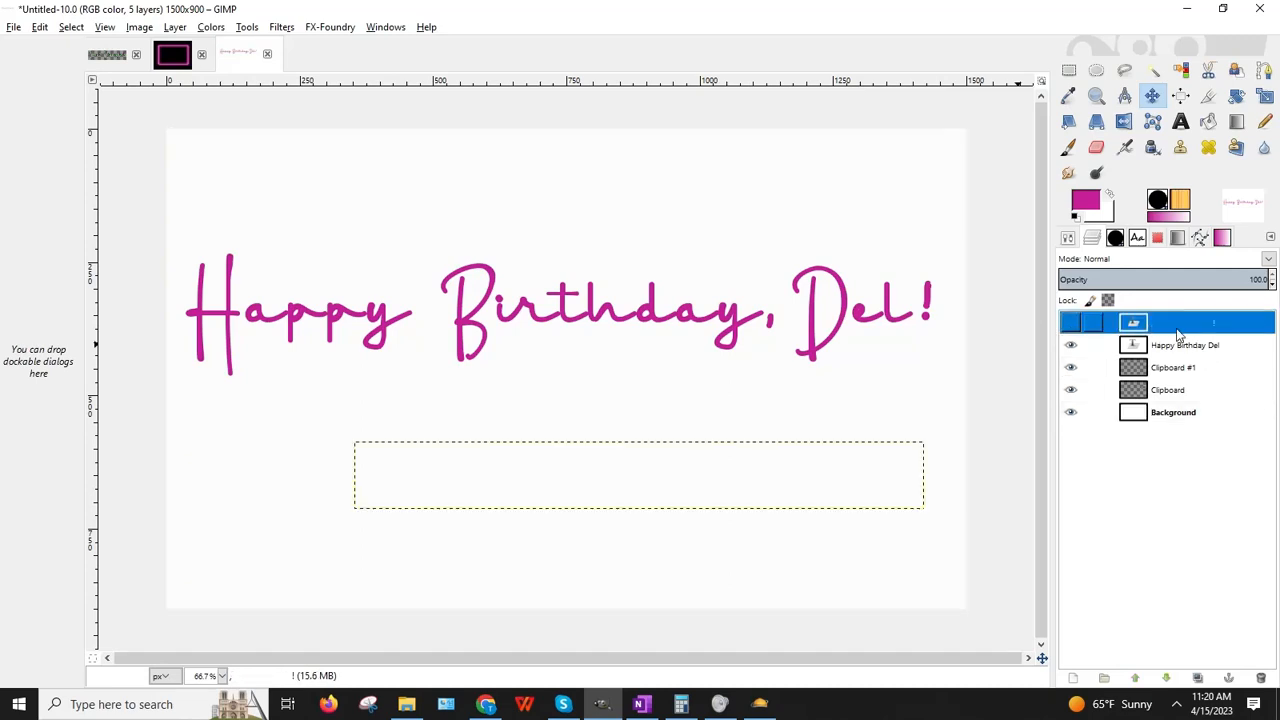
{"action": "left_click", "coordinate": [1175, 347]}
{"action": "left_click", "coordinate": [1160, 323]}
{"action": "right_click", "coordinate": [1162, 322]}
{"action": "left_click", "coordinate": [1057, 157]}
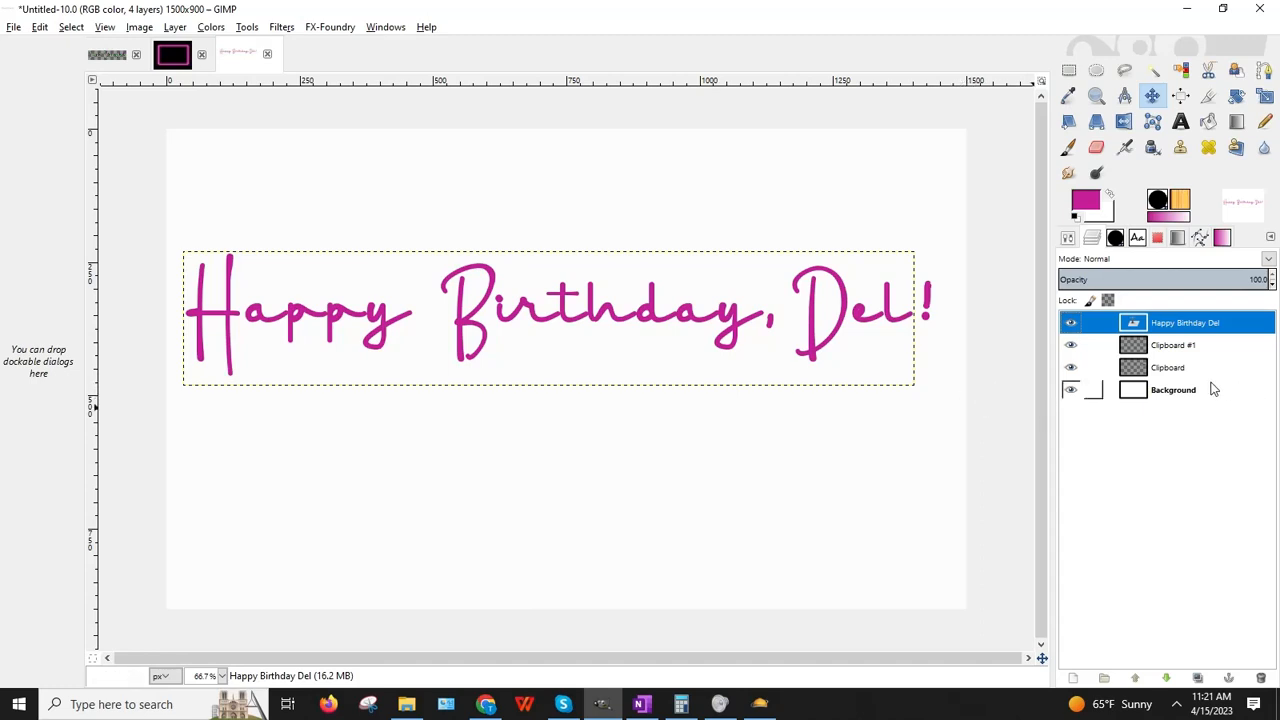
Step: Toggle the Clipboard #1 and Clipboard layers' visibility to check what each holds
{"action": "left_click", "coordinate": [1071, 345]}
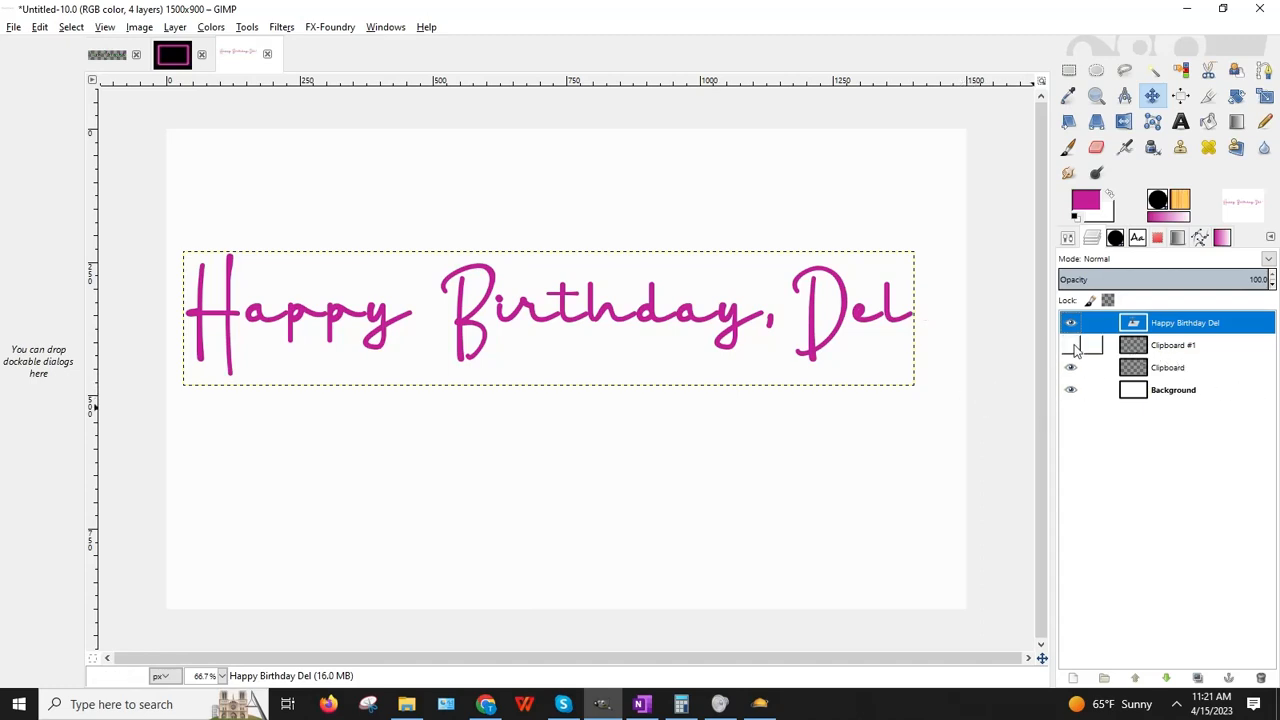
{"action": "left_click", "coordinate": [1071, 345]}
{"action": "left_click", "coordinate": [1071, 367]}
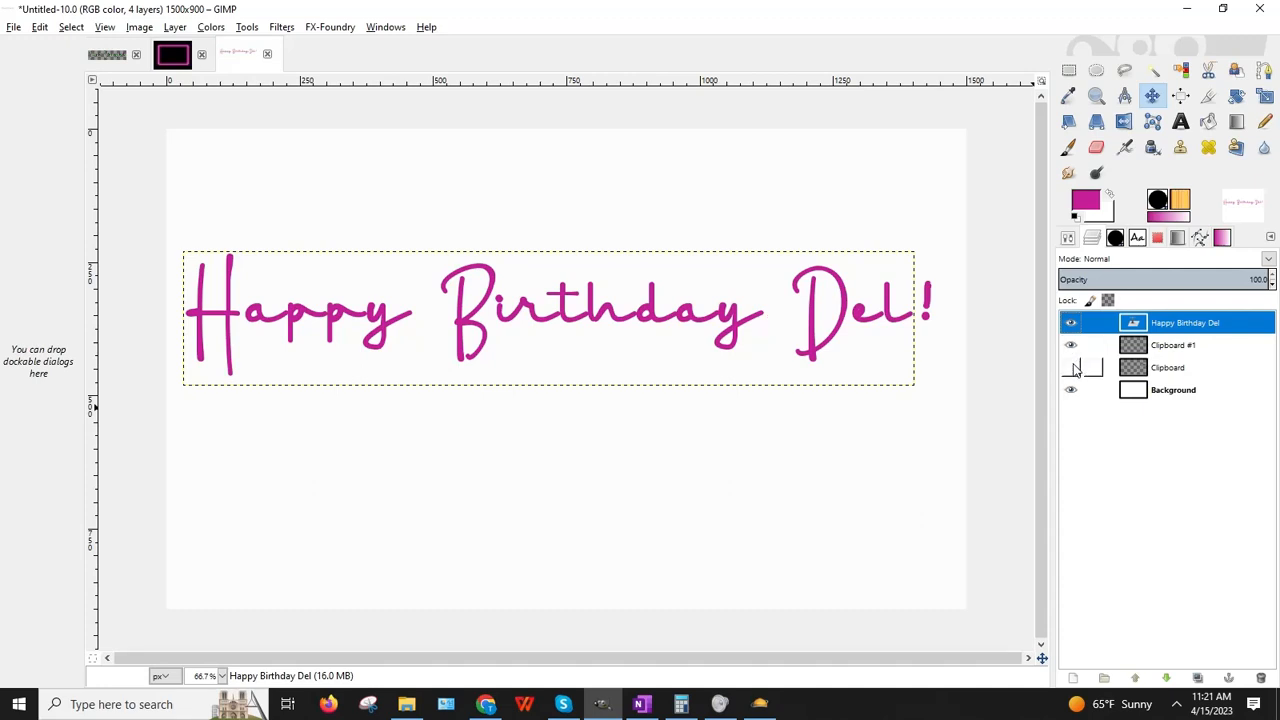
{"action": "left_click", "coordinate": [1071, 367]}
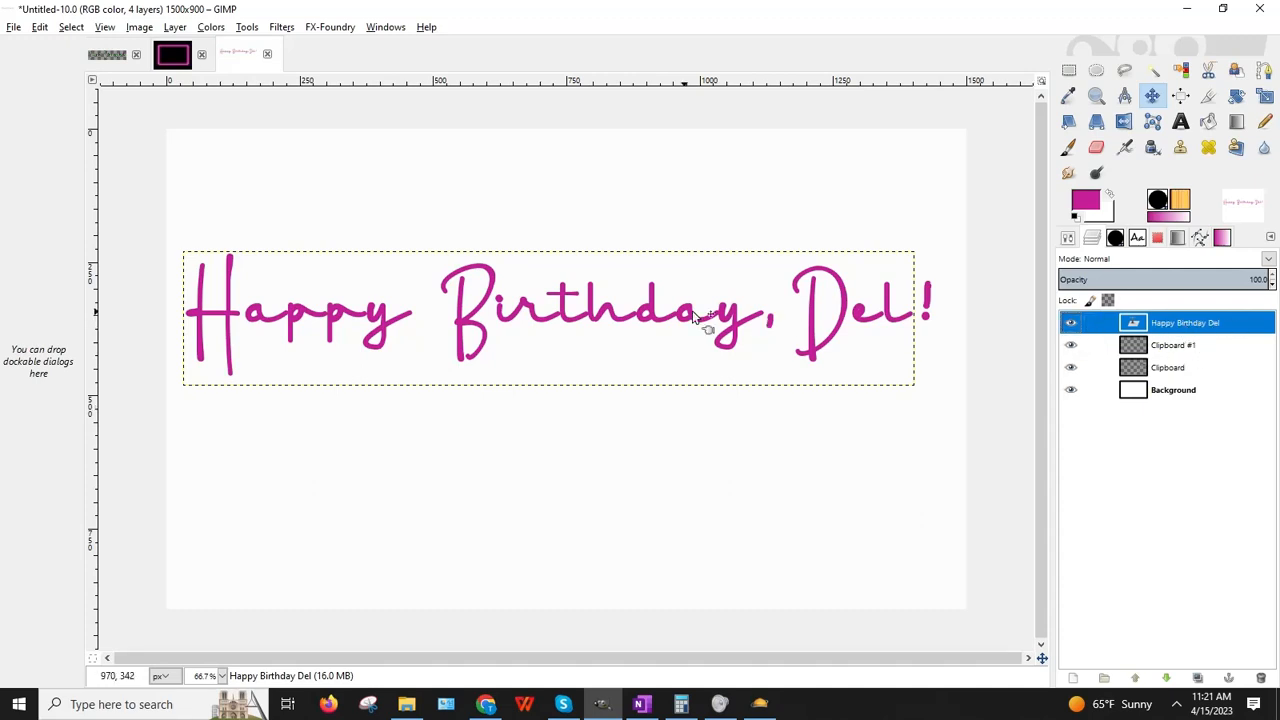
{"action": "left_click", "coordinate": [175, 27]}
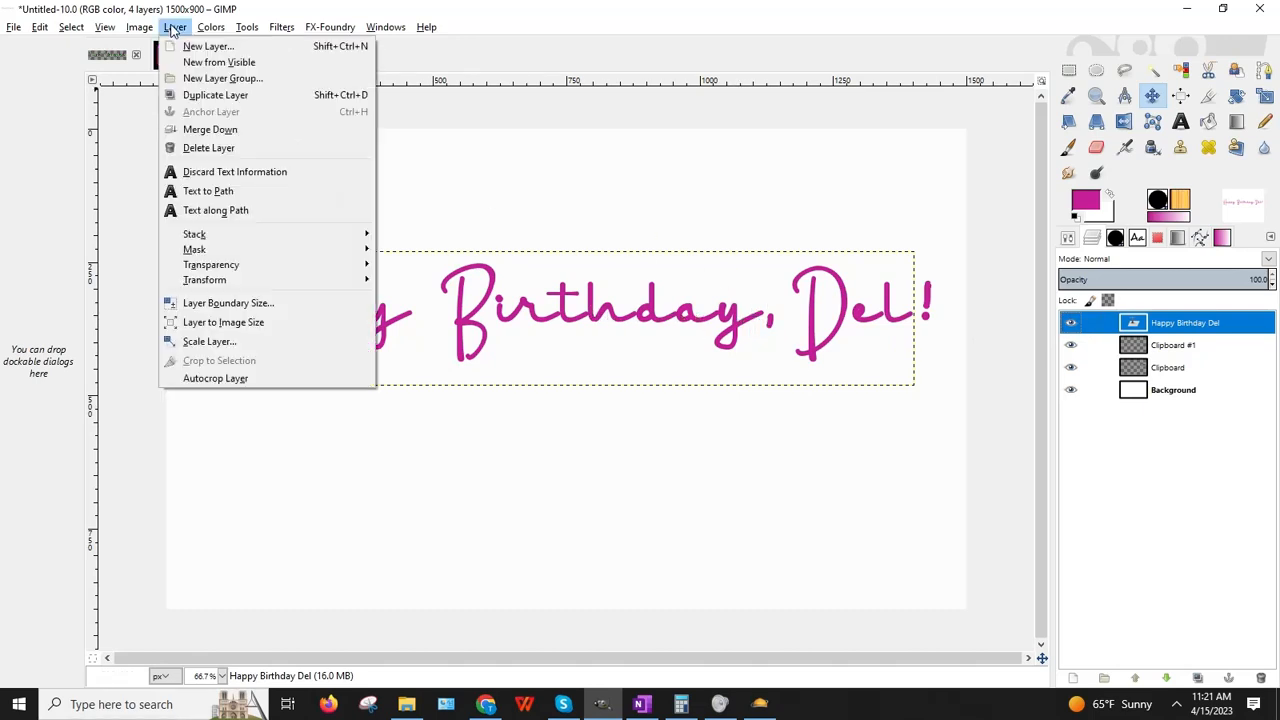
Step: Merge the text layer and Clipboard #1 down into the Clipboard layer, leaving Clipboard and Background
{"action": "left_click", "coordinate": [205, 130]}
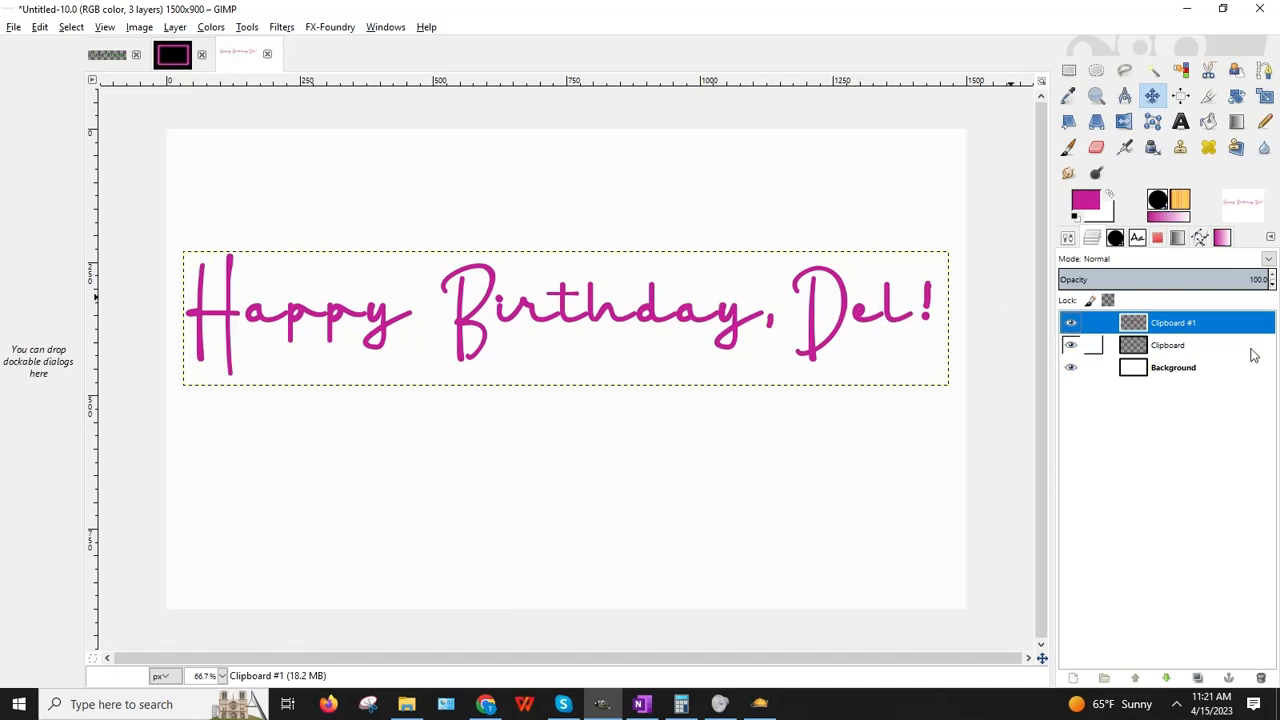
{"action": "left_click", "coordinate": [175, 27]}
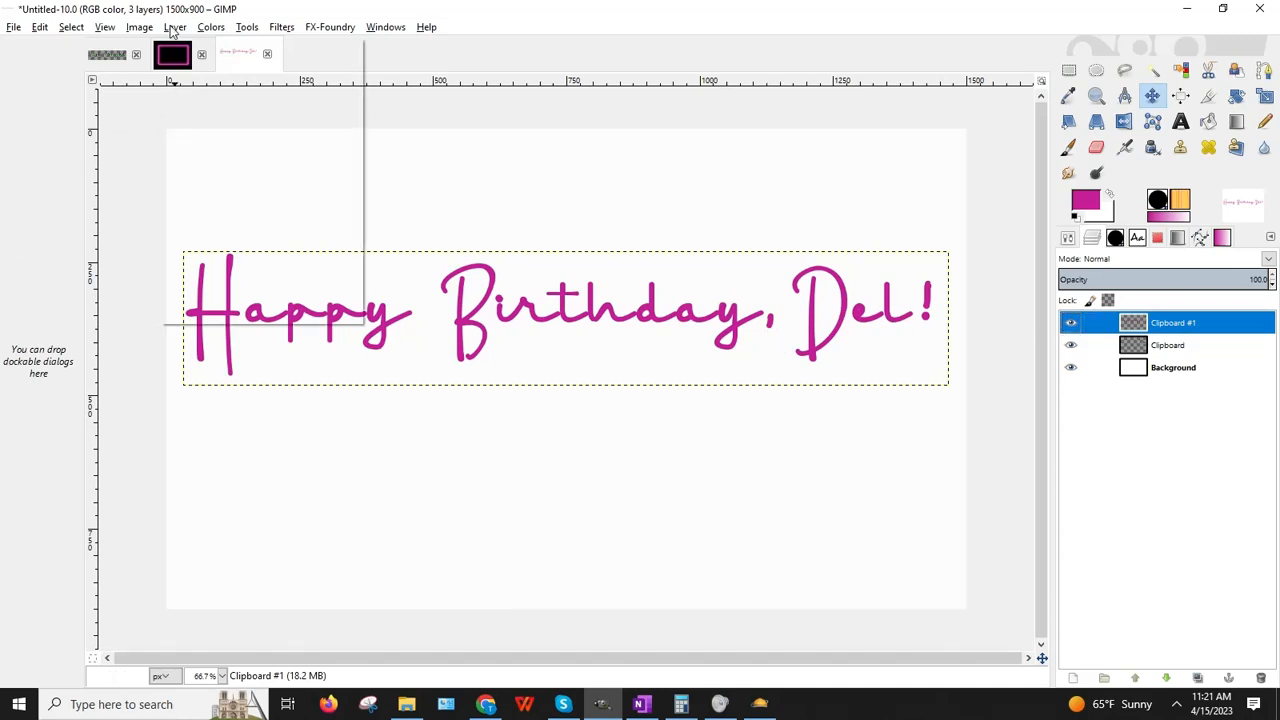
{"action": "left_click", "coordinate": [205, 126]}
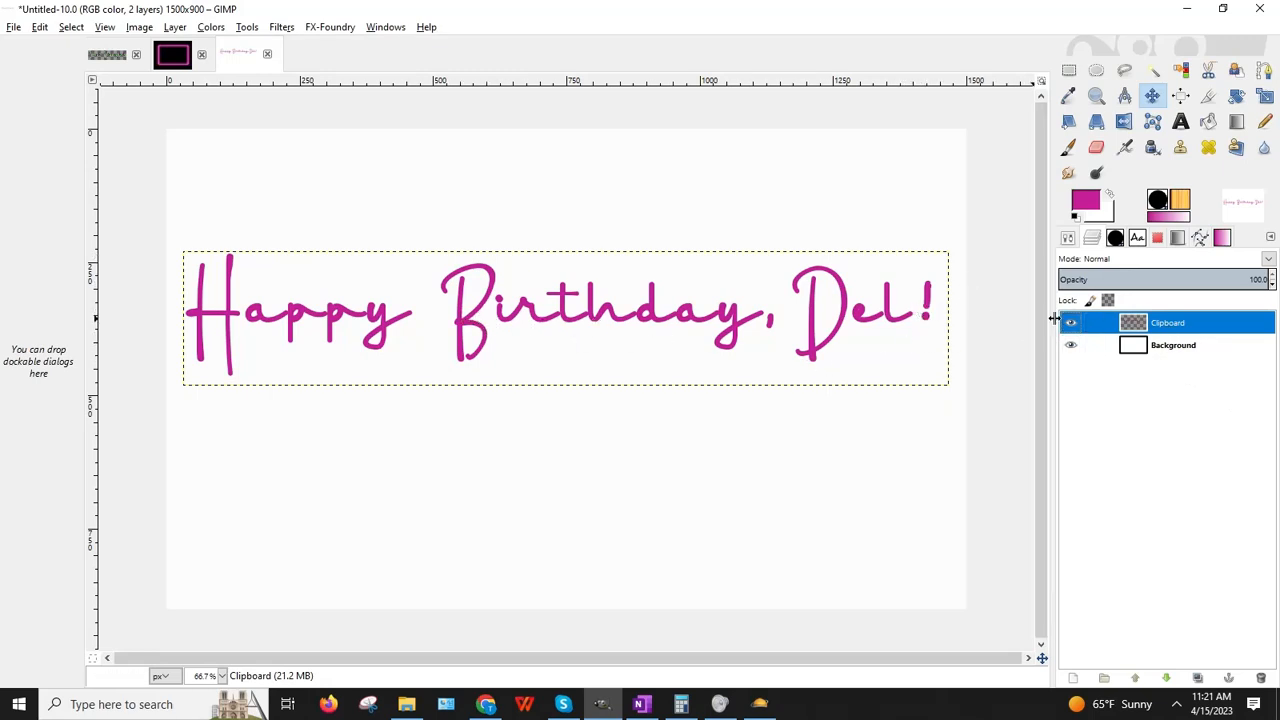
{"action": "left_click", "coordinate": [1070, 323]}
{"action": "left_click", "coordinate": [1070, 323]}
{"action": "left_click", "coordinate": [1070, 323]}
{"action": "left_click", "coordinate": [1070, 323]}
{"action": "left_click", "coordinate": [1070, 323]}
{"action": "left_click", "coordinate": [1070, 323]}
Step: Apply a pink Drop Shadow filter to the lettering and show the white Background layer again
{"action": "left_click", "coordinate": [279, 28]}
{"action": "mouse_move", "coordinate": [400, 166]}
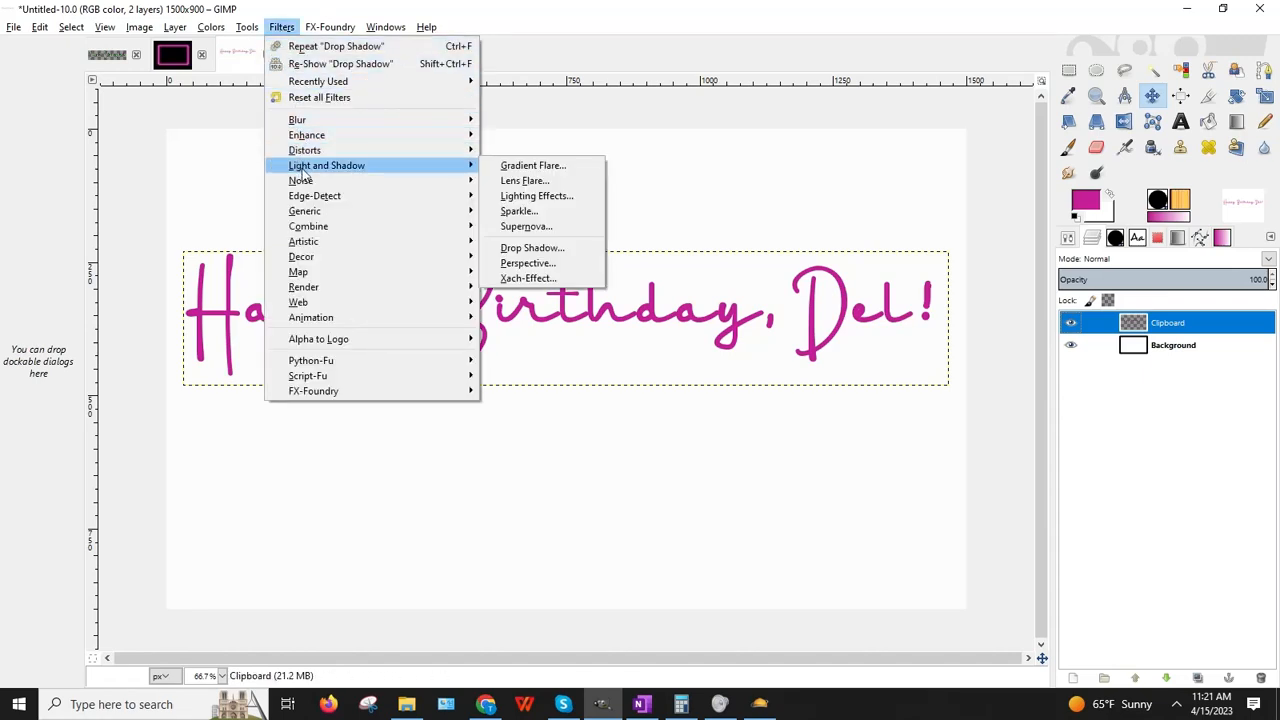
{"action": "left_click", "coordinate": [567, 252]}
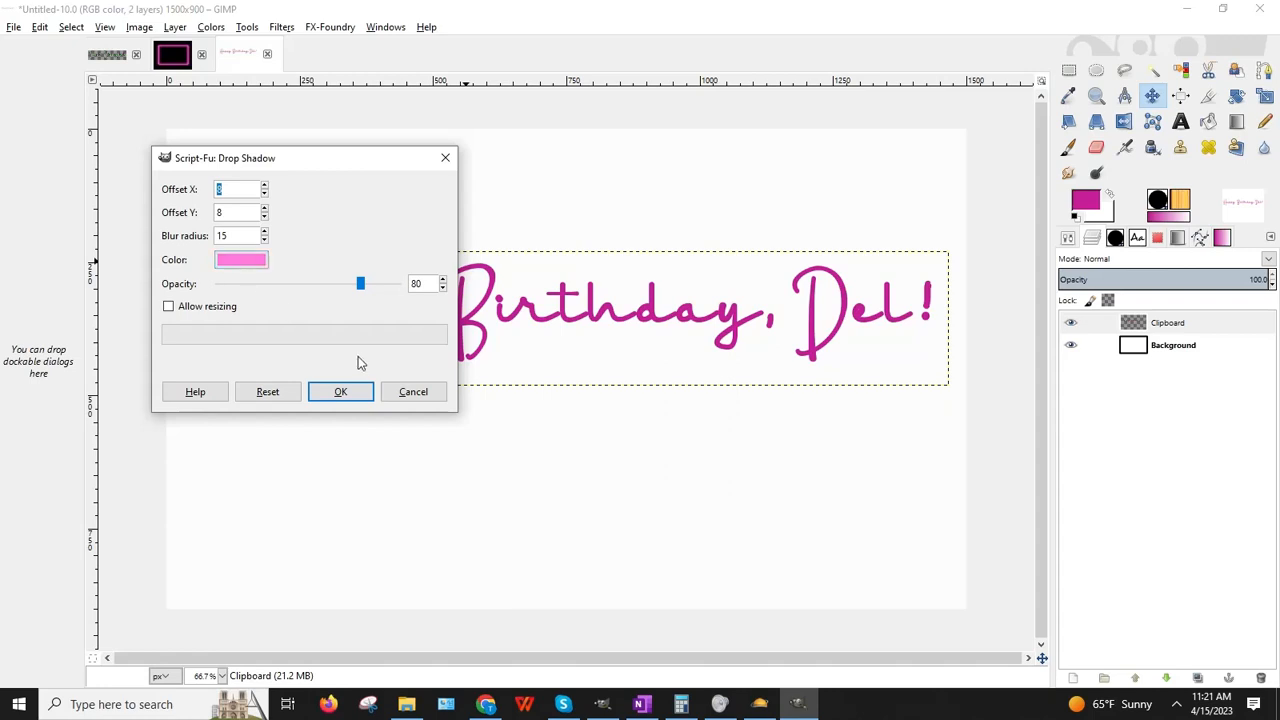
{"action": "left_click", "coordinate": [345, 393]}
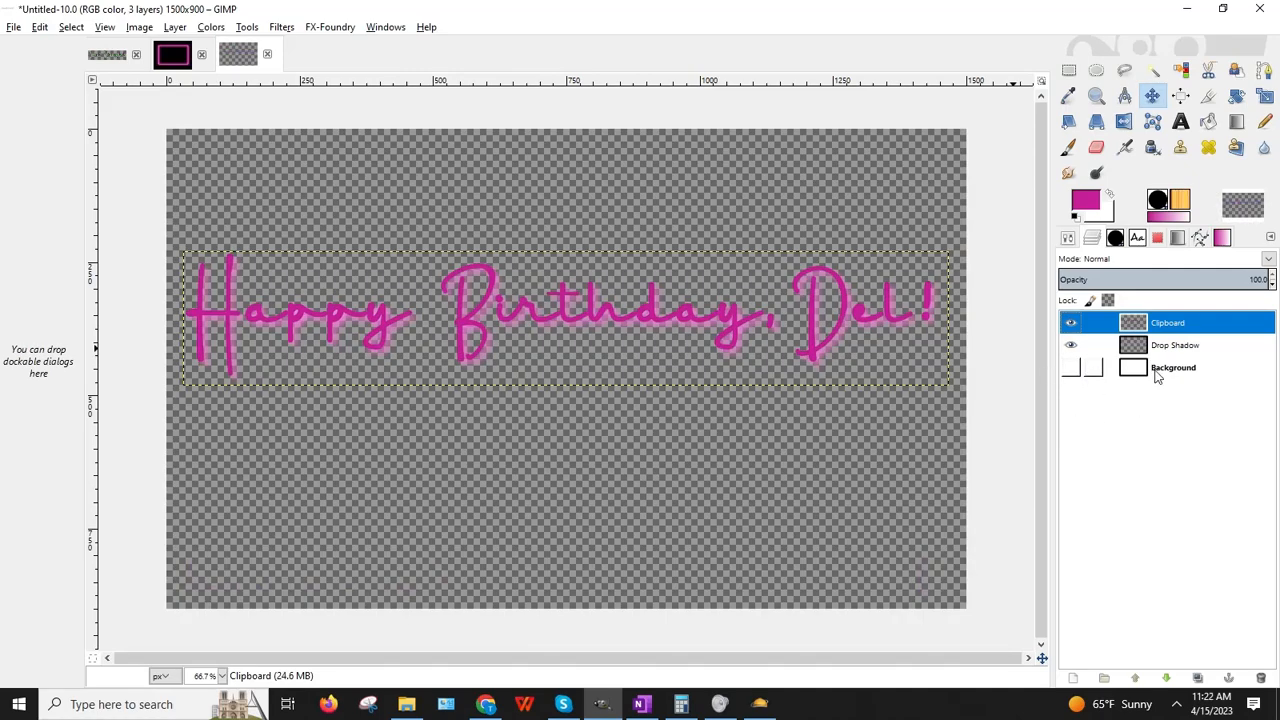
{"action": "left_click", "coordinate": [1071, 368]}
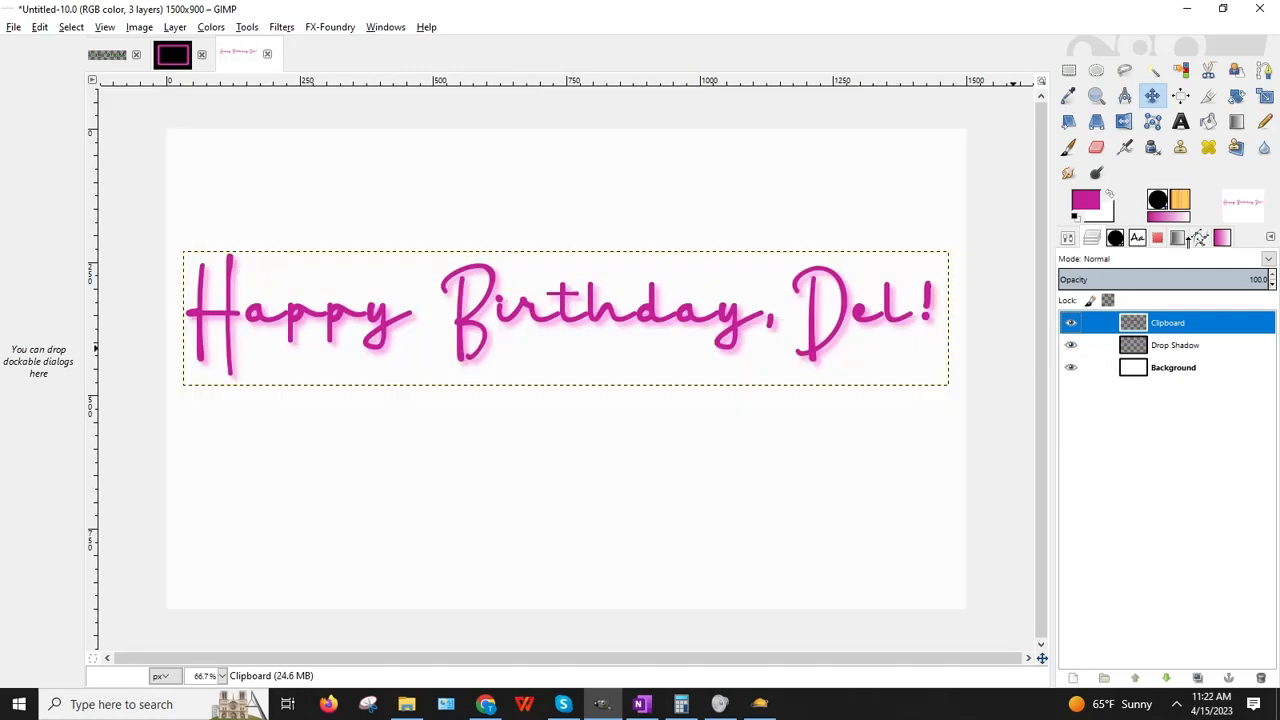
{"action": "left_click", "coordinate": [1212, 102]}
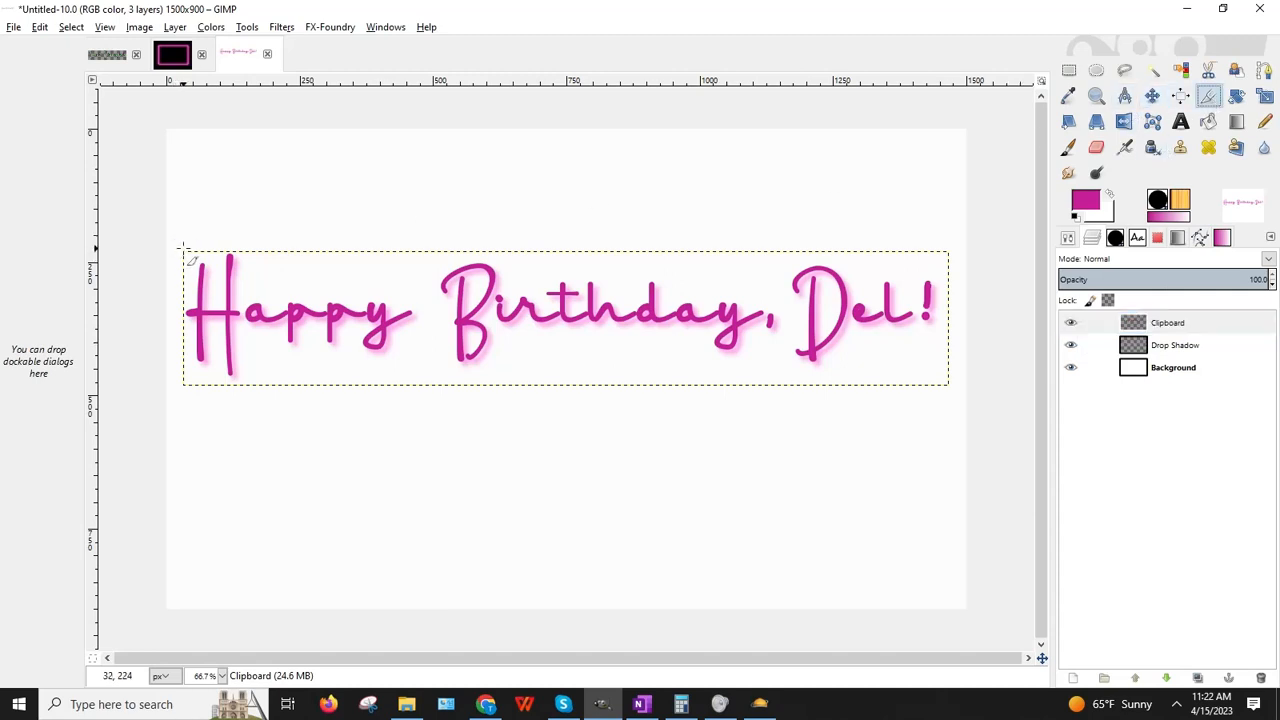
{"action": "left_click_drag", "start_coordinate": [181, 247], "coordinate": [947, 382]}
{"action": "left_click_drag", "start_coordinate": [514, 263], "coordinate": [514, 263]}
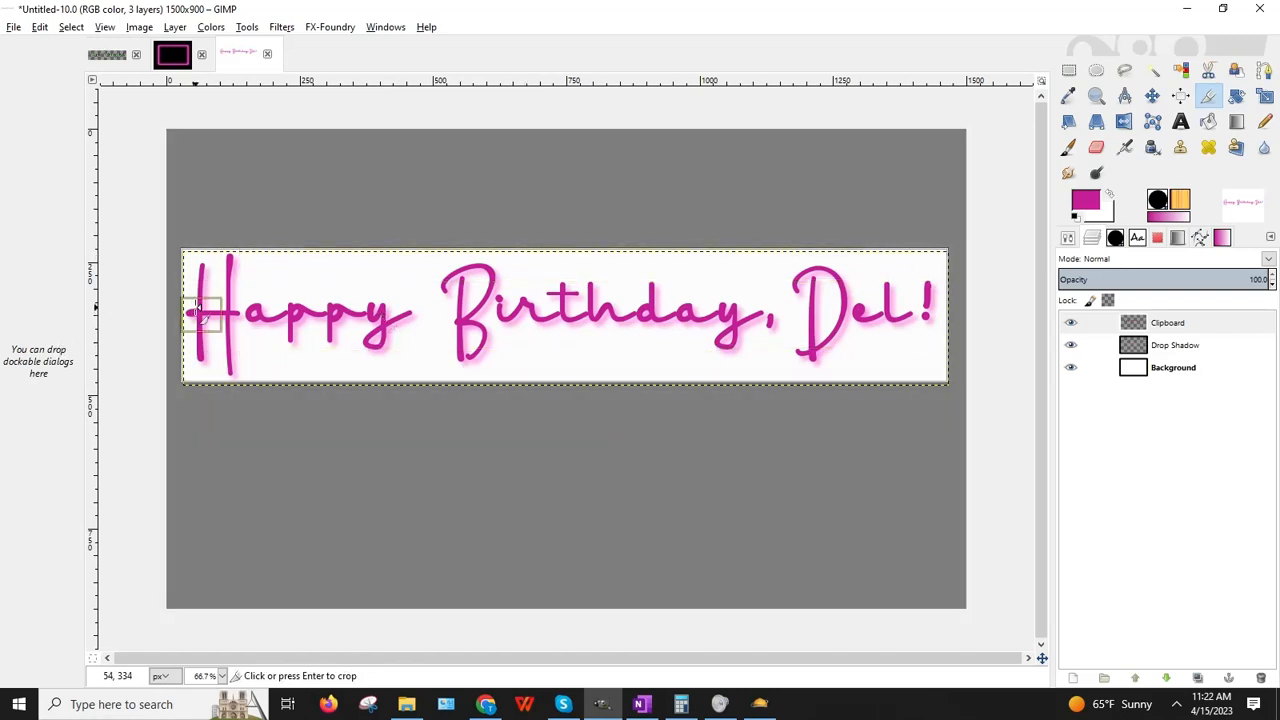
{"action": "left_click_drag", "start_coordinate": [190, 308], "coordinate": [190, 310]}
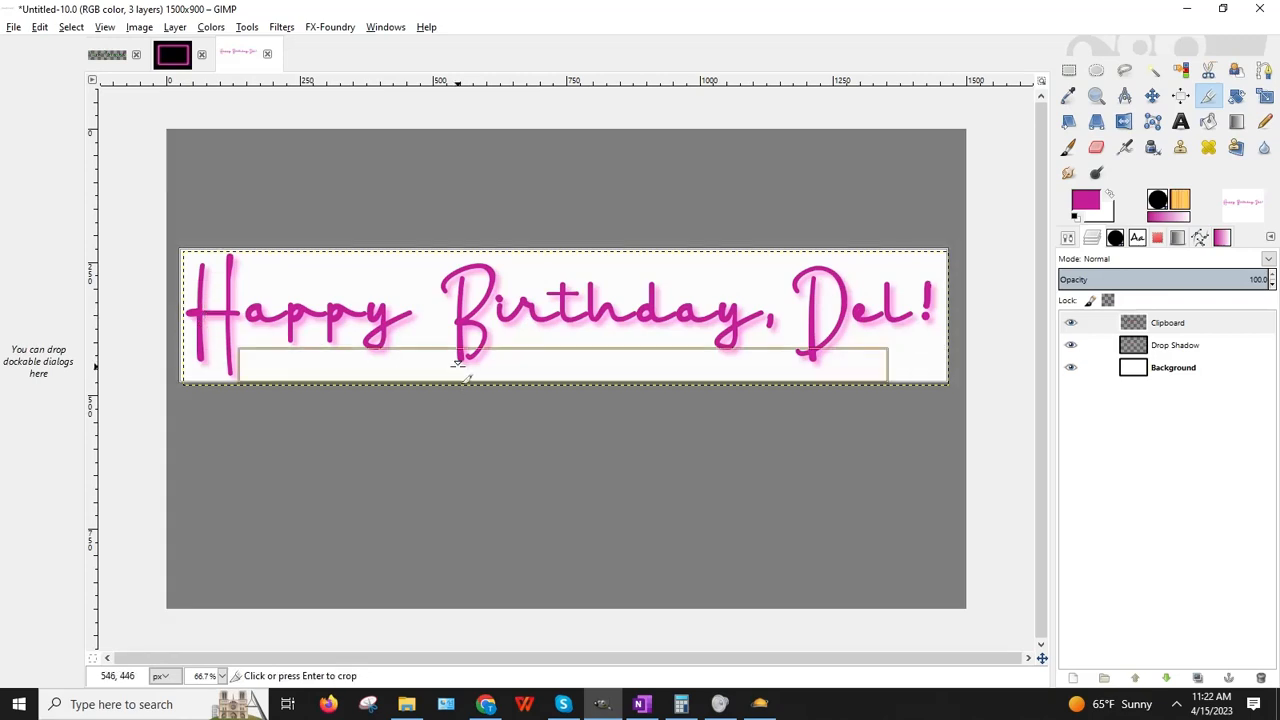
{"action": "left_click_drag", "start_coordinate": [457, 365], "coordinate": [458, 369]}
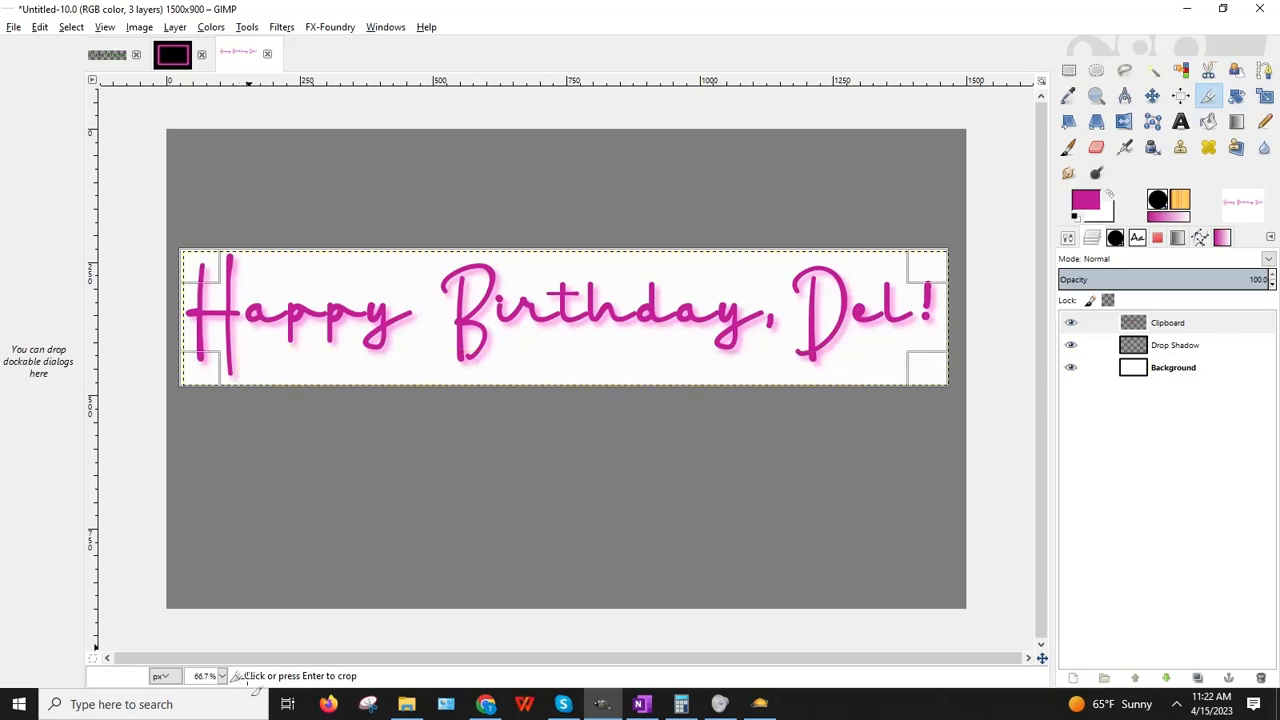
{"action": "left_click", "coordinate": [222, 676]}
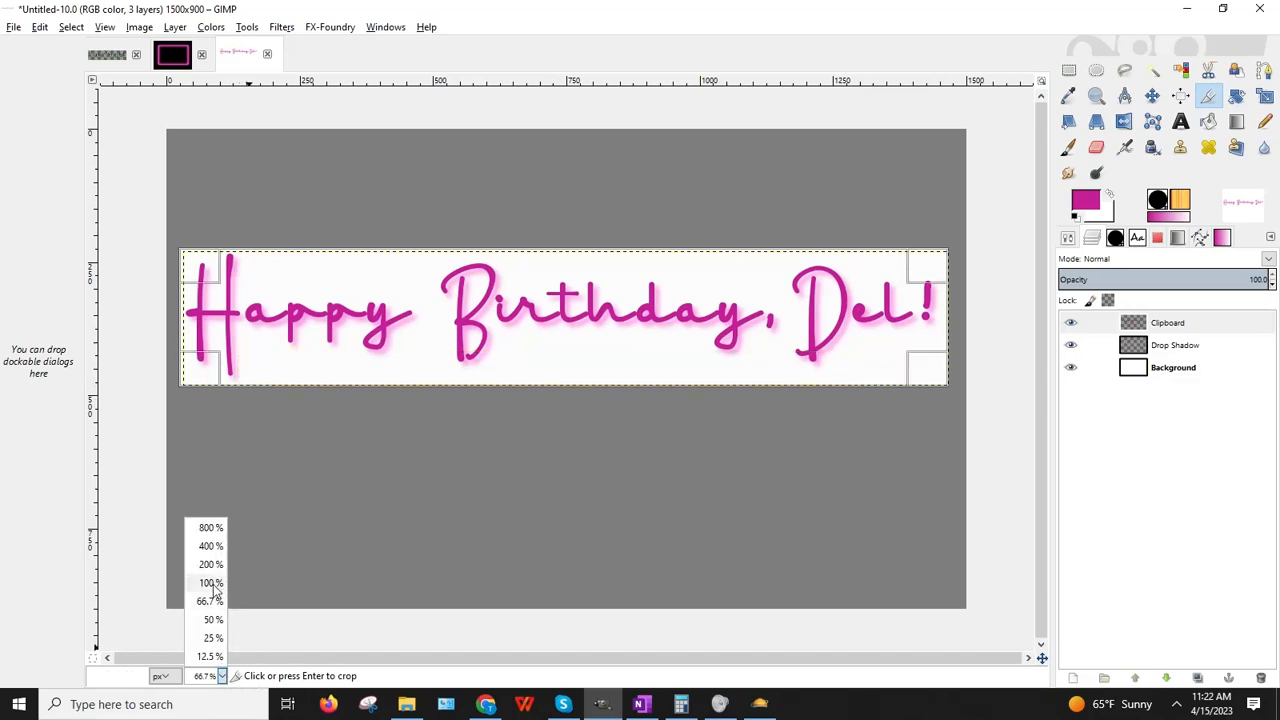
{"action": "left_click", "coordinate": [205, 593]}
{"action": "left_click_drag", "start_coordinate": [362, 652], "coordinate": [105, 555]}
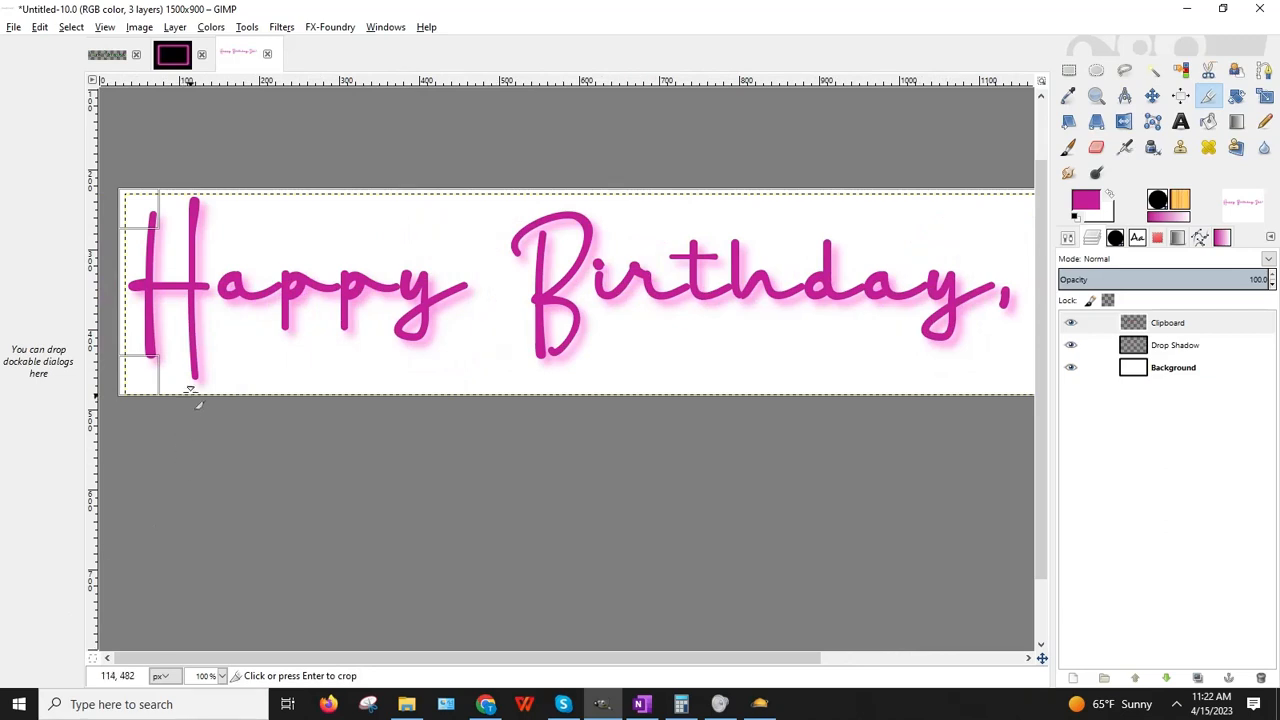
{"action": "key", "text": "Return"}
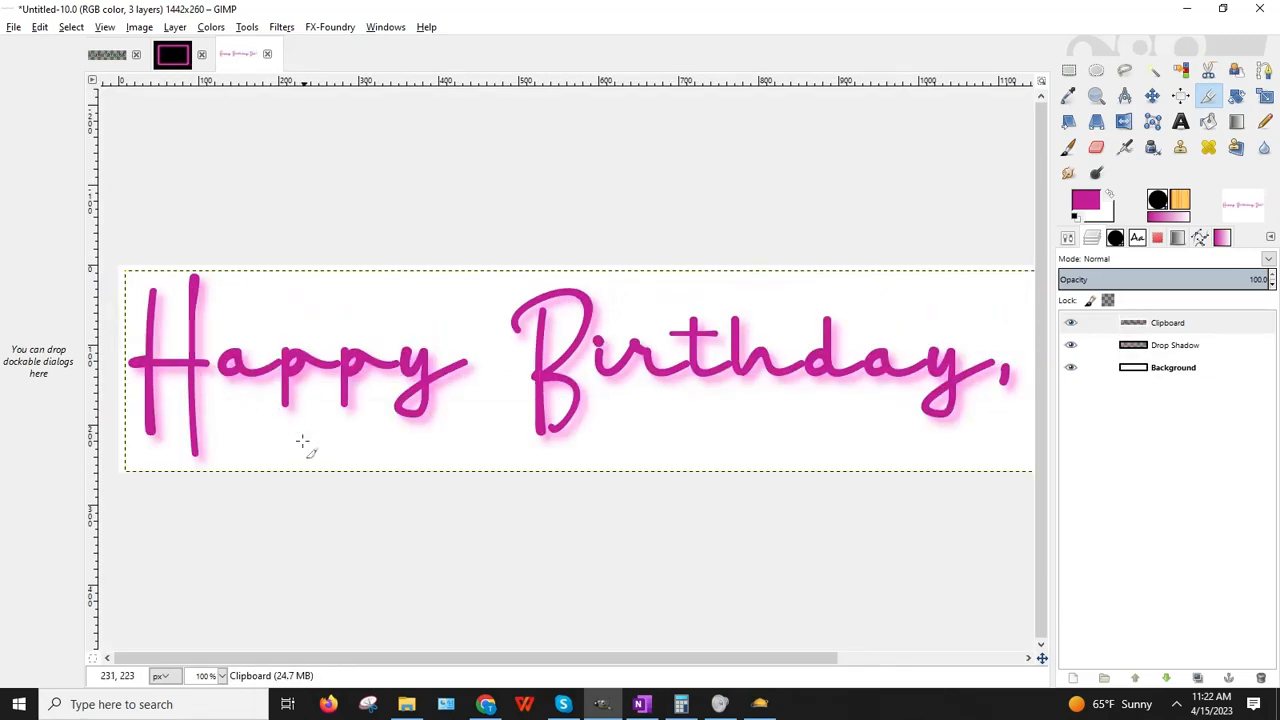
{"action": "left_click", "coordinate": [40, 27]}
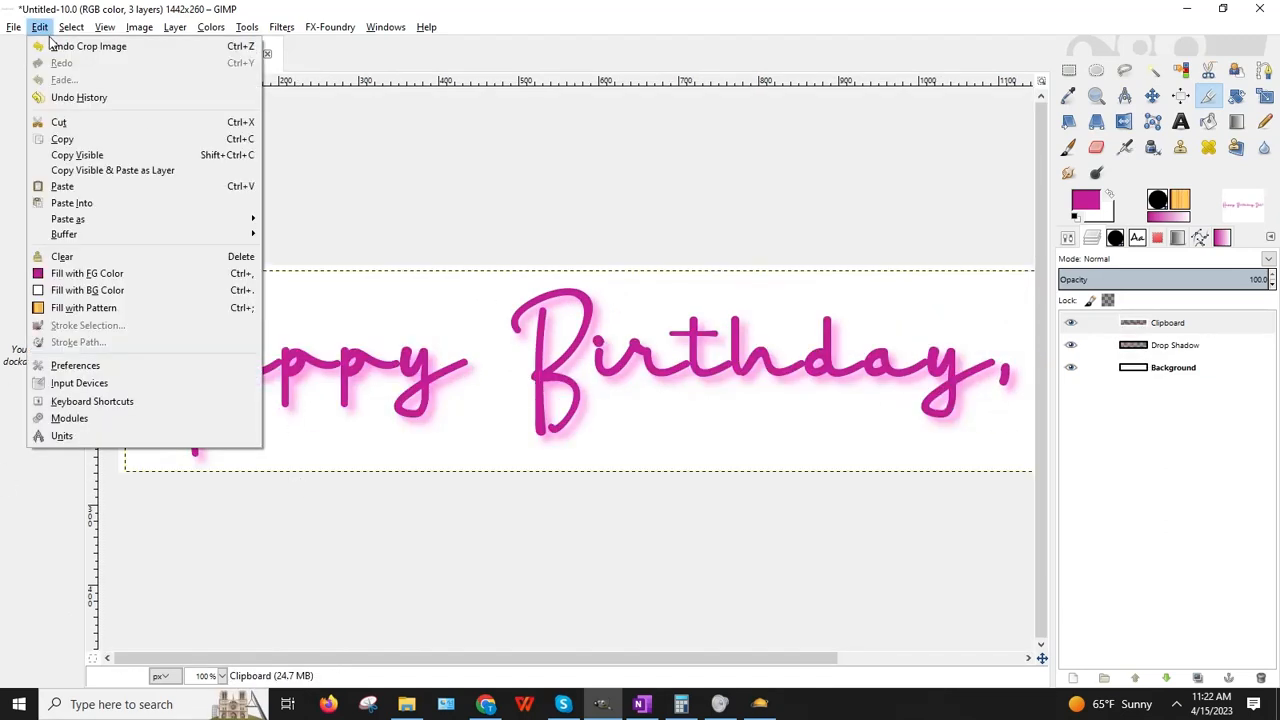
{"action": "left_click", "coordinate": [70, 52]}
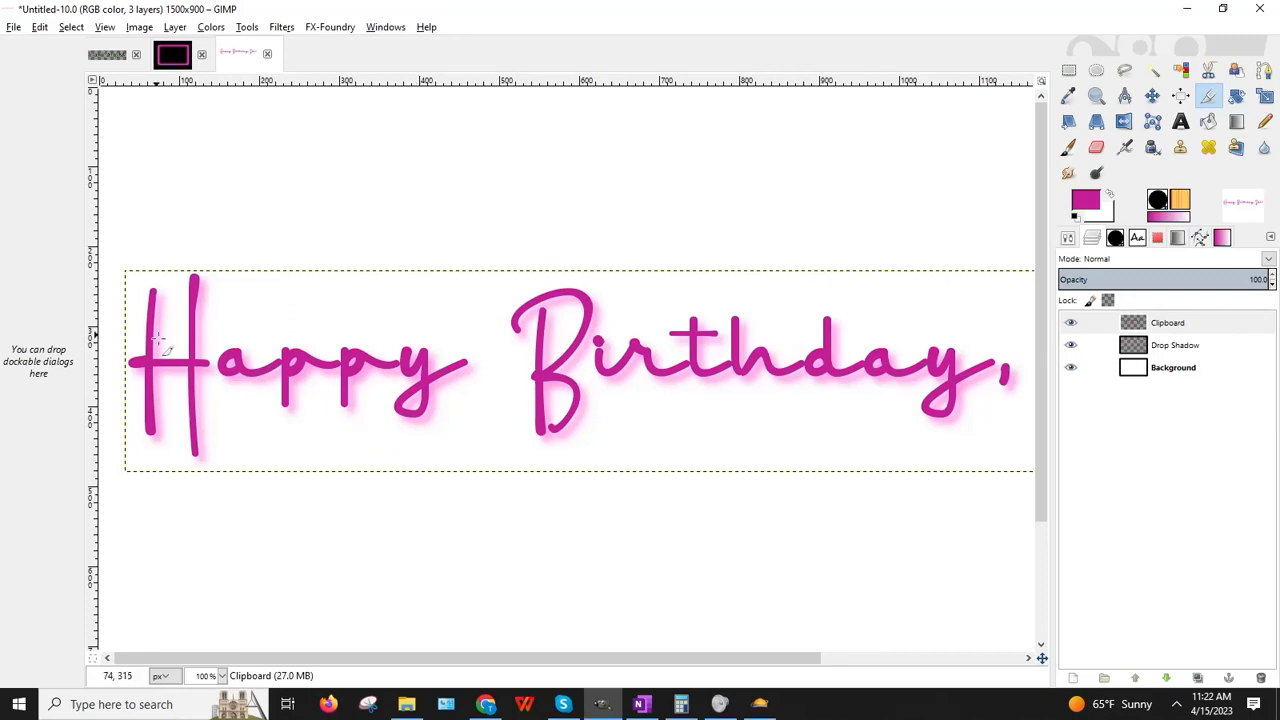
Step: Draw a crop rectangle, adjust its edges around the lettering and shadow, and crop to 1430×258
{"action": "left_click_drag", "start_coordinate": [120, 270], "coordinate": [1009, 486]}
{"action": "left_click_drag", "start_coordinate": [787, 278], "coordinate": [788, 296]}
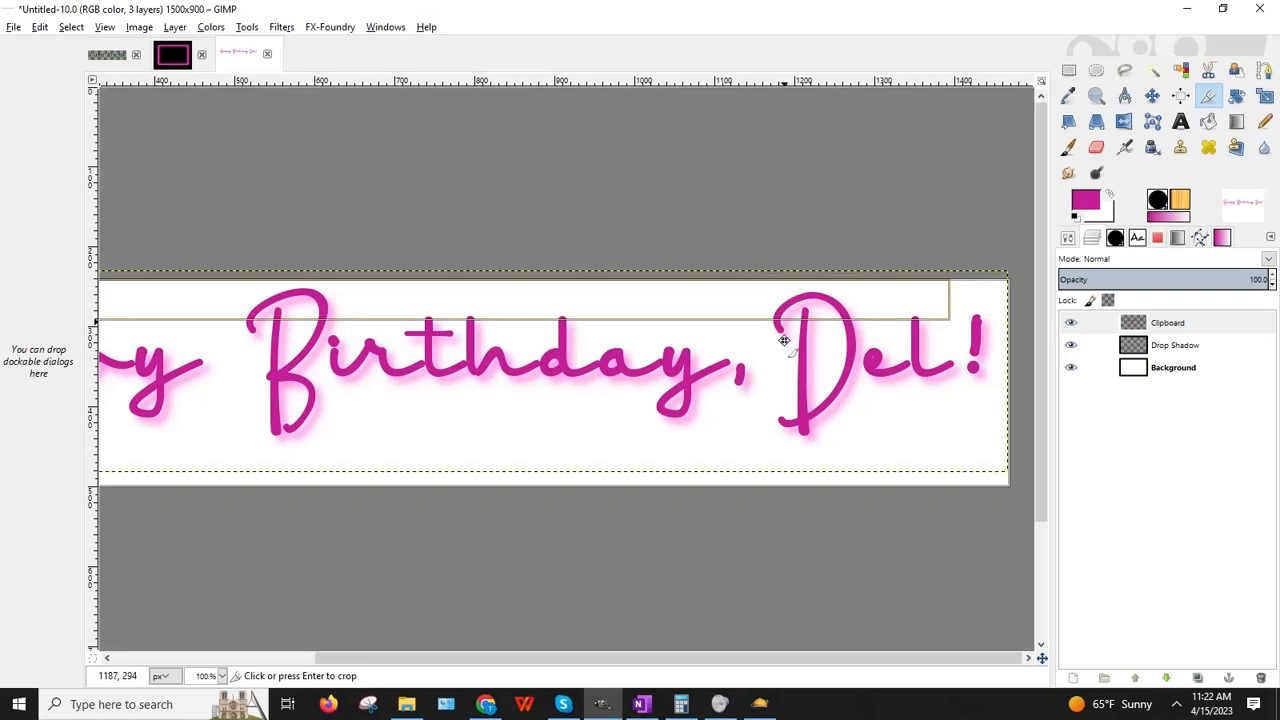
{"action": "left_click_drag", "start_coordinate": [797, 466], "coordinate": [793, 432]}
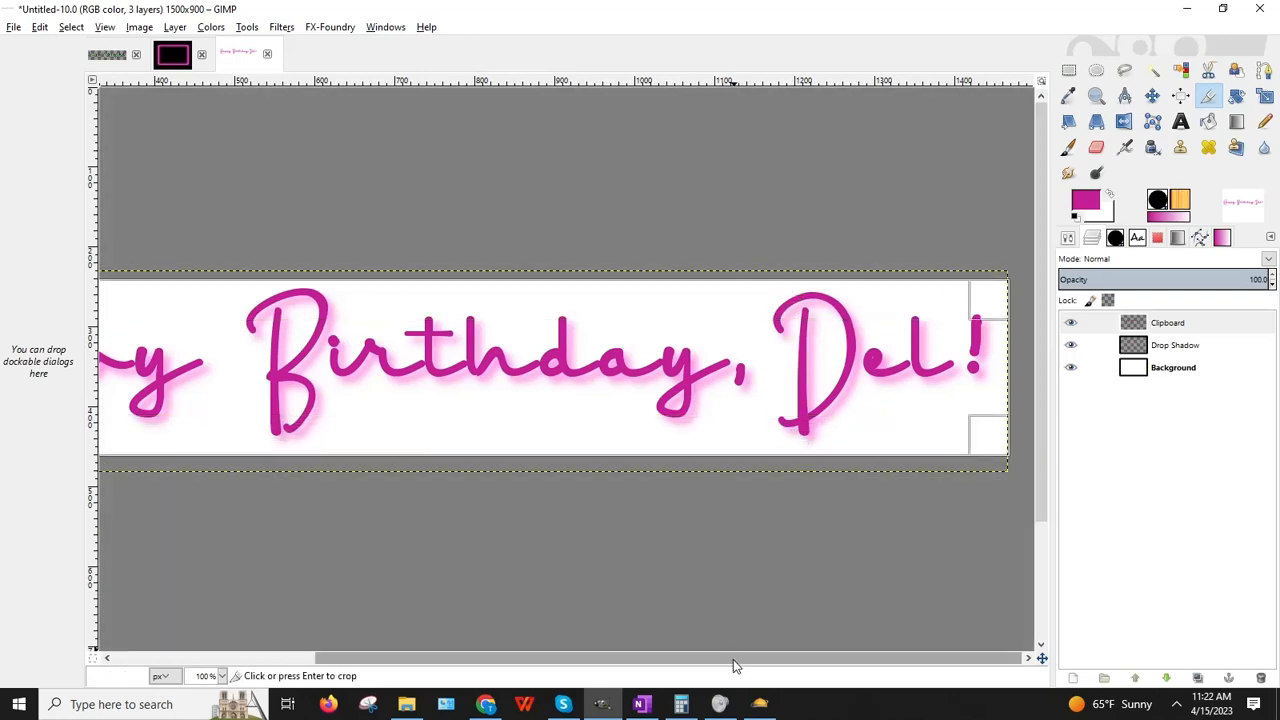
{"action": "left_click_drag", "start_coordinate": [733, 659], "coordinate": [360, 641]}
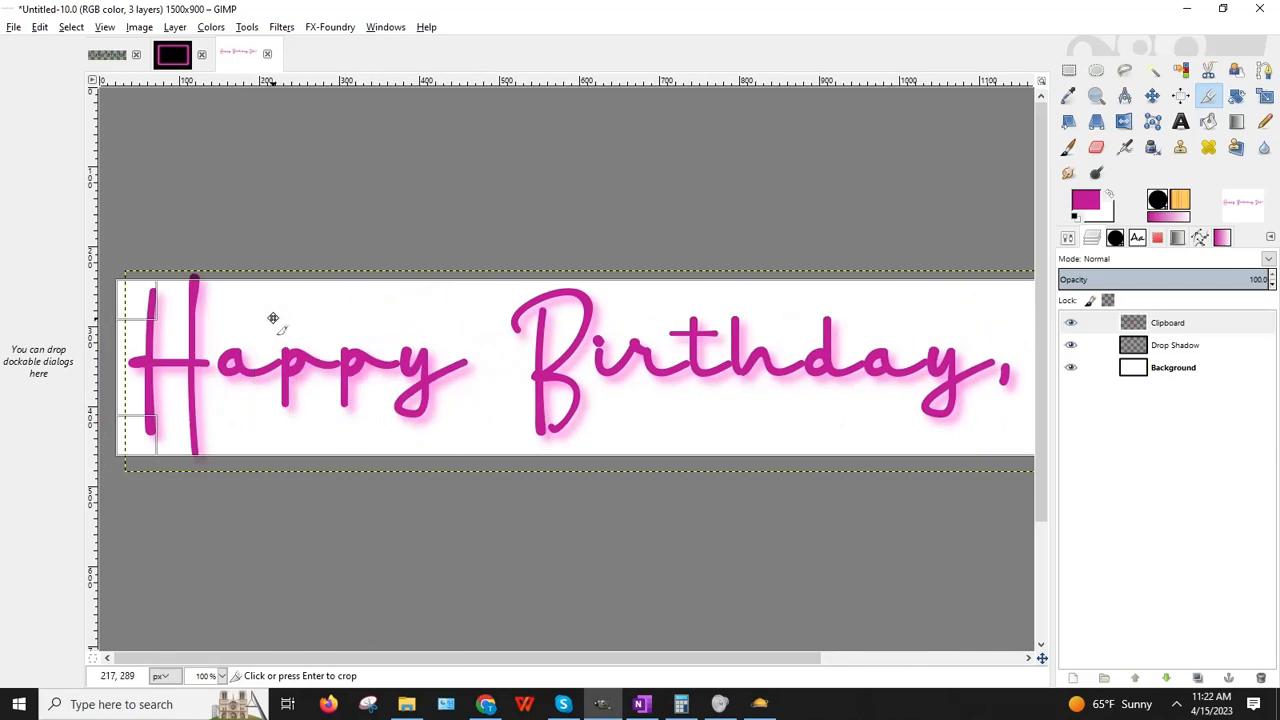
{"action": "left_click_drag", "start_coordinate": [294, 310], "coordinate": [294, 296]}
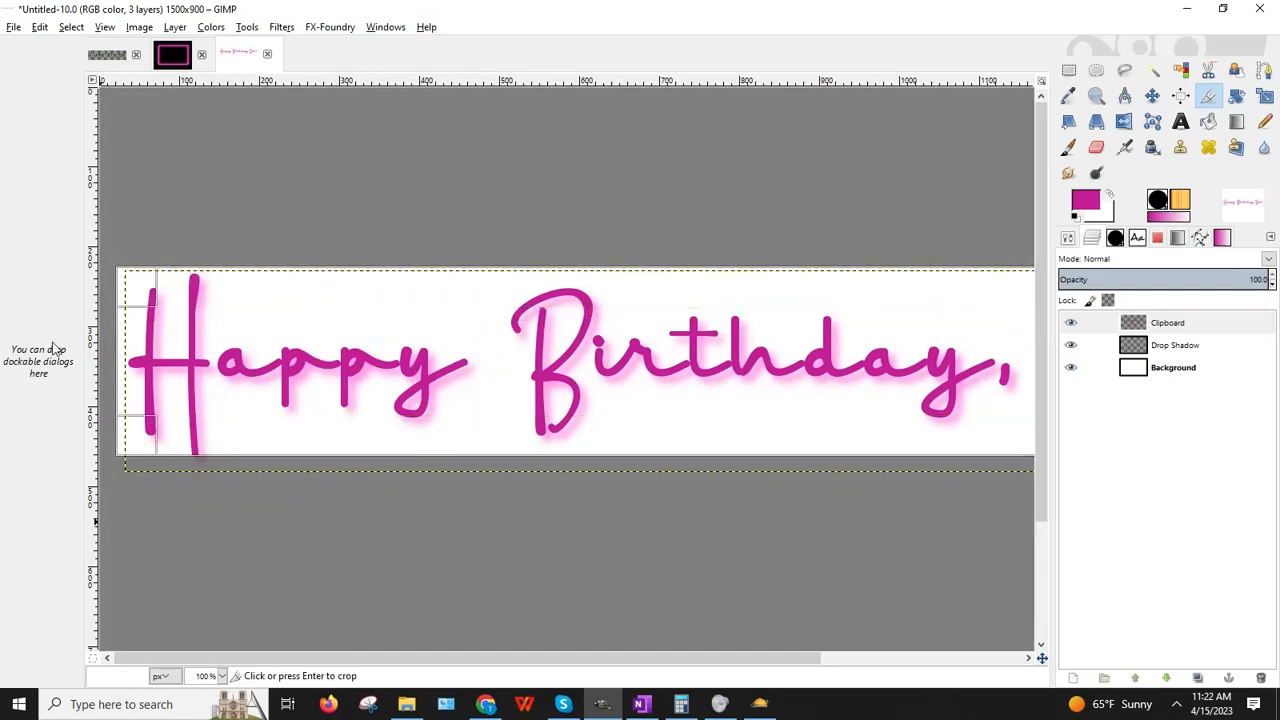
{"action": "left_click_drag", "start_coordinate": [139, 350], "coordinate": [141, 352]}
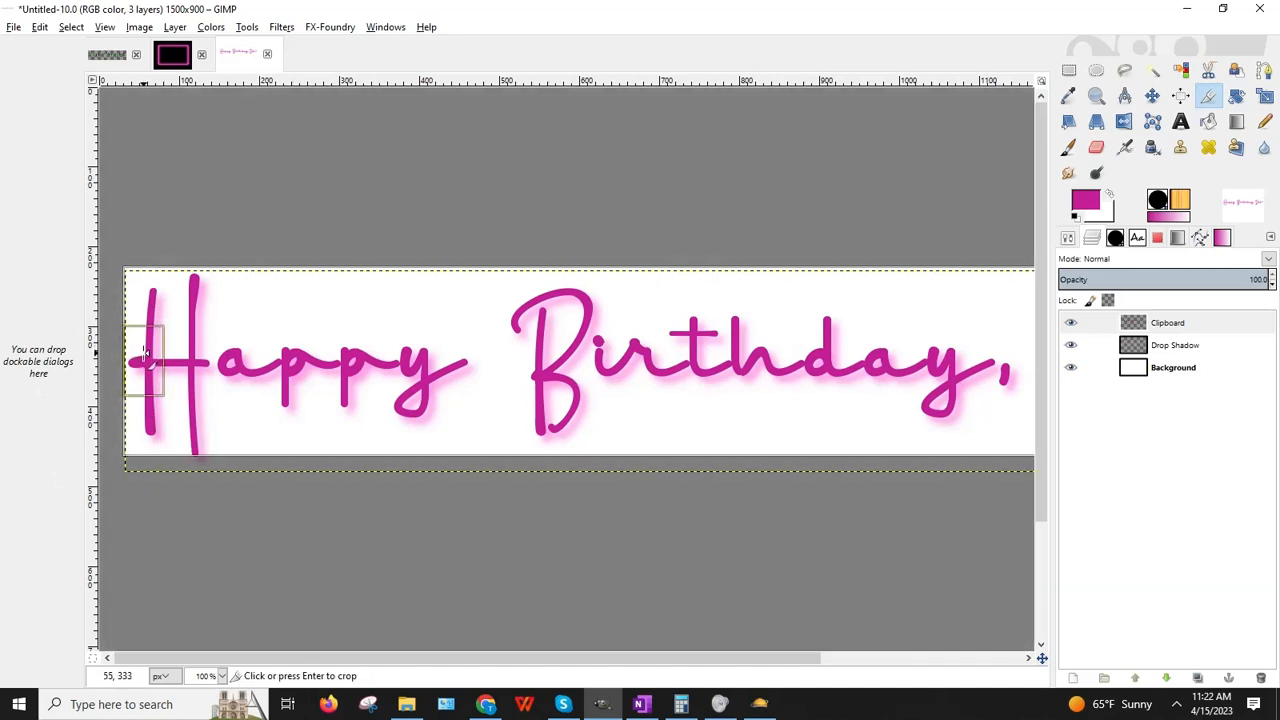
{"action": "mouse_move", "coordinate": [544, 431]}
{"action": "left_mouse_down"}
{"action": "mouse_move", "coordinate": [543, 443]}
{"action": "mouse_move", "coordinate": [94, 551]}
{"action": "left_mouse_up"}
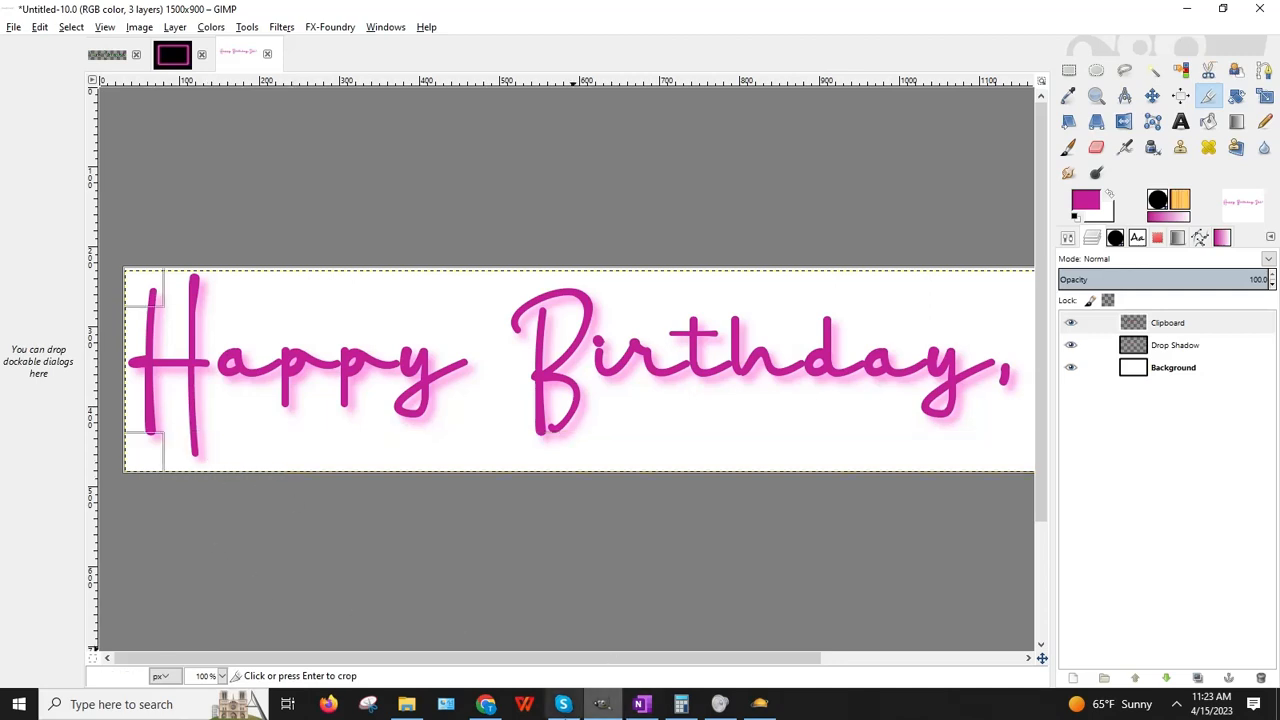
{"action": "left_click_drag", "start_coordinate": [529, 660], "coordinate": [783, 645]}
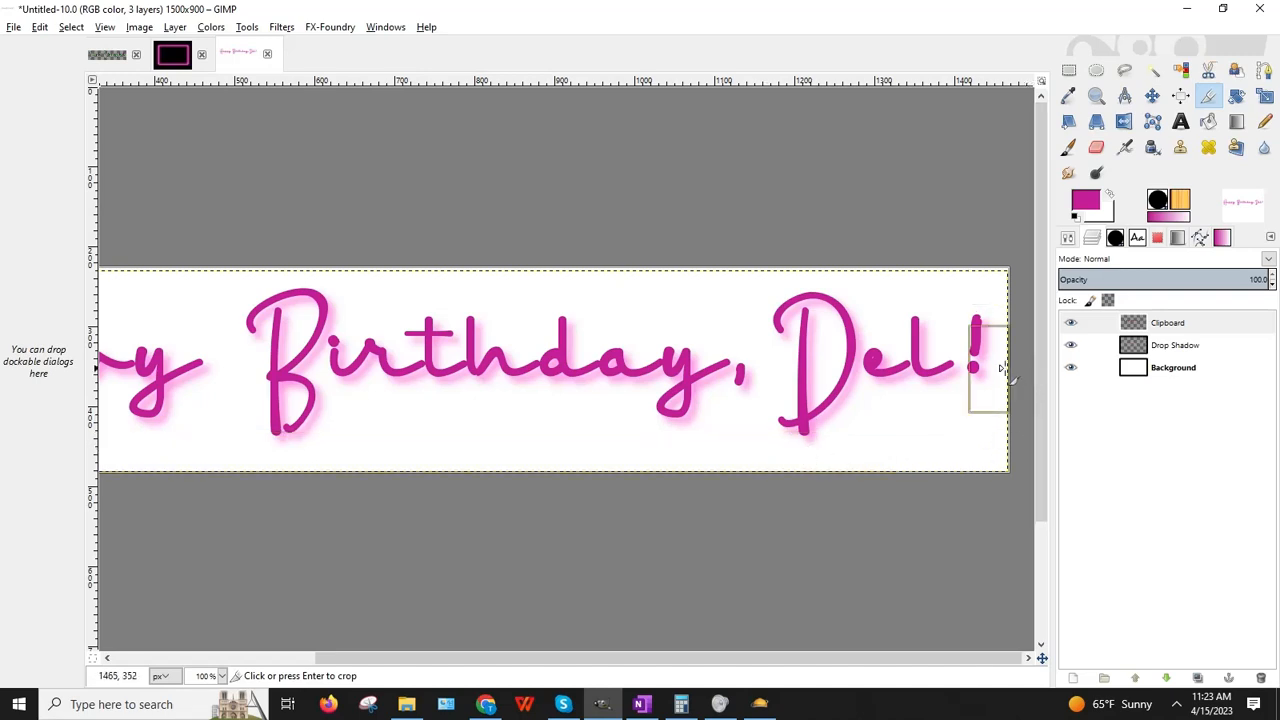
{"action": "left_click_drag", "start_coordinate": [994, 369], "coordinate": [988, 370]}
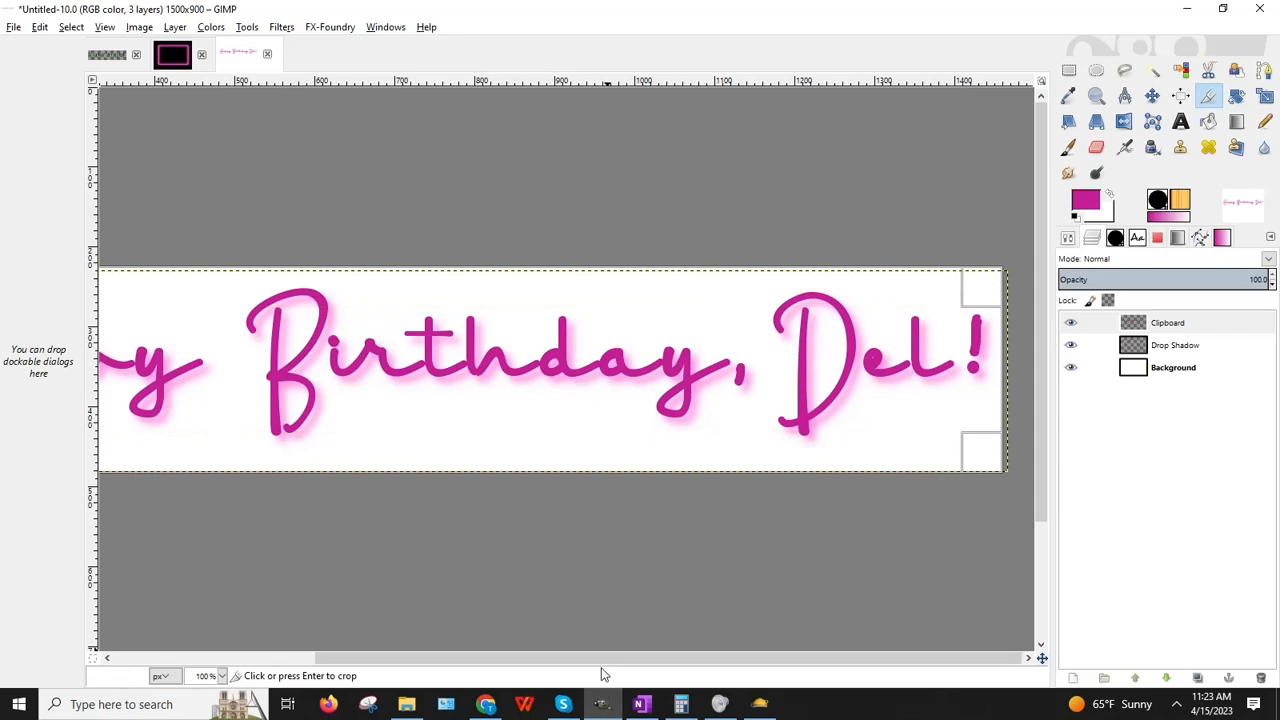
{"action": "left_click_drag", "start_coordinate": [601, 662], "coordinate": [330, 648]}
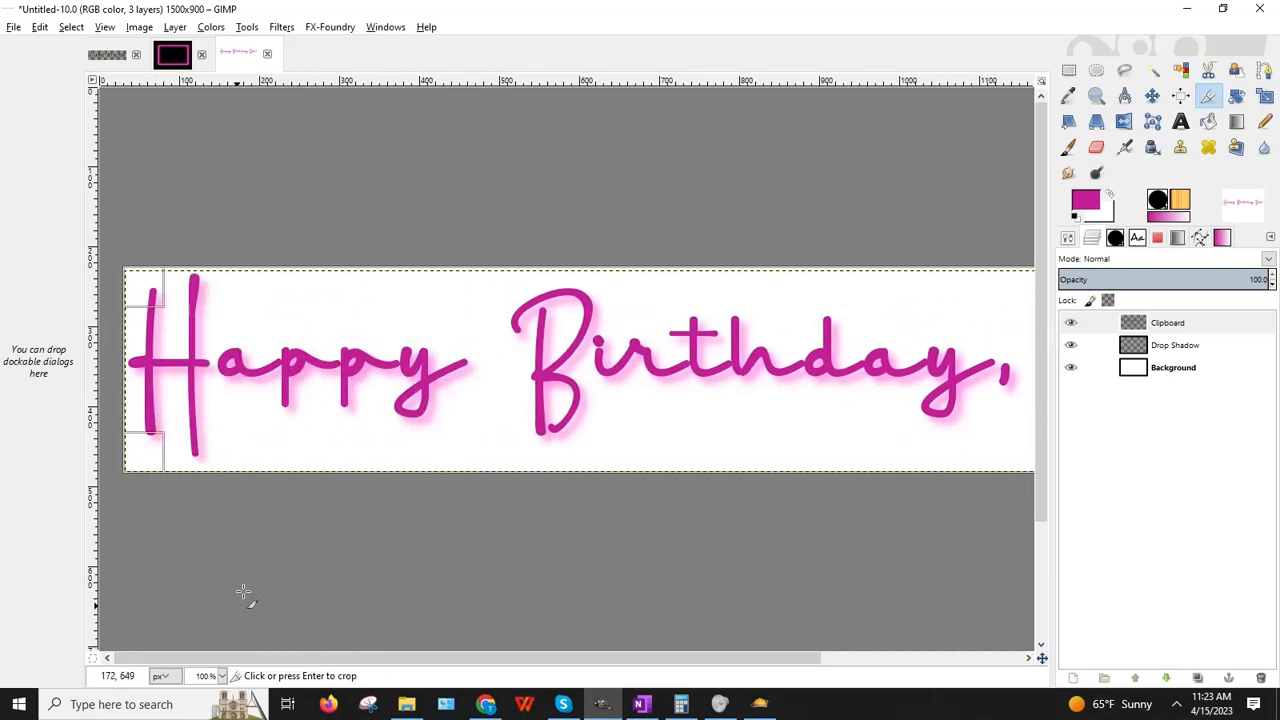
{"action": "left_click", "coordinate": [360, 425]}
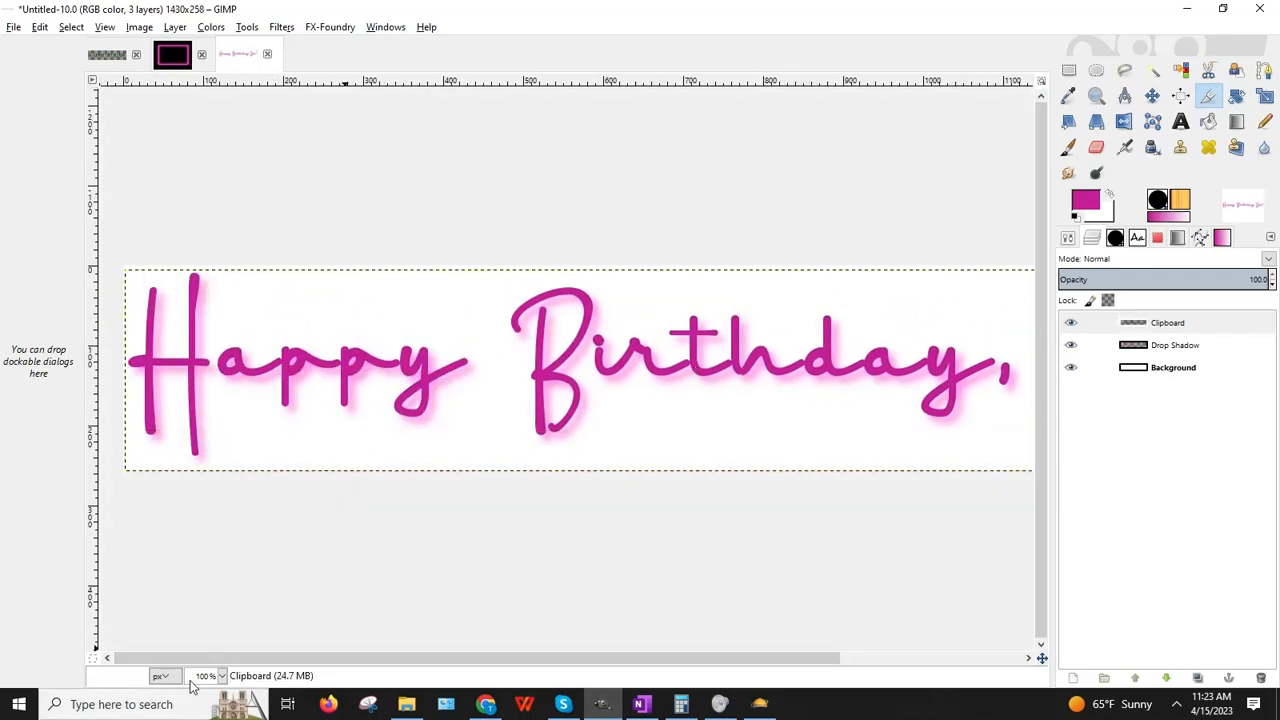
{"action": "left_click", "coordinate": [222, 676]}
Step: Zoom to 66.7%, hide the Background layer, and save as Logo_HappyBirthdayDel_Pink.xcf
{"action": "left_click", "coordinate": [210, 601]}
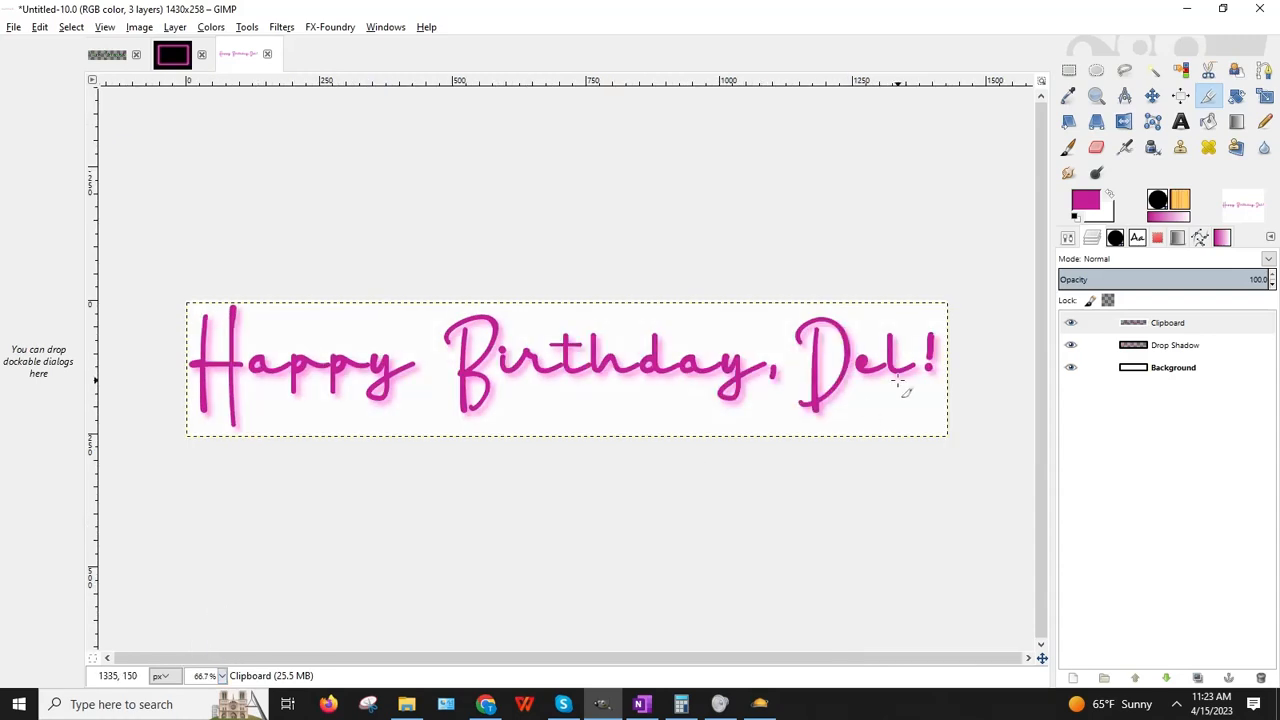
{"action": "left_click", "coordinate": [1070, 367]}
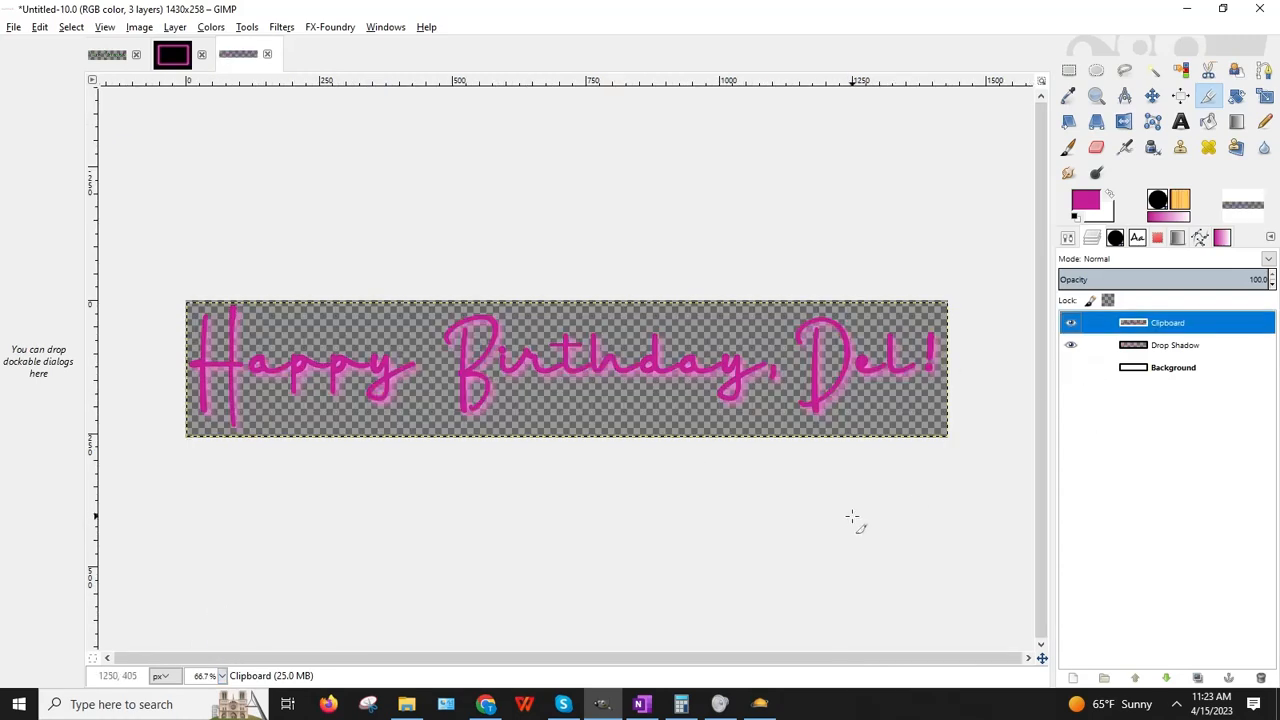
{"action": "left_click", "coordinate": [13, 27]}
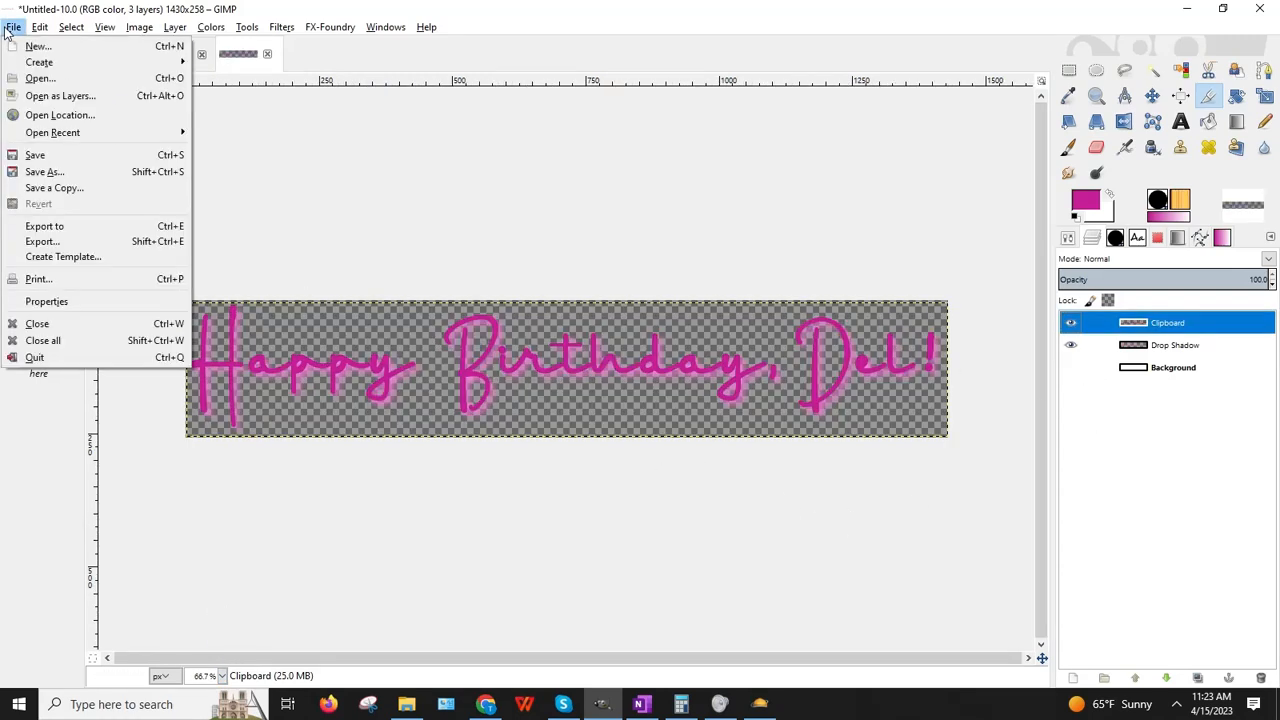
{"action": "left_click", "coordinate": [60, 172]}
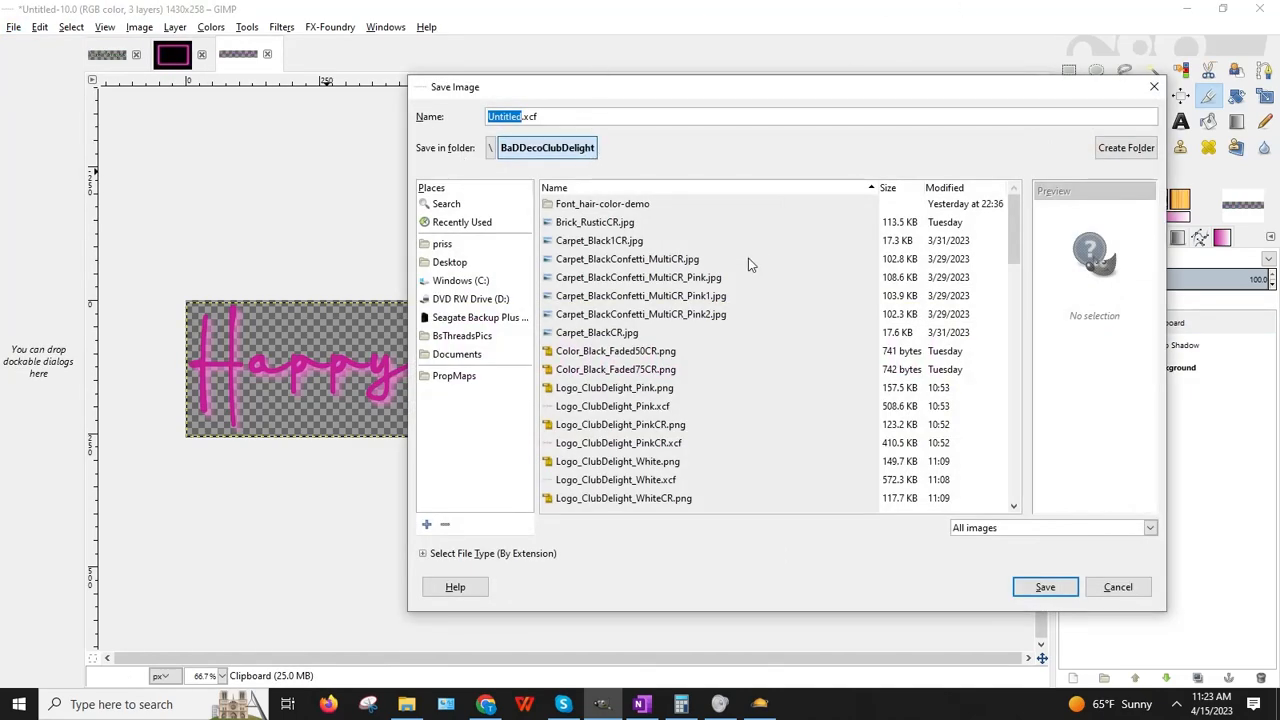
{"action": "type", "text": "Logo_HappyBi"}
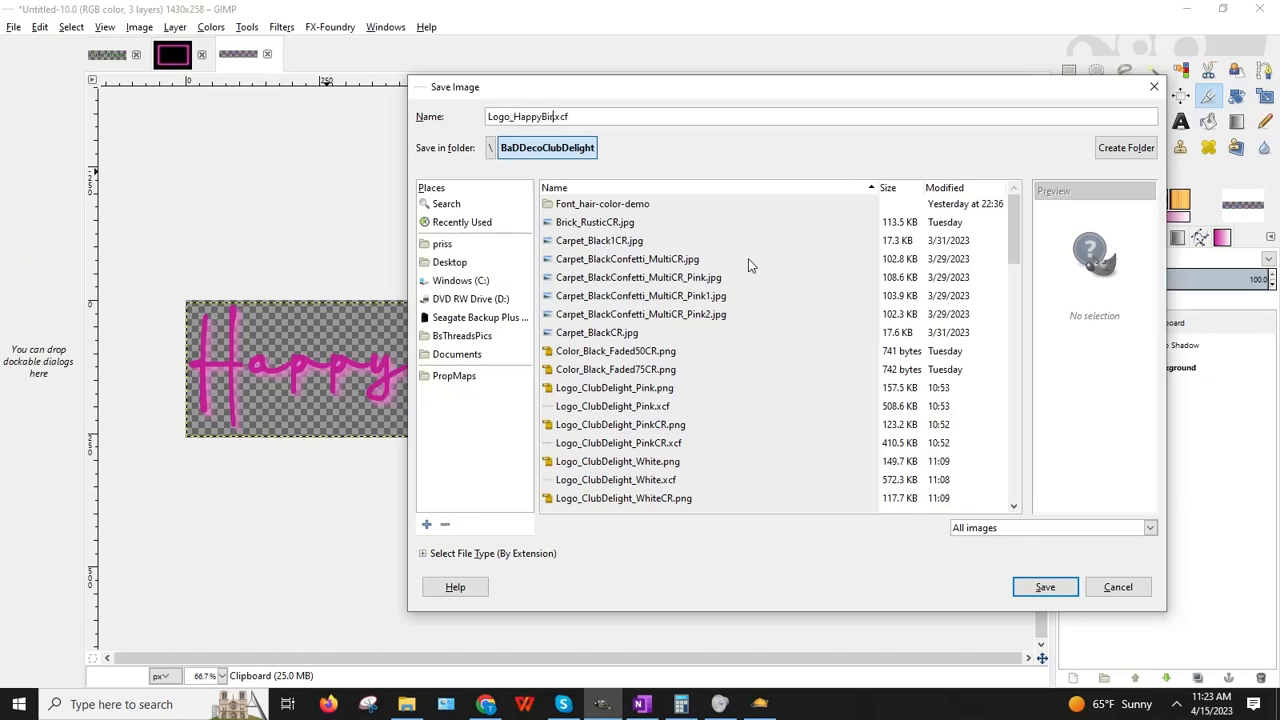
{"action": "type", "text": "rthdayDel_Pink"}
{"action": "key", "text": "Return"}
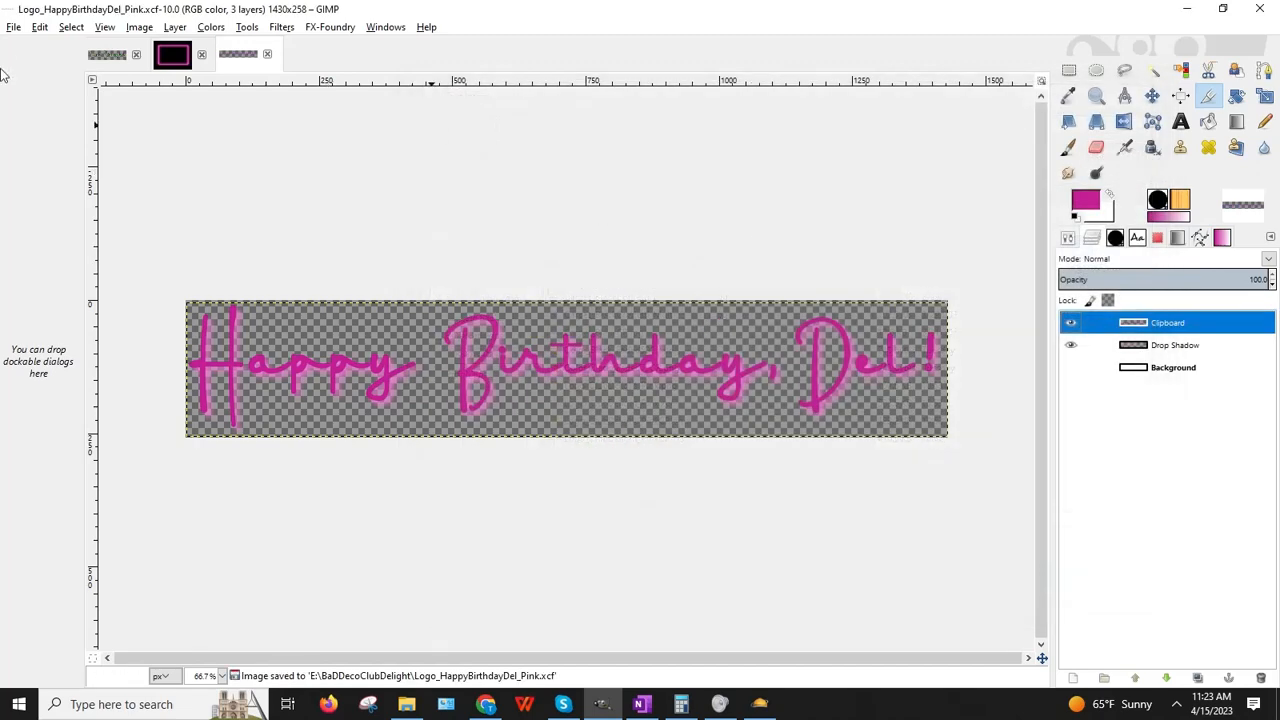
Step: Export the banner as Logo_HappyBirthdayDel_Pink.png with the default PNG options
{"action": "left_click", "coordinate": [14, 27]}
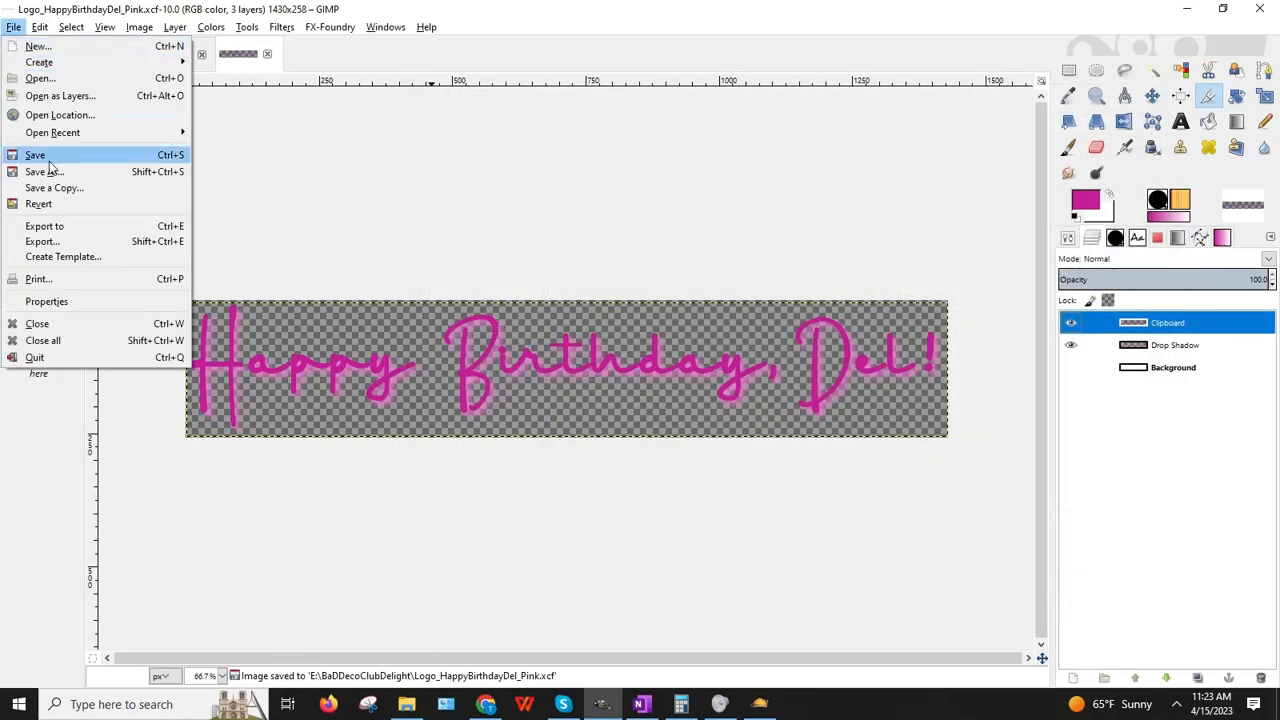
{"action": "left_click", "coordinate": [40, 240]}
{"action": "left_click", "coordinate": [457, 104]}
{"action": "key", "text": "Return"}
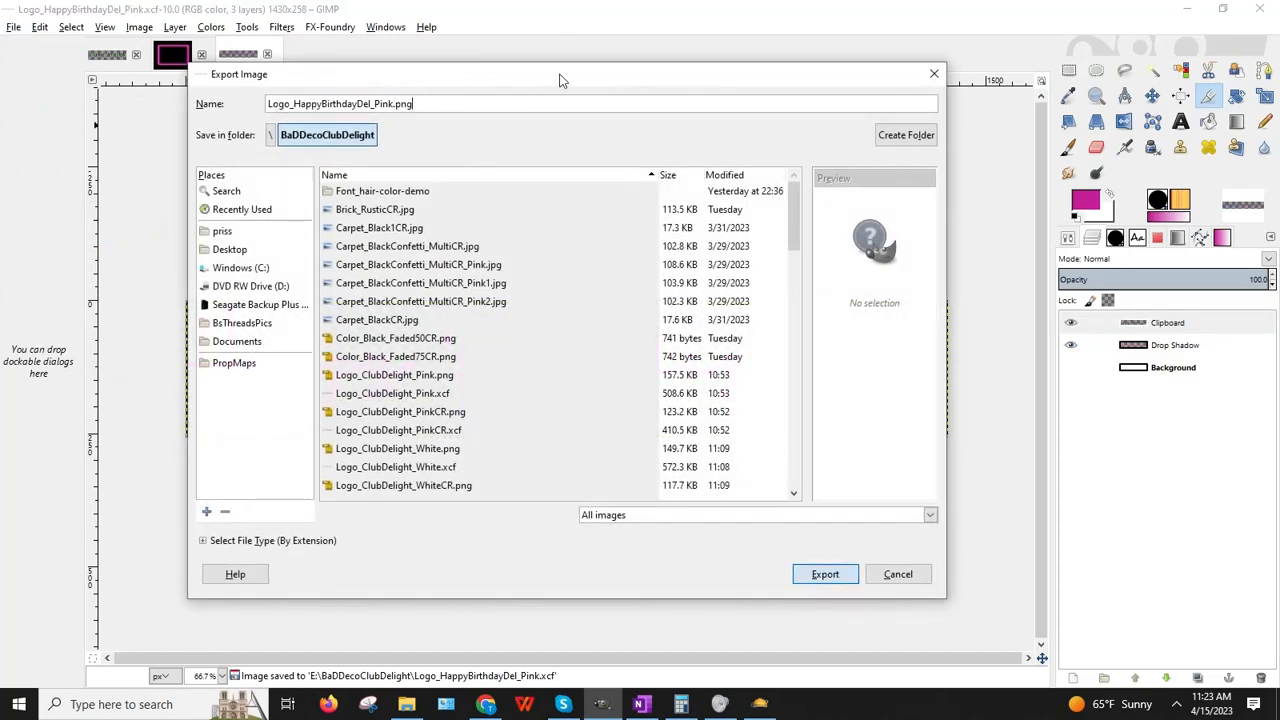
{"action": "key", "text": "Return"}
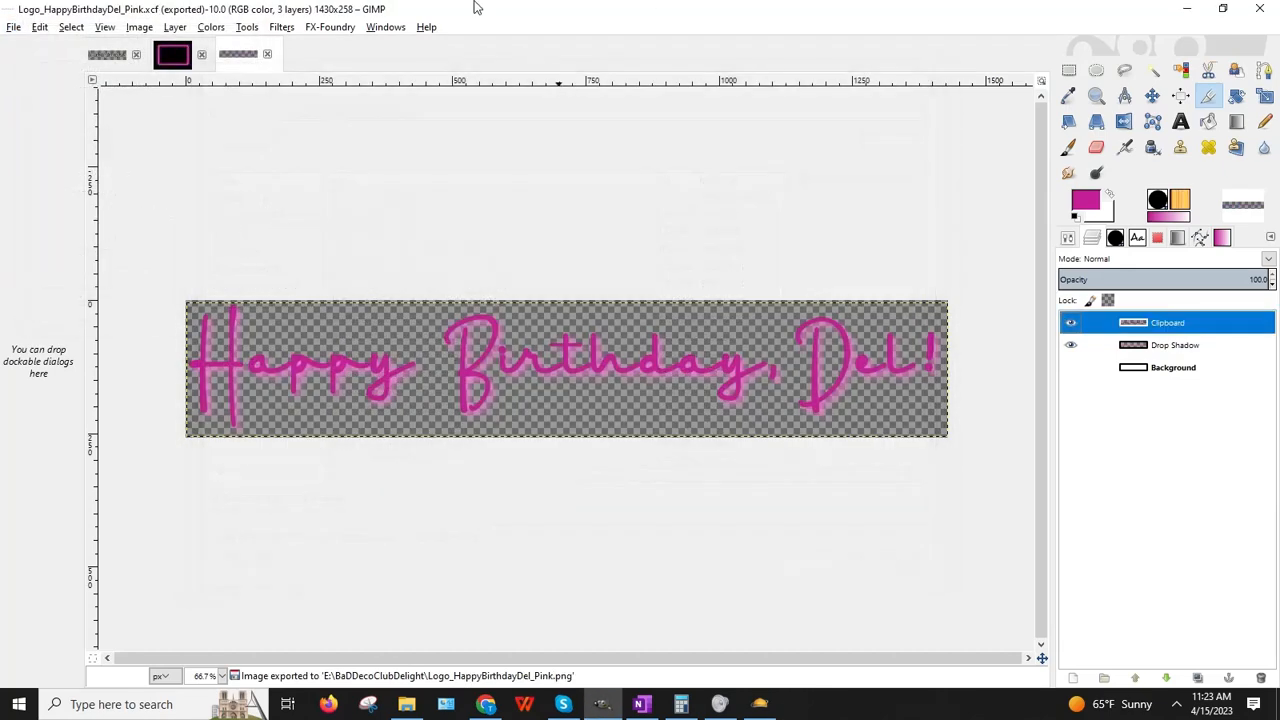
{"action": "left_click", "coordinate": [139, 27]}
Step: Scale the banner image to width 1024 px and height 256 px
{"action": "left_click", "coordinate": [174, 169]}
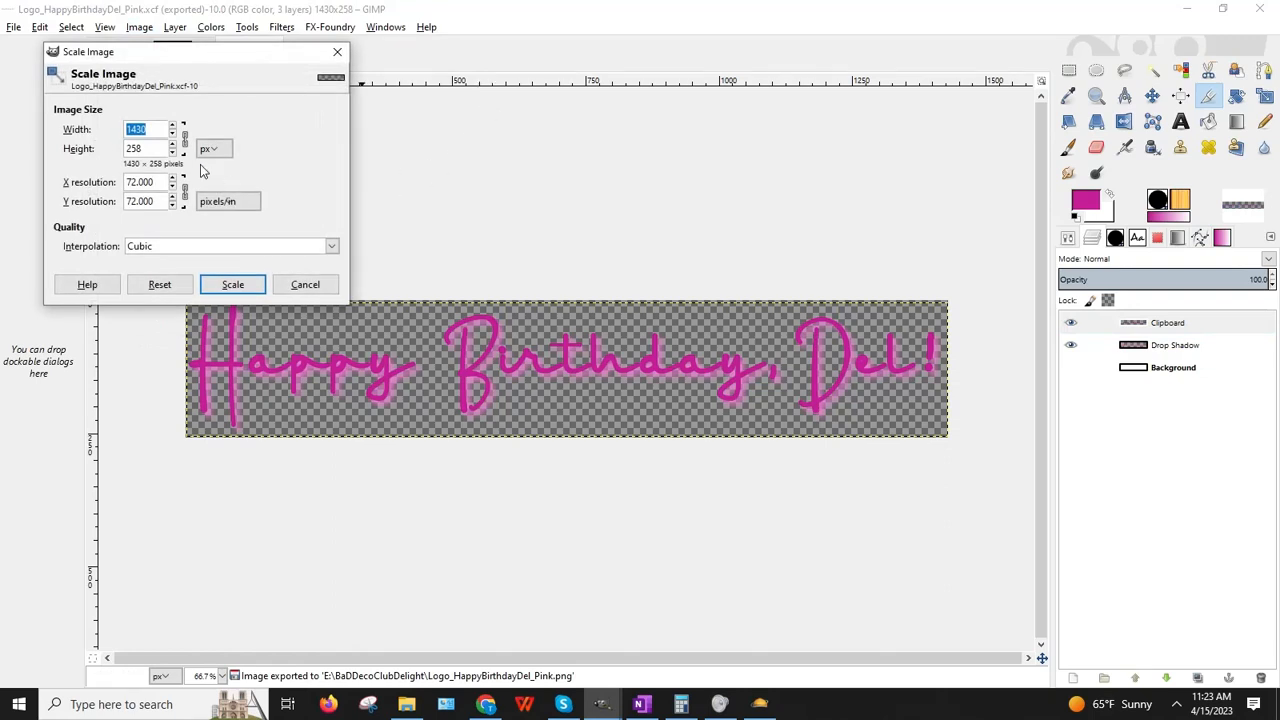
{"action": "type", "text": "1024"}
{"action": "key", "text": "Tab"}
{"action": "type", "text": "256"}
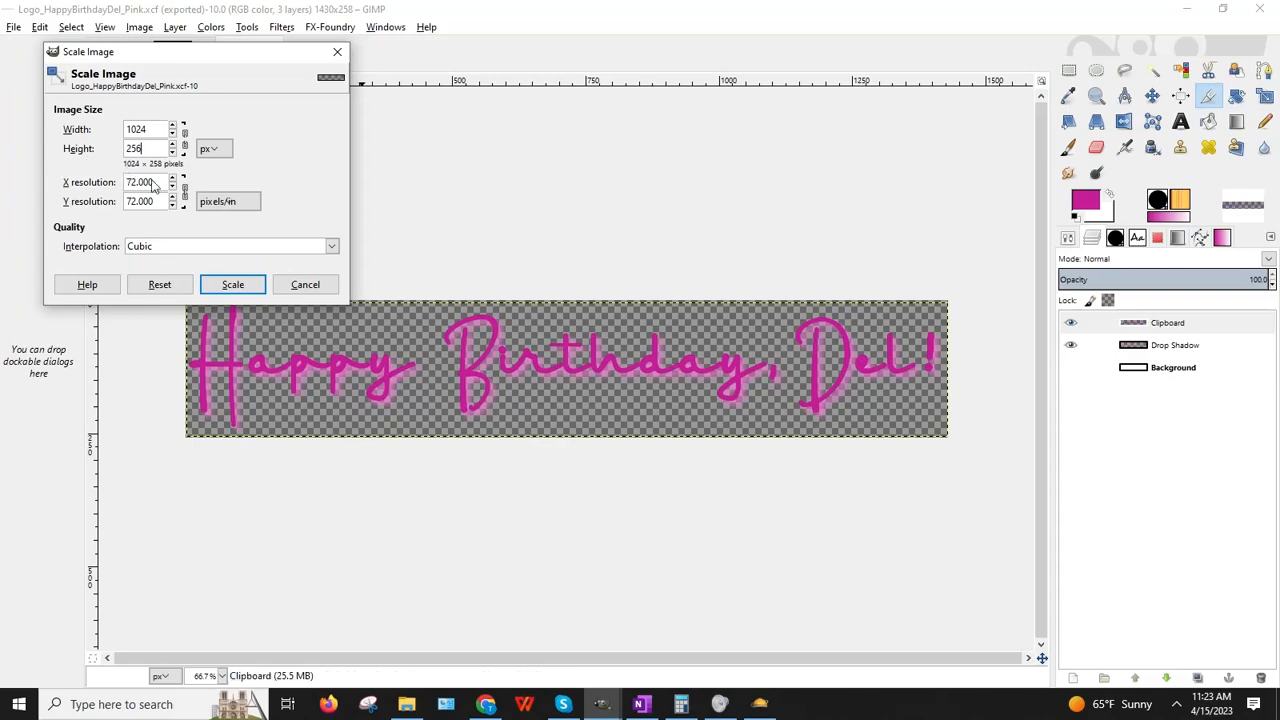
{"action": "left_click", "coordinate": [250, 282]}
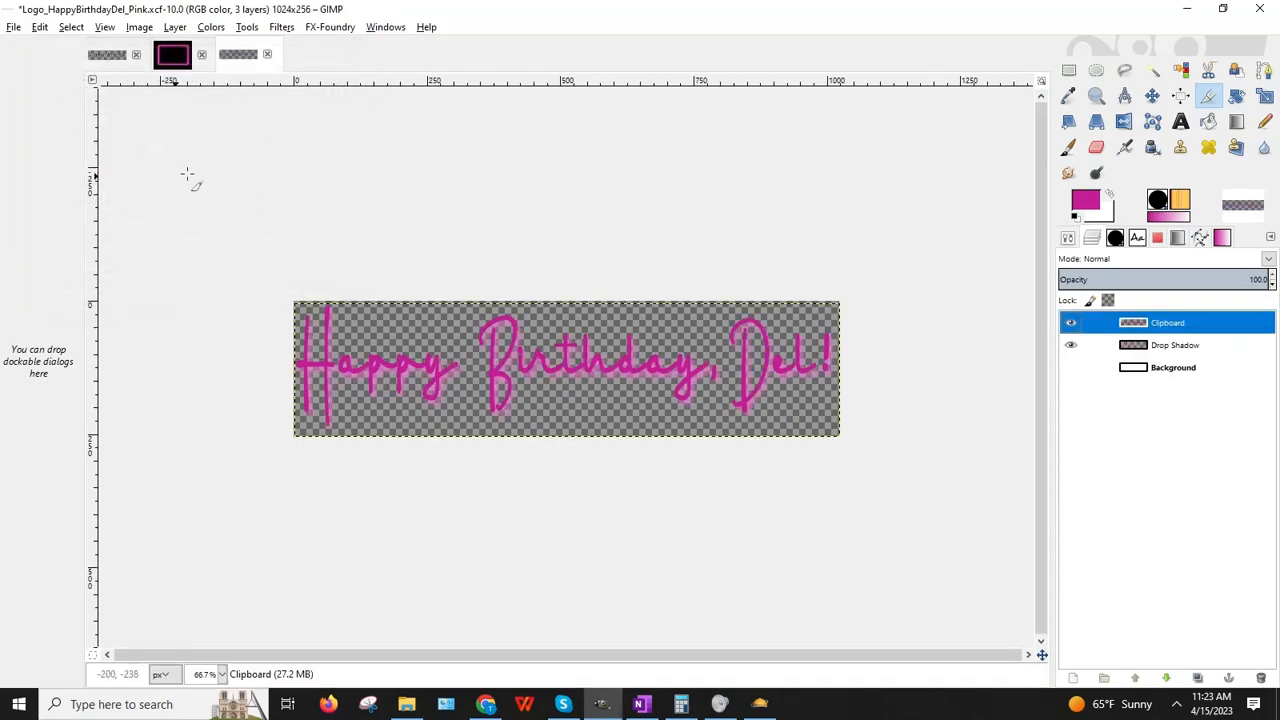
Step: Save the resized banner as Logo_HappyBirthdayDel_PinkCR.xcf
{"action": "left_click", "coordinate": [14, 27]}
{"action": "left_click", "coordinate": [45, 172]}
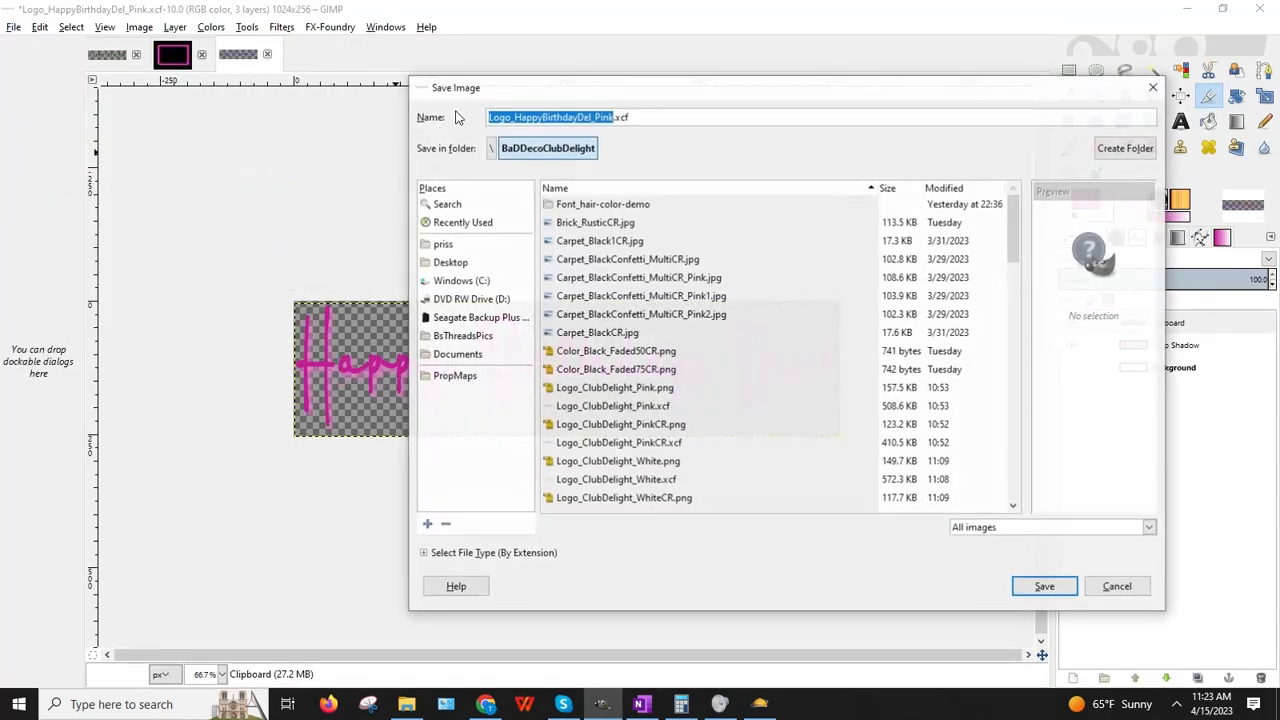
{"action": "left_click", "coordinate": [613, 116]}
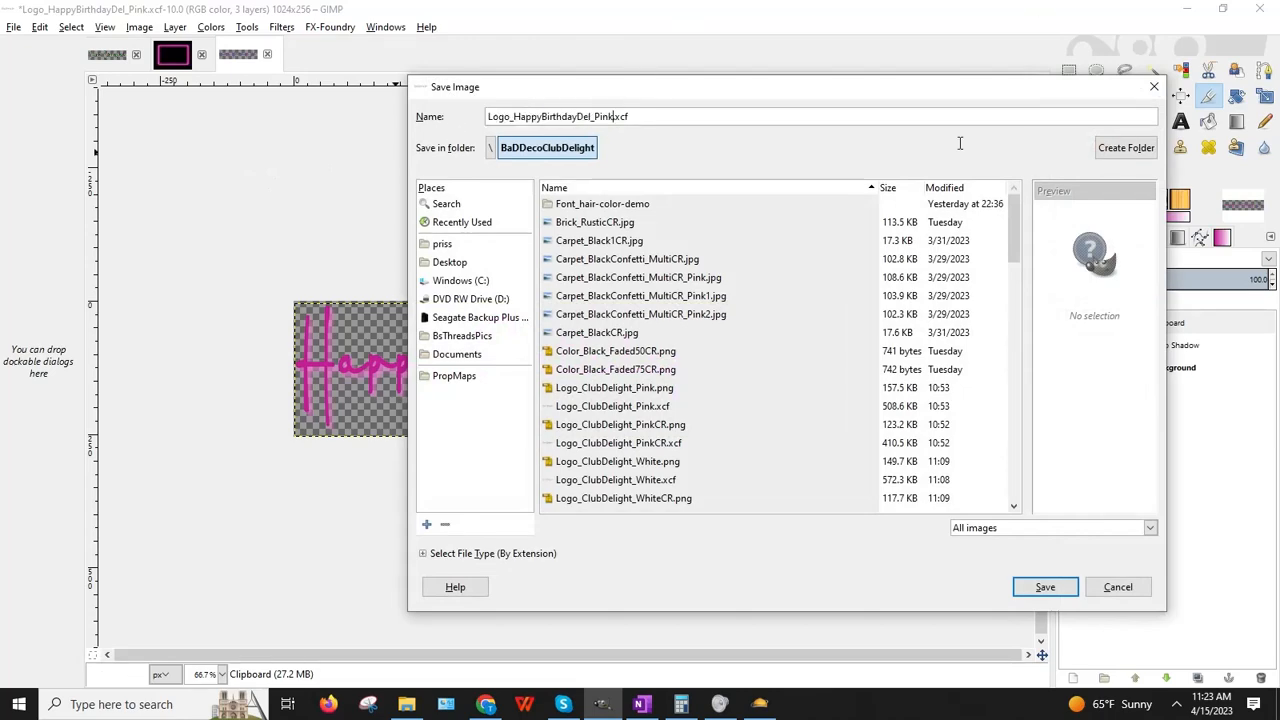
{"action": "type", "text": "CR"}
{"action": "left_click", "coordinate": [1045, 587]}
Step: Export the resized banner as Logo_HappyBirthdayDel_PinkCR.png
{"action": "left_click", "coordinate": [12, 27]}
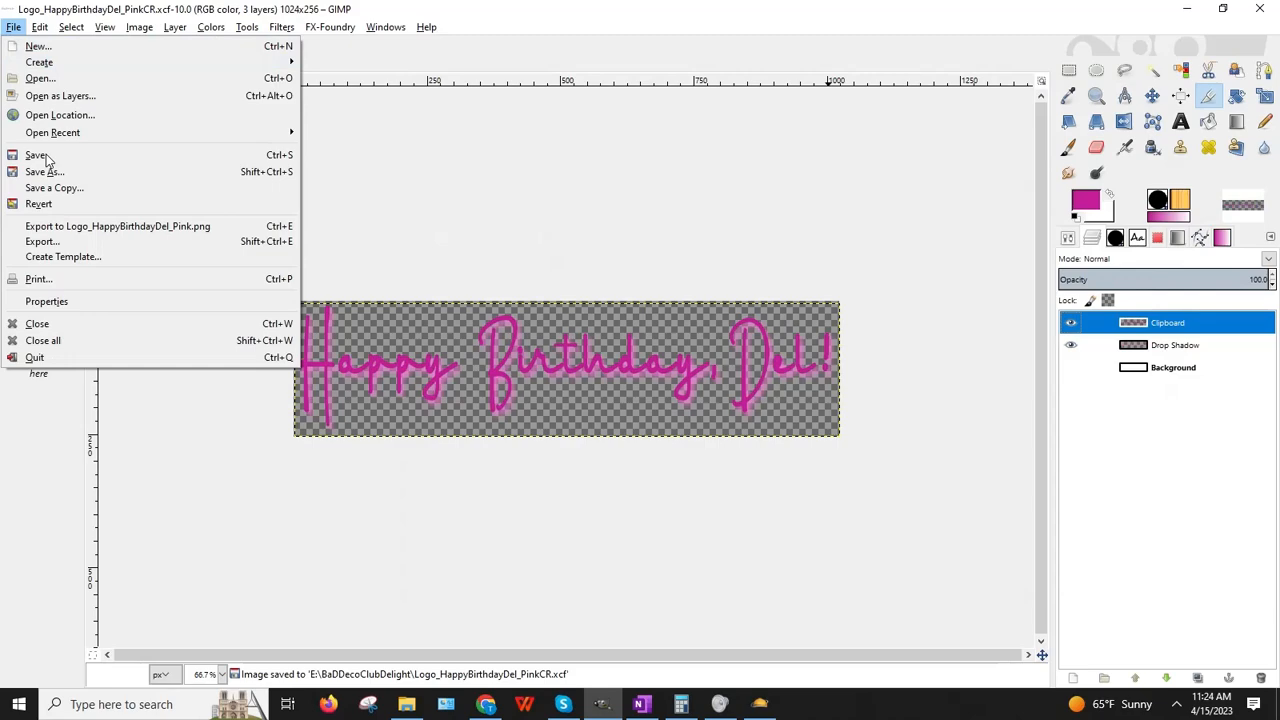
{"action": "left_click", "coordinate": [51, 242]}
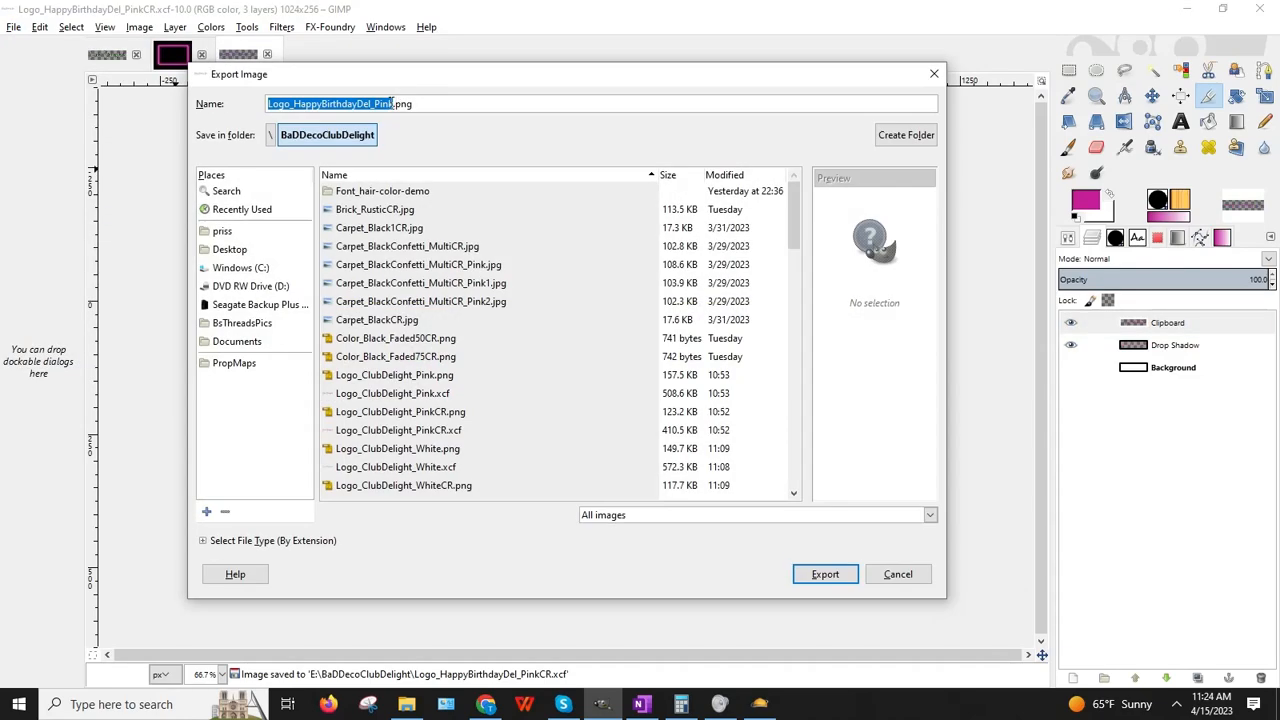
{"action": "left_click", "coordinate": [393, 104]}
{"action": "type", "text": "cr"}
{"action": "key", "text": "BackSpace"}
{"action": "key", "text": "BackSpace"}
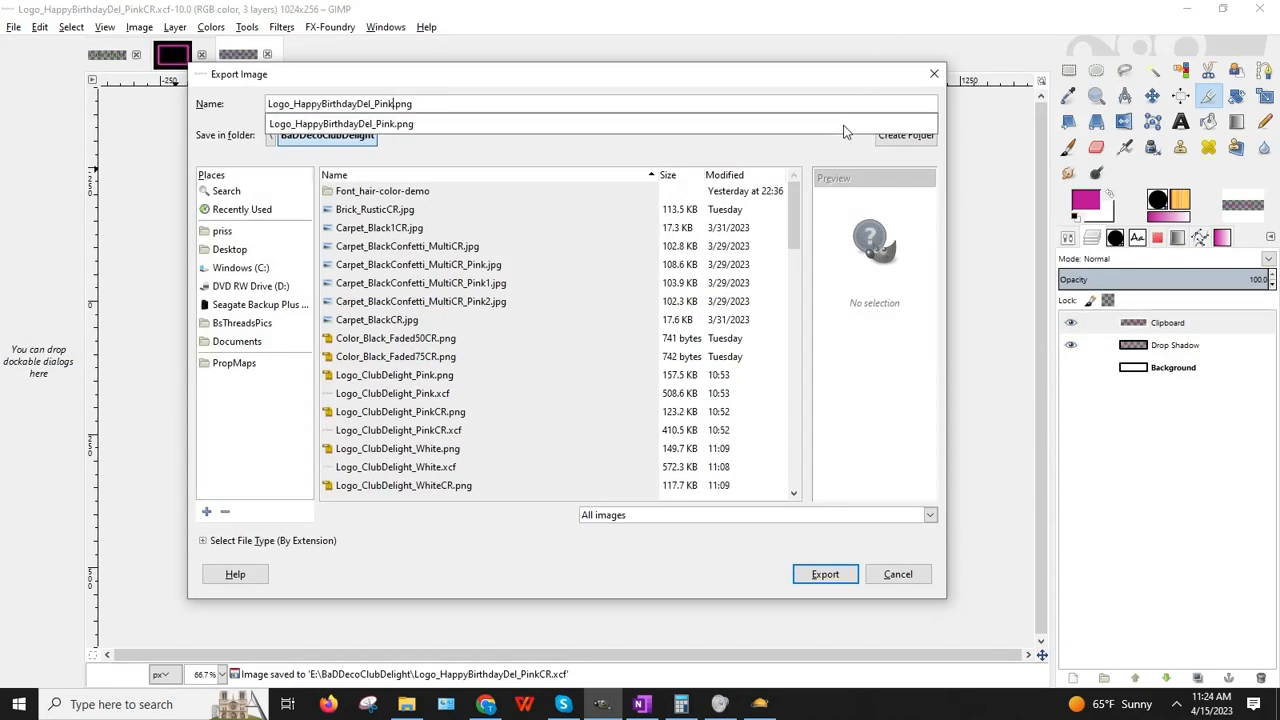
{"action": "type", "text": "CR"}
{"action": "key", "text": "Return"}
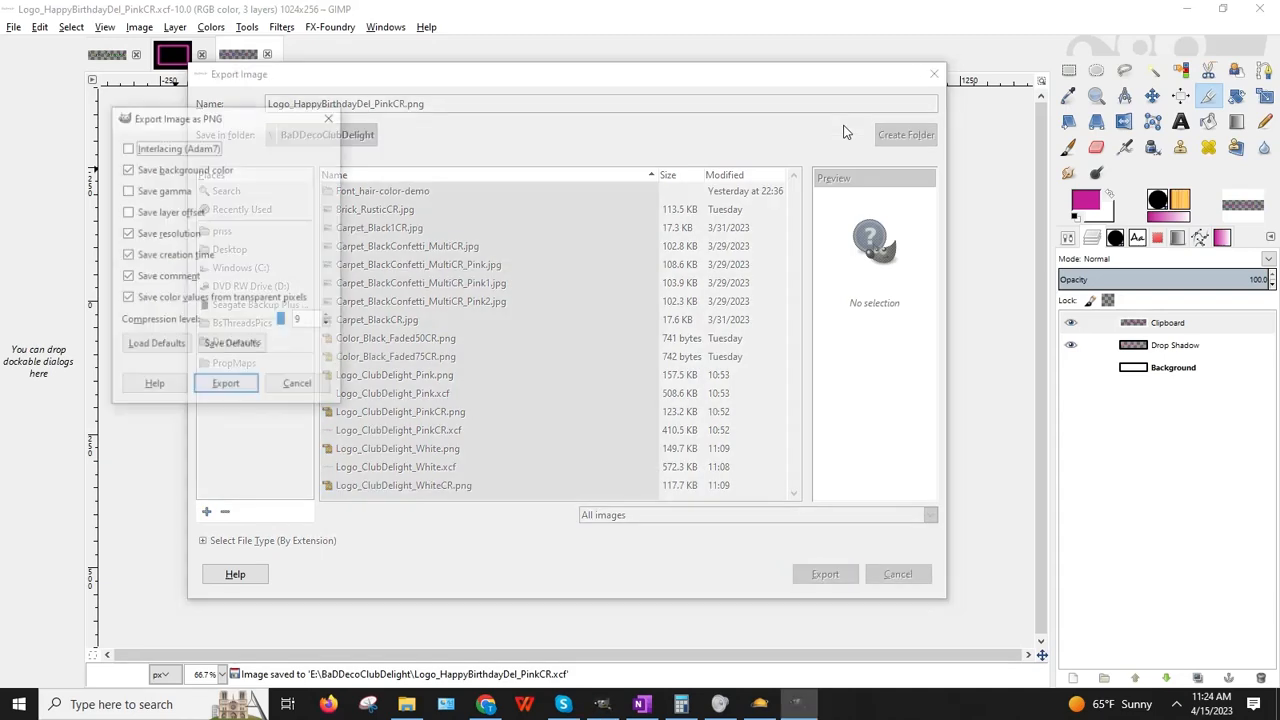
{"action": "key", "text": "Return"}
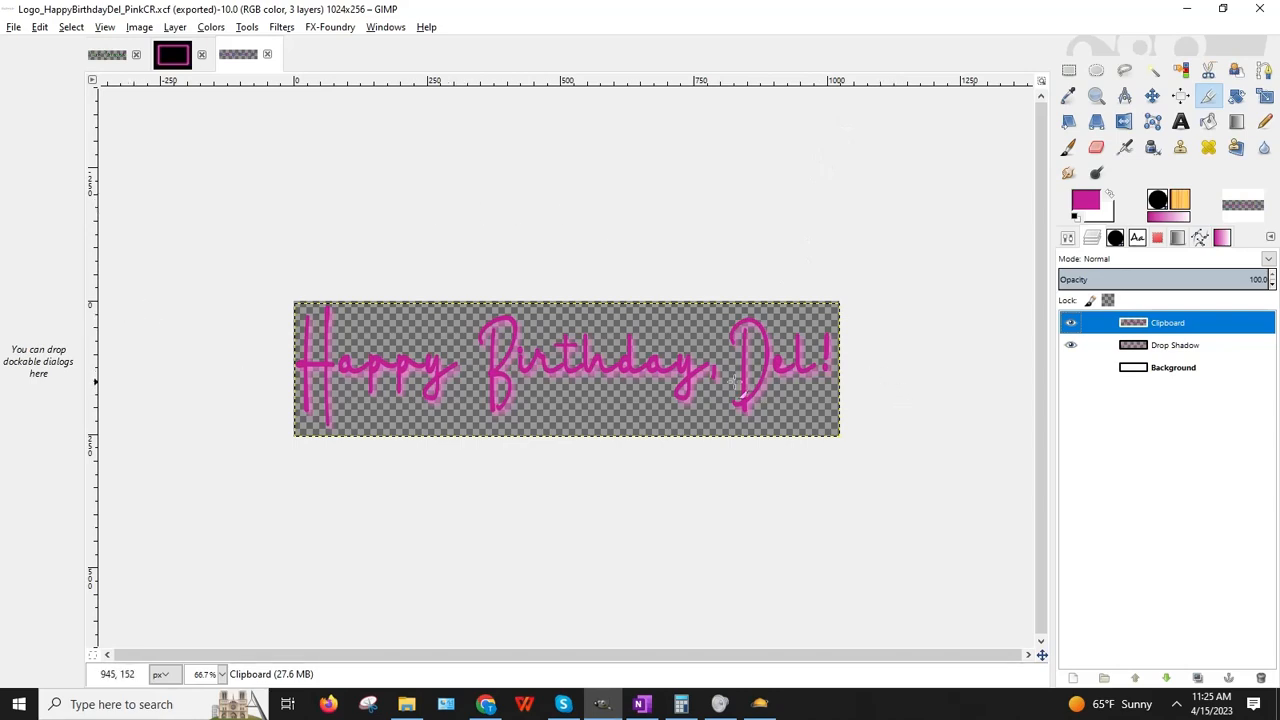
Step: Check the pink shadow by briefly hiding and re-showing the lettering layer
{"action": "left_click", "coordinate": [14, 27]}
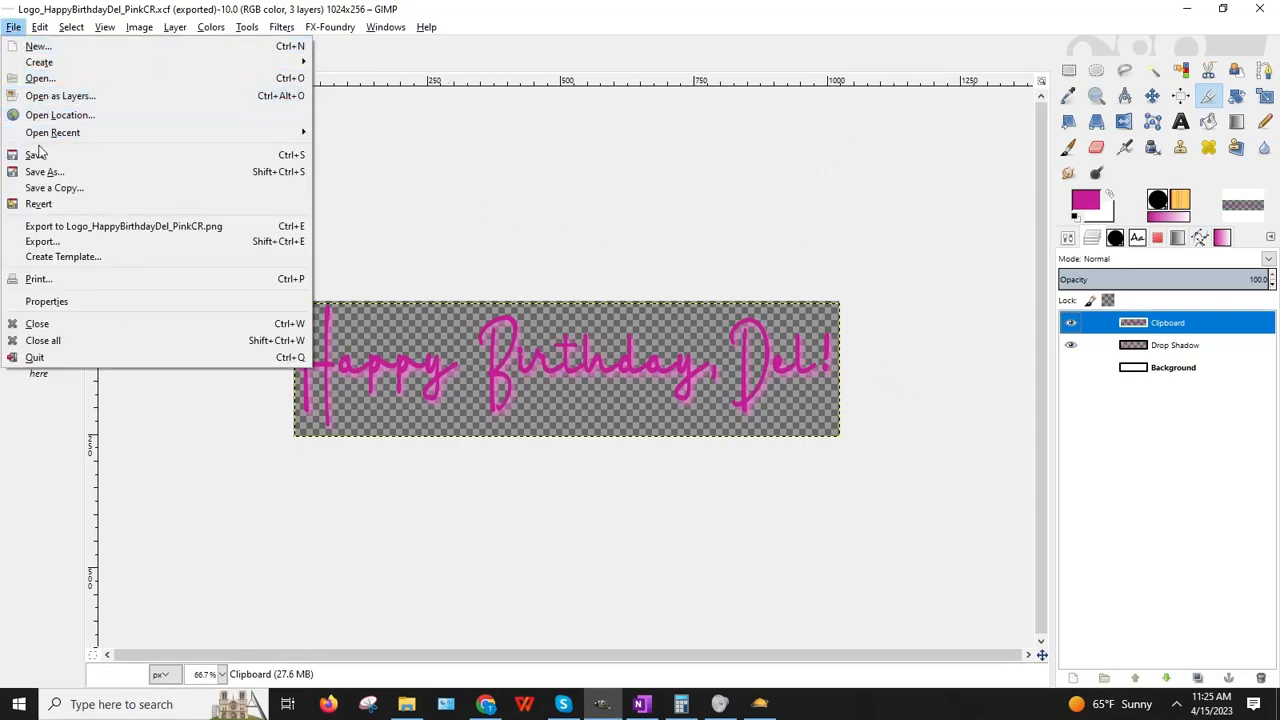
{"action": "left_click", "coordinate": [809, 465]}
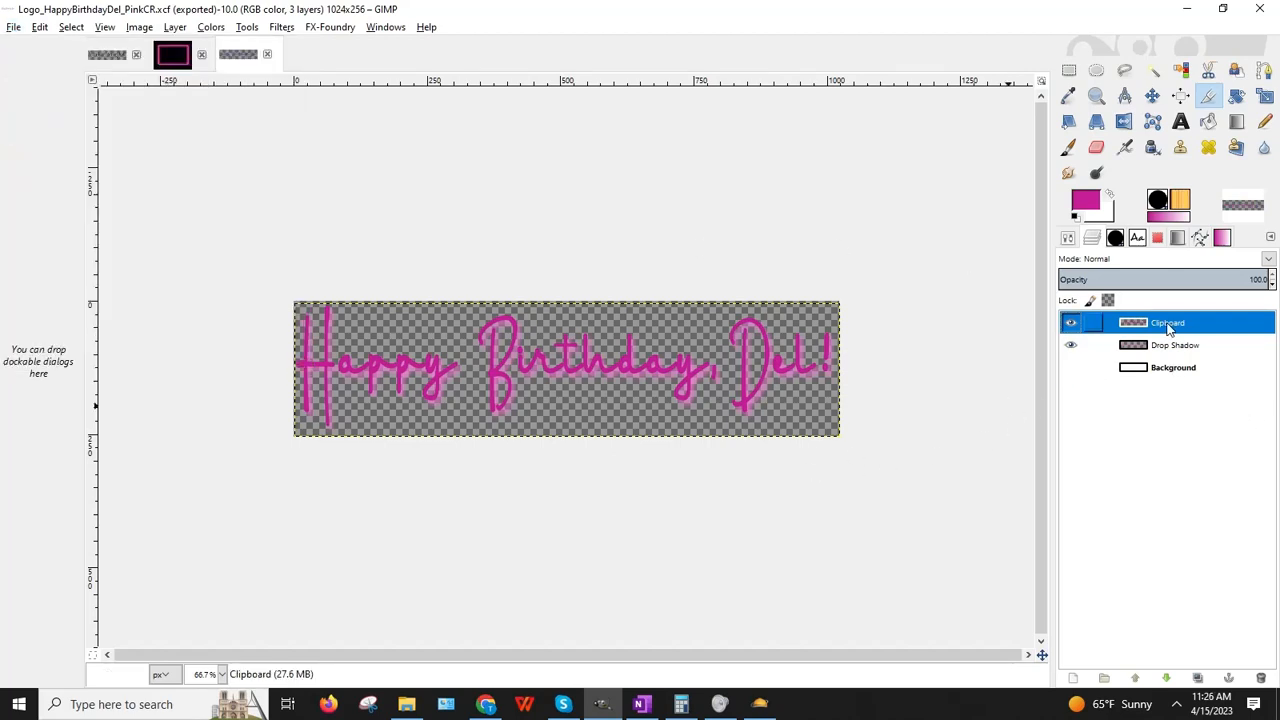
{"action": "left_click", "coordinate": [1071, 322]}
{"action": "left_click", "coordinate": [1068, 321]}
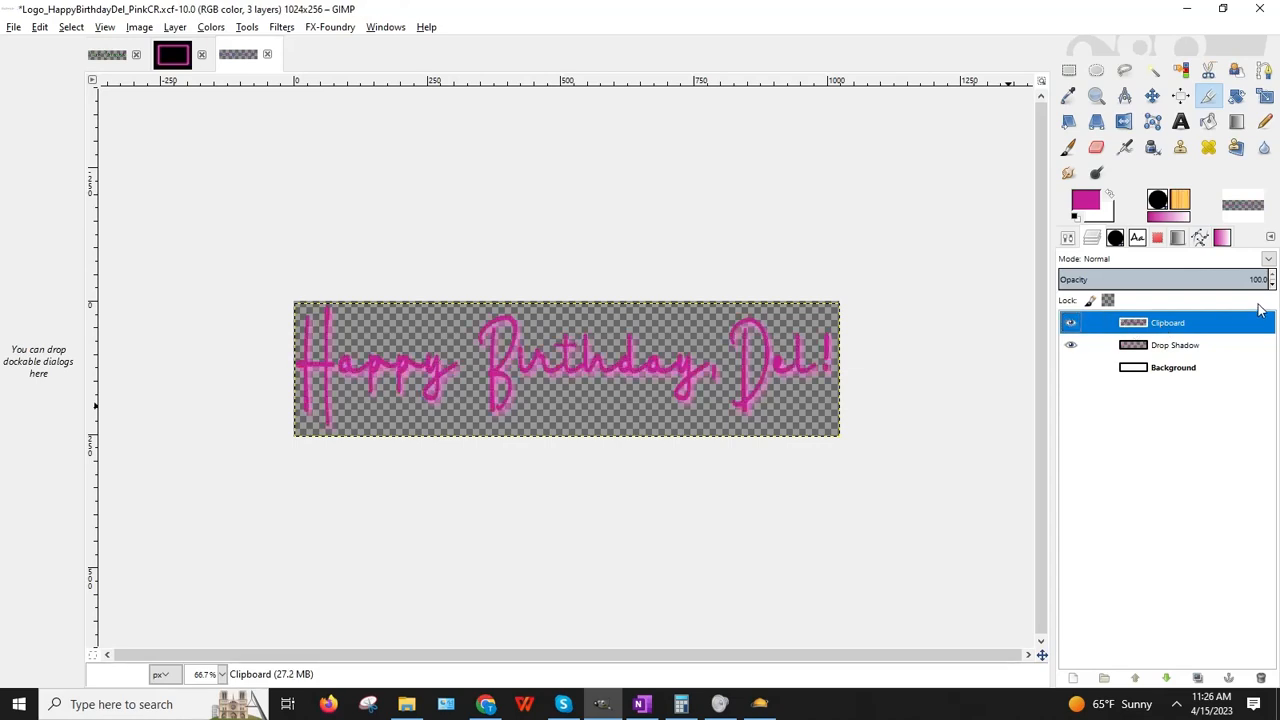
Step: Colorize the Clipboard lettering layer white by raising Lightness to 100
{"action": "left_click", "coordinate": [210, 27]}
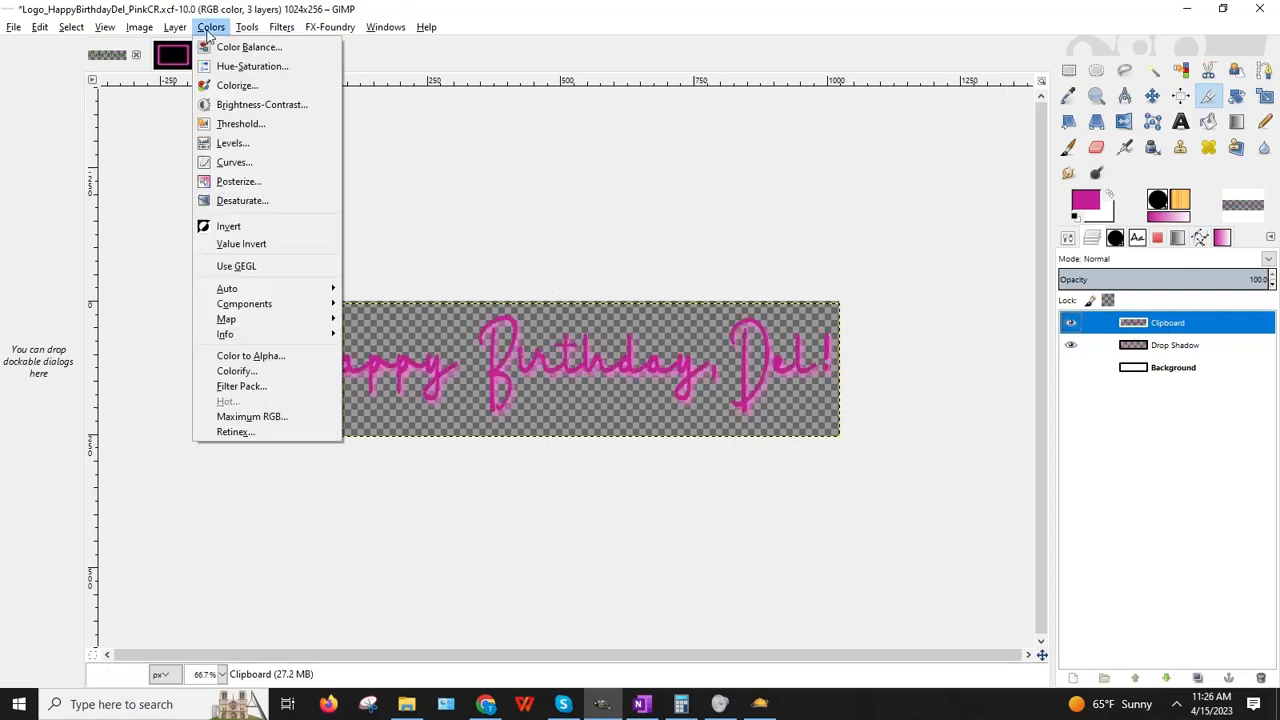
{"action": "left_click", "coordinate": [234, 86]}
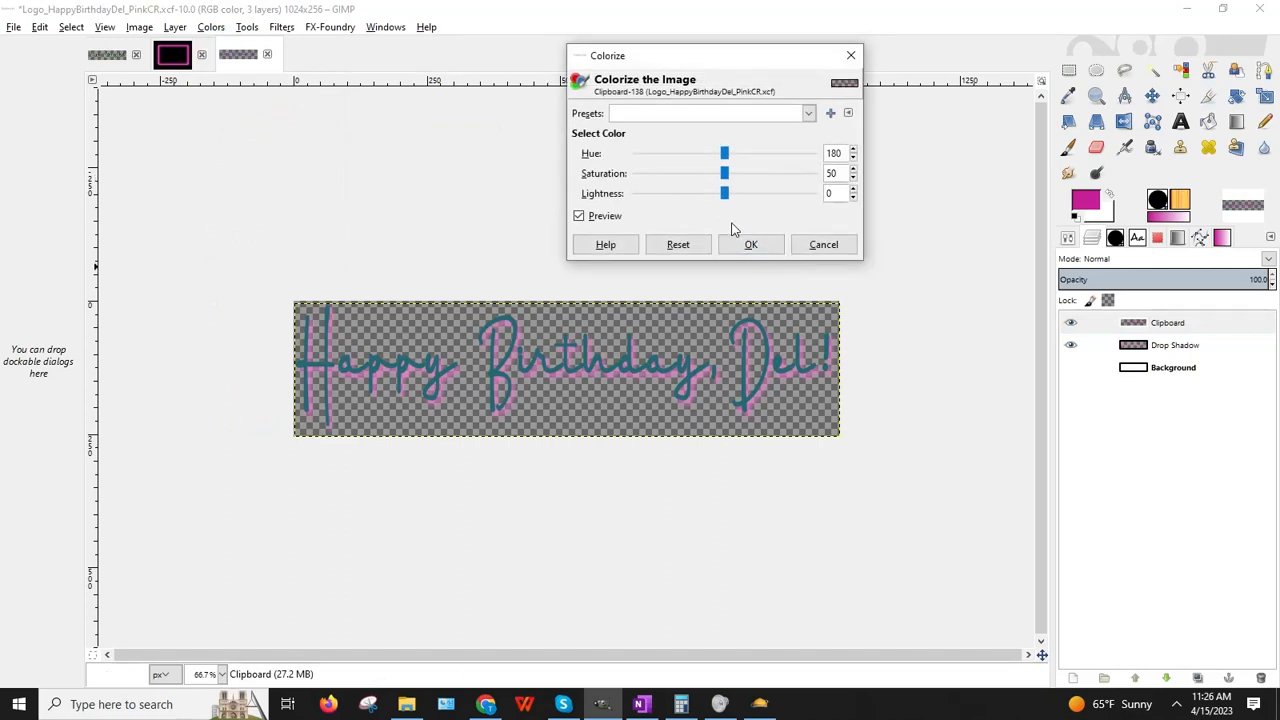
{"action": "left_click_drag", "start_coordinate": [725, 194], "coordinate": [862, 199]}
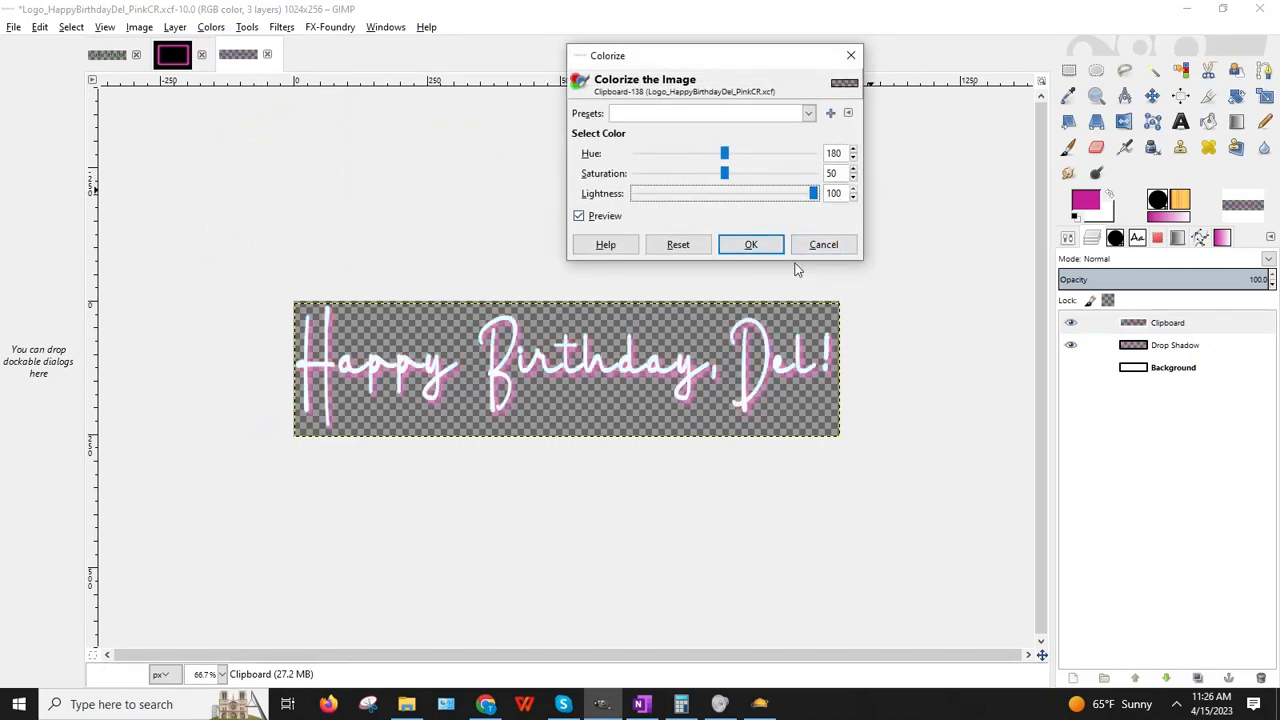
{"action": "left_click", "coordinate": [751, 247]}
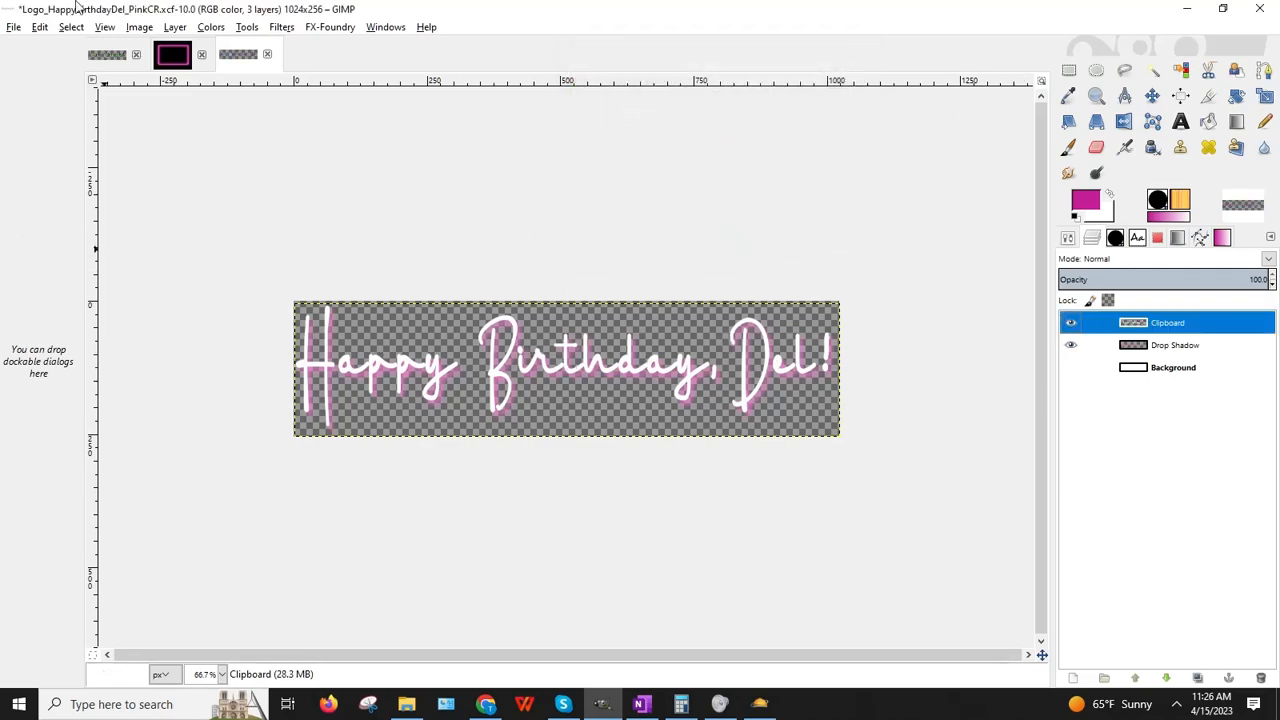
{"action": "left_click", "coordinate": [12, 27]}
Step: Save the image as Logo_HappyBirthdayDel_WhiteCR.xcf, replacing 'Pink' with 'White' in the name
{"action": "left_click", "coordinate": [57, 170]}
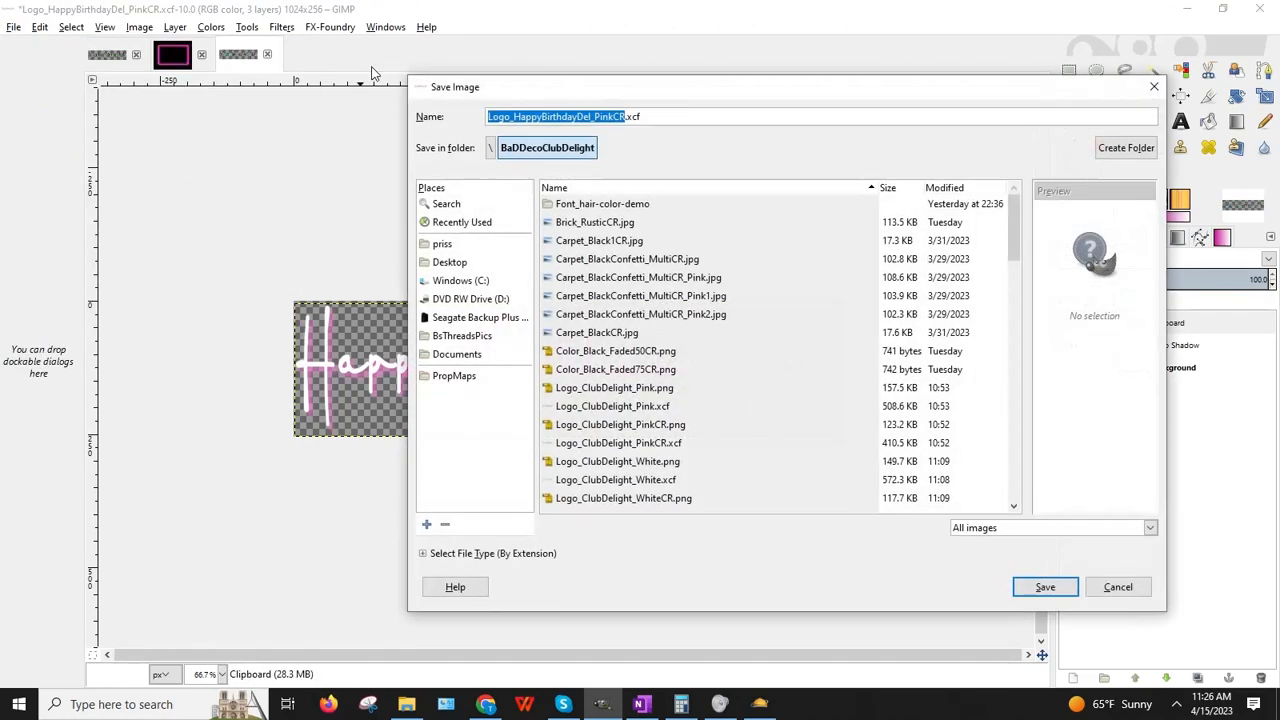
{"action": "left_click", "coordinate": [594, 114]}
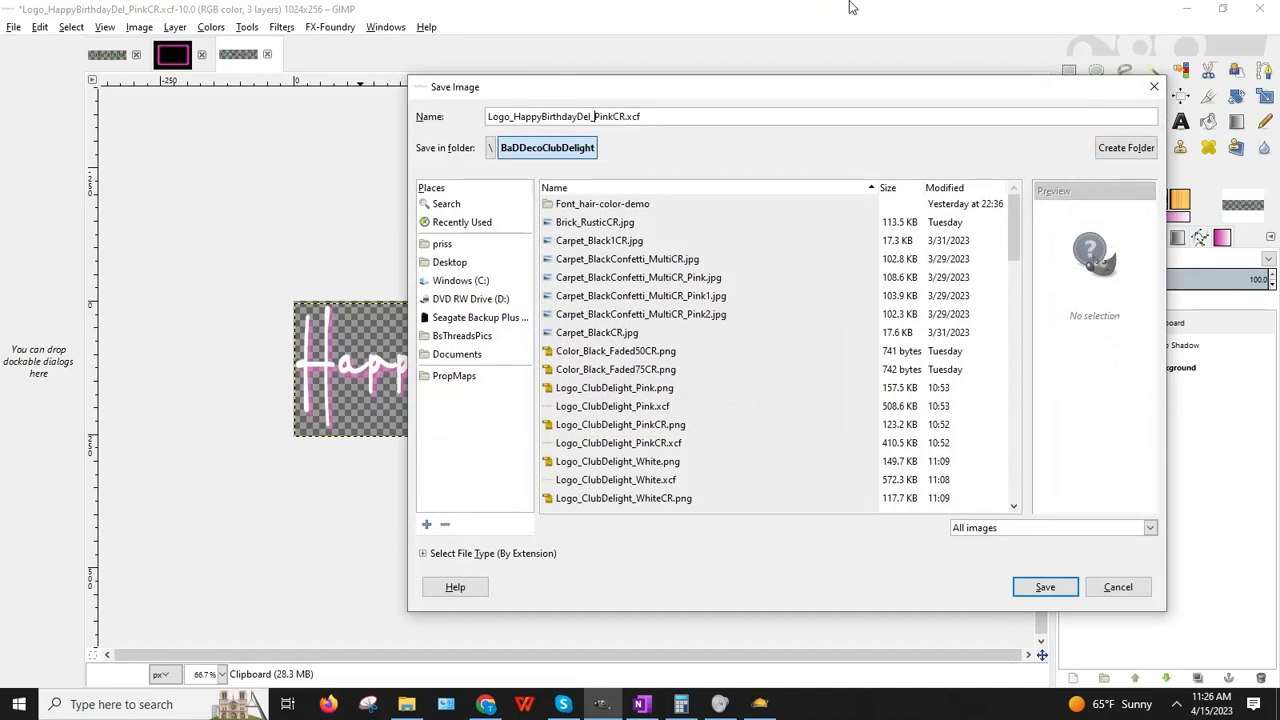
{"action": "key", "text": "Delete"}
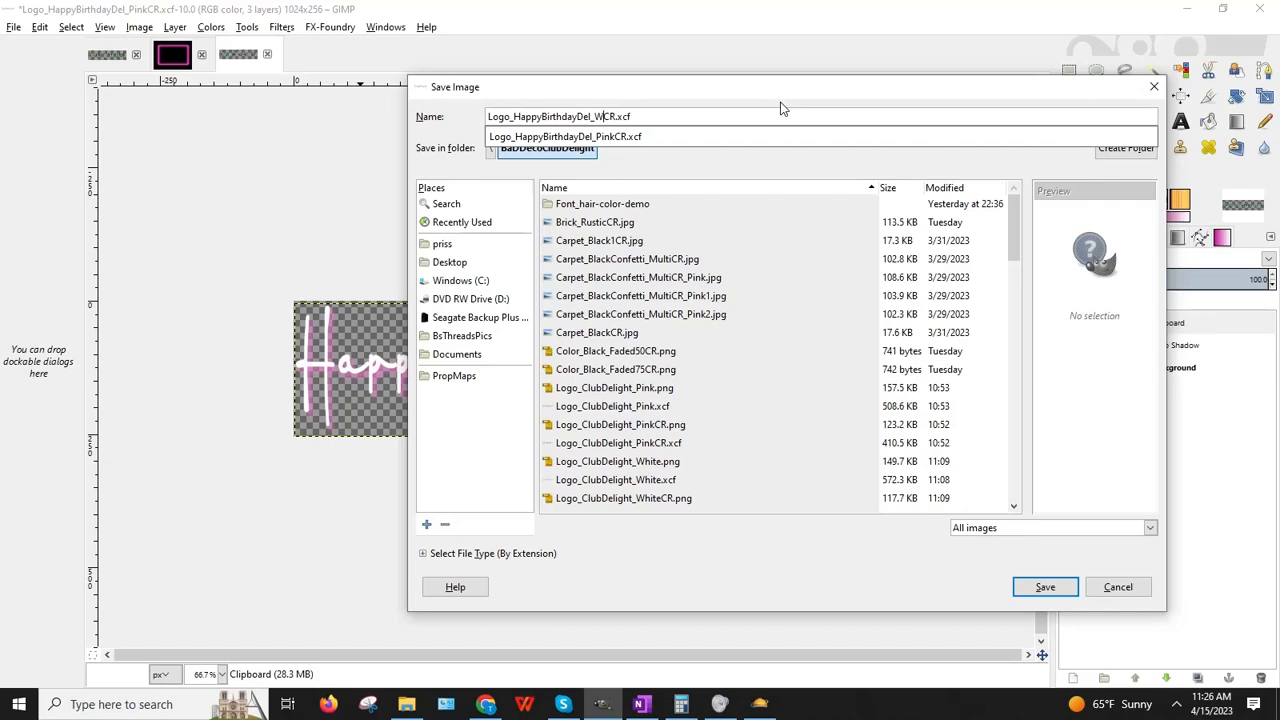
{"action": "type", "text": "White"}
{"action": "key", "text": "Return"}
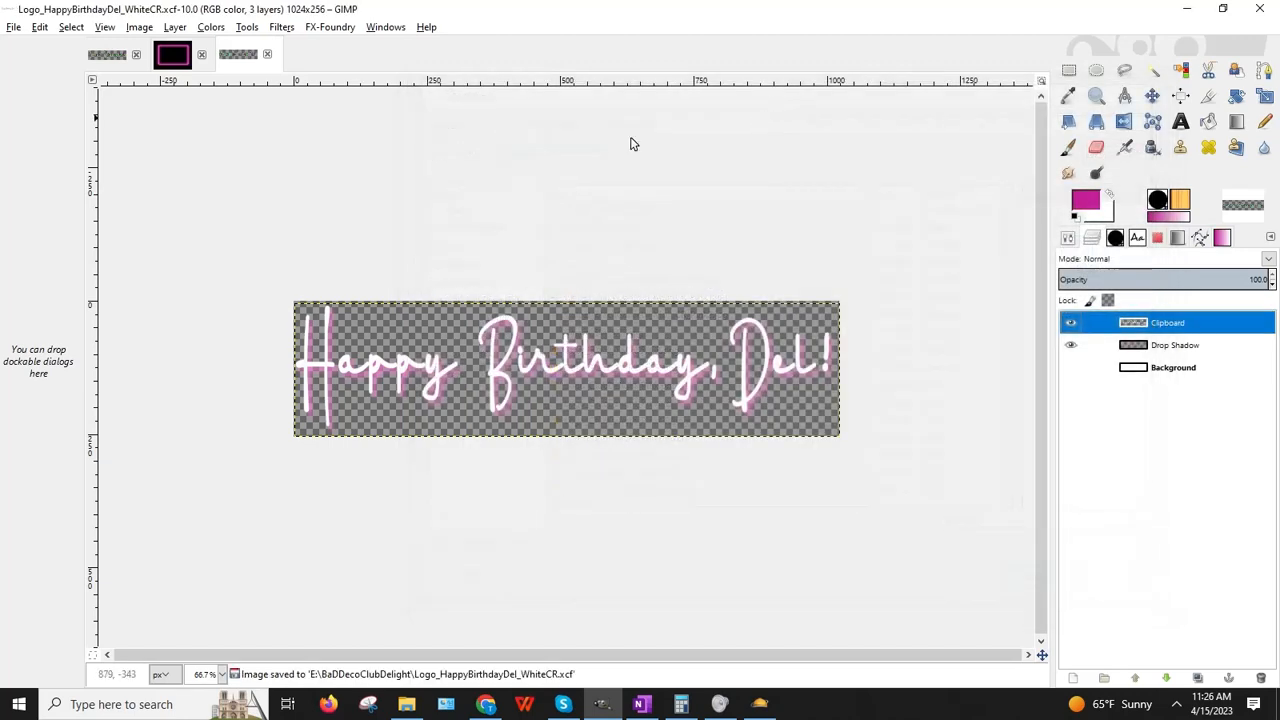
Step: Export the banner as Logo_HappyBirthdayDel_WhiteCR.png with the default PNG options
{"action": "left_click", "coordinate": [13, 27]}
{"action": "left_click", "coordinate": [42, 241]}
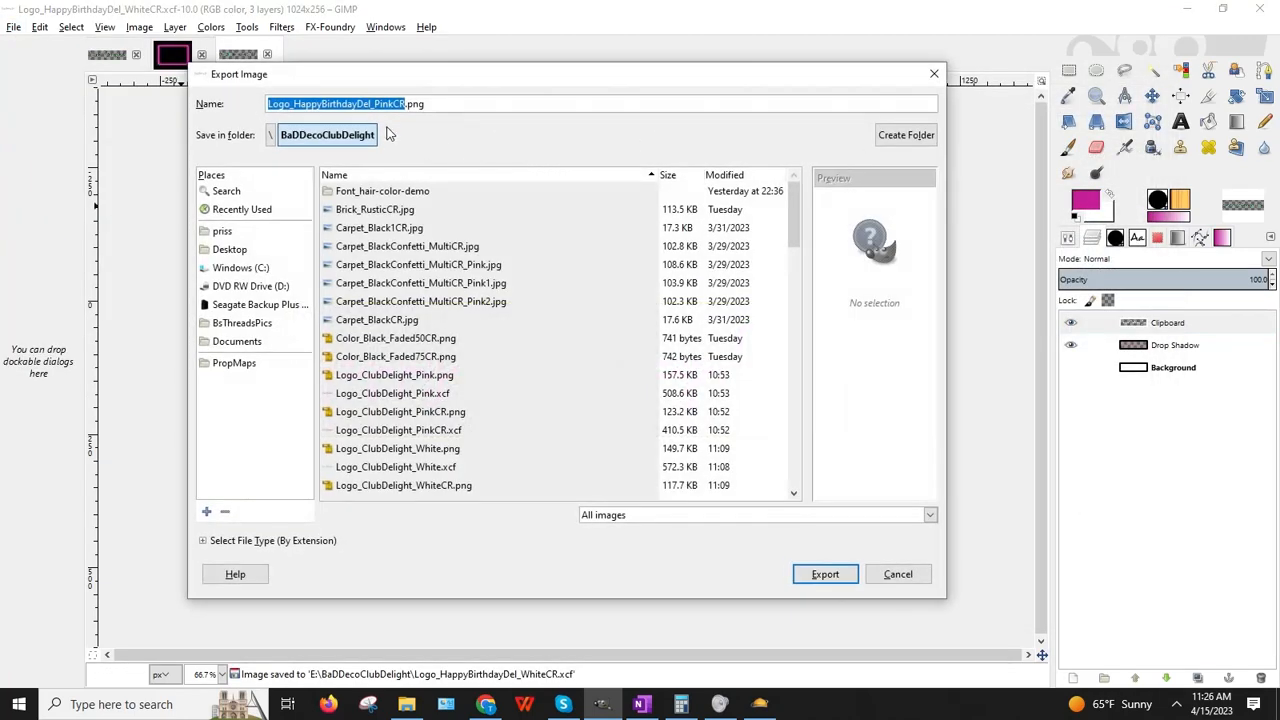
{"action": "left_click", "coordinate": [375, 104]}
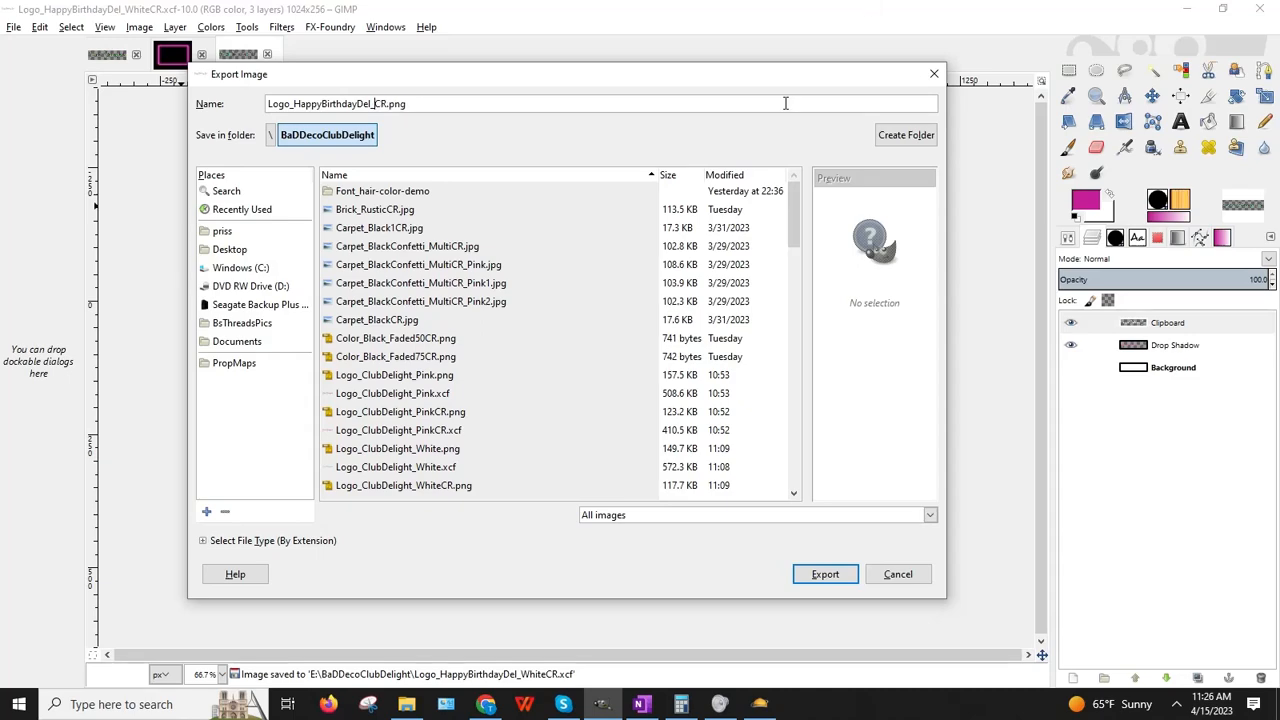
{"action": "type", "text": "White"}
{"action": "key", "text": "Return"}
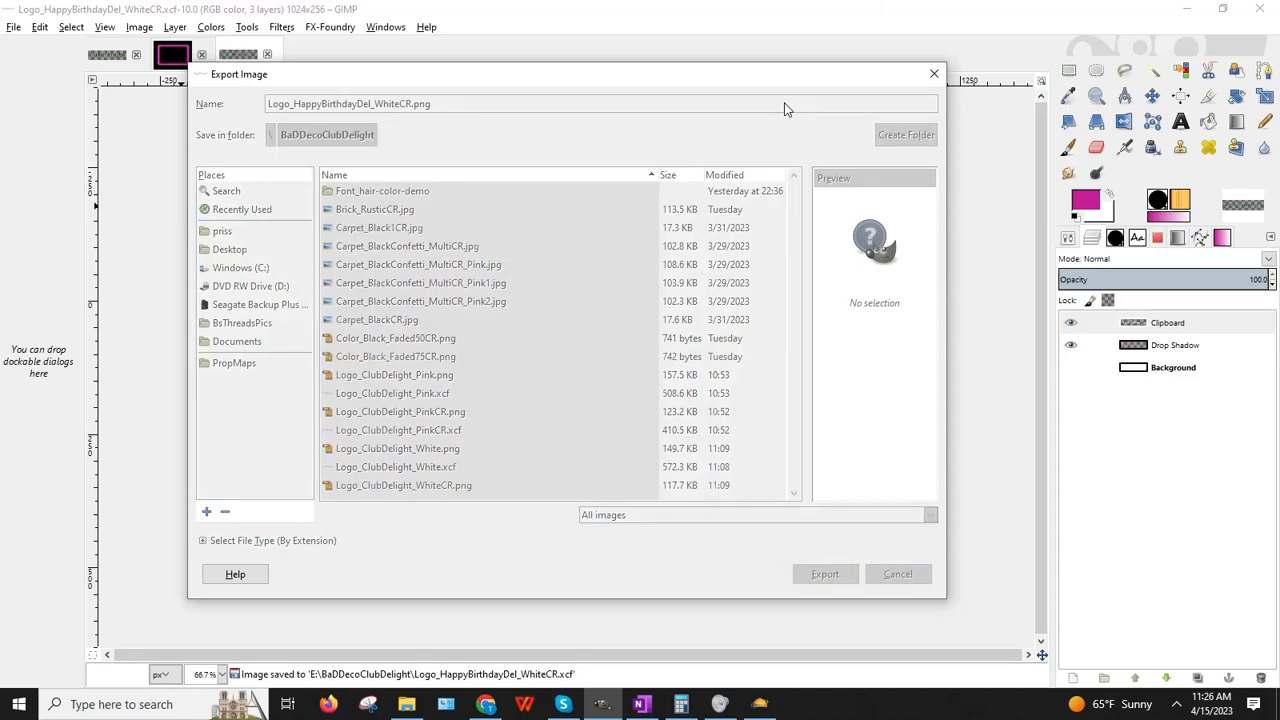
{"action": "key", "text": "Return"}
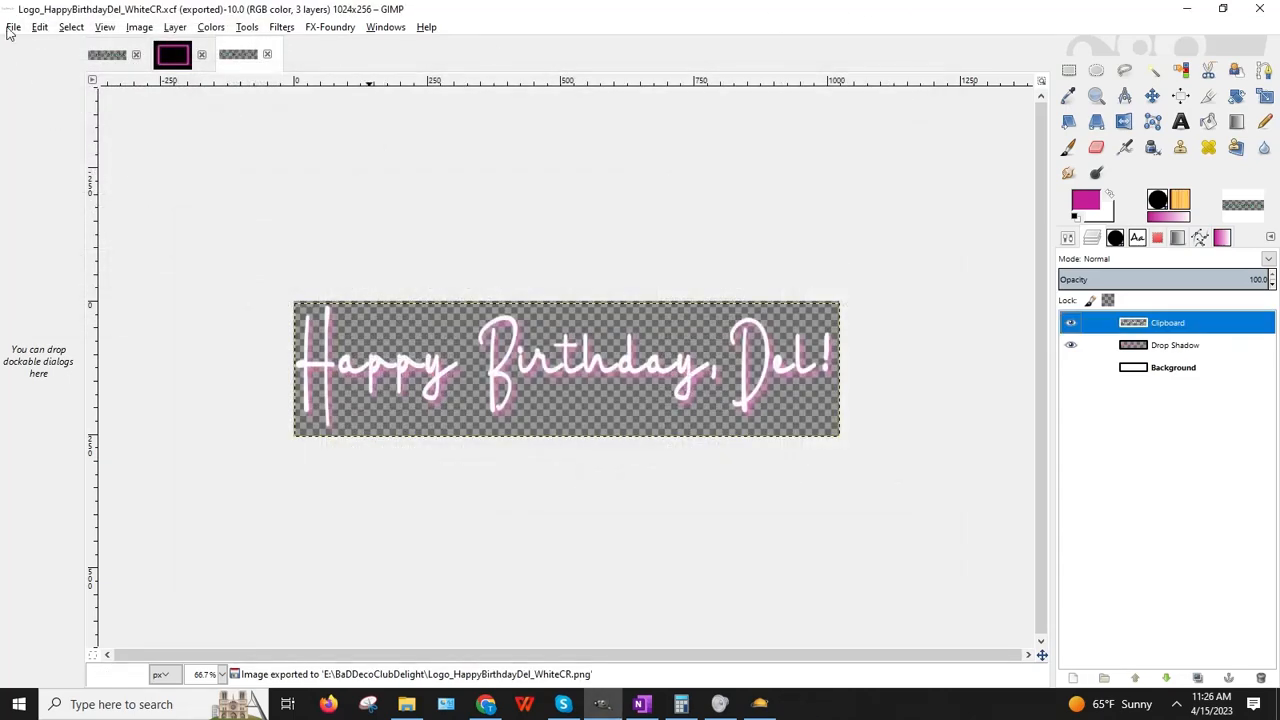
{"action": "left_click", "coordinate": [40, 29]}
Step: Undo the white colorize and the 1024×256 scaling, restoring the 1430×258 banner
{"action": "left_click", "coordinate": [45, 46]}
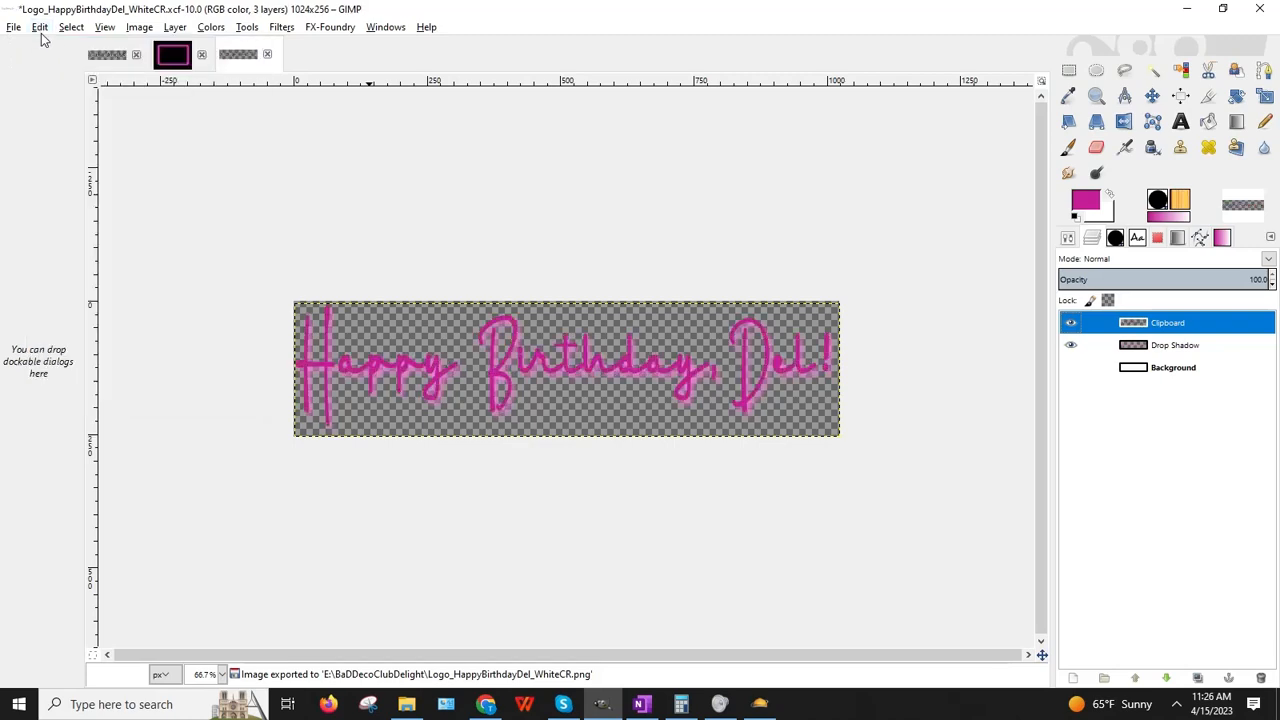
{"action": "left_click", "coordinate": [40, 29]}
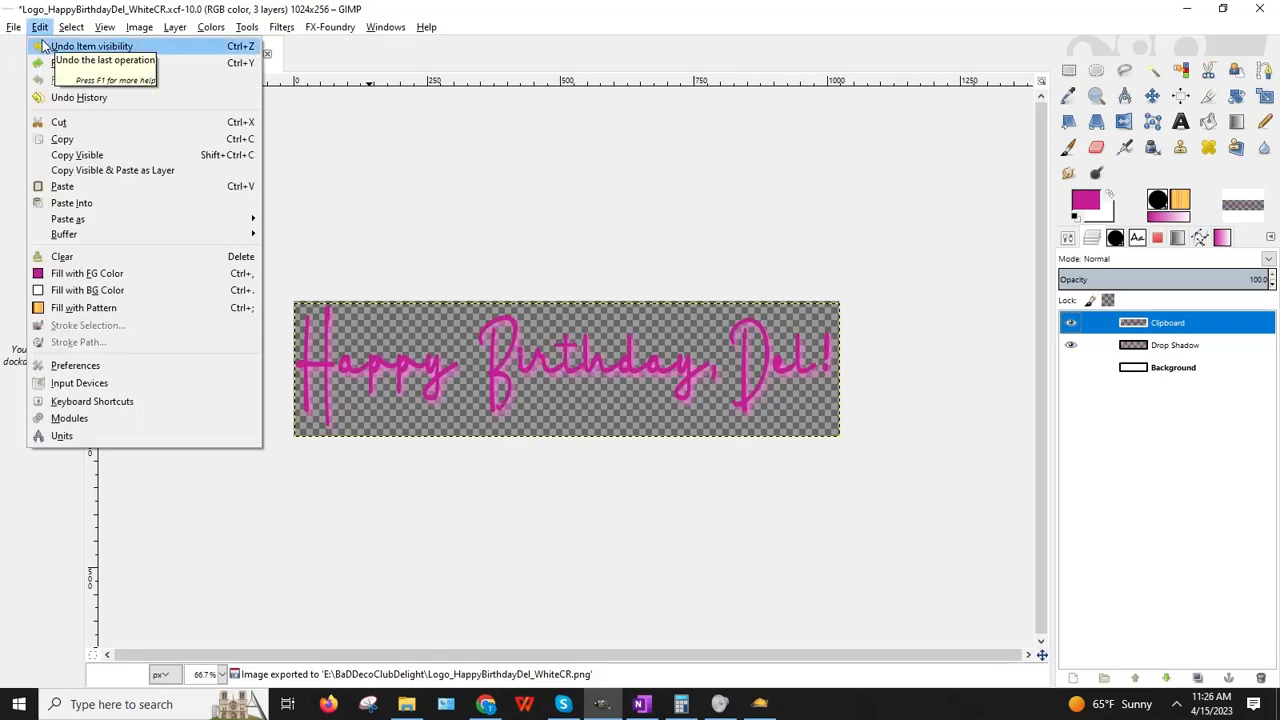
{"action": "left_click", "coordinate": [43, 46]}
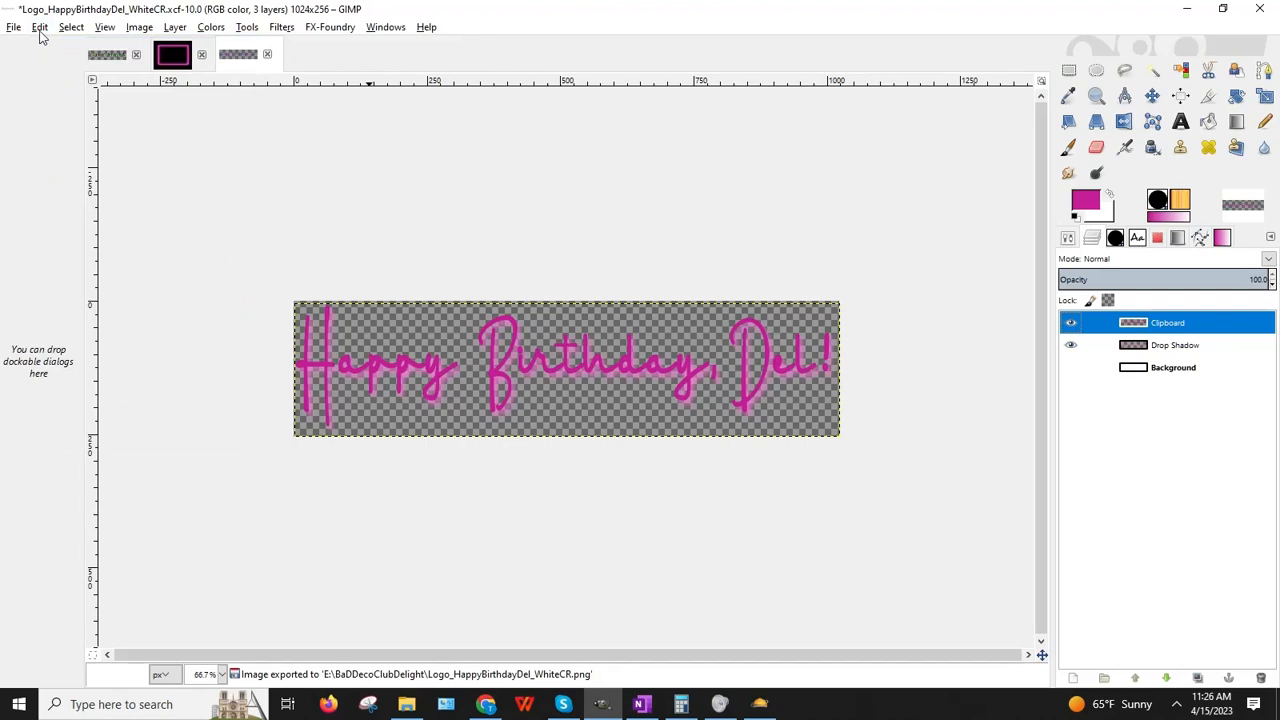
{"action": "left_click", "coordinate": [38, 28]}
{"action": "left_click", "coordinate": [45, 44]}
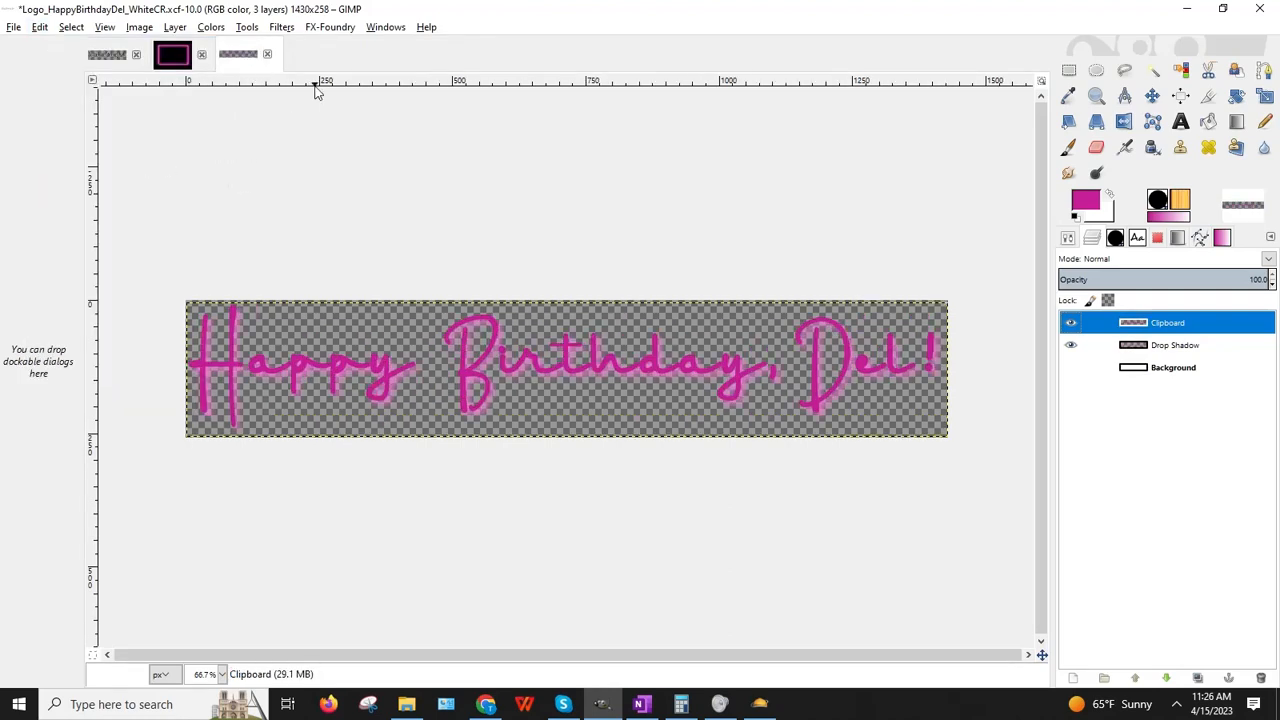
Step: Colorize the script text white again with Lightness at maximum
{"action": "left_click", "coordinate": [211, 28]}
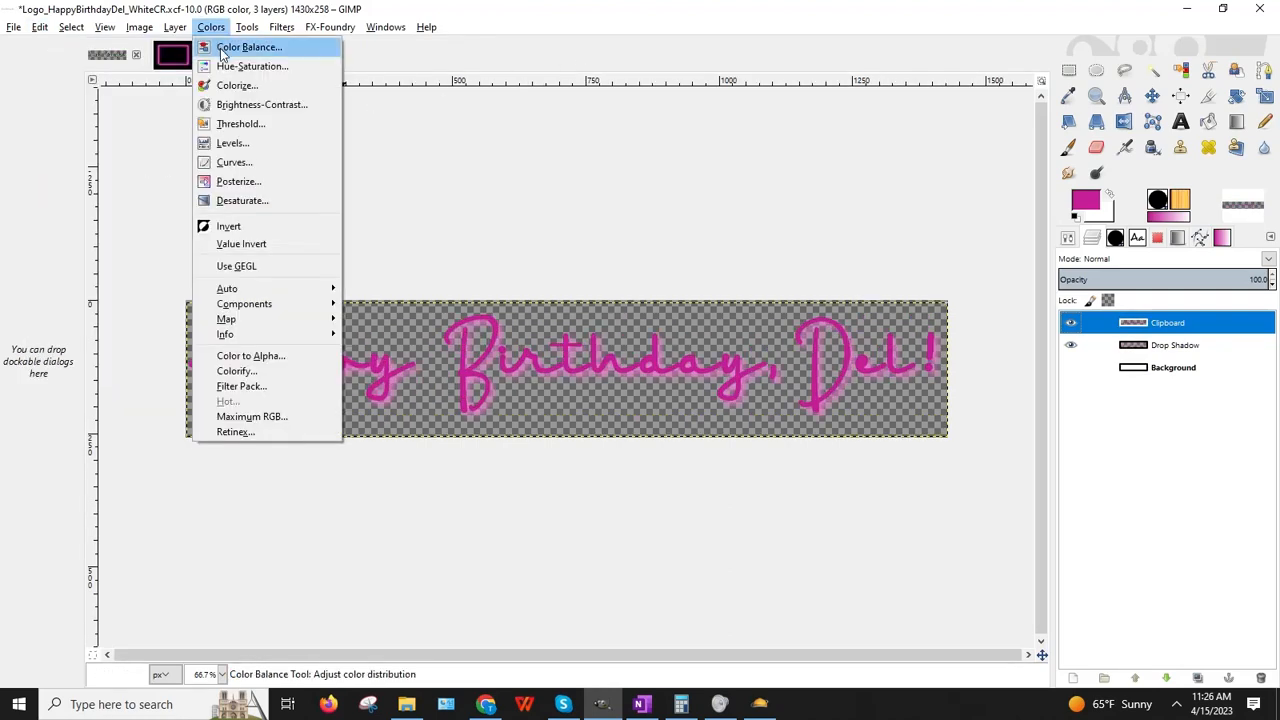
{"action": "left_click", "coordinate": [234, 85]}
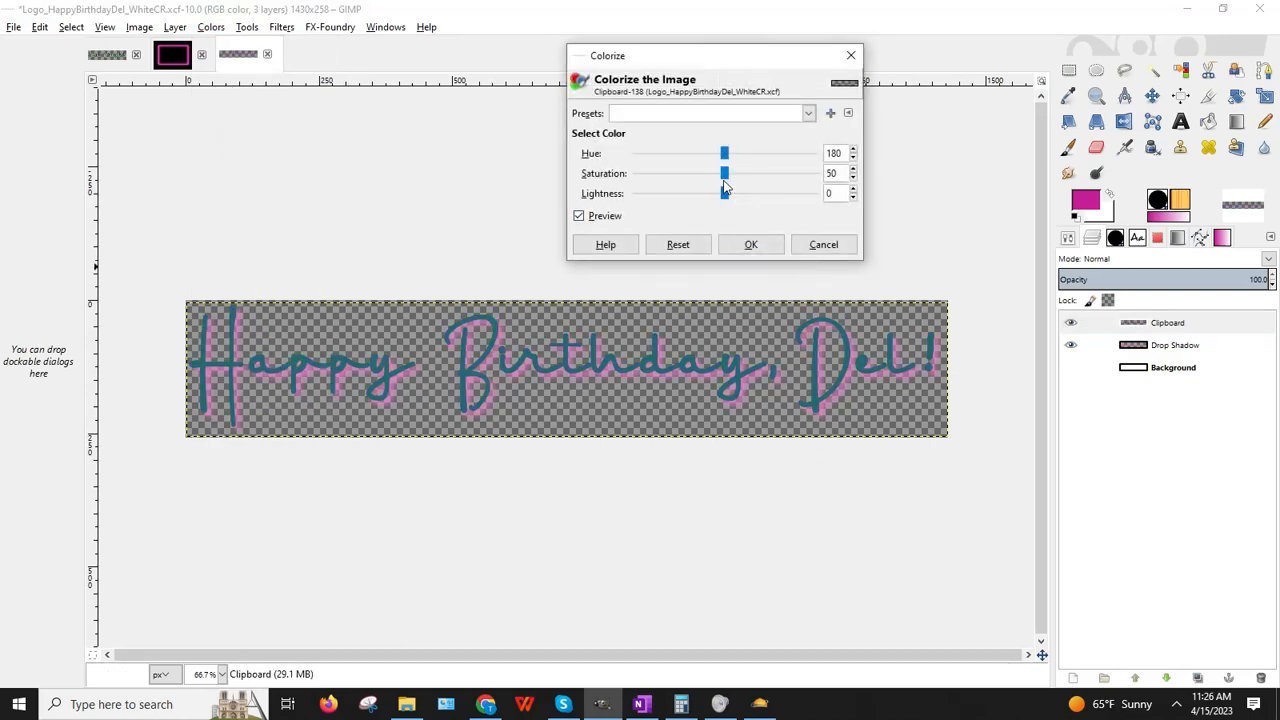
{"action": "left_click_drag", "start_coordinate": [724, 193], "coordinate": [877, 197]}
{"action": "left_click", "coordinate": [751, 246]}
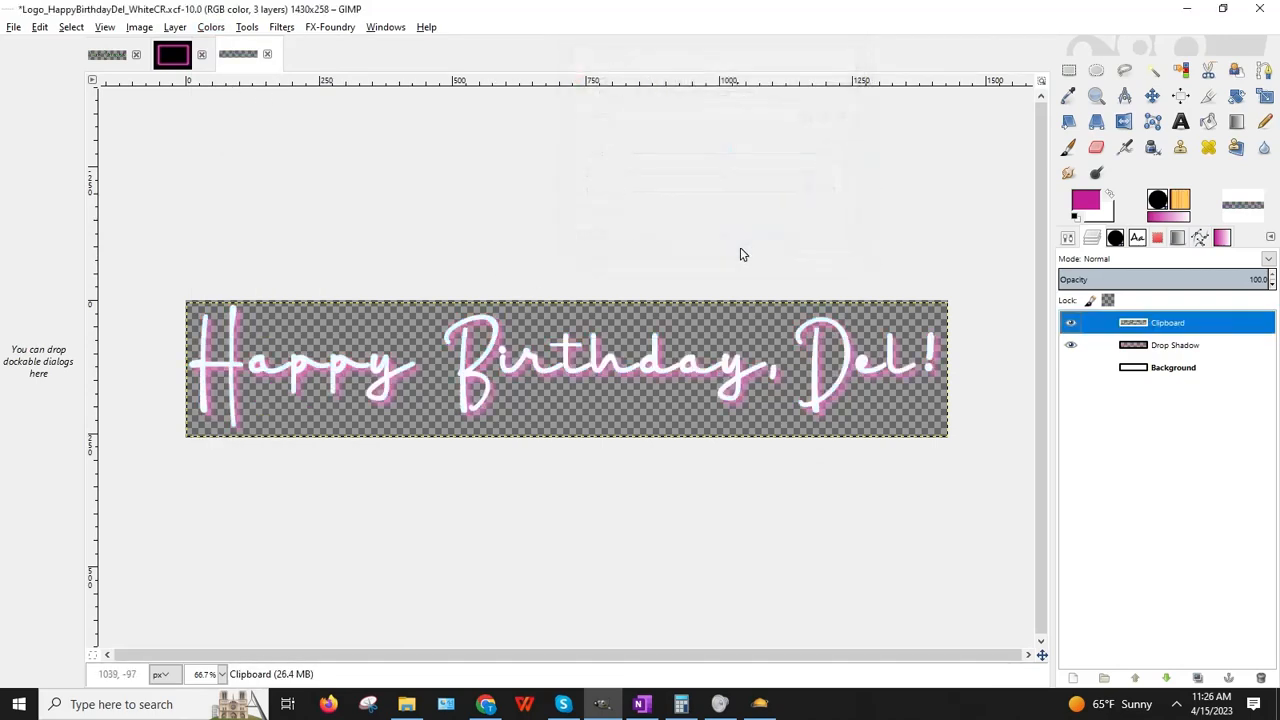
Step: Save a copy named Logo_HappyBirthdayDel_White.xcf, dropping 'CR' from the file name
{"action": "left_click", "coordinate": [14, 27]}
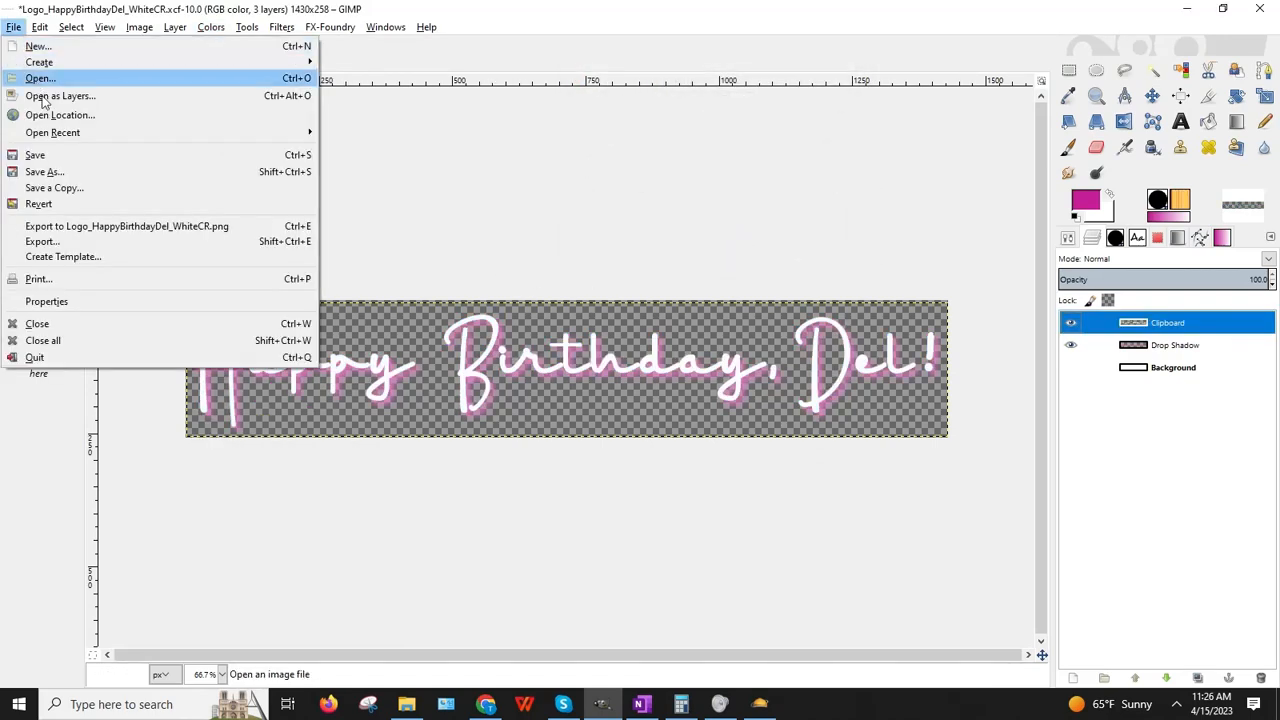
{"action": "left_click", "coordinate": [40, 171]}
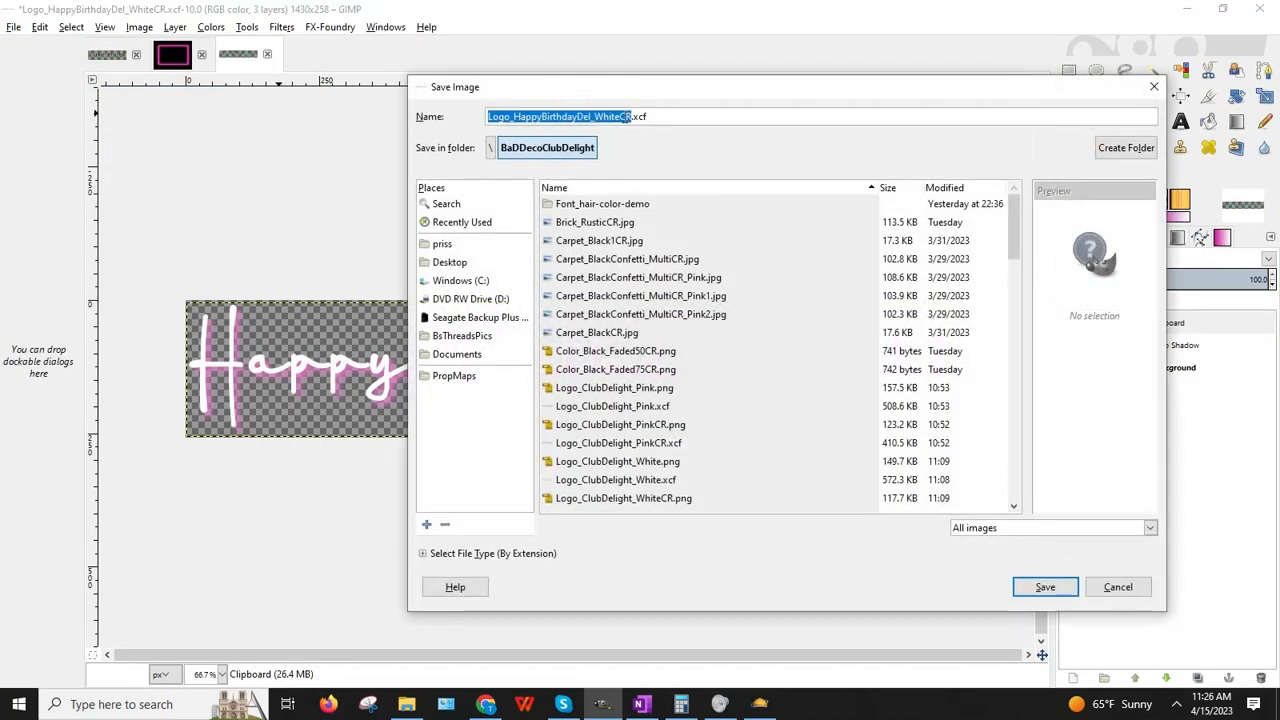
{"action": "left_click", "coordinate": [620, 116]}
{"action": "key", "text": "Delete"}
{"action": "key", "text": "Delete"}
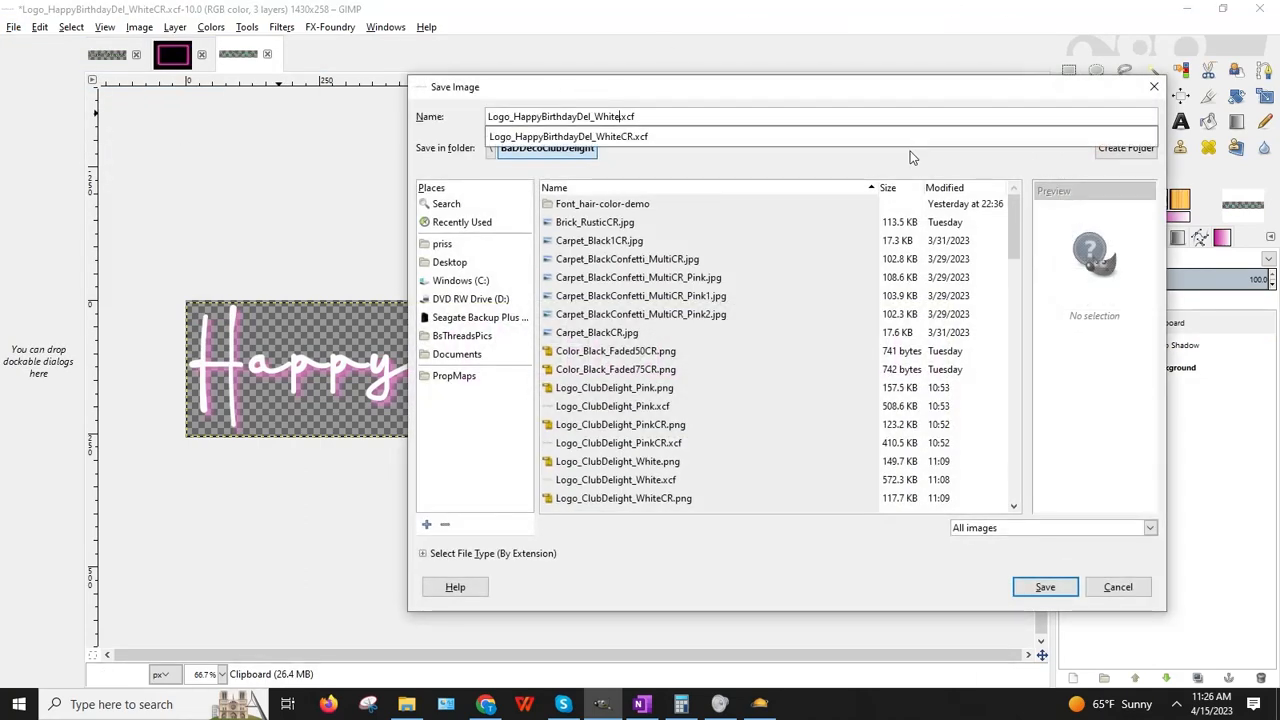
{"action": "key", "text": "Return"}
{"action": "left_click", "coordinate": [14, 27]}
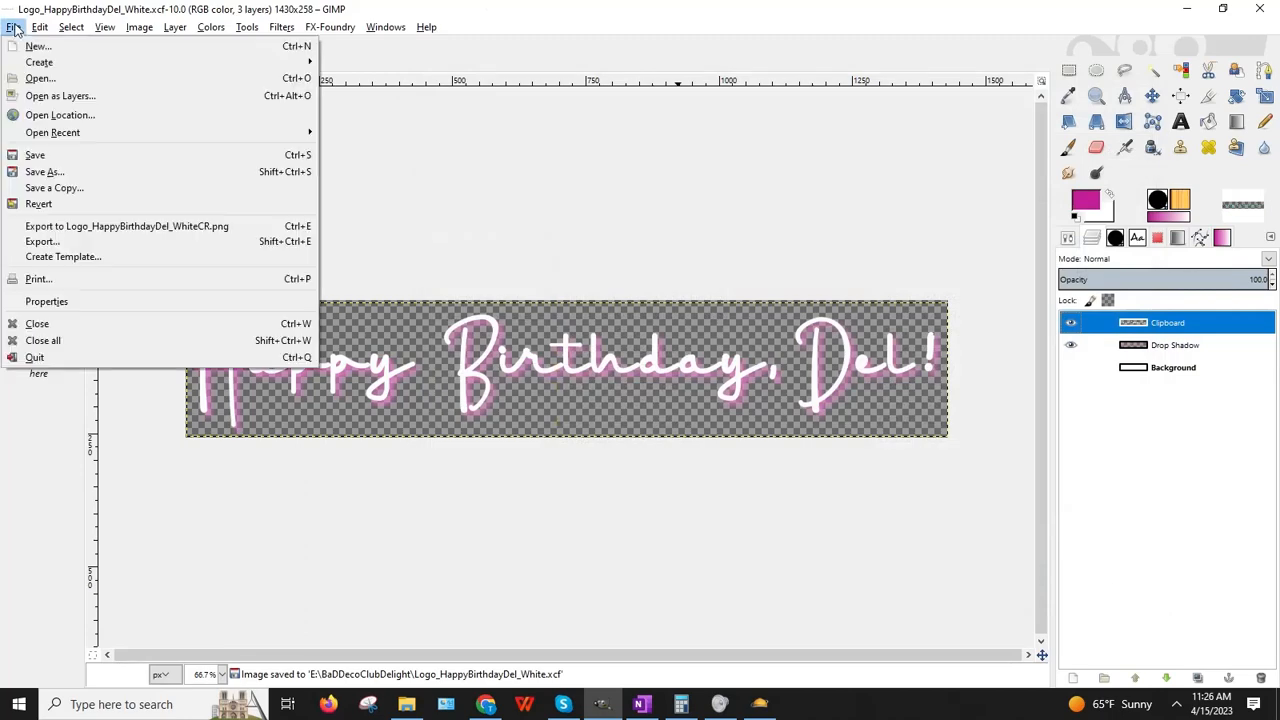
Step: Export Logo_HappyBirthdayDel_White.png with default PNG options and minimize GIMP
{"action": "left_click", "coordinate": [74, 242]}
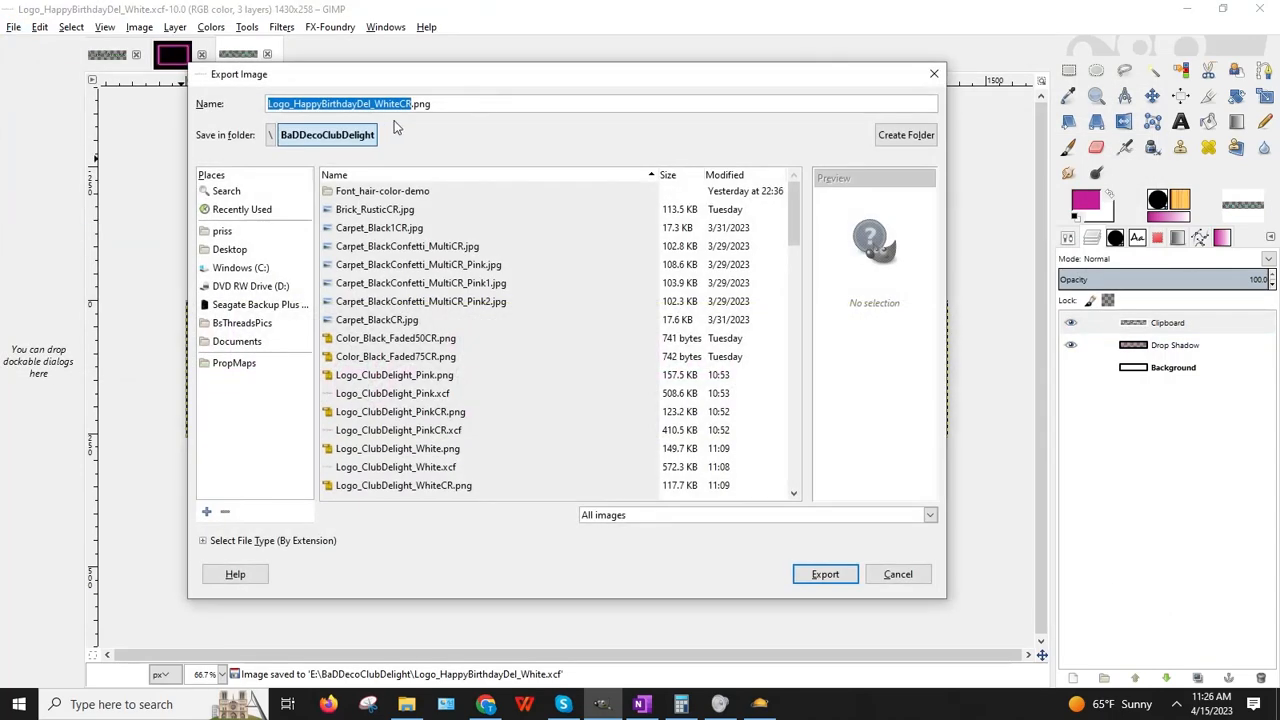
{"action": "left_click", "coordinate": [401, 103]}
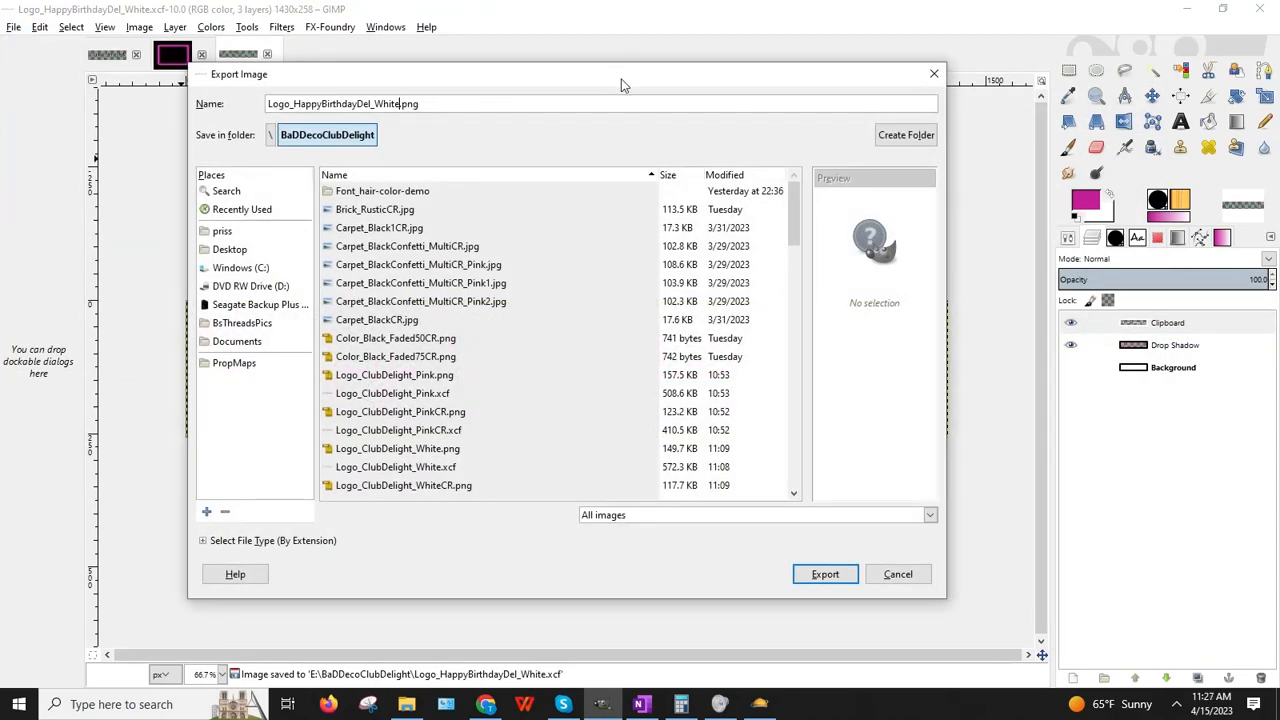
{"action": "key", "text": "Return"}
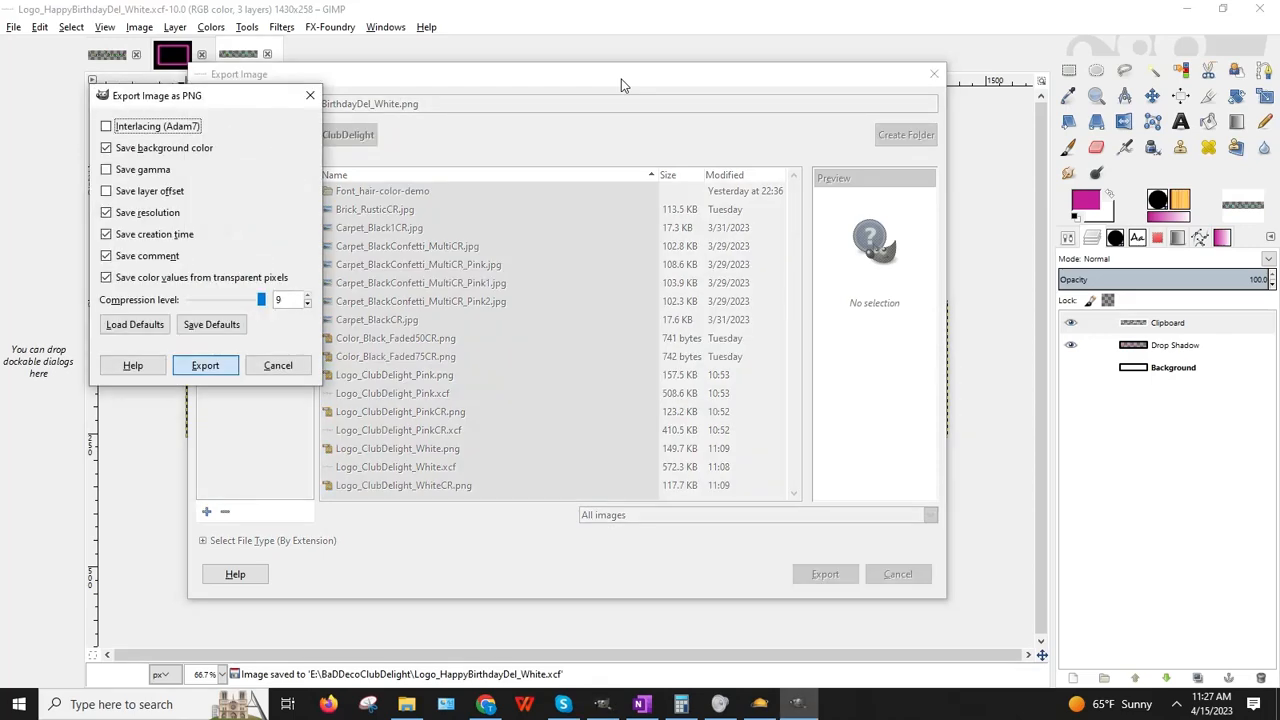
{"action": "key", "text": "Return"}
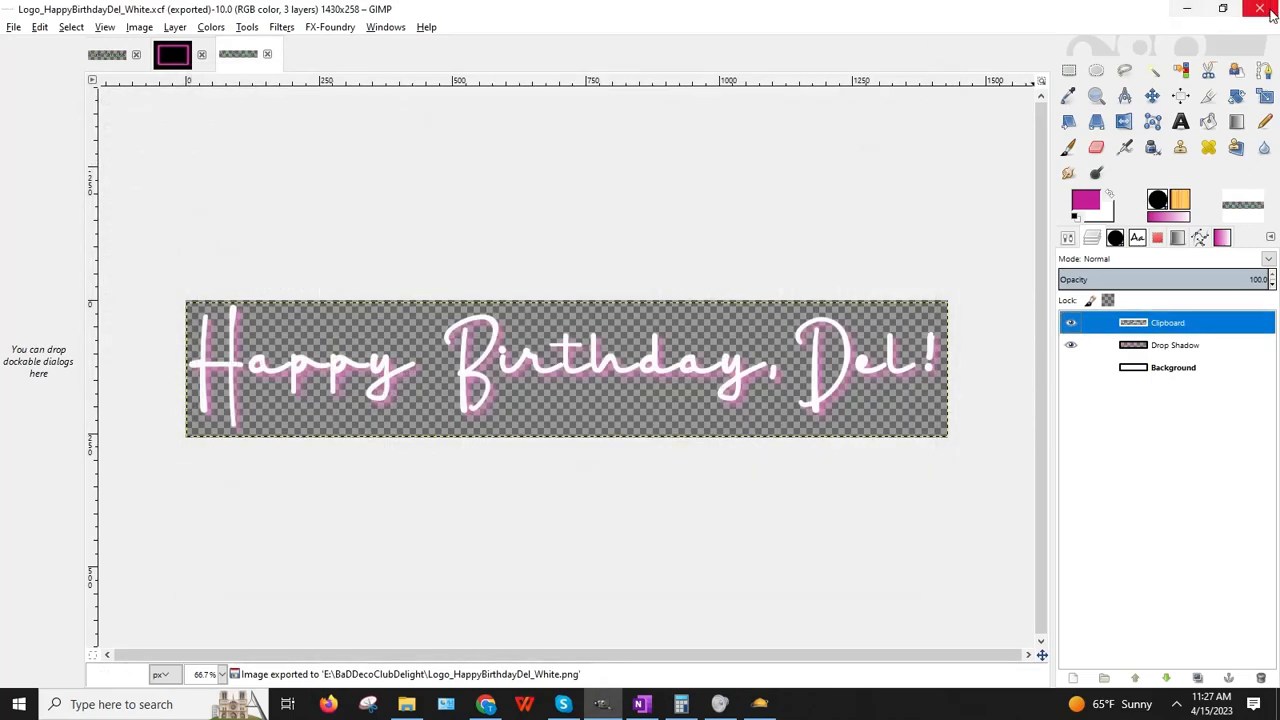
{"action": "left_click", "coordinate": [1187, 9]}
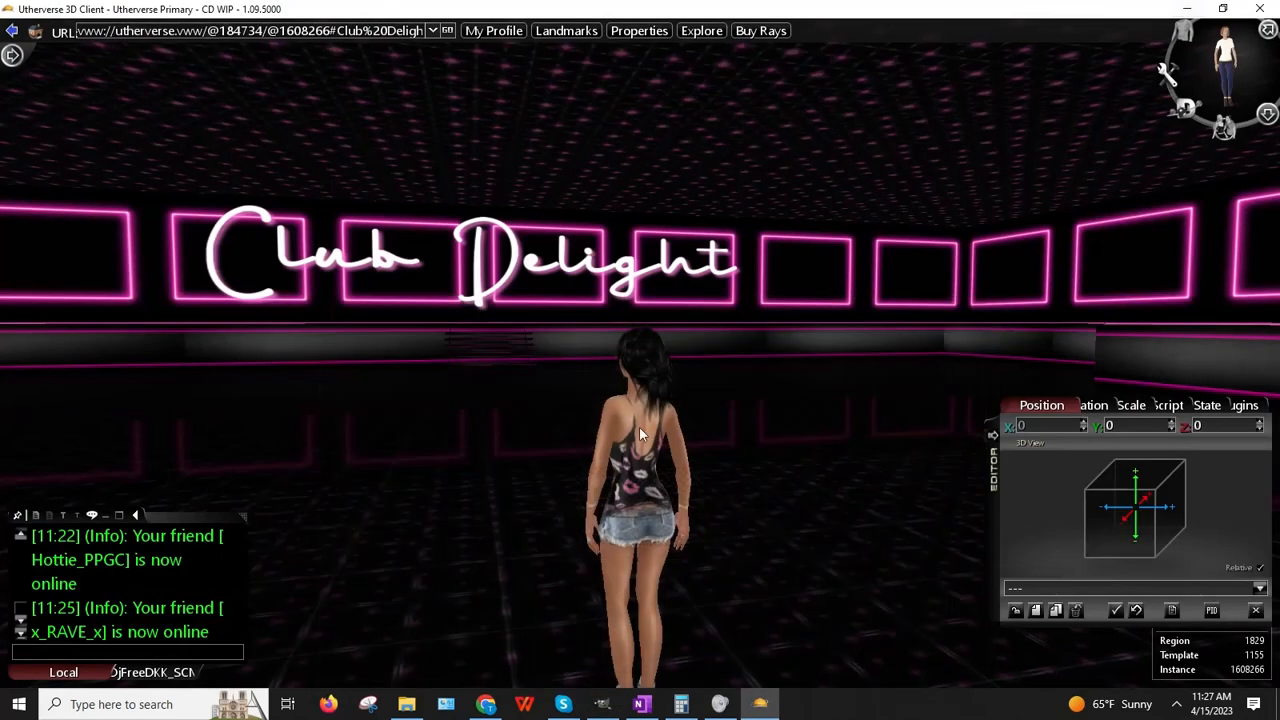
Step: Upload Logo_HappyBirthdayDel_WhiteCR.png to the BaDDecoClubDelight folder in one.com File Manager
{"action": "left_click", "coordinate": [487, 705]}
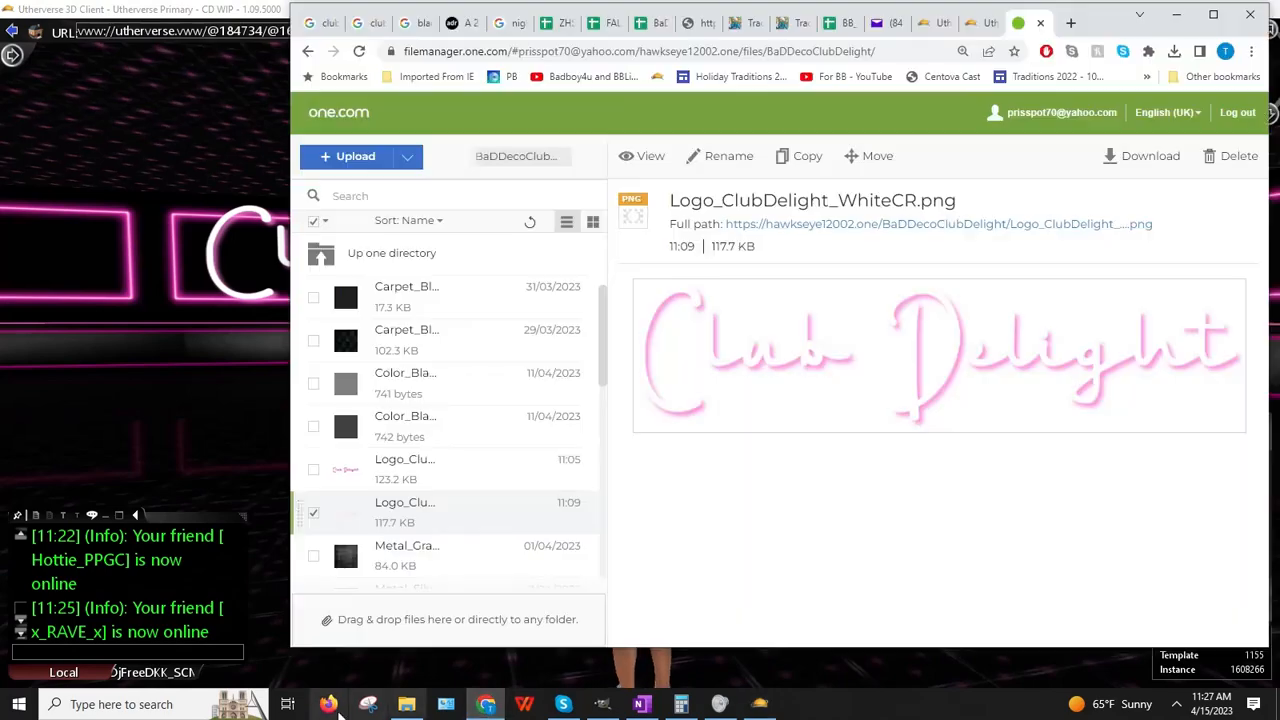
{"action": "left_click", "coordinate": [348, 160]}
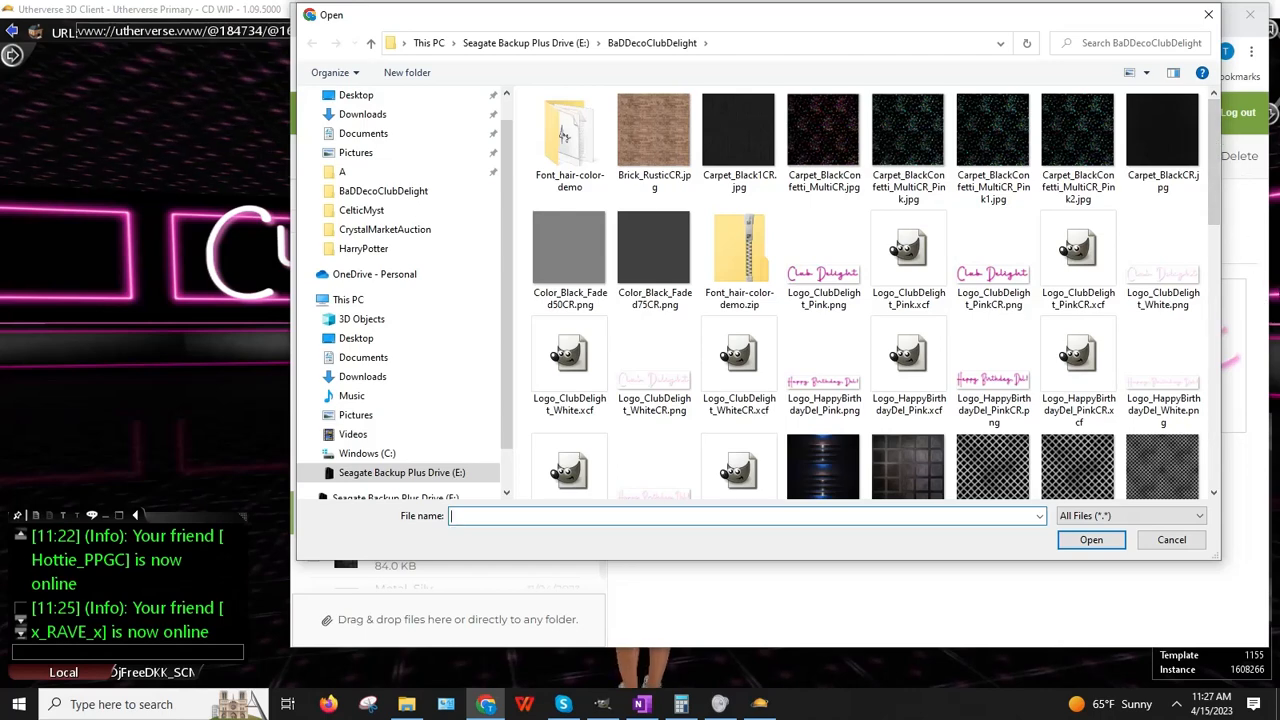
{"action": "scroll", "coordinate": [677, 422], "scroll_direction": "down", "scroll_amount": 3}
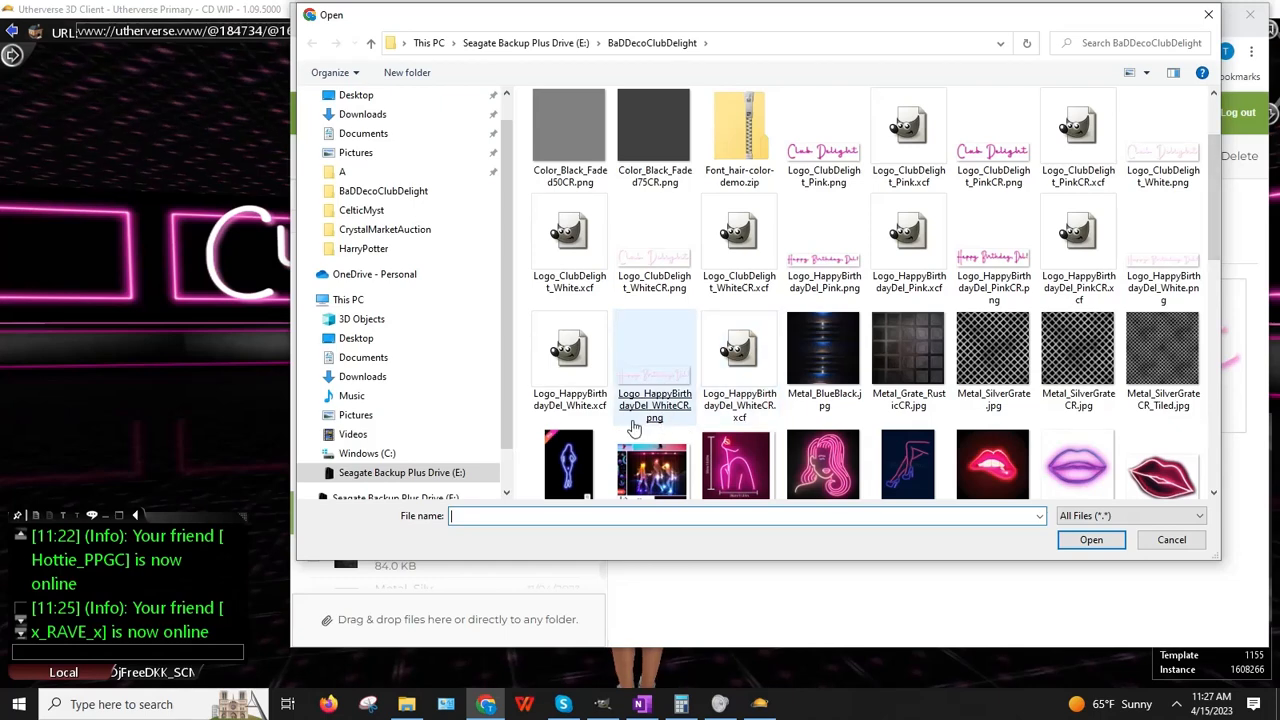
{"action": "double_click", "coordinate": [655, 400]}
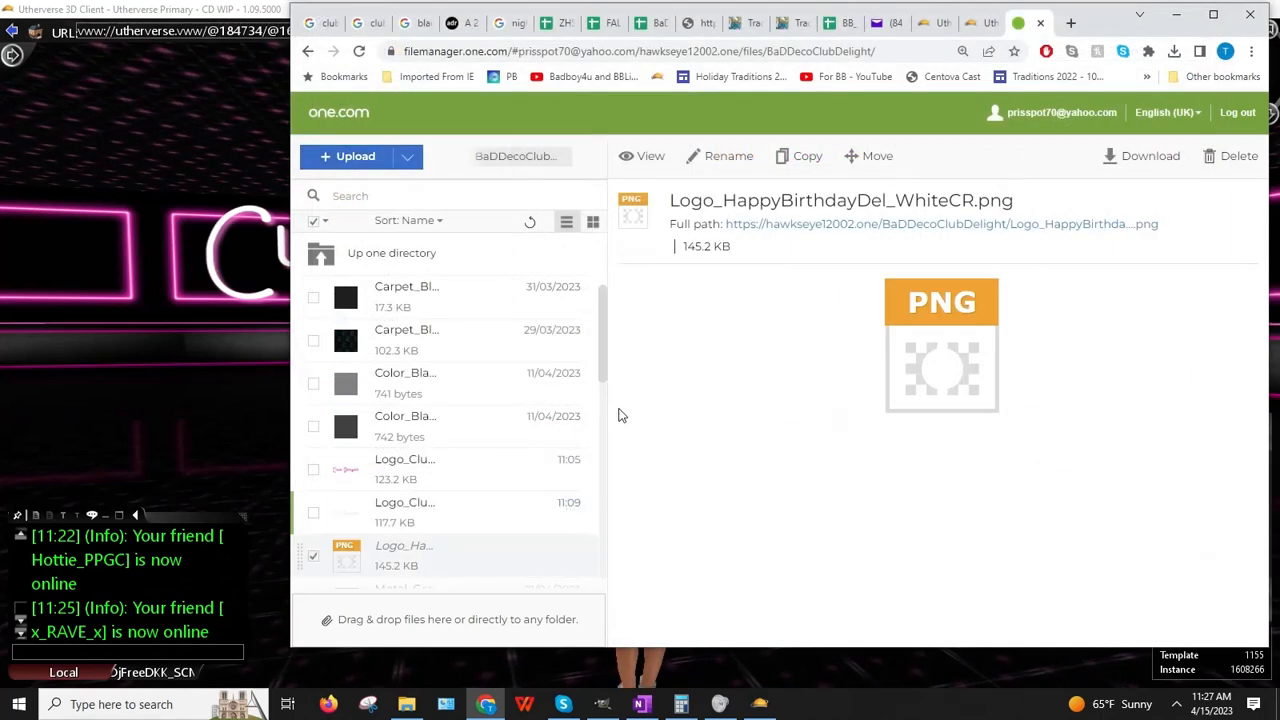
Step: Copy the uploaded image's full-path link address and return to the Utherverse club
{"action": "right_click", "coordinate": [870, 224]}
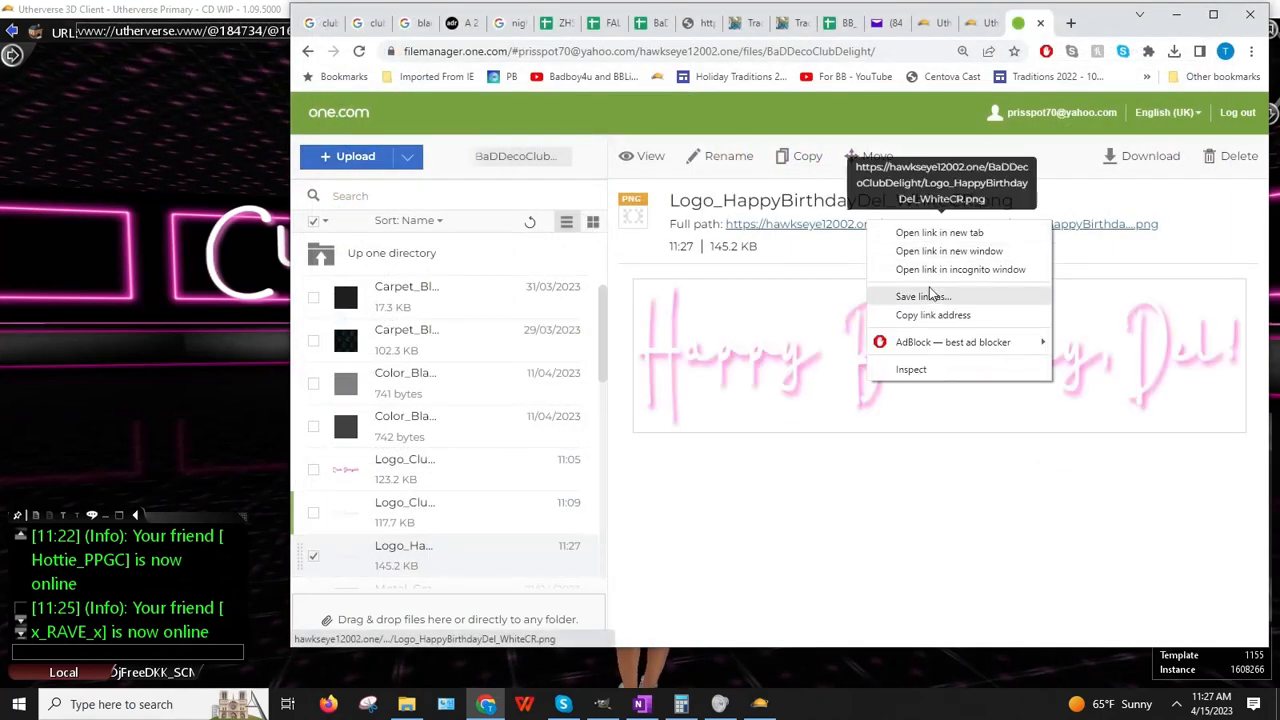
{"action": "left_click", "coordinate": [937, 314]}
{"action": "left_click", "coordinate": [61, 337]}
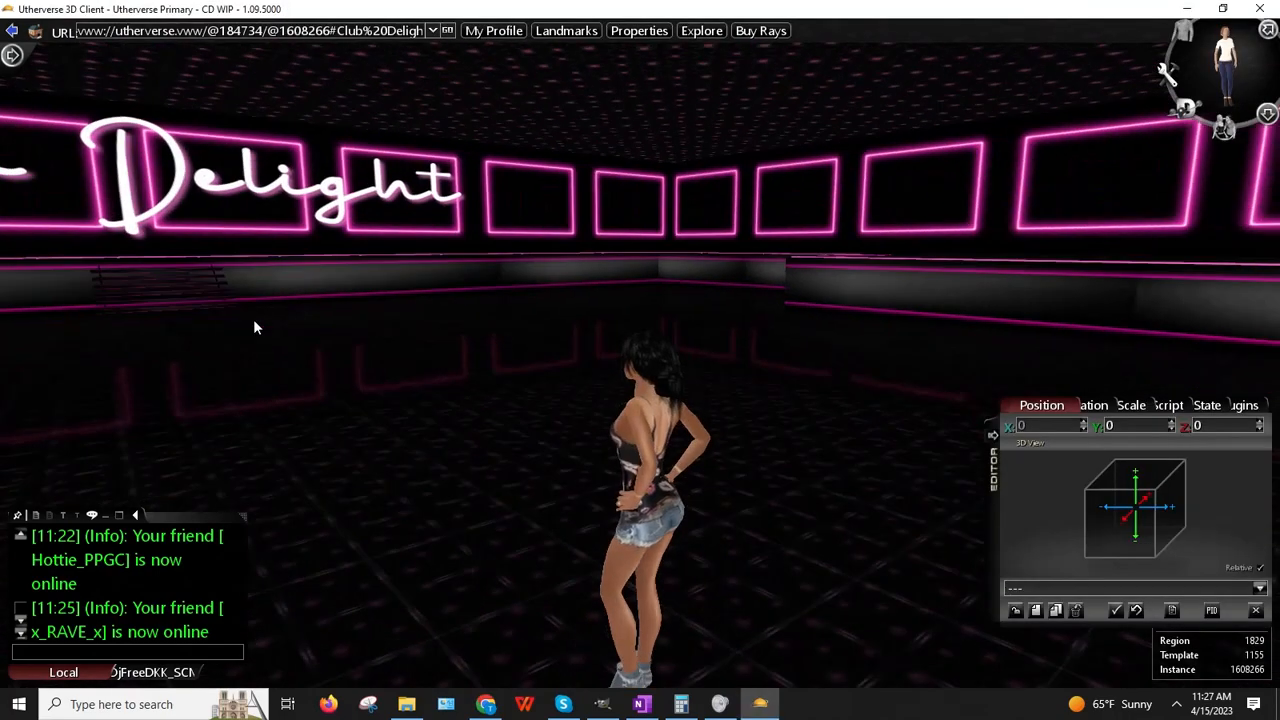
Step: Clone the Club Delight sign and set the copy's Rotation Y to 180
{"action": "right_click", "coordinate": [352, 207]}
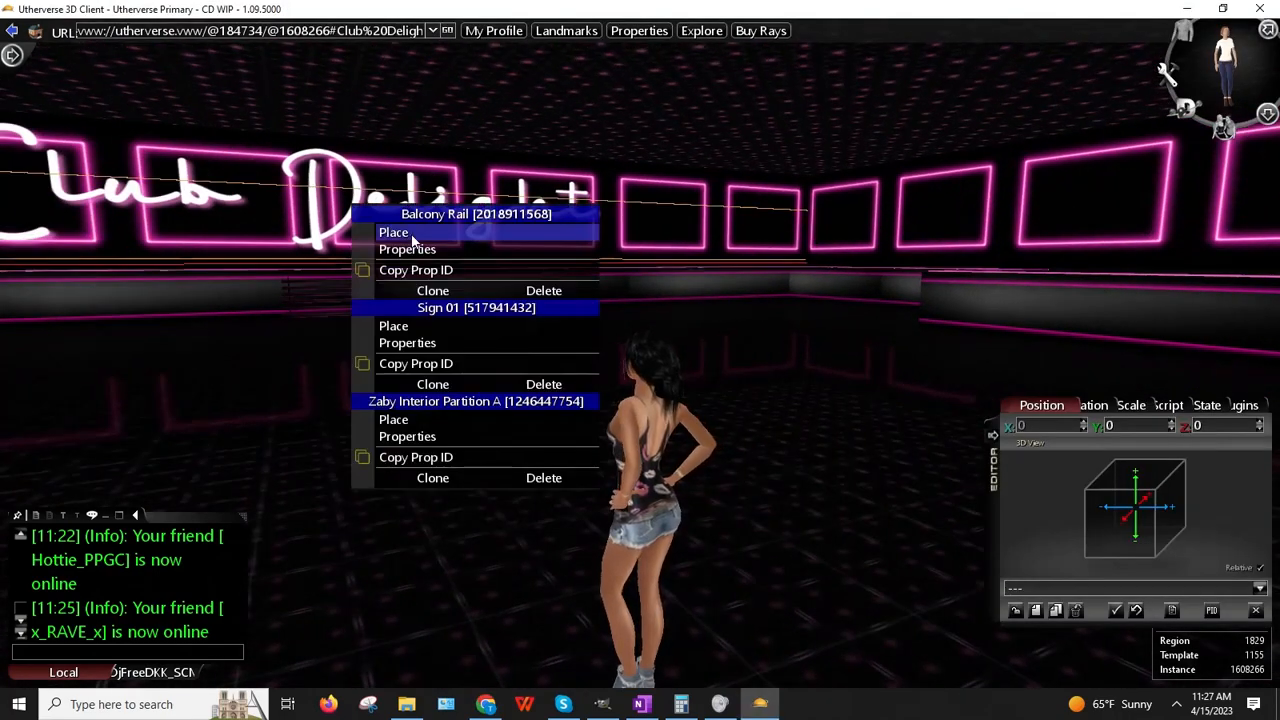
{"action": "left_click", "coordinate": [430, 386]}
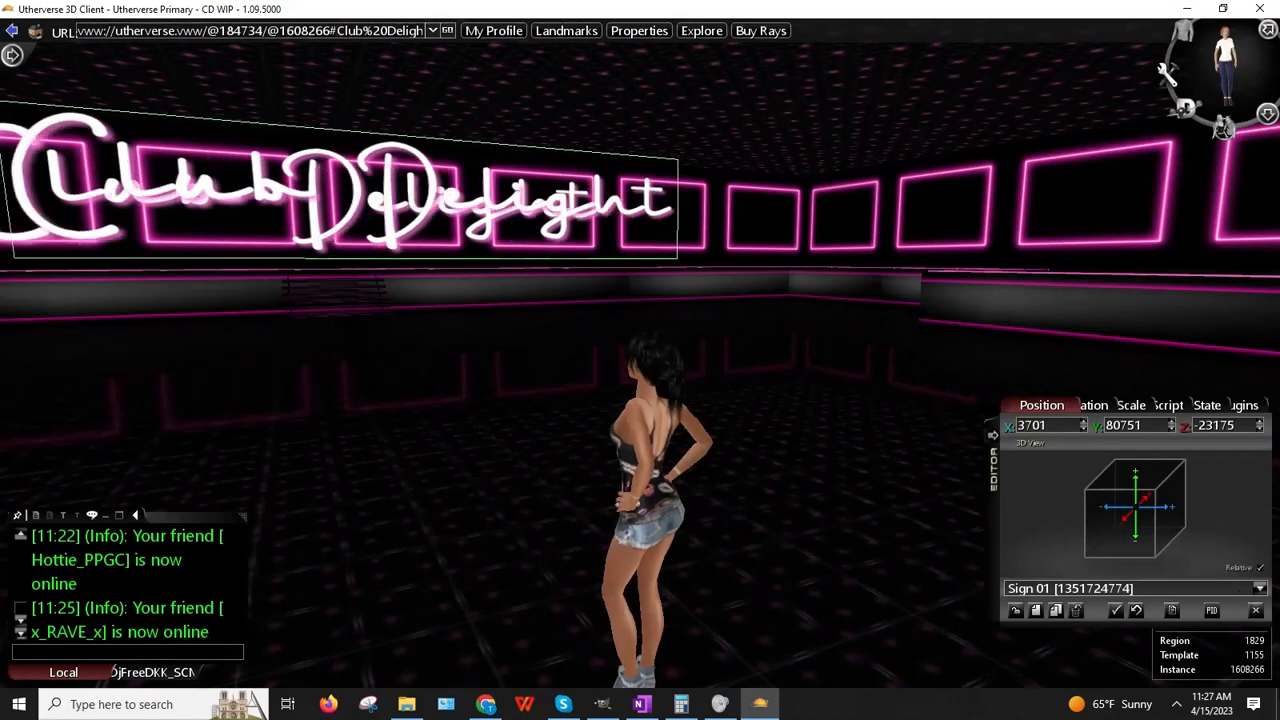
{"action": "left_click", "coordinate": [1080, 405]}
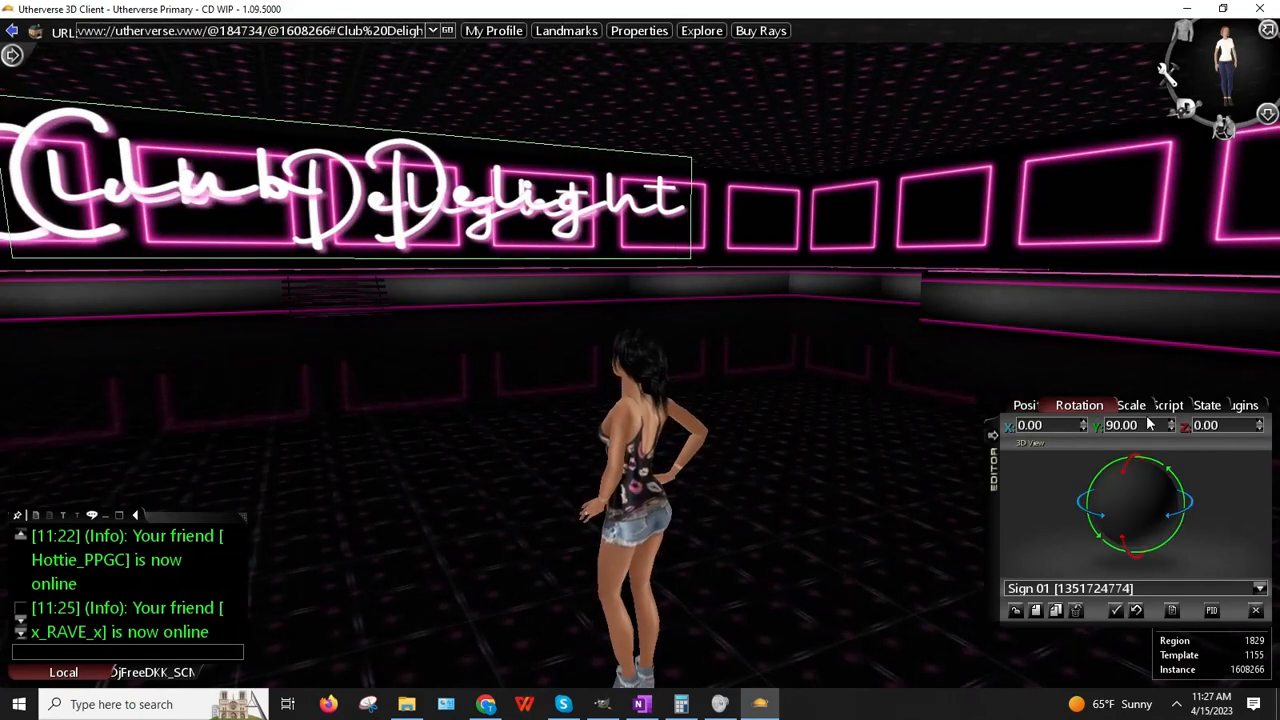
{"action": "left_click", "coordinate": [1146, 426]}
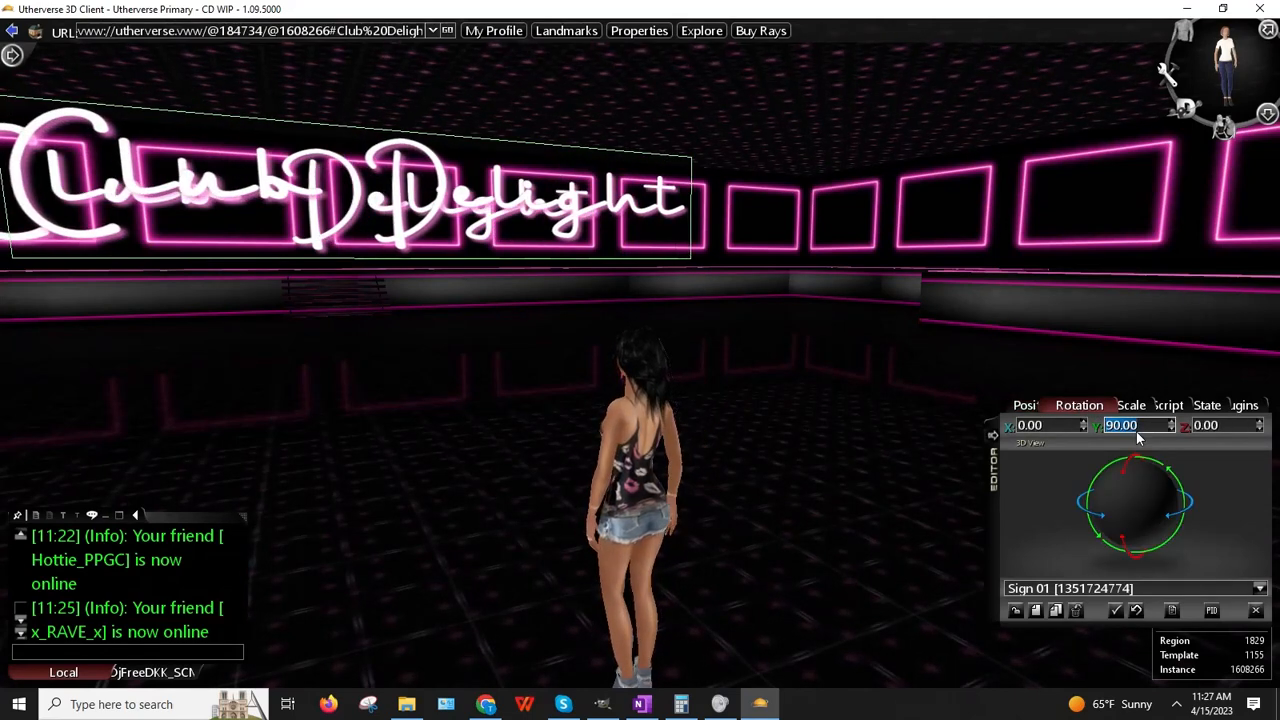
{"action": "type", "text": "1"}
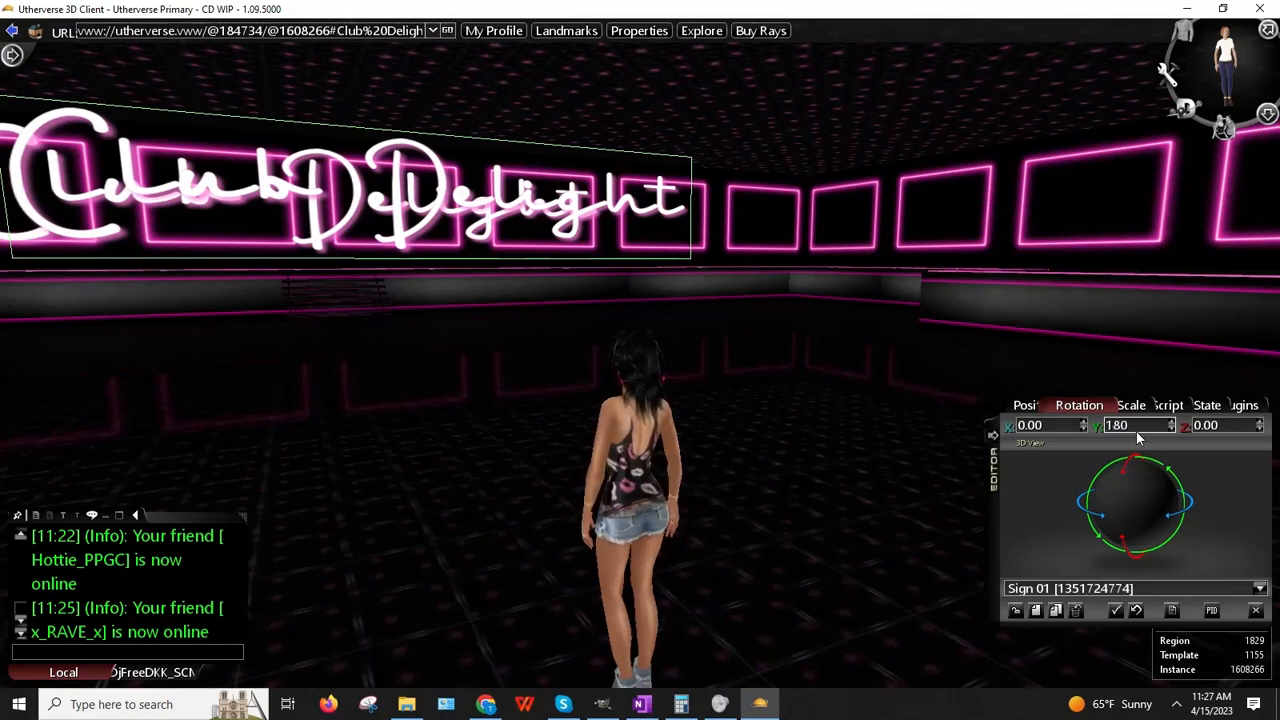
{"action": "type", "text": "80"}
{"action": "key", "text": "Return"}
Step: Place the rotated copy onto the back wall and slide it into position
{"action": "left_click_drag", "start_coordinate": [358, 477], "coordinate": [276, 460]}
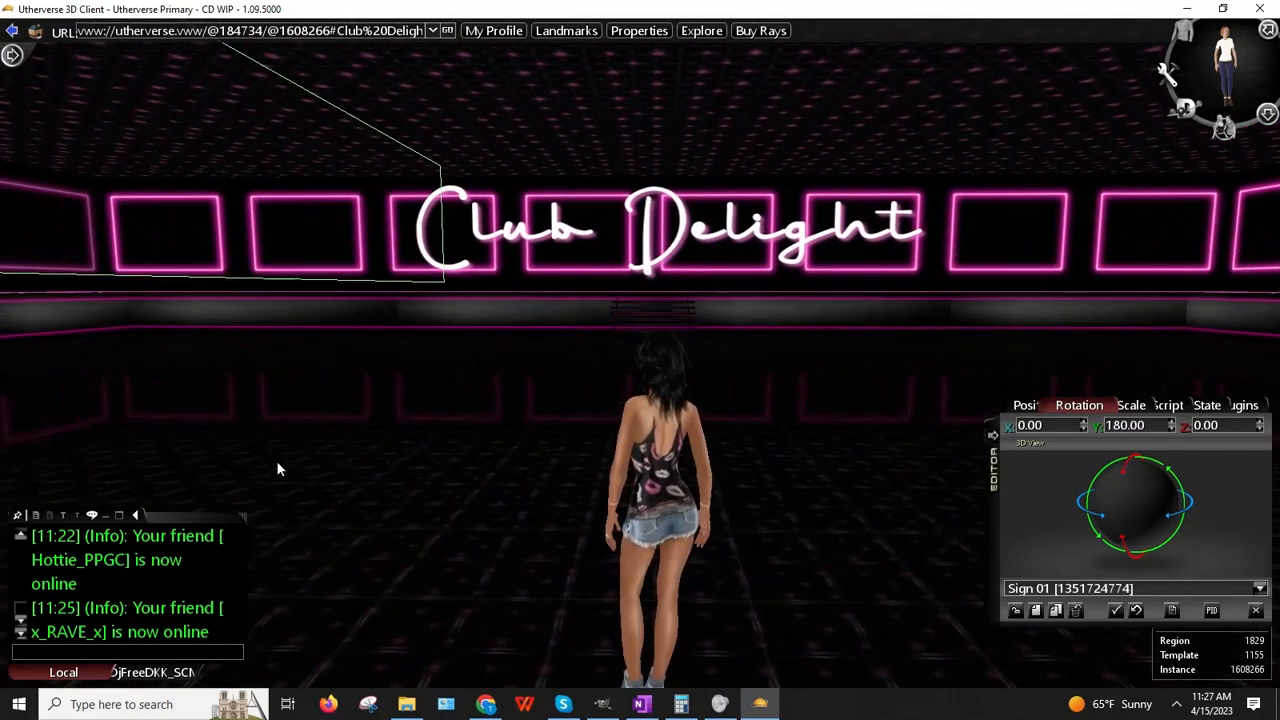
{"action": "right_click", "coordinate": [226, 184]}
{"action": "left_click", "coordinate": [266, 212]}
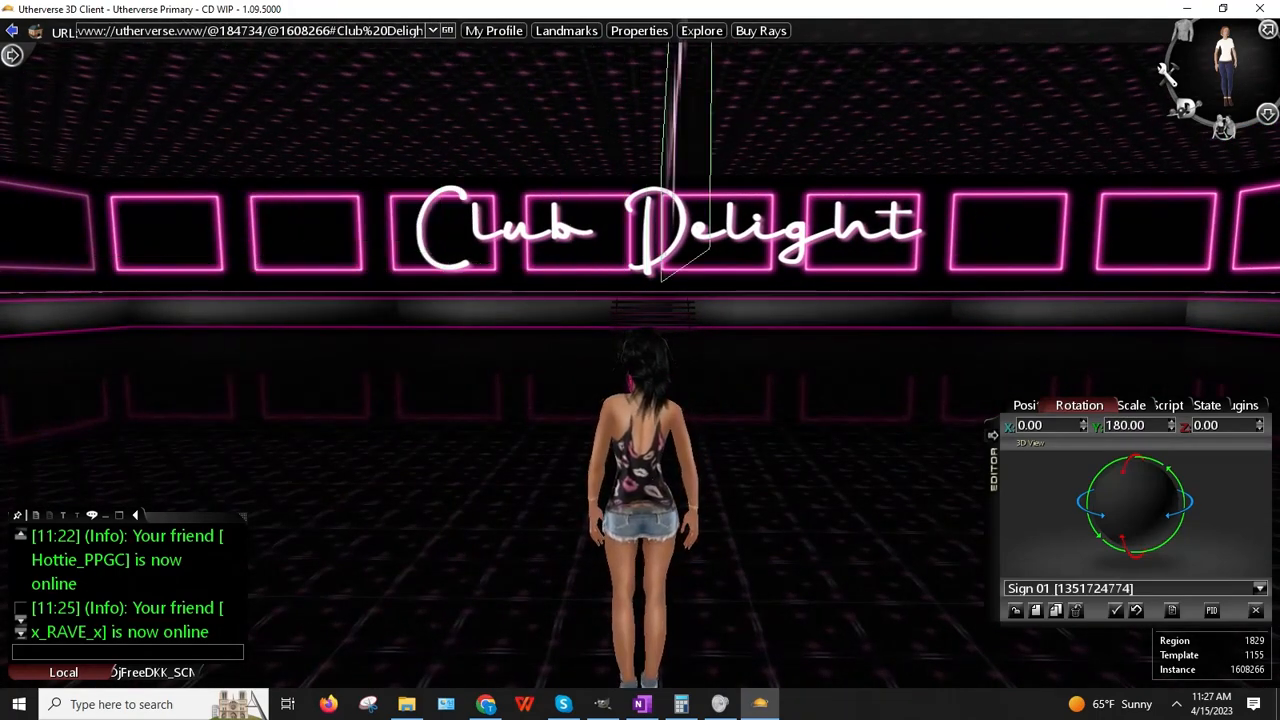
{"action": "left_click", "coordinate": [1200, 215]}
{"action": "left_click_drag", "start_coordinate": [1063, 386], "coordinate": [1028, 428]}
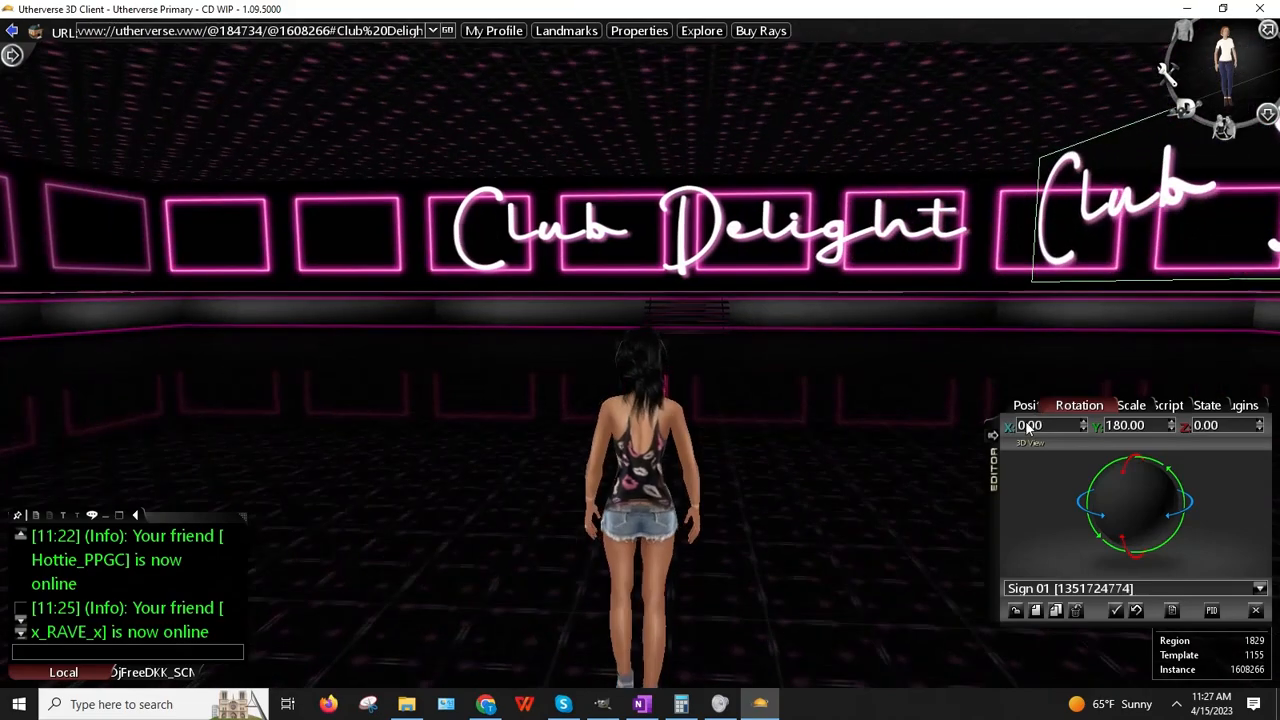
{"action": "key", "text": "Right"}
{"action": "key", "text": "Left"}
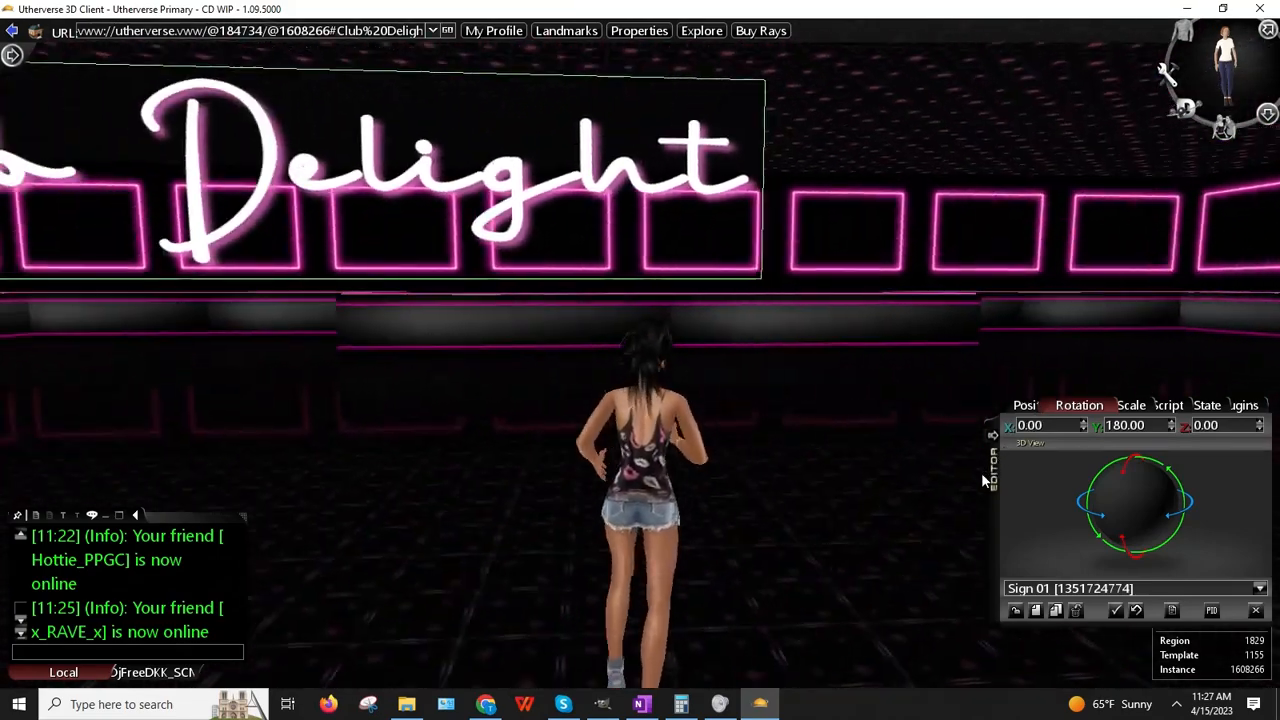
{"action": "key", "text": "Left"}
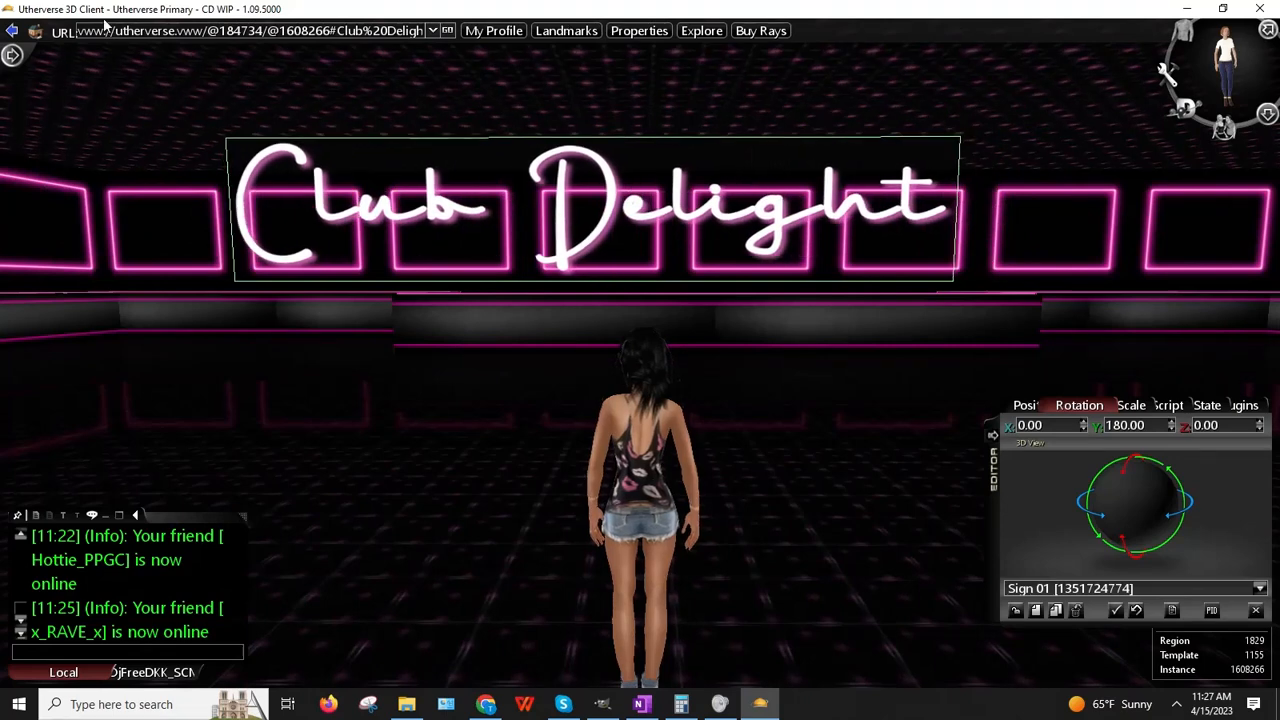
{"action": "left_click_drag", "start_coordinate": [105, 25], "coordinate": [288, 683]}
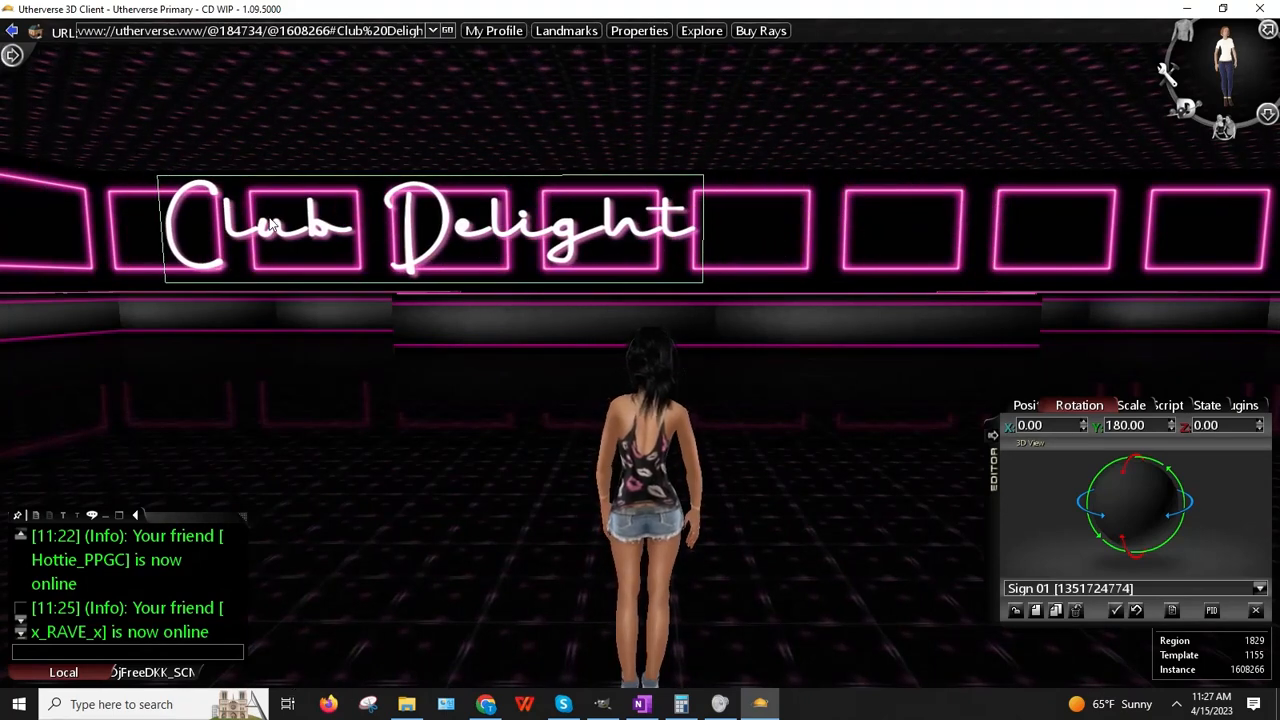
Step: Widen the copied sign to Scale X 23
{"action": "left_click", "coordinate": [1130, 405]}
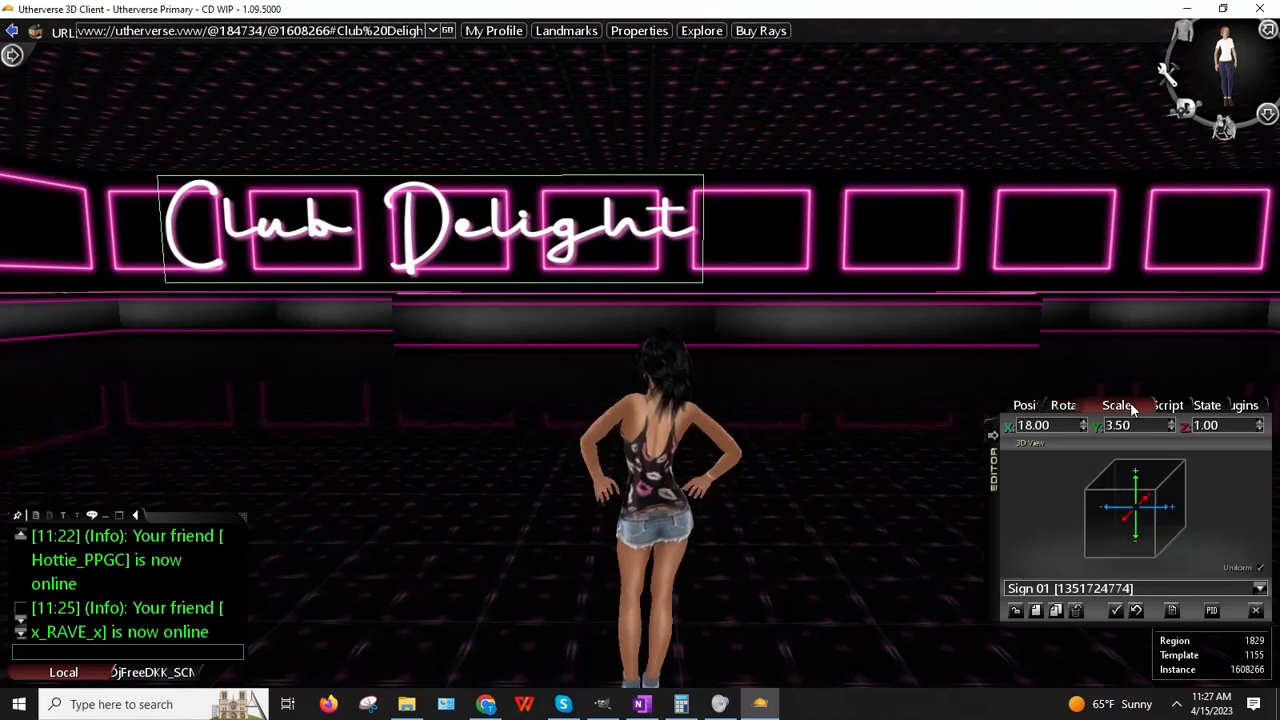
{"action": "double_click", "coordinate": [1062, 429]}
{"action": "type", "text": "23"}
{"action": "key", "text": "Return"}
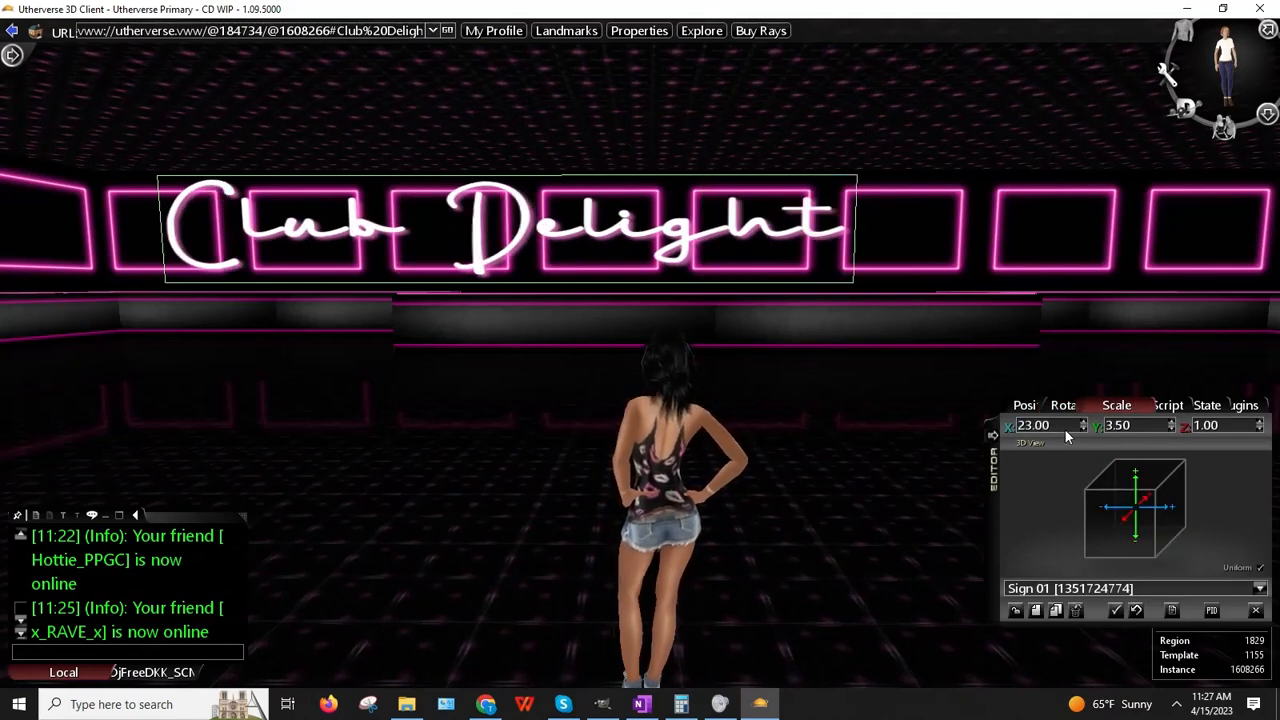
Step: Replace the sign's Image URL with the pasted birthday banner PNG link
{"action": "left_click", "coordinate": [1160, 405]}
{"action": "left_click", "coordinate": [1106, 484]}
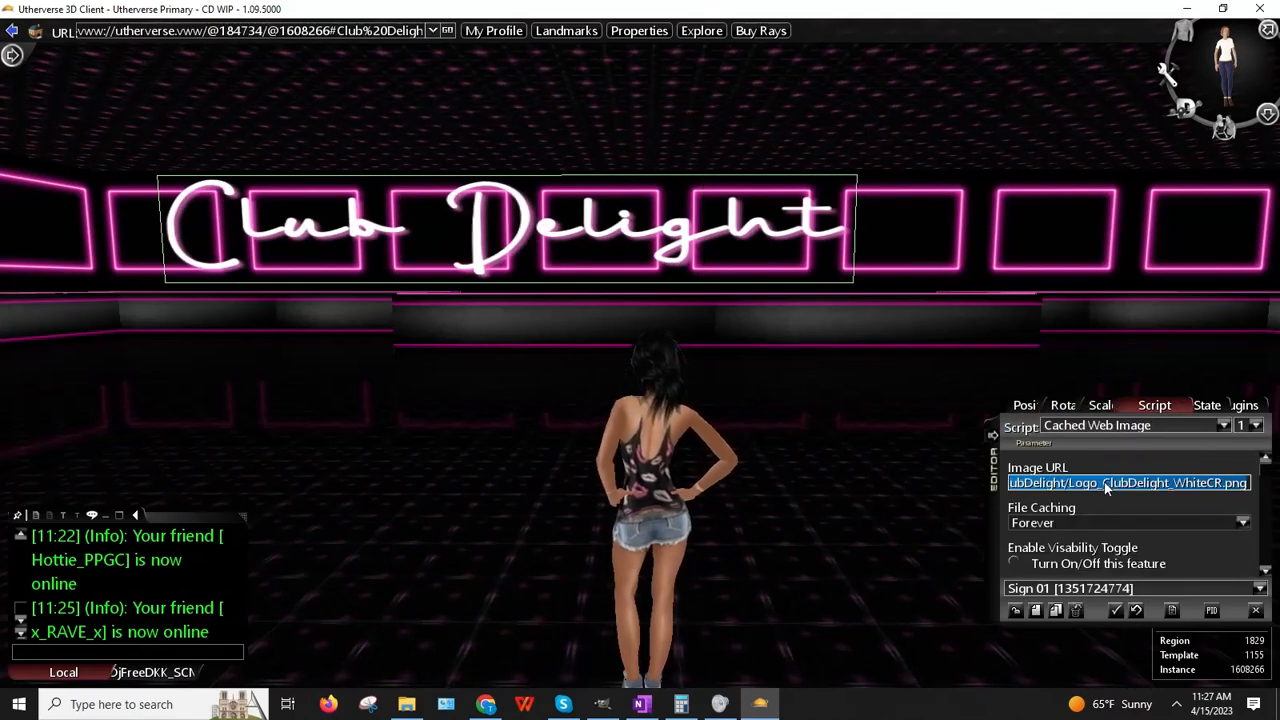
{"action": "key", "text": "ctrl+v"}
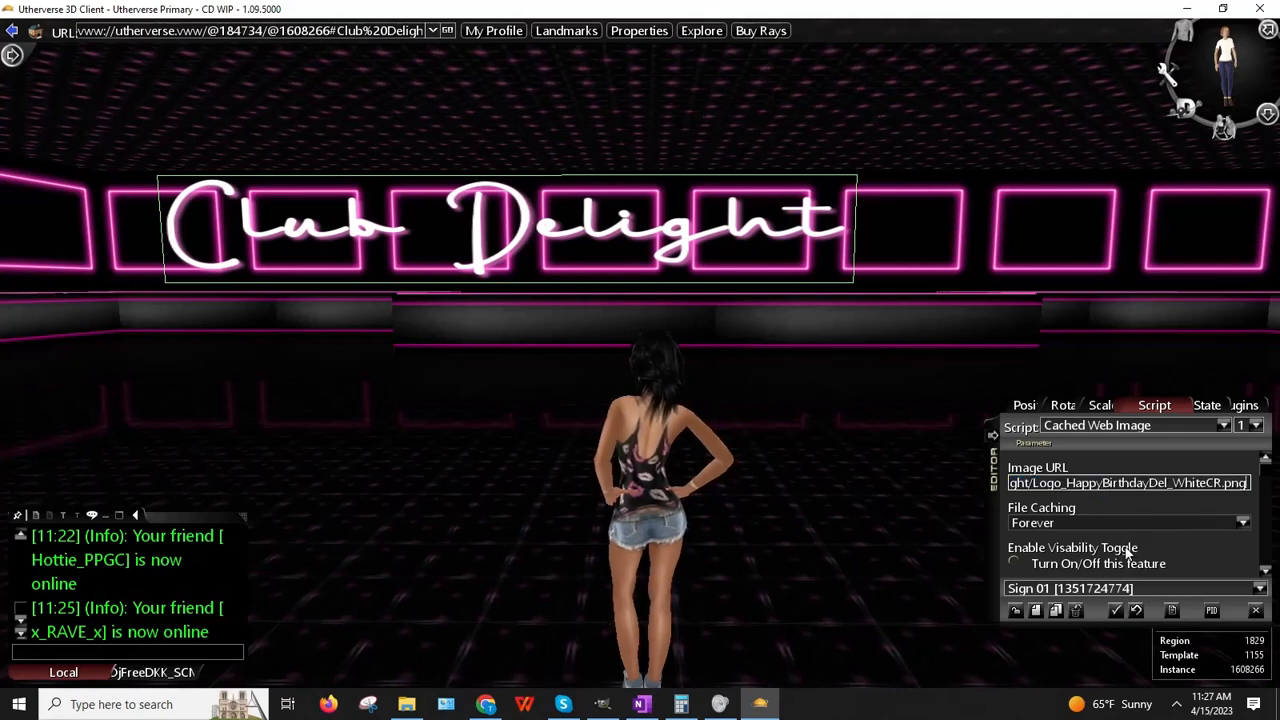
{"action": "key", "text": "Return"}
Step: Try Scale X 30, compare with the Club Delight sign, then settle on X 25
{"action": "mouse_move", "coordinate": [619, 375]}
{"action": "right_mouse_down"}
{"action": "mouse_move", "coordinate": [652, 384]}
{"action": "mouse_move", "coordinate": [636, 384]}
{"action": "right_mouse_up"}
{"action": "left_click", "coordinate": [1105, 405]}
{"action": "left_click", "coordinate": [1040, 426]}
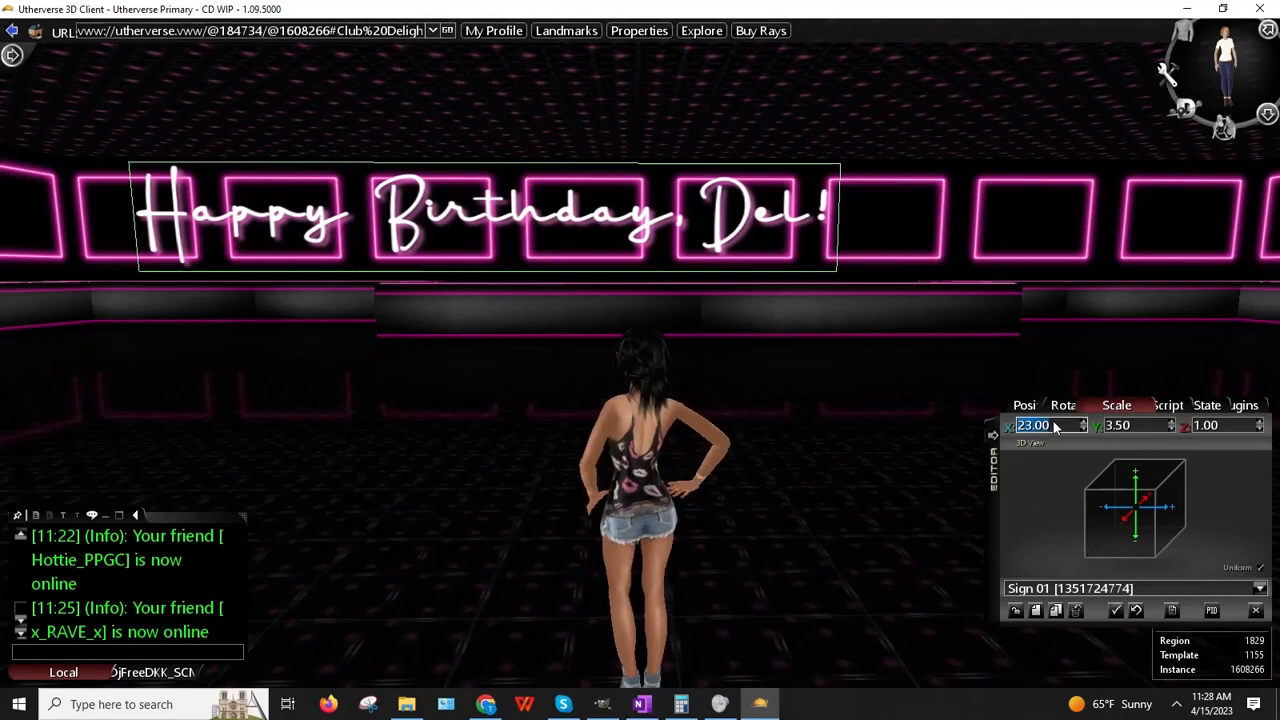
{"action": "type", "text": "30"}
{"action": "key", "text": "Return"}
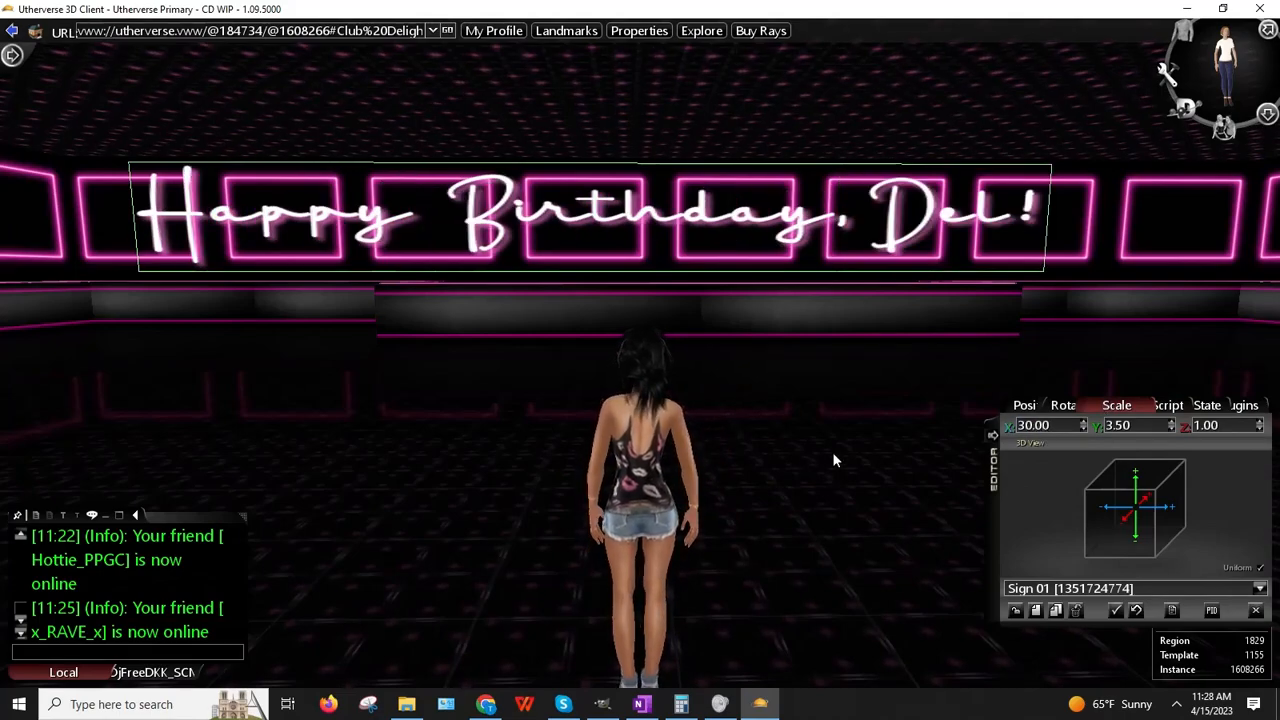
{"action": "key", "text": "Left"}
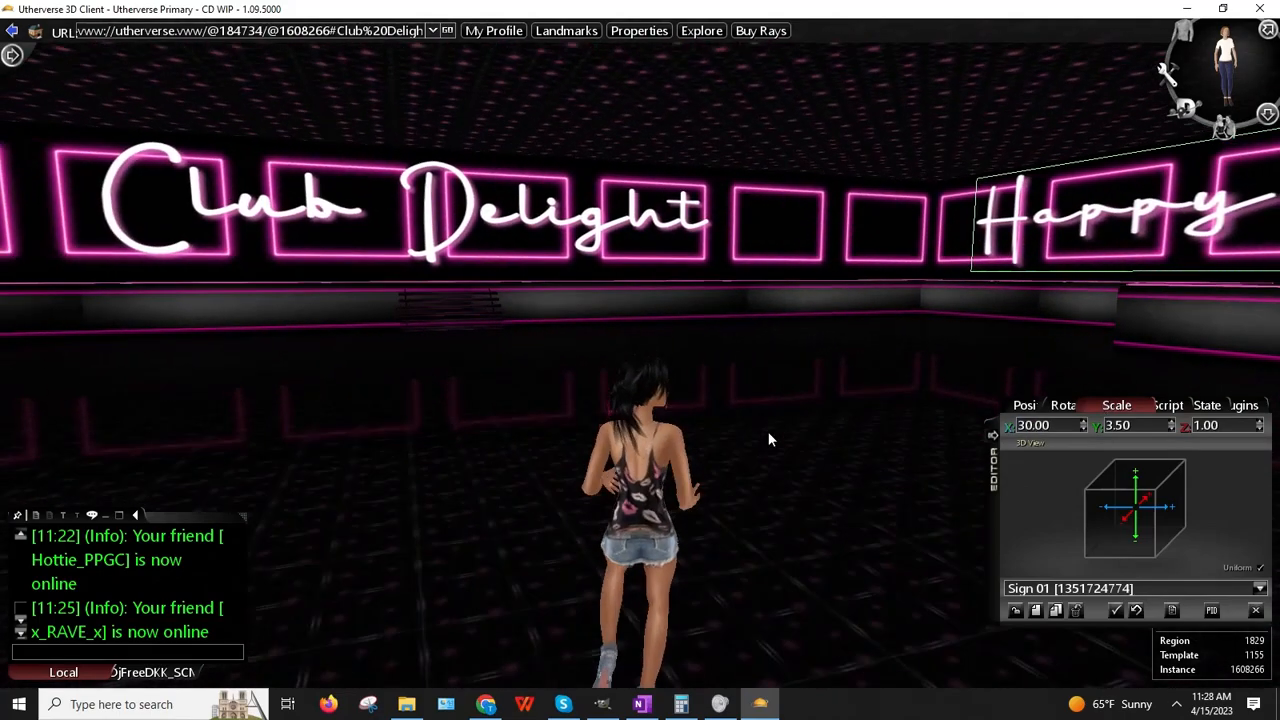
{"action": "key", "text": "Right"}
{"action": "key", "text": "Left"}
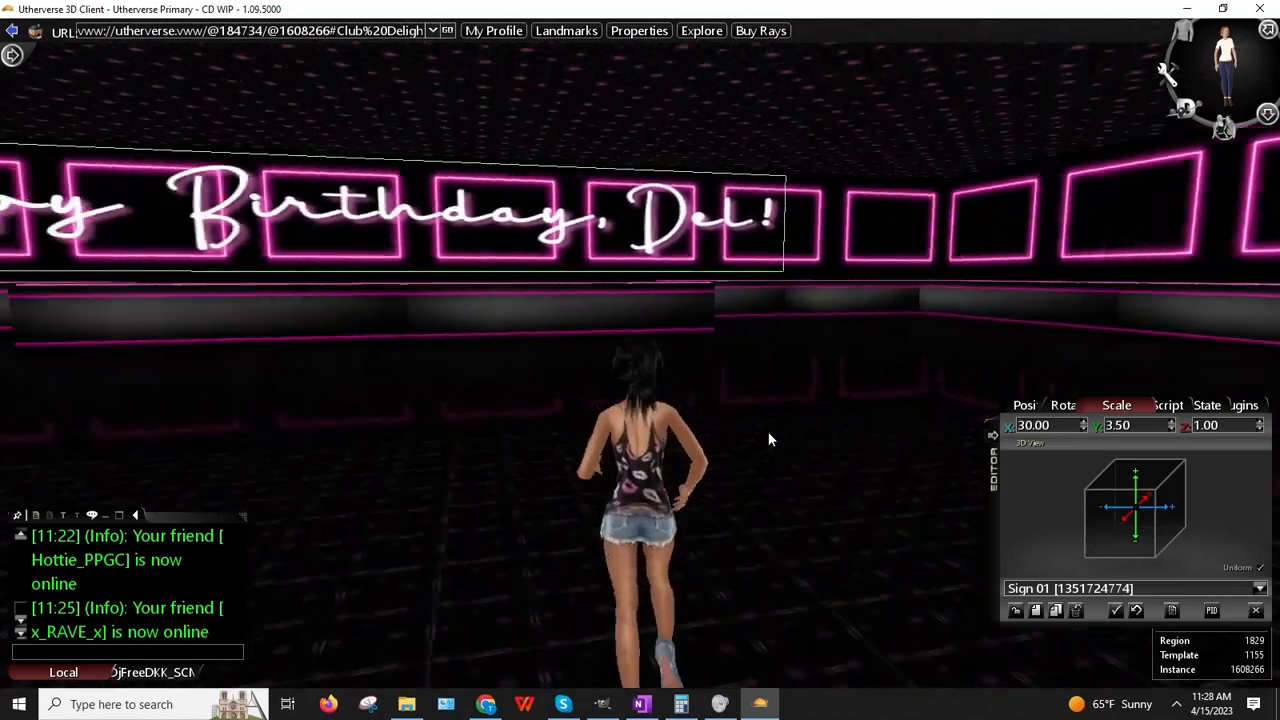
{"action": "key", "text": "Left"}
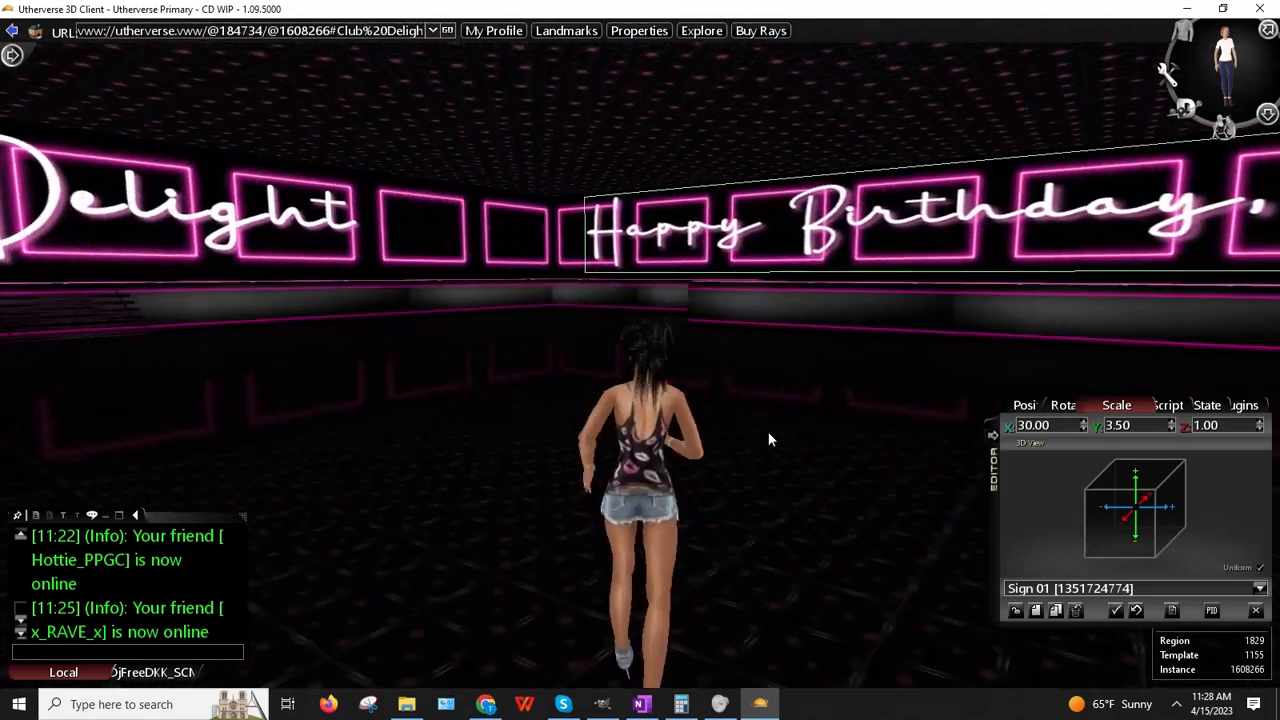
{"action": "key", "text": "Right"}
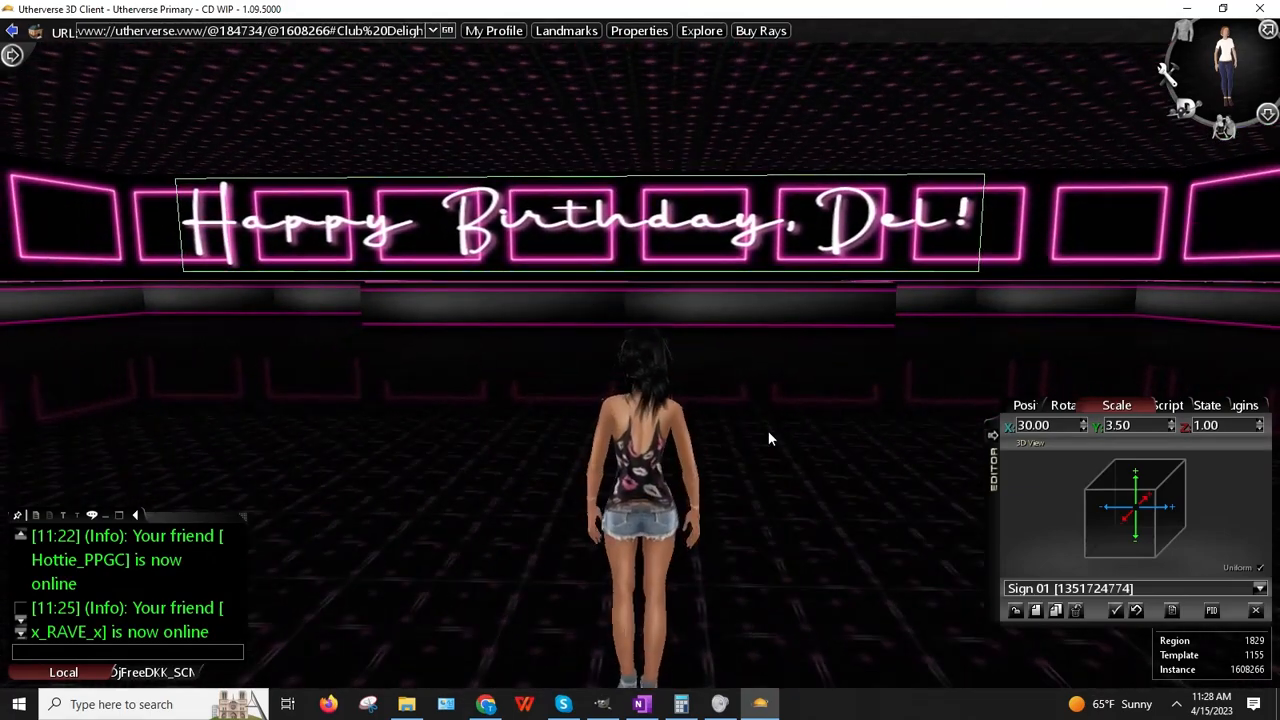
{"action": "left_click", "coordinate": [1036, 426]}
{"action": "type", "text": "25"}
{"action": "key", "text": "Return"}
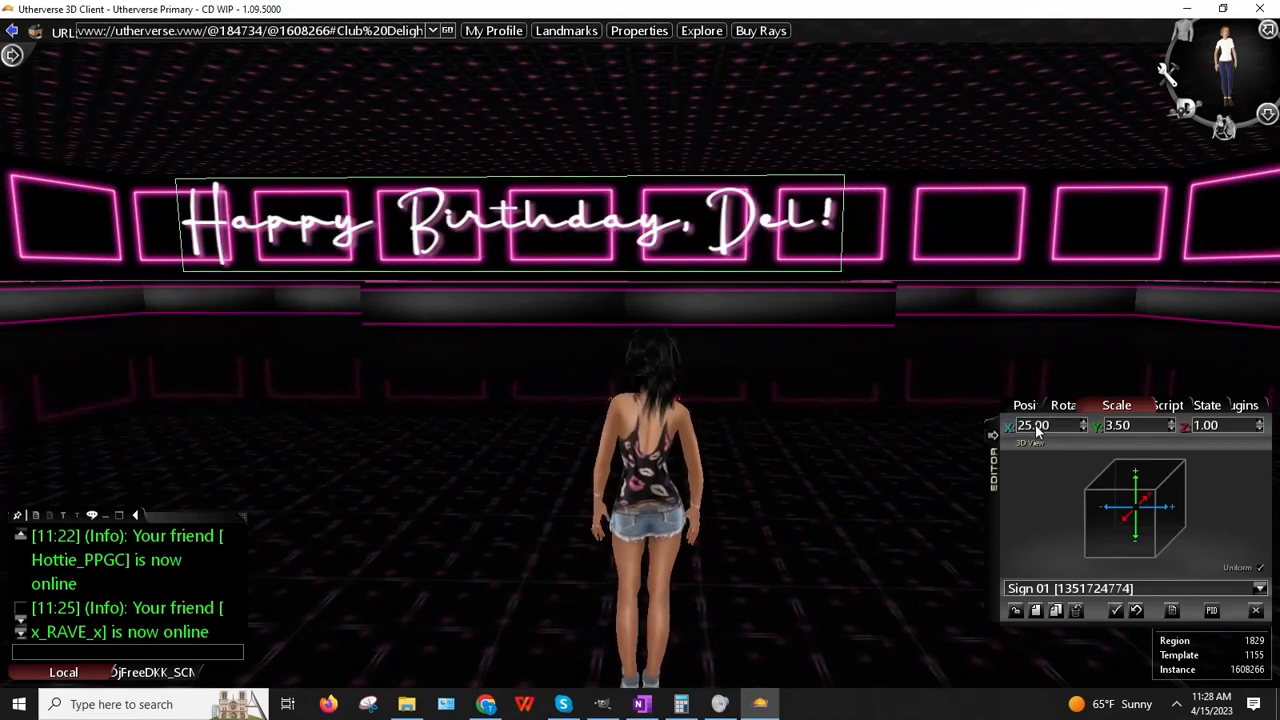
Step: Pick up the birthday sign and re-place it centred on the back wall
{"action": "right_click", "coordinate": [612, 229]}
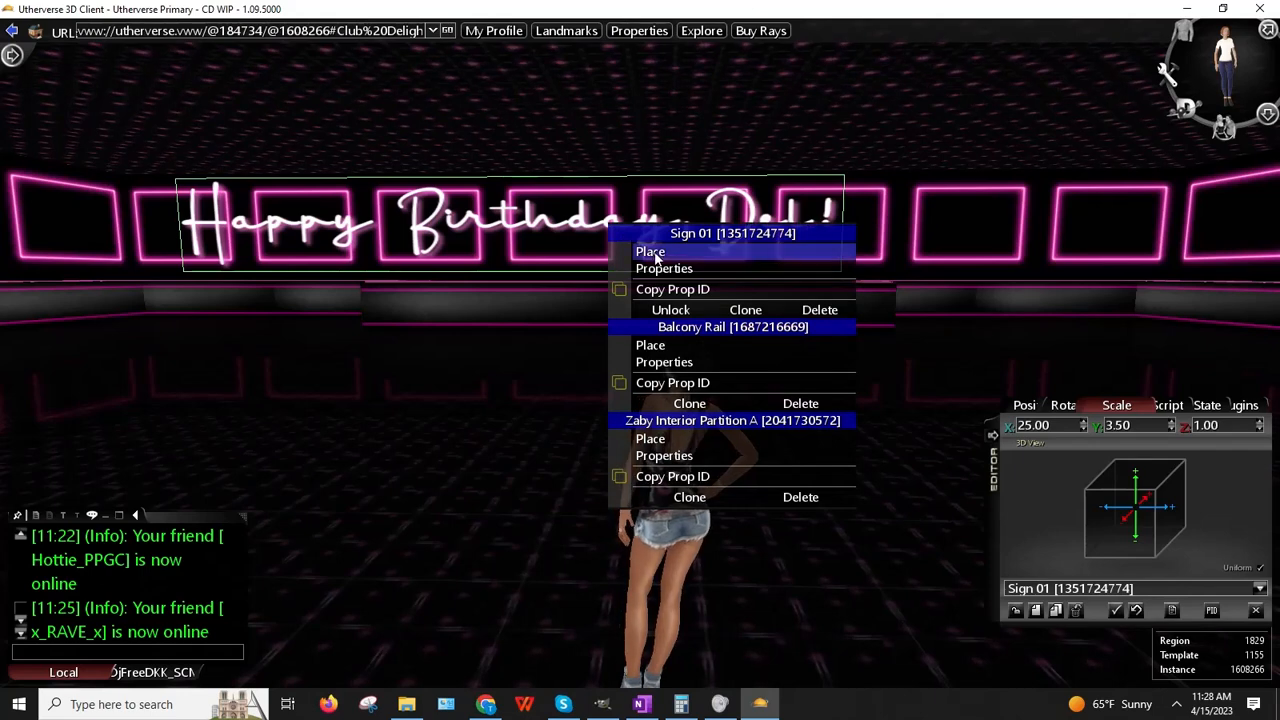
{"action": "left_click", "coordinate": [614, 251]}
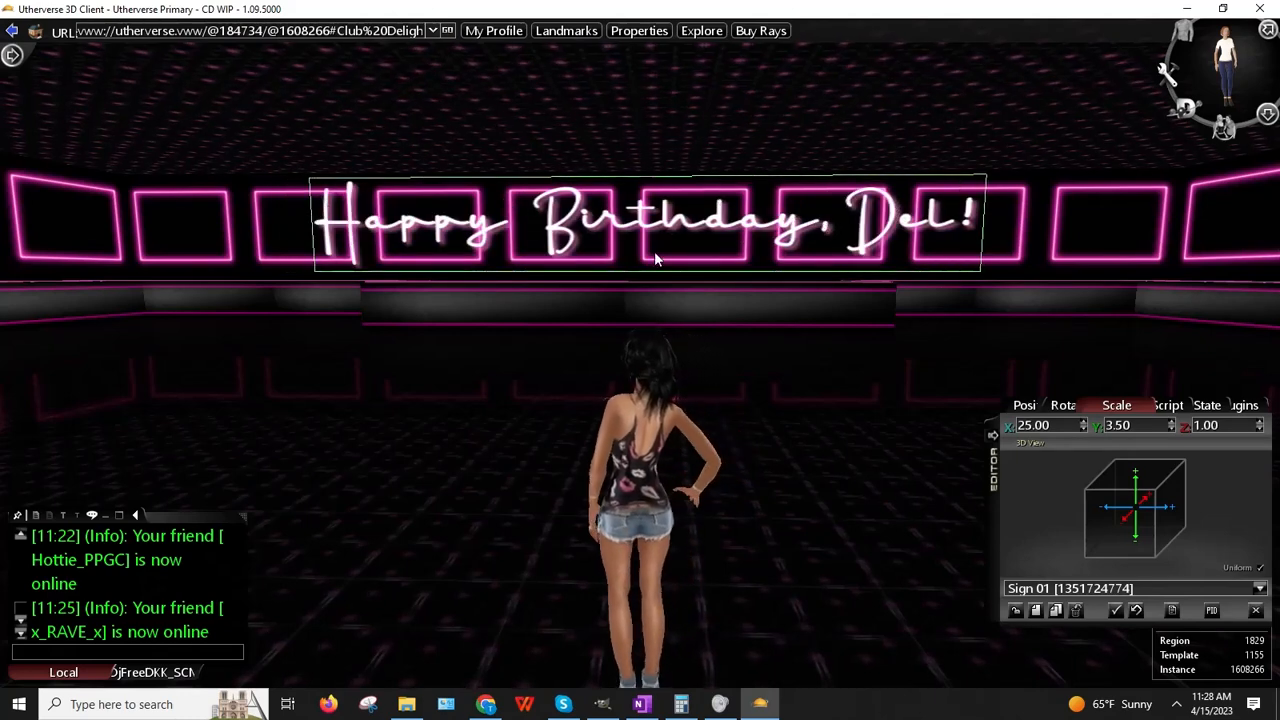
{"action": "right_click_drag", "start_coordinate": [357, 320], "coordinate": [358, 321]}
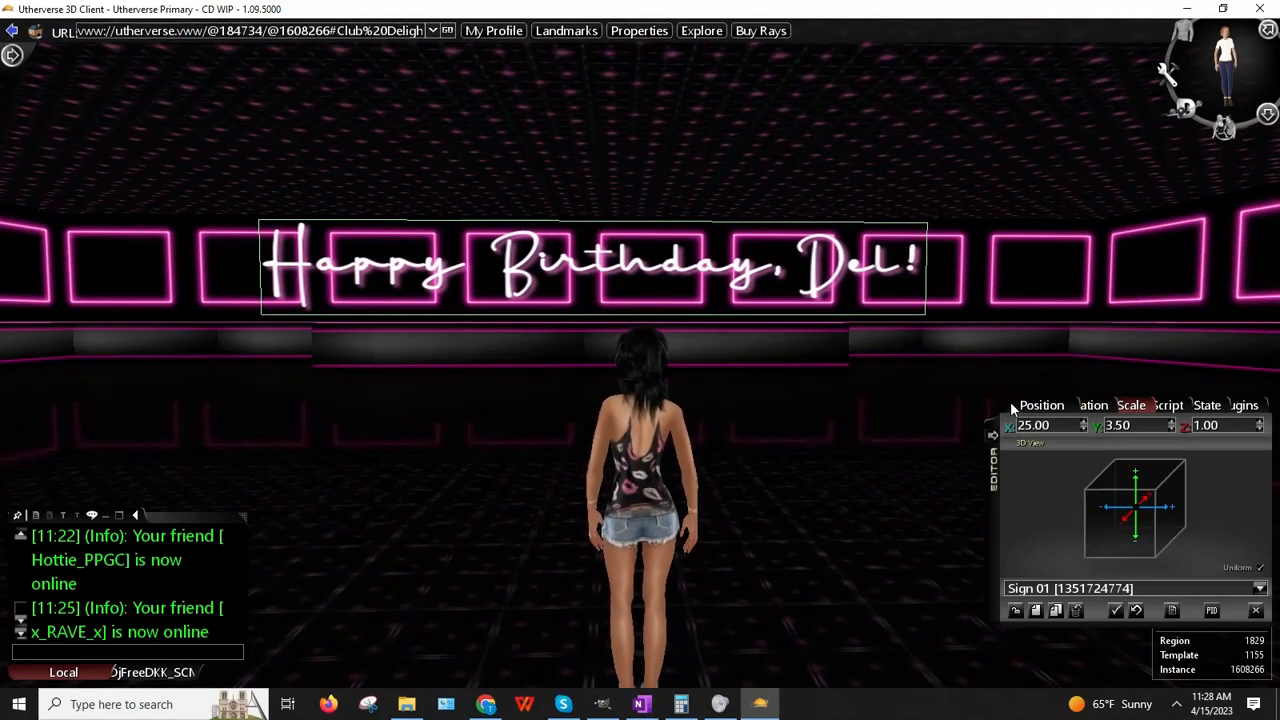
Step: Lower the sign's Position Y by two steps to 80716, then deselect it
{"action": "left_click", "coordinate": [1036, 405]}
{"action": "left_click", "coordinate": [1173, 428]}
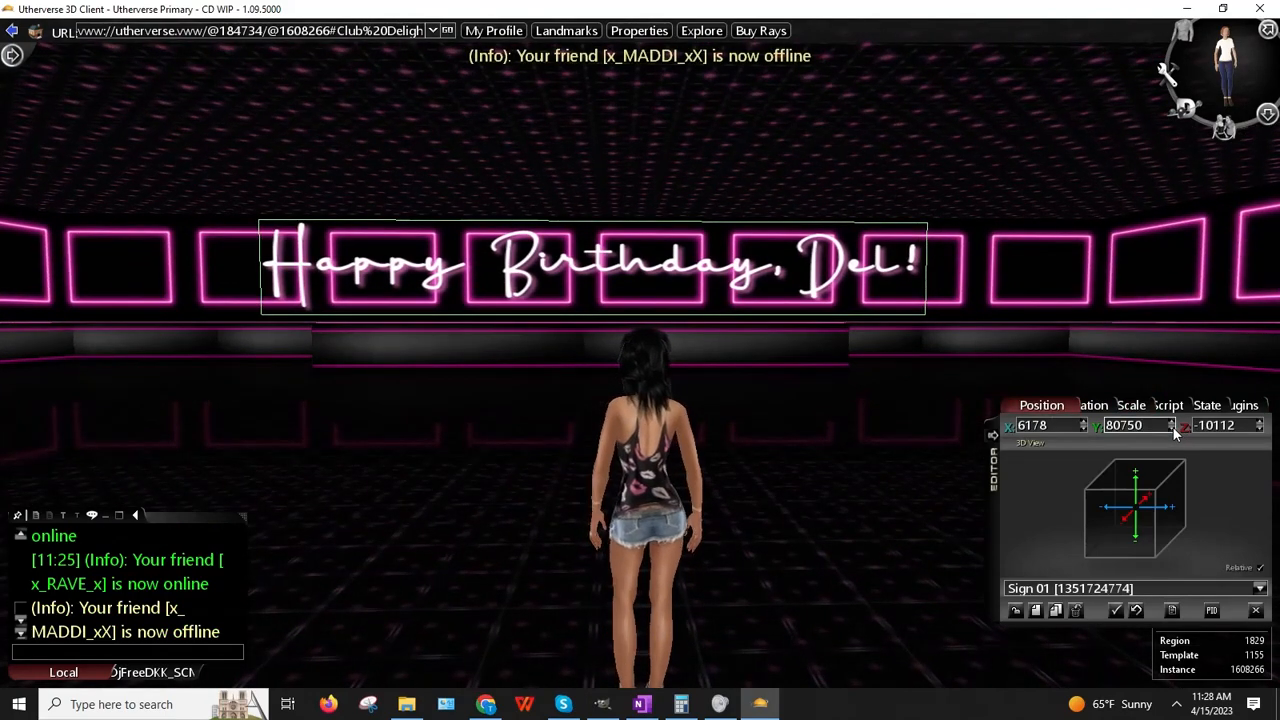
{"action": "left_click", "coordinate": [1173, 428]}
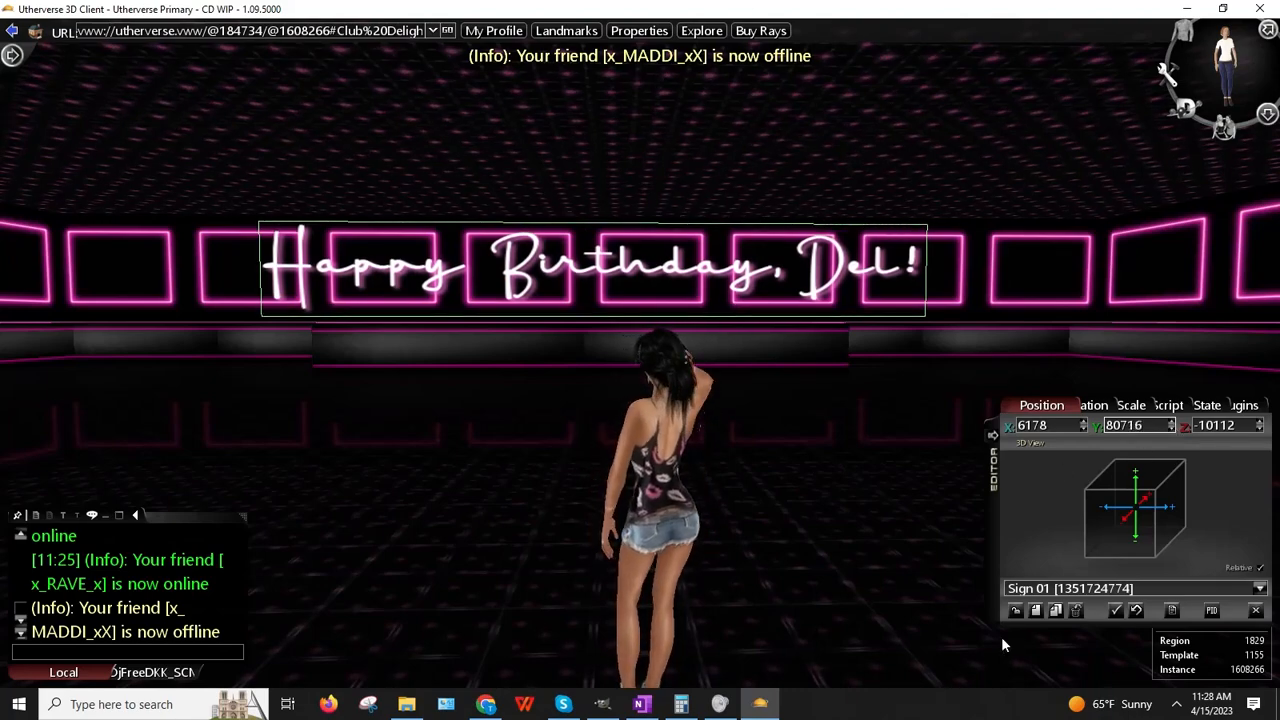
{"action": "left_click", "coordinate": [1016, 611]}
{"action": "right_click_drag", "start_coordinate": [706, 488], "coordinate": [700, 500]}
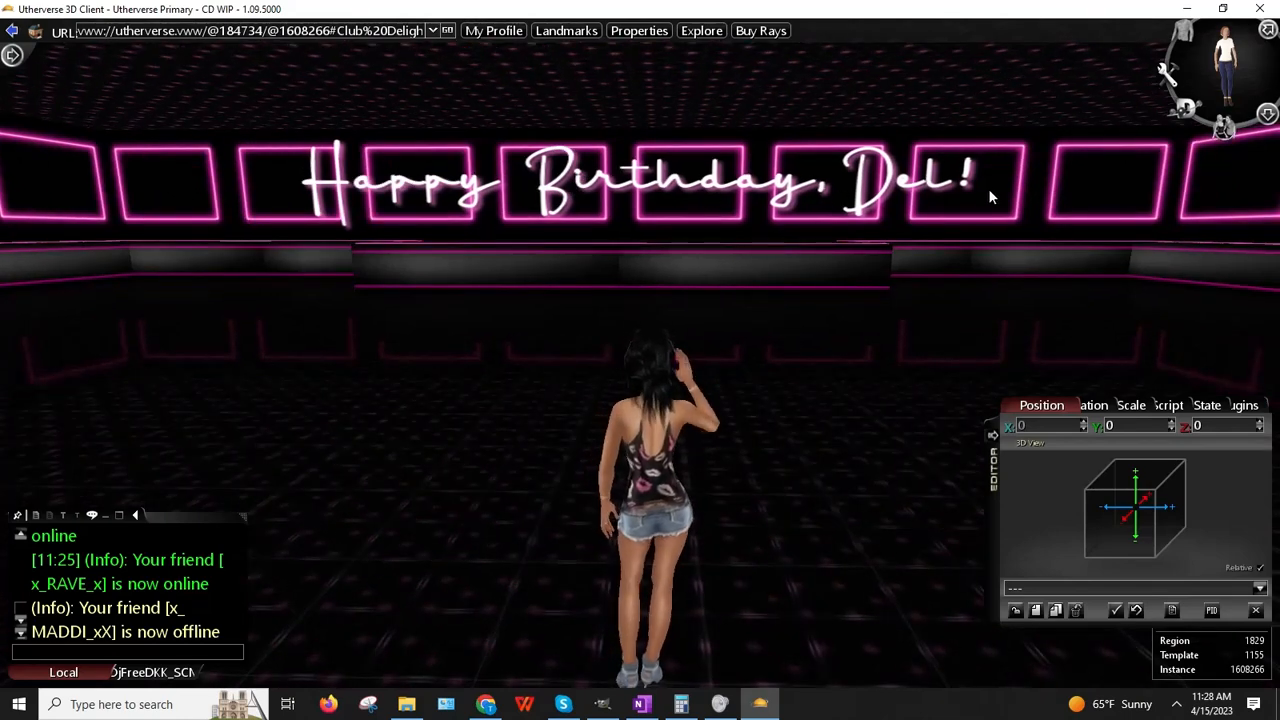
{"action": "mouse_move", "coordinate": [1077, 187]}
{"action": "left_mouse_down"}
{"action": "mouse_move", "coordinate": [1048, 207]}
{"action": "mouse_move", "coordinate": [1093, 202]}
{"action": "left_mouse_up"}
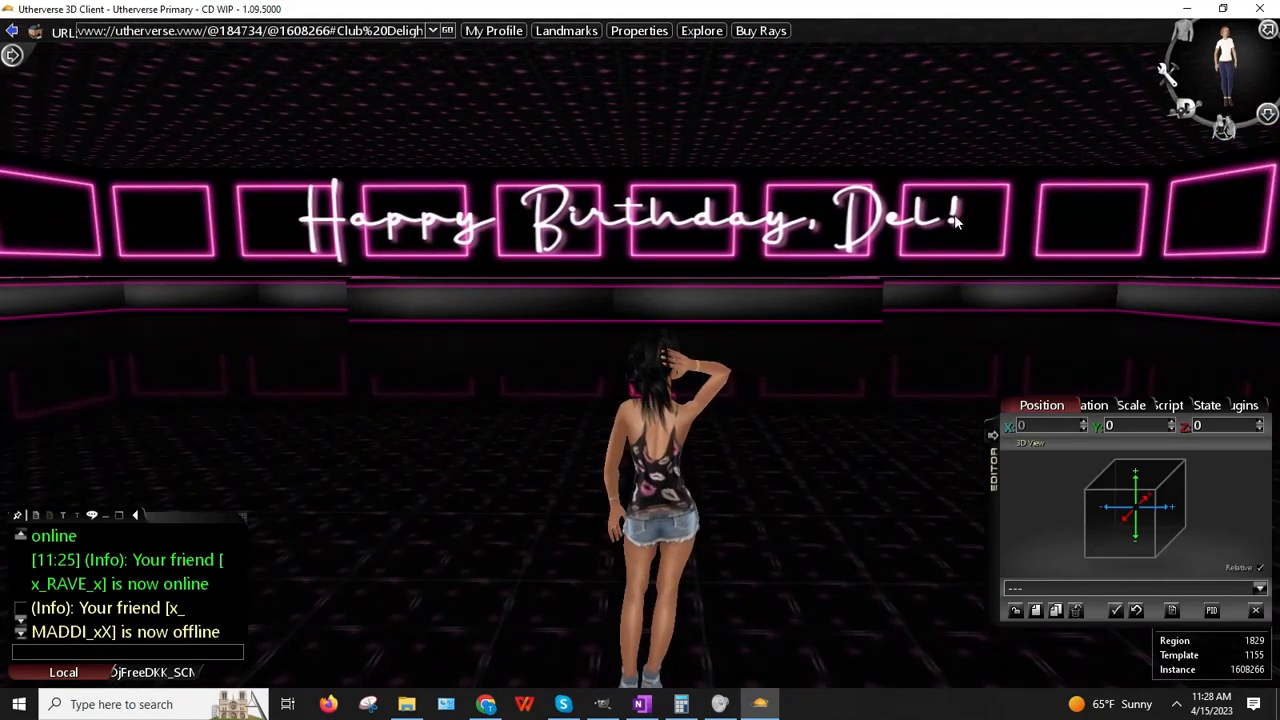
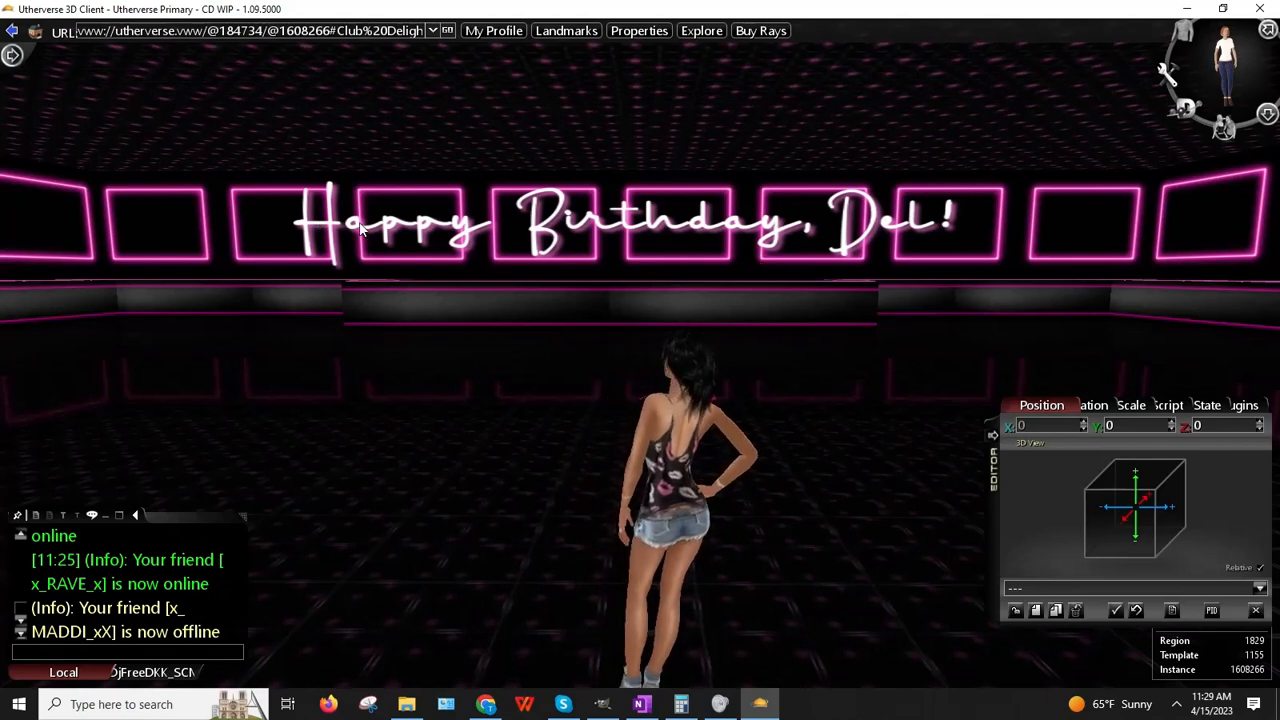
Step: Pick up Sign 01 and slide the birthday sign left to X 5964
{"action": "right_click_drag", "start_coordinate": [382, 230], "coordinate": [459, 216]}
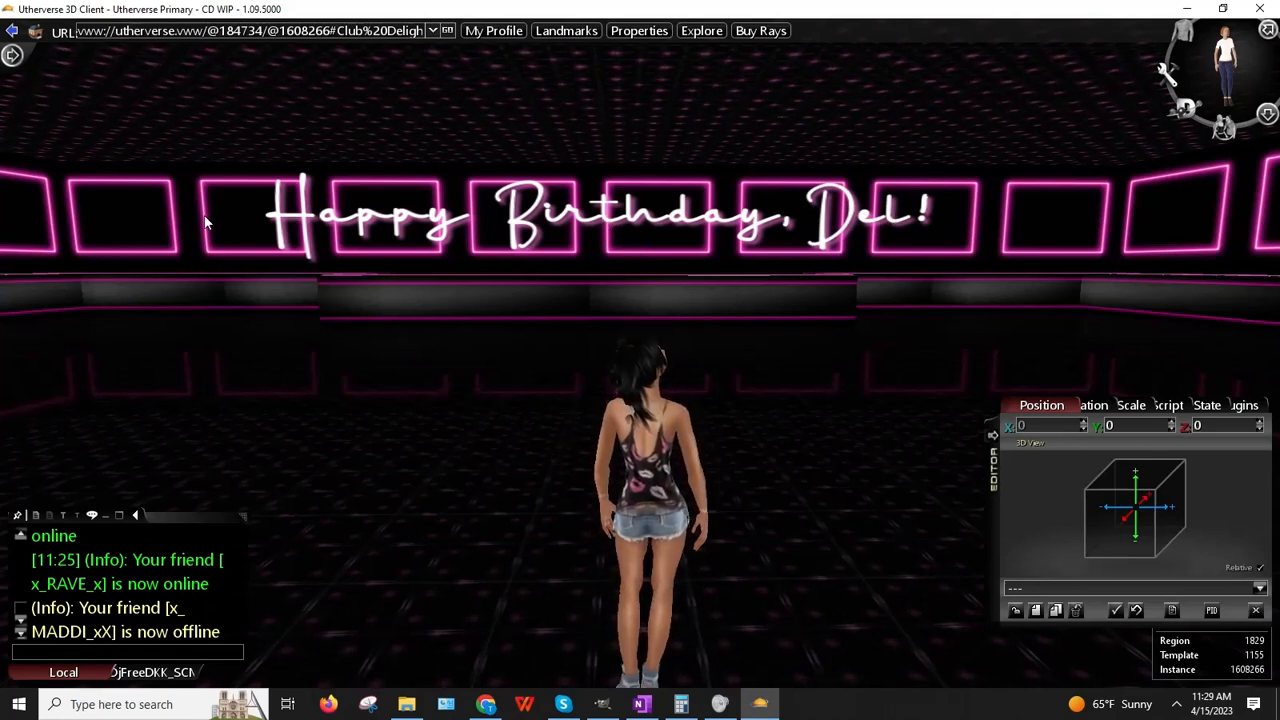
{"action": "right_click", "coordinate": [600, 228]}
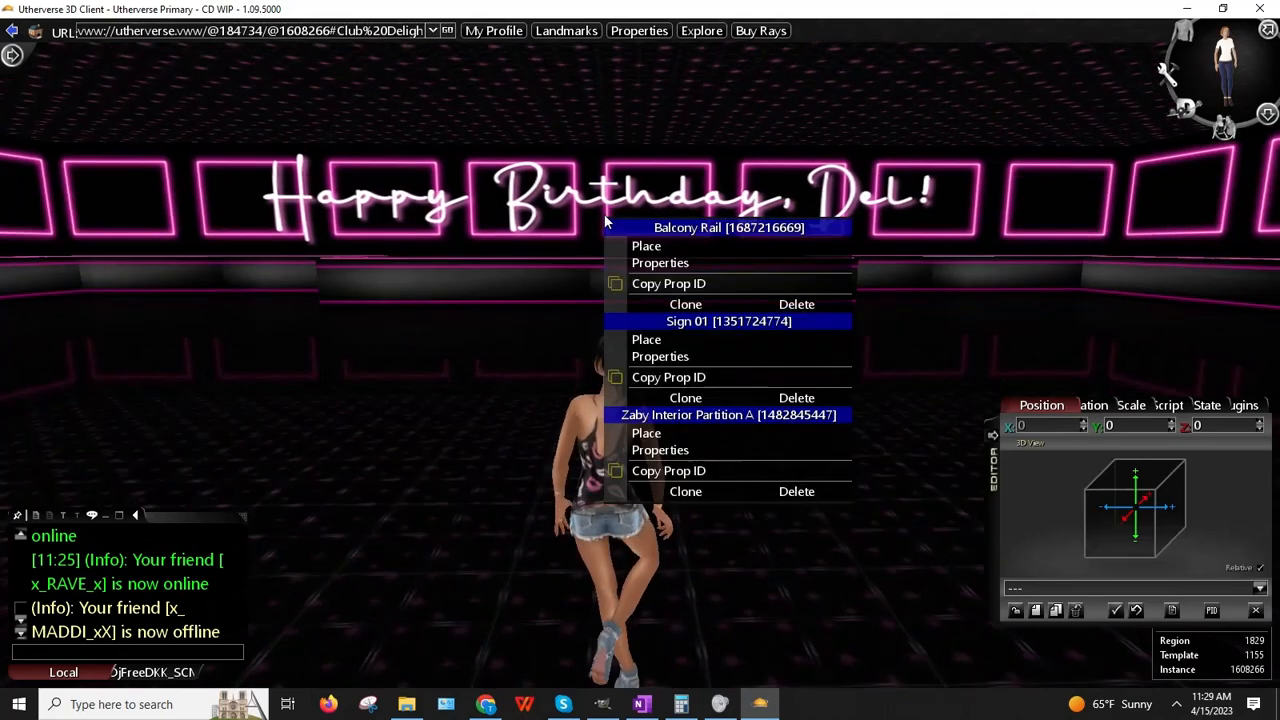
{"action": "left_click", "coordinate": [646, 340]}
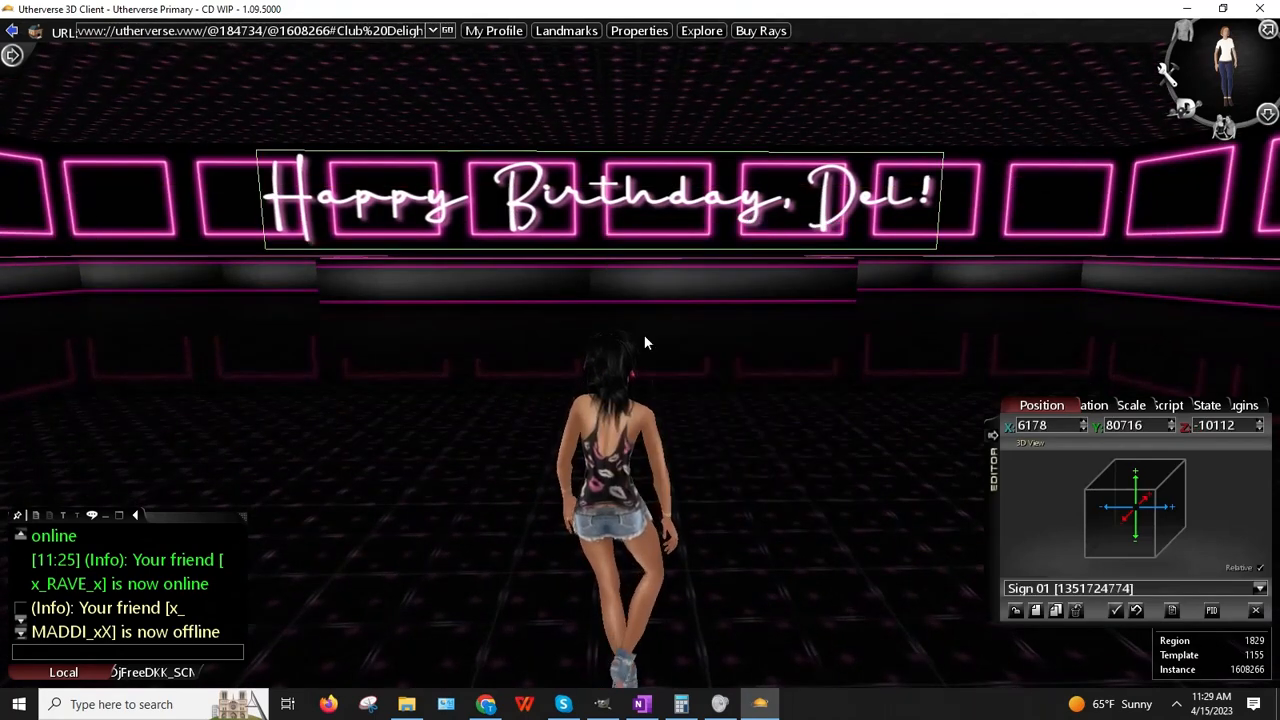
{"action": "left_click_drag", "start_coordinate": [630, 334], "coordinate": [563, 348]}
Step: Deselect the birthday sign, back away from it, then walk toward it again
{"action": "left_click", "coordinate": [1014, 611]}
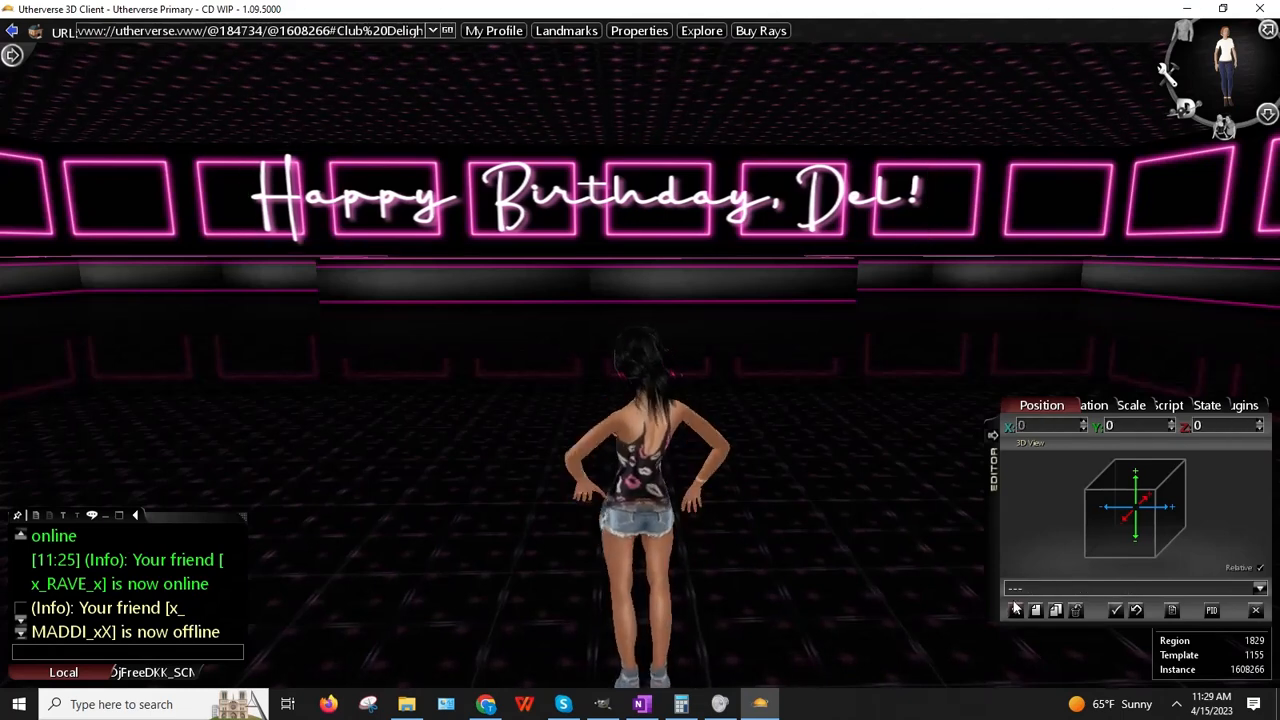
{"action": "right_click_drag", "start_coordinate": [836, 525], "coordinate": [805, 528]}
{"action": "key", "text": "Left"}
{"action": "key", "text": "Down"}
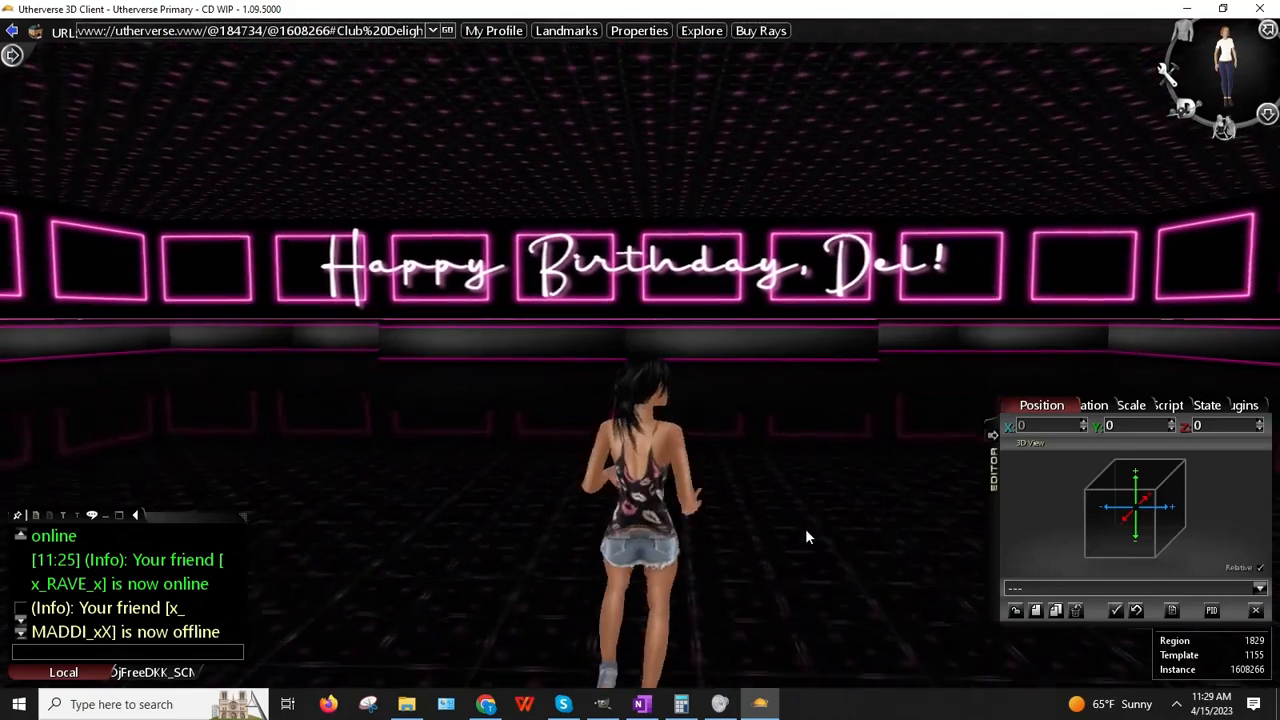
{"action": "key", "text": "Down"}
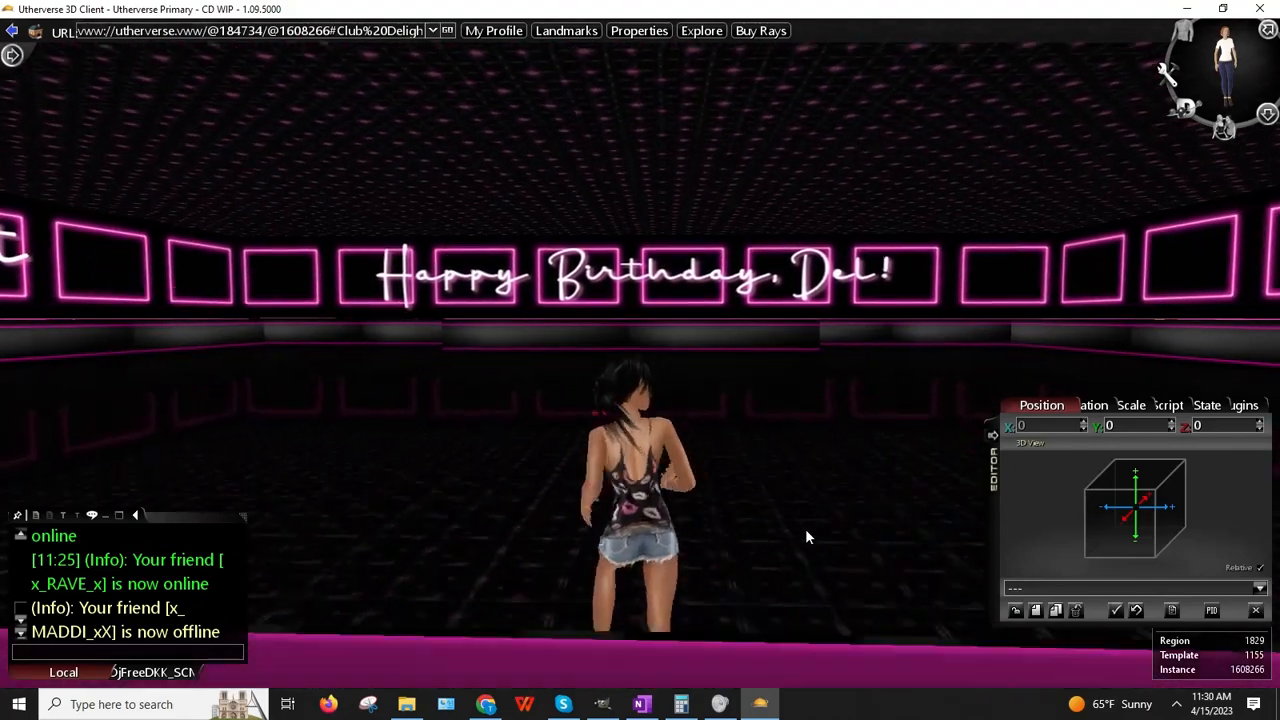
{"action": "key", "text": "Up"}
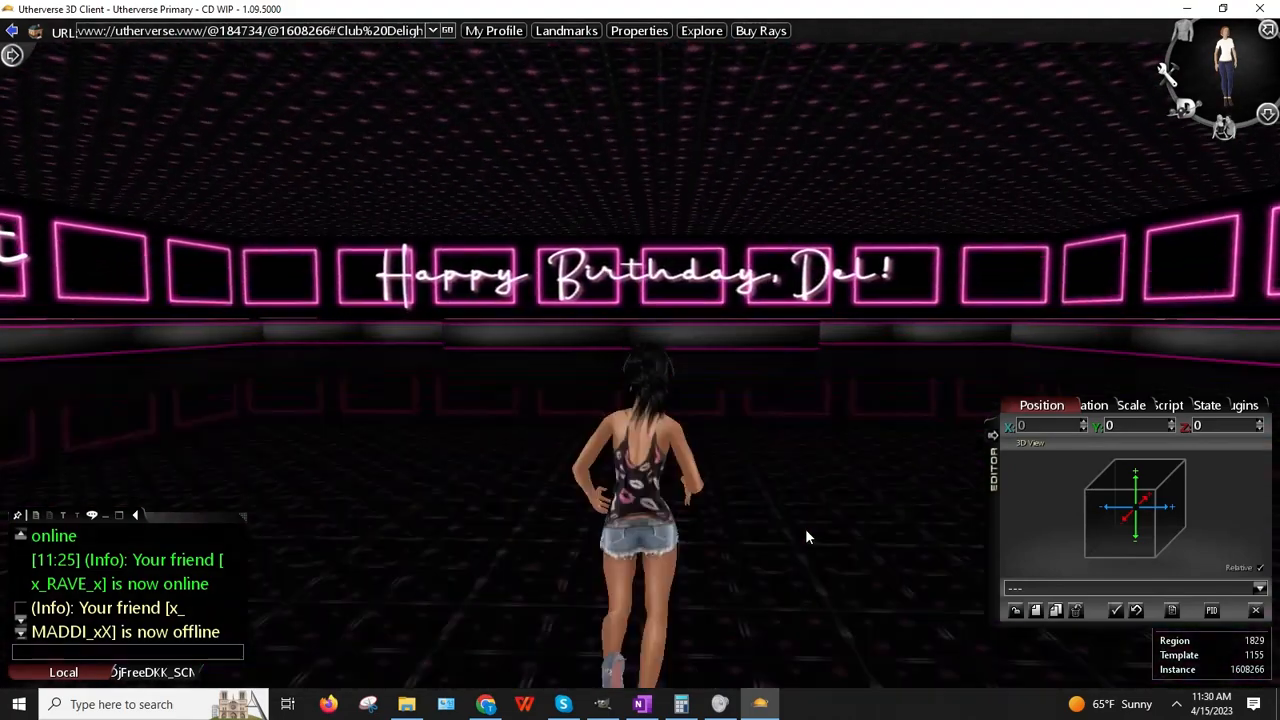
{"action": "key", "text": "Up"}
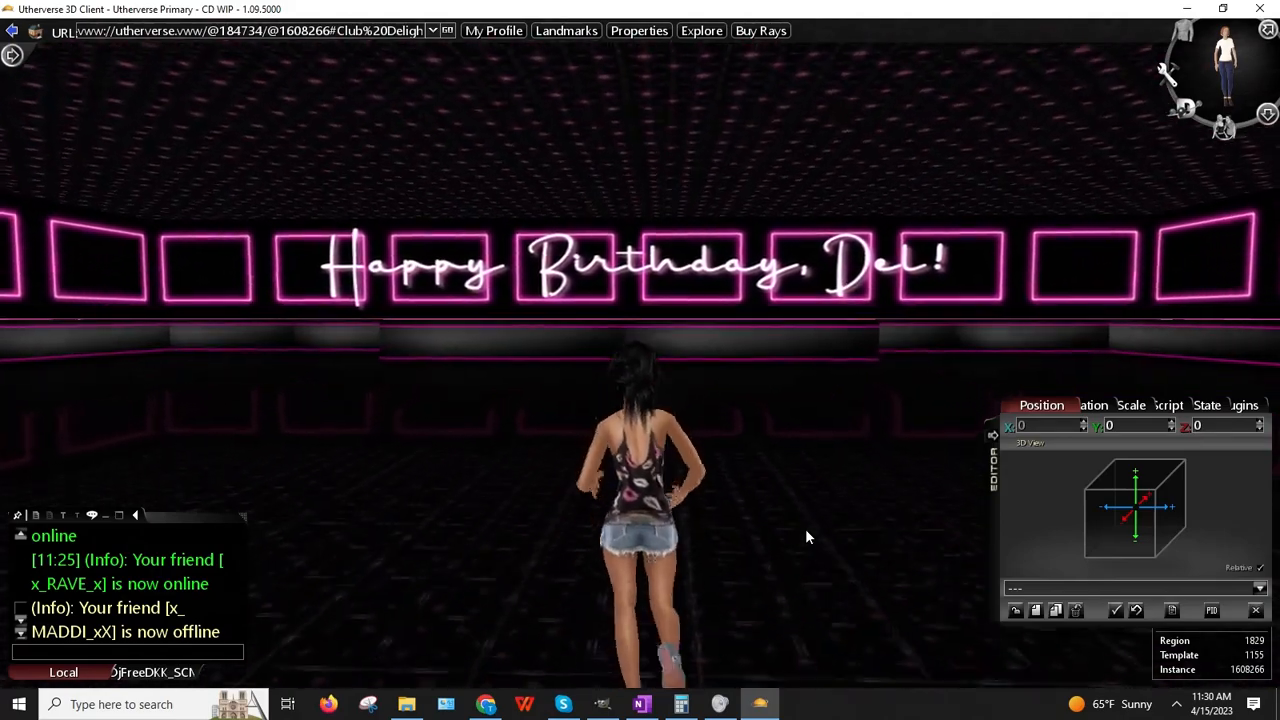
Step: Turn past the Club Delight sign to face the empty pink neon frames
{"action": "key", "text": "Left"}
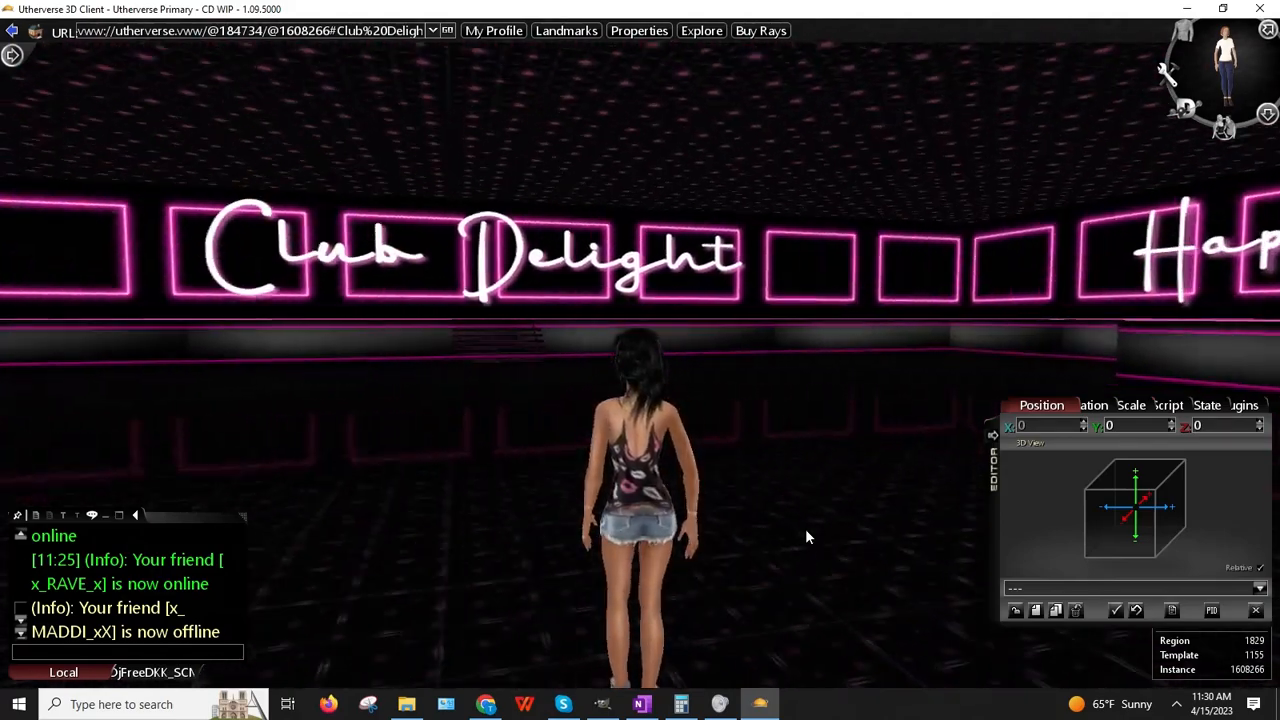
{"action": "key", "text": "Right"}
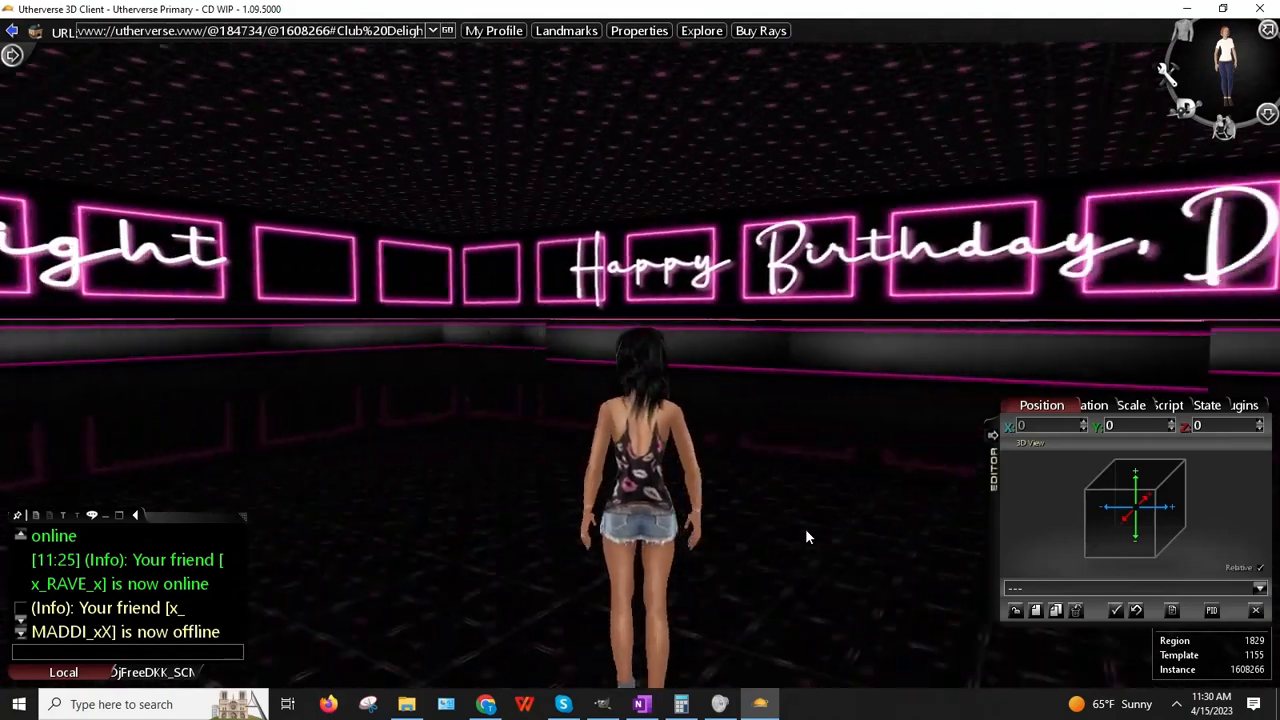
{"action": "key", "text": "Left"}
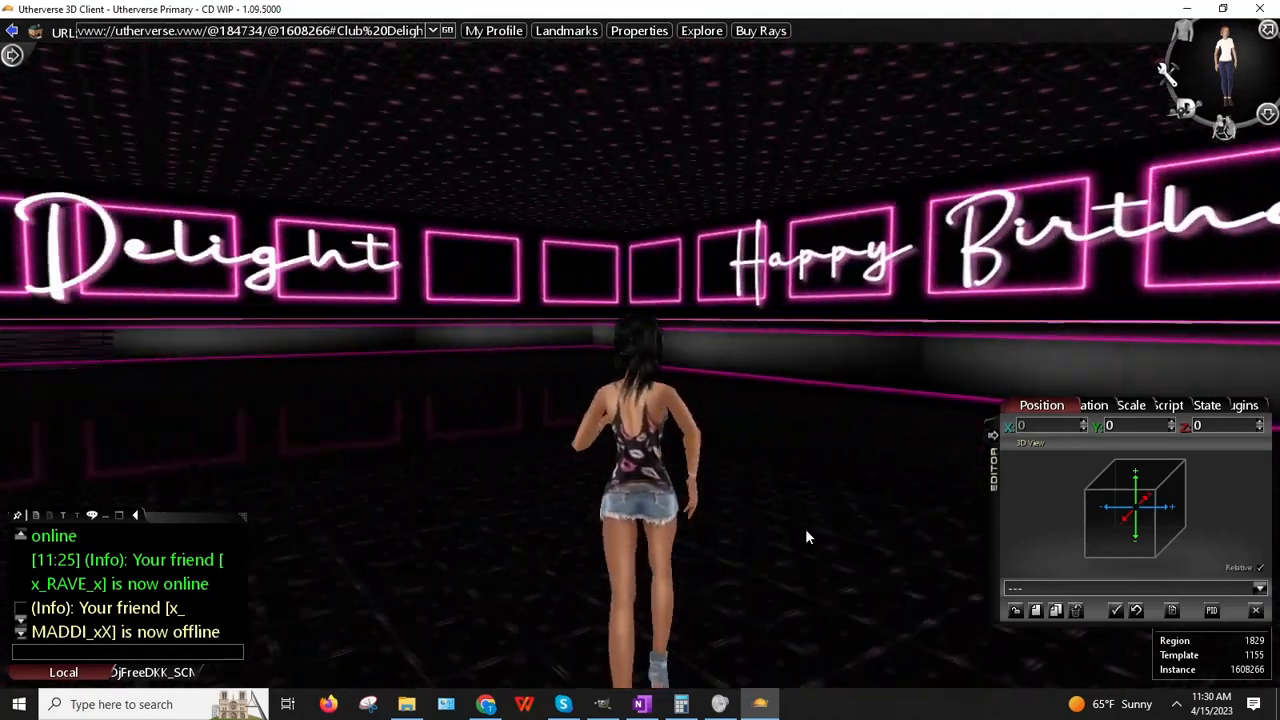
{"action": "key", "text": "Left"}
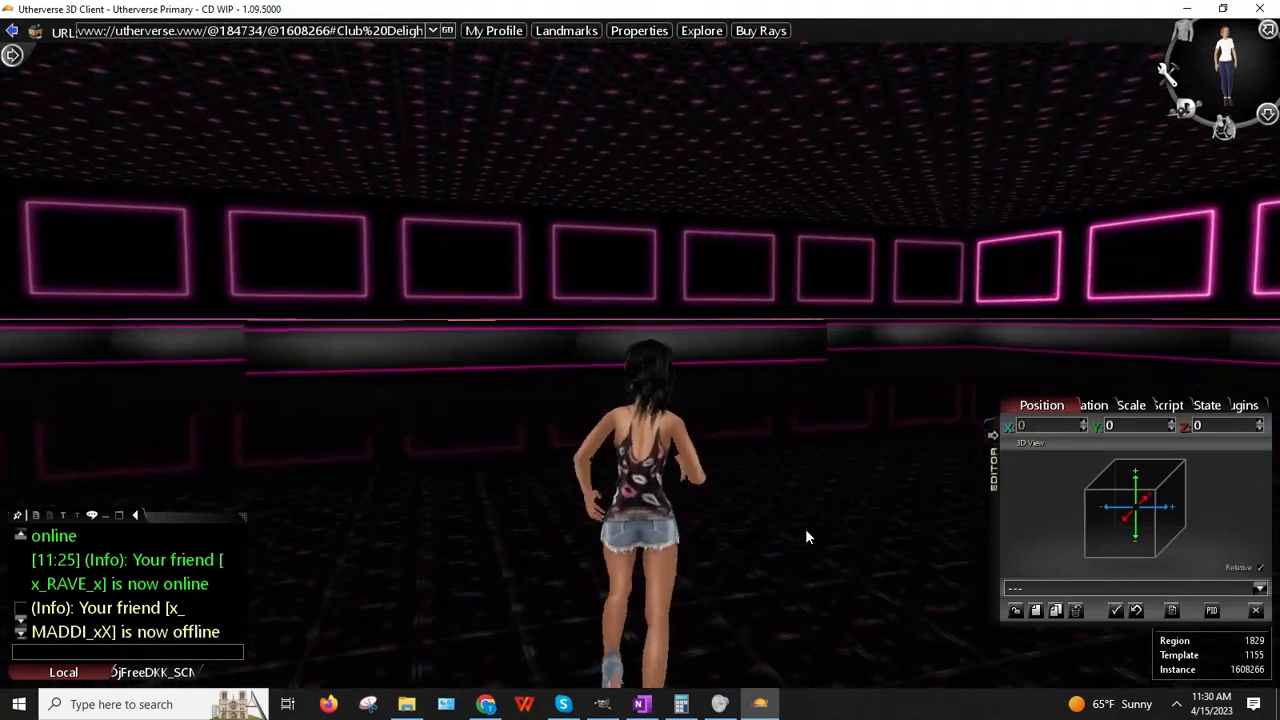
{"action": "key", "text": "Left"}
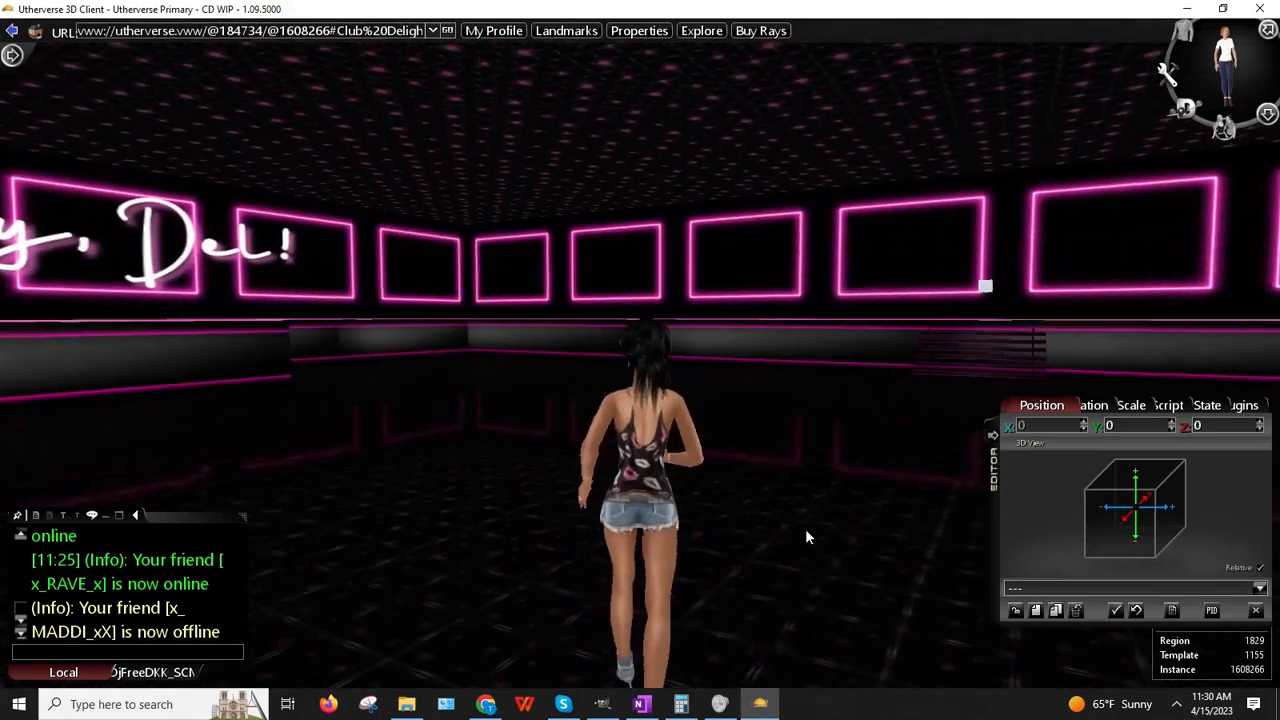
{"action": "key", "text": "Right"}
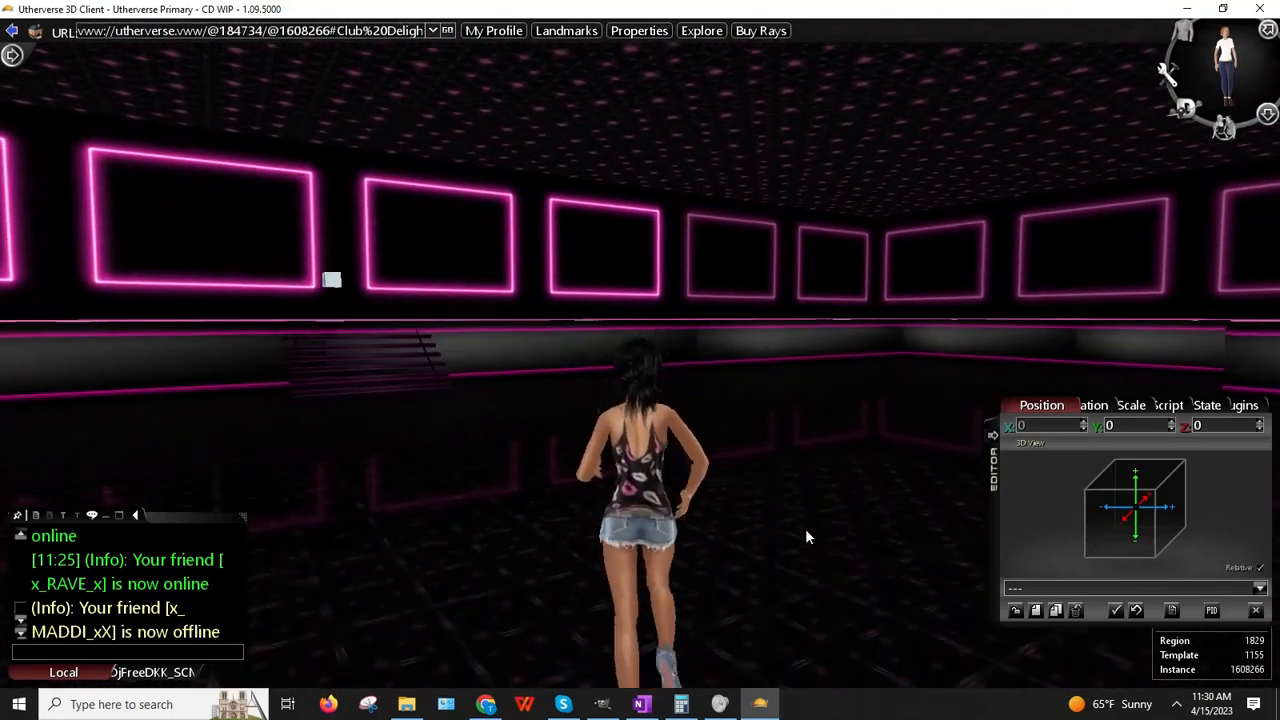
{"action": "key", "text": "Left"}
{"action": "key", "text": "Down"}
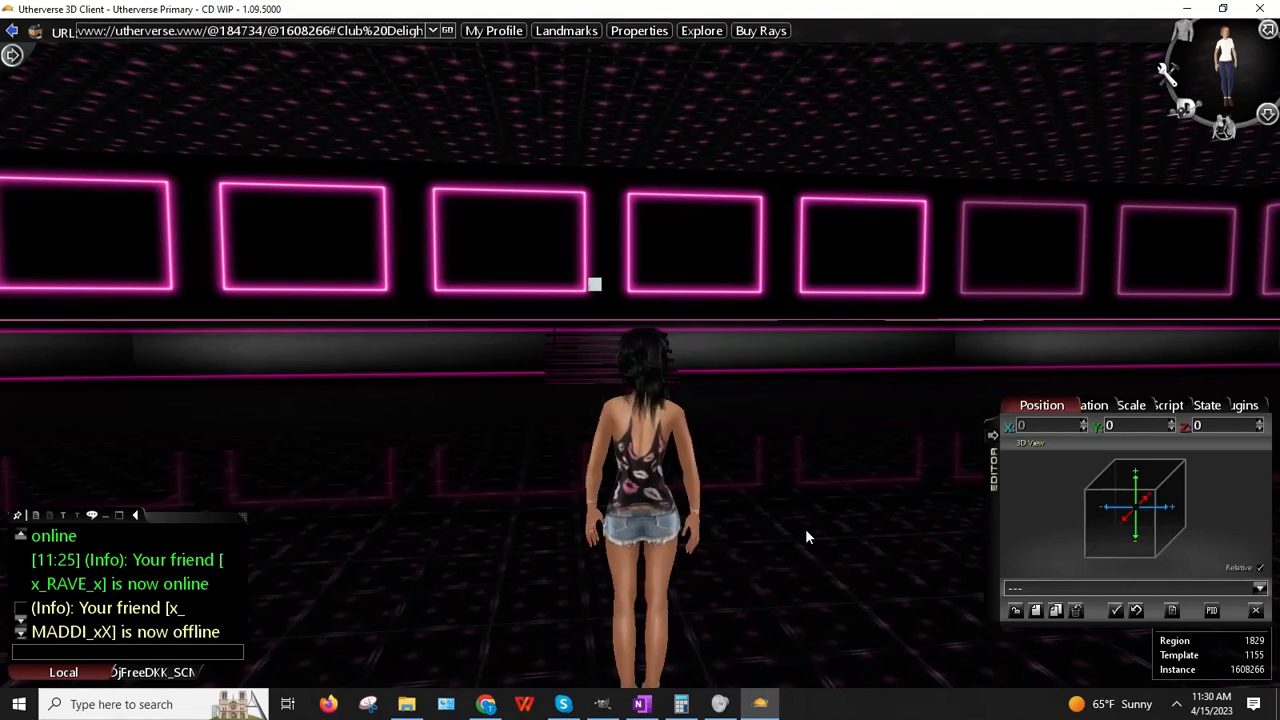
{"action": "key", "text": "Left"}
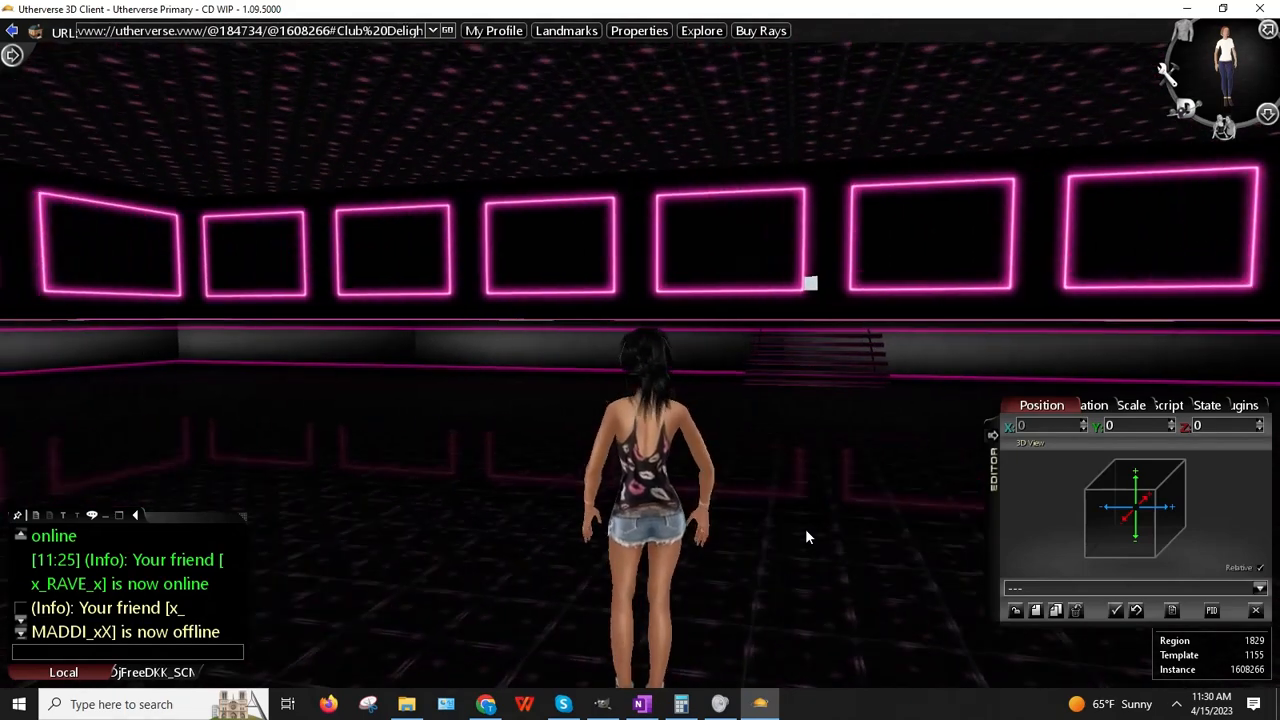
{"action": "key", "text": "Right"}
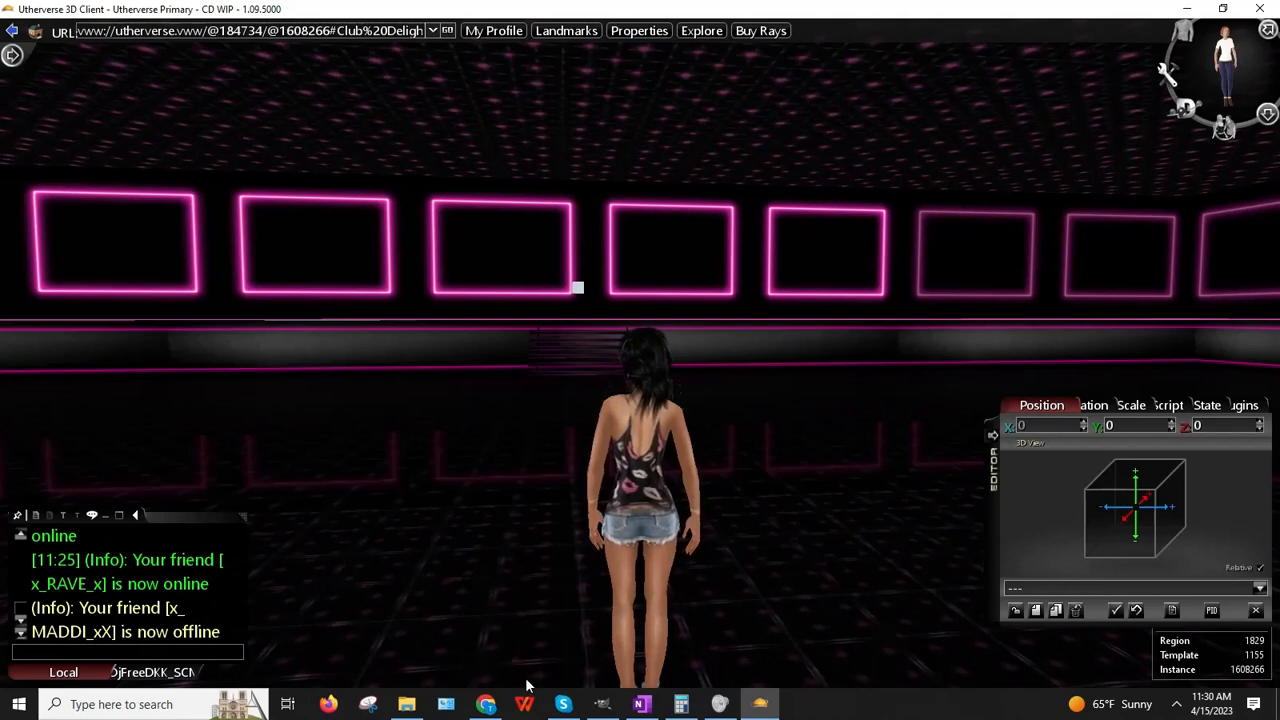
Step: Bring Chrome forward, open the DJ schedule's Dels Birthday Party sheet and widen the window
{"action": "left_click", "coordinate": [486, 704]}
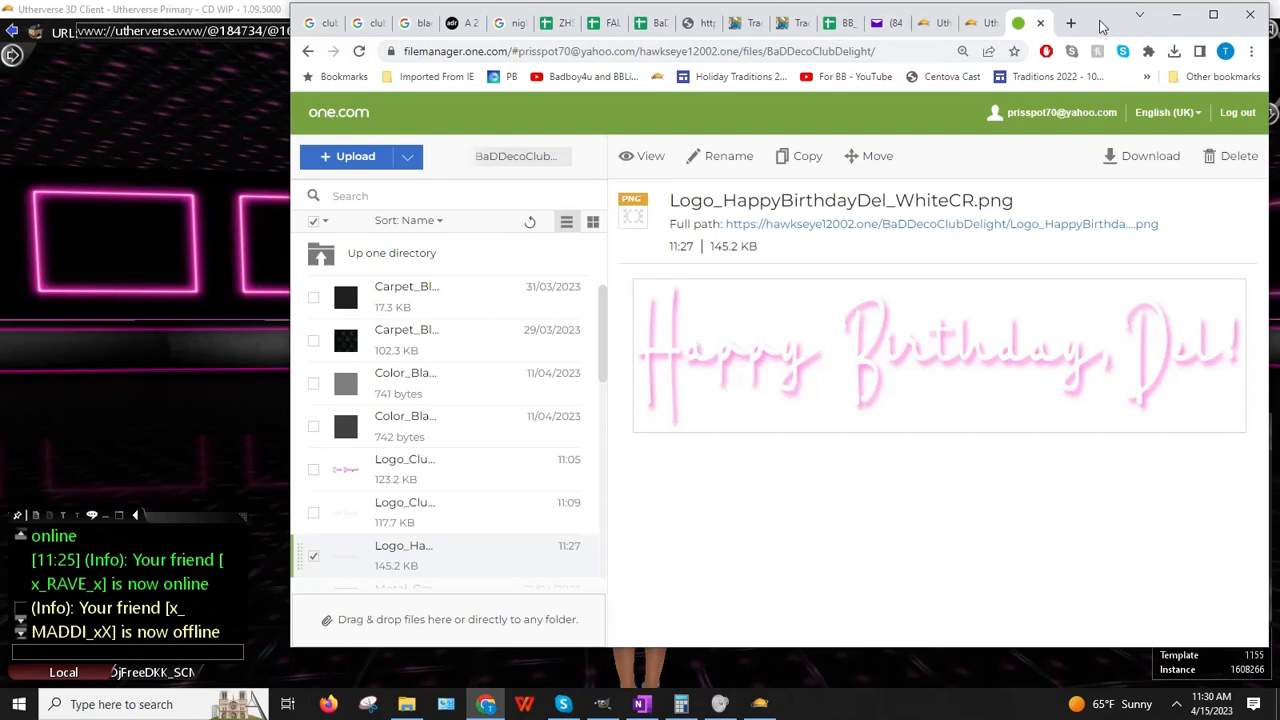
{"action": "left_click_drag", "start_coordinate": [1100, 22], "coordinate": [976, 30]}
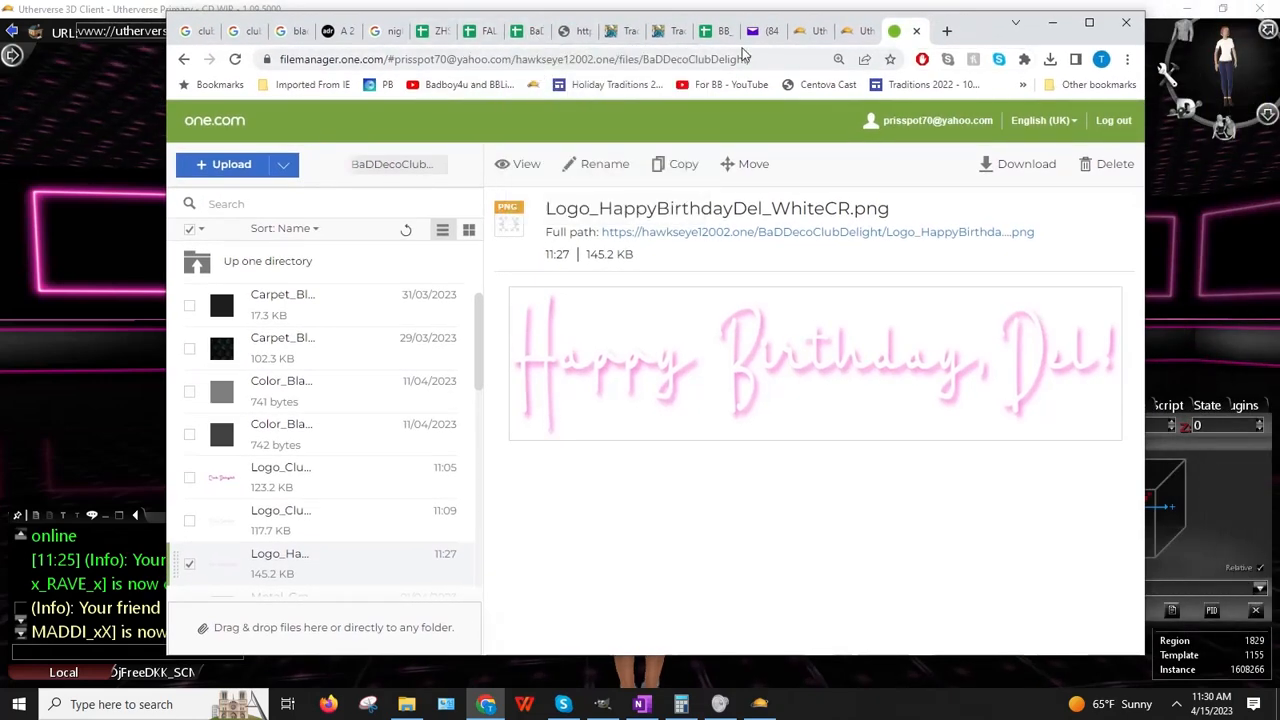
{"action": "left_click", "coordinate": [715, 31]}
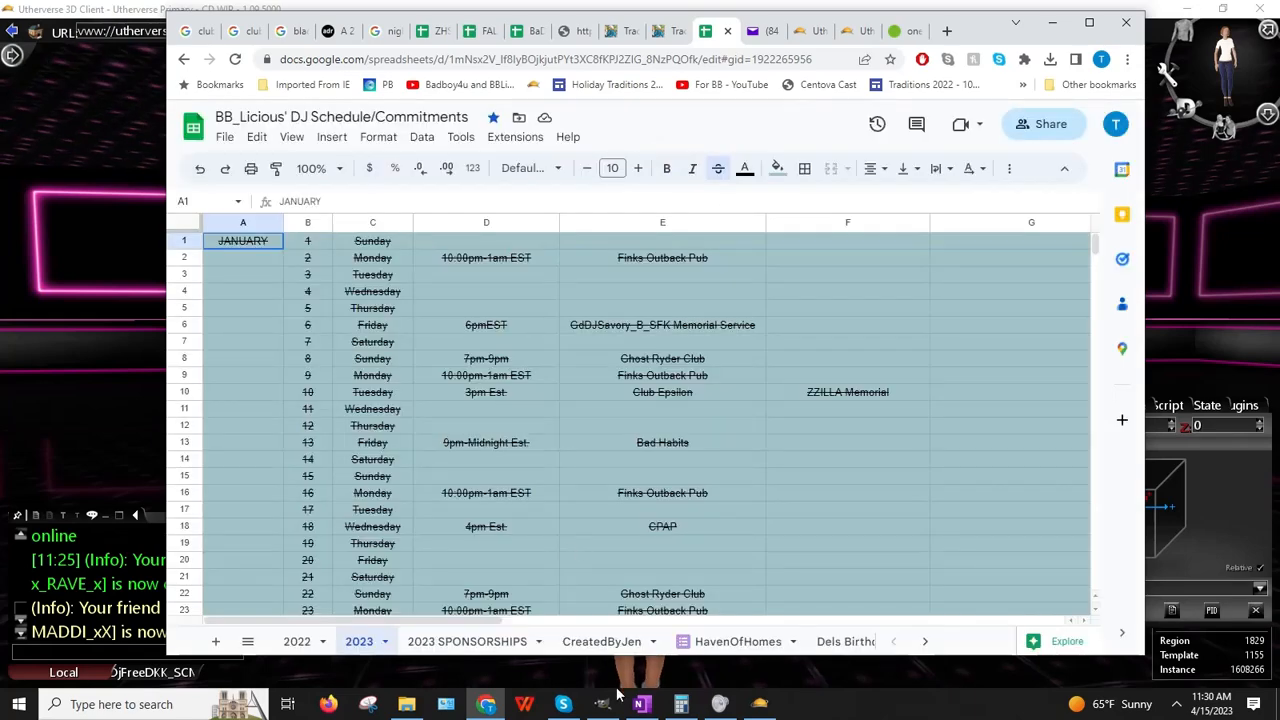
{"action": "left_click", "coordinate": [843, 642]}
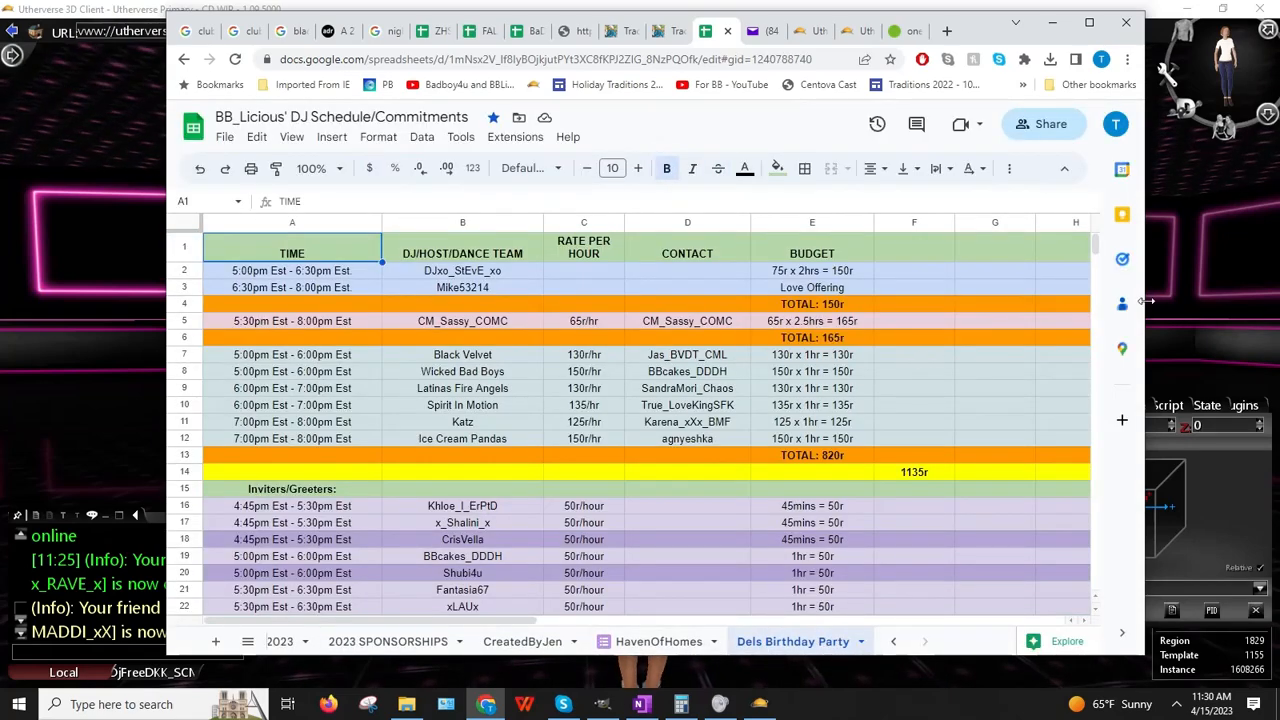
{"action": "left_click_drag", "start_coordinate": [1147, 301], "coordinate": [1246, 301]}
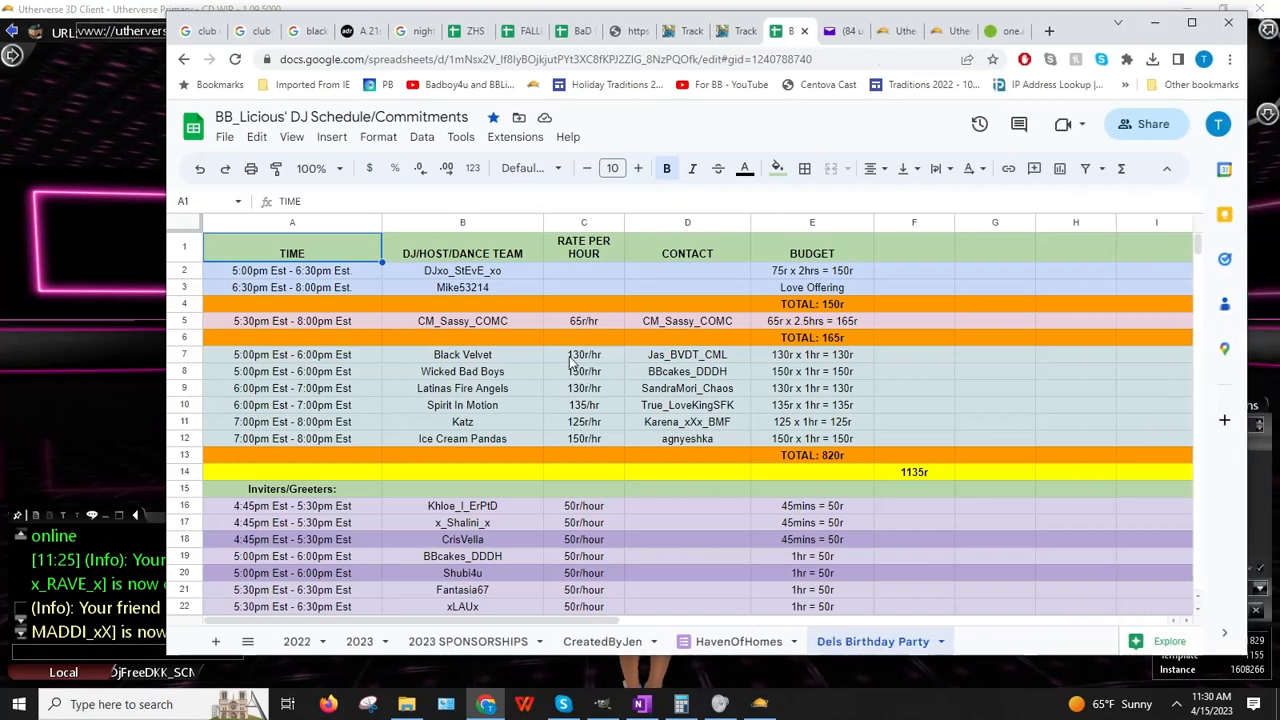
Step: Step through the performer list down to Ice Cream Pandas, then return to Utherverse
{"action": "left_click", "coordinate": [480, 274]}
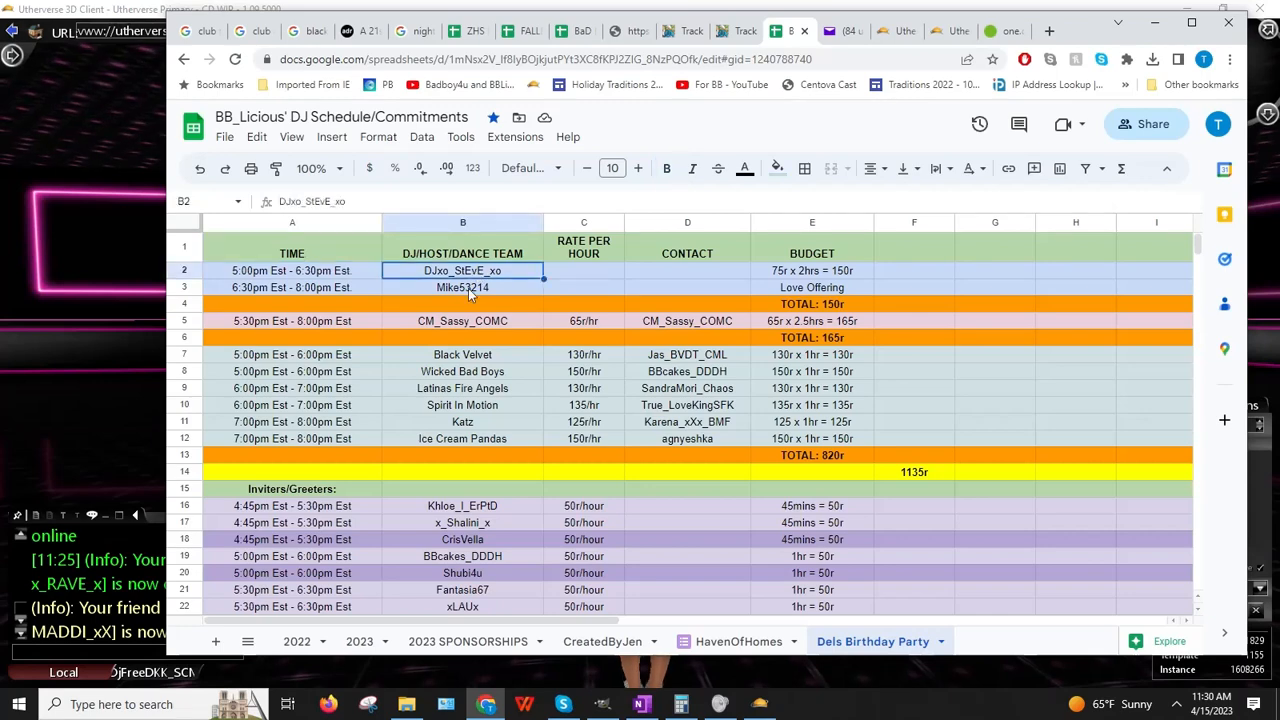
{"action": "left_click", "coordinate": [468, 288]}
{"action": "scroll", "coordinate": [450, 316], "scroll_direction": "down", "scroll_amount": 1}
{"action": "left_click", "coordinate": [449, 277]}
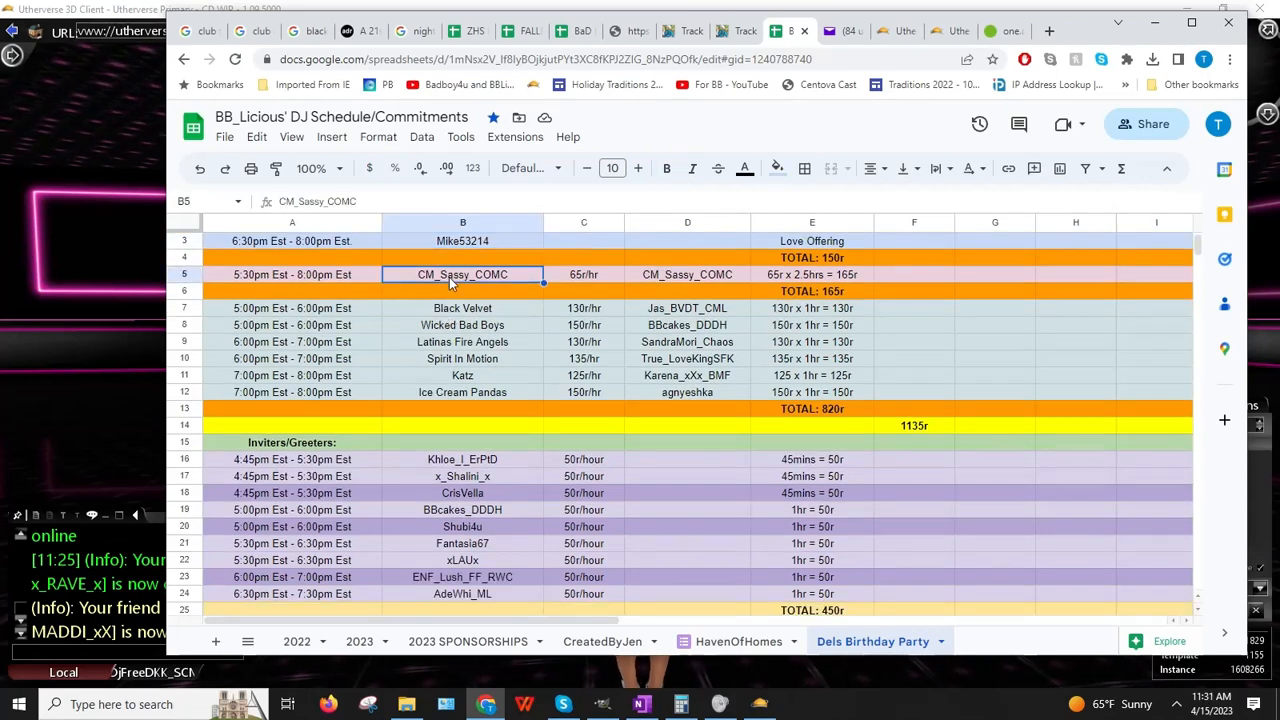
{"action": "left_click", "coordinate": [455, 313]}
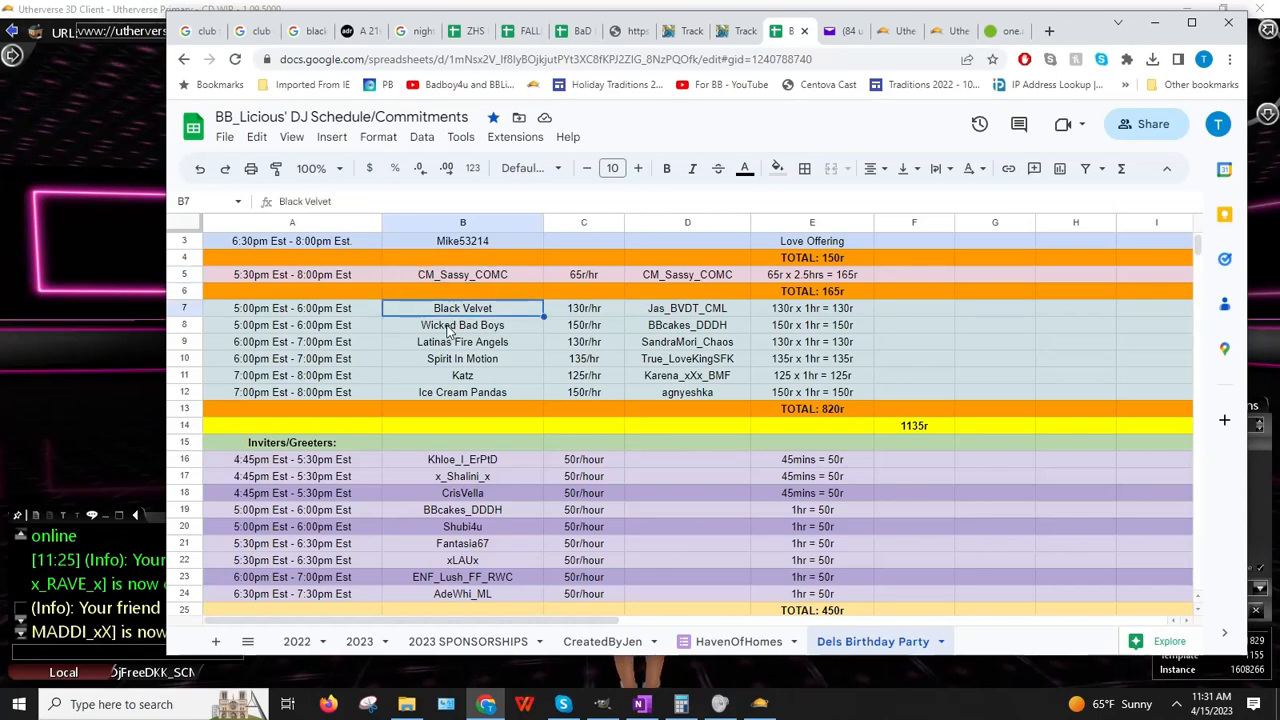
{"action": "left_click", "coordinate": [449, 328]}
{"action": "left_click", "coordinate": [448, 343]}
{"action": "left_click", "coordinate": [446, 360]}
{"action": "left_click", "coordinate": [452, 377]}
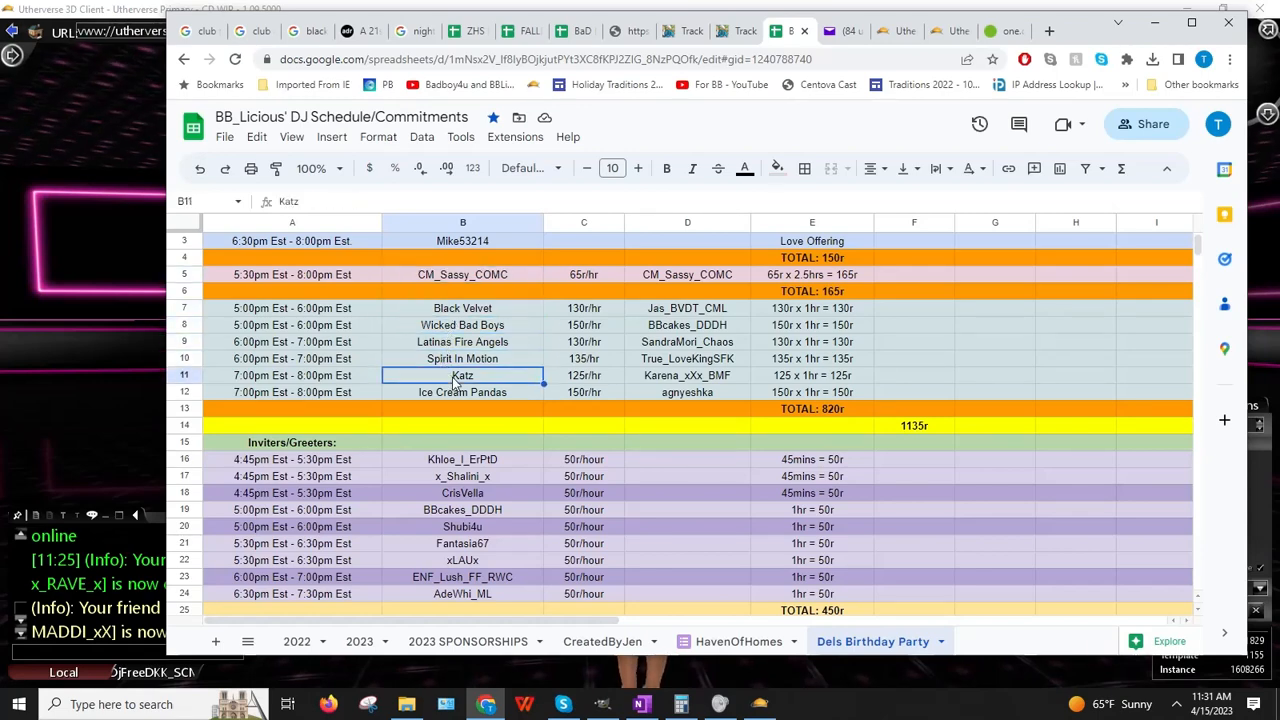
{"action": "left_click", "coordinate": [456, 394]}
{"action": "scroll", "coordinate": [455, 395], "scroll_direction": "down", "scroll_amount": 5}
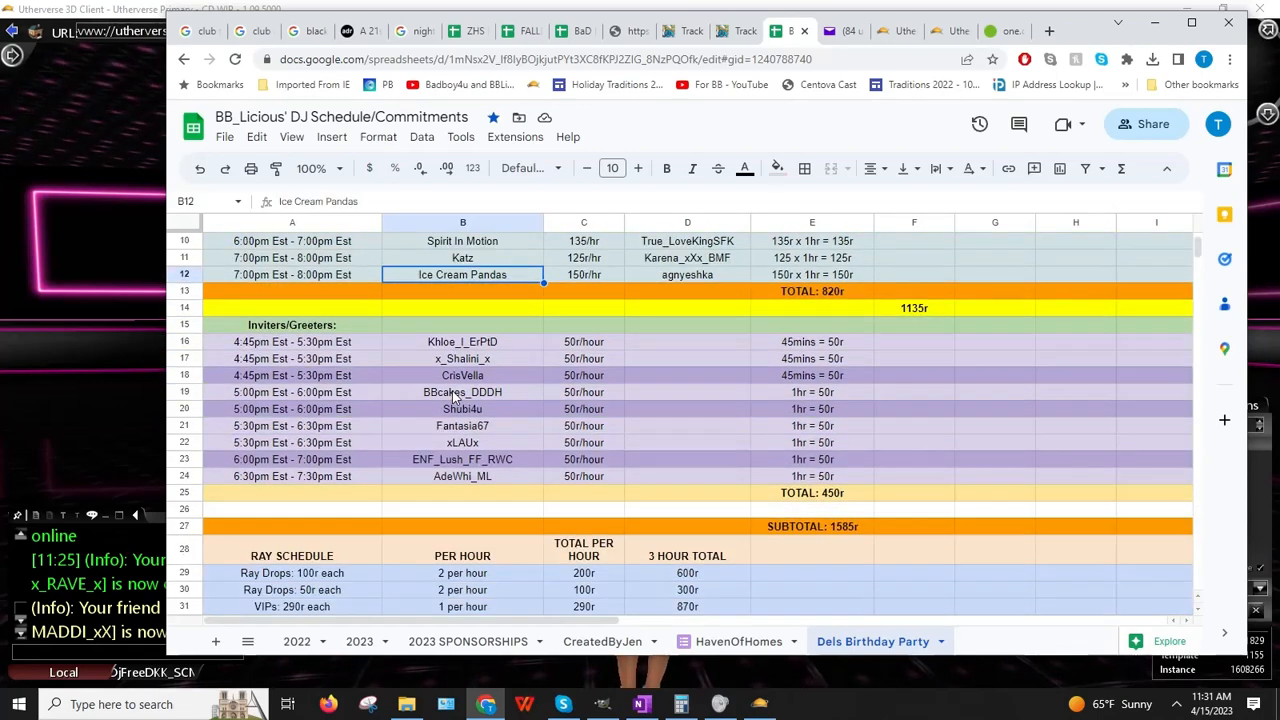
{"action": "scroll", "coordinate": [455, 395], "scroll_direction": "up", "scroll_amount": 2}
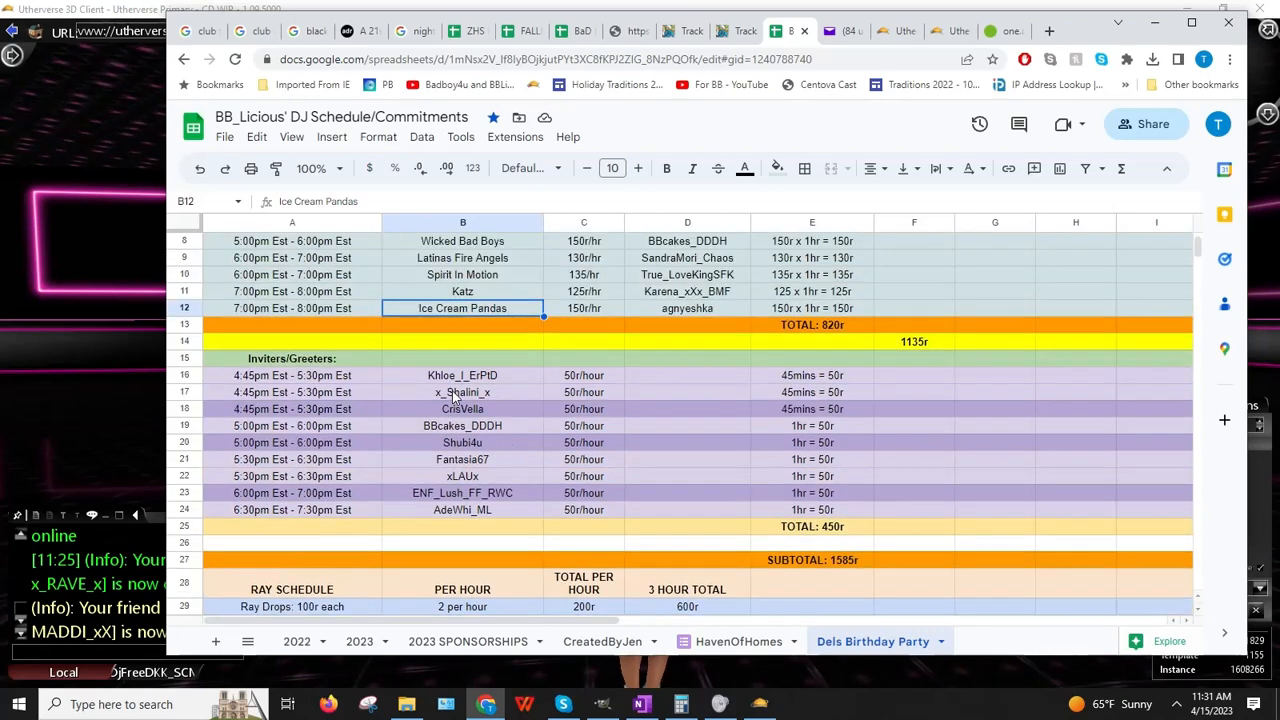
{"action": "scroll", "coordinate": [450, 395], "scroll_direction": "up", "scroll_amount": 3}
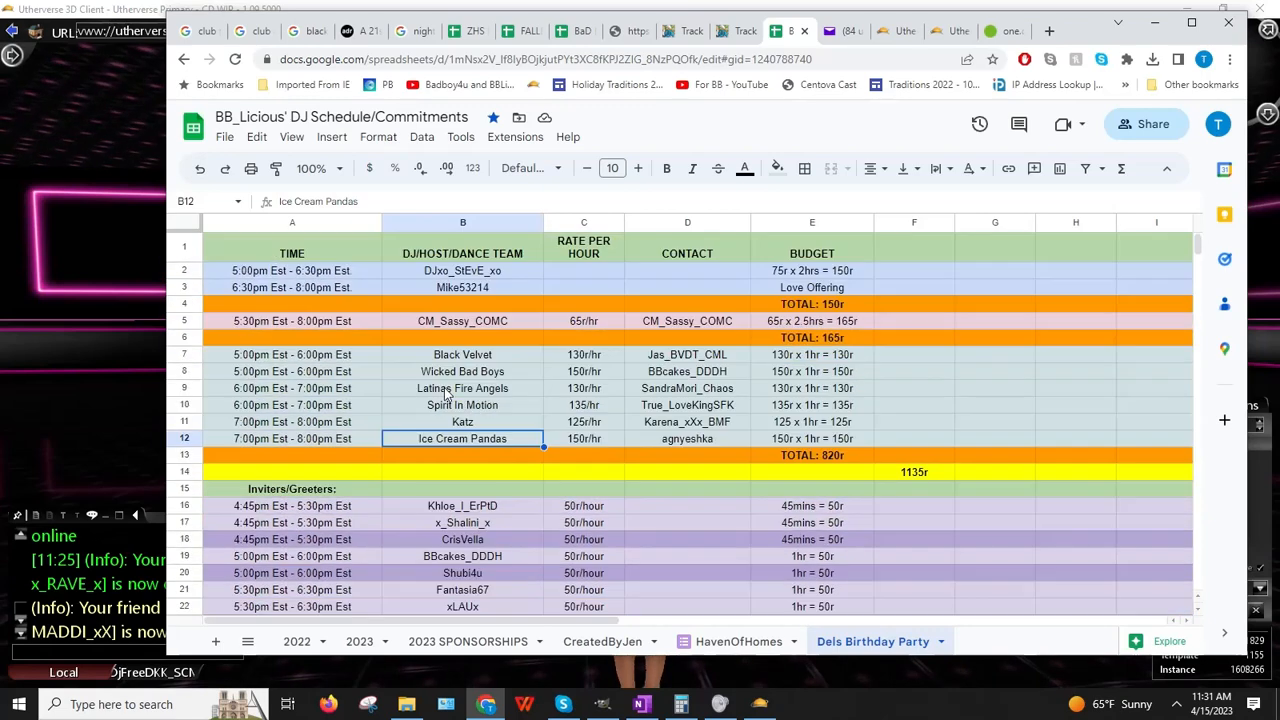
{"action": "left_click", "coordinate": [60, 362]}
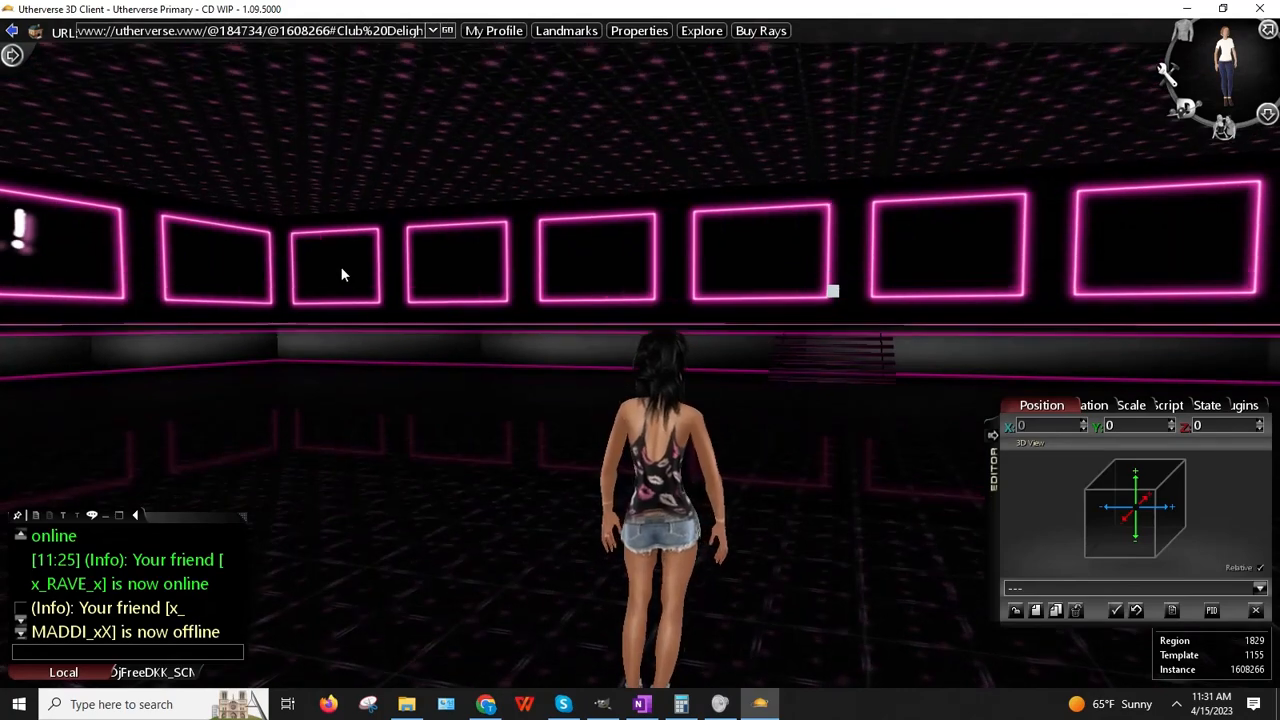
Step: Turn the avatar along the neon-framed walls, then bring the DJ schedule spreadsheet forward
{"action": "key", "text": "Right"}
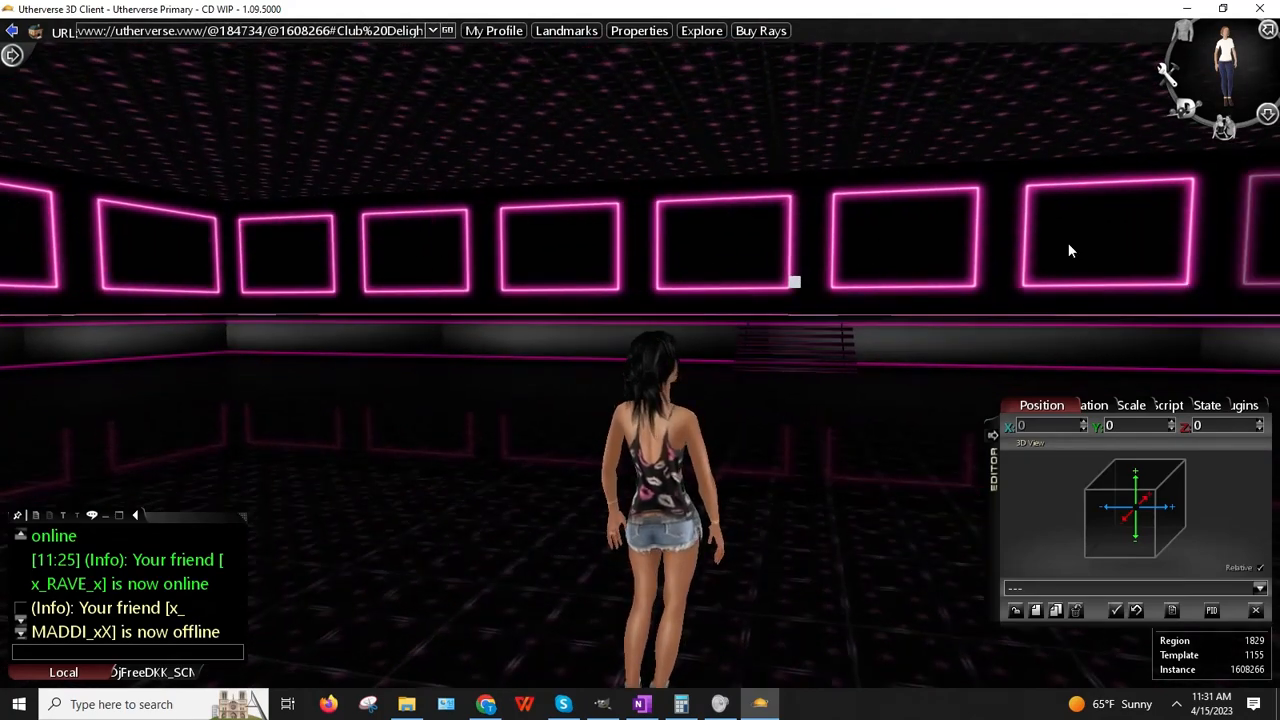
{"action": "key", "text": "Right"}
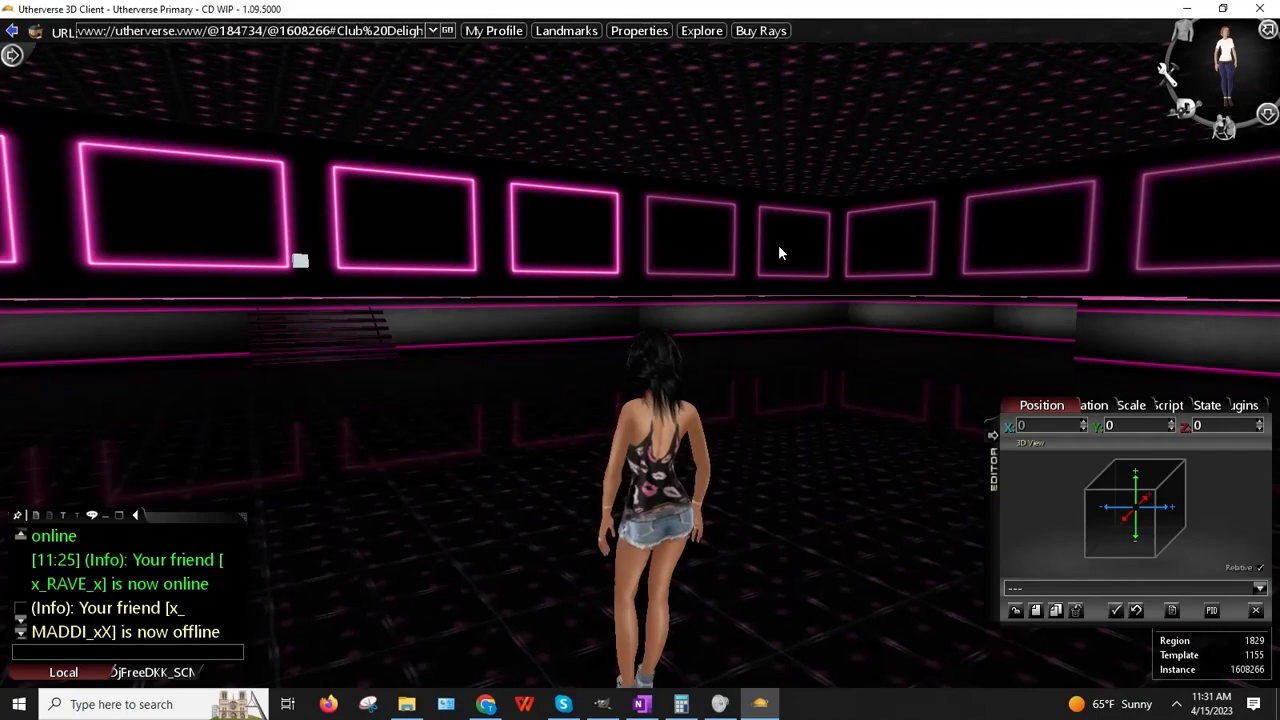
{"action": "key", "text": "Left"}
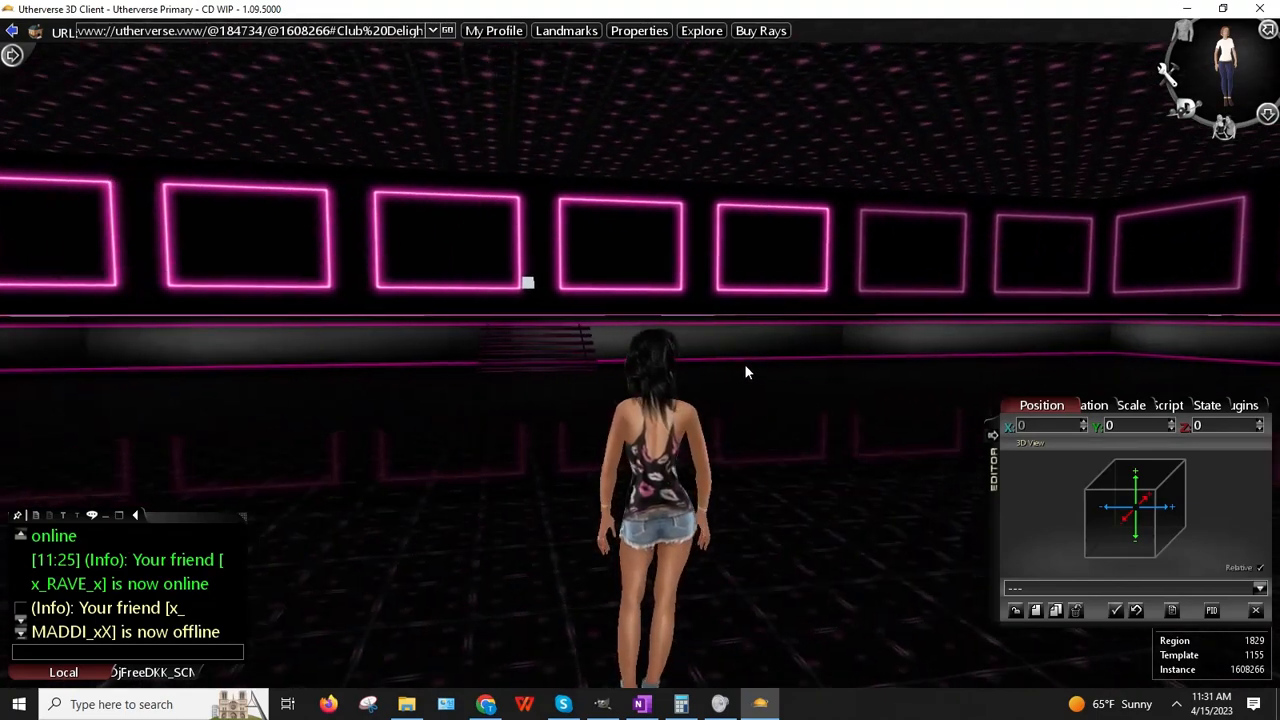
{"action": "key", "text": "Left"}
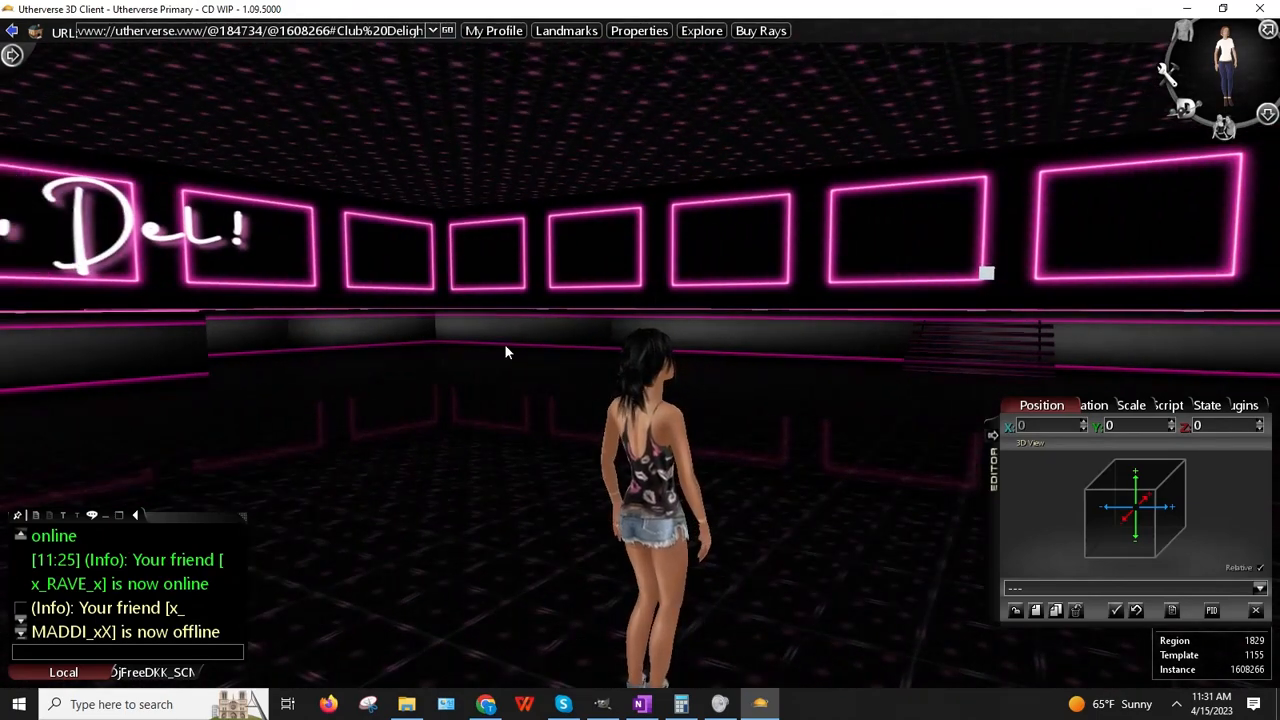
{"action": "key", "text": "Right"}
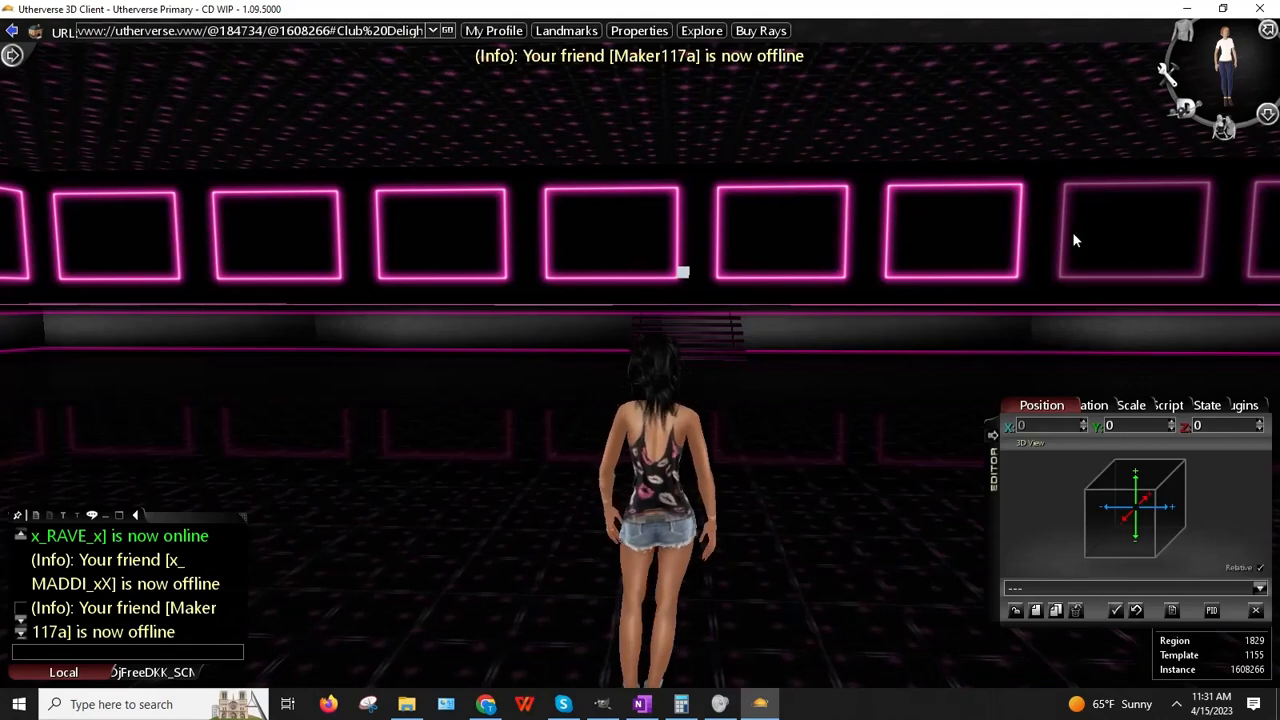
{"action": "key", "text": "Right"}
{"action": "key", "text": "Left"}
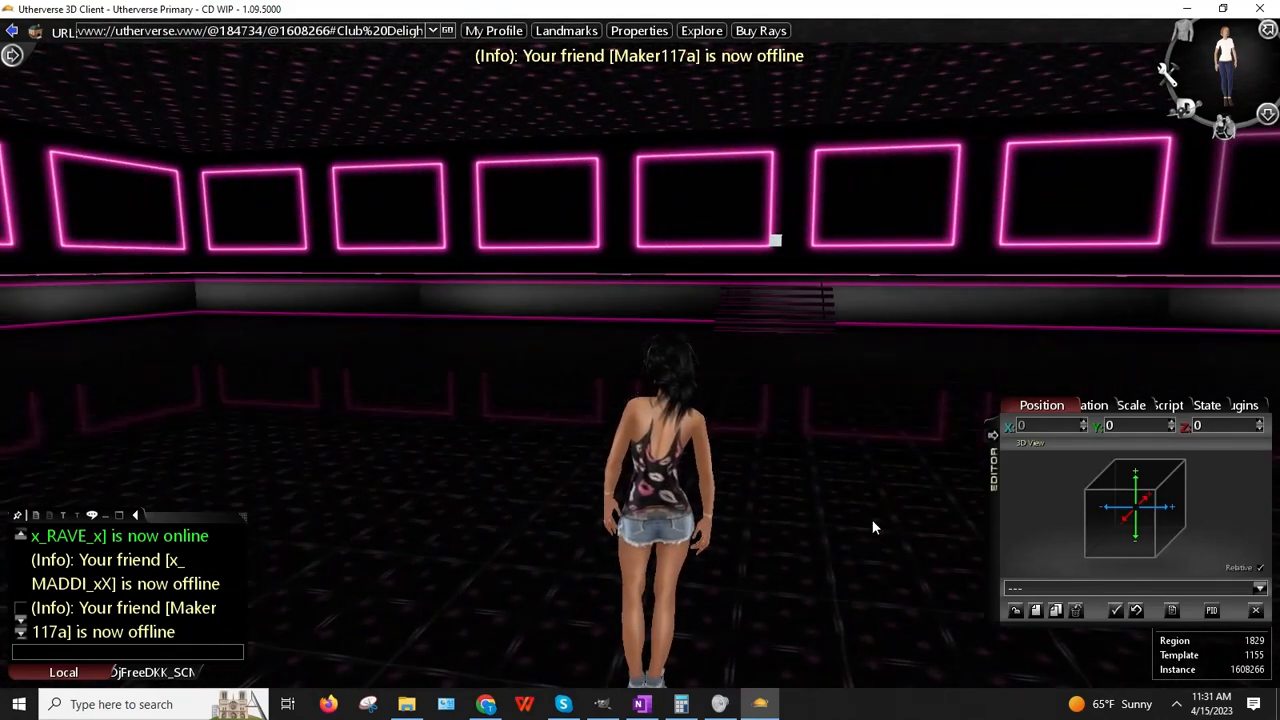
{"action": "left_click", "coordinate": [486, 704]}
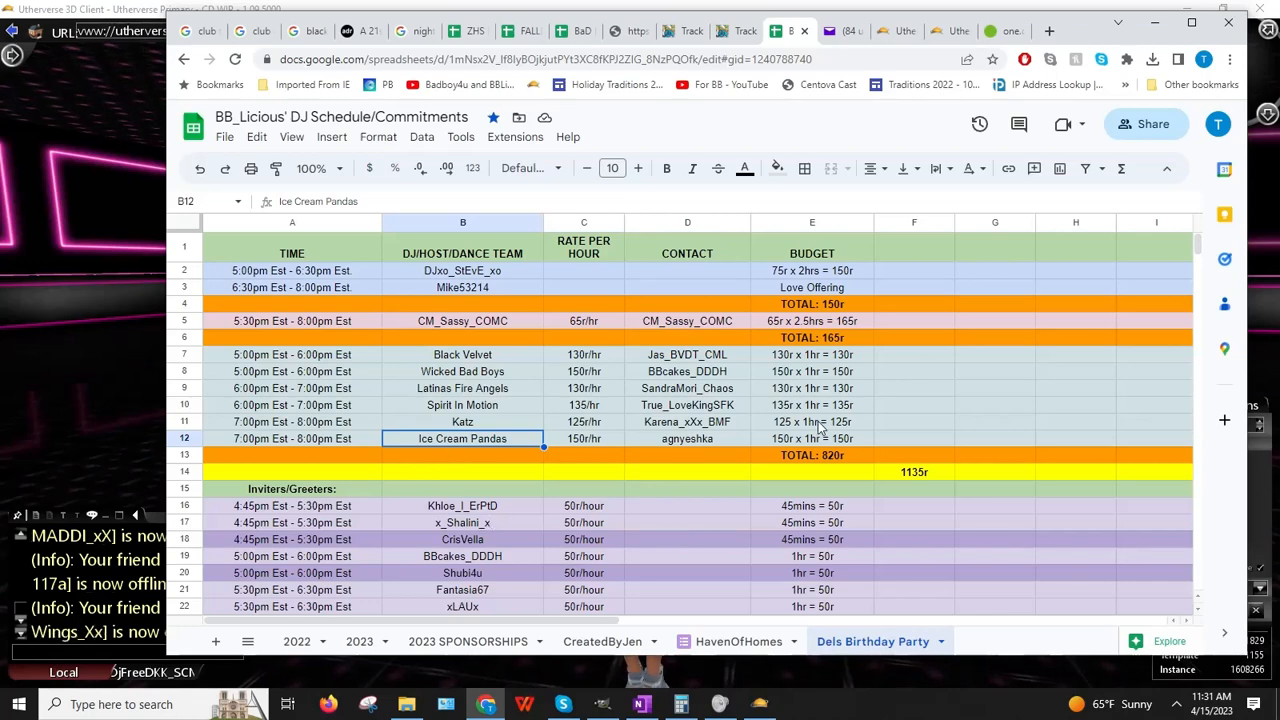
Step: Scroll the Dels Birthday Party sheet, then return to Utherverse facing the neon frames
{"action": "scroll", "coordinate": [420, 463], "scroll_direction": "down", "scroll_amount": 1}
{"action": "scroll", "coordinate": [815, 430], "scroll_direction": "up", "scroll_amount": 1}
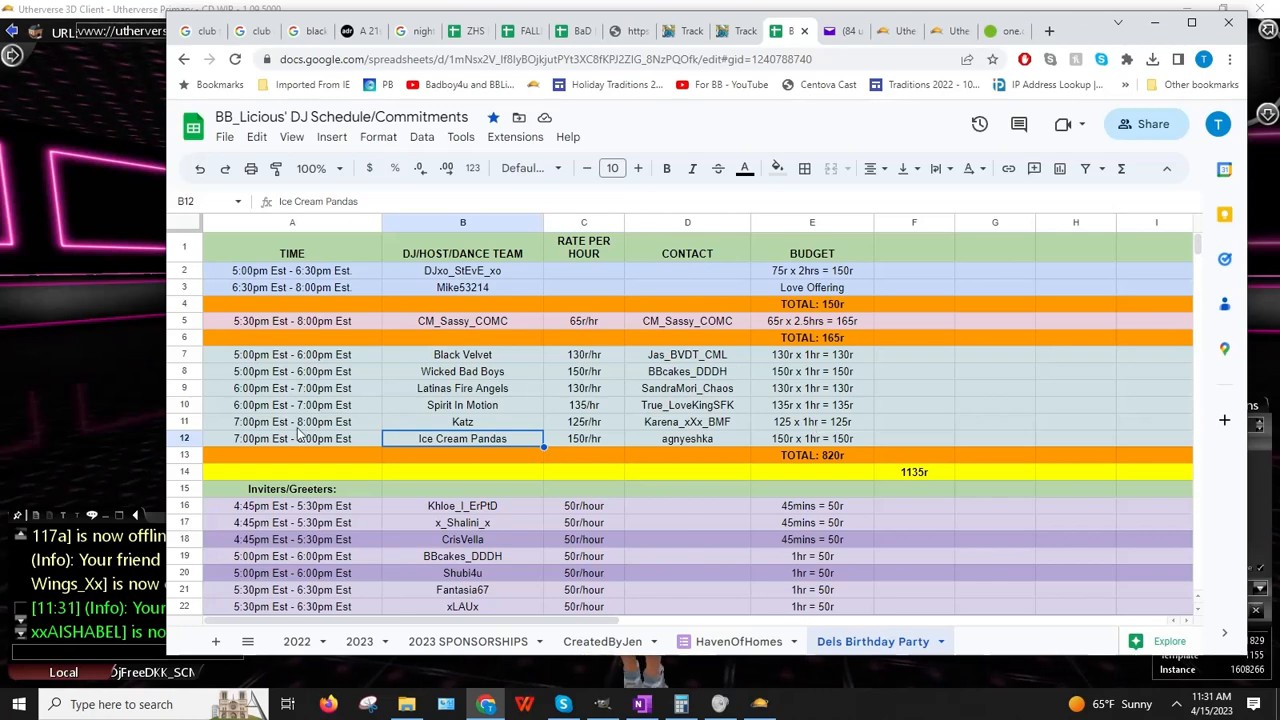
{"action": "left_click", "coordinate": [25, 359]}
{"action": "left_click_drag", "start_coordinate": [413, 268], "coordinate": [745, 354]}
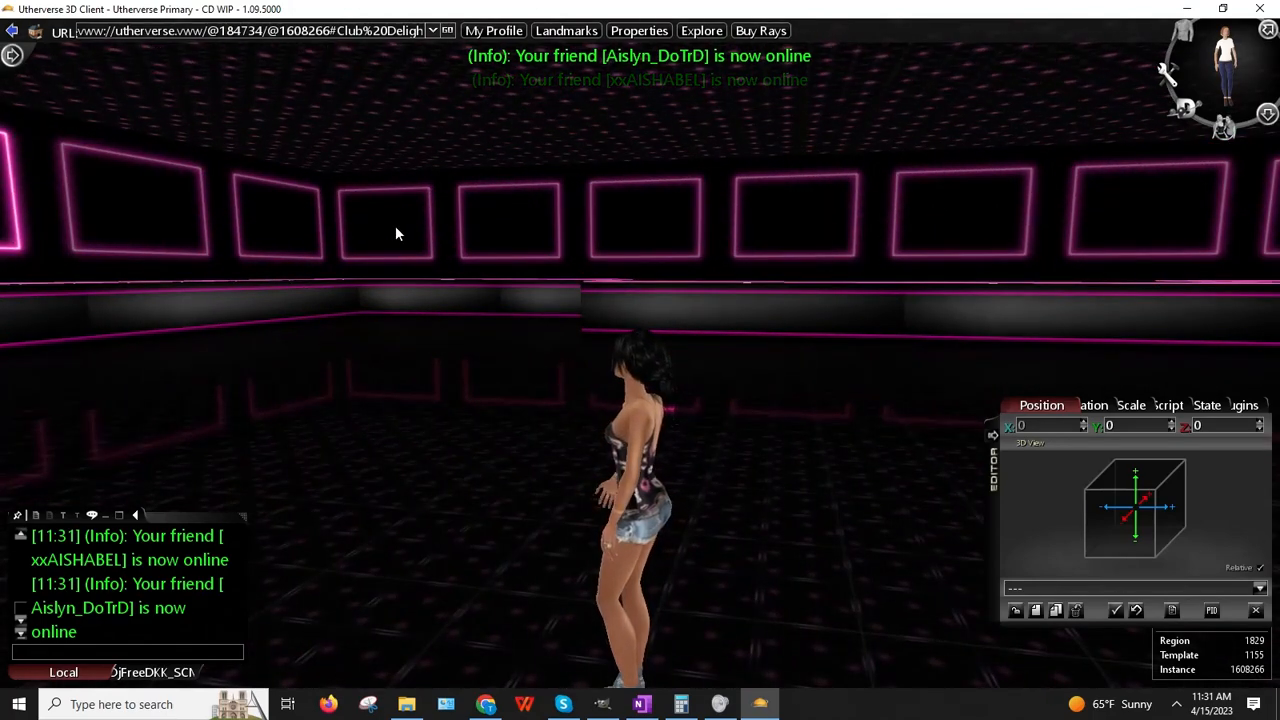
{"action": "left_click_drag", "start_coordinate": [392, 238], "coordinate": [247, 366]}
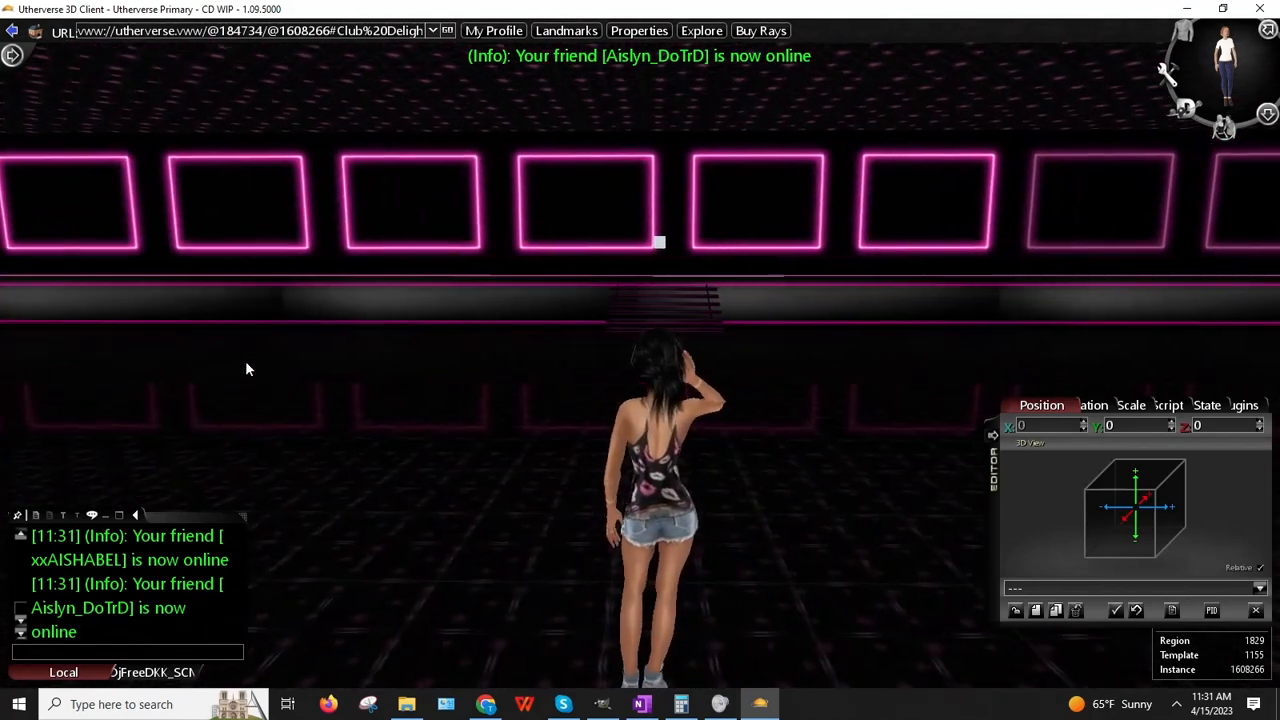
{"action": "key", "text": "Left"}
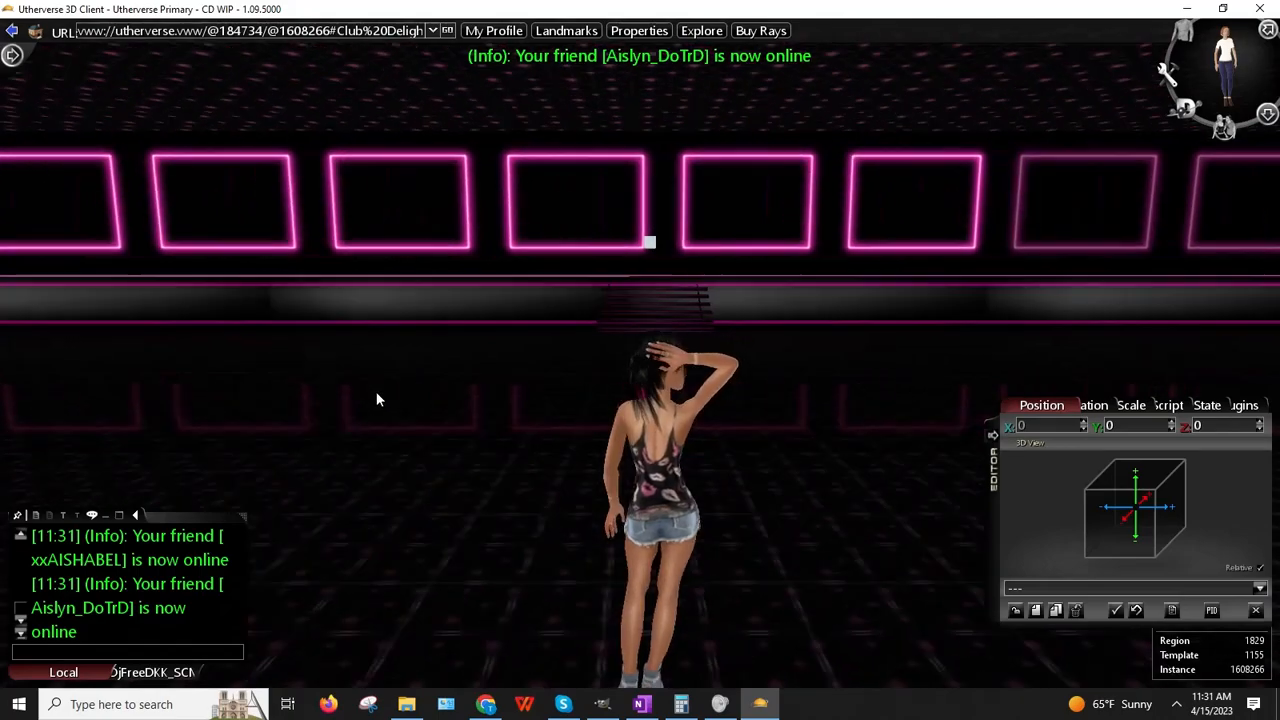
{"action": "key", "text": "Left"}
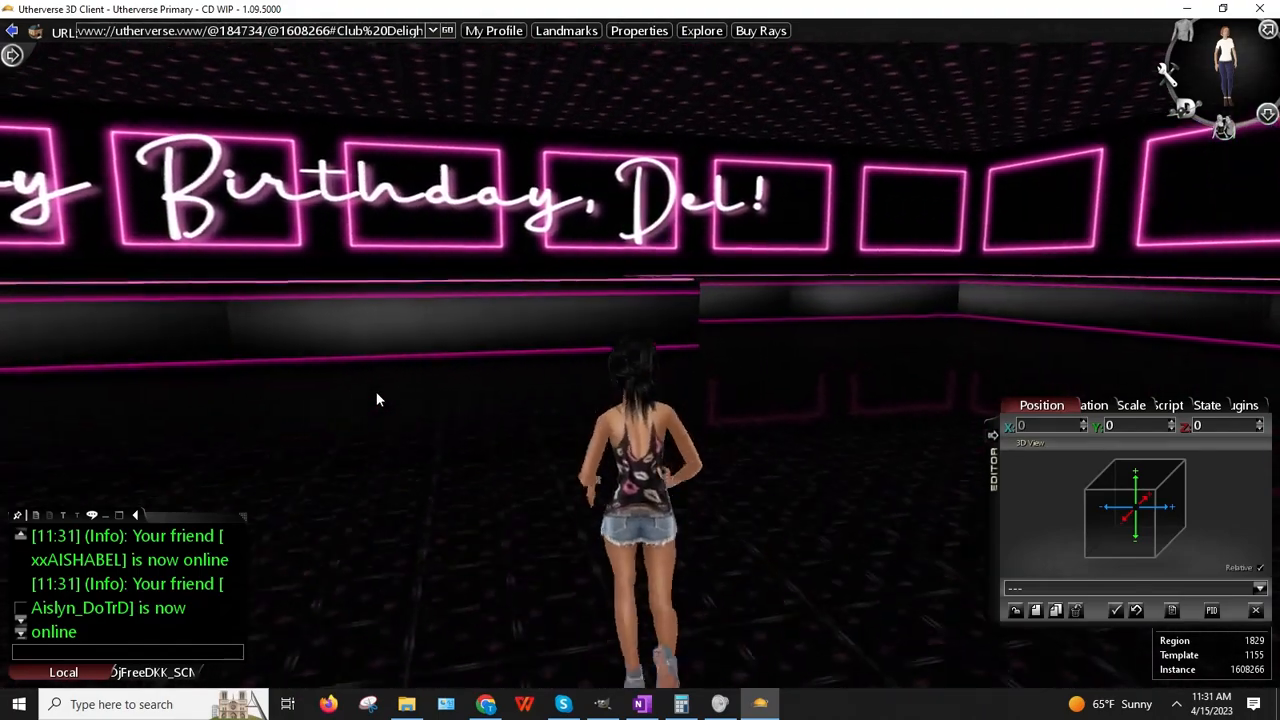
{"action": "key", "text": "Right"}
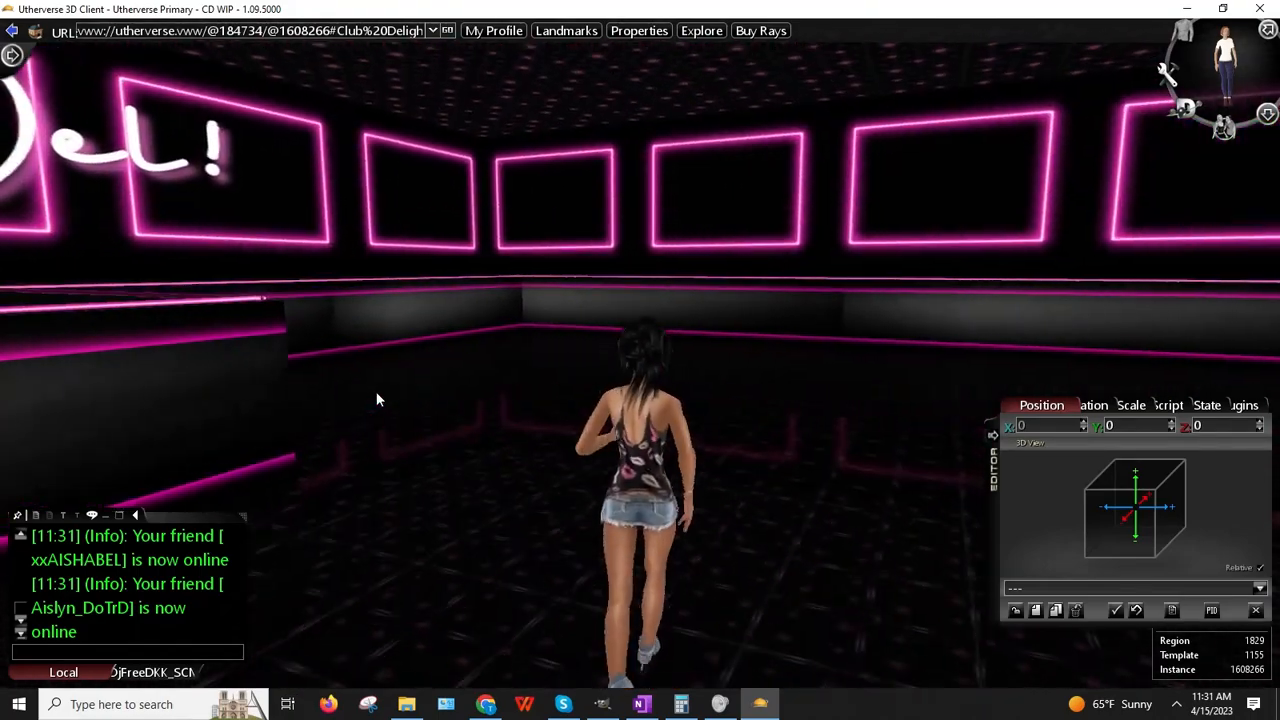
{"action": "key", "text": "Right"}
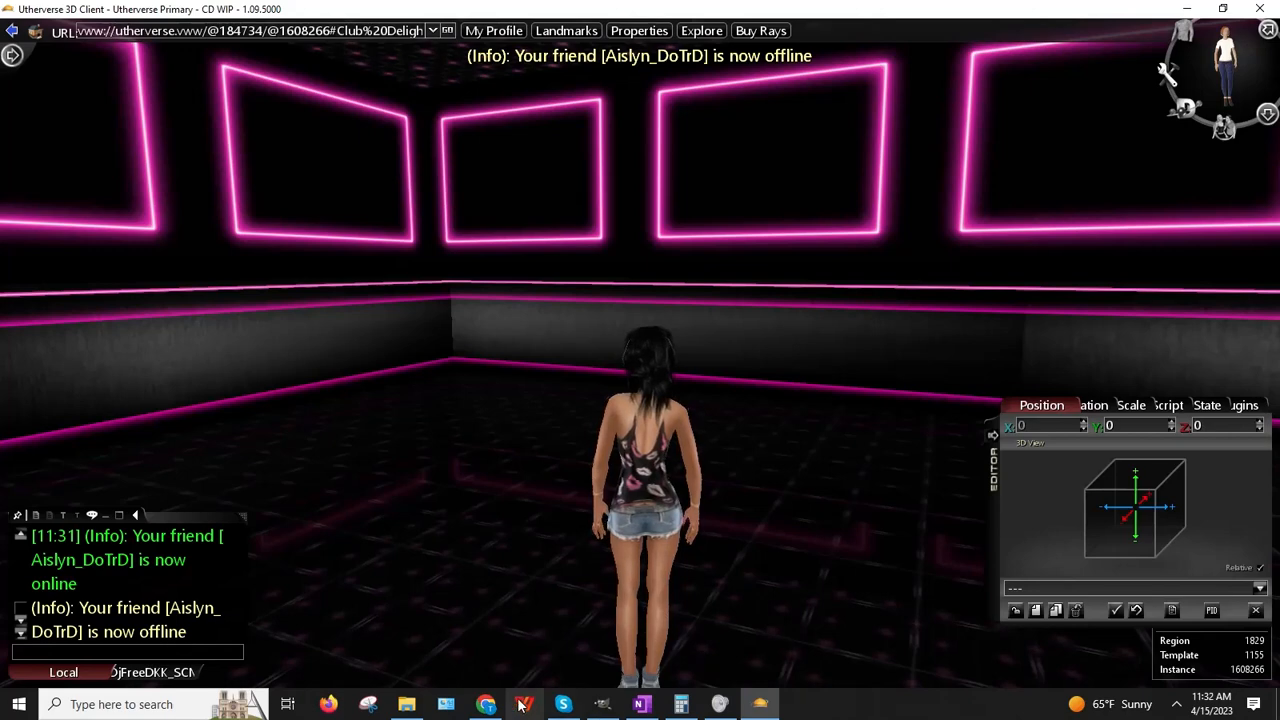
{"action": "mouse_move", "coordinate": [500, 708]}
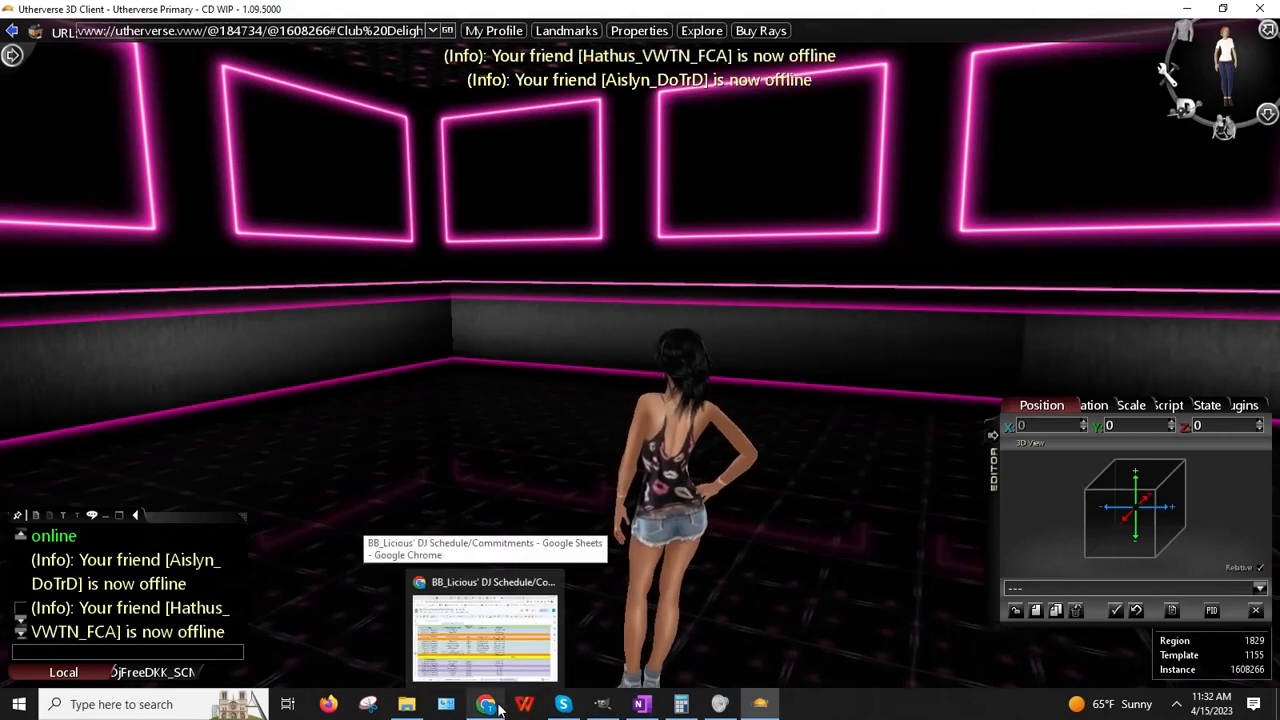
{"action": "left_click", "coordinate": [515, 670]}
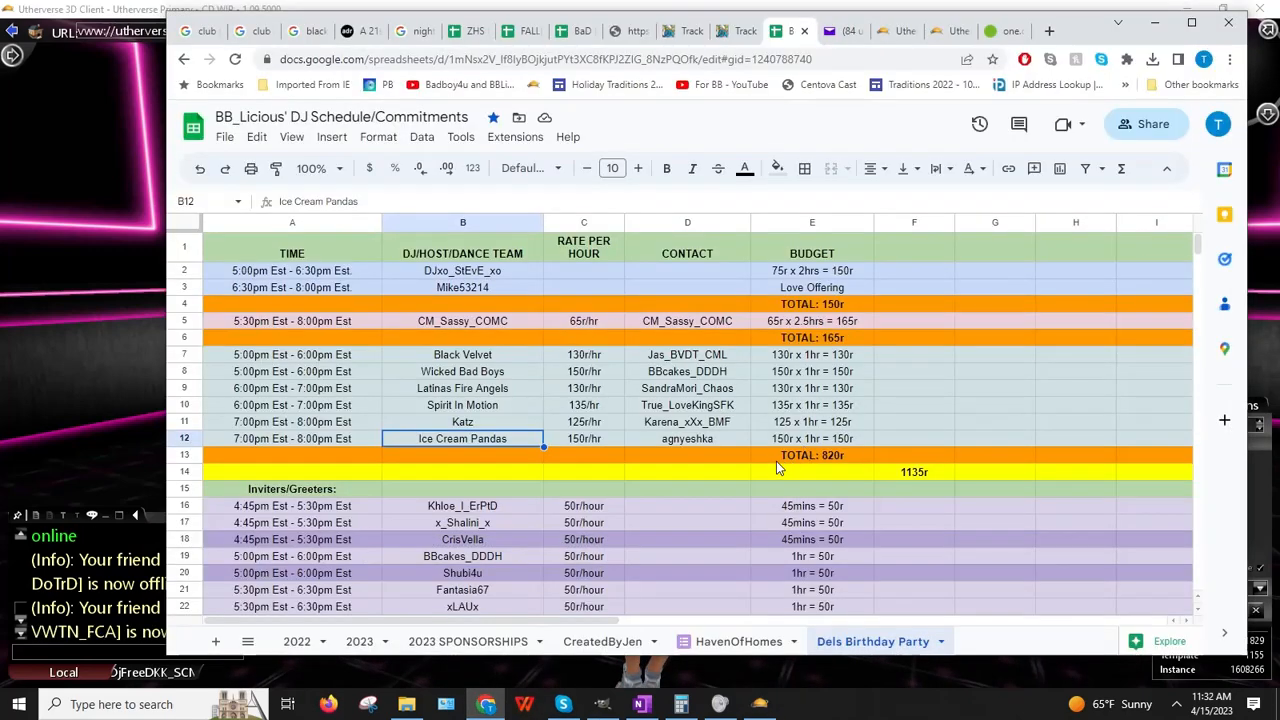
{"action": "left_click", "coordinate": [101, 463]}
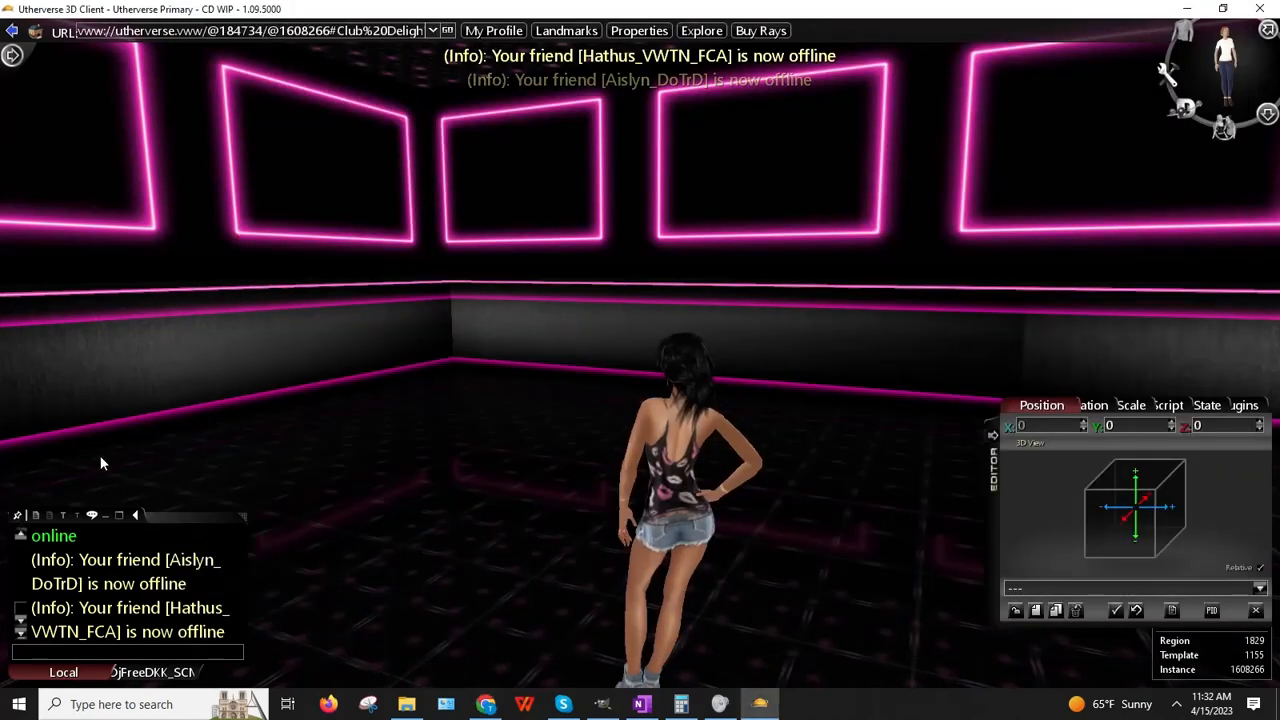
Step: Run the avatar across the club and turn to face the empty neon frames squarely
{"action": "left_click_drag", "start_coordinate": [762, 533], "coordinate": [574, 611]}
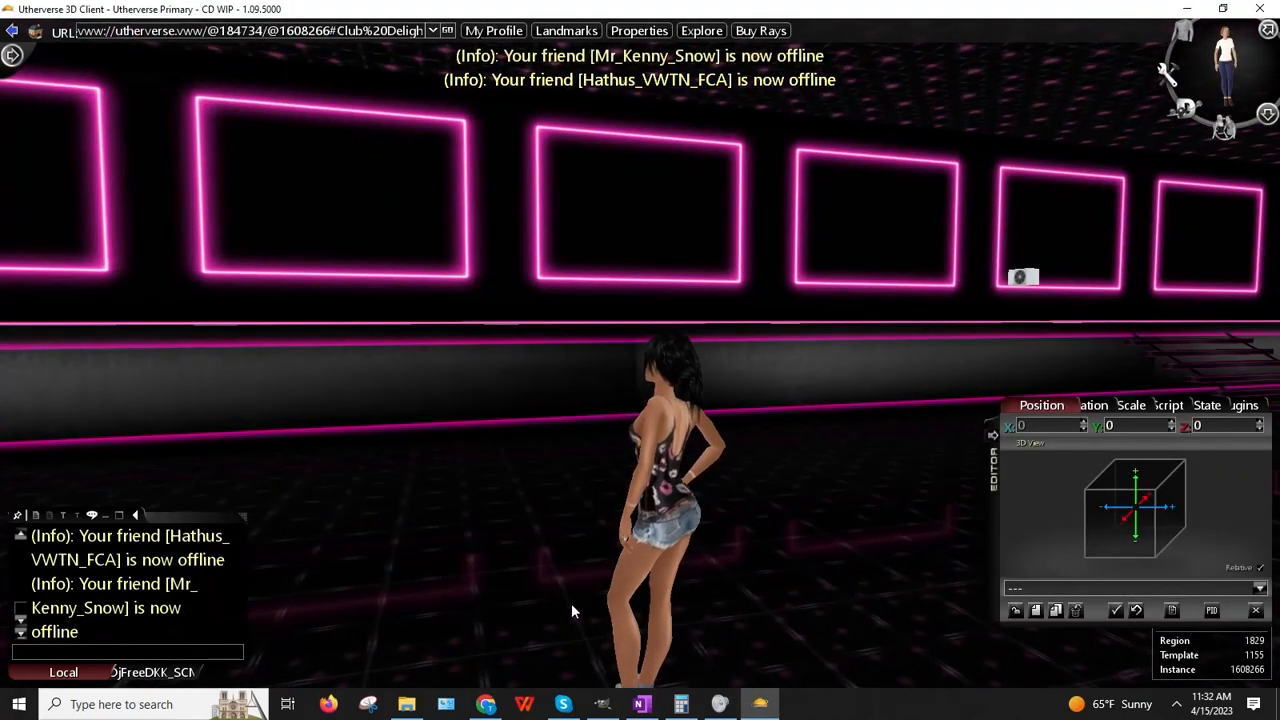
{"action": "key", "text": "Right"}
{"action": "key", "text": "Right"}
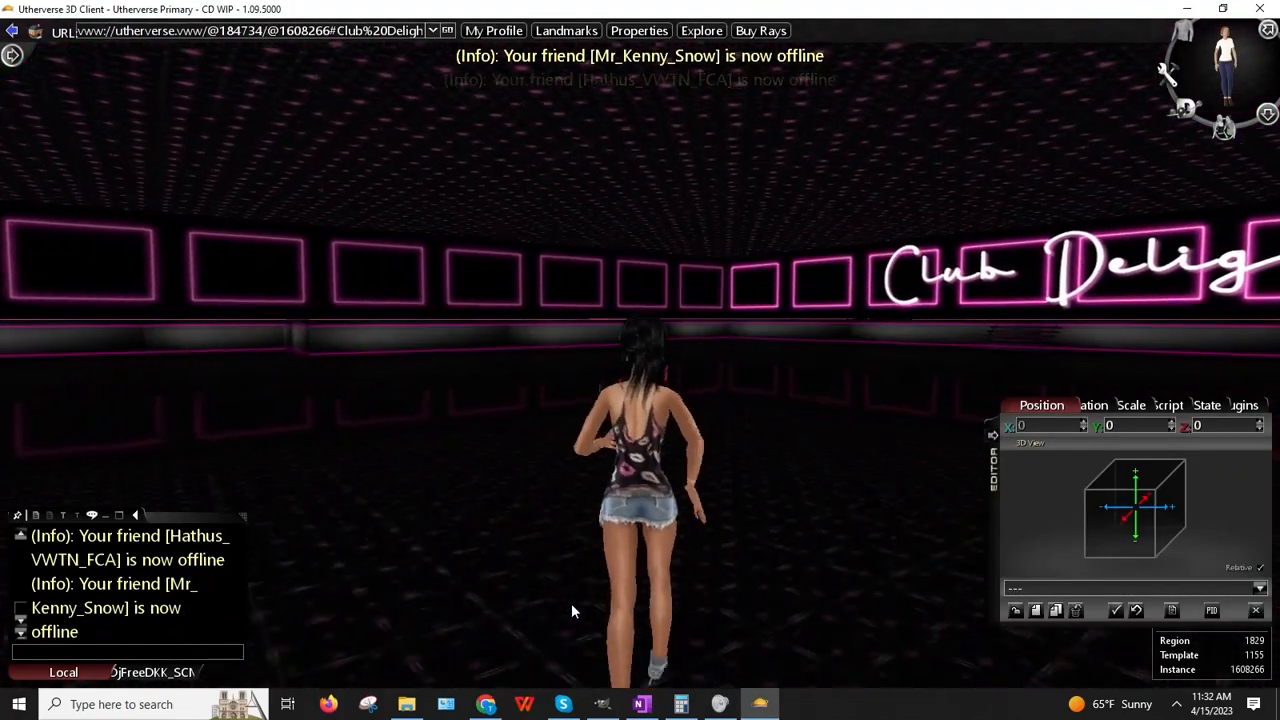
{"action": "key", "text": "Up"}
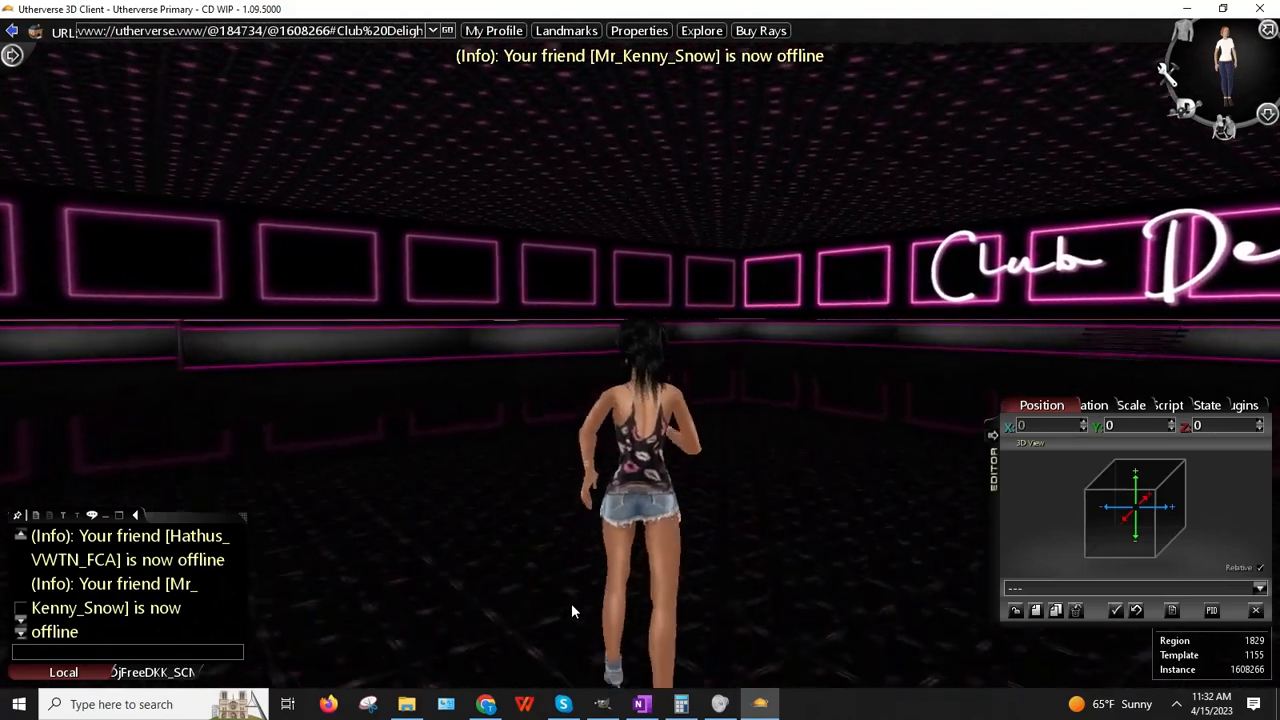
{"action": "key", "text": "Left"}
{"action": "key", "text": "Left"}
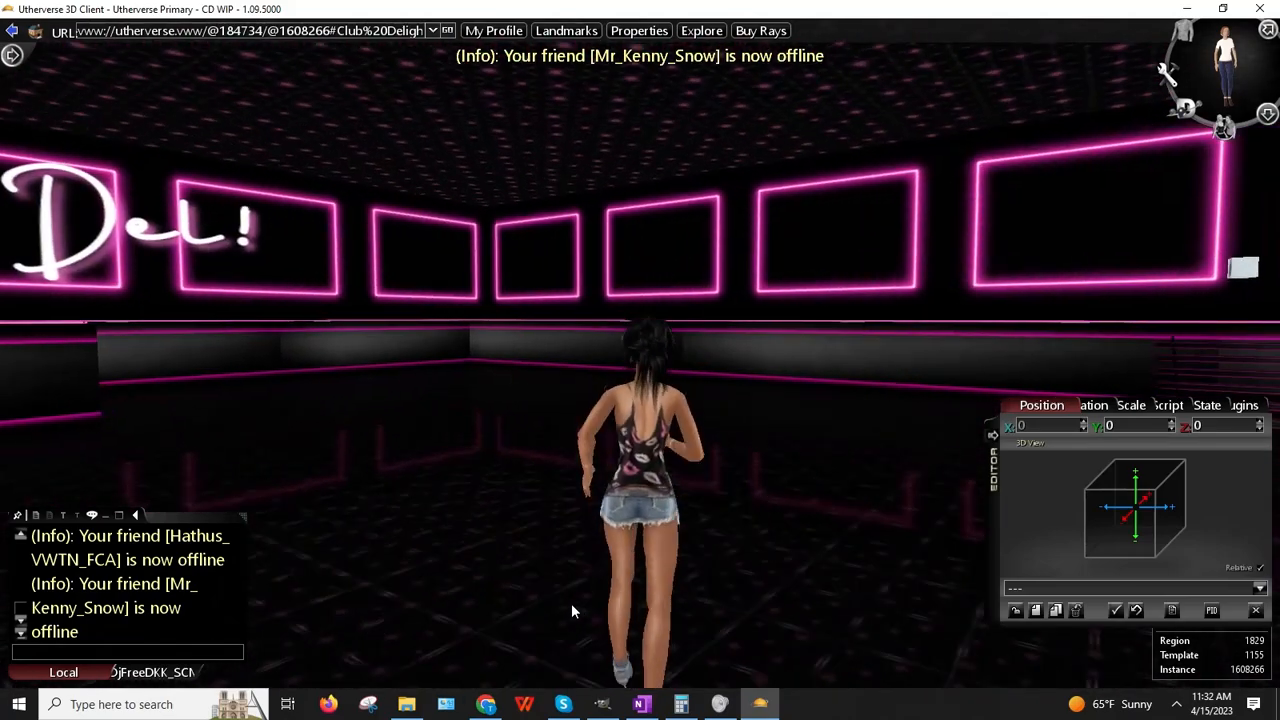
{"action": "key", "text": "Up"}
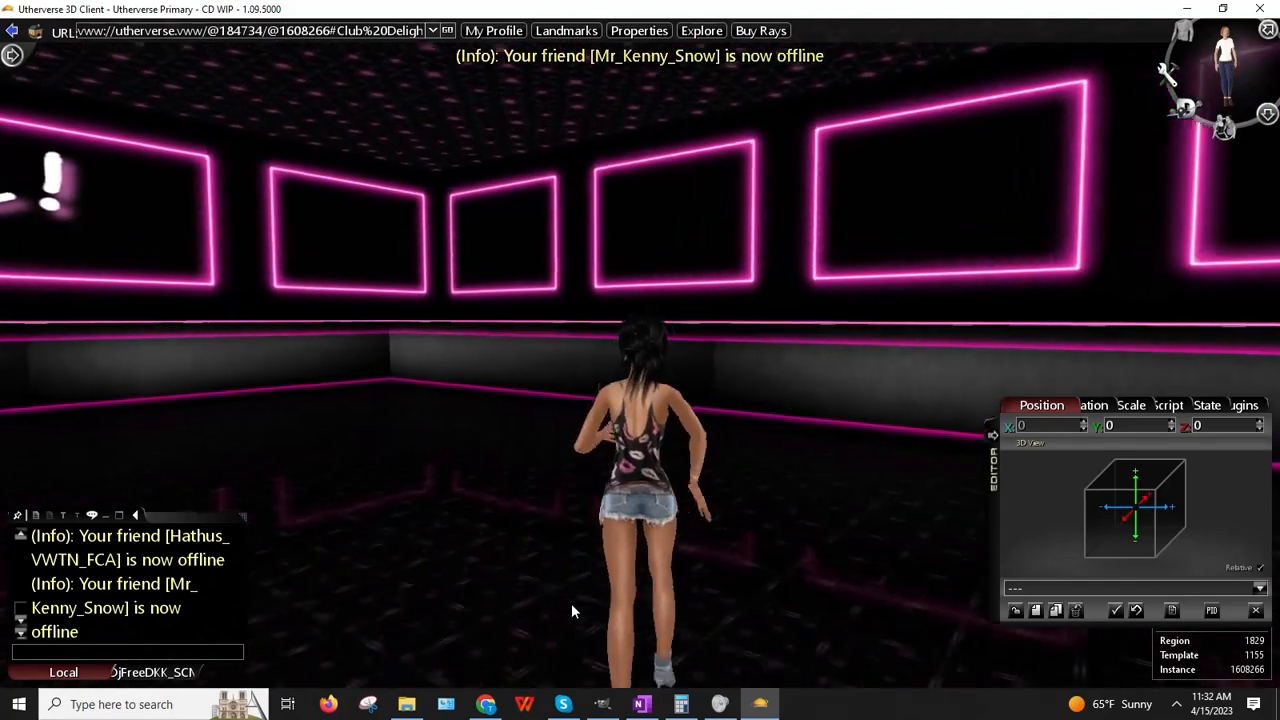
{"action": "key", "text": "Up"}
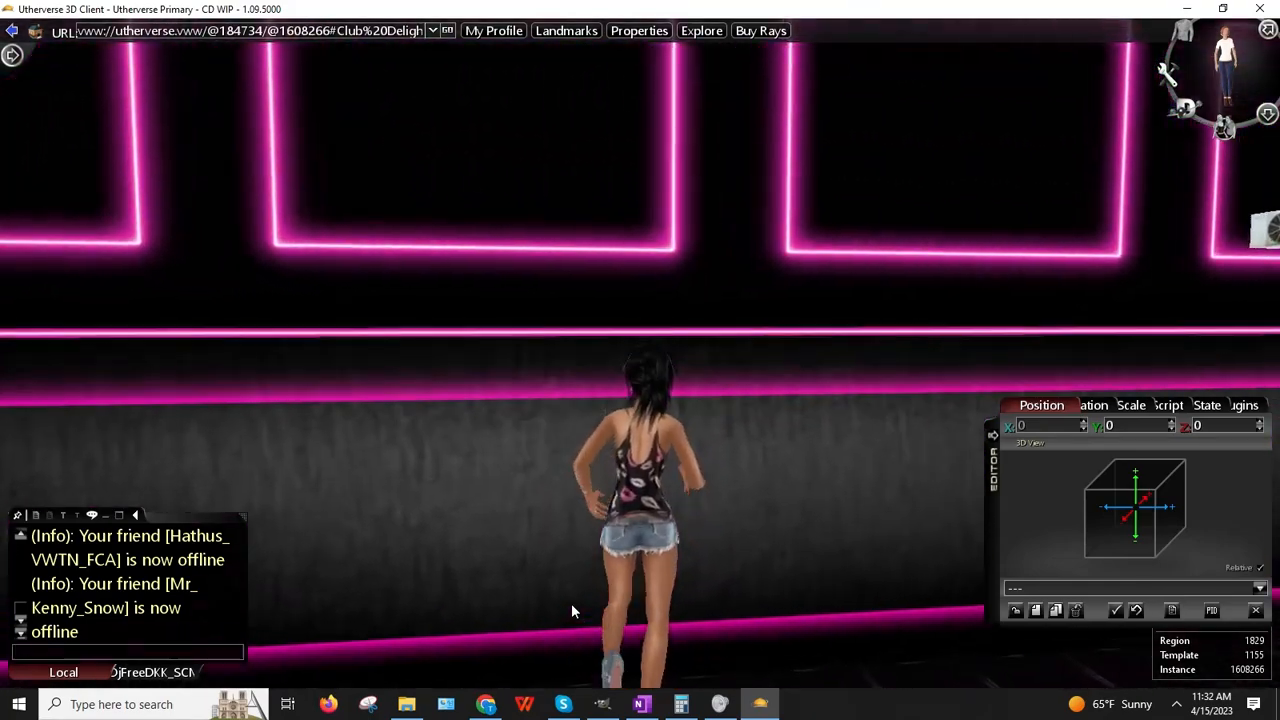
{"action": "key", "text": "Left"}
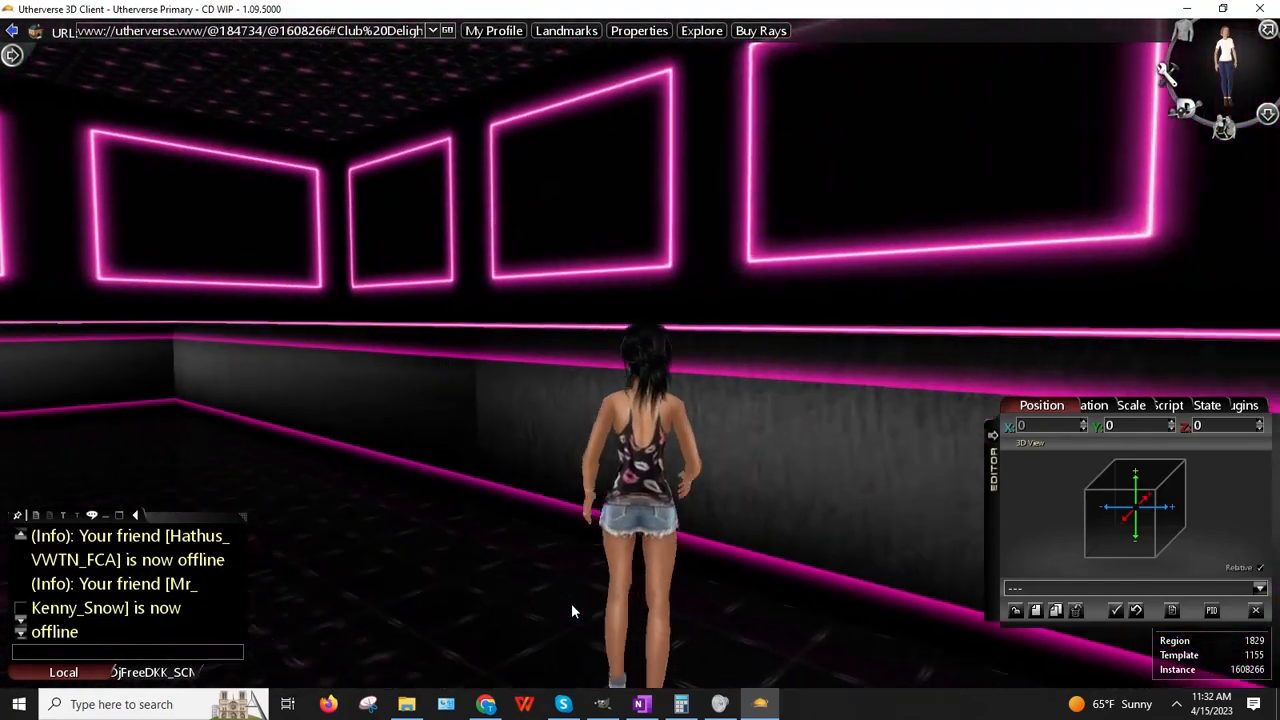
{"action": "key", "text": "Right"}
{"action": "key", "text": "Up"}
{"action": "key", "text": "Down"}
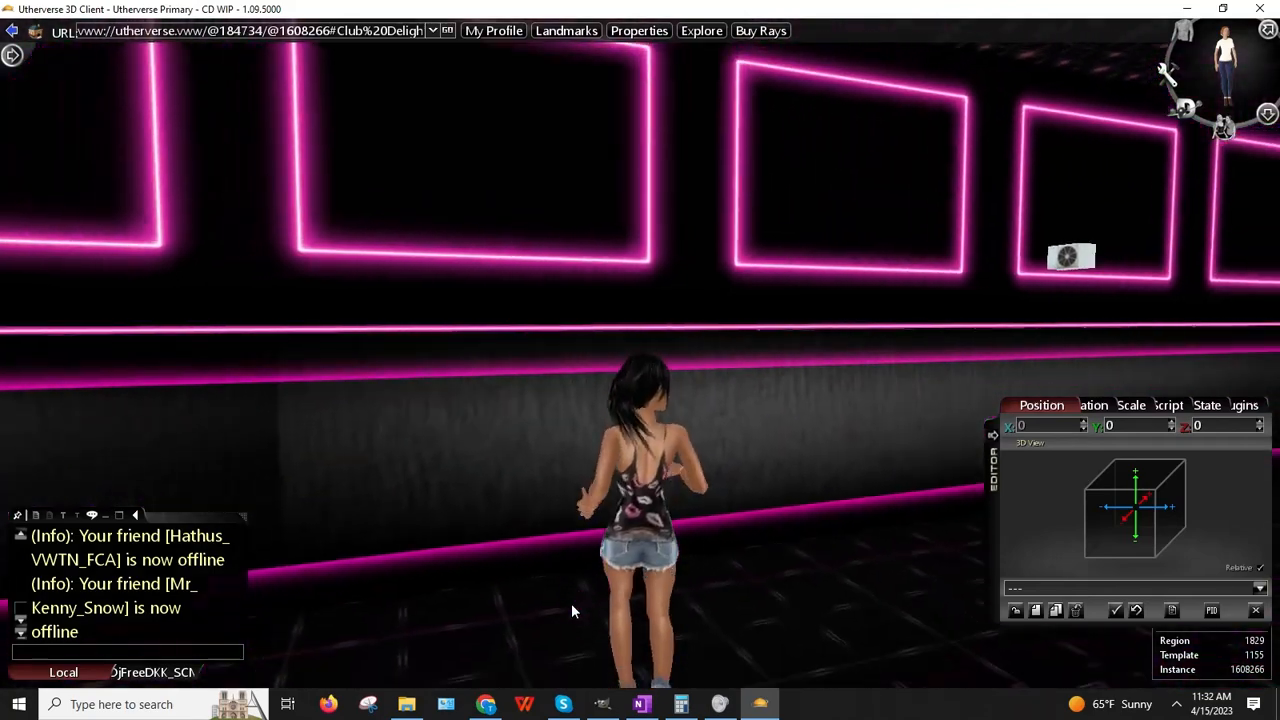
{"action": "key", "text": "Right"}
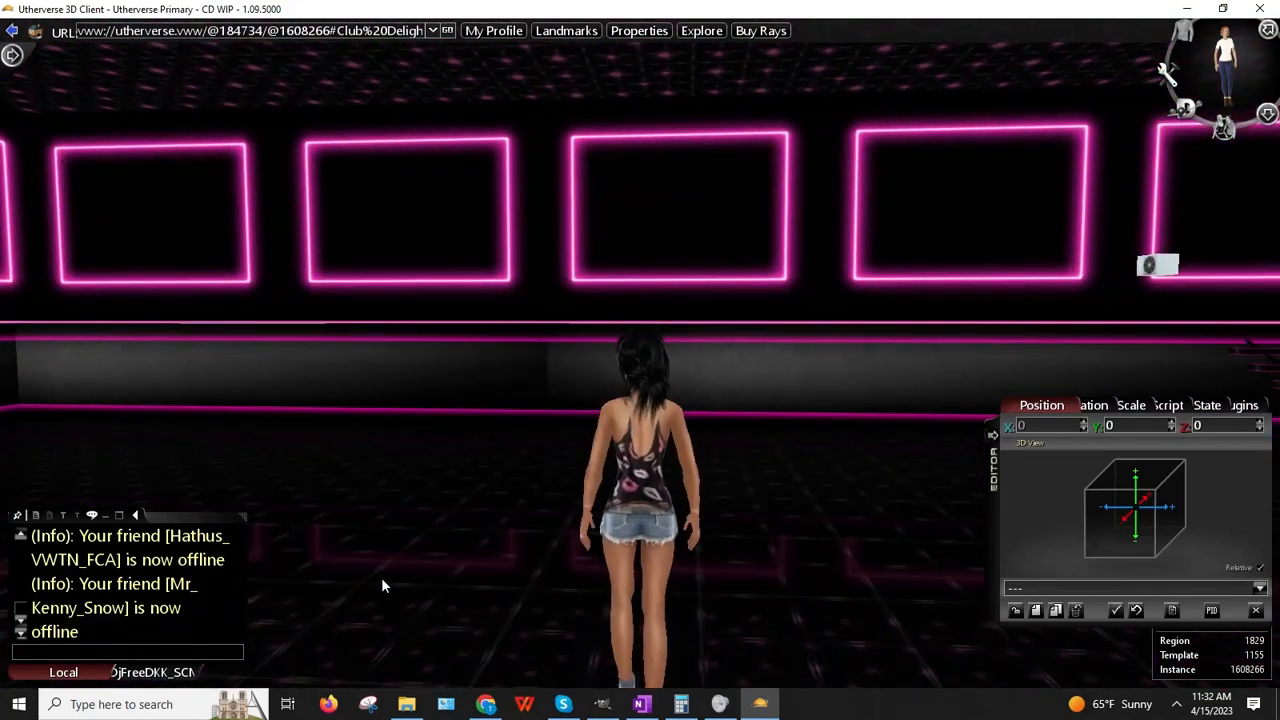
Step: Copy the Balcony Rail and slide the copy left along the wall
{"action": "right_click", "coordinate": [637, 171]}
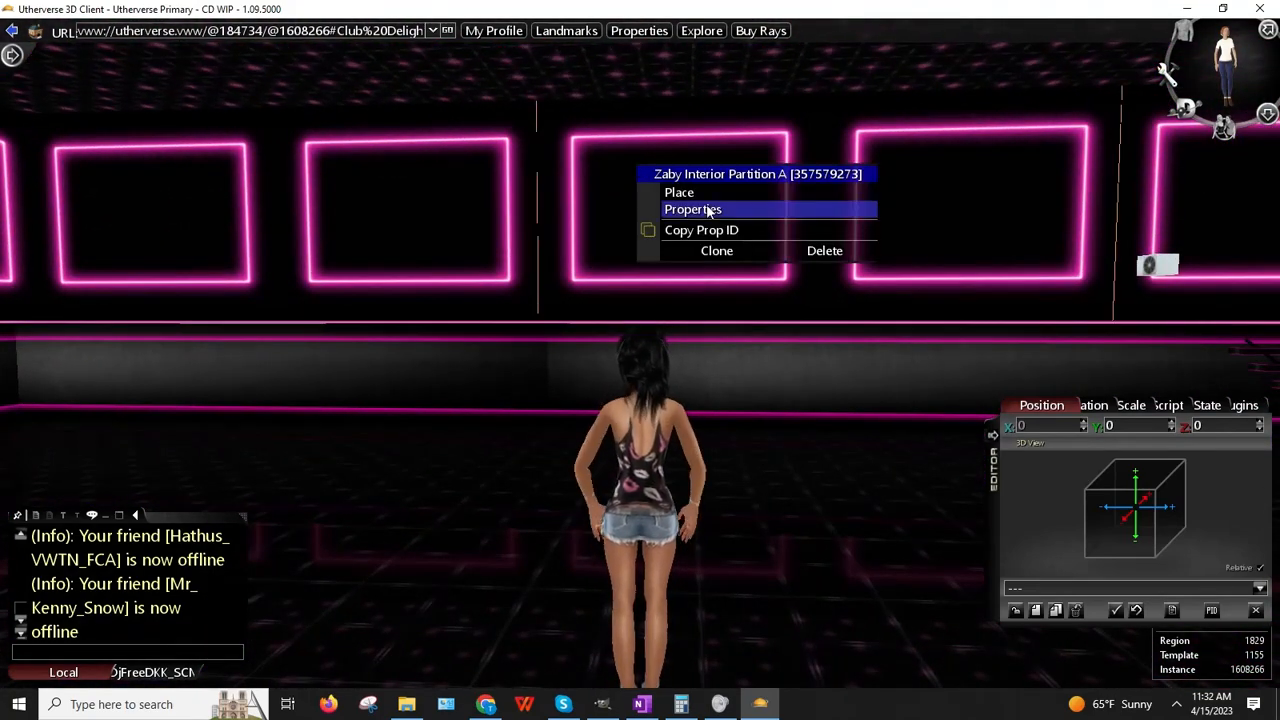
{"action": "right_click", "coordinate": [410, 220]}
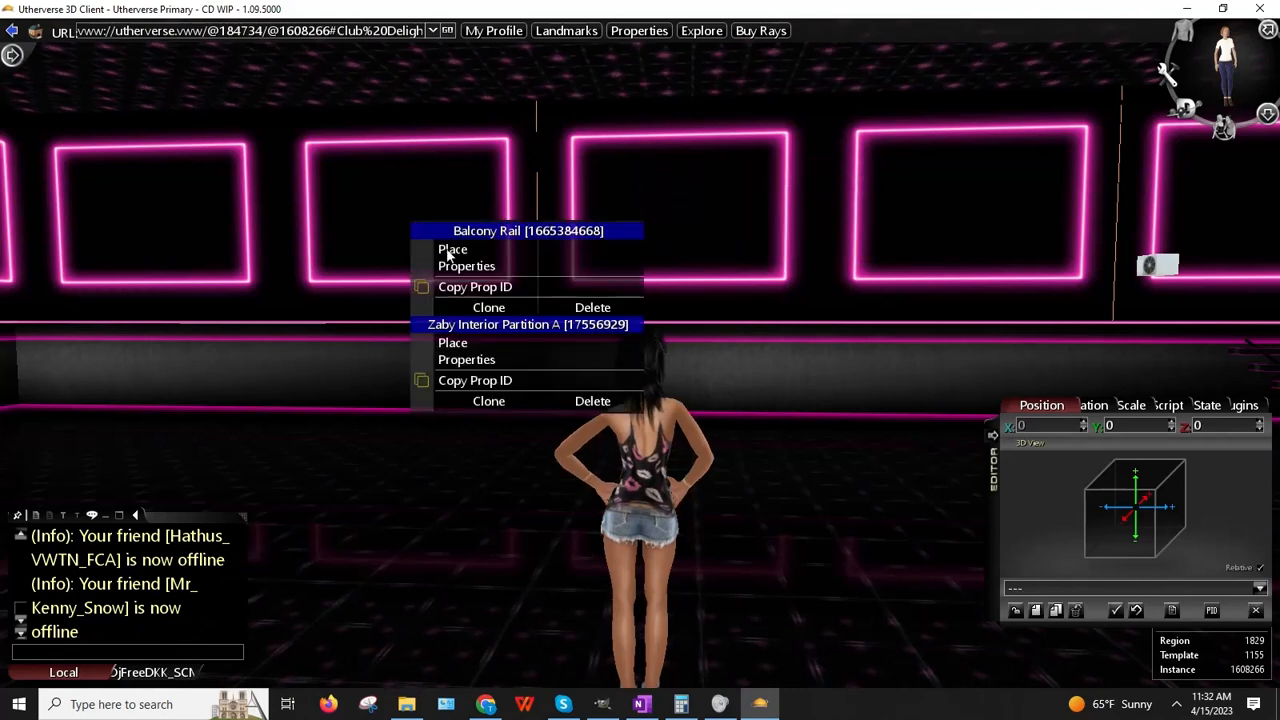
{"action": "left_click", "coordinate": [490, 308]}
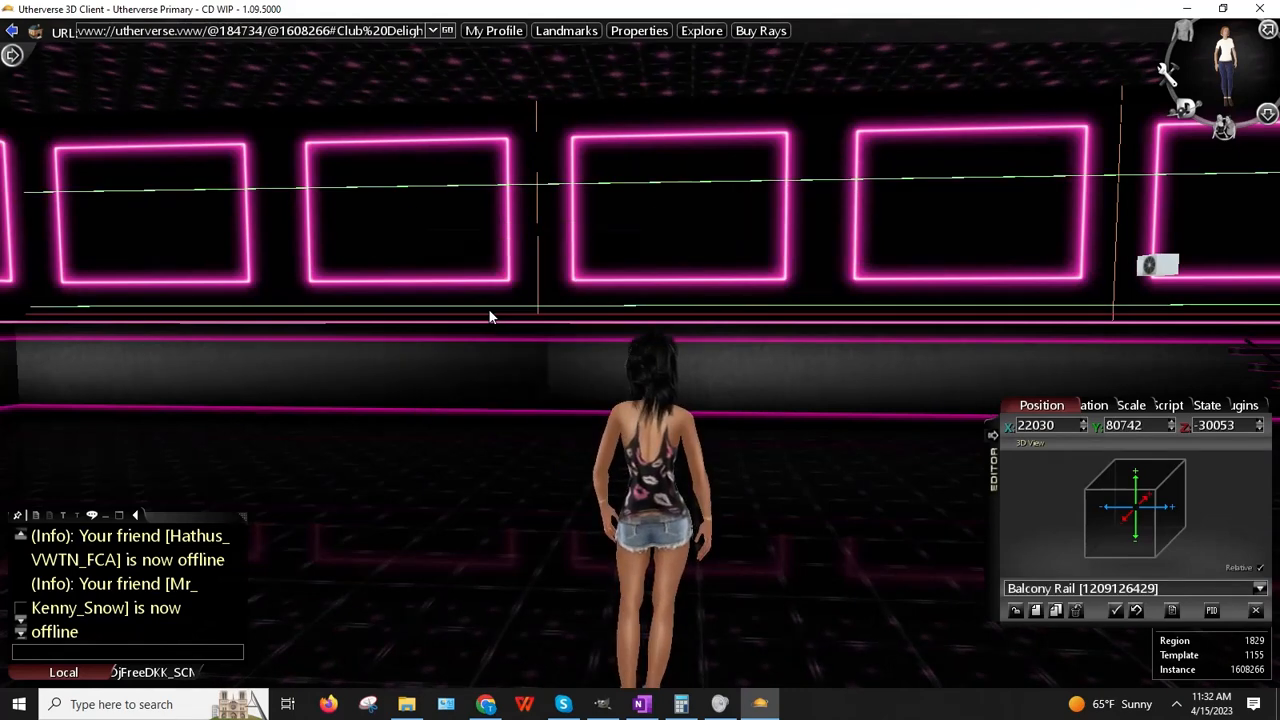
{"action": "left_click_drag", "start_coordinate": [1240, 693], "coordinate": [1028, 690]}
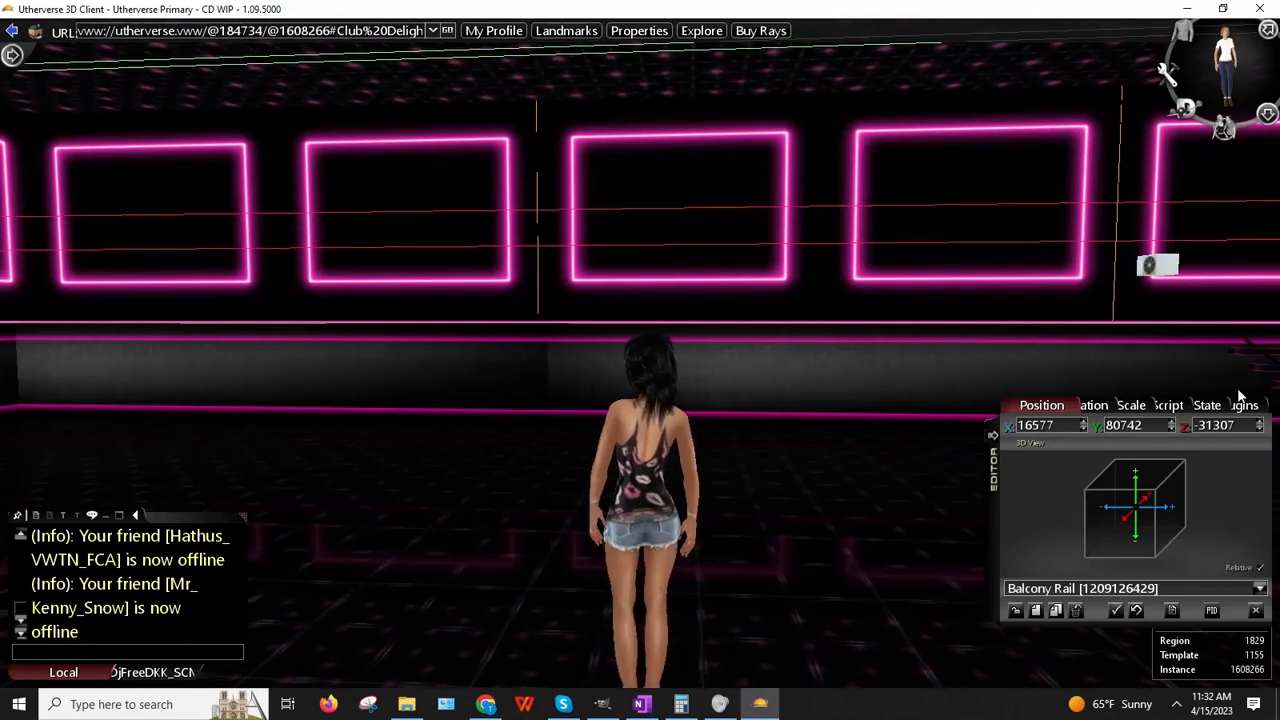
{"action": "left_click", "coordinate": [1194, 406]}
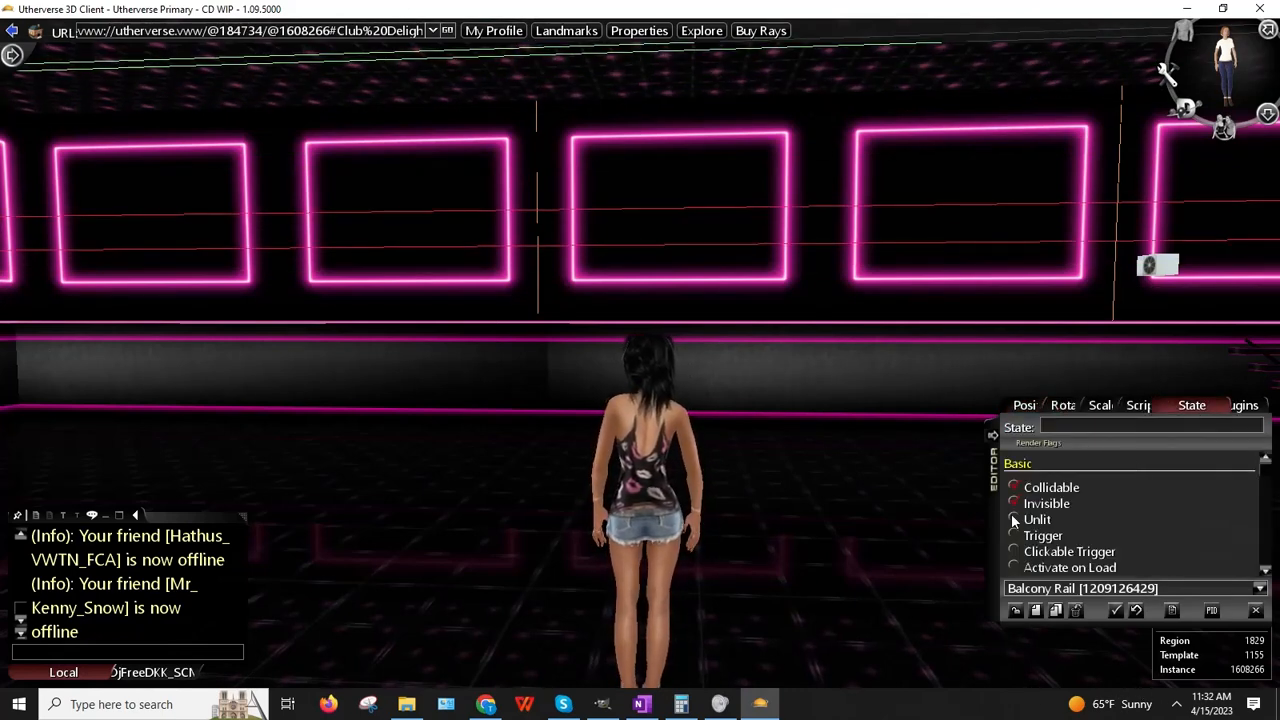
{"action": "left_click_drag", "start_coordinate": [566, 414], "coordinate": [364, 351]}
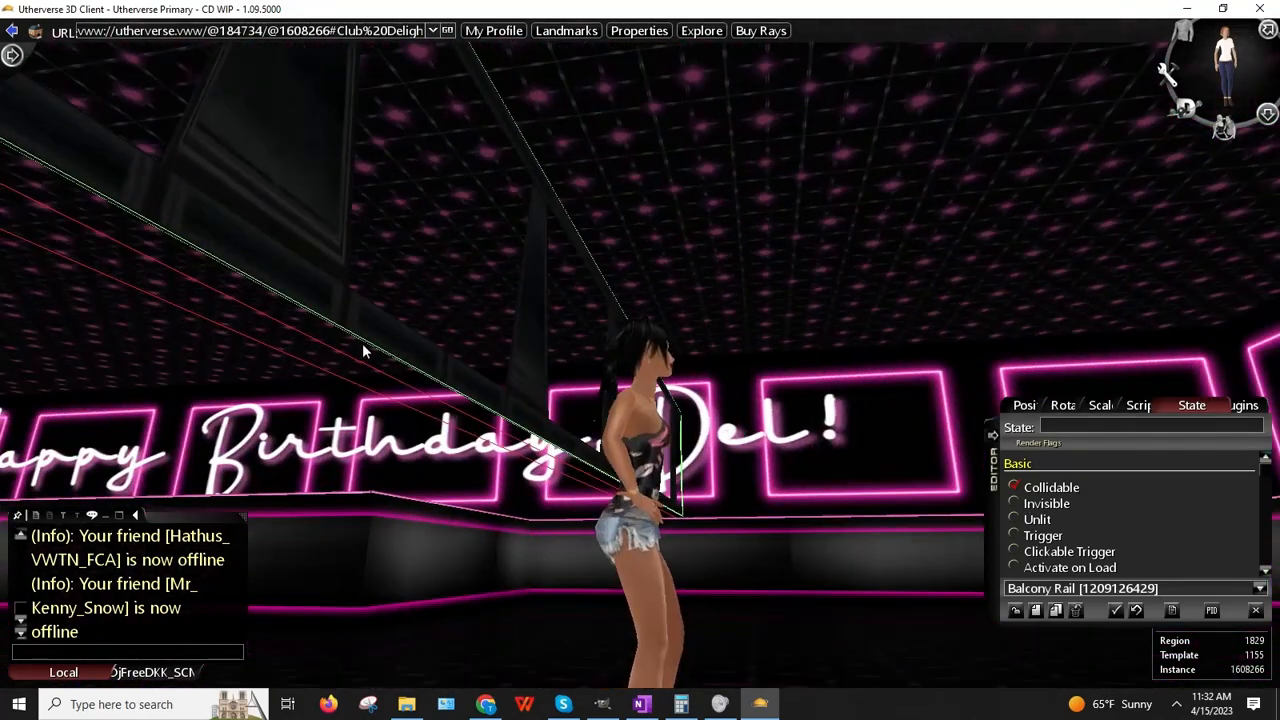
Step: Re-place the rail under the frames, adjust its position, and scale it to 13 × 1 × 0.25
{"action": "right_click", "coordinate": [288, 212]}
{"action": "left_click", "coordinate": [325, 238]}
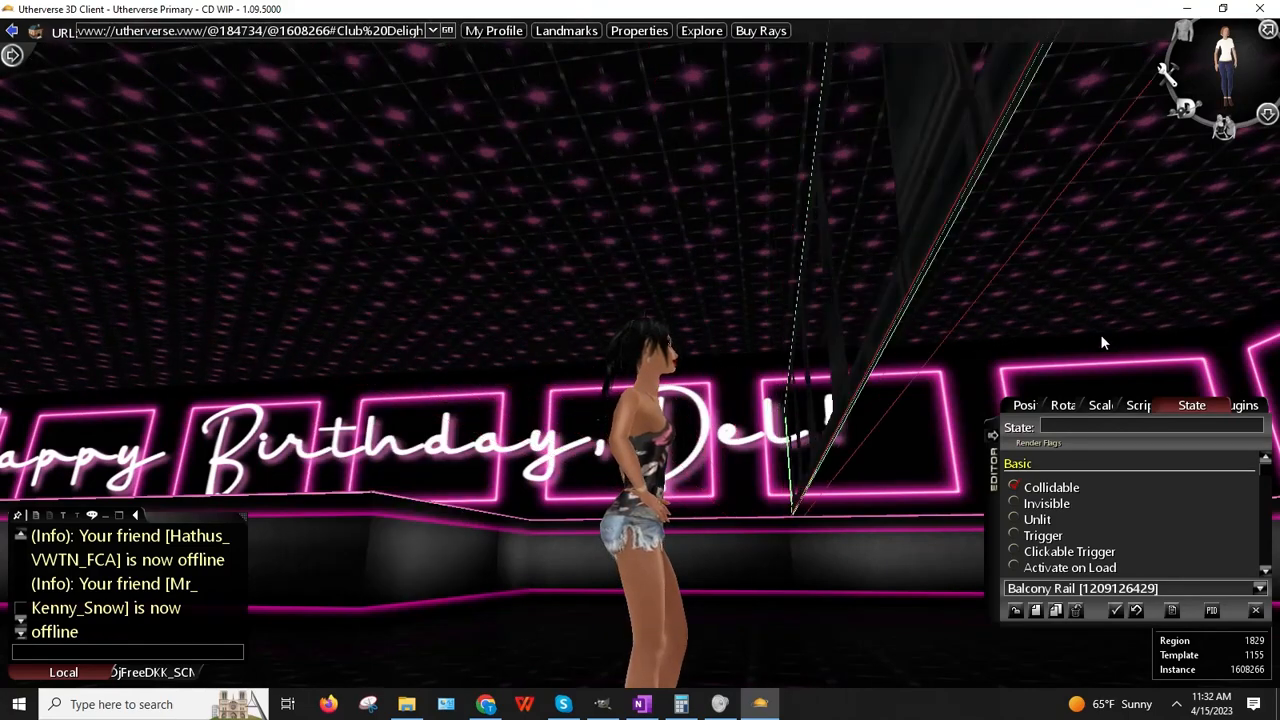
{"action": "left_click_drag", "start_coordinate": [342, 233], "coordinate": [653, 256]}
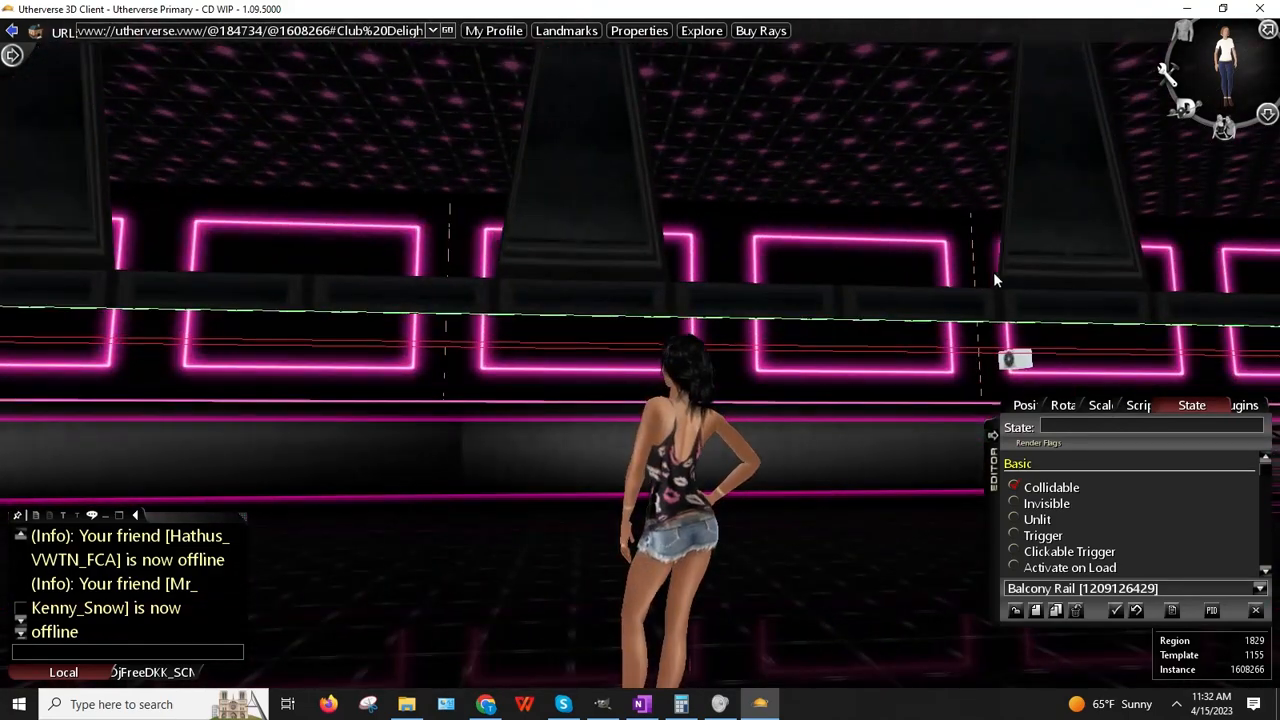
{"action": "left_click", "coordinate": [1040, 407]}
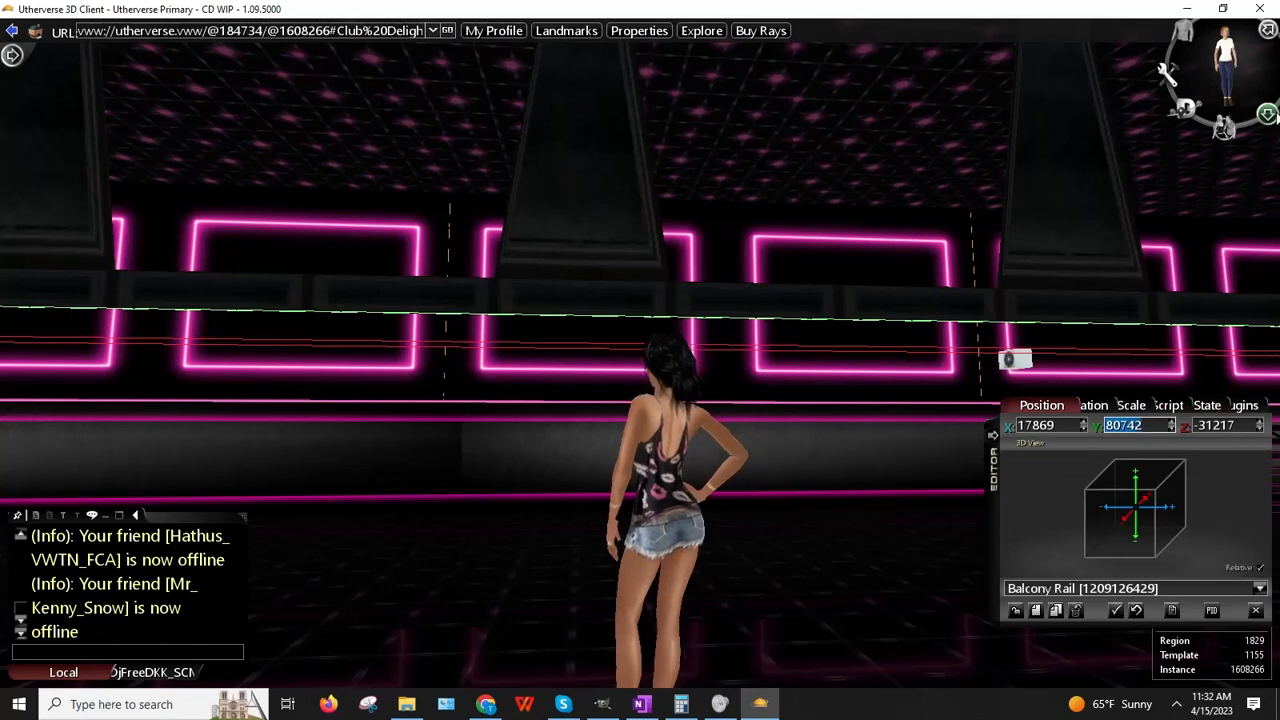
{"action": "type", "text": "00"}
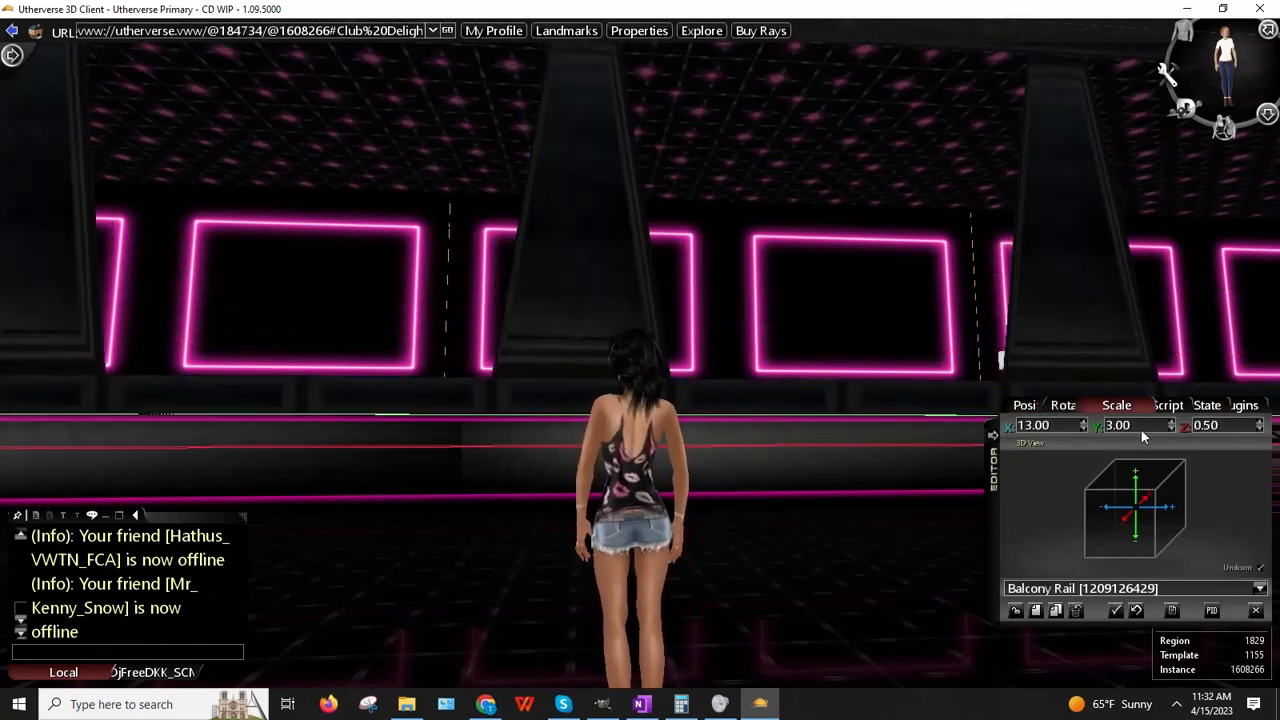
{"action": "double_click", "coordinate": [1146, 427]}
{"action": "type", "text": "1"}
{"action": "key", "text": "Return"}
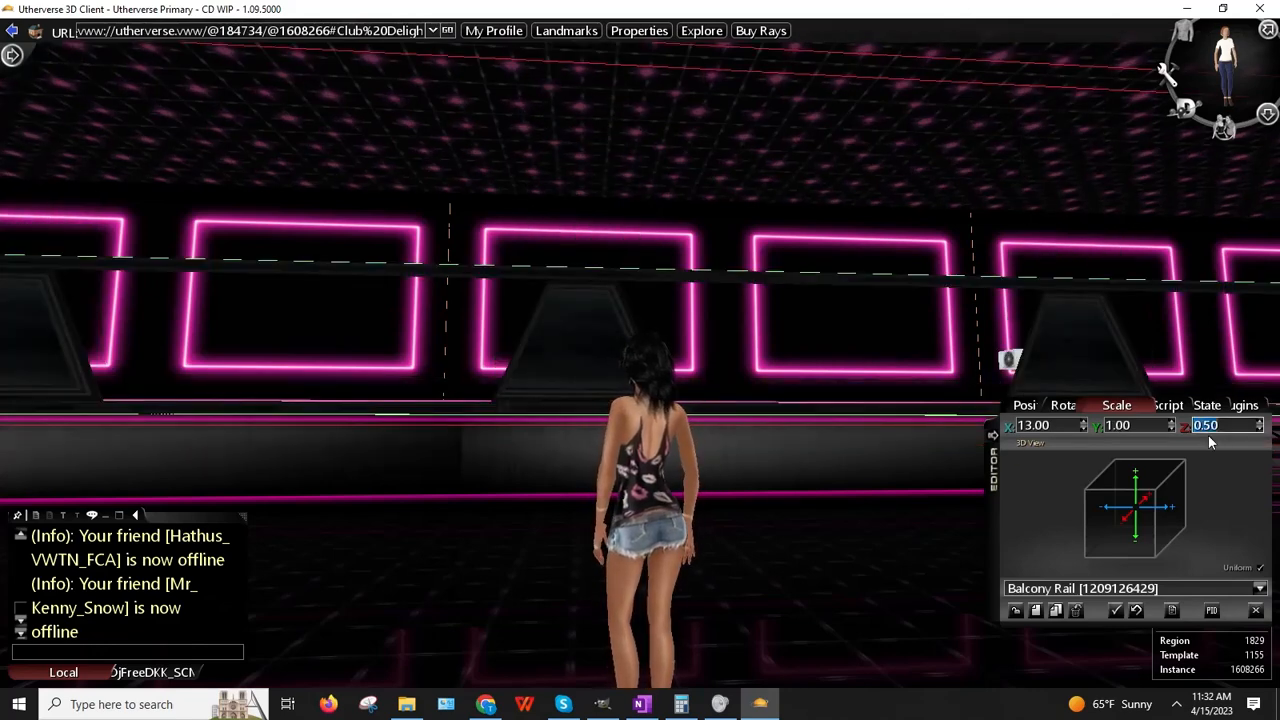
{"action": "type", "text": "0.25"}
{"action": "key", "text": "Return"}
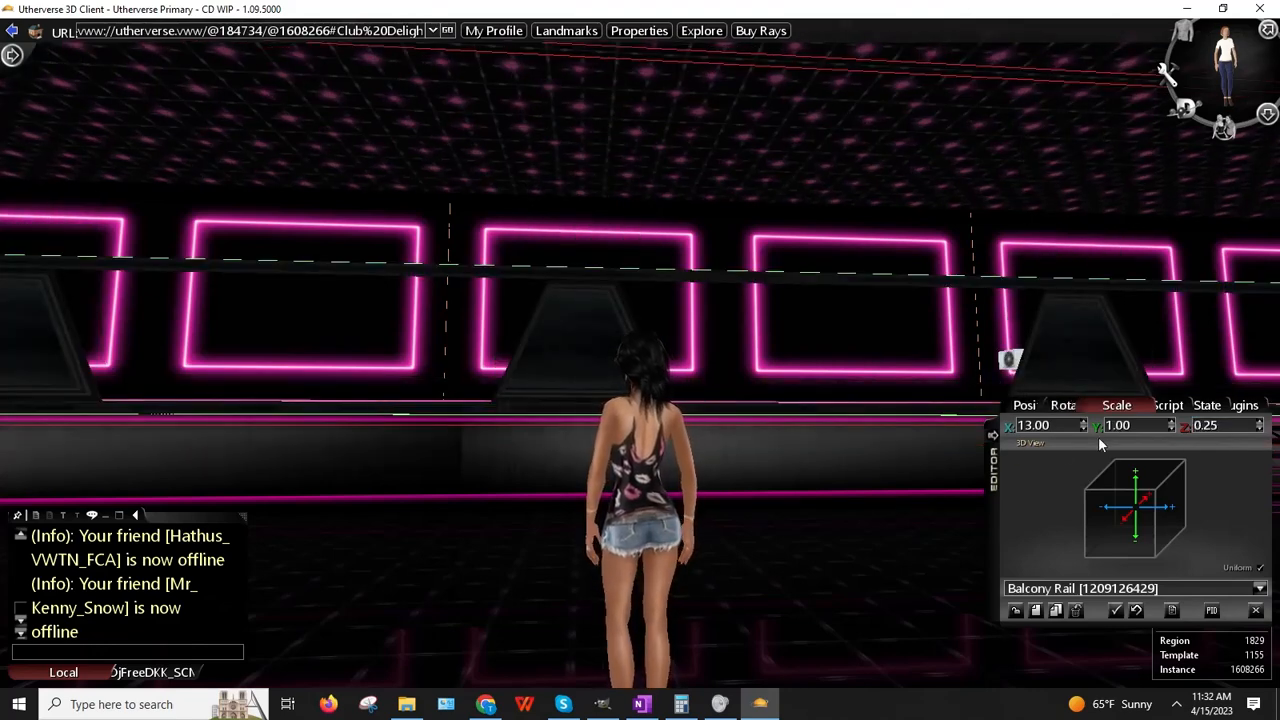
{"action": "right_click_drag", "start_coordinate": [825, 470], "coordinate": [620, 465]}
Step: Move the rail to a new spot and try length scales of 10, then 5
{"action": "right_click", "coordinate": [697, 320]}
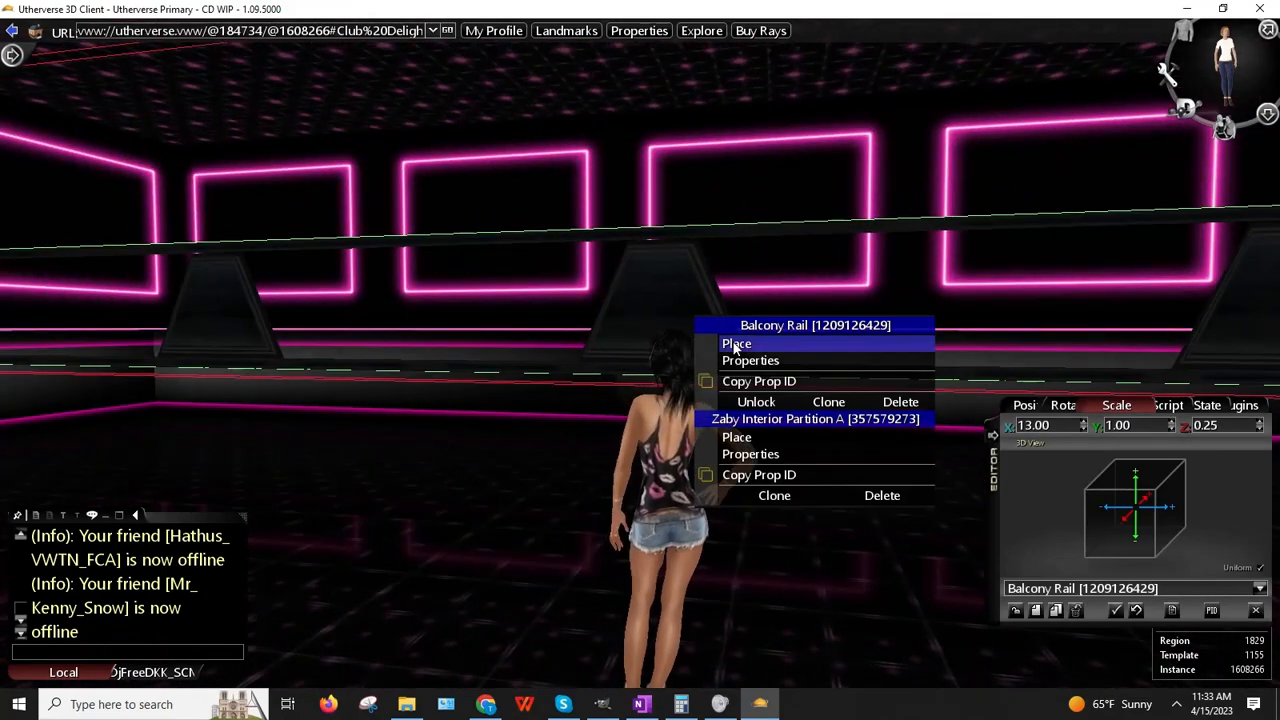
{"action": "left_click", "coordinate": [736, 344]}
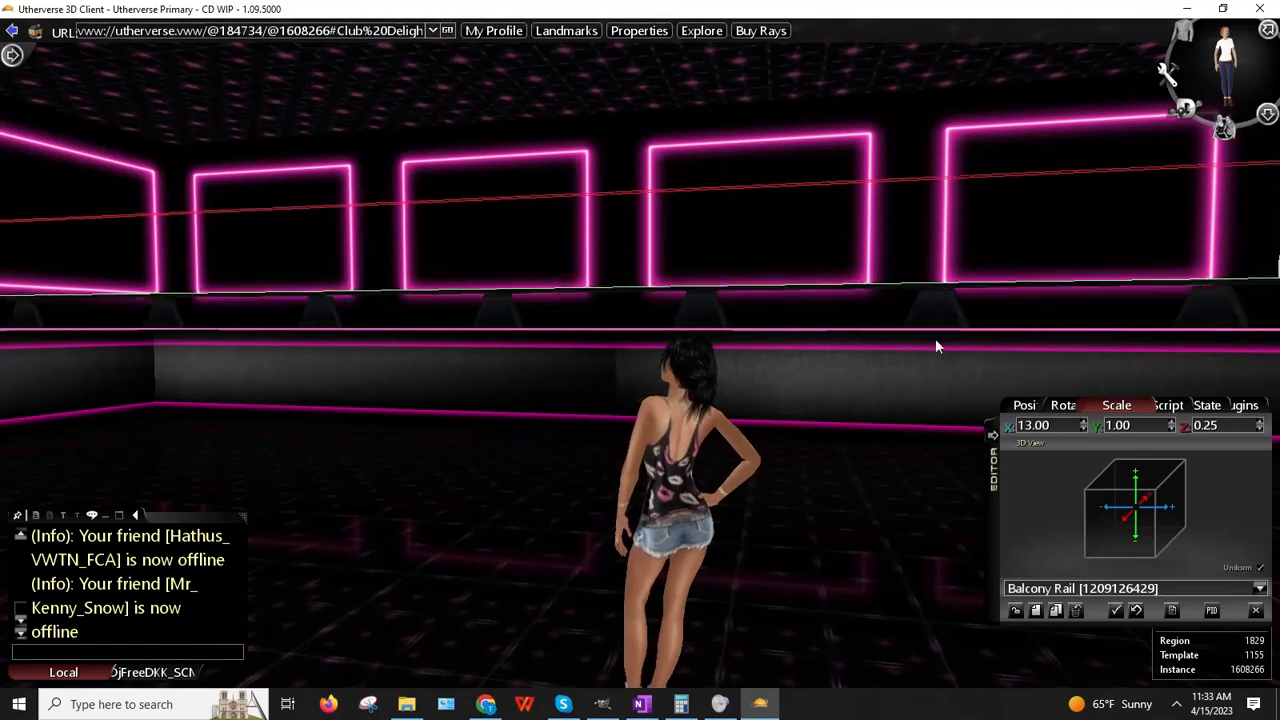
{"action": "left_click", "coordinate": [950, 397]}
{"action": "mouse_move", "coordinate": [622, 352]}
{"action": "right_mouse_down"}
{"action": "mouse_move", "coordinate": [573, 351]}
{"action": "mouse_move", "coordinate": [630, 350]}
{"action": "right_mouse_up"}
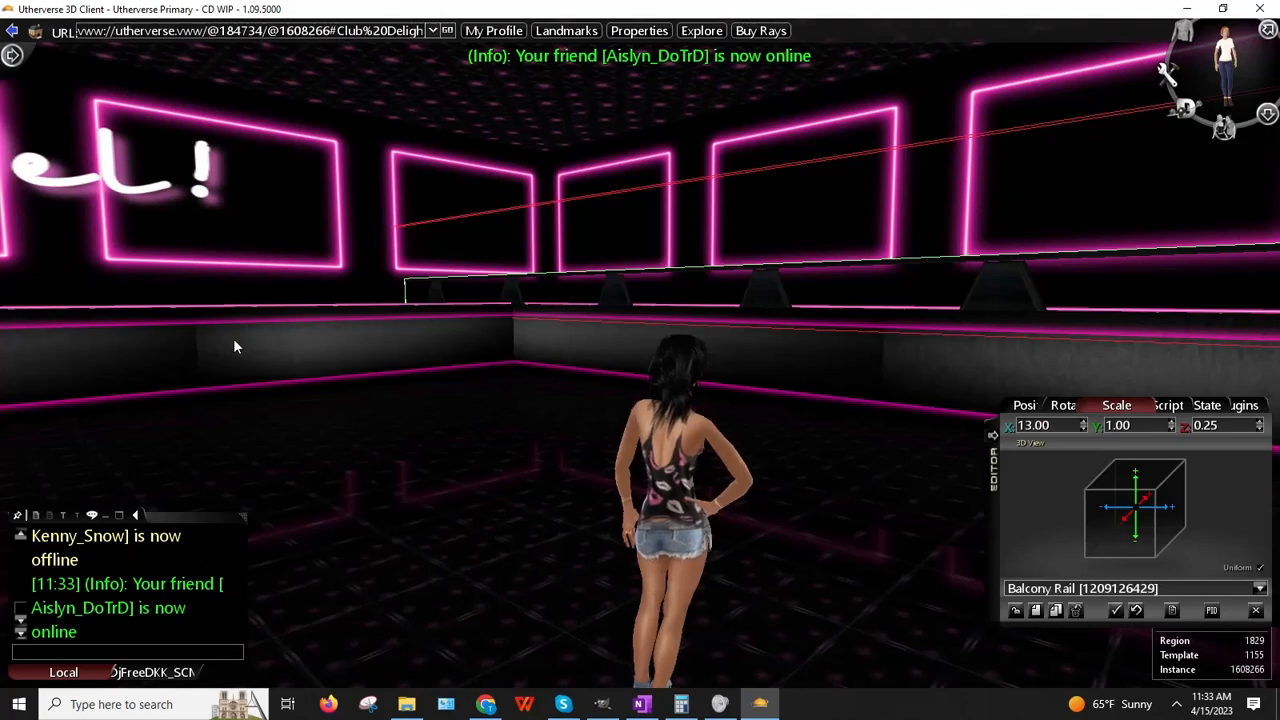
{"action": "right_click_drag", "start_coordinate": [429, 306], "coordinate": [579, 330]}
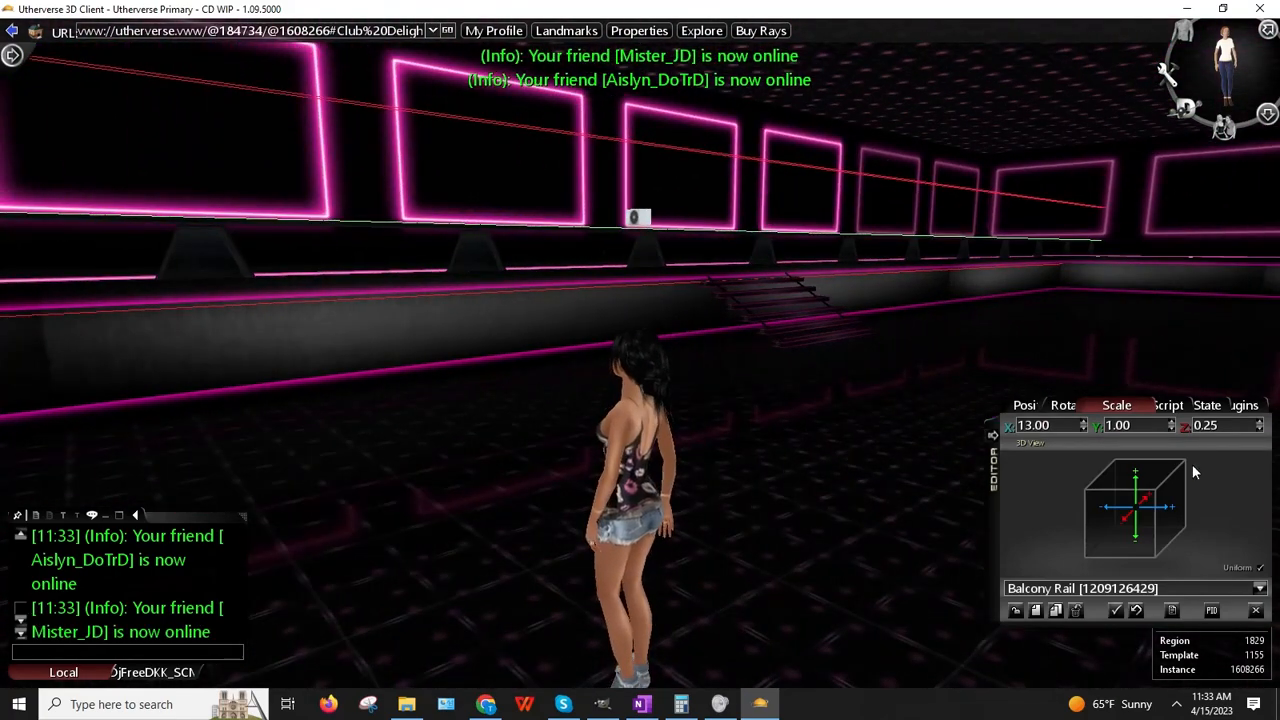
{"action": "type", "text": "10"}
{"action": "key", "text": "Return"}
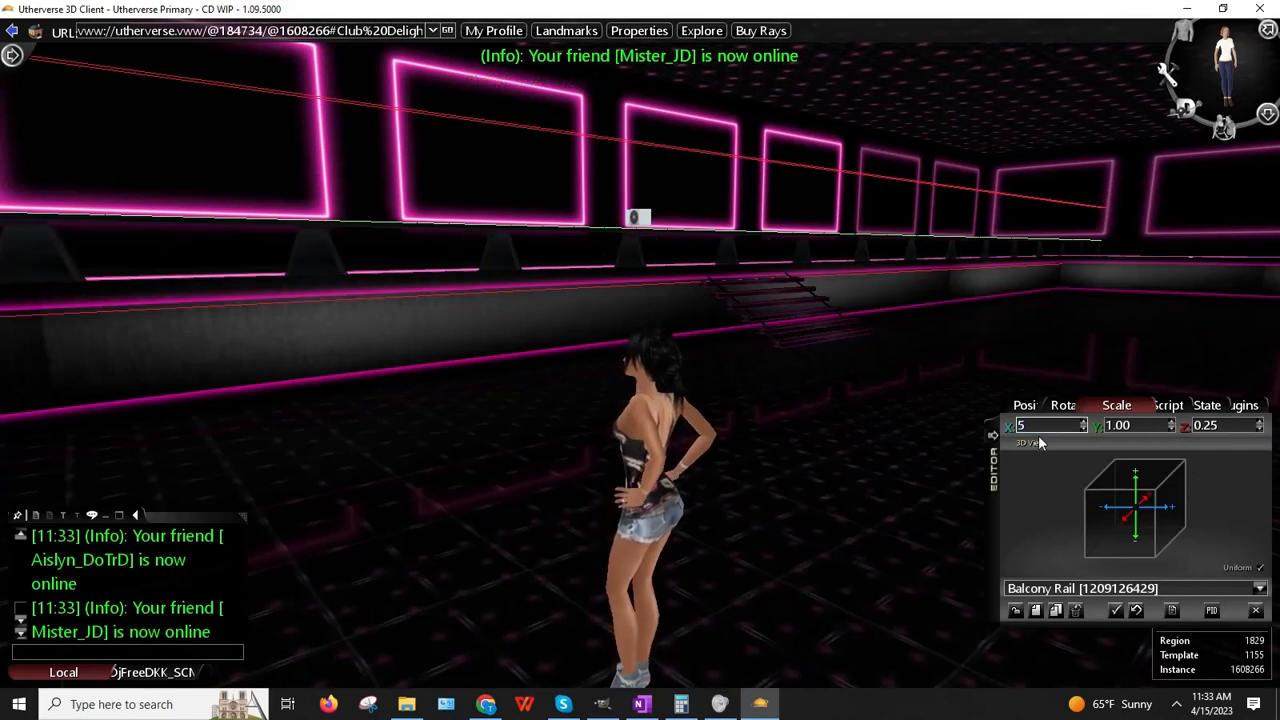
{"action": "type", "text": "5"}
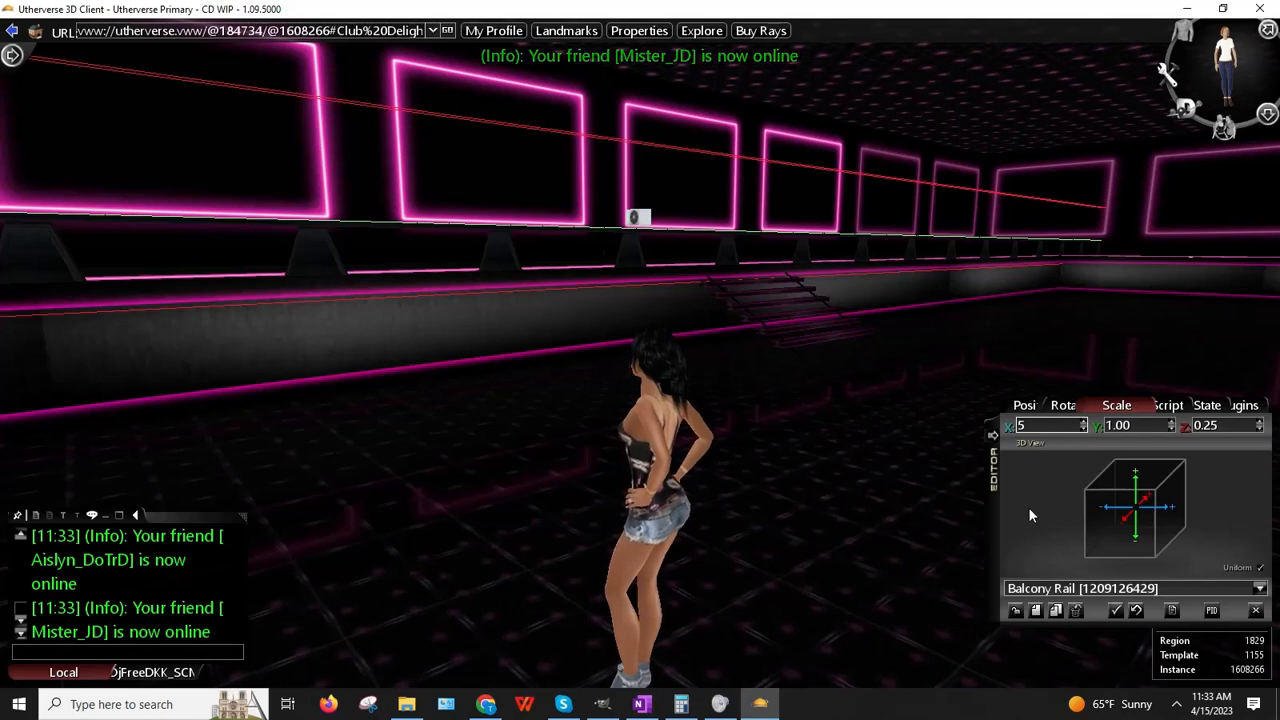
{"action": "key", "text": "Return"}
Step: Re-place the balcony rail several times to fit it against the wall
{"action": "right_click", "coordinate": [957, 243]}
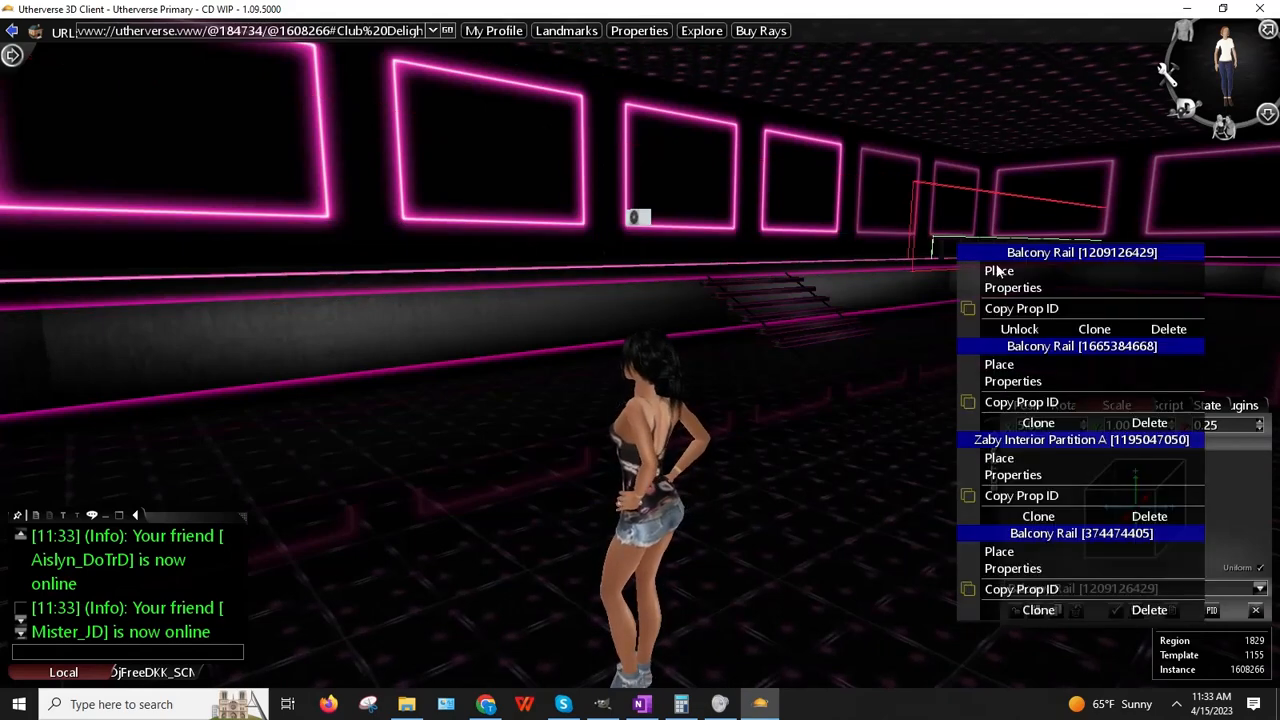
{"action": "left_click", "coordinate": [1001, 273]}
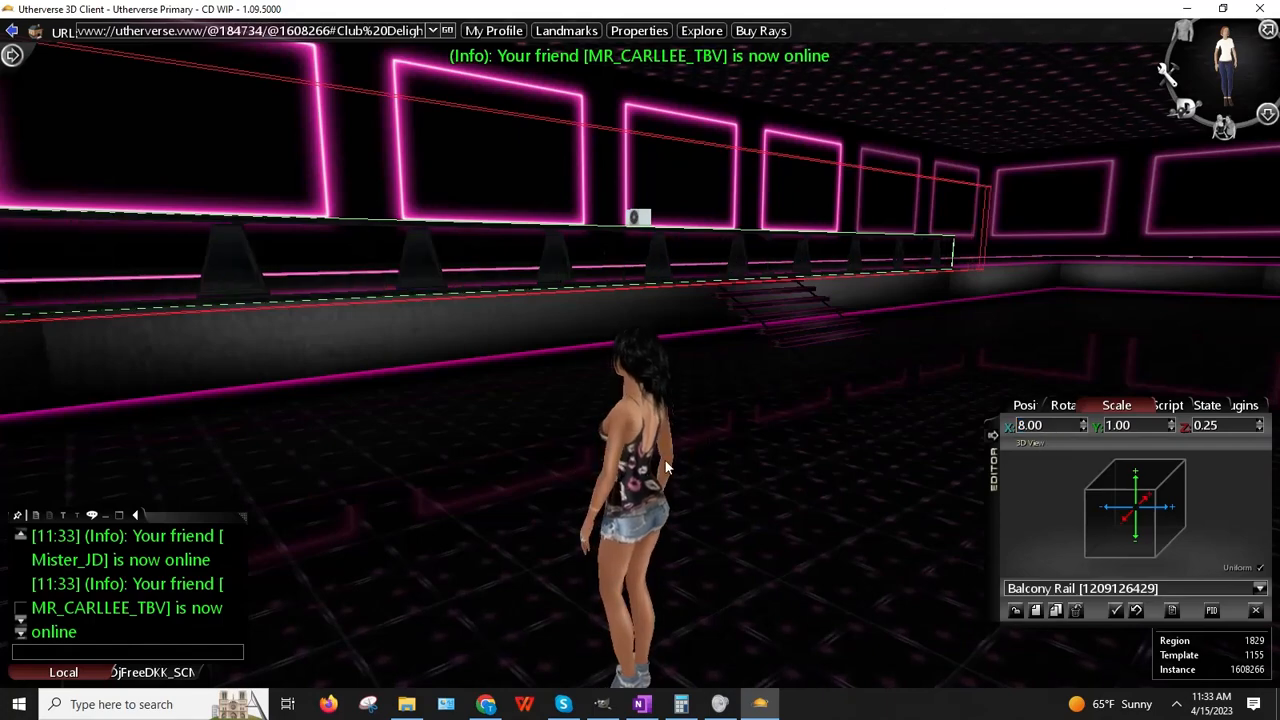
{"action": "right_click_drag", "start_coordinate": [665, 461], "coordinate": [502, 461]}
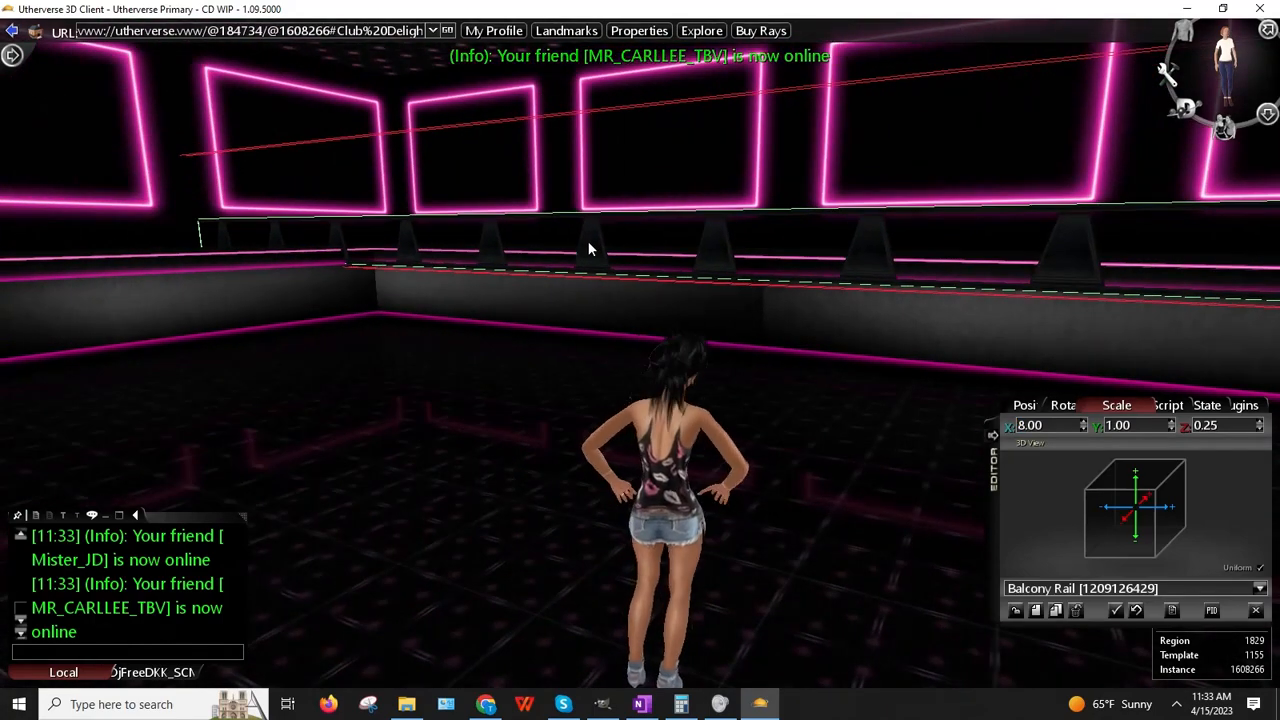
{"action": "right_click", "coordinate": [589, 248]}
{"action": "left_click", "coordinate": [622, 273]}
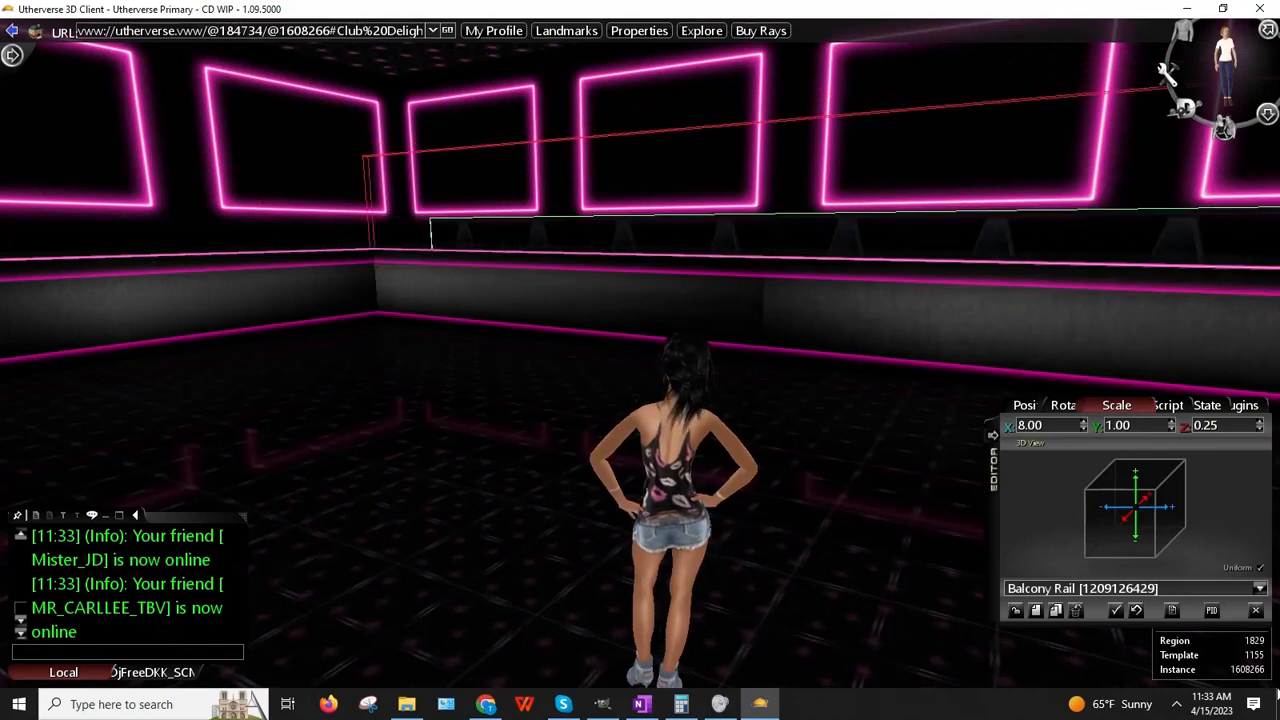
{"action": "left_click", "coordinate": [621, 270]}
{"action": "right_click_drag", "start_coordinate": [621, 270], "coordinate": [465, 216]}
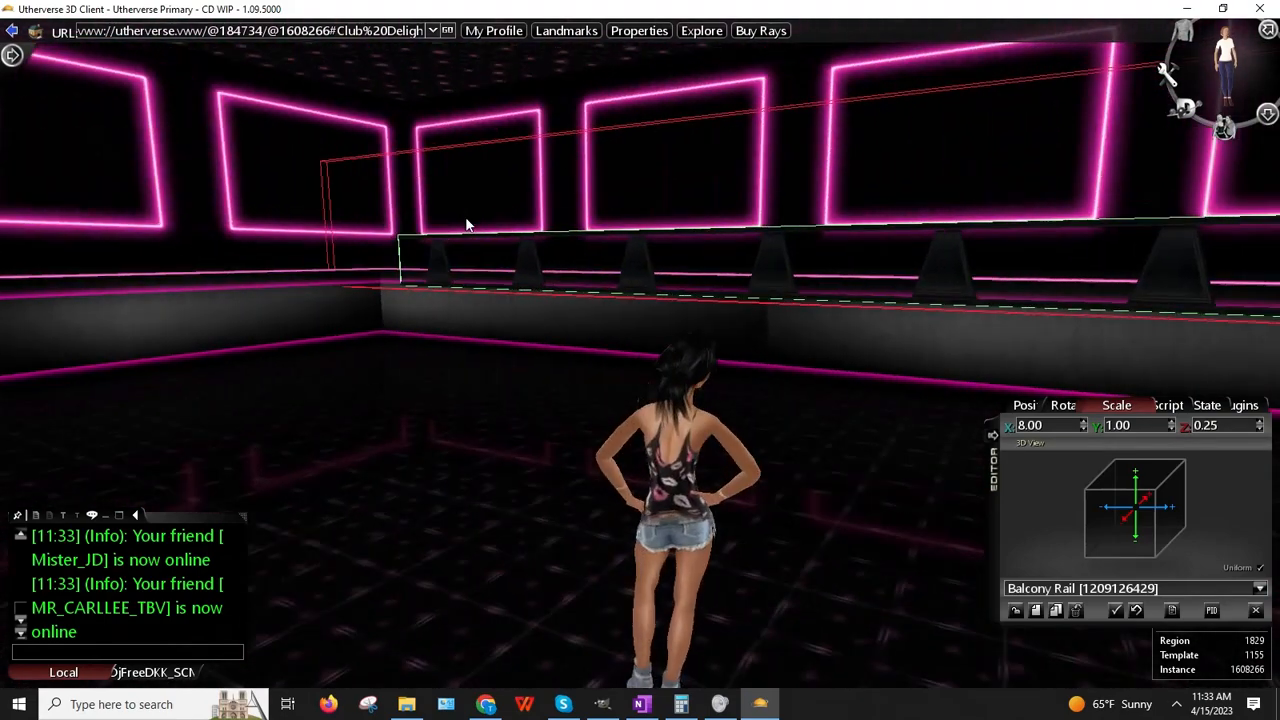
{"action": "right_click", "coordinate": [526, 261]}
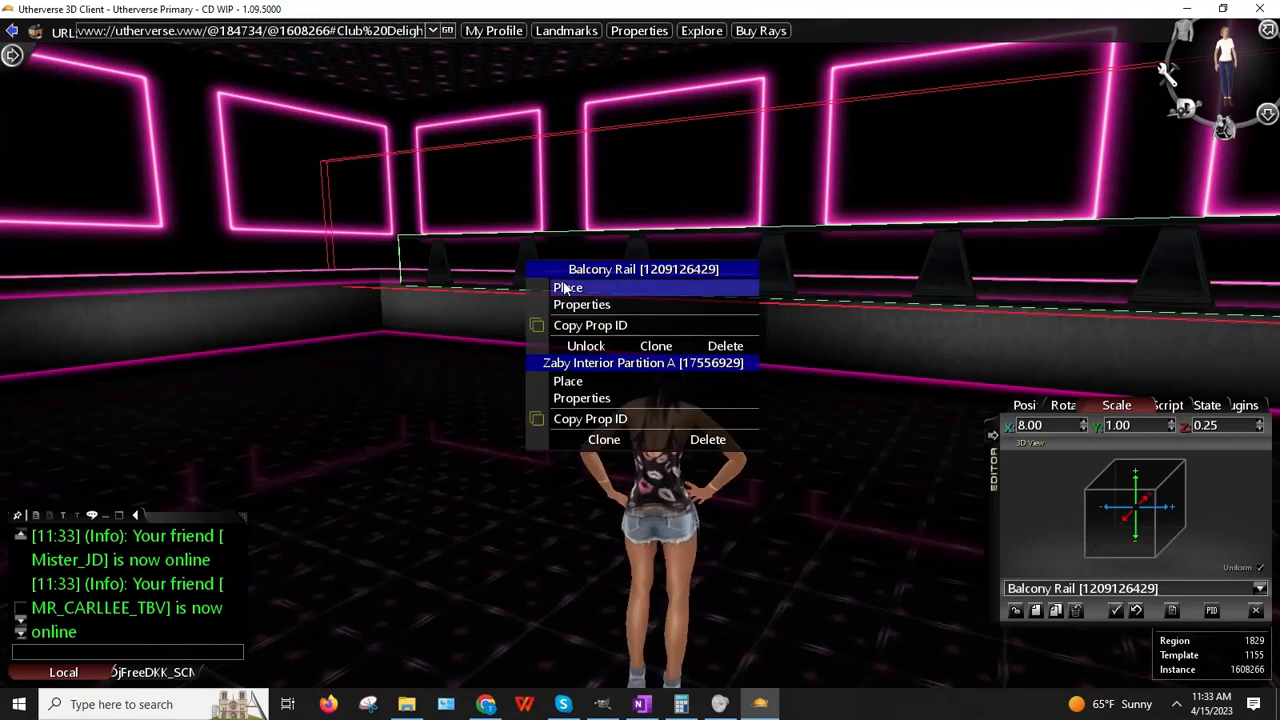
{"action": "left_click", "coordinate": [565, 286]}
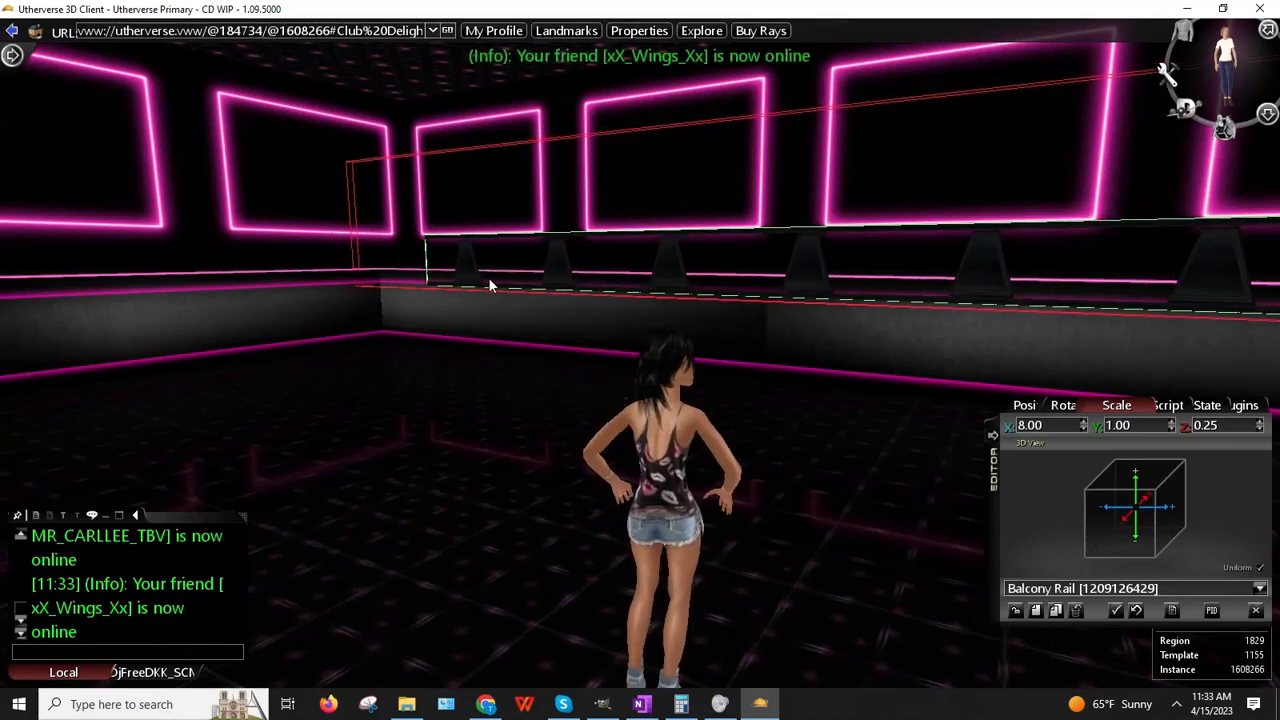
Step: Walk the avatar along the wall toward the room corner
{"action": "key", "text": "Right"}
{"action": "key", "text": "Right"}
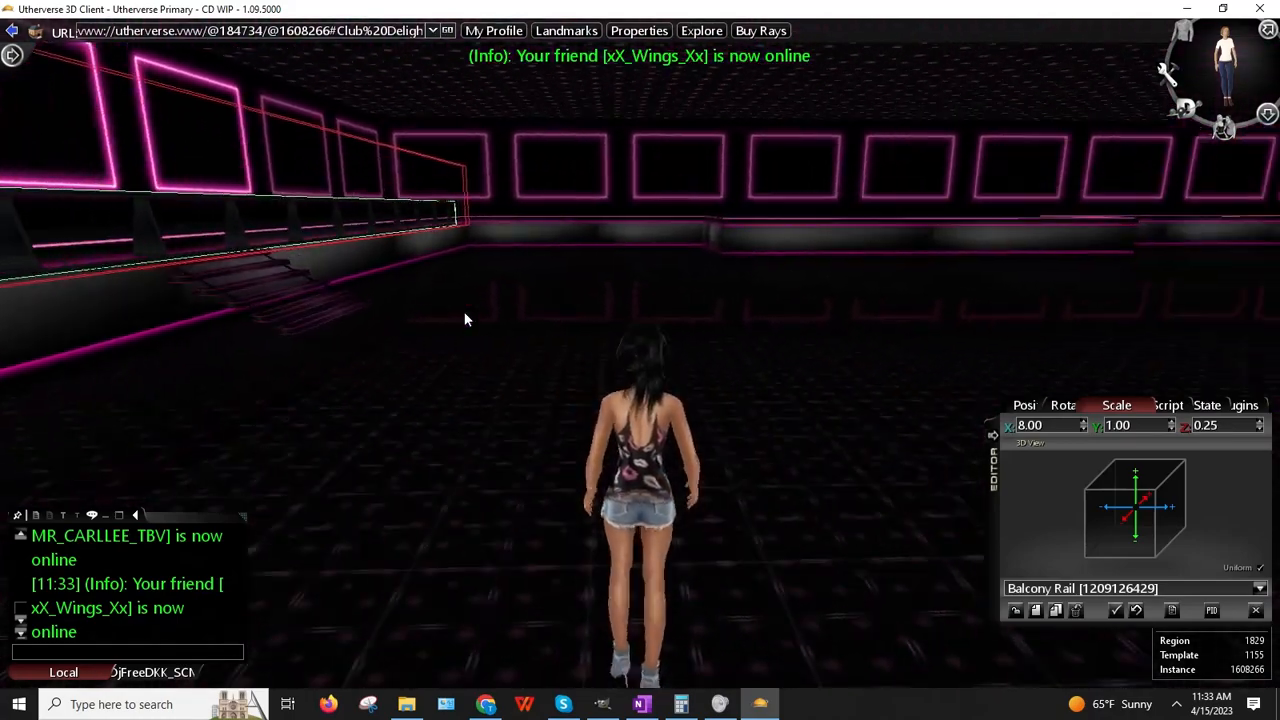
{"action": "key", "text": "Up"}
{"action": "key", "text": "Right"}
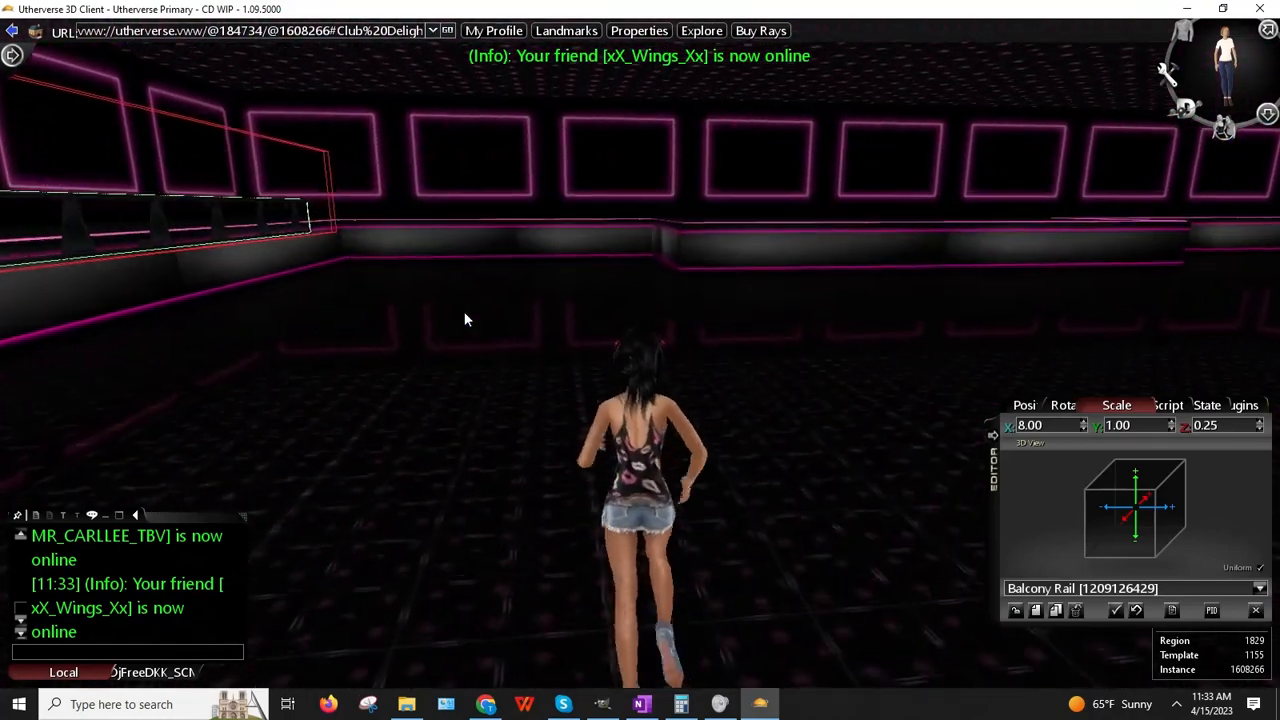
{"action": "key", "text": "Left"}
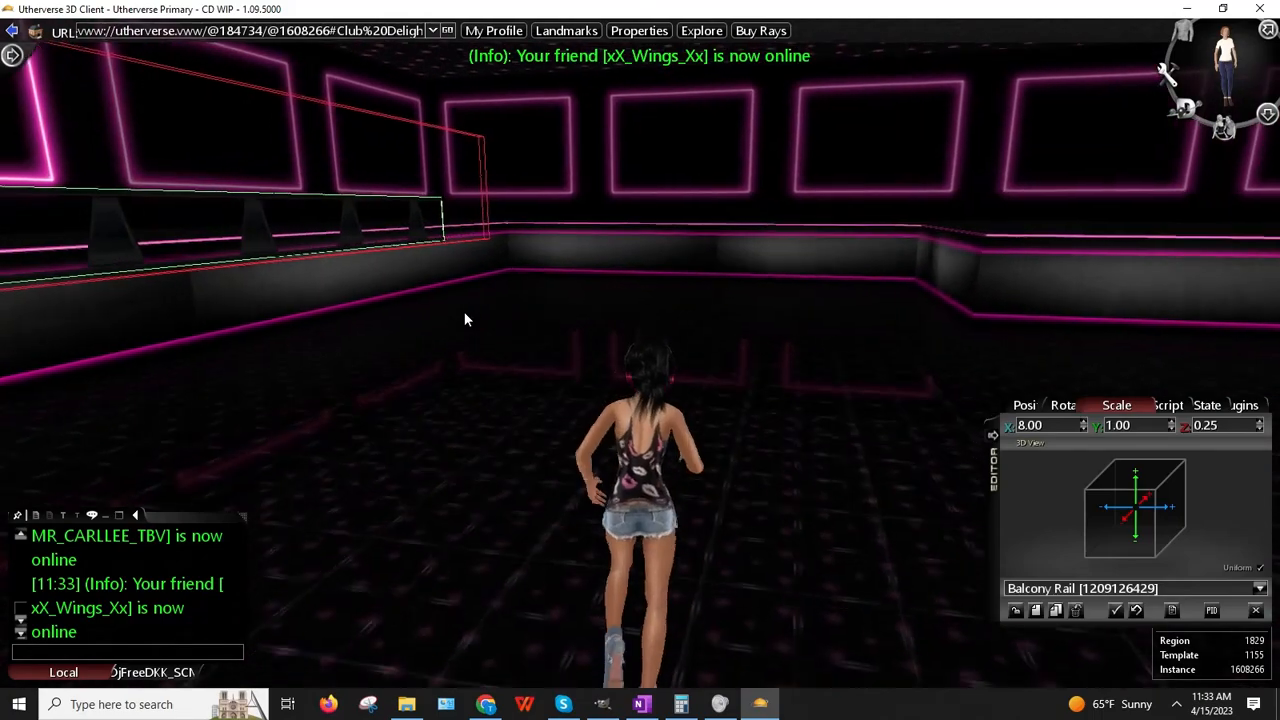
{"action": "key", "text": "Right"}
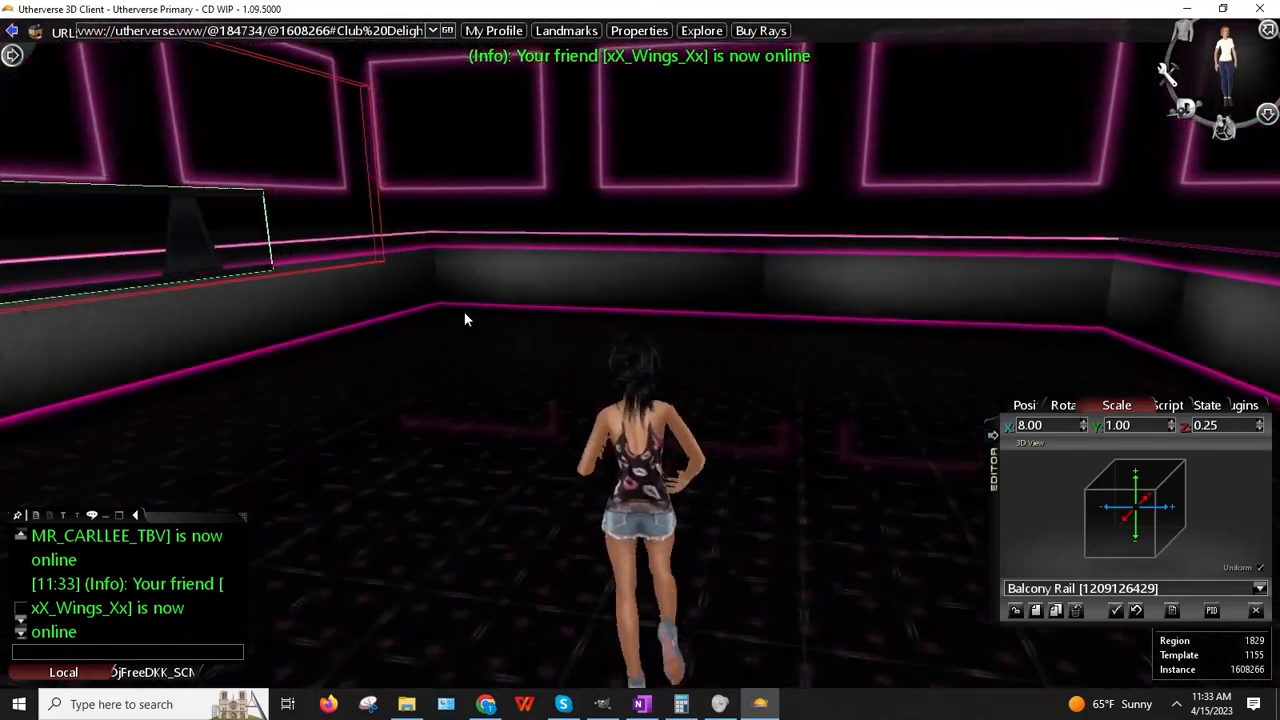
{"action": "key", "text": "Left"}
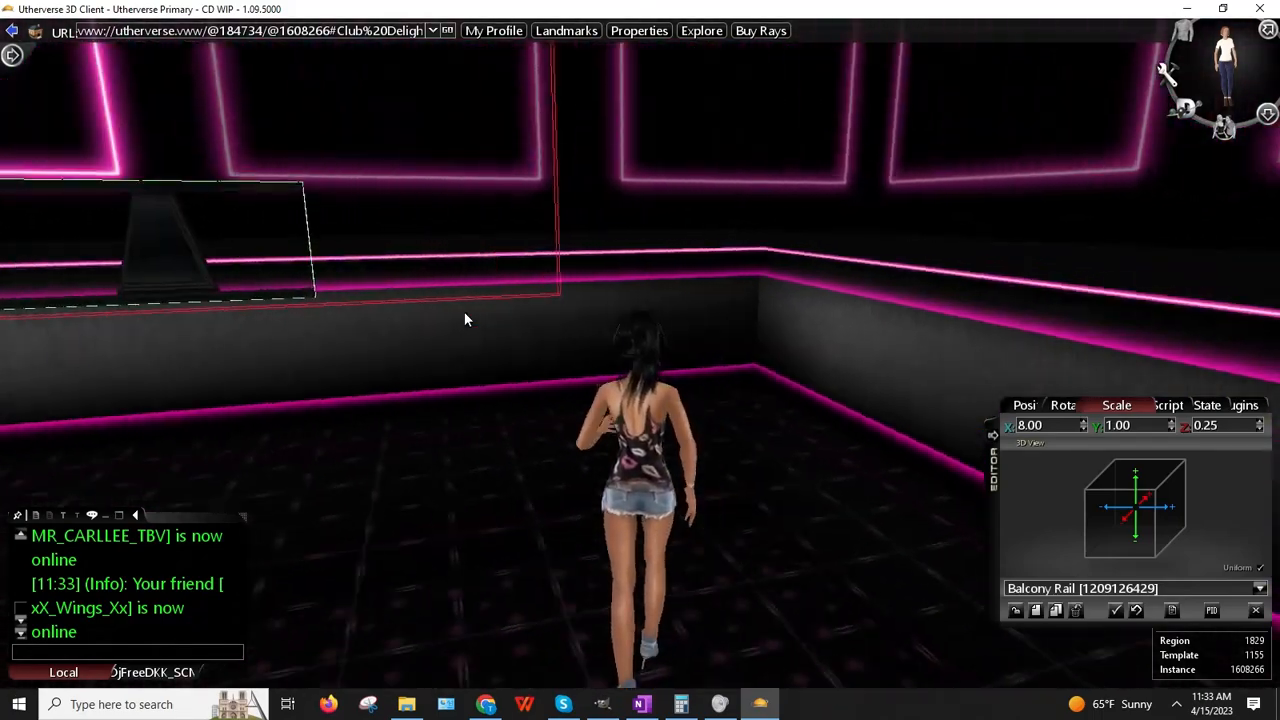
{"action": "key", "text": "Left"}
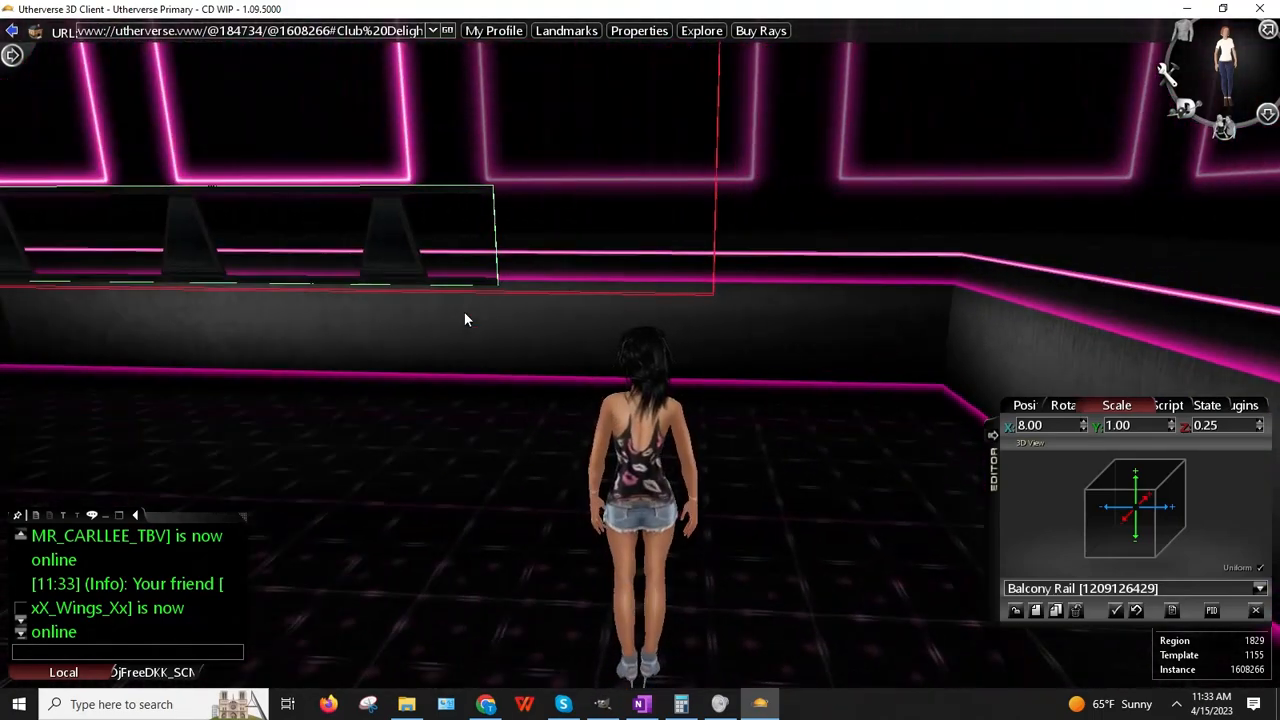
Step: Nudge the rail's X scale up to 8.25 and pick it up to fit the corner
{"action": "left_click", "coordinate": [1083, 422]}
{"action": "left_click", "coordinate": [1083, 422]}
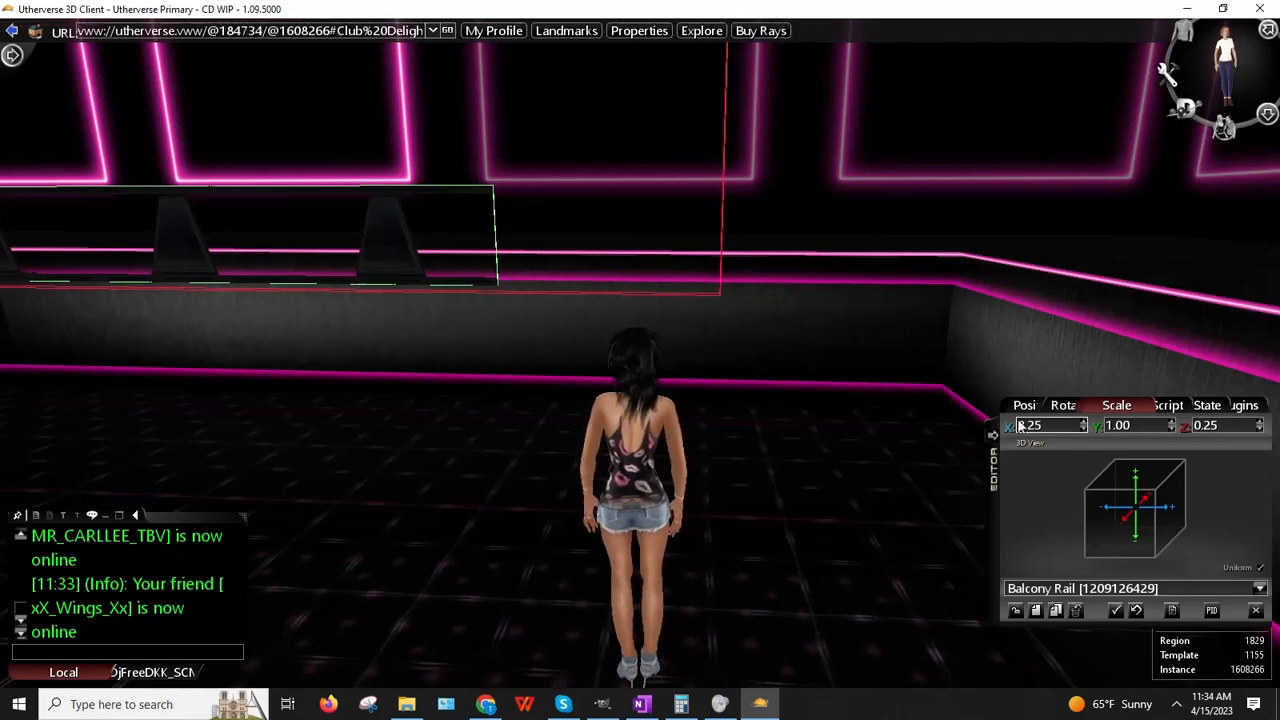
{"action": "right_click", "coordinate": [394, 247]}
{"action": "left_click", "coordinate": [432, 268]}
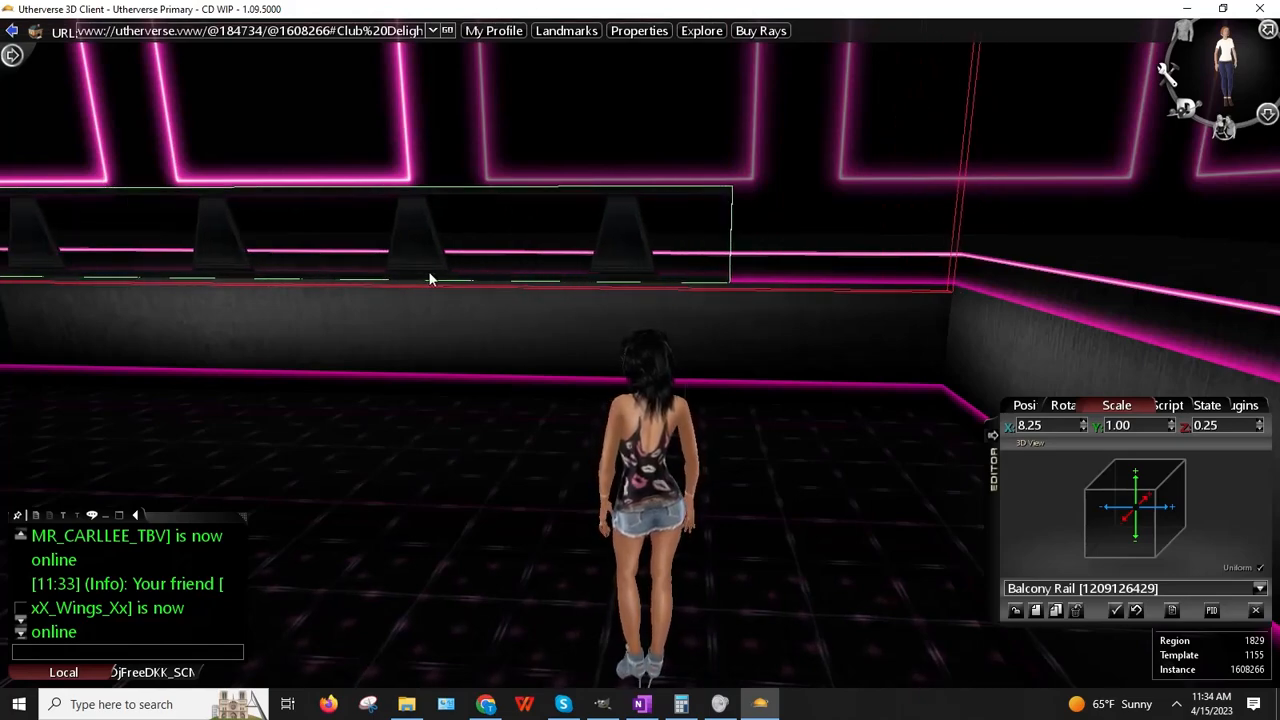
Step: Look along the long wall and the corner, turning toward the birthday sign wall
{"action": "key", "text": "Left"}
{"action": "key", "text": "Right"}
{"action": "key", "text": "Up"}
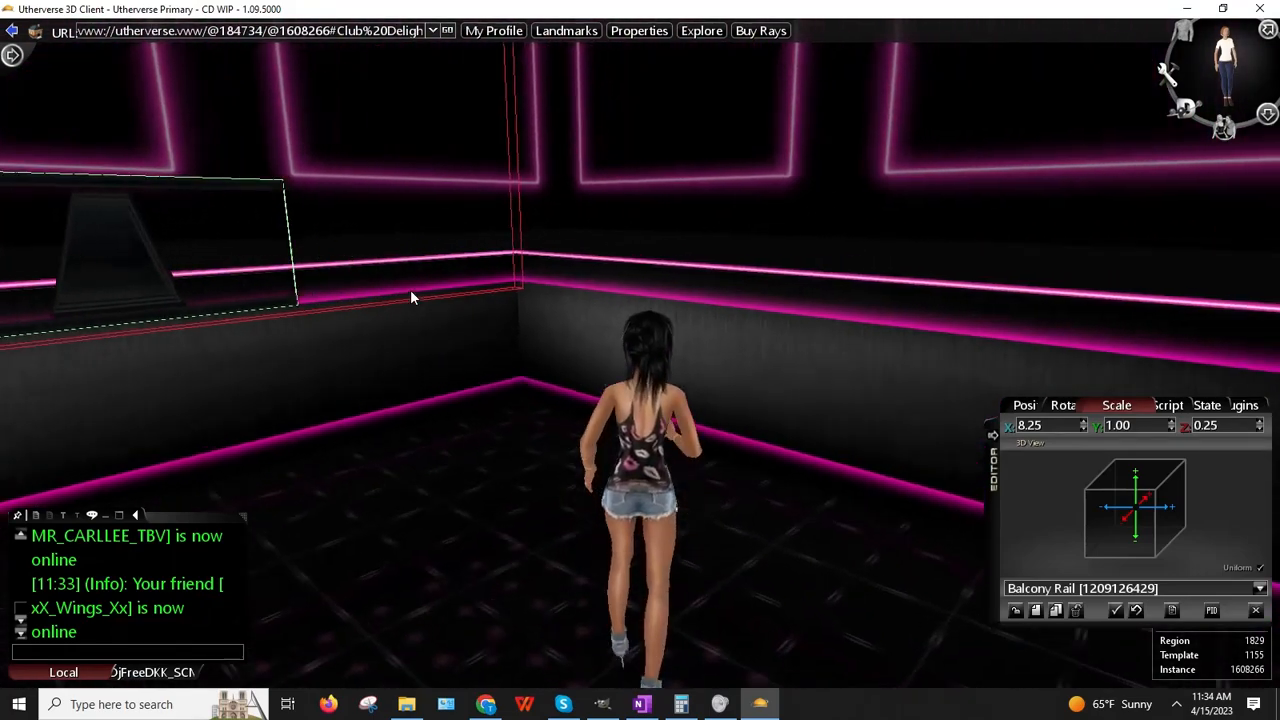
{"action": "key", "text": "Left"}
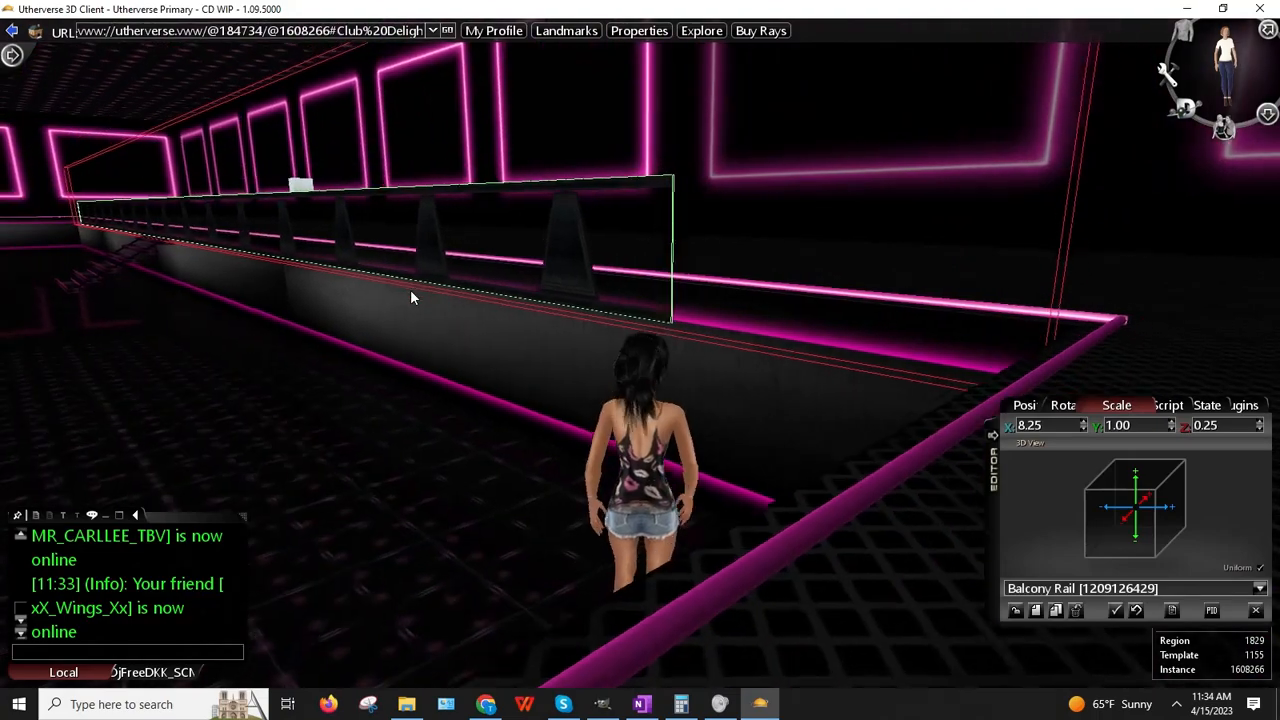
{"action": "key", "text": "Right"}
{"action": "key", "text": "Left"}
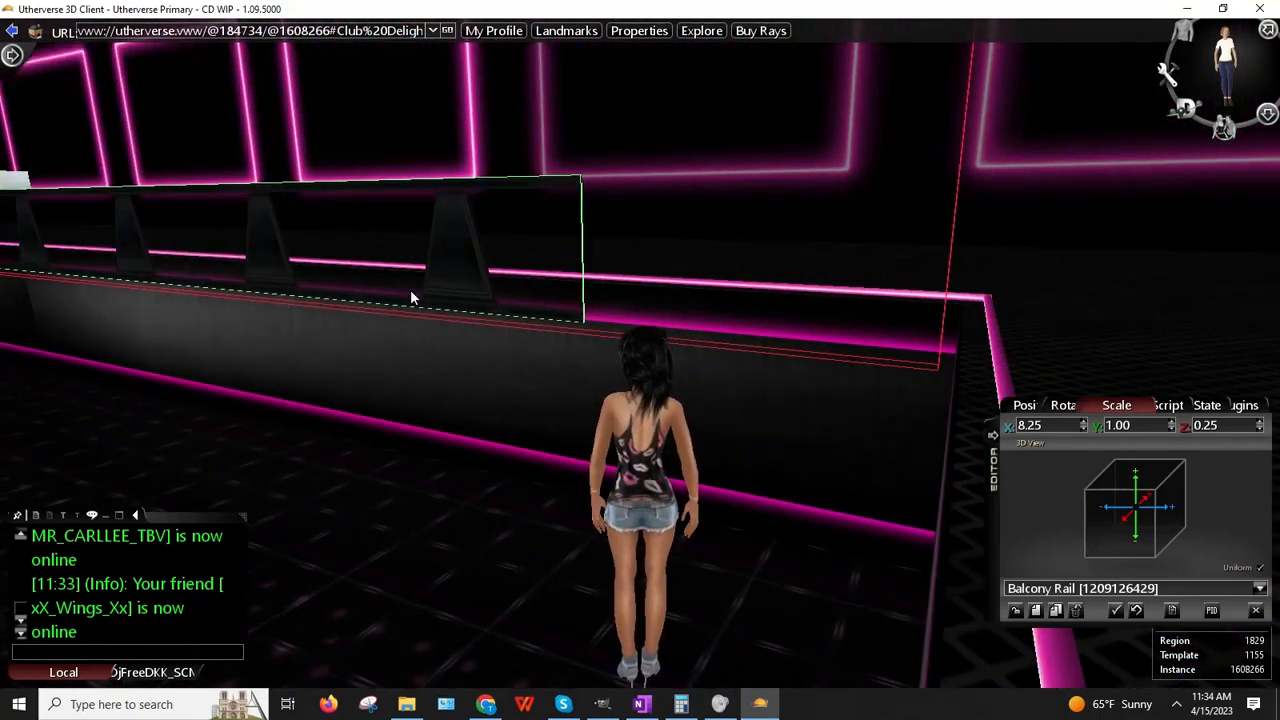
{"action": "key", "text": "Left"}
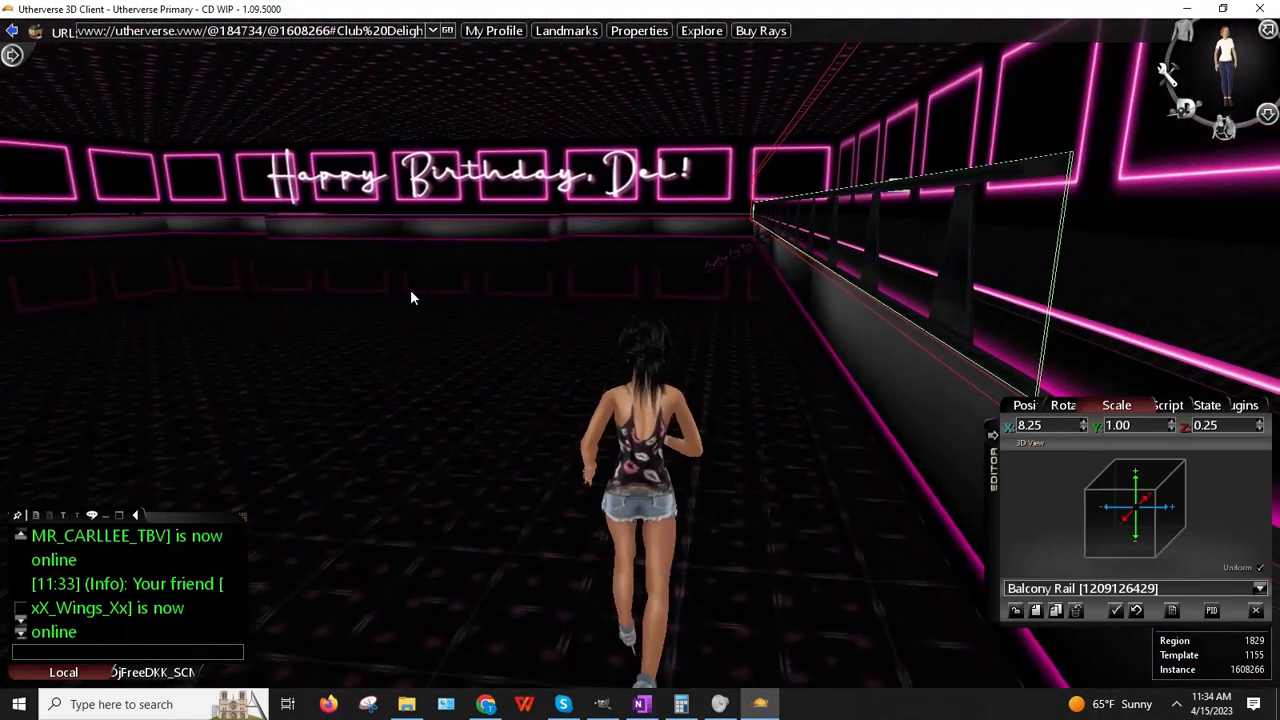
Step: Walk across the room toward the birthday sign and face the back wall near the rail
{"action": "key", "text": "Up"}
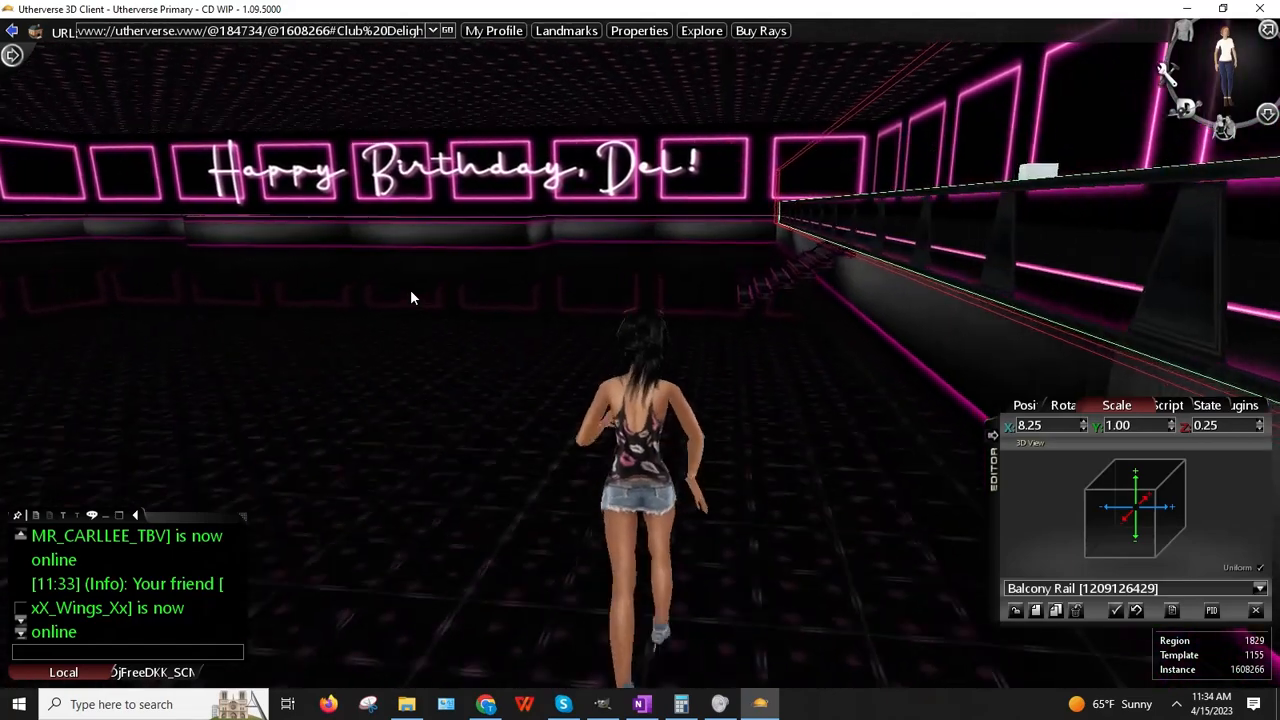
{"action": "key", "text": "Up"}
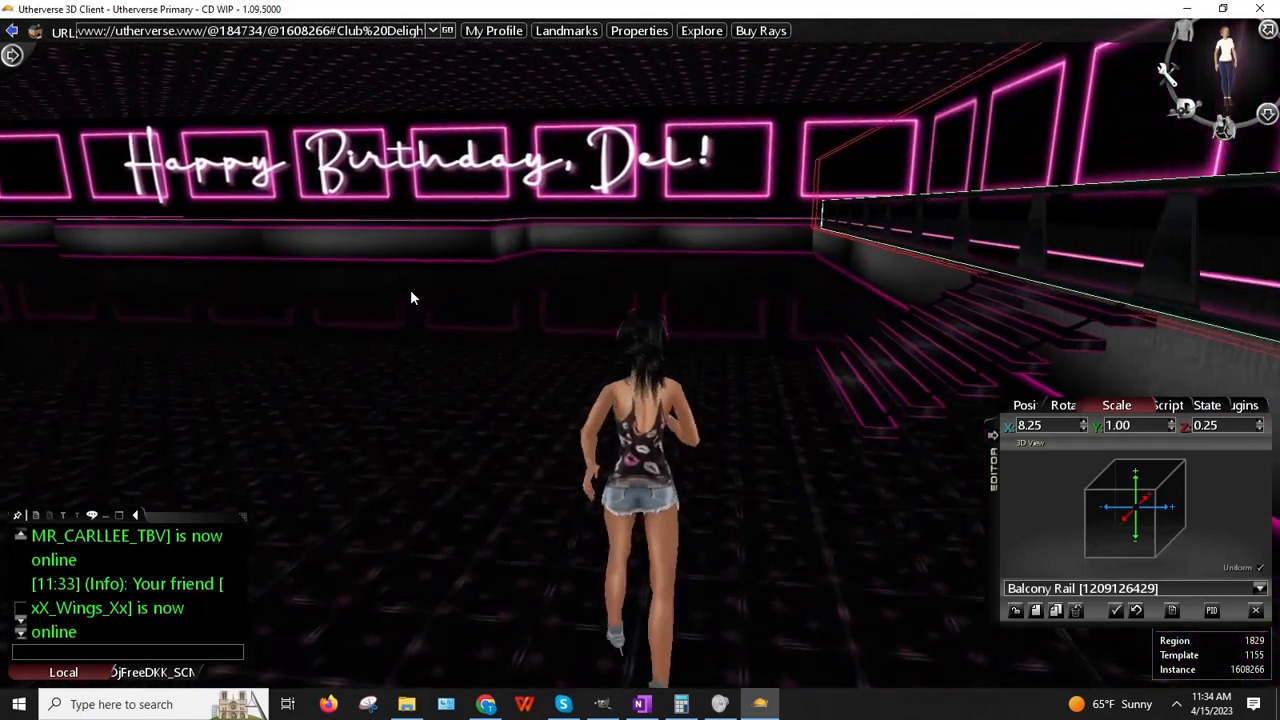
{"action": "key", "text": "Up"}
{"action": "key", "text": "Right"}
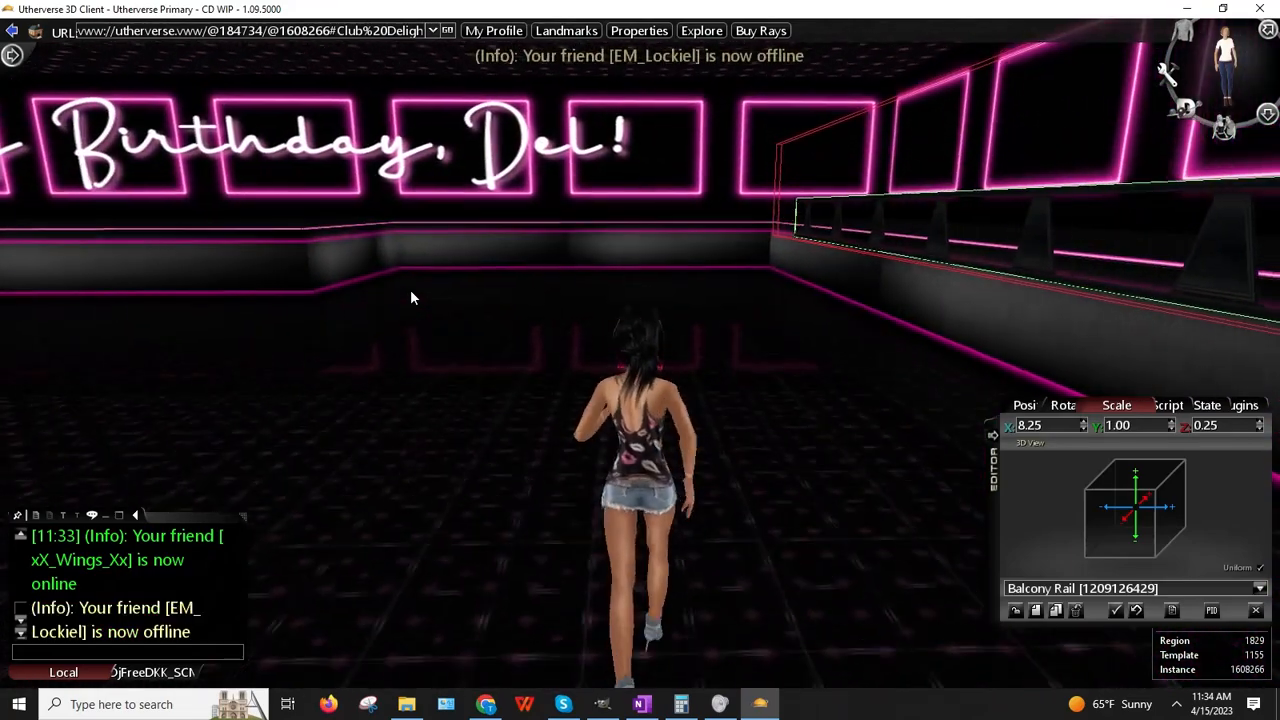
{"action": "key", "text": "Up"}
{"action": "key", "text": "Right"}
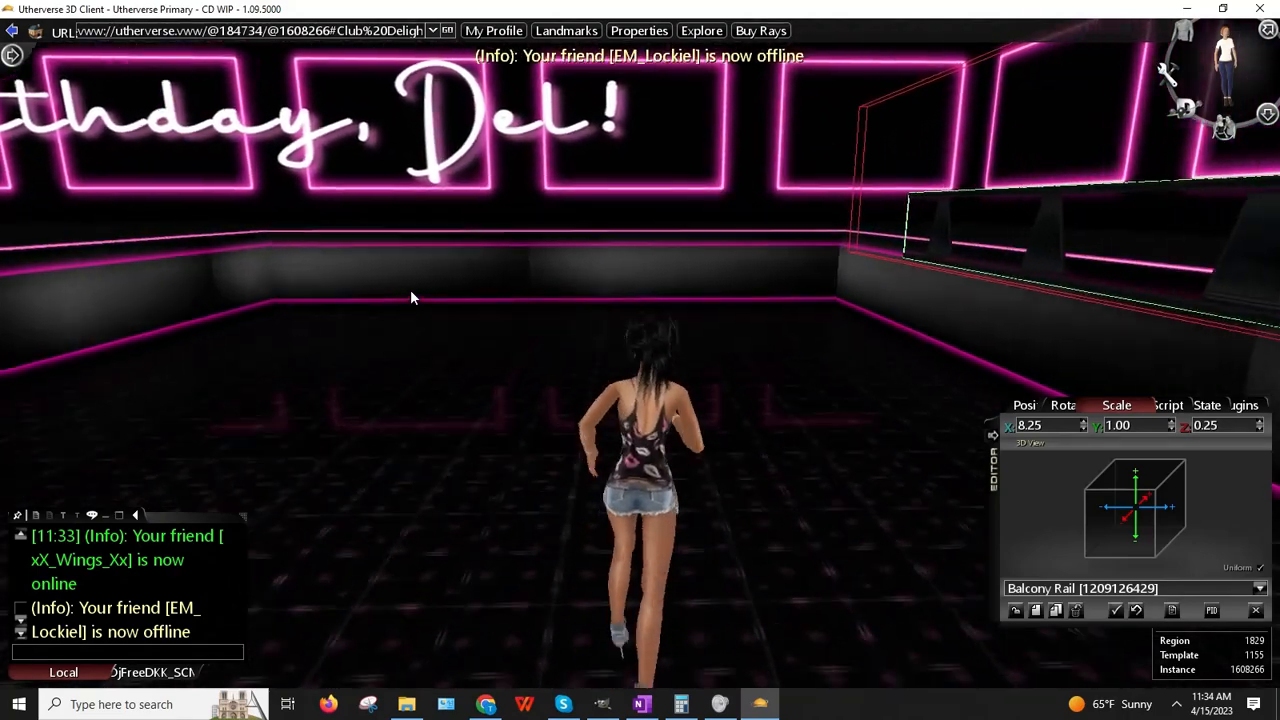
{"action": "key", "text": "Up"}
{"action": "key", "text": "Right"}
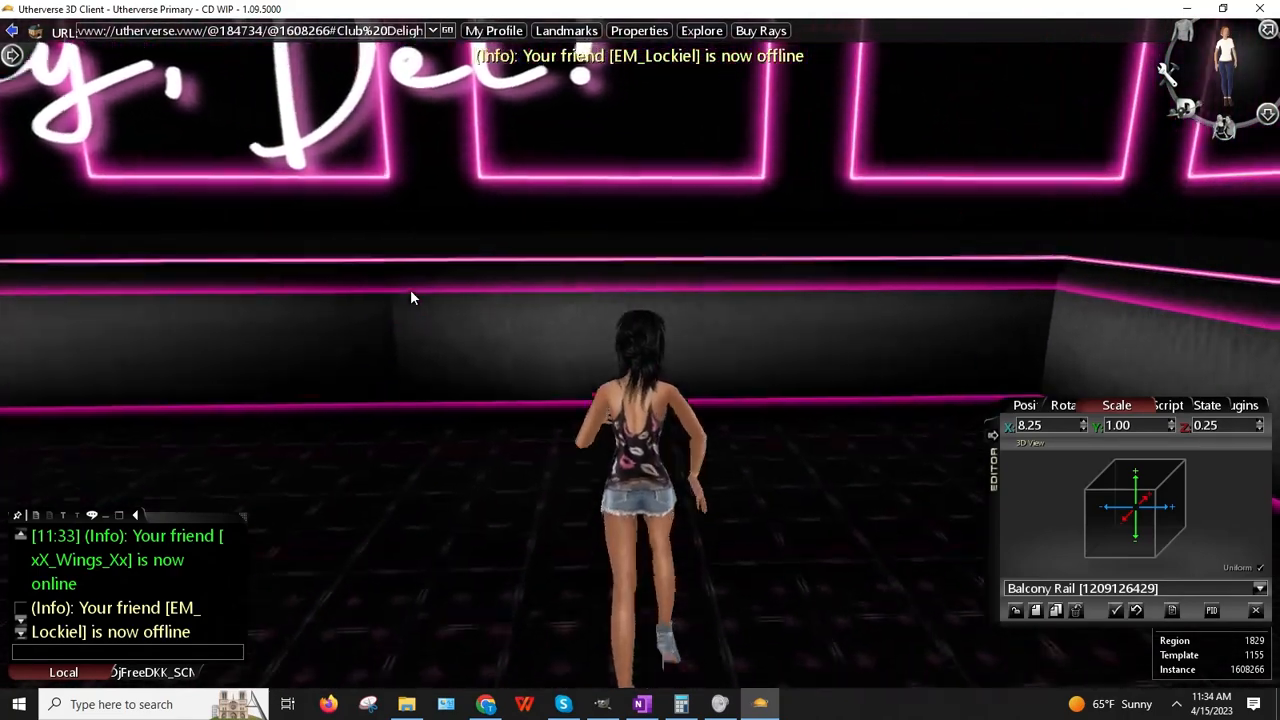
{"action": "key", "text": "Right"}
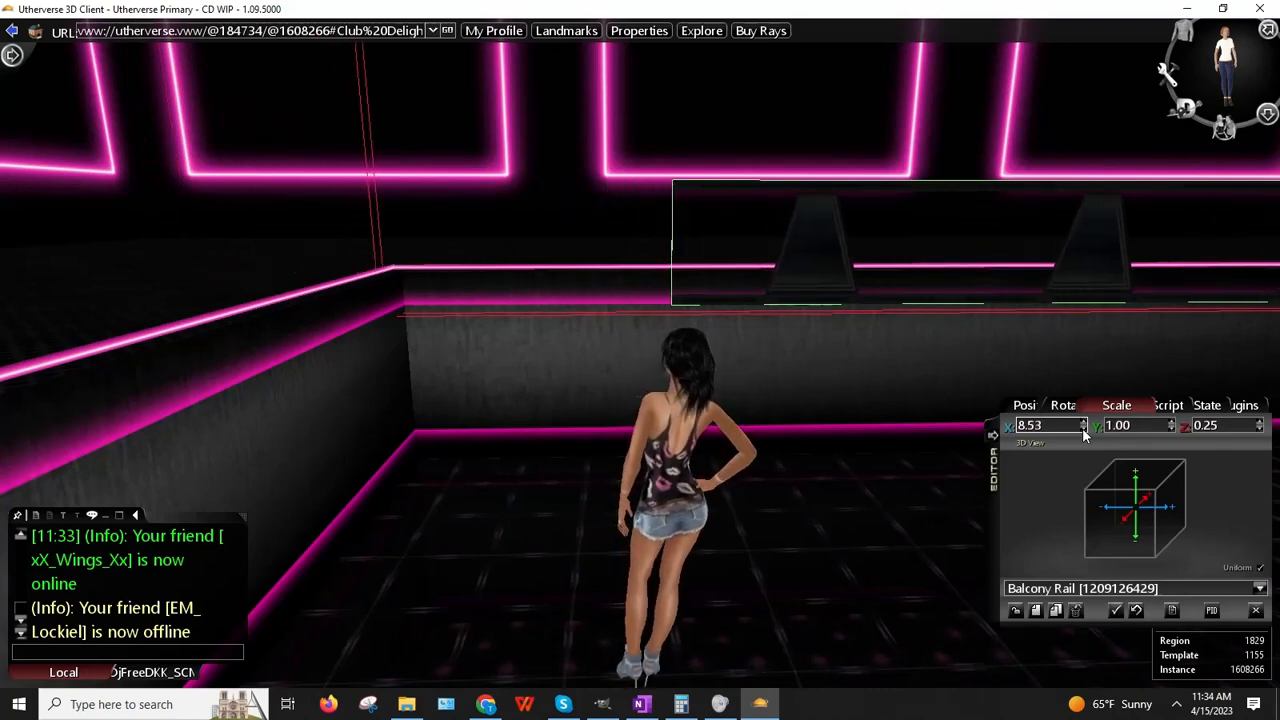
Step: Run the avatar to the room's corner and tilt the camera down over it
{"action": "key", "text": "Right"}
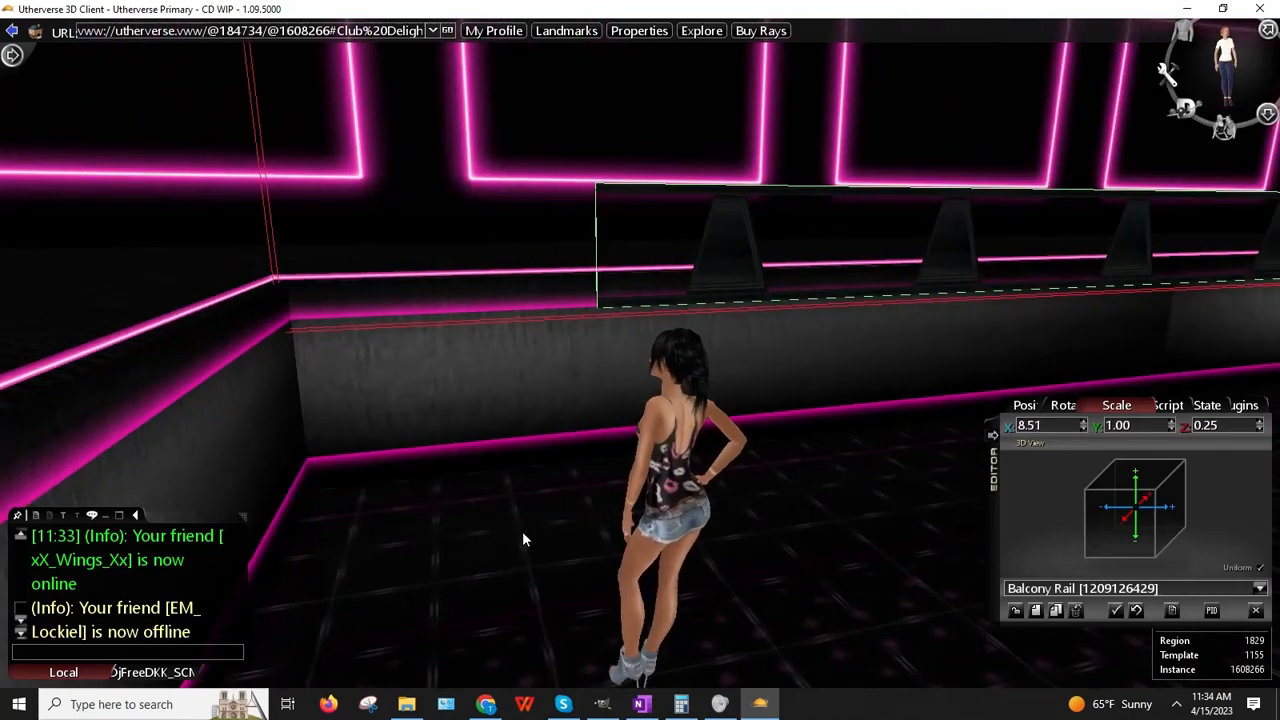
{"action": "key", "text": "Left"}
{"action": "key", "text": "Up"}
{"action": "key", "text": "Right"}
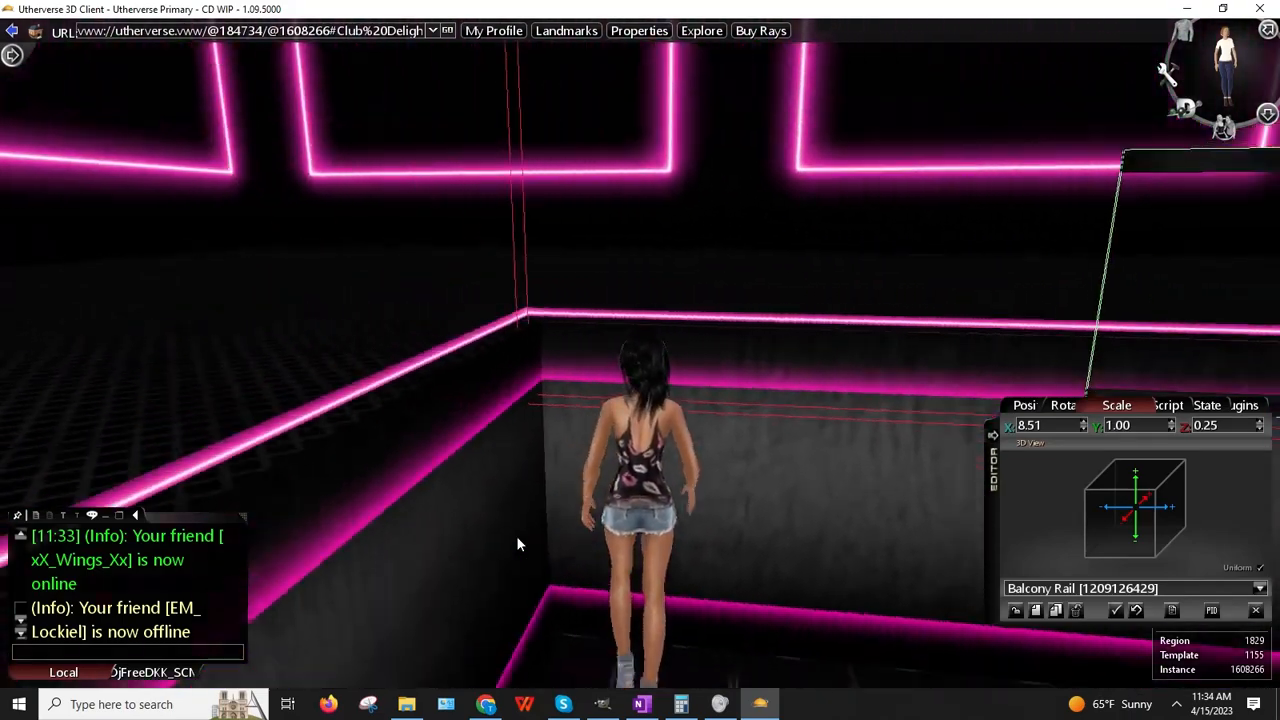
{"action": "right_click_drag", "start_coordinate": [466, 531], "coordinate": [541, 432]}
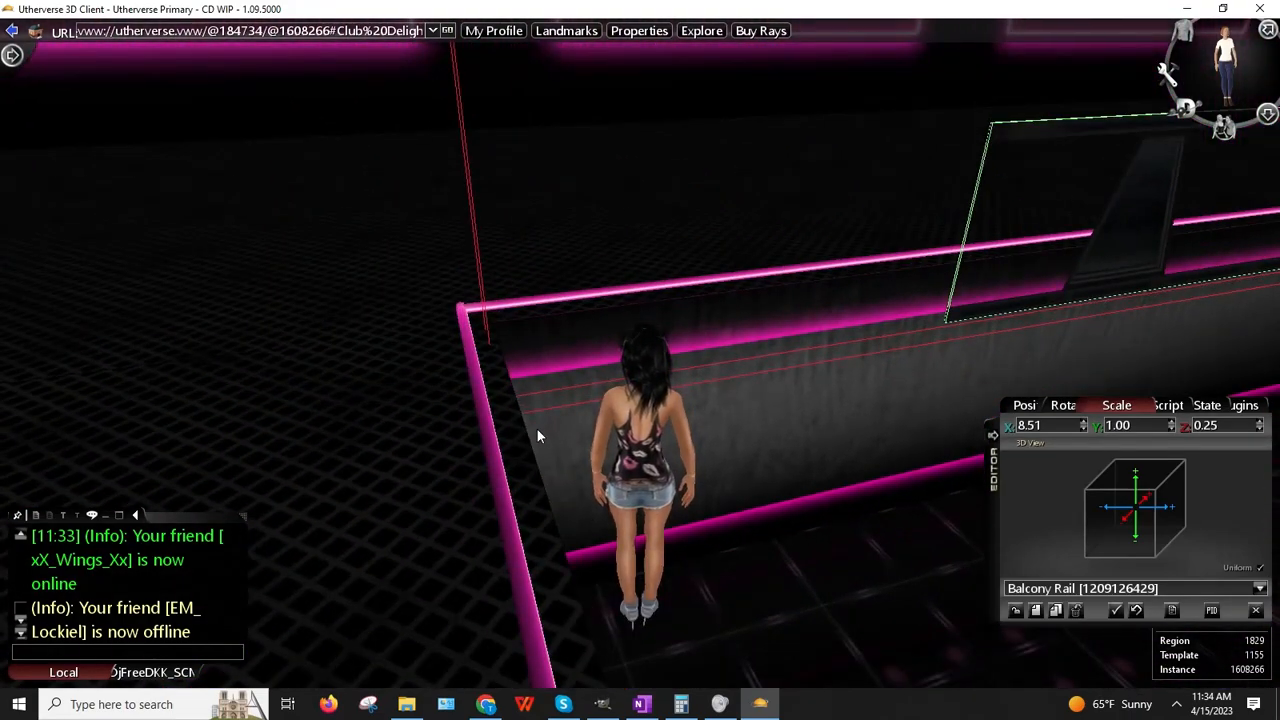
{"action": "key", "text": "Left"}
{"action": "key", "text": "Up"}
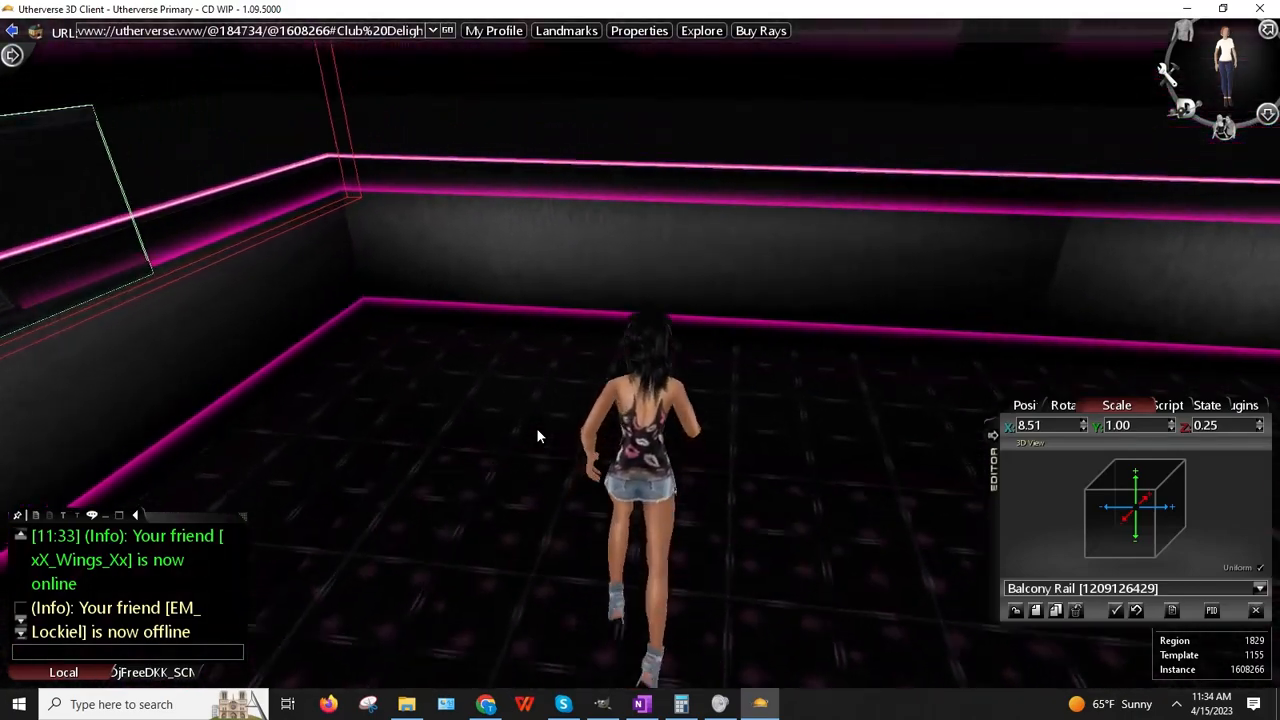
Step: Walk along the wall past the balcony rail and view it and the neon frames from an angle
{"action": "key", "text": "Left"}
{"action": "key", "text": "Up"}
{"action": "key", "text": "Right"}
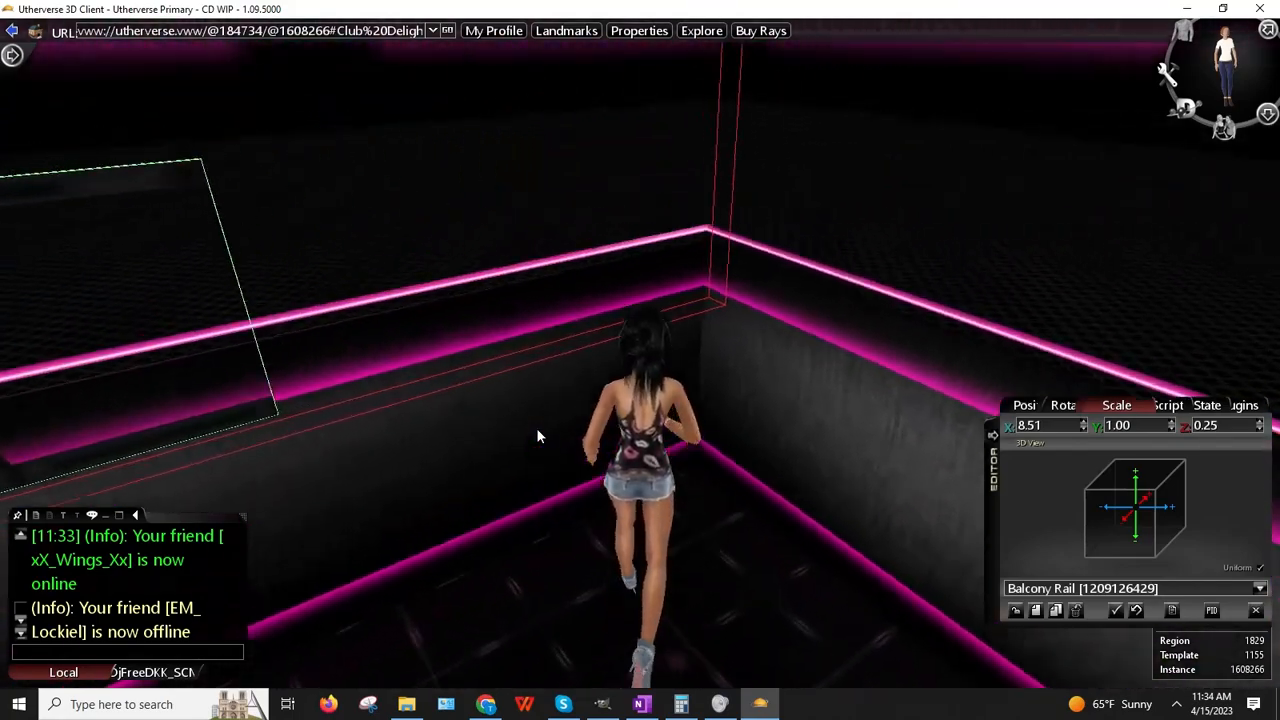
{"action": "key", "text": "Left"}
{"action": "key", "text": "Left"}
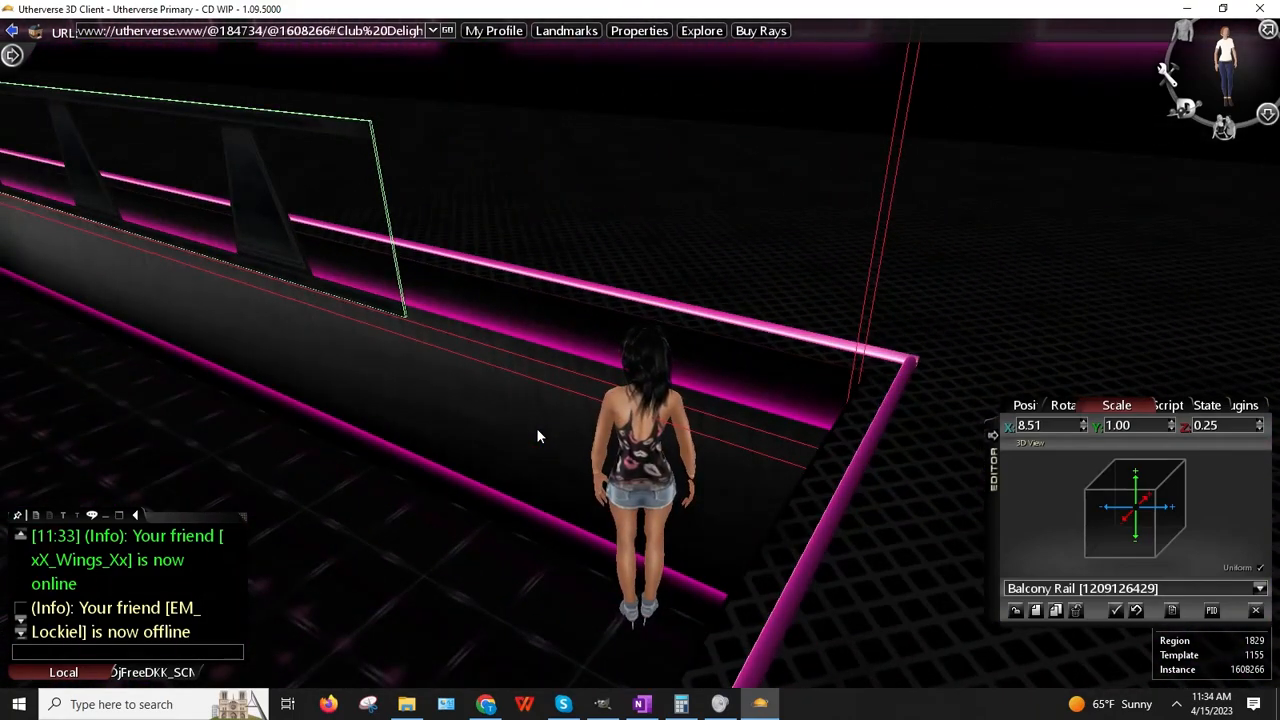
{"action": "key", "text": "Up"}
{"action": "key", "text": "Up"}
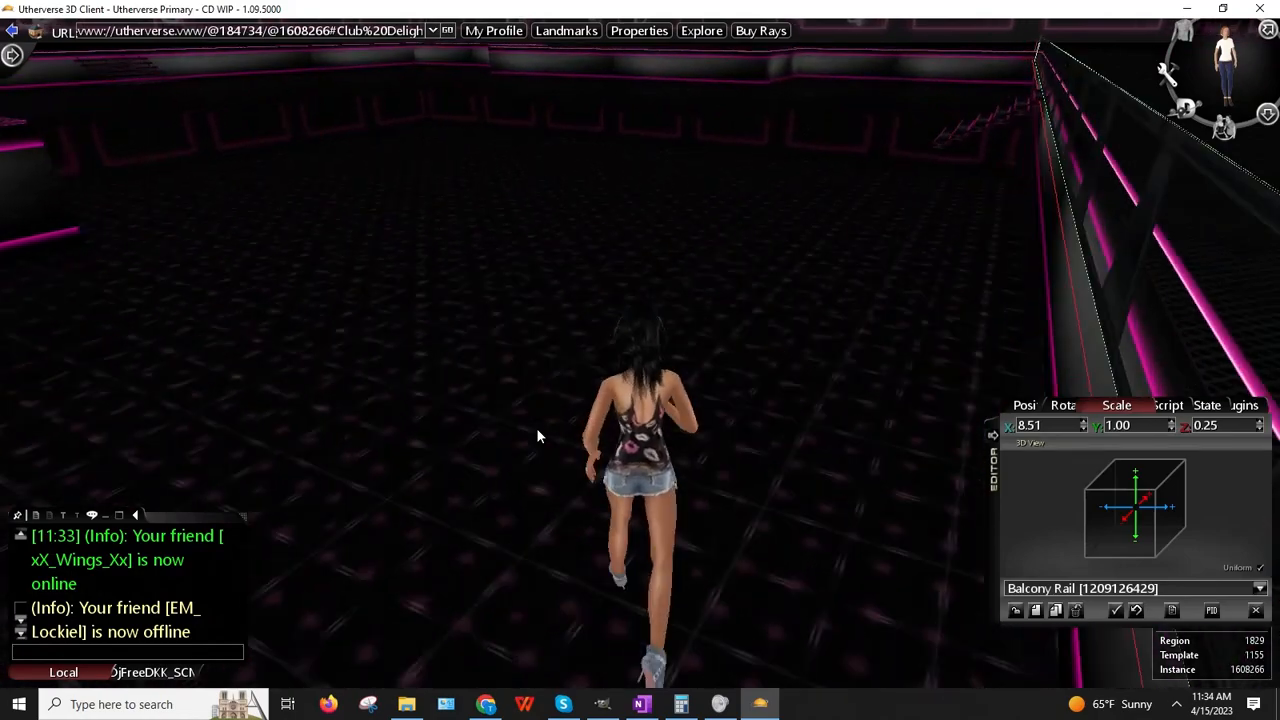
{"action": "key", "text": "Up"}
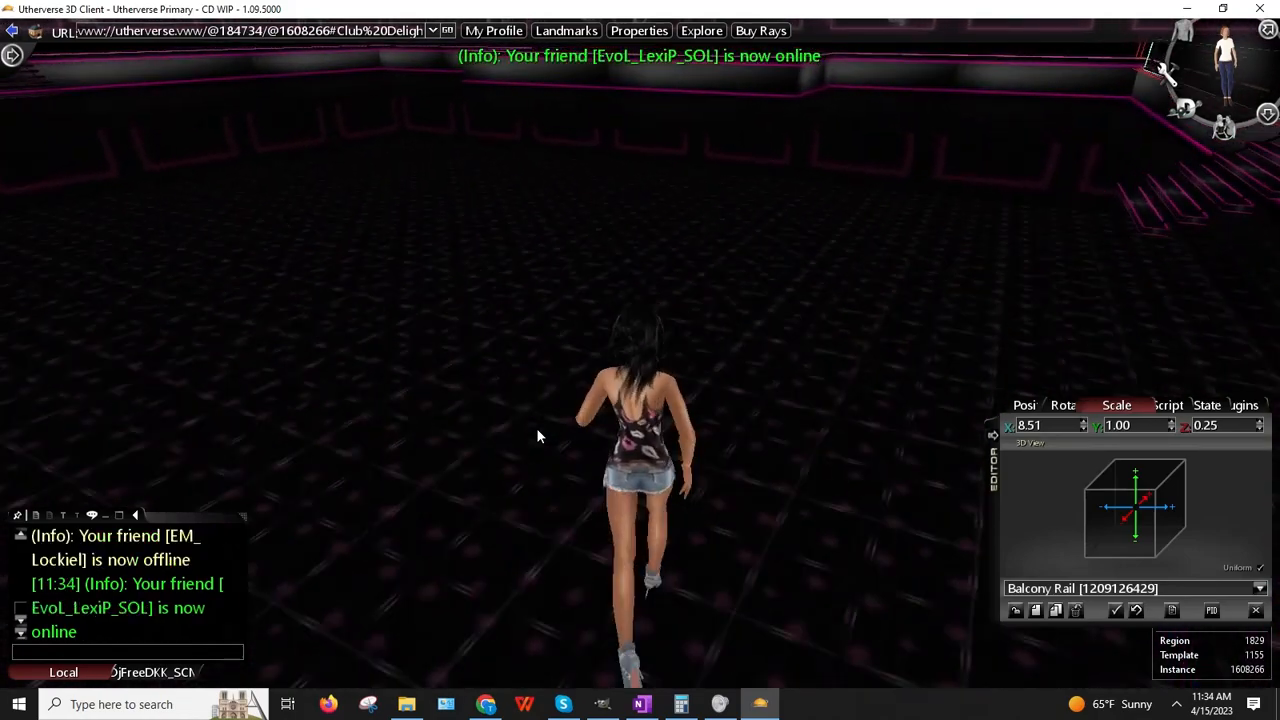
{"action": "key", "text": "Up"}
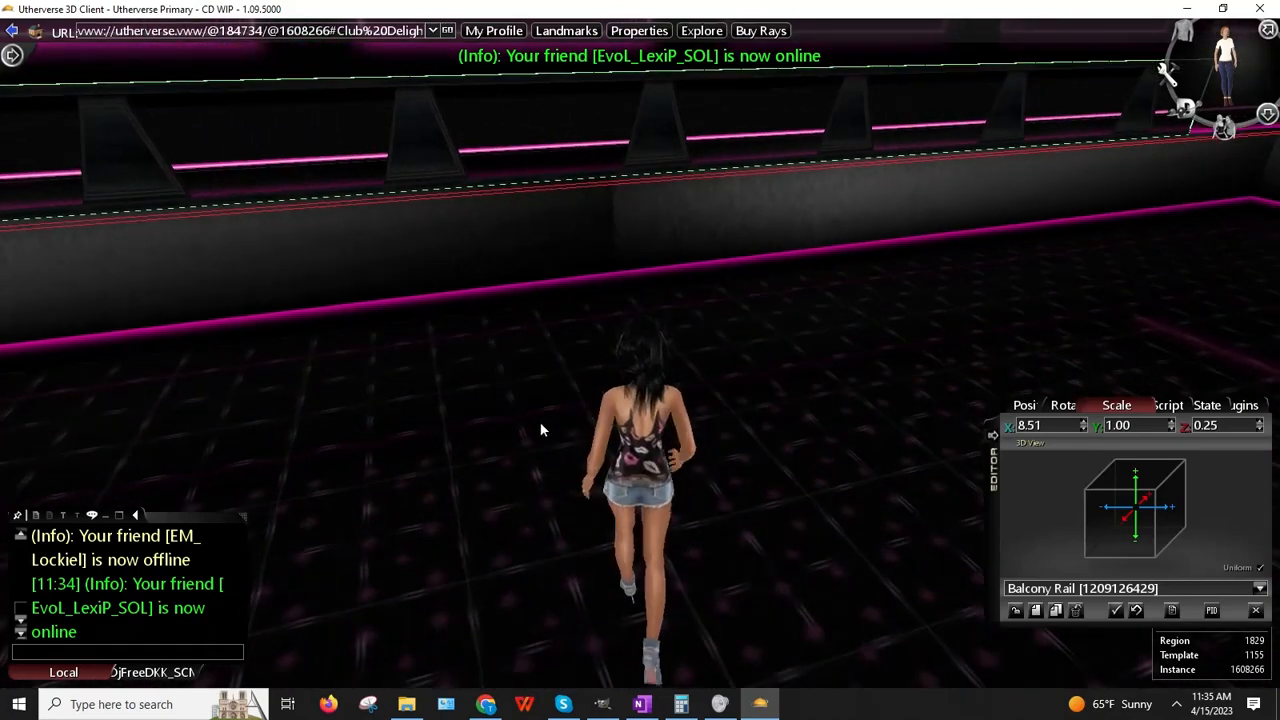
{"action": "left_click_drag", "start_coordinate": [517, 370], "coordinate": [585, 296]}
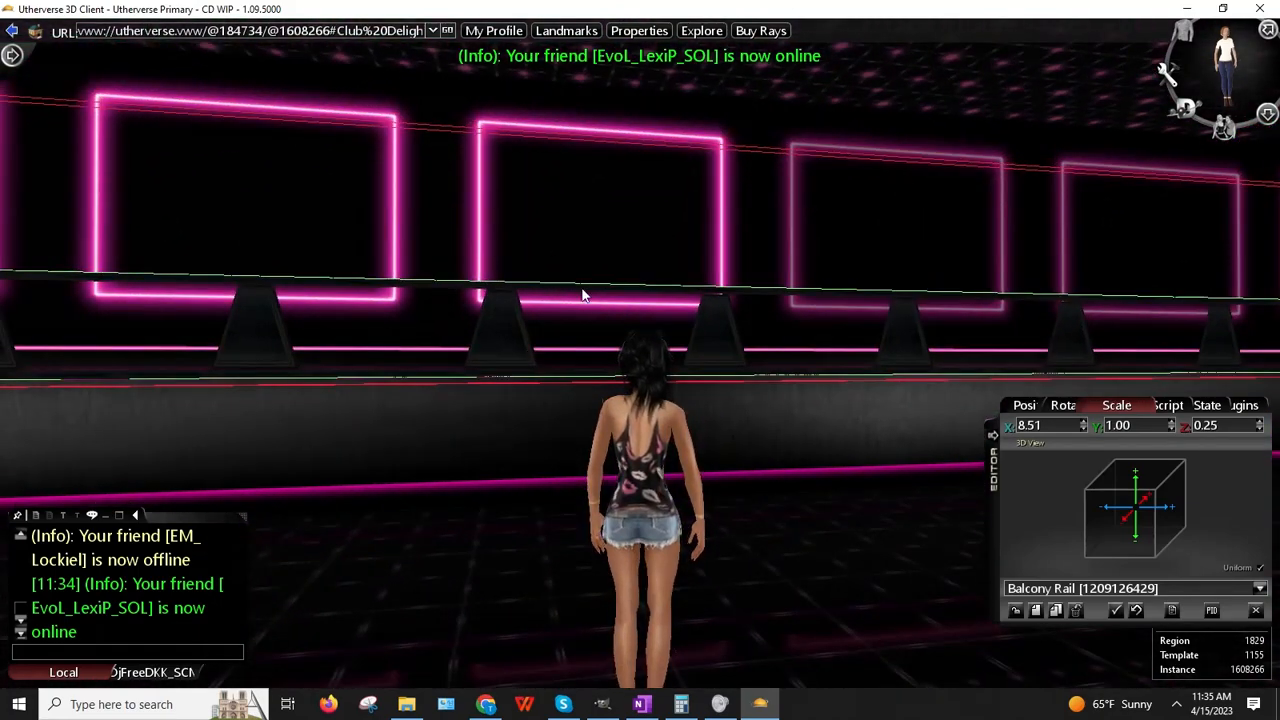
{"action": "left_click_drag", "start_coordinate": [760, 148], "coordinate": [556, 198]}
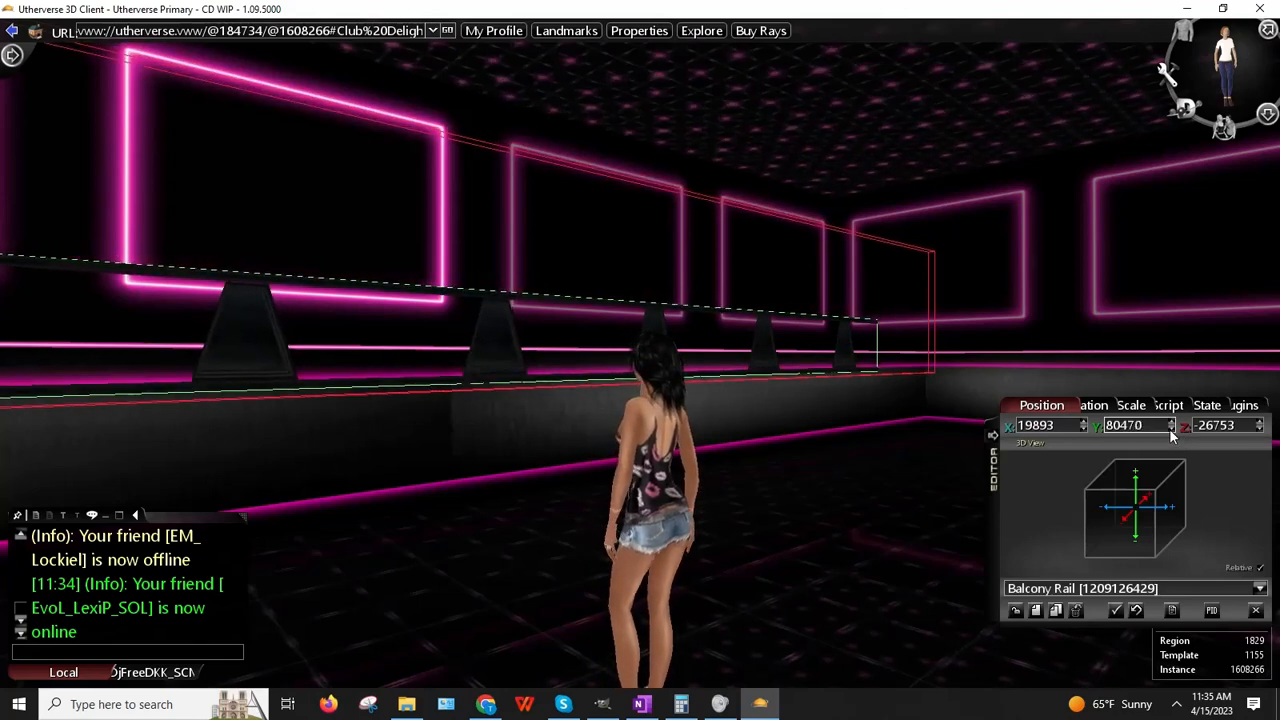
Step: Lower the balcony rail's Y position from 80470 in three small down nudges
{"action": "left_click", "coordinate": [1171, 430]}
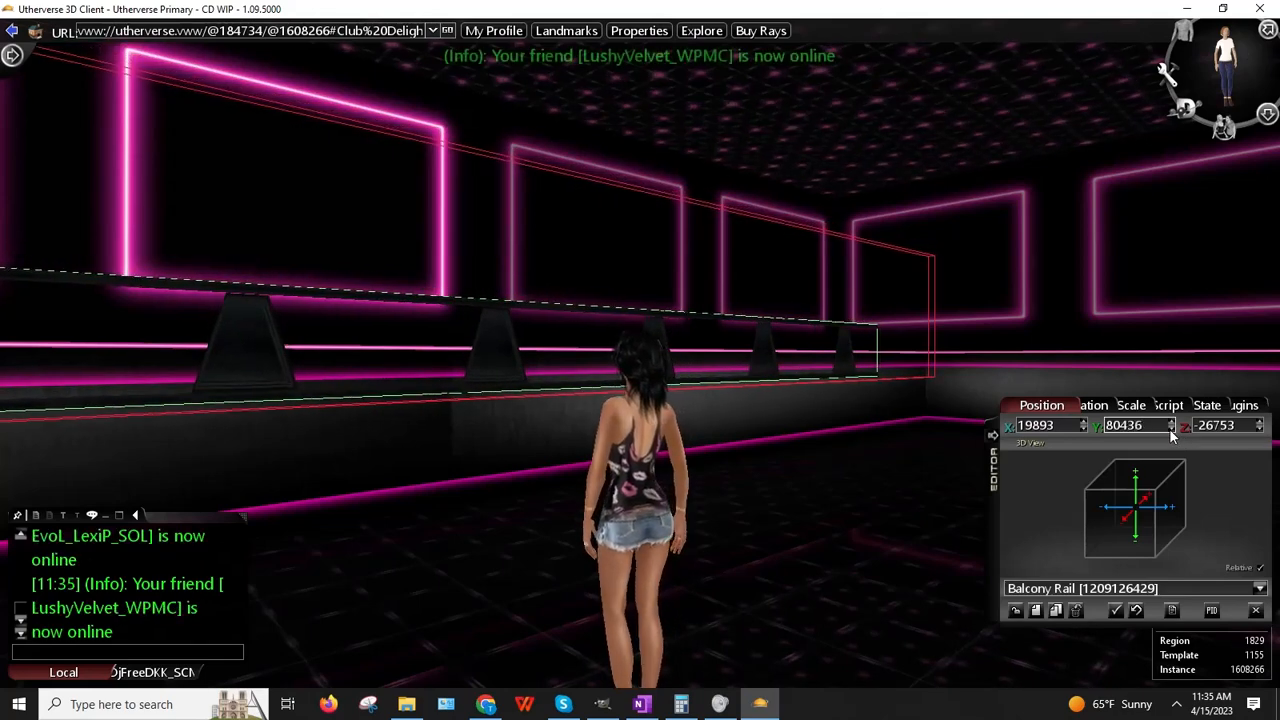
{"action": "left_click", "coordinate": [1171, 430]}
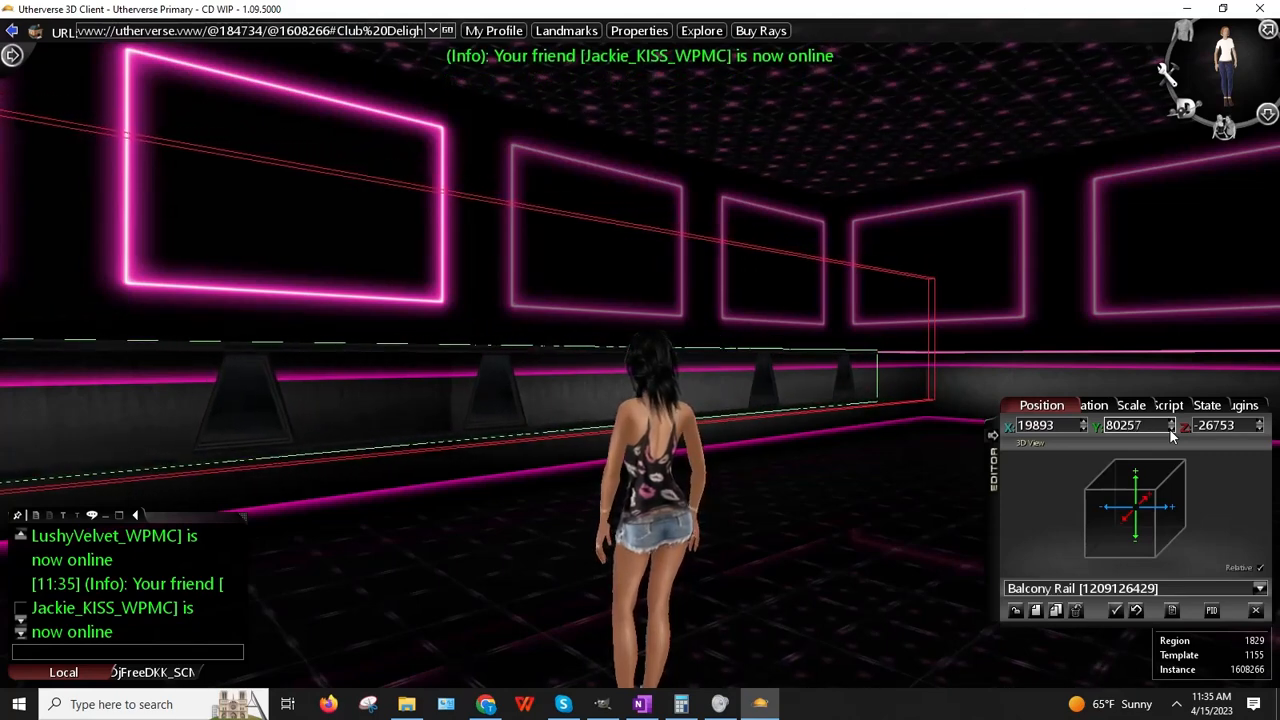
{"action": "left_click", "coordinate": [1170, 429]}
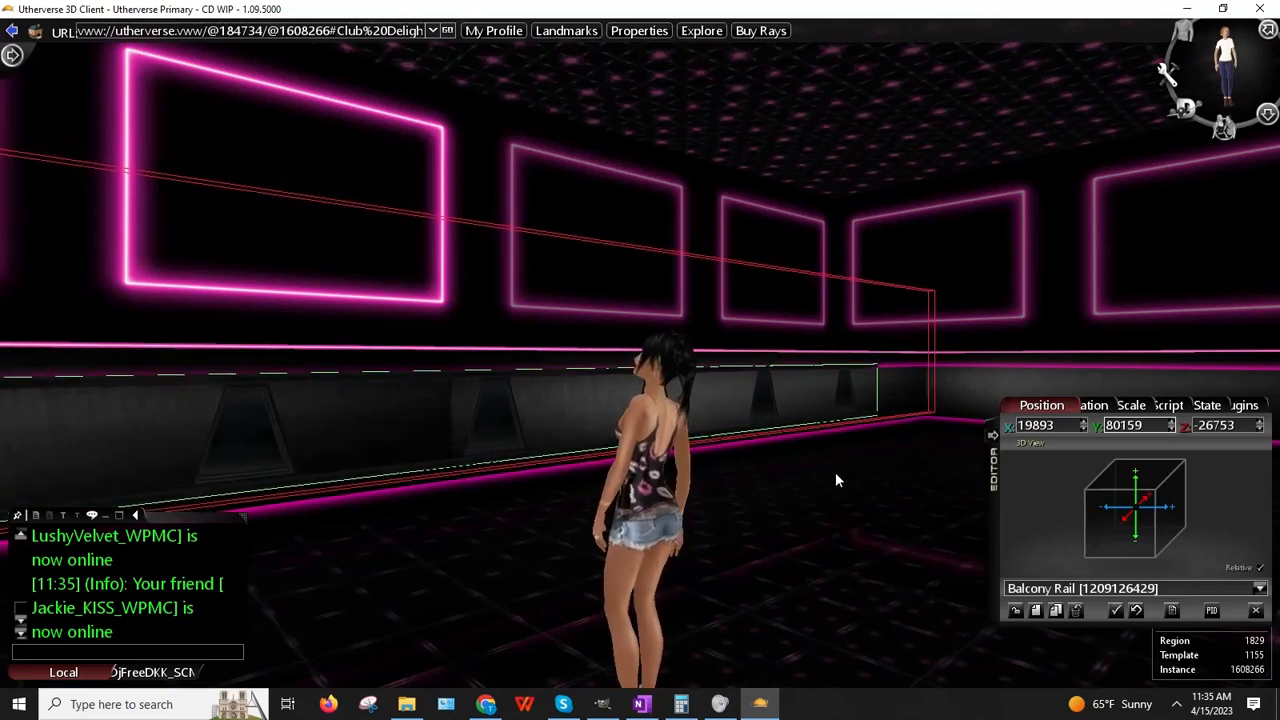
{"action": "right_click_drag", "start_coordinate": [837, 480], "coordinate": [770, 529]}
{"action": "key", "text": "Up"}
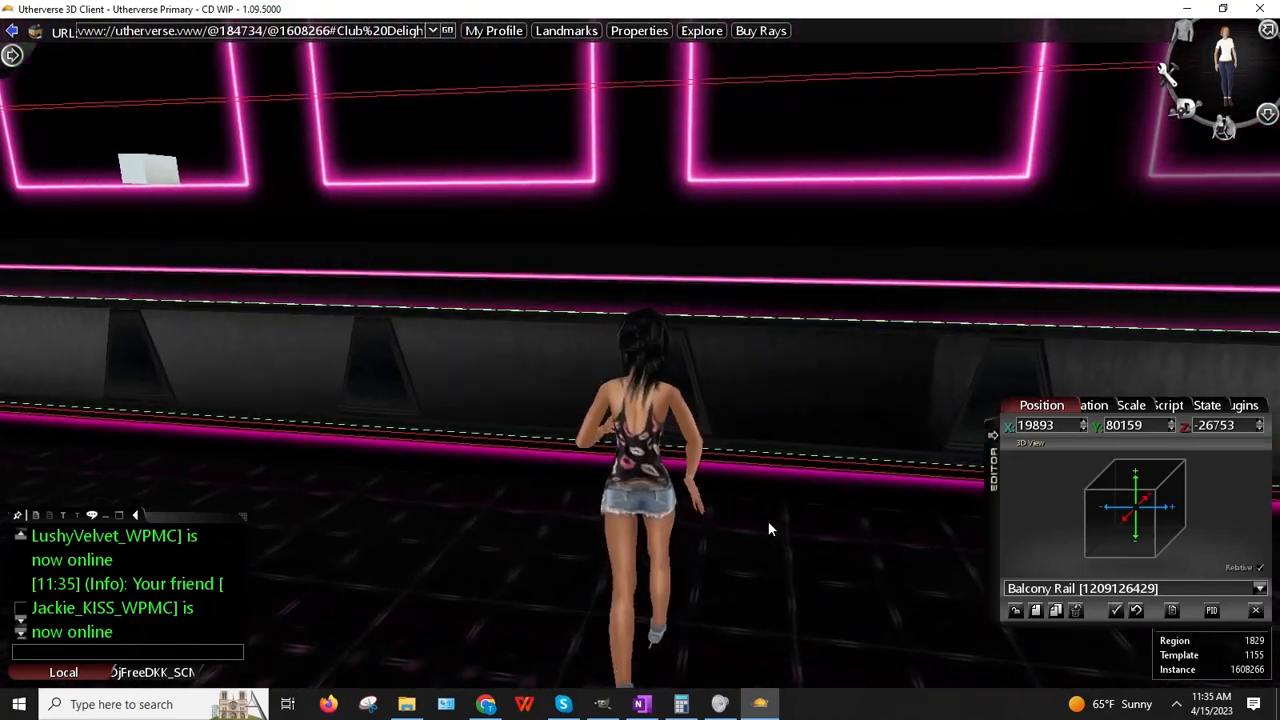
{"action": "key", "text": "Right"}
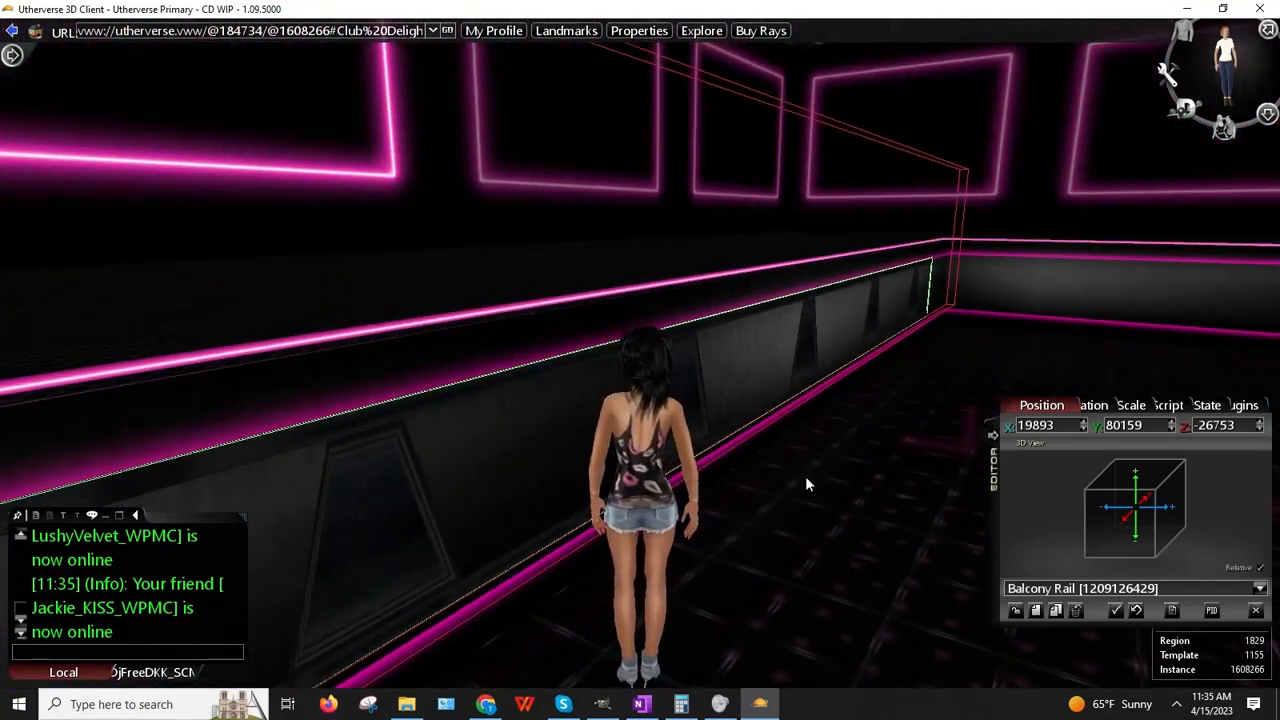
{"action": "right_click_drag", "start_coordinate": [805, 476], "coordinate": [523, 523]}
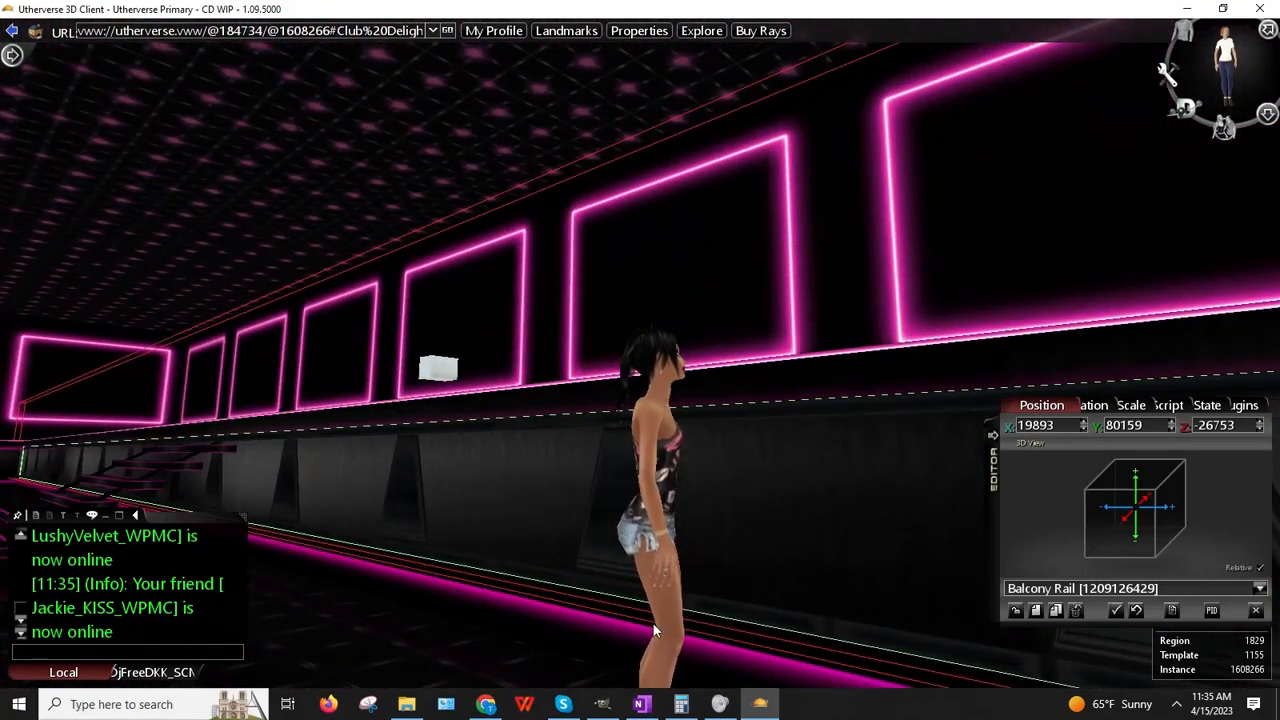
{"action": "right_click_drag", "start_coordinate": [610, 604], "coordinate": [643, 615]}
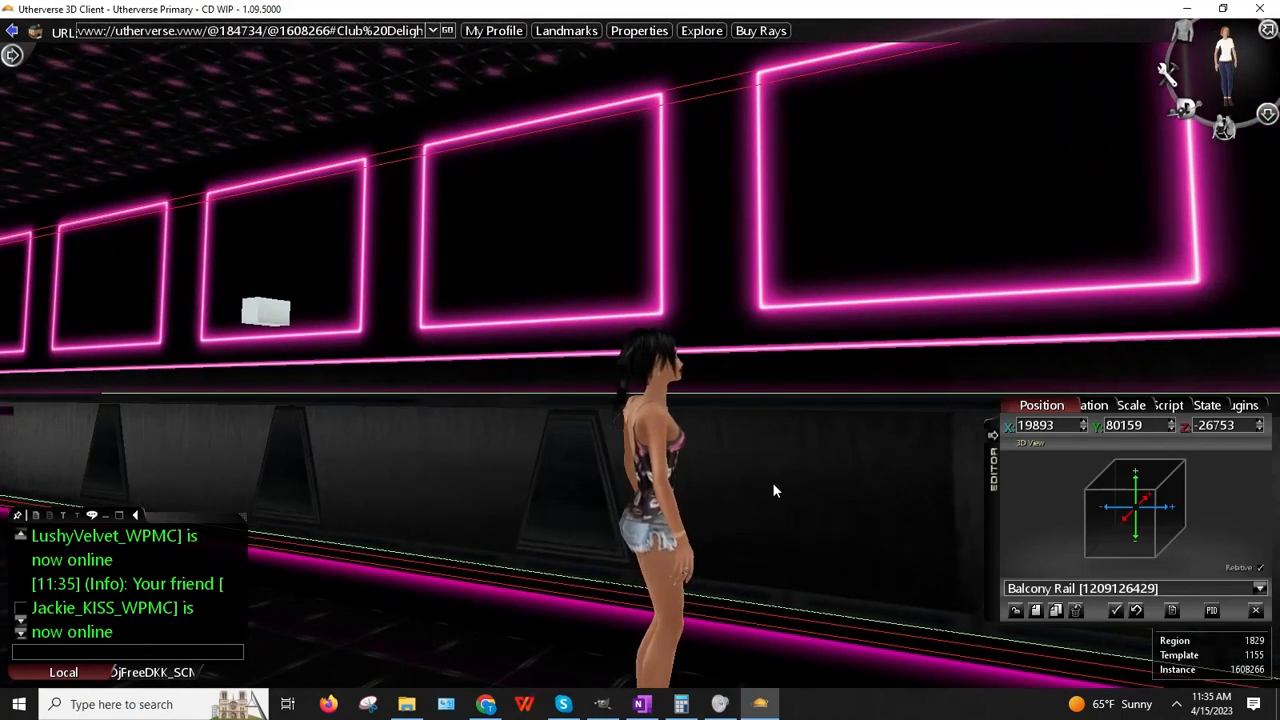
{"action": "mouse_move", "coordinate": [753, 455]}
{"action": "right_mouse_down"}
{"action": "mouse_move", "coordinate": [770, 512]}
{"action": "mouse_move", "coordinate": [757, 457]}
{"action": "right_mouse_up"}
{"action": "right_click_drag", "start_coordinate": [697, 583], "coordinate": [320, 571]}
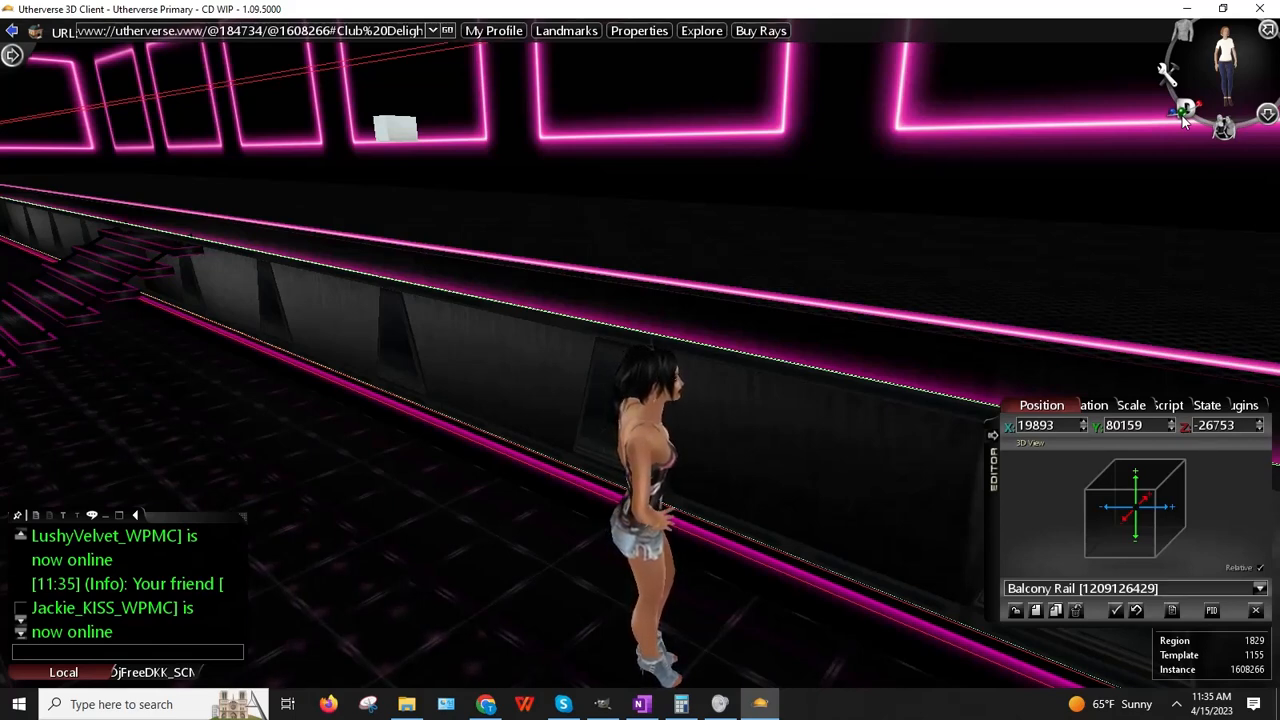
{"action": "right_click_drag", "start_coordinate": [893, 356], "coordinate": [757, 327]}
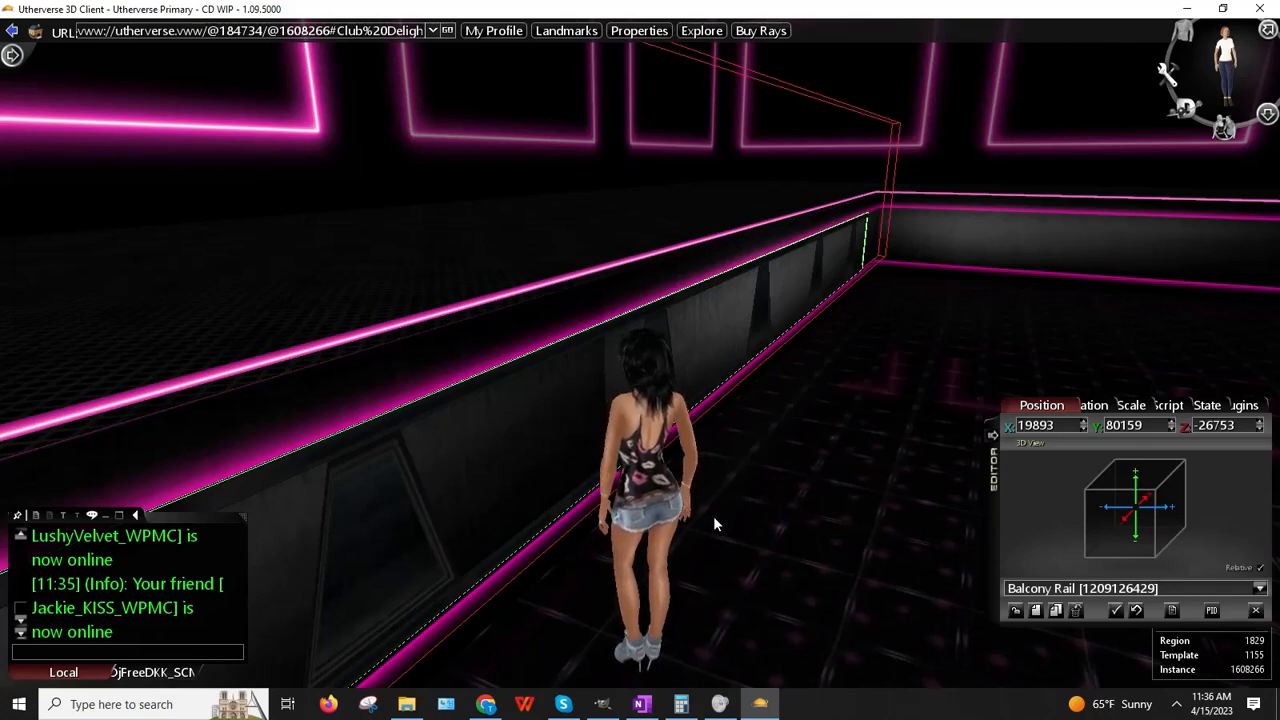
{"action": "key", "text": "Left"}
{"action": "key", "text": "Left"}
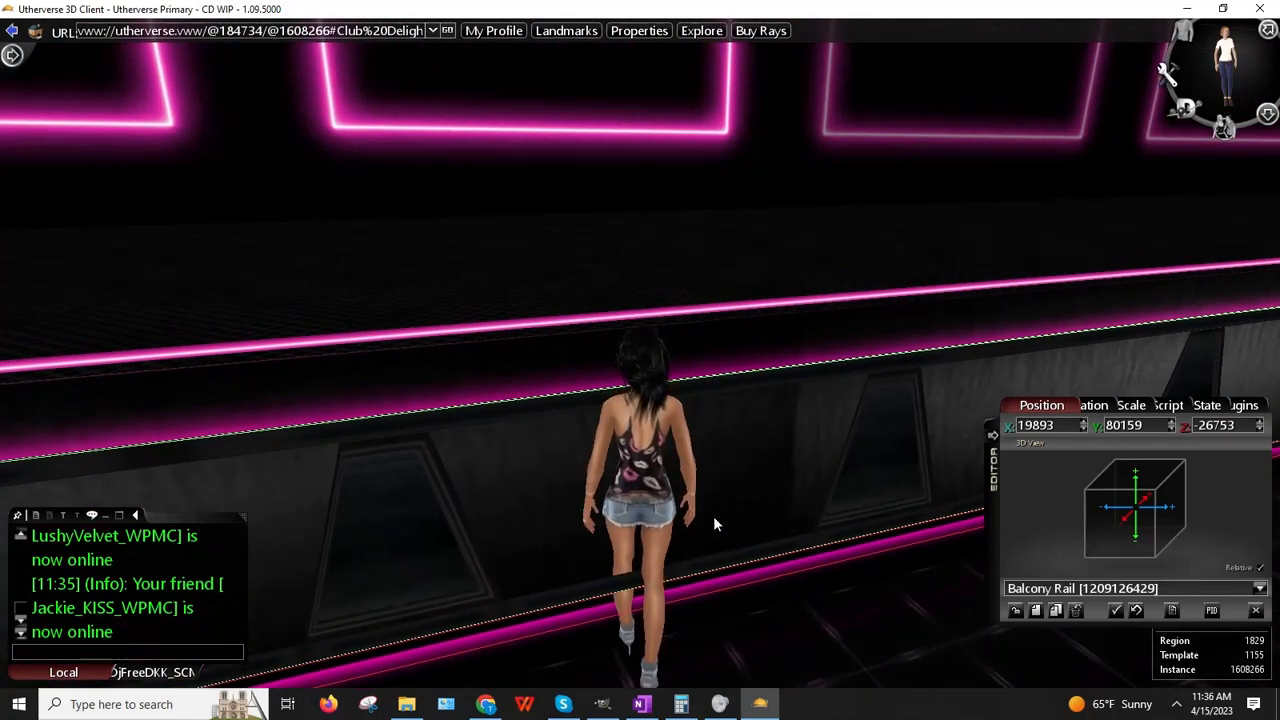
{"action": "key", "text": "Up"}
{"action": "key", "text": "Down"}
{"action": "key", "text": "Up"}
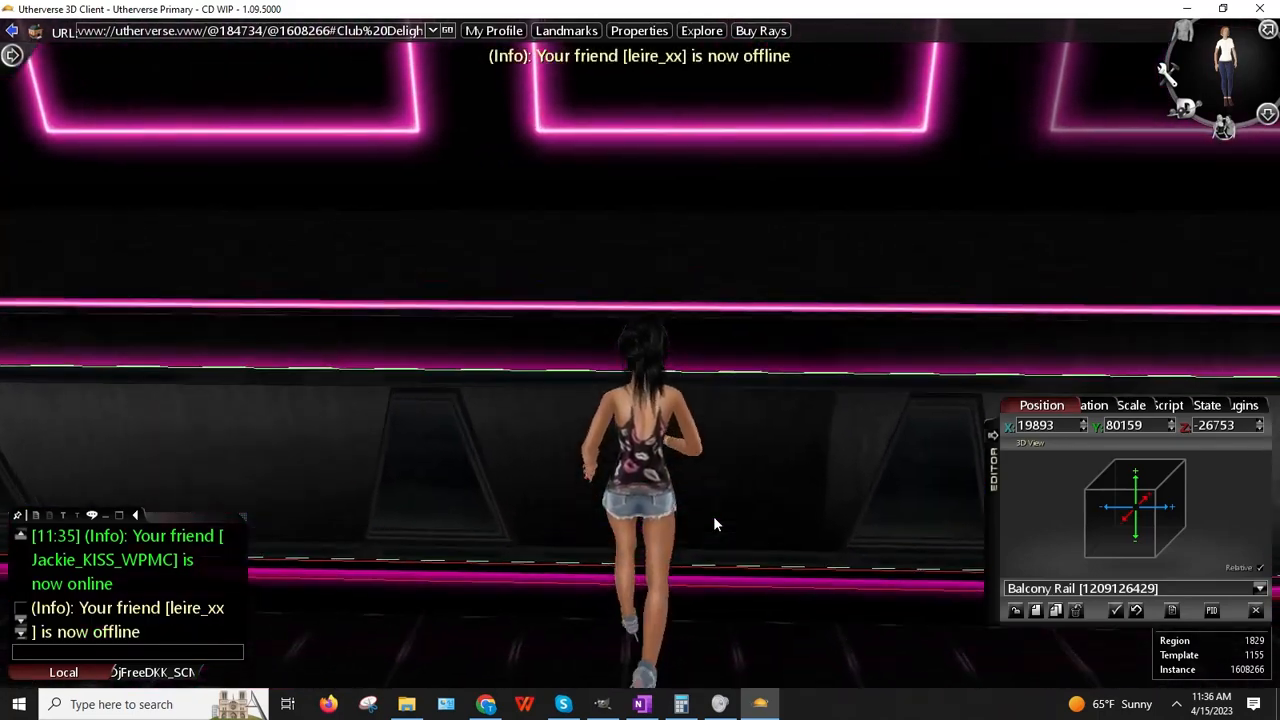
Step: Walk the avatar up to the balcony rail and swing the camera behind her facing it
{"action": "key", "text": "Down"}
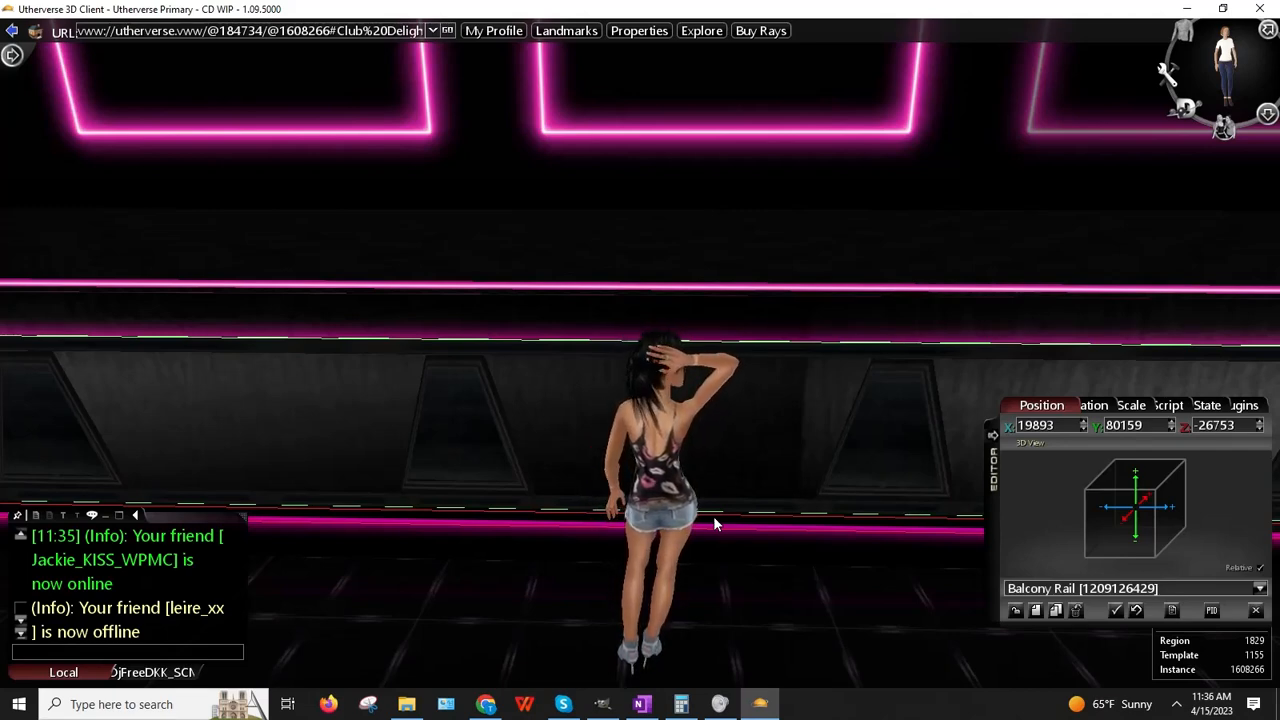
{"action": "mouse_move", "coordinate": [529, 478]}
{"action": "left_mouse_down"}
{"action": "mouse_move", "coordinate": [769, 508]}
{"action": "mouse_move", "coordinate": [540, 460]}
{"action": "mouse_move", "coordinate": [501, 472]}
{"action": "mouse_move", "coordinate": [531, 478]}
{"action": "left_mouse_up"}
{"action": "key", "text": "Left"}
{"action": "key", "text": "Up"}
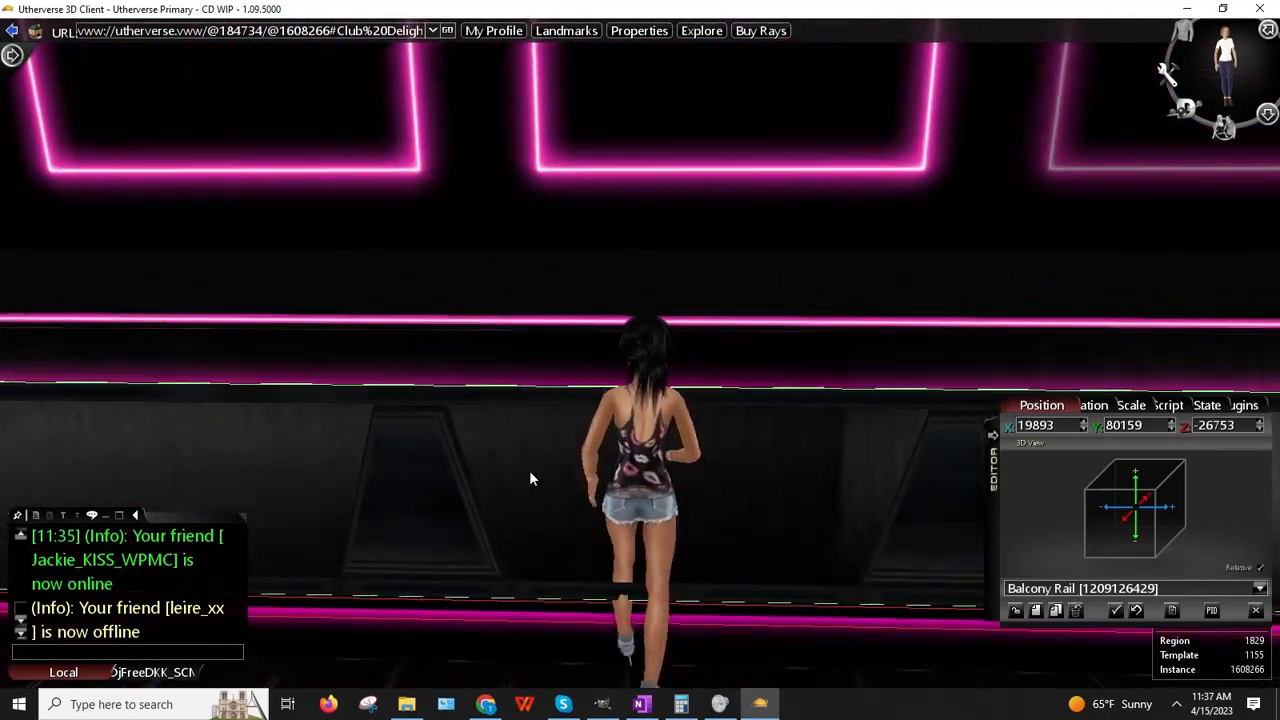
{"action": "key", "text": "Up"}
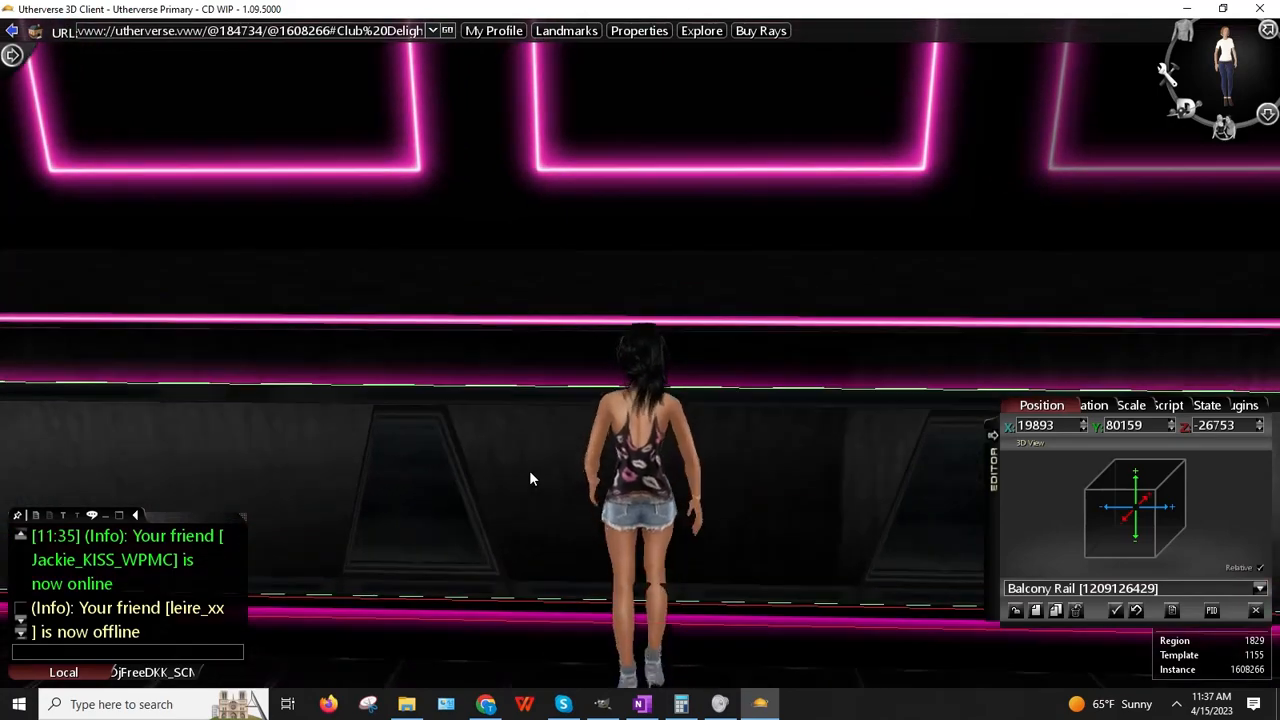
{"action": "key", "text": "Up"}
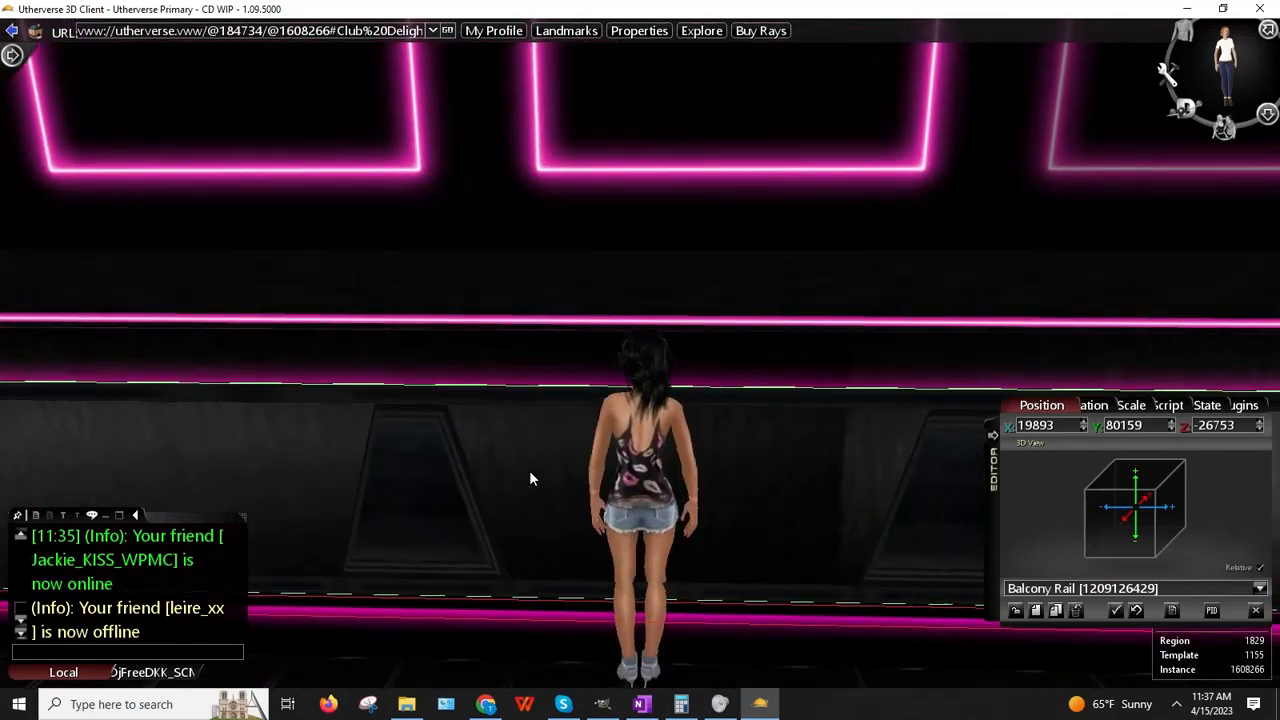
{"action": "key", "text": "Up"}
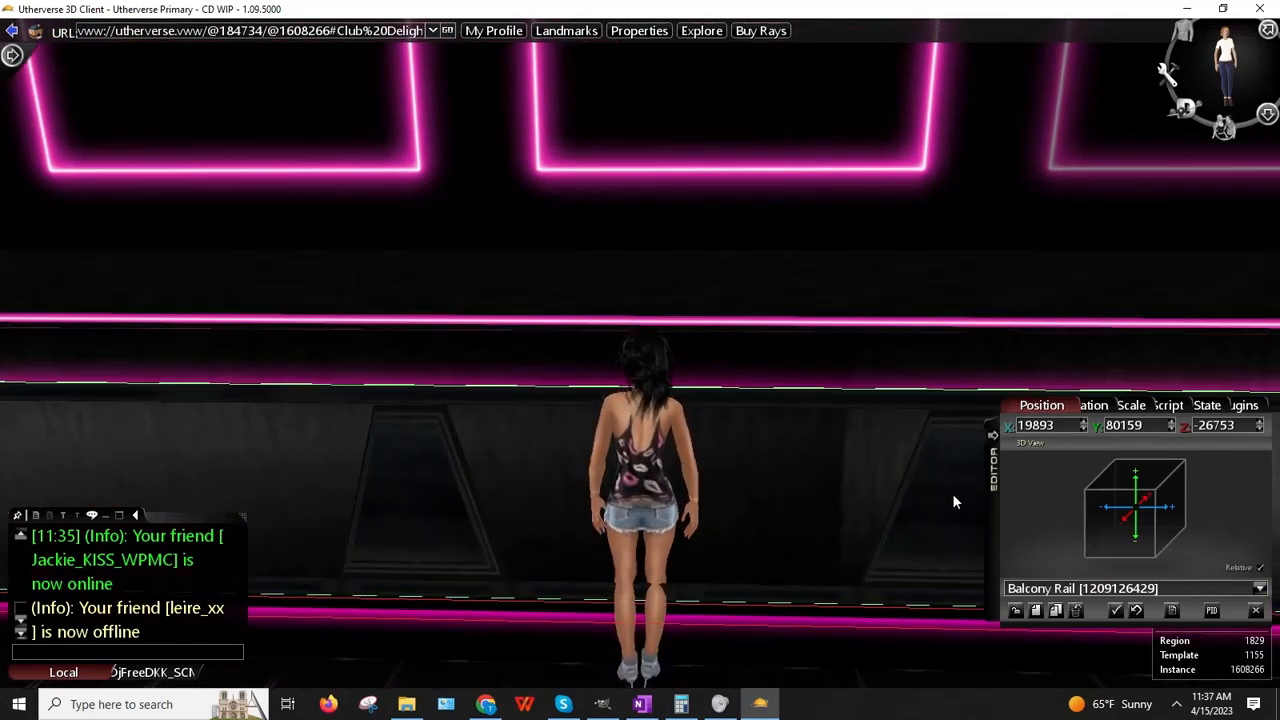
{"action": "right_click_drag", "start_coordinate": [645, 450], "coordinate": [965, 427]}
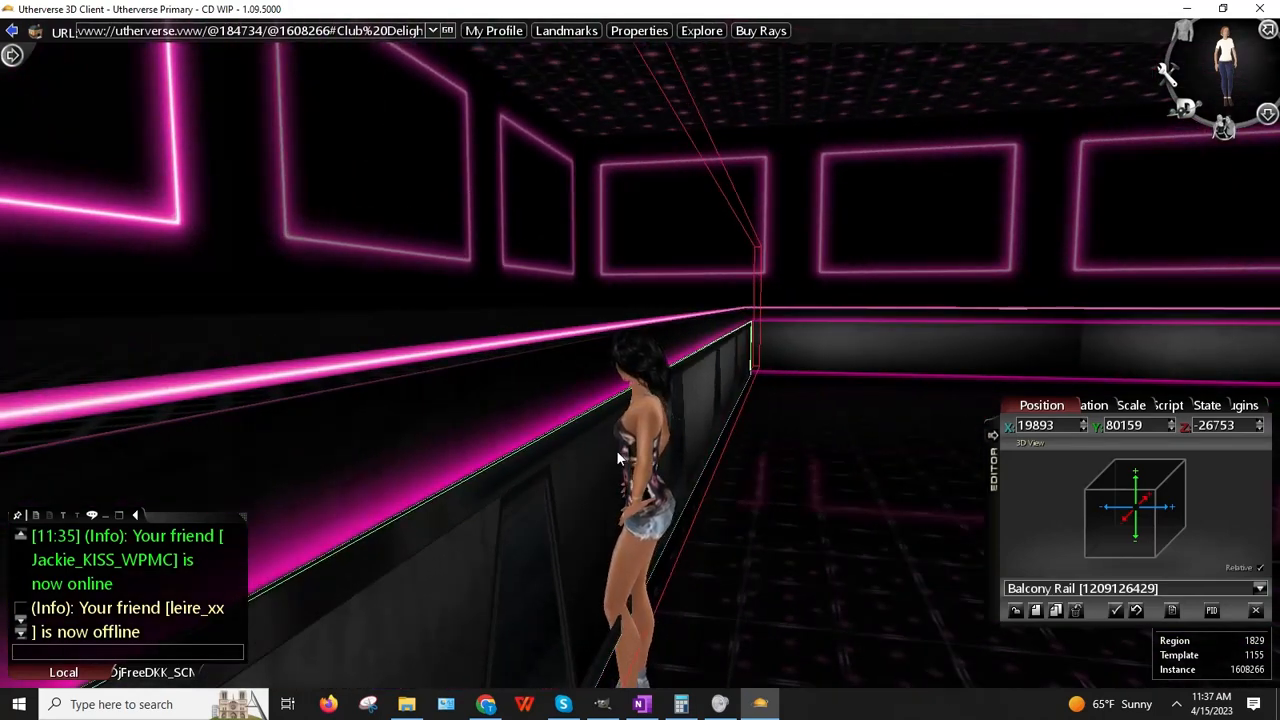
{"action": "key", "text": "Down"}
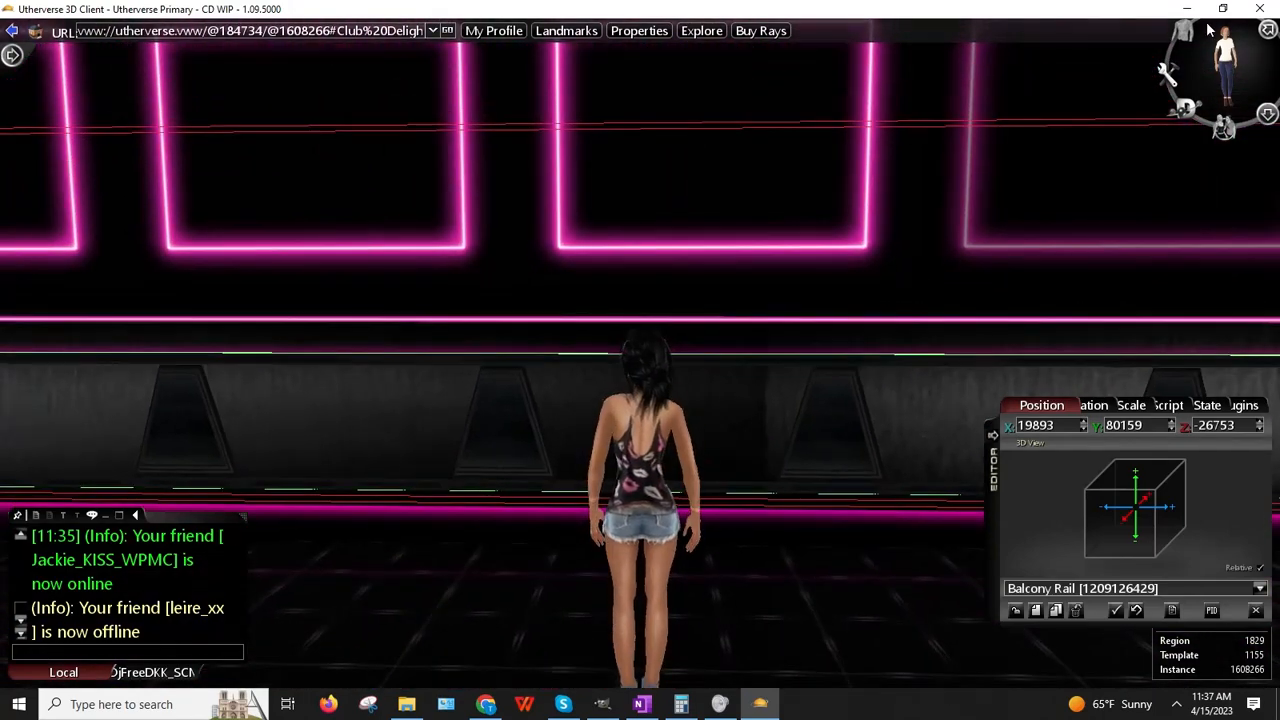
Step: Change the avatar's size to Micro [AG] and save the change
{"action": "left_click", "coordinate": [1205, 35]}
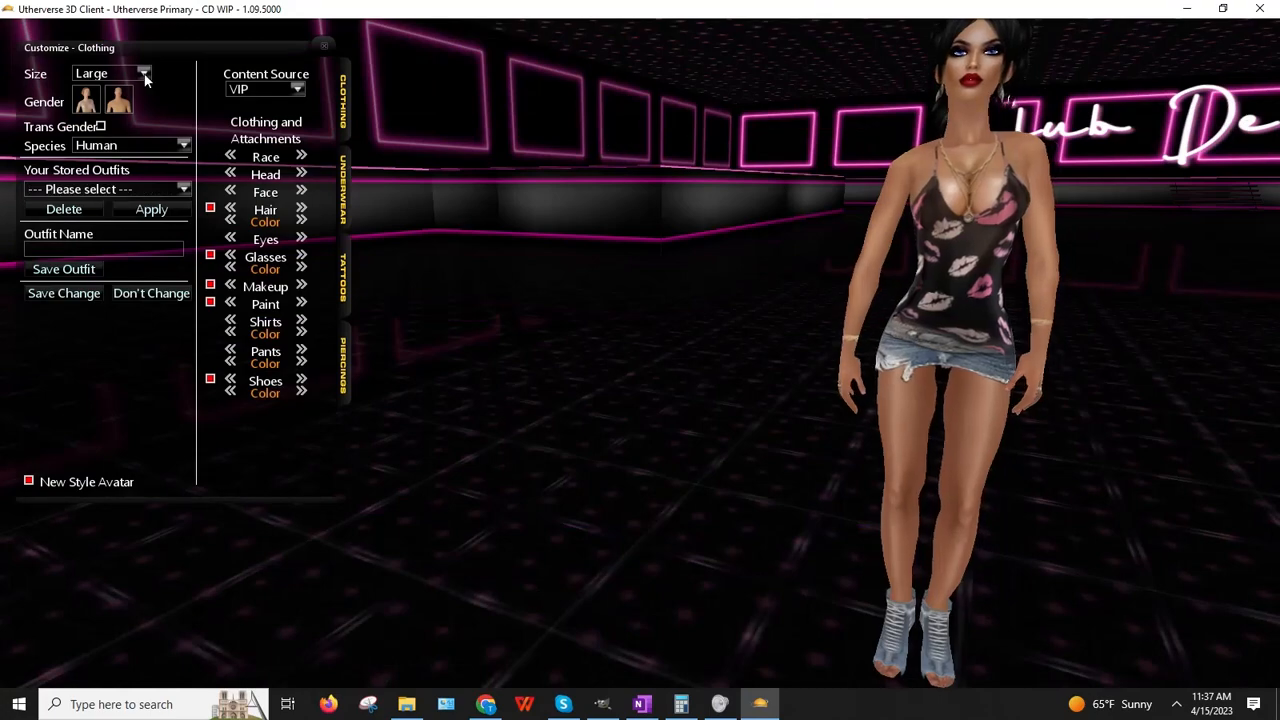
{"action": "left_click", "coordinate": [110, 74]}
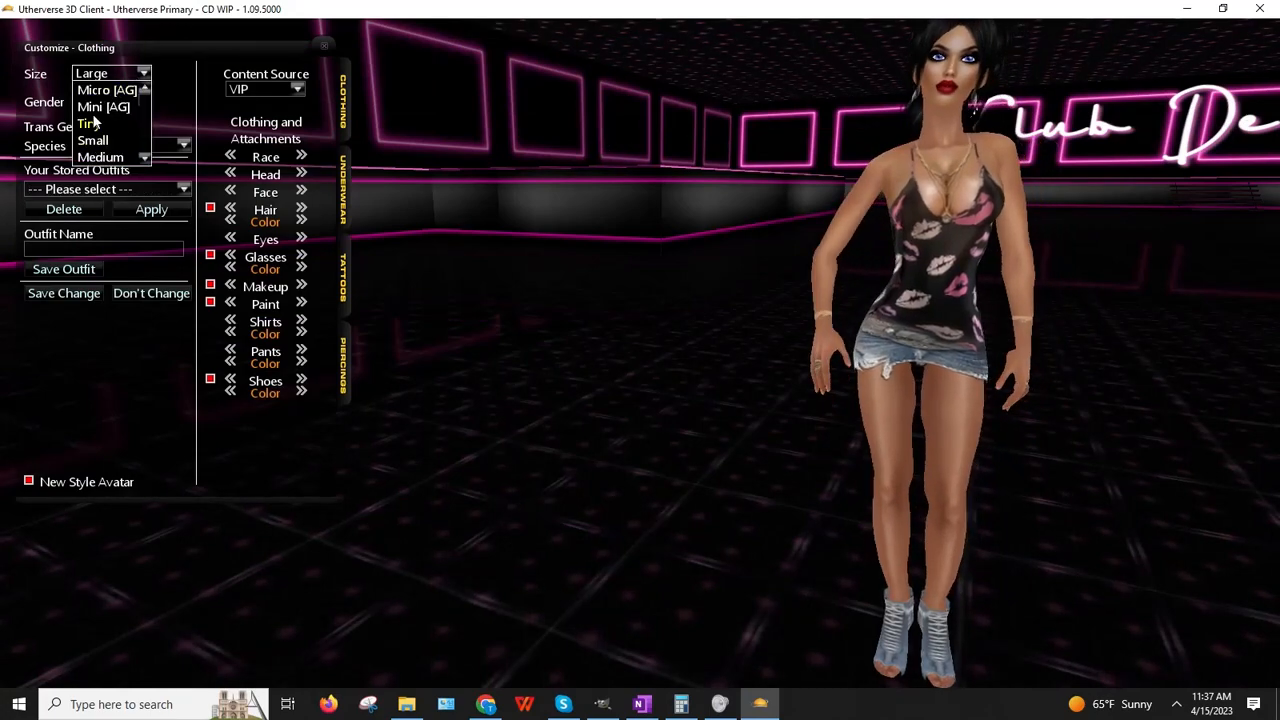
{"action": "left_click", "coordinate": [100, 90]}
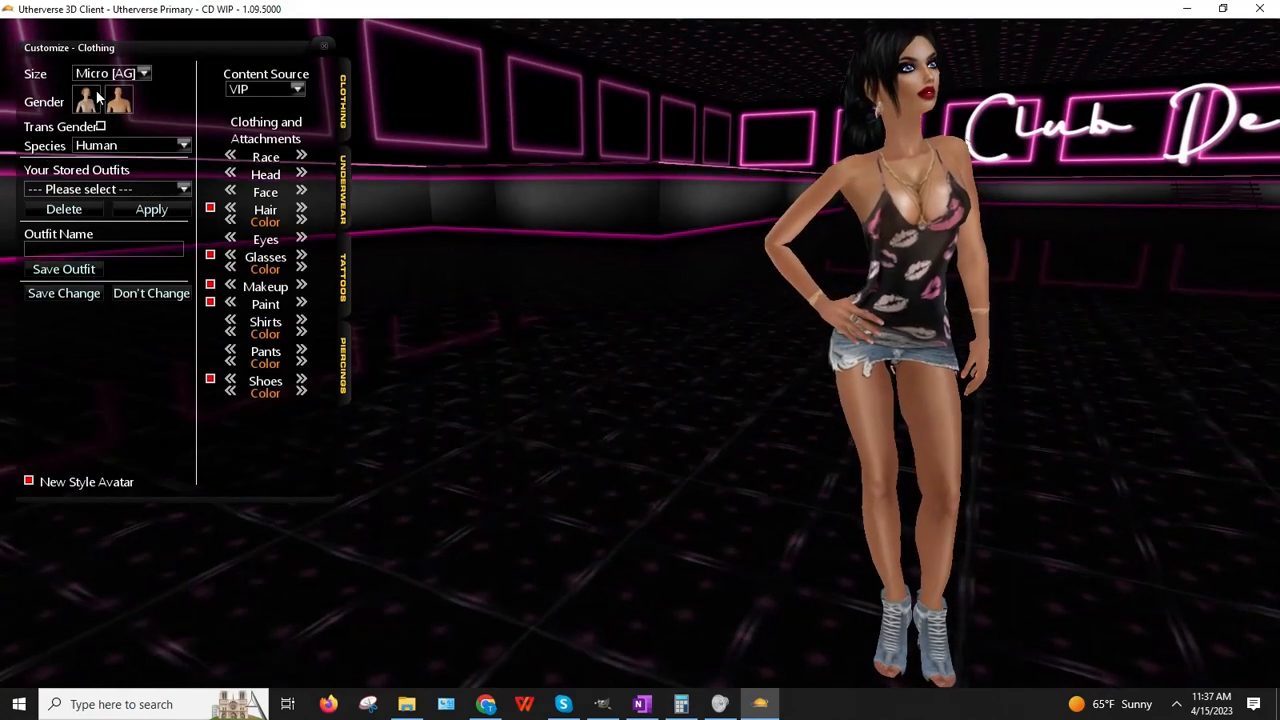
{"action": "left_click", "coordinate": [64, 293]}
Step: Walk the Micro-sized avatar up to the wall and back to compare her with the rail
{"action": "key", "text": "Right"}
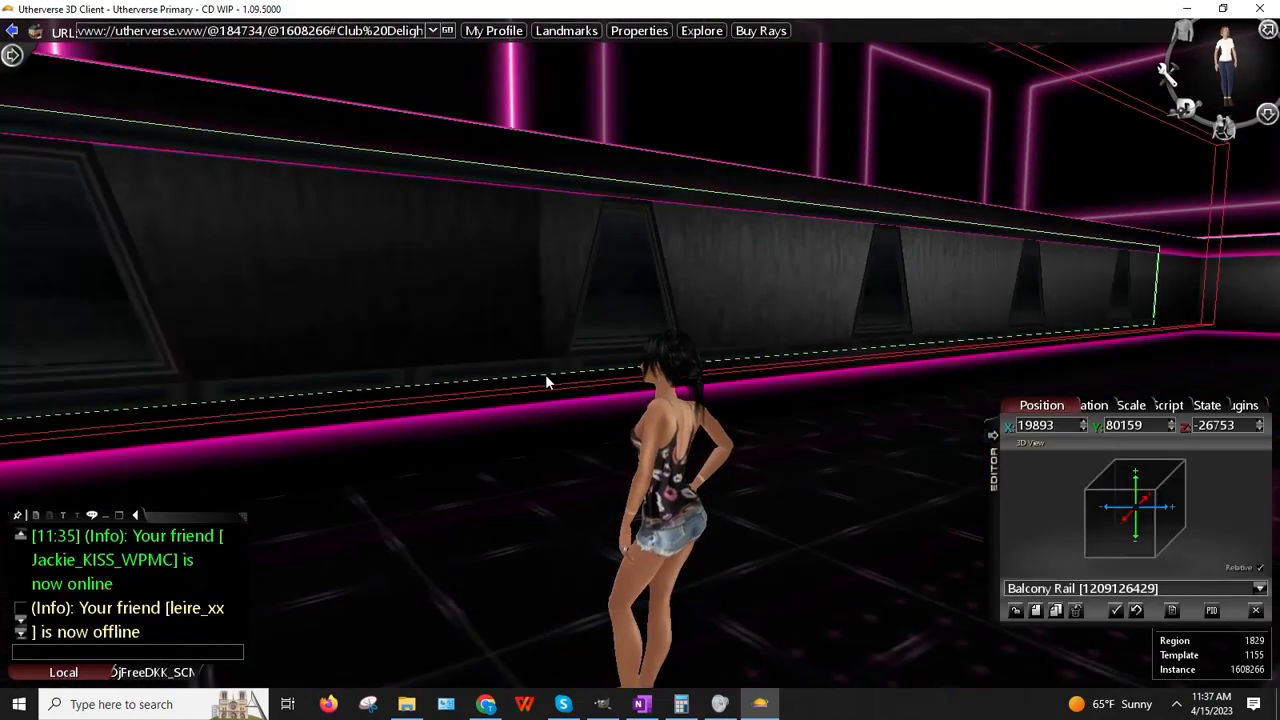
{"action": "key", "text": "Left"}
{"action": "key", "text": "Up"}
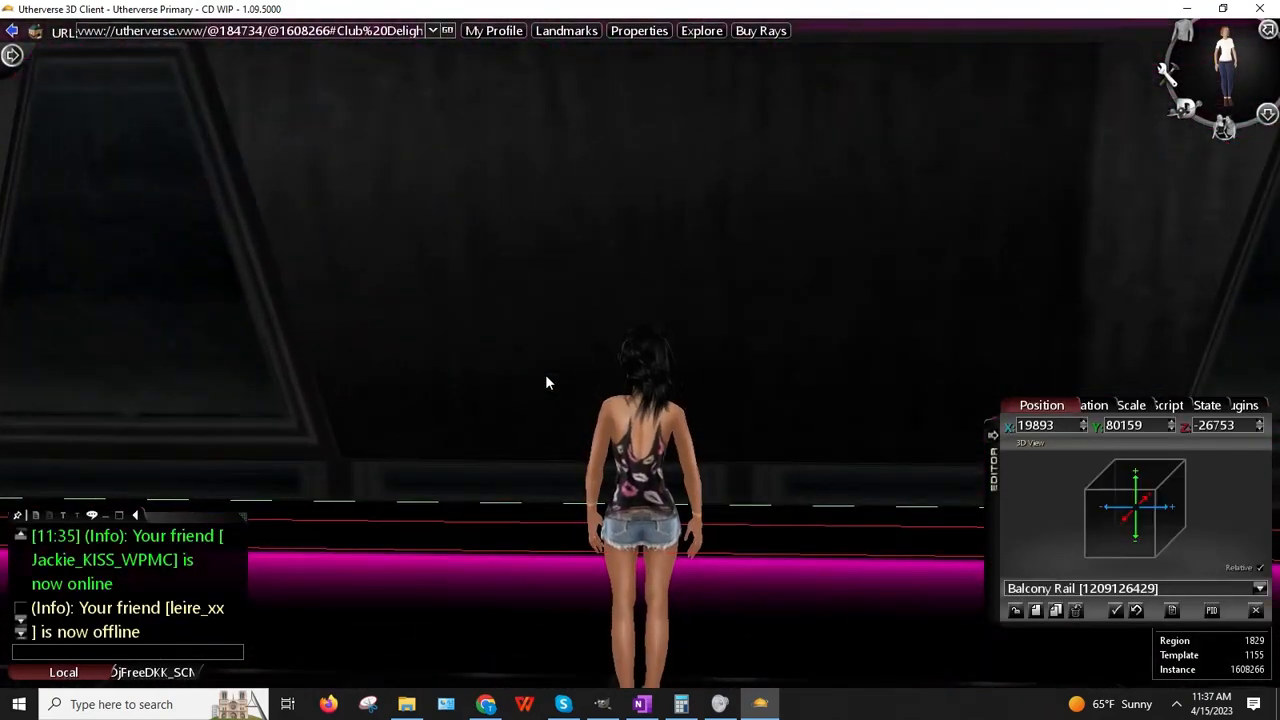
{"action": "key", "text": "Right"}
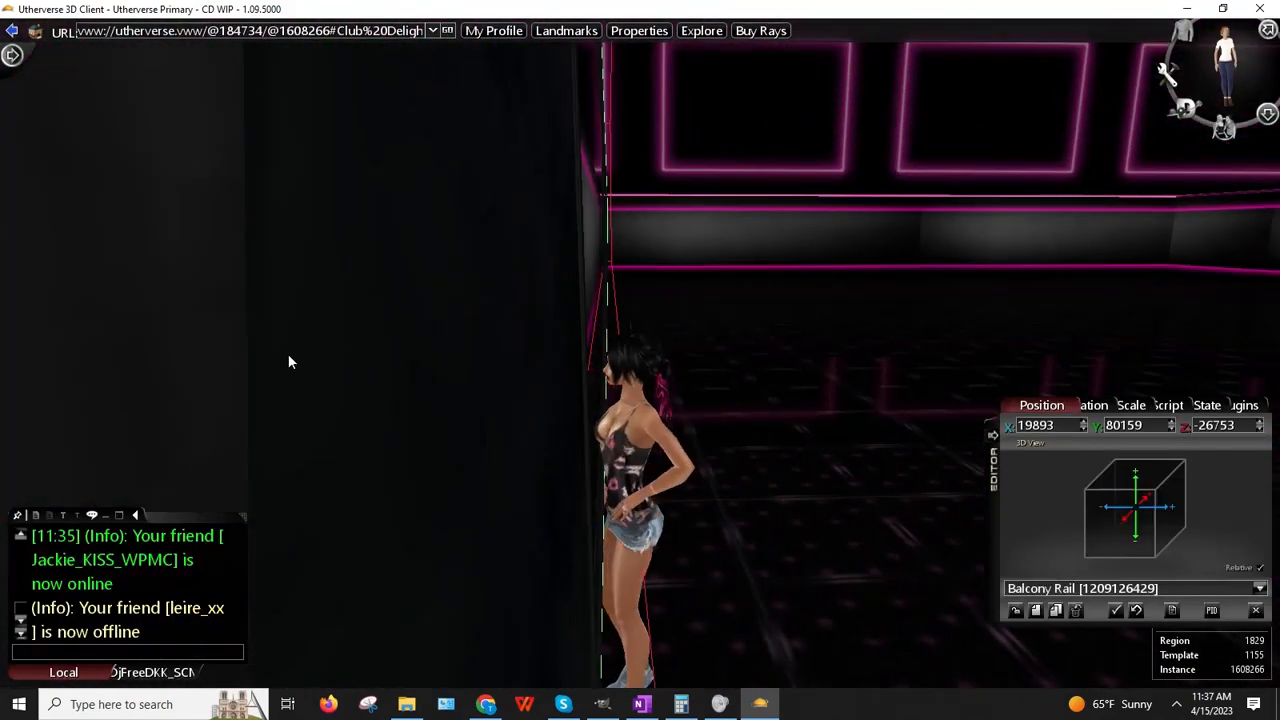
{"action": "key", "text": "Left"}
{"action": "key", "text": "Down"}
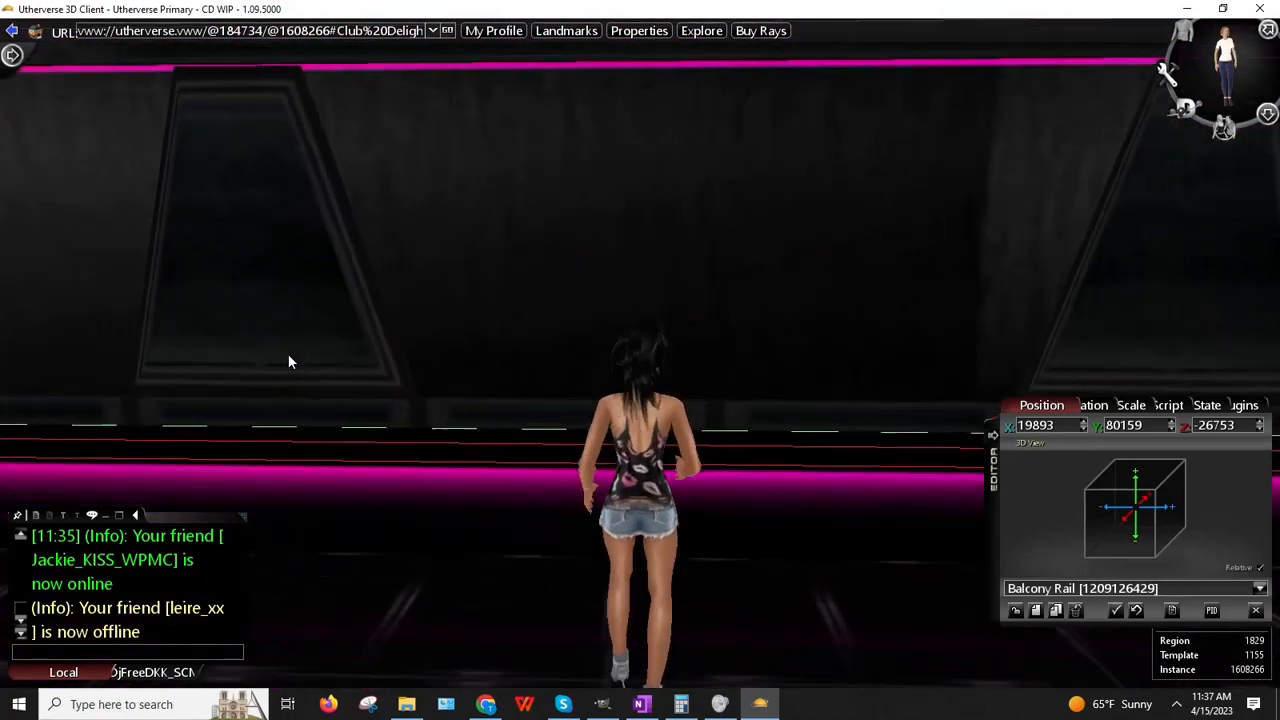
{"action": "key", "text": "Up"}
{"action": "key", "text": "Down"}
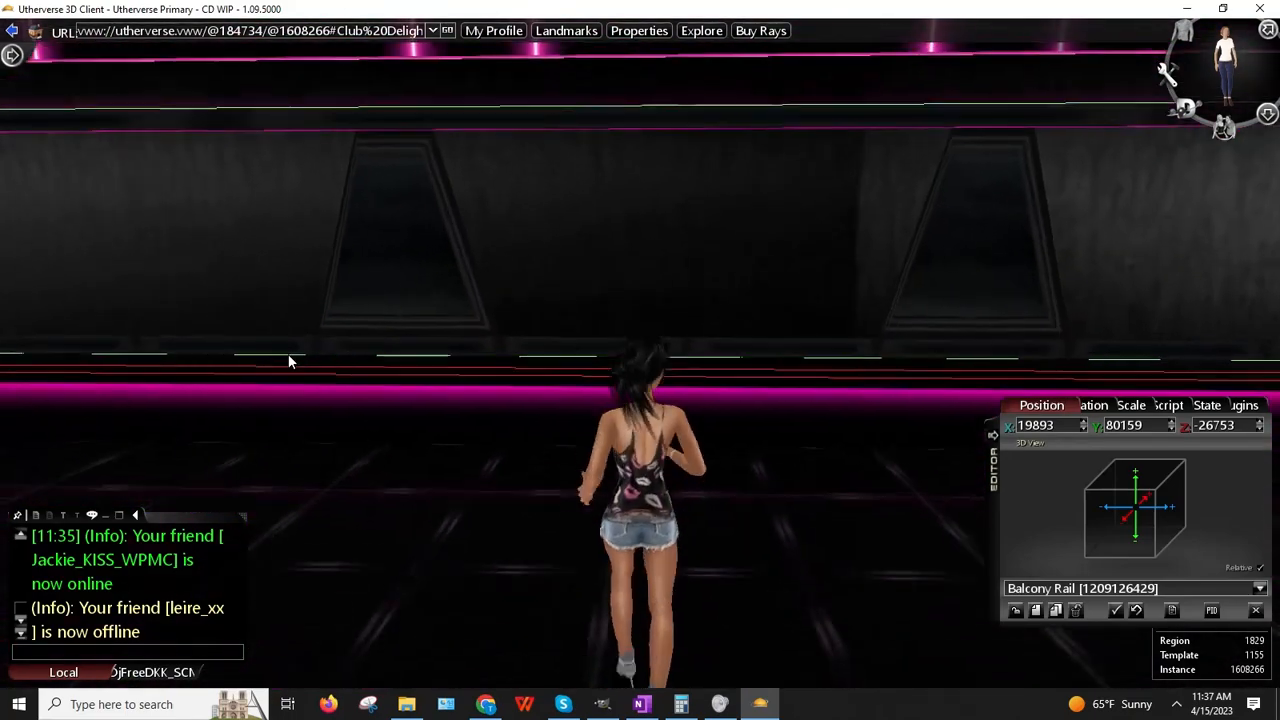
Step: Set the avatar's size back to Medium and save the change
{"action": "left_click", "coordinate": [1172, 42]}
{"action": "left_click", "coordinate": [110, 74]}
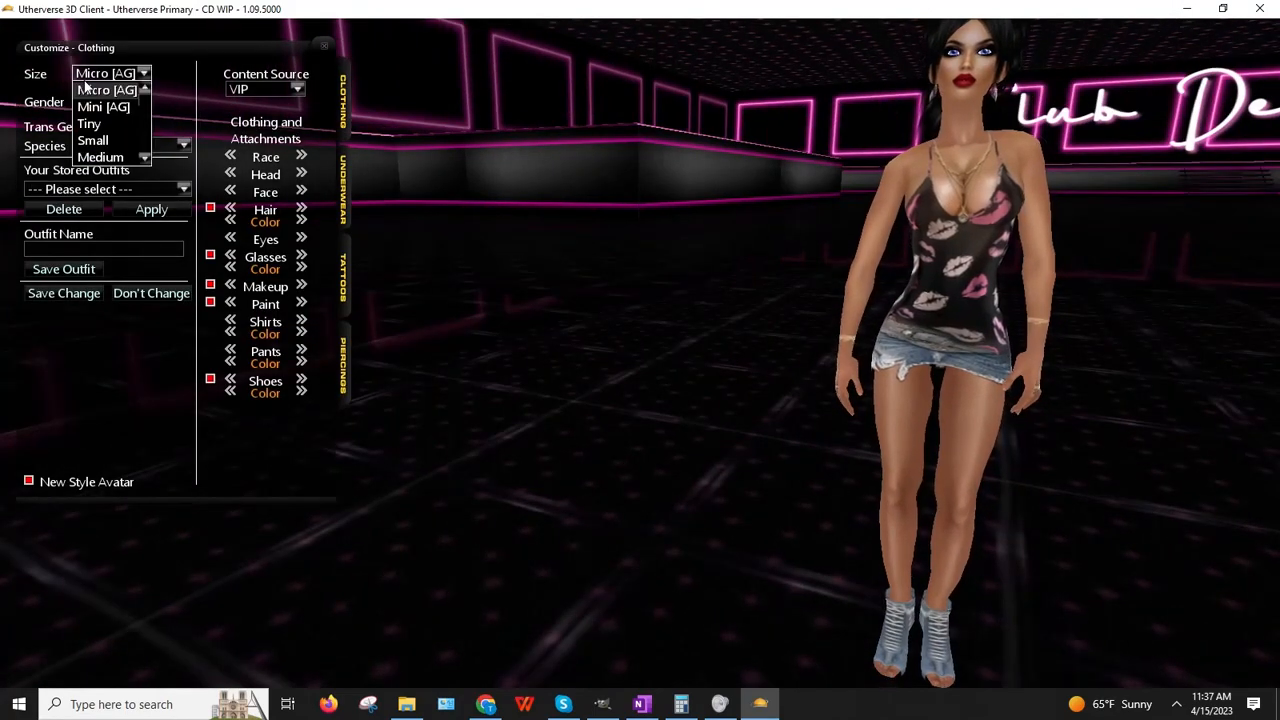
{"action": "left_click", "coordinate": [100, 157]}
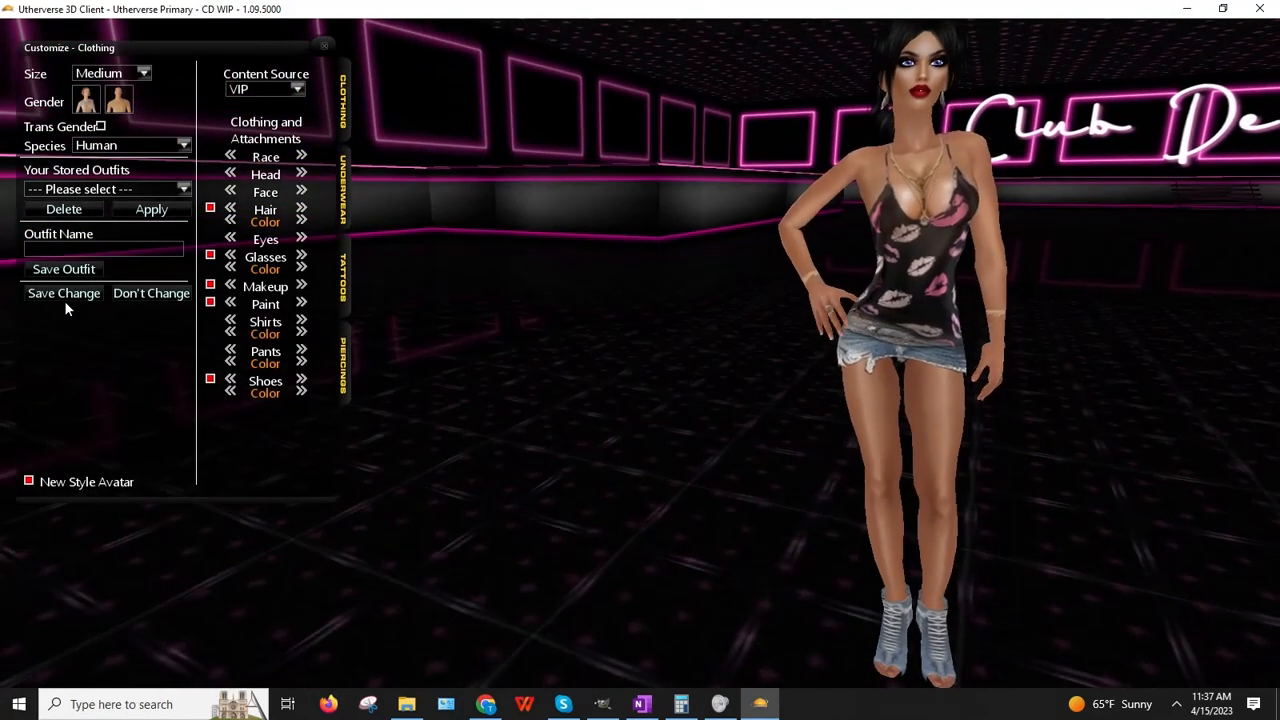
{"action": "left_click", "coordinate": [64, 293]}
{"action": "left_click_drag", "start_coordinate": [392, 345], "coordinate": [372, 423]}
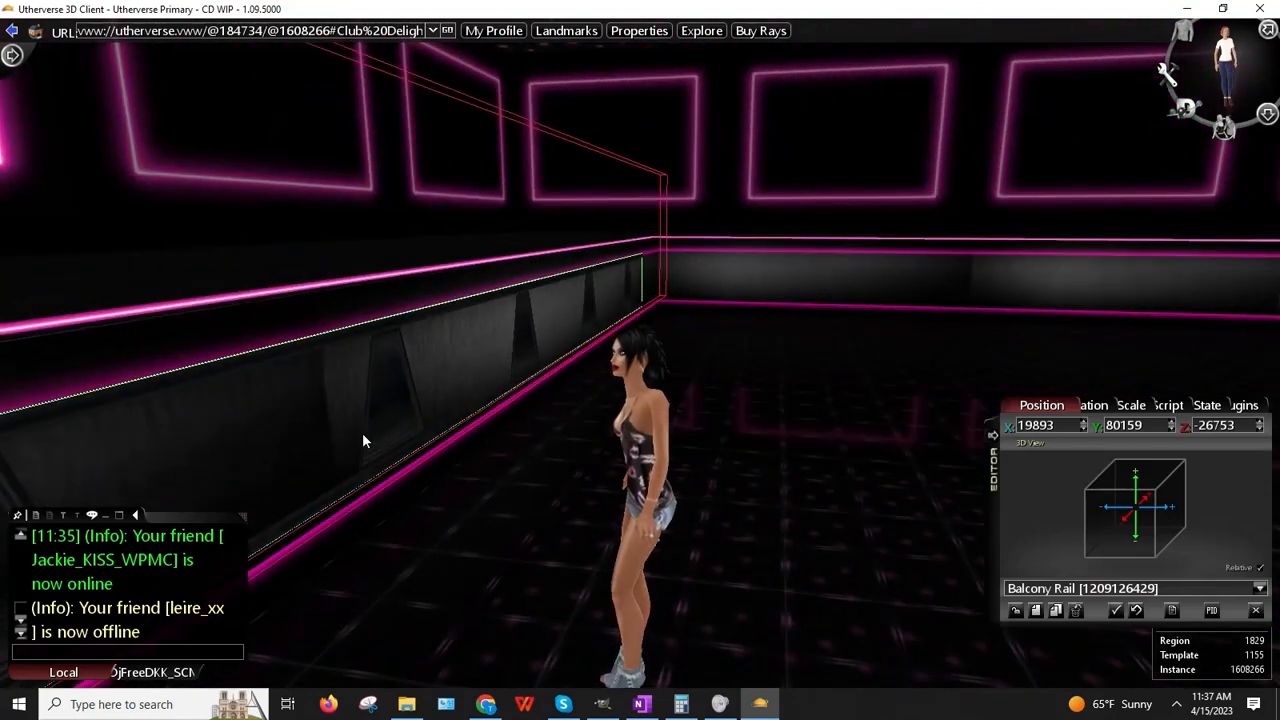
Step: Lower the balcony rail's Y scale to 0.48
{"action": "left_click_drag", "start_coordinate": [733, 397], "coordinate": [290, 310]}
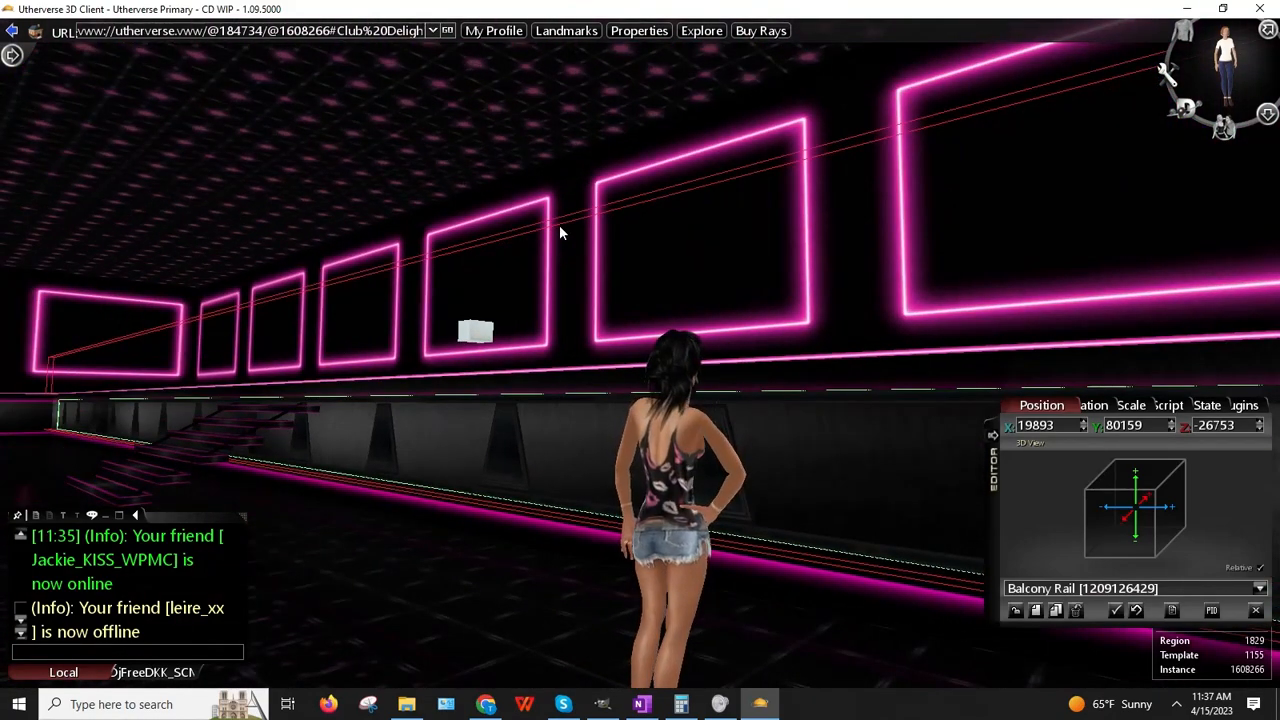
{"action": "left_click_drag", "start_coordinate": [562, 230], "coordinate": [665, 266]}
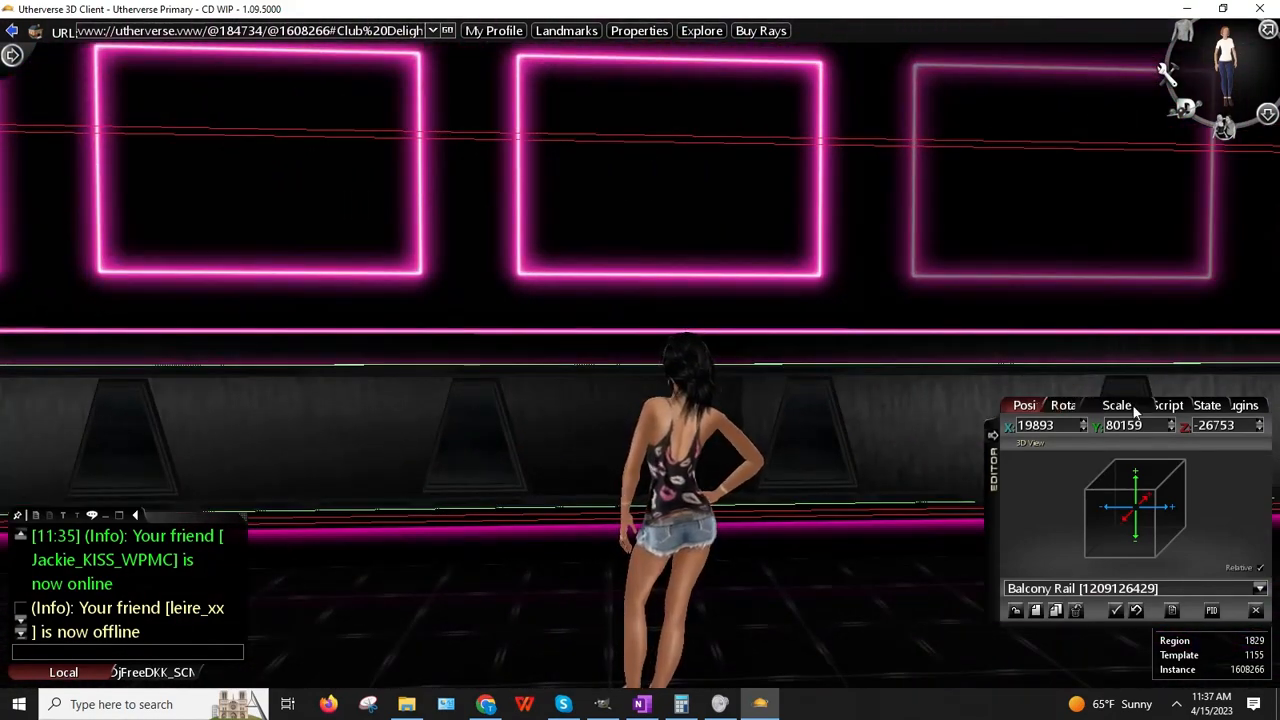
{"action": "left_click_drag", "start_coordinate": [1175, 432], "coordinate": [1175, 432]}
{"action": "right_click_drag", "start_coordinate": [785, 437], "coordinate": [728, 402]}
Step: Walk the avatar around and over the balcony rail to check its new height
{"action": "key", "text": "Up"}
{"action": "key", "text": "Left"}
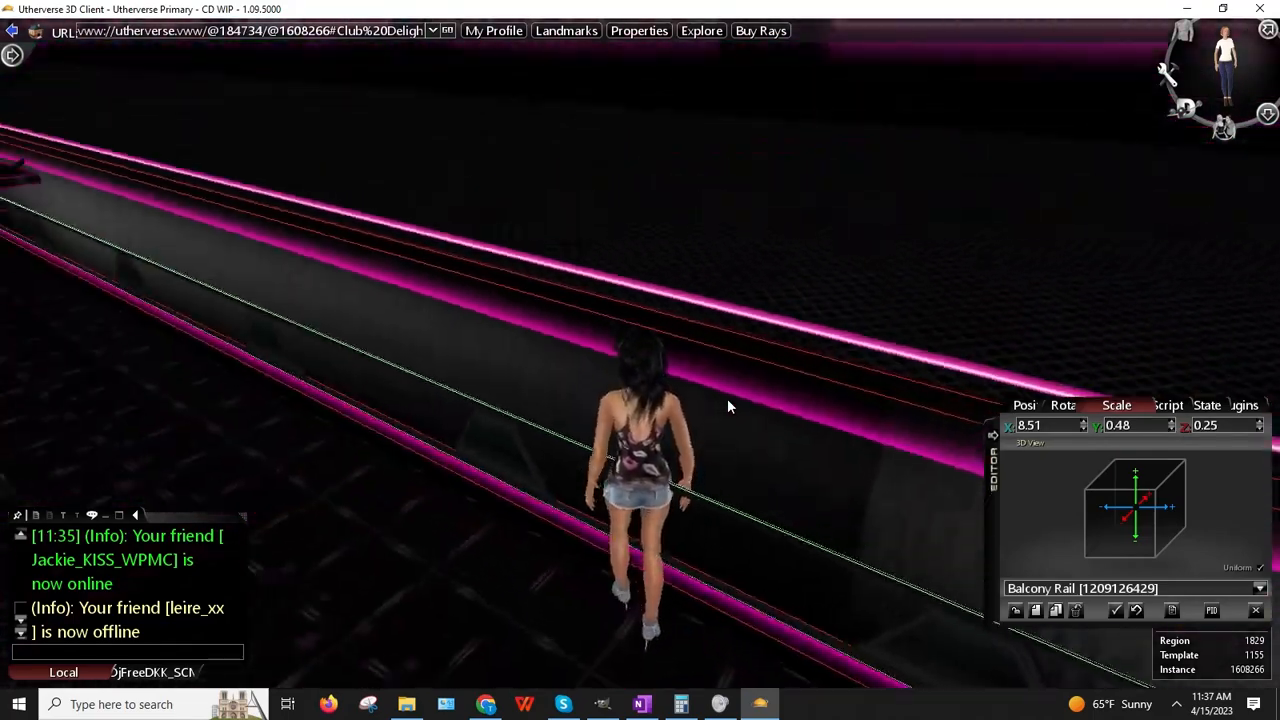
{"action": "key", "text": "Right"}
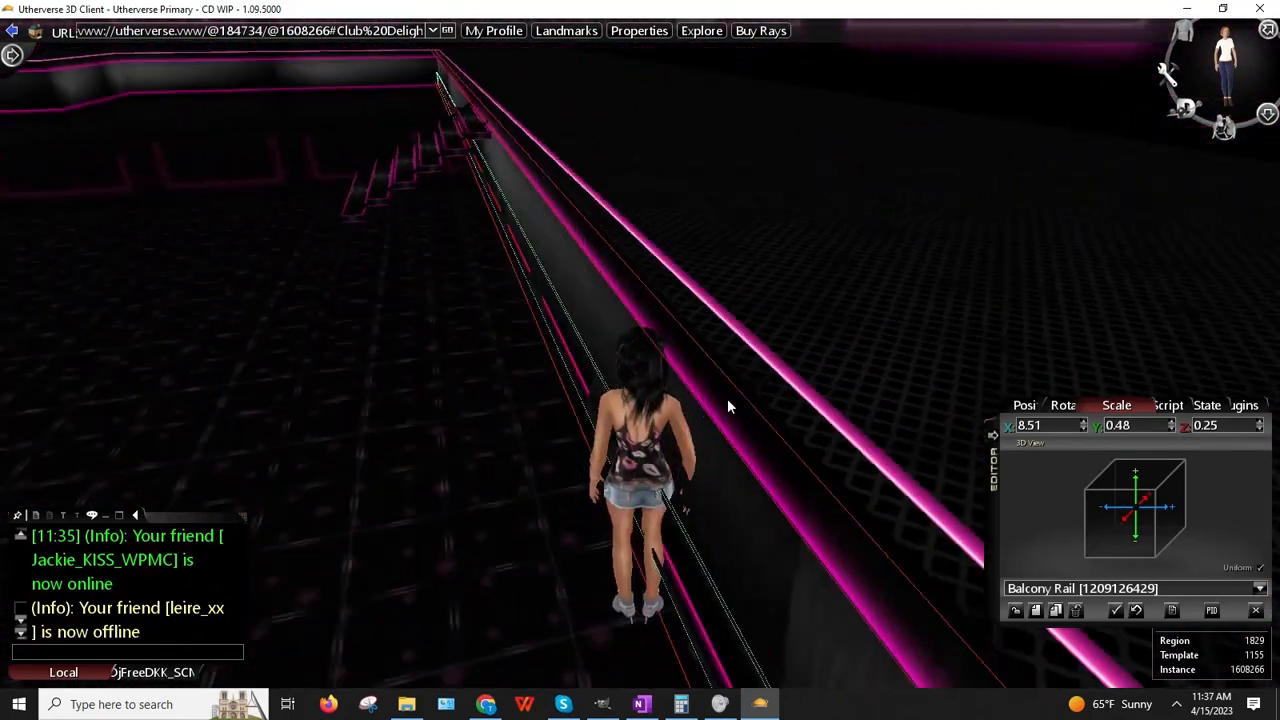
{"action": "key", "text": "Up"}
{"action": "key", "text": "Left"}
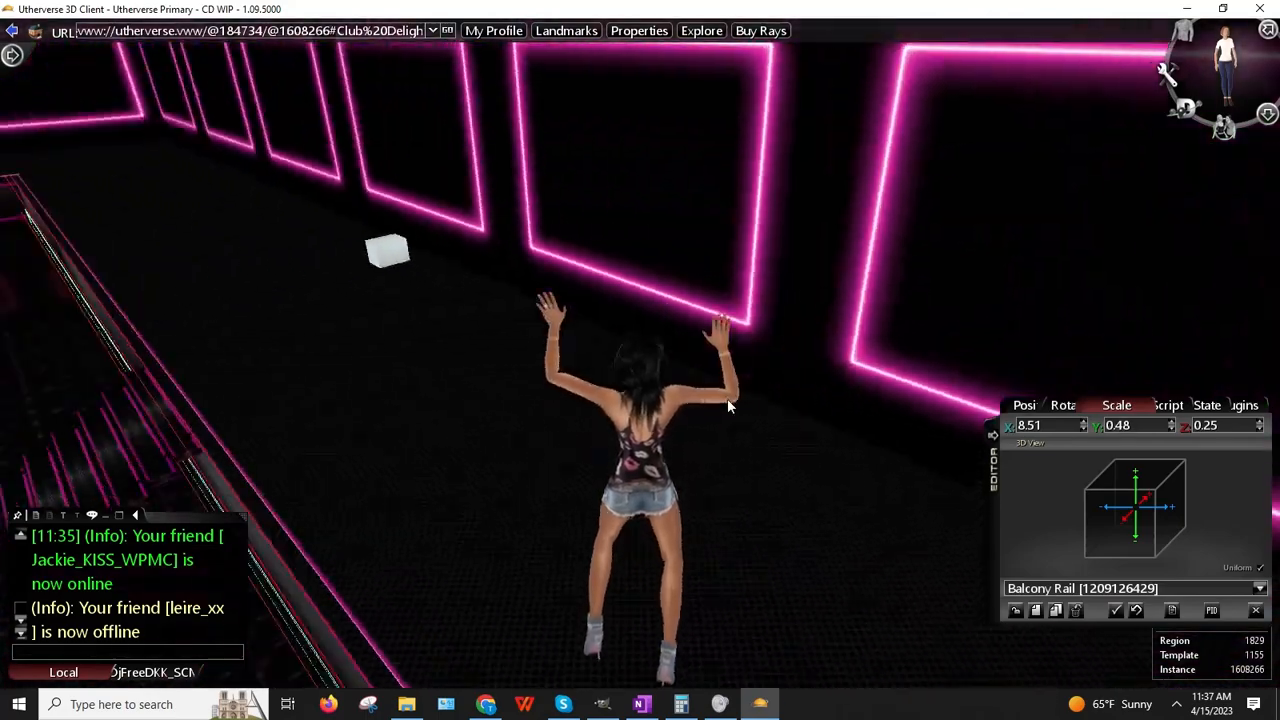
{"action": "key", "text": "Up"}
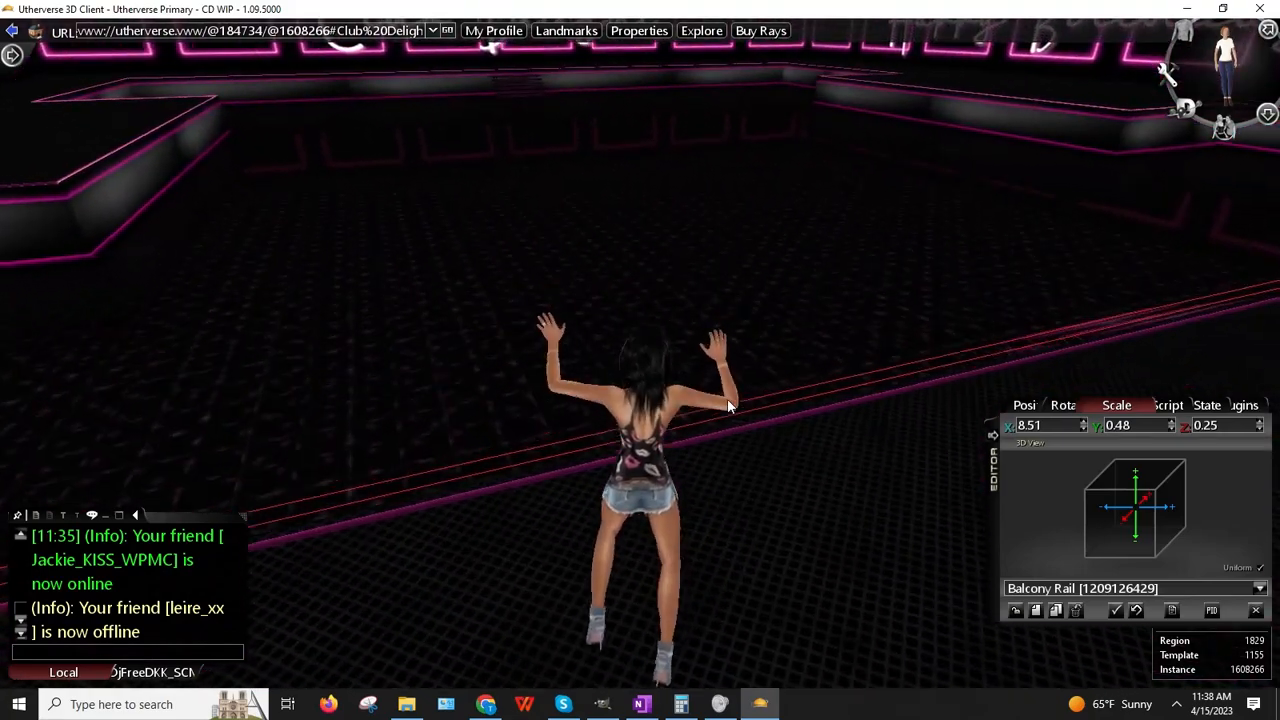
Step: Run across the club, climb the staircase and cross the pink-edged steps back toward the rail
{"action": "key", "text": "Up"}
{"action": "key", "text": "Right"}
{"action": "key", "text": "Right"}
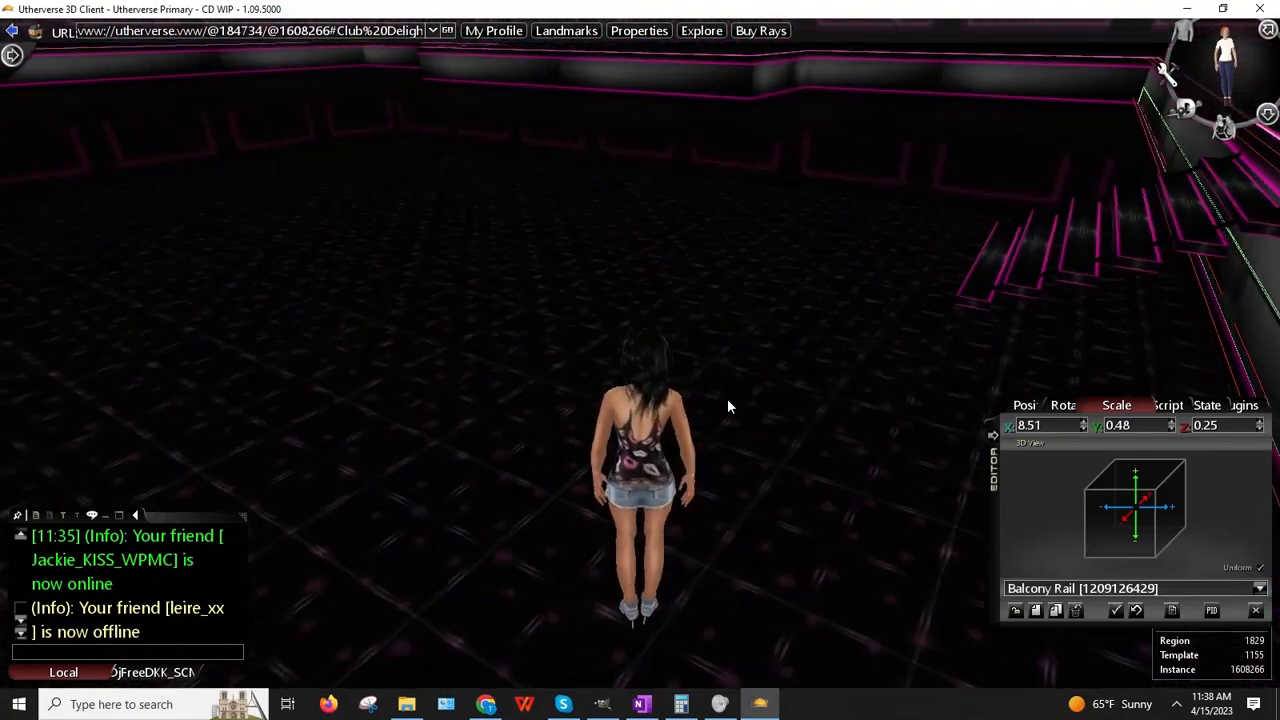
{"action": "key", "text": "Up"}
{"action": "key", "text": "Left"}
{"action": "key", "text": "Up"}
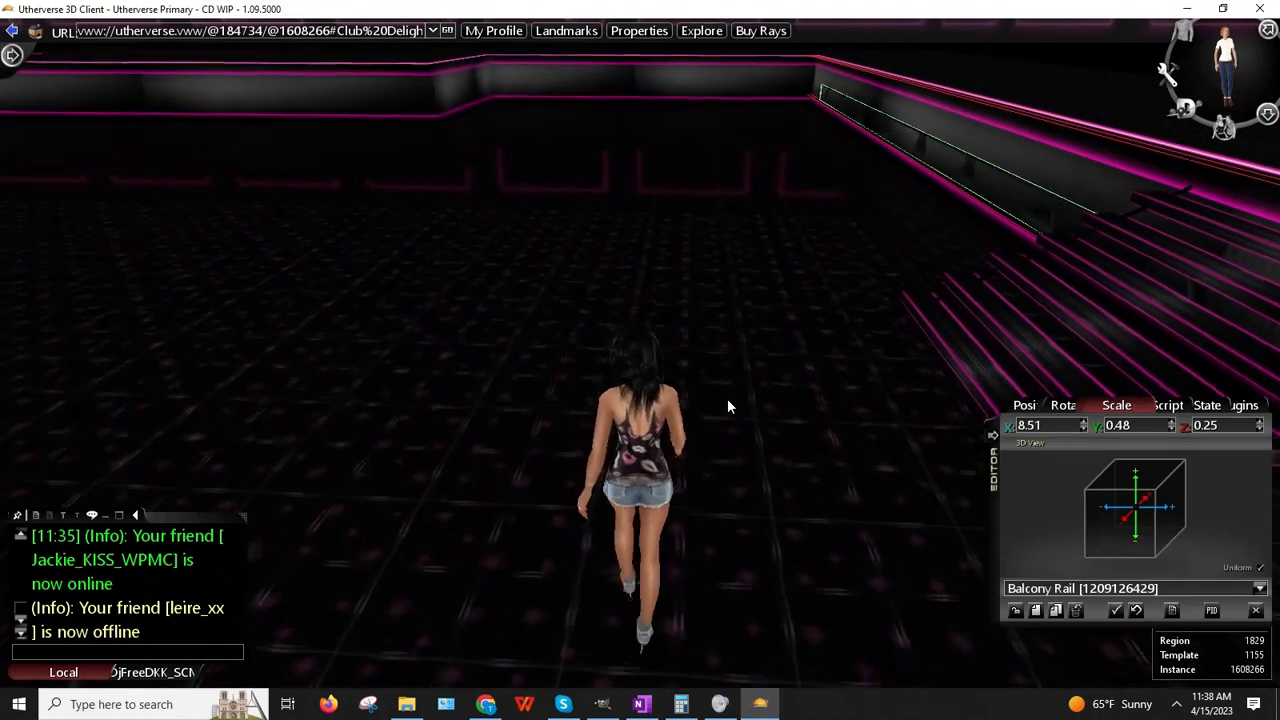
{"action": "key", "text": "Right"}
{"action": "key", "text": "Up"}
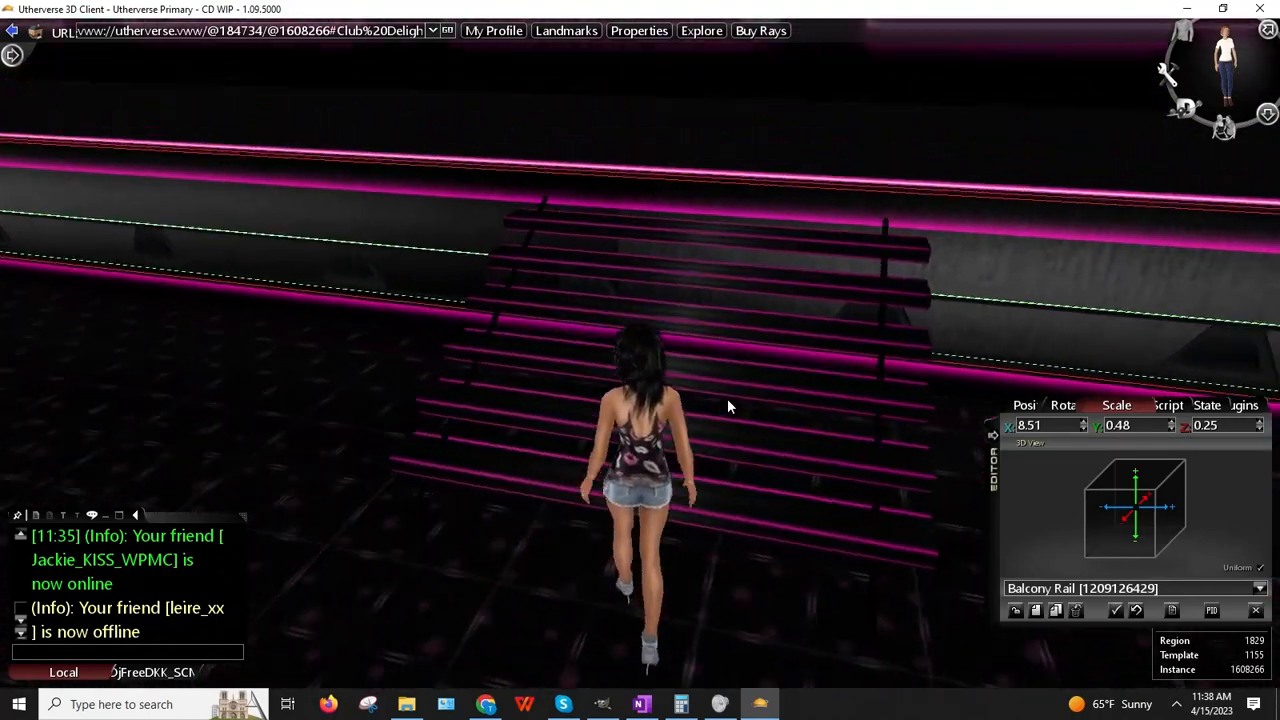
{"action": "key", "text": "Up"}
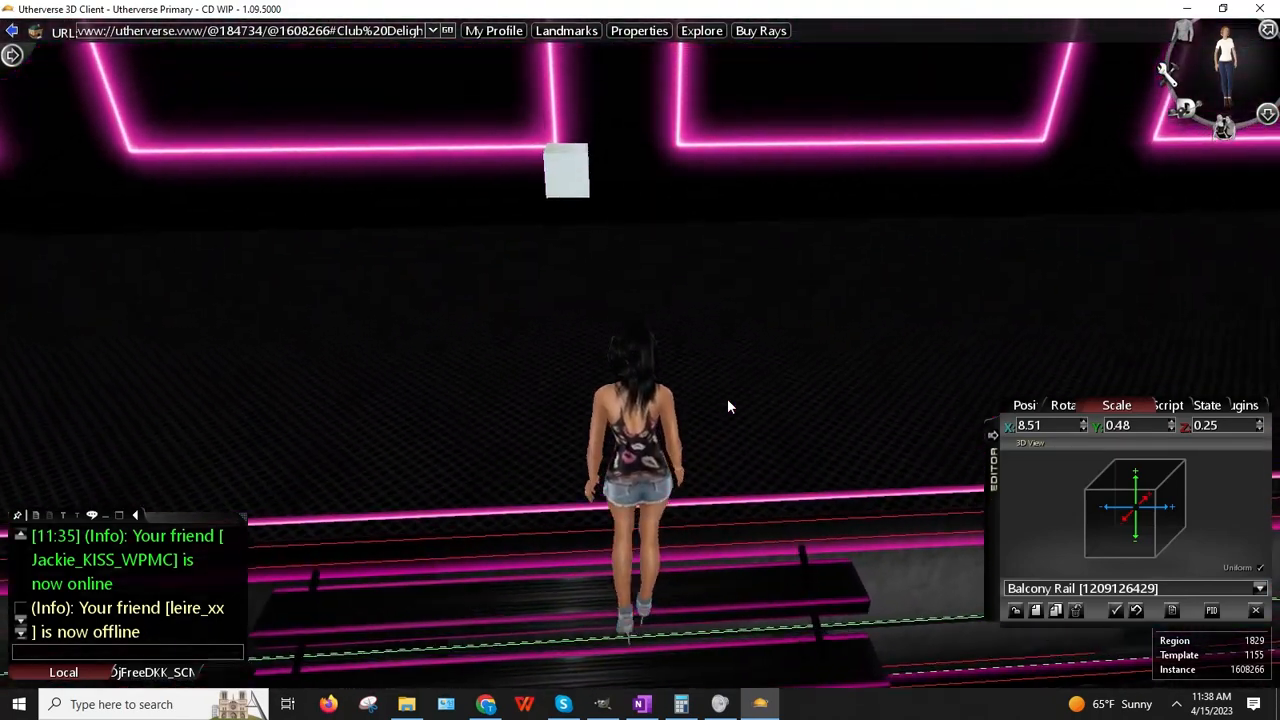
{"action": "key", "text": "Left"}
{"action": "key", "text": "Up"}
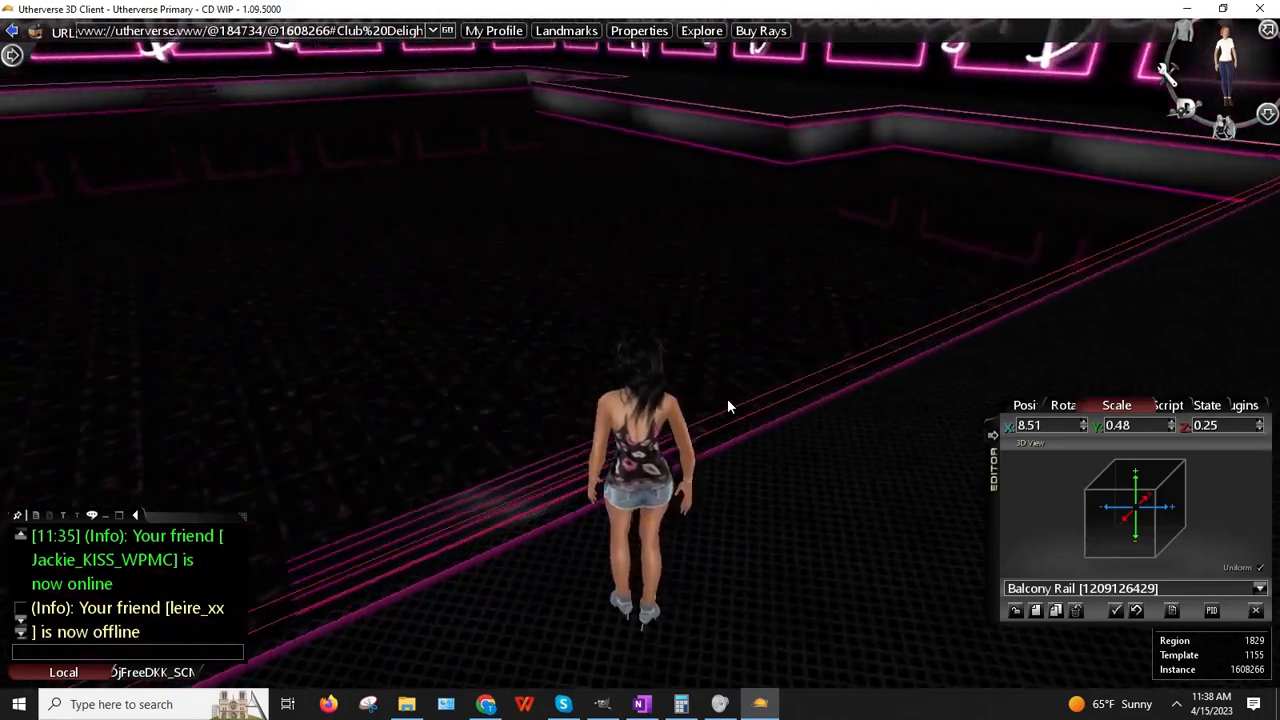
{"action": "key", "text": "Up"}
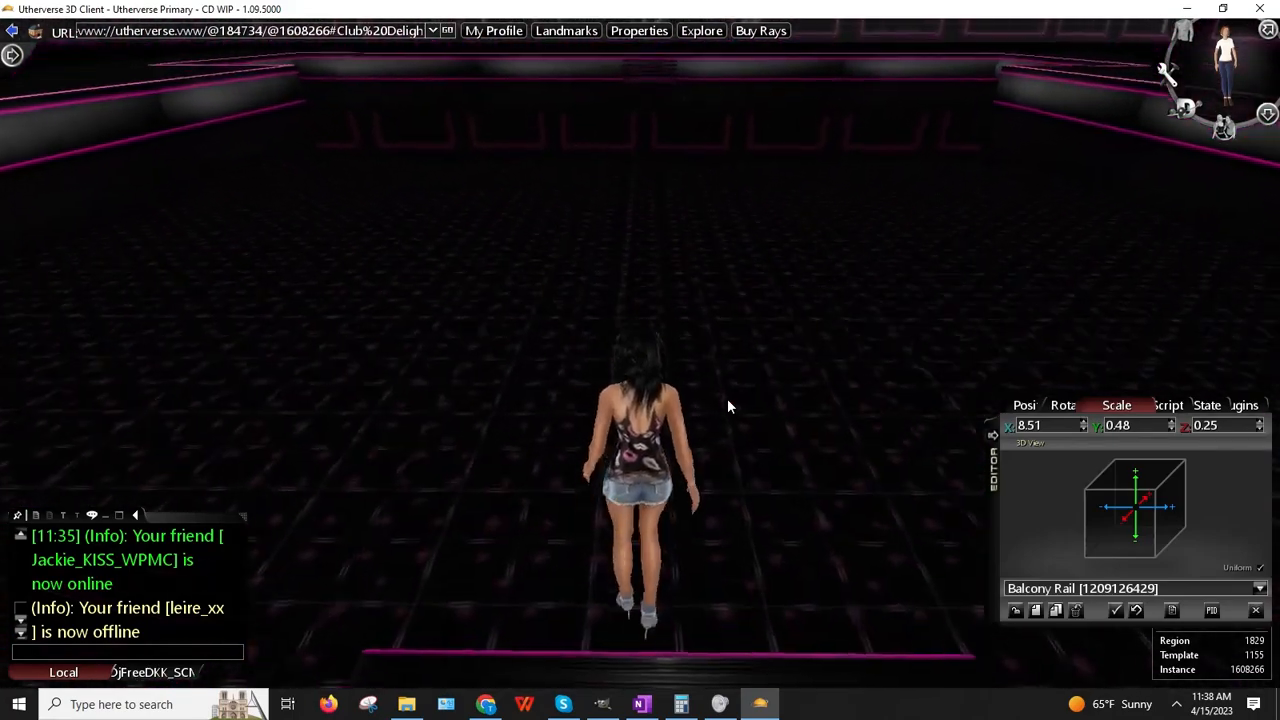
{"action": "key", "text": "Right"}
{"action": "key", "text": "Right"}
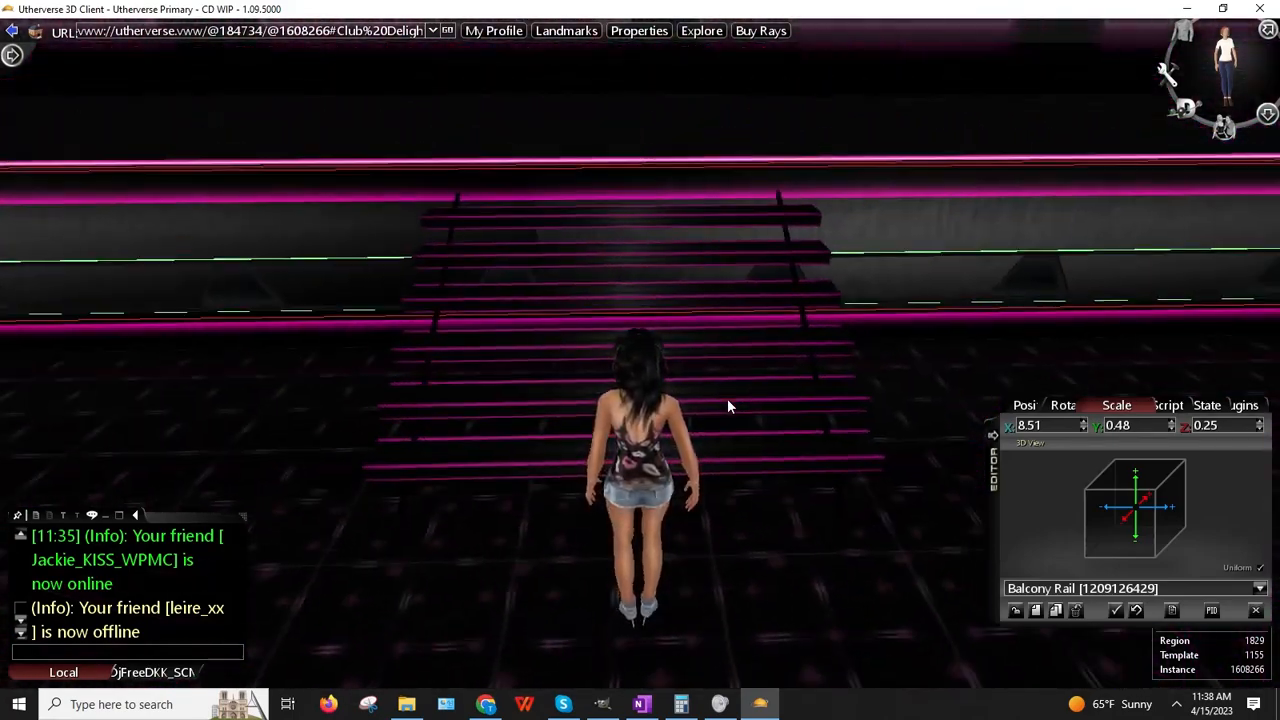
Step: Close appearance customization and change Max FPS from 15 to Unlimited in General settings
{"action": "left_click", "coordinate": [1183, 36]}
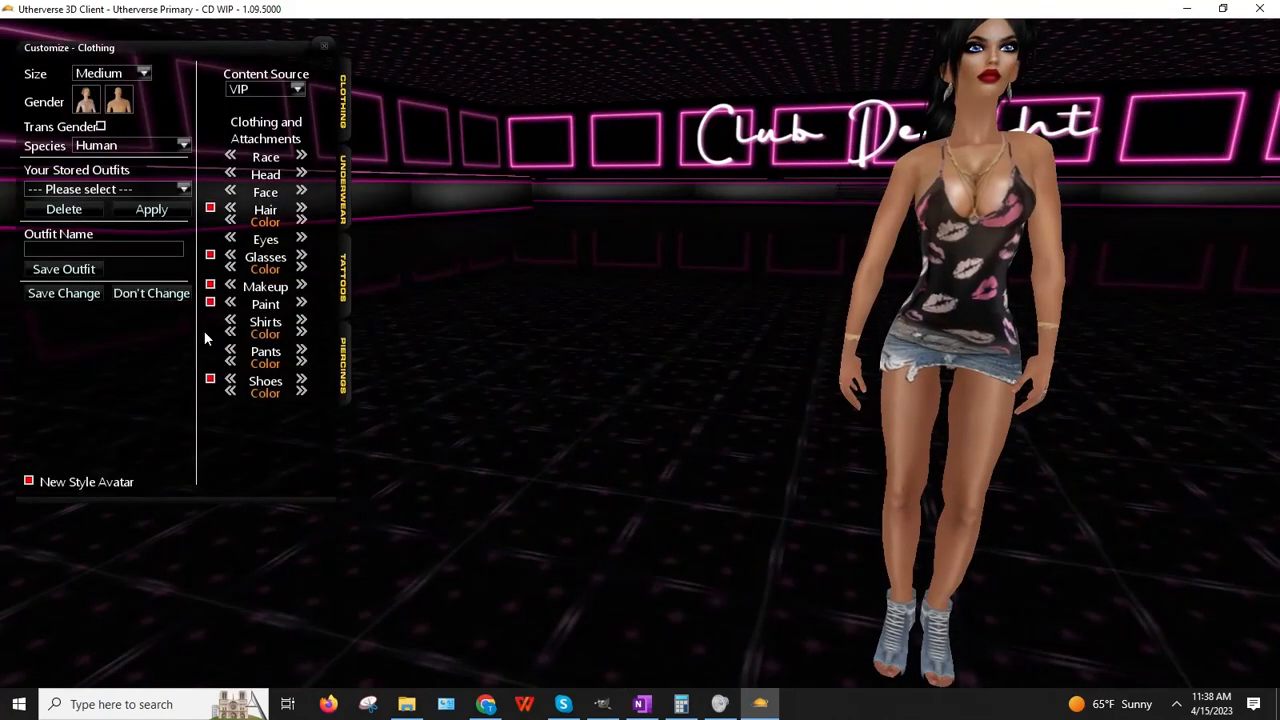
{"action": "left_click", "coordinate": [60, 297]}
{"action": "left_click", "coordinate": [1166, 75]}
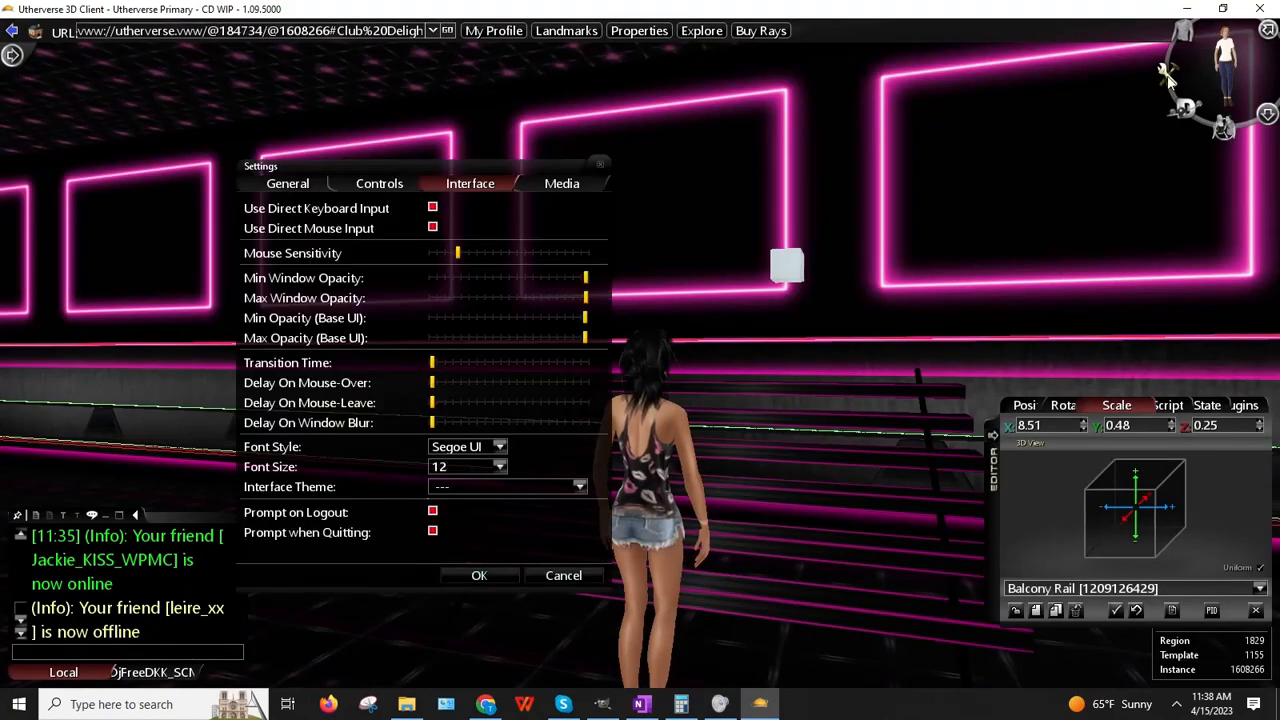
{"action": "left_click", "coordinate": [287, 185]}
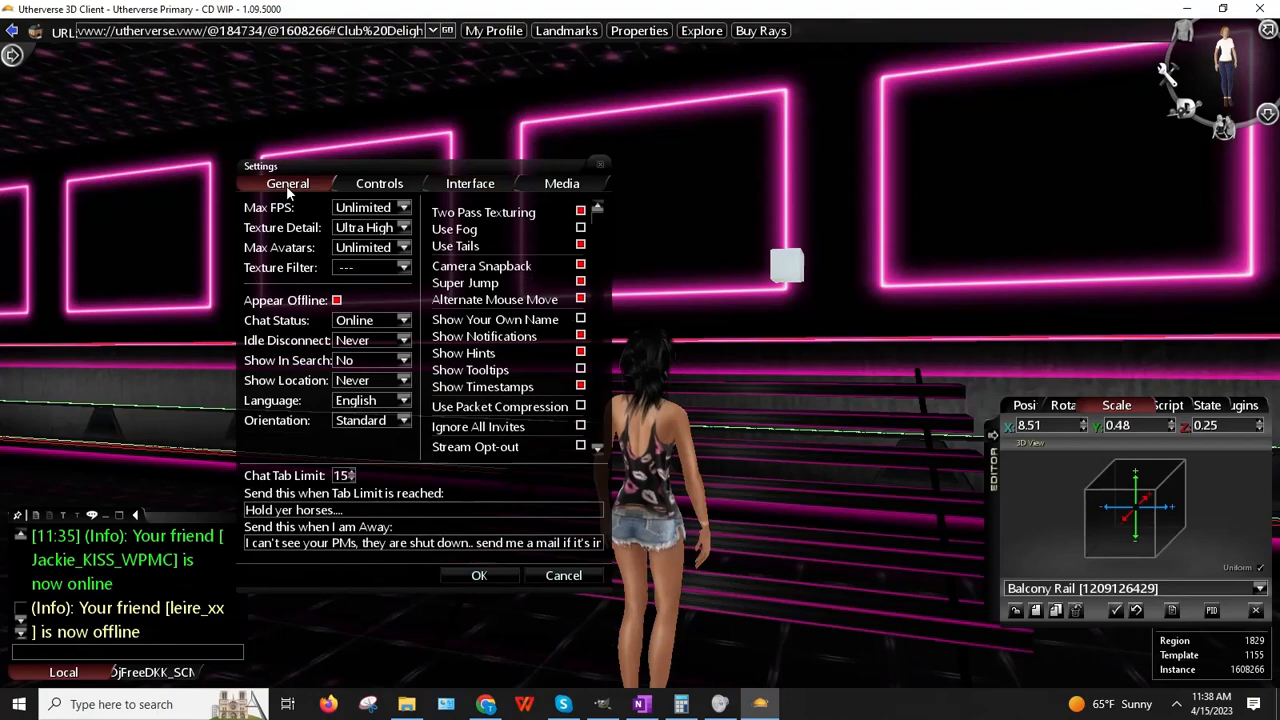
{"action": "left_click", "coordinate": [379, 209]}
{"action": "left_click", "coordinate": [368, 222]}
{"action": "left_click", "coordinate": [475, 576]}
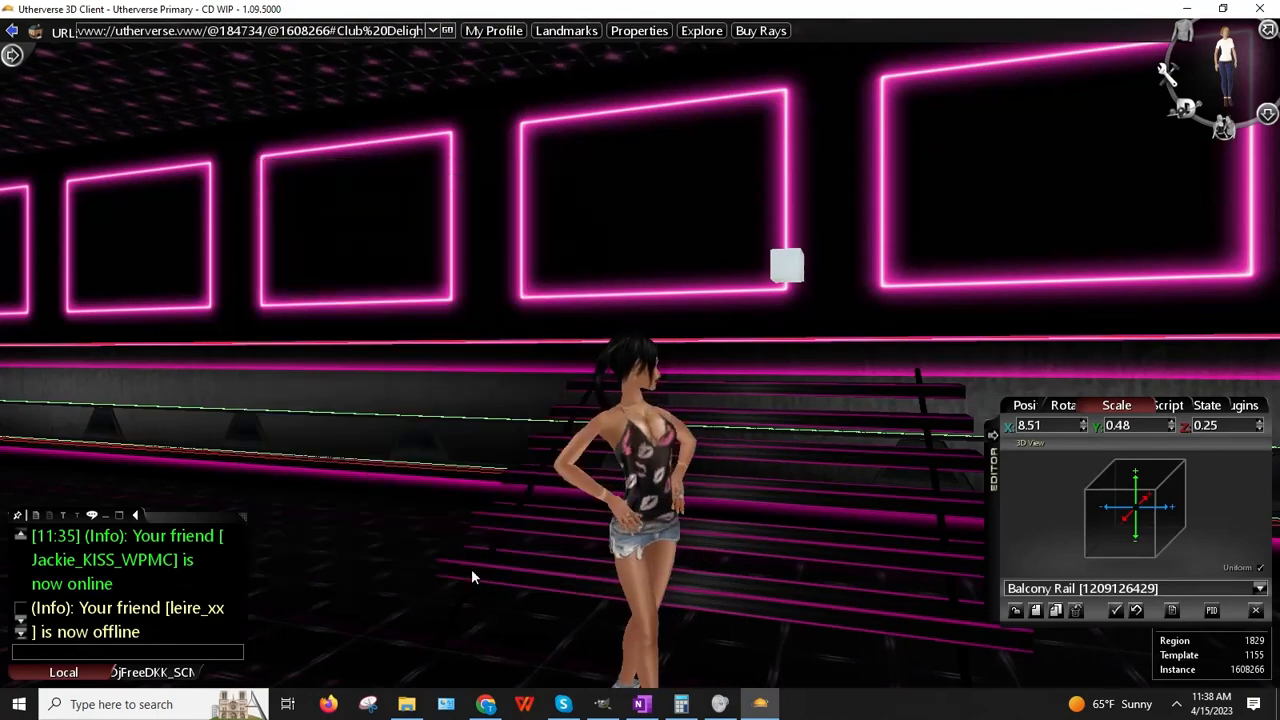
Step: Walk the avatar up the stairs toward the Club Delight sign, briefly reopening Settings
{"action": "key", "text": "Right"}
{"action": "key", "text": "Left"}
{"action": "key", "text": "Up"}
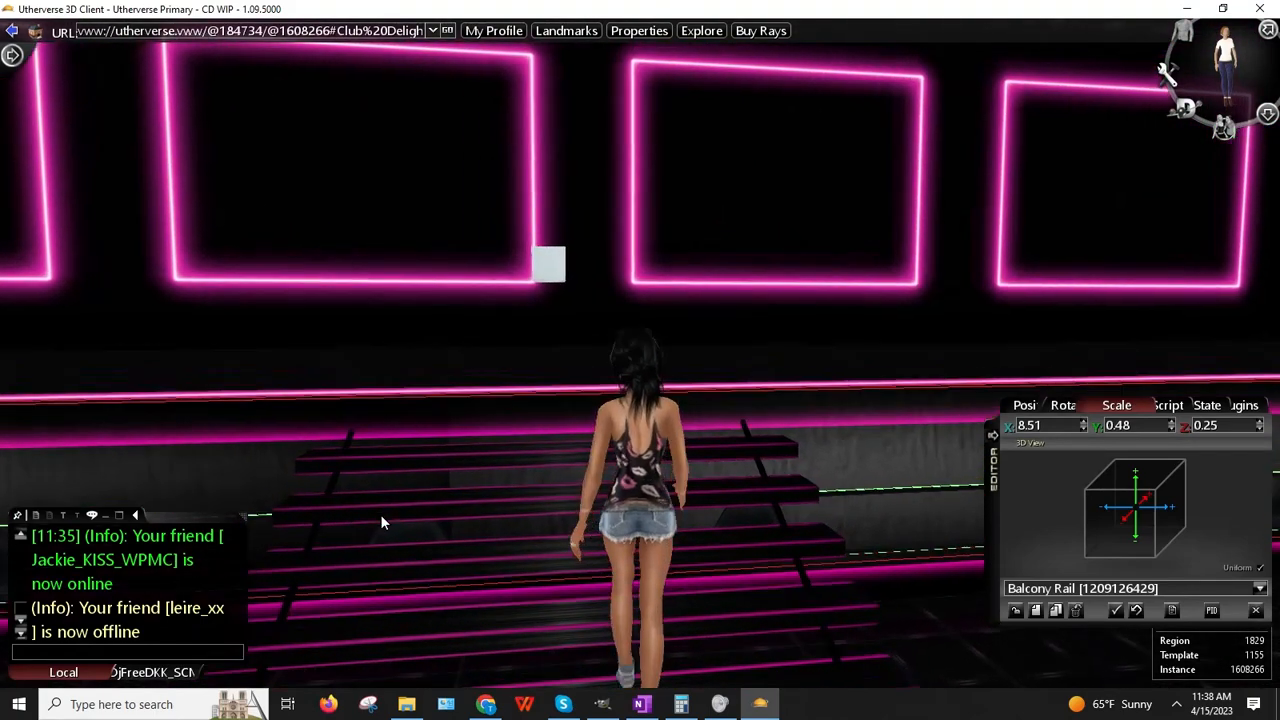
{"action": "key", "text": "Up"}
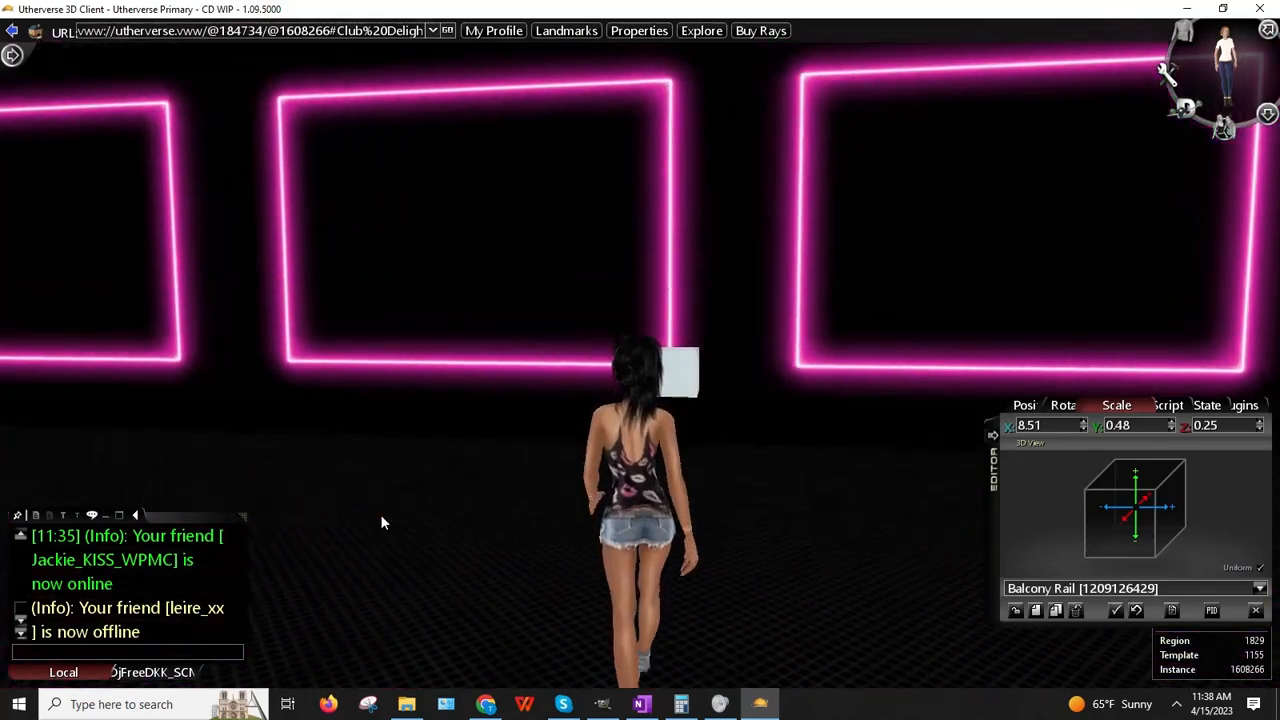
{"action": "key", "text": "Left"}
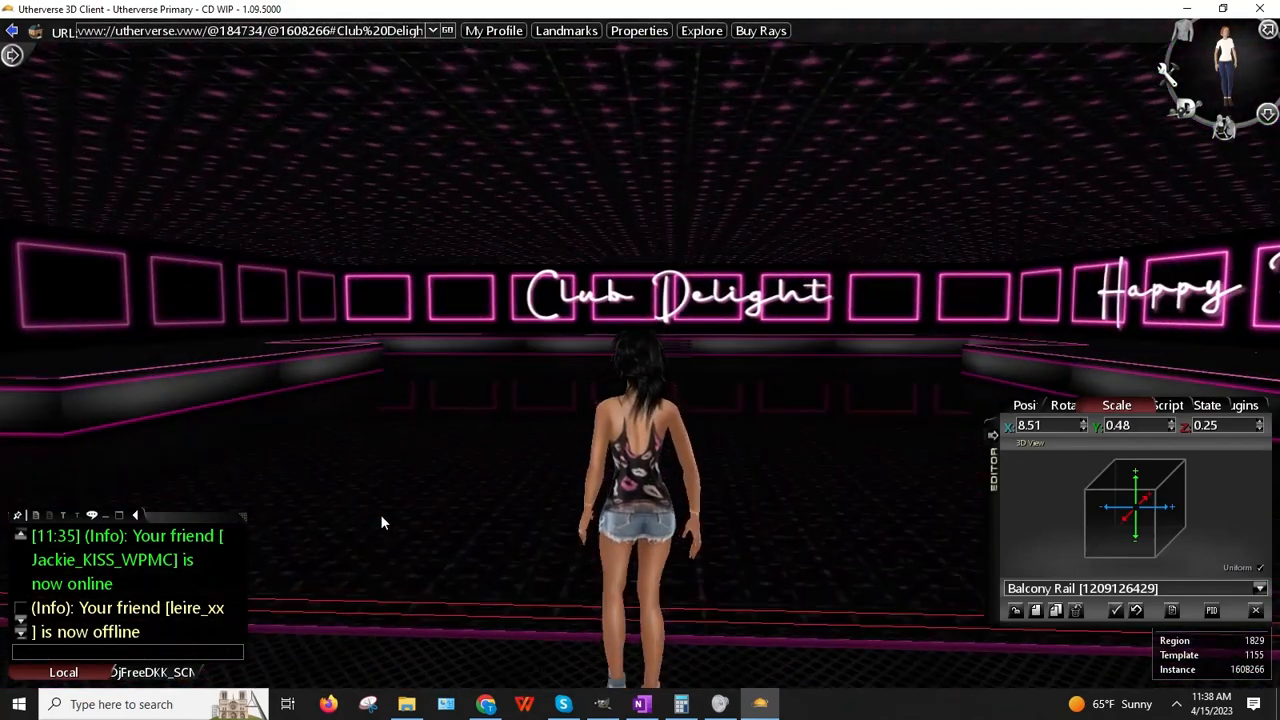
{"action": "key", "text": "Up"}
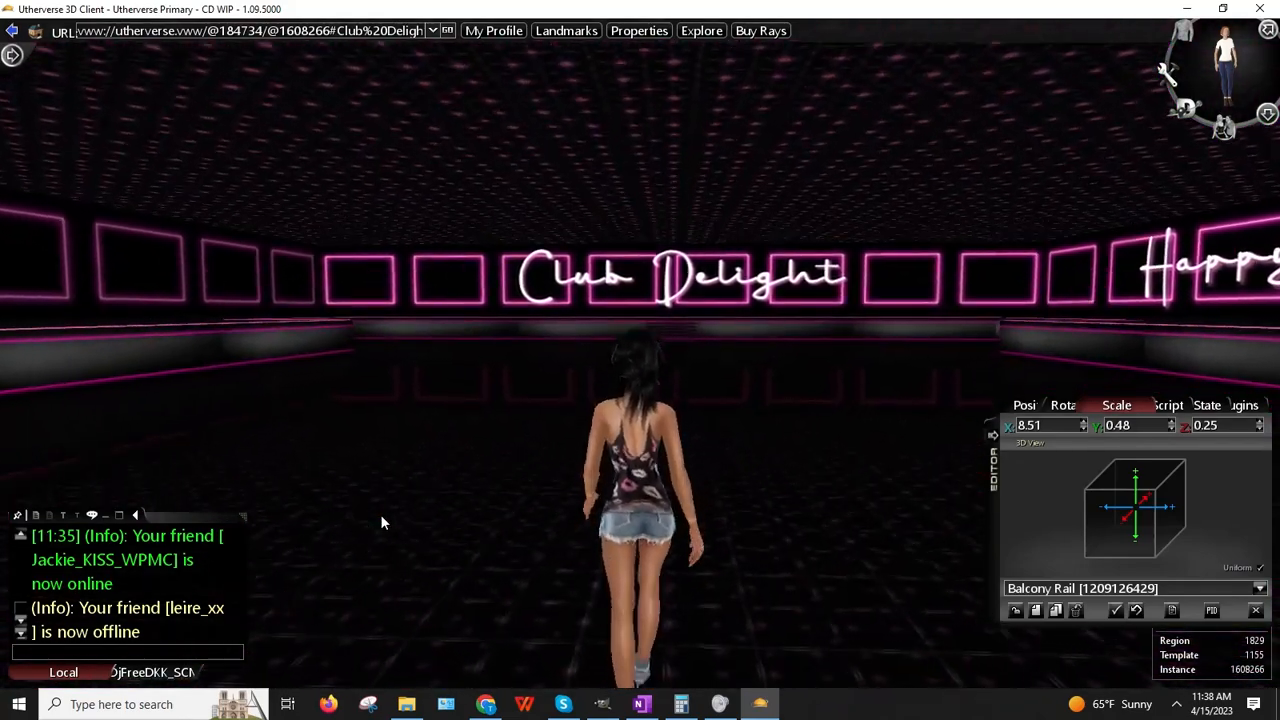
{"action": "key", "text": "Right"}
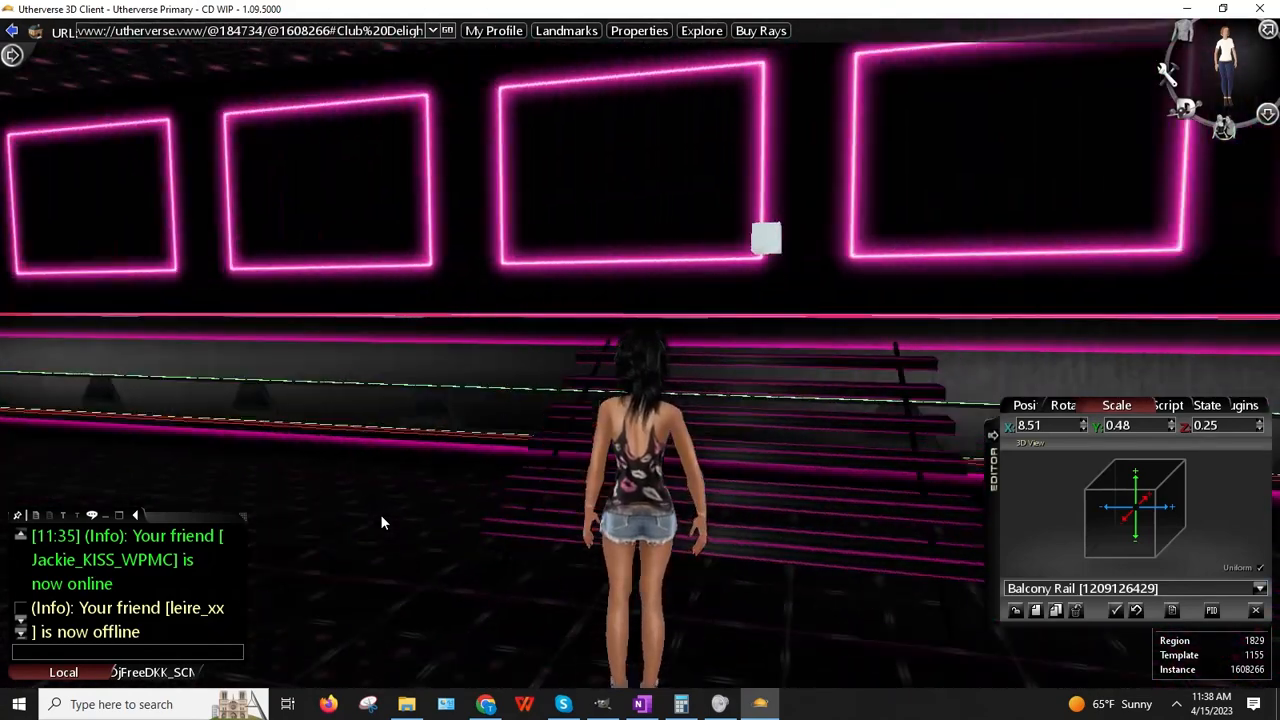
{"action": "key", "text": "Right"}
{"action": "left_click", "coordinate": [1166, 76]}
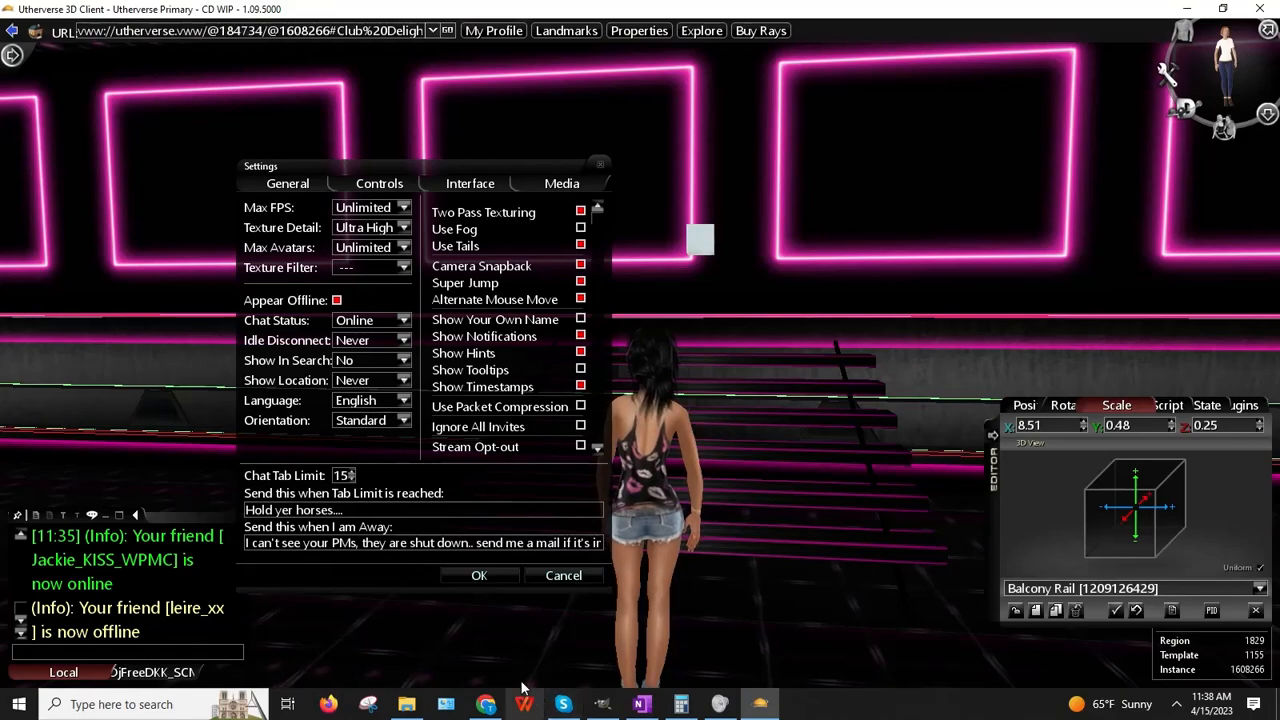
{"action": "left_click", "coordinate": [479, 575]}
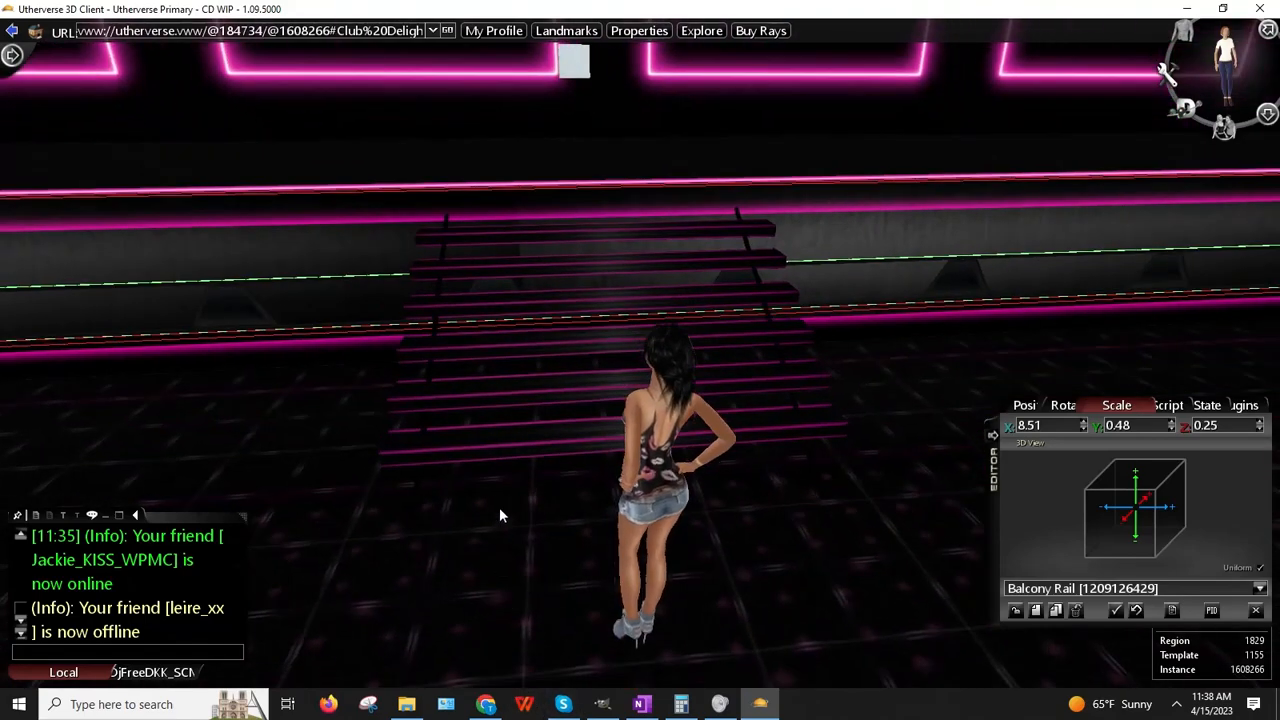
{"action": "key", "text": "Up"}
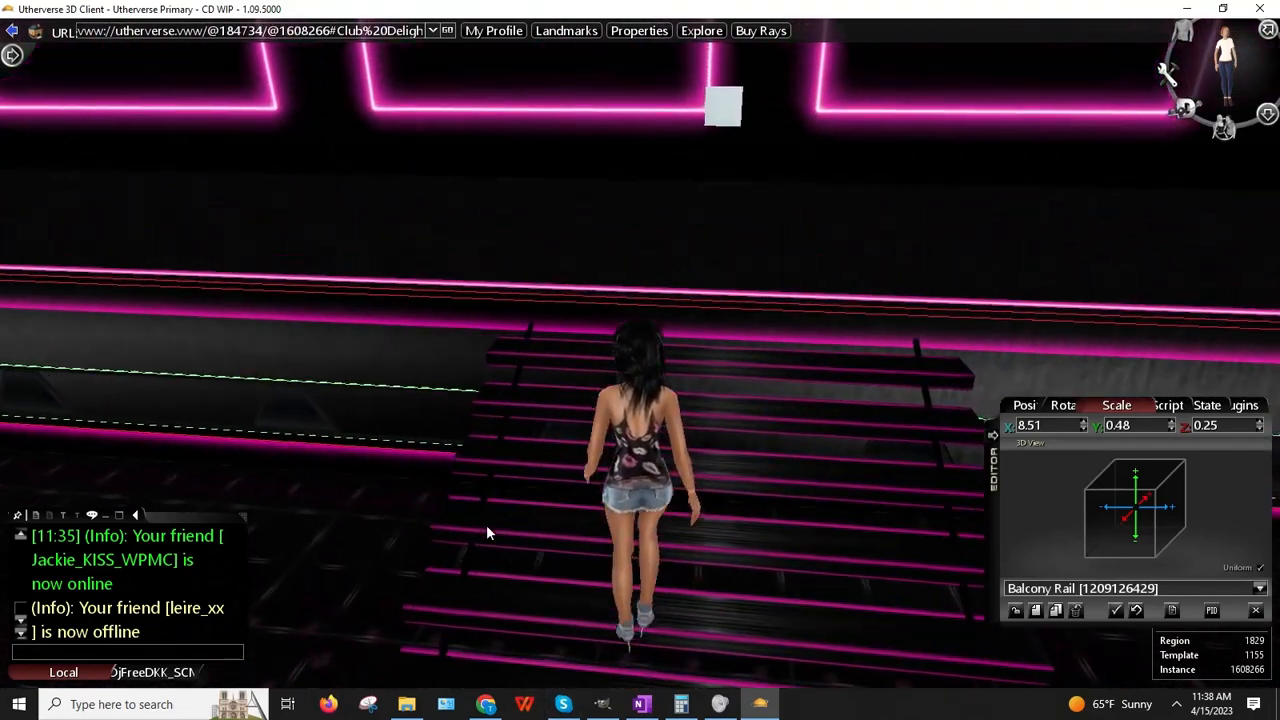
Step: Deselect the balcony rail from the Editor's State tab
{"action": "key", "text": "Up"}
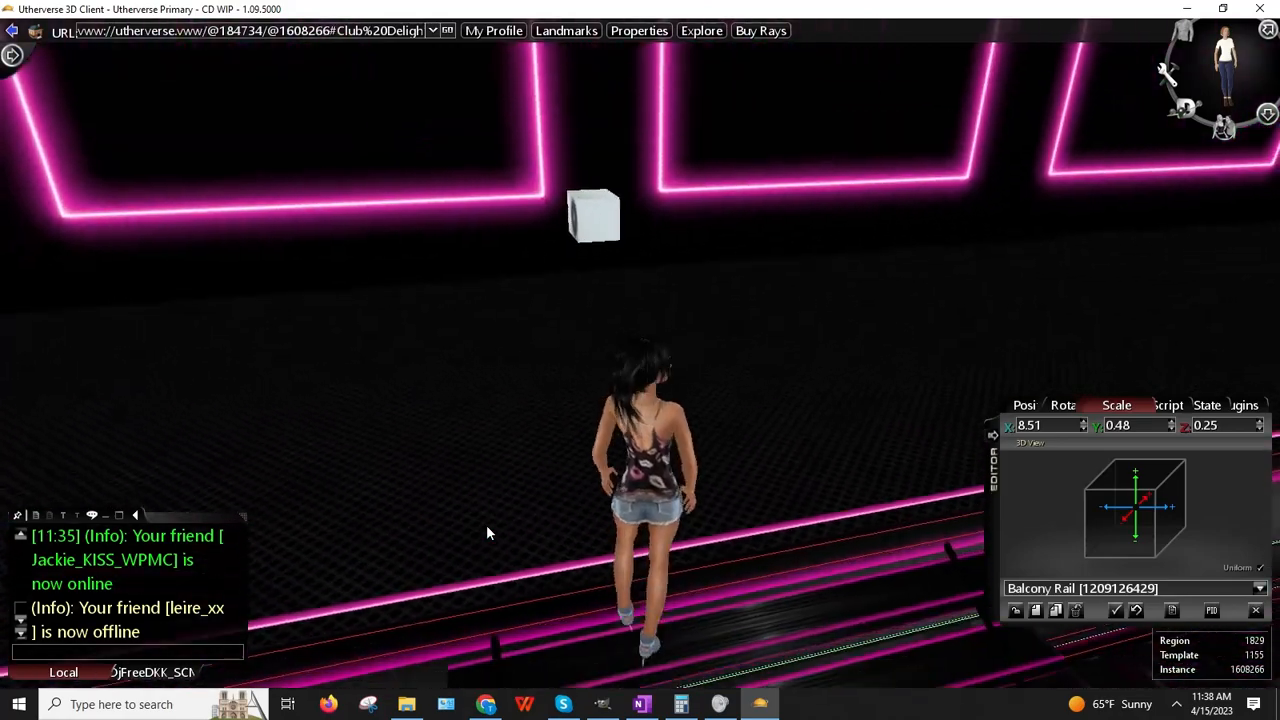
{"action": "key", "text": "Up"}
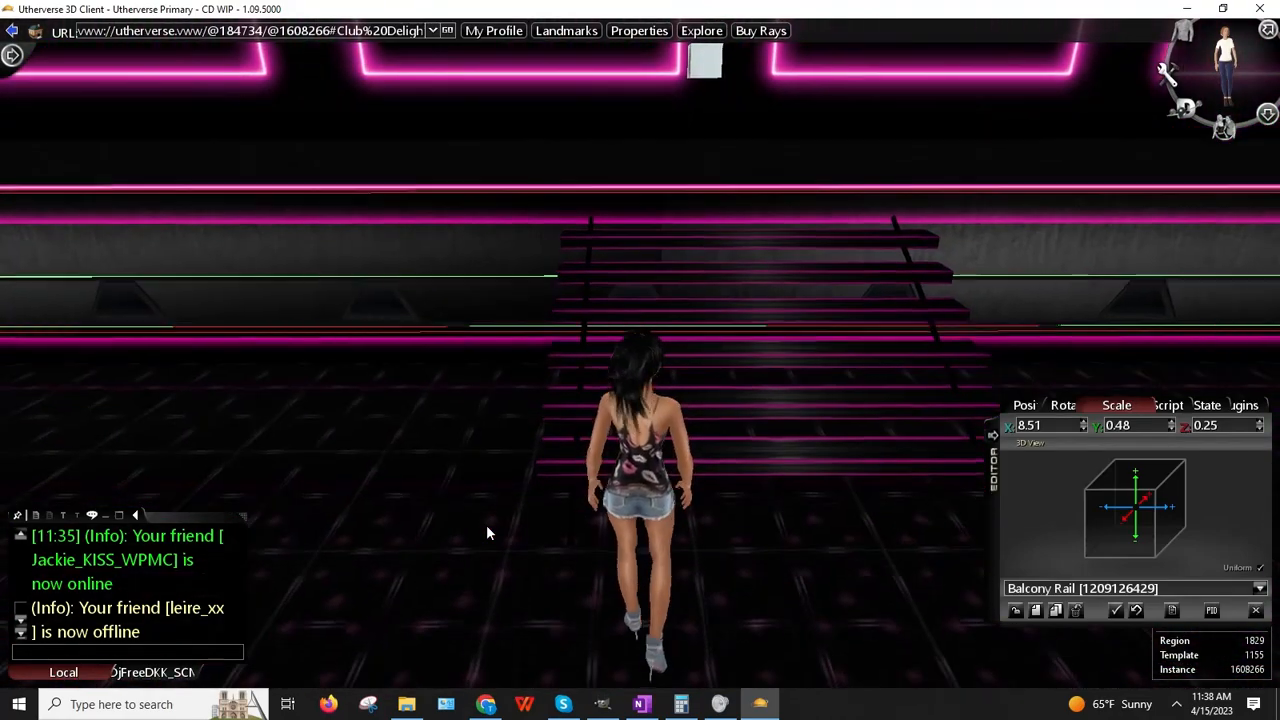
{"action": "left_click", "coordinate": [1206, 405]}
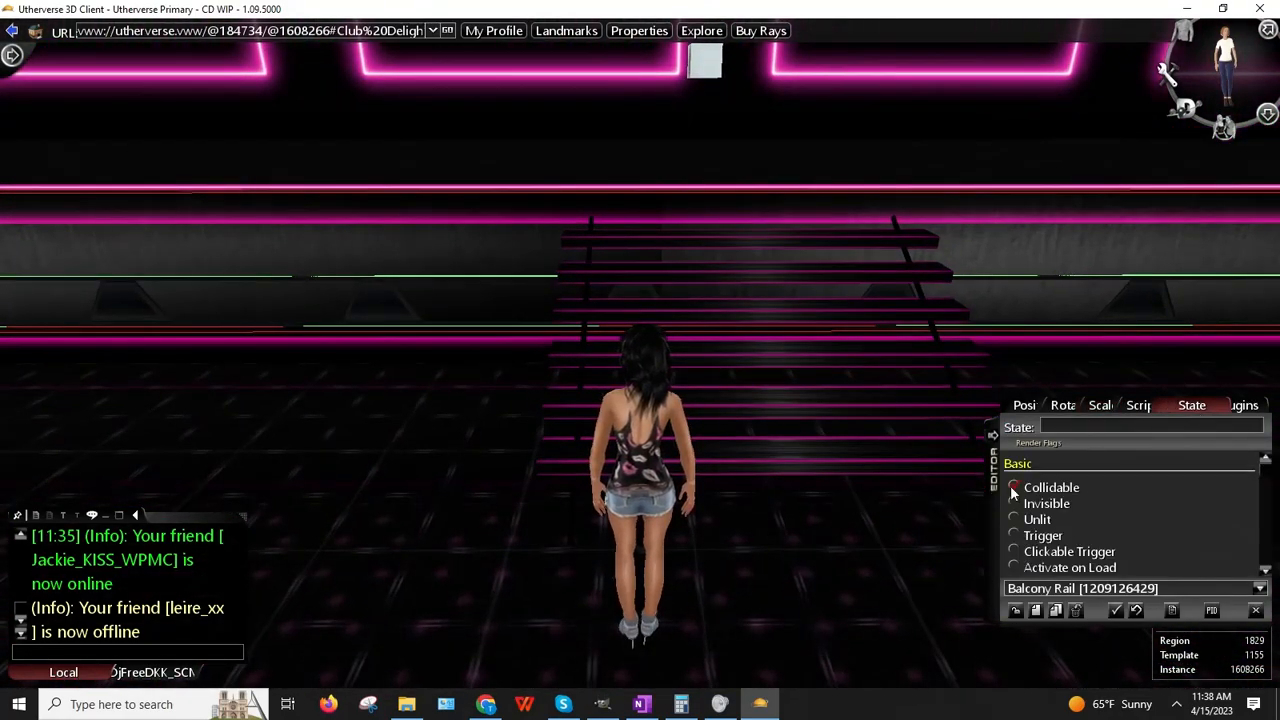
{"action": "left_click", "coordinate": [1014, 612]}
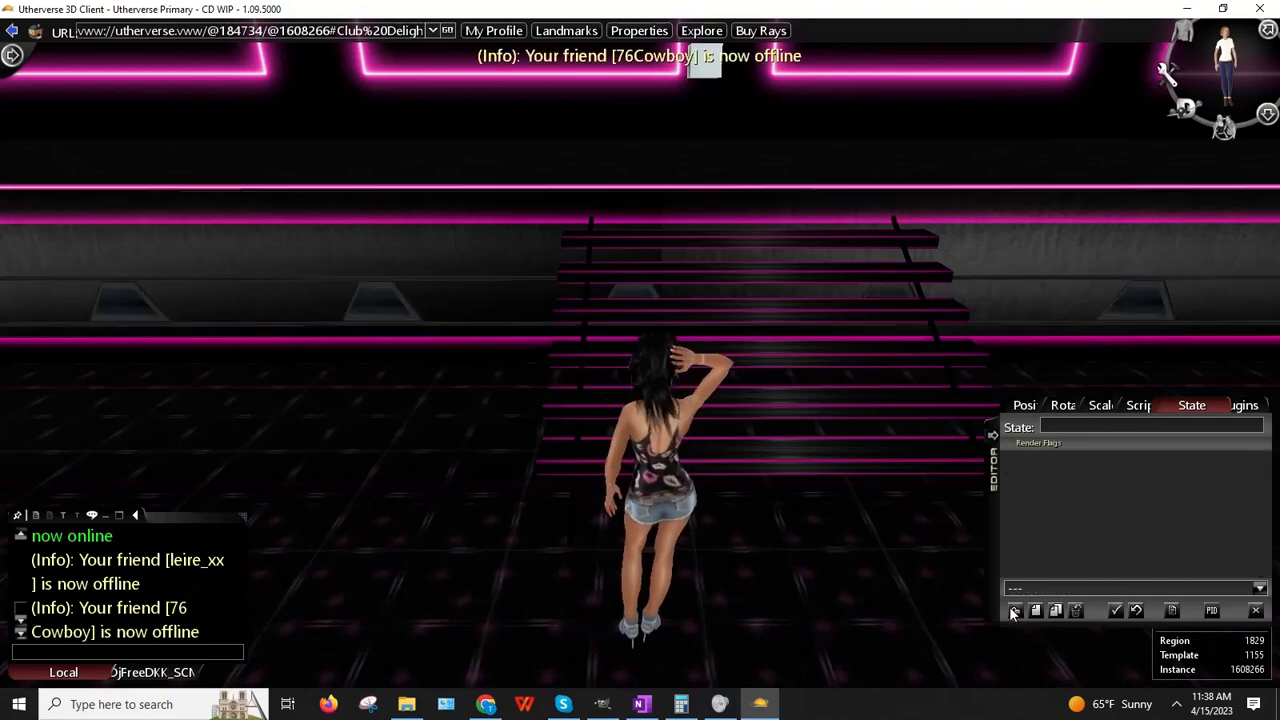
Step: Back the avatar away from the stairs and bring up the Balcony Rail's prop action list
{"action": "right_click_drag", "start_coordinate": [957, 556], "coordinate": [880, 449]}
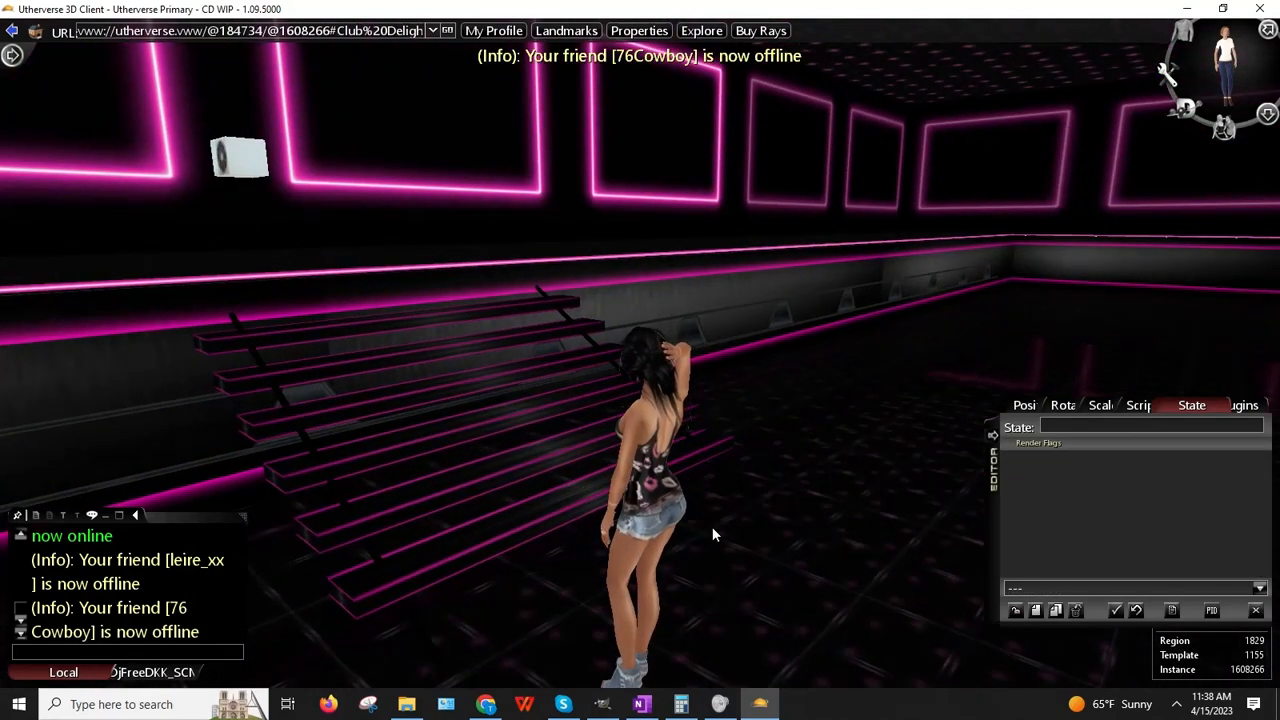
{"action": "key", "text": "Up"}
{"action": "key", "text": "Down"}
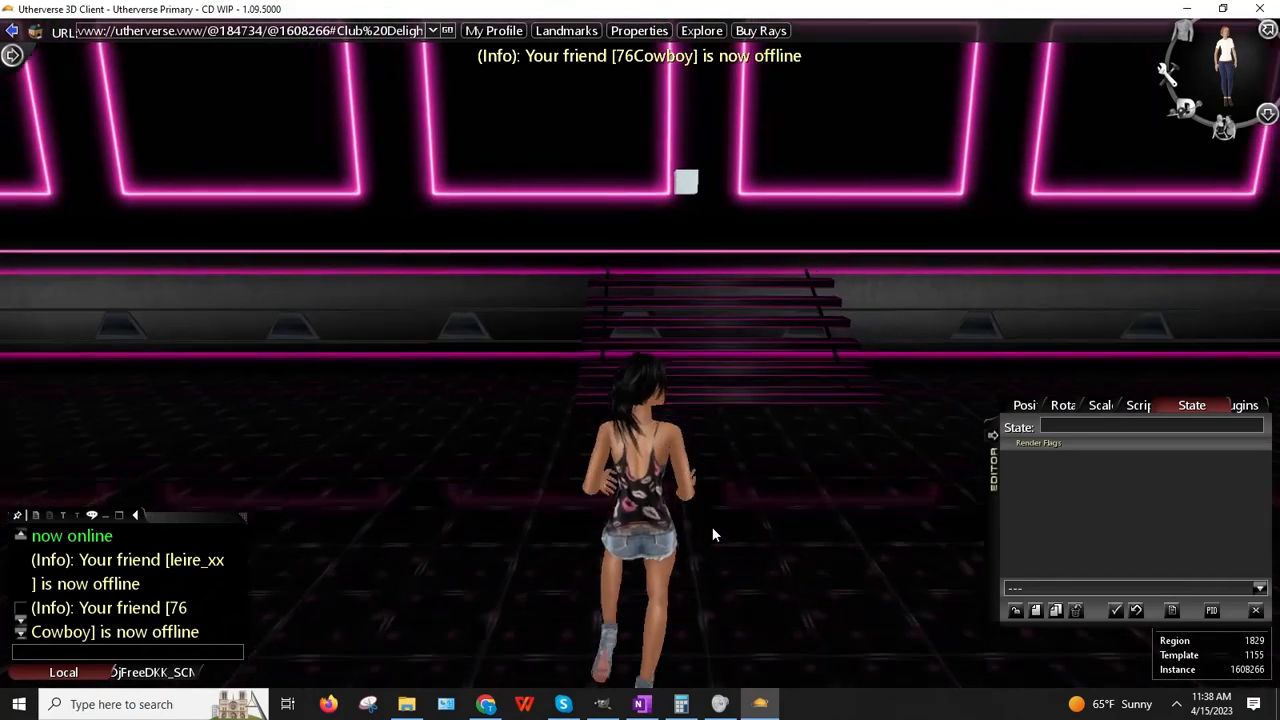
{"action": "key", "text": "Down"}
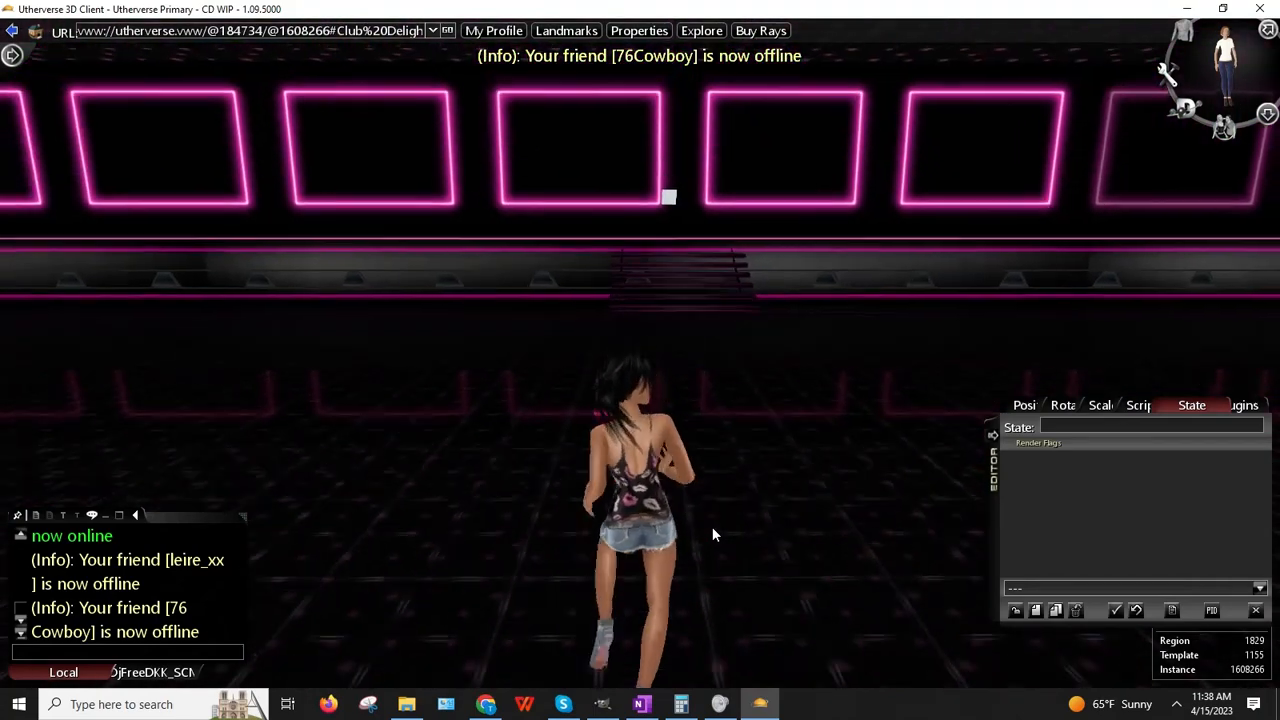
{"action": "right_click", "coordinate": [522, 267]}
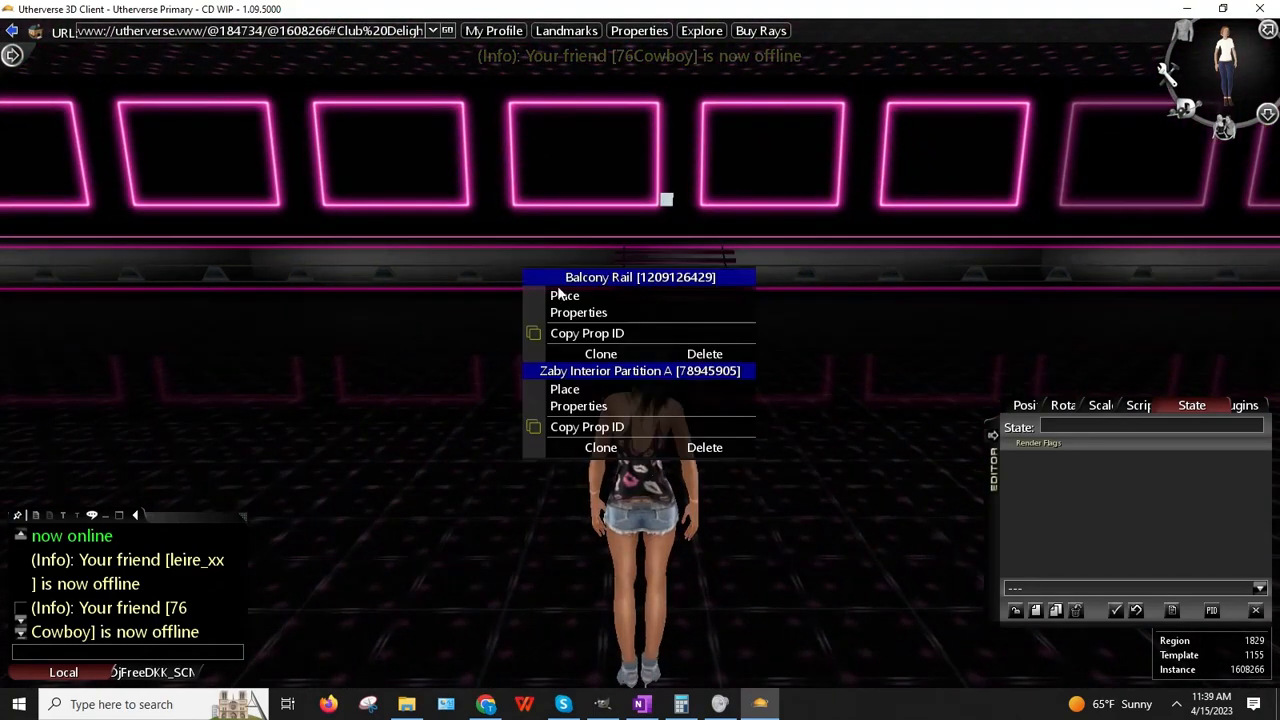
Step: Open the Balcony Rail's properties and copy its Z position value -26753
{"action": "left_click", "coordinate": [580, 311]}
{"action": "left_click_drag", "start_coordinate": [997, 472], "coordinate": [815, 415]}
{"action": "left_click", "coordinate": [855, 349]}
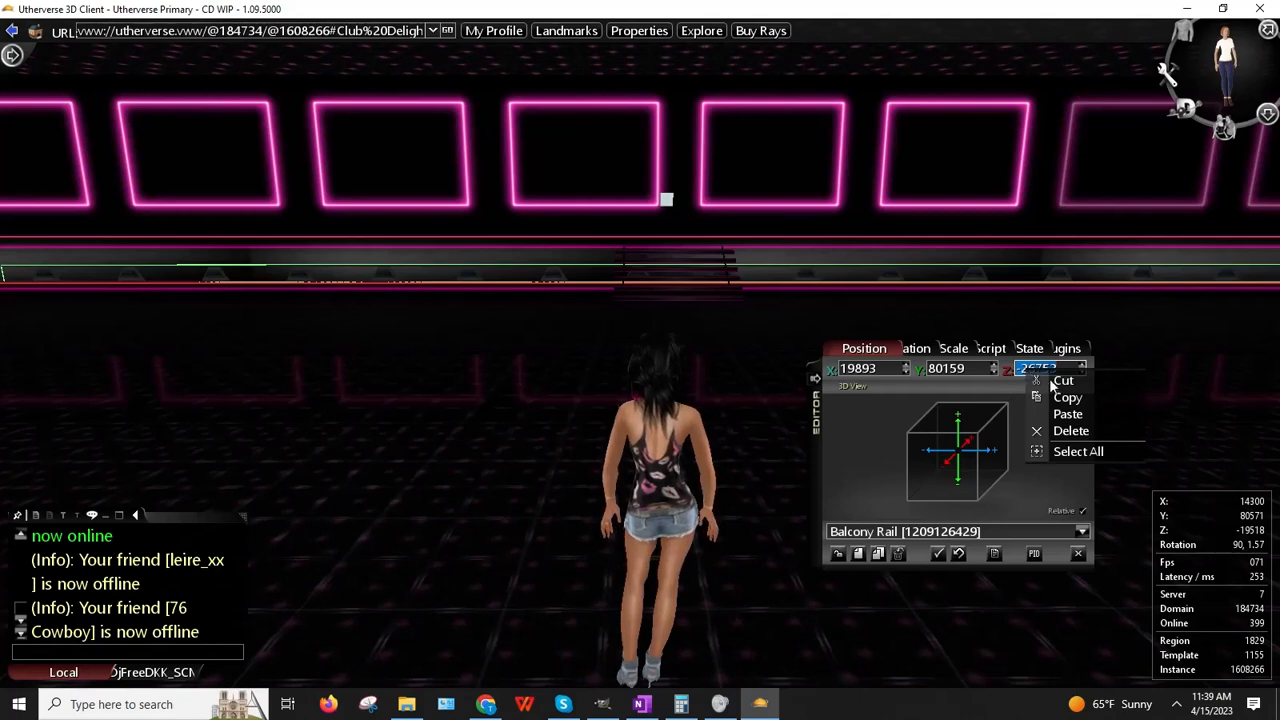
{"action": "left_click", "coordinate": [1066, 398]}
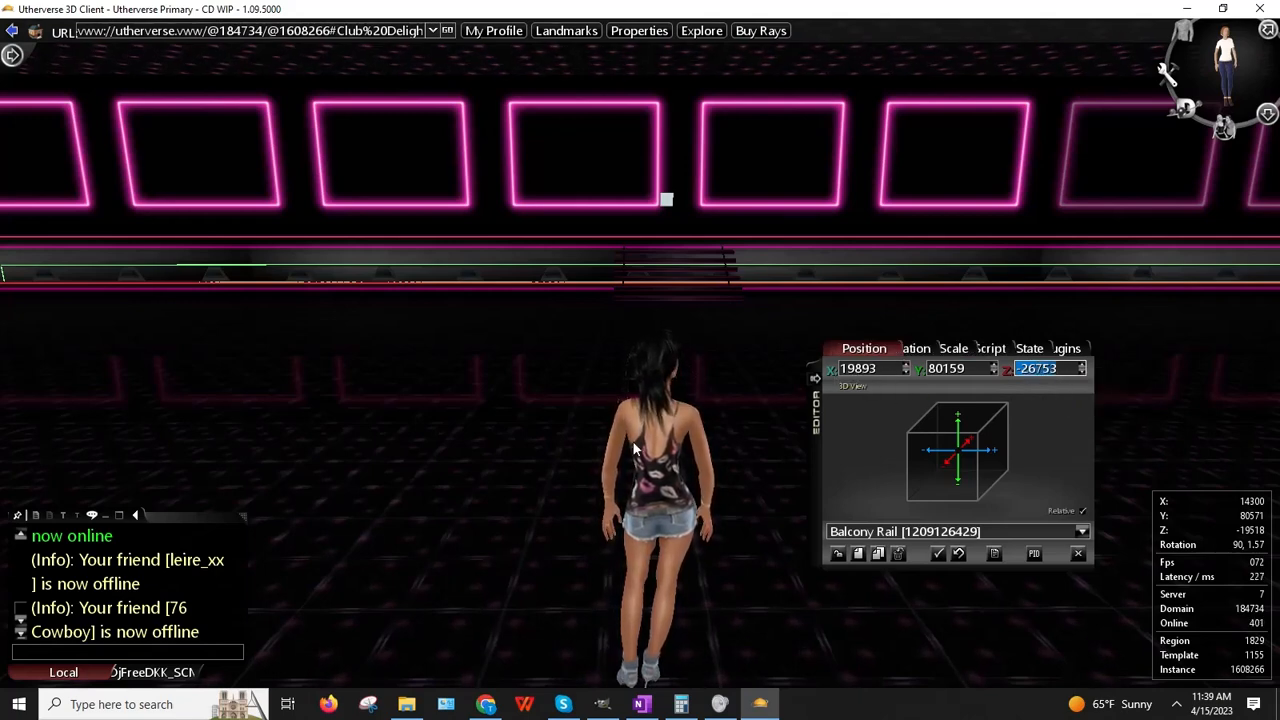
Step: Clone the Balcony Rail and drag the copy along the X axis
{"action": "left_click", "coordinate": [879, 556]}
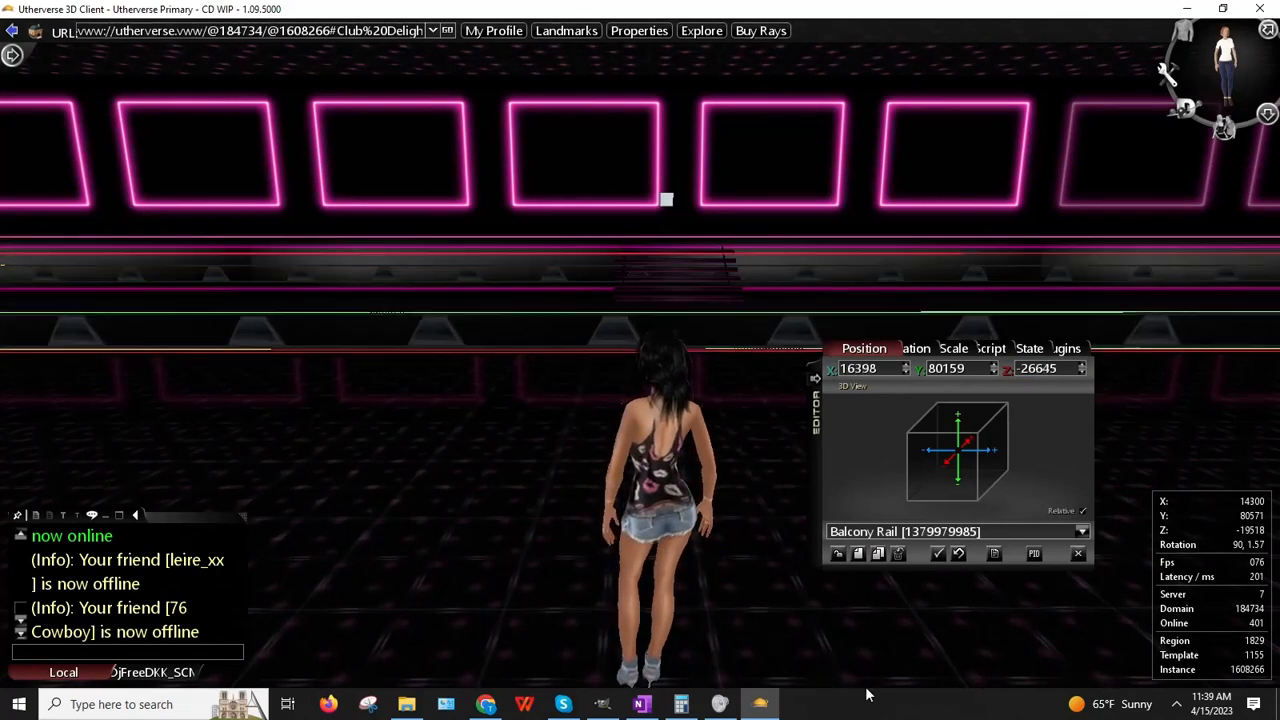
{"action": "left_click_drag", "start_coordinate": [868, 695], "coordinate": [737, 695]}
{"action": "key", "text": "Left"}
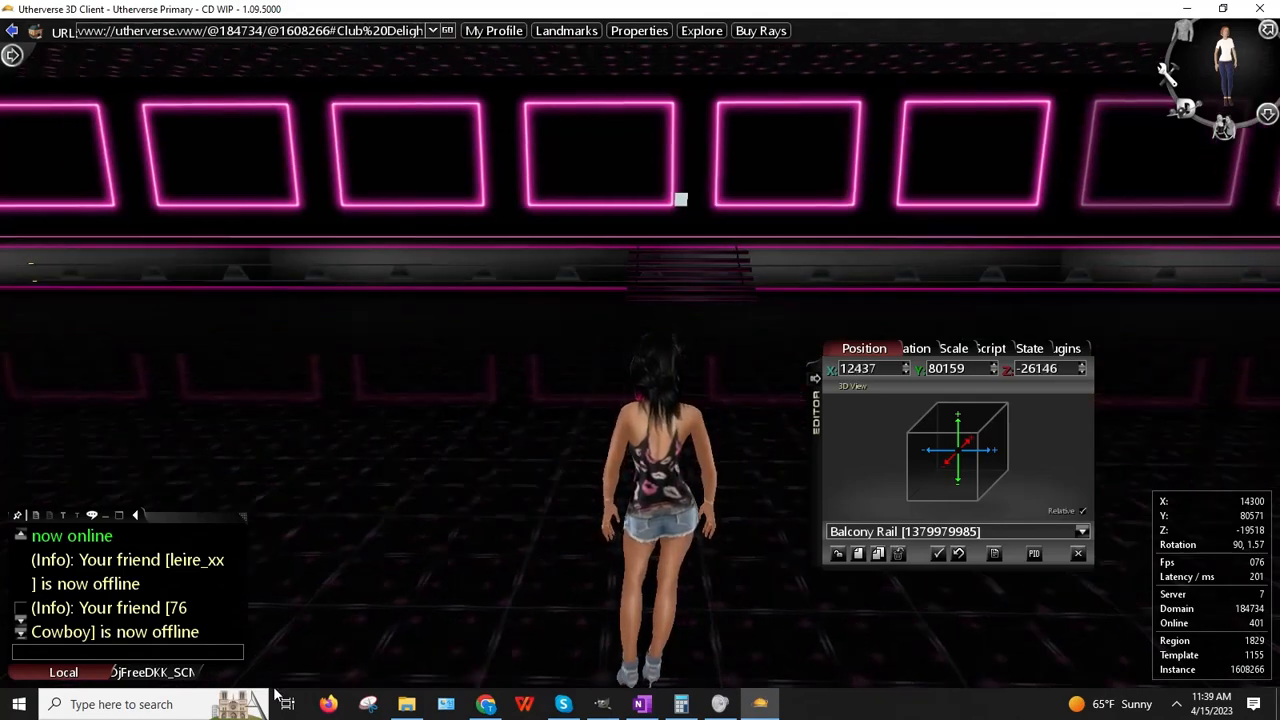
{"action": "key", "text": "Left"}
{"action": "key", "text": "Up"}
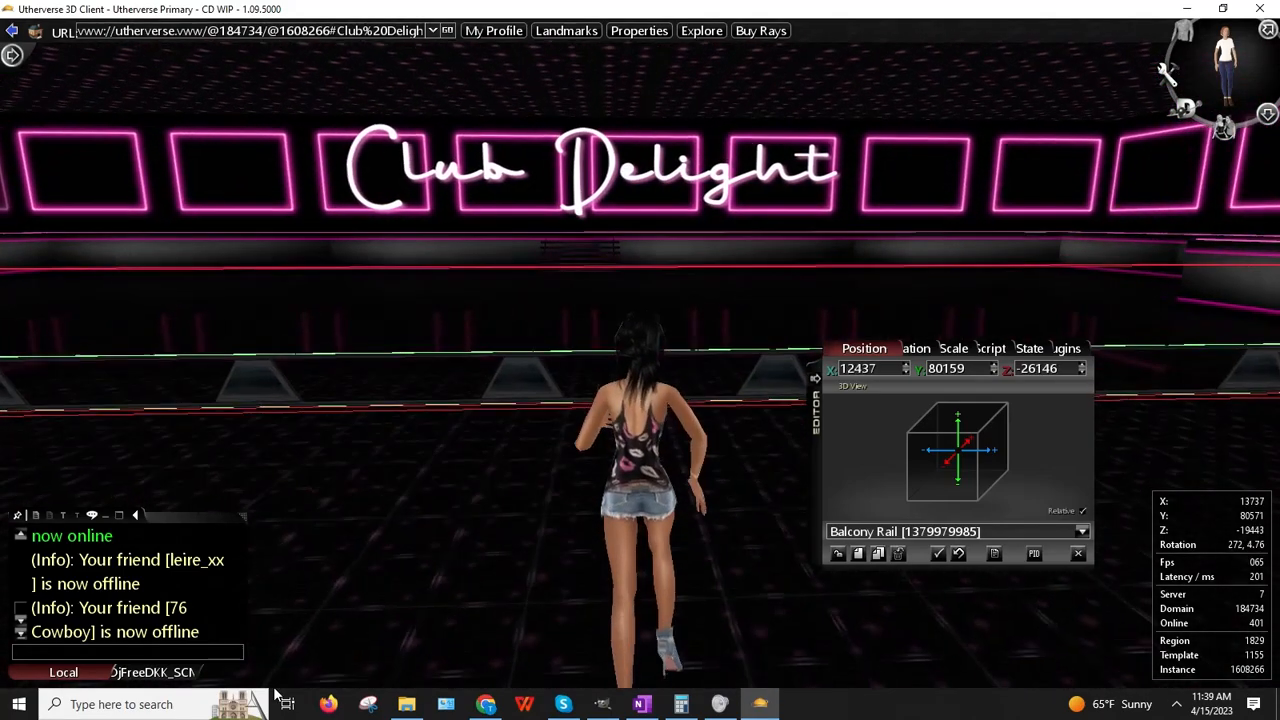
{"action": "left_click_drag", "start_coordinate": [275, 695], "coordinate": [4, 25]}
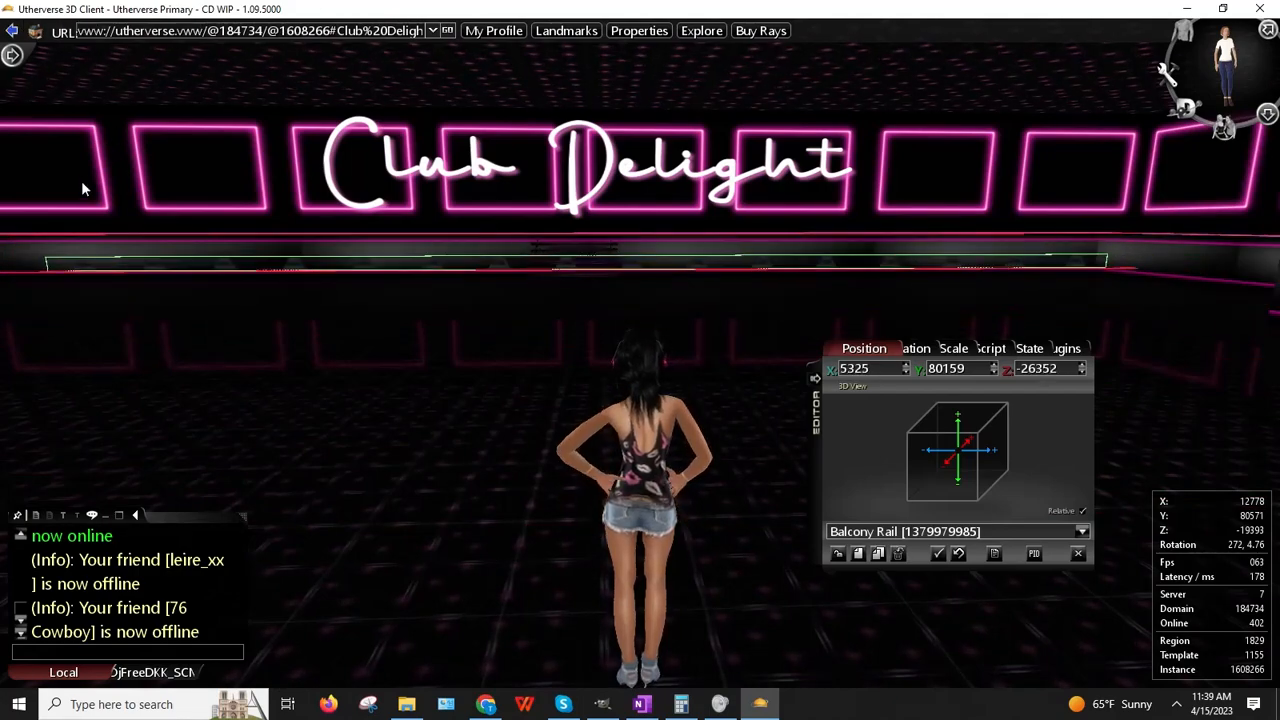
Step: Slide the new rail further along the wall to X 4659 while walking up to it
{"action": "key", "text": "Up"}
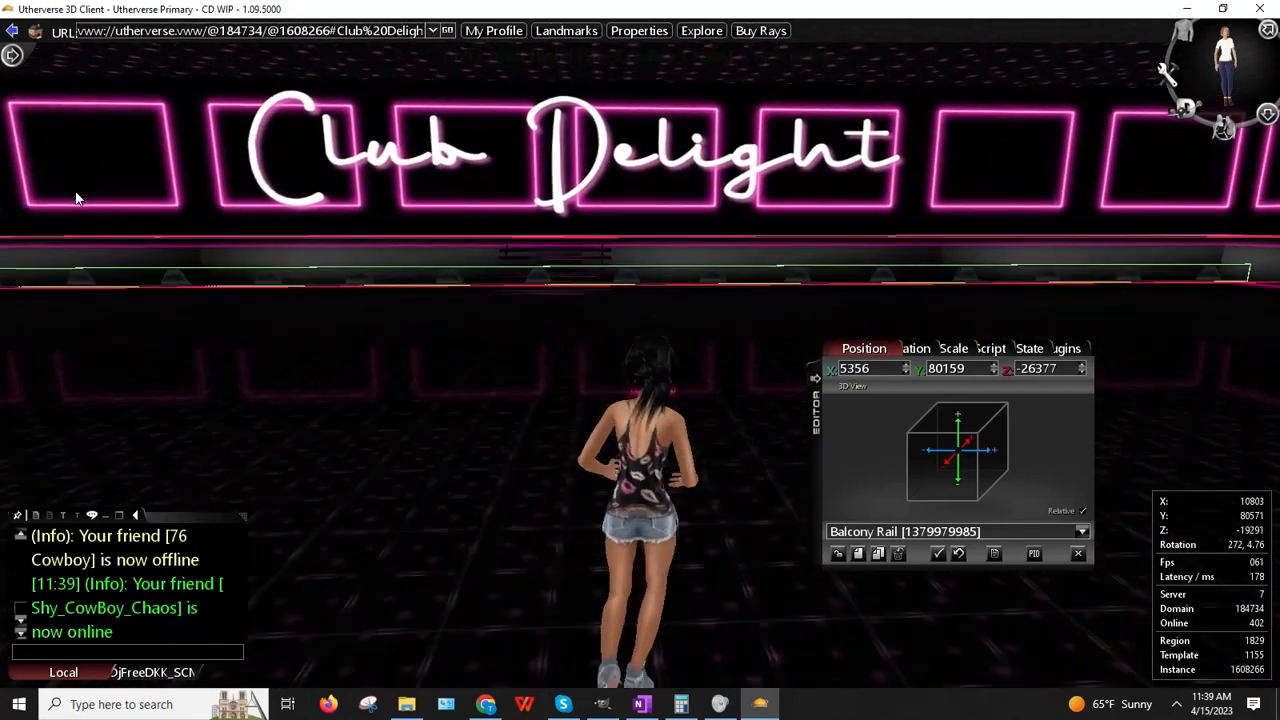
{"action": "key", "text": "Up"}
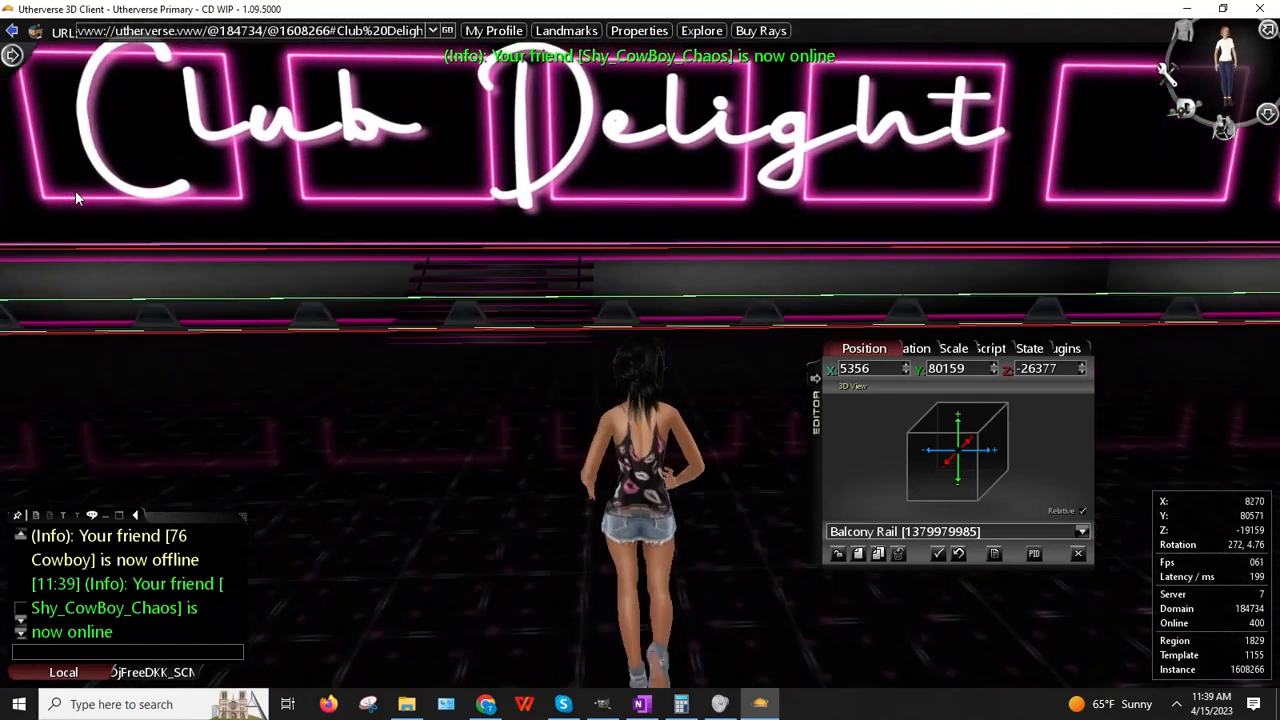
{"action": "key", "text": "Up"}
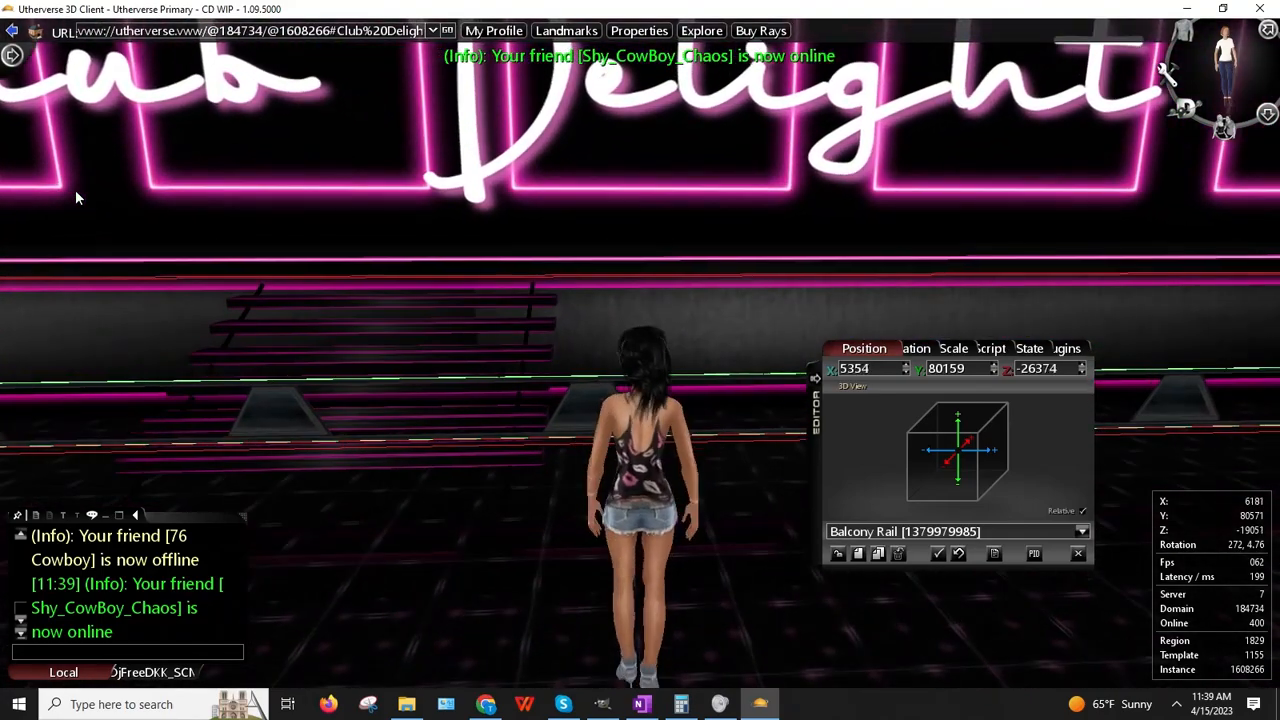
{"action": "left_click_drag", "start_coordinate": [75, 190], "coordinate": [5, 20]}
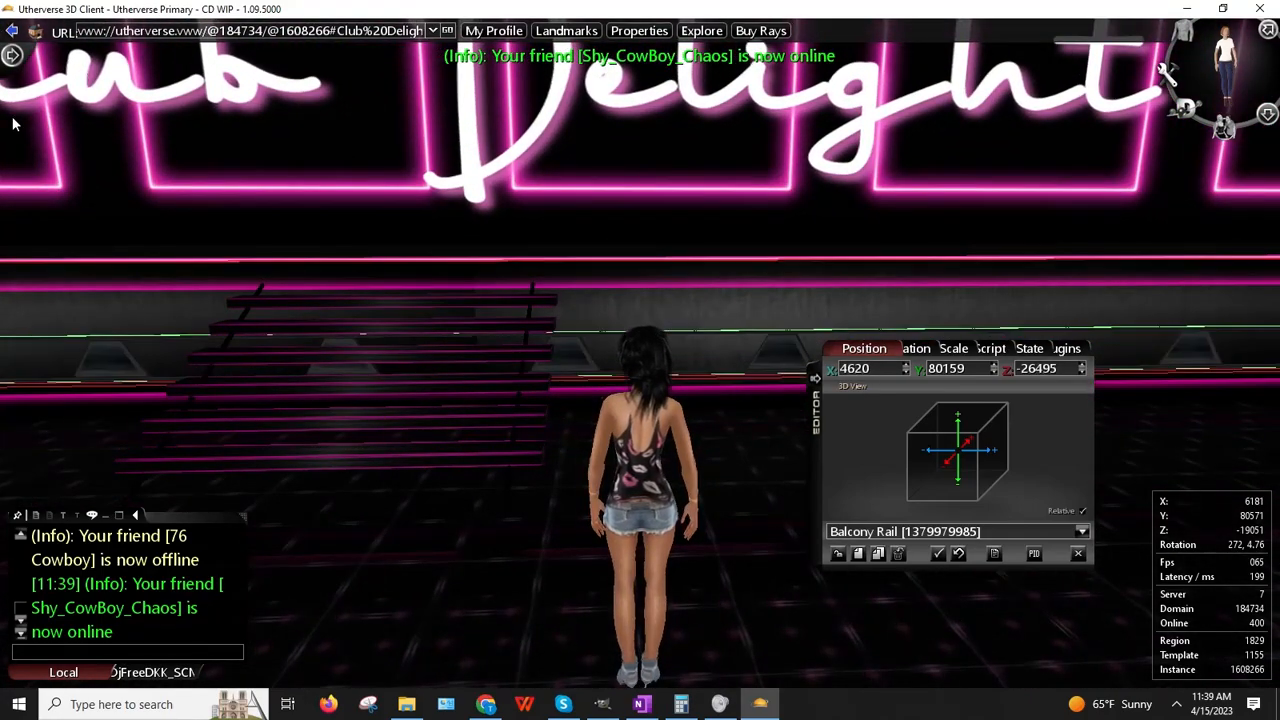
{"action": "key", "text": "Up"}
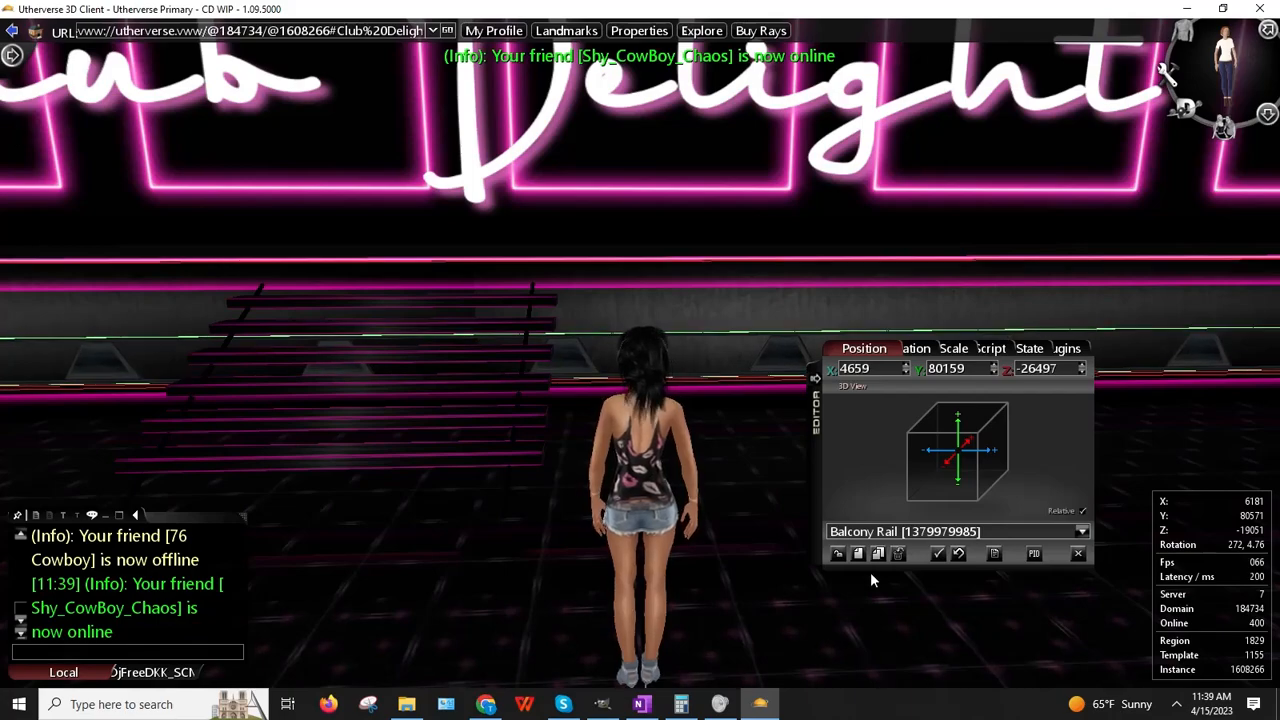
{"action": "key", "text": "Right"}
{"action": "key", "text": "Up"}
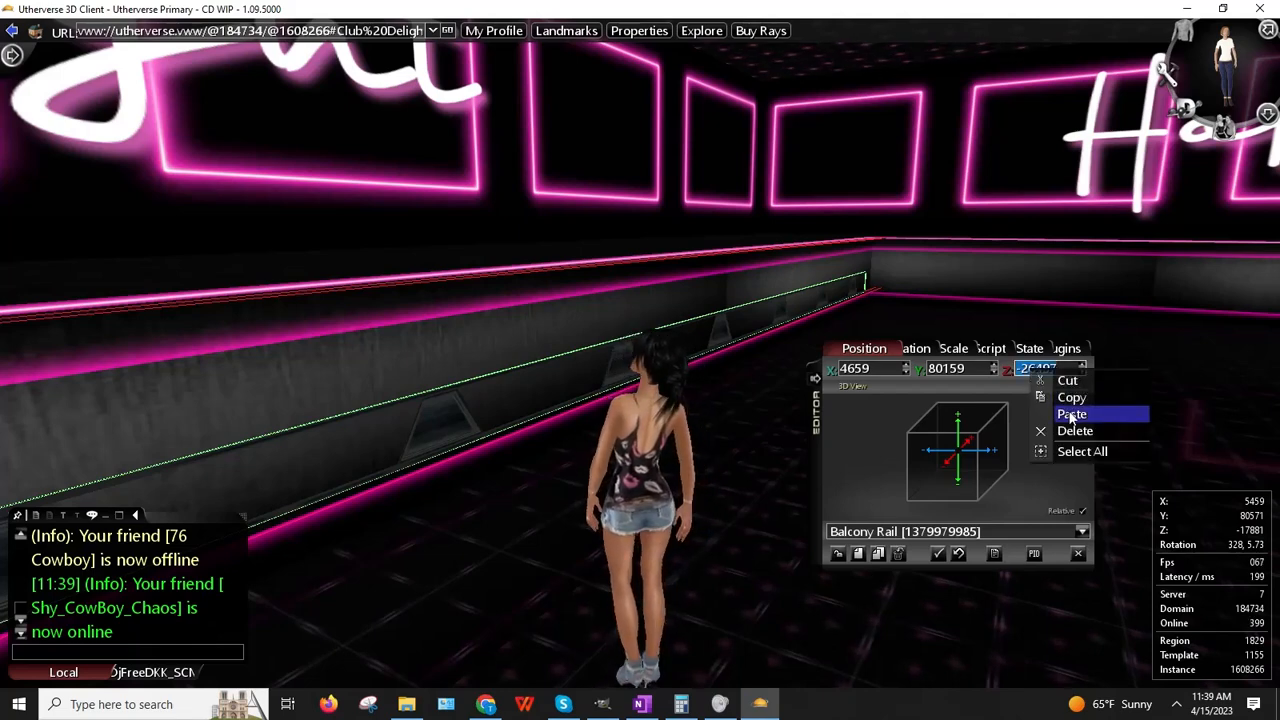
Step: Paste Z value -26753 into the cloned rail and walk over to it
{"action": "left_click", "coordinate": [1070, 414]}
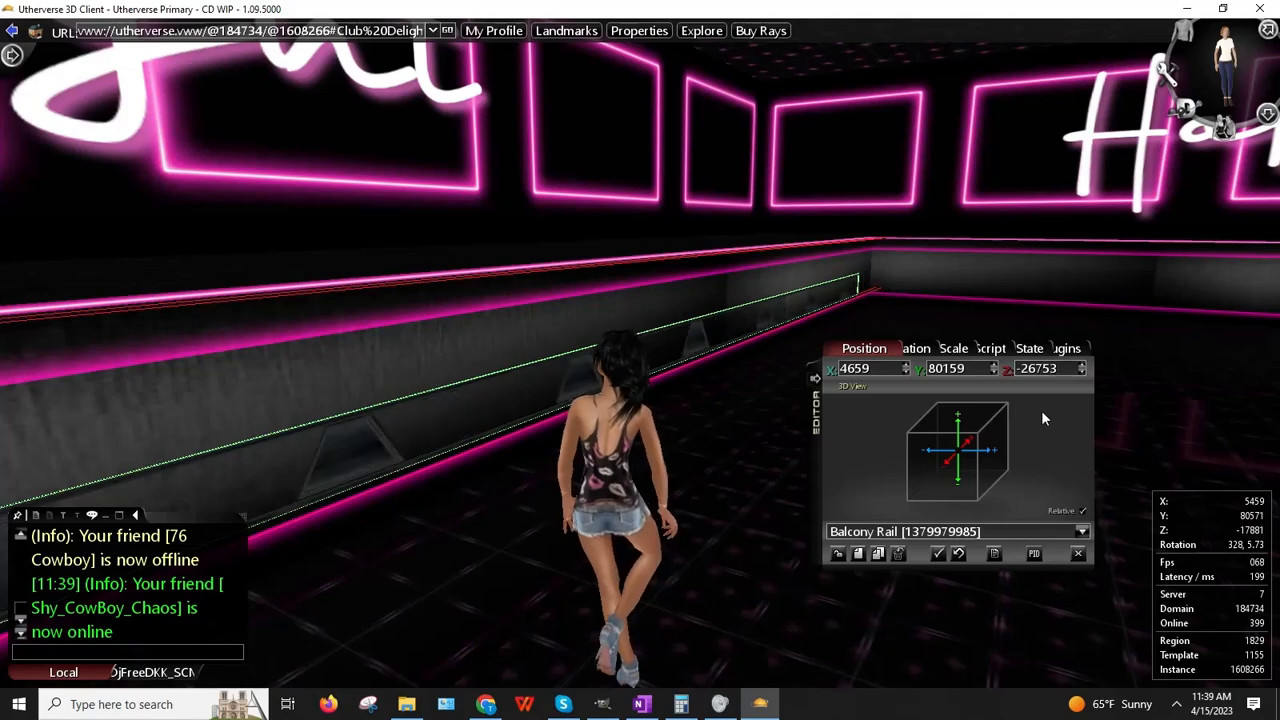
{"action": "key", "text": "Left"}
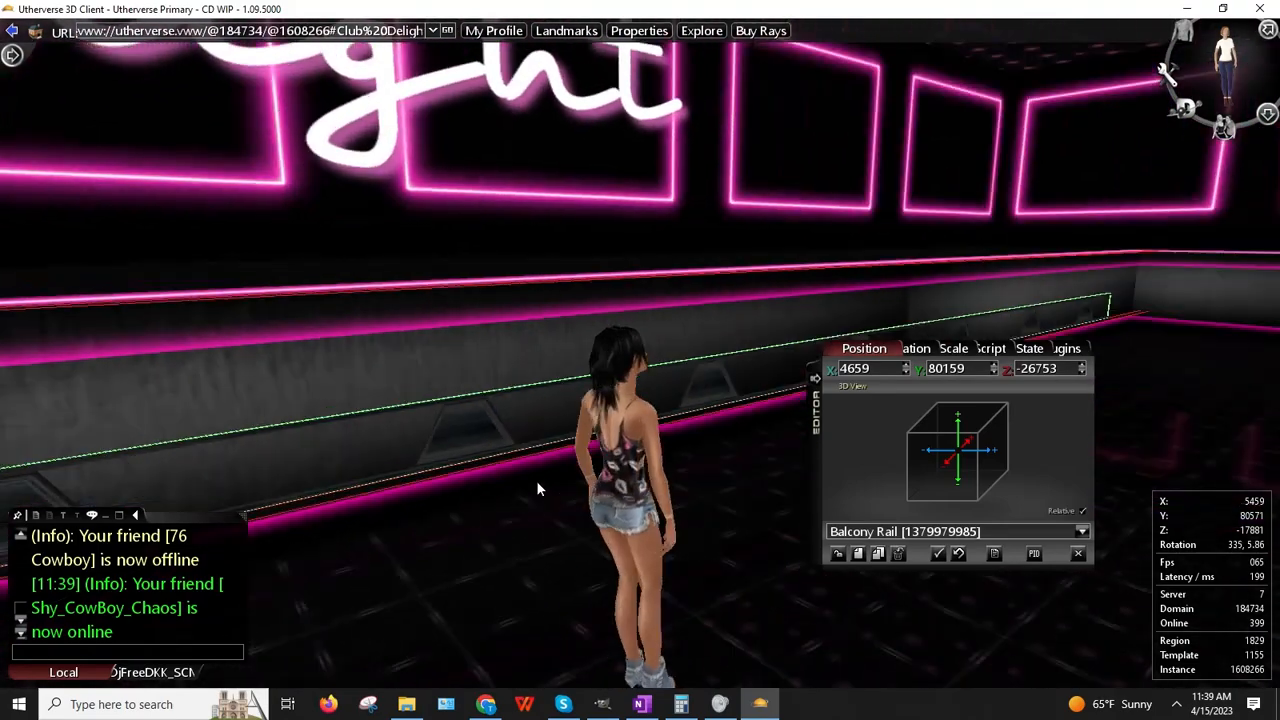
{"action": "key", "text": "Up"}
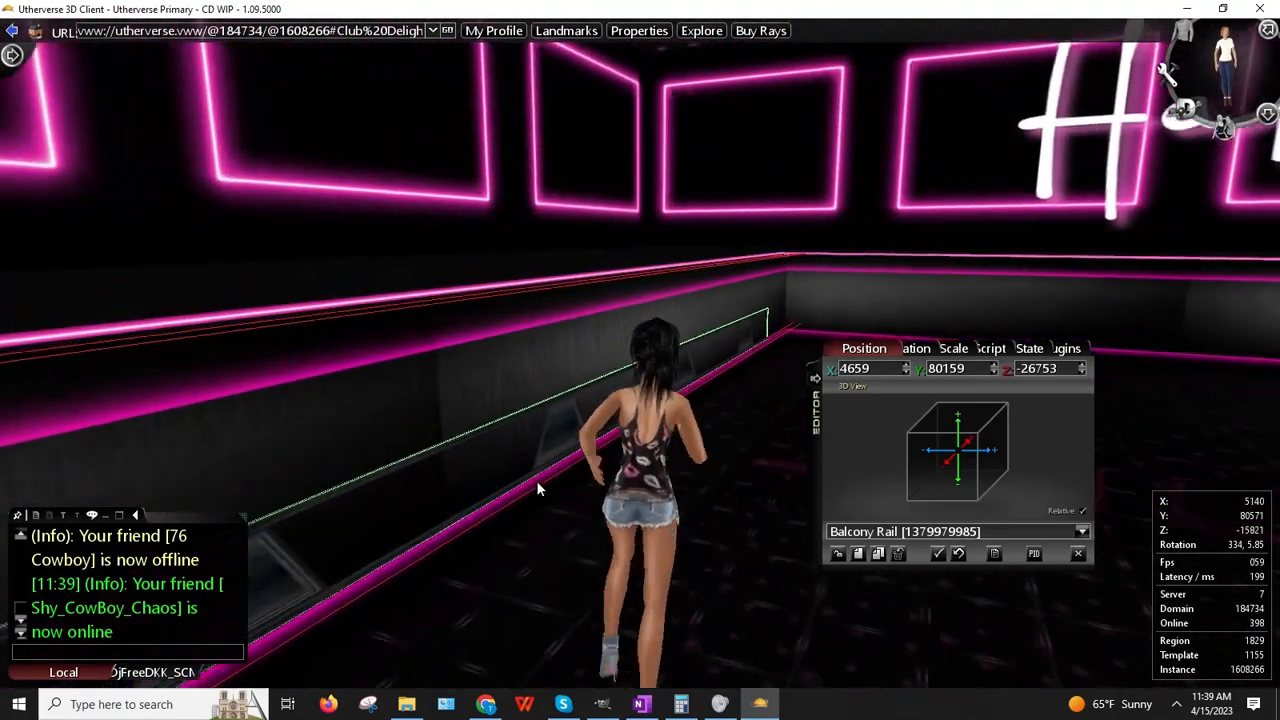
{"action": "key", "text": "Left"}
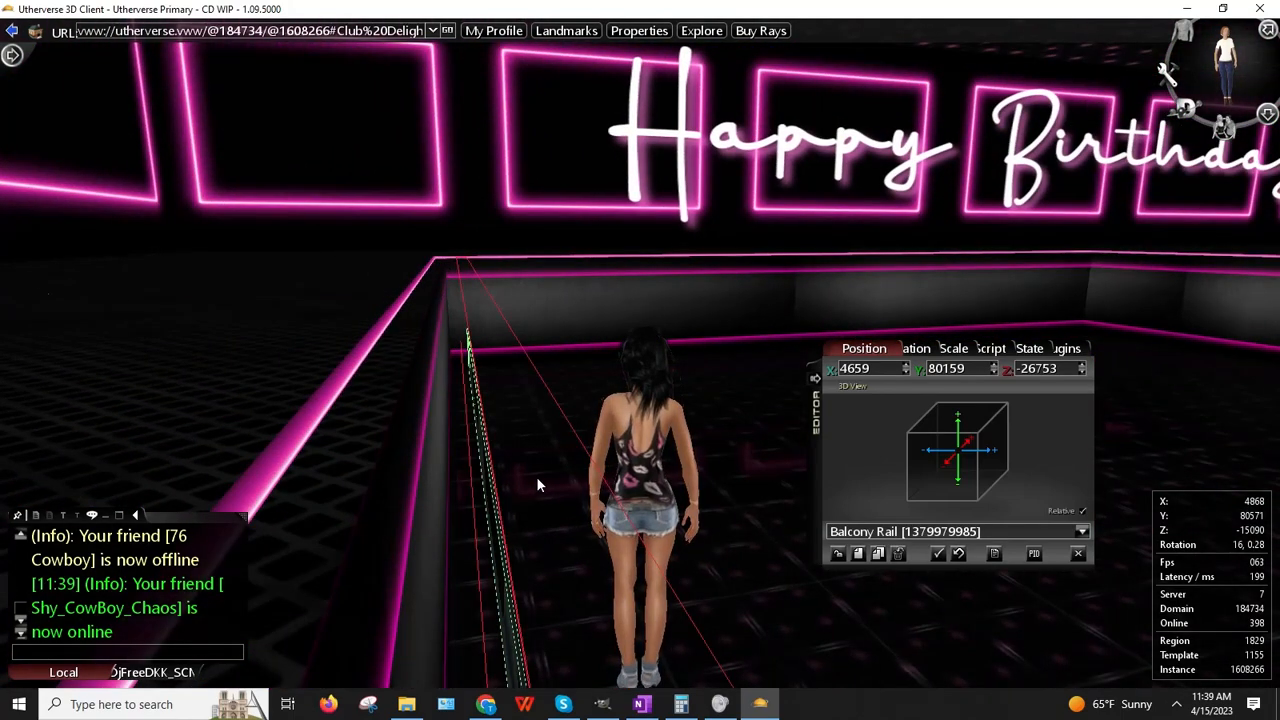
{"action": "right_click_drag", "start_coordinate": [537, 478], "coordinate": [536, 523]}
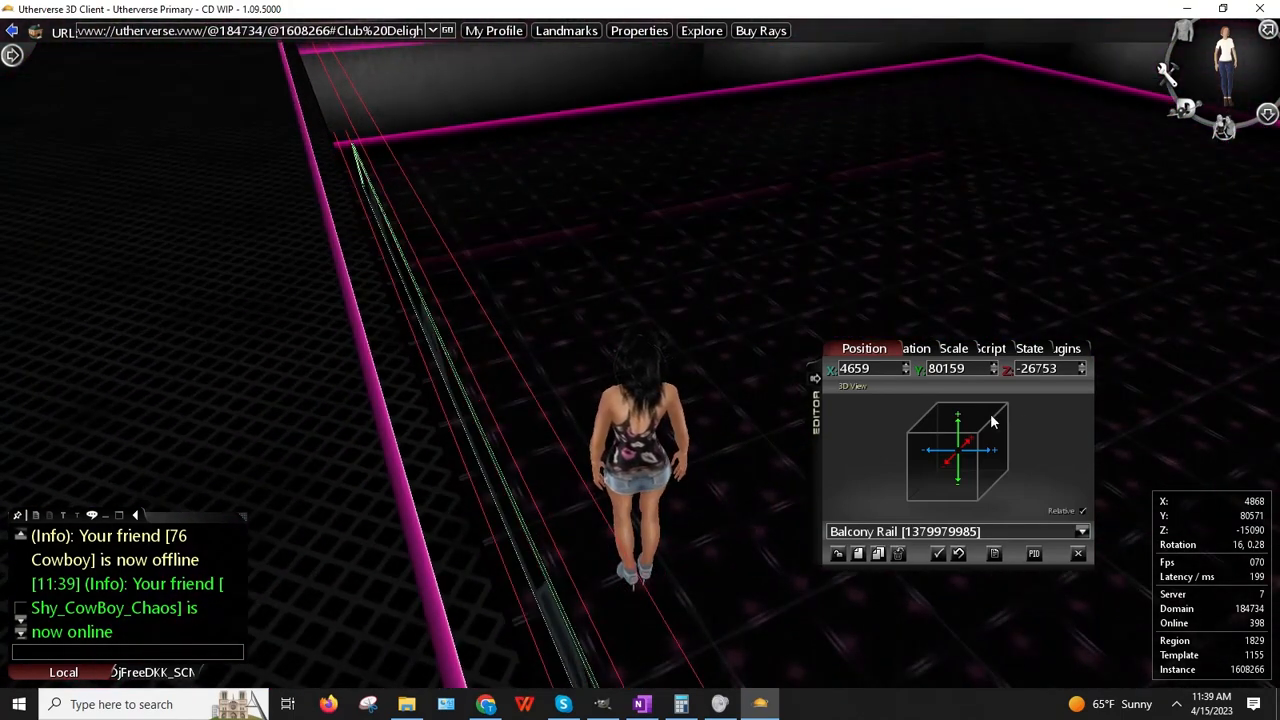
Step: Adjust the cloned rail's X position to 4598 so it sits flush with the wall
{"action": "left_click", "coordinate": [905, 366]}
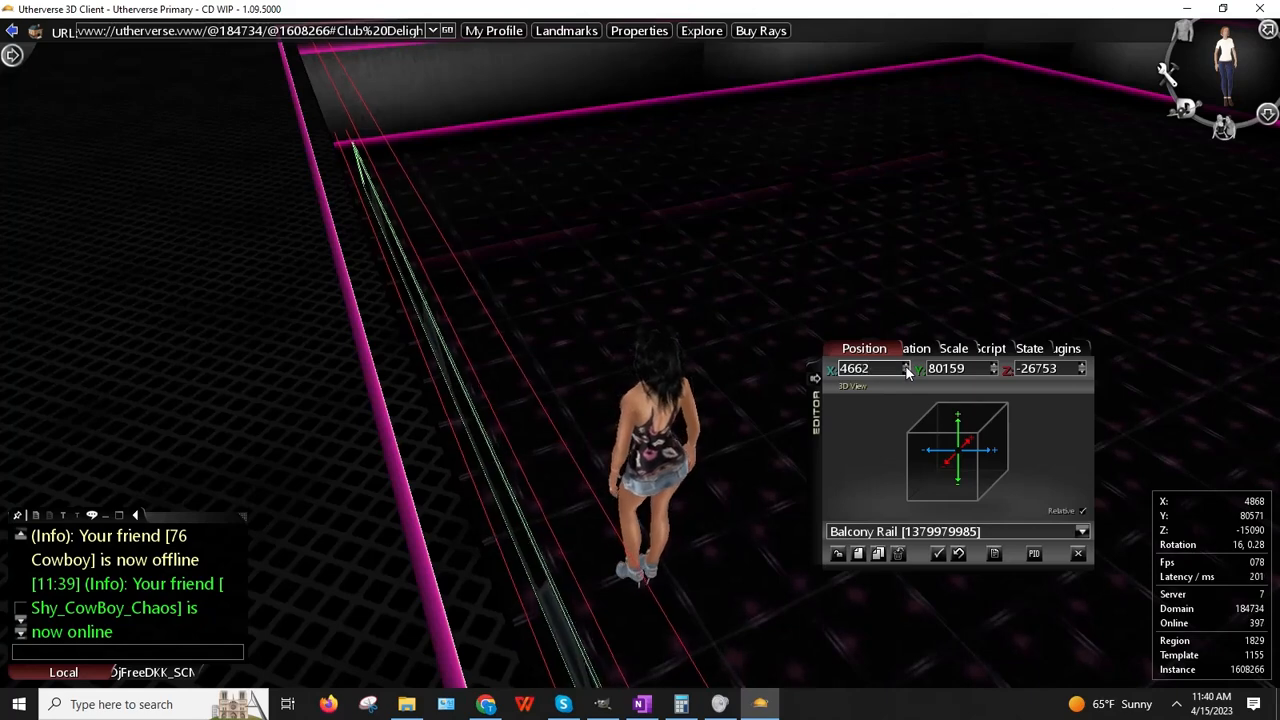
{"action": "left_click", "coordinate": [905, 373]}
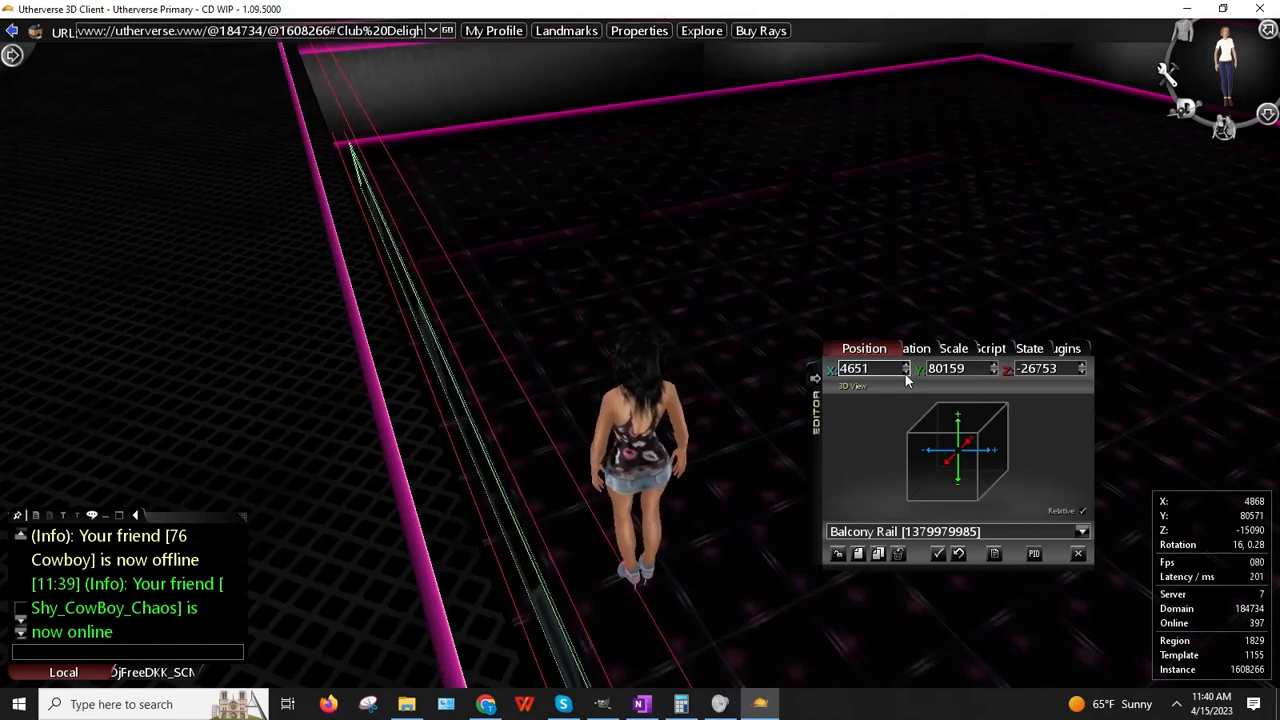
{"action": "left_click", "coordinate": [905, 373]}
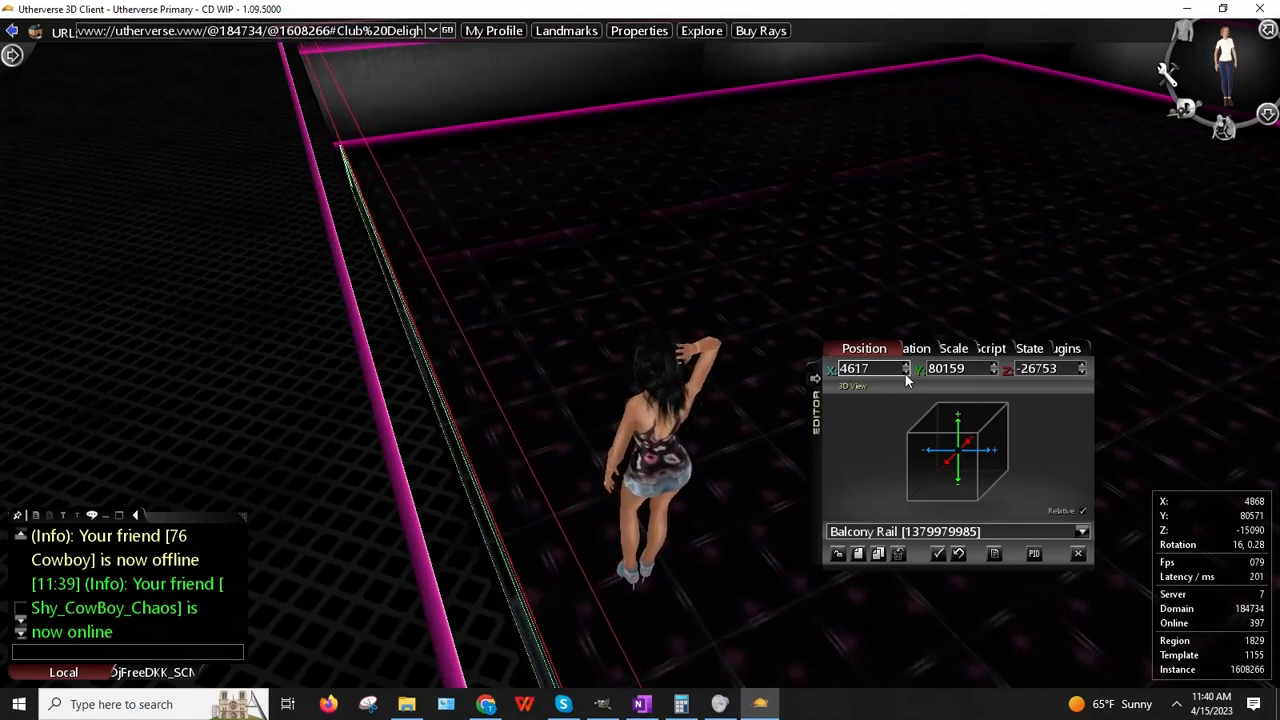
{"action": "mouse_move", "coordinate": [582, 443]}
{"action": "right_mouse_down"}
{"action": "mouse_move", "coordinate": [559, 456]}
{"action": "mouse_move", "coordinate": [597, 446]}
{"action": "right_mouse_up"}
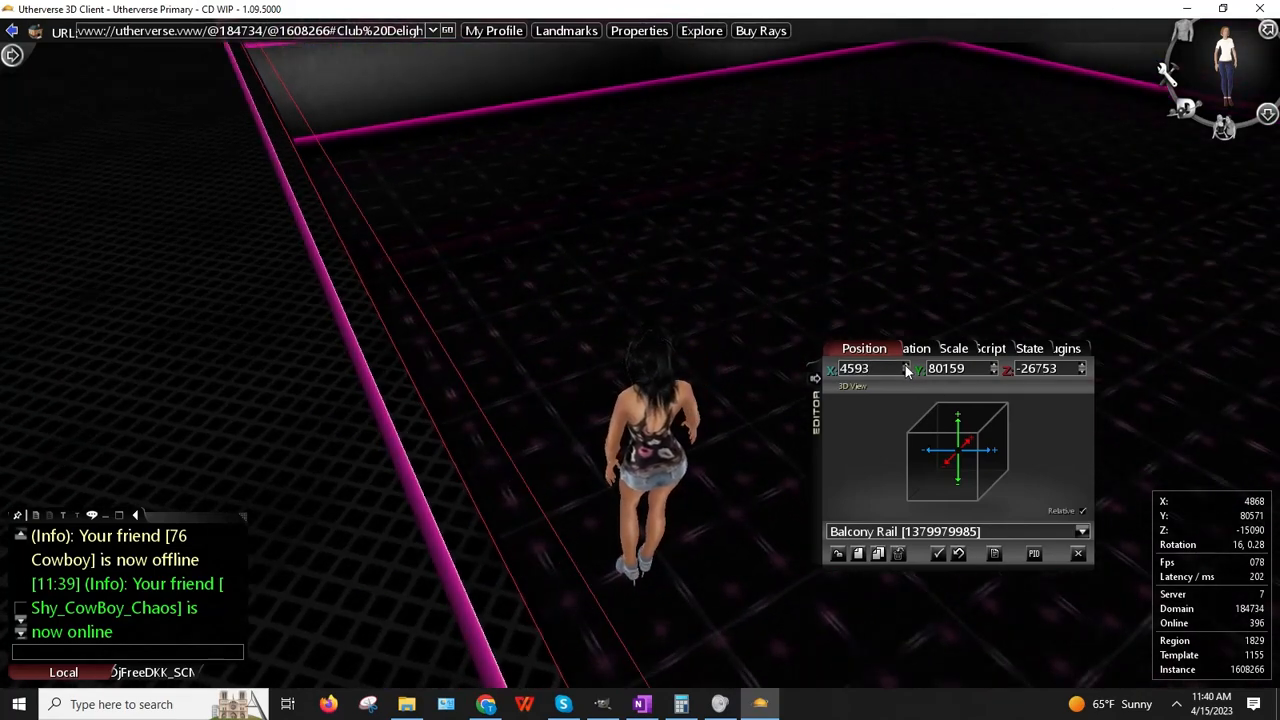
{"action": "right_click_drag", "start_coordinate": [588, 378], "coordinate": [647, 389]}
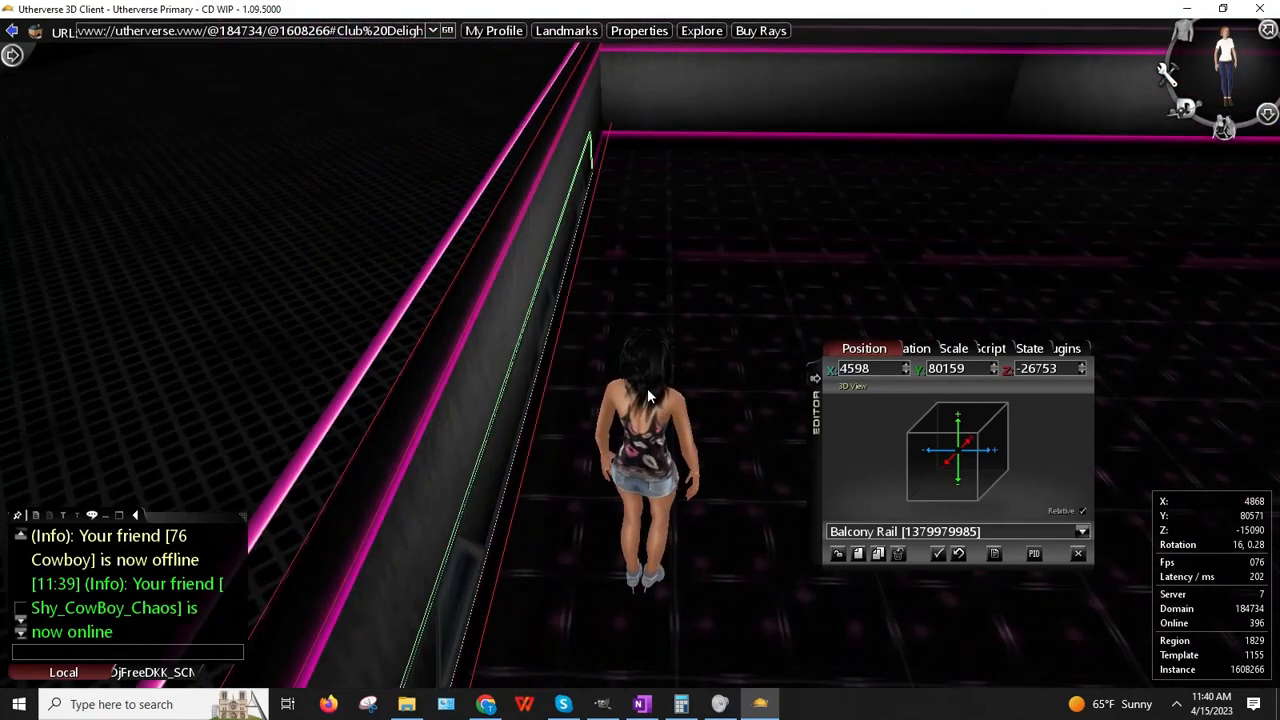
Step: Walk up to the placed rail, step back, and turn to walk along the wall beside it
{"action": "key", "text": "Up"}
{"action": "key", "text": "Left"}
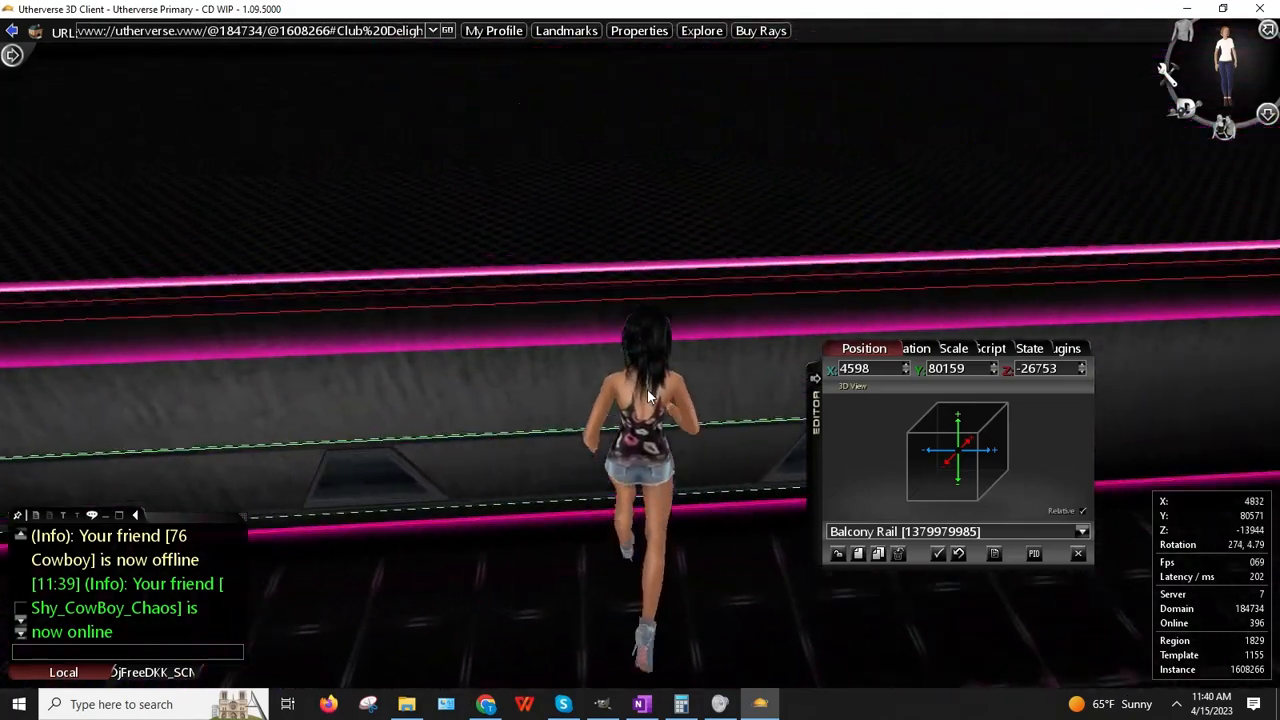
{"action": "key", "text": "Down"}
{"action": "key", "text": "Up"}
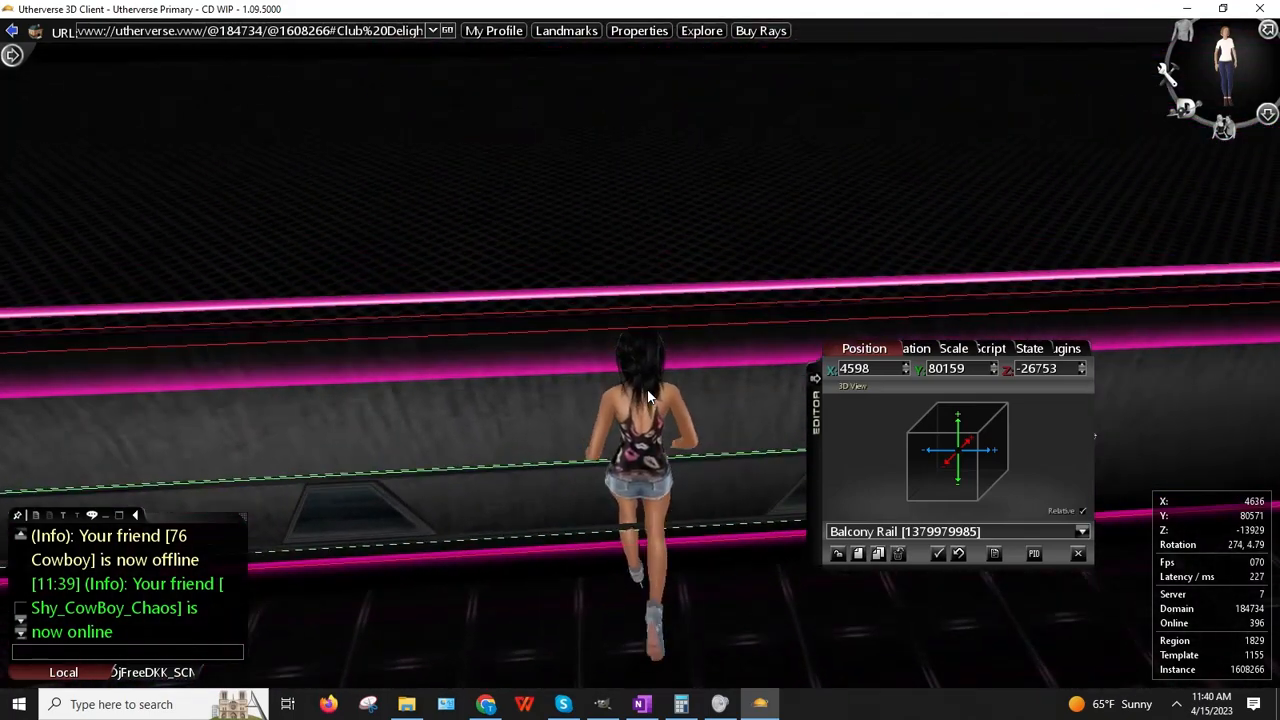
{"action": "key", "text": "Down"}
{"action": "key", "text": "Up"}
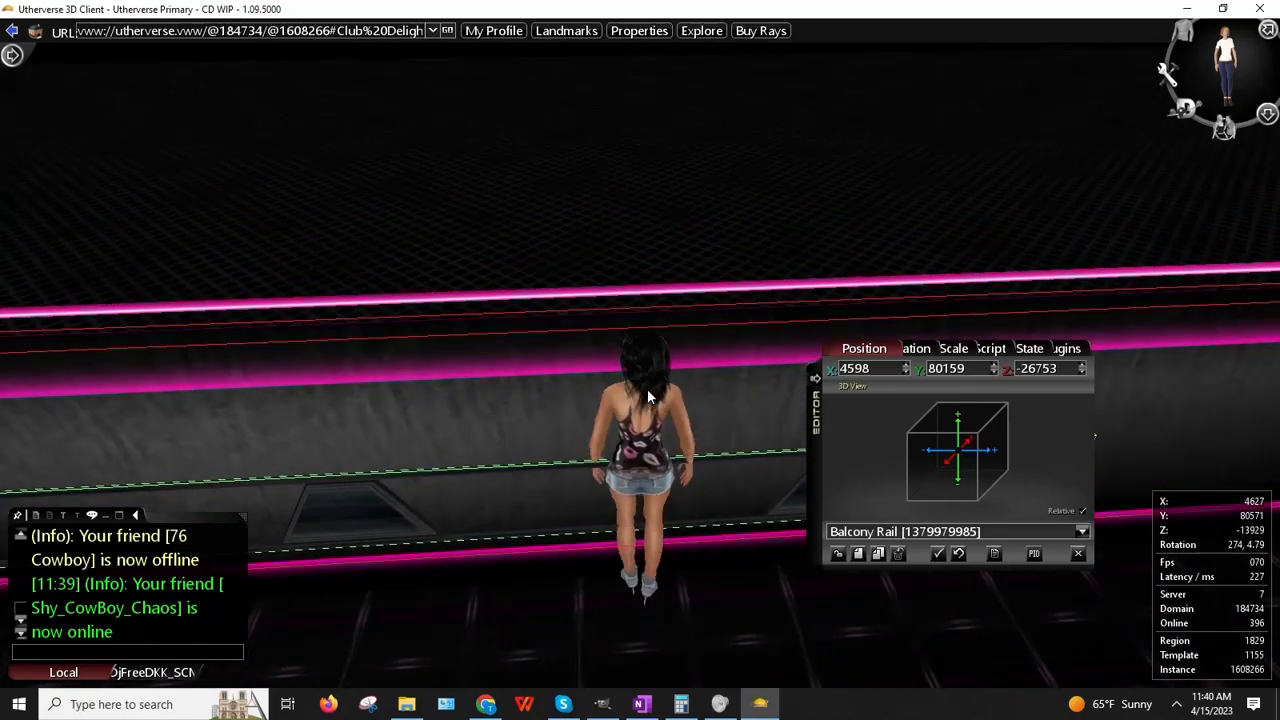
{"action": "key", "text": "Down"}
{"action": "key", "text": "Up"}
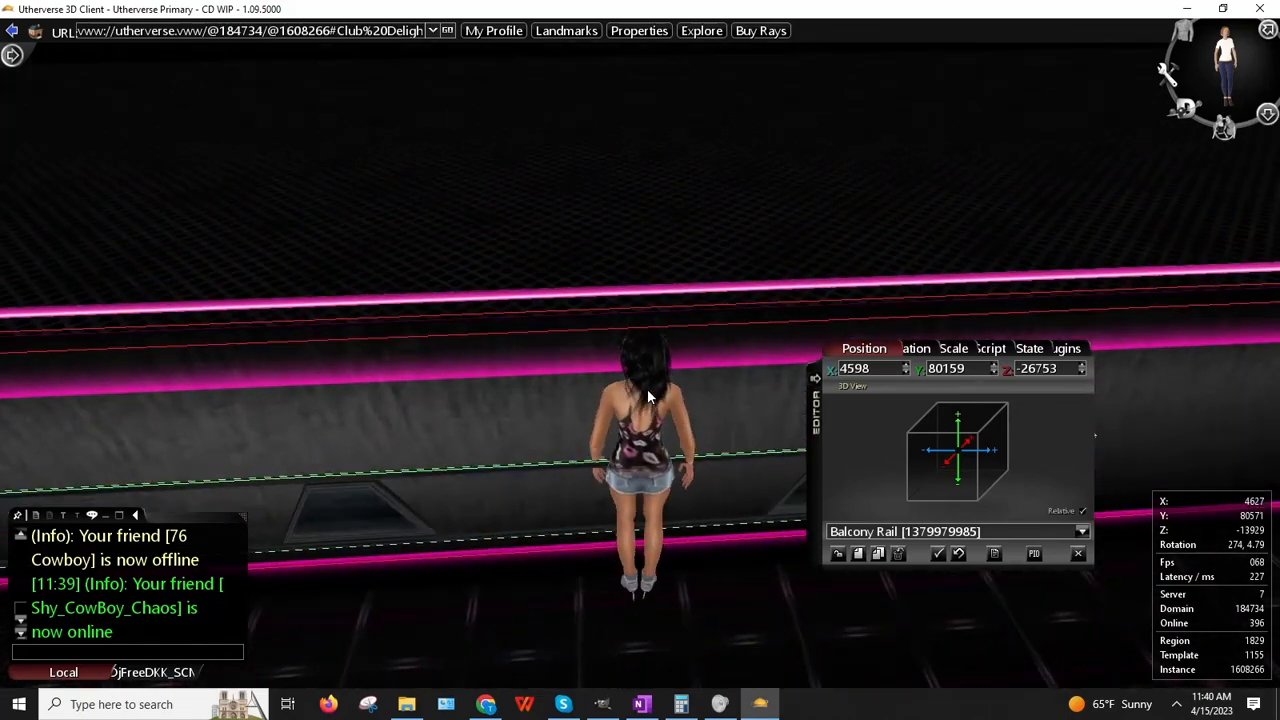
{"action": "key", "text": "Right"}
{"action": "key", "text": "Up"}
{"action": "key", "text": "Left"}
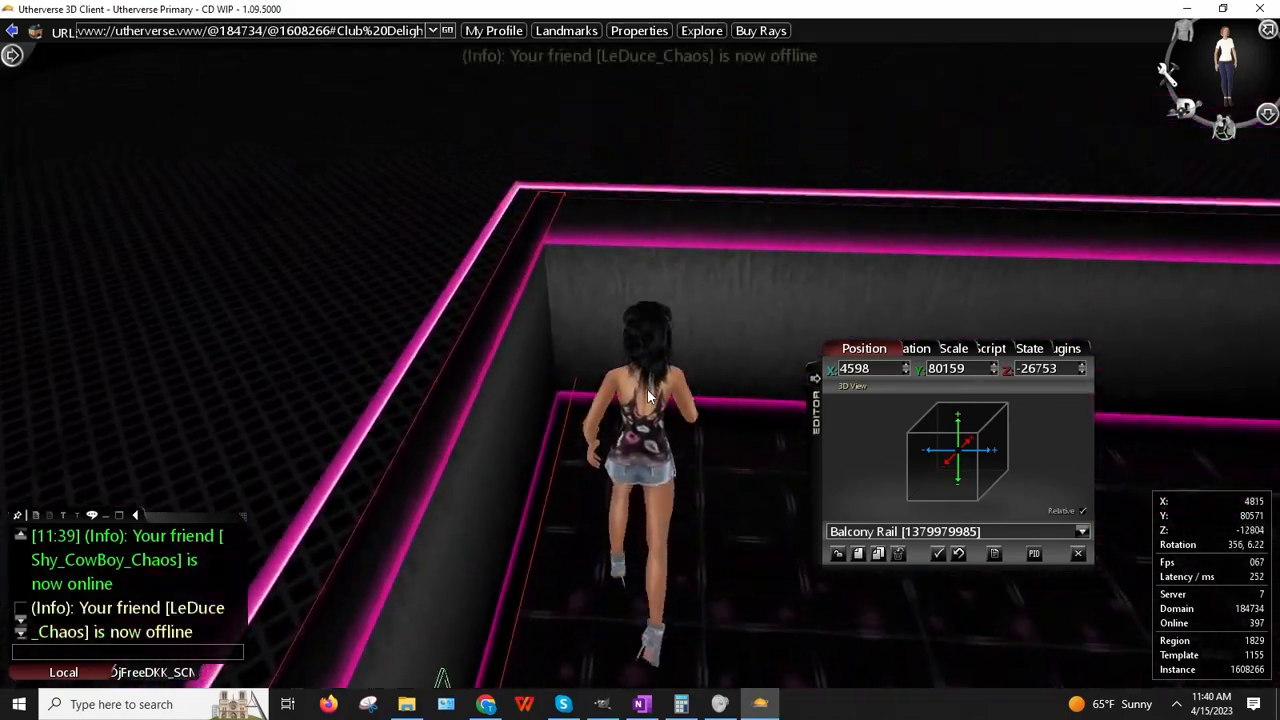
{"action": "key", "text": "Left"}
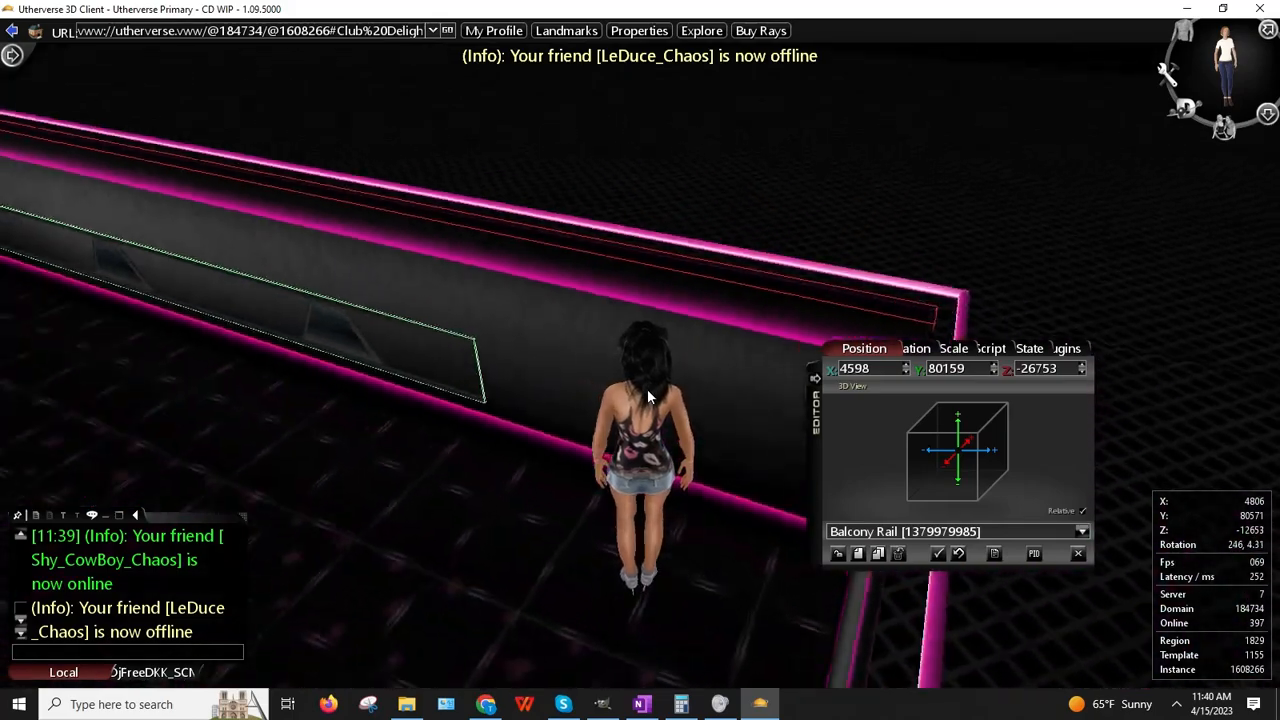
{"action": "key", "text": "Up"}
{"action": "key", "text": "Up"}
{"action": "key", "text": "Right"}
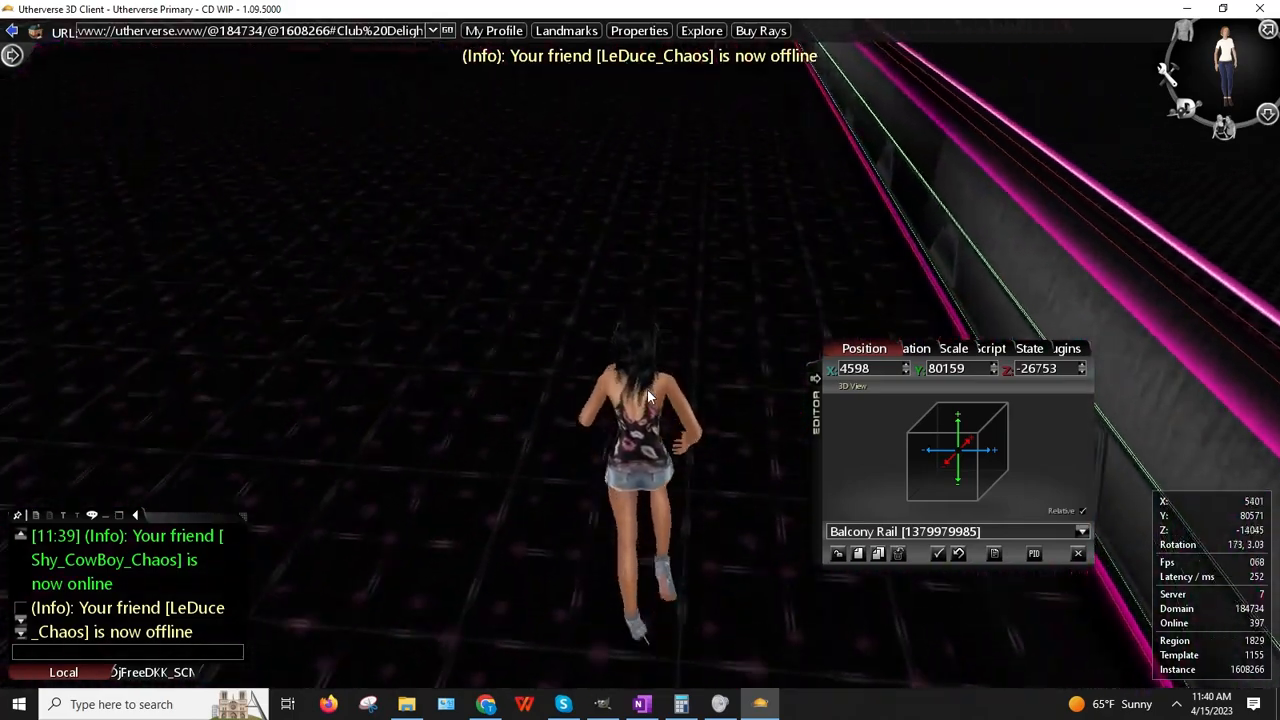
{"action": "key", "text": "Up"}
{"action": "key", "text": "Up"}
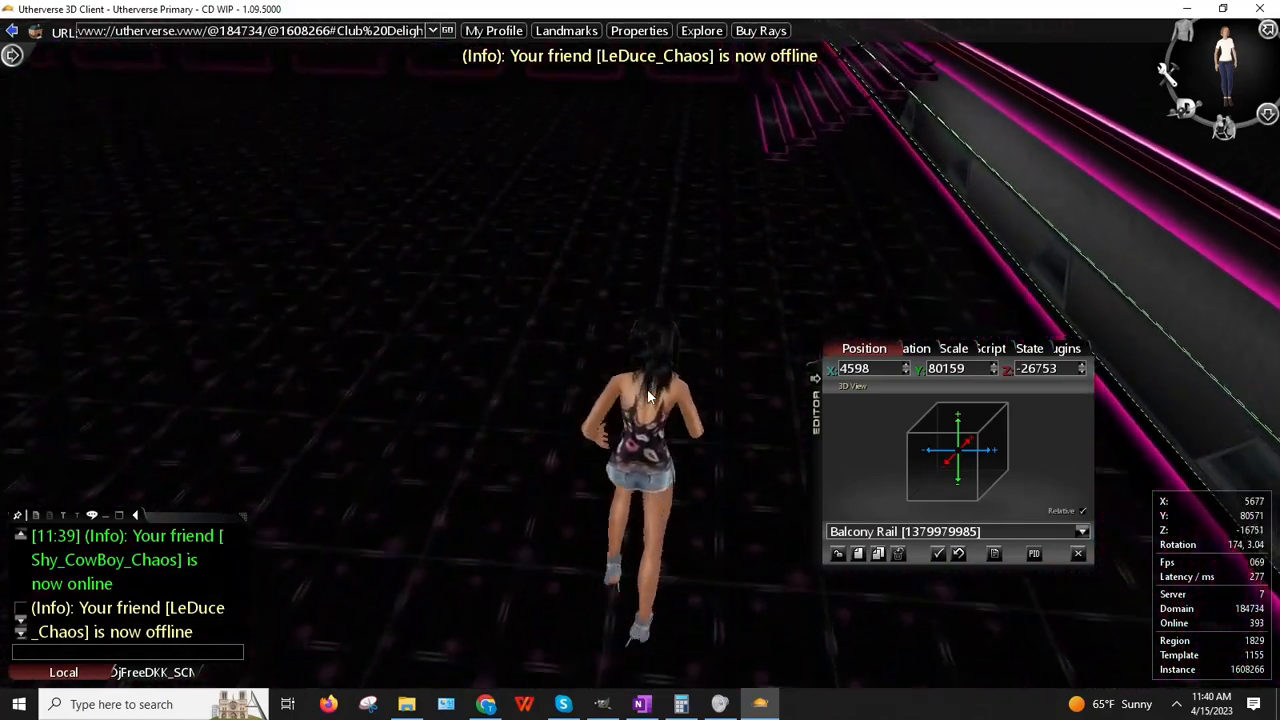
{"action": "key", "text": "Up"}
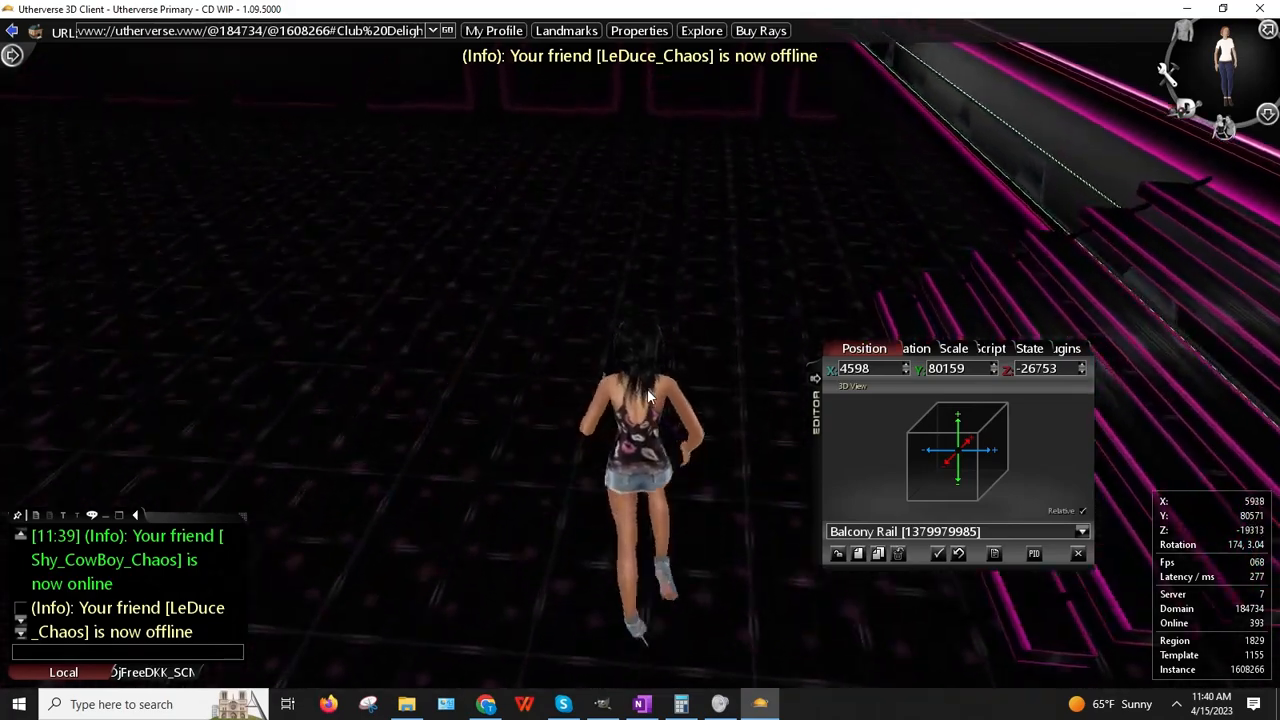
Step: Run along the rail to the far wall, turn at the corner, and run back alongside the pink rail
{"action": "key", "text": "Up"}
{"action": "key", "text": "Right"}
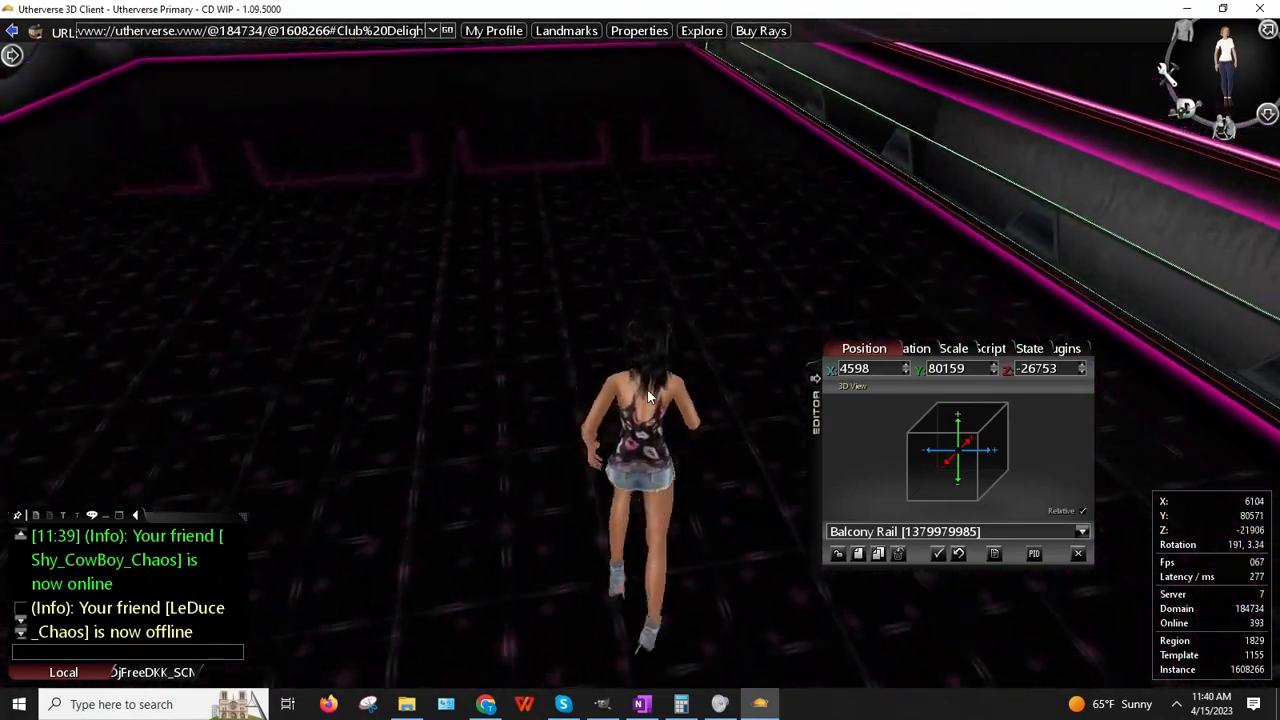
{"action": "key", "text": "Left"}
{"action": "key", "text": "Up"}
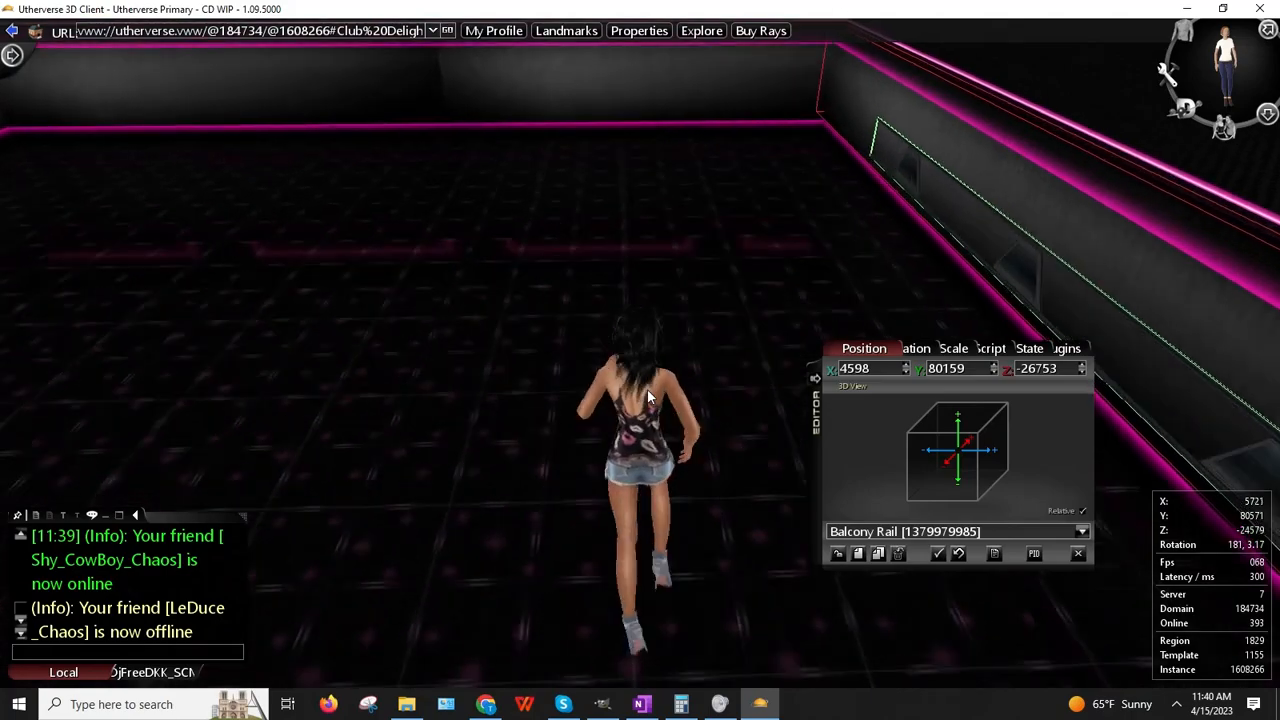
{"action": "key", "text": "Up"}
{"action": "key", "text": "Left"}
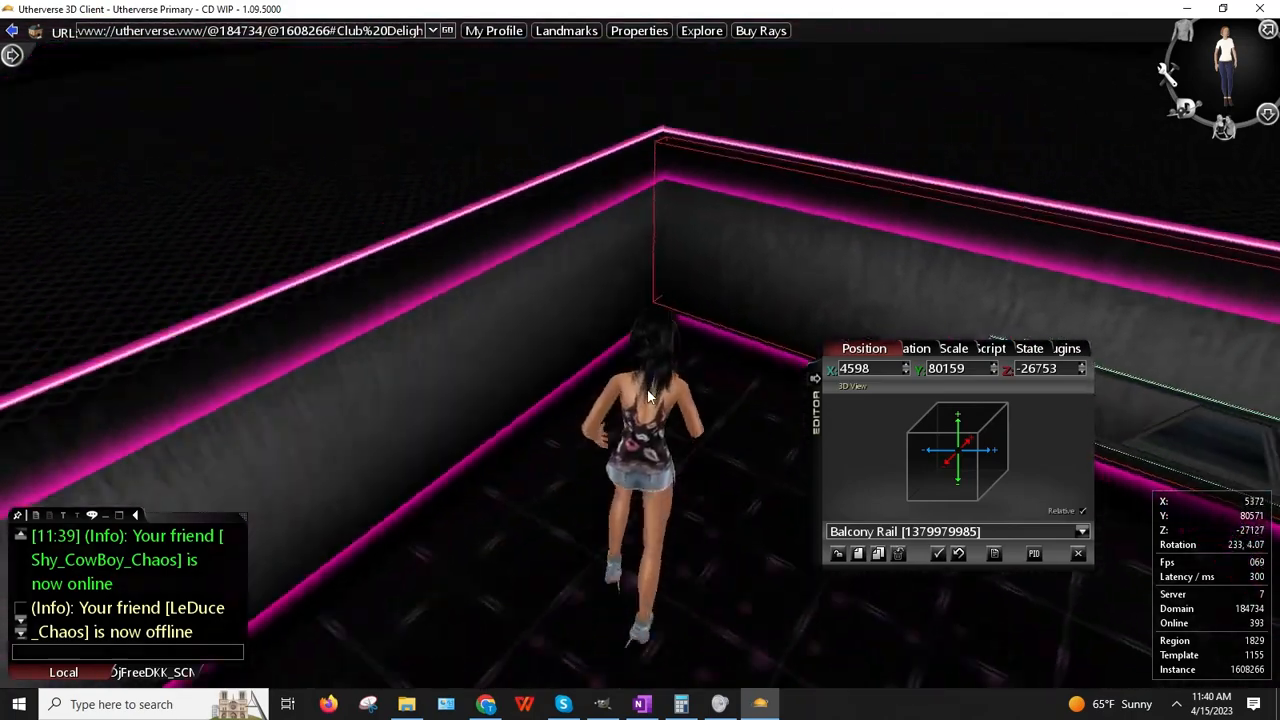
{"action": "key", "text": "Left"}
{"action": "key", "text": "Up"}
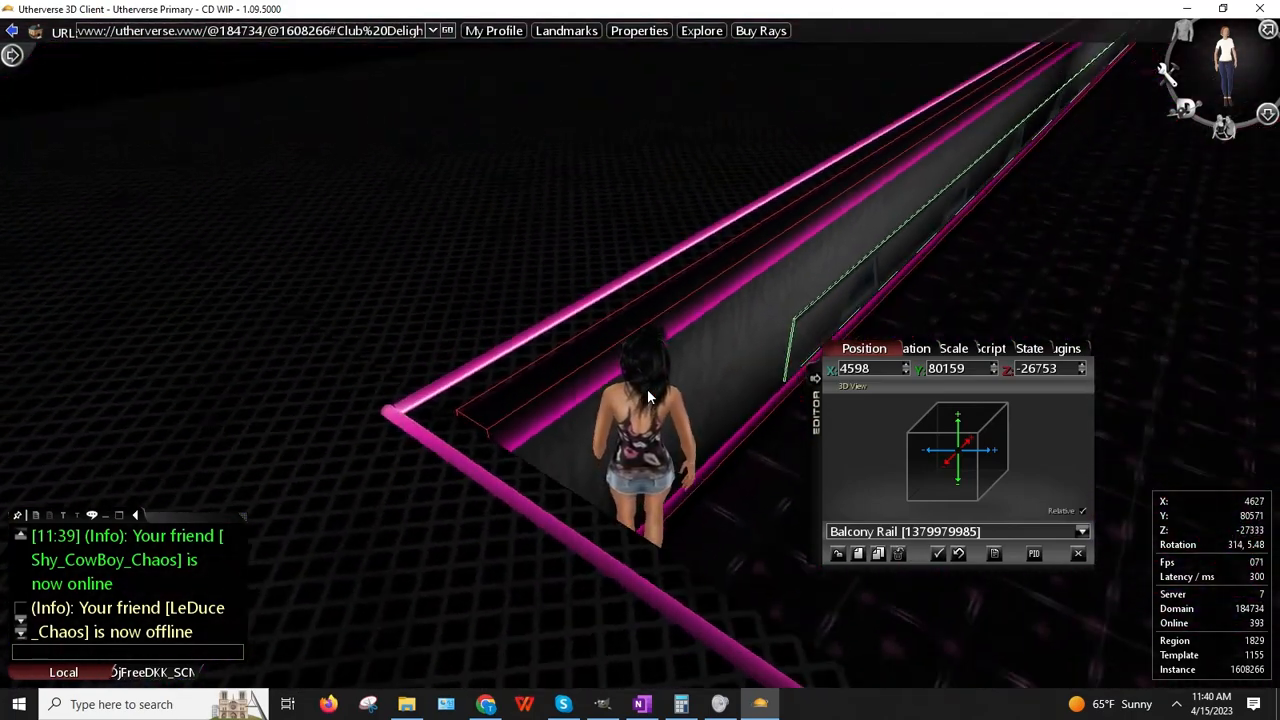
{"action": "key", "text": "Up"}
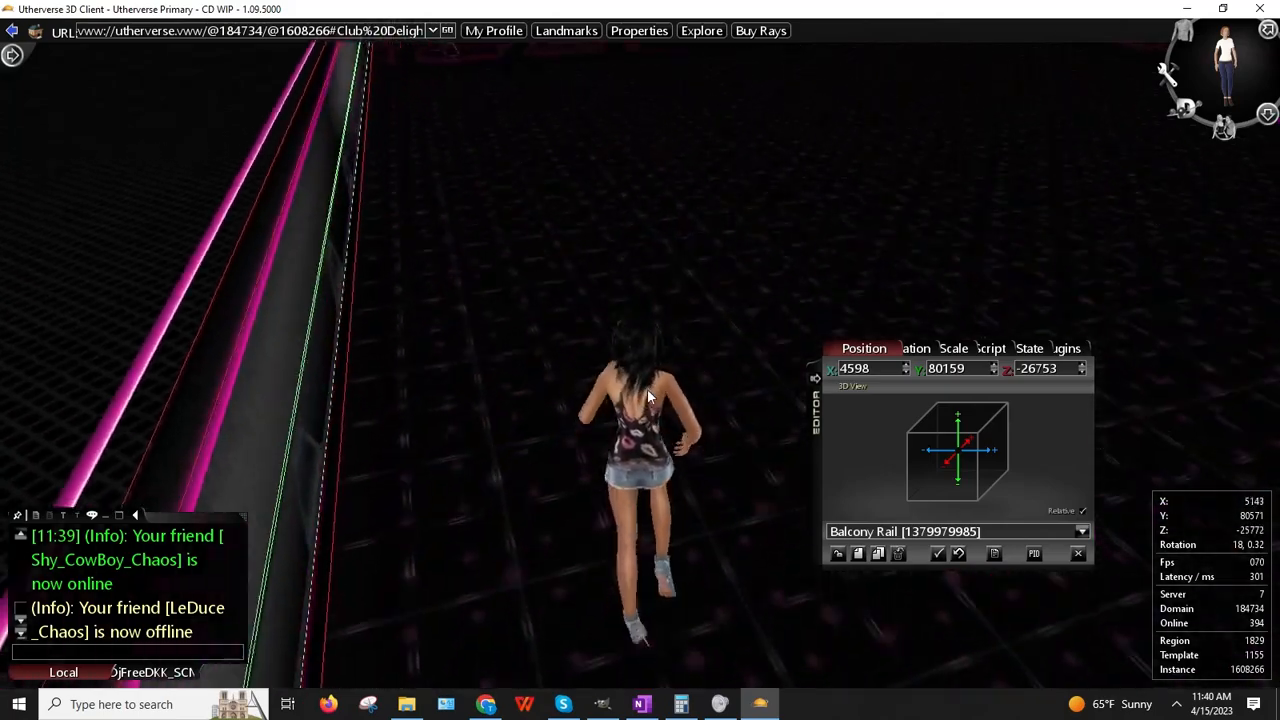
{"action": "key", "text": "Right"}
{"action": "key", "text": "Up"}
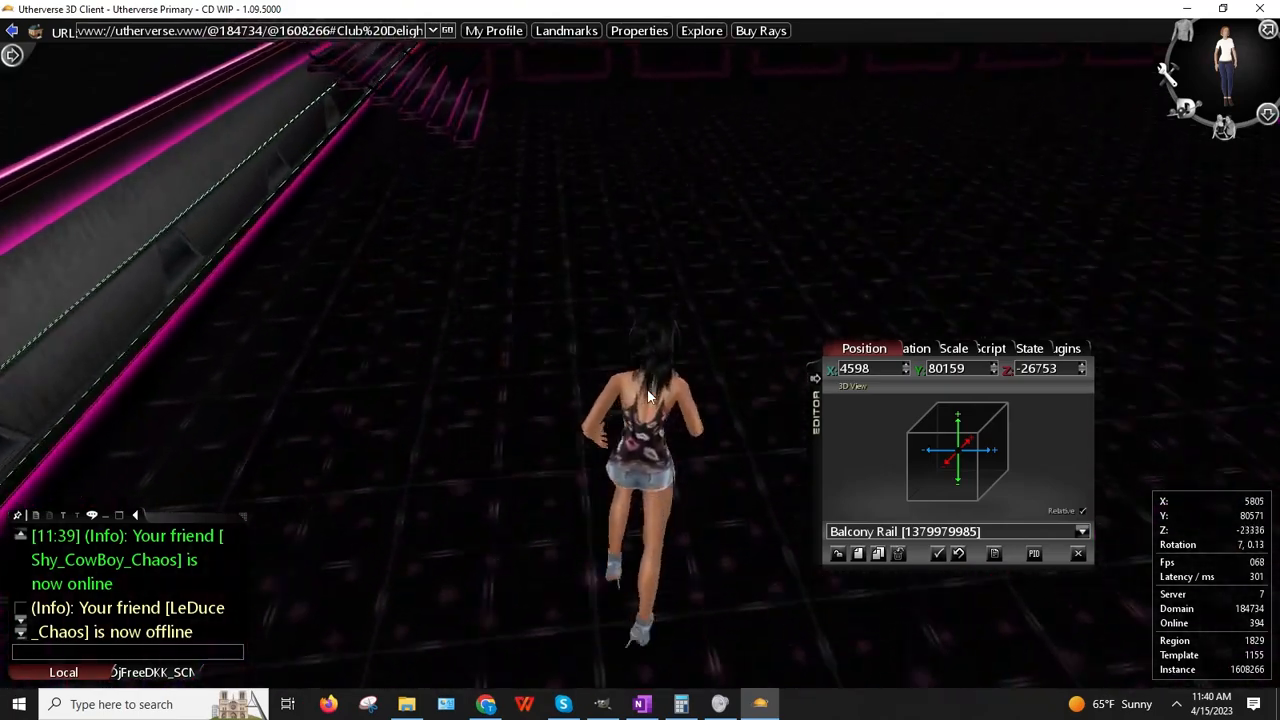
{"action": "key", "text": "Right"}
Step: Walk up the pink bleachers and turn around to face the pink stairs
{"action": "key", "text": "Up"}
{"action": "key", "text": "Right"}
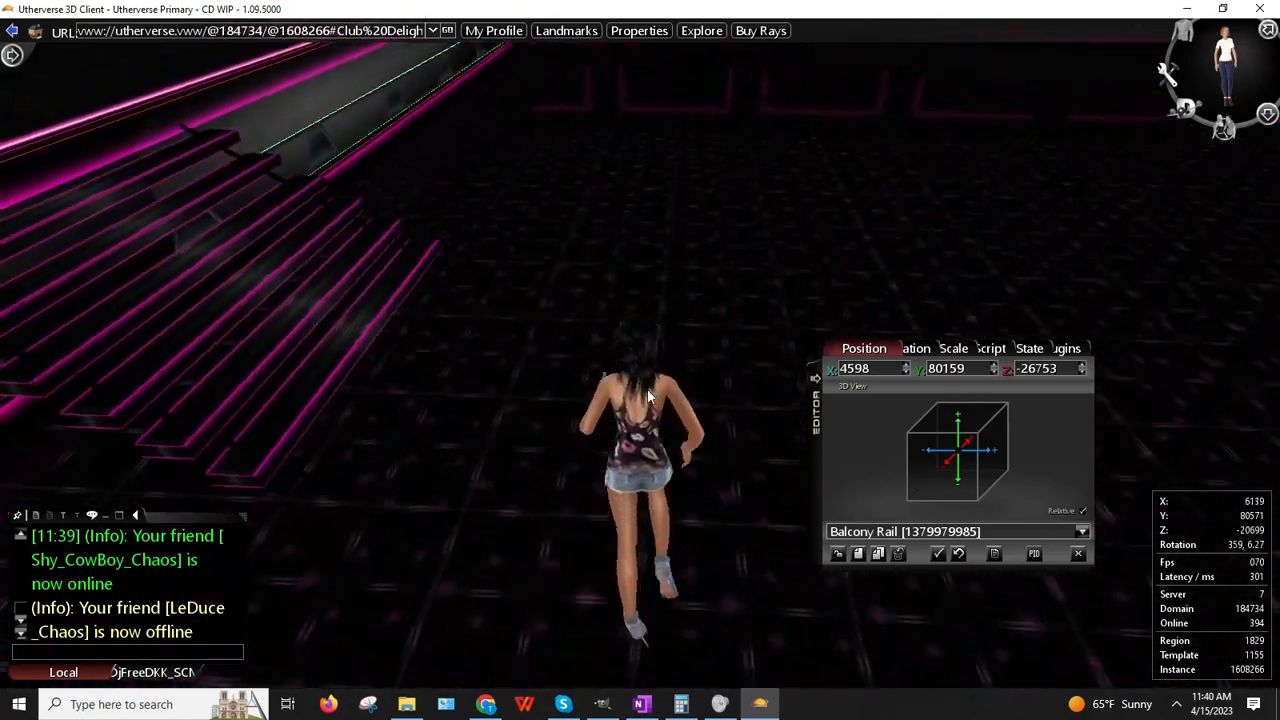
{"action": "key", "text": "Up"}
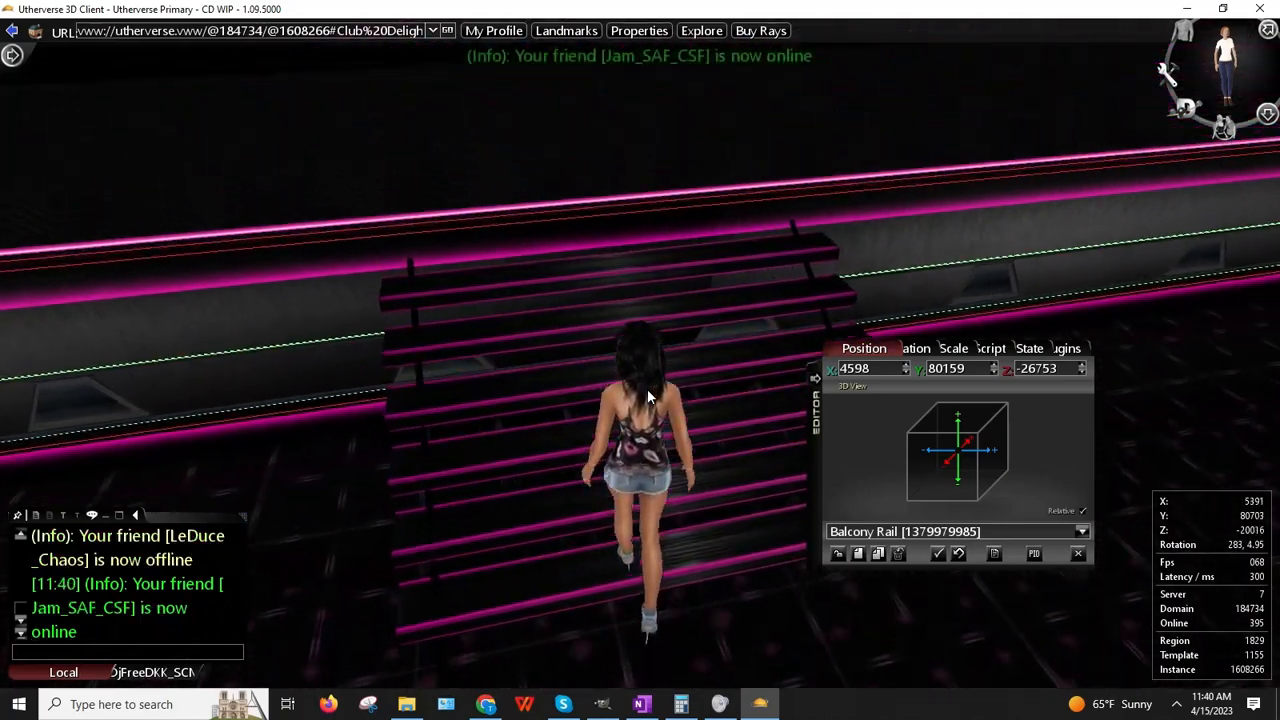
{"action": "key", "text": "Up"}
{"action": "key", "text": "Right"}
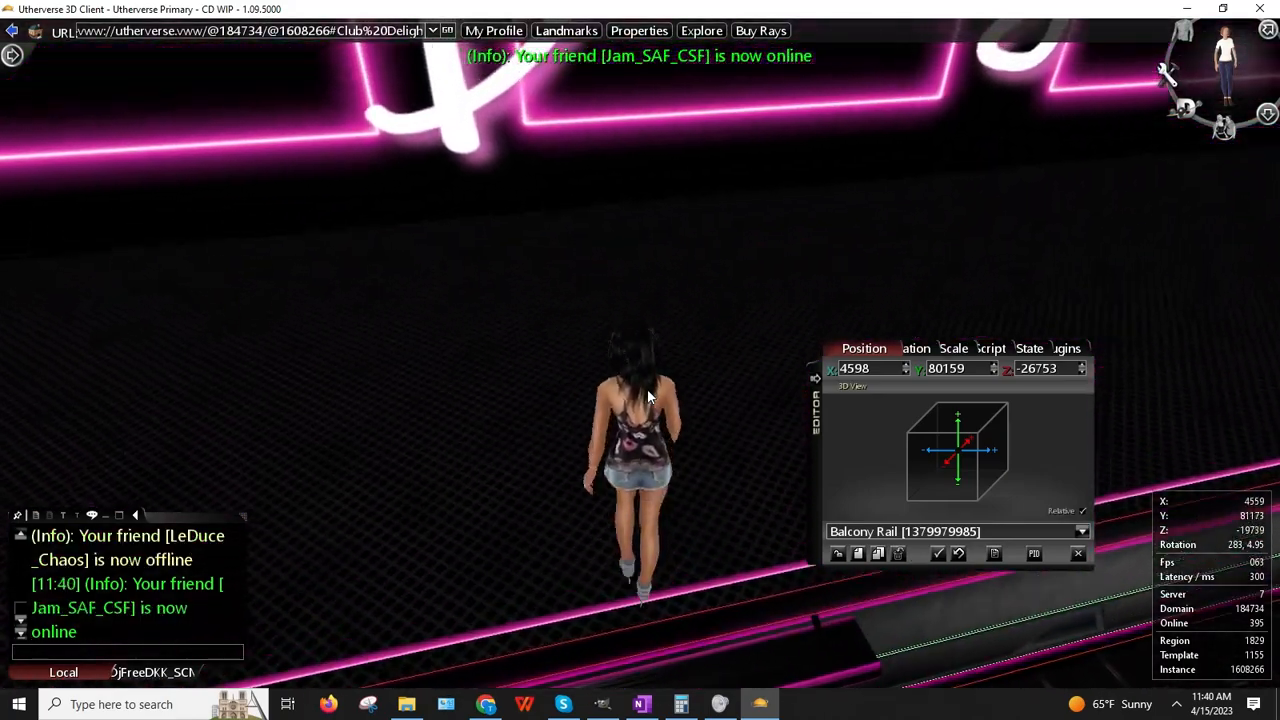
{"action": "key", "text": "Up"}
{"action": "key", "text": "Right"}
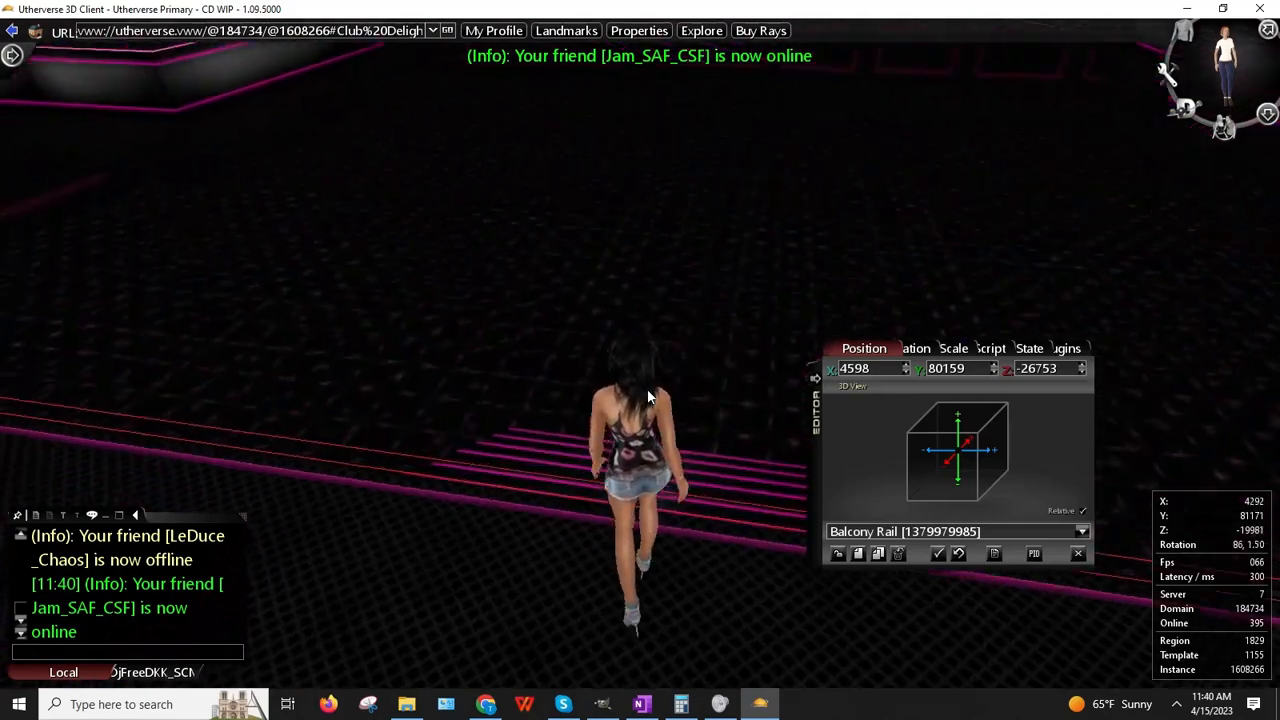
{"action": "key", "text": "Up"}
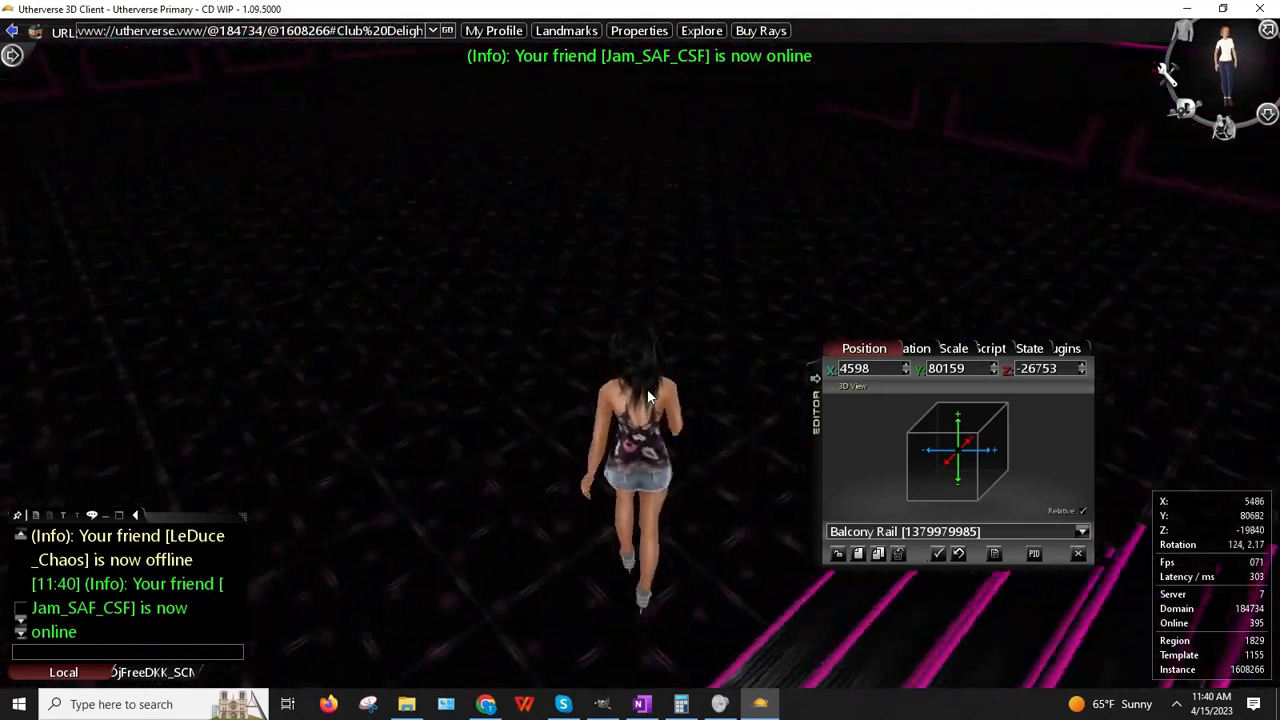
{"action": "key", "text": "Right"}
{"action": "key", "text": "Up"}
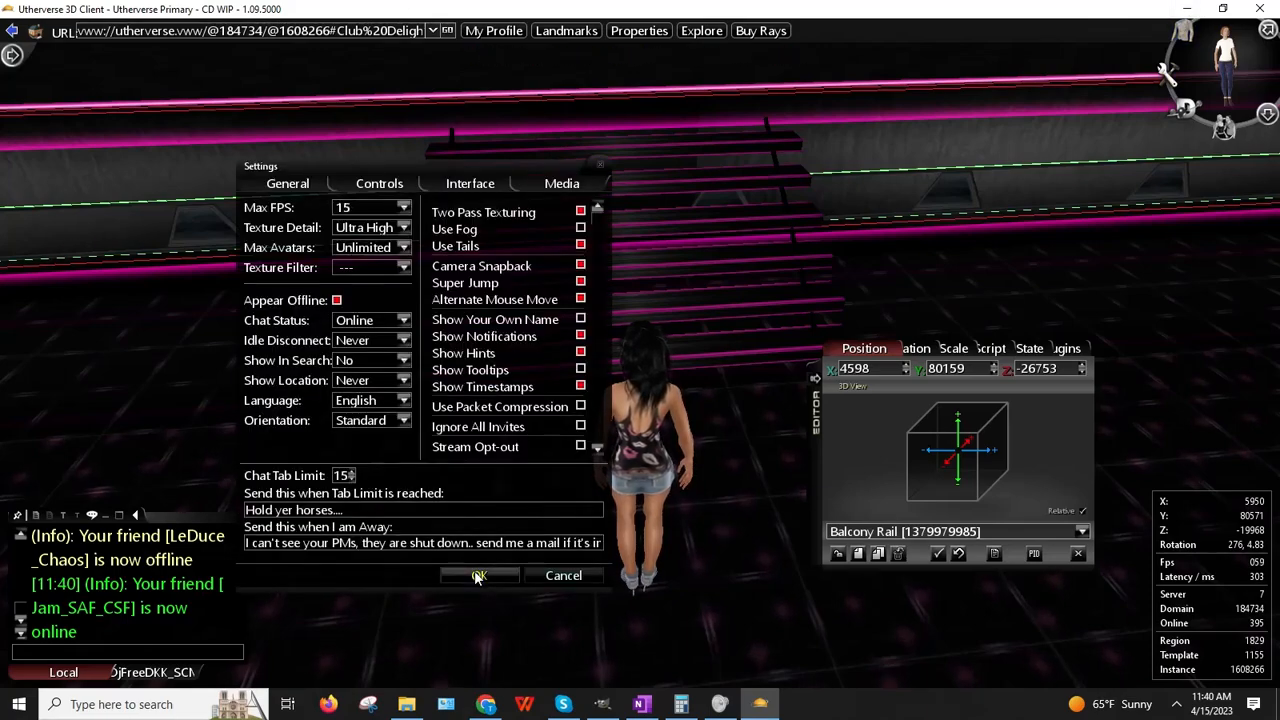
Step: Climb the pink stairs, then cross the floor and turn back toward them
{"action": "key", "text": "Up"}
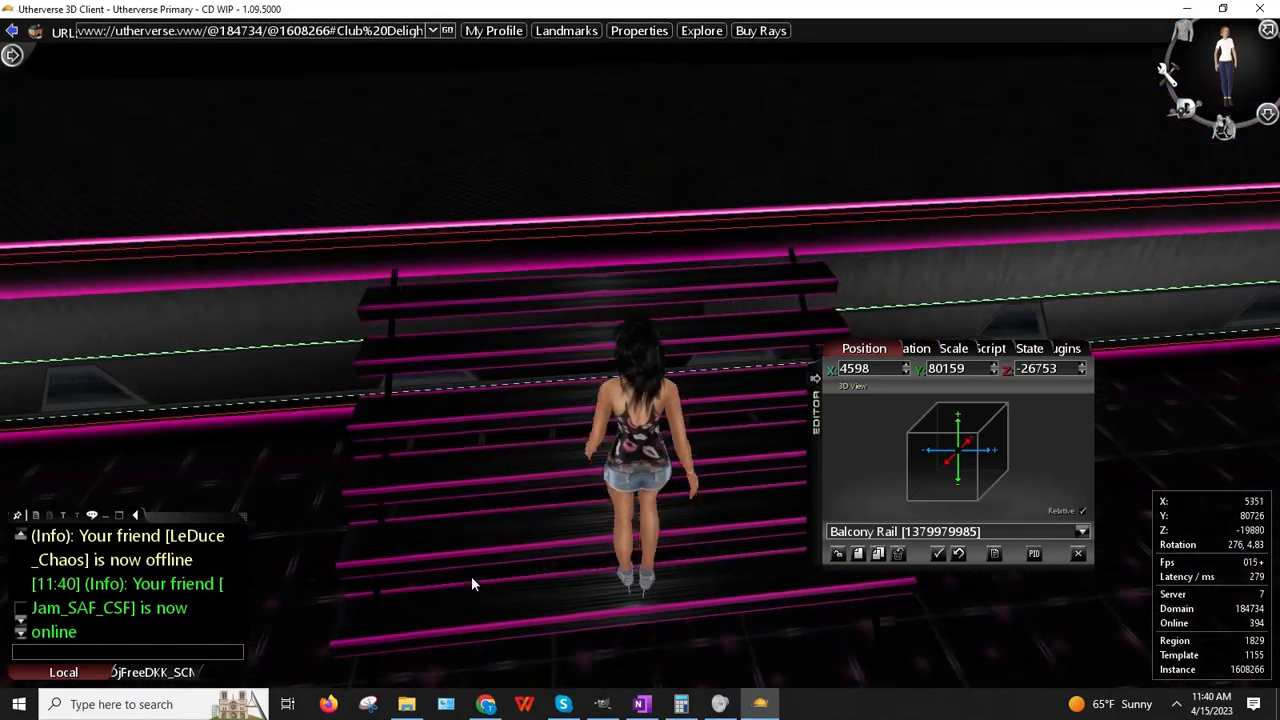
{"action": "key", "text": "Up"}
{"action": "key", "text": "Left"}
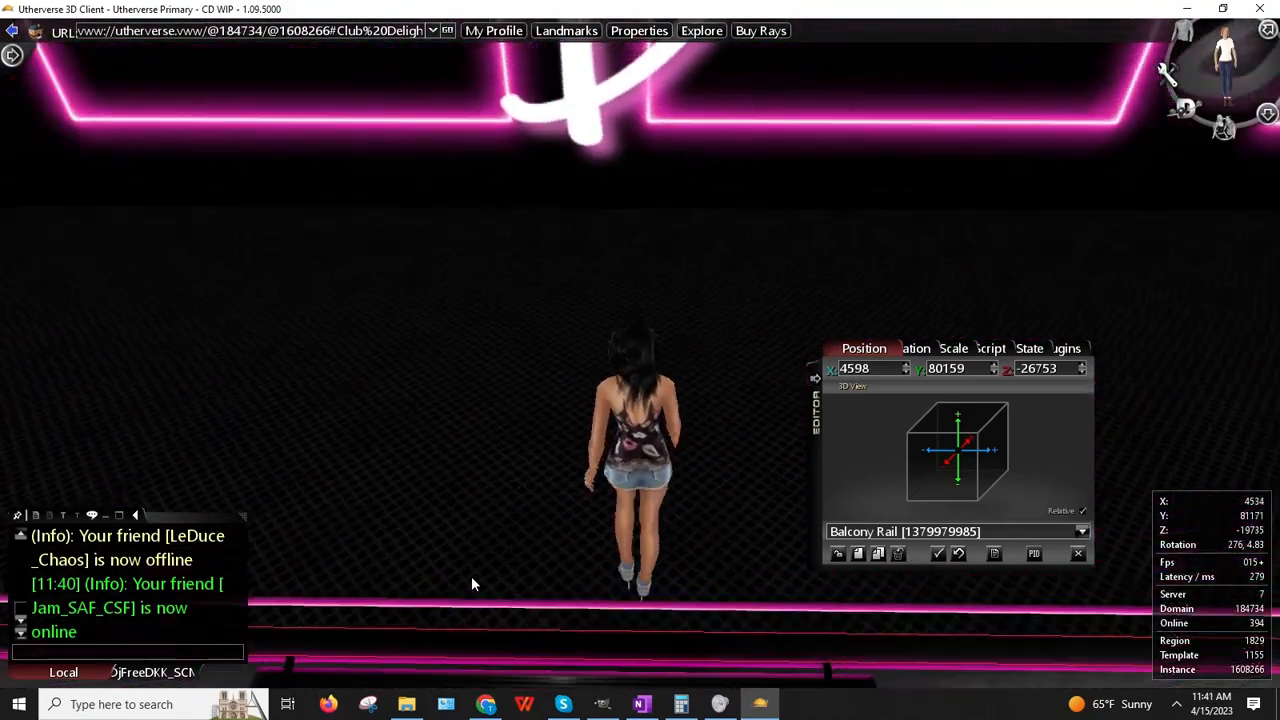
{"action": "key", "text": "Left"}
{"action": "key", "text": "Up"}
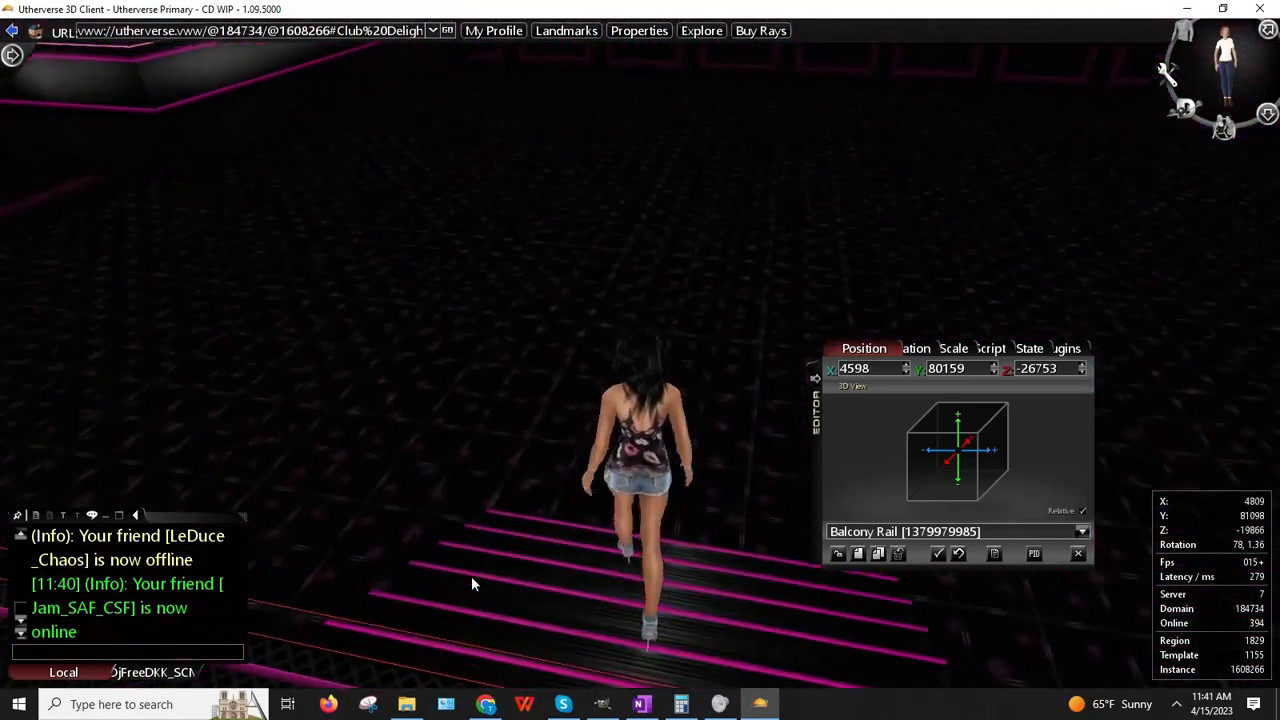
{"action": "key", "text": "Up"}
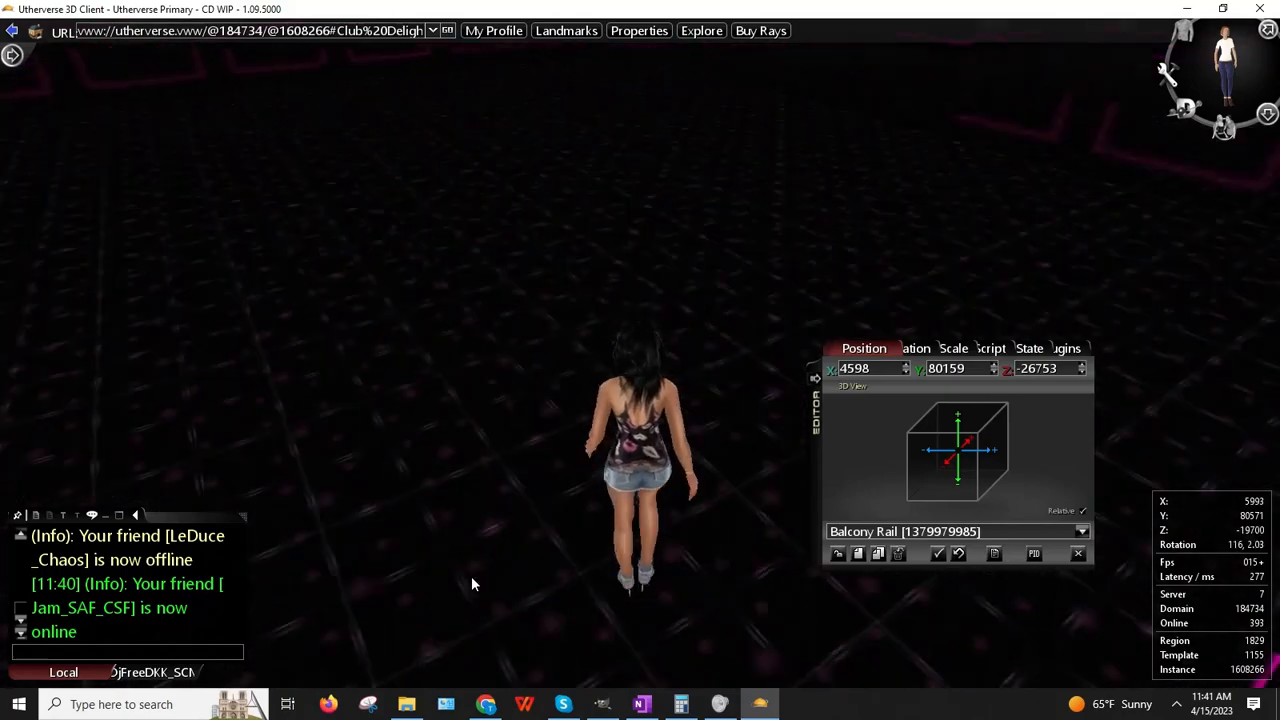
{"action": "key", "text": "Right"}
{"action": "key", "text": "Right"}
{"action": "key", "text": "Up"}
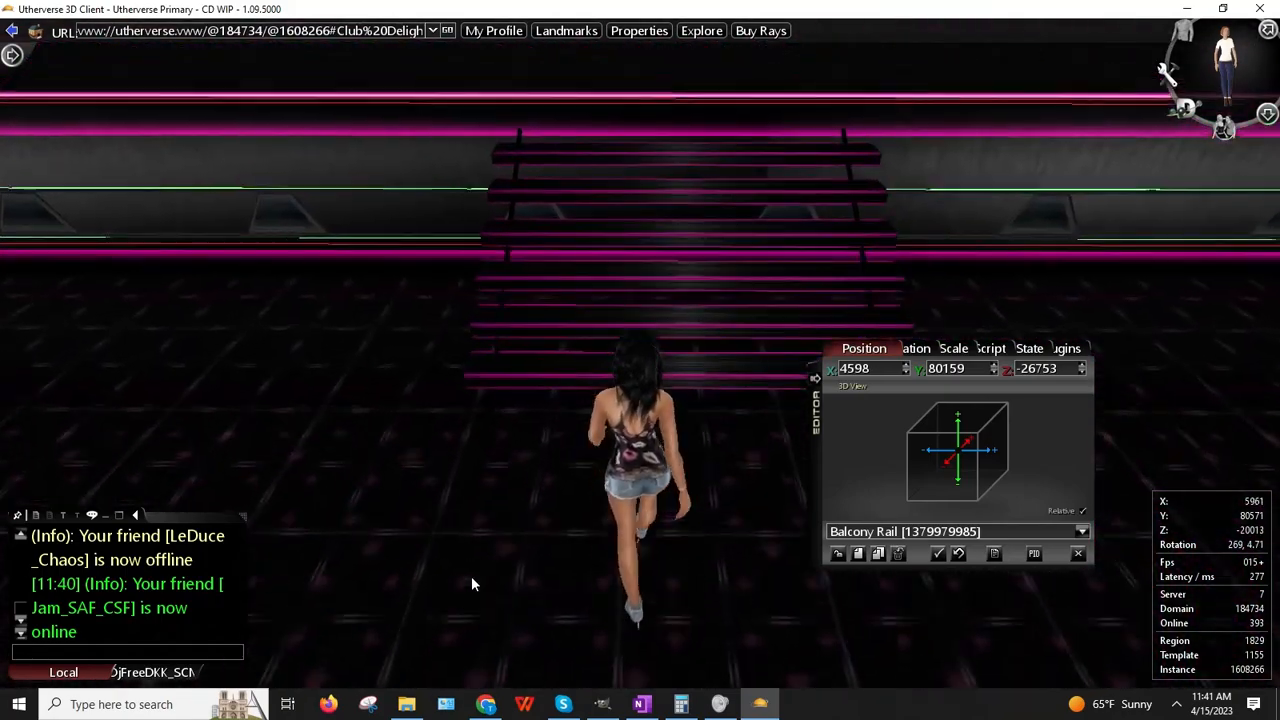
Step: Walk up the pink stairs again, then down onto the club floor facing the balcony stairs
{"action": "key", "text": "Up"}
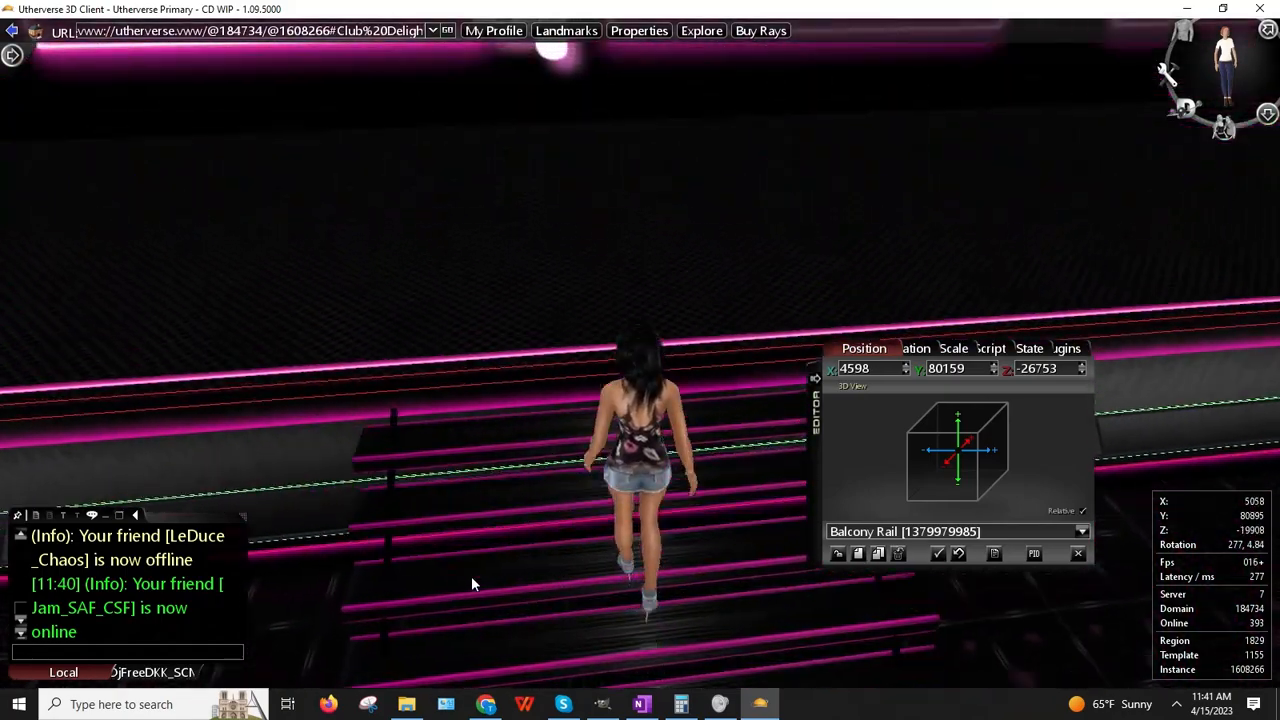
{"action": "key", "text": "Up"}
{"action": "key", "text": "Left"}
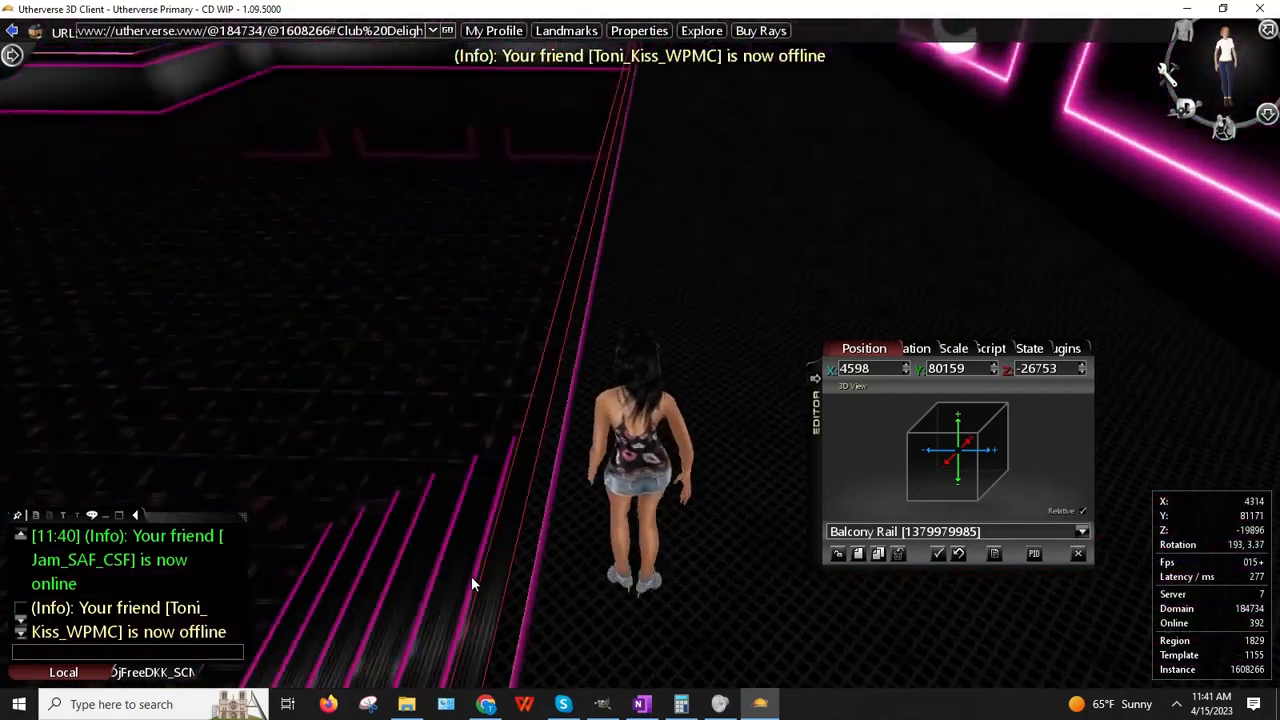
{"action": "key", "text": "Up"}
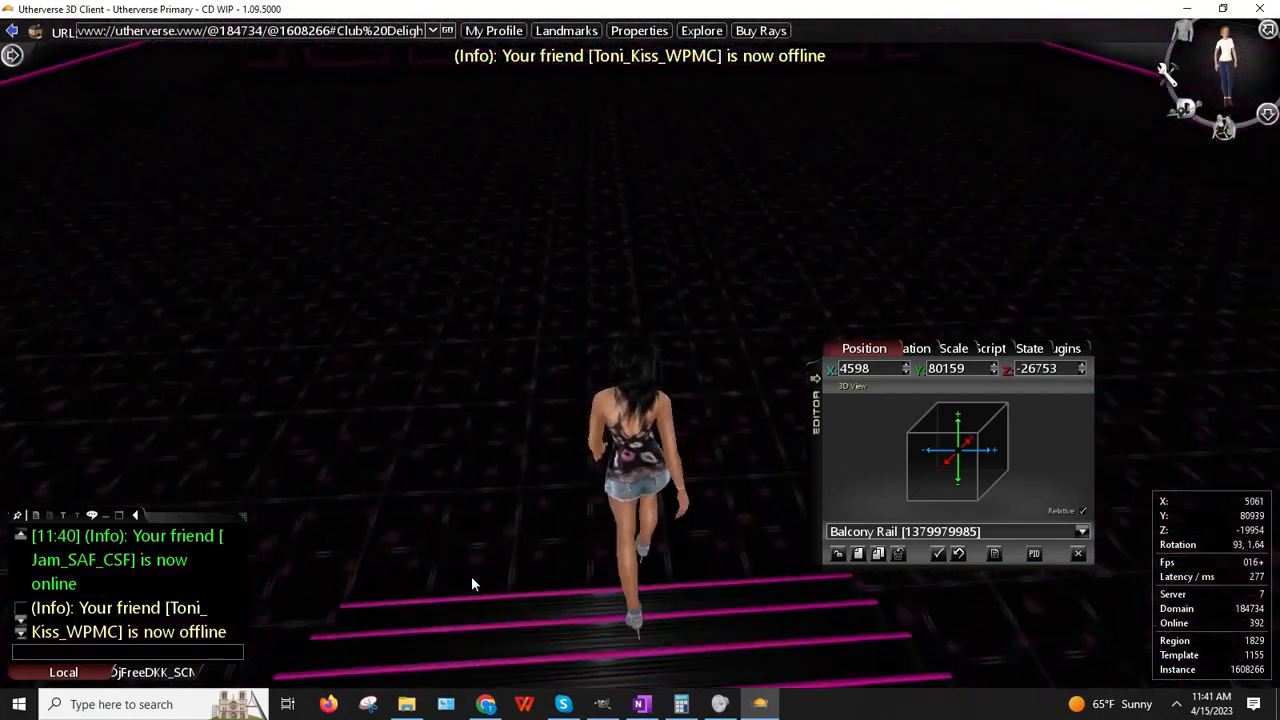
{"action": "key", "text": "Up"}
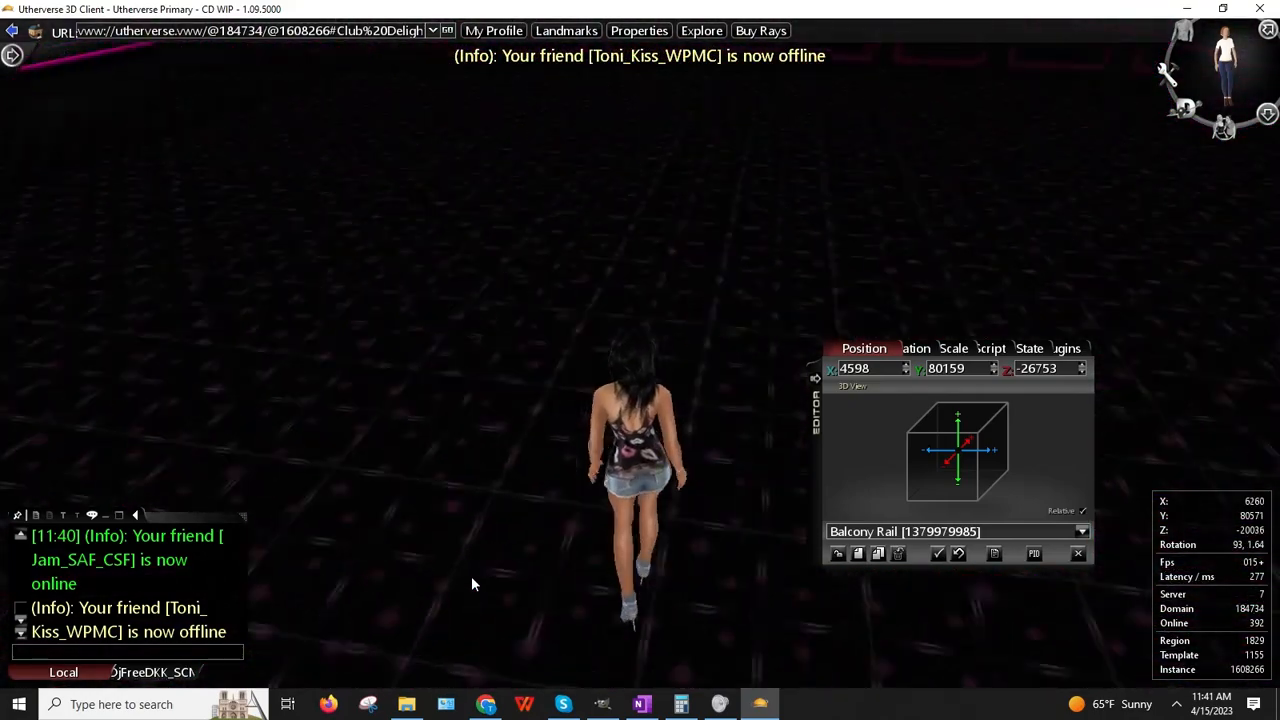
{"action": "key", "text": "Left"}
{"action": "key", "text": "Left"}
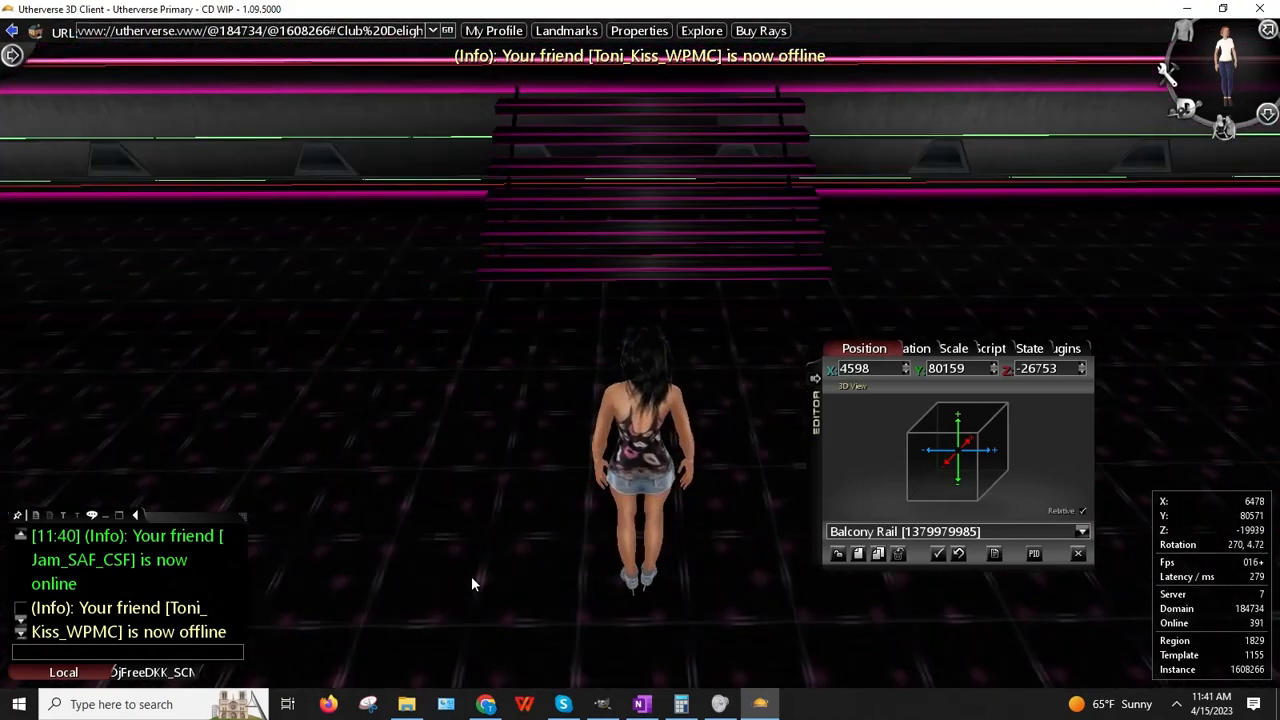
Step: Clear the current prop selection, walk over to the Balcony Rail, and clone it
{"action": "left_click", "coordinate": [837, 555]}
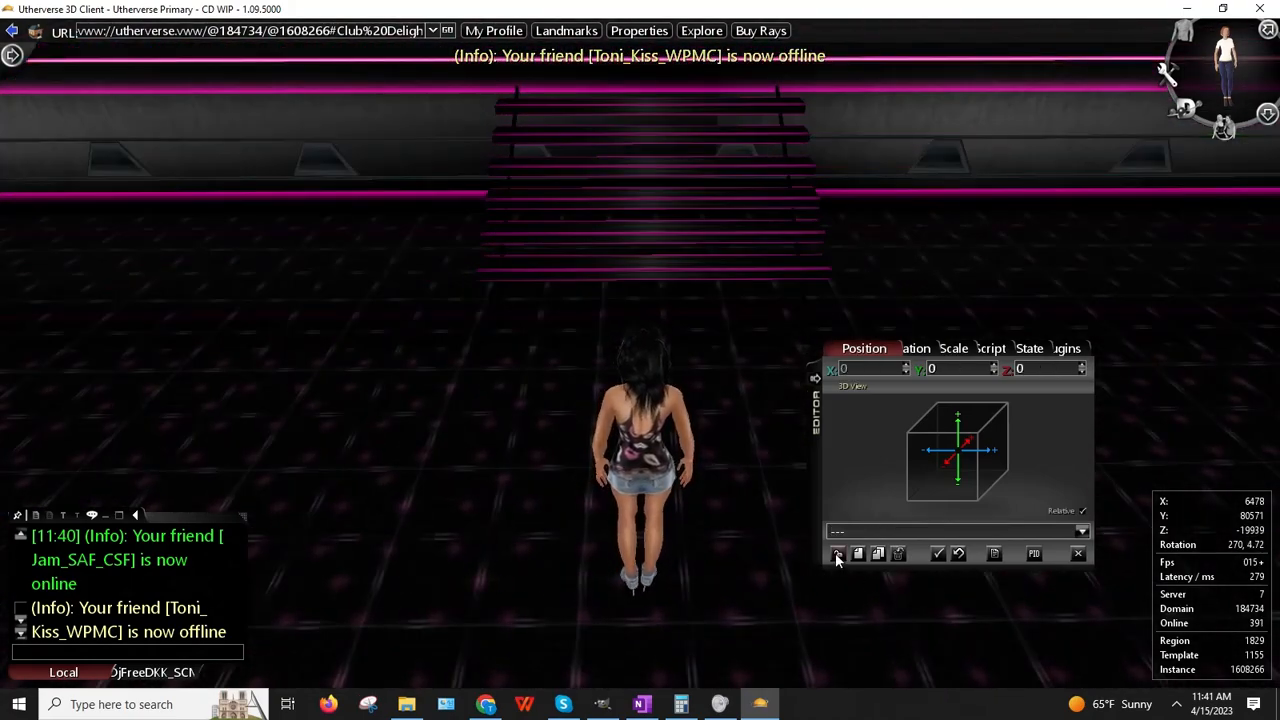
{"action": "right_click_drag", "start_coordinate": [613, 455], "coordinate": [609, 462]}
{"action": "key", "text": "Up"}
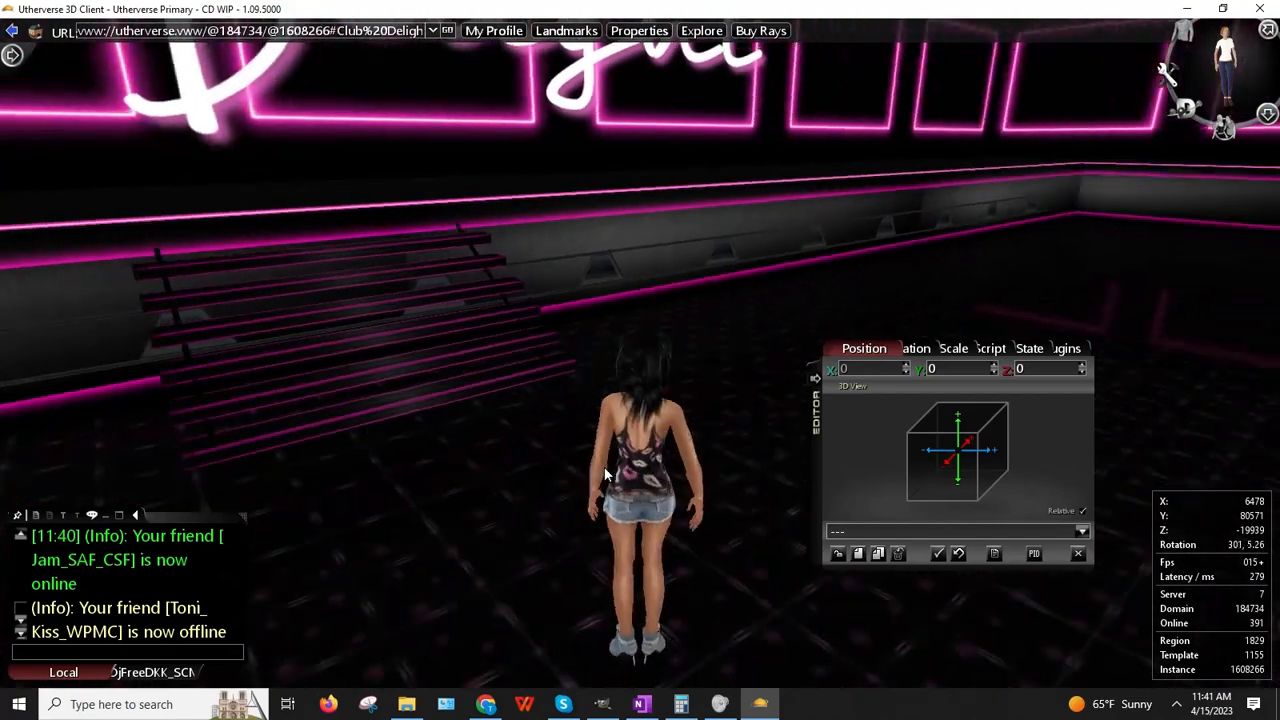
{"action": "key", "text": "Left"}
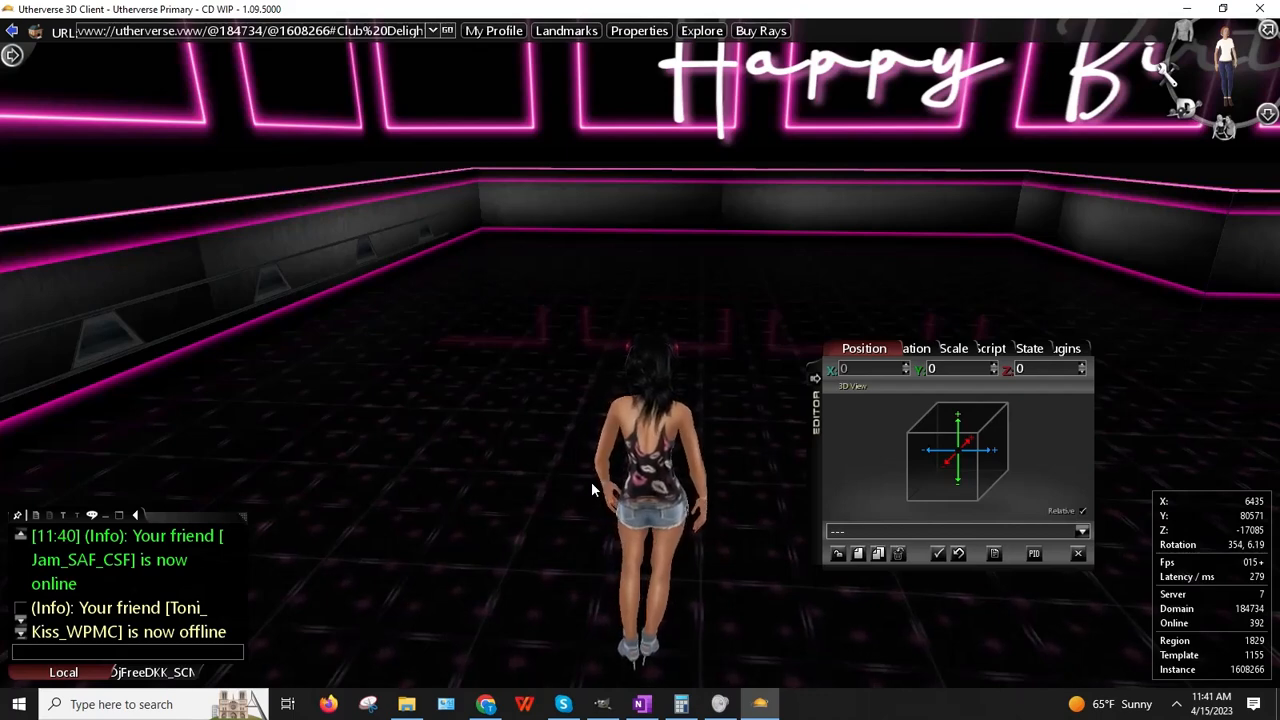
{"action": "right_click", "coordinate": [222, 308]}
{"action": "left_click", "coordinate": [303, 387]}
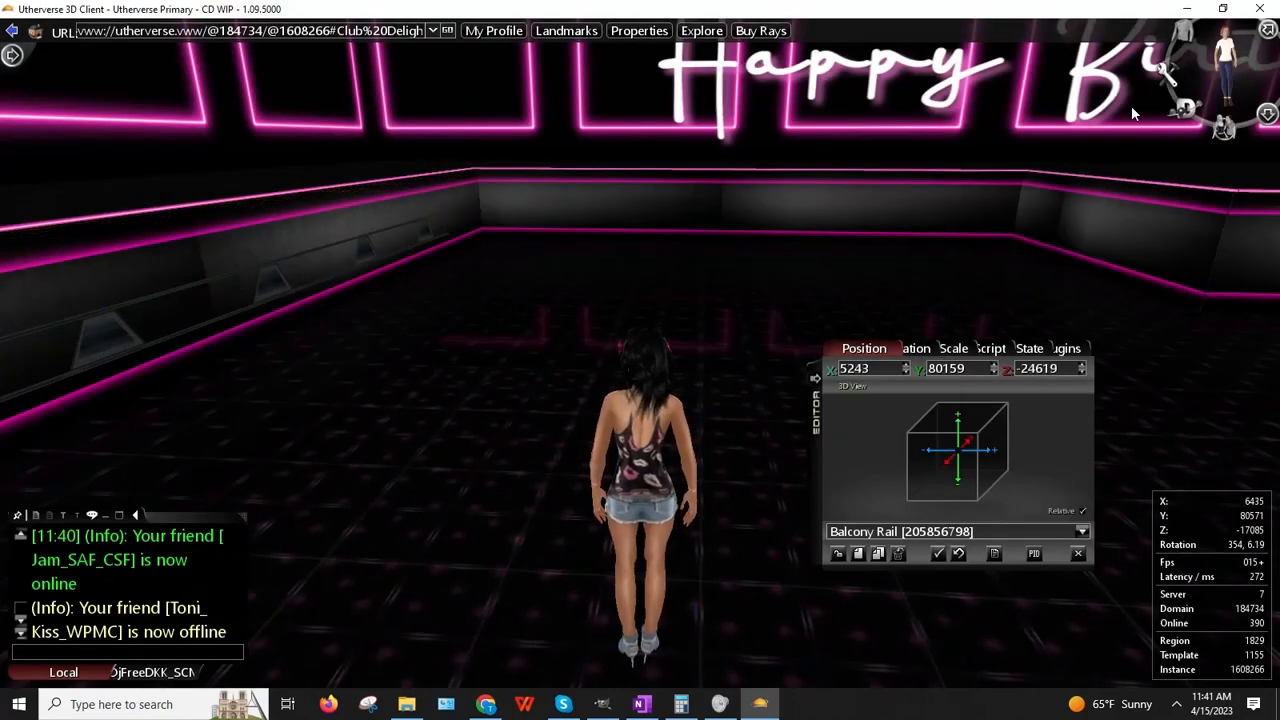
Step: Centre the view on the new Balcony Rail copy, rotated Y 180, and run toward it
{"action": "key", "text": "Right"}
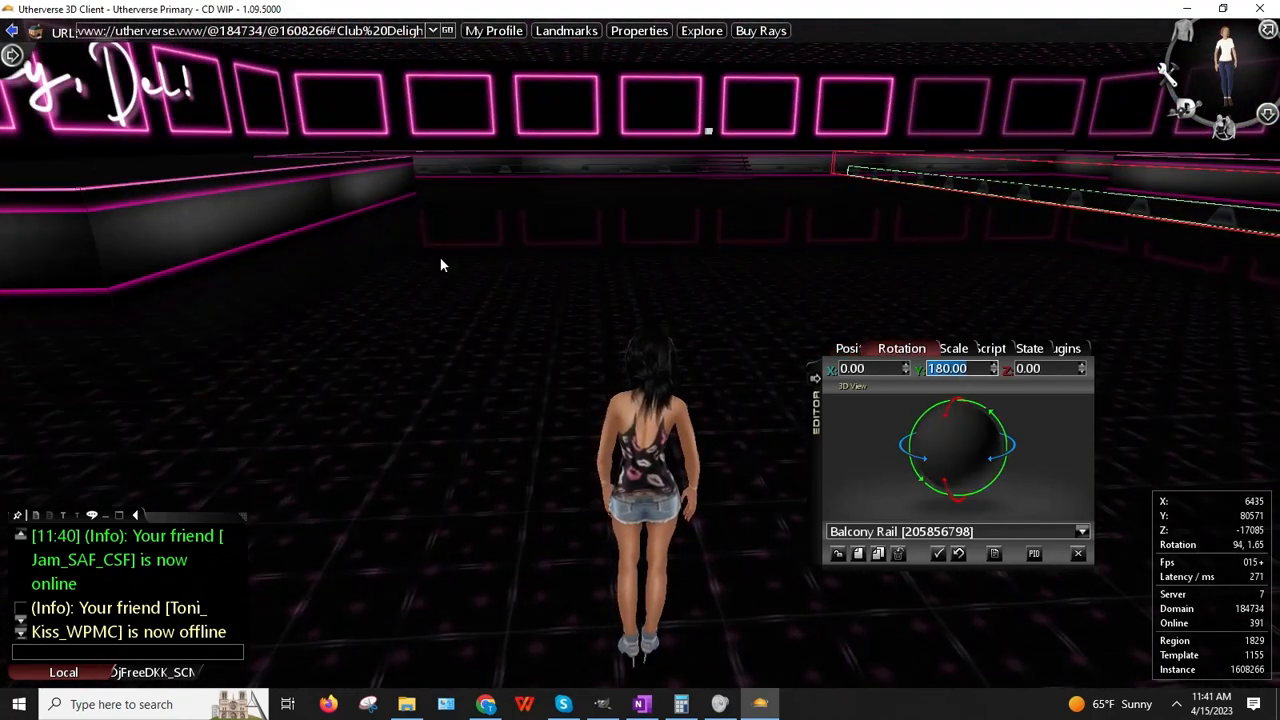
{"action": "left_click_drag", "start_coordinate": [440, 259], "coordinate": [545, 250]}
{"action": "right_click", "coordinate": [425, 187]}
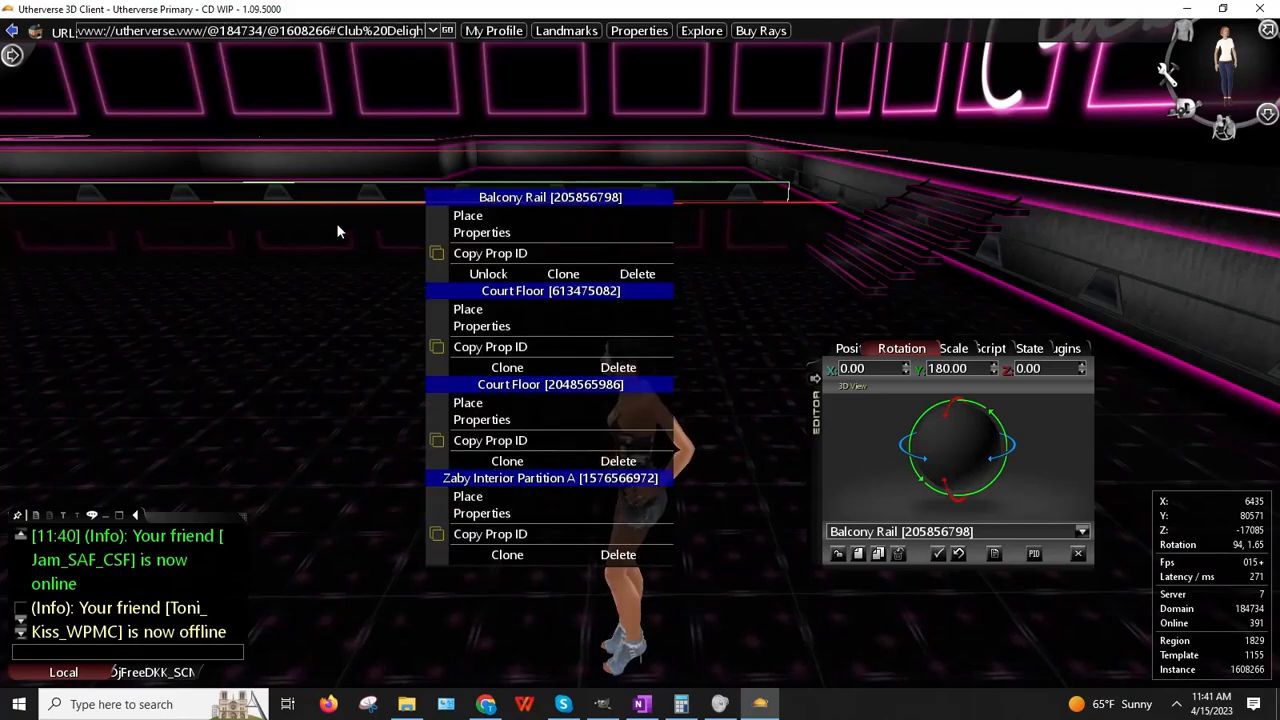
{"action": "left_click", "coordinate": [257, 281]}
{"action": "key", "text": "Up"}
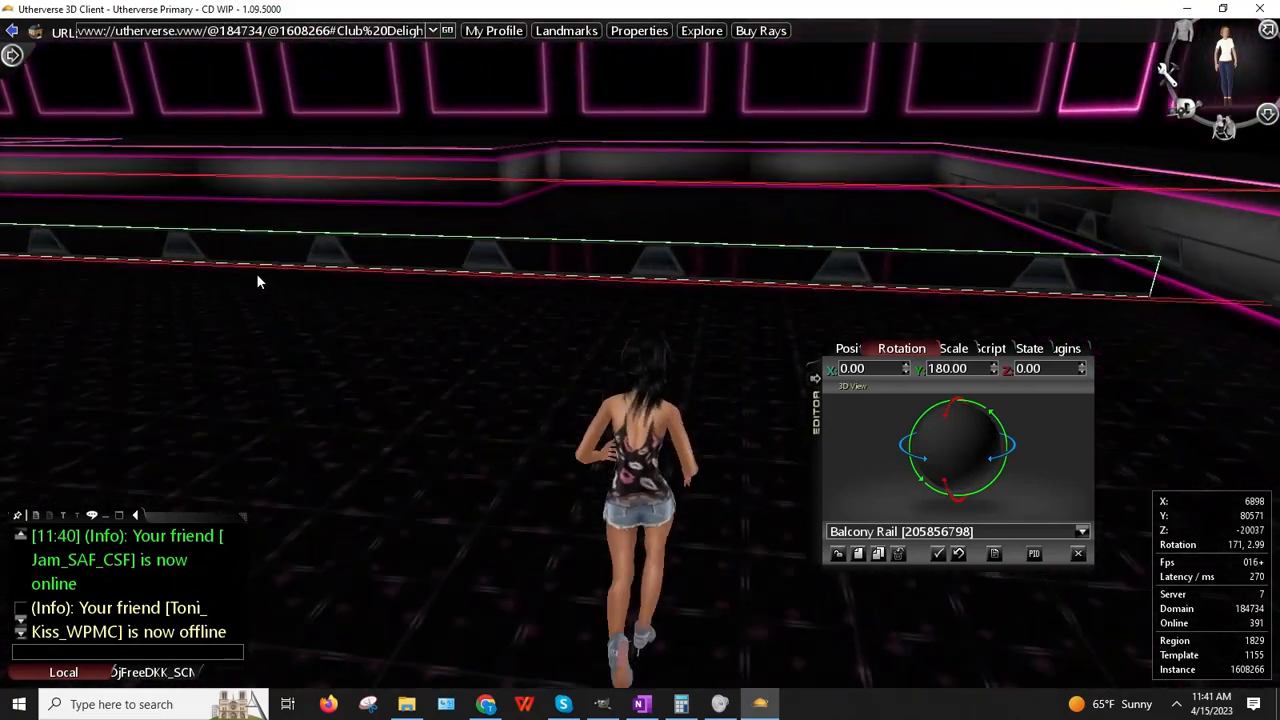
Step: Set the cloned rail's X scale to 2 and start placing it
{"action": "left_click_drag", "start_coordinate": [323, 271], "coordinate": [395, 270]}
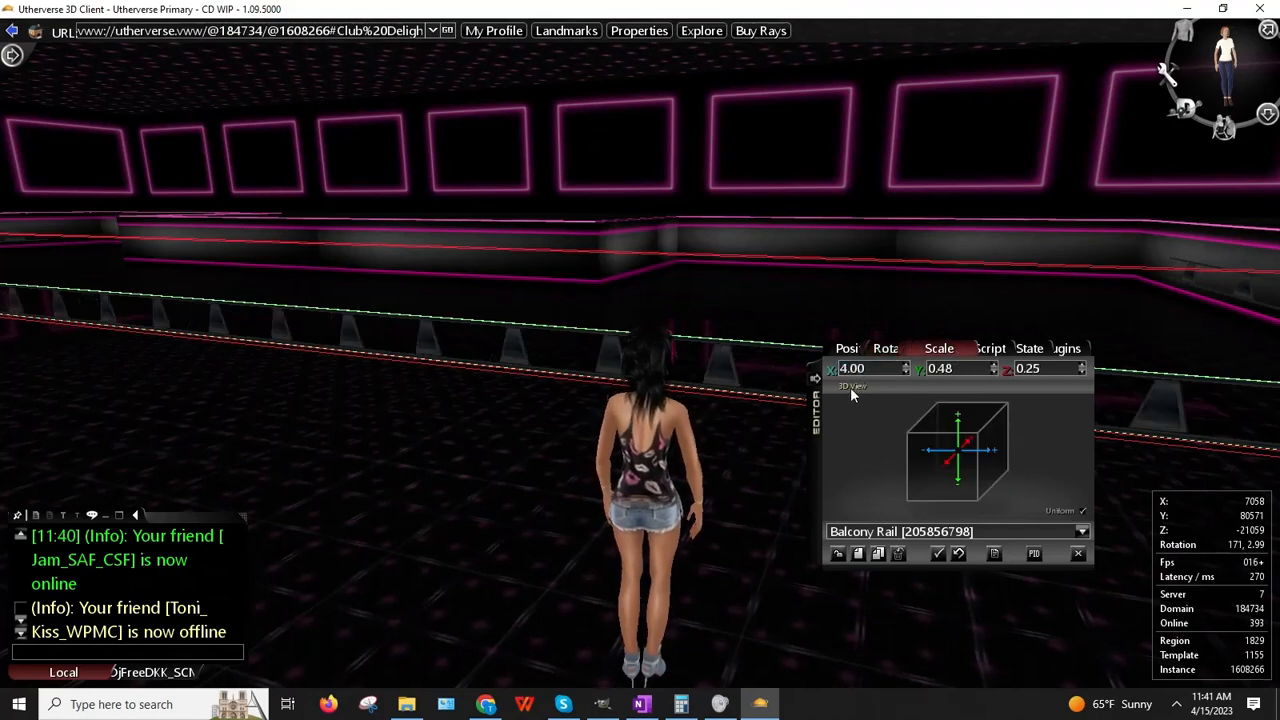
{"action": "left_click_drag", "start_coordinate": [477, 472], "coordinate": [558, 484]}
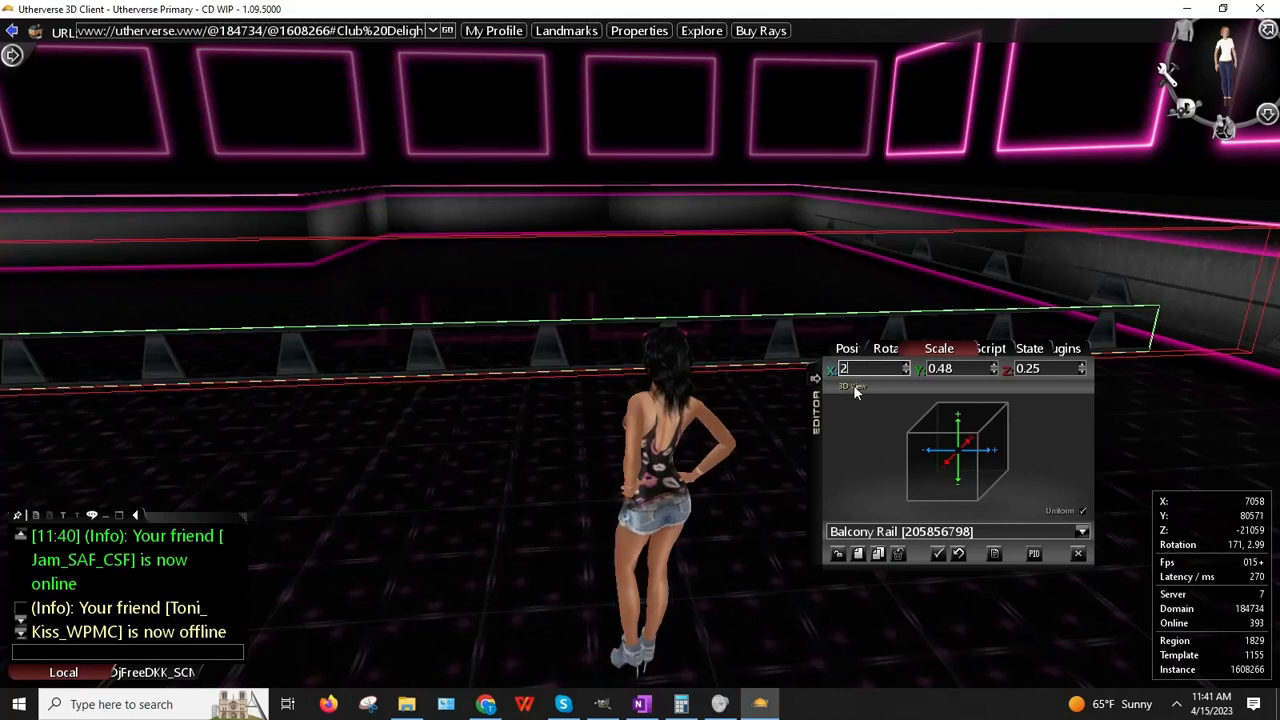
{"action": "type", "text": "2"}
{"action": "key", "text": "Return"}
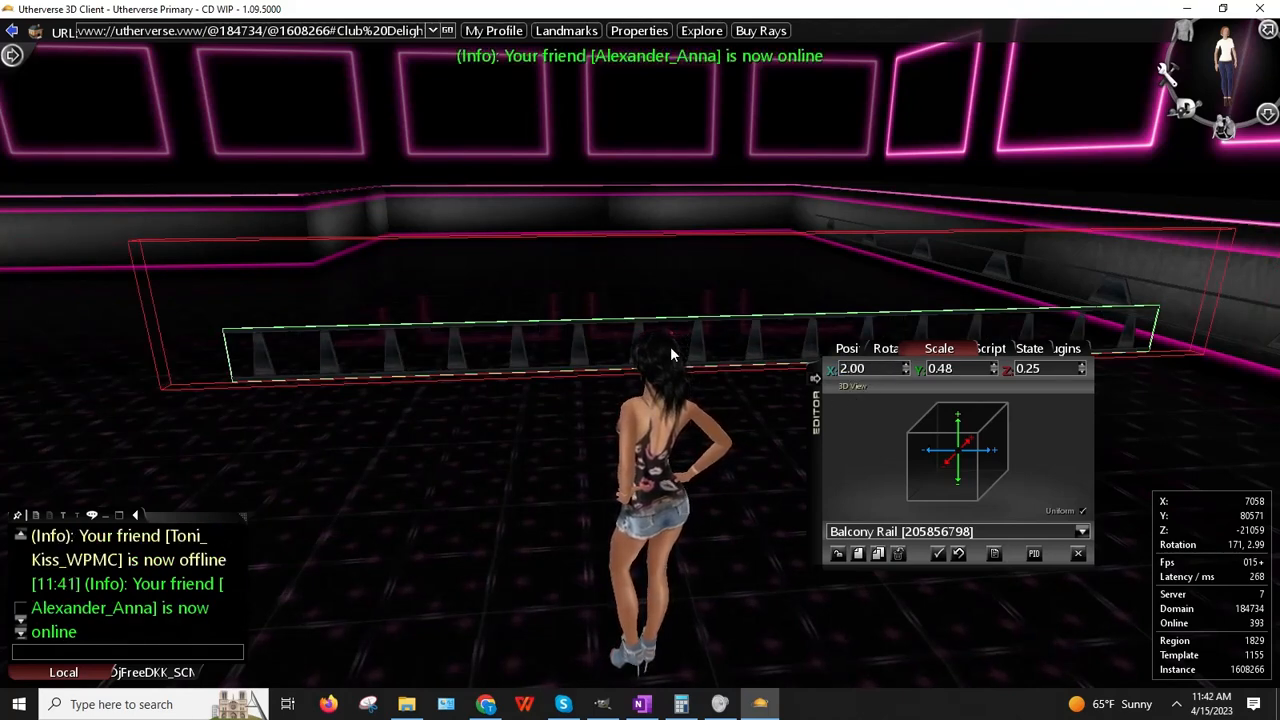
{"action": "left_click_drag", "start_coordinate": [671, 348], "coordinate": [711, 318]}
{"action": "right_click", "coordinate": [713, 308]}
{"action": "left_click", "coordinate": [750, 331]}
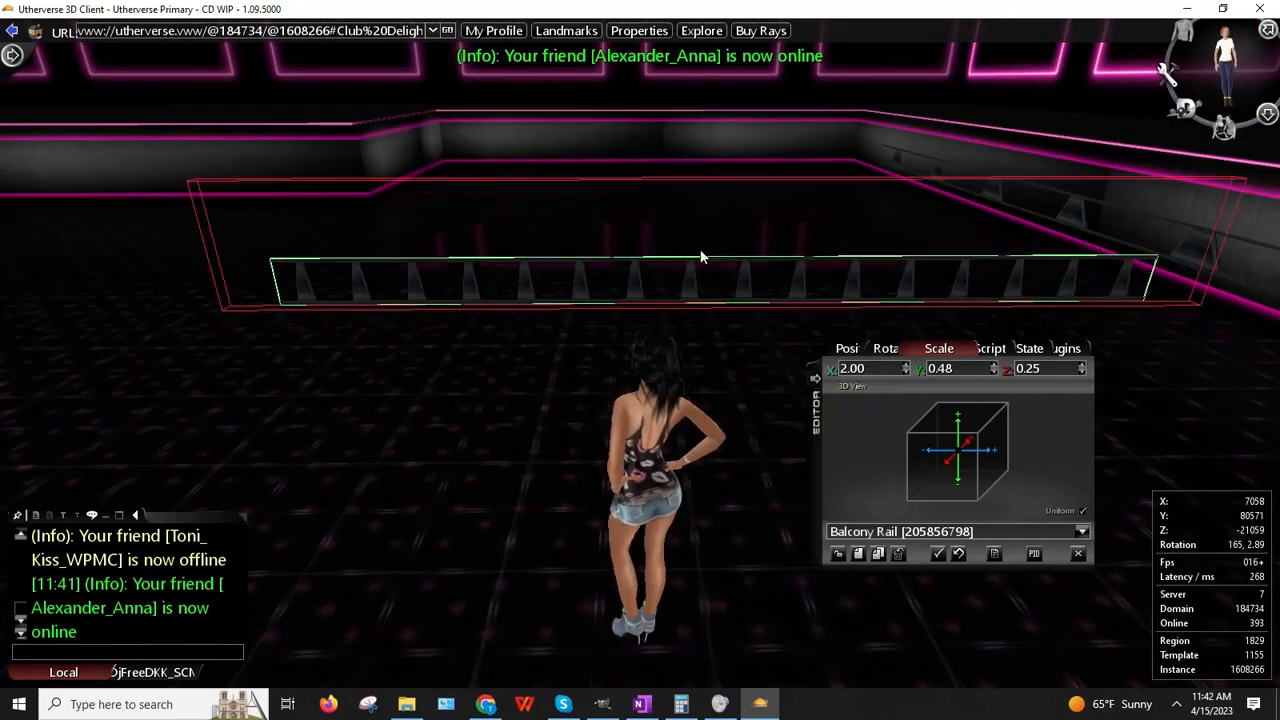
Step: Change the rail's X scale to 3 and place it along the back wall
{"action": "key", "text": "Up"}
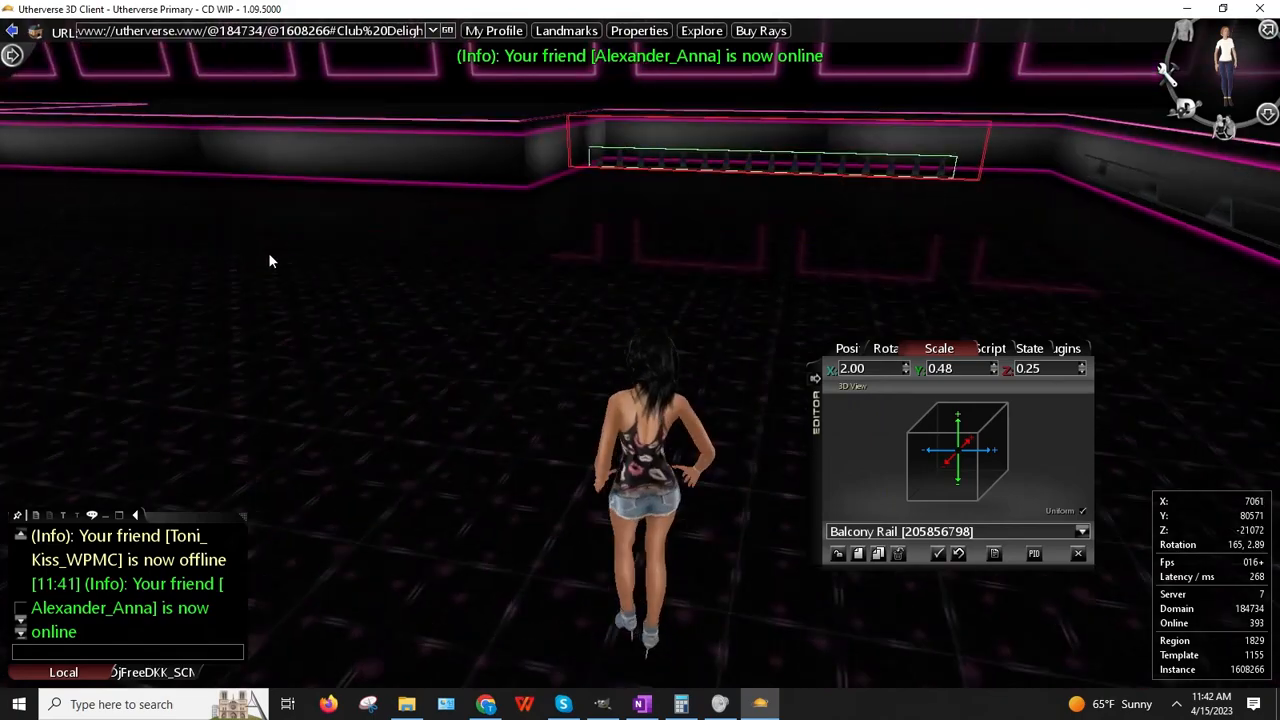
{"action": "key", "text": "Right"}
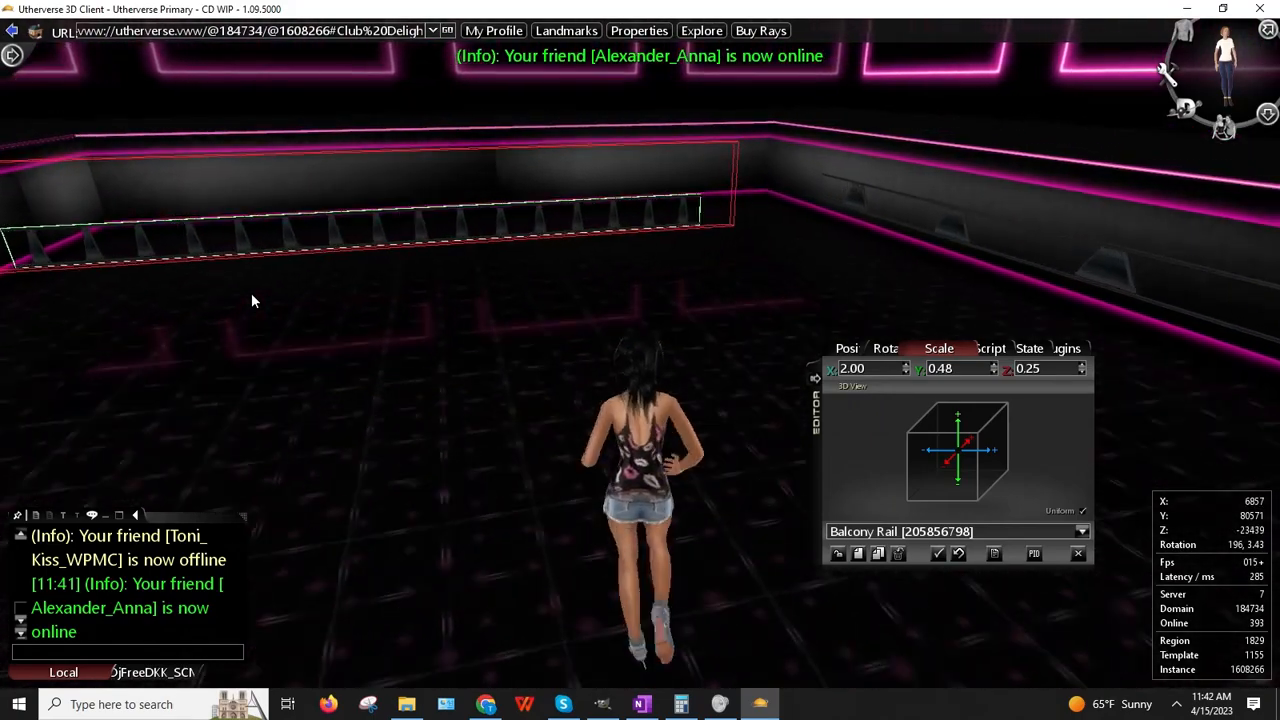
{"action": "key", "text": "Left"}
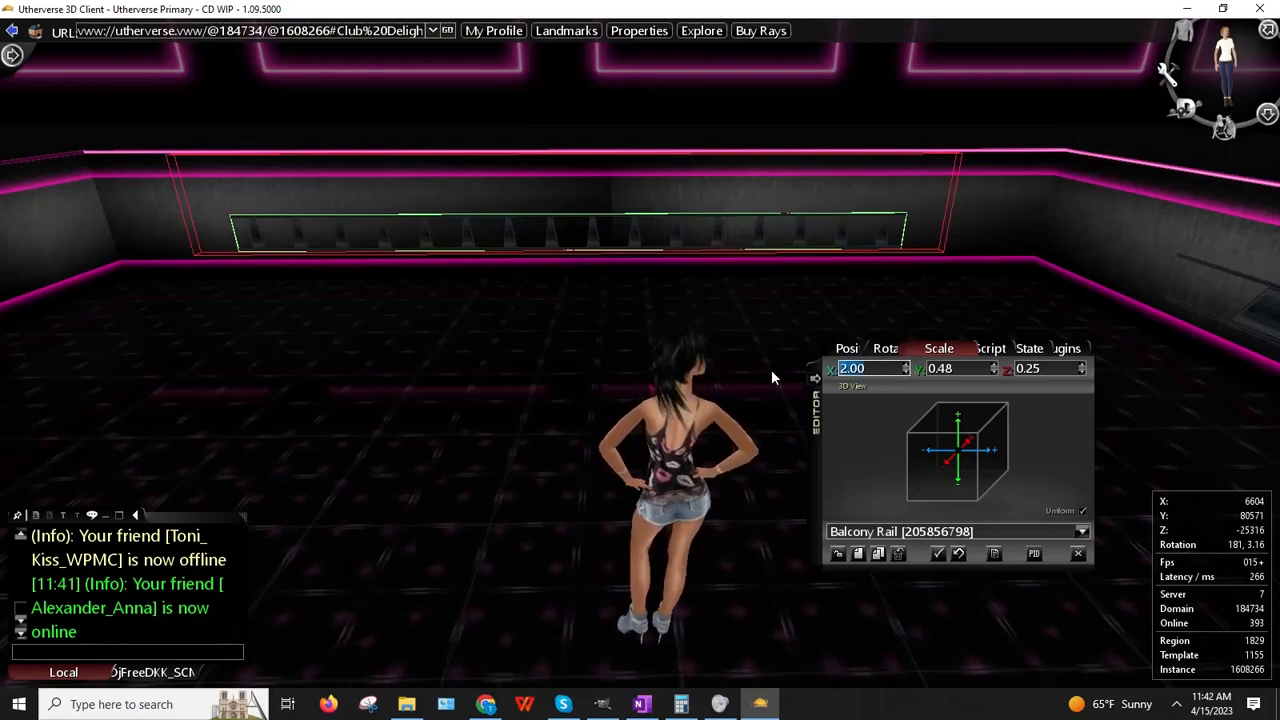
{"action": "type", "text": "3"}
{"action": "key", "text": "Return"}
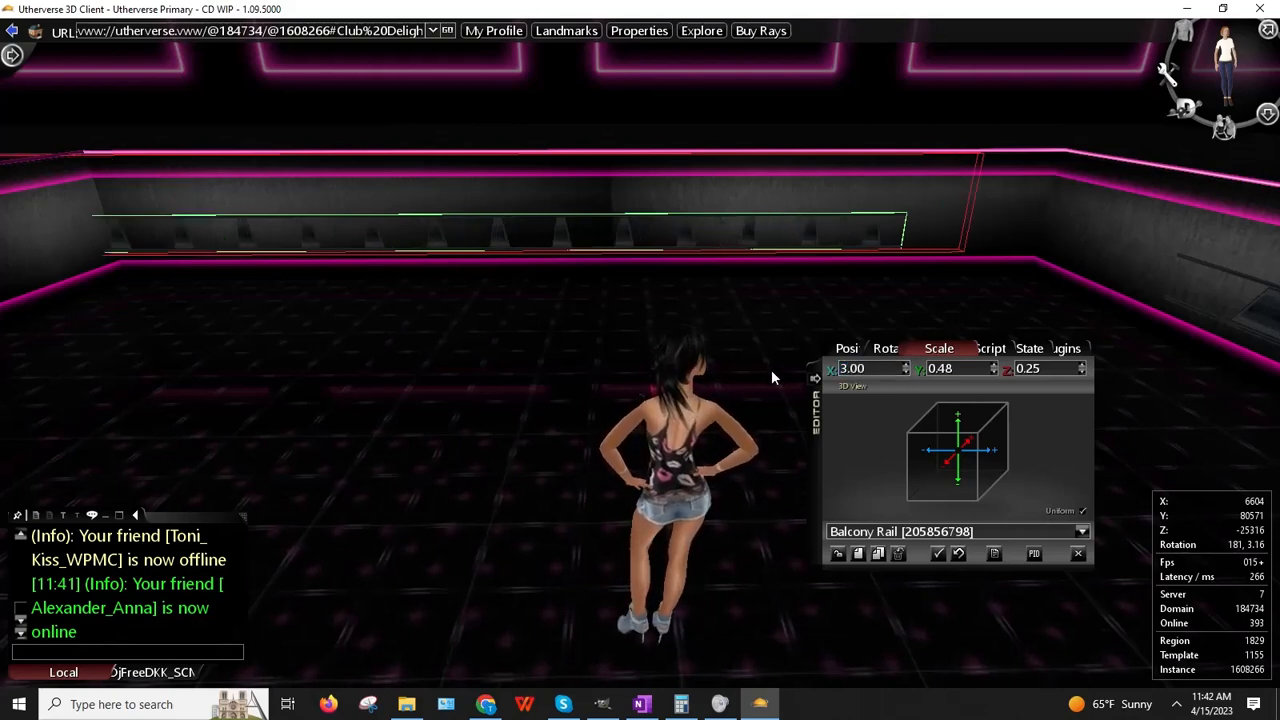
{"action": "right_click", "coordinate": [624, 234]}
{"action": "left_click", "coordinate": [665, 257]}
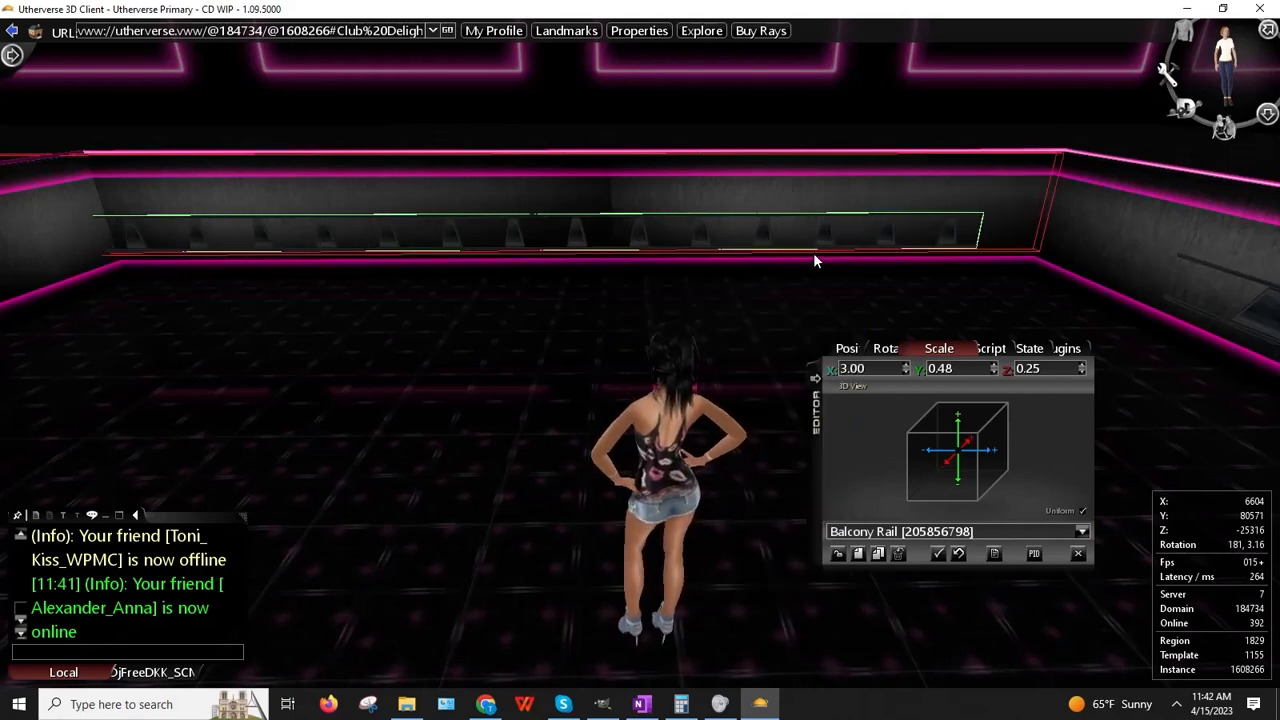
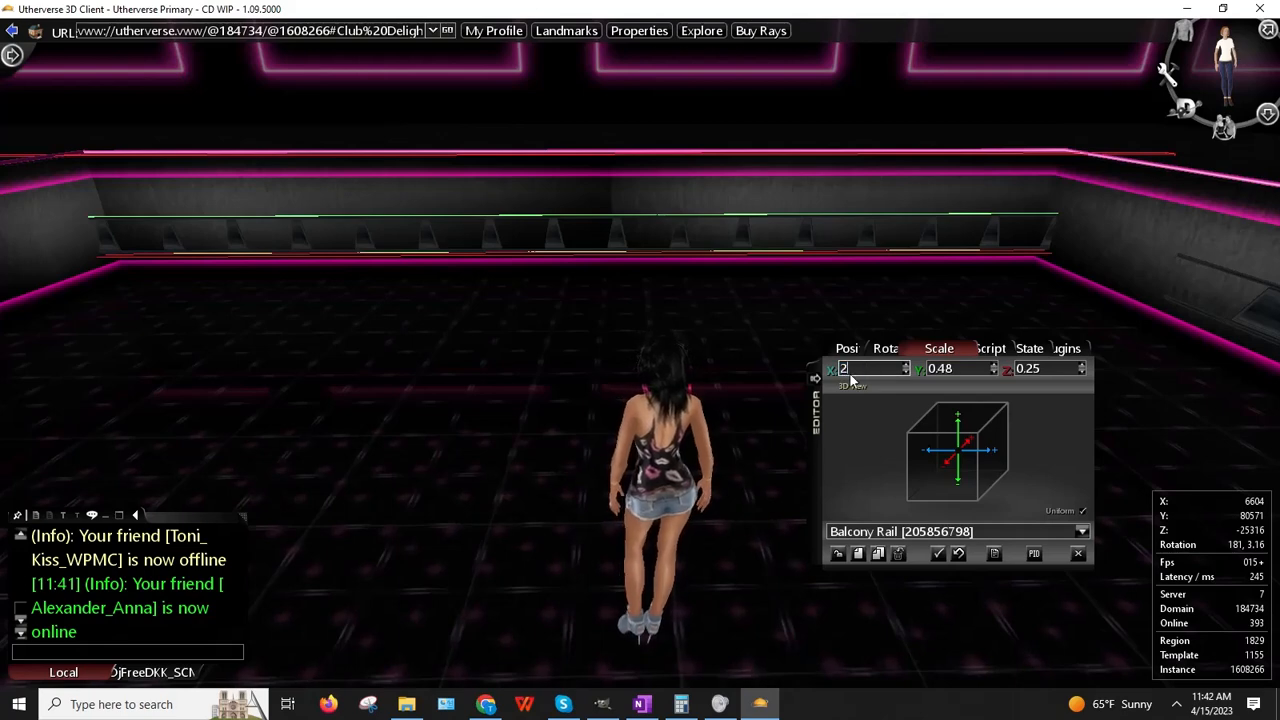
Step: Set the balcony rail's X scale to 2.50, place it along the back wall, then raise X scale to 2.52
{"action": "type", "text": ".75"}
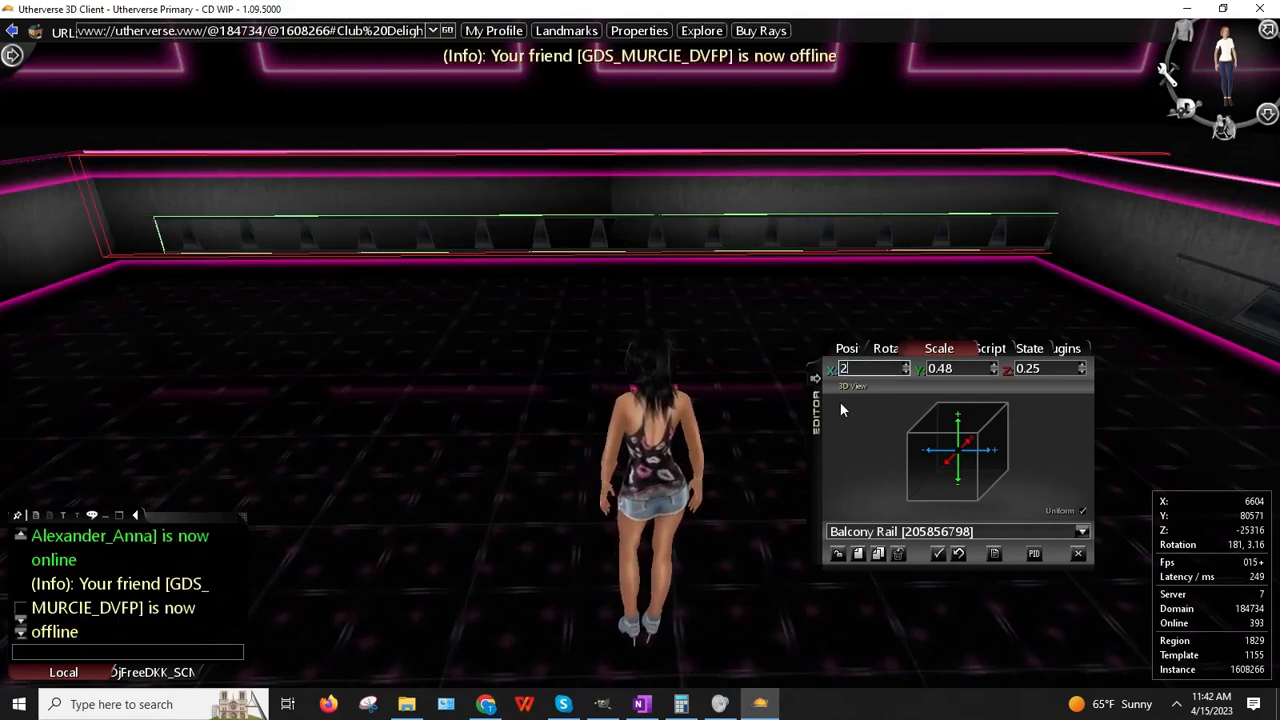
{"action": "type", "text": "2.50"}
{"action": "right_click", "coordinate": [537, 243]}
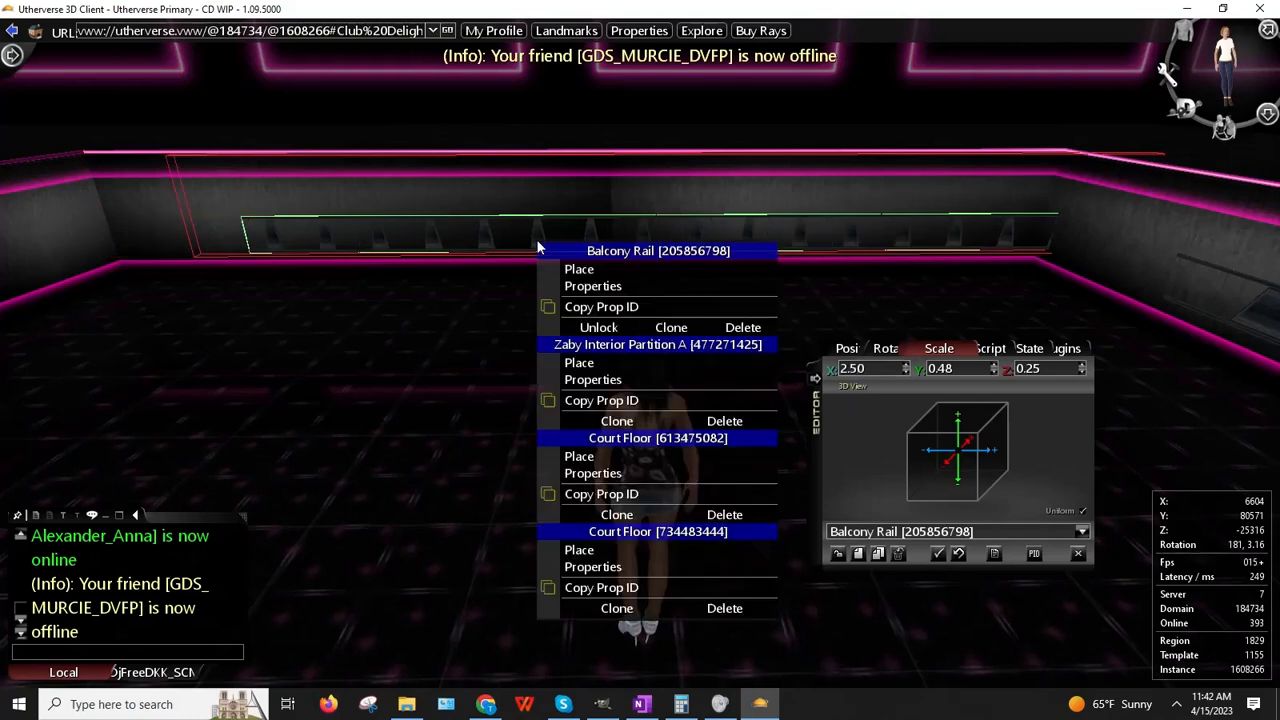
{"action": "left_click", "coordinate": [580, 270]}
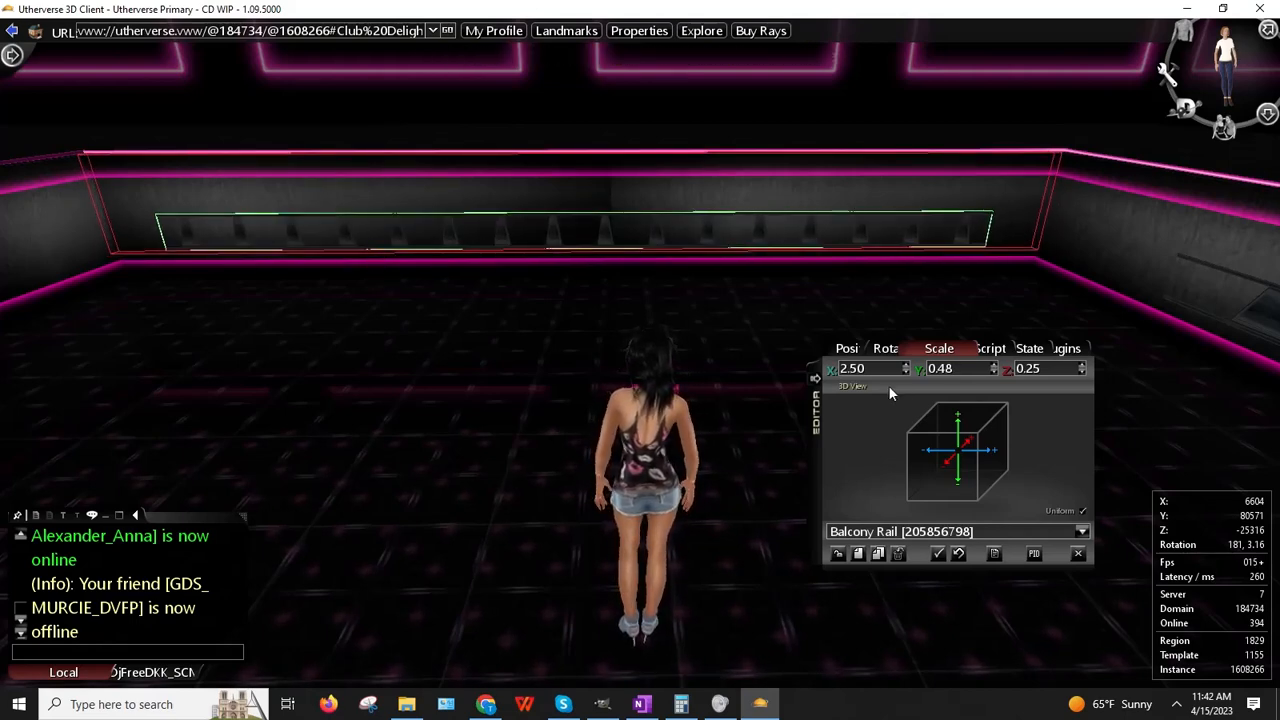
{"action": "left_click", "coordinate": [907, 364]}
{"action": "left_click", "coordinate": [907, 364]}
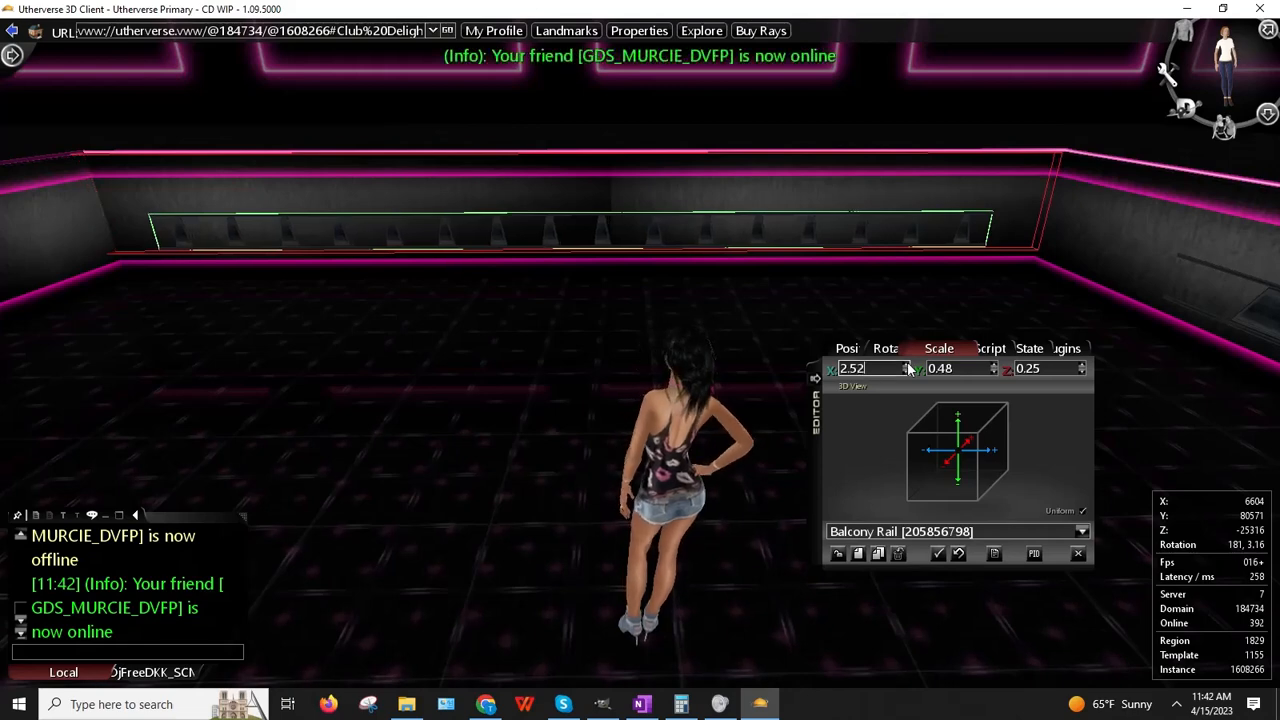
{"action": "right_click", "coordinate": [648, 230]}
{"action": "left_click", "coordinate": [689, 259]}
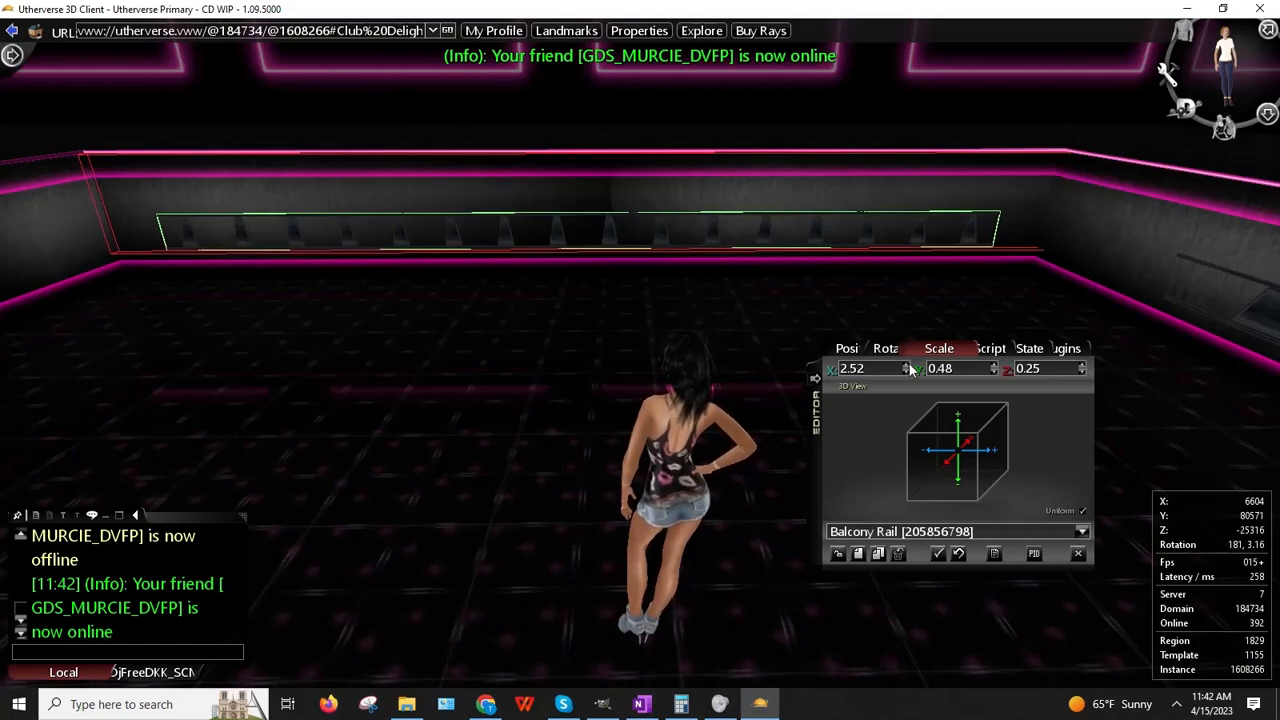
Step: Walk up to the balcony rail, then over to the room corner to inspect the wall rails
{"action": "left_click_drag", "start_coordinate": [608, 390], "coordinate": [565, 363]}
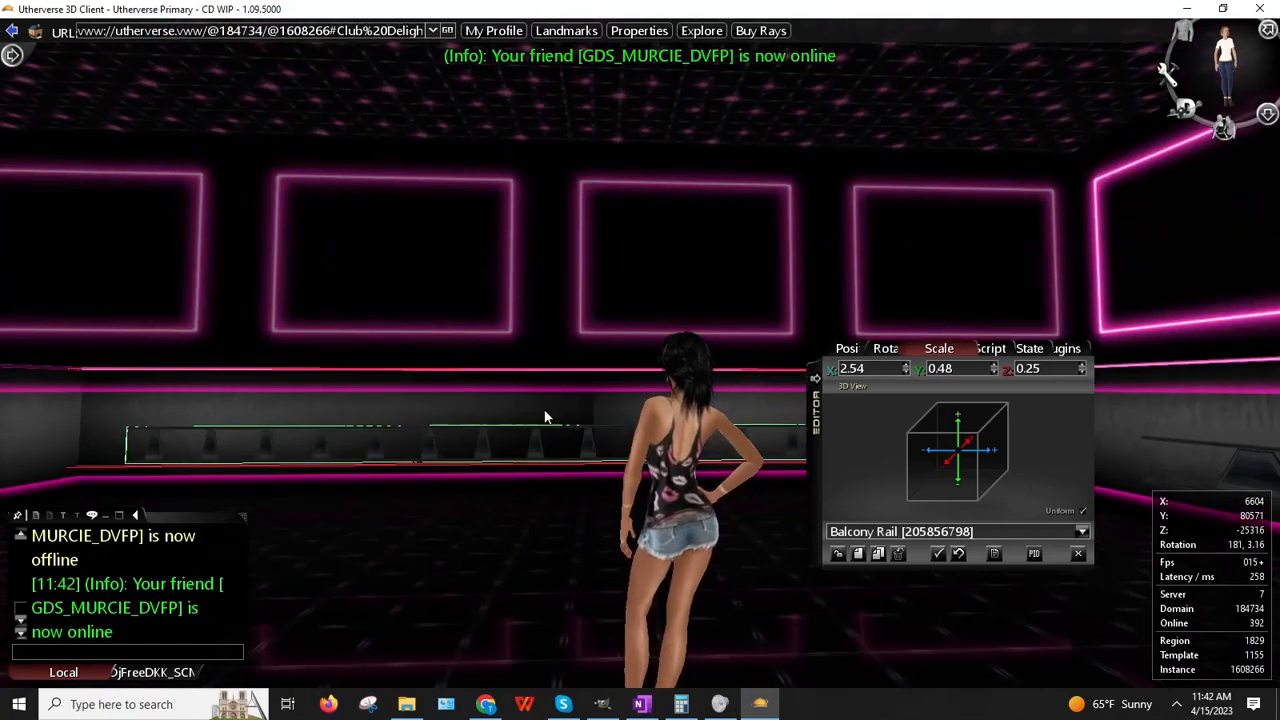
{"action": "key", "text": "Up"}
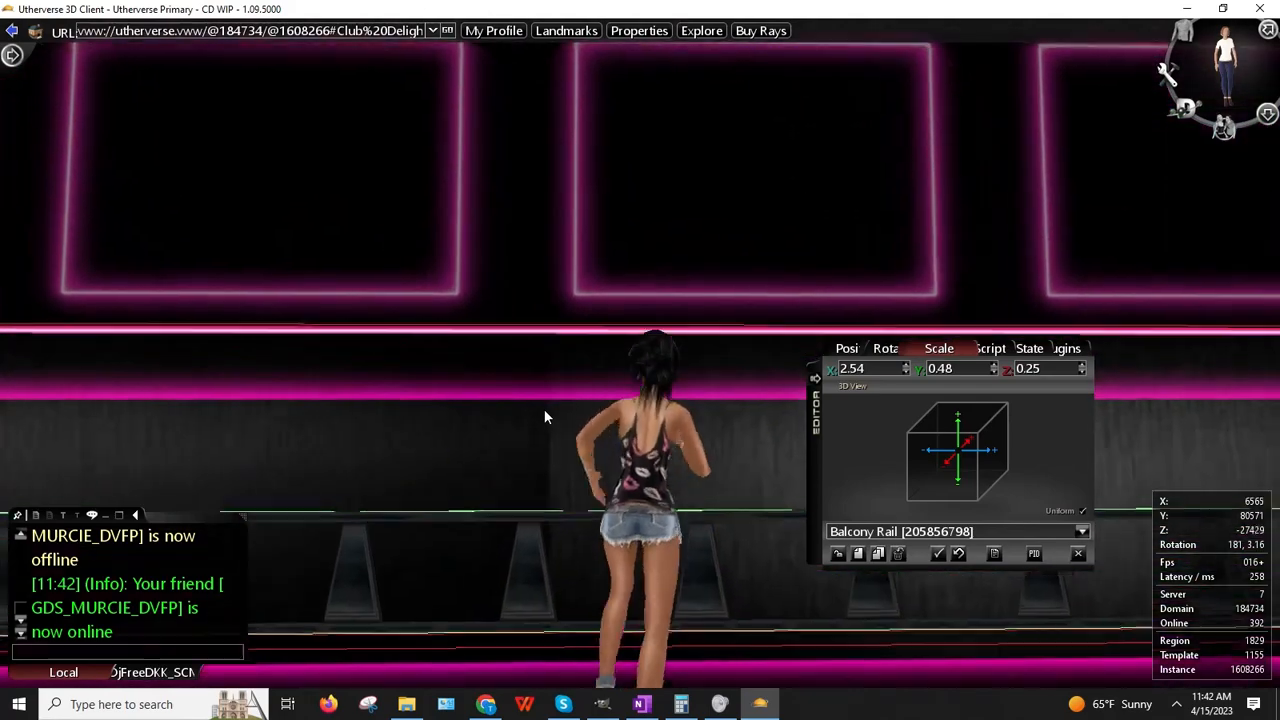
{"action": "key", "text": "Down"}
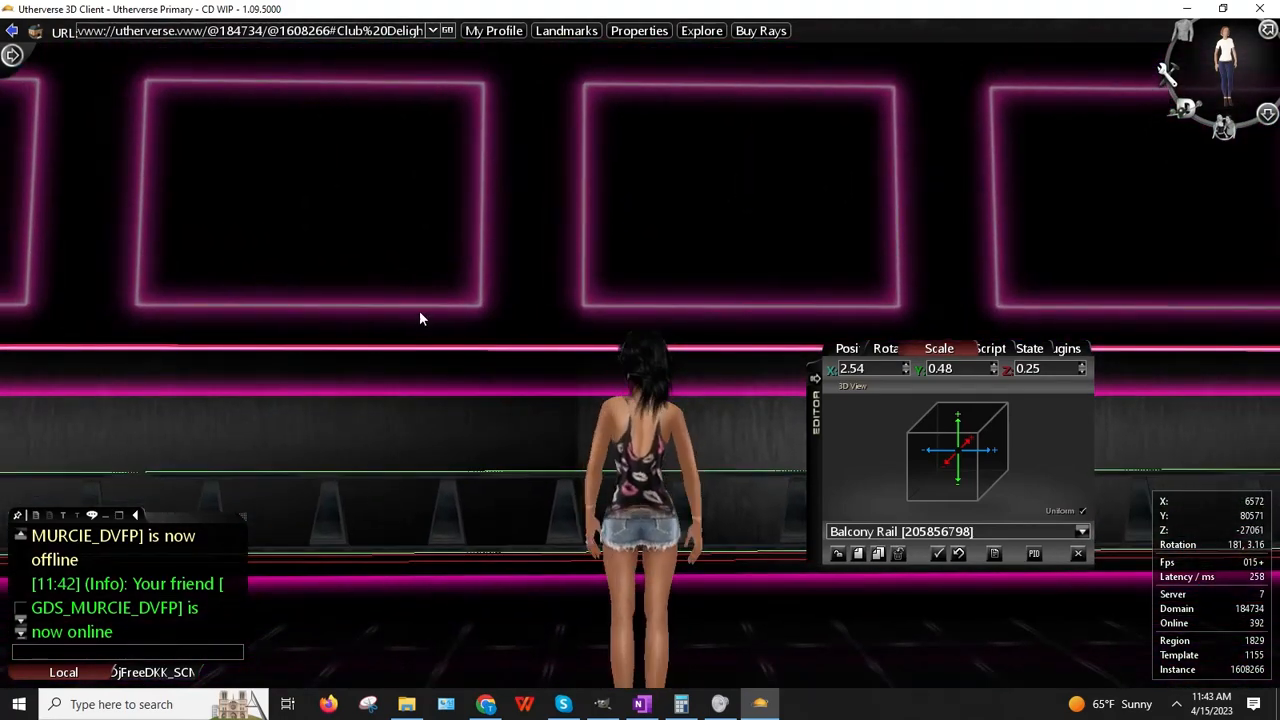
{"action": "key", "text": "Up"}
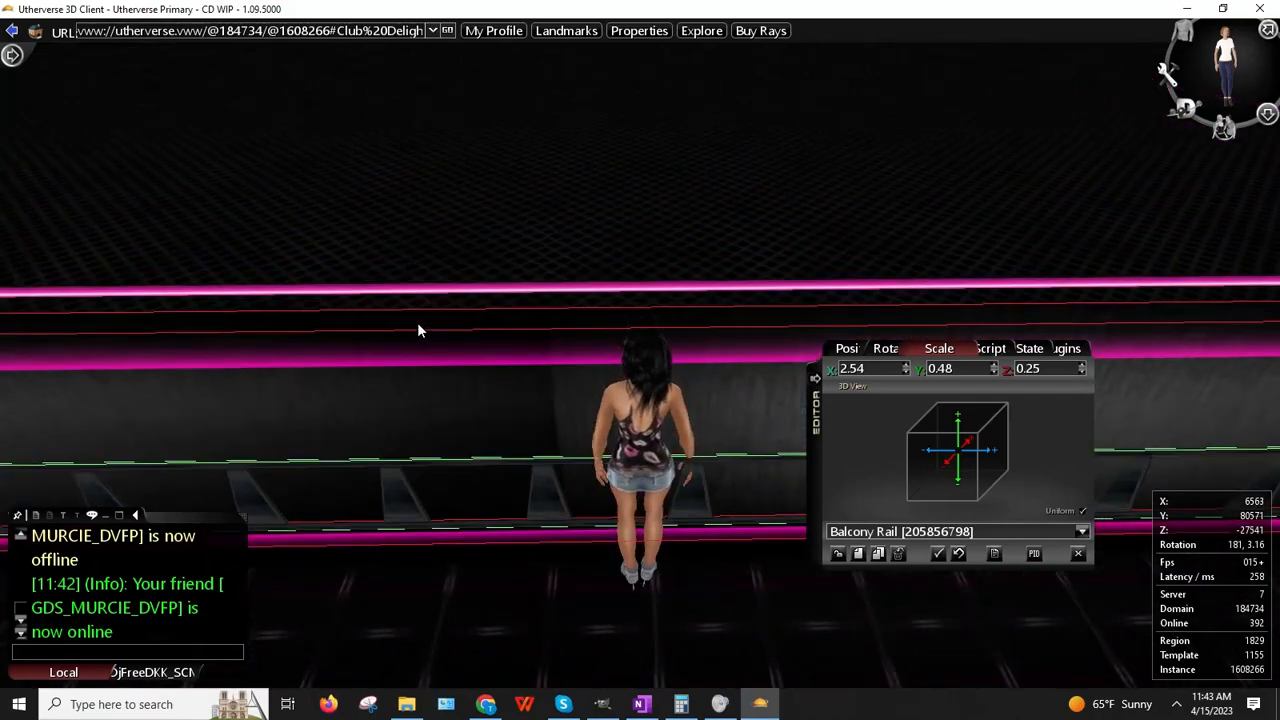
{"action": "key", "text": "Down"}
{"action": "key", "text": "Right"}
{"action": "key", "text": "Up"}
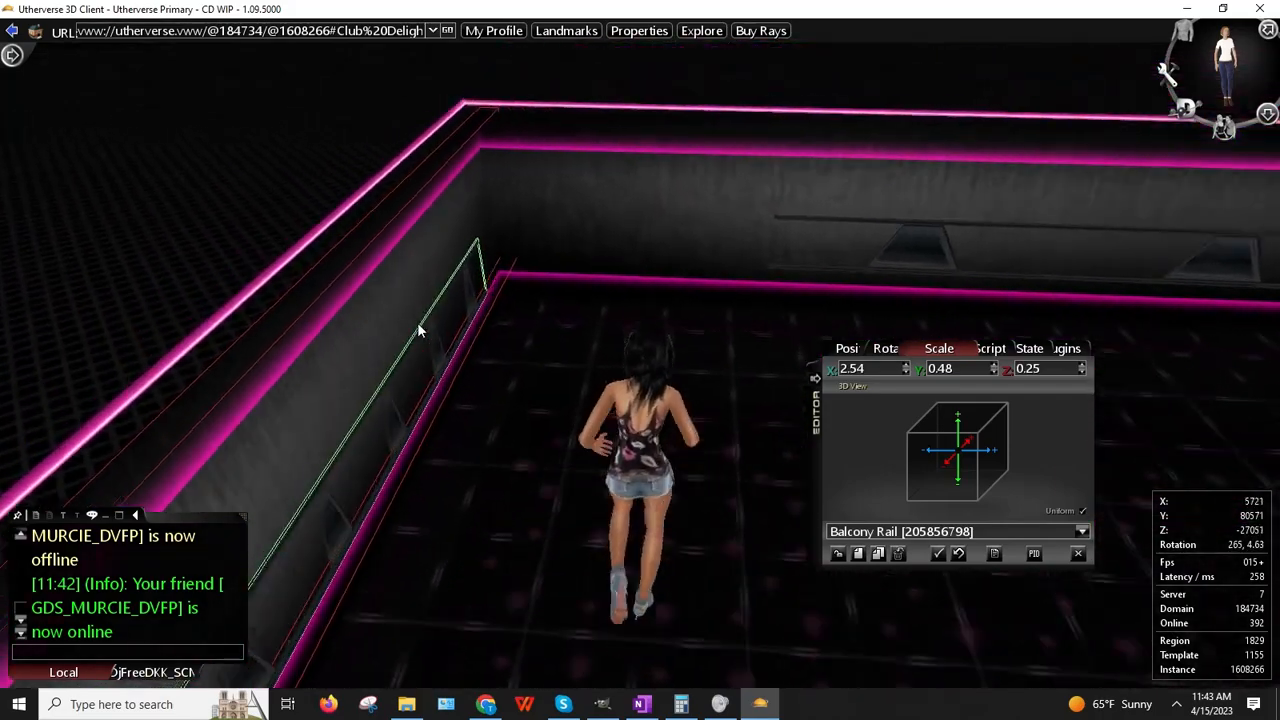
{"action": "key", "text": "Left"}
{"action": "key", "text": "Up"}
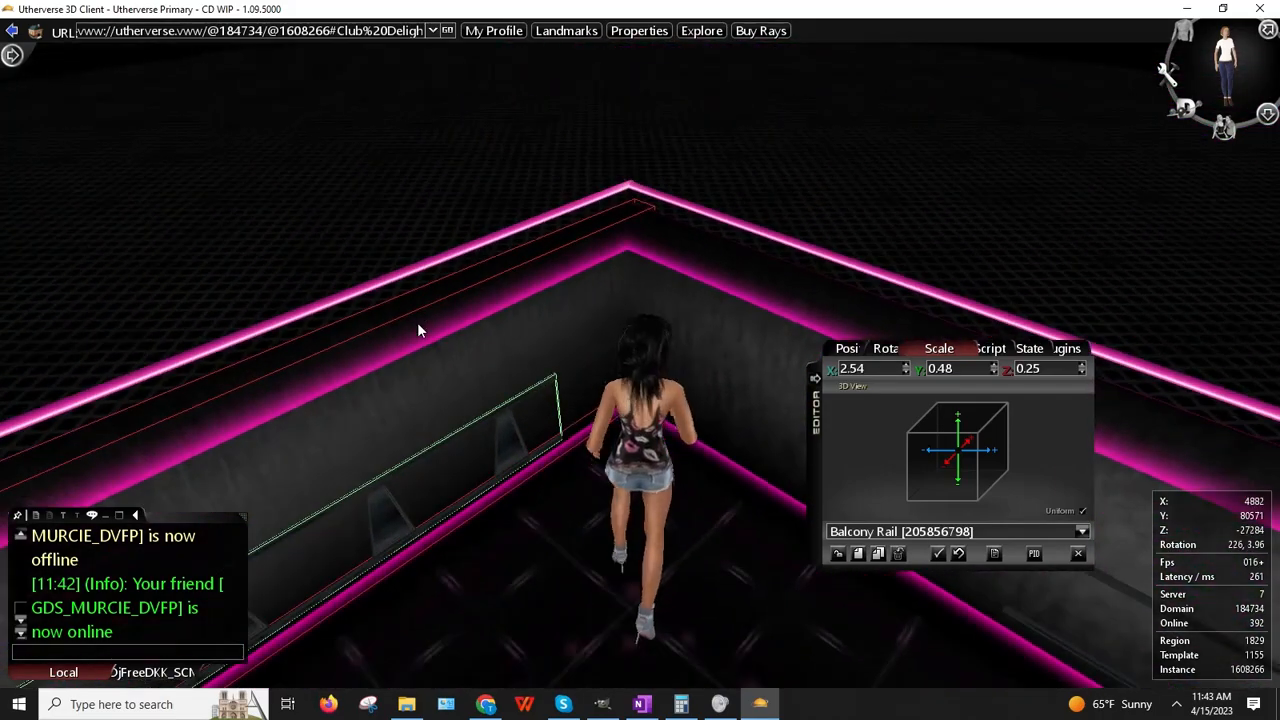
{"action": "key", "text": "Up"}
{"action": "key", "text": "Down"}
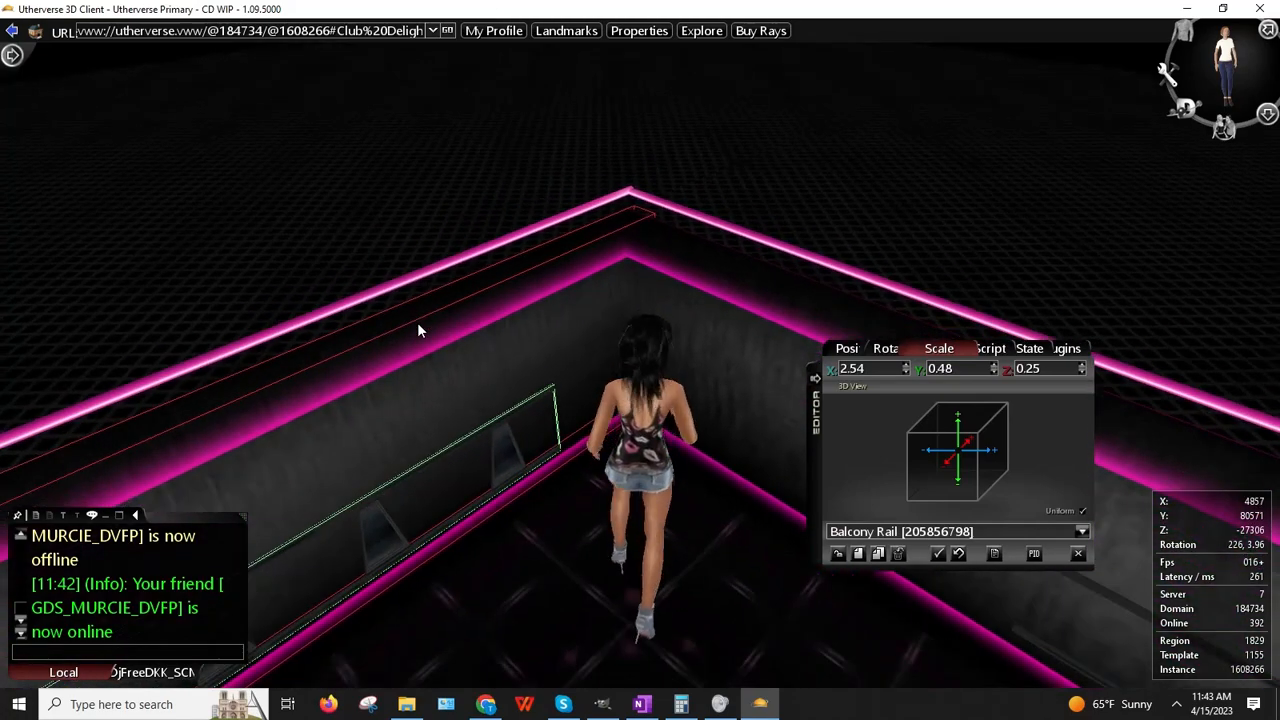
{"action": "key", "text": "Up"}
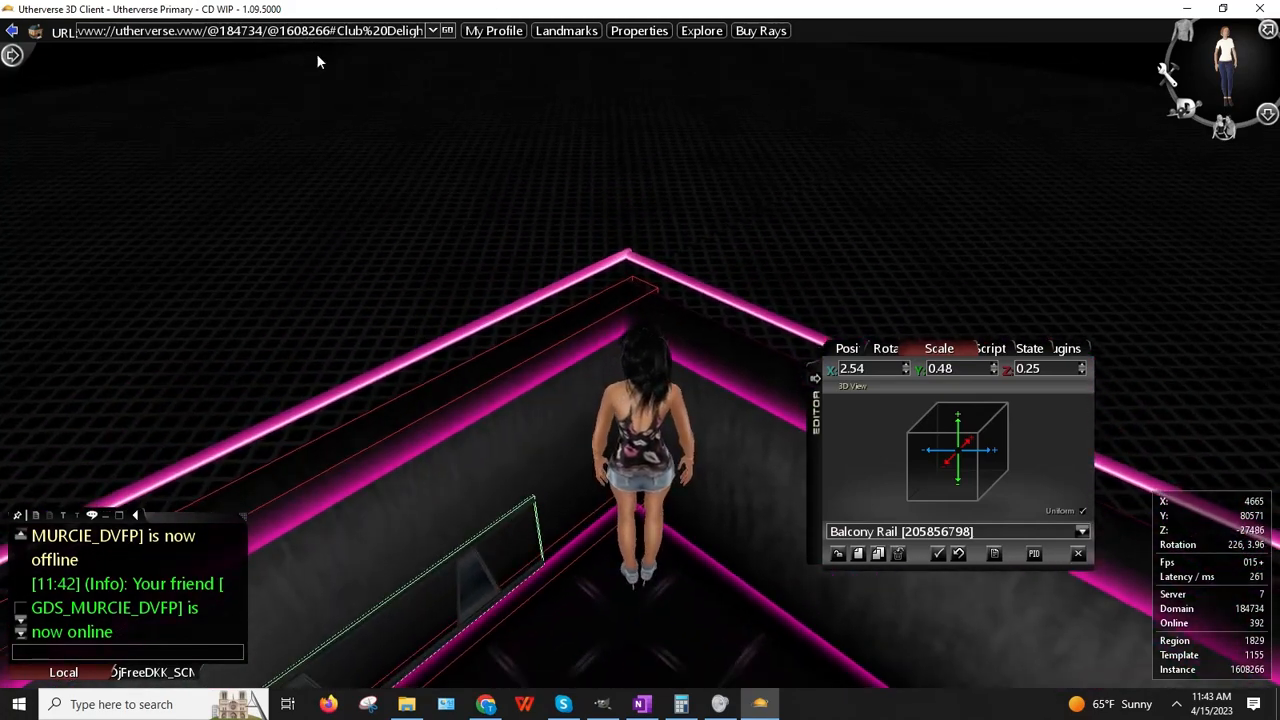
Step: Copy the corner balcony rail's prop ID
{"action": "right_click_drag", "start_coordinate": [318, 62], "coordinate": [732, 347]}
{"action": "right_click", "coordinate": [1216, 384]}
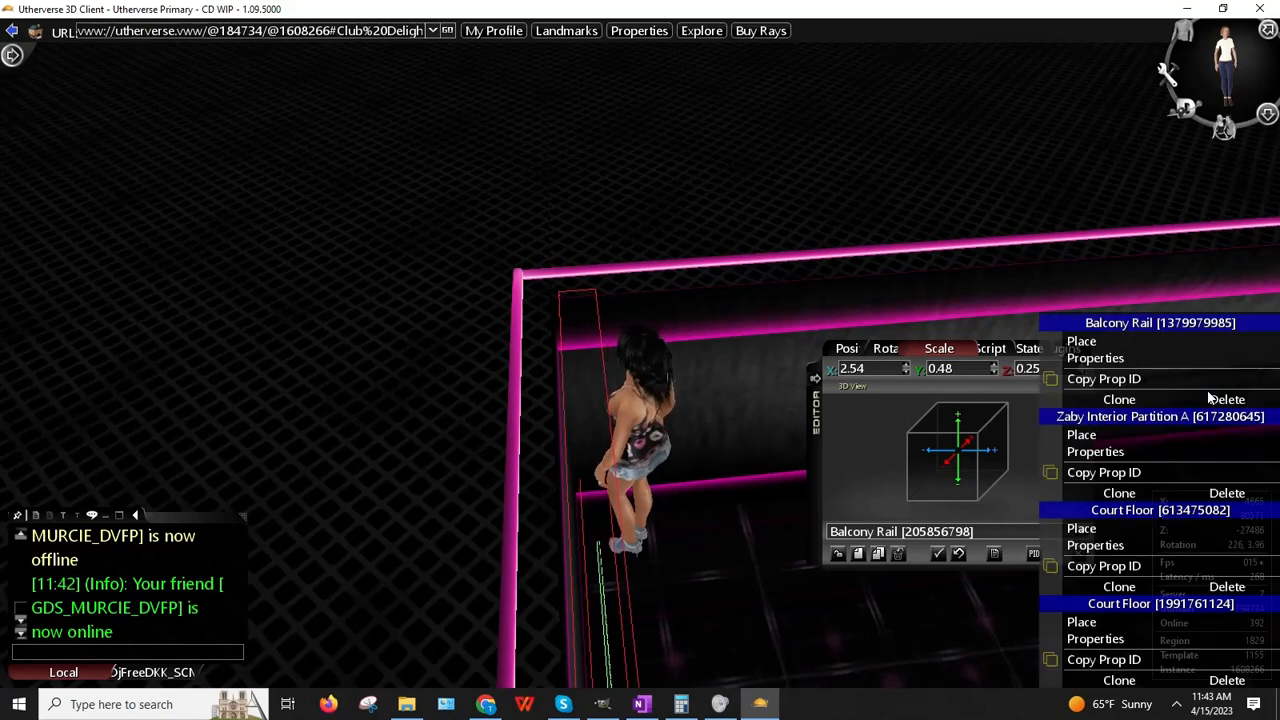
{"action": "left_click", "coordinate": [1111, 380]}
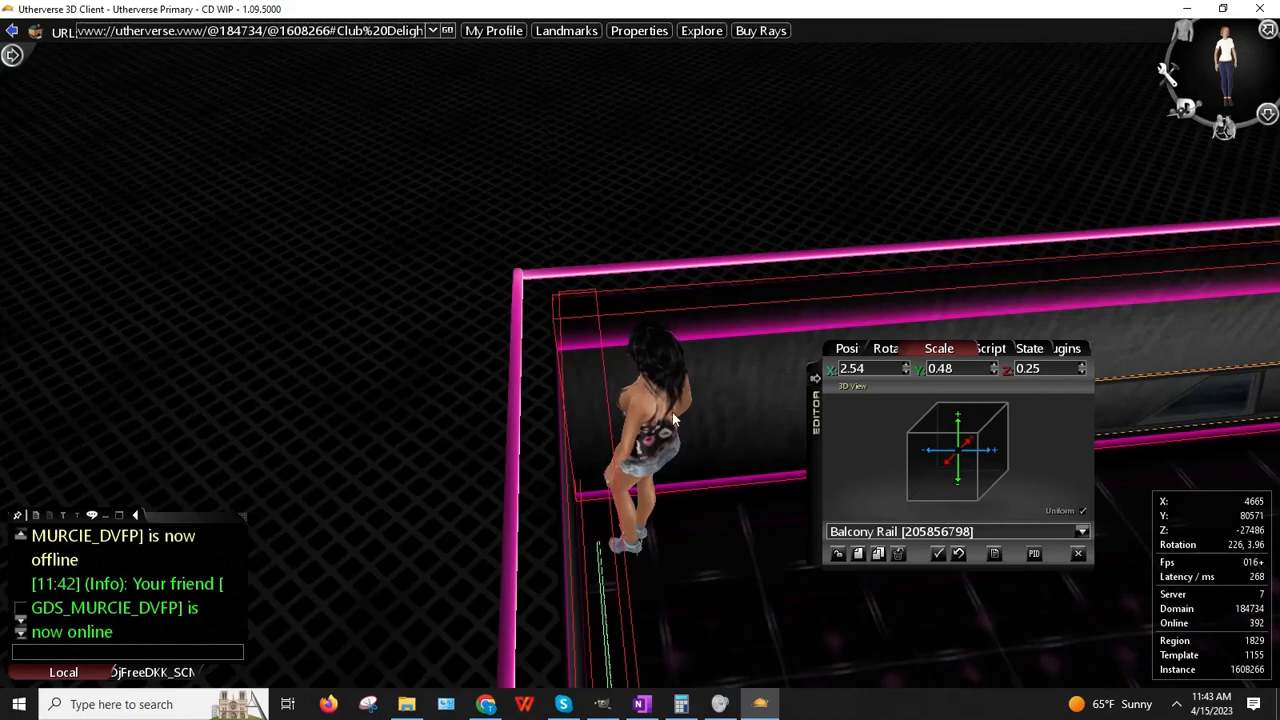
Step: Back away from the railing corner and walk across the floor toward the rail wall
{"action": "left_click_drag", "start_coordinate": [797, 352], "coordinate": [714, 413]}
{"action": "key", "text": "Down"}
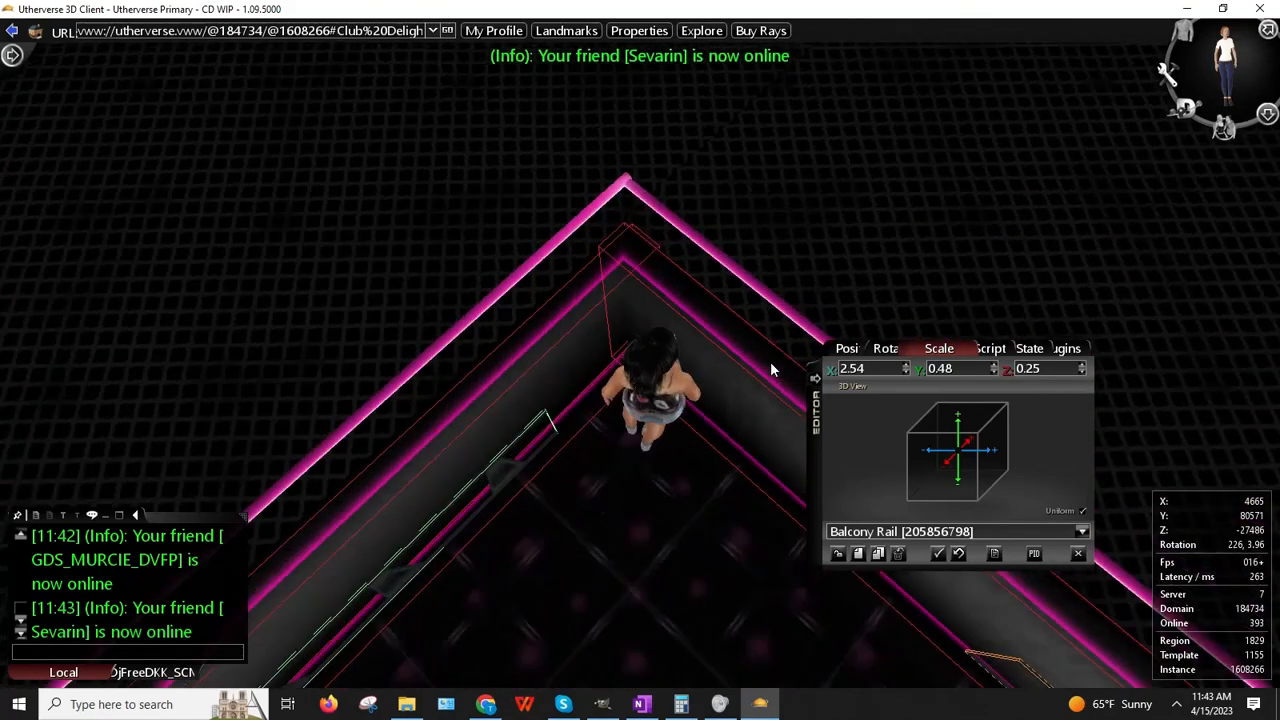
{"action": "key", "text": "Up"}
{"action": "key", "text": "Down"}
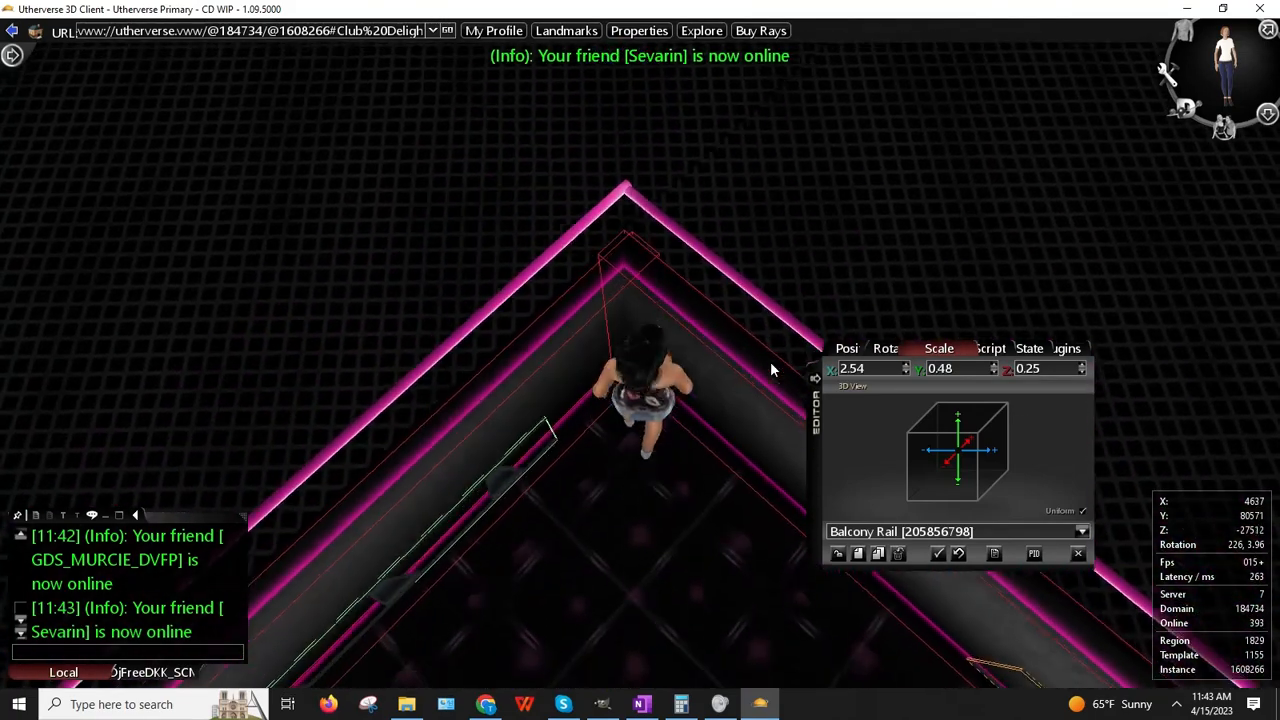
{"action": "key", "text": "Up"}
{"action": "key", "text": "Down"}
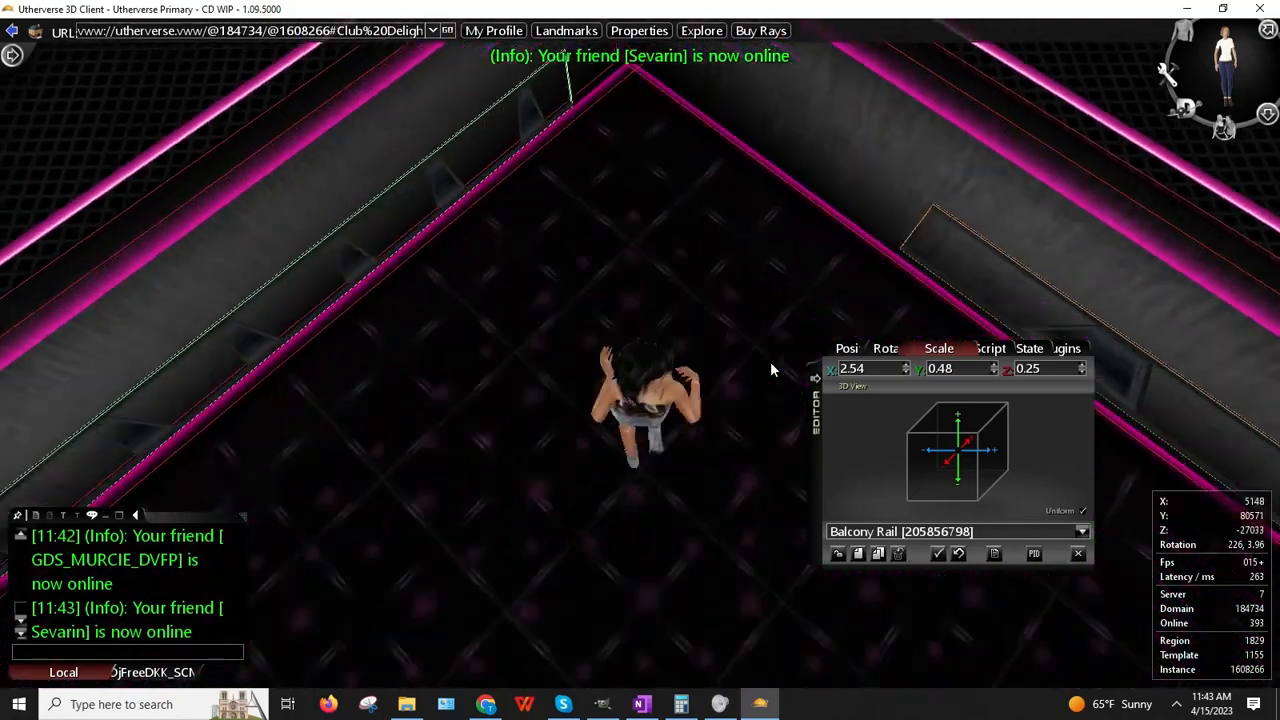
{"action": "key", "text": "Left"}
{"action": "left_click_drag", "start_coordinate": [616, 211], "coordinate": [499, 323]}
{"action": "key", "text": "Left"}
{"action": "key", "text": "Up"}
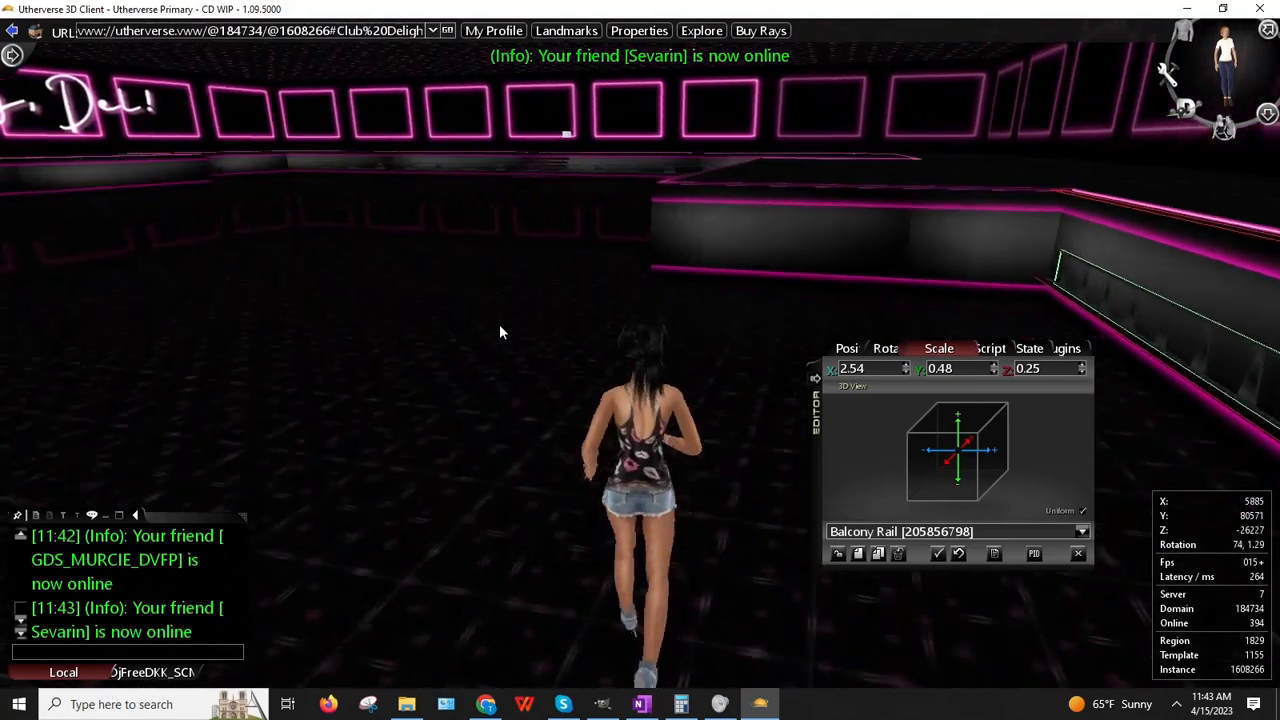
{"action": "key", "text": "Right"}
{"action": "key", "text": "Up"}
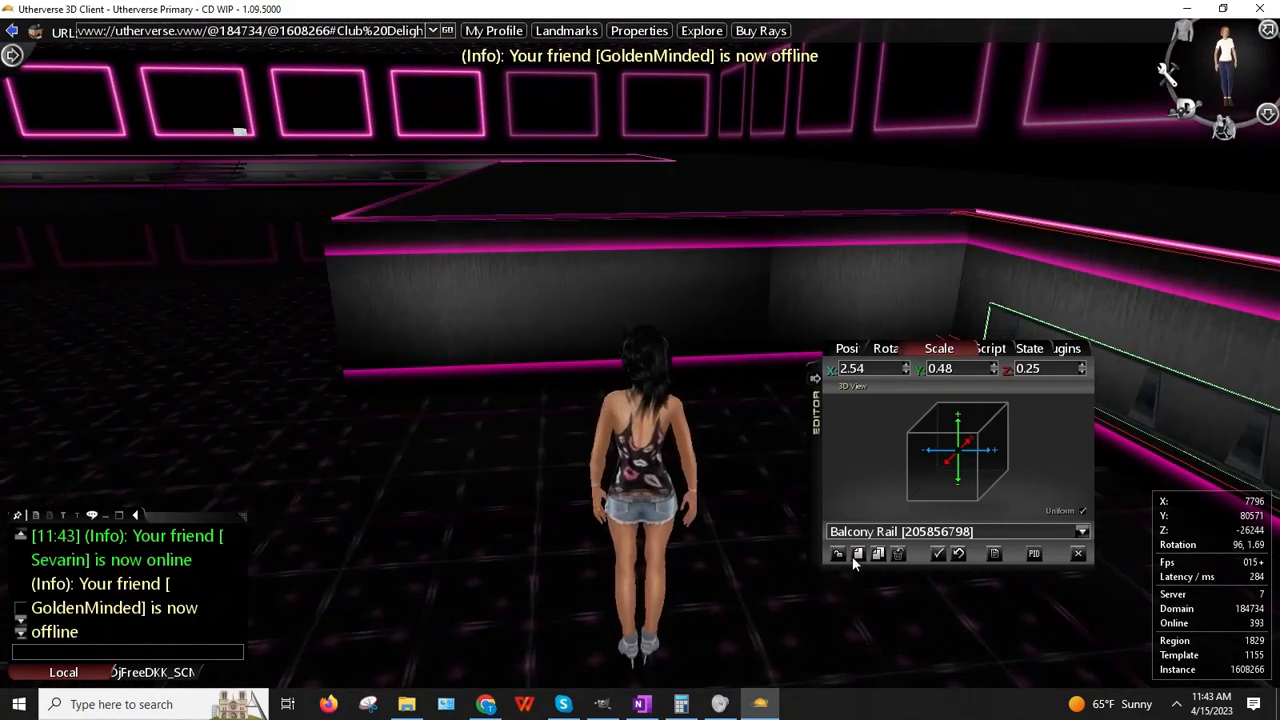
Step: Clone the balcony rail on the balcony wall
{"action": "left_click", "coordinate": [843, 556]}
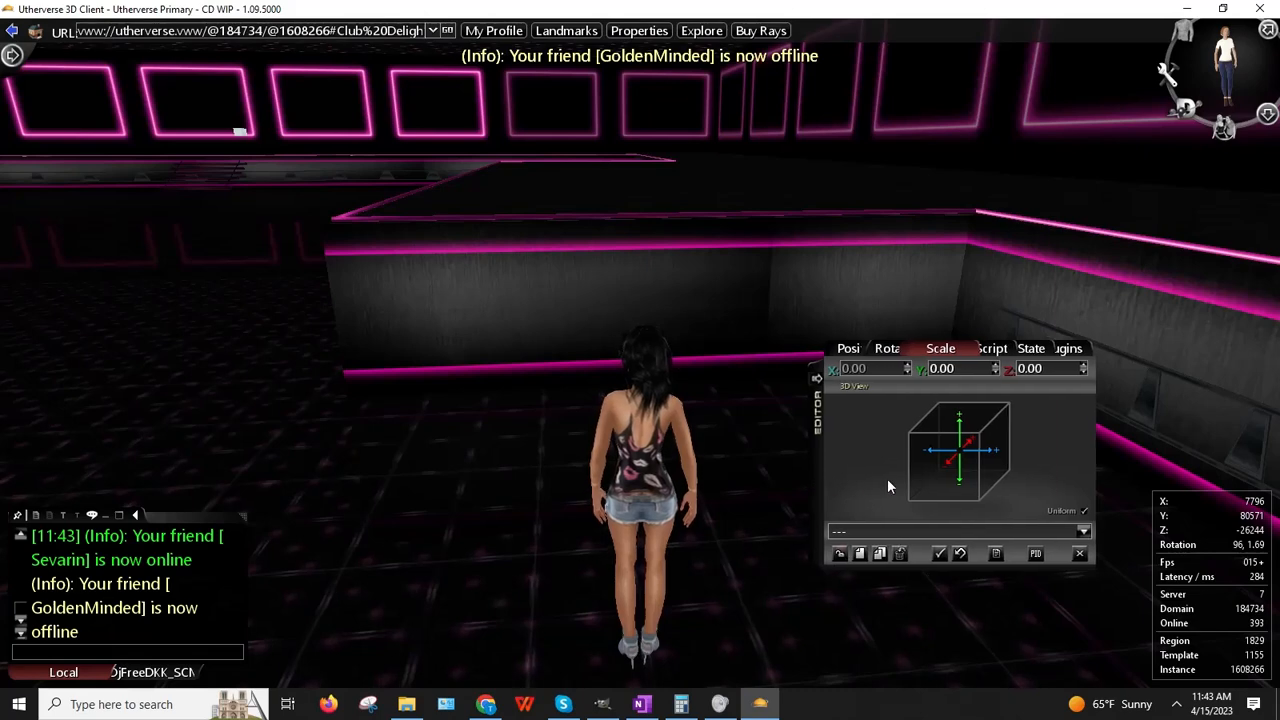
{"action": "left_click_drag", "start_coordinate": [887, 480], "coordinate": [1034, 494]}
{"action": "left_click_drag", "start_coordinate": [765, 445], "coordinate": [750, 458]}
{"action": "right_click", "coordinate": [1037, 264]}
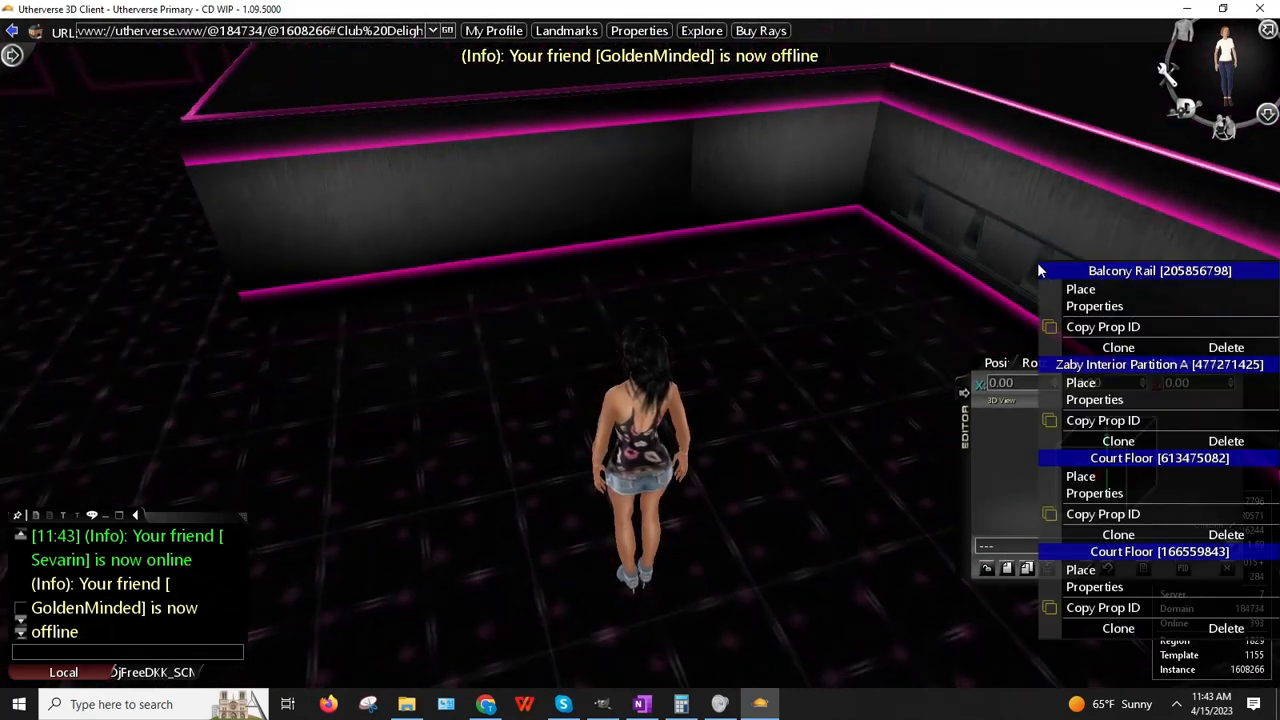
{"action": "left_click", "coordinate": [1117, 345]}
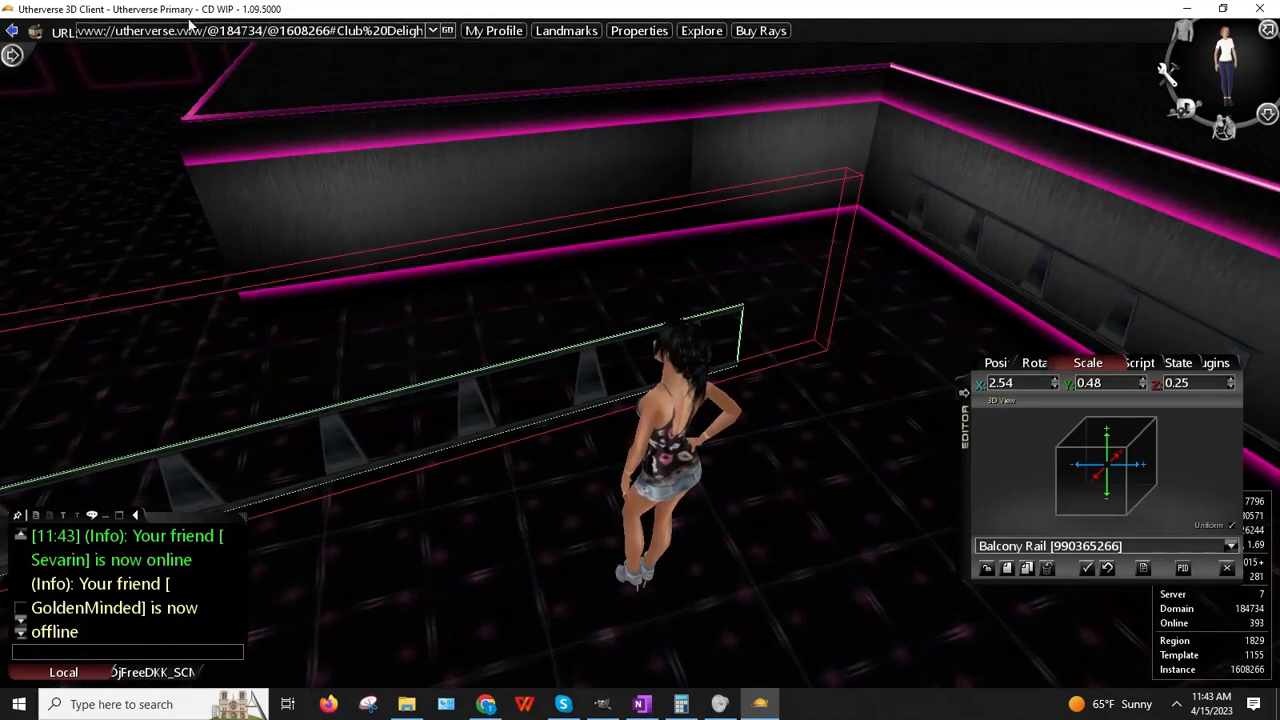
Step: Set the cloned rail's X scale to 1.25
{"action": "left_click", "coordinate": [1036, 364]}
{"action": "mouse_move", "coordinate": [830, 400]}
{"action": "right_mouse_down"}
{"action": "mouse_move", "coordinate": [575, 404]}
{"action": "mouse_move", "coordinate": [820, 385]}
{"action": "right_mouse_up"}
{"action": "left_click", "coordinate": [1086, 364]}
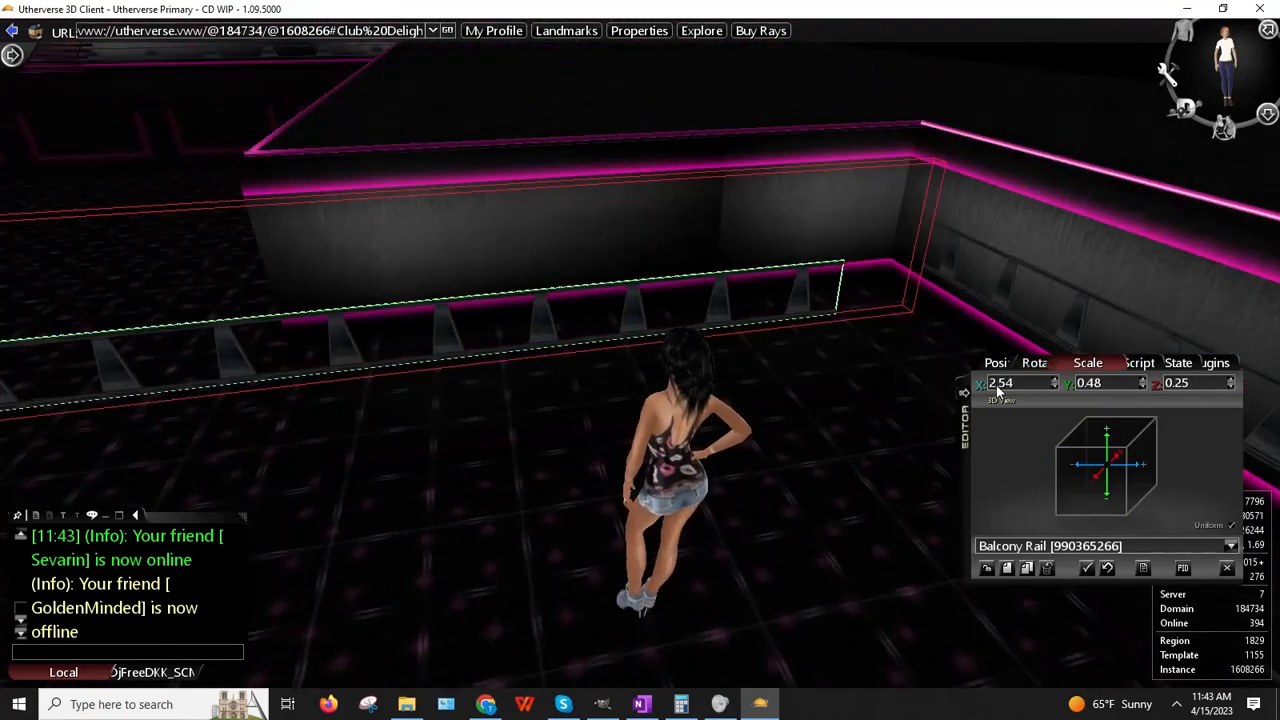
{"action": "key", "text": "Return"}
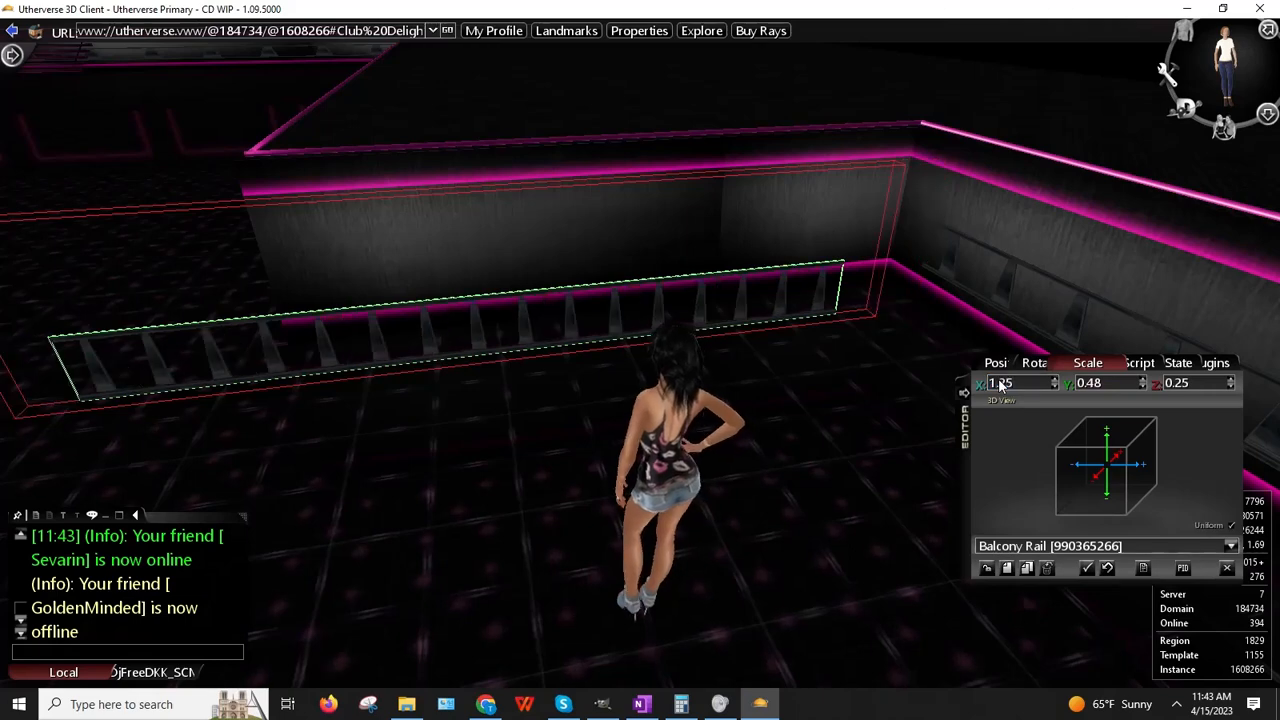
Step: Pick up the cloned rail and carry it along the balcony
{"action": "right_click", "coordinate": [589, 315]}
{"action": "left_click", "coordinate": [630, 343]}
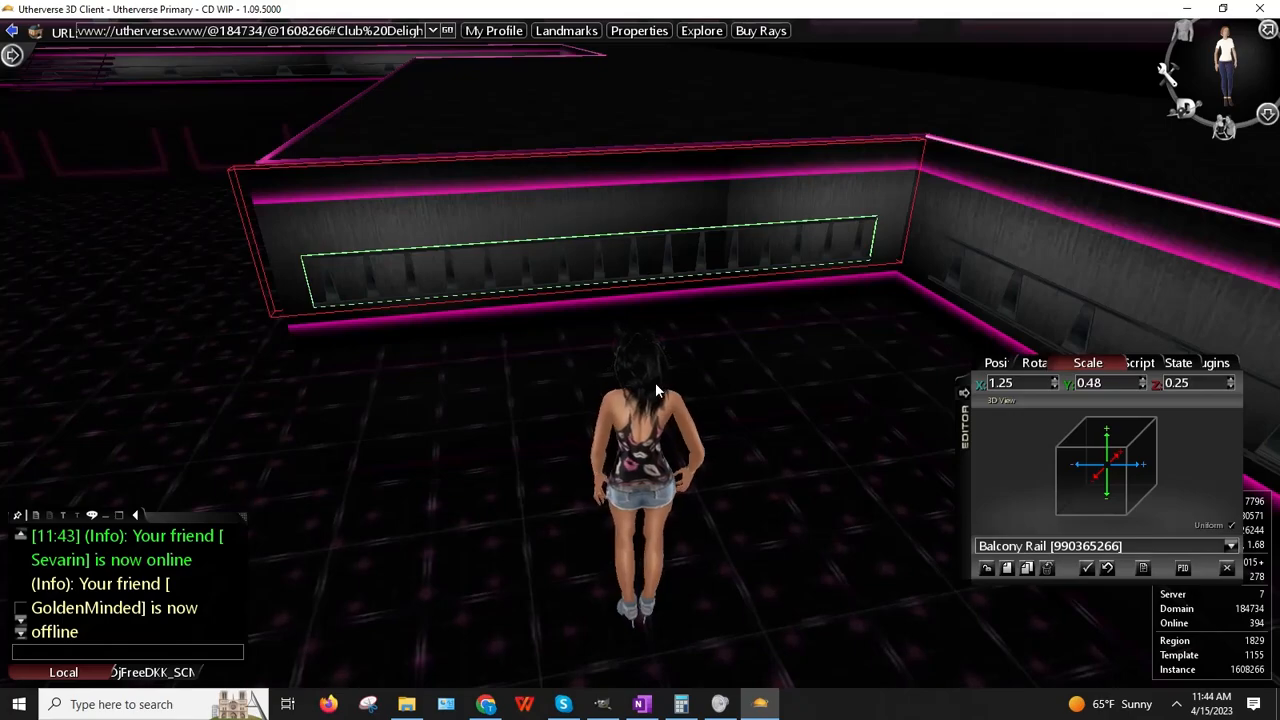
{"action": "key", "text": "Left"}
{"action": "key", "text": "Up"}
{"action": "key", "text": "Right"}
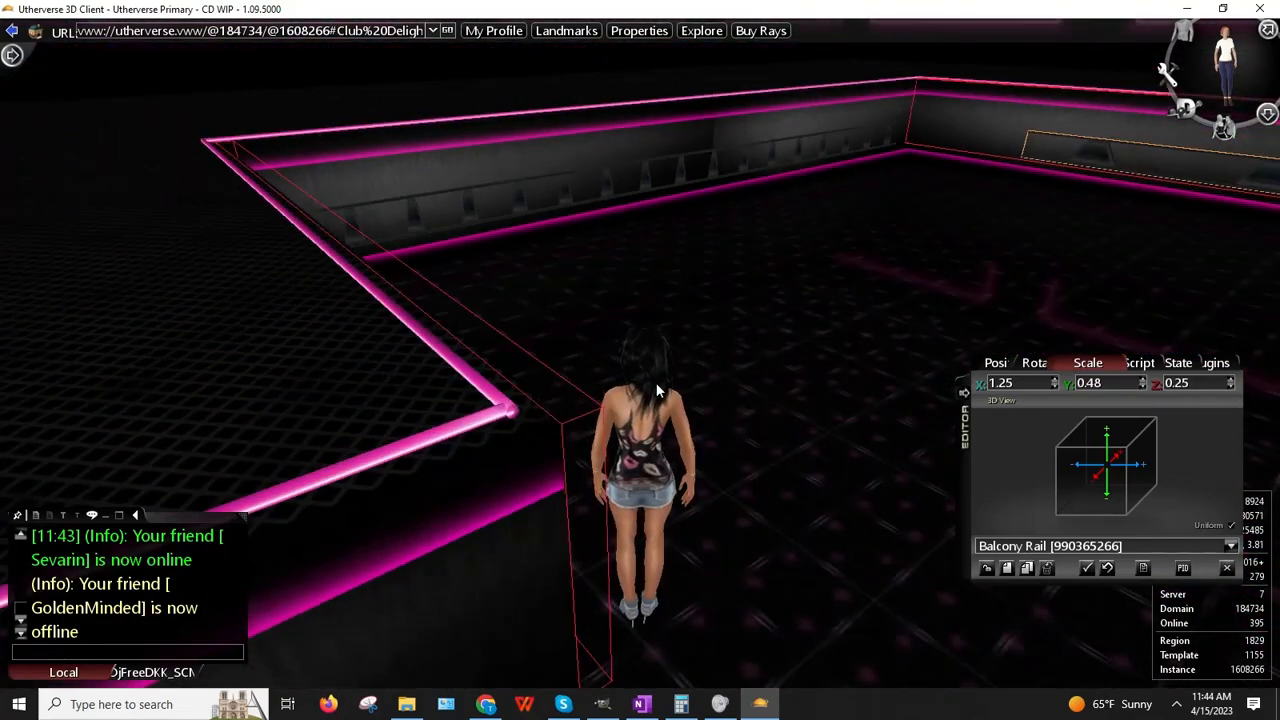
{"action": "mouse_move", "coordinate": [565, 414]}
{"action": "right_mouse_down"}
{"action": "mouse_move", "coordinate": [615, 515]}
{"action": "mouse_move", "coordinate": [565, 409]}
{"action": "right_mouse_up"}
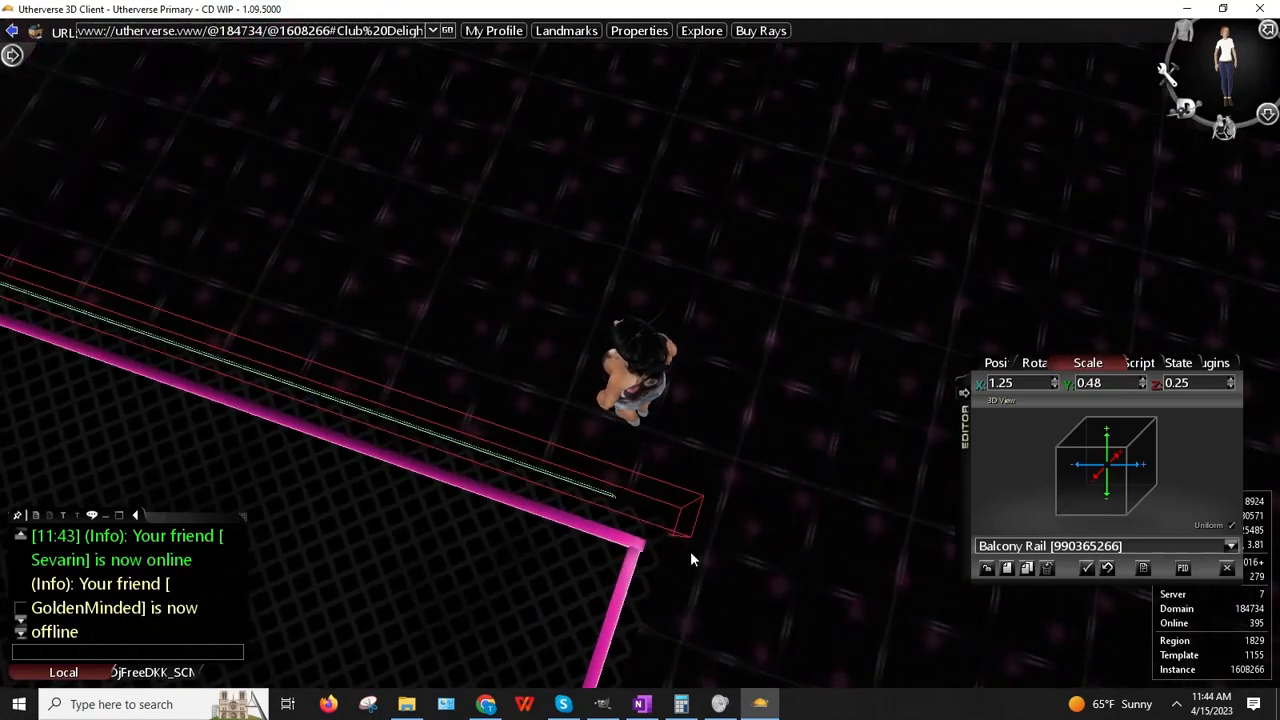
{"action": "right_click_drag", "start_coordinate": [690, 559], "coordinate": [406, 496]}
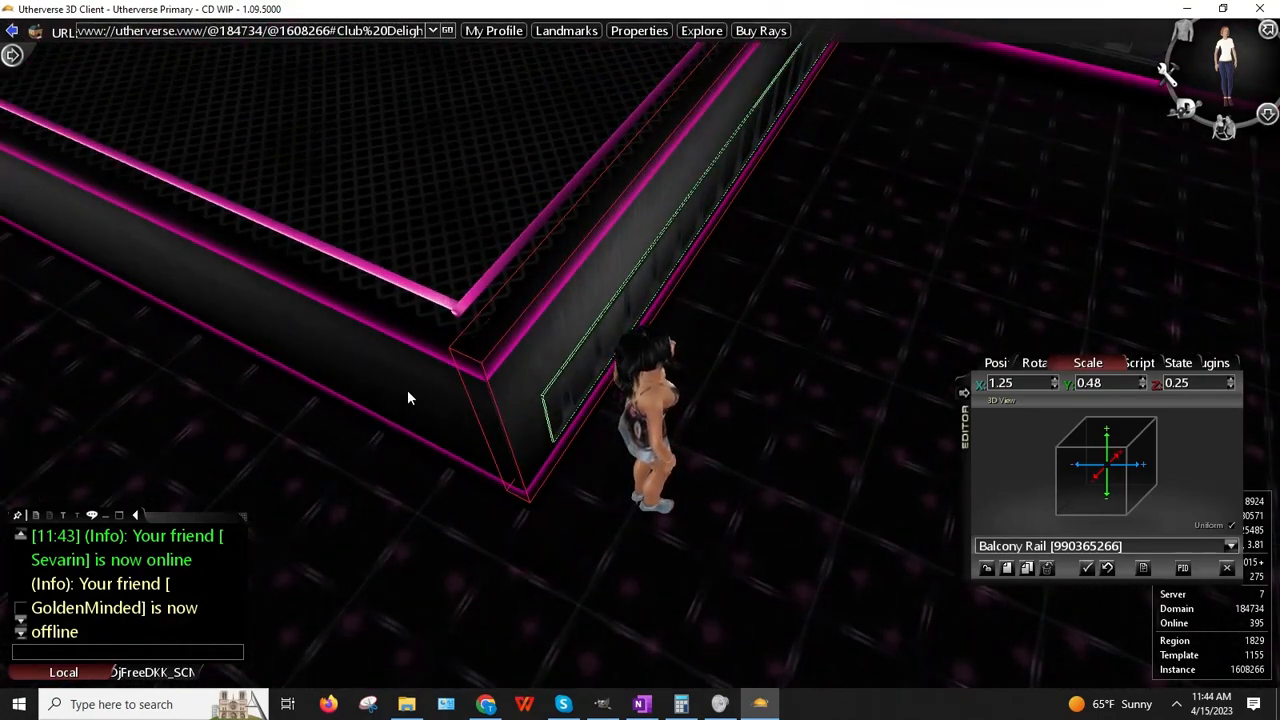
{"action": "right_click_drag", "start_coordinate": [730, 386], "coordinate": [808, 335]}
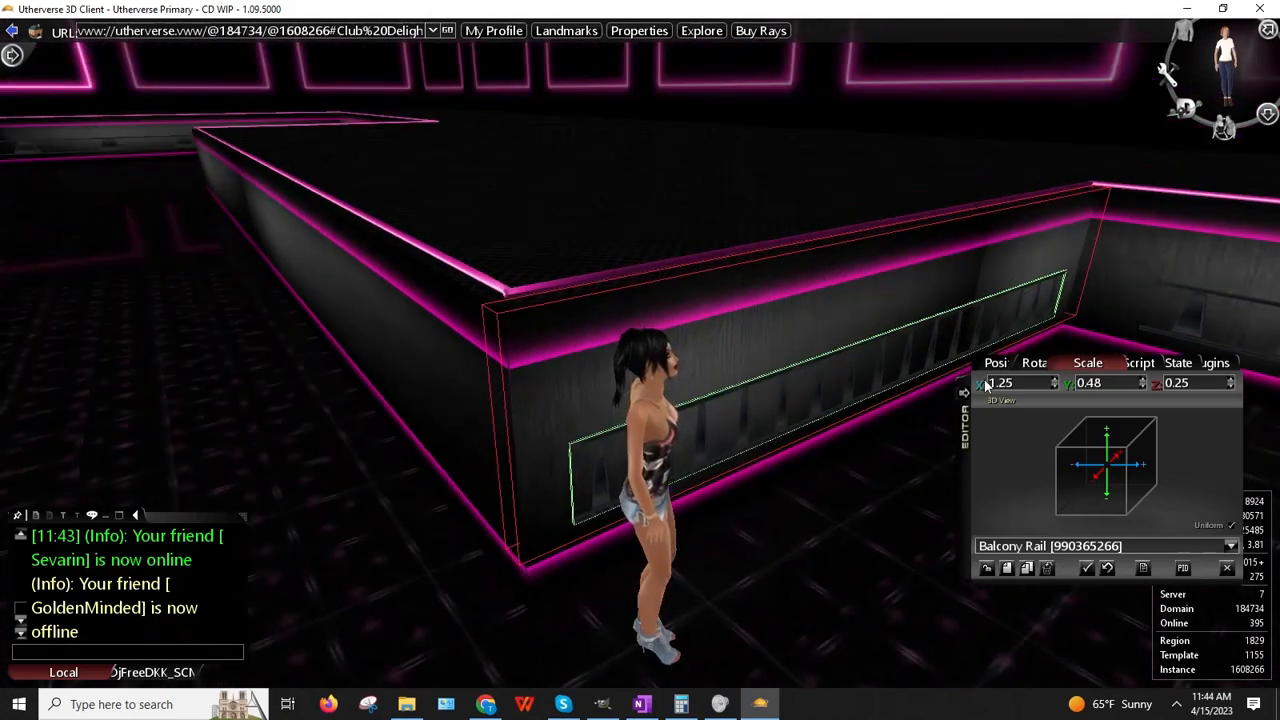
Step: Lengthen the rail to X scale 1.26 and drag it down against the balcony wall edge
{"action": "left_click", "coordinate": [1054, 381]}
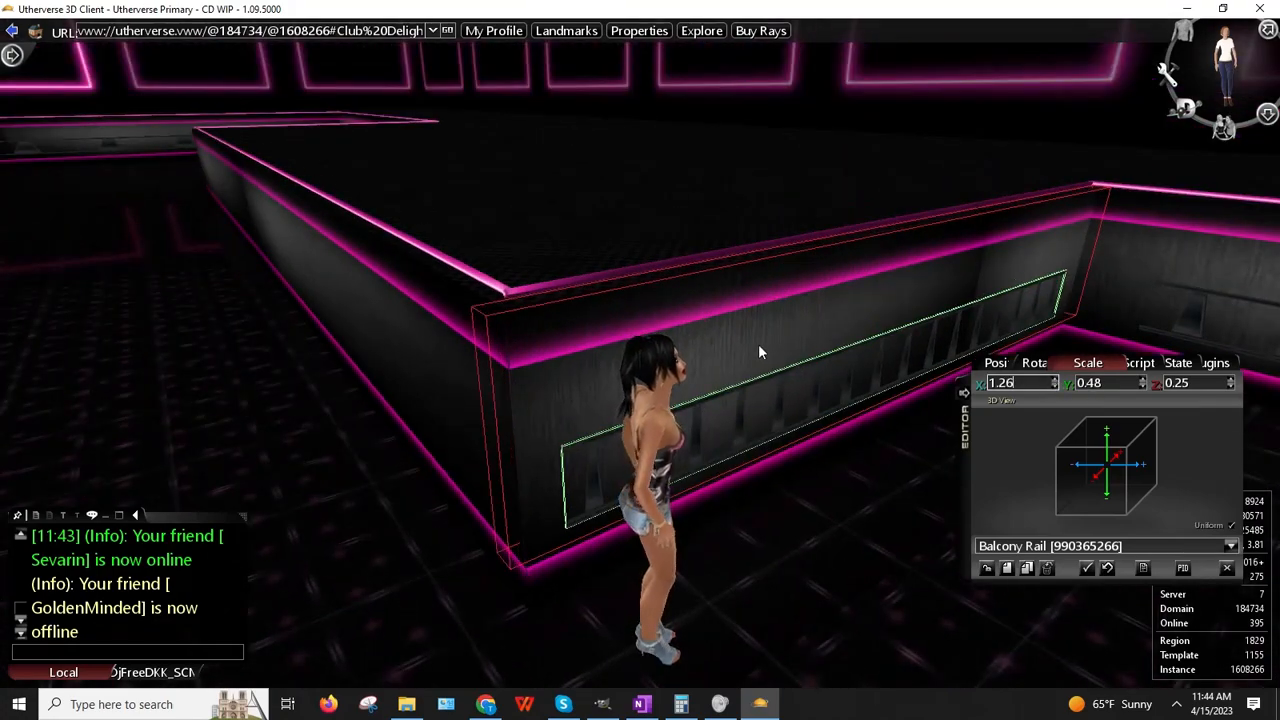
{"action": "right_click_drag", "start_coordinate": [758, 344], "coordinate": [827, 453]}
{"action": "key", "text": "Up"}
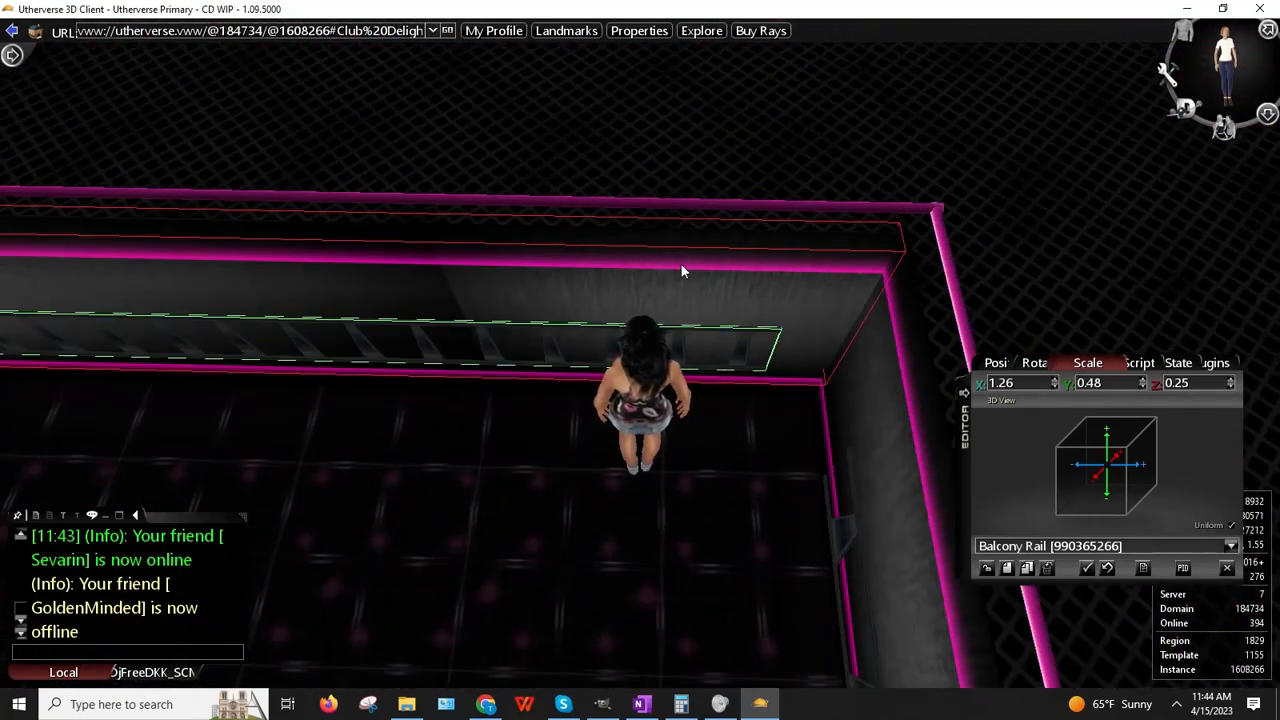
{"action": "right_click", "coordinate": [689, 320]}
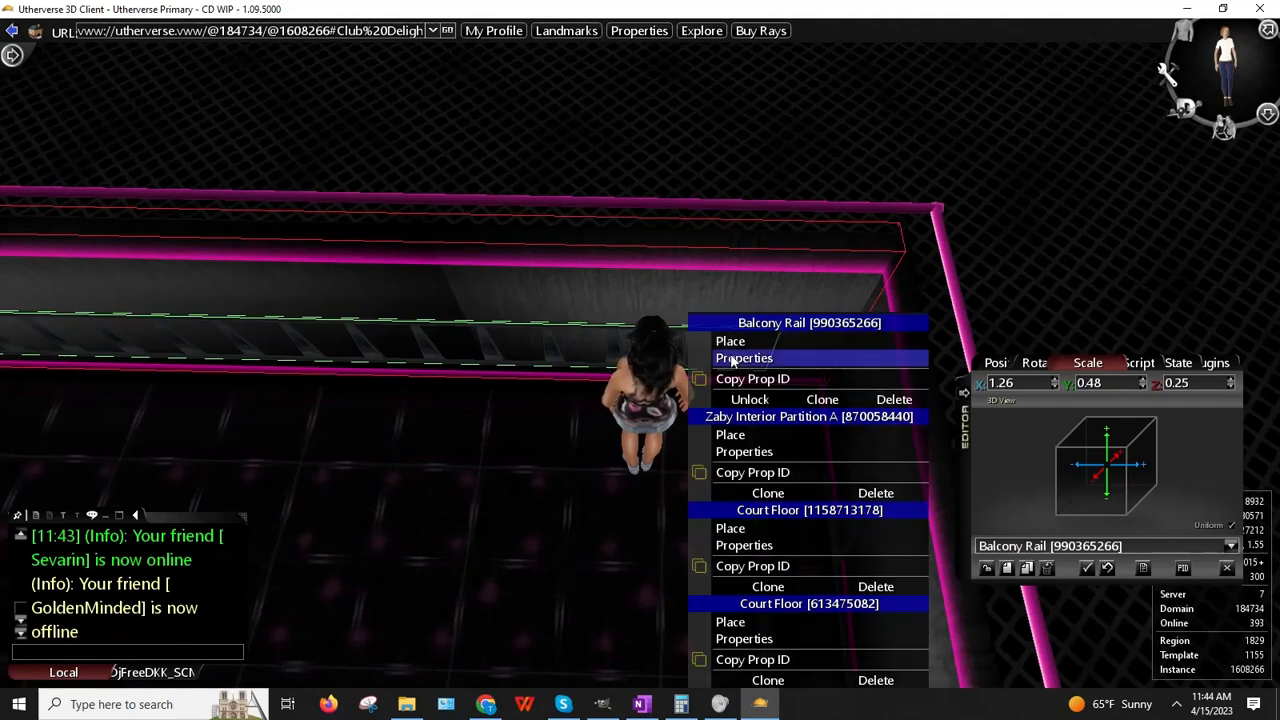
{"action": "left_click", "coordinate": [729, 342]}
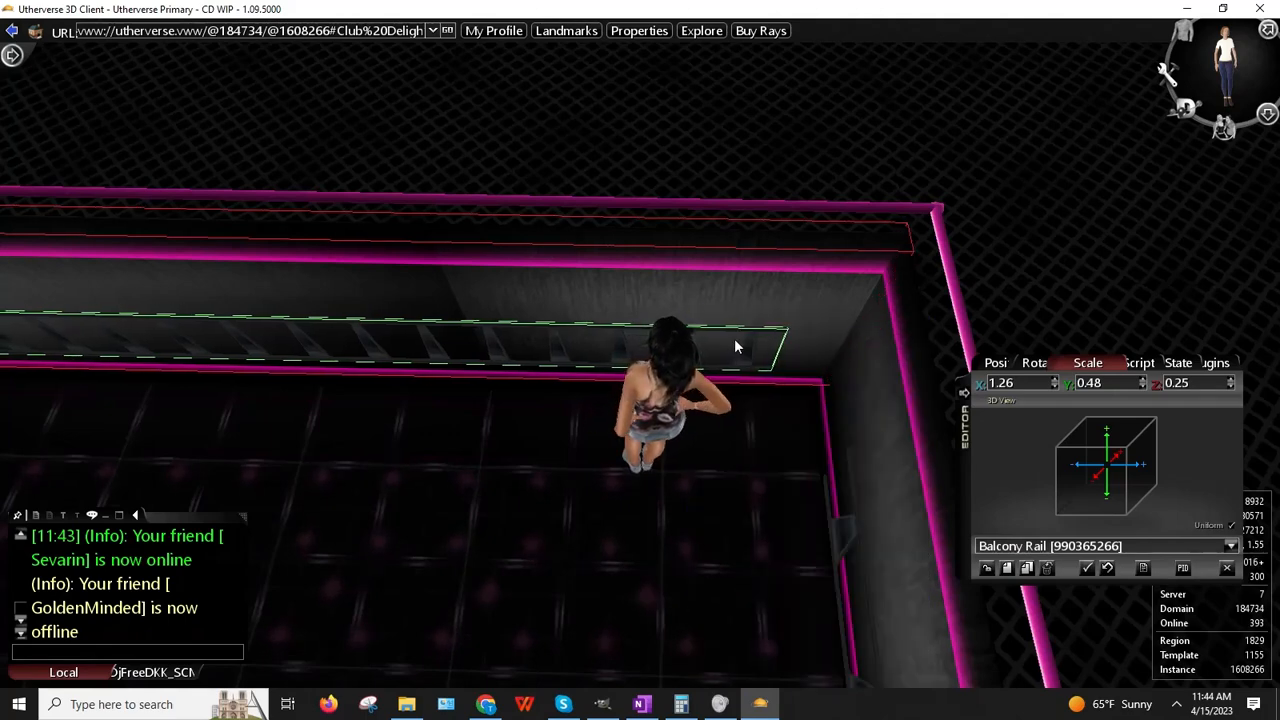
{"action": "left_click_drag", "start_coordinate": [735, 339], "coordinate": [727, 354]}
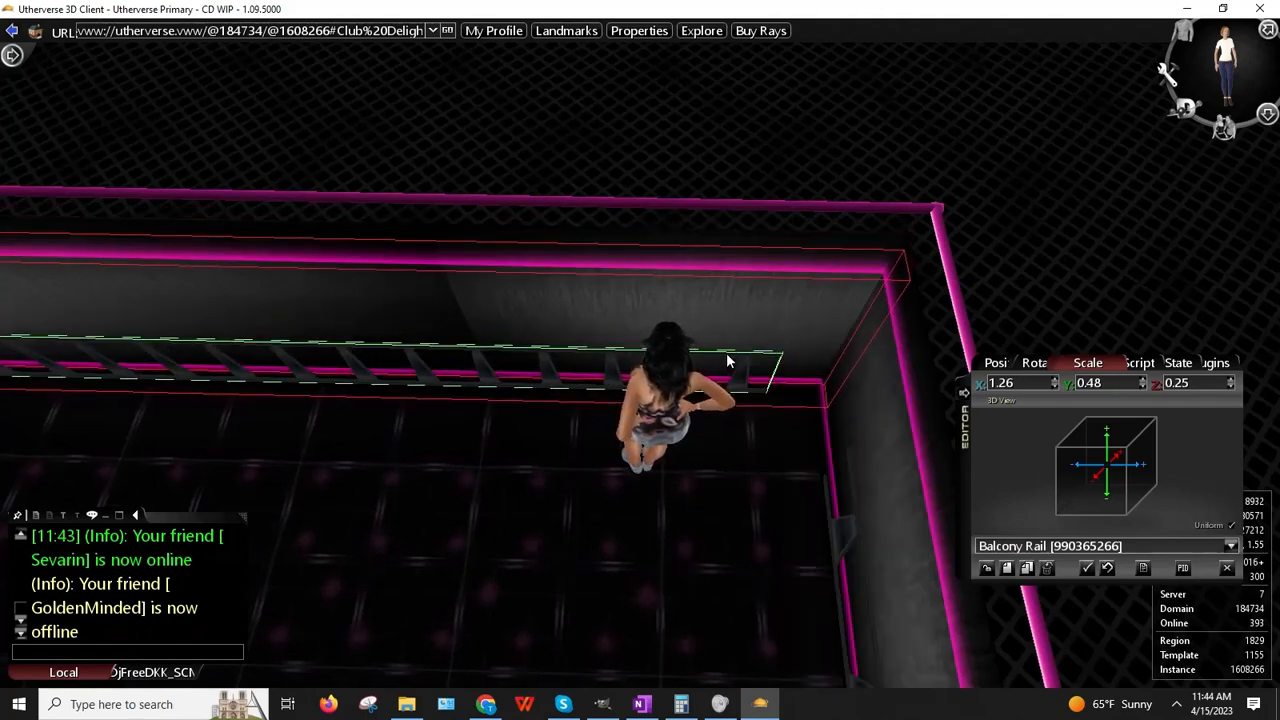
{"action": "mouse_move", "coordinate": [658, 314]}
{"action": "right_mouse_down"}
{"action": "mouse_move", "coordinate": [1028, 348]}
{"action": "mouse_move", "coordinate": [1040, 320]}
{"action": "mouse_move", "coordinate": [670, 296]}
{"action": "right_mouse_up"}
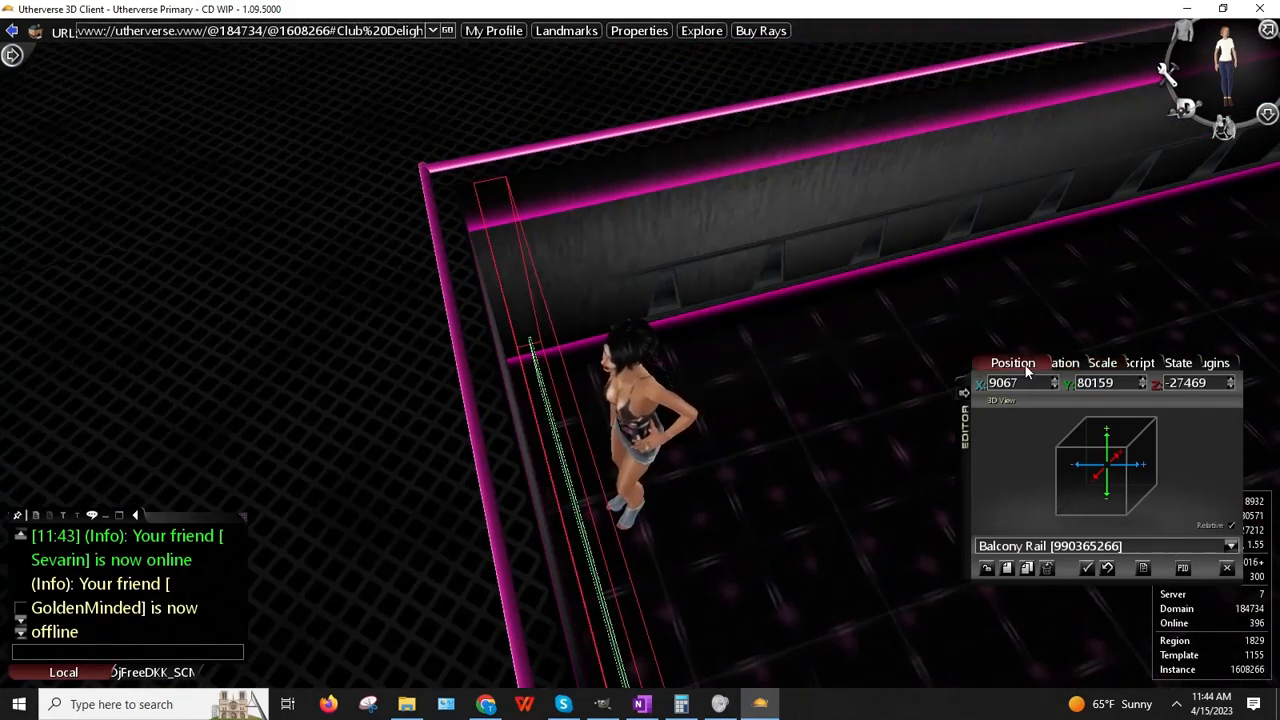
Step: Nudge the cloned rail's X position up from 9067 to 9098 along the side wall
{"action": "right_click_drag", "start_coordinate": [752, 399], "coordinate": [730, 397]}
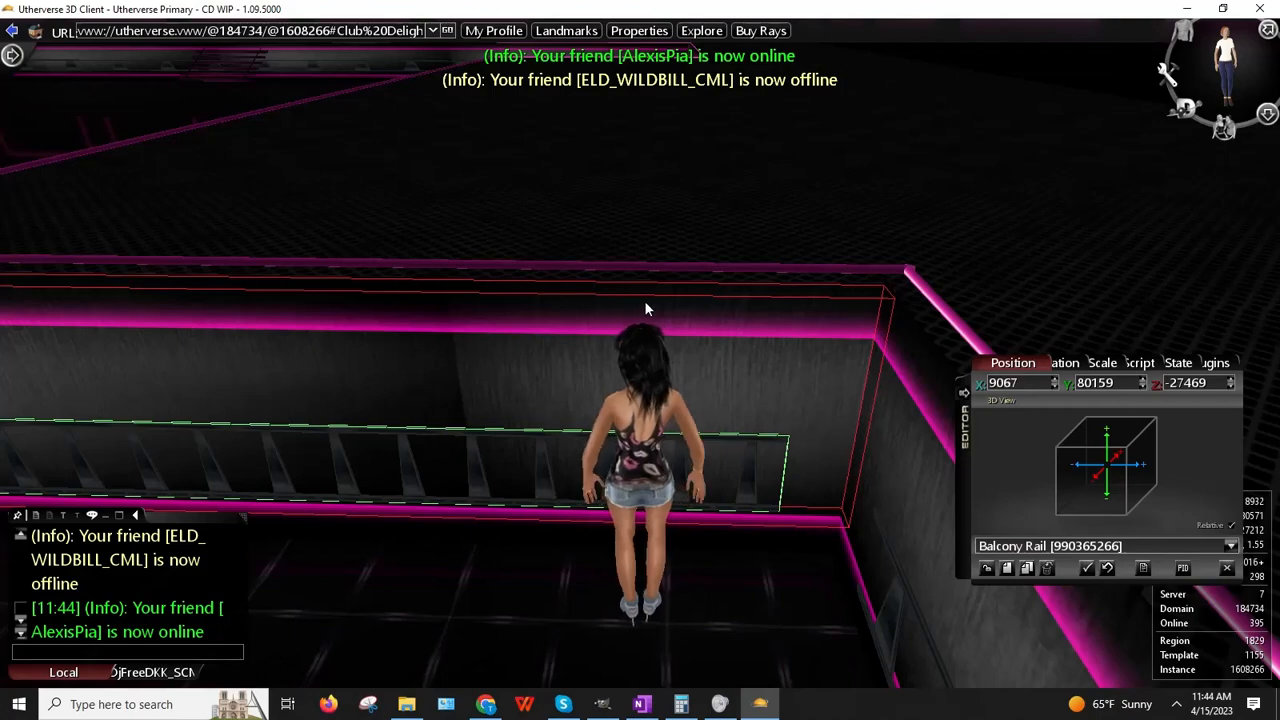
{"action": "mouse_move", "coordinate": [645, 310]}
{"action": "right_mouse_down"}
{"action": "mouse_move", "coordinate": [452, 354]}
{"action": "mouse_move", "coordinate": [757, 394]}
{"action": "mouse_move", "coordinate": [800, 381]}
{"action": "mouse_move", "coordinate": [630, 322]}
{"action": "right_mouse_up"}
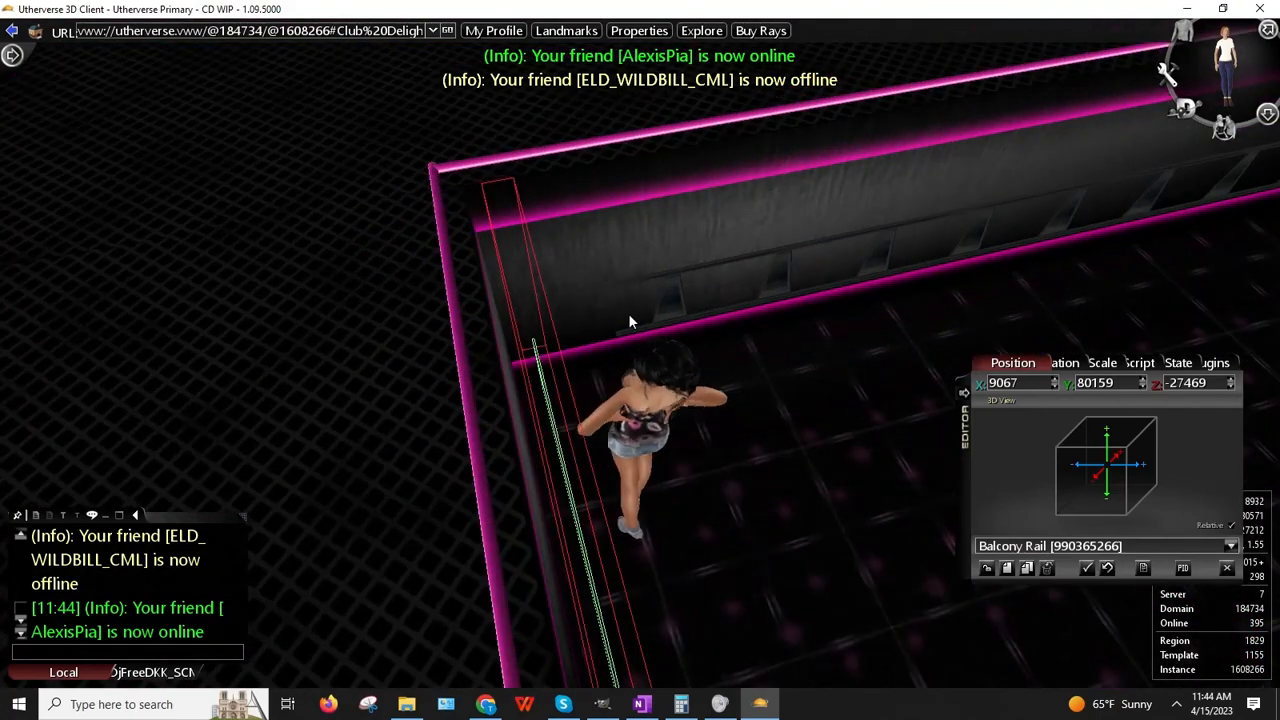
{"action": "left_click", "coordinate": [1055, 379]}
{"action": "left_click", "coordinate": [1055, 379]}
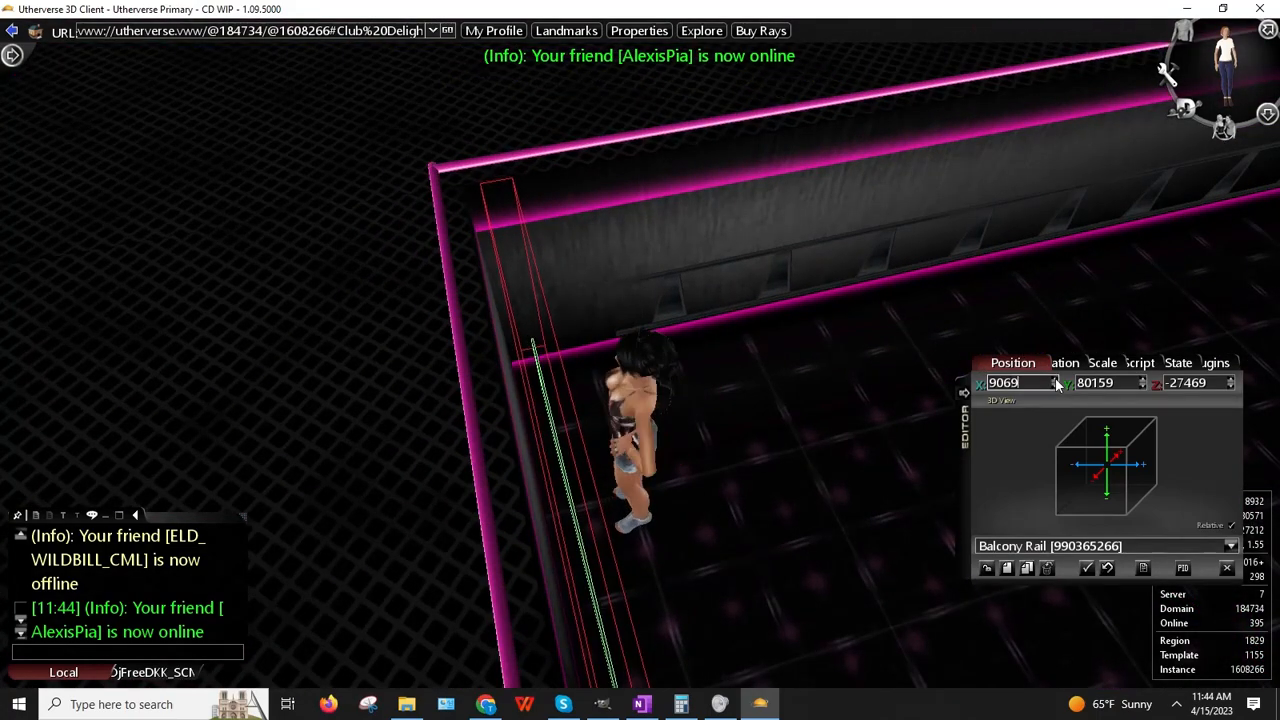
{"action": "left_click", "coordinate": [1055, 378]}
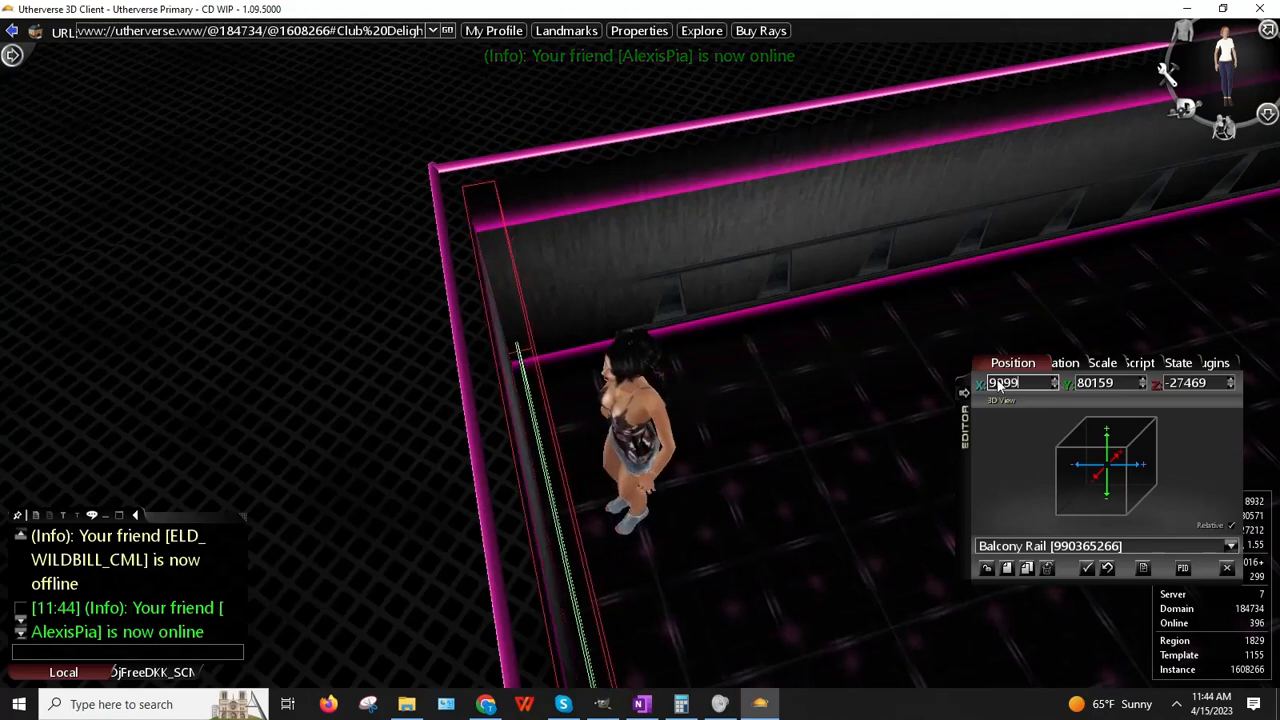
{"action": "right_click_drag", "start_coordinate": [680, 350], "coordinate": [737, 361]}
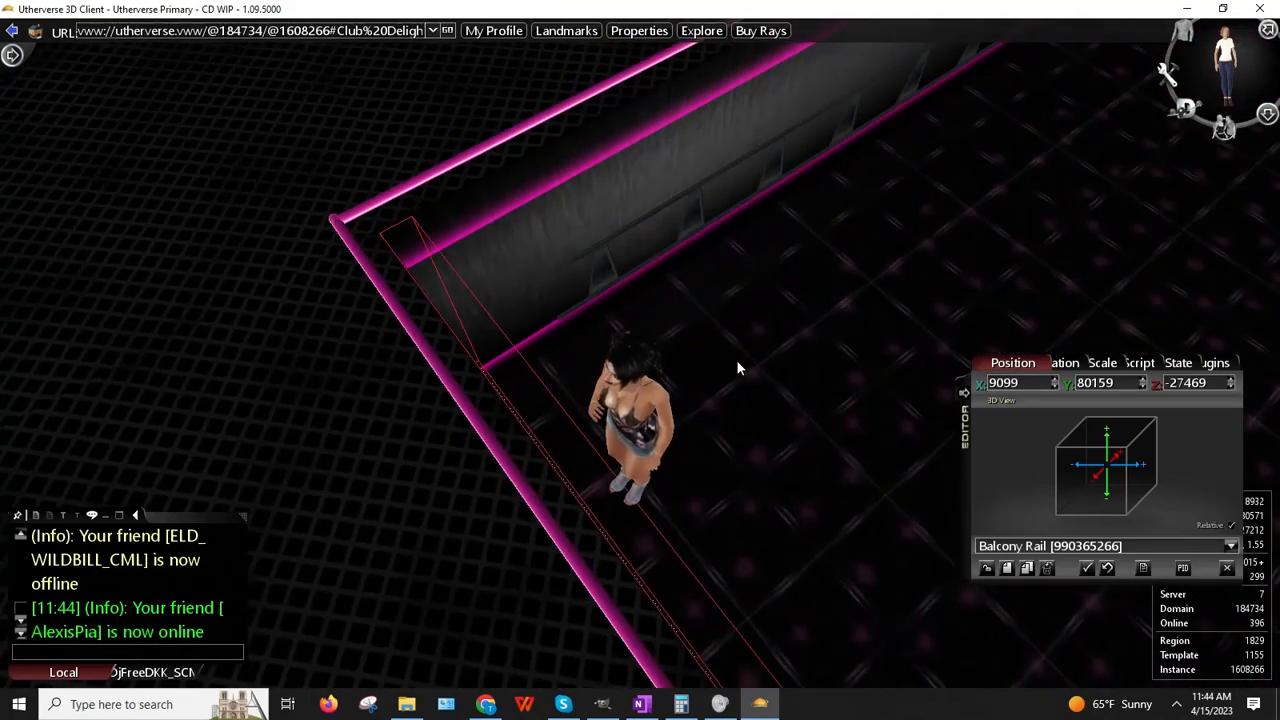
{"action": "left_click", "coordinate": [1057, 379]}
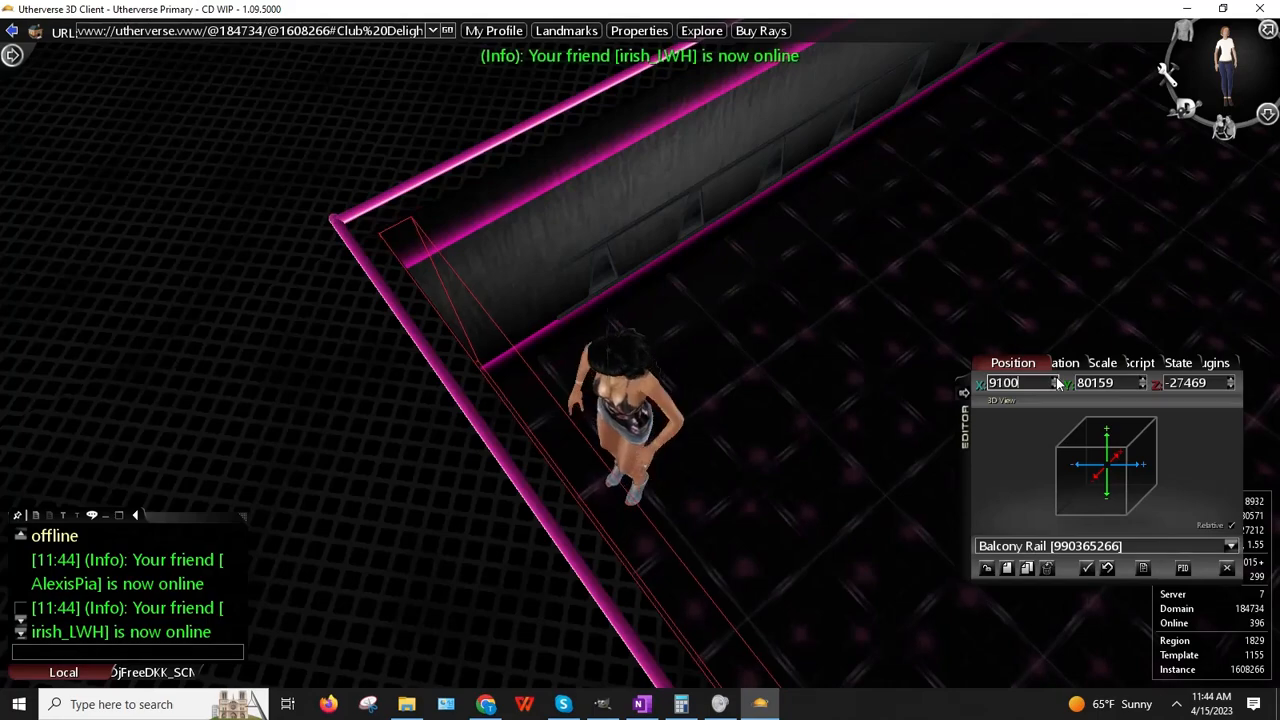
Step: Walk the avatar toward the room corner and face the rail wall
{"action": "right_click_drag", "start_coordinate": [300, 315], "coordinate": [670, 372]}
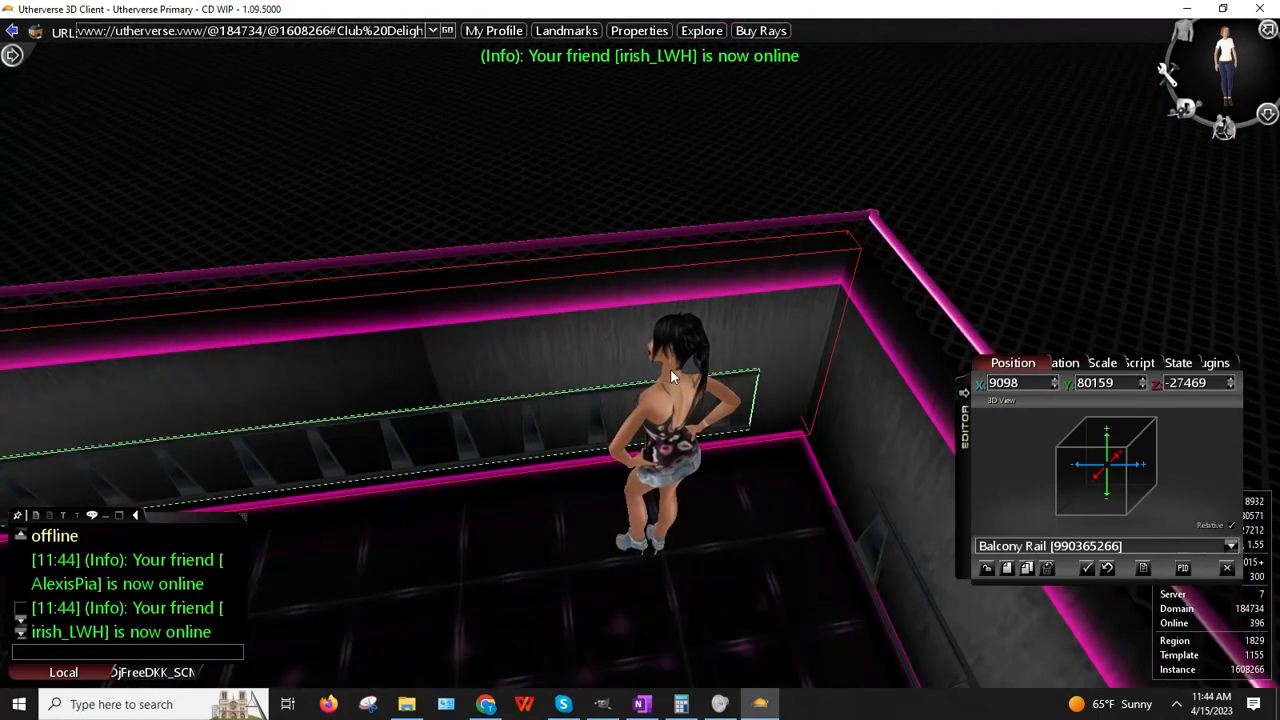
{"action": "scroll", "coordinate": [670, 376], "scroll_direction": "up", "scroll_amount": 5}
{"action": "scroll", "coordinate": [670, 380], "scroll_direction": "down", "scroll_amount": 5}
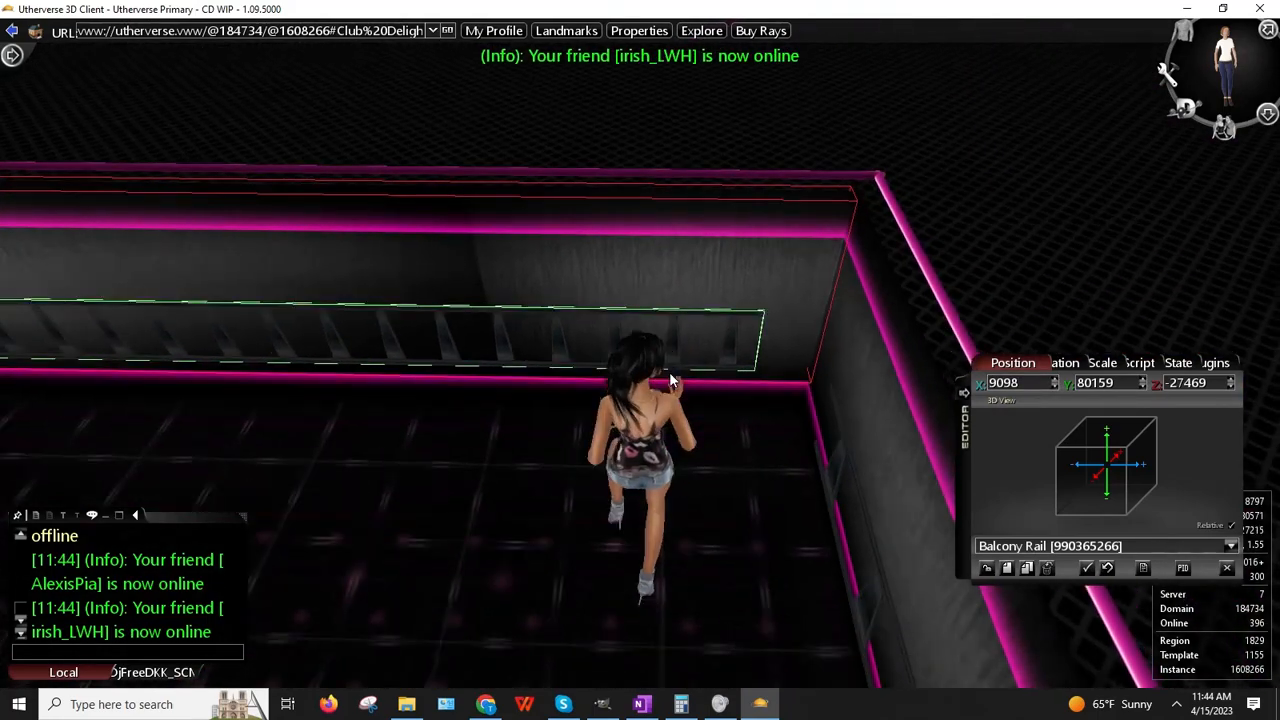
{"action": "key", "text": "Up"}
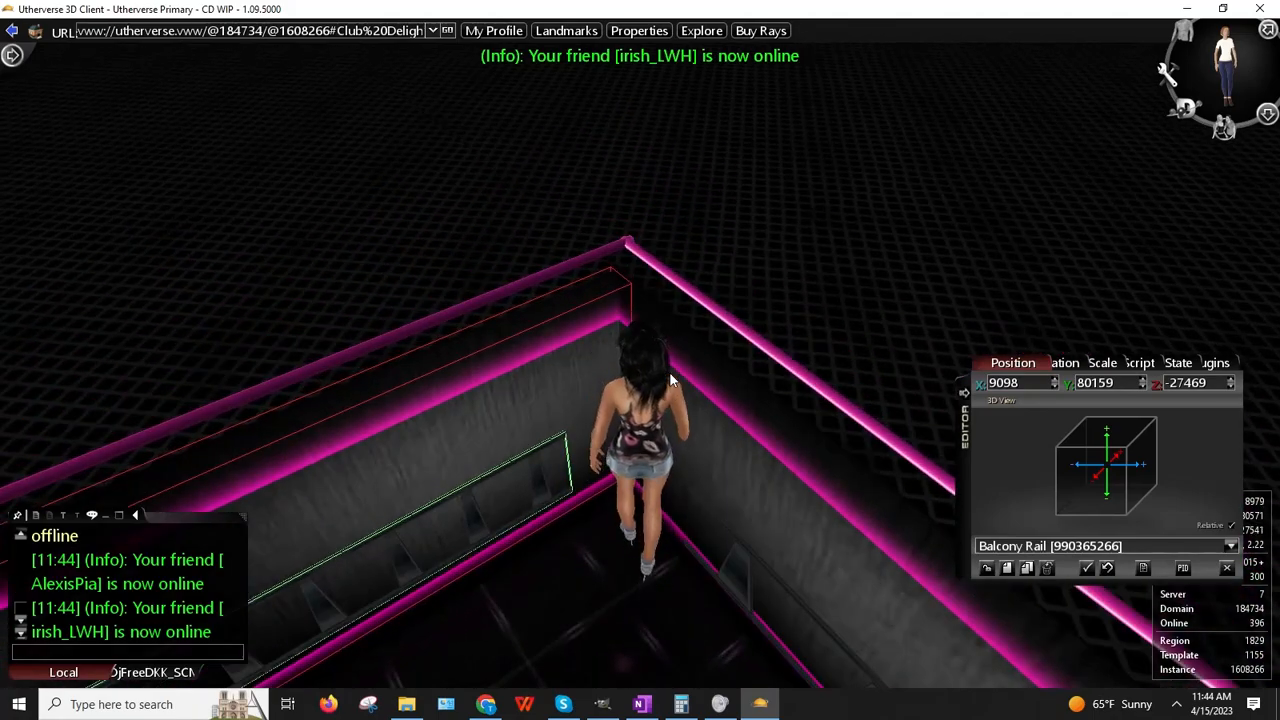
{"action": "key", "text": "Down"}
{"action": "key", "text": "Left"}
{"action": "key", "text": "Right"}
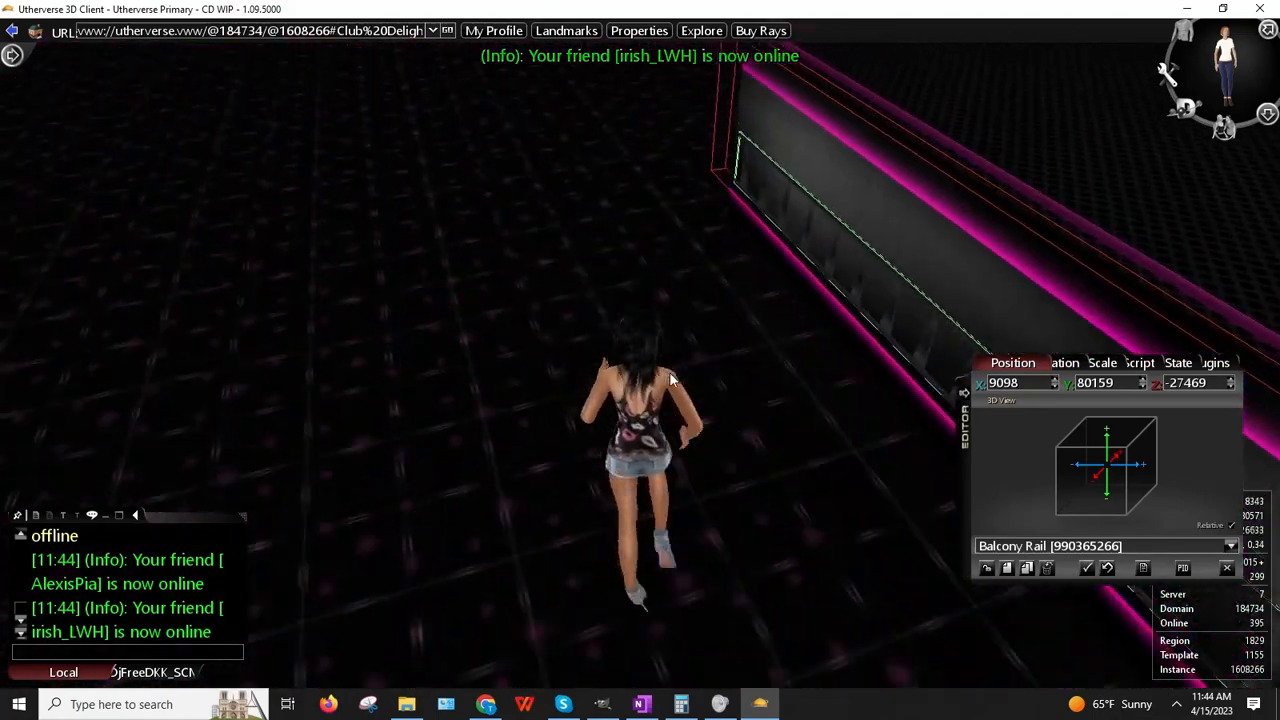
{"action": "scroll", "coordinate": [670, 380], "scroll_direction": "up", "scroll_amount": 5}
{"action": "scroll", "coordinate": [670, 380], "scroll_direction": "down", "scroll_amount": 5}
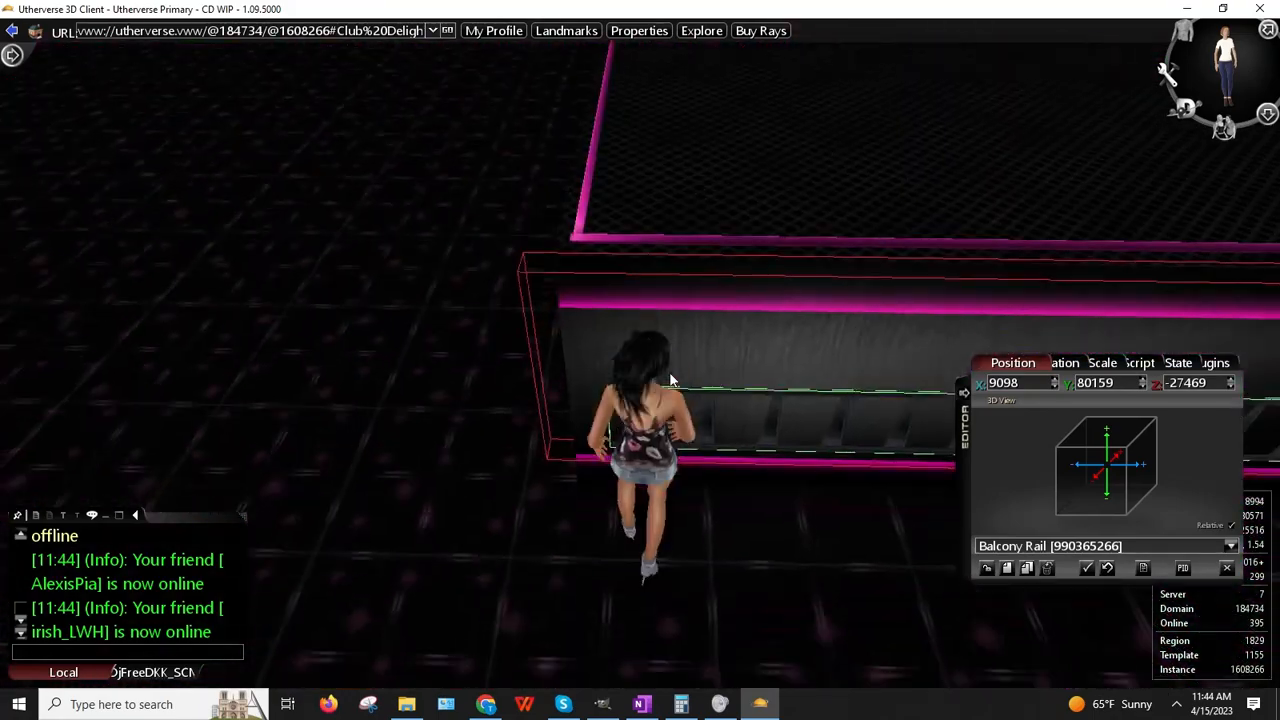
{"action": "key", "text": "Up"}
{"action": "key", "text": "Left"}
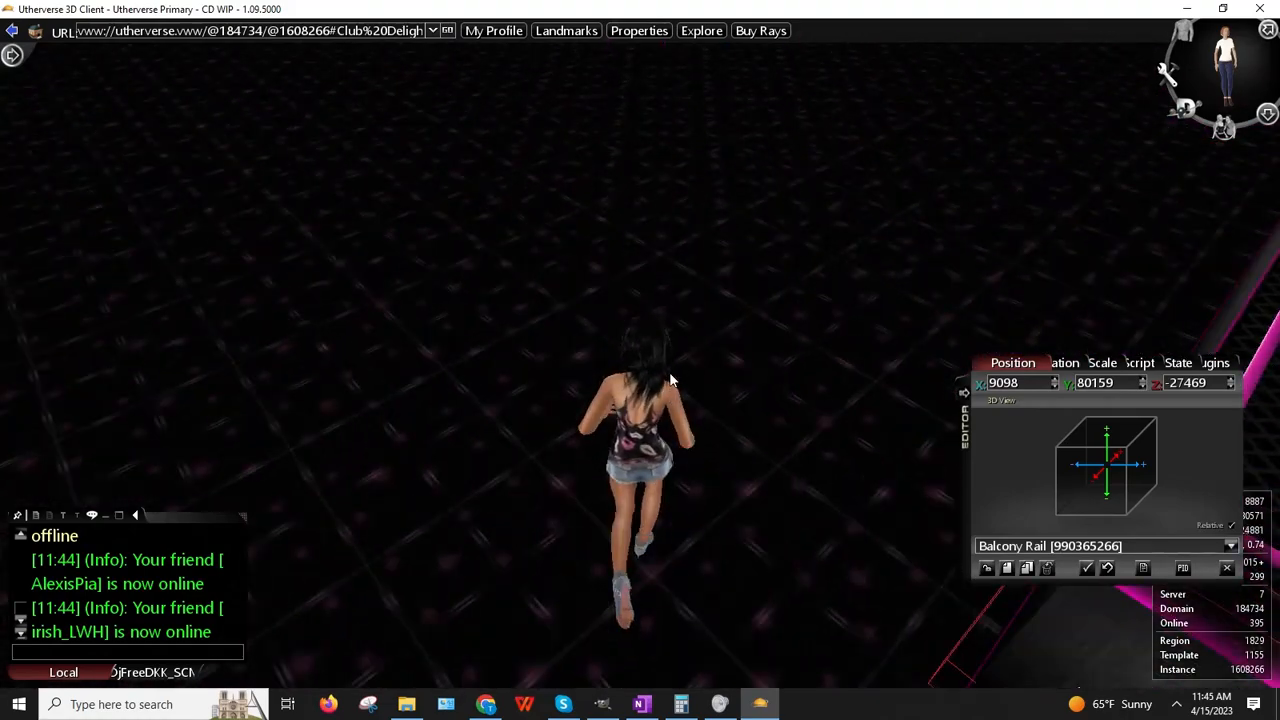
{"action": "key", "text": "Right"}
{"action": "key", "text": "Left"}
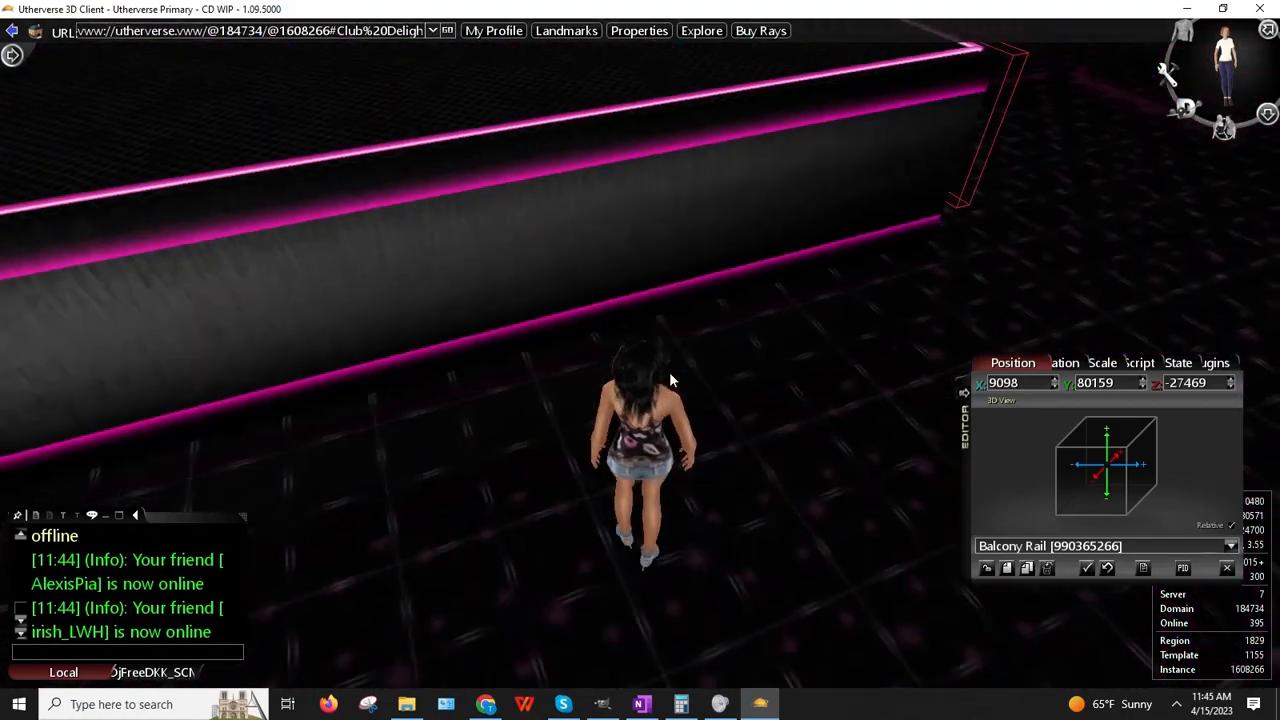
{"action": "key", "text": "Down"}
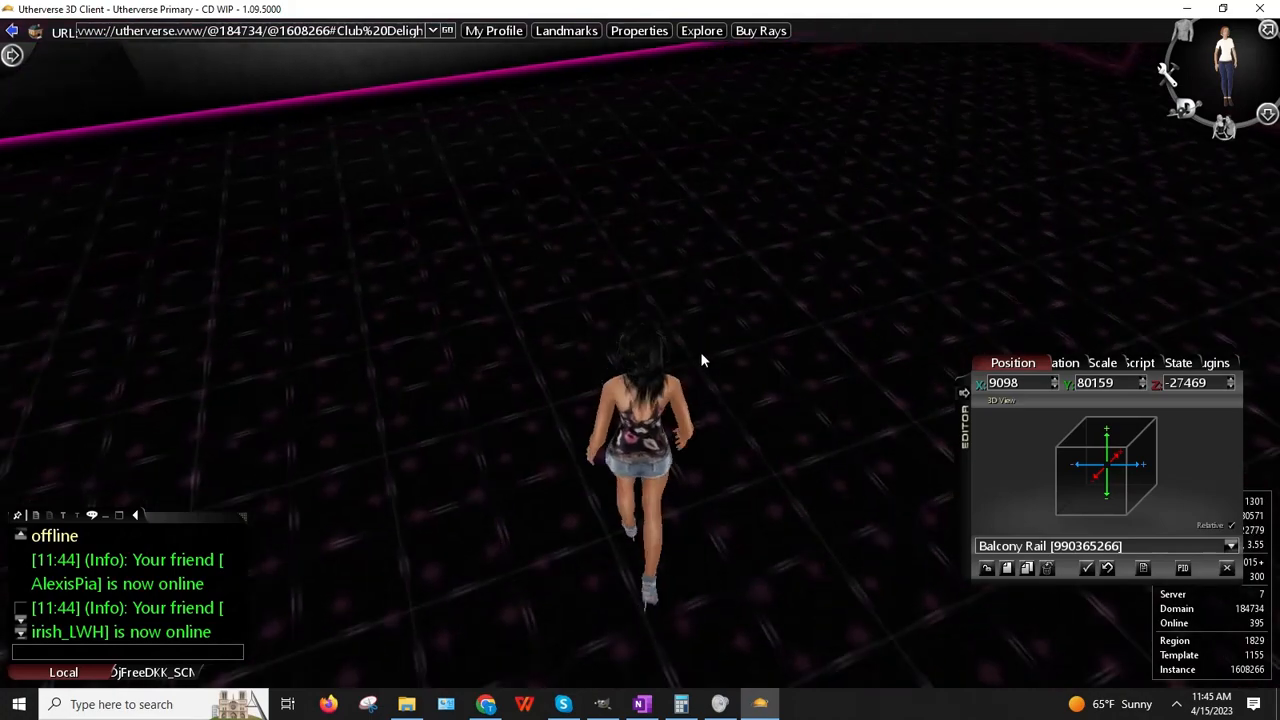
{"action": "right_click_drag", "start_coordinate": [702, 358], "coordinate": [740, 352]}
{"action": "key", "text": "Up"}
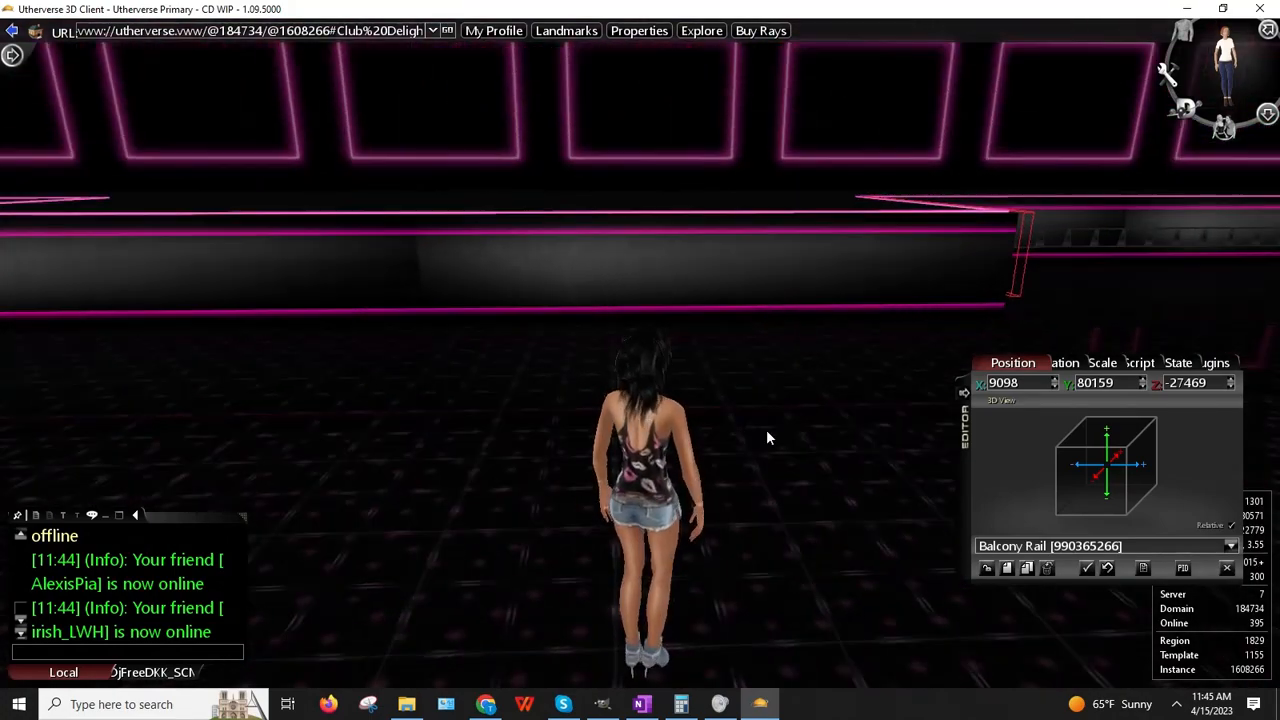
{"action": "left_click", "coordinate": [1168, 77]}
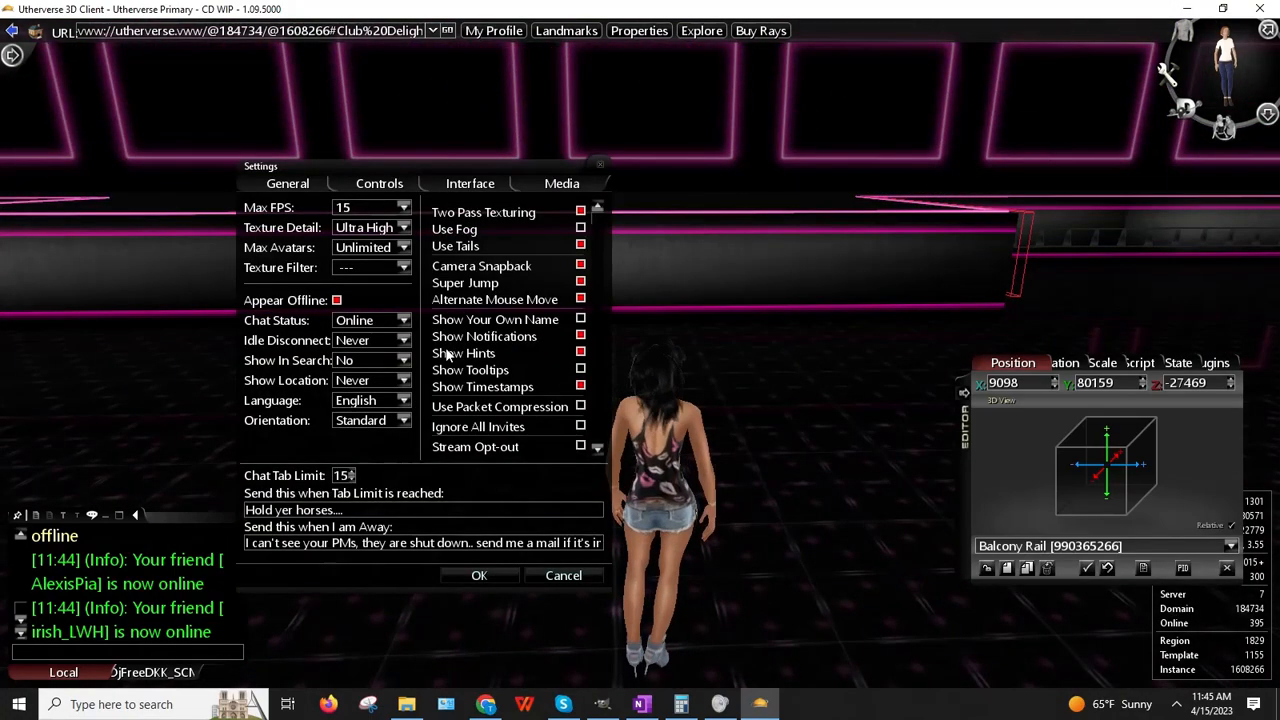
{"action": "left_click", "coordinate": [356, 209]}
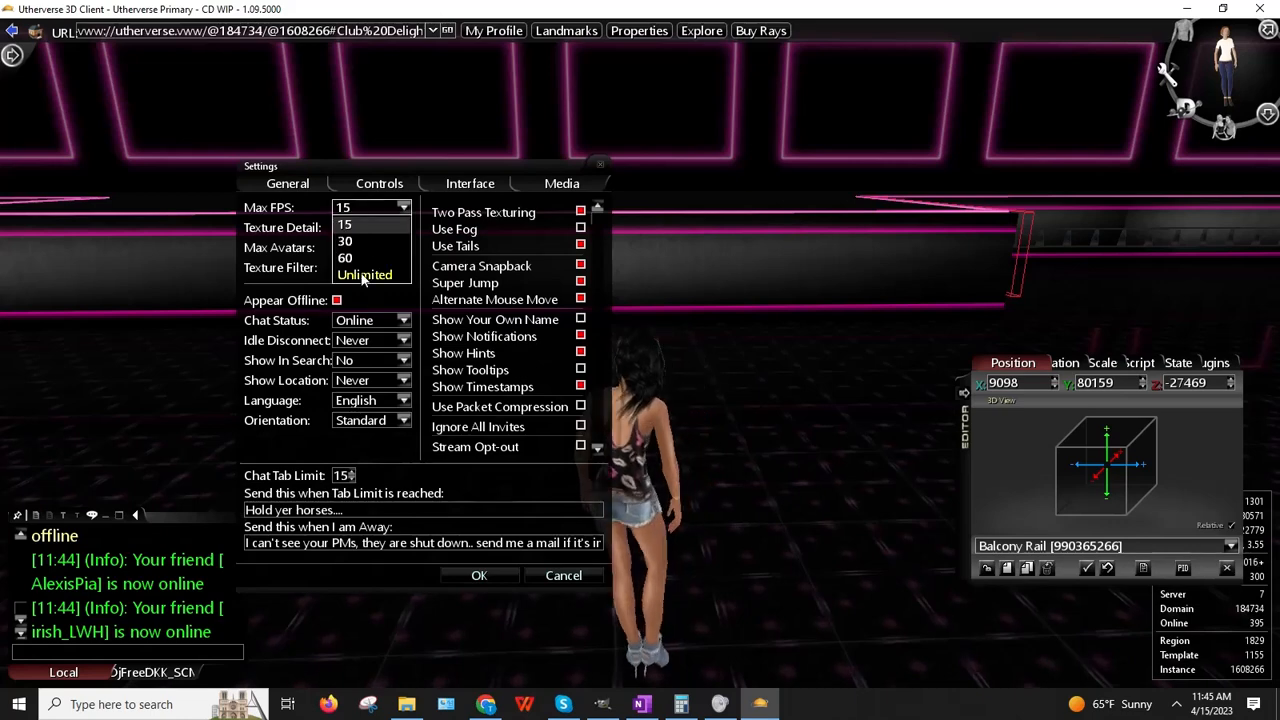
{"action": "left_click", "coordinate": [476, 577]}
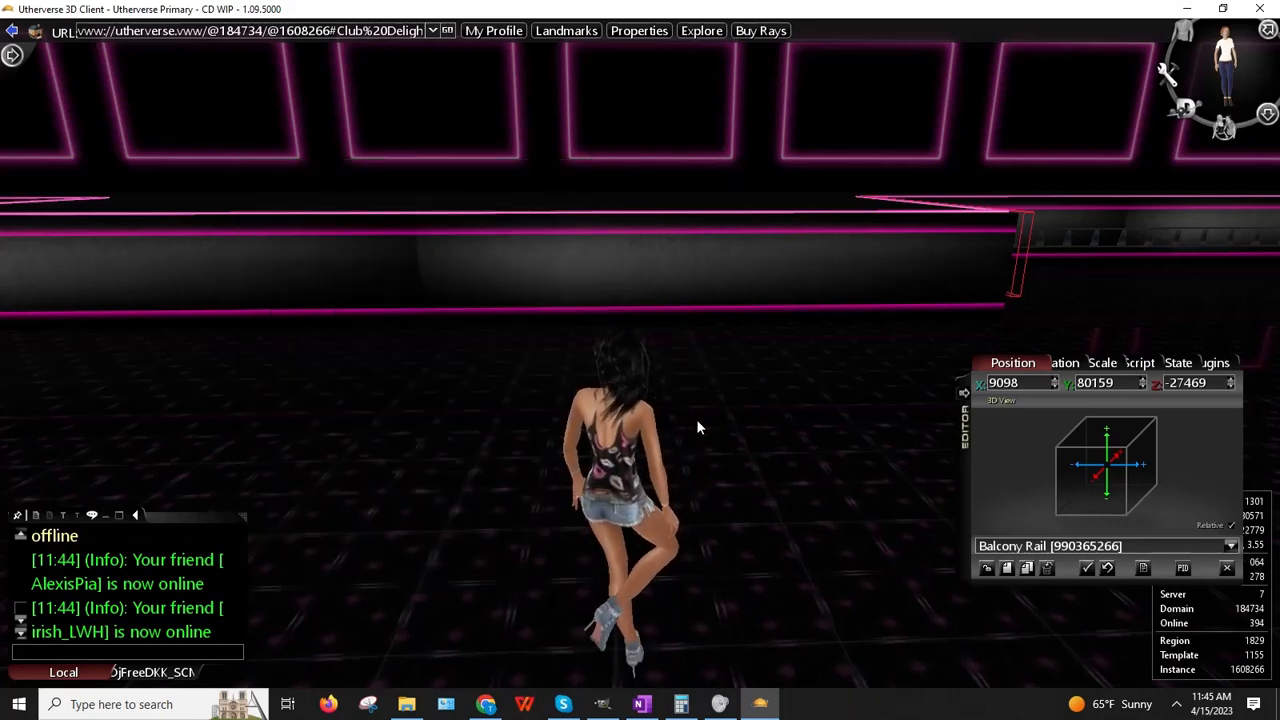
{"action": "right_click_drag", "start_coordinate": [696, 419], "coordinate": [668, 429]}
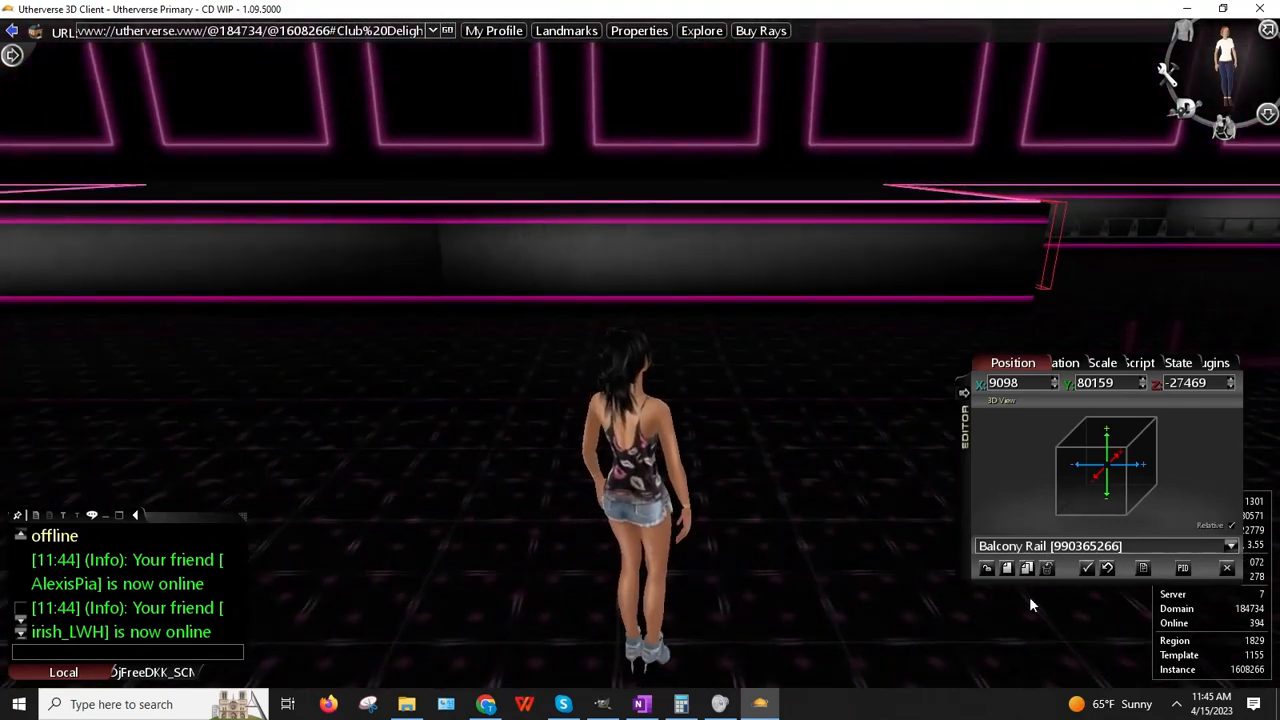
Step: Clone the balcony rail and settle the copy parallel against the far wall
{"action": "left_click", "coordinate": [1028, 569]}
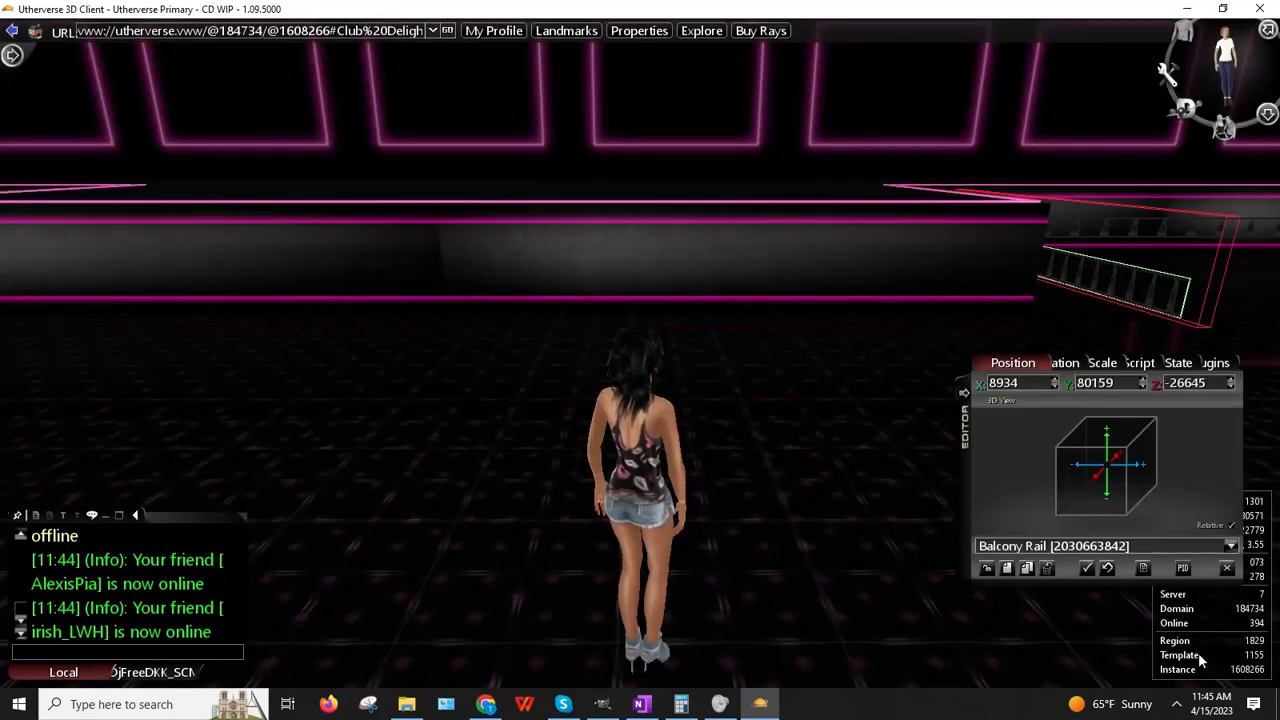
{"action": "left_click_drag", "start_coordinate": [2, 695], "coordinate": [2, 323]}
{"action": "left_click_drag", "start_coordinate": [0, 367], "coordinate": [57, 437]}
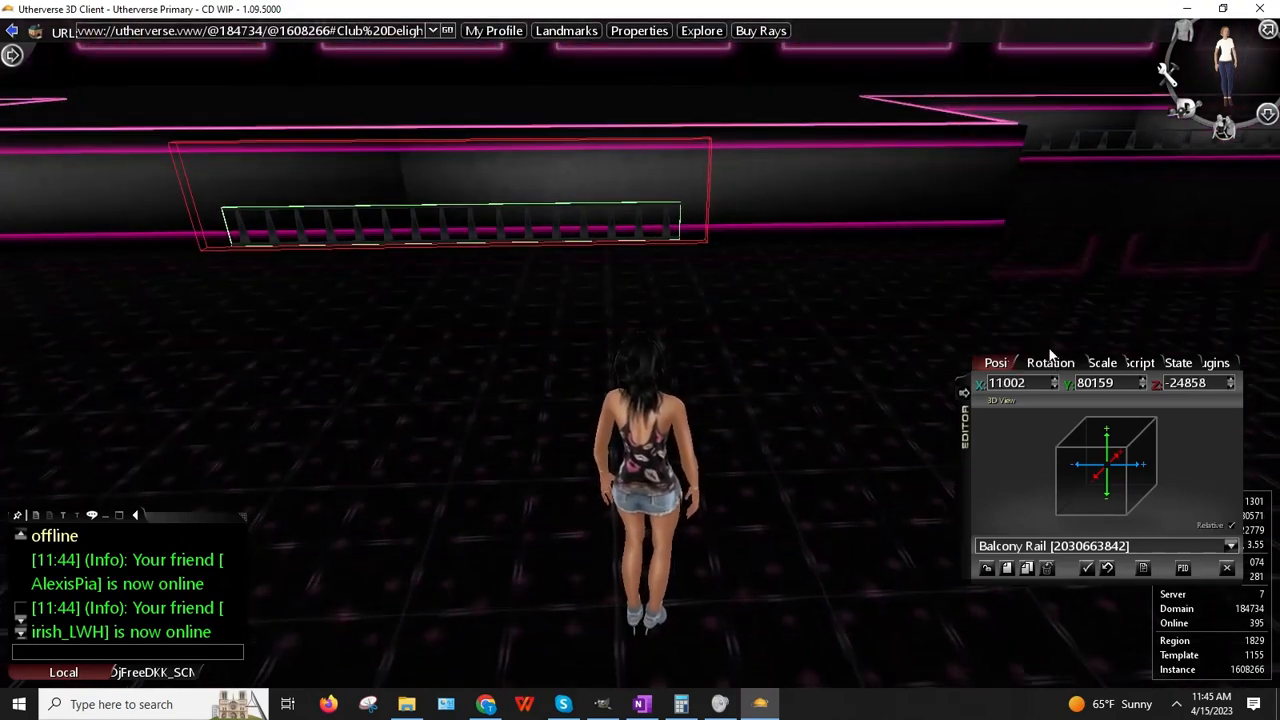
Step: Stretch the rail copy to X scale 3.00, reposition it, then lengthen it to 3.50
{"action": "left_click", "coordinate": [1052, 363]}
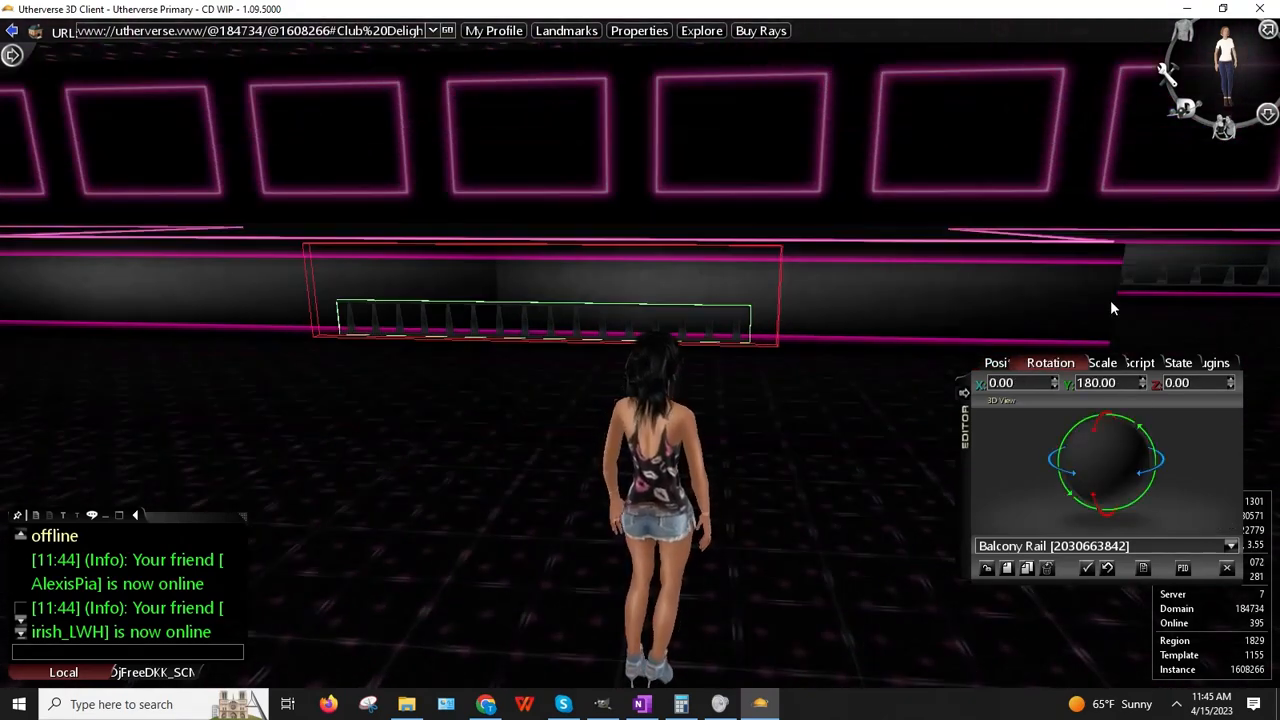
{"action": "left_click", "coordinate": [1088, 363]}
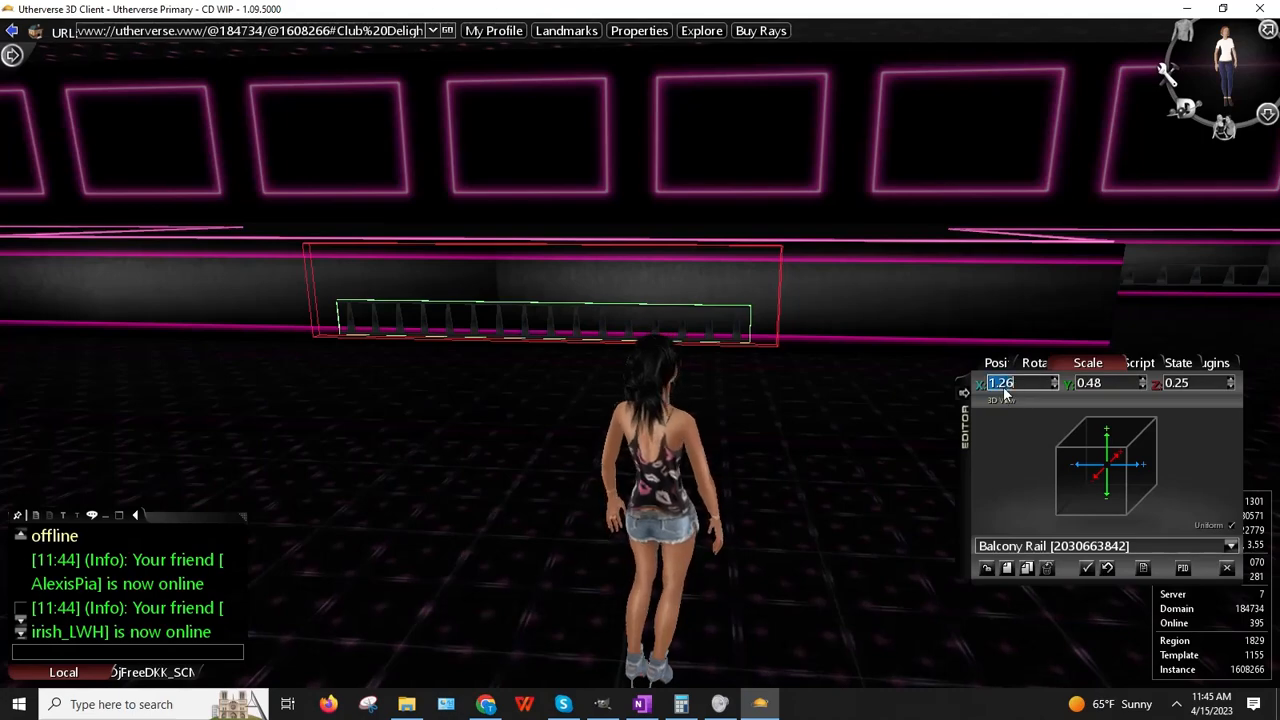
{"action": "type", "text": "3"}
{"action": "key", "text": "Return"}
{"action": "mouse_move", "coordinate": [680, 411]}
{"action": "left_mouse_down"}
{"action": "mouse_move", "coordinate": [607, 412]}
{"action": "mouse_move", "coordinate": [680, 417]}
{"action": "left_mouse_up"}
{"action": "right_click", "coordinate": [540, 316]}
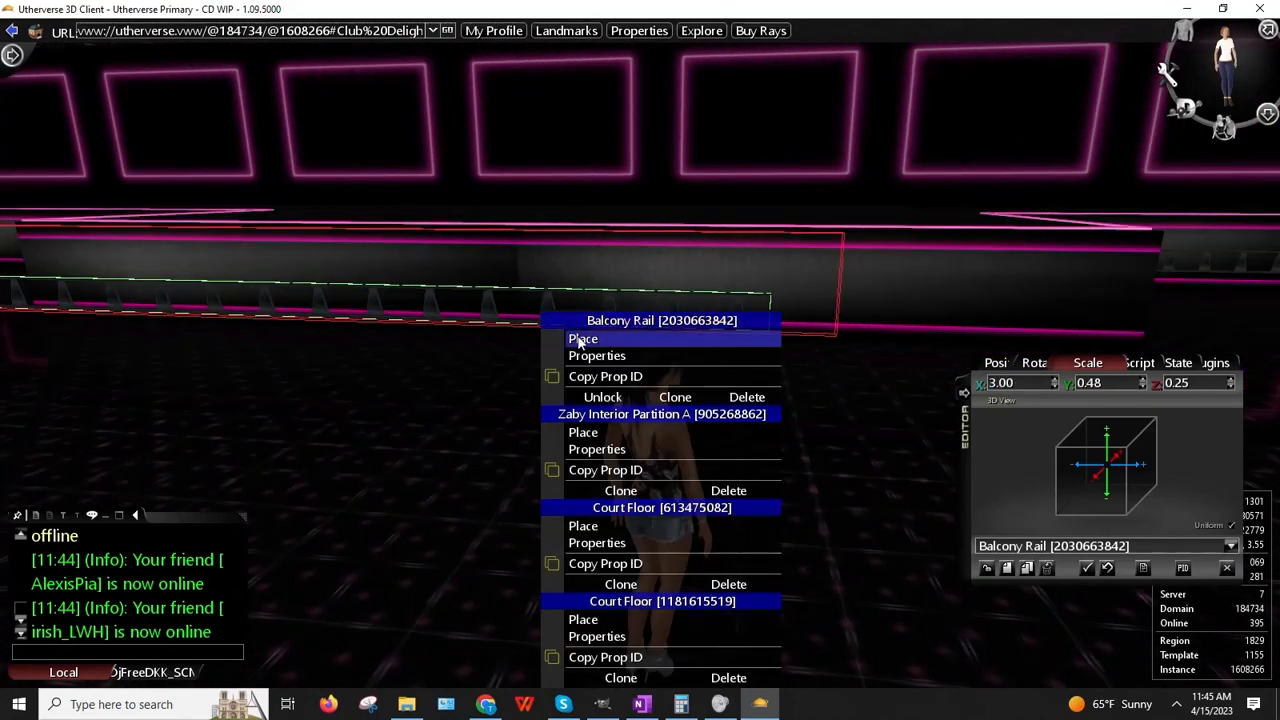
{"action": "left_click", "coordinate": [583, 338]}
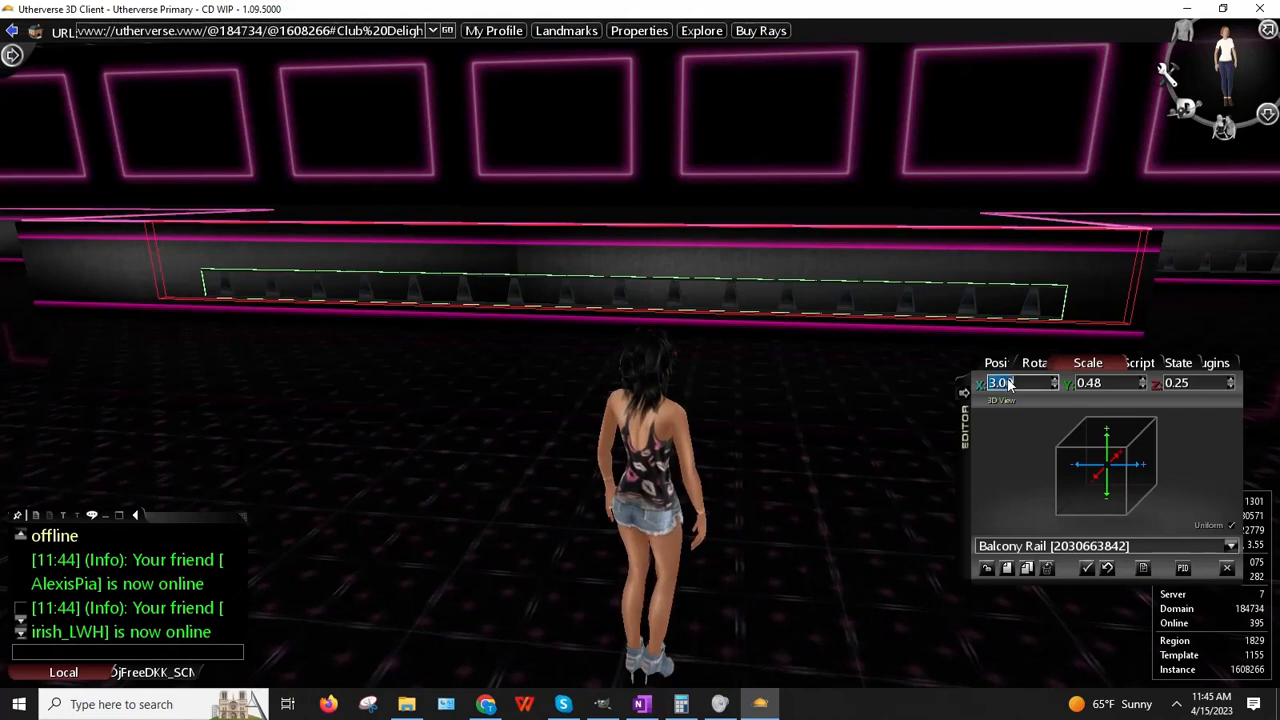
{"action": "type", "text": "3.5"}
{"action": "key", "text": "Return"}
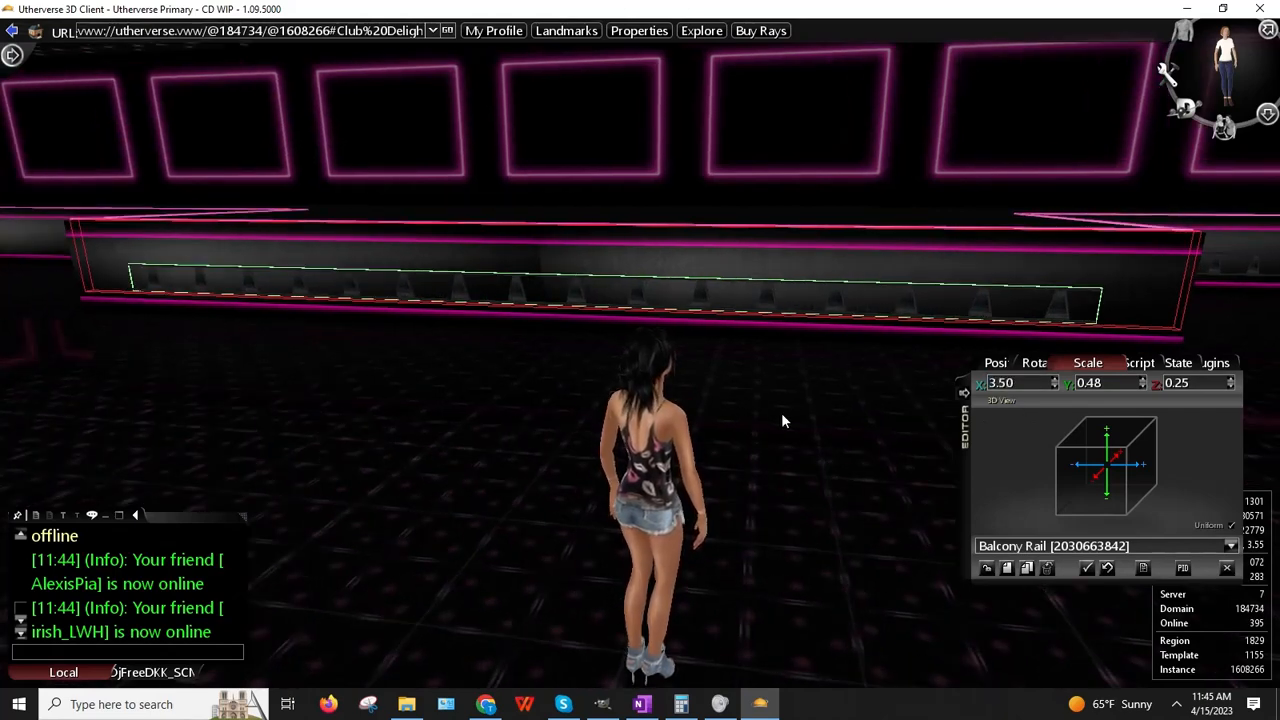
Step: Raise the rail's X scale to 3.60 and walk toward the club wall
{"action": "left_click", "coordinate": [1054, 380]}
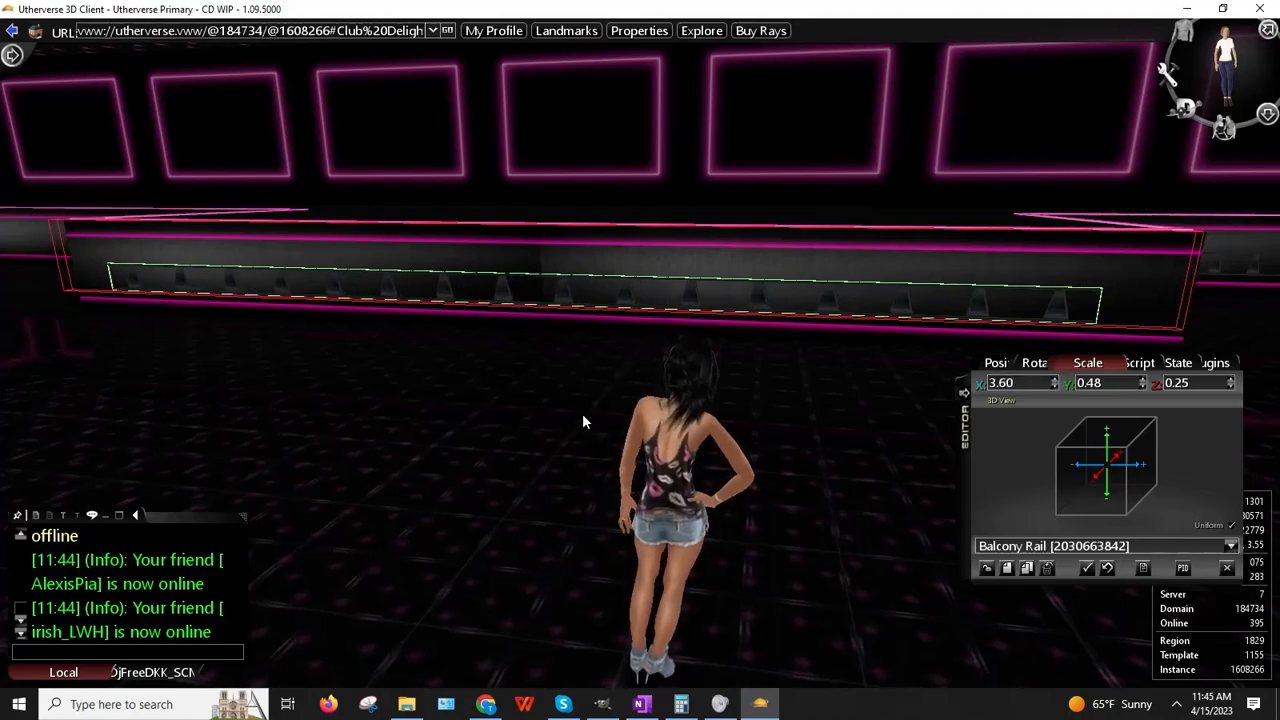
{"action": "key", "text": "Right"}
{"action": "key", "text": "Up"}
{"action": "key", "text": "Left"}
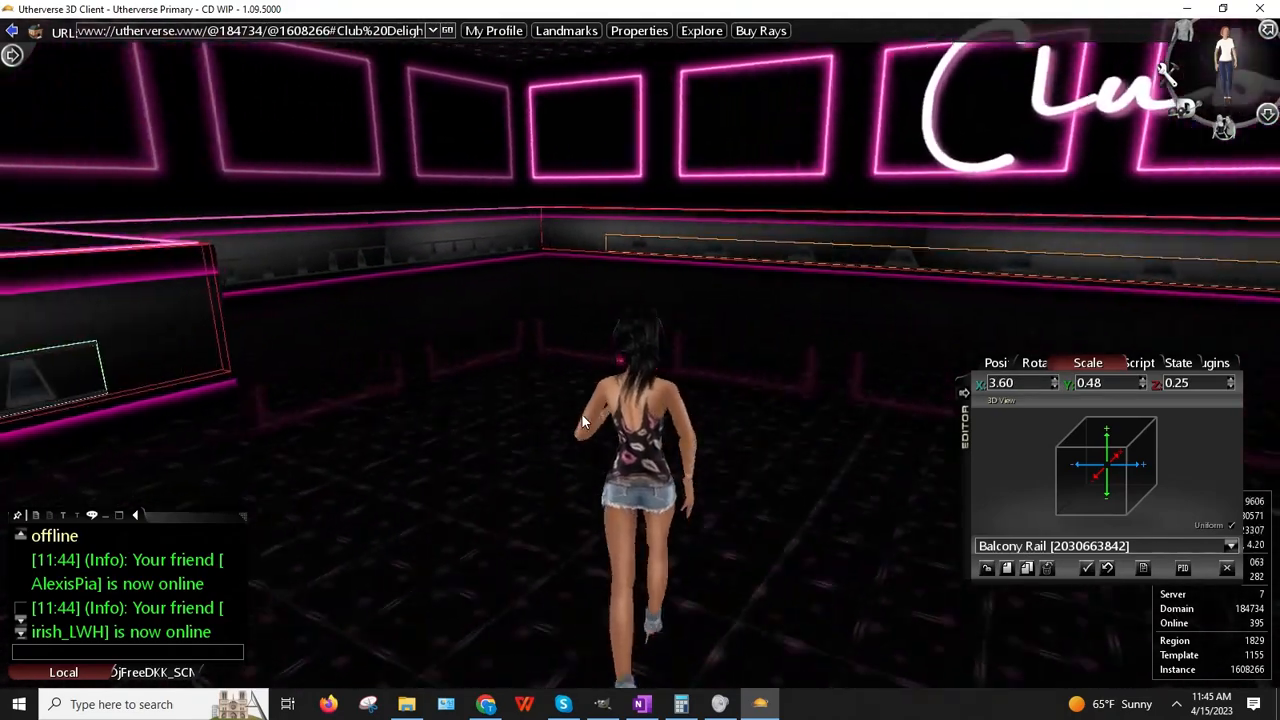
Step: Step up to the rail, then end and restart the prop editing session from the avatar menu
{"action": "key", "text": "Right"}
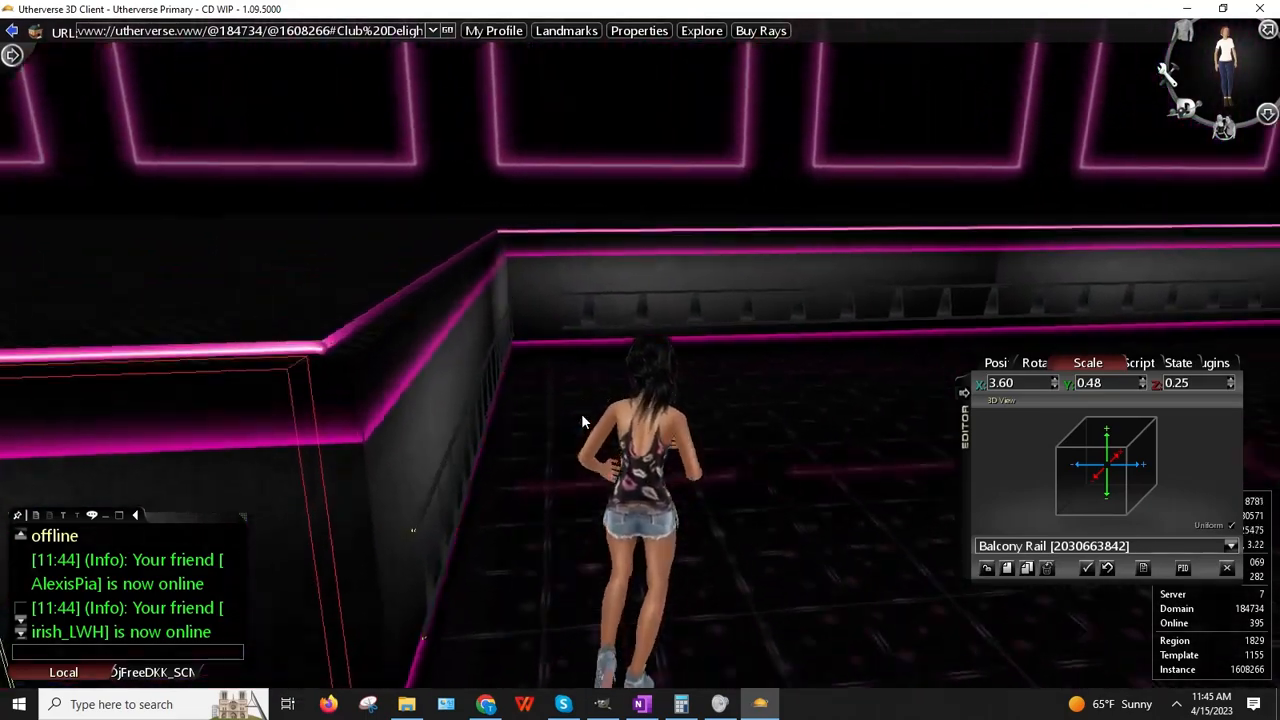
{"action": "key", "text": "Left"}
{"action": "right_click_drag", "start_coordinate": [310, 338], "coordinate": [467, 250]}
{"action": "right_click", "coordinate": [472, 362]}
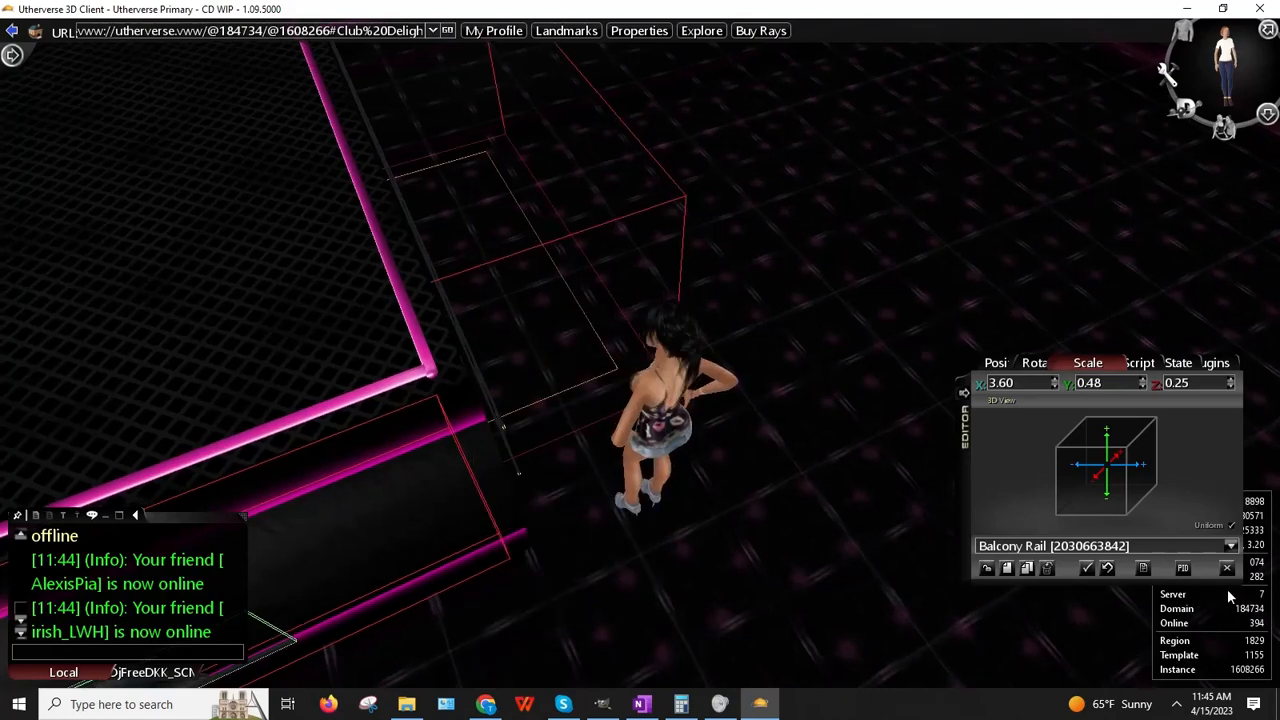
{"action": "left_click", "coordinate": [1227, 567]}
{"action": "left_click", "coordinate": [1224, 70]}
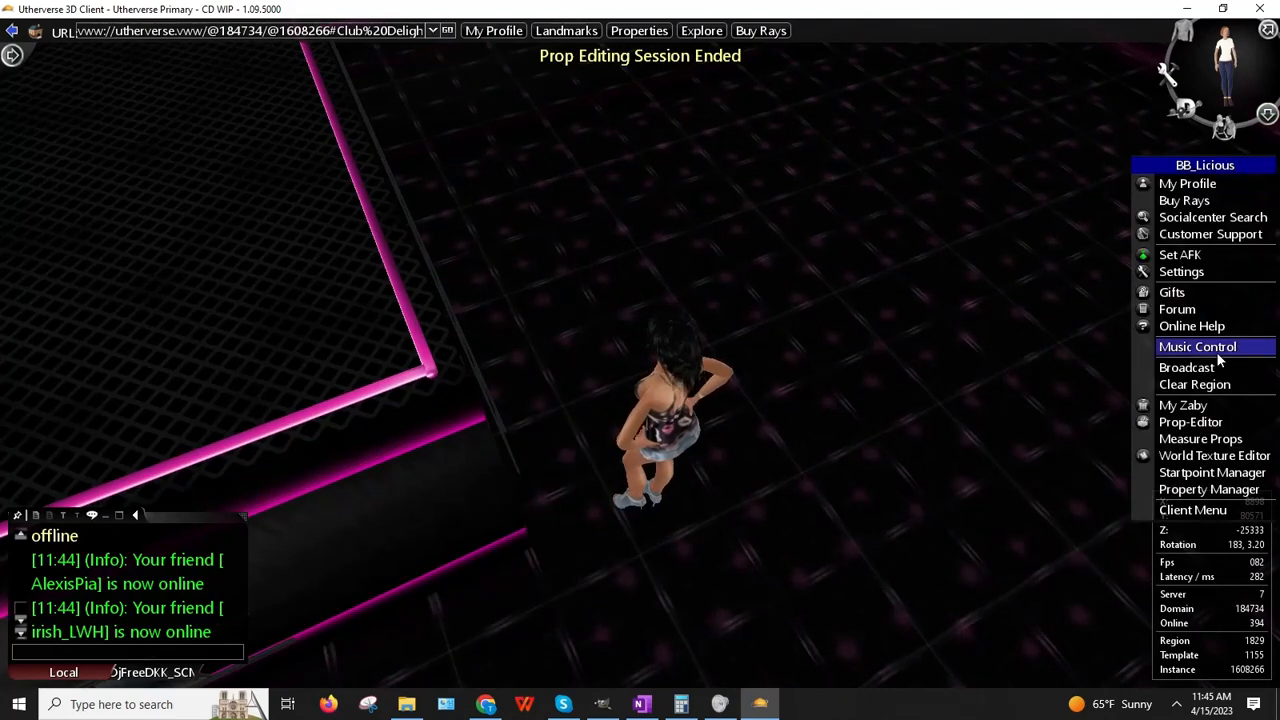
{"action": "left_click", "coordinate": [1180, 421]}
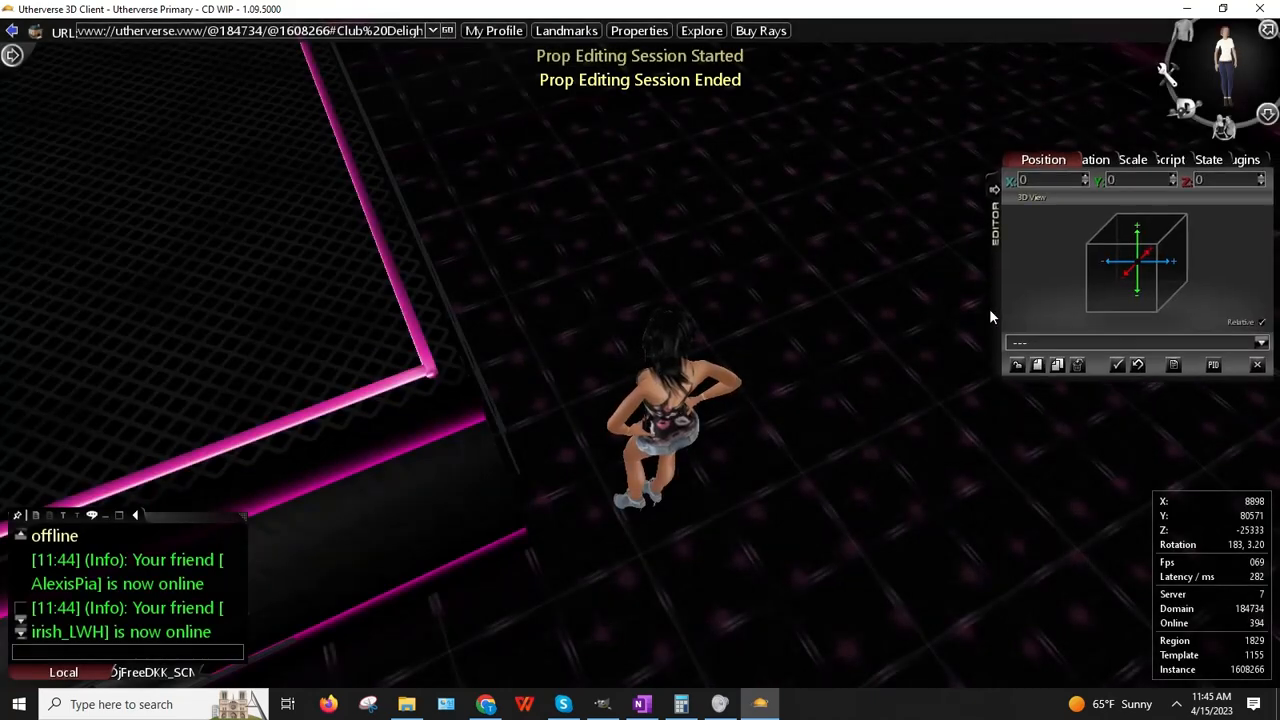
Step: Orbit over the wall corner and bring up the Balcony Rail's options
{"action": "right_click", "coordinate": [583, 296]}
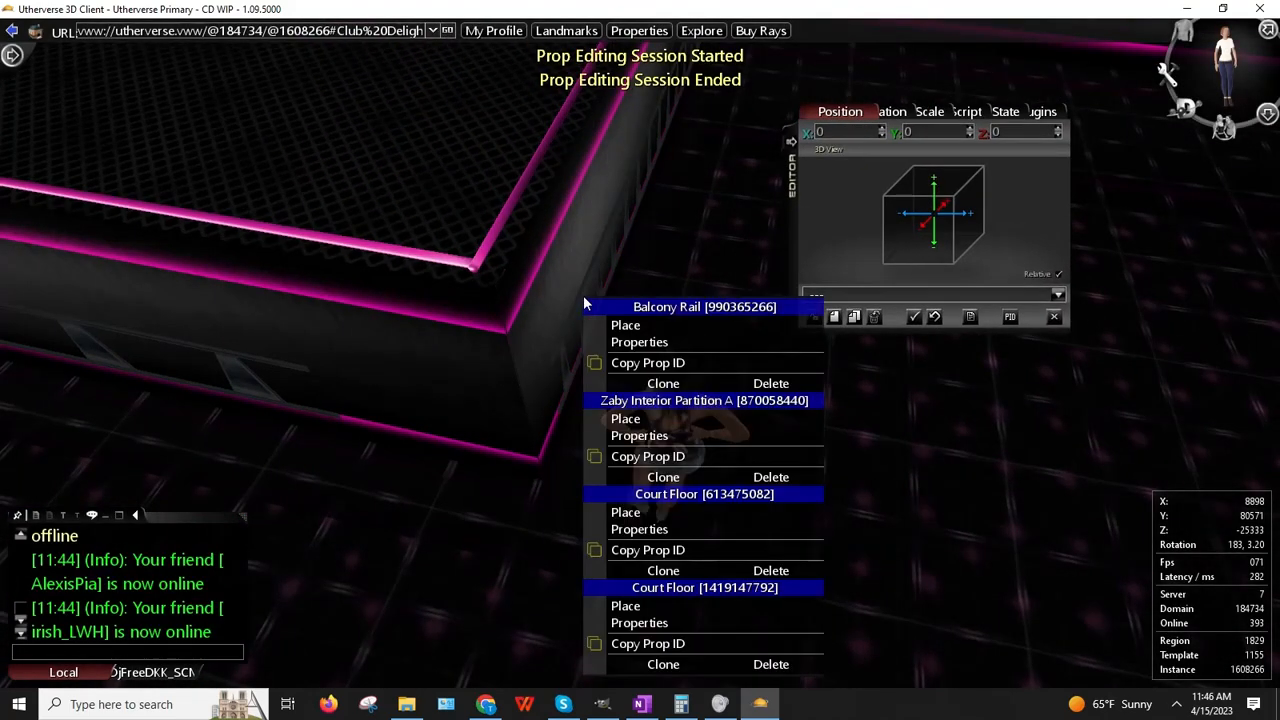
{"action": "left_click", "coordinate": [657, 345]}
{"action": "left_click_drag", "start_coordinate": [651, 352], "coordinate": [692, 479]}
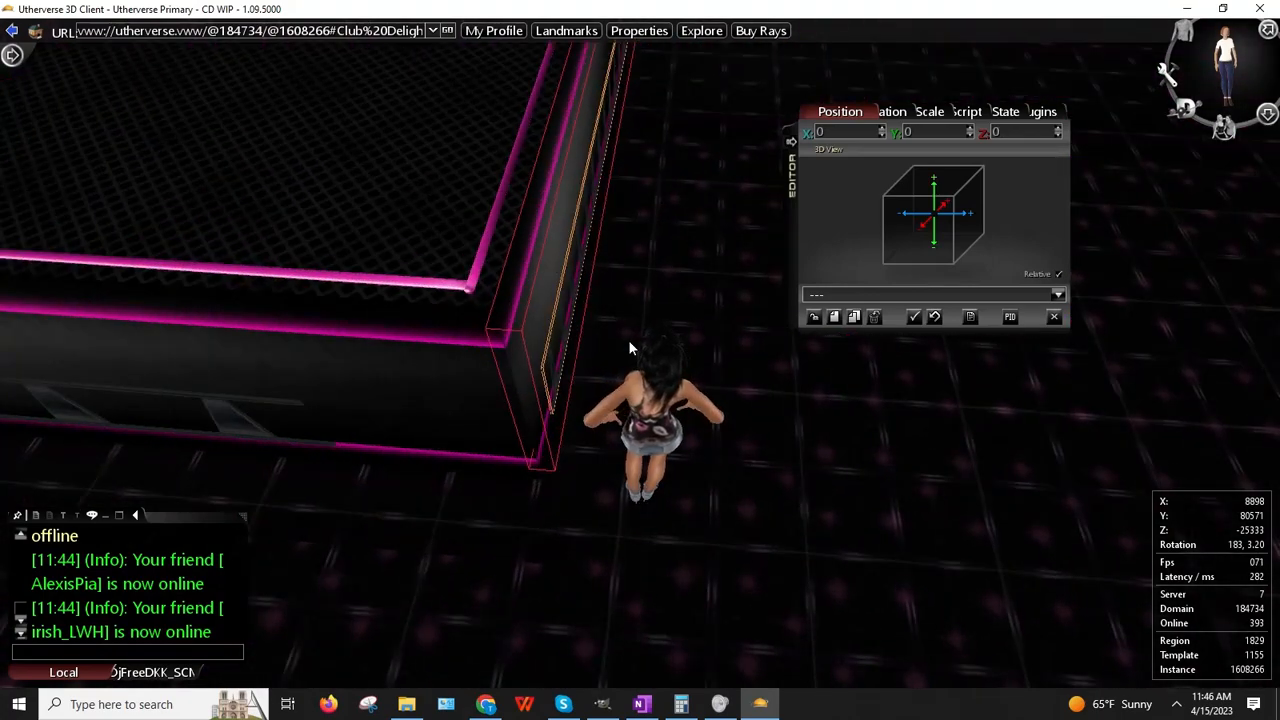
{"action": "left_click_drag", "start_coordinate": [628, 339], "coordinate": [604, 358]}
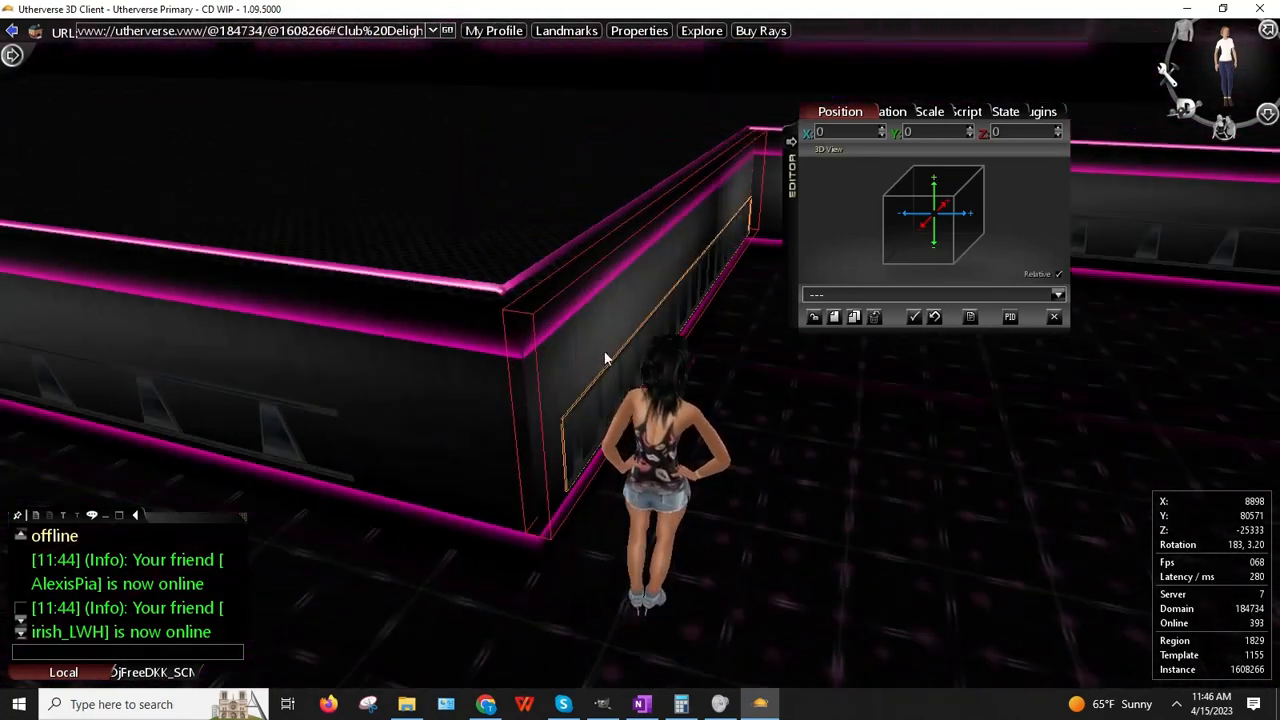
{"action": "mouse_move", "coordinate": [561, 319]}
{"action": "left_mouse_down"}
{"action": "mouse_move", "coordinate": [423, 387]}
{"action": "mouse_move", "coordinate": [336, 391]}
{"action": "left_mouse_up"}
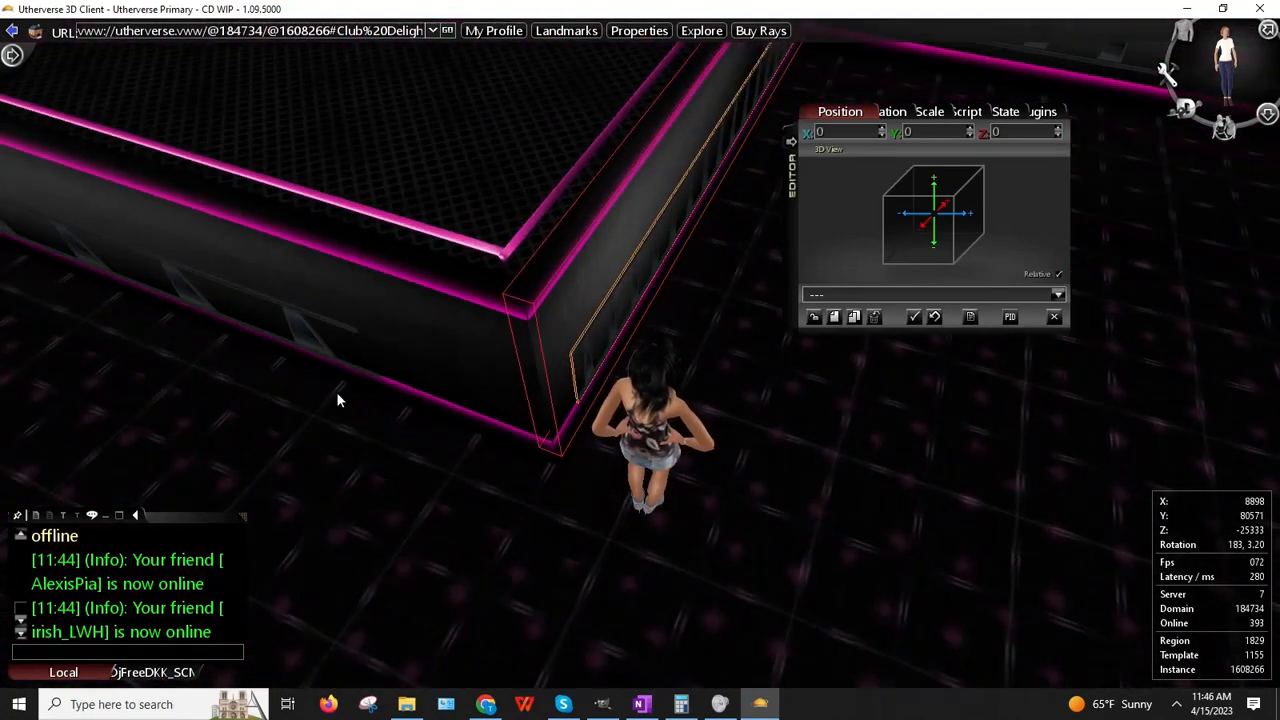
{"action": "right_click", "coordinate": [320, 315]}
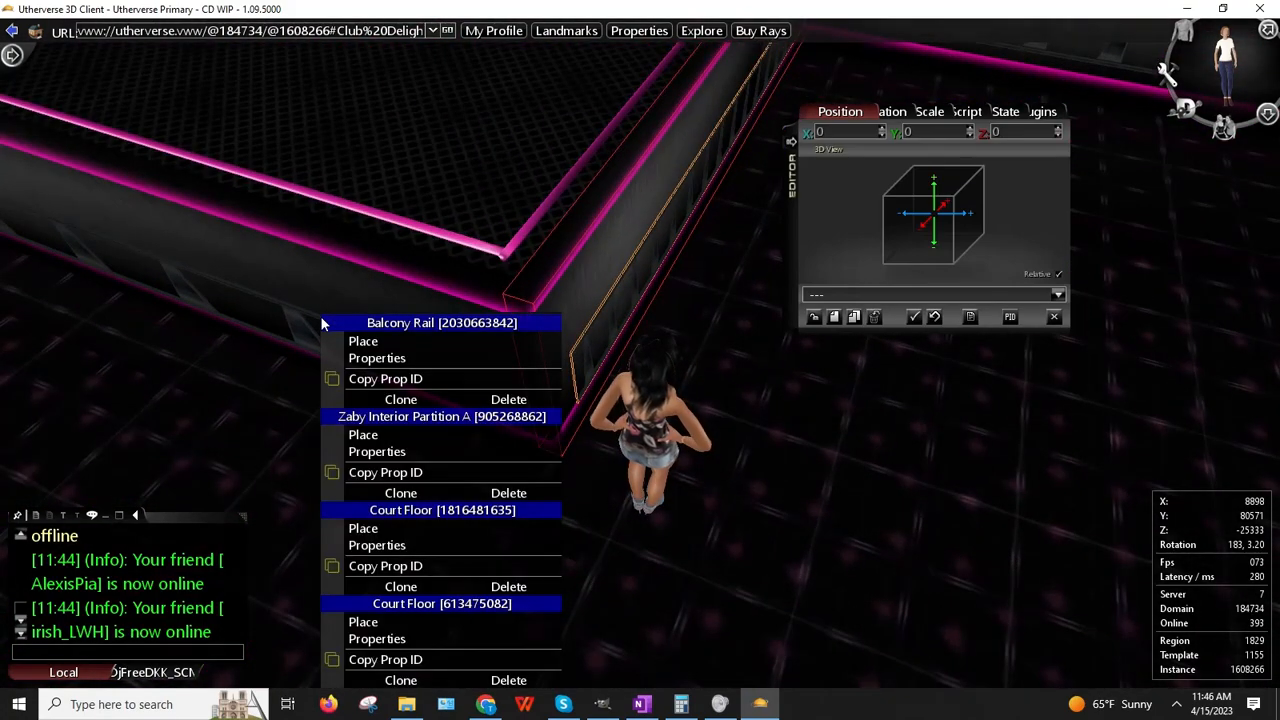
Step: Load the Balcony Rail's properties and check its script and scale settings
{"action": "left_click", "coordinate": [369, 360]}
{"action": "left_click_drag", "start_coordinate": [806, 370], "coordinate": [672, 395]}
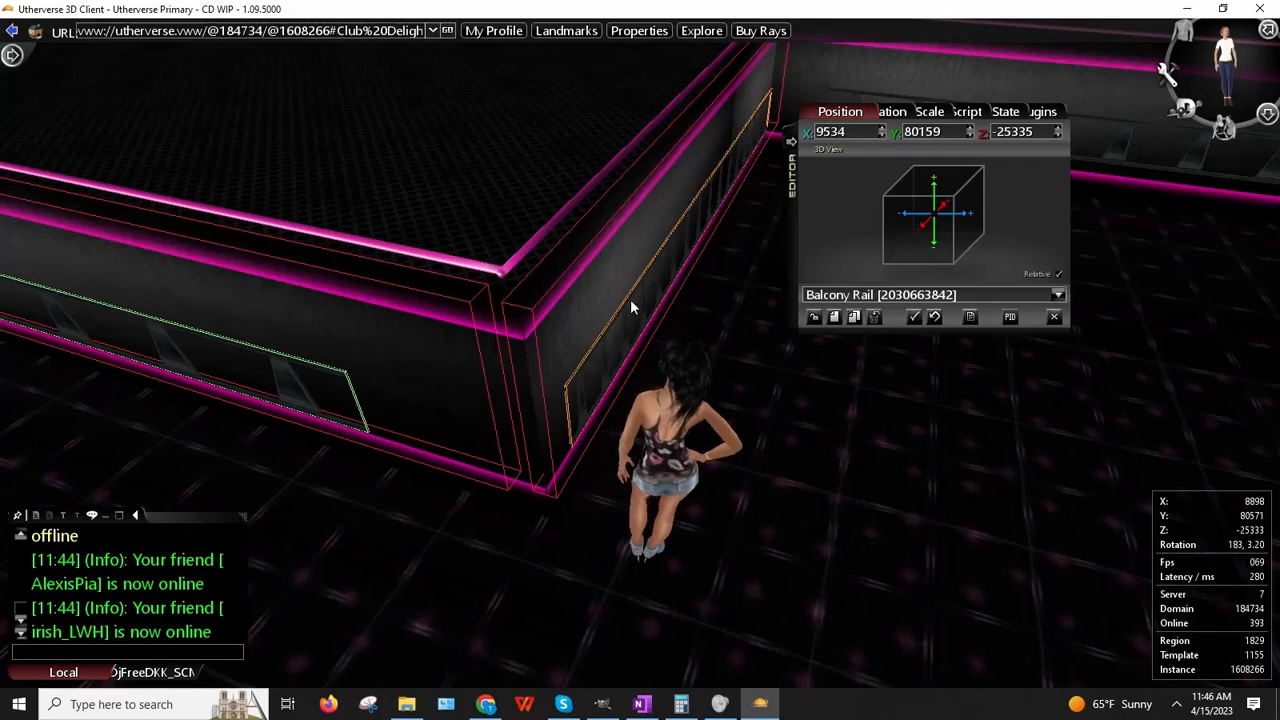
{"action": "left_click_drag", "start_coordinate": [592, 338], "coordinate": [414, 211]}
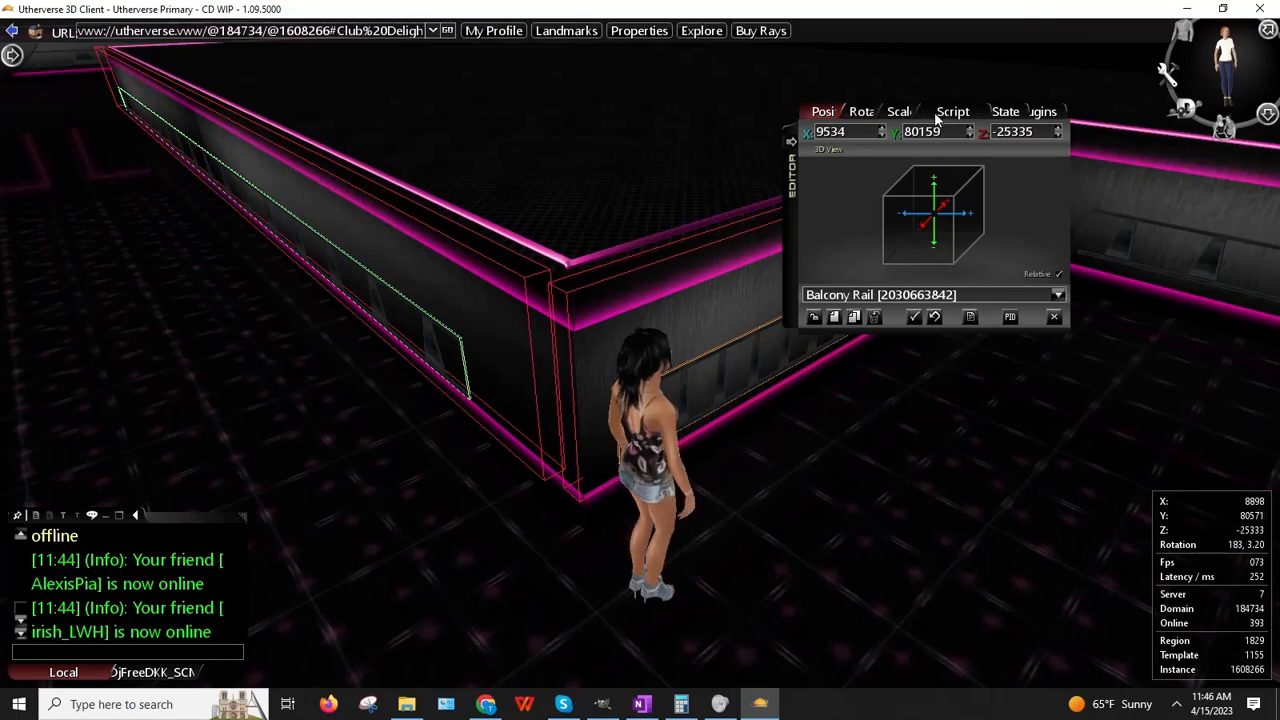
{"action": "left_click", "coordinate": [940, 112]}
{"action": "left_click", "coordinate": [910, 112]}
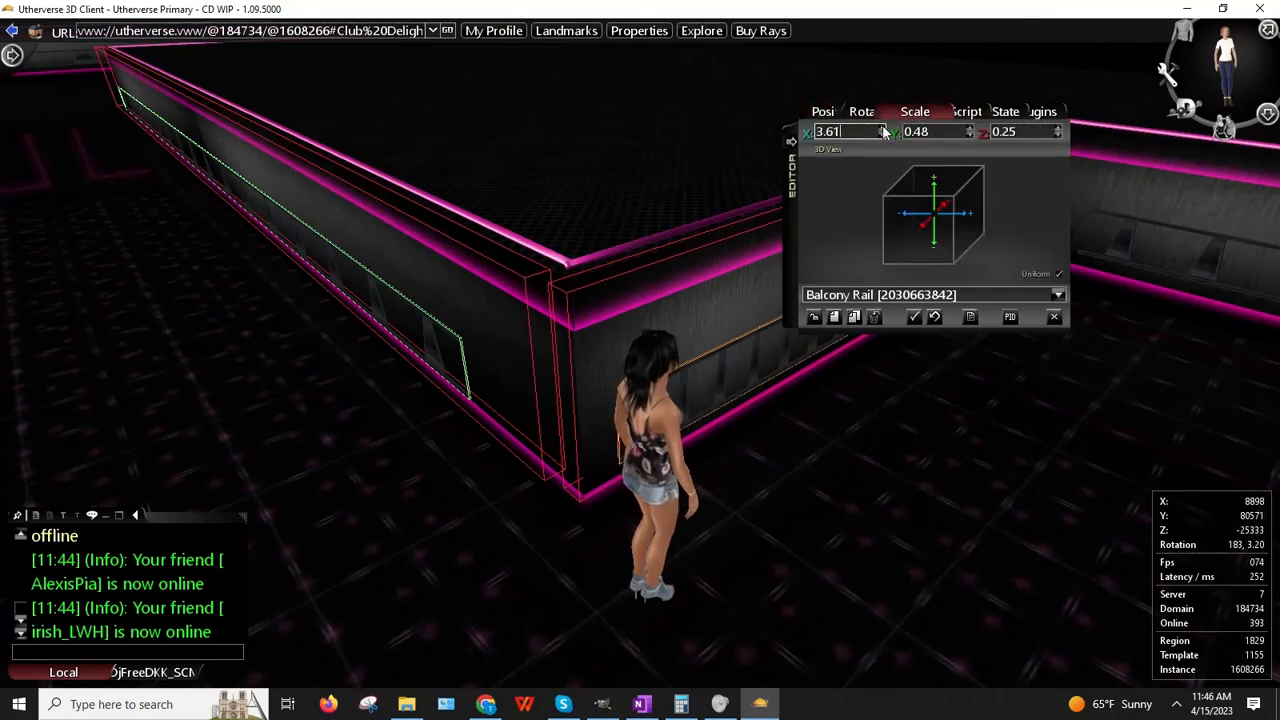
{"action": "left_click_drag", "start_coordinate": [449, 313], "coordinate": [415, 268]}
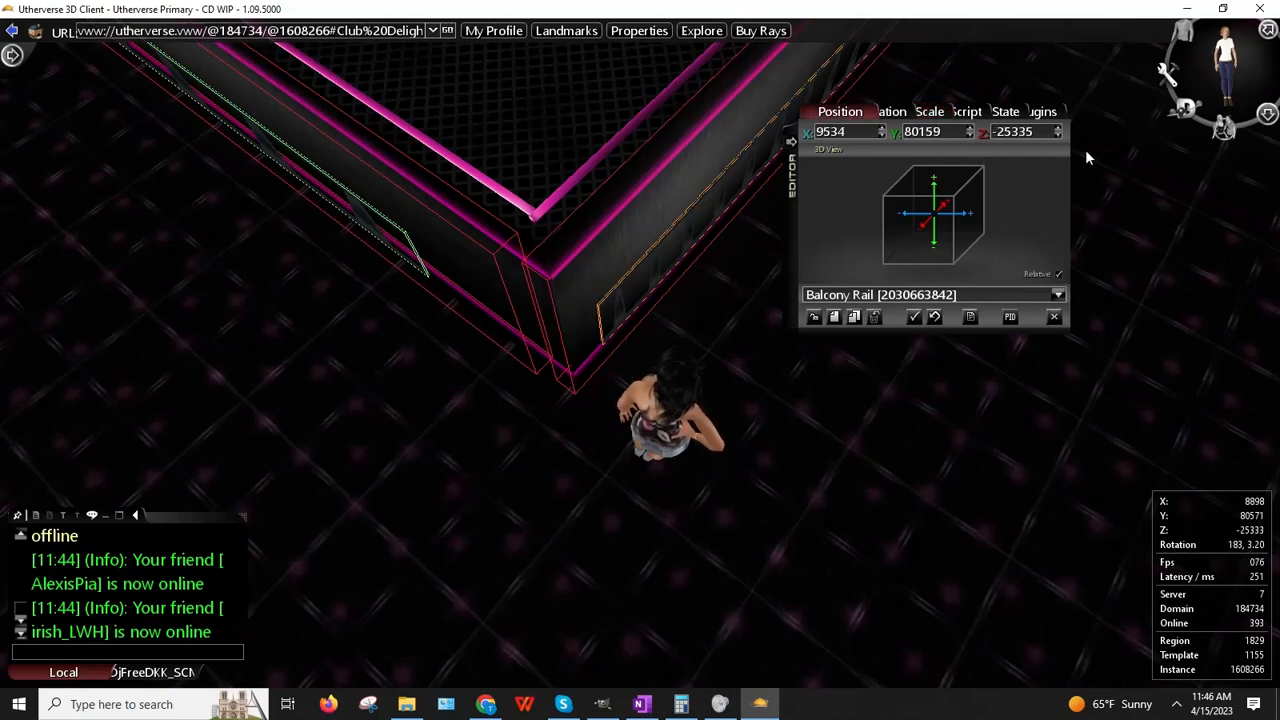
Step: Move the rail to Z -25347 and X 9450 along the balcony wall
{"action": "left_click", "coordinate": [1058, 137]}
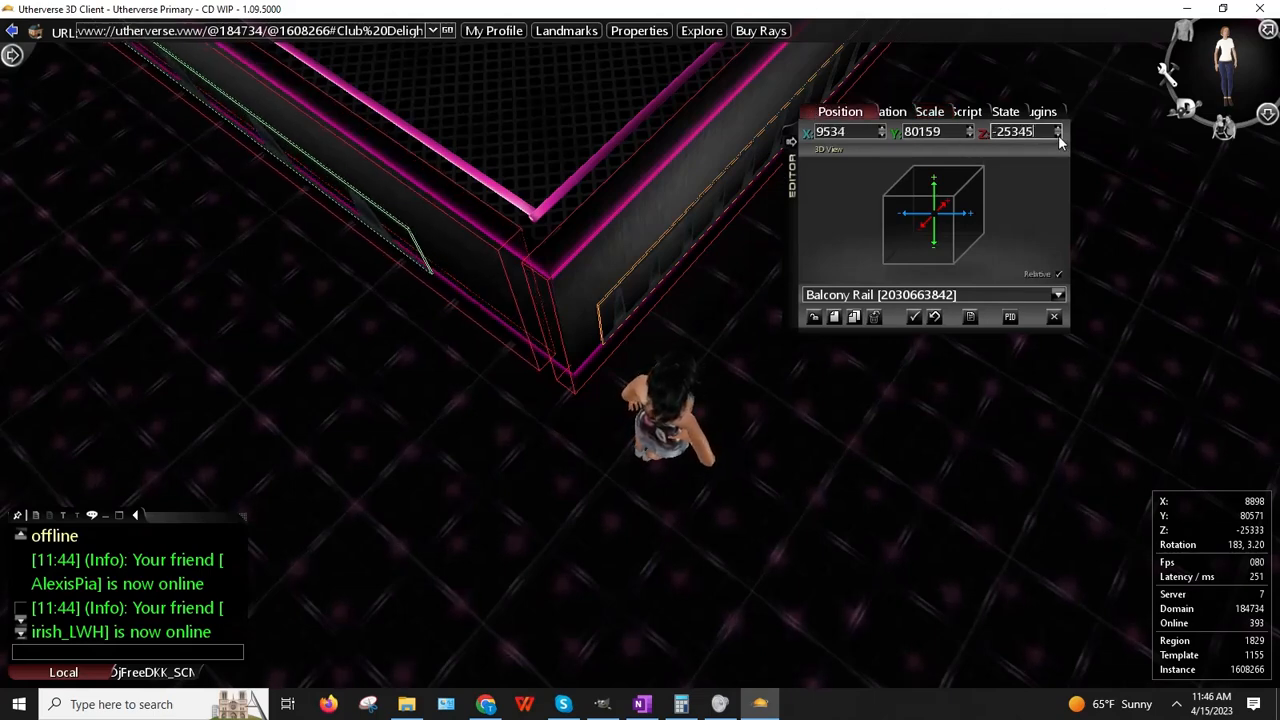
{"action": "left_click", "coordinate": [1060, 129]}
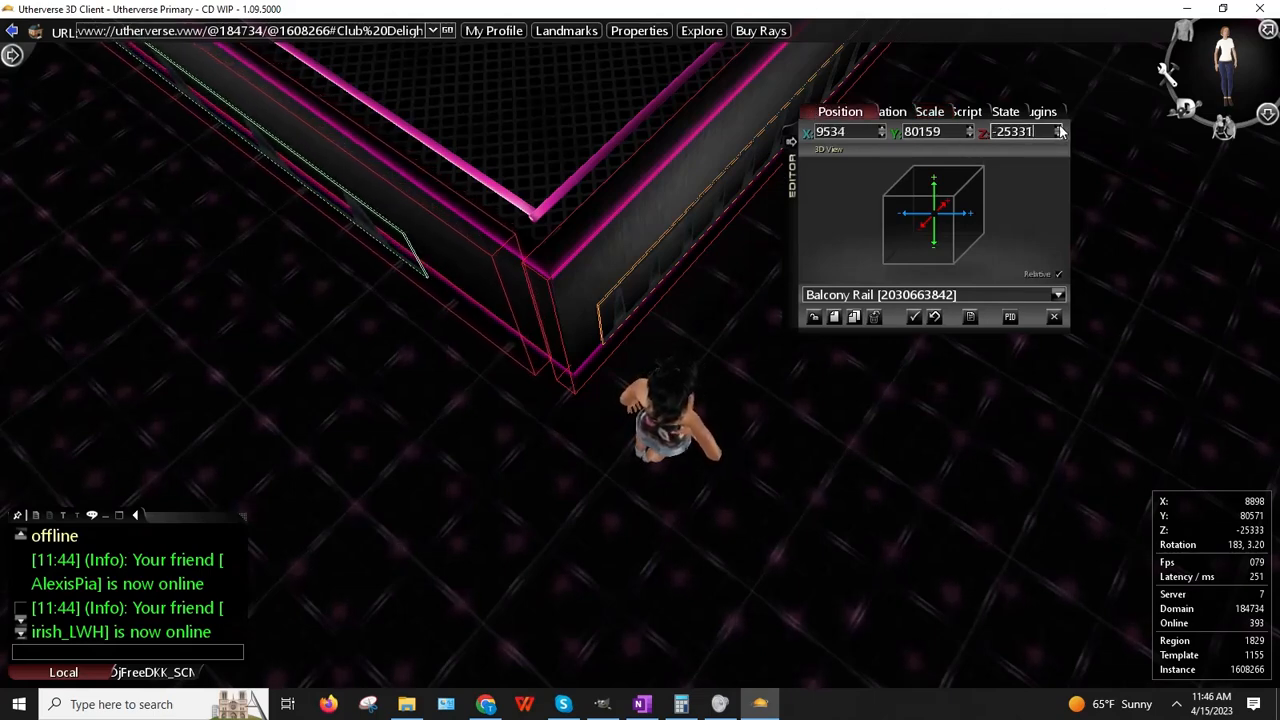
{"action": "mouse_move", "coordinate": [627, 166]}
{"action": "left_mouse_down"}
{"action": "mouse_move", "coordinate": [545, 223]}
{"action": "mouse_move", "coordinate": [432, 215]}
{"action": "mouse_move", "coordinate": [451, 179]}
{"action": "mouse_move", "coordinate": [463, 183]}
{"action": "mouse_move", "coordinate": [409, 211]}
{"action": "mouse_move", "coordinate": [627, 177]}
{"action": "left_mouse_up"}
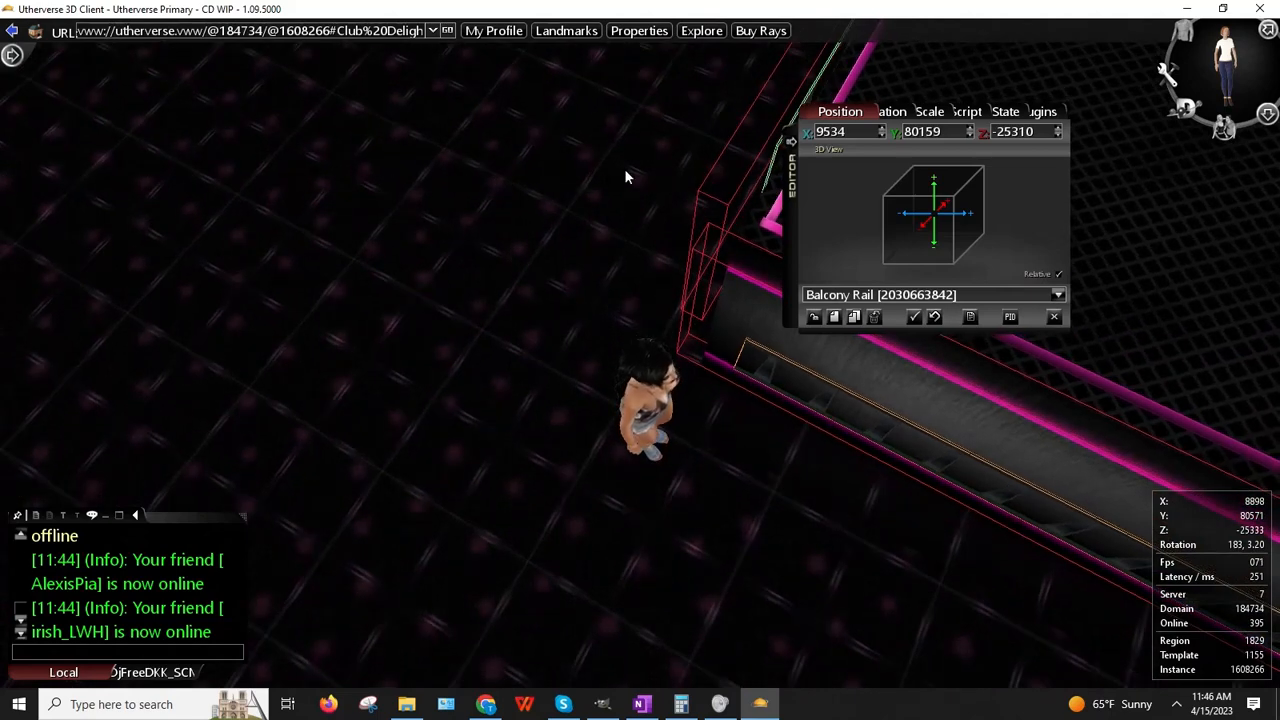
{"action": "left_click", "coordinate": [1060, 140]}
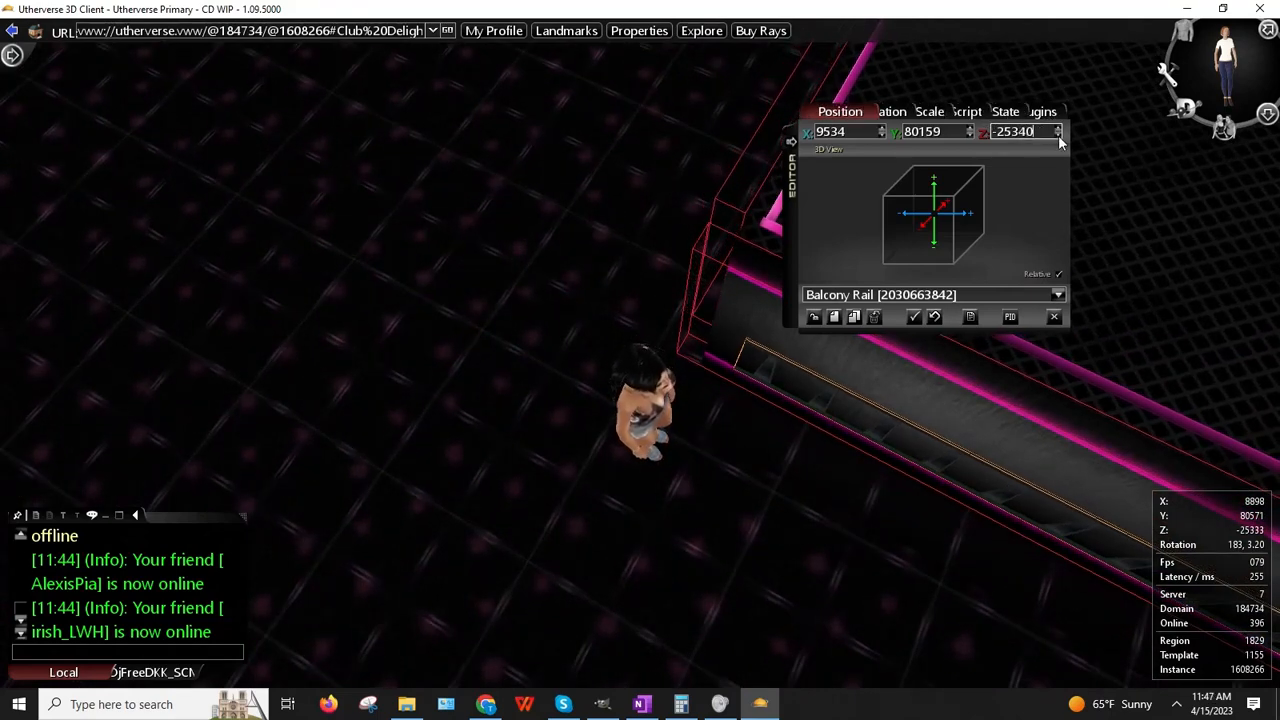
{"action": "left_click", "coordinate": [1060, 140]}
{"action": "left_click_drag", "start_coordinate": [661, 203], "coordinate": [740, 237]}
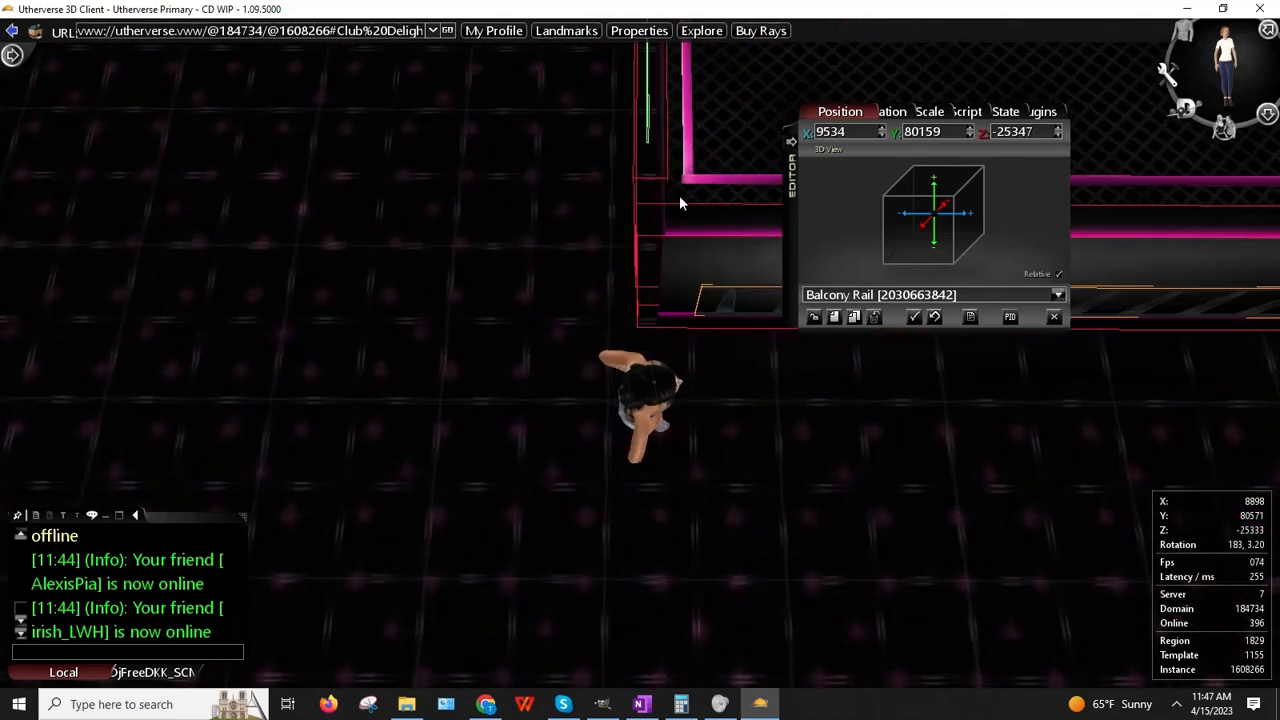
{"action": "left_click", "coordinate": [883, 135]}
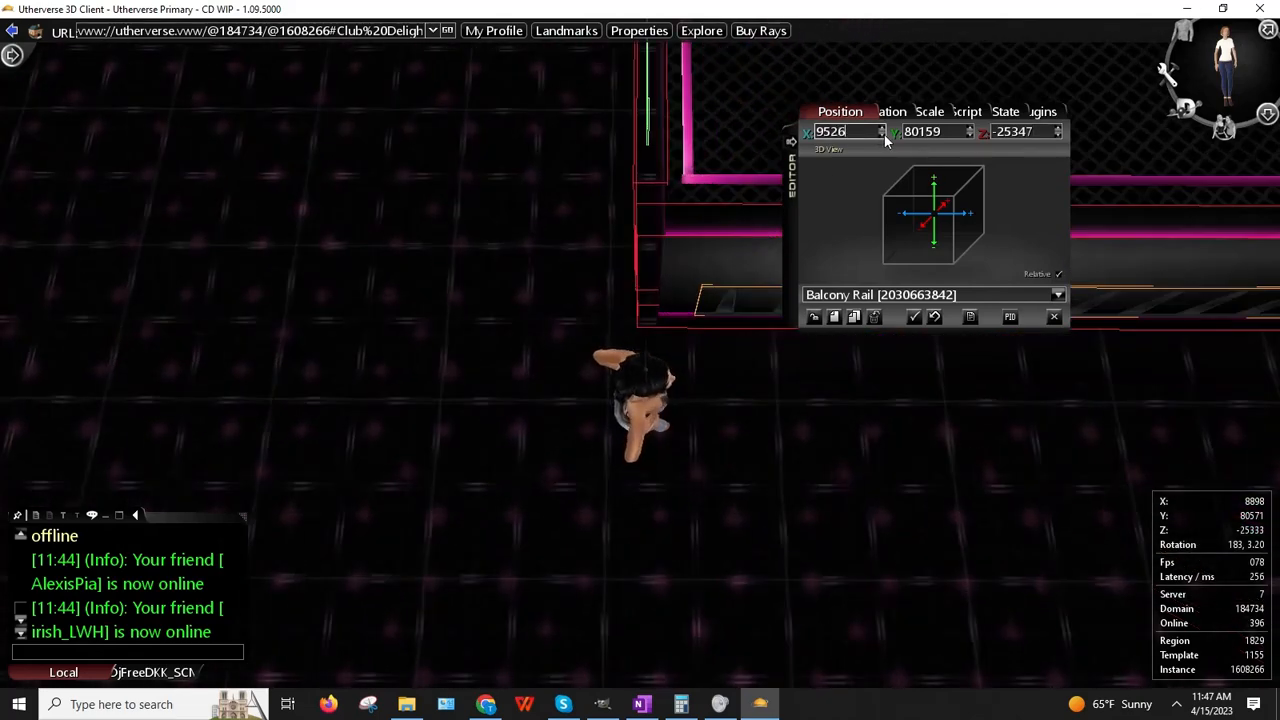
{"action": "left_click", "coordinate": [883, 135]}
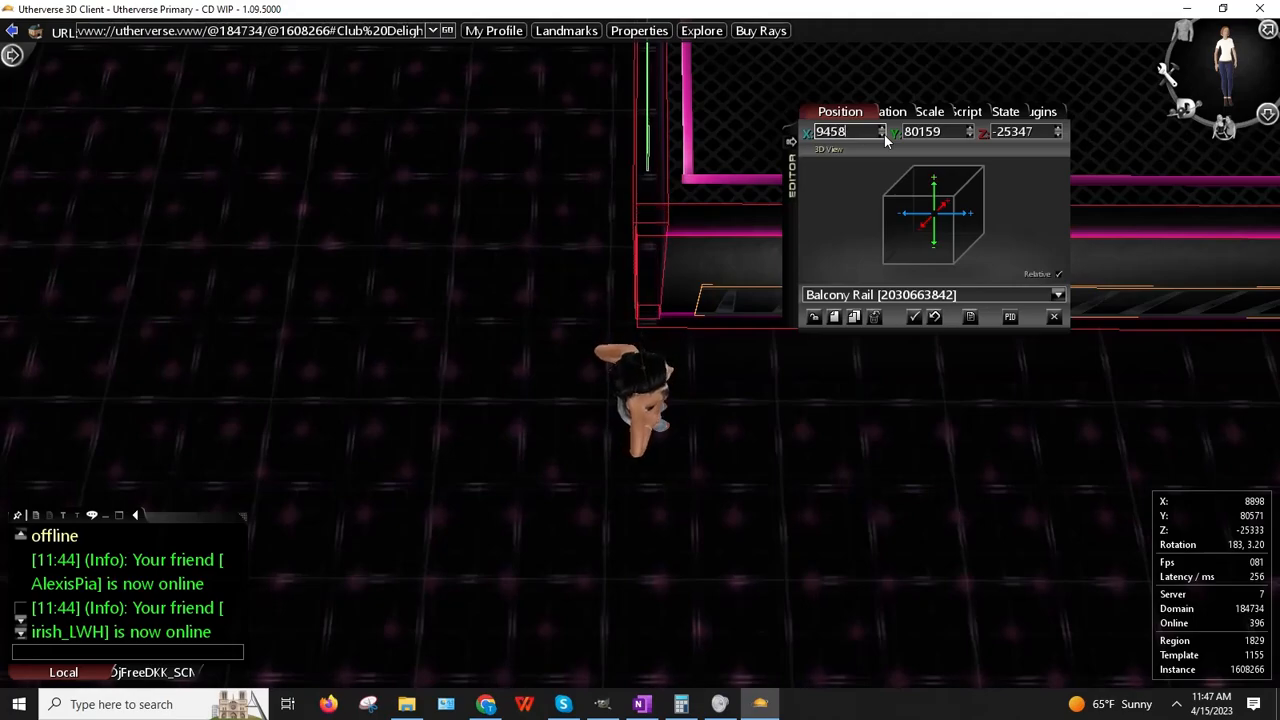
{"action": "left_click_drag", "start_coordinate": [745, 212], "coordinate": [503, 245]}
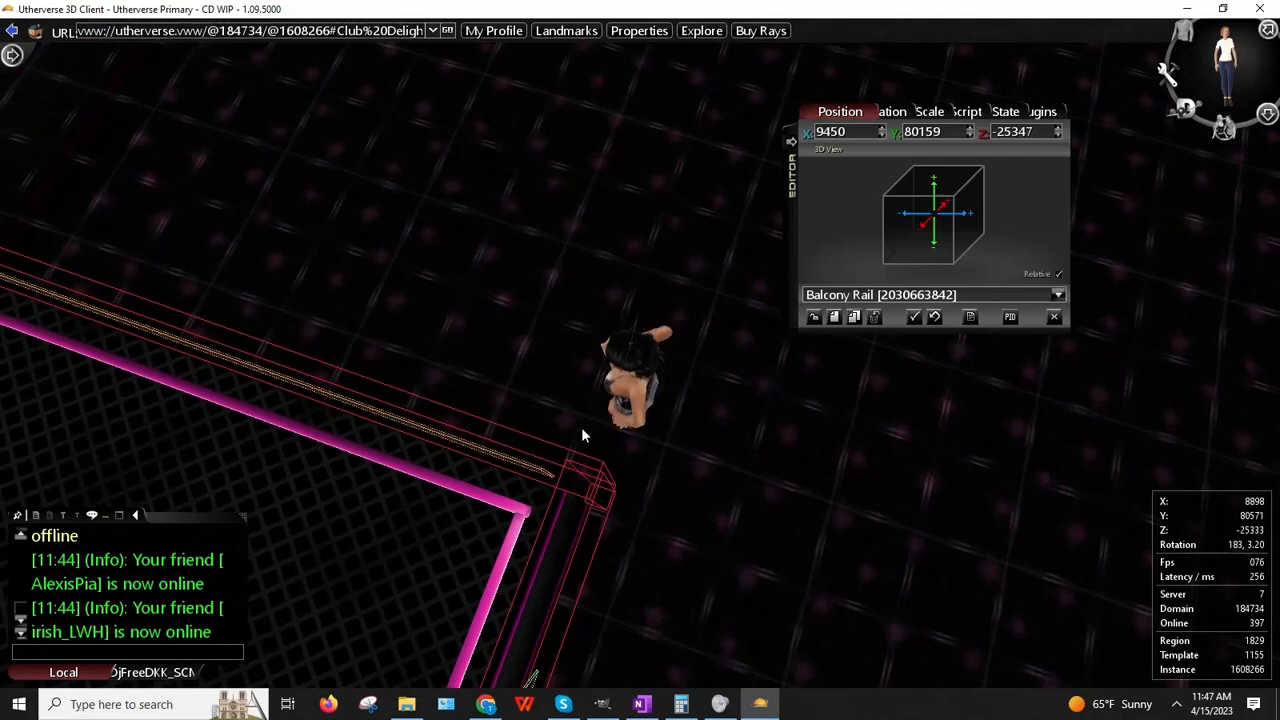
Step: Check the rail's placement, then back away and run along the balcony rail
{"action": "left_click_drag", "start_coordinate": [583, 435], "coordinate": [715, 540]}
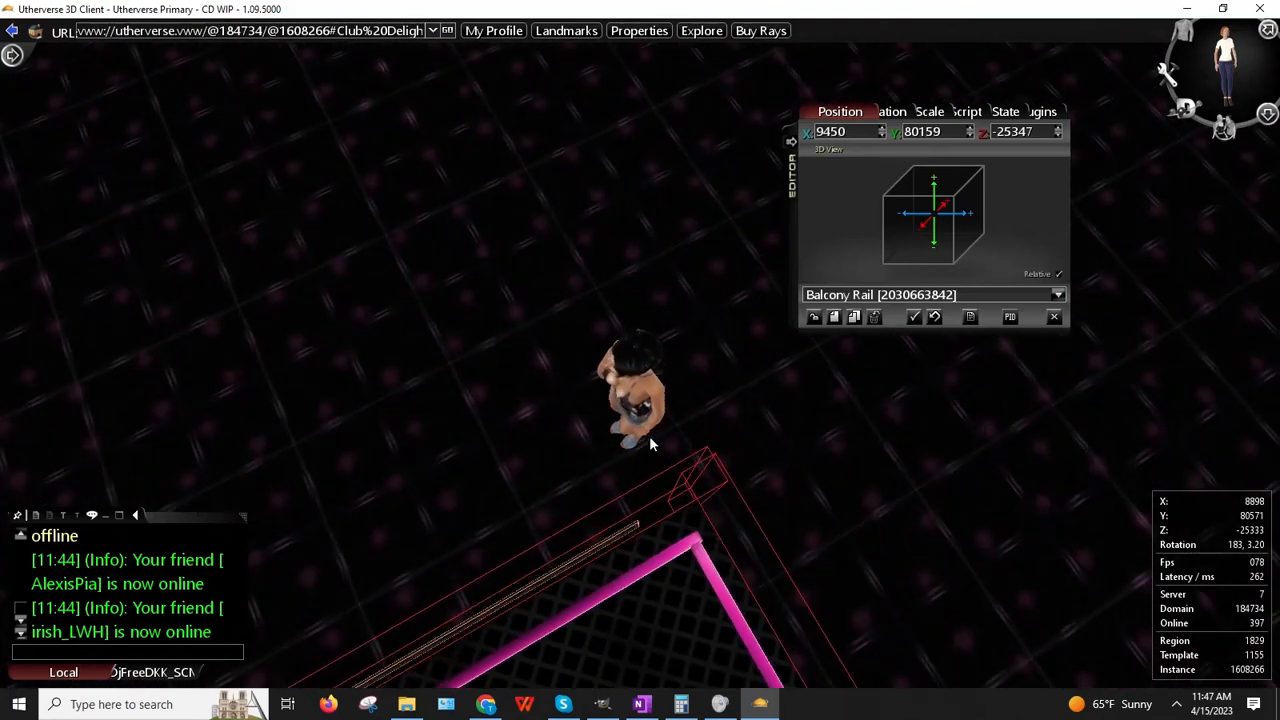
{"action": "left_click_drag", "start_coordinate": [681, 318], "coordinate": [667, 340]}
{"action": "key", "text": "Down"}
{"action": "key", "text": "Left"}
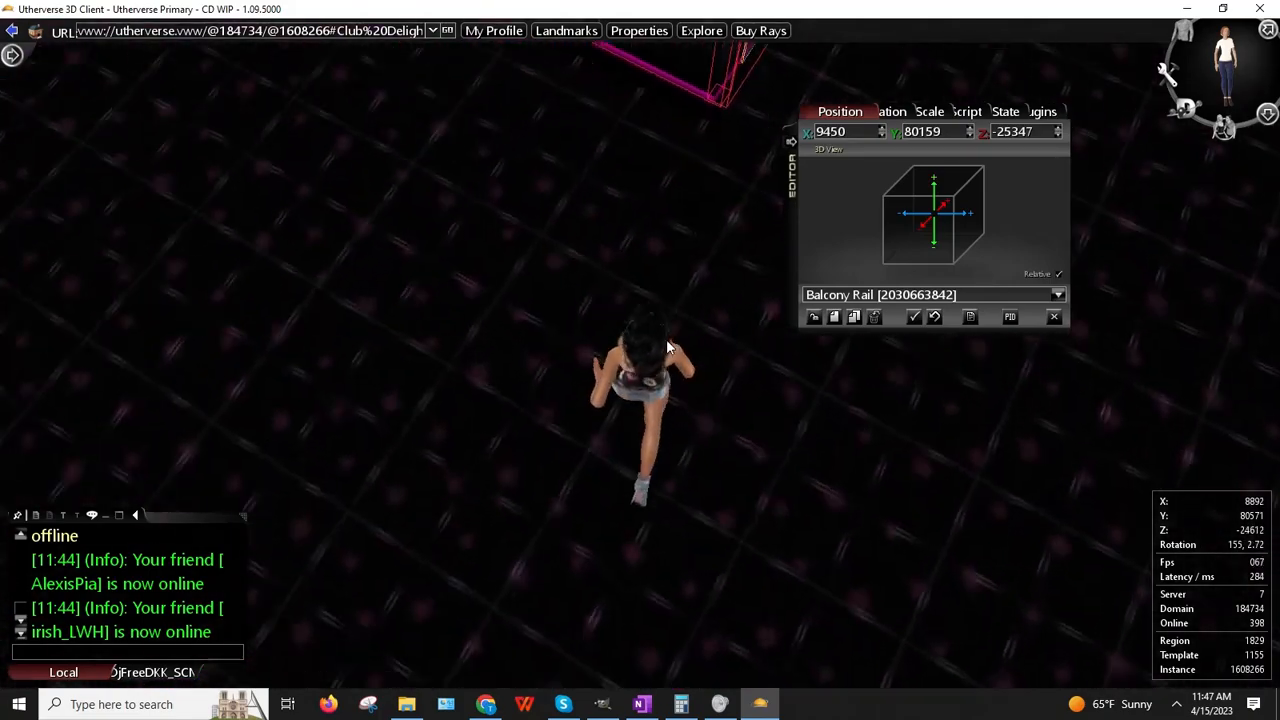
{"action": "left_click_drag", "start_coordinate": [541, 224], "coordinate": [483, 298]}
{"action": "key", "text": "Left"}
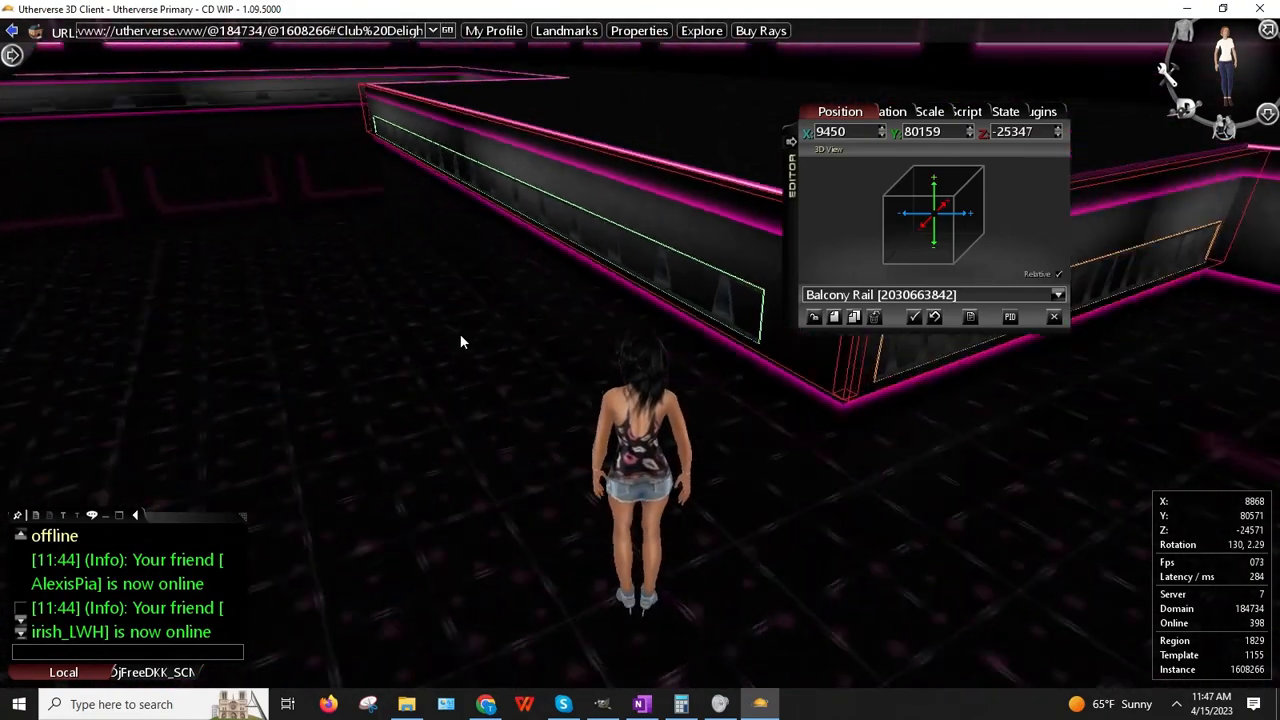
{"action": "key", "text": "Up"}
{"action": "key", "text": "Up"}
{"action": "key", "text": "Right"}
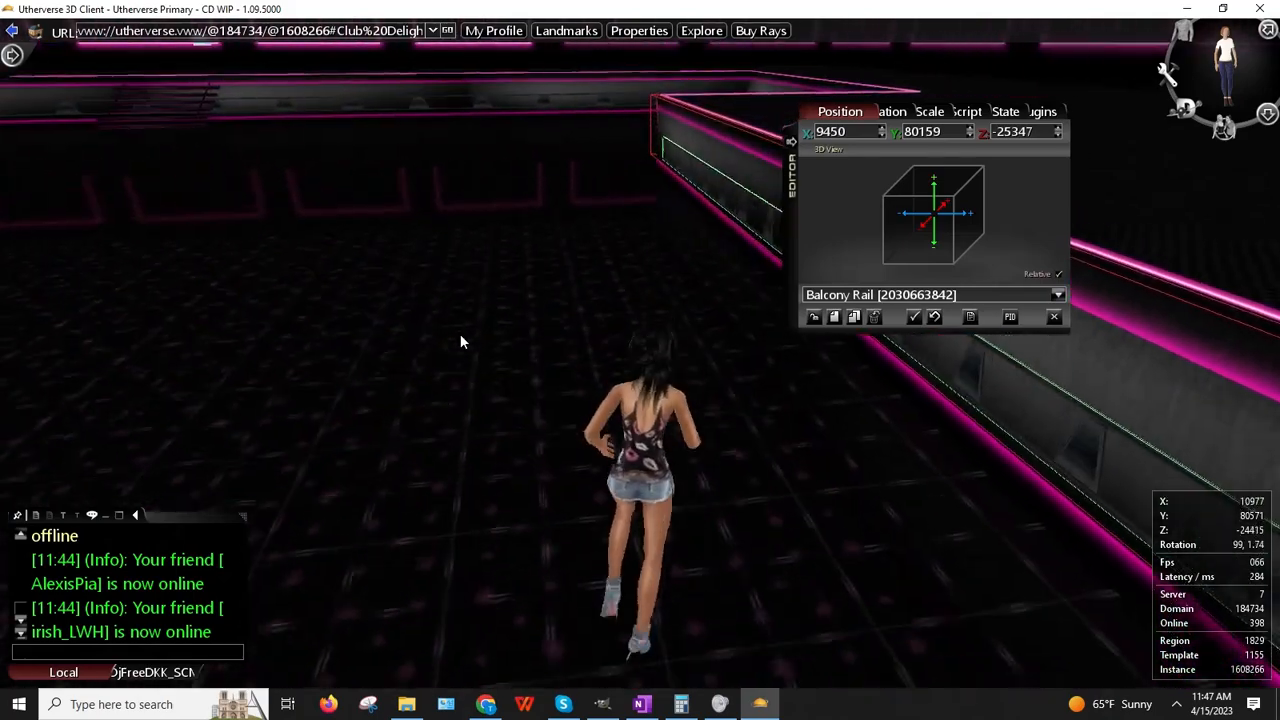
{"action": "key", "text": "Up"}
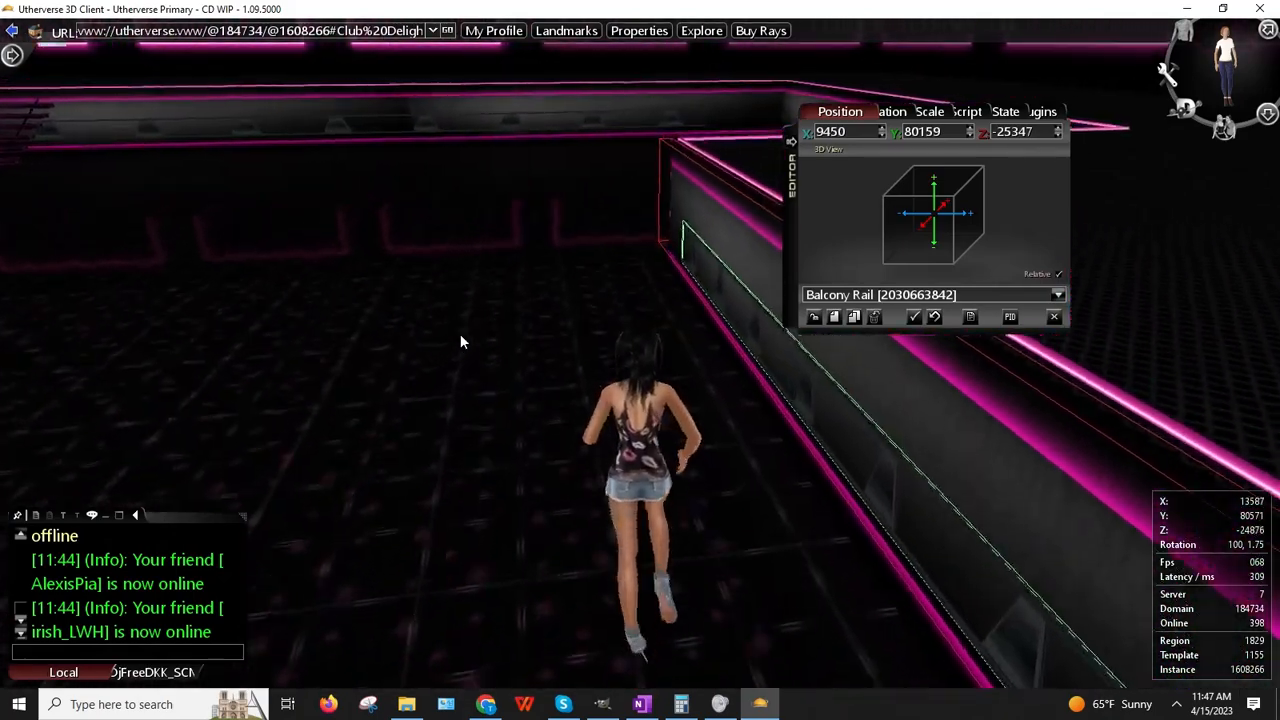
Step: Run around the corner along the next wall's rail and drop over the balcony edge
{"action": "key", "text": "Up"}
{"action": "key", "text": "Right"}
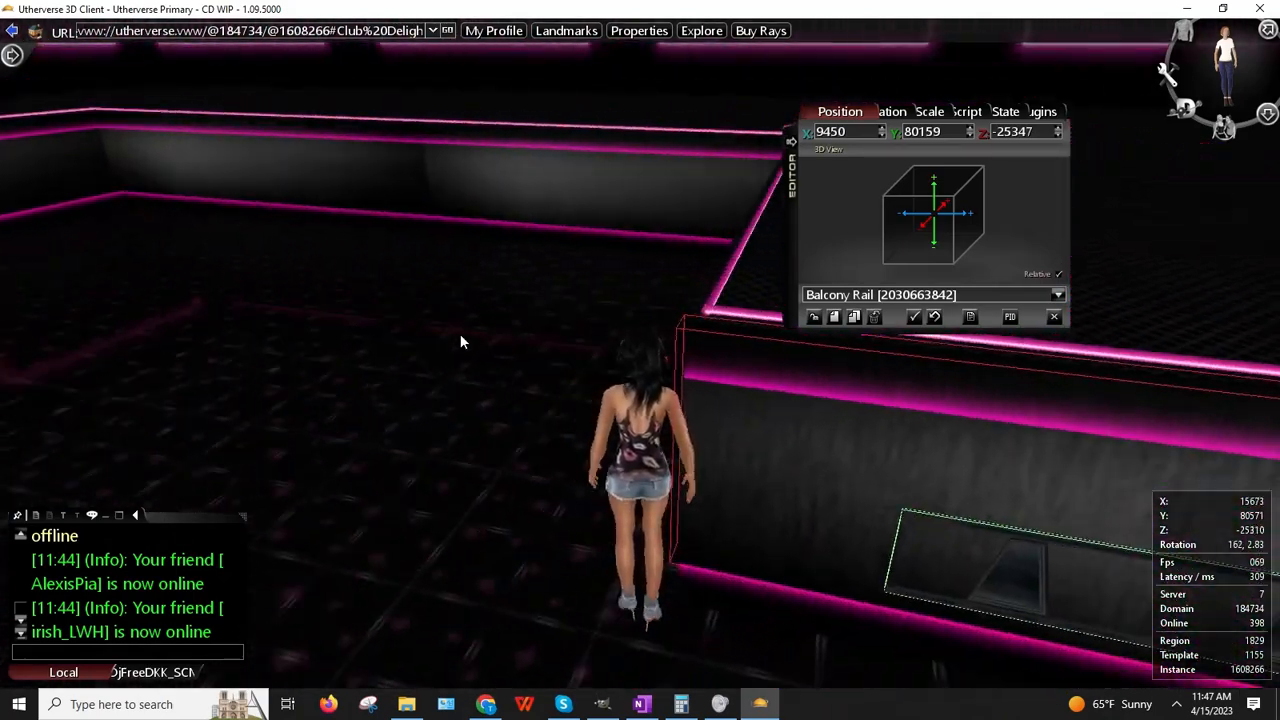
{"action": "key", "text": "Right"}
{"action": "key", "text": "Up"}
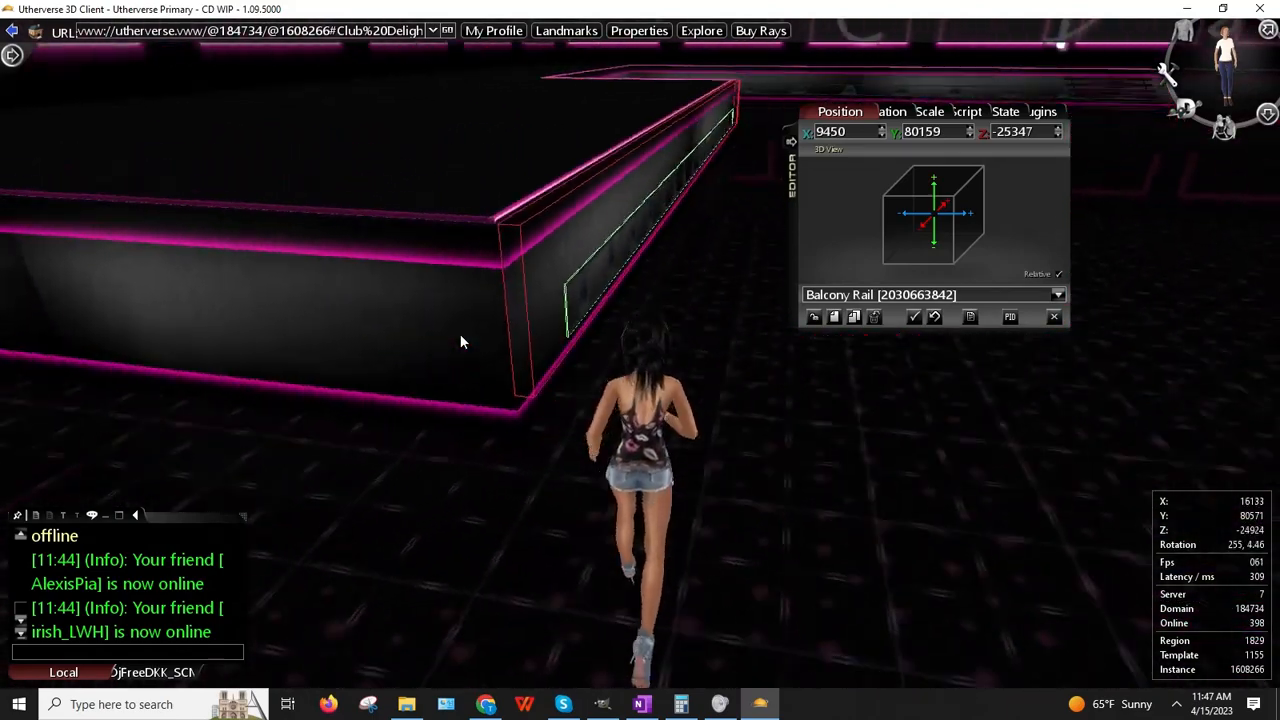
{"action": "key", "text": "Up"}
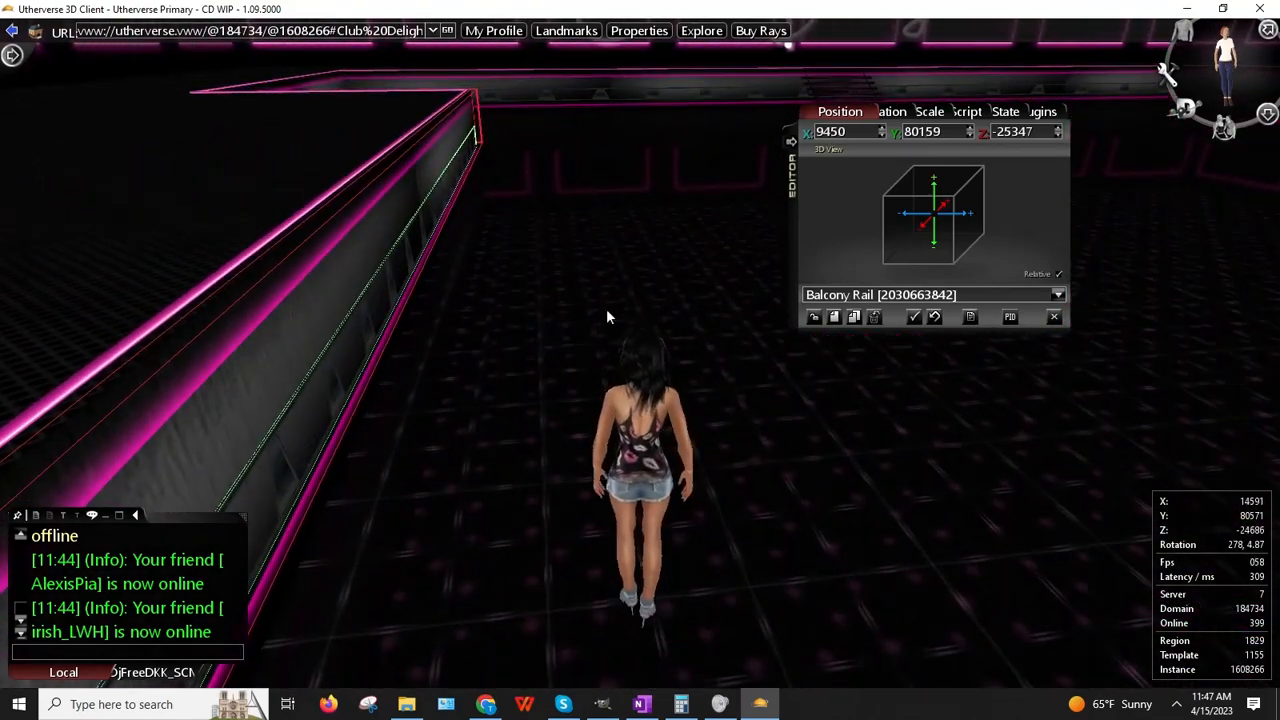
{"action": "key", "text": "Left"}
{"action": "key", "text": "Up"}
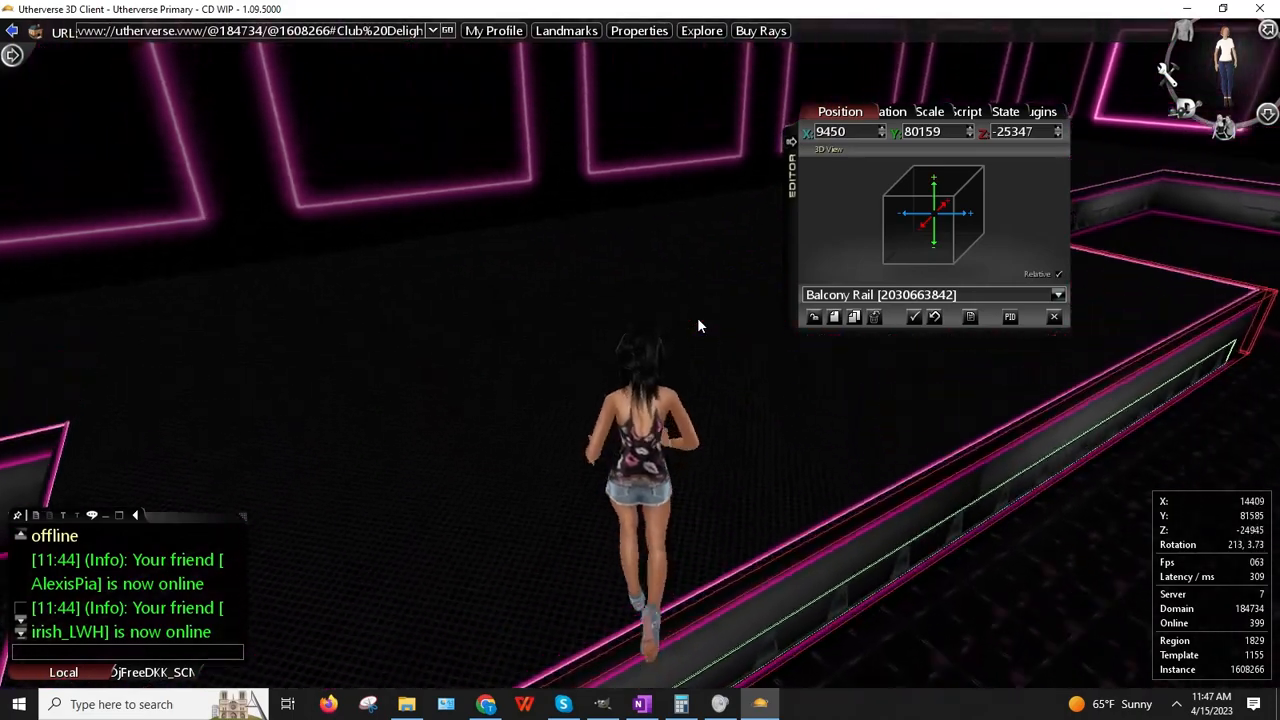
Step: Walk across the club floor and stop facing the far balcony rail
{"action": "key", "text": "Right"}
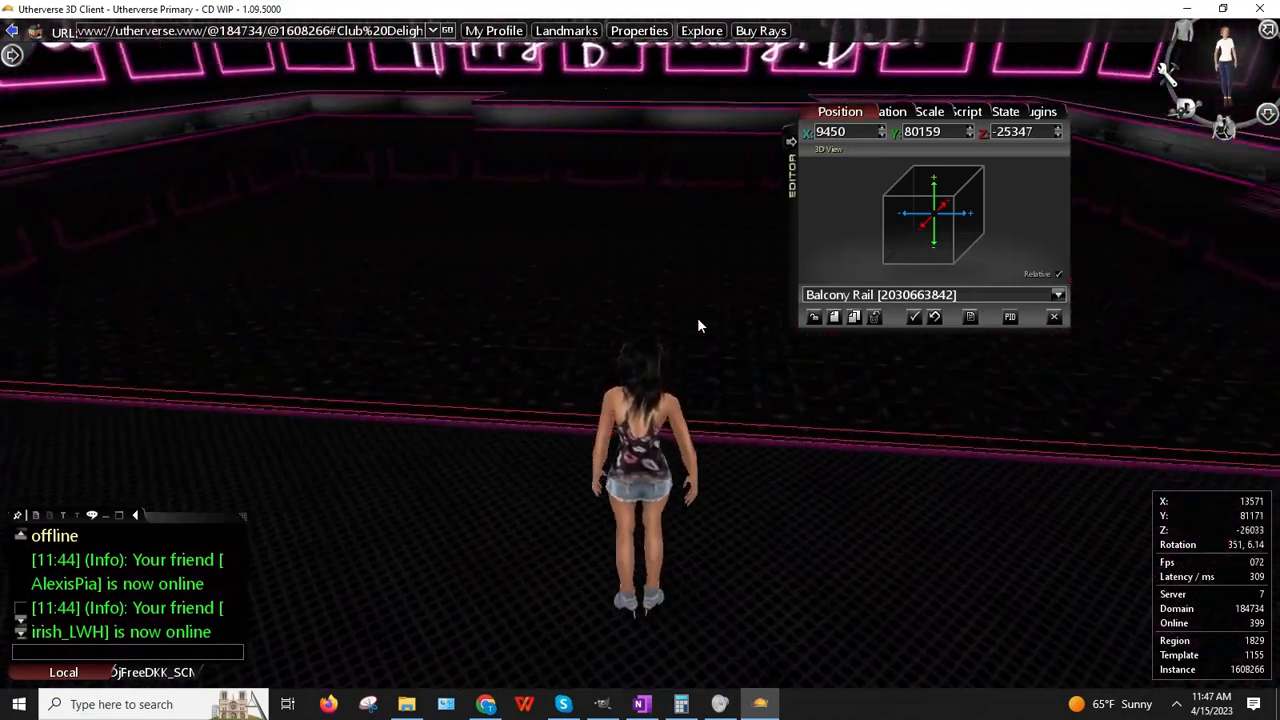
{"action": "key", "text": "Up"}
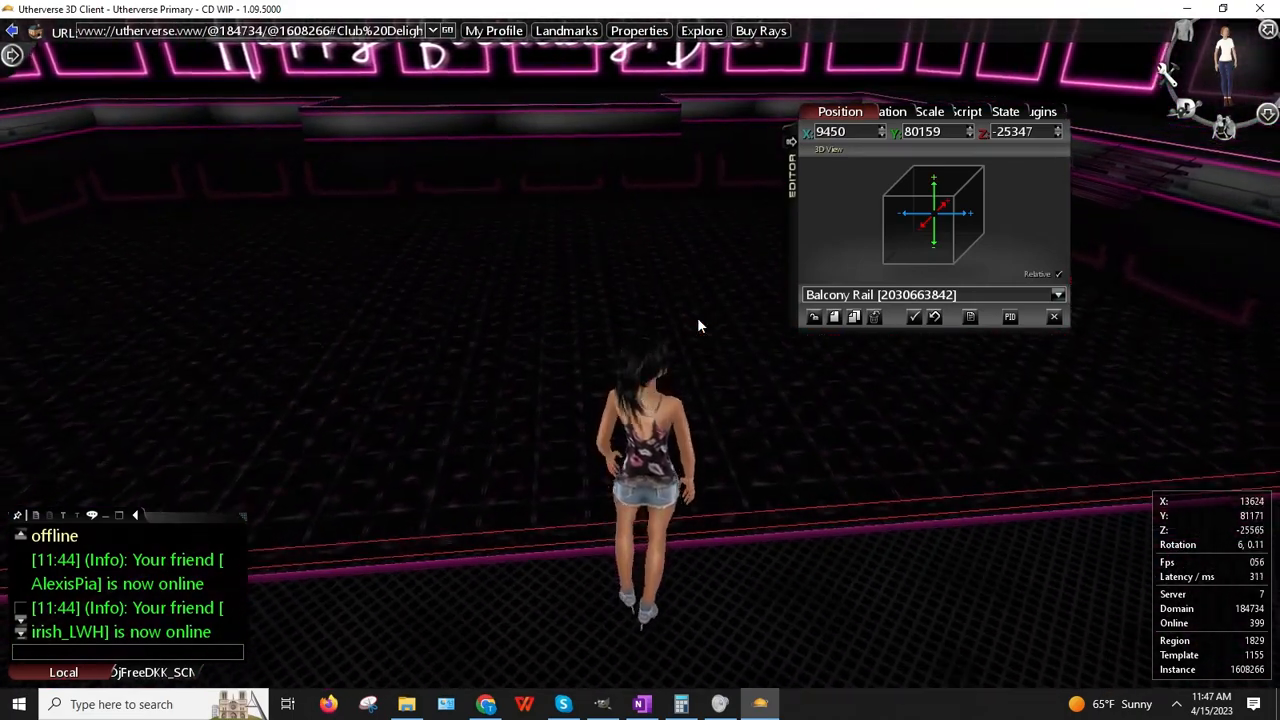
{"action": "key", "text": "Right"}
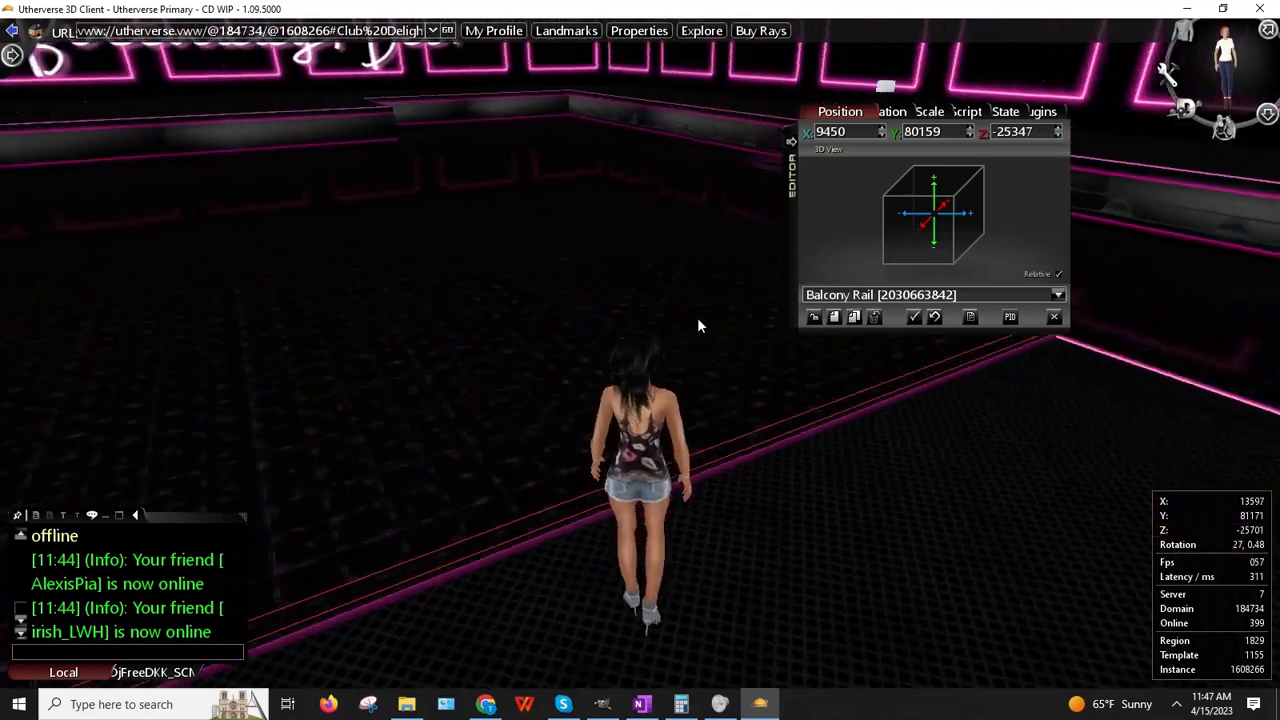
{"action": "key", "text": "Left"}
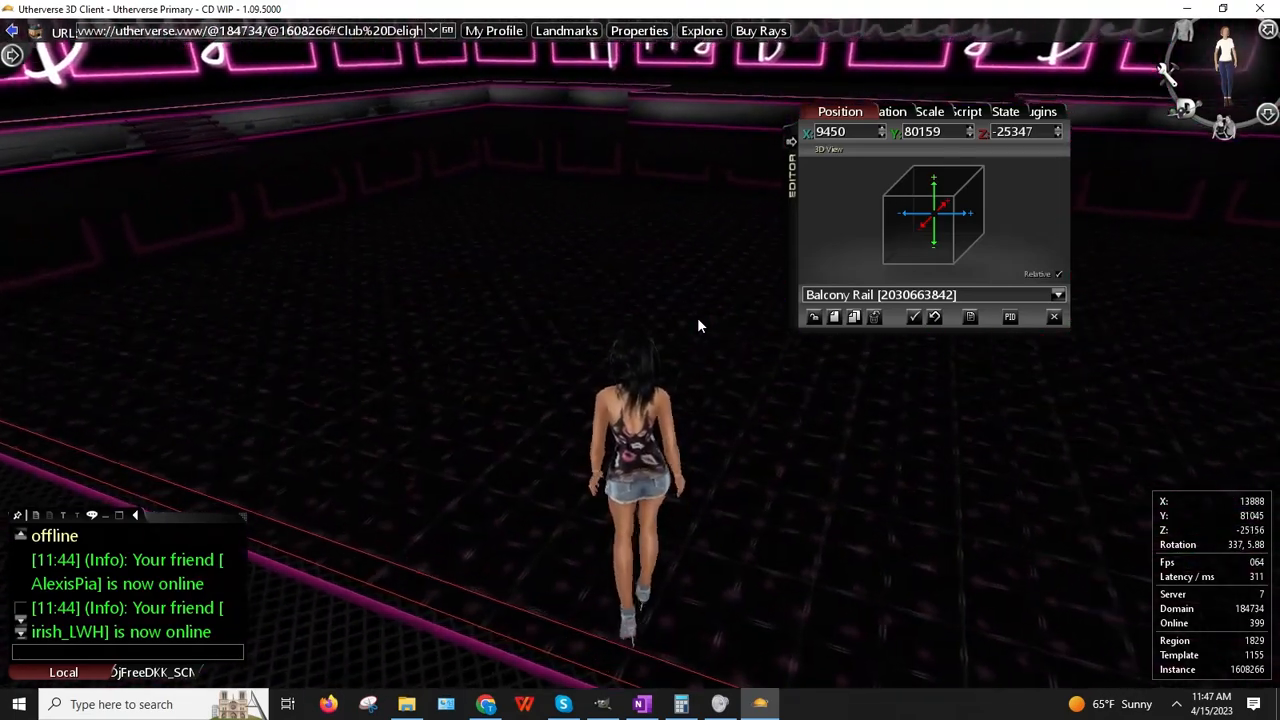
{"action": "key", "text": "Left"}
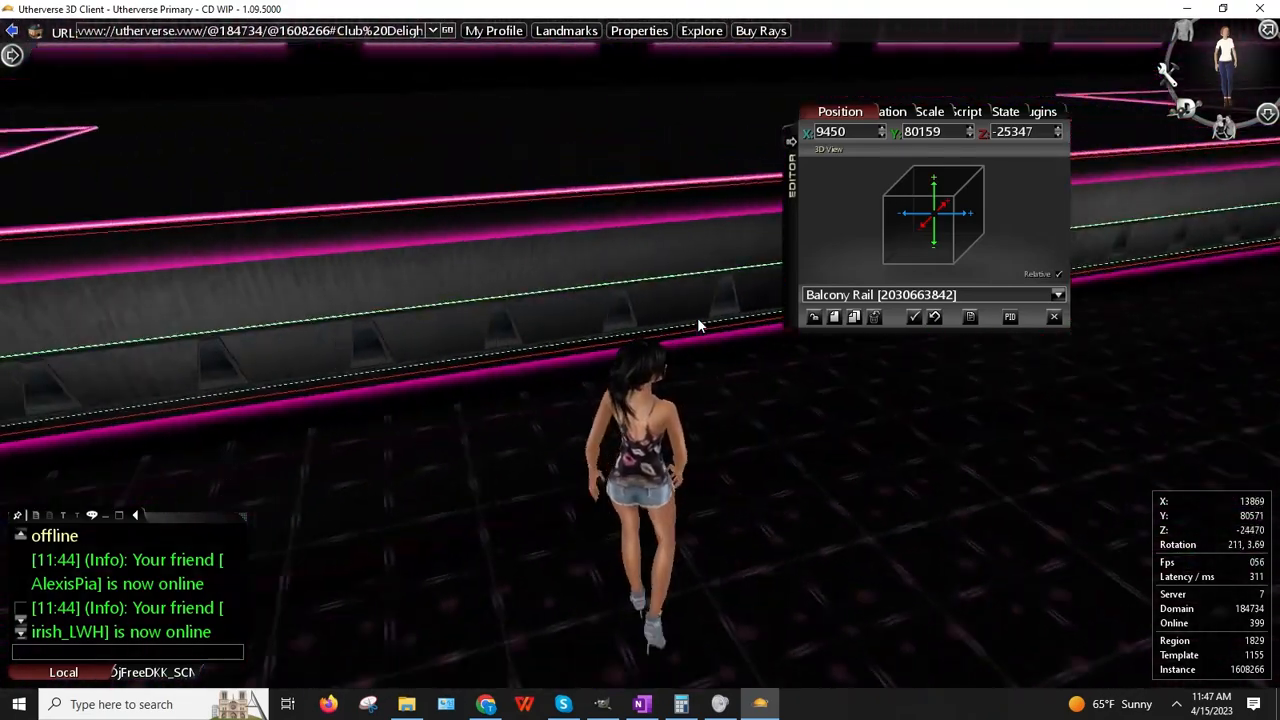
{"action": "key", "text": "Right"}
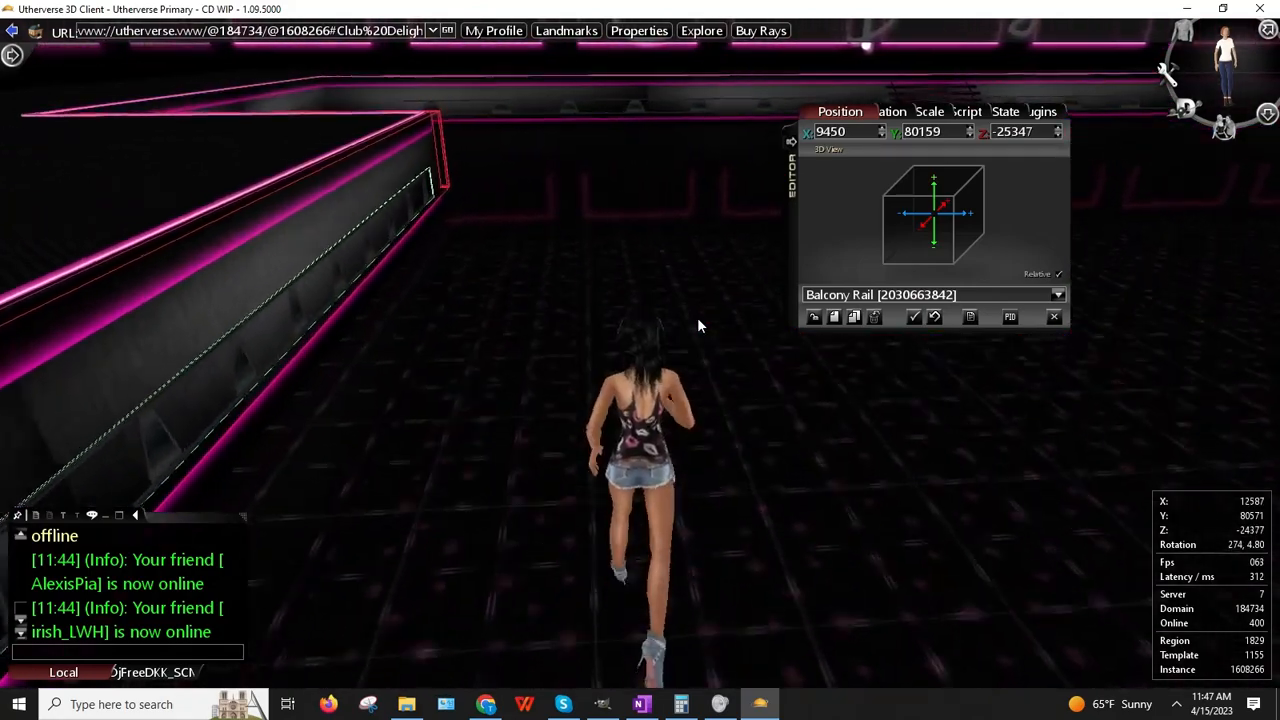
{"action": "key", "text": "Left"}
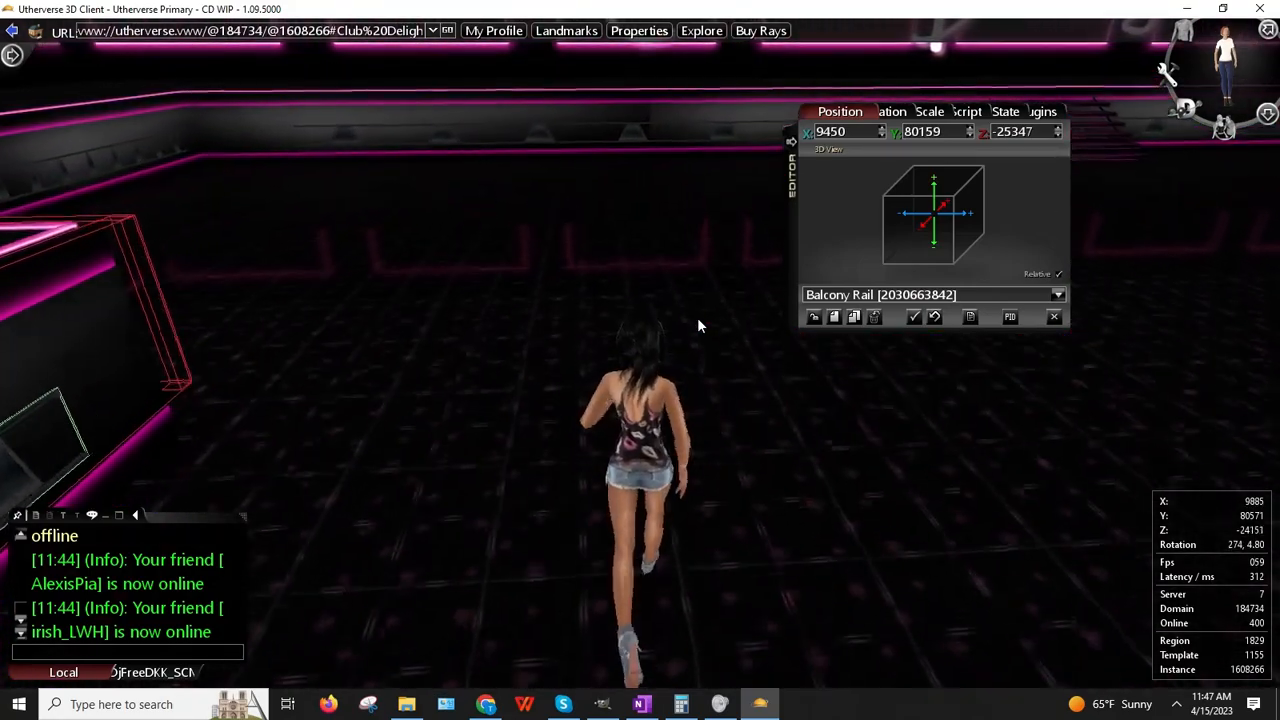
{"action": "key", "text": "Left"}
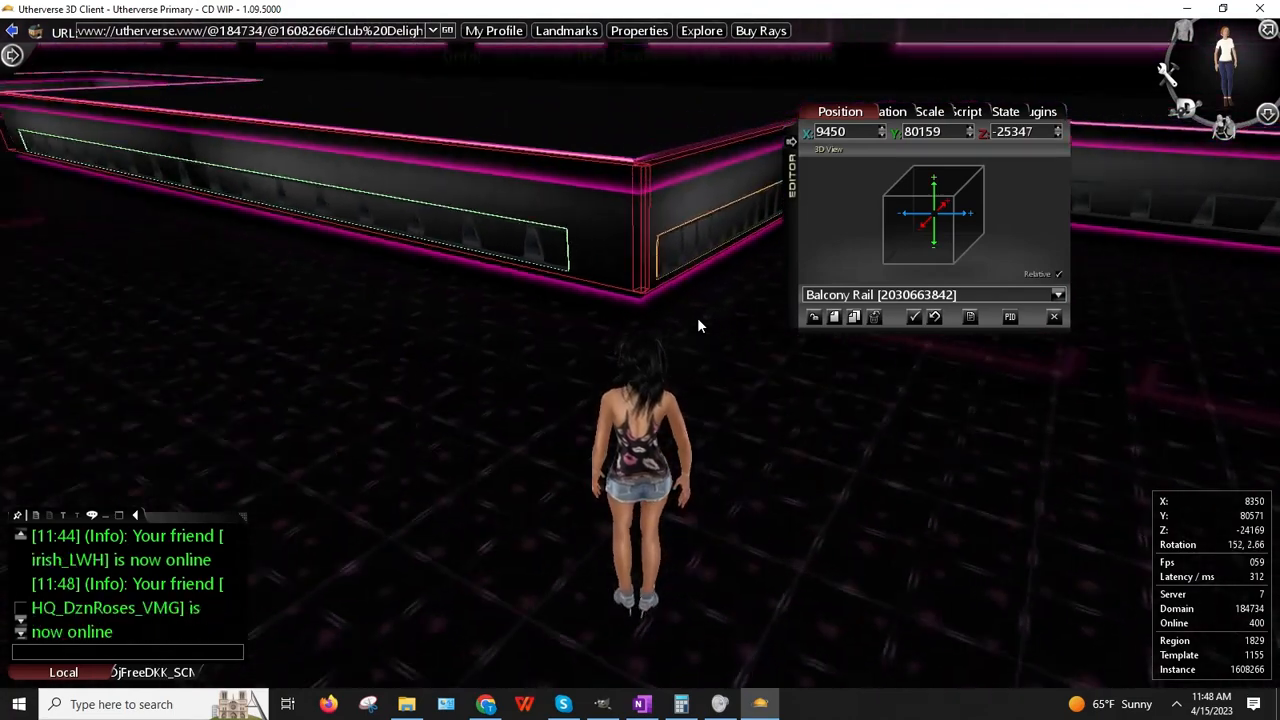
Step: Open the far Balcony Rail's properties and copy its Z position value
{"action": "right_click", "coordinate": [697, 247]}
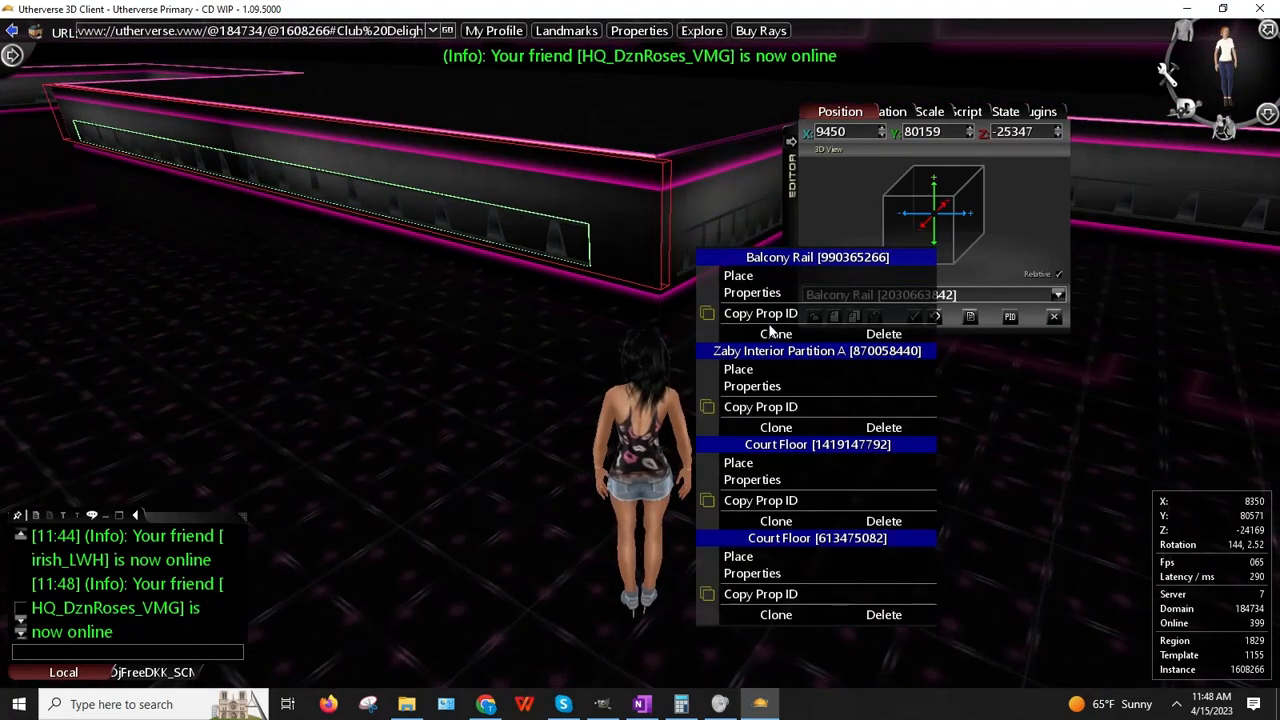
{"action": "left_click", "coordinate": [755, 294]}
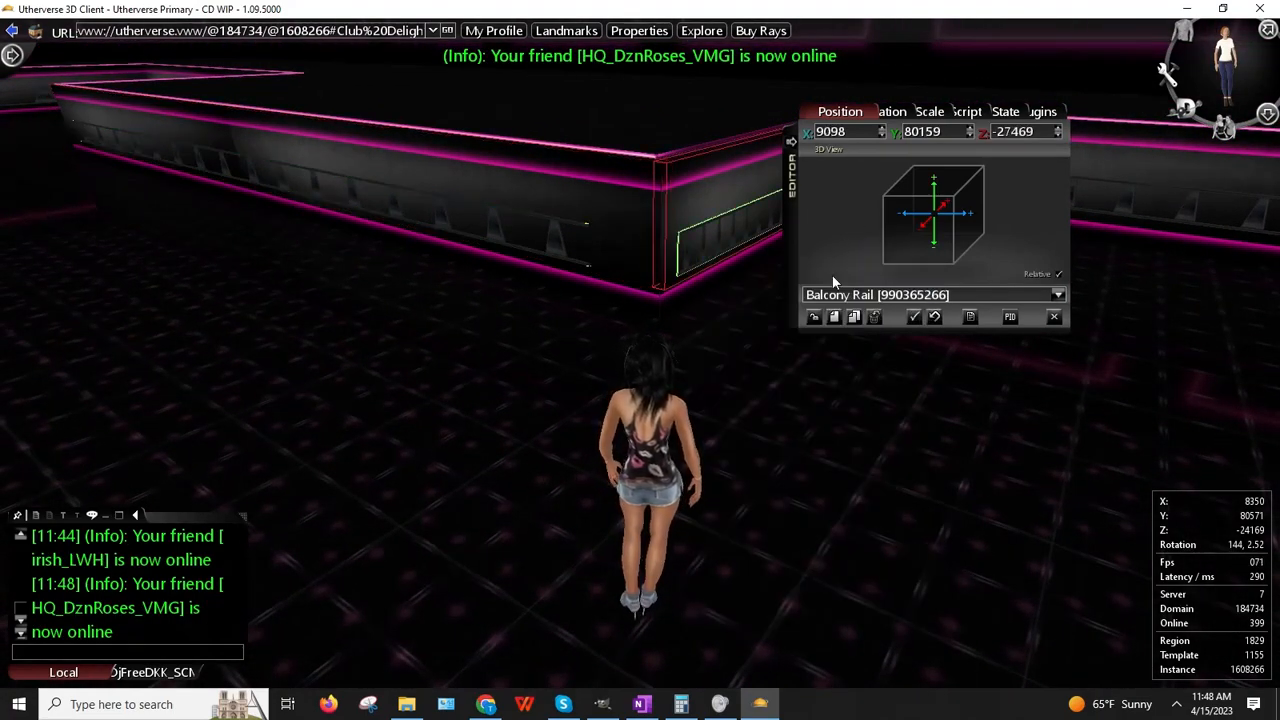
{"action": "left_click", "coordinate": [1030, 133]}
{"action": "right_click", "coordinate": [1030, 133]}
{"action": "left_click", "coordinate": [1055, 160]}
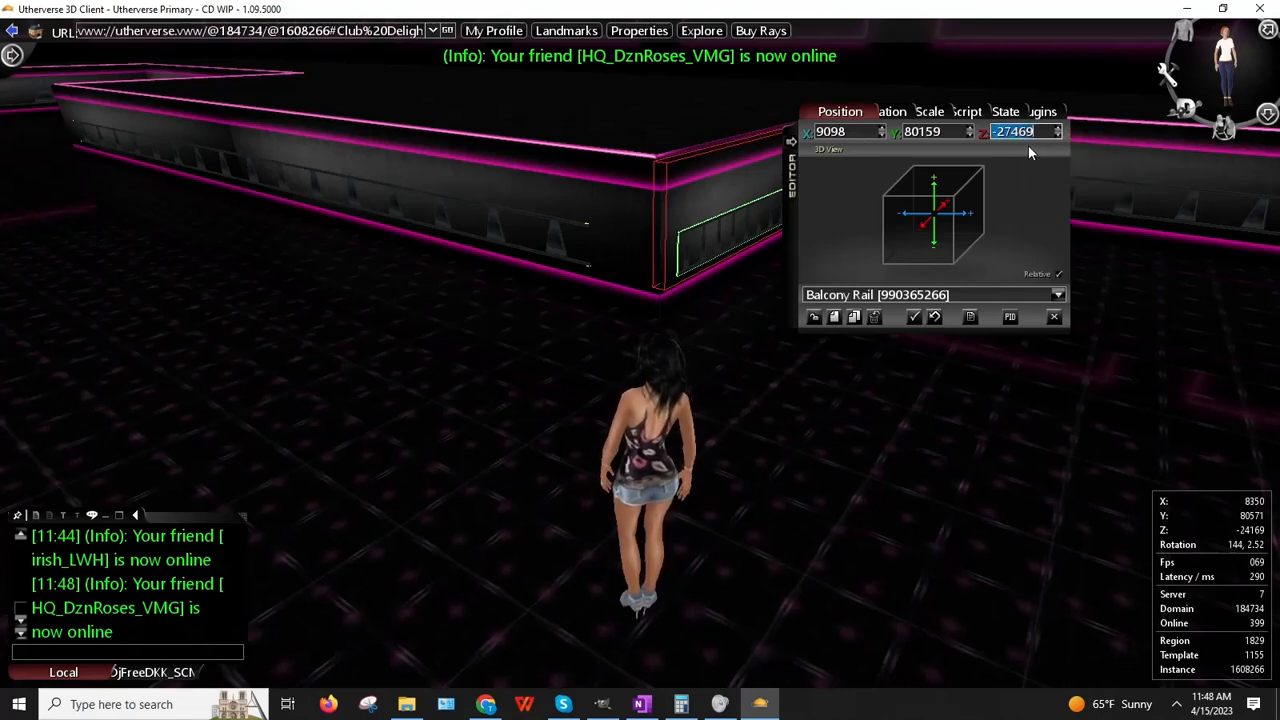
Step: Clone the Balcony Rail and slide the copy sideways toward X 16202, Z -26933
{"action": "right_click", "coordinate": [1008, 133]}
{"action": "left_click", "coordinate": [1052, 160]}
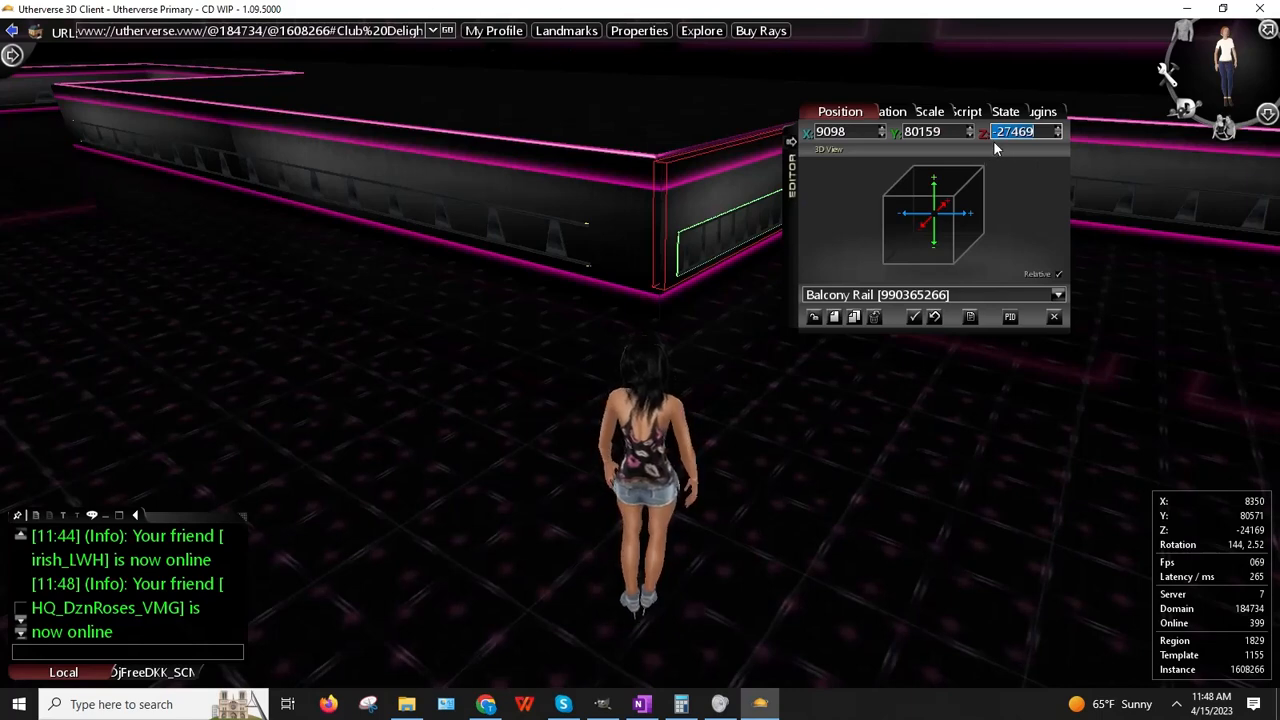
{"action": "left_click", "coordinate": [855, 318]}
{"action": "mouse_move", "coordinate": [122, 25]}
{"action": "left_mouse_down"}
{"action": "mouse_move", "coordinate": [94, 50]}
{"action": "mouse_move", "coordinate": [71, 42]}
{"action": "mouse_move", "coordinate": [2, 230]}
{"action": "mouse_move", "coordinate": [2, 148]}
{"action": "left_mouse_up"}
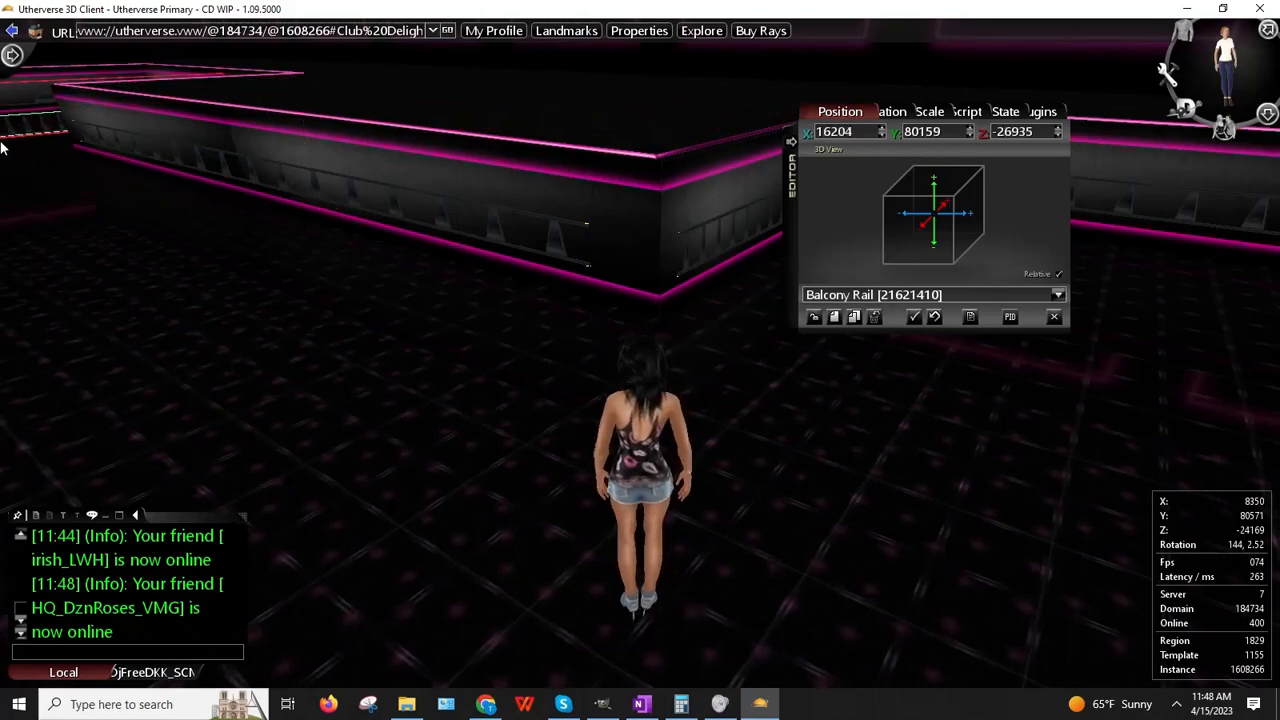
Step: Walk to the cloned rail, drag it against the wall, and paste Z -27469
{"action": "key", "text": "Left"}
{"action": "key", "text": "Up"}
{"action": "key", "text": "Up"}
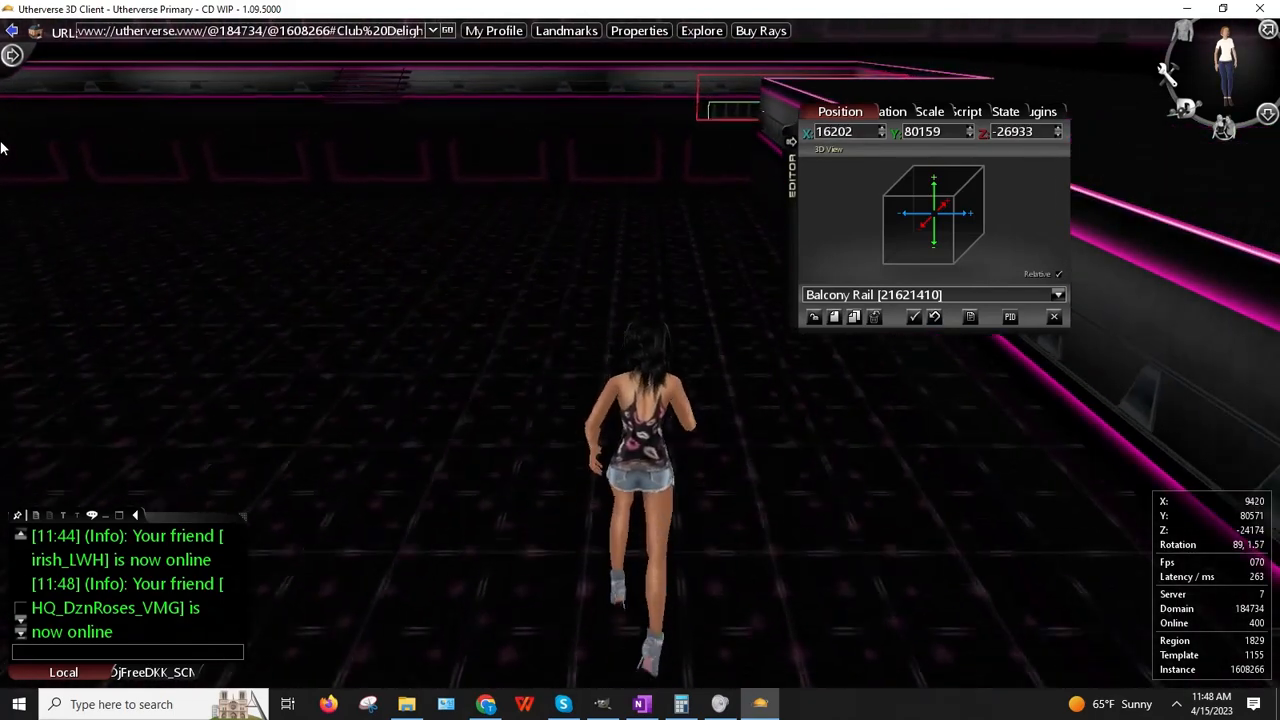
{"action": "key", "text": "Up"}
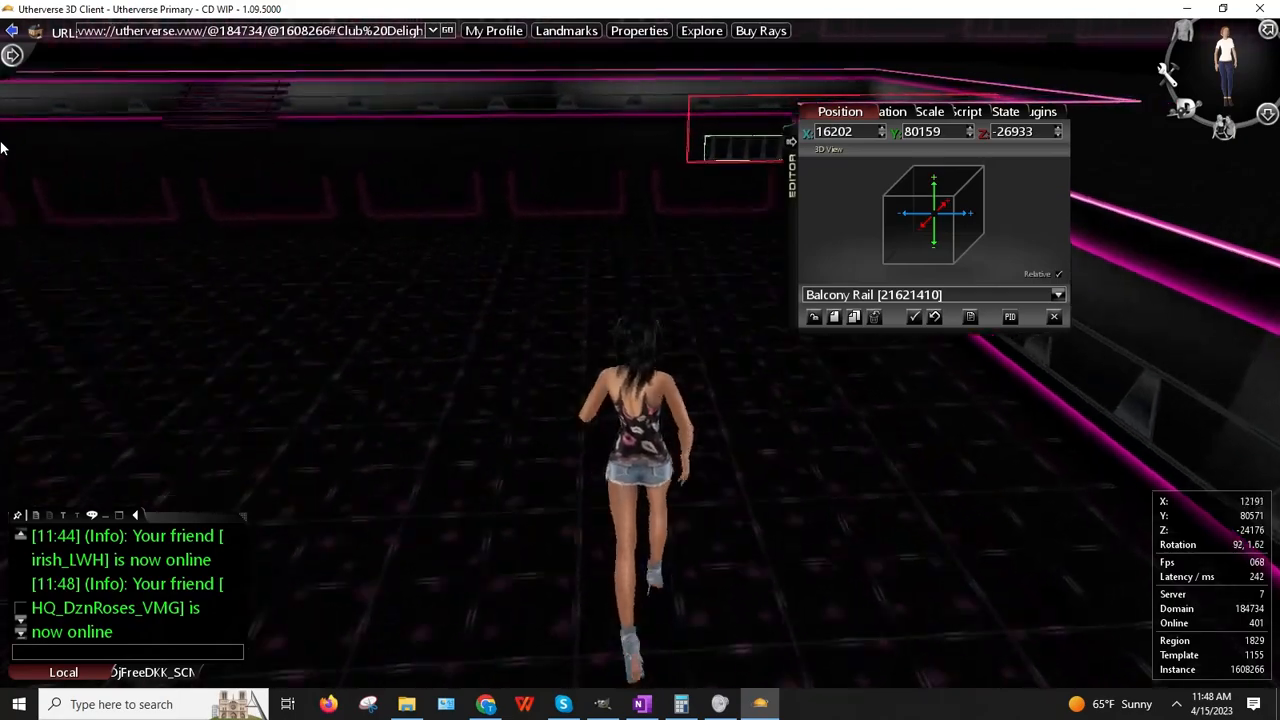
{"action": "key", "text": "Right"}
{"action": "key", "text": "Up"}
{"action": "key", "text": "Right"}
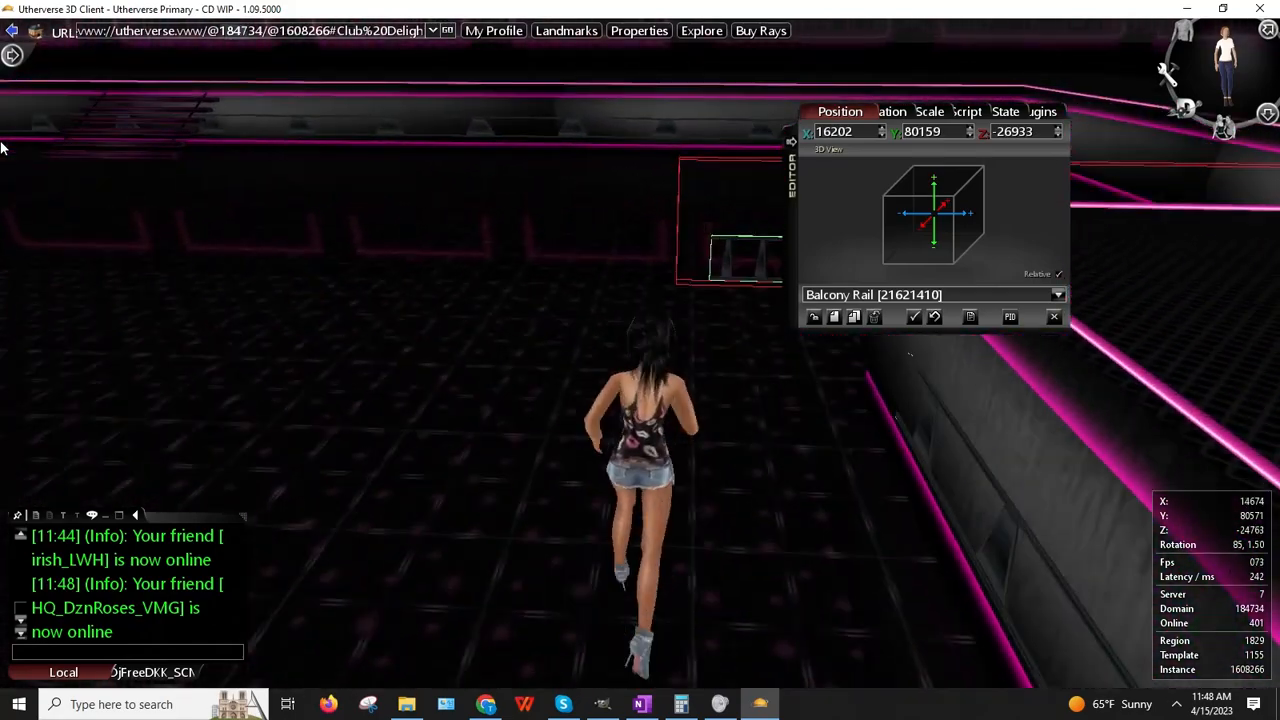
{"action": "key", "text": "Right"}
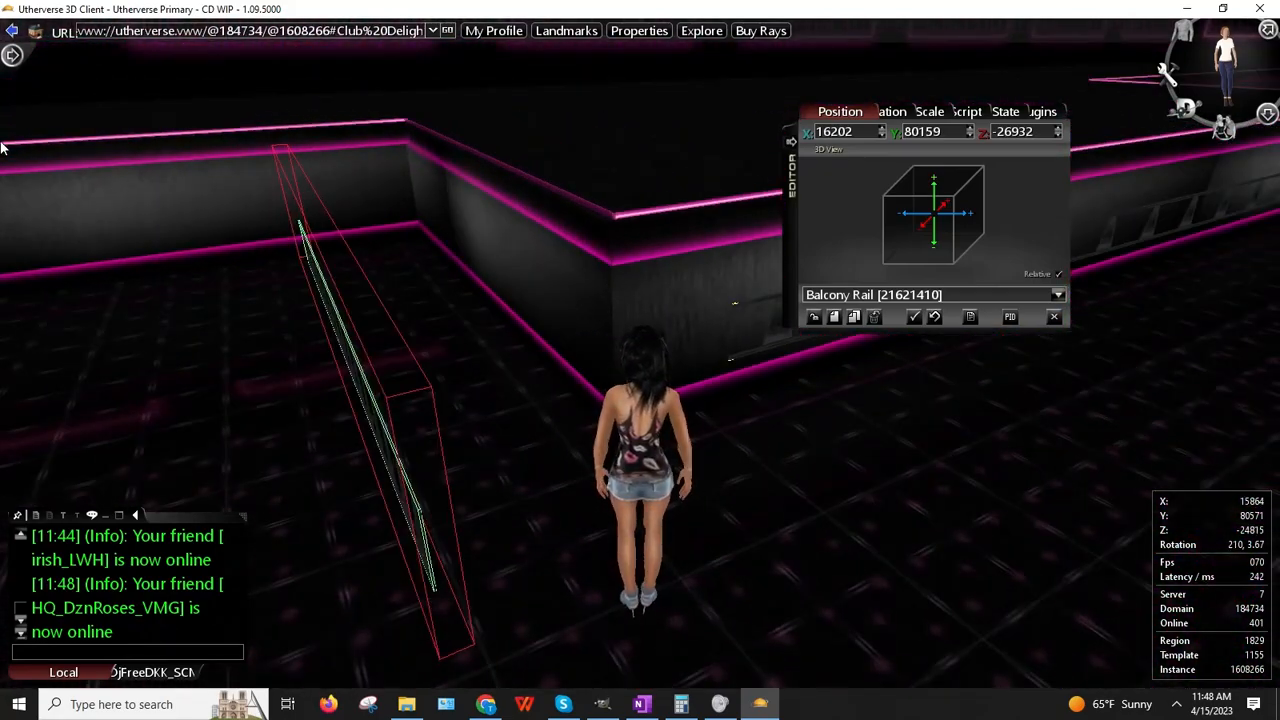
{"action": "left_click_drag", "start_coordinate": [1, 146], "coordinate": [98, 62]}
{"action": "right_click", "coordinate": [1004, 138]}
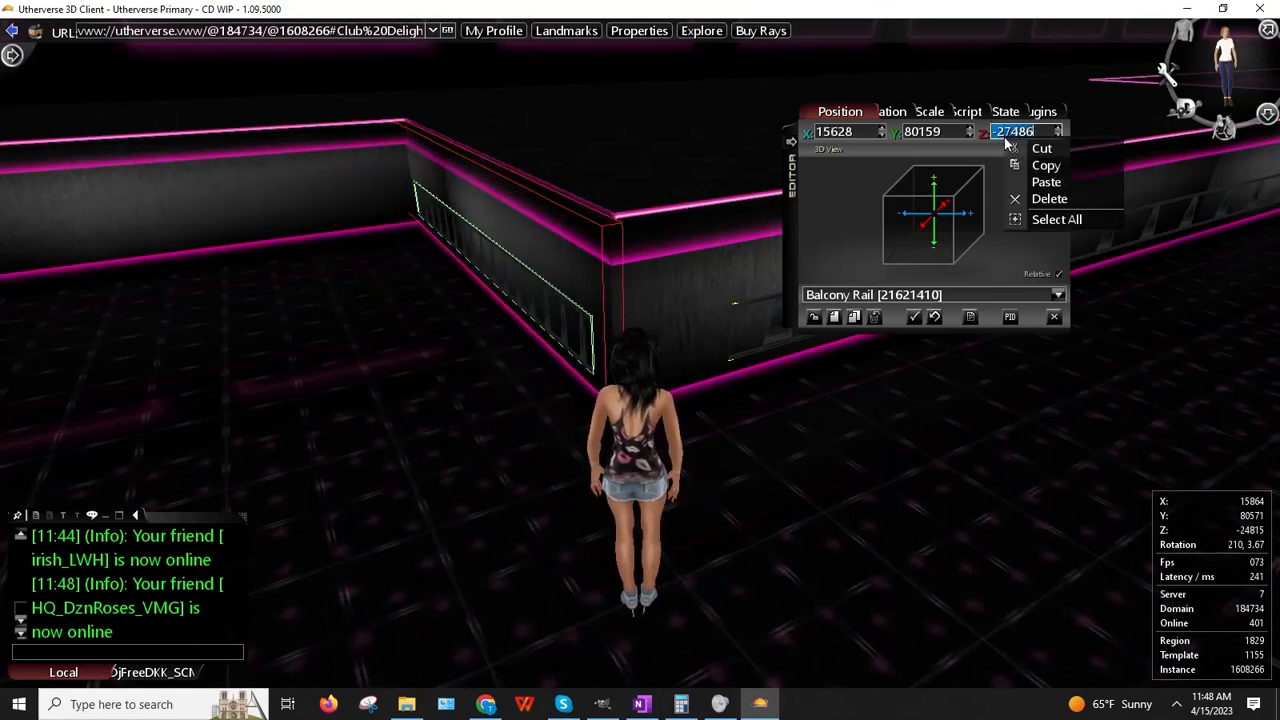
{"action": "left_click", "coordinate": [1035, 189]}
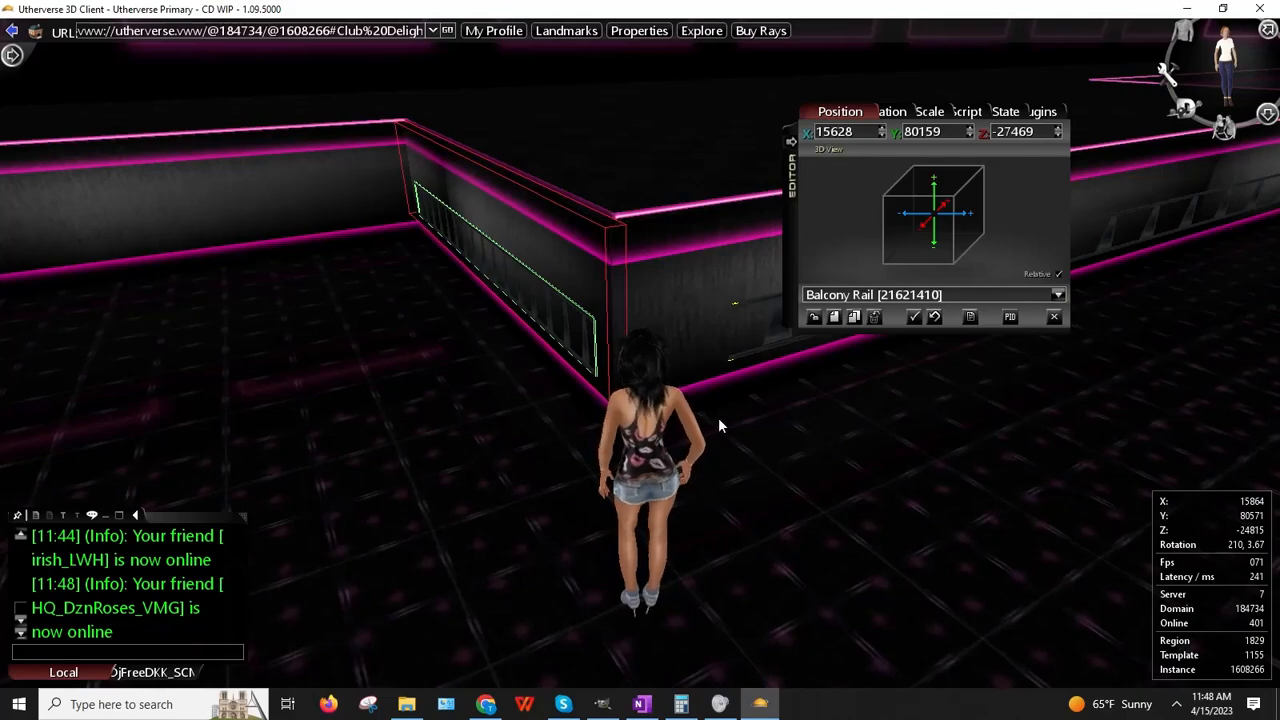
Step: Walk along the wall to check the clone sits at 15628, 80159, -27469
{"action": "right_click_drag", "start_coordinate": [718, 418], "coordinate": [700, 459]}
{"action": "key", "text": "Up"}
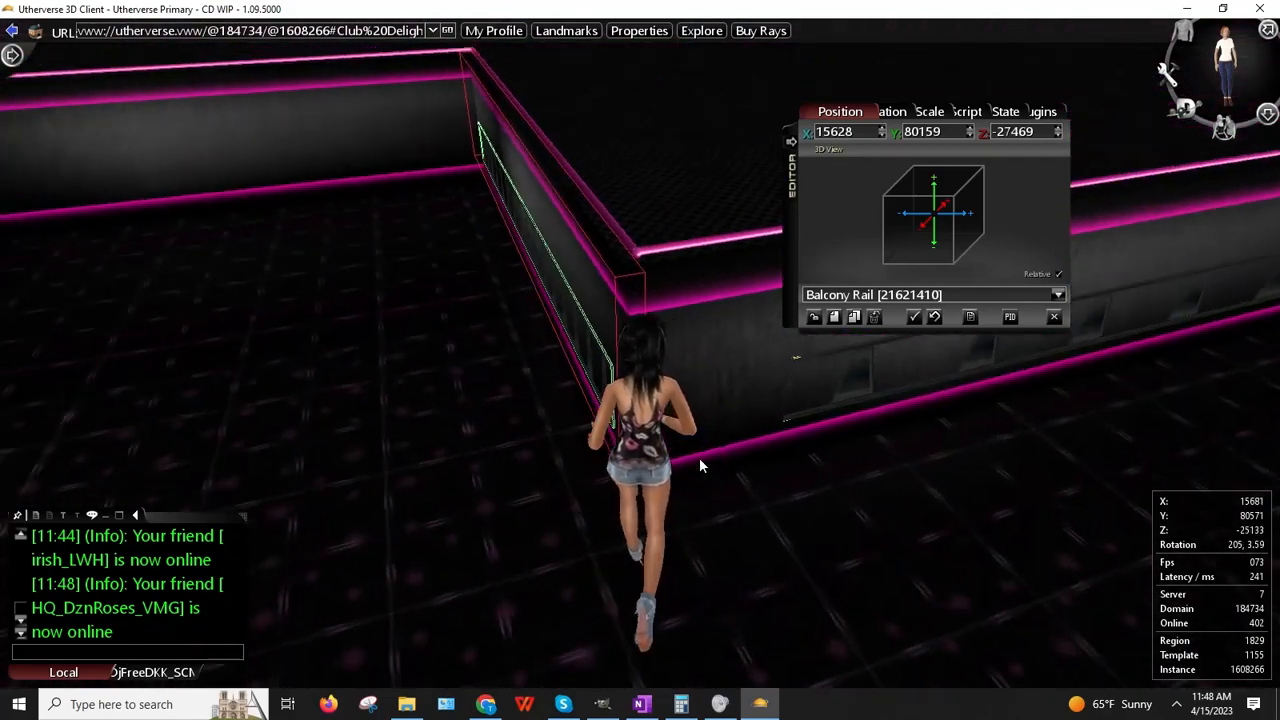
{"action": "key", "text": "Left"}
{"action": "key", "text": "Left"}
{"action": "key", "text": "Right"}
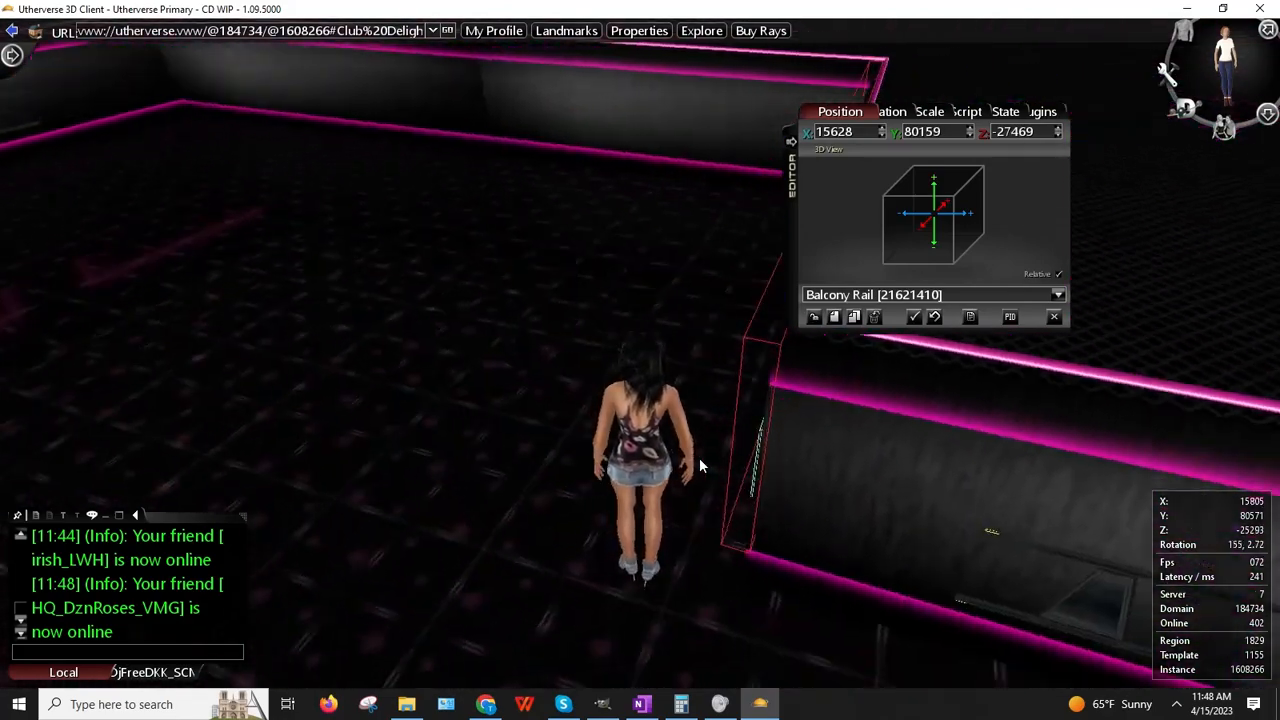
{"action": "key", "text": "Up"}
{"action": "key", "text": "Right"}
{"action": "key", "text": "Up"}
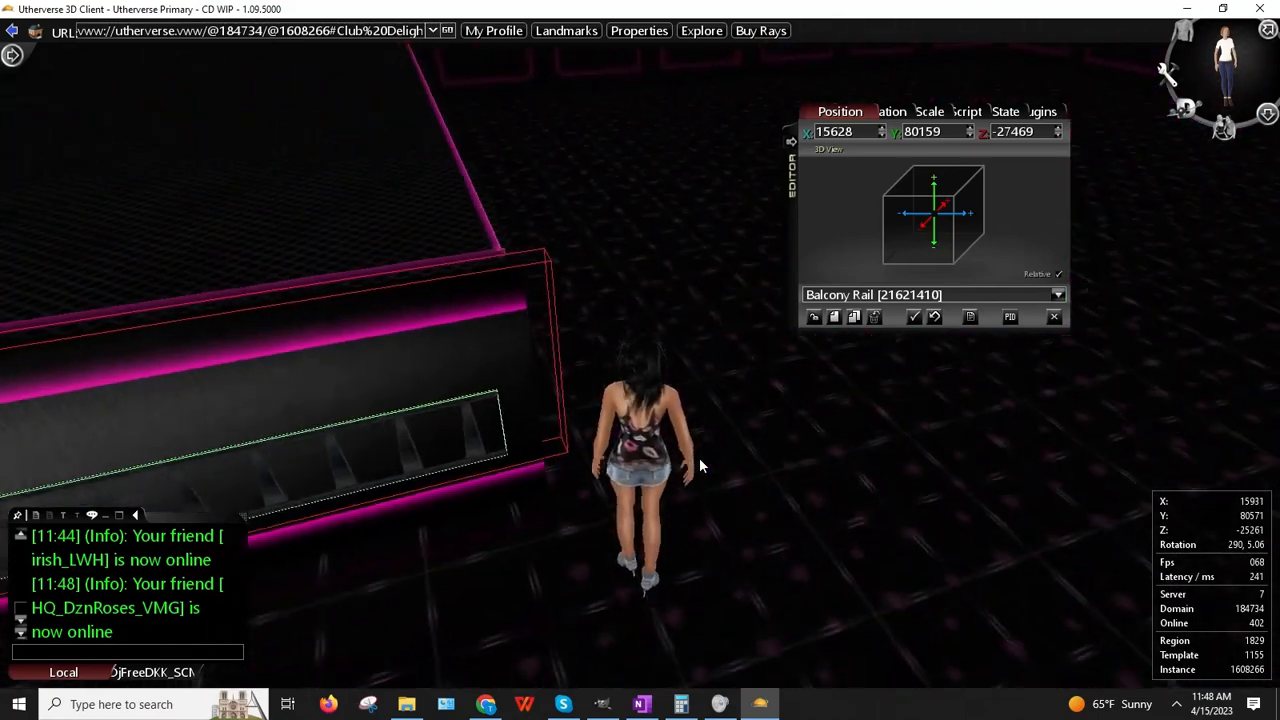
{"action": "scroll", "coordinate": [466, 408], "scroll_direction": "down", "scroll_amount": 3}
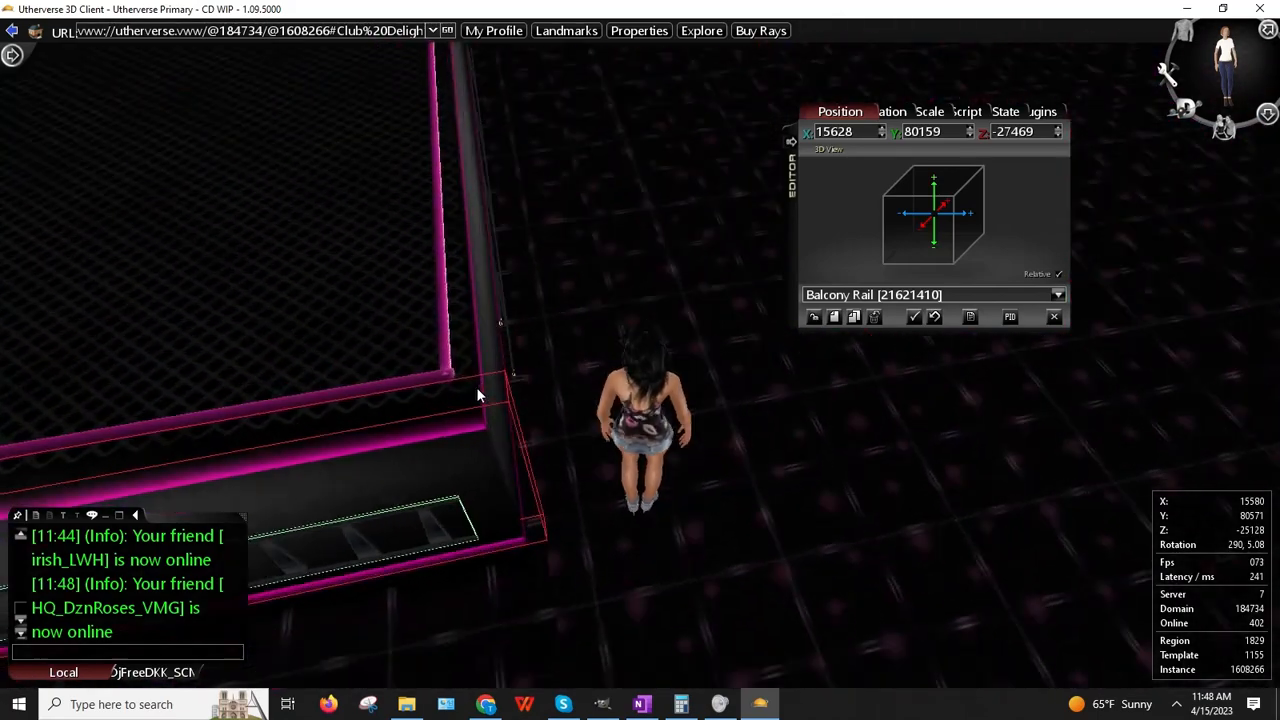
Step: Look over the props at the balcony corner from a couple of angles
{"action": "right_click", "coordinate": [492, 332]}
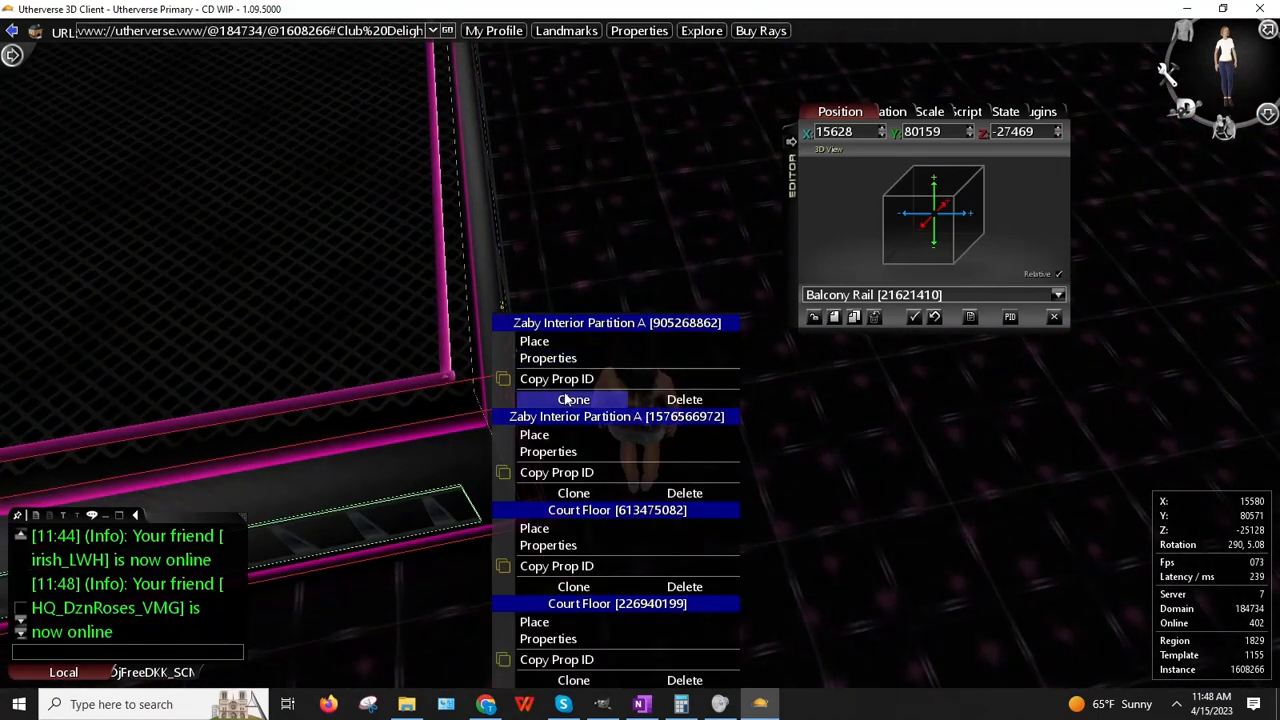
{"action": "left_click", "coordinate": [317, 353]}
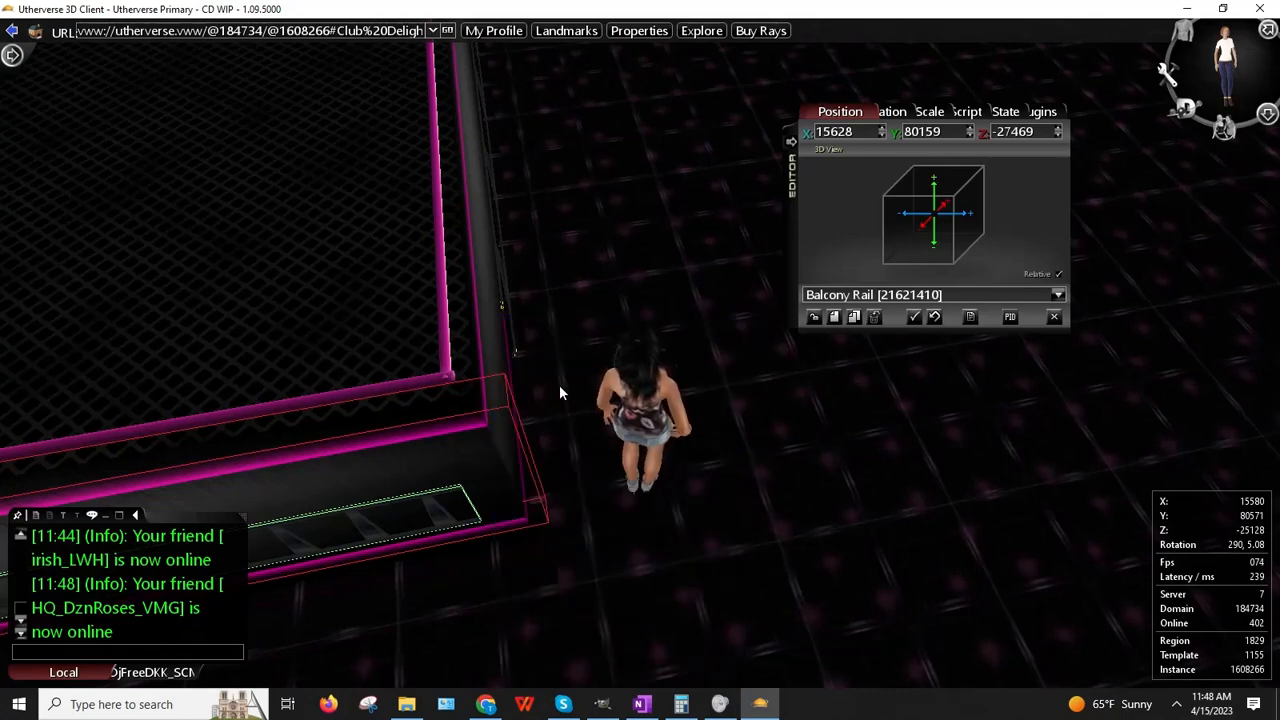
{"action": "left_click_drag", "start_coordinate": [559, 385], "coordinate": [593, 348]}
{"action": "right_click", "coordinate": [662, 235]}
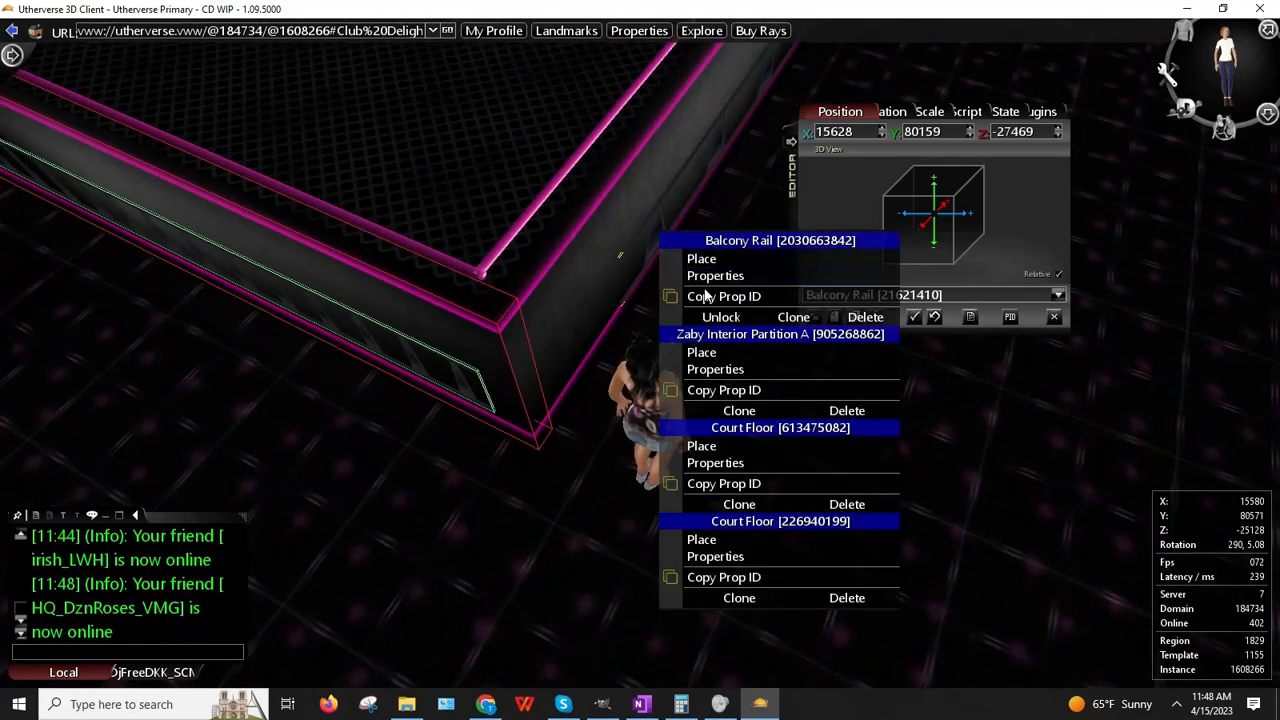
{"action": "left_click", "coordinate": [1033, 385]}
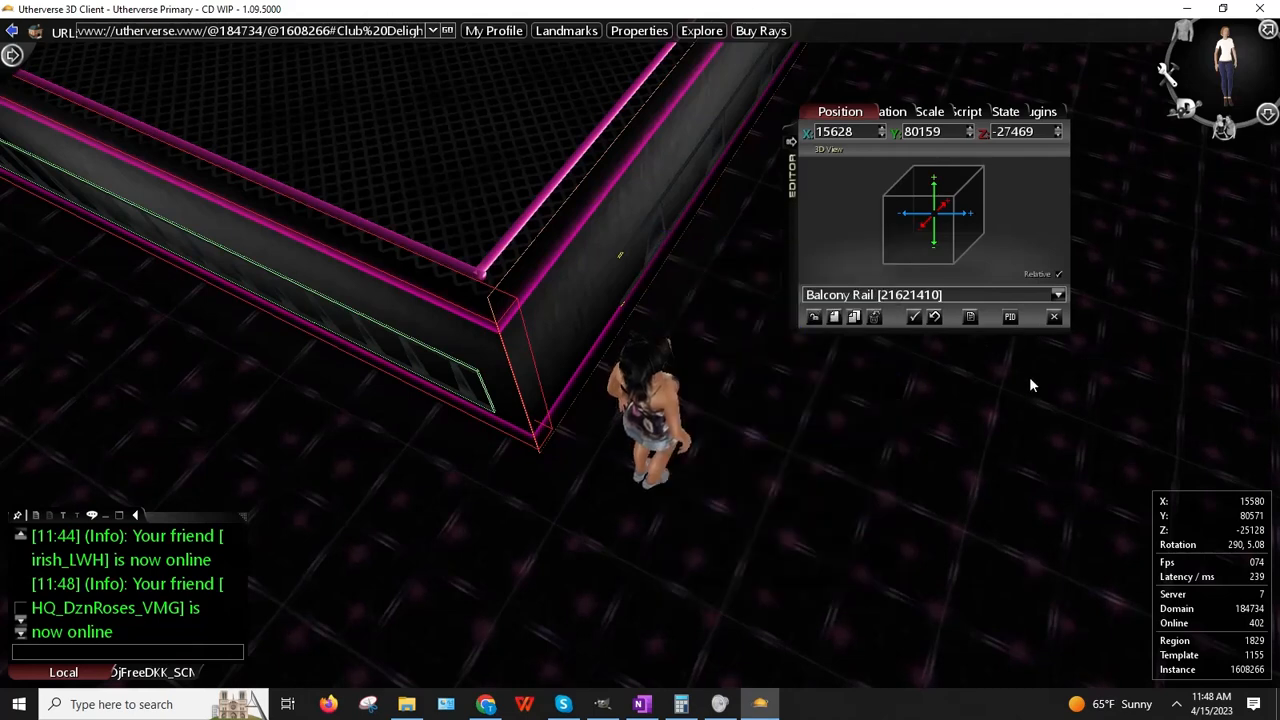
{"action": "left_click", "coordinate": [814, 318]}
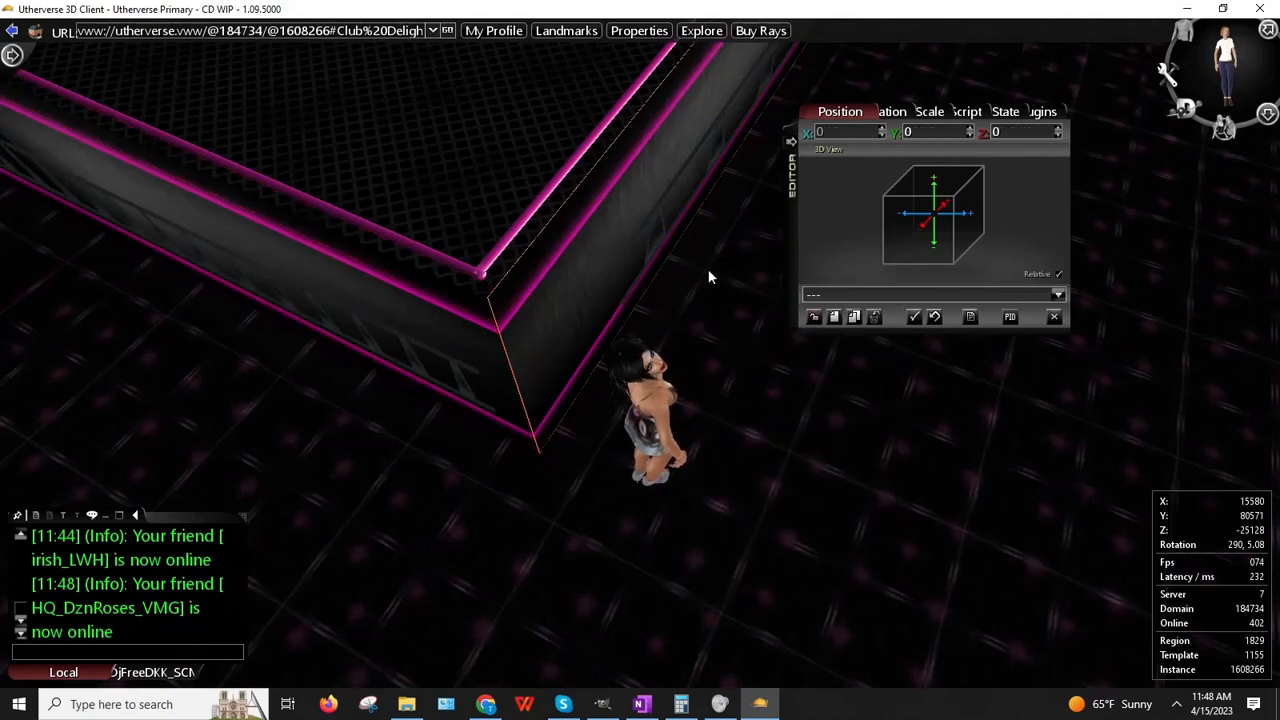
{"action": "right_click", "coordinate": [674, 242]}
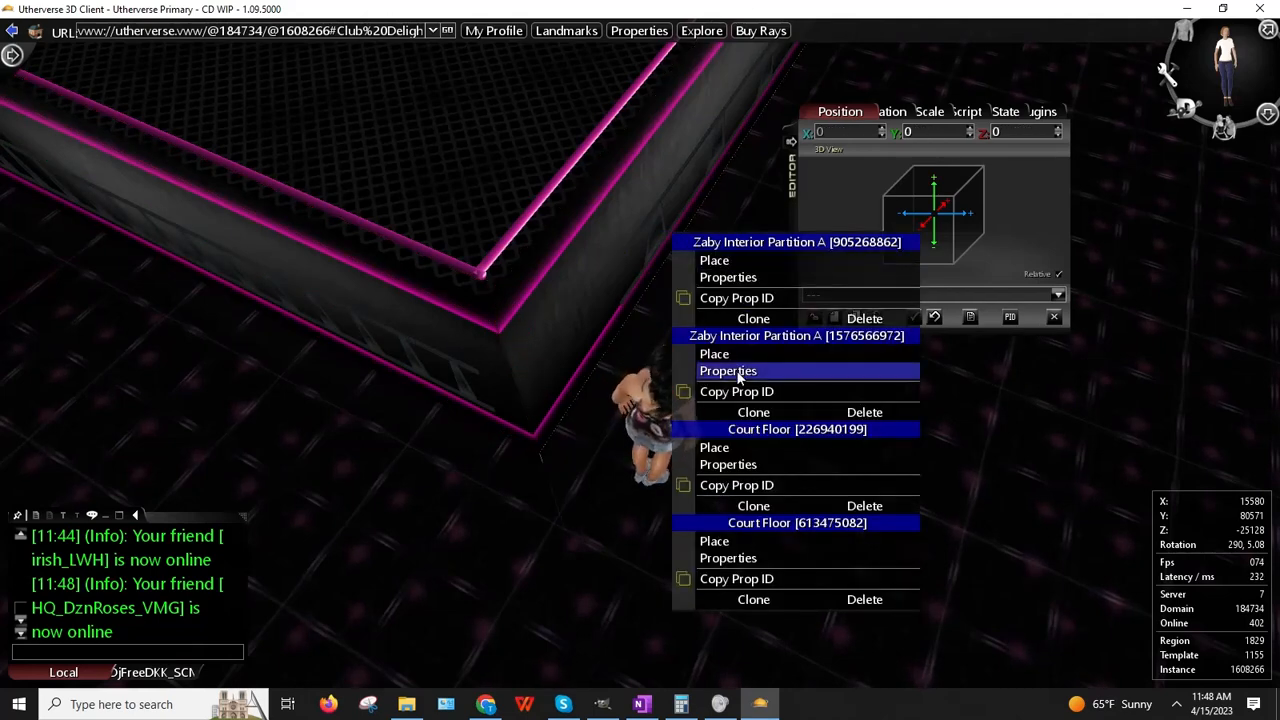
{"action": "left_click", "coordinate": [643, 267]}
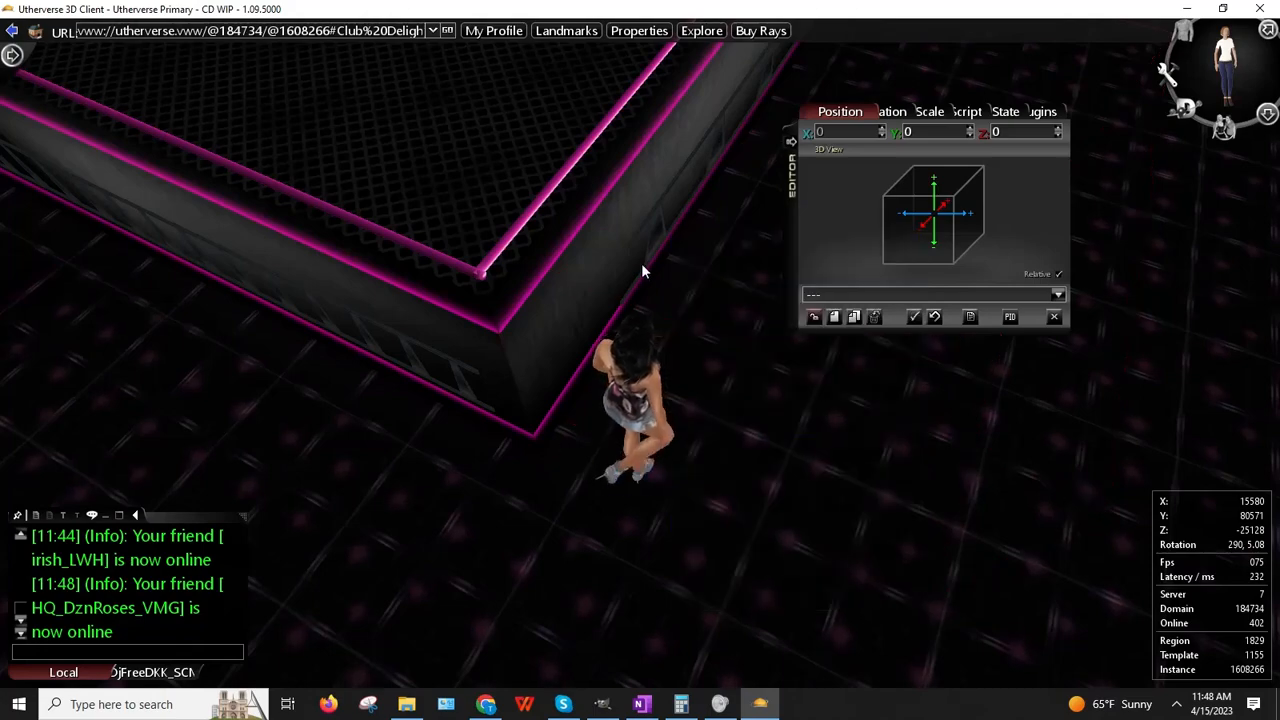
Step: Copy the Balcony Rail's prop ID, then open its Properties from above the corner
{"action": "right_click", "coordinate": [659, 213]}
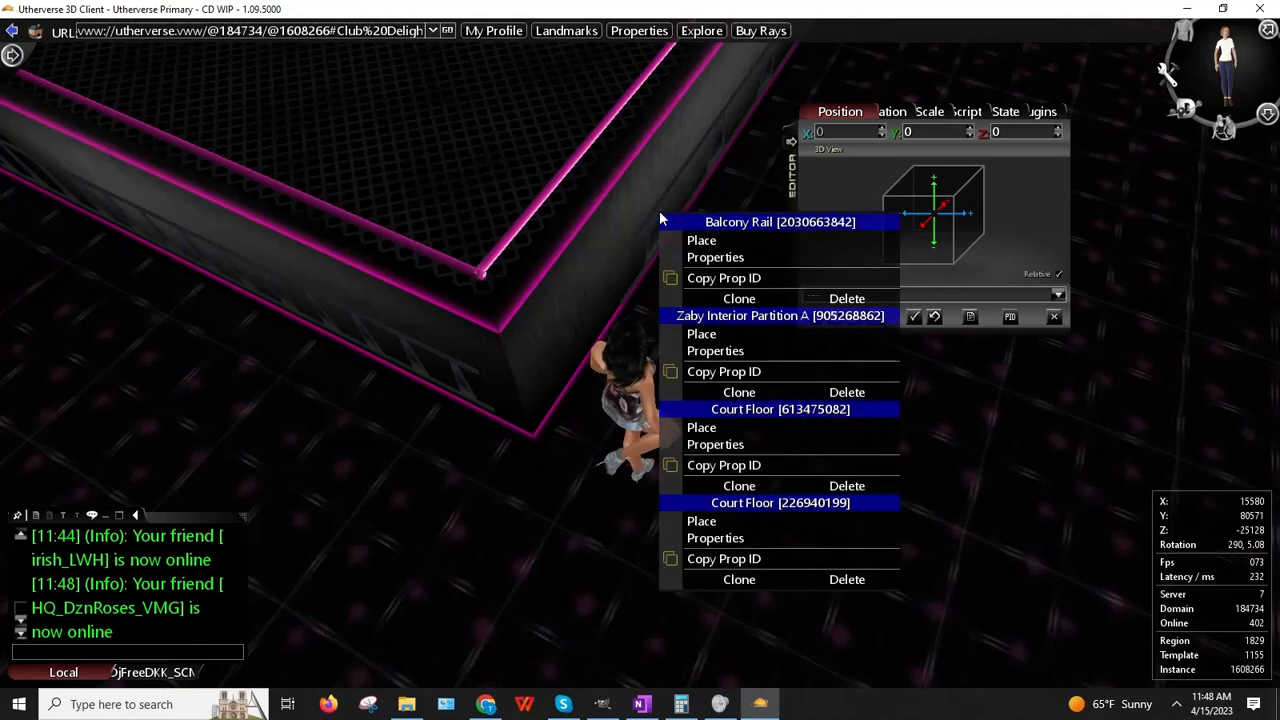
{"action": "left_click", "coordinate": [713, 277]}
{"action": "right_click_drag", "start_coordinate": [527, 276], "coordinate": [710, 308]}
{"action": "right_click", "coordinate": [493, 601]}
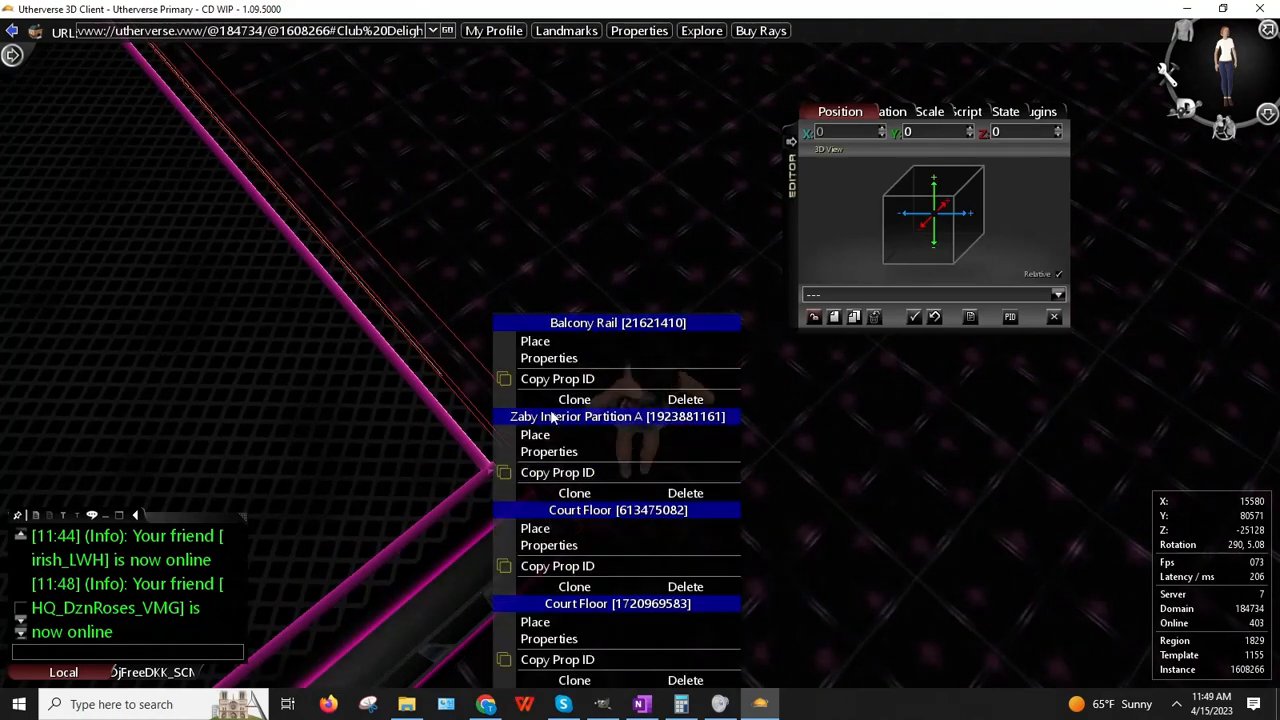
{"action": "left_click", "coordinate": [545, 355]}
{"action": "right_click_drag", "start_coordinate": [547, 326], "coordinate": [315, 305]}
Step: Walk around the building corner and along the balcony walls to inspect the rails
{"action": "key", "text": "Up"}
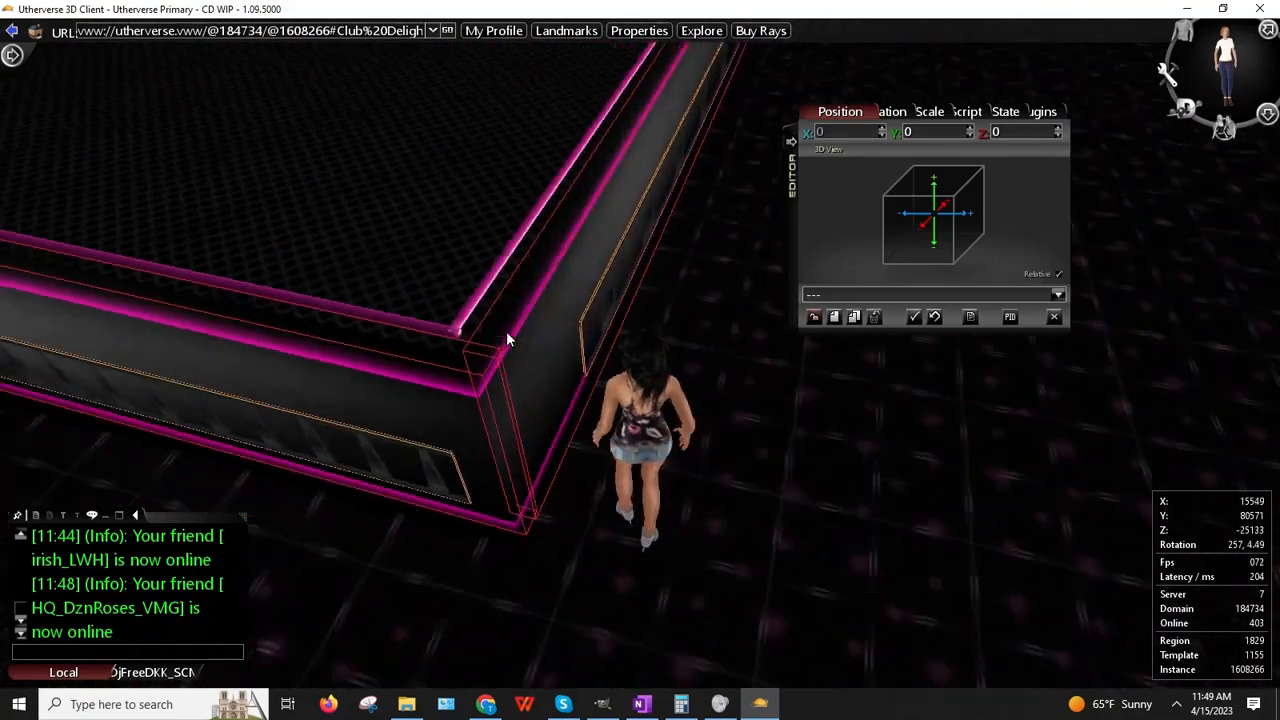
{"action": "key", "text": "Down"}
{"action": "key", "text": "Left"}
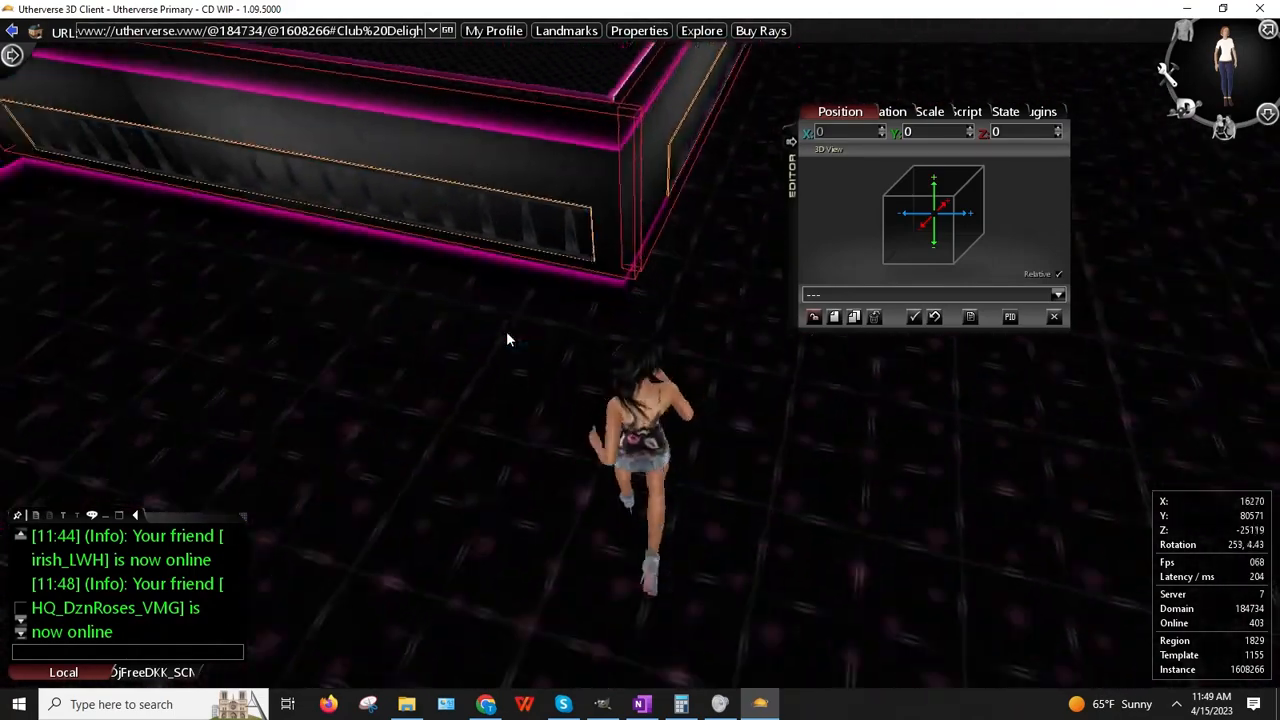
{"action": "key", "text": "Up"}
{"action": "key", "text": "Right"}
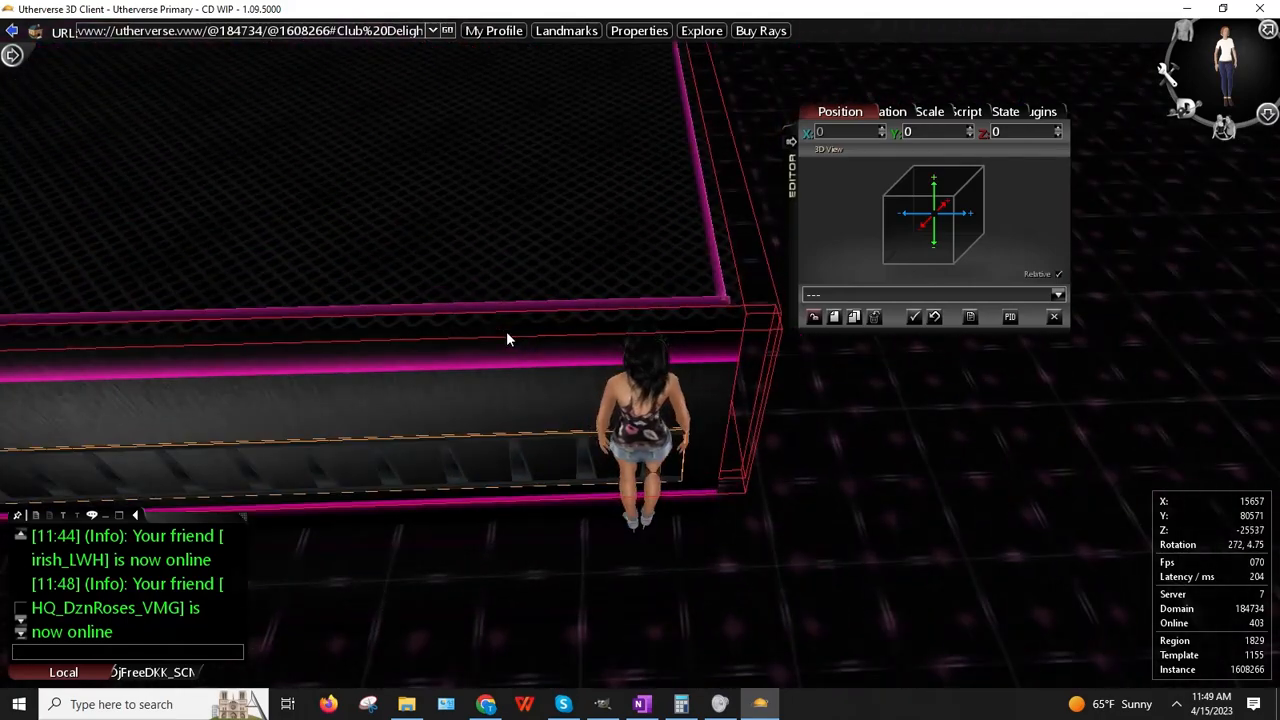
{"action": "key", "text": "Down"}
{"action": "key", "text": "Right"}
{"action": "key", "text": "Left"}
{"action": "key", "text": "Up"}
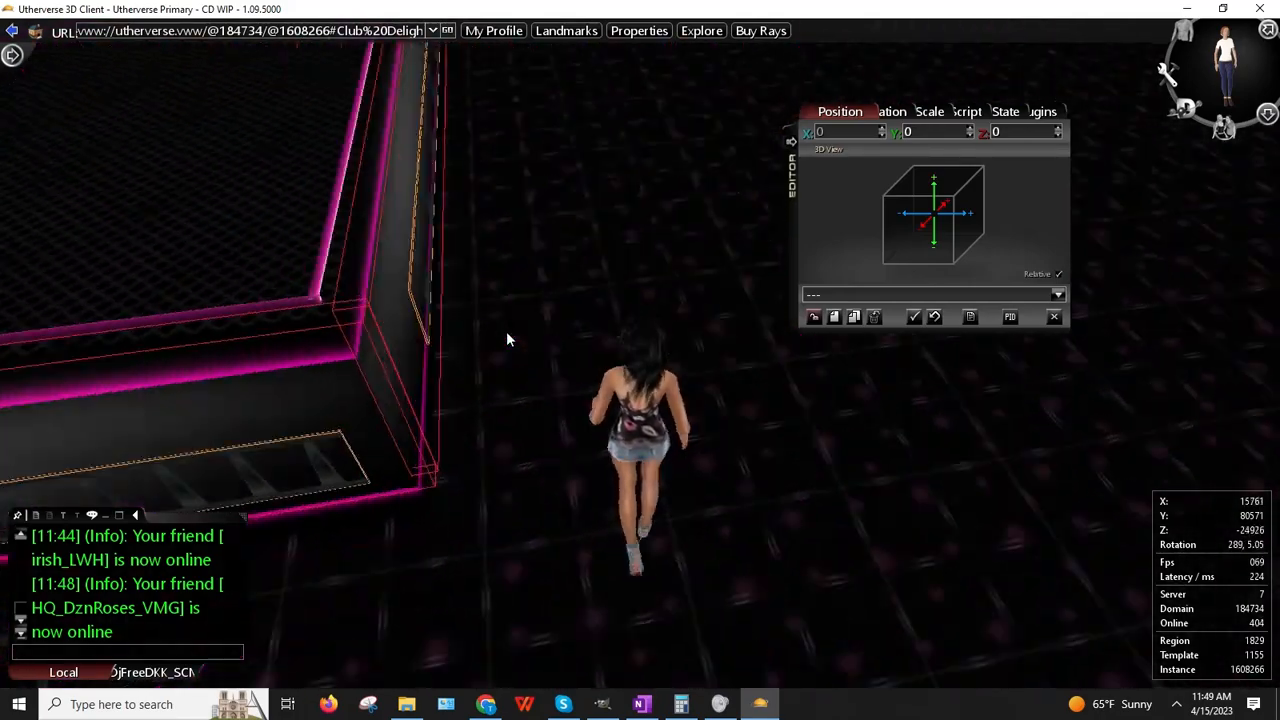
{"action": "key", "text": "Up"}
{"action": "key", "text": "Left"}
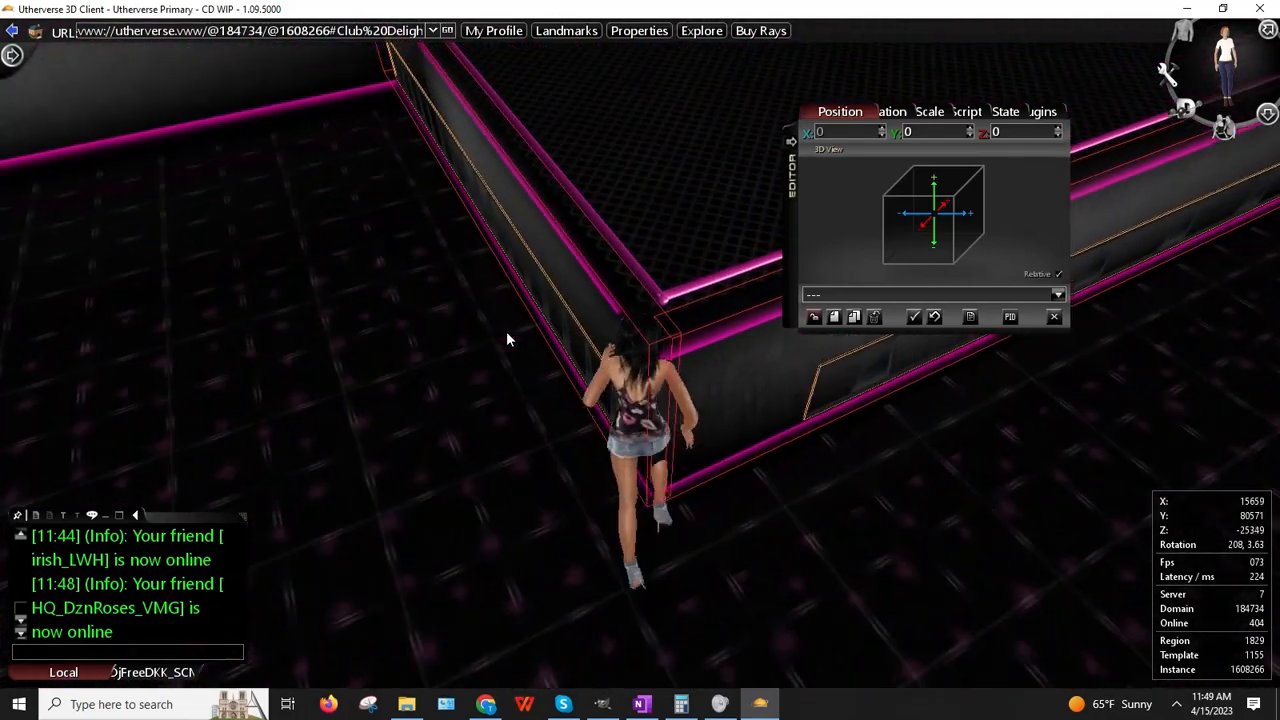
{"action": "key", "text": "Up"}
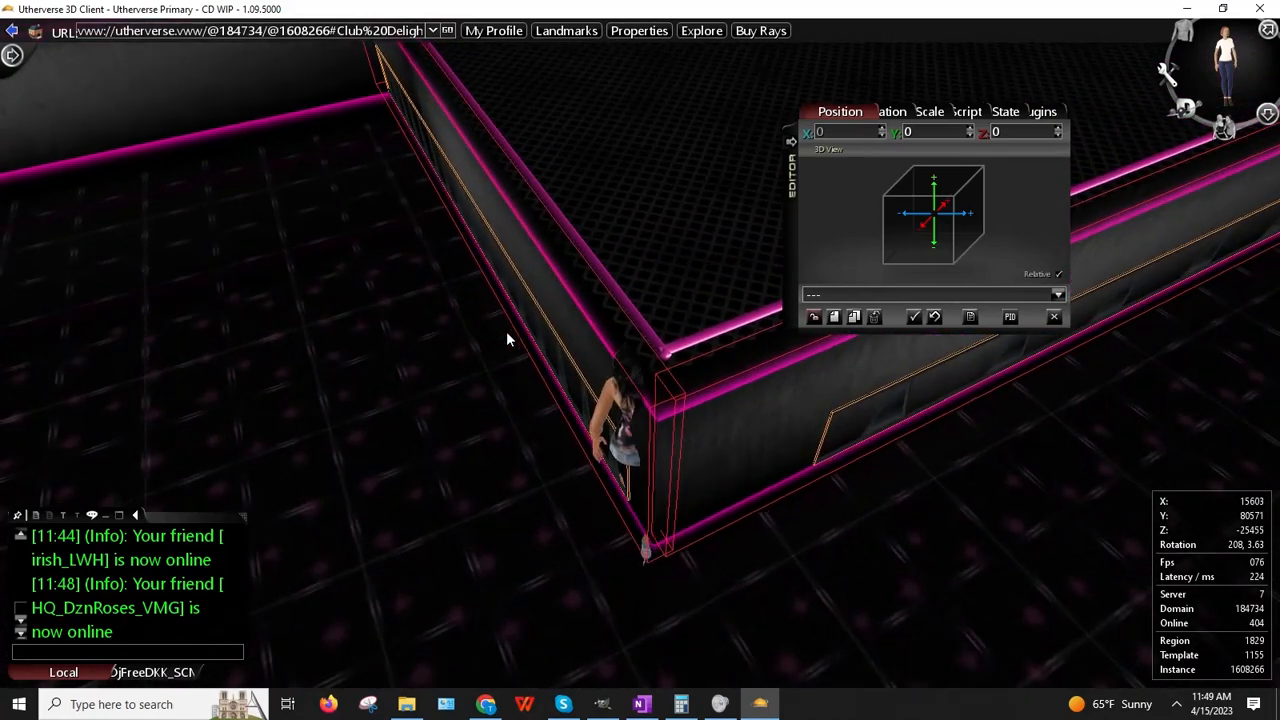
{"action": "key", "text": "Right"}
{"action": "key", "text": "Up"}
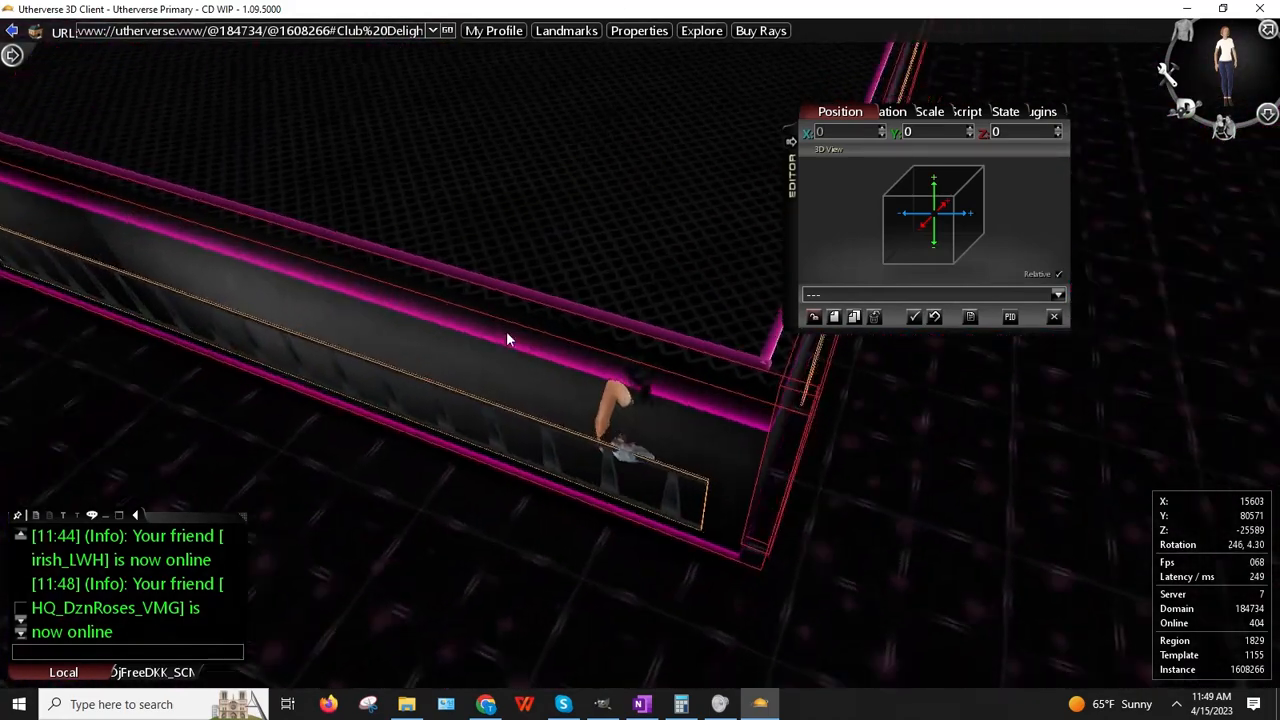
{"action": "key", "text": "Right"}
{"action": "key", "text": "Up"}
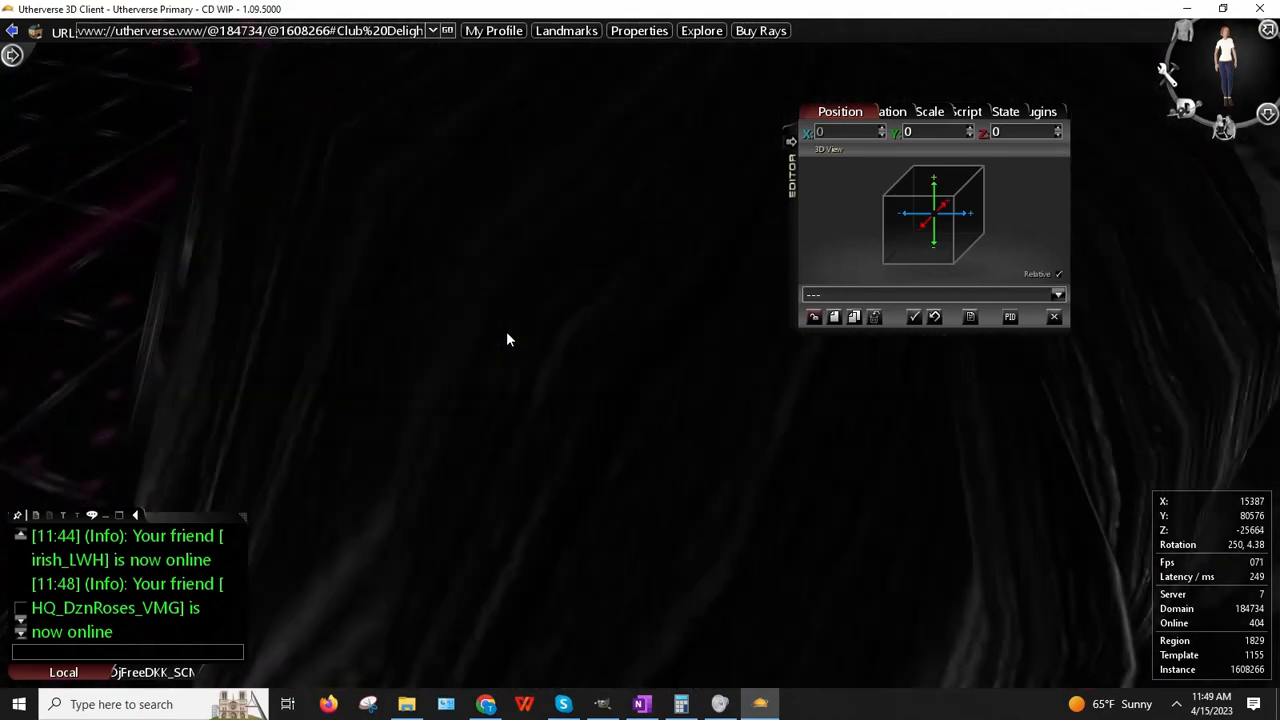
{"action": "key", "text": "Right"}
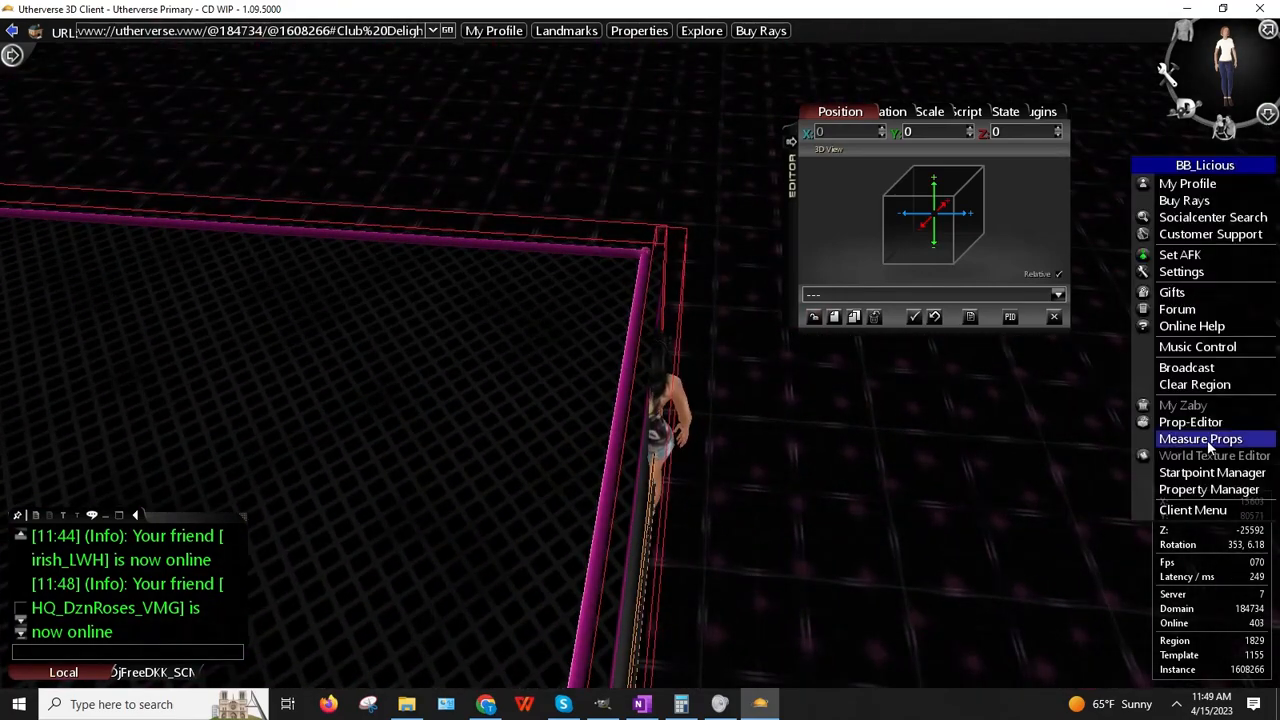
Step: Teleport to the Club Delight entry start point
{"action": "left_click", "coordinate": [1190, 473]}
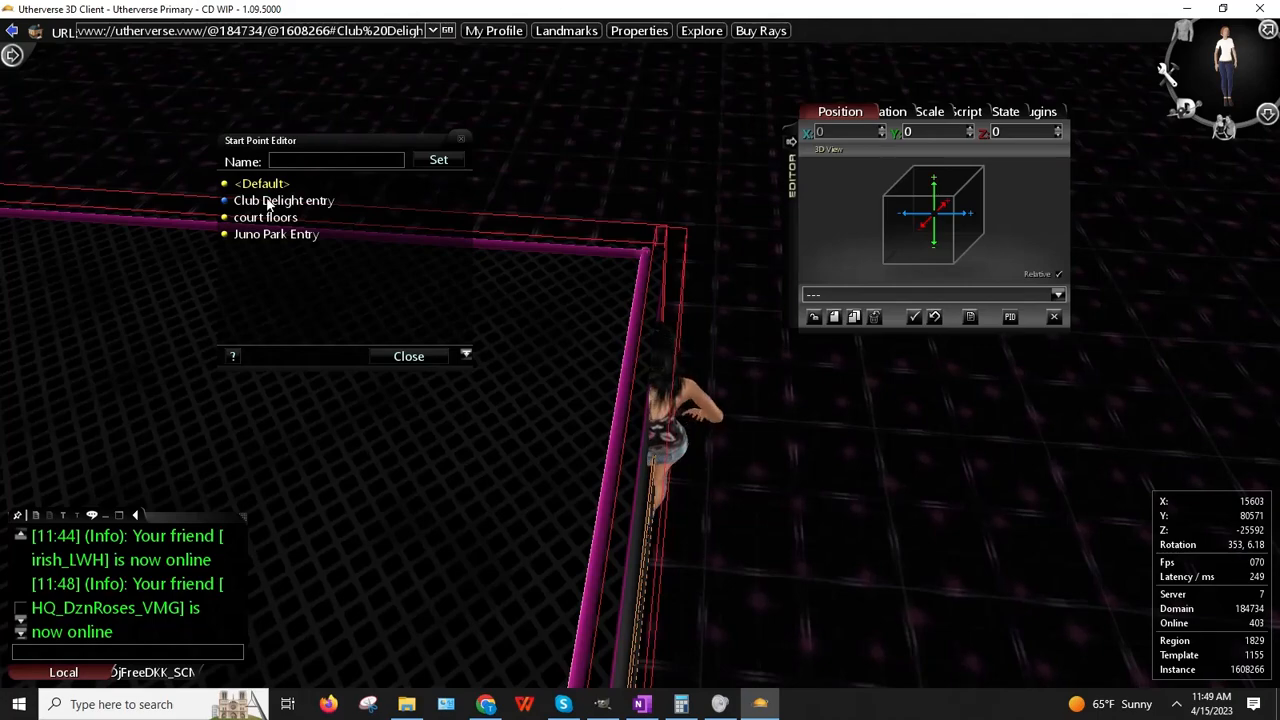
{"action": "left_click", "coordinate": [300, 224]}
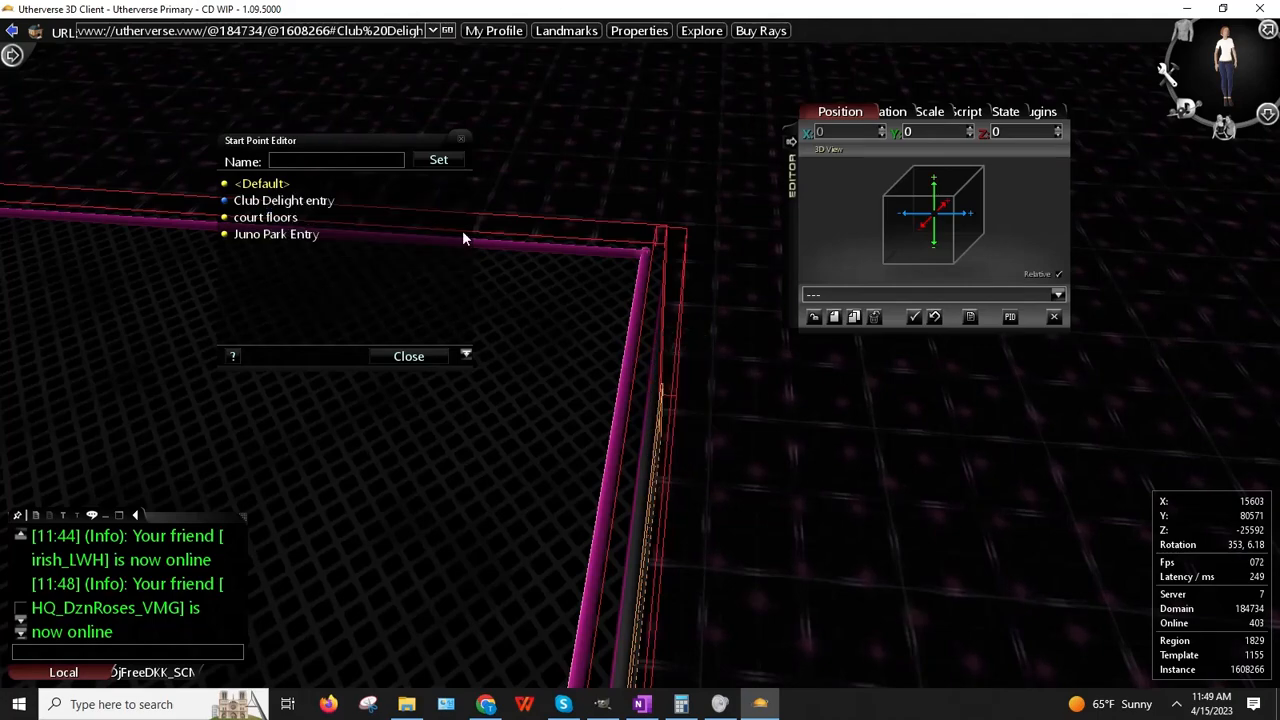
{"action": "left_click", "coordinate": [409, 356]}
Step: Walk to the balcony beneath the Club Delight sign and move the Editor panel aside
{"action": "key", "text": "Up"}
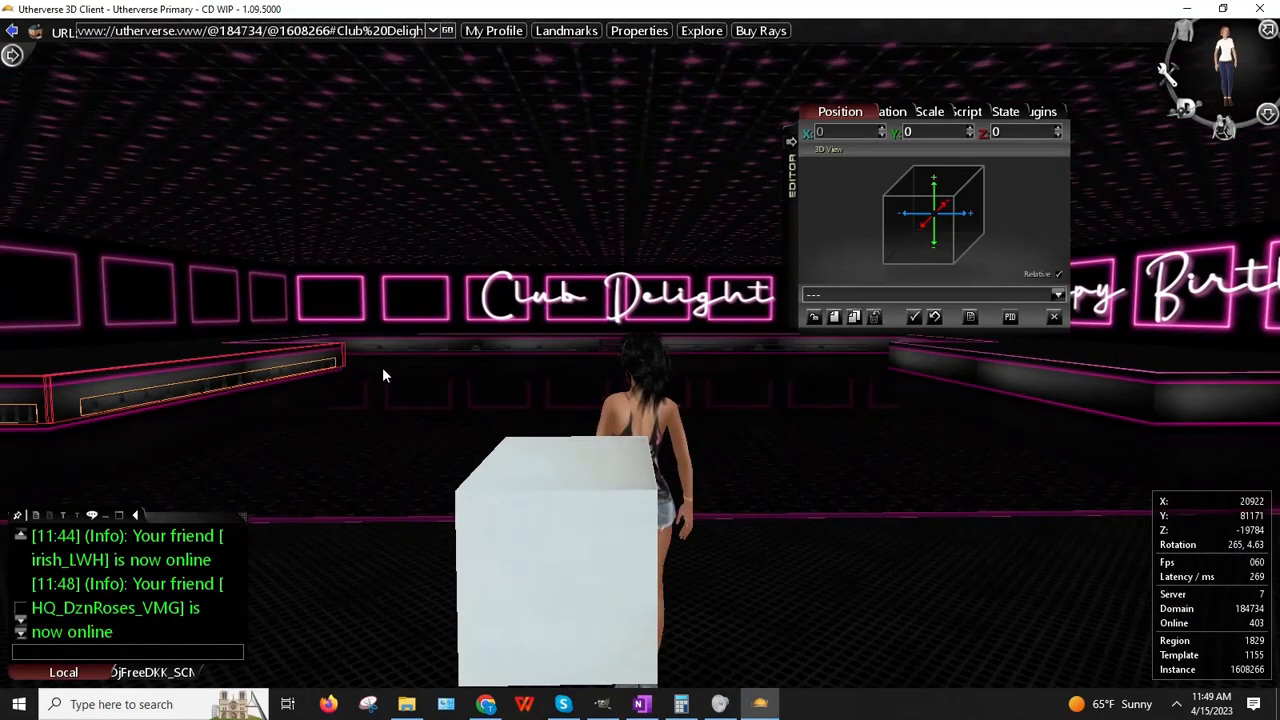
{"action": "key", "text": "Left"}
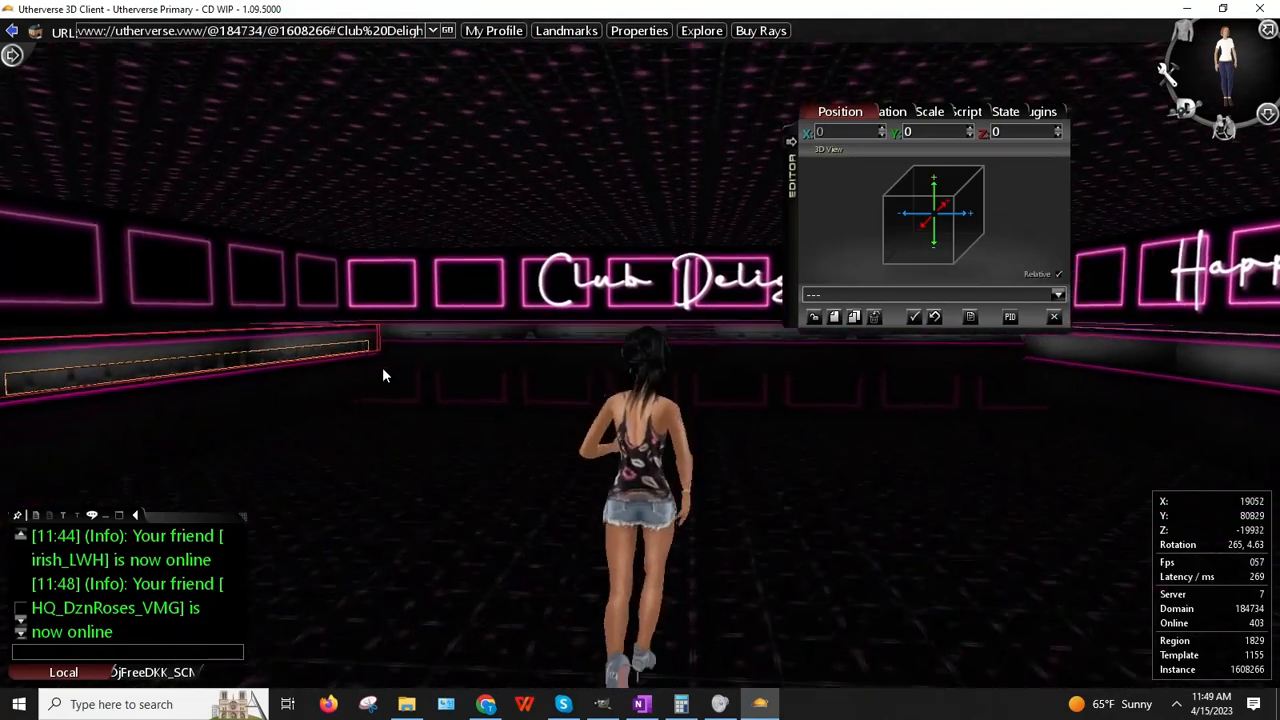
{"action": "key", "text": "Right"}
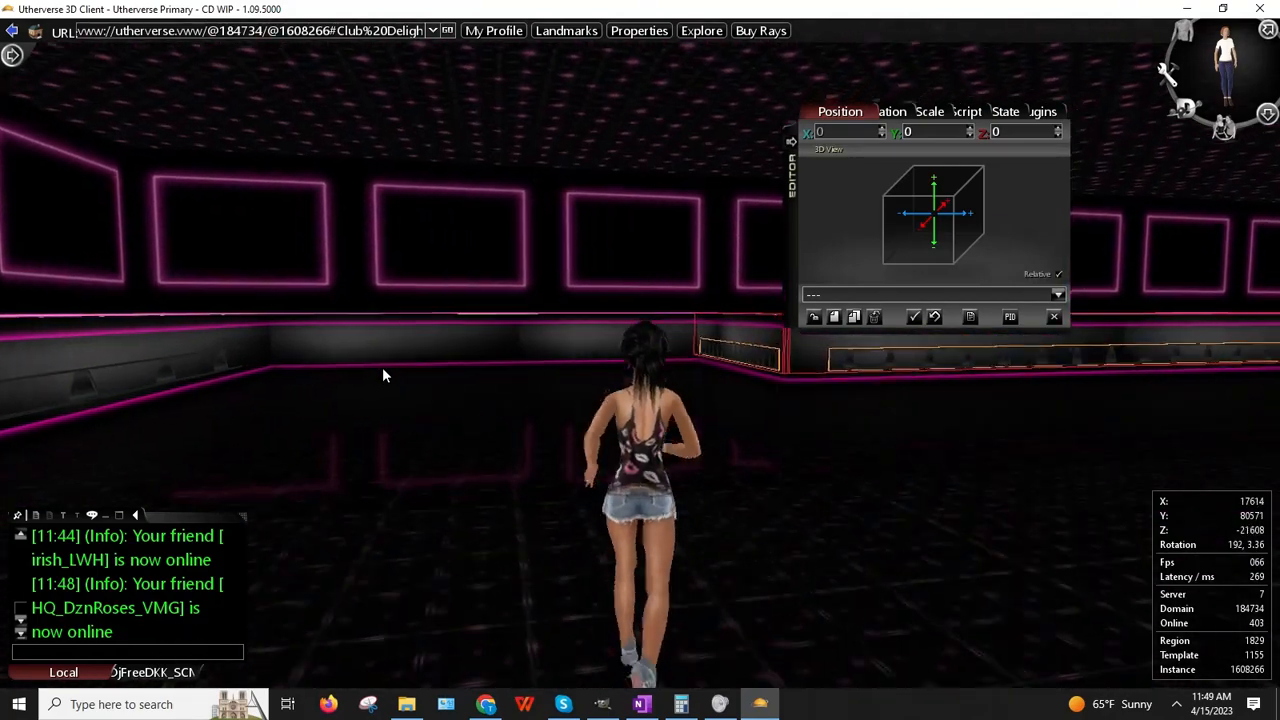
{"action": "key", "text": "Up"}
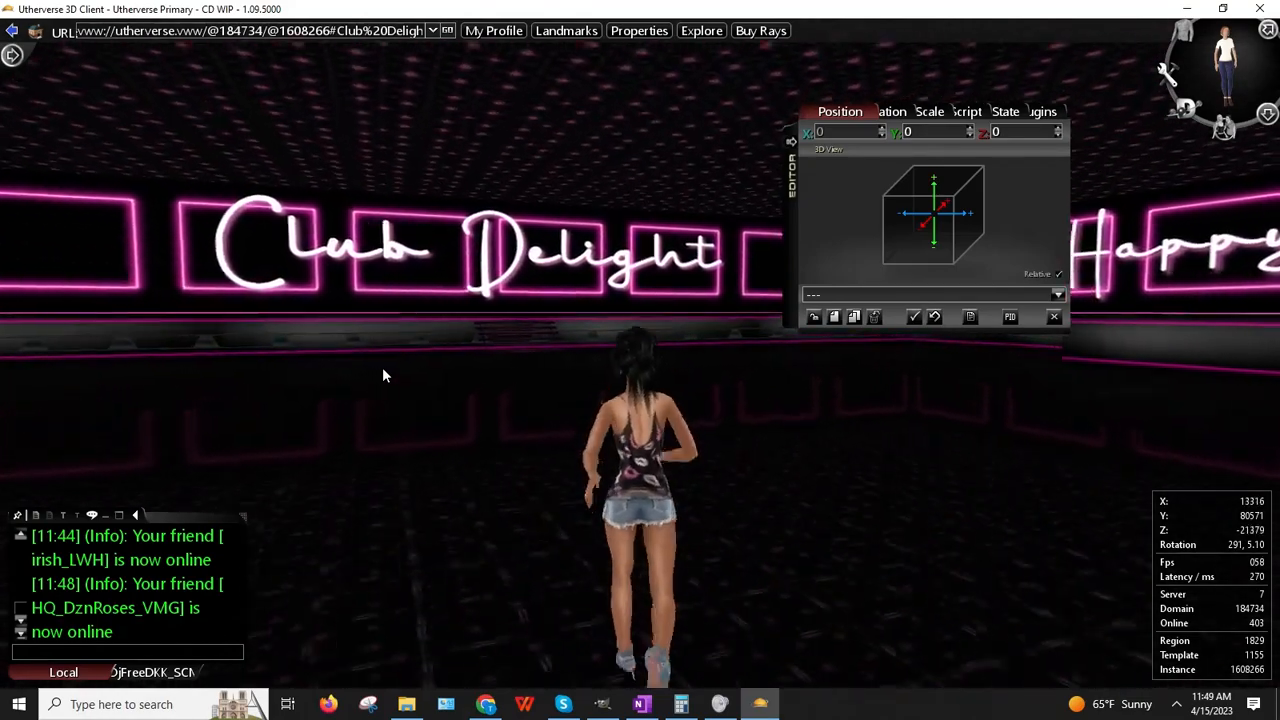
{"action": "key", "text": "Left"}
{"action": "key", "text": "Left"}
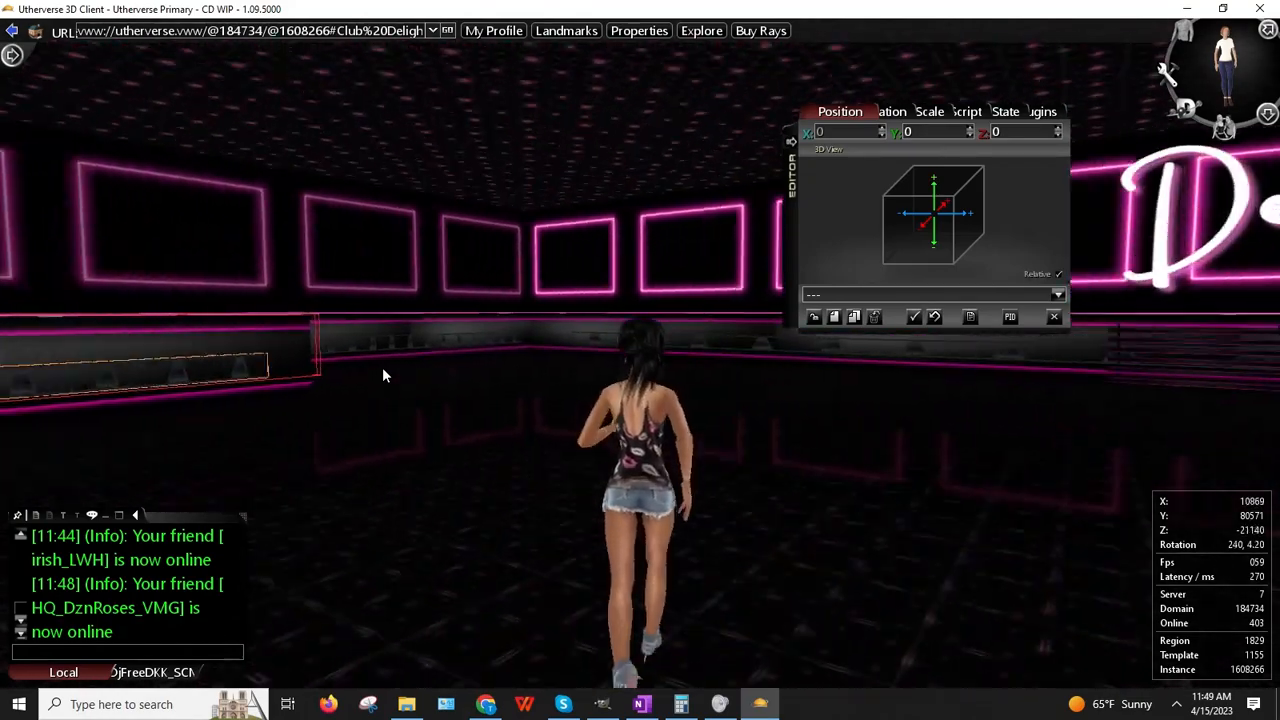
{"action": "left_click_drag", "start_coordinate": [783, 214], "coordinate": [927, 467]}
{"action": "left_click_drag", "start_coordinate": [763, 337], "coordinate": [807, 313]}
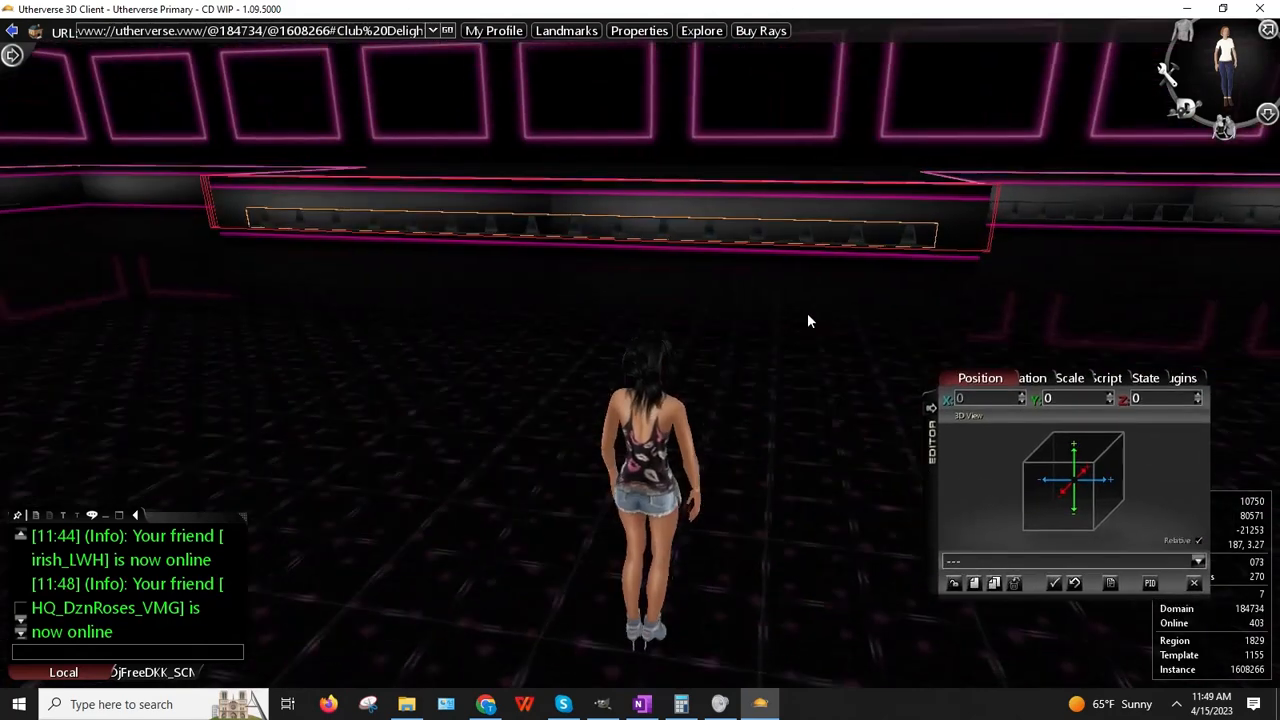
Step: Load the Balcony Rail into the editor, clone it, and slide the copy along the balcony wall
{"action": "right_click", "coordinate": [1096, 212]}
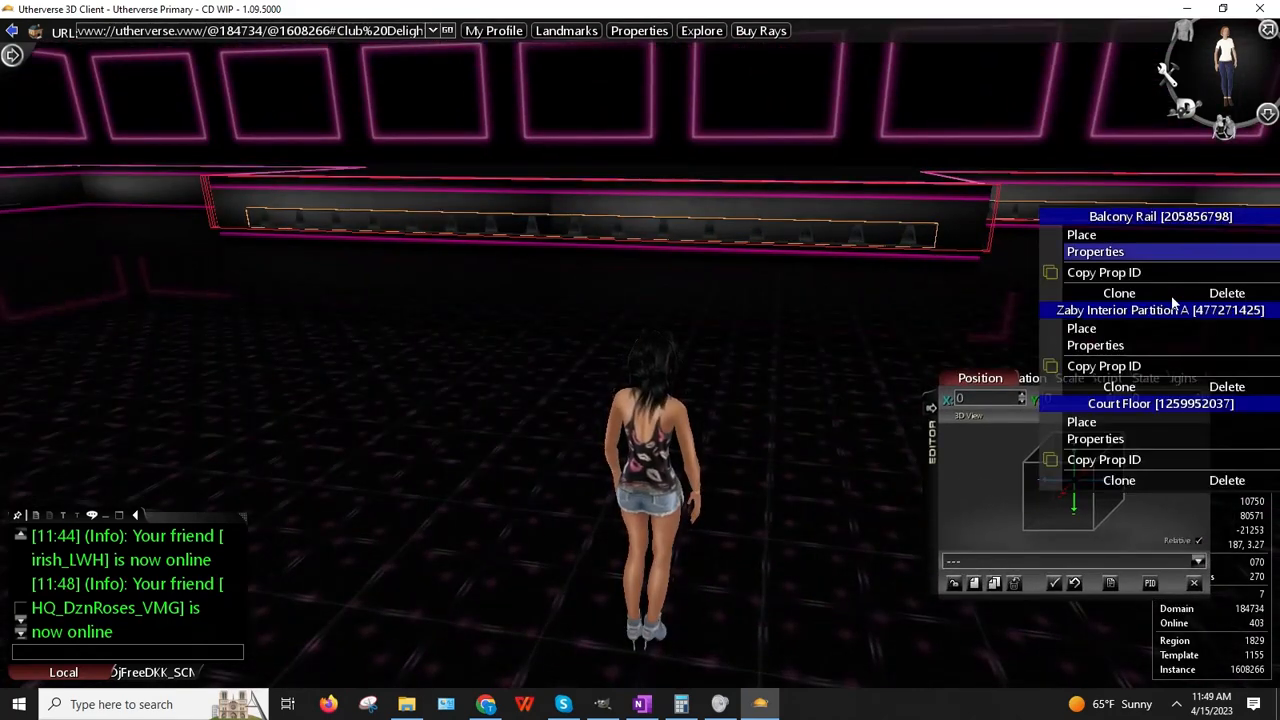
{"action": "left_click", "coordinate": [1098, 253]}
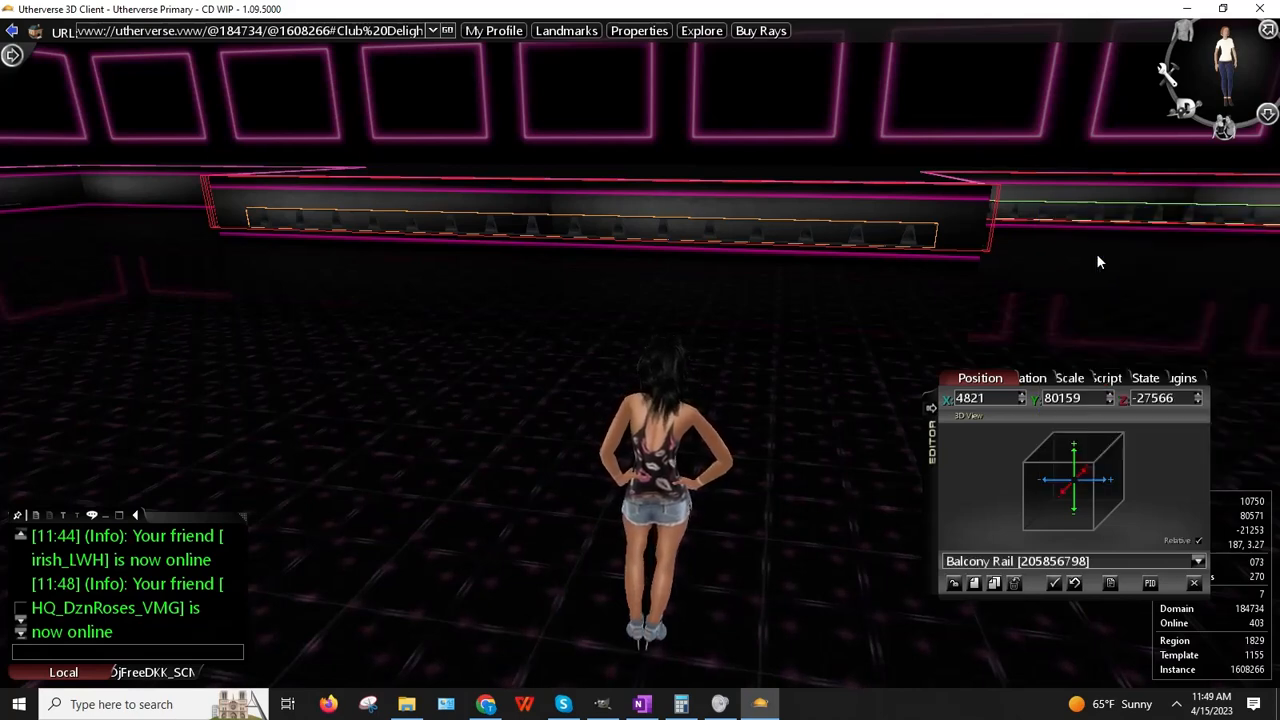
{"action": "right_click", "coordinate": [978, 400]}
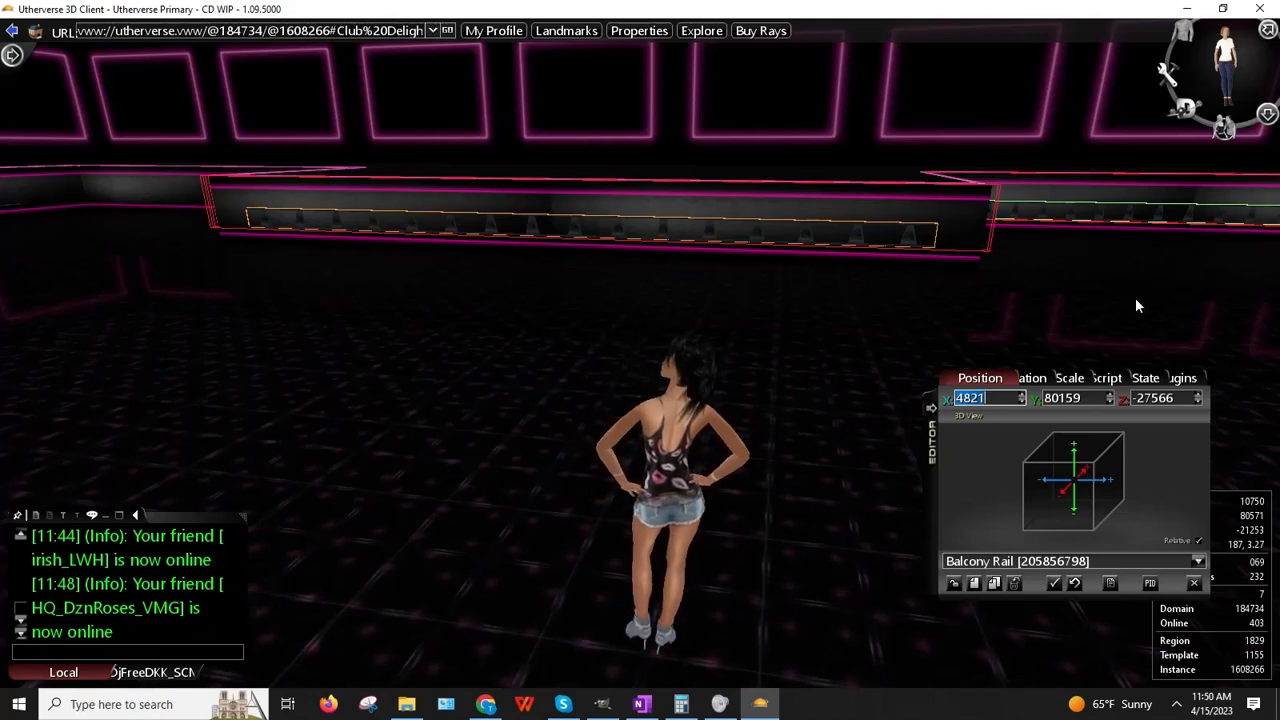
{"action": "right_click", "coordinate": [1068, 198]}
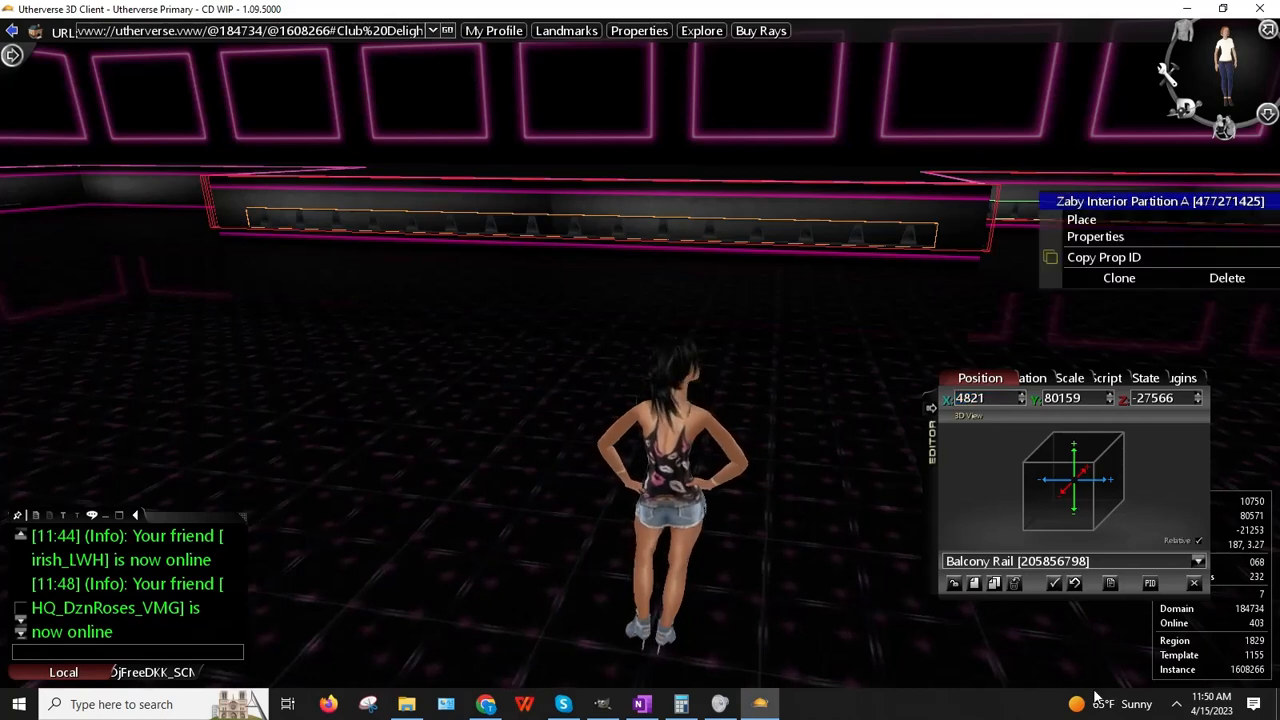
{"action": "left_click", "coordinate": [995, 584]}
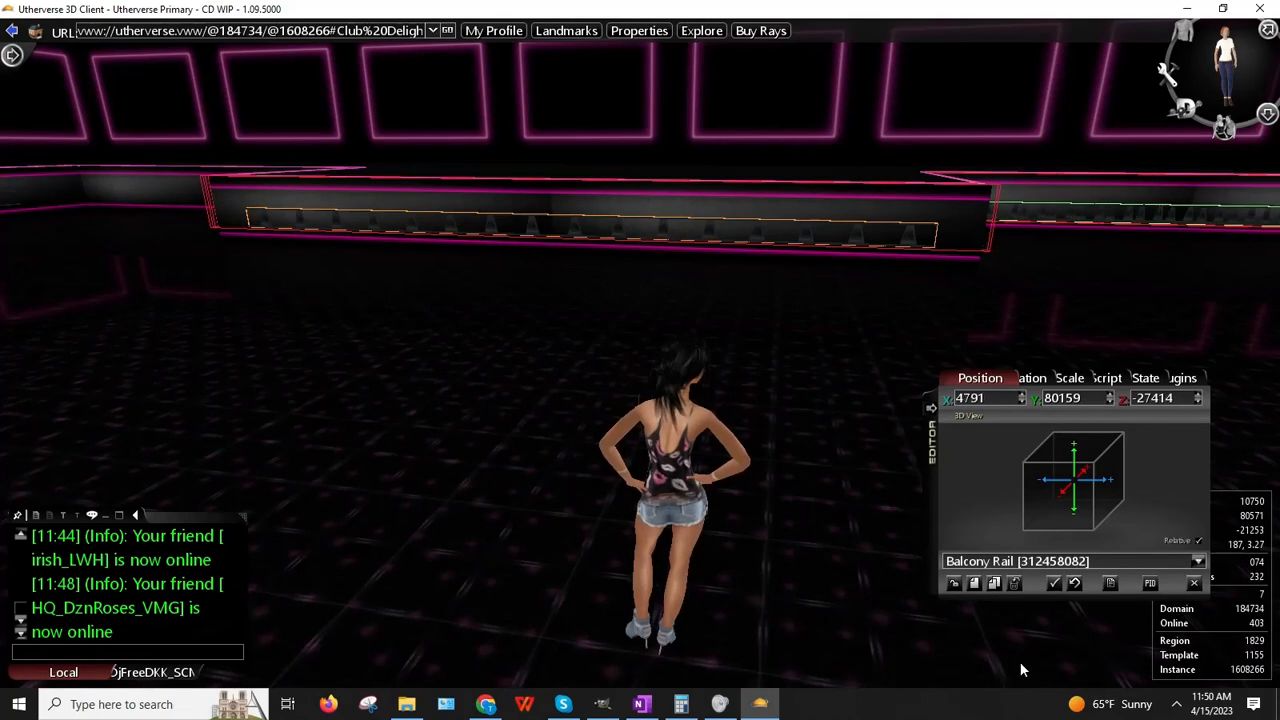
{"action": "left_click_drag", "start_coordinate": [584, 676], "coordinate": [185, 25]}
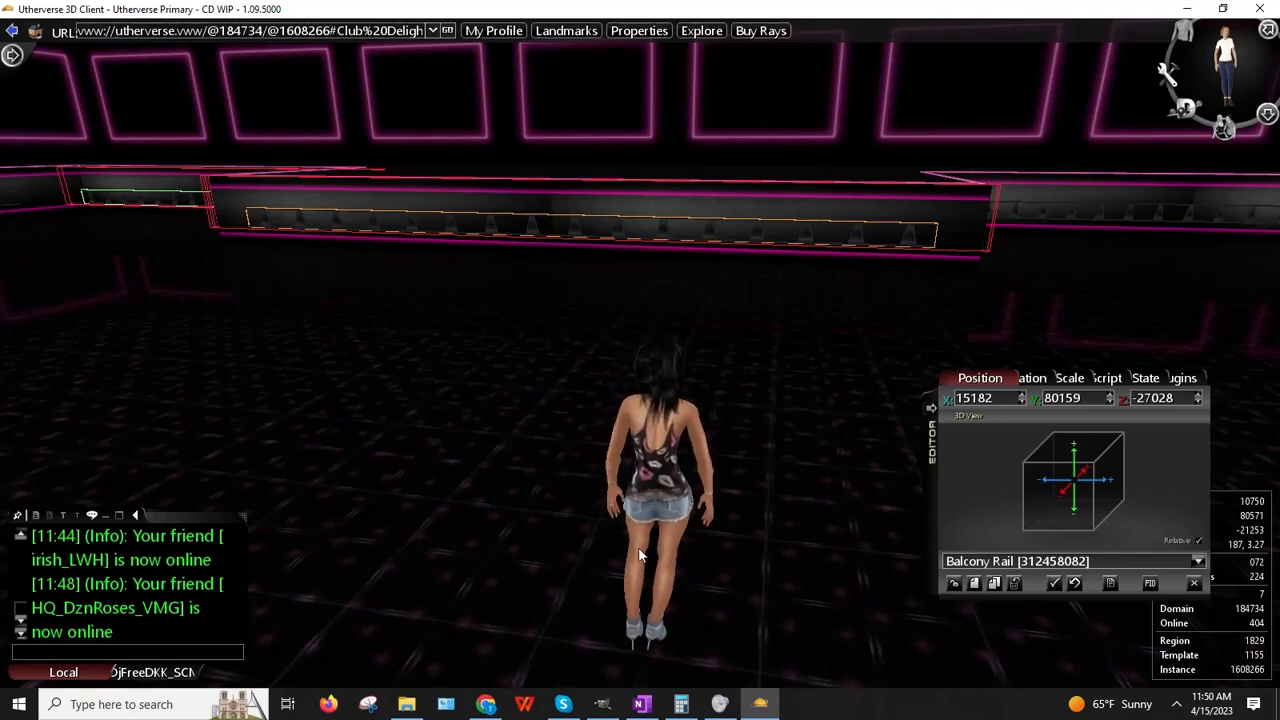
{"action": "right_click_drag", "start_coordinate": [462, 489], "coordinate": [483, 457]}
Step: Reload the original Balcony Rail's position into the editor and head toward the balcony
{"action": "right_click", "coordinate": [920, 210]}
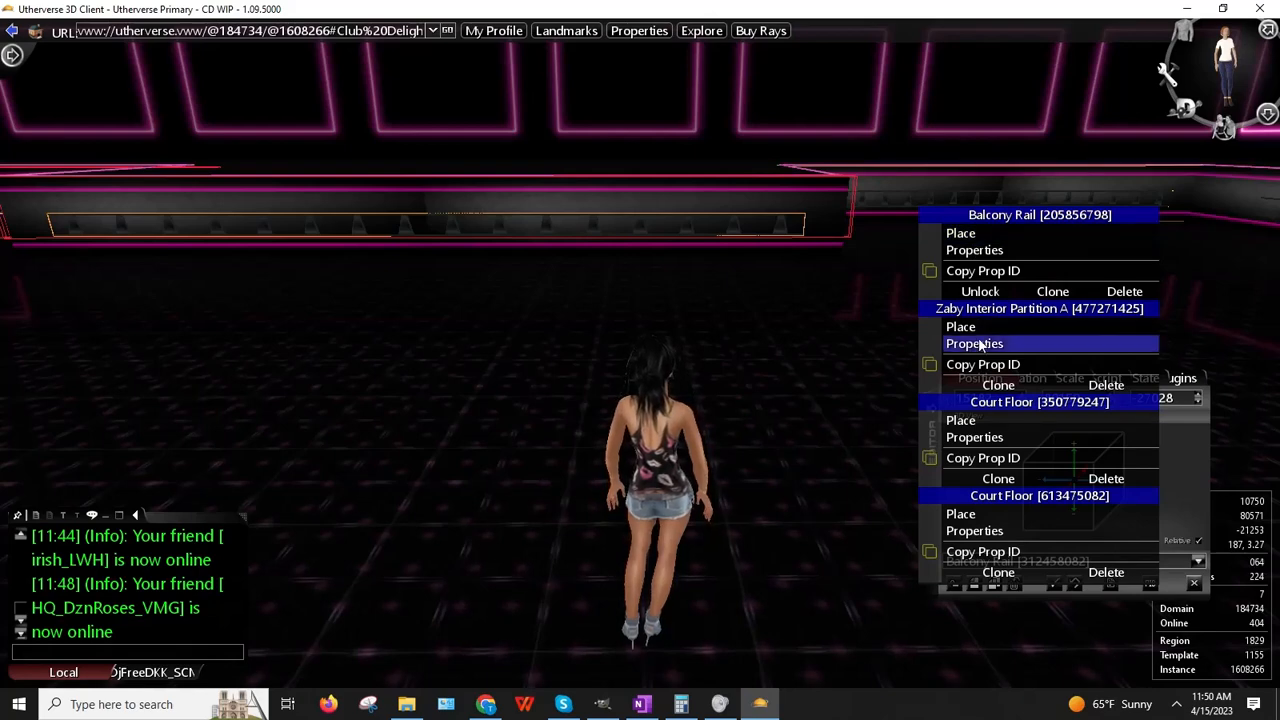
{"action": "left_click", "coordinate": [974, 250]}
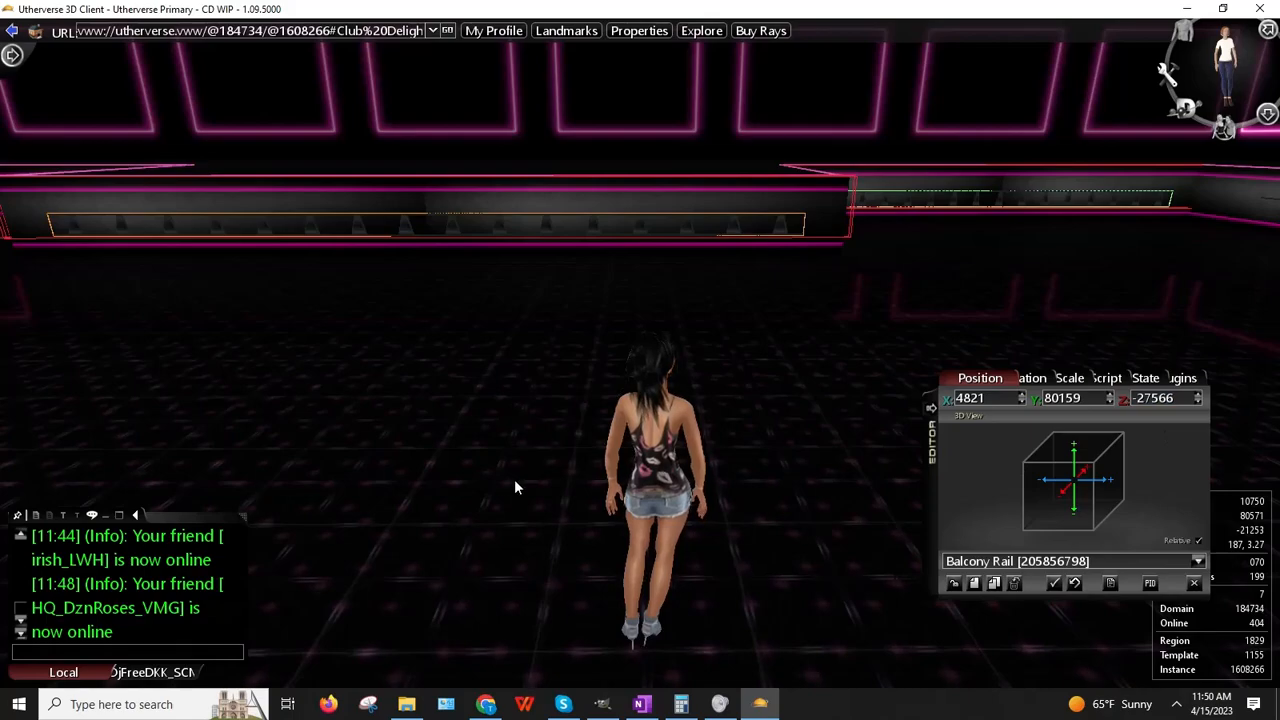
{"action": "key", "text": "Left"}
{"action": "key", "text": "Up"}
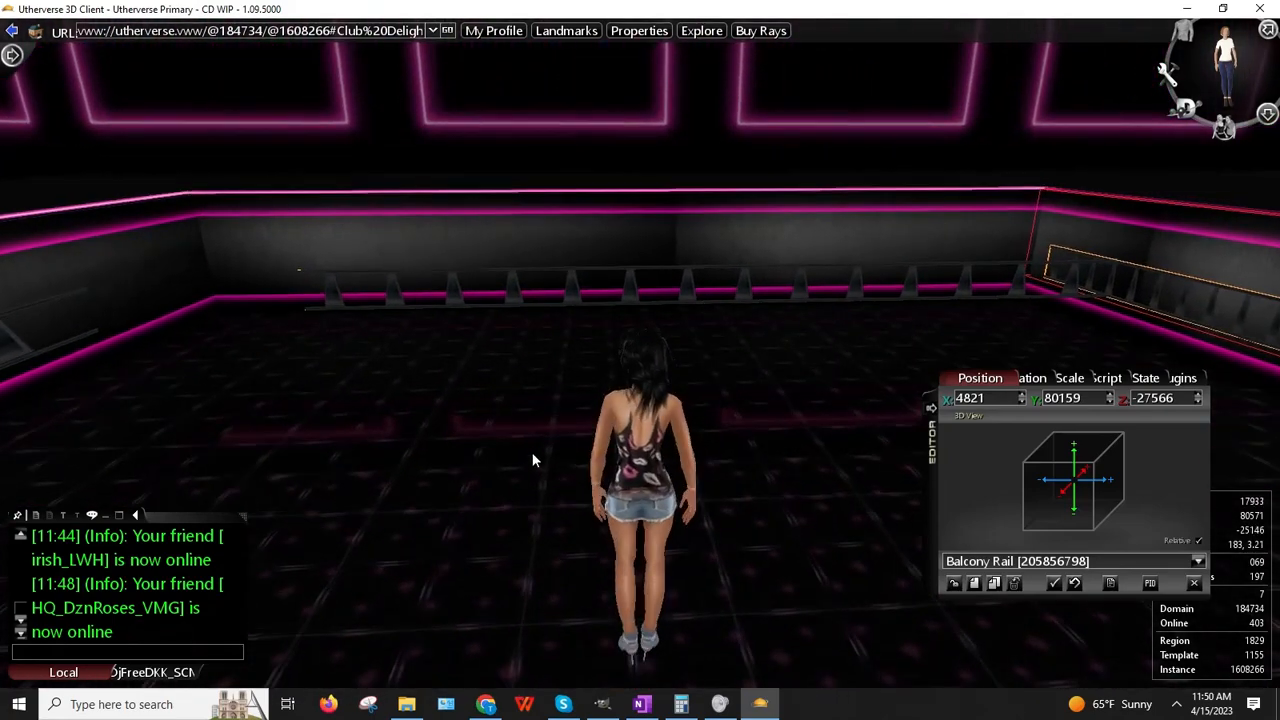
Step: Pick up the cloned rail and lower its X Scale to 2.43
{"action": "right_click", "coordinate": [501, 298]}
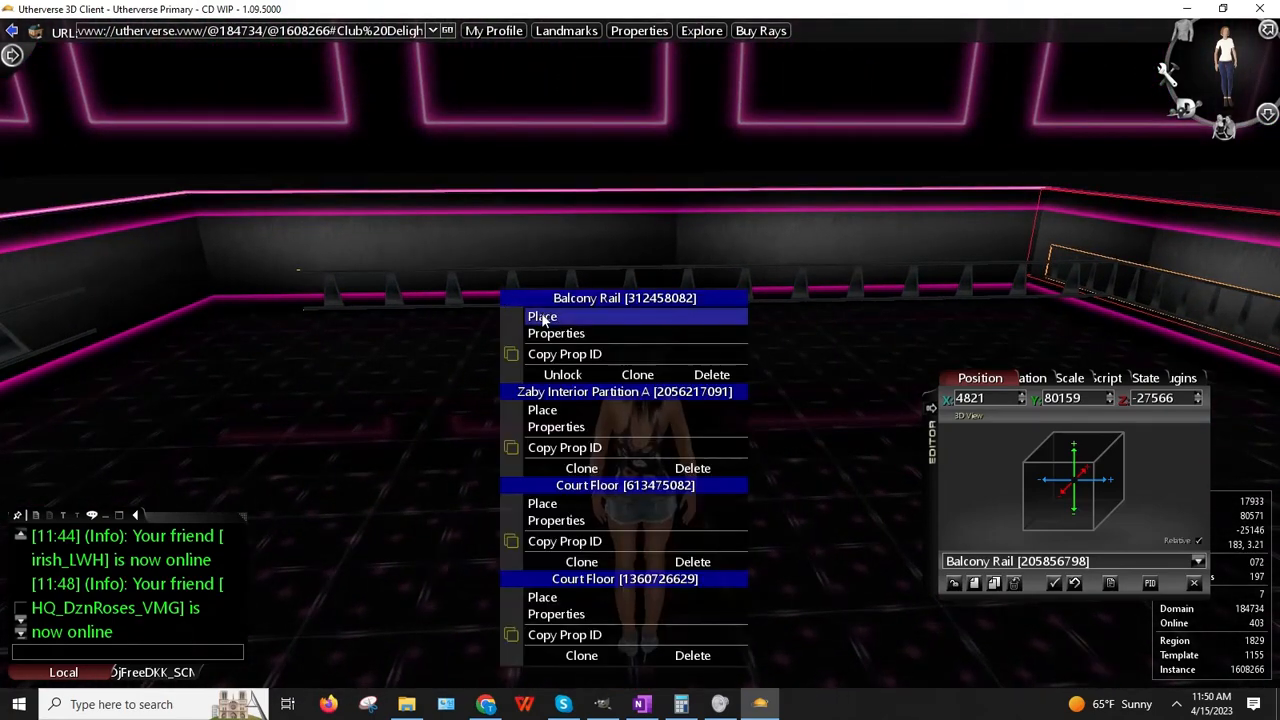
{"action": "left_click", "coordinate": [543, 317]}
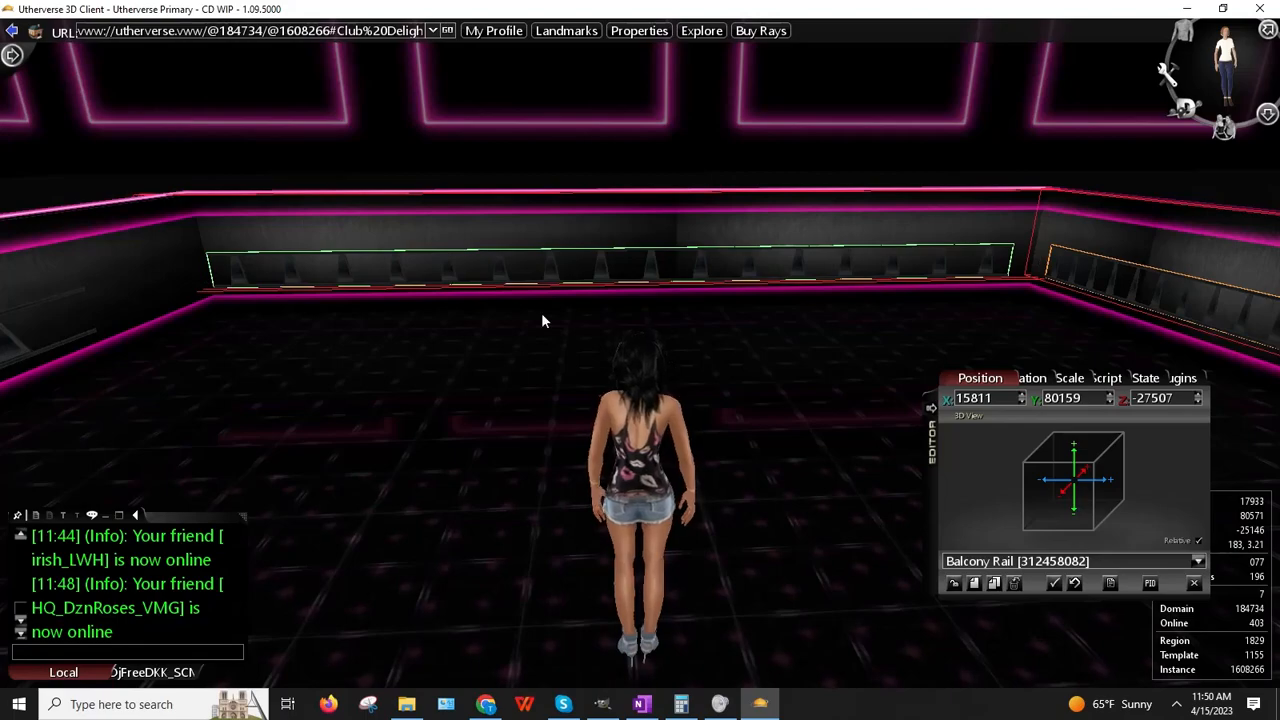
{"action": "key", "text": "Up"}
{"action": "key", "text": "Left"}
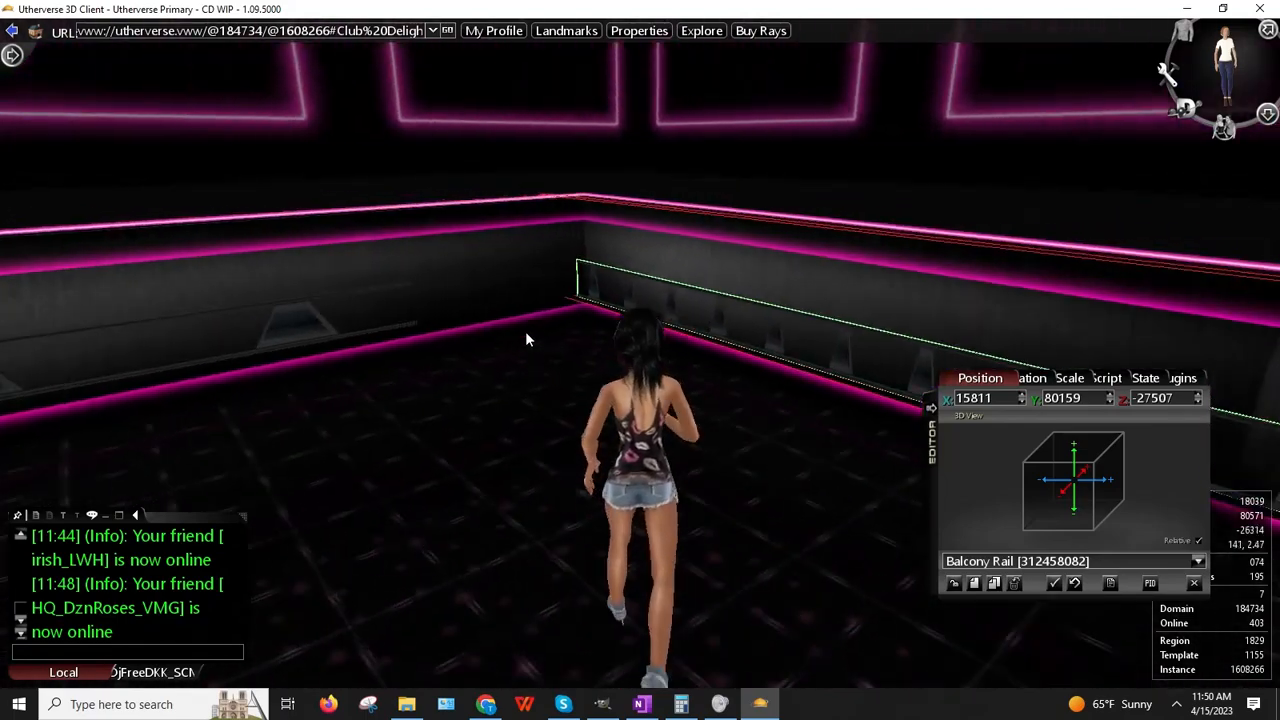
{"action": "key", "text": "Right"}
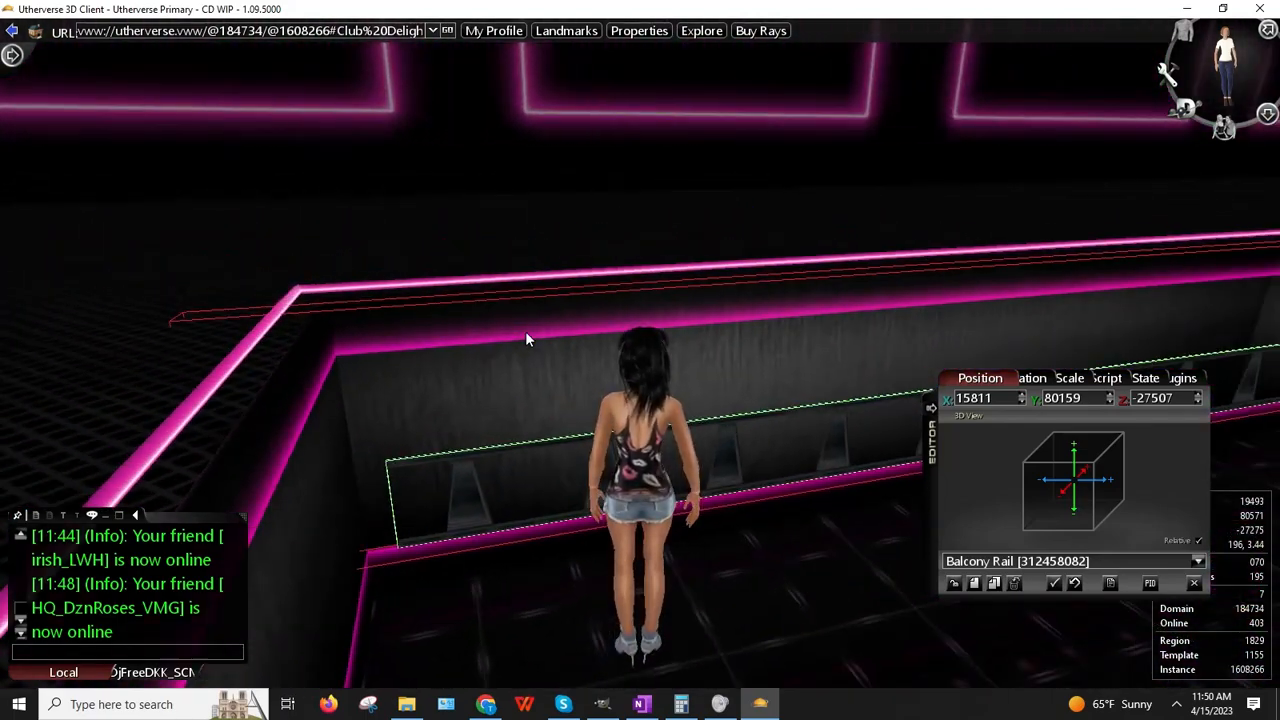
{"action": "right_click_drag", "start_coordinate": [523, 214], "coordinate": [694, 243]}
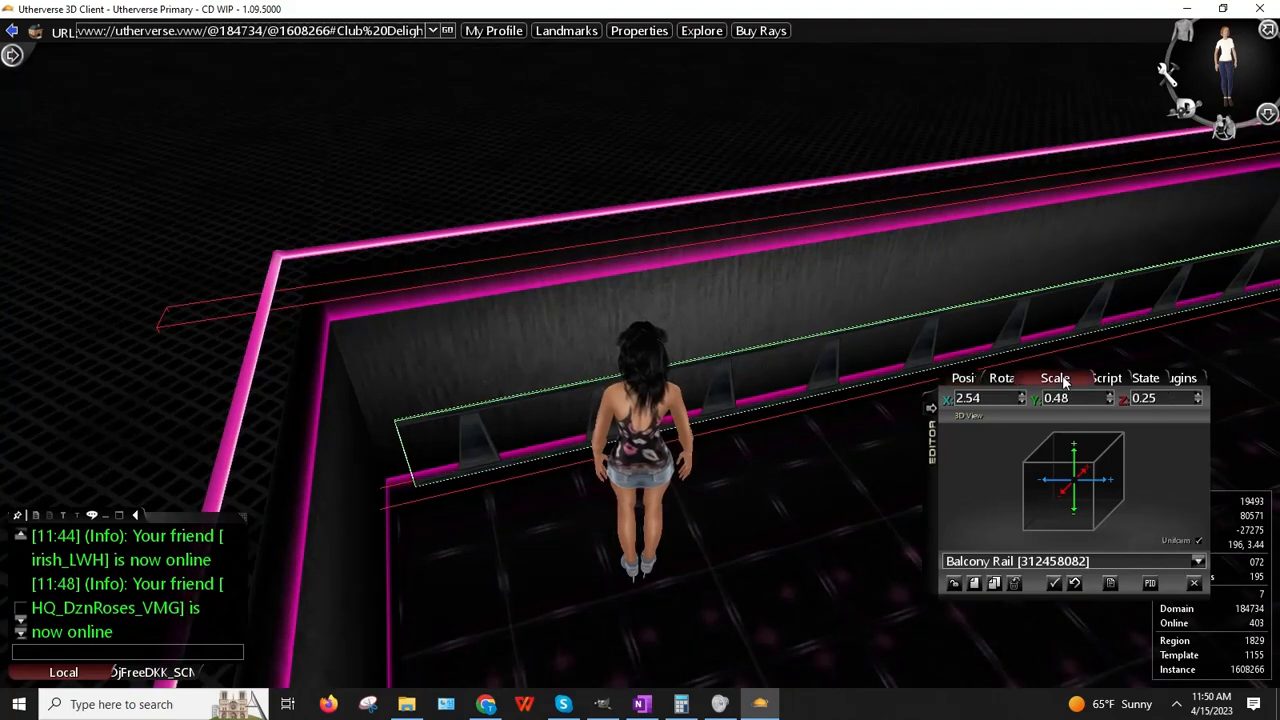
{"action": "left_click", "coordinate": [1022, 401]}
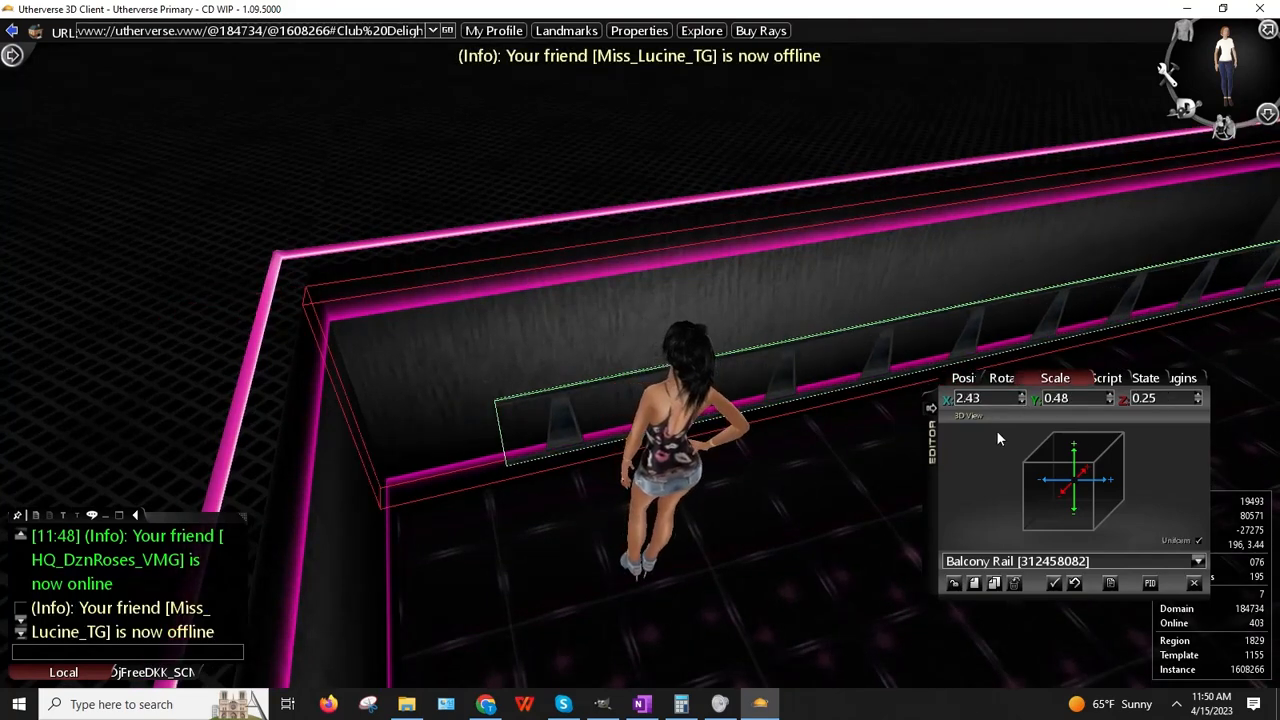
Step: Pick up the rail again and nudge its Z position to sit at 15859, 80159, -27566
{"action": "key", "text": "Right"}
{"action": "key", "text": "Up"}
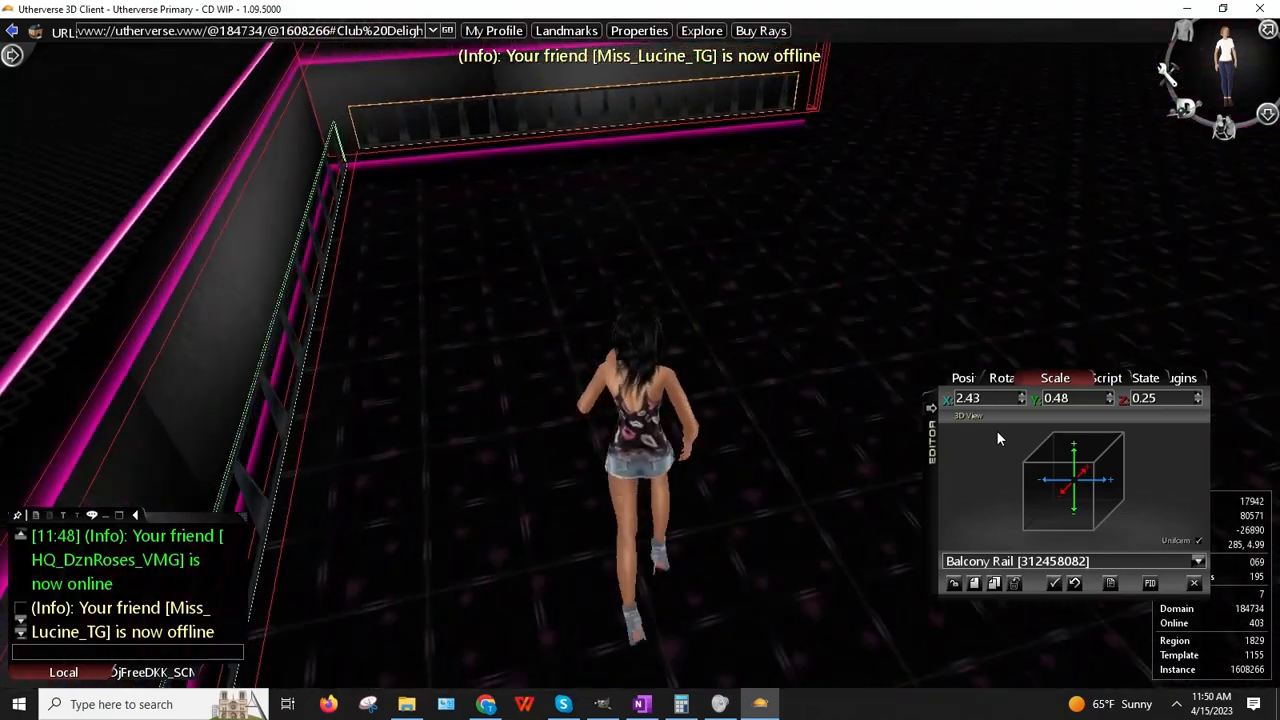
{"action": "key", "text": "Left"}
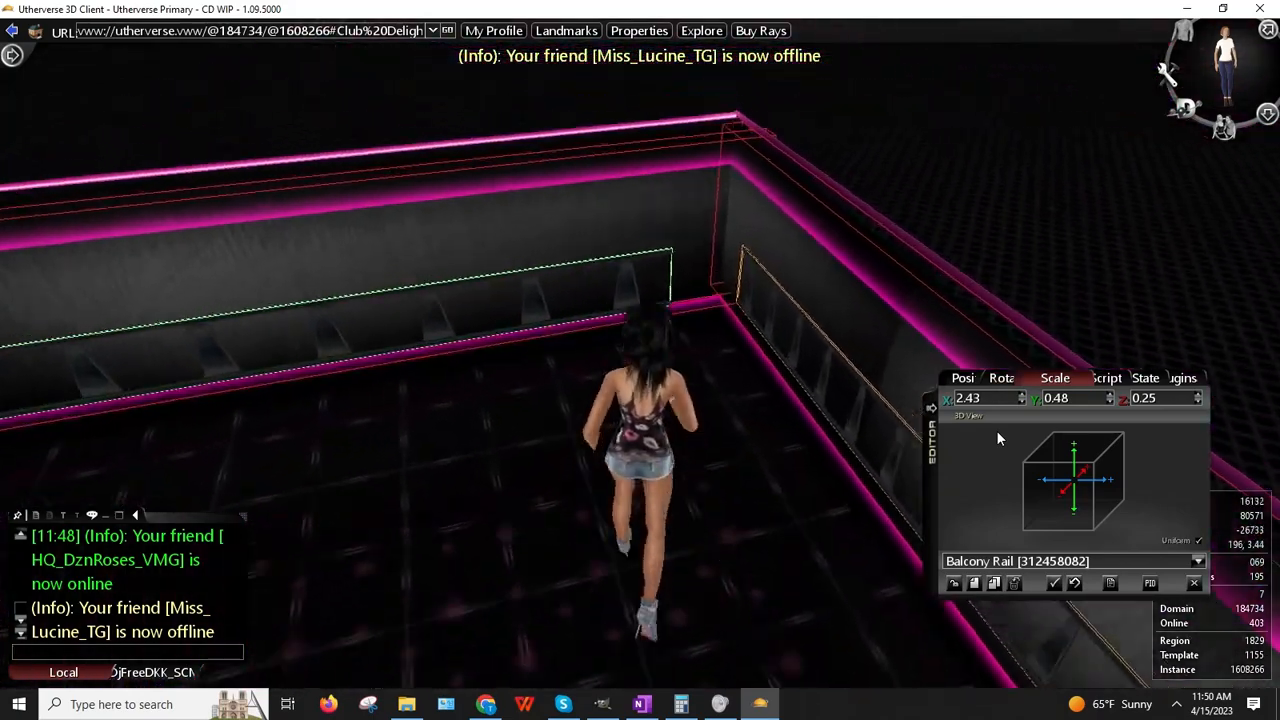
{"action": "right_click_drag", "start_coordinate": [880, 306], "coordinate": [724, 392]}
{"action": "right_click", "coordinate": [501, 381]}
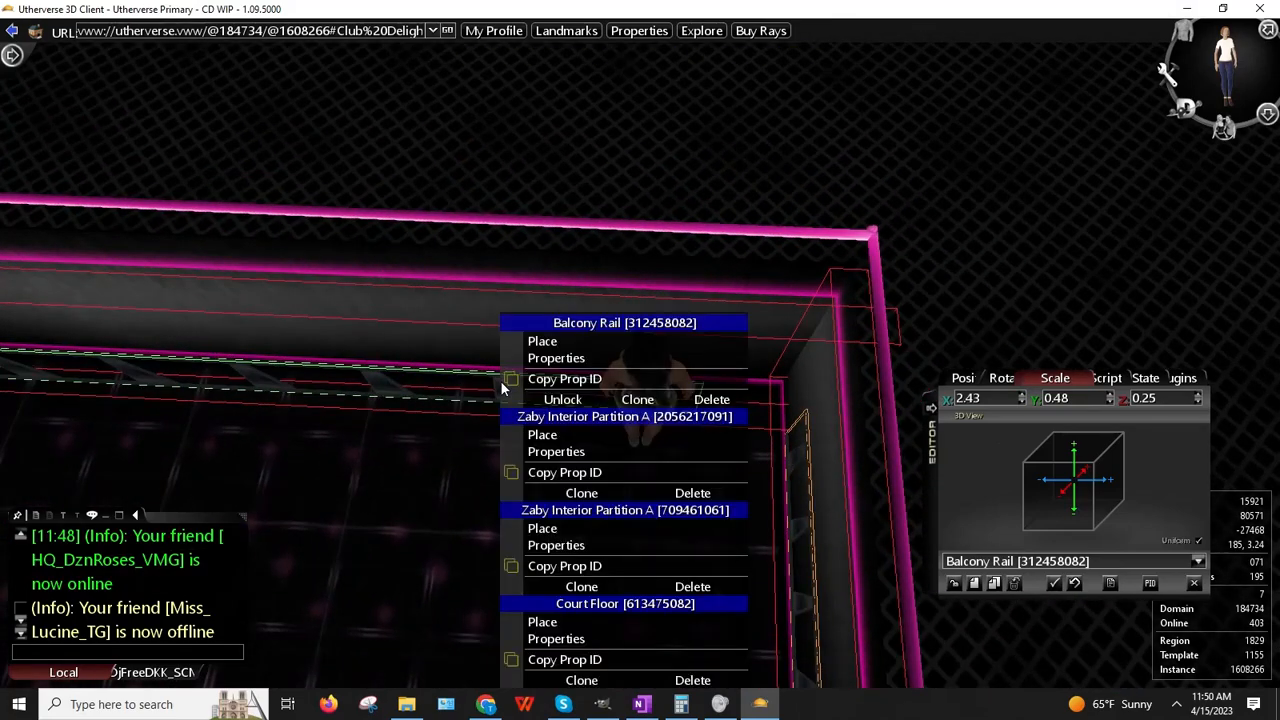
{"action": "left_click", "coordinate": [541, 343]}
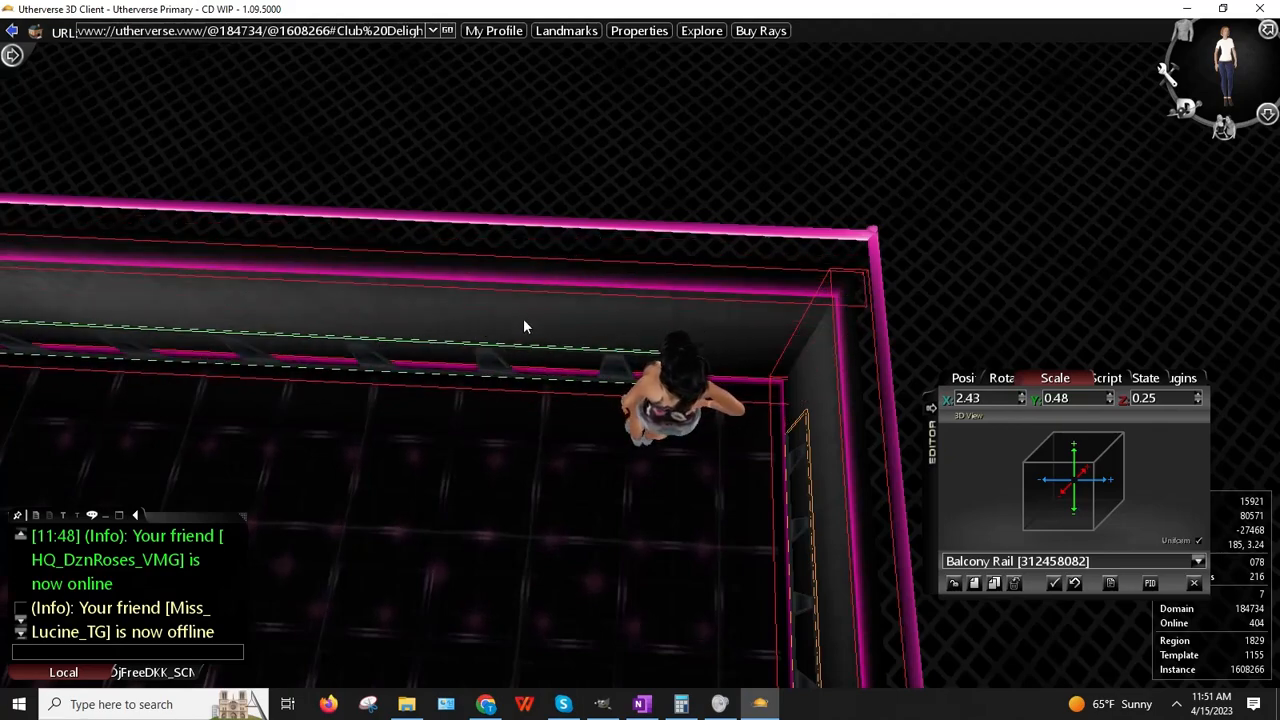
{"action": "left_click_drag", "start_coordinate": [455, 294], "coordinate": [844, 300]}
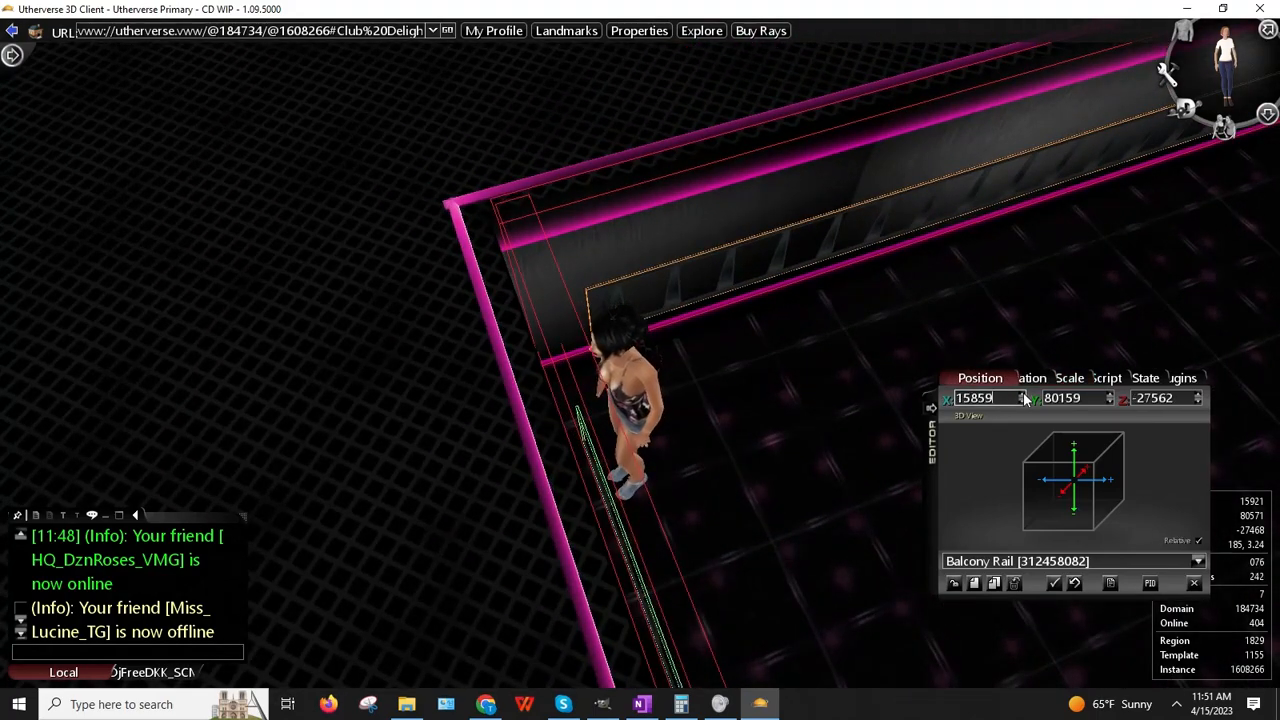
{"action": "left_click", "coordinate": [1199, 402]}
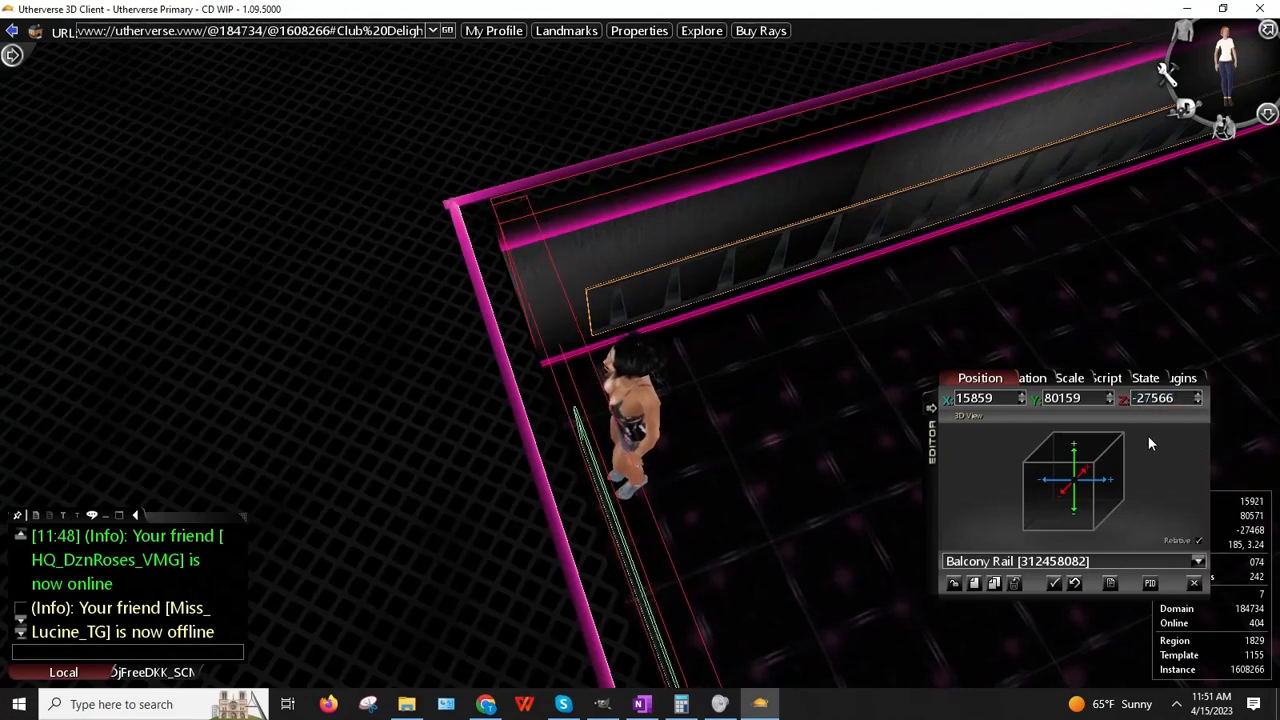
{"action": "right_click_drag", "start_coordinate": [672, 438], "coordinate": [672, 438]}
{"action": "key", "text": "Down"}
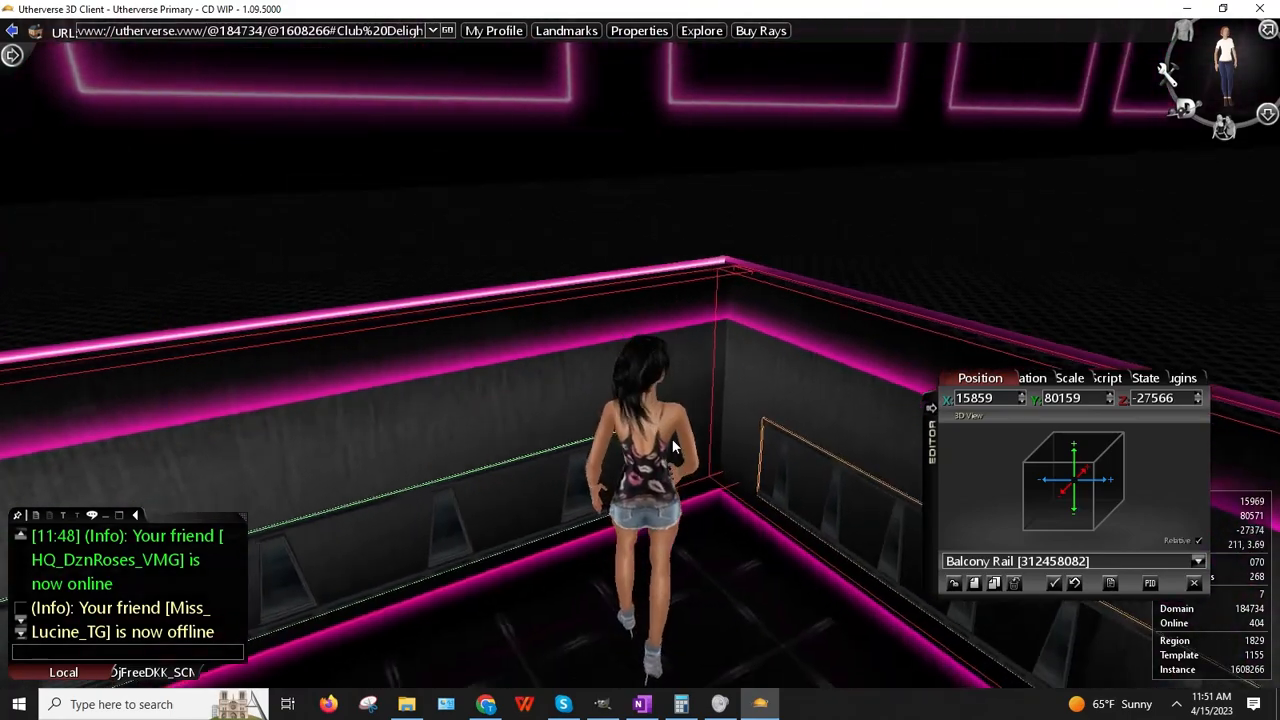
{"action": "key", "text": "Left"}
{"action": "key", "text": "Up"}
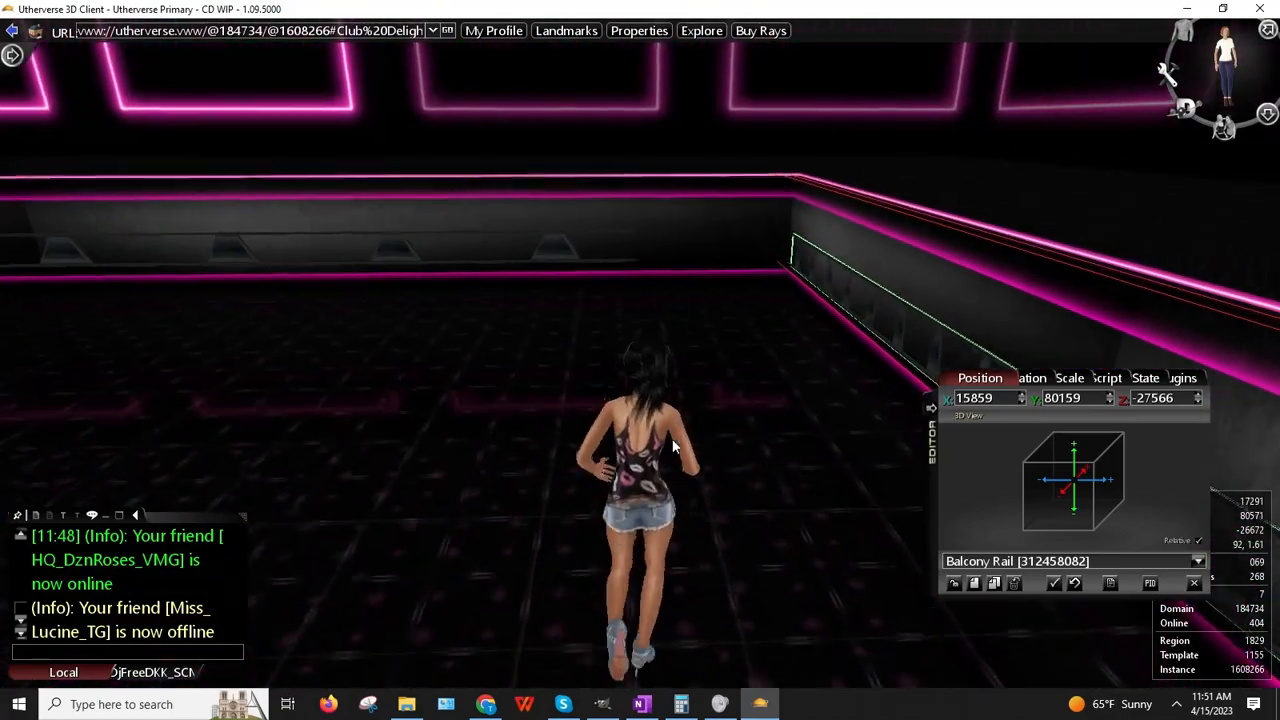
{"action": "key", "text": "Left"}
{"action": "key", "text": "Right"}
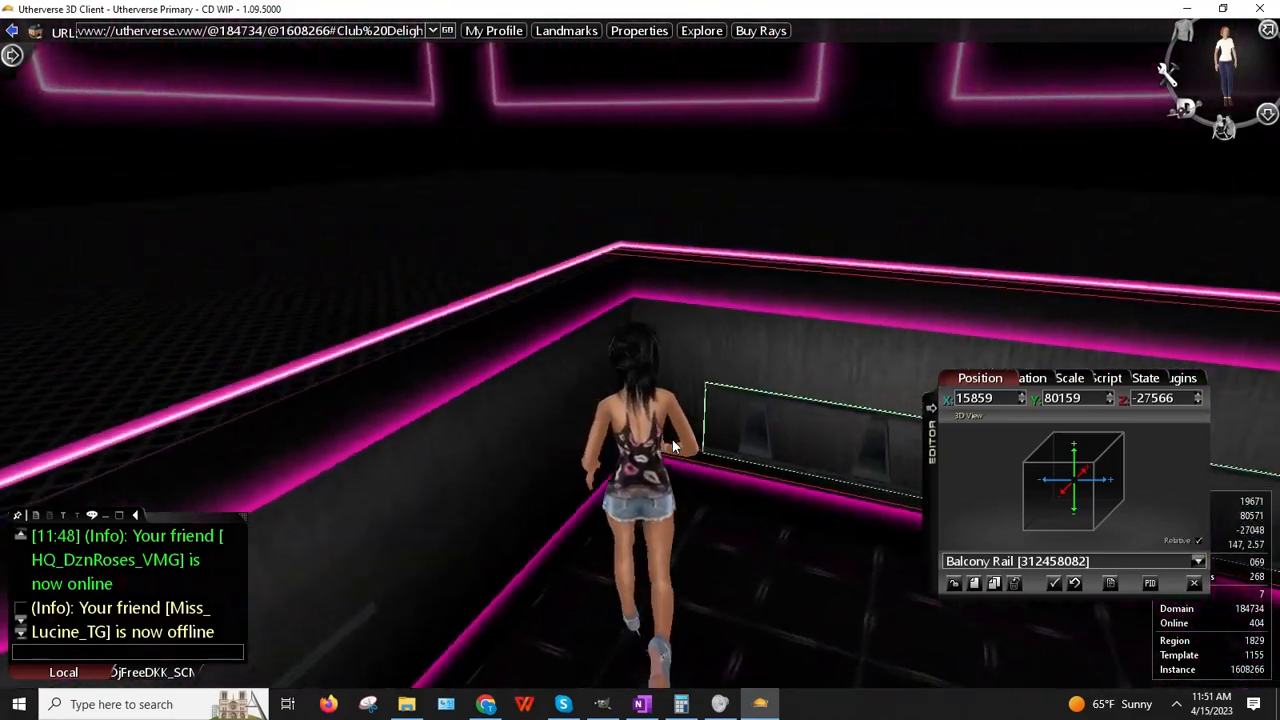
{"action": "right_click_drag", "start_coordinate": [671, 426], "coordinate": [678, 475]}
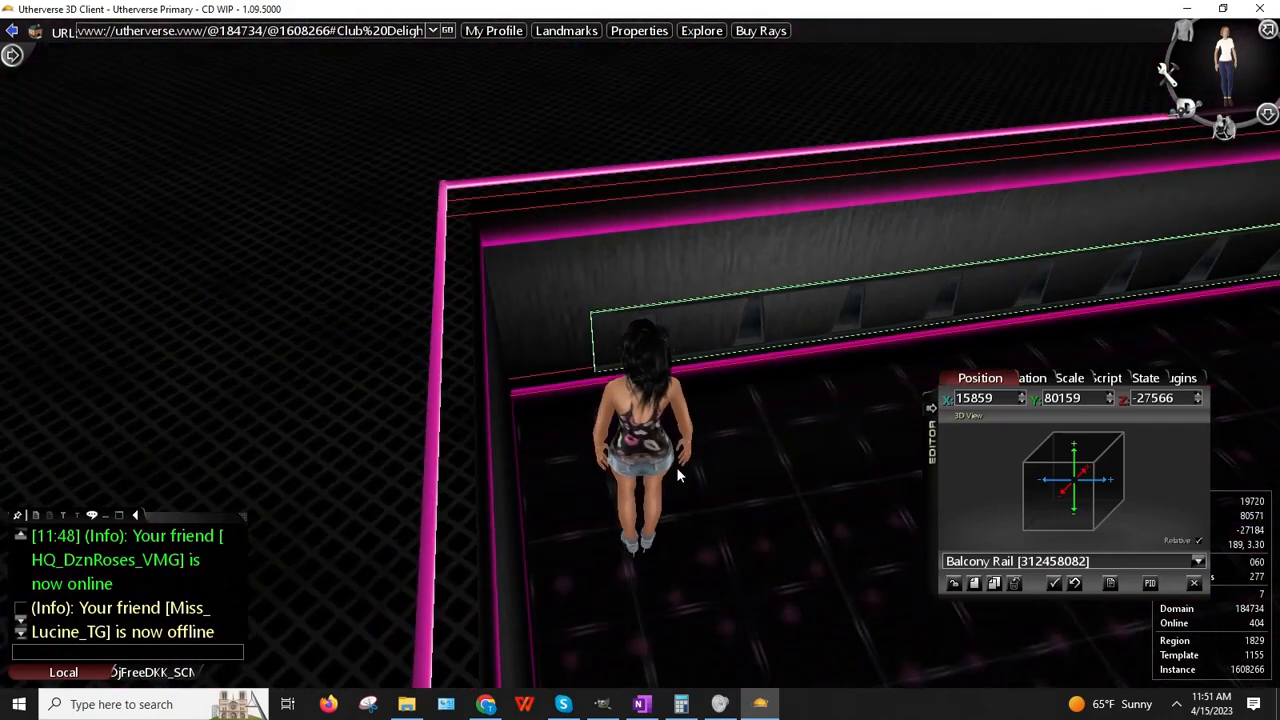
{"action": "right_click", "coordinate": [619, 342]}
{"action": "left_click", "coordinate": [683, 359]}
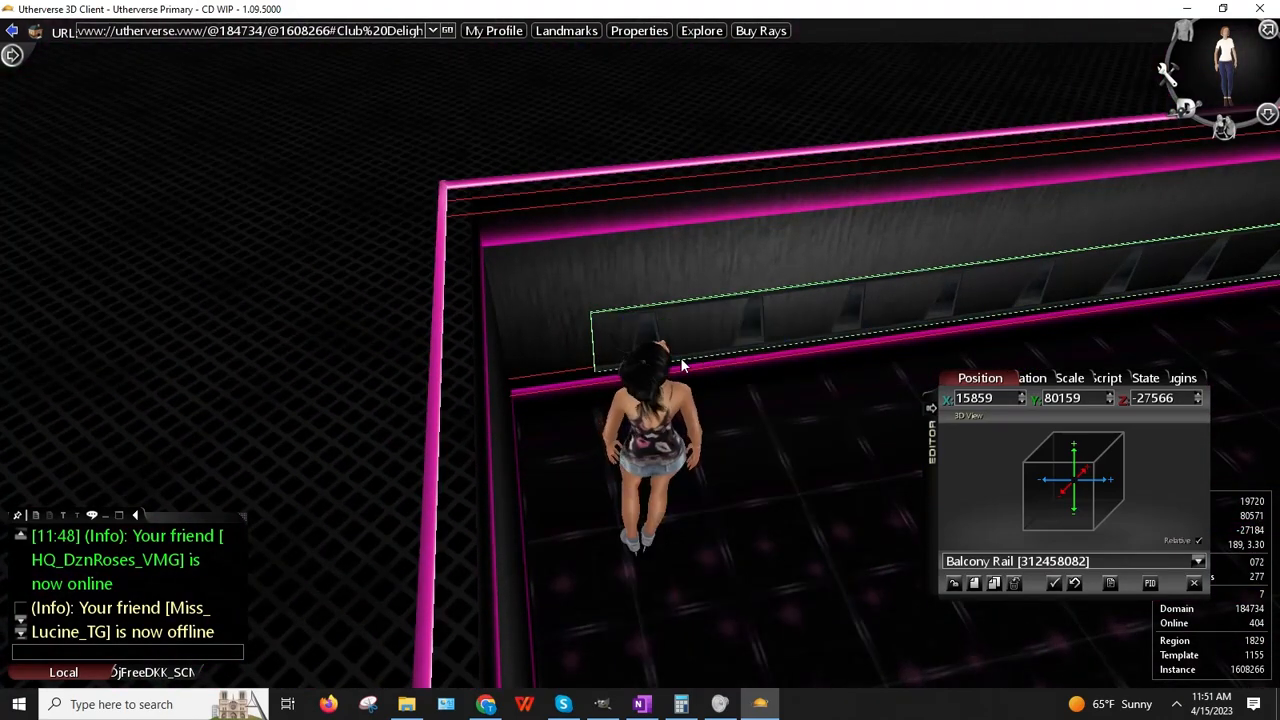
{"action": "key", "text": "Left"}
{"action": "key", "text": "Up"}
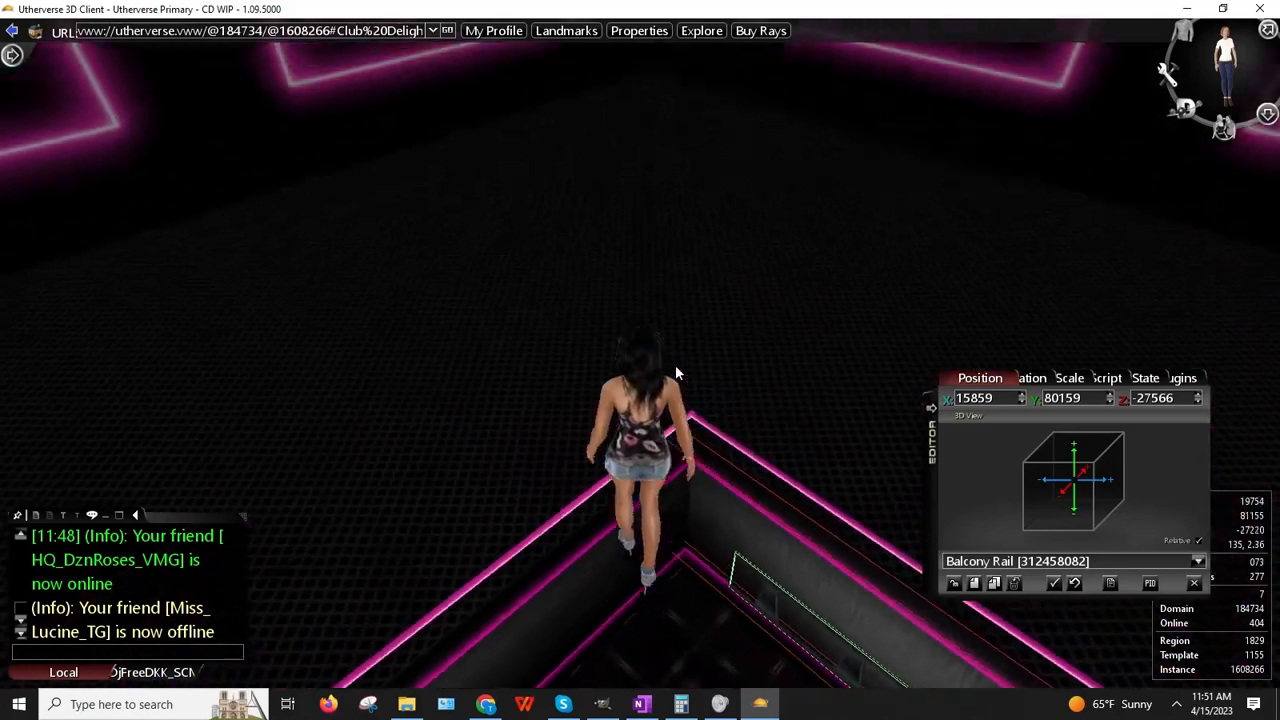
{"action": "key", "text": "Right"}
{"action": "key", "text": "Right"}
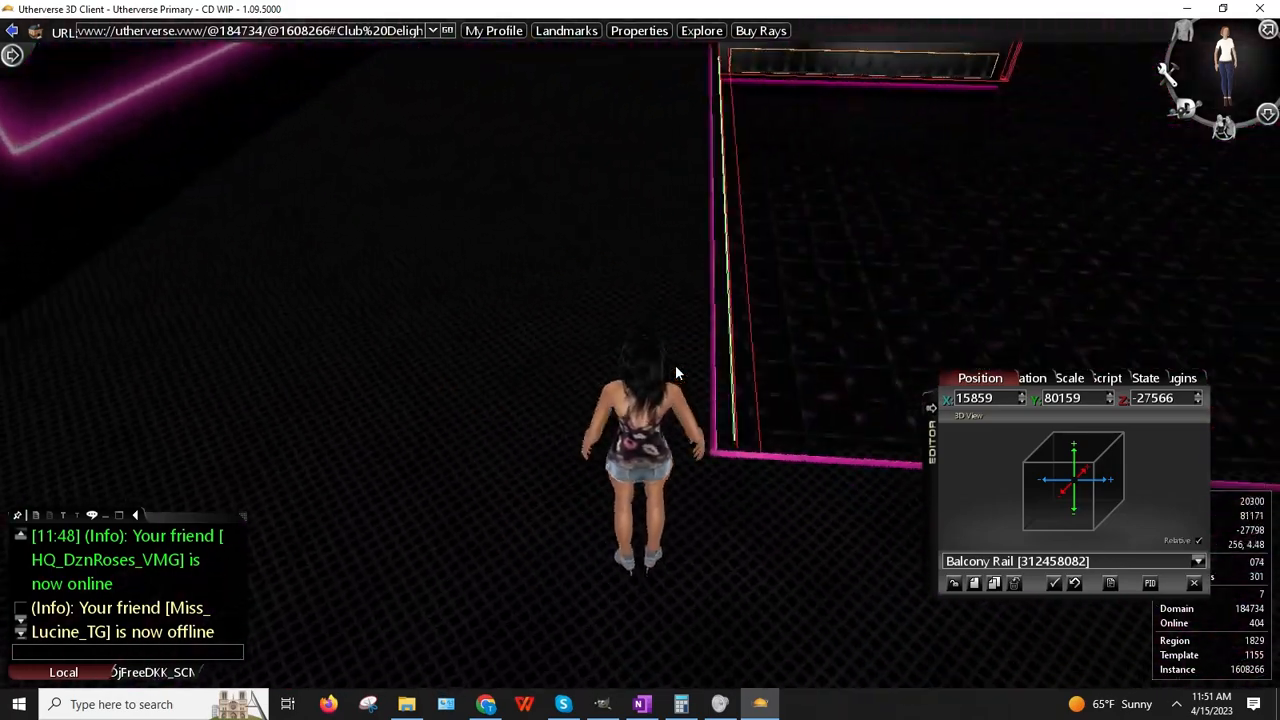
{"action": "key", "text": "Up"}
{"action": "key", "text": "Down"}
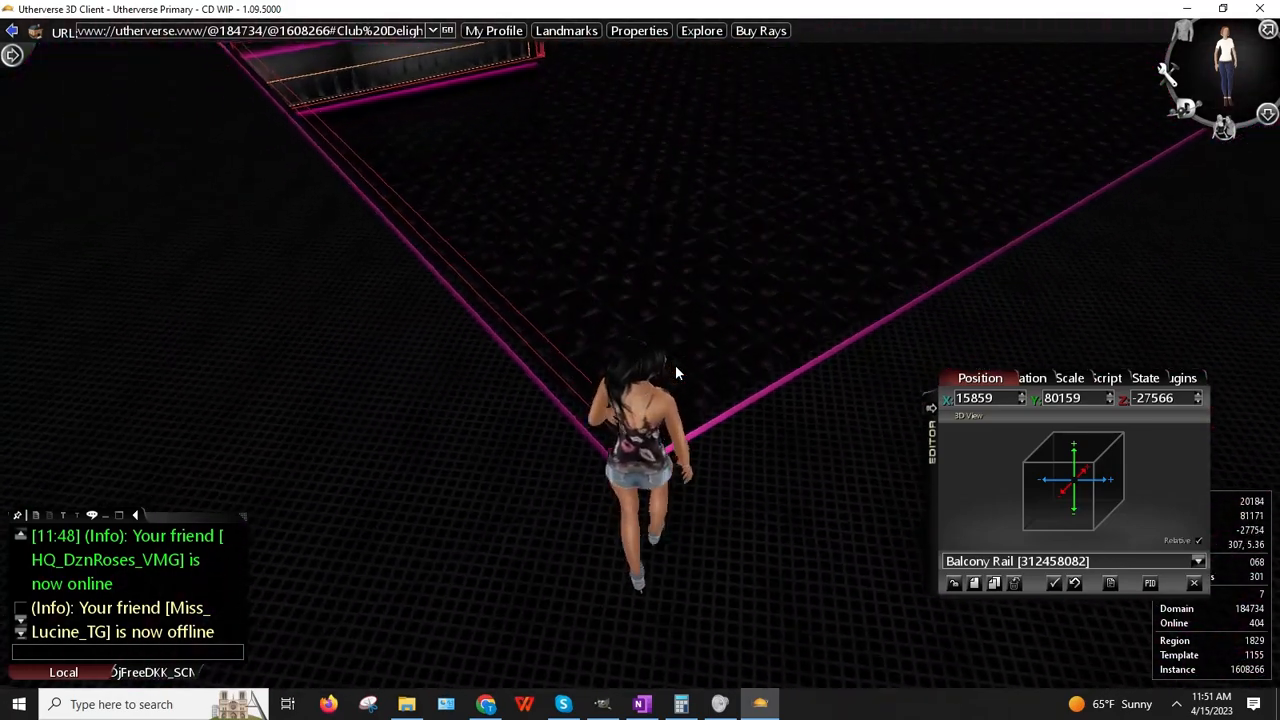
{"action": "key", "text": "Right"}
{"action": "key", "text": "Up"}
{"action": "key", "text": "Up"}
{"action": "key", "text": "Left"}
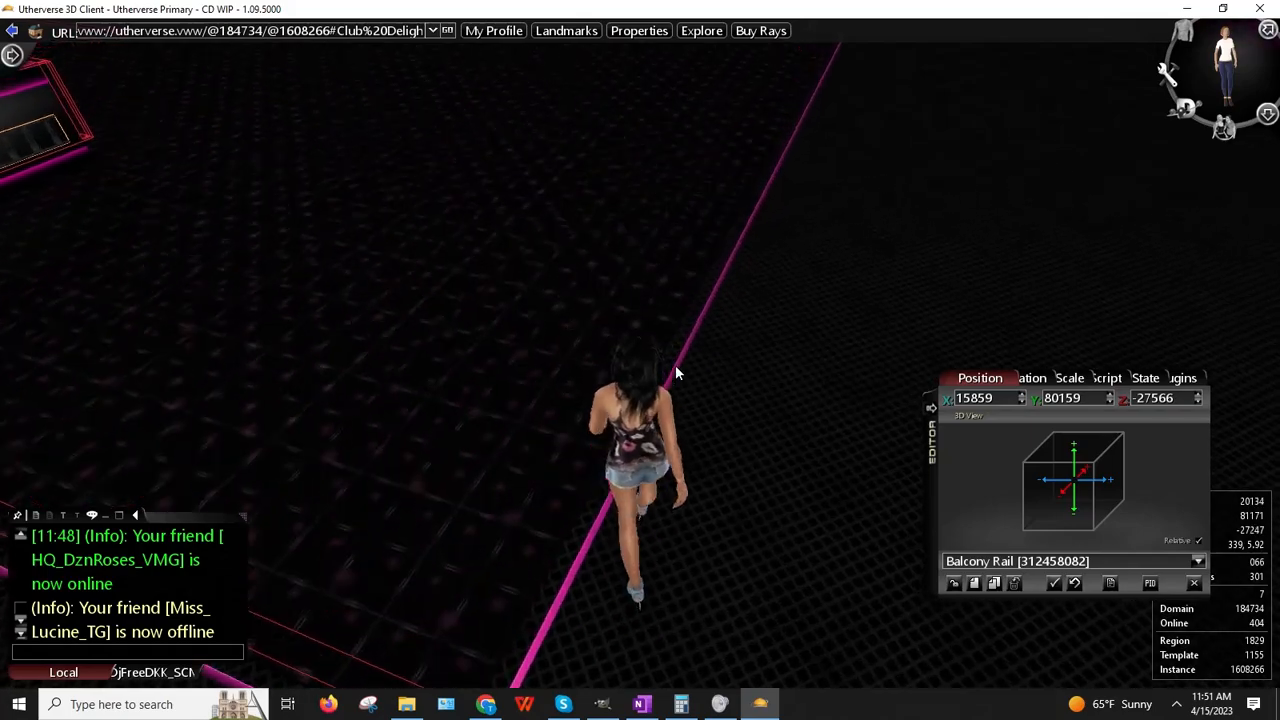
{"action": "key", "text": "Up"}
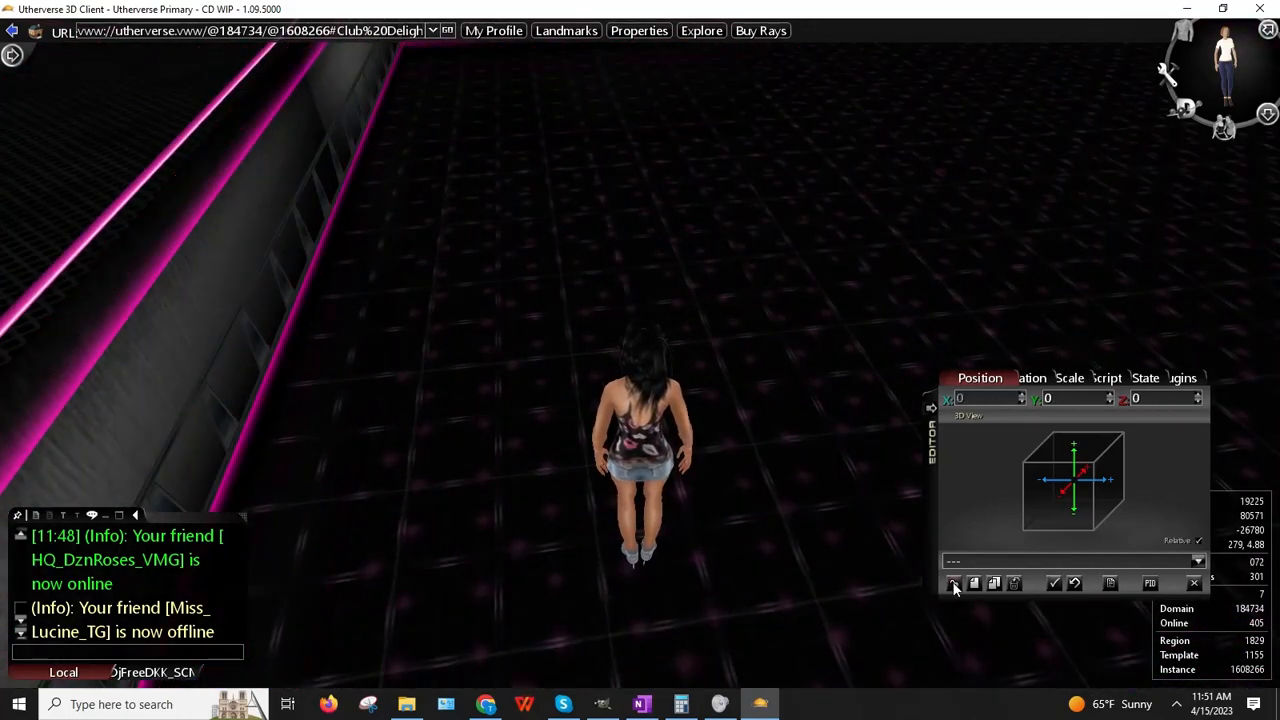
{"action": "right_click_drag", "start_coordinate": [597, 460], "coordinate": [597, 479]}
{"action": "key", "text": "Up"}
{"action": "key", "text": "Right"}
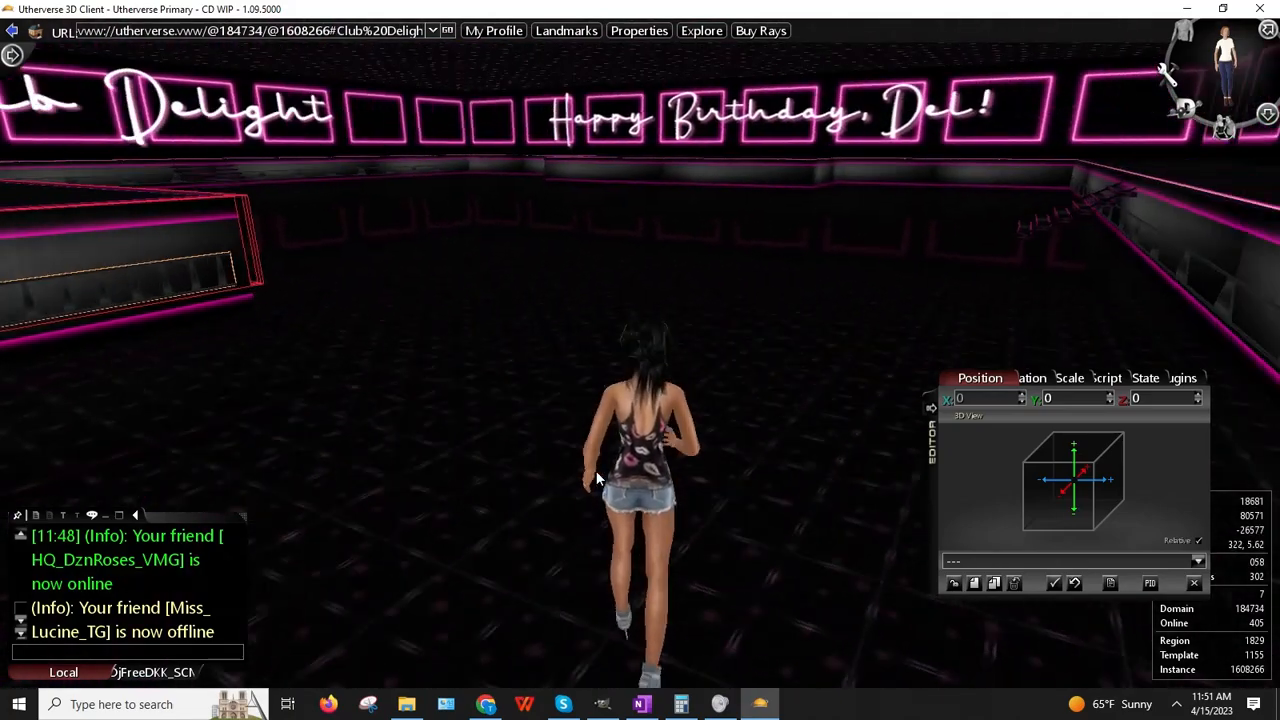
{"action": "key", "text": "Up"}
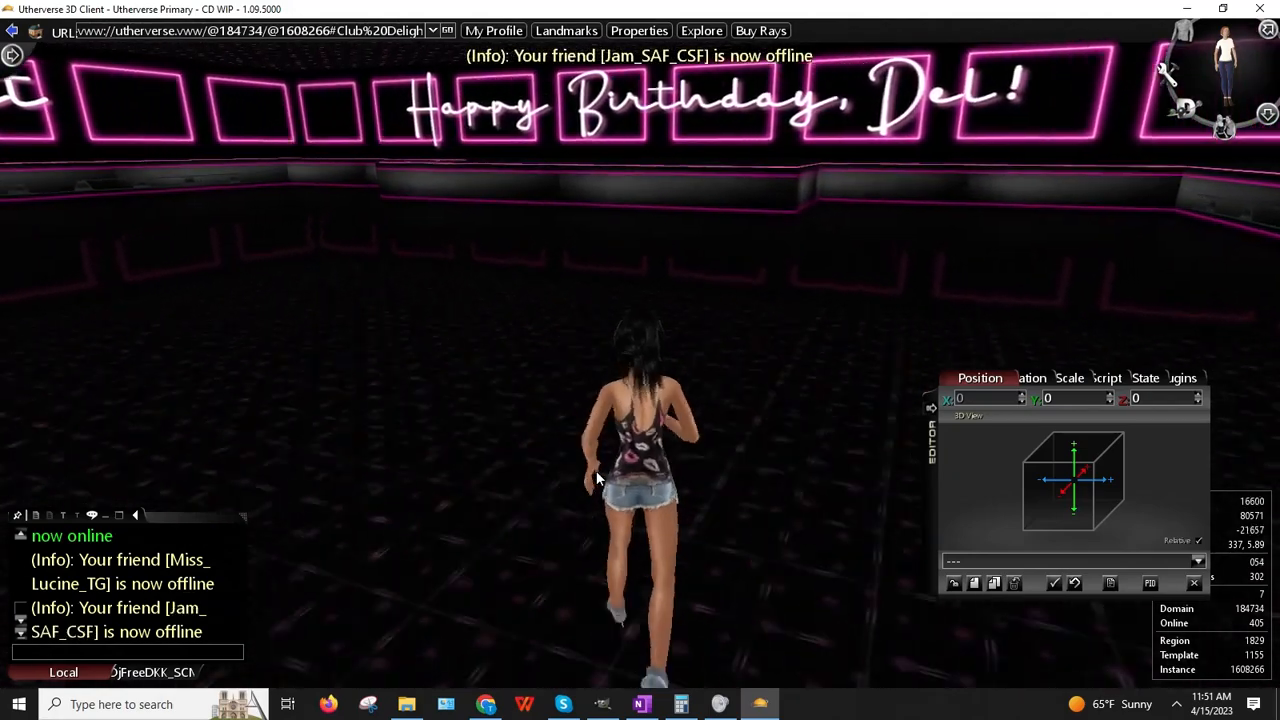
{"action": "key", "text": "Left"}
{"action": "key", "text": "Left"}
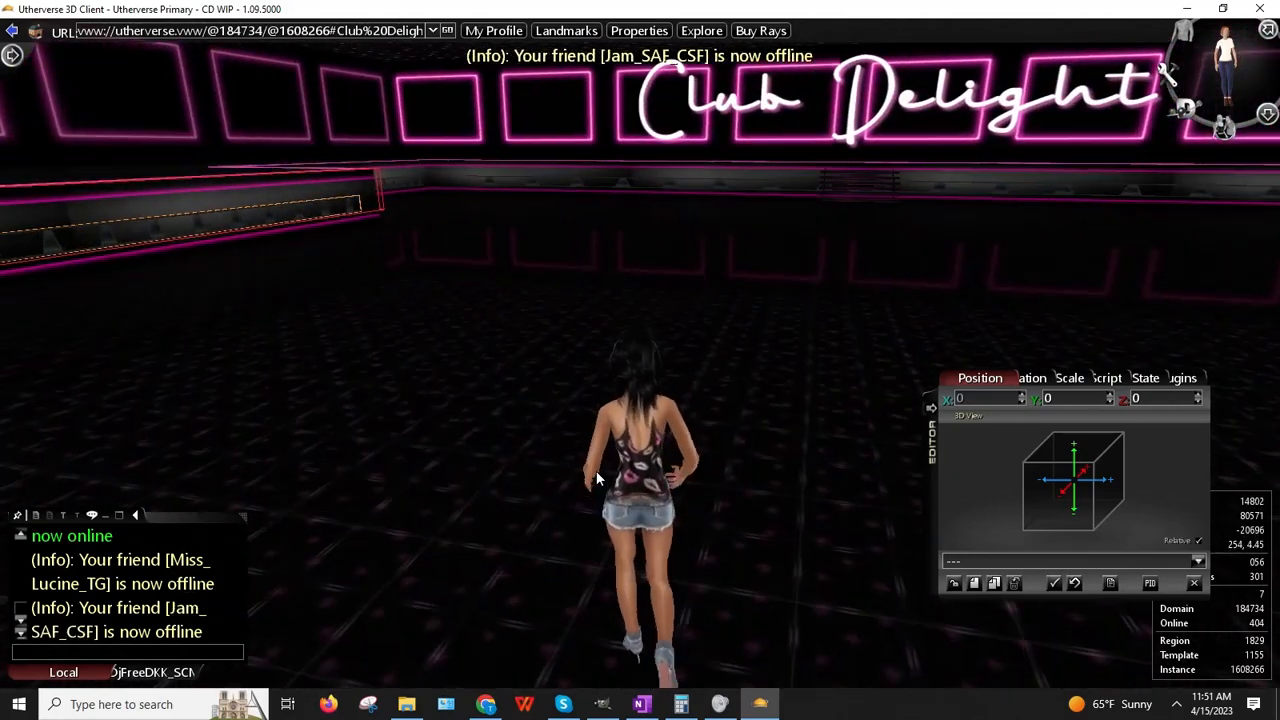
Step: End the prop editing session, start a new one, and reposition the editor window
{"action": "left_click", "coordinate": [1195, 581]}
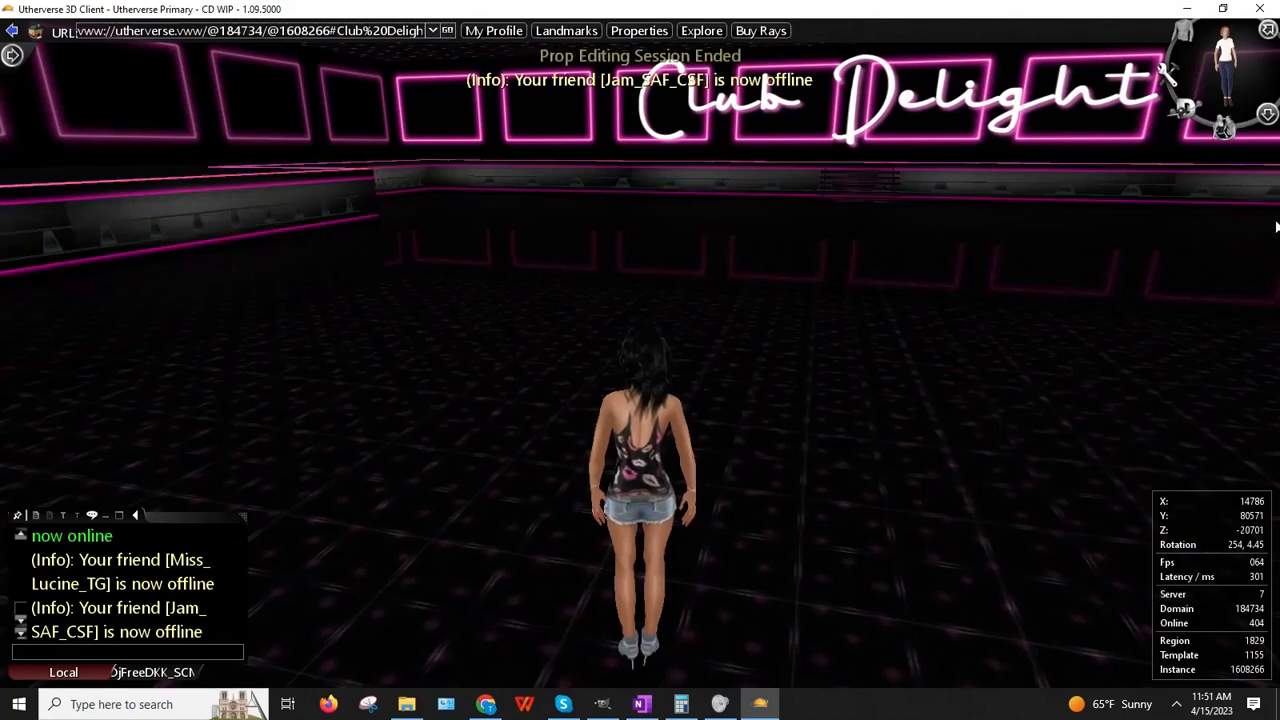
{"action": "left_click", "coordinate": [1266, 115]}
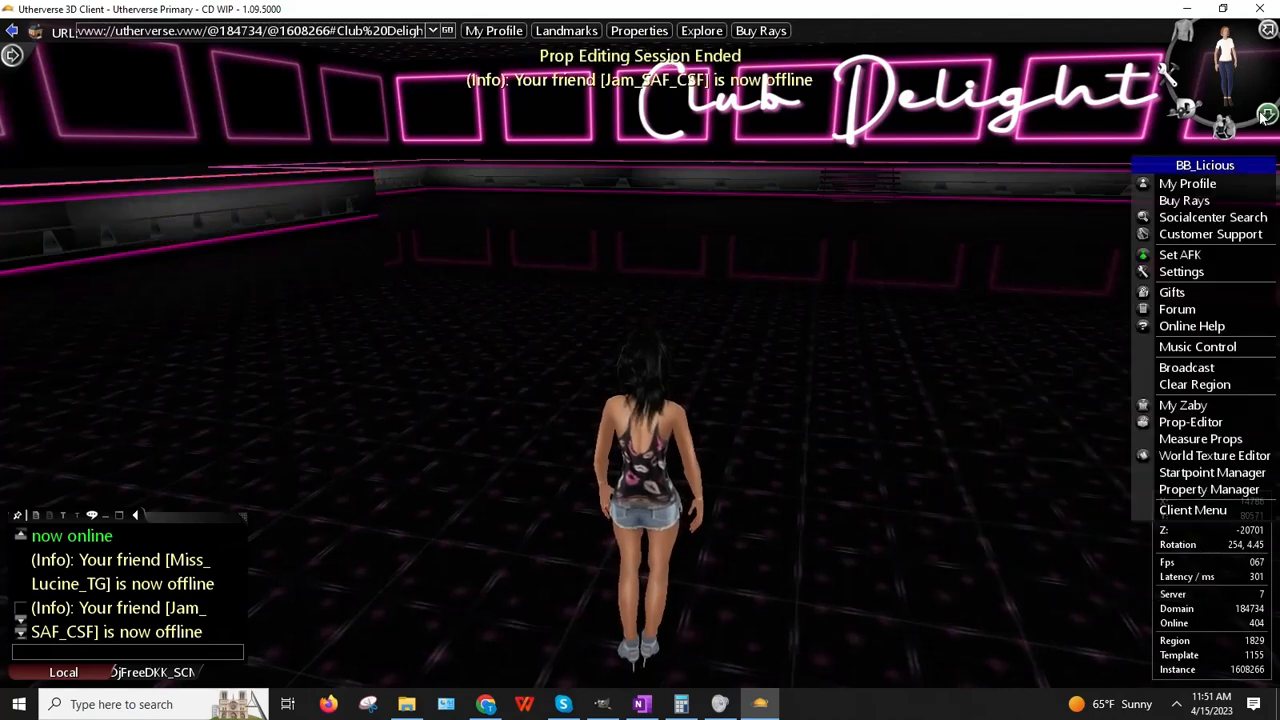
{"action": "left_click", "coordinate": [1192, 421]}
{"action": "left_click_drag", "start_coordinate": [1009, 299], "coordinate": [908, 320]}
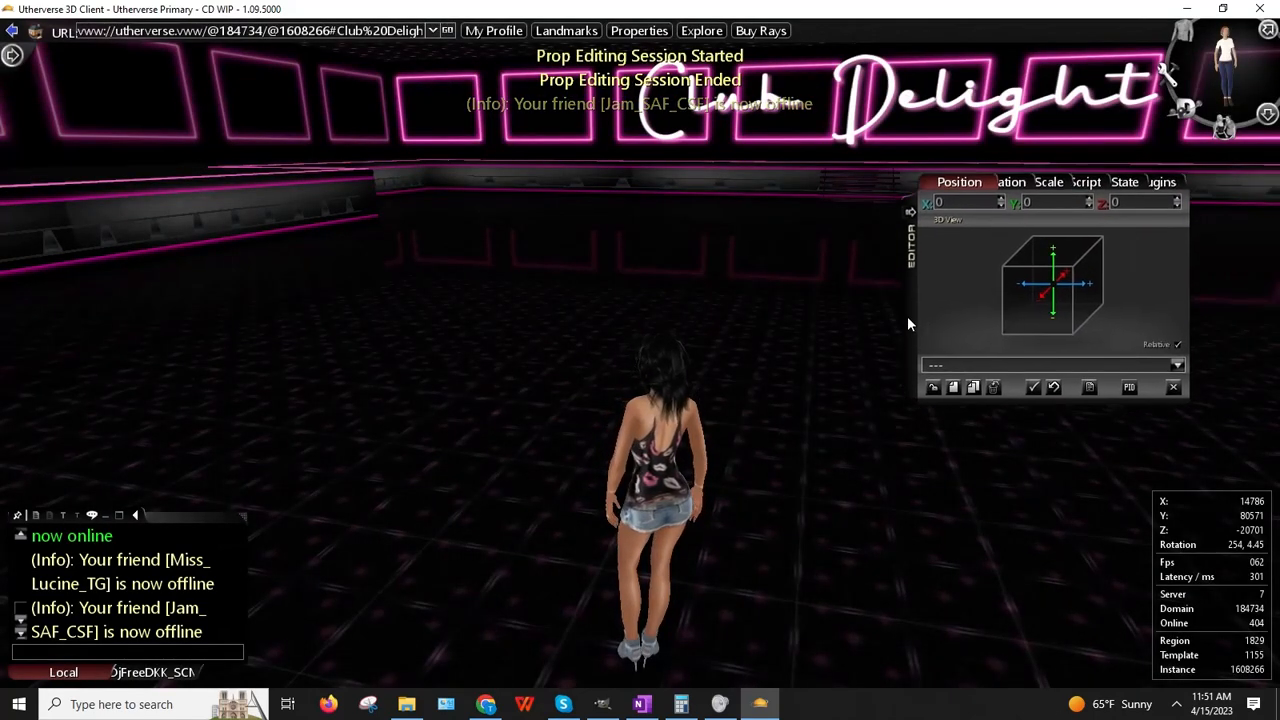
Step: Turn the view past the Happy Birthday, Del! sign to the Club Delight sign, moving the Editor aside
{"action": "key", "text": "Right"}
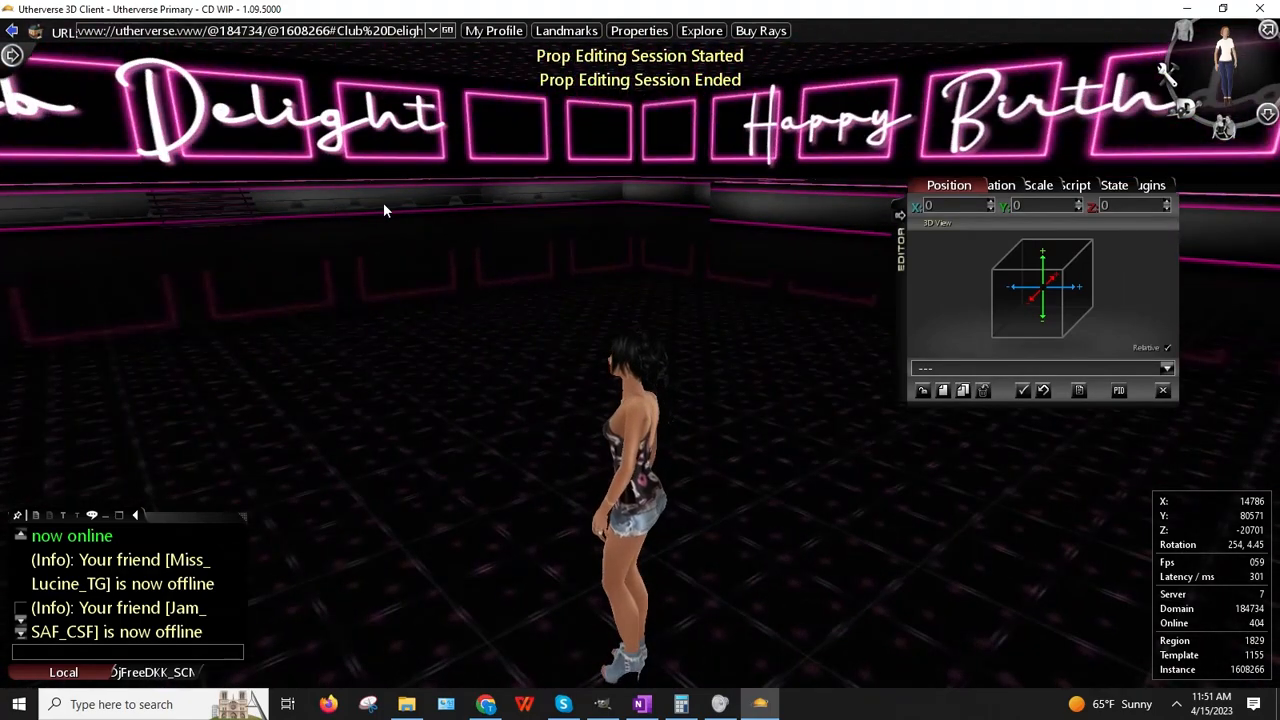
{"action": "left_click_drag", "start_coordinate": [384, 210], "coordinate": [32, 294]}
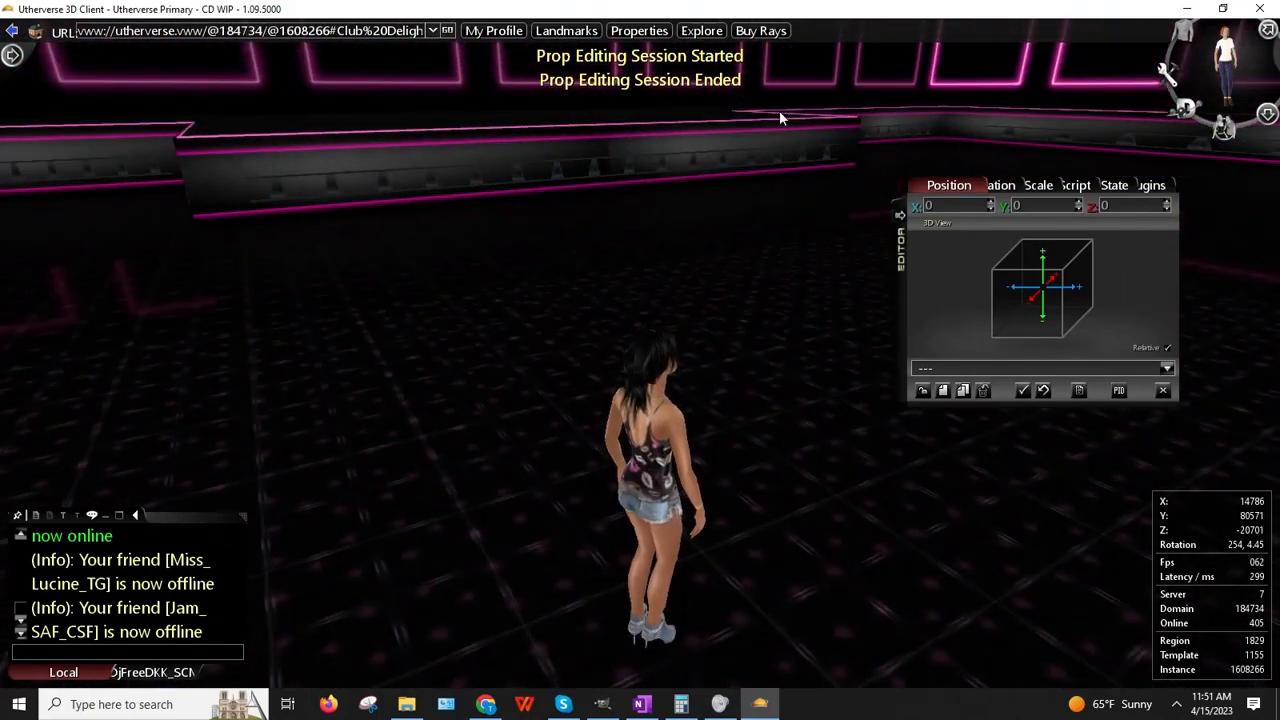
{"action": "left_click_drag", "start_coordinate": [779, 113], "coordinate": [699, 204]}
{"action": "left_click_drag", "start_coordinate": [527, 185], "coordinate": [477, 177]}
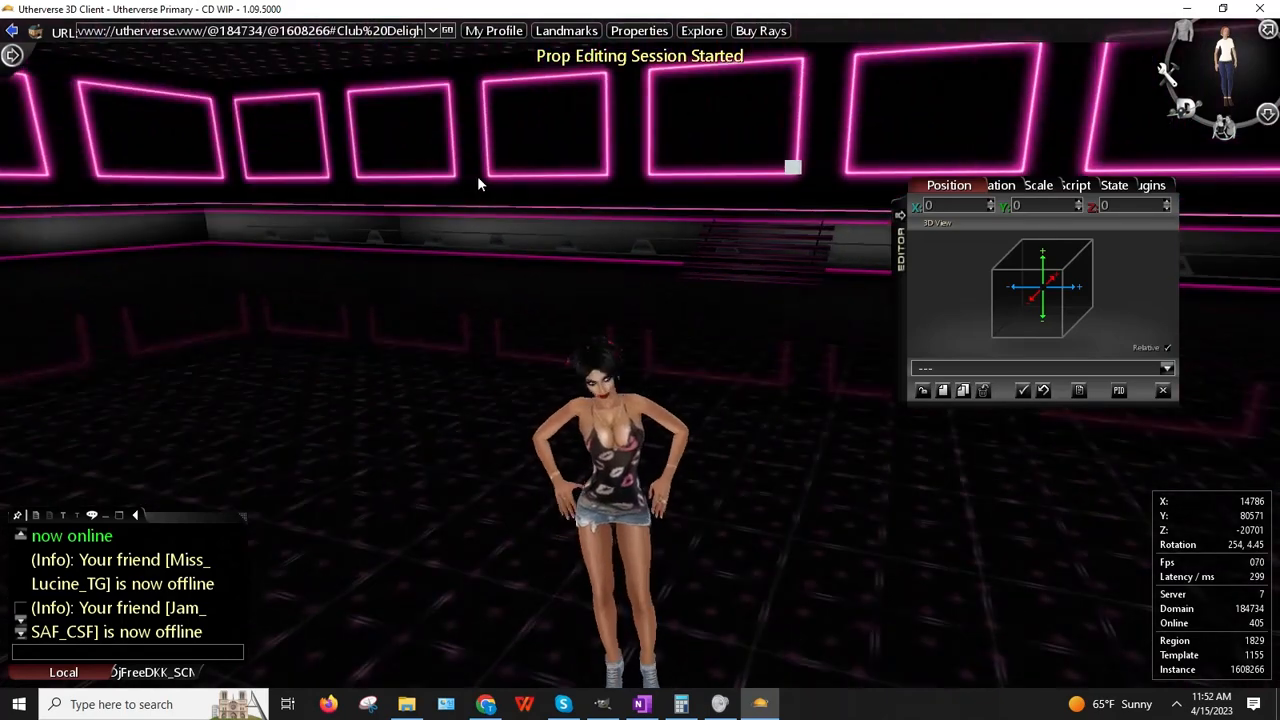
{"action": "left_click_drag", "start_coordinate": [642, 247], "coordinate": [445, 256]}
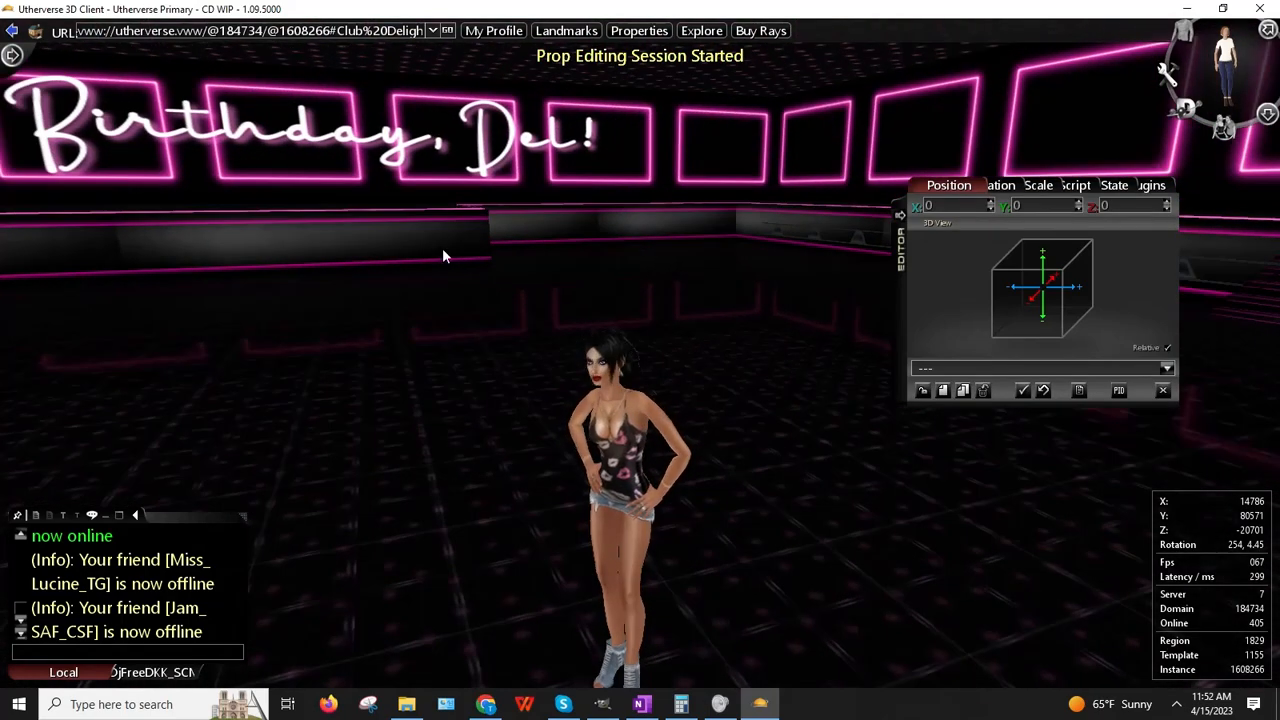
{"action": "left_click_drag", "start_coordinate": [264, 248], "coordinate": [315, 244]}
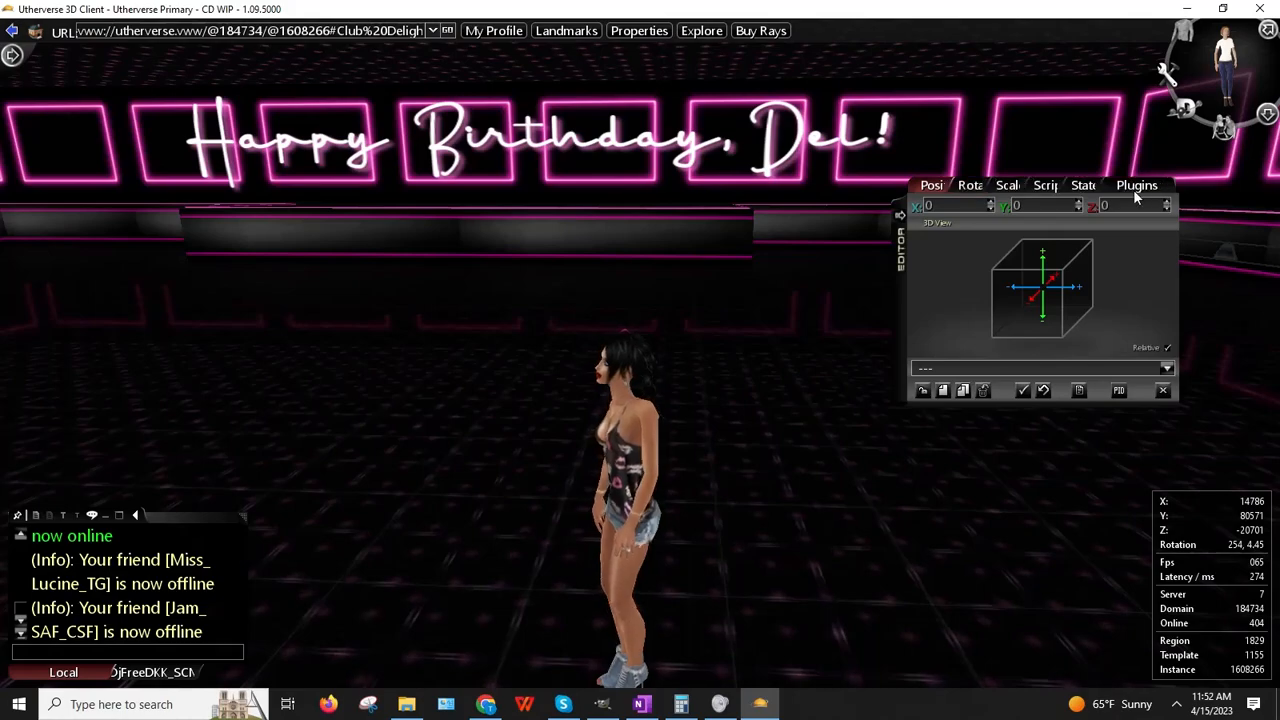
{"action": "left_click_drag", "start_coordinate": [703, 342], "coordinate": [880, 160]}
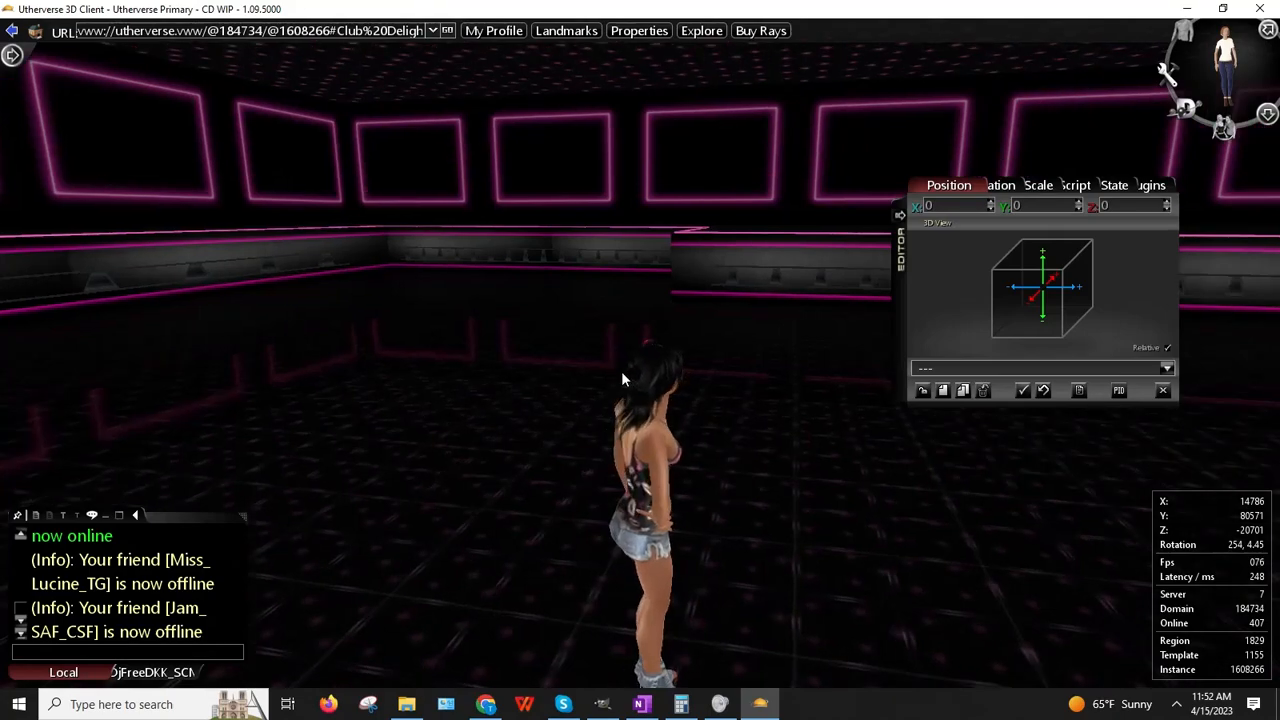
{"action": "key", "text": "Right"}
{"action": "key", "text": "Right"}
{"action": "key", "text": "Down"}
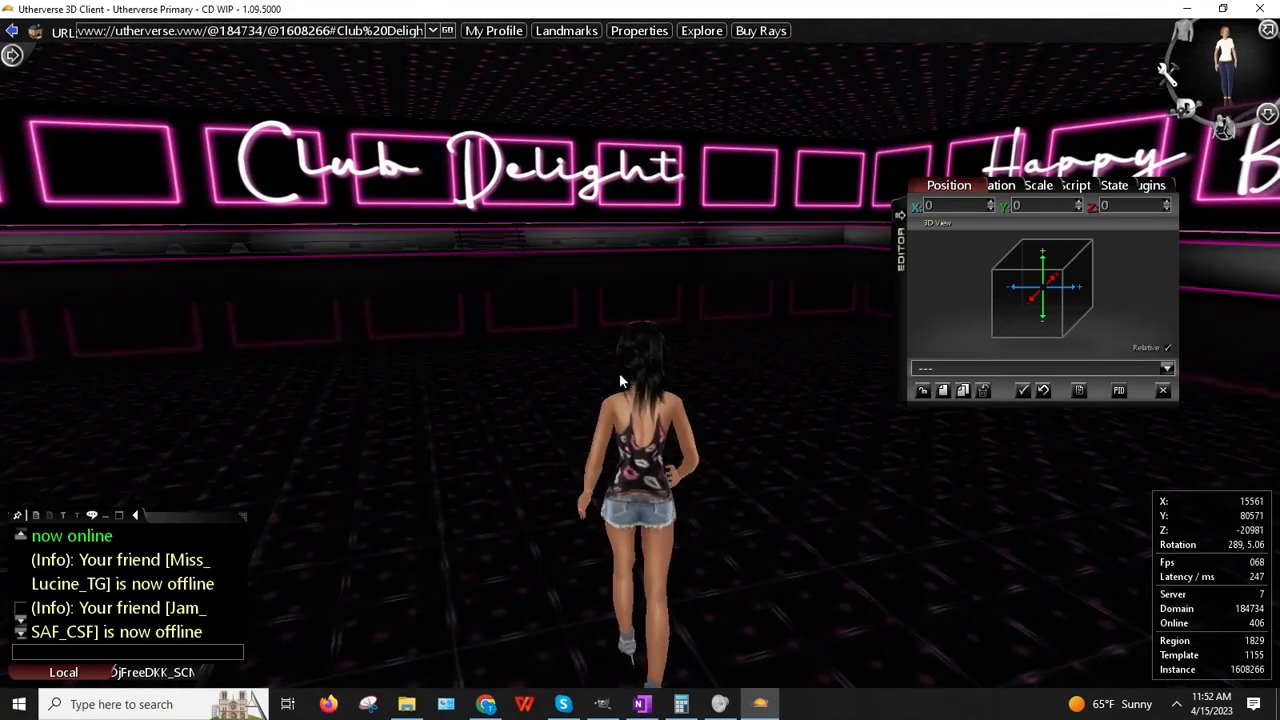
{"action": "left_click_drag", "start_coordinate": [902, 302], "coordinate": [892, 438]}
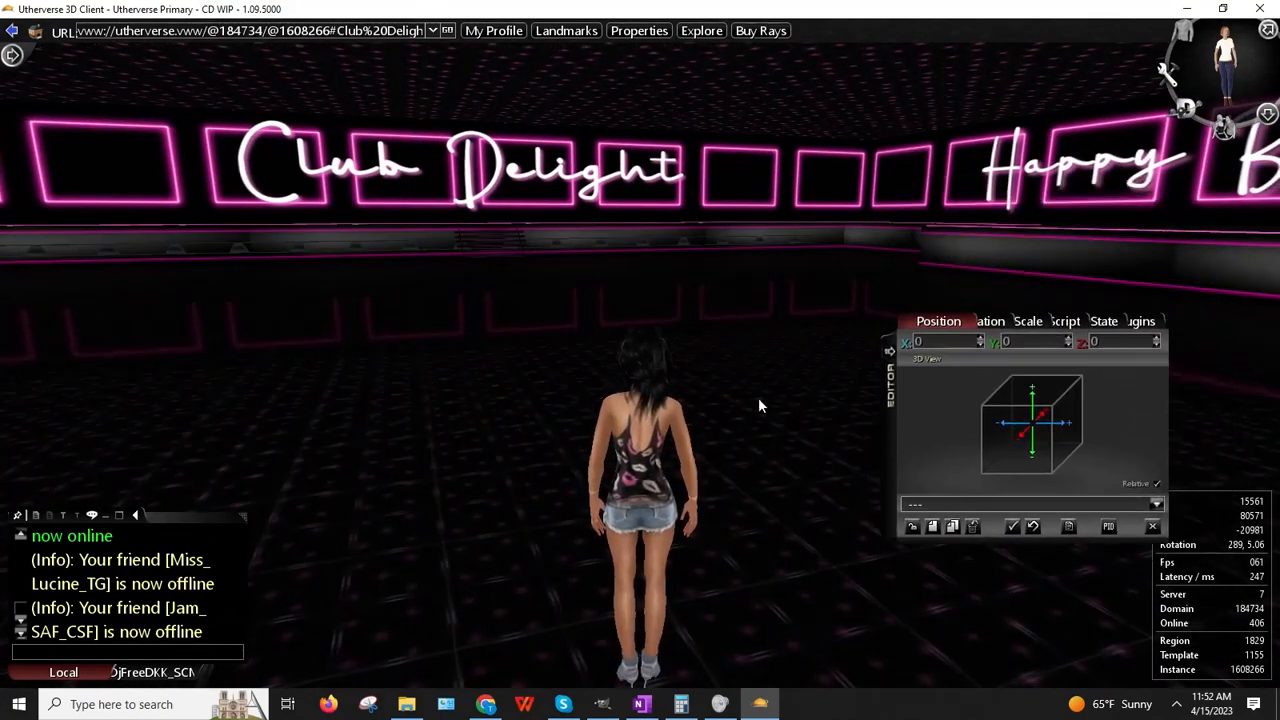
{"action": "left_click_drag", "start_coordinate": [759, 400], "coordinate": [462, 377]}
Step: Load the balcony rail's position (9450, 80159, -25347) into the editor
{"action": "right_click", "coordinate": [320, 285]}
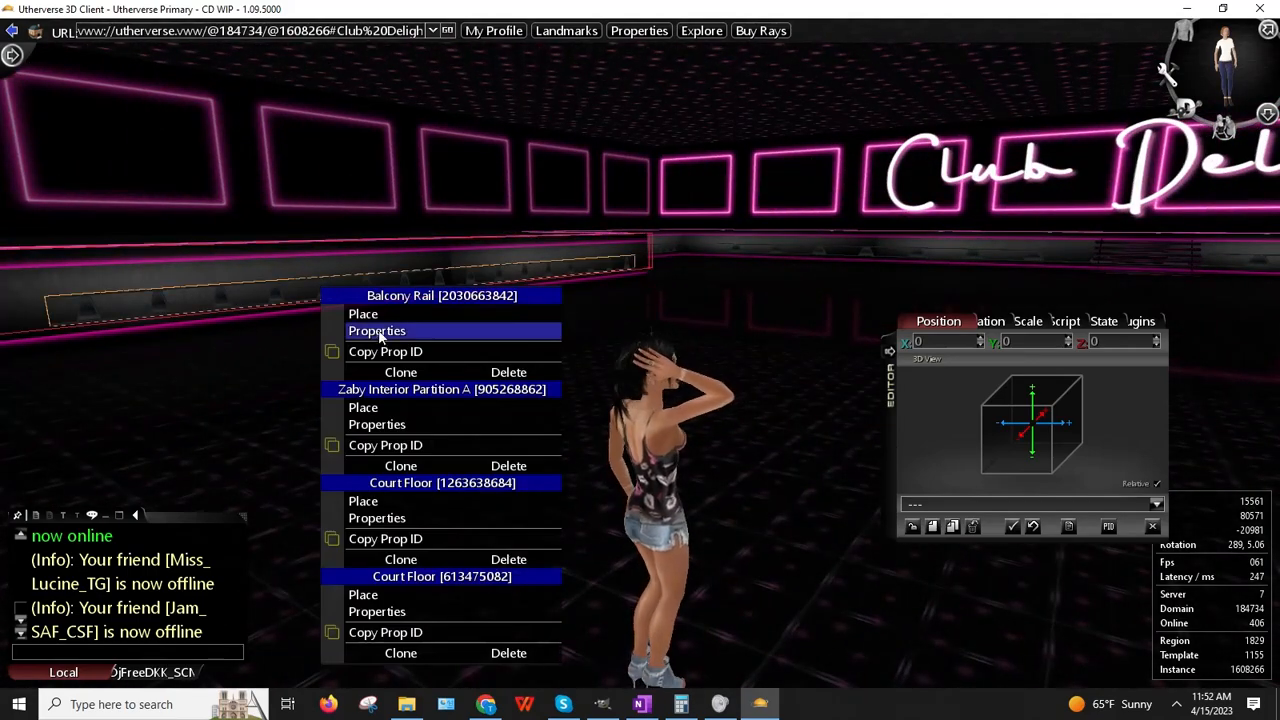
{"action": "left_click", "coordinate": [383, 332]}
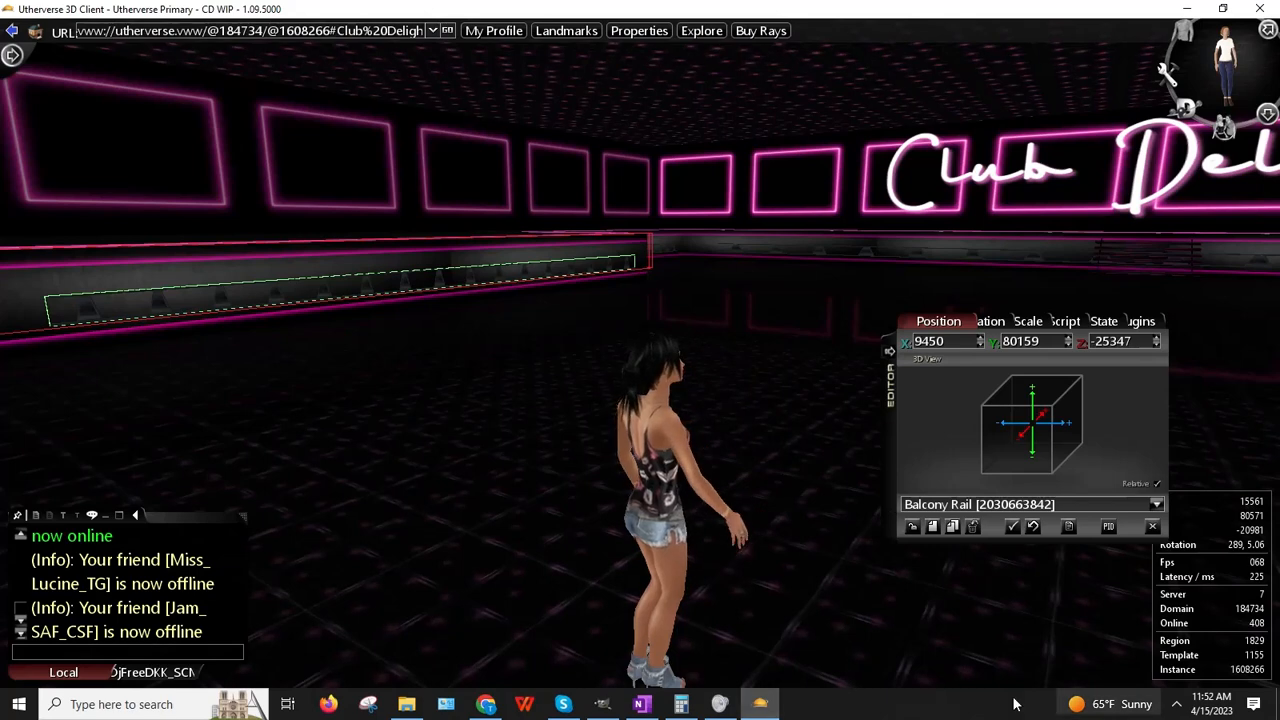
{"action": "left_click", "coordinate": [1176, 704]}
{"action": "left_click", "coordinate": [1112, 640]}
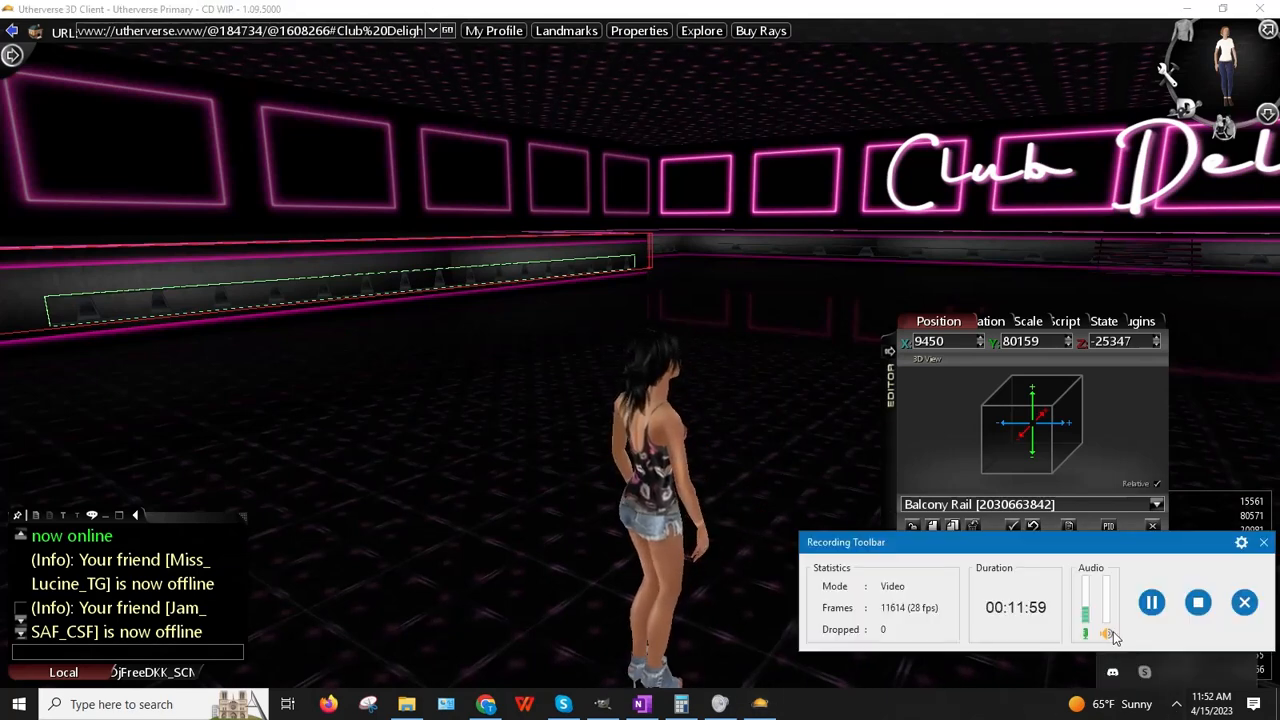
{"action": "left_click", "coordinate": [1152, 606]}
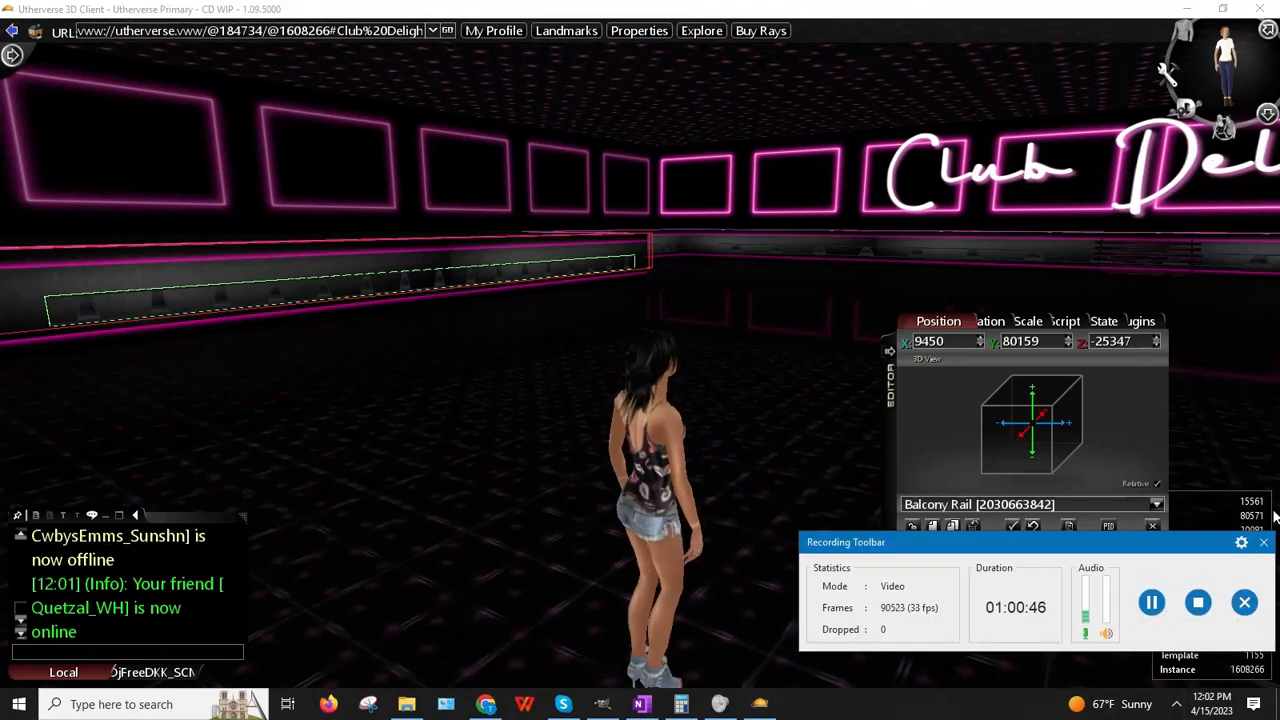
{"action": "left_click", "coordinate": [1263, 544]}
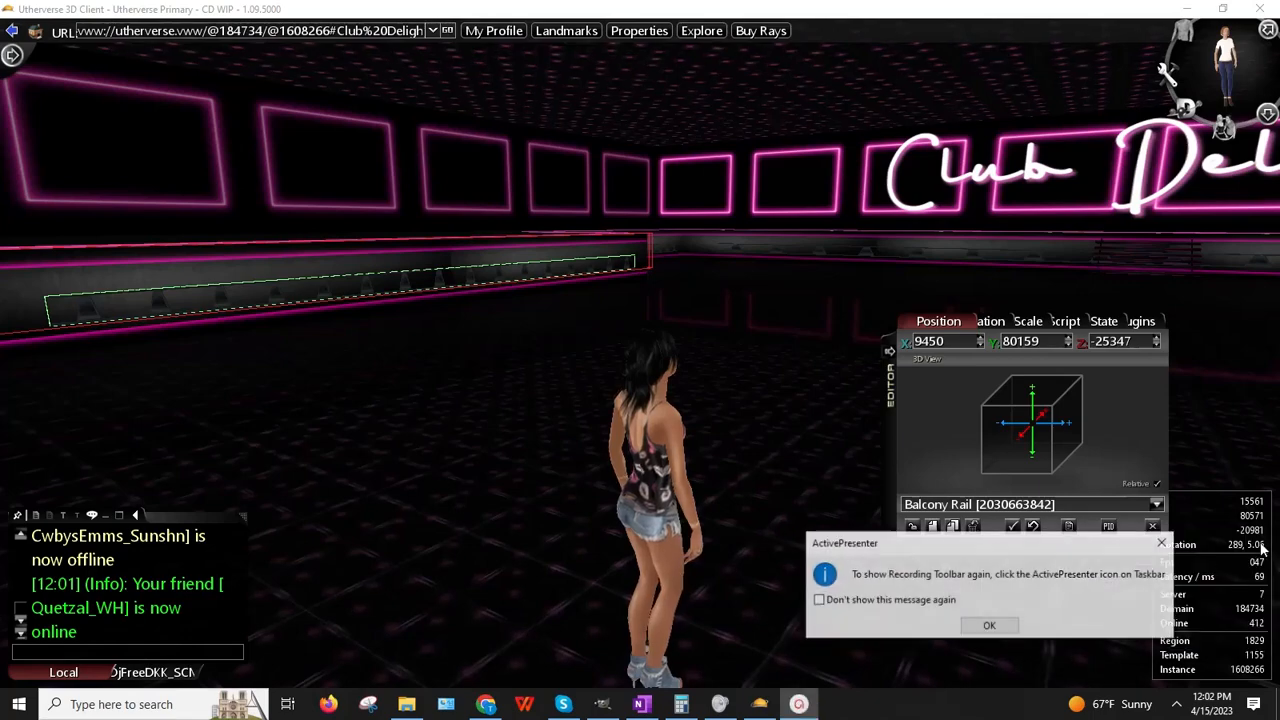
{"action": "left_click", "coordinate": [983, 623]}
Step: Bring the rail under the Club Delight sign into view and copy its Z value -25347
{"action": "left_click_drag", "start_coordinate": [541, 370], "coordinate": [502, 367]}
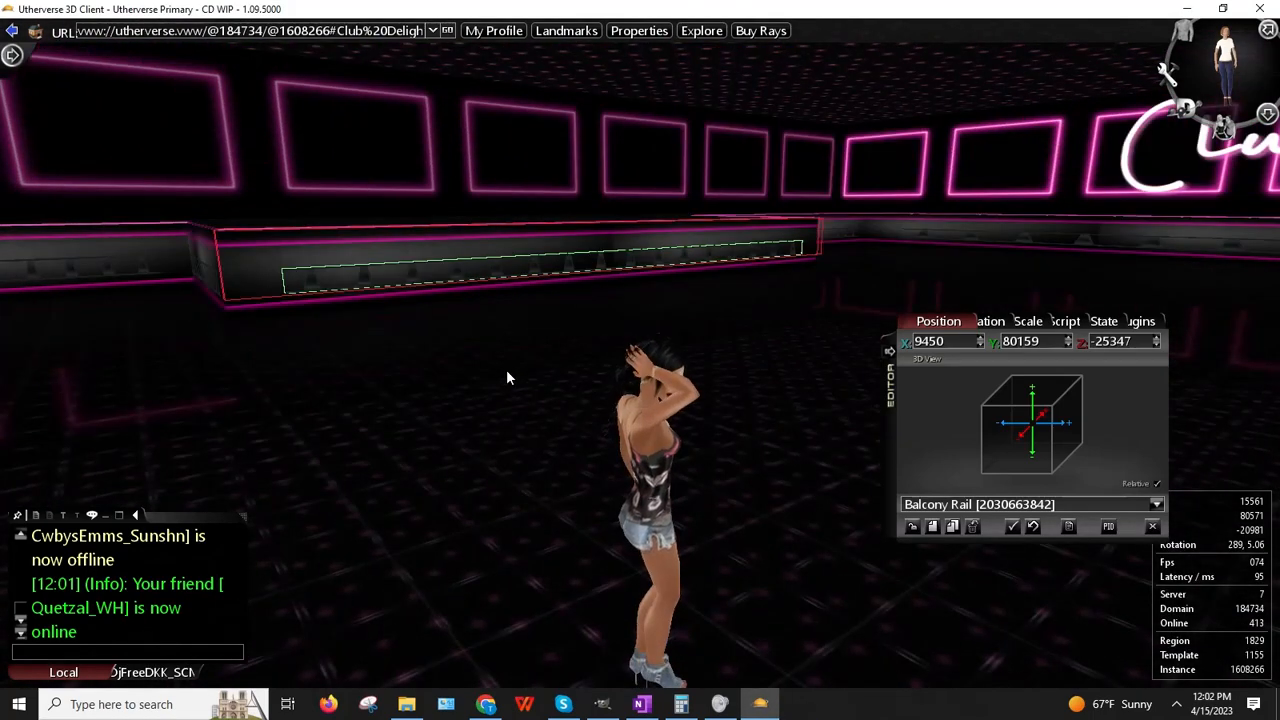
{"action": "key", "text": "Up"}
{"action": "key", "text": "Right"}
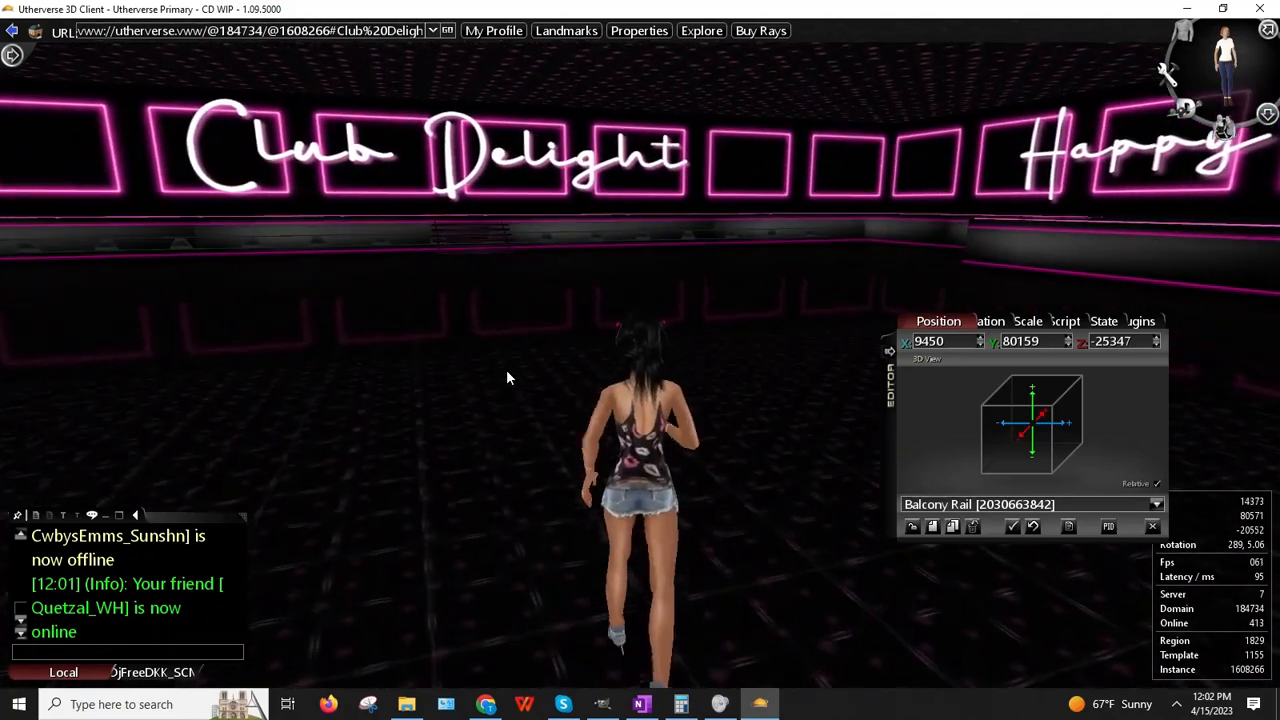
{"action": "key", "text": "Left"}
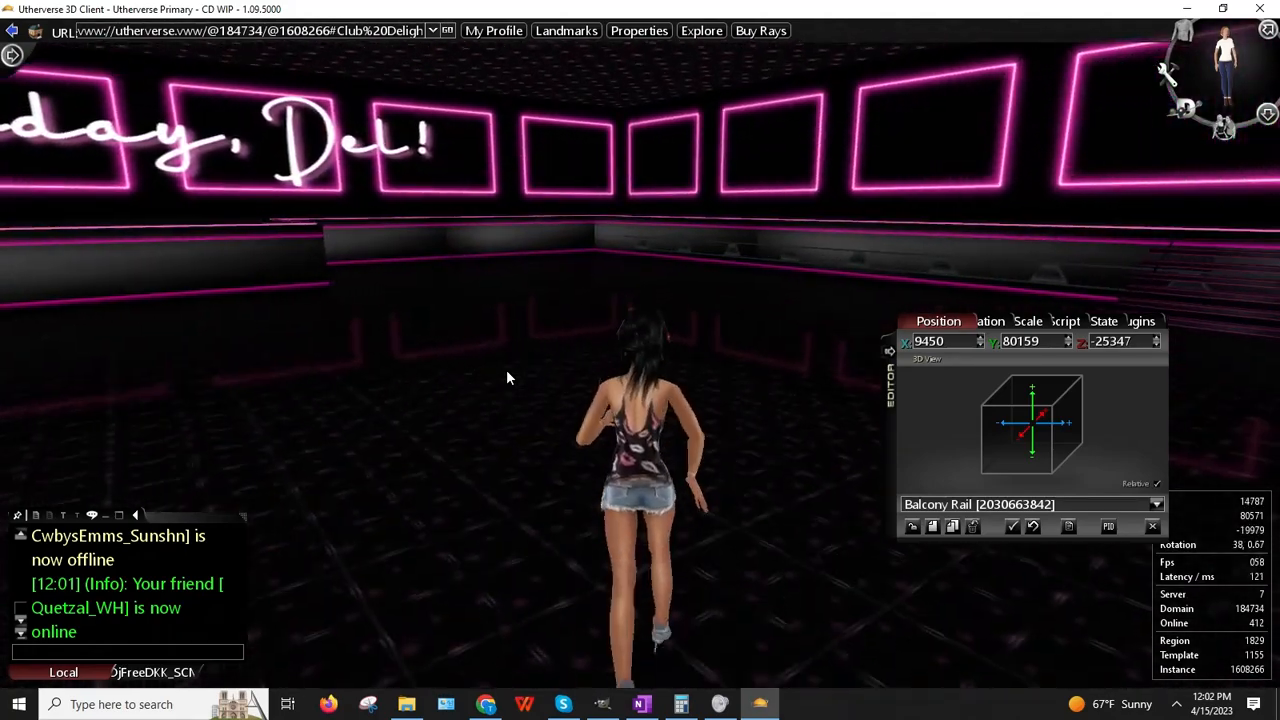
{"action": "key", "text": "Left"}
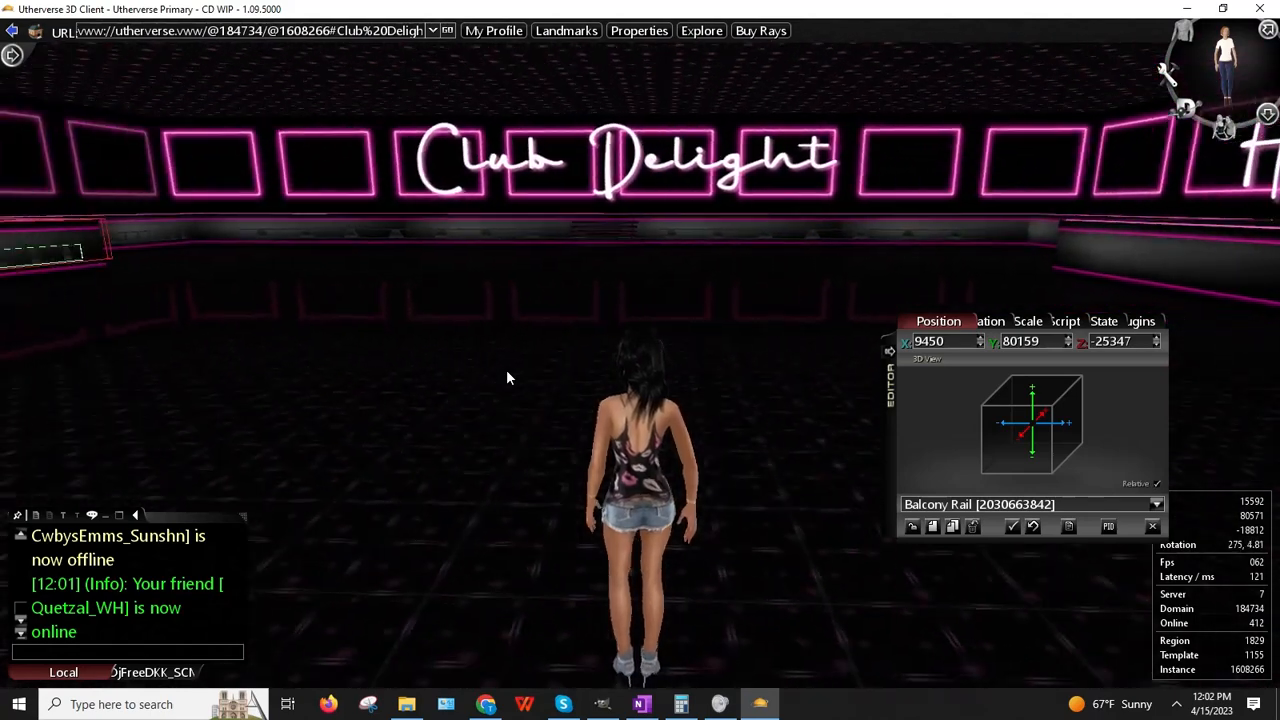
{"action": "key", "text": "Left"}
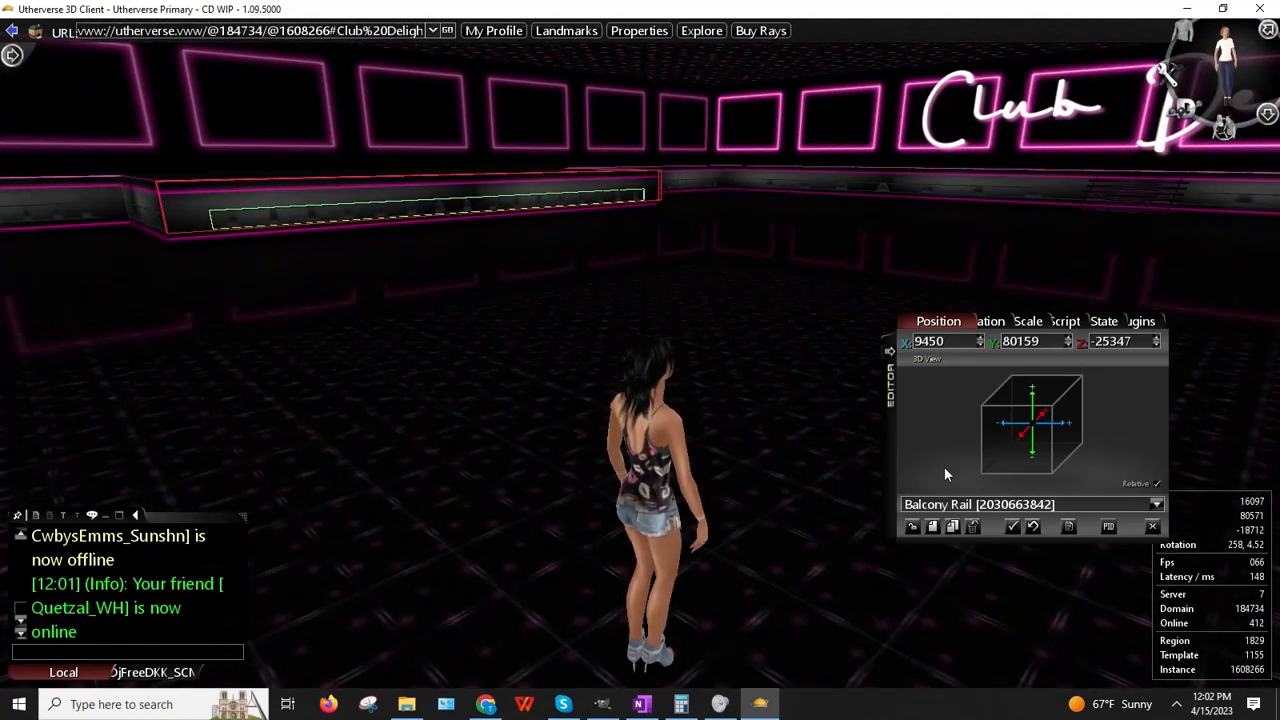
{"action": "left_click", "coordinate": [1110, 341]}
{"action": "right_click", "coordinate": [1110, 342]}
{"action": "left_click", "coordinate": [1135, 367]}
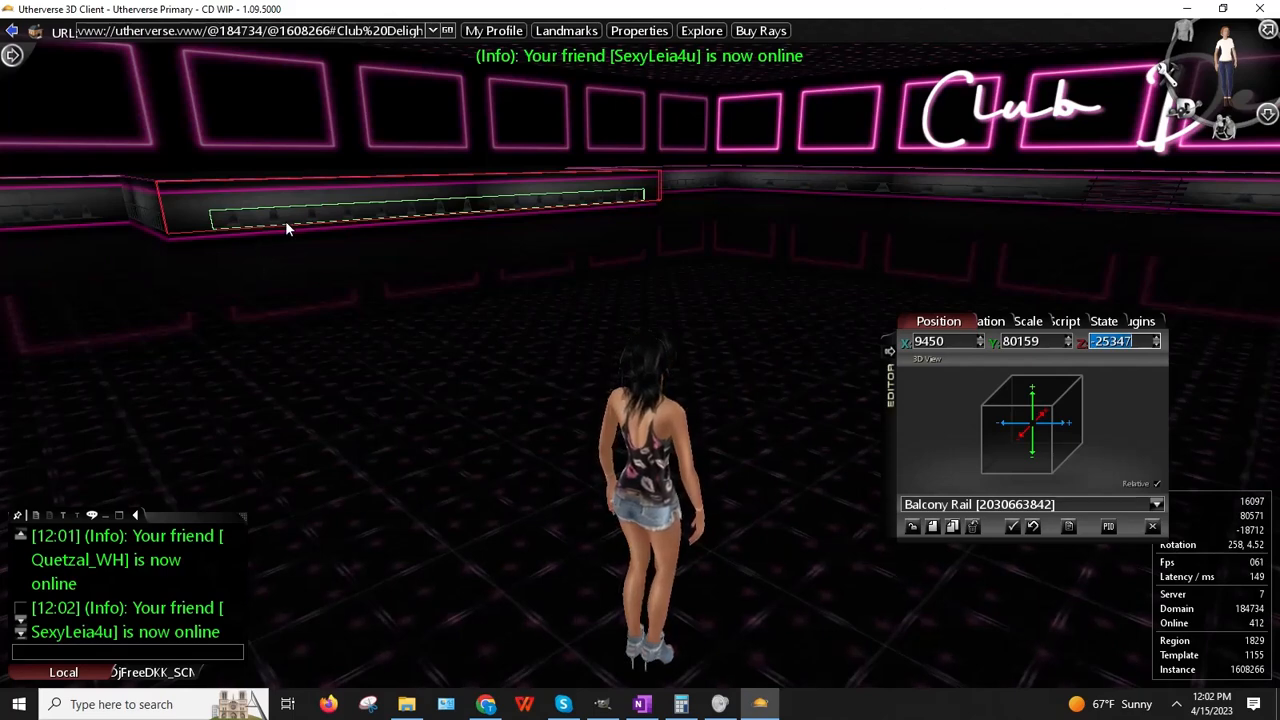
Step: Clone the balcony rail and drag the copy against the platform's side
{"action": "left_click", "coordinate": [953, 528]}
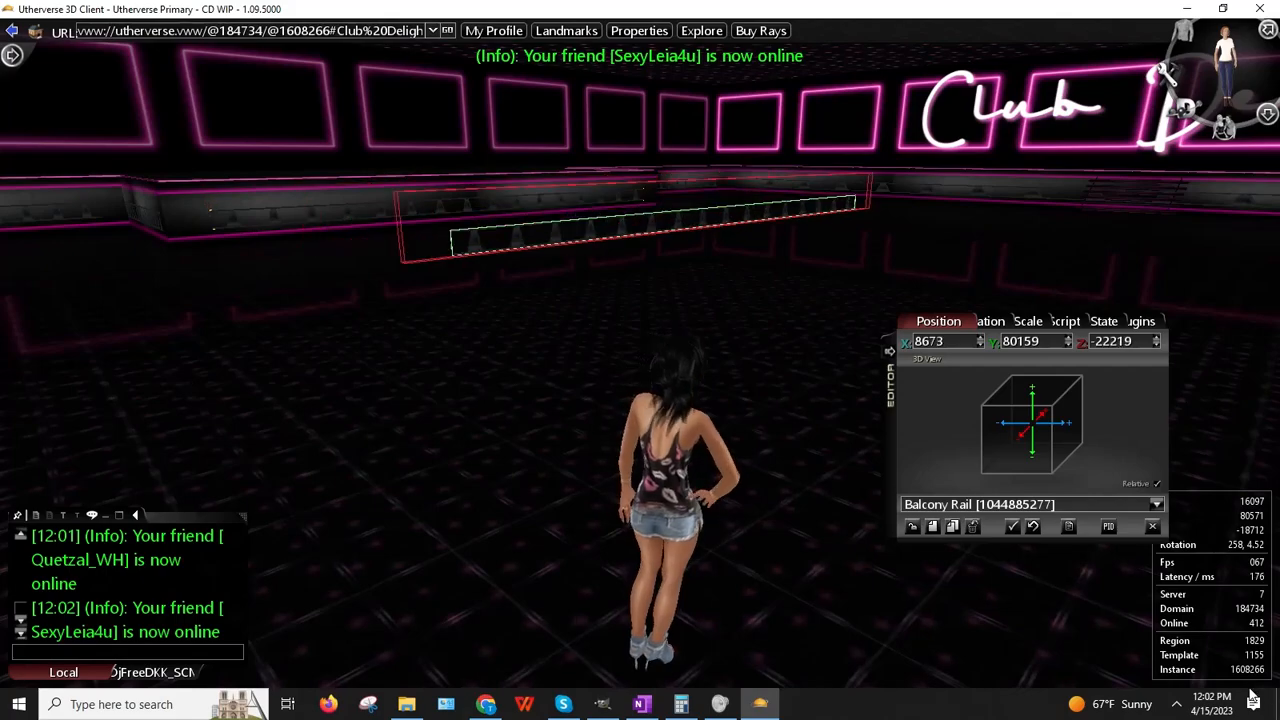
{"action": "left_click_drag", "start_coordinate": [1252, 697], "coordinate": [1222, 670]}
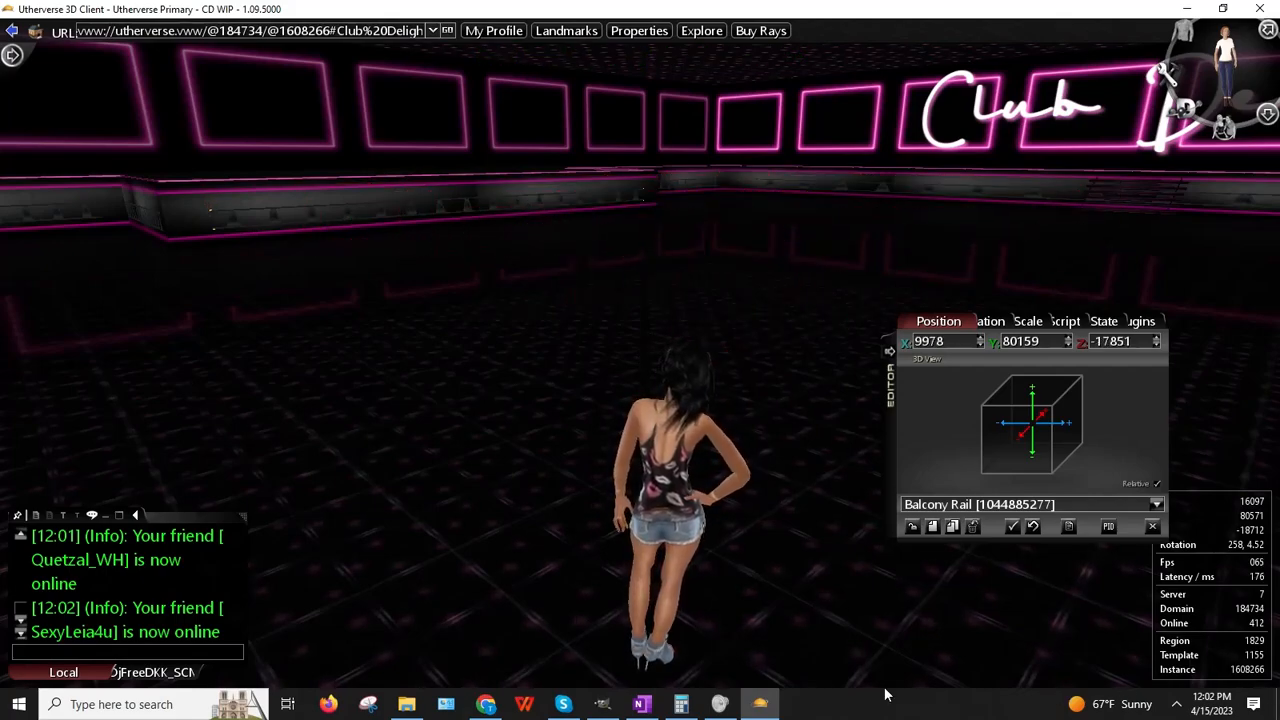
{"action": "key", "text": "Right"}
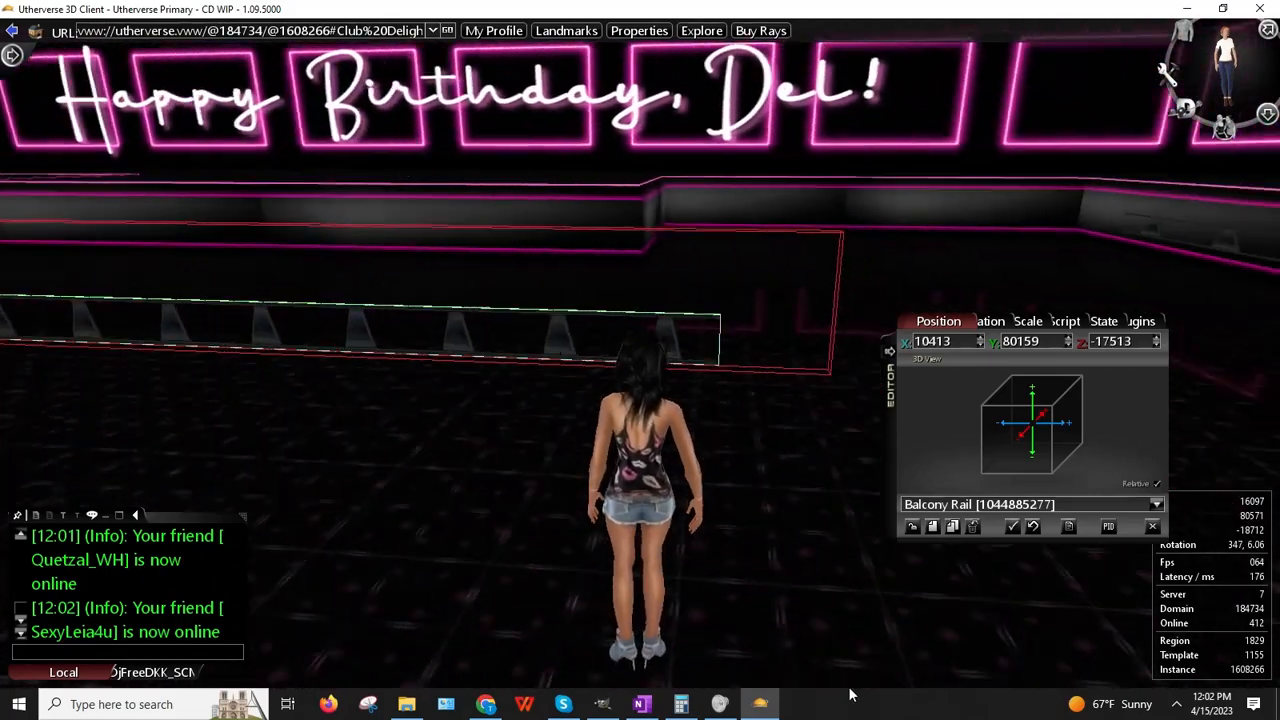
{"action": "key", "text": "Up"}
{"action": "key", "text": "Left"}
{"action": "left_click_drag", "start_coordinate": [850, 694], "coordinate": [620, 499]}
{"action": "key", "text": "Left"}
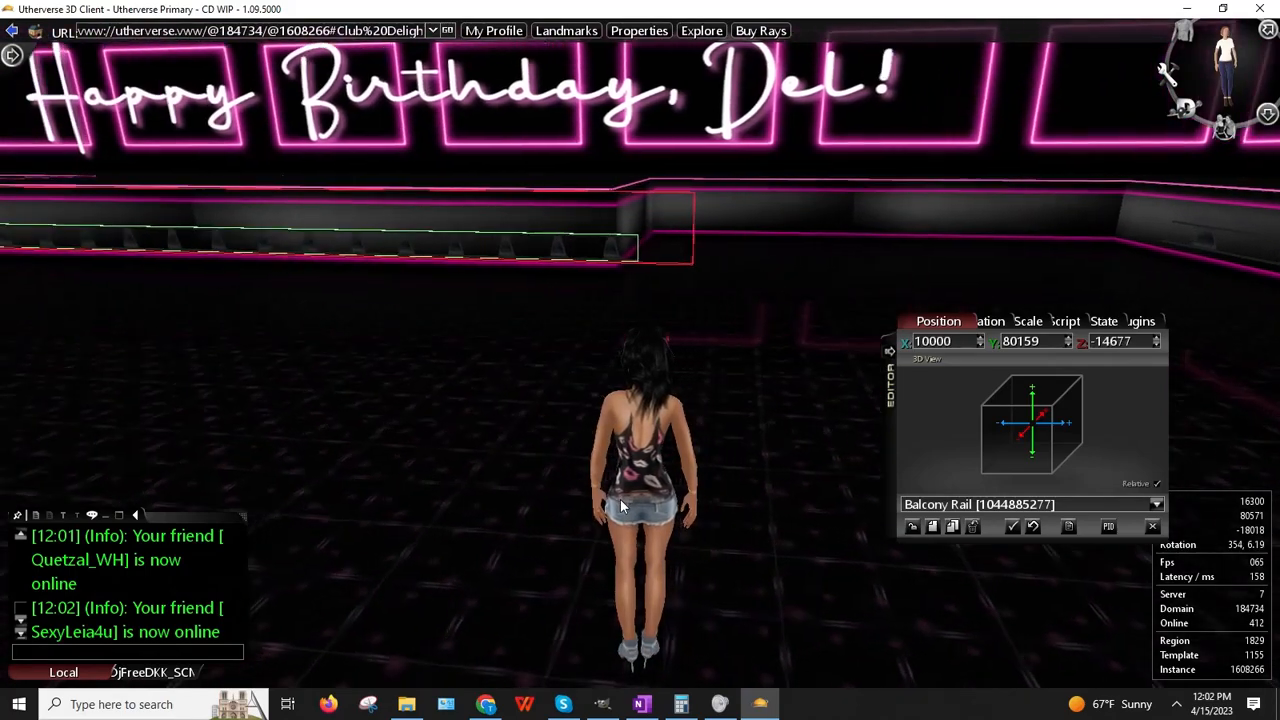
{"action": "key", "text": "Up"}
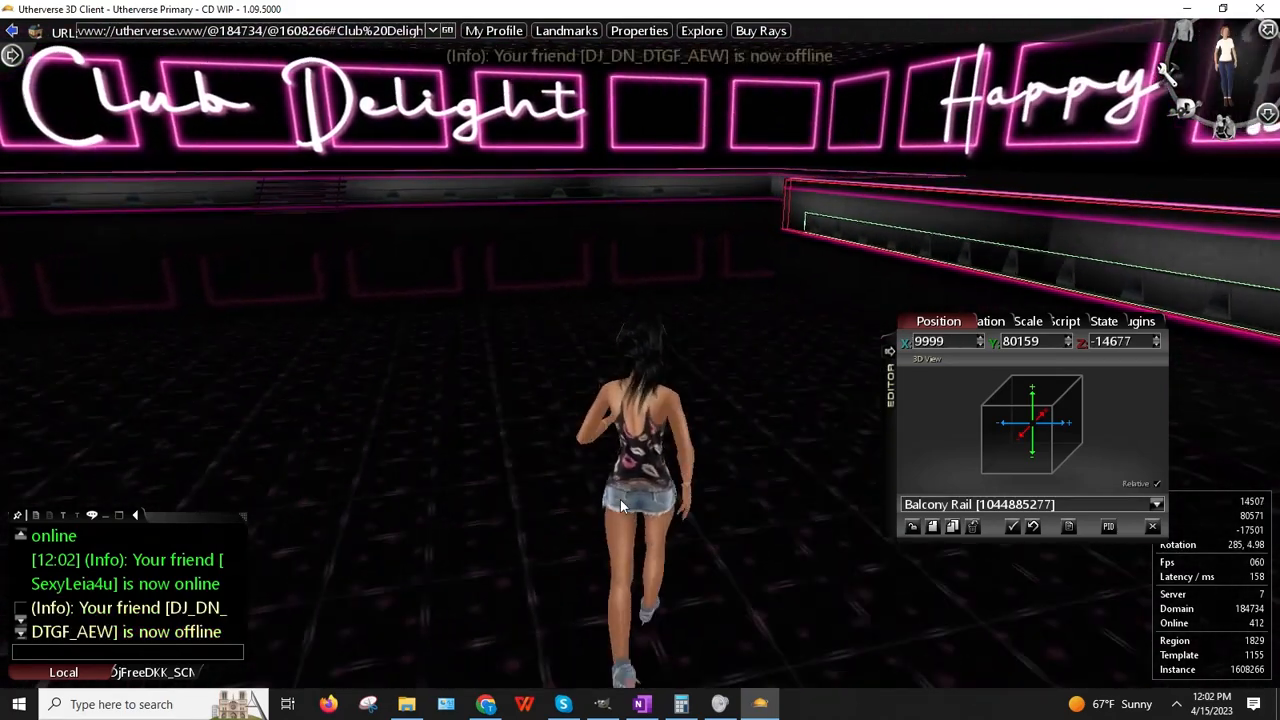
{"action": "key", "text": "Up"}
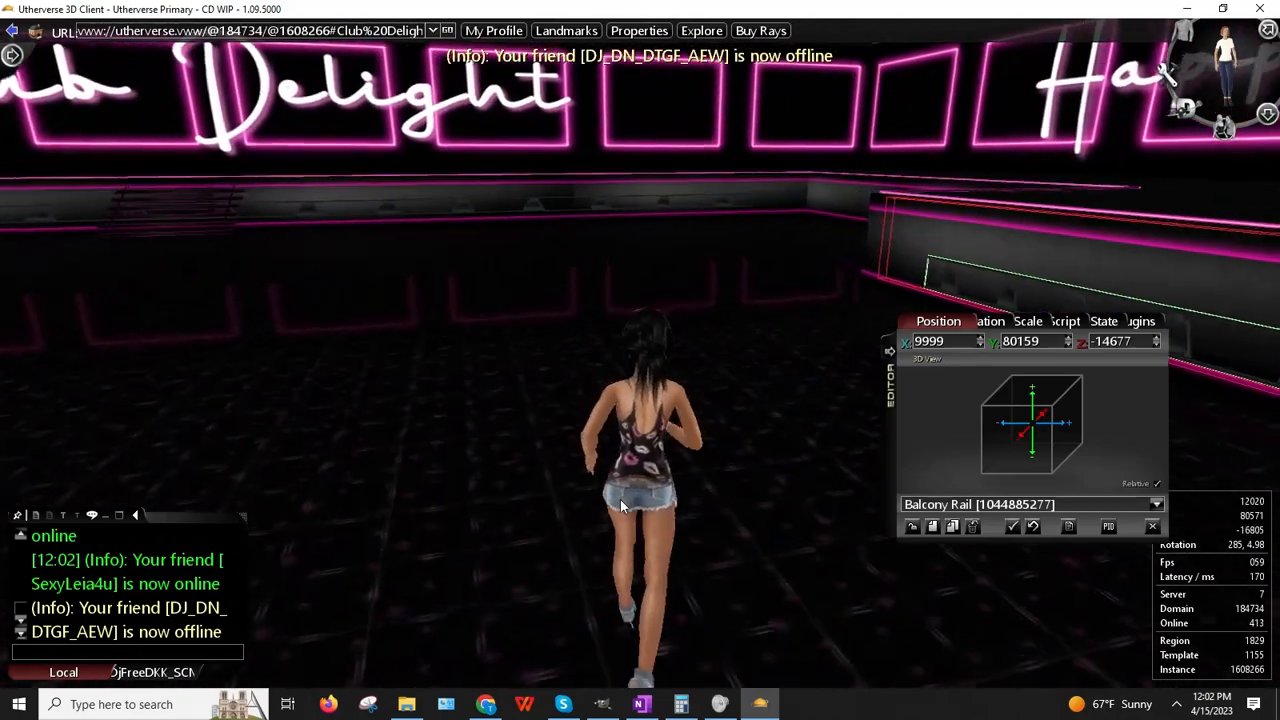
{"action": "key", "text": "Right"}
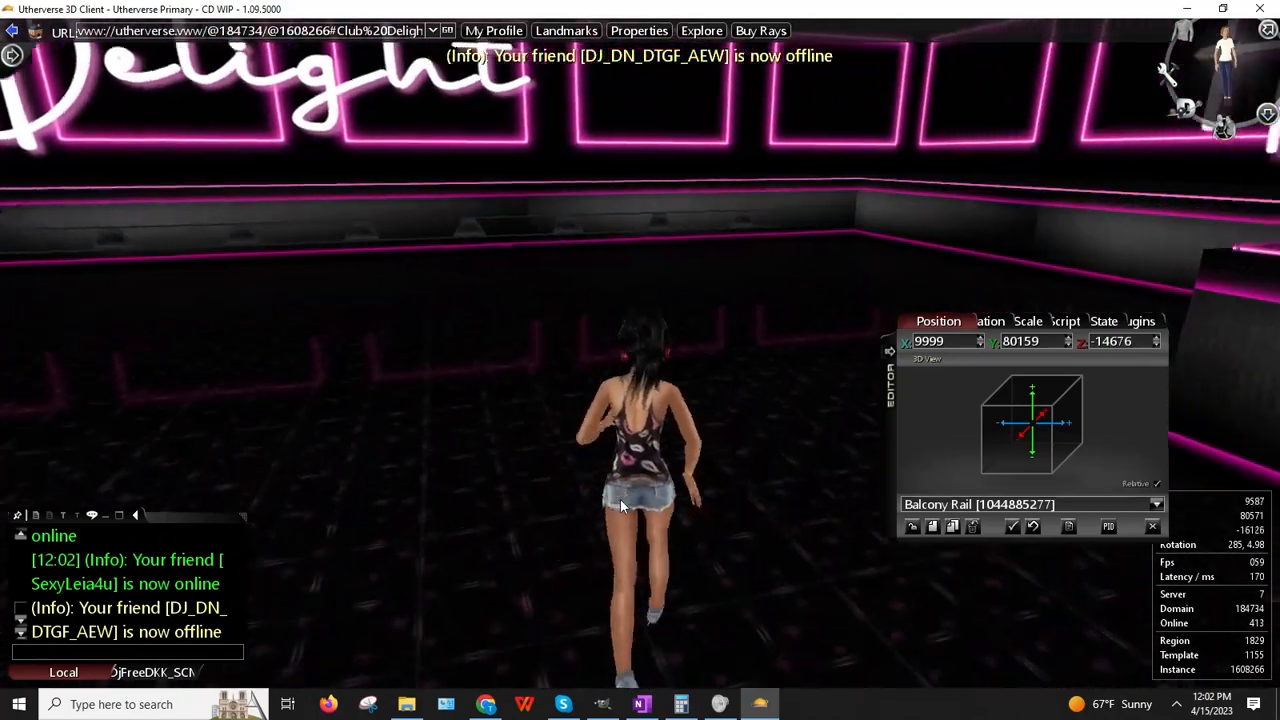
{"action": "key", "text": "Right"}
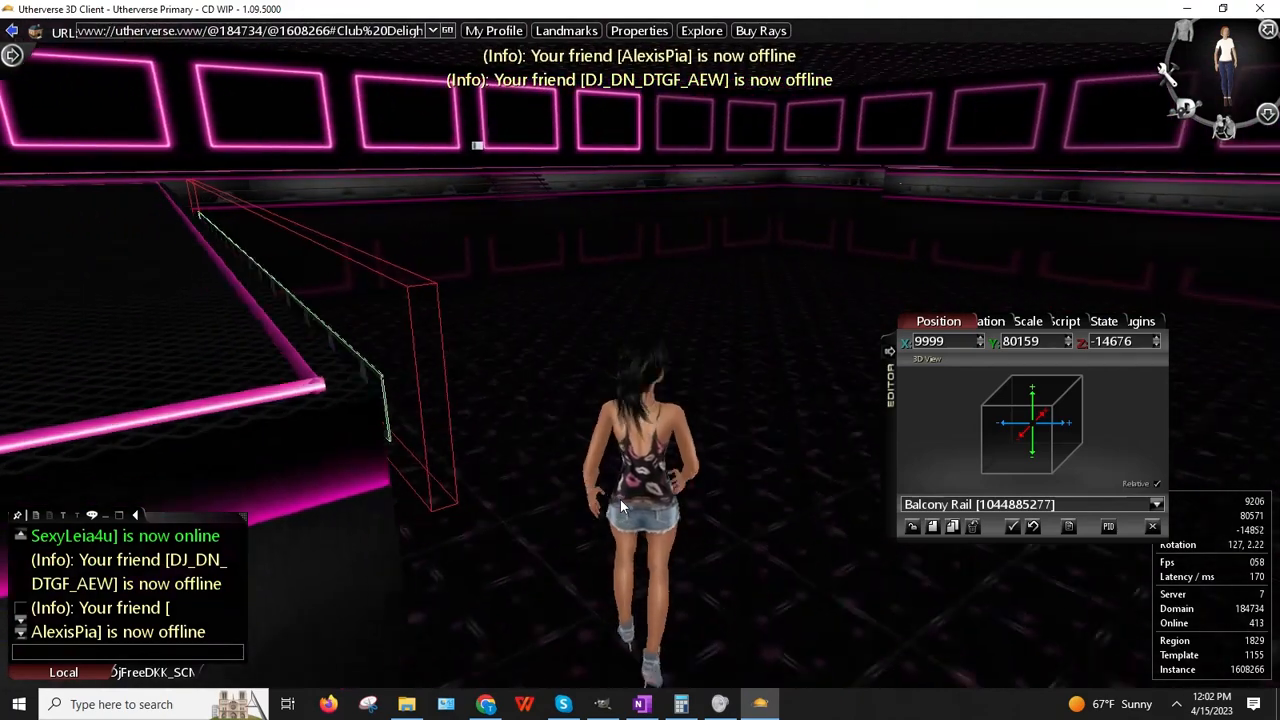
{"action": "left_click_drag", "start_coordinate": [620, 499], "coordinate": [505, 621]}
Step: Set the cloned rail's X position to 9450
{"action": "double_click", "coordinate": [938, 342]}
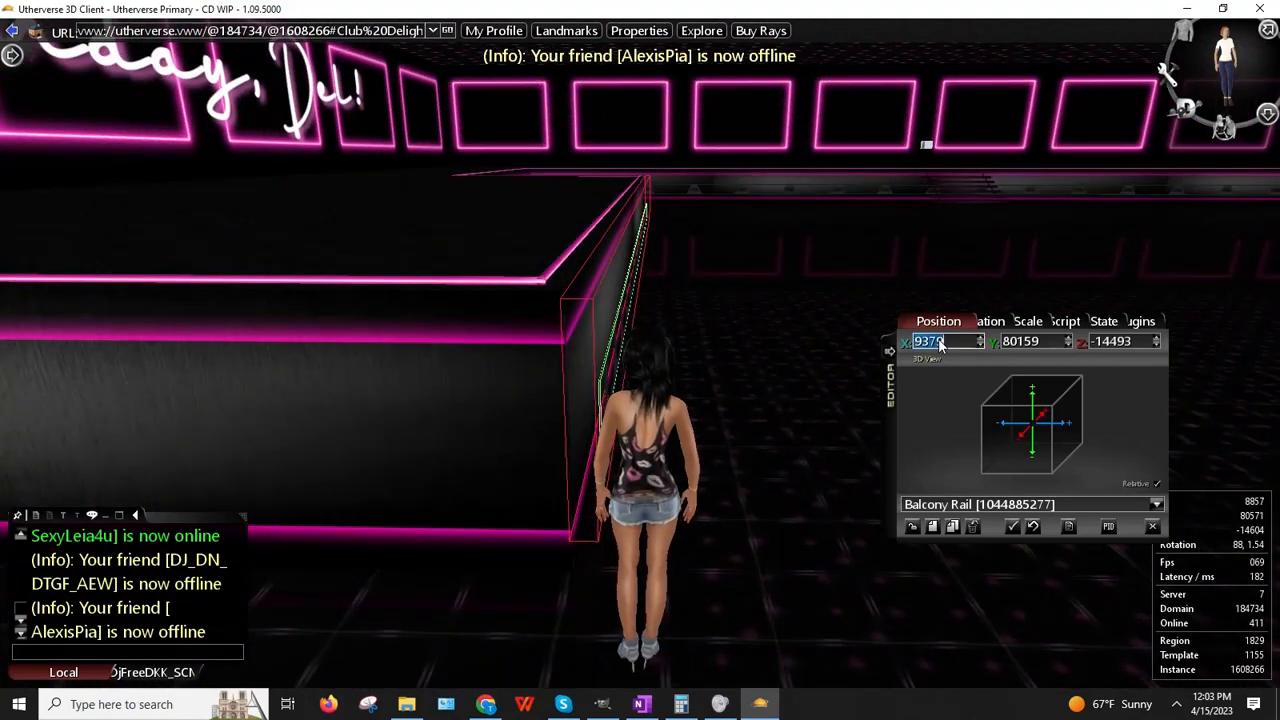
{"action": "type", "text": "9450"}
{"action": "key", "text": "Return"}
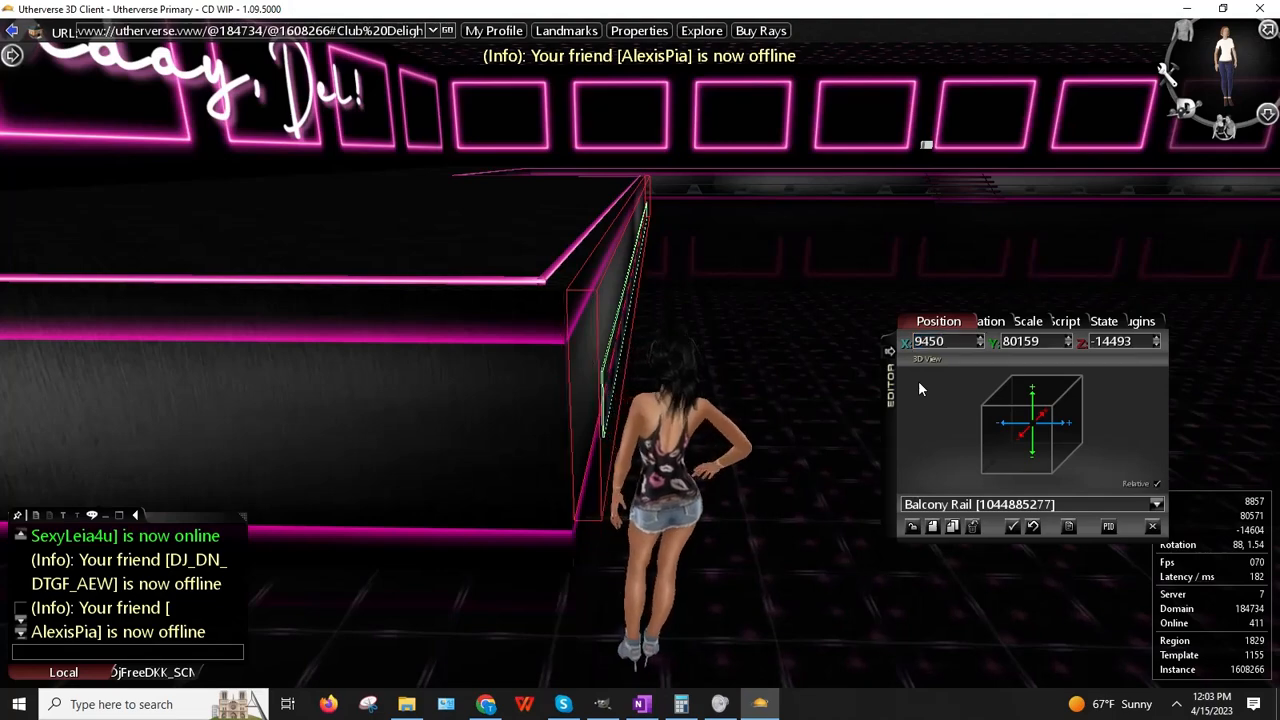
{"action": "right_click_drag", "start_coordinate": [573, 396], "coordinate": [666, 514]}
{"action": "key", "text": "Up"}
{"action": "key", "text": "Right"}
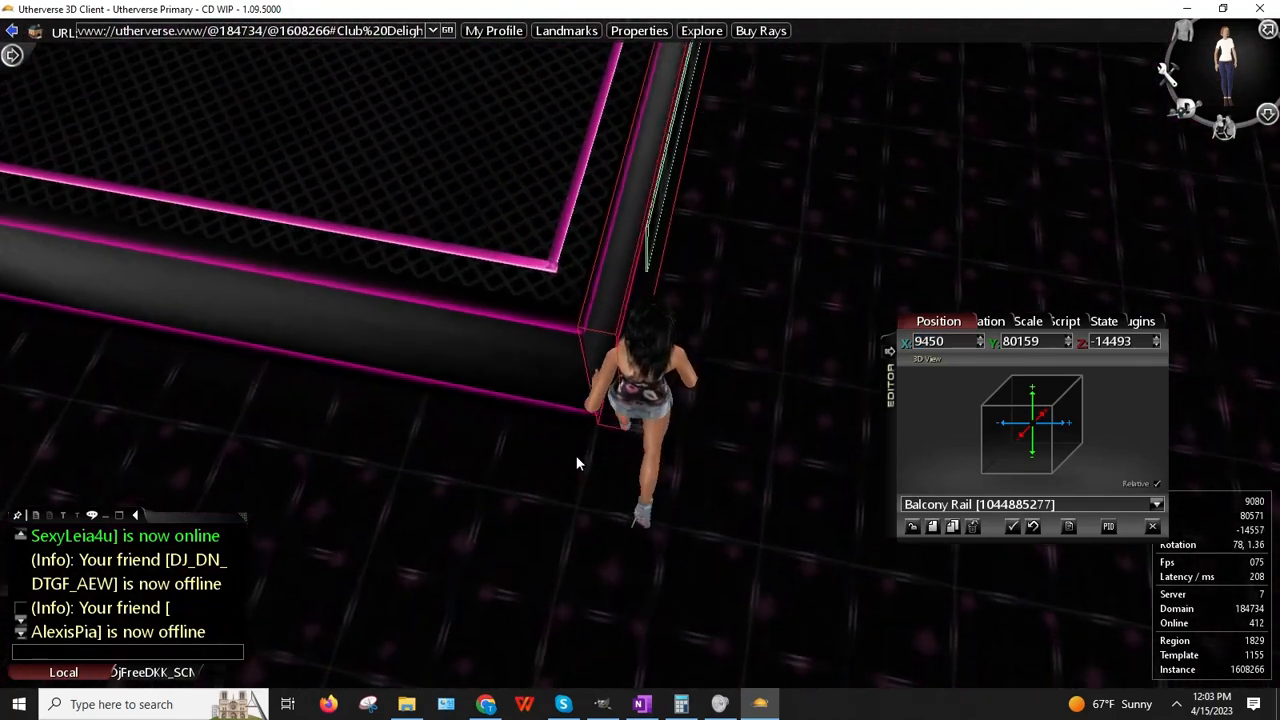
{"action": "key", "text": "Right"}
{"action": "key", "text": "Up"}
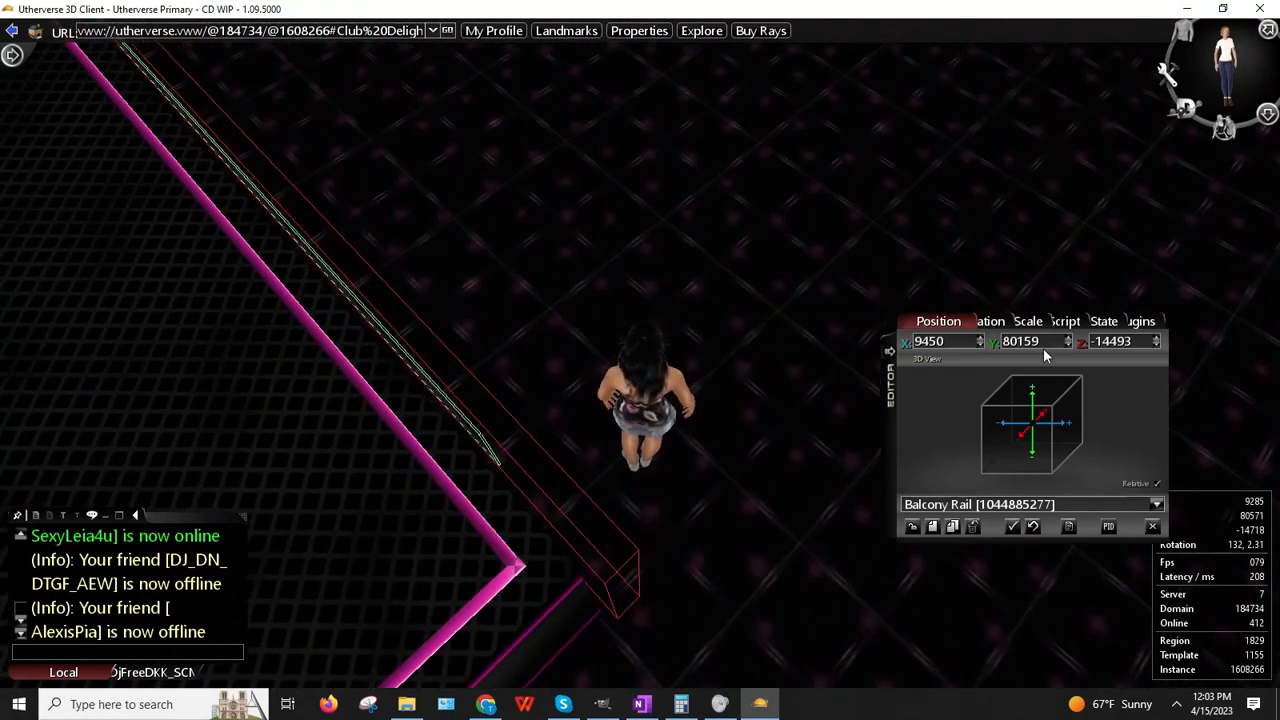
Step: Fine-tune the rail's Z position to -14478 with the spinner
{"action": "left_click", "coordinate": [1156, 344]}
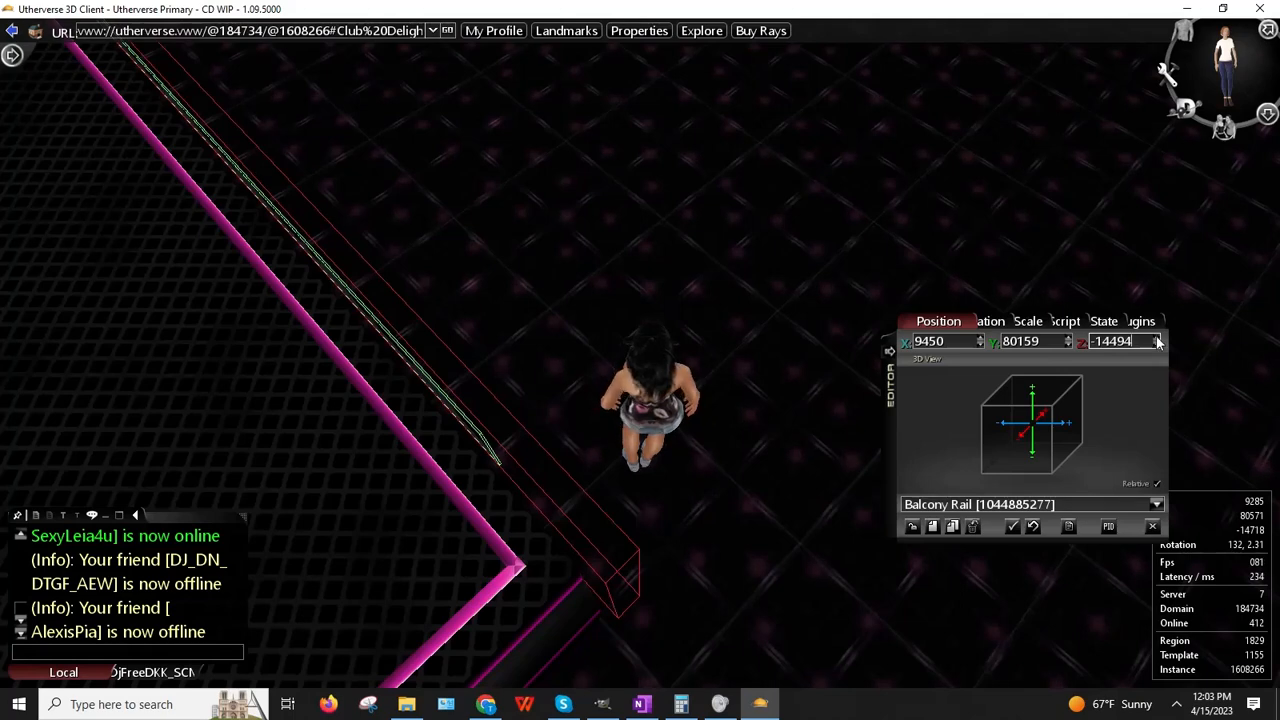
{"action": "left_click", "coordinate": [1157, 338]}
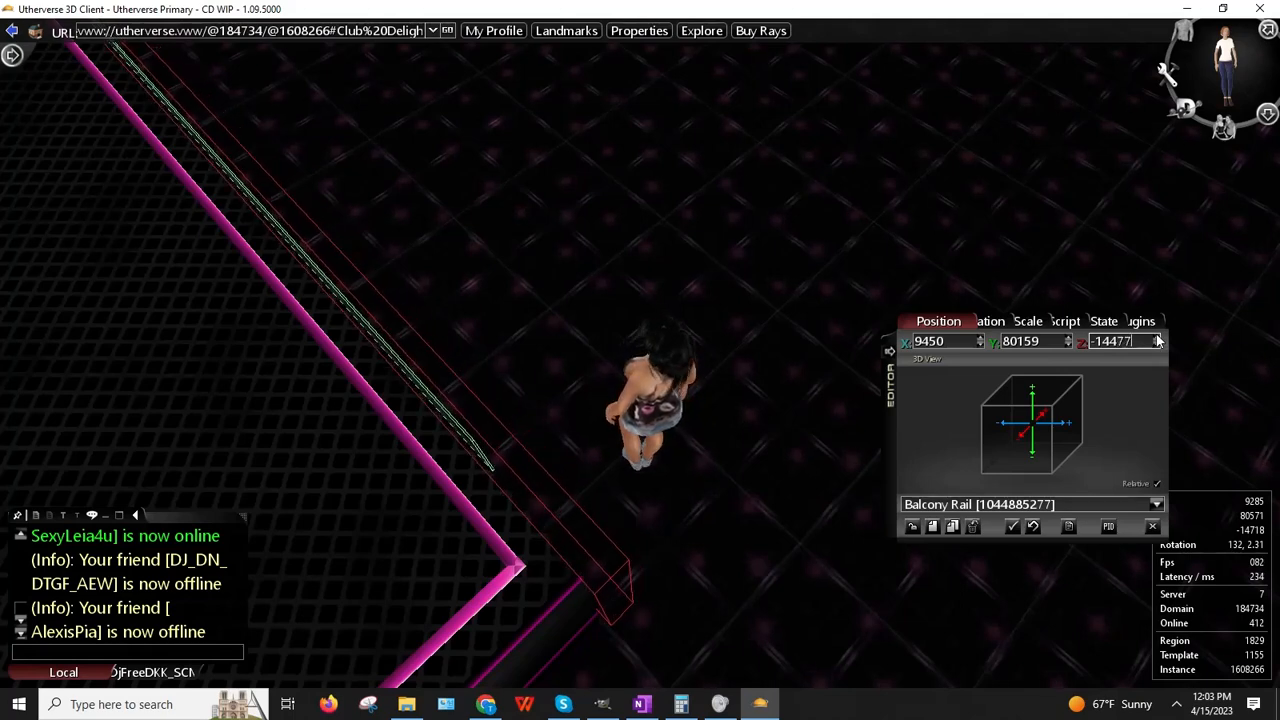
{"action": "mouse_move", "coordinate": [640, 358]}
{"action": "right_mouse_down"}
{"action": "mouse_move", "coordinate": [634, 370]}
{"action": "mouse_move", "coordinate": [640, 358]}
{"action": "right_mouse_up"}
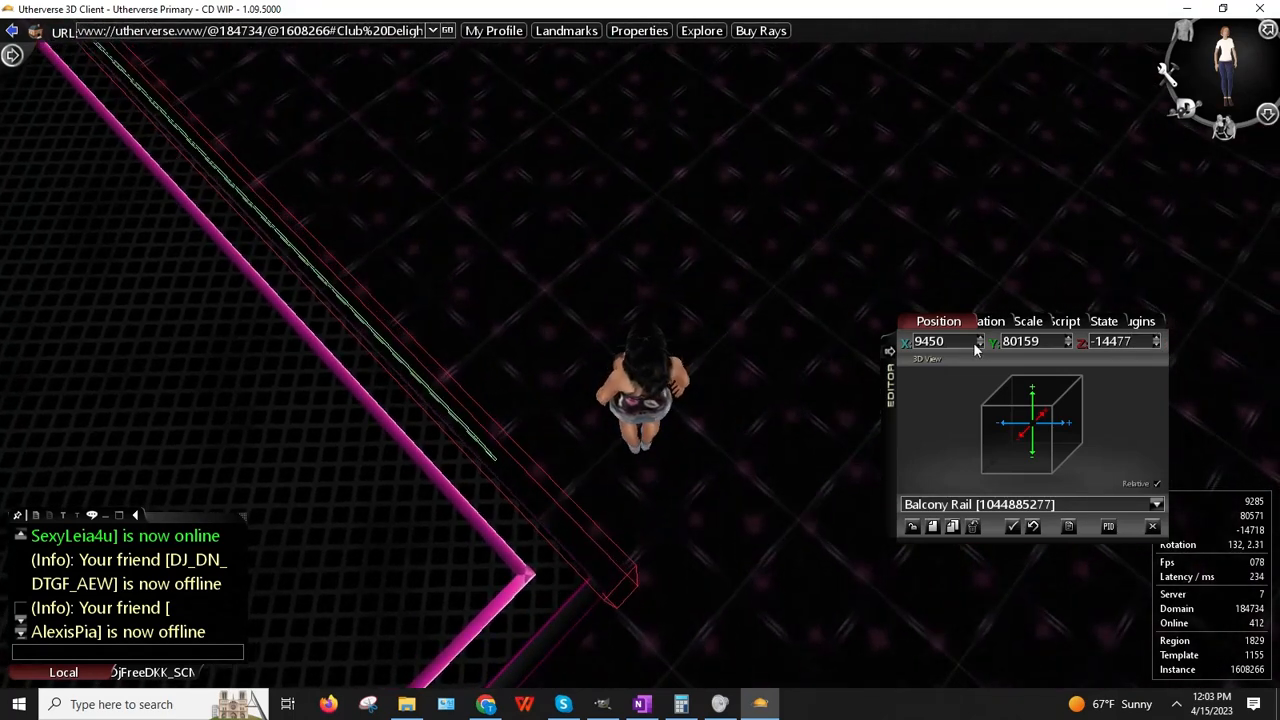
{"action": "left_click", "coordinate": [1157, 340]}
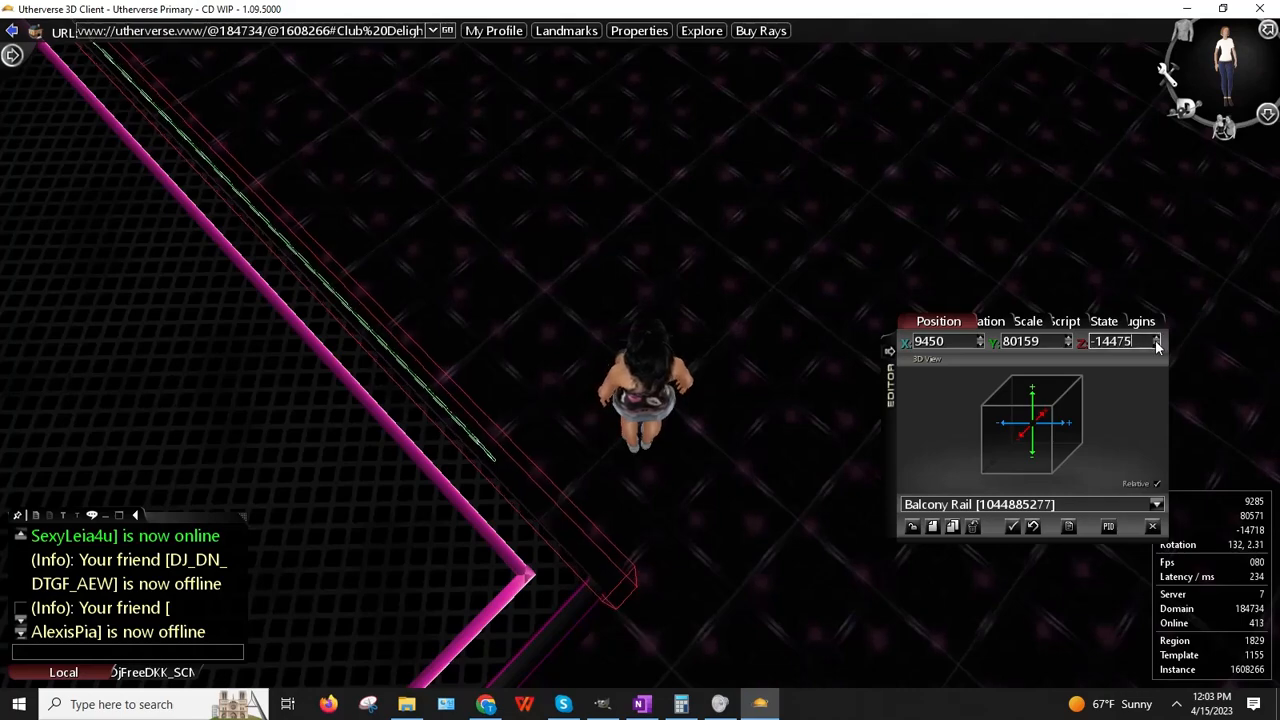
{"action": "left_click", "coordinate": [1156, 346]}
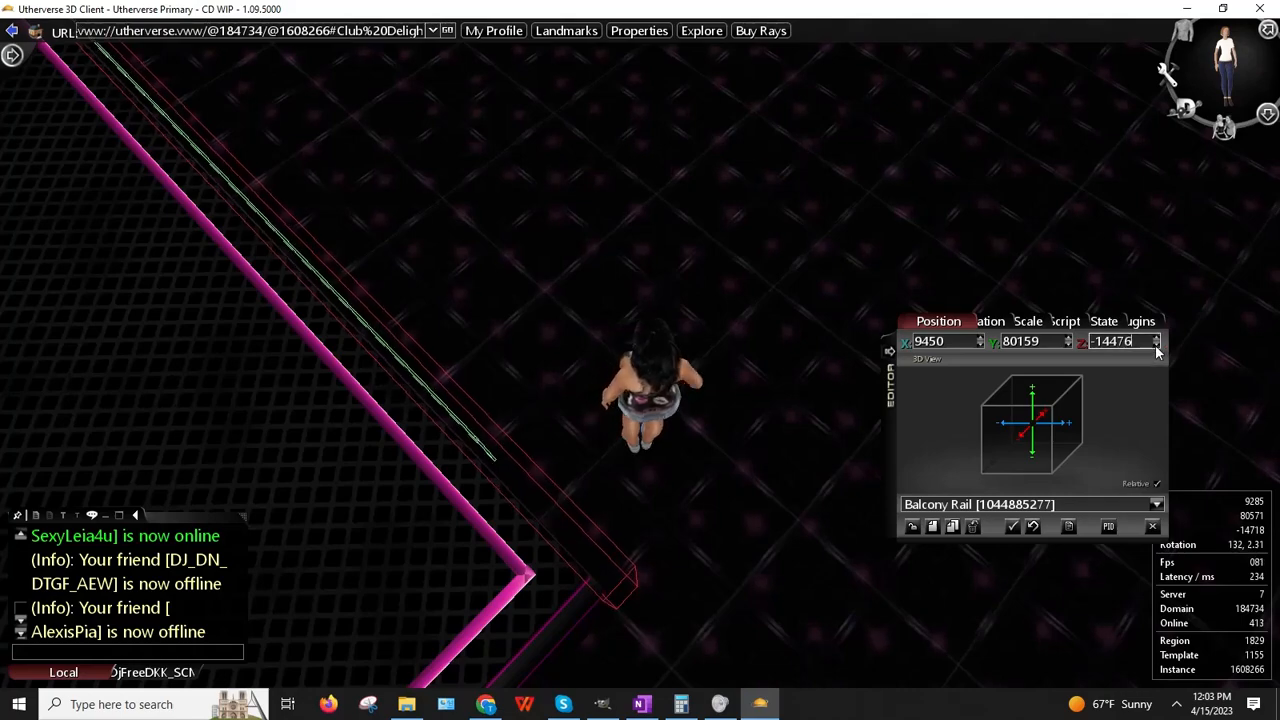
{"action": "left_click", "coordinate": [912, 528]}
Step: Go to the Club Delight wall and load its Balcony Rail into the editor
{"action": "left_click_drag", "start_coordinate": [560, 230], "coordinate": [508, 556]}
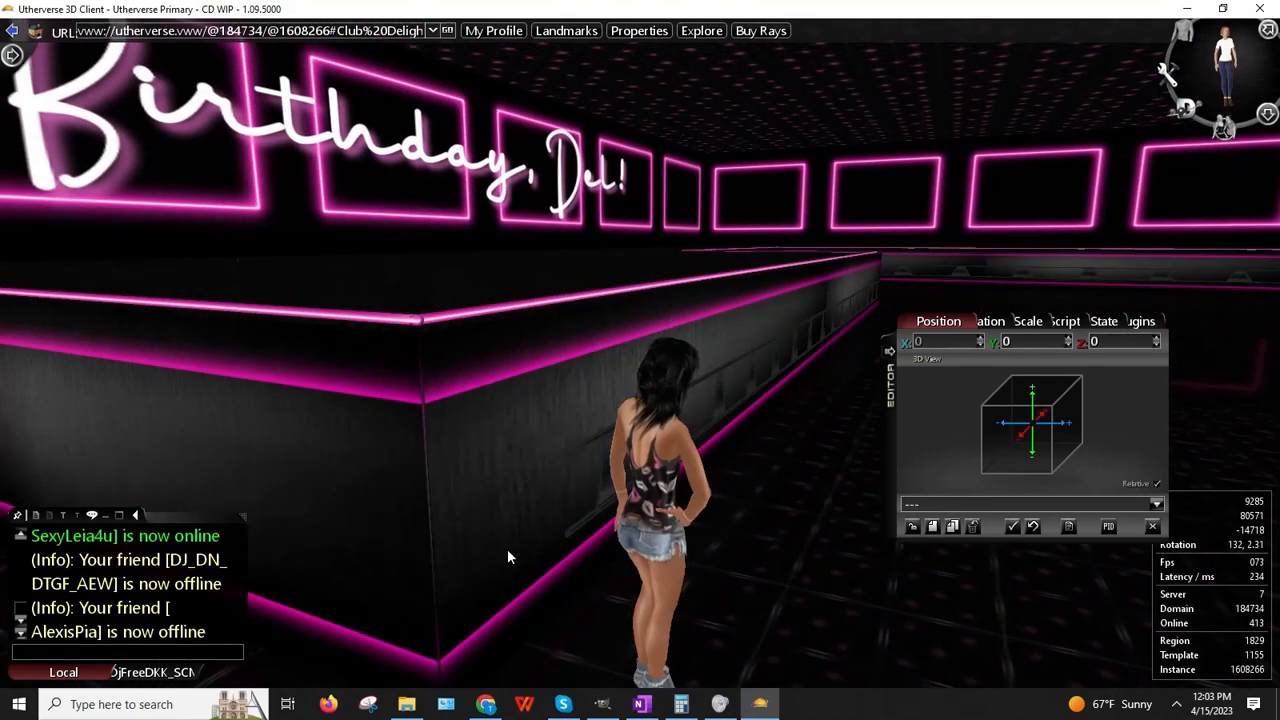
{"action": "key", "text": "Right"}
{"action": "key", "text": "Up"}
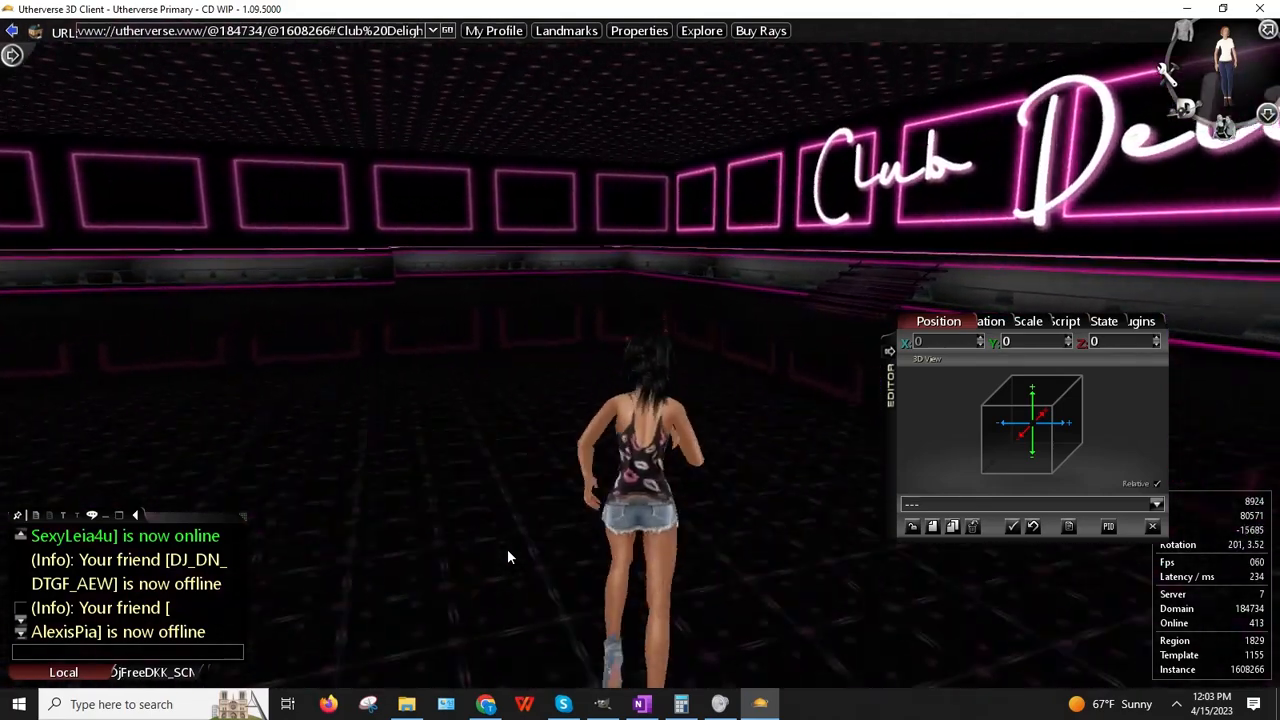
{"action": "key", "text": "Left"}
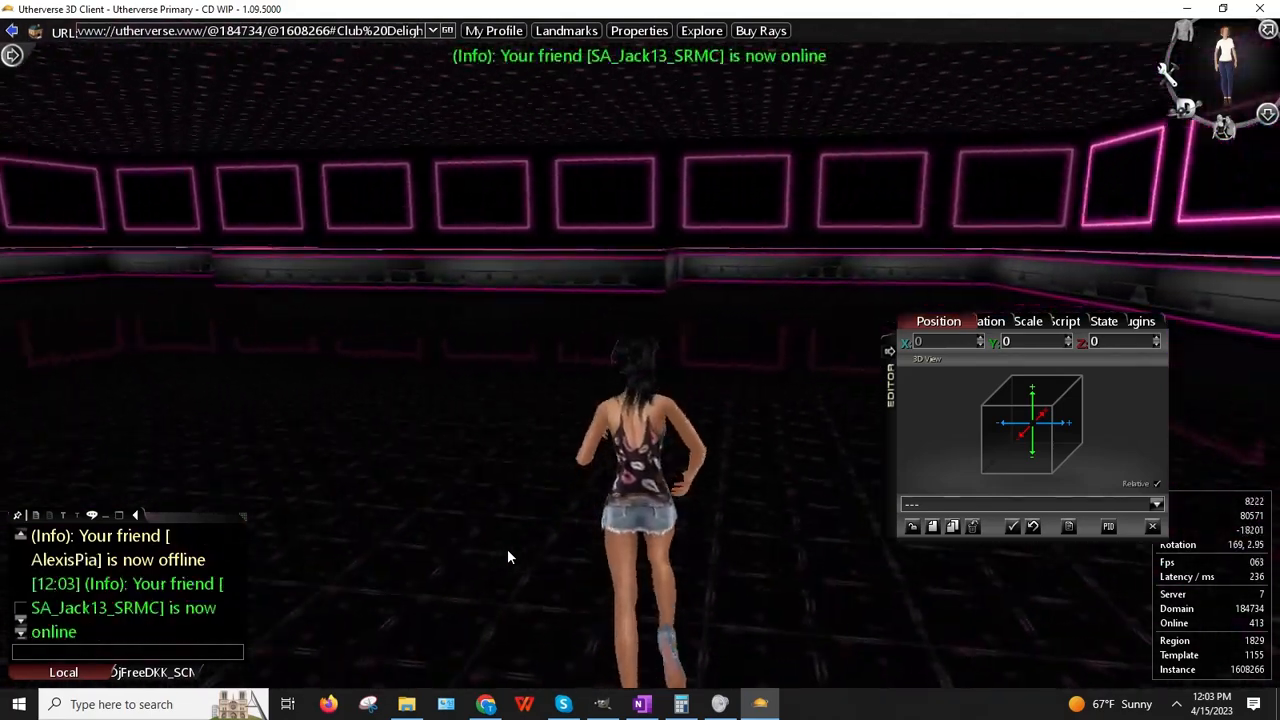
{"action": "key", "text": "Right"}
{"action": "key", "text": "Up"}
{"action": "key", "text": "Left"}
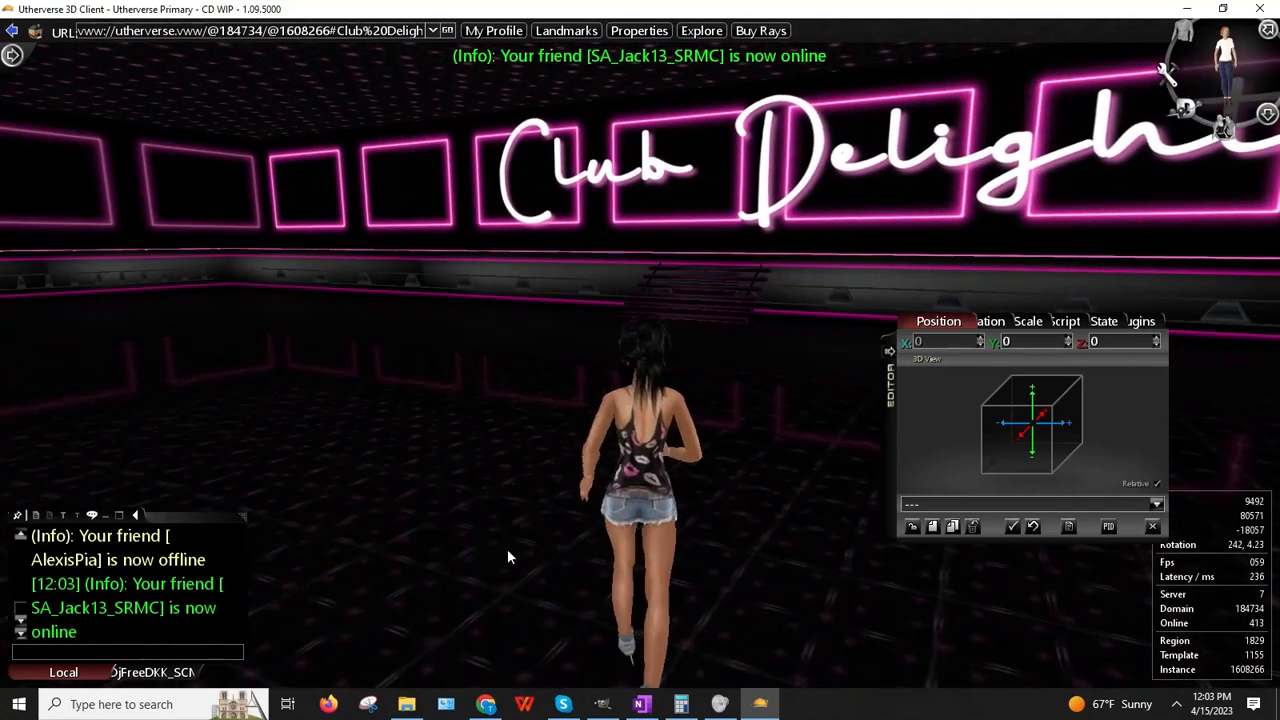
{"action": "right_click", "coordinate": [96, 270]}
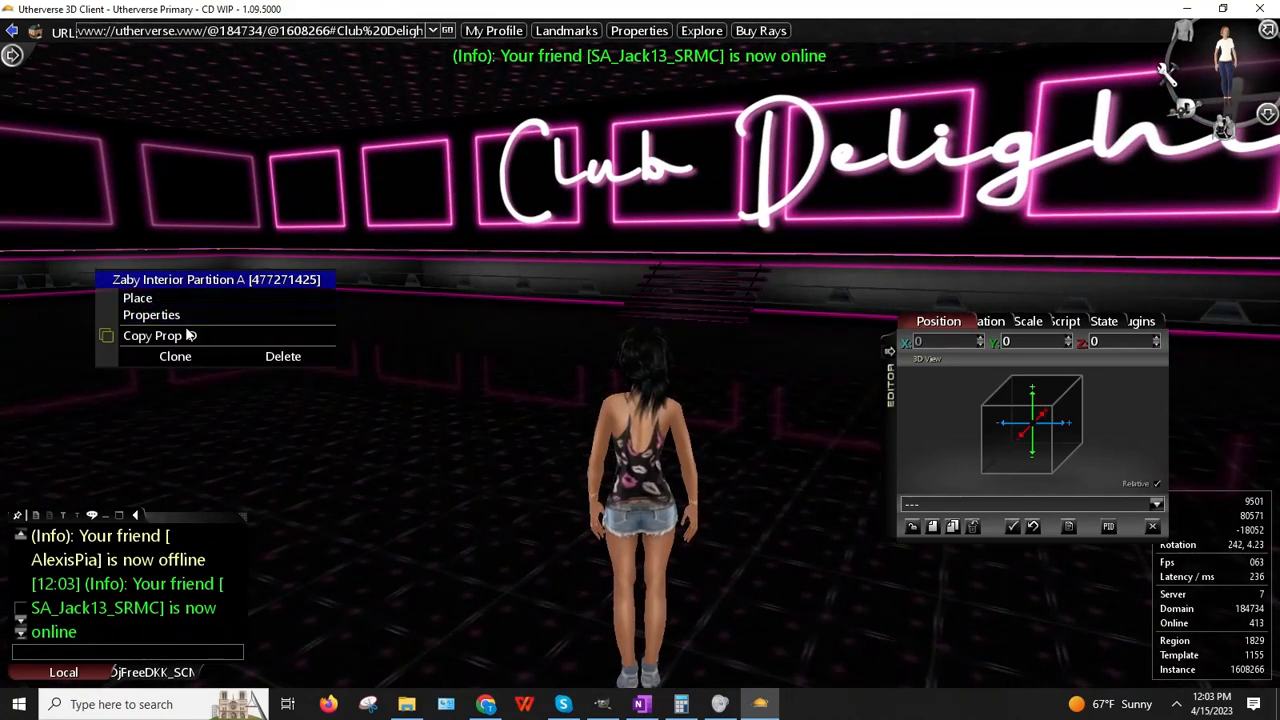
{"action": "right_click", "coordinate": [66, 284]}
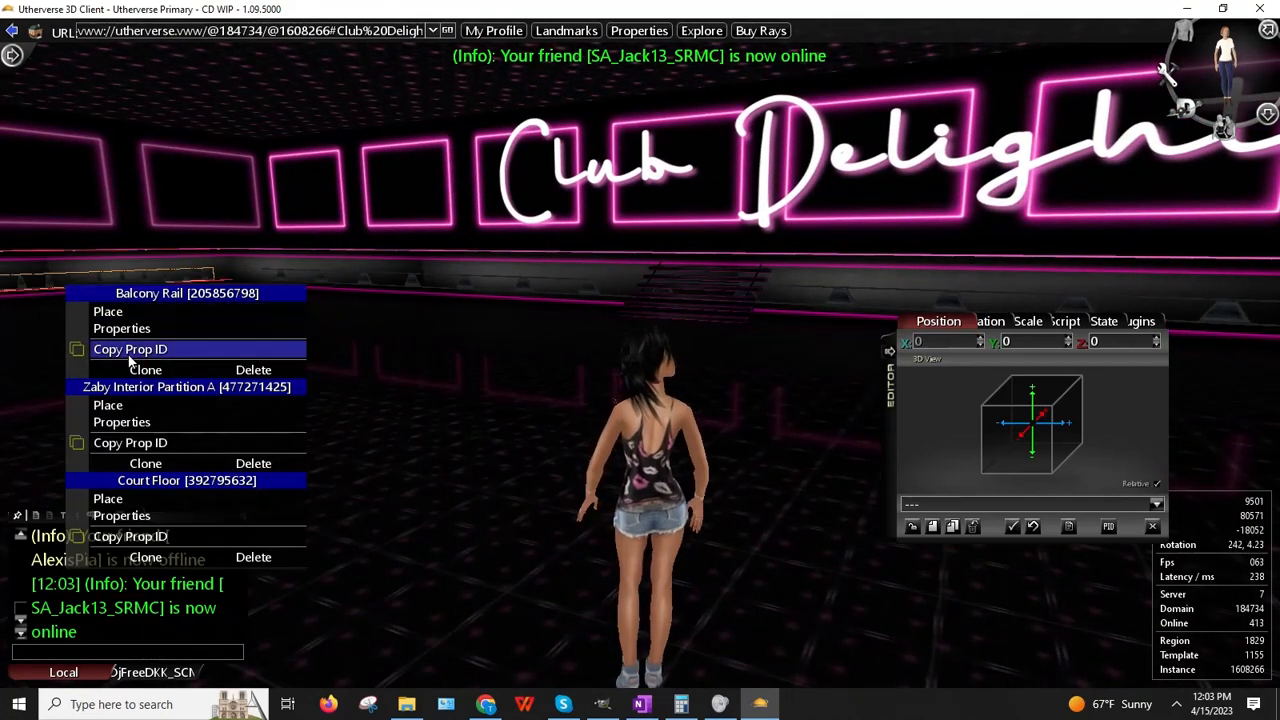
{"action": "left_click", "coordinate": [122, 329]}
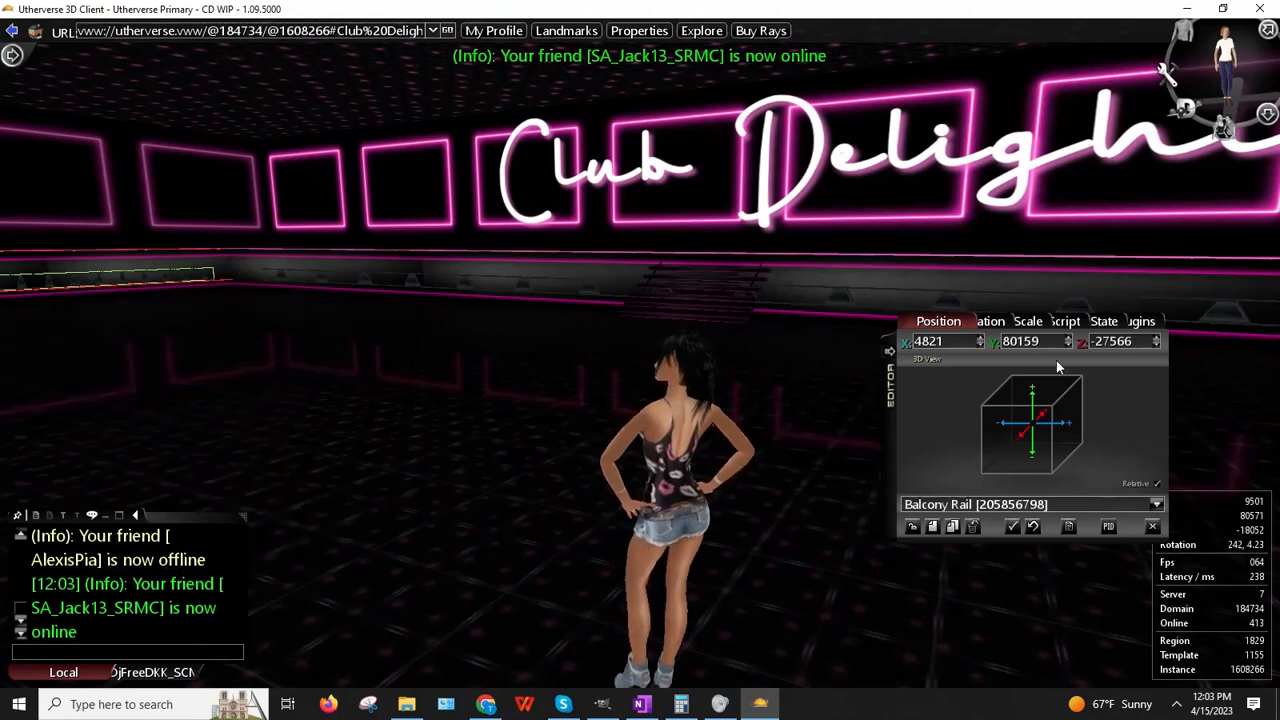
Step: Copy the rail's Z value and drag the clone along the Happy Birthday wall
{"action": "right_click", "coordinate": [1108, 348]}
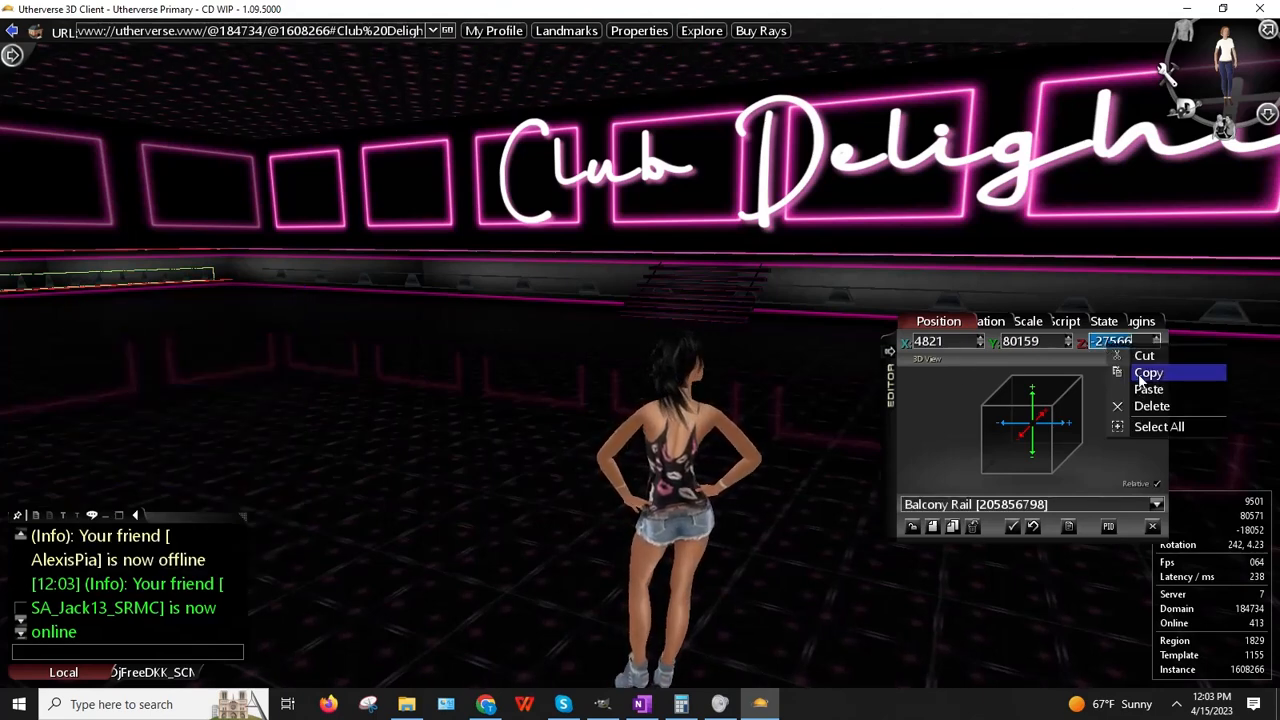
{"action": "left_click", "coordinate": [1145, 373]}
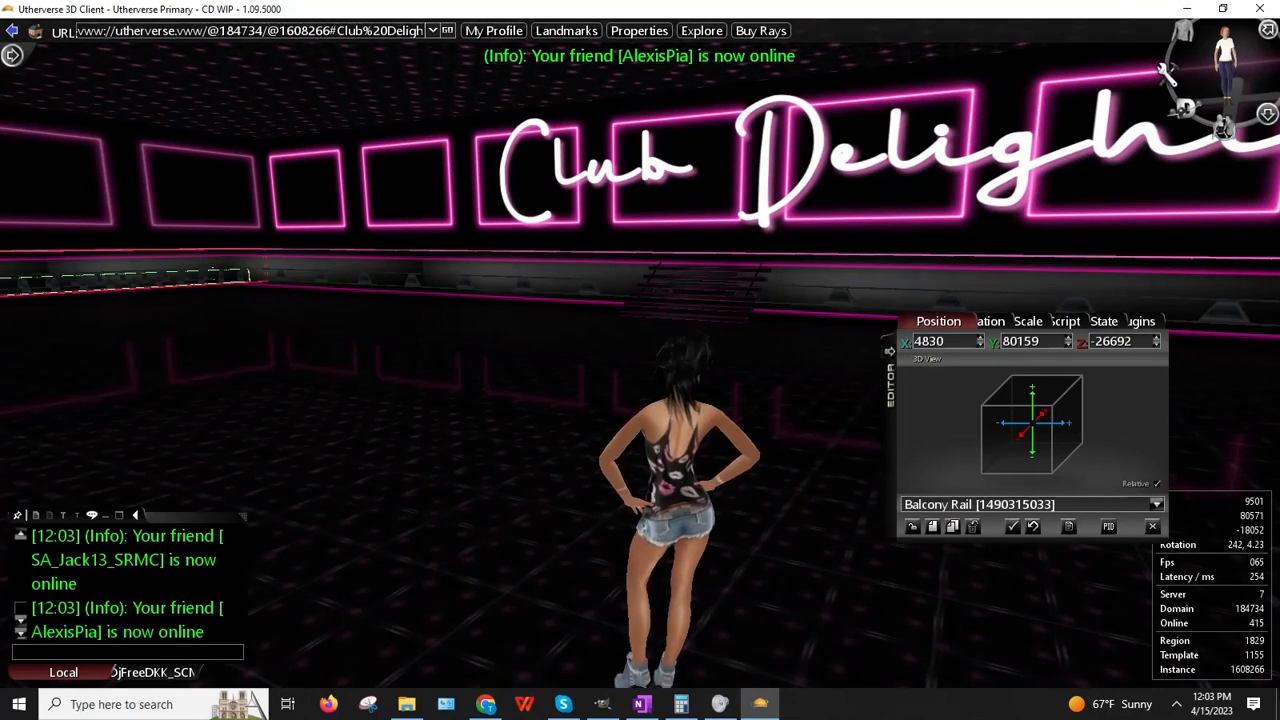
{"action": "left_click_drag", "start_coordinate": [1032, 423], "coordinate": [935, 716]}
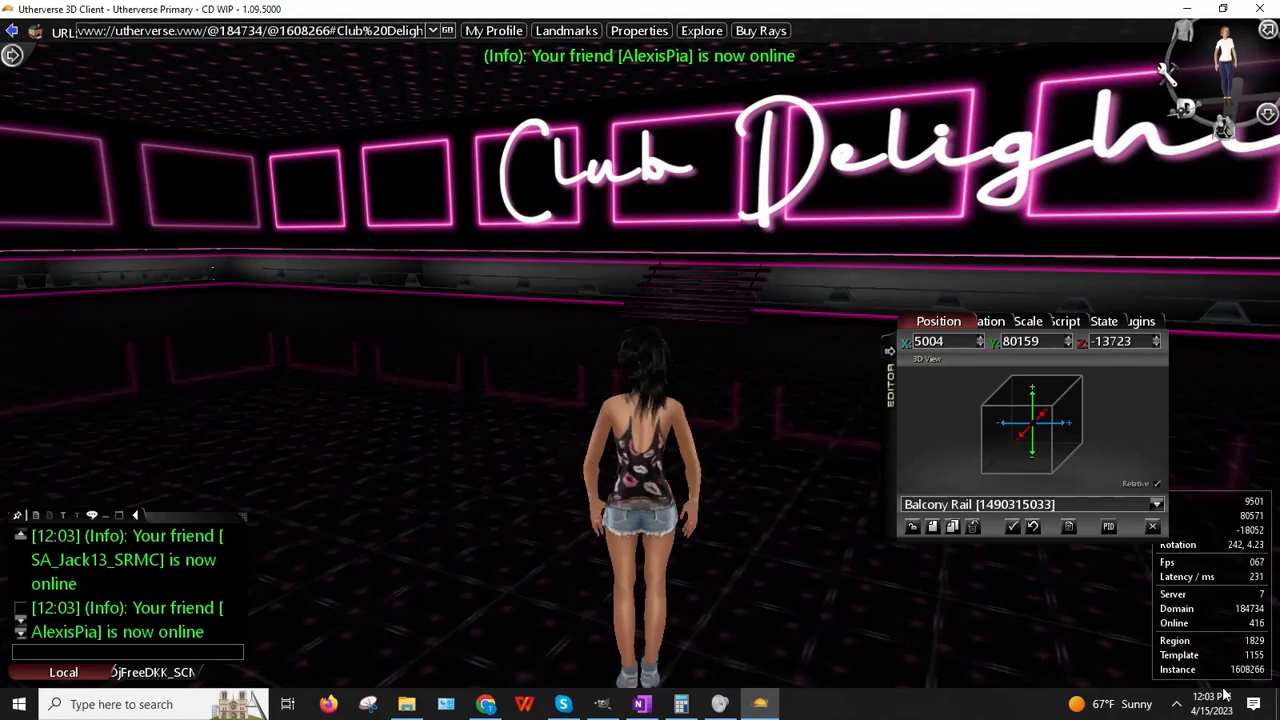
{"action": "key", "text": "Up"}
{"action": "key", "text": "Right"}
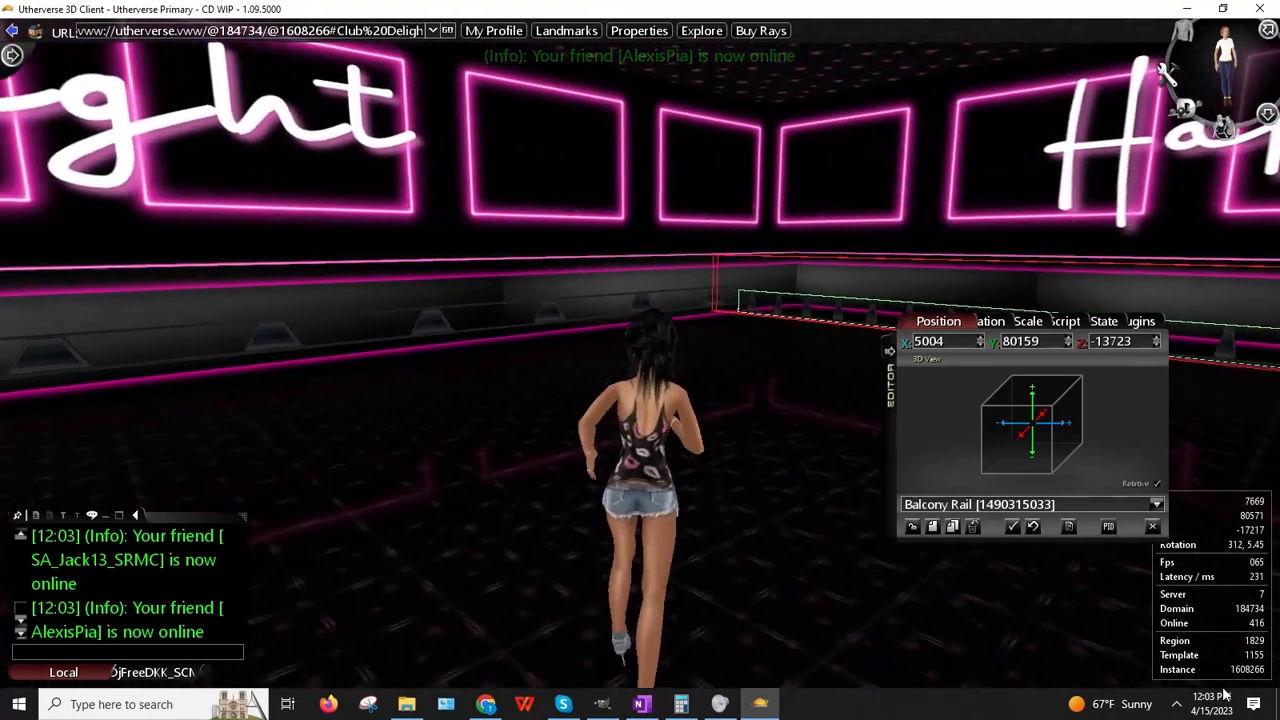
{"action": "key", "text": "Up"}
{"action": "key", "text": "Right"}
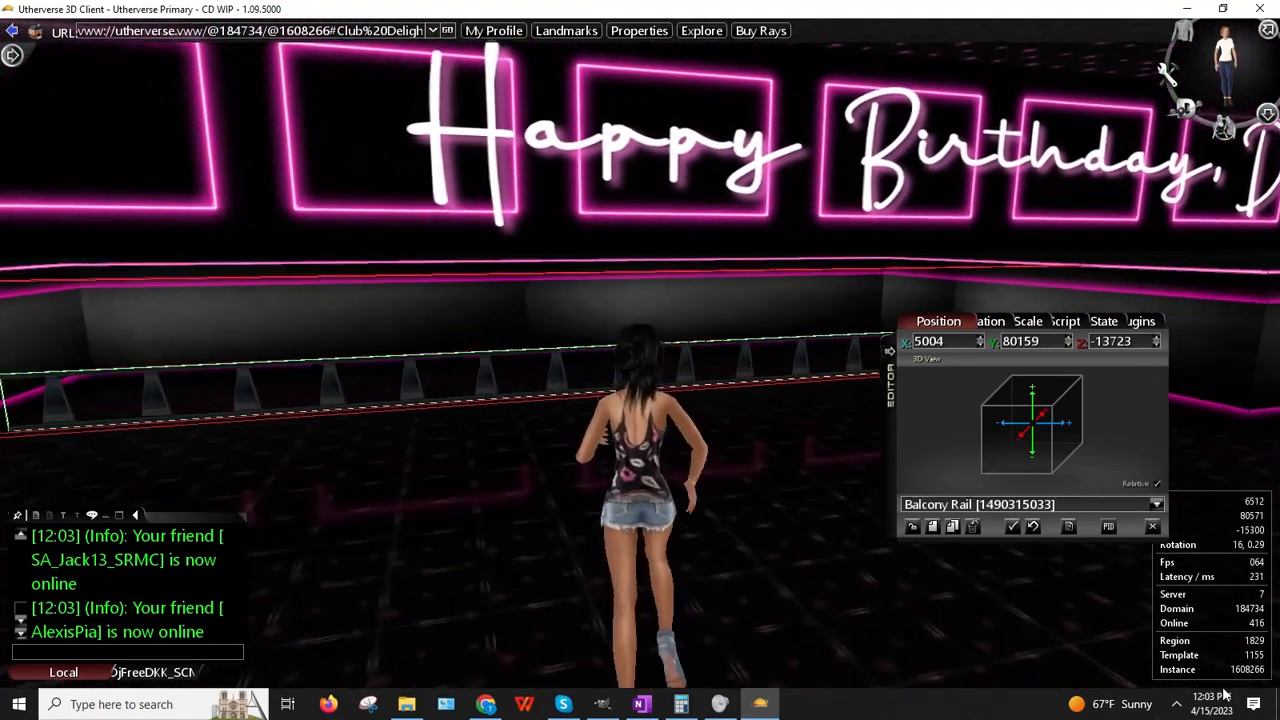
{"action": "left_click_drag", "start_coordinate": [1225, 694], "coordinate": [506, 42]}
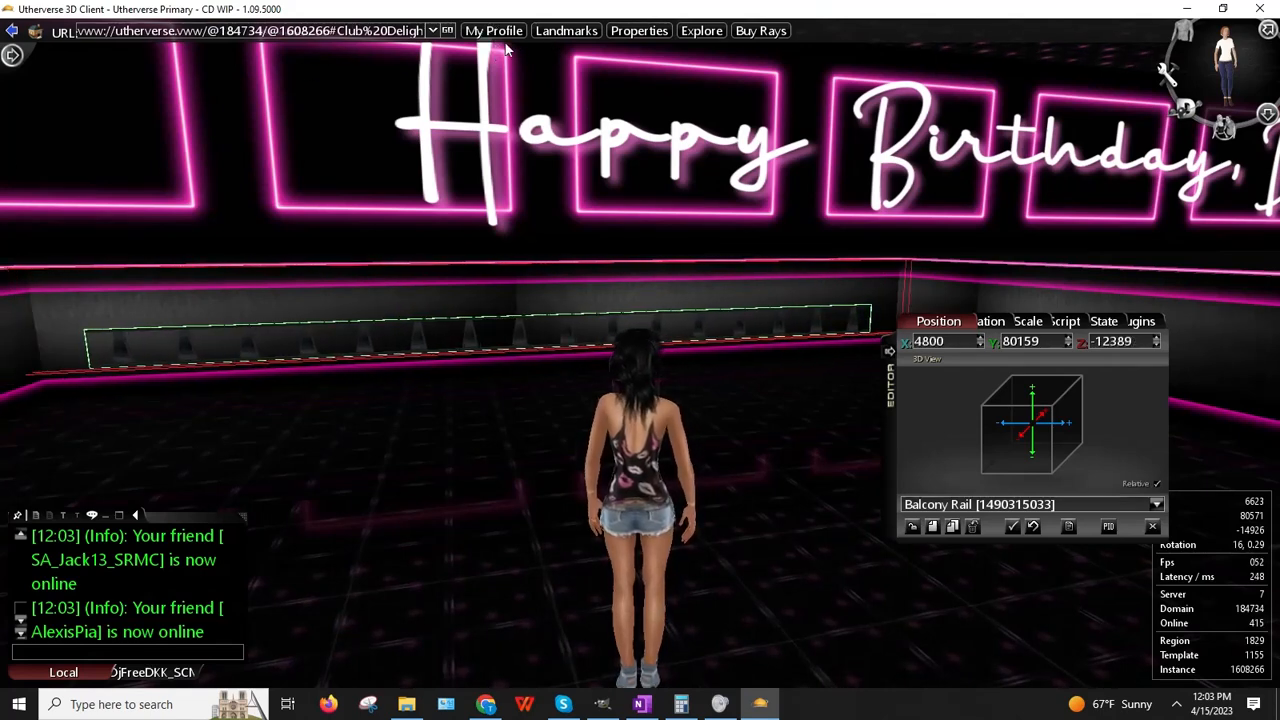
Step: Set the cloned rail's X position to 4821
{"action": "double_click", "coordinate": [938, 342]}
{"action": "type", "text": "4821"}
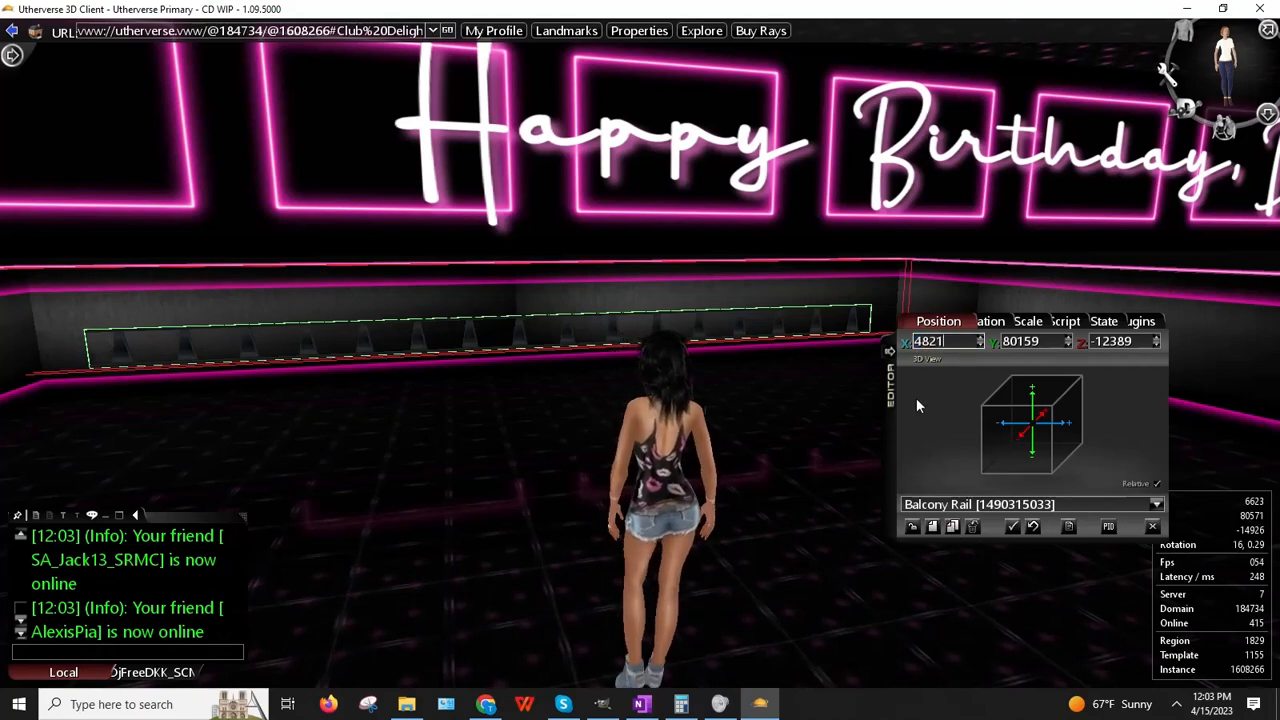
{"action": "key", "text": "Return"}
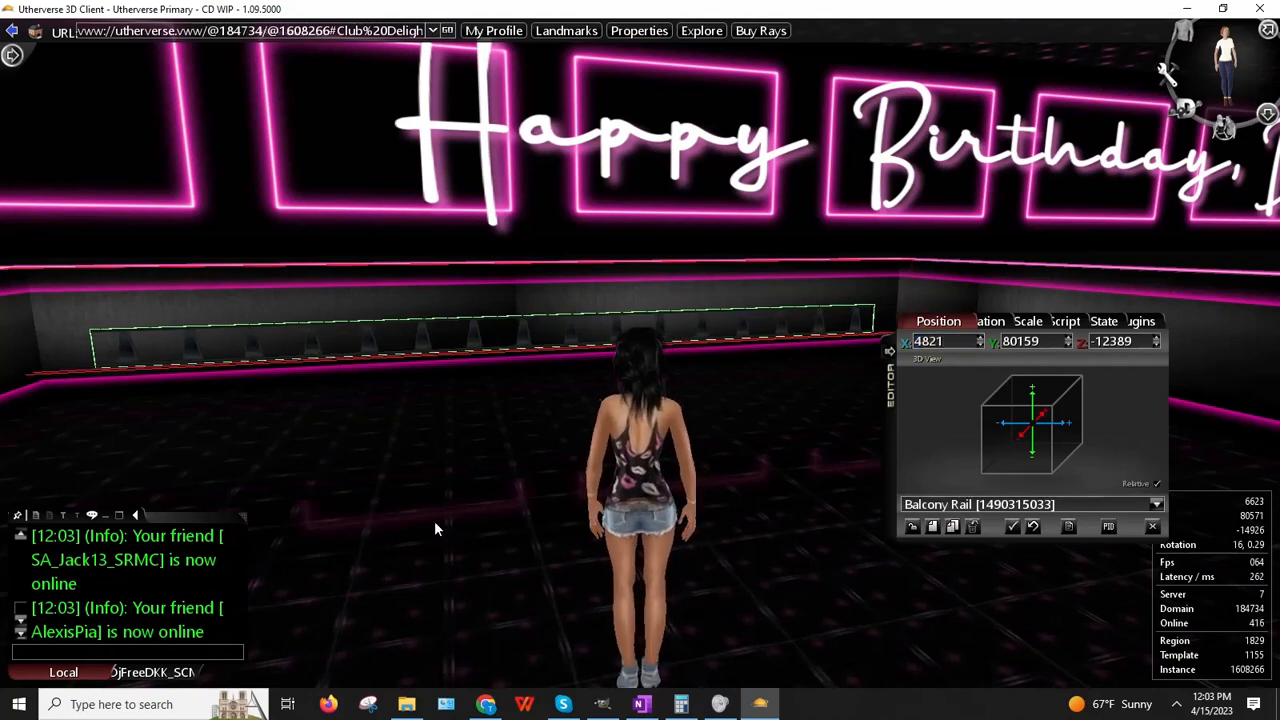
{"action": "key", "text": "Left"}
{"action": "key", "text": "Up"}
{"action": "key", "text": "Right"}
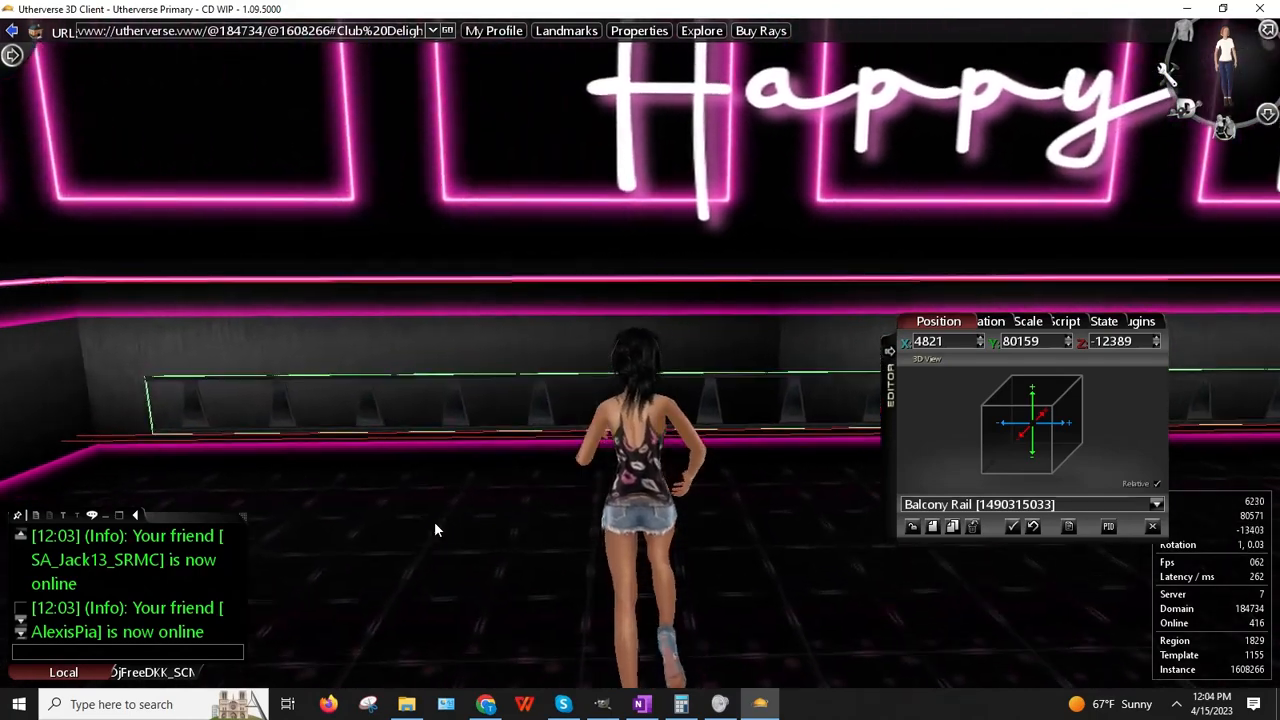
{"action": "key", "text": "Left"}
{"action": "key", "text": "Left"}
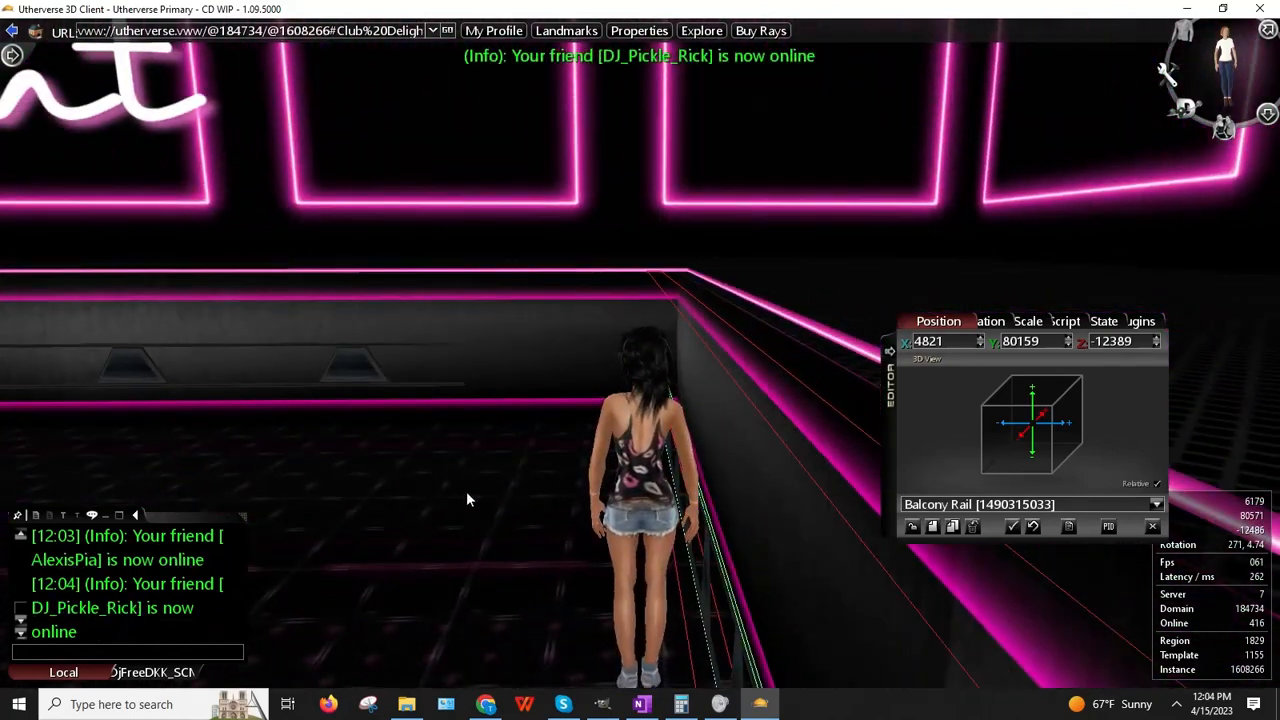
{"action": "right_click_drag", "start_coordinate": [466, 491], "coordinate": [512, 463]}
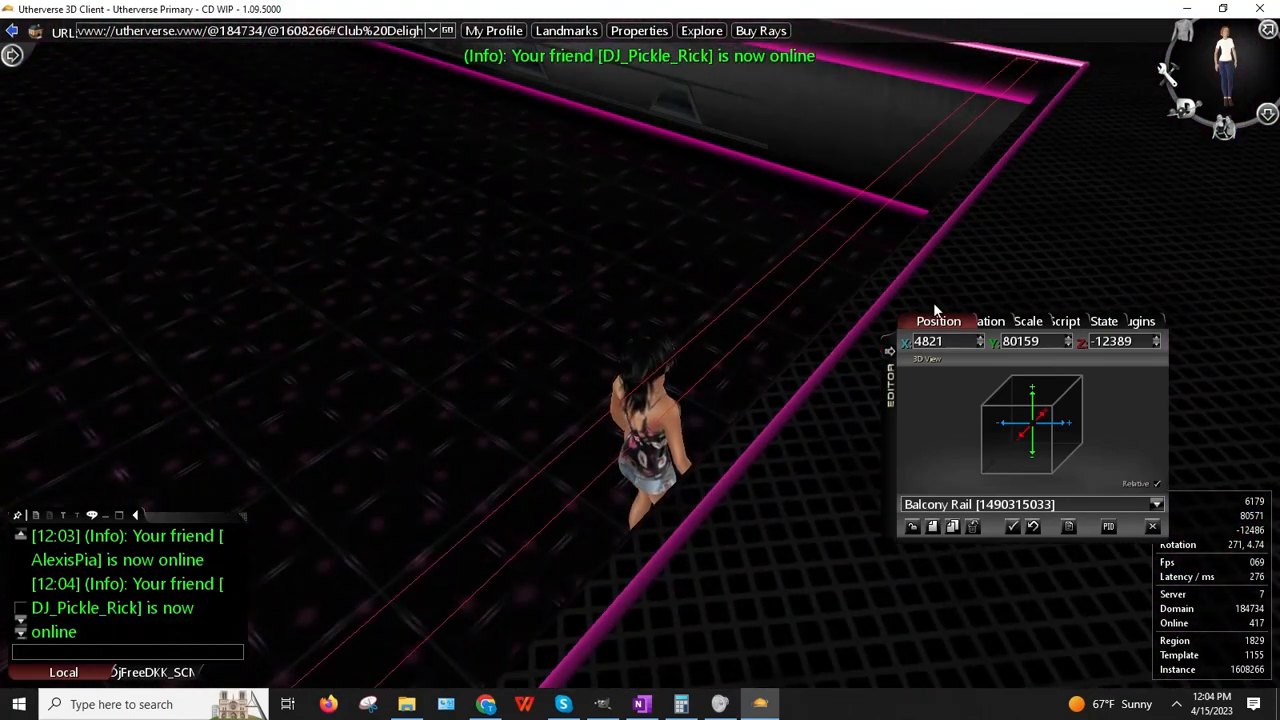
Step: Nudge the rail's Z position up to -12315
{"action": "left_click", "coordinate": [1157, 338]}
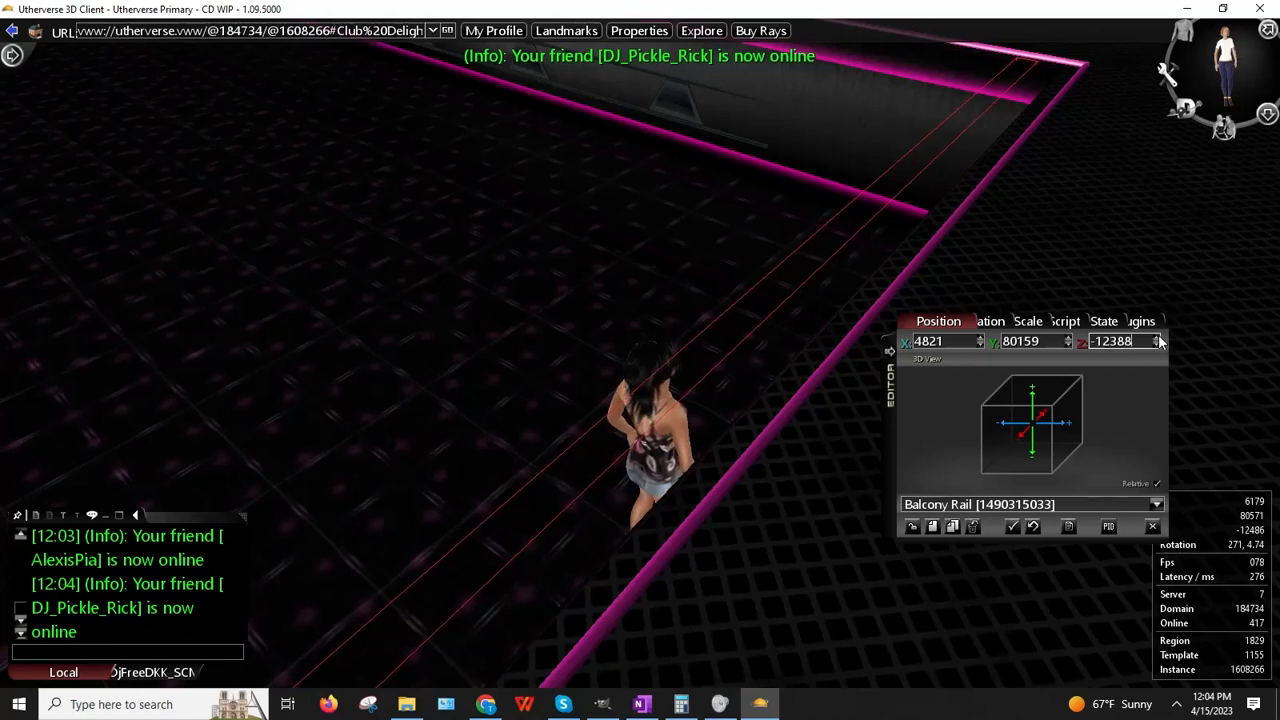
{"action": "left_click", "coordinate": [1157, 338]}
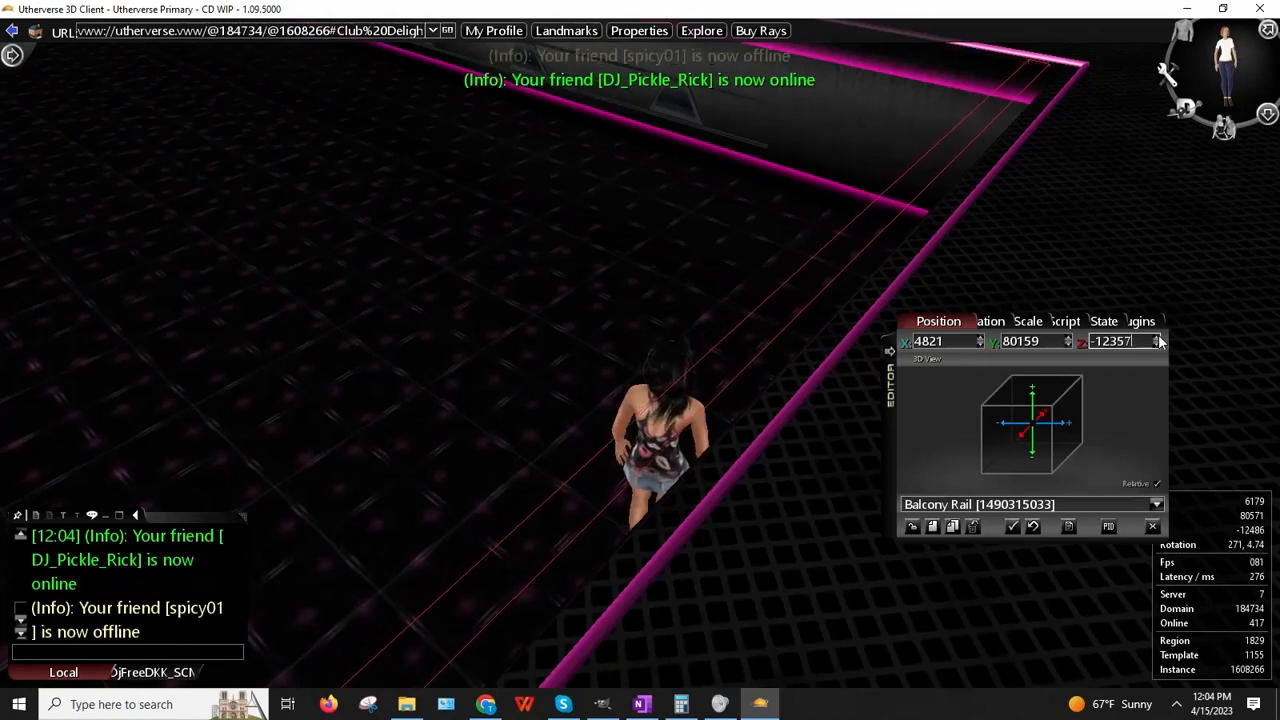
{"action": "left_click", "coordinate": [1157, 338]}
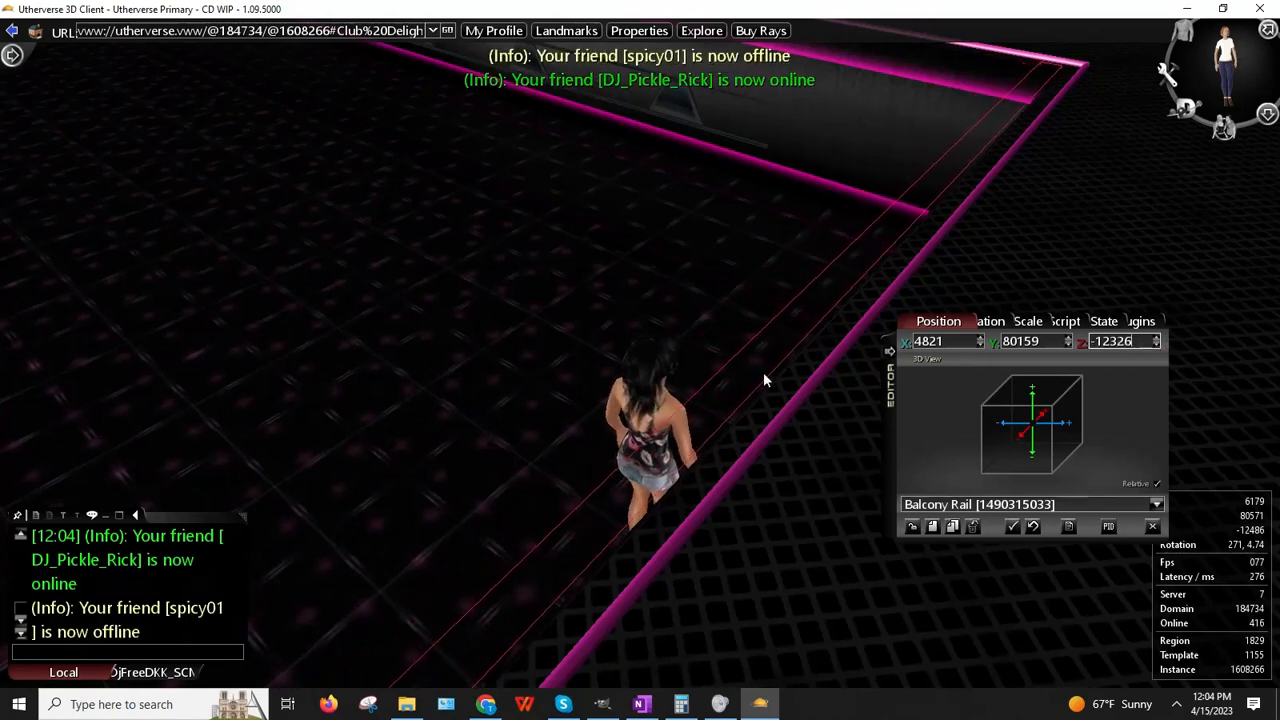
{"action": "right_click_drag", "start_coordinate": [763, 372], "coordinate": [433, 392]}
{"action": "left_click", "coordinate": [1157, 338]}
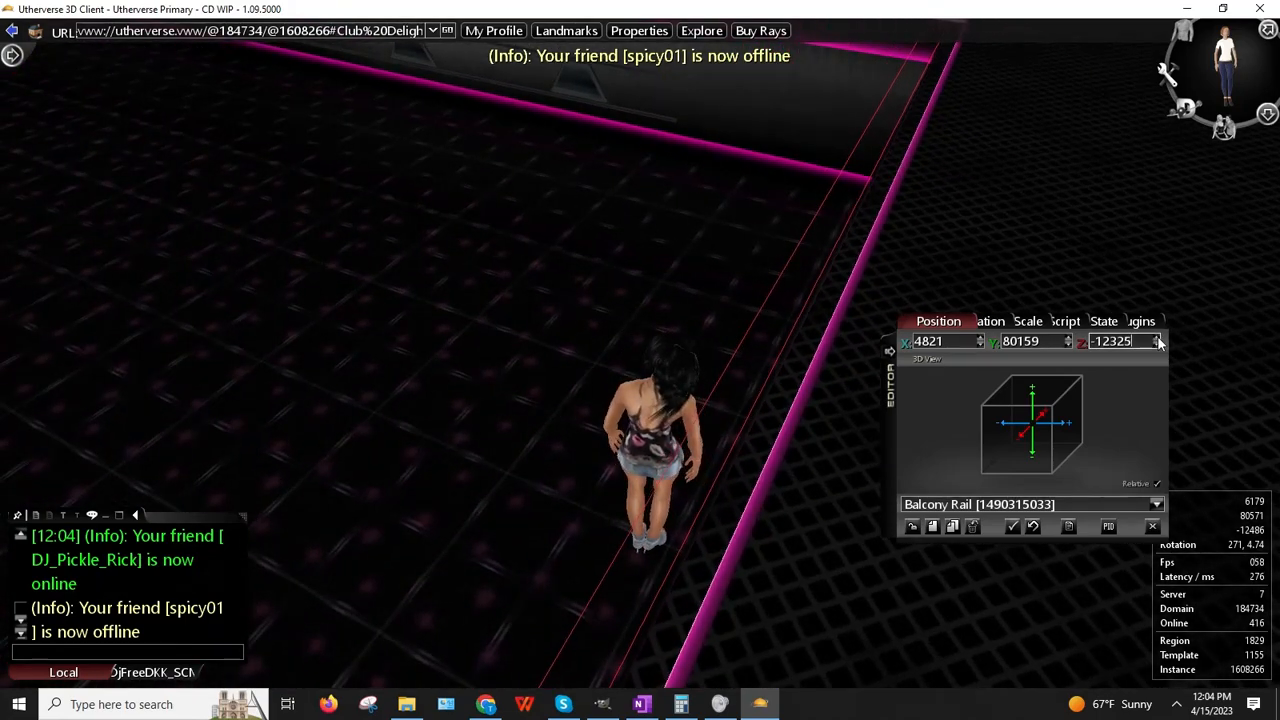
{"action": "left_click", "coordinate": [1157, 338]}
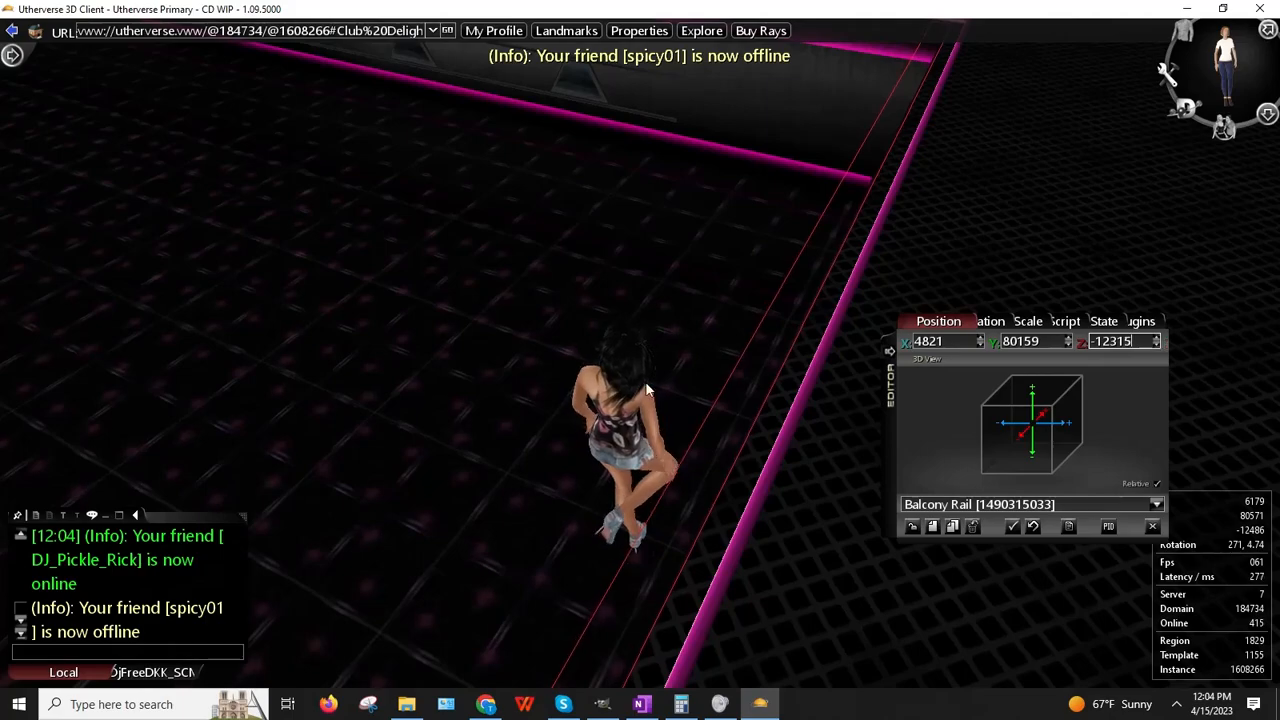
{"action": "right_click_drag", "start_coordinate": [641, 389], "coordinate": [557, 391]}
Step: Walk along the placed rail to check its alignment with the wall
{"action": "key", "text": "Left"}
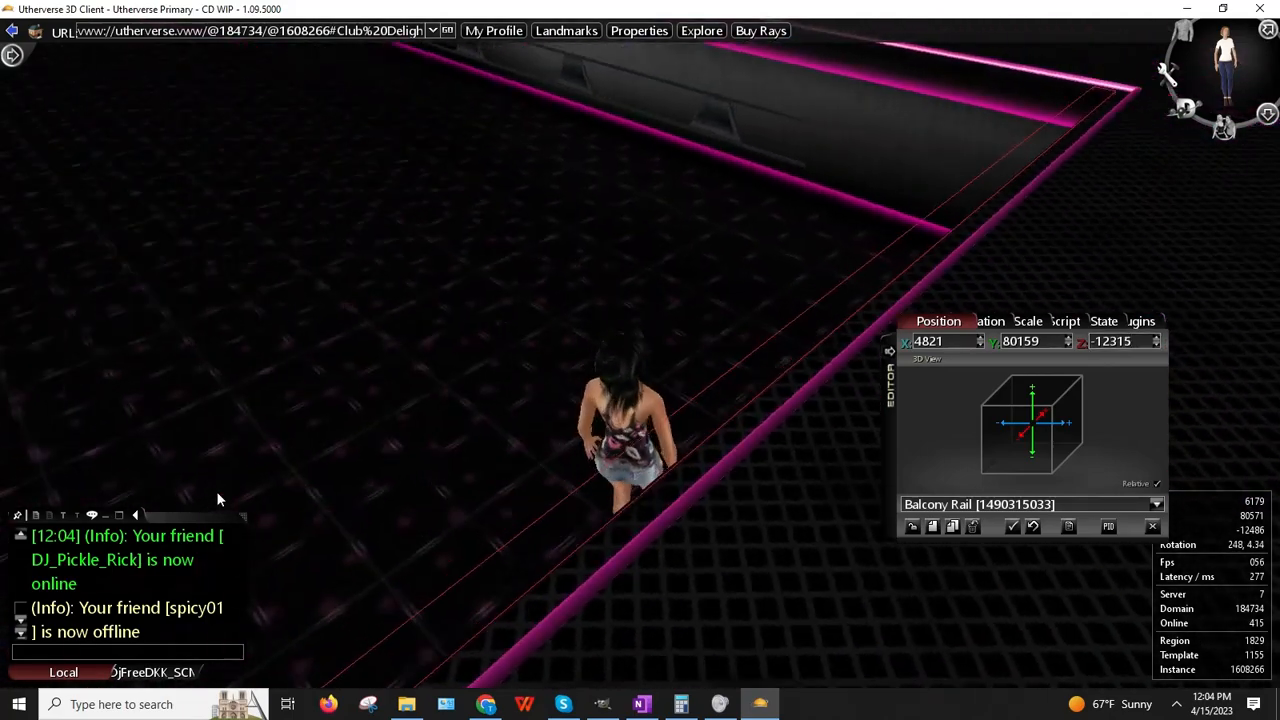
{"action": "key", "text": "Up"}
{"action": "key", "text": "Up"}
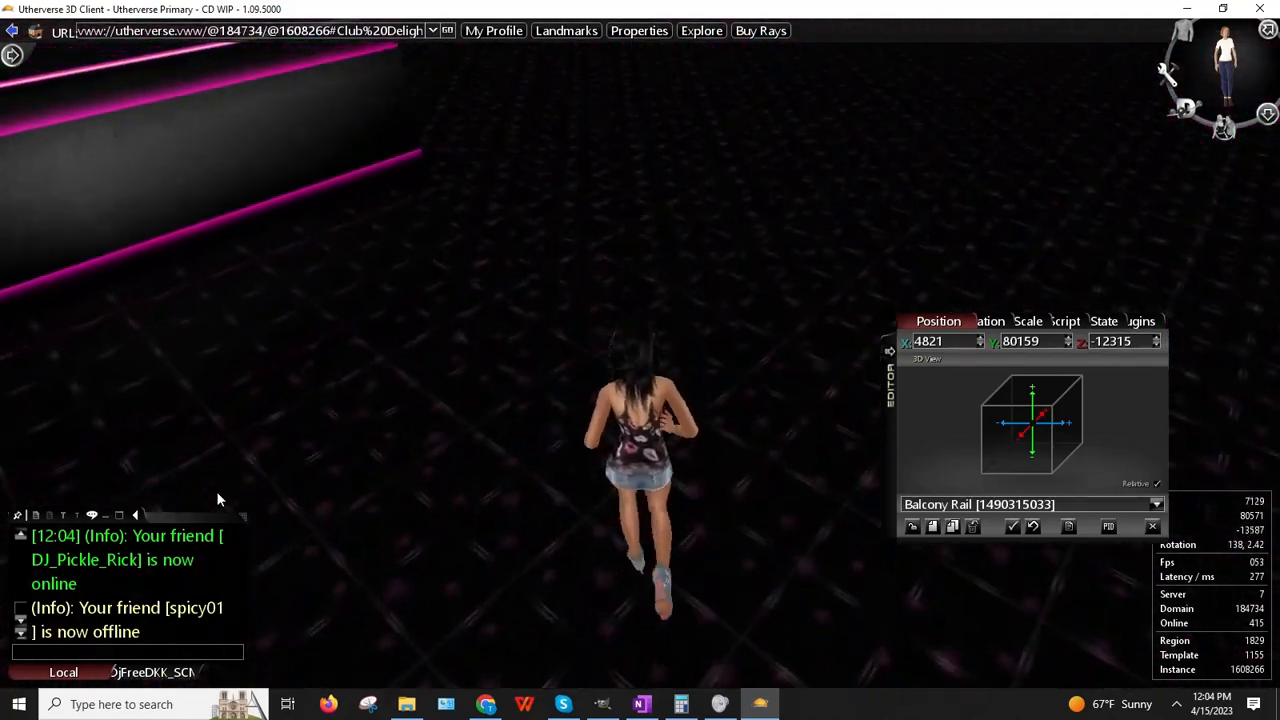
{"action": "key", "text": "Up"}
{"action": "key", "text": "Left"}
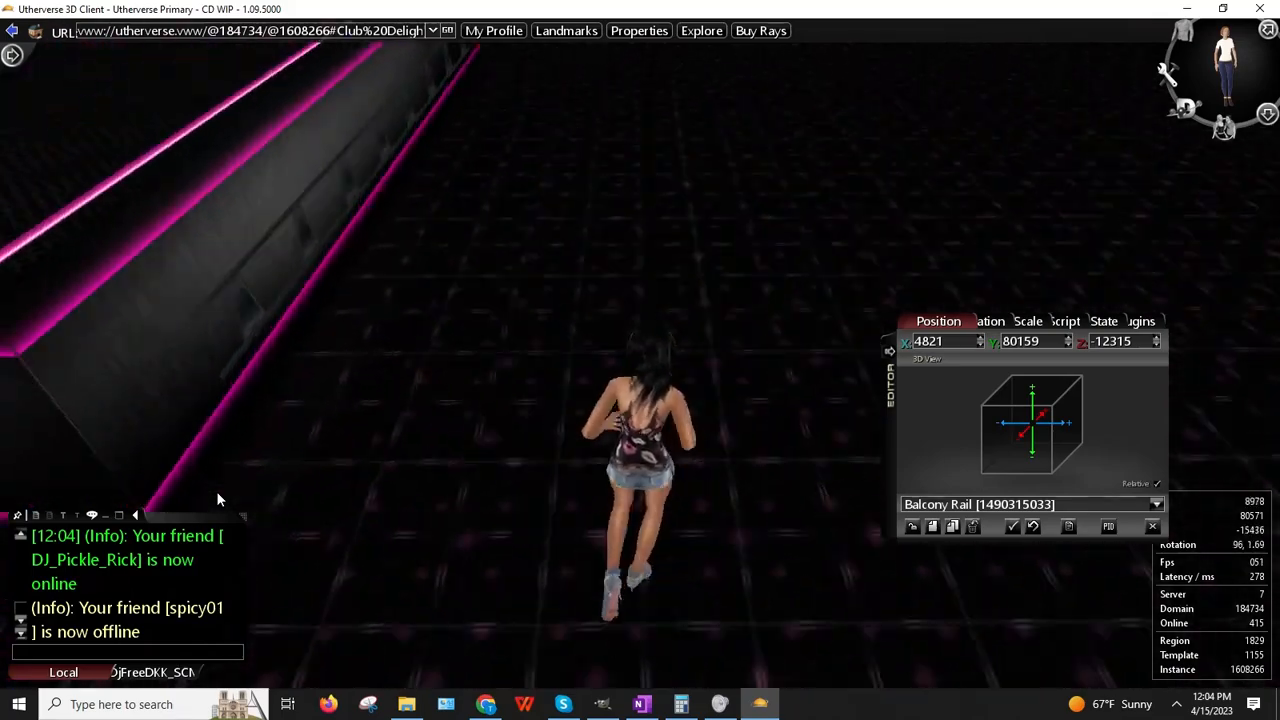
{"action": "key", "text": "Up"}
{"action": "key", "text": "Right"}
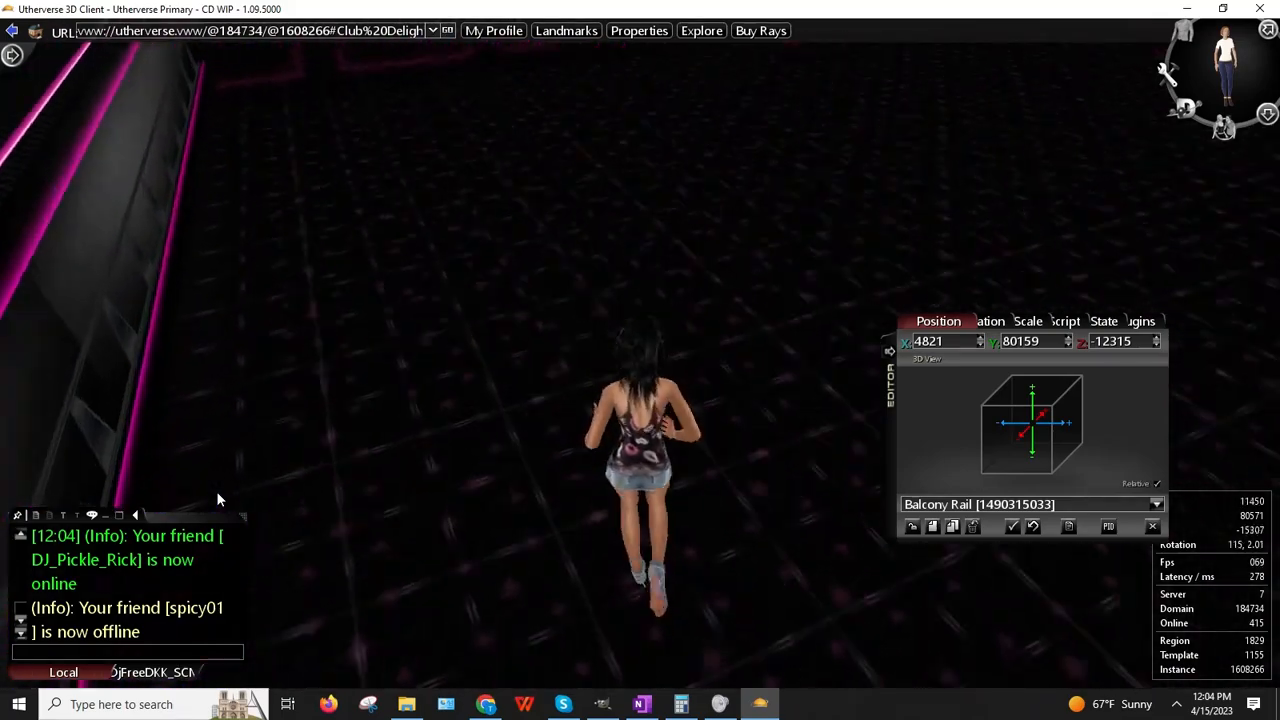
{"action": "key", "text": "Up"}
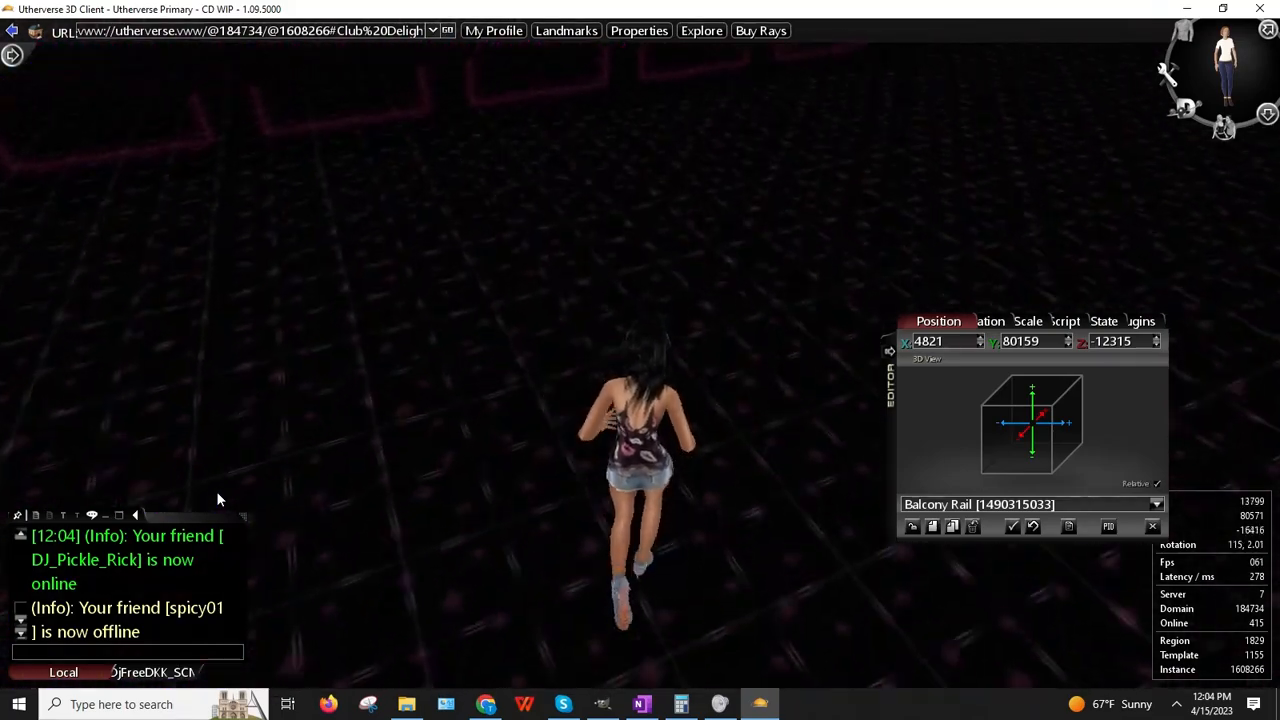
{"action": "left_click_drag", "start_coordinate": [200, 250], "coordinate": [551, 214]}
Step: Load Balcony Rail 312458082 from the wall panels into the editor and clone it
{"action": "right_click", "coordinate": [416, 192]}
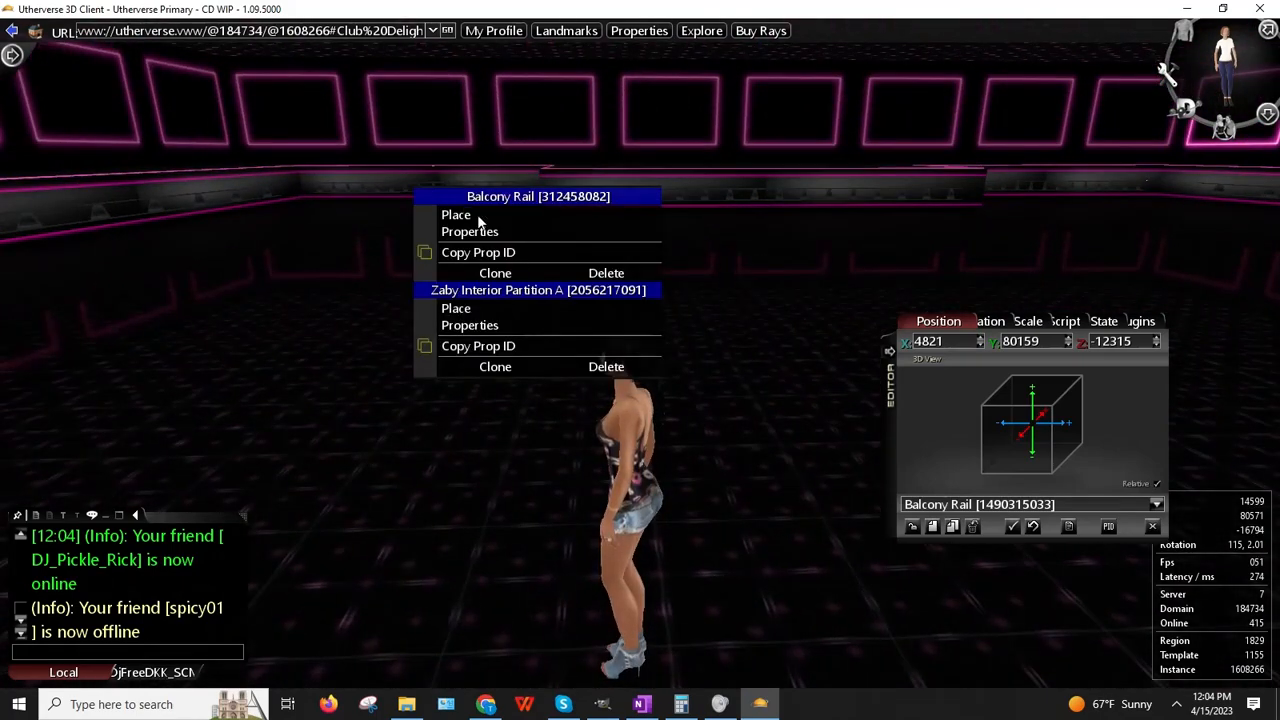
{"action": "left_click", "coordinate": [246, 334]}
{"action": "left_click_drag", "start_coordinate": [246, 334], "coordinate": [410, 277]}
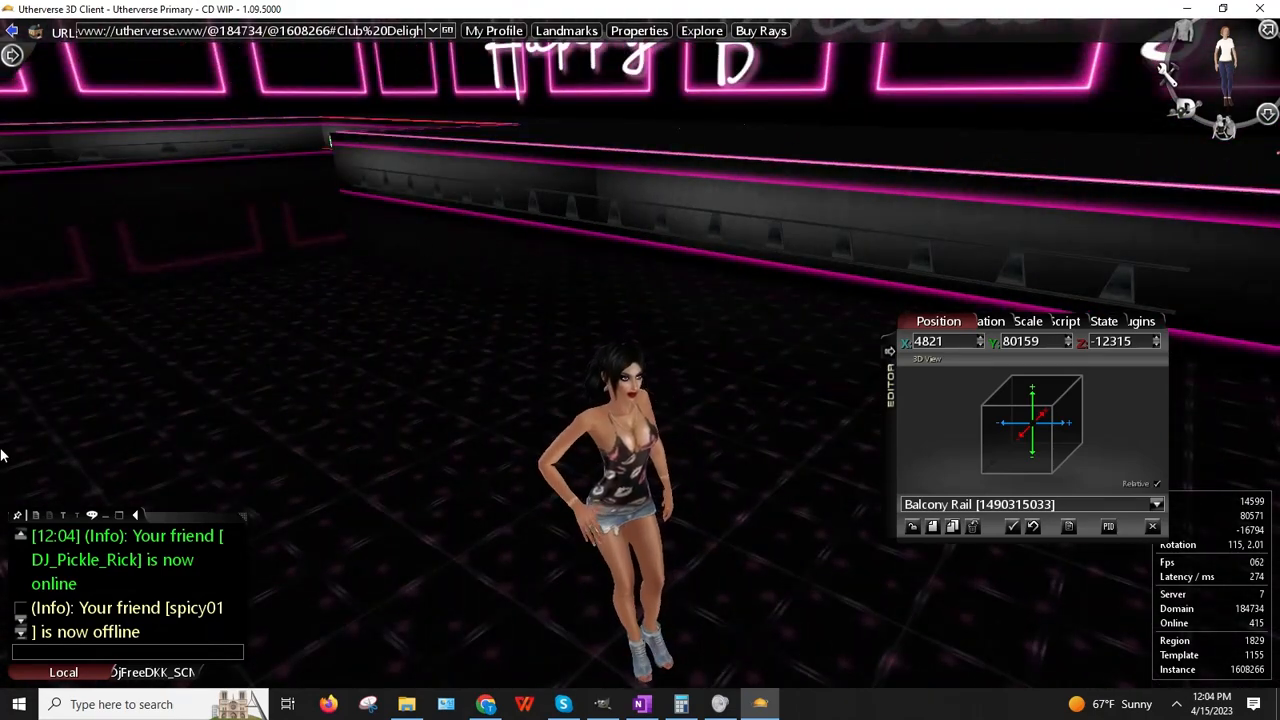
{"action": "left_click_drag", "start_coordinate": [555, 405], "coordinate": [47, 388]}
{"action": "right_click", "coordinate": [596, 204]}
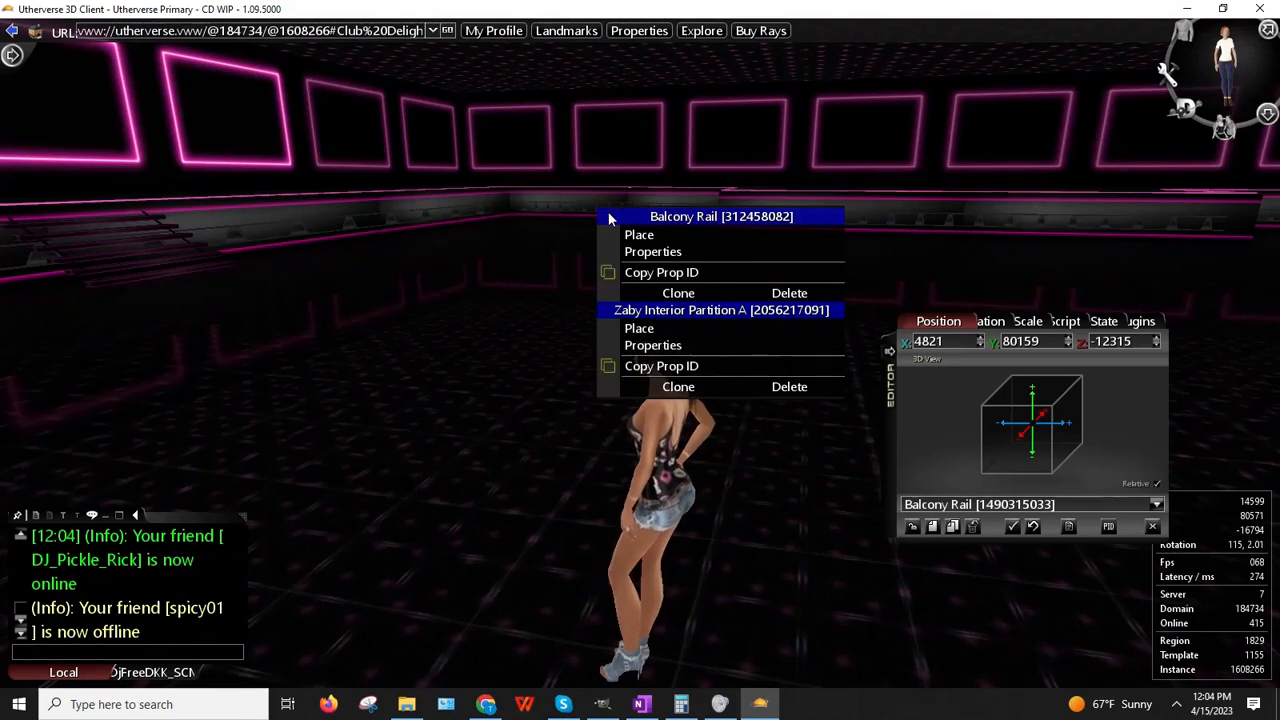
{"action": "left_click", "coordinate": [654, 250]}
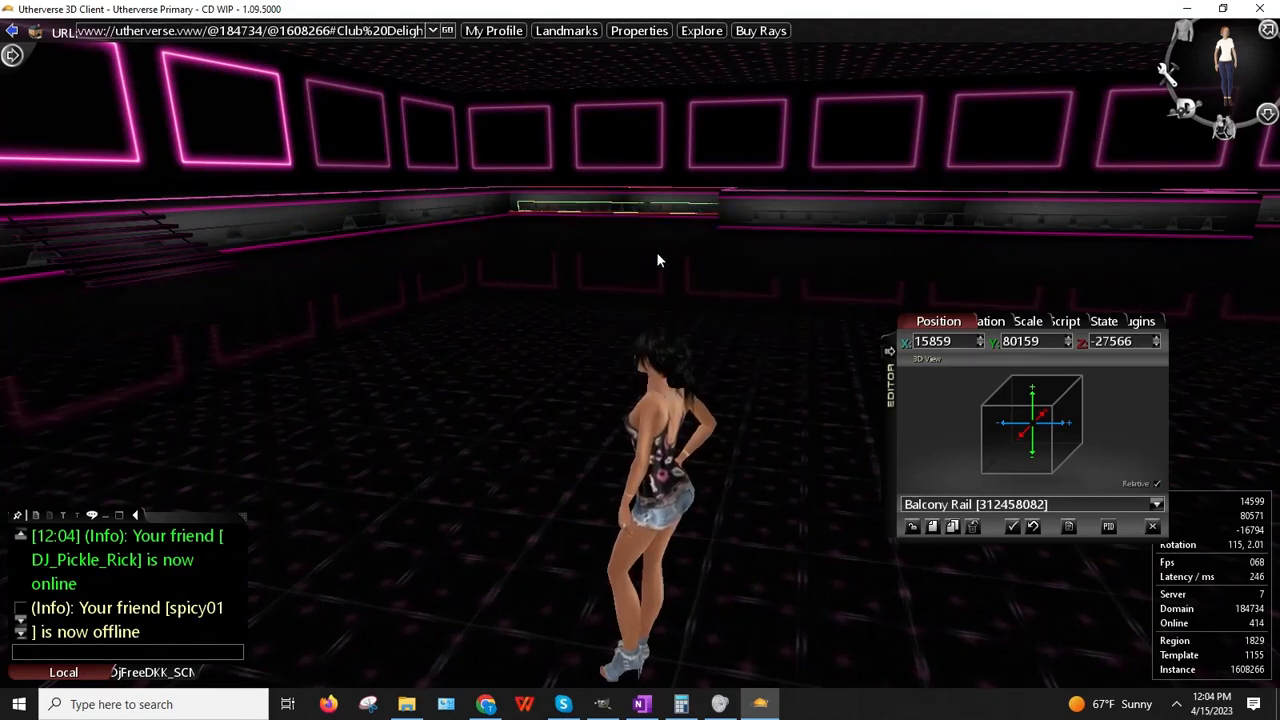
{"action": "double_click", "coordinate": [925, 341]}
{"action": "right_click", "coordinate": [927, 343]}
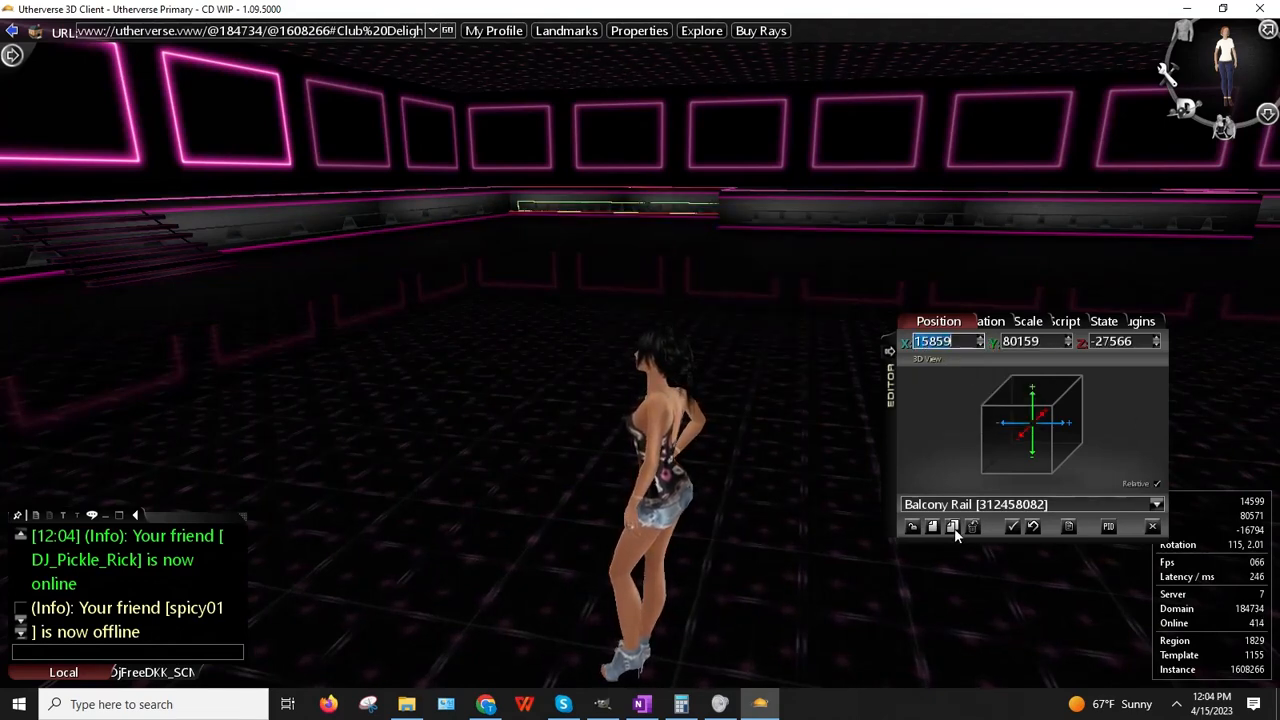
{"action": "left_click", "coordinate": [953, 527]}
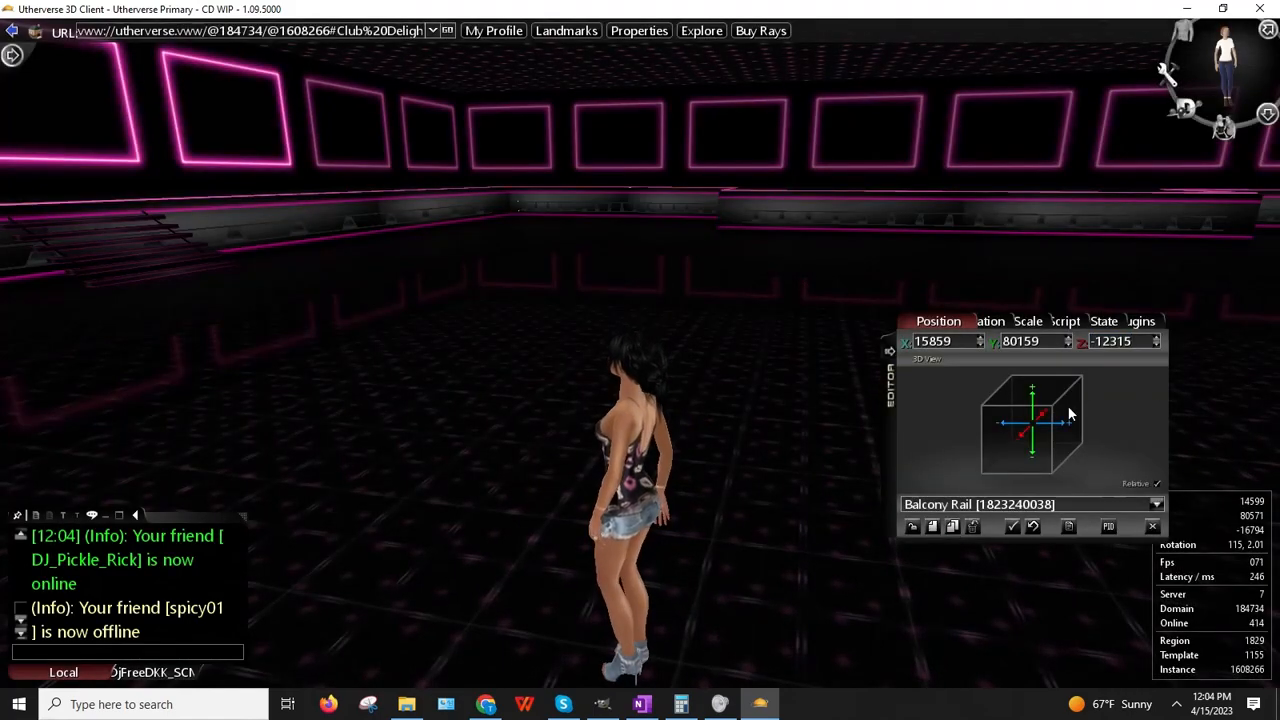
{"action": "left_click_drag", "start_coordinate": [484, 342], "coordinate": [591, 343]}
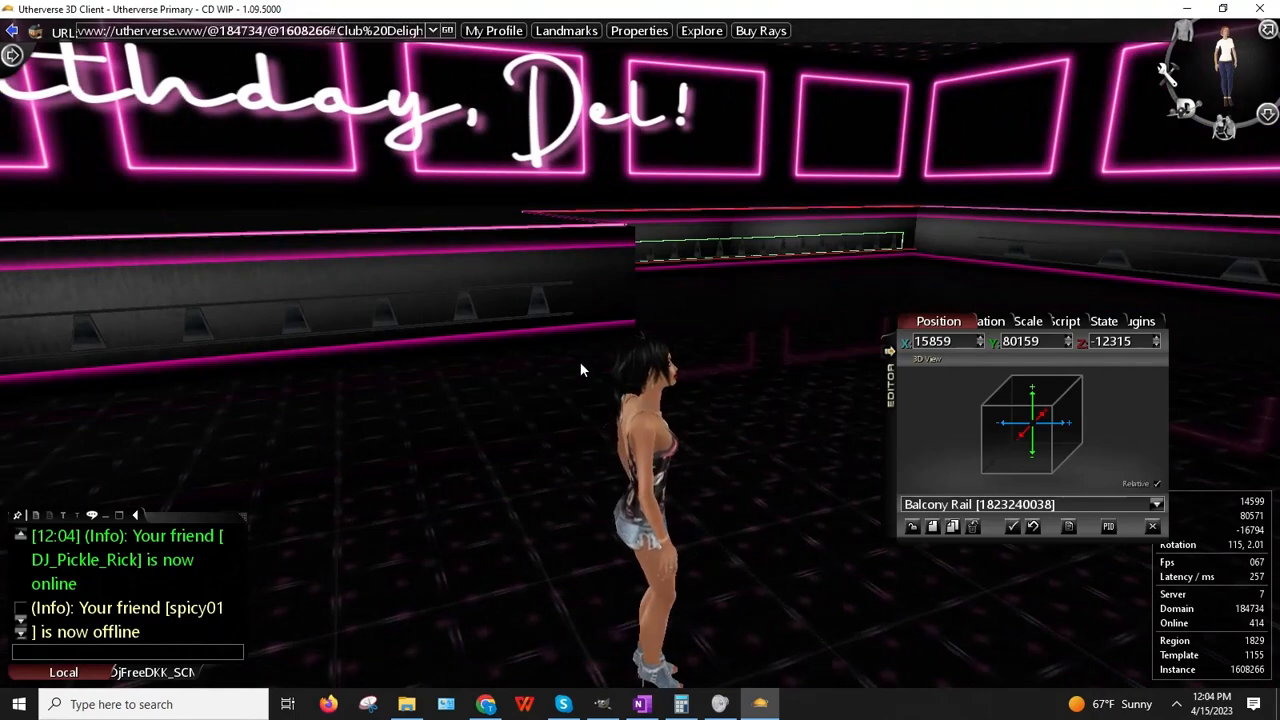
{"action": "key", "text": "Up"}
{"action": "key", "text": "Left"}
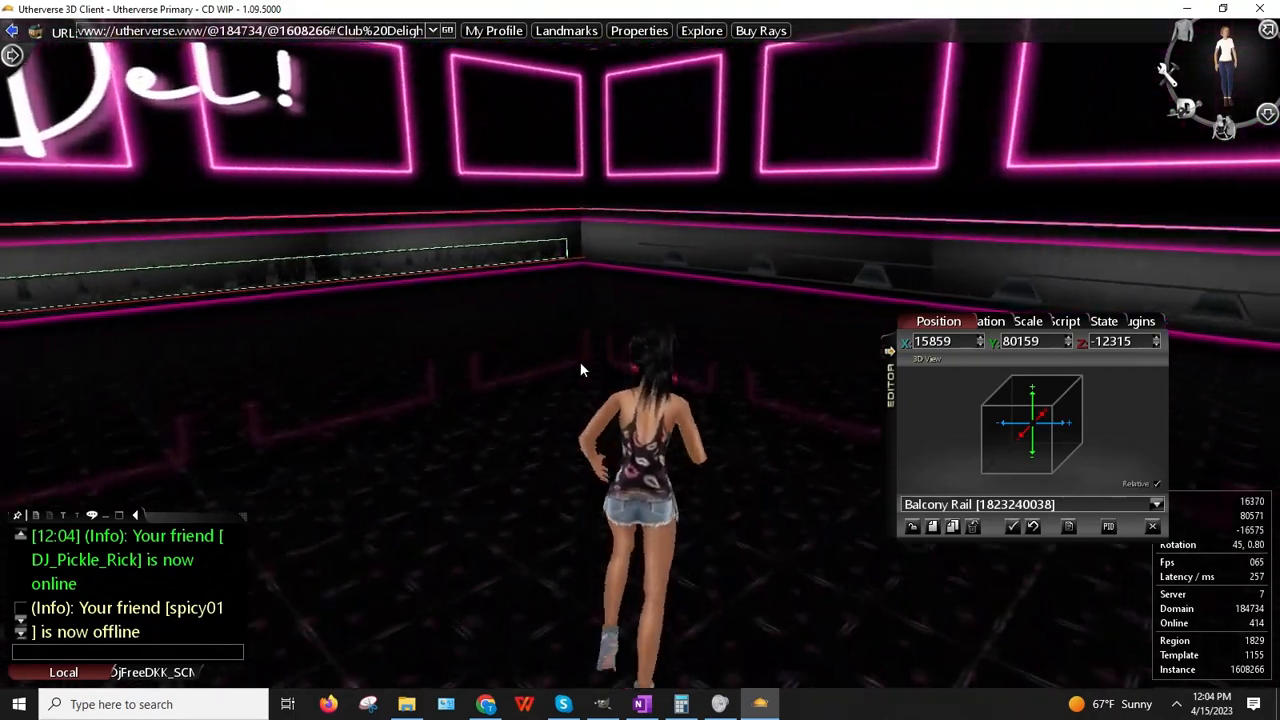
{"action": "key", "text": "Up"}
{"action": "key", "text": "Left"}
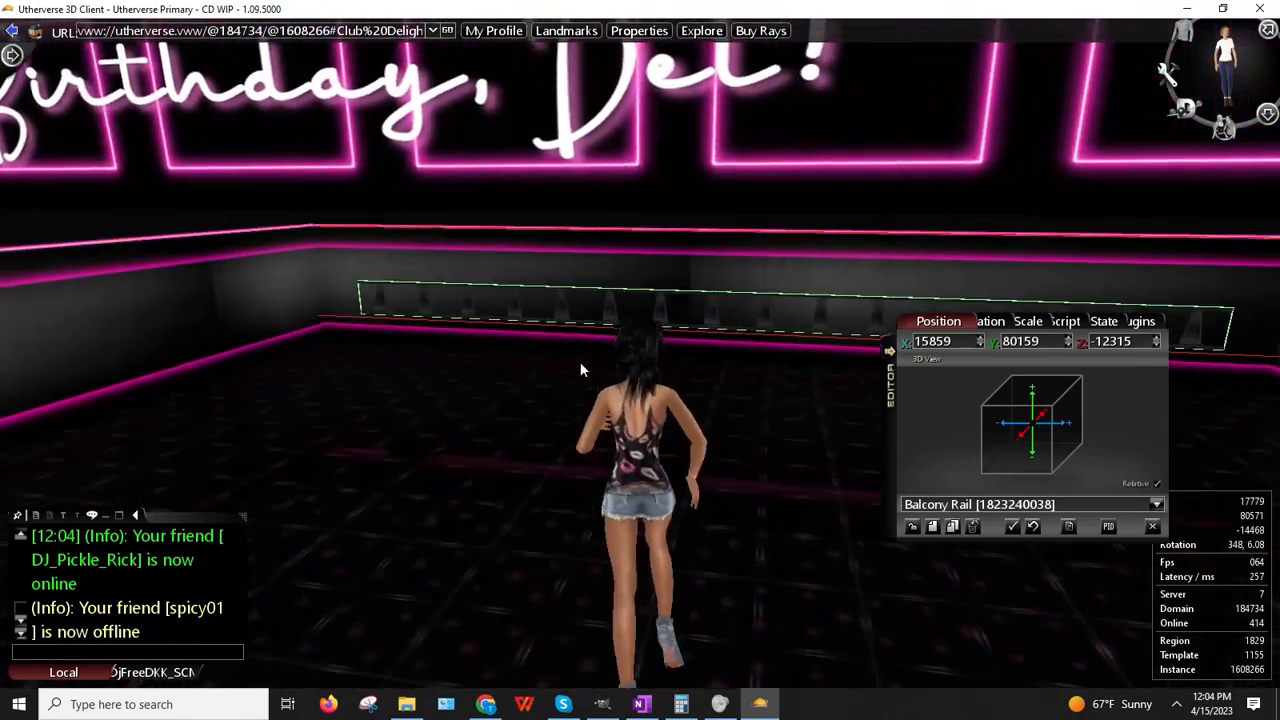
{"action": "key", "text": "Up"}
{"action": "left_click_drag", "start_coordinate": [328, 334], "coordinate": [467, 346]}
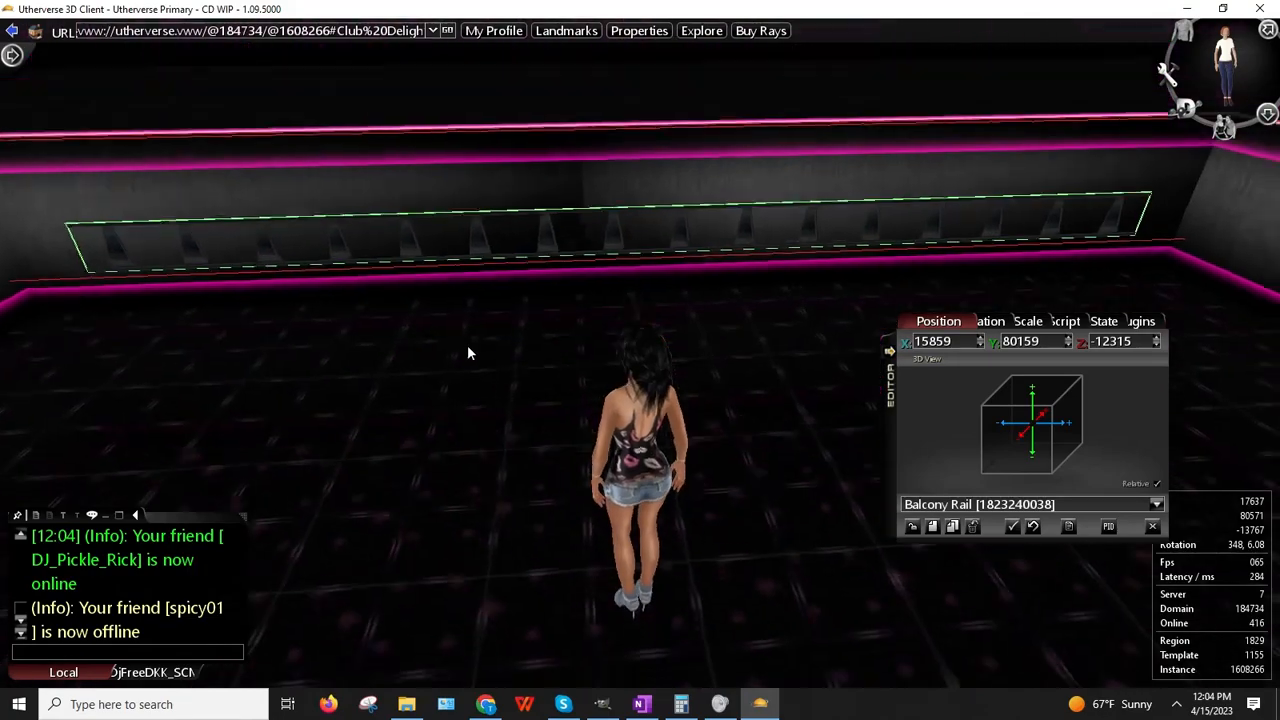
{"action": "key", "text": "Left"}
{"action": "key", "text": "Up"}
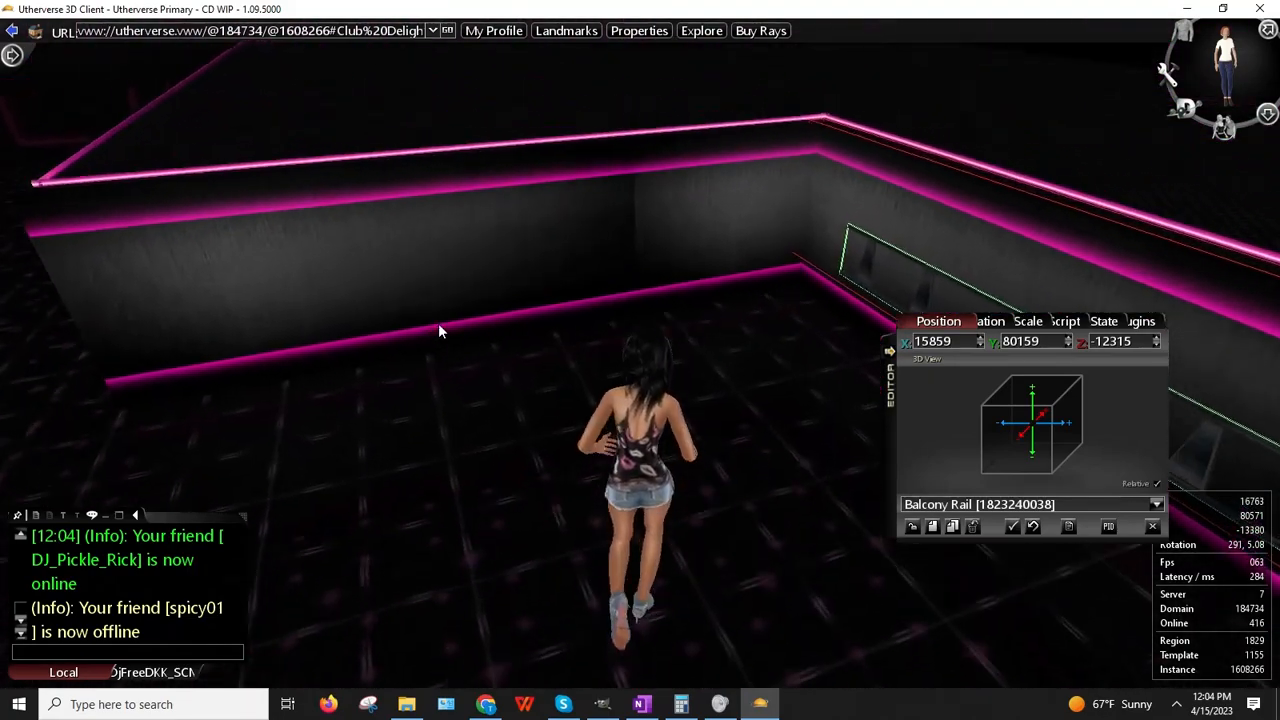
{"action": "key", "text": "Right"}
{"action": "key", "text": "Left"}
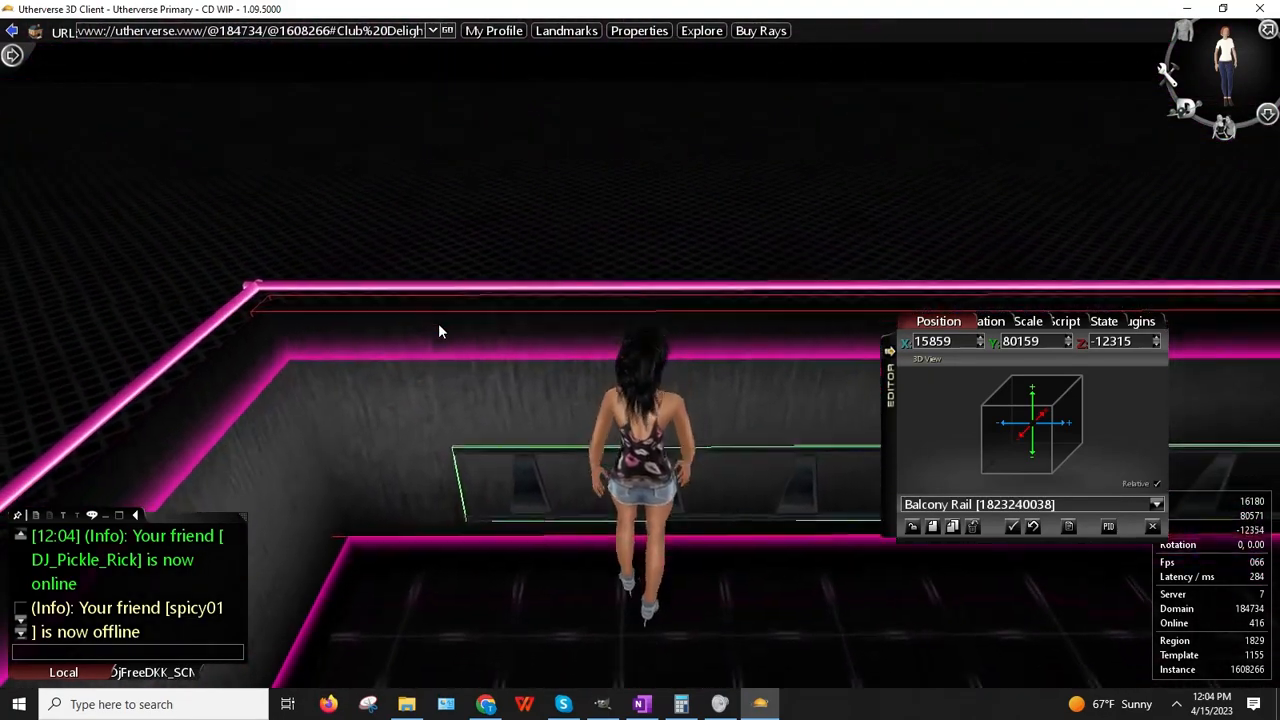
{"action": "key", "text": "Up"}
{"action": "key", "text": "Right"}
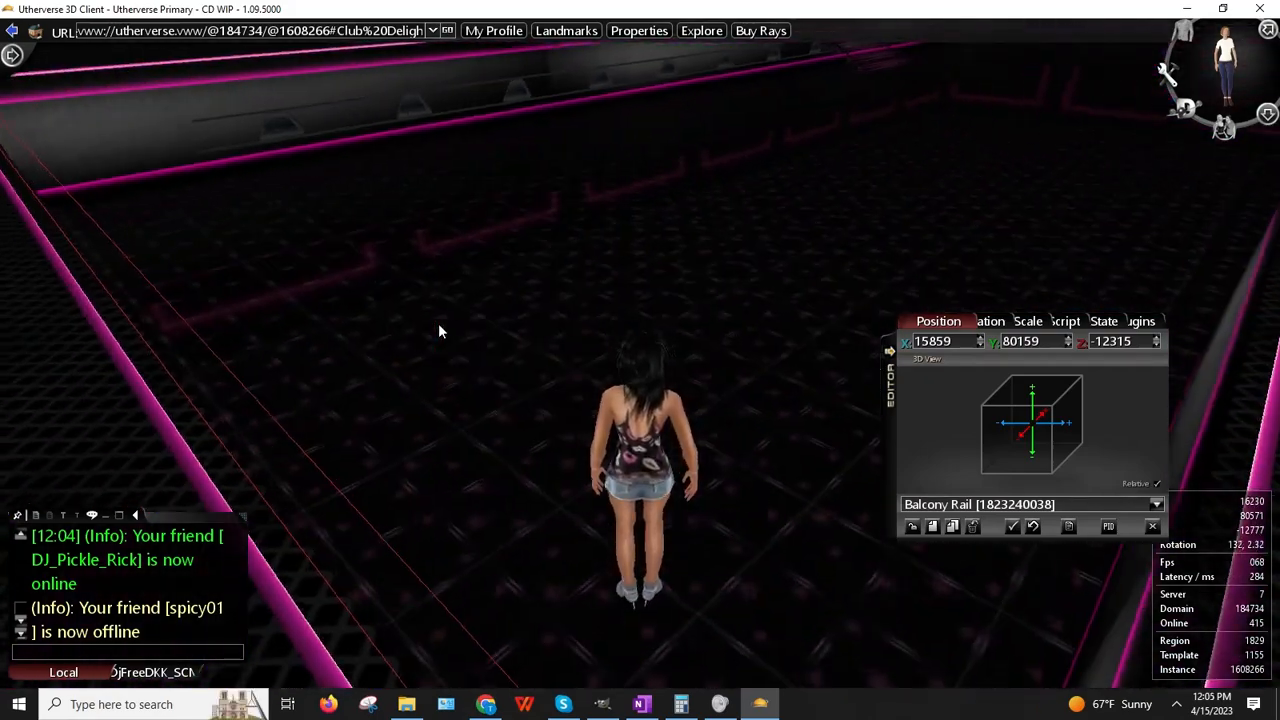
{"action": "key", "text": "Up"}
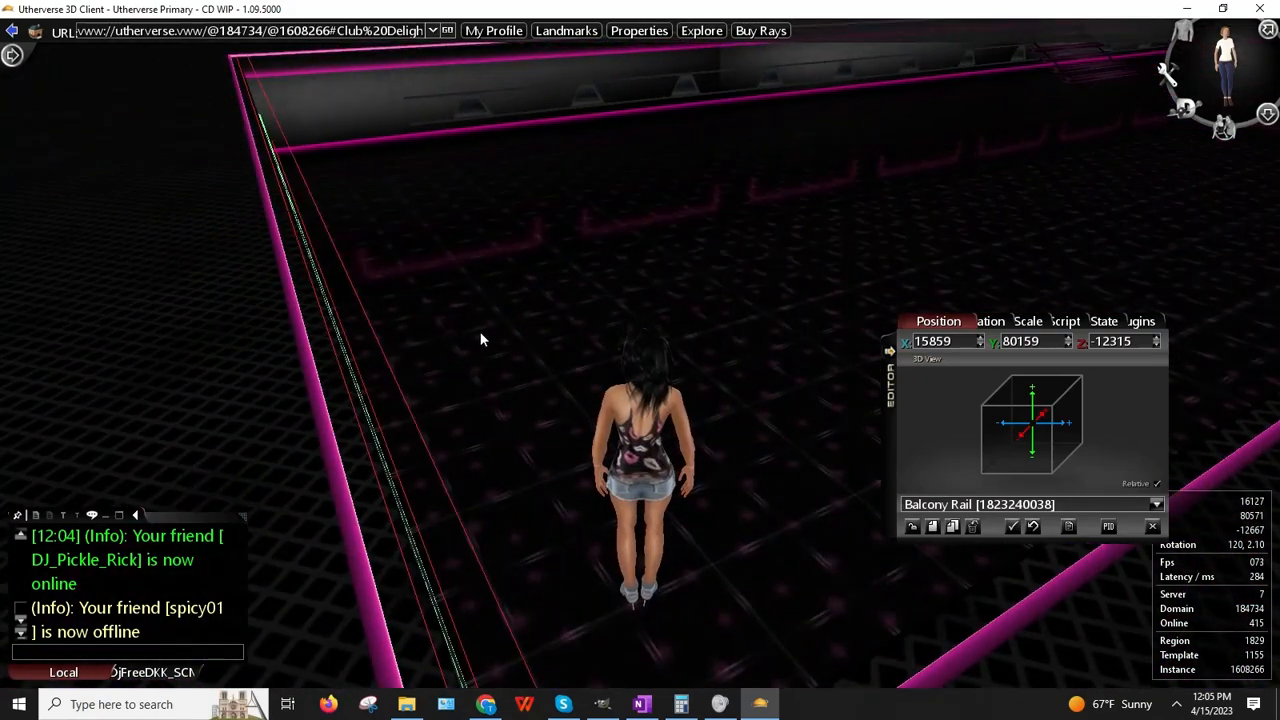
{"action": "key", "text": "Left"}
{"action": "key", "text": "Left"}
{"action": "key", "text": "Up"}
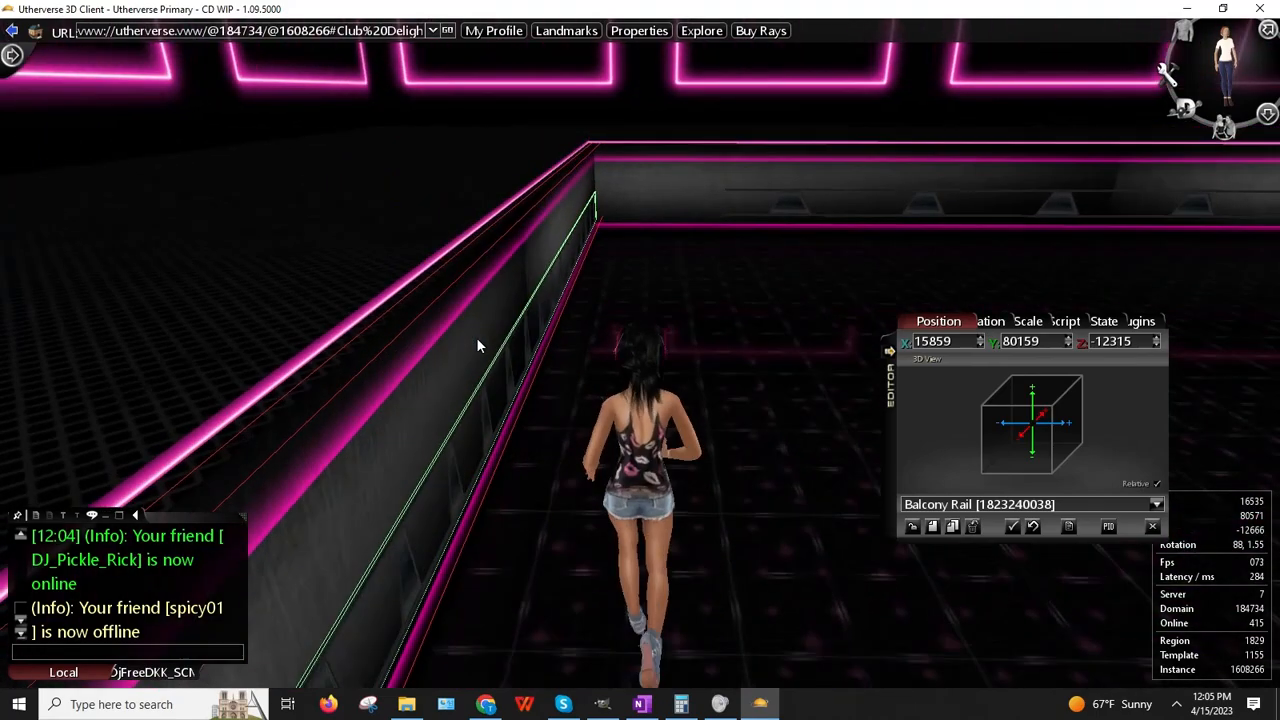
{"action": "key", "text": "Left"}
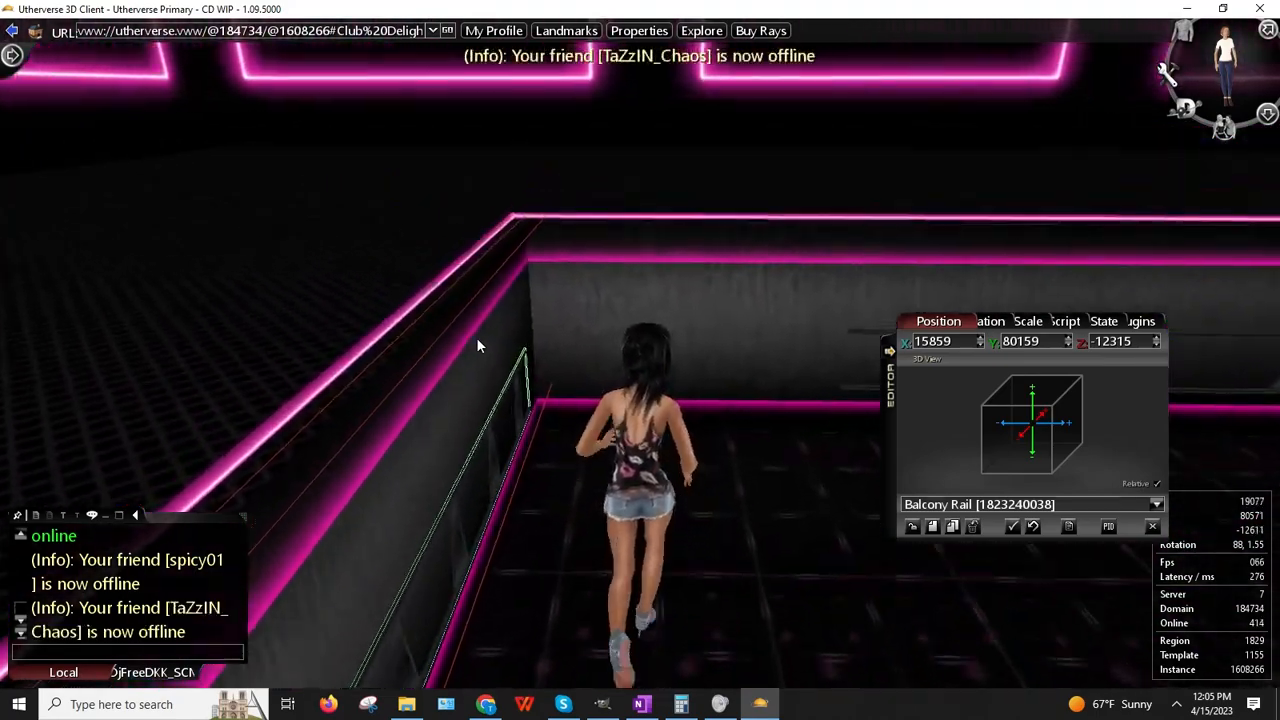
{"action": "key", "text": "Up"}
{"action": "key", "text": "Right"}
{"action": "key", "text": "Up"}
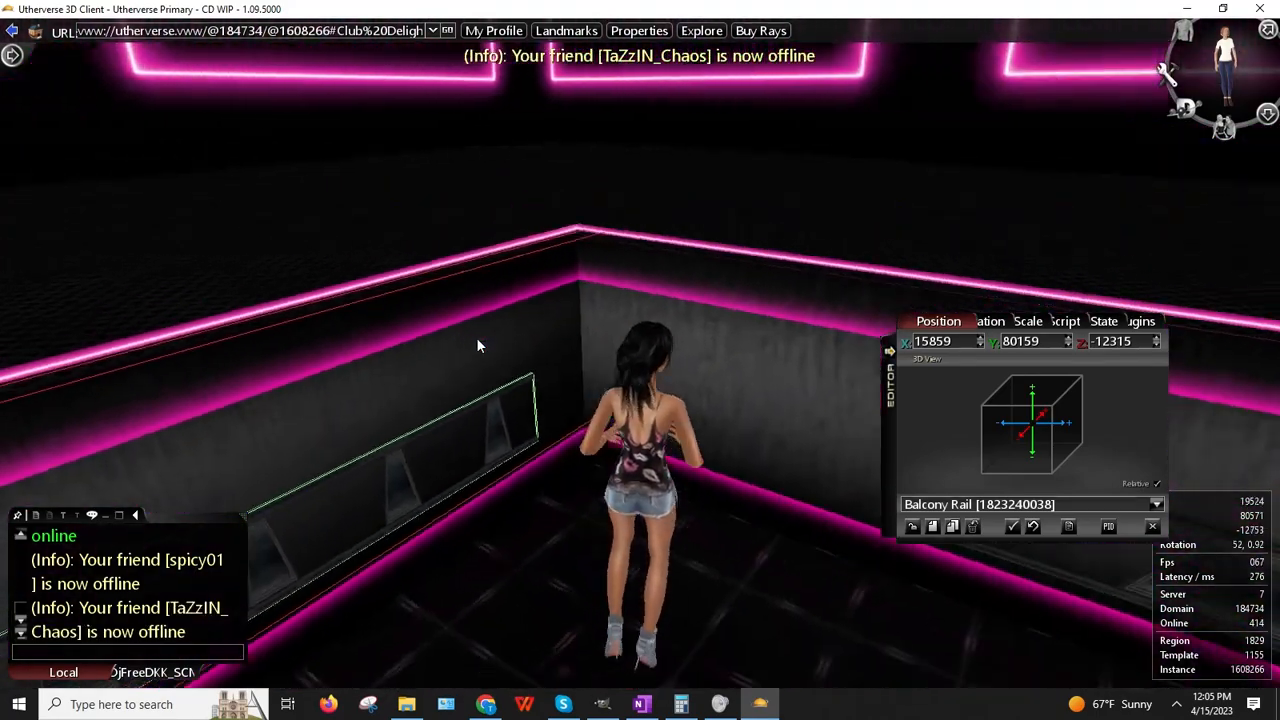
{"action": "key", "text": "Left"}
{"action": "key", "text": "Up"}
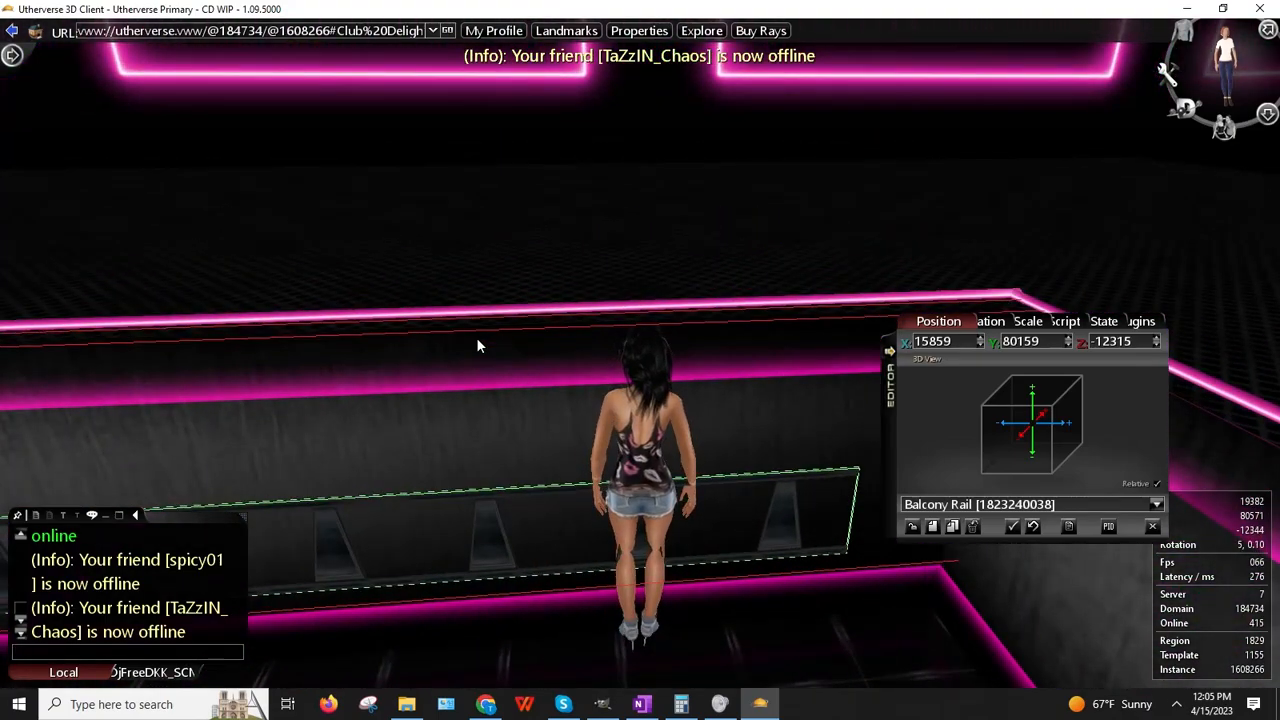
{"action": "key", "text": "Left"}
{"action": "key", "text": "Up"}
{"action": "key", "text": "Up"}
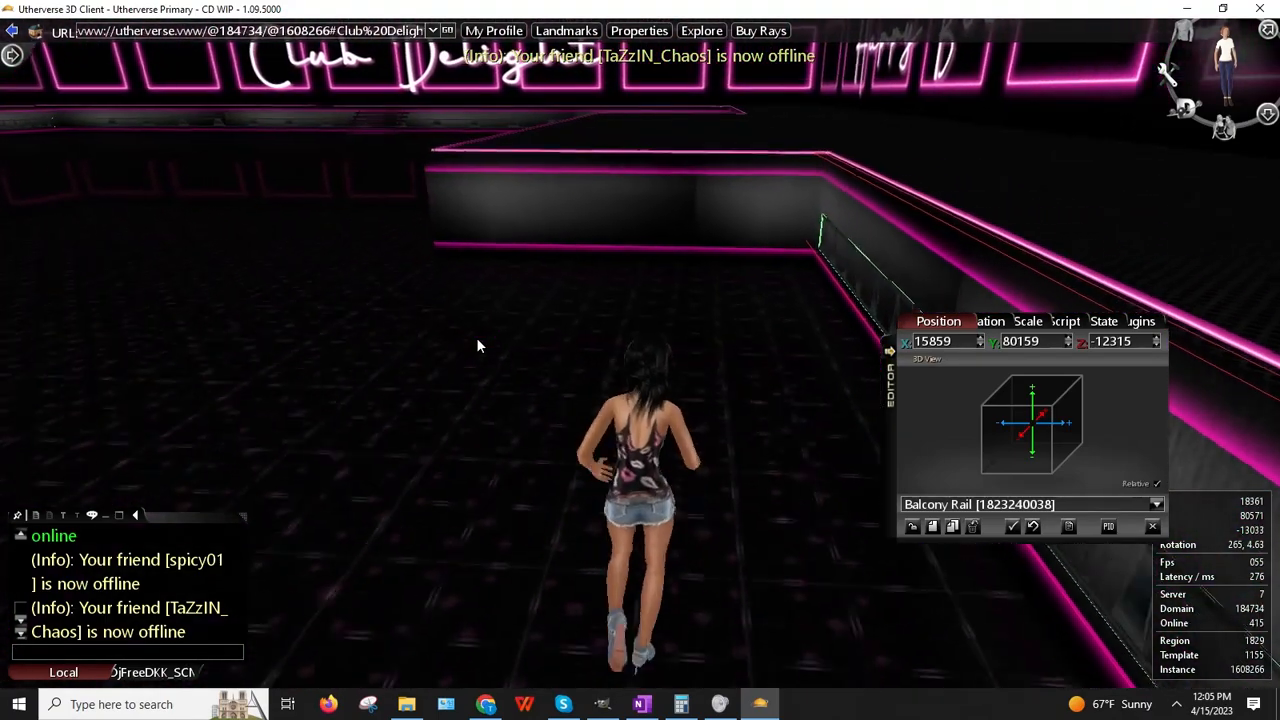
{"action": "key", "text": "Left"}
{"action": "key", "text": "Up"}
{"action": "key", "text": "Right"}
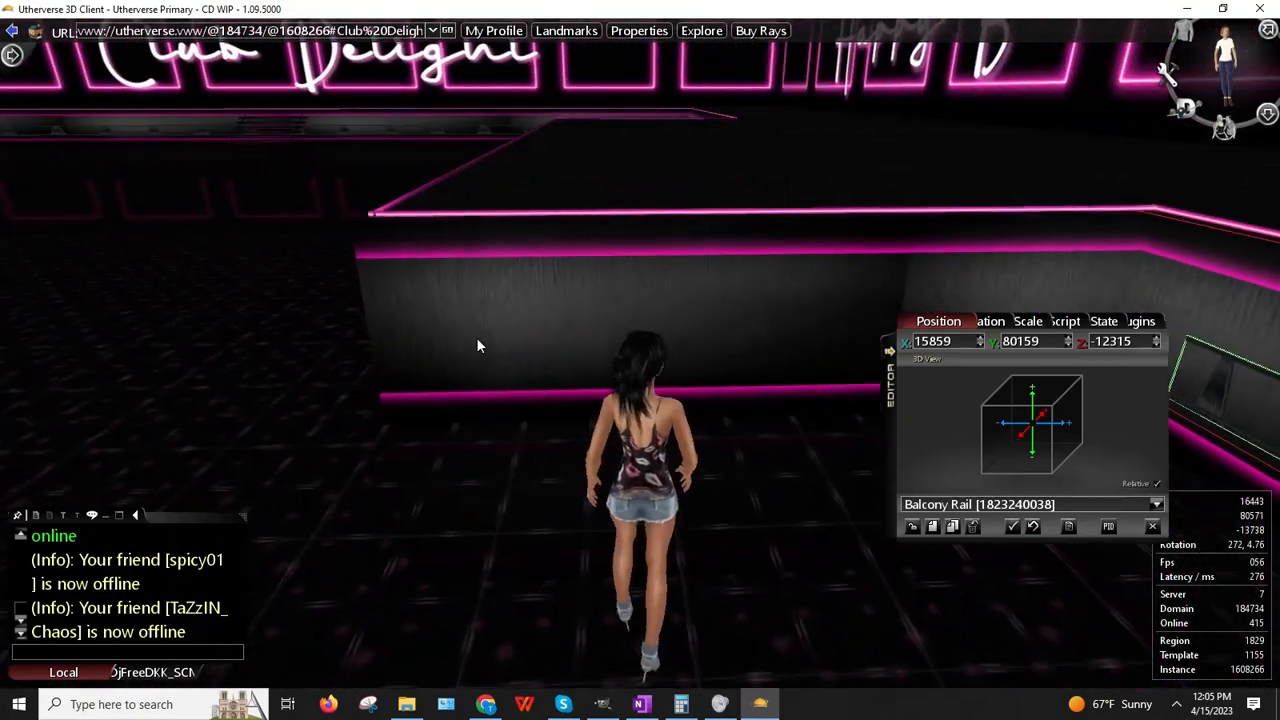
{"action": "right_click_drag", "start_coordinate": [423, 351], "coordinate": [305, 343]}
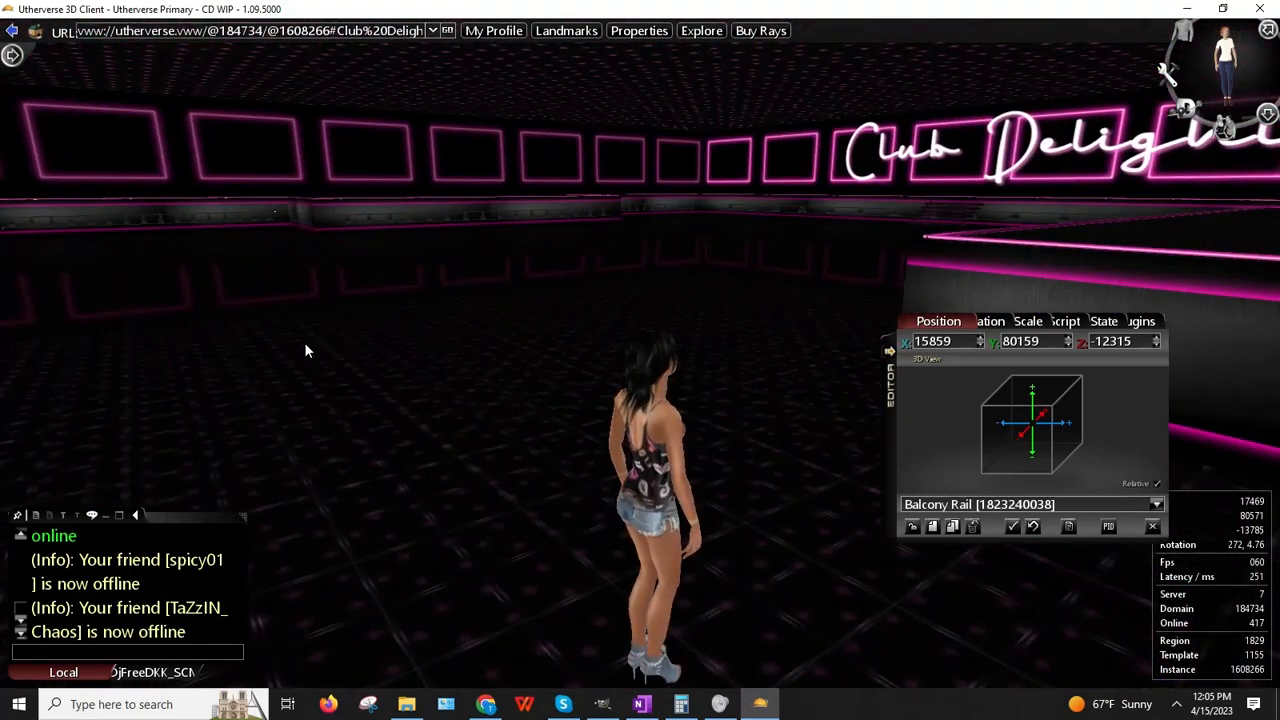
Step: Load the far-left wall's Balcony Rail into the editor and clone it
{"action": "right_click", "coordinate": [298, 212]}
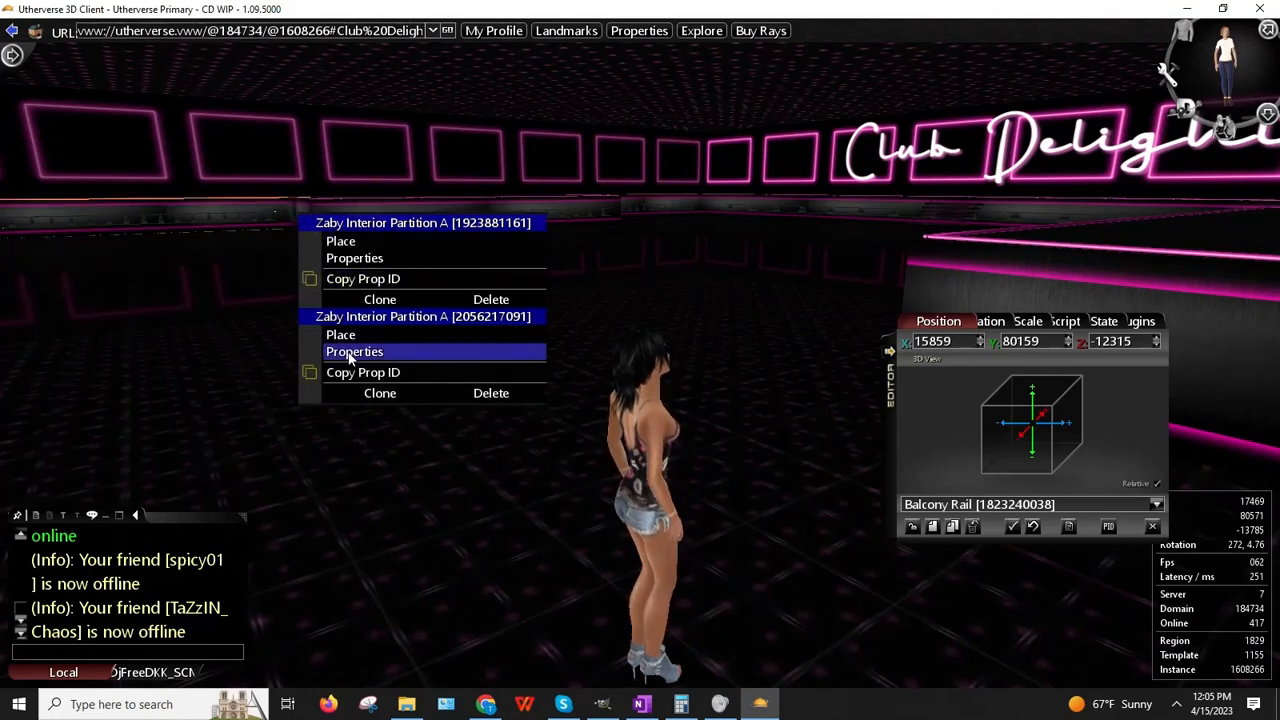
{"action": "right_click_drag", "start_coordinate": [213, 292], "coordinate": [208, 287]}
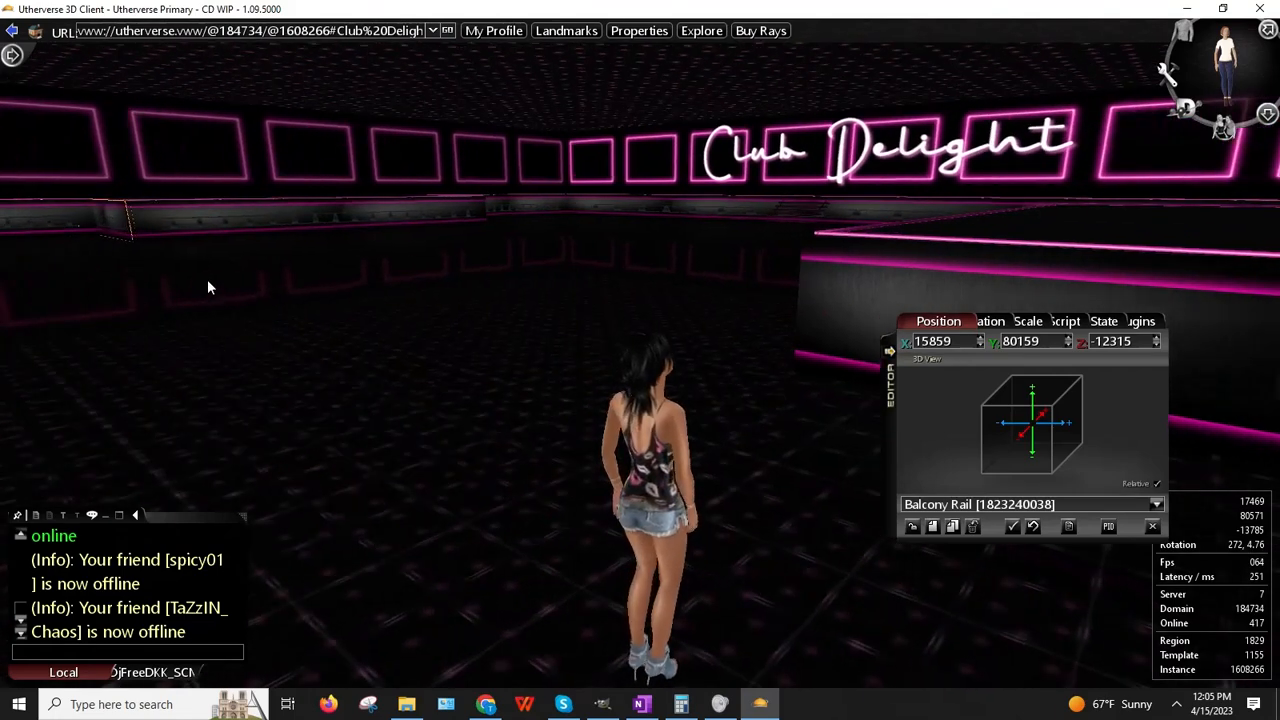
{"action": "right_click", "coordinate": [115, 222]}
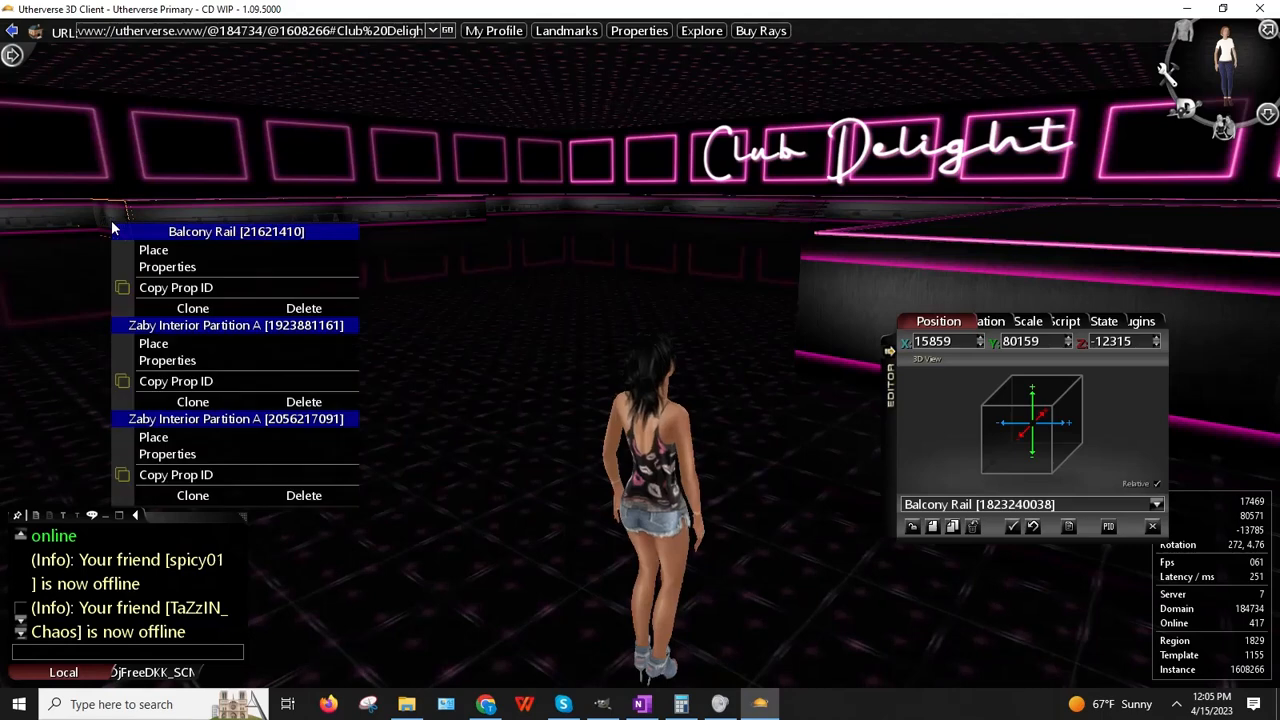
{"action": "left_click", "coordinate": [179, 271]}
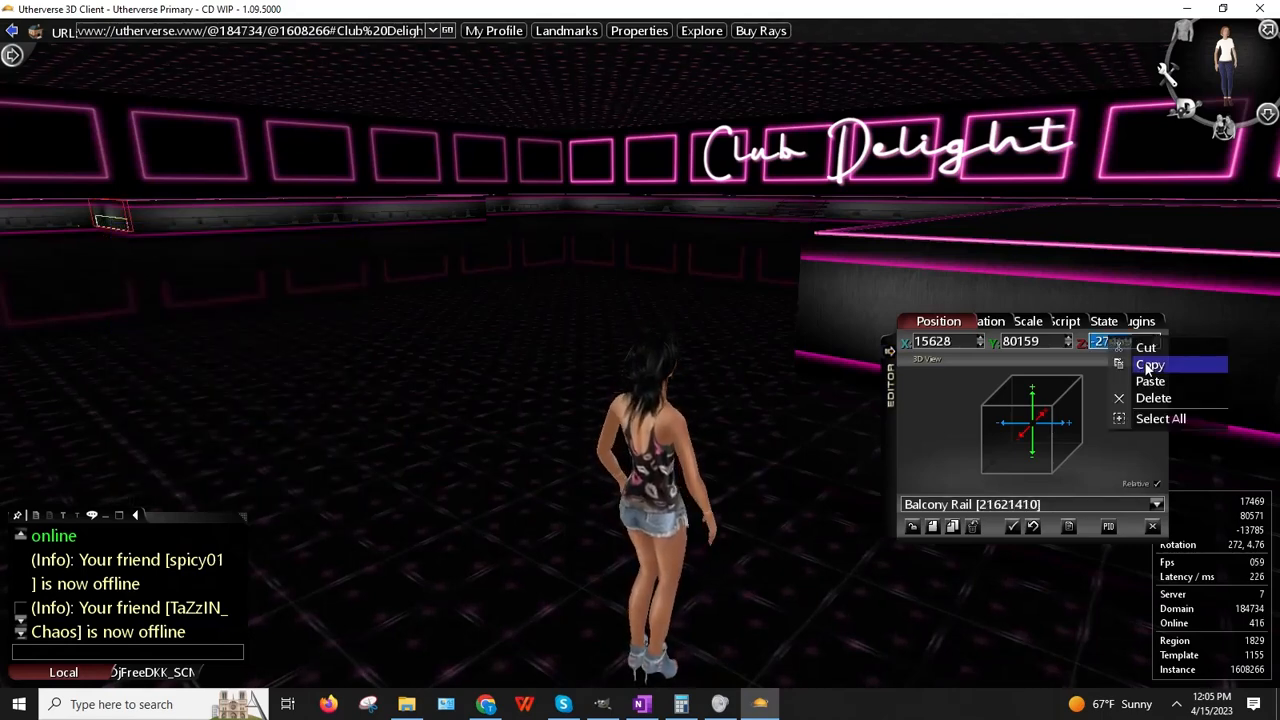
{"action": "left_click", "coordinate": [951, 529]}
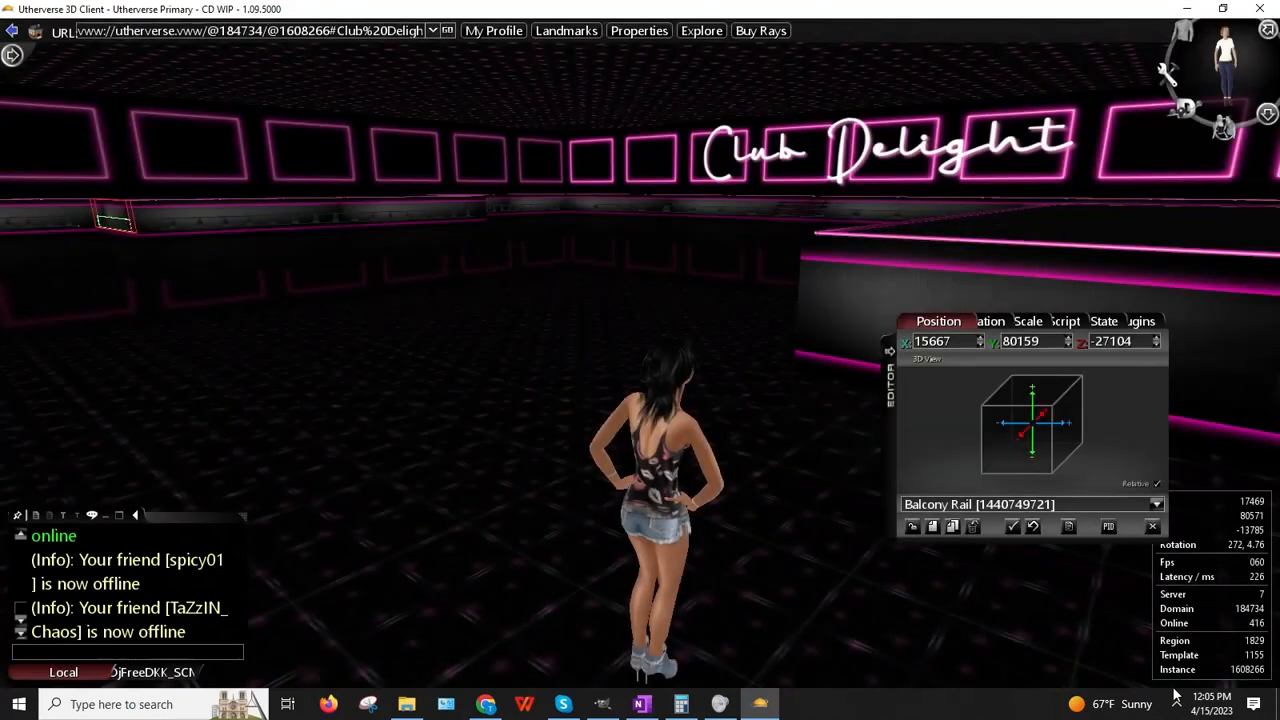
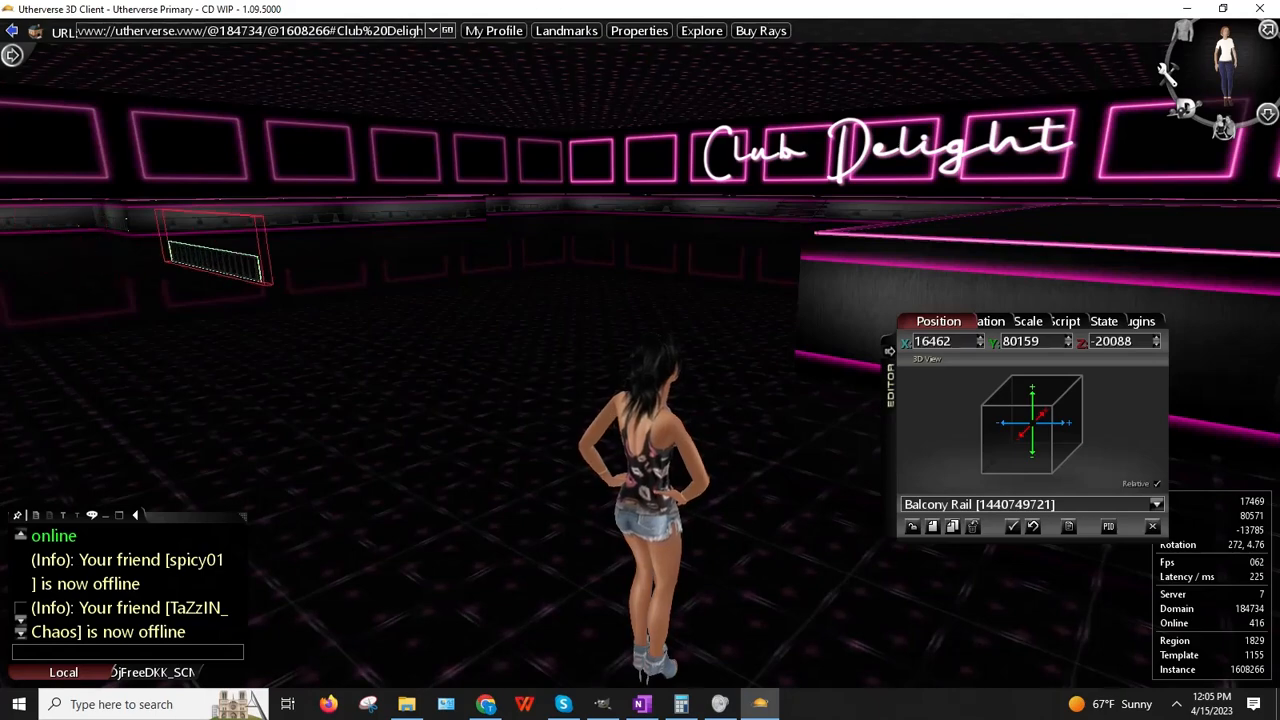
Step: Slide the Balcony Rail to X 15627, Z -14361 along the raised partition's edge
{"action": "left_click_drag", "start_coordinate": [265, 297], "coordinate": [831, 86]}
{"action": "key", "text": "Right"}
{"action": "key", "text": "Left"}
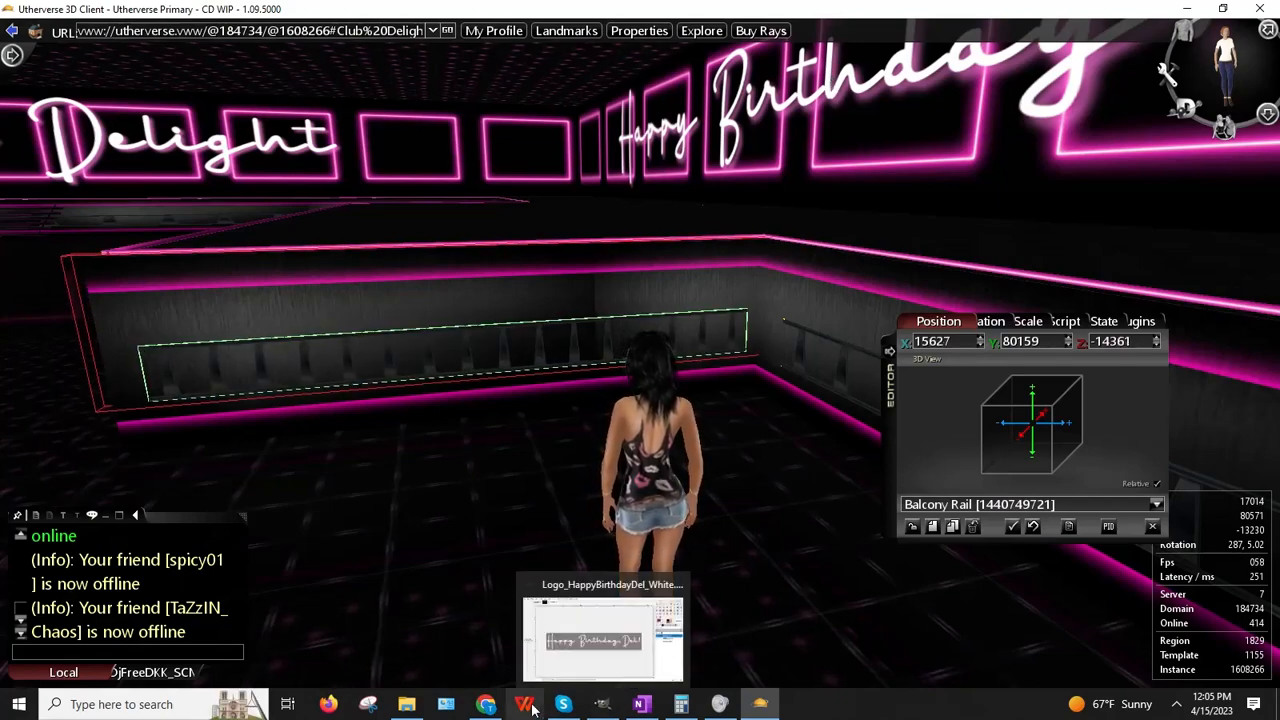
Step: Paste -27469 onto an empty line of the OneNote notes page
{"action": "left_click", "coordinate": [641, 704]}
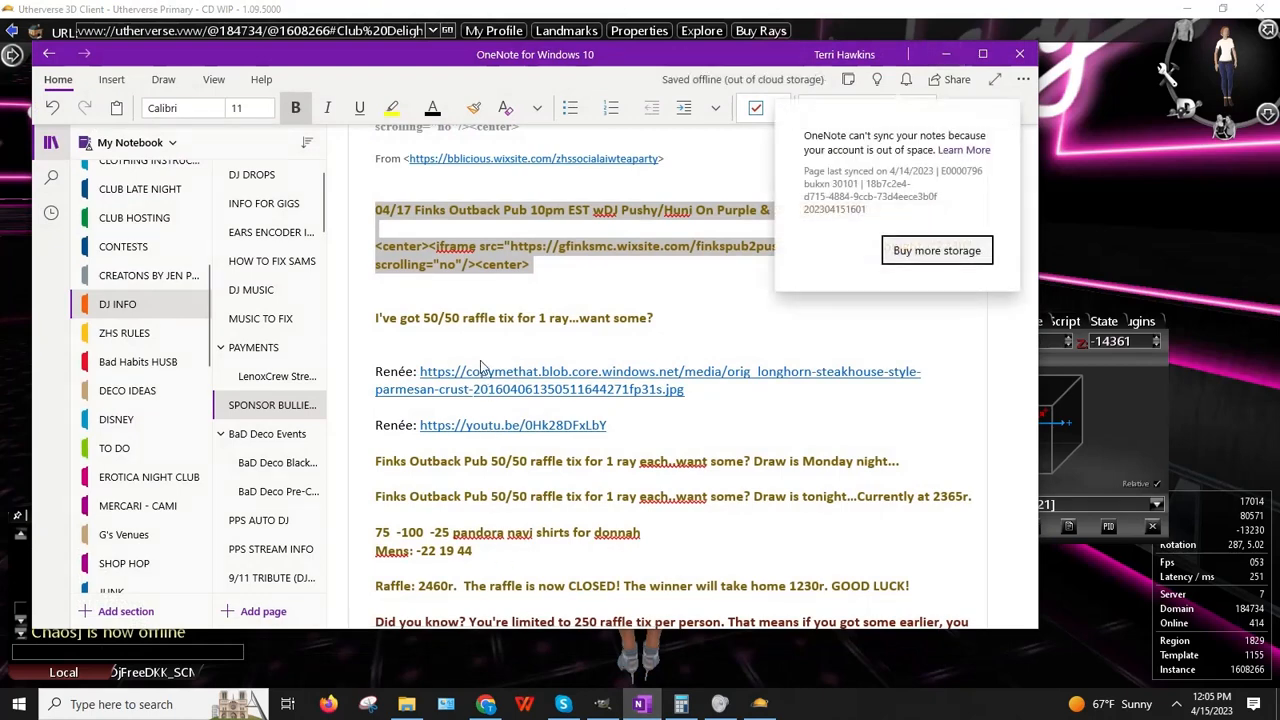
{"action": "left_click", "coordinate": [436, 337]}
{"action": "left_click", "coordinate": [436, 337]}
{"action": "right_click", "coordinate": [438, 338]}
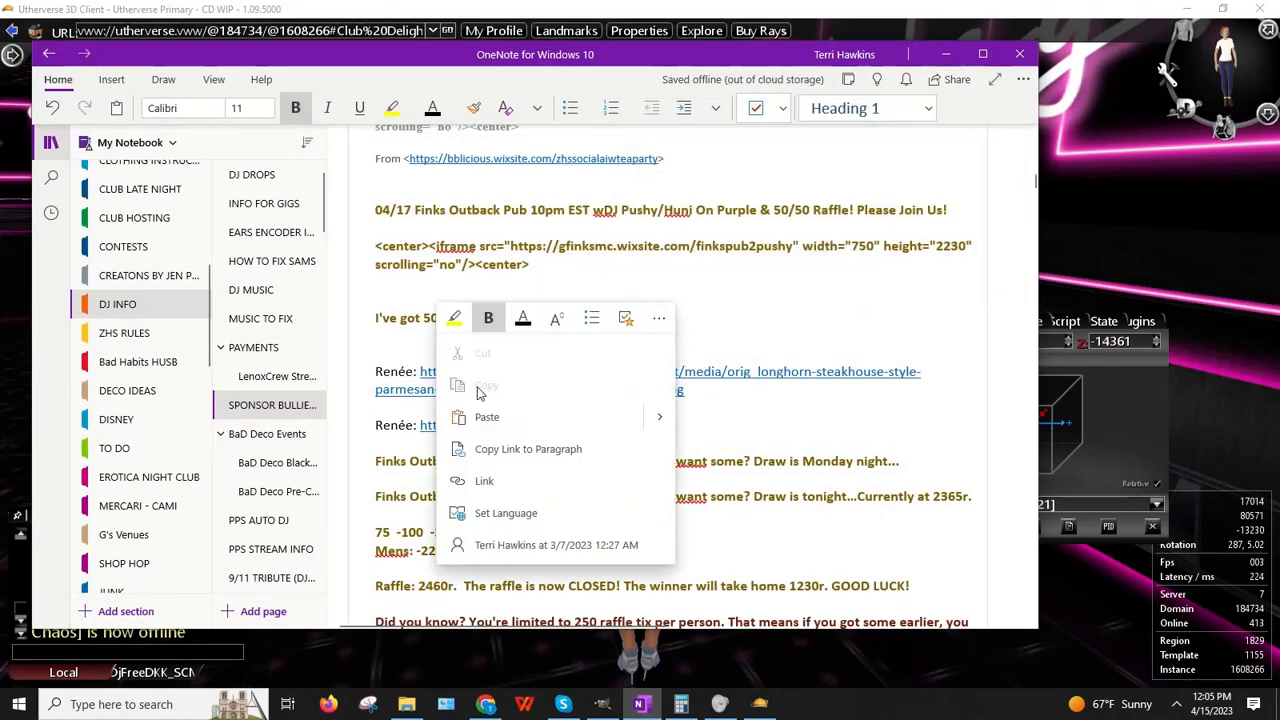
{"action": "left_click", "coordinate": [486, 418]}
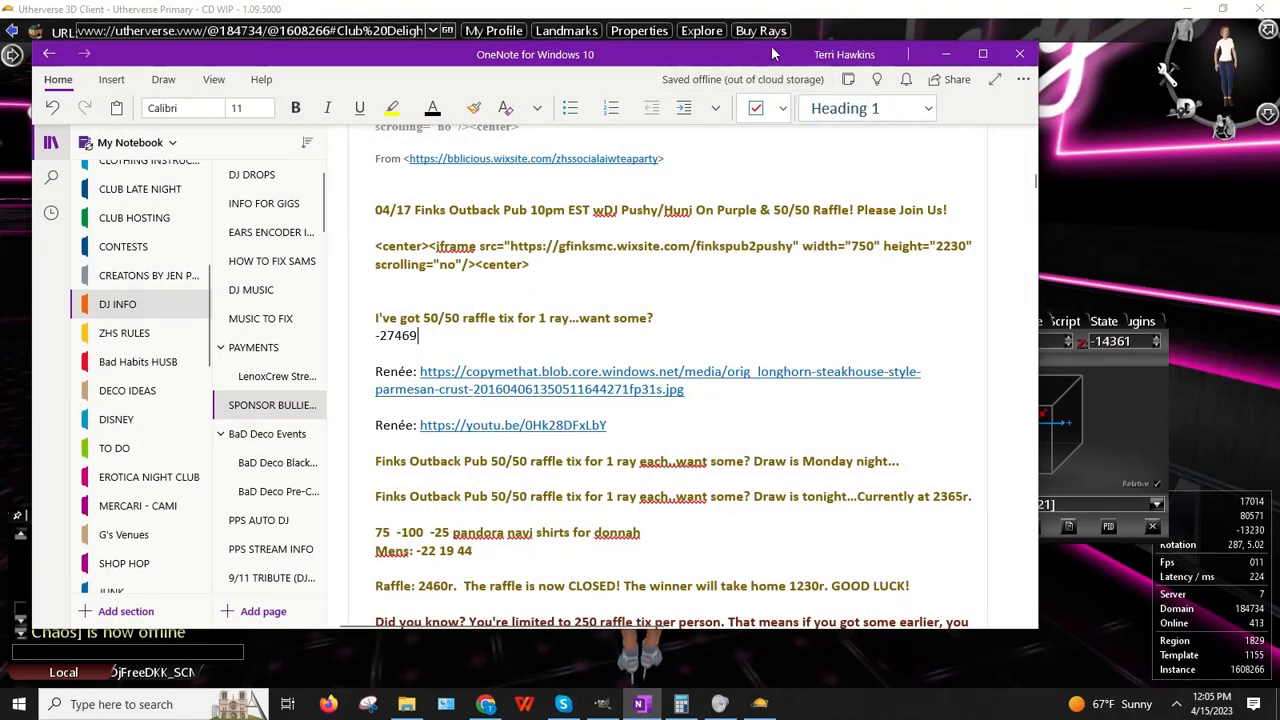
{"action": "left_click_drag", "start_coordinate": [772, 54], "coordinate": [715, 61]}
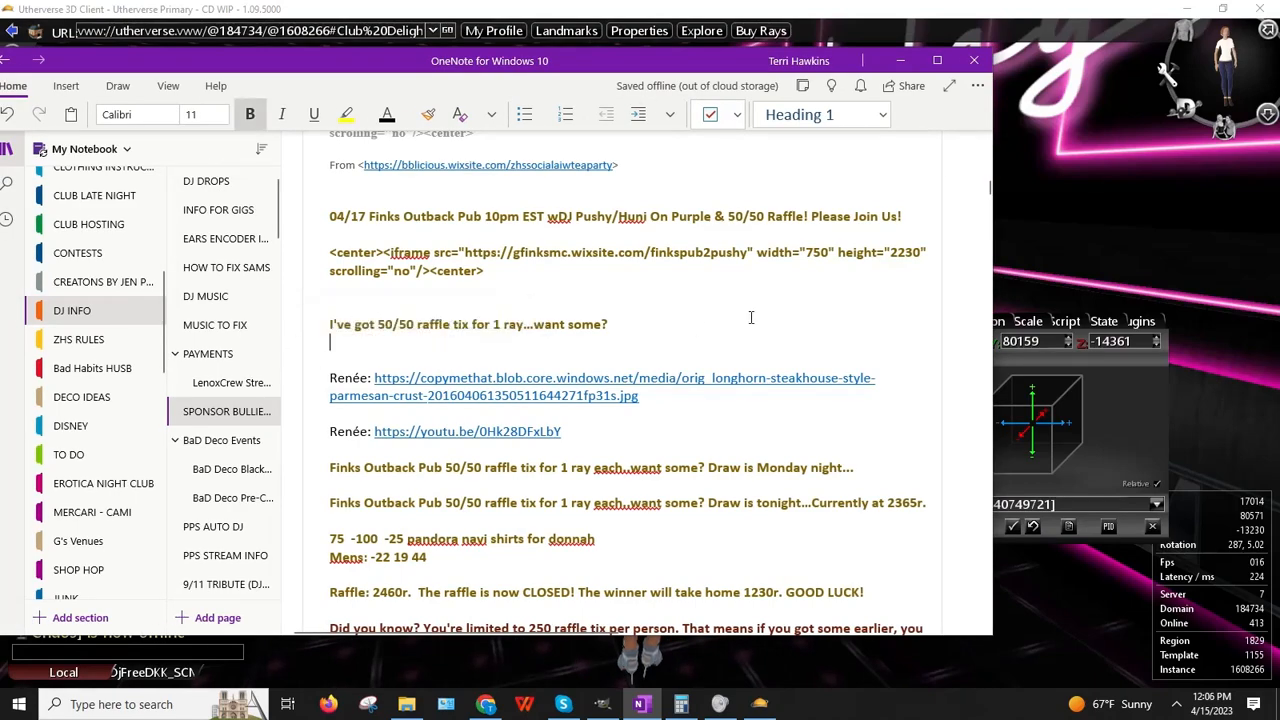
Step: Return to the club and turn the view toward the Club Delight sign
{"action": "left_click", "coordinate": [1028, 250]}
{"action": "right_click_drag", "start_coordinate": [558, 462], "coordinate": [312, 474]}
{"action": "right_click_drag", "start_coordinate": [518, 395], "coordinate": [476, 380]}
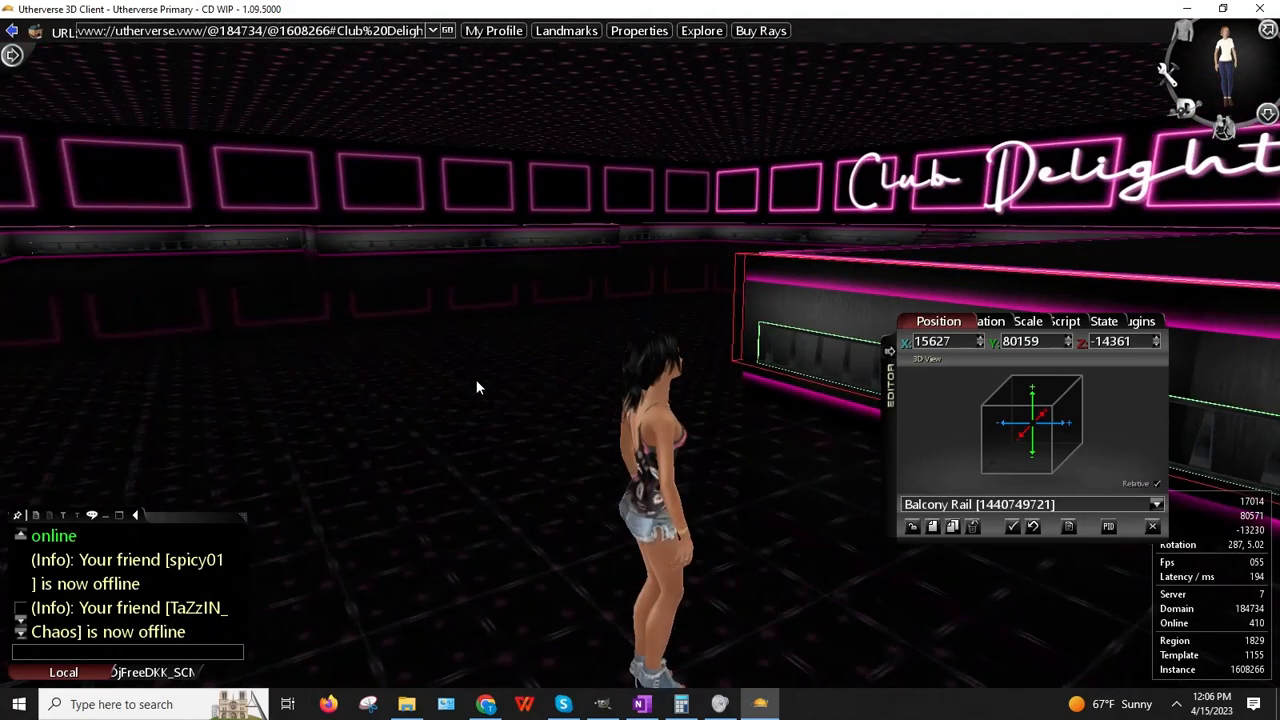
{"action": "left_click", "coordinate": [311, 246]}
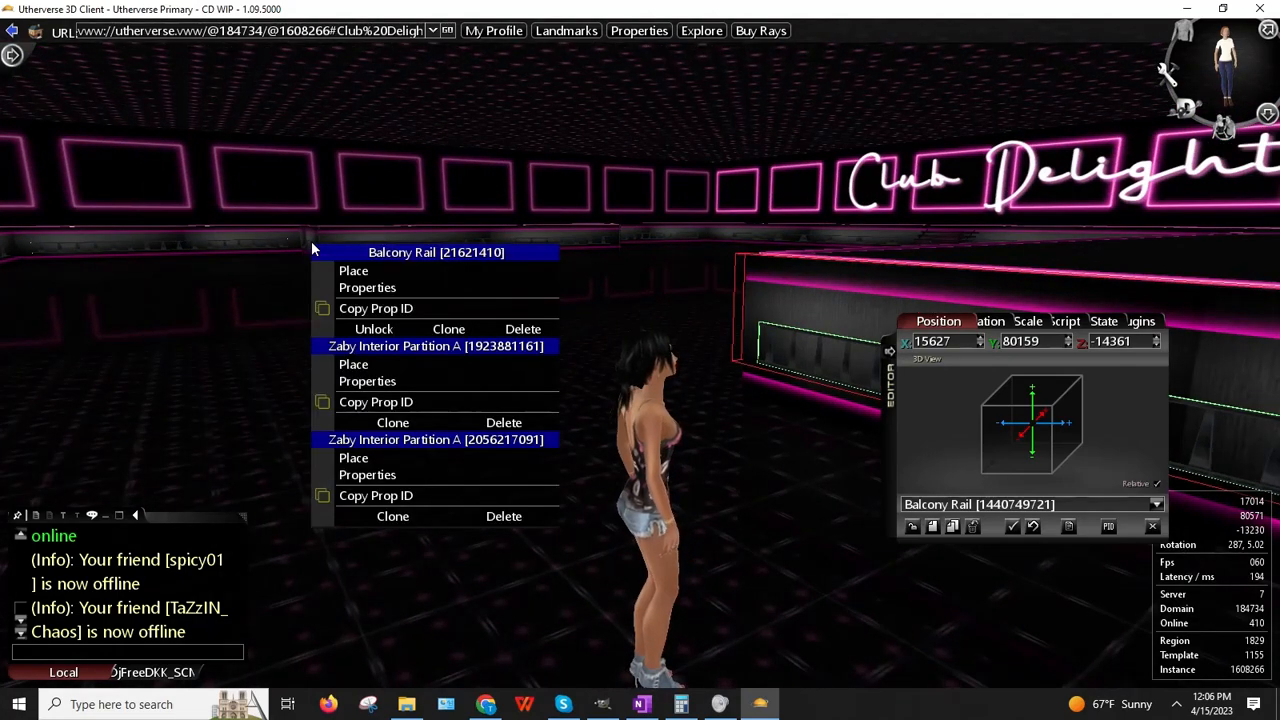
{"action": "left_click", "coordinate": [350, 291]}
{"action": "right_click_drag", "start_coordinate": [351, 288], "coordinate": [530, 325]}
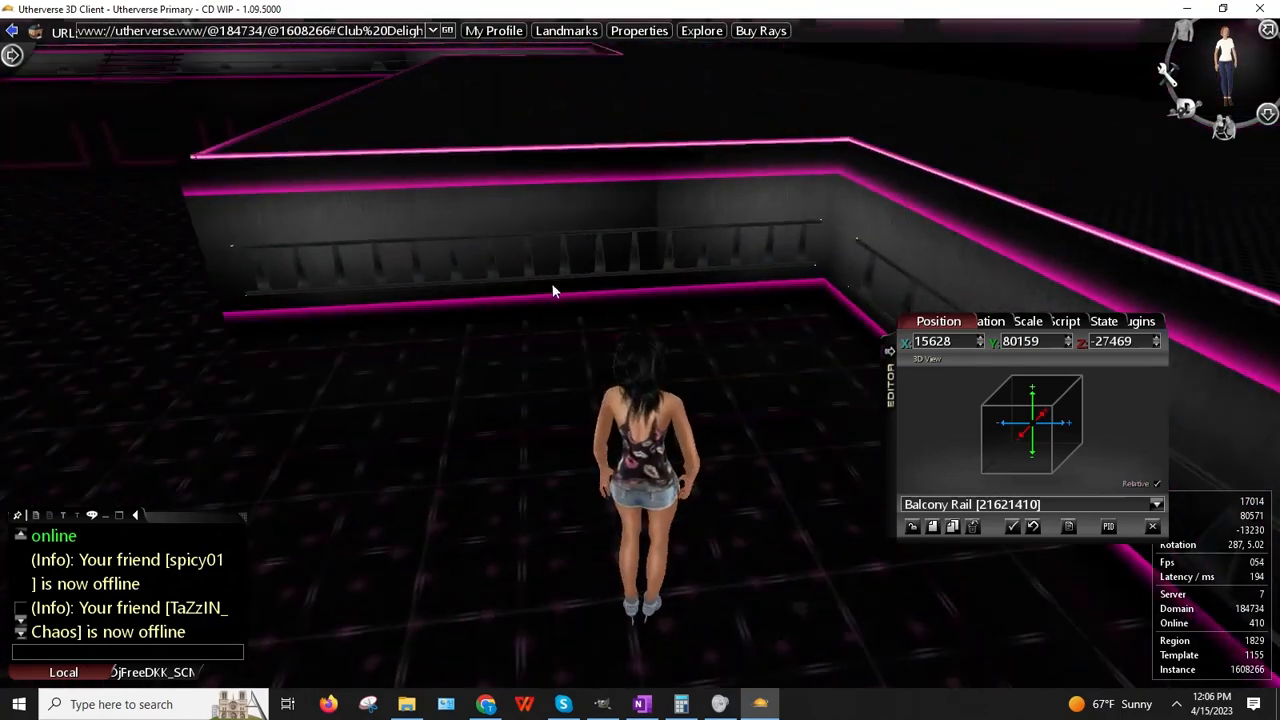
{"action": "right_click", "coordinate": [545, 262]}
{"action": "left_click", "coordinate": [590, 302]}
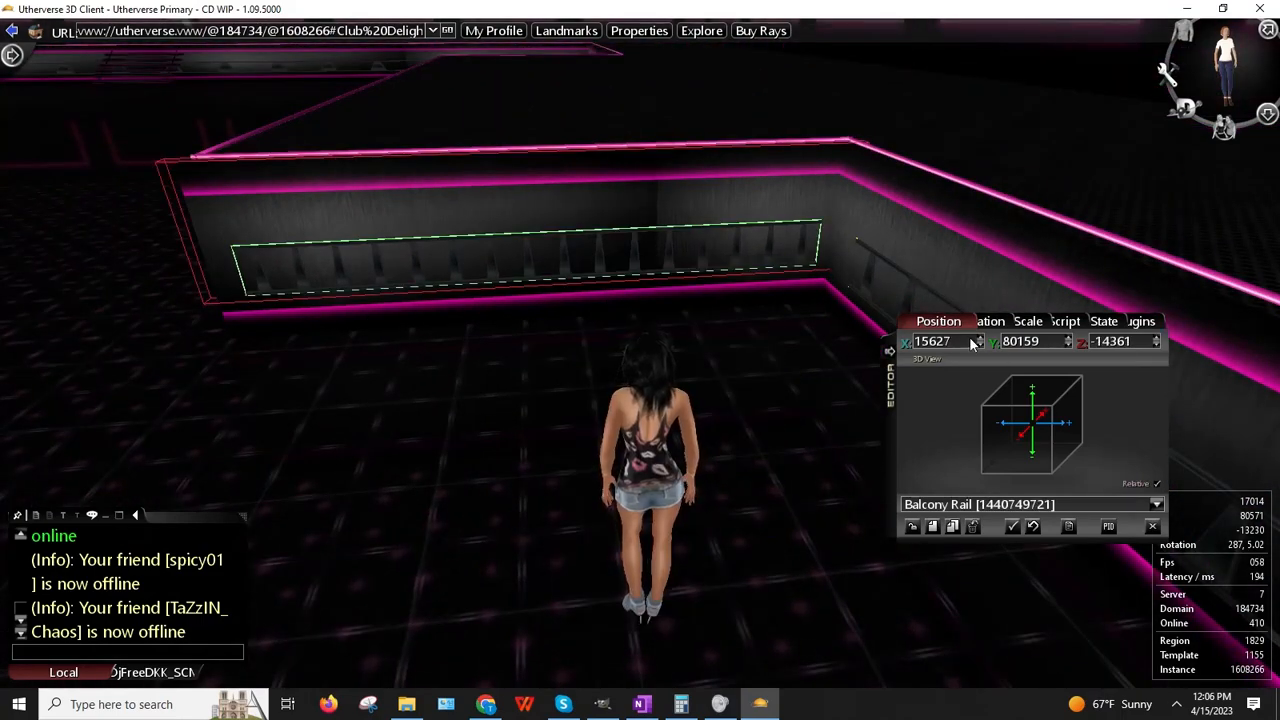
{"action": "key", "text": "Up"}
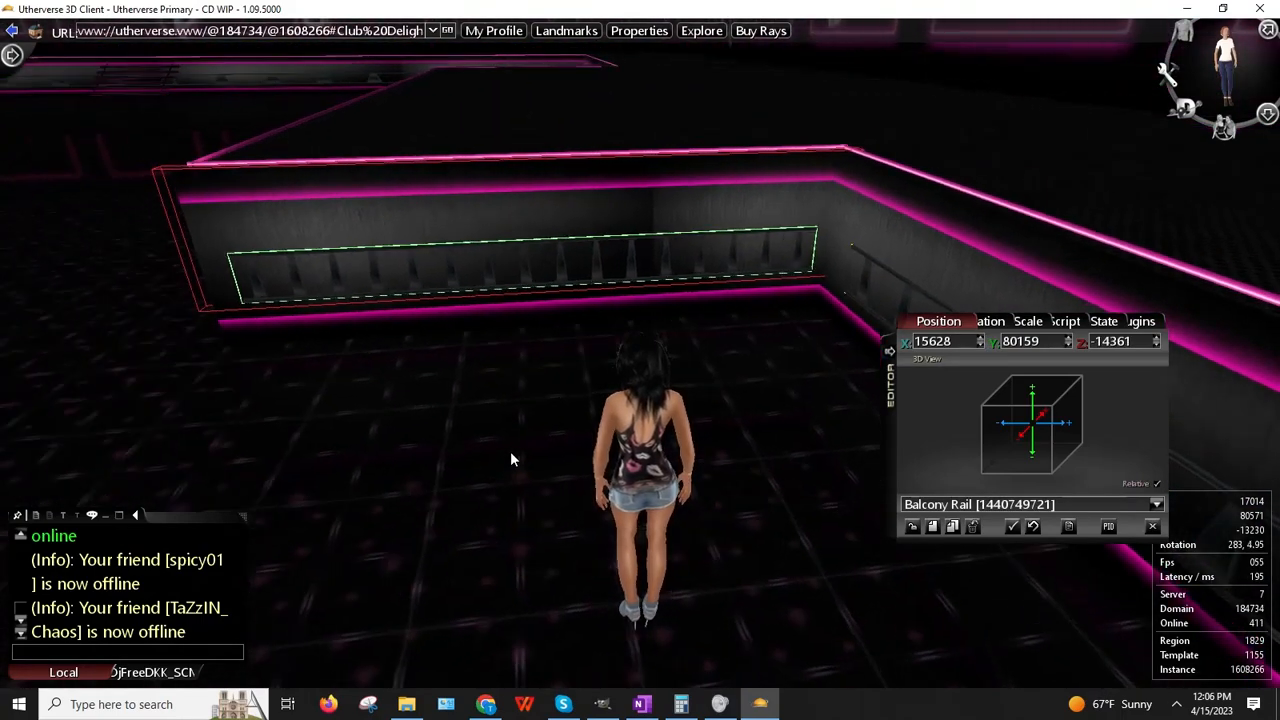
{"action": "key", "text": "Left"}
{"action": "key", "text": "Right"}
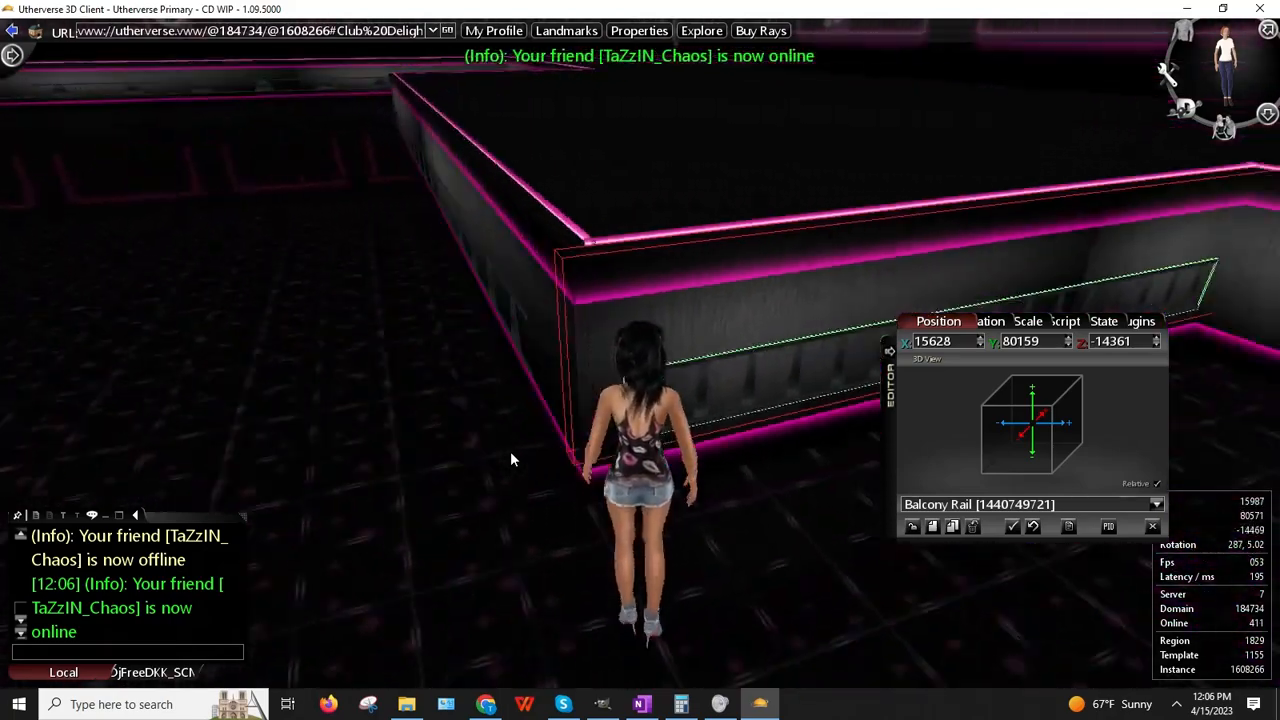
{"action": "key", "text": "Left"}
{"action": "key", "text": "Down"}
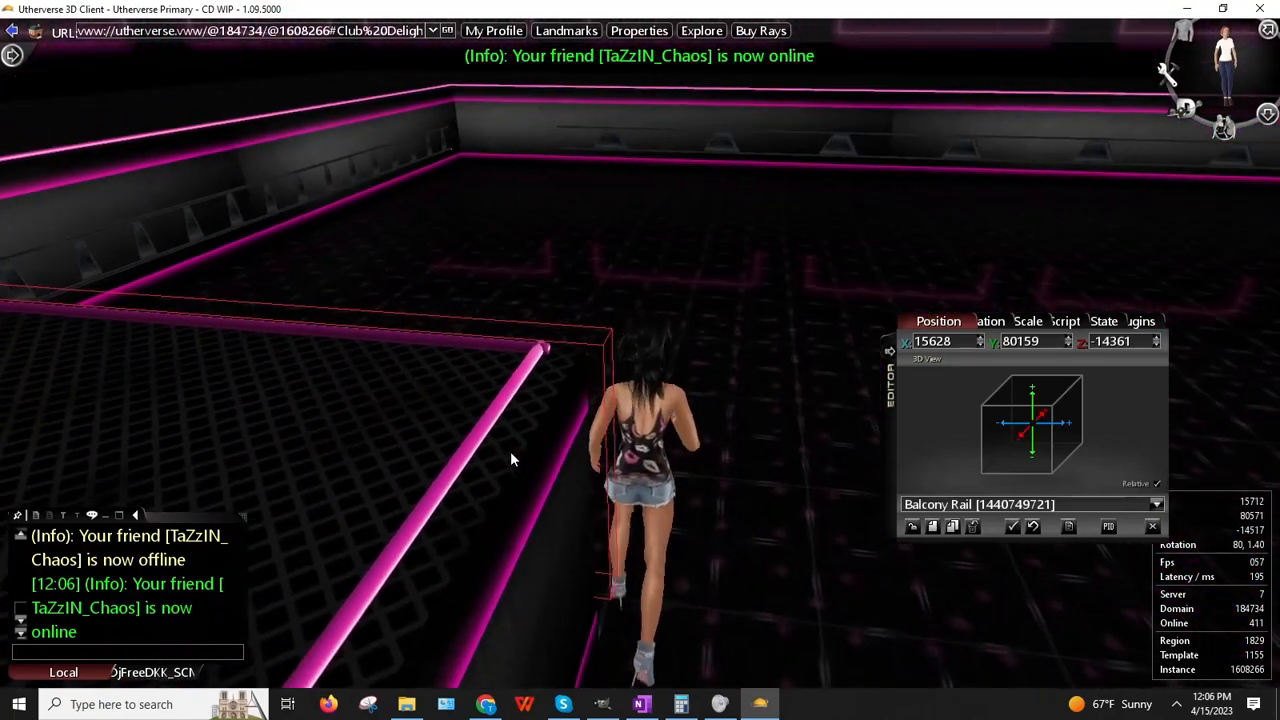
{"action": "right_click_drag", "start_coordinate": [414, 498], "coordinate": [507, 477]}
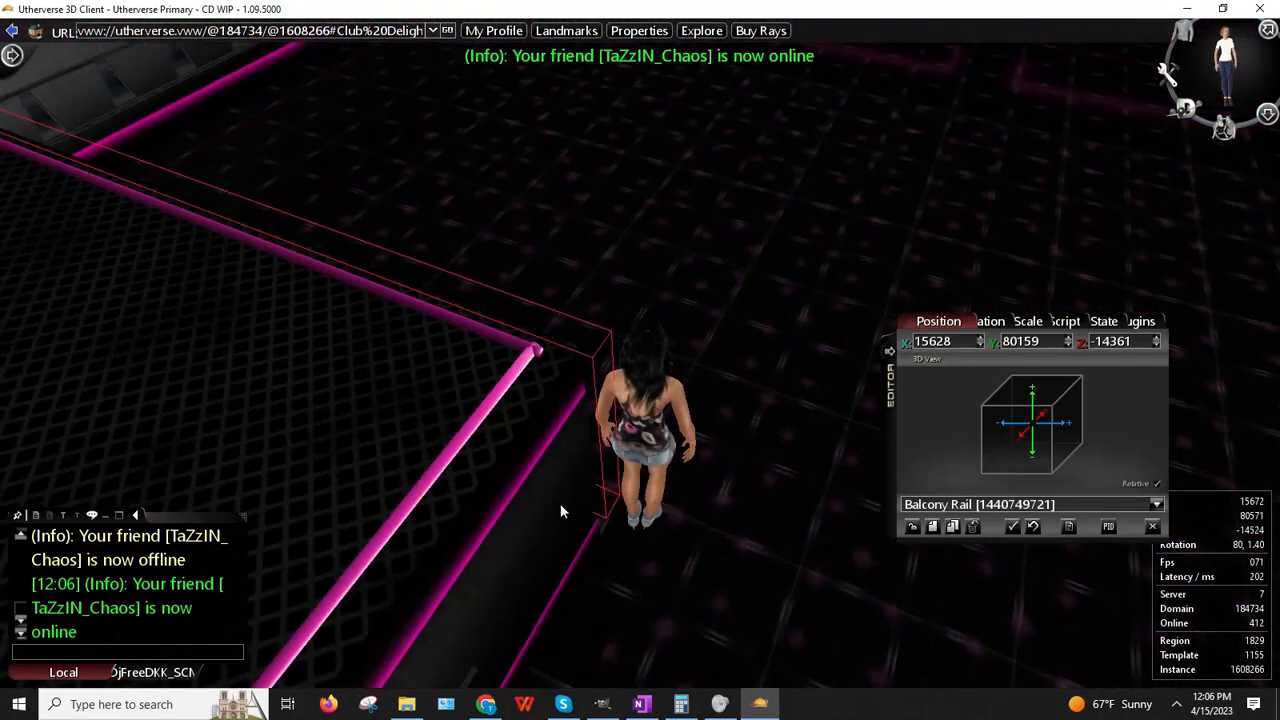
{"action": "right_click", "coordinate": [560, 503]}
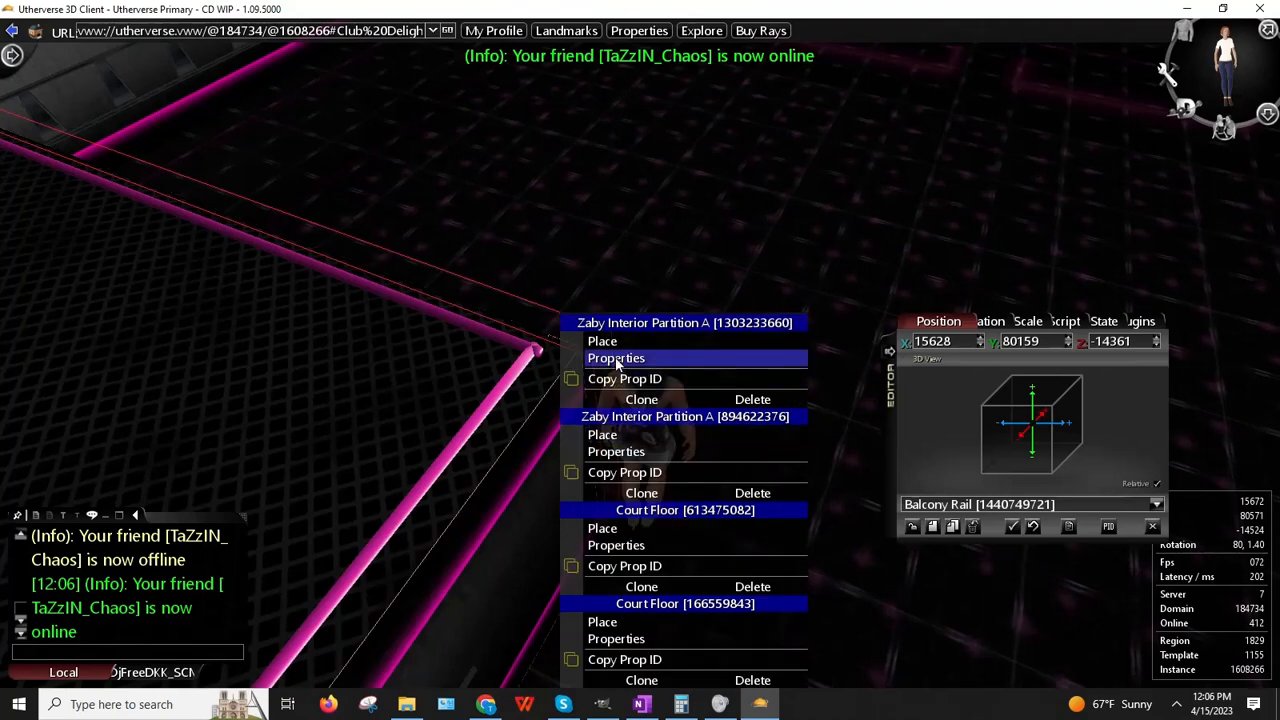
{"action": "right_click_drag", "start_coordinate": [572, 455], "coordinate": [396, 612]}
{"action": "right_click", "coordinate": [395, 611]}
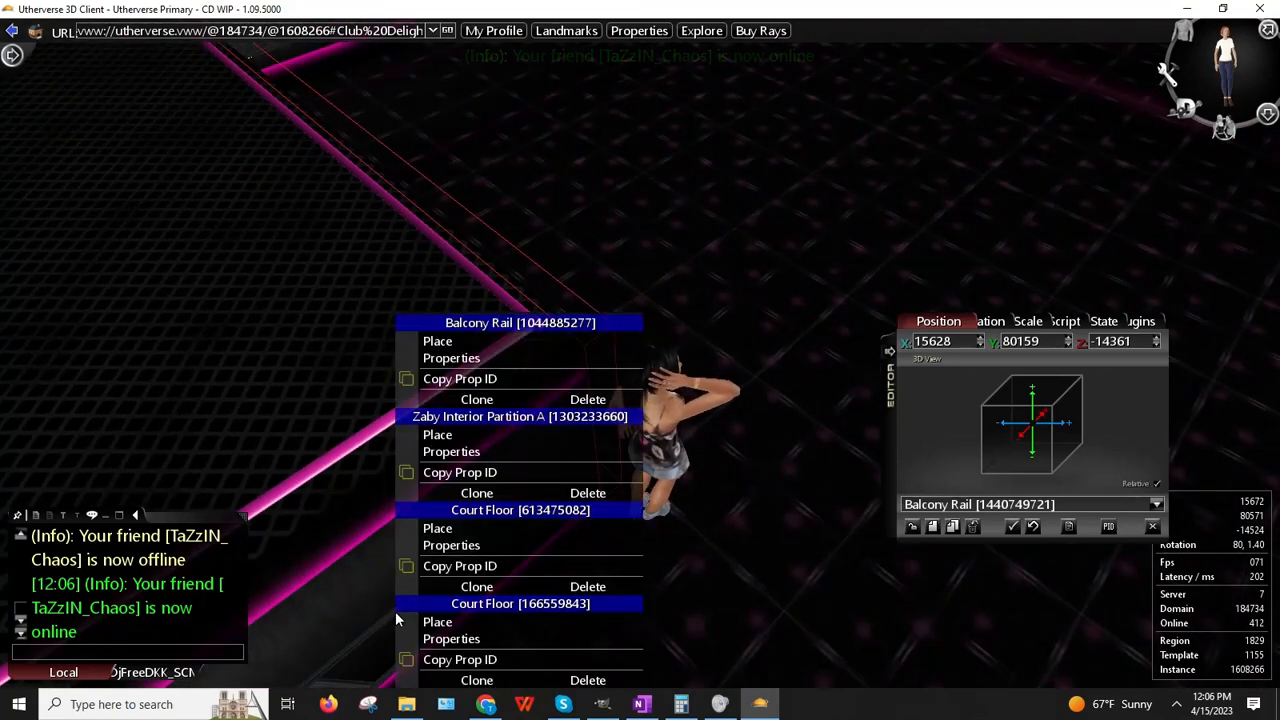
{"action": "left_click", "coordinate": [448, 356]}
{"action": "right_click_drag", "start_coordinate": [448, 354], "coordinate": [374, 376]}
{"action": "key", "text": "Left"}
{"action": "key", "text": "Down"}
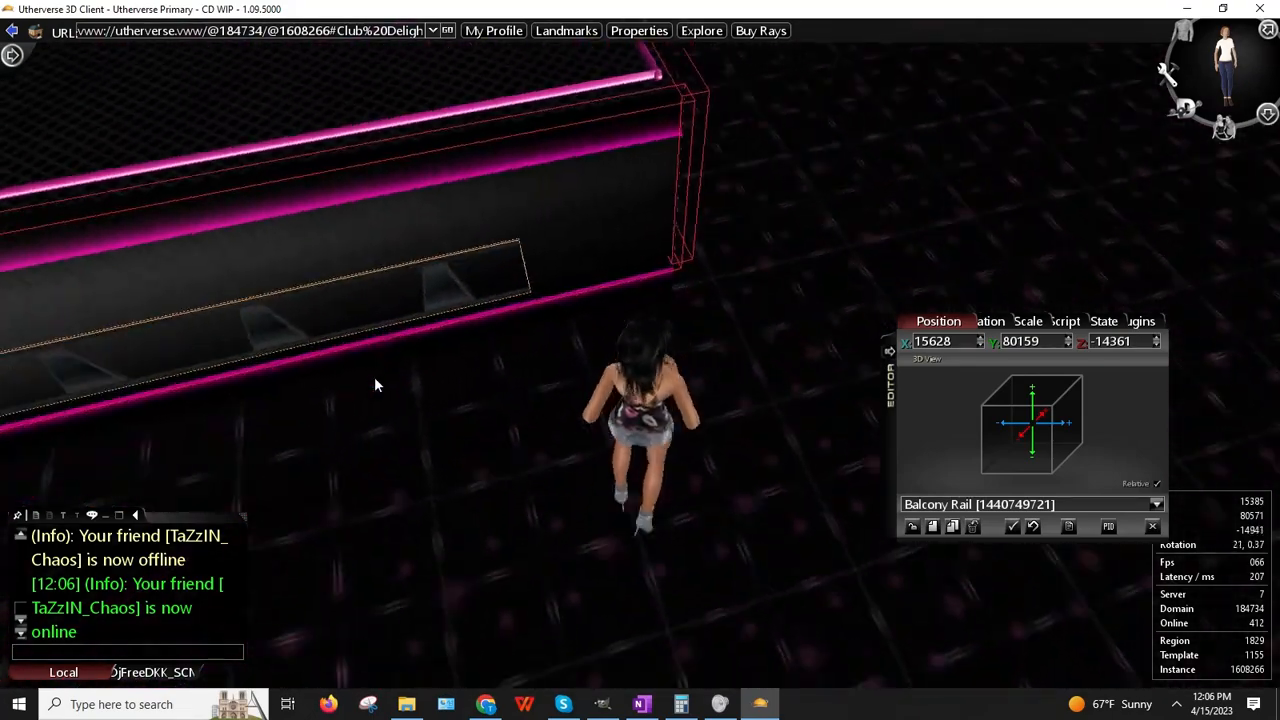
{"action": "key", "text": "Left"}
{"action": "key", "text": "Down"}
{"action": "key", "text": "Right"}
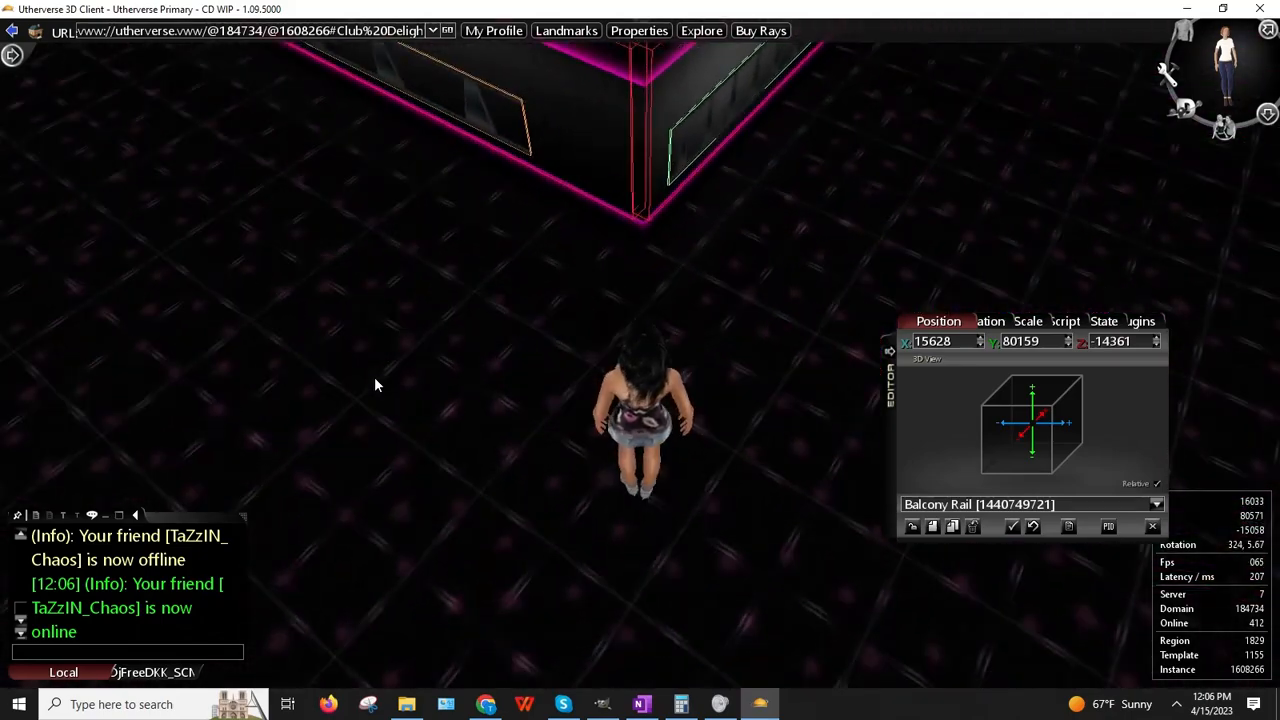
{"action": "key", "text": "Left"}
{"action": "key", "text": "Up"}
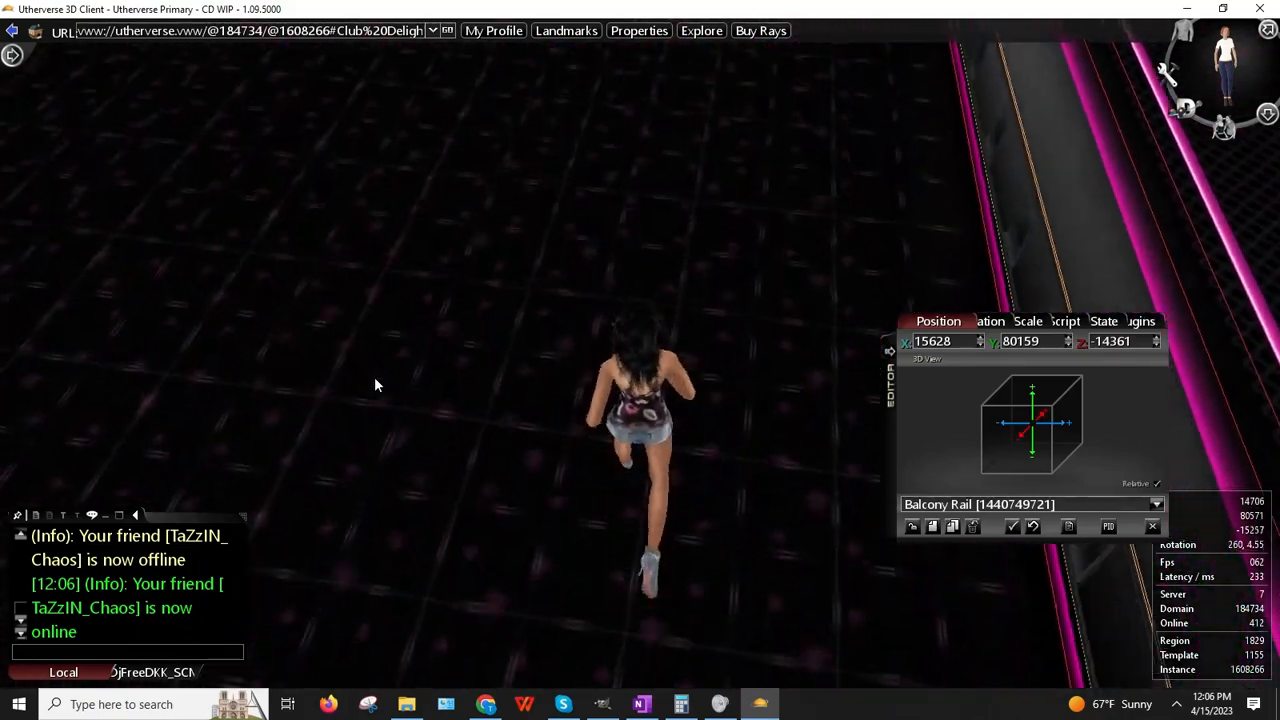
{"action": "key", "text": "Up"}
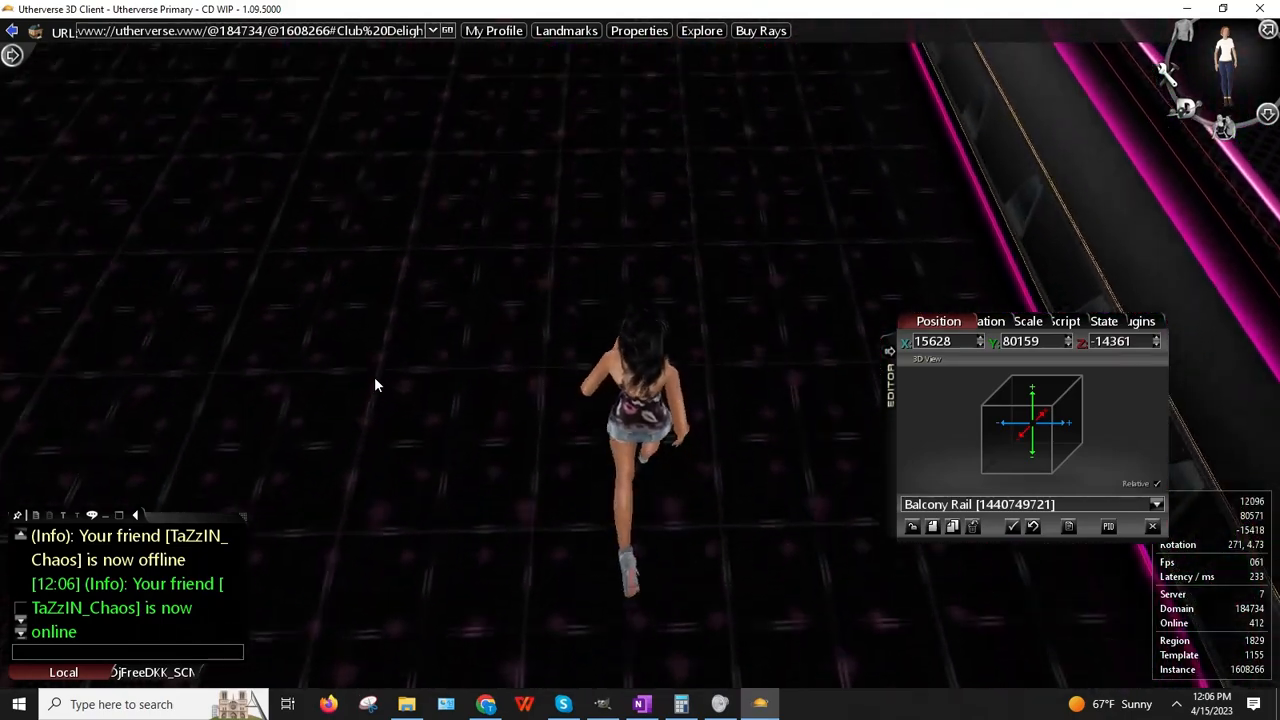
{"action": "key", "text": "Up"}
{"action": "key", "text": "Right"}
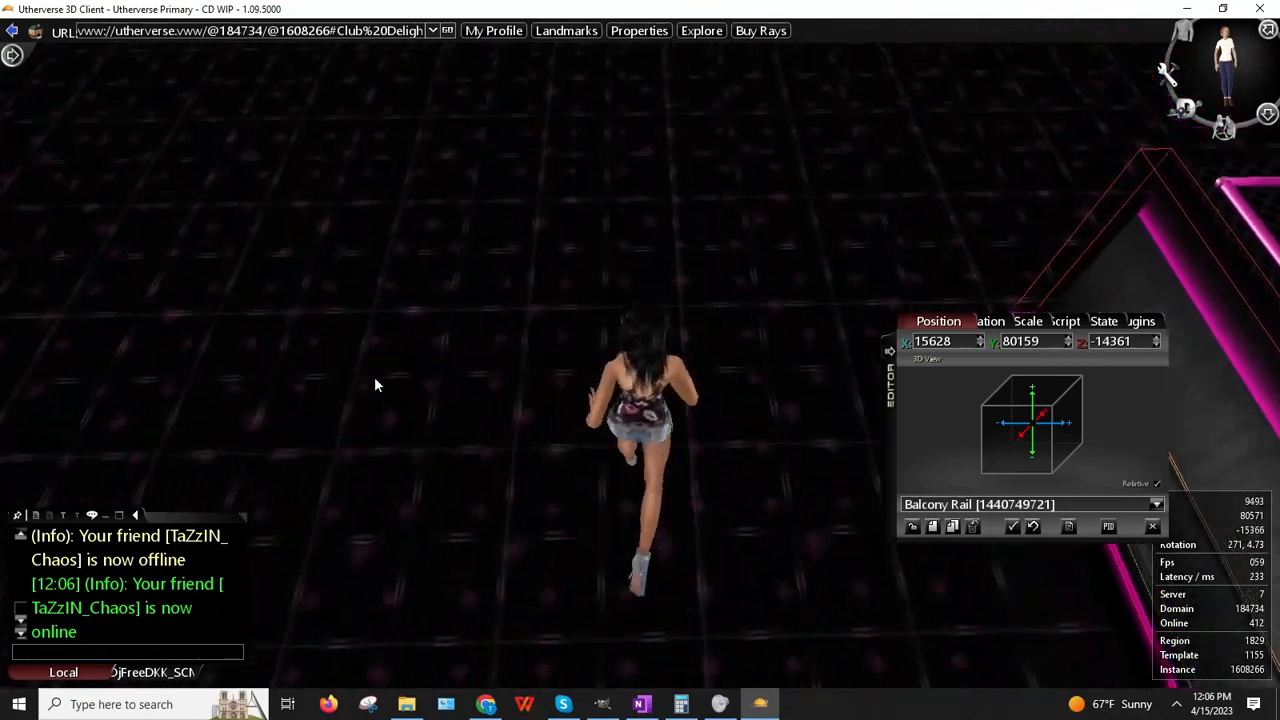
{"action": "key", "text": "Right"}
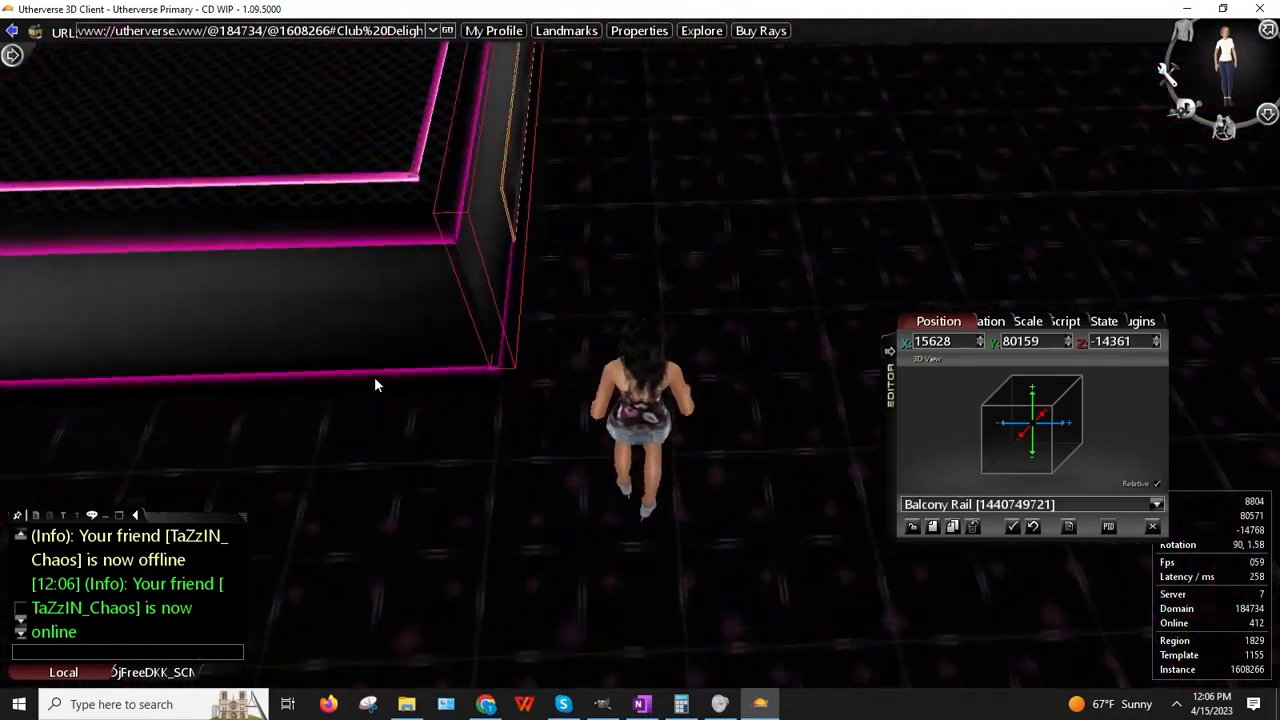
{"action": "key", "text": "Up"}
{"action": "key", "text": "Up"}
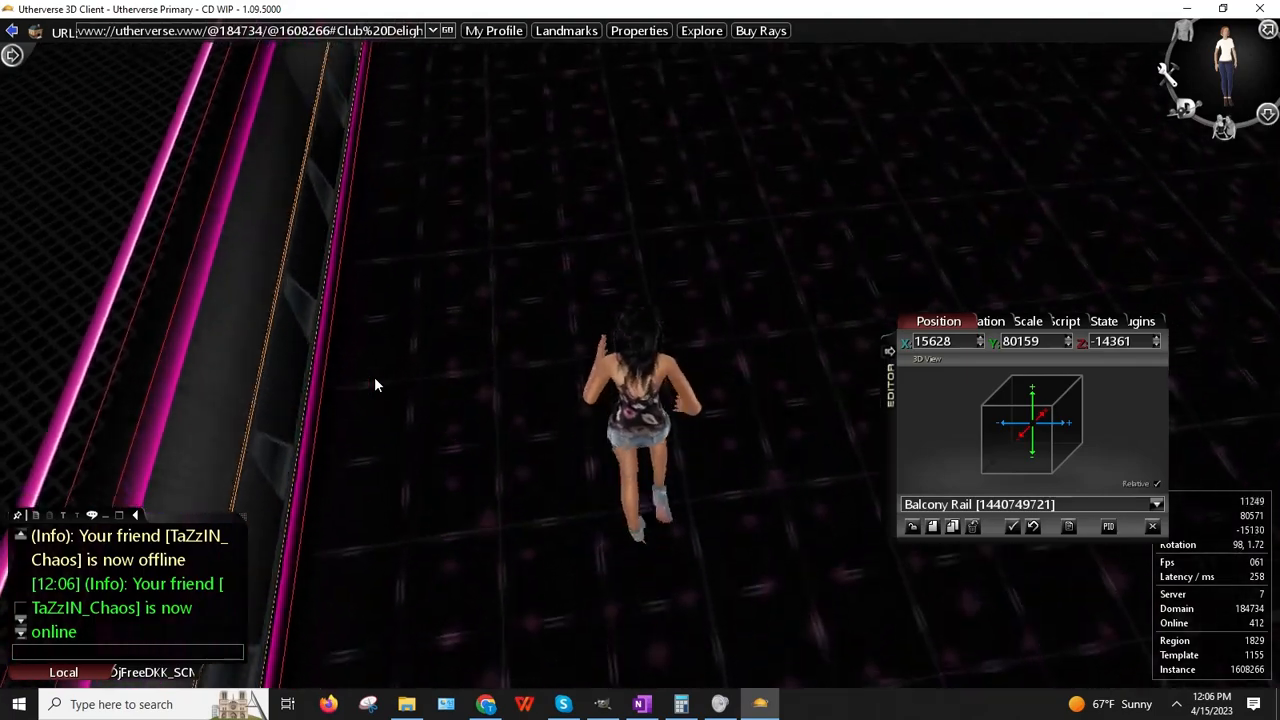
{"action": "key", "text": "Up"}
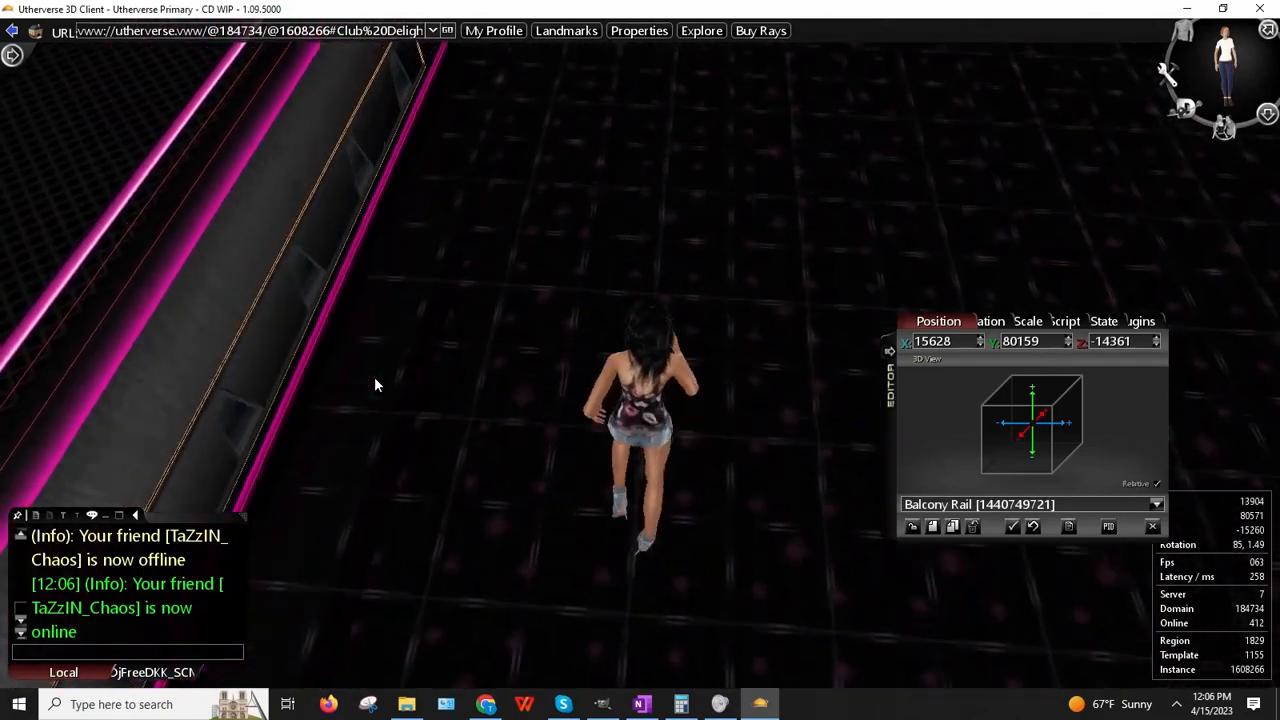
{"action": "key", "text": "Left"}
{"action": "key", "text": "Up"}
{"action": "key", "text": "Left"}
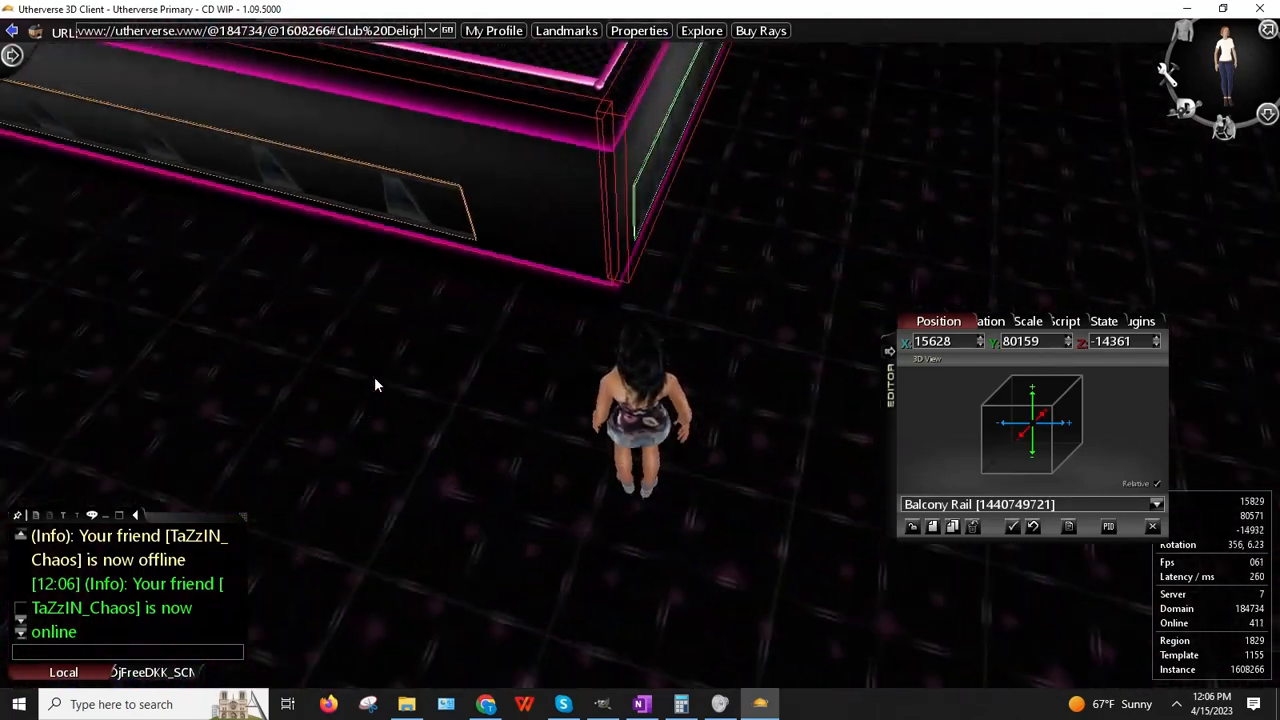
{"action": "right_click_drag", "start_coordinate": [349, 370], "coordinate": [440, 367]}
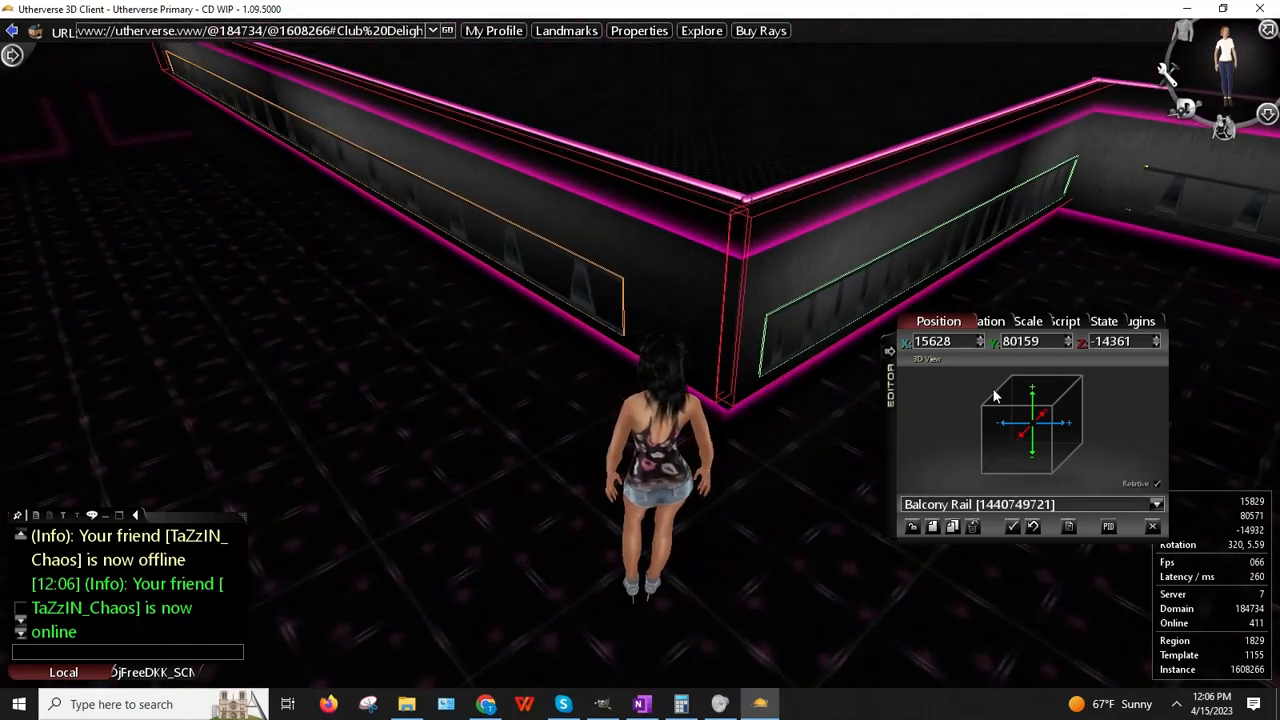
Step: Copy the rail's X position and clone the Balcony Rail
{"action": "right_click", "coordinate": [933, 342]}
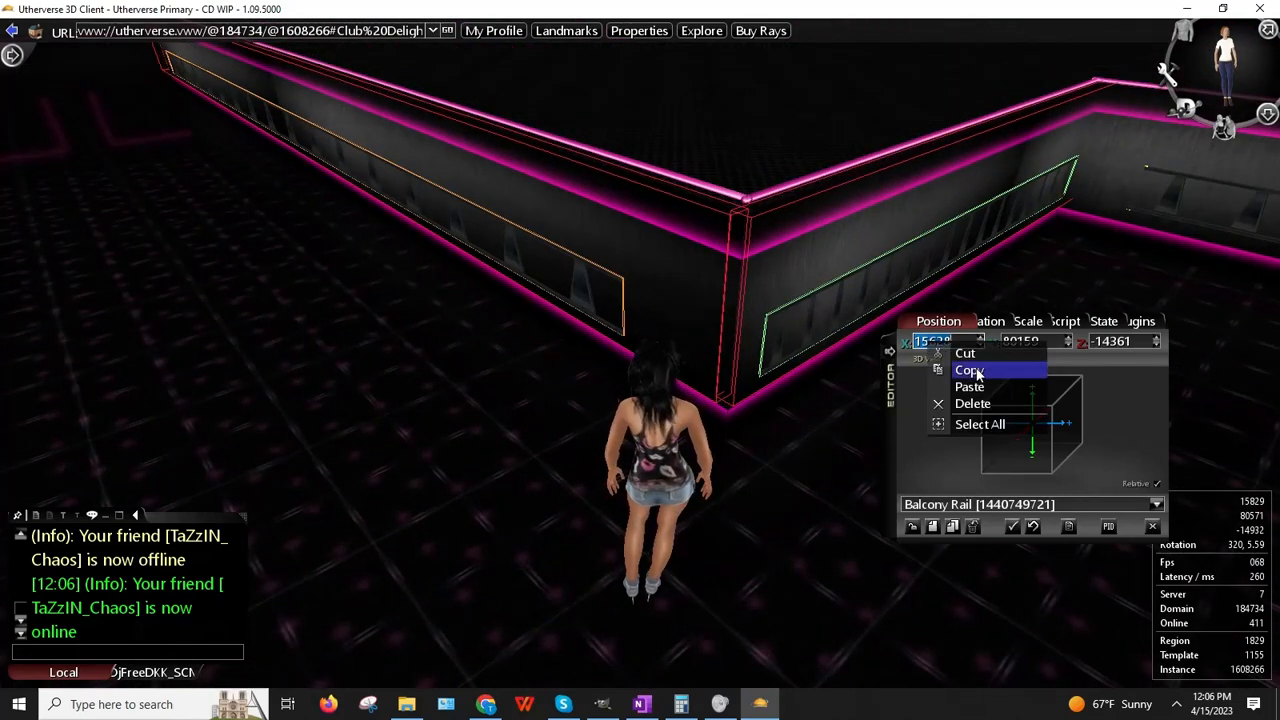
{"action": "left_click", "coordinate": [1115, 342]}
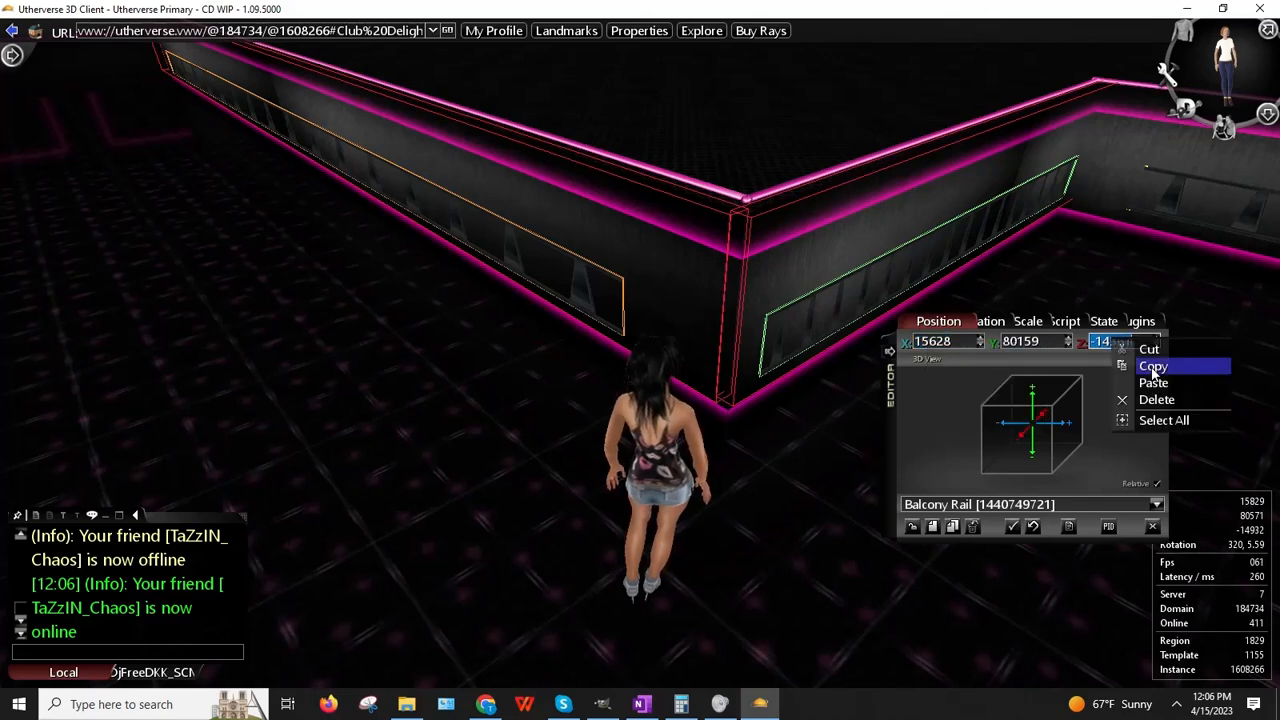
{"action": "left_click", "coordinate": [953, 527]}
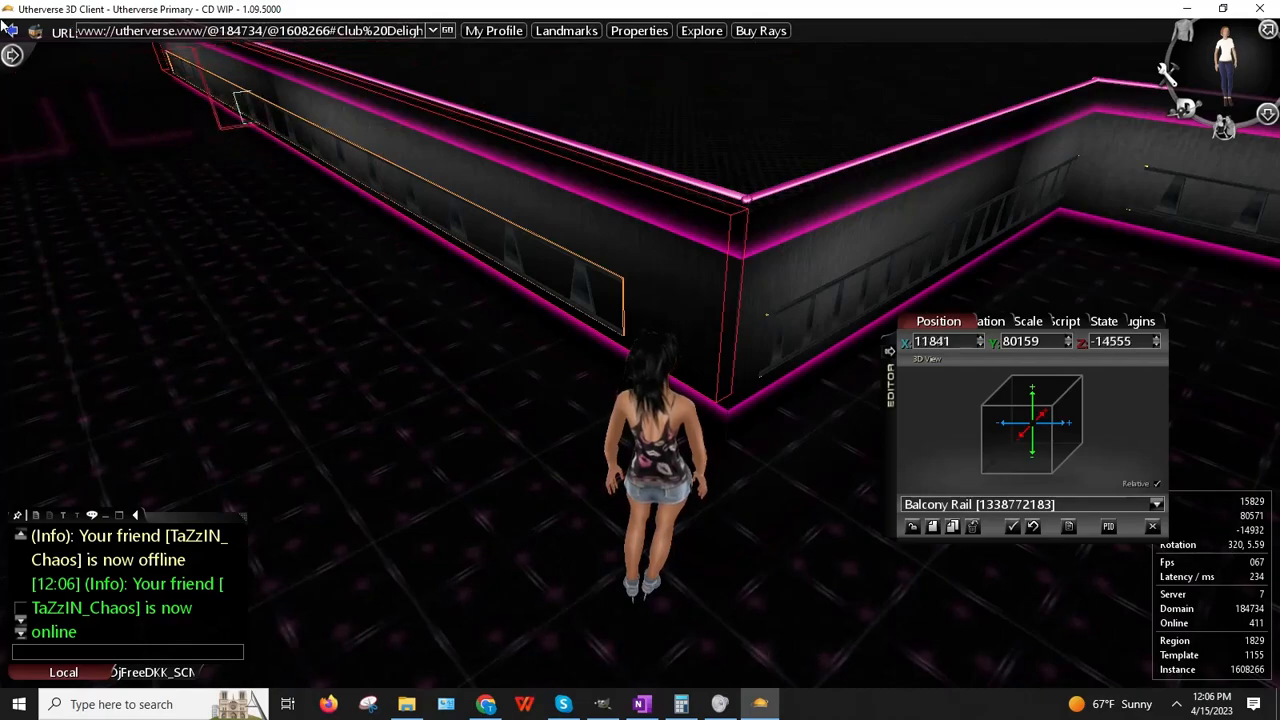
{"action": "key", "text": "Left"}
{"action": "left_click_drag", "start_coordinate": [1, 147], "coordinate": [1, 236]}
Step: Walk along the balcony wall and slide the new rail copy along it
{"action": "key", "text": "Up"}
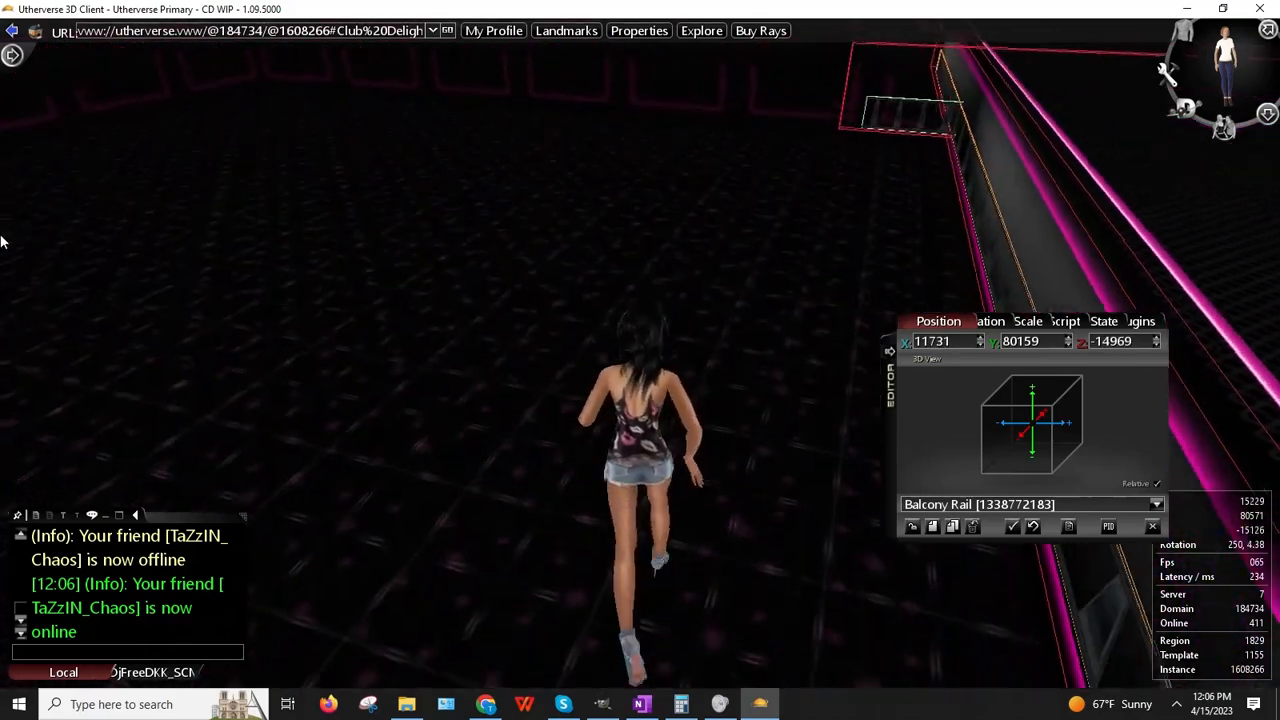
{"action": "key", "text": "Right"}
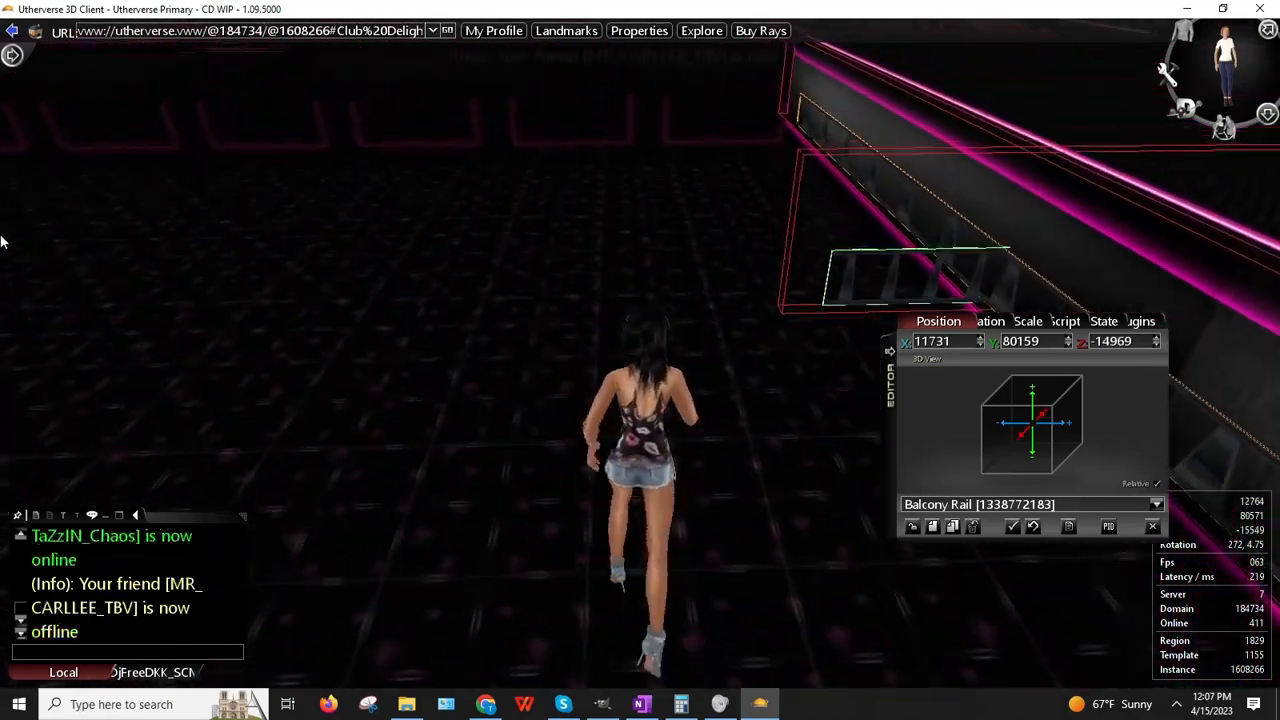
{"action": "key", "text": "Up"}
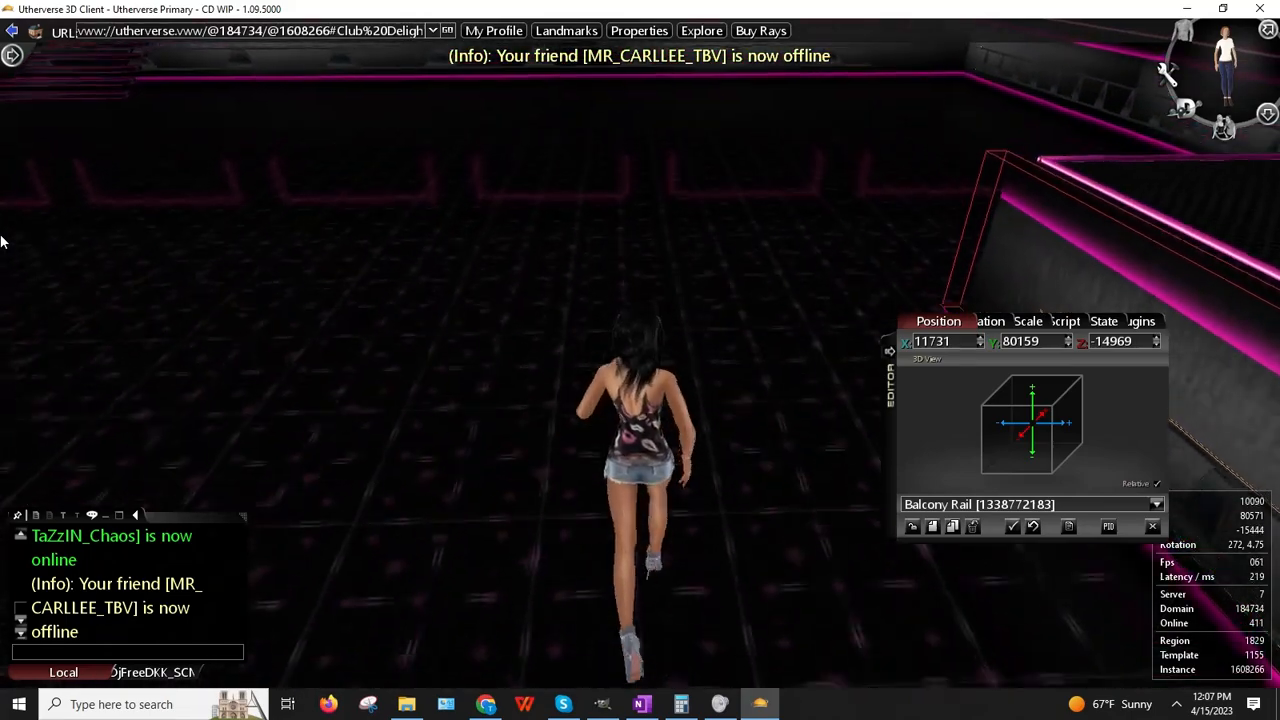
{"action": "key", "text": "Right"}
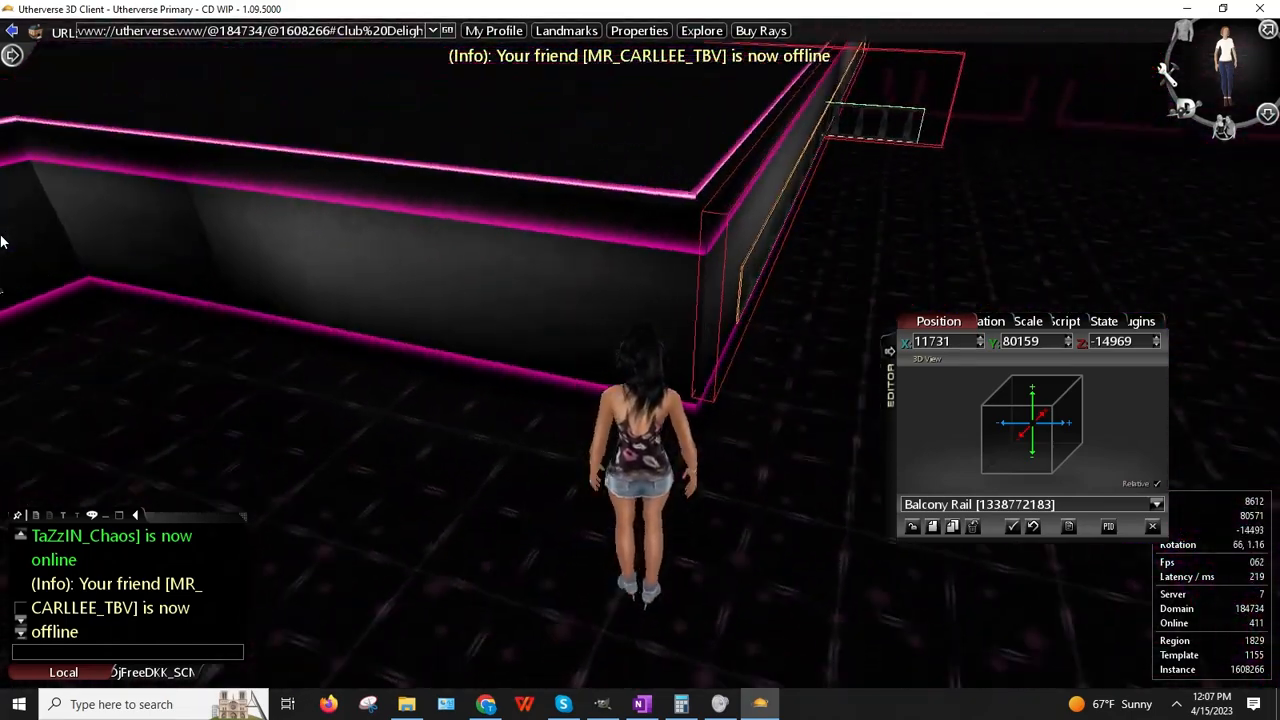
{"action": "mouse_move", "coordinate": [2, 620]}
{"action": "left_mouse_down"}
{"action": "mouse_move", "coordinate": [37, 449]}
{"action": "mouse_move", "coordinate": [17, 643]}
{"action": "mouse_move", "coordinate": [2, 610]}
{"action": "left_mouse_up"}
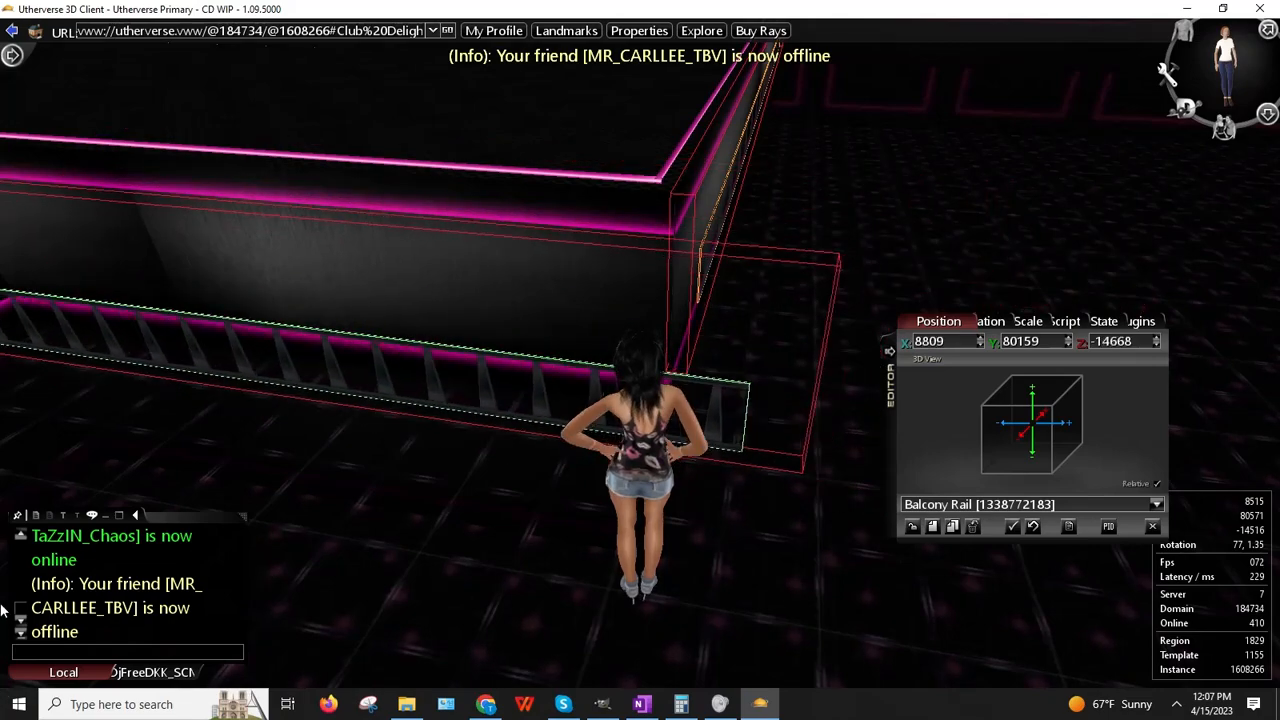
Step: Set the rail's Position Z to -14361 by pasting it into the Z field
{"action": "left_click", "coordinate": [976, 321]}
{"action": "right_click_drag", "start_coordinate": [640, 440], "coordinate": [547, 405]}
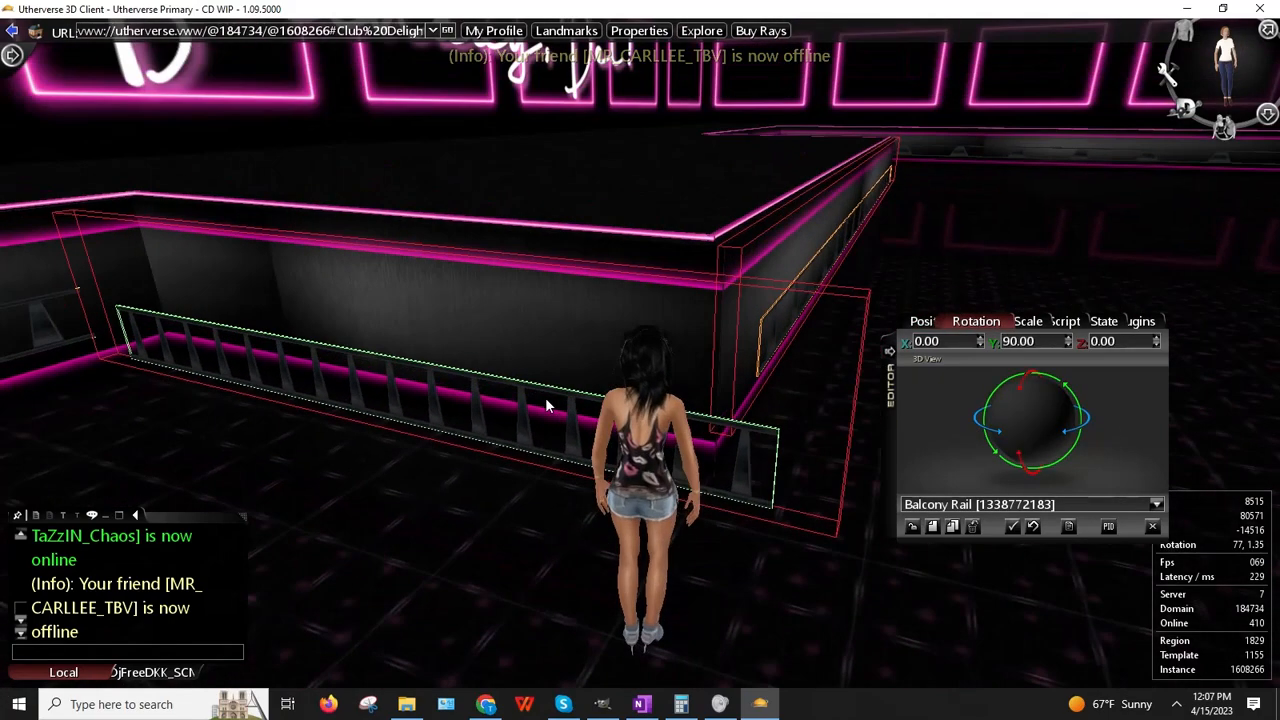
{"action": "left_click", "coordinate": [924, 322]}
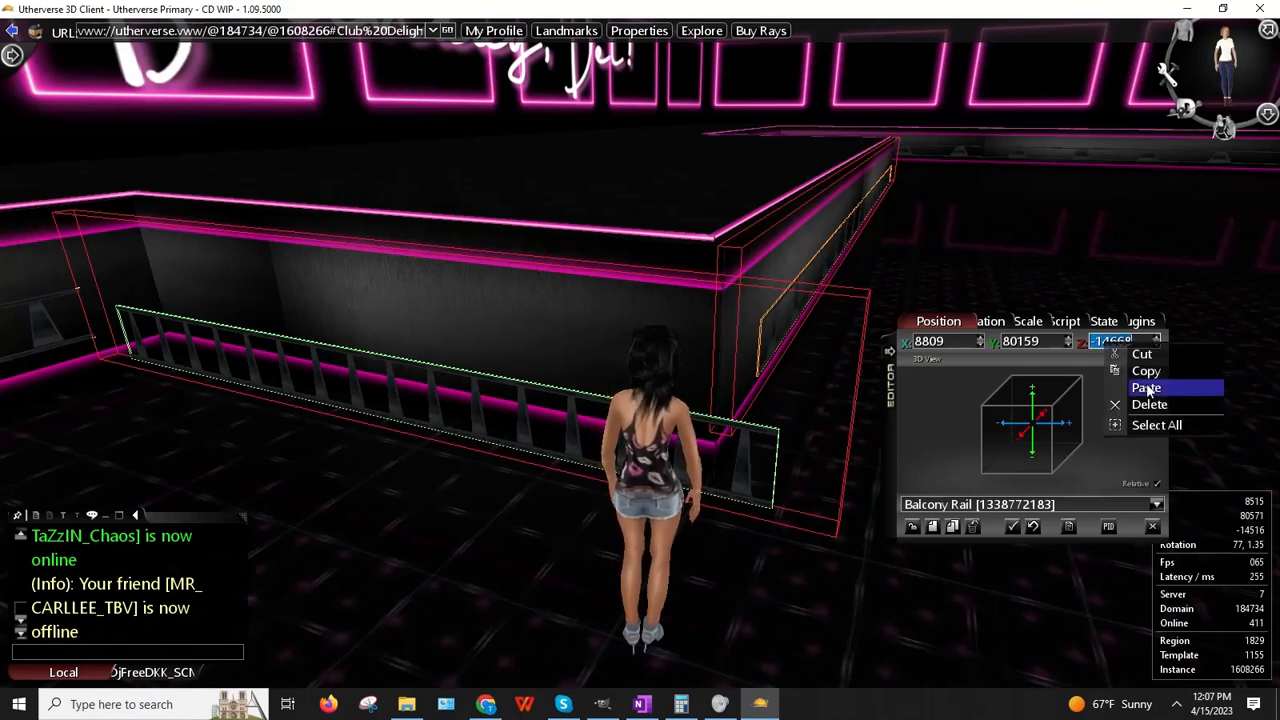
{"action": "left_click", "coordinate": [905, 460]}
{"action": "right_click", "coordinate": [1104, 343]}
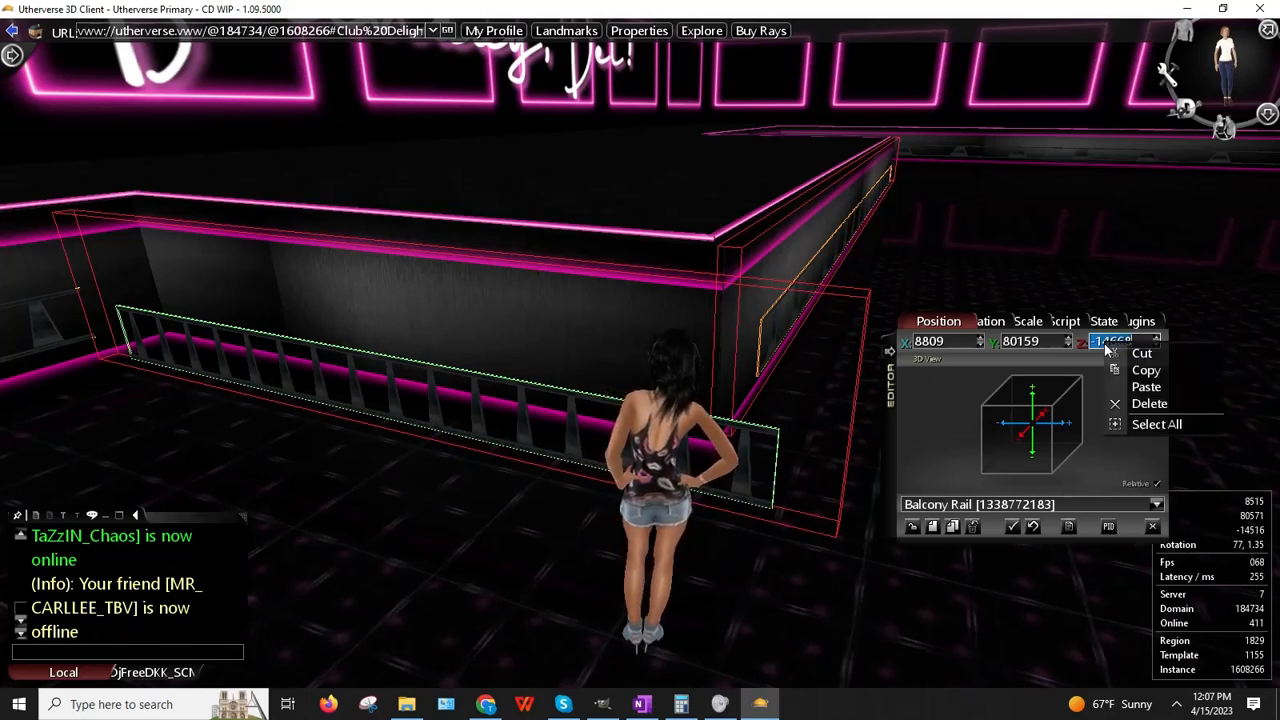
{"action": "key", "text": "Return"}
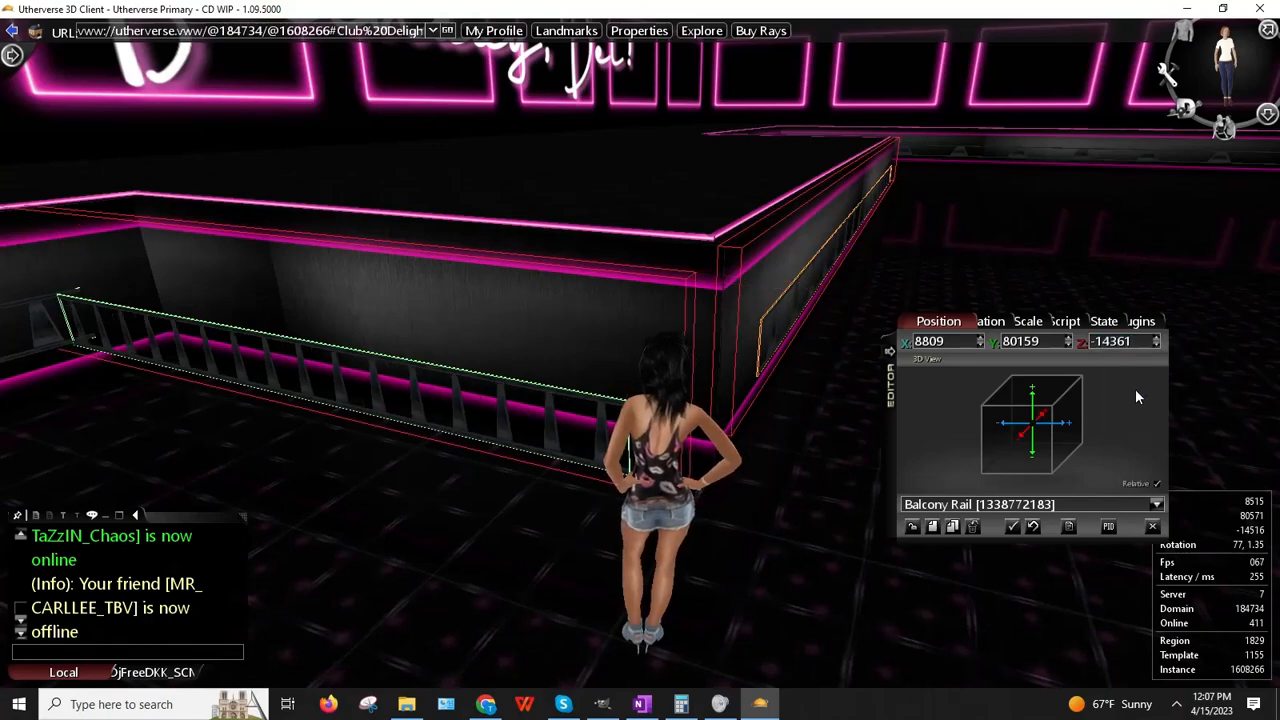
{"action": "right_click_drag", "start_coordinate": [816, 407], "coordinate": [782, 422]}
Step: Raise the rail's X position to 9101 near the balcony corner
{"action": "key", "text": "Right"}
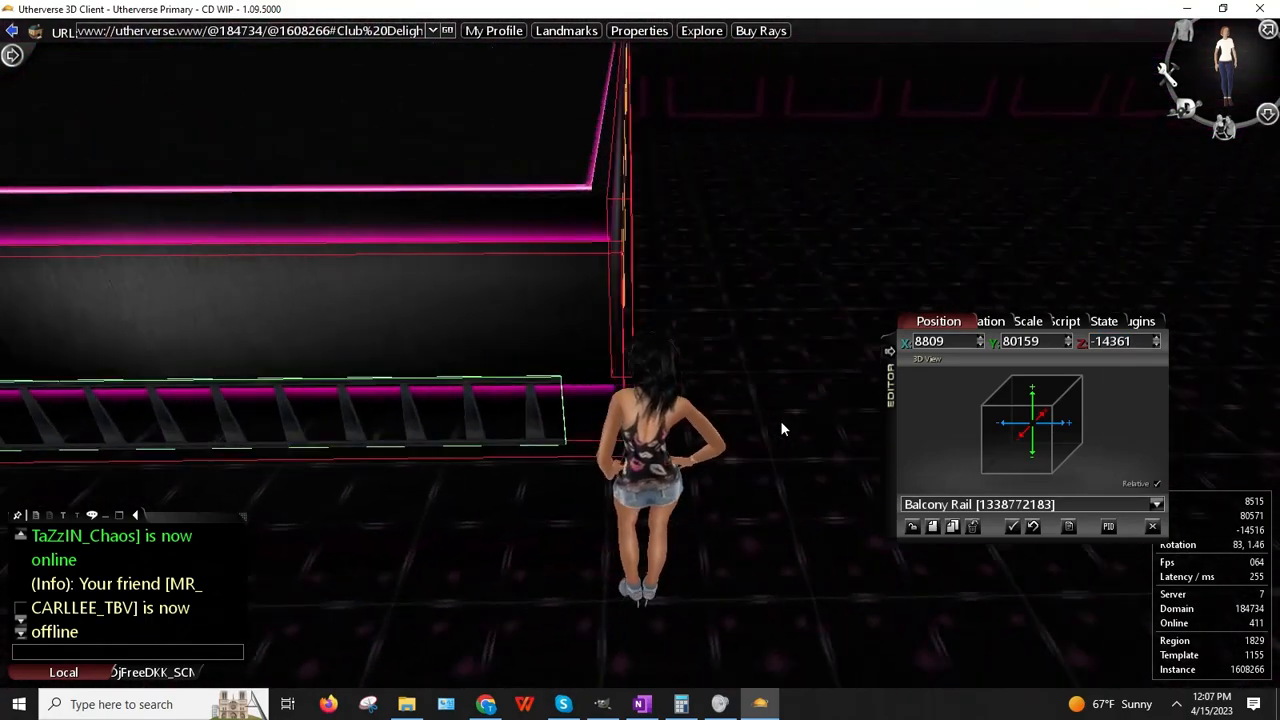
{"action": "key", "text": "Up"}
{"action": "key", "text": "Left"}
{"action": "key", "text": "Left"}
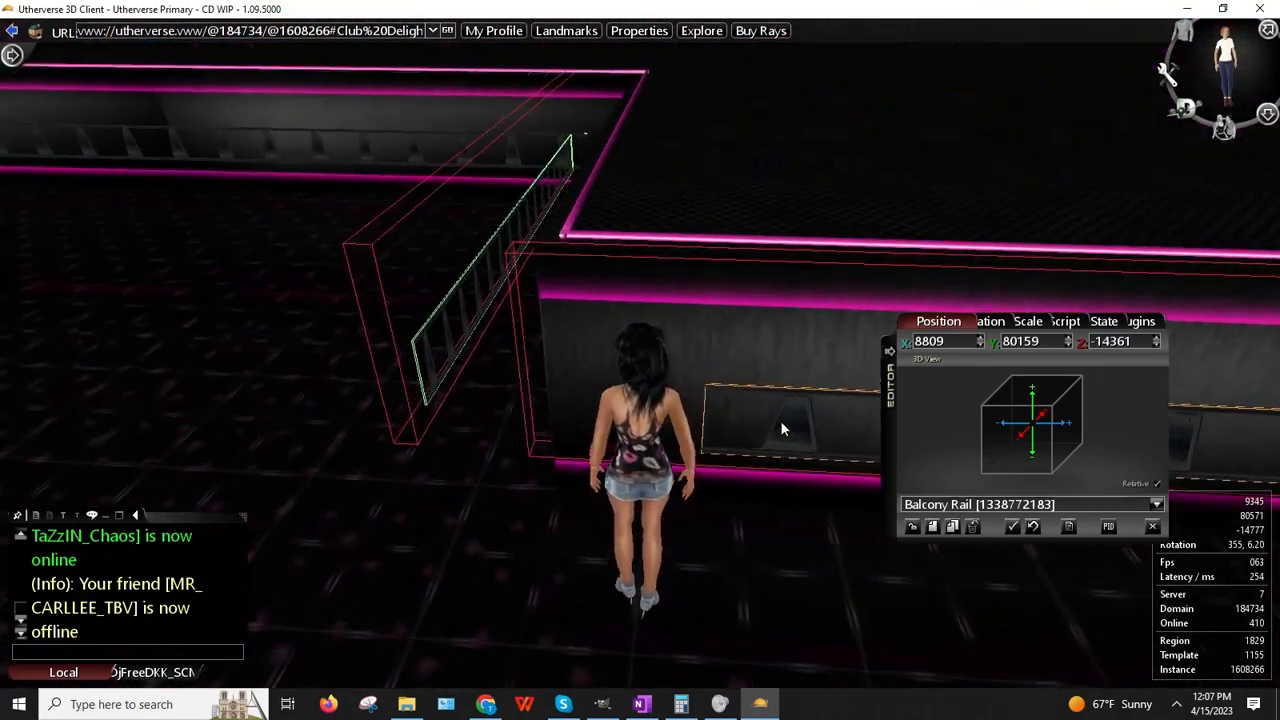
{"action": "key", "text": "Right"}
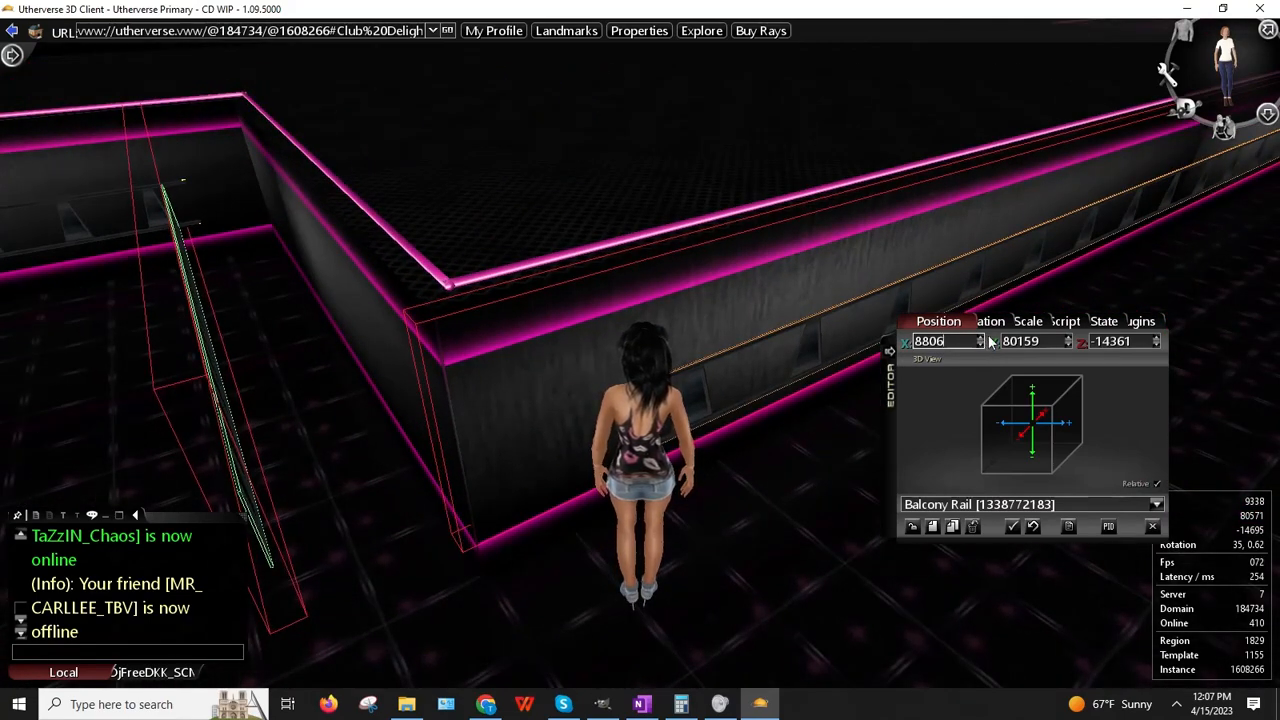
{"action": "left_click", "coordinate": [982, 337]}
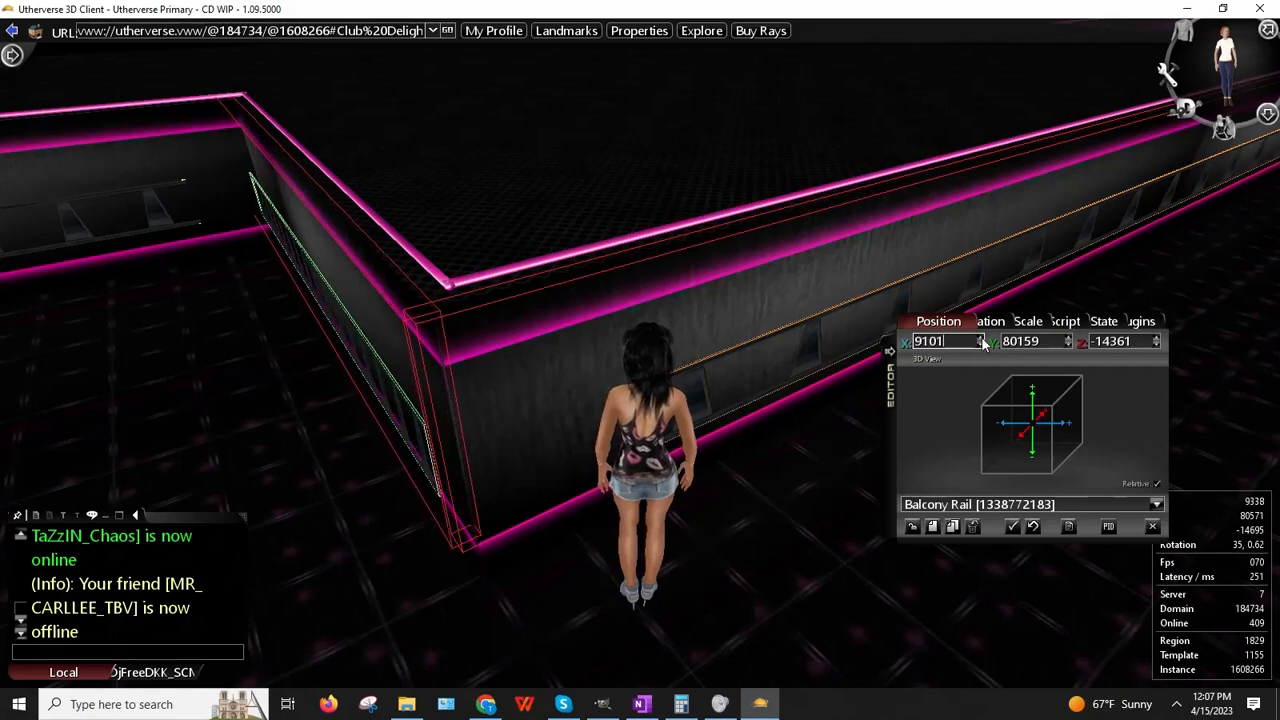
{"action": "left_click_drag", "start_coordinate": [480, 347], "coordinate": [571, 346]}
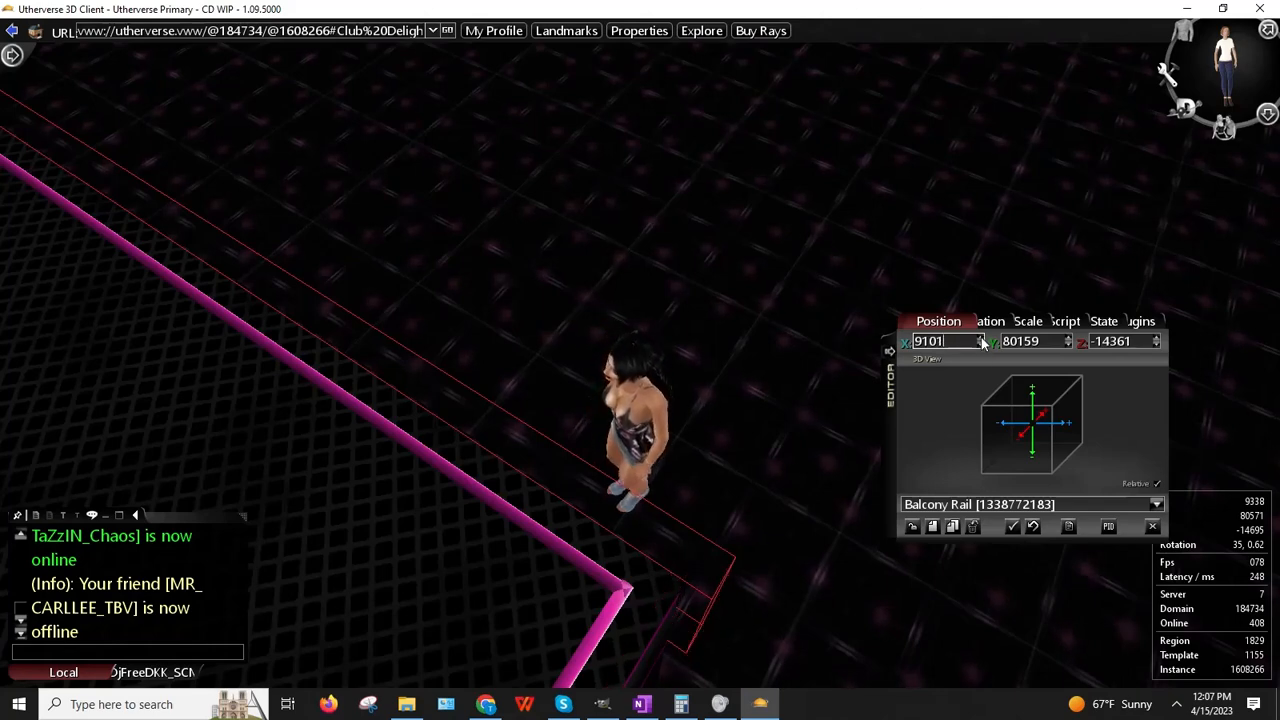
Step: Release the rail from the editor and walk back toward the Club Delight wall
{"action": "left_click", "coordinate": [913, 529]}
{"action": "left_click", "coordinate": [913, 529]}
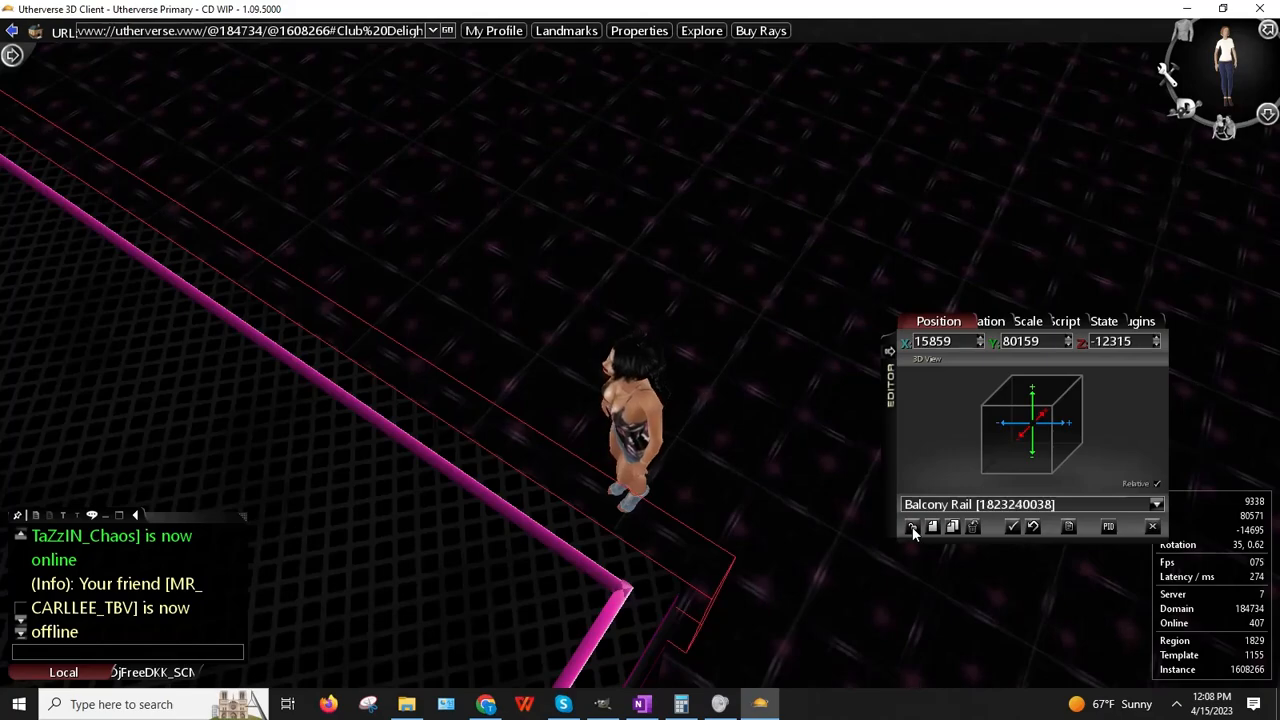
{"action": "left_click", "coordinate": [913, 529]}
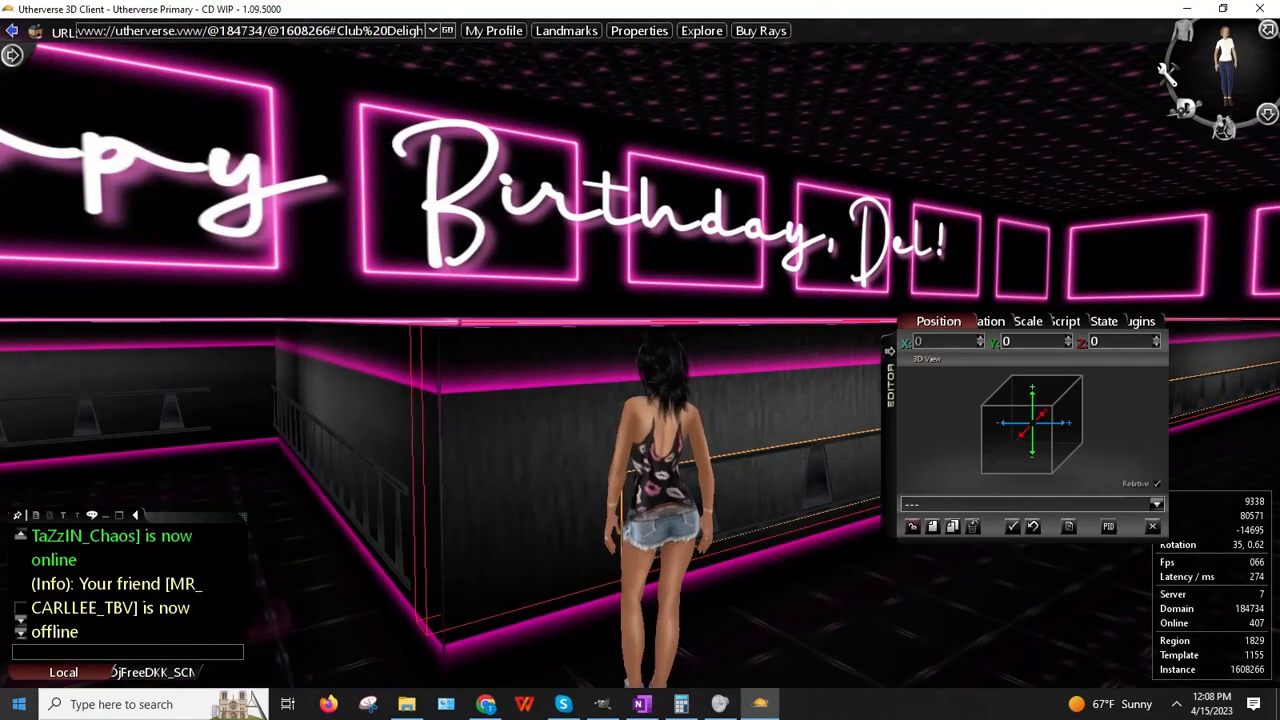
{"action": "key", "text": "Left"}
{"action": "key", "text": "Down"}
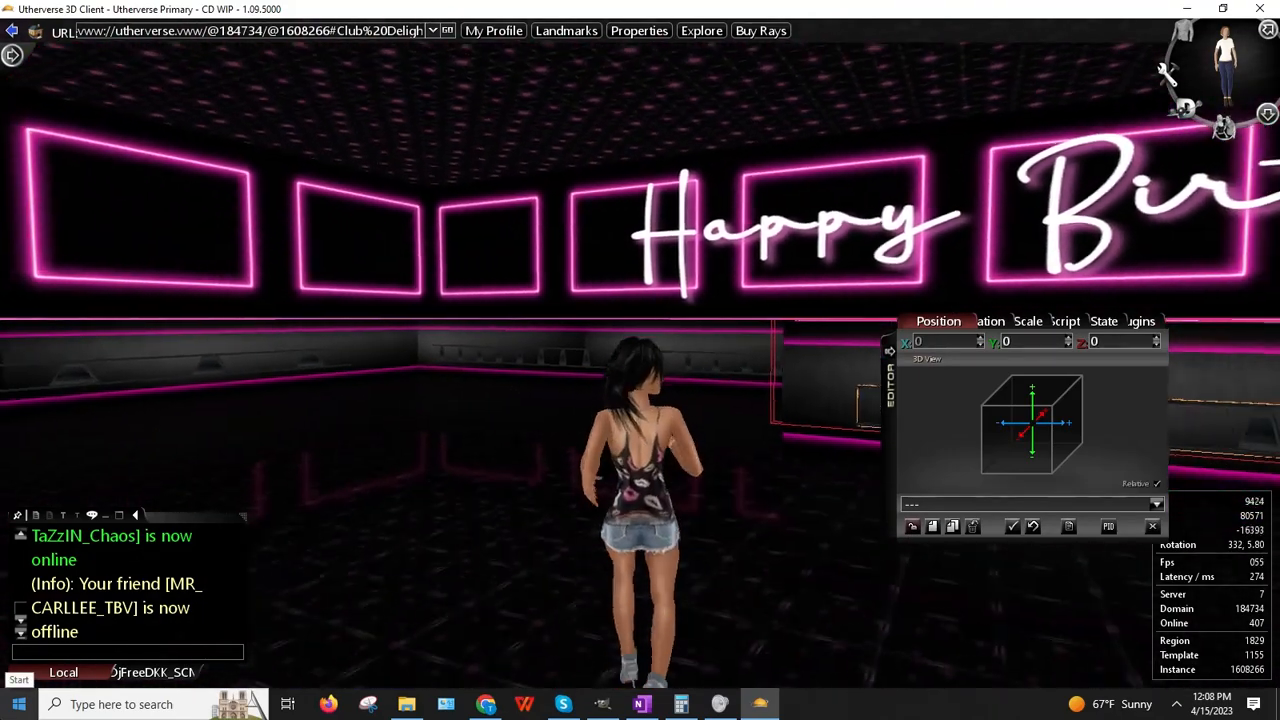
{"action": "key", "text": "Left"}
{"action": "key", "text": "Left"}
{"action": "key", "text": "Up"}
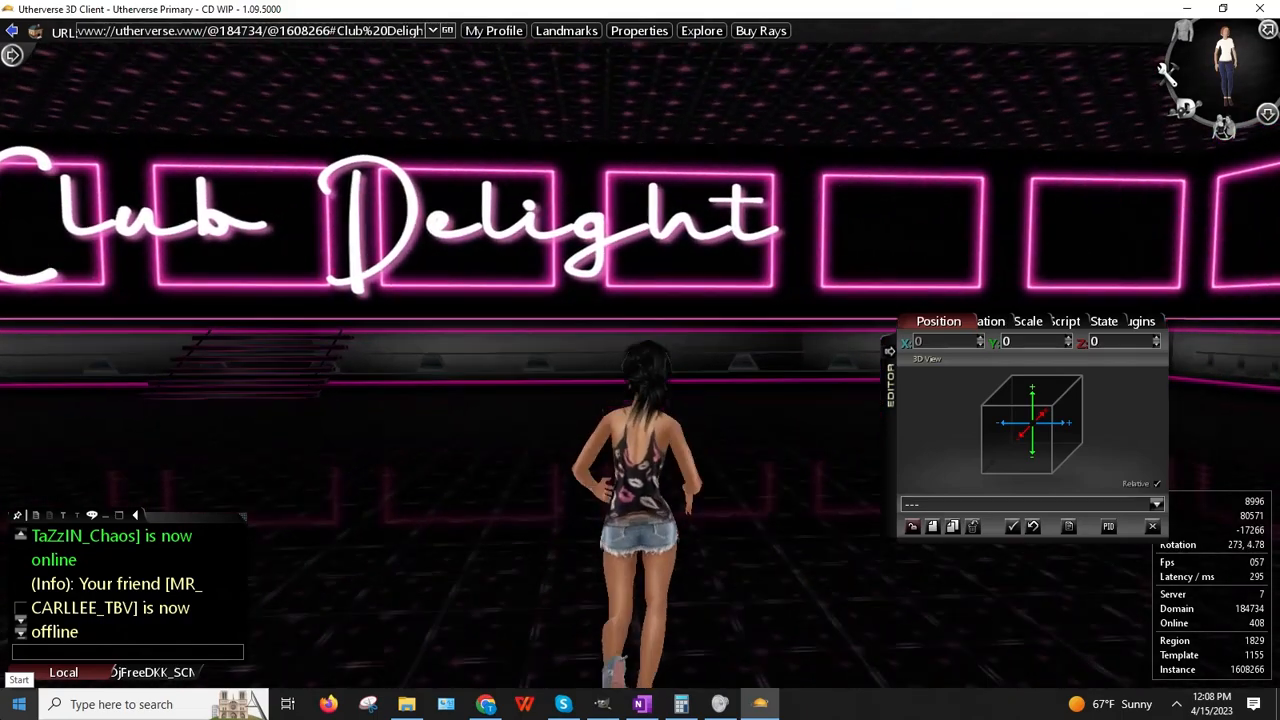
{"action": "key", "text": "Right"}
{"action": "key", "text": "Right"}
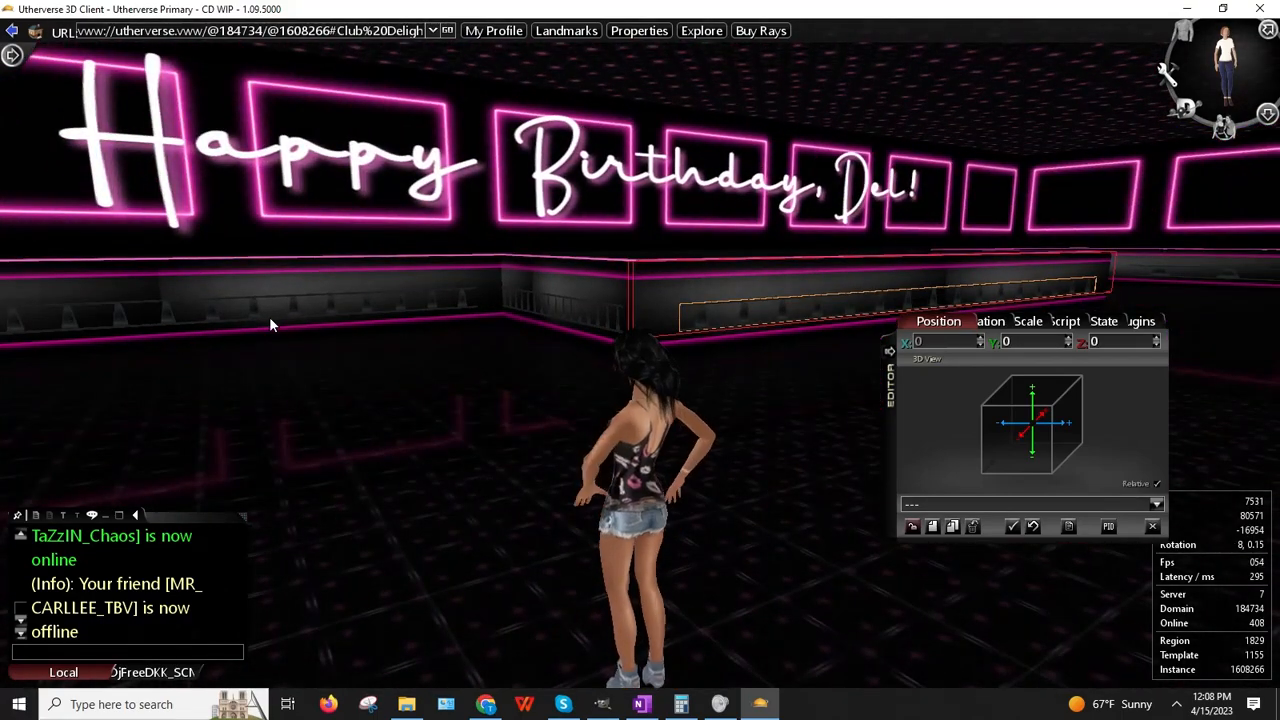
Step: Make the right-hand Balcony Rail invisible from its State settings
{"action": "right_click", "coordinate": [271, 318]}
{"action": "left_click", "coordinate": [326, 356]}
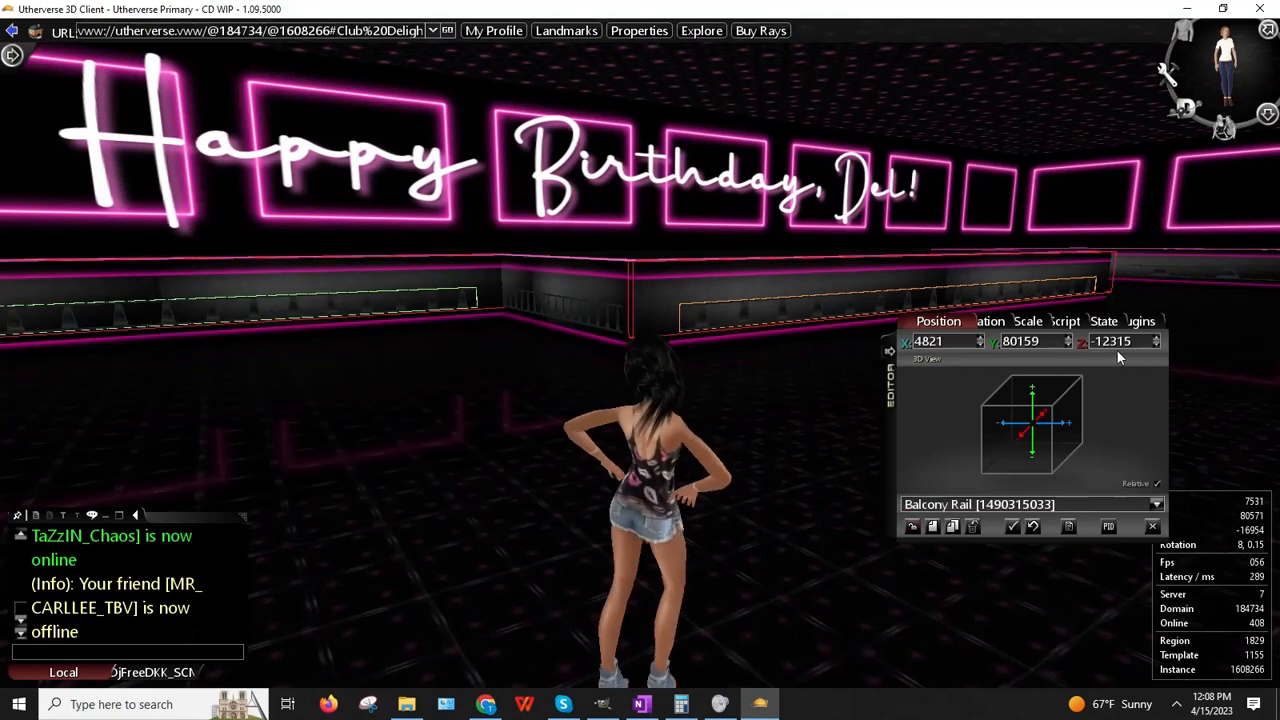
{"action": "left_click", "coordinate": [1089, 321]}
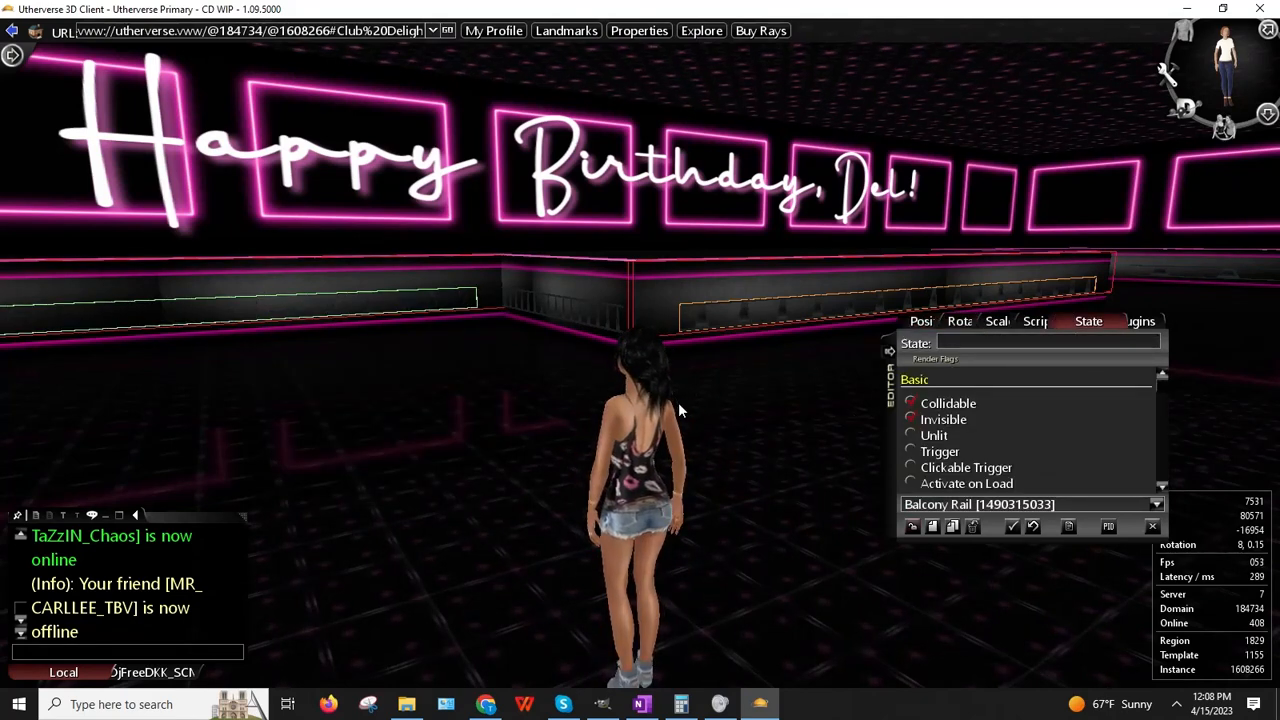
{"action": "right_click", "coordinate": [578, 322]}
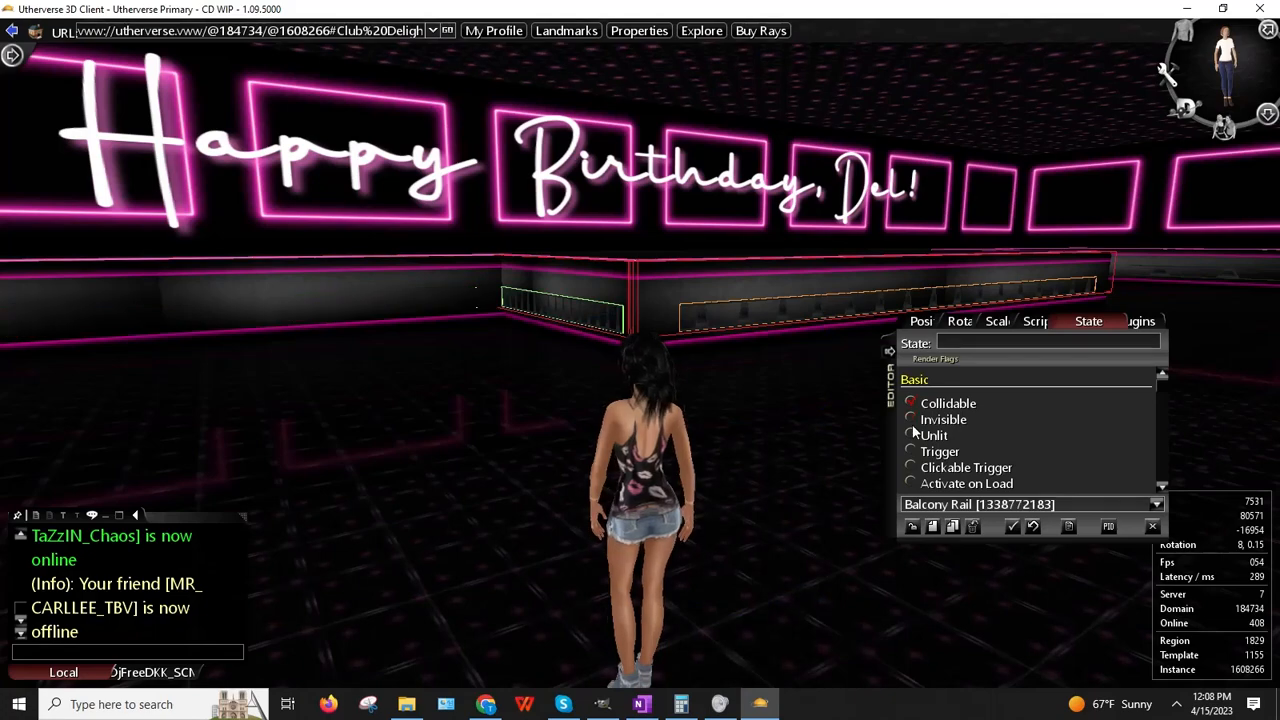
{"action": "right_click", "coordinate": [758, 309]}
{"action": "left_click", "coordinate": [842, 358]}
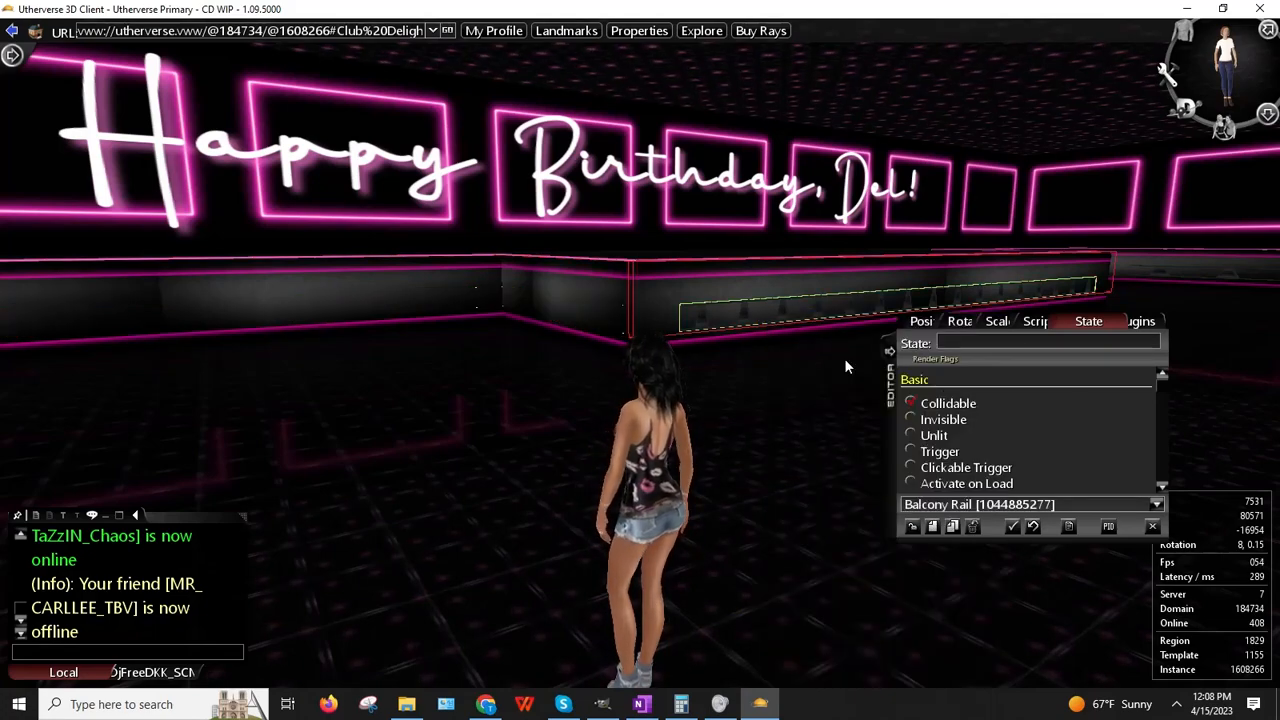
{"action": "left_click", "coordinate": [910, 419]}
Step: Make the rail below Club Delight and the rail beside it invisible
{"action": "right_click", "coordinate": [581, 334]}
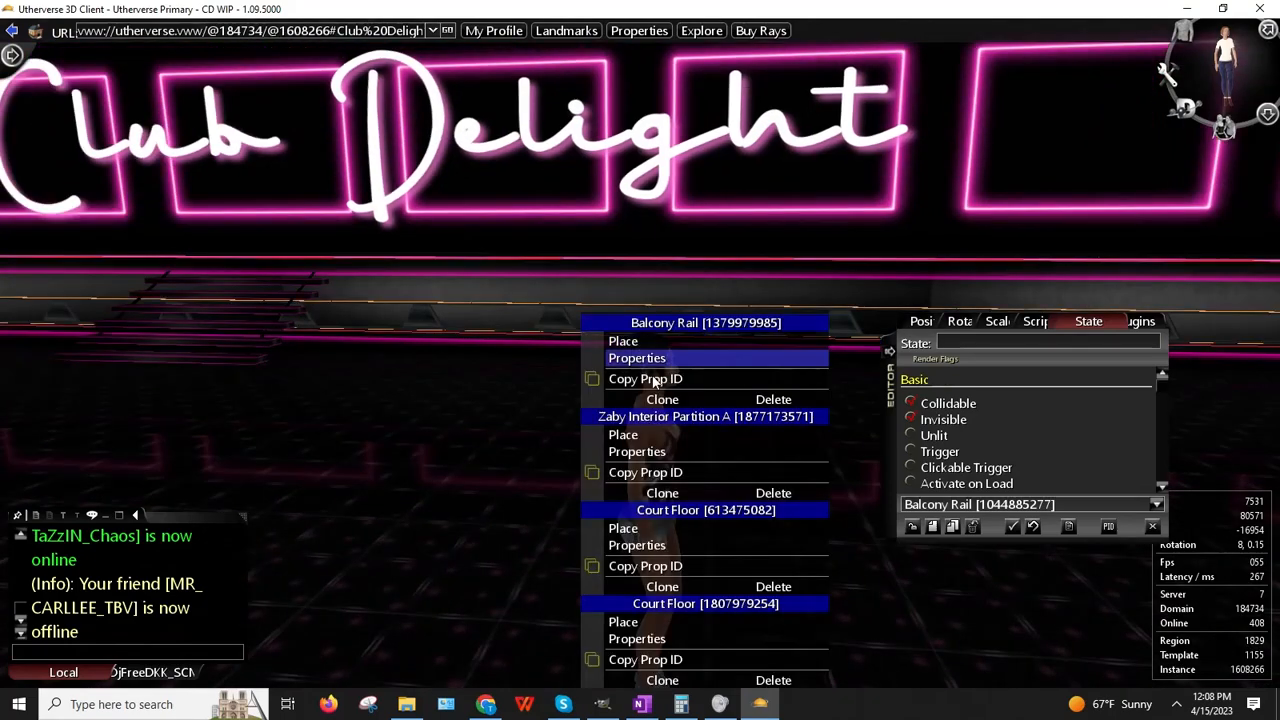
{"action": "left_click", "coordinate": [645, 358]}
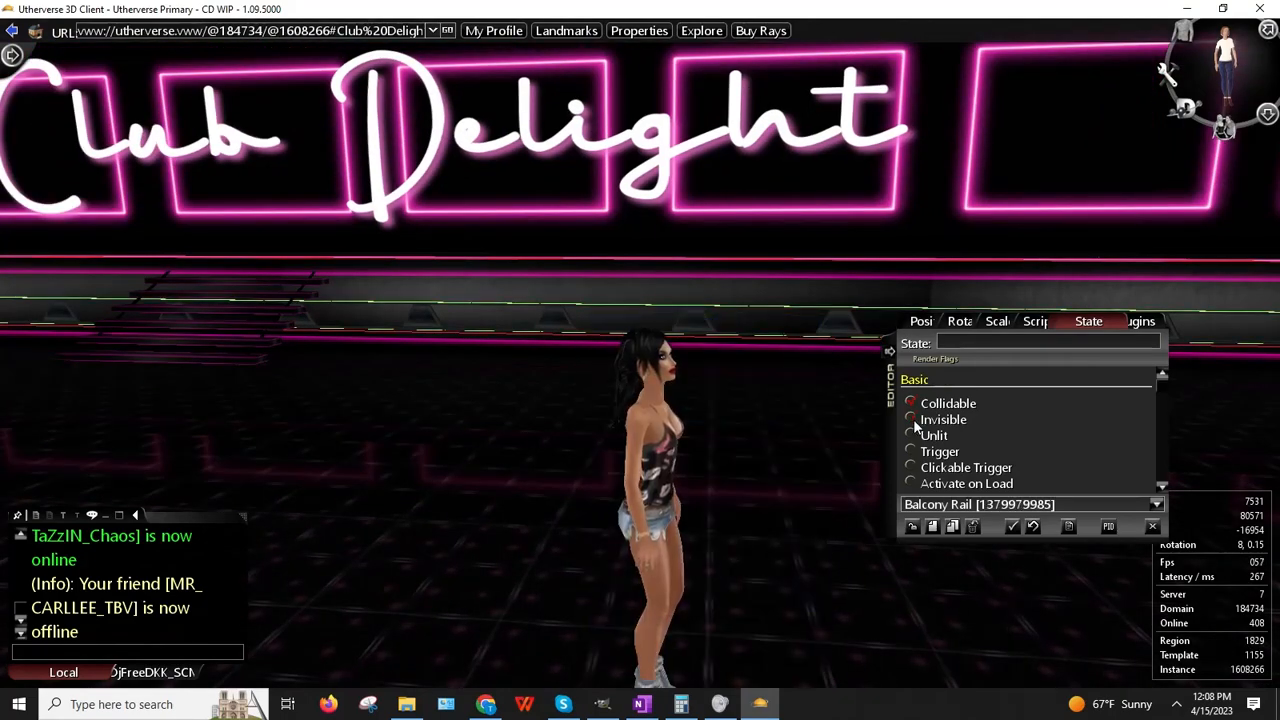
{"action": "left_click", "coordinate": [911, 420]}
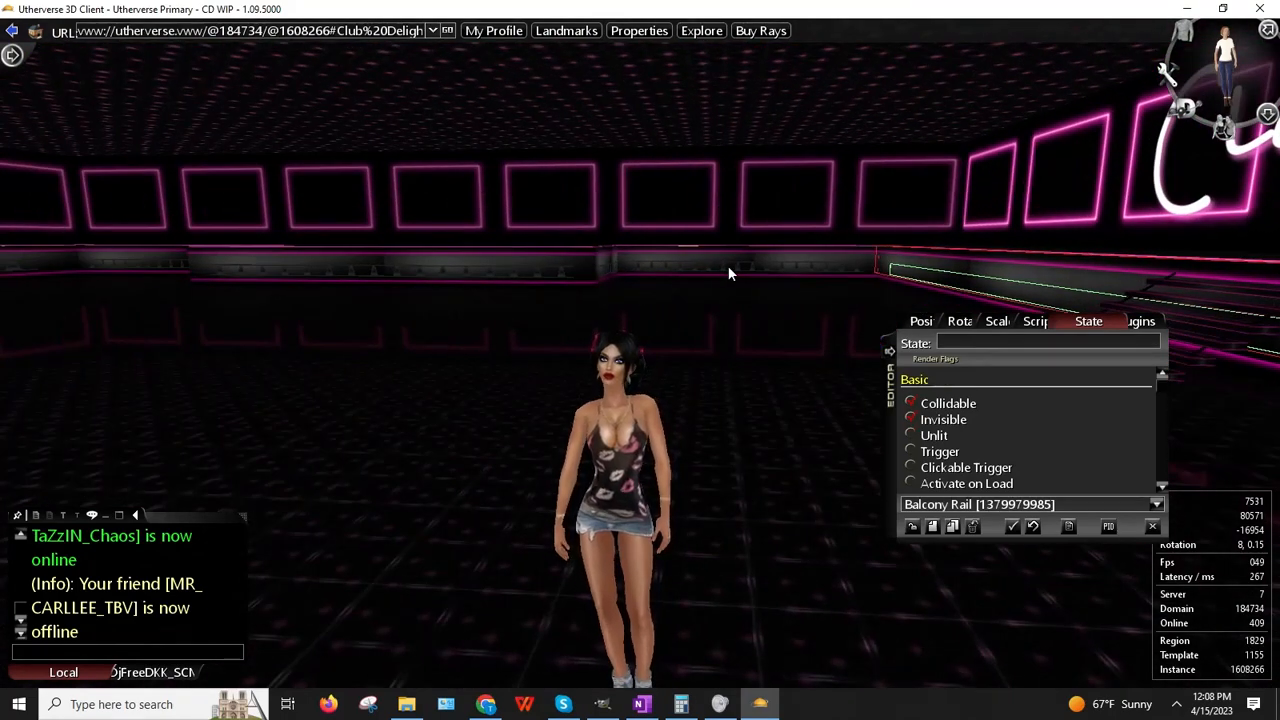
{"action": "right_click", "coordinate": [728, 272]}
{"action": "left_click", "coordinate": [795, 311]}
{"action": "left_click", "coordinate": [911, 419]}
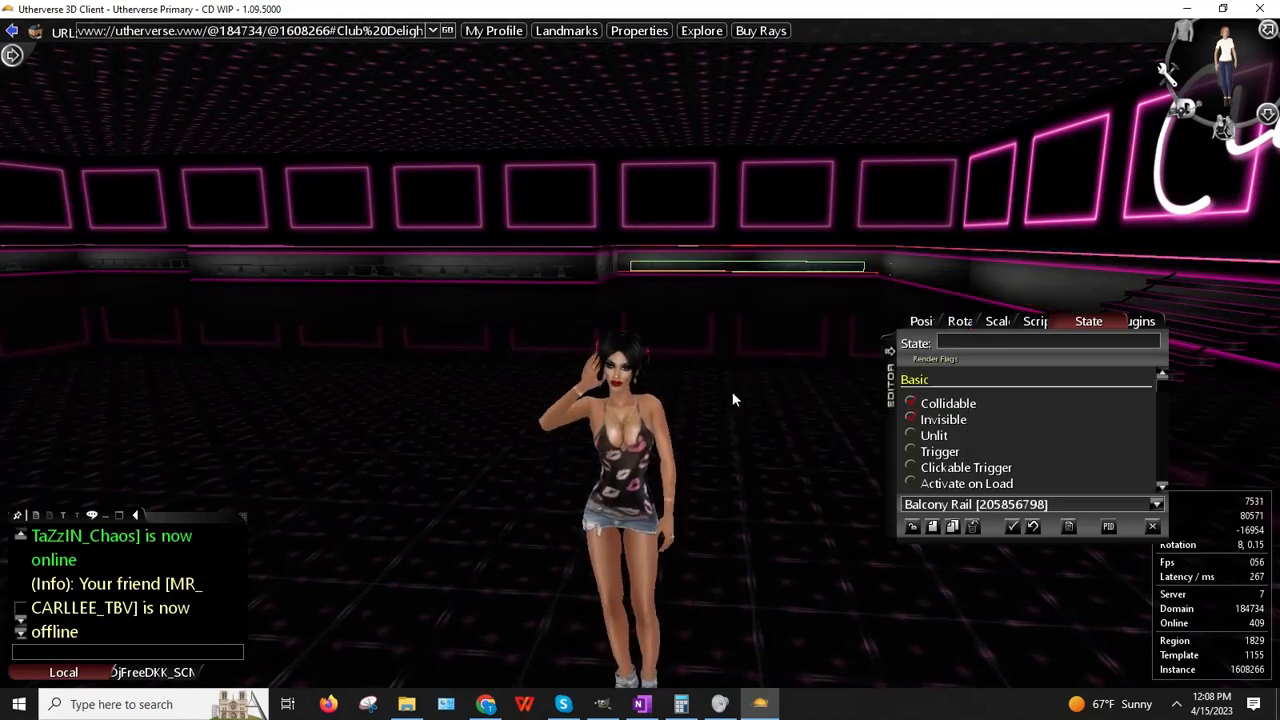
Step: Make another upper-ledge balcony rail segment invisible
{"action": "right_click", "coordinate": [898, 245]}
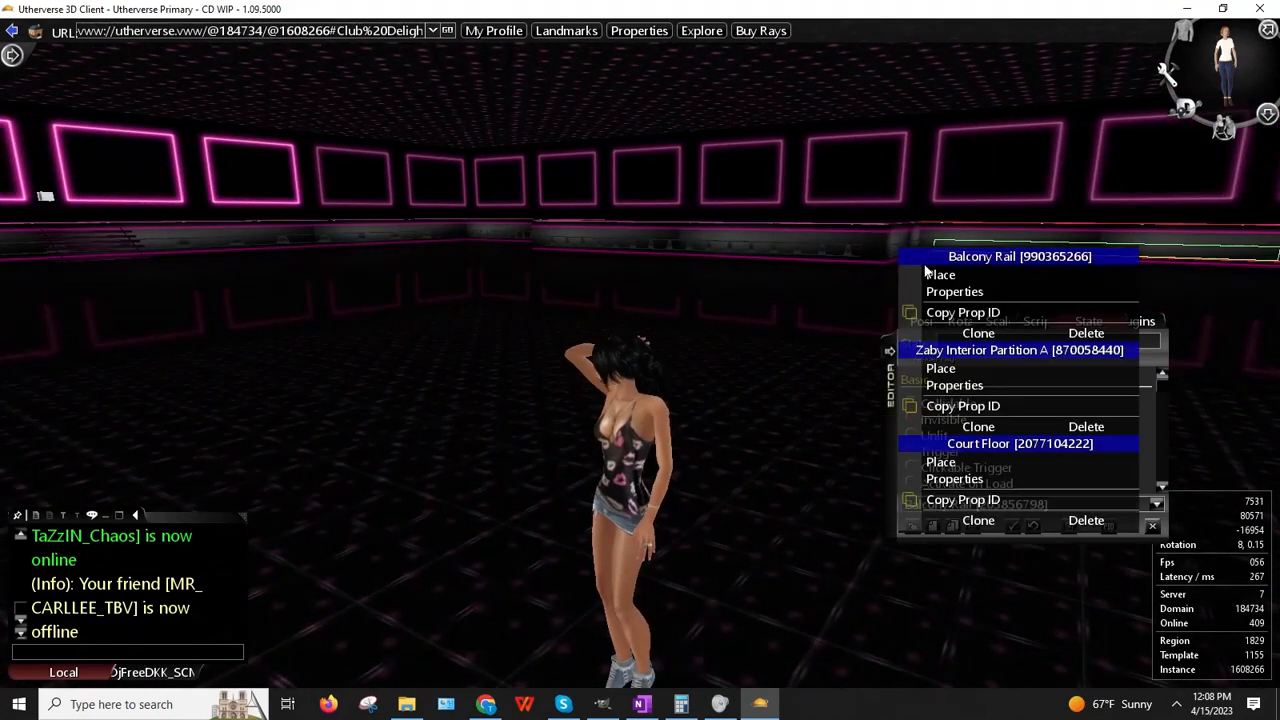
{"action": "left_click", "coordinate": [946, 292]}
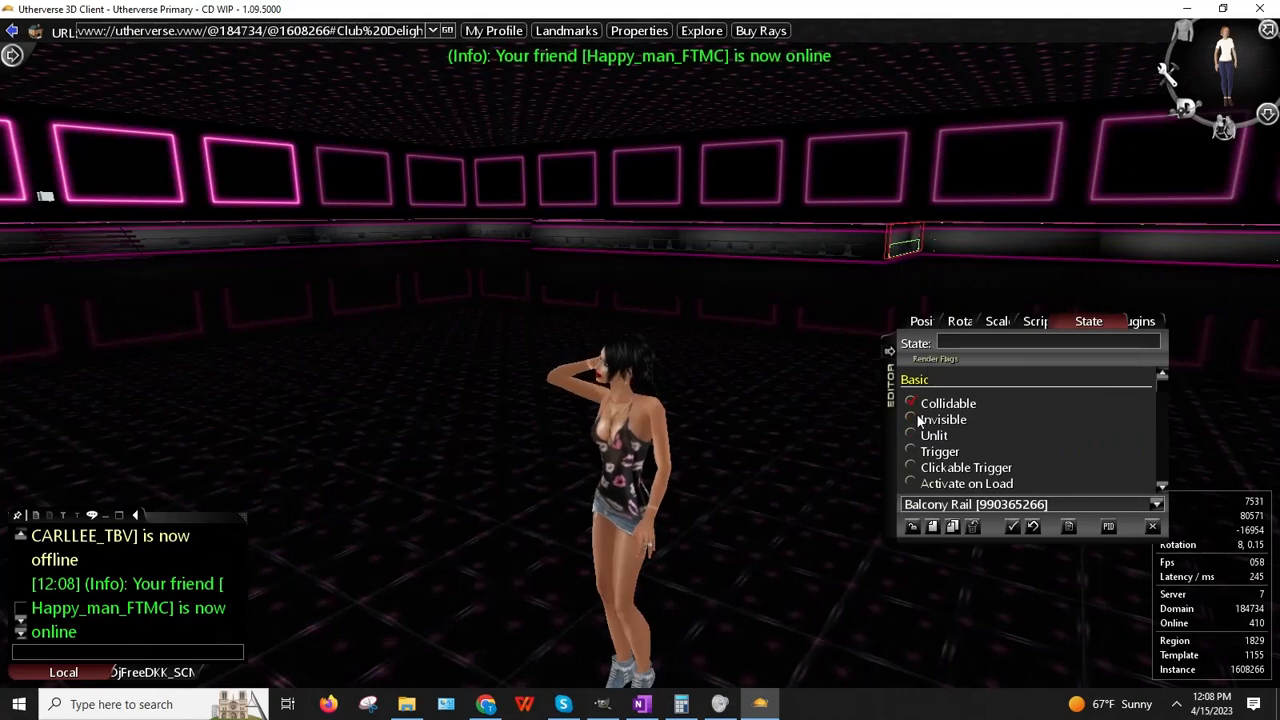
{"action": "right_click", "coordinate": [789, 247]}
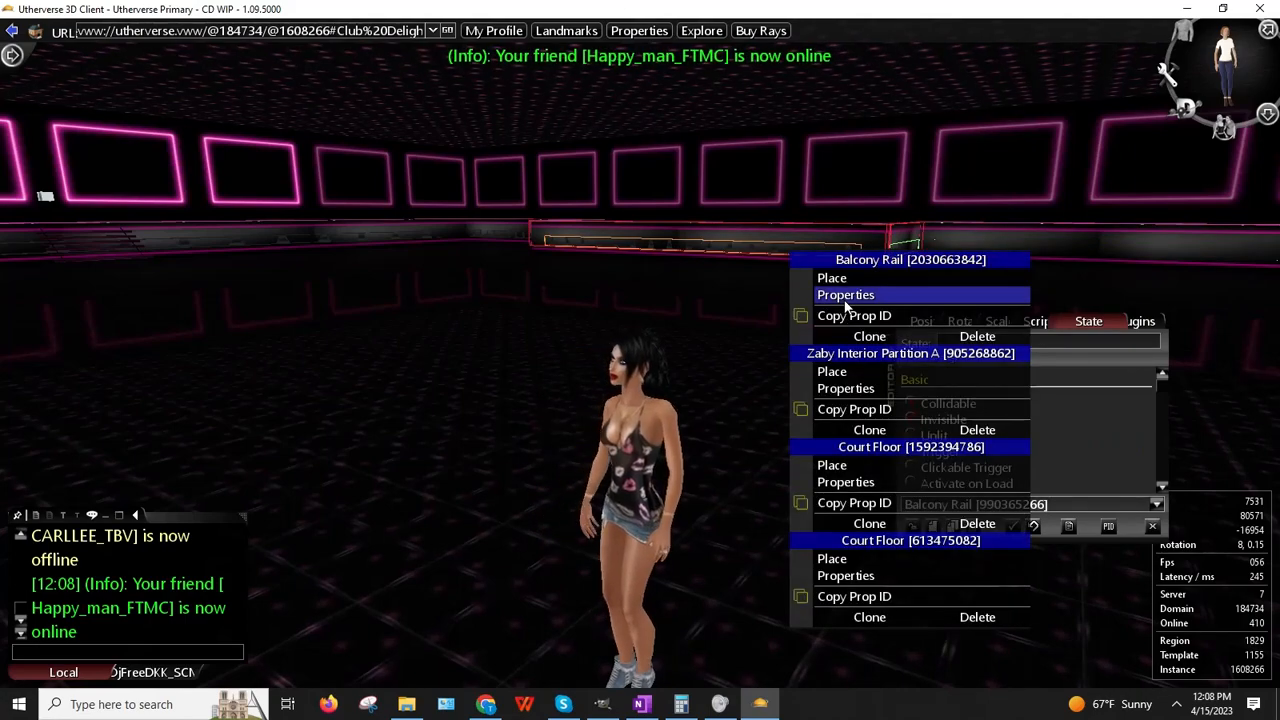
{"action": "left_click", "coordinate": [841, 295]}
{"action": "left_click", "coordinate": [910, 419]}
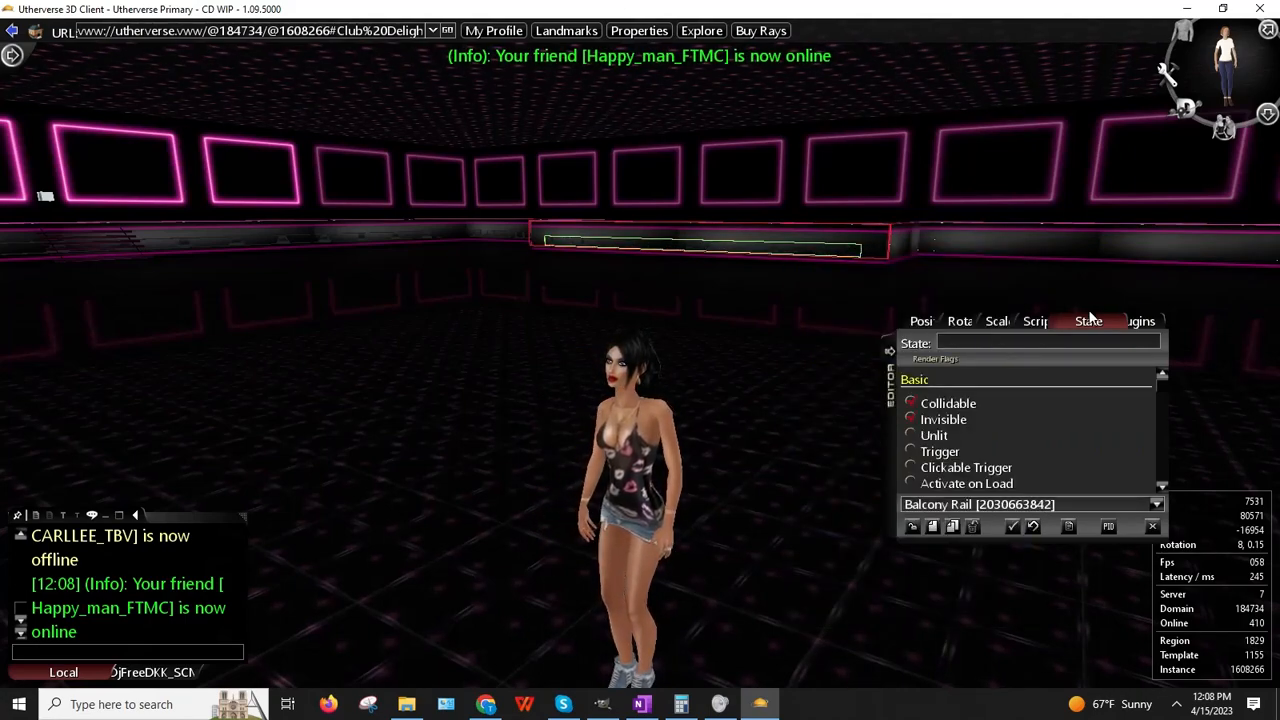
Step: Run to the neon wall and make the rail segment by the birthday sign invisible
{"action": "key", "text": "Right"}
{"action": "key", "text": "Up"}
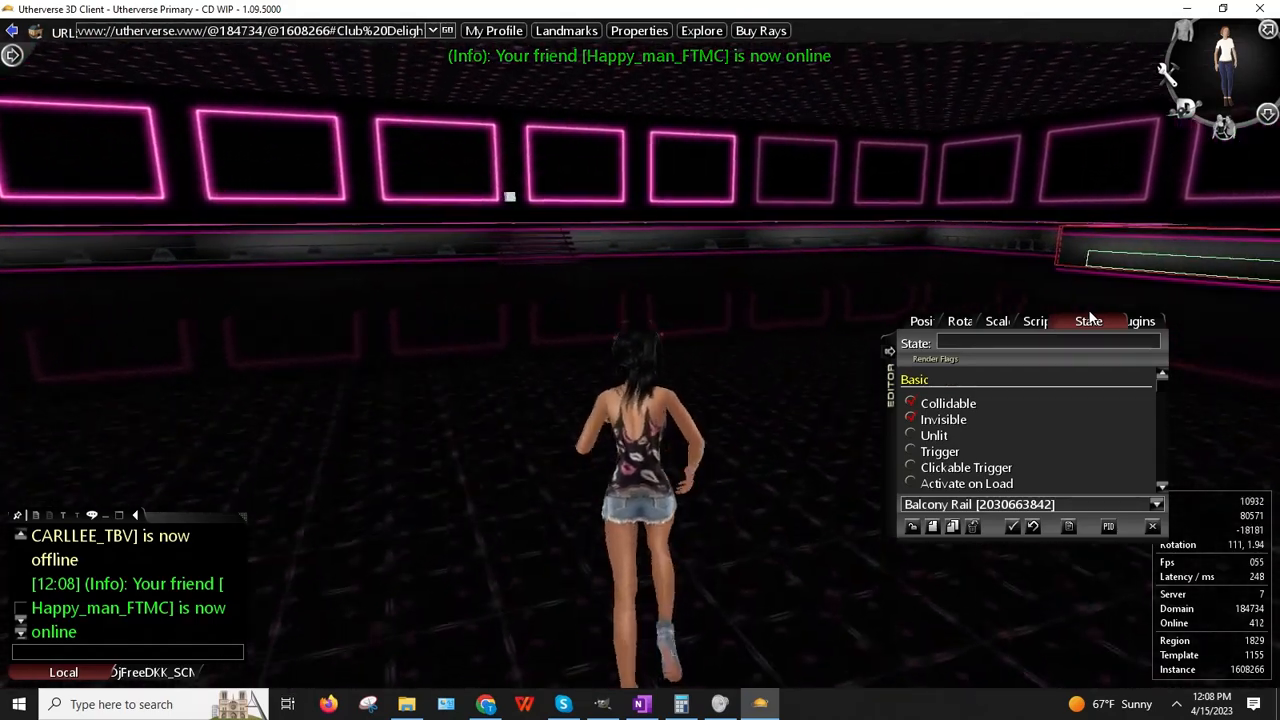
{"action": "key", "text": "Left"}
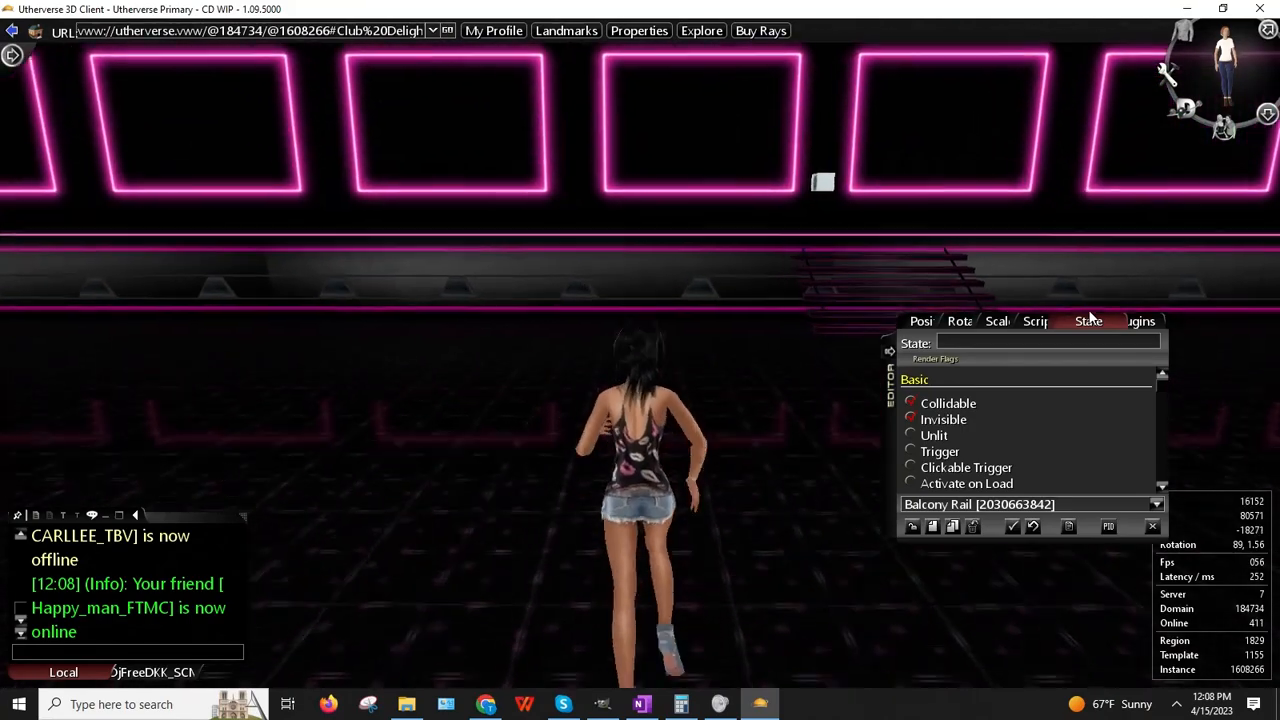
{"action": "key", "text": "Left"}
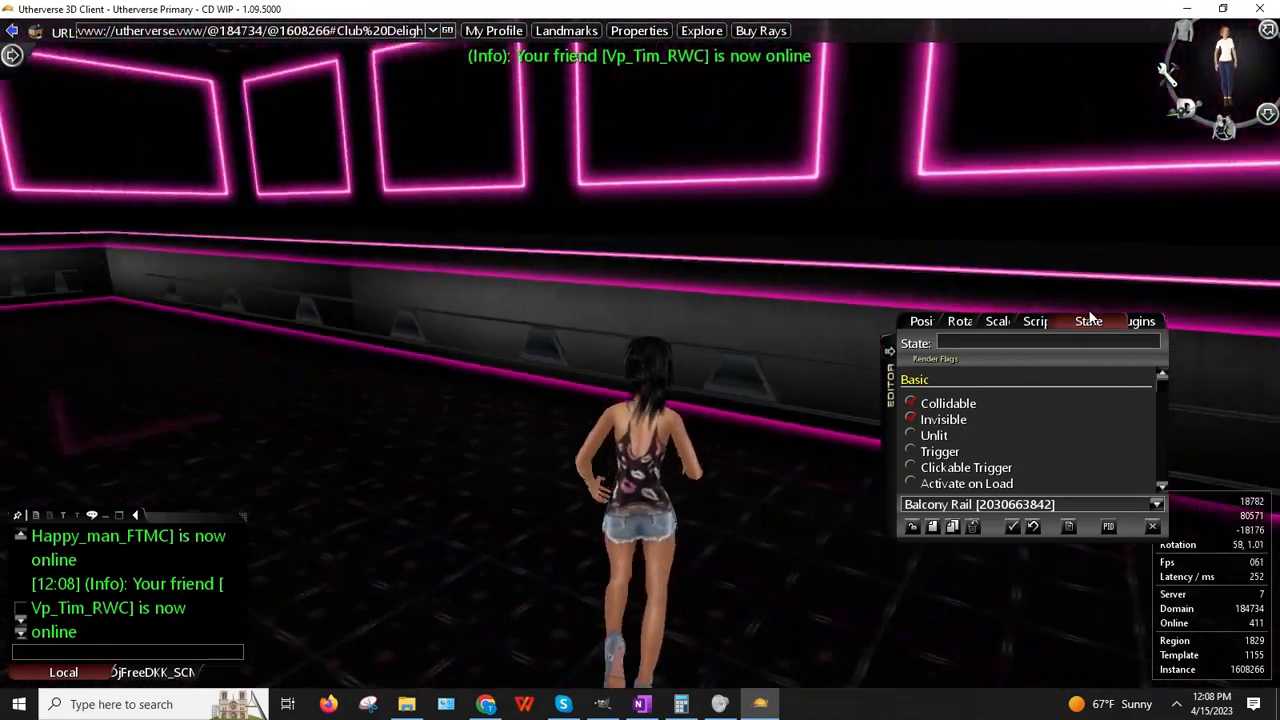
{"action": "left_click_drag", "start_coordinate": [881, 188], "coordinate": [449, 239]}
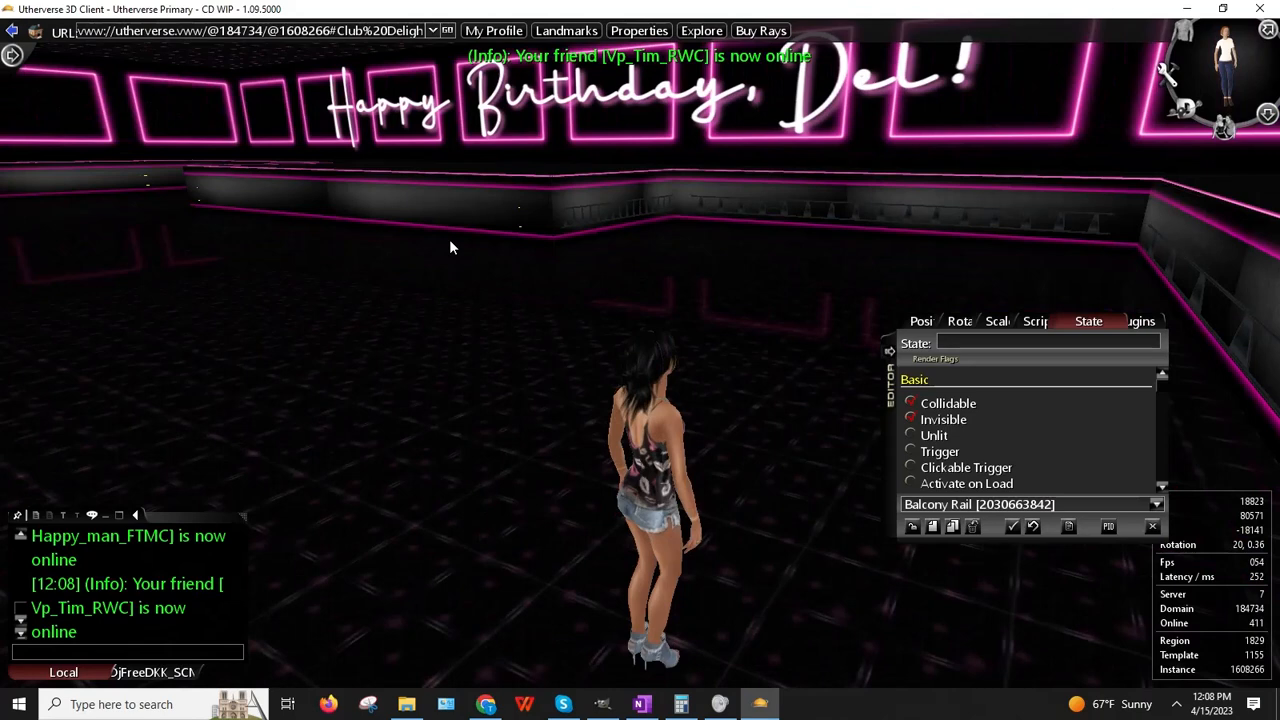
{"action": "right_click", "coordinate": [588, 230]}
{"action": "left_click", "coordinate": [656, 267]}
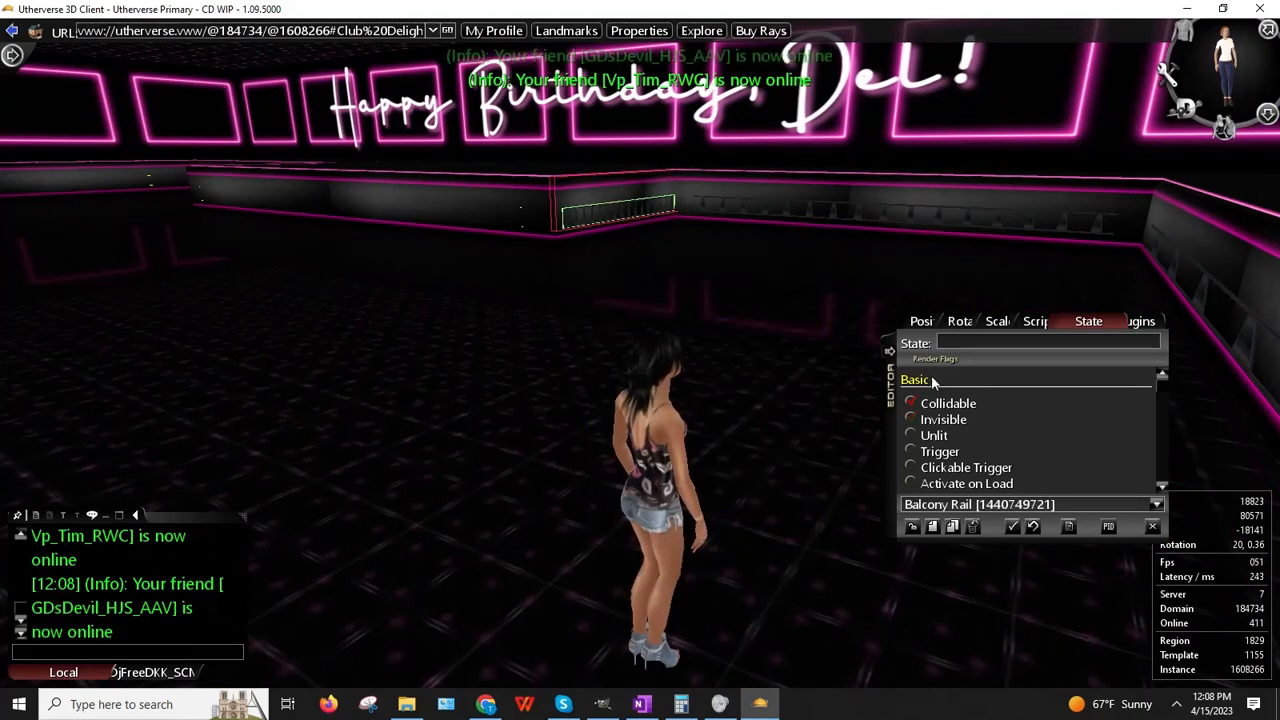
{"action": "left_click", "coordinate": [909, 419]}
Step: Make the next rail segment along the neon wall invisible
{"action": "right_click", "coordinate": [848, 214]}
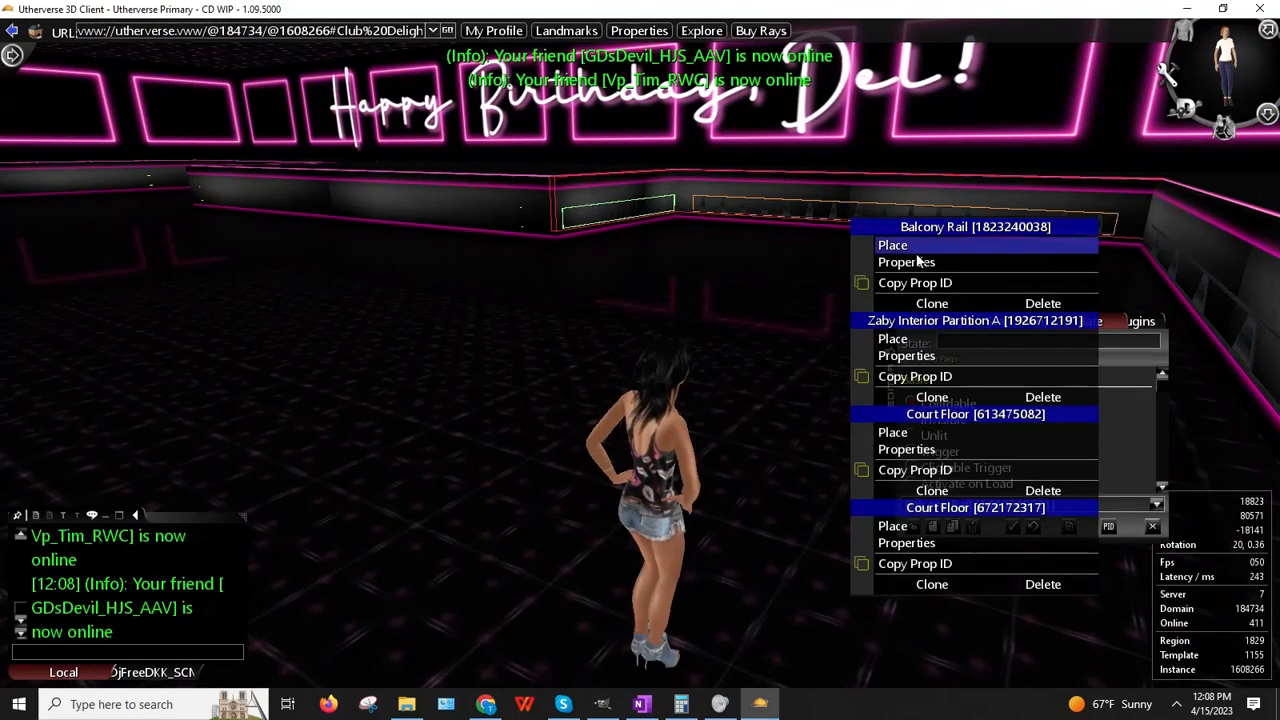
{"action": "left_click", "coordinate": [918, 272]}
{"action": "left_click_drag", "start_coordinate": [881, 349], "coordinate": [625, 342]}
{"action": "right_click", "coordinate": [632, 322]}
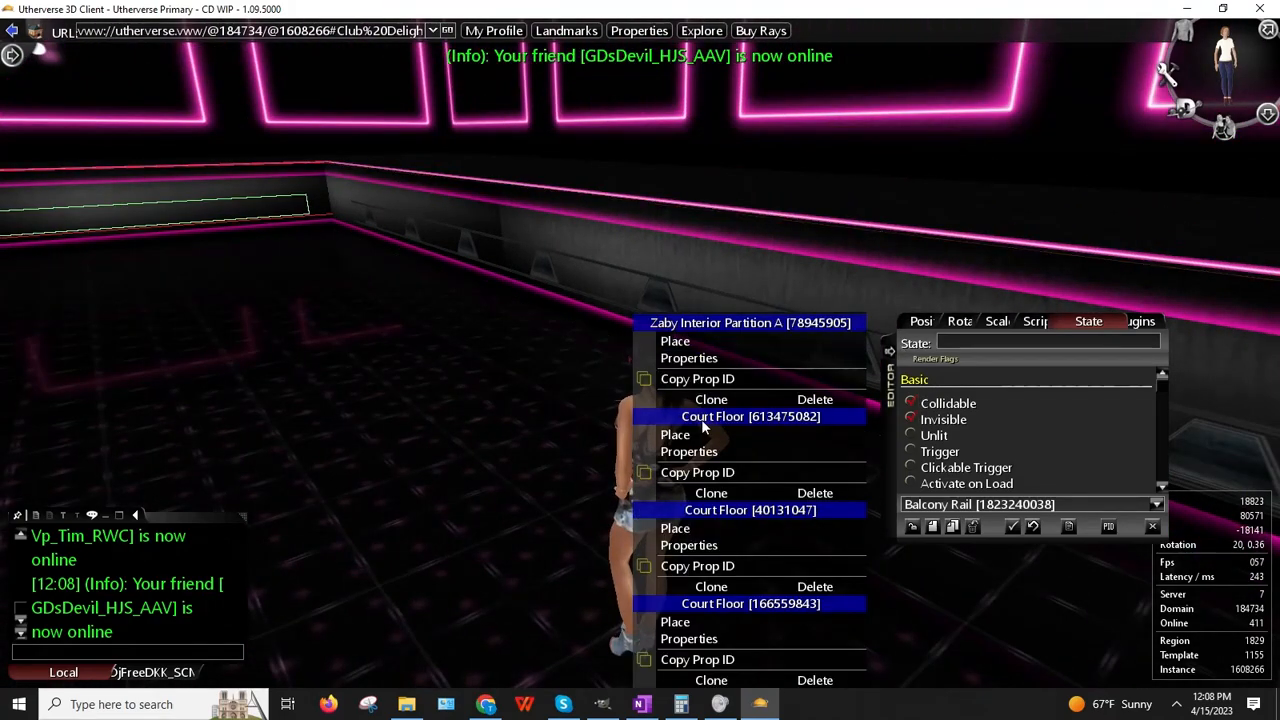
{"action": "right_click", "coordinate": [657, 303]}
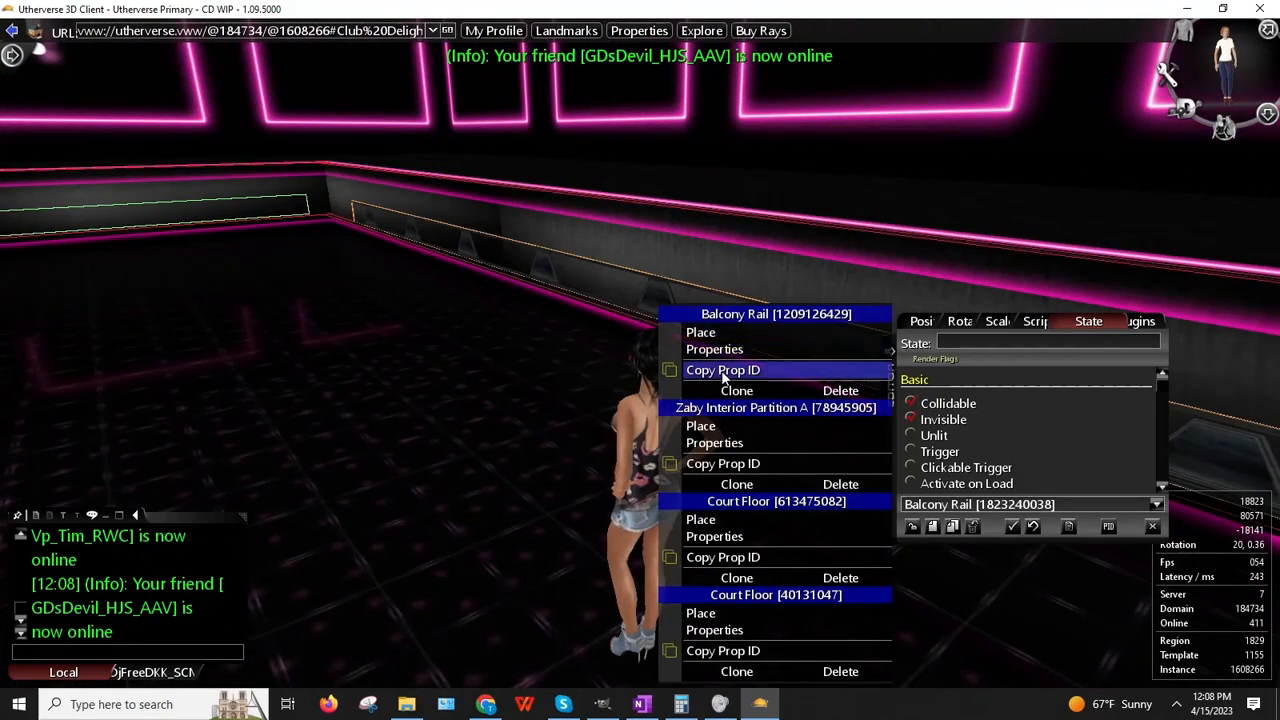
{"action": "left_click", "coordinate": [719, 363]}
{"action": "left_click", "coordinate": [914, 418]}
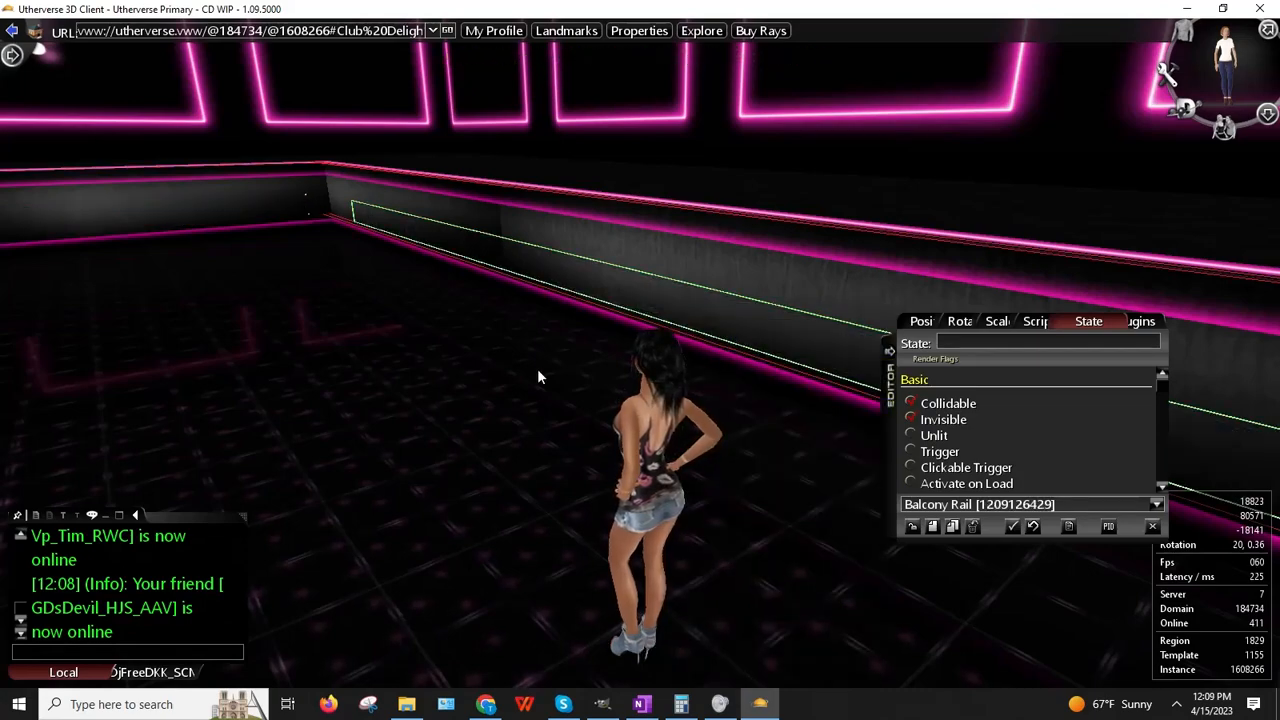
Step: Make the far and short rail segments near the stairs invisible
{"action": "left_click_drag", "start_coordinate": [537, 370], "coordinate": [1154, 341]}
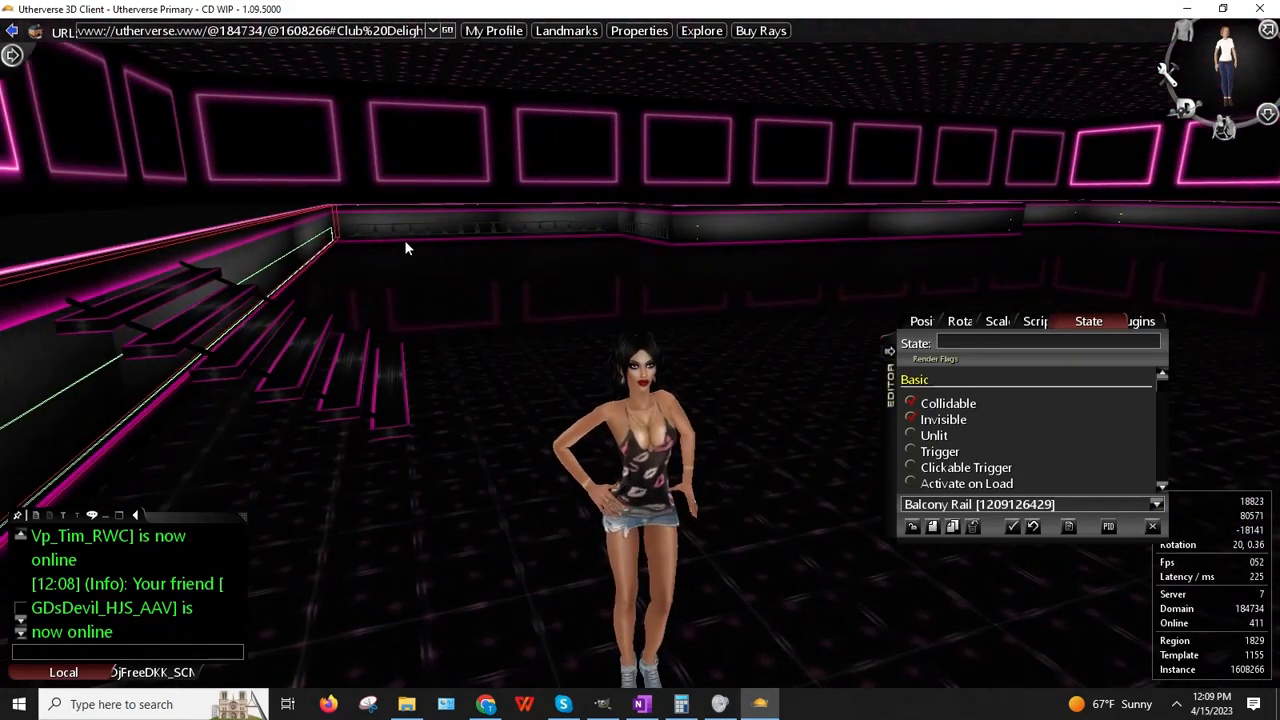
{"action": "right_click", "coordinate": [405, 242]}
{"action": "left_click", "coordinate": [466, 276]}
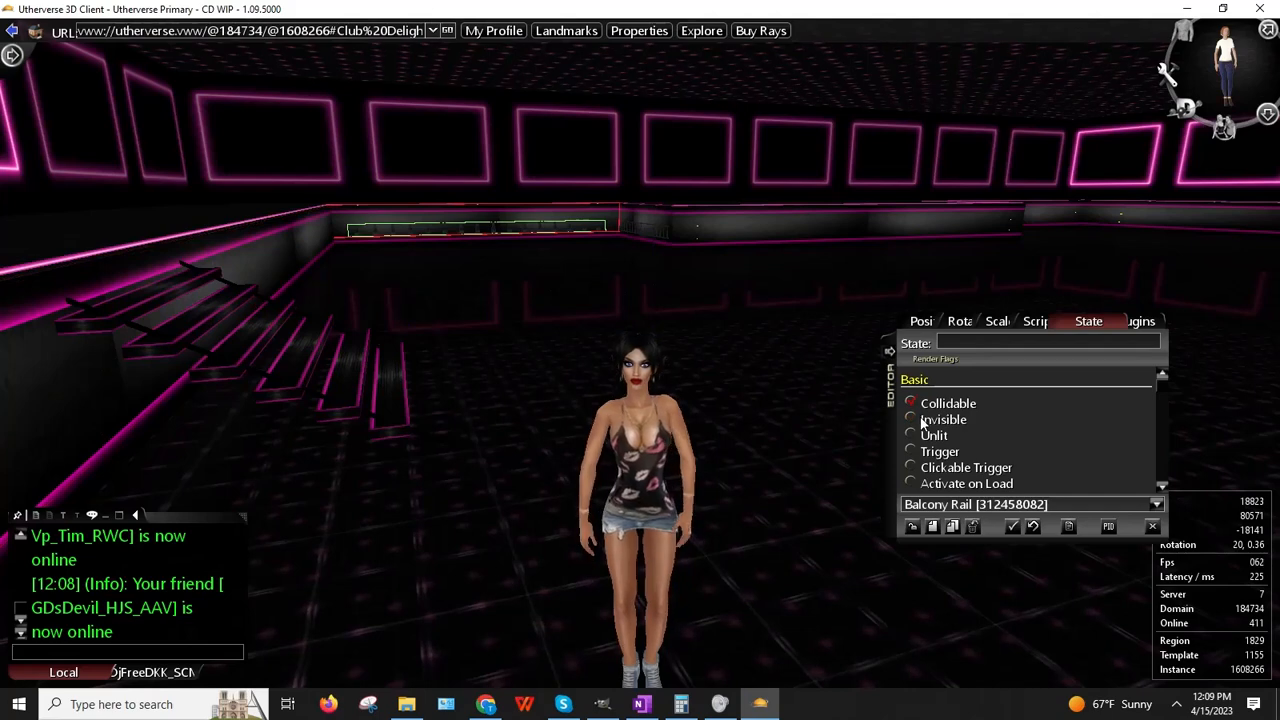
{"action": "left_click_drag", "start_coordinate": [652, 231], "coordinate": [659, 228]}
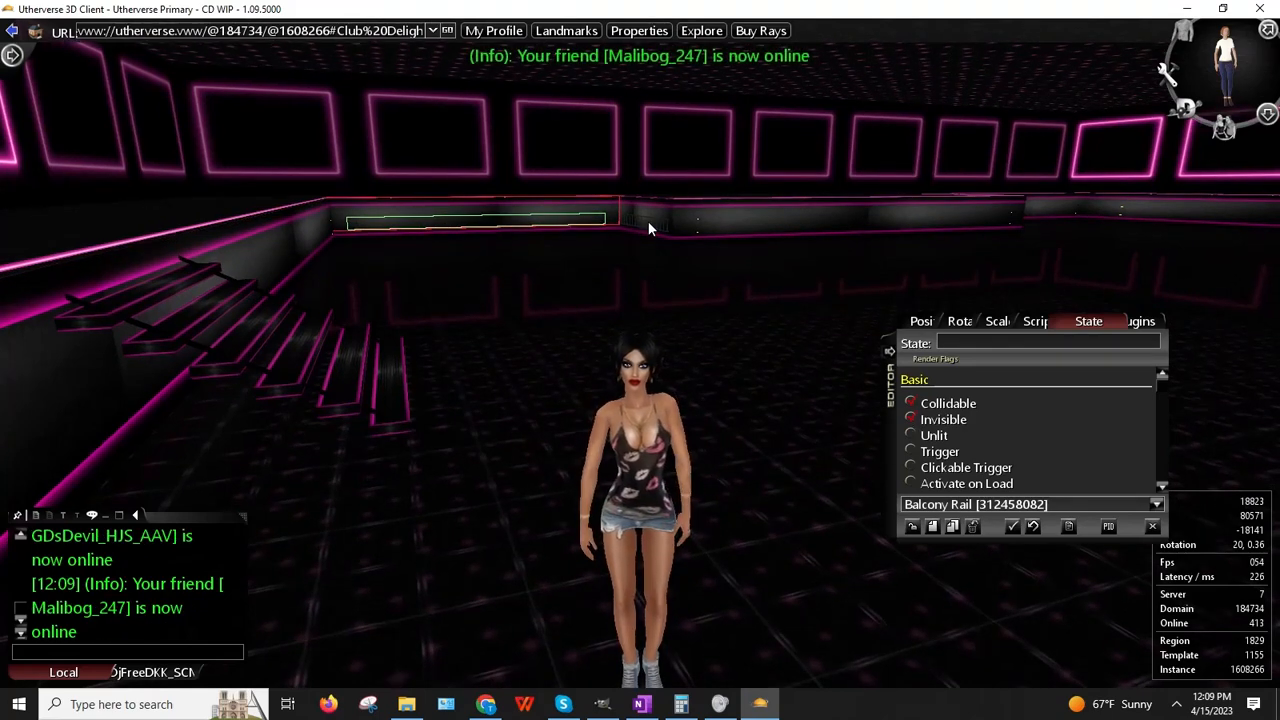
{"action": "right_click", "coordinate": [648, 221]}
{"action": "left_click", "coordinate": [686, 260]}
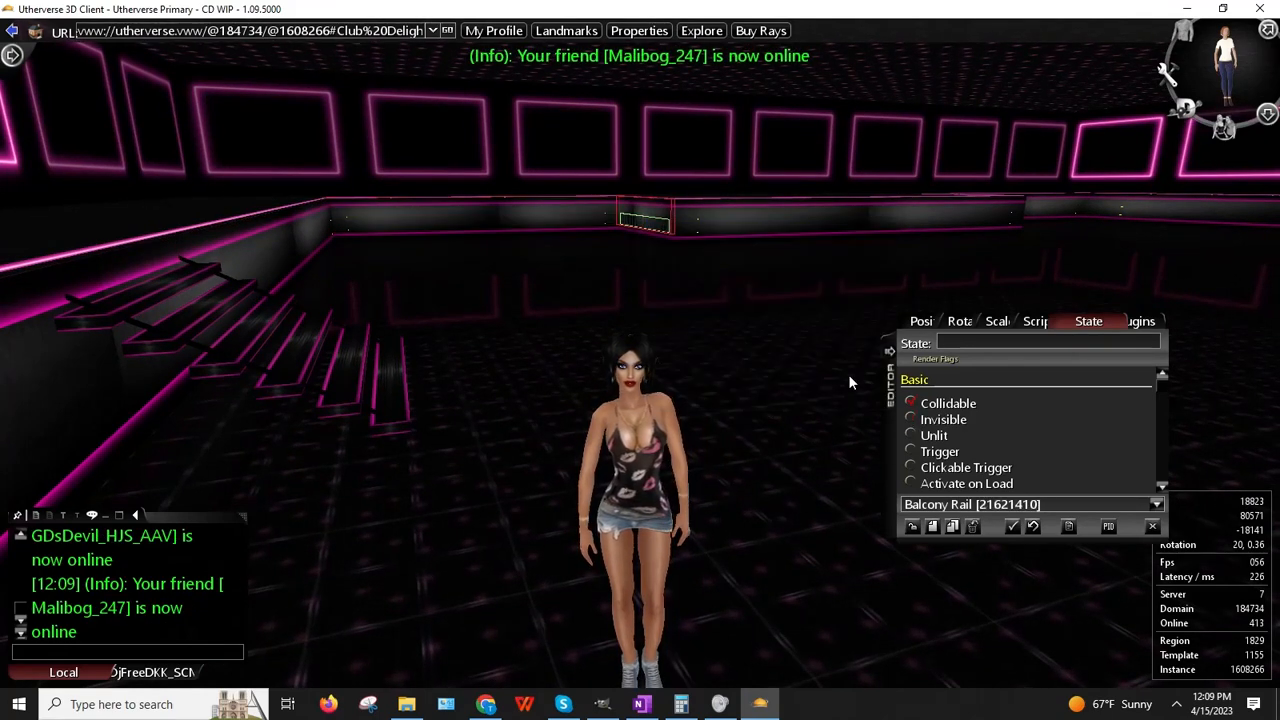
{"action": "left_click", "coordinate": [910, 419]}
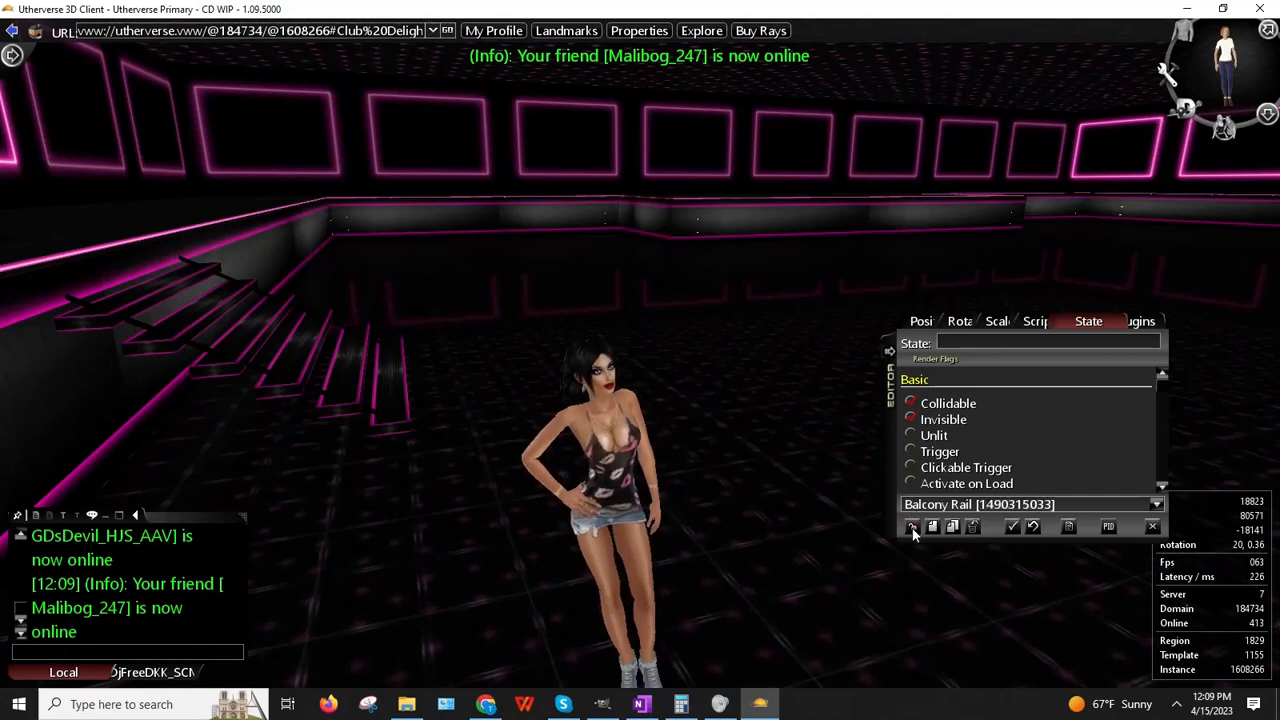
Step: Close the prop editor and run the avatar up to the stage
{"action": "left_click", "coordinate": [1152, 526]}
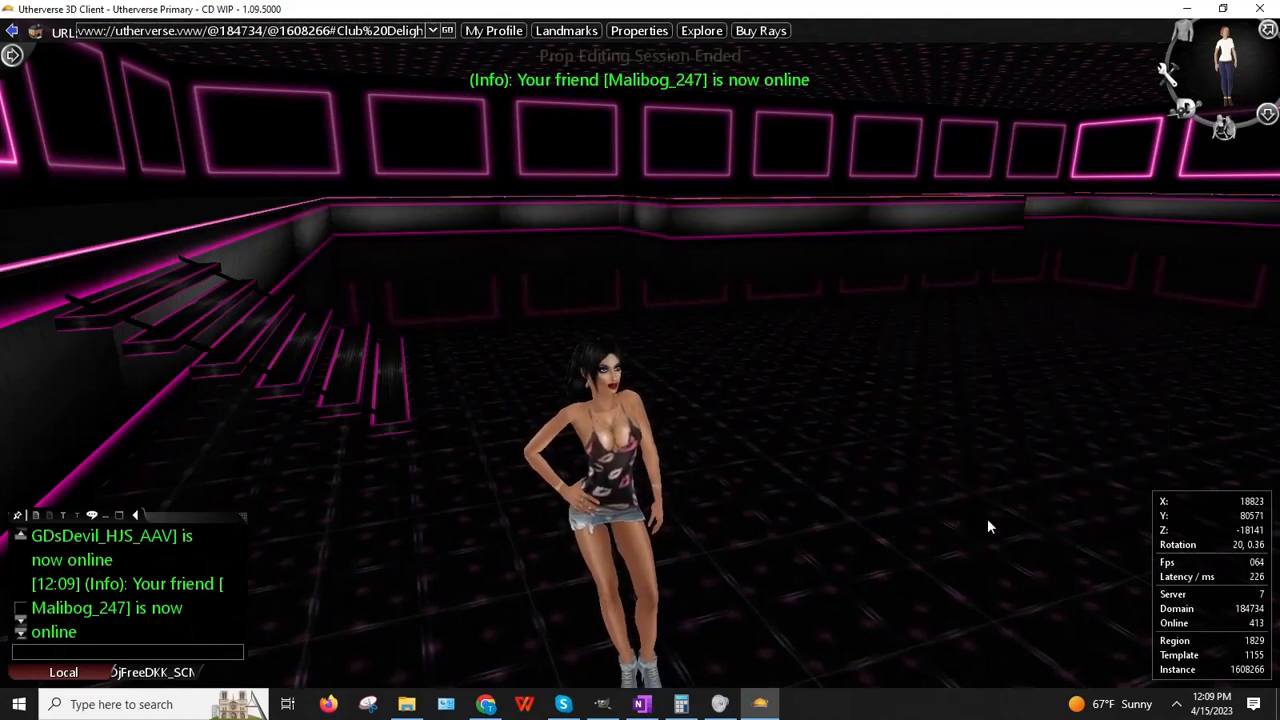
{"action": "key", "text": "Left"}
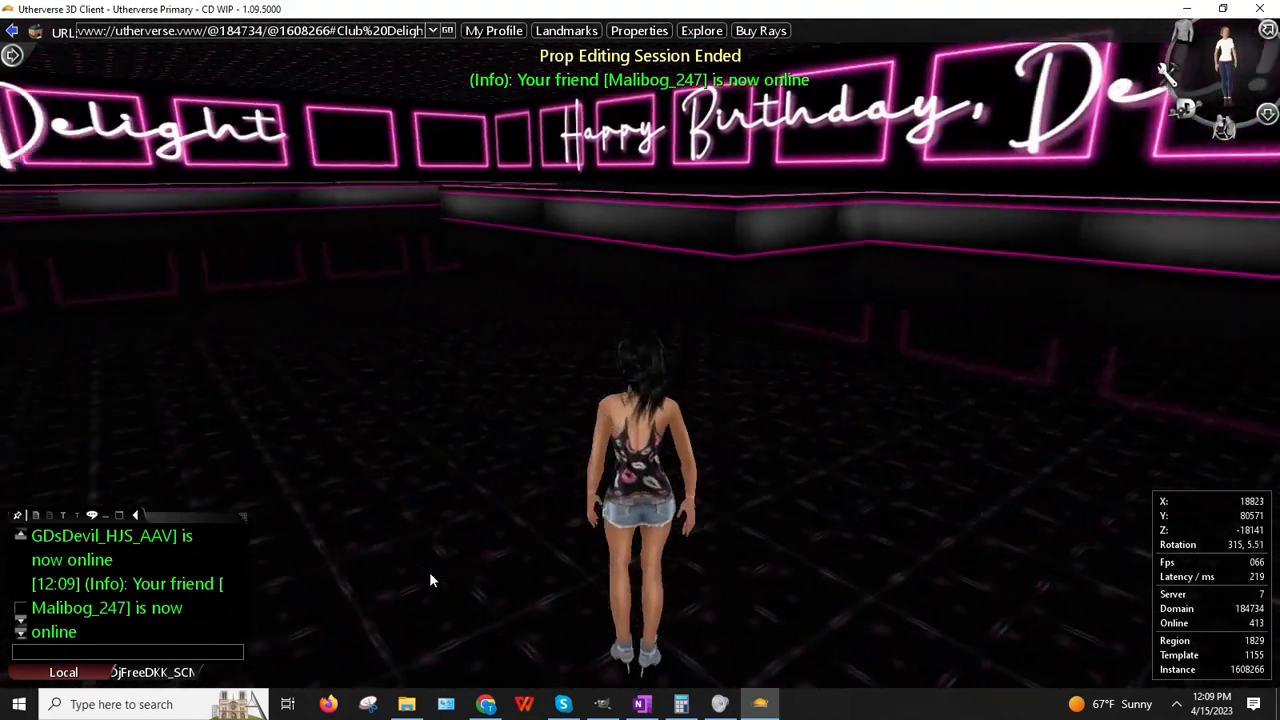
{"action": "key", "text": "Up"}
{"action": "key", "text": "Right"}
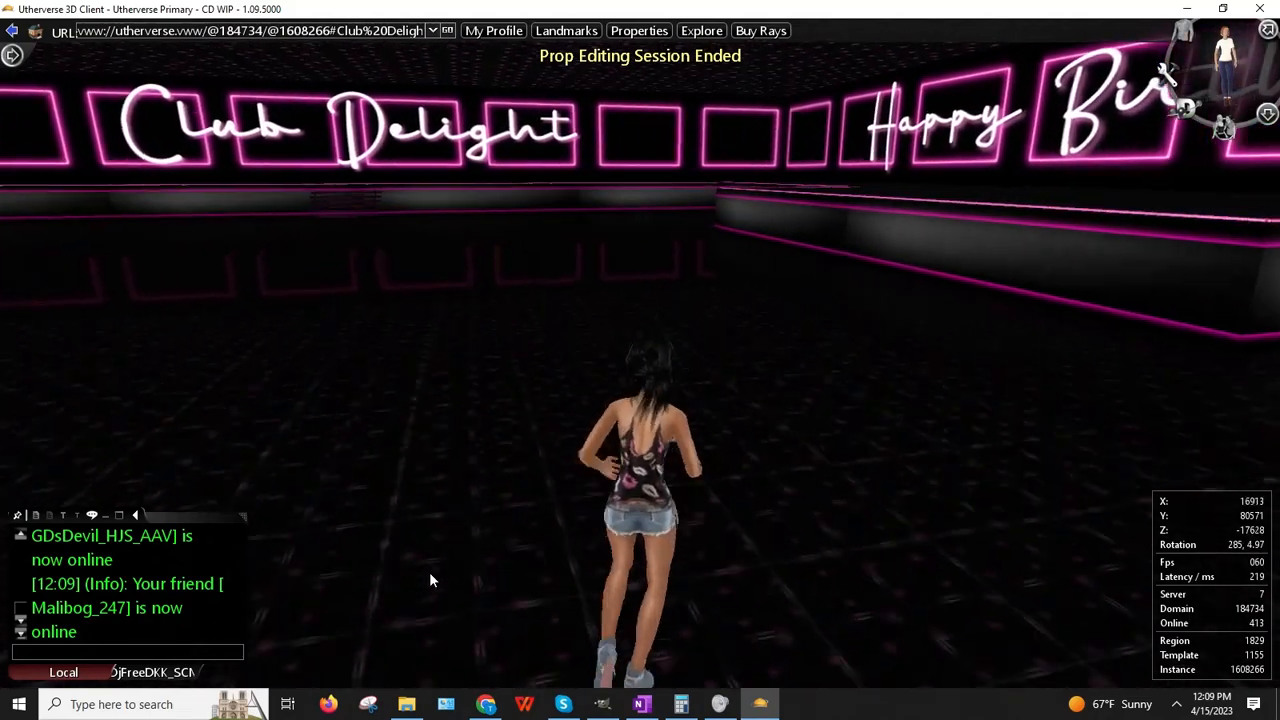
{"action": "key", "text": "Up"}
{"action": "key", "text": "Right"}
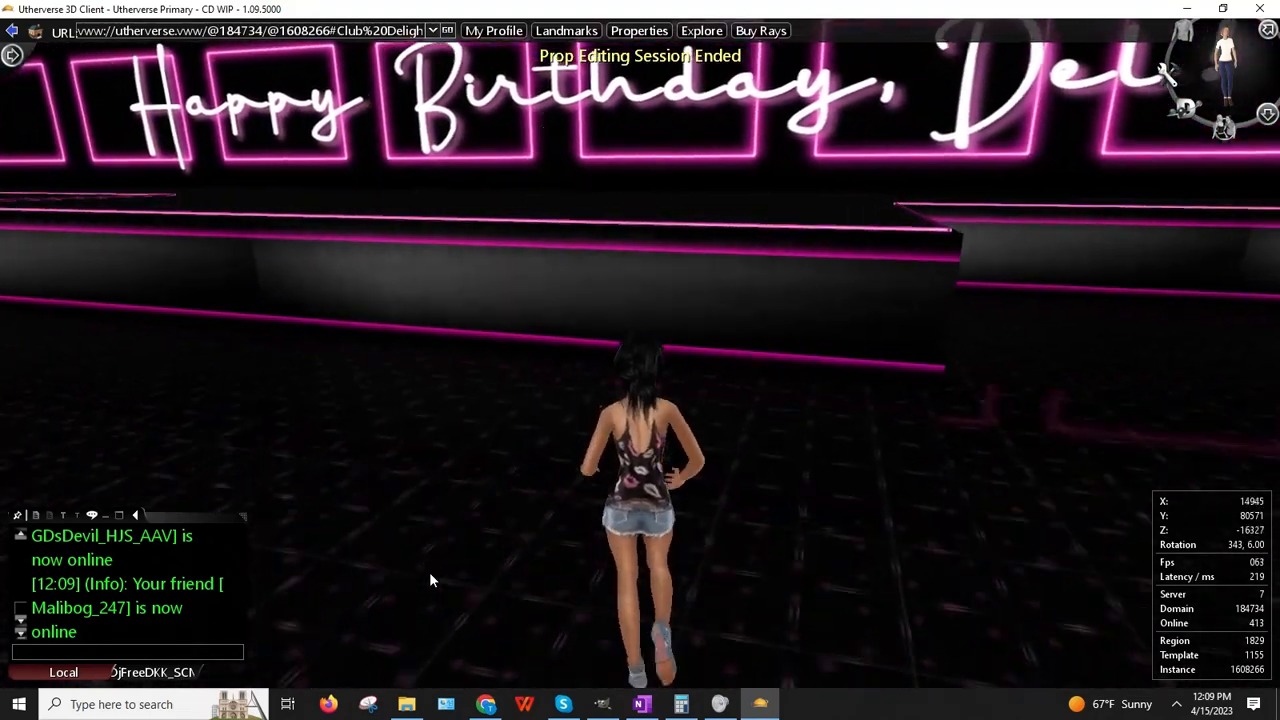
{"action": "key", "text": "Down"}
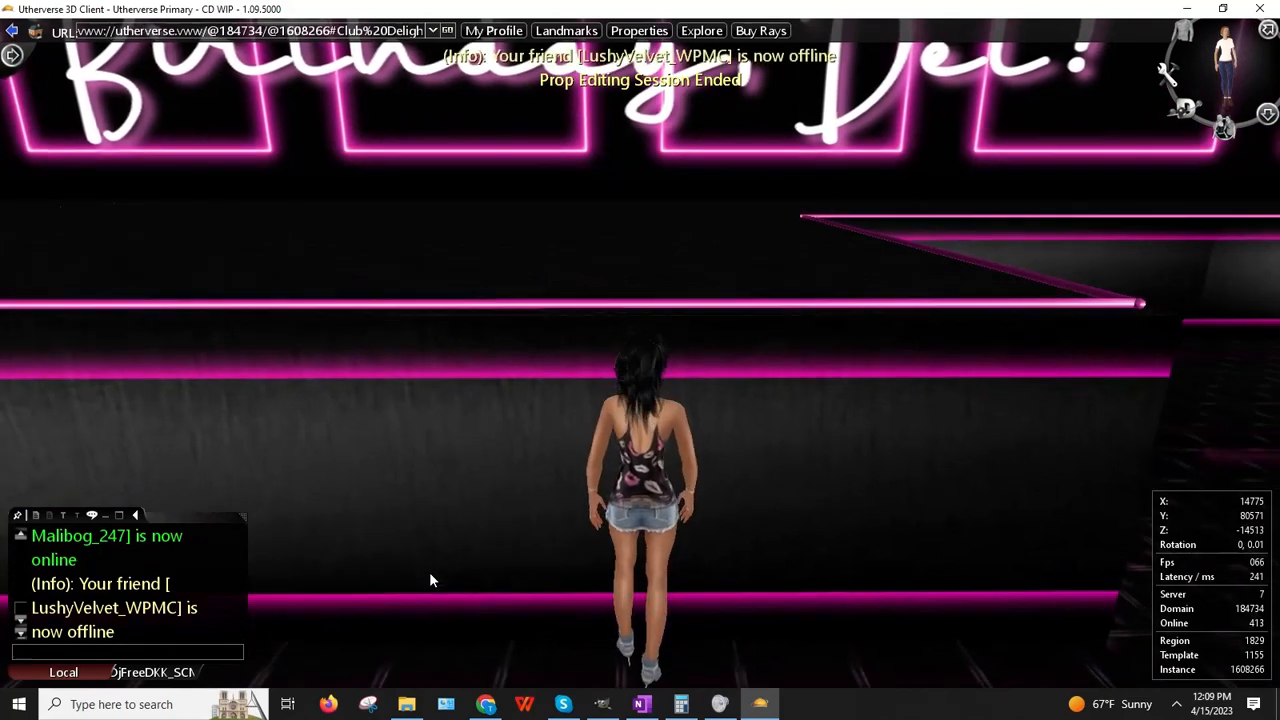
{"action": "key", "text": "Up"}
{"action": "key", "text": "Down"}
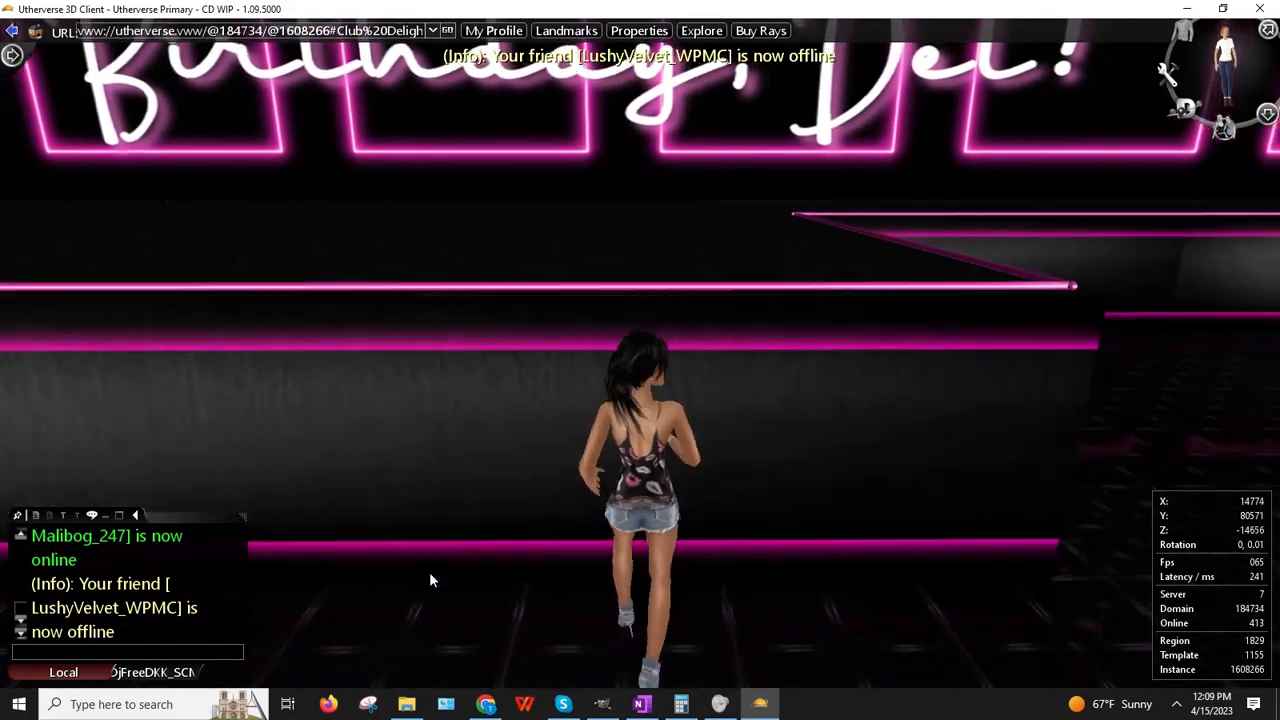
{"action": "key", "text": "Right"}
Step: Run across the dance floor to the neon-framed back wall
{"action": "key", "text": "Up"}
{"action": "key", "text": "Right"}
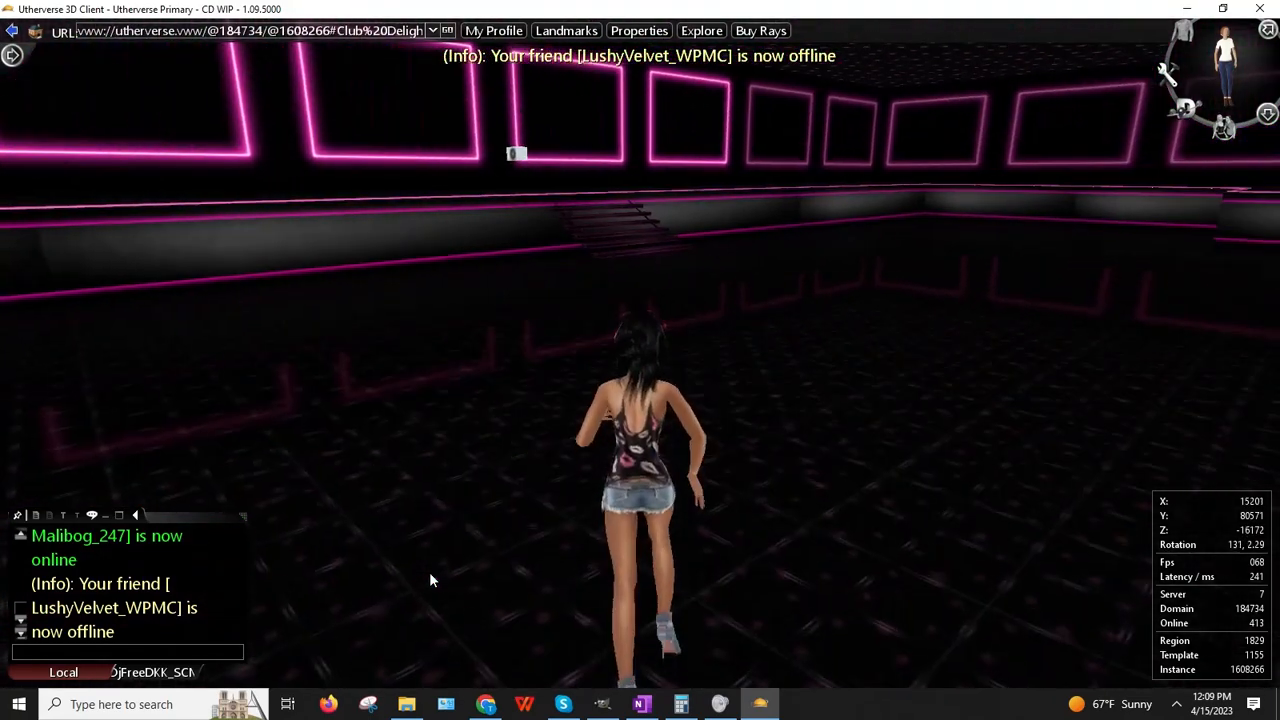
{"action": "key", "text": "Up"}
{"action": "key", "text": "Right"}
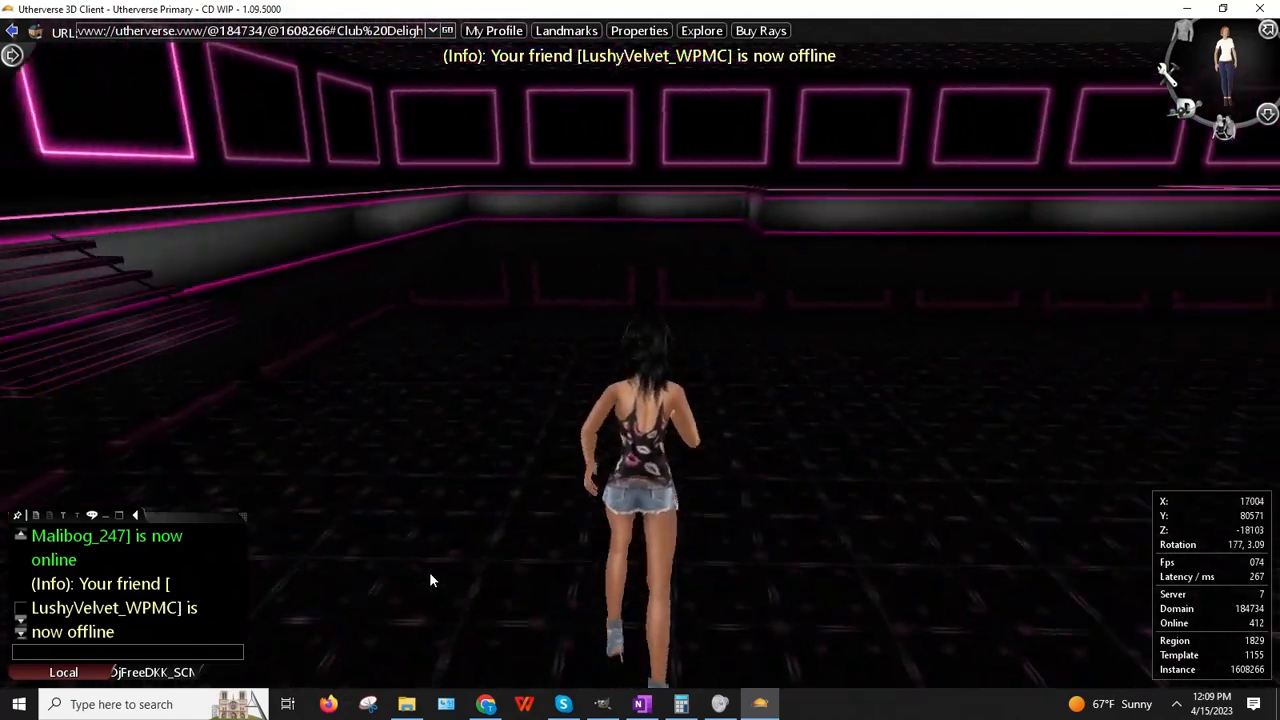
{"action": "key", "text": "Up"}
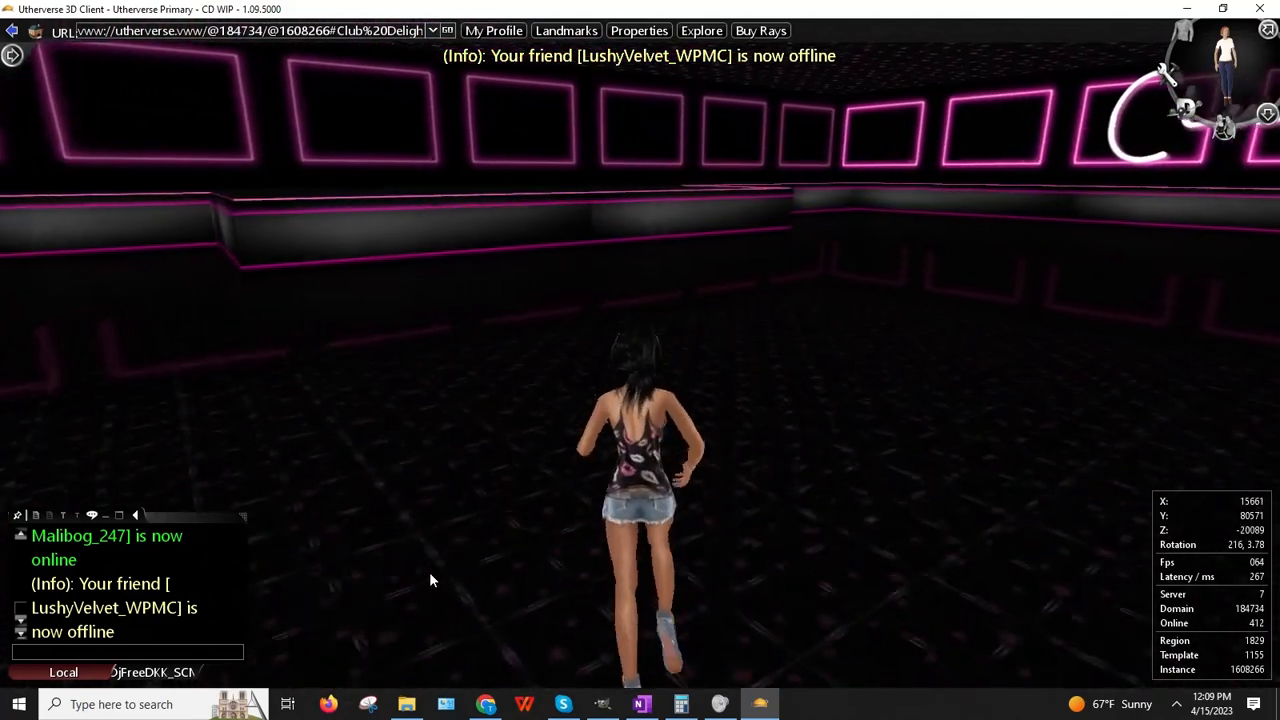
{"action": "key", "text": "Up"}
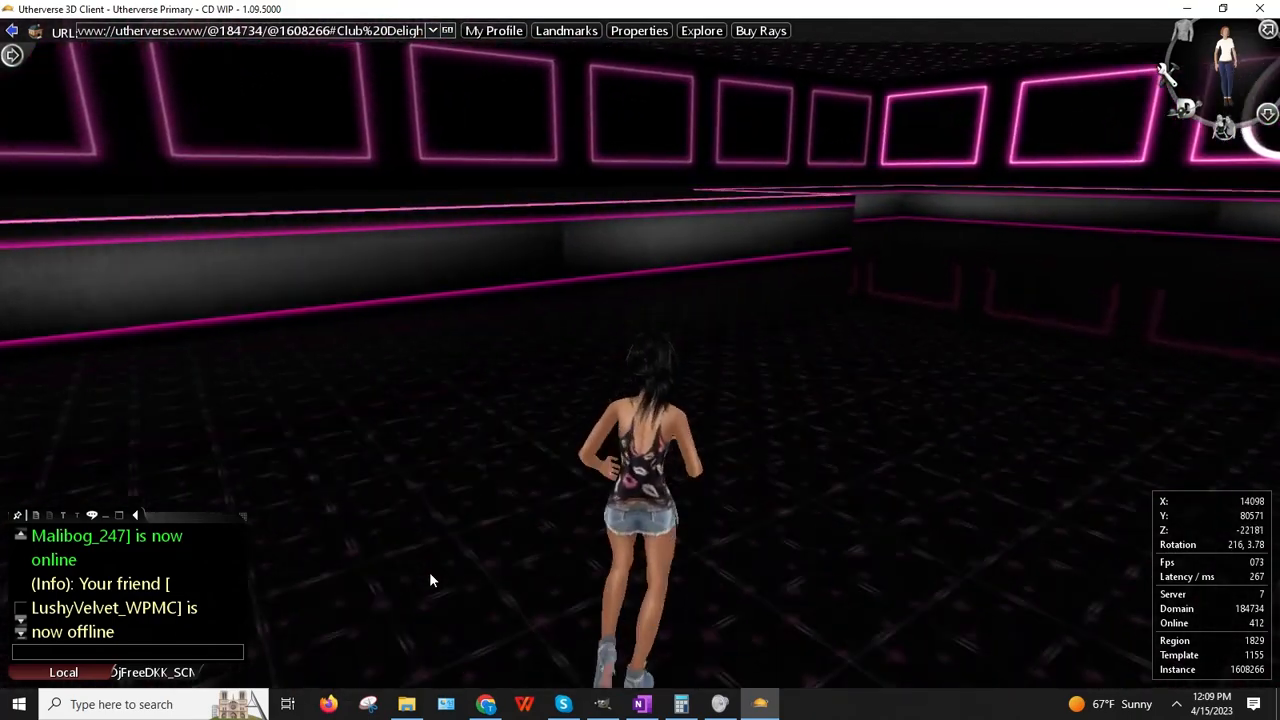
{"action": "key", "text": "Up"}
{"action": "key", "text": "Left"}
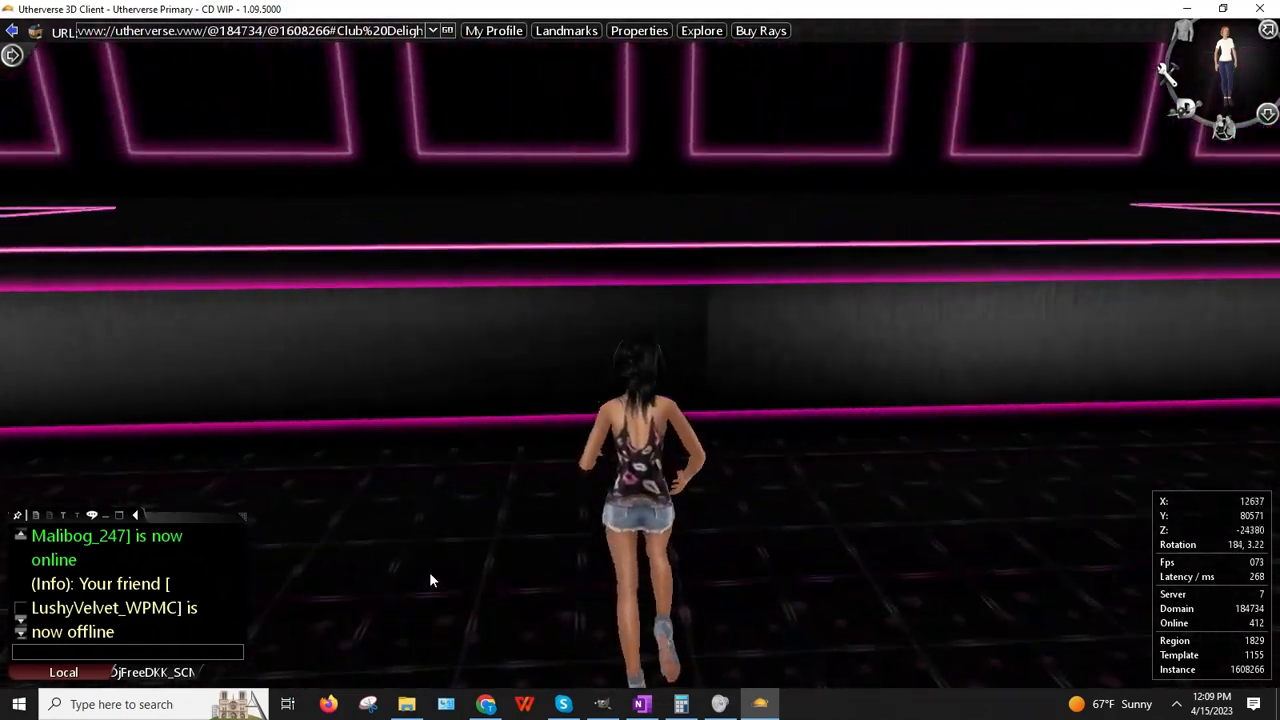
{"action": "key", "text": "Up"}
{"action": "key", "text": "Right"}
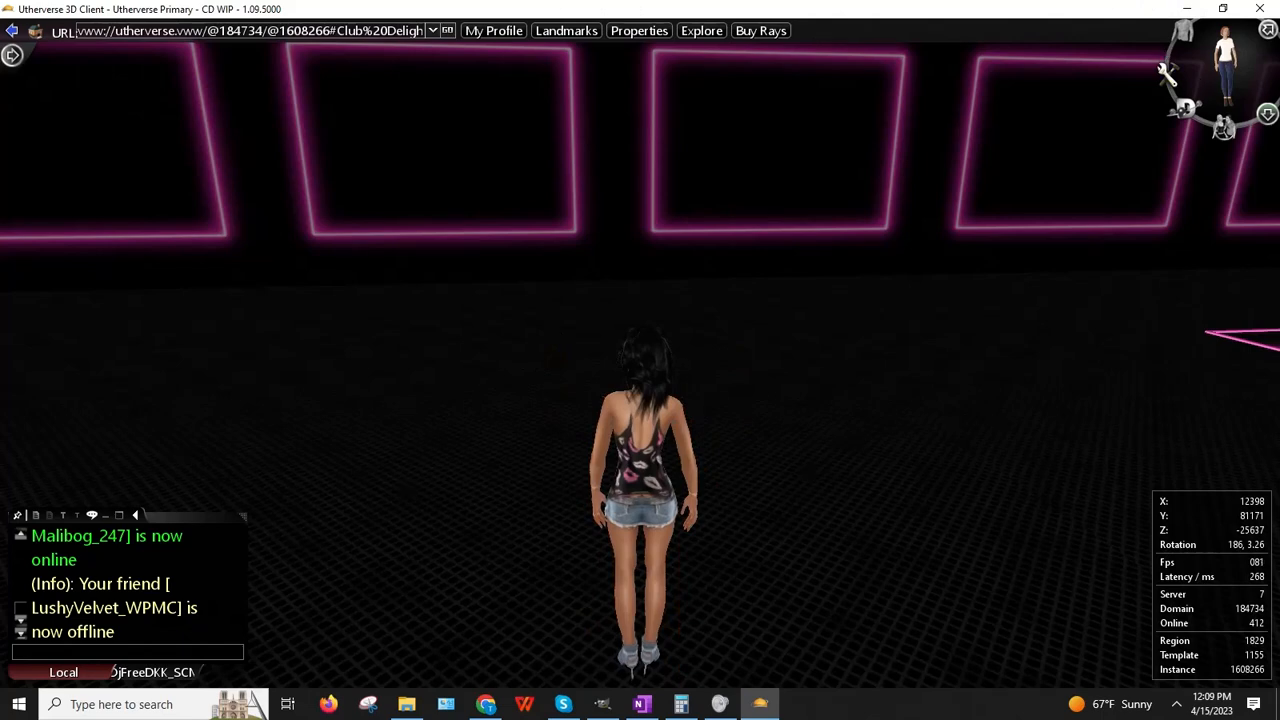
{"action": "left_click", "coordinate": [1267, 114]}
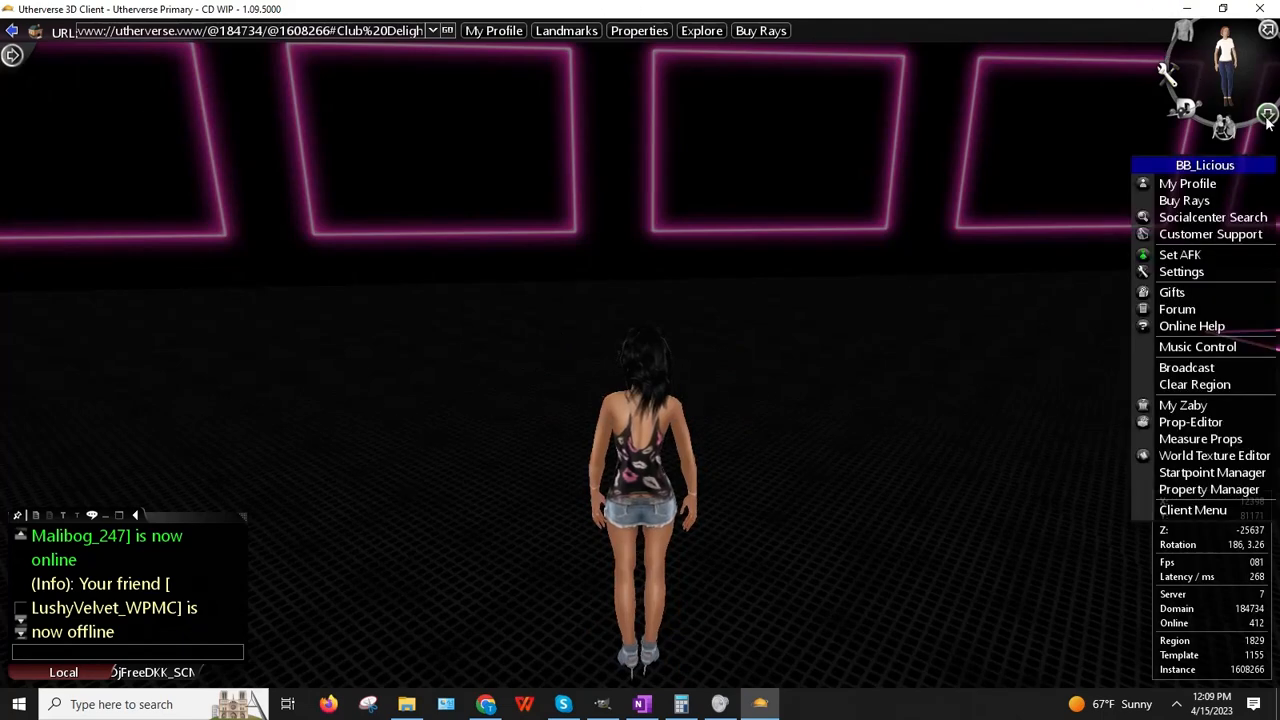
Step: Create a Trigger Box 01 prop by searching the catalogue for 'trigger'
{"action": "left_click", "coordinate": [1177, 420]}
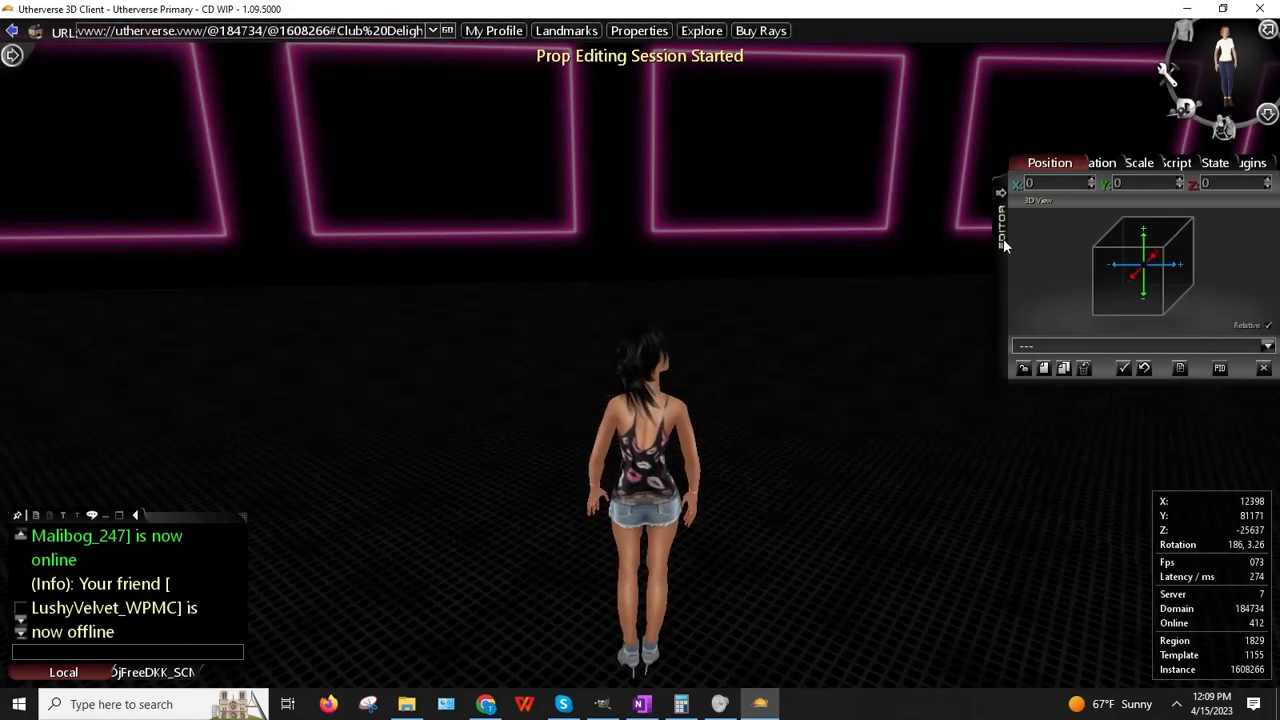
{"action": "left_click_drag", "start_coordinate": [1005, 247], "coordinate": [971, 224]}
{"action": "right_click_drag", "start_coordinate": [847, 226], "coordinate": [1090, 355]}
{"action": "left_click", "coordinate": [1009, 346]}
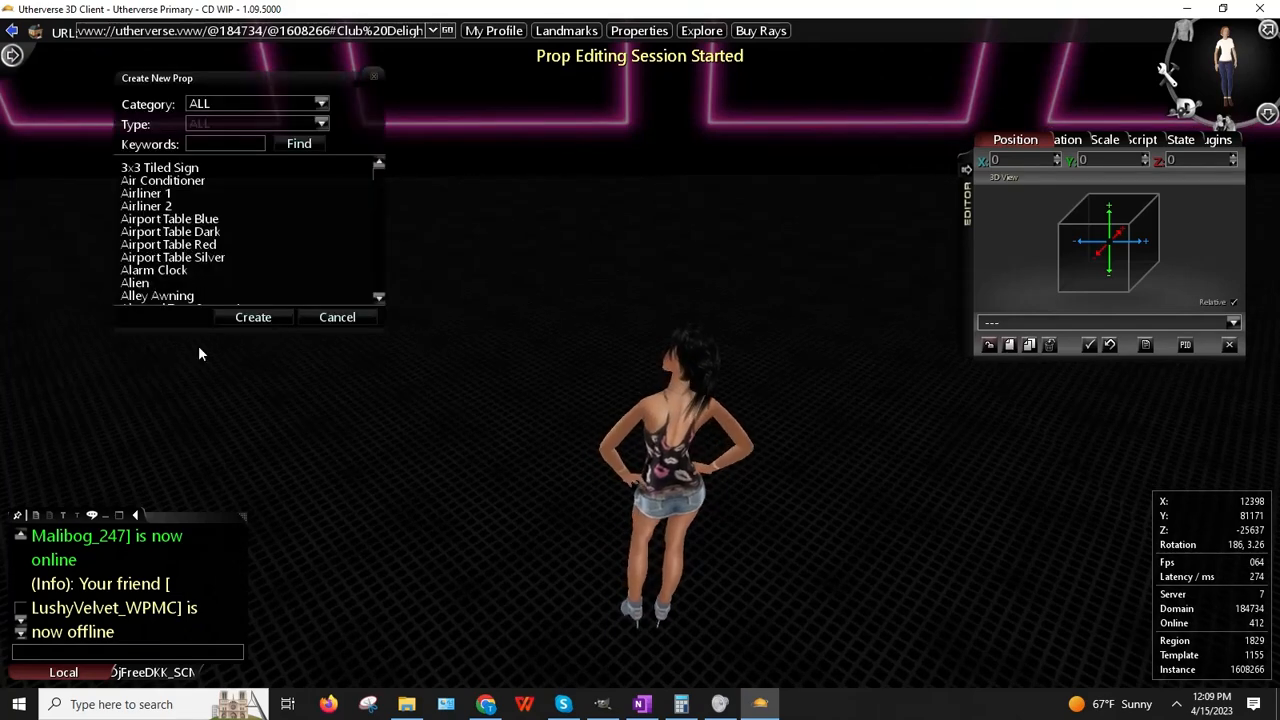
{"action": "left_click", "coordinate": [240, 143]}
{"action": "type", "text": "tri"}
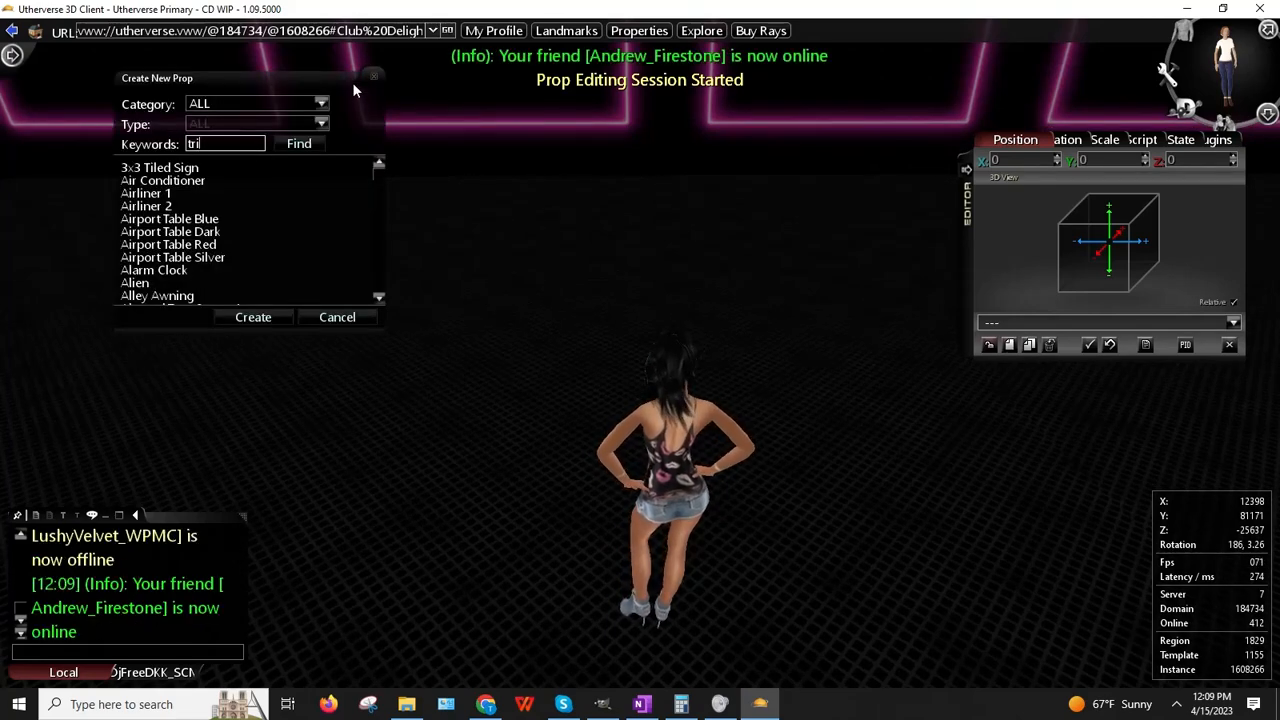
{"action": "type", "text": "gger"}
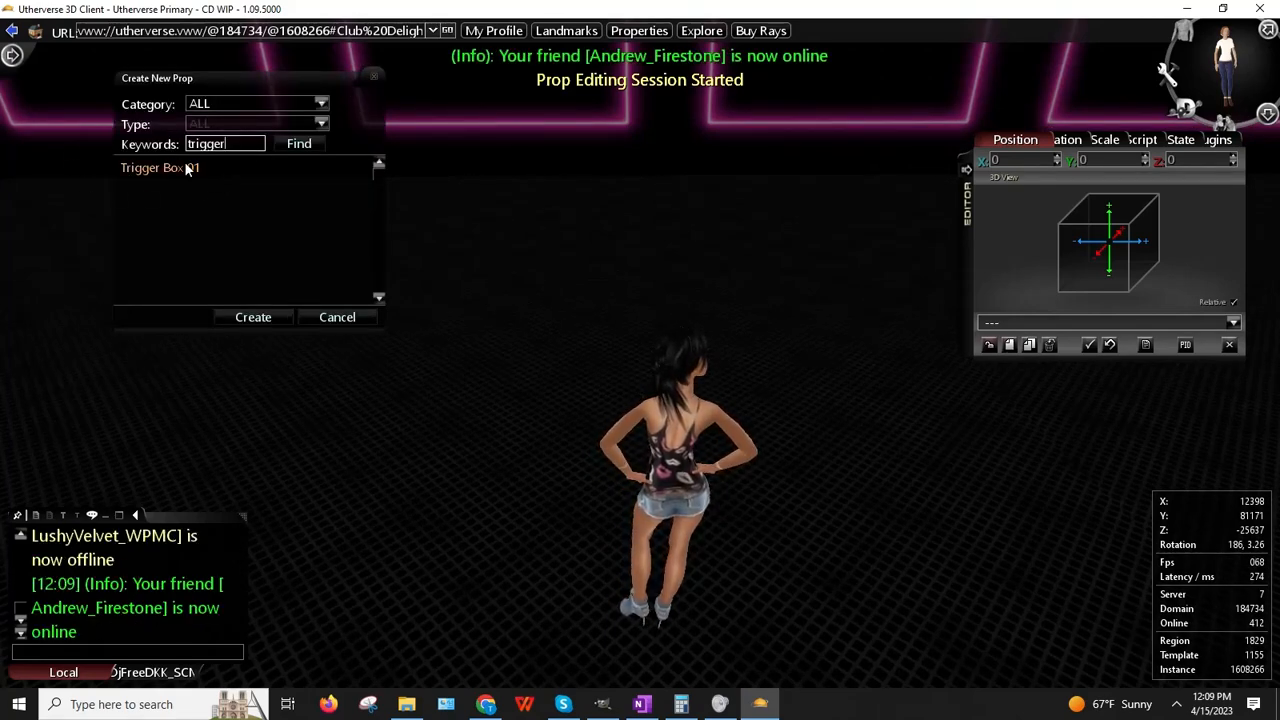
{"action": "left_click", "coordinate": [252, 317]}
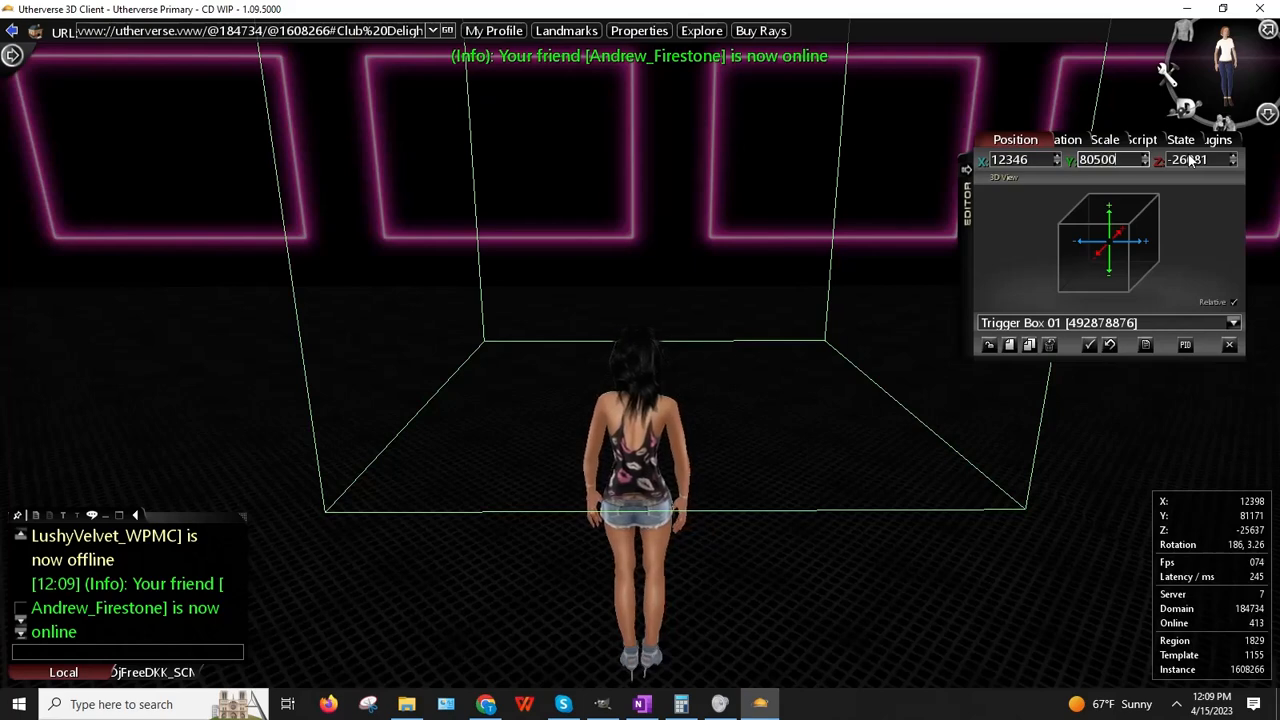
Step: Set the trigger box's Y position to 80500, then nudge it up to 80605
{"action": "type", "text": "80500"}
{"action": "key", "text": "Return"}
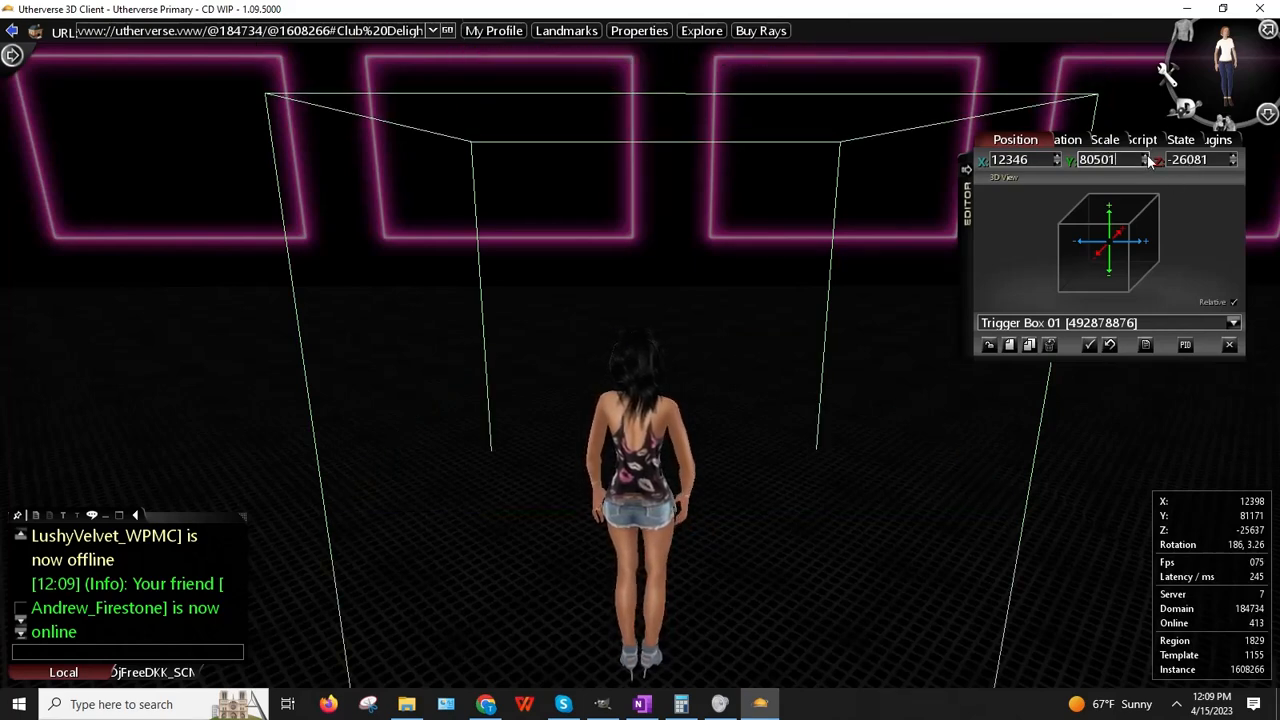
{"action": "left_click", "coordinate": [1147, 157]}
{"action": "left_click", "coordinate": [1146, 157]}
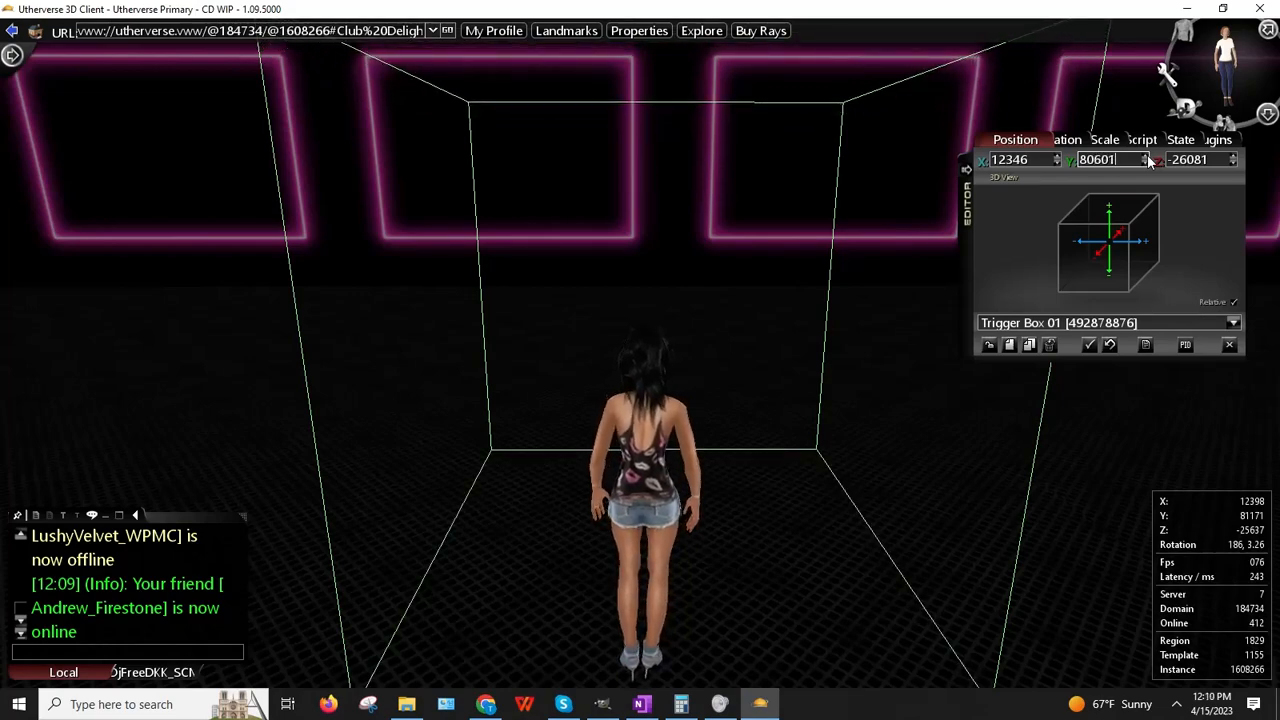
{"action": "mouse_move", "coordinate": [860, 205]}
{"action": "left_mouse_down"}
{"action": "mouse_move", "coordinate": [855, 268]}
{"action": "mouse_move", "coordinate": [780, 289]}
{"action": "mouse_move", "coordinate": [1073, 286]}
{"action": "mouse_move", "coordinate": [873, 225]}
{"action": "left_mouse_up"}
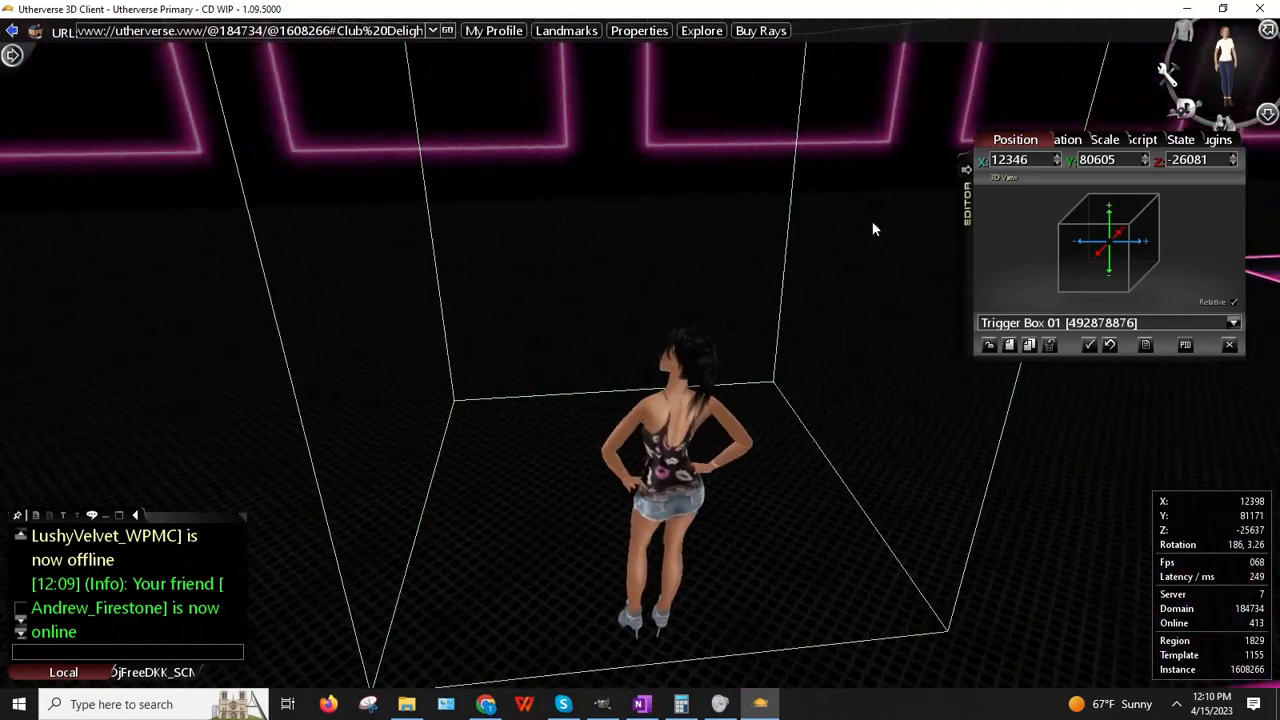
Step: Give Trigger Box 01 the Dance script, then switch it to Dance Erotic
{"action": "left_click", "coordinate": [1142, 143]}
{"action": "left_click", "coordinate": [1132, 159]}
{"action": "scroll", "coordinate": [1089, 236], "scroll_direction": "down", "scroll_amount": 3}
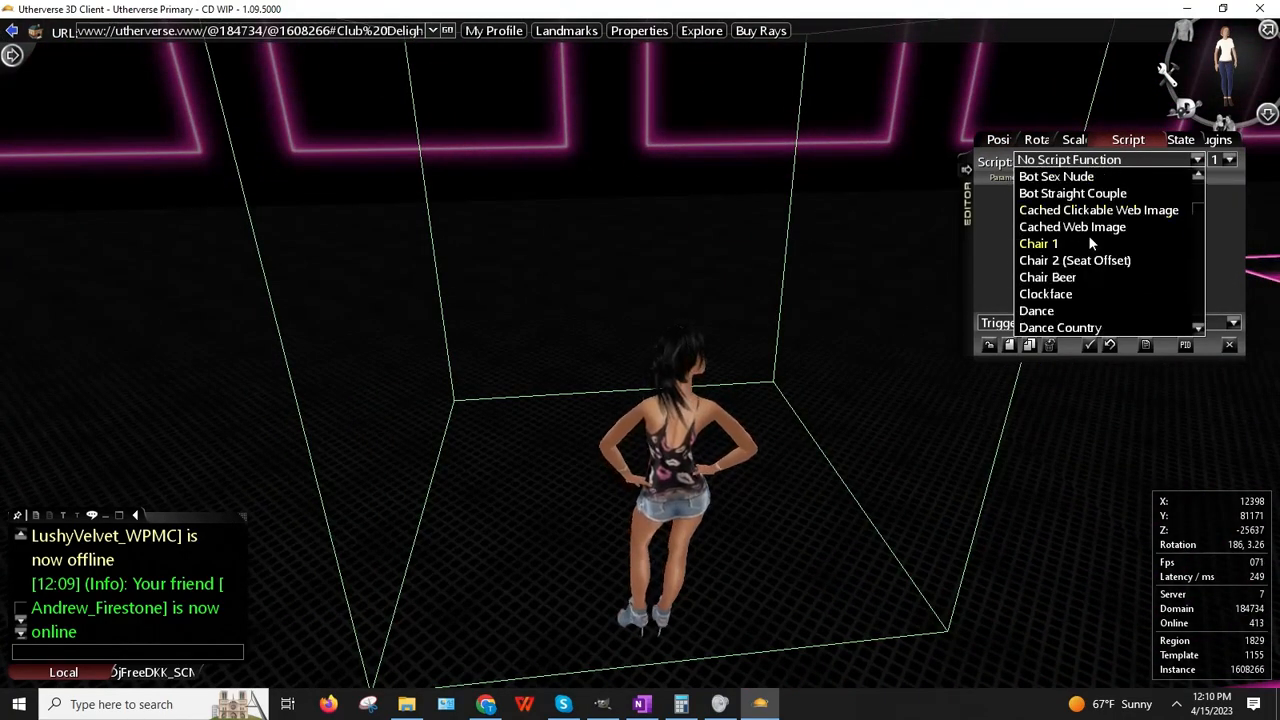
{"action": "scroll", "coordinate": [1091, 242], "scroll_direction": "down", "scroll_amount": 2}
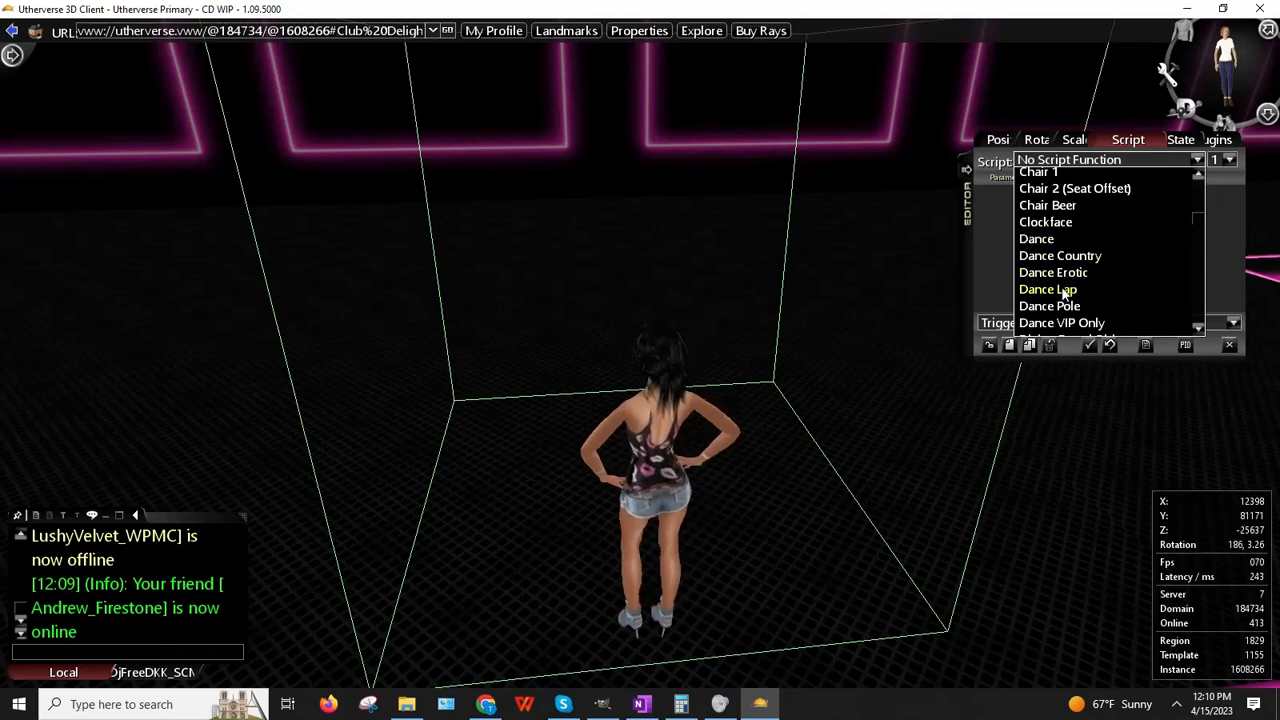
{"action": "left_click", "coordinate": [1038, 238]}
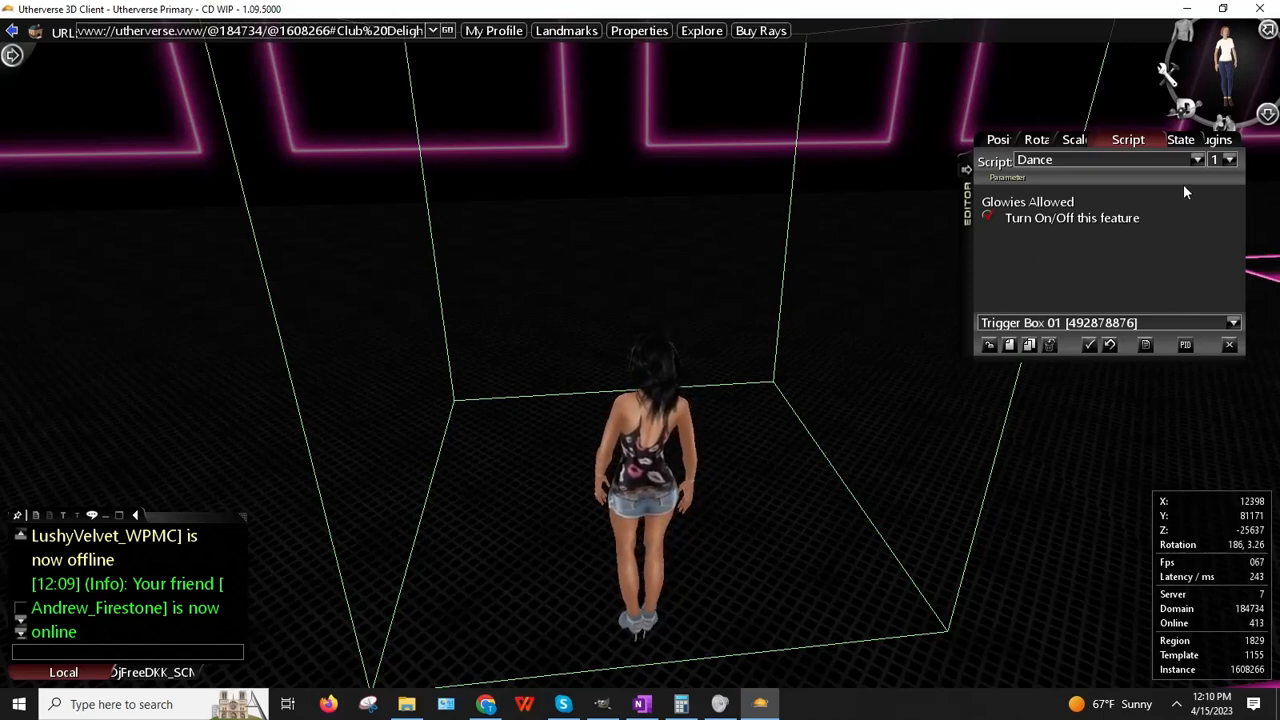
{"action": "left_click", "coordinate": [1196, 160]}
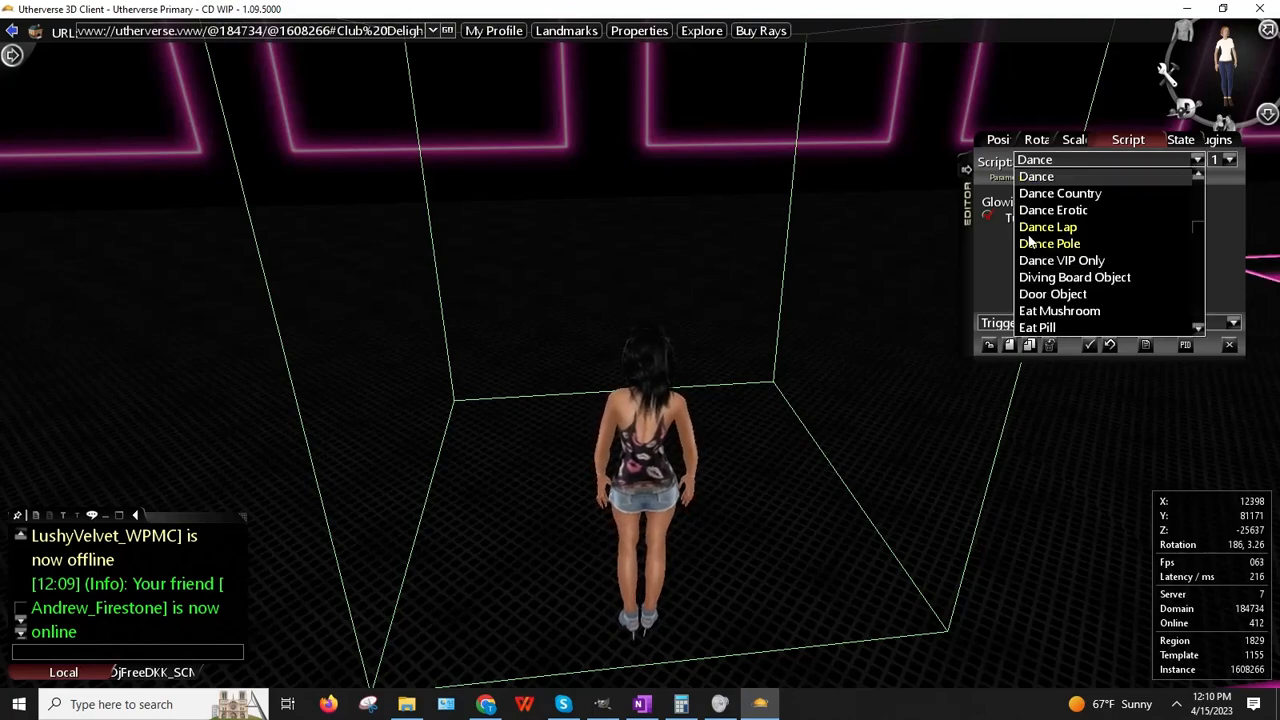
{"action": "left_click", "coordinate": [1085, 212]}
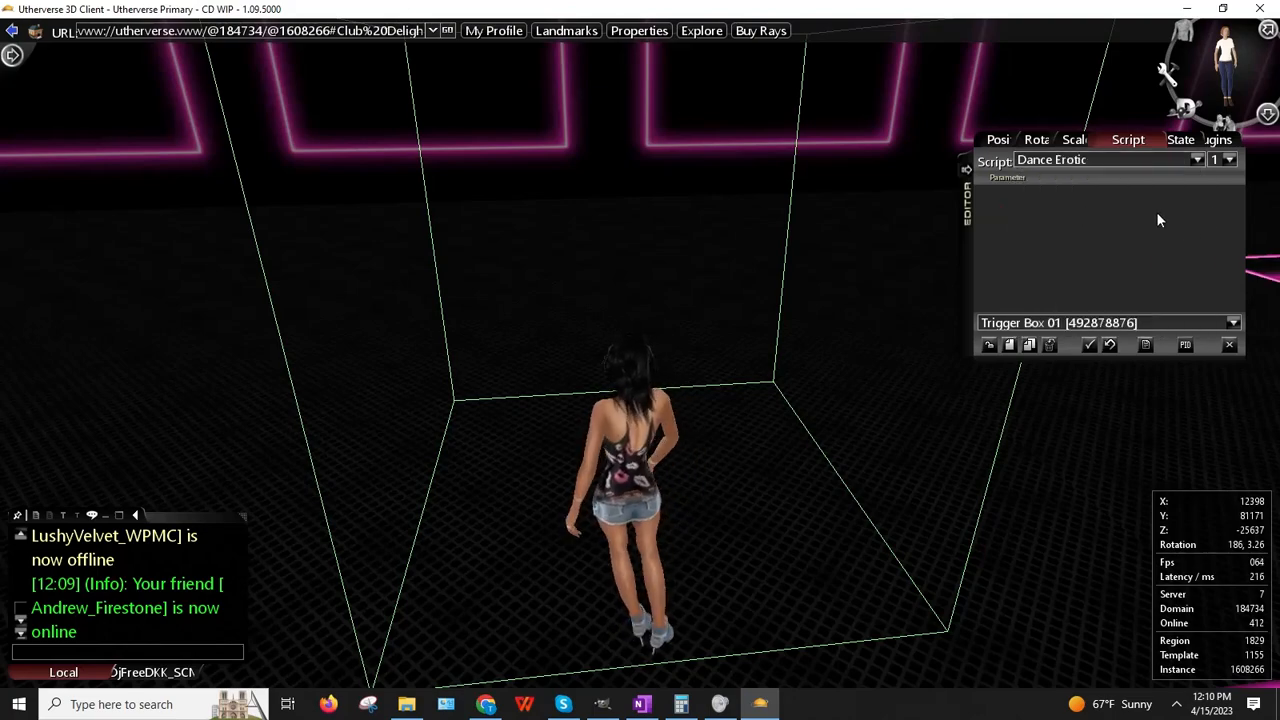
{"action": "left_click_drag", "start_coordinate": [604, 420], "coordinate": [697, 416]}
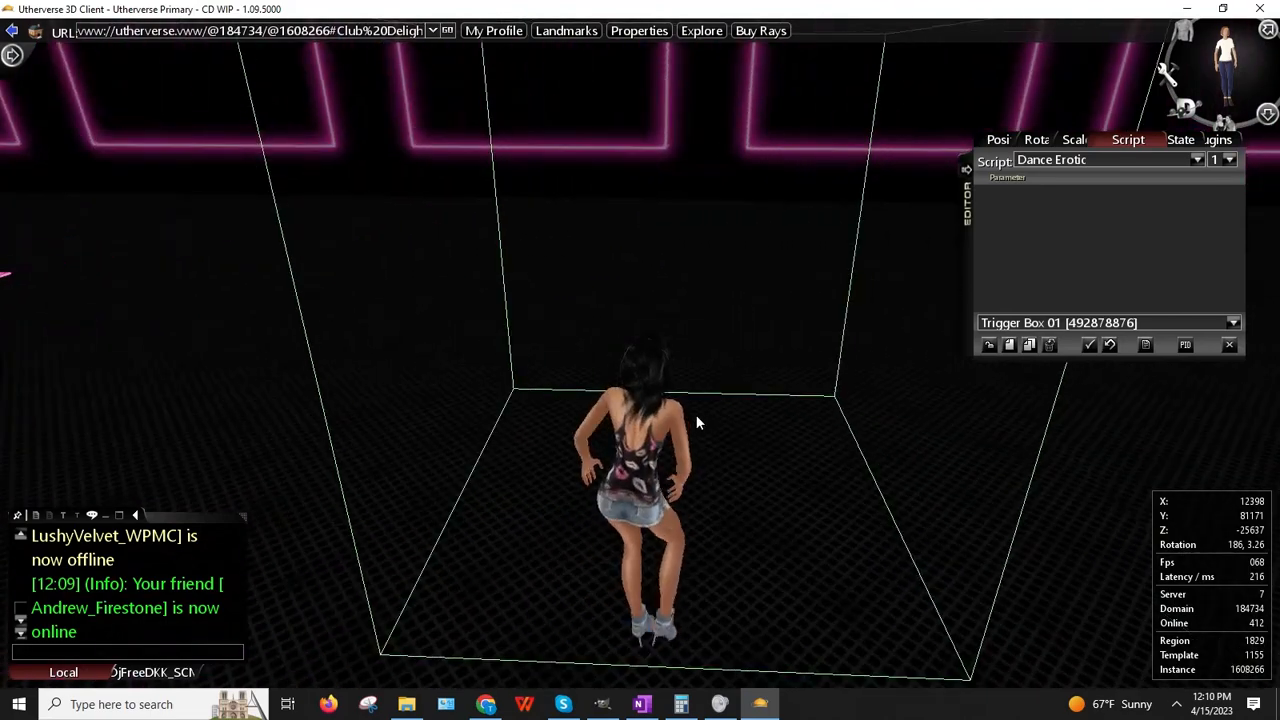
Step: Set Trigger Box 01's X scale to 3, then to 4.00
{"action": "left_click", "coordinate": [1089, 140]}
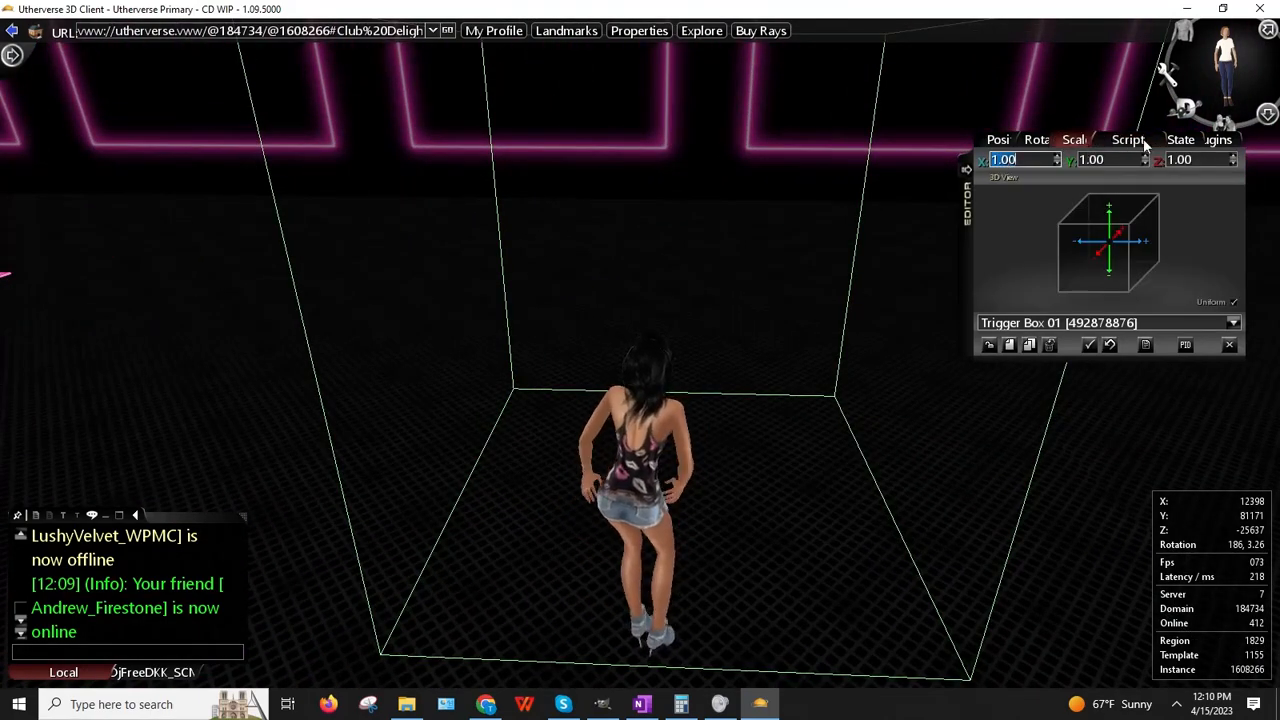
{"action": "left_click_drag", "start_coordinate": [610, 190], "coordinate": [607, 250]}
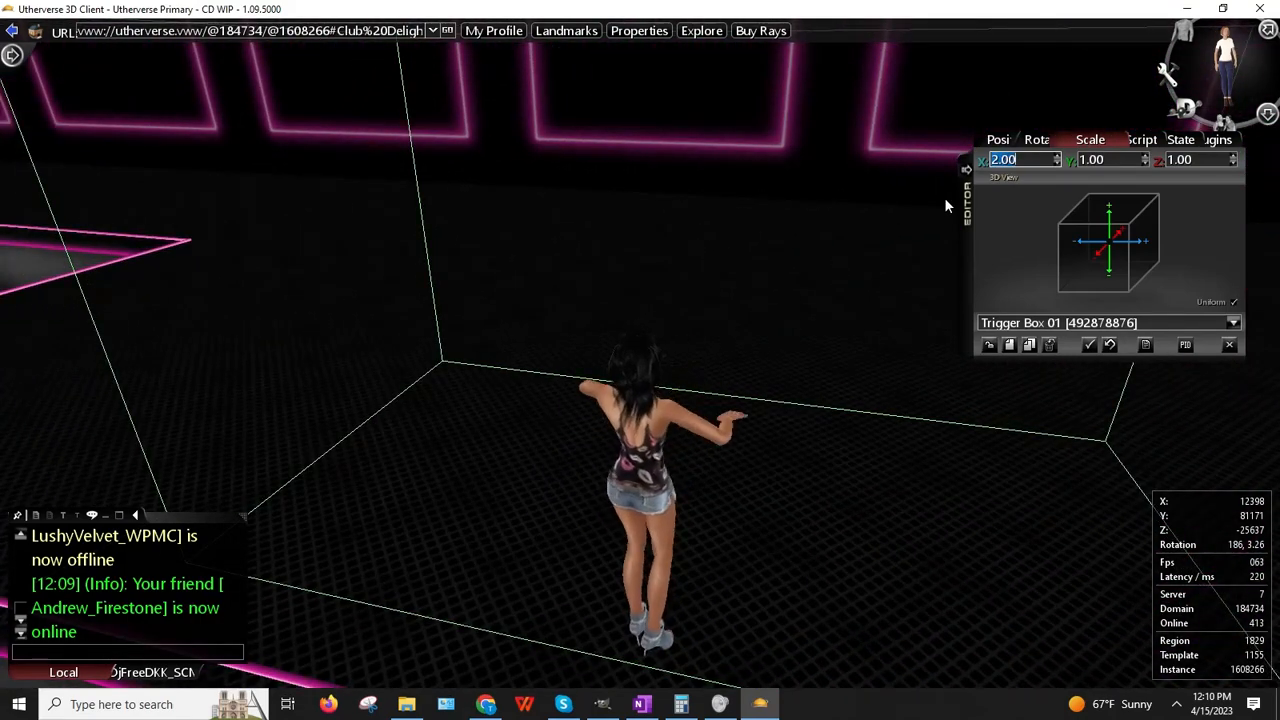
{"action": "type", "text": "3"}
{"action": "key", "text": "Return"}
{"action": "left_click_drag", "start_coordinate": [439, 293], "coordinate": [926, 224]}
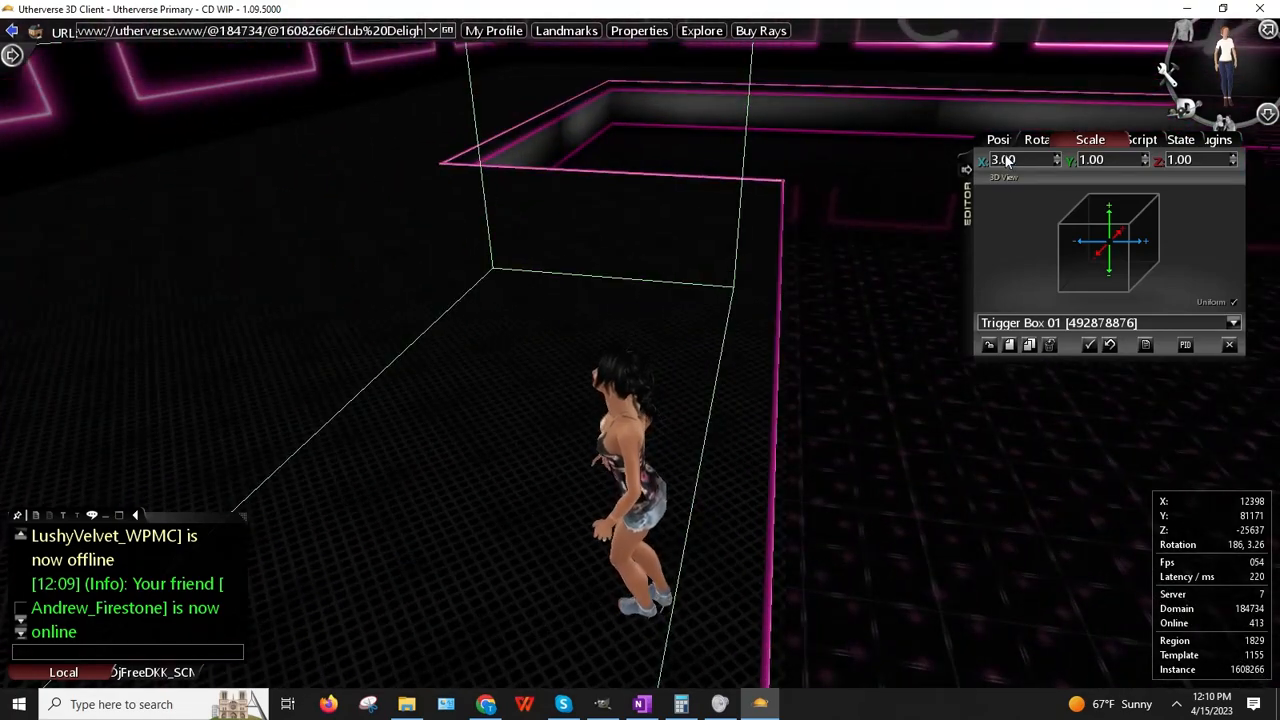
{"action": "type", "text": "4"}
{"action": "key", "text": "Return"}
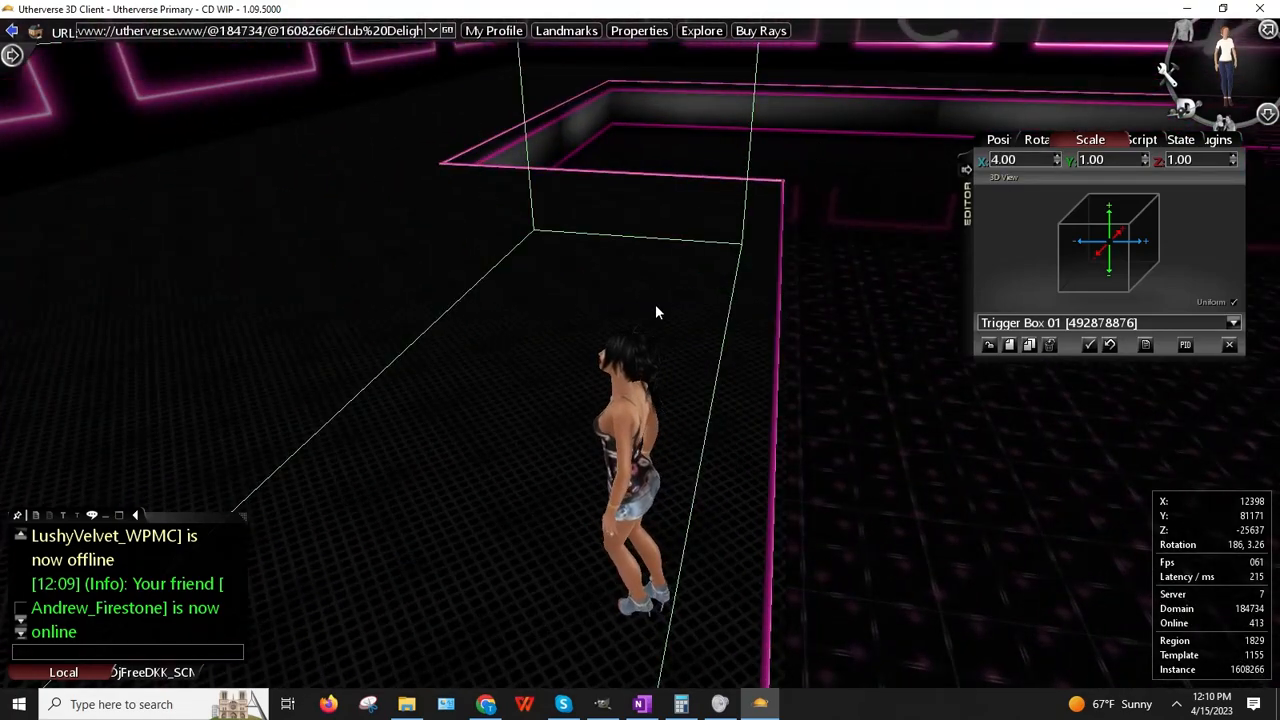
{"action": "left_click_drag", "start_coordinate": [655, 306], "coordinate": [551, 323]}
Step: Walk the avatar along the widened trigger box to check its length
{"action": "key", "text": "Left"}
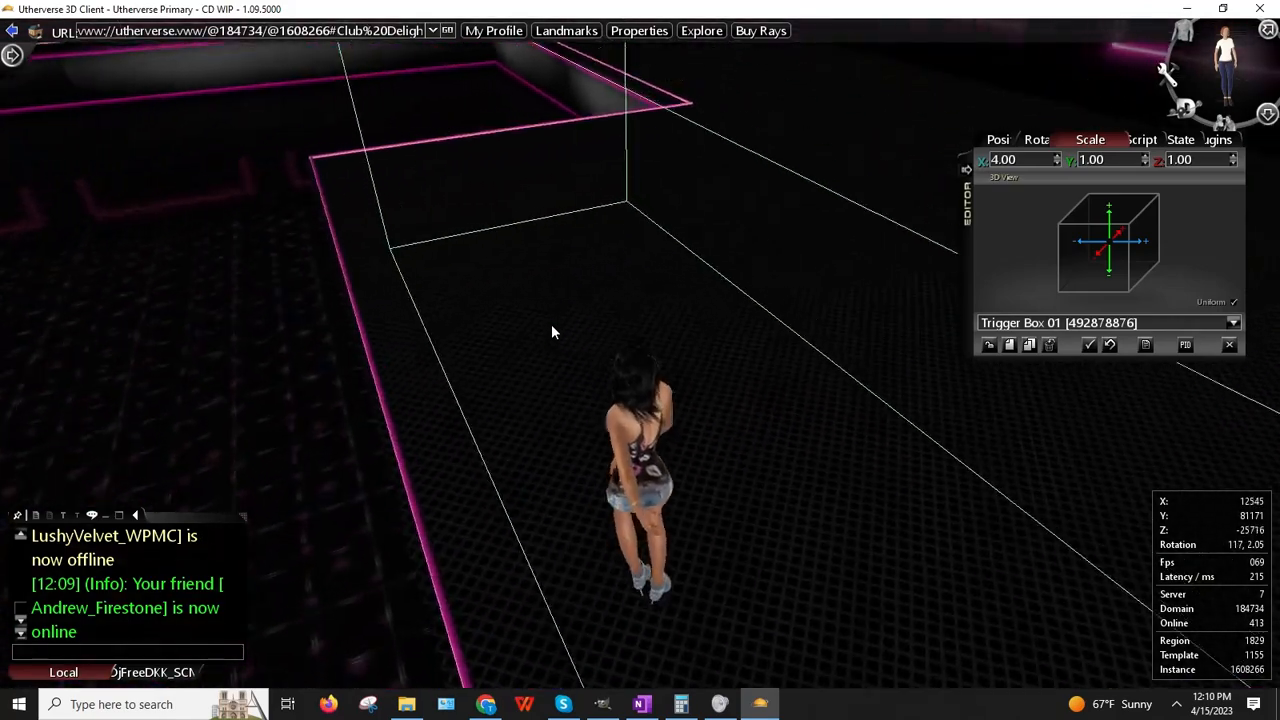
{"action": "key", "text": "Up"}
{"action": "key", "text": "Up"}
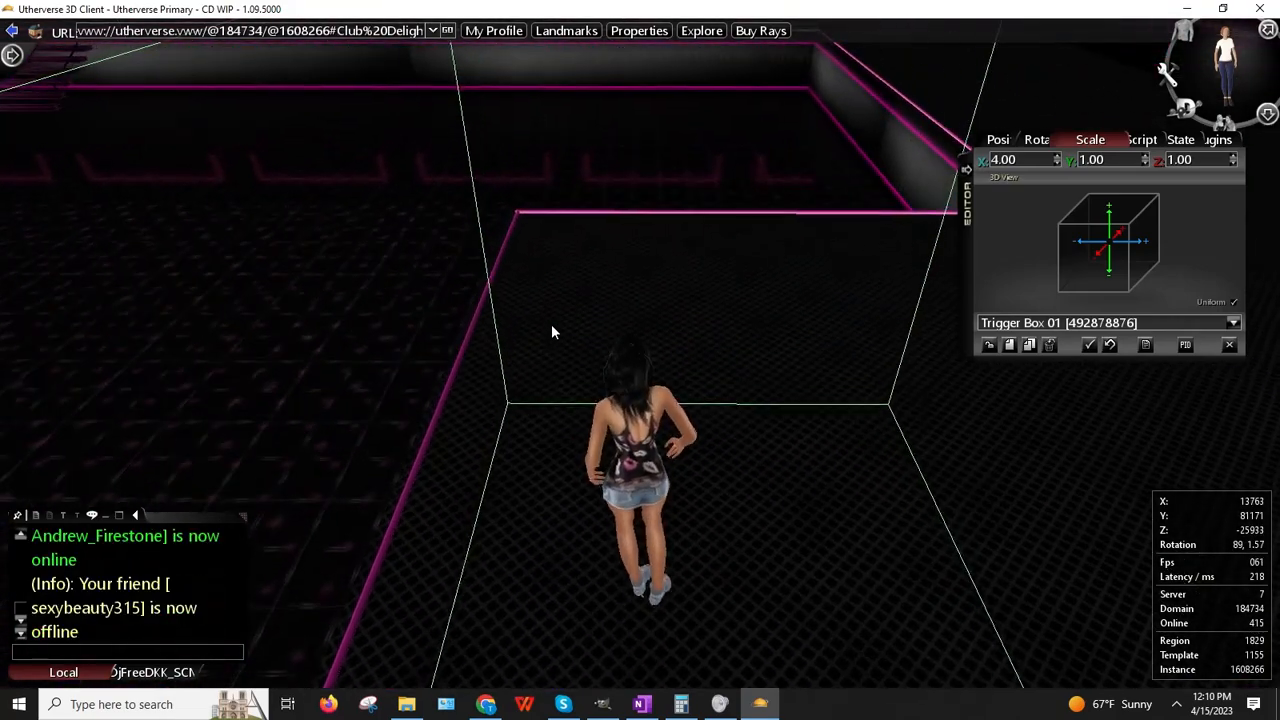
{"action": "key", "text": "Up"}
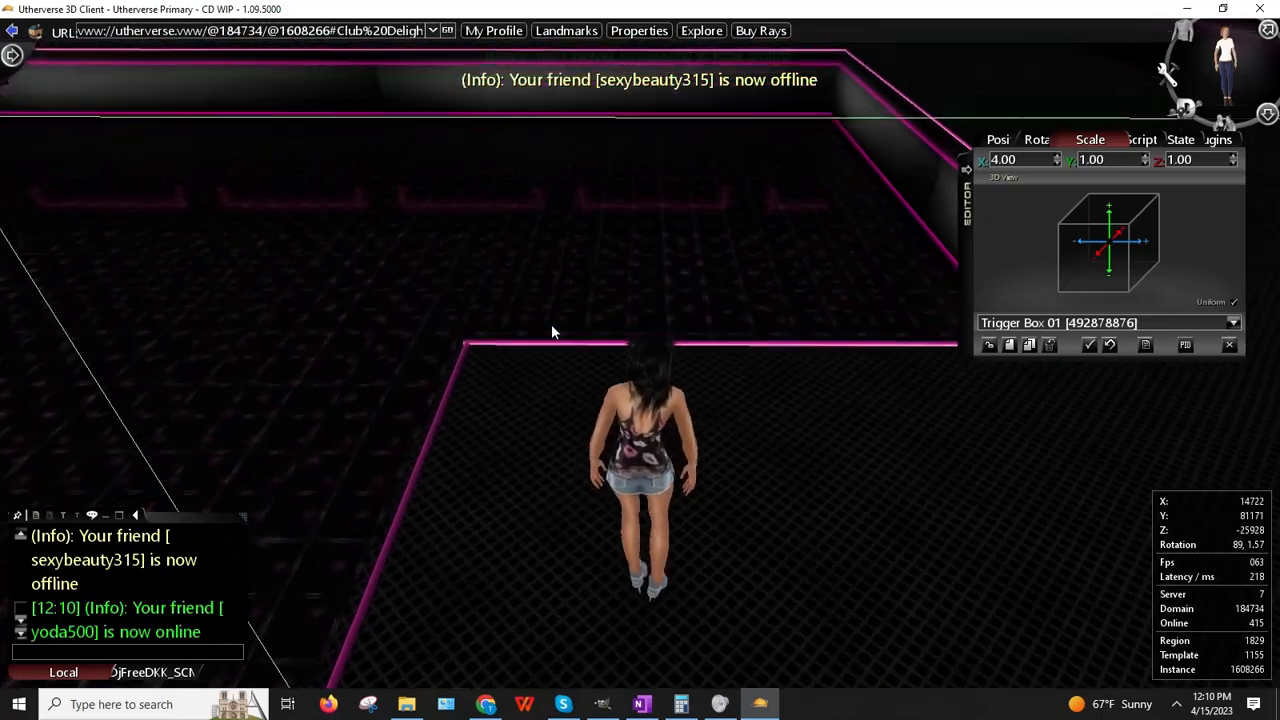
{"action": "key", "text": "Down"}
{"action": "key", "text": "Left"}
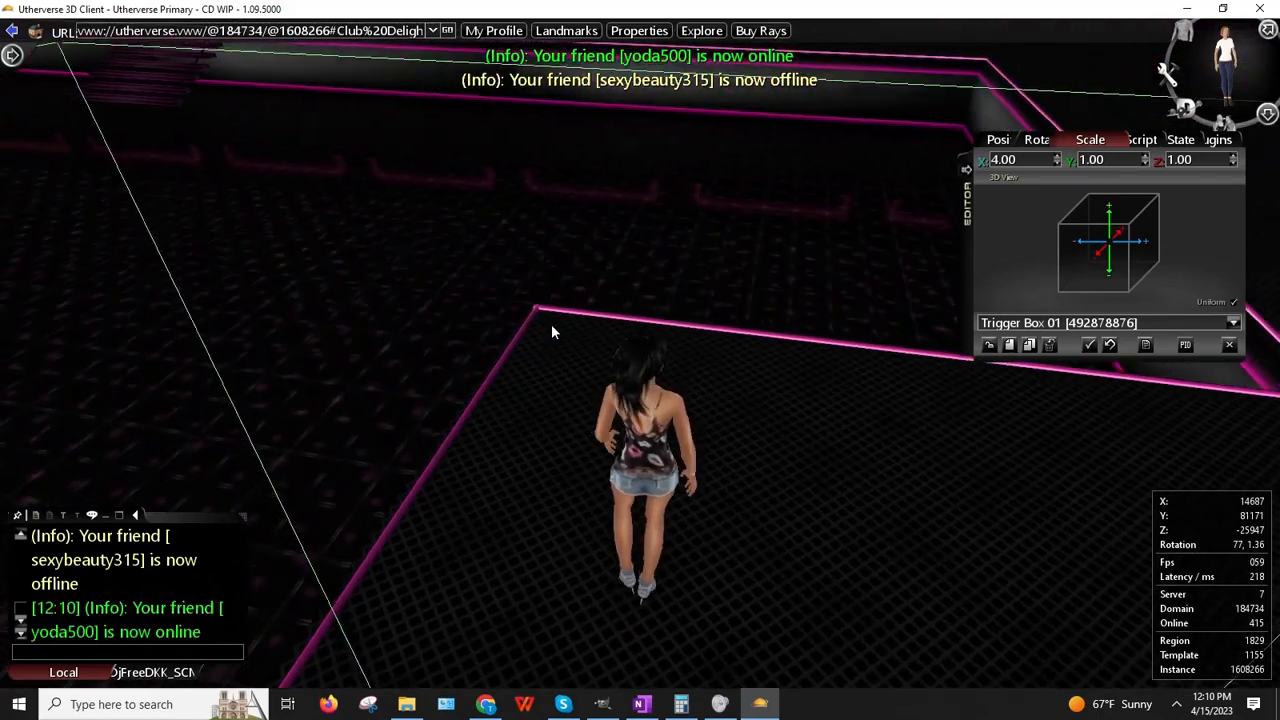
{"action": "key", "text": "Right"}
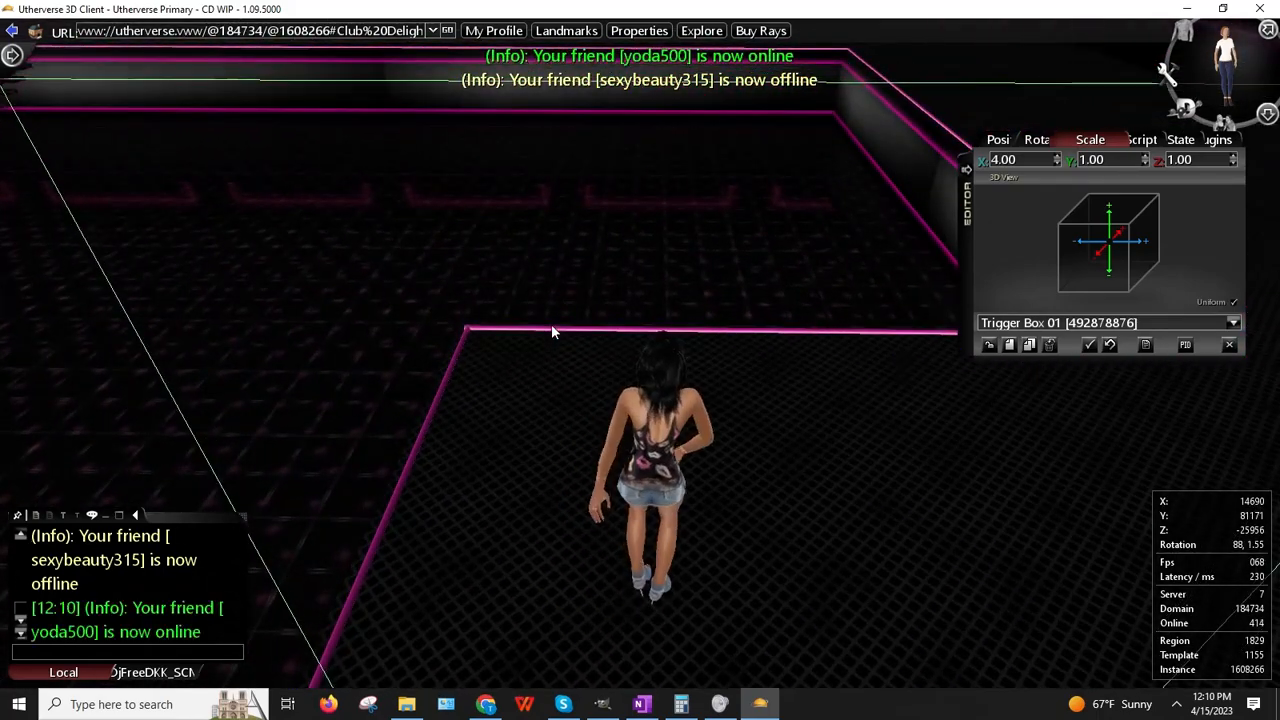
Step: Orbit around the dancing avatar, then walk it through the trigger box toward the pink wall
{"action": "right_click_drag", "start_coordinate": [572, 326], "coordinate": [1158, 388]}
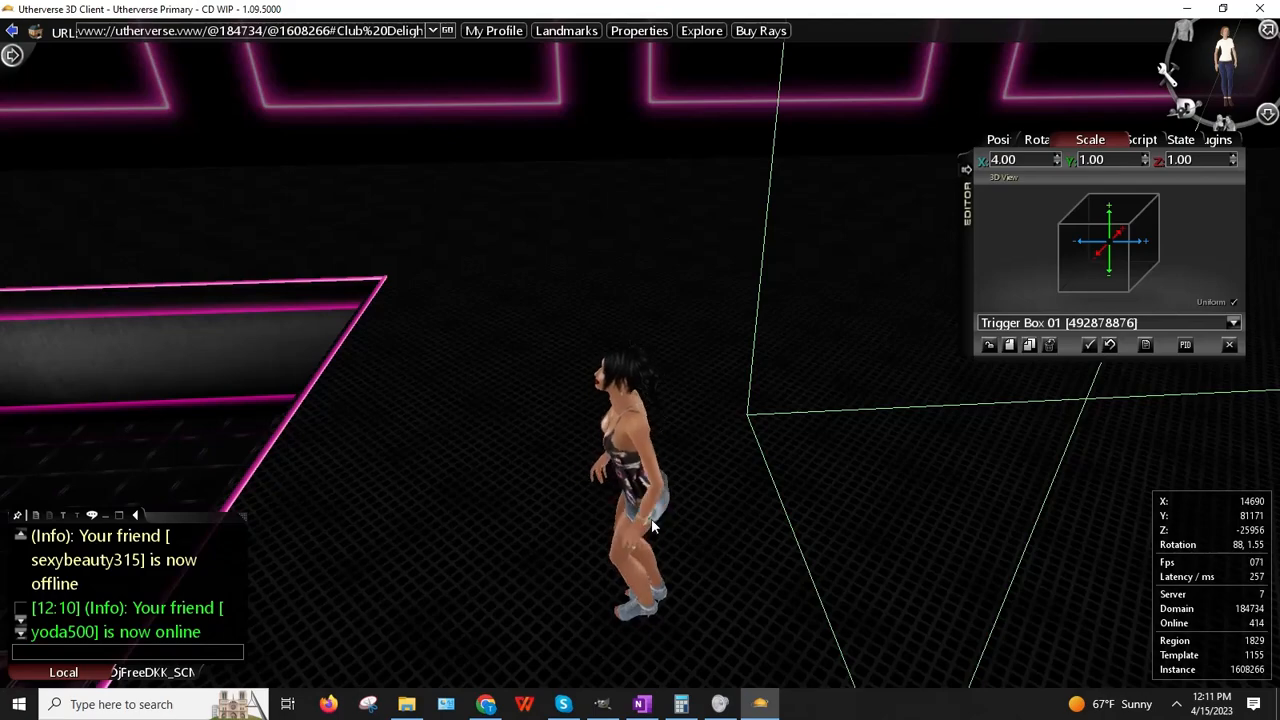
{"action": "left_click_drag", "start_coordinate": [826, 537], "coordinate": [660, 543]}
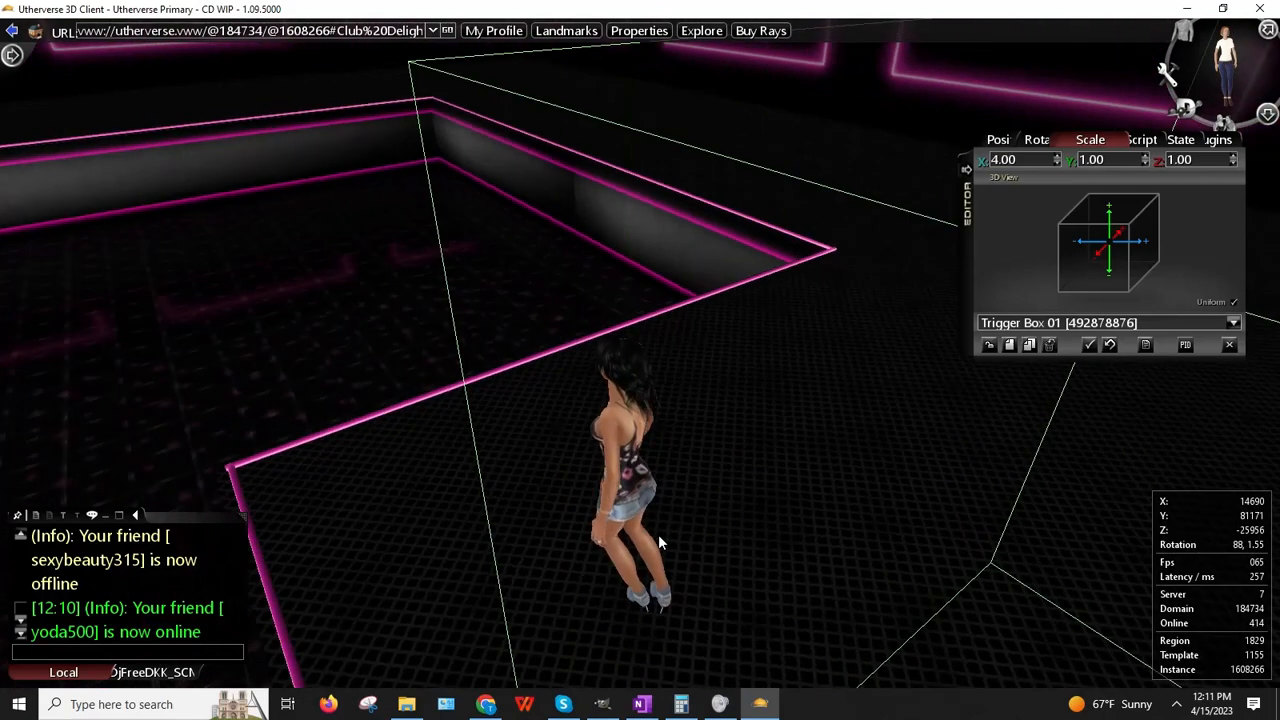
{"action": "left_click_drag", "start_coordinate": [817, 535], "coordinate": [1235, 475]}
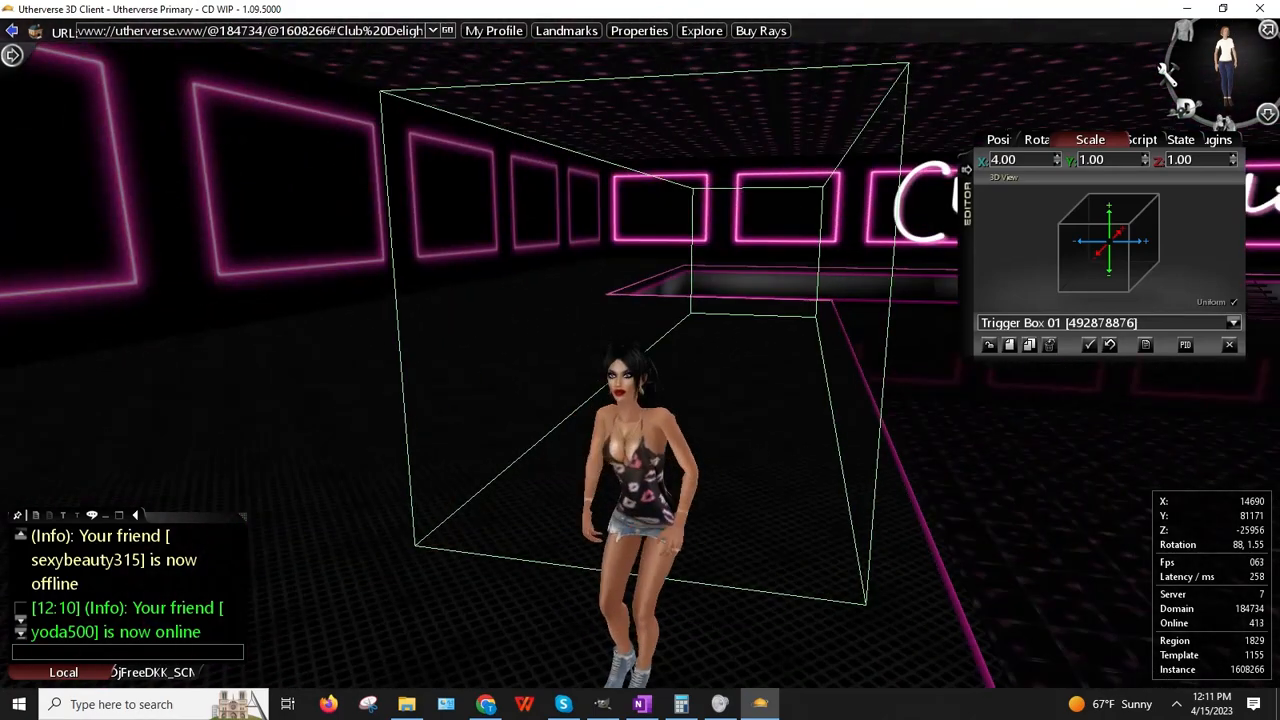
{"action": "key", "text": "Right"}
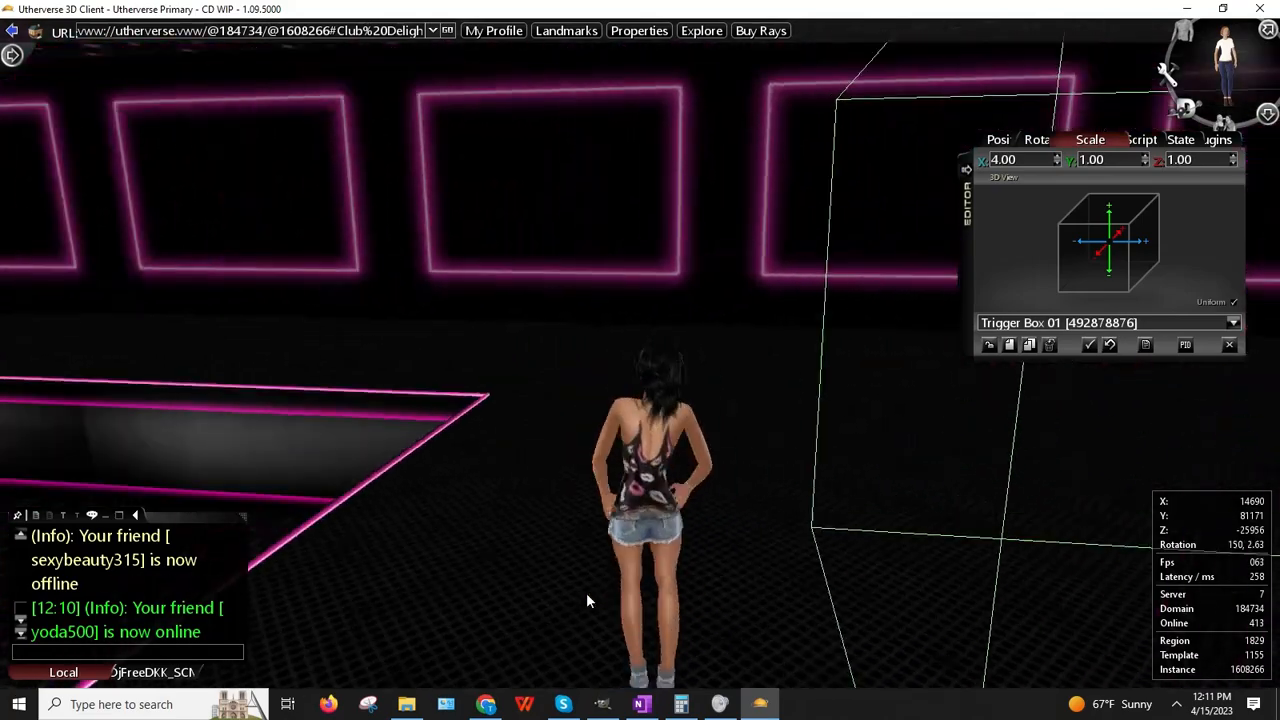
{"action": "key", "text": "Right"}
{"action": "key", "text": "Up"}
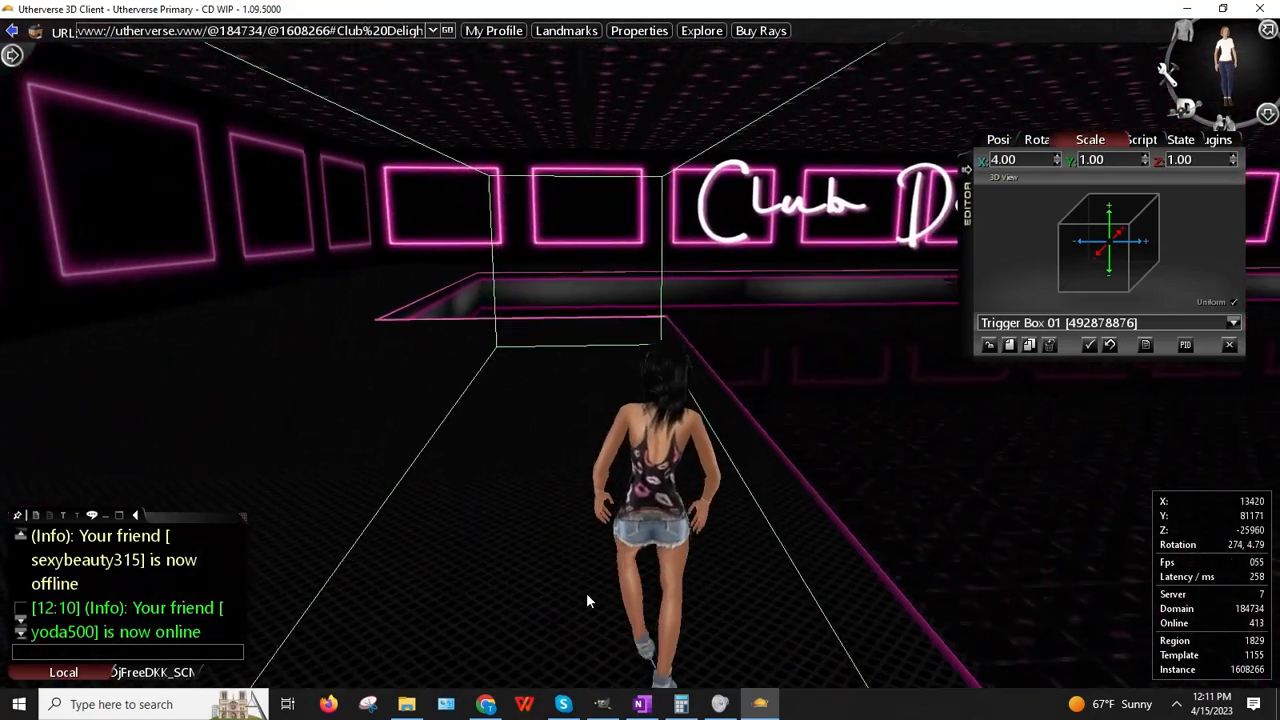
{"action": "key", "text": "Up"}
{"action": "key", "text": "Left"}
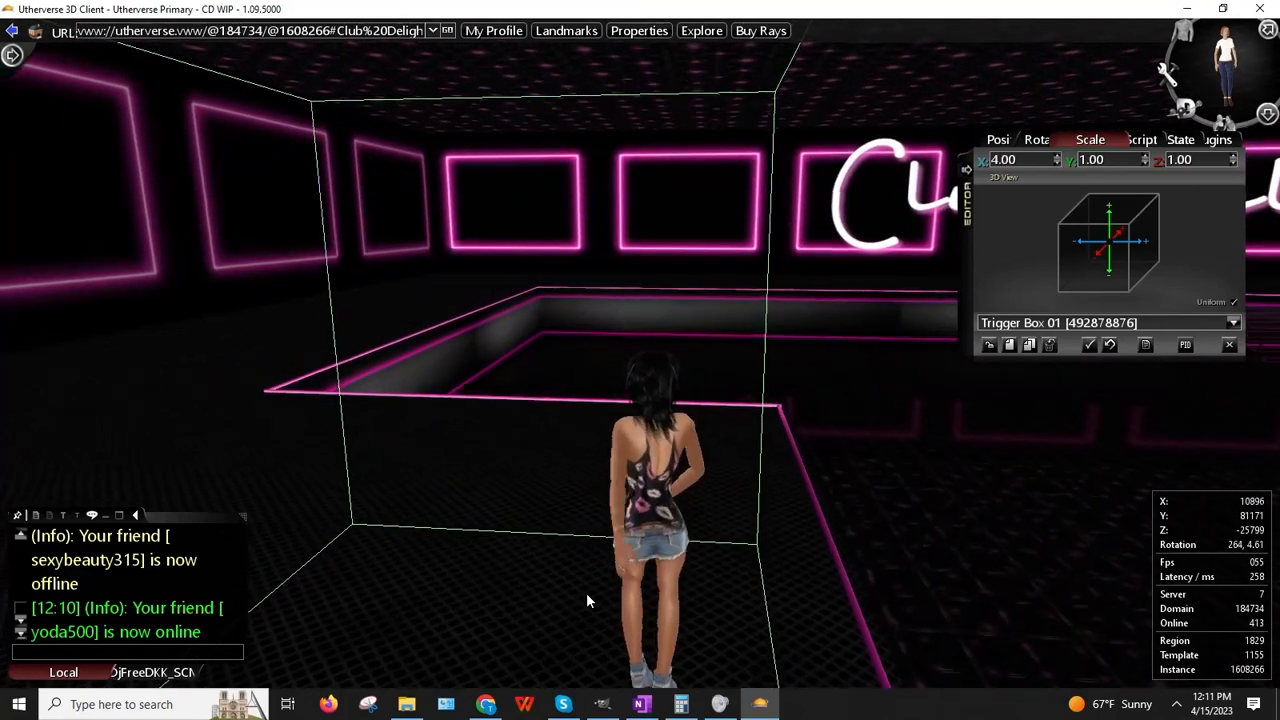
{"action": "key", "text": "Up"}
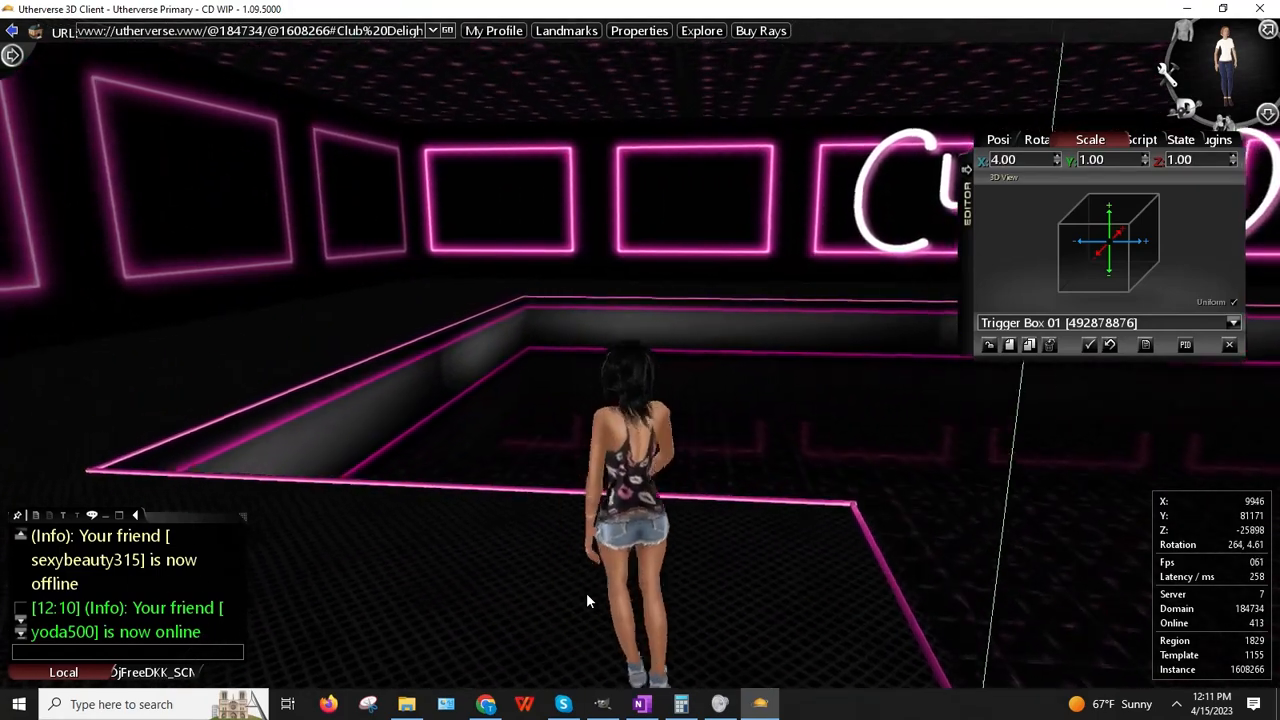
Step: Step back from the pink wall and orbit until Trigger Box 01's outline shows
{"action": "key", "text": "Down"}
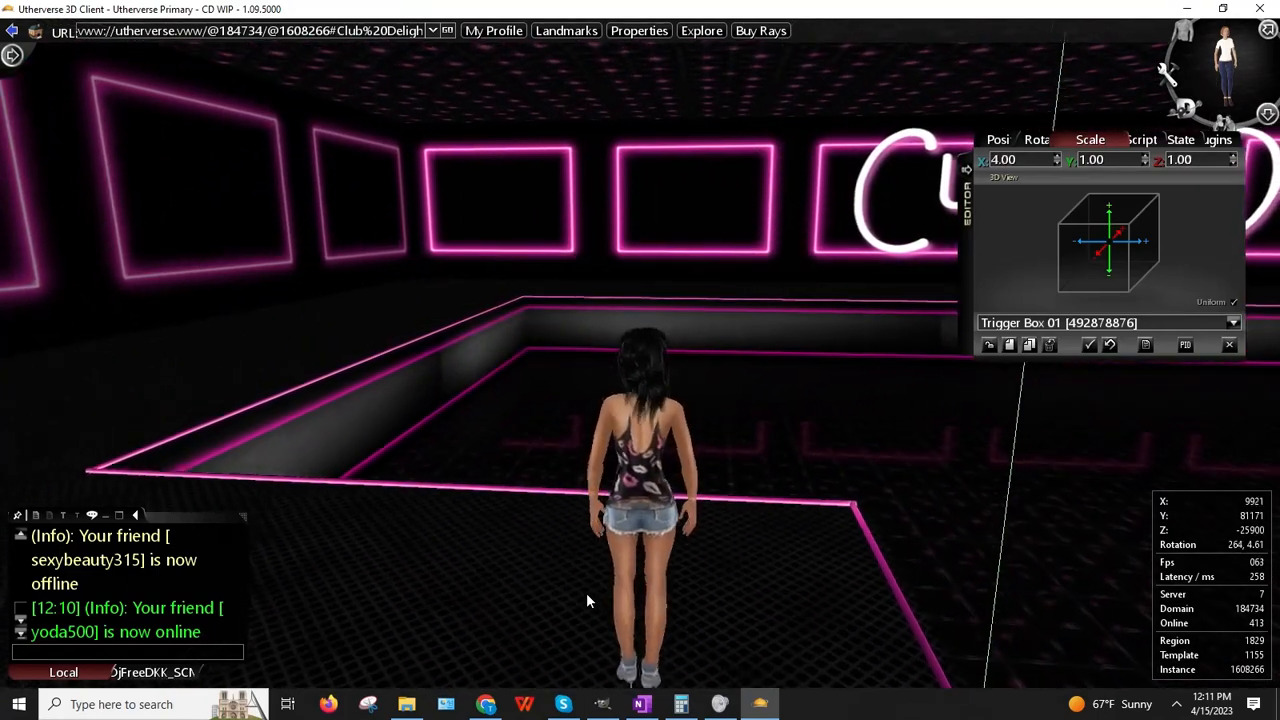
{"action": "key", "text": "Down"}
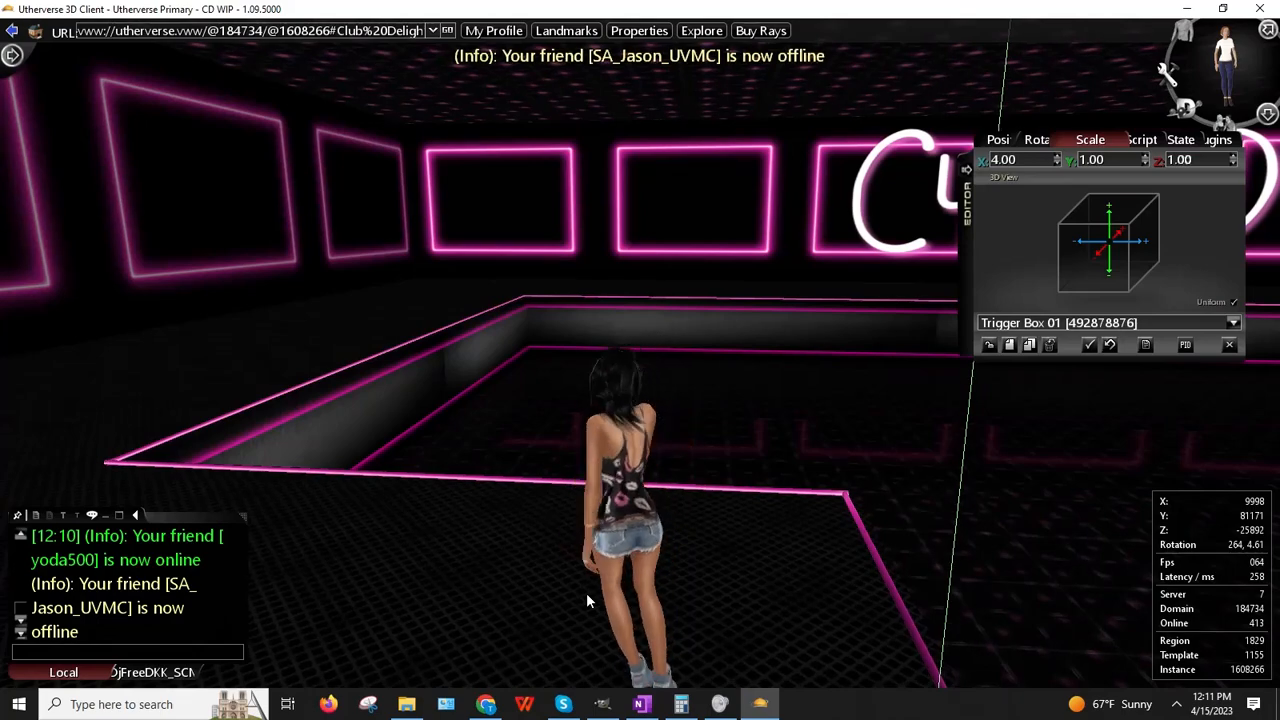
{"action": "left_click_drag", "start_coordinate": [626, 505], "coordinate": [493, 615]}
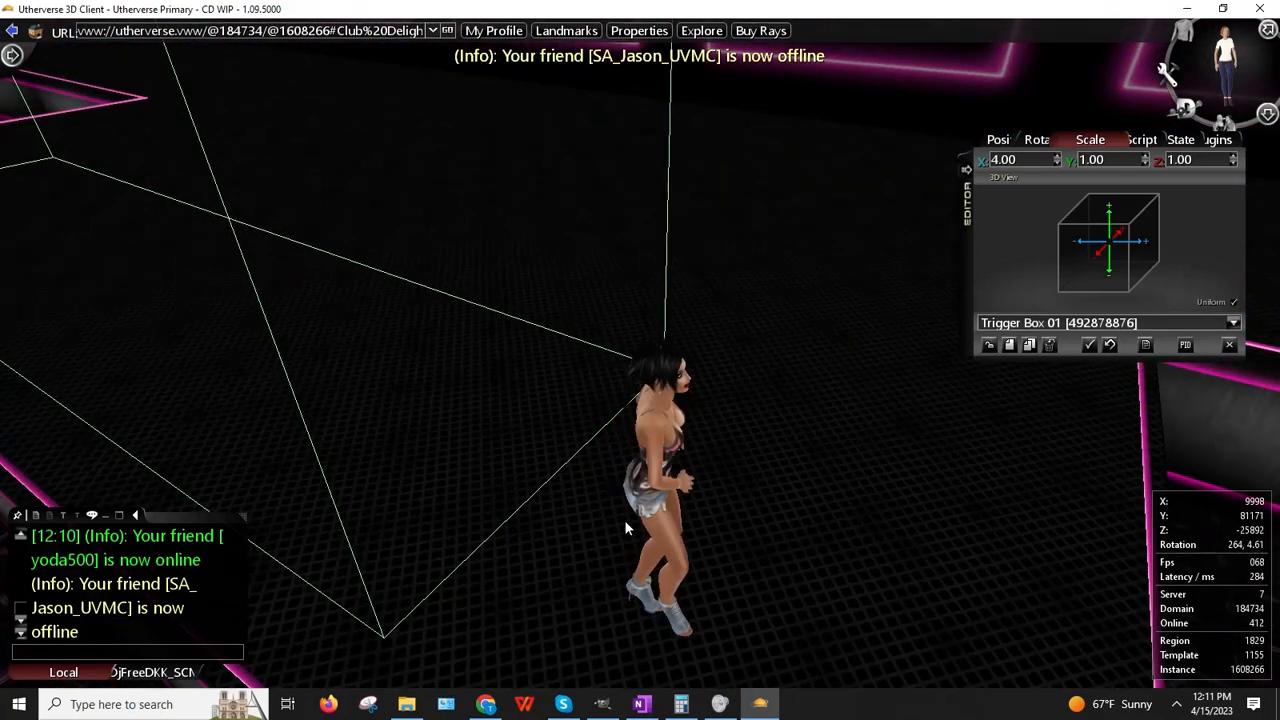
{"action": "left_click_drag", "start_coordinate": [626, 521], "coordinate": [838, 409]}
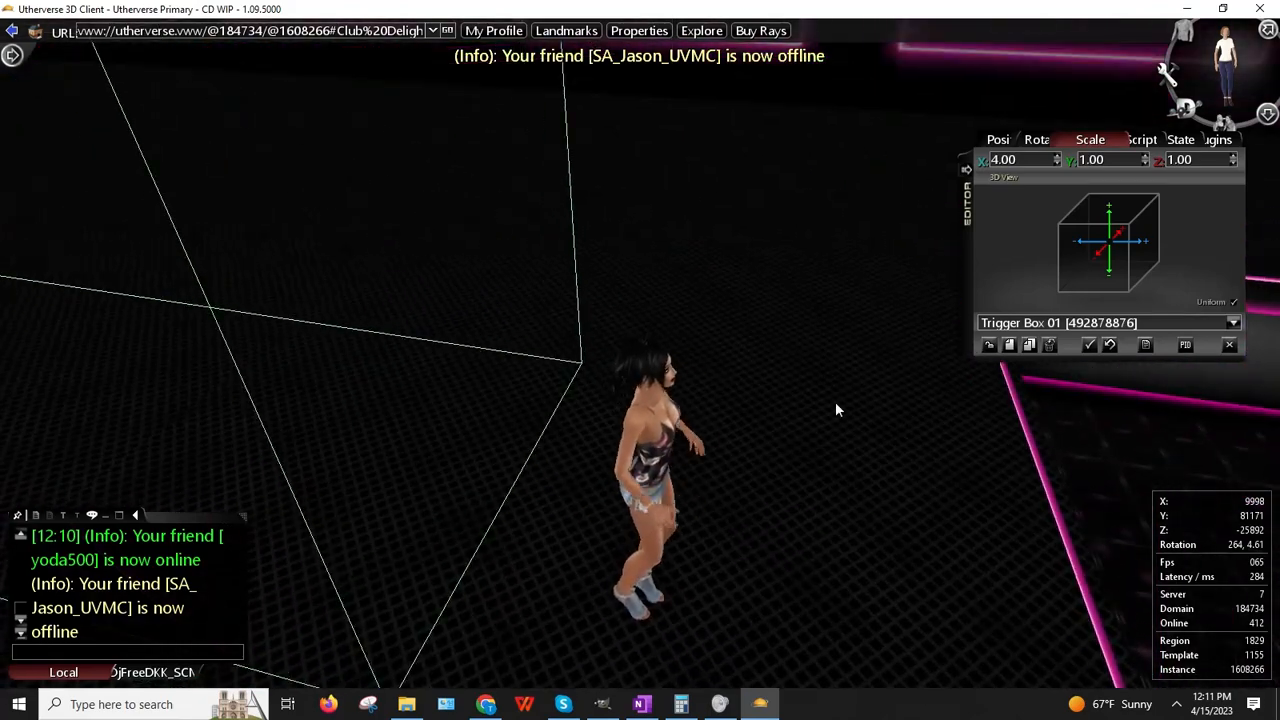
Step: Raise Trigger Box 01's X scale and walk forward to check its reach
{"action": "left_click", "coordinate": [1058, 156]}
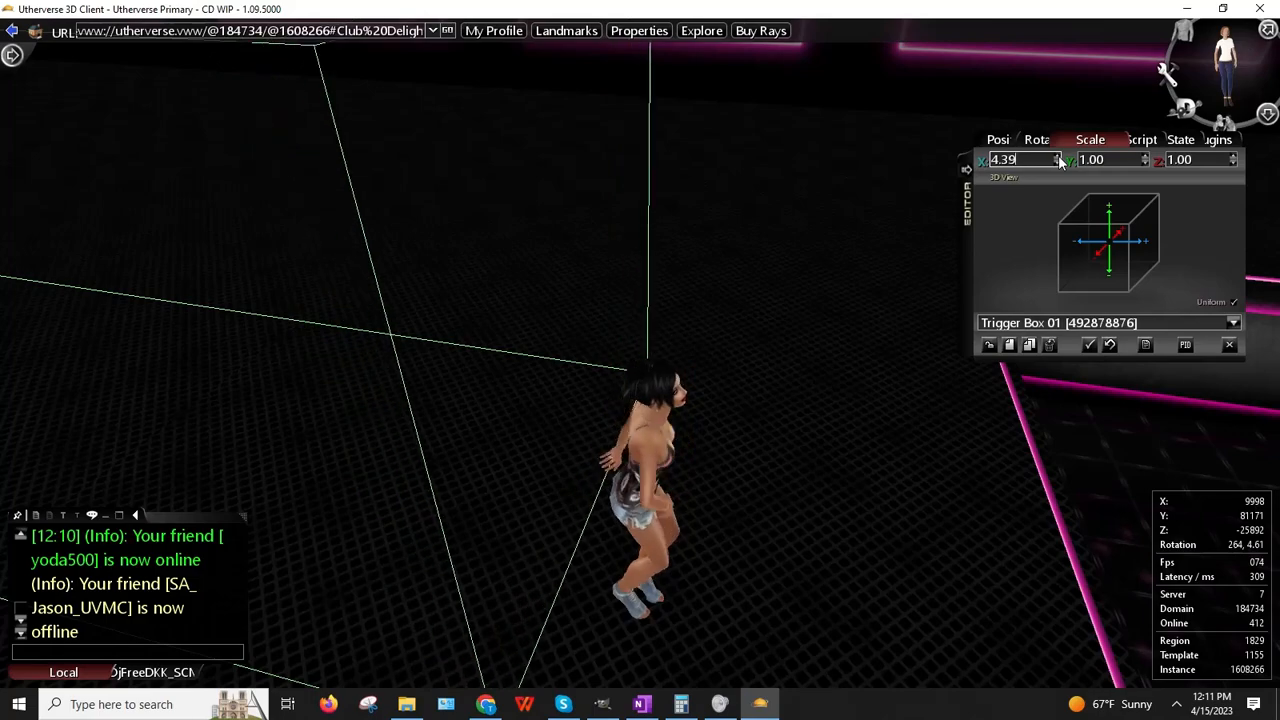
{"action": "left_click_drag", "start_coordinate": [884, 200], "coordinate": [622, 262]}
{"action": "key", "text": "Up"}
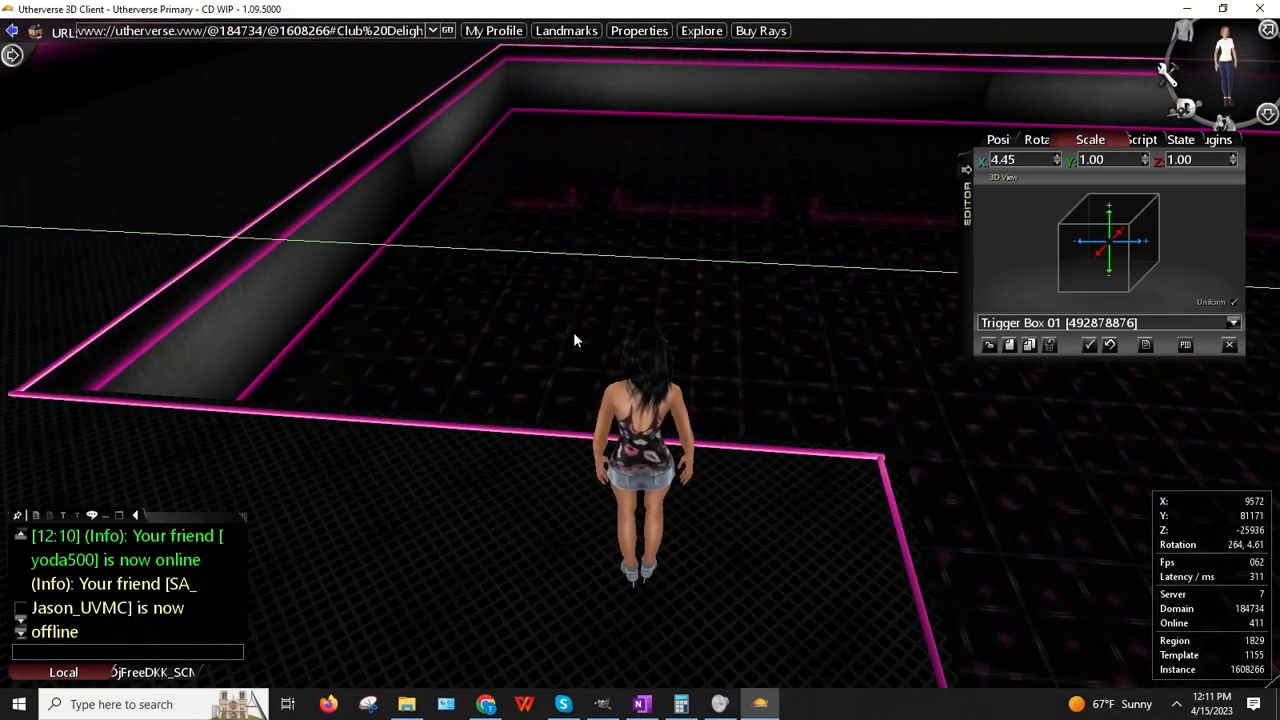
{"action": "key", "text": "Up"}
{"action": "key", "text": "Up"}
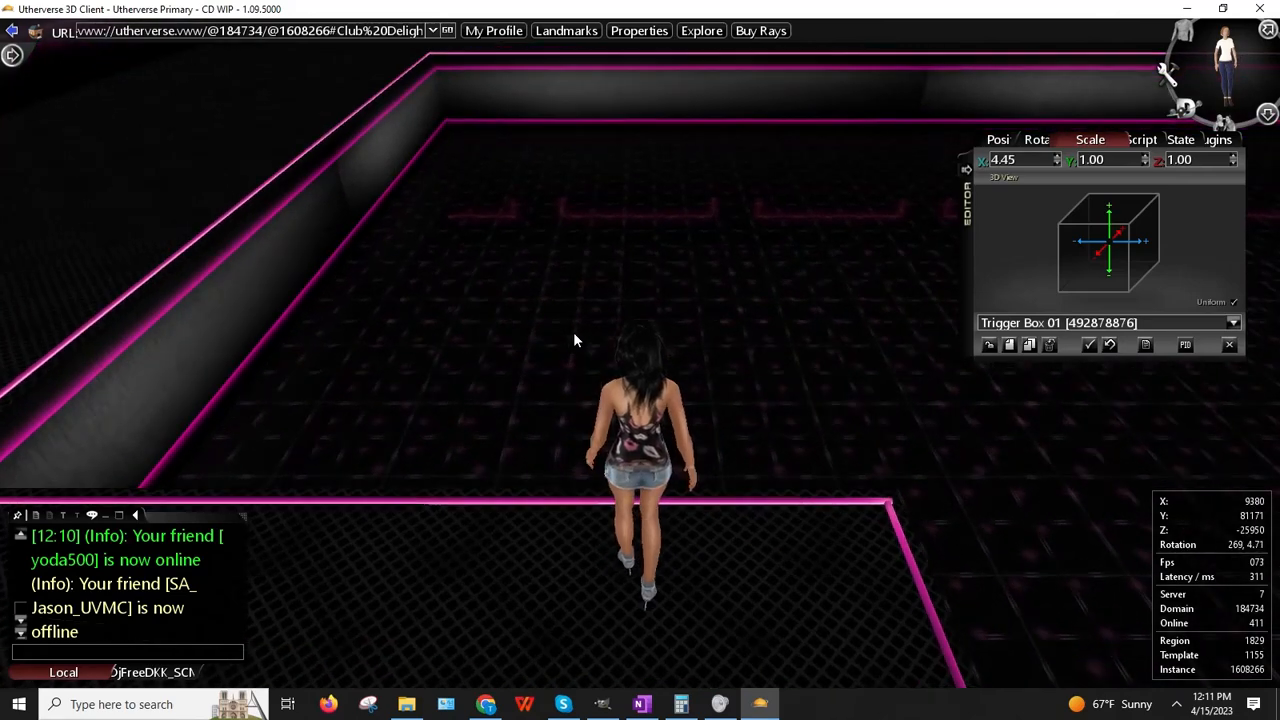
{"action": "left_click", "coordinate": [1057, 156]}
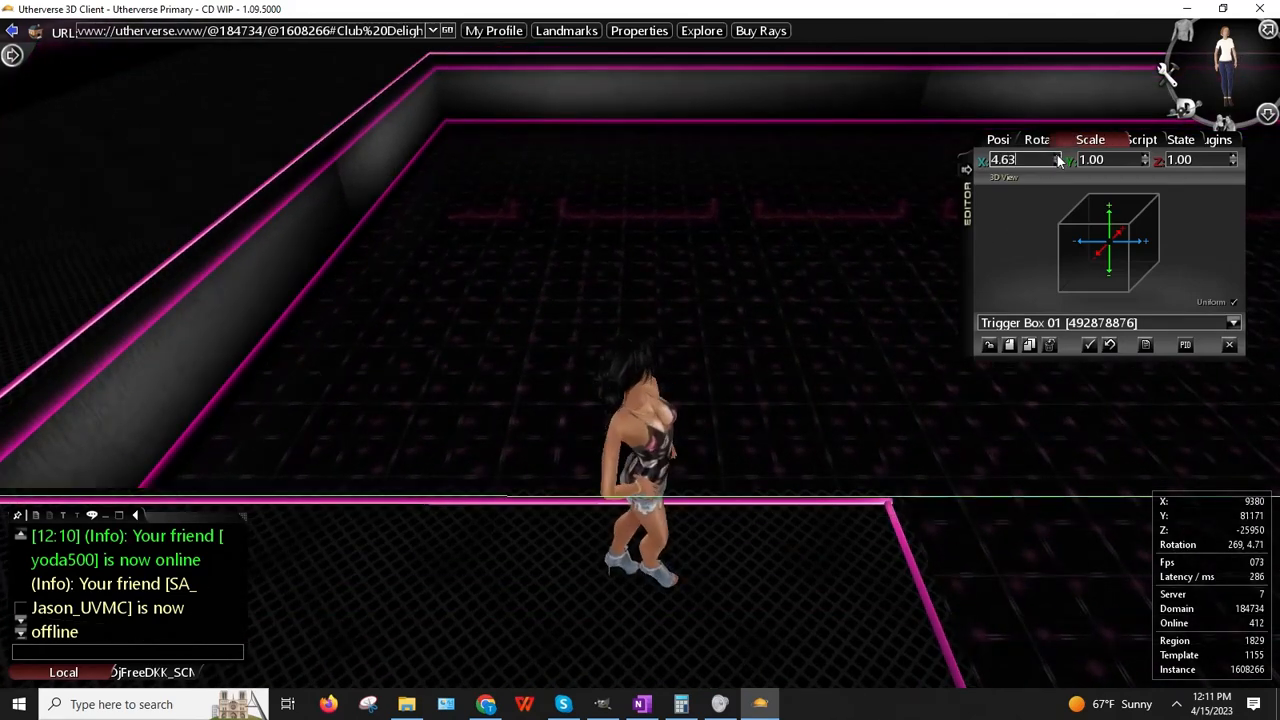
{"action": "left_click_drag", "start_coordinate": [635, 280], "coordinate": [441, 250]}
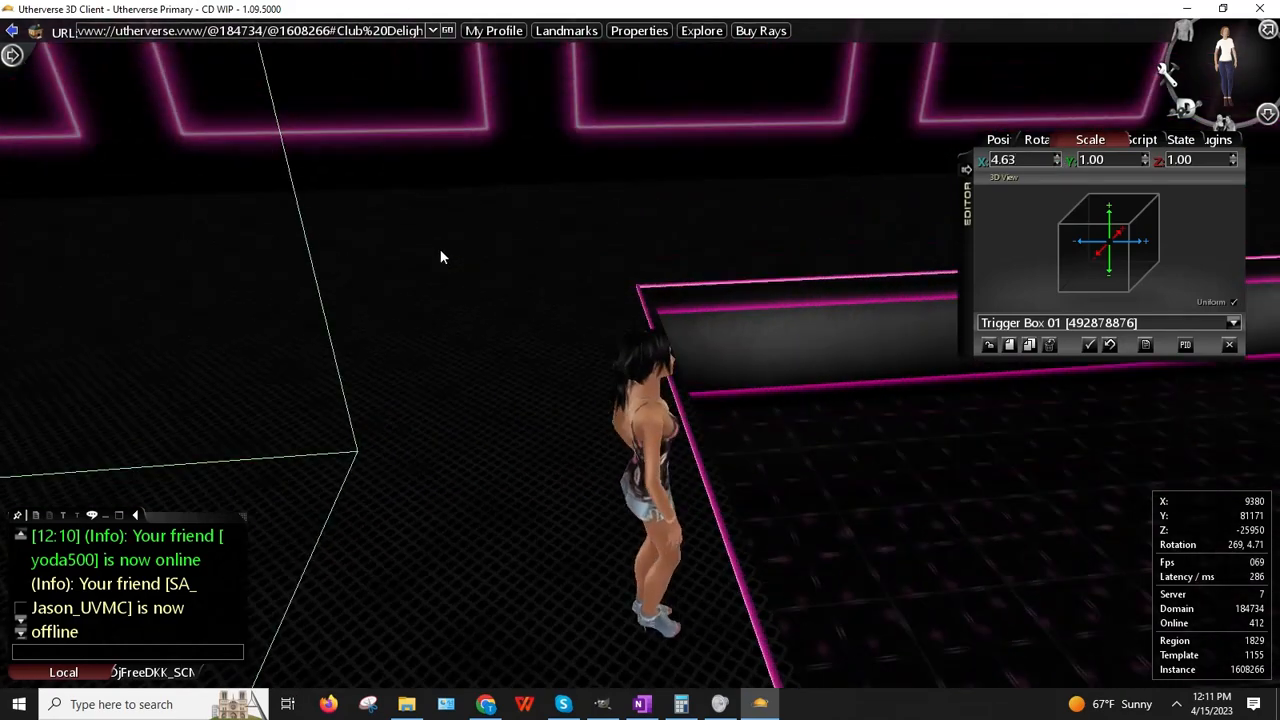
Step: Lower the X scale by six small notches and orbit to check its coverage
{"action": "left_click", "coordinate": [1058, 163]}
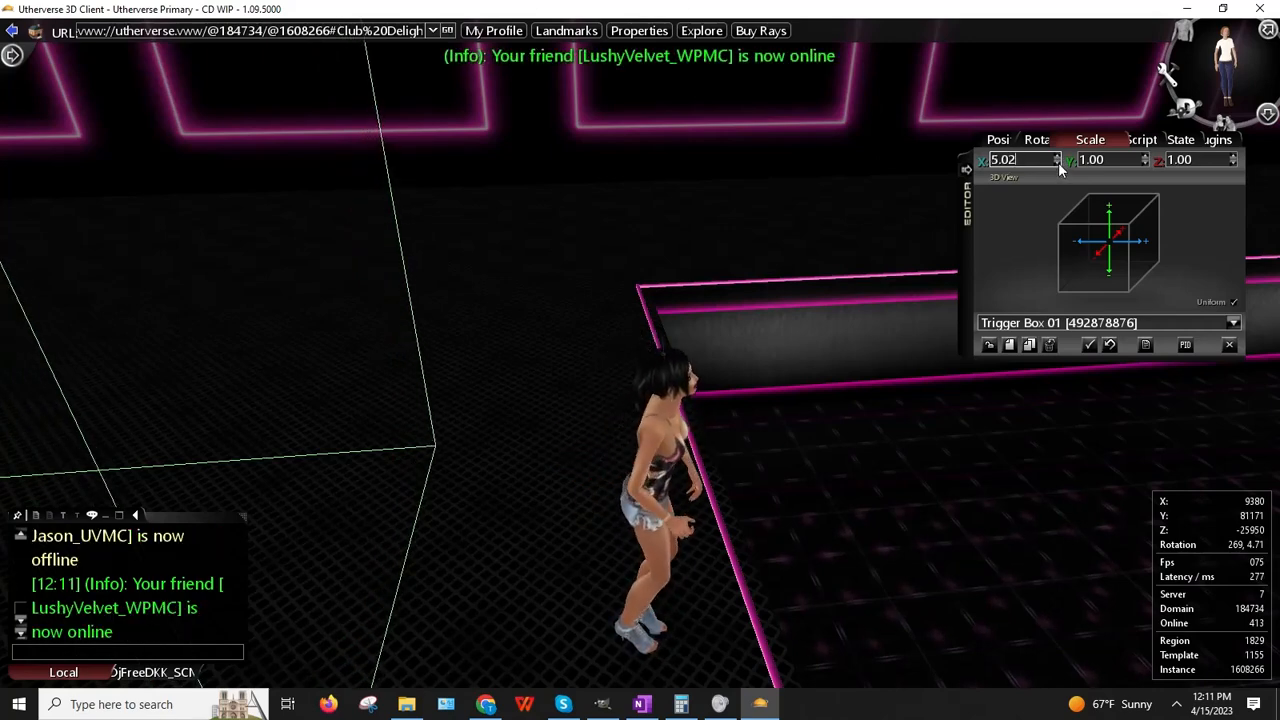
{"action": "left_click", "coordinate": [1058, 163]}
{"action": "left_click", "coordinate": [1058, 163]}
{"action": "left_click", "coordinate": [1058, 163]}
{"action": "left_click", "coordinate": [1058, 163]}
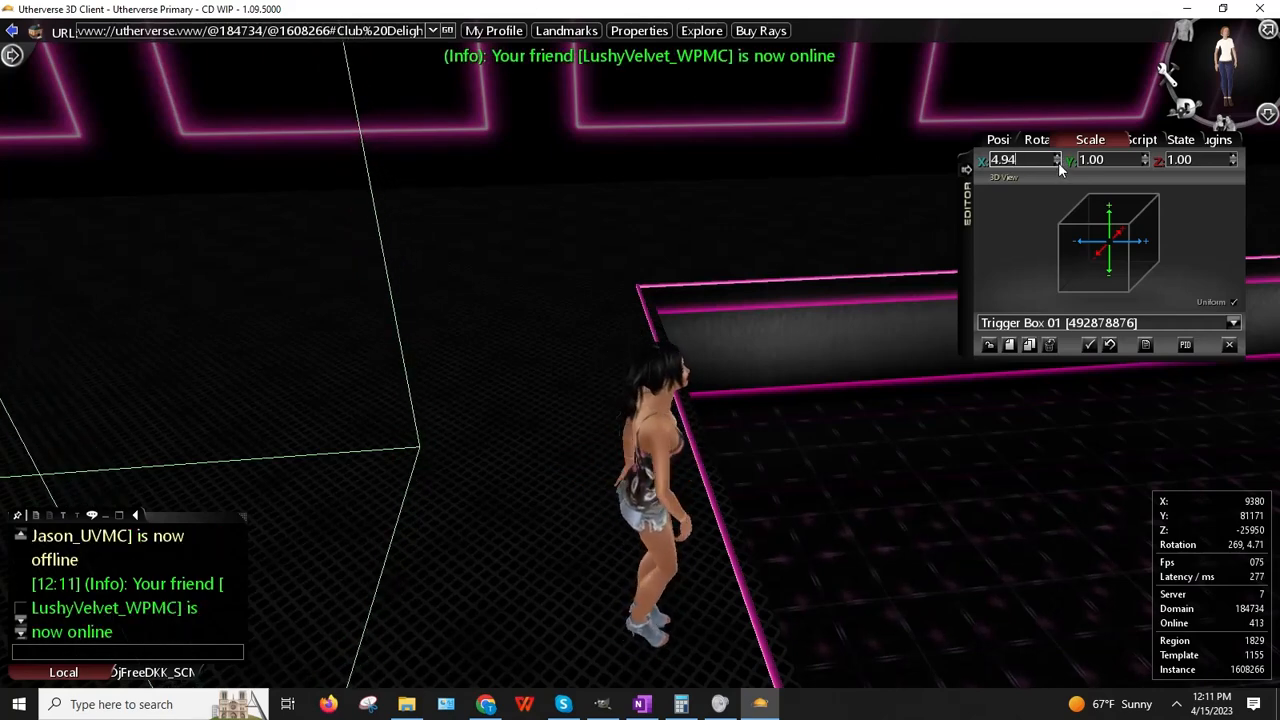
{"action": "left_click", "coordinate": [1058, 163]}
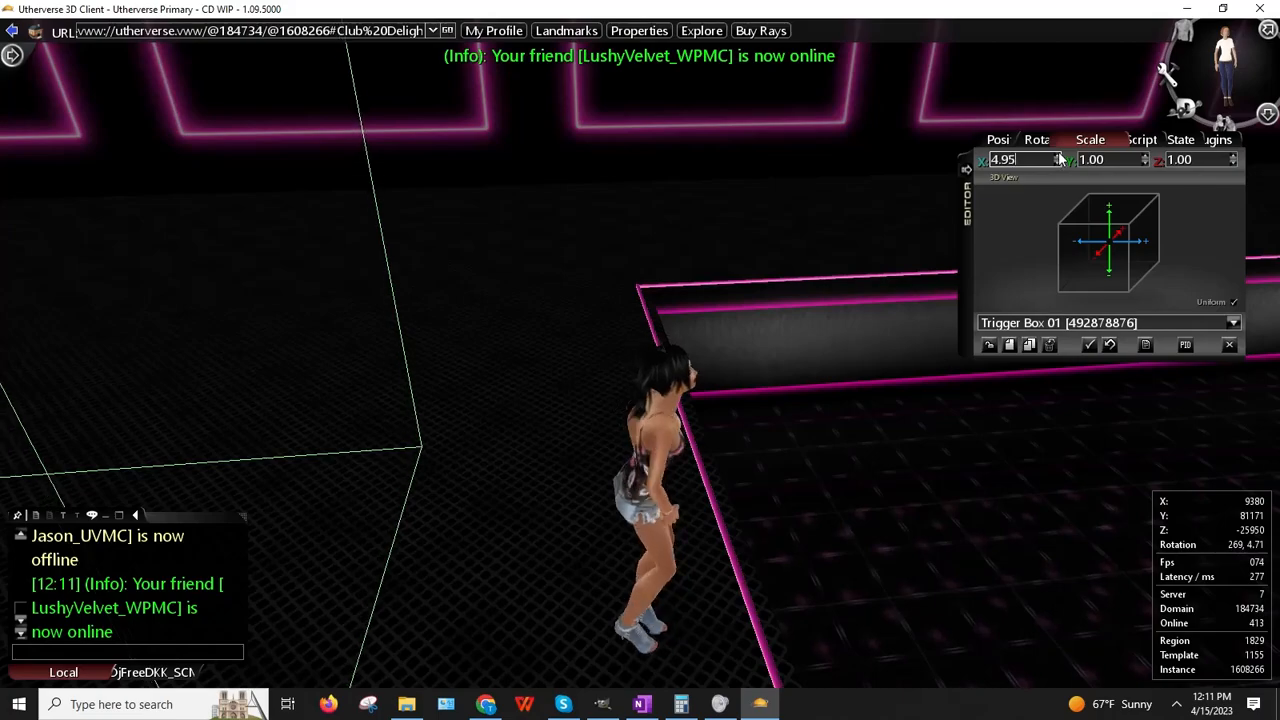
{"action": "right_click_drag", "start_coordinate": [833, 240], "coordinate": [564, 323]}
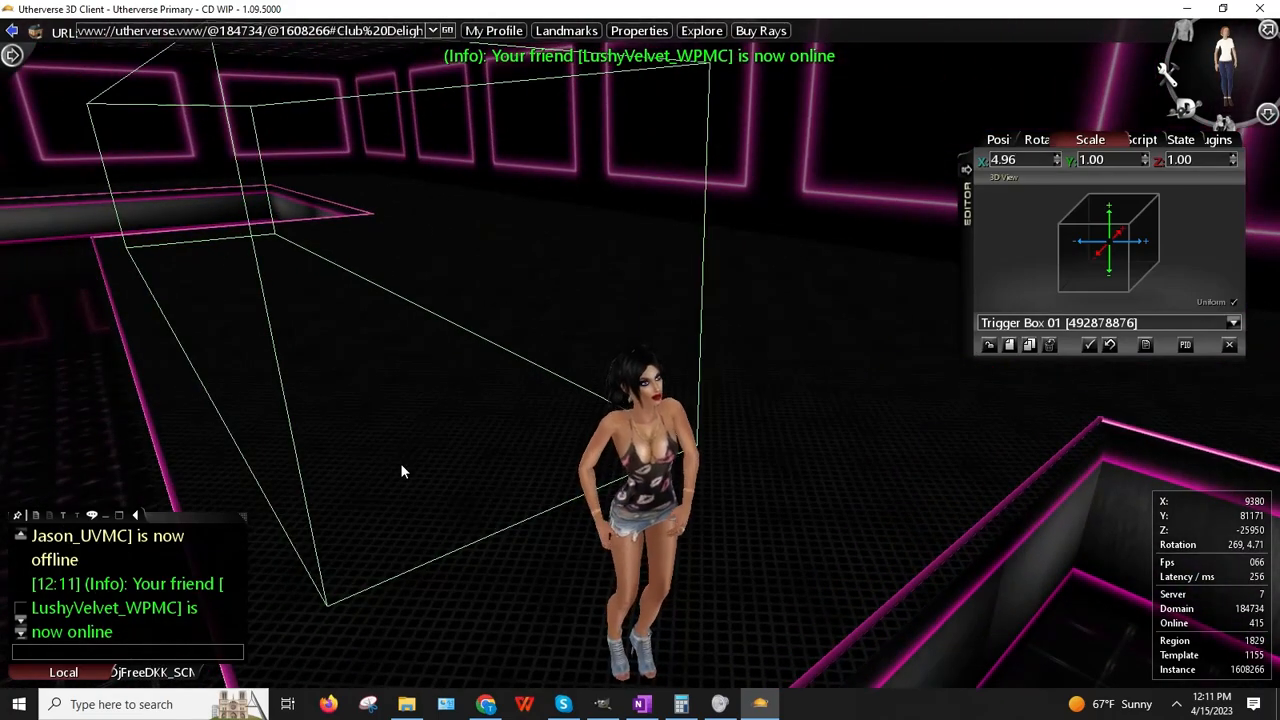
{"action": "right_click_drag", "start_coordinate": [401, 468], "coordinate": [401, 471]}
Step: Walk the avatar into and through the resized trigger area to test it
{"action": "key", "text": "Left"}
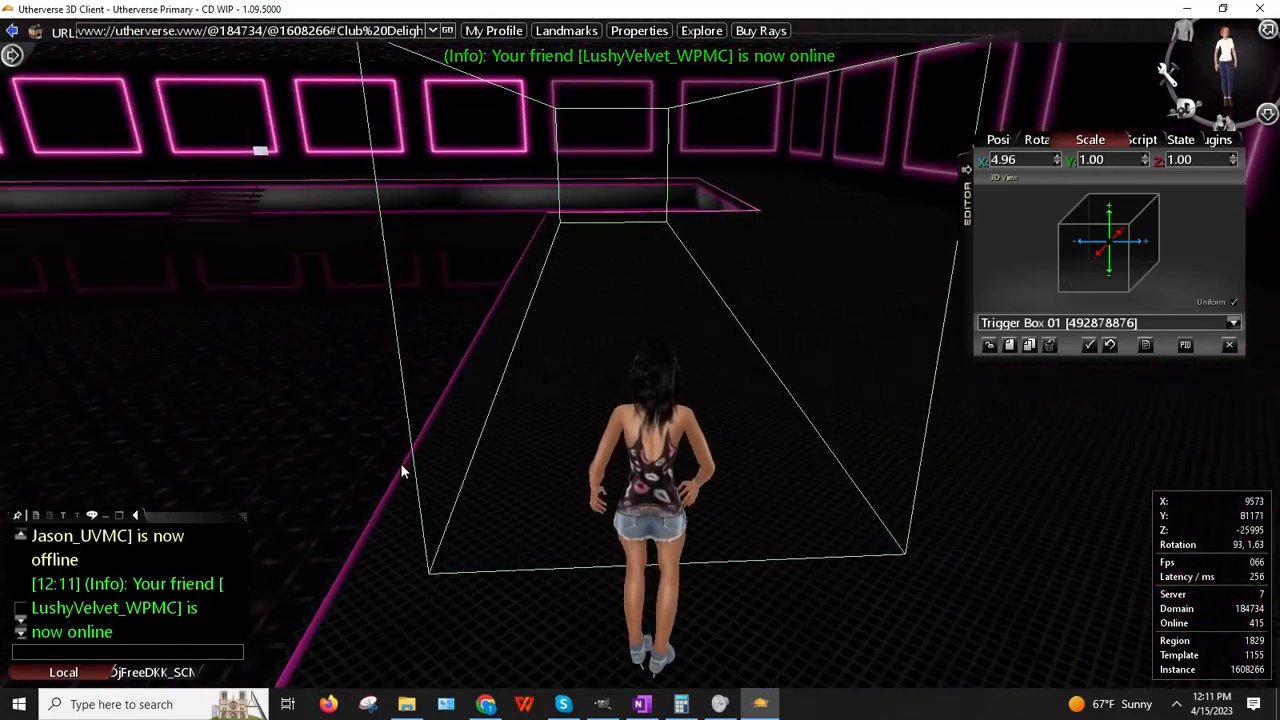
{"action": "key", "text": "Up"}
{"action": "key", "text": "Up"}
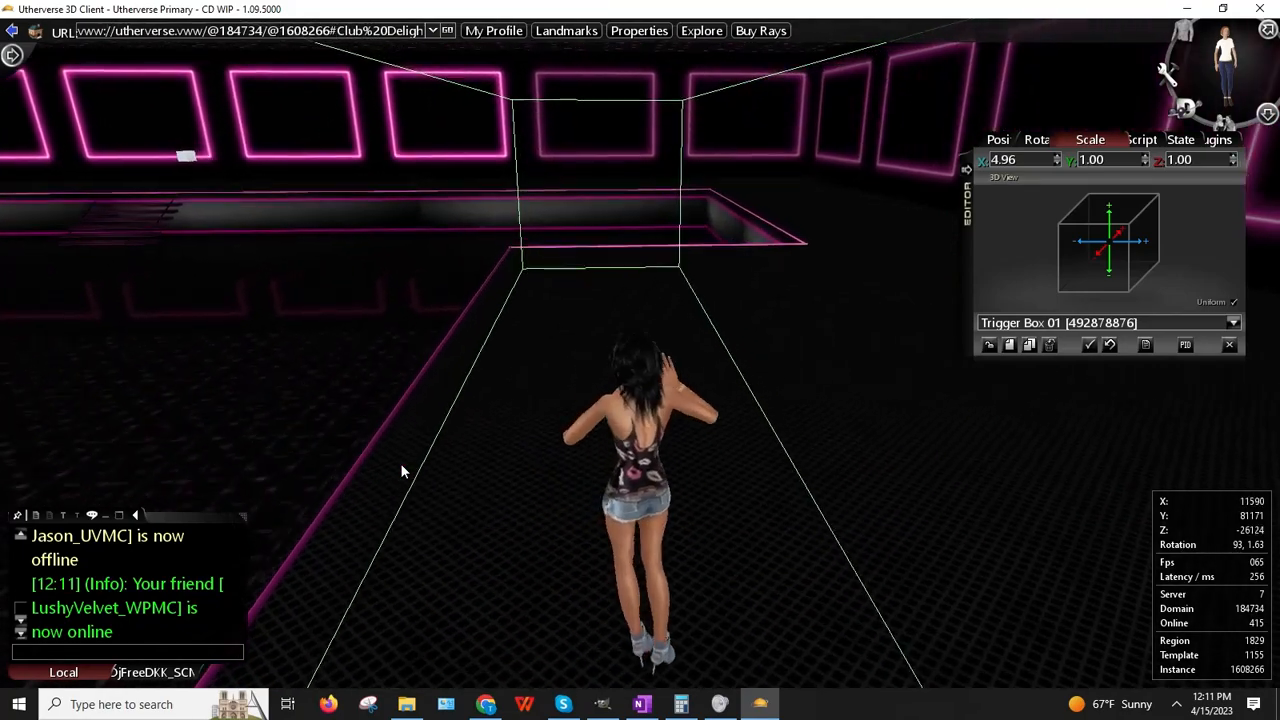
{"action": "key", "text": "Up"}
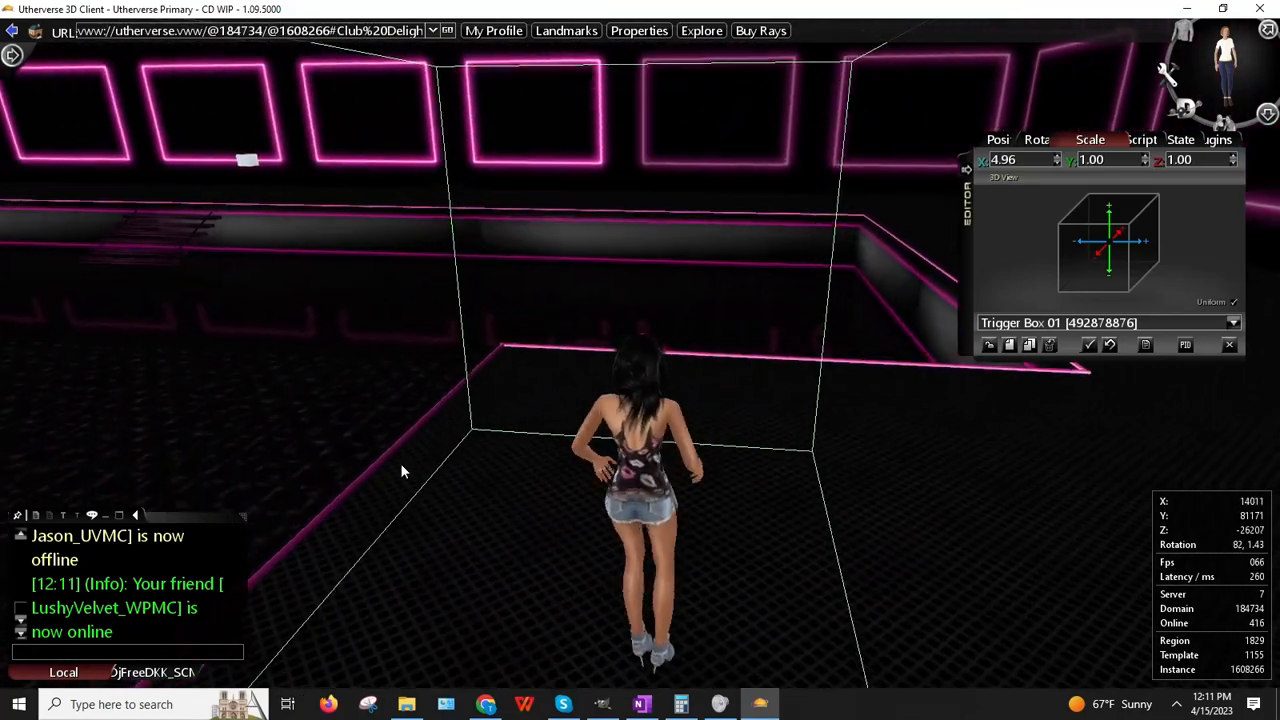
{"action": "key", "text": "Up"}
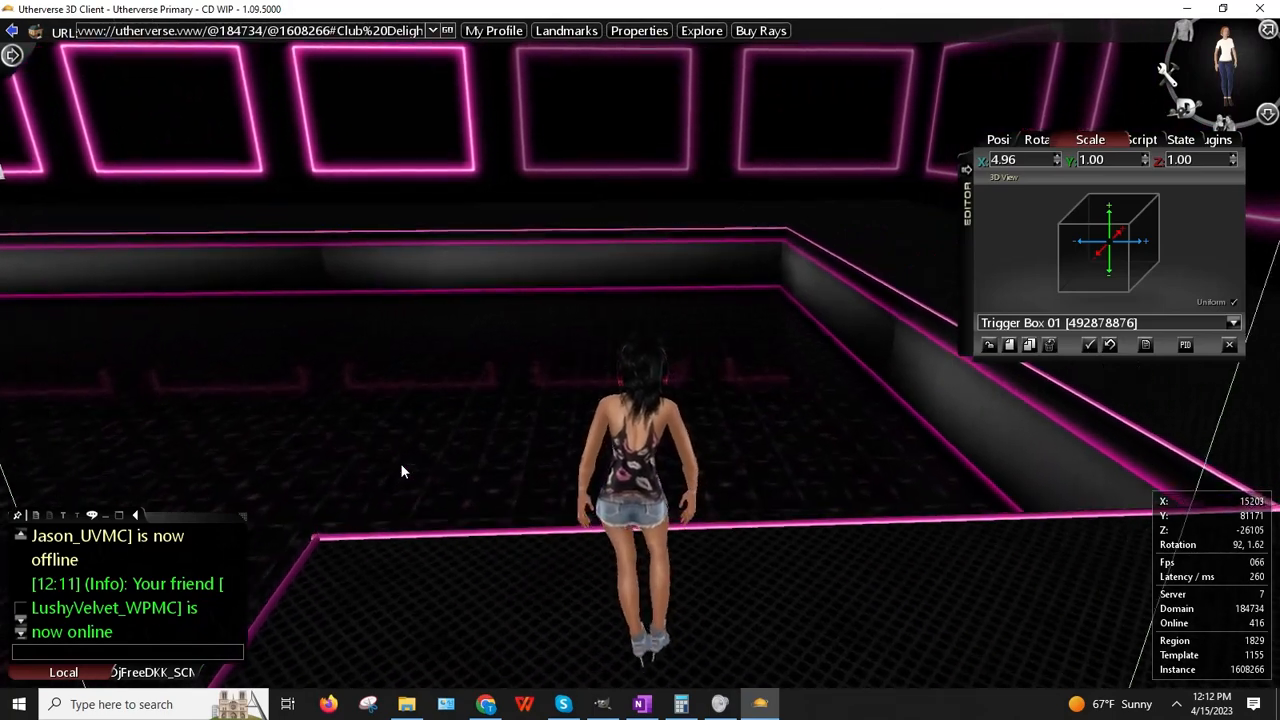
{"action": "key", "text": "Right"}
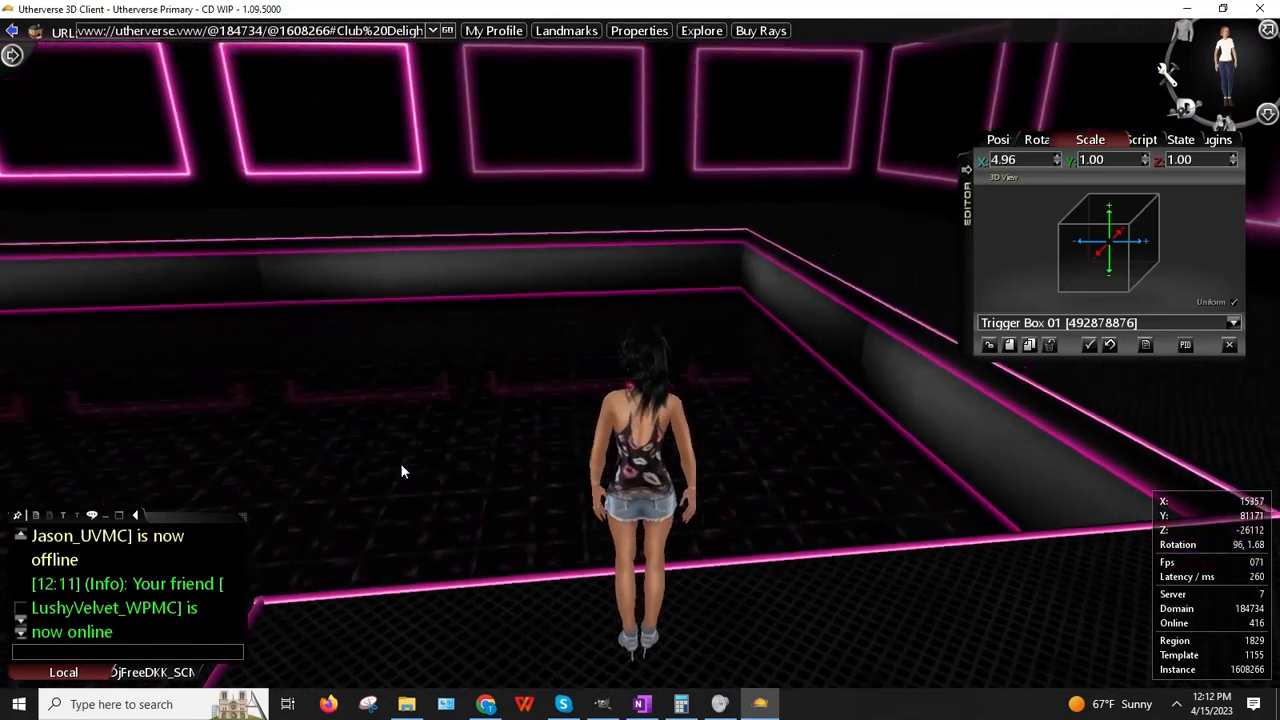
{"action": "key", "text": "Left"}
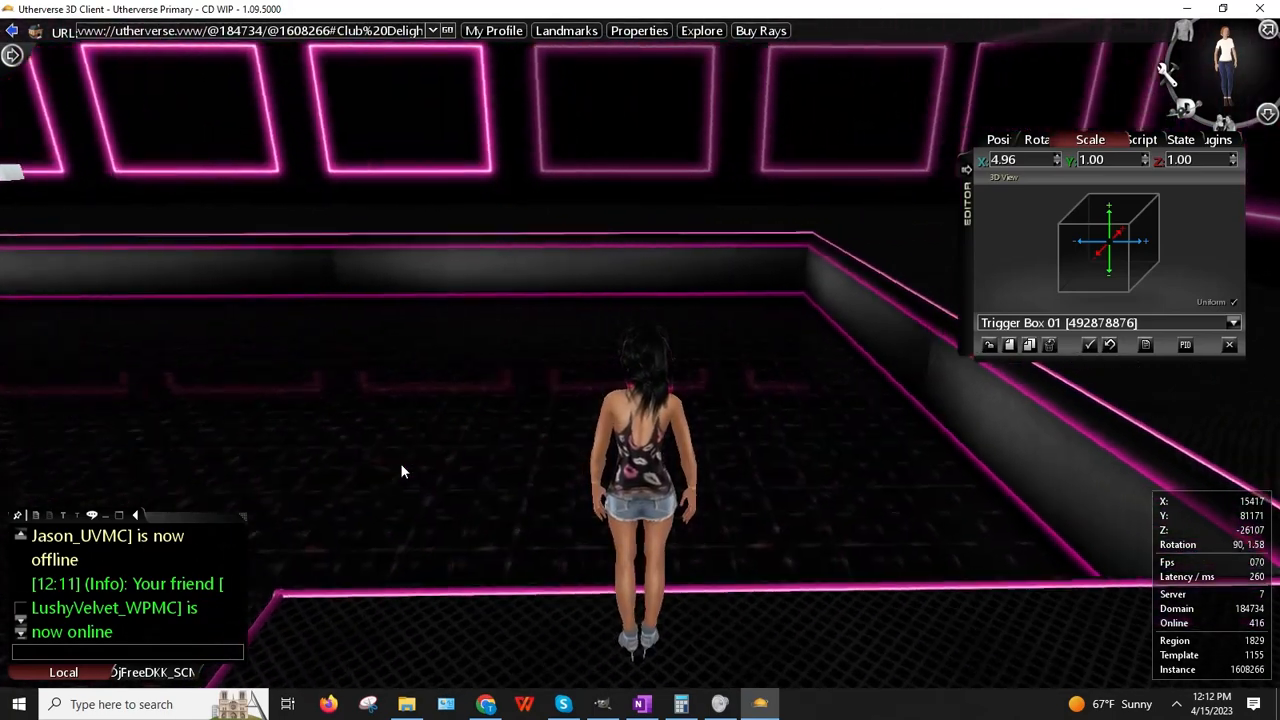
{"action": "left_click_drag", "start_coordinate": [605, 514], "coordinate": [1232, 470]}
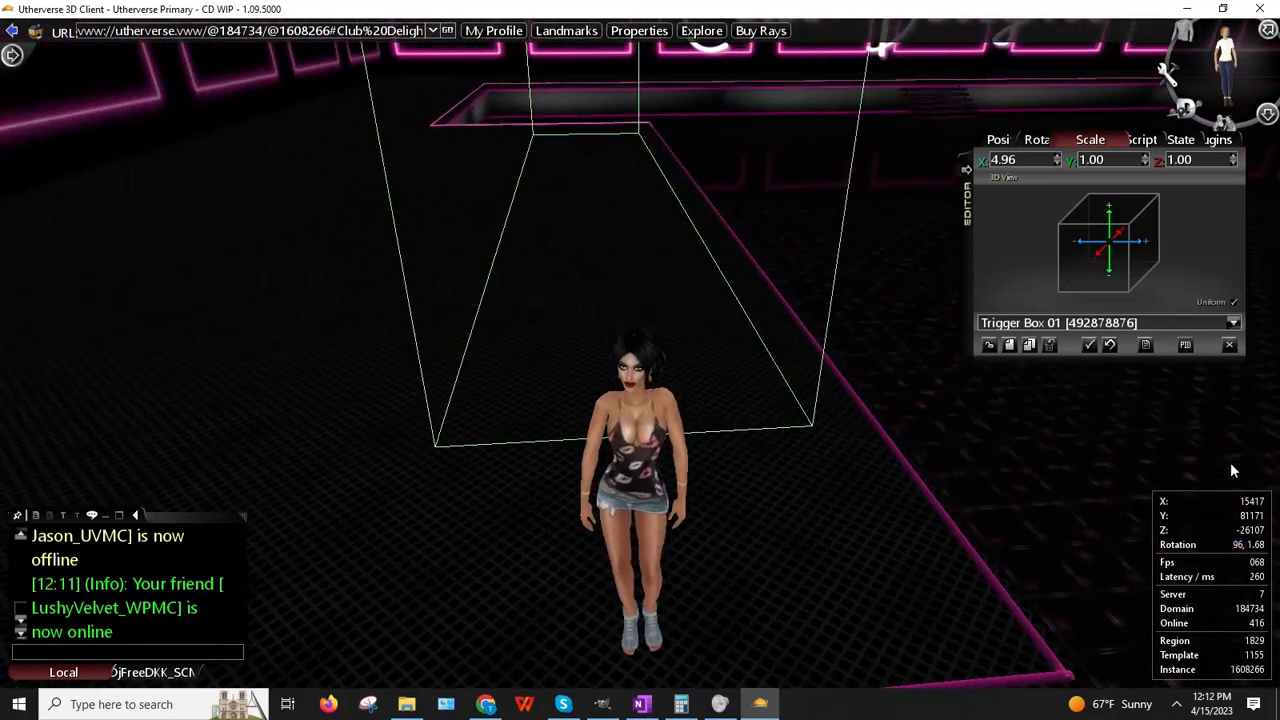
Step: Re-place the trigger box, fine-tune its X scale to 5.05, and set it in place
{"action": "right_click", "coordinate": [568, 407]}
{"action": "left_click", "coordinate": [607, 342]}
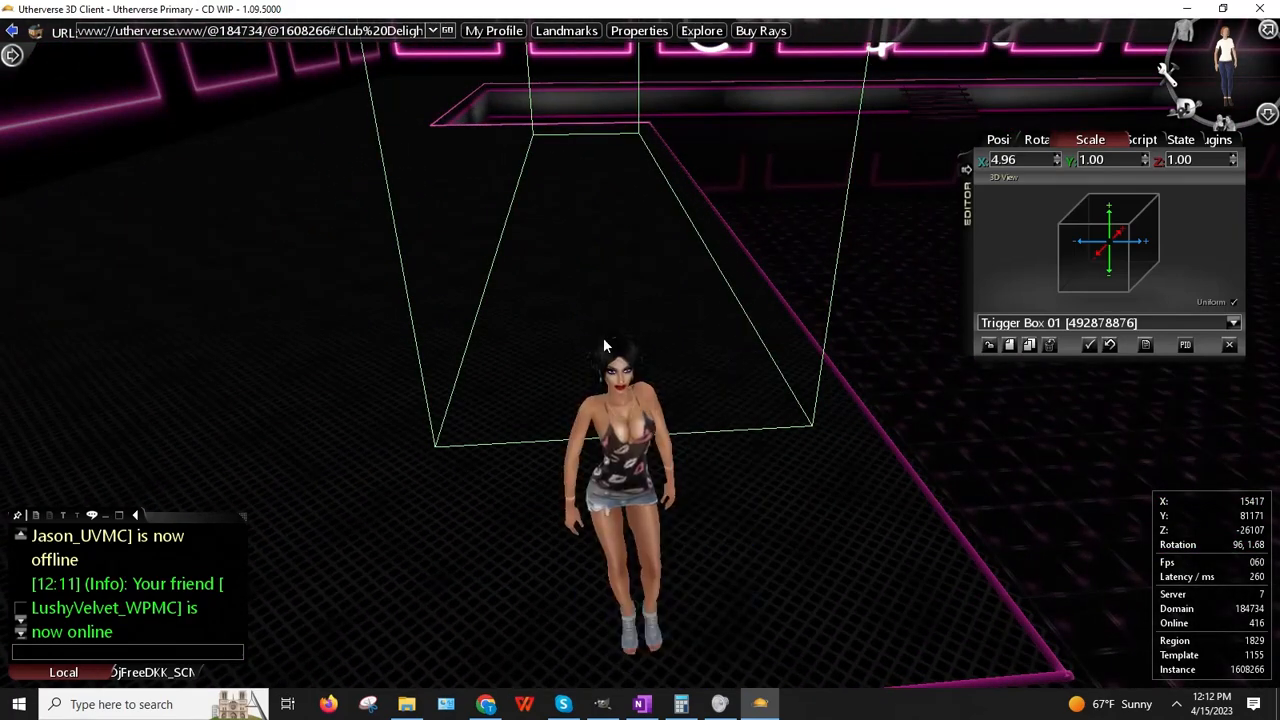
{"action": "left_click", "coordinate": [1056, 156]}
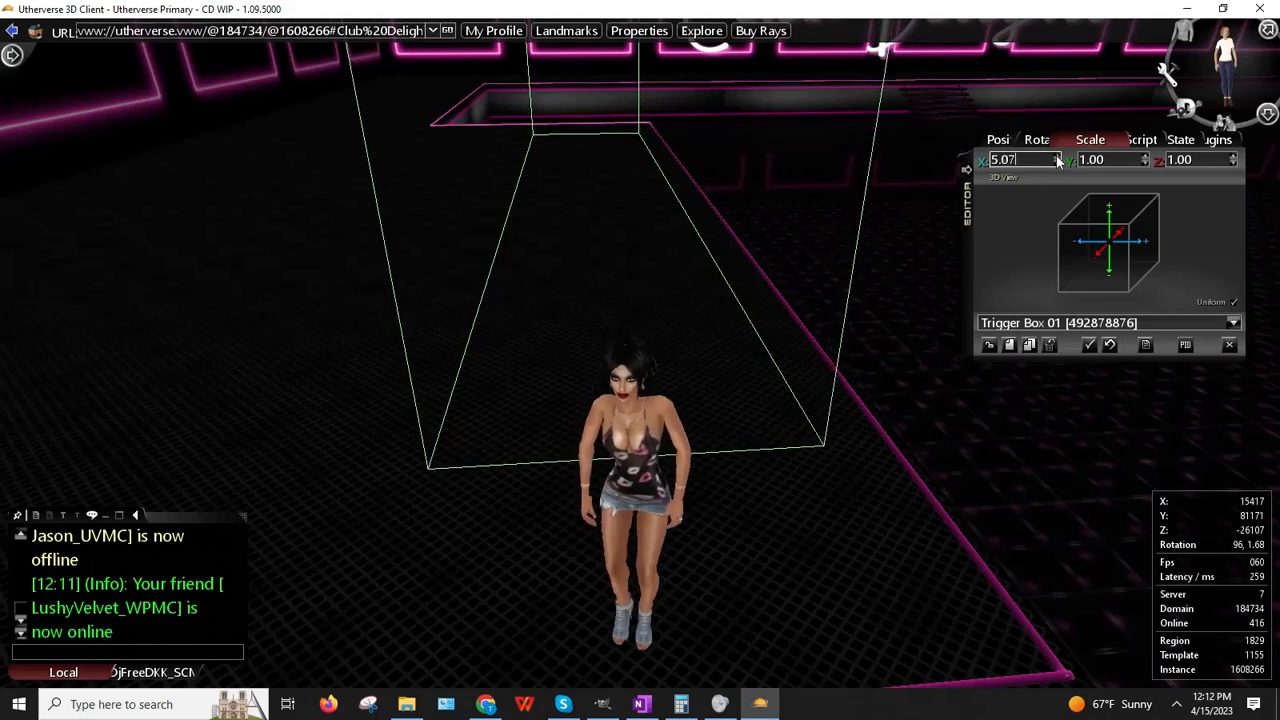
{"action": "left_click", "coordinate": [1057, 163]}
{"action": "left_click", "coordinate": [1057, 163]}
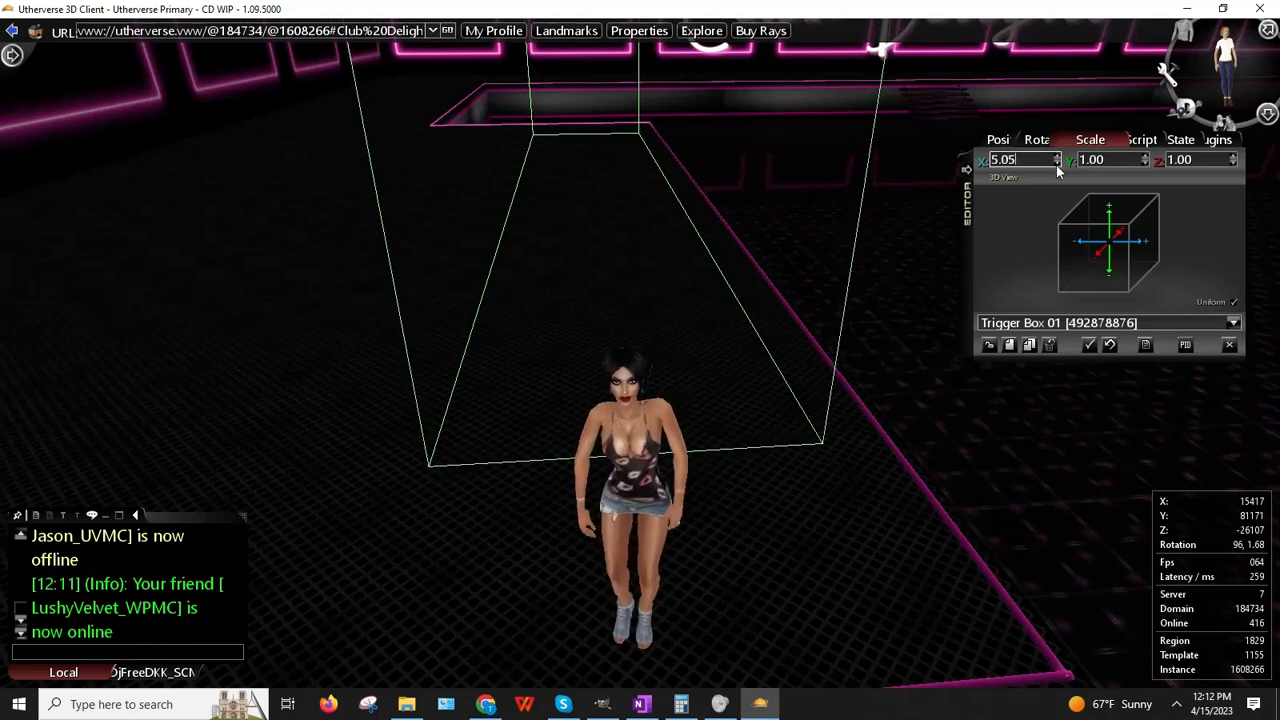
{"action": "right_click", "coordinate": [698, 308]}
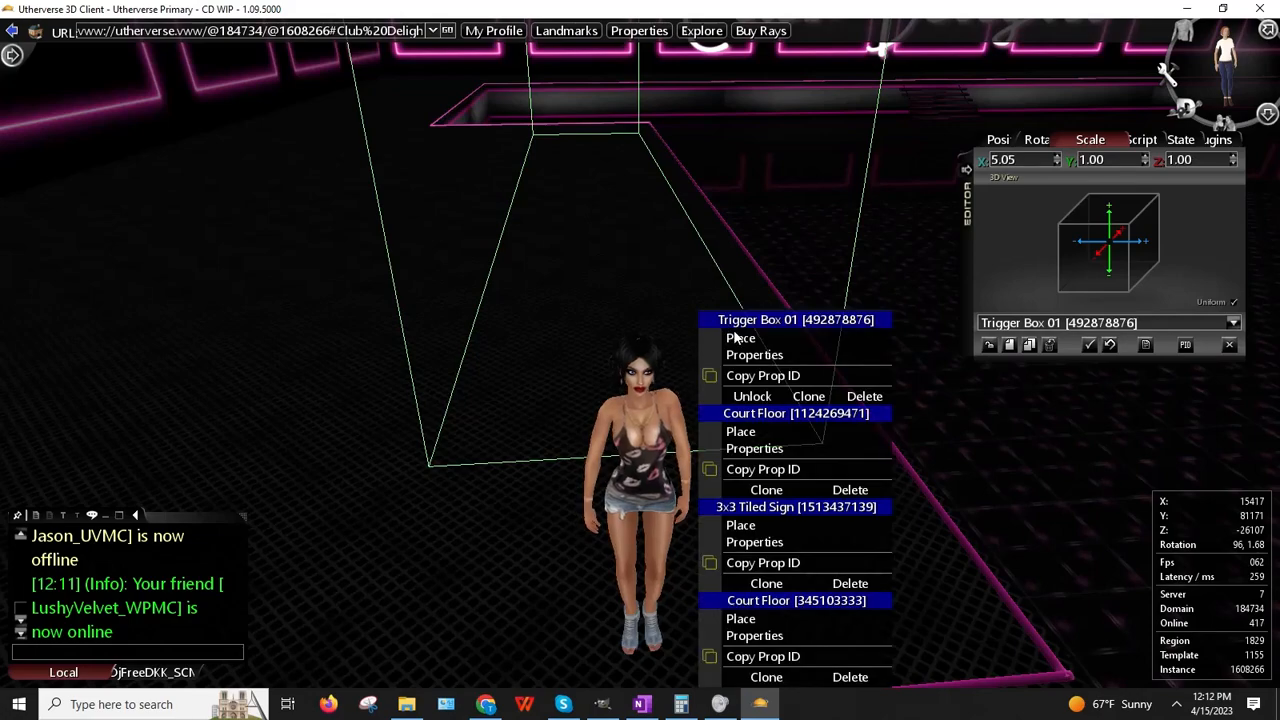
{"action": "left_click", "coordinate": [738, 341]}
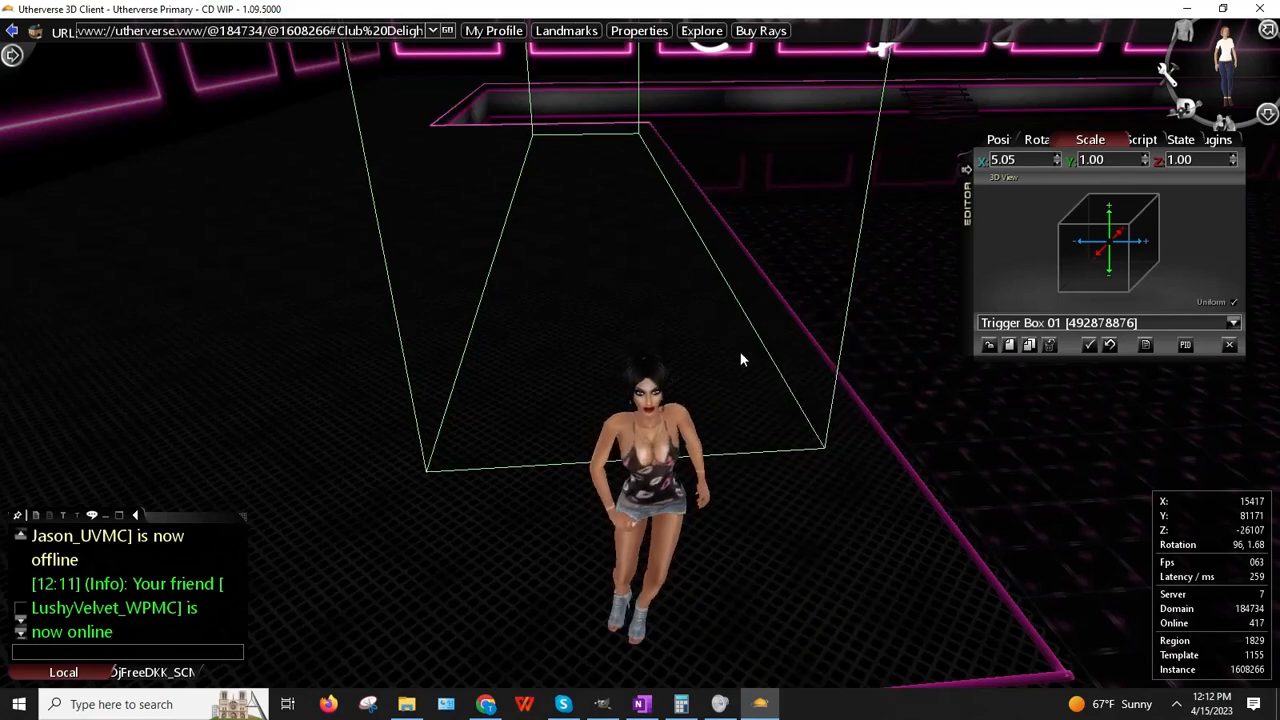
Step: Walk the avatar through the trigger box and turn back to face it
{"action": "key", "text": "Right"}
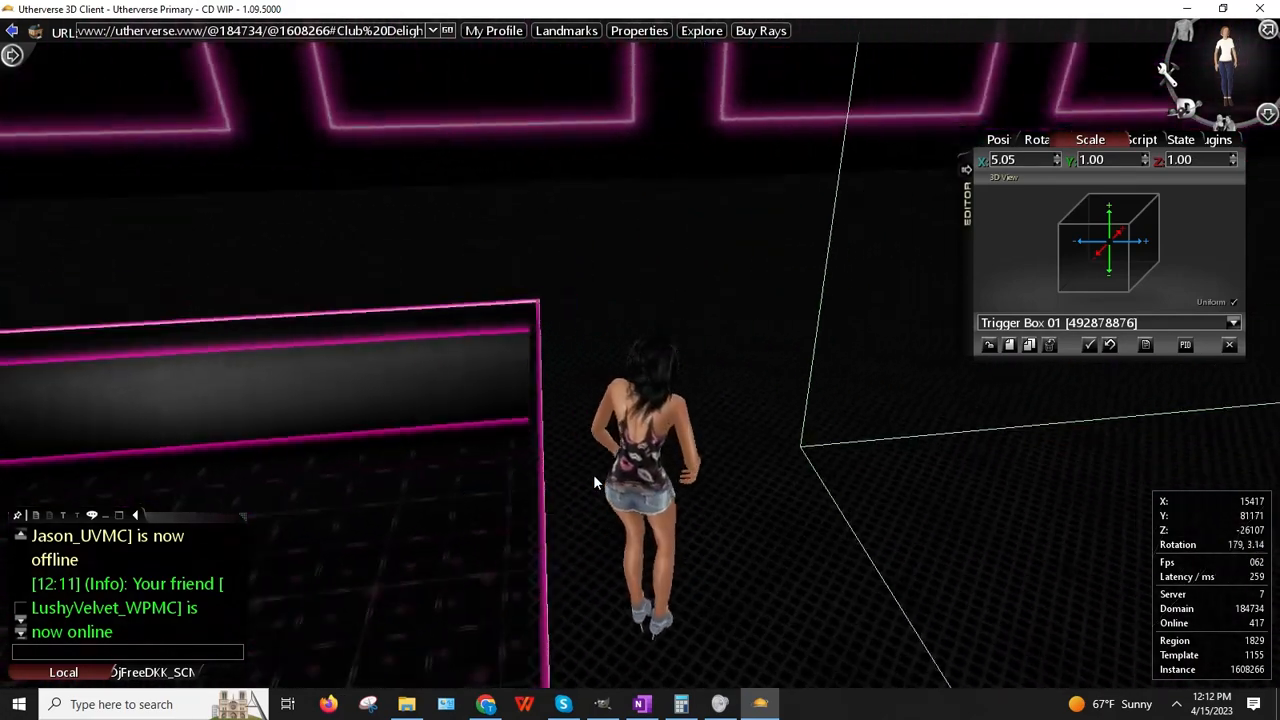
{"action": "key", "text": "Right"}
{"action": "key", "text": "Up"}
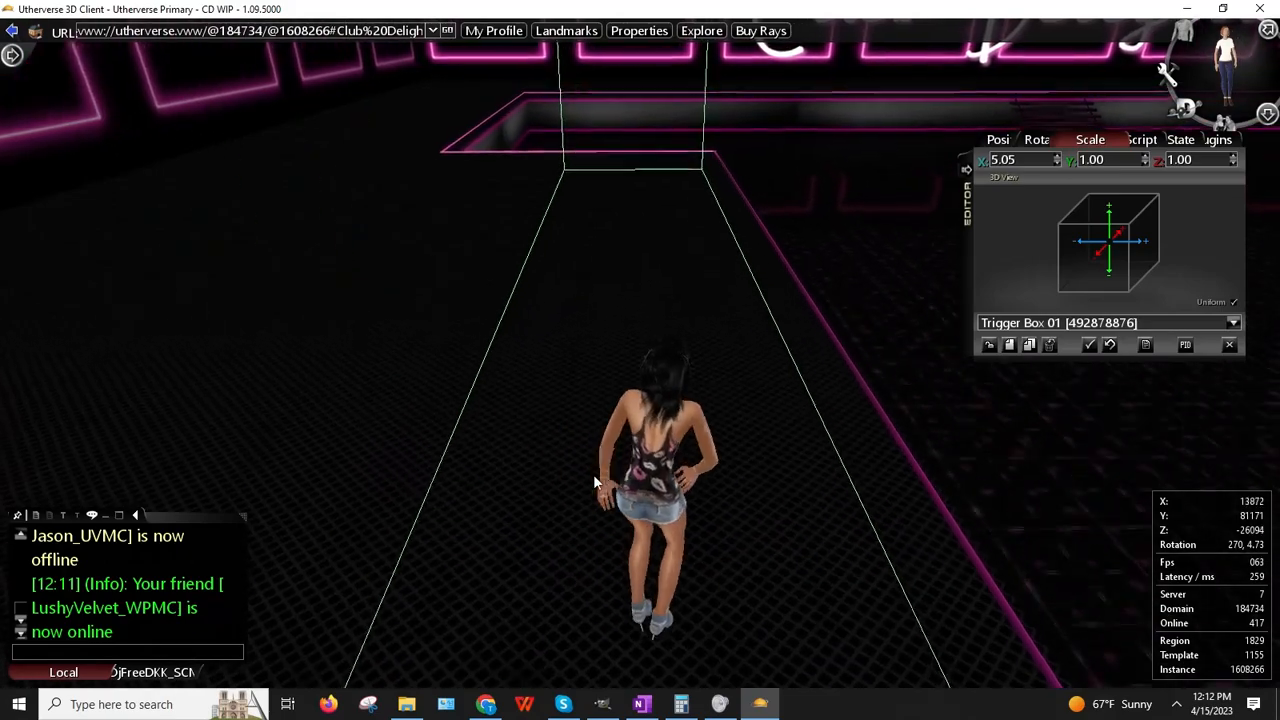
{"action": "key", "text": "Up"}
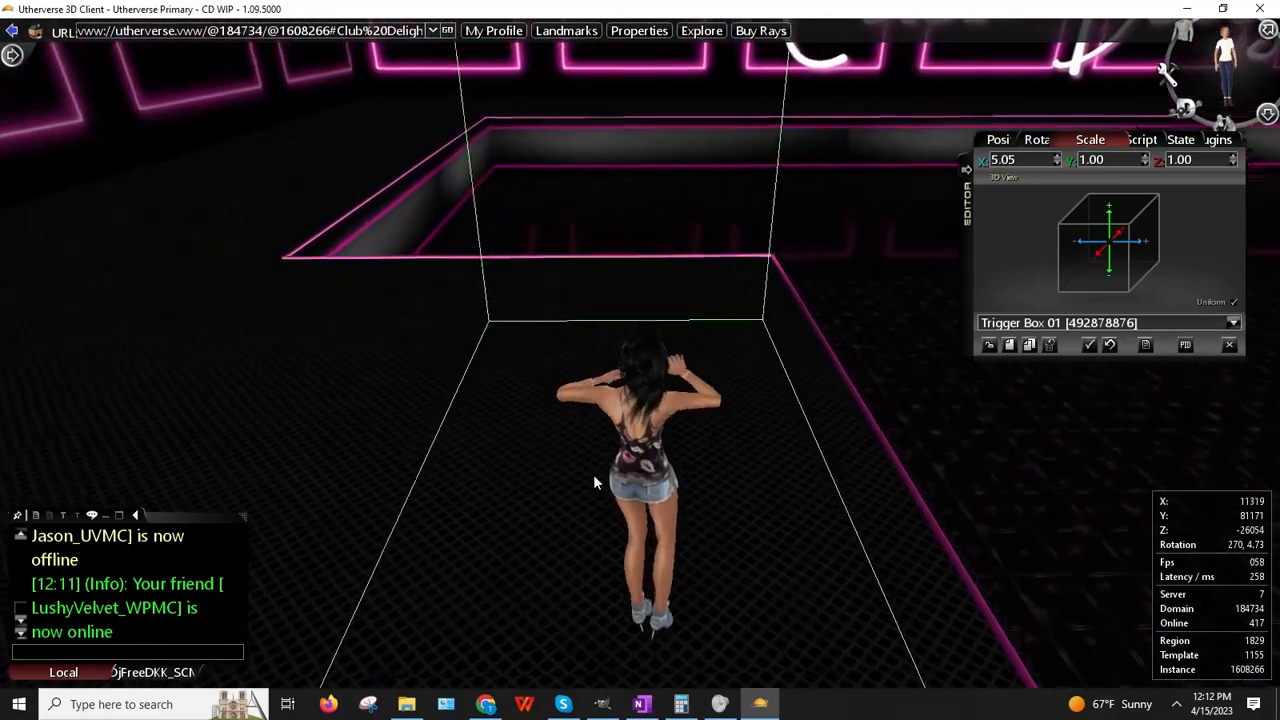
{"action": "key", "text": "Up"}
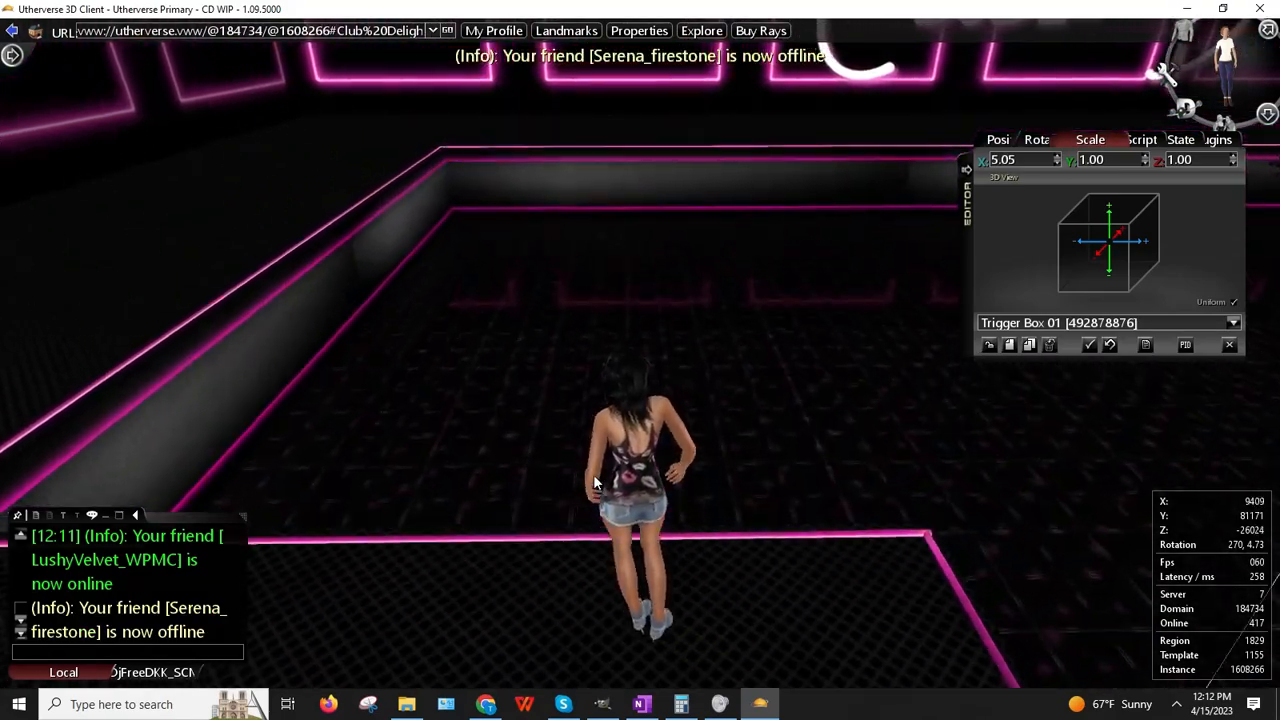
{"action": "key", "text": "Left"}
{"action": "key", "text": "Up"}
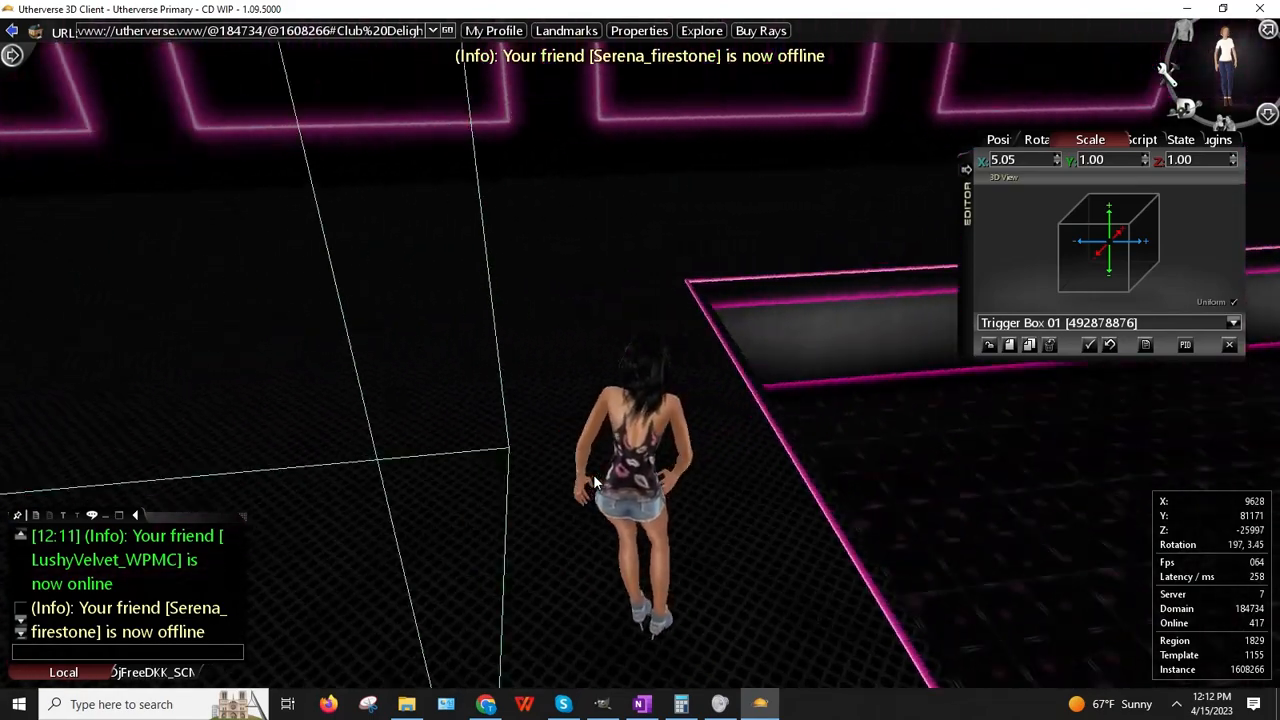
{"action": "key", "text": "Left"}
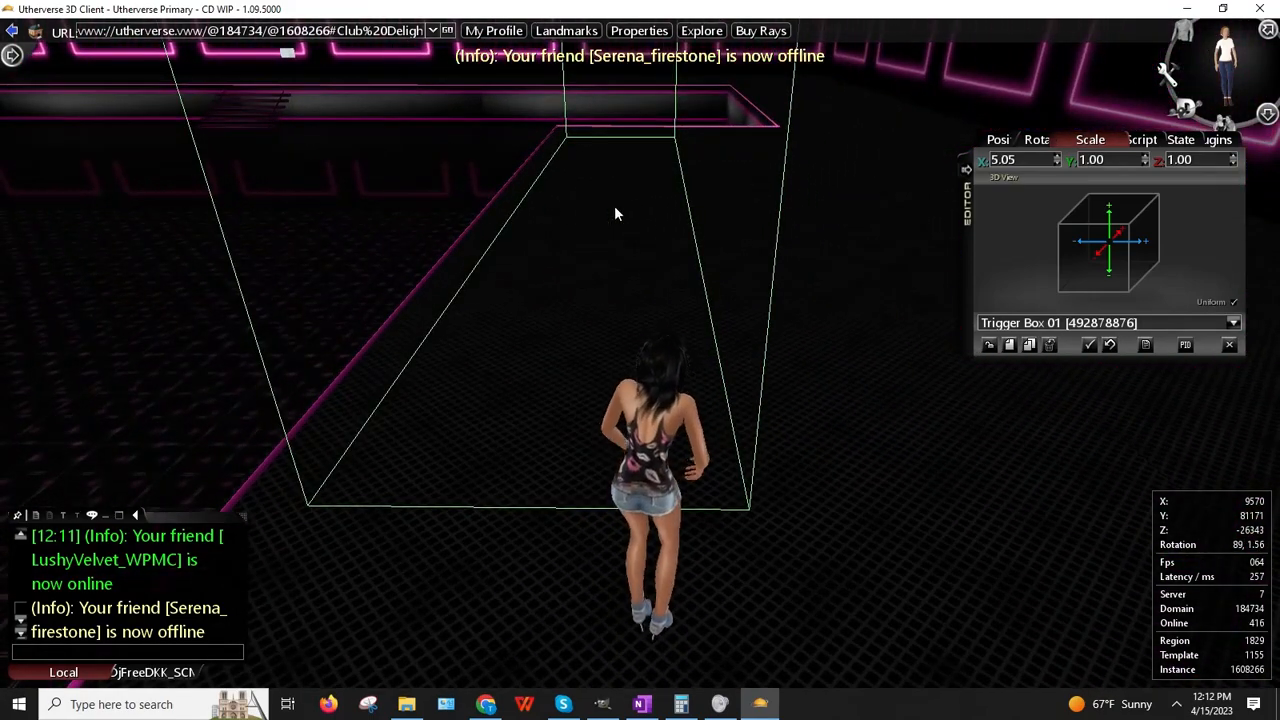
Step: Set the trigger box's Z scale to 4, then change it to 3.50
{"action": "left_click", "coordinate": [1196, 159]}
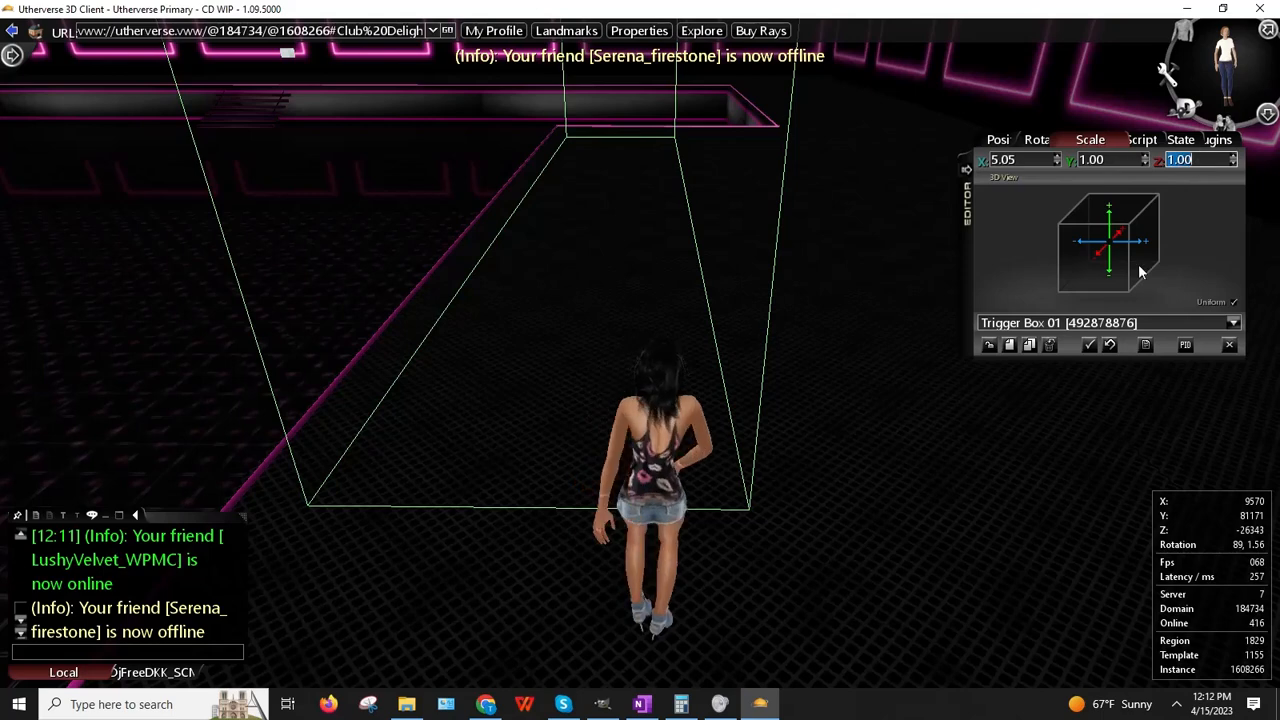
{"action": "type", "text": "4"}
{"action": "key", "text": "Return"}
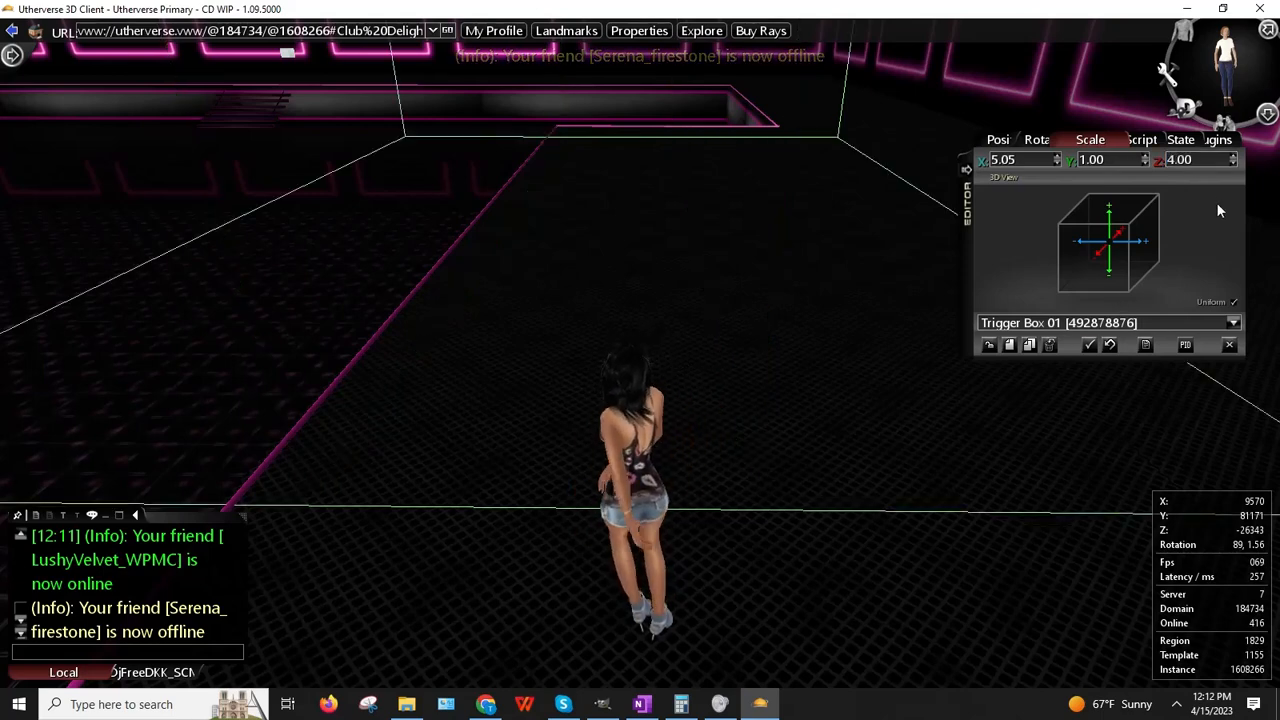
{"action": "left_click", "coordinate": [1185, 160]}
{"action": "type", "text": "3.5"}
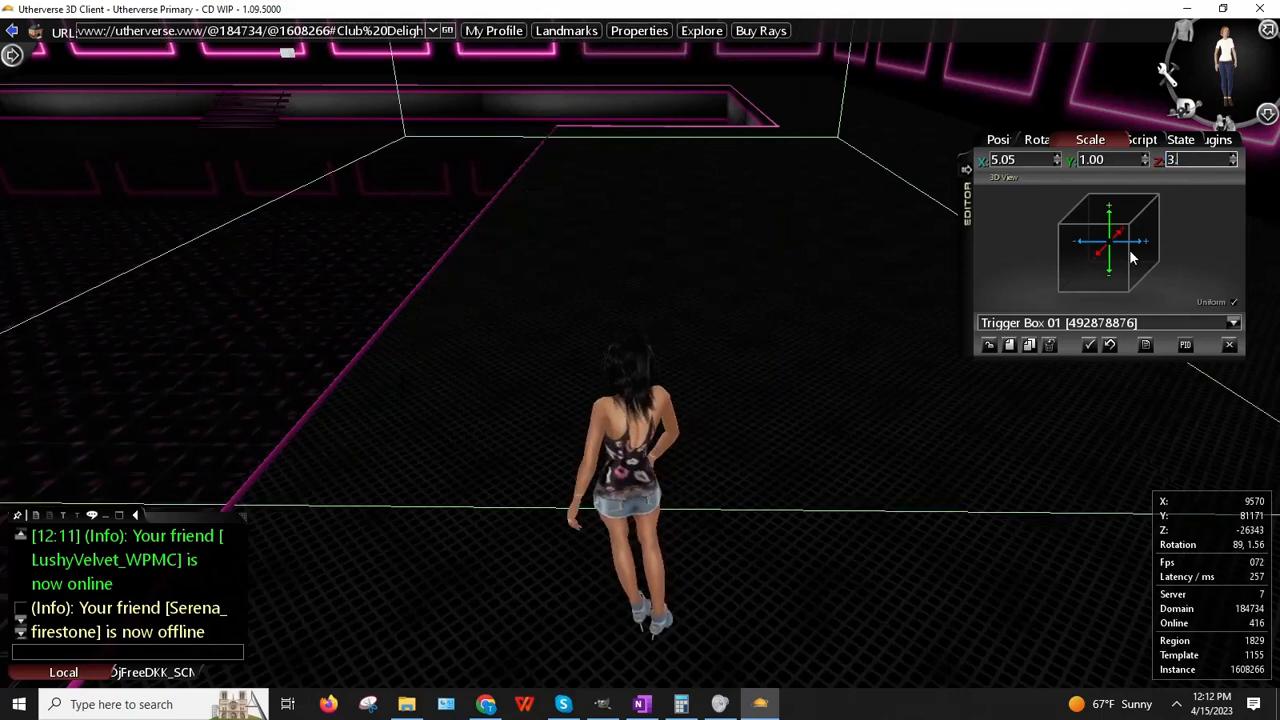
{"action": "key", "text": "Return"}
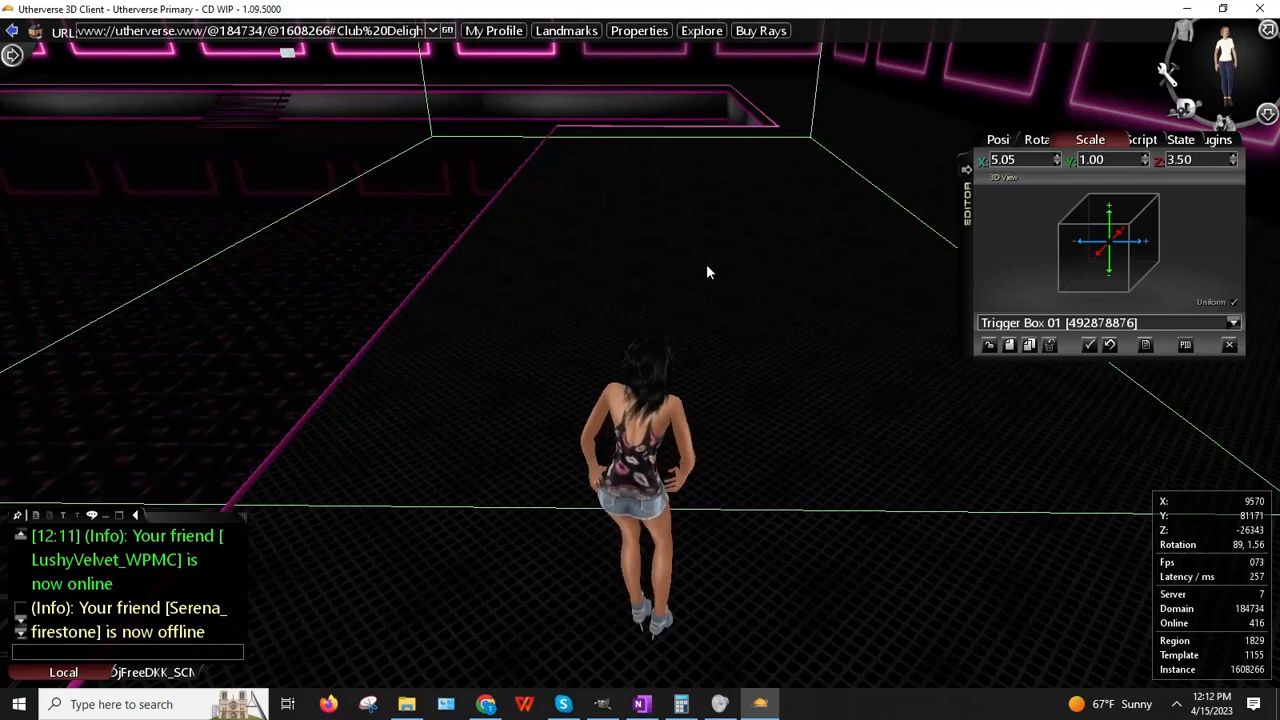
{"action": "left_click", "coordinate": [998, 139]}
Step: Place Trigger Box 01 at the floor spot and set its X position to 12403
{"action": "left_click", "coordinate": [1190, 160]}
{"action": "right_click", "coordinate": [1190, 160]}
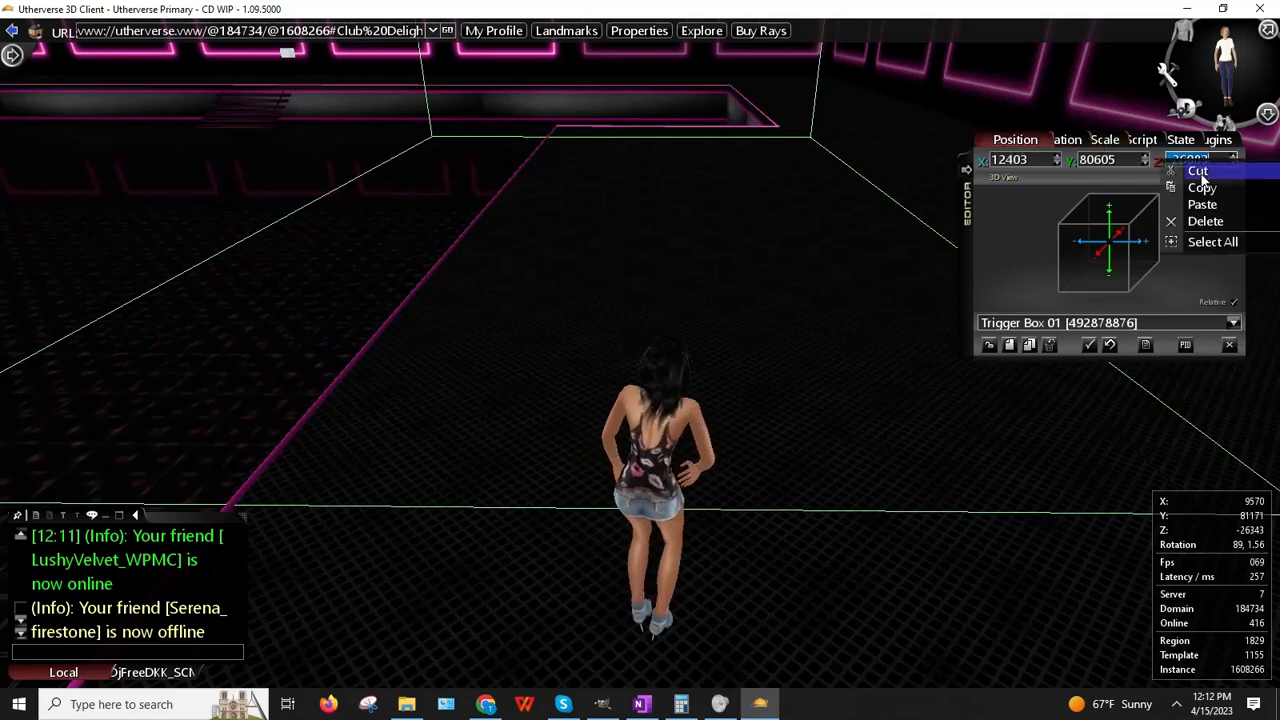
{"action": "left_click", "coordinate": [1204, 189]}
{"action": "right_click", "coordinate": [668, 318]}
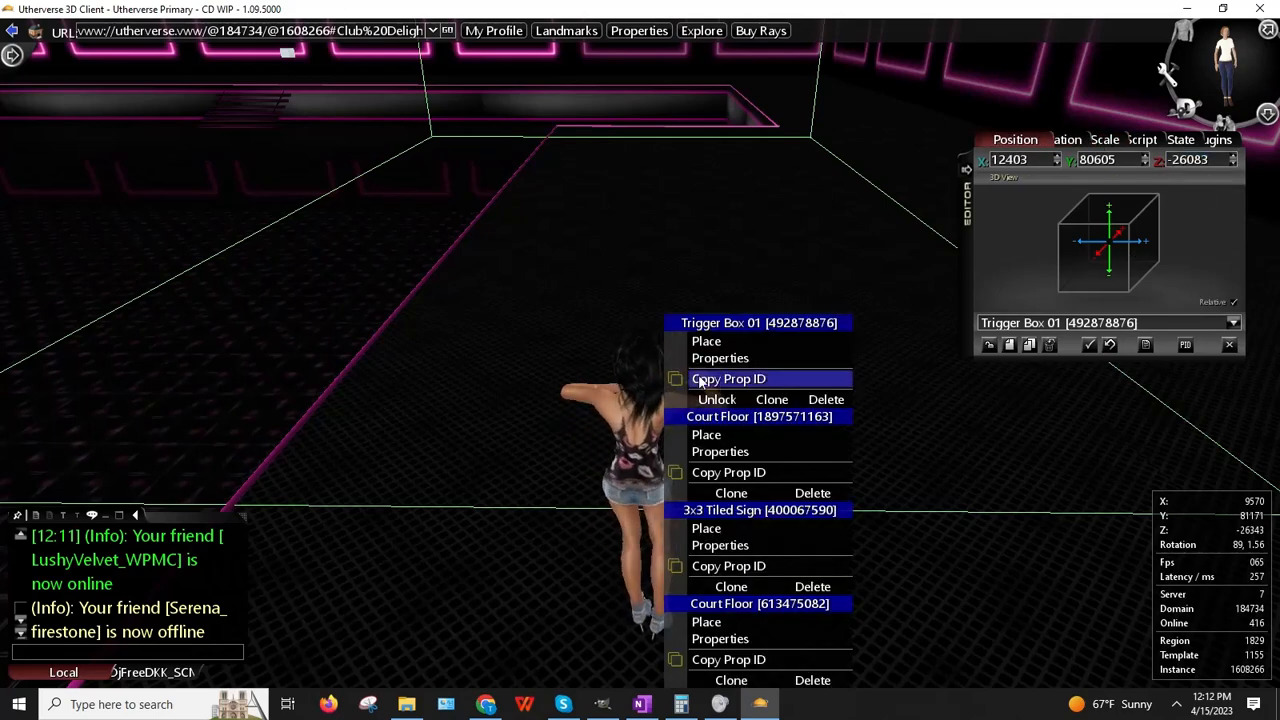
{"action": "left_click", "coordinate": [706, 342]}
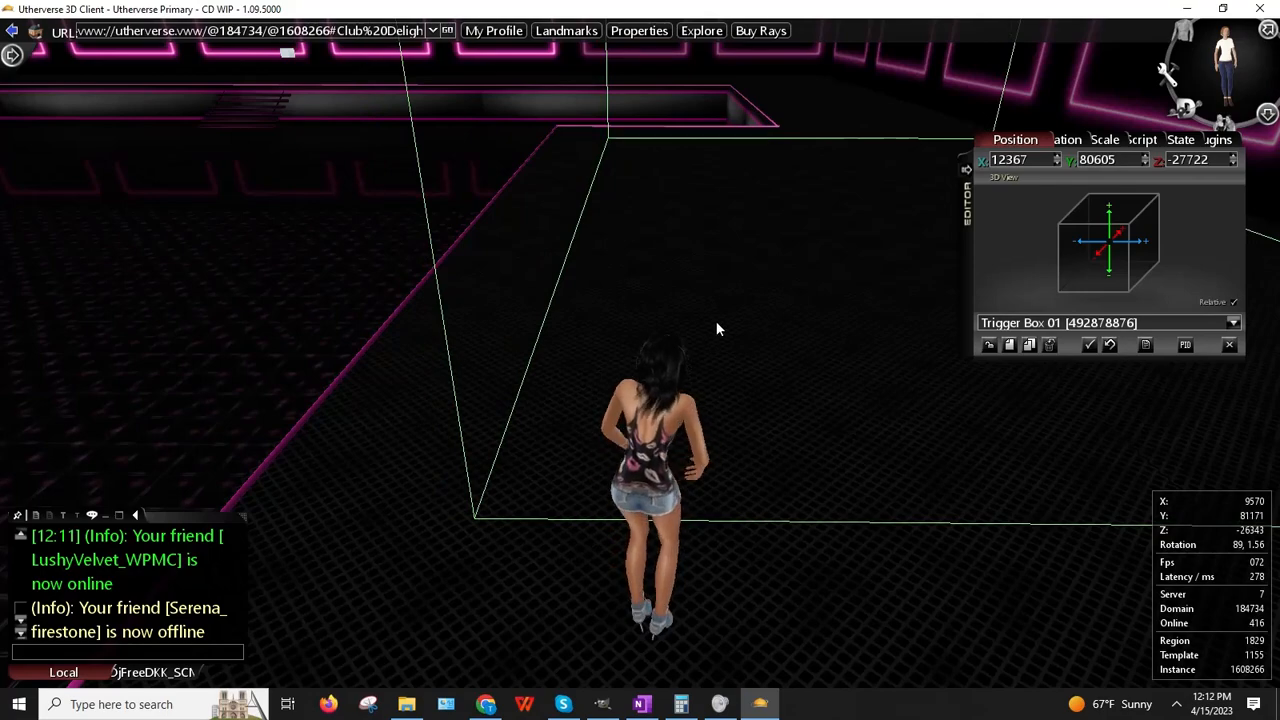
{"action": "type", "text": "12403"}
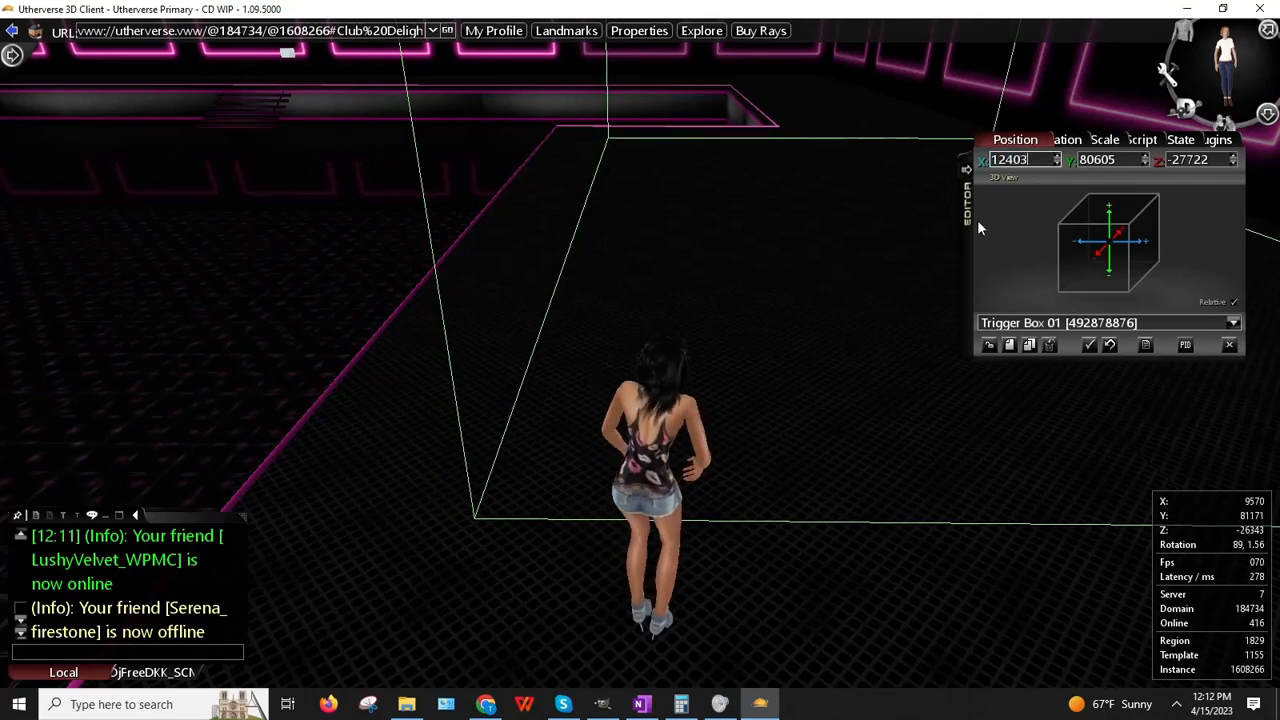
{"action": "key", "text": "Return"}
Step: Walk the avatar into the box and orbit to its front
{"action": "key", "text": "Right"}
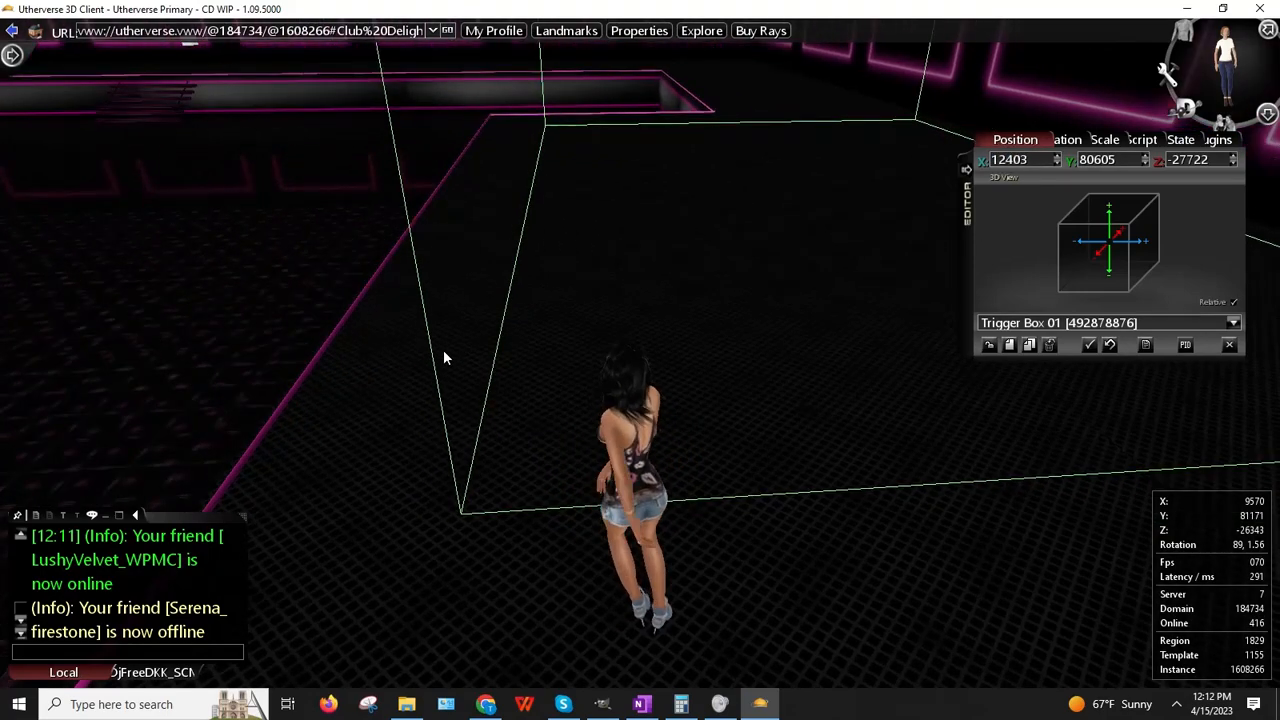
{"action": "key", "text": "Up"}
{"action": "key", "text": "Left"}
{"action": "key", "text": "Left"}
{"action": "key", "text": "Up"}
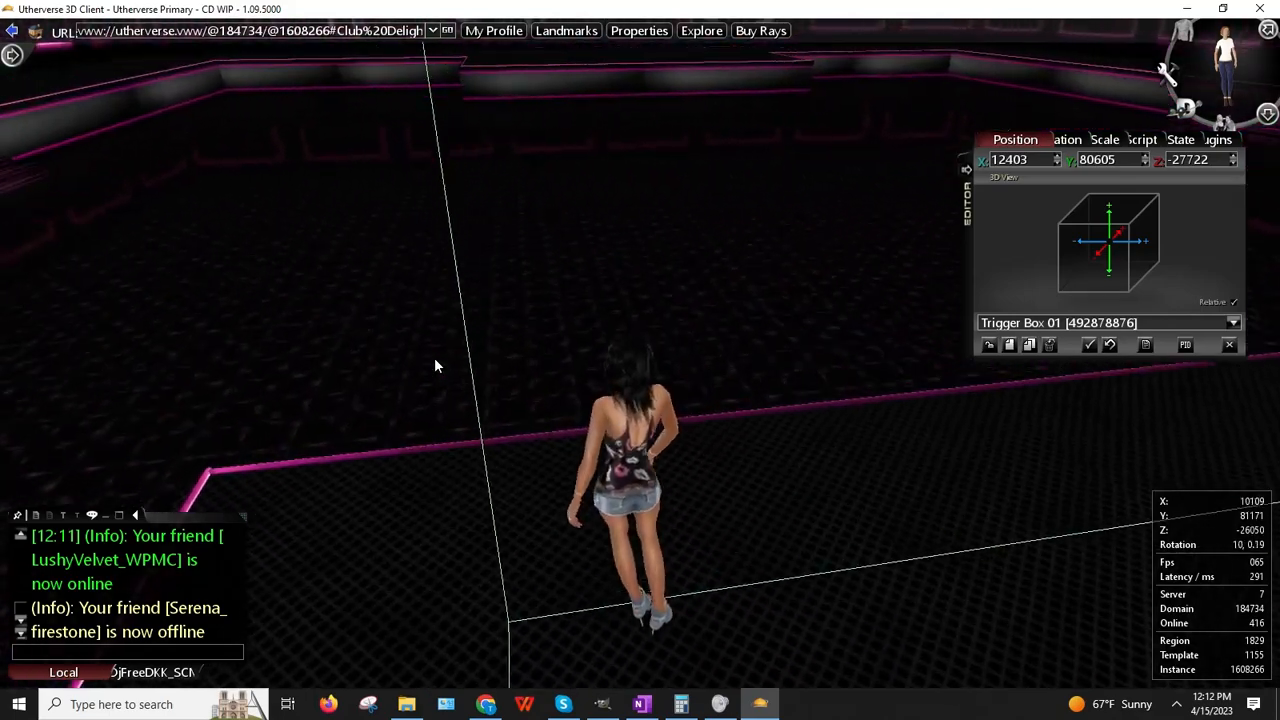
{"action": "key", "text": "Left"}
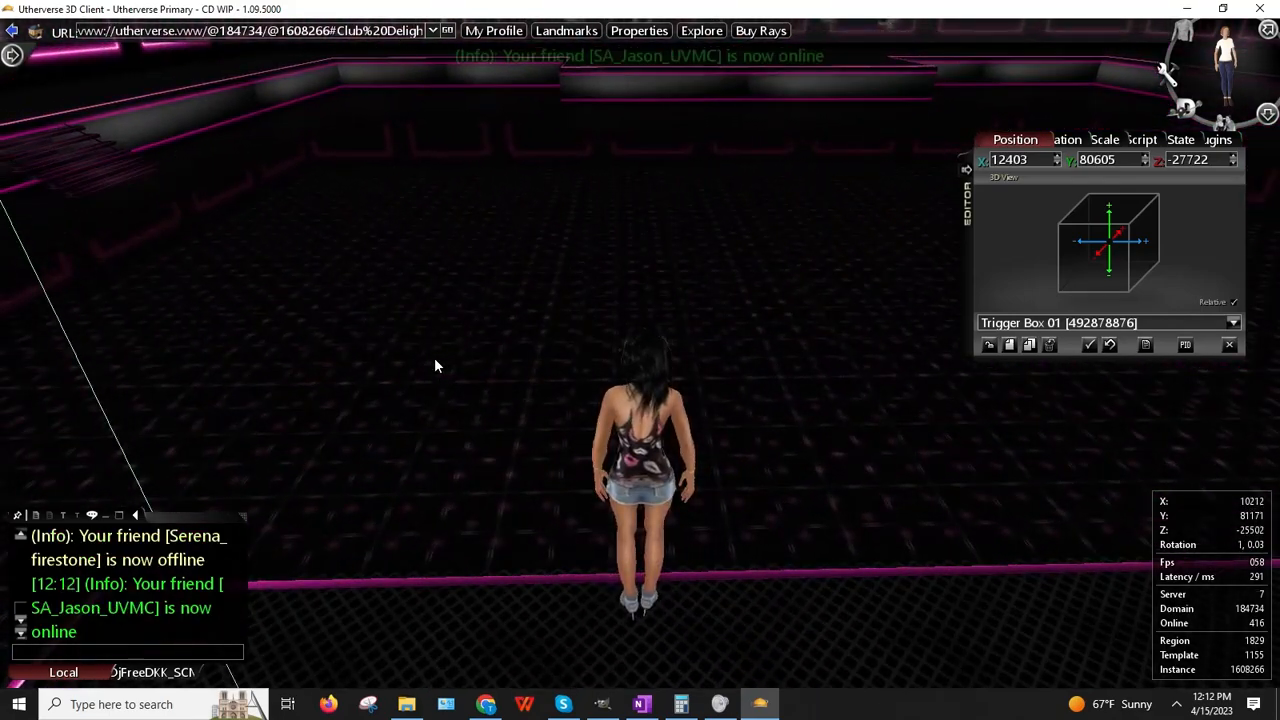
{"action": "right_click_drag", "start_coordinate": [449, 257], "coordinate": [422, 286]}
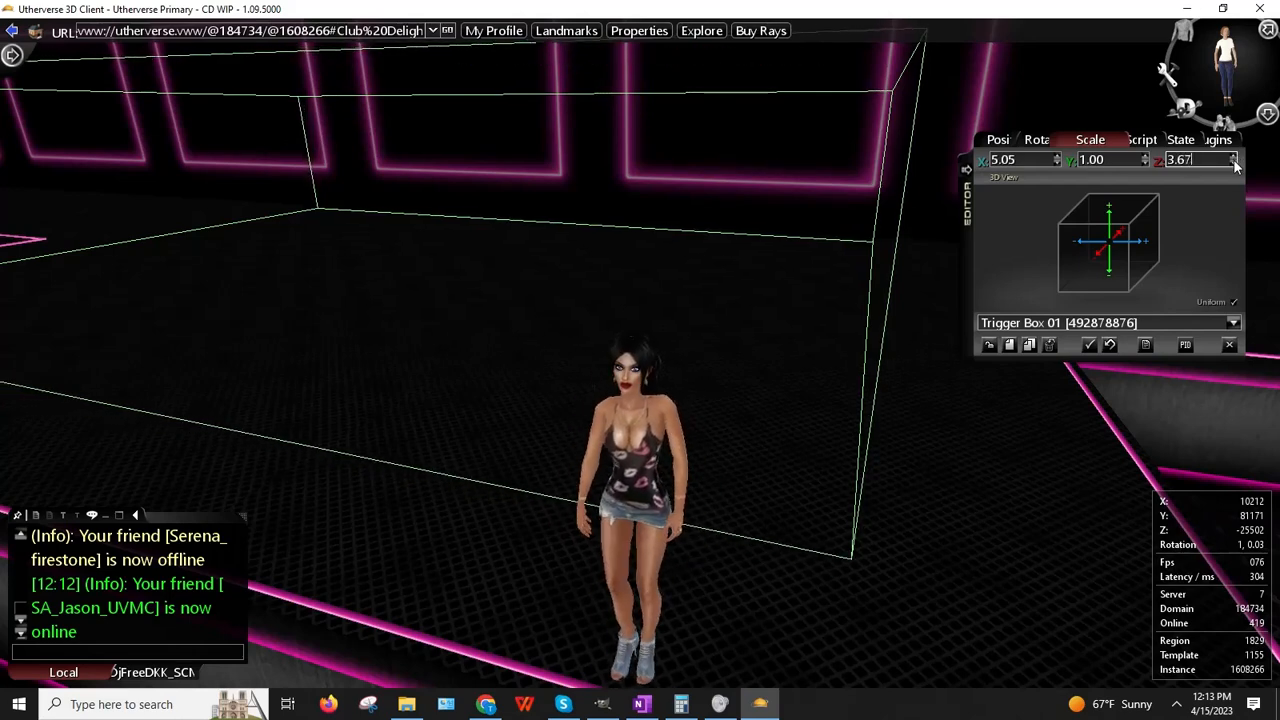
Step: Walk back to face the trigger box and set its Z scale to 3.25
{"action": "right_click_drag", "start_coordinate": [900, 250], "coordinate": [975, 292]}
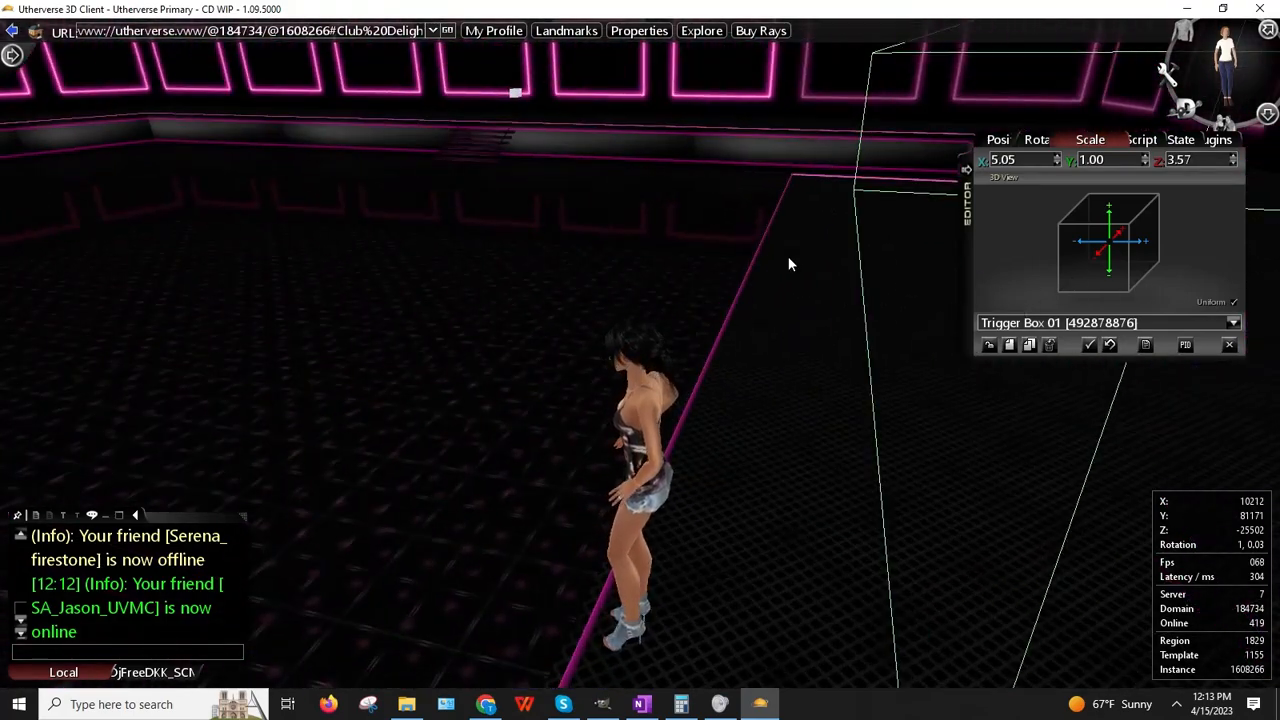
{"action": "key", "text": "Up"}
{"action": "key", "text": "Up"}
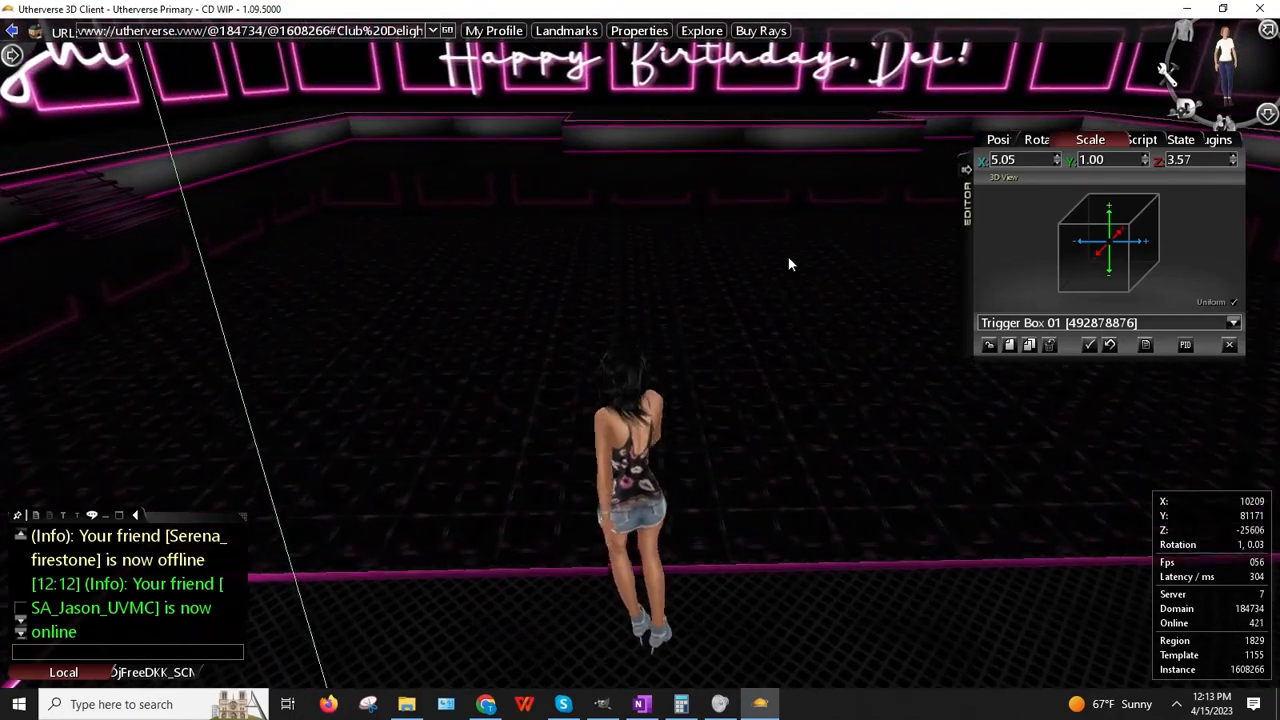
{"action": "key", "text": "Right"}
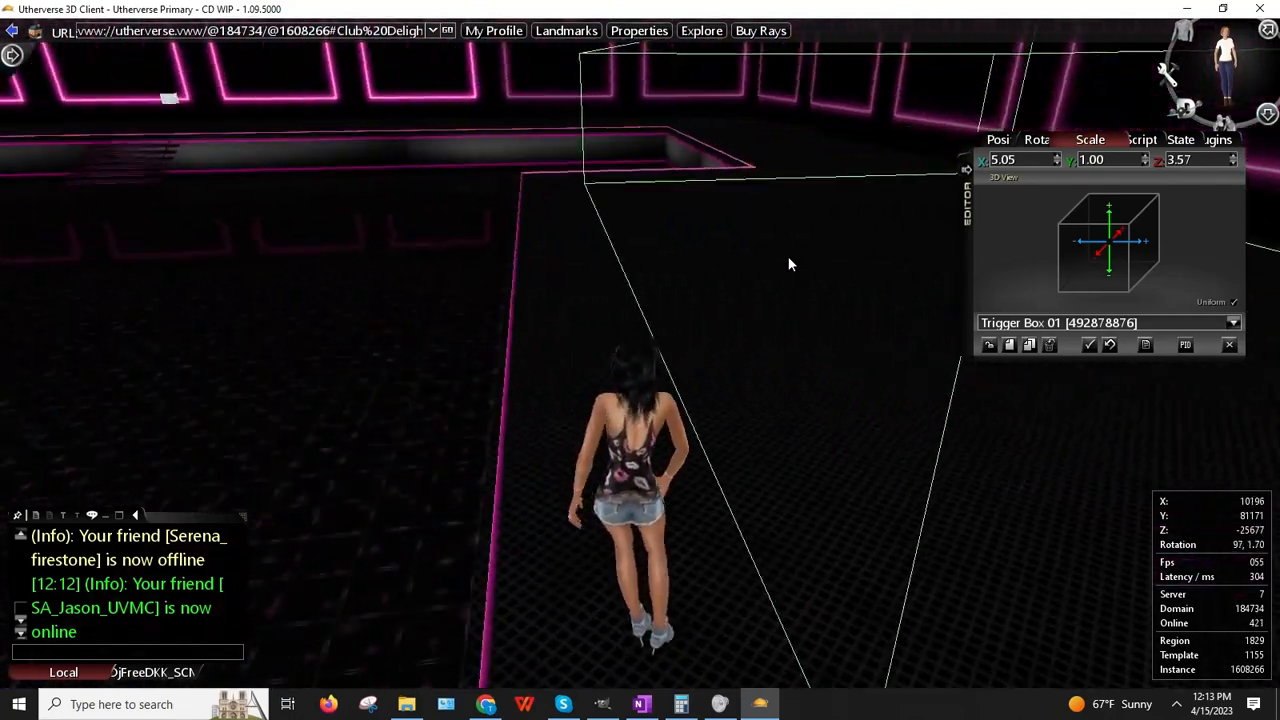
{"action": "key", "text": "Up"}
{"action": "key", "text": "Up"}
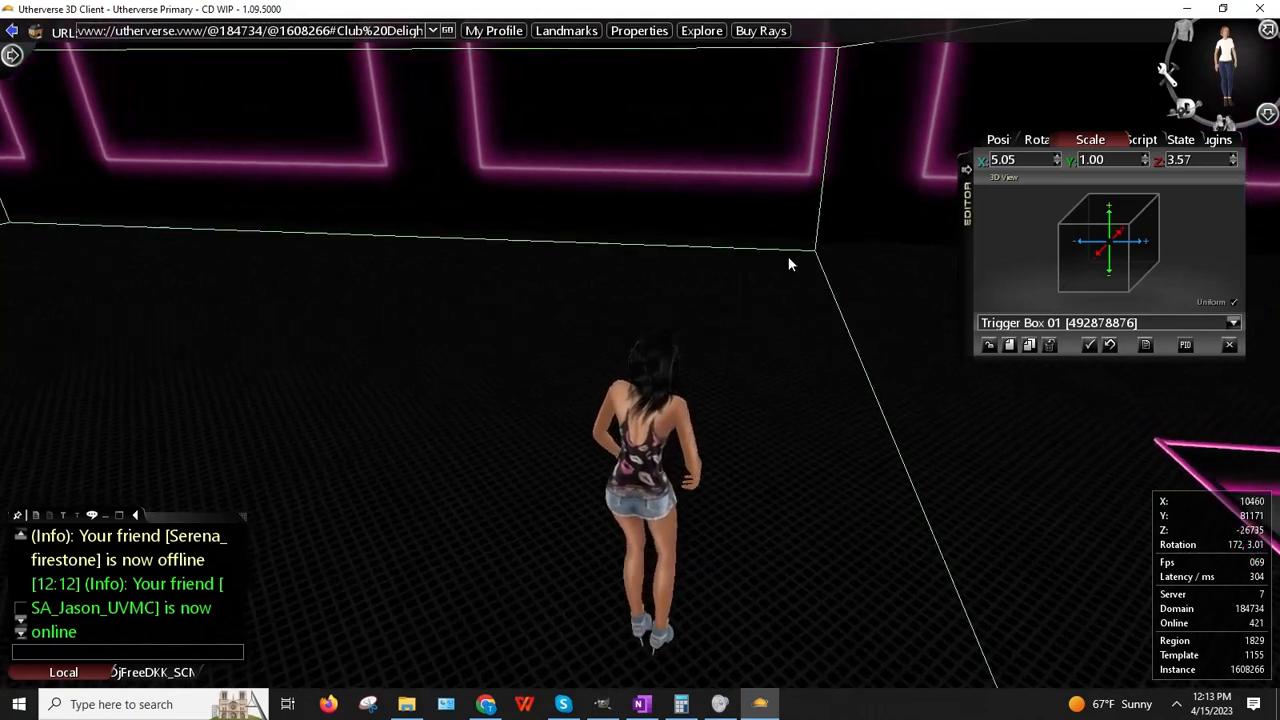
{"action": "key", "text": "Left"}
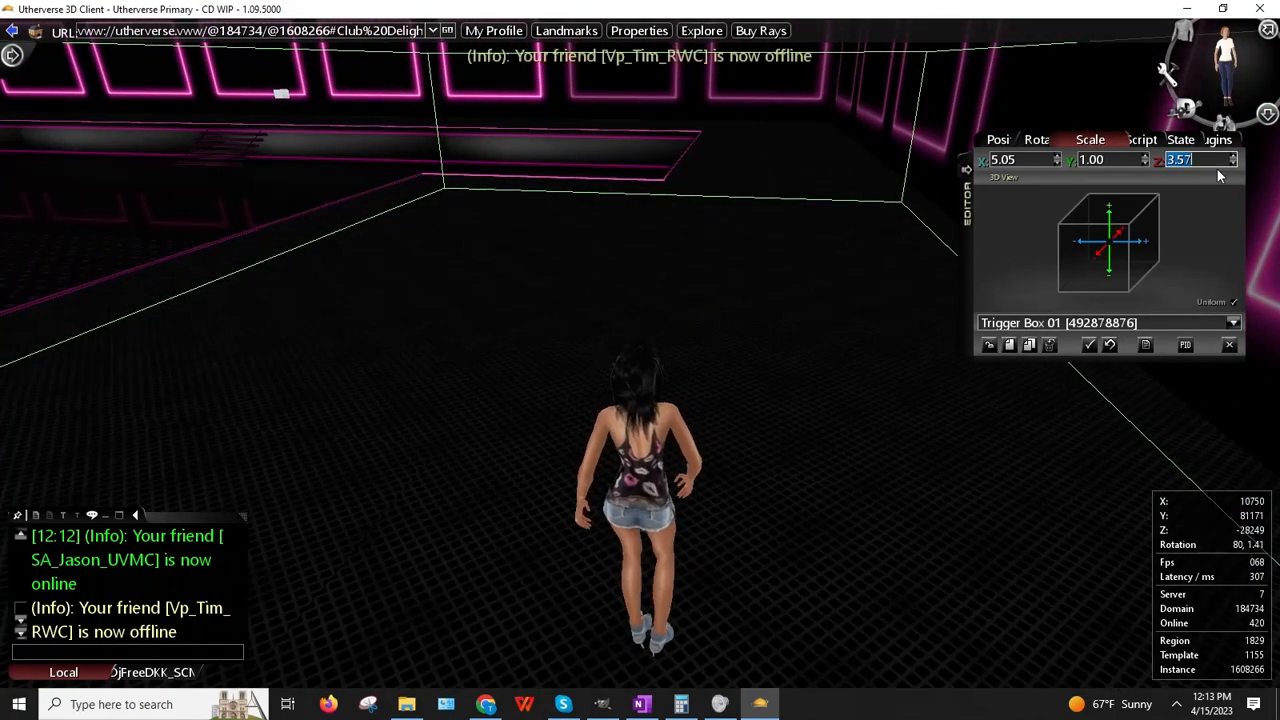
{"action": "type", "text": "3.25"}
{"action": "key", "text": "Return"}
Step: Turn and walk the avatar toward the Happy Birthday, Del! wall
{"action": "key", "text": "Right"}
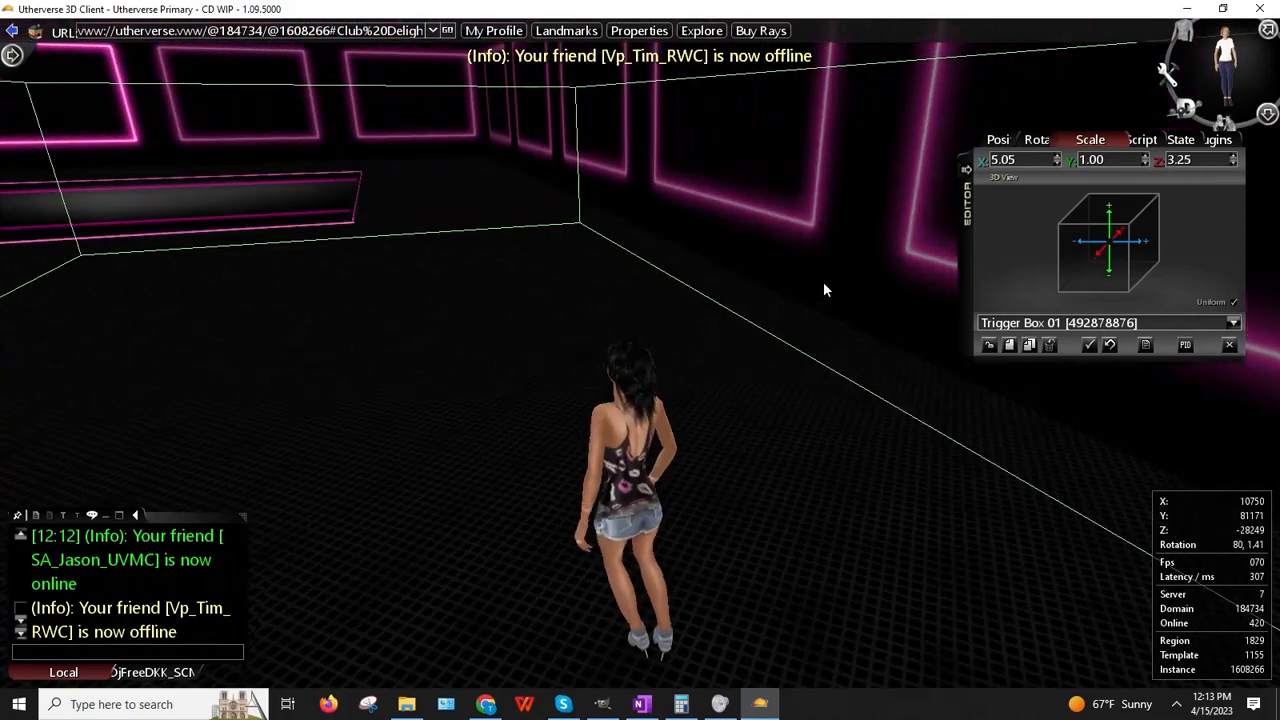
{"action": "key", "text": "Left"}
{"action": "key", "text": "Left"}
{"action": "key", "text": "Up"}
{"action": "key", "text": "Left"}
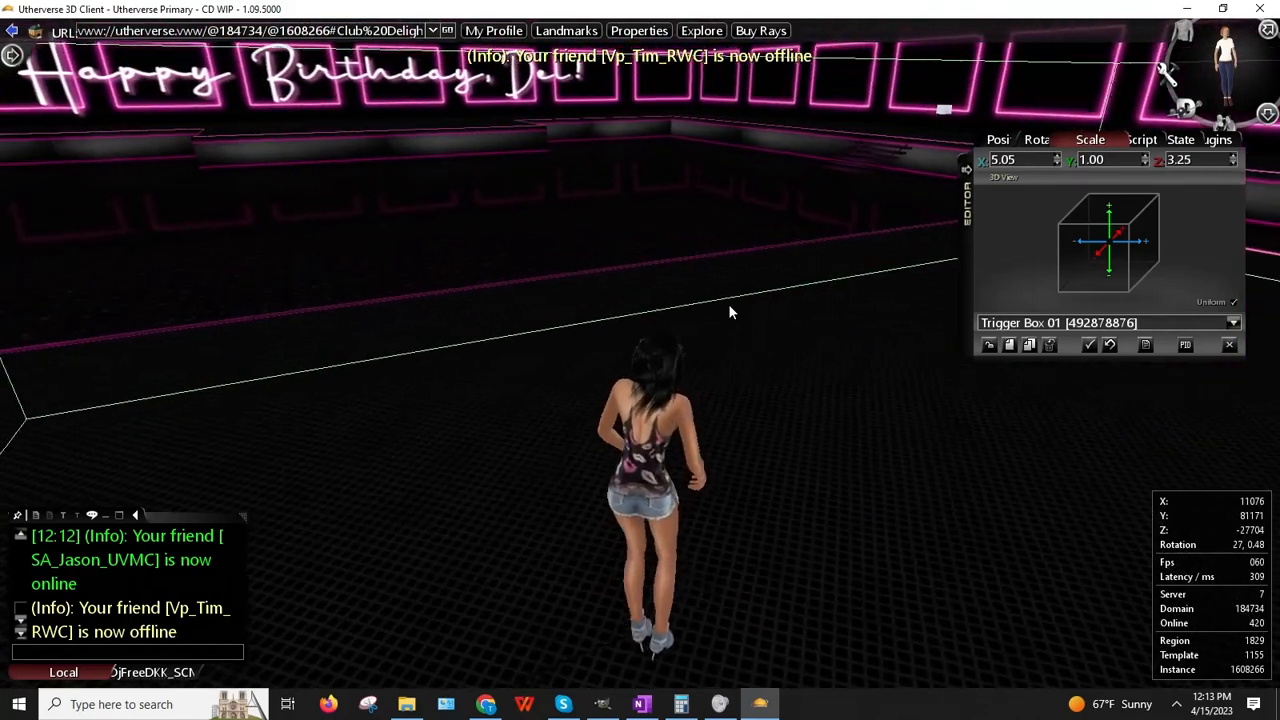
{"action": "key", "text": "Right"}
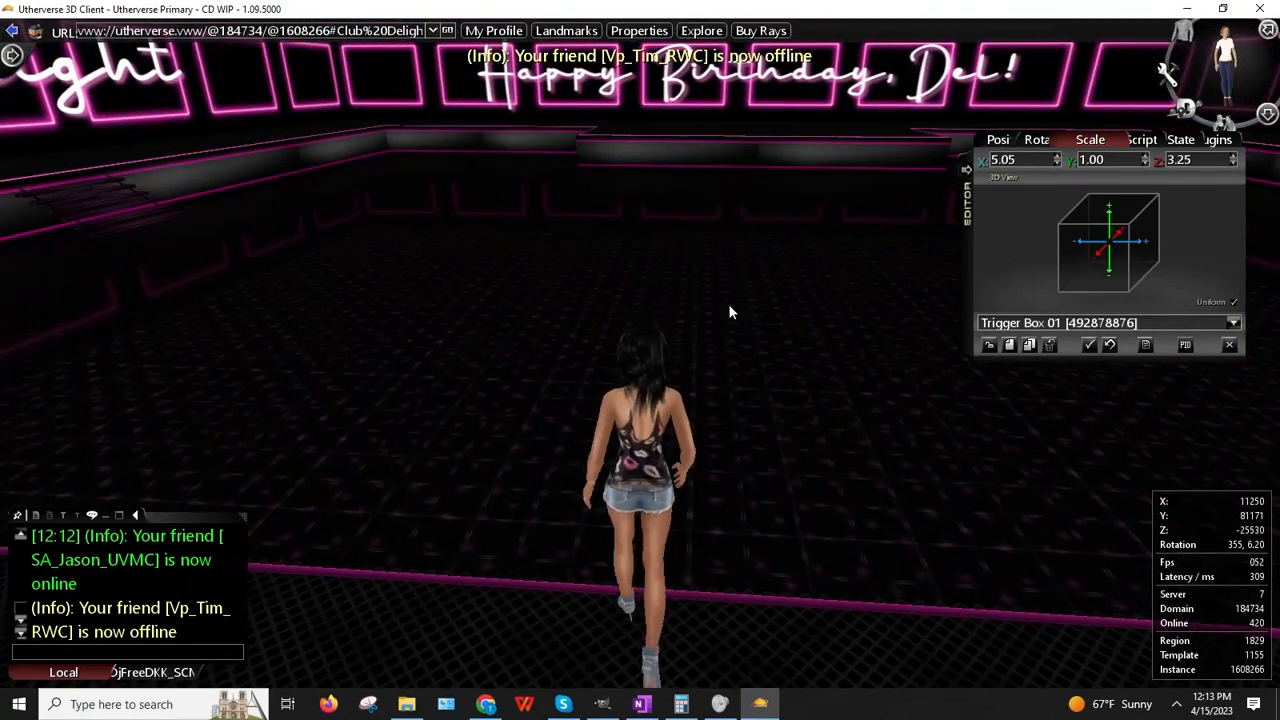
{"action": "key", "text": "Left"}
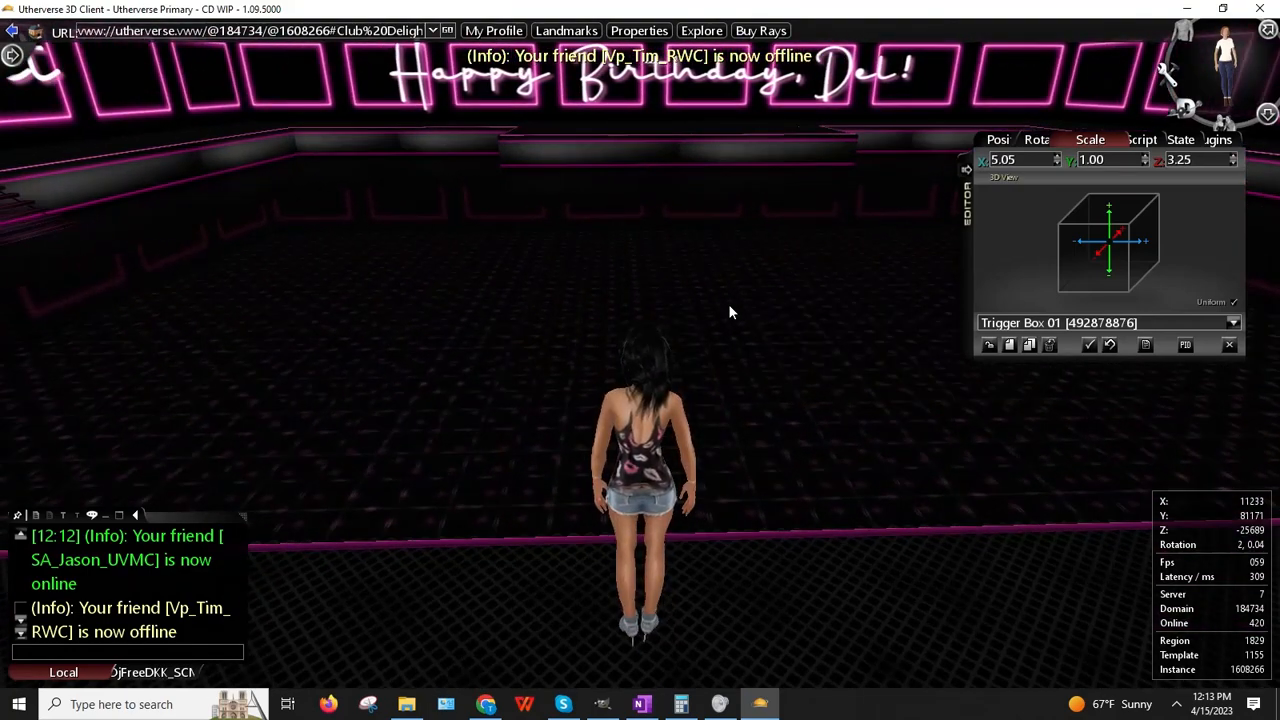
{"action": "right_click_drag", "start_coordinate": [735, 299], "coordinate": [725, 255]}
Step: Reselect Trigger Box 01 from the floor to load its properties in the editor
{"action": "left_click", "coordinate": [762, 274]}
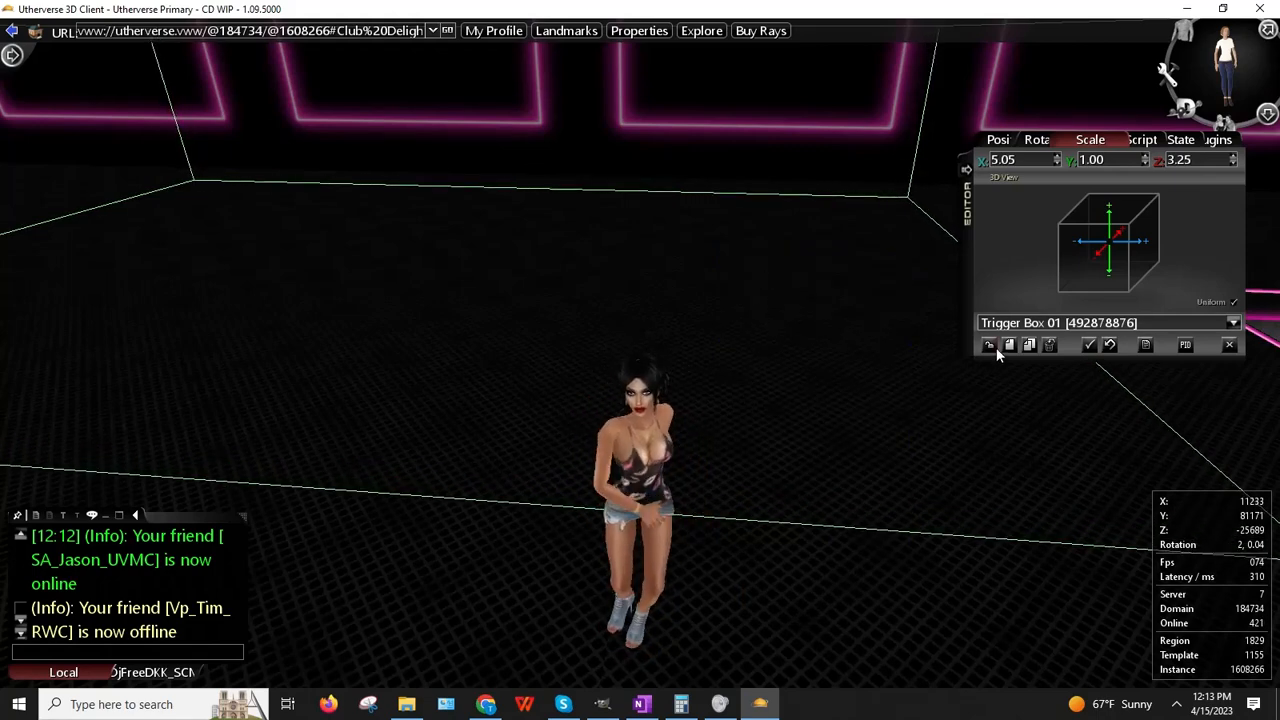
{"action": "right_click", "coordinate": [720, 305]}
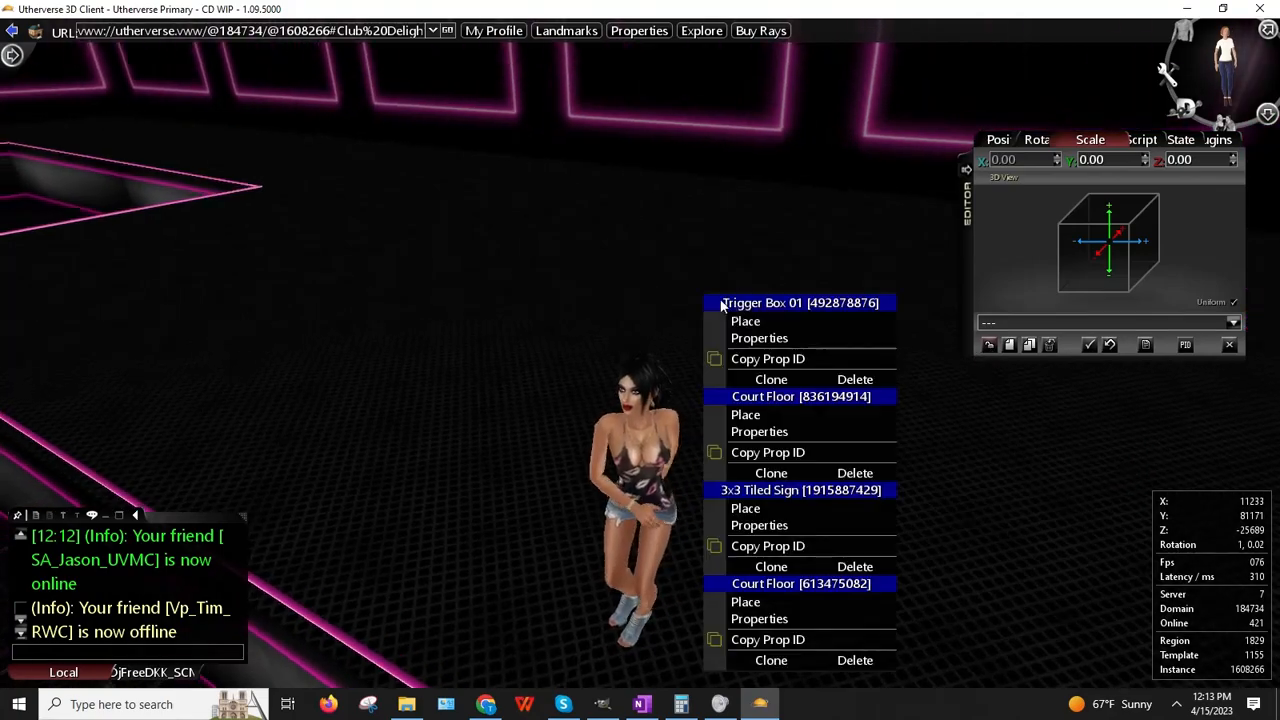
{"action": "left_click", "coordinate": [759, 338]}
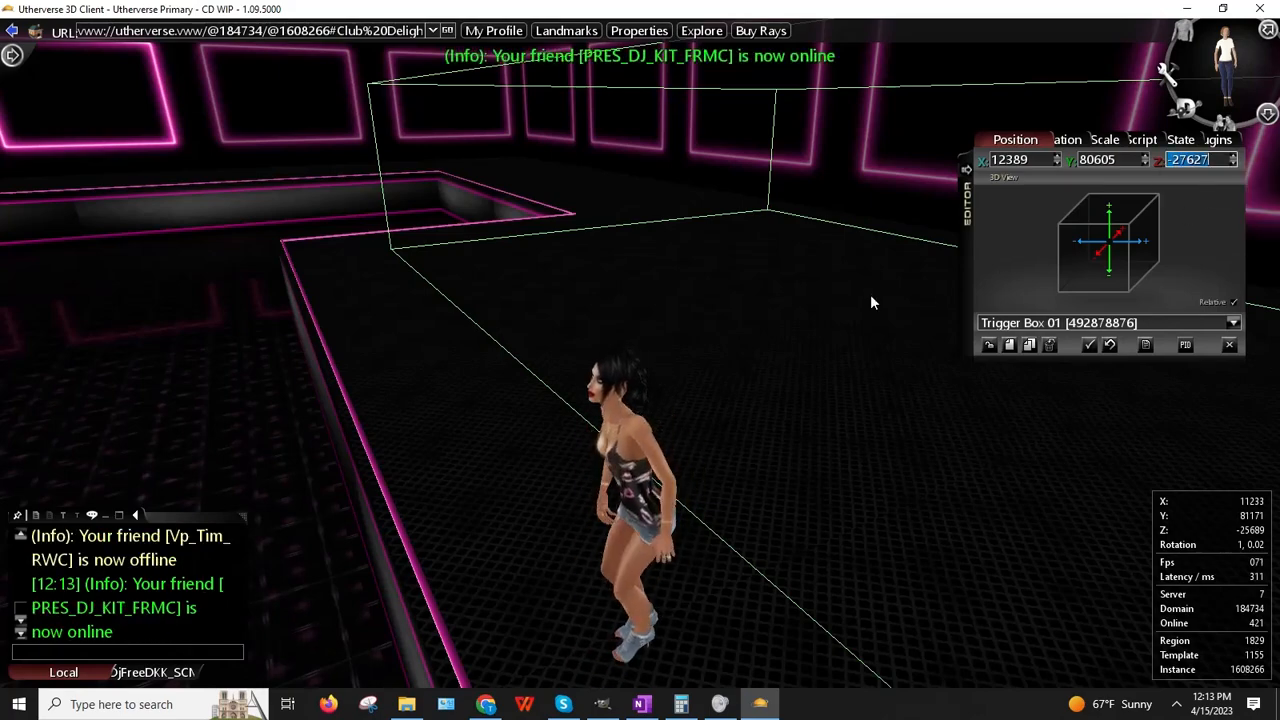
{"action": "left_click", "coordinate": [745, 309]}
{"action": "right_click_drag", "start_coordinate": [745, 309], "coordinate": [678, 314]}
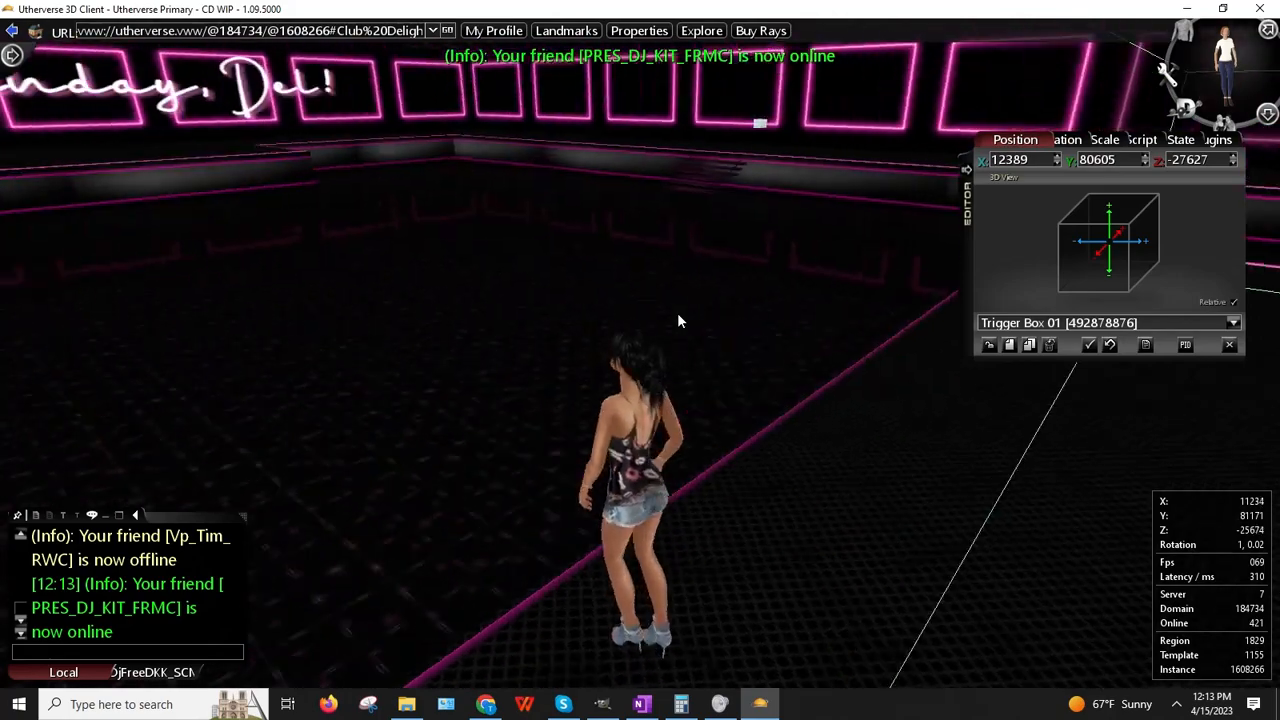
Step: Run the avatar to the neon birthday wall and turn back toward the dance floor
{"action": "key", "text": "Up"}
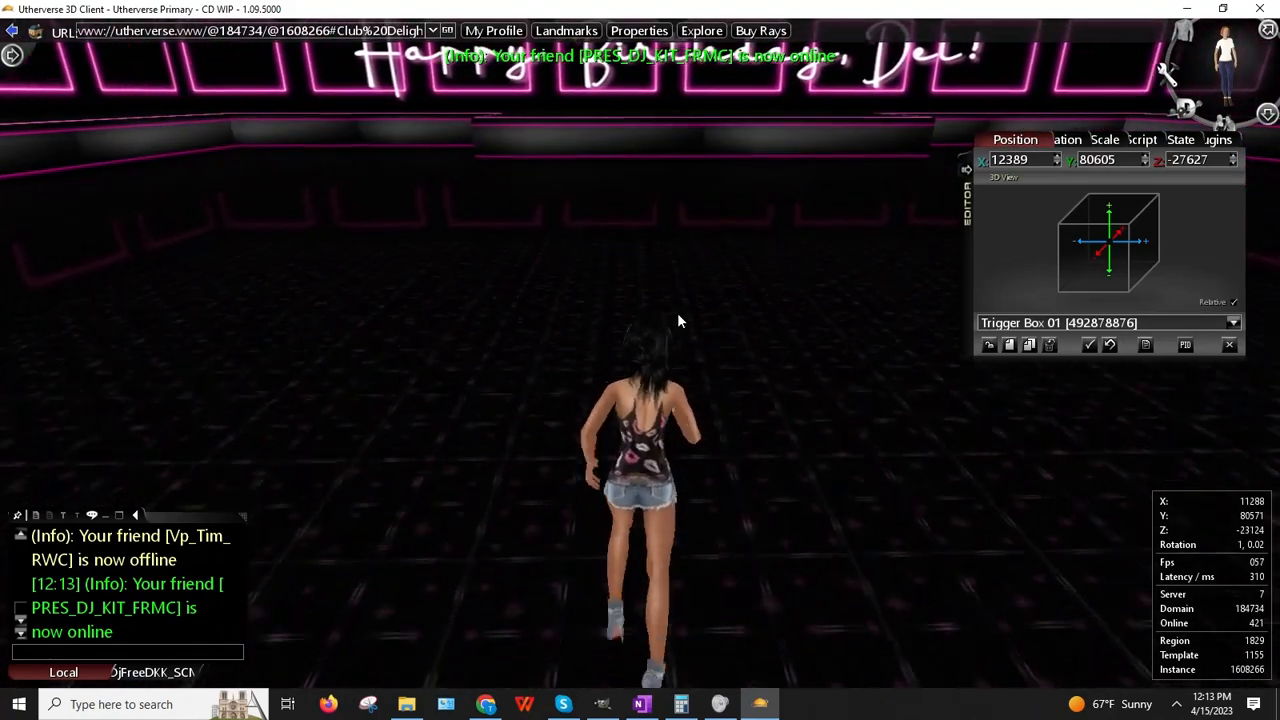
{"action": "key", "text": "Up"}
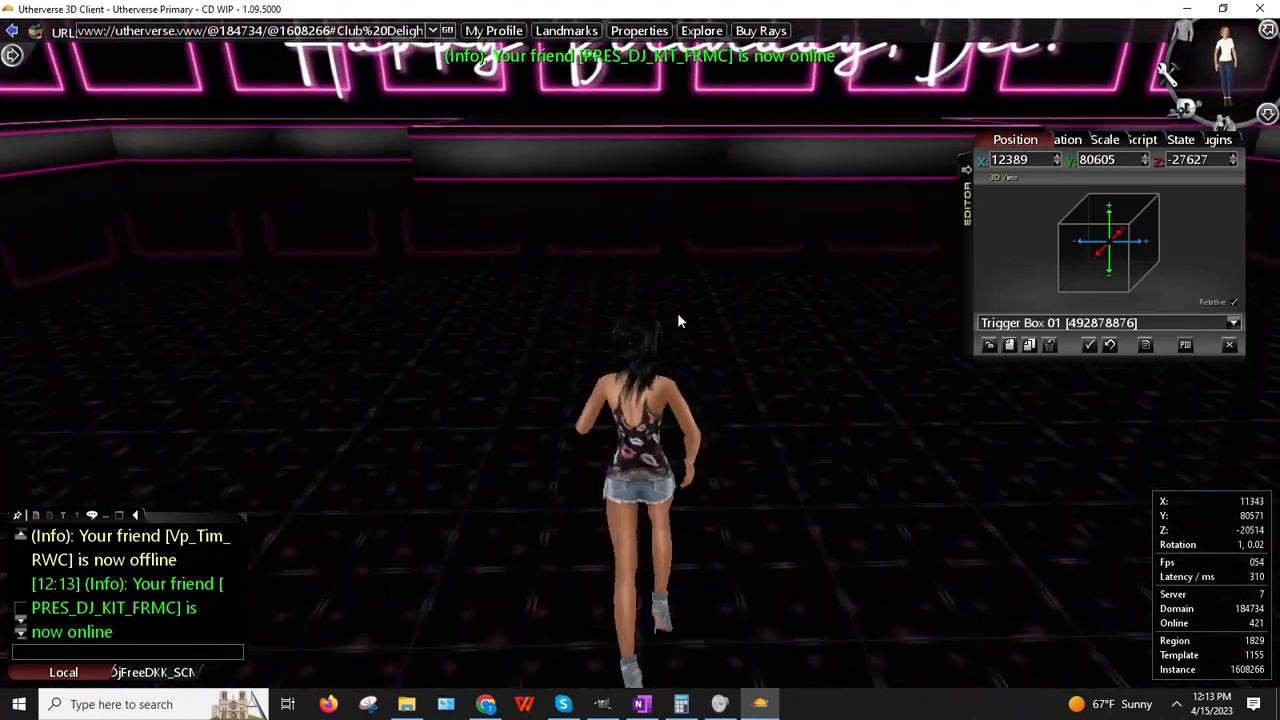
{"action": "key", "text": "Up"}
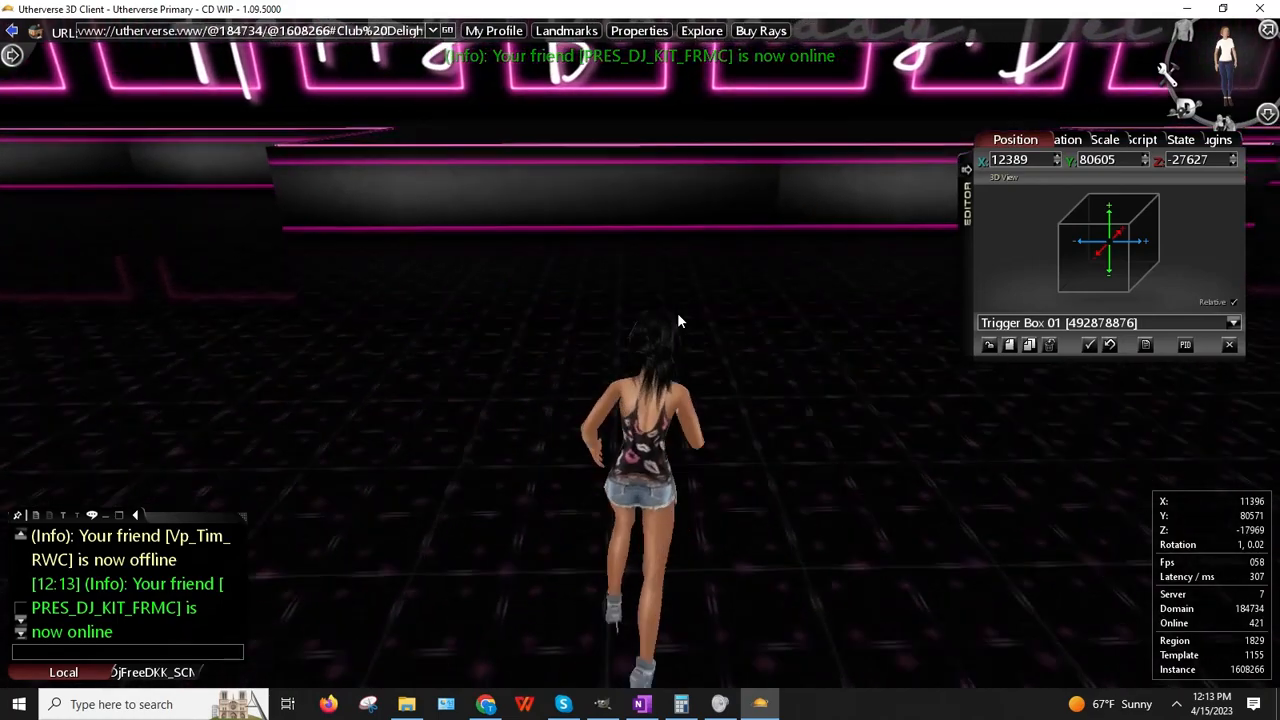
{"action": "key", "text": "Up"}
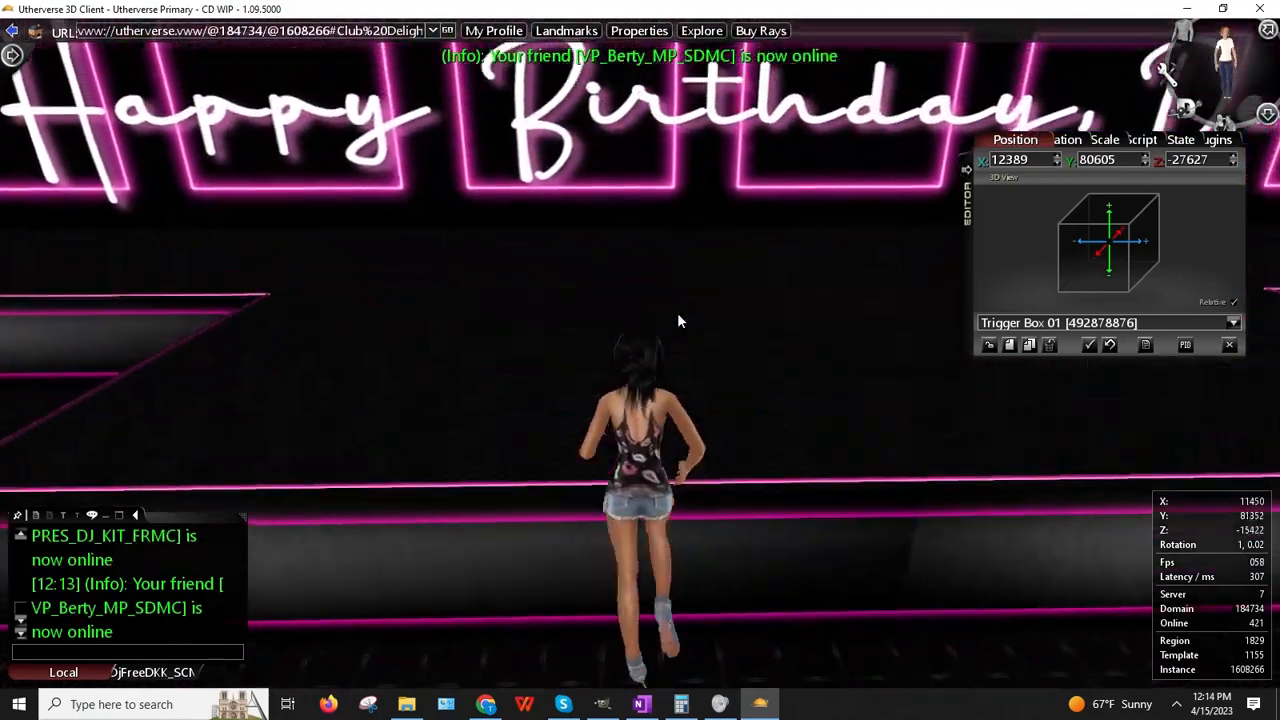
{"action": "key", "text": "Up"}
{"action": "key", "text": "Right"}
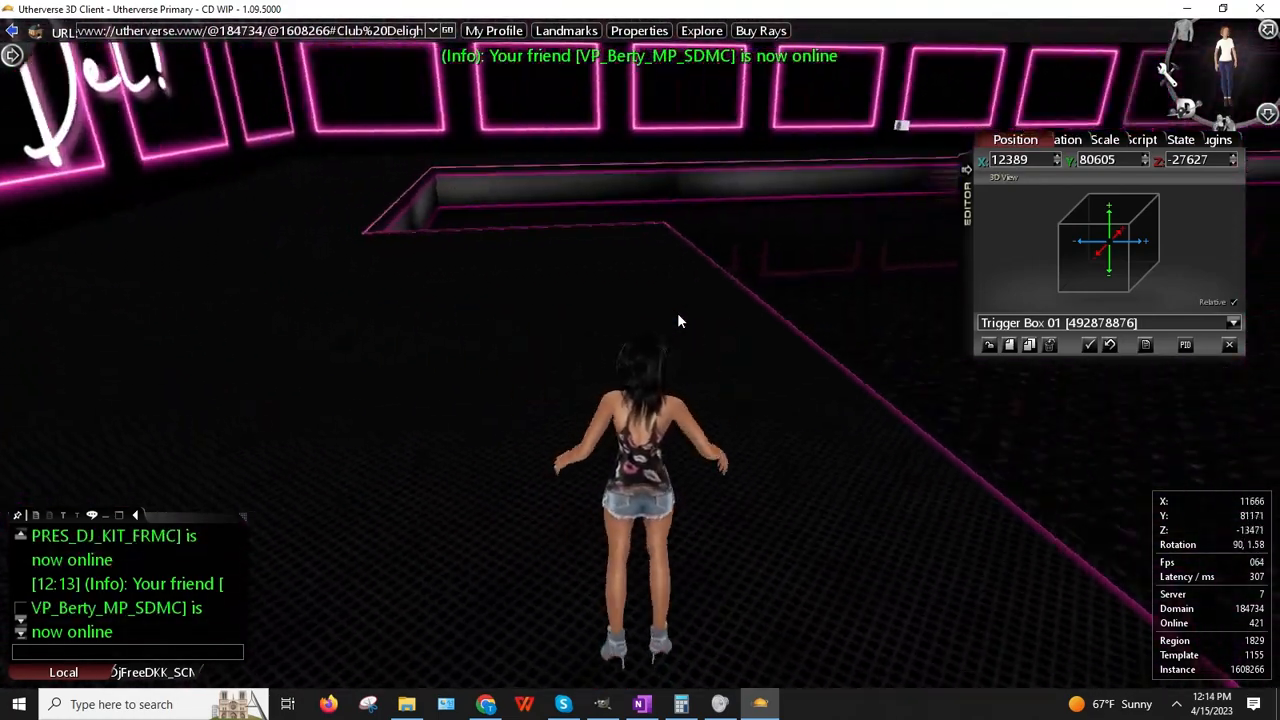
{"action": "key", "text": "Right"}
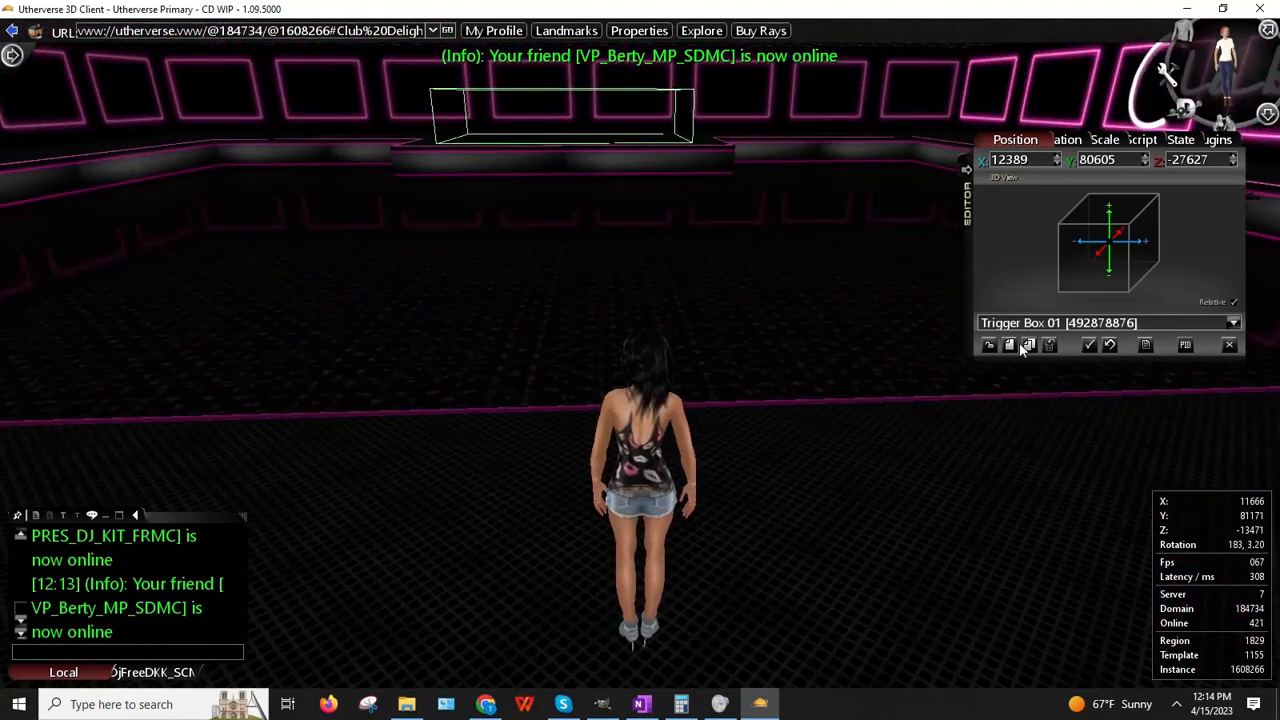
Step: Clone the trigger box, select the original, and enter its X position 12389
{"action": "left_click", "coordinate": [1029, 345]}
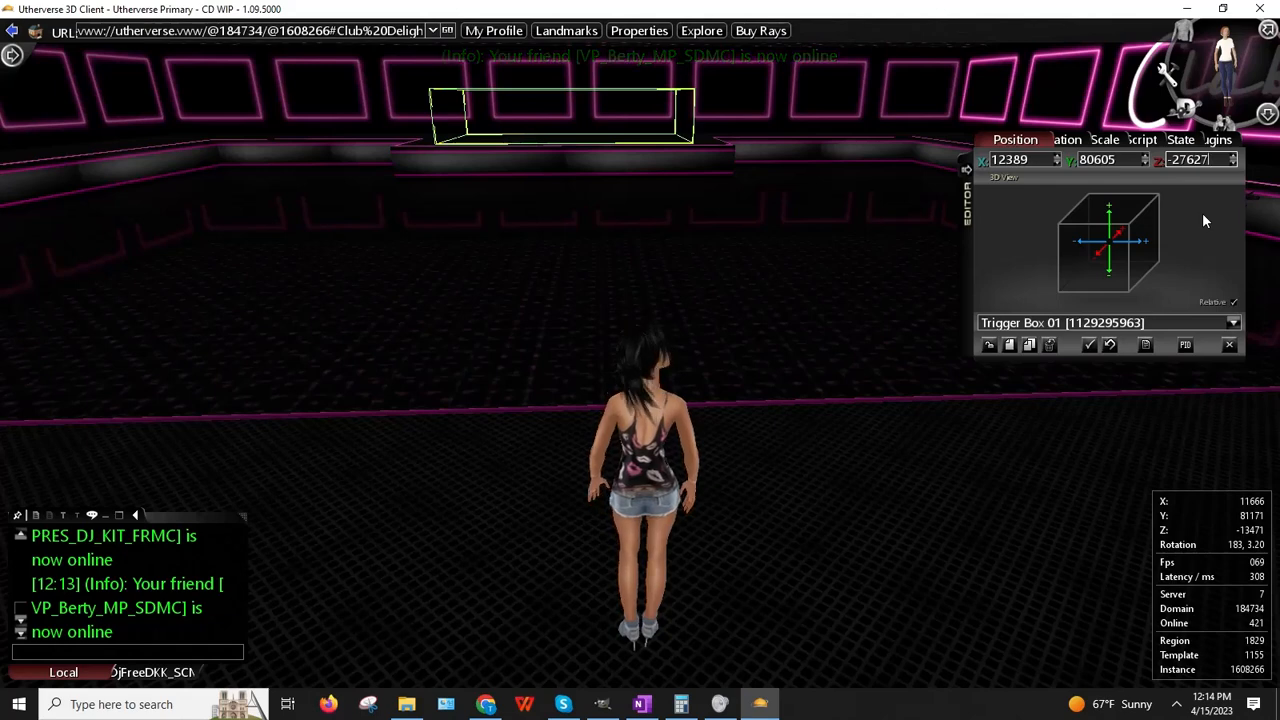
{"action": "key", "text": "Return"}
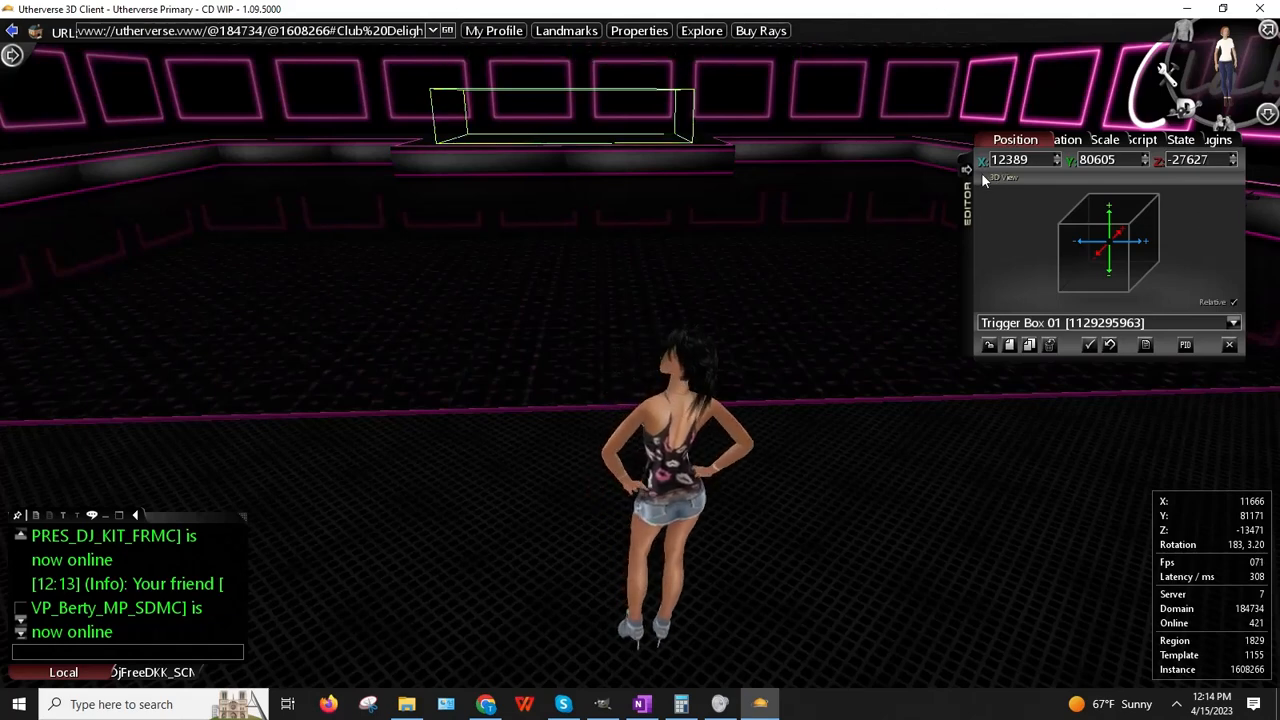
{"action": "right_click", "coordinate": [580, 140]}
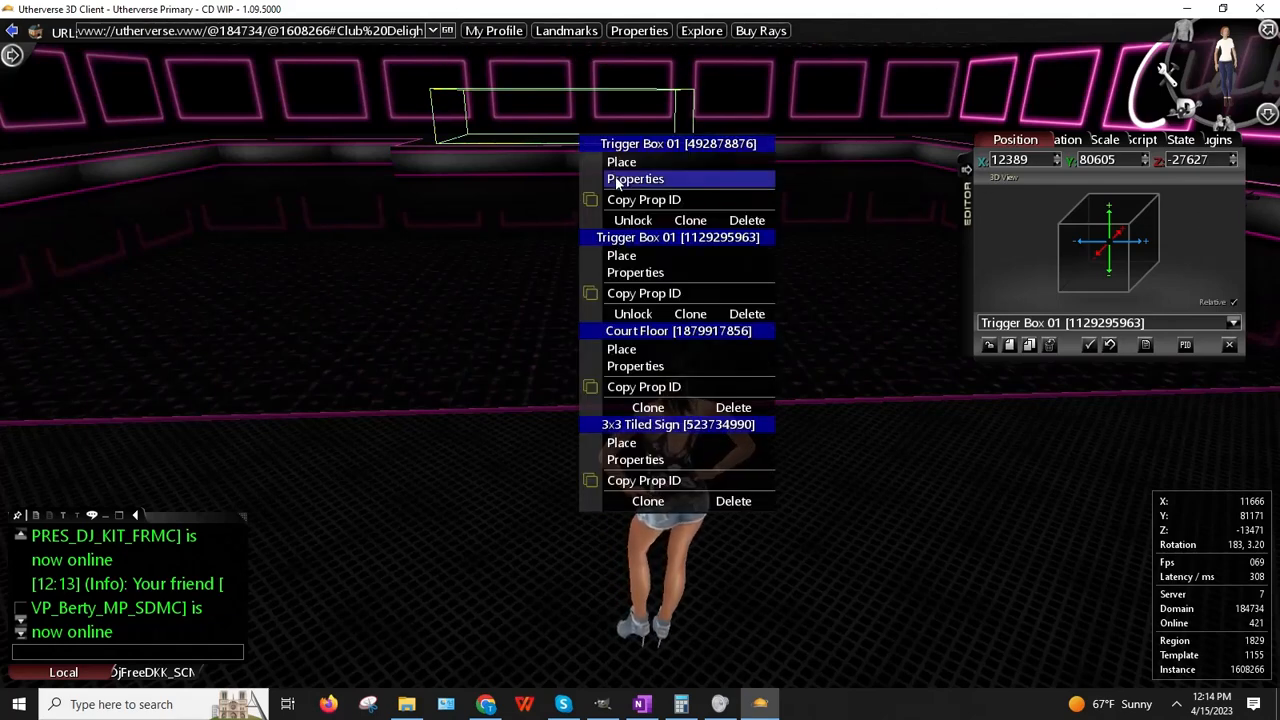
{"action": "left_click", "coordinate": [620, 160]}
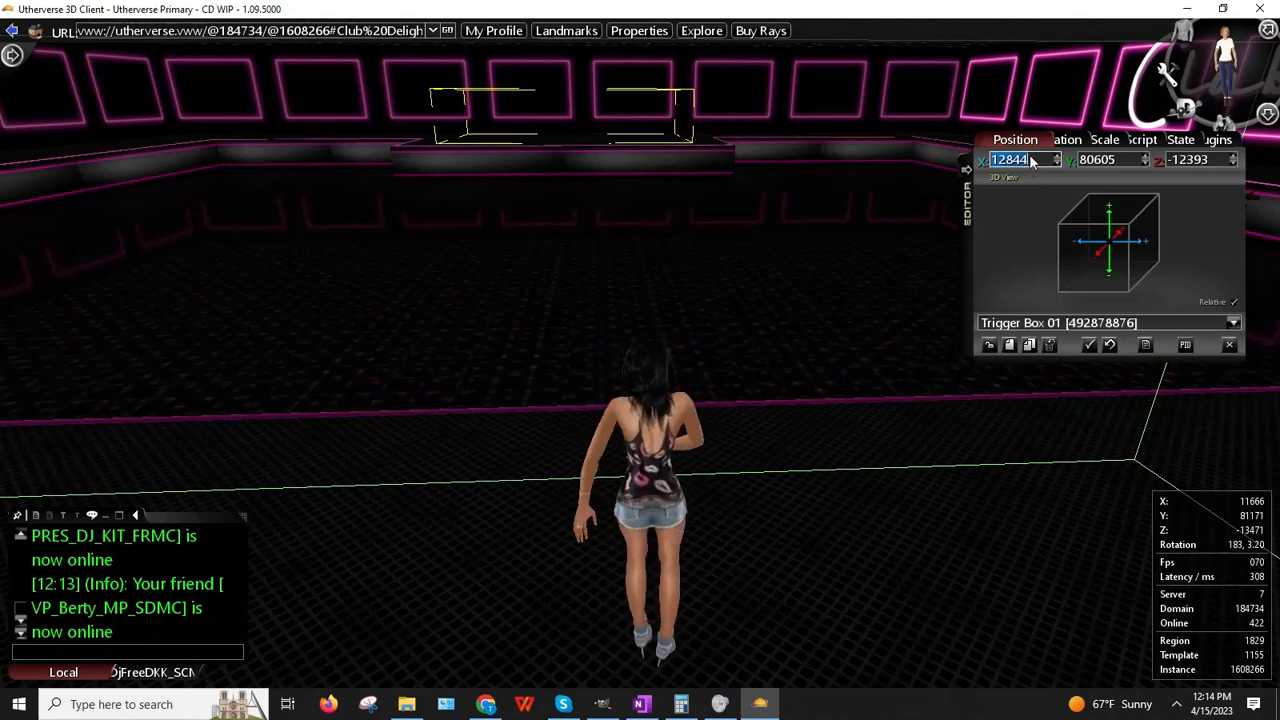
{"action": "type", "text": "2389"}
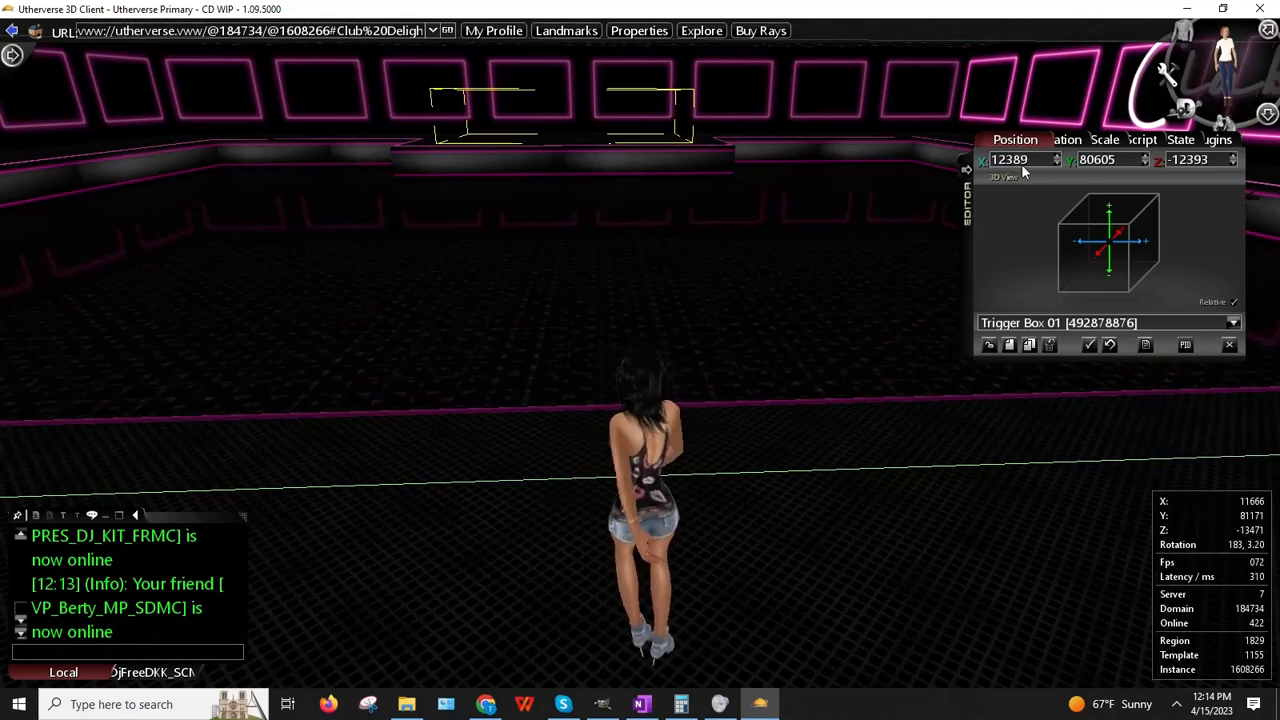
Step: Walk the avatar across the floor and adjust its facing to view the boxes
{"action": "right_click_drag", "start_coordinate": [546, 390], "coordinate": [492, 387]}
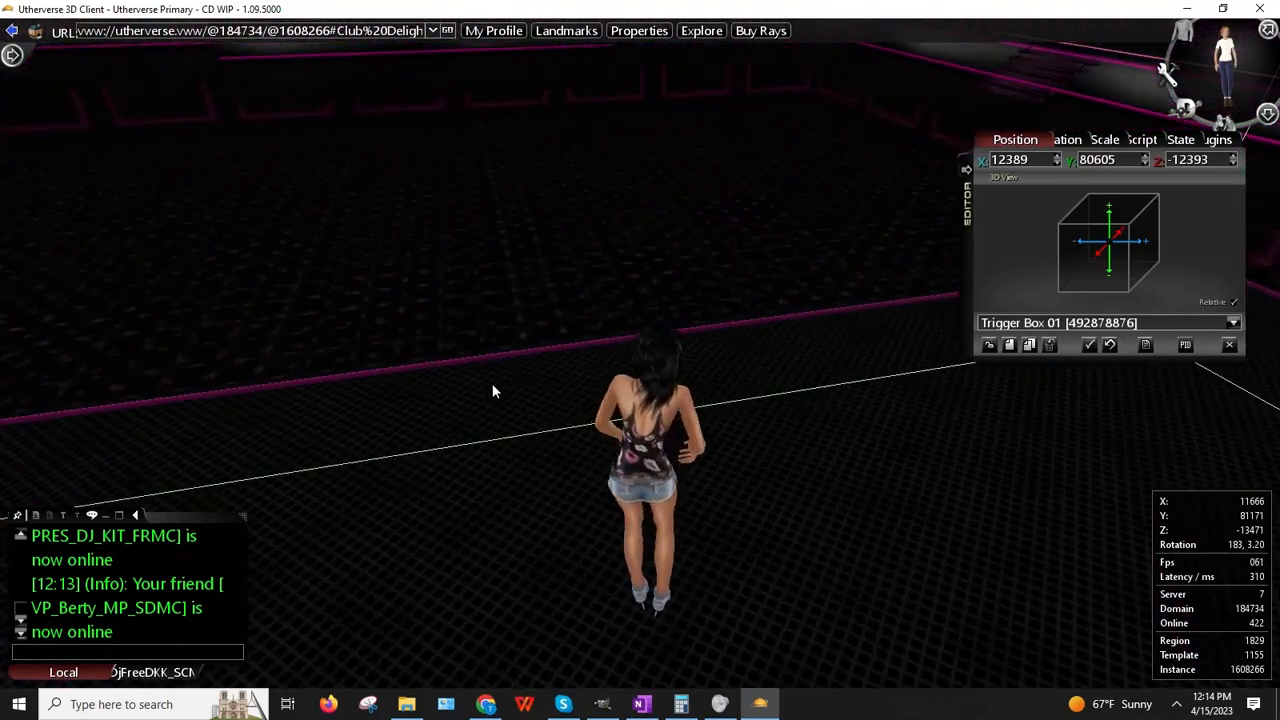
{"action": "key", "text": "Left"}
{"action": "key", "text": "Up"}
{"action": "key", "text": "Right"}
{"action": "key", "text": "Up"}
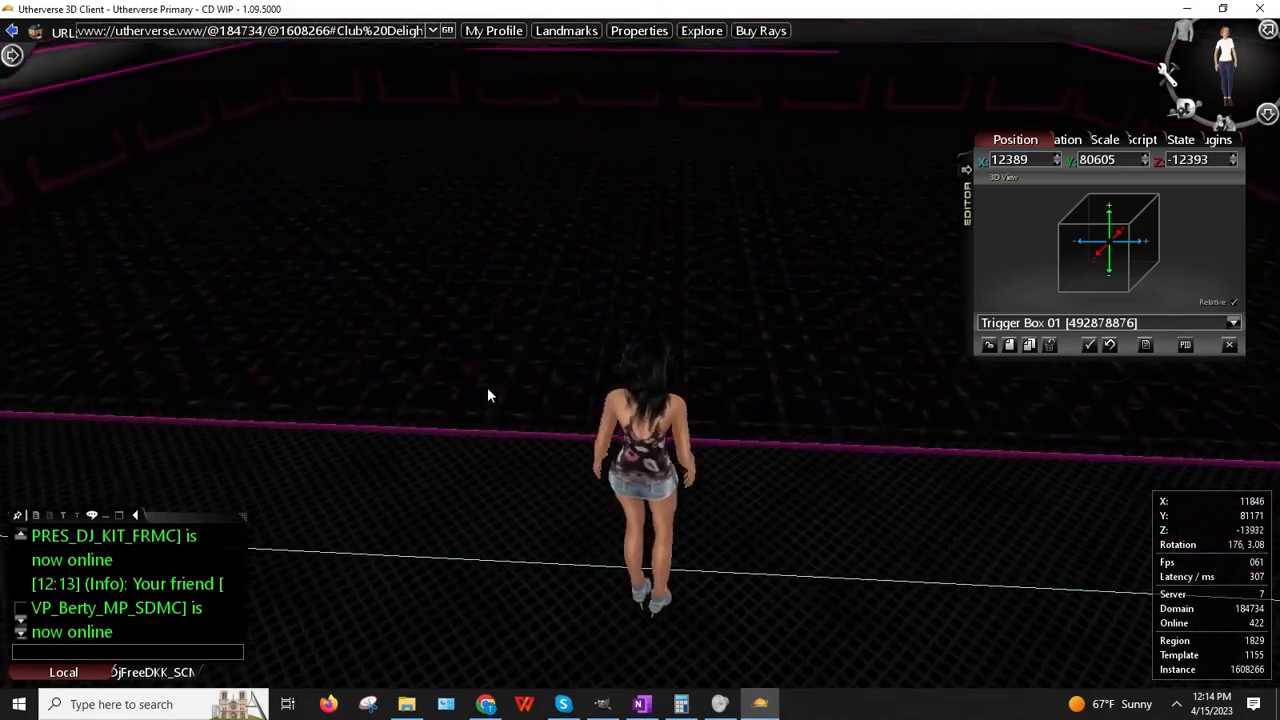
{"action": "key", "text": "Left"}
{"action": "key", "text": "Left"}
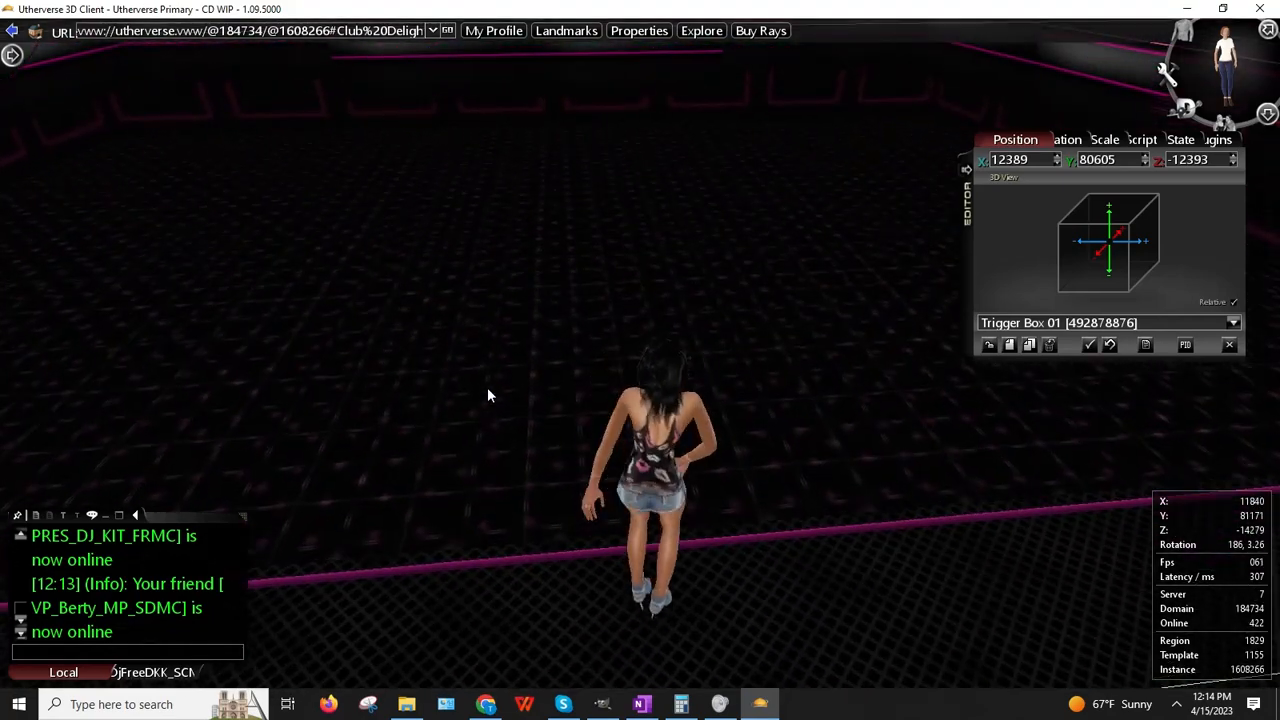
{"action": "key", "text": "Right"}
{"action": "key", "text": "Right"}
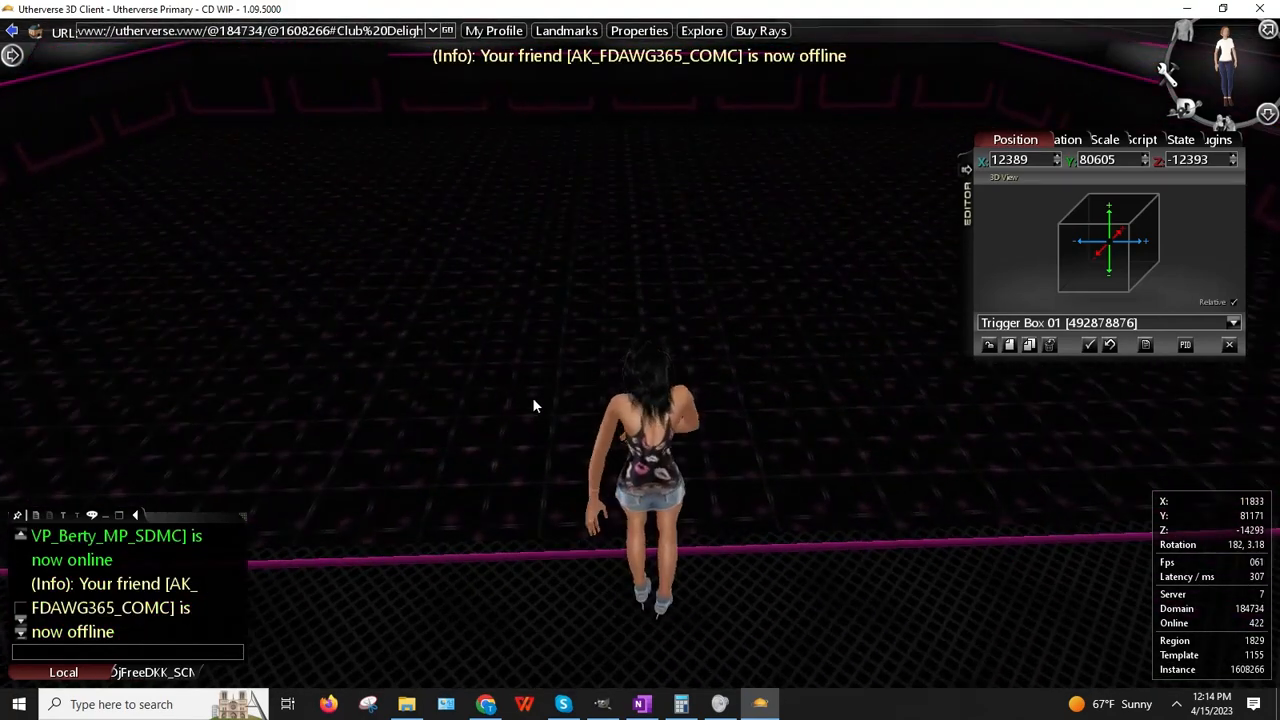
Step: Nudge the original box's Z position up to -12336, then clear the selection
{"action": "right_click_drag", "start_coordinate": [868, 250], "coordinate": [940, 170]}
{"action": "left_click", "coordinate": [1234, 158]}
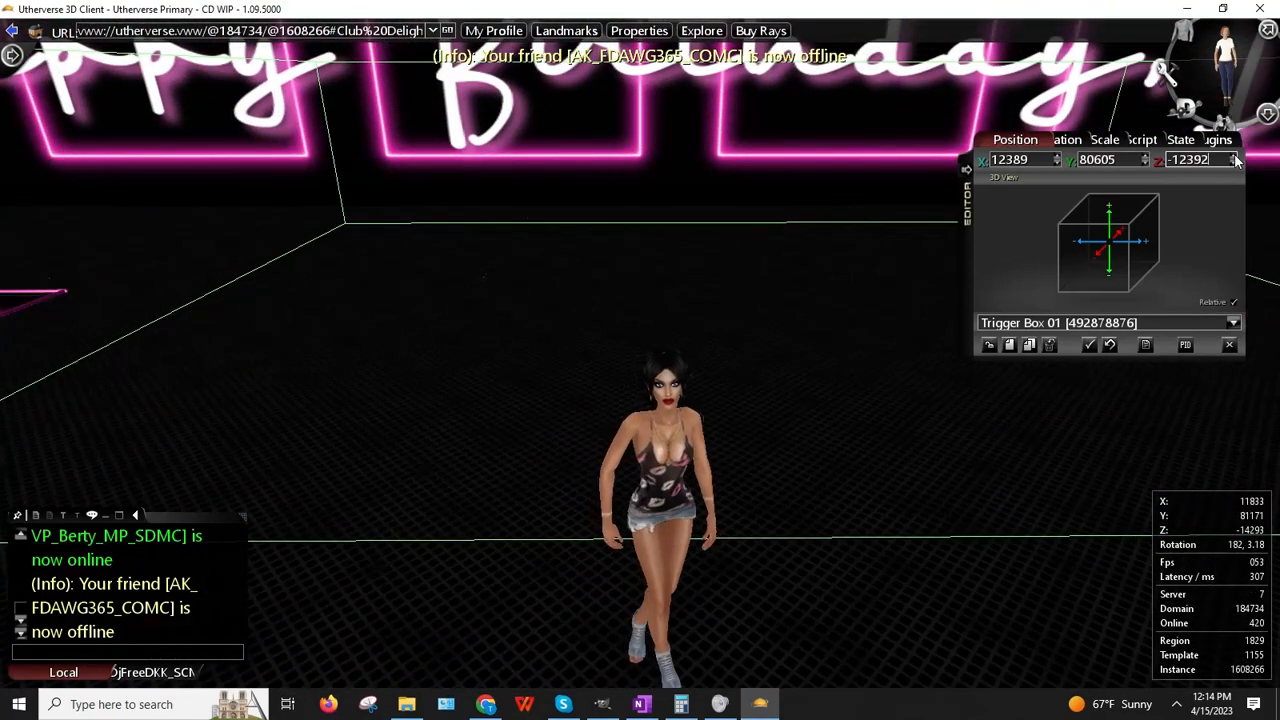
{"action": "left_click", "coordinate": [1236, 160]}
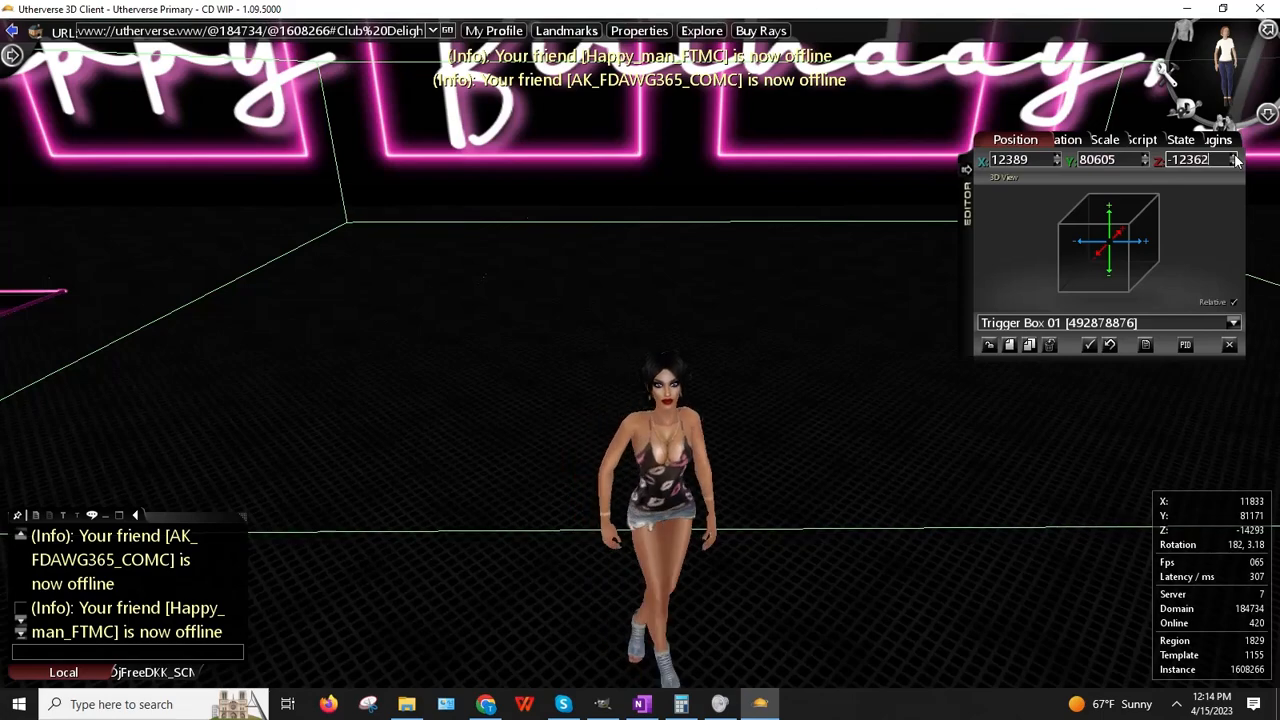
{"action": "left_click", "coordinate": [1236, 160]}
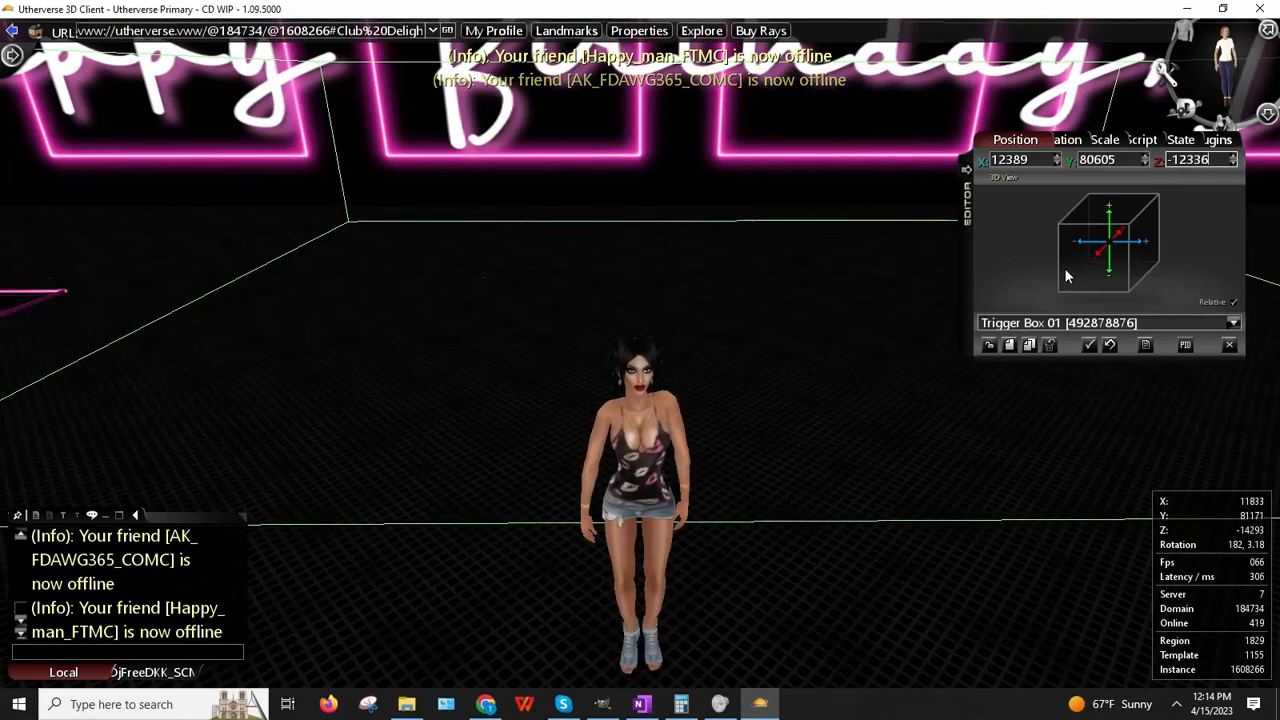
{"action": "left_click", "coordinate": [989, 345]}
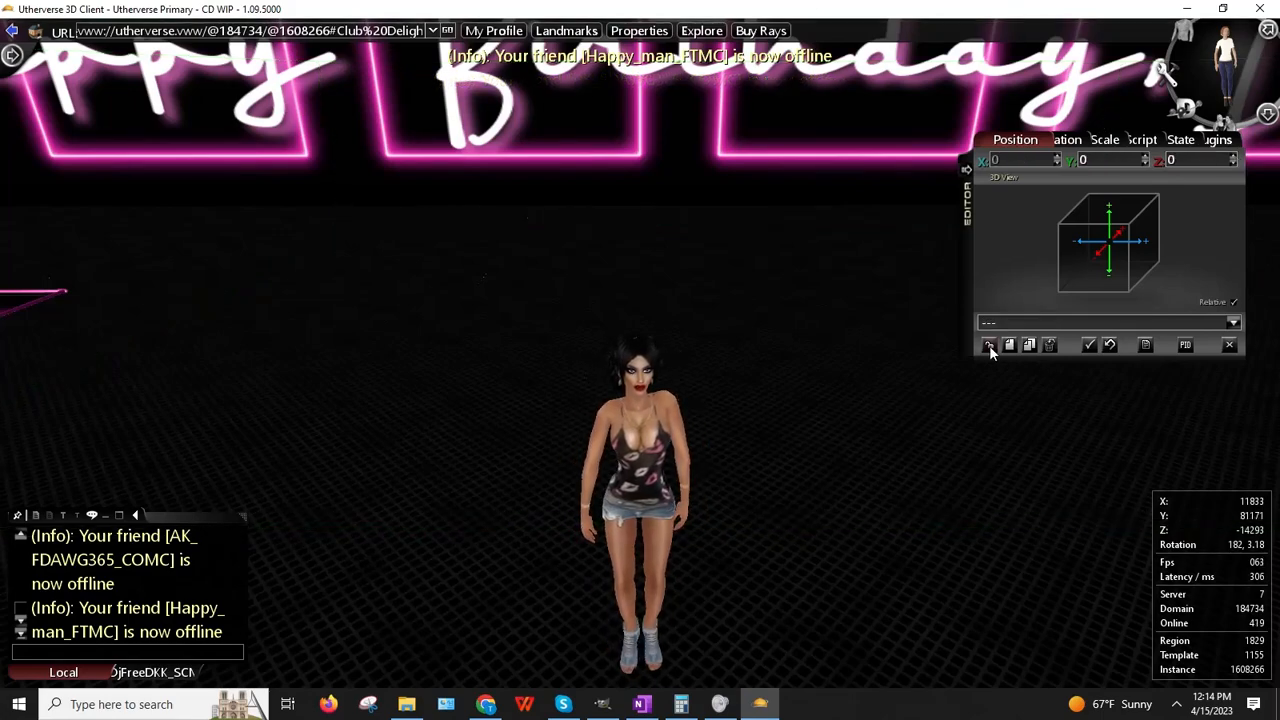
Step: Orbit across the club and run the avatar to the neon-trimmed corner wall
{"action": "left_click_drag", "start_coordinate": [903, 345], "coordinate": [760, 331]}
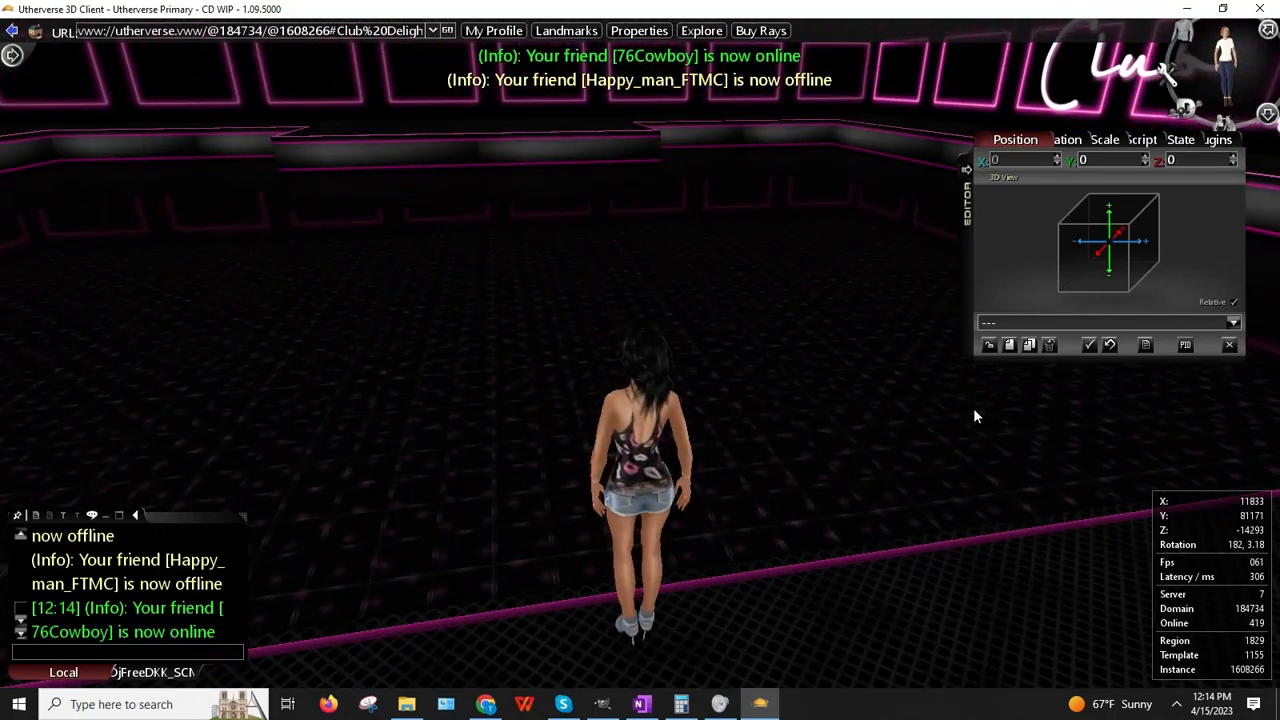
{"action": "left_click_drag", "start_coordinate": [860, 385], "coordinate": [542, 450]}
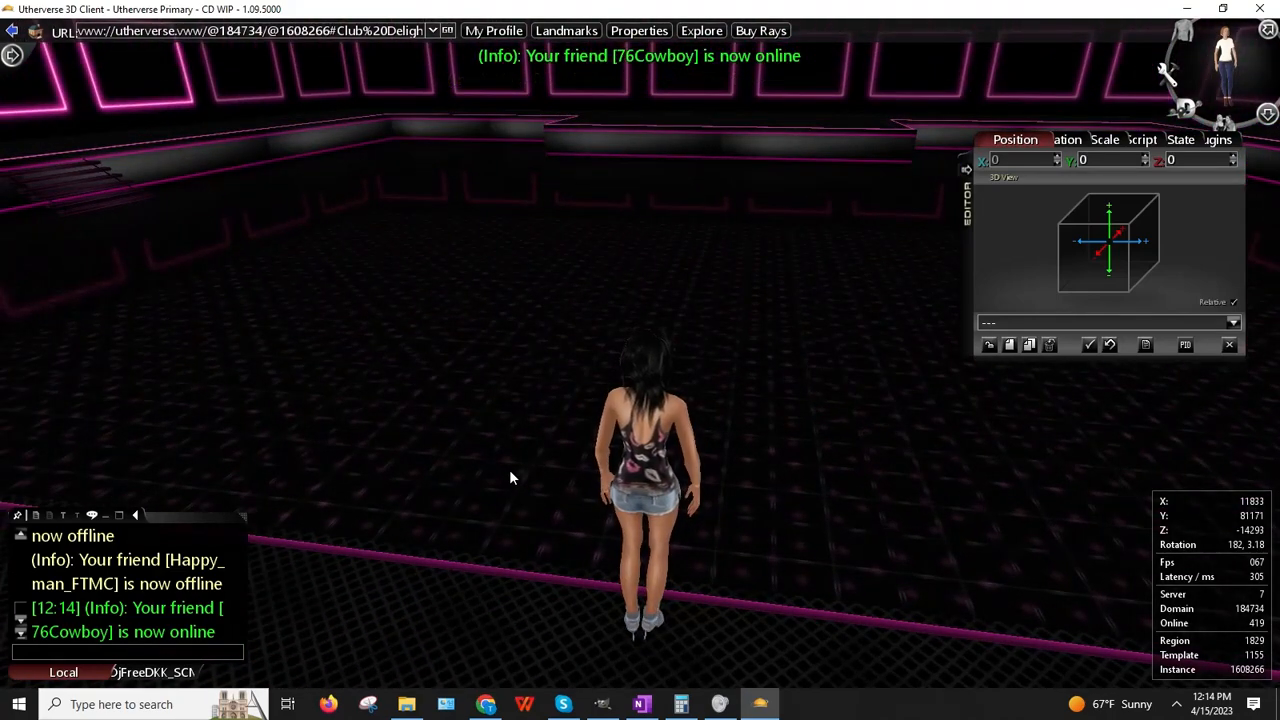
{"action": "key", "text": "Up"}
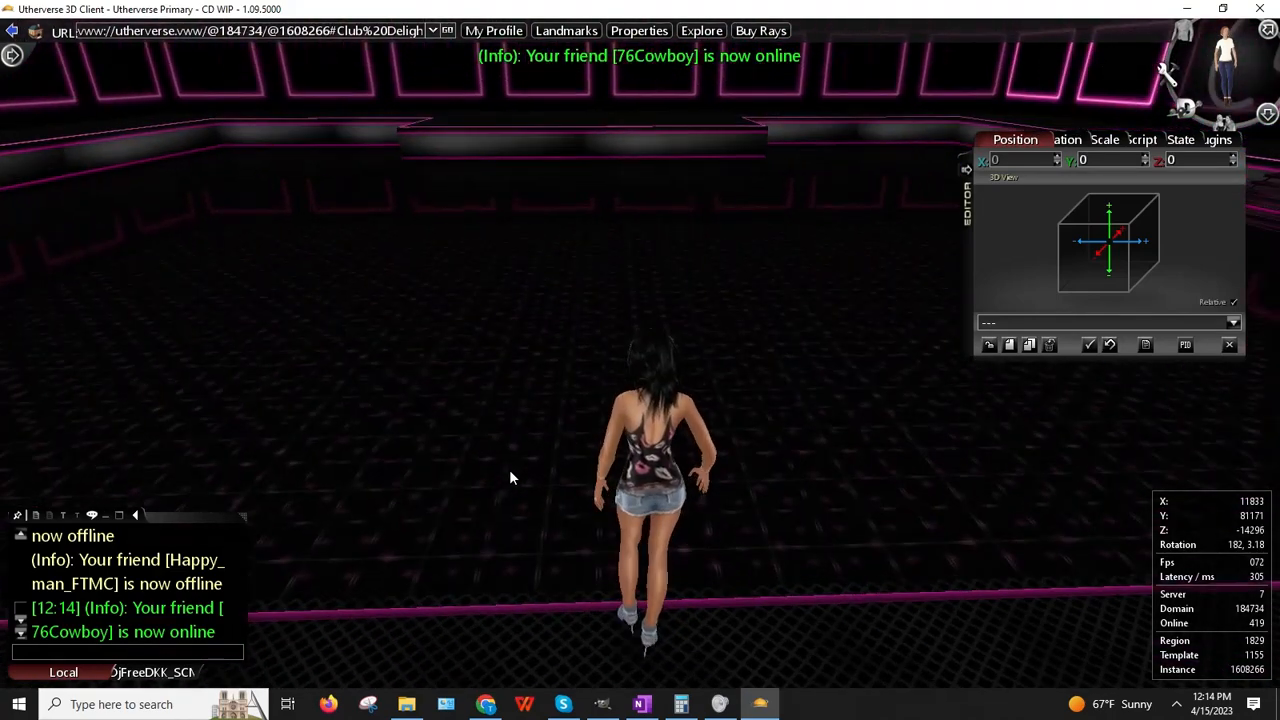
{"action": "key", "text": "Right"}
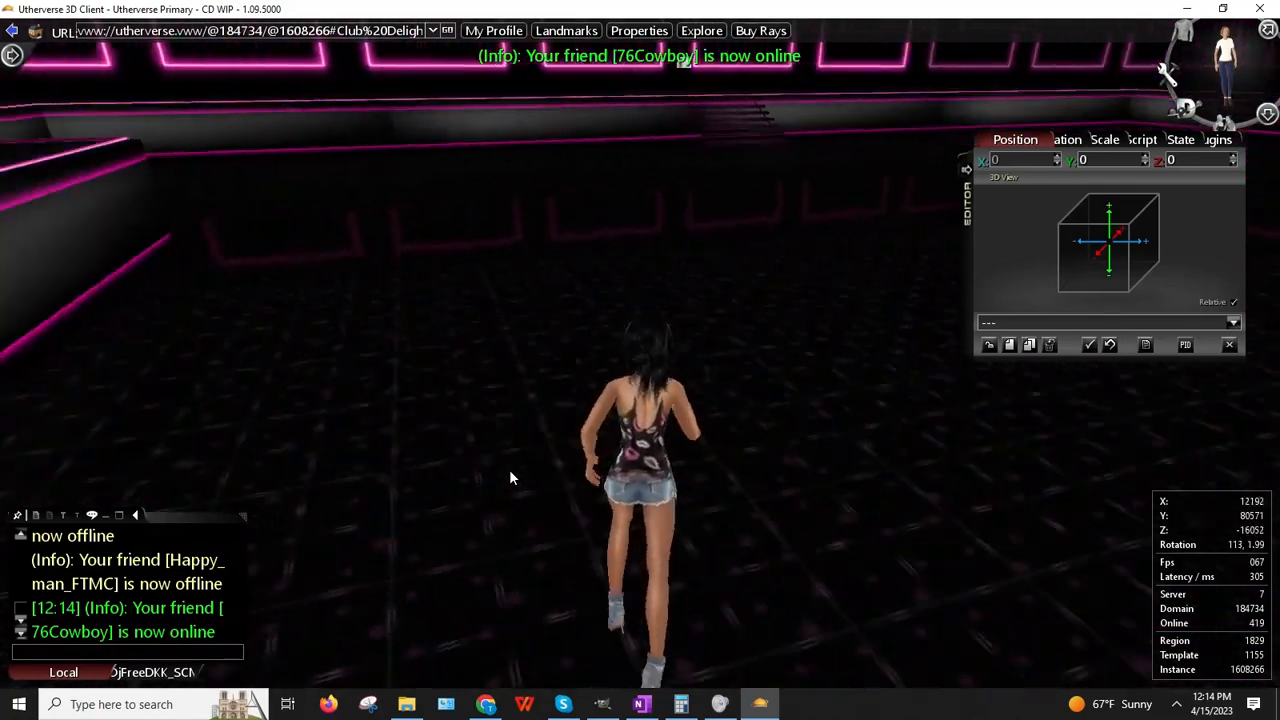
{"action": "key", "text": "Up"}
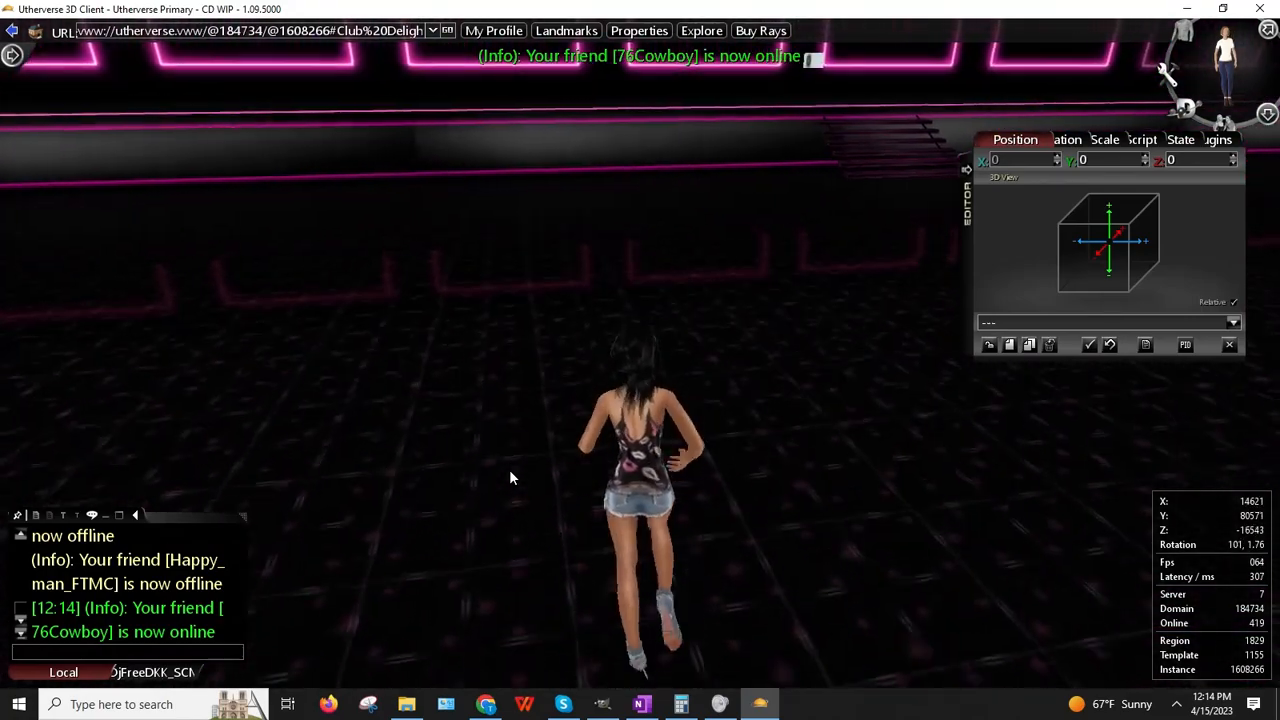
{"action": "key", "text": "Up"}
{"action": "key", "text": "Up"}
{"action": "key", "text": "Left"}
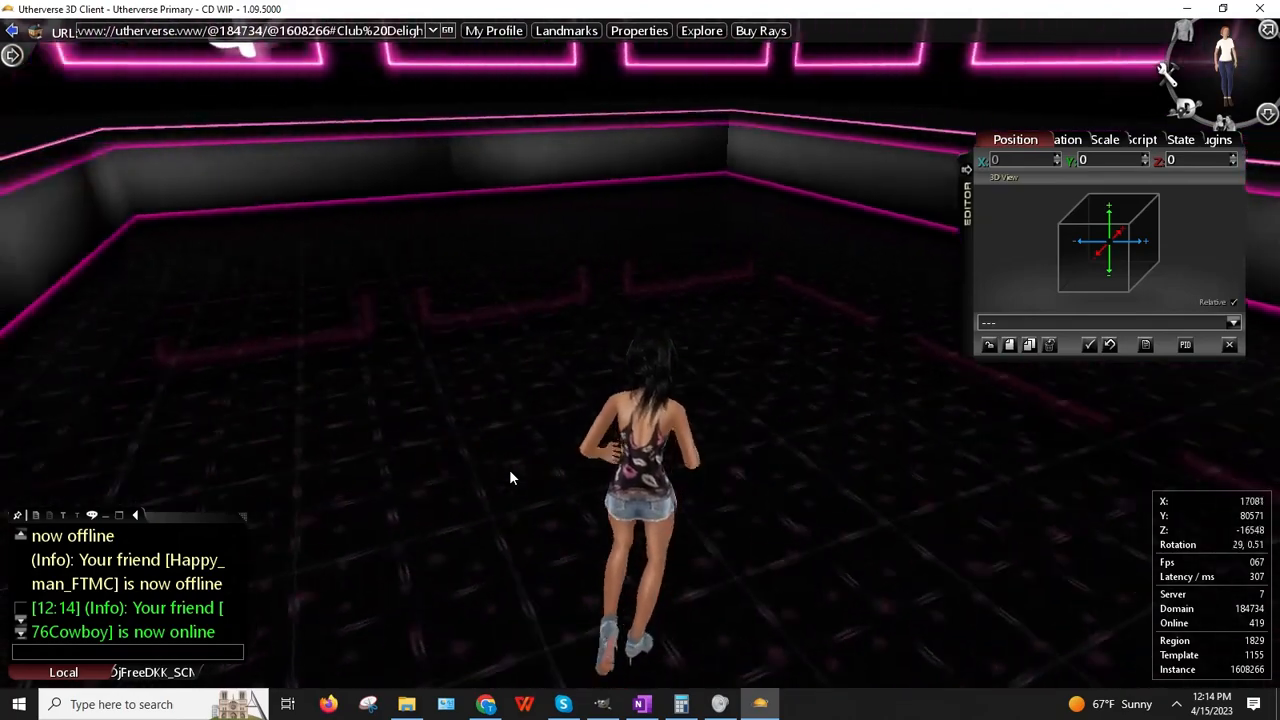
{"action": "key", "text": "Up"}
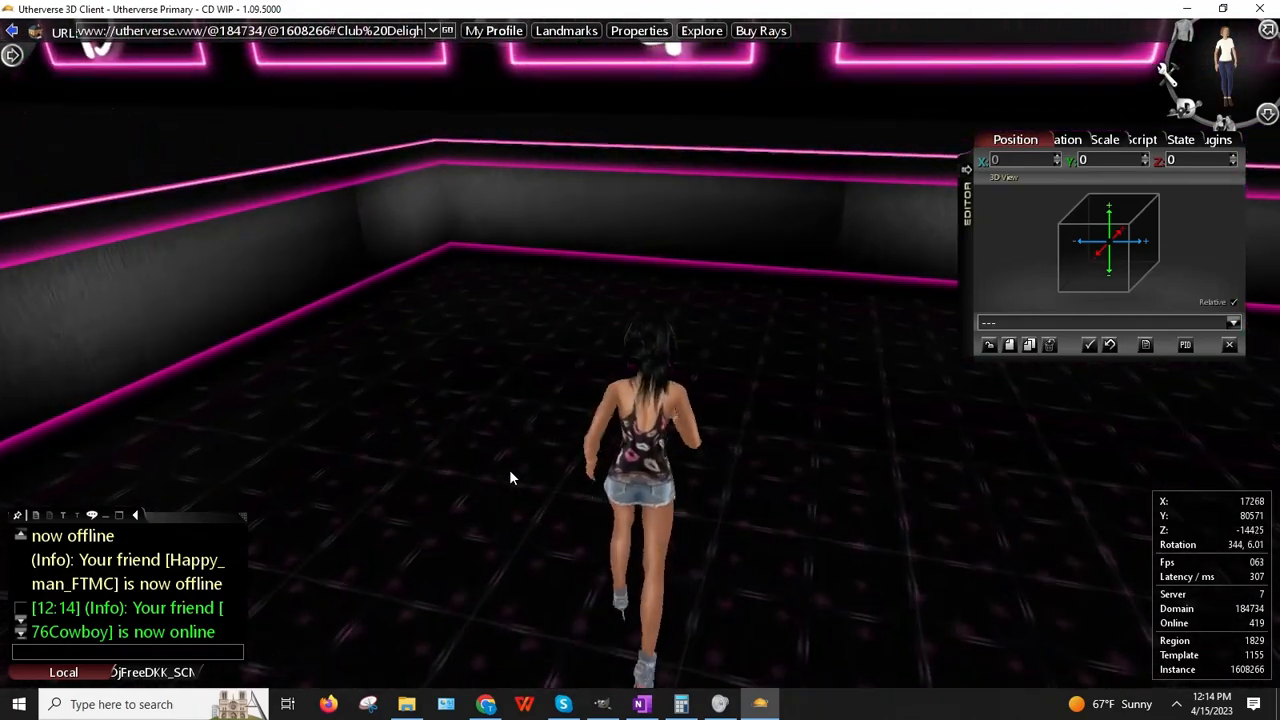
{"action": "key", "text": "Right"}
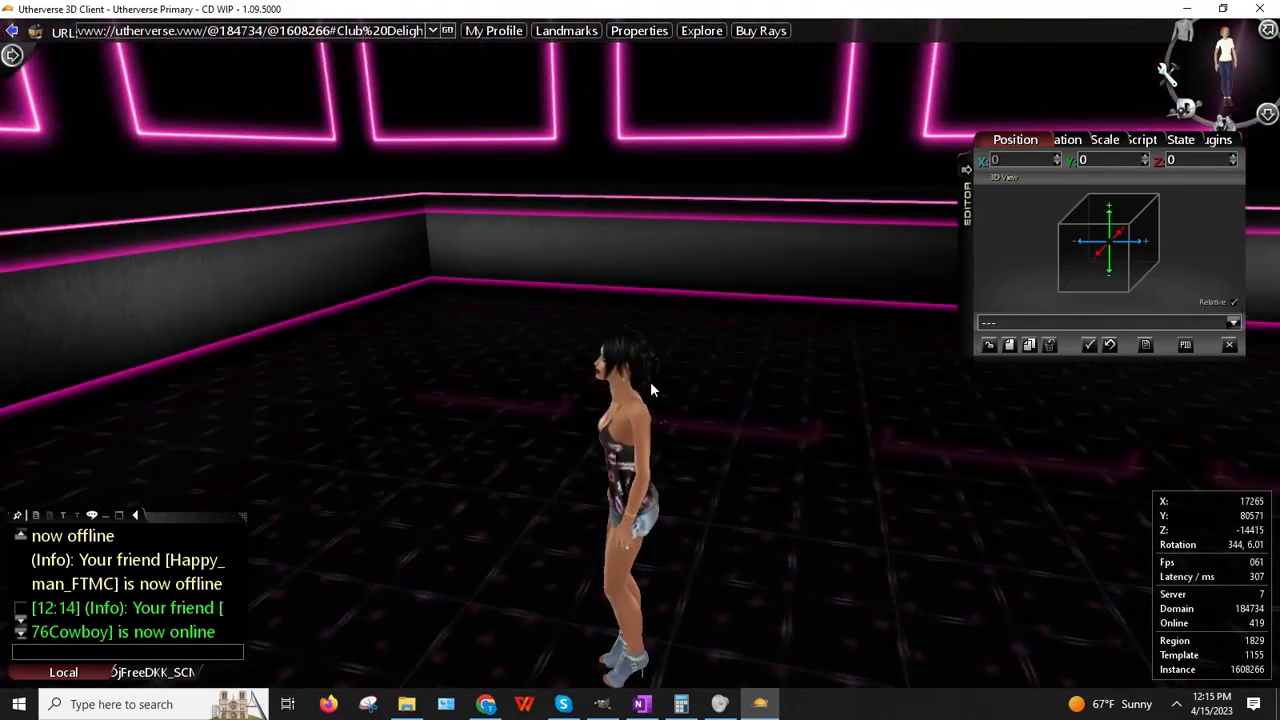
{"action": "key", "text": "Up"}
{"action": "key", "text": "Up"}
{"action": "key", "text": "Left"}
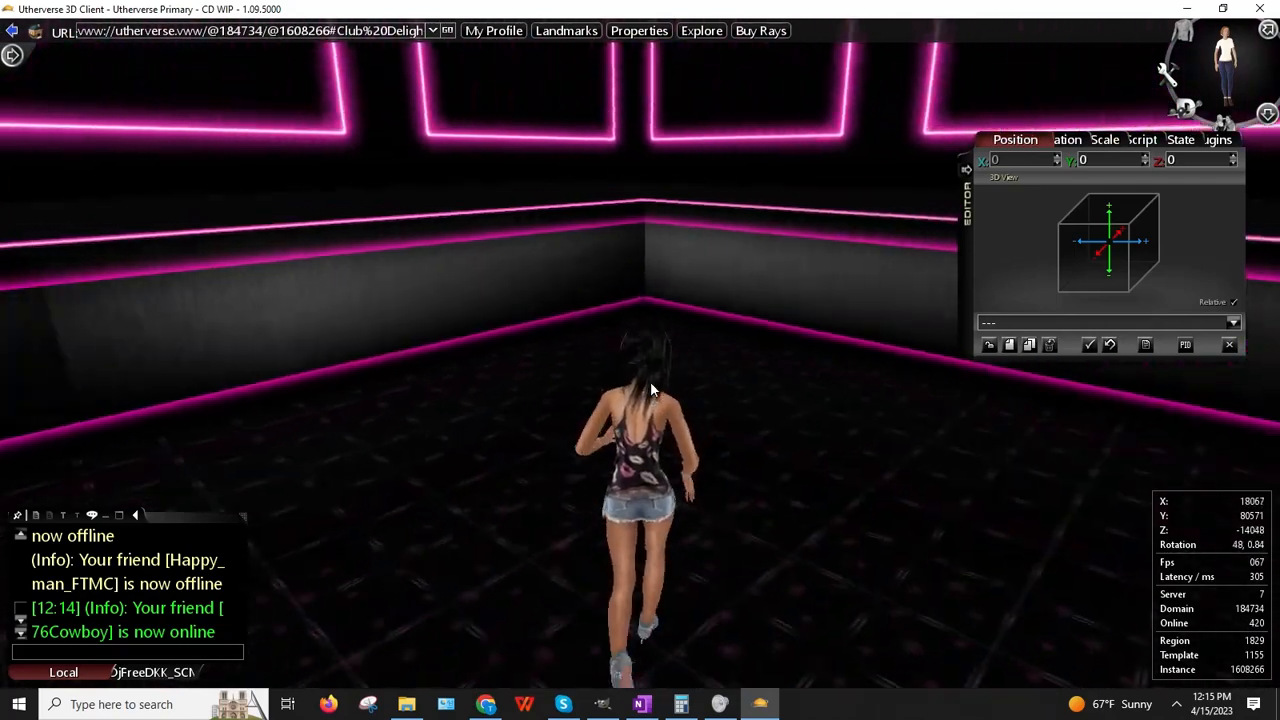
Step: Search the Create New Prop list for 'seat'
{"action": "left_click", "coordinate": [1009, 345]}
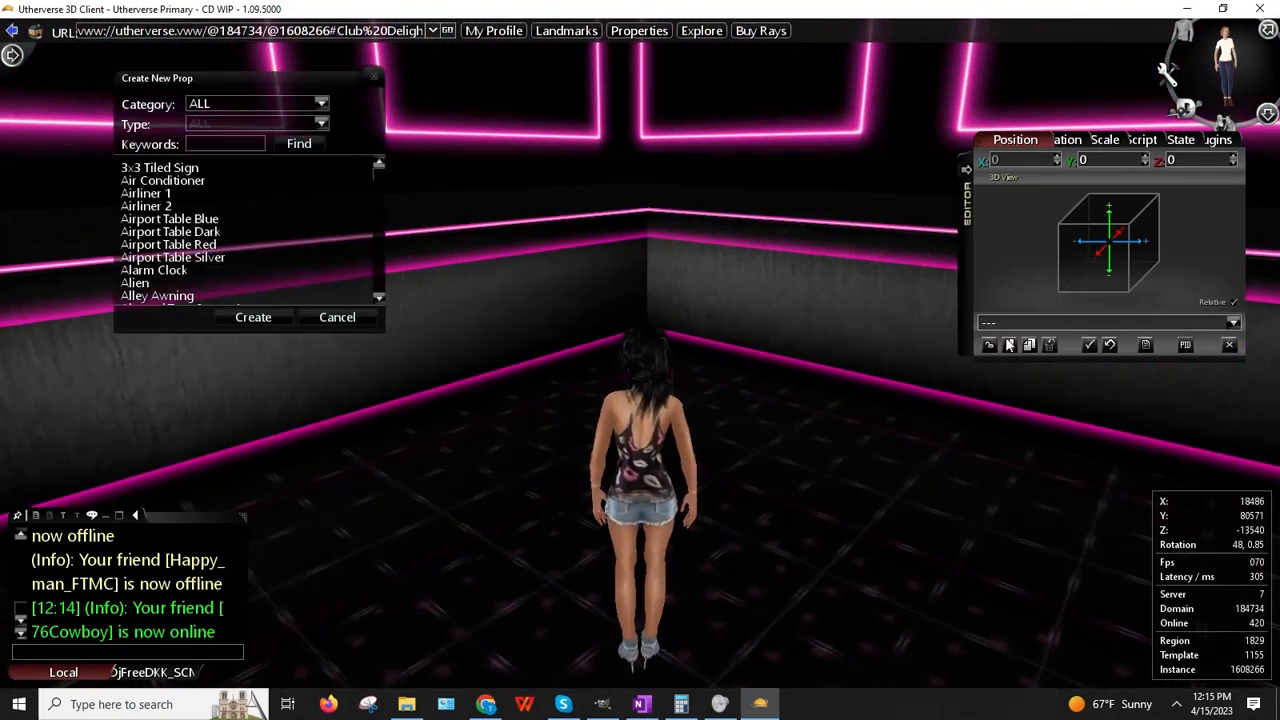
{"action": "left_click", "coordinate": [215, 143]}
{"action": "type", "text": "seat"}
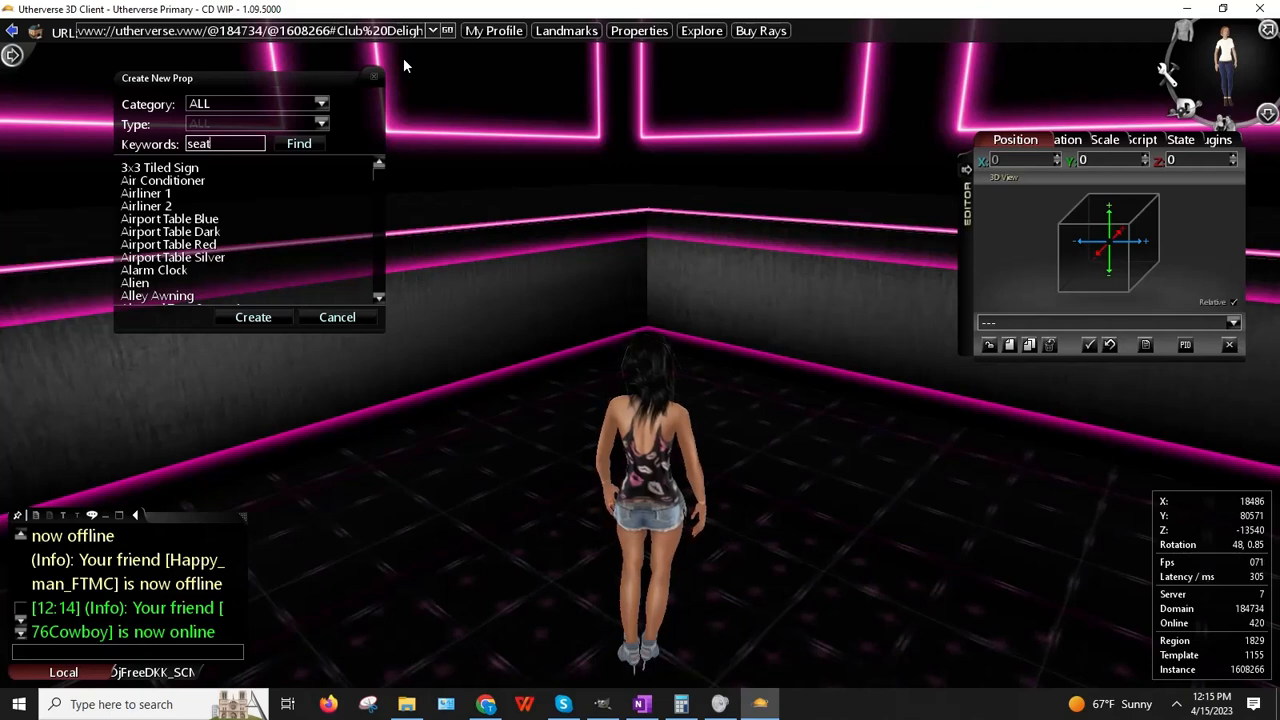
{"action": "key", "text": "Return"}
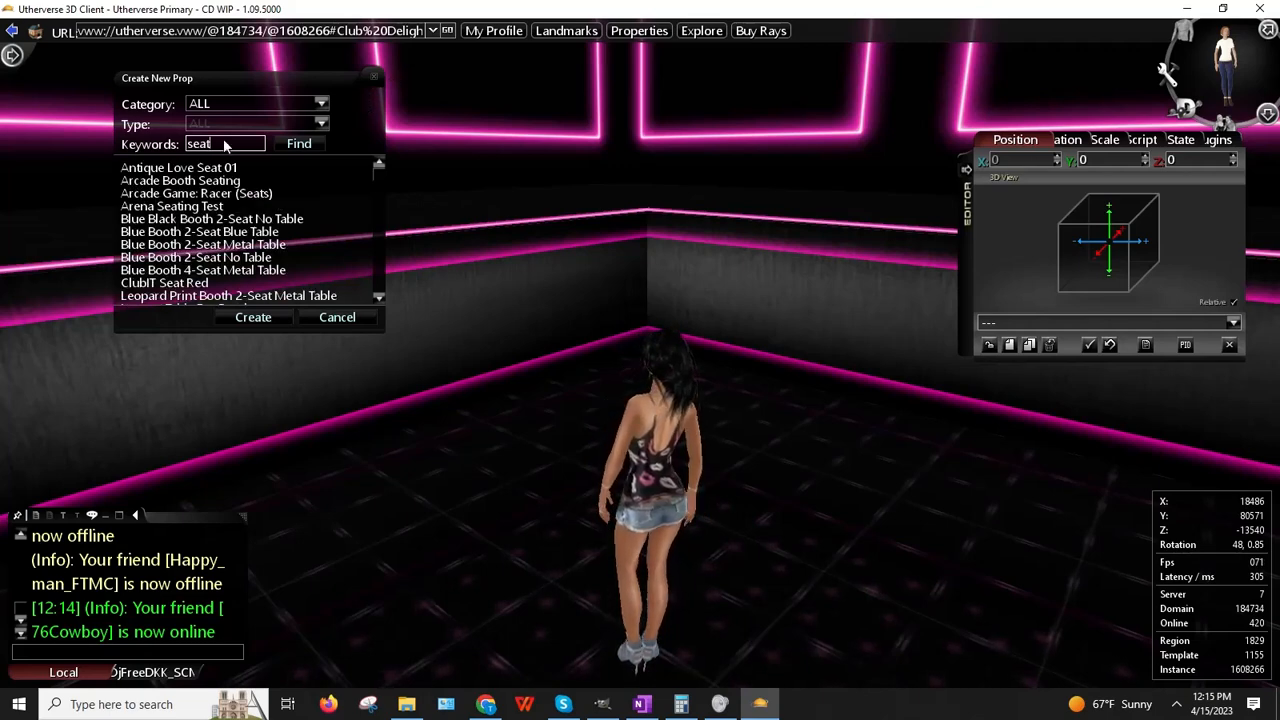
Step: Preview Arcade Booth Seating, Blue Booth 2-Seat No Table, and Lounge Table For Booth, orbiting each
{"action": "double_click", "coordinate": [203, 184]}
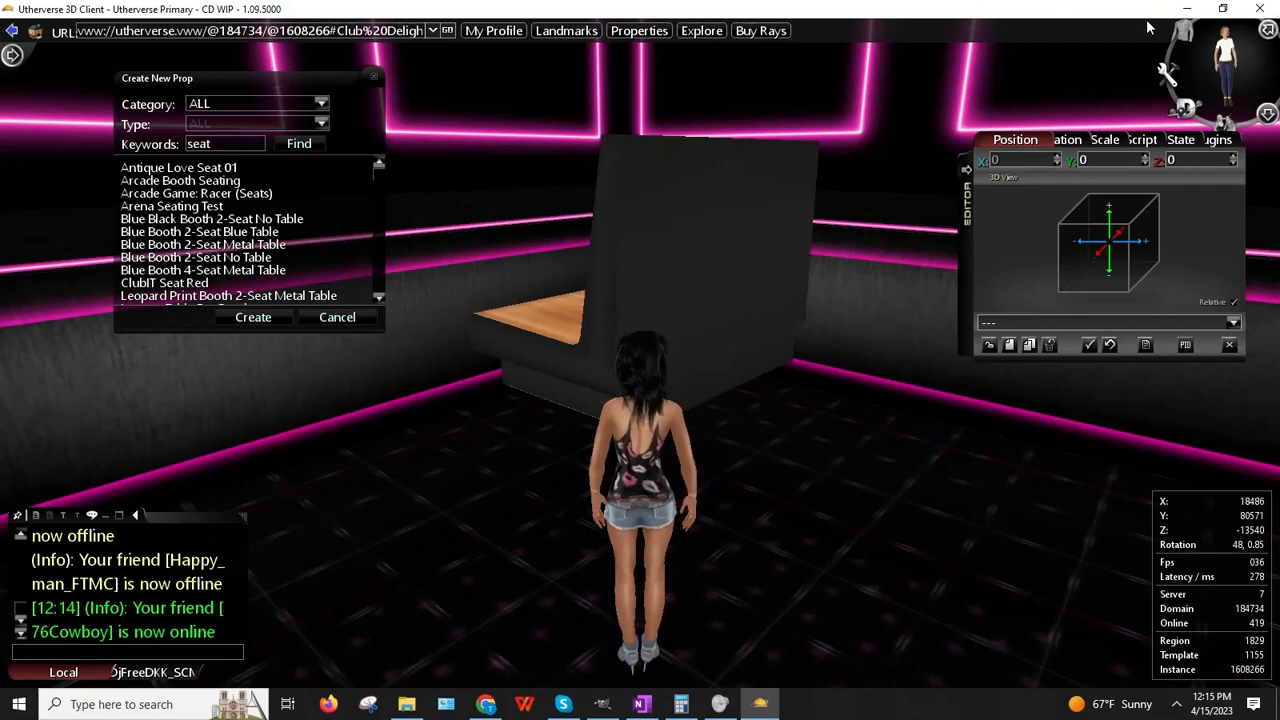
{"action": "left_click_drag", "start_coordinate": [834, 399], "coordinate": [1165, 352]}
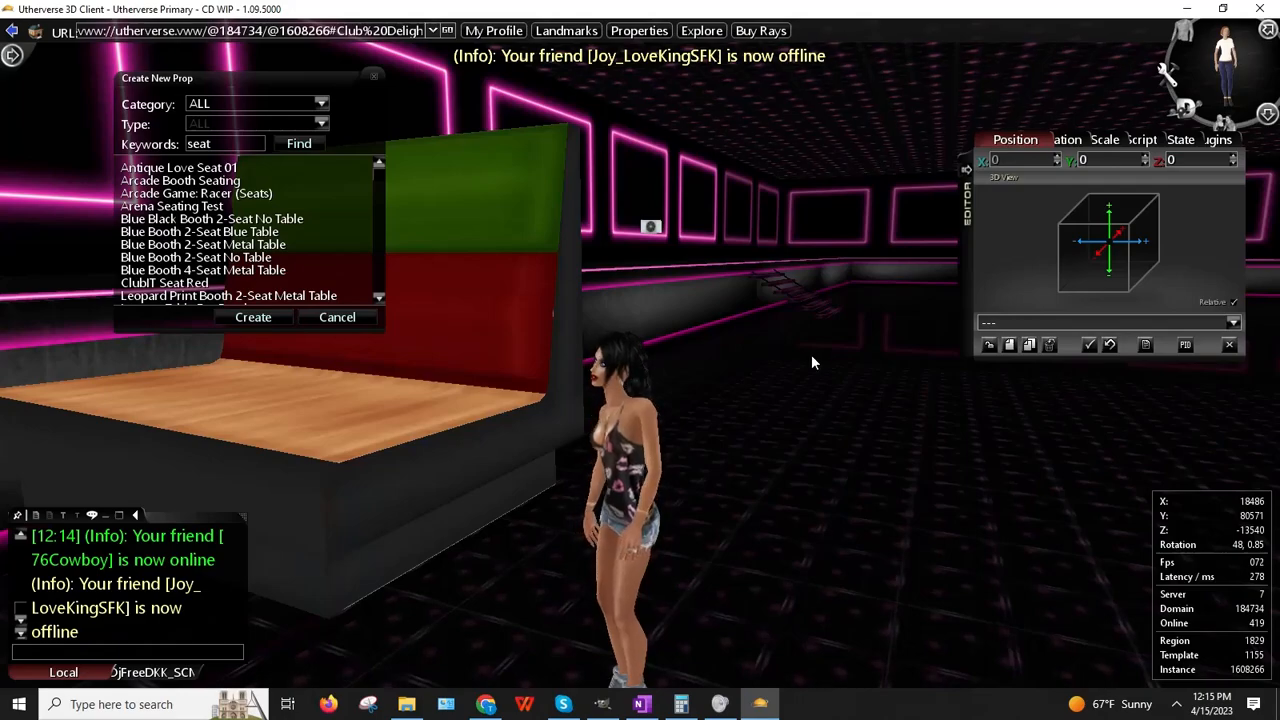
{"action": "left_click_drag", "start_coordinate": [618, 528], "coordinate": [433, 421]}
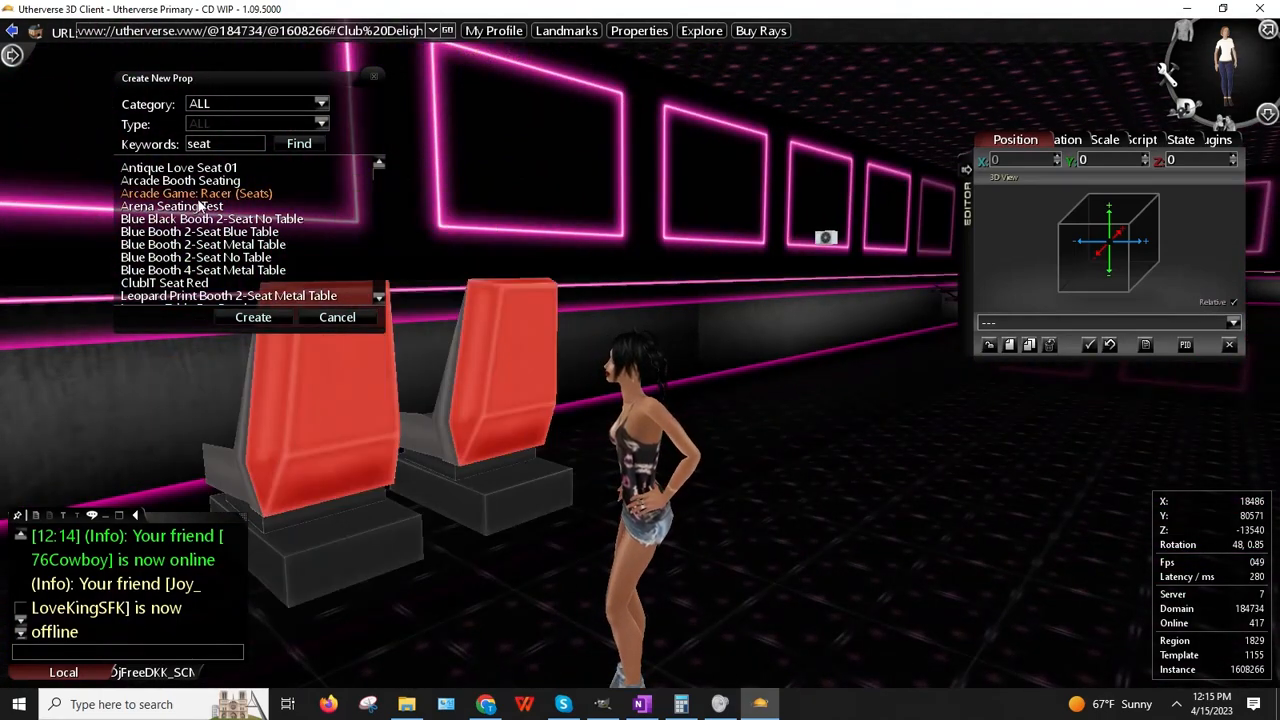
{"action": "scroll", "coordinate": [182, 249], "scroll_direction": "down", "scroll_amount": 2}
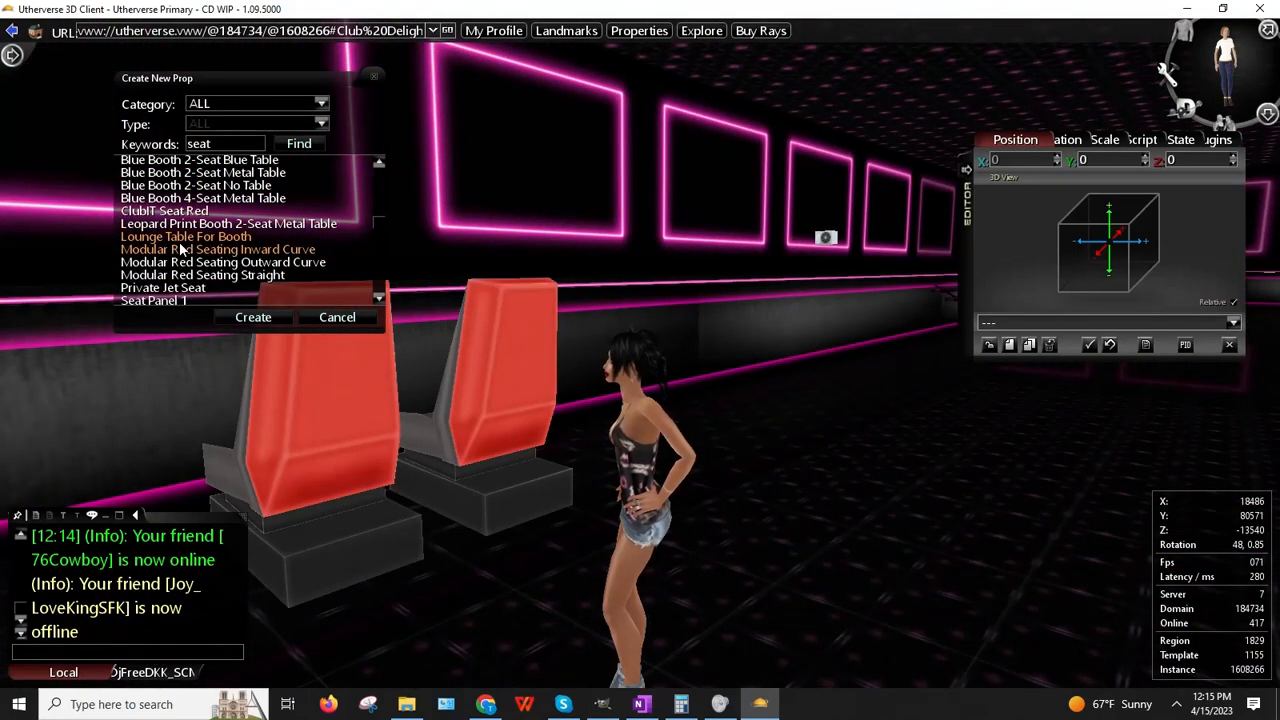
{"action": "left_click", "coordinate": [228, 188]}
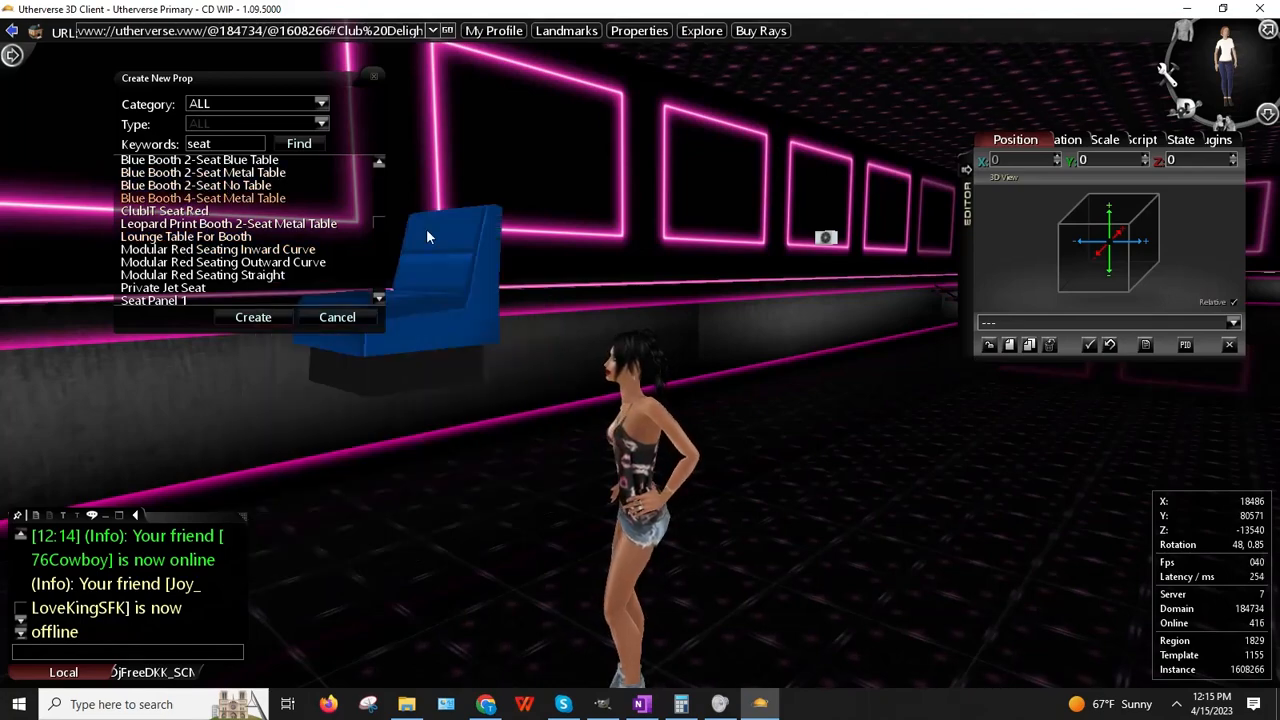
{"action": "left_click_drag", "start_coordinate": [580, 300], "coordinate": [844, 314]}
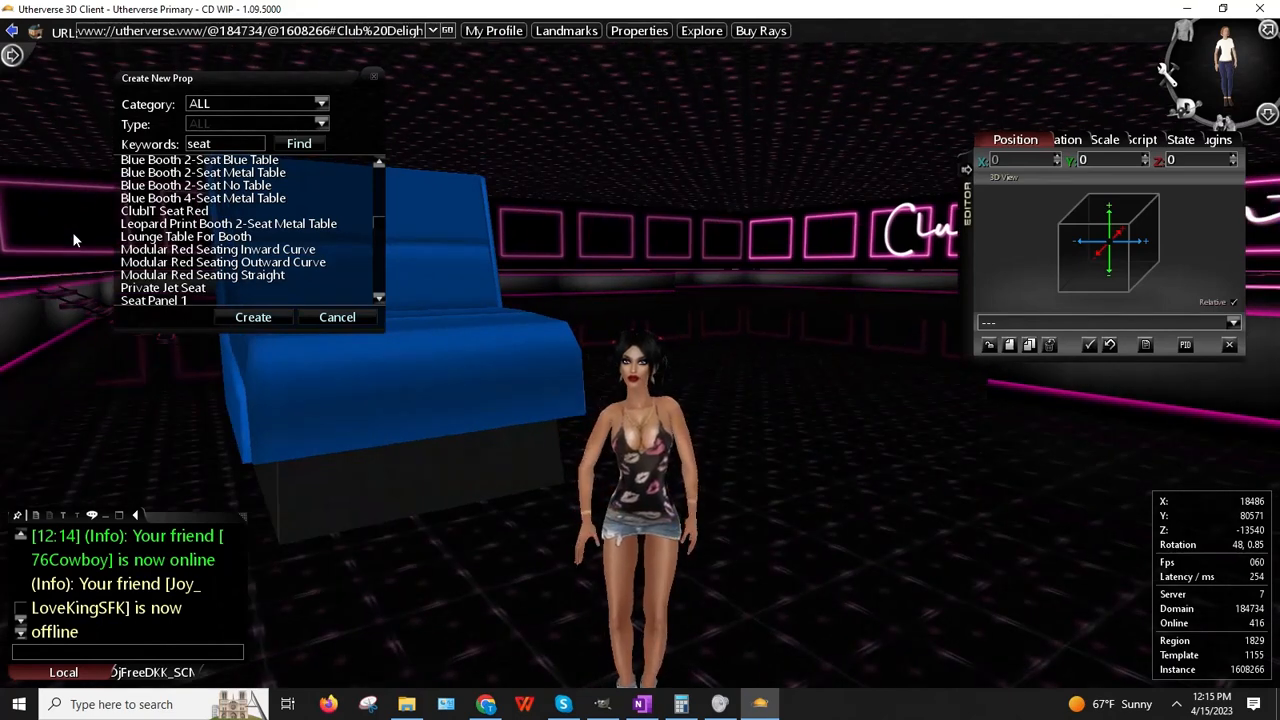
{"action": "left_click", "coordinate": [170, 225]}
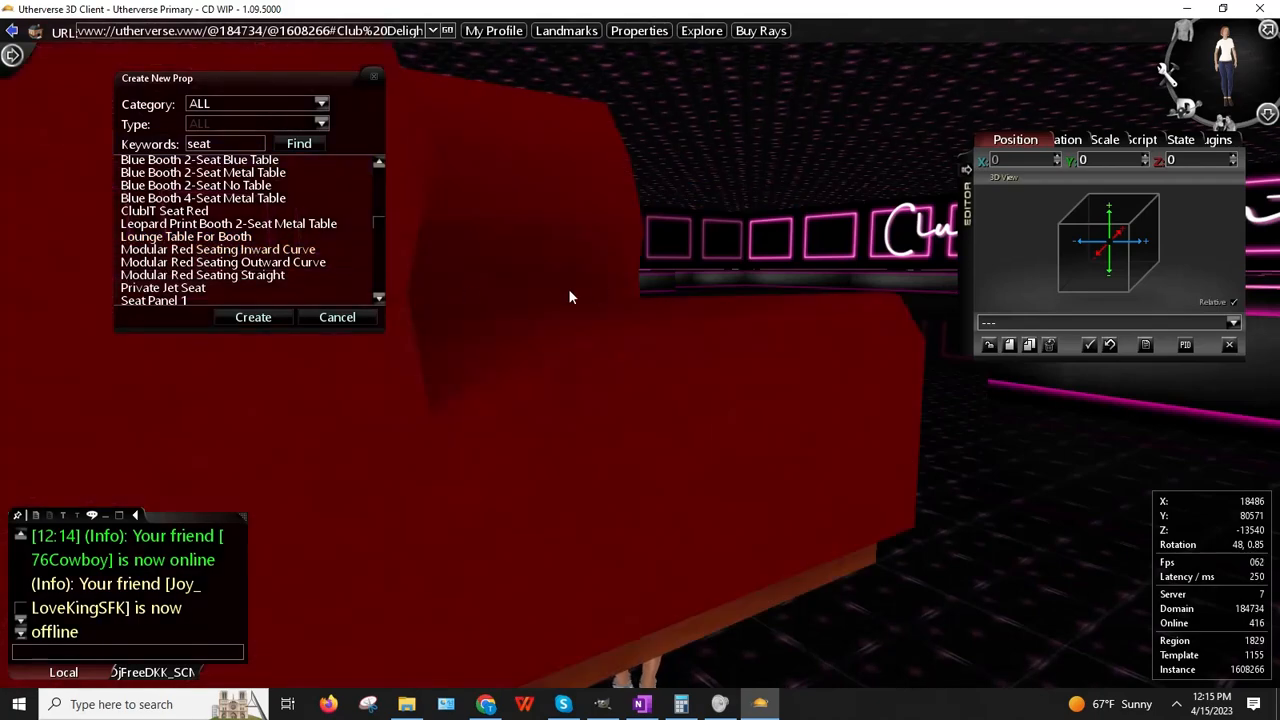
{"action": "left_click_drag", "start_coordinate": [569, 290], "coordinate": [205, 343]}
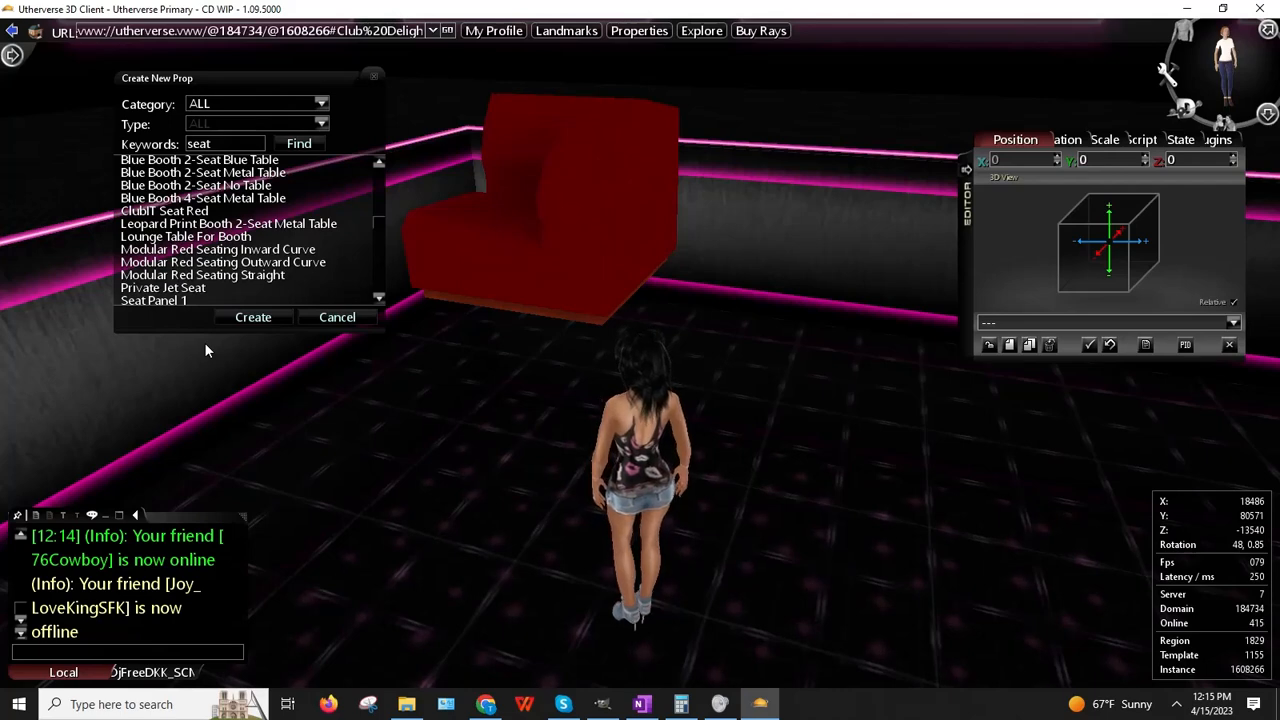
Step: Compare the Modular Red Seating Straight, Inward Curve and Outward Curve pieces
{"action": "left_click", "coordinate": [240, 275]}
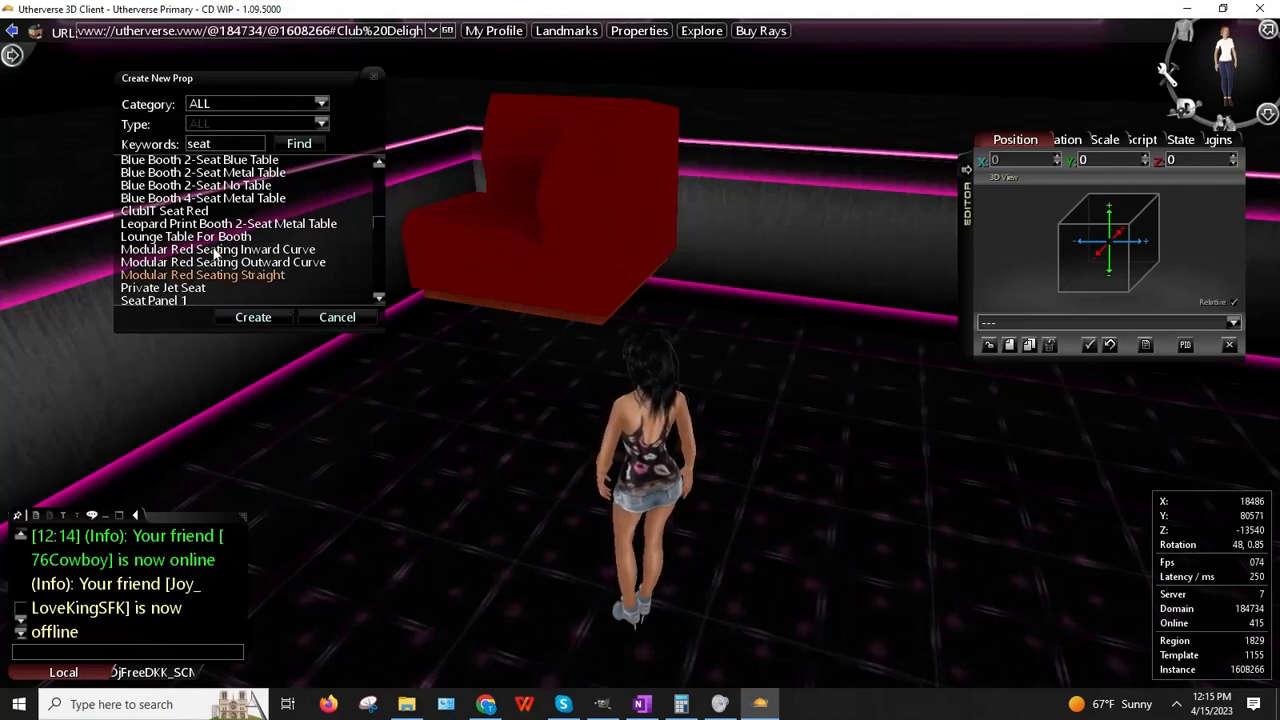
{"action": "left_click", "coordinate": [211, 249]}
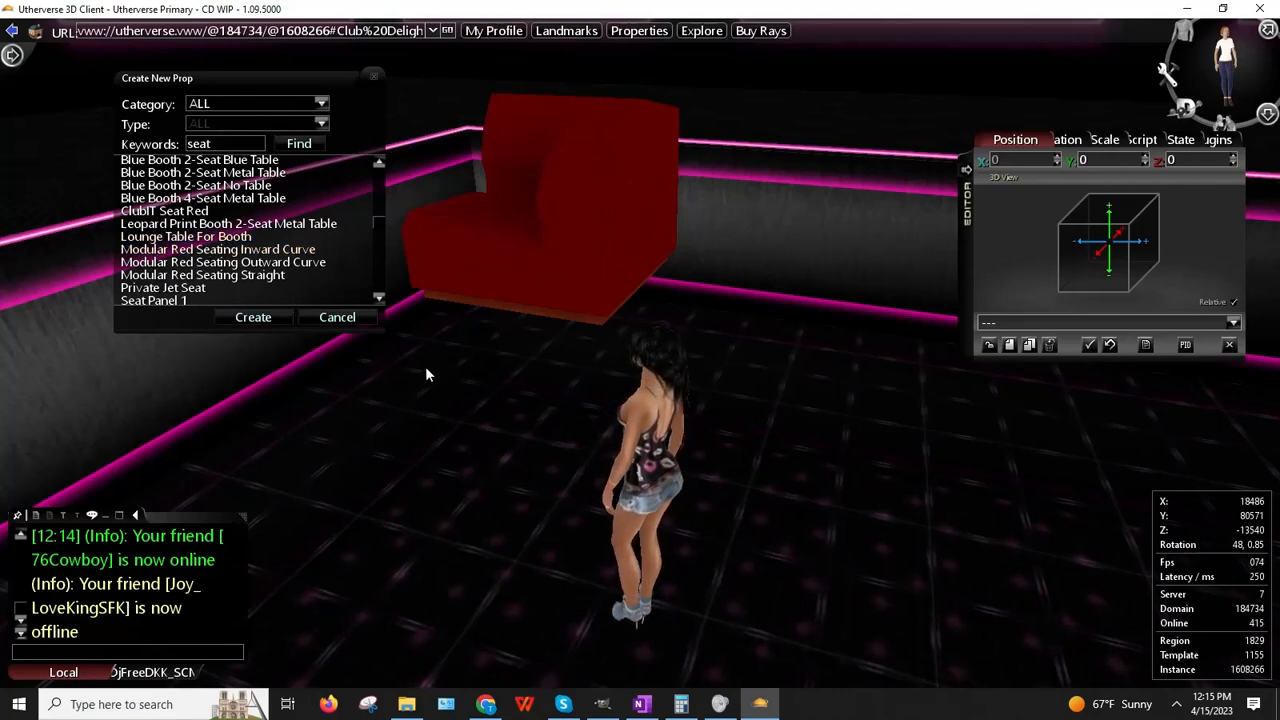
{"action": "left_click", "coordinate": [250, 262]}
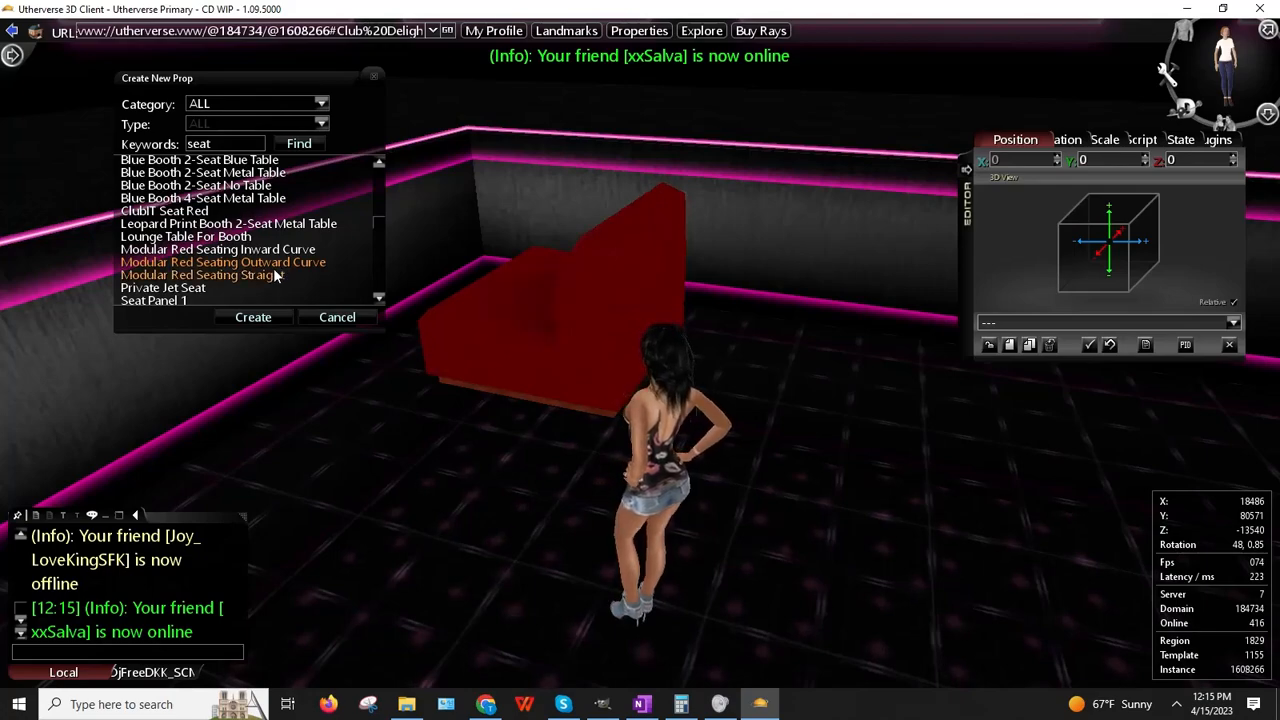
{"action": "left_click_drag", "start_coordinate": [490, 405], "coordinate": [418, 412]}
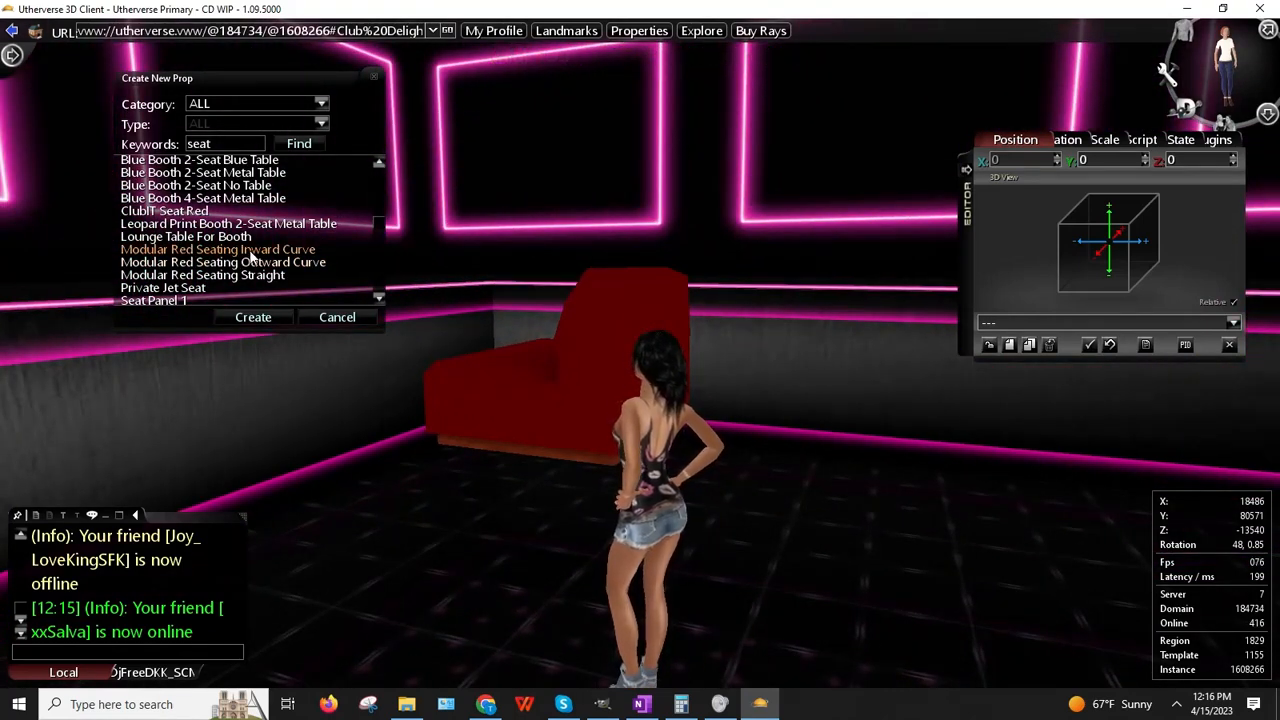
{"action": "left_click", "coordinate": [251, 262]}
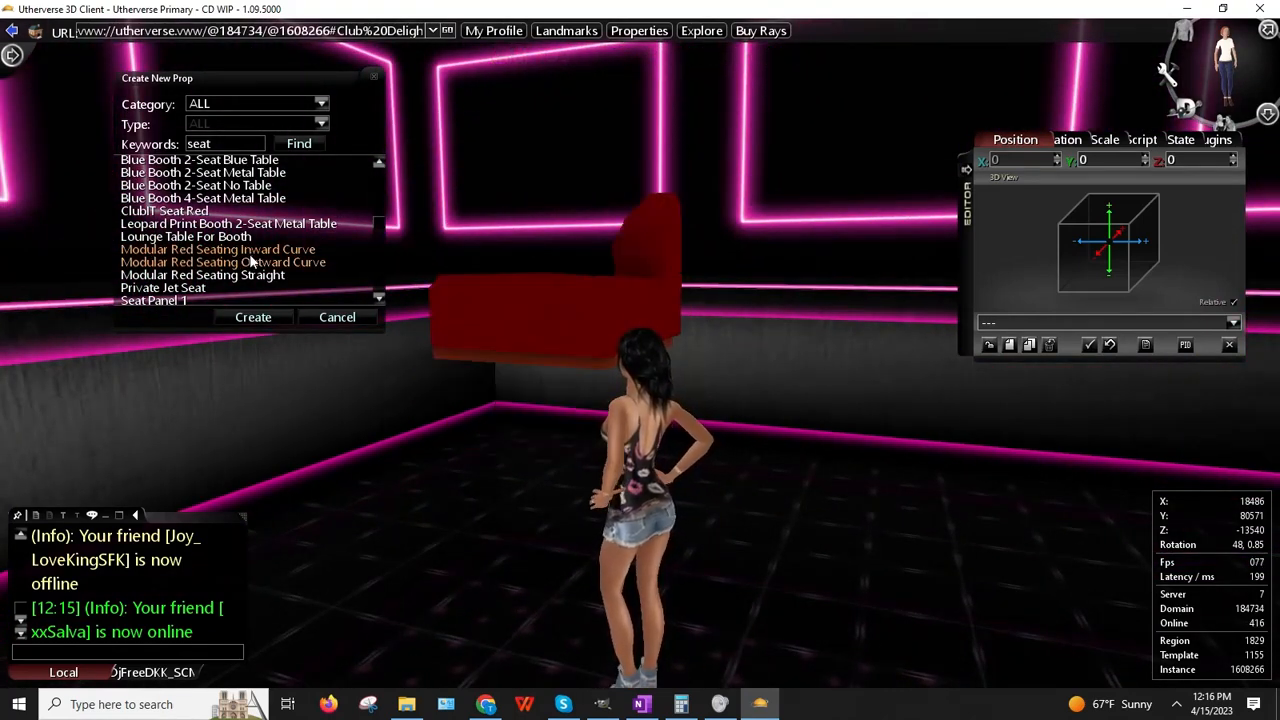
{"action": "left_click_drag", "start_coordinate": [418, 365], "coordinate": [450, 514]}
Step: Look up the 'modular seating' texture maps on The Wraith Propmaps in Chrome, then return to Utherverse
{"action": "left_click", "coordinate": [486, 704]}
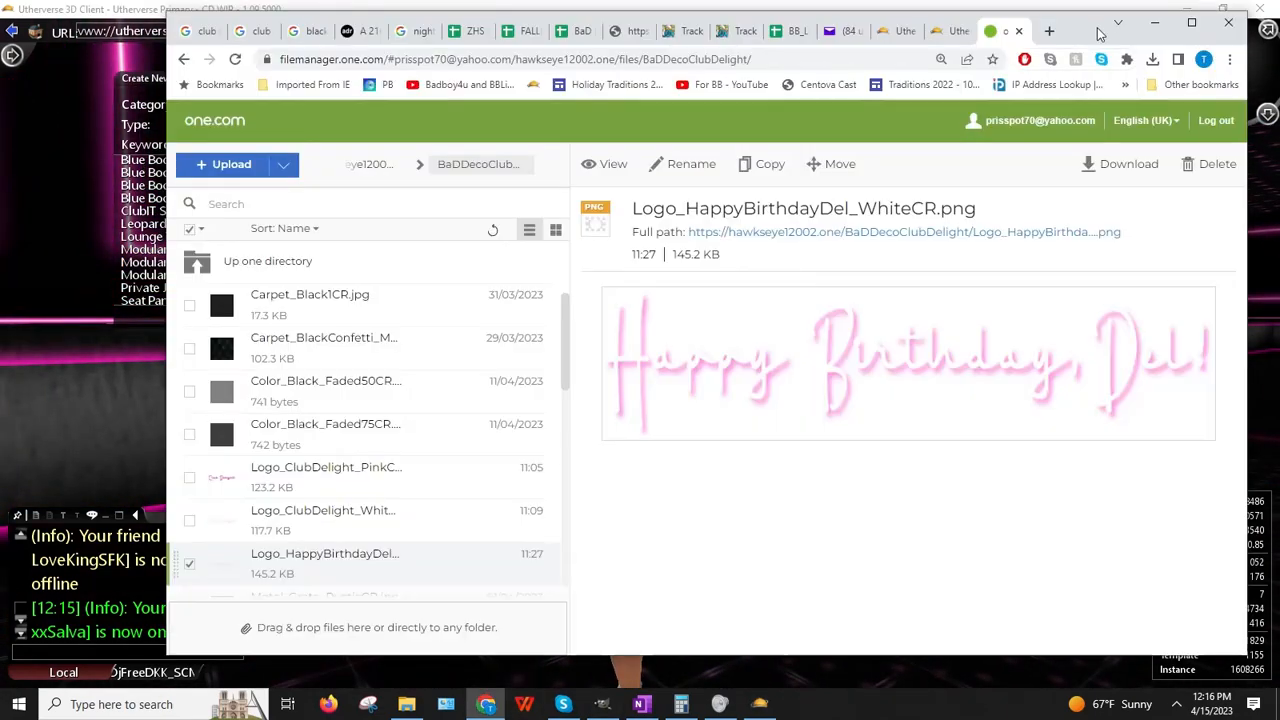
{"action": "left_click", "coordinate": [1050, 28]}
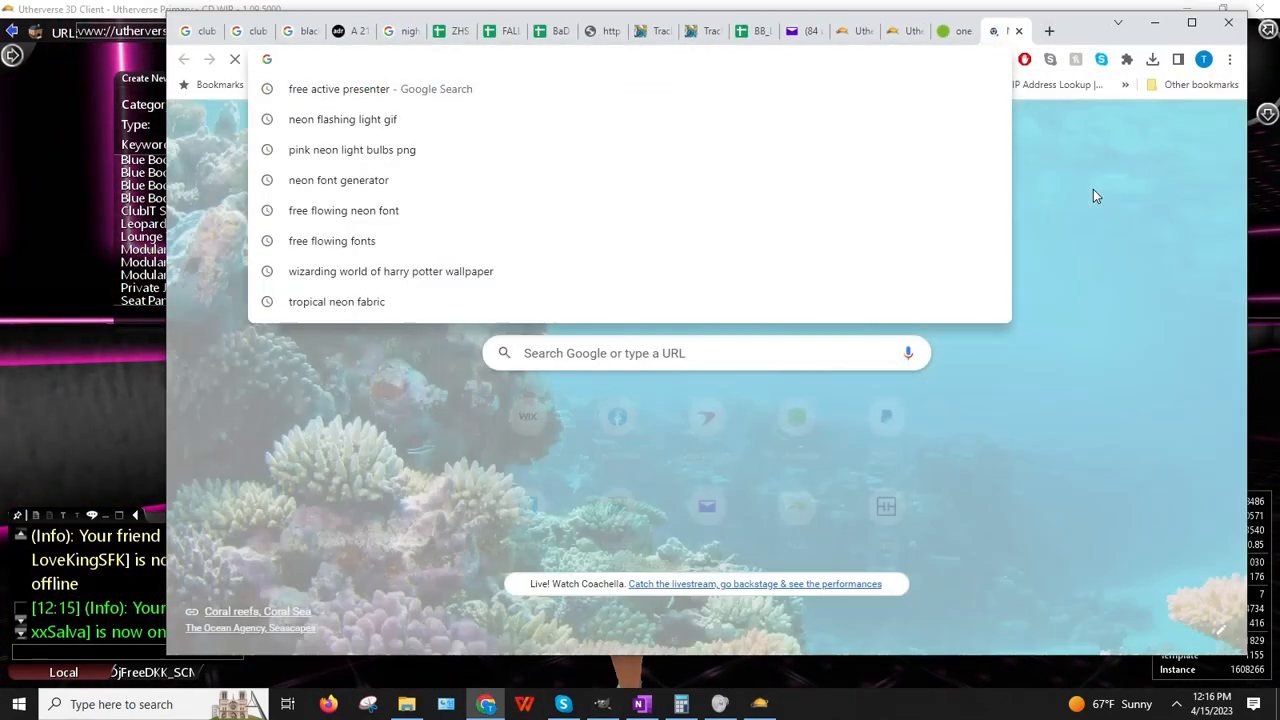
{"action": "type", "text": "wraith"}
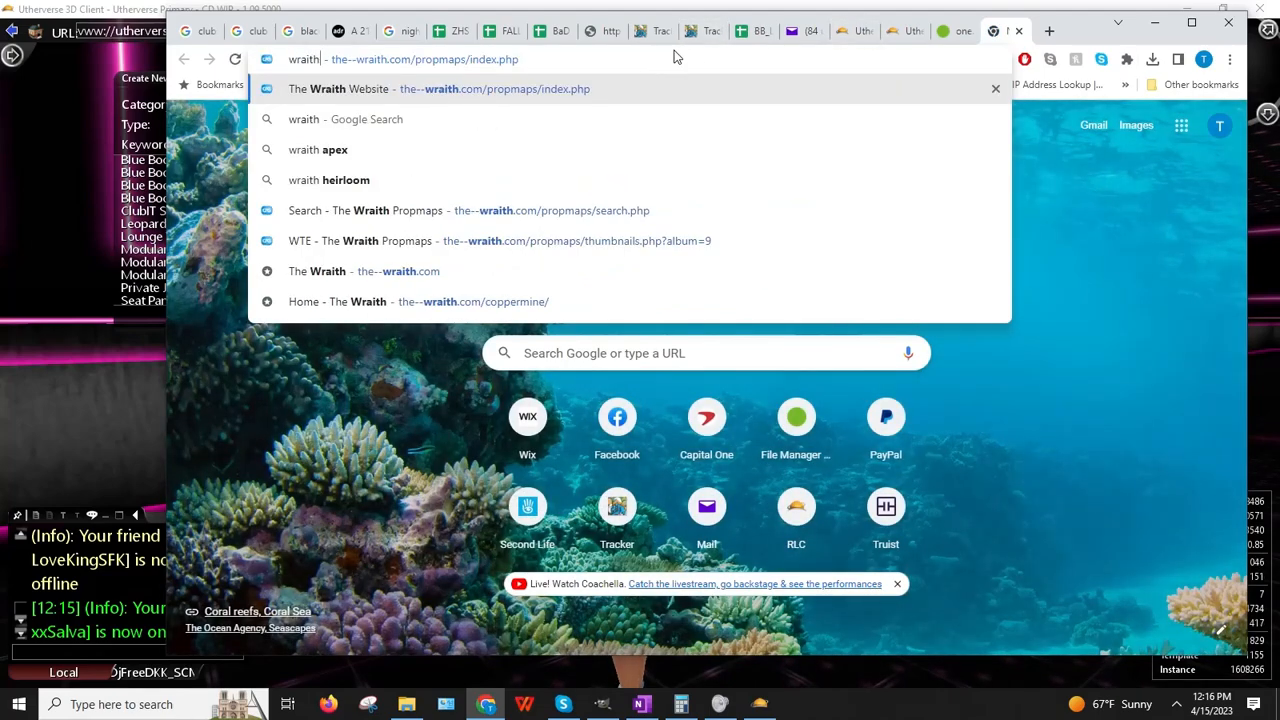
{"action": "key", "text": "Return"}
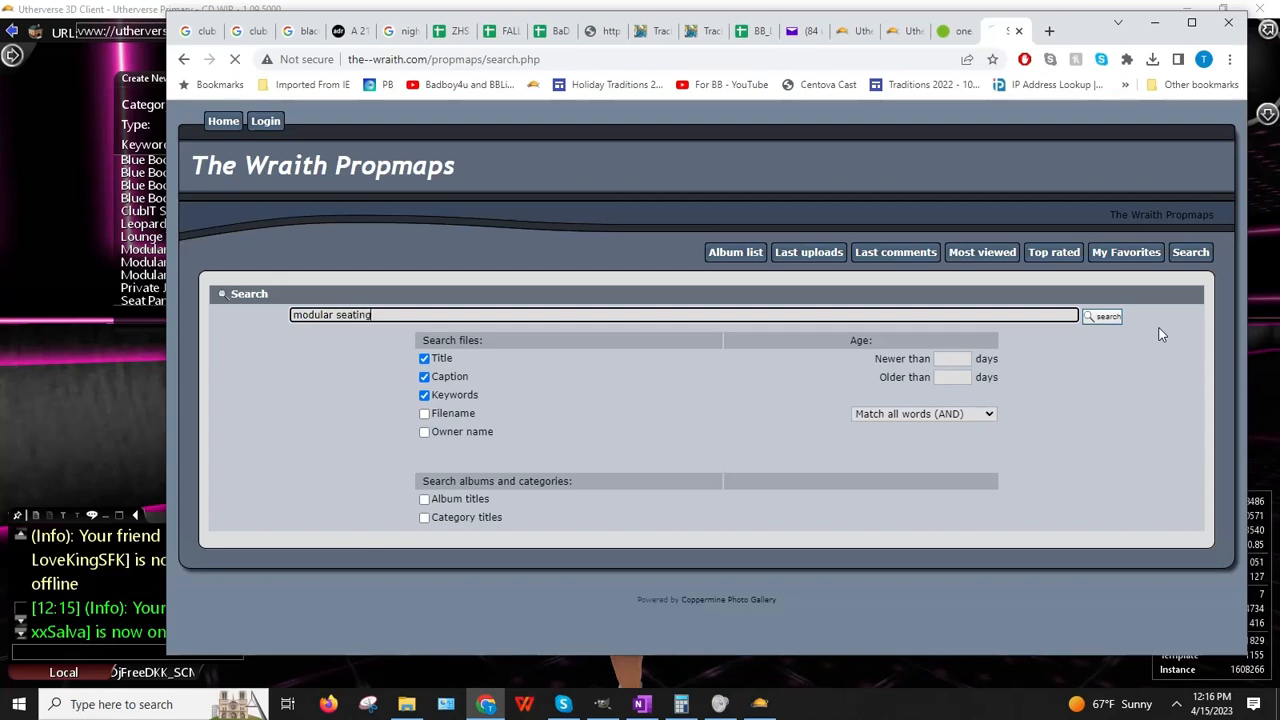
{"action": "mouse_move", "coordinate": [1098, 375]}
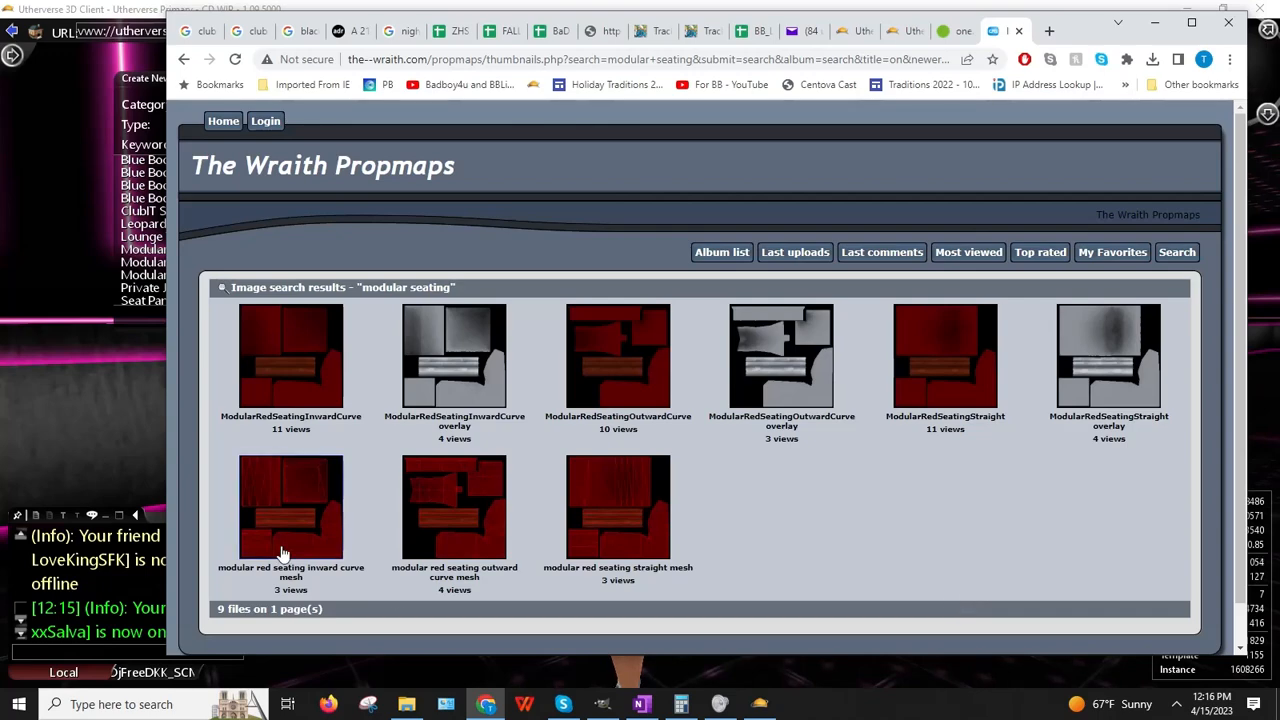
{"action": "left_click", "coordinate": [98, 537]}
{"action": "left_click_drag", "start_coordinate": [615, 434], "coordinate": [545, 474]}
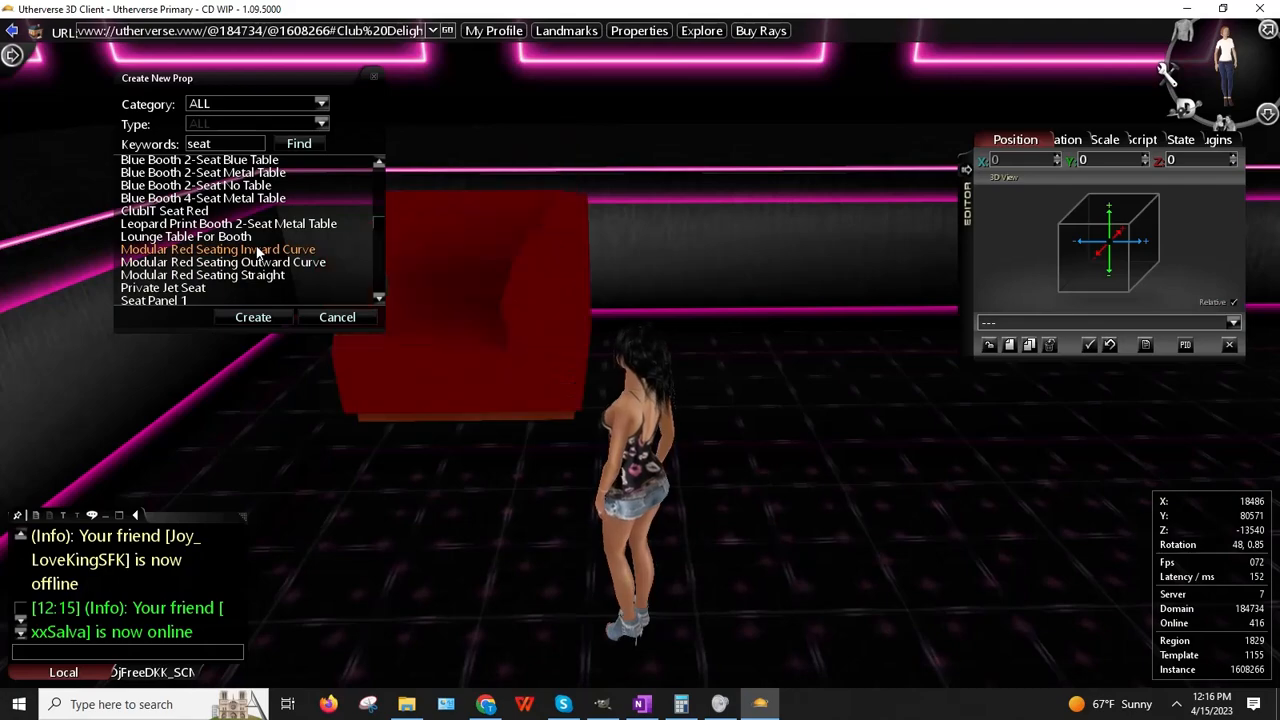
Step: Create the Modular Red Seating Inward Curve prop in the club
{"action": "left_click_drag", "start_coordinate": [574, 396], "coordinate": [465, 343]}
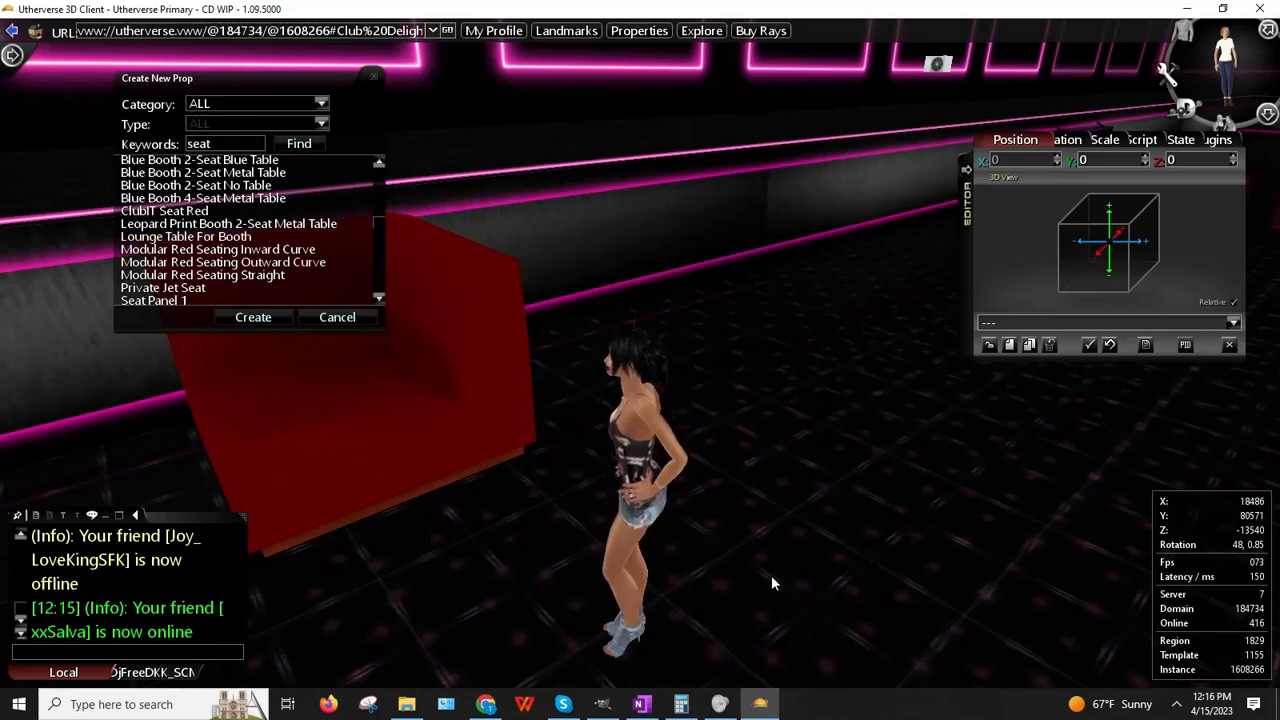
{"action": "mouse_move", "coordinate": [487, 706]}
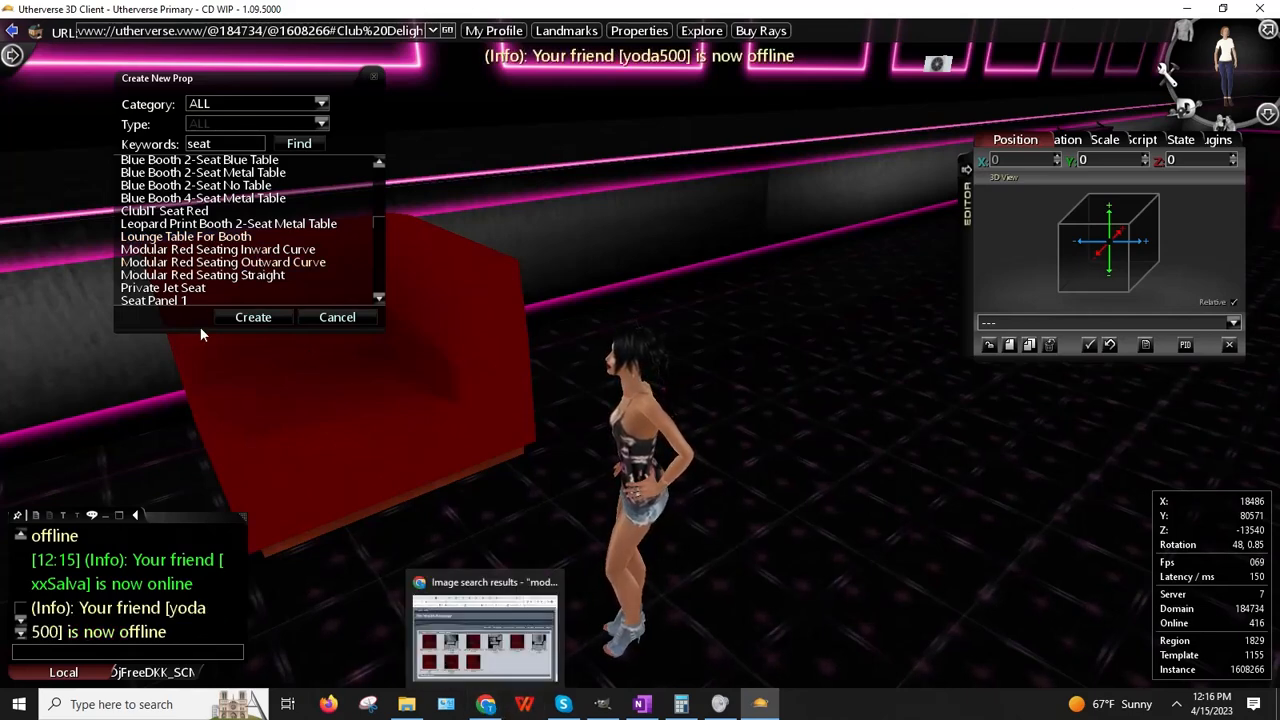
{"action": "left_click", "coordinate": [250, 317]}
{"action": "left_click_drag", "start_coordinate": [925, 150], "coordinate": [473, 253]}
Step: Rotate the seat in 90° steps until it sits at 270°
{"action": "left_click", "coordinate": [1040, 140]}
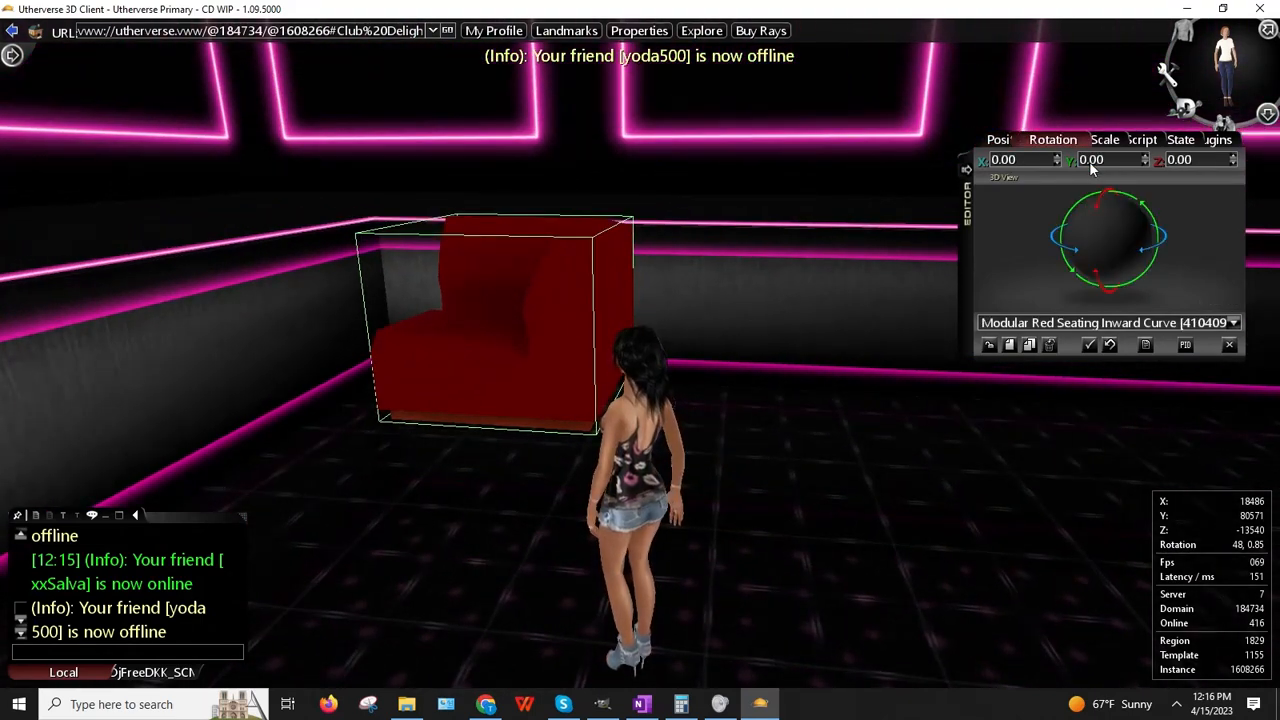
{"action": "type", "text": "90"}
{"action": "key", "text": "Return"}
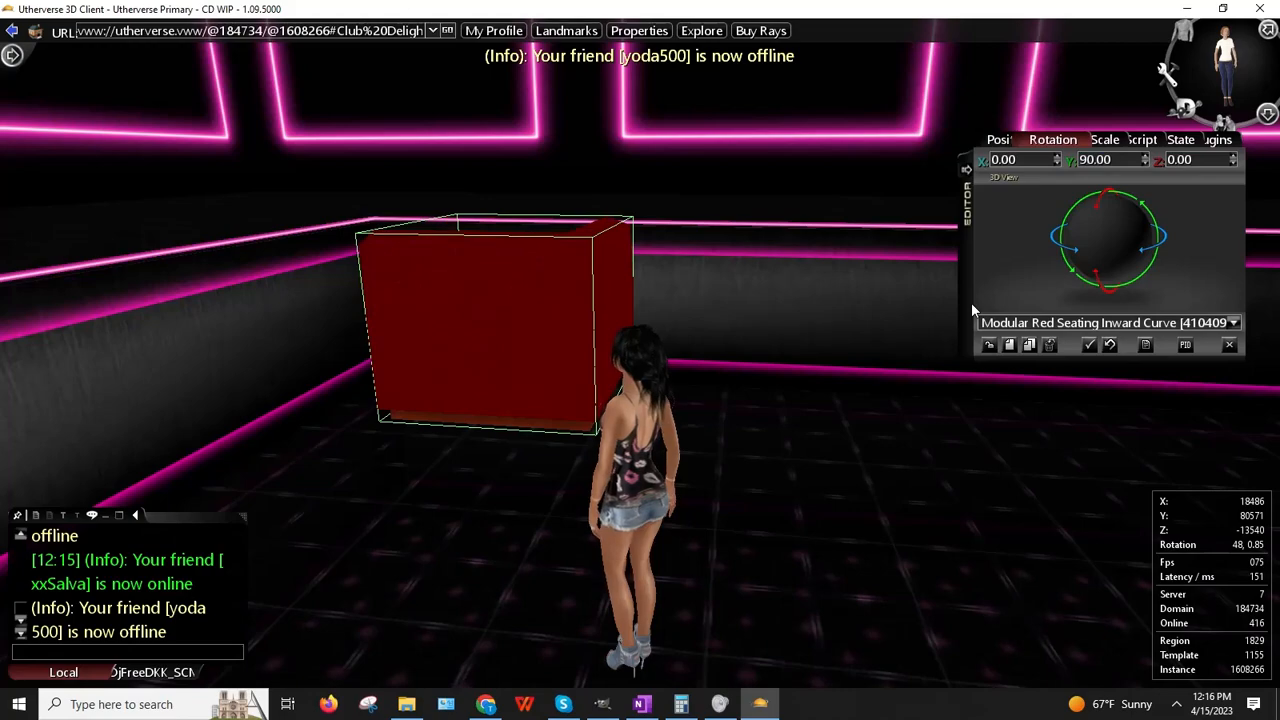
{"action": "left_click_drag", "start_coordinate": [860, 332], "coordinate": [398, 408]}
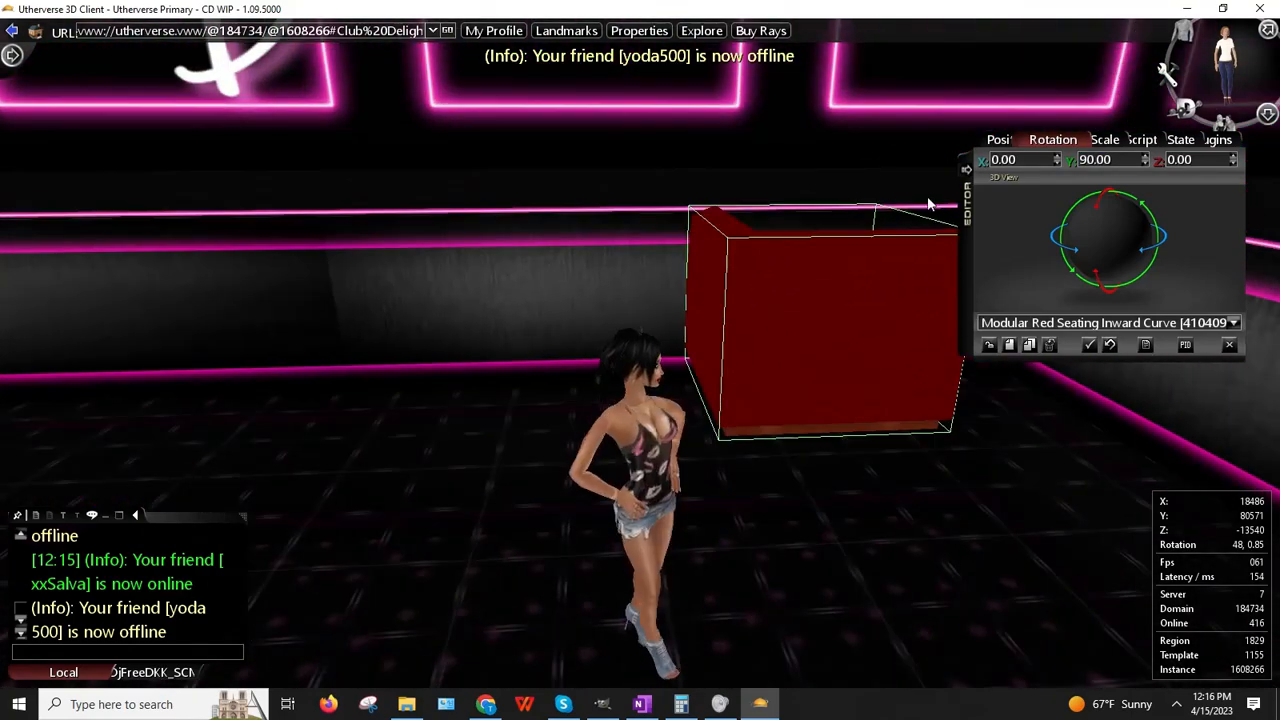
{"action": "double_click", "coordinate": [1102, 167]}
{"action": "type", "text": "180"}
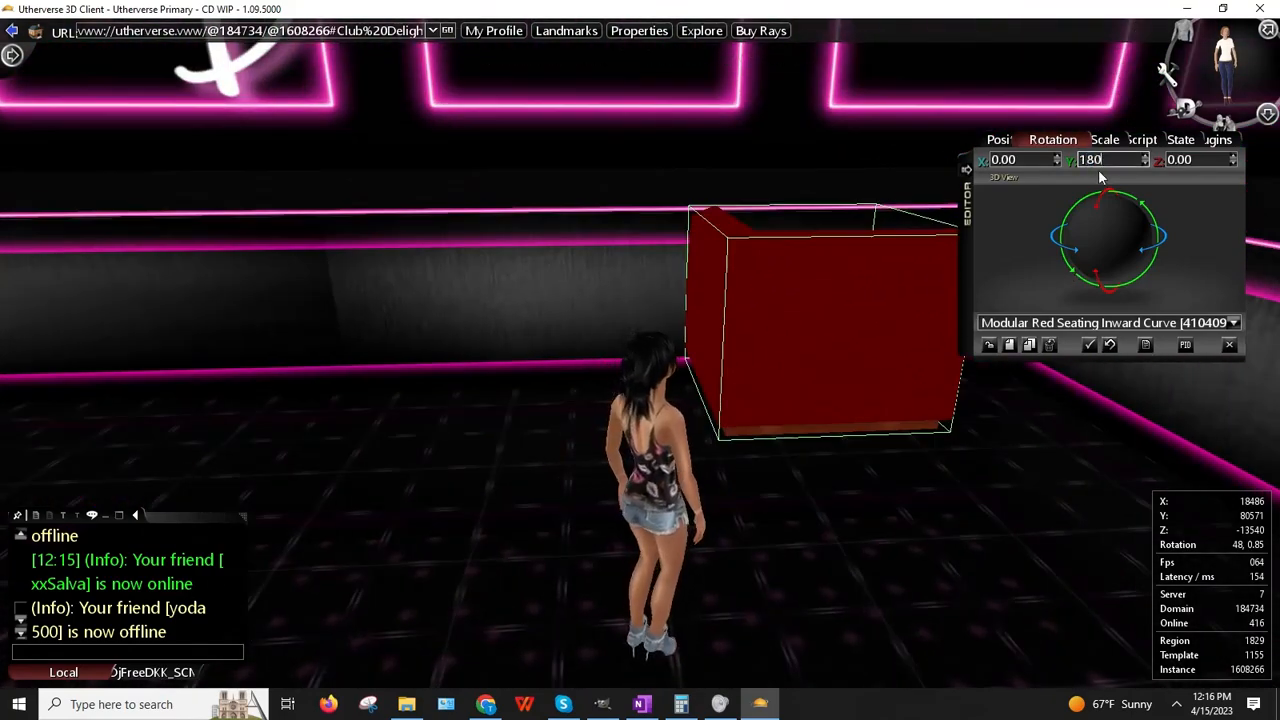
{"action": "key", "text": "Return"}
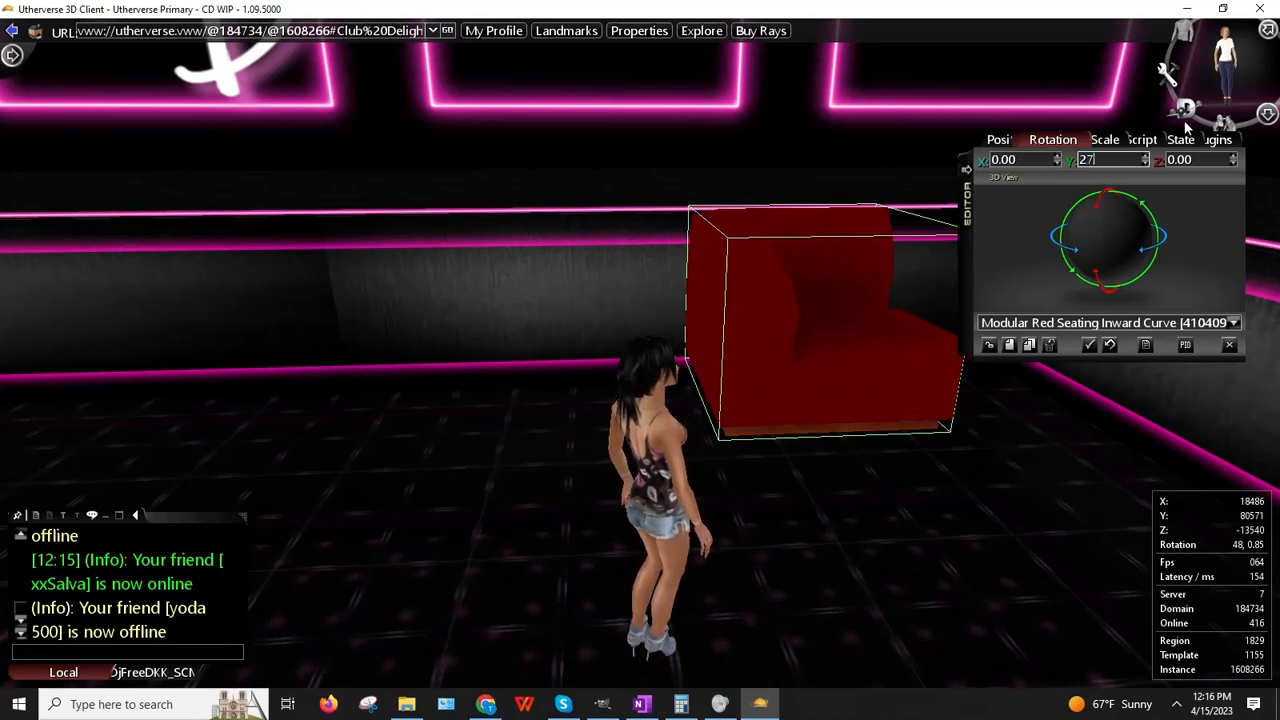
{"action": "type", "text": "0"}
{"action": "key", "text": "Return"}
Step: Lower the seat to Y 80000 and place it in the corner at X 19726, Z -12526
{"action": "left_click", "coordinate": [999, 143]}
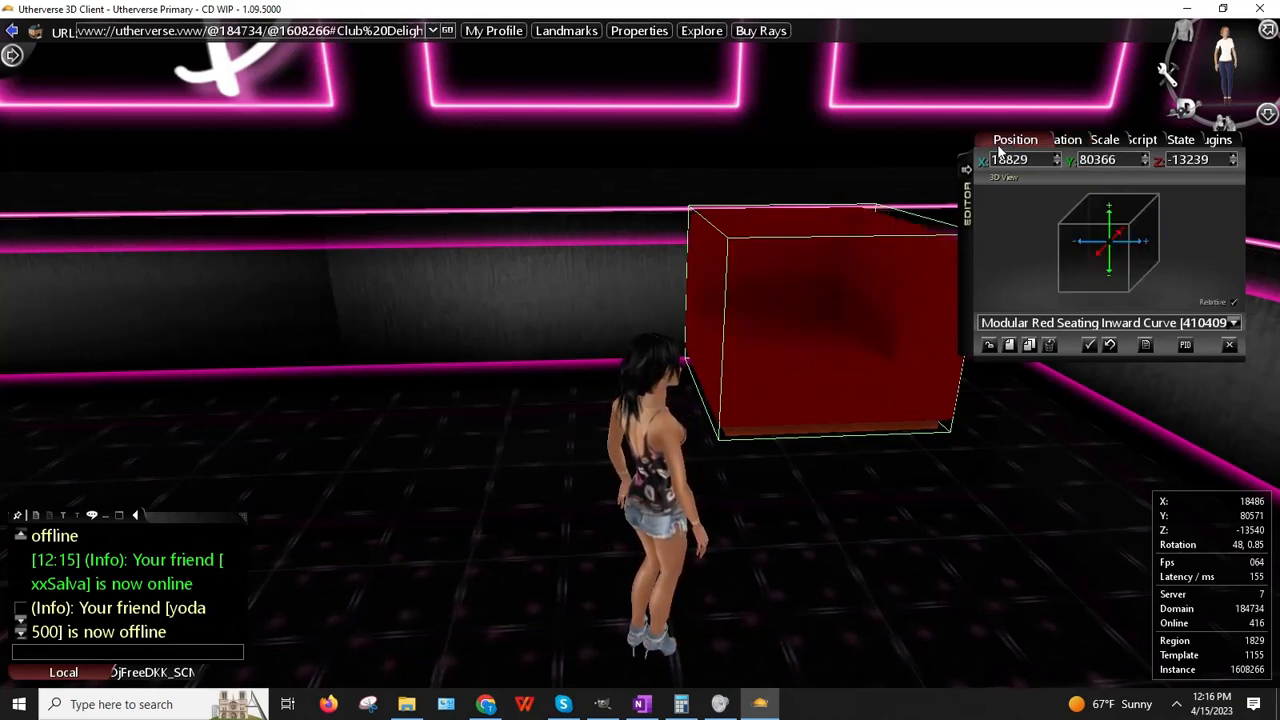
{"action": "type", "text": "800"}
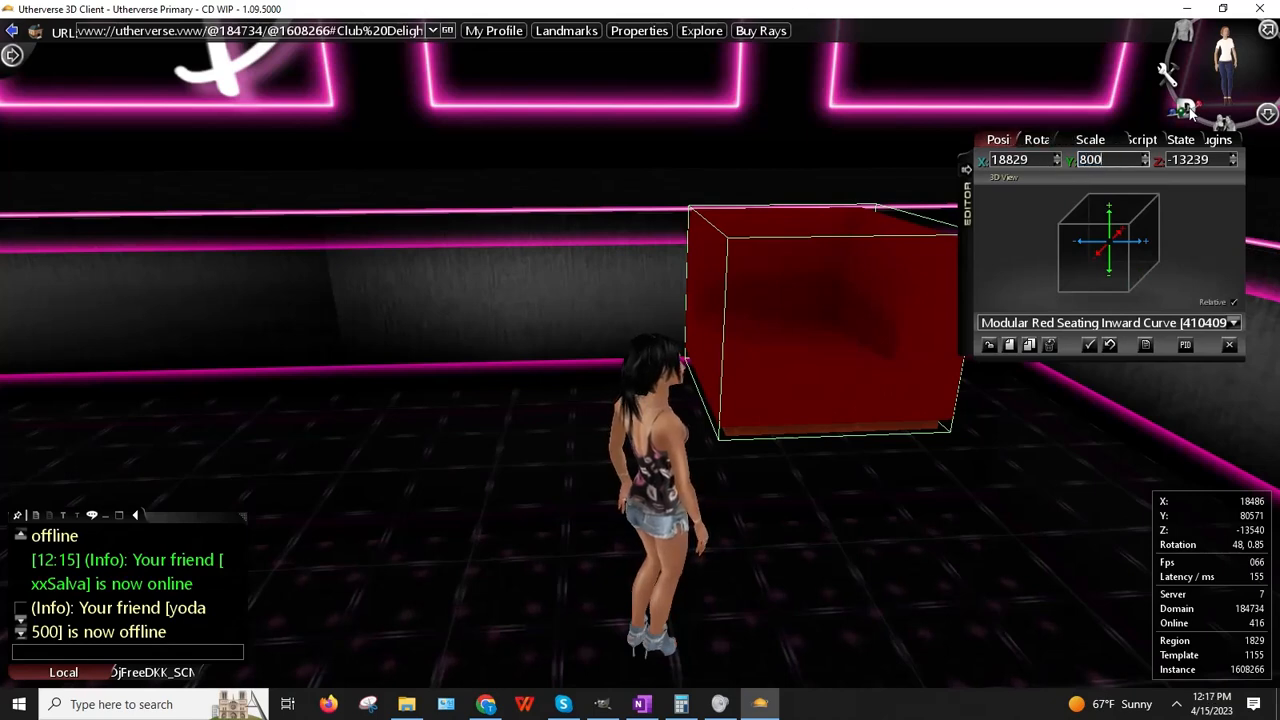
{"action": "type", "text": "00"}
{"action": "key", "text": "Return"}
{"action": "left_click_drag", "start_coordinate": [649, 290], "coordinate": [826, 72]}
{"action": "right_click", "coordinate": [652, 360]}
{"action": "left_click", "coordinate": [697, 338]}
{"action": "left_click", "coordinate": [824, 74]}
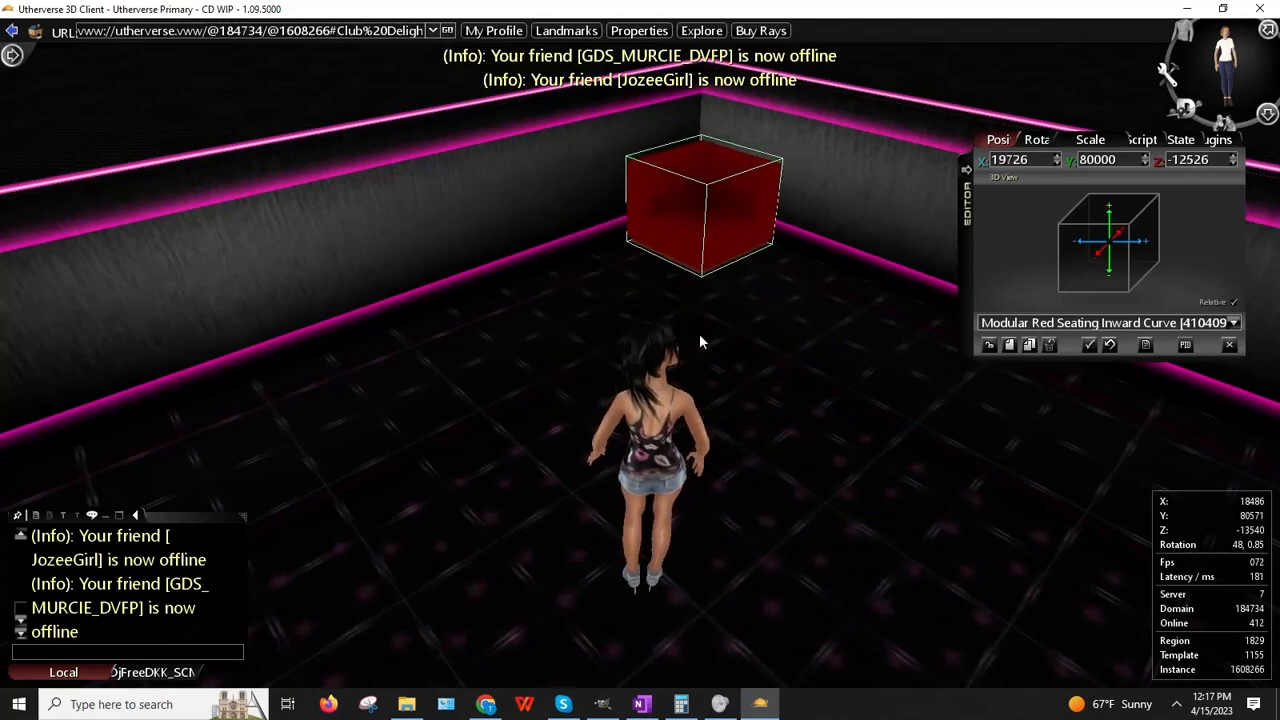
Step: Walk the avatar to the balcony corner to inspect the placed seat
{"action": "key", "text": "Up"}
{"action": "key", "text": "Right"}
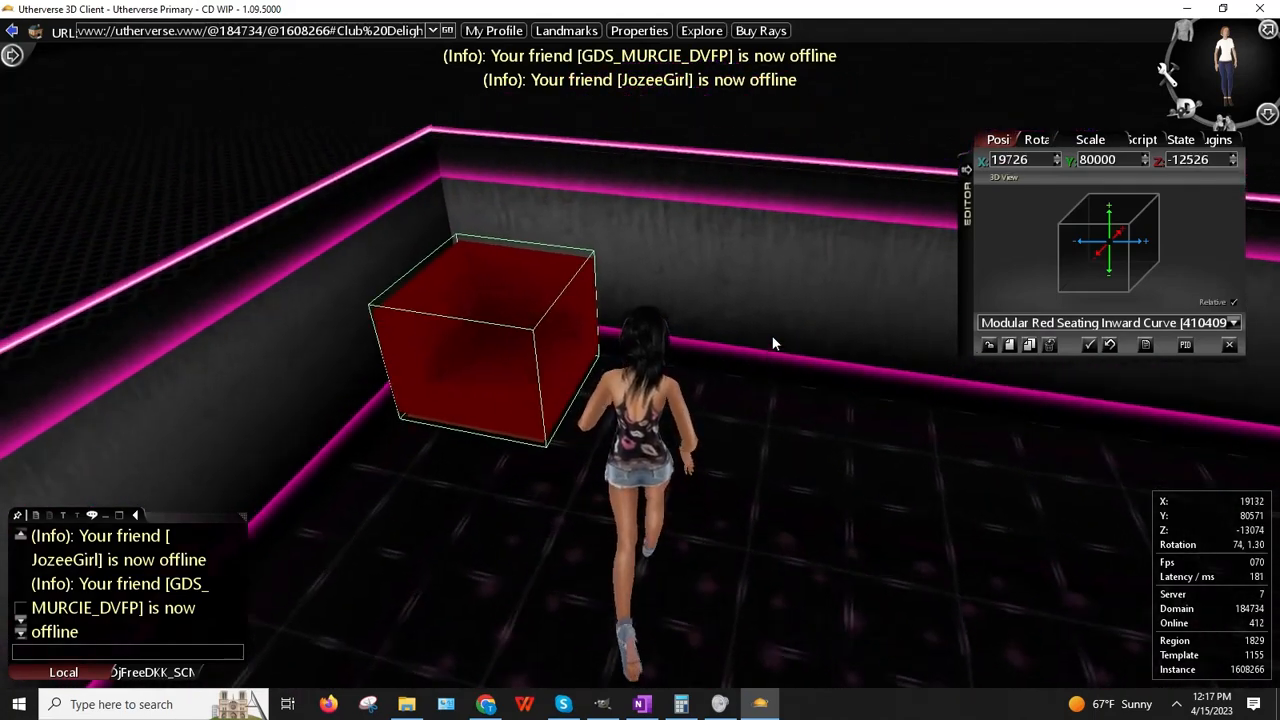
{"action": "key", "text": "Left"}
{"action": "key", "text": "Left"}
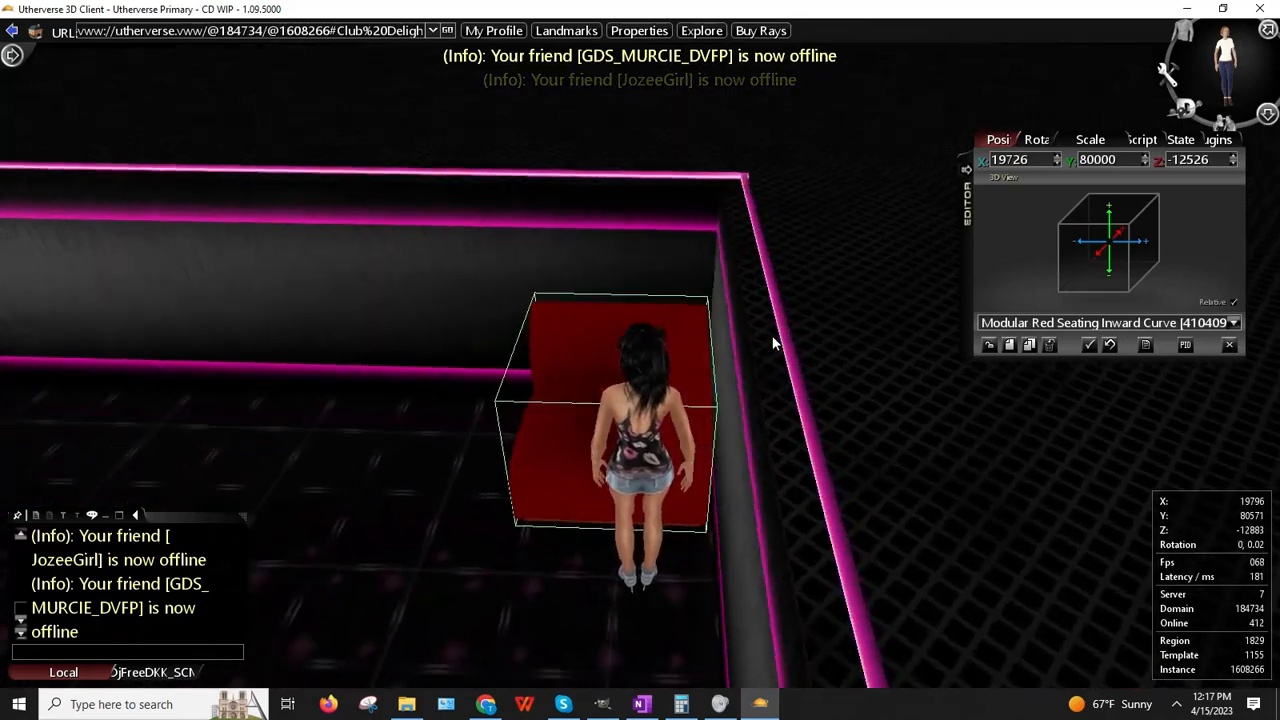
{"action": "key", "text": "Right"}
{"action": "key", "text": "Down"}
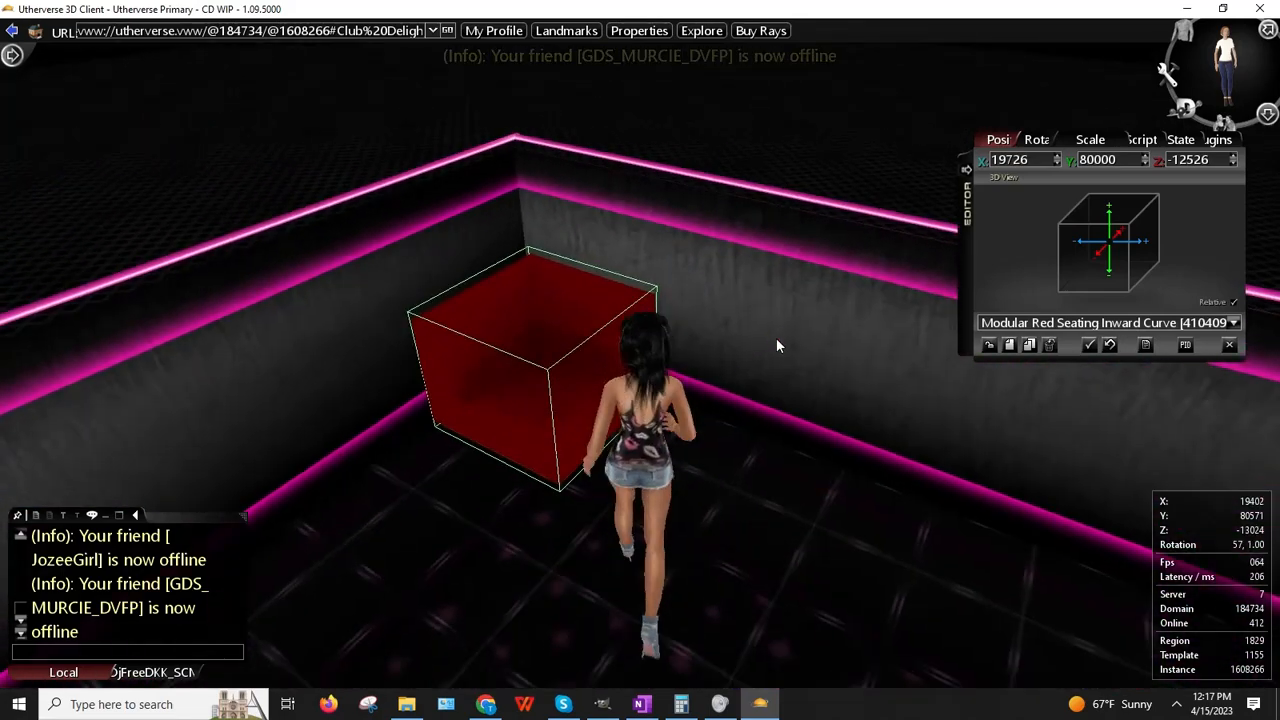
Step: Give the red seat the Chair 2 (Seat Offset) script
{"action": "left_click", "coordinate": [1140, 142]}
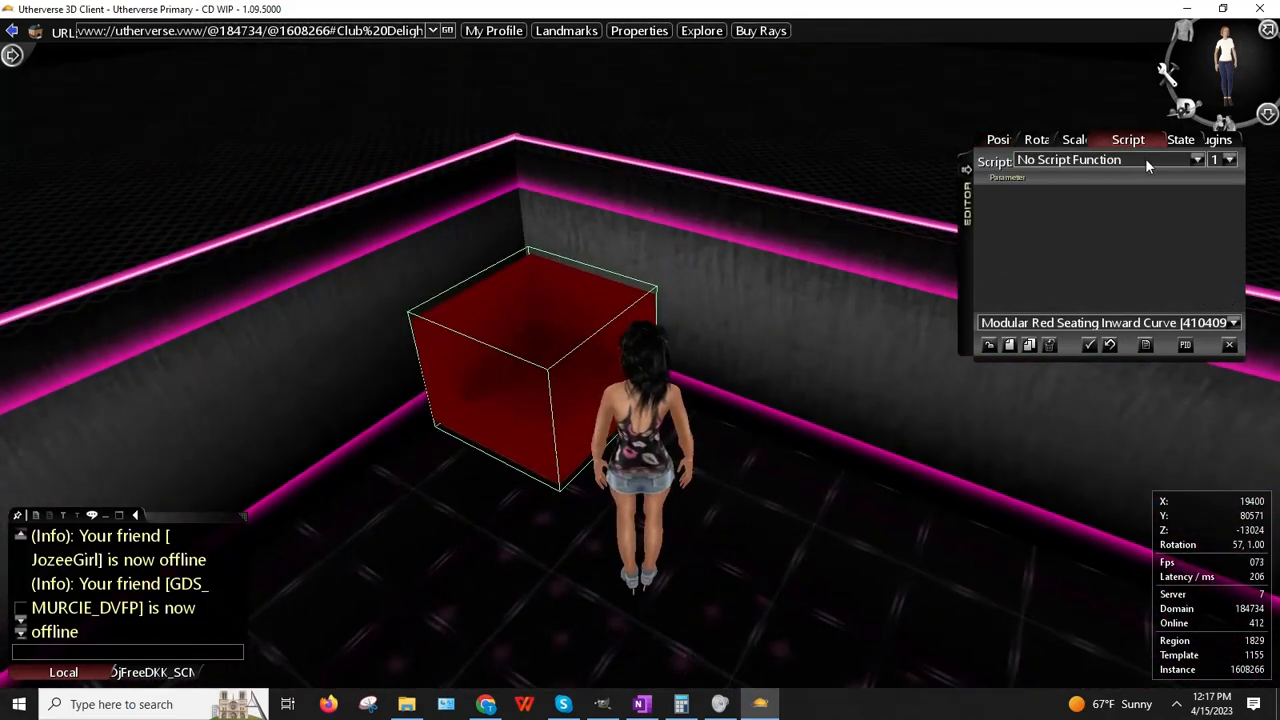
{"action": "left_click", "coordinate": [1145, 160]}
{"action": "scroll", "coordinate": [1124, 188], "scroll_direction": "down", "scroll_amount": 3}
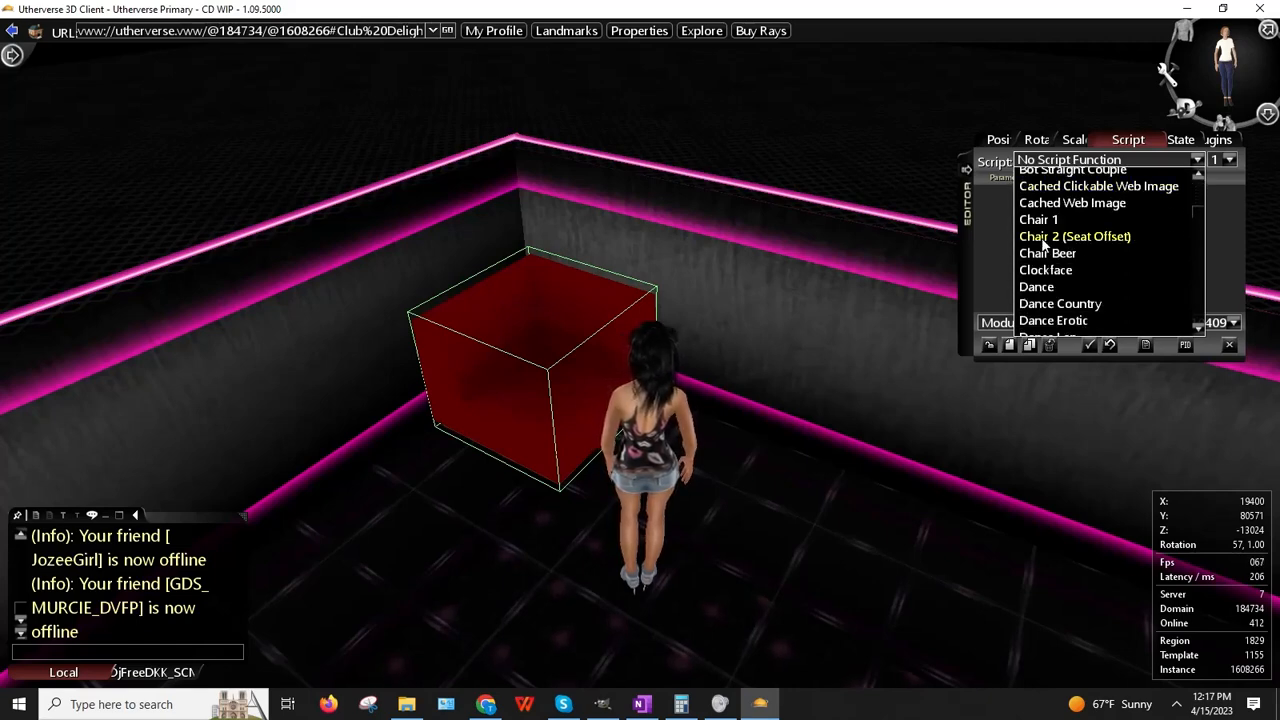
{"action": "left_click", "coordinate": [1043, 237]}
{"action": "left_click", "coordinate": [1002, 218]}
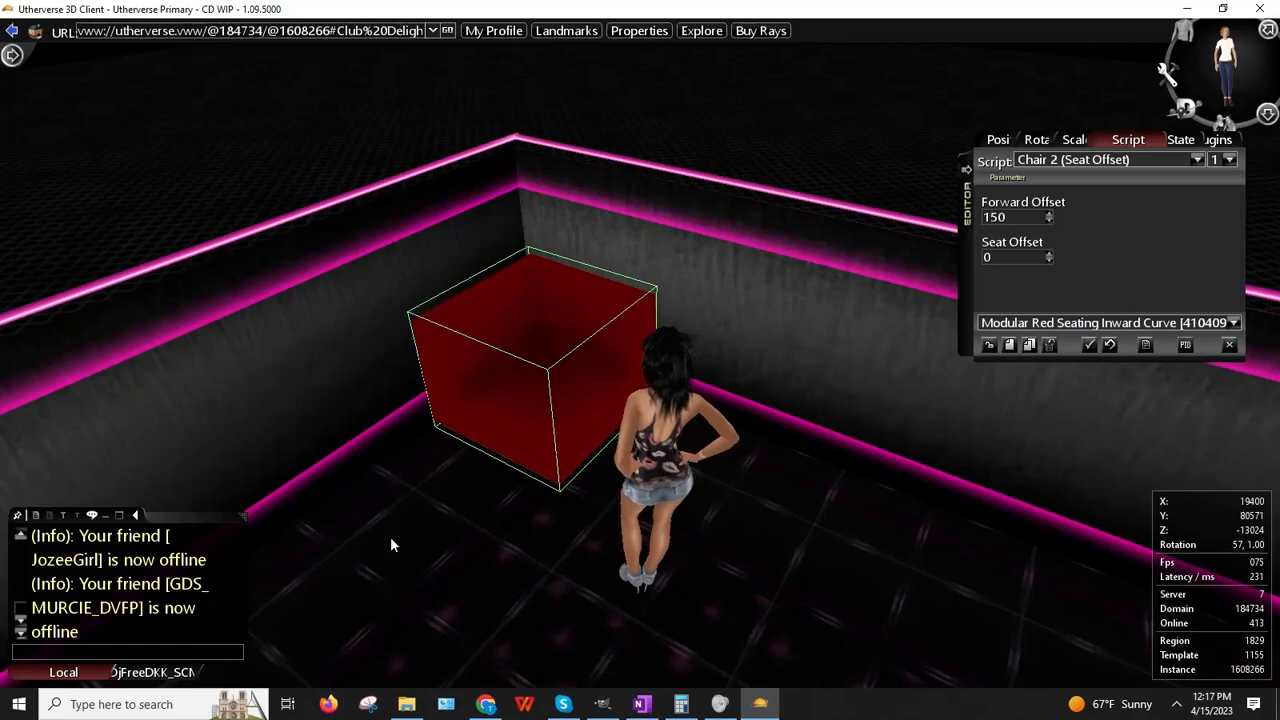
Step: Walk to the red seat, sit on it to test, then stand up
{"action": "key", "text": "Up"}
{"action": "key", "text": "Left"}
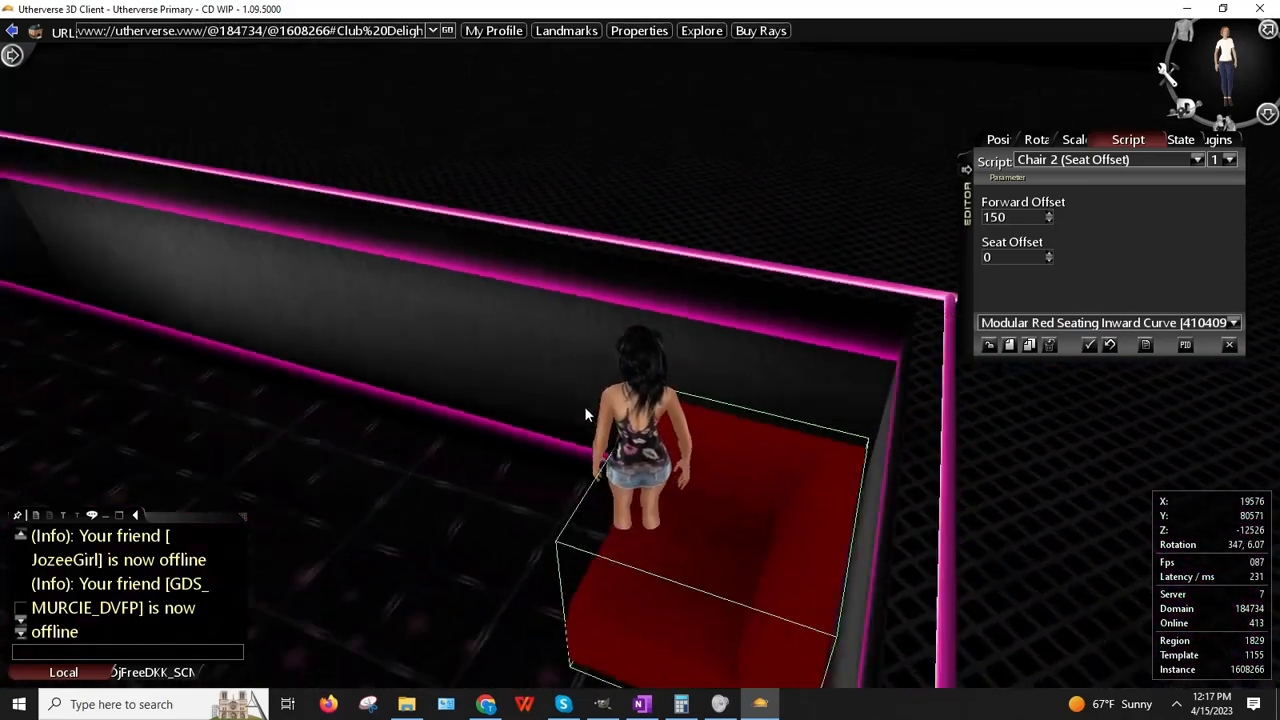
{"action": "left_click", "coordinate": [584, 406]}
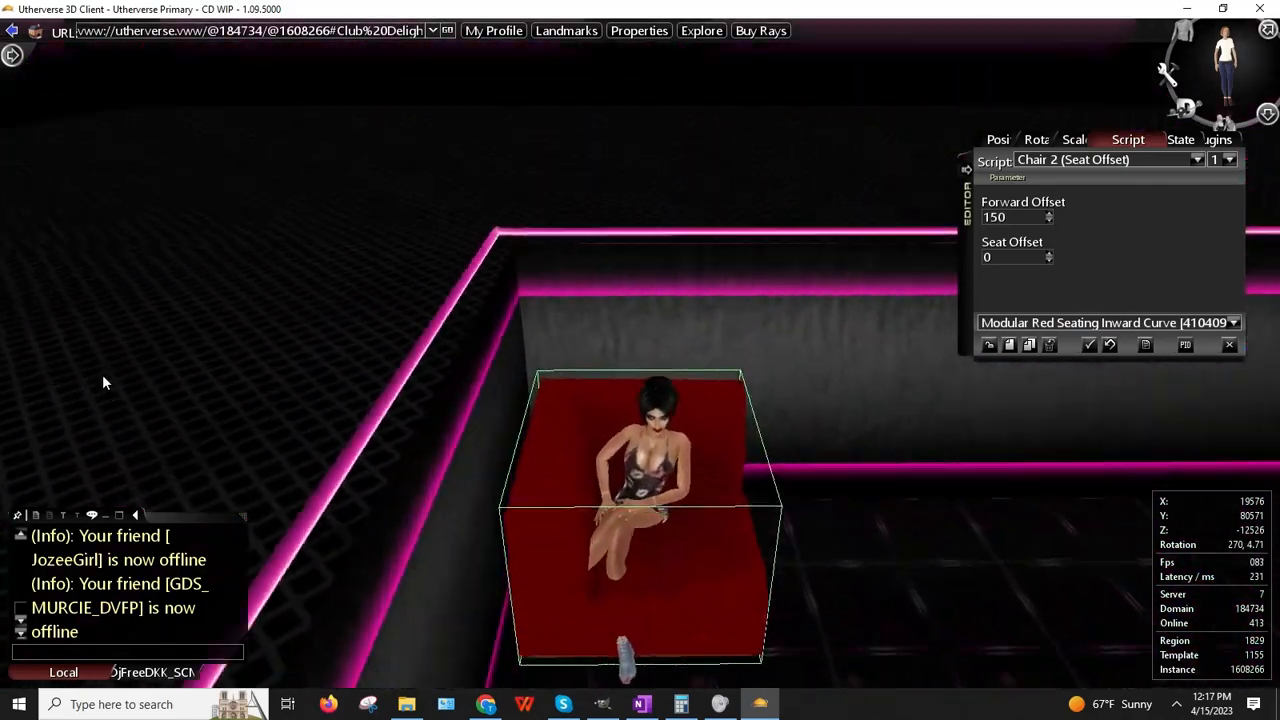
{"action": "left_click_drag", "start_coordinate": [102, 376], "coordinate": [6, 340]}
{"action": "key", "text": "Up"}
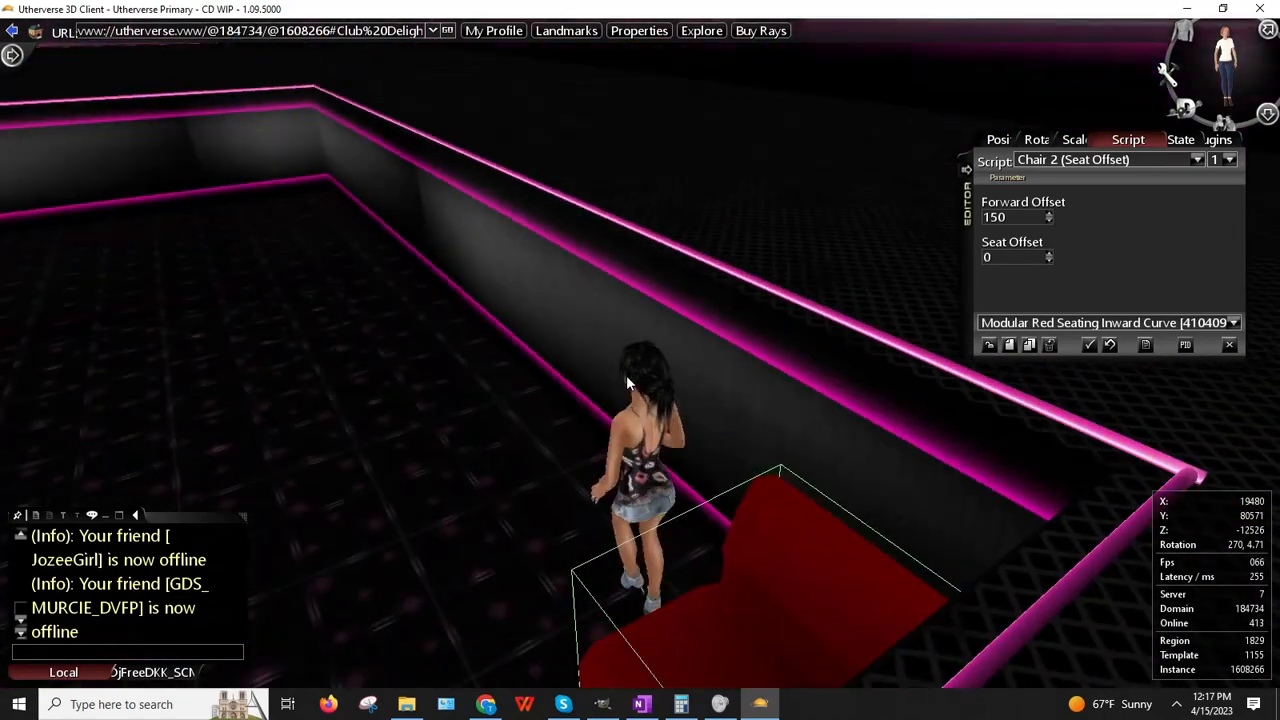
{"action": "left_click_drag", "start_coordinate": [580, 398], "coordinate": [683, 437]}
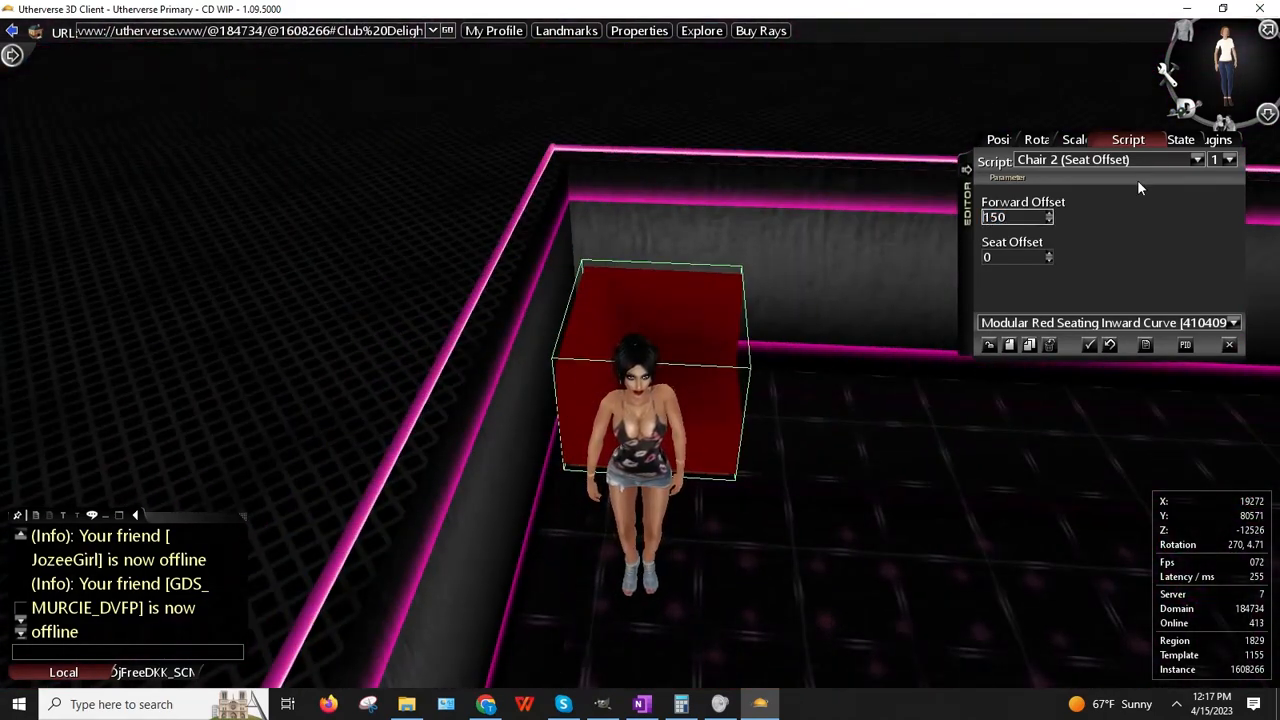
Step: Change the Forward Offset from -150 to 225 while checking the seat position
{"action": "left_click", "coordinate": [1048, 289]}
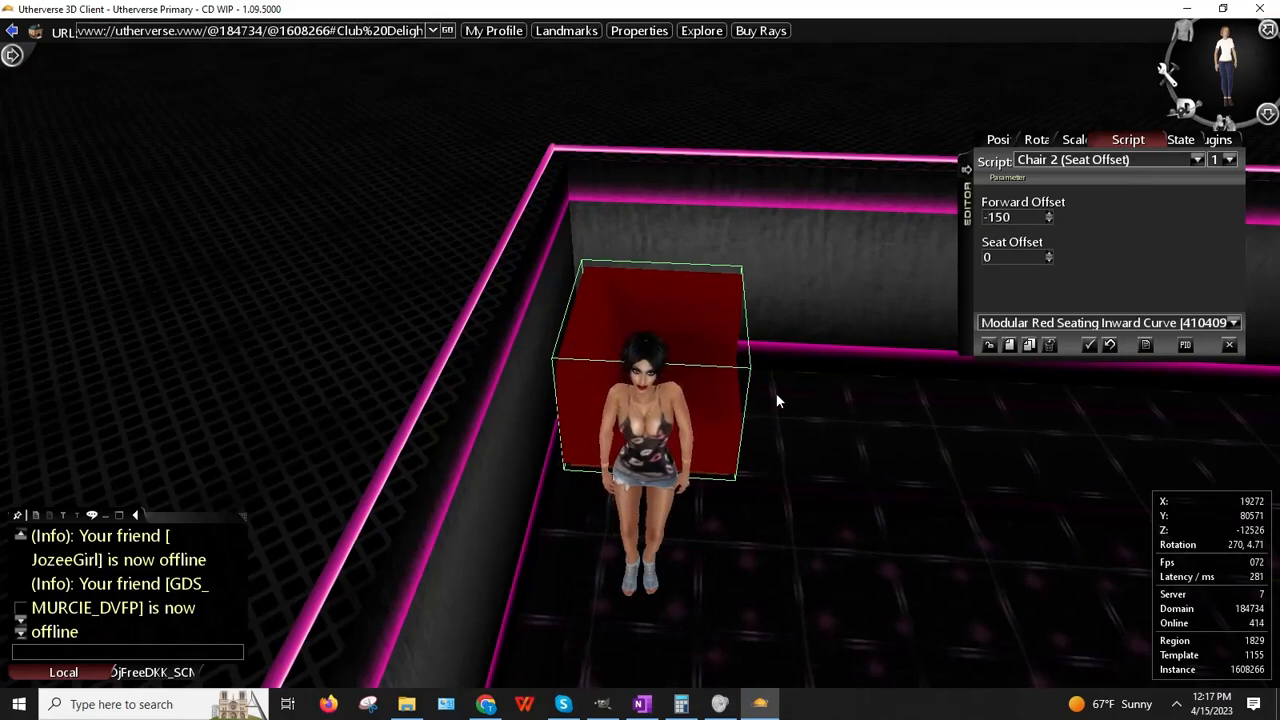
{"action": "key", "text": "Left"}
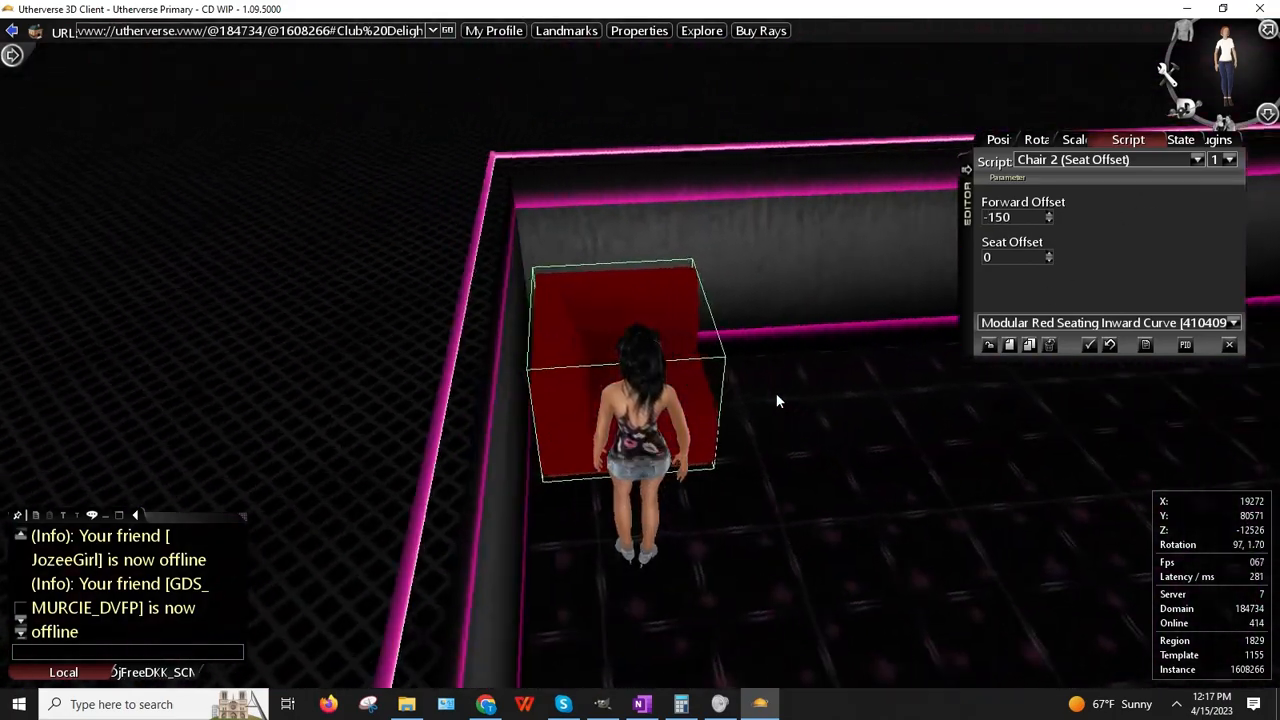
{"action": "key", "text": "Up"}
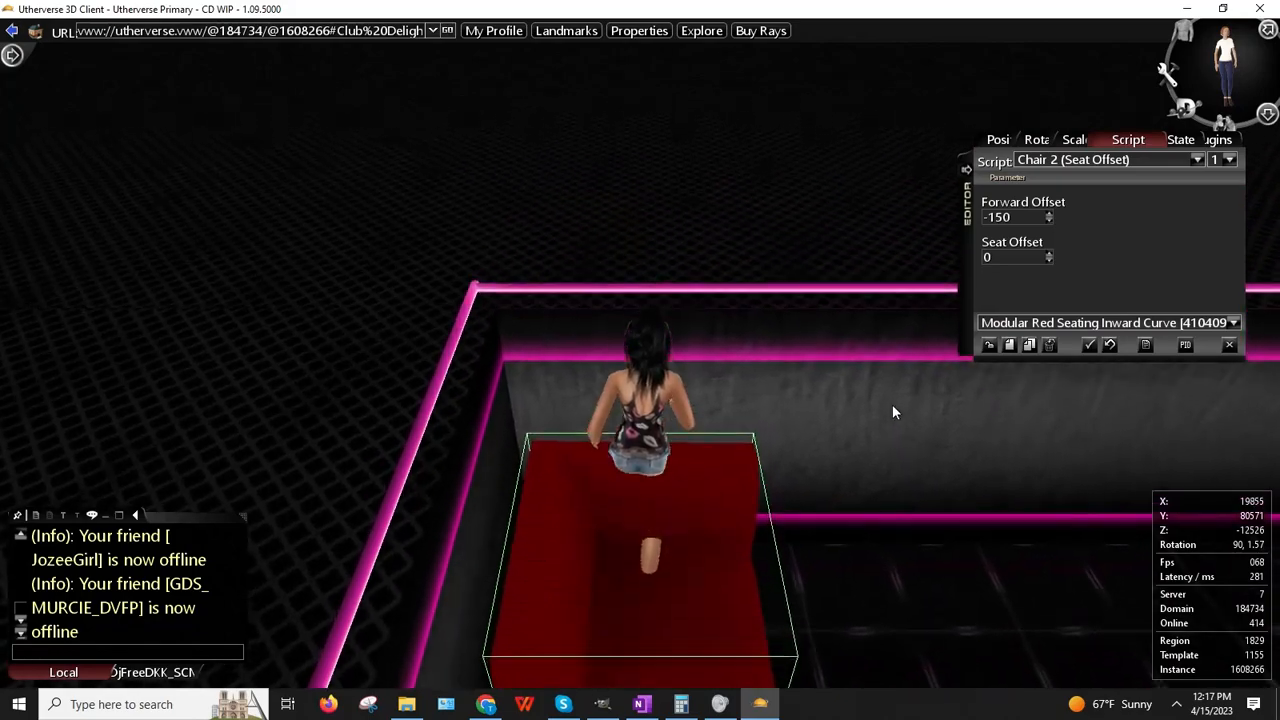
{"action": "key", "text": "Right"}
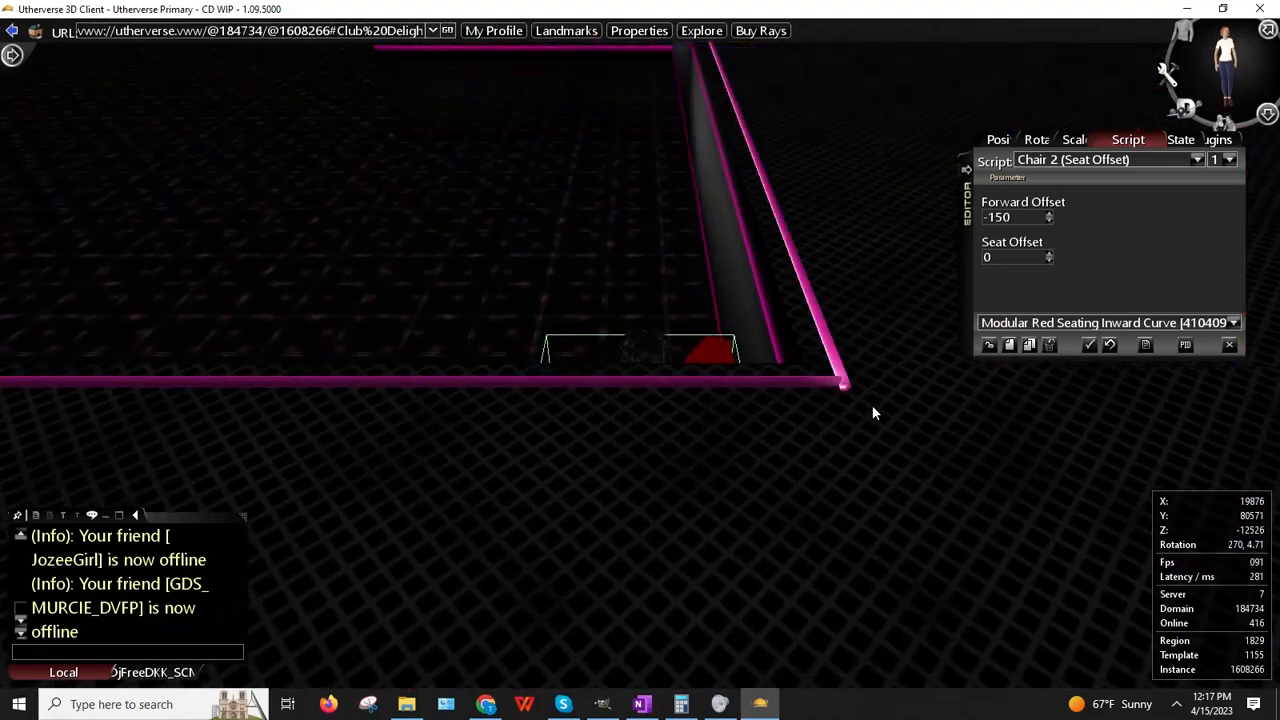
{"action": "key", "text": "Up"}
{"action": "key", "text": "Right"}
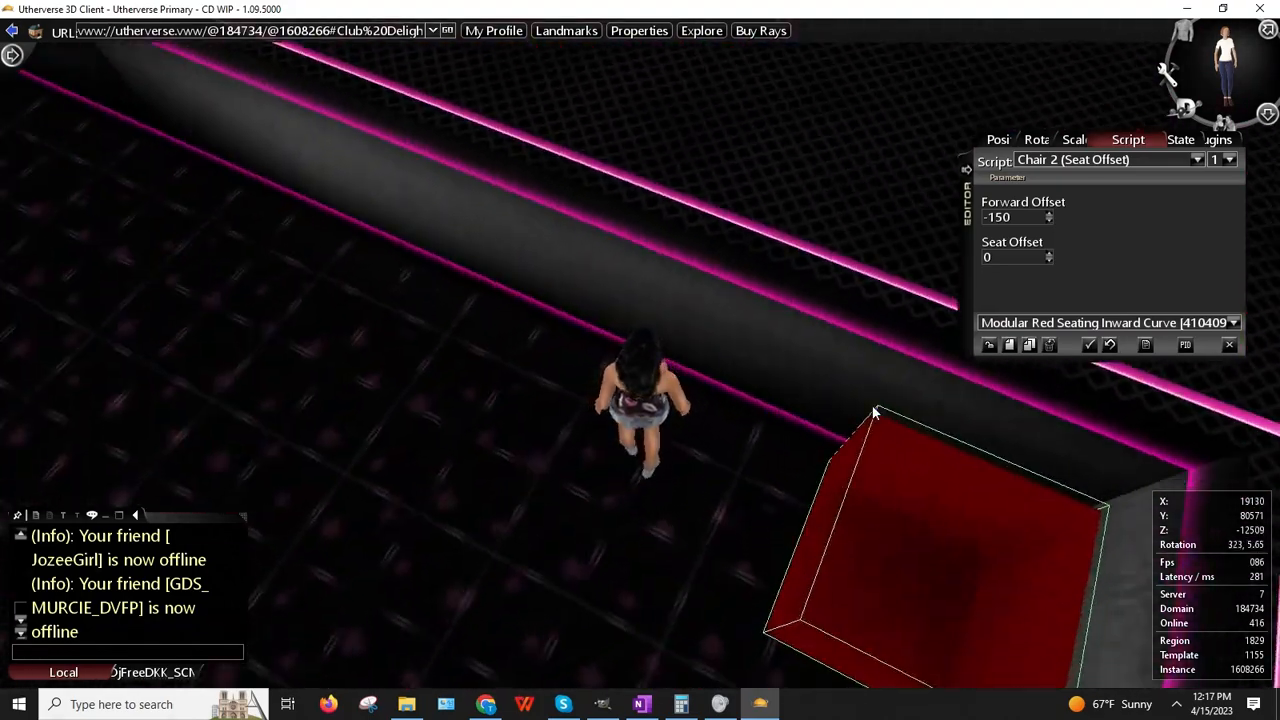
{"action": "key", "text": "Right"}
{"action": "key", "text": "Up"}
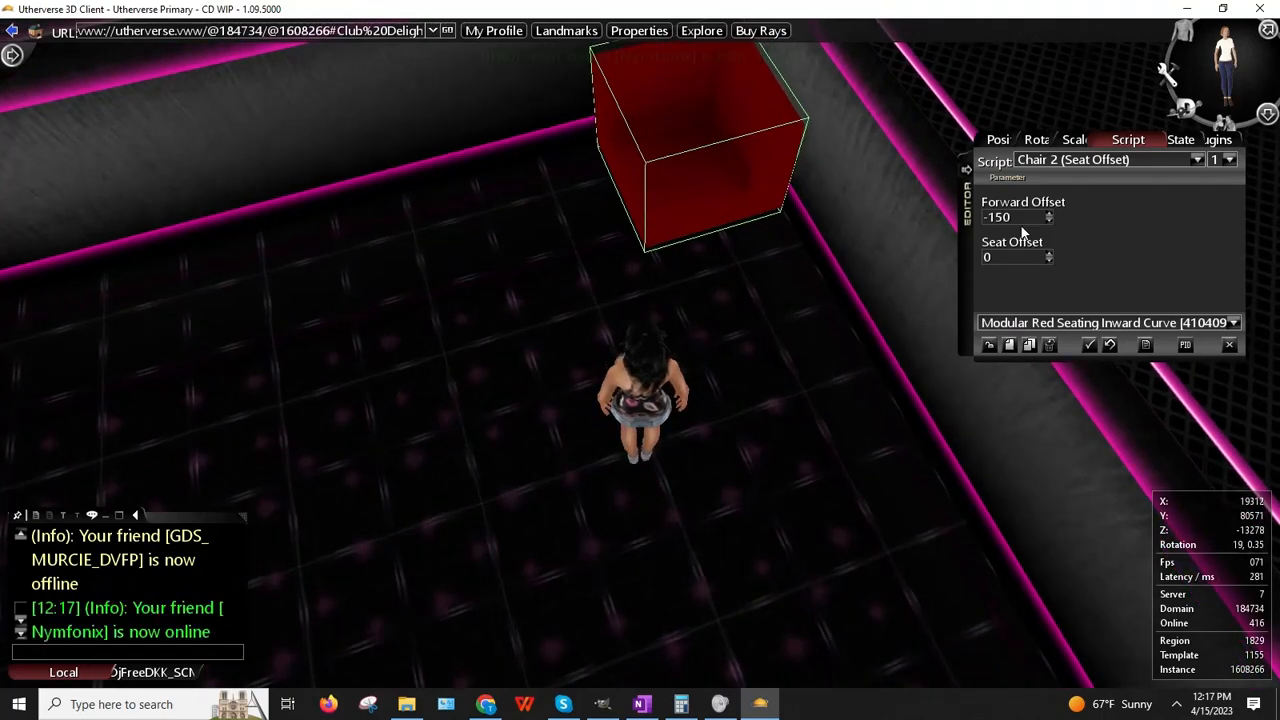
{"action": "type", "text": "25"}
{"action": "key", "text": "Return"}
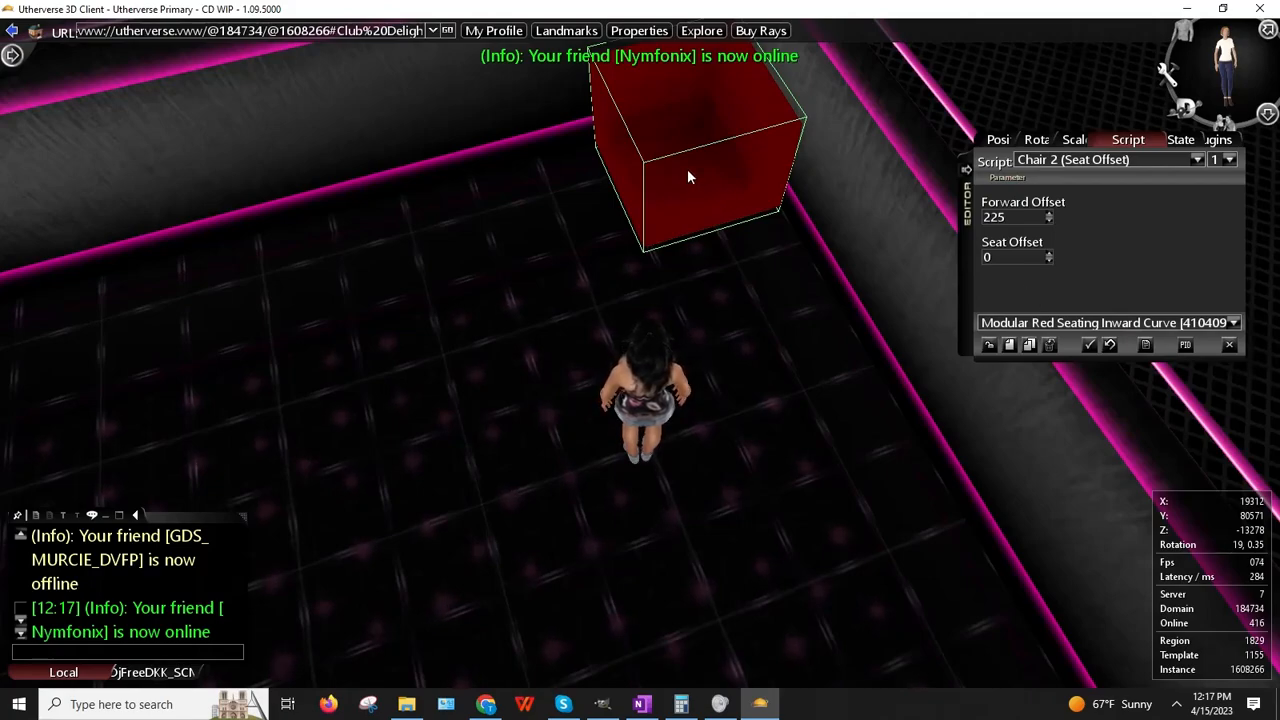
Step: Sit on the red seat again to test the 225 offset, then back away
{"action": "key", "text": "Up"}
{"action": "right_click", "coordinate": [680, 234]}
{"action": "left_click", "coordinate": [632, 306]}
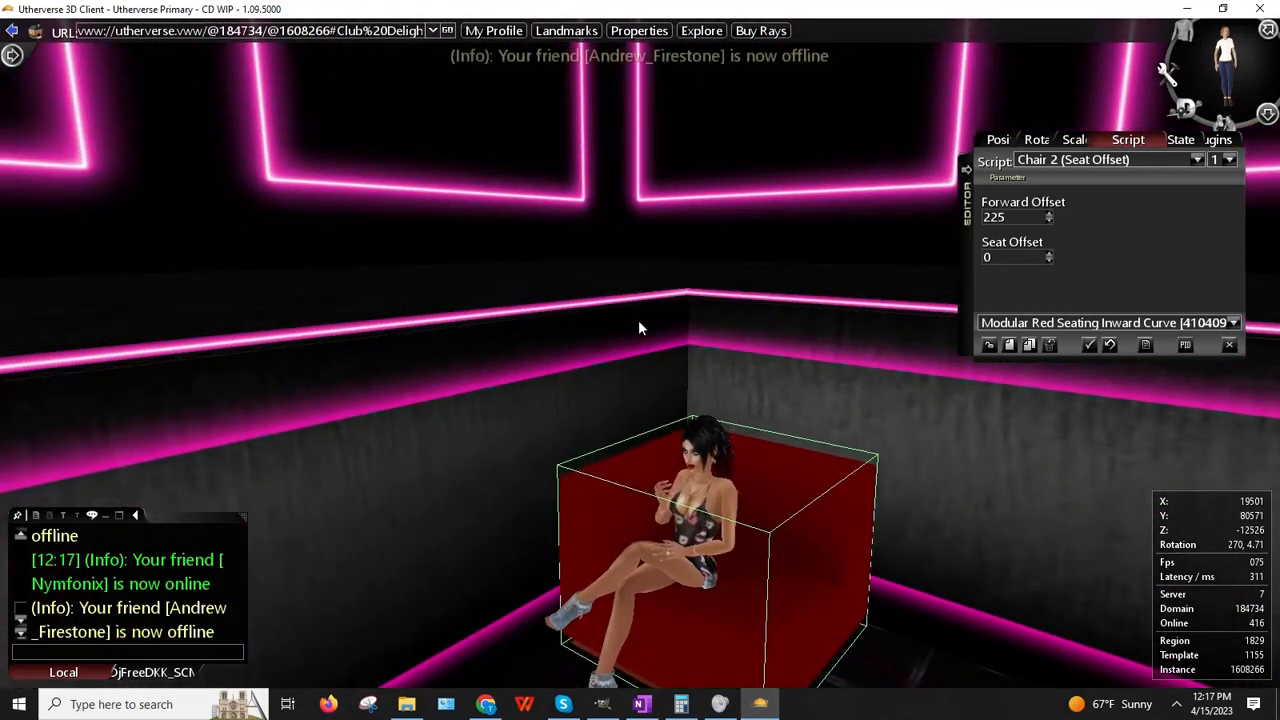
{"action": "key", "text": "Right"}
{"action": "key", "text": "Down"}
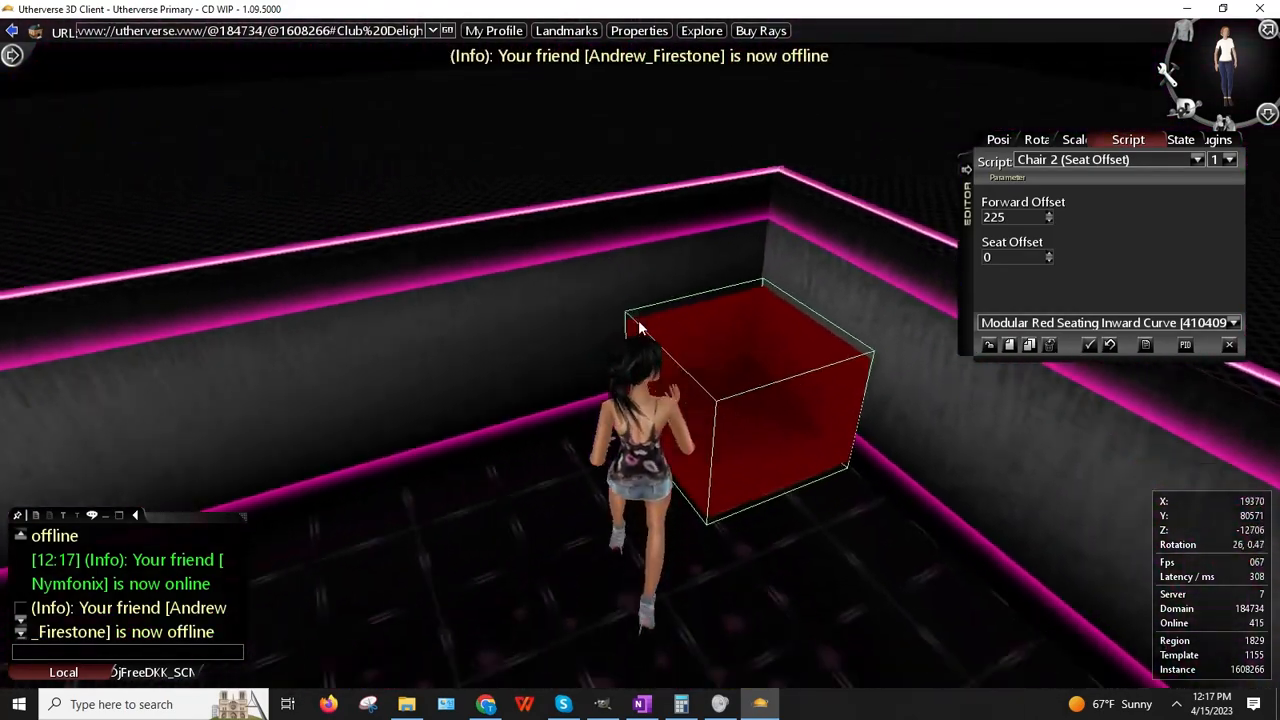
{"action": "key", "text": "Right"}
{"action": "key", "text": "Down"}
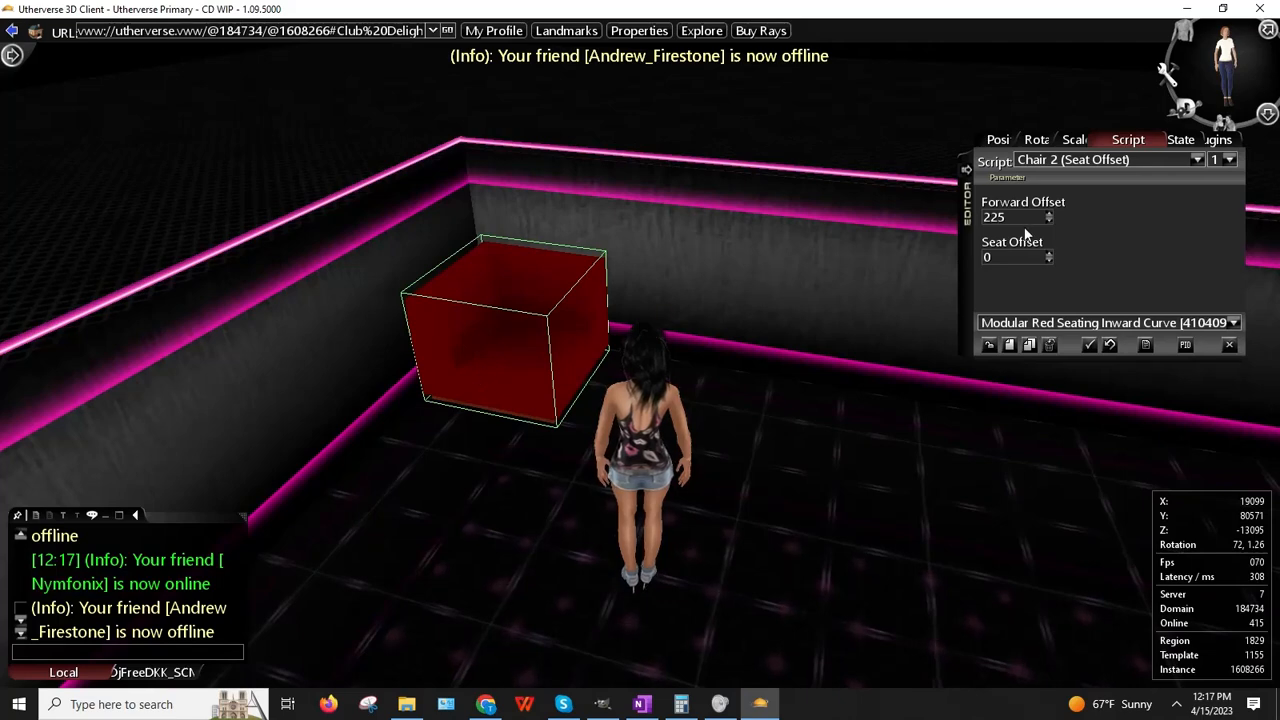
Step: Set Forward Offset 250 and Seat Offset 25, then sit on the seat to test
{"action": "type", "text": "250"}
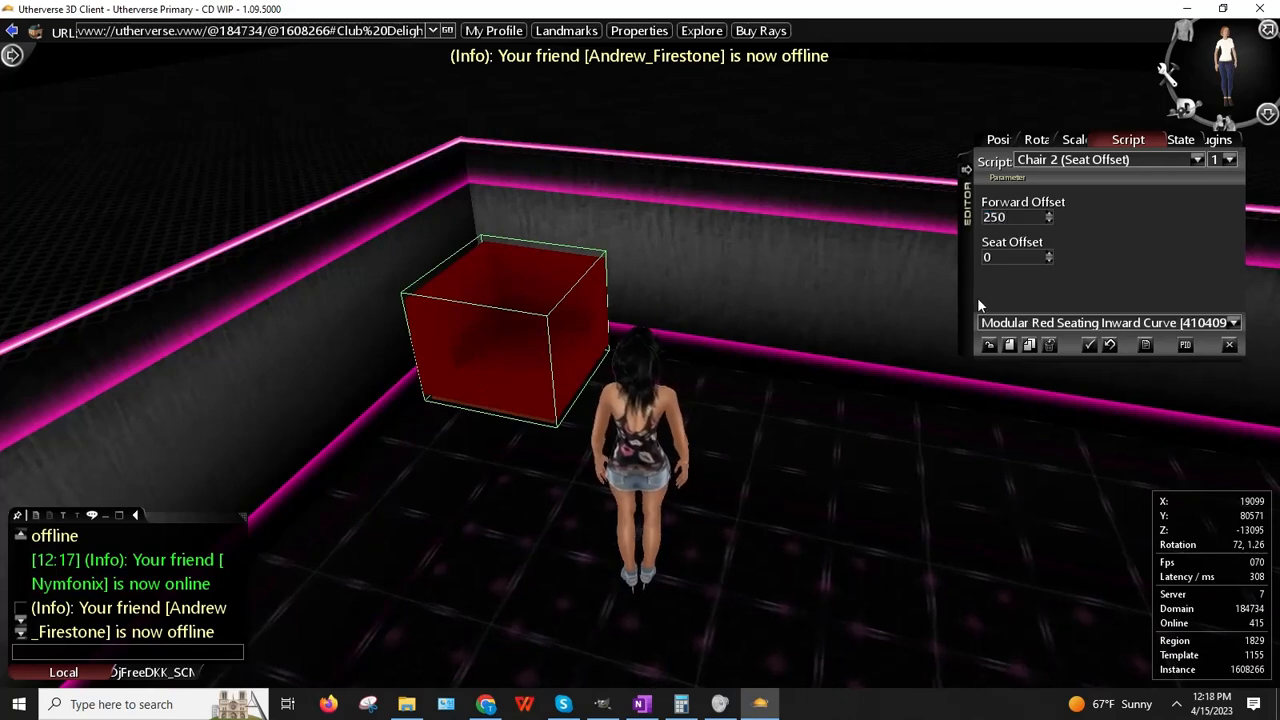
{"action": "left_click", "coordinate": [1018, 257]}
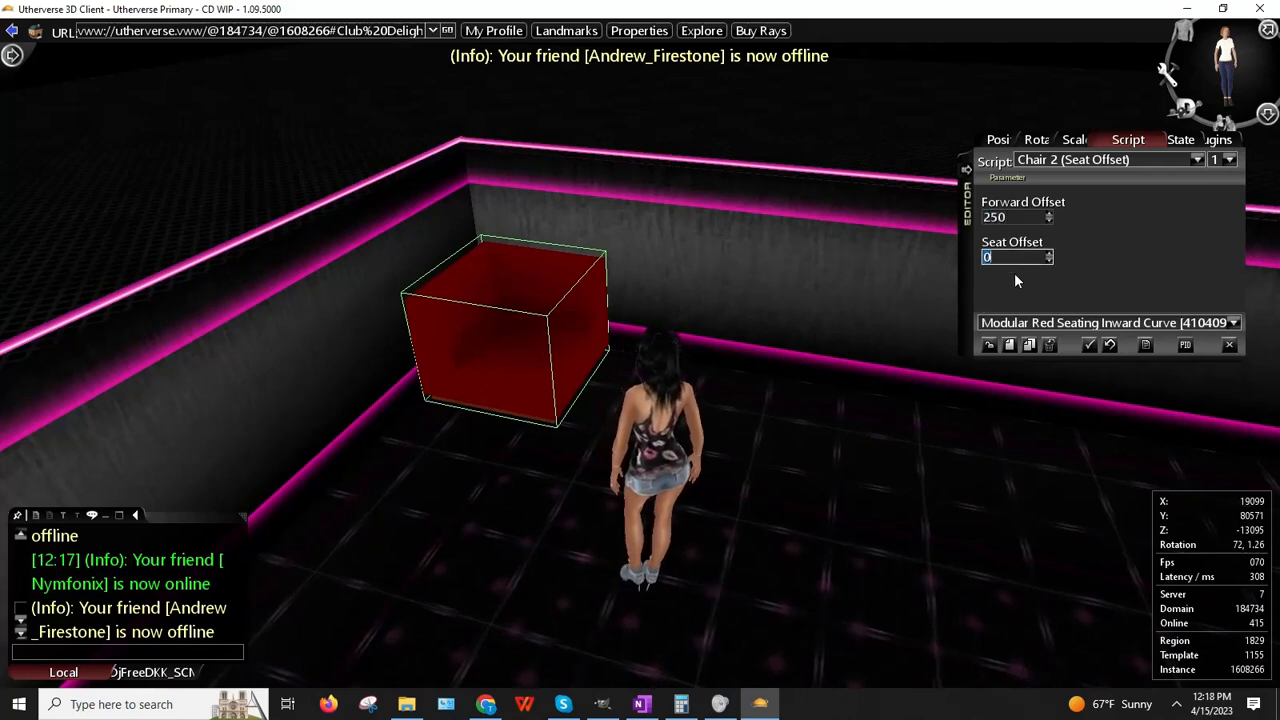
{"action": "type", "text": "25"}
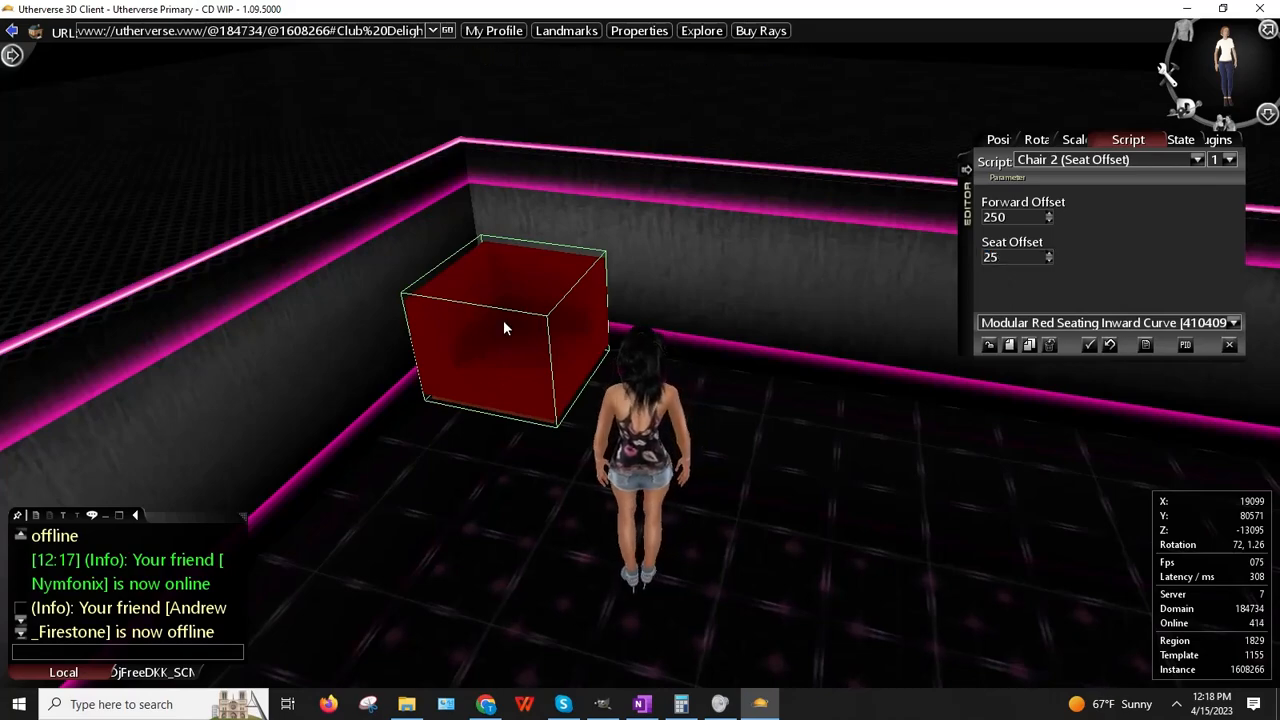
{"action": "scroll", "coordinate": [516, 325], "scroll_direction": "down", "scroll_amount": 2}
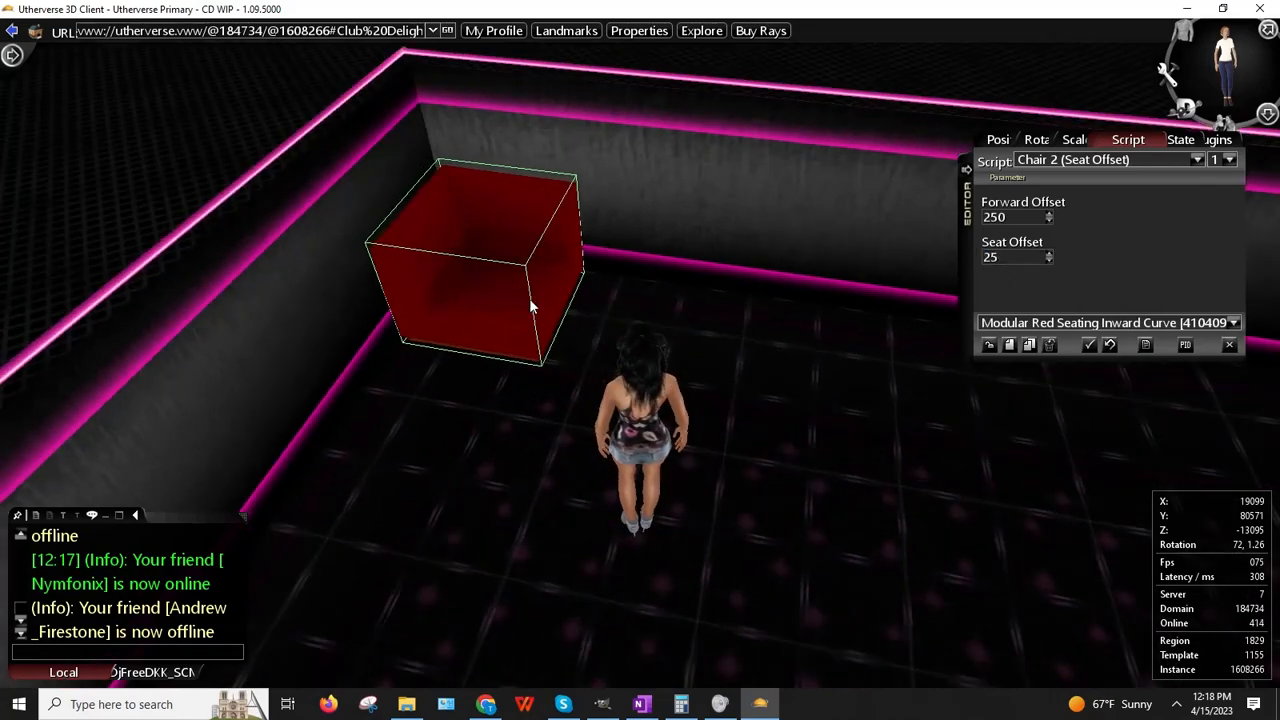
{"action": "left_click", "coordinate": [530, 301]}
{"action": "right_click", "coordinate": [530, 303]}
{"action": "left_click", "coordinate": [380, 367]}
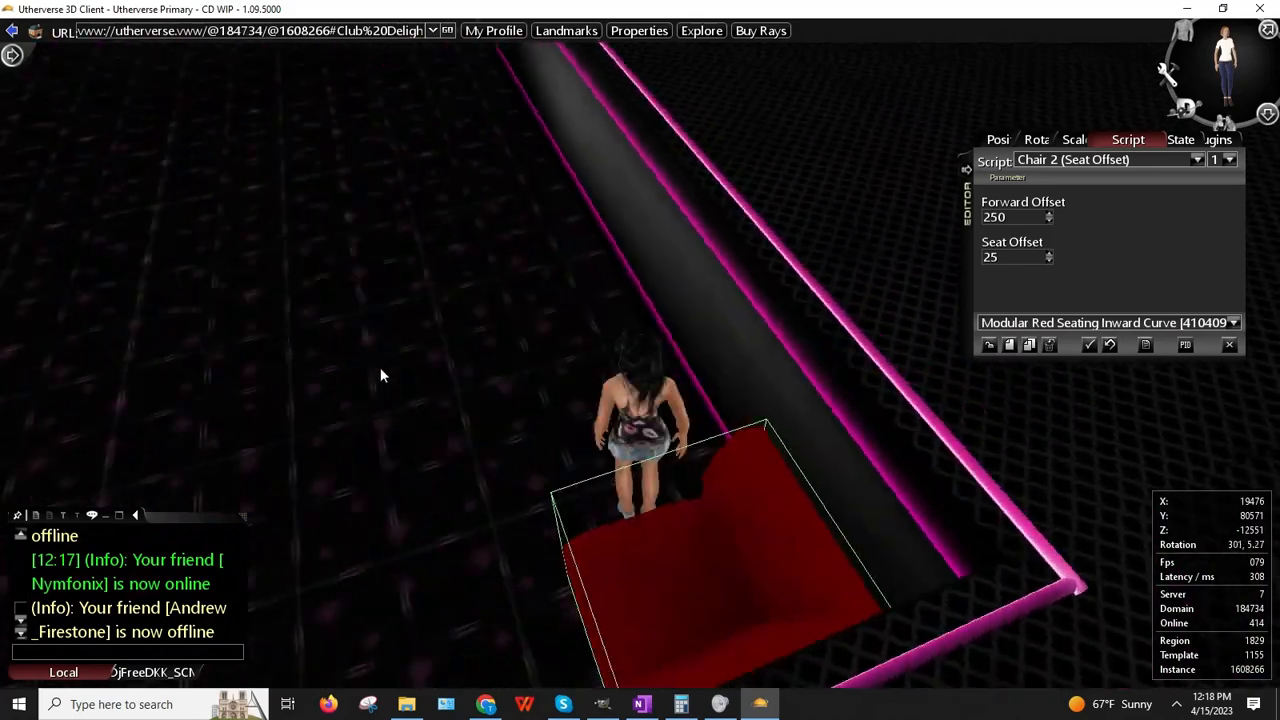
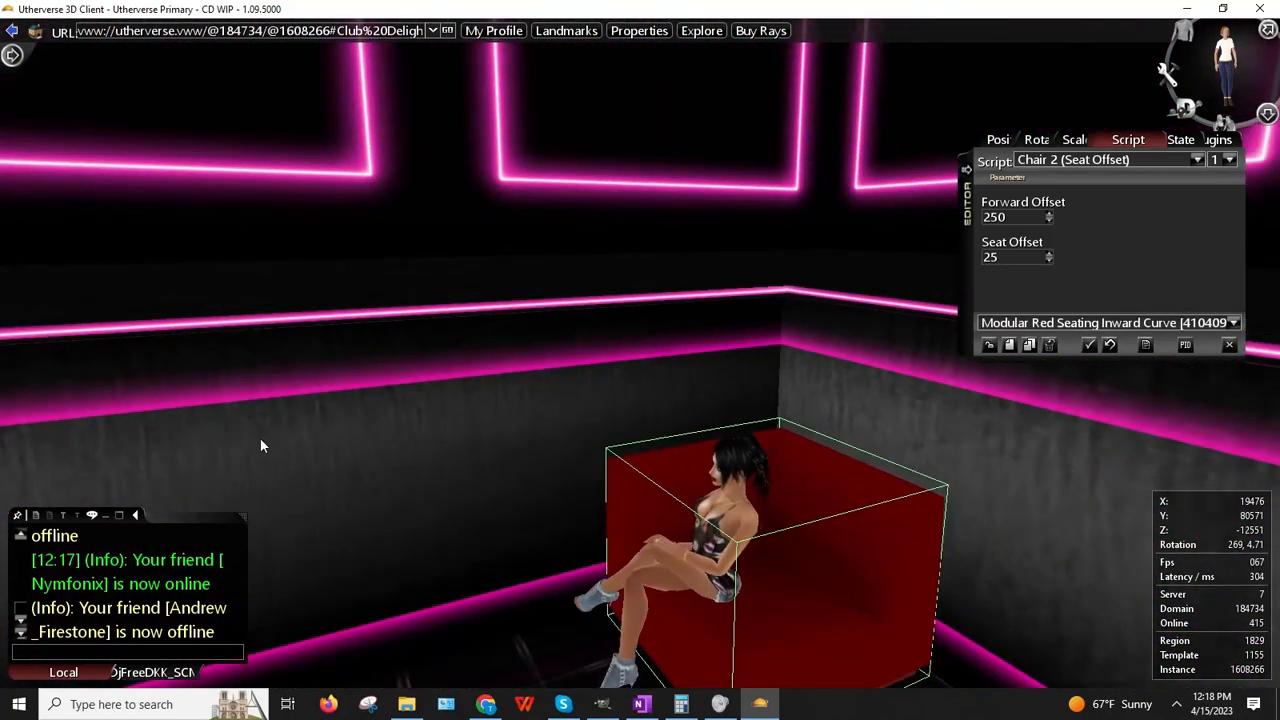
Step: Stand the avatar up from the red seat, walk to it, and tilt the camera to look straight down
{"action": "key", "text": "Up"}
{"action": "key", "text": "Right"}
{"action": "key", "text": "Right"}
{"action": "key", "text": "Up"}
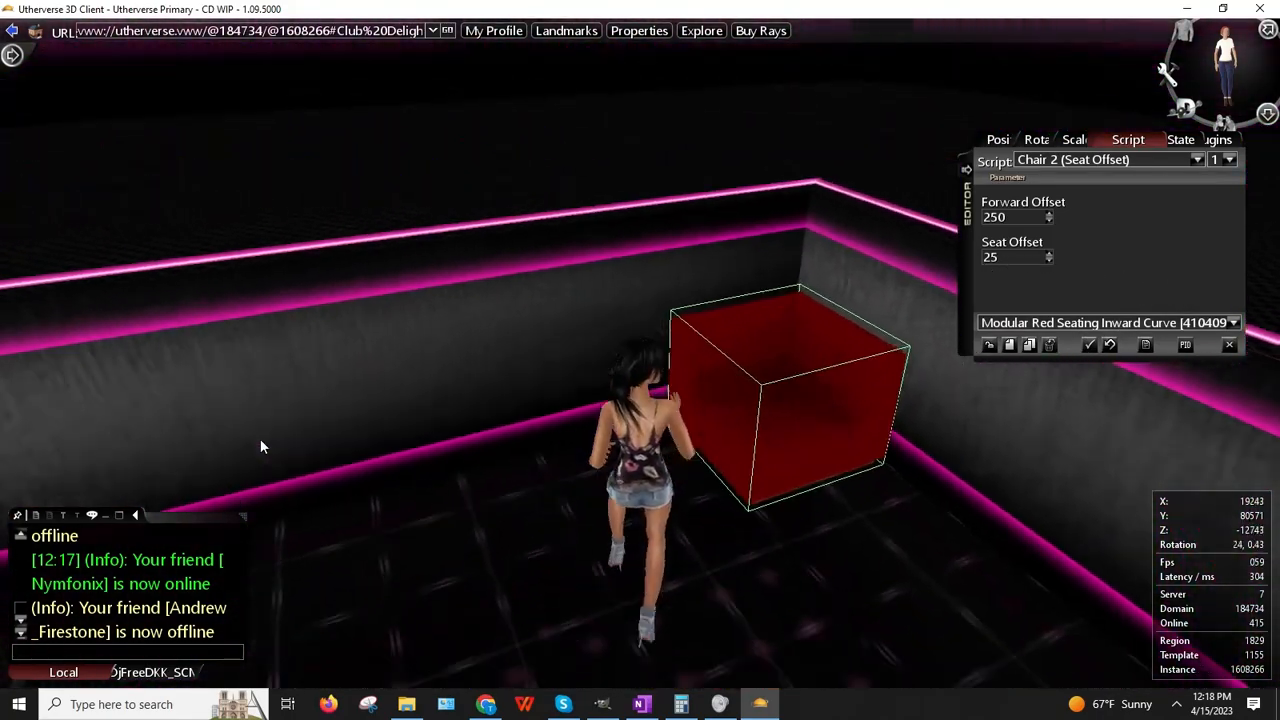
{"action": "key", "text": "Right"}
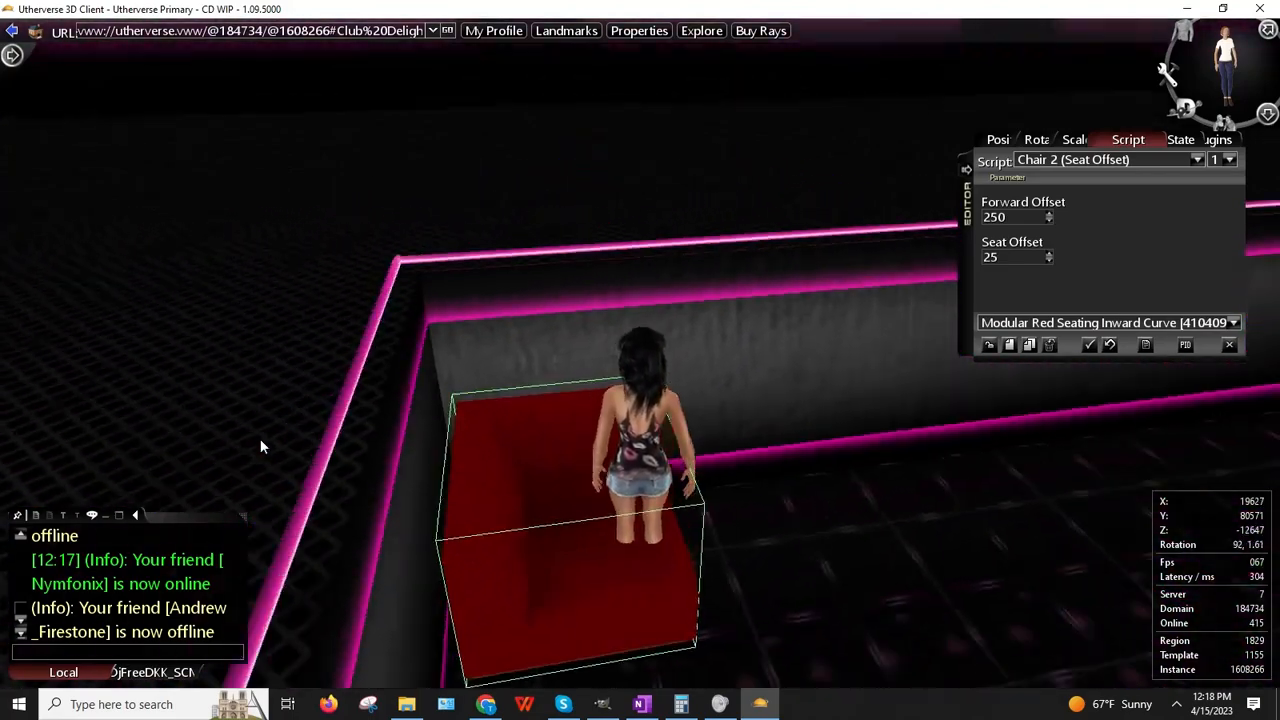
{"action": "left_click_drag", "start_coordinate": [424, 291], "coordinate": [438, 425]}
{"action": "mouse_move", "coordinate": [492, 322]}
{"action": "left_mouse_down"}
{"action": "mouse_move", "coordinate": [754, 297]}
{"action": "mouse_move", "coordinate": [515, 323]}
{"action": "left_mouse_up"}
Step: Nudge the seat's position to X 19740 and Z -12501 in the Position tab
{"action": "left_click", "coordinate": [1004, 141]}
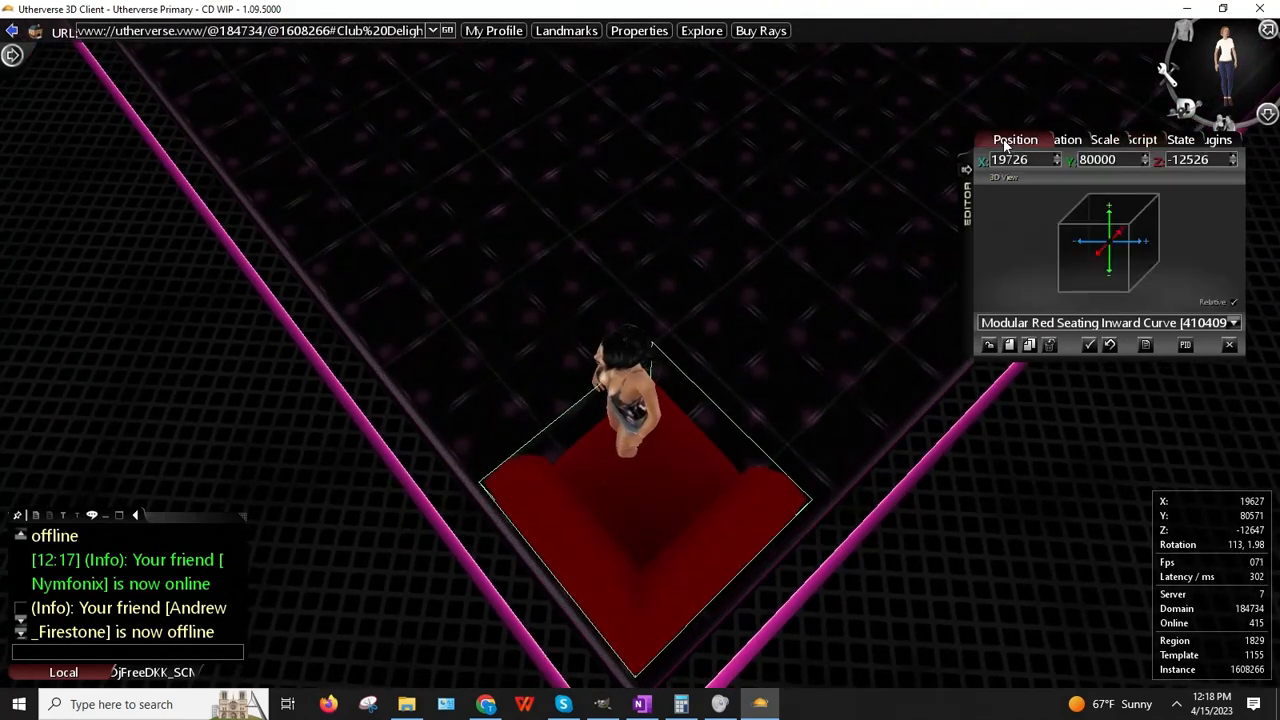
{"action": "left_click", "coordinate": [1057, 158]}
{"action": "left_click", "coordinate": [1057, 158]}
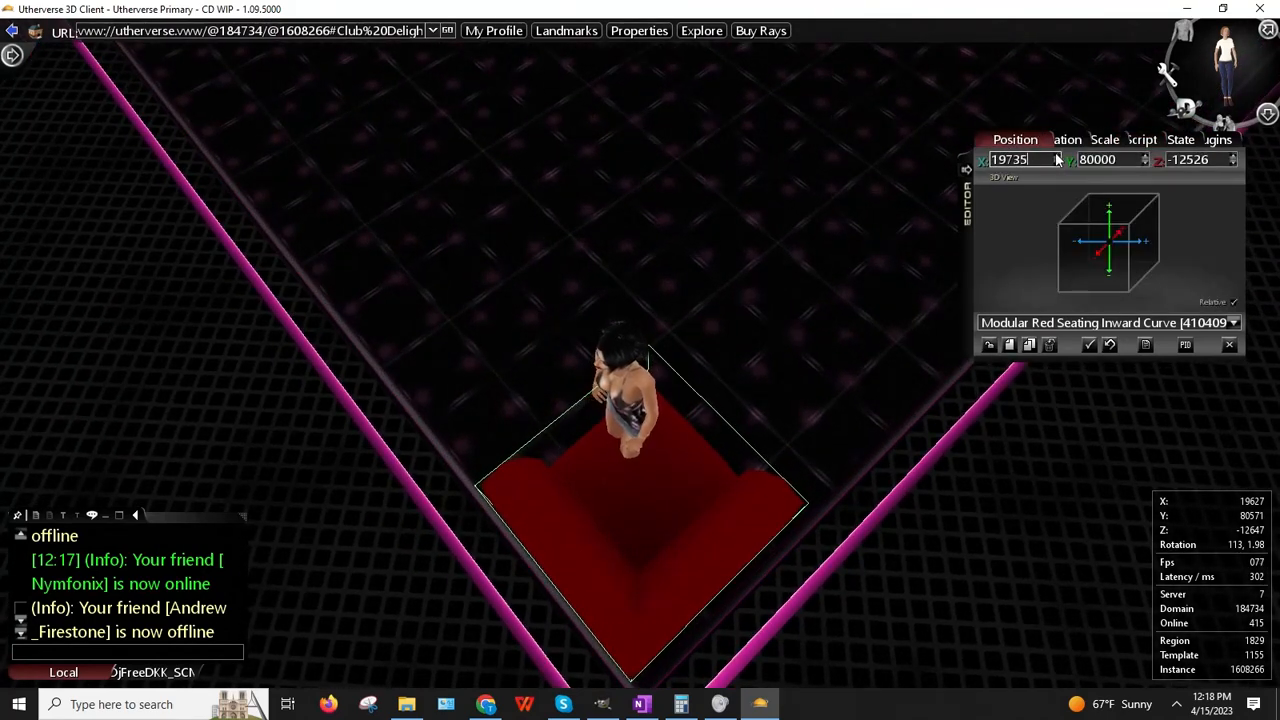
{"action": "left_click", "coordinate": [1236, 164]}
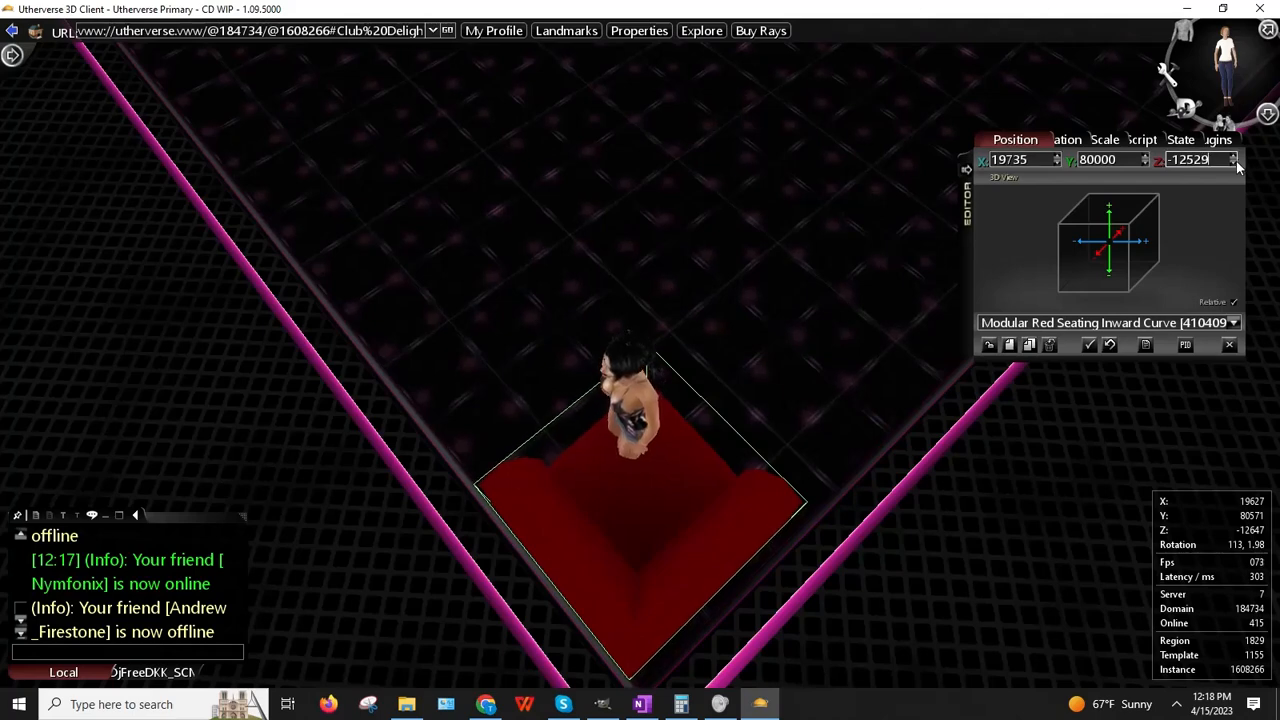
{"action": "left_click", "coordinate": [1236, 157]}
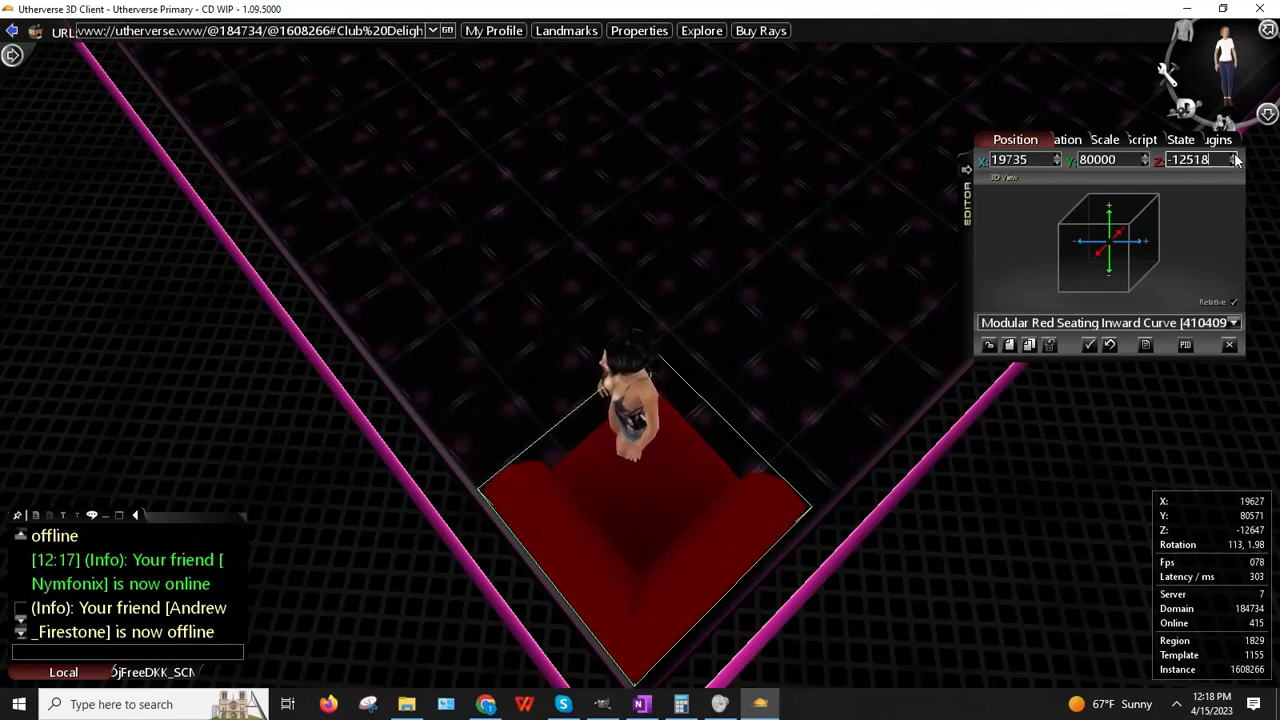
{"action": "left_click", "coordinate": [1236, 158]}
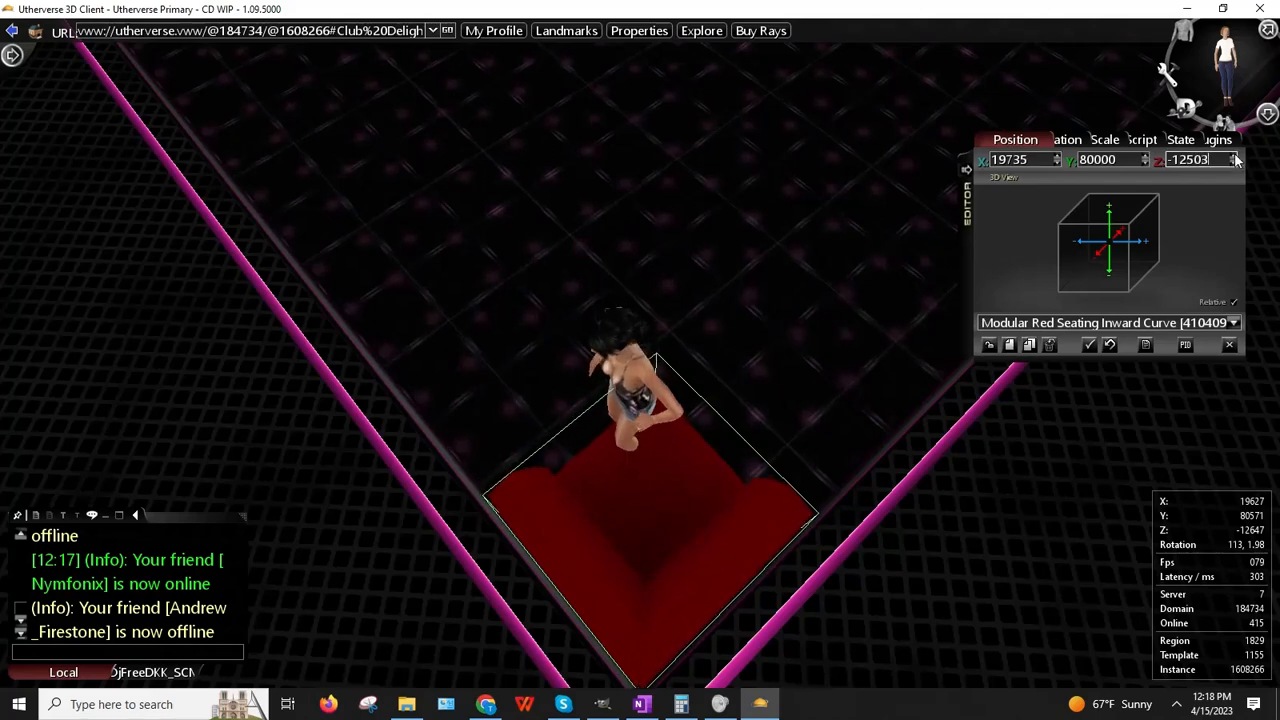
{"action": "left_click", "coordinate": [1058, 158]}
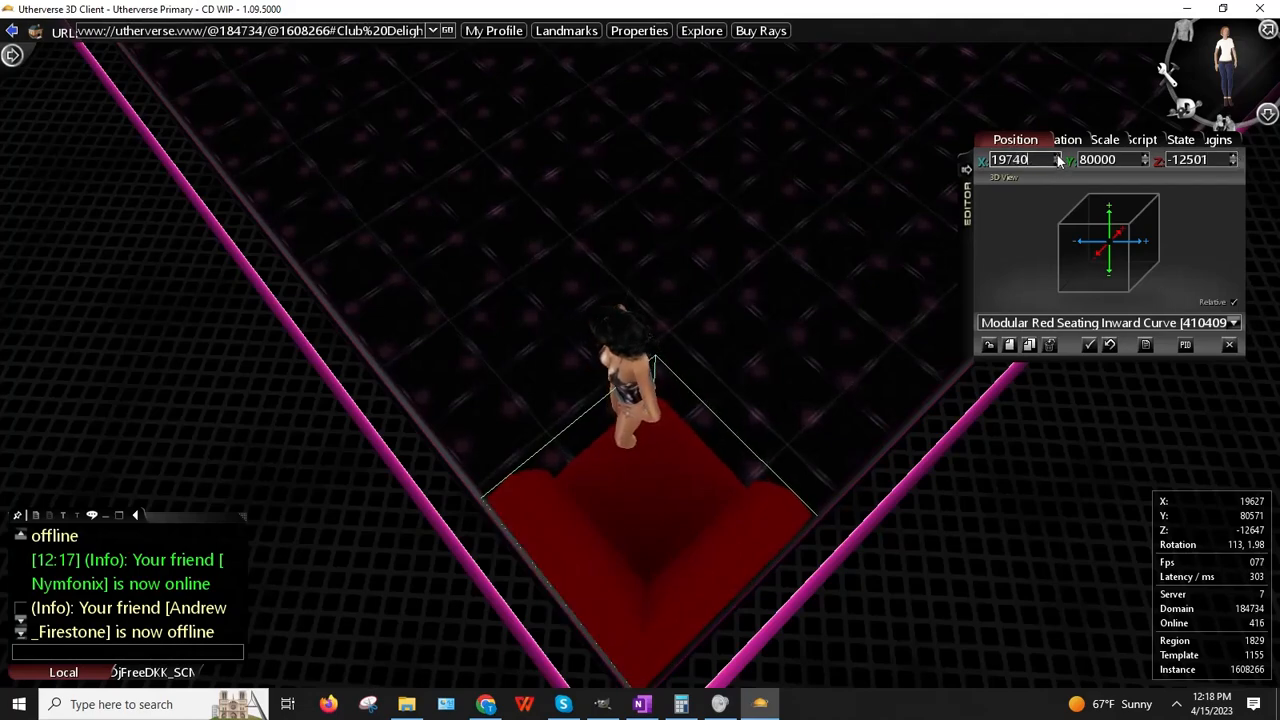
Step: View the seat from the side and adjust its Y position to 80005
{"action": "left_click_drag", "start_coordinate": [793, 210], "coordinate": [490, 285]}
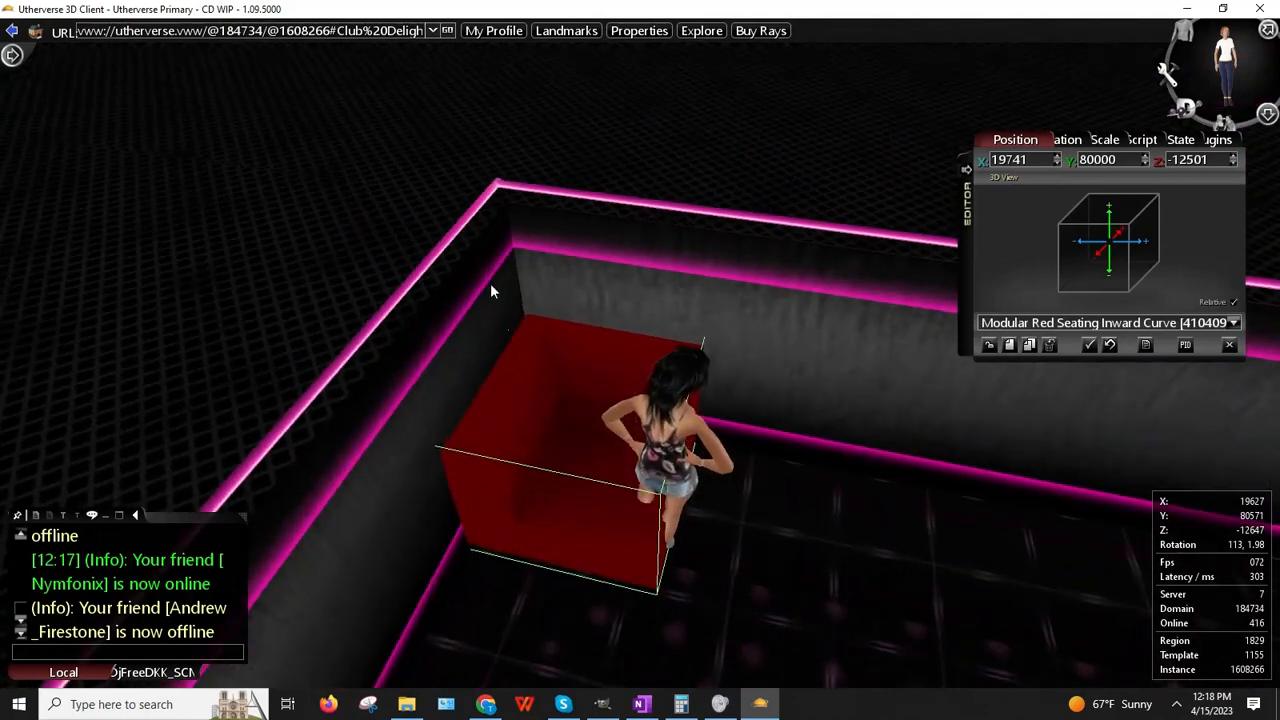
{"action": "key", "text": "Left"}
{"action": "key", "text": "Down"}
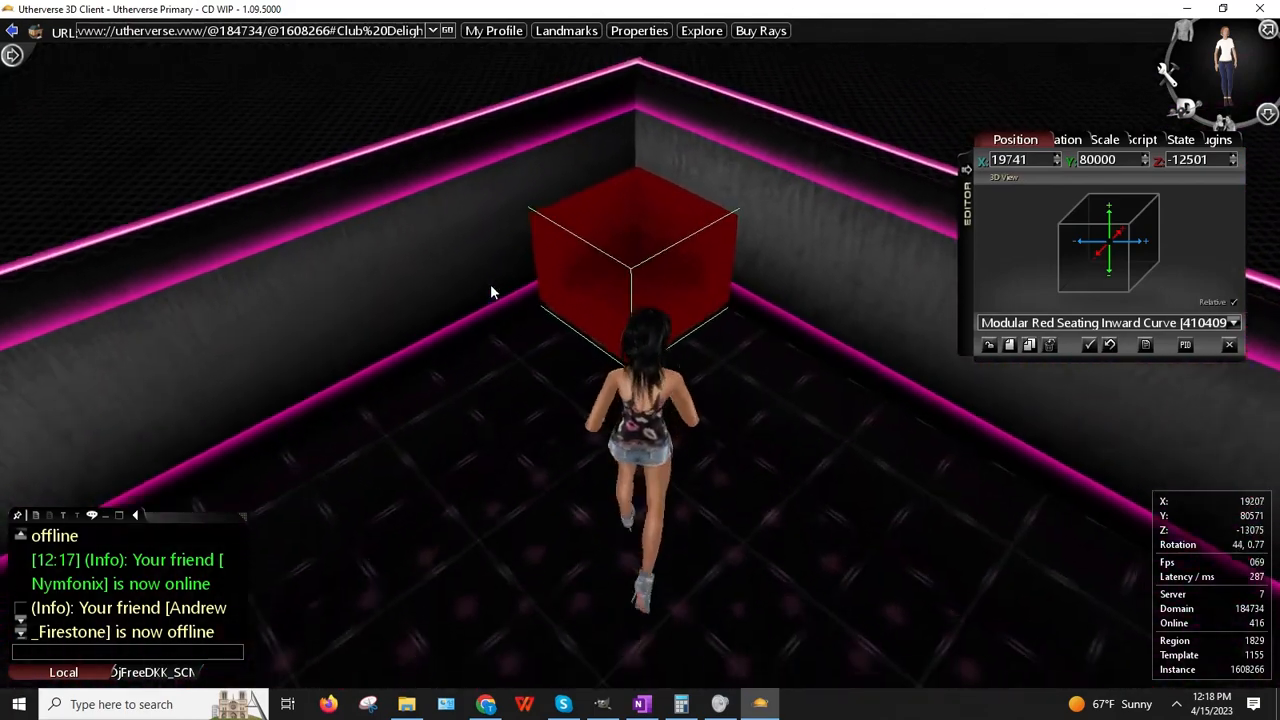
{"action": "left_click_drag", "start_coordinate": [618, 410], "coordinate": [644, 283]}
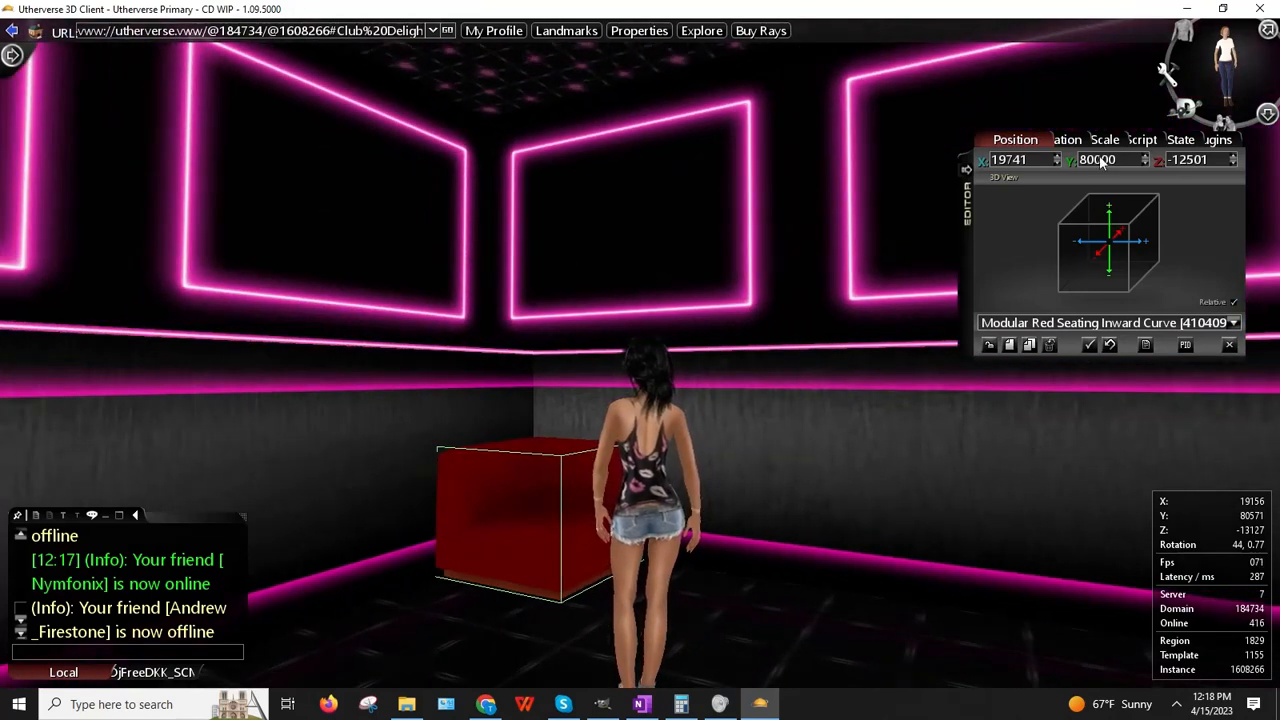
{"action": "left_click", "coordinate": [1147, 163]}
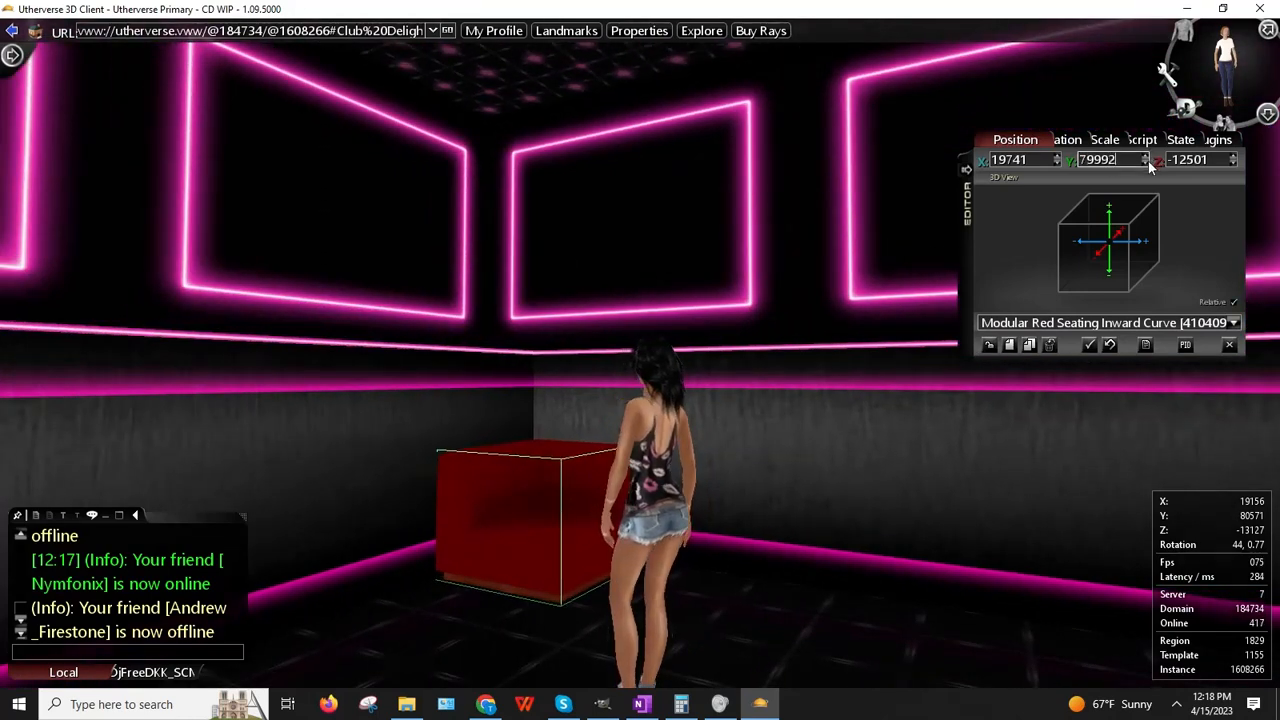
{"action": "left_click", "coordinate": [1146, 158]}
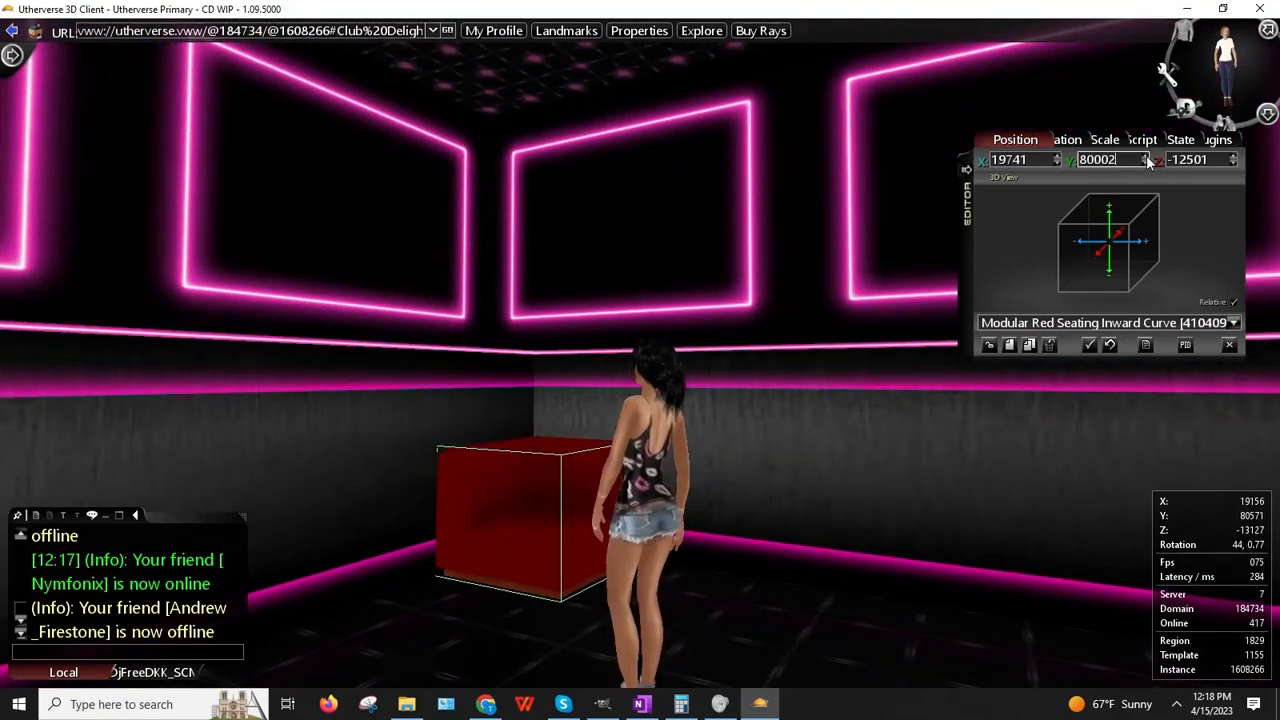
{"action": "left_click", "coordinate": [1146, 158]}
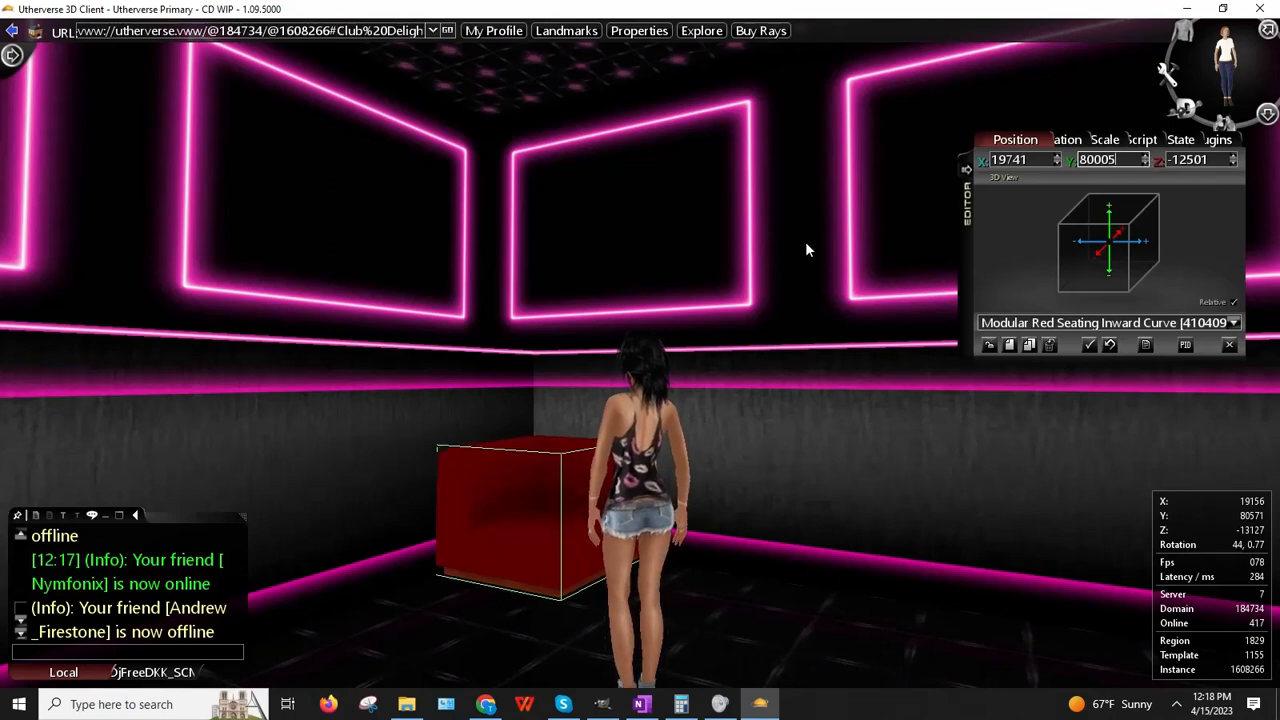
Step: From a steep top view, settle the seat's X position at 19739, then return to the browser
{"action": "left_click_drag", "start_coordinate": [805, 241], "coordinate": [790, 333]}
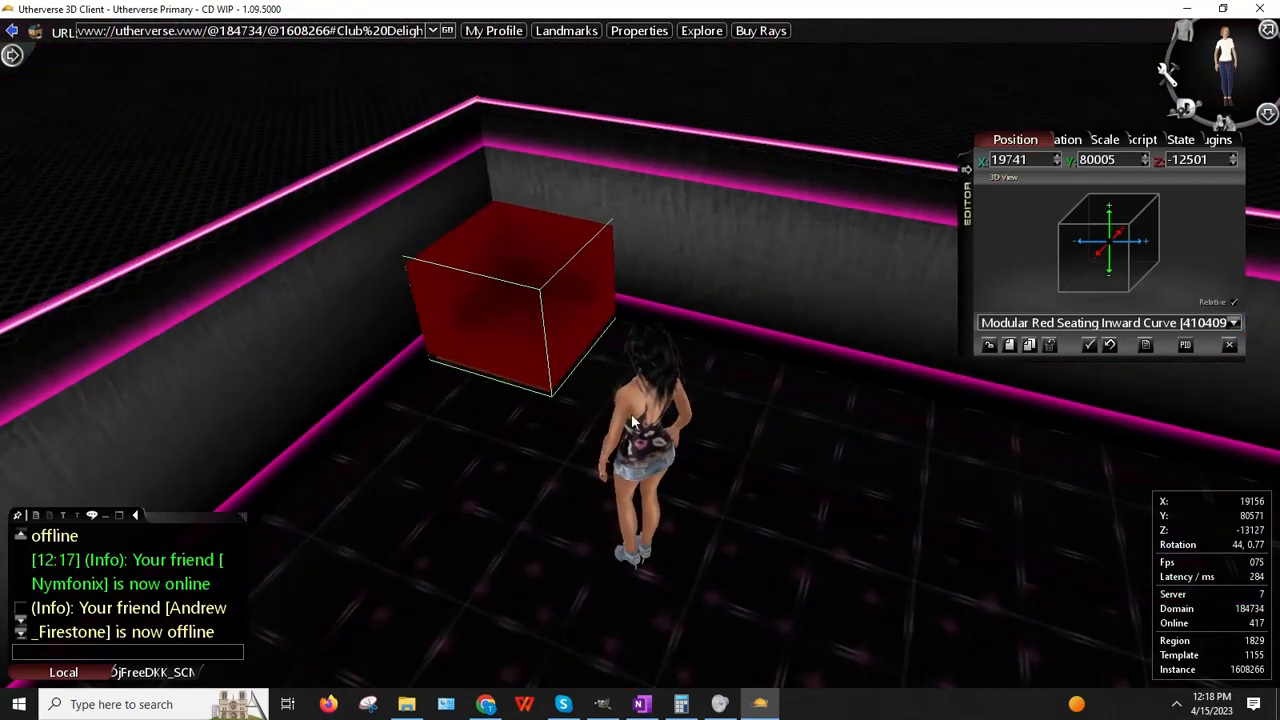
{"action": "left_click_drag", "start_coordinate": [770, 213], "coordinate": [778, 262]}
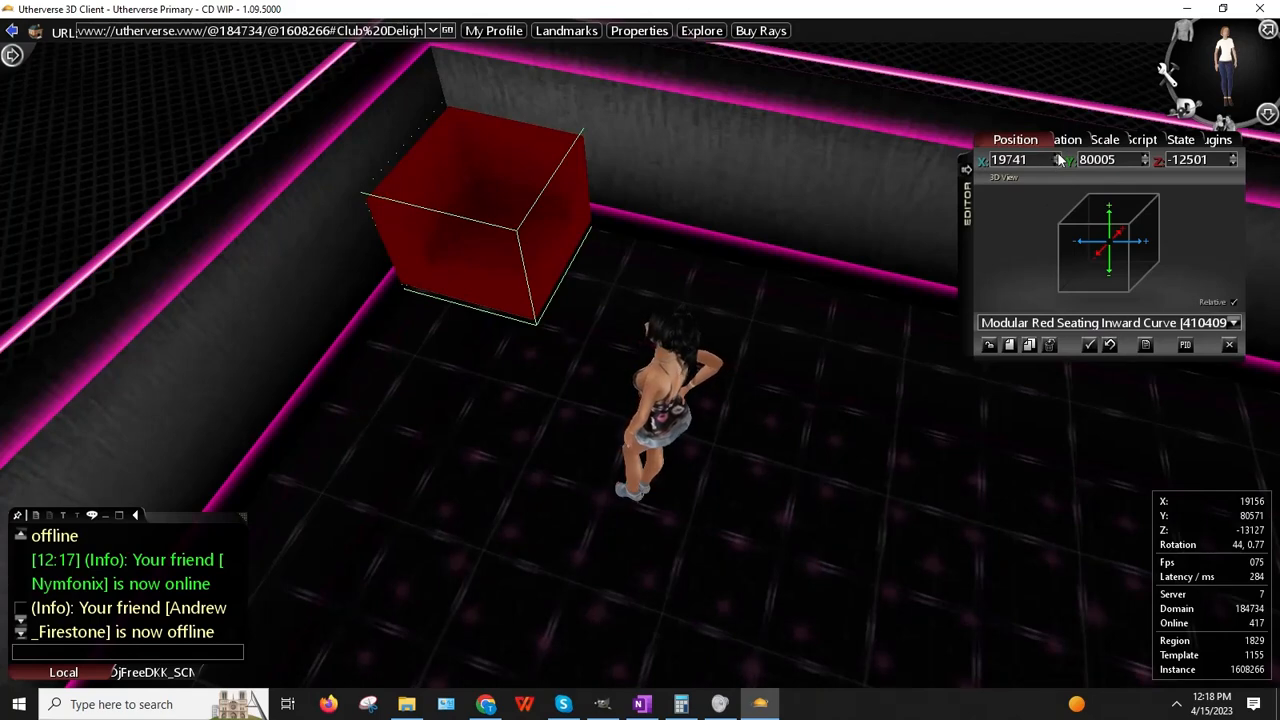
{"action": "left_click", "coordinate": [1056, 157]}
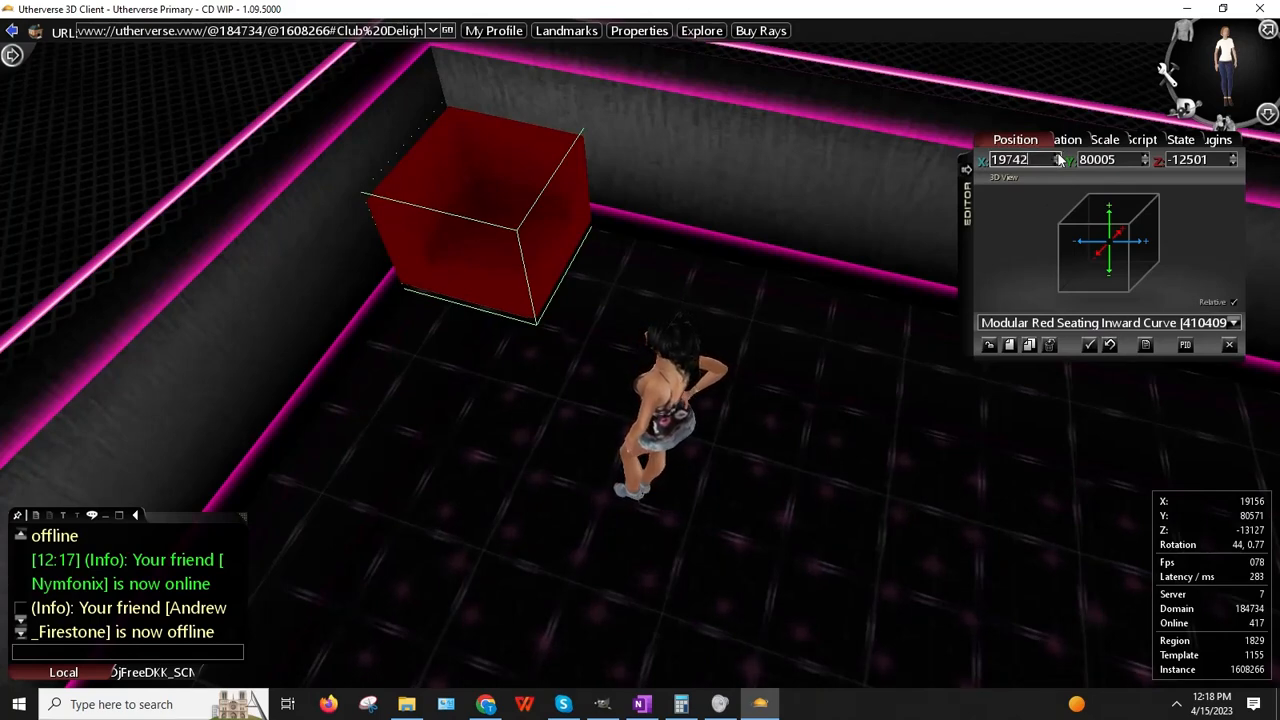
{"action": "left_click", "coordinate": [1058, 157]}
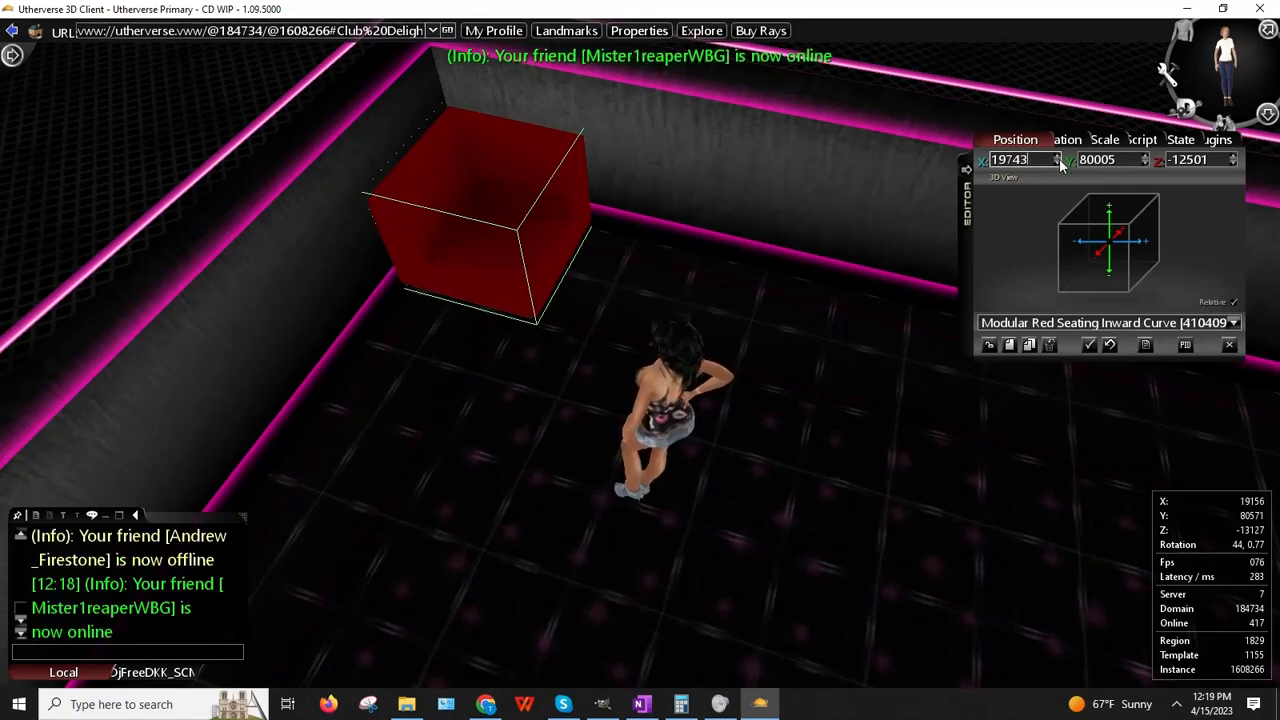
{"action": "left_click", "coordinate": [1057, 163]}
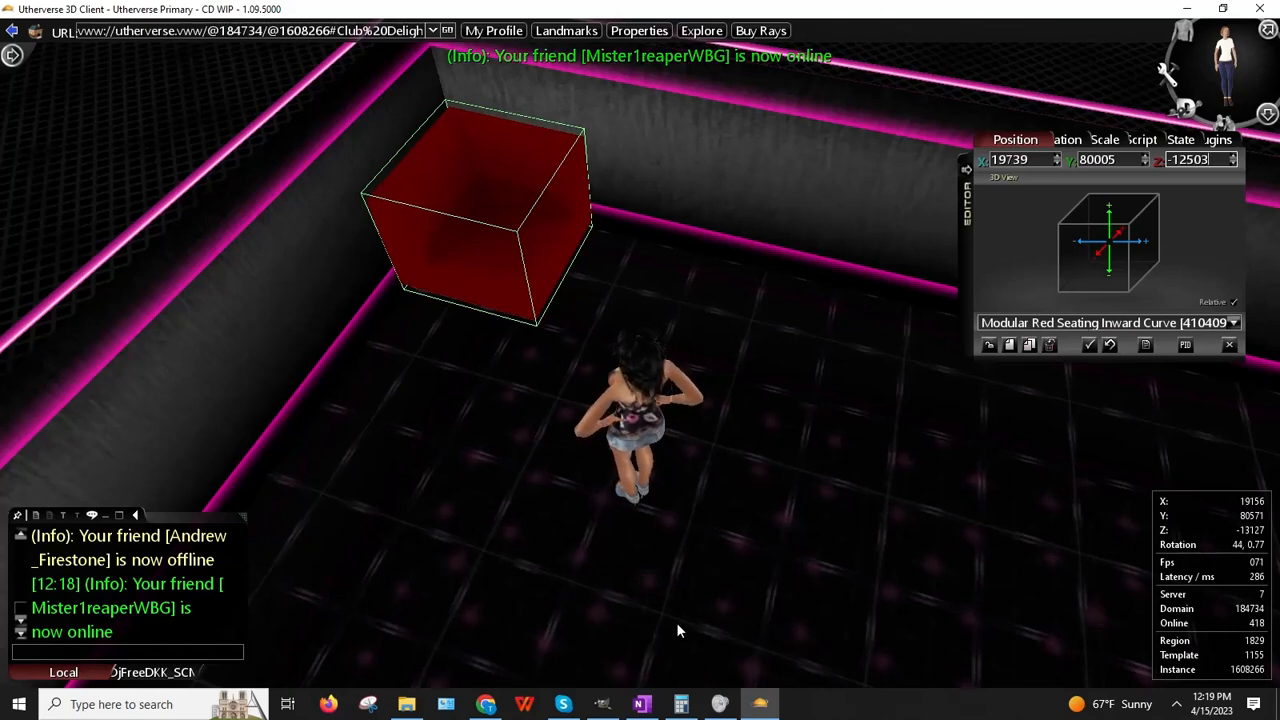
{"action": "left_click", "coordinate": [486, 704]}
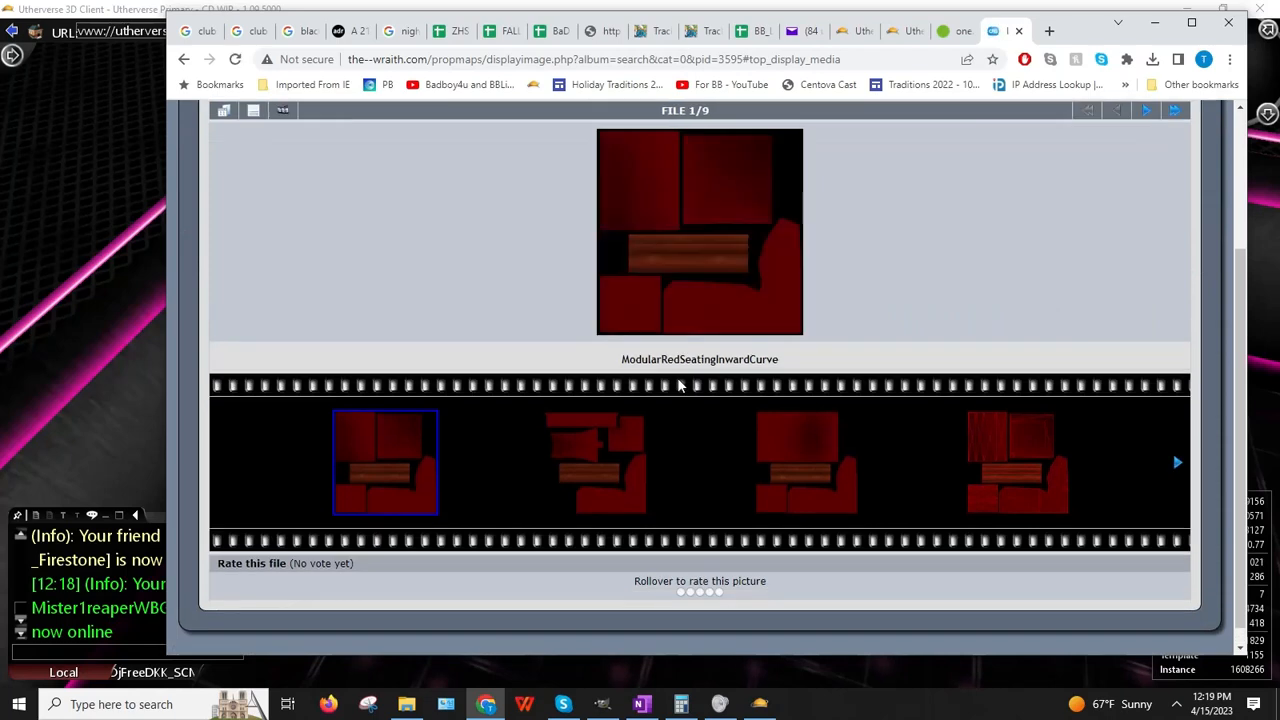
Step: Try saving the ModularRedSeatingInwardCurve texture into PropMaps, but decline the overwrite and cancel
{"action": "right_click", "coordinate": [862, 218]}
{"action": "right_click", "coordinate": [728, 232]}
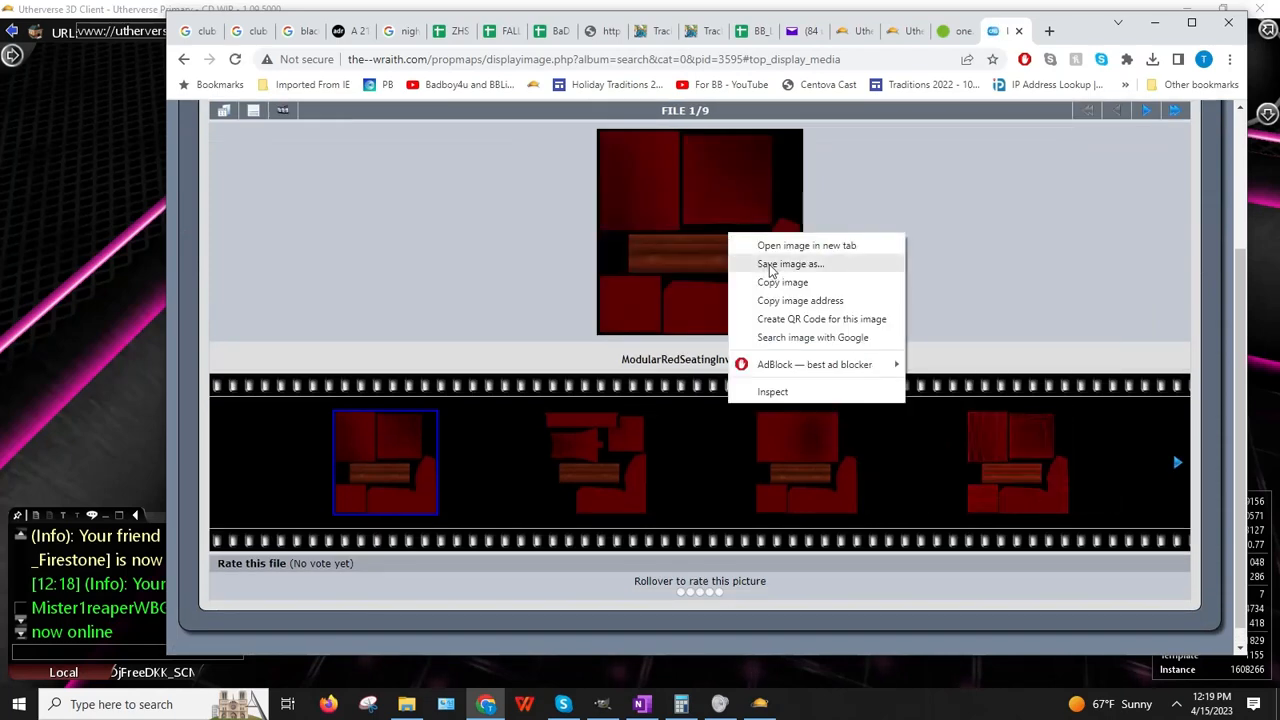
{"action": "left_click", "coordinate": [769, 265]}
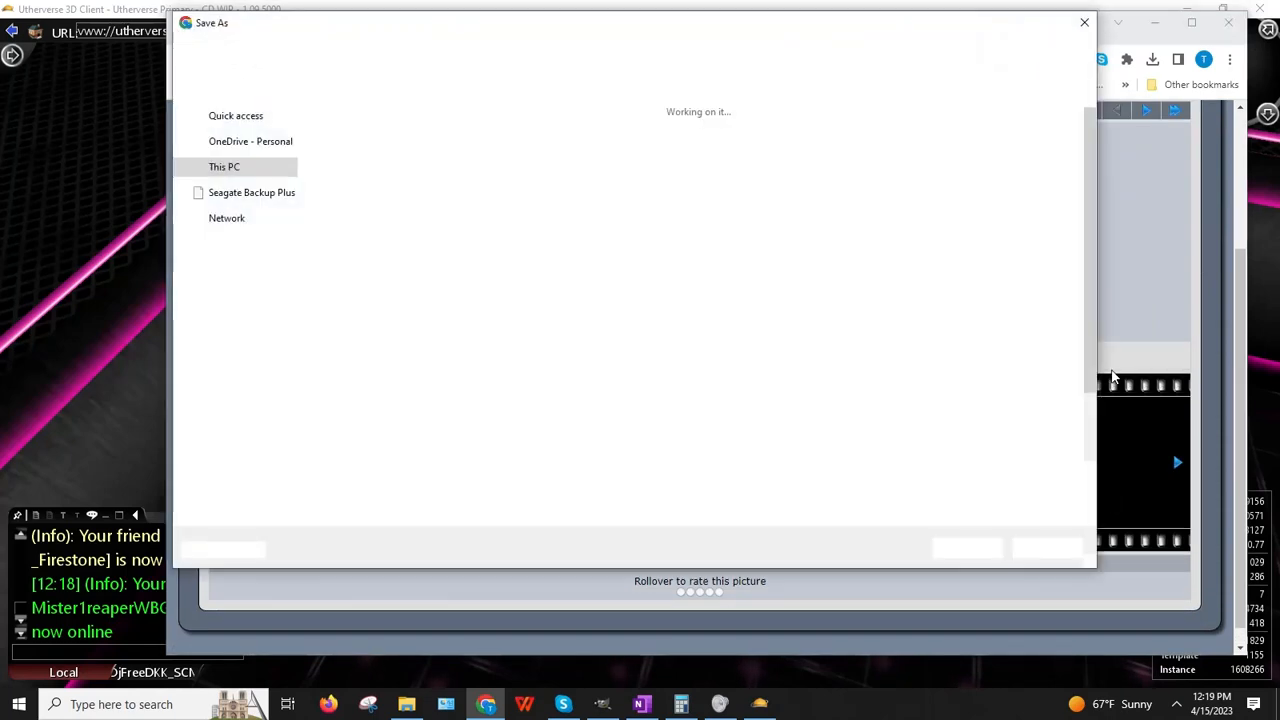
{"action": "left_click", "coordinate": [436, 56]}
{"action": "left_click_drag", "start_coordinate": [1088, 122], "coordinate": [1089, 366]}
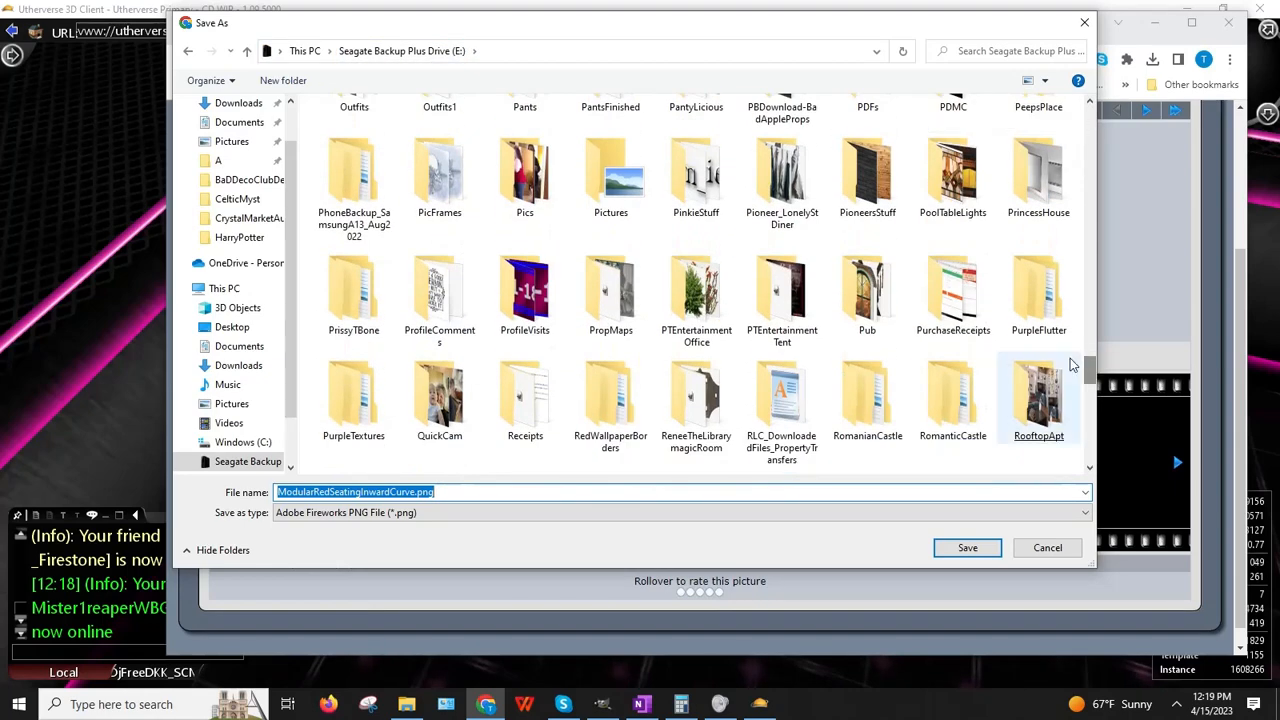
{"action": "left_click", "coordinate": [610, 295]}
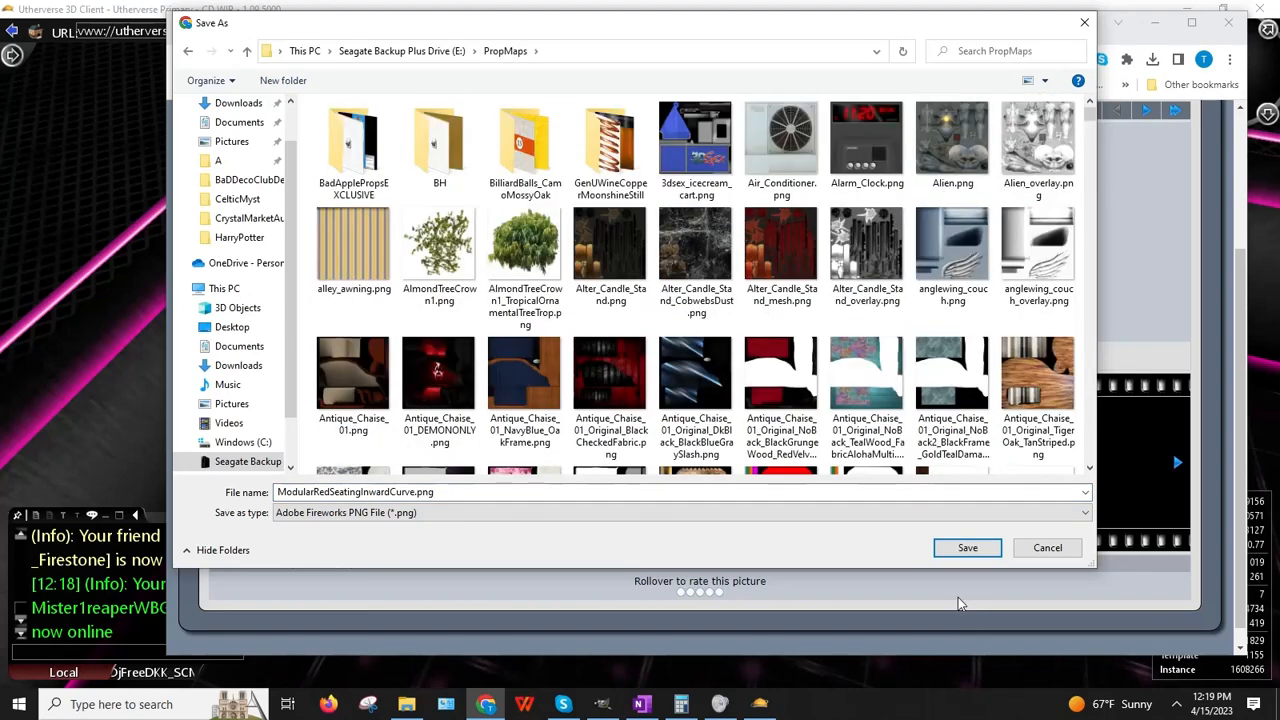
{"action": "left_click", "coordinate": [967, 548]}
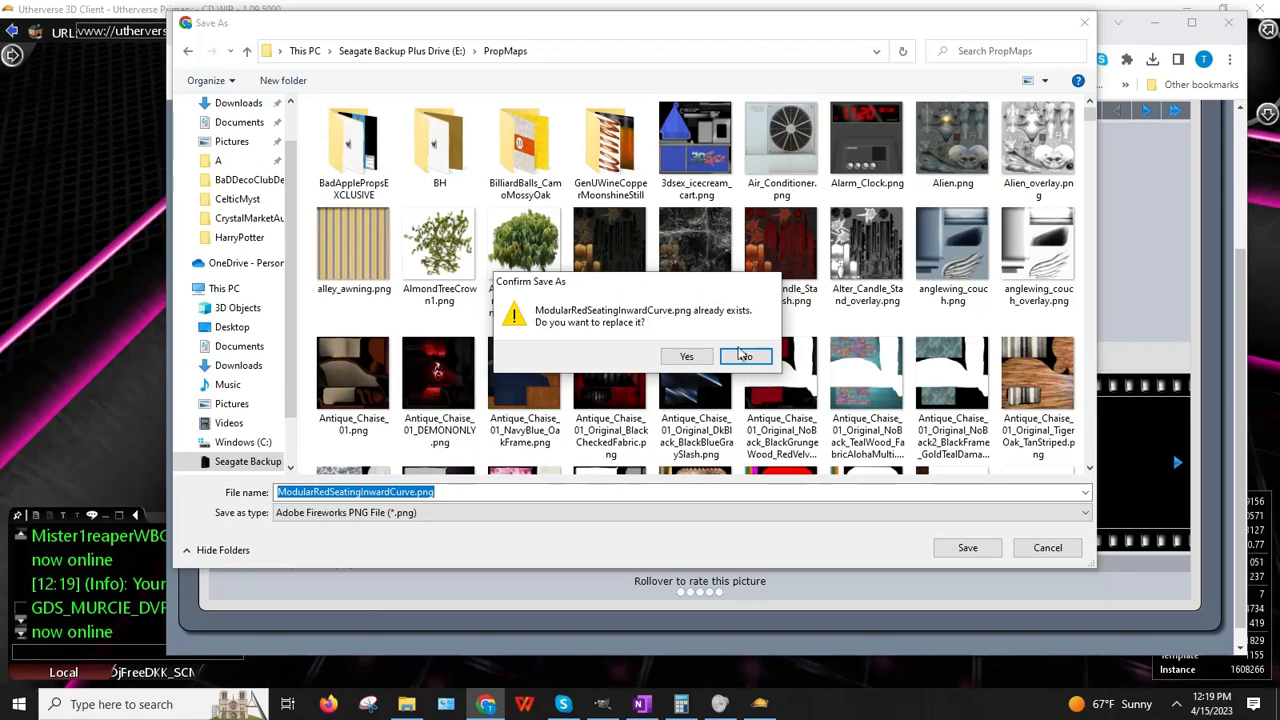
{"action": "left_click", "coordinate": [735, 359]}
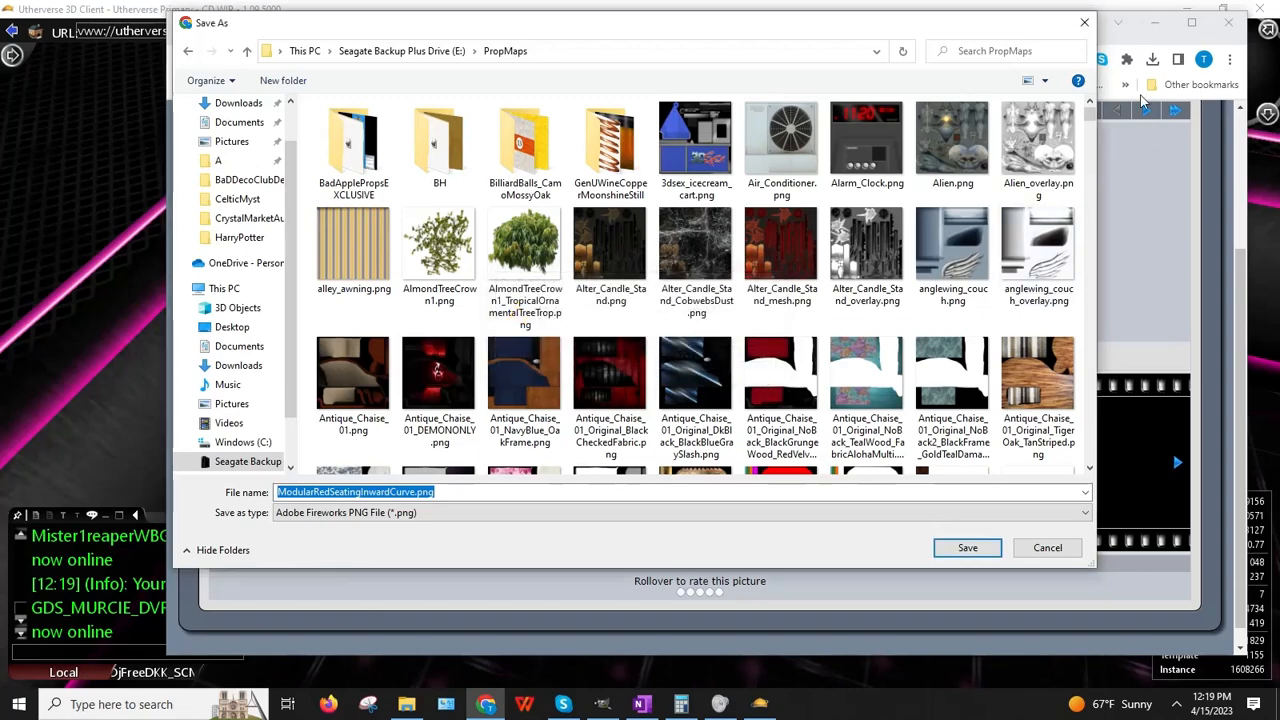
{"action": "left_click", "coordinate": [1083, 22]}
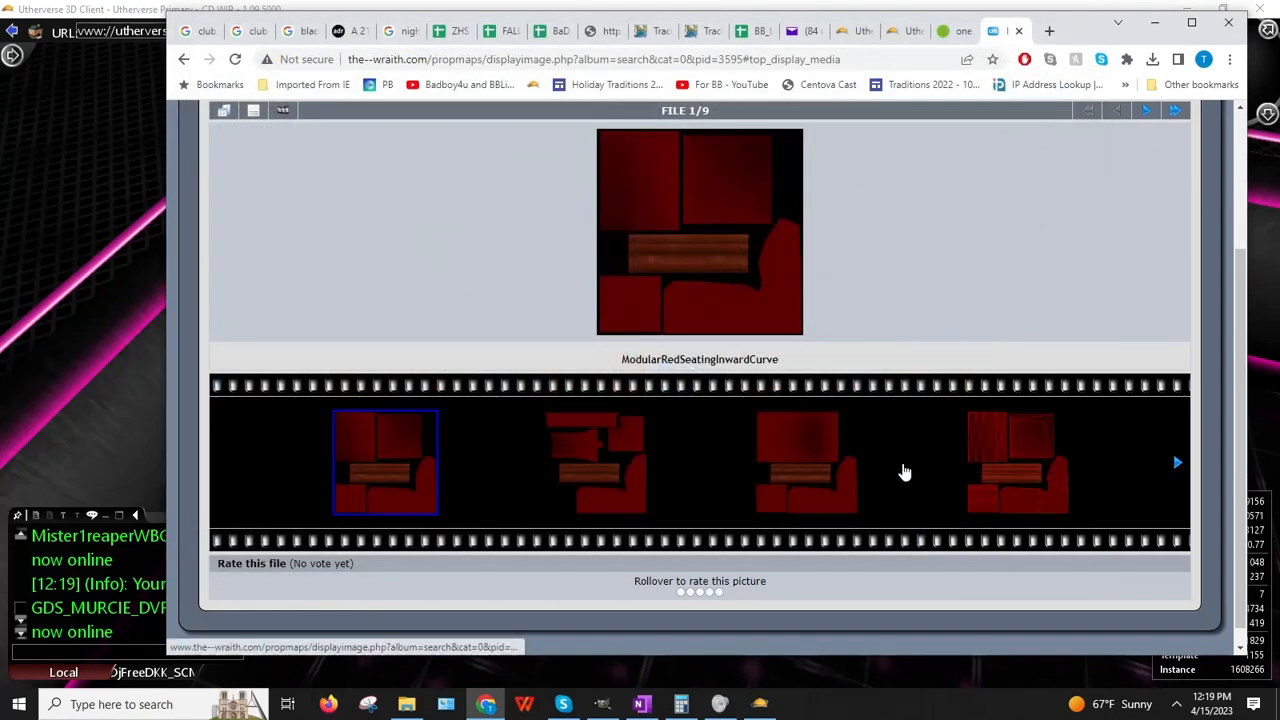
{"action": "scroll", "coordinate": [869, 440], "scroll_direction": "up", "scroll_amount": 3}
{"action": "scroll", "coordinate": [869, 440], "scroll_direction": "down", "scroll_amount": 3}
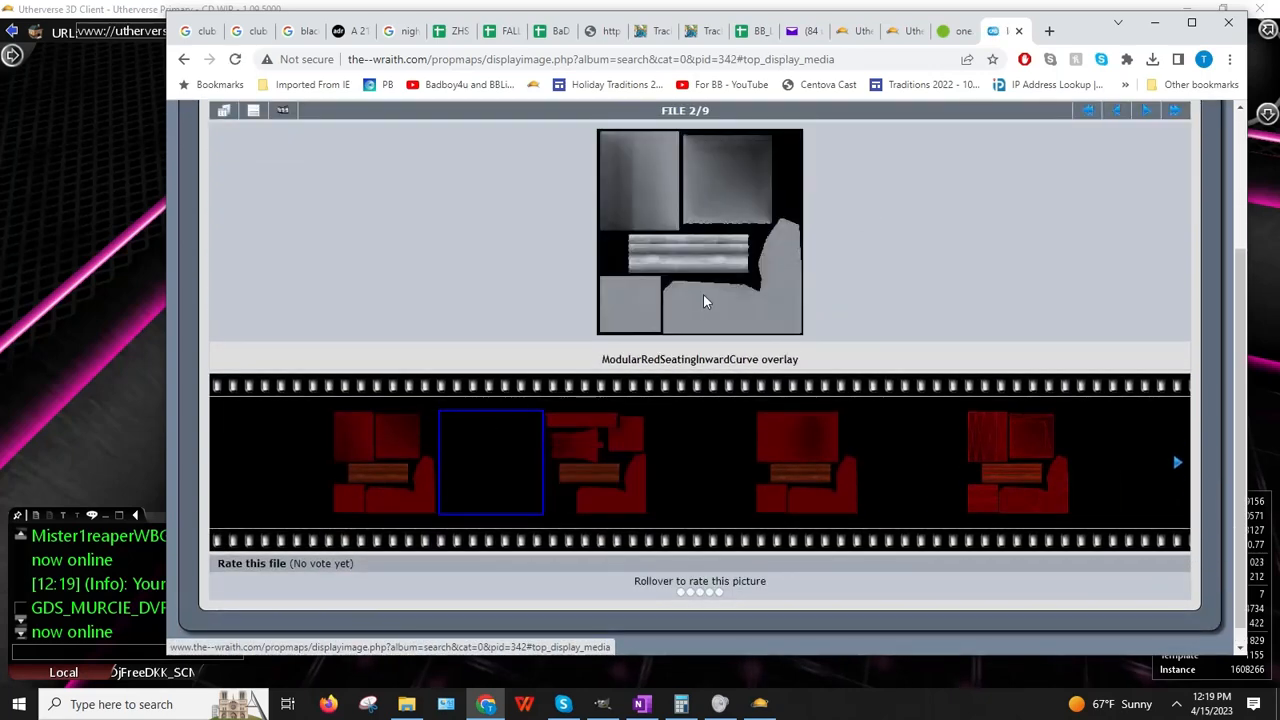
Step: Try saving the overlay texture into PropMaps, decline overwriting, cancel, and return to Utherverse
{"action": "right_click", "coordinate": [702, 265]}
{"action": "left_click", "coordinate": [752, 289]}
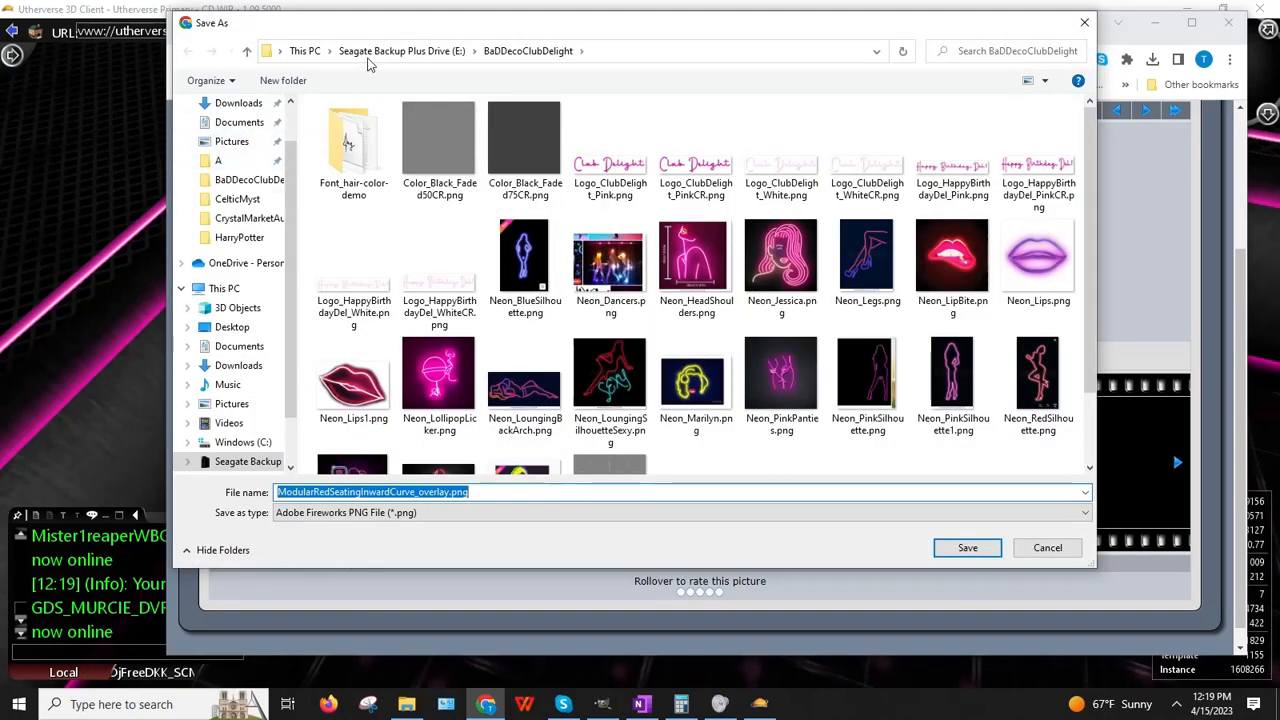
{"action": "left_click", "coordinate": [375, 52]}
{"action": "left_click_drag", "start_coordinate": [1088, 120], "coordinate": [1090, 364]}
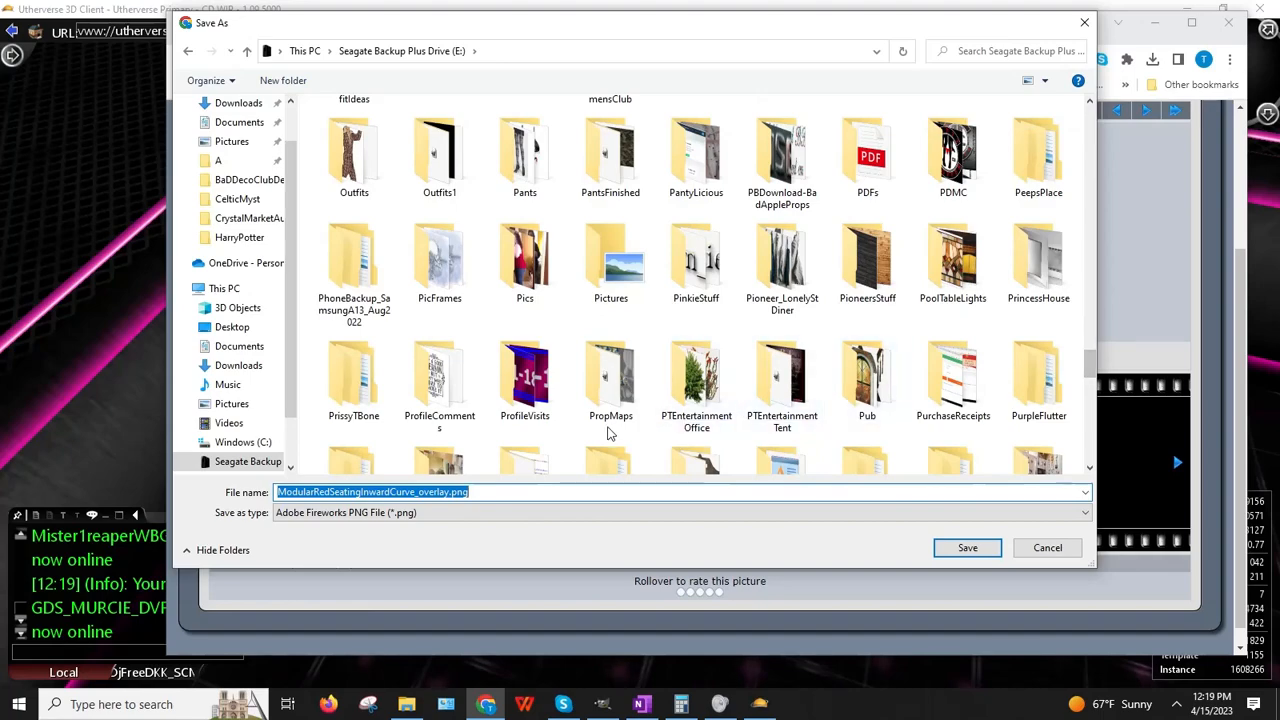
{"action": "double_click", "coordinate": [611, 378]}
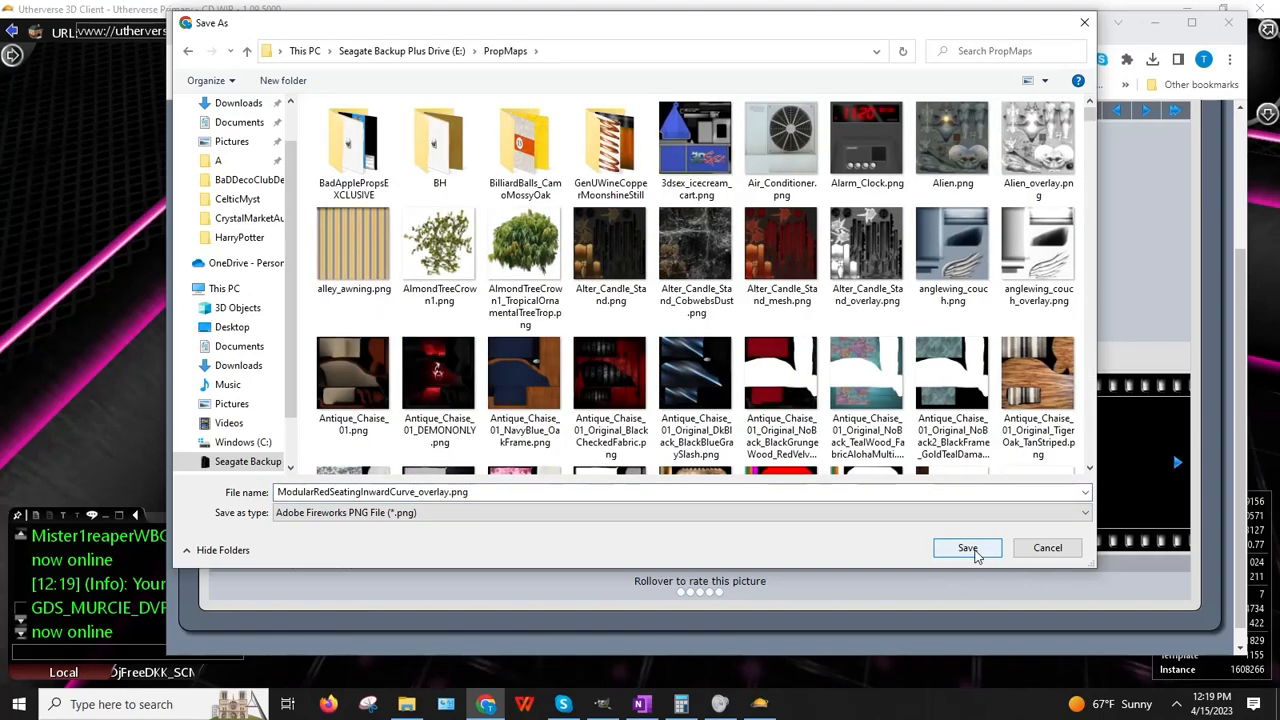
{"action": "left_click", "coordinate": [970, 550]}
{"action": "left_click", "coordinate": [757, 359]}
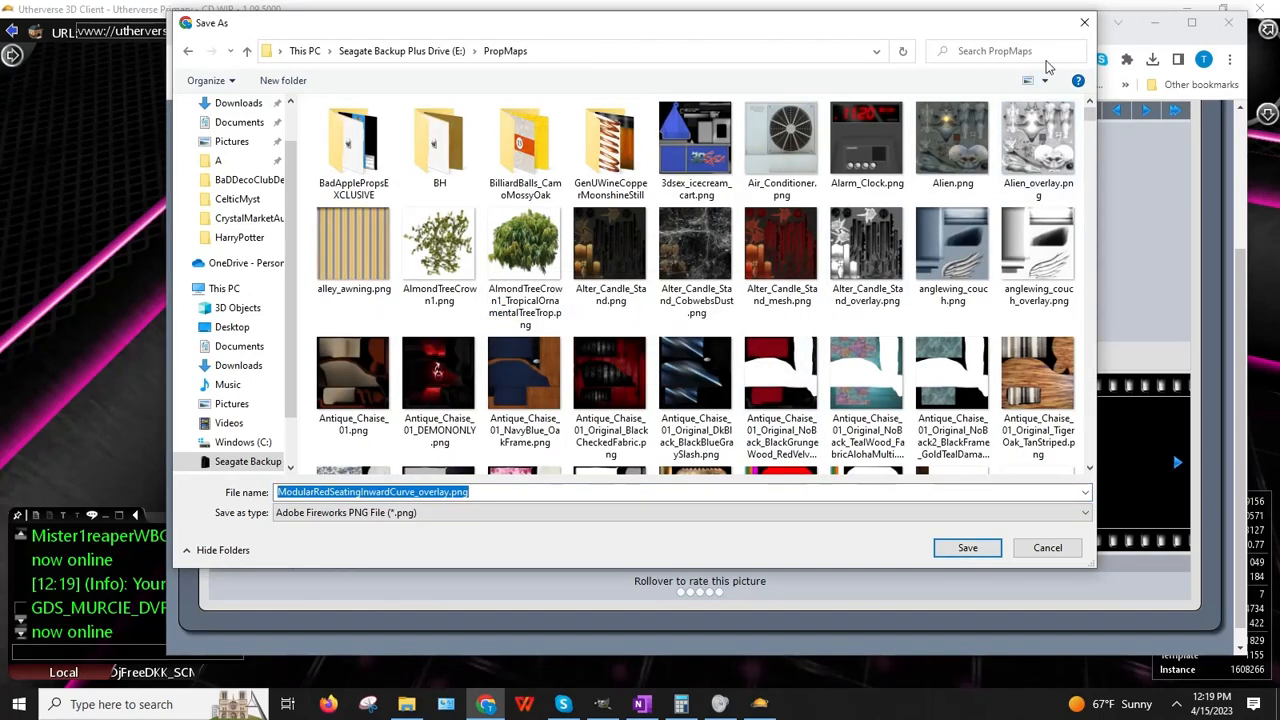
{"action": "left_click", "coordinate": [1084, 24]}
{"action": "key", "text": "alt+Tab"}
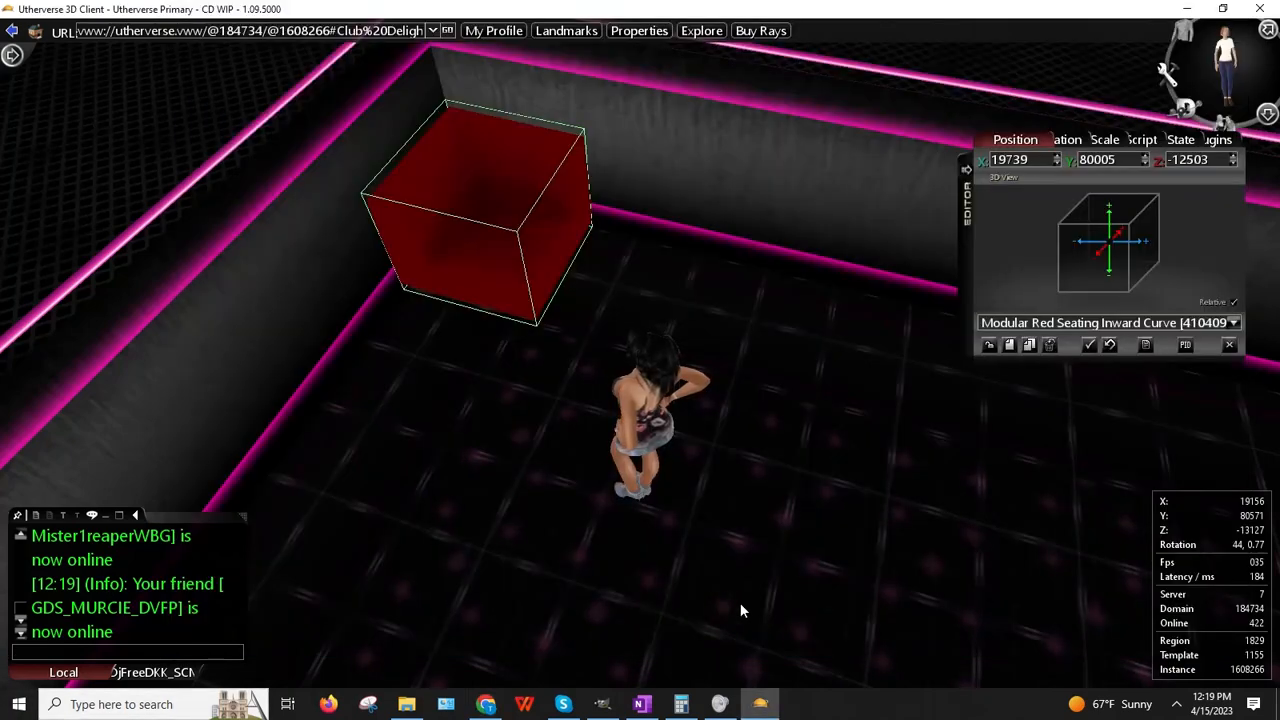
Step: Open ModularRedSeatingInwardCurve.png from the PropMaps folder in GIMP
{"action": "key", "text": "alt+Tab"}
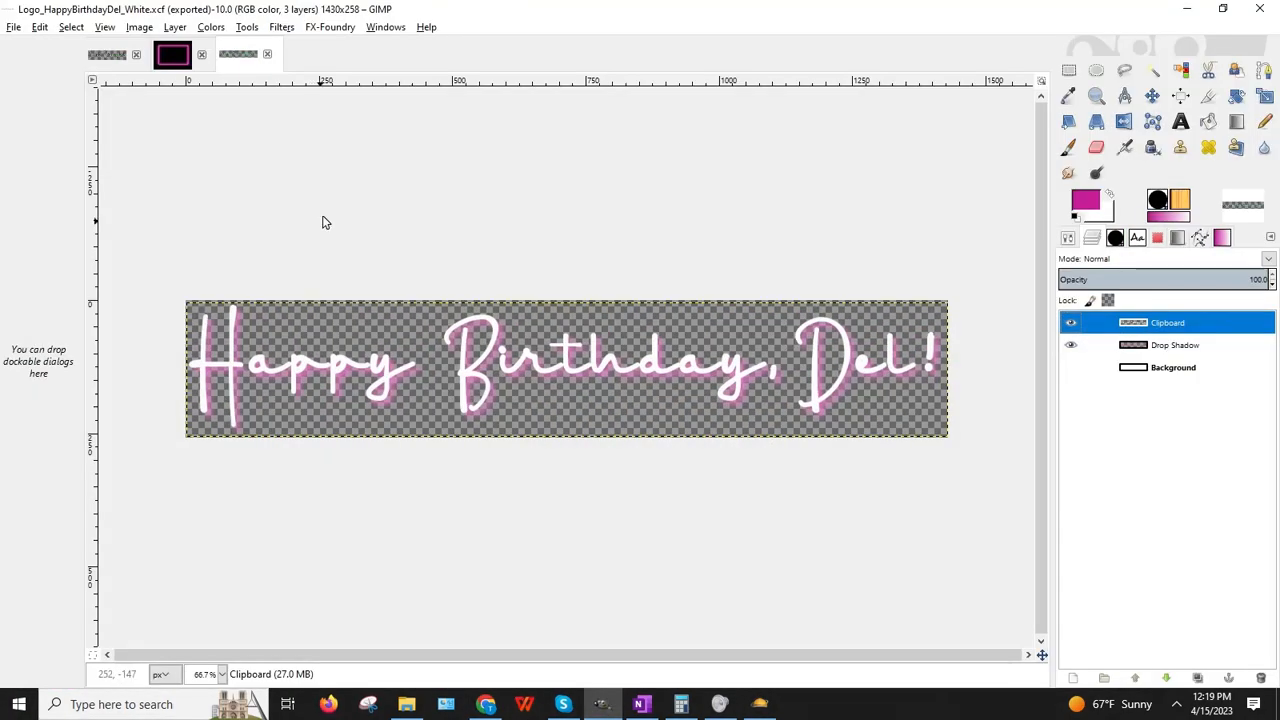
{"action": "left_click", "coordinate": [13, 27]}
{"action": "left_click", "coordinate": [45, 60]}
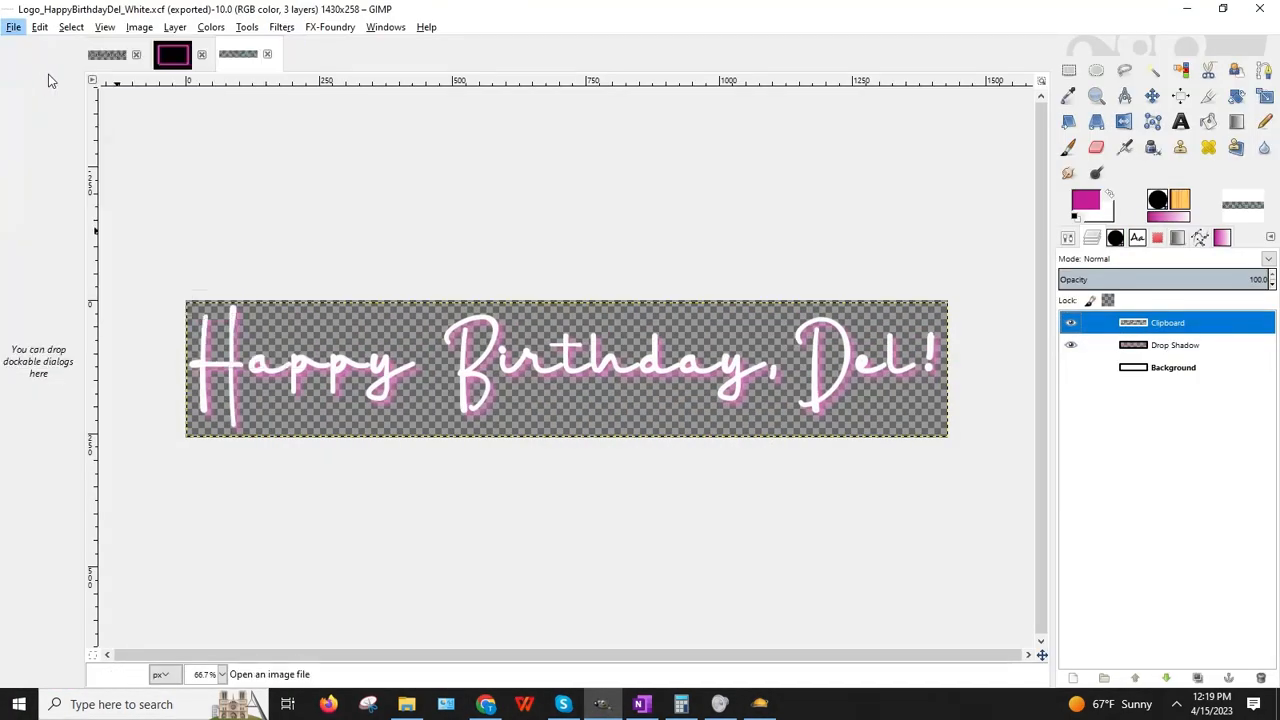
{"action": "left_click", "coordinate": [337, 104]}
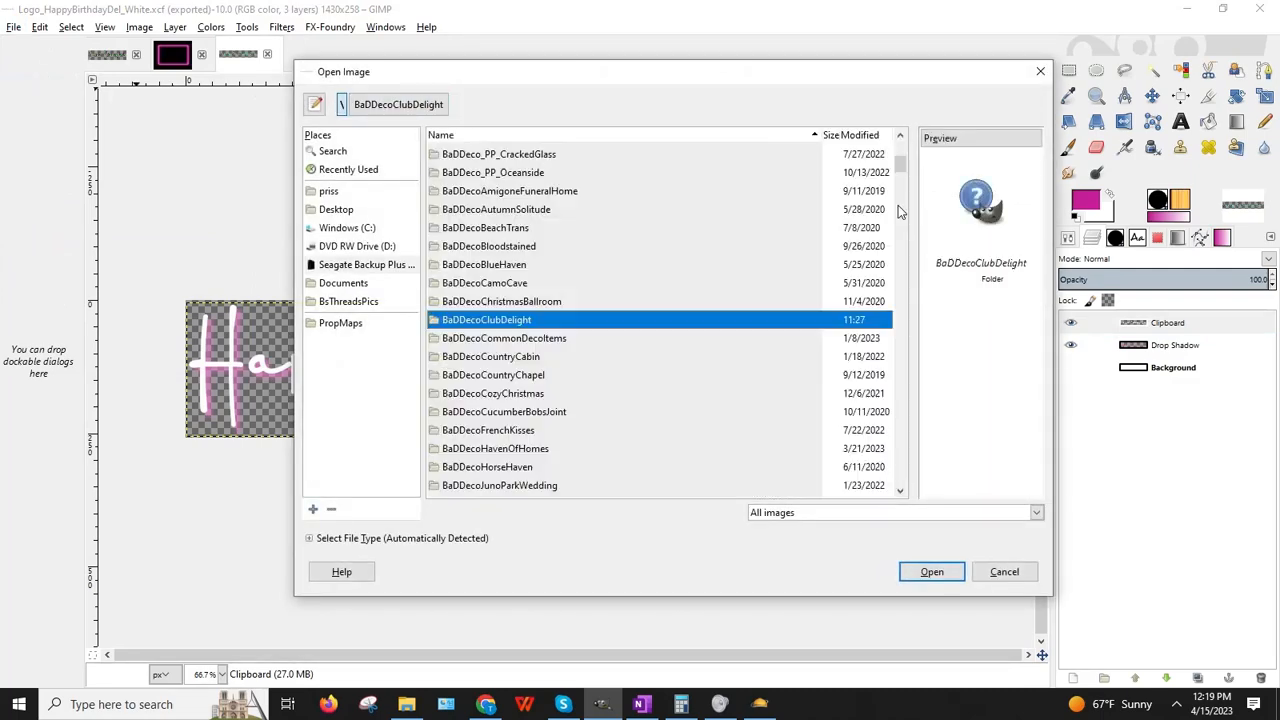
{"action": "left_click_drag", "start_coordinate": [902, 172], "coordinate": [908, 406]}
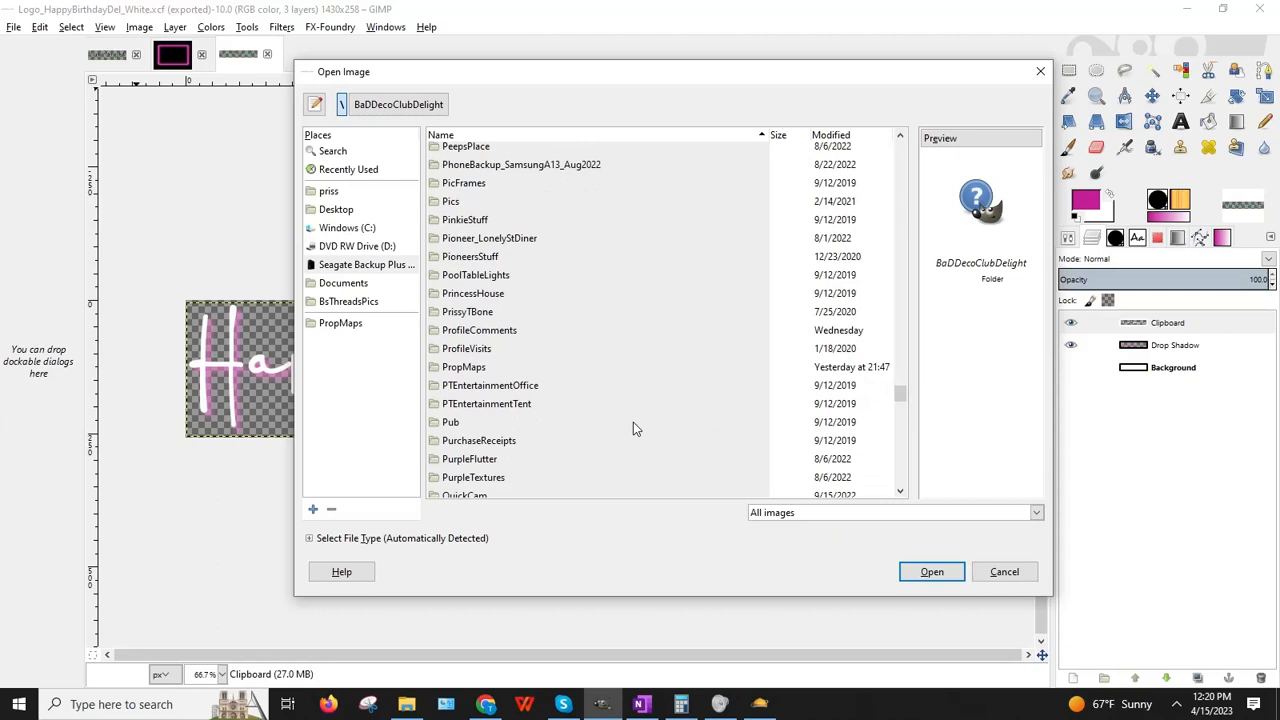
{"action": "double_click", "coordinate": [470, 367]}
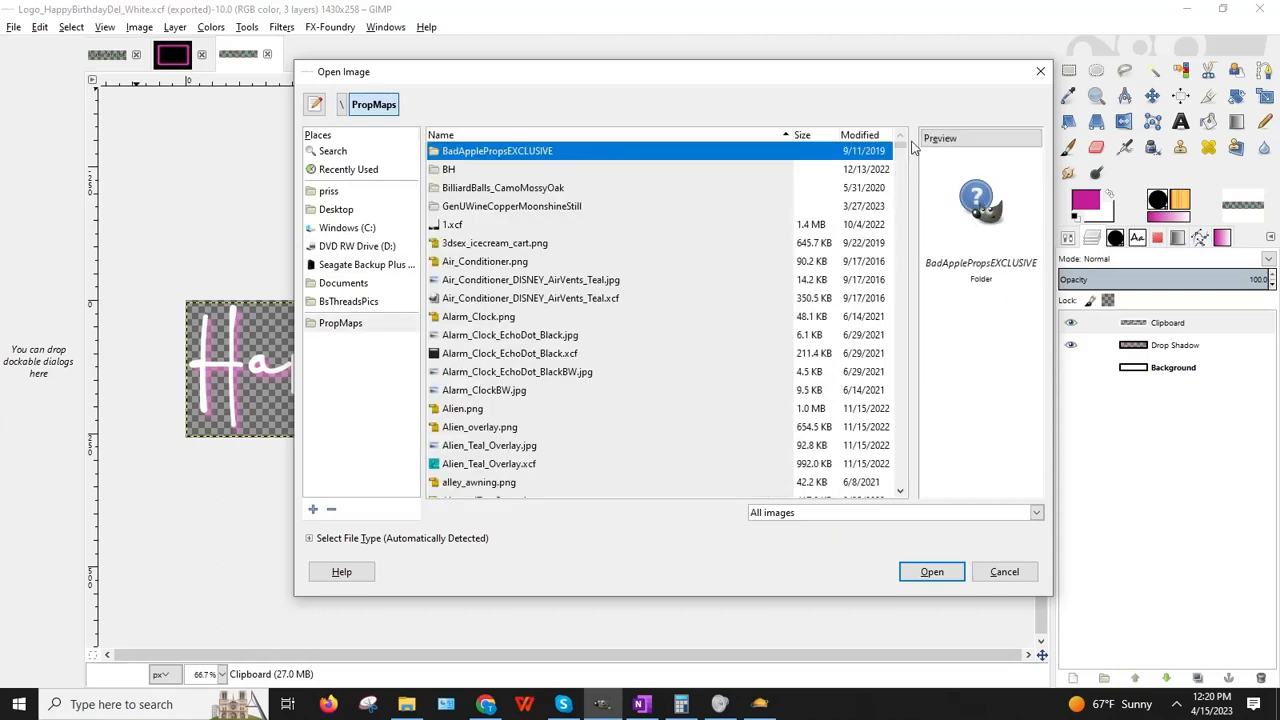
{"action": "left_click", "coordinate": [1181, 9]}
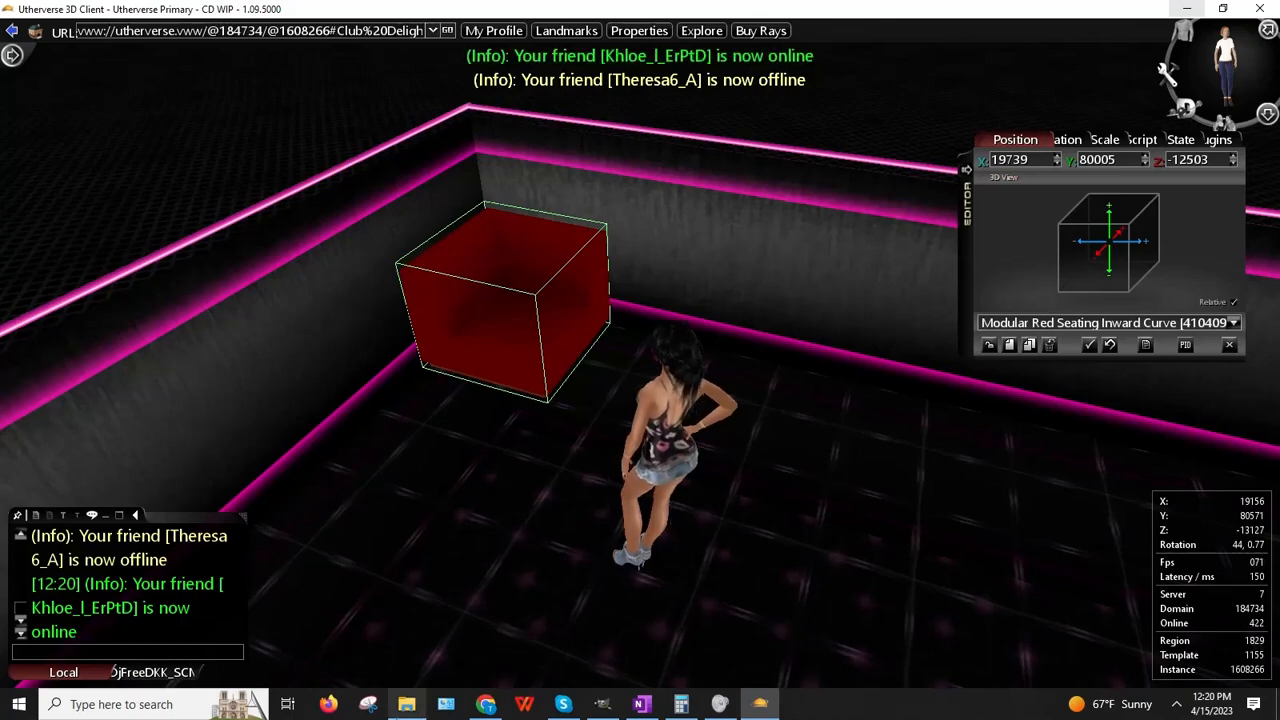
{"action": "left_click", "coordinate": [601, 704]}
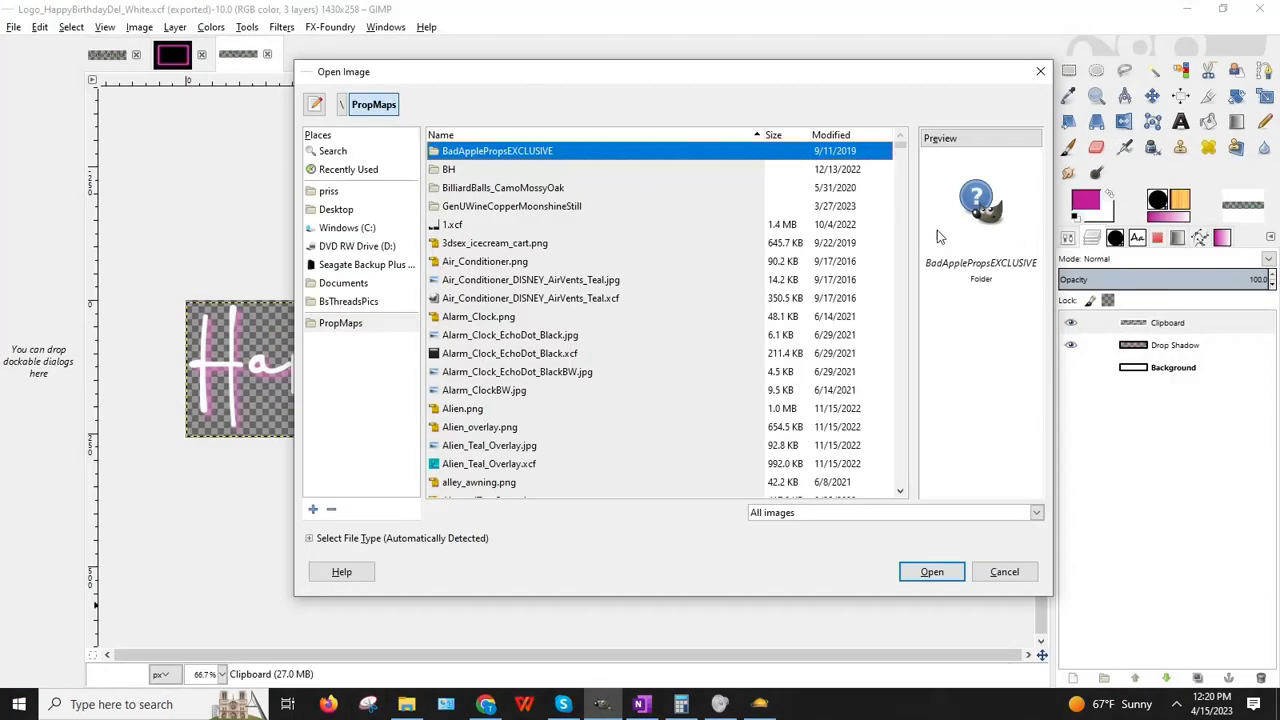
{"action": "left_click_drag", "start_coordinate": [900, 148], "coordinate": [918, 351]}
{"action": "scroll", "coordinate": [789, 312], "scroll_direction": "up", "scroll_amount": 12}
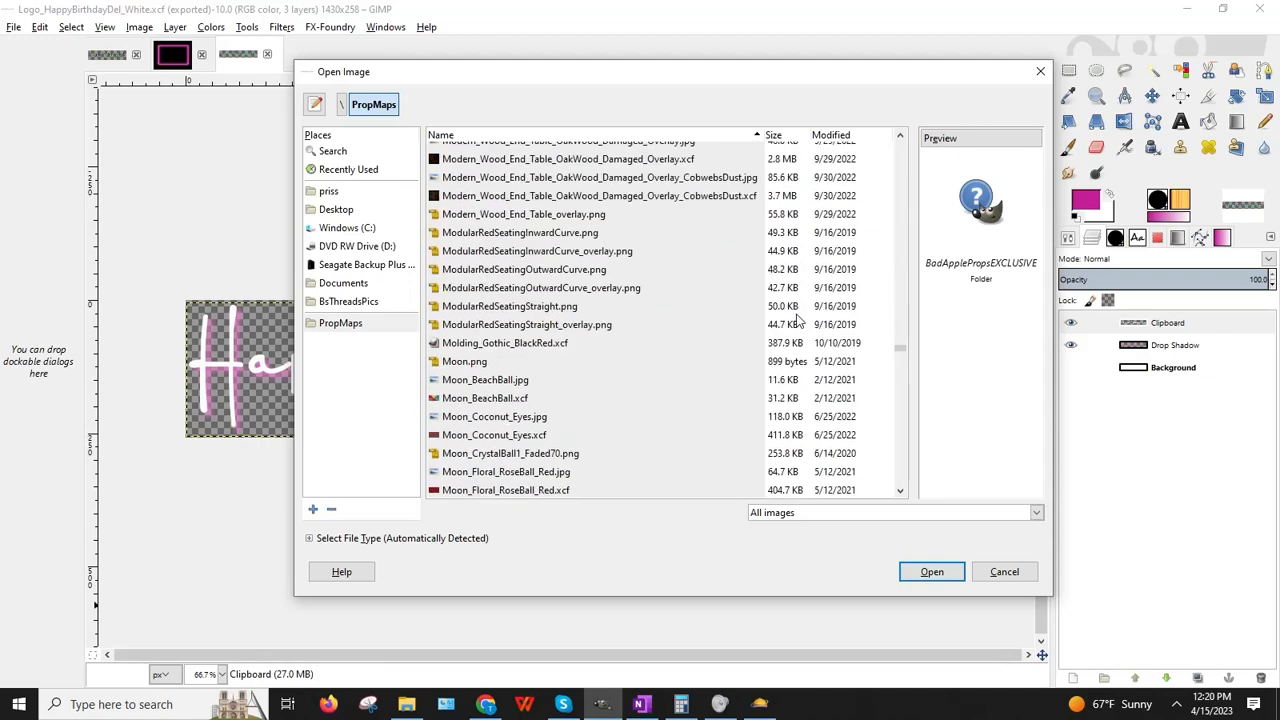
{"action": "scroll", "coordinate": [789, 318], "scroll_direction": "down", "scroll_amount": 2}
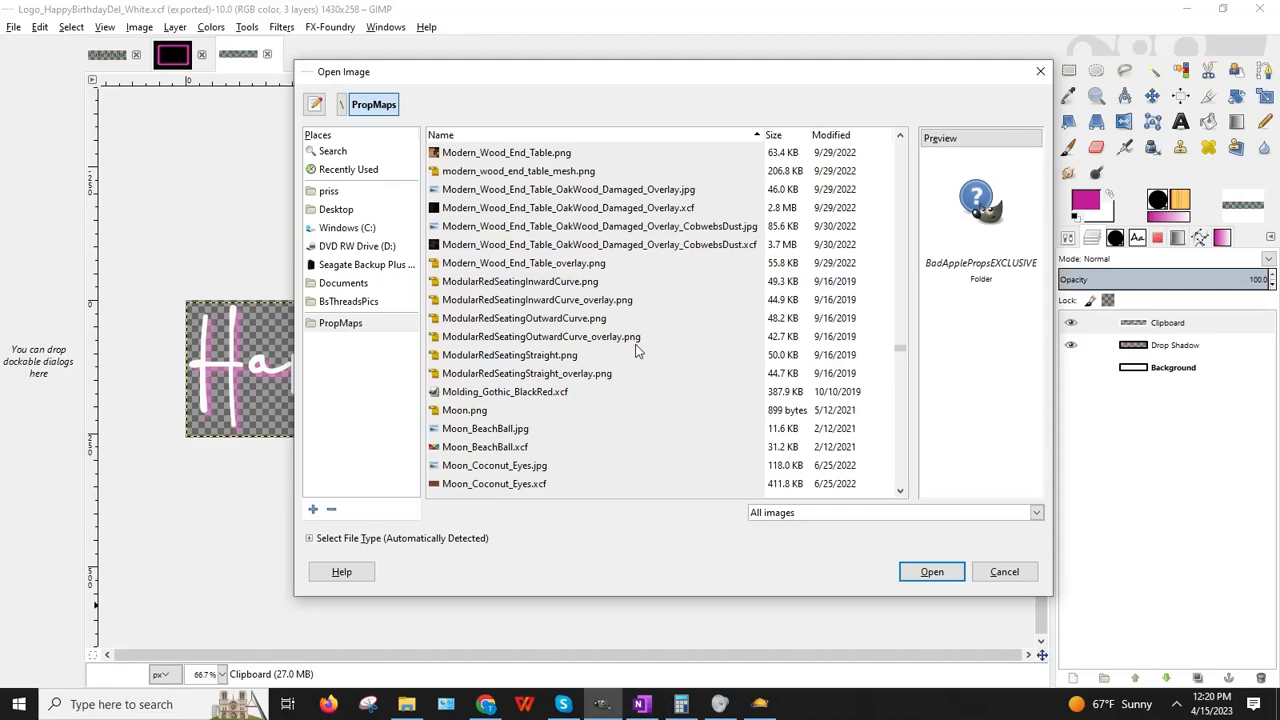
{"action": "left_click", "coordinate": [541, 285]}
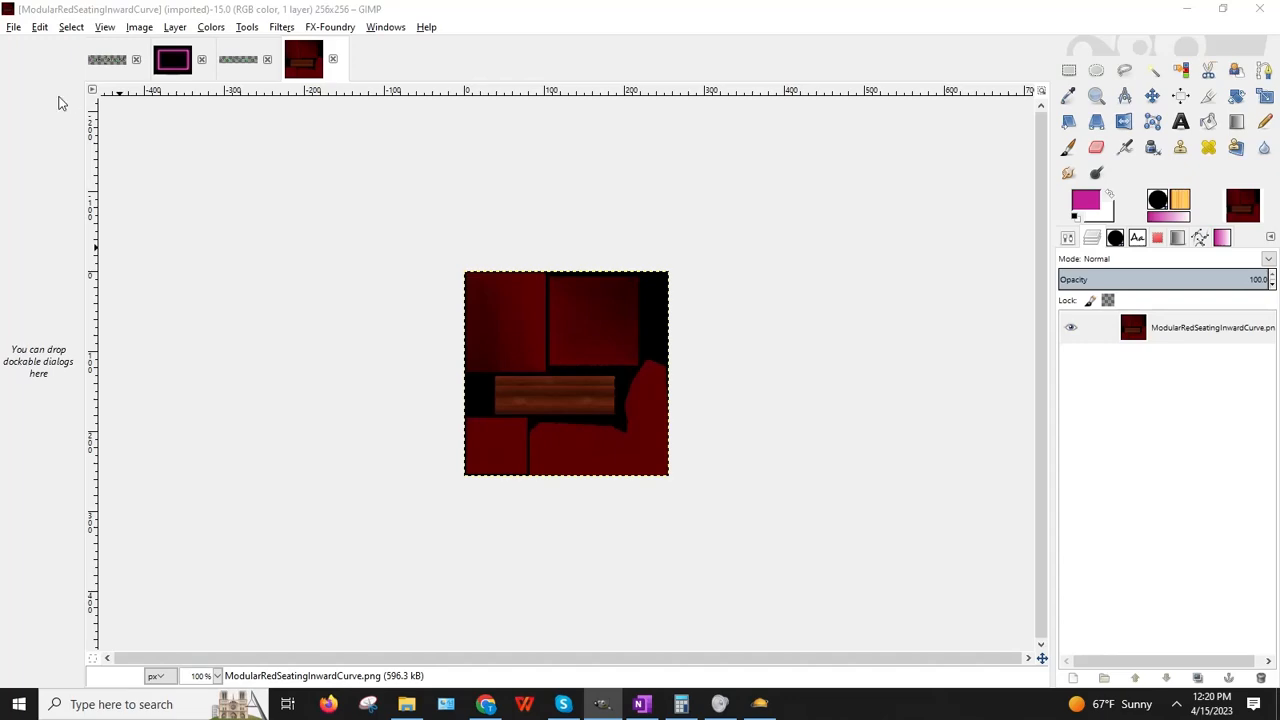
Step: Add ModularRedSeatingInwardCurve_overlay.png as a layer and zoom the image to 200%
{"action": "left_click", "coordinate": [12, 26]}
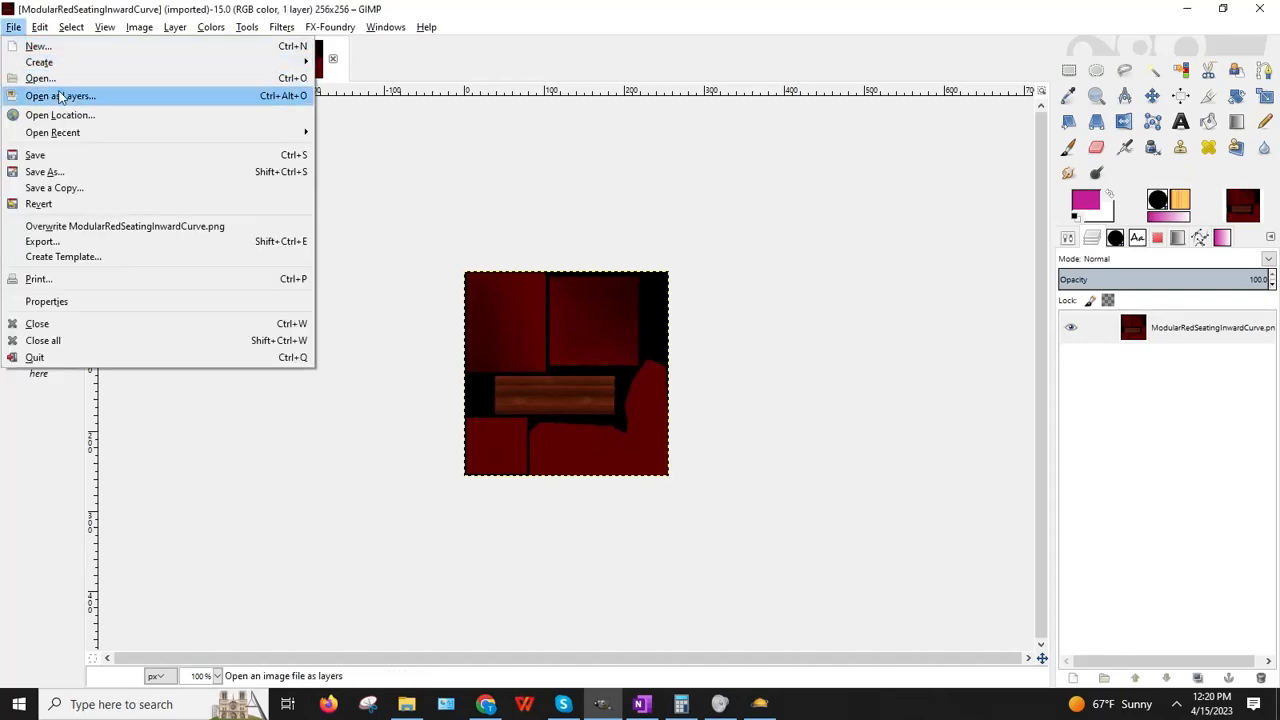
{"action": "left_click", "coordinate": [60, 98]}
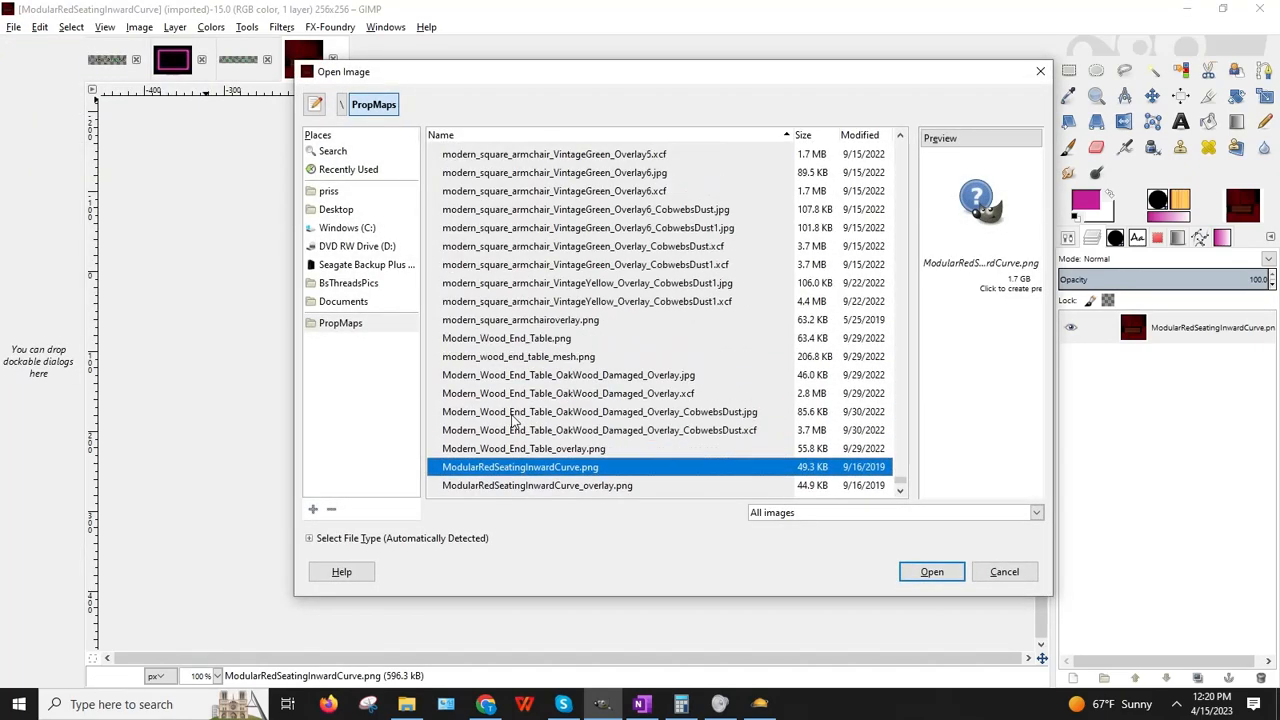
{"action": "left_click", "coordinate": [600, 342]}
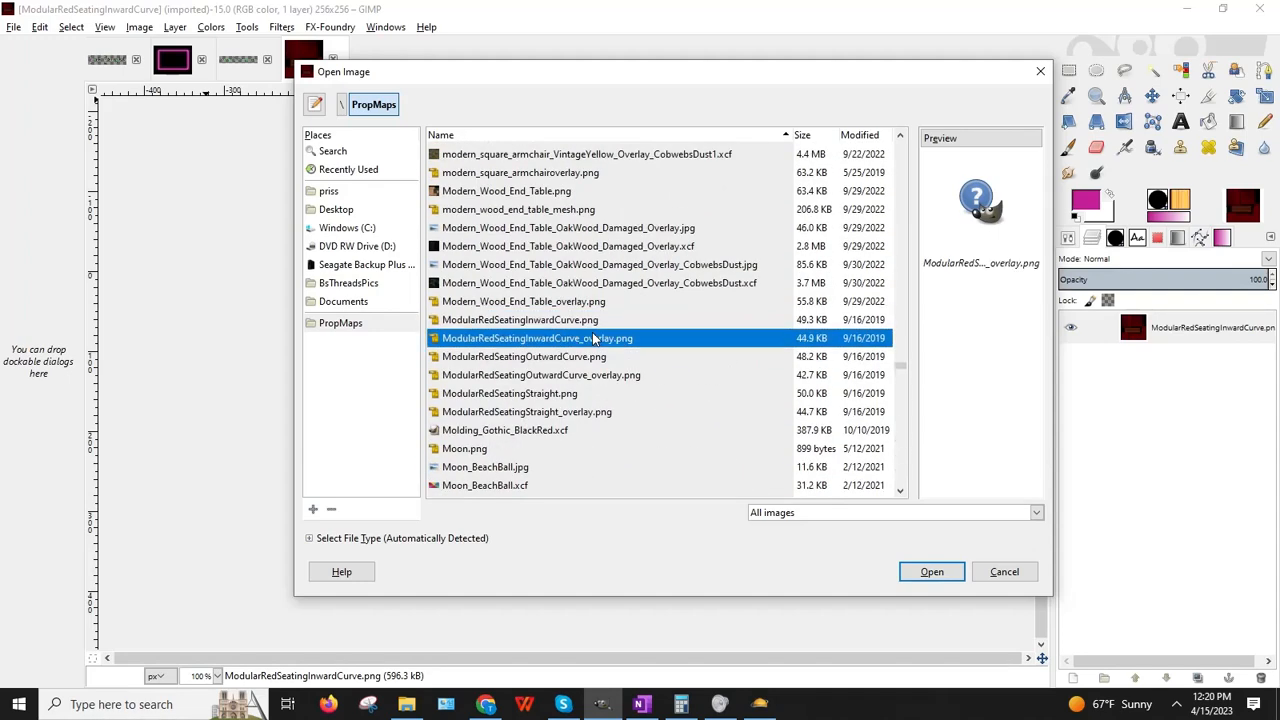
{"action": "key", "text": "Return"}
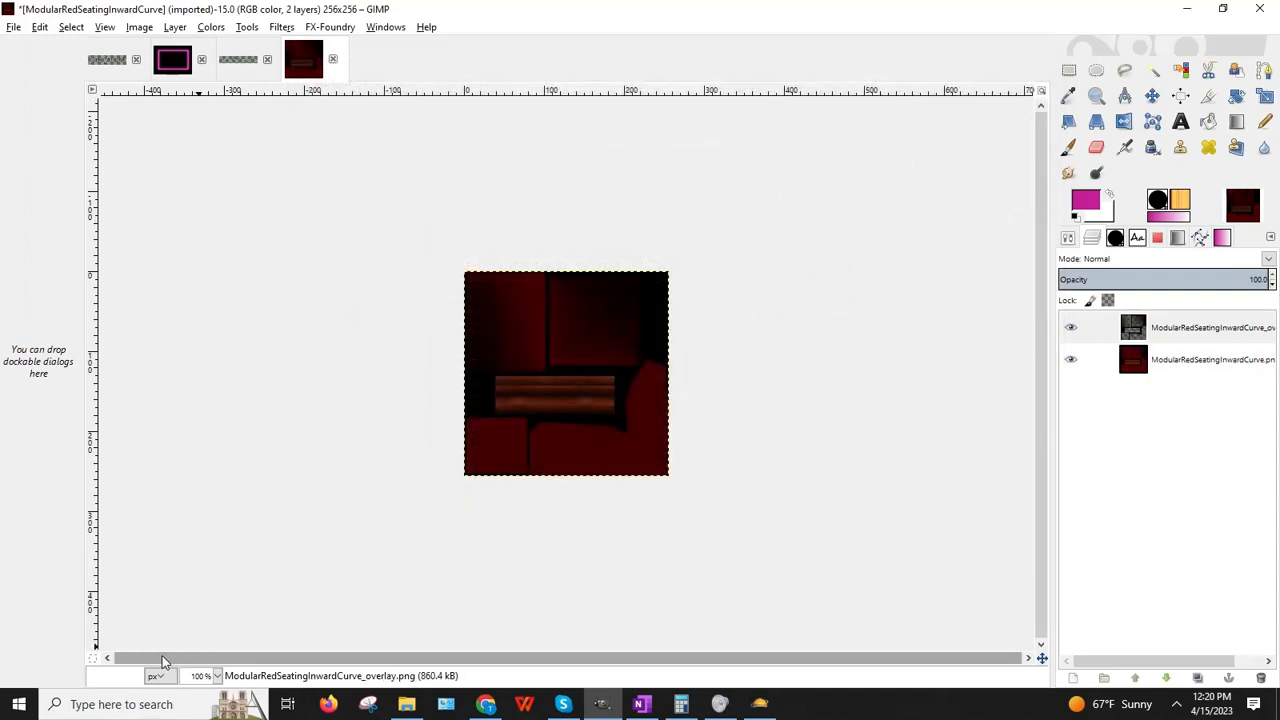
{"action": "left_click", "coordinate": [217, 677]}
{"action": "left_click", "coordinate": [206, 583]}
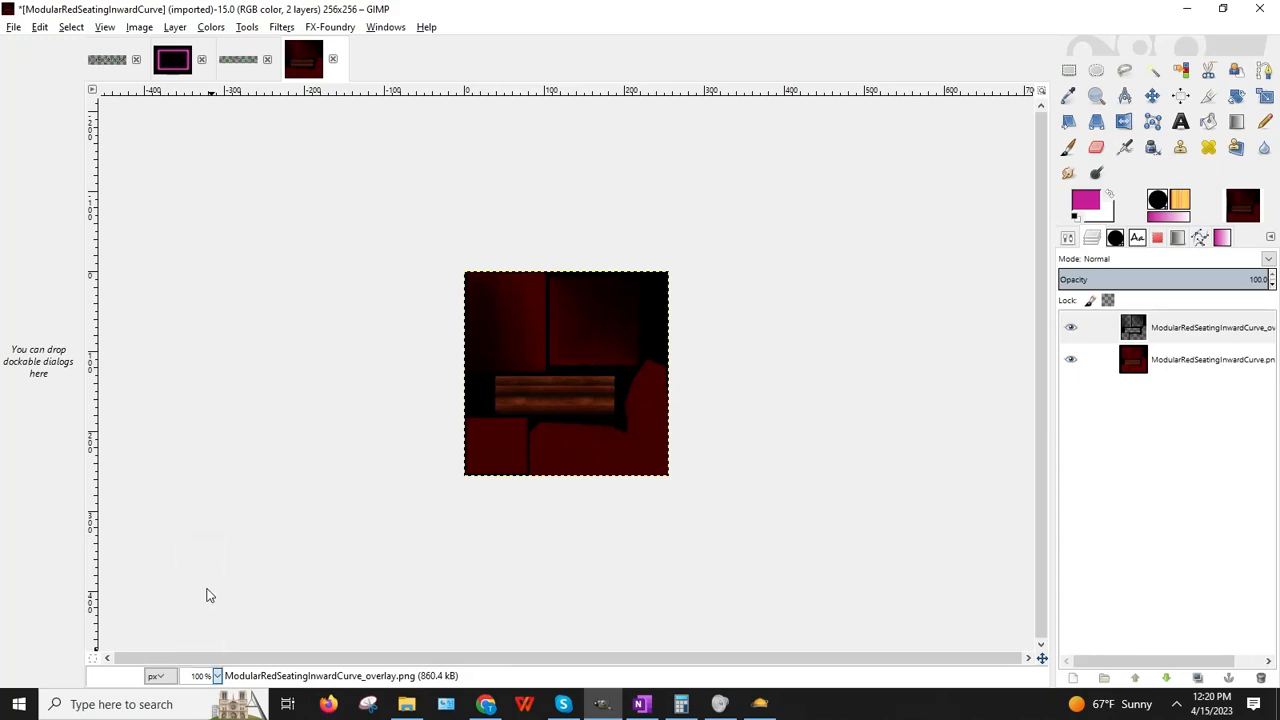
Step: Check the red seating block in Utherverse from another angle, then bring Chrome forward
{"action": "mouse_move", "coordinate": [719, 704]}
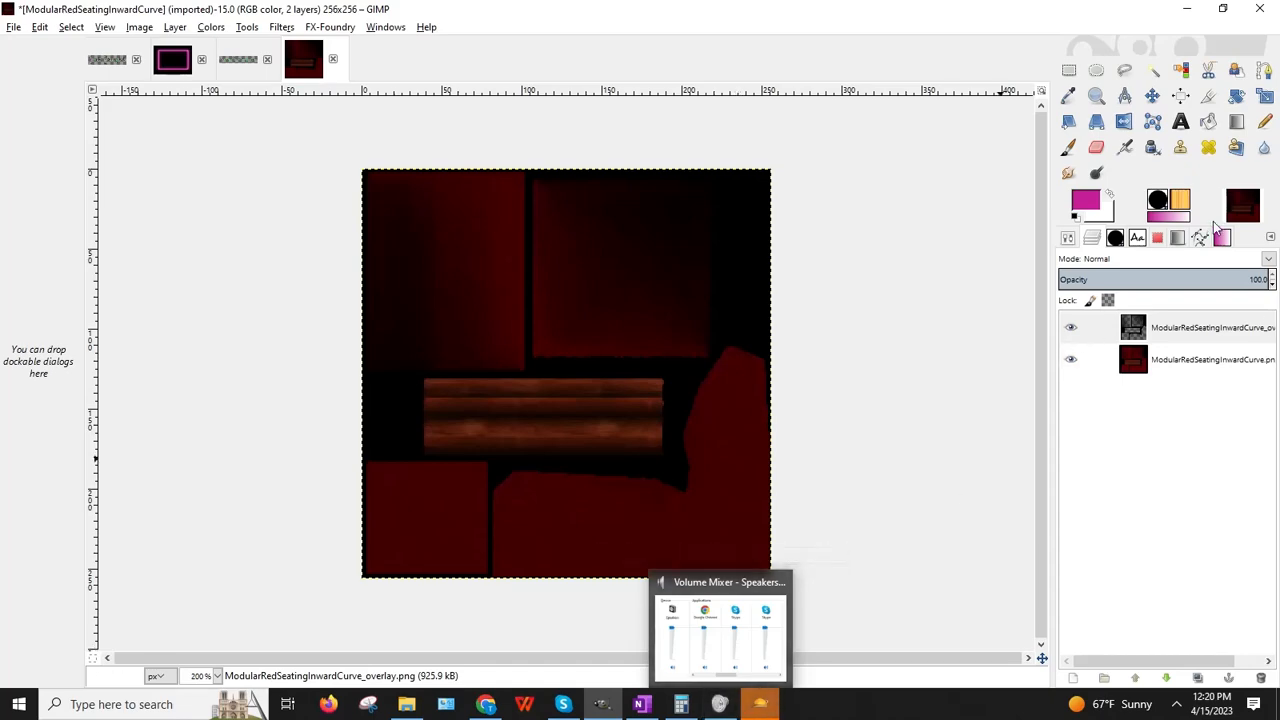
{"action": "left_click", "coordinate": [1186, 12]}
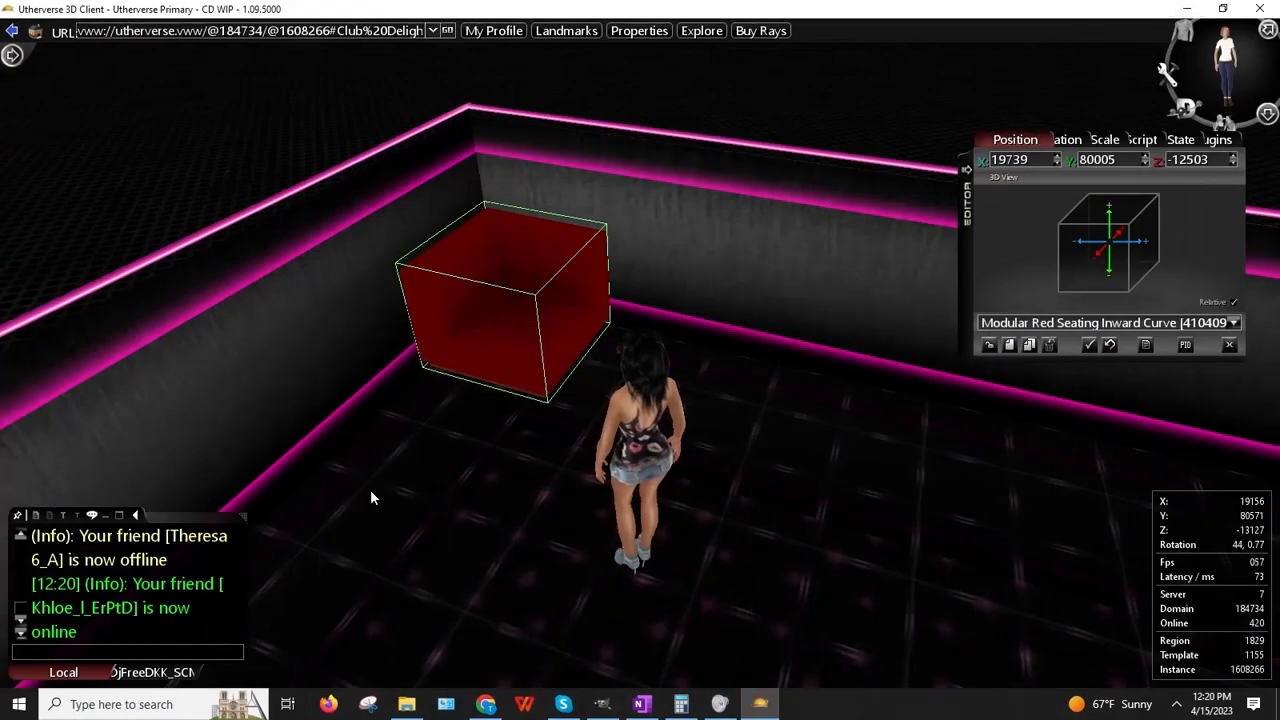
{"action": "left_click_drag", "start_coordinate": [370, 489], "coordinate": [712, 413]}
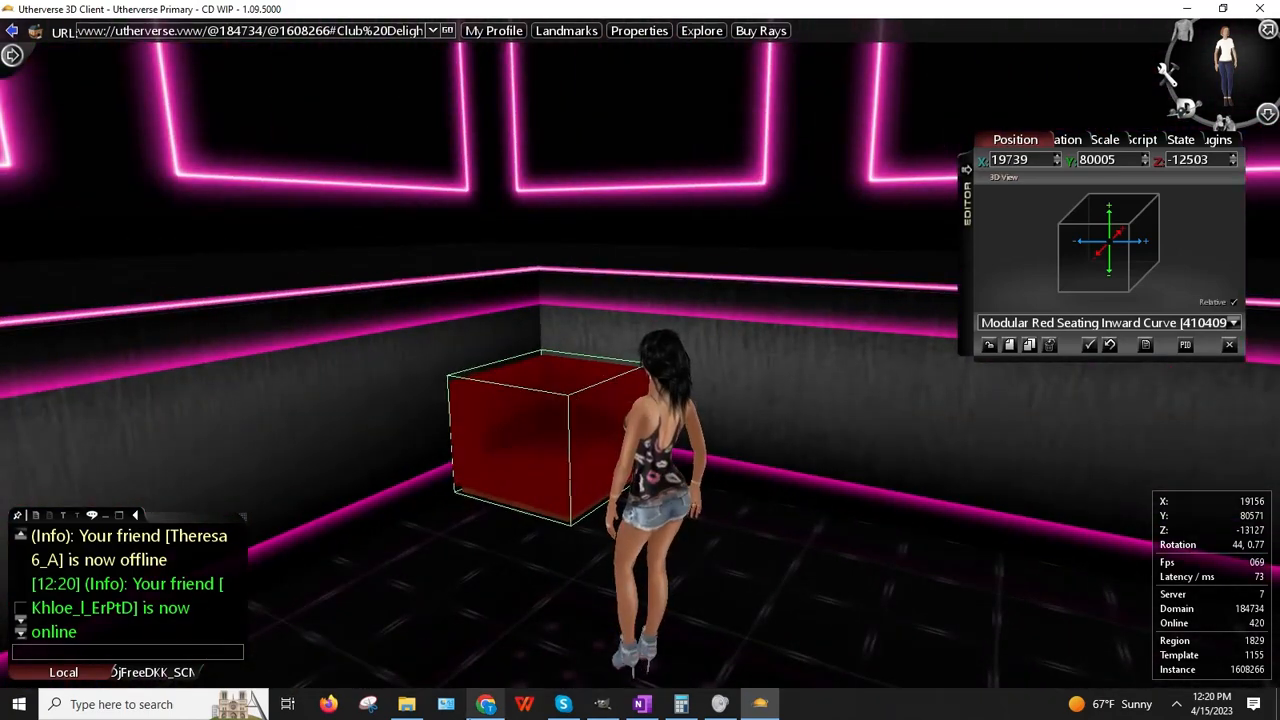
{"action": "left_click", "coordinate": [486, 704]}
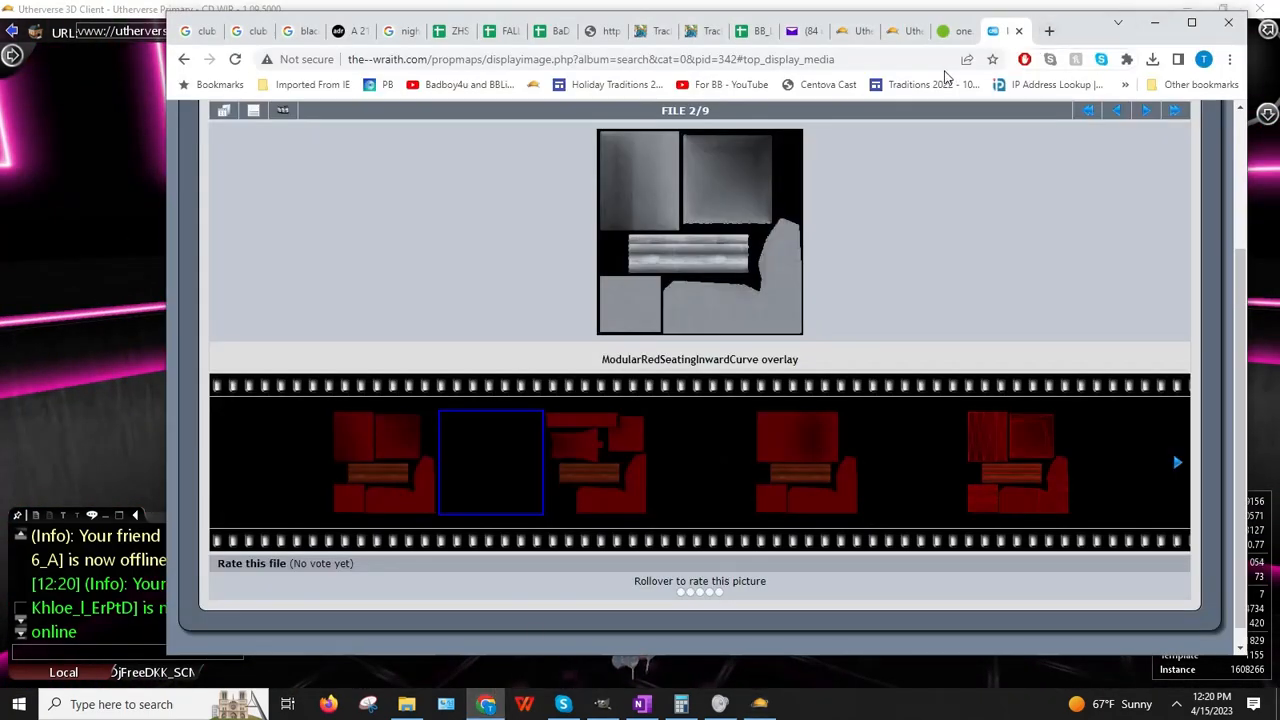
Step: Search 'pink black white club texture' in a new tab and switch to image results
{"action": "left_click", "coordinate": [1048, 31]}
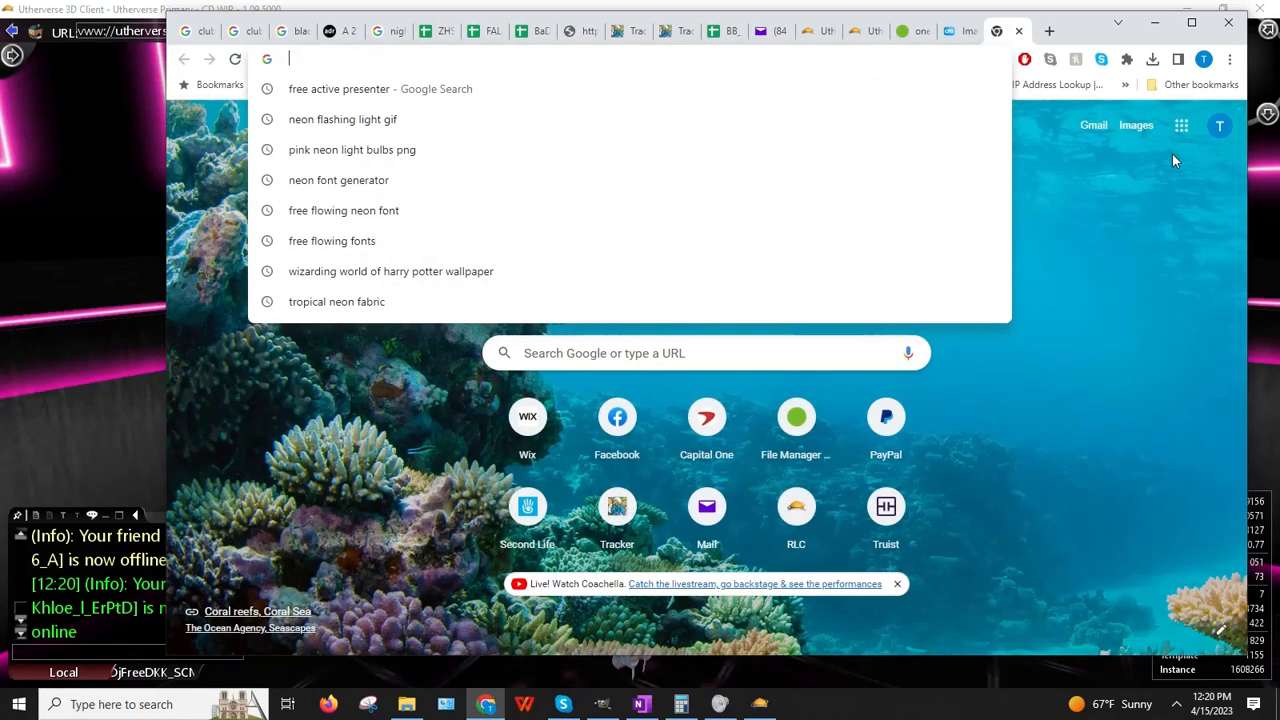
{"action": "type", "text": "pink black wh"}
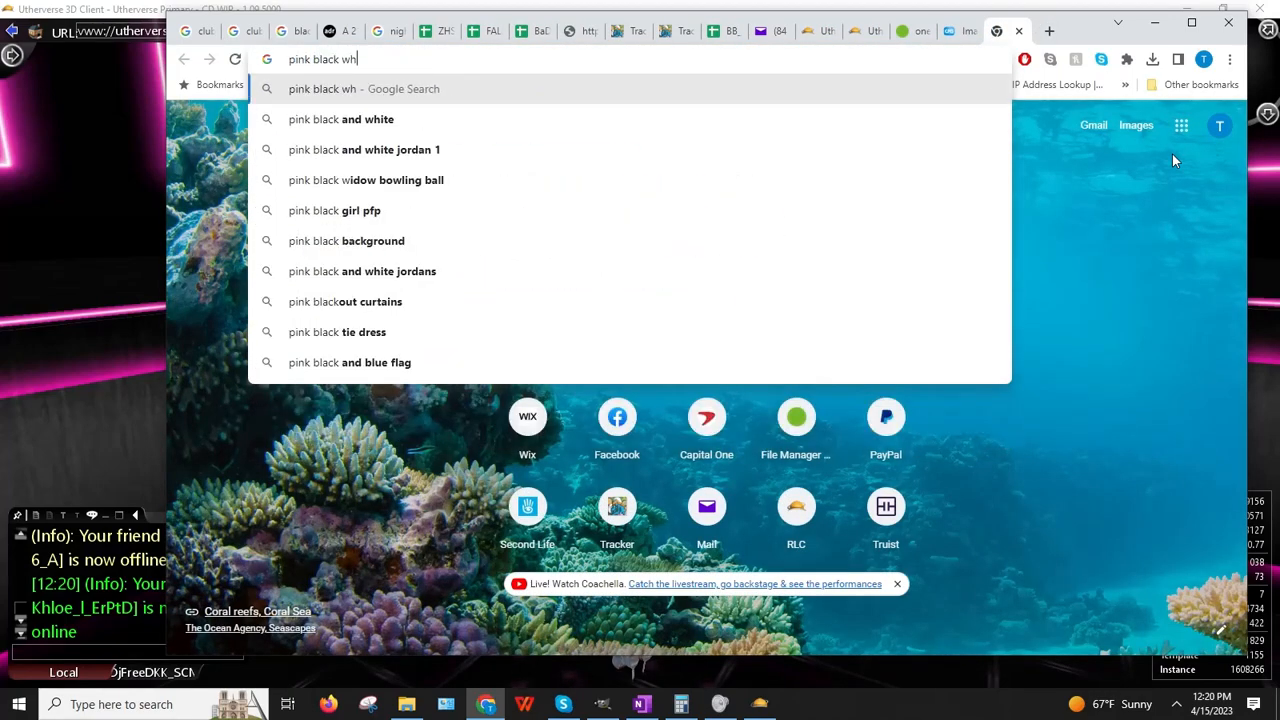
{"action": "type", "text": "ite club texture"}
{"action": "key", "text": "Return"}
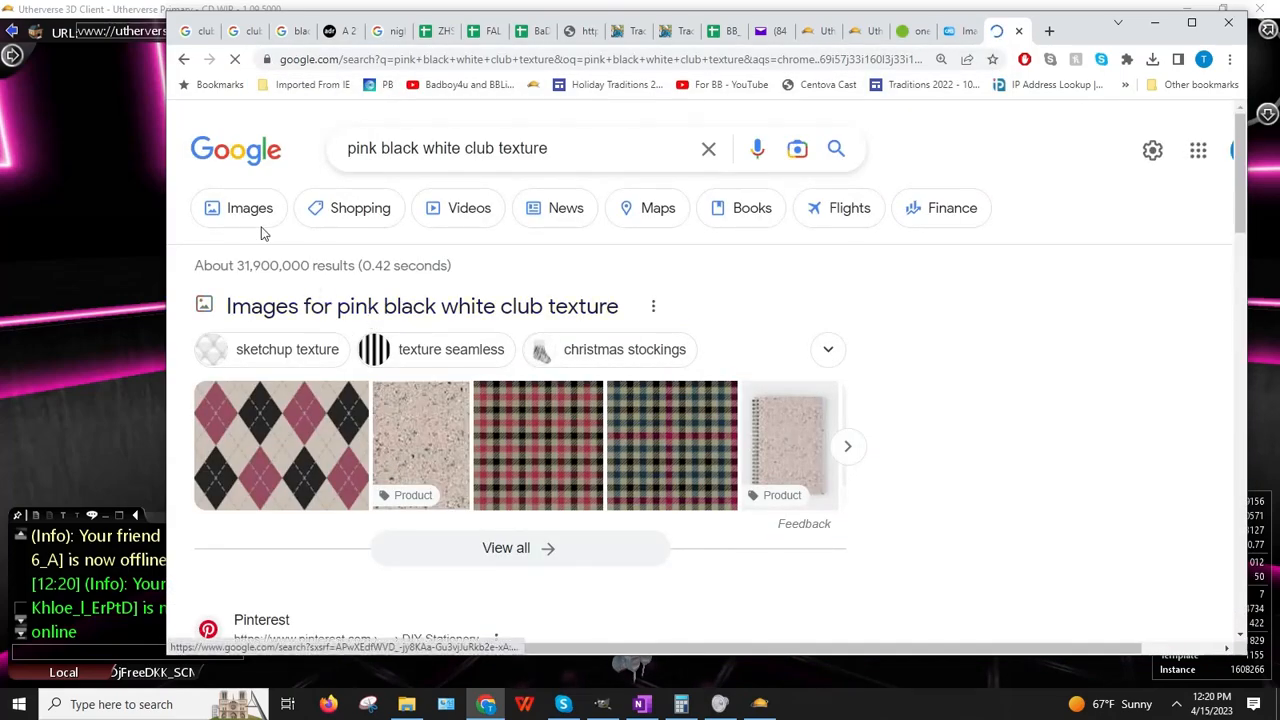
{"action": "left_click", "coordinate": [250, 222]}
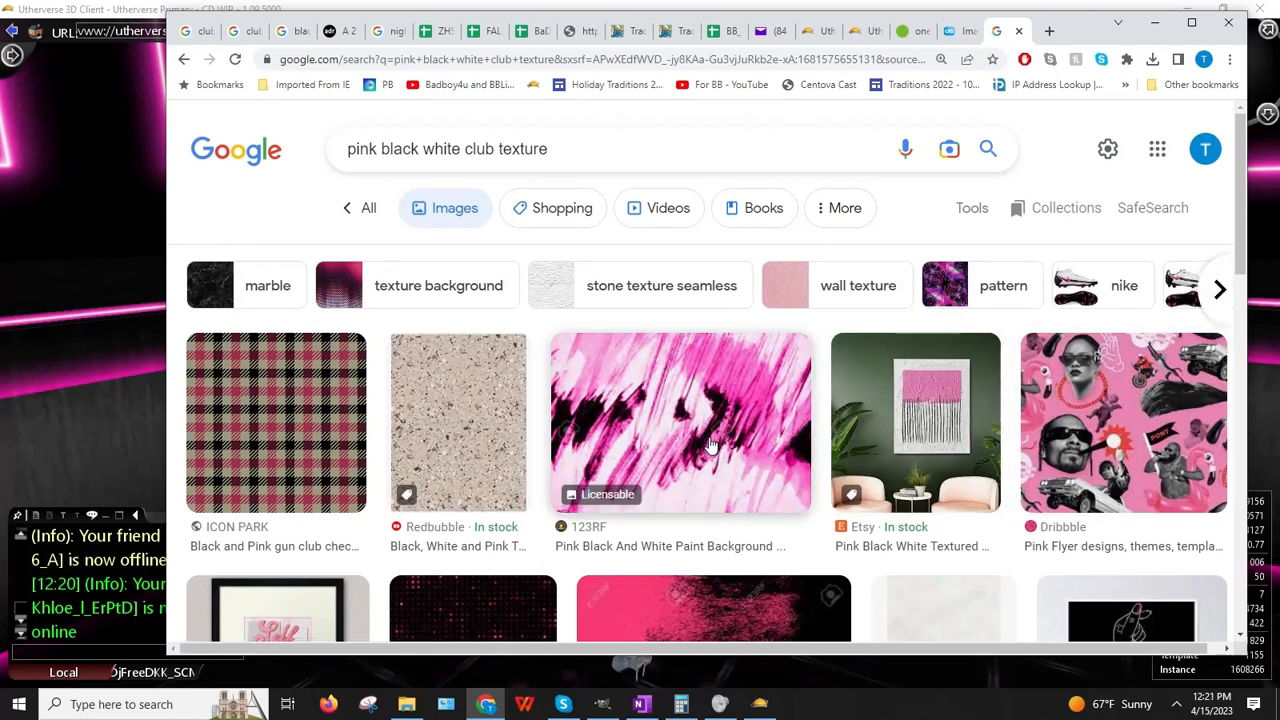
Step: Preview the pink black and white paint background and open its related images
{"action": "right_click", "coordinate": [679, 392]}
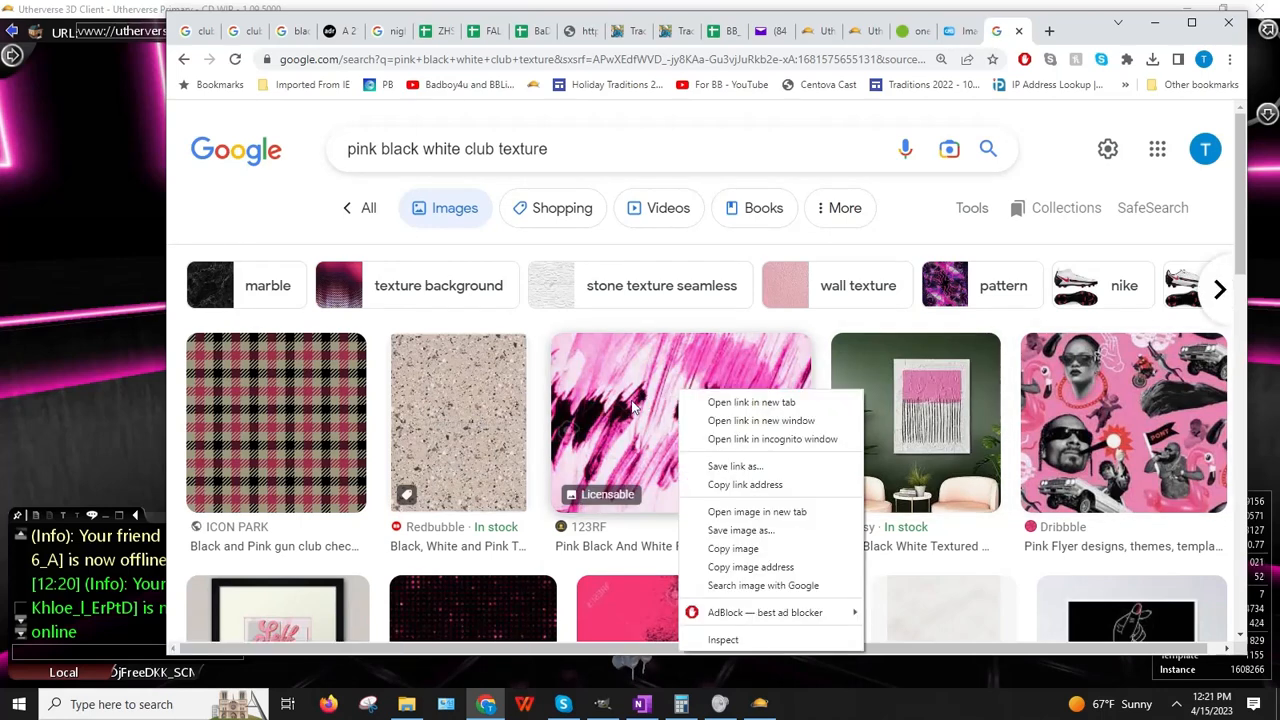
{"action": "left_click", "coordinate": [634, 408]}
{"action": "left_click", "coordinate": [636, 408]}
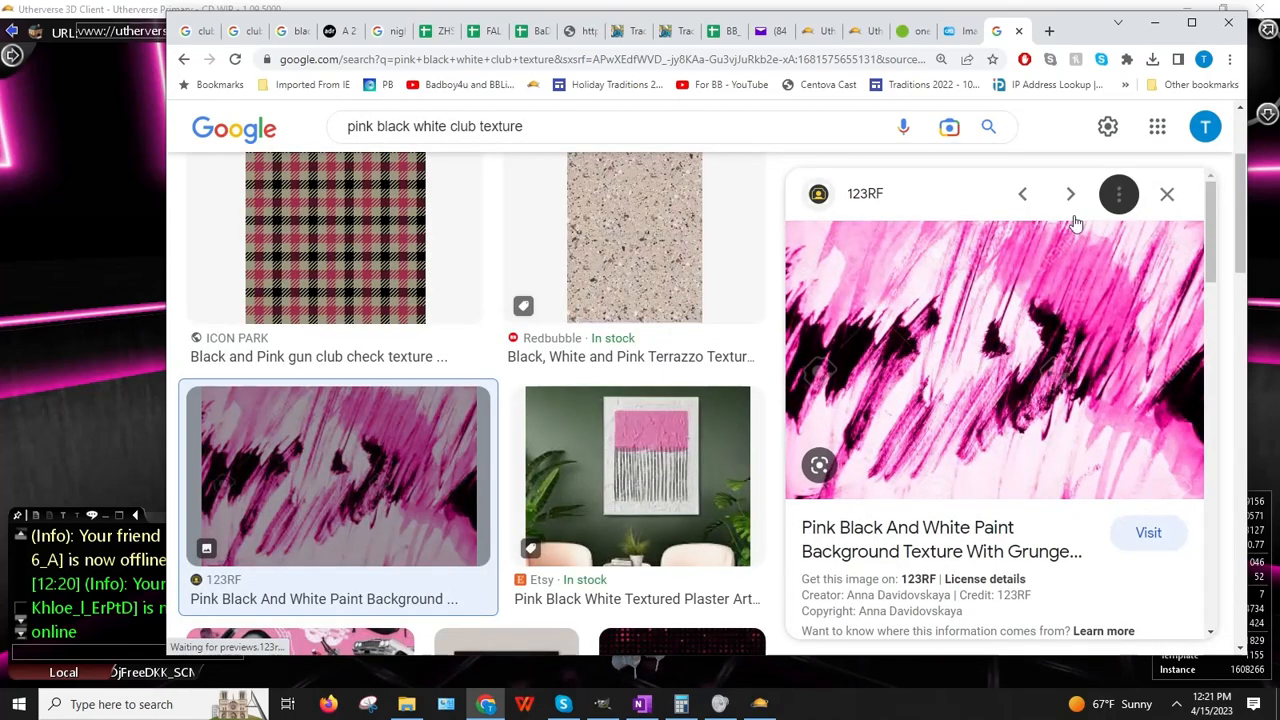
{"action": "scroll", "coordinate": [1098, 370], "scroll_direction": "down", "scroll_amount": 7}
{"action": "scroll", "coordinate": [1000, 422], "scroll_direction": "down", "scroll_amount": 4}
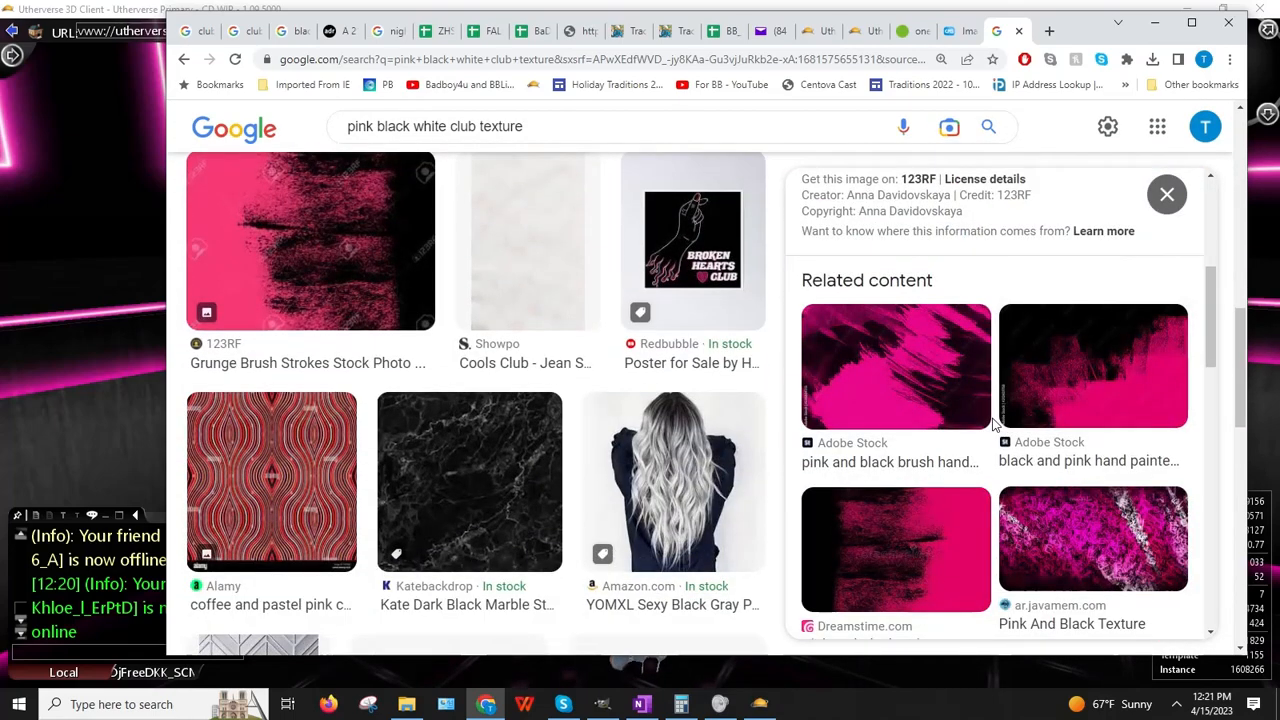
{"action": "scroll", "coordinate": [995, 425], "scroll_direction": "down", "scroll_amount": 2}
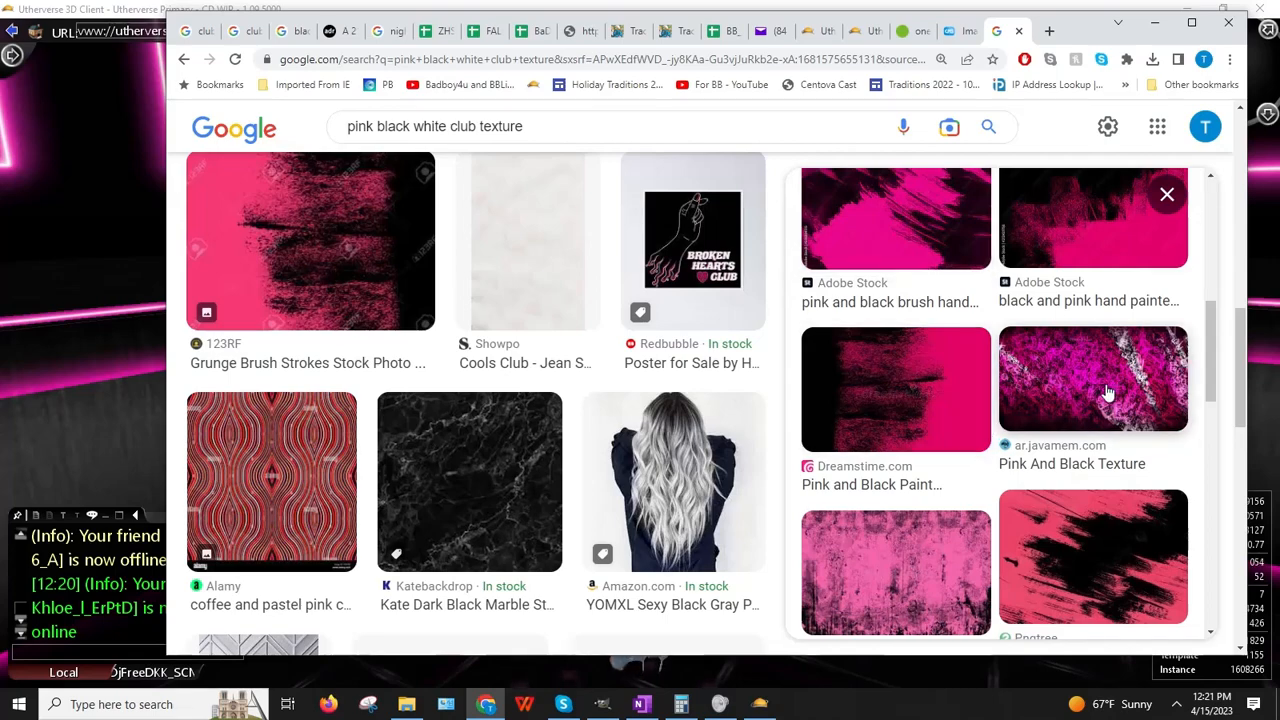
{"action": "scroll", "coordinate": [1103, 386], "scroll_direction": "down", "scroll_amount": 6}
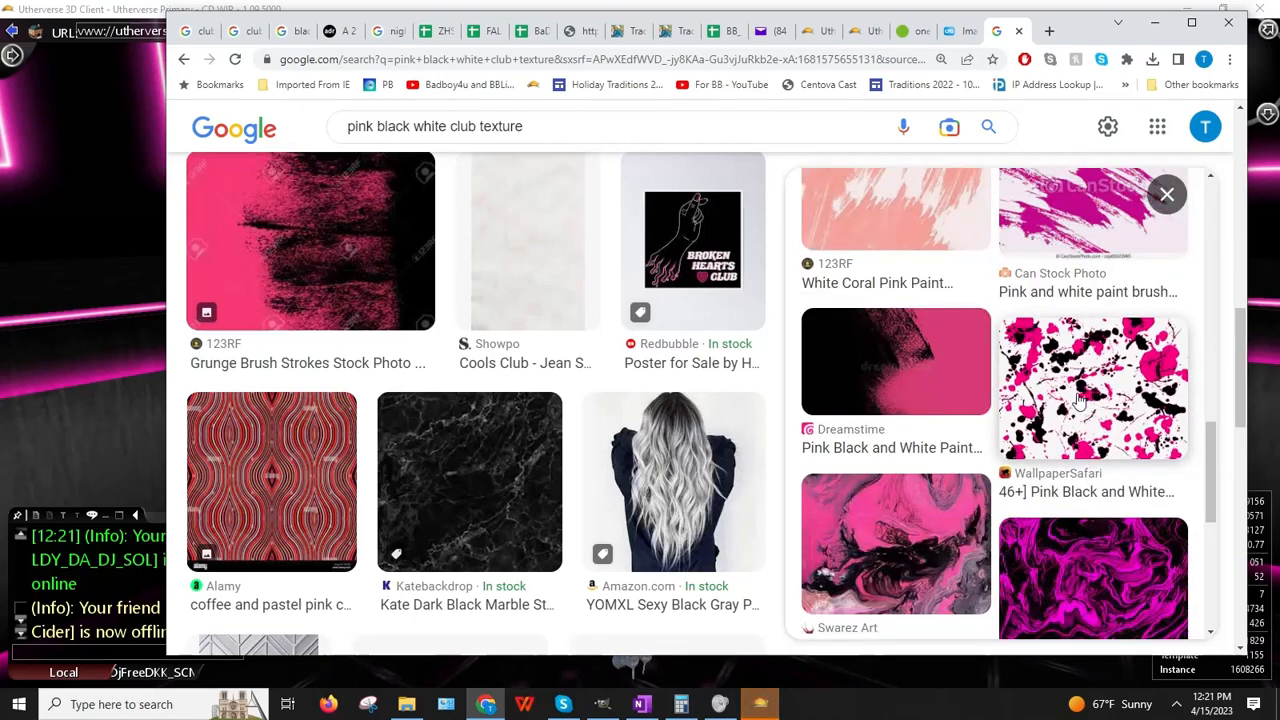
{"action": "scroll", "coordinate": [1080, 398], "scroll_direction": "down", "scroll_amount": 3}
{"action": "scroll", "coordinate": [1080, 400], "scroll_direction": "up", "scroll_amount": 3}
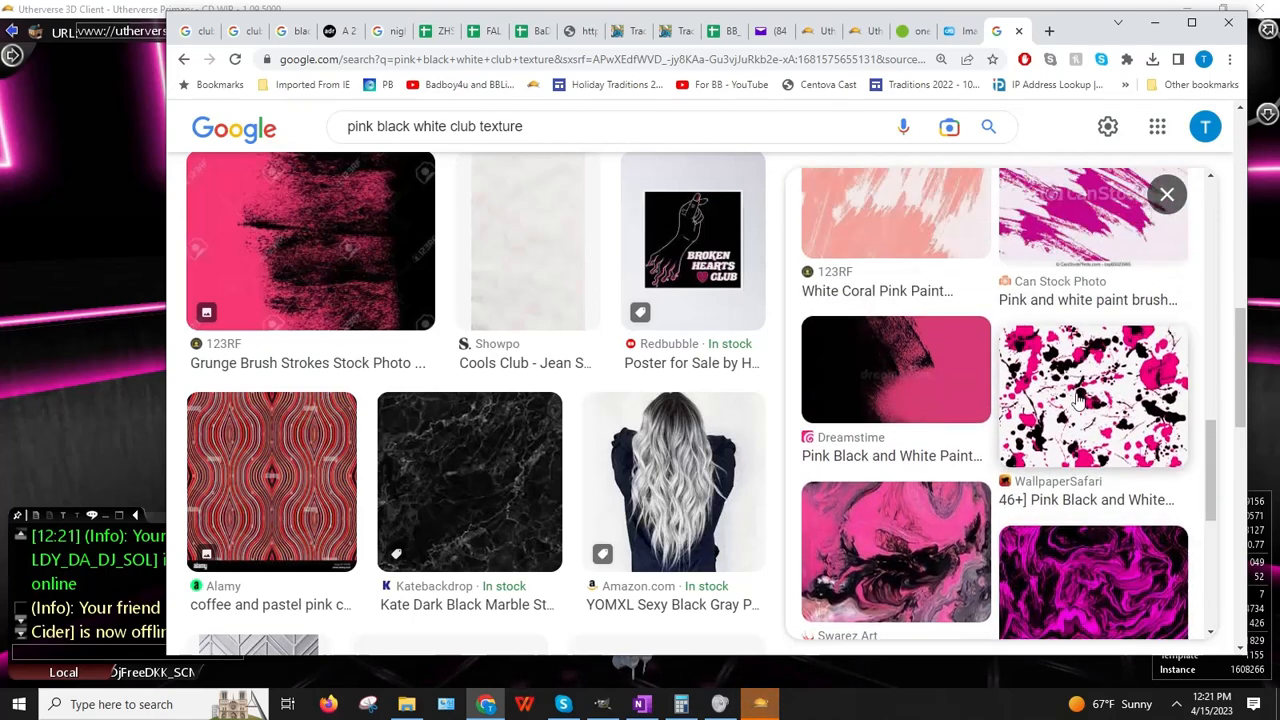
{"action": "scroll", "coordinate": [1070, 400], "scroll_direction": "down", "scroll_amount": 5}
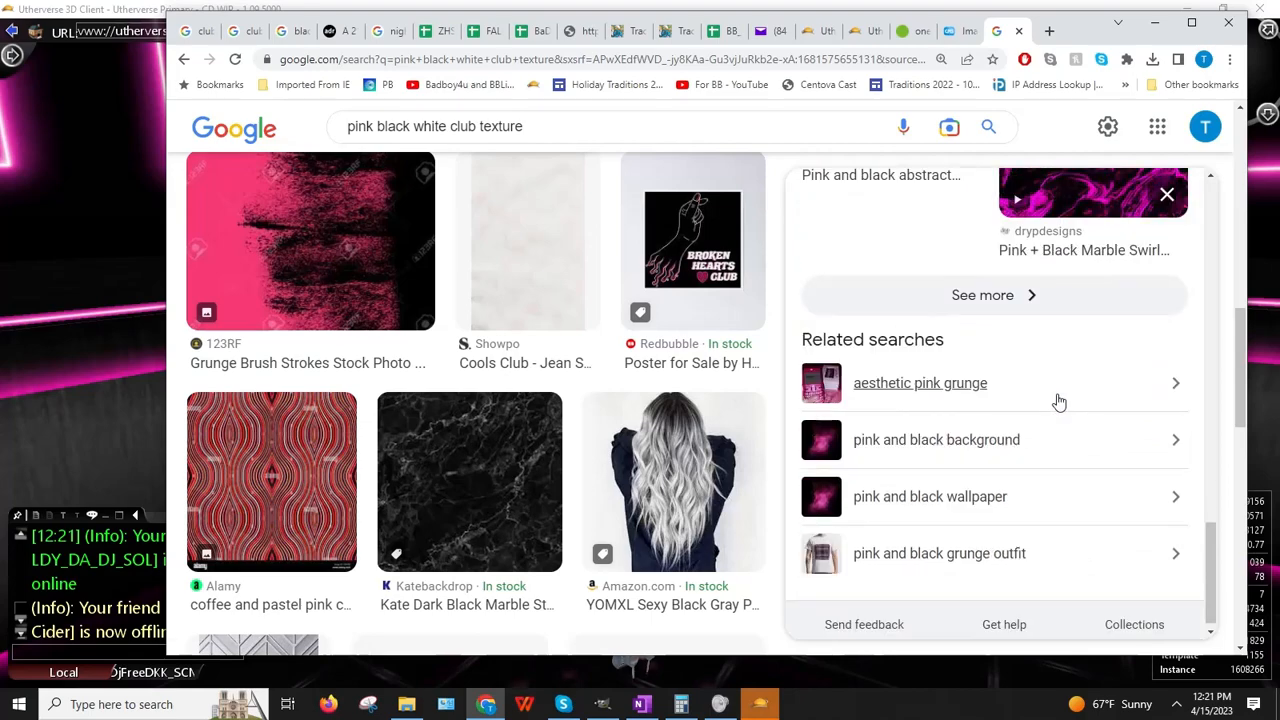
{"action": "left_click", "coordinate": [1025, 298]}
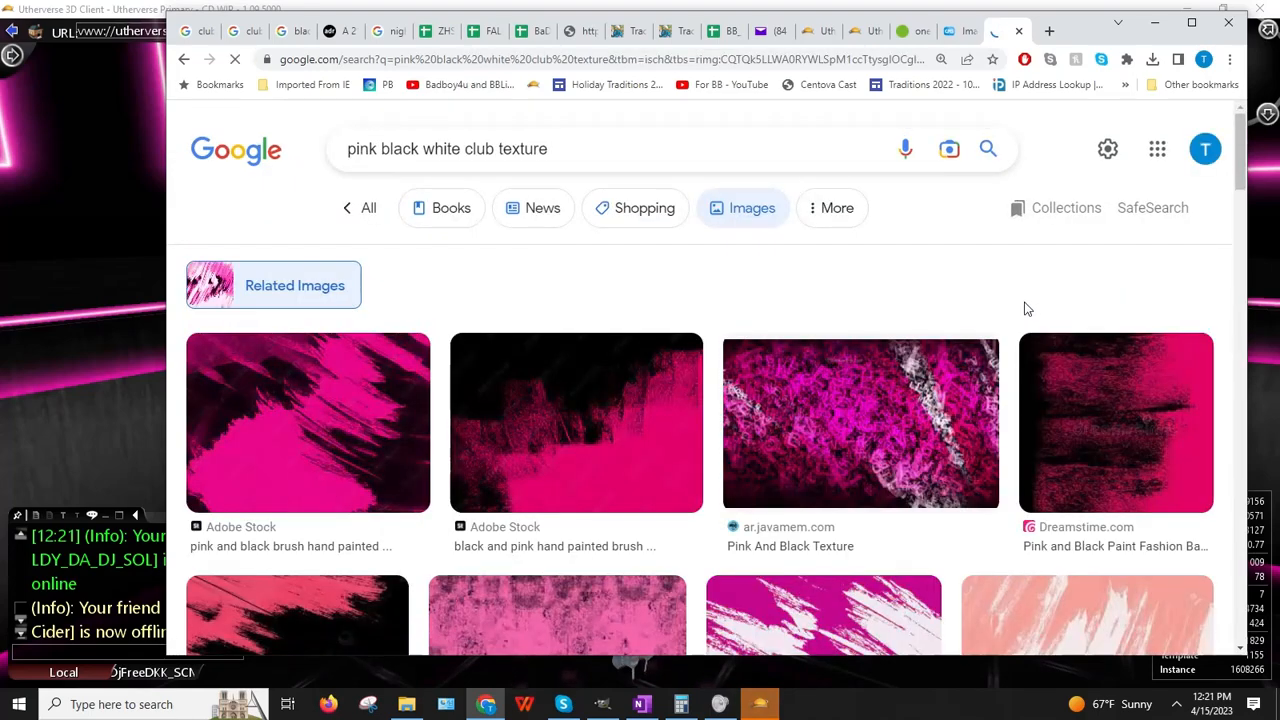
Step: Scroll down to the pink, black and white wave image, preview it, and right-click the preview
{"action": "scroll", "coordinate": [1020, 312], "scroll_direction": "down", "scroll_amount": 3}
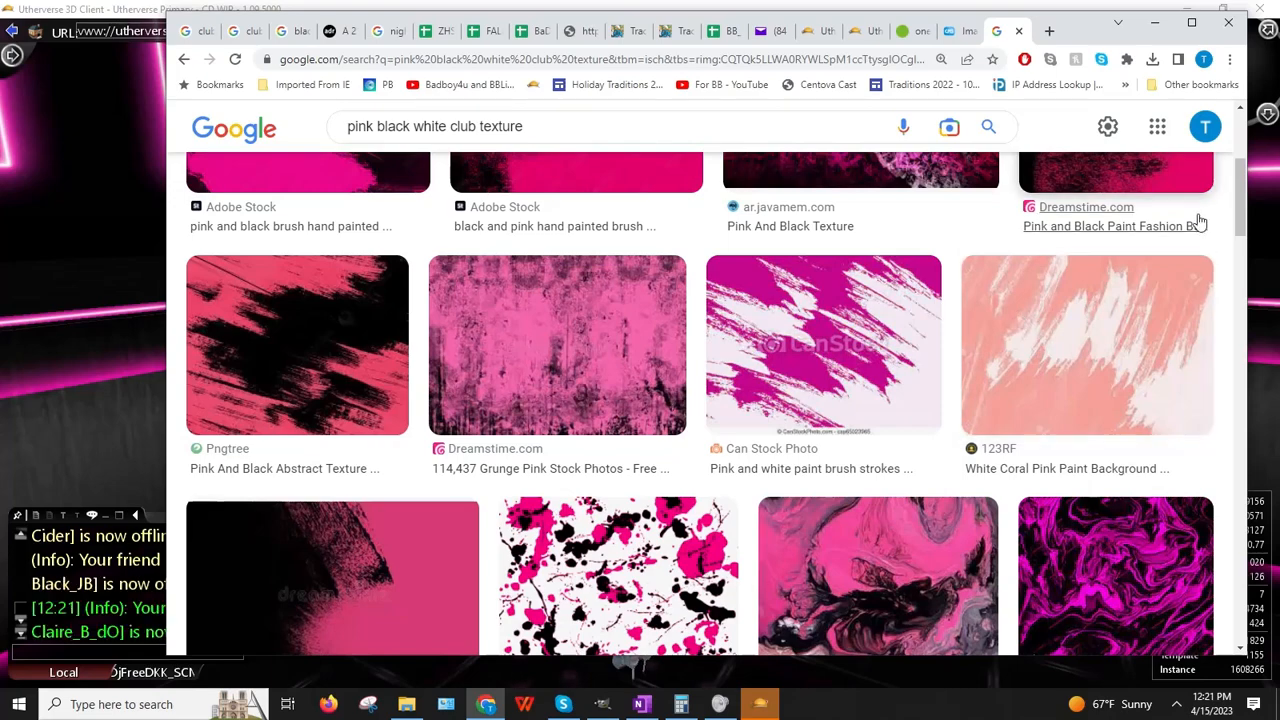
{"action": "scroll", "coordinate": [1081, 290], "scroll_direction": "down", "scroll_amount": 5}
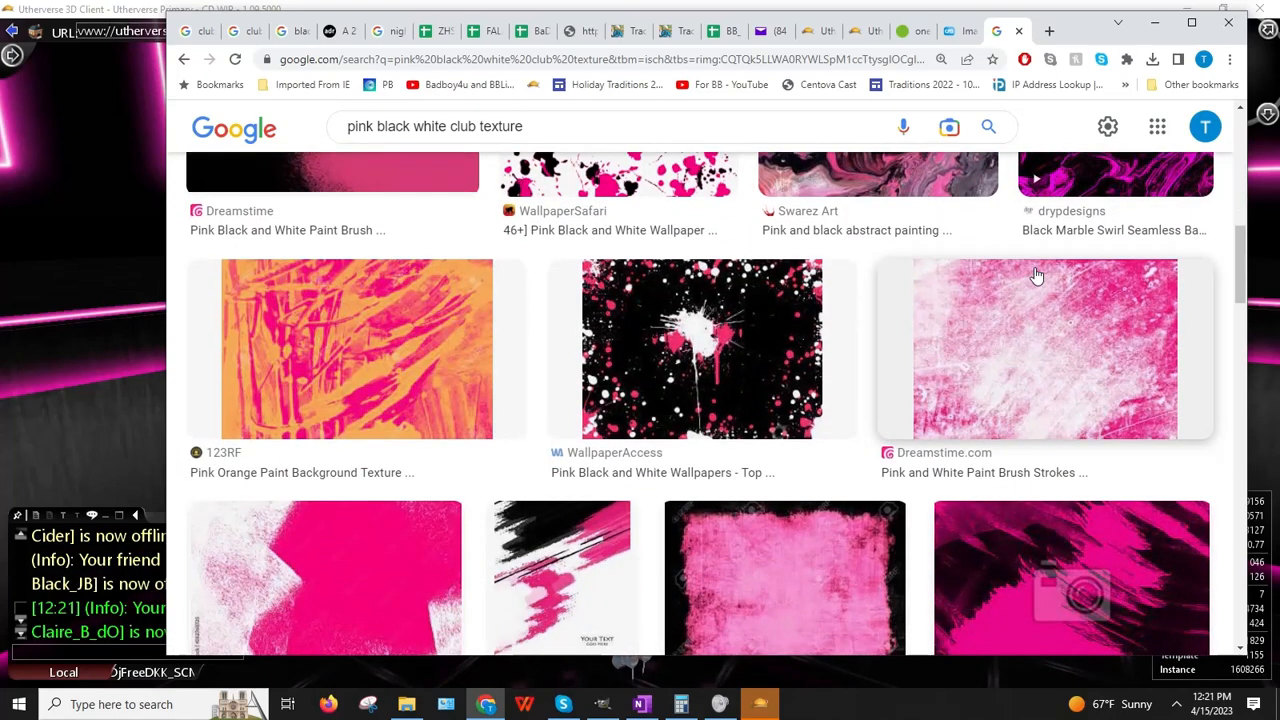
{"action": "scroll", "coordinate": [1037, 276], "scroll_direction": "down", "scroll_amount": 6}
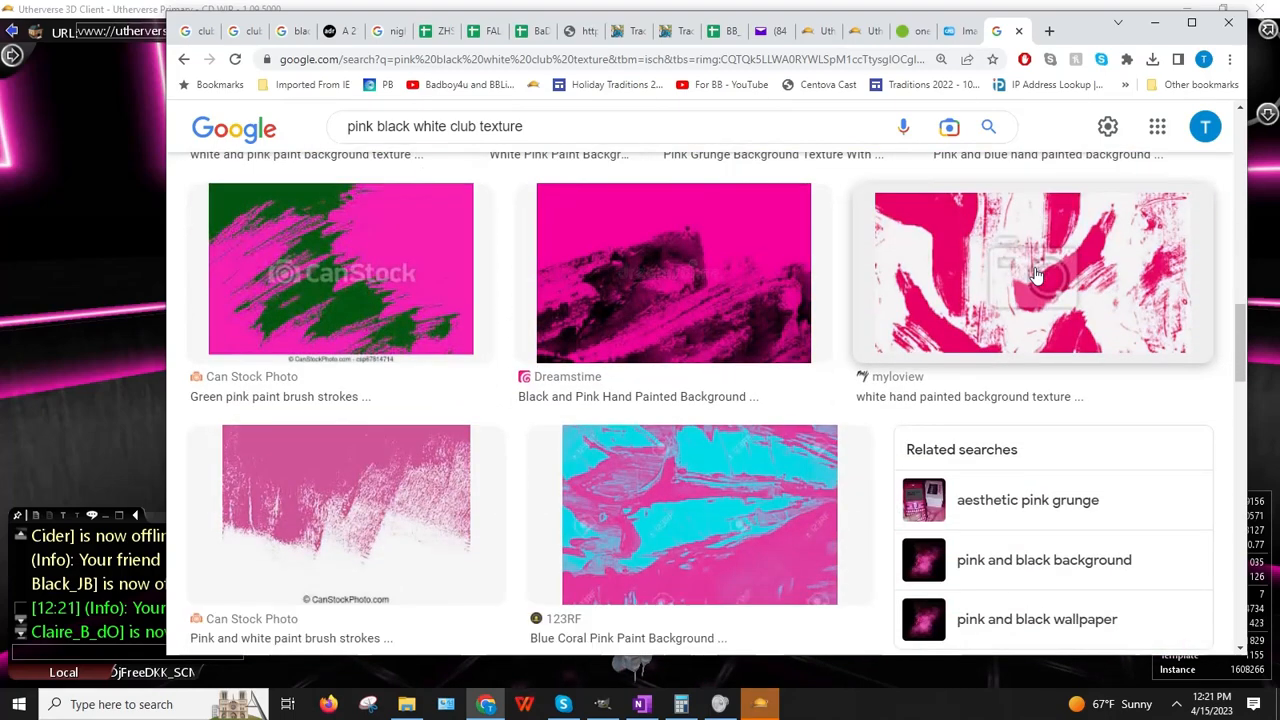
{"action": "scroll", "coordinate": [1060, 285], "scroll_direction": "down", "scroll_amount": 4}
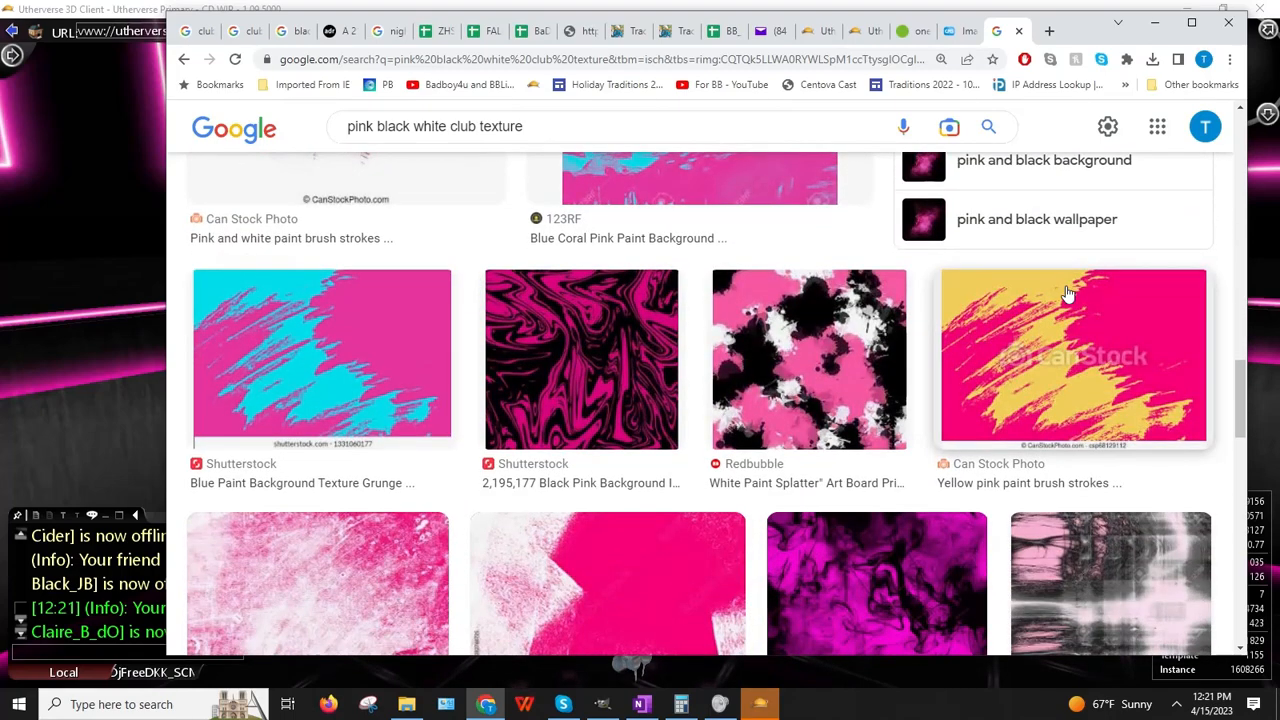
{"action": "scroll", "coordinate": [1067, 294], "scroll_direction": "down", "scroll_amount": 5}
{"action": "scroll", "coordinate": [1066, 294], "scroll_direction": "down", "scroll_amount": 6}
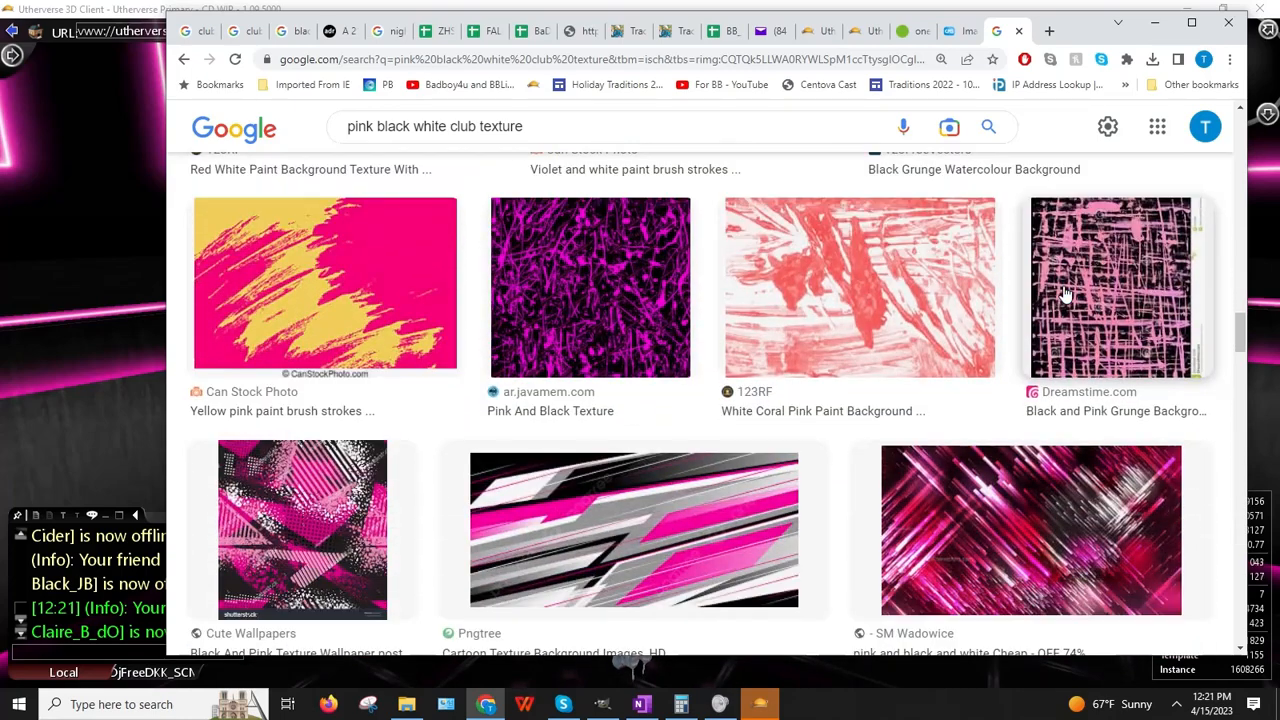
{"action": "scroll", "coordinate": [1066, 294], "scroll_direction": "down", "scroll_amount": 2}
{"action": "scroll", "coordinate": [1066, 294], "scroll_direction": "down", "scroll_amount": 4}
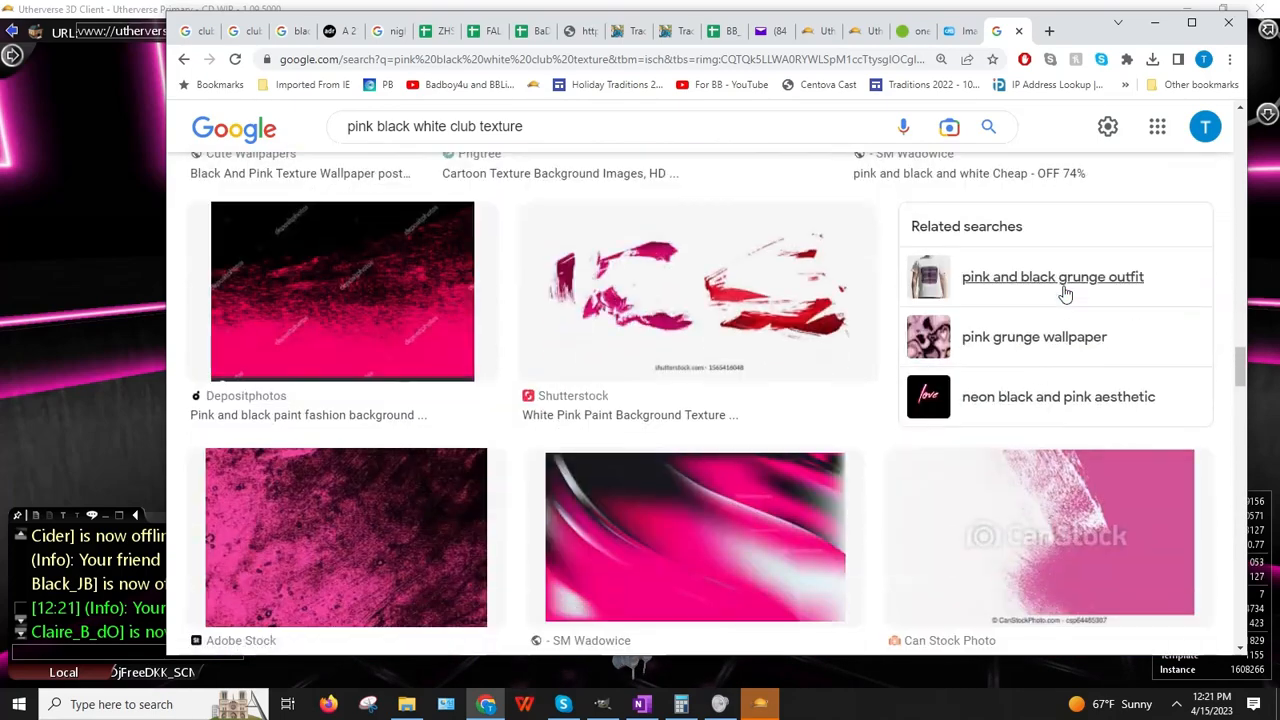
{"action": "scroll", "coordinate": [1066, 294], "scroll_direction": "down", "scroll_amount": 2}
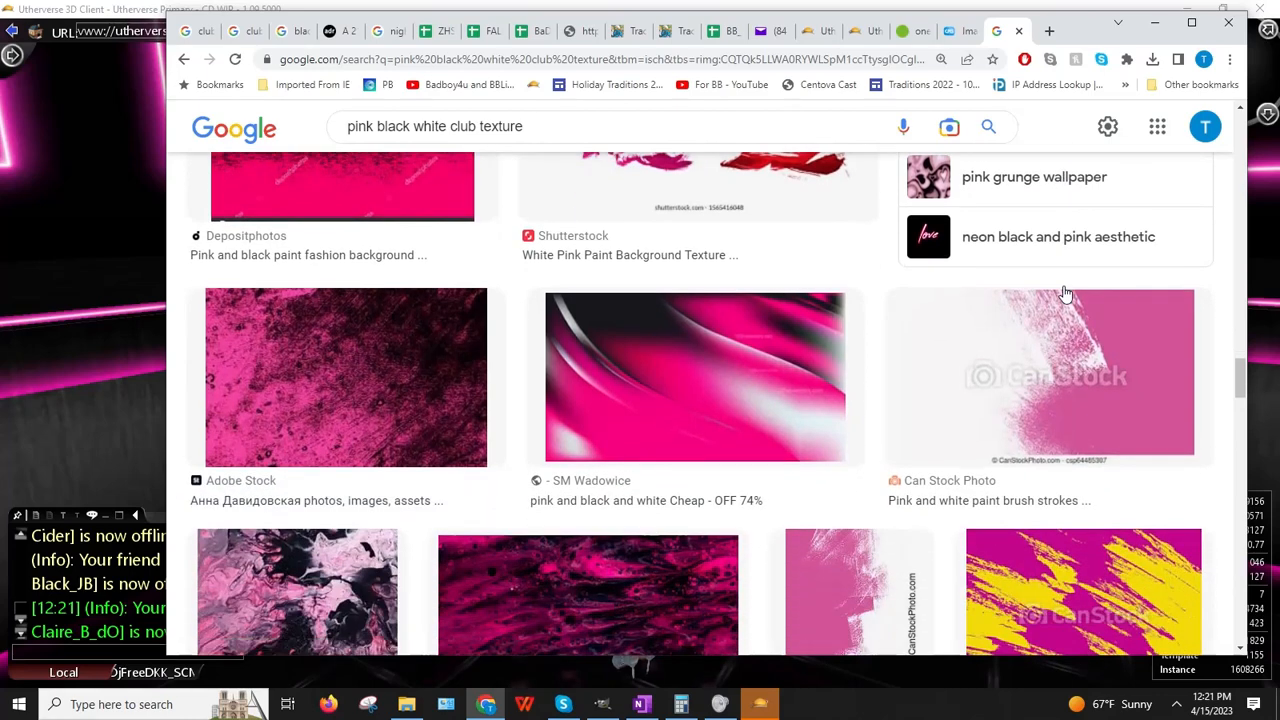
{"action": "left_click", "coordinate": [640, 408]}
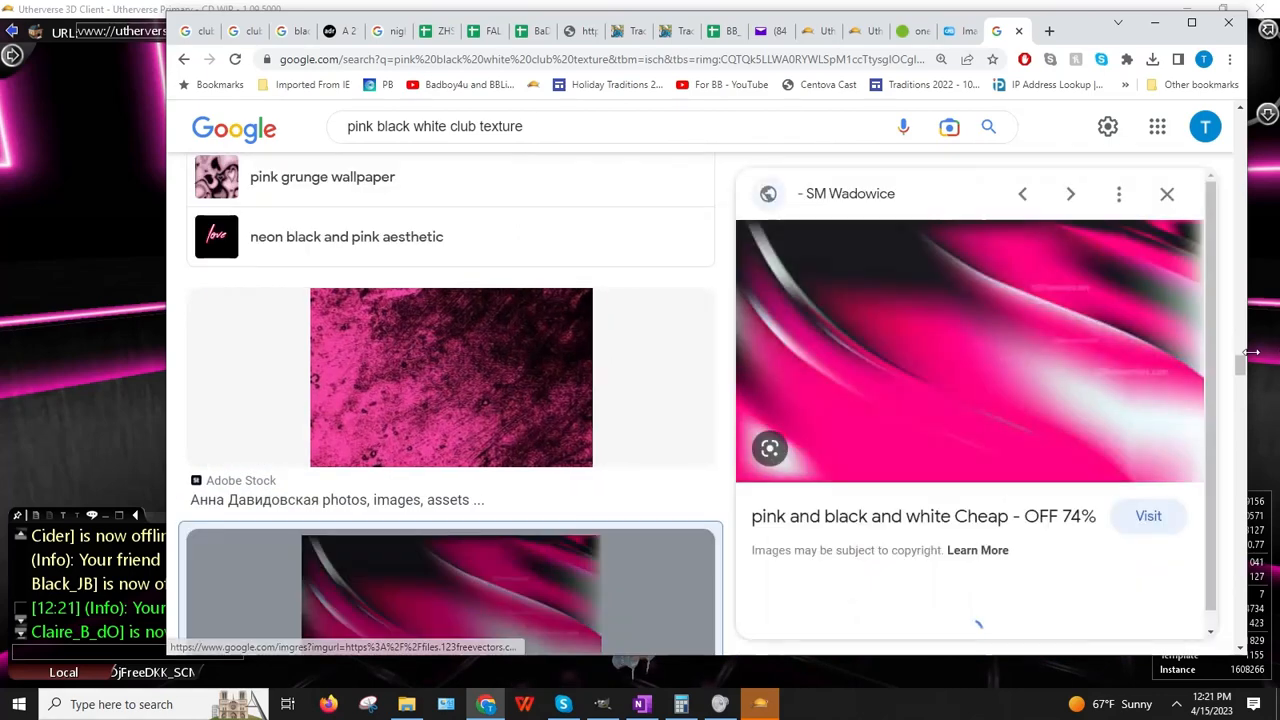
{"action": "right_click", "coordinate": [1002, 347]}
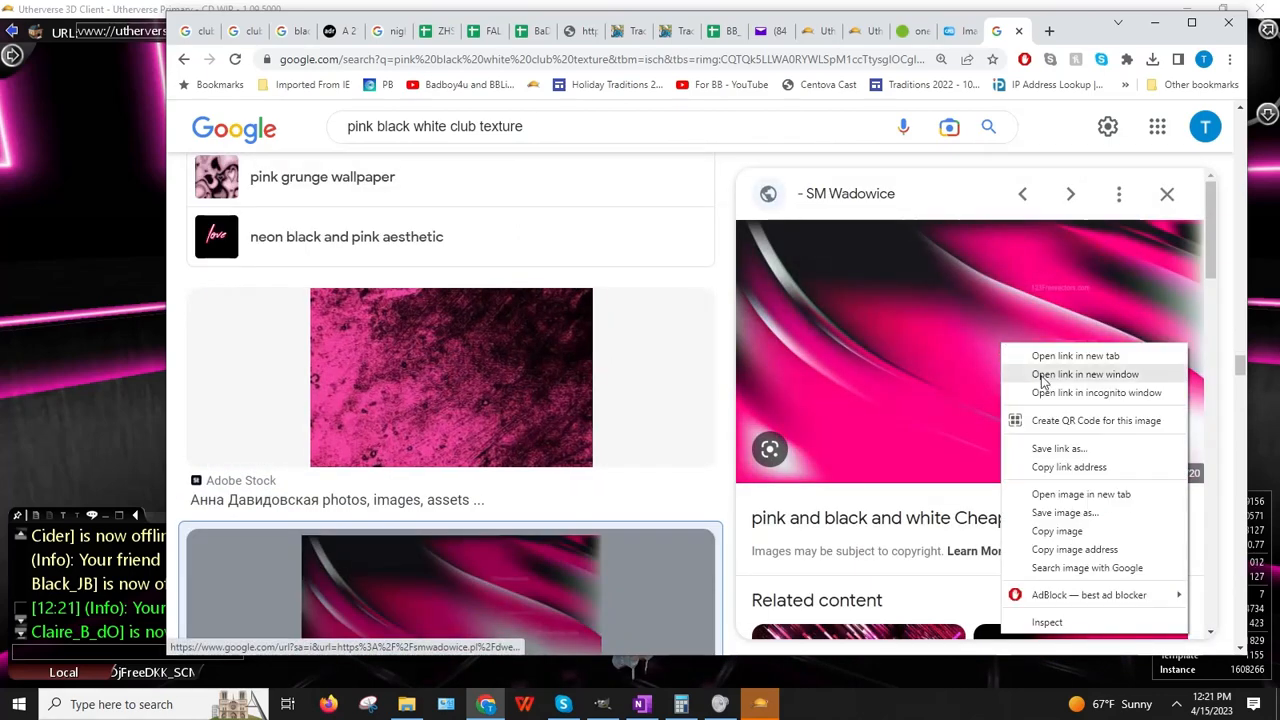
Step: Copy the pink wave image address and set it as script slot 2's Cached Web Image URL
{"action": "left_click", "coordinate": [1071, 549]}
{"action": "key", "text": "alt+Tab"}
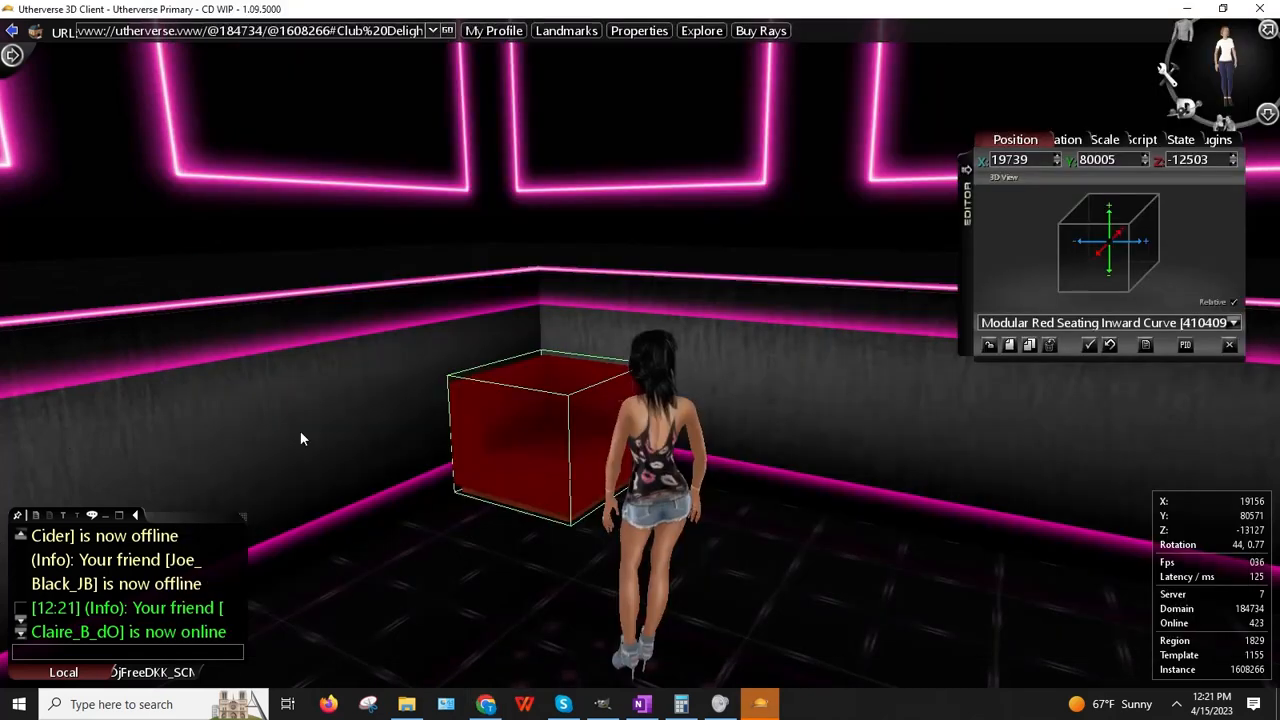
{"action": "left_click", "coordinate": [1128, 146]}
{"action": "left_click", "coordinate": [1150, 160]}
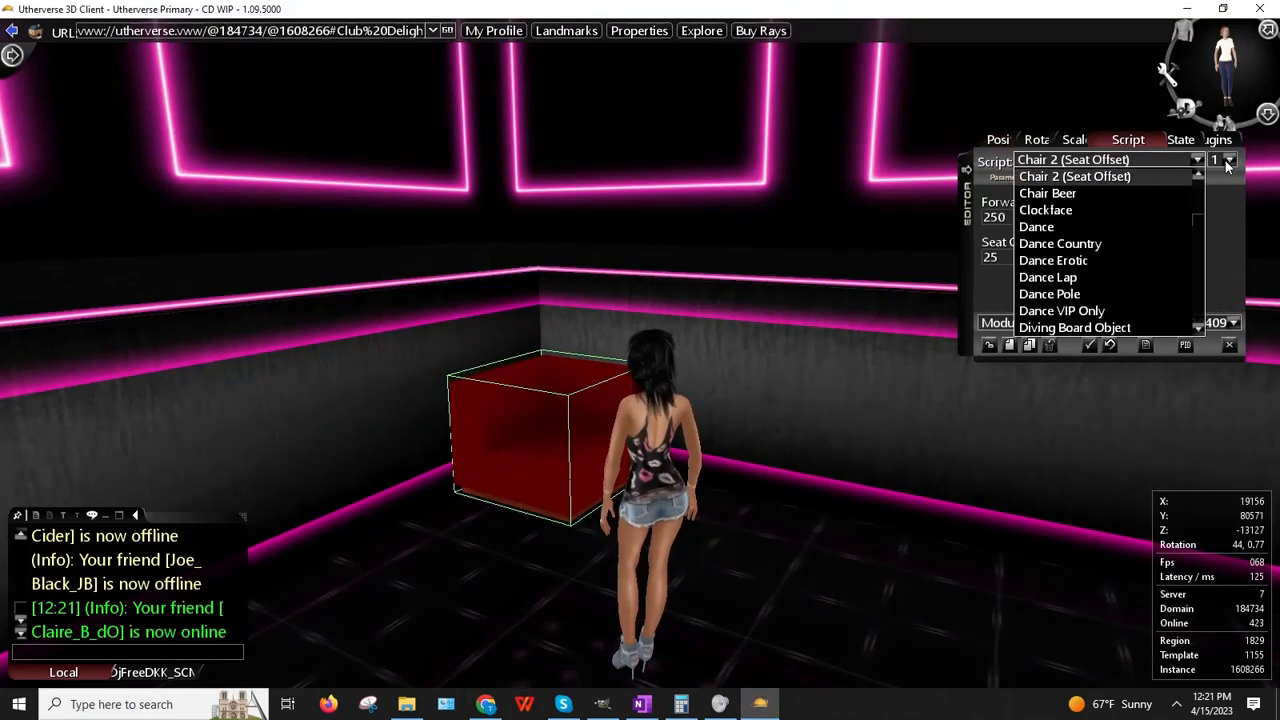
{"action": "left_click", "coordinate": [1229, 162]}
{"action": "left_click", "coordinate": [1217, 195]}
{"action": "left_click", "coordinate": [1150, 160]}
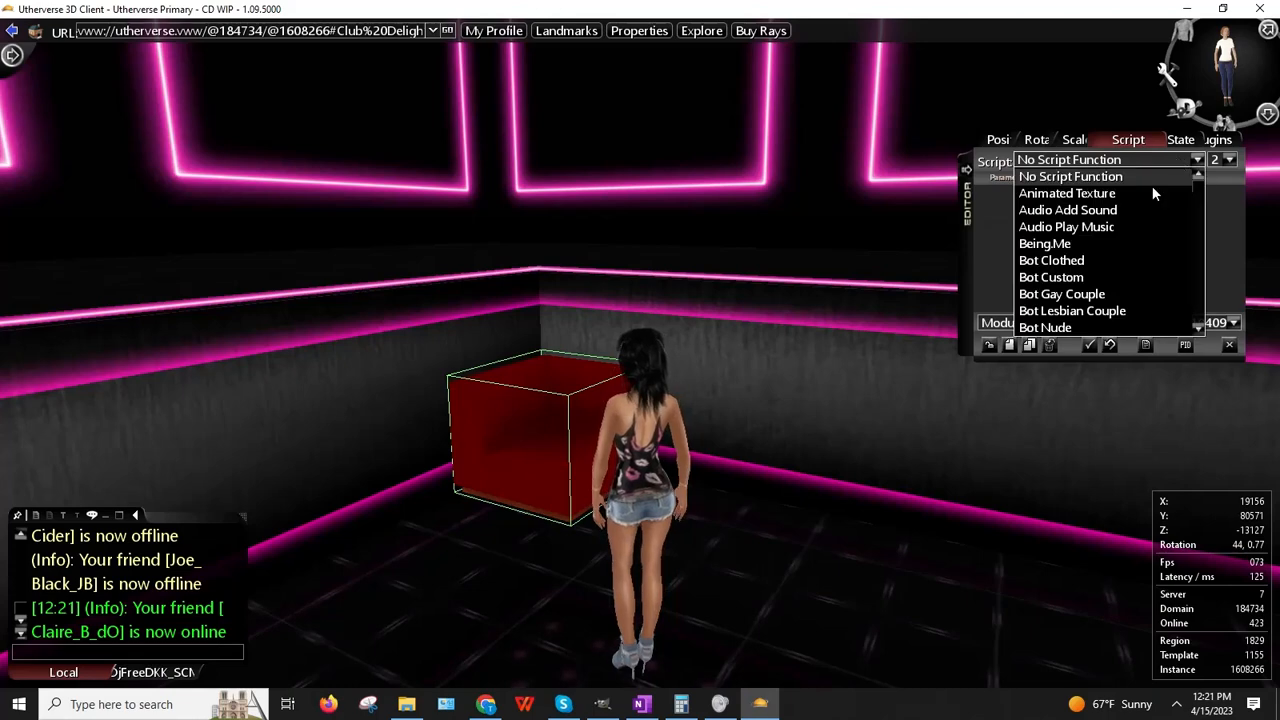
{"action": "scroll", "coordinate": [1129, 214], "scroll_direction": "down", "scroll_amount": 2}
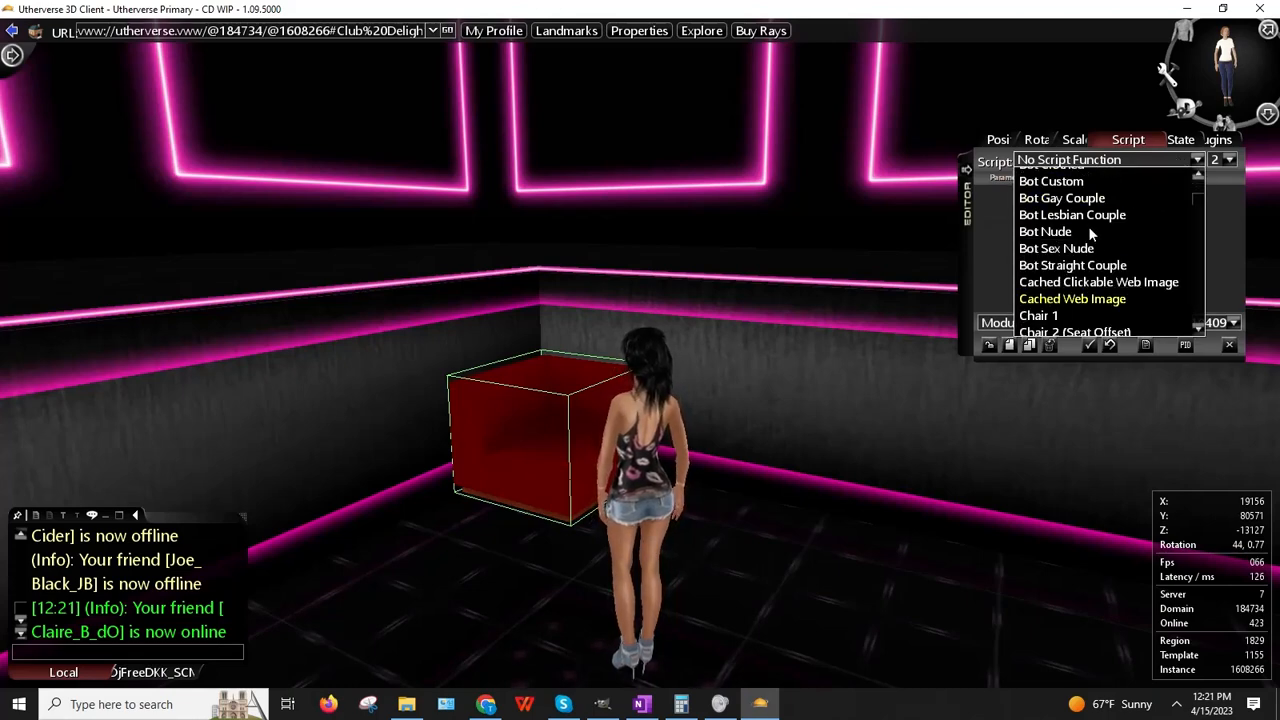
{"action": "left_click", "coordinate": [1089, 299]}
{"action": "double_click", "coordinate": [1086, 219]}
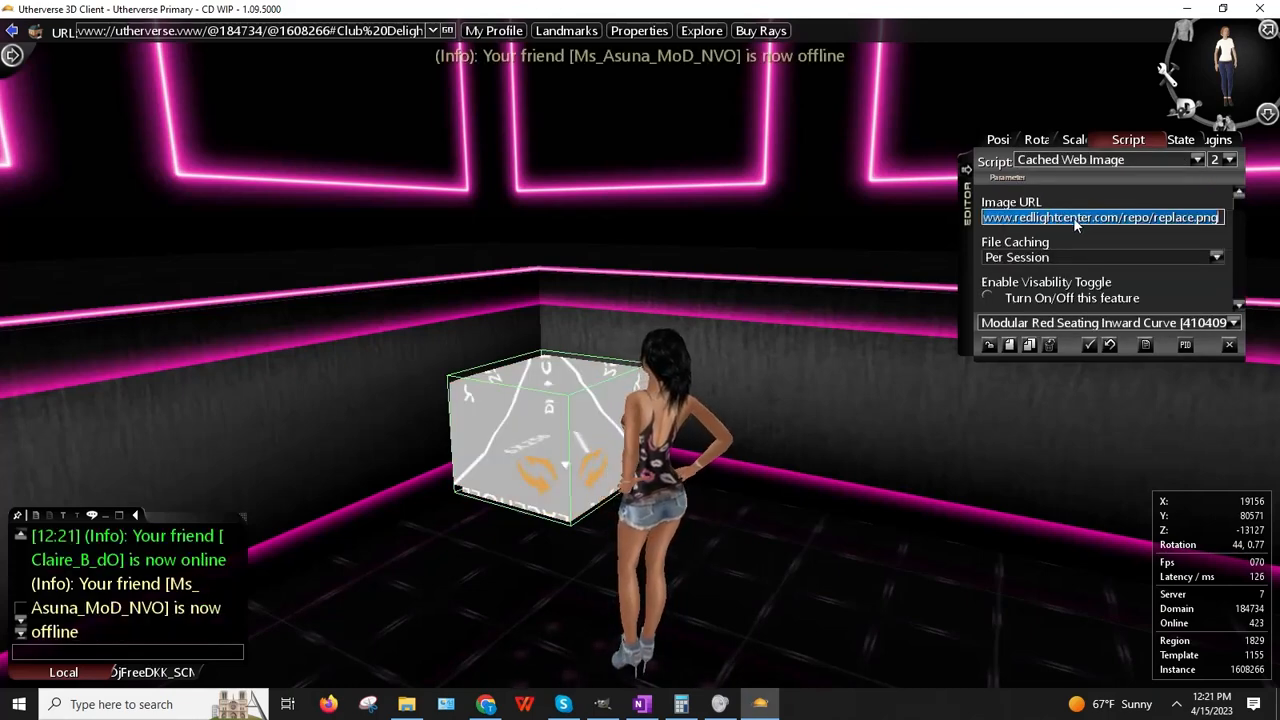
{"action": "key", "text": "ctrl+v"}
{"action": "key", "text": "Return"}
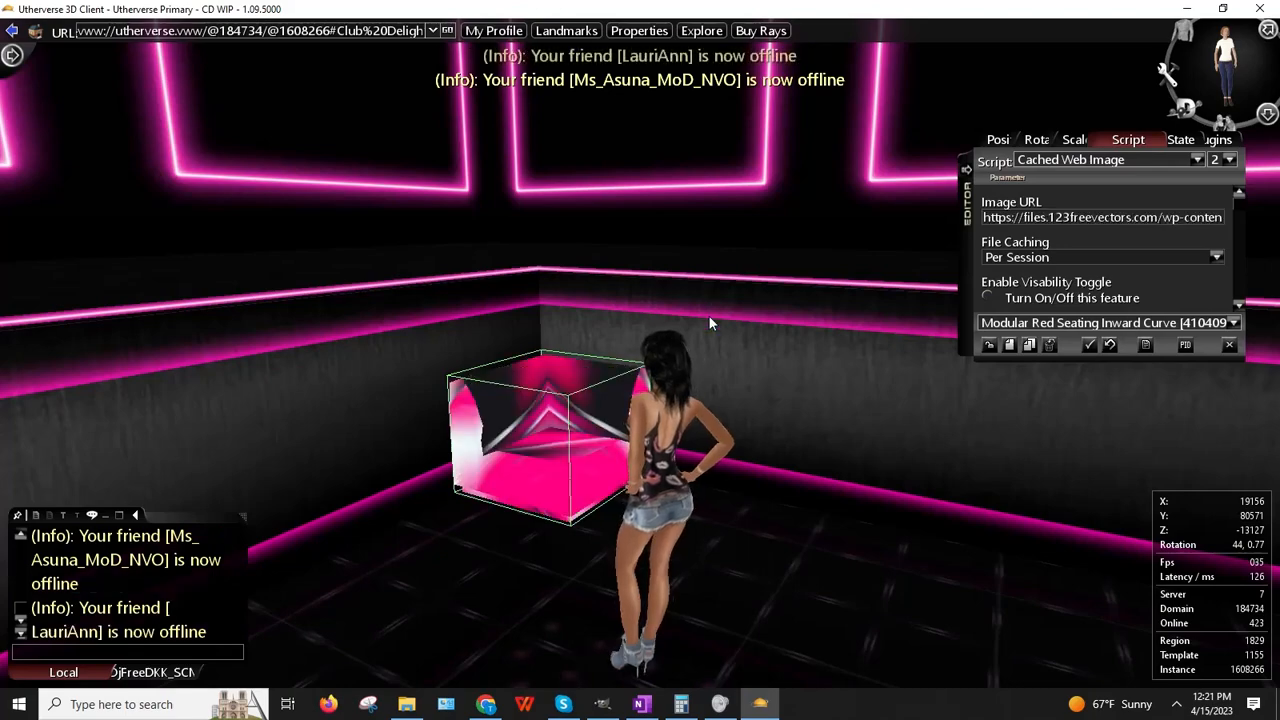
Step: Walk the avatar around the retextured seat to inspect it, then return to the browser
{"action": "right_click_drag", "start_coordinate": [709, 318], "coordinate": [830, 367]}
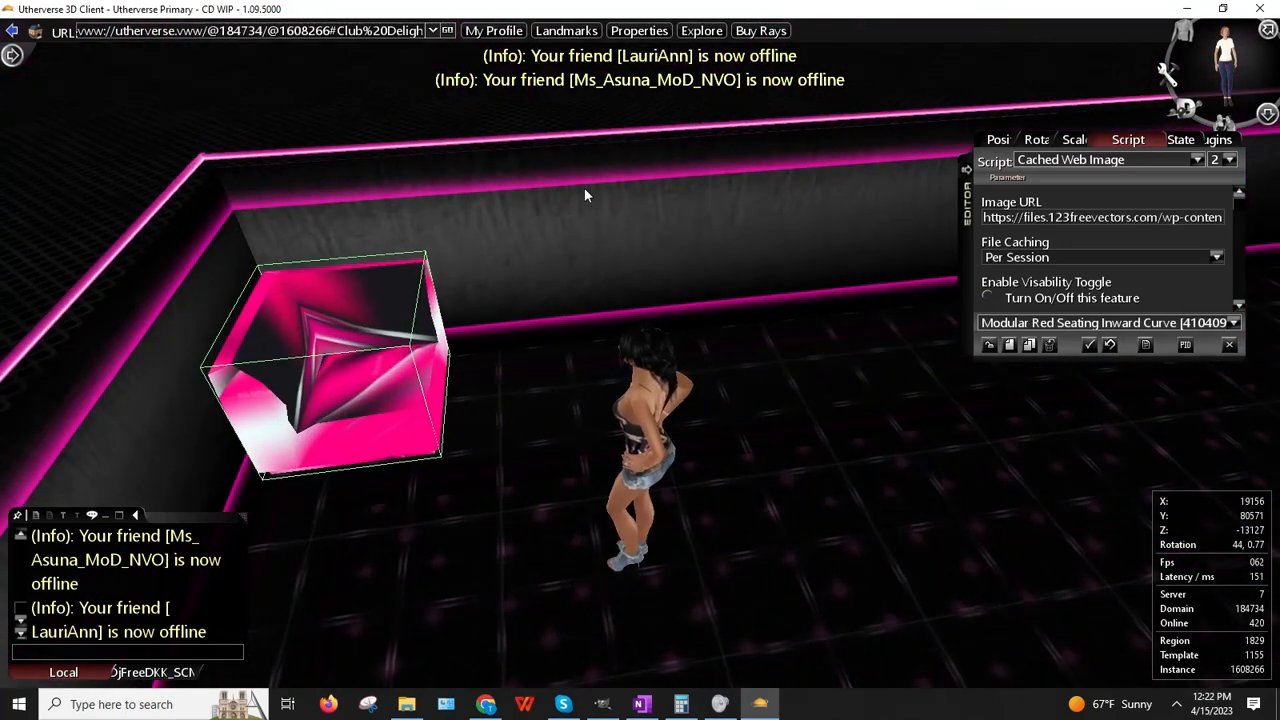
{"action": "key", "text": "Up"}
{"action": "key", "text": "Left"}
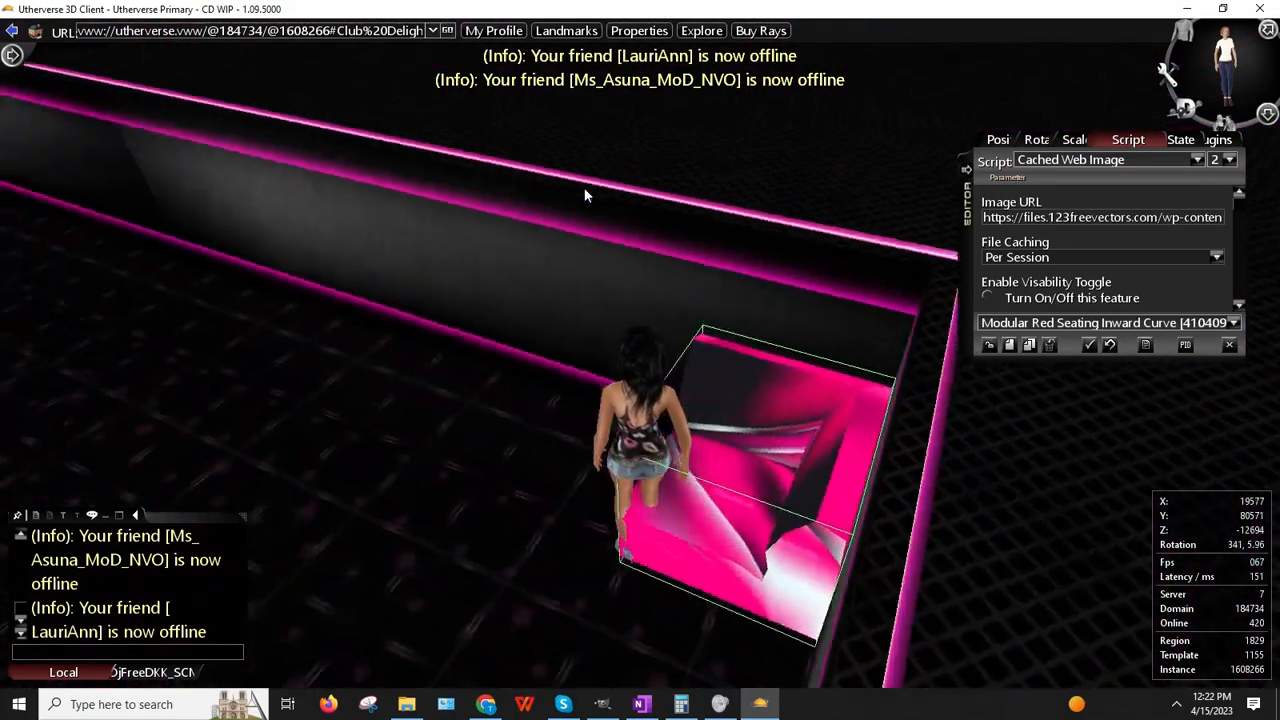
{"action": "key", "text": "Up"}
{"action": "key", "text": "Right"}
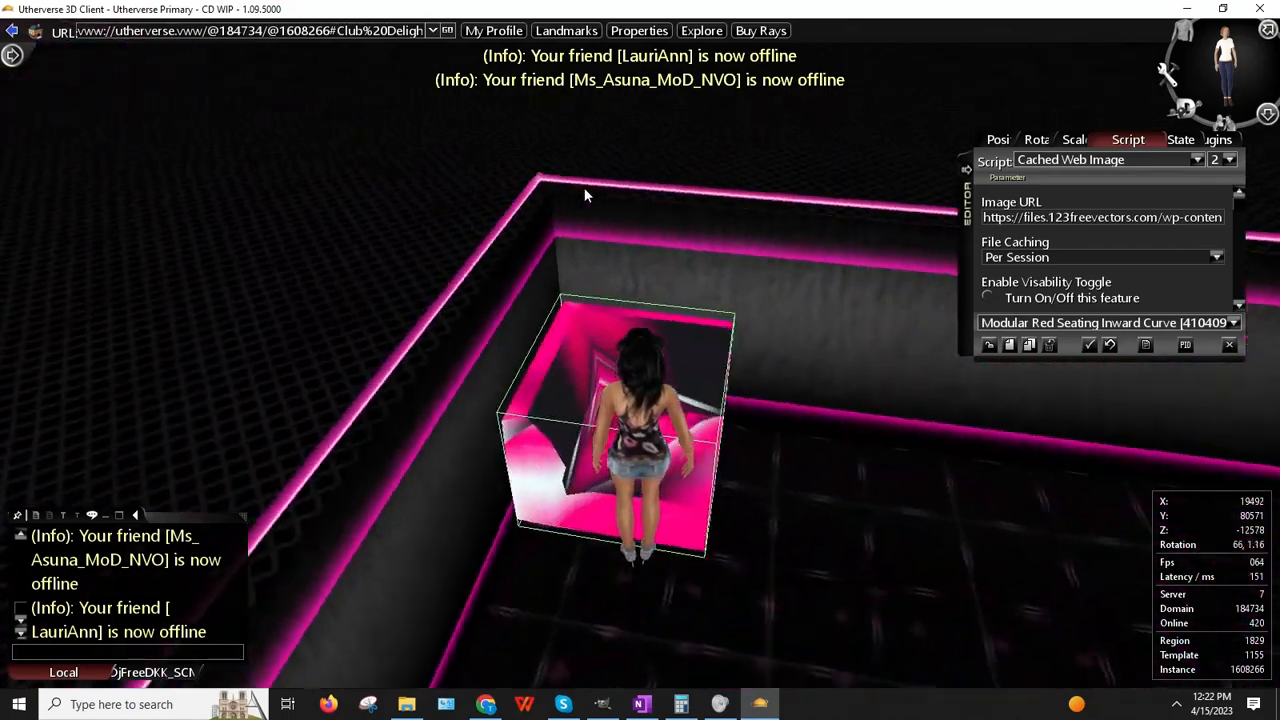
{"action": "key", "text": "Up"}
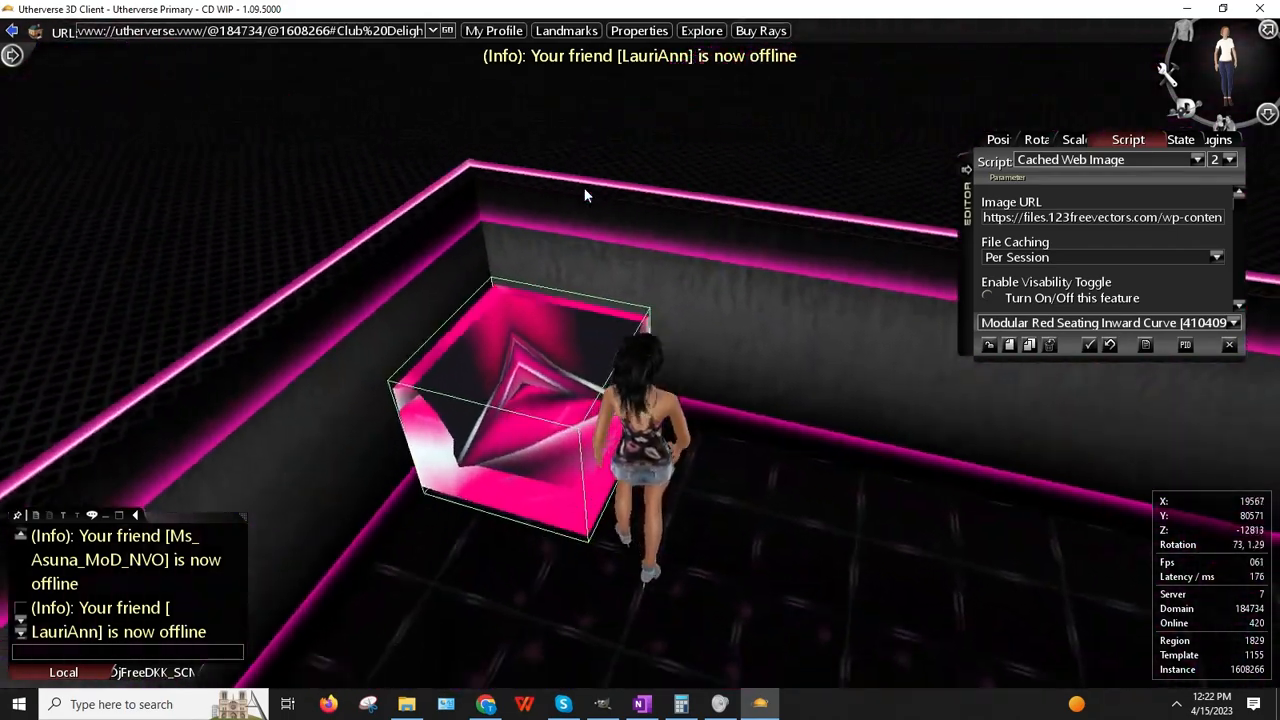
{"action": "key", "text": "Down"}
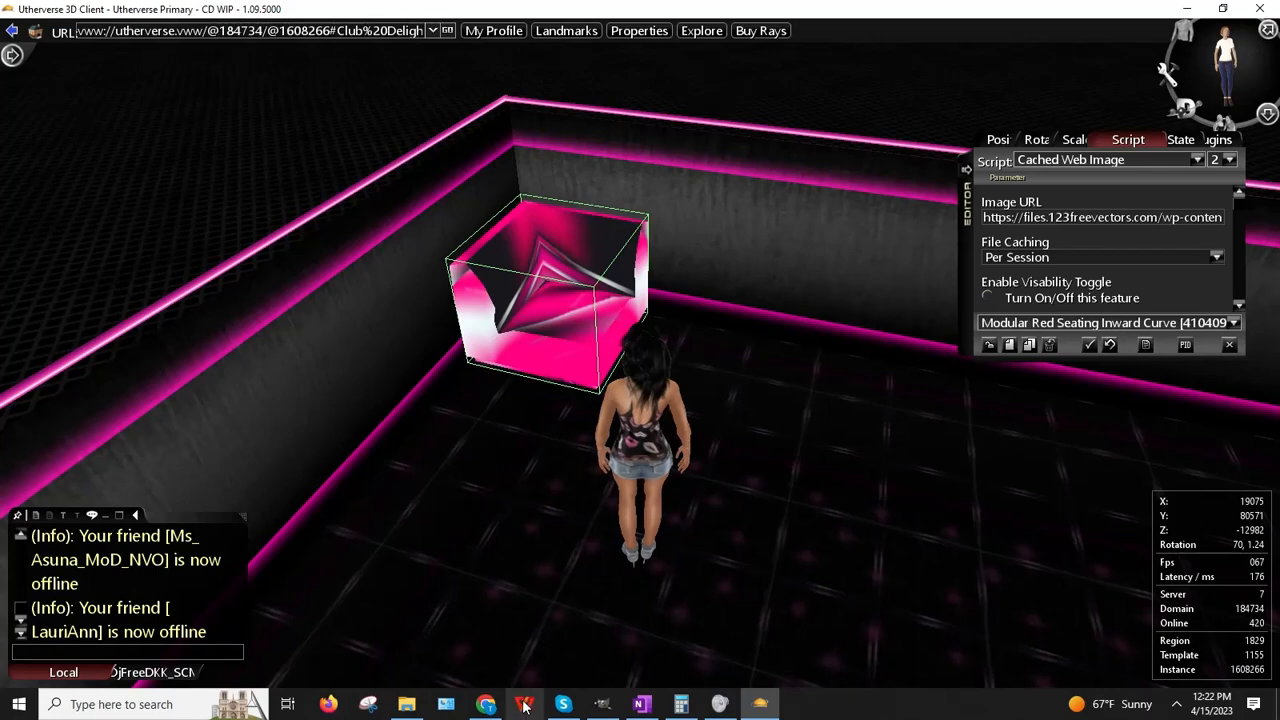
{"action": "left_click", "coordinate": [485, 705]}
Step: Copy the pink wave picture and paste it into GIMP as a new image
{"action": "right_click", "coordinate": [906, 388]}
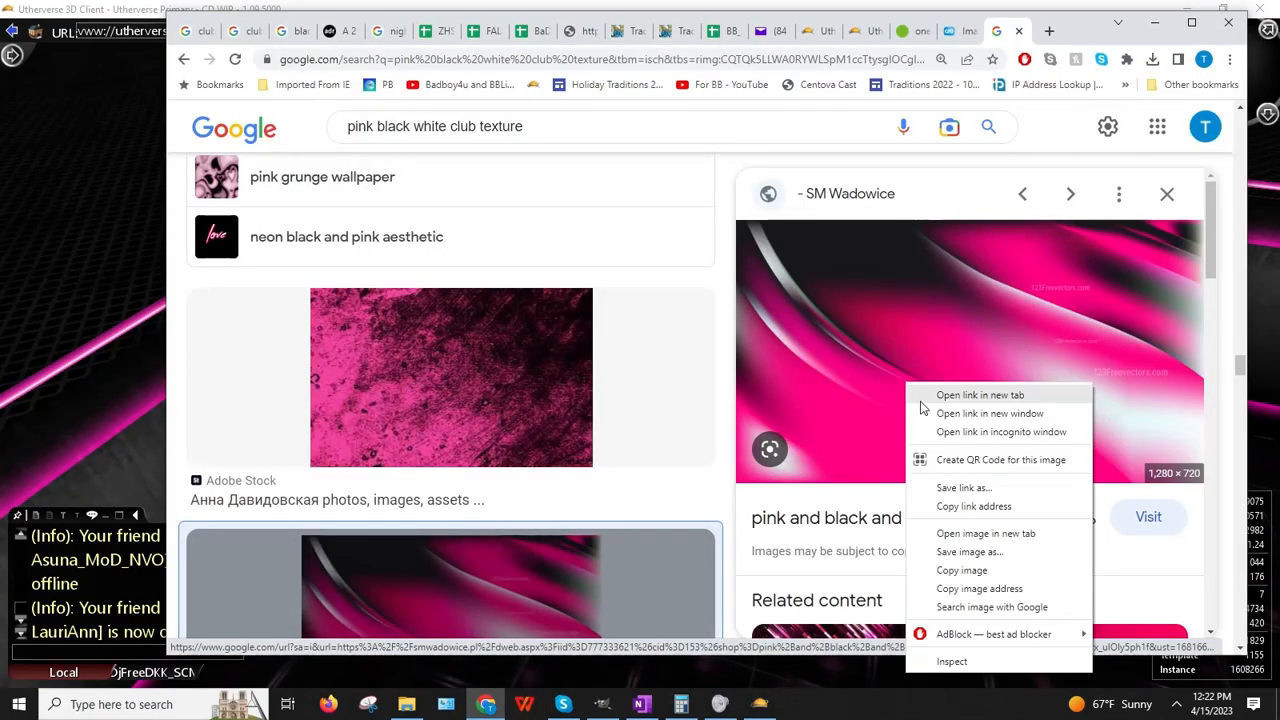
{"action": "left_click", "coordinate": [961, 570]}
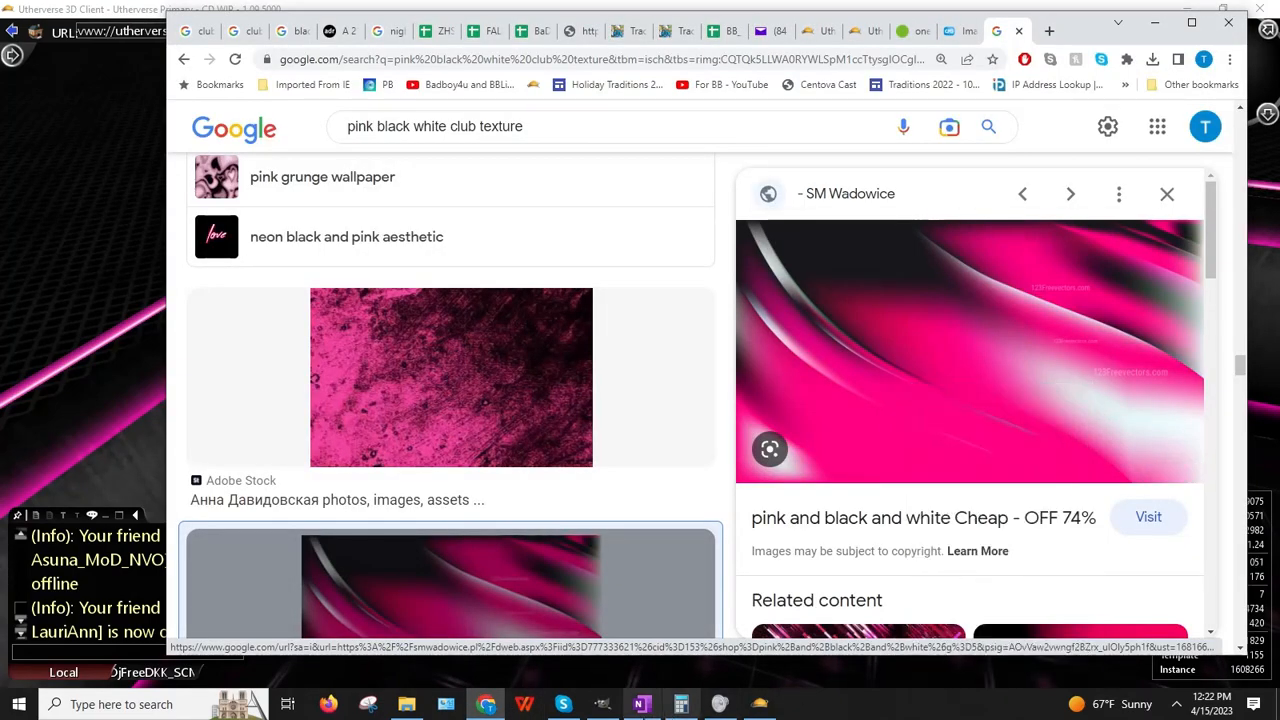
{"action": "left_click", "coordinate": [603, 705]}
{"action": "left_click", "coordinate": [40, 27]}
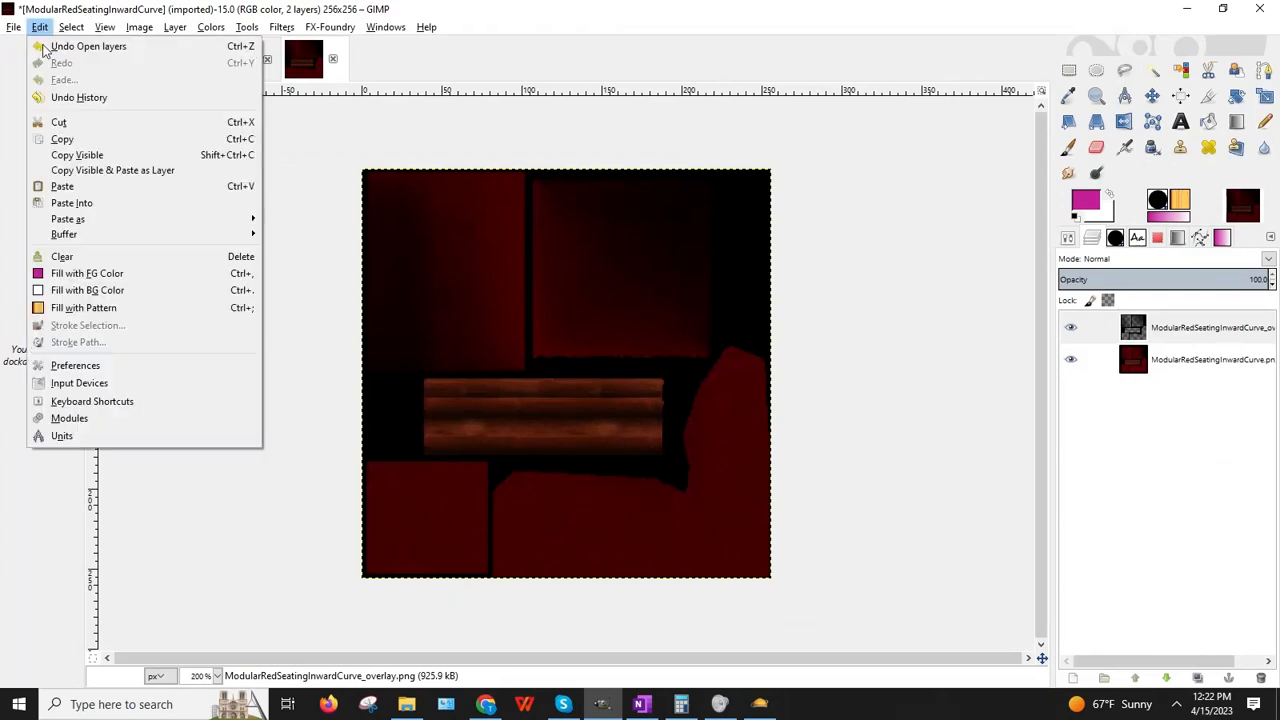
{"action": "mouse_move", "coordinate": [151, 222]}
{"action": "left_click", "coordinate": [307, 220]}
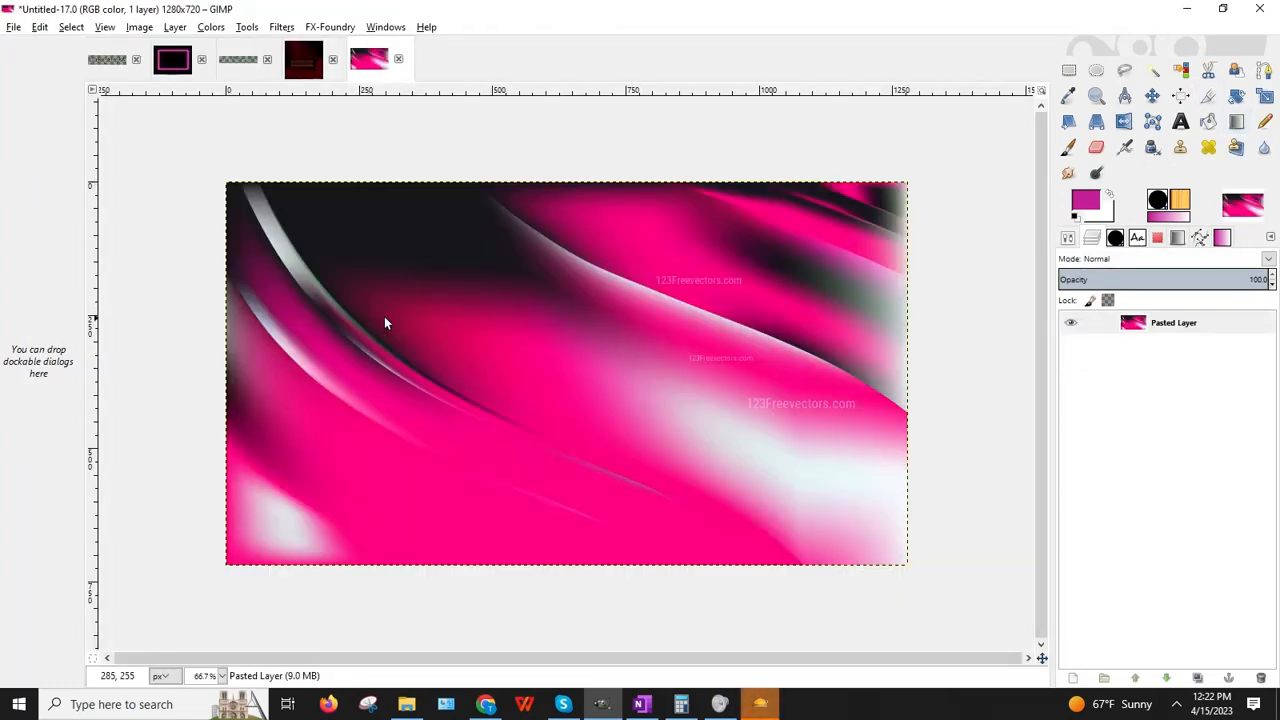
Step: Back in Chrome, preview 123FreeVectors' pink, black and white wavy background and right-click it
{"action": "left_click", "coordinate": [1186, 10]}
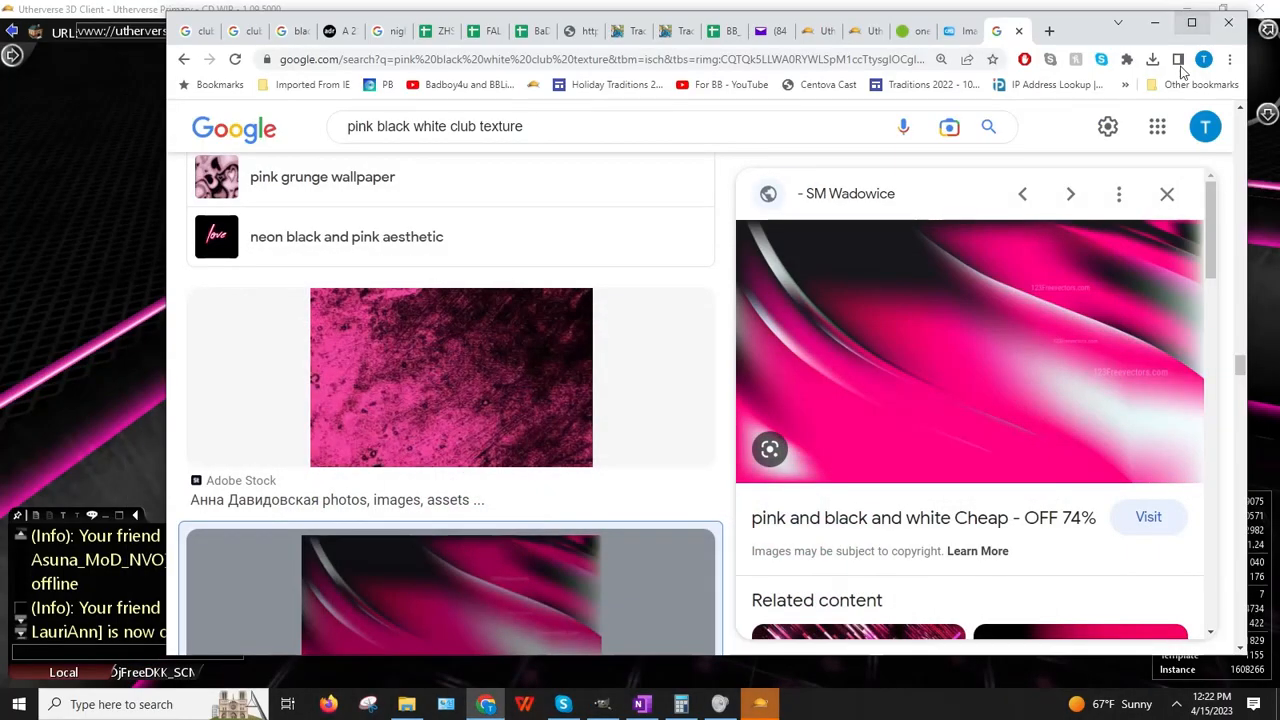
{"action": "scroll", "coordinate": [1111, 457], "scroll_direction": "down", "scroll_amount": 5}
{"action": "scroll", "coordinate": [1109, 447], "scroll_direction": "up", "scroll_amount": 1}
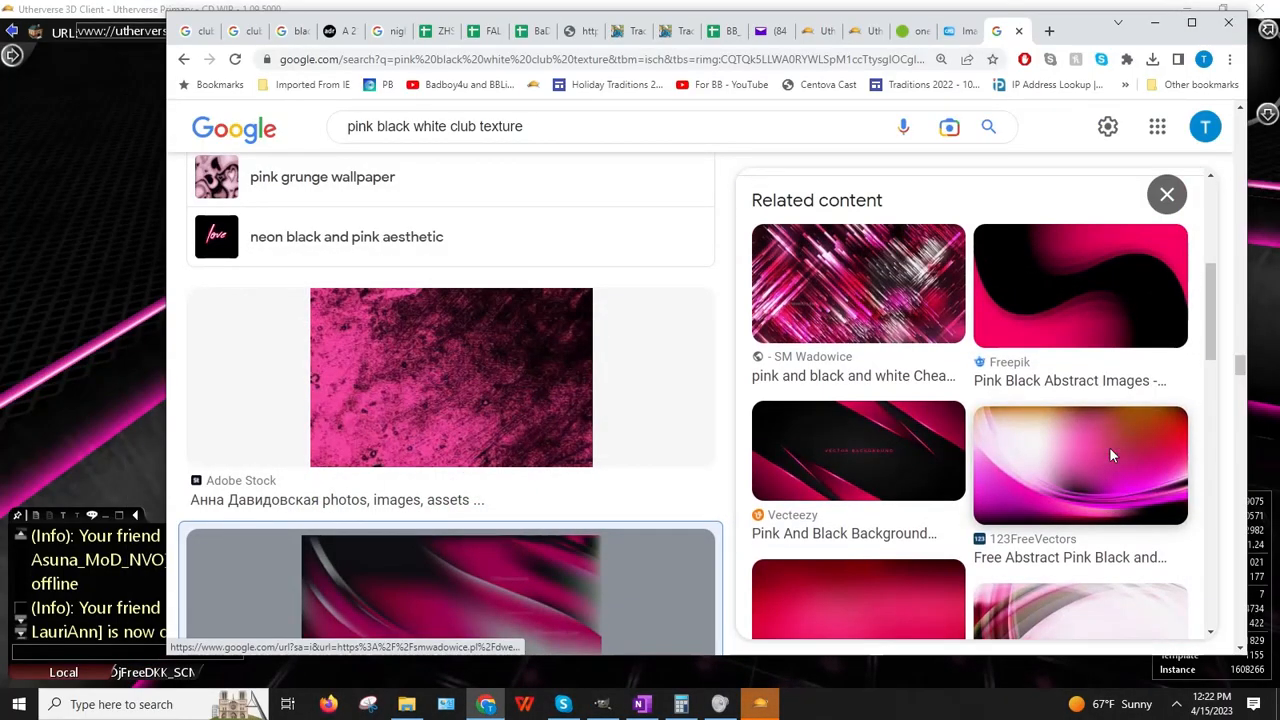
{"action": "scroll", "coordinate": [1100, 451], "scroll_direction": "down", "scroll_amount": 2}
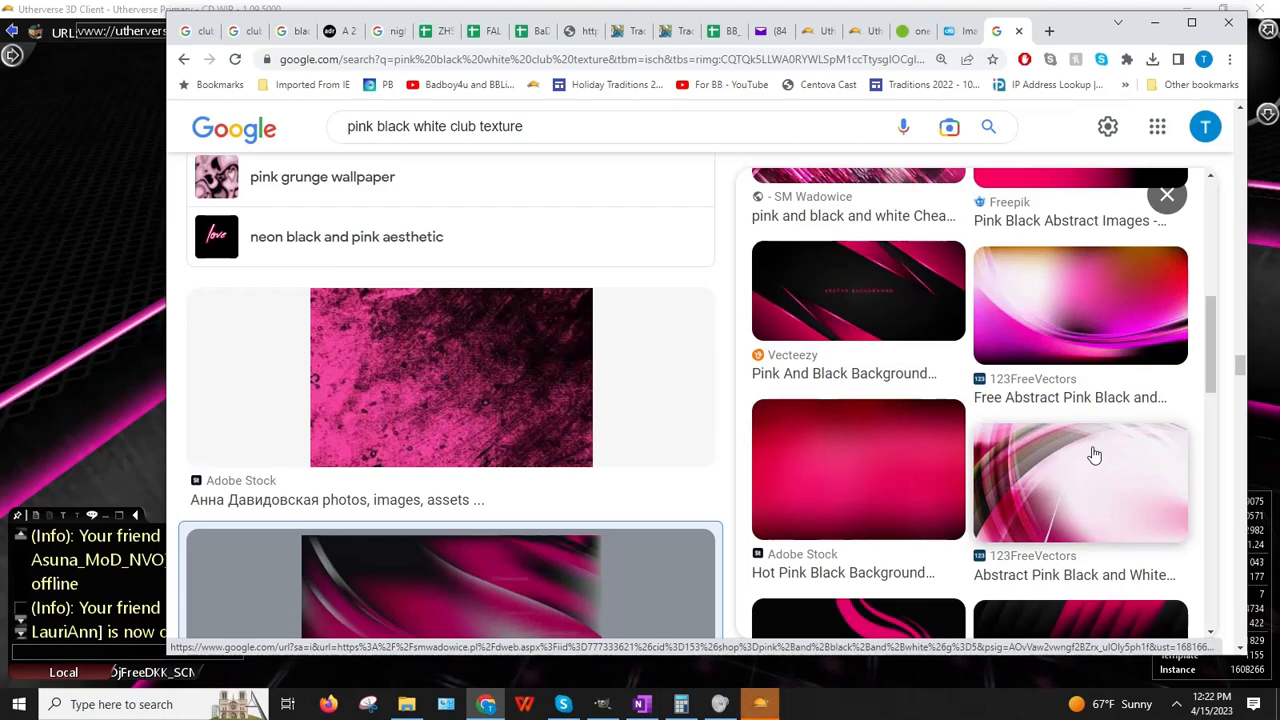
{"action": "scroll", "coordinate": [1094, 455], "scroll_direction": "down", "scroll_amount": 2}
{"action": "scroll", "coordinate": [1091, 451], "scroll_direction": "up", "scroll_amount": 2}
{"action": "left_click", "coordinate": [1040, 337]}
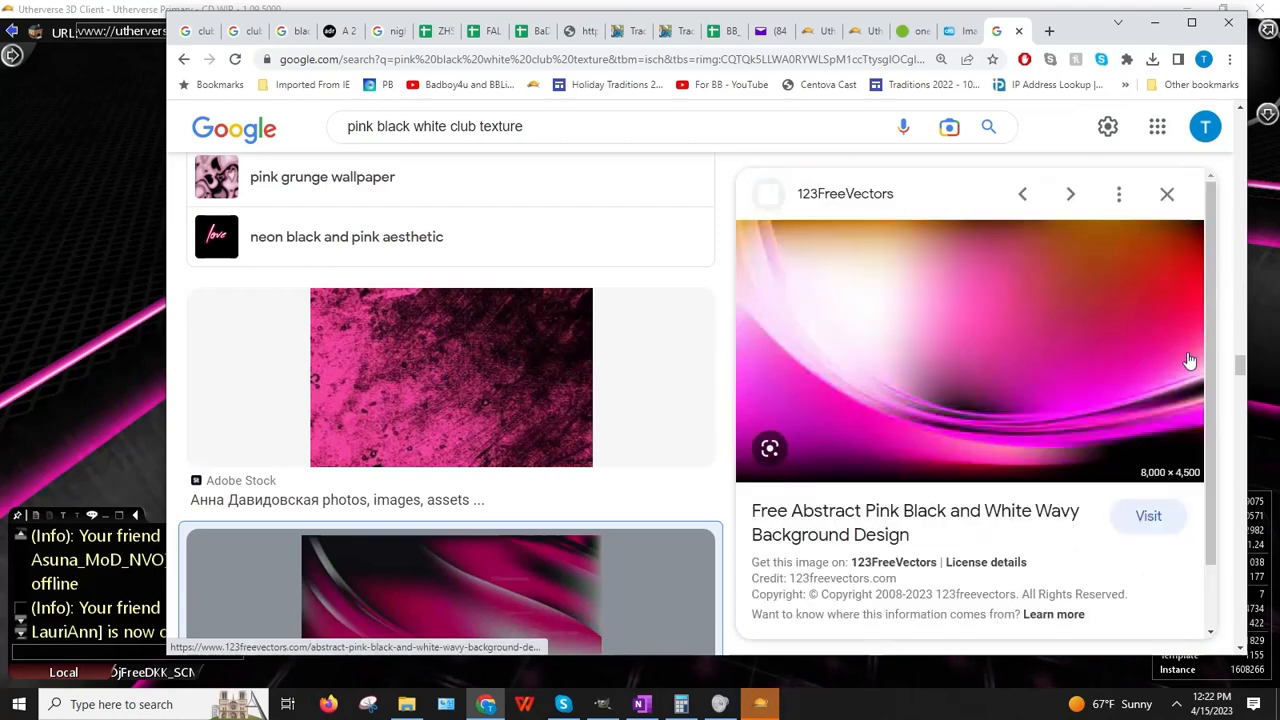
{"action": "right_click", "coordinate": [950, 339]}
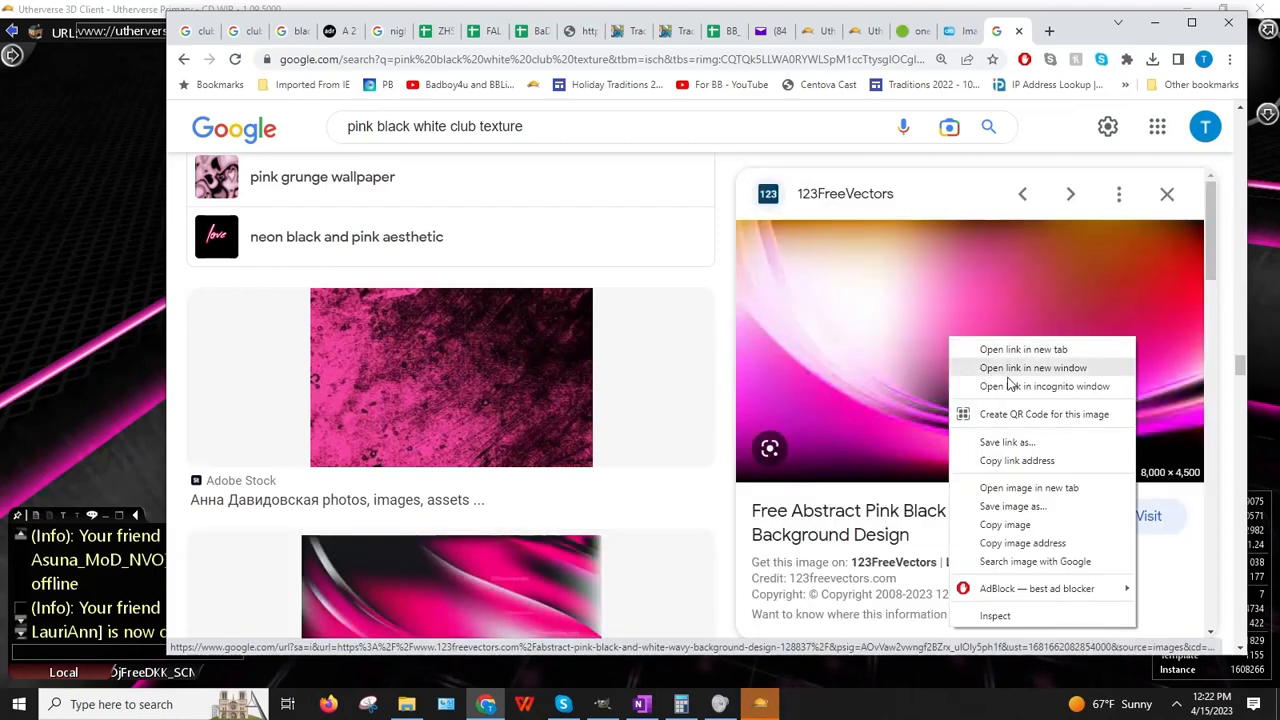
Step: Copy the wavy background's image address and apply it as the seat's Image URL
{"action": "left_click", "coordinate": [1014, 545]}
{"action": "left_click", "coordinate": [14, 410]}
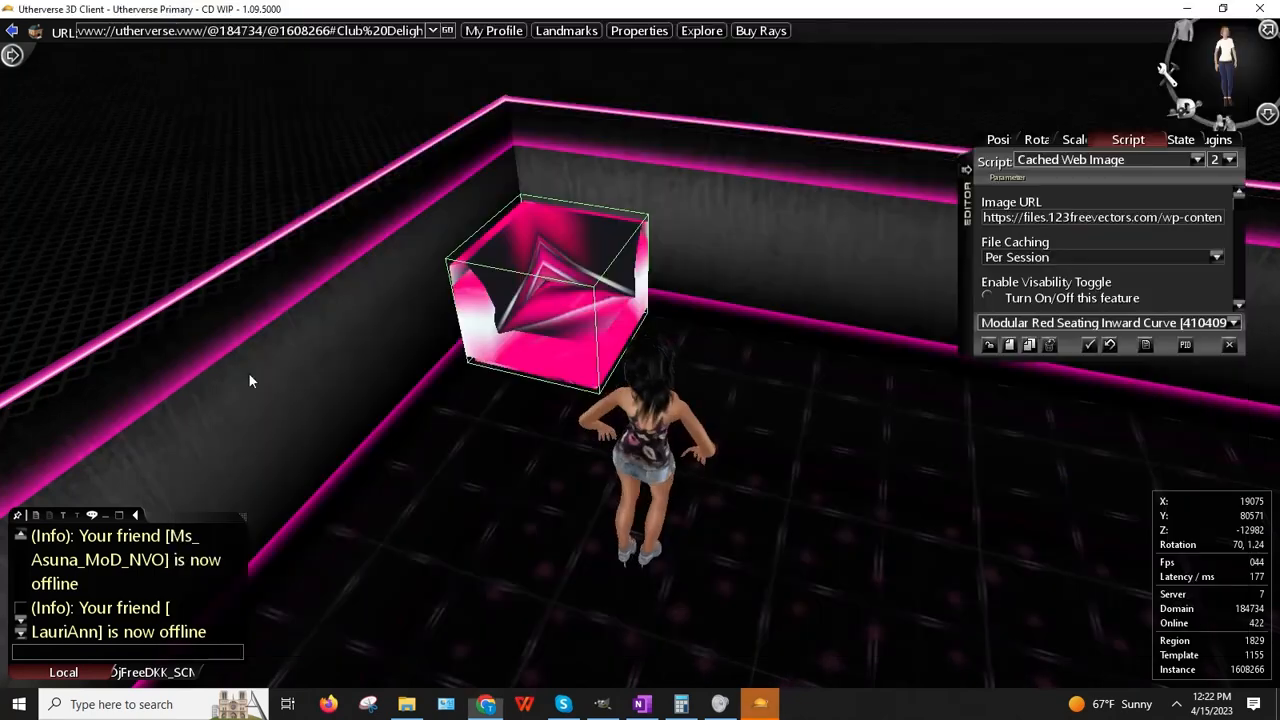
{"action": "left_click", "coordinate": [1081, 218]}
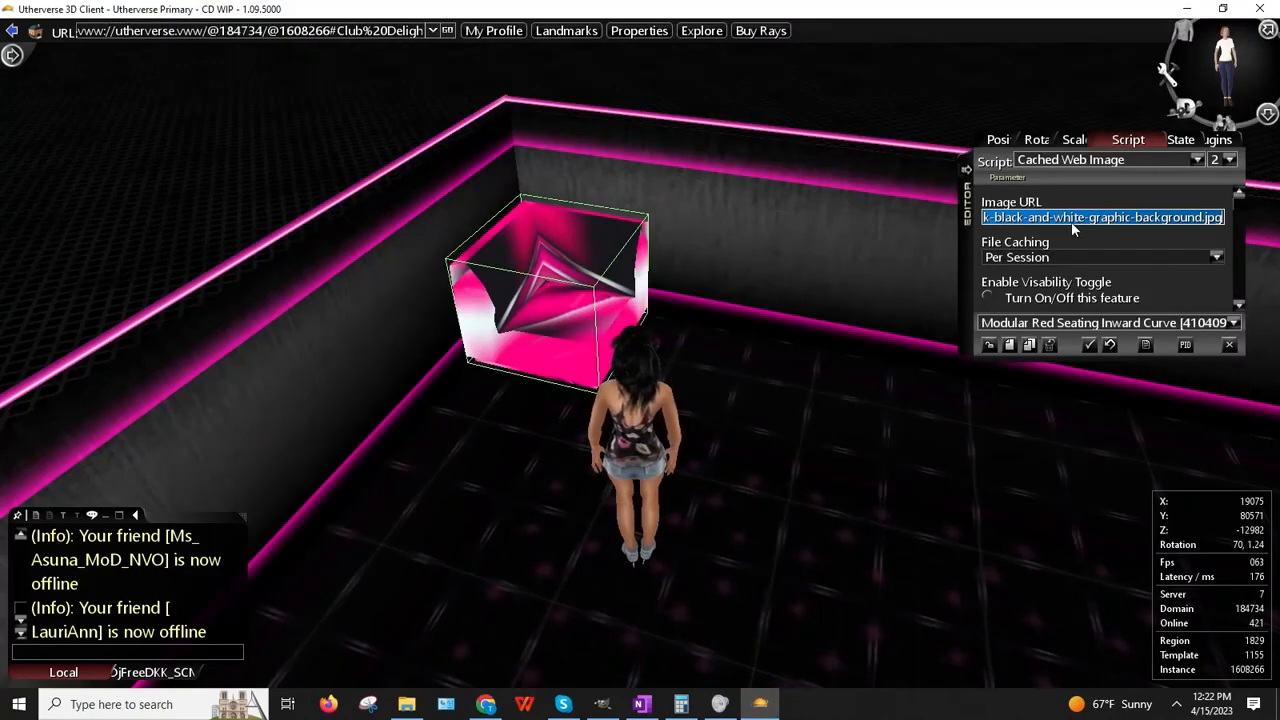
{"action": "key", "text": "ctrl+v"}
{"action": "left_click", "coordinate": [1087, 291]}
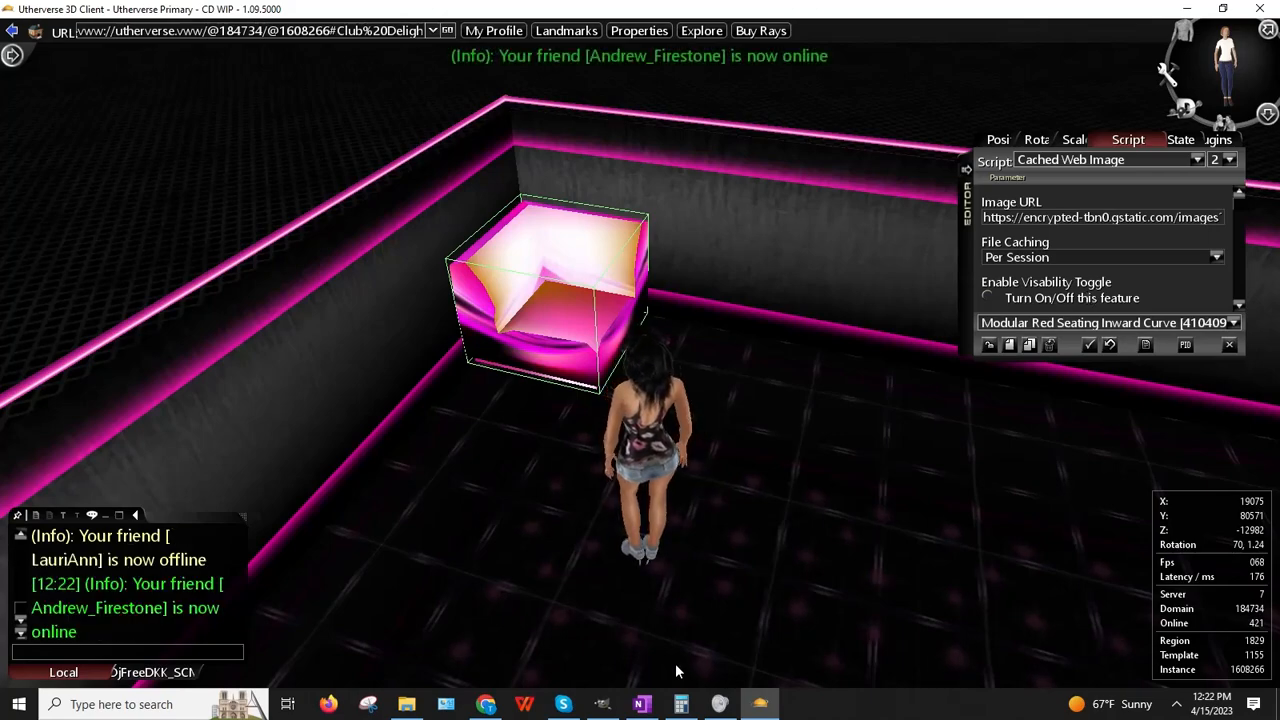
Step: Swap the seat's Image URL for the first related pink image and view the result
{"action": "left_click", "coordinate": [486, 704]}
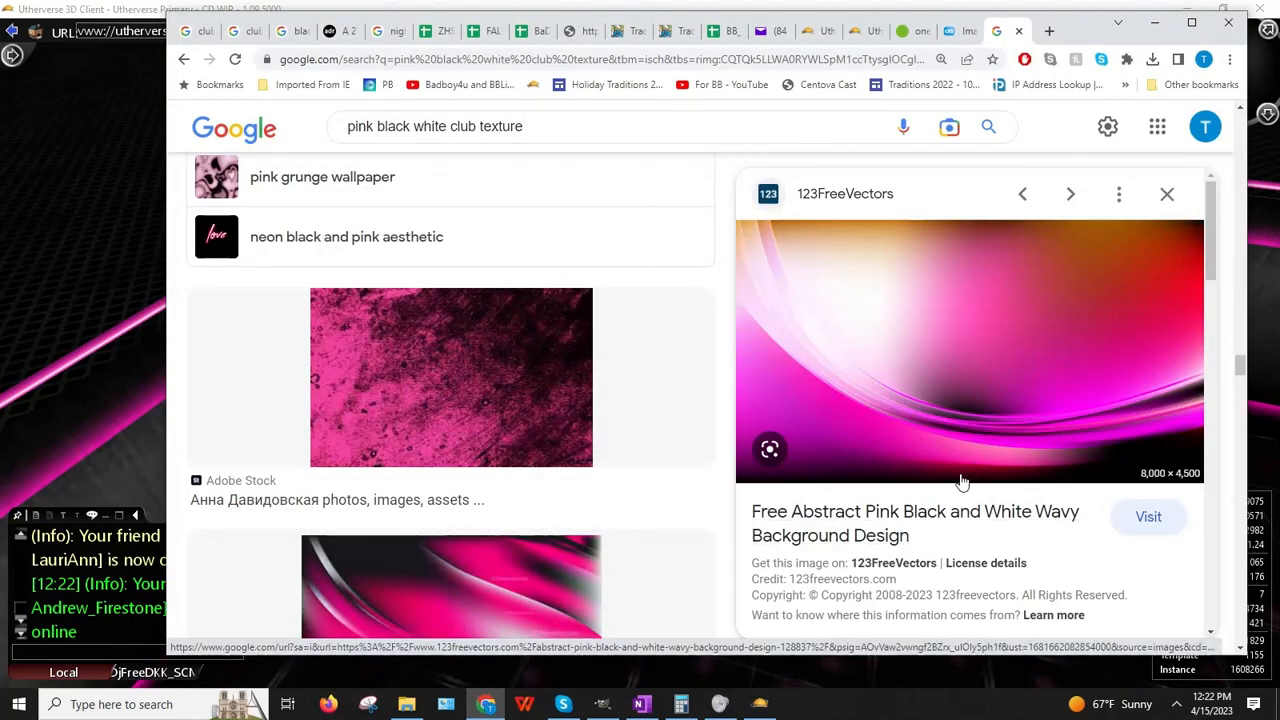
{"action": "scroll", "coordinate": [950, 490], "scroll_direction": "down", "scroll_amount": 4}
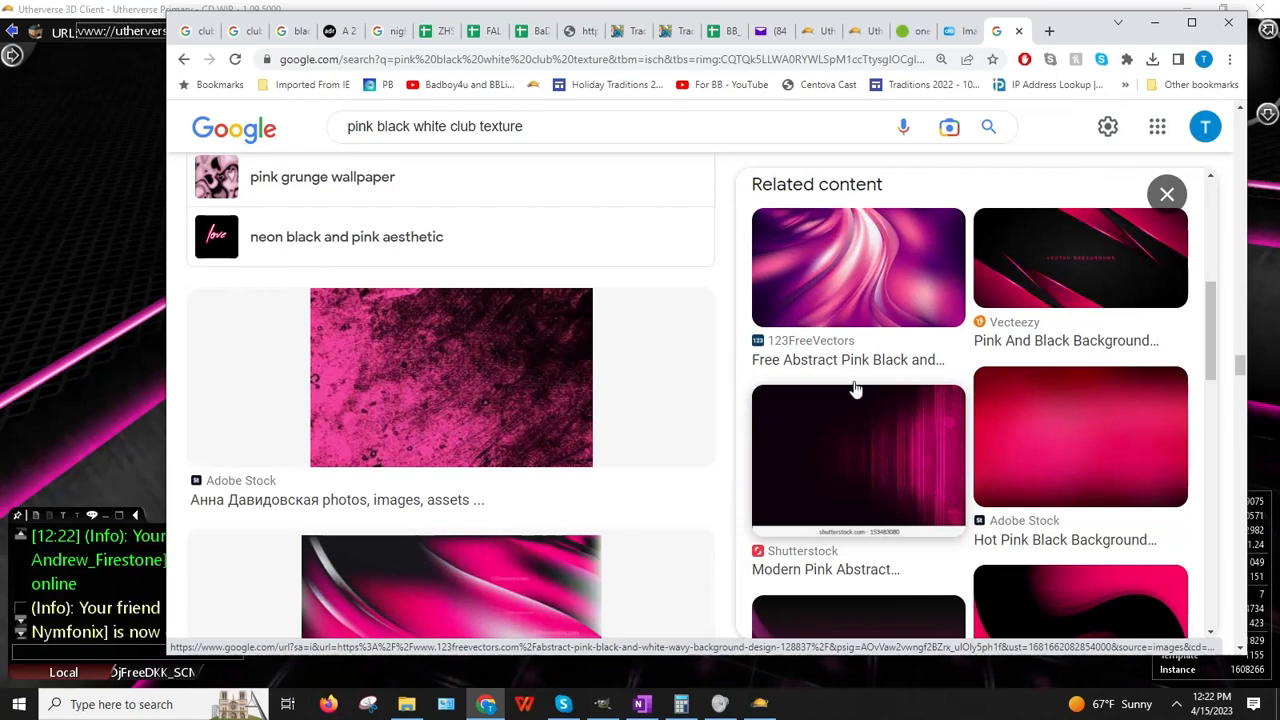
{"action": "left_click", "coordinate": [858, 300]}
{"action": "right_click", "coordinate": [1000, 366]}
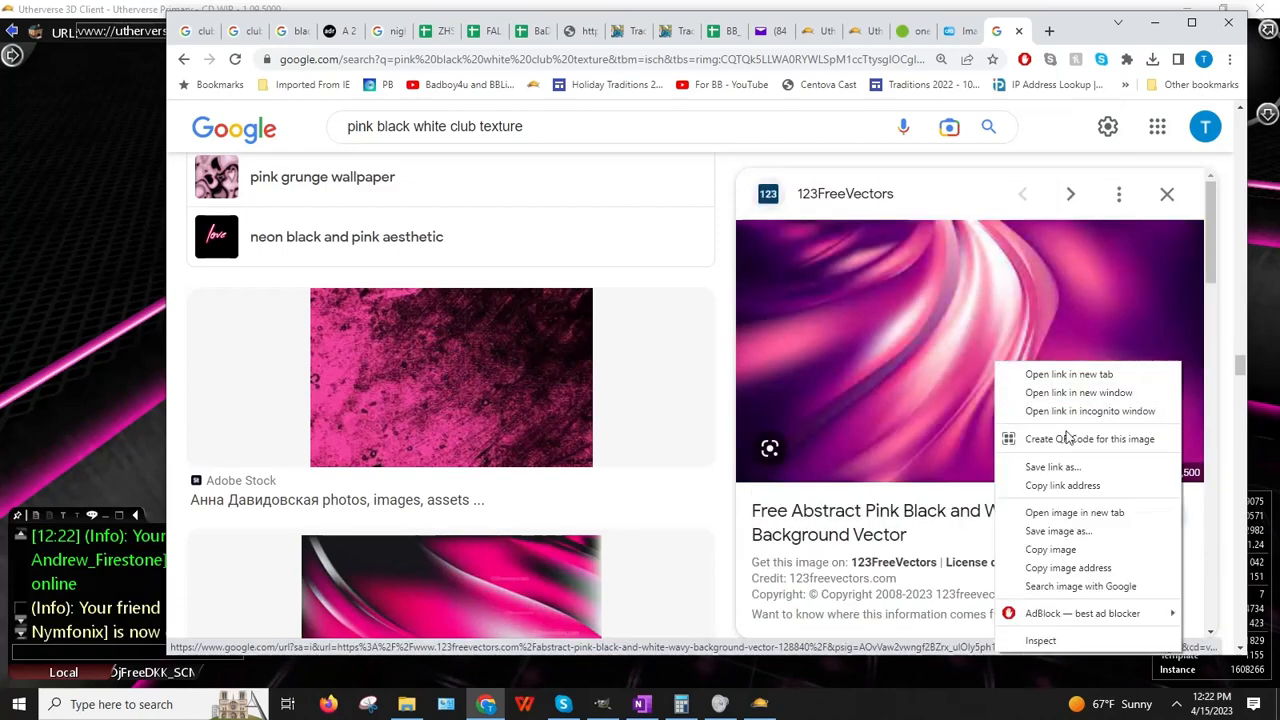
{"action": "left_click", "coordinate": [1068, 567]}
{"action": "key", "text": "alt+Tab"}
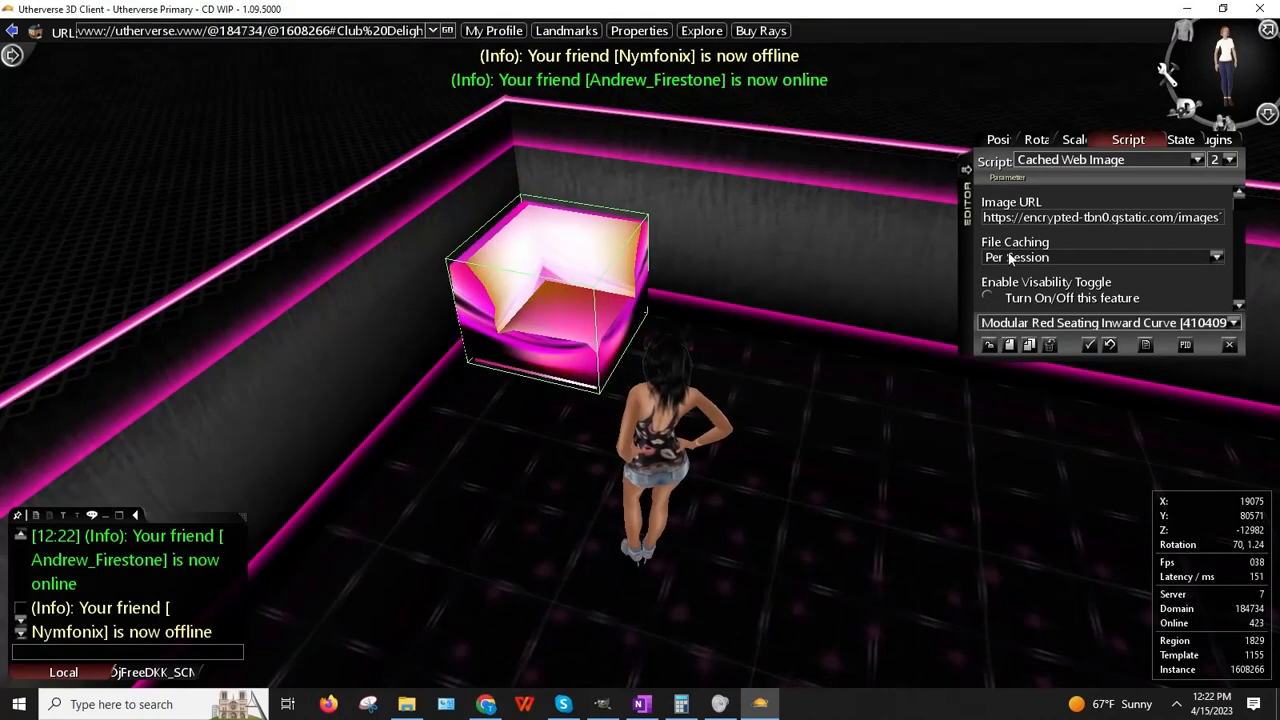
{"action": "left_click", "coordinate": [1063, 217]}
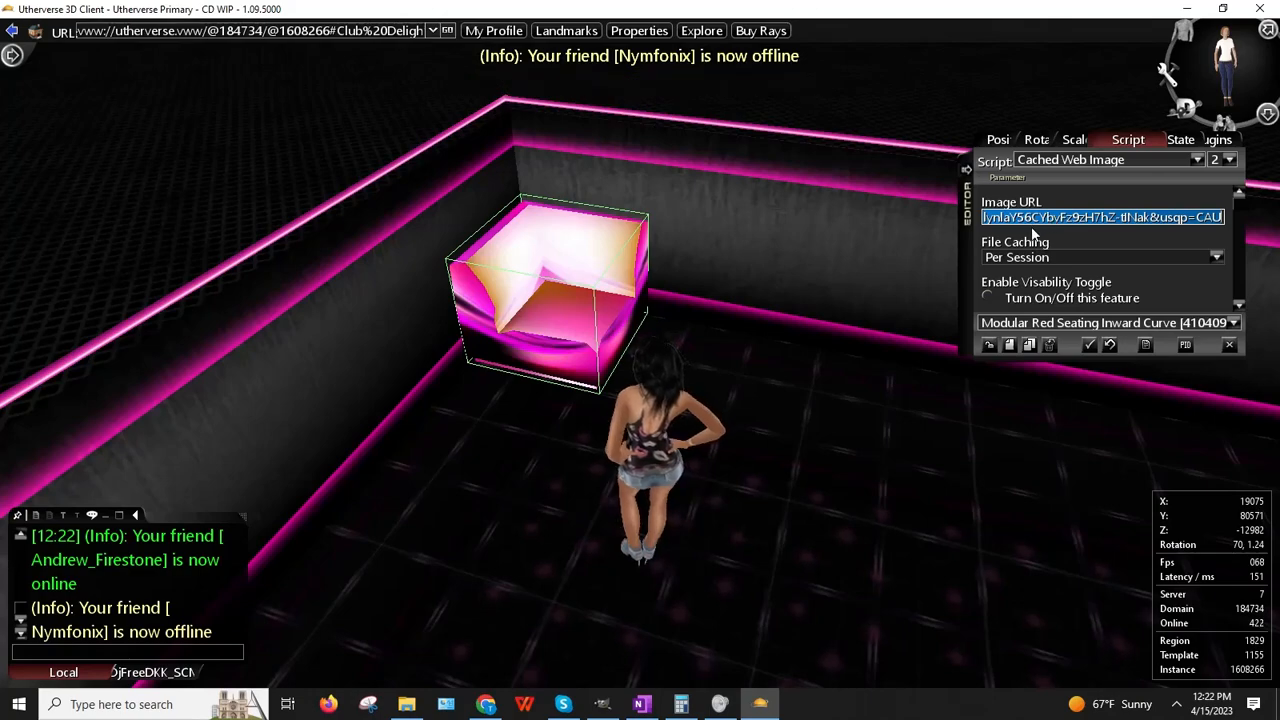
{"action": "key", "text": "ctrl+v"}
{"action": "key", "text": "Return"}
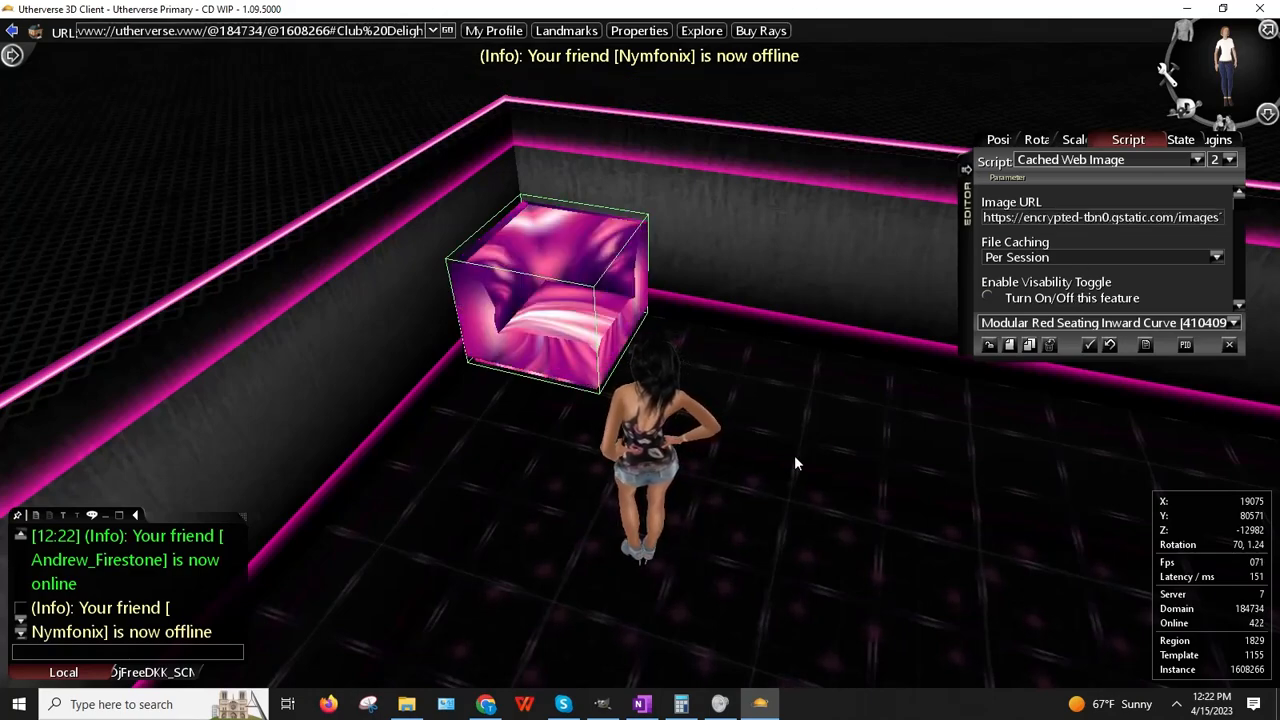
{"action": "left_click_drag", "start_coordinate": [795, 457], "coordinate": [756, 669]}
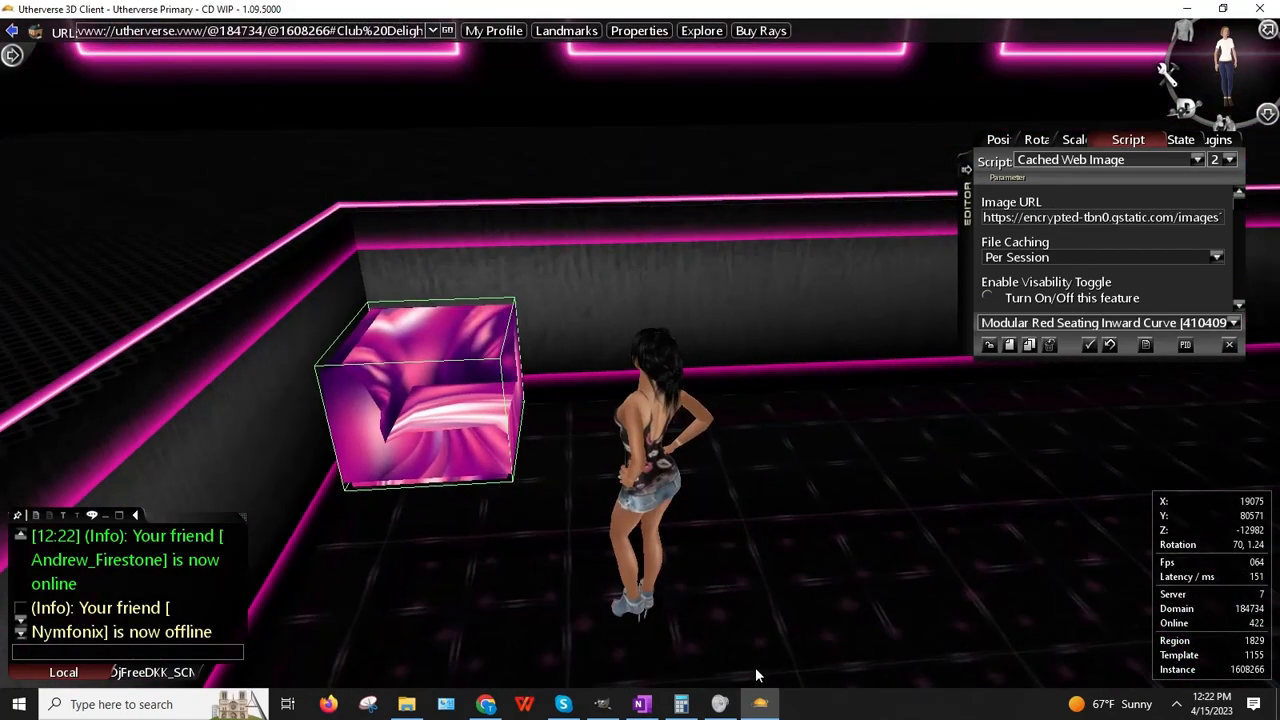
{"action": "key", "text": "alt+Tab"}
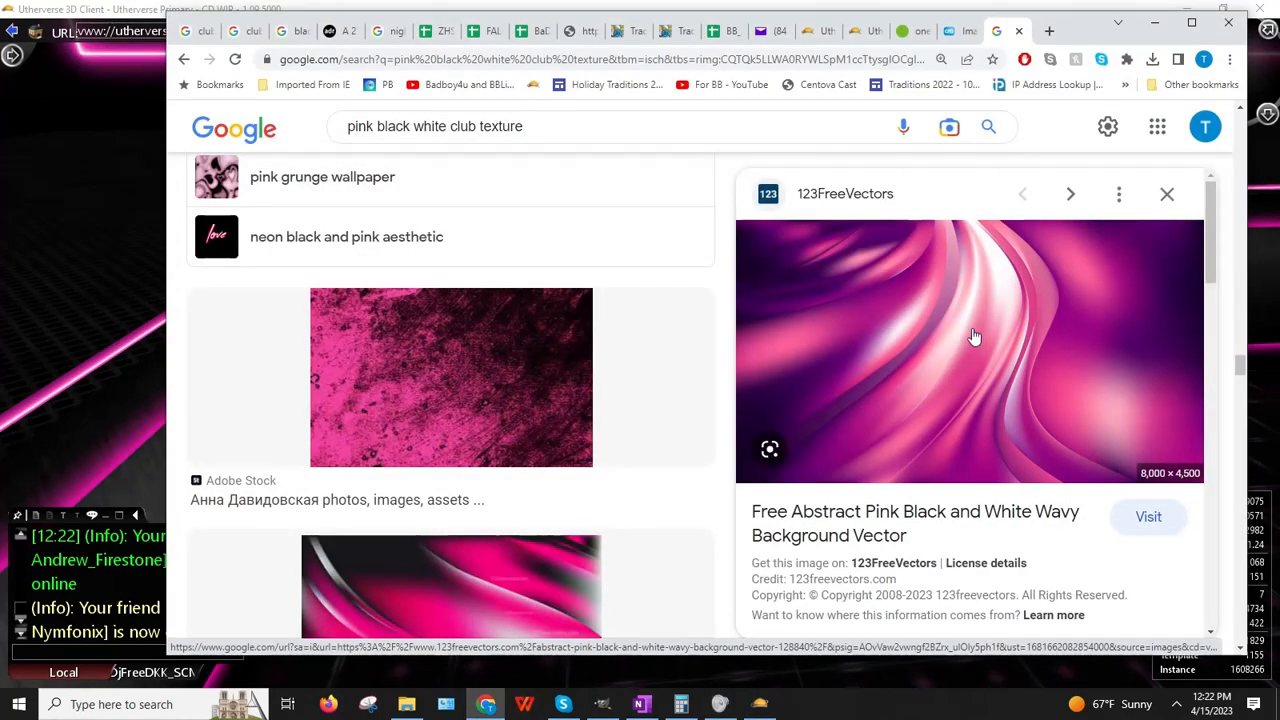
Step: Copy the purple wave image and paste it into GIMP as a new image
{"action": "right_click", "coordinate": [973, 331]}
{"action": "left_click", "coordinate": [1012, 517]}
{"action": "left_click", "coordinate": [602, 703]}
{"action": "key", "text": "ctrl+shift+v"}
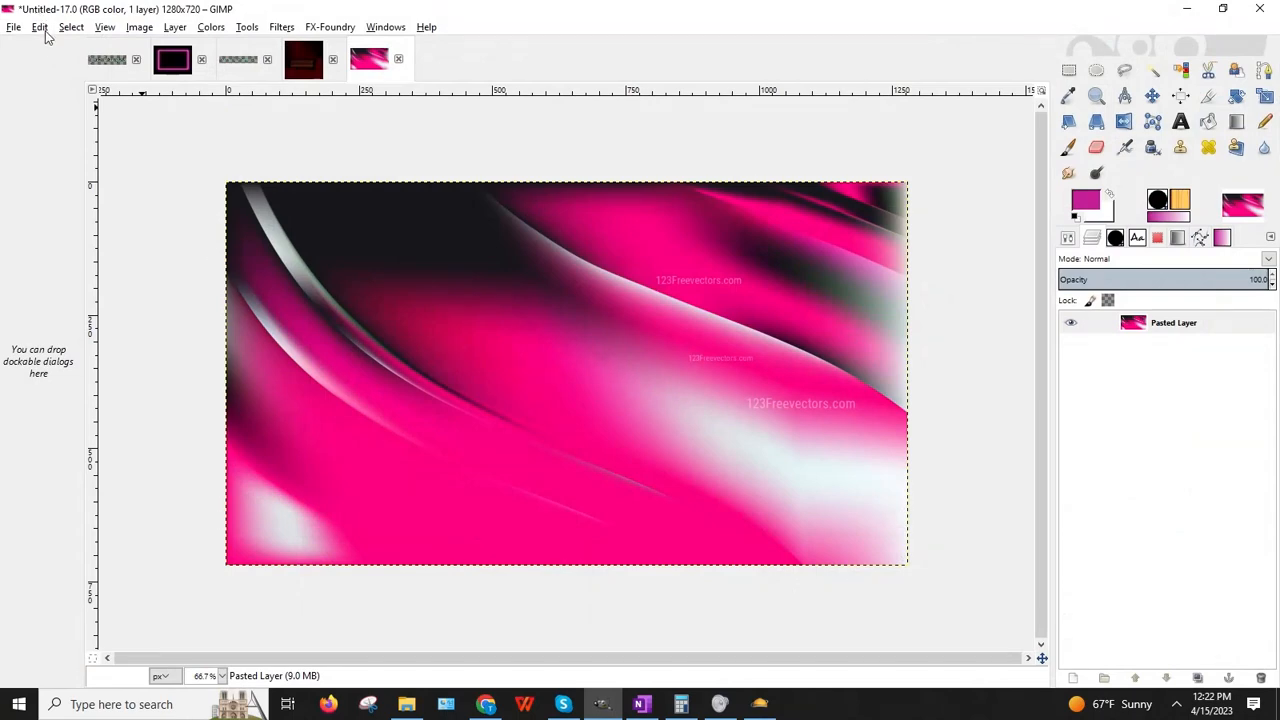
{"action": "left_click", "coordinate": [40, 27]}
{"action": "mouse_move", "coordinate": [150, 219]}
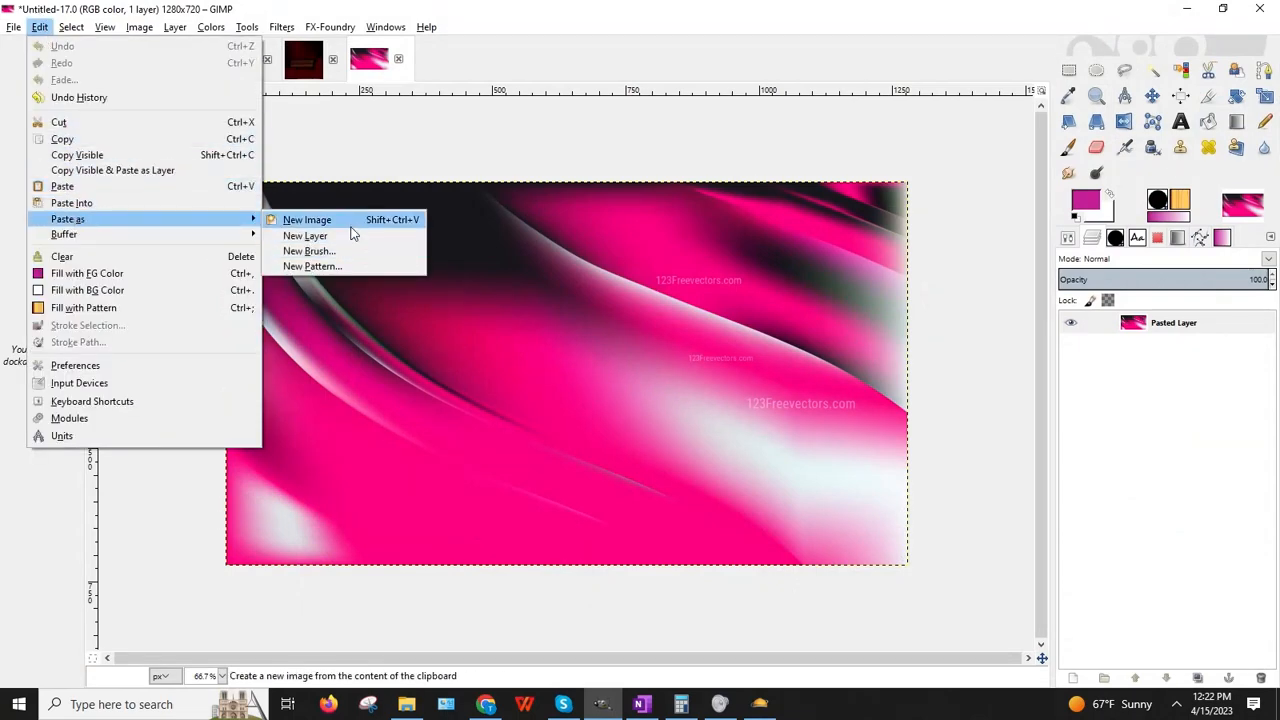
{"action": "left_click", "coordinate": [600, 205]}
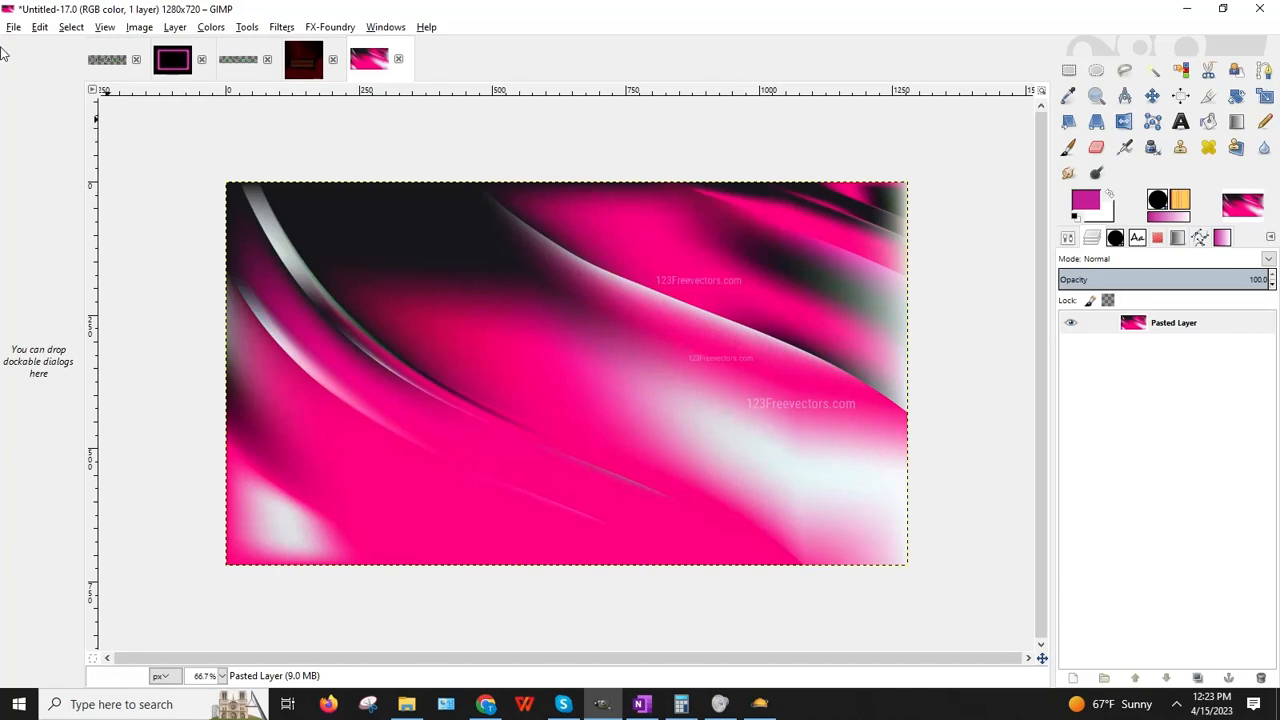
{"action": "left_click", "coordinate": [38, 27]}
{"action": "mouse_move", "coordinate": [90, 222]}
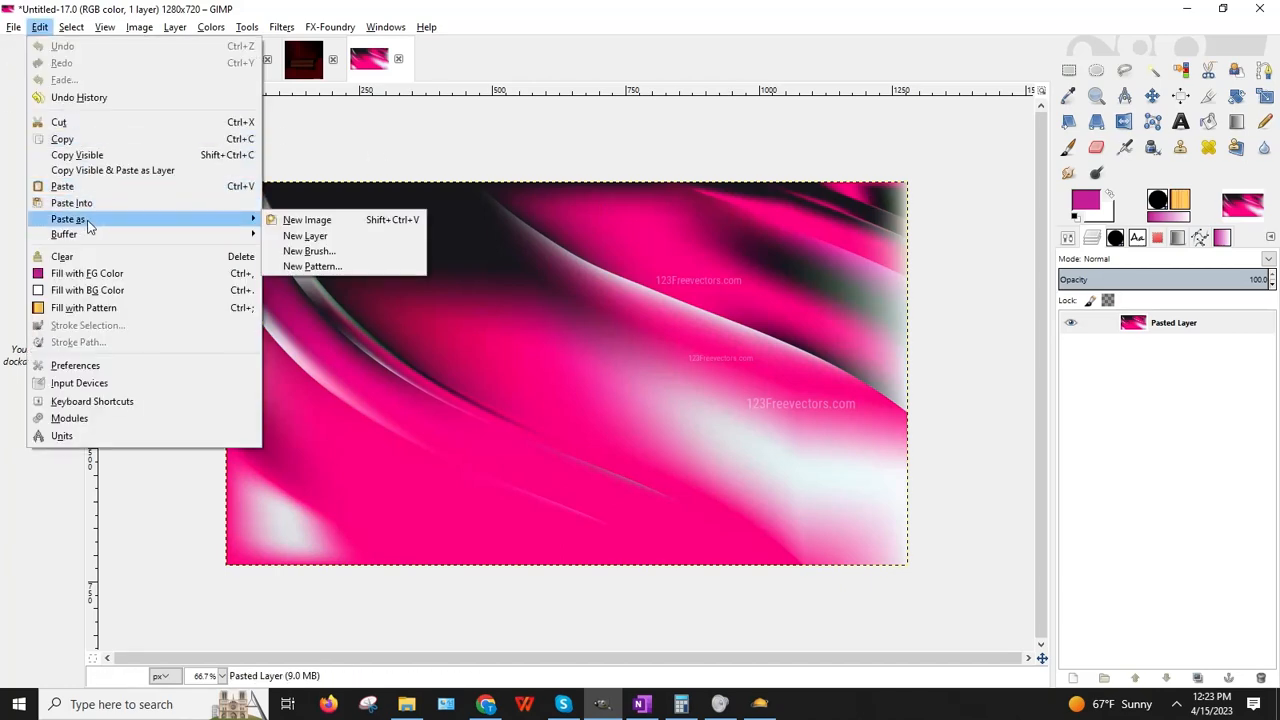
{"action": "left_click", "coordinate": [305, 220]}
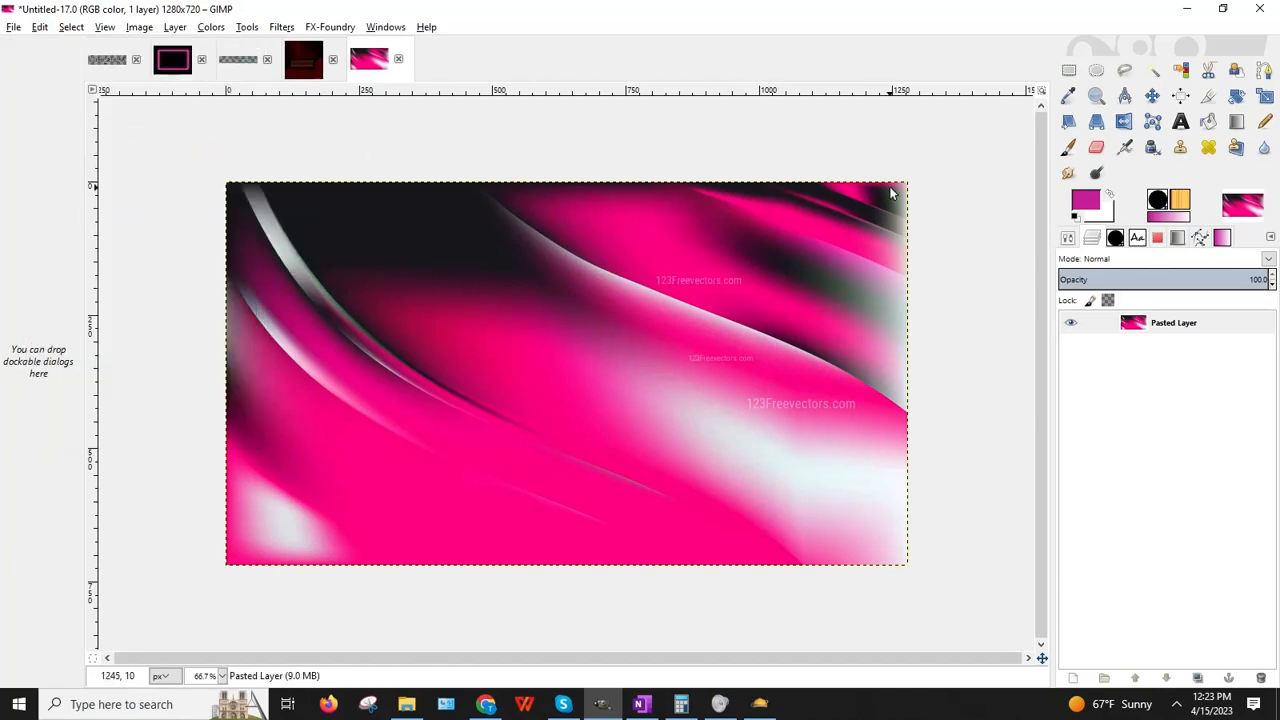
Step: Recopy the purple wave image and paste it into GIMP again as a new image
{"action": "left_click", "coordinate": [486, 704]}
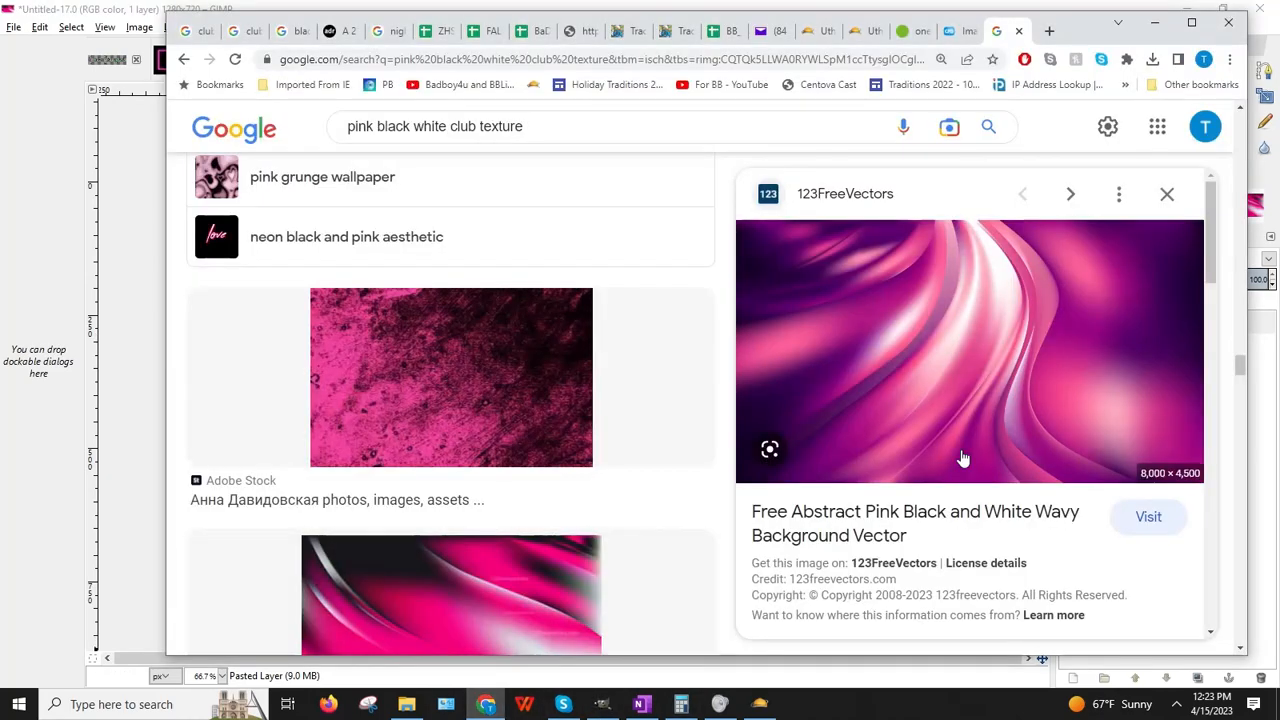
{"action": "right_click", "coordinate": [927, 388]}
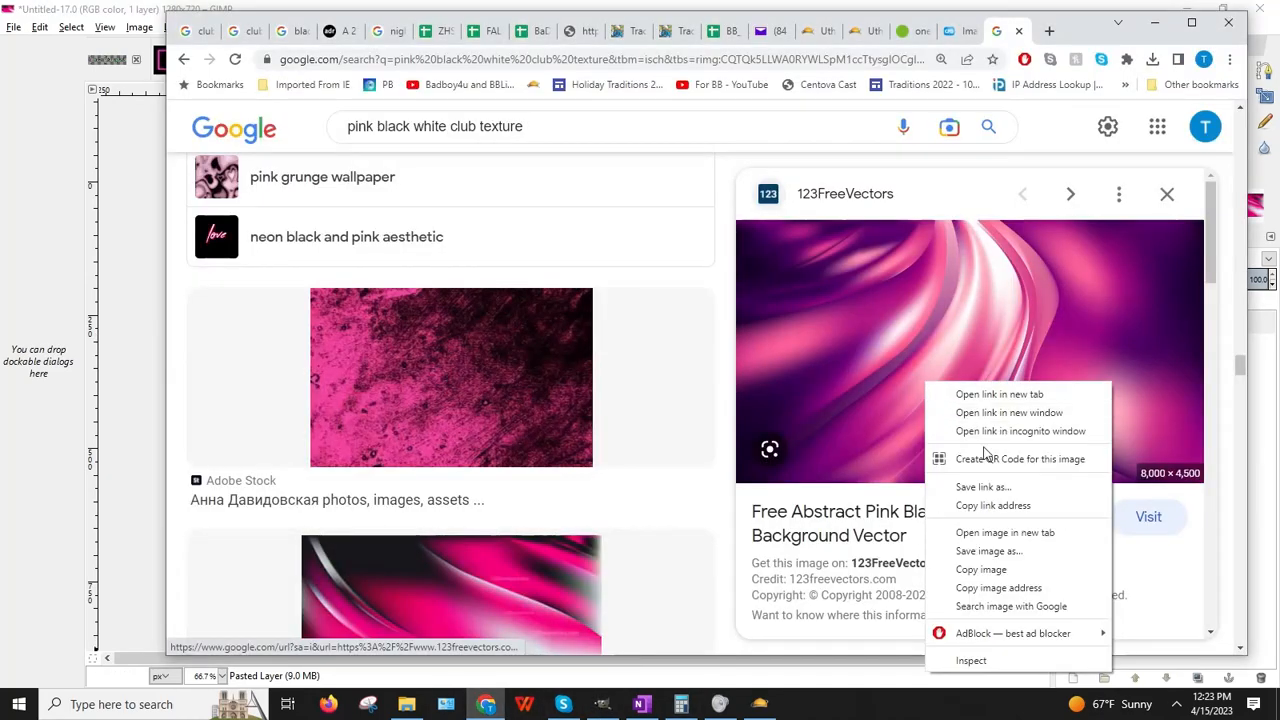
{"action": "left_click", "coordinate": [978, 568]}
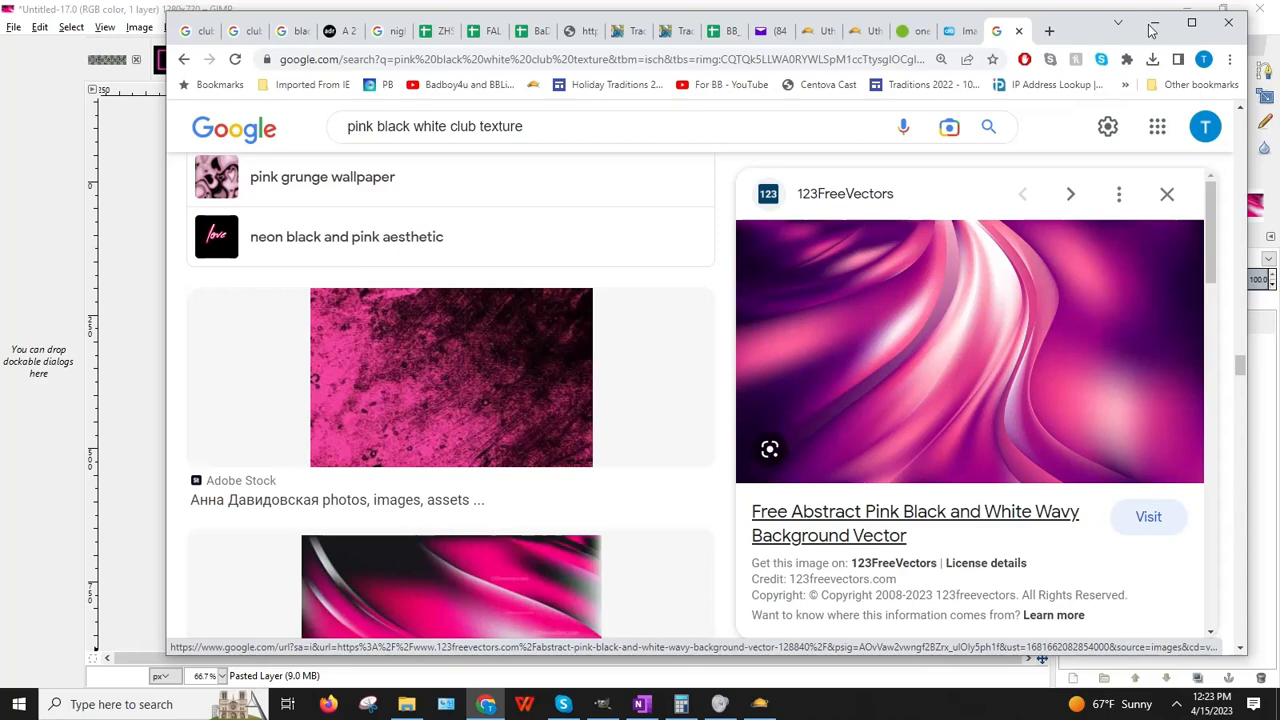
{"action": "left_click", "coordinate": [60, 59]}
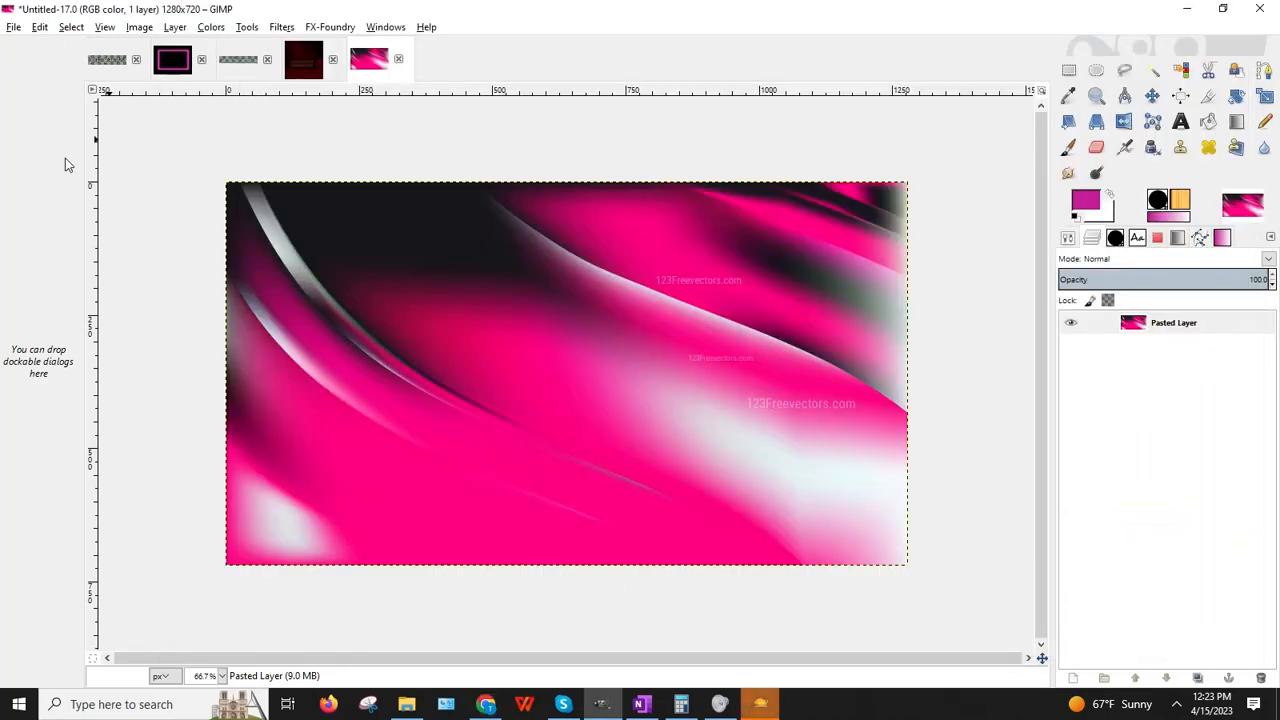
{"action": "left_click", "coordinate": [40, 27]}
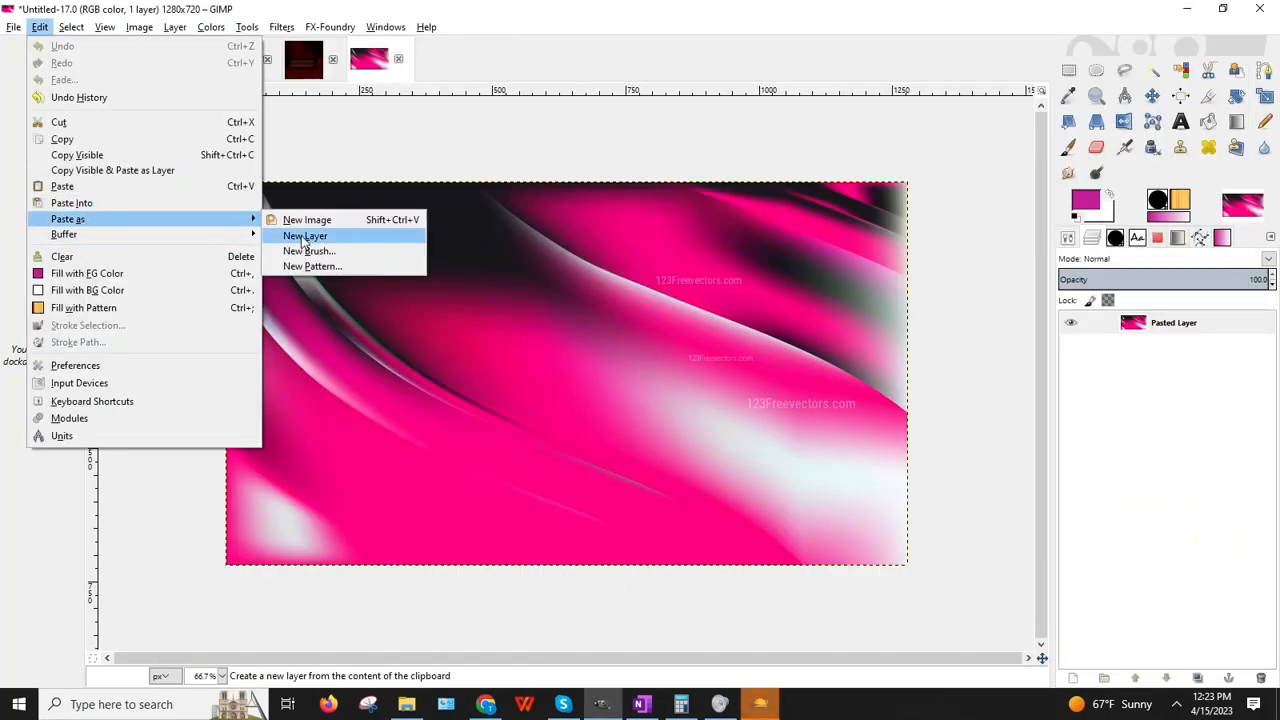
{"action": "left_click", "coordinate": [310, 218]}
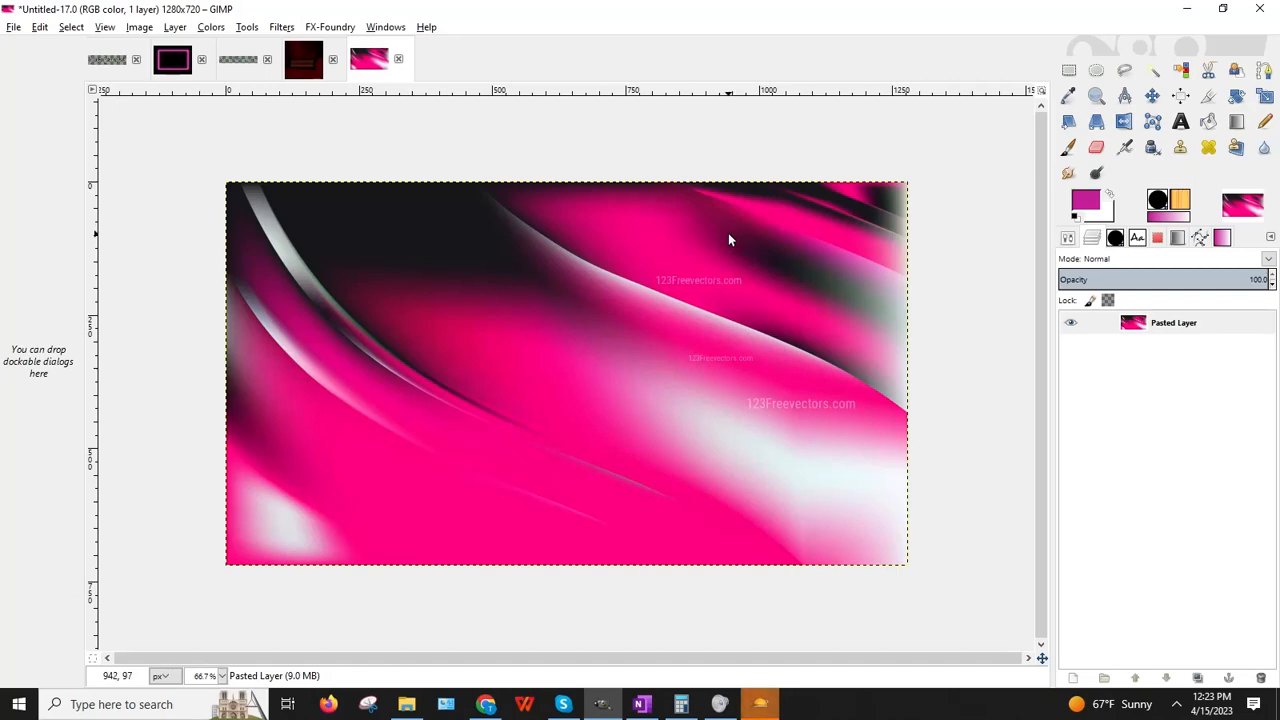
Step: Open the wave image's source website, then close the blank loading tab
{"action": "left_click", "coordinate": [1224, 10]}
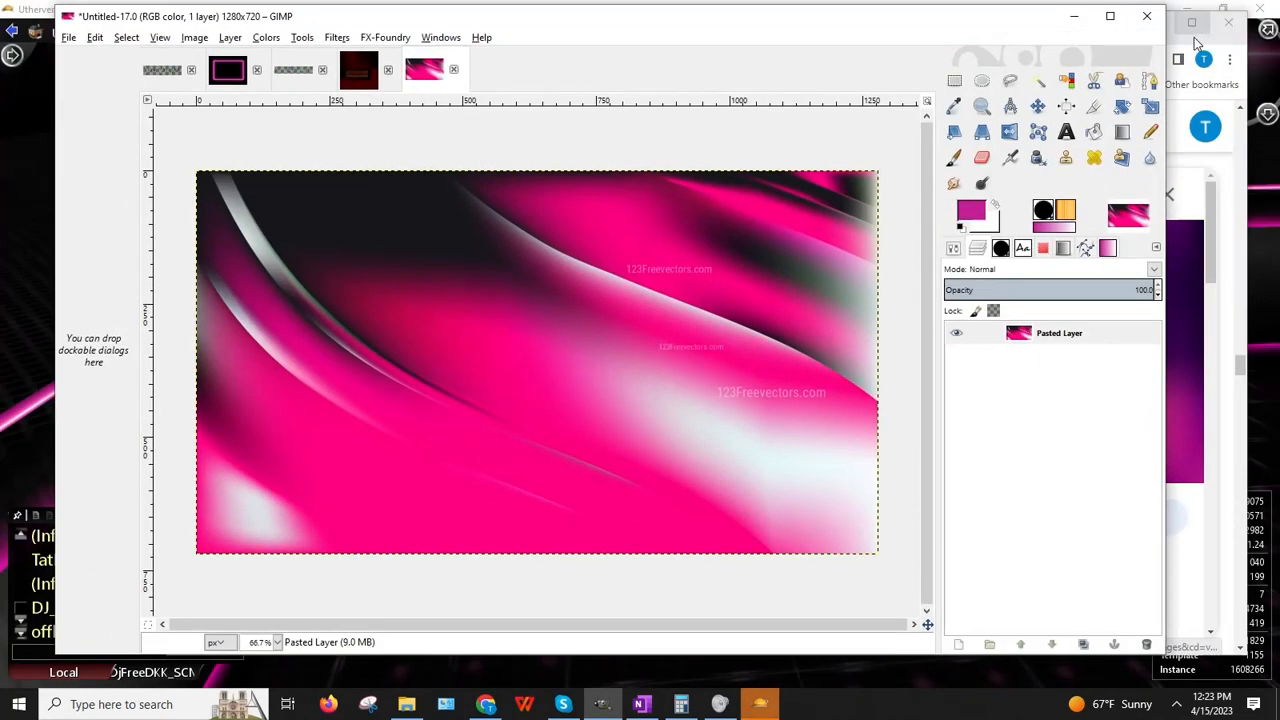
{"action": "left_click", "coordinate": [1074, 17]}
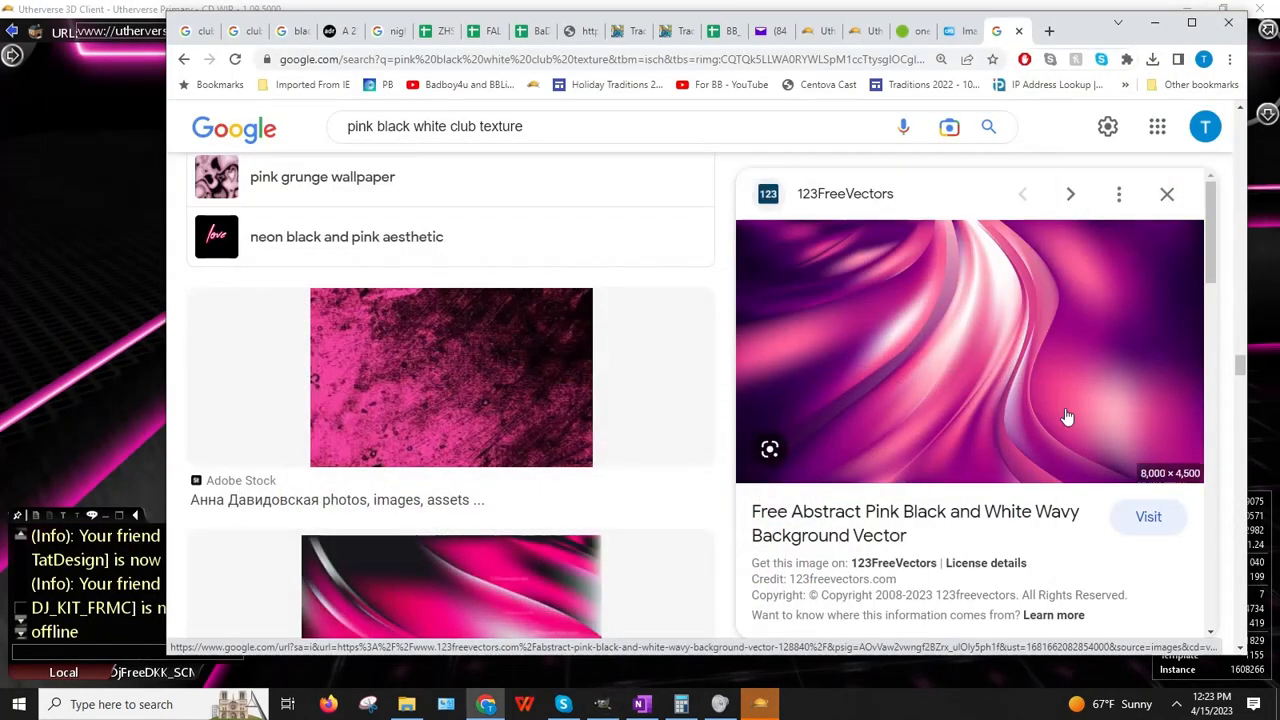
{"action": "left_click", "coordinate": [1152, 524]}
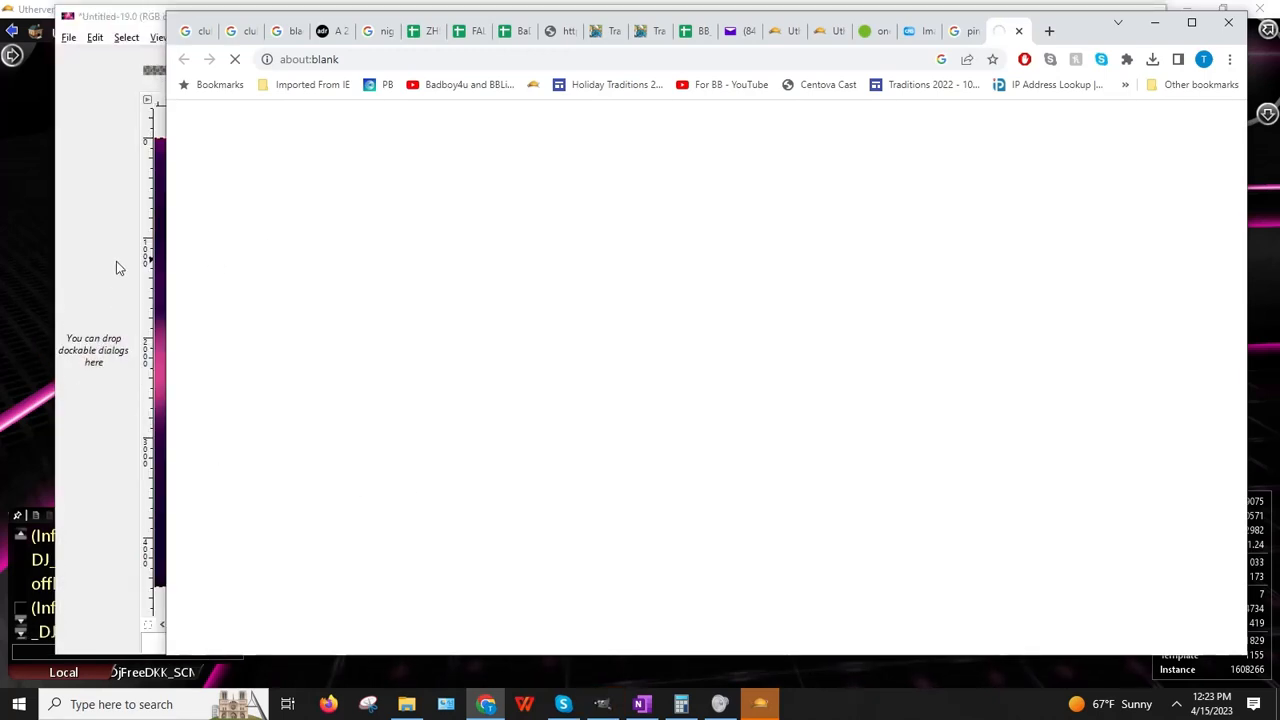
{"action": "left_click", "coordinate": [92, 271]}
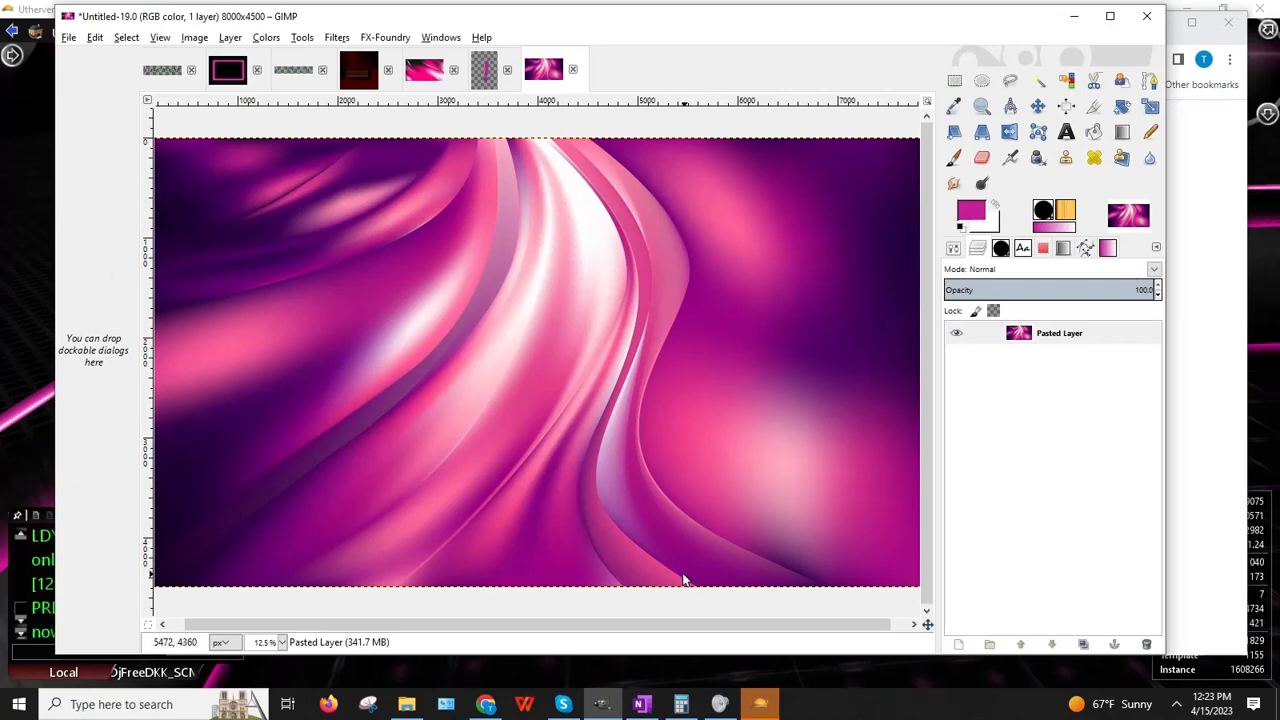
{"action": "left_click", "coordinate": [488, 704]}
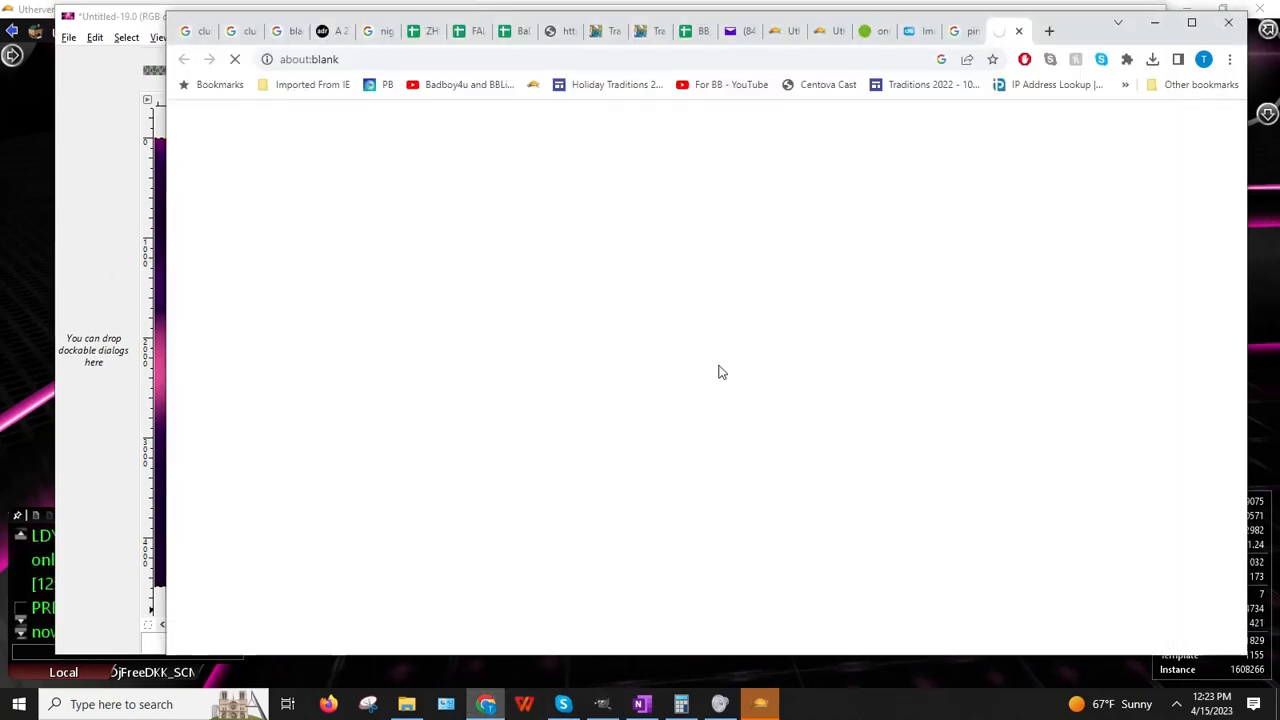
{"action": "left_click", "coordinate": [1019, 31]}
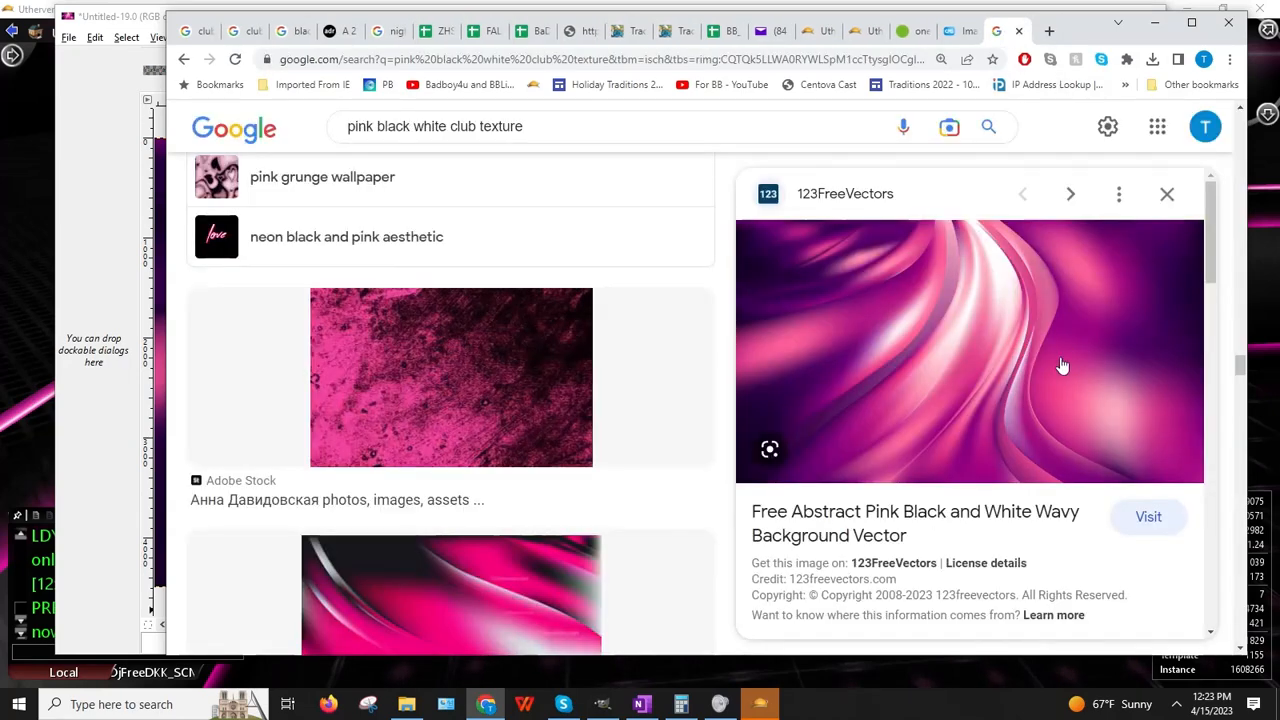
Step: Preview the pink Wallpapers.com wallpaper and copy its image address
{"action": "scroll", "coordinate": [1062, 366], "scroll_direction": "down", "scroll_amount": 5}
{"action": "scroll", "coordinate": [896, 390], "scroll_direction": "up", "scroll_amount": 2}
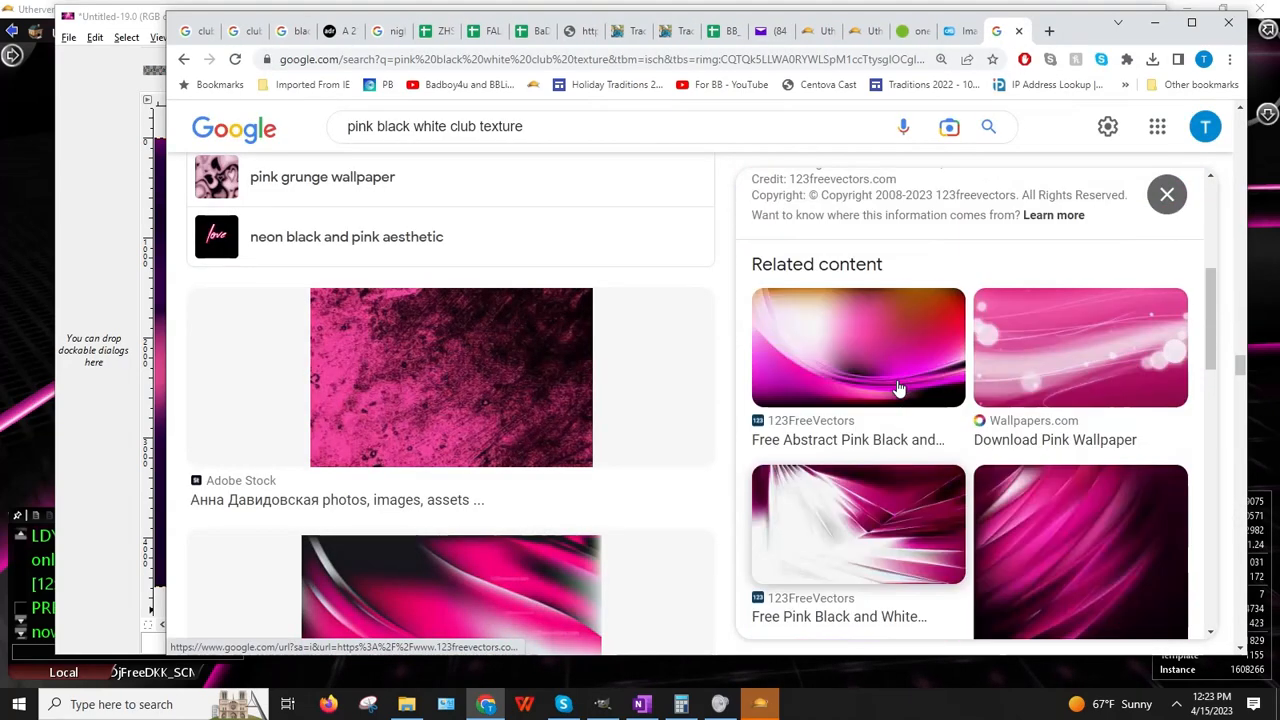
{"action": "left_click", "coordinate": [1043, 334]}
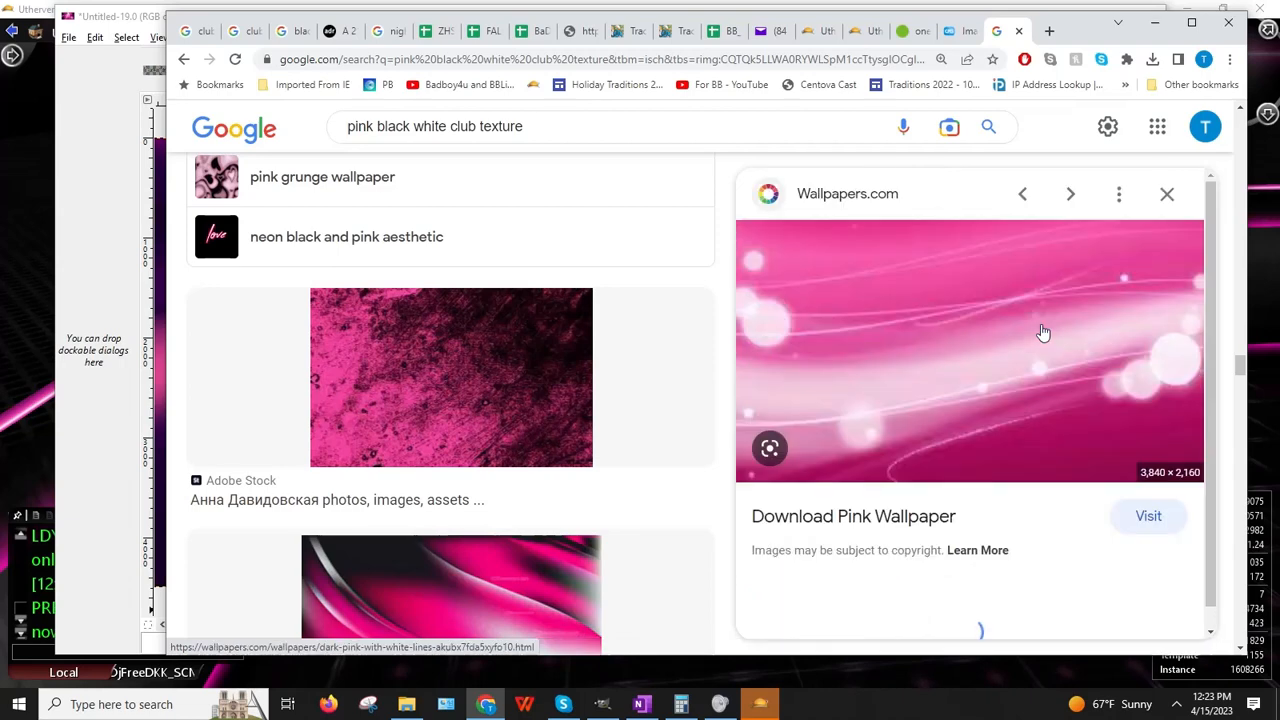
{"action": "right_click", "coordinate": [1006, 350]}
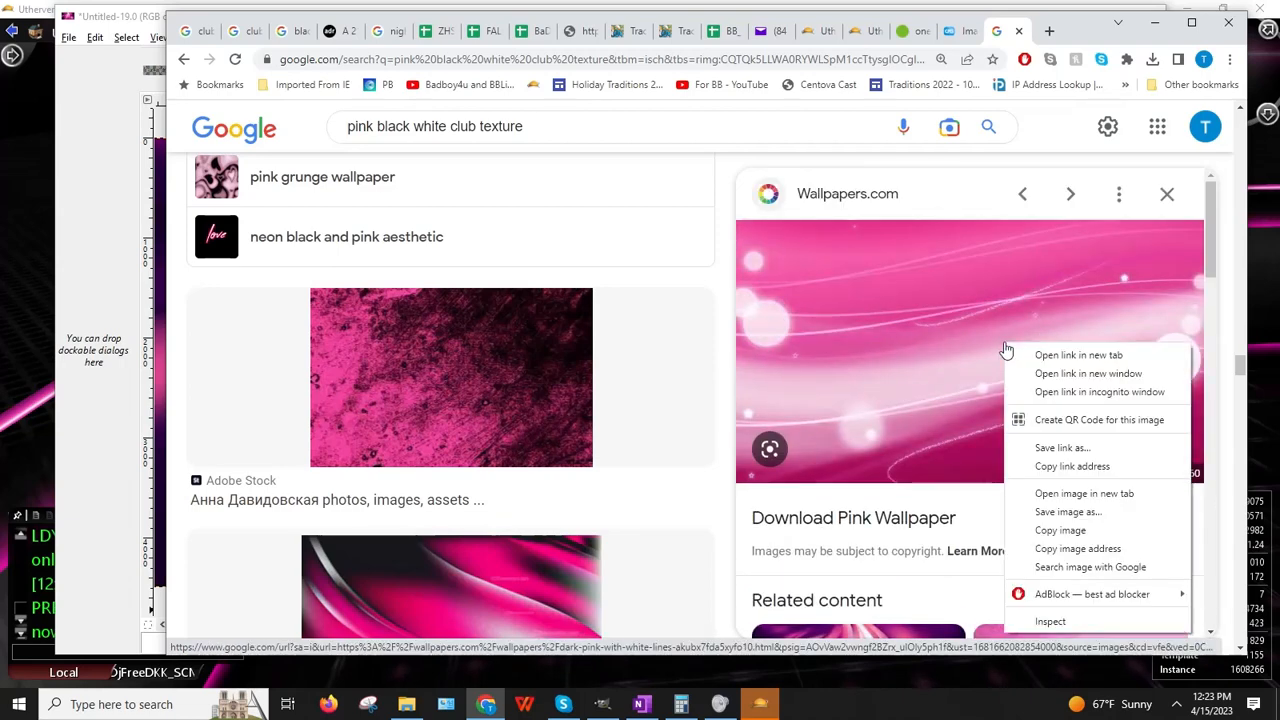
{"action": "left_click", "coordinate": [1076, 550]}
Step: Set the wallpaper address as the seat's Image URL and orbit to inspect it
{"action": "left_click", "coordinate": [1, 380]}
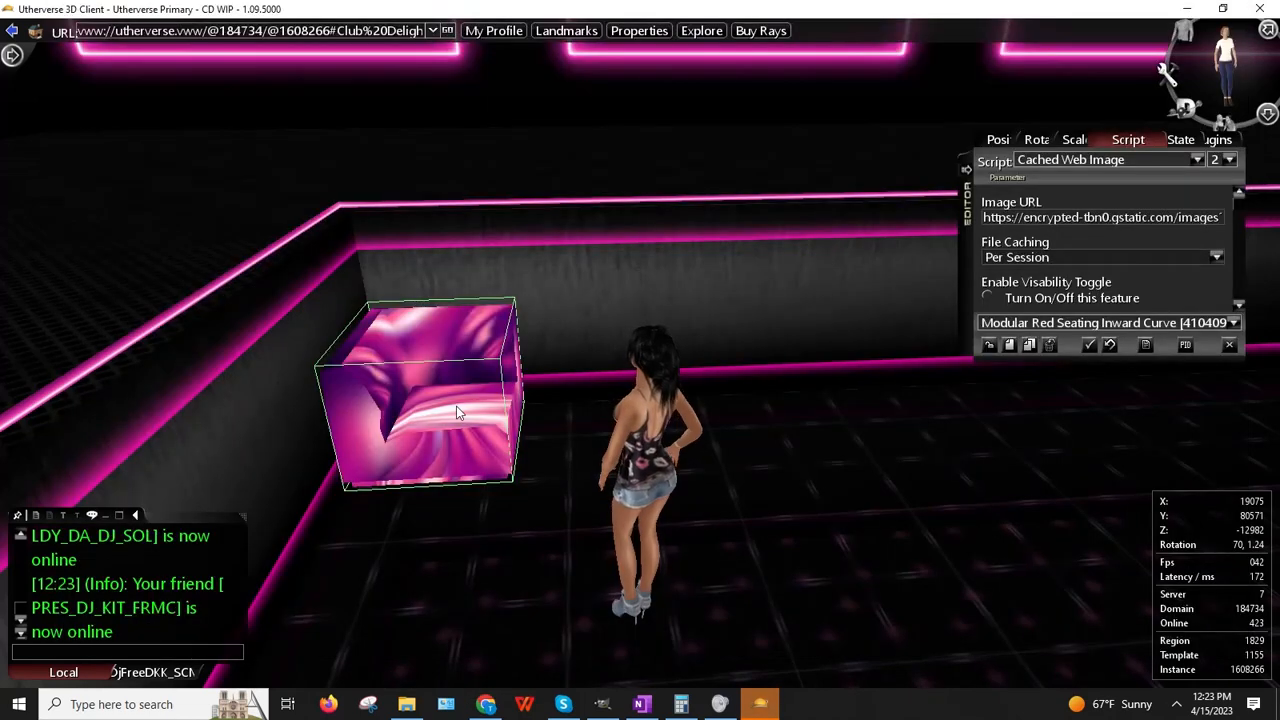
{"action": "left_click", "coordinate": [1068, 222]}
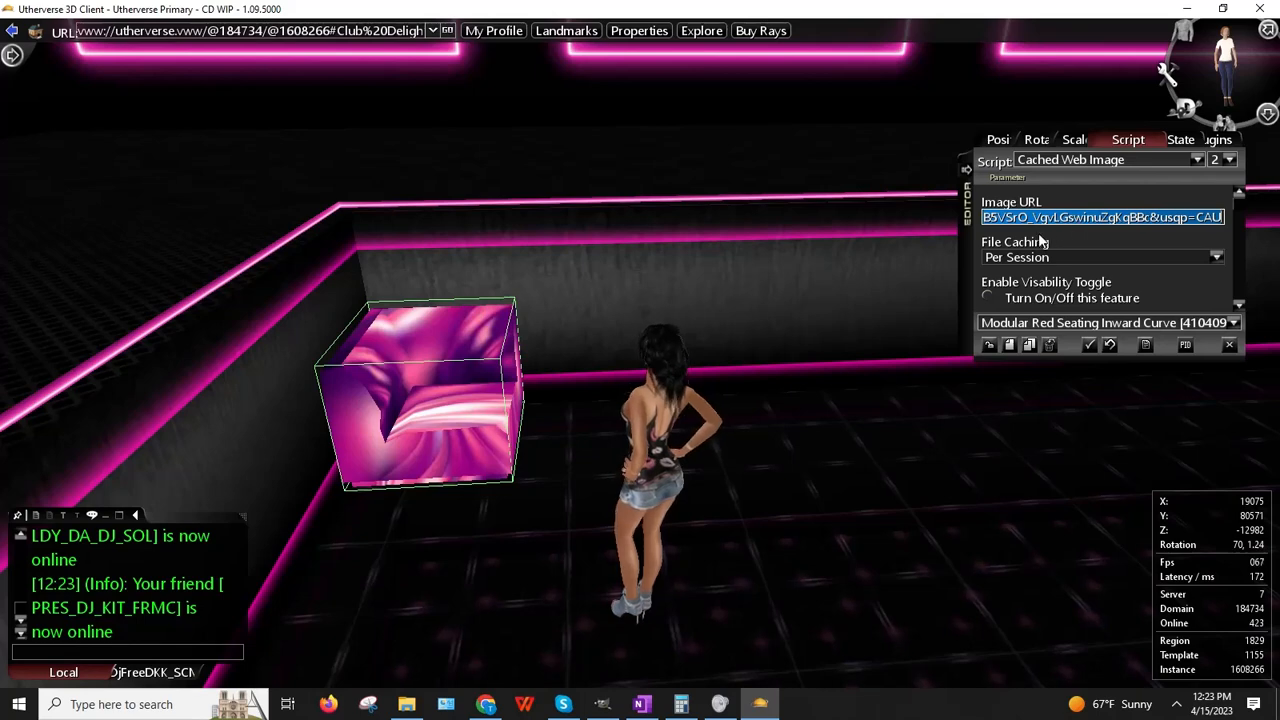
{"action": "key", "text": "ctrl+v"}
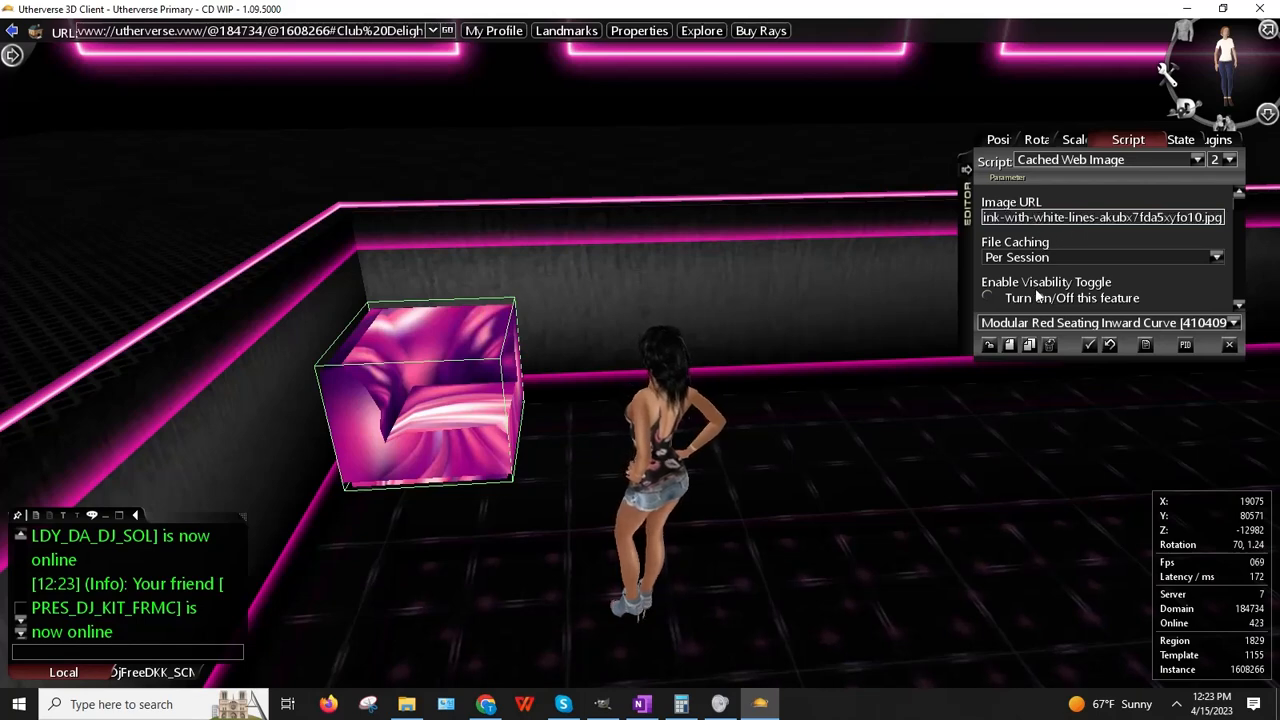
{"action": "key", "text": "Return"}
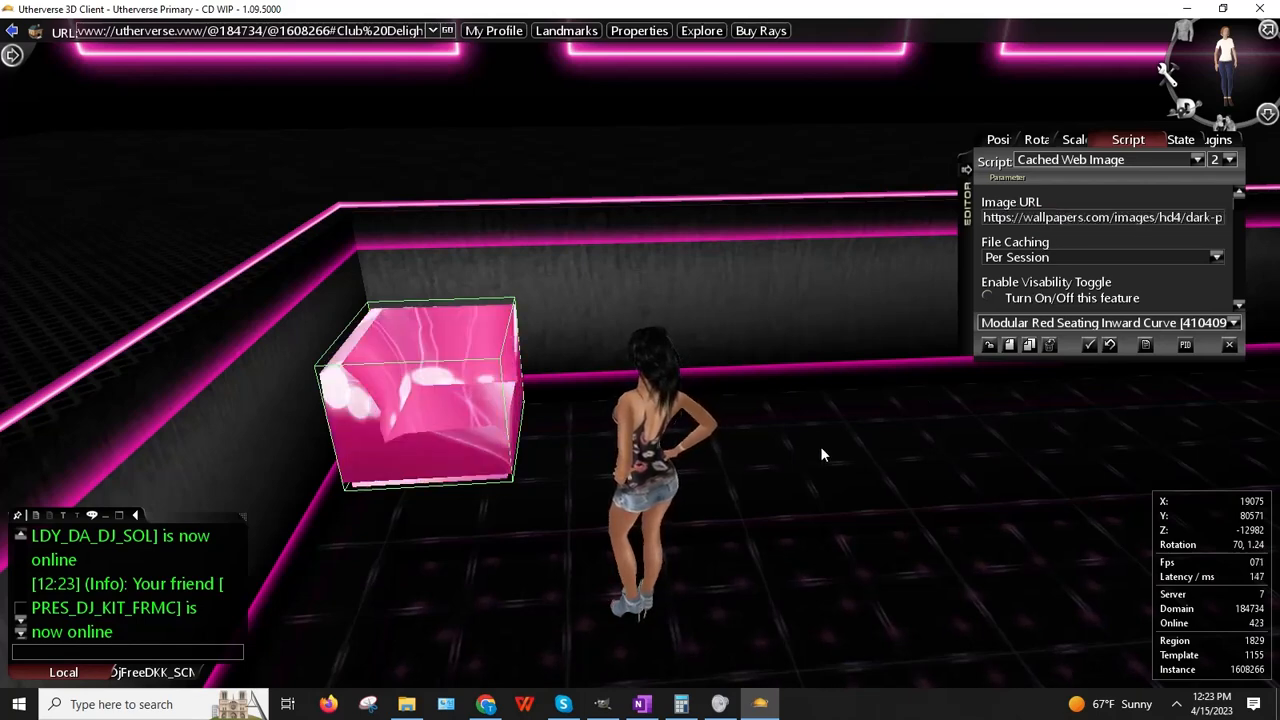
{"action": "right_click_drag", "start_coordinate": [826, 452], "coordinate": [774, 490]}
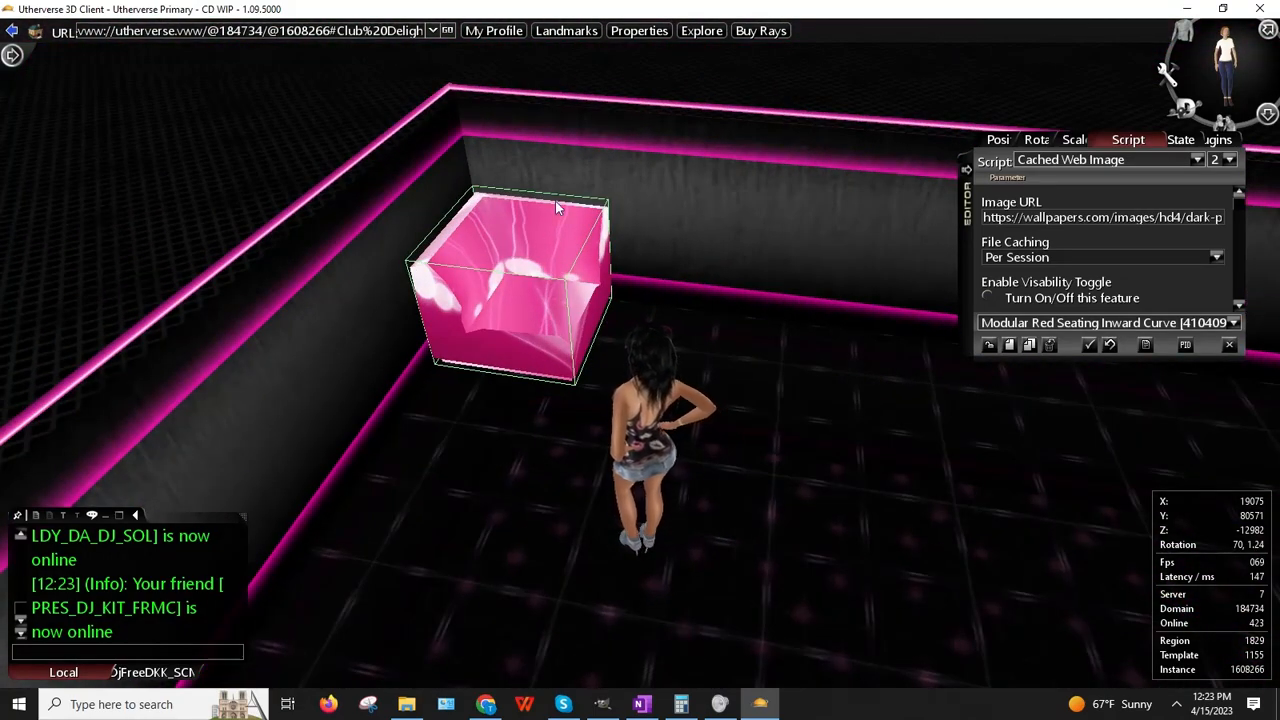
{"action": "right_click_drag", "start_coordinate": [809, 431], "coordinate": [795, 540]}
{"action": "left_click", "coordinate": [485, 704]}
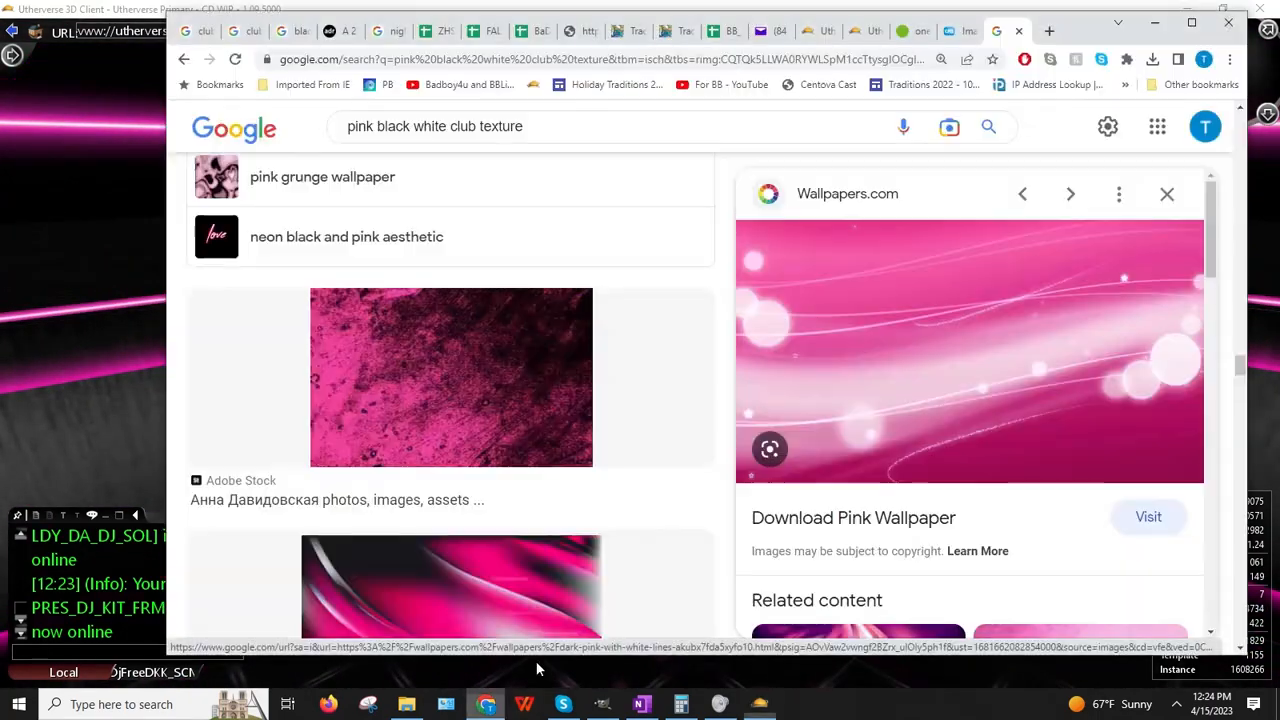
Step: Paste the pink light-bubble wallpaper into GIMP as a new 3840×2160 image
{"action": "right_click", "coordinate": [847, 386]}
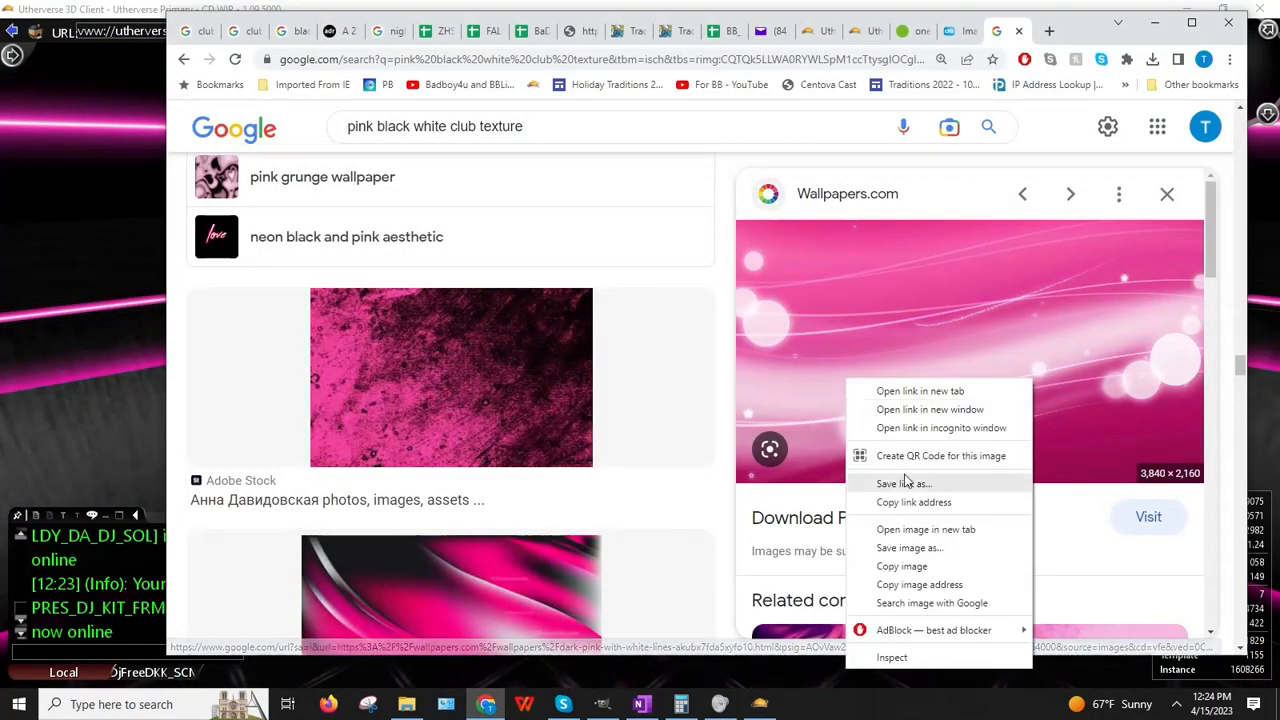
{"action": "left_click", "coordinate": [893, 567]}
{"action": "left_click", "coordinate": [595, 708]}
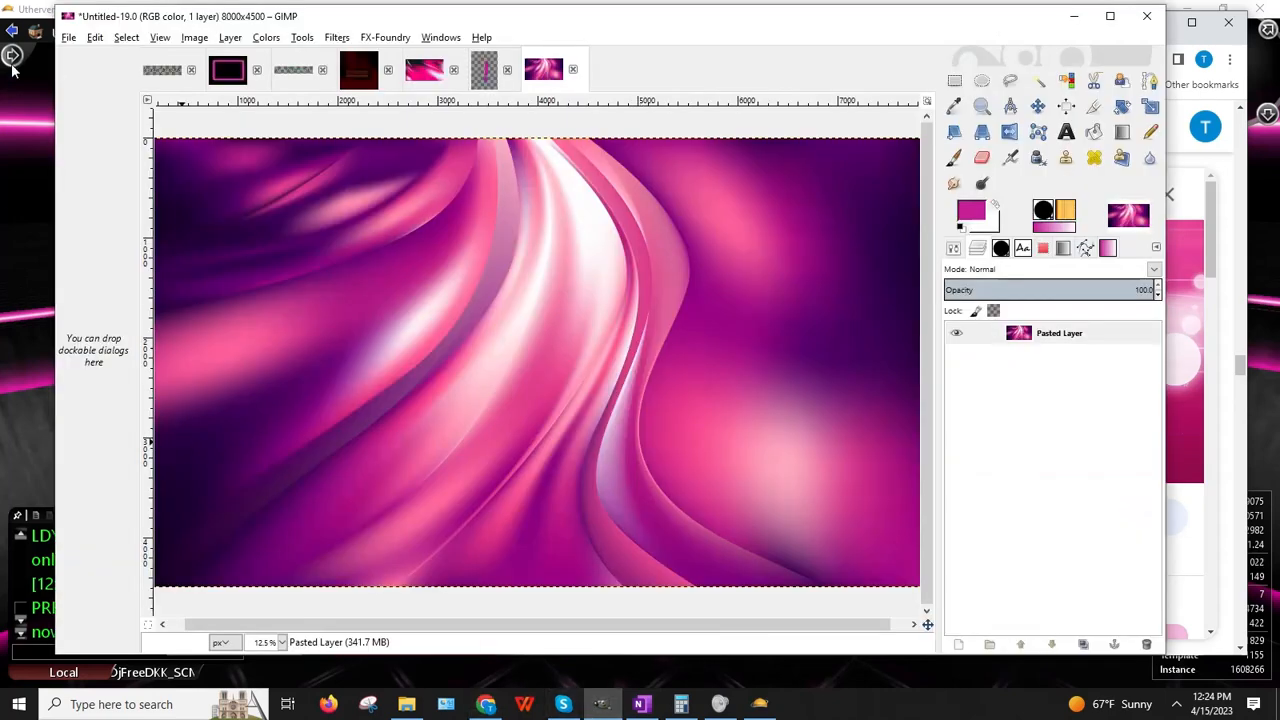
{"action": "left_click", "coordinate": [95, 37]}
{"action": "mouse_move", "coordinate": [151, 230]}
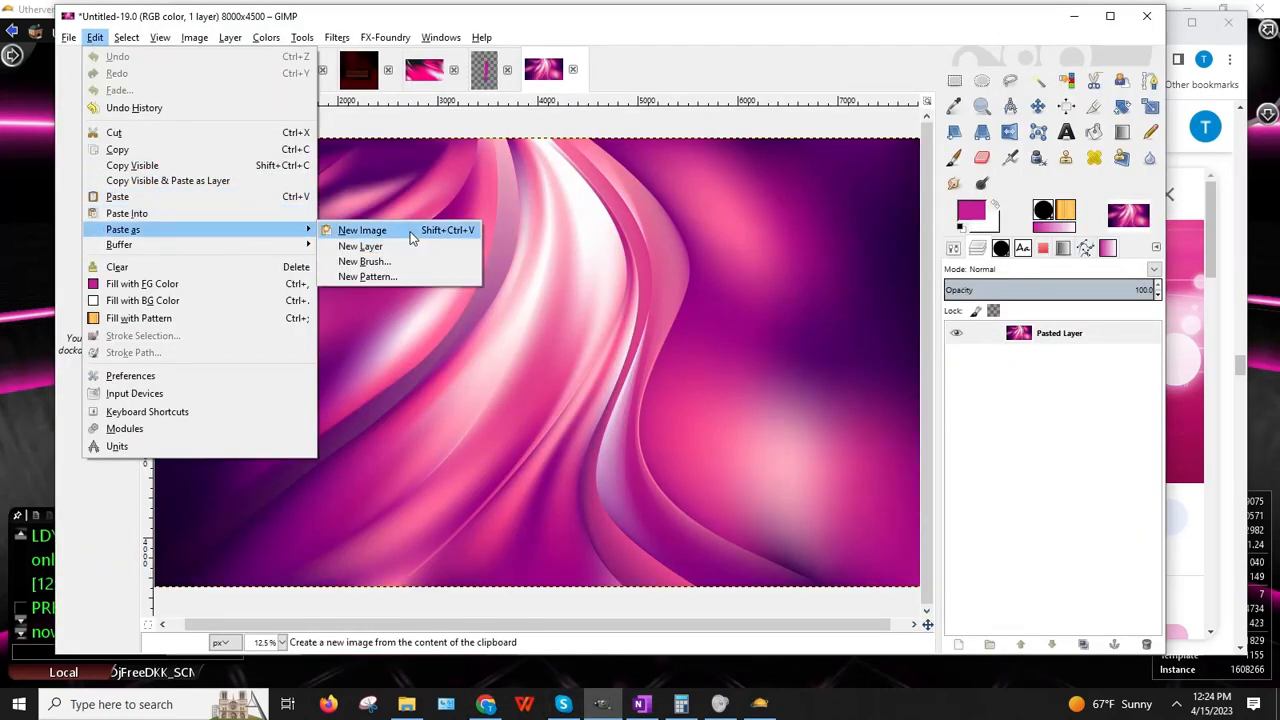
{"action": "left_click", "coordinate": [340, 229]}
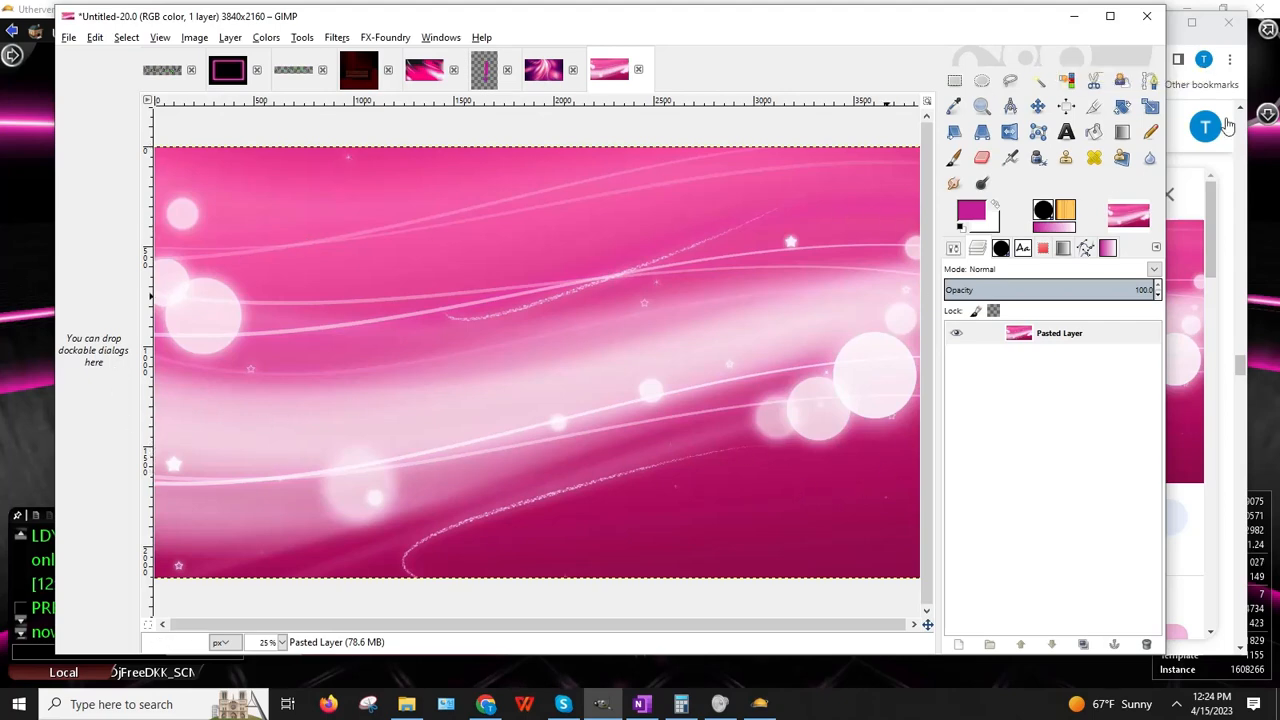
{"action": "left_click", "coordinate": [1072, 17]}
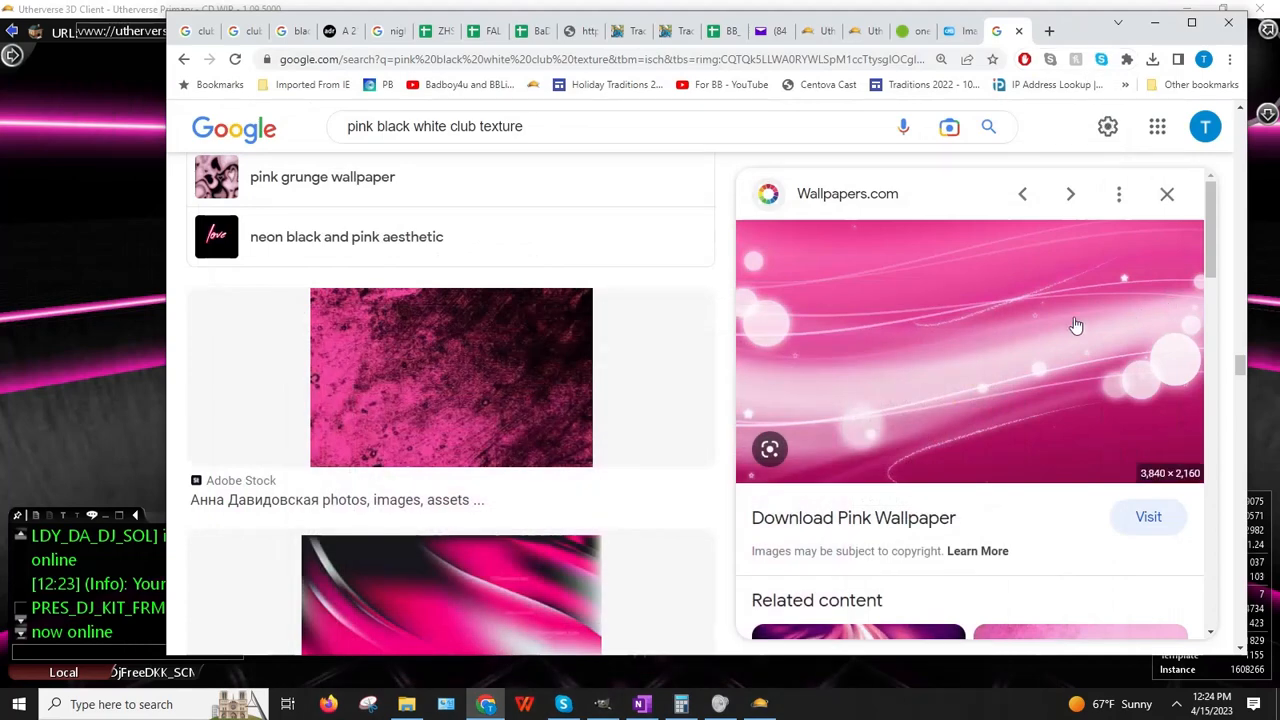
Step: Scroll through more 'pink black white club texture' results and select the address bar
{"action": "scroll", "coordinate": [1072, 324], "scroll_direction": "down", "scroll_amount": 3}
{"action": "scroll", "coordinate": [1068, 325], "scroll_direction": "down", "scroll_amount": 3}
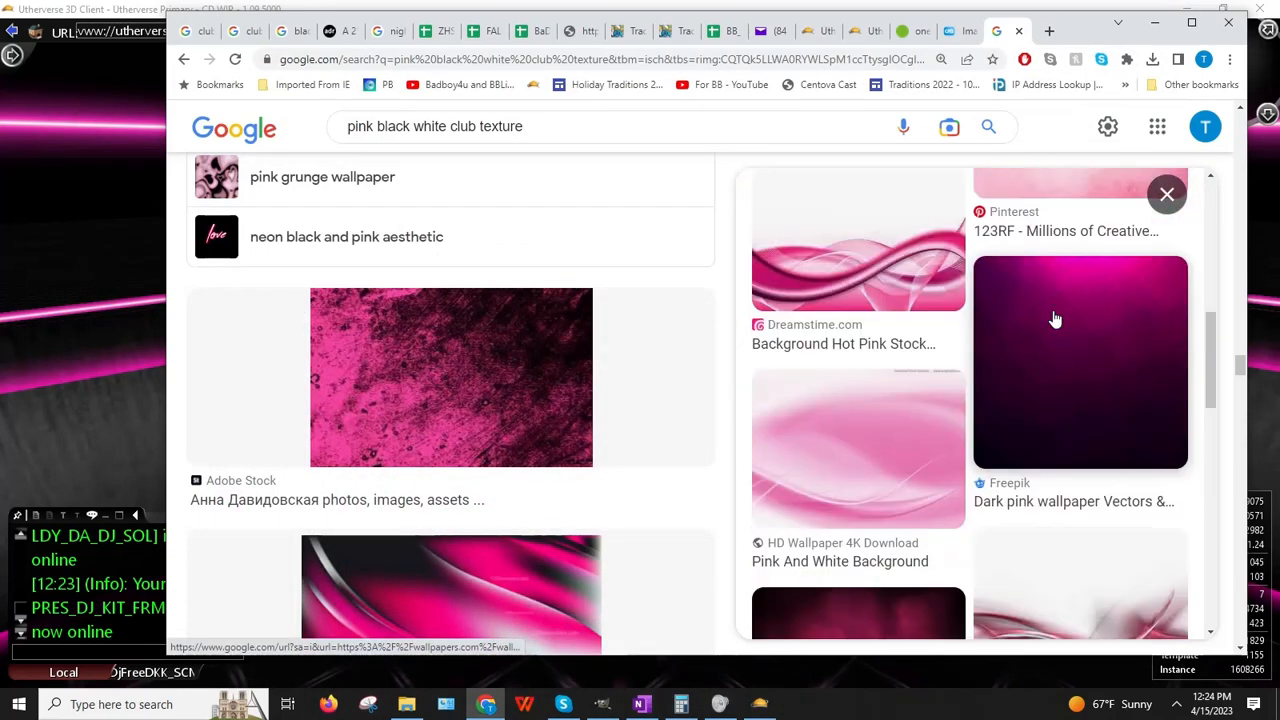
{"action": "scroll", "coordinate": [1054, 318], "scroll_direction": "down", "scroll_amount": 5}
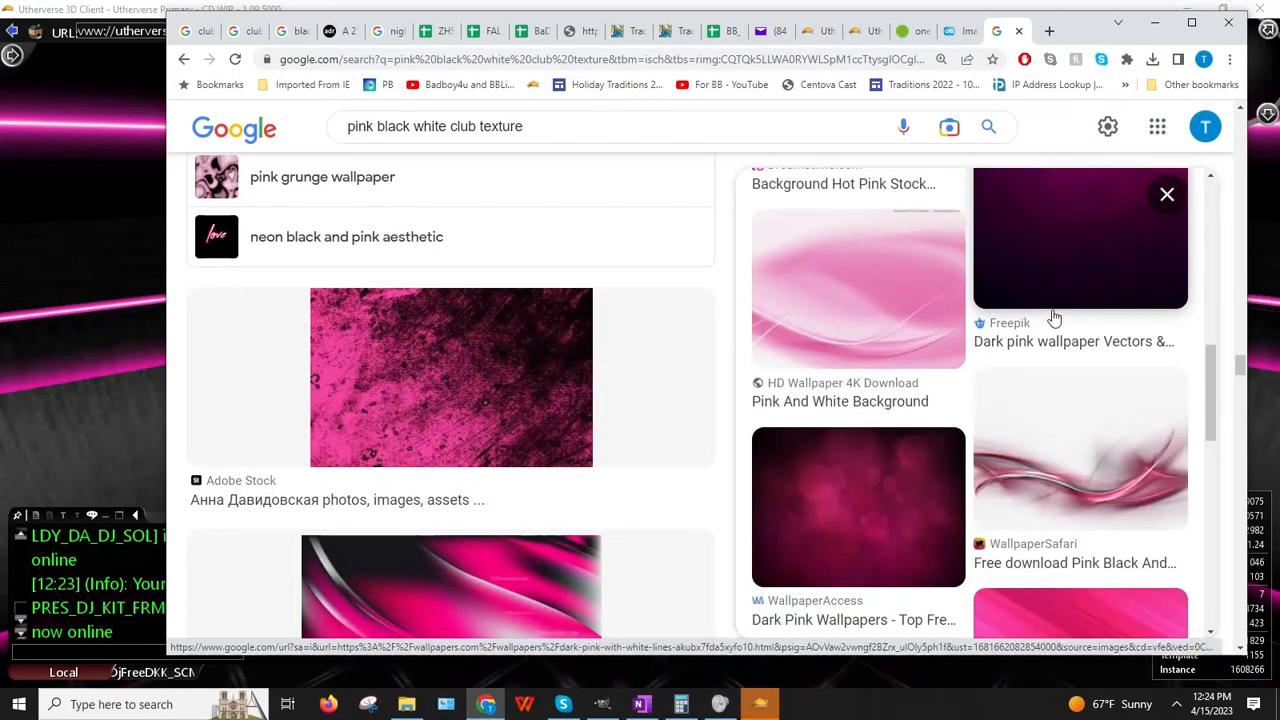
{"action": "scroll", "coordinate": [1050, 318], "scroll_direction": "down", "scroll_amount": 3}
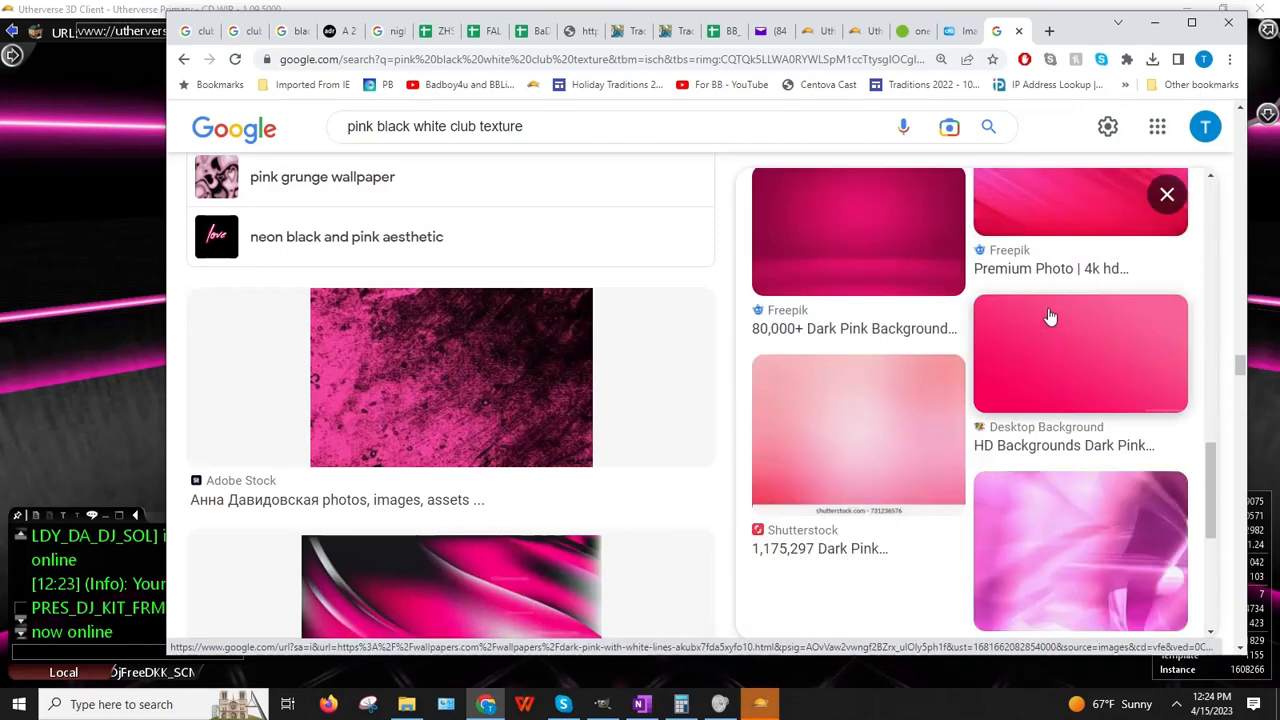
{"action": "scroll", "coordinate": [1050, 318], "scroll_direction": "up", "scroll_amount": 5}
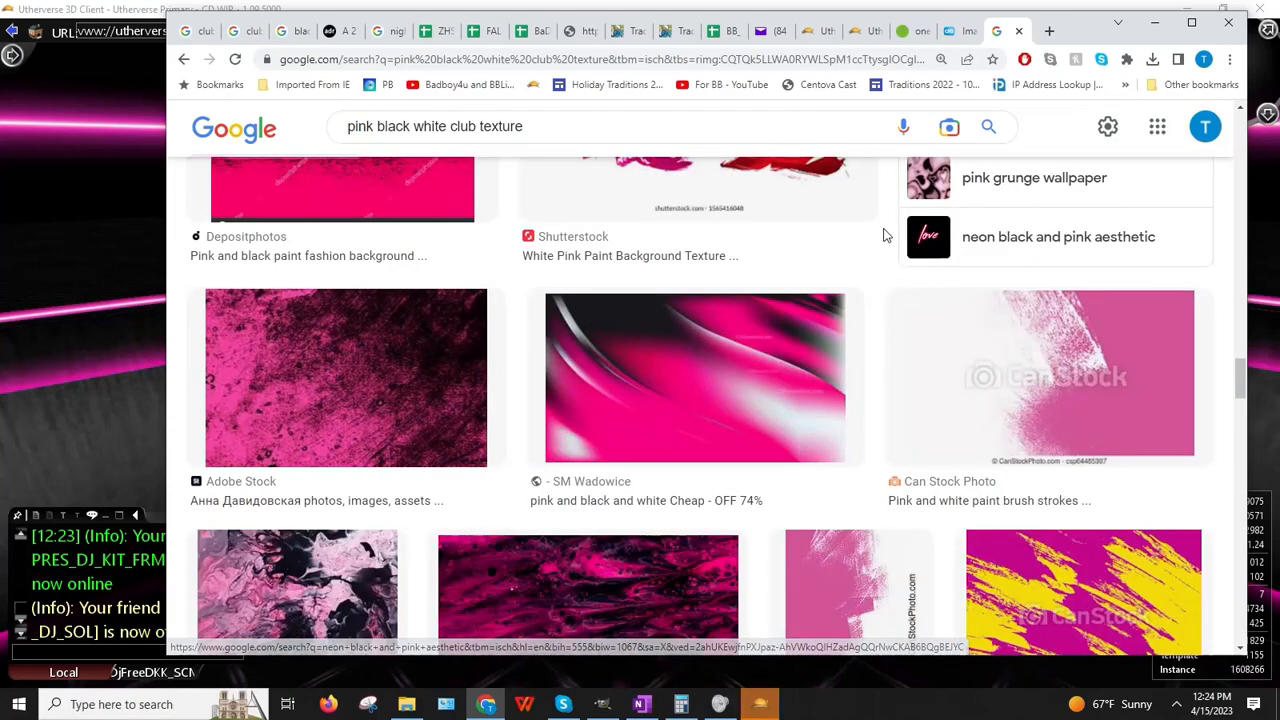
{"action": "scroll", "coordinate": [886, 235], "scroll_direction": "down", "scroll_amount": 3}
{"action": "scroll", "coordinate": [884, 235], "scroll_direction": "down", "scroll_amount": 3}
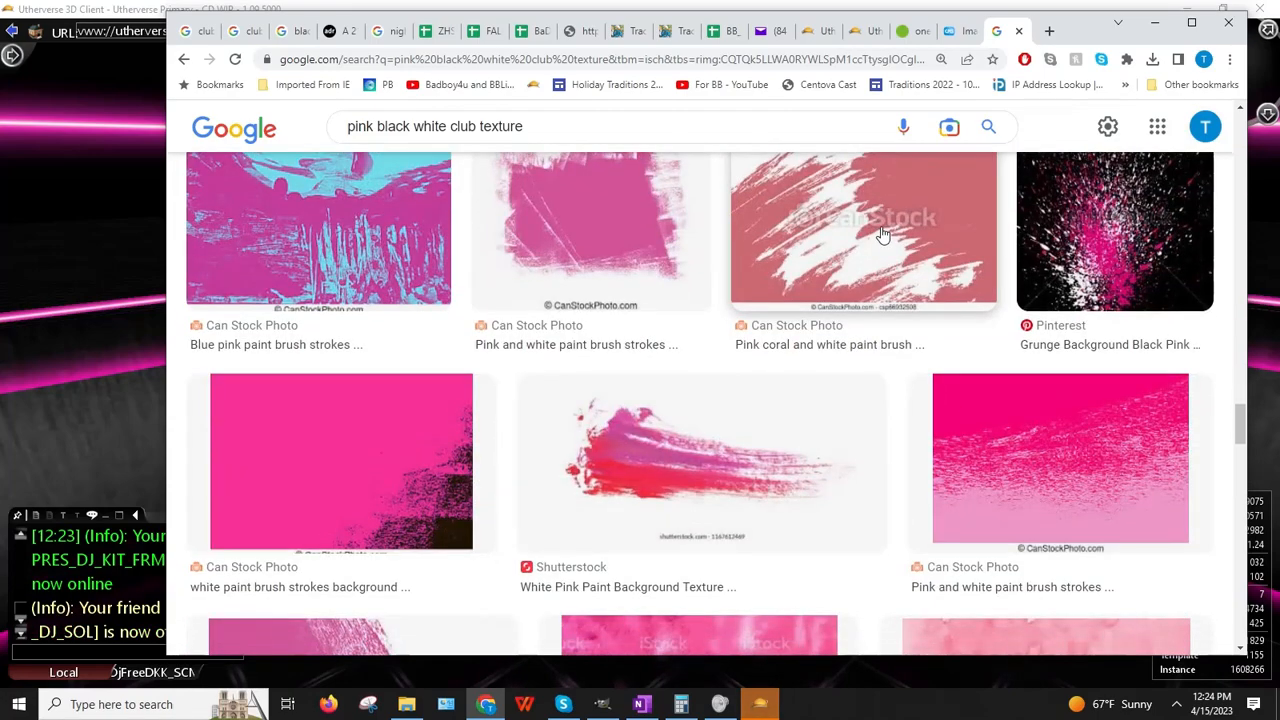
{"action": "scroll", "coordinate": [883, 235], "scroll_direction": "down", "scroll_amount": 5}
{"action": "scroll", "coordinate": [868, 227], "scroll_direction": "down", "scroll_amount": 6}
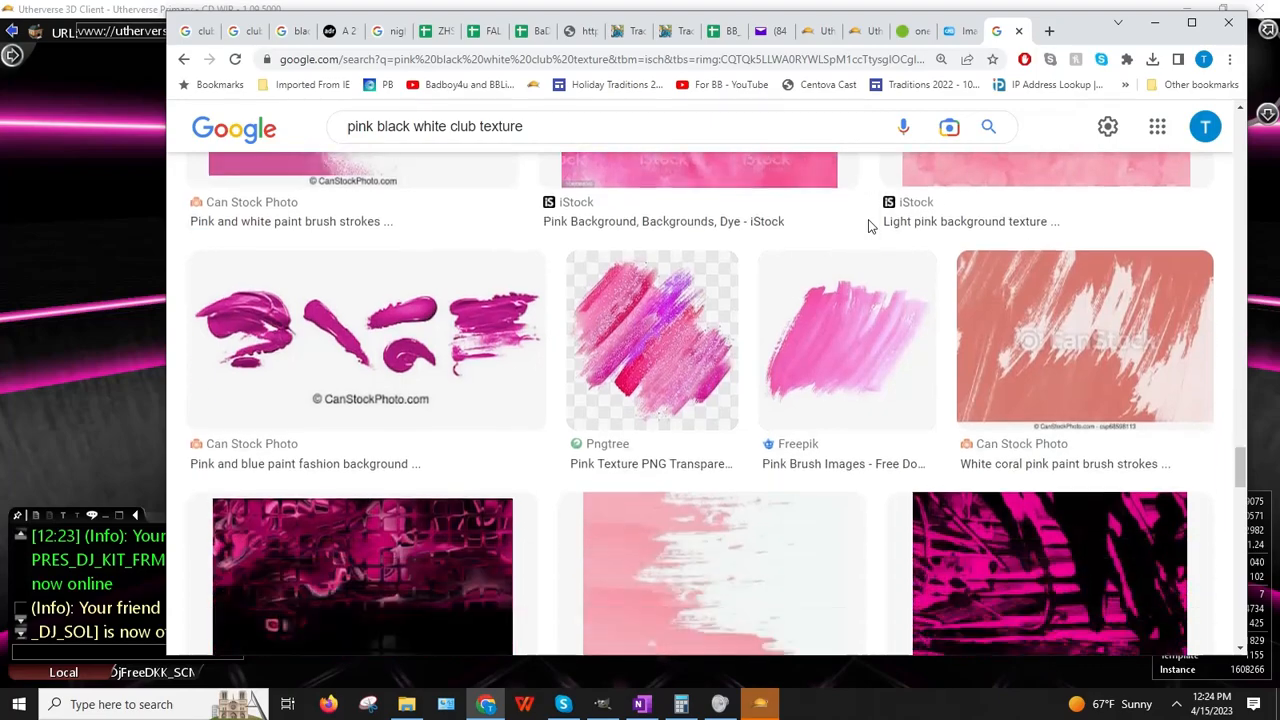
{"action": "scroll", "coordinate": [859, 231], "scroll_direction": "down", "scroll_amount": 4}
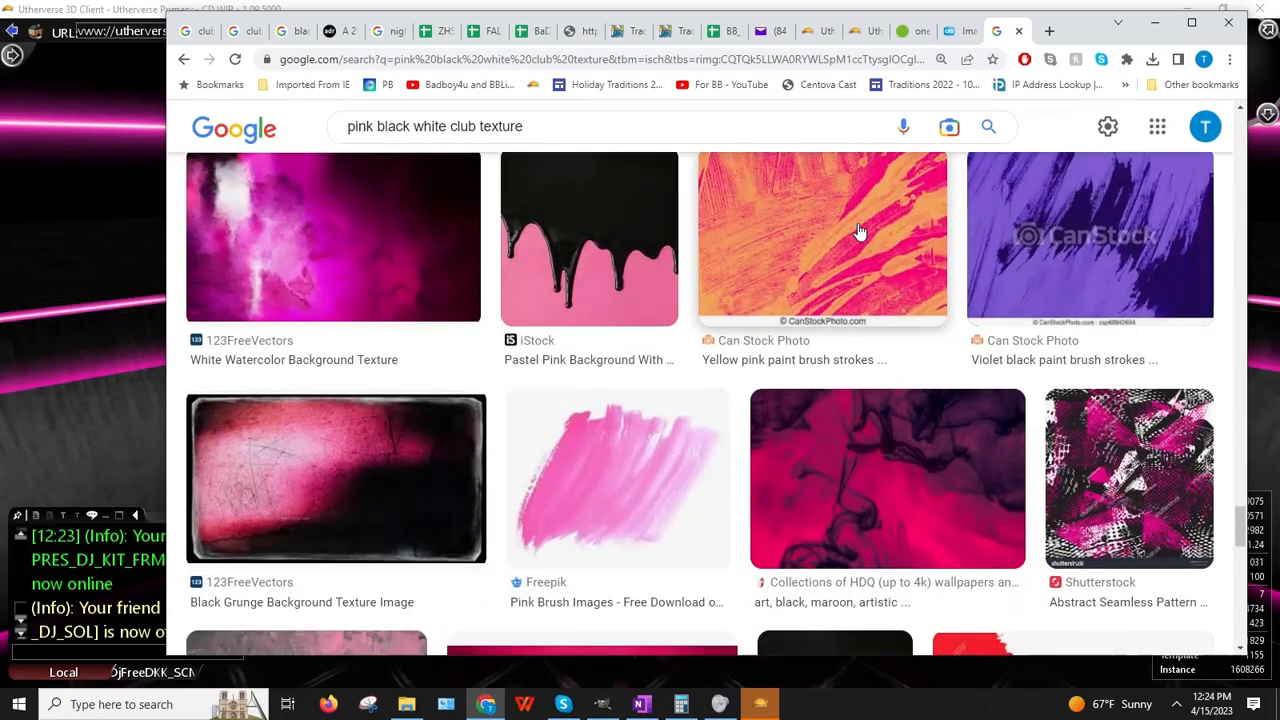
{"action": "scroll", "coordinate": [858, 231], "scroll_direction": "down", "scroll_amount": 12}
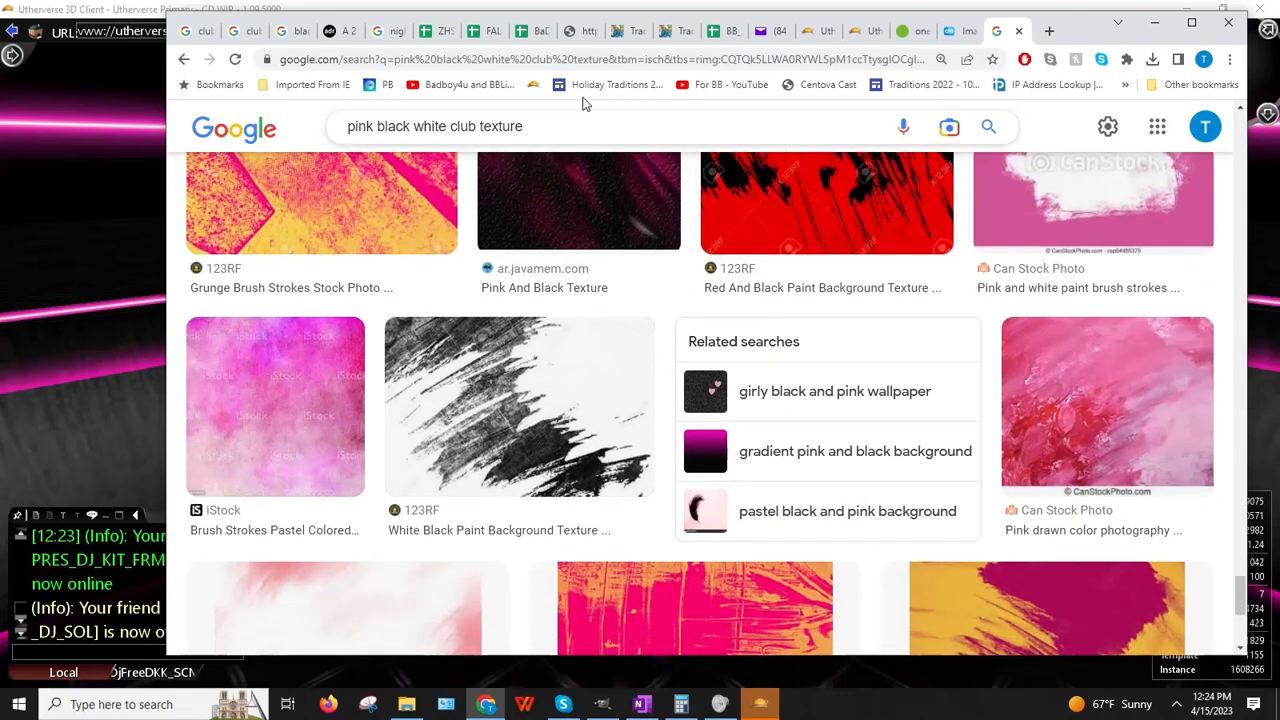
{"action": "left_click", "coordinate": [571, 58]}
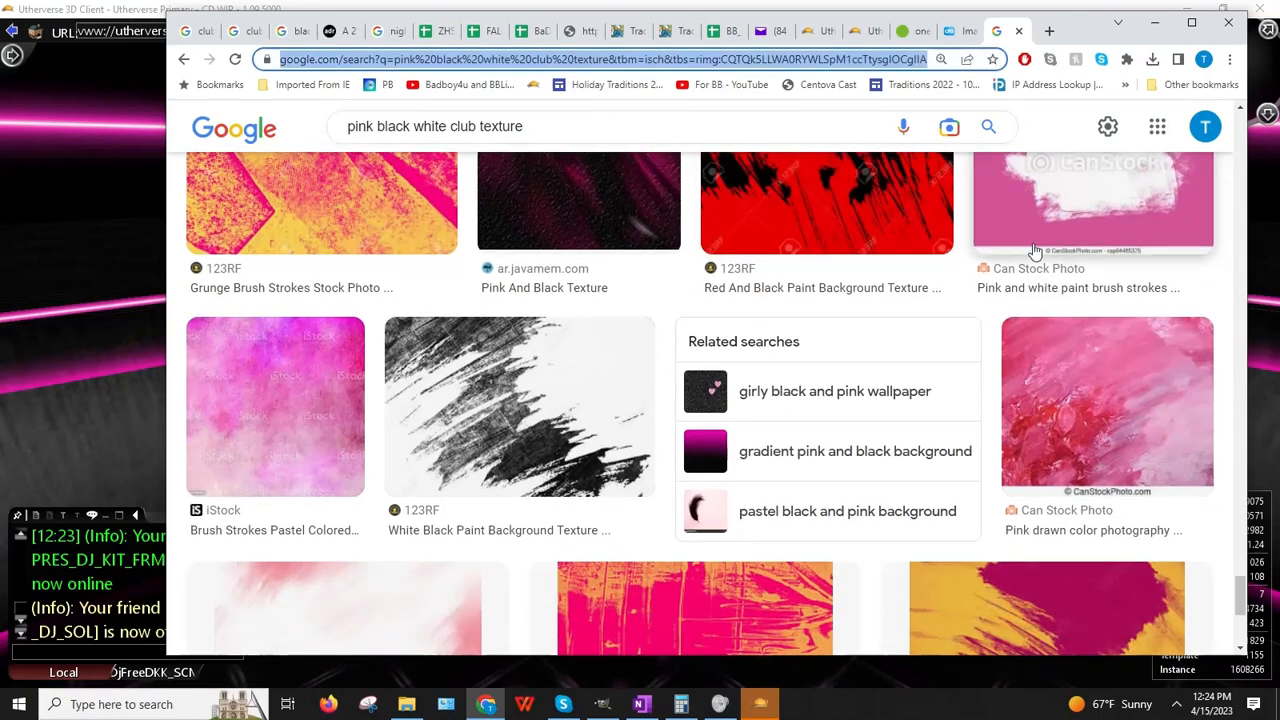
Step: Search Google Images for 'pink white black abstract pattern'
{"action": "type", "text": "pink white b"}
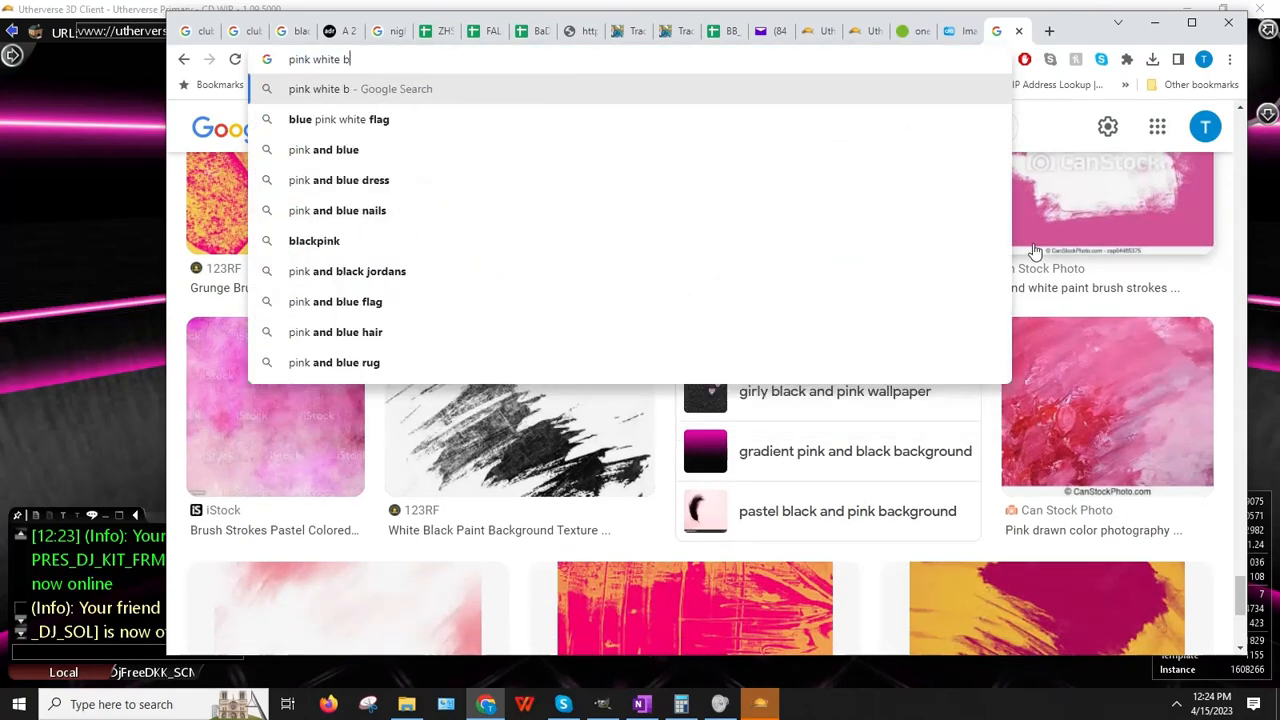
{"action": "type", "text": "lack"}
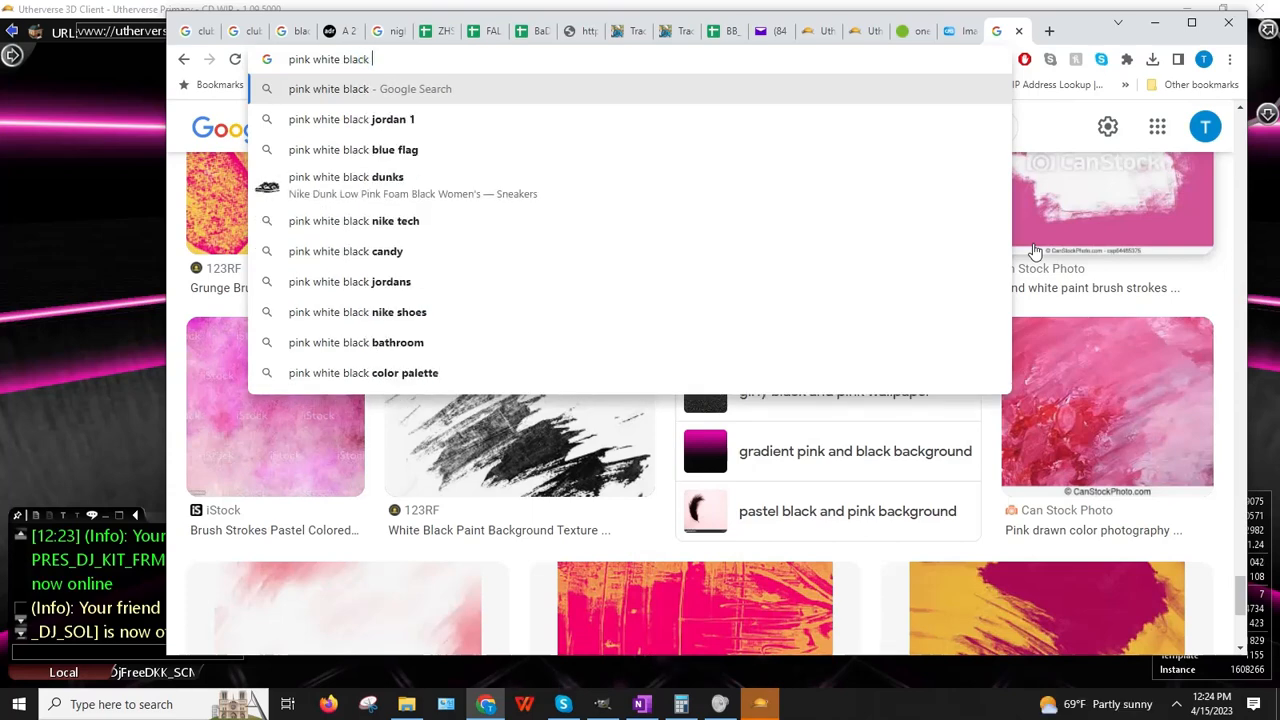
{"action": "type", "text": " abstract pattern"}
{"action": "key", "text": "Return"}
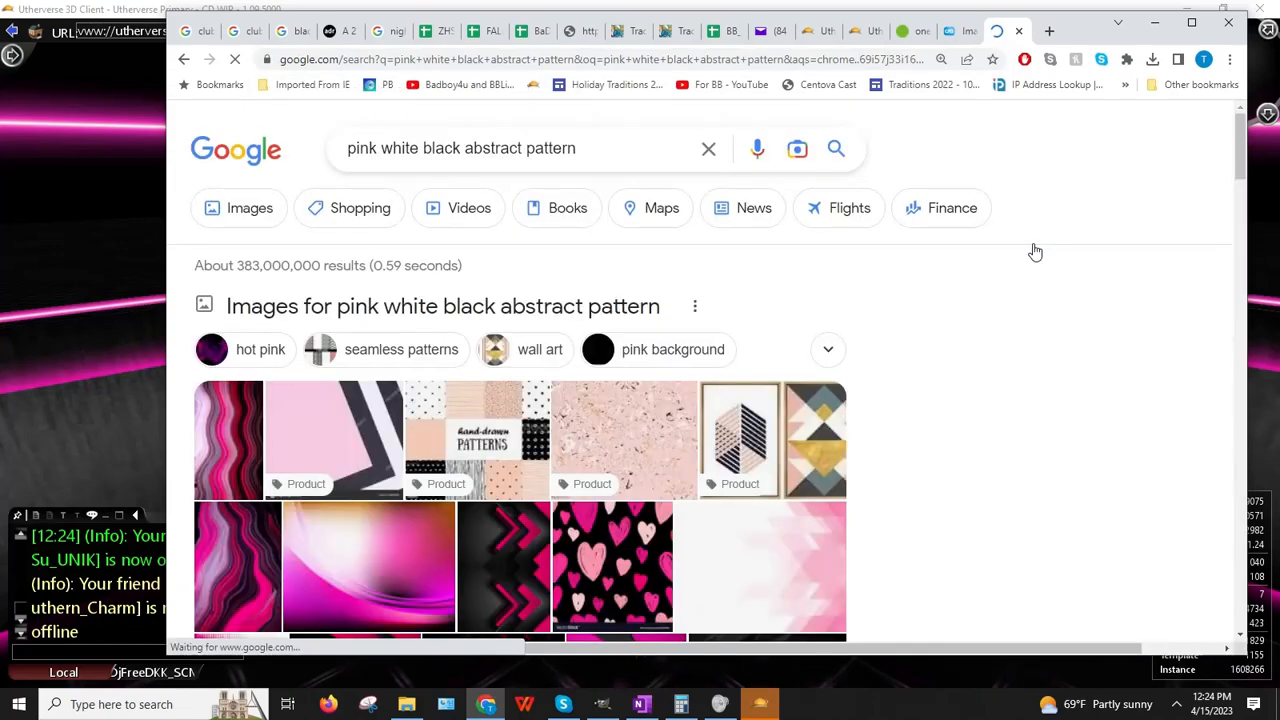
{"action": "left_click", "coordinate": [265, 228]}
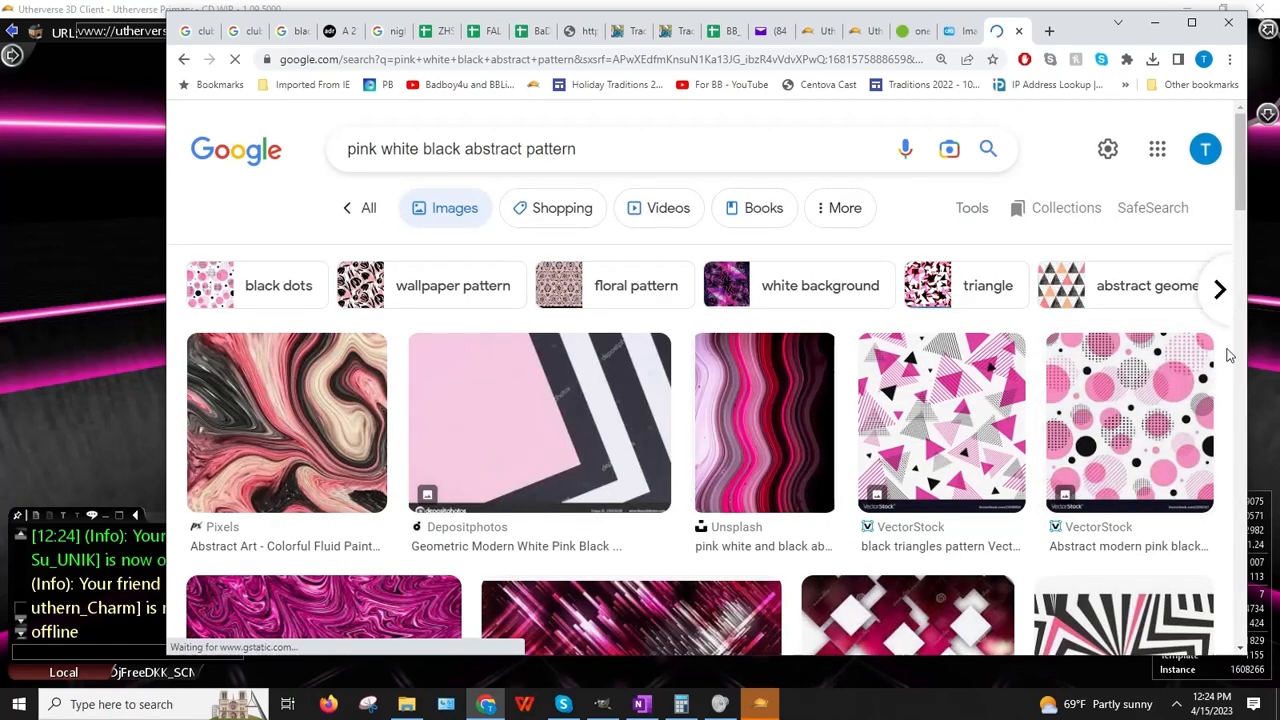
Step: Copy the pink-black dots pattern and try pasting it into the seat's Image URL
{"action": "left_click", "coordinate": [1105, 422]}
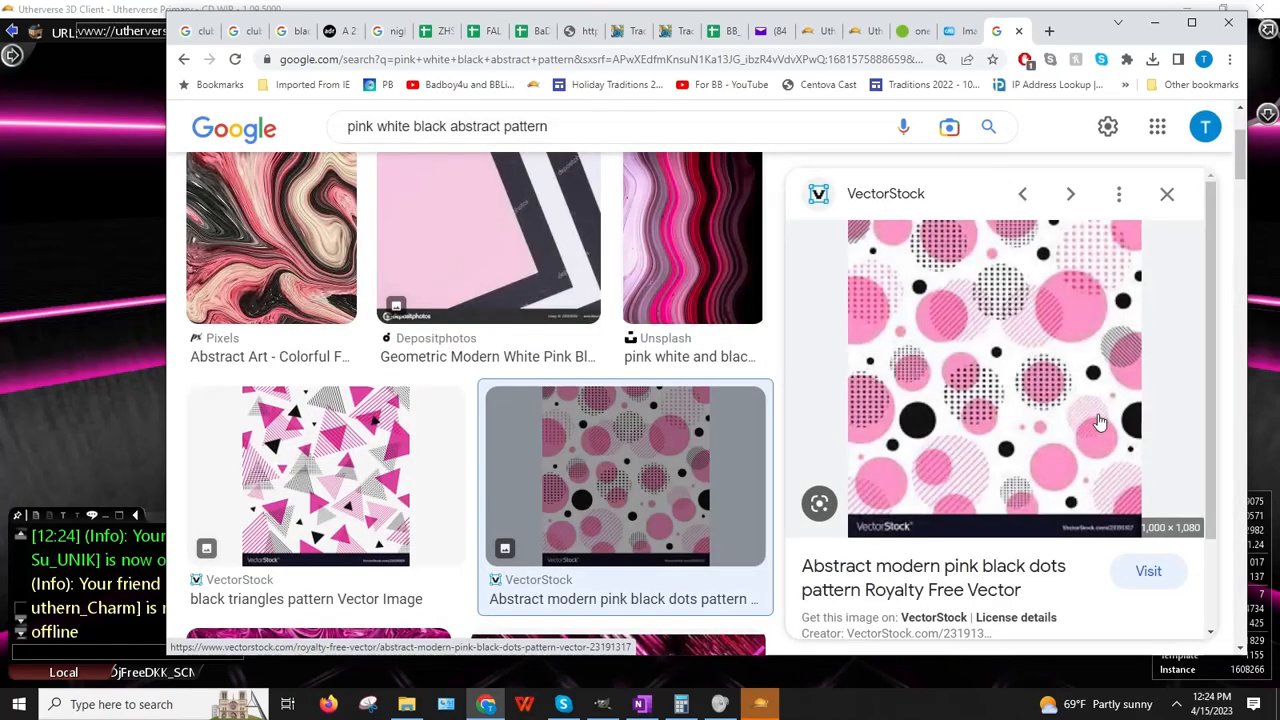
{"action": "right_click", "coordinate": [992, 383]}
{"action": "left_click", "coordinate": [1045, 539]}
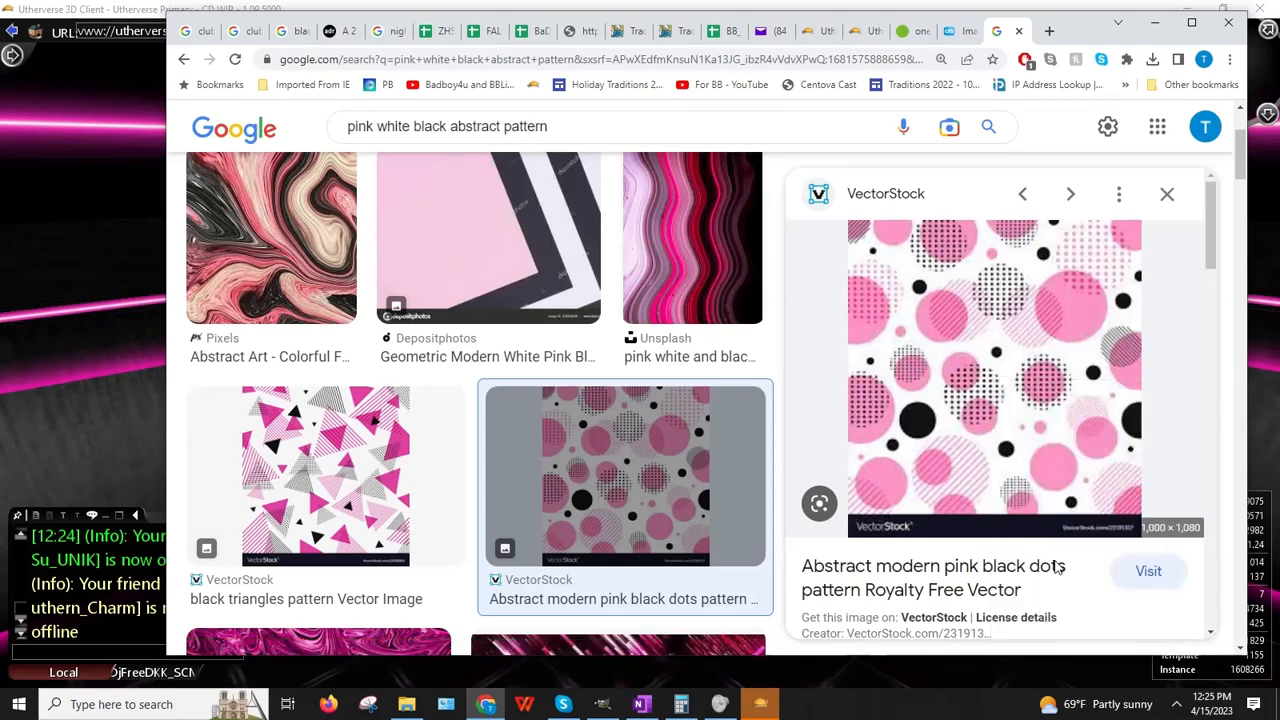
{"action": "left_click", "coordinate": [10, 449]}
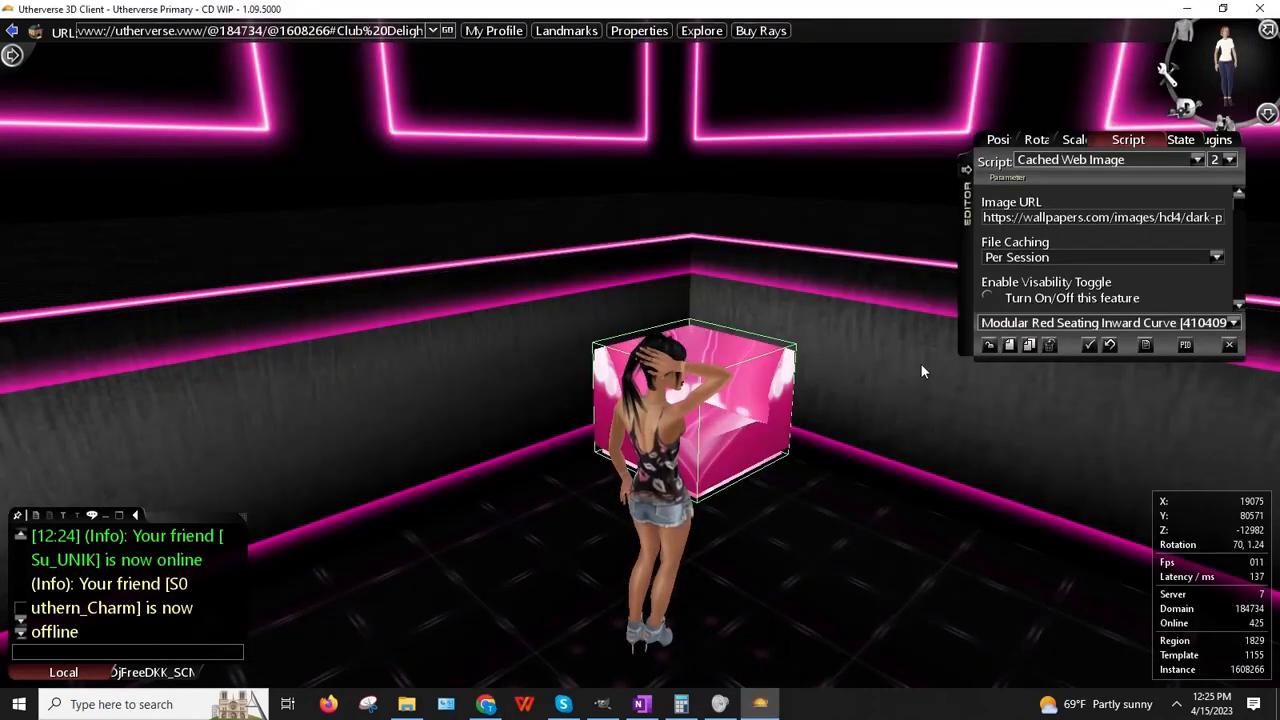
{"action": "left_click", "coordinate": [1013, 216]}
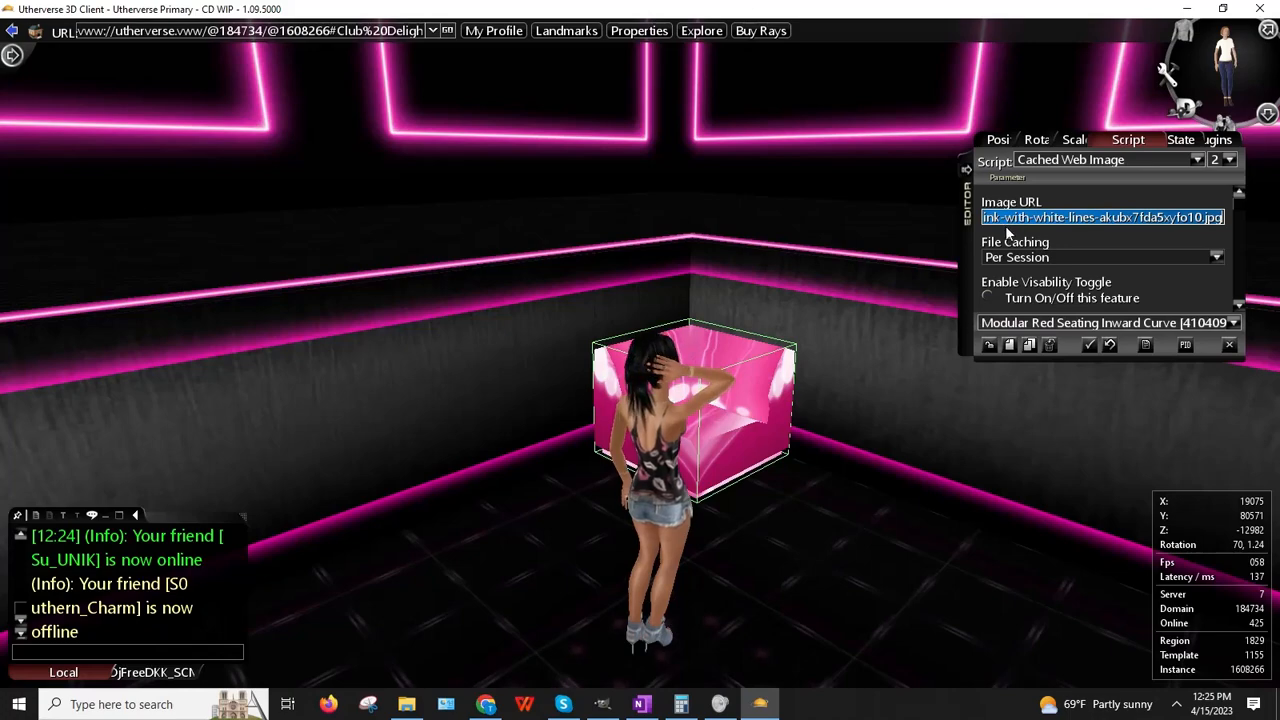
{"action": "key", "text": "ctrl+v"}
{"action": "left_click", "coordinate": [612, 392]}
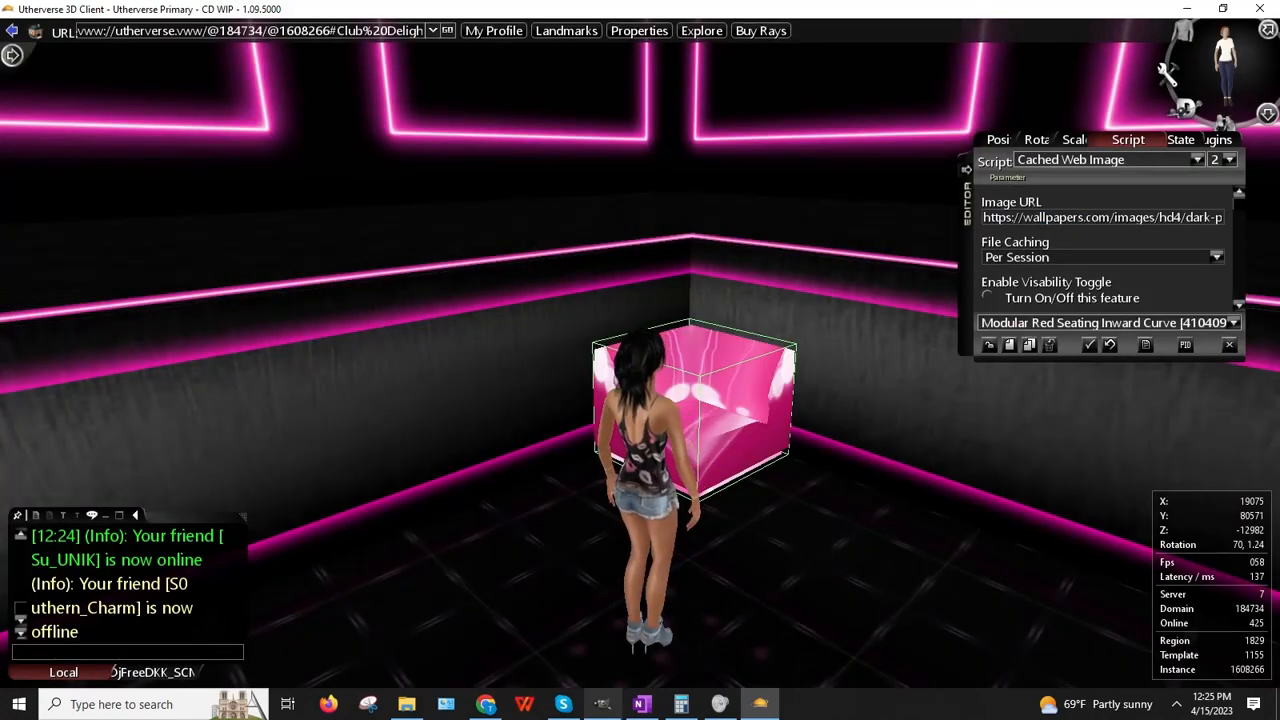
{"action": "left_click", "coordinate": [486, 704]}
Step: Paste the dots pattern into GIMP as a new 216×233 image and view it at 200%
{"action": "right_click", "coordinate": [943, 378]}
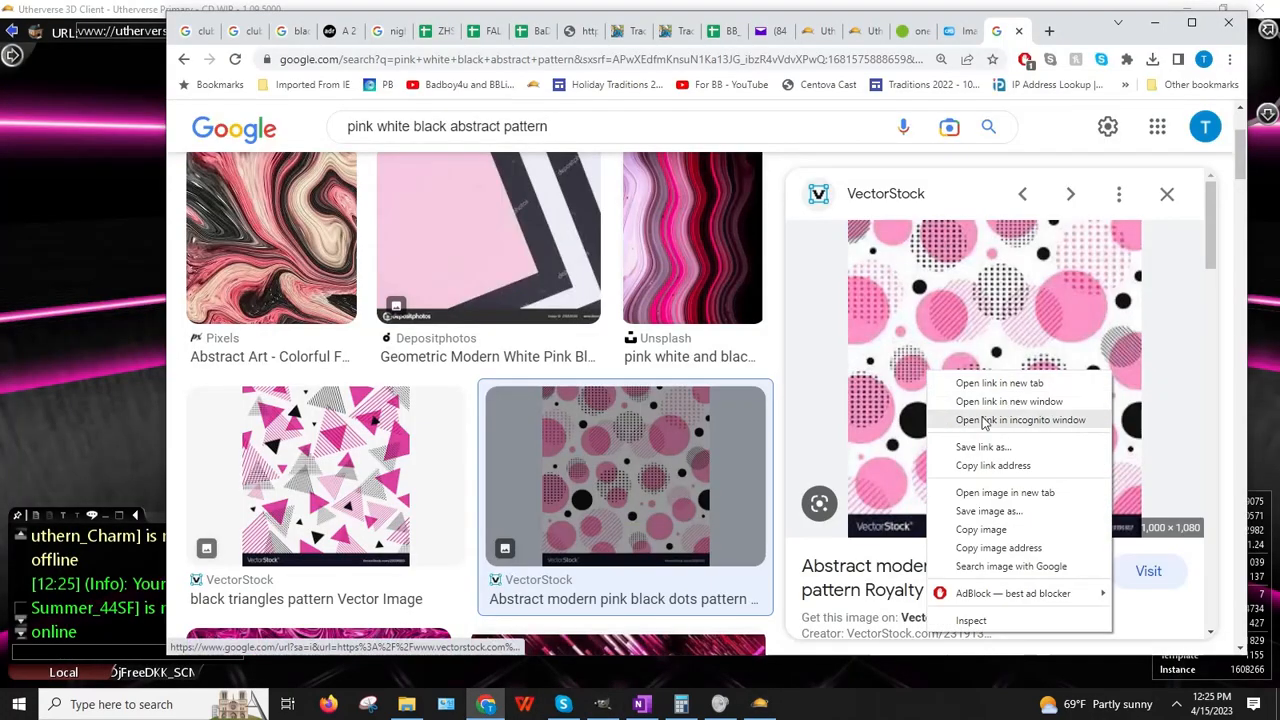
{"action": "left_click", "coordinate": [965, 545]}
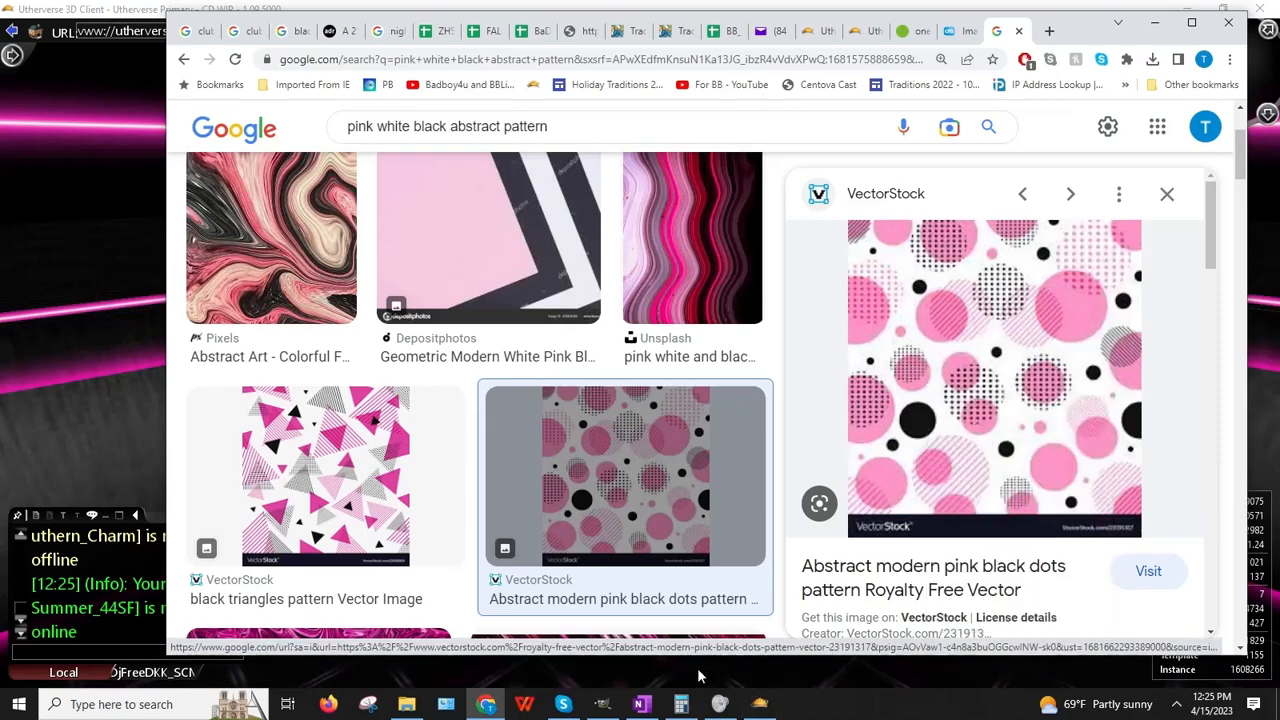
{"action": "left_click", "coordinate": [602, 704]}
{"action": "left_click", "coordinate": [96, 38]}
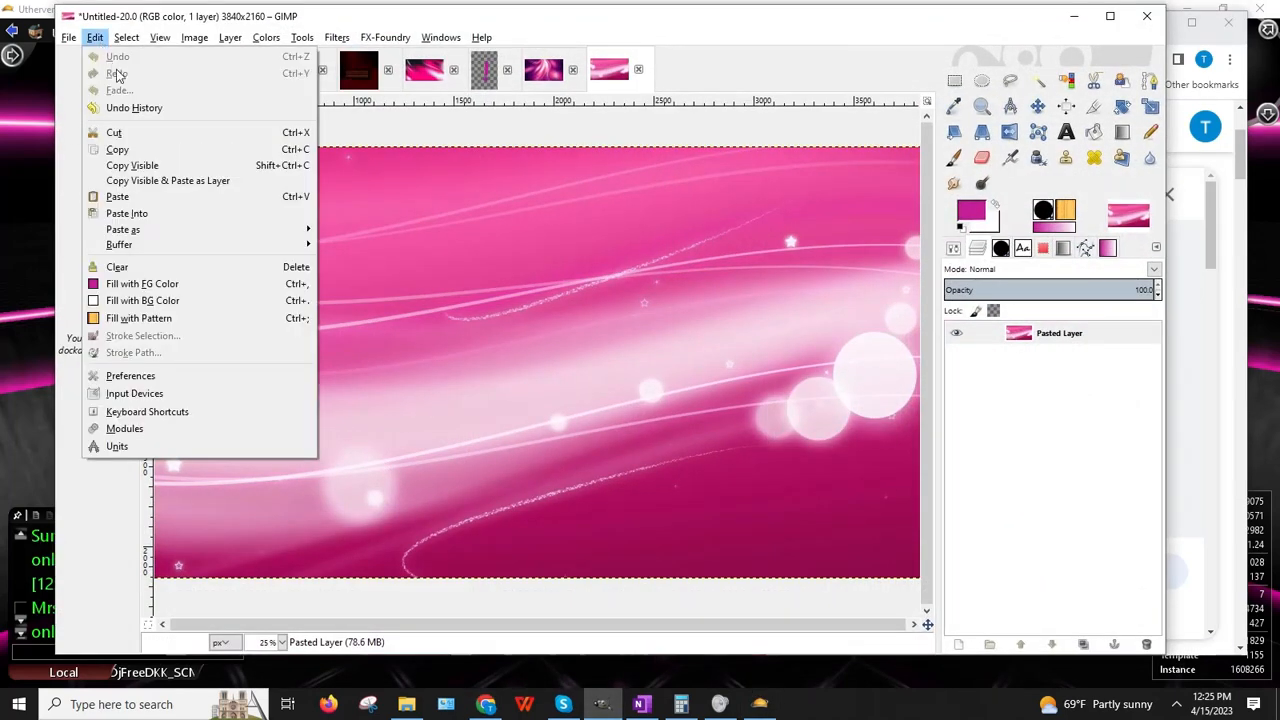
{"action": "mouse_move", "coordinate": [200, 232]}
{"action": "left_click", "coordinate": [403, 236]}
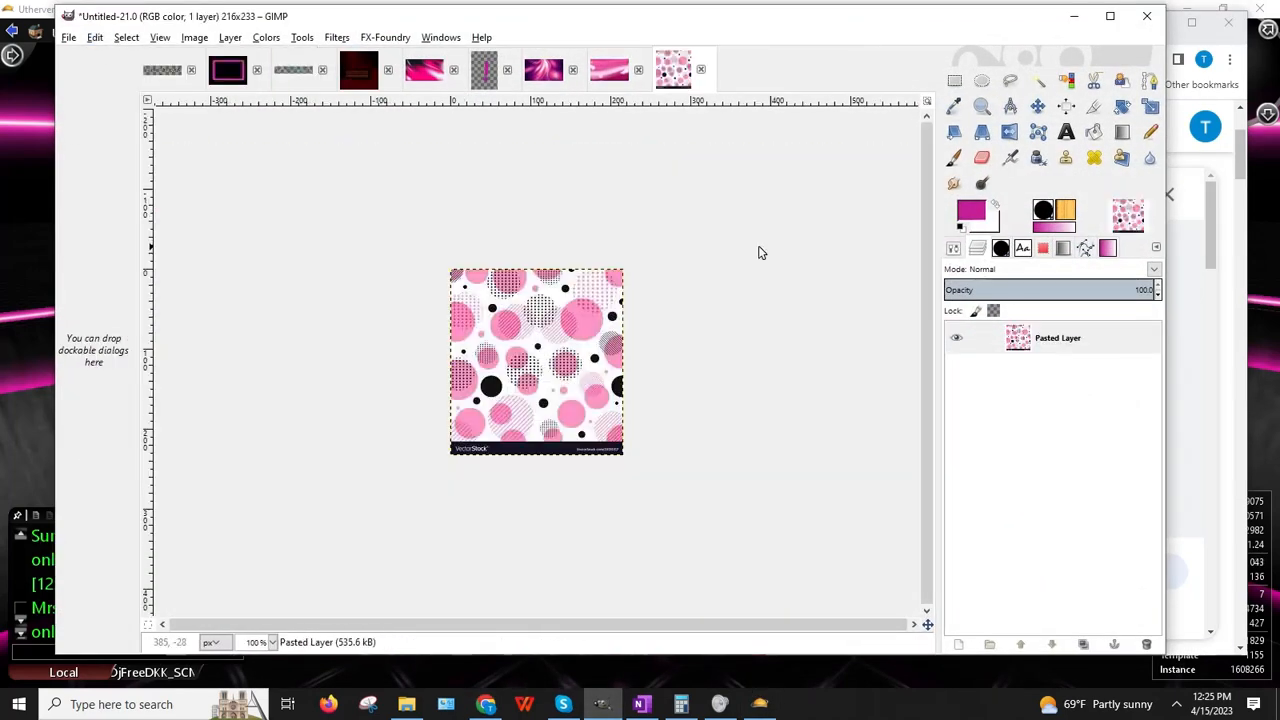
{"action": "left_click", "coordinate": [273, 643]}
{"action": "left_click", "coordinate": [258, 551]}
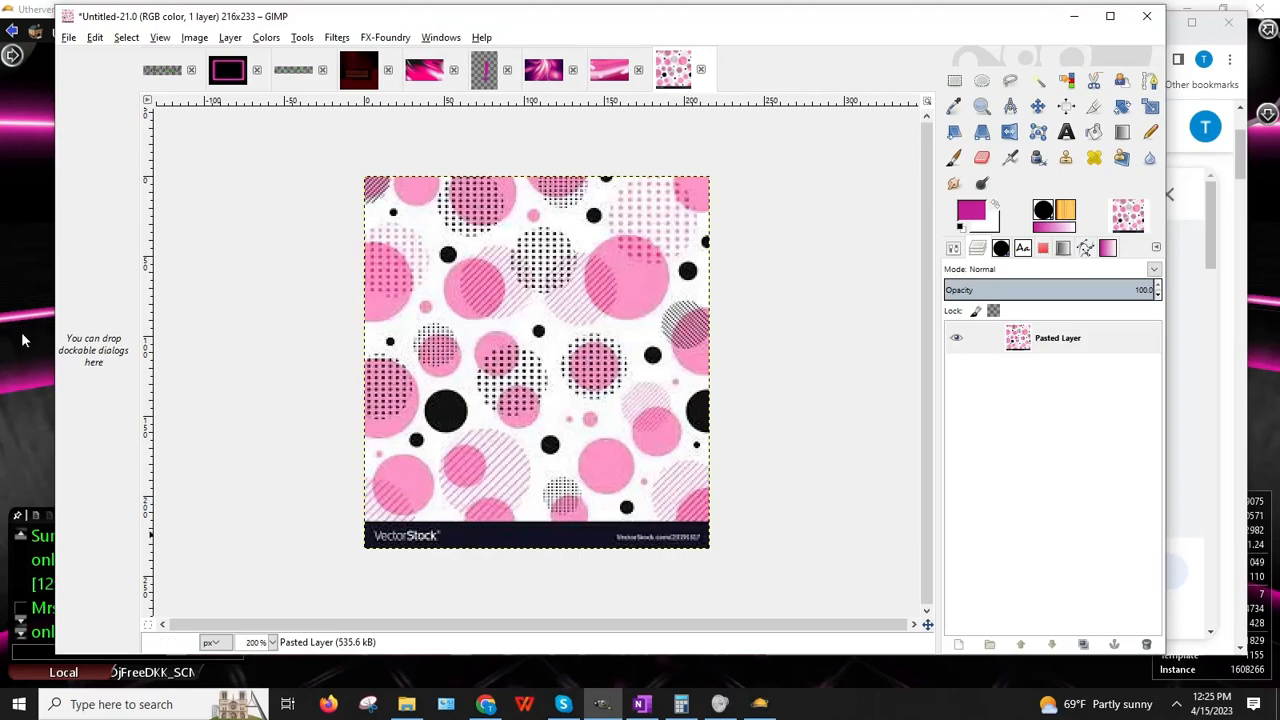
Step: Close the dots image without saving and minimize GIMP
{"action": "left_click", "coordinate": [701, 70]}
{"action": "left_click", "coordinate": [633, 416]}
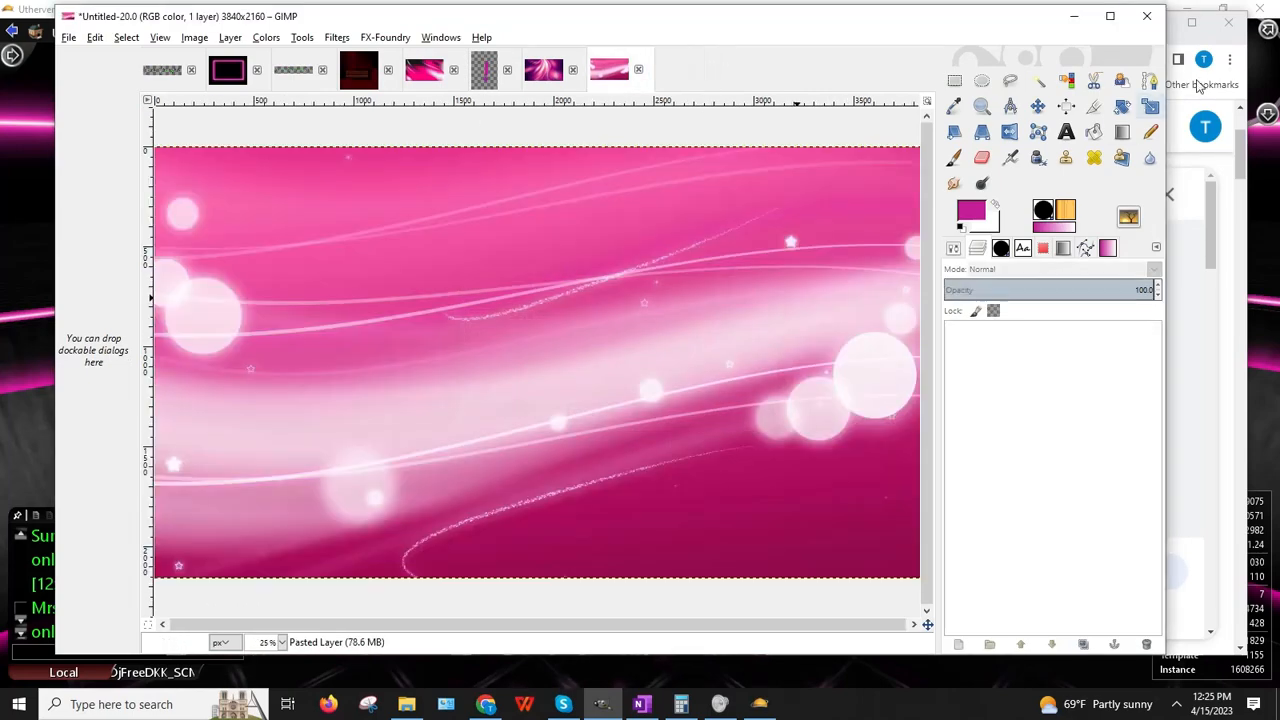
{"action": "left_click", "coordinate": [1071, 18]}
Step: Browse the results and look over the seamless pink and black pattern preview
{"action": "scroll", "coordinate": [1005, 402], "scroll_direction": "down", "scroll_amount": 5}
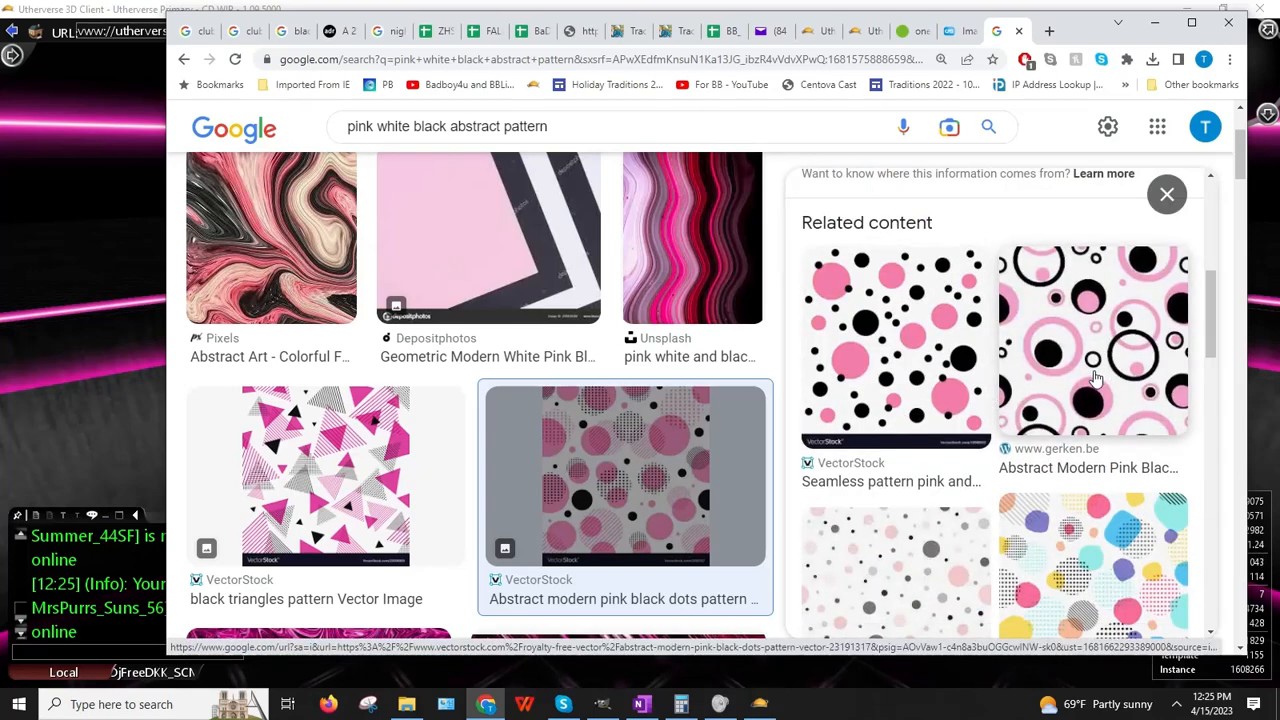
{"action": "scroll", "coordinate": [1085, 378], "scroll_direction": "down", "scroll_amount": 5}
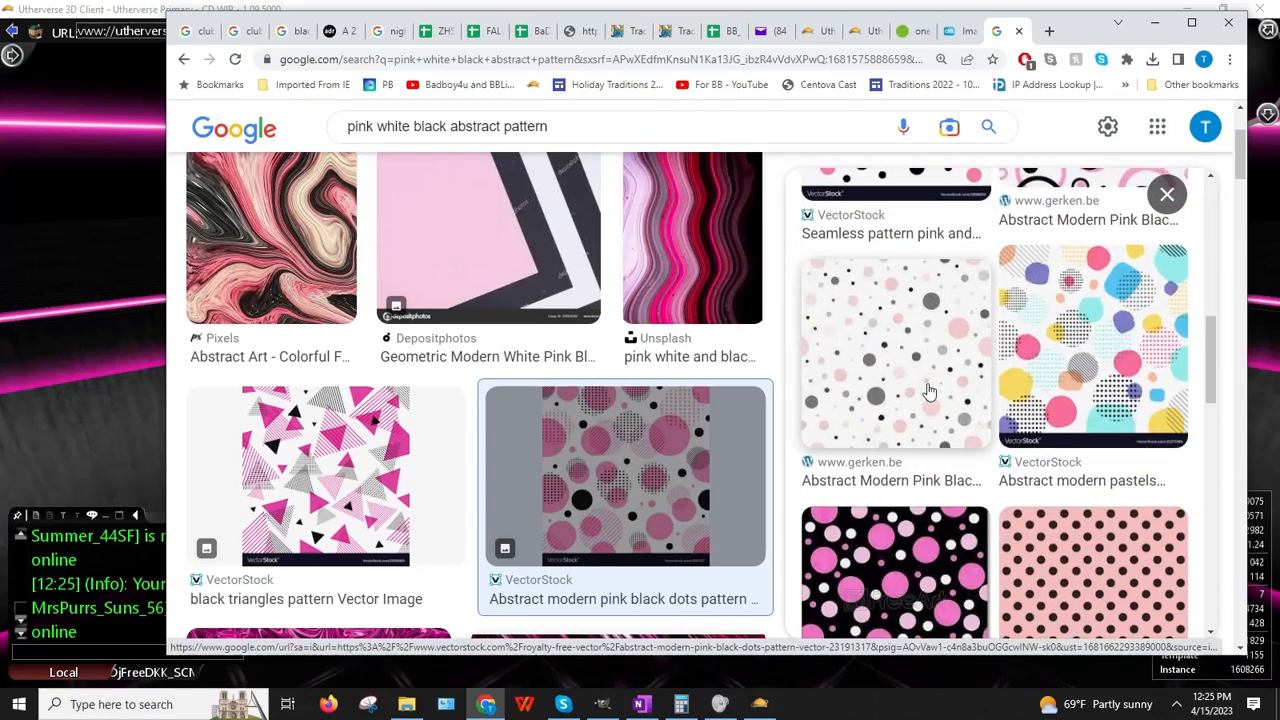
{"action": "scroll", "coordinate": [926, 390], "scroll_direction": "down", "scroll_amount": 1}
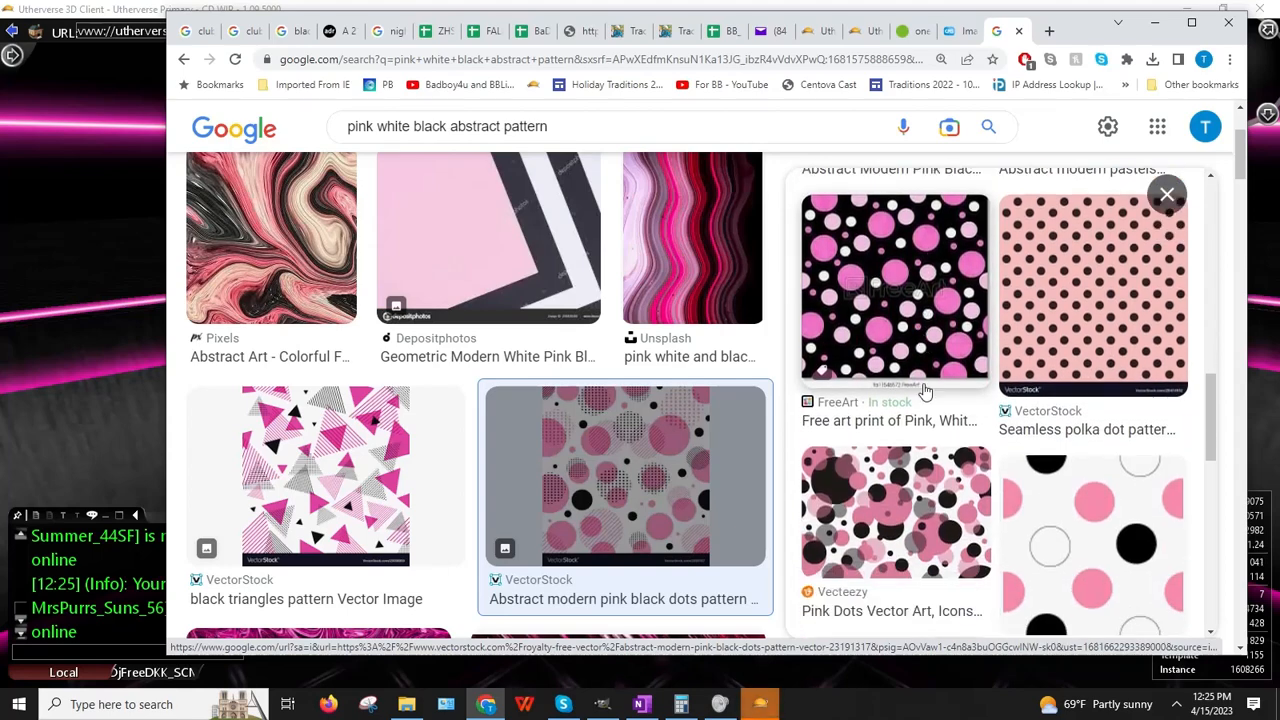
{"action": "scroll", "coordinate": [926, 390], "scroll_direction": "down", "scroll_amount": 4}
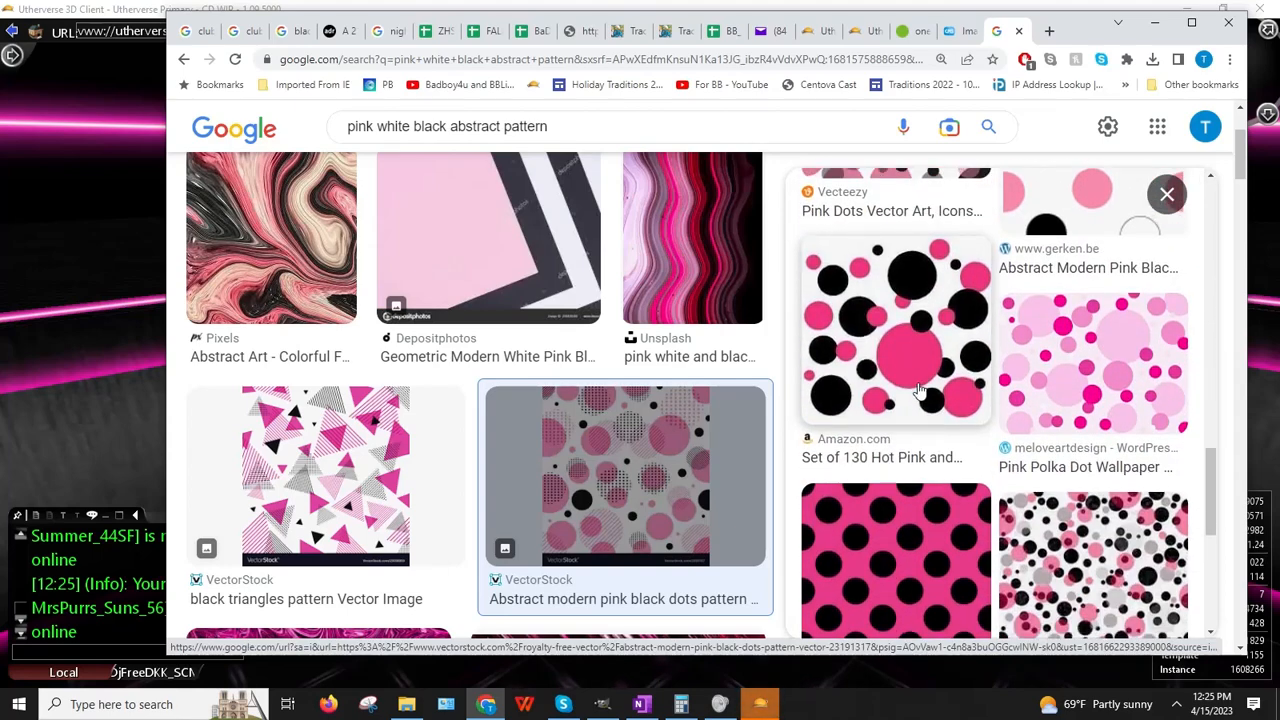
{"action": "scroll", "coordinate": [912, 388], "scroll_direction": "up", "scroll_amount": 10}
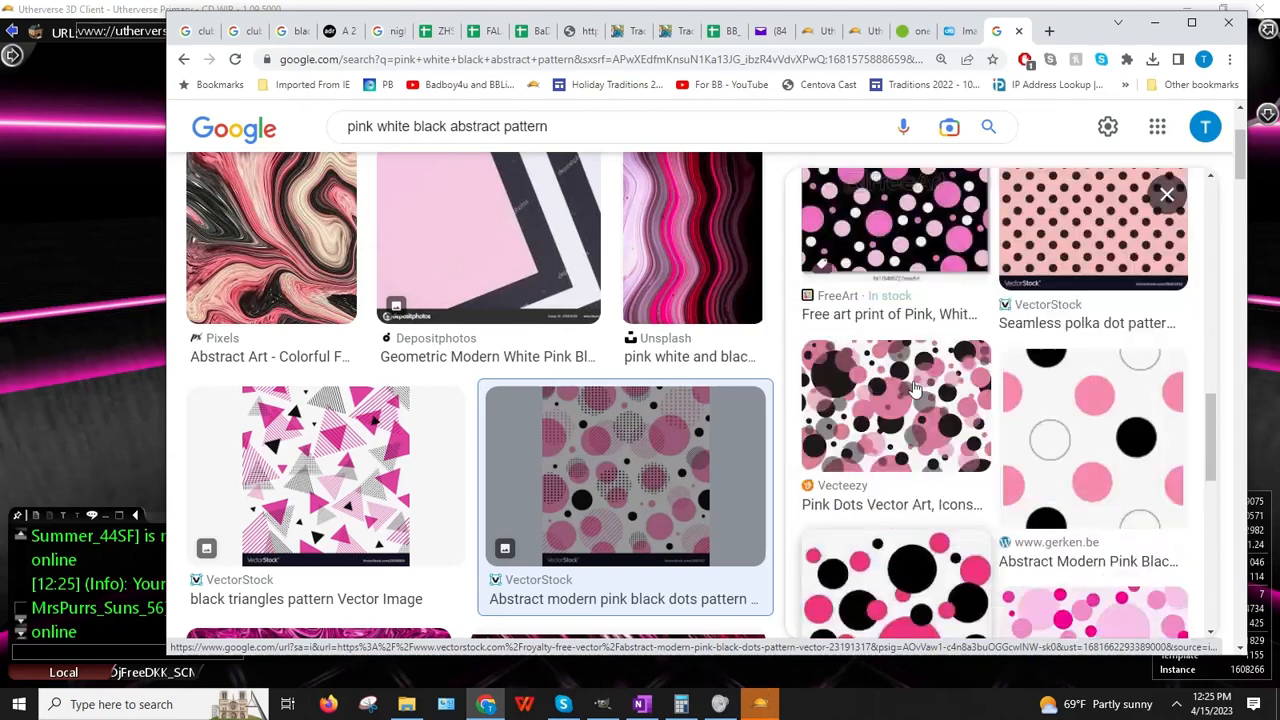
{"action": "scroll", "coordinate": [907, 381], "scroll_direction": "down", "scroll_amount": 1}
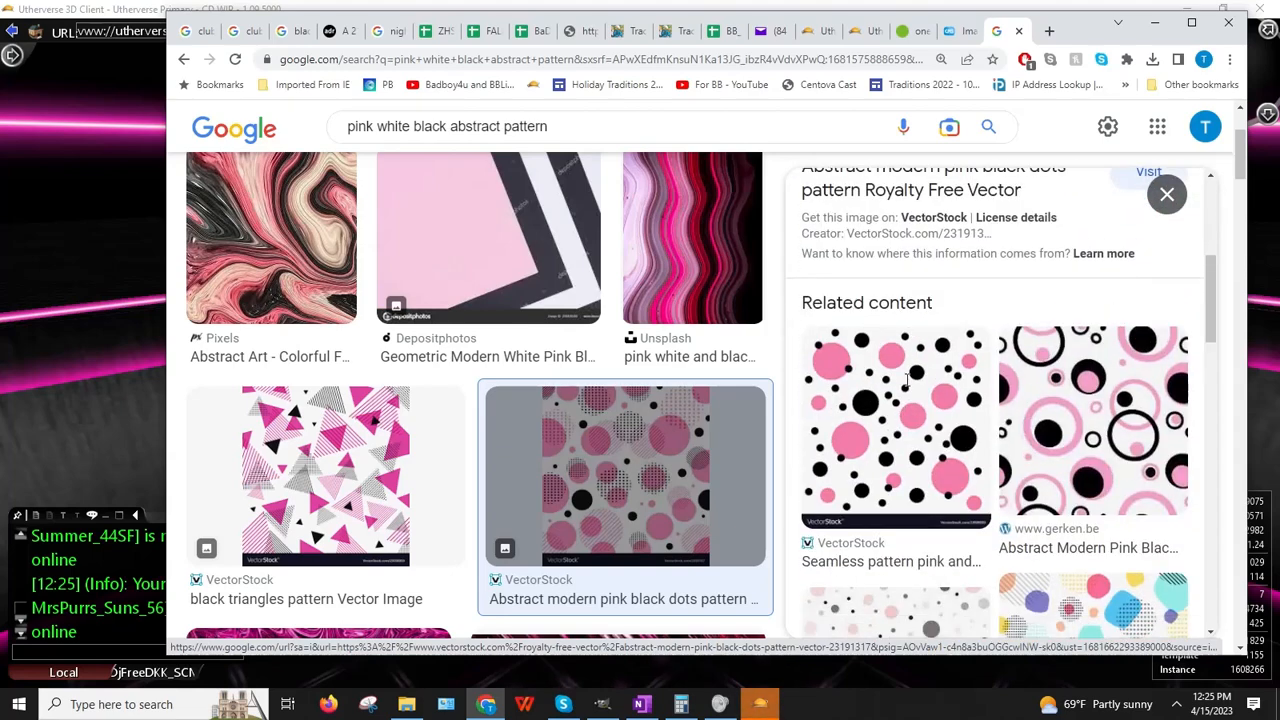
{"action": "left_click", "coordinate": [898, 400]}
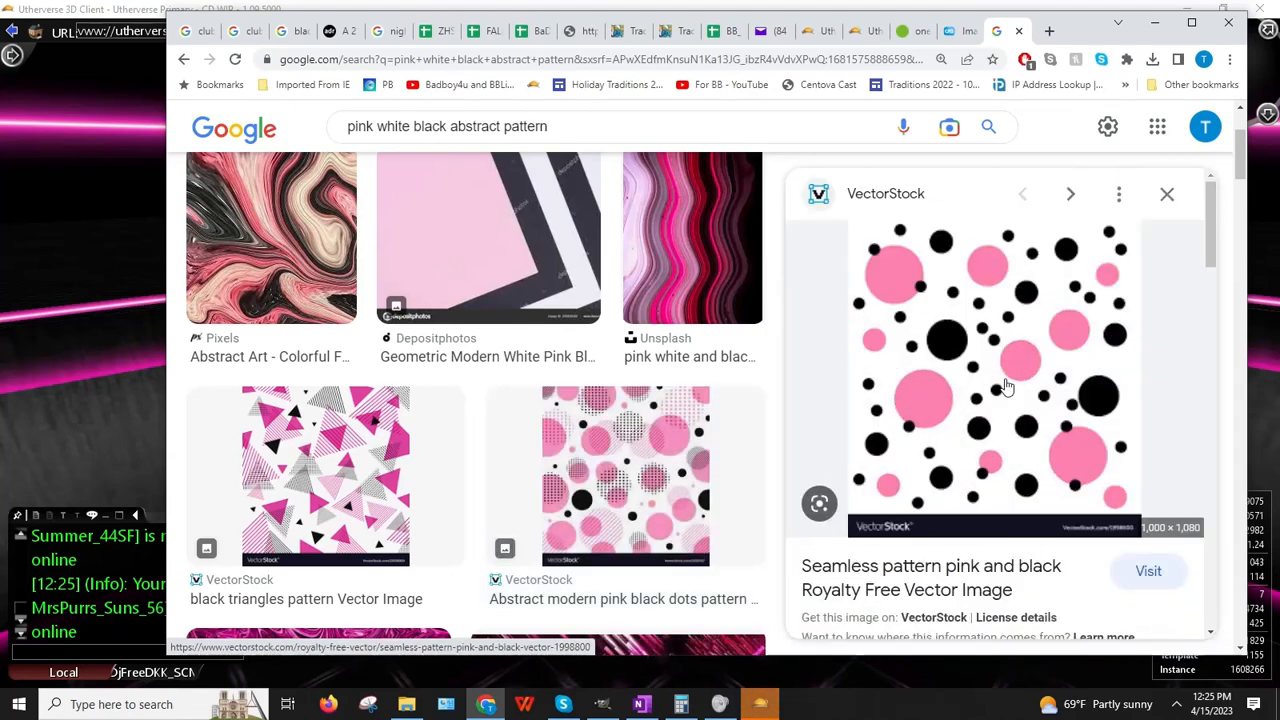
{"action": "scroll", "coordinate": [1005, 387], "scroll_direction": "down", "scroll_amount": 8}
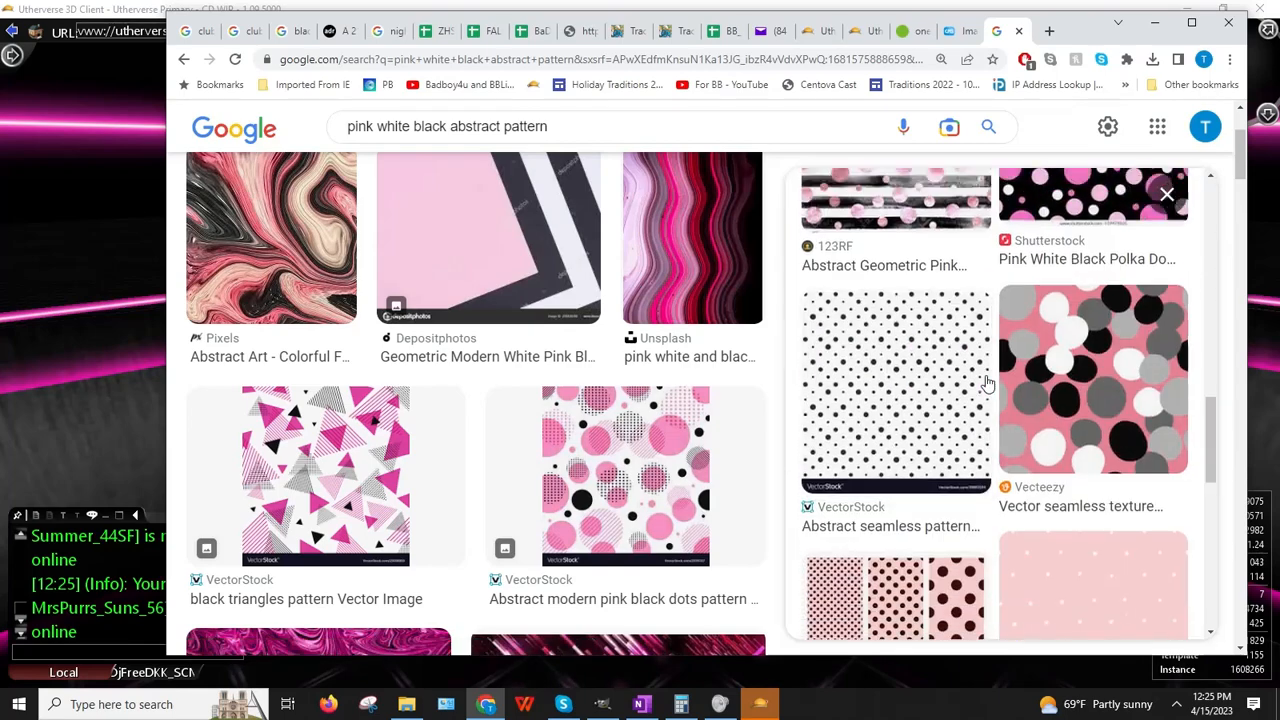
{"action": "scroll", "coordinate": [986, 383], "scroll_direction": "down", "scroll_amount": 4}
{"action": "scroll", "coordinate": [975, 383], "scroll_direction": "up", "scroll_amount": 6}
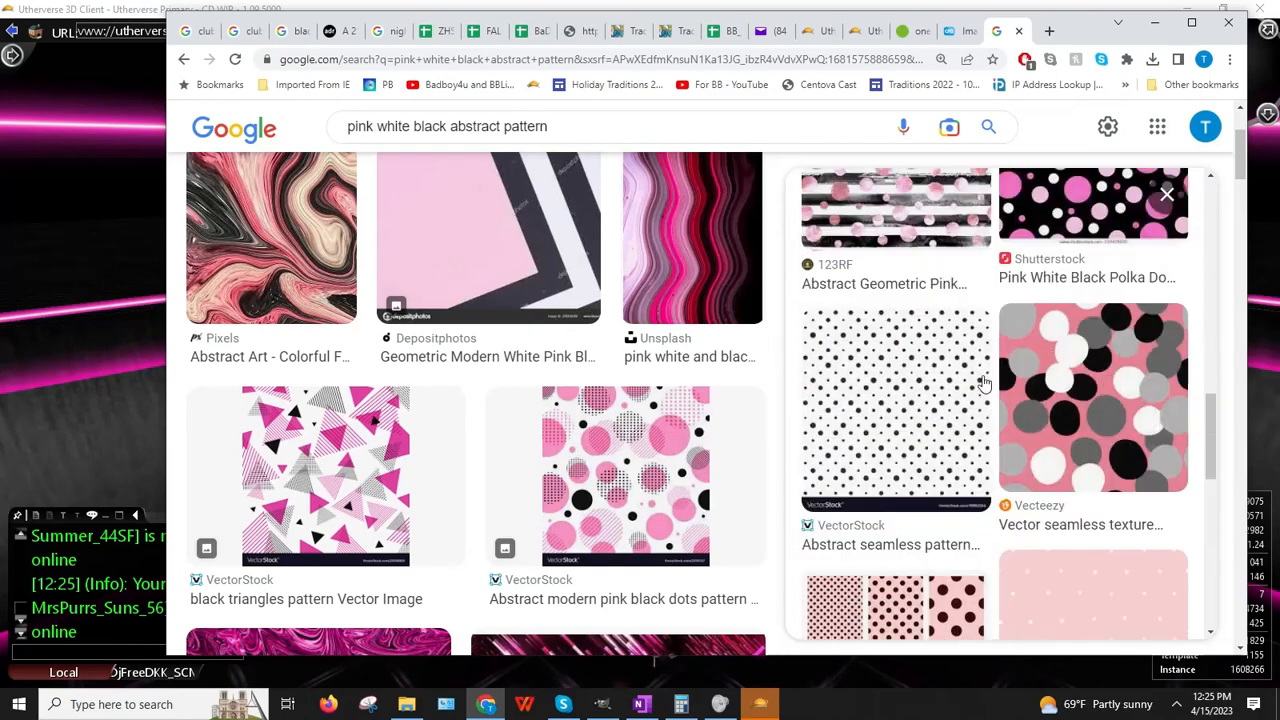
{"action": "scroll", "coordinate": [975, 383], "scroll_direction": "up", "scroll_amount": 4}
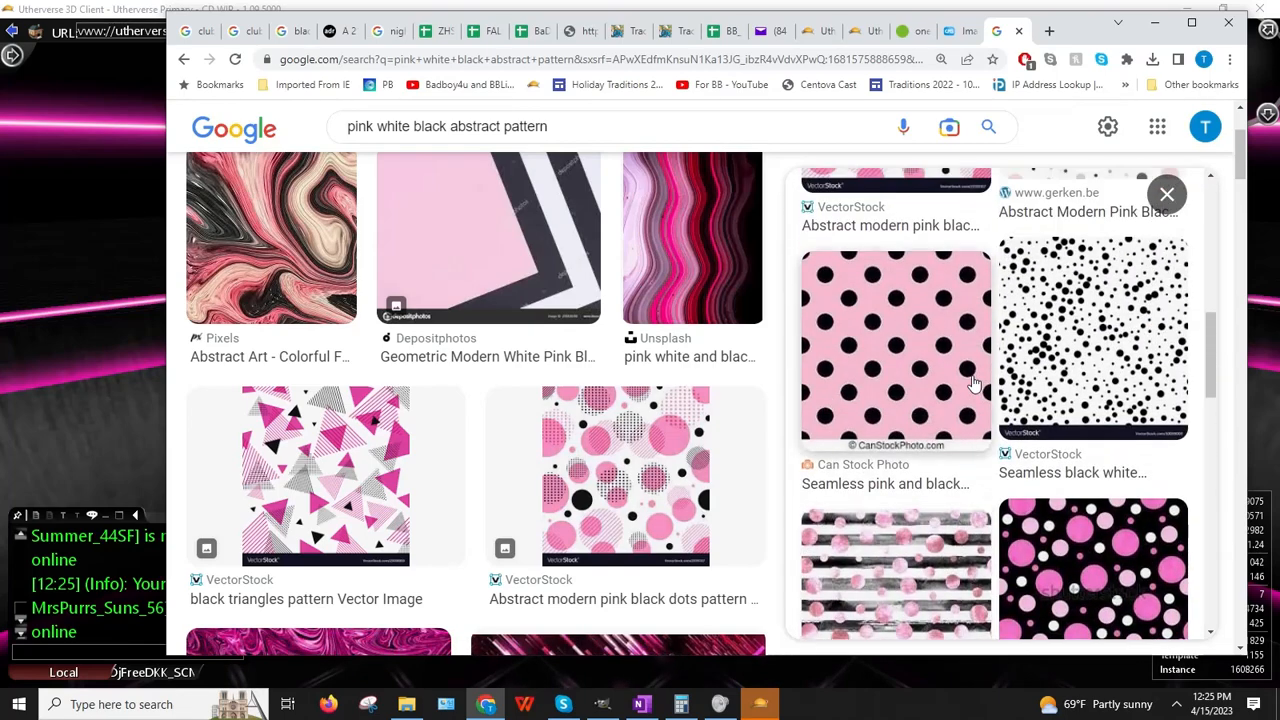
{"action": "scroll", "coordinate": [975, 383], "scroll_direction": "up", "scroll_amount": 3}
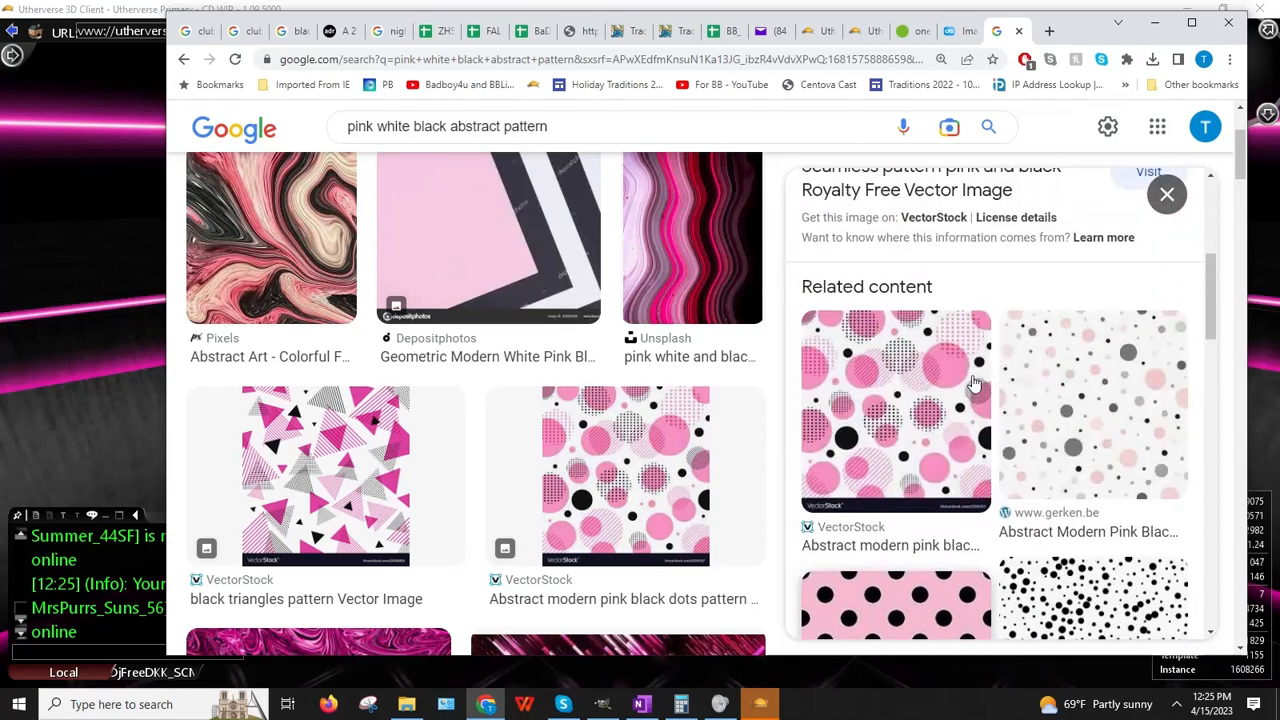
{"action": "left_click", "coordinate": [1166, 196]}
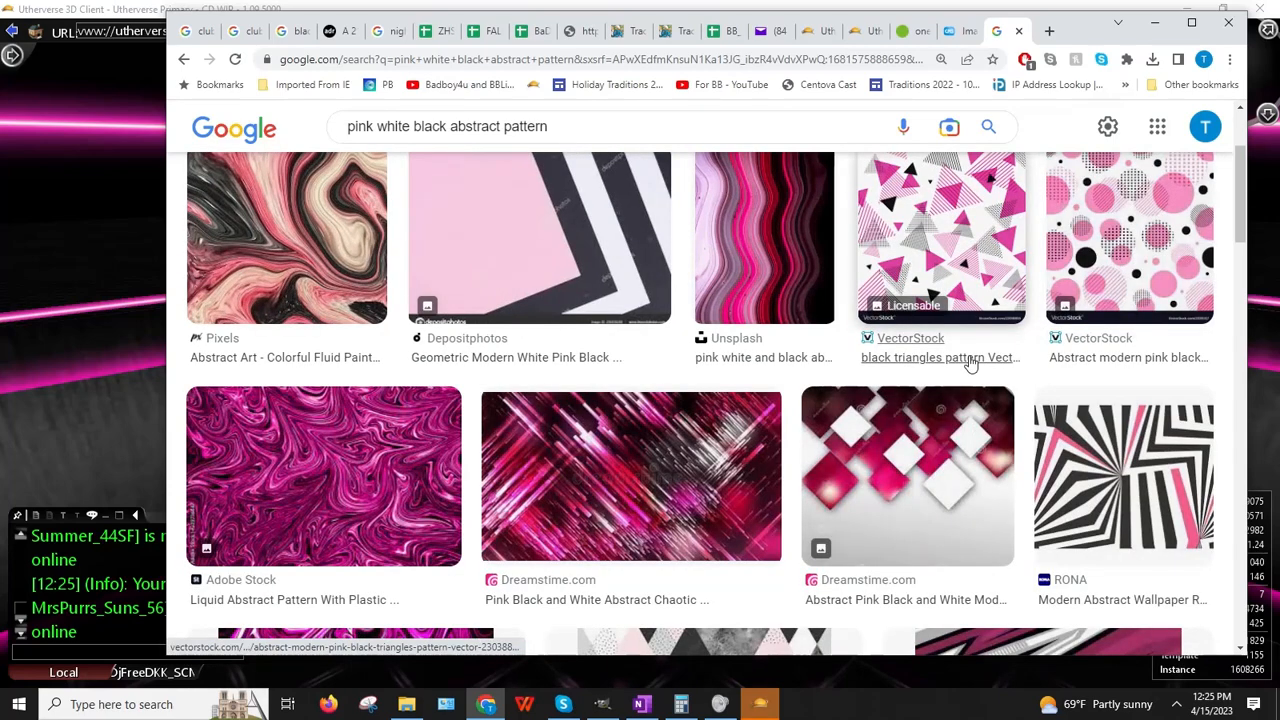
Step: Open Amazon's 'Set of 130 Hot Pink and Black Polka Dots' preview and its image options
{"action": "left_click", "coordinate": [1125, 250]}
{"action": "scroll", "coordinate": [1150, 400], "scroll_direction": "down", "scroll_amount": 5}
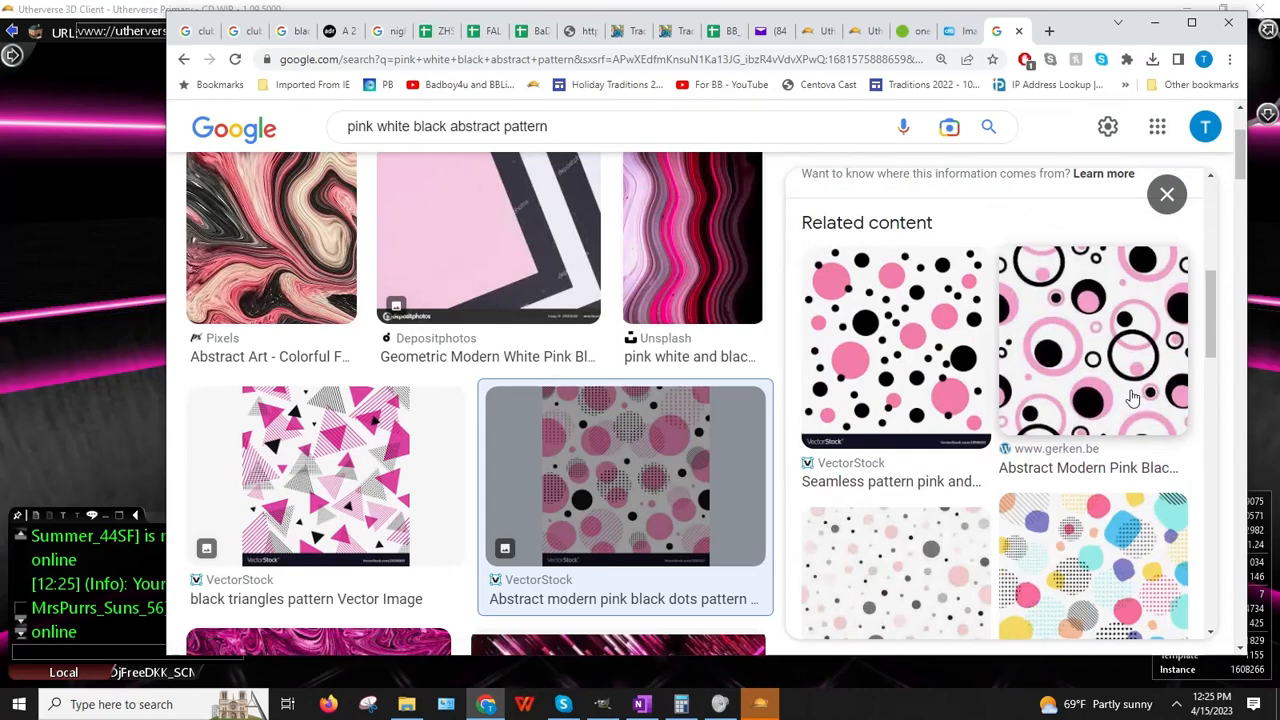
{"action": "scroll", "coordinate": [1130, 397], "scroll_direction": "down", "scroll_amount": 5}
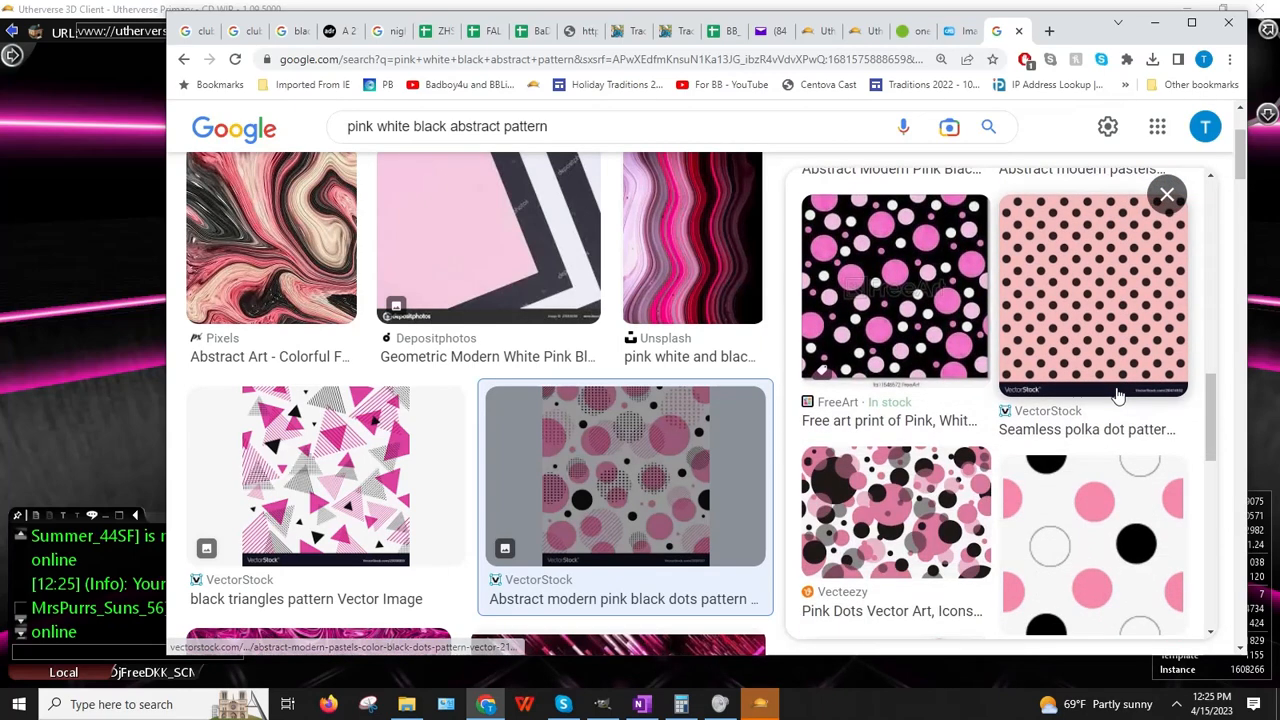
{"action": "scroll", "coordinate": [1118, 395], "scroll_direction": "down", "scroll_amount": 5}
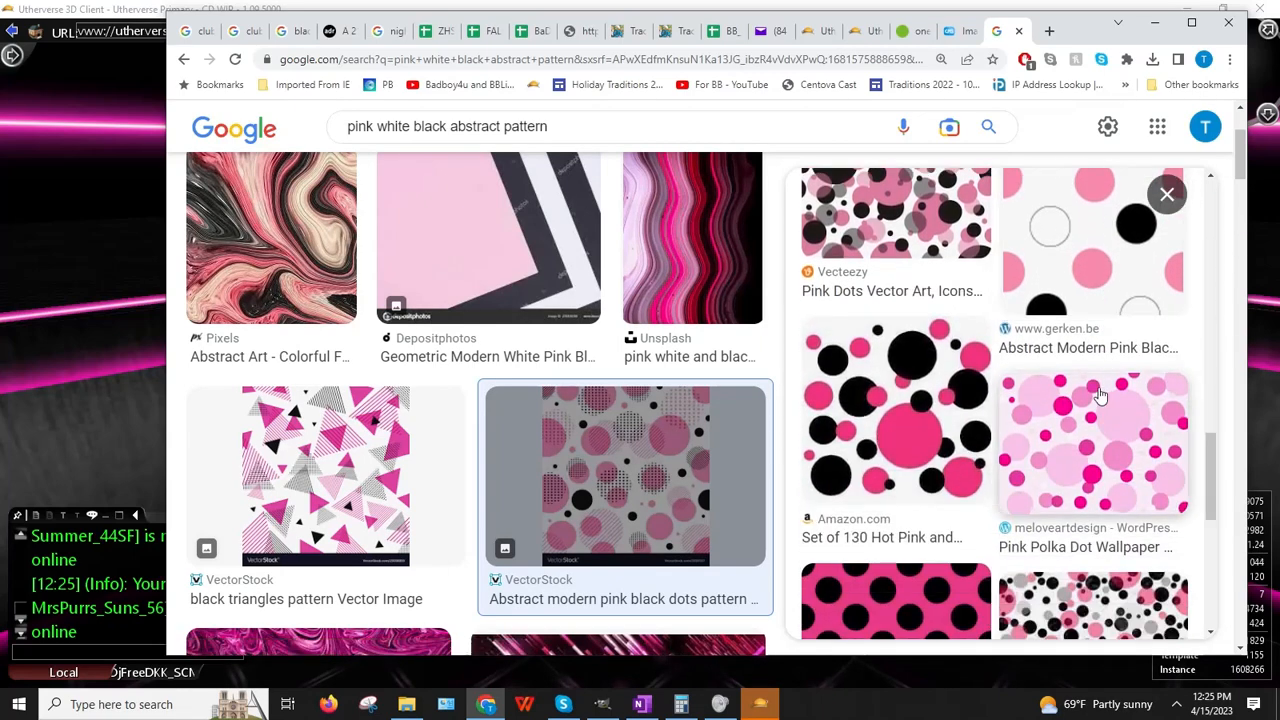
{"action": "scroll", "coordinate": [1097, 395], "scroll_direction": "down", "scroll_amount": 1}
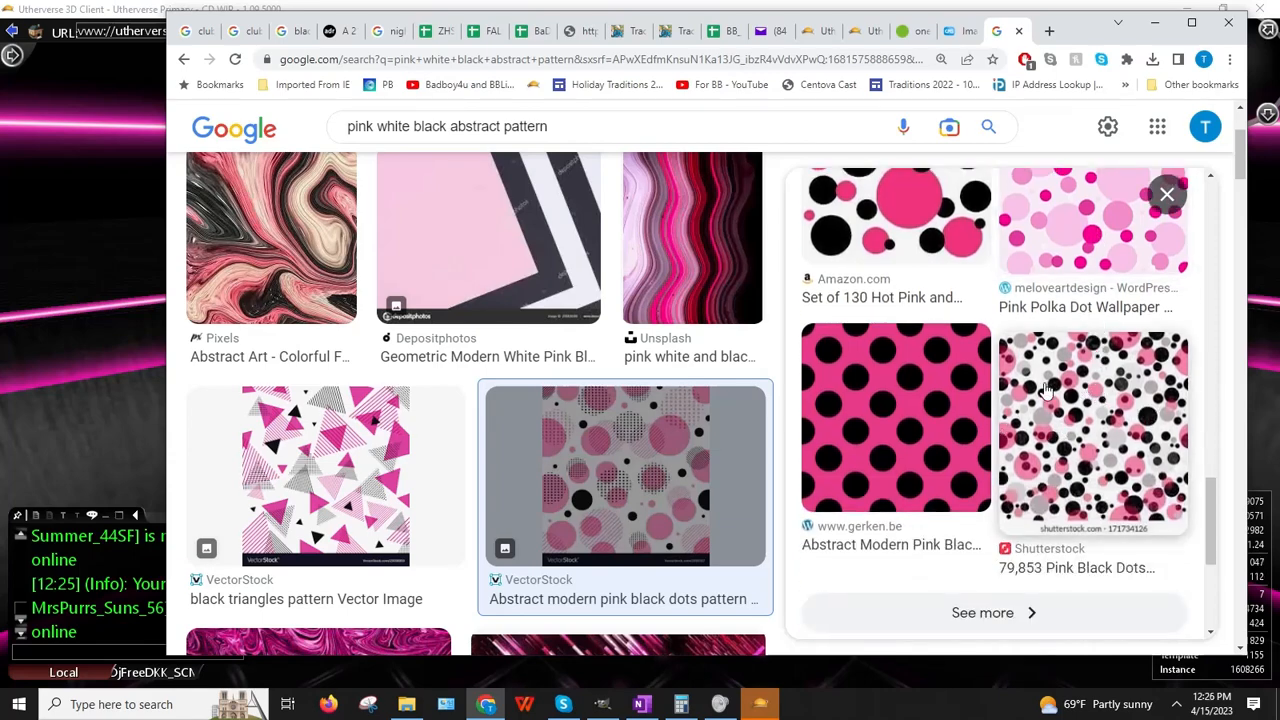
{"action": "scroll", "coordinate": [1063, 428], "scroll_direction": "up", "scroll_amount": 2}
{"action": "left_click", "coordinate": [878, 334]}
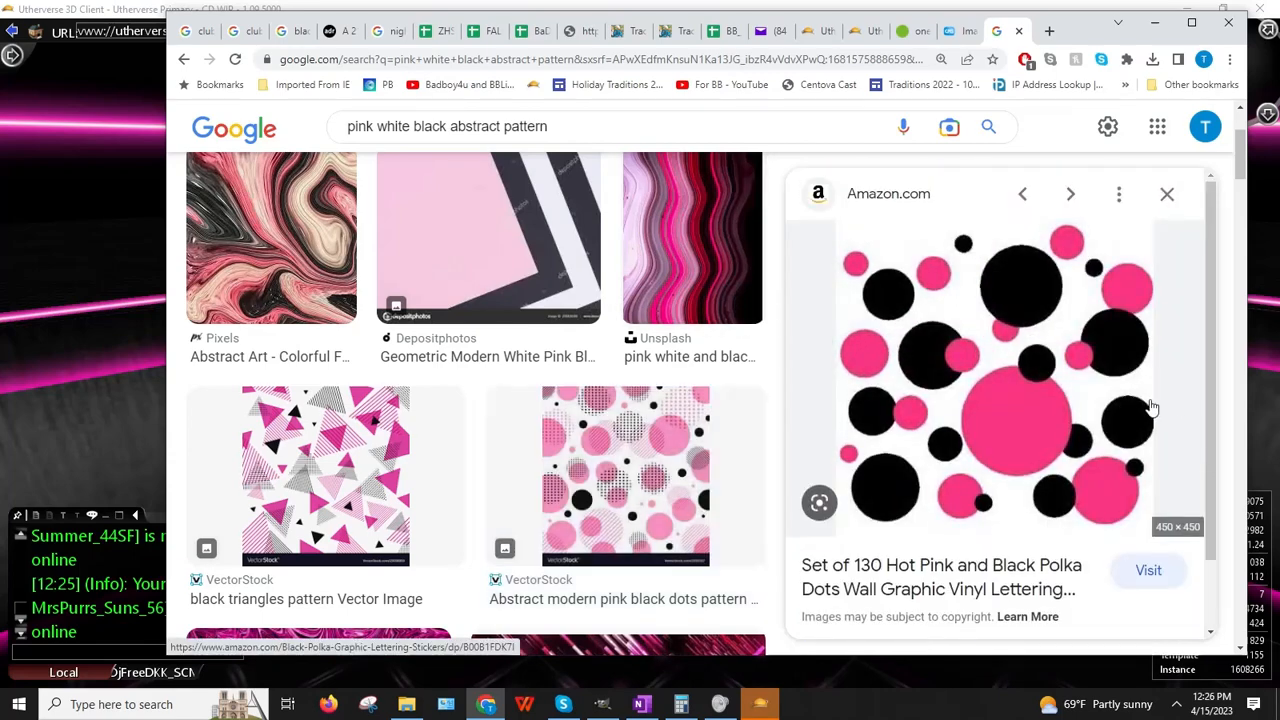
{"action": "right_click", "coordinate": [992, 380]}
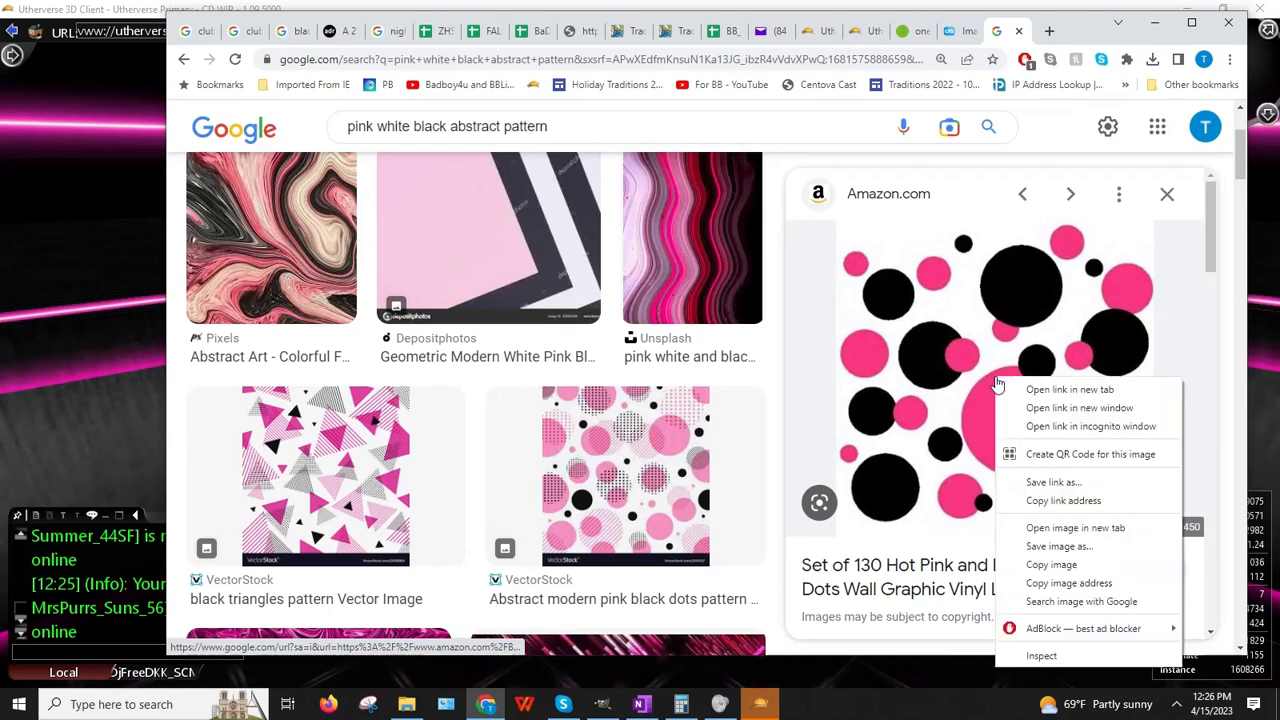
Step: Apply the Amazon polka-dot image address as the seat's Image URL and orbit to check it
{"action": "left_click", "coordinate": [1074, 581]}
{"action": "left_click", "coordinate": [18, 425]}
{"action": "left_click", "coordinate": [1073, 218]}
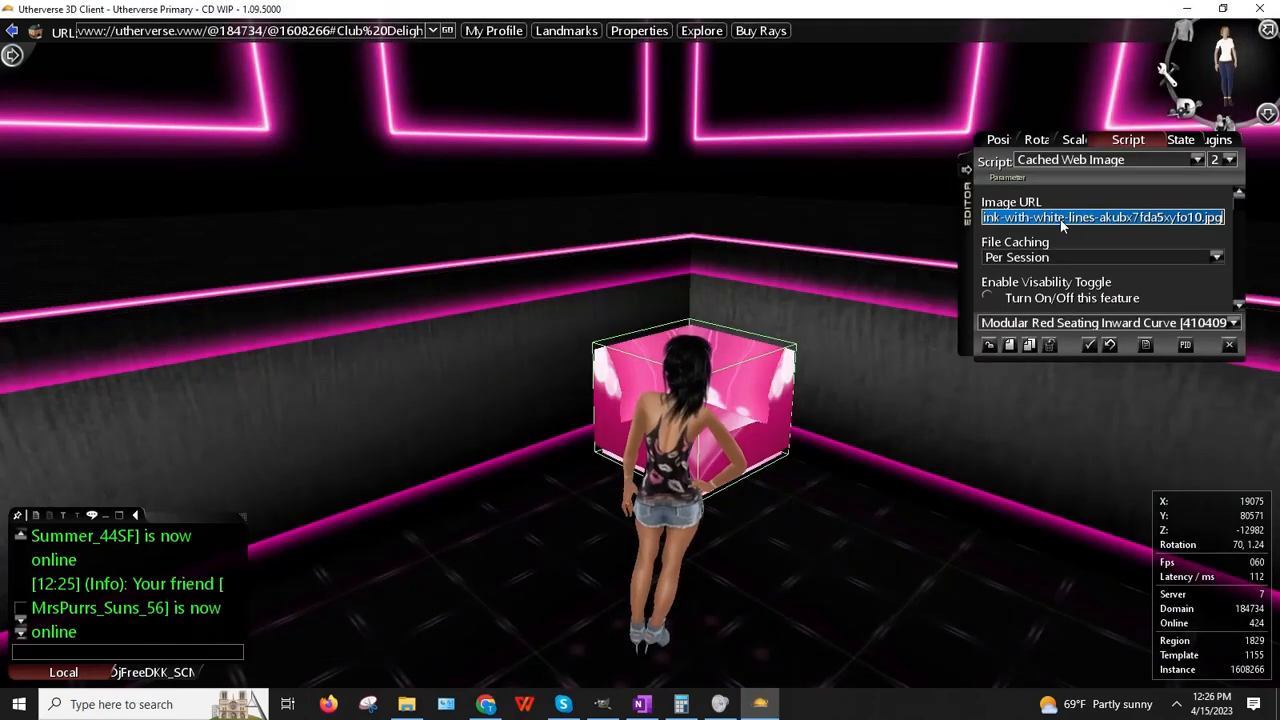
{"action": "key", "text": "ctrl+v"}
{"action": "left_click", "coordinate": [1050, 289]}
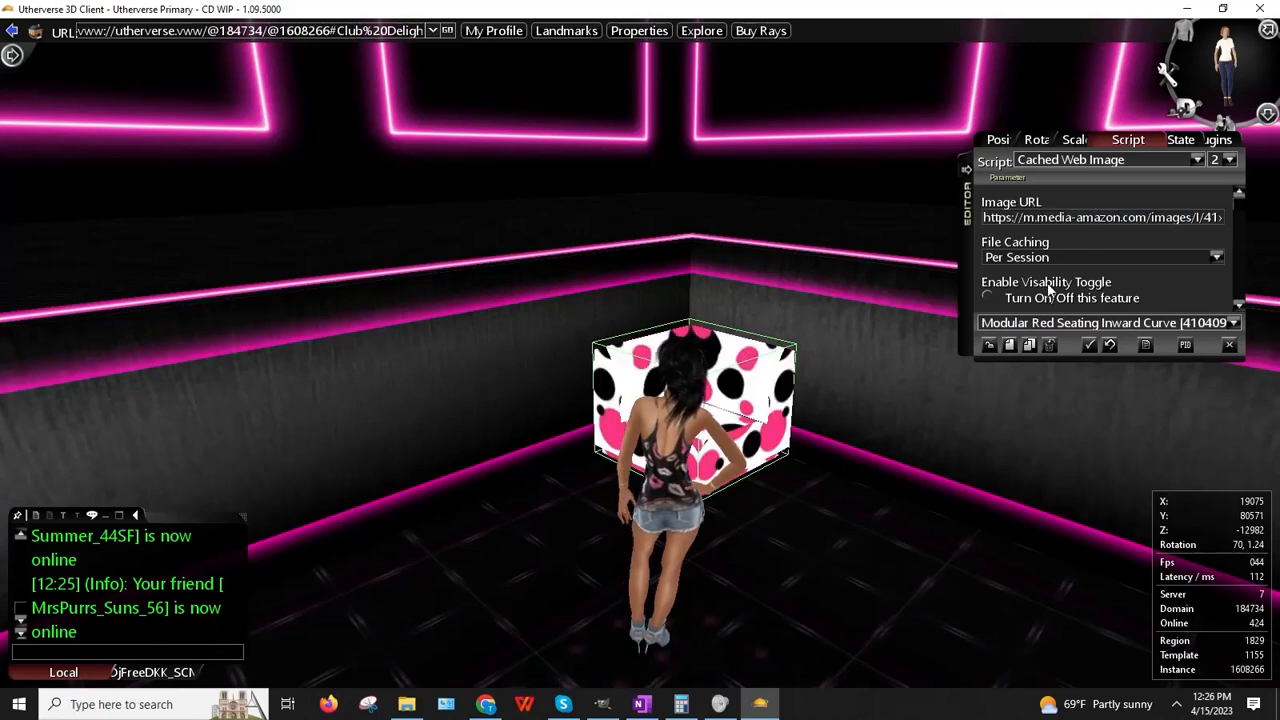
{"action": "left_click_drag", "start_coordinate": [769, 314], "coordinate": [712, 366]}
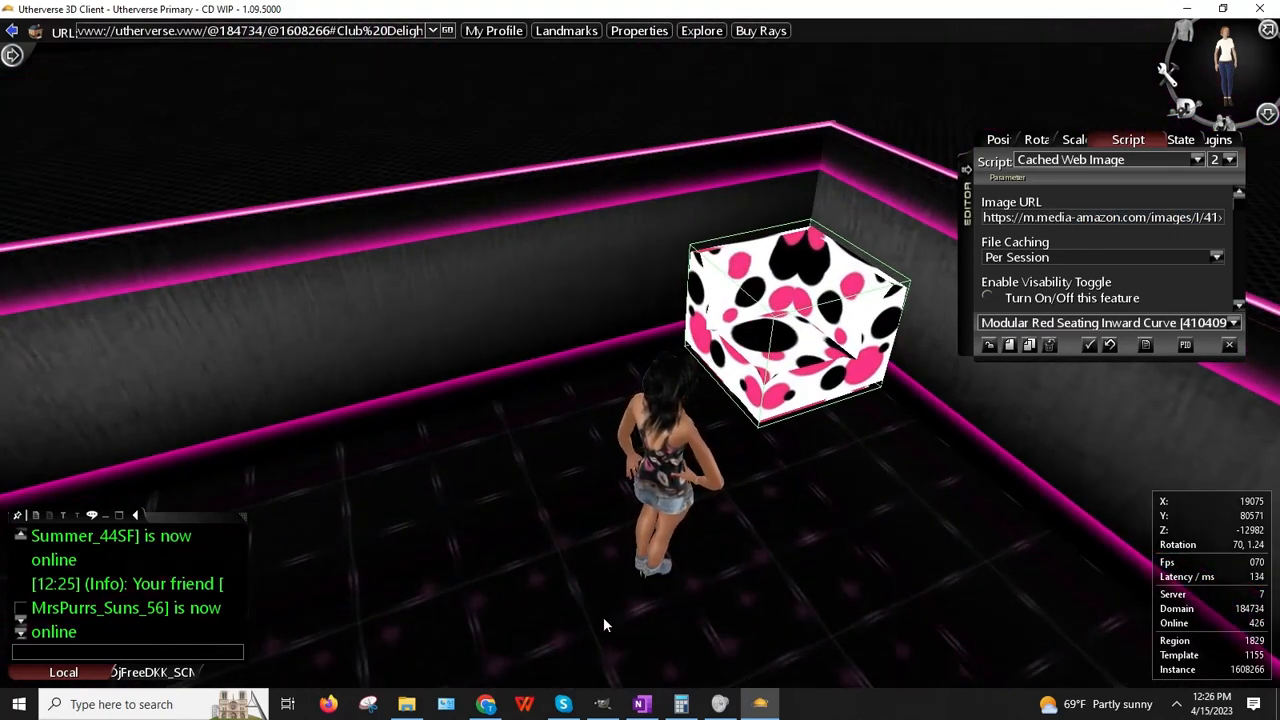
{"action": "left_click", "coordinate": [484, 706]}
Step: Paste the Amazon polka-dot picture into GIMP as a new 450×450 image
{"action": "right_click", "coordinate": [985, 405]}
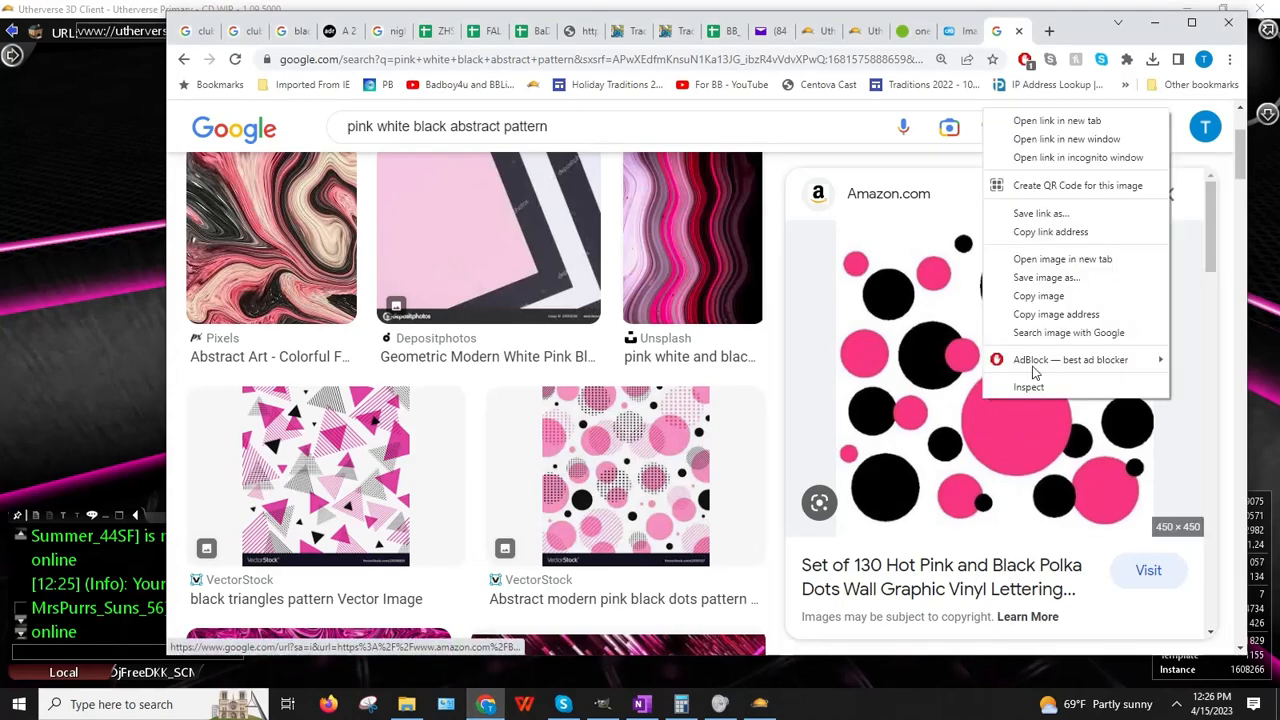
{"action": "left_click", "coordinate": [1040, 294]}
{"action": "left_click", "coordinate": [601, 705]}
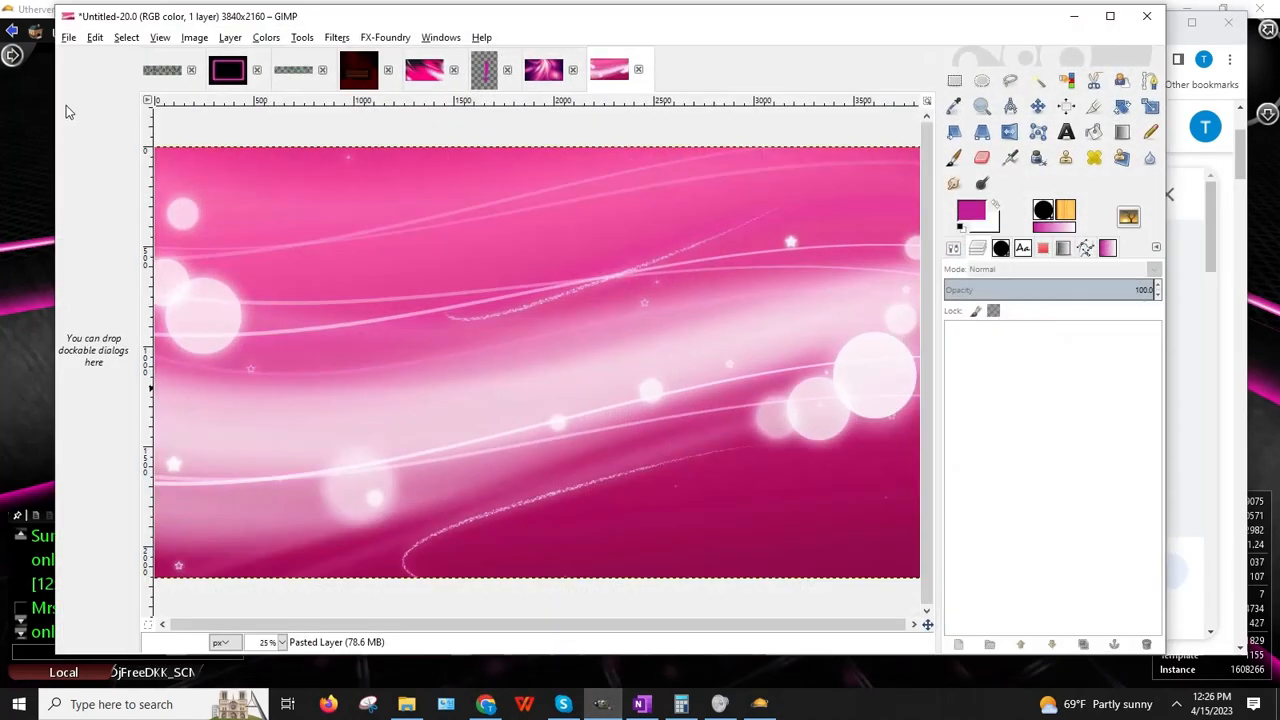
{"action": "left_click", "coordinate": [94, 37]}
{"action": "mouse_move", "coordinate": [290, 229]}
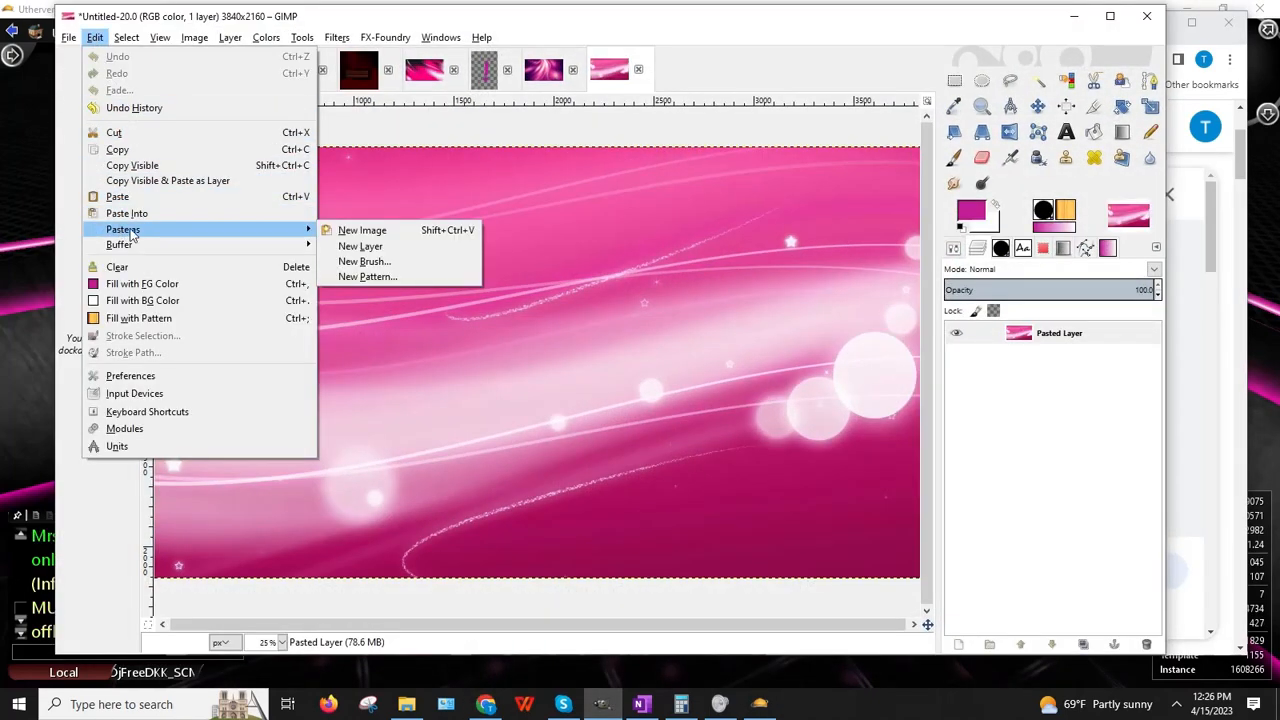
{"action": "left_click", "coordinate": [362, 230]}
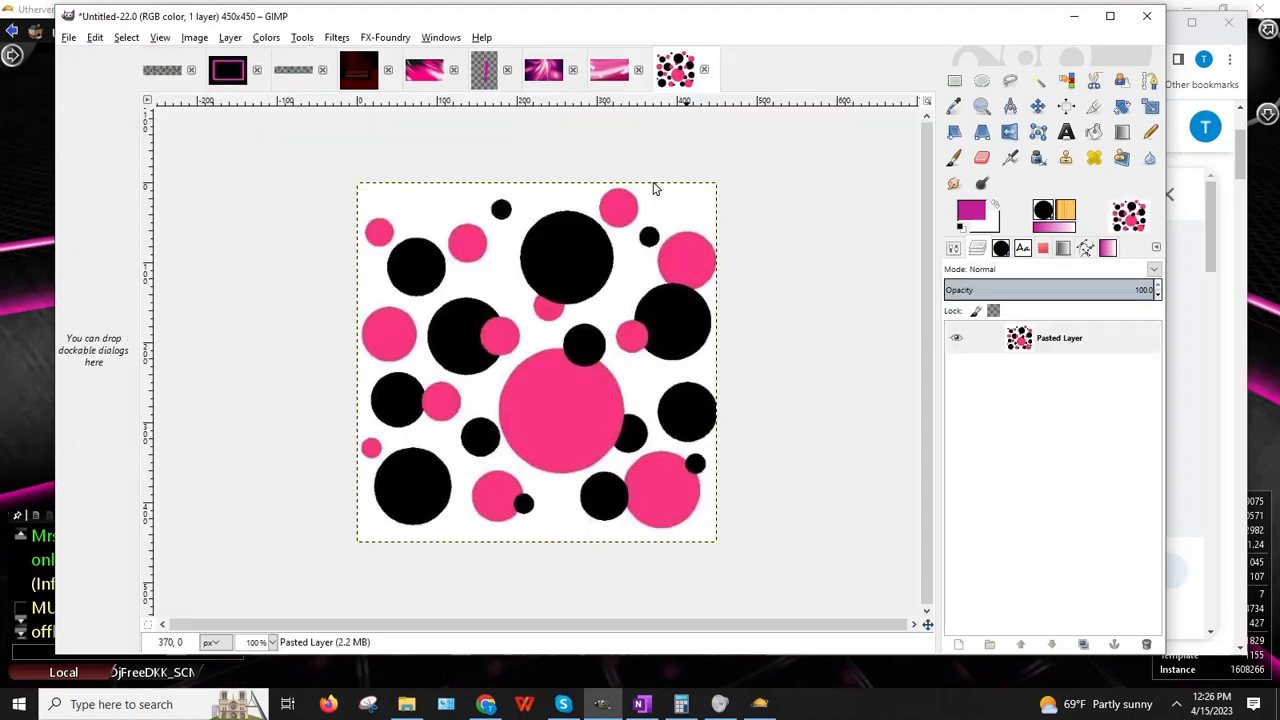
Step: Invert the polka-dot colours, undo it, then hide GIMP and scroll the related results
{"action": "left_click", "coordinate": [279, 37]}
{"action": "left_click", "coordinate": [283, 234]}
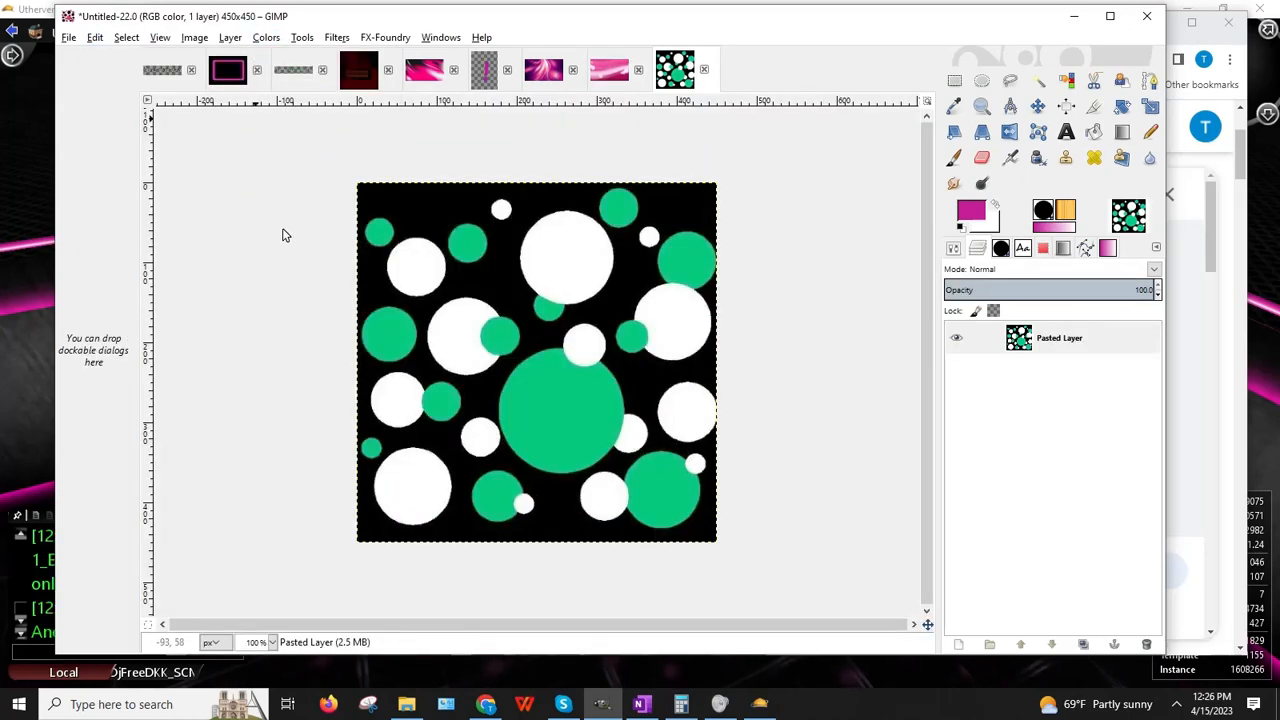
{"action": "left_click", "coordinate": [94, 37]}
{"action": "left_click", "coordinate": [114, 55]}
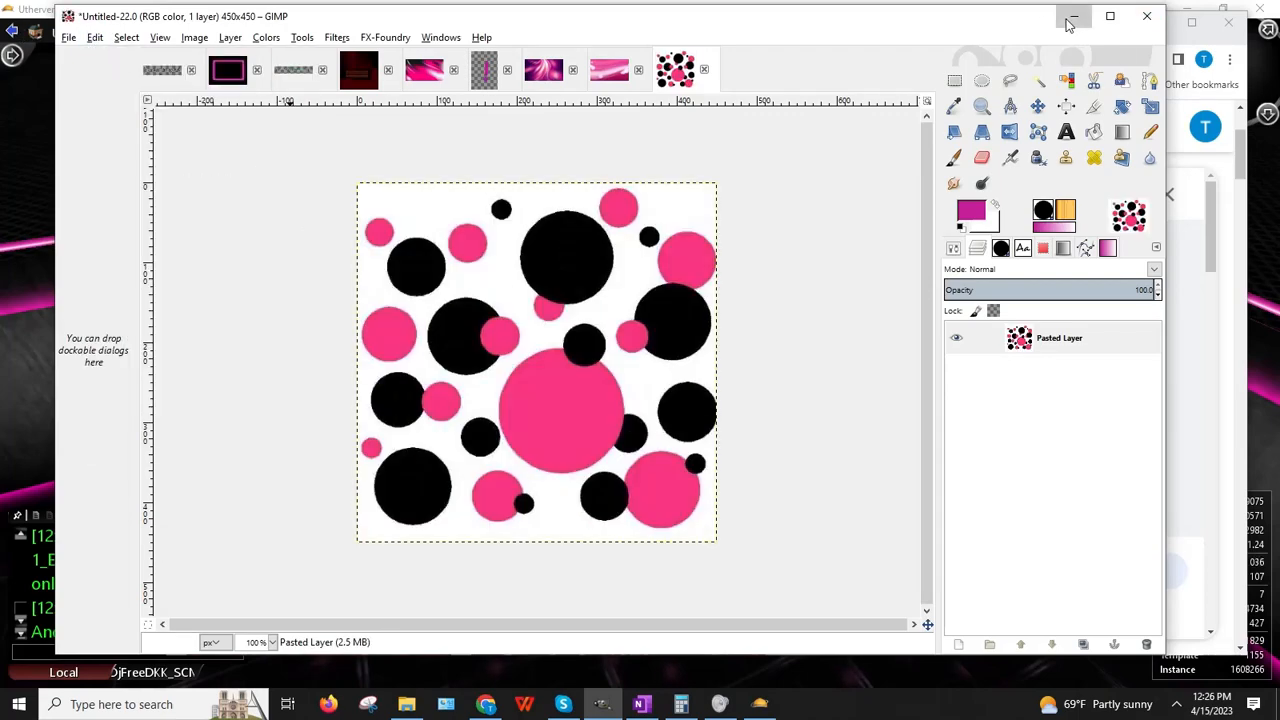
{"action": "left_click", "coordinate": [1071, 17]}
{"action": "scroll", "coordinate": [1093, 483], "scroll_direction": "down", "scroll_amount": 5}
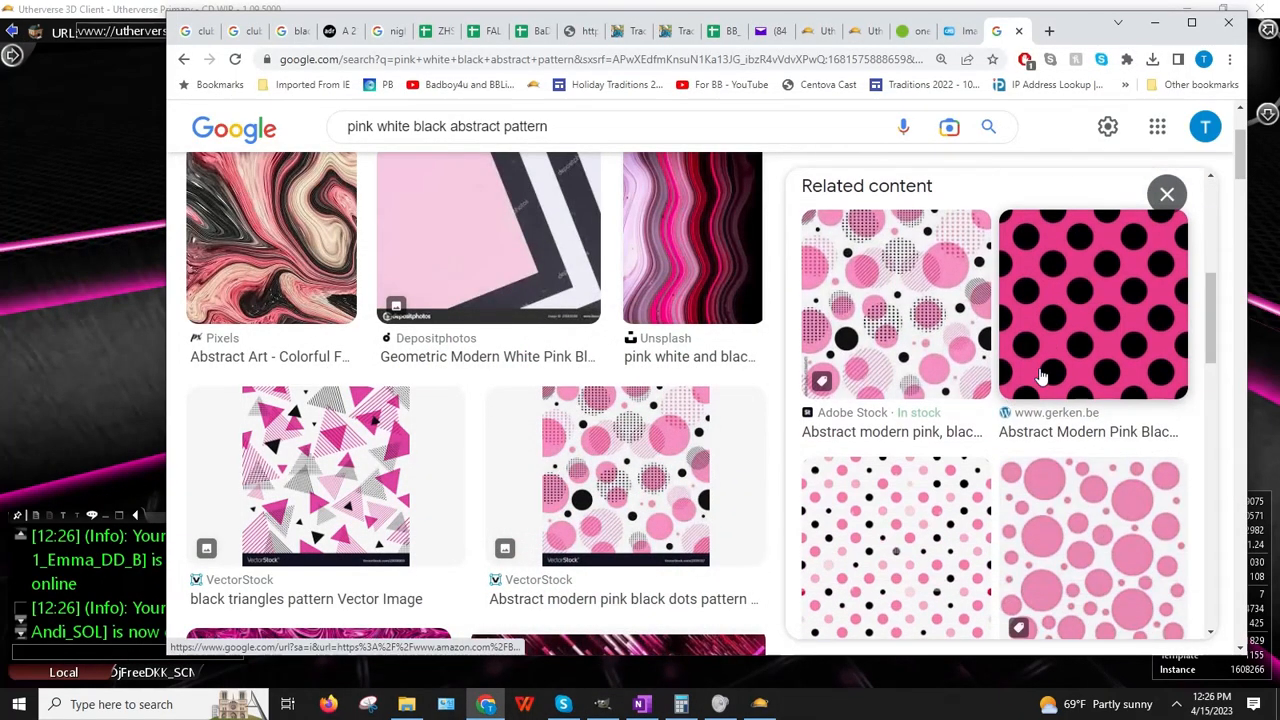
{"action": "scroll", "coordinate": [1036, 372], "scroll_direction": "down", "scroll_amount": 4}
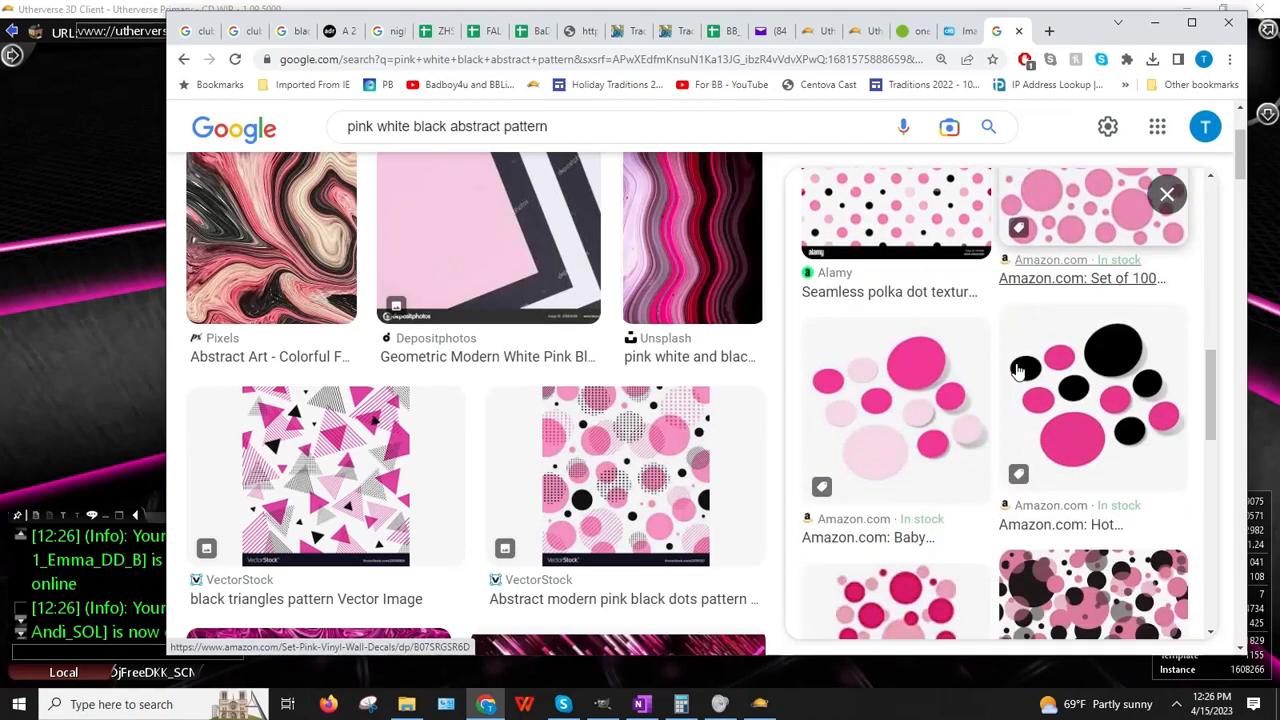
Step: Browse related images and copy the address of Pinterest's 640×960 black polka-dot wallpaper with the pink band
{"action": "scroll", "coordinate": [1010, 372], "scroll_direction": "down", "scroll_amount": 5}
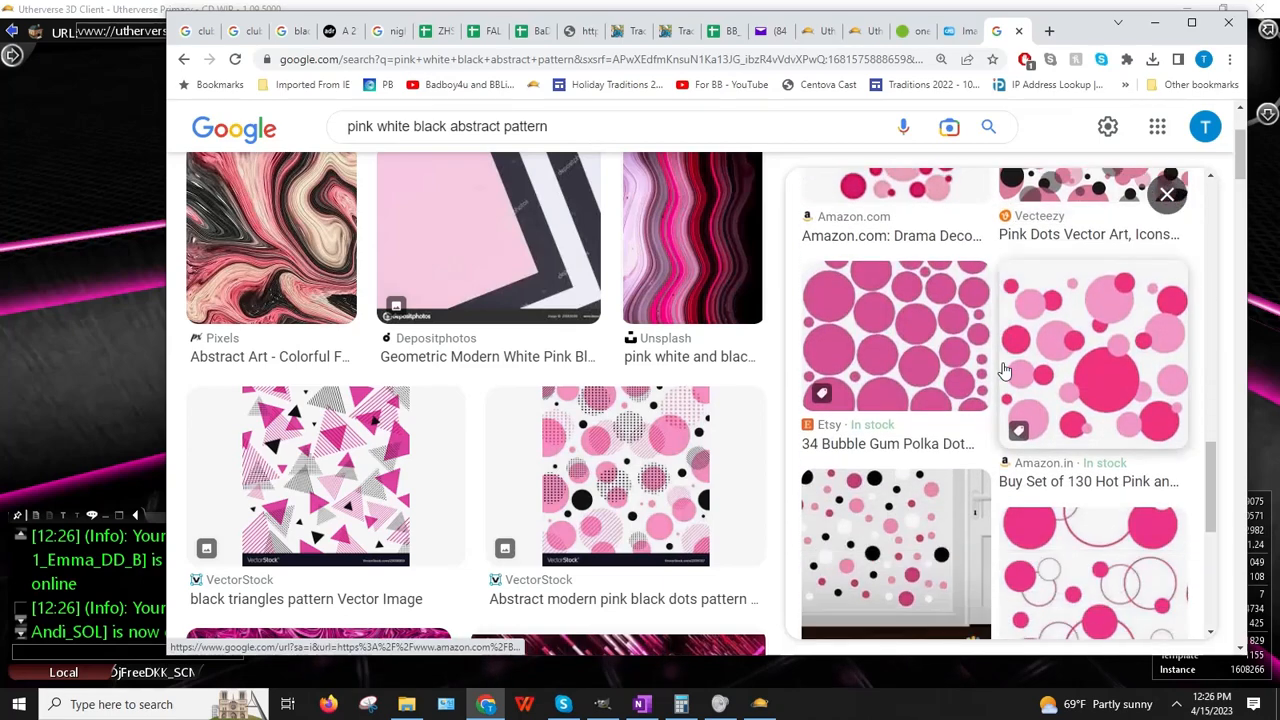
{"action": "scroll", "coordinate": [1003, 370], "scroll_direction": "down", "scroll_amount": 3}
{"action": "scroll", "coordinate": [1003, 370], "scroll_direction": "up", "scroll_amount": 6}
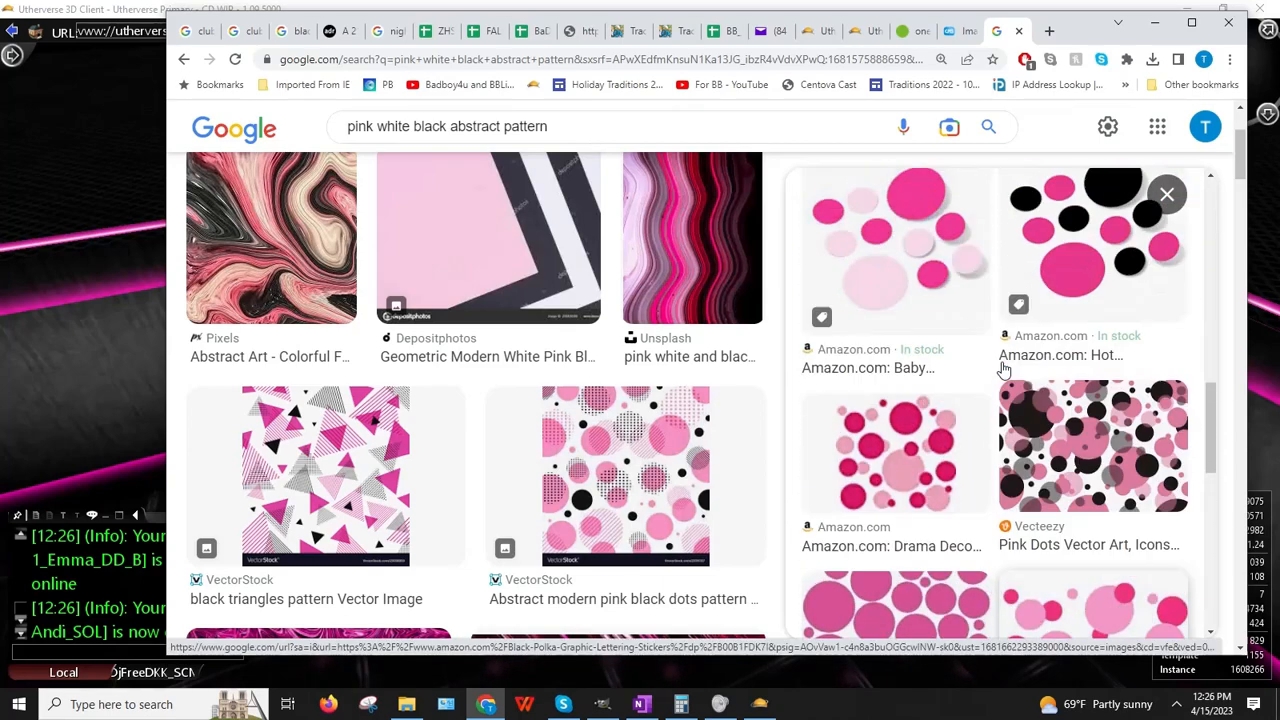
{"action": "scroll", "coordinate": [1005, 372], "scroll_direction": "up", "scroll_amount": 3}
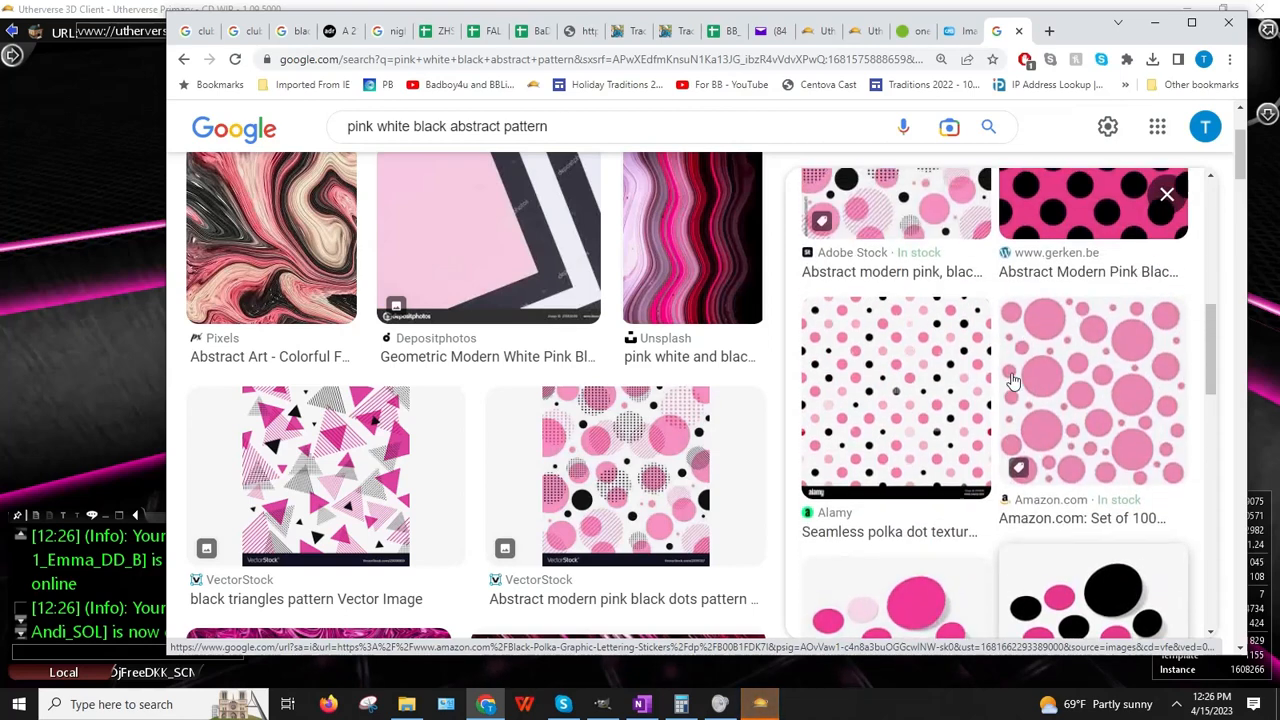
{"action": "scroll", "coordinate": [1012, 380], "scroll_direction": "up", "scroll_amount": 3}
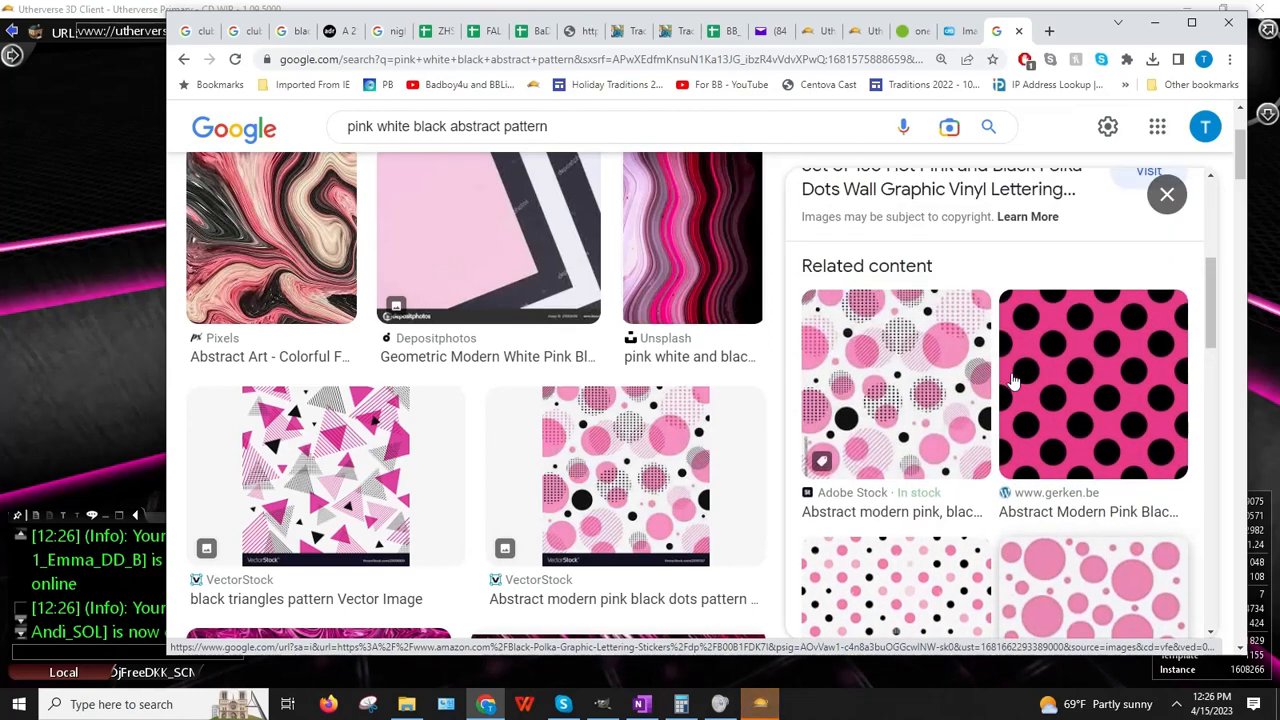
{"action": "left_click", "coordinate": [1077, 403]}
{"action": "scroll", "coordinate": [1054, 393], "scroll_direction": "down", "scroll_amount": 5}
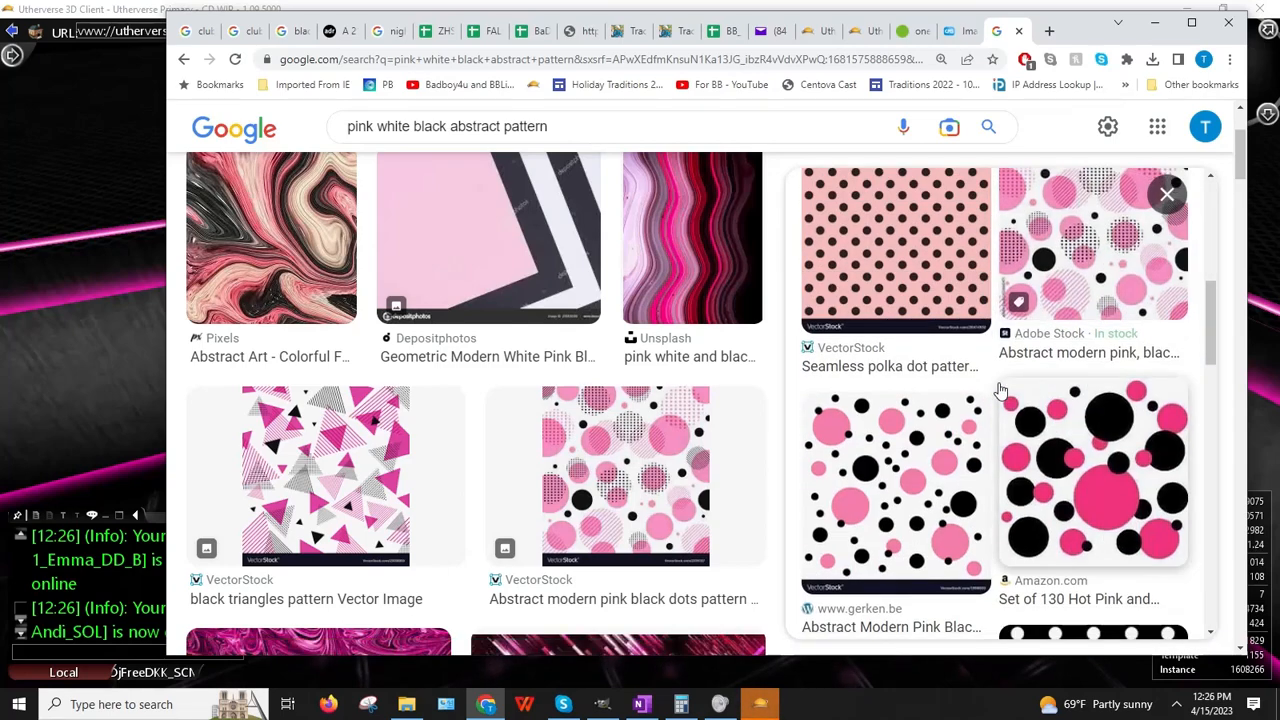
{"action": "scroll", "coordinate": [998, 390], "scroll_direction": "down", "scroll_amount": 5}
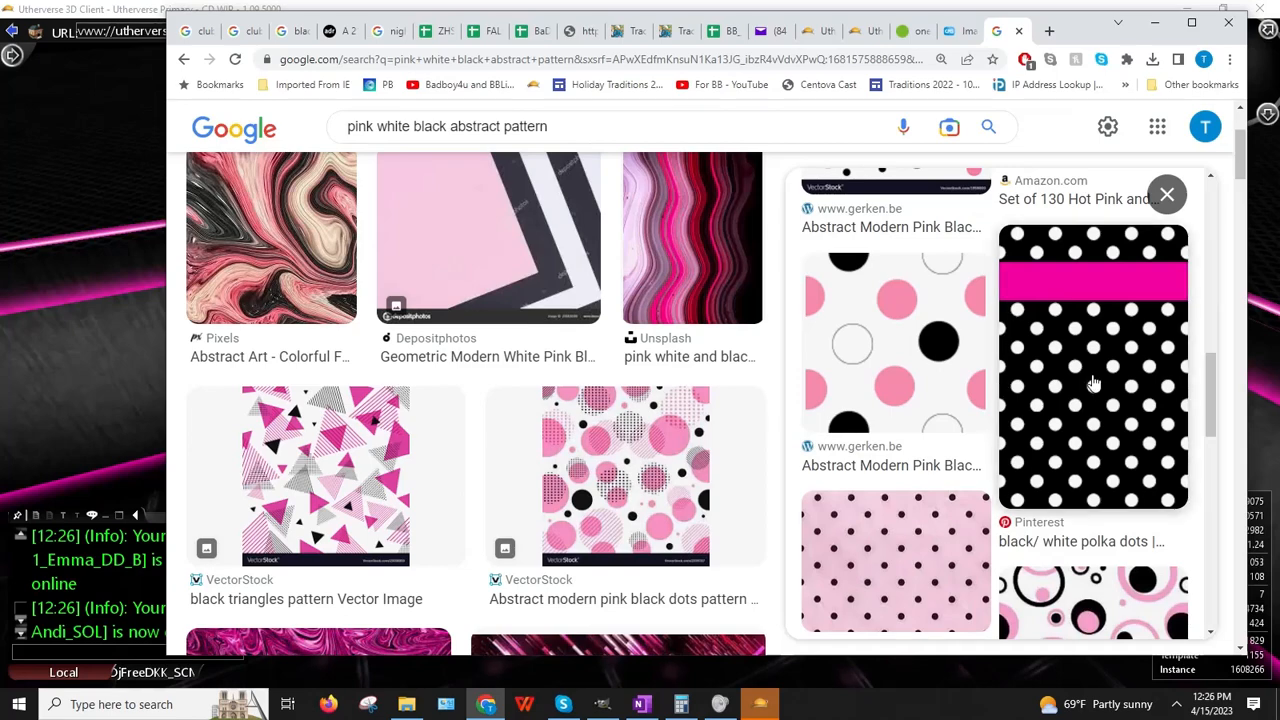
{"action": "left_click", "coordinate": [1092, 383]}
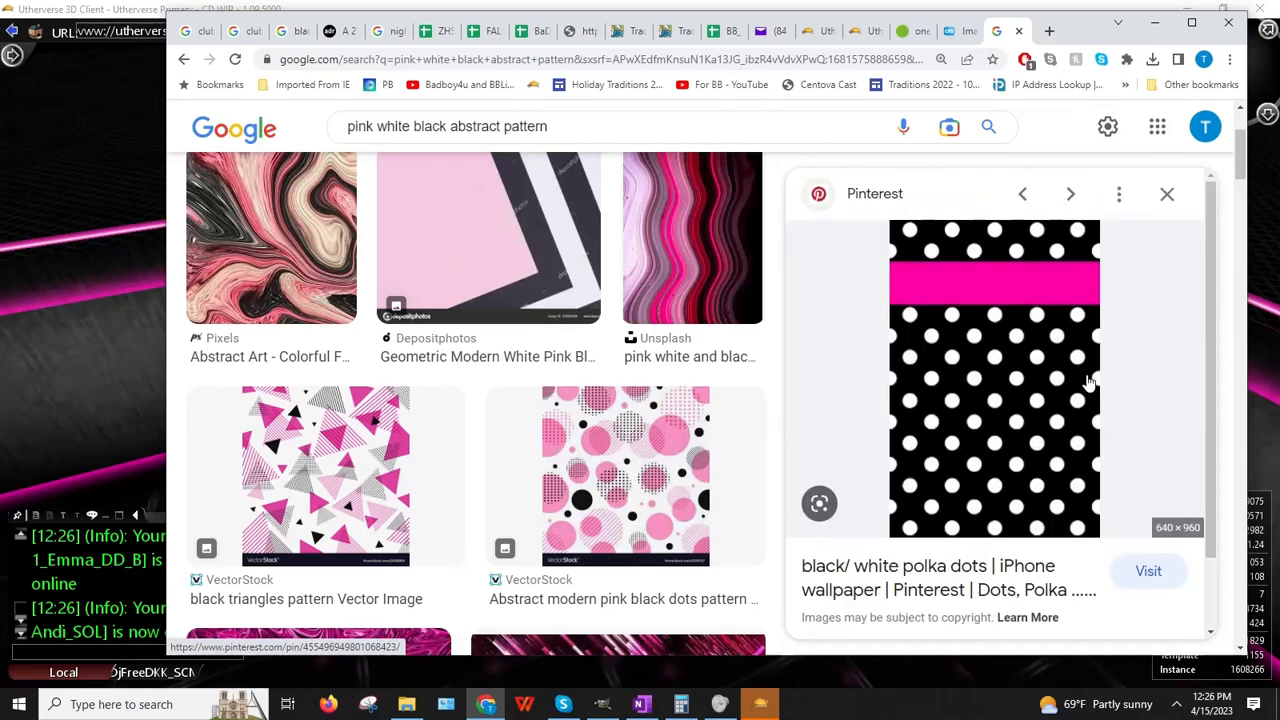
{"action": "right_click", "coordinate": [952, 390]}
{"action": "left_click", "coordinate": [1012, 591]}
{"action": "left_click", "coordinate": [118, 404]}
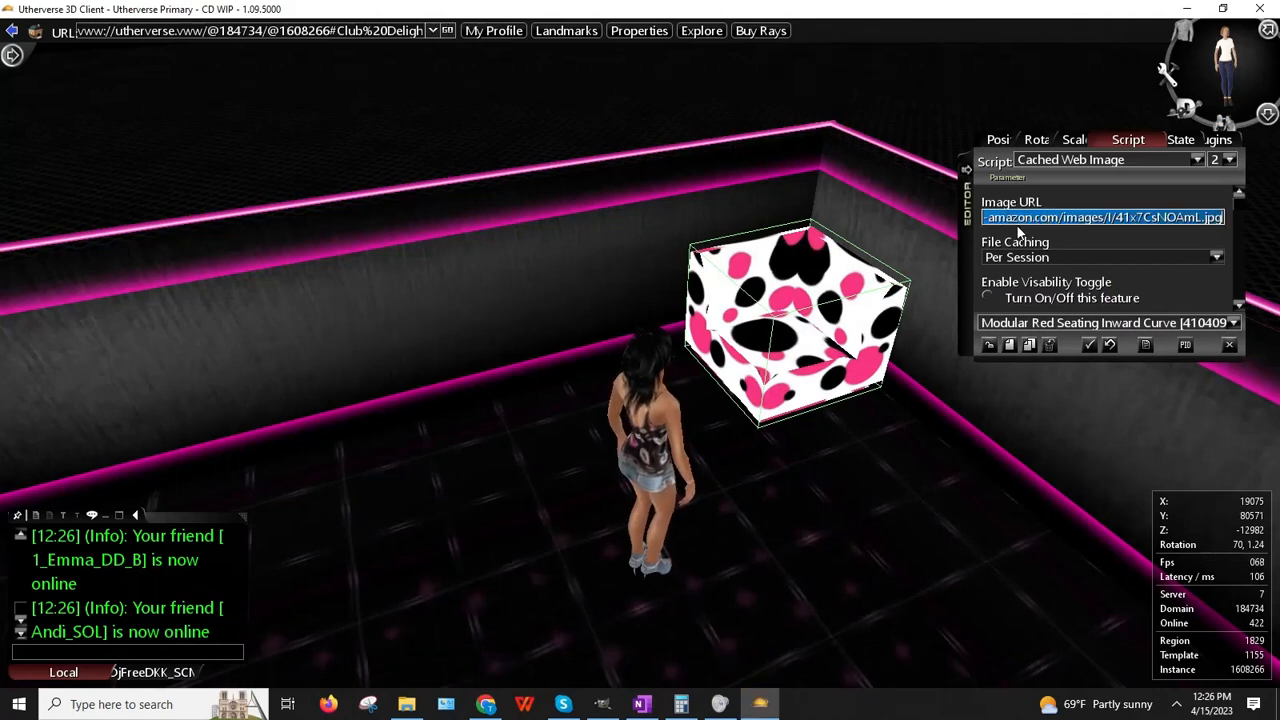
Step: Paste the Pinterest polka-dot address into the seat's Image URL and apply it
{"action": "key", "text": "ctrl+v"}
{"action": "key", "text": "Return"}
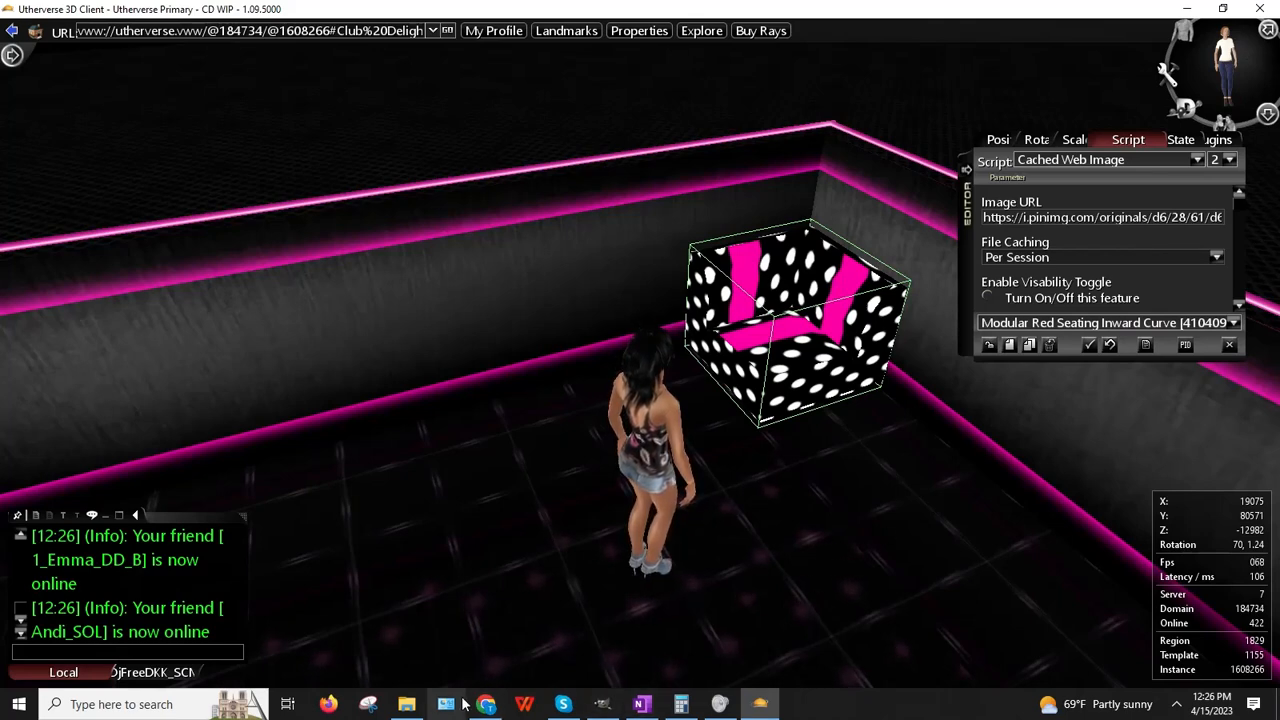
{"action": "left_click", "coordinate": [494, 706]}
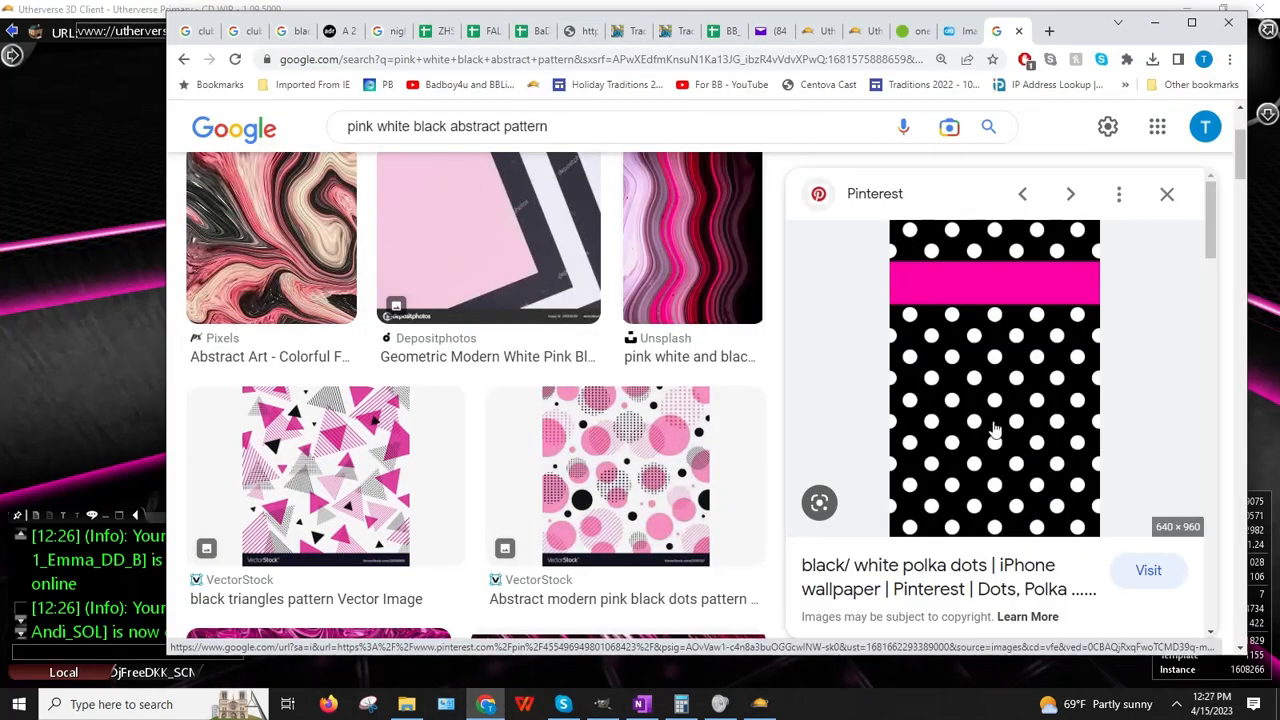
Step: Copy the polka-dot image from Chrome and paste it into GIMP as a new image
{"action": "right_click", "coordinate": [942, 408]}
{"action": "left_click", "coordinate": [1000, 304]}
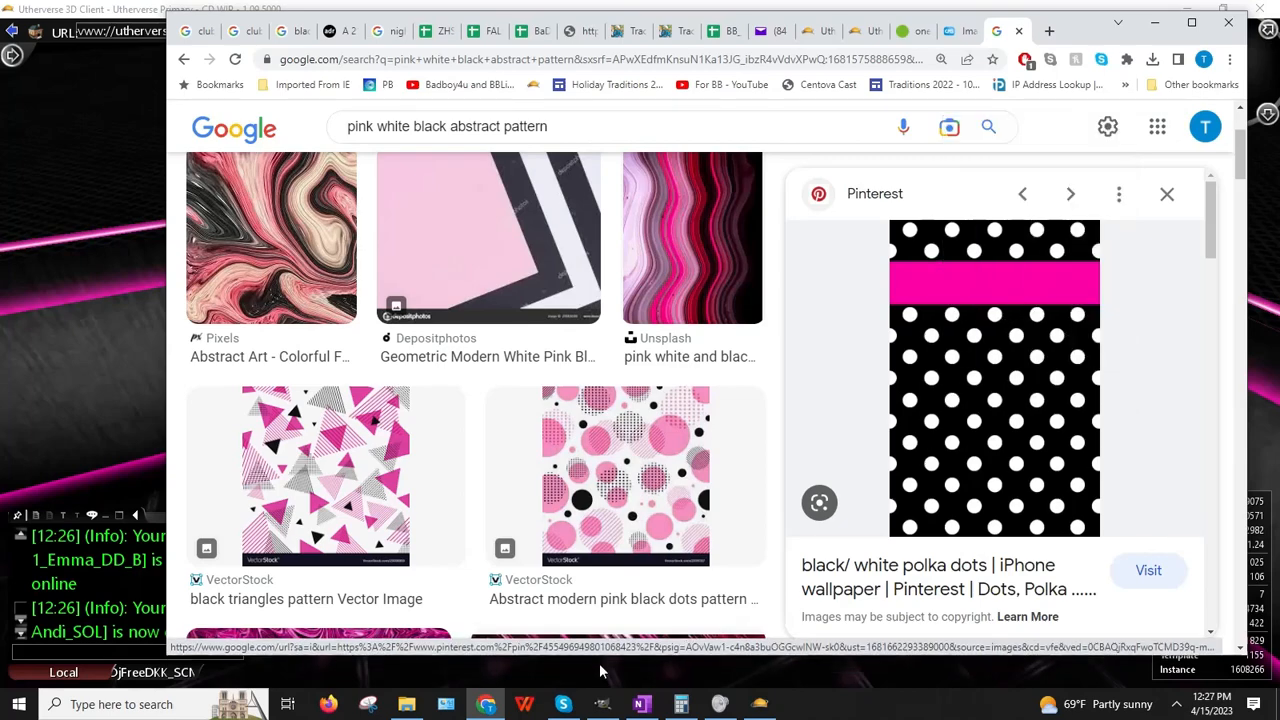
{"action": "left_click", "coordinate": [602, 704]}
{"action": "left_click", "coordinate": [96, 38]}
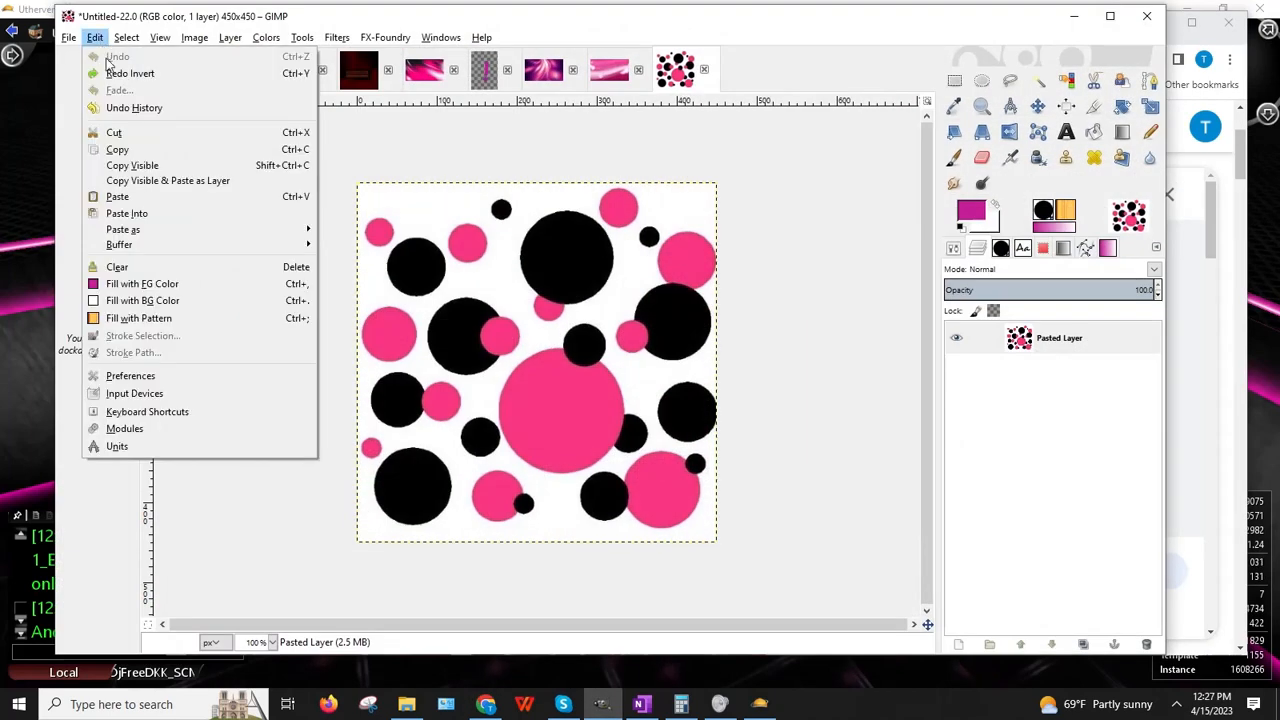
{"action": "mouse_move", "coordinate": [171, 229]}
{"action": "left_click", "coordinate": [362, 231]}
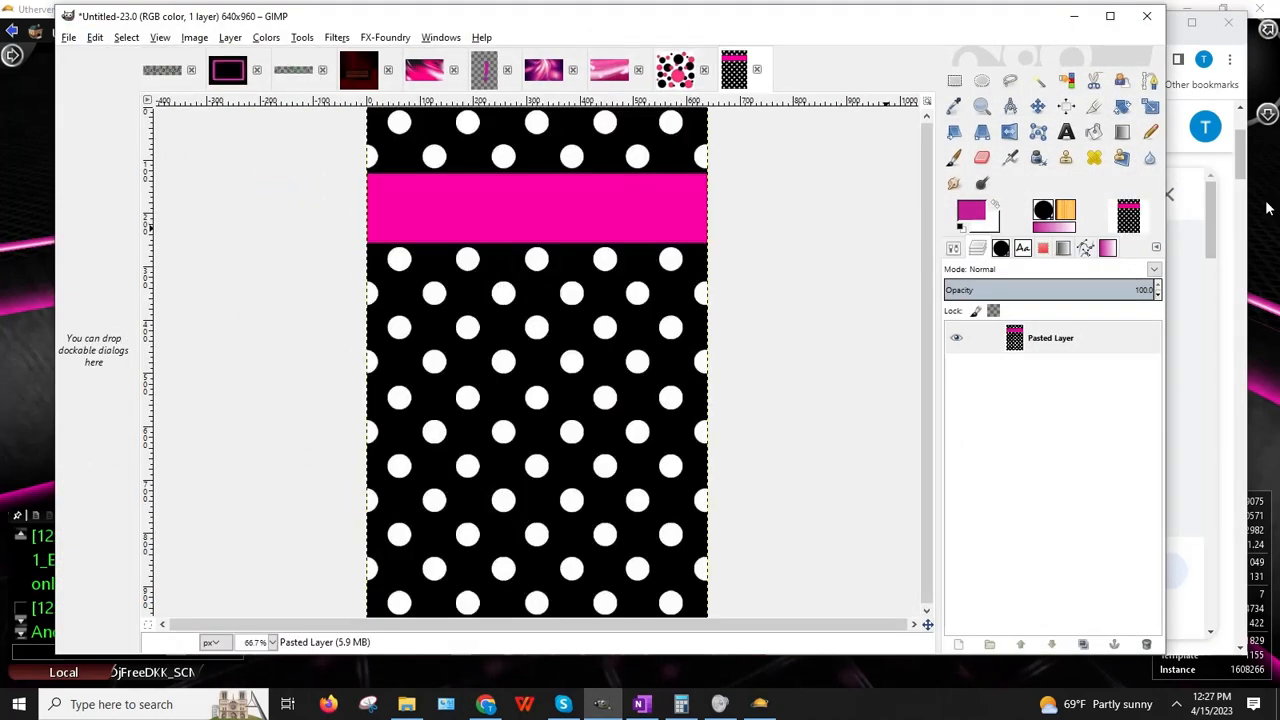
{"action": "left_click", "coordinate": [1074, 18]}
{"action": "scroll", "coordinate": [1143, 362], "scroll_direction": "down", "scroll_amount": 5}
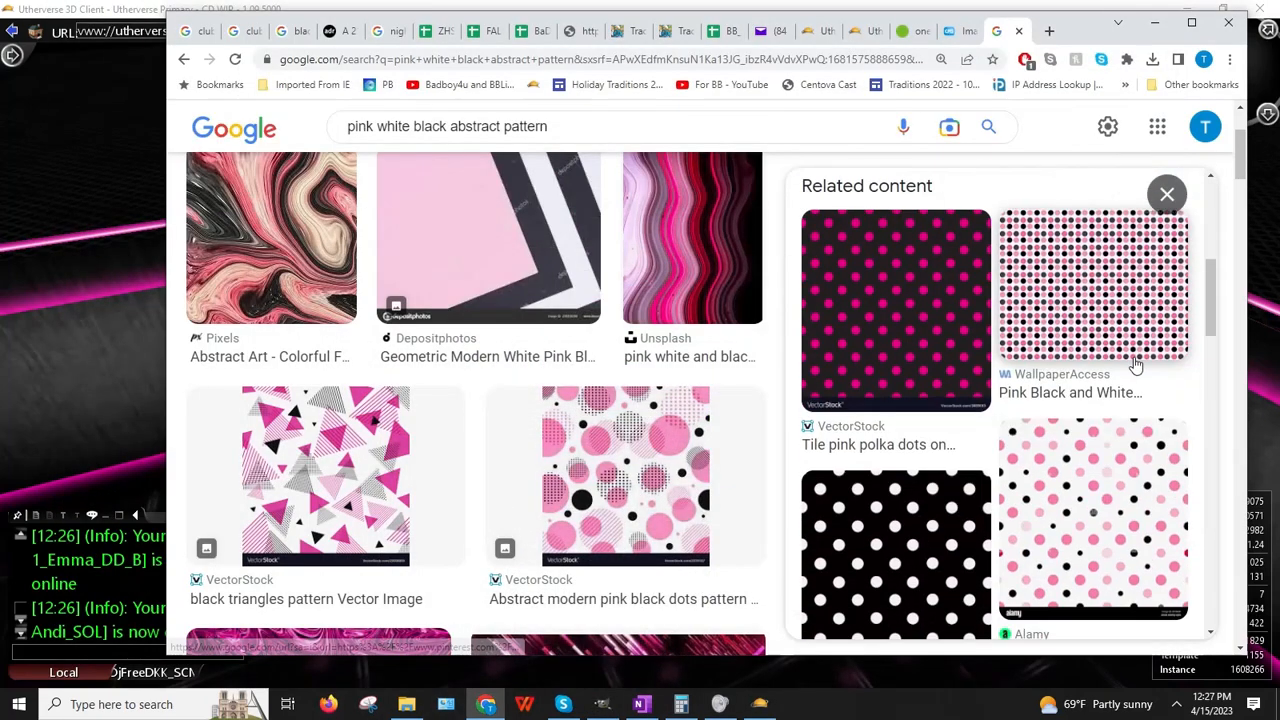
Step: Scroll the pink white black abstract pattern results and copy the address of Peakpx's black-and-pink chevron wallpaper
{"action": "scroll", "coordinate": [1128, 344], "scroll_direction": "down", "scroll_amount": 3}
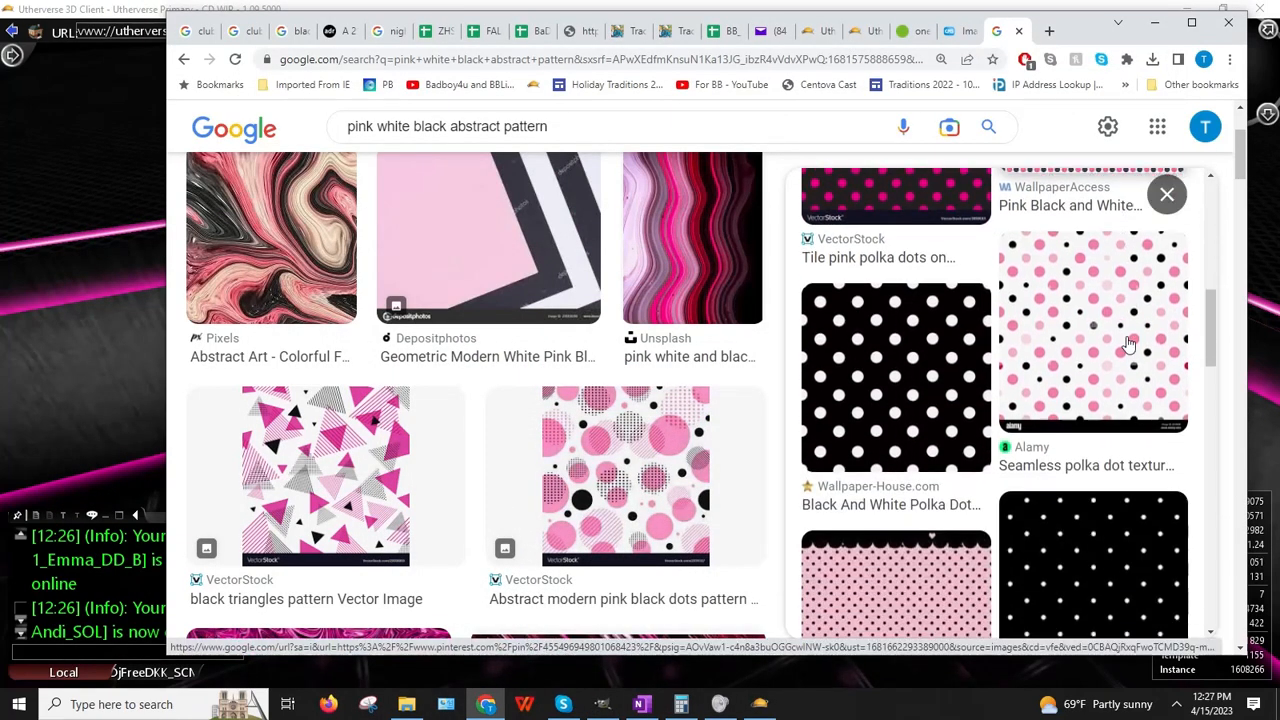
{"action": "scroll", "coordinate": [1128, 344], "scroll_direction": "down", "scroll_amount": 3}
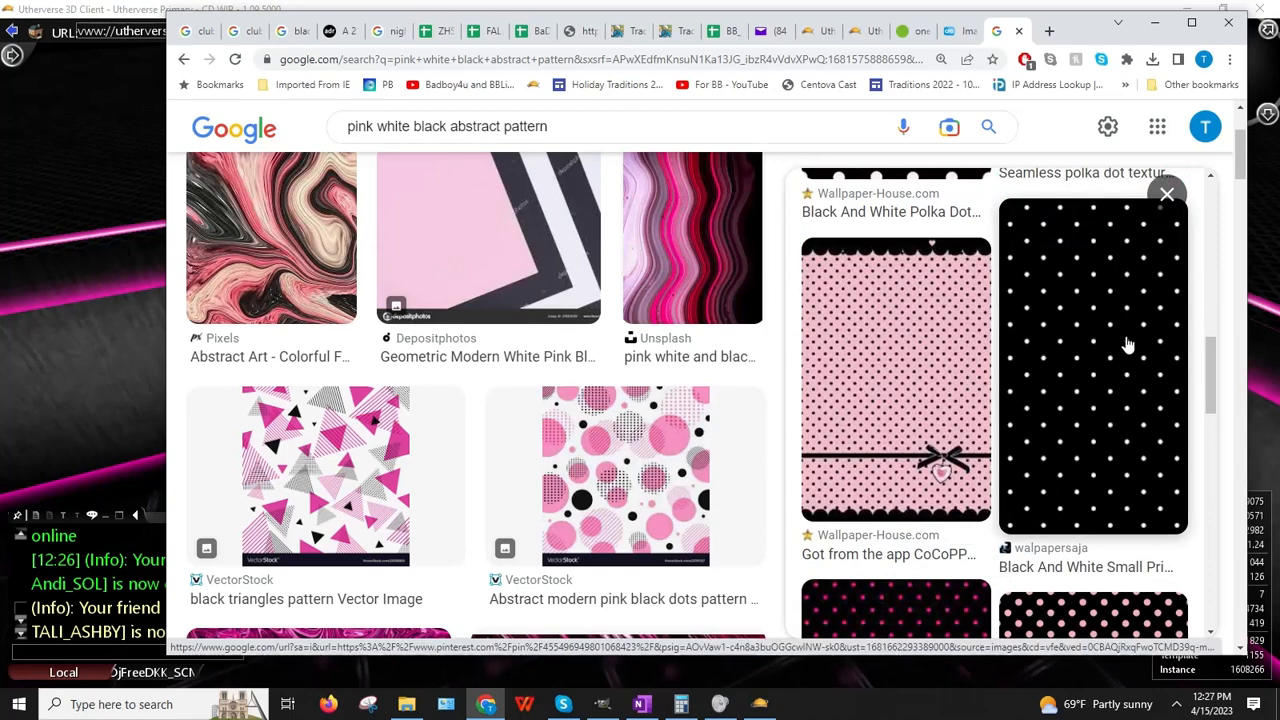
{"action": "scroll", "coordinate": [1125, 344], "scroll_direction": "down", "scroll_amount": 3}
{"action": "scroll", "coordinate": [1124, 344], "scroll_direction": "down", "scroll_amount": 5}
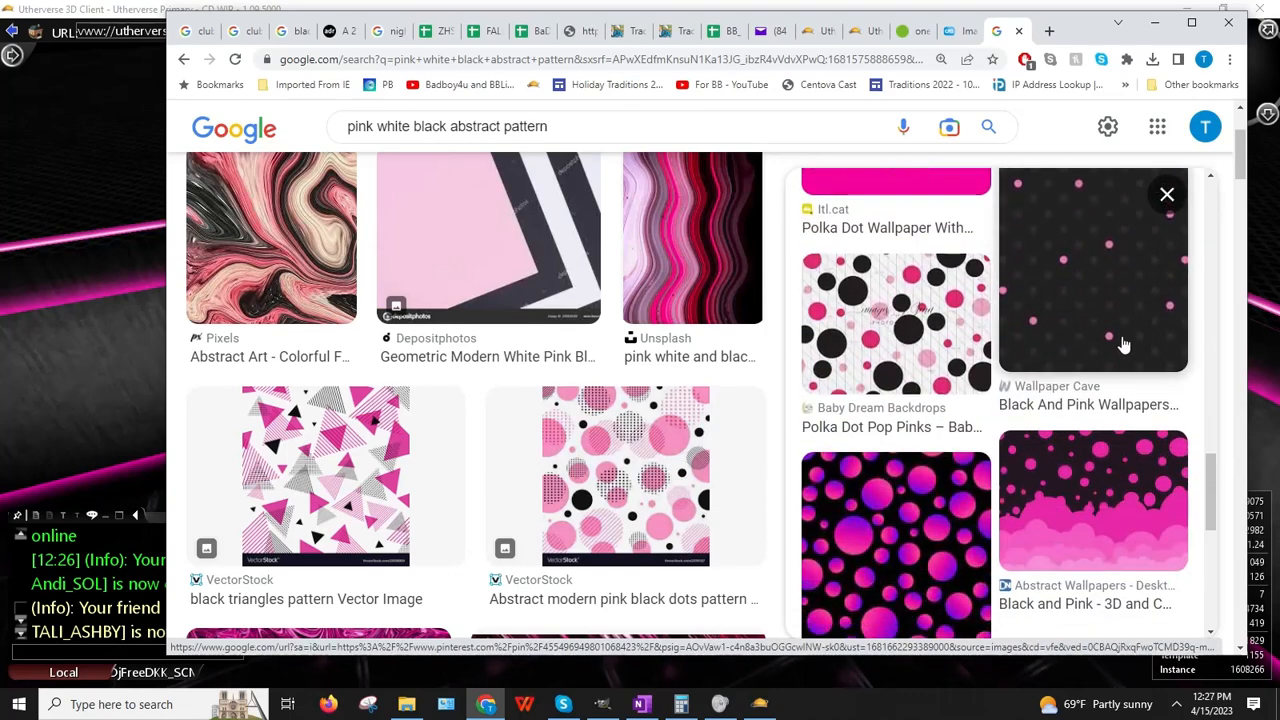
{"action": "scroll", "coordinate": [1124, 344], "scroll_direction": "down", "scroll_amount": 3}
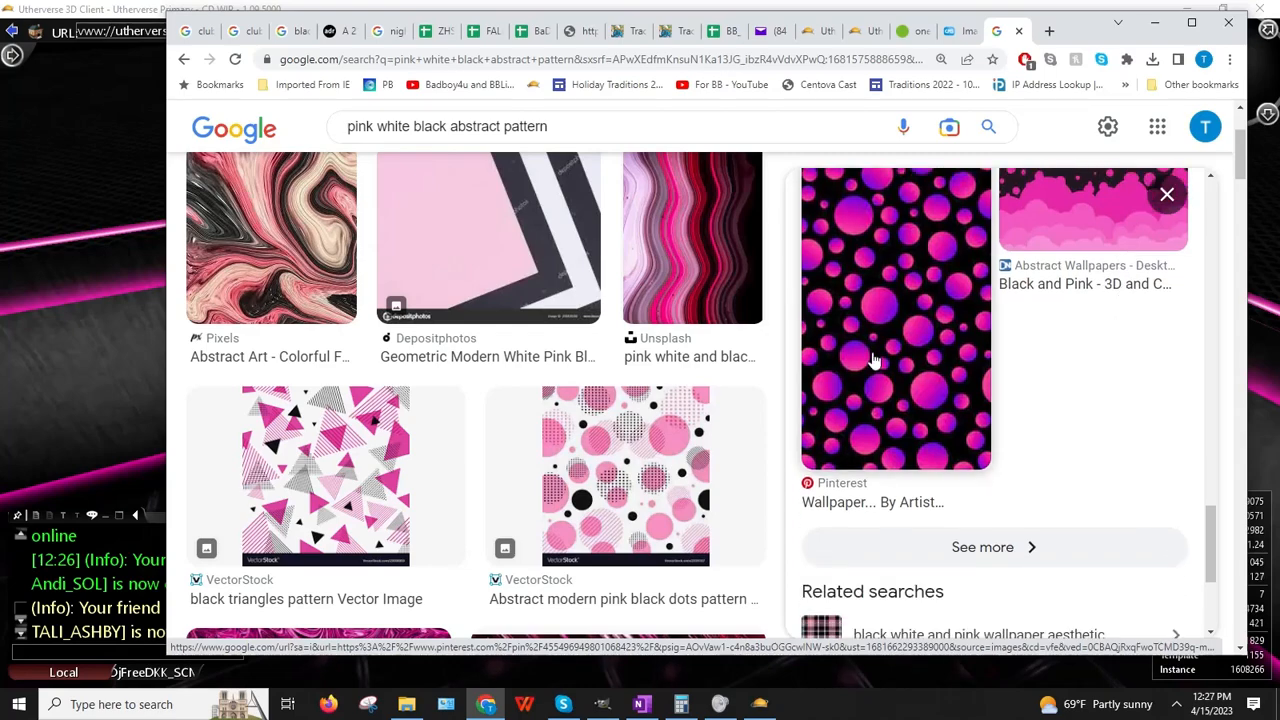
{"action": "scroll", "coordinate": [1091, 383], "scroll_direction": "down", "scroll_amount": 3}
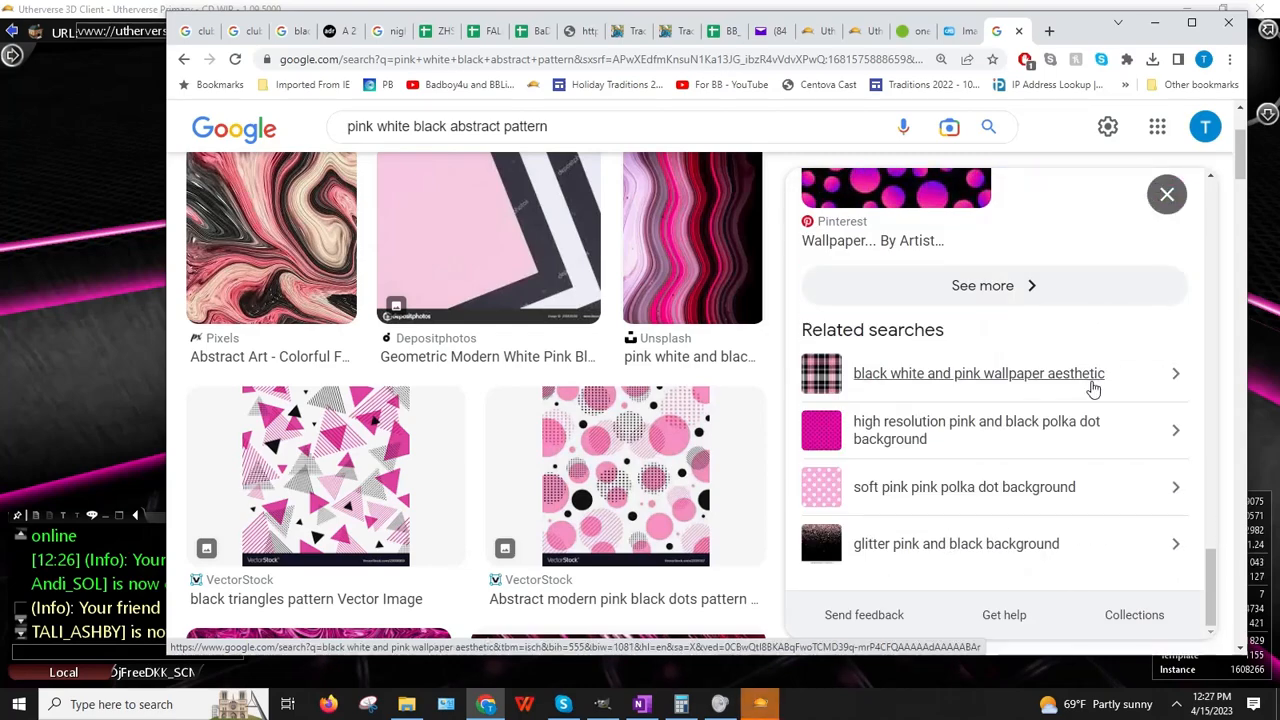
{"action": "scroll", "coordinate": [1093, 388], "scroll_direction": "down", "scroll_amount": 6}
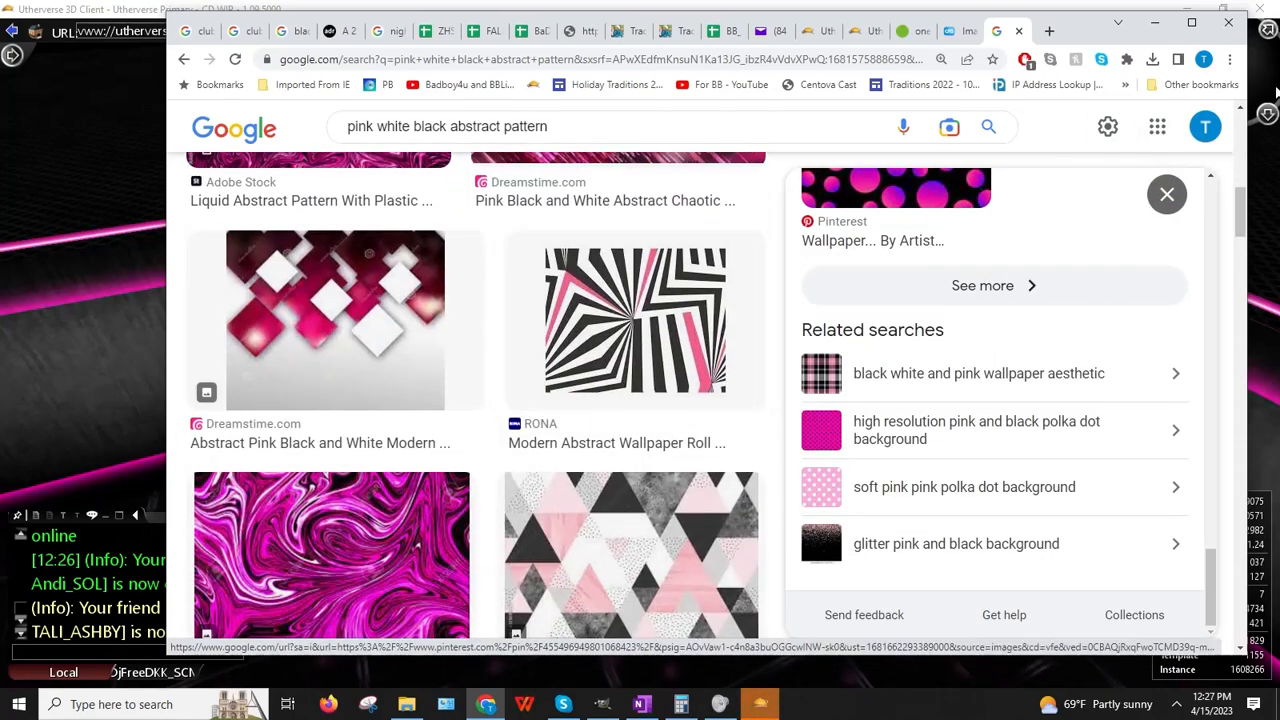
{"action": "left_click", "coordinate": [1167, 194]}
{"action": "scroll", "coordinate": [843, 410], "scroll_direction": "down", "scroll_amount": 6}
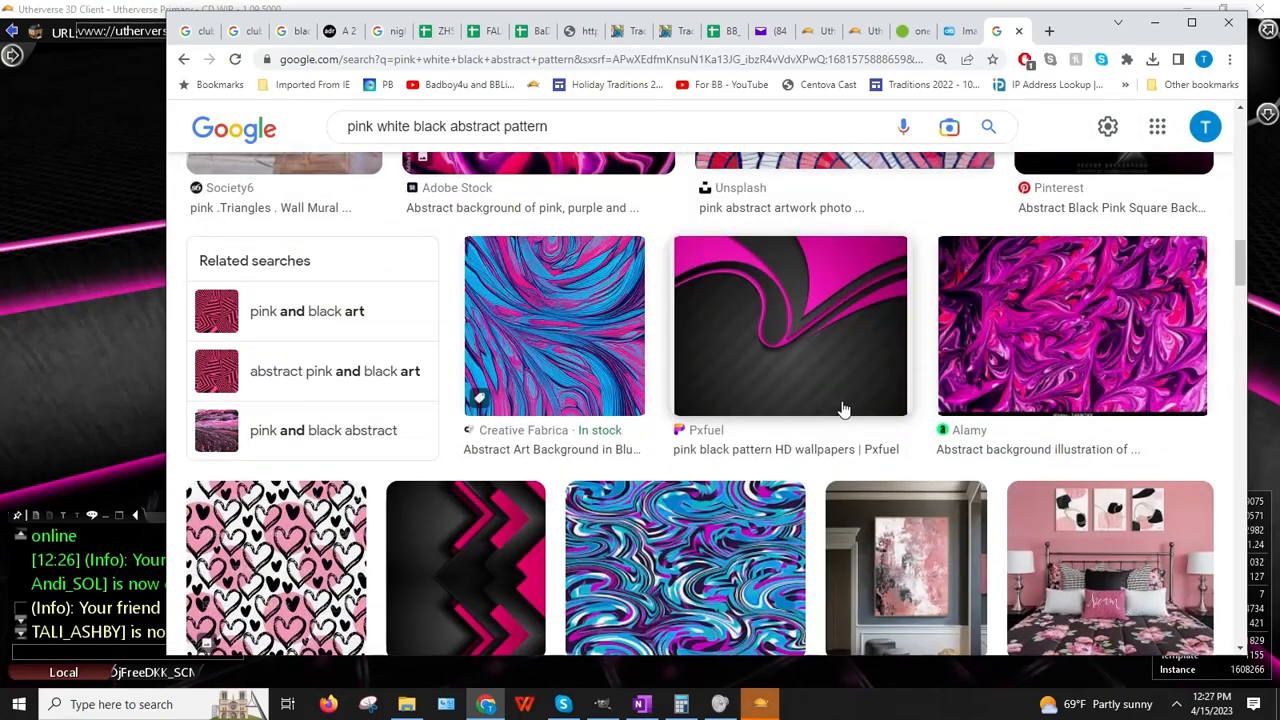
{"action": "scroll", "coordinate": [843, 410], "scroll_direction": "down", "scroll_amount": 3}
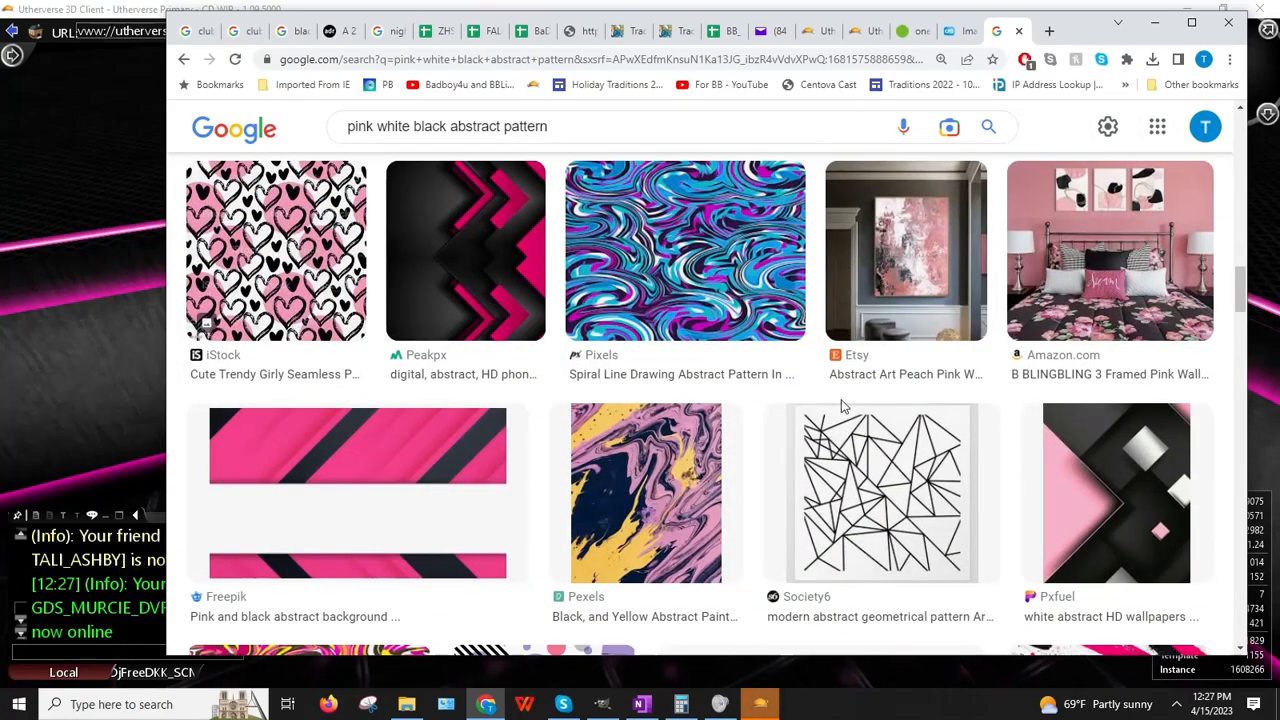
{"action": "left_click", "coordinate": [480, 295]}
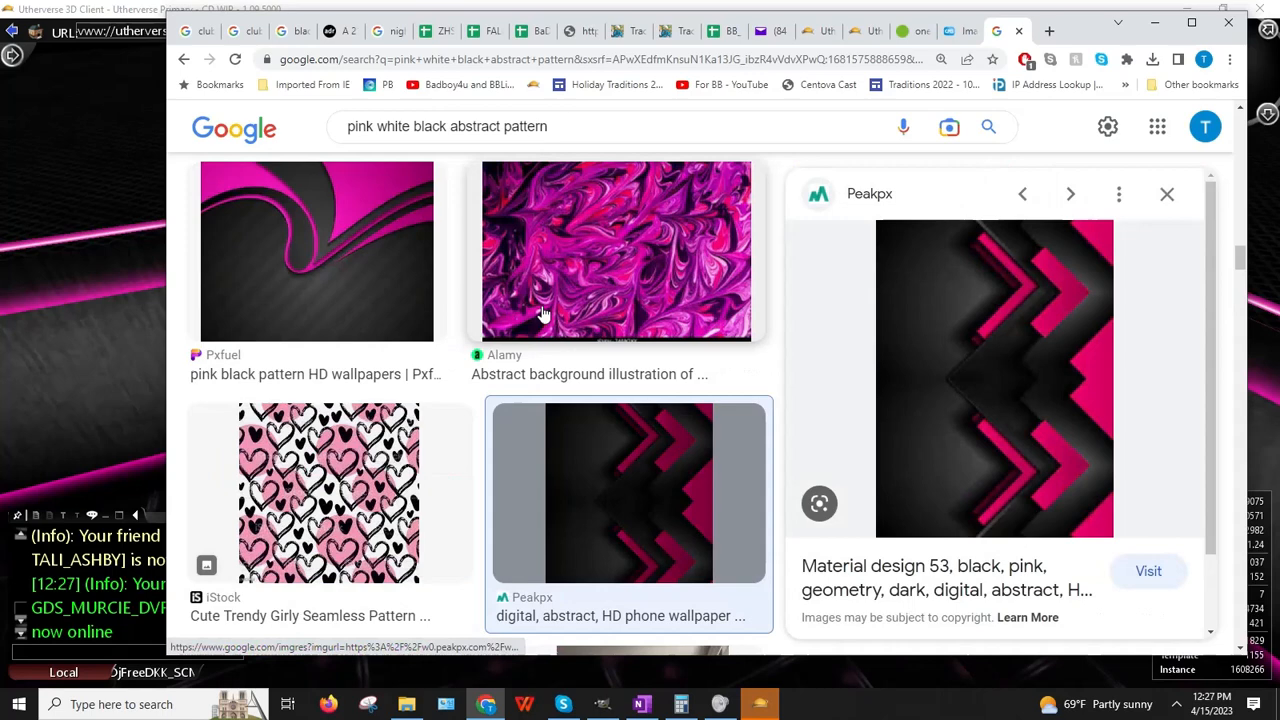
{"action": "right_click", "coordinate": [980, 340]}
{"action": "left_click", "coordinate": [1030, 530]}
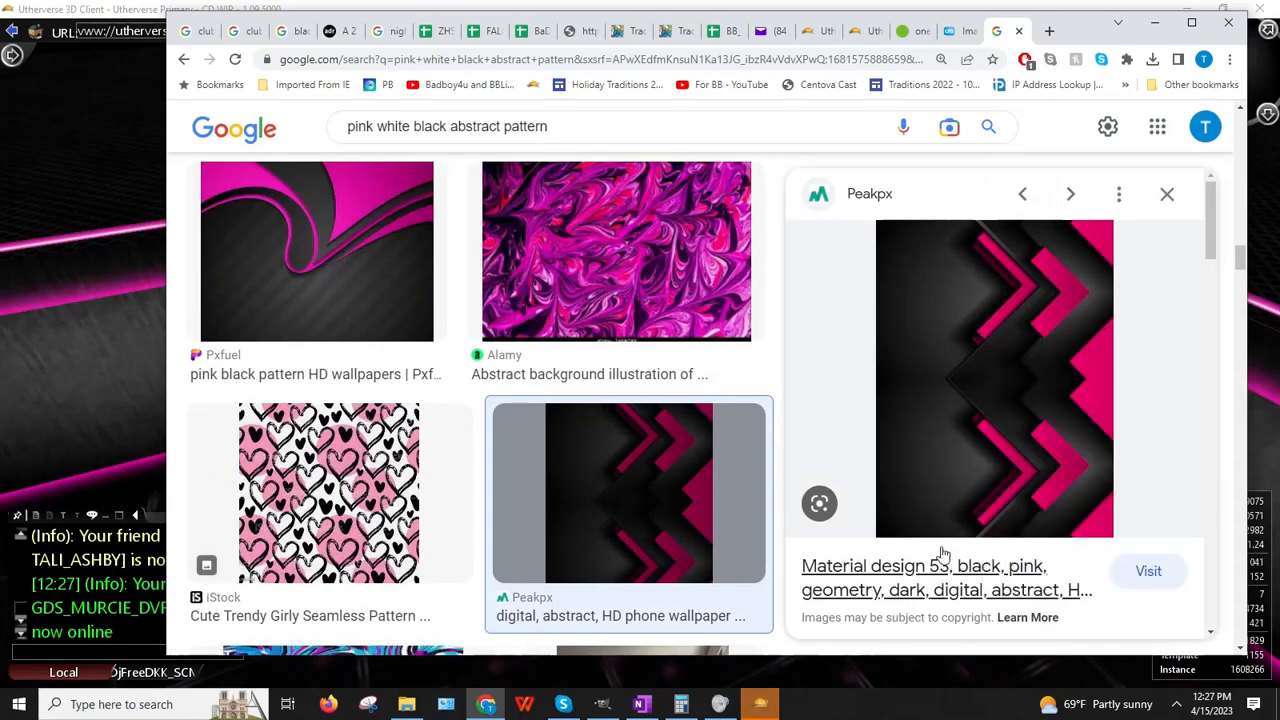
Step: Replace the seat's Image URL with the Peakpx chevron address and orbit to view the result
{"action": "left_click", "coordinate": [24, 581]}
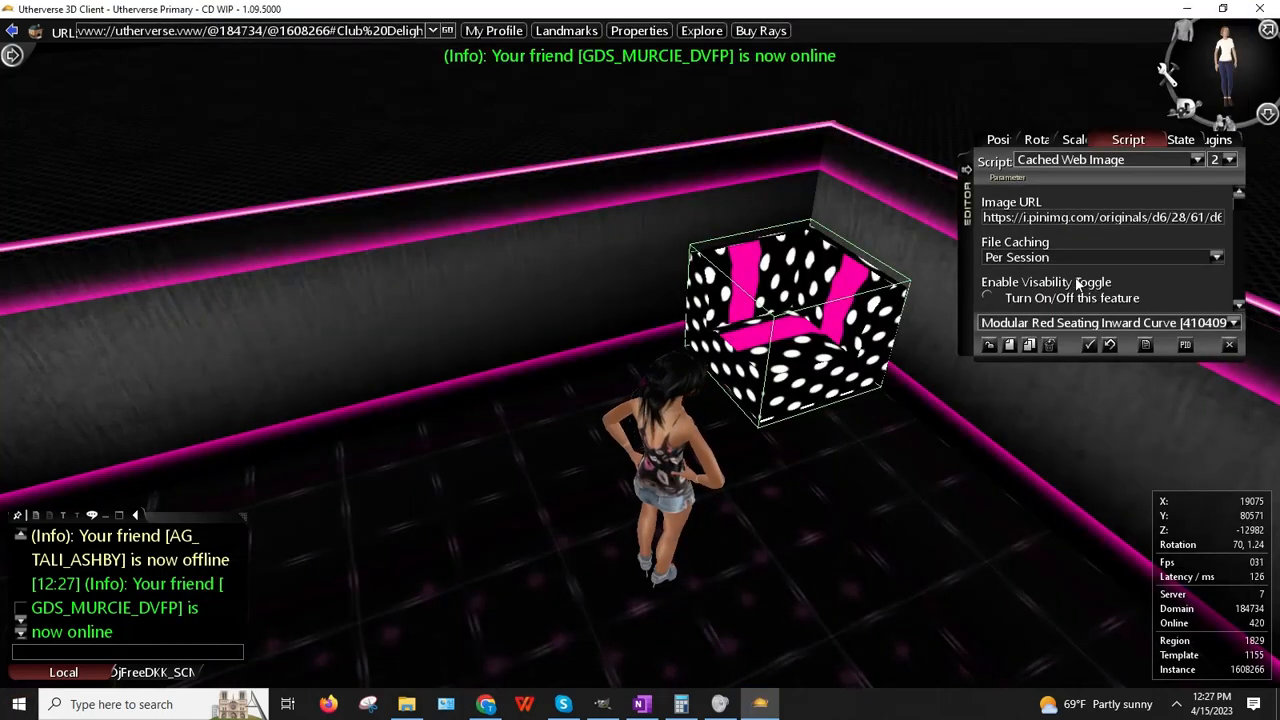
{"action": "left_click", "coordinate": [1078, 220]}
{"action": "key", "text": "ctrl+v"}
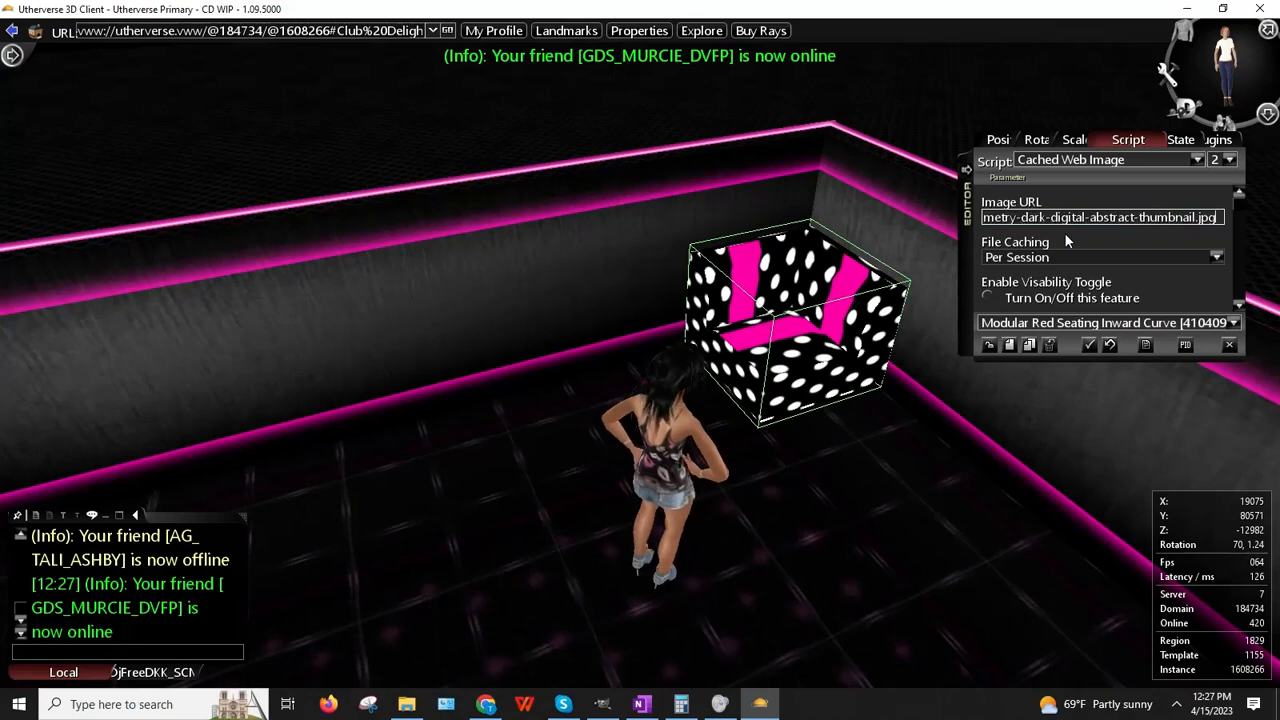
{"action": "key", "text": "Return"}
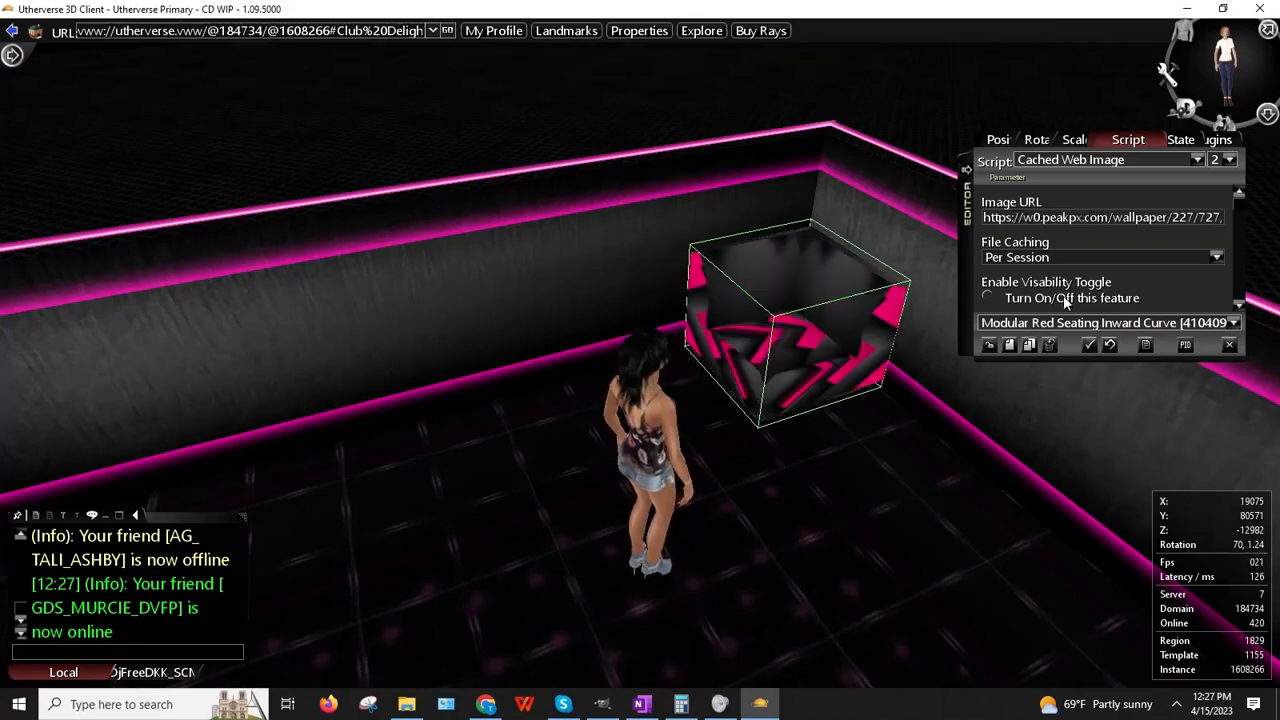
{"action": "right_click_drag", "start_coordinate": [855, 413], "coordinate": [980, 517]}
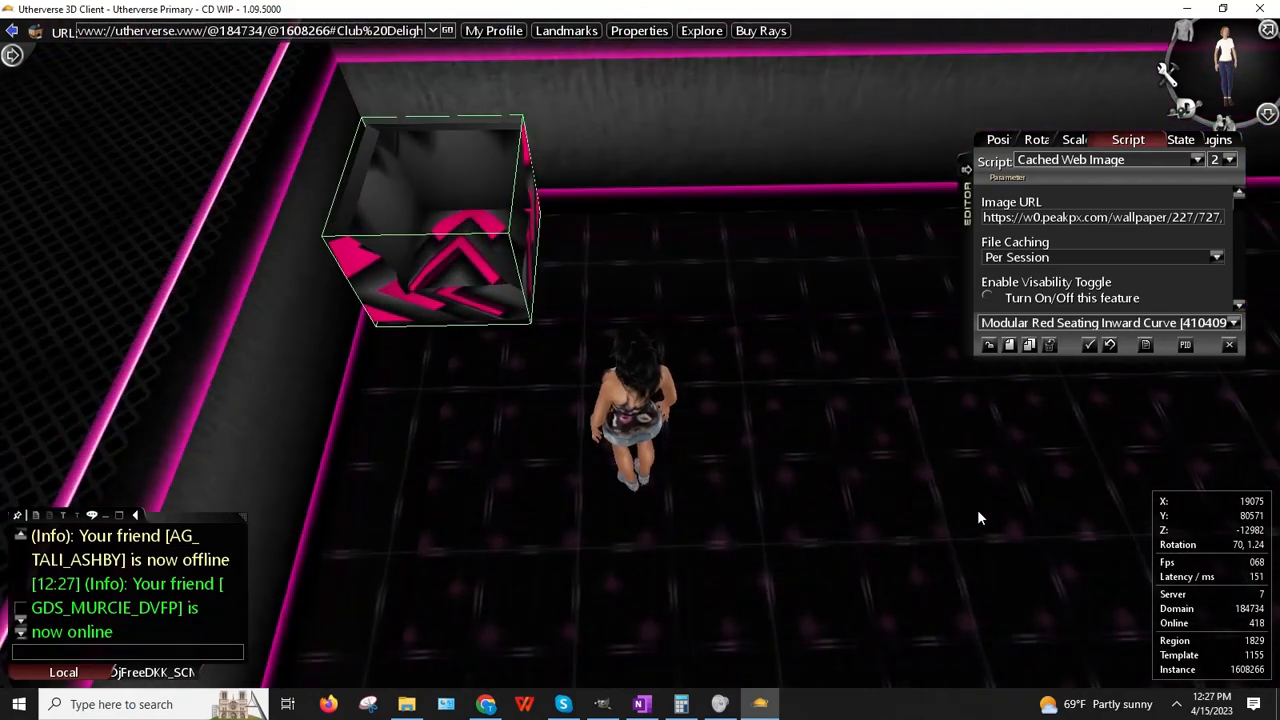
Step: Copy the Peakpx chevron image and paste it into GIMP as a new 338×451 image
{"action": "left_click", "coordinate": [485, 704]}
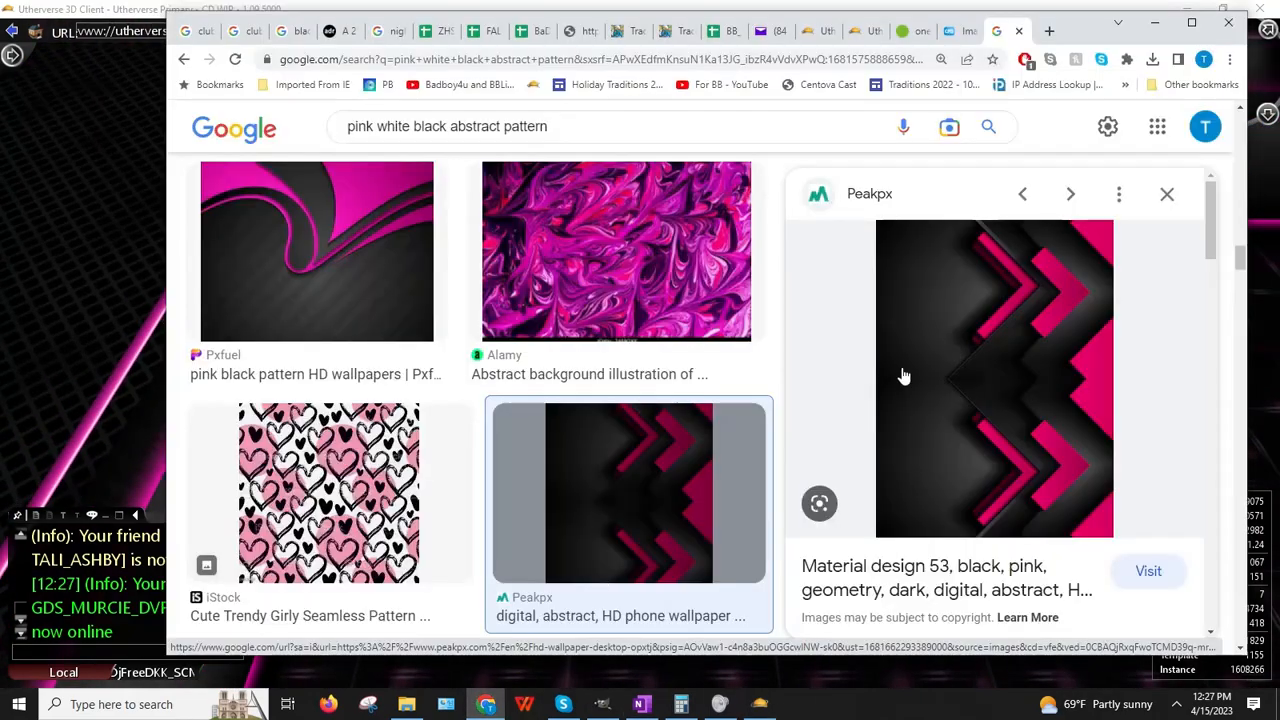
{"action": "right_click", "coordinate": [965, 370]}
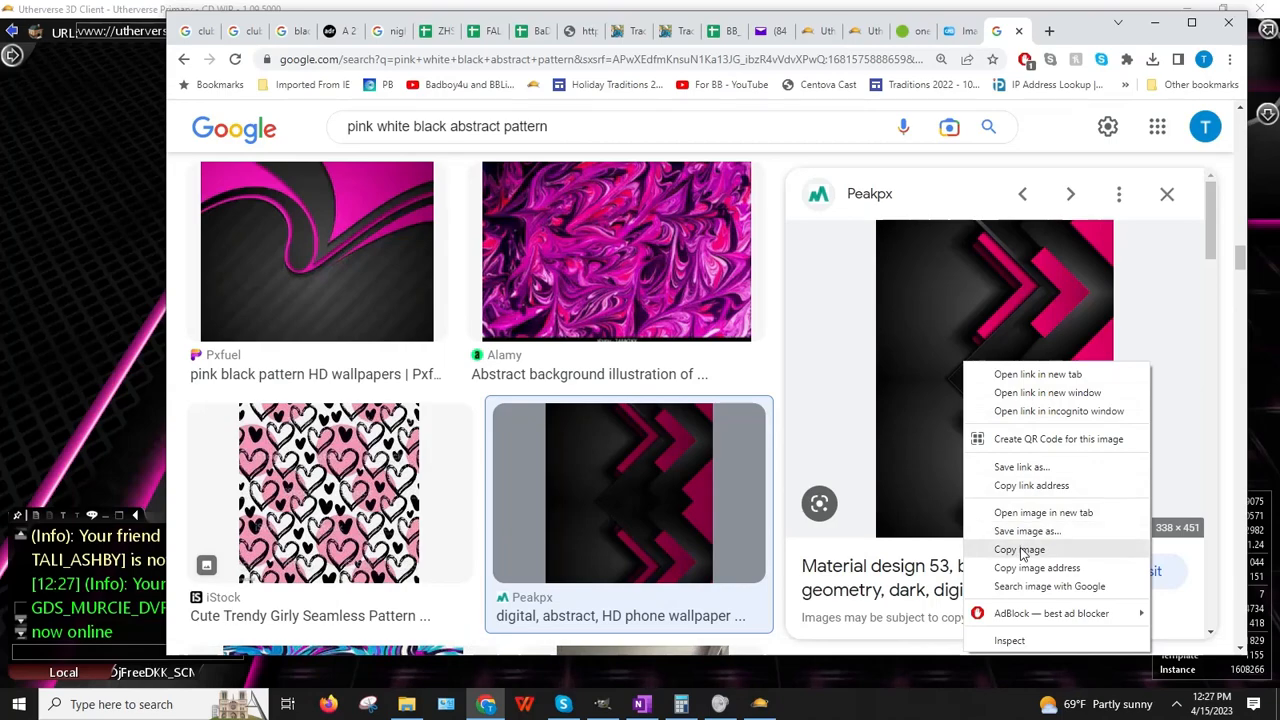
{"action": "left_click", "coordinate": [1025, 541]}
{"action": "left_click", "coordinate": [485, 704]}
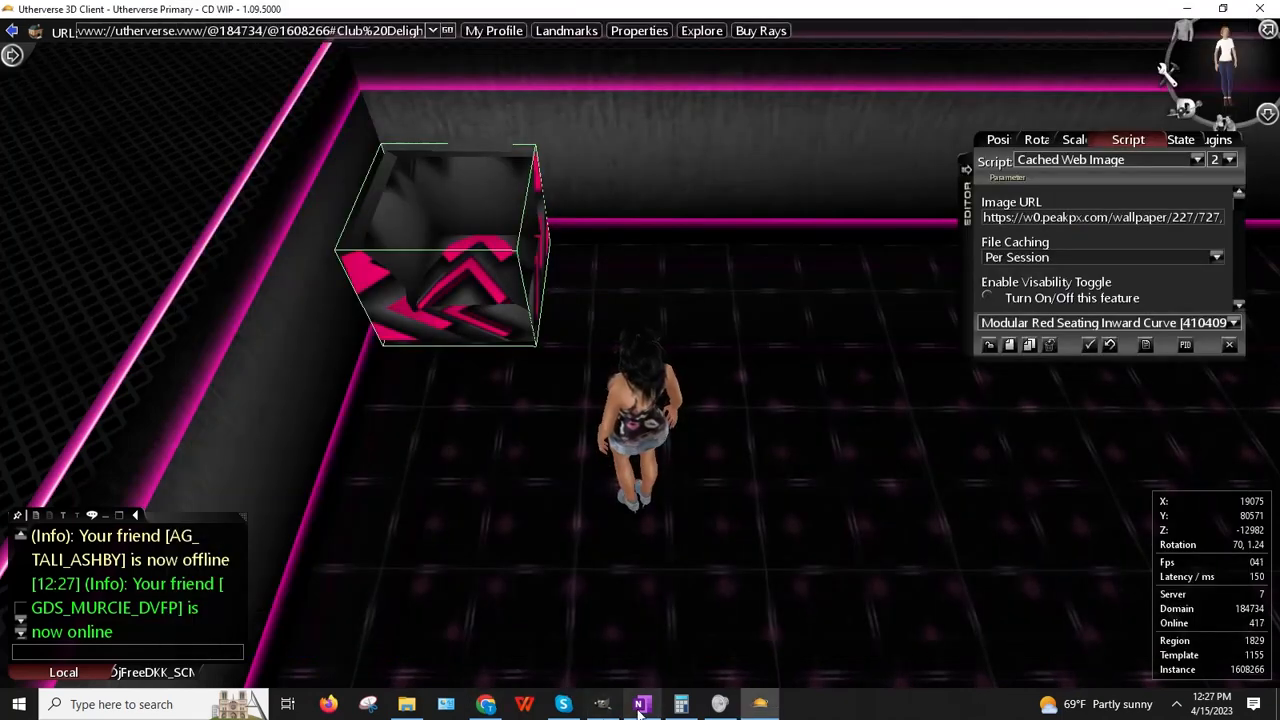
{"action": "left_click", "coordinate": [600, 705]}
{"action": "left_click", "coordinate": [100, 38]}
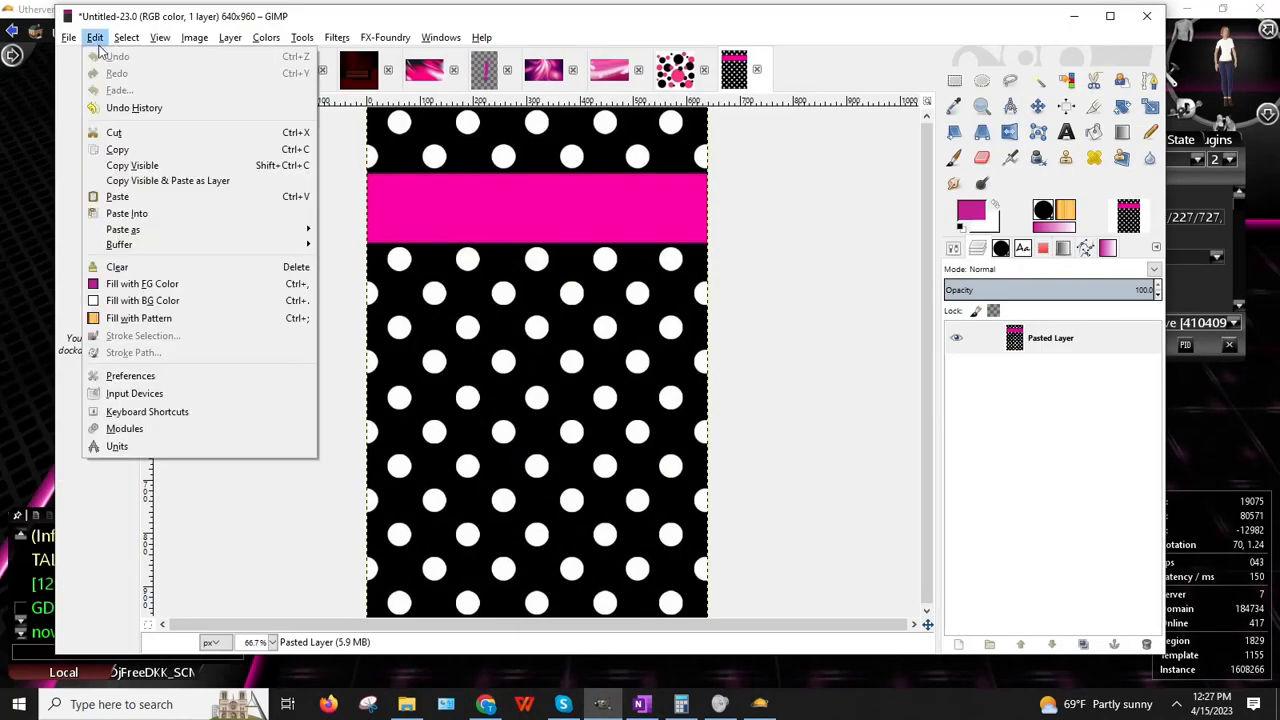
{"action": "mouse_move", "coordinate": [290, 229]}
{"action": "left_click", "coordinate": [350, 231]}
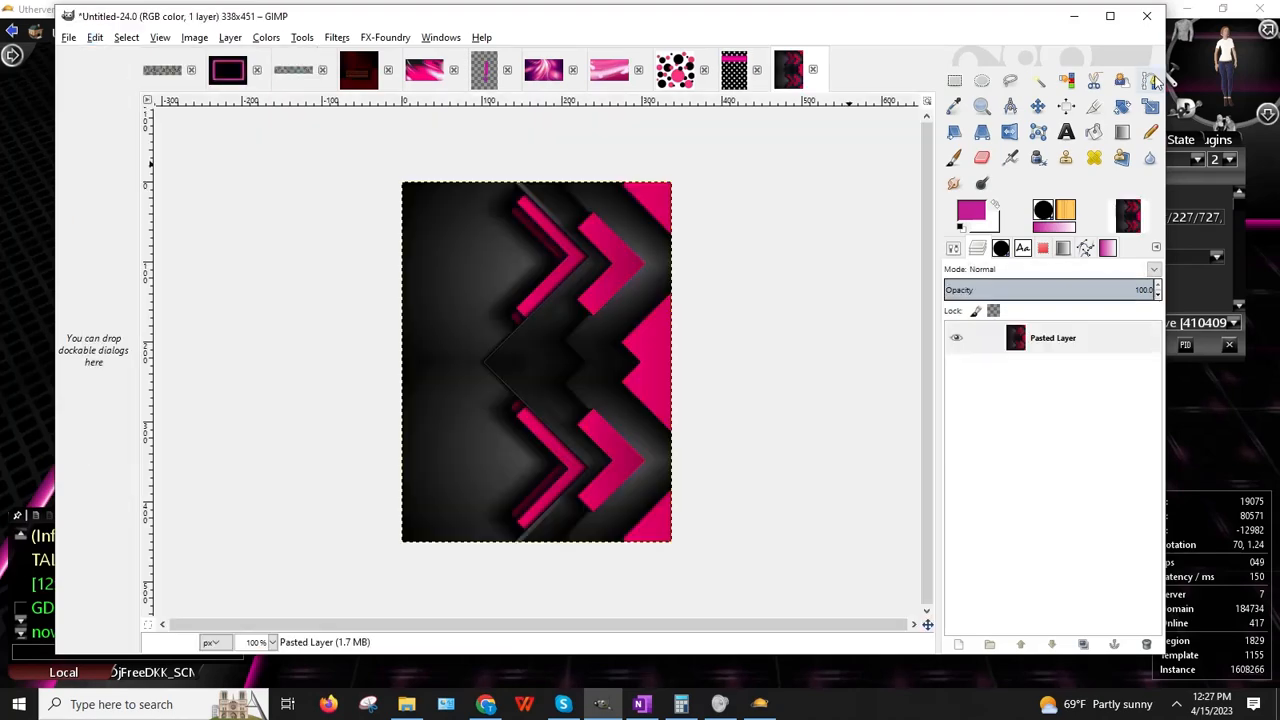
{"action": "left_click", "coordinate": [1074, 15]}
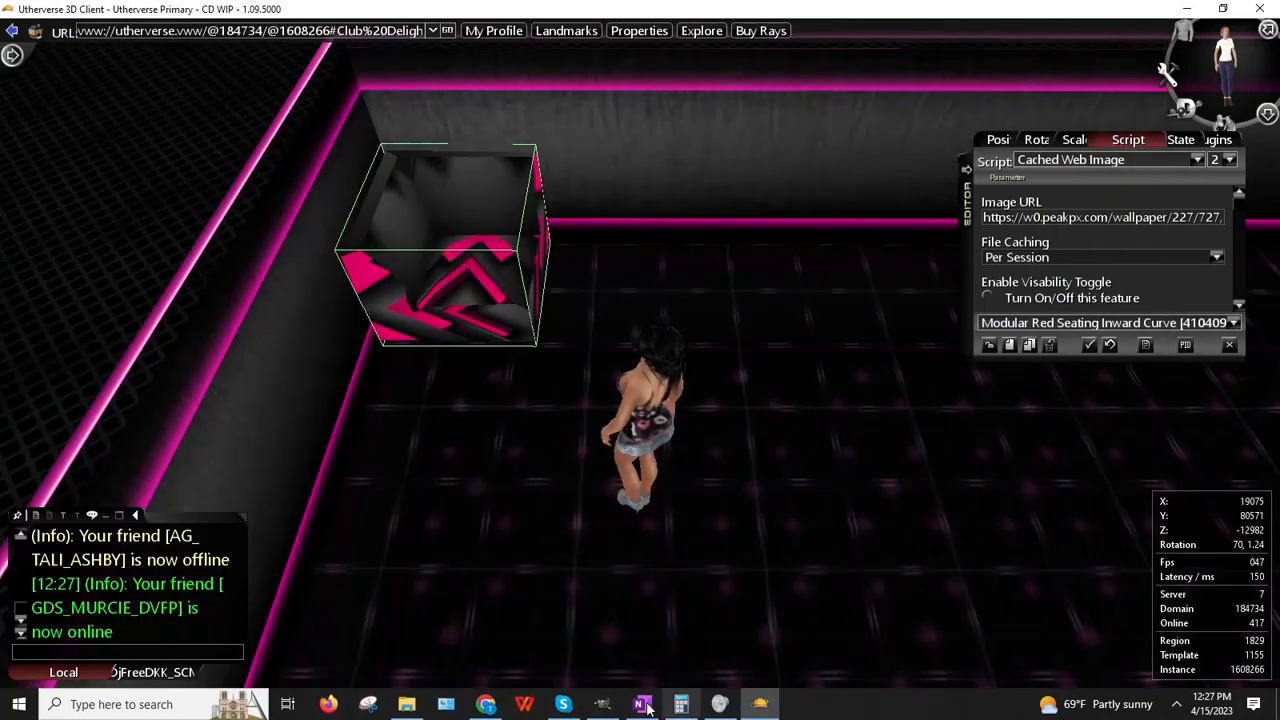
{"action": "left_click", "coordinate": [486, 704]}
Step: Find iStock's 'Abstract Pink And Black' metallic shapes image in related results and copy its image address
{"action": "scroll", "coordinate": [1078, 412], "scroll_direction": "down", "scroll_amount": 5}
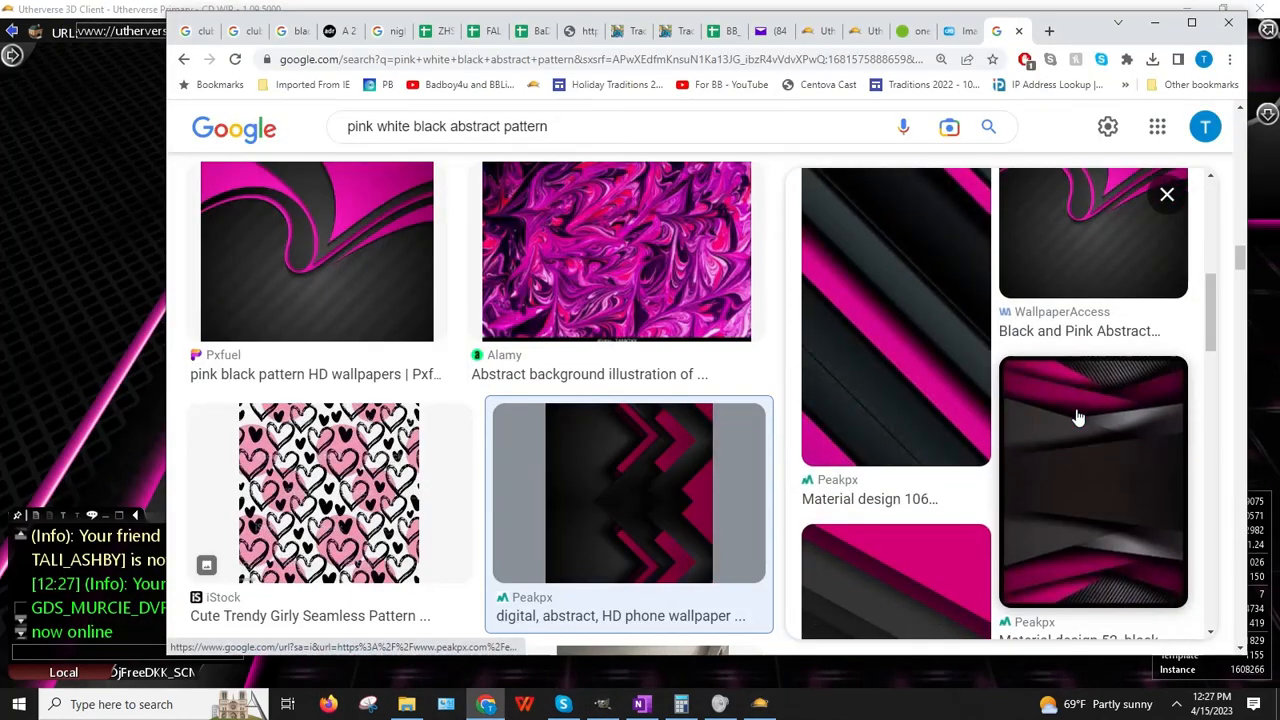
{"action": "scroll", "coordinate": [1077, 420], "scroll_direction": "up", "scroll_amount": 2}
{"action": "scroll", "coordinate": [1072, 420], "scroll_direction": "down", "scroll_amount": 1}
{"action": "scroll", "coordinate": [1070, 421], "scroll_direction": "down", "scroll_amount": 3}
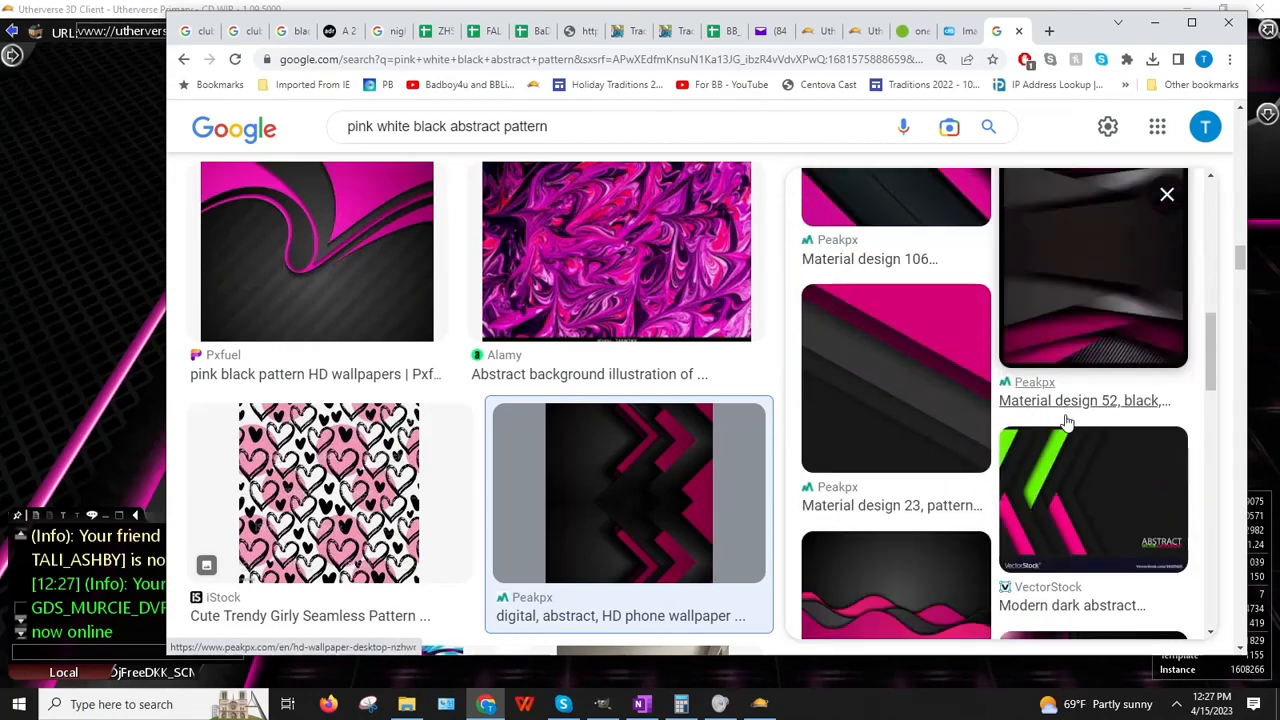
{"action": "scroll", "coordinate": [1067, 422], "scroll_direction": "down", "scroll_amount": 3}
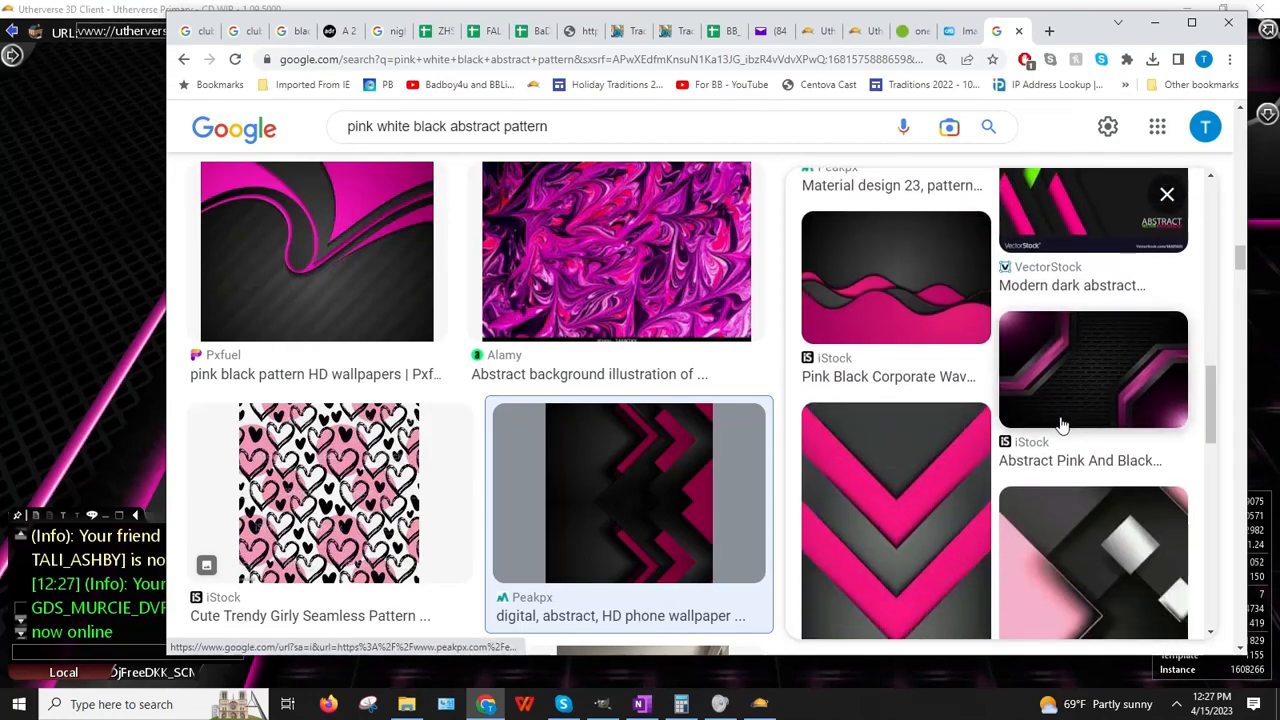
{"action": "scroll", "coordinate": [1062, 425], "scroll_direction": "down", "scroll_amount": 1}
{"action": "scroll", "coordinate": [1060, 425], "scroll_direction": "down", "scroll_amount": 2}
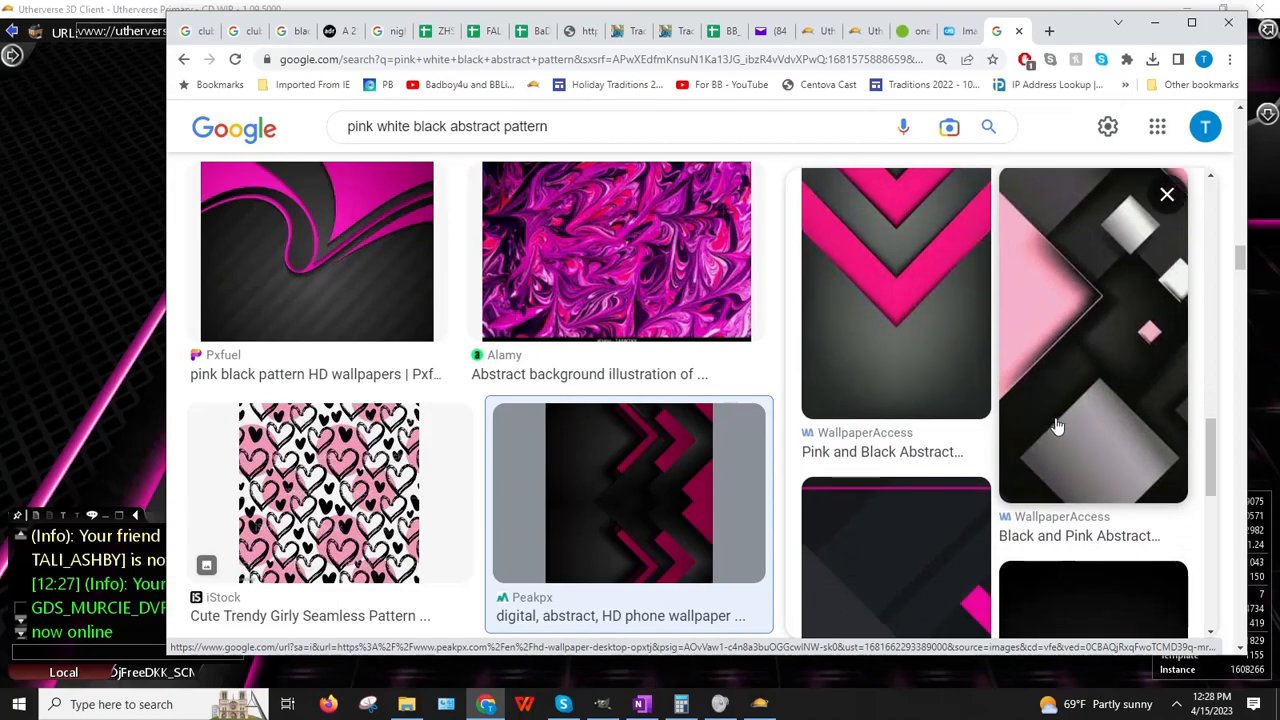
{"action": "scroll", "coordinate": [1058, 425], "scroll_direction": "down", "scroll_amount": 4}
{"action": "scroll", "coordinate": [1050, 430], "scroll_direction": "up", "scroll_amount": 5}
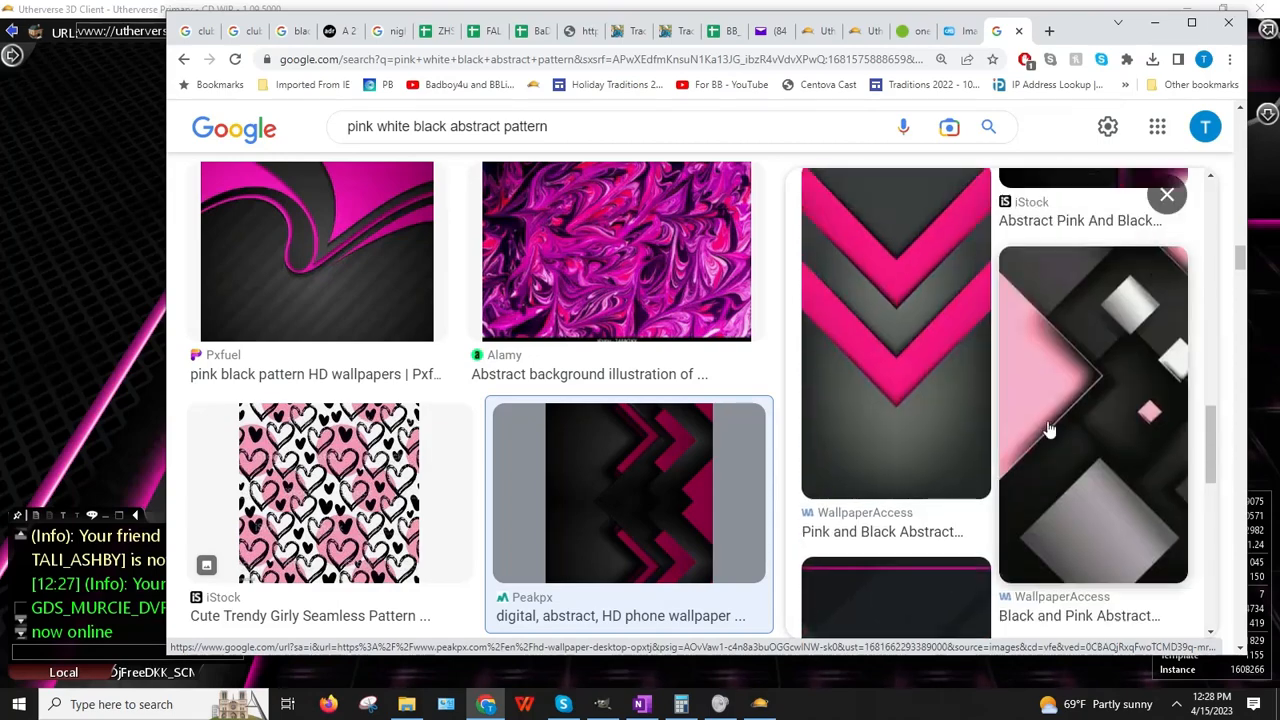
{"action": "scroll", "coordinate": [1050, 435], "scroll_direction": "up", "scroll_amount": 4}
{"action": "left_click", "coordinate": [1050, 448]}
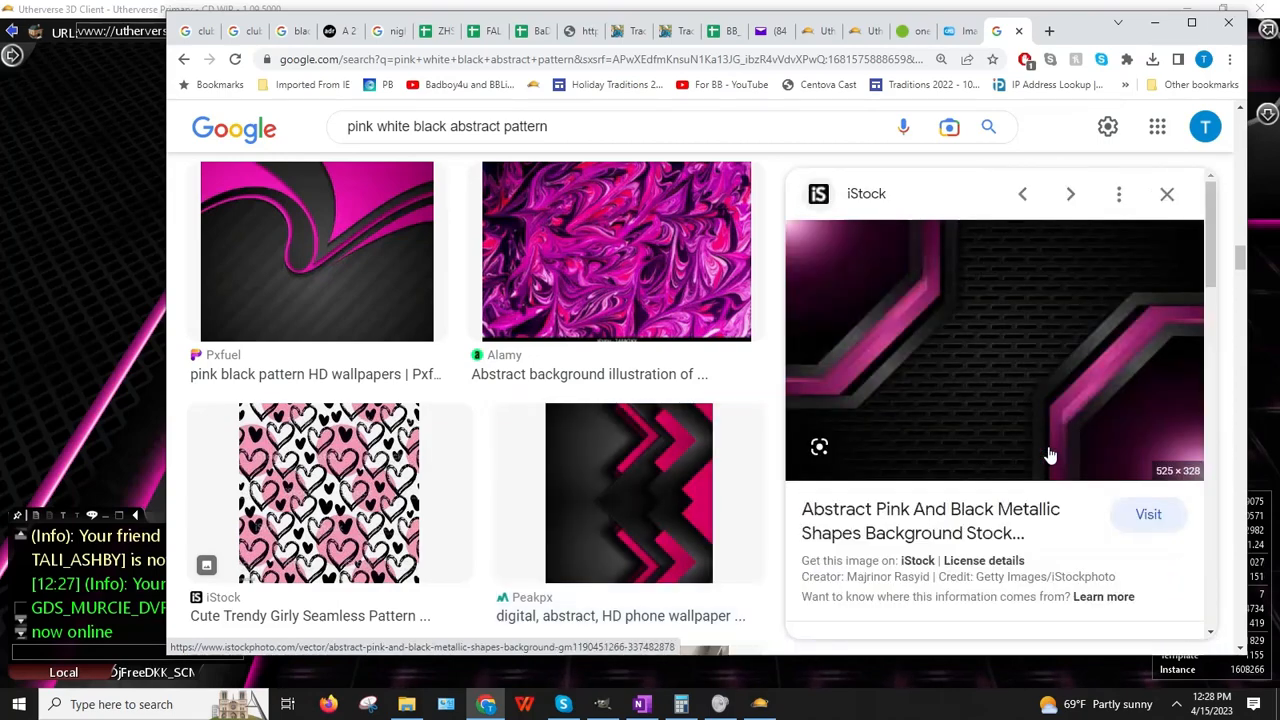
{"action": "right_click", "coordinate": [1022, 410]}
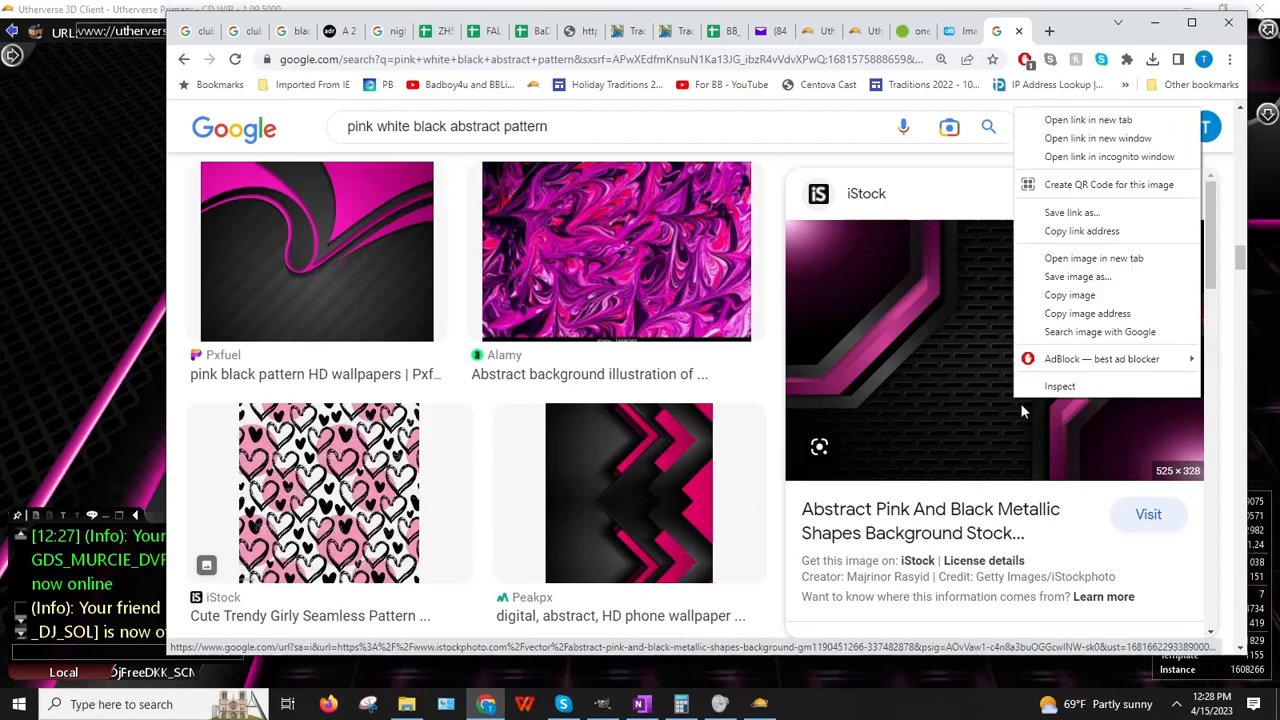
{"action": "left_click", "coordinate": [1090, 313]}
{"action": "left_click", "coordinate": [50, 408]}
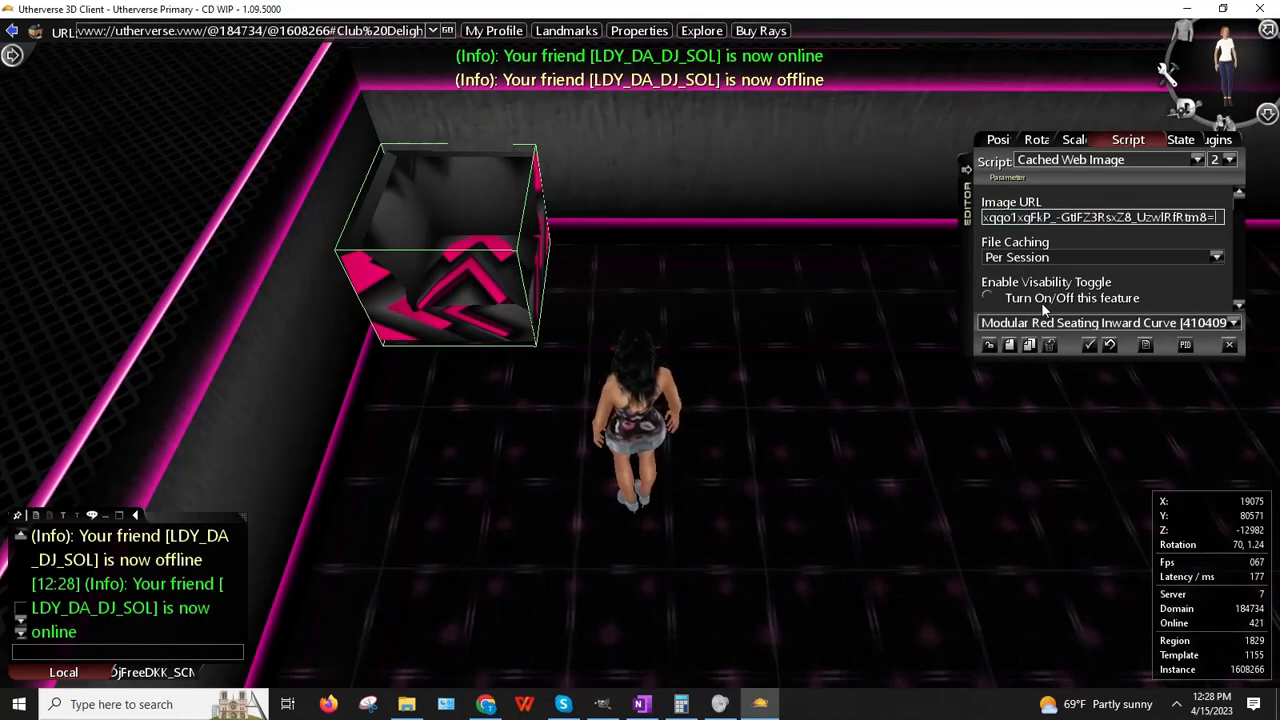
Step: Apply the iStock metallic image URL to the seat, then copy that image for pasting into GIMP
{"action": "key", "text": "Return"}
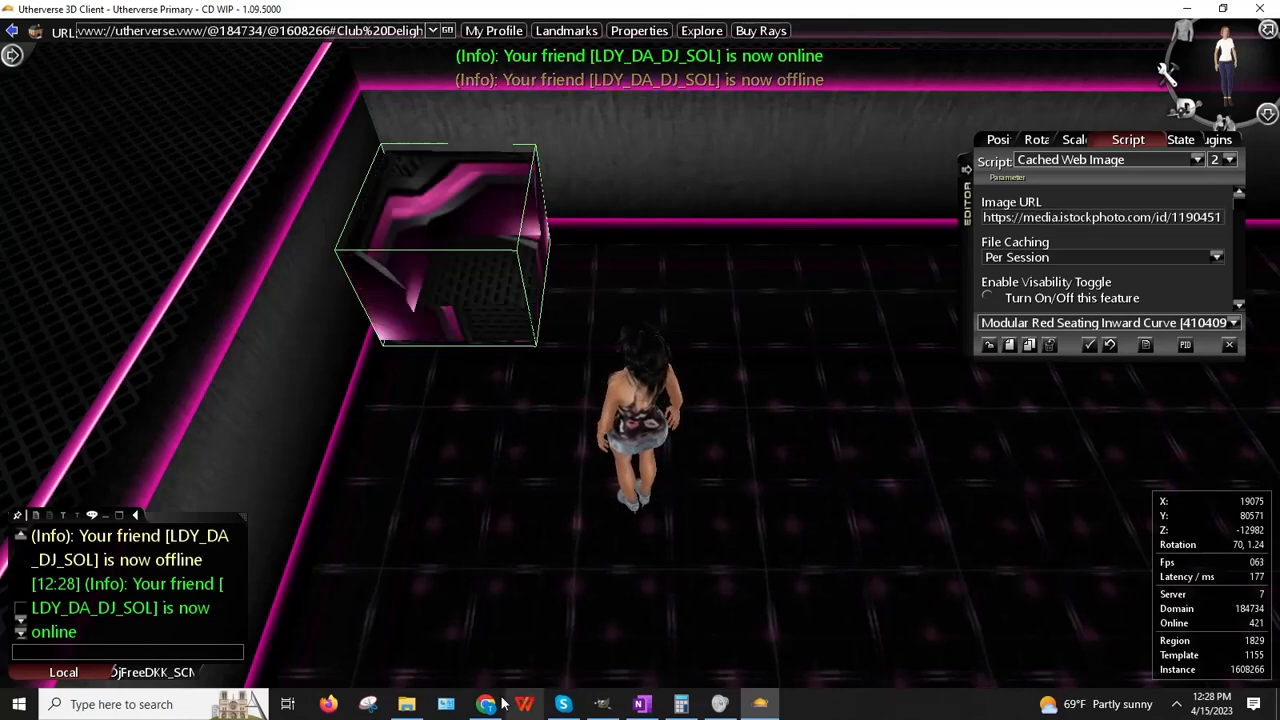
{"action": "left_click", "coordinate": [486, 704]}
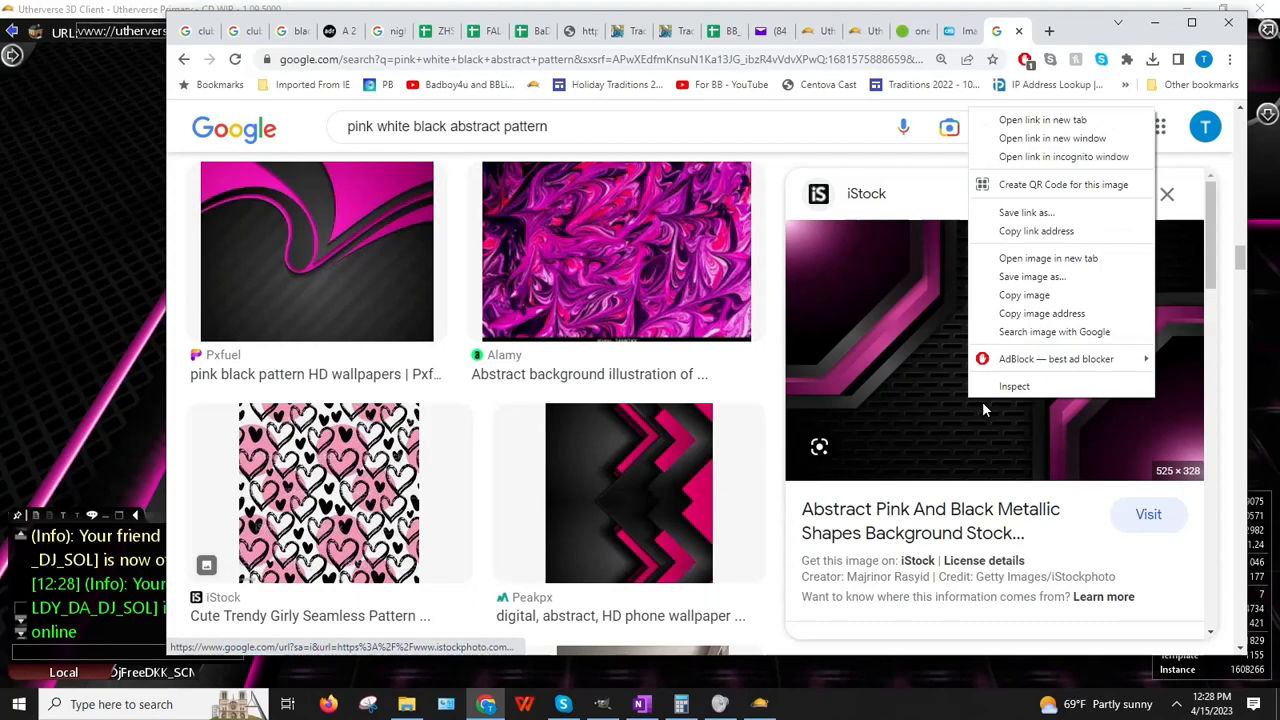
{"action": "left_click", "coordinate": [1030, 295]}
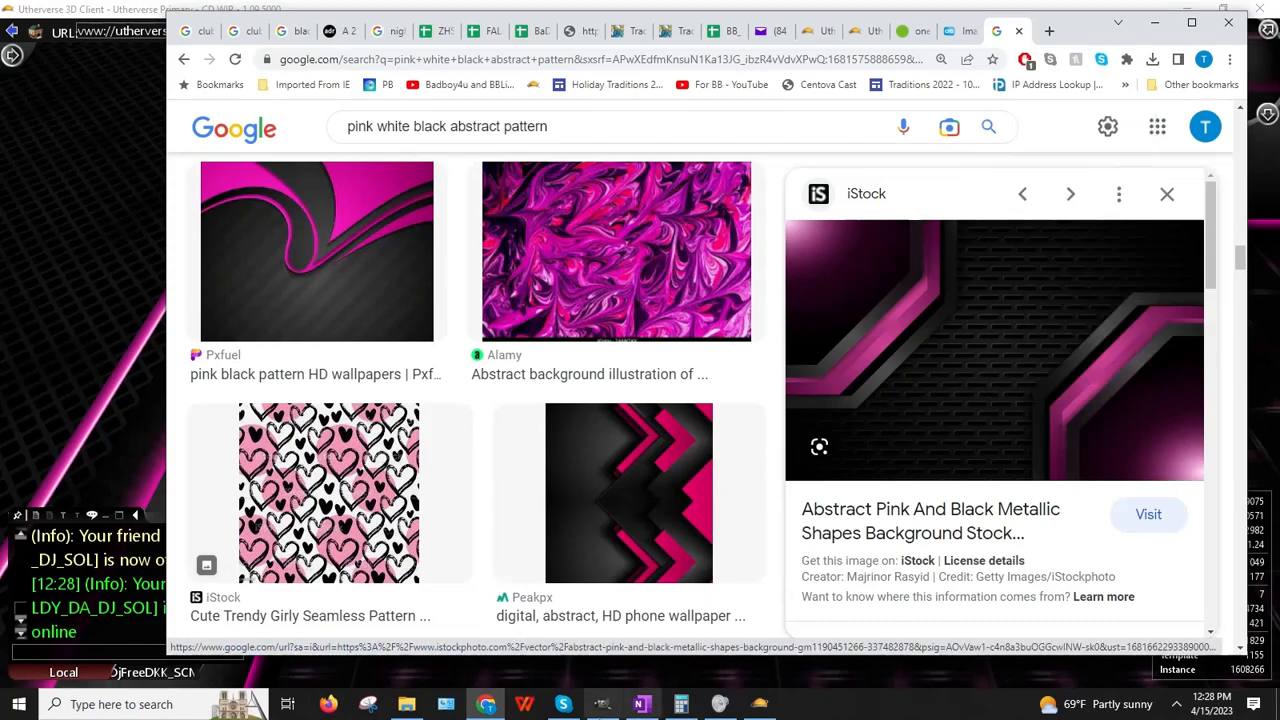
{"action": "left_click", "coordinate": [602, 708]}
{"action": "left_click", "coordinate": [96, 40]}
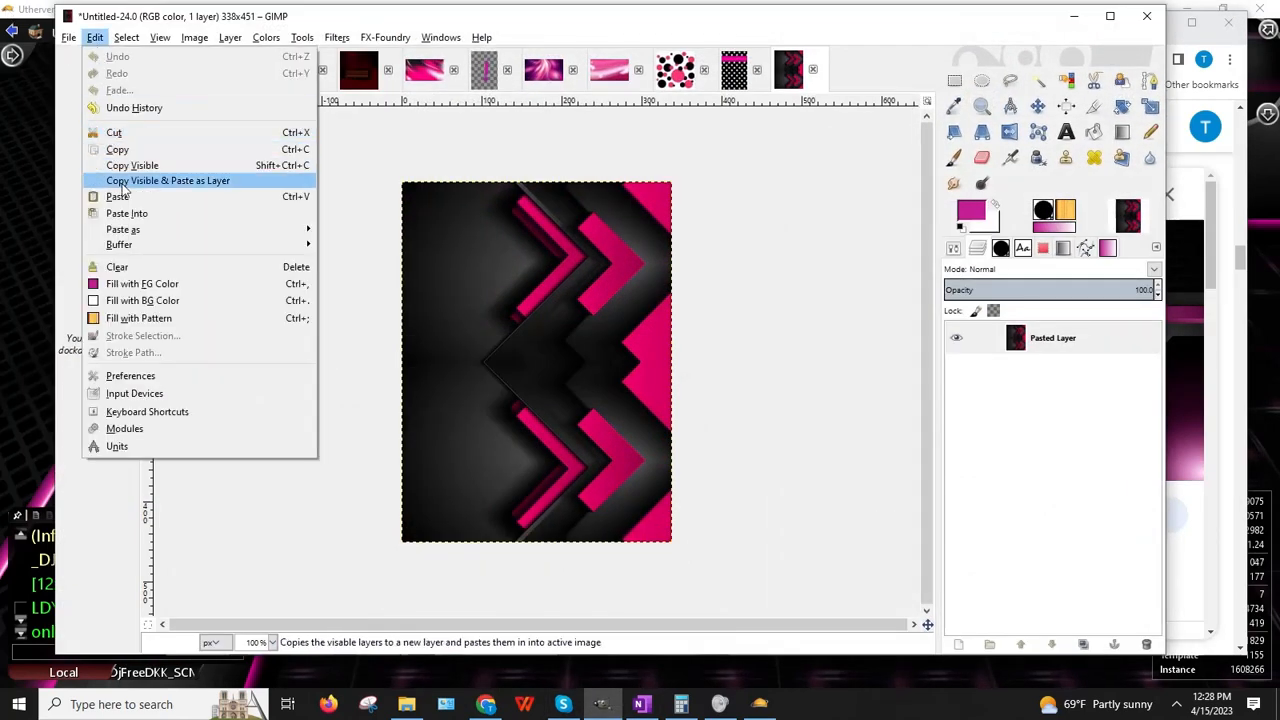
Step: Paste the iStock metallic image into GIMP as a new 525×328 image
{"action": "mouse_move", "coordinate": [135, 232]}
{"action": "left_click", "coordinate": [420, 230]}
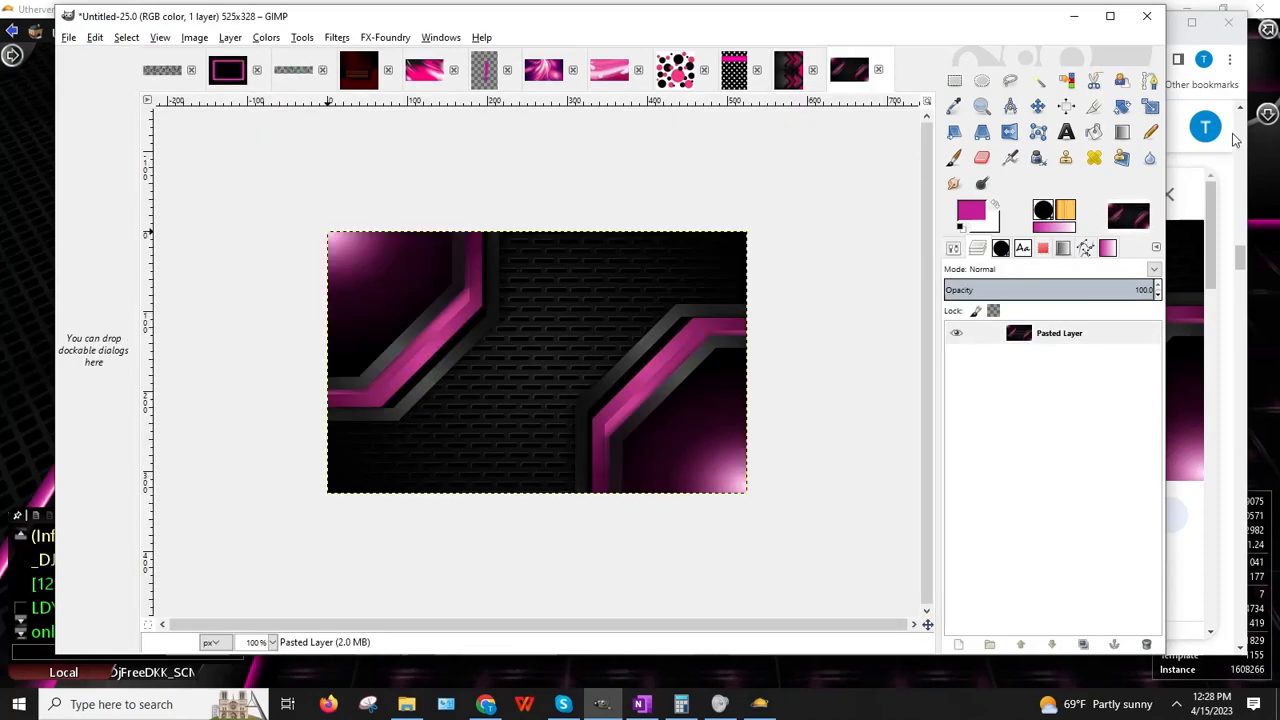
{"action": "left_click", "coordinate": [1075, 14]}
Step: Copy the image address of Vecteezy's pink neon technology background
{"action": "scroll", "coordinate": [995, 313], "scroll_direction": "down", "scroll_amount": 5}
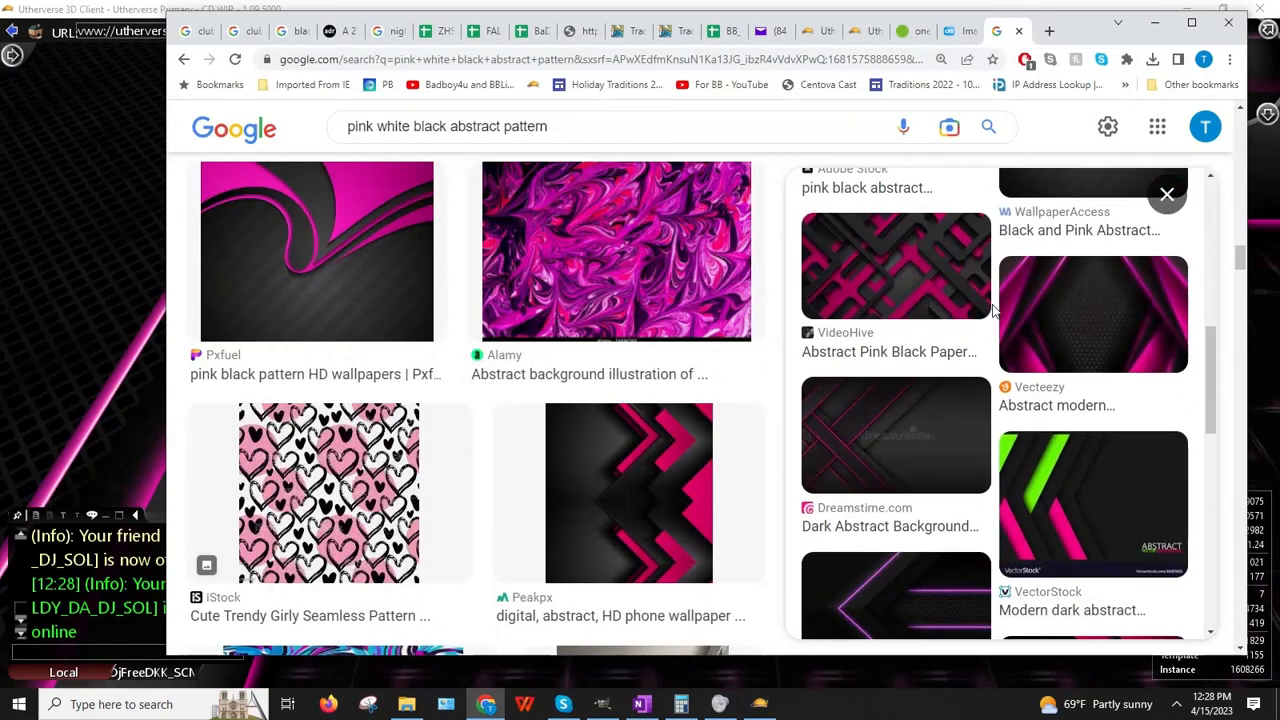
{"action": "left_click", "coordinate": [1065, 349]}
{"action": "right_click", "coordinate": [1012, 332]}
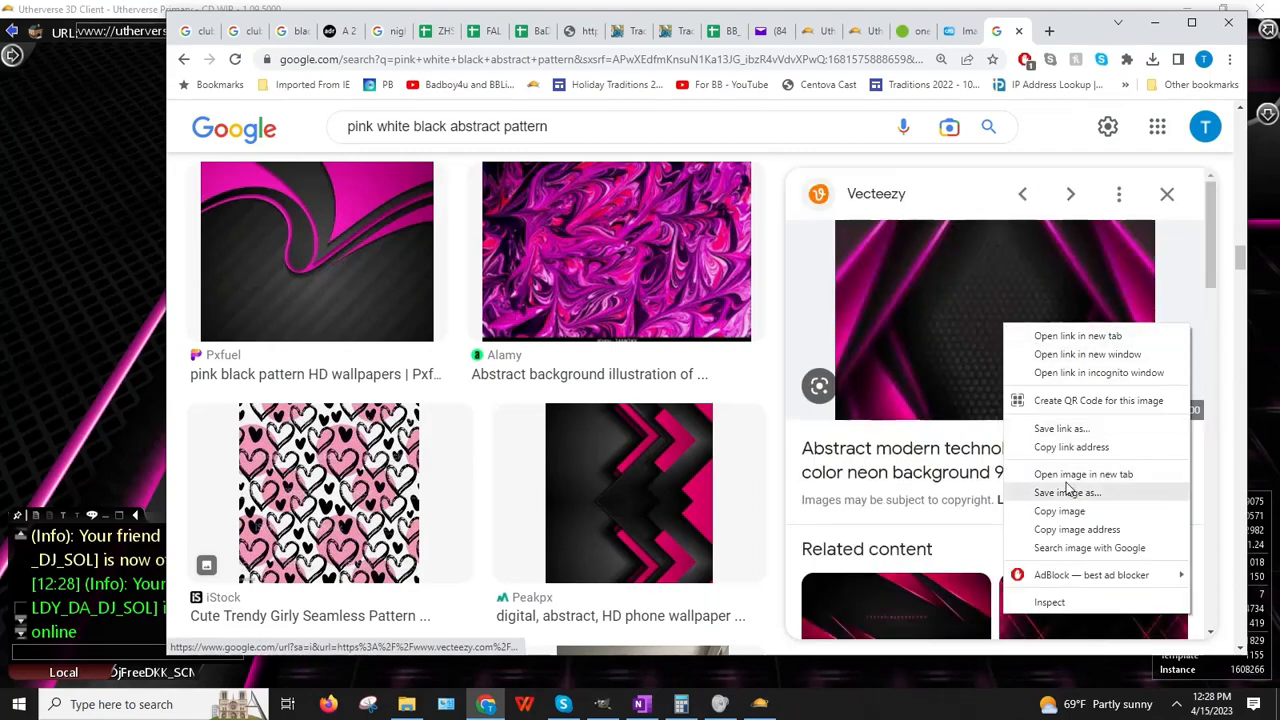
{"action": "left_click", "coordinate": [1064, 536]}
Step: Replace the seat's Image URL with the Vecteezy pink neon address and orbit to inspect it
{"action": "left_click", "coordinate": [8, 447]}
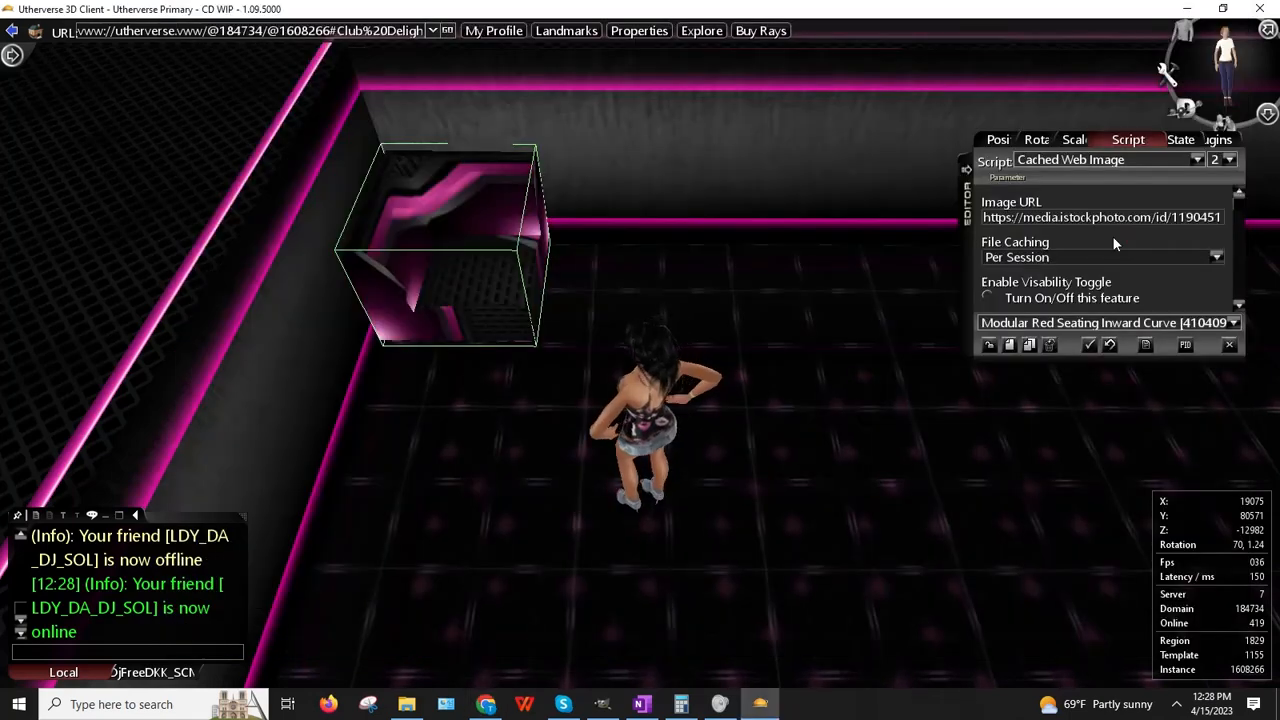
{"action": "double_click", "coordinate": [1056, 219]}
{"action": "key", "text": "ctrl+v"}
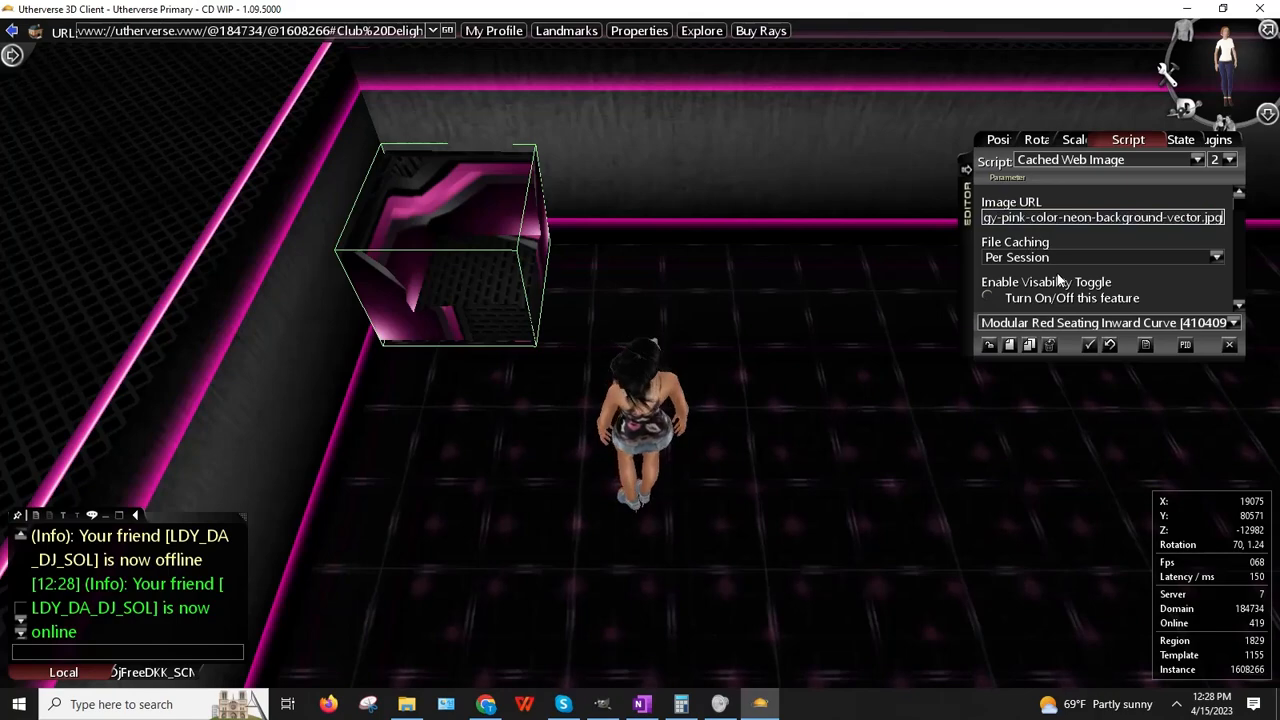
{"action": "left_click", "coordinate": [1057, 286]}
{"action": "left_click_drag", "start_coordinate": [690, 440], "coordinate": [620, 503]}
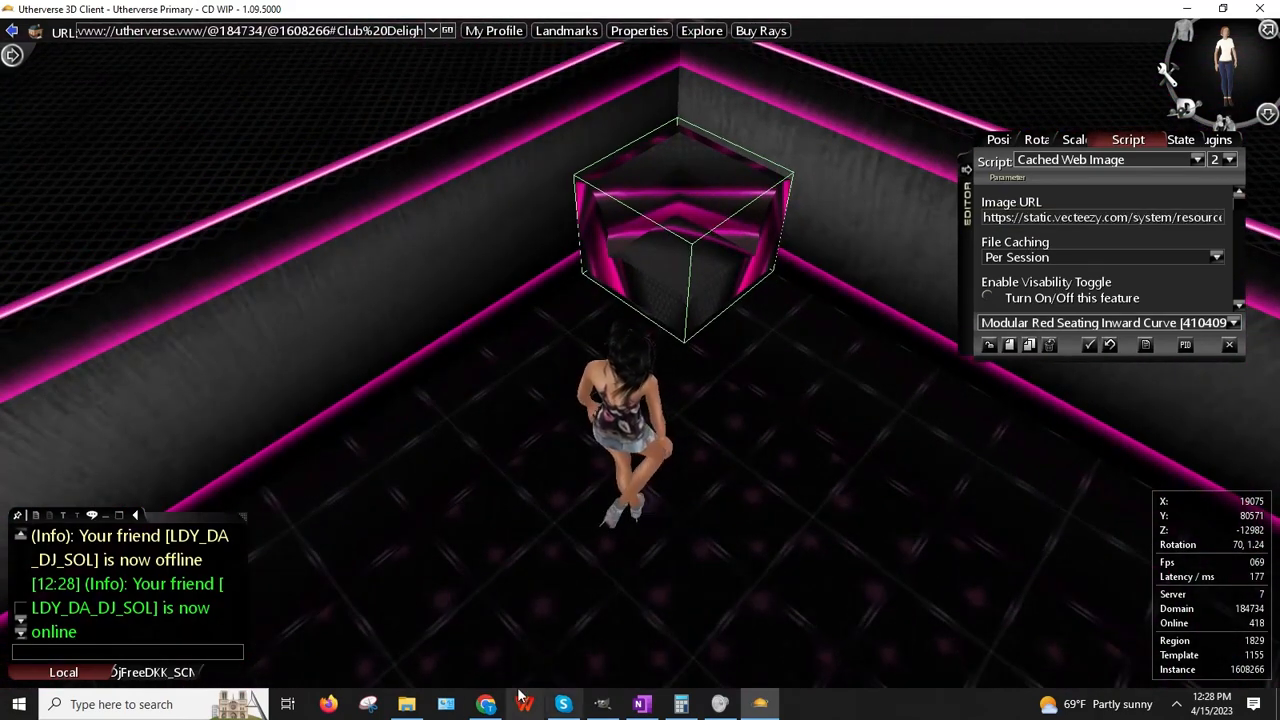
{"action": "left_click", "coordinate": [486, 704]}
Step: Browse the results and copy the address of Peakpx's dark 'Abstract, black, pink, texture' hex-pattern wallpaper
{"action": "scroll", "coordinate": [1165, 420], "scroll_direction": "down", "scroll_amount": 4}
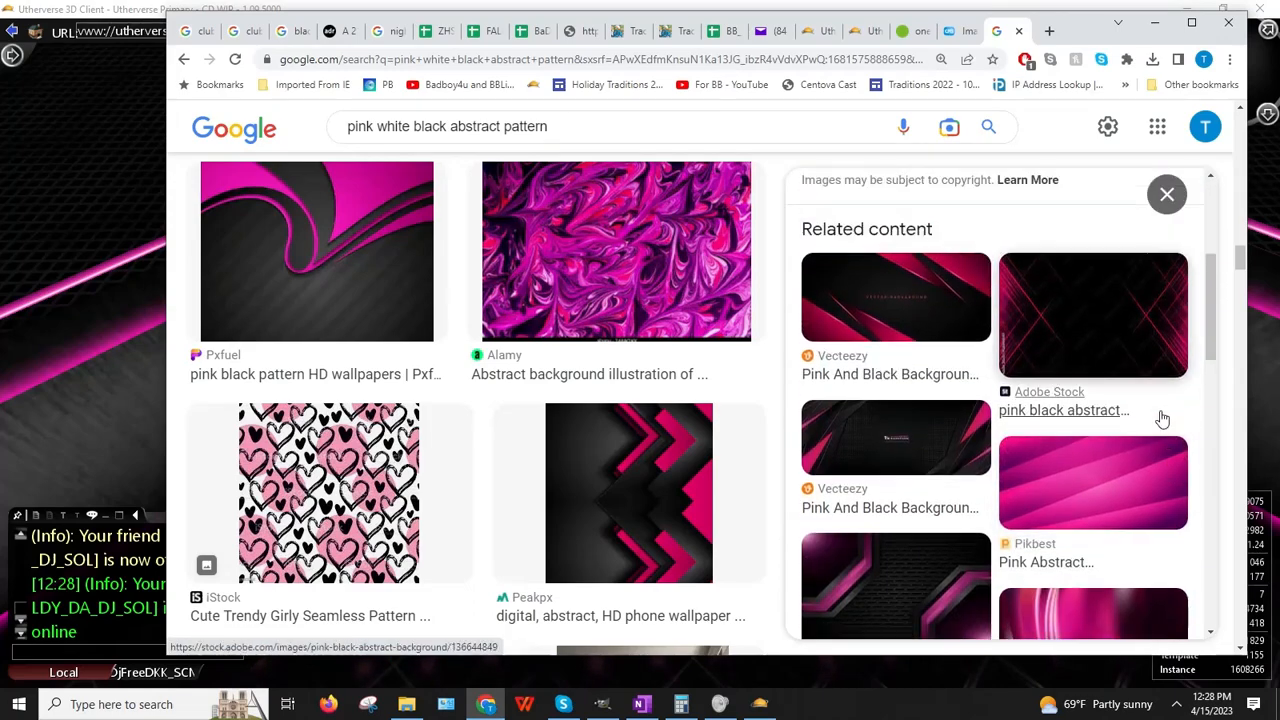
{"action": "scroll", "coordinate": [1155, 420], "scroll_direction": "down", "scroll_amount": 8}
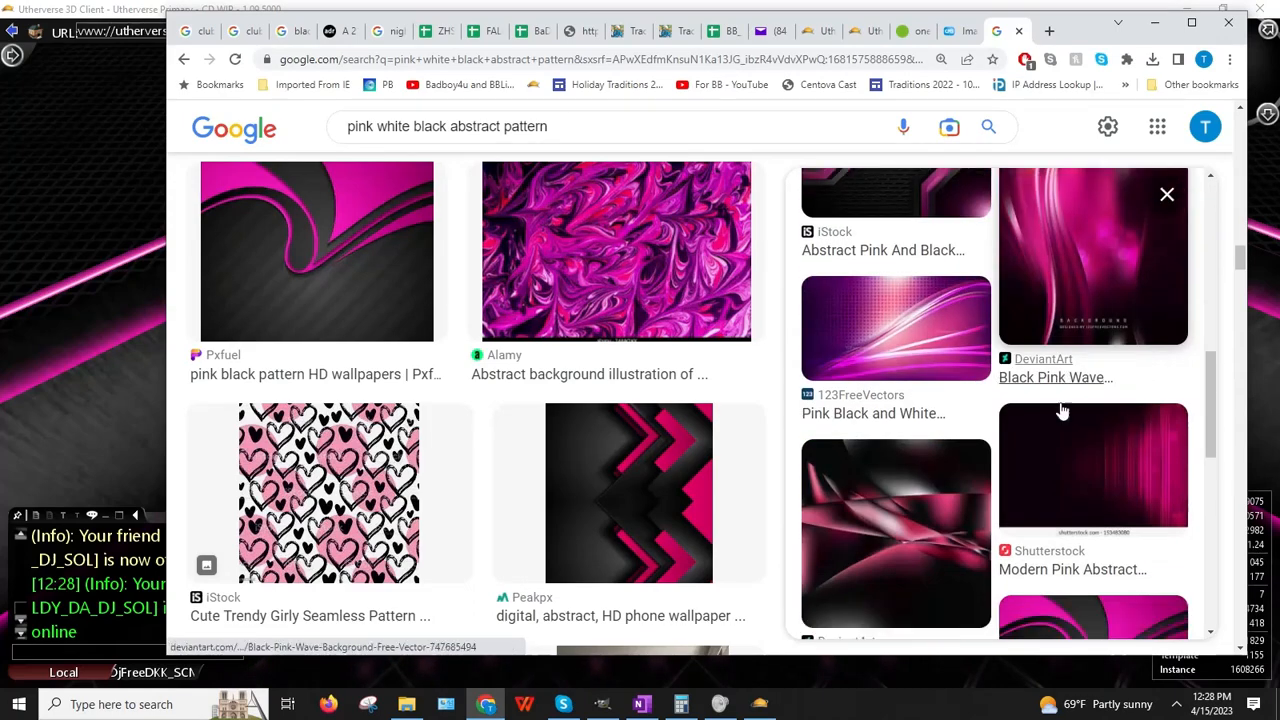
{"action": "scroll", "coordinate": [1055, 411], "scroll_direction": "down", "scroll_amount": 5}
{"action": "left_click", "coordinate": [1045, 411]}
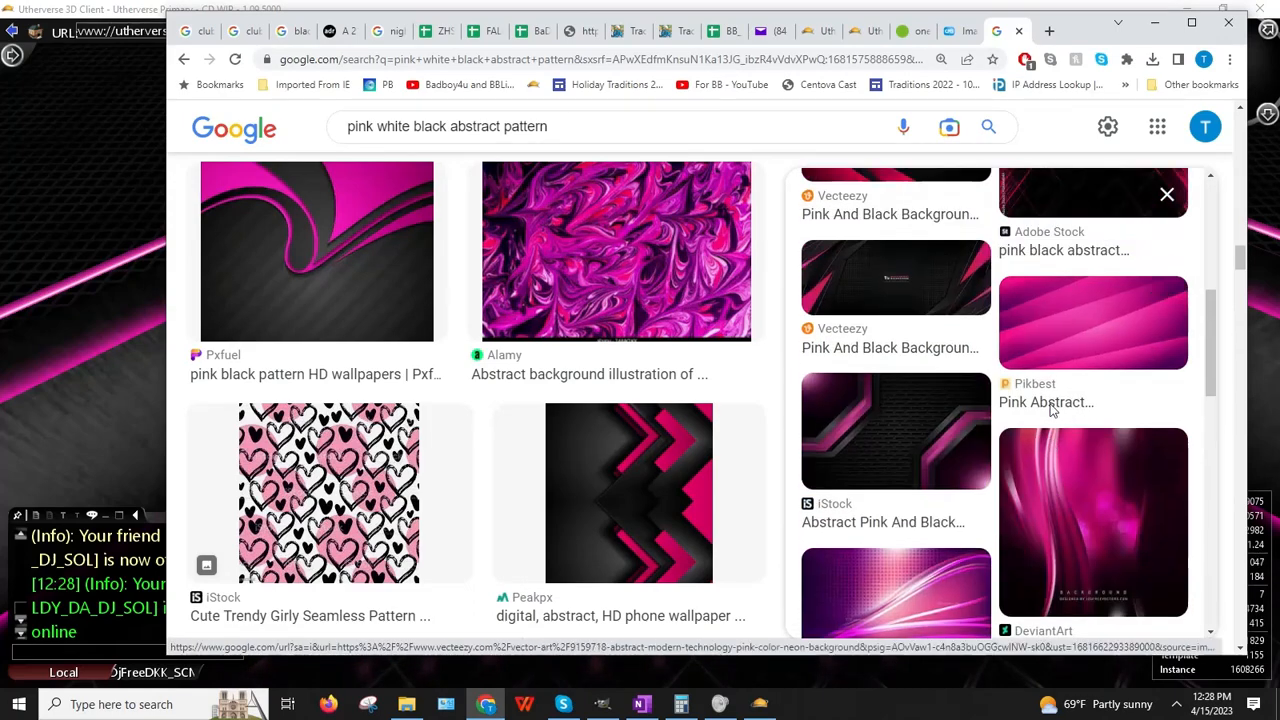
{"action": "scroll", "coordinate": [1045, 411], "scroll_direction": "down", "scroll_amount": 3}
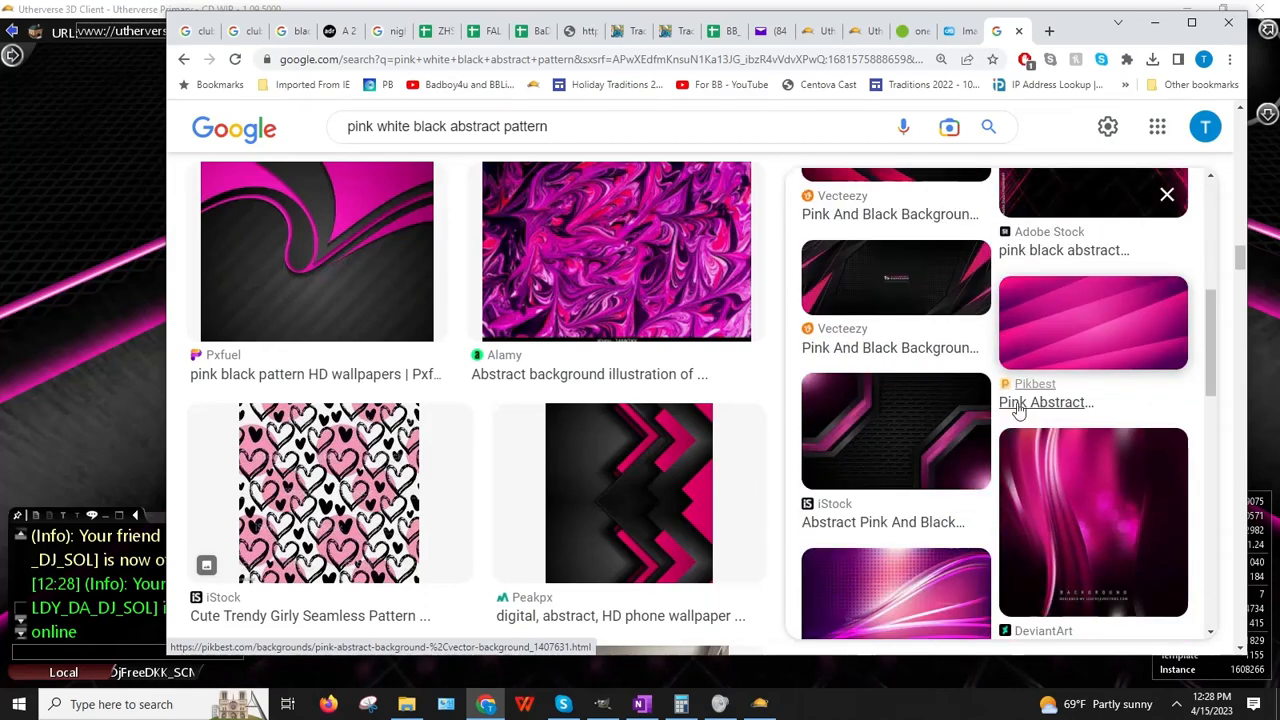
{"action": "left_click", "coordinate": [1166, 194]}
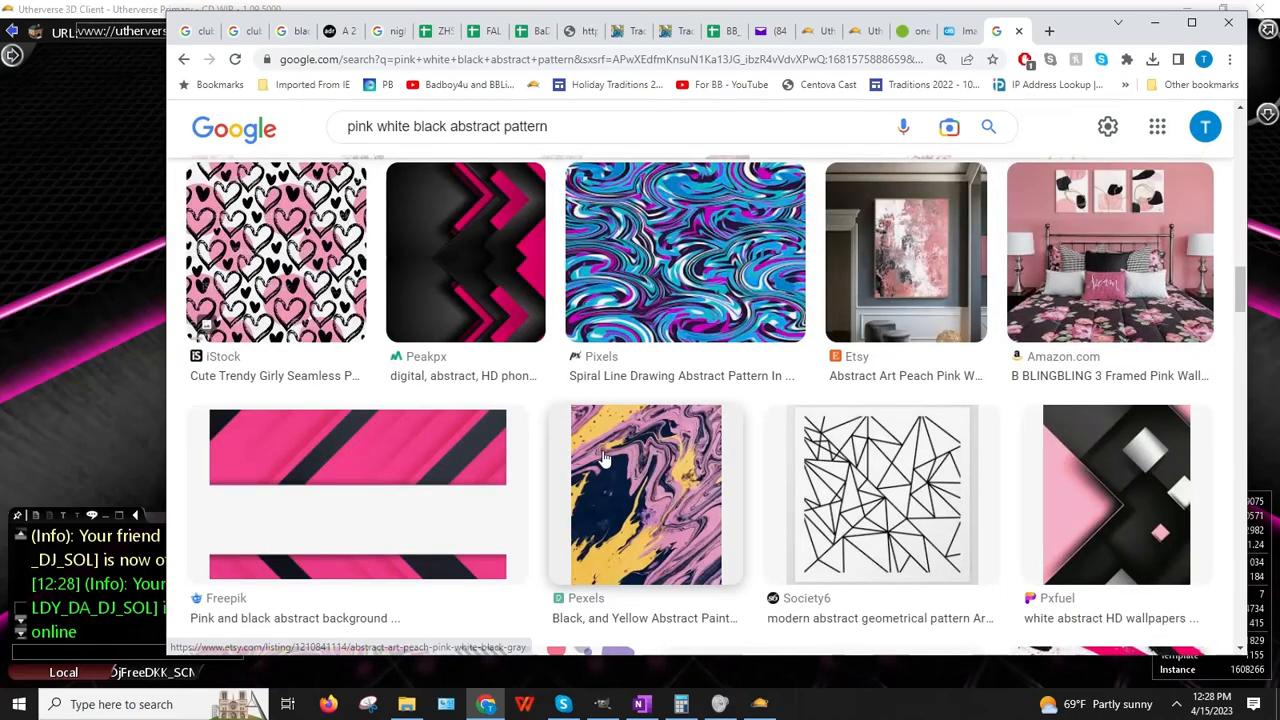
{"action": "scroll", "coordinate": [603, 456], "scroll_direction": "down", "scroll_amount": 1}
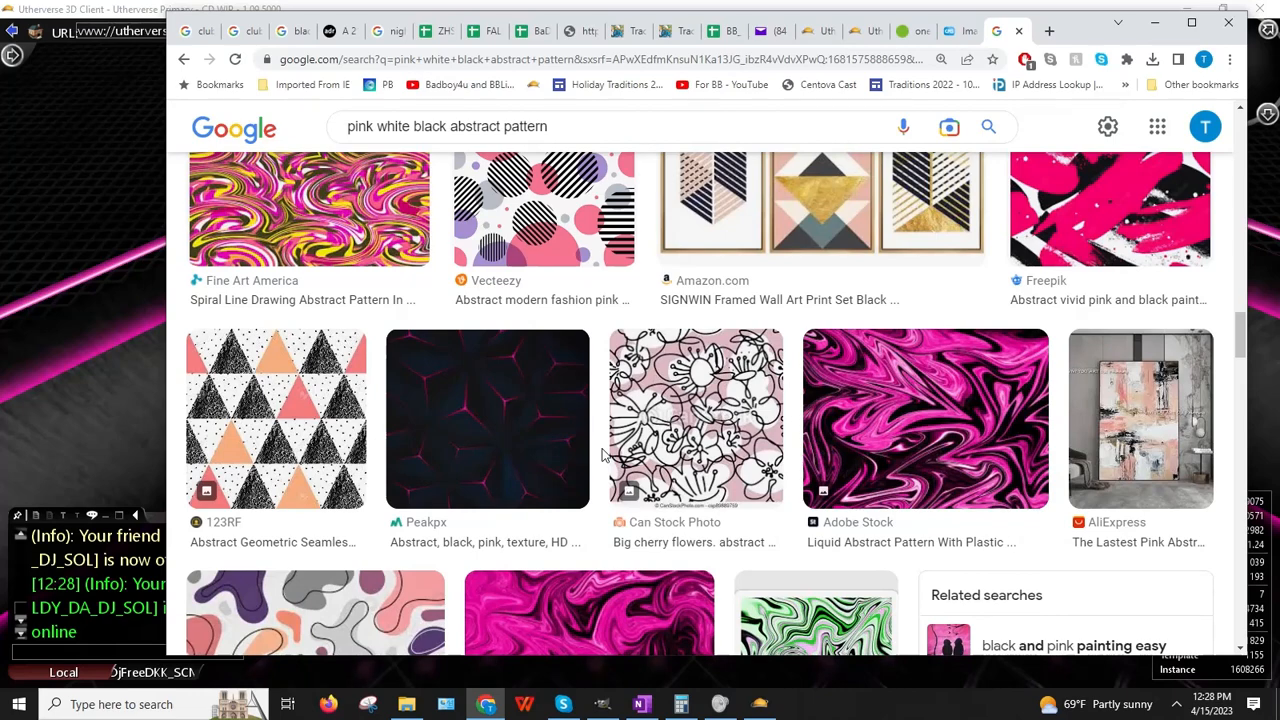
{"action": "scroll", "coordinate": [603, 456], "scroll_direction": "down", "scroll_amount": 1}
{"action": "left_click", "coordinate": [531, 371]}
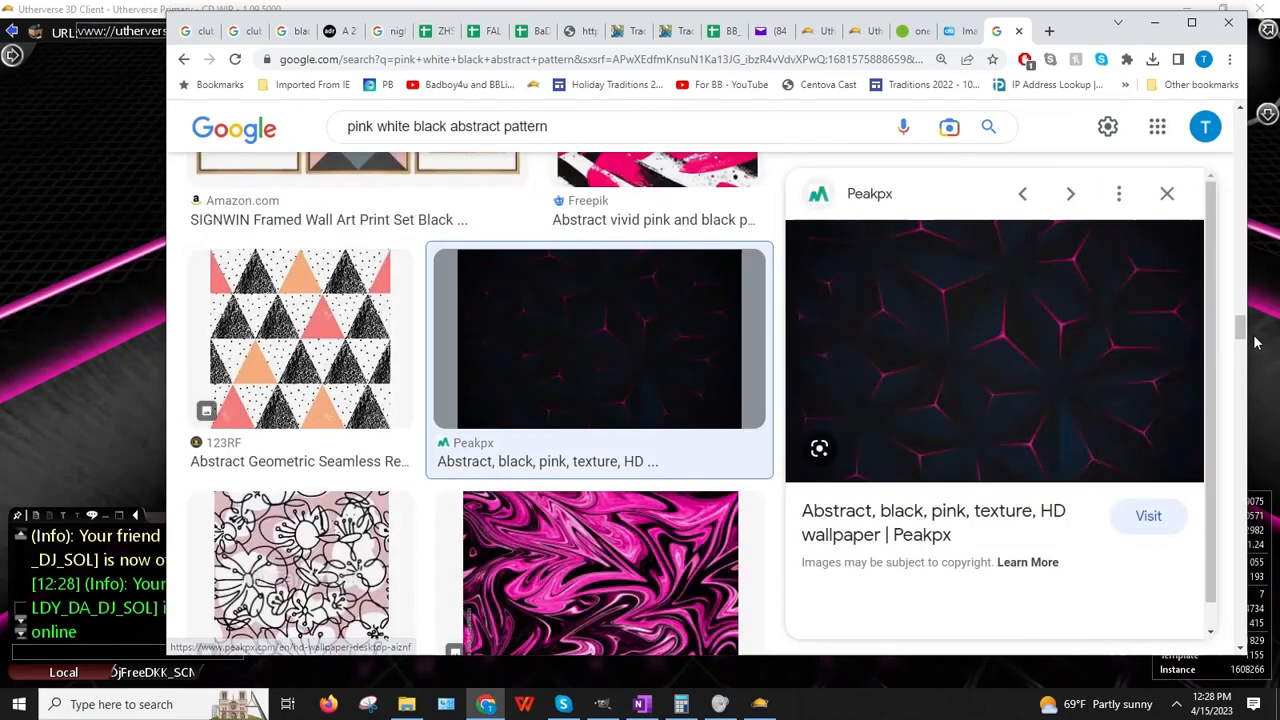
{"action": "right_click", "coordinate": [1087, 350]}
{"action": "left_click", "coordinate": [1140, 556]}
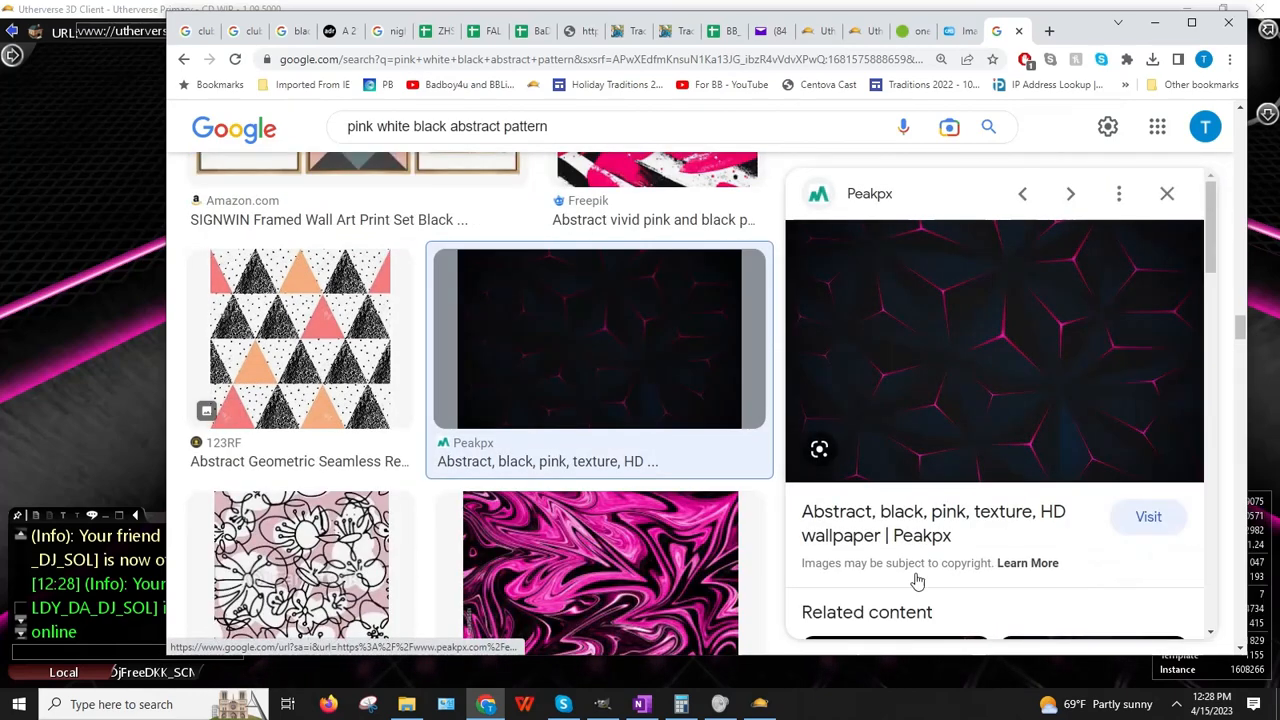
{"action": "left_click", "coordinate": [3, 469]}
Step: Set the seat's Image URL to the Peakpx hex-pattern address and orbit around to view it
{"action": "left_click", "coordinate": [1081, 222]}
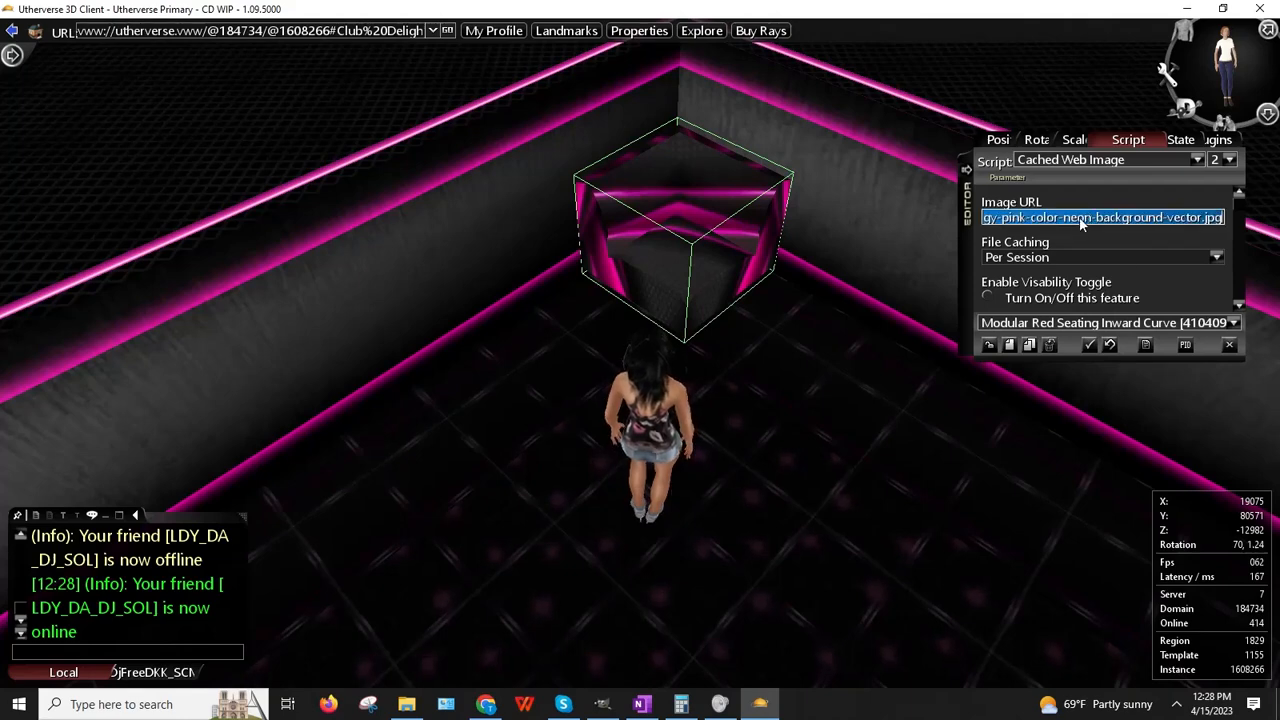
{"action": "key", "text": "Return"}
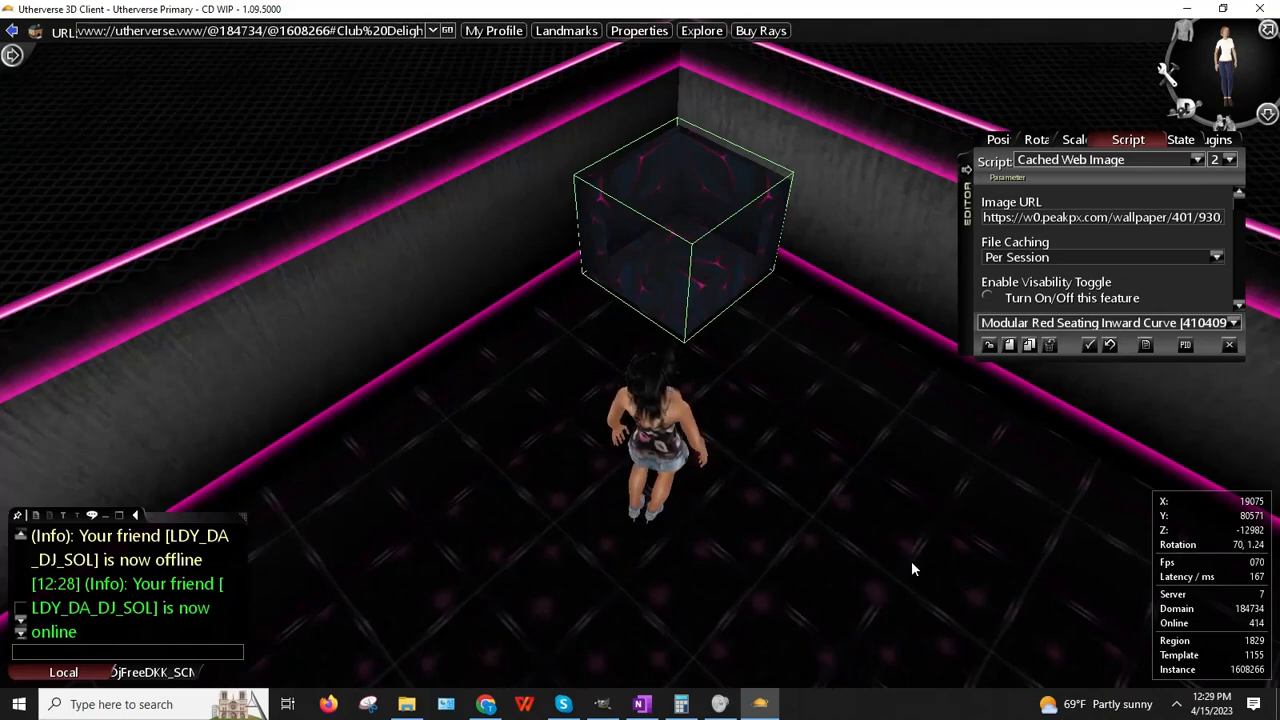
{"action": "left_click_drag", "start_coordinate": [741, 472], "coordinate": [573, 421]}
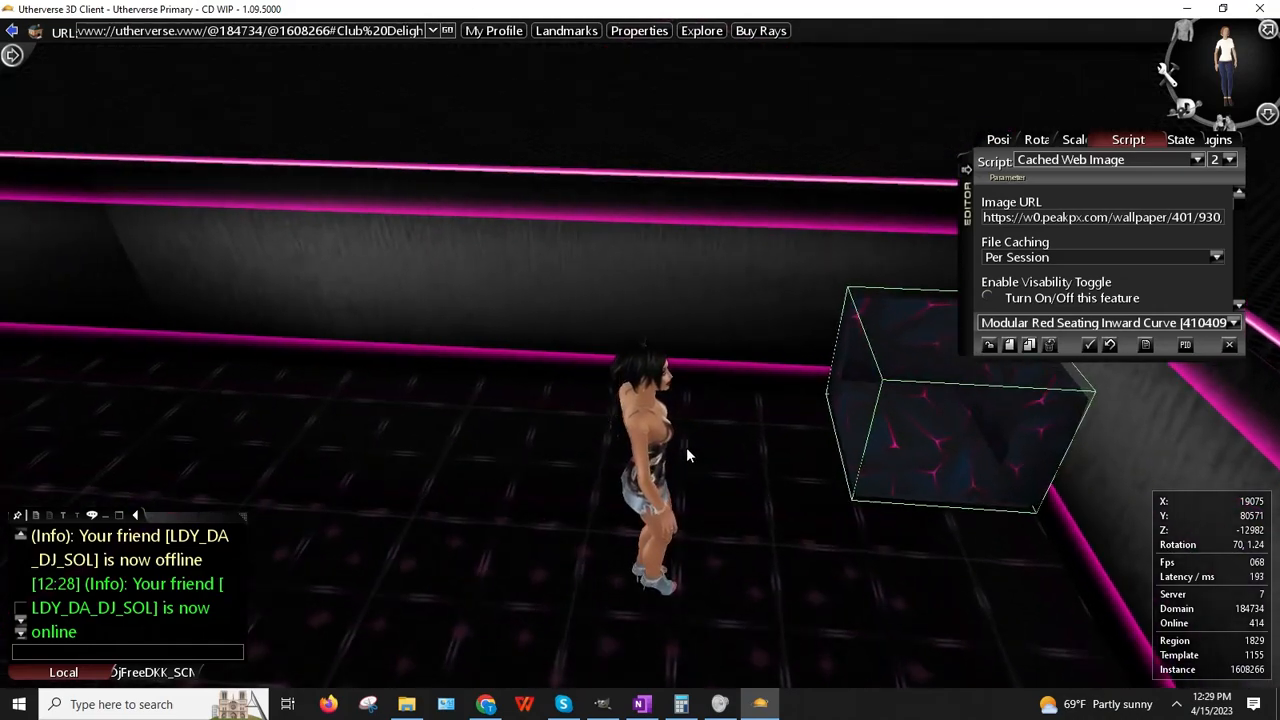
{"action": "left_click_drag", "start_coordinate": [672, 448], "coordinate": [474, 656]}
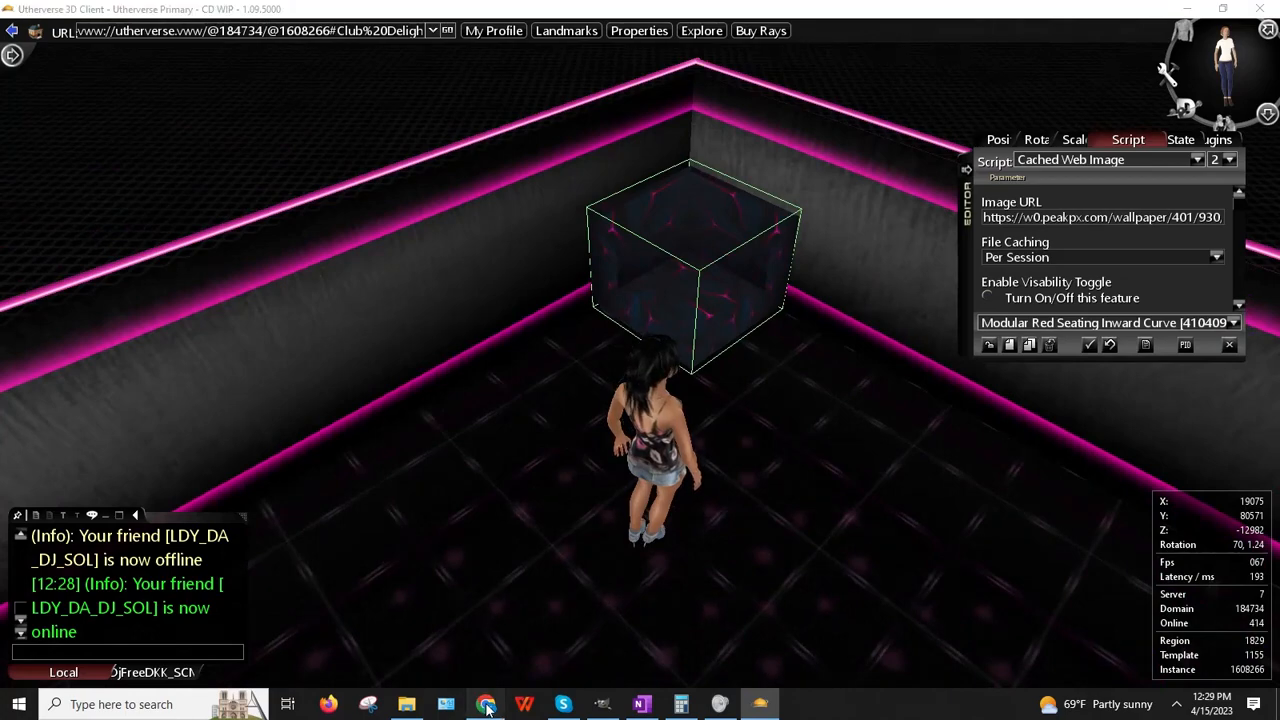
Step: Copy the Peakpx hex-pattern image from the Google Images results
{"action": "left_click", "coordinate": [486, 704]}
{"action": "right_click", "coordinate": [1009, 398]}
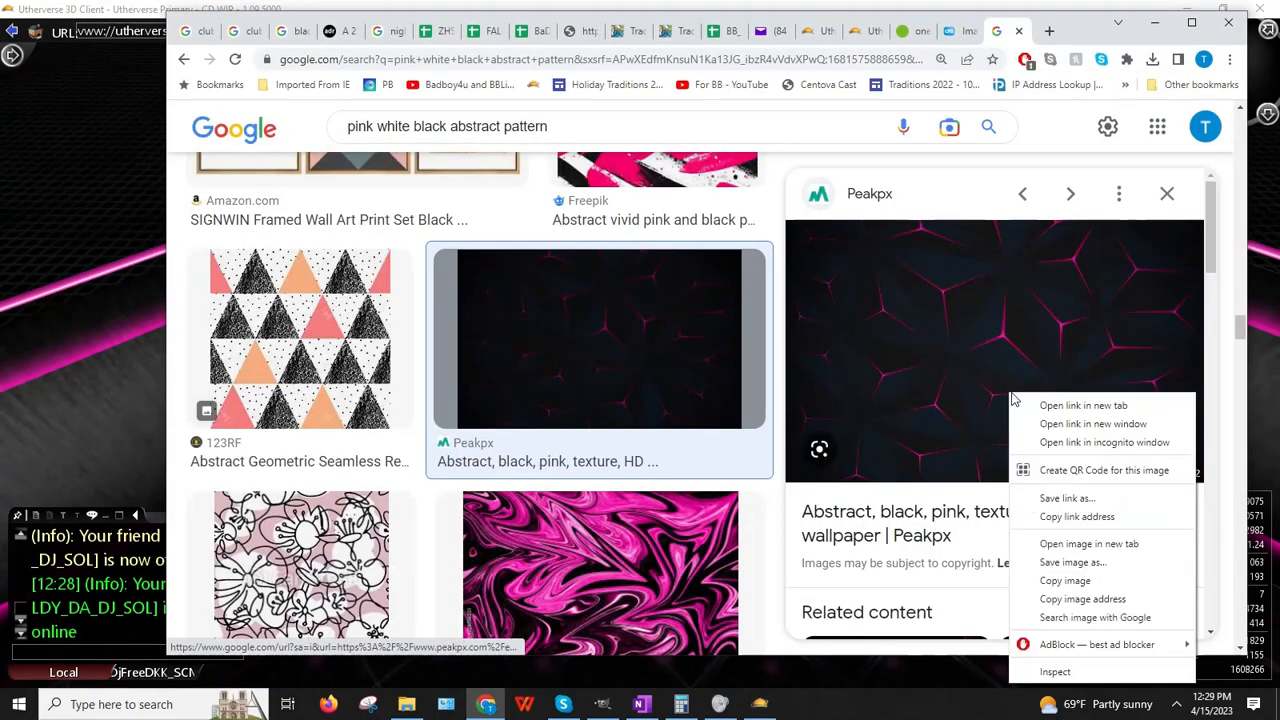
{"action": "left_click", "coordinate": [1068, 581]}
Step: Go from the browser through the Utherverse client to the GIMP window
{"action": "scroll", "coordinate": [1035, 341], "scroll_direction": "down", "scroll_amount": 2}
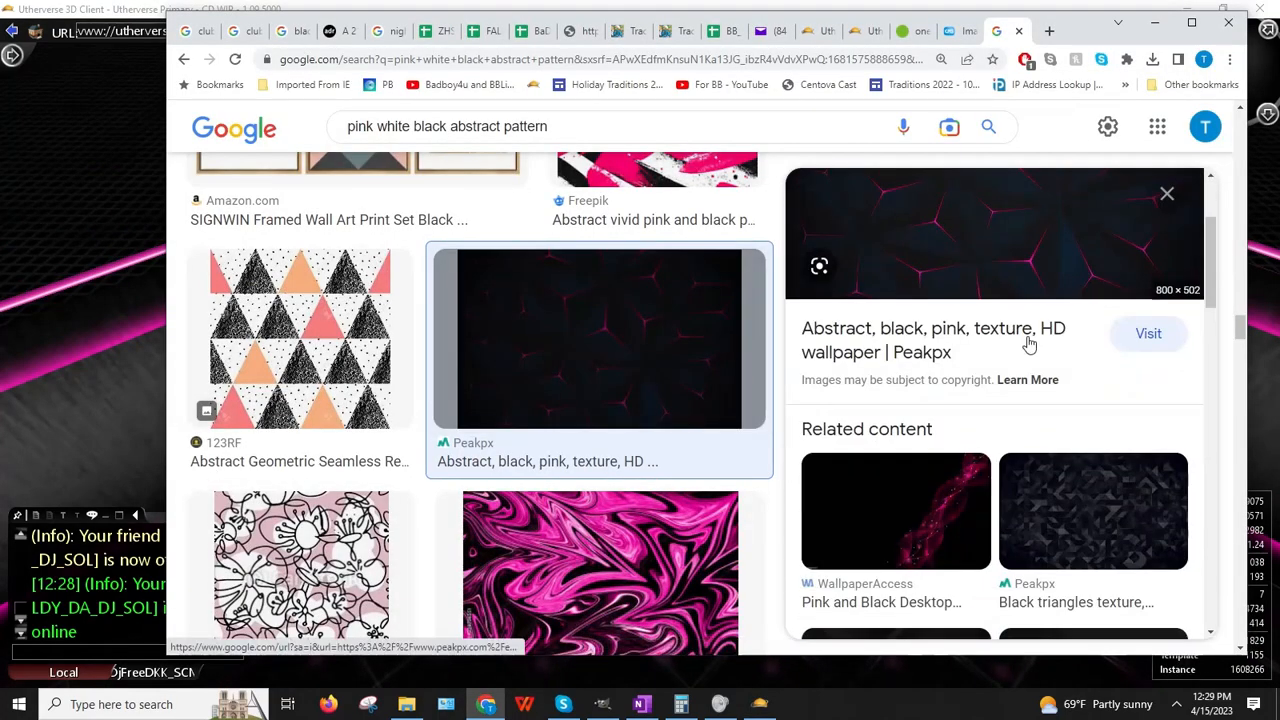
{"action": "scroll", "coordinate": [1029, 343], "scroll_direction": "down", "scroll_amount": 3}
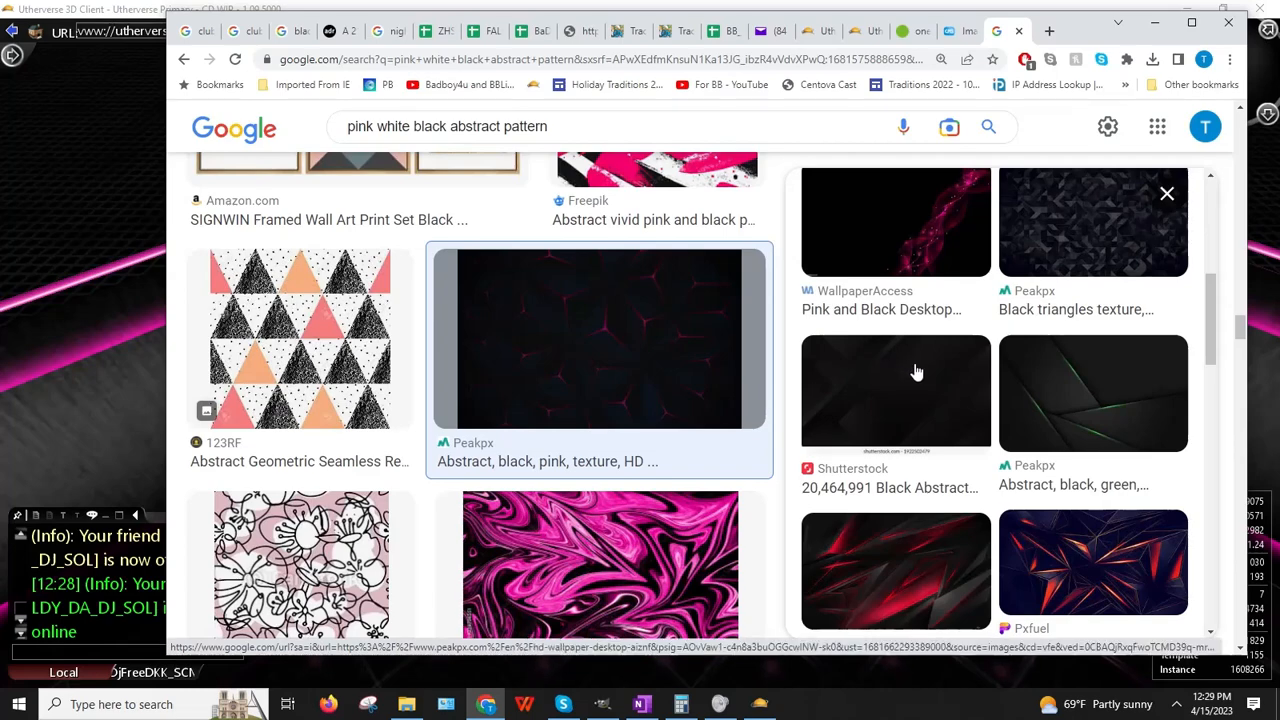
{"action": "scroll", "coordinate": [914, 371], "scroll_direction": "down", "scroll_amount": 5}
{"action": "scroll", "coordinate": [1000, 368], "scroll_direction": "down", "scroll_amount": 3}
{"action": "scroll", "coordinate": [1067, 367], "scroll_direction": "up", "scroll_amount": 4}
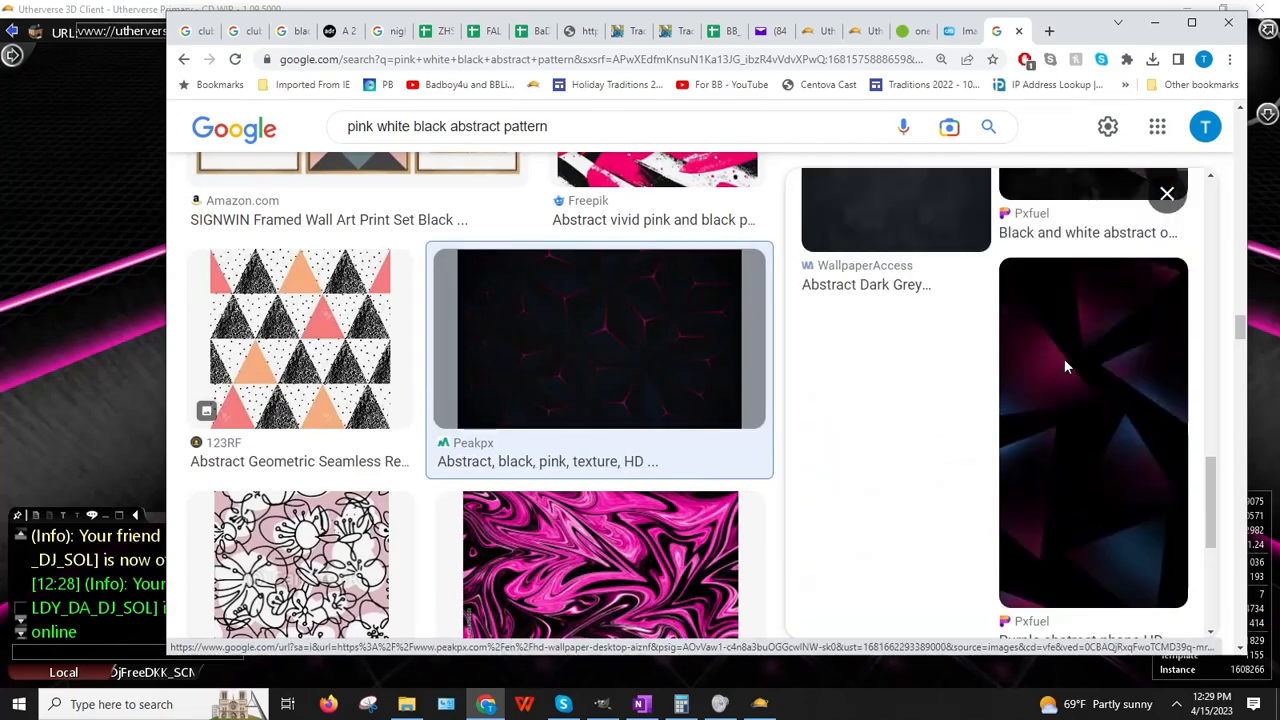
{"action": "left_click", "coordinate": [20, 527]}
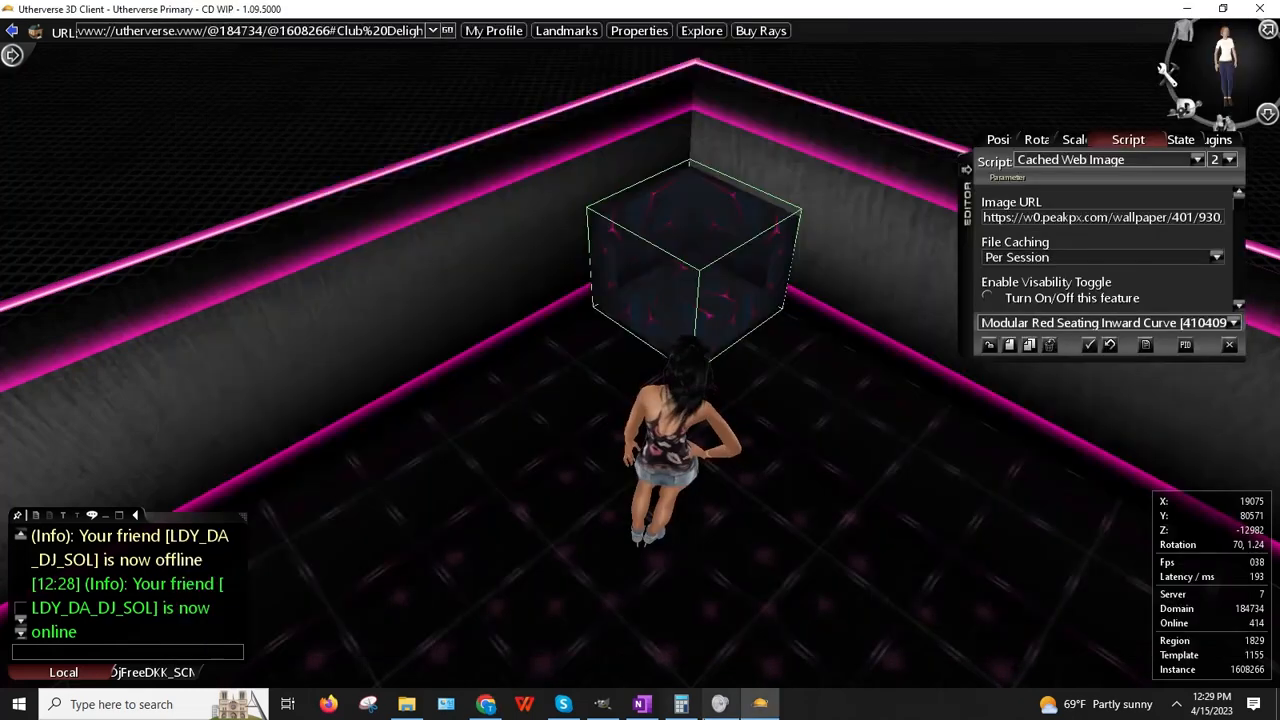
{"action": "left_click", "coordinate": [601, 706]}
Step: Paste the Peakpx wallpaper into a new 800x502 image and duplicate its Pasted Layer
{"action": "left_click", "coordinate": [90, 40]}
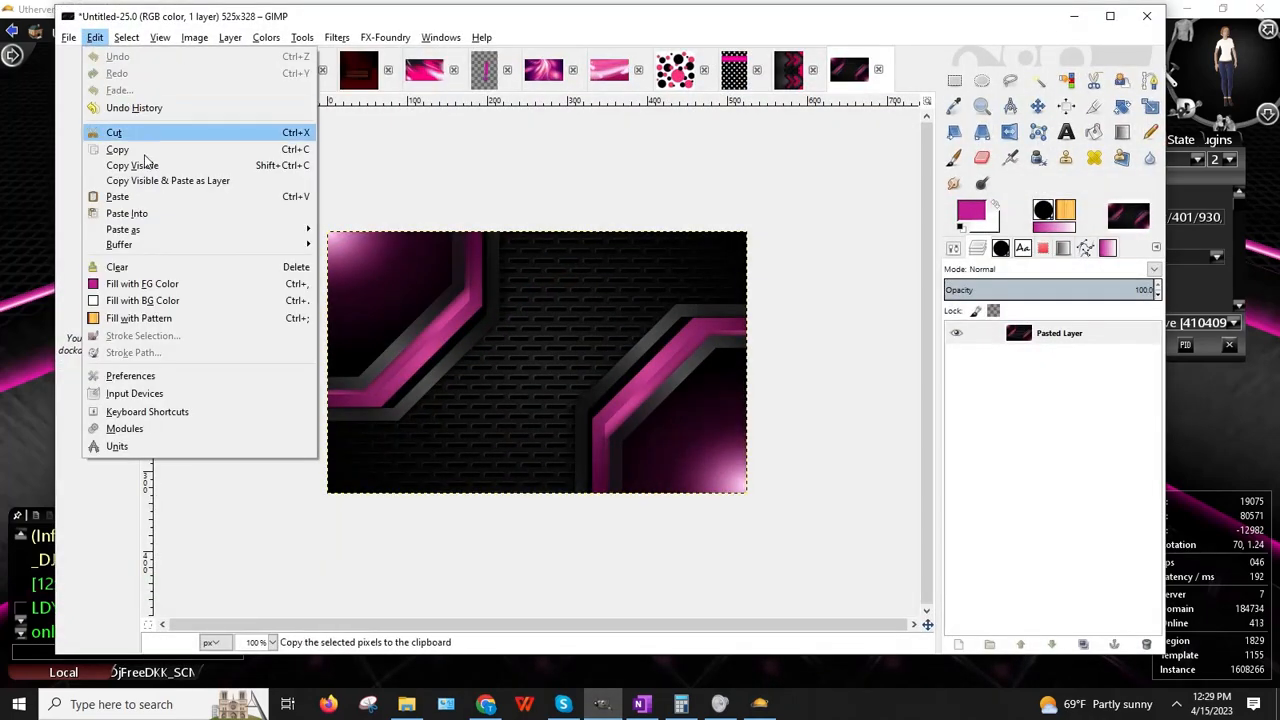
{"action": "mouse_move", "coordinate": [145, 232]}
{"action": "left_click", "coordinate": [390, 230]}
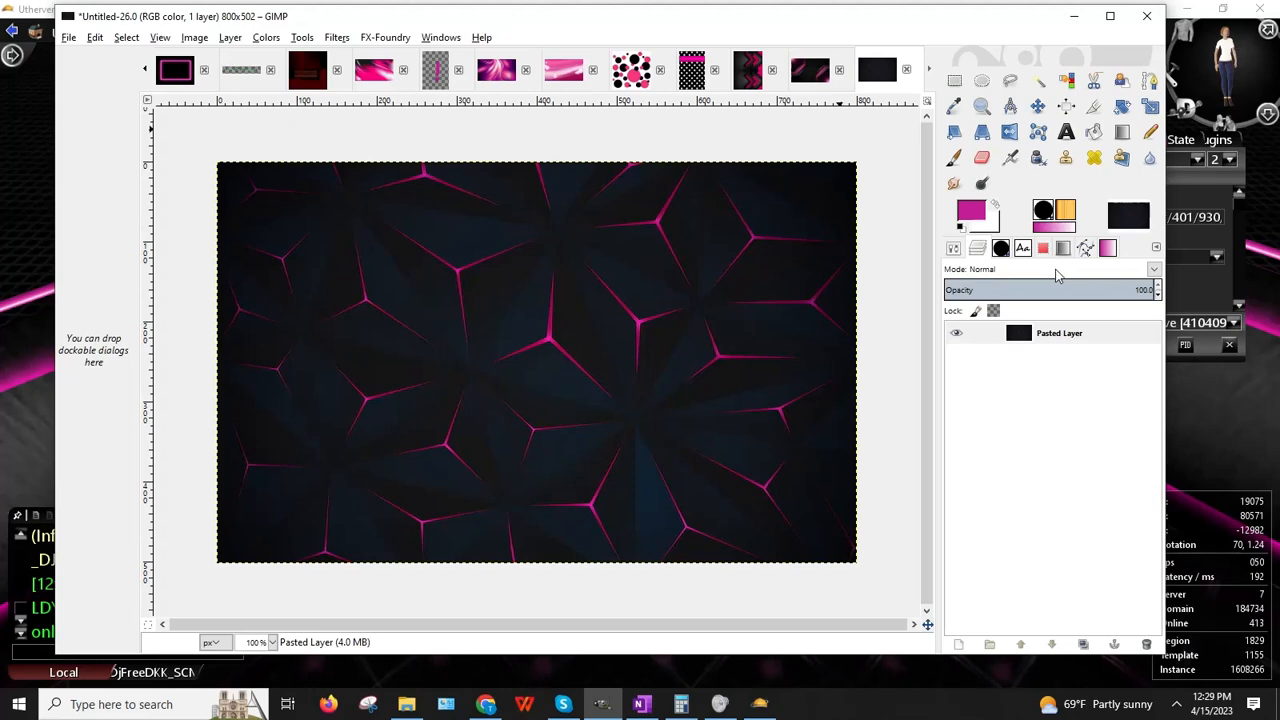
{"action": "right_click", "coordinate": [1012, 345]}
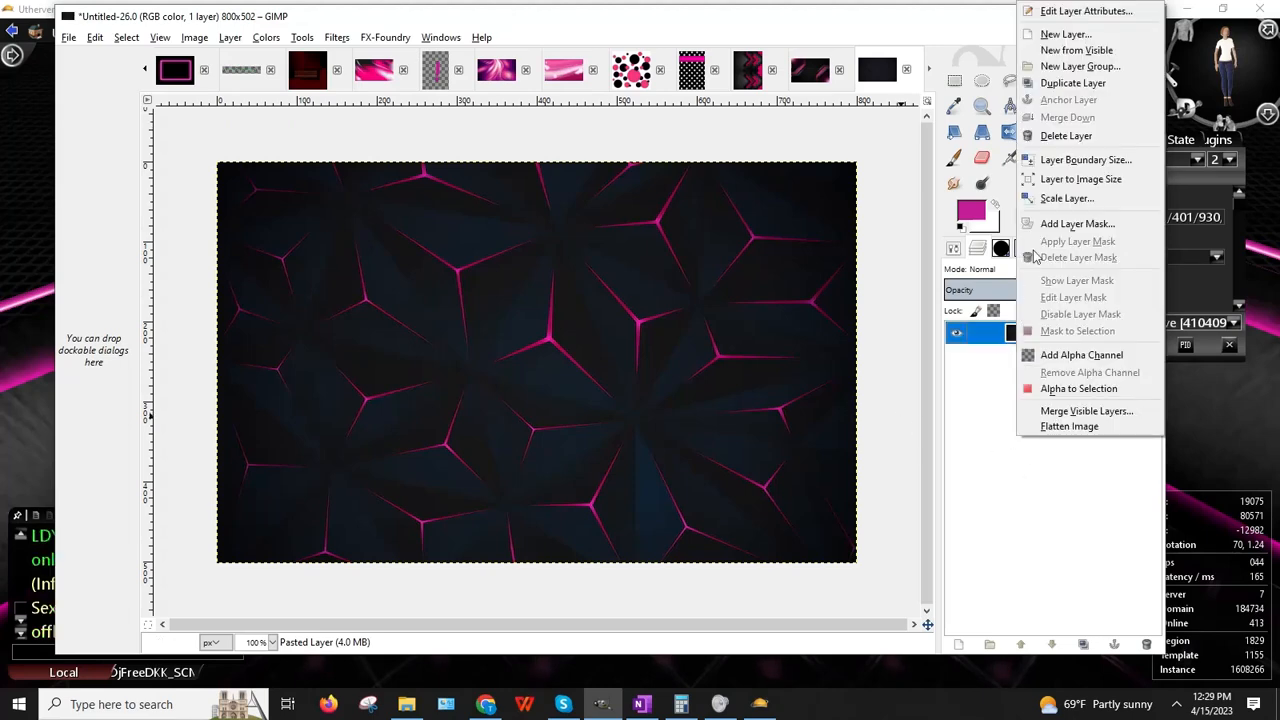
{"action": "left_click", "coordinate": [1072, 83]}
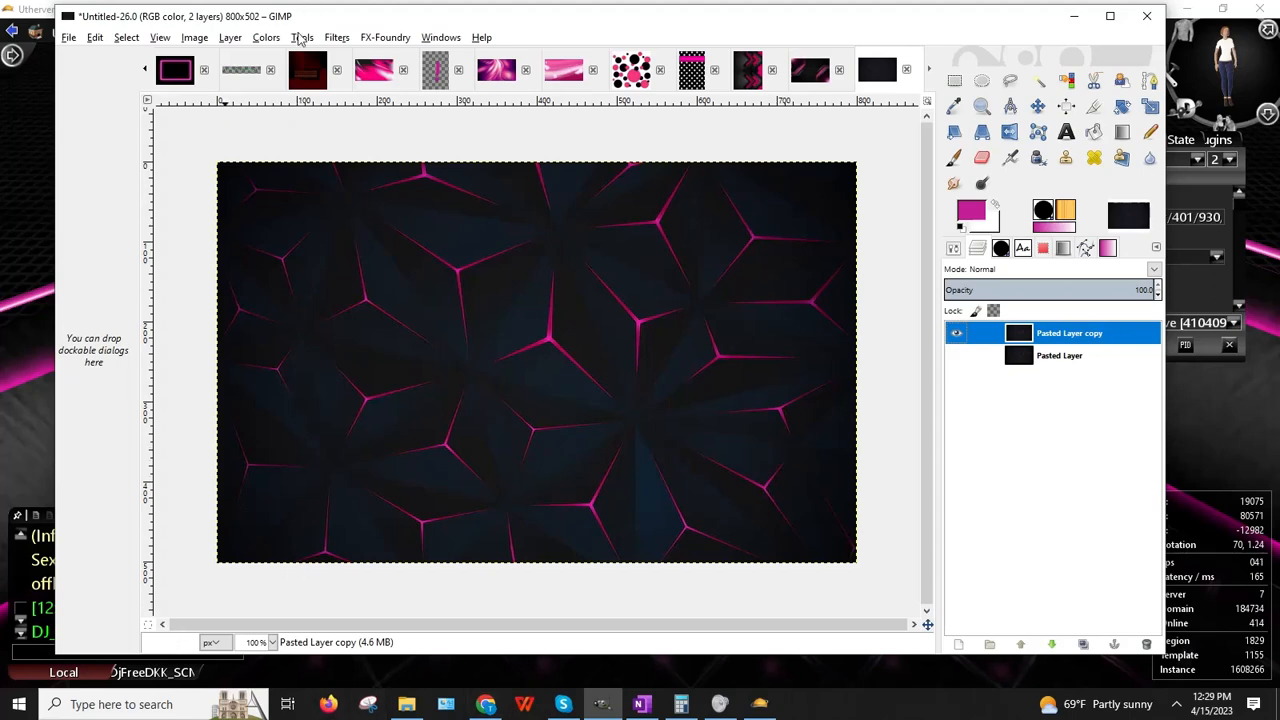
{"action": "left_click", "coordinate": [266, 38]}
{"action": "left_click", "coordinate": [272, 76]}
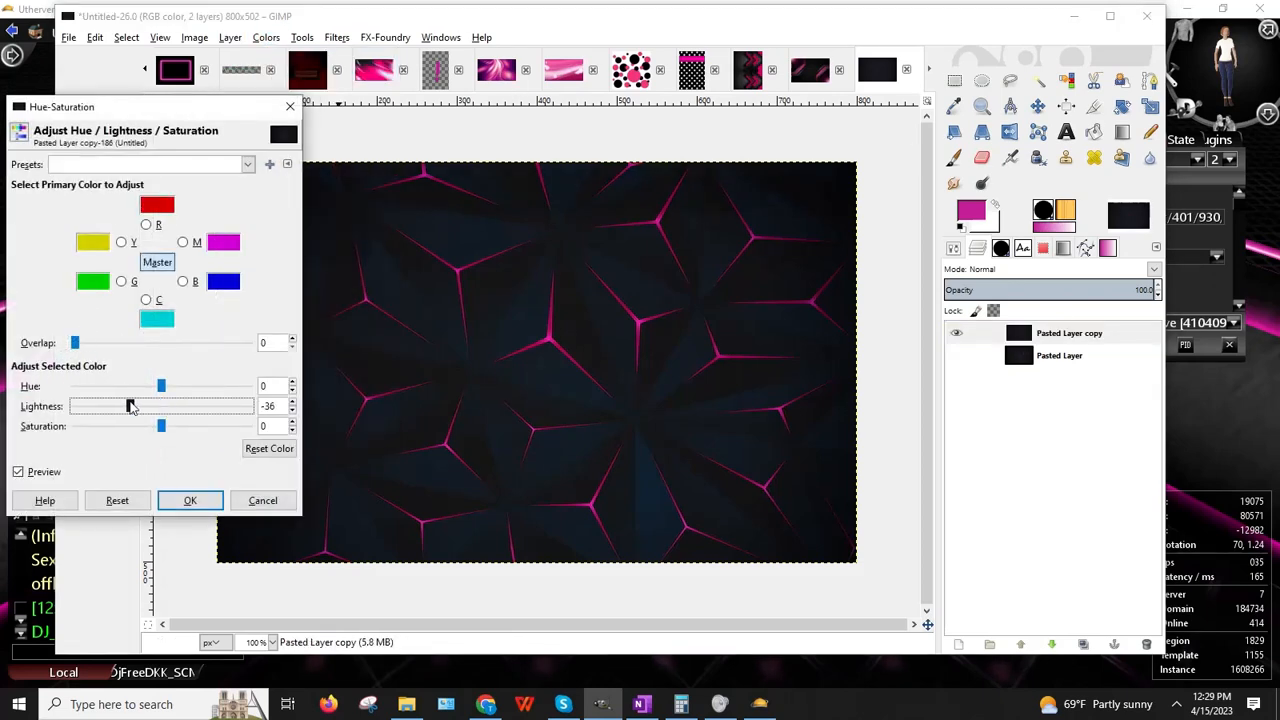
{"action": "left_click_drag", "start_coordinate": [130, 405], "coordinate": [73, 405]}
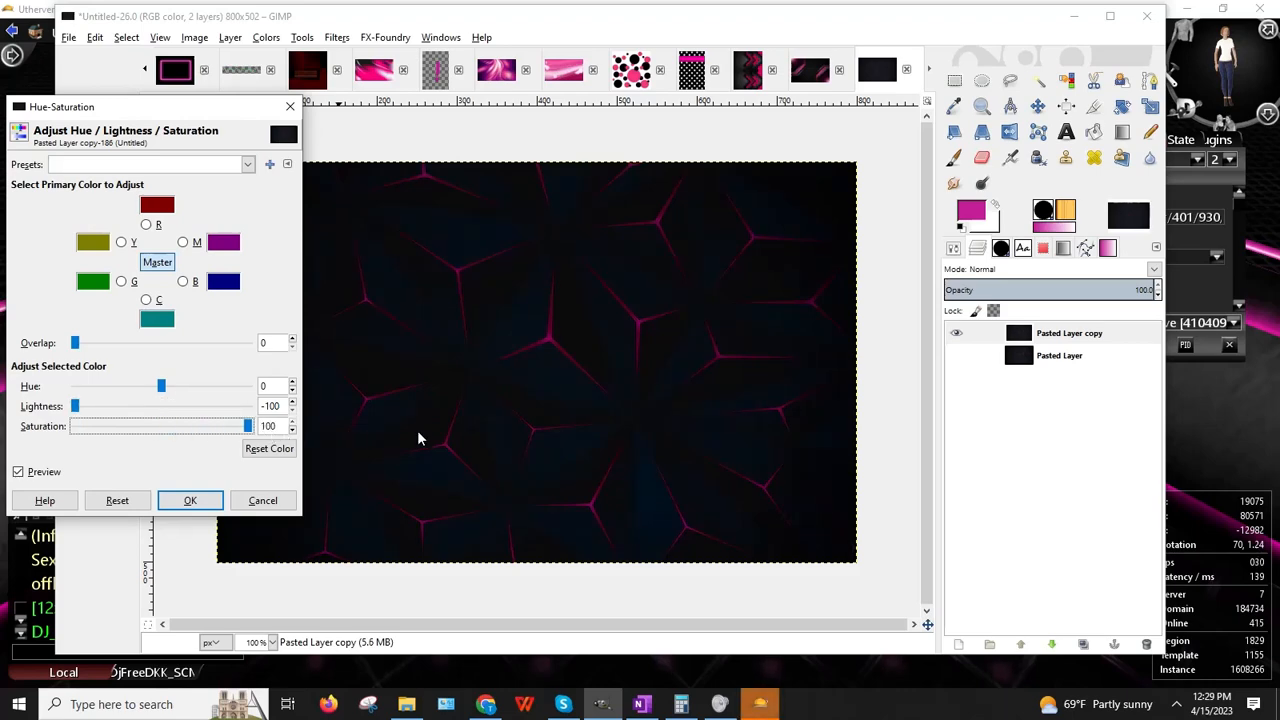
{"action": "left_click", "coordinate": [282, 505]}
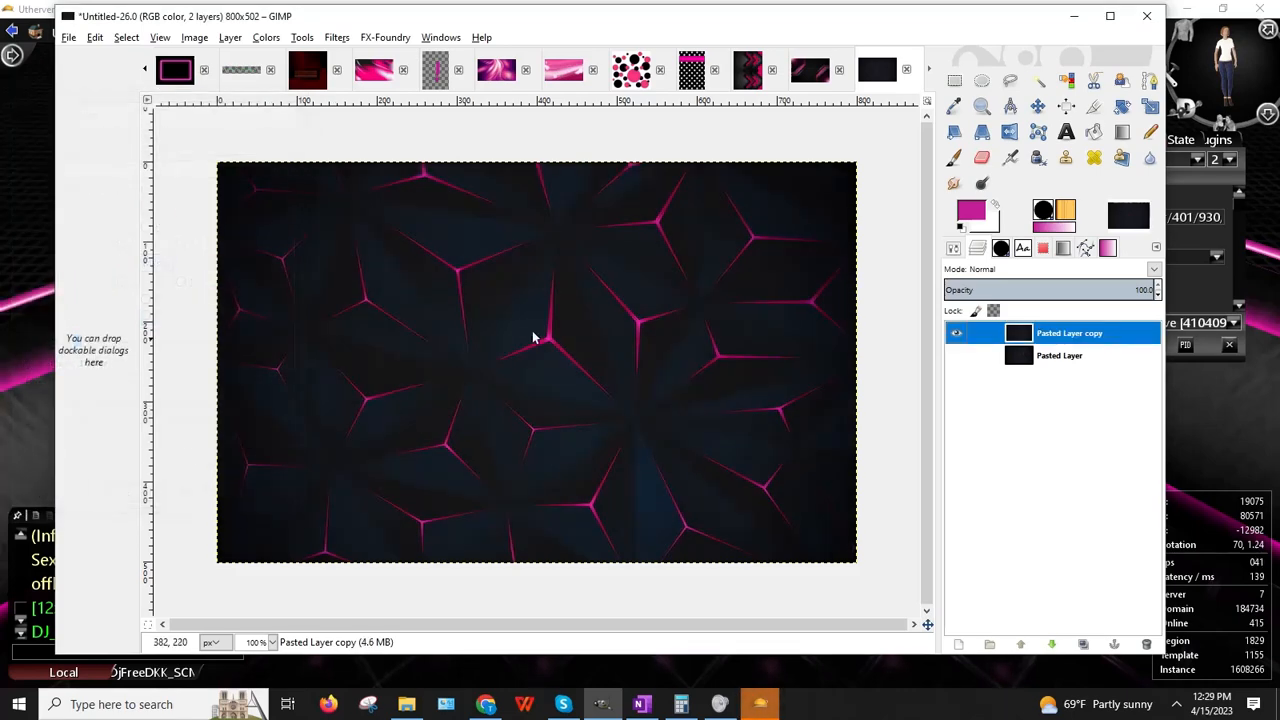
{"action": "left_click", "coordinate": [267, 39]}
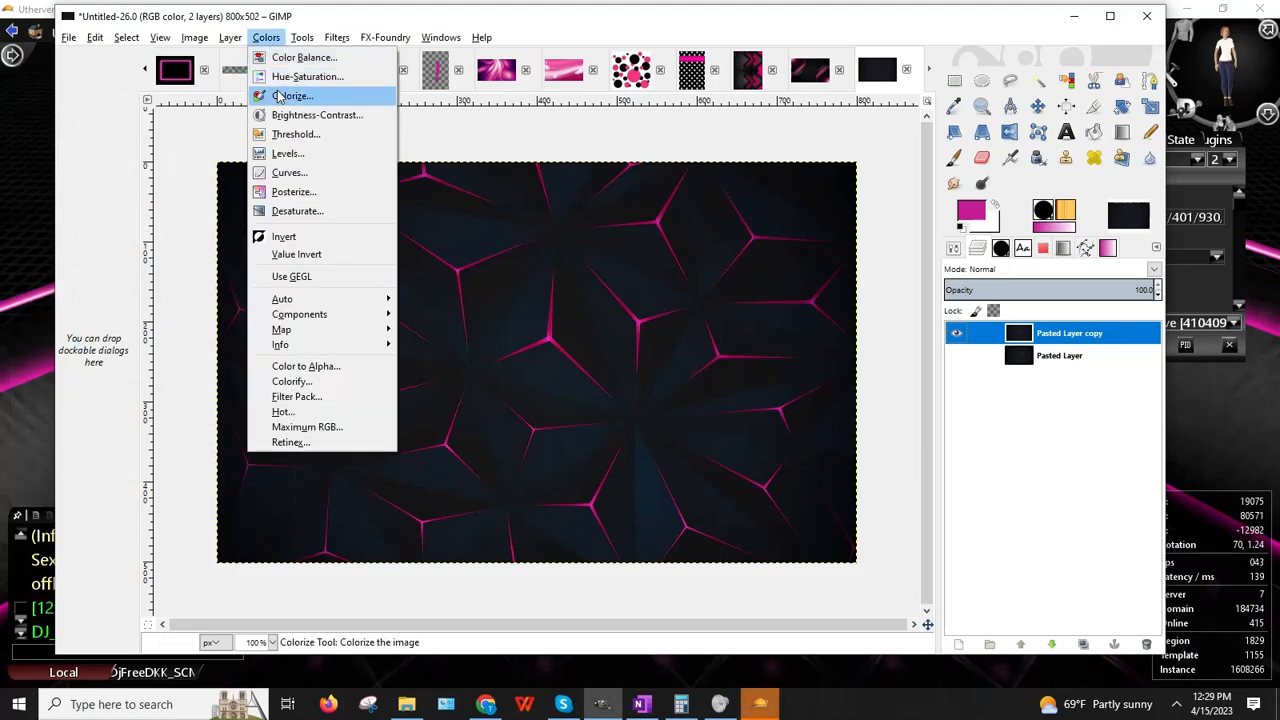
{"action": "left_click", "coordinate": [300, 77]}
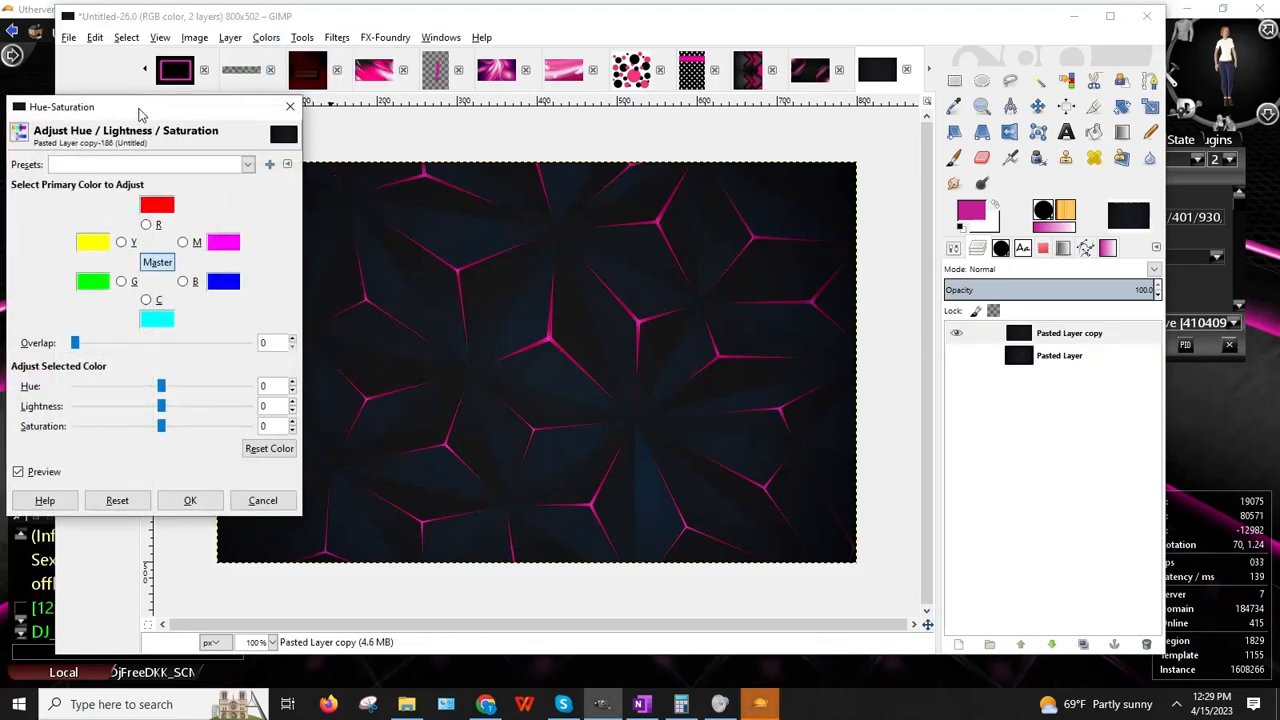
{"action": "left_click_drag", "start_coordinate": [140, 113], "coordinate": [965, 88]}
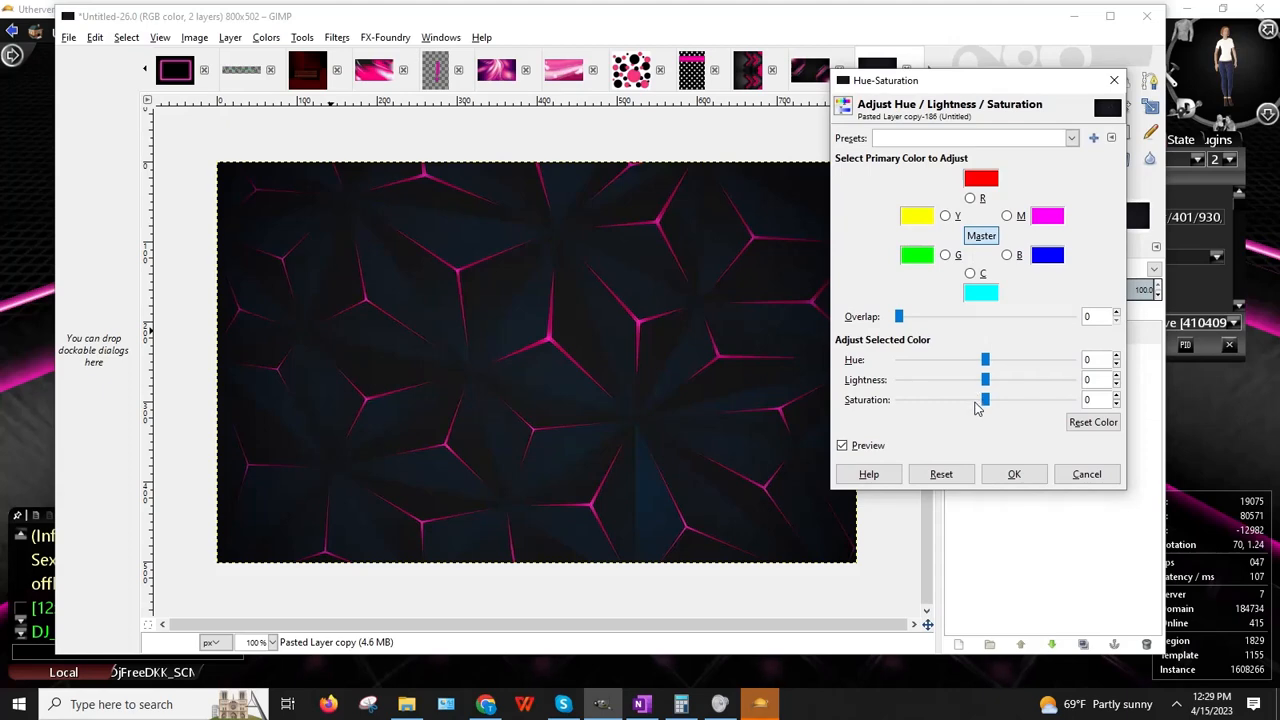
{"action": "mouse_move", "coordinate": [985, 403]}
{"action": "left_mouse_down"}
{"action": "mouse_move", "coordinate": [845, 398]}
{"action": "mouse_move", "coordinate": [975, 405]}
{"action": "left_mouse_up"}
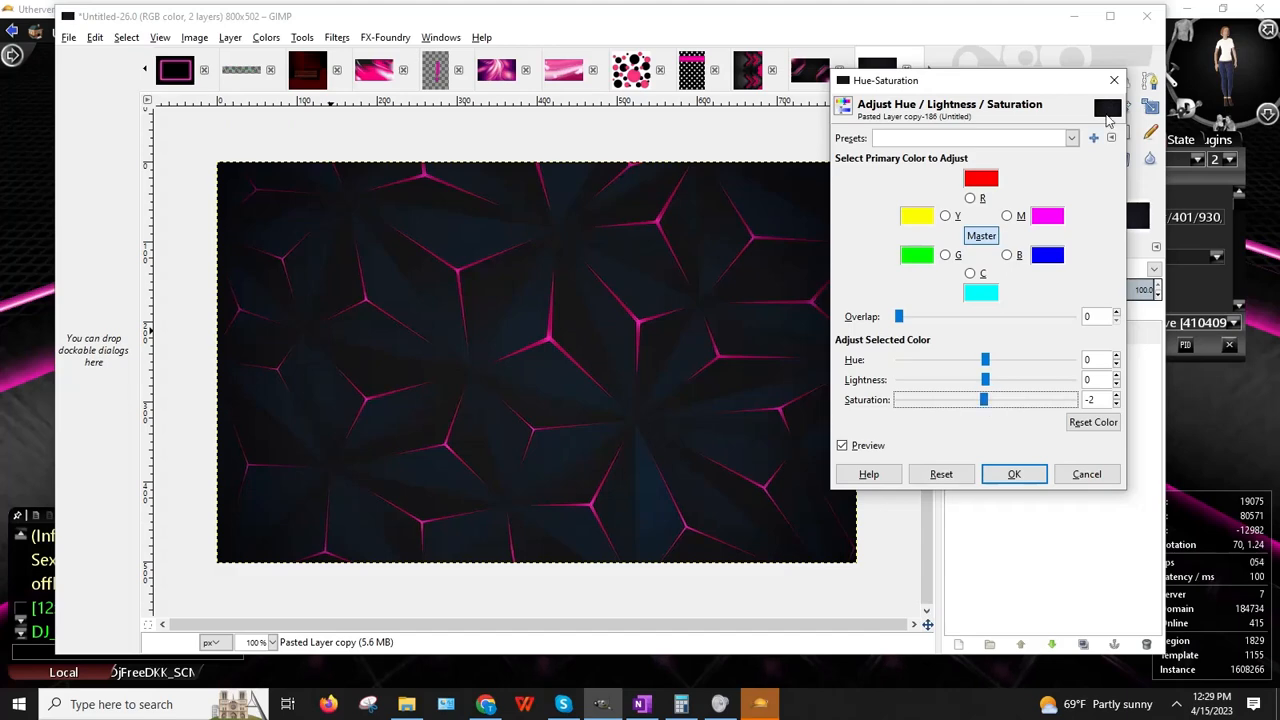
{"action": "left_click", "coordinate": [1112, 82]}
{"action": "left_click", "coordinate": [112, 38]}
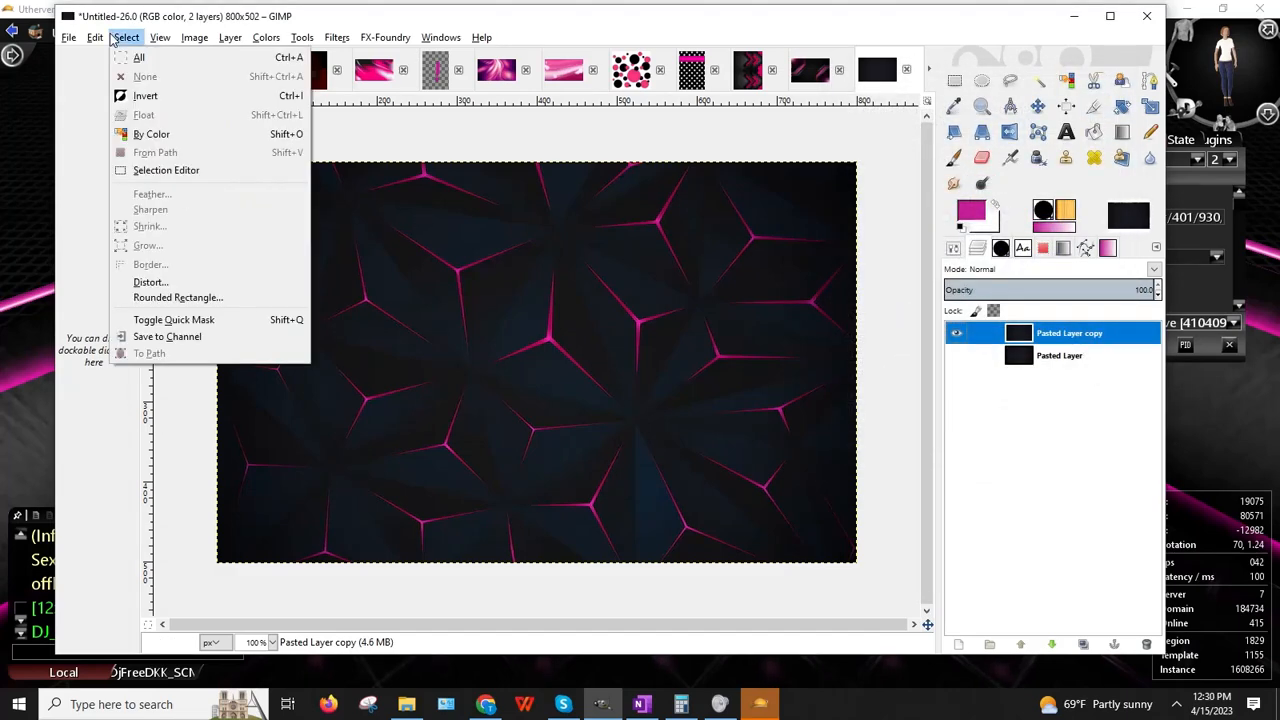
Step: Select the pink lines by colour and add a new transparent layer named Layer
{"action": "left_click", "coordinate": [140, 134]}
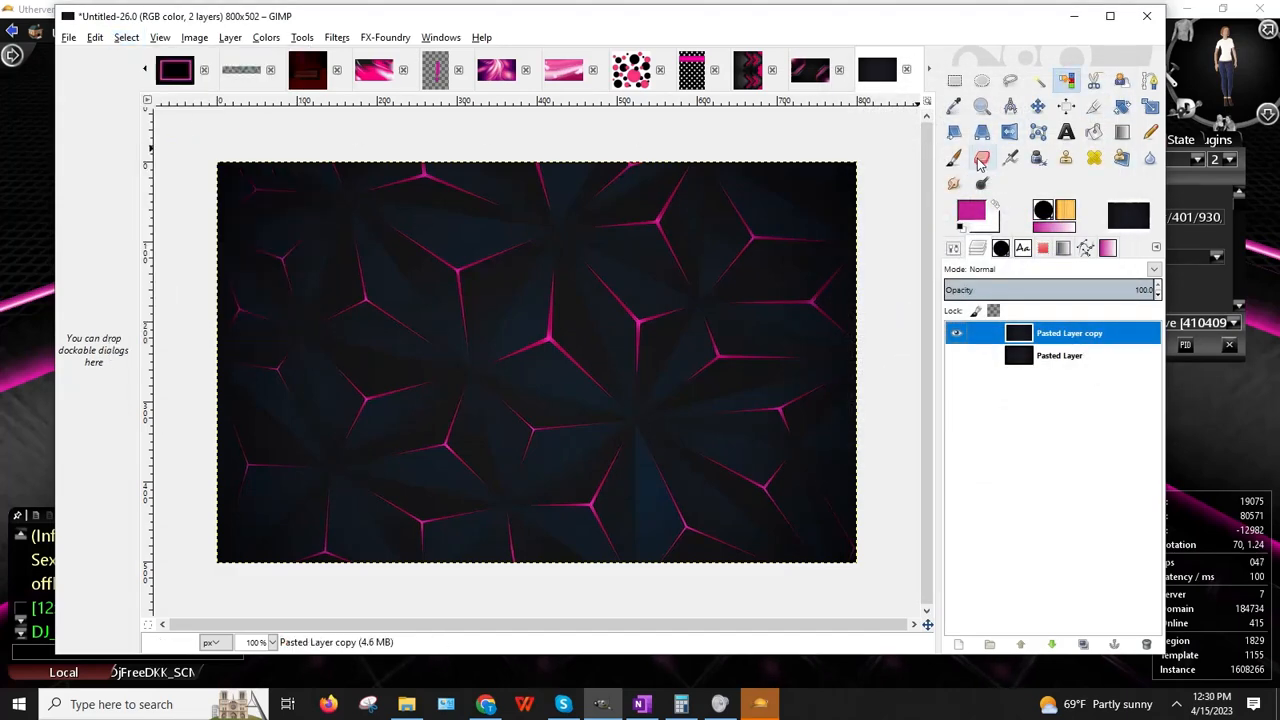
{"action": "left_click", "coordinate": [529, 375]}
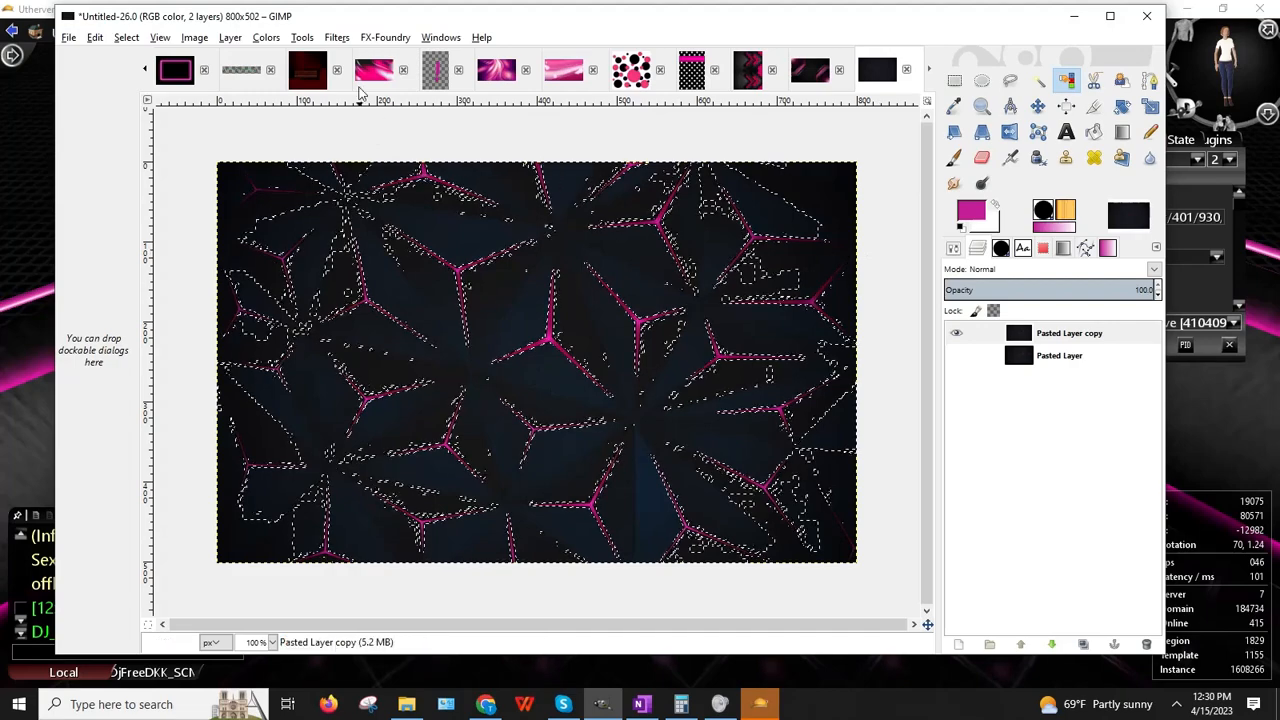
{"action": "left_click", "coordinate": [230, 37]}
{"action": "left_click", "coordinate": [240, 60]}
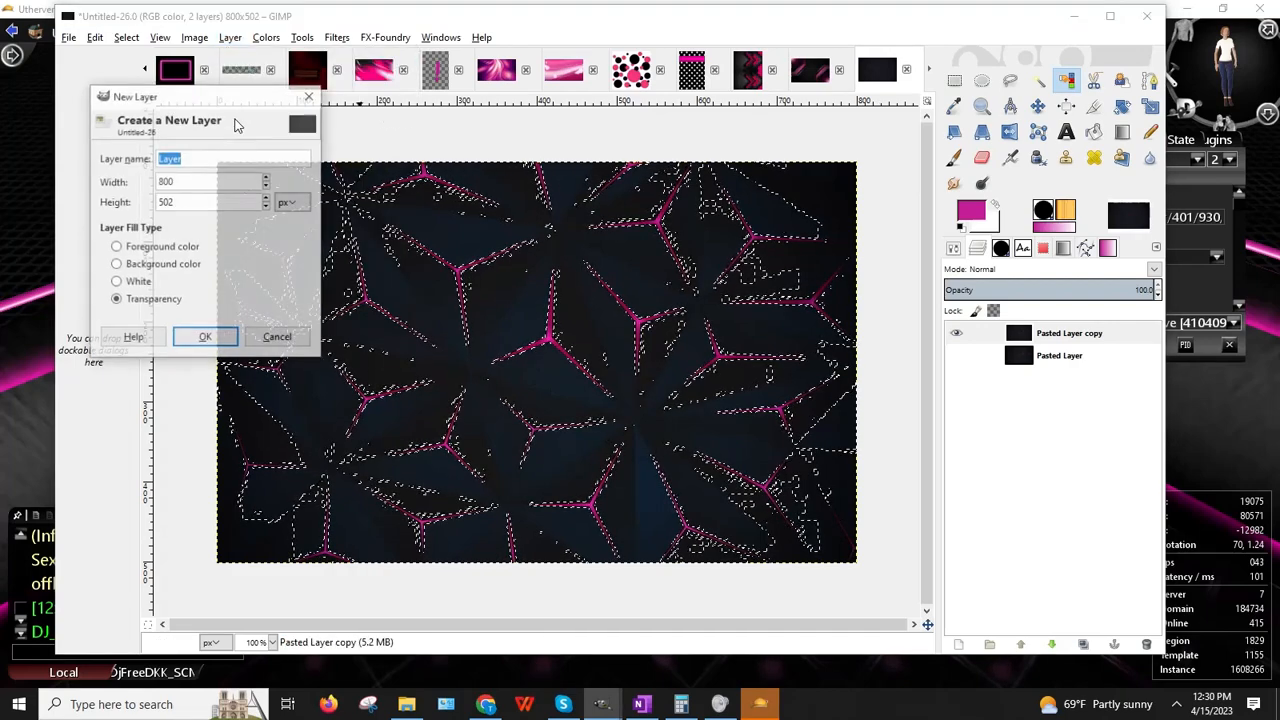
{"action": "left_click", "coordinate": [209, 337]}
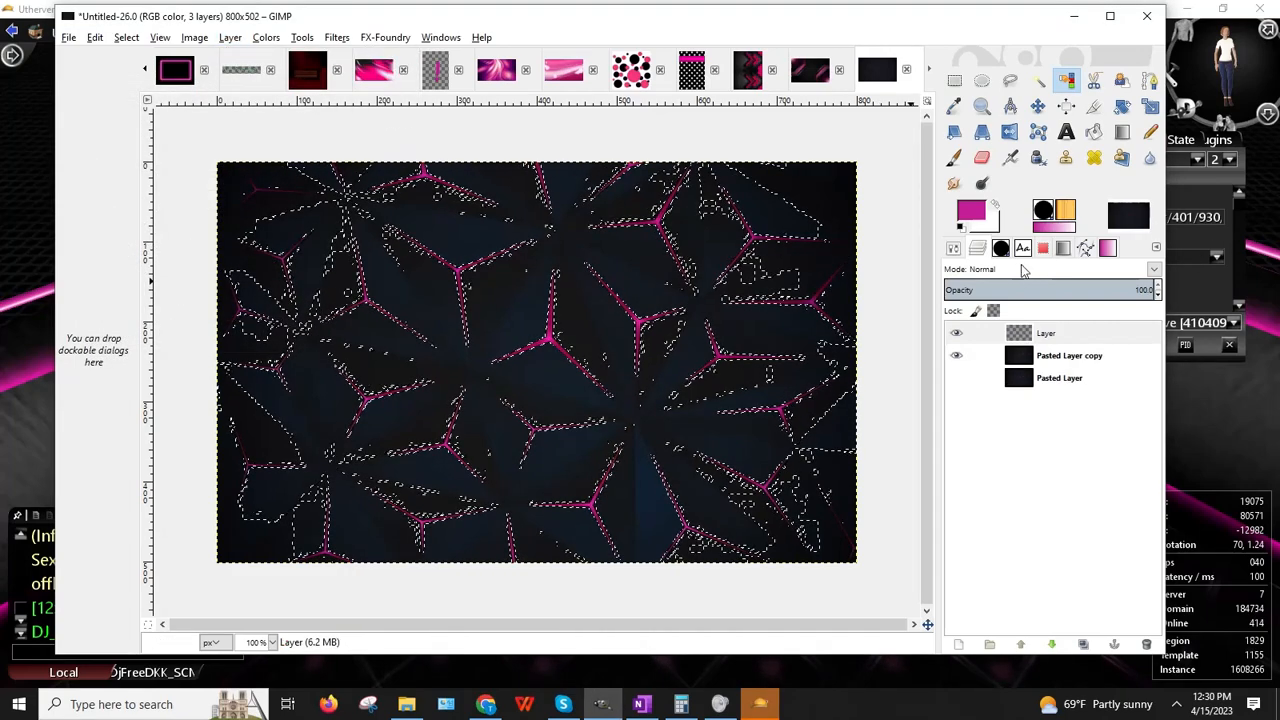
Step: Set the foreground colour to black
{"action": "left_click", "coordinate": [978, 215]}
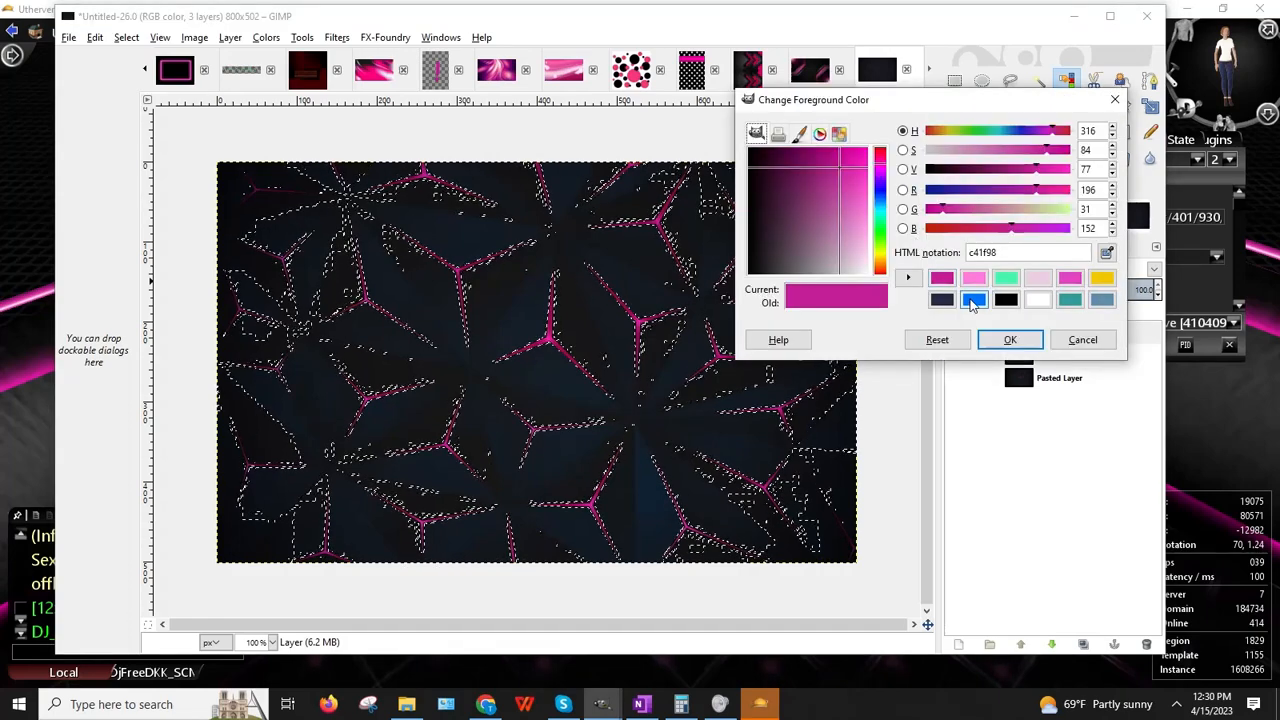
{"action": "left_click", "coordinate": [1006, 299]}
{"action": "left_click", "coordinate": [1010, 340]}
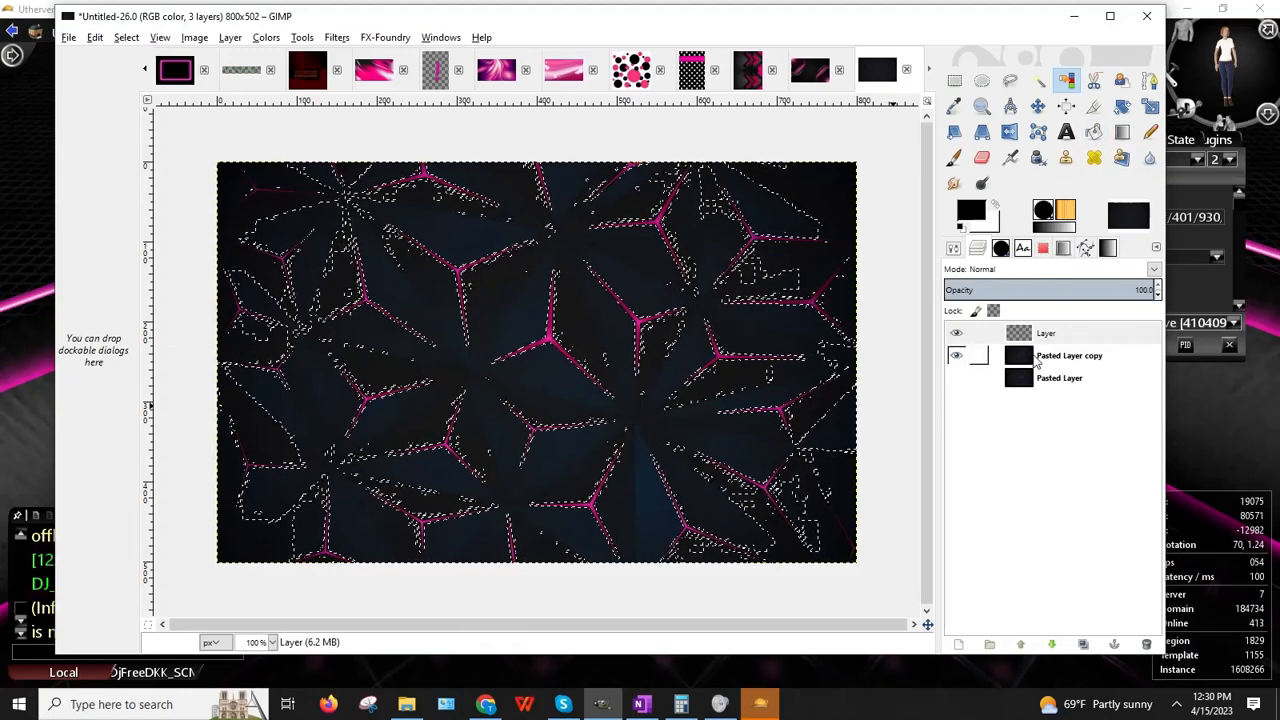
Step: Clear the old selection, then select the pink crack lines by colour on Pasted Layer copy
{"action": "left_click", "coordinate": [955, 81]}
{"action": "left_click", "coordinate": [762, 288]}
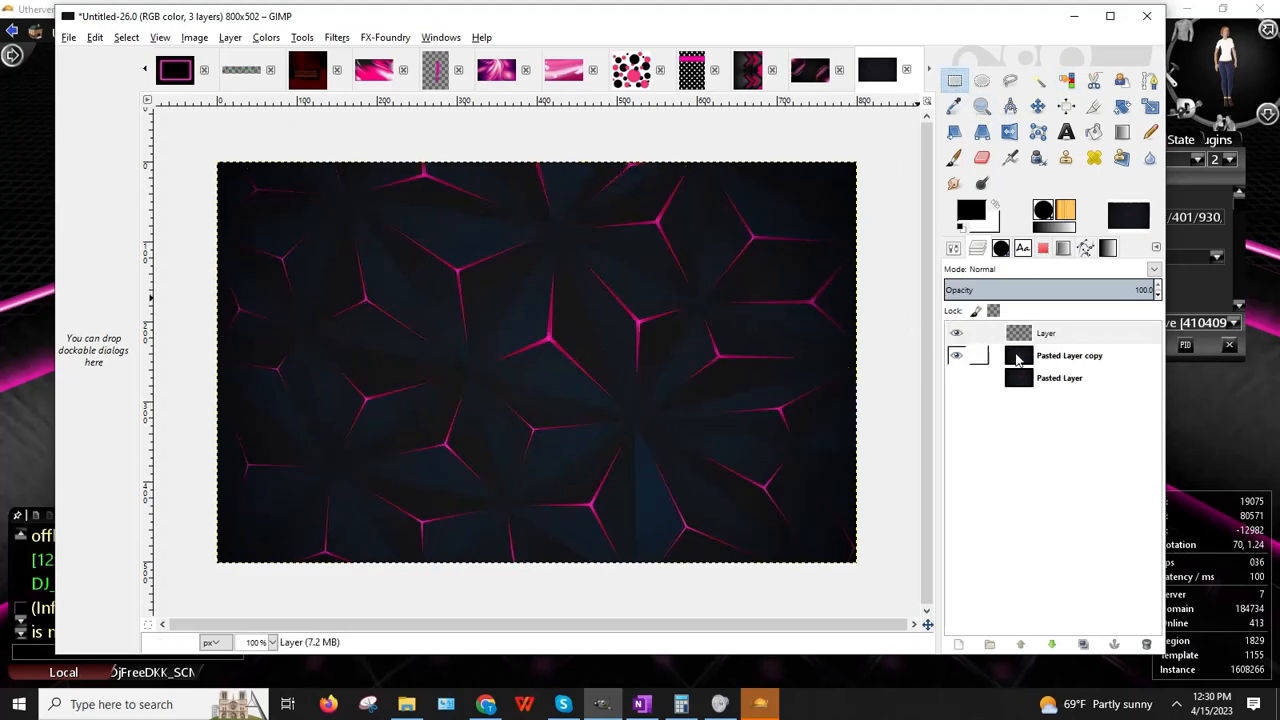
{"action": "left_click", "coordinate": [1018, 362]}
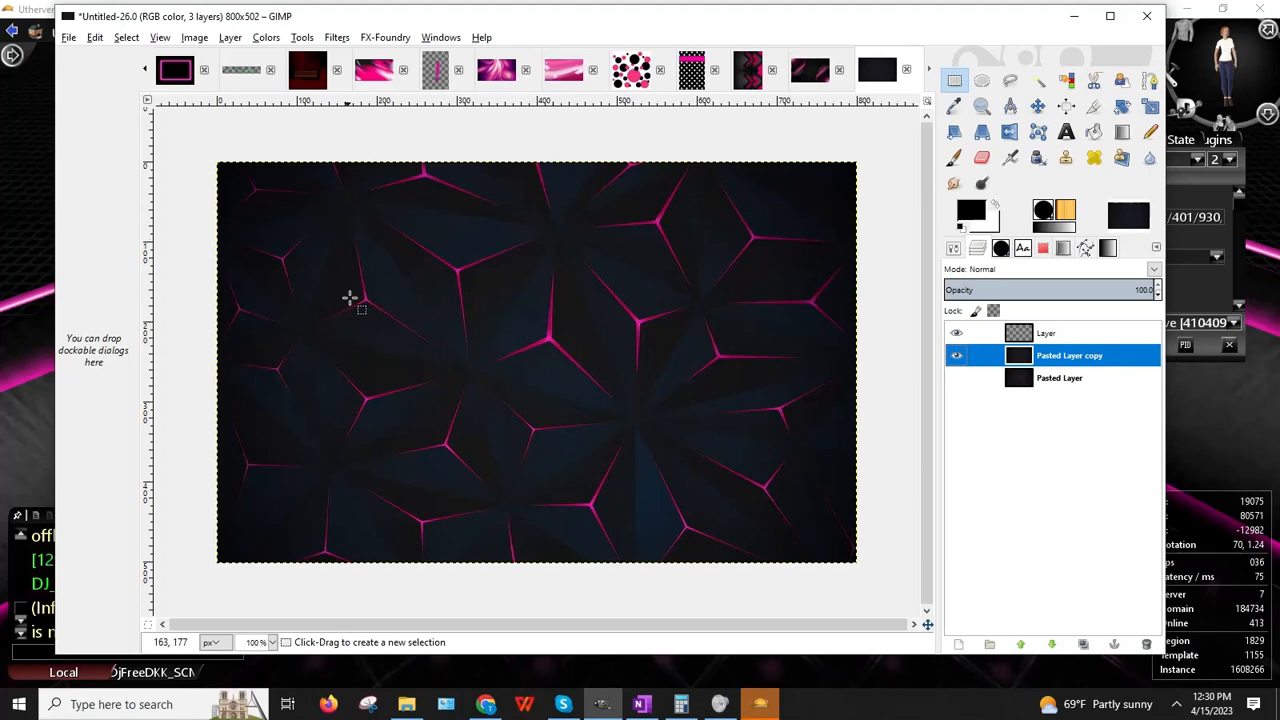
{"action": "left_click", "coordinate": [126, 38]}
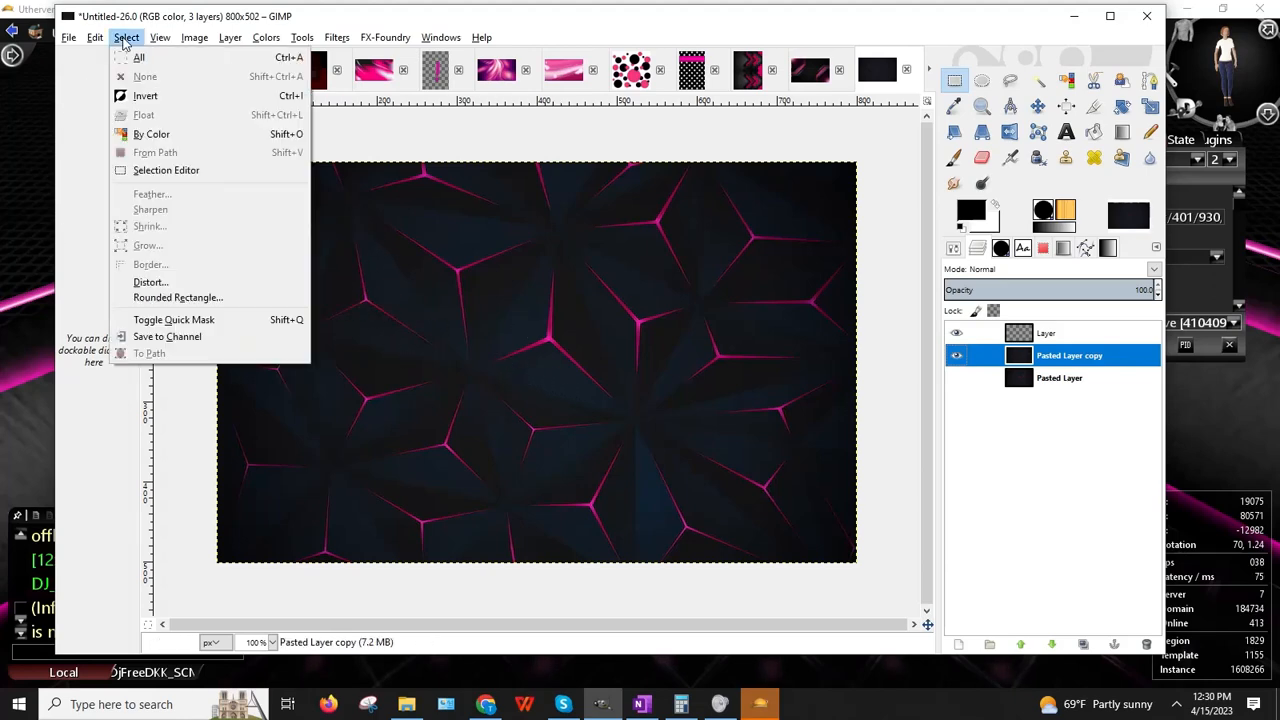
{"action": "left_click", "coordinate": [140, 134]}
{"action": "left_click", "coordinate": [525, 323]}
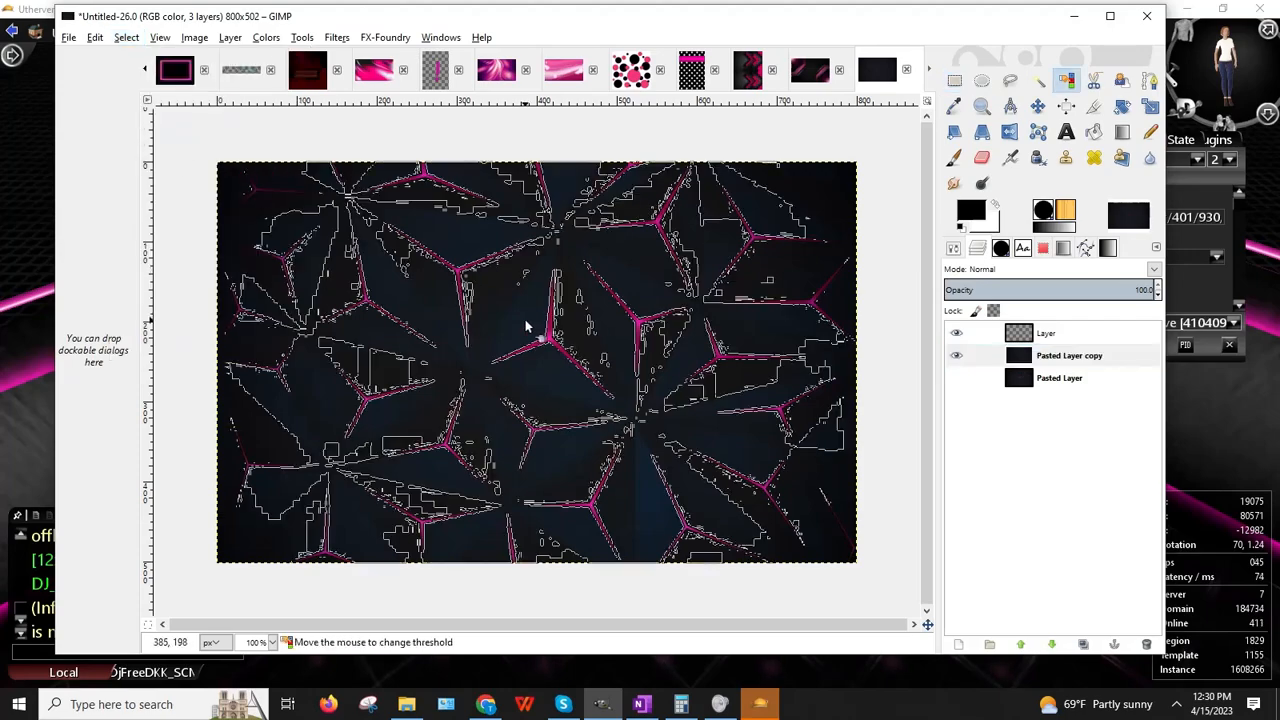
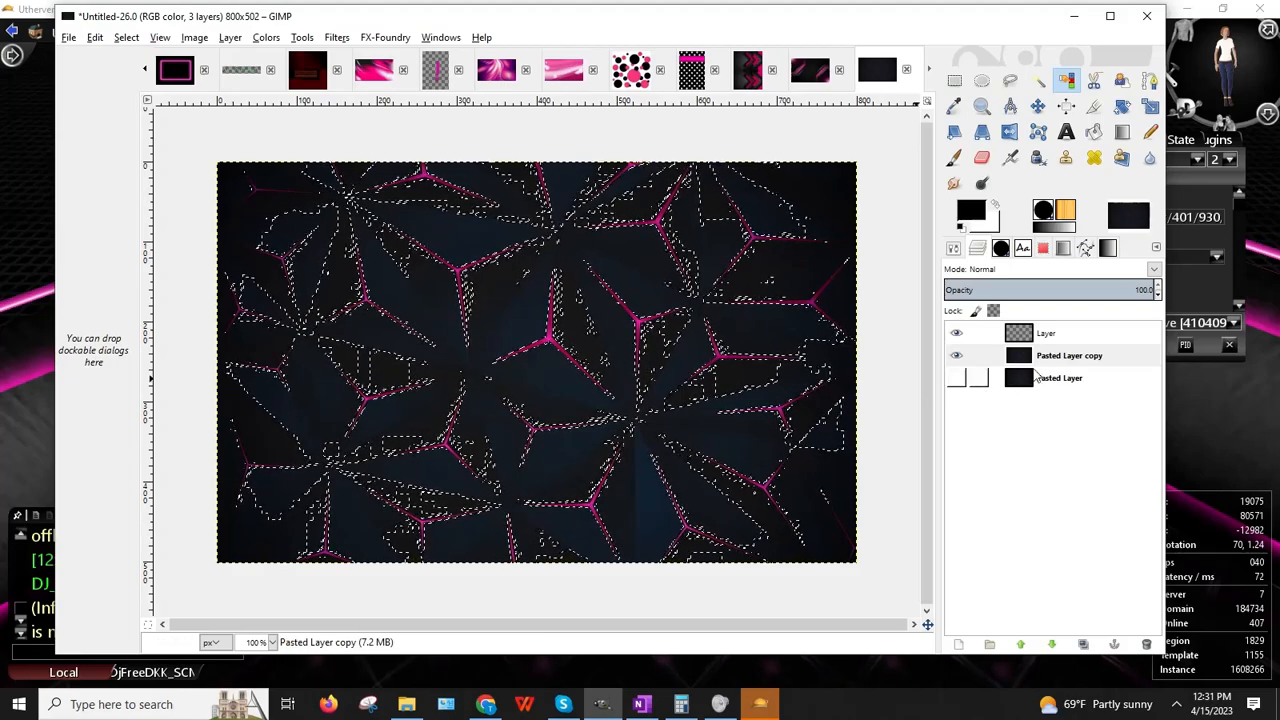
Step: Bucket-fill the selected areas on the top layer, Layer, with black
{"action": "left_click", "coordinate": [990, 332]}
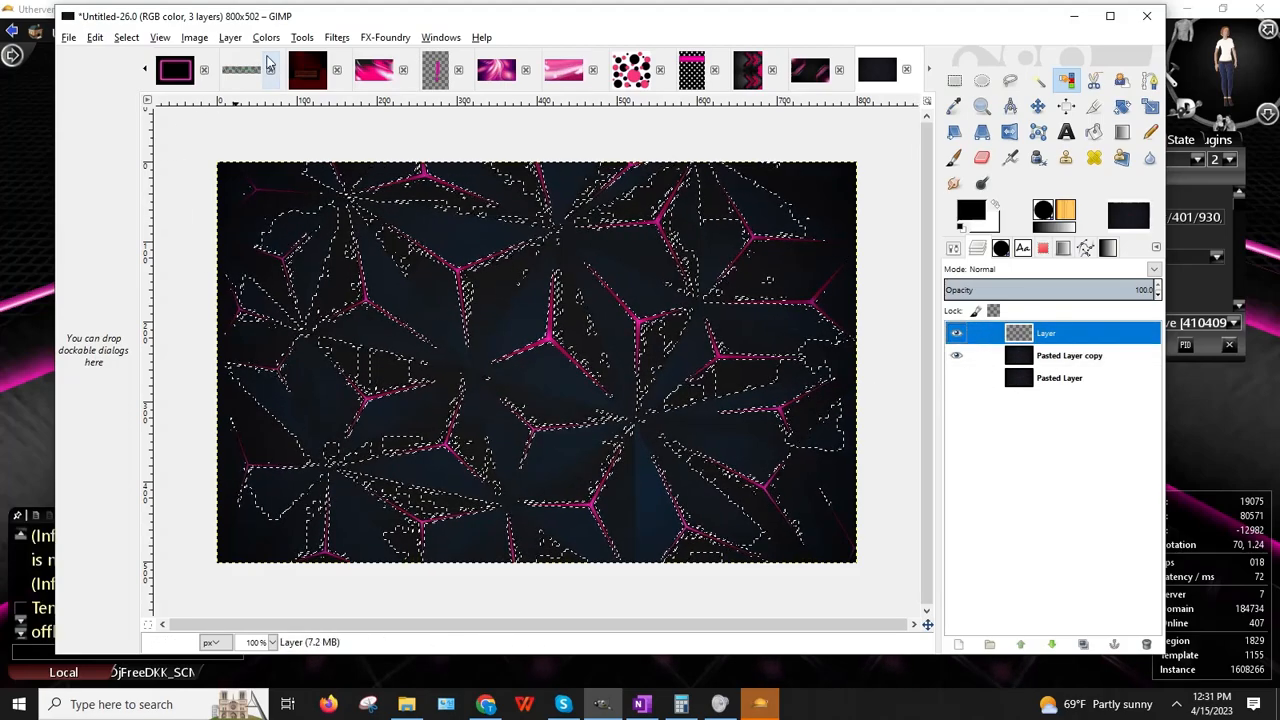
{"action": "left_click", "coordinate": [230, 37]}
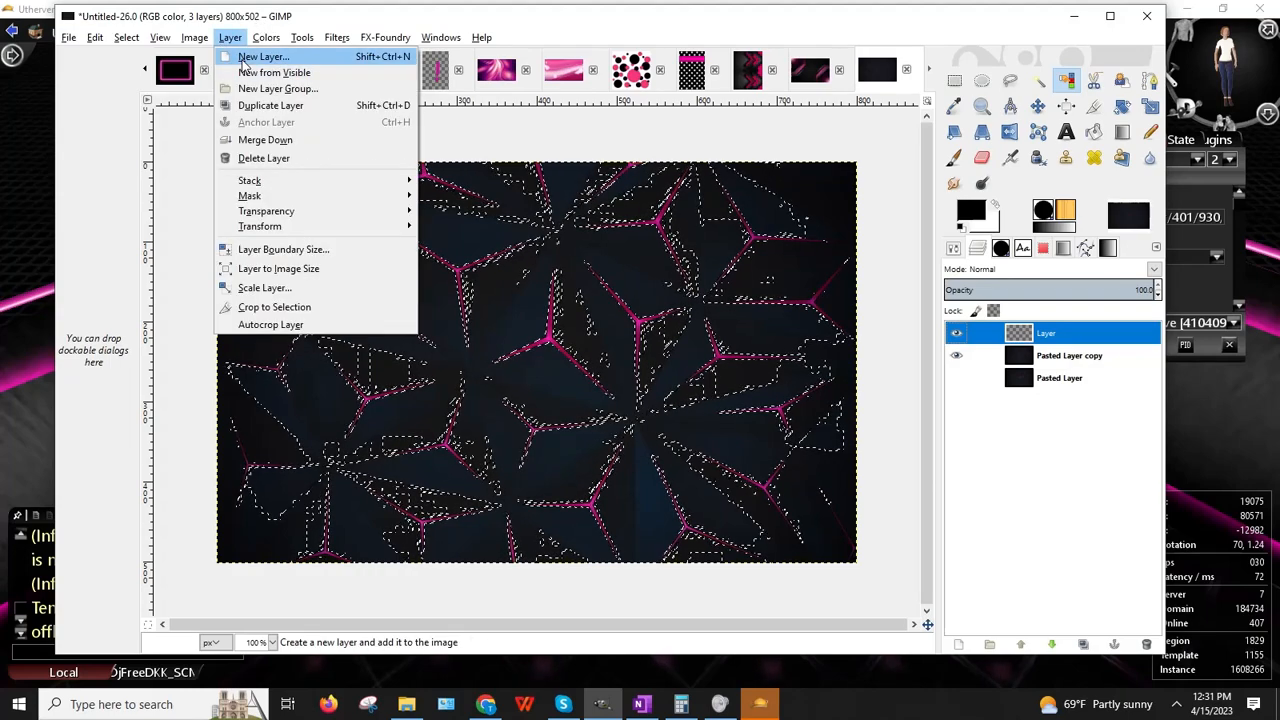
{"action": "left_click", "coordinate": [1050, 345]}
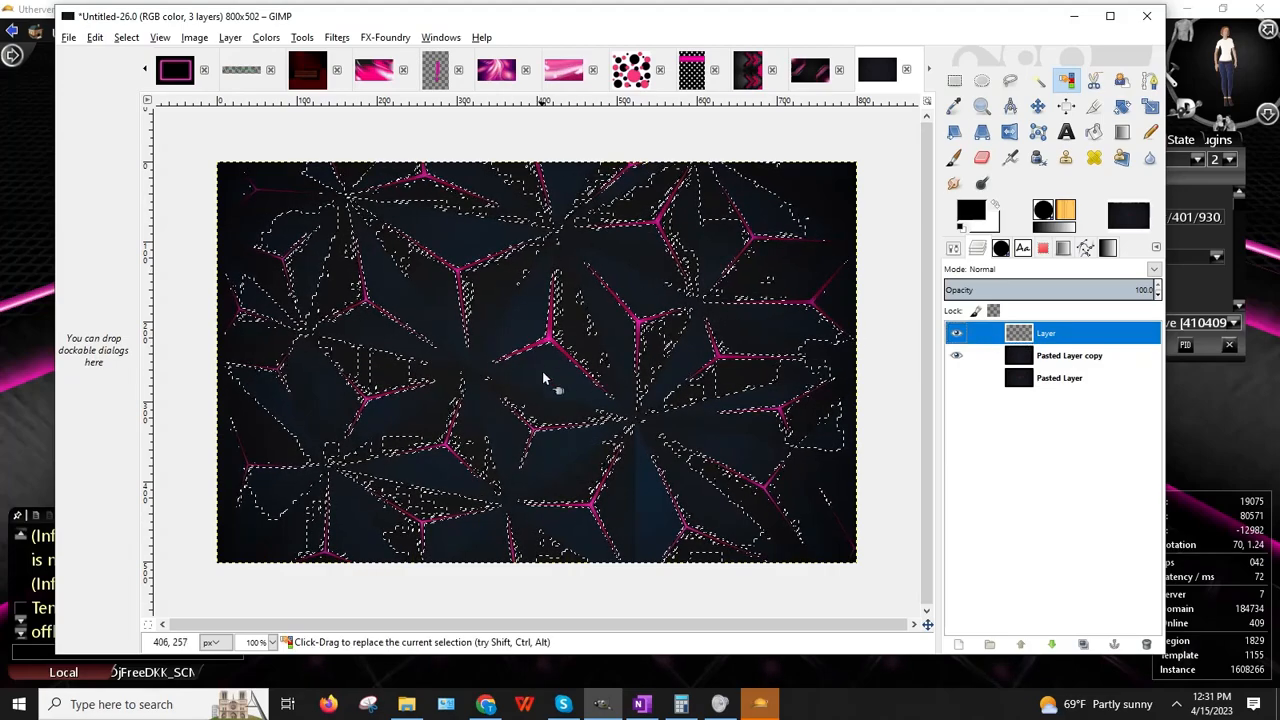
{"action": "left_click", "coordinate": [1094, 131]}
{"action": "left_click", "coordinate": [1046, 333]}
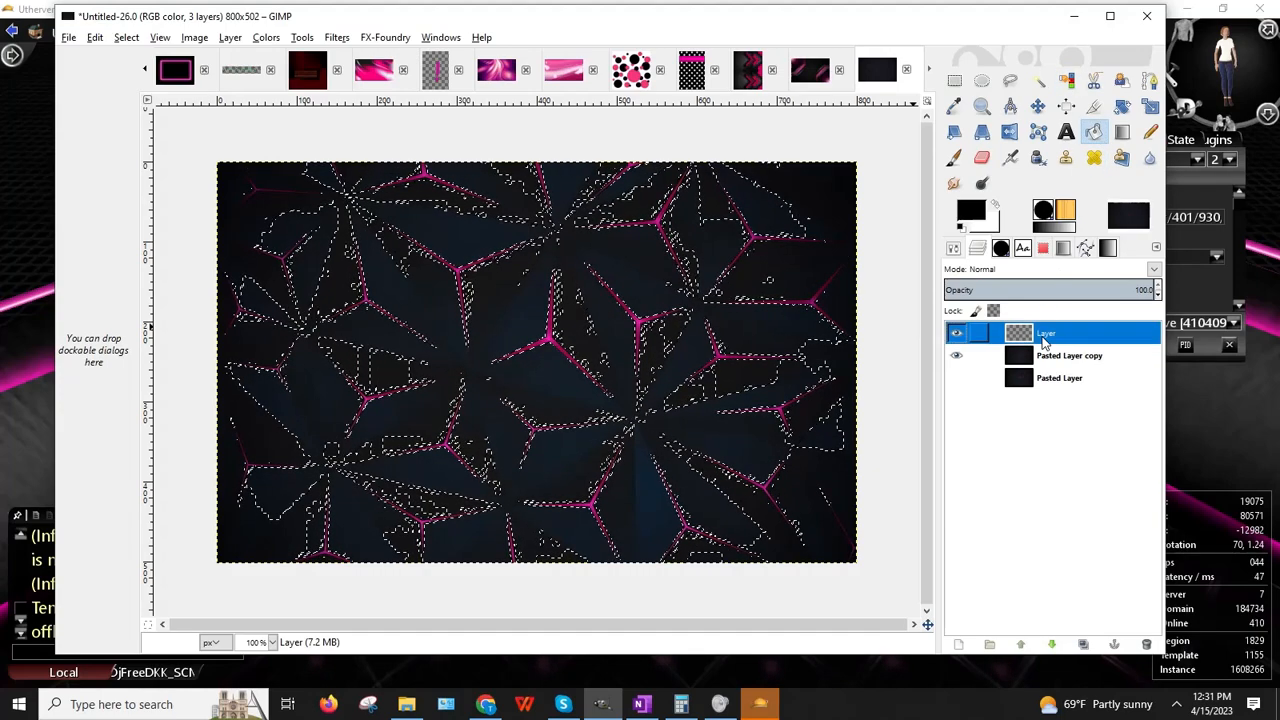
{"action": "left_click", "coordinate": [545, 372]}
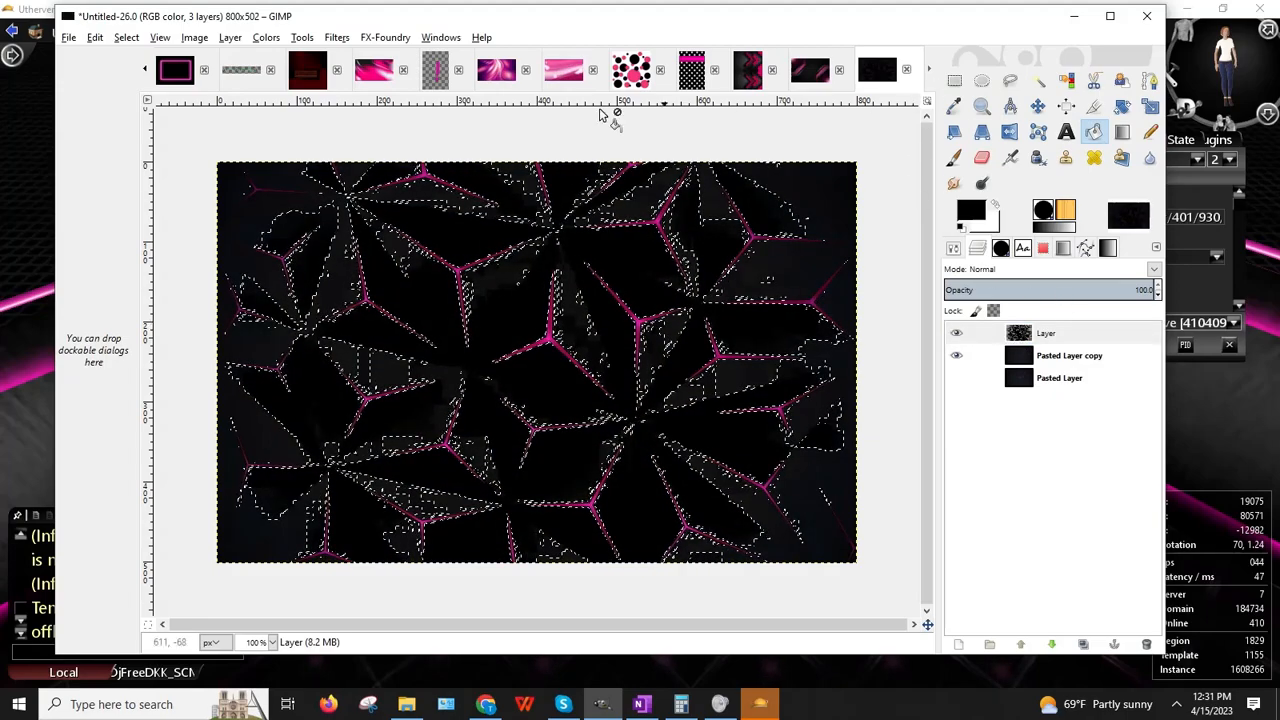
Step: Clear the selection and briefly hide Pasted Layer copy to check the top layer
{"action": "left_click", "coordinate": [126, 37]}
{"action": "left_click", "coordinate": [142, 77]}
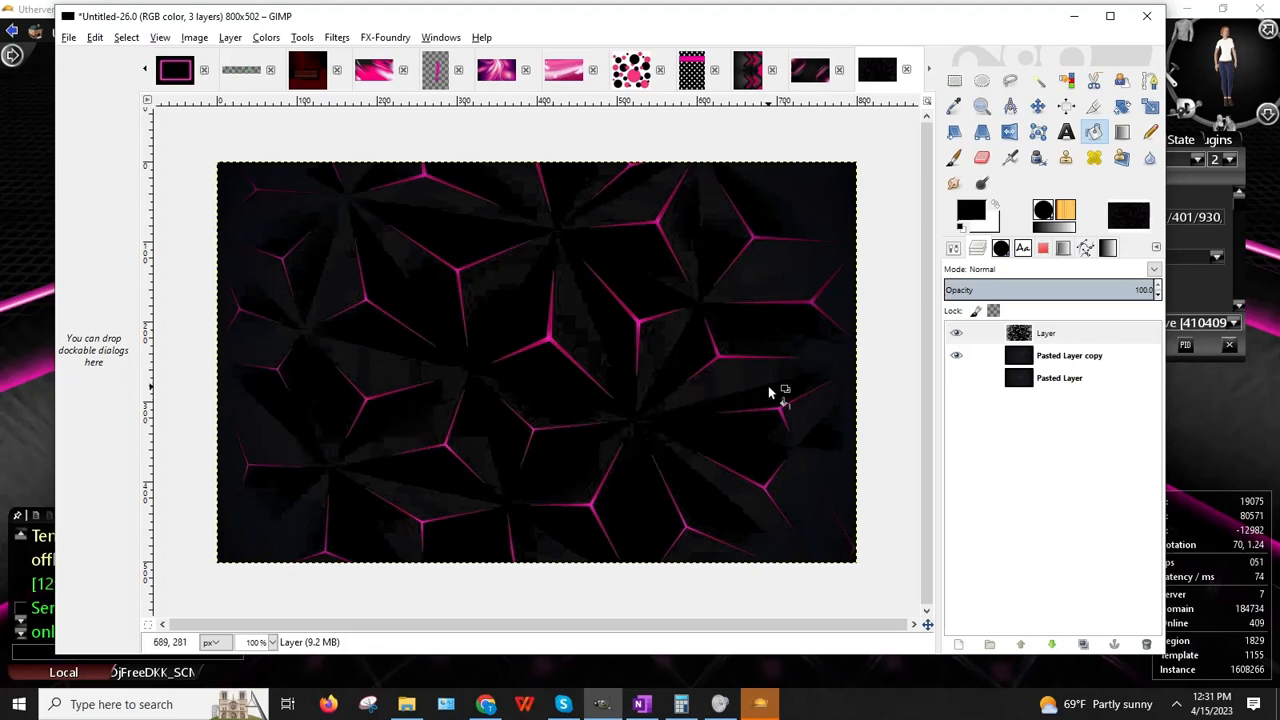
{"action": "left_click", "coordinate": [1046, 362]}
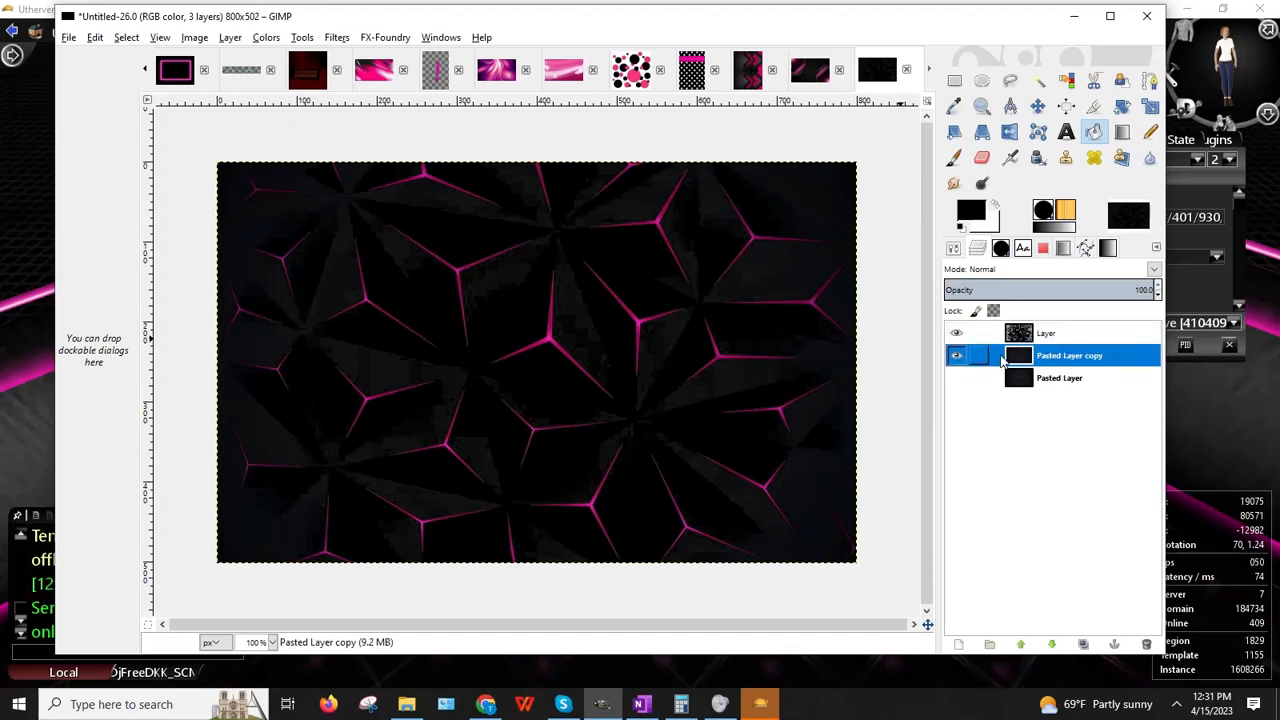
{"action": "left_click", "coordinate": [956, 360]}
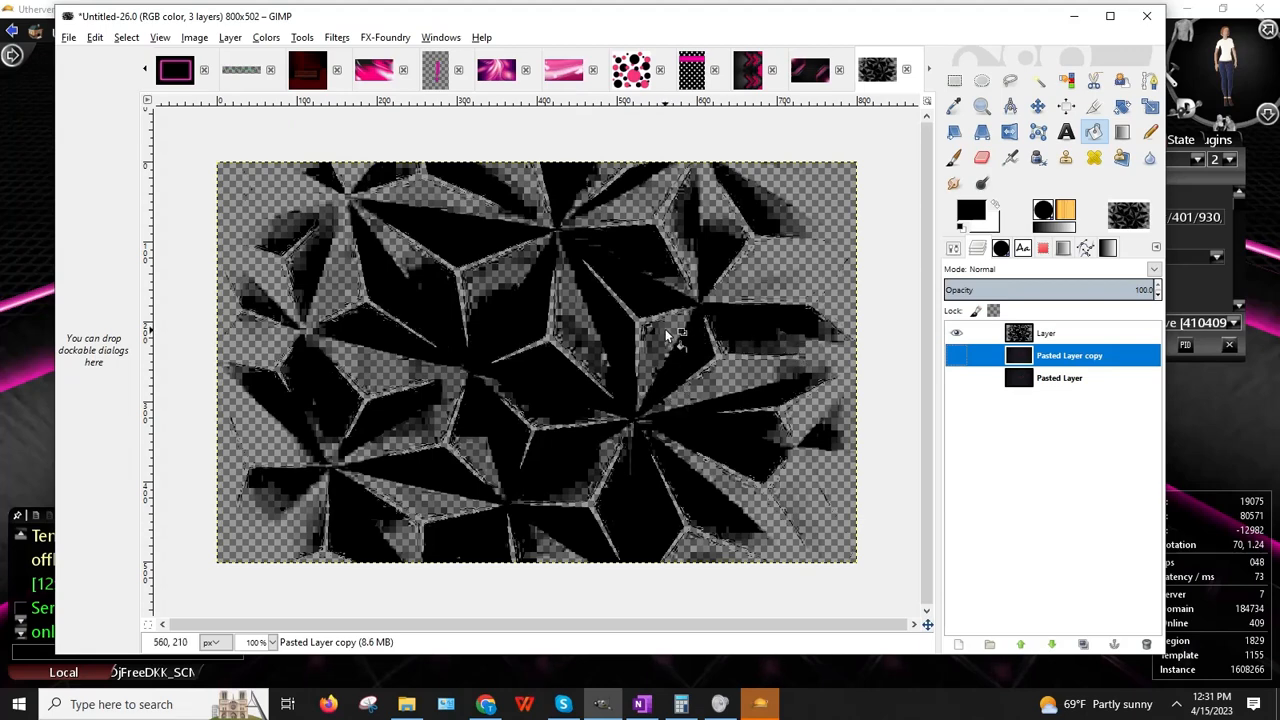
{"action": "left_click", "coordinate": [956, 358]}
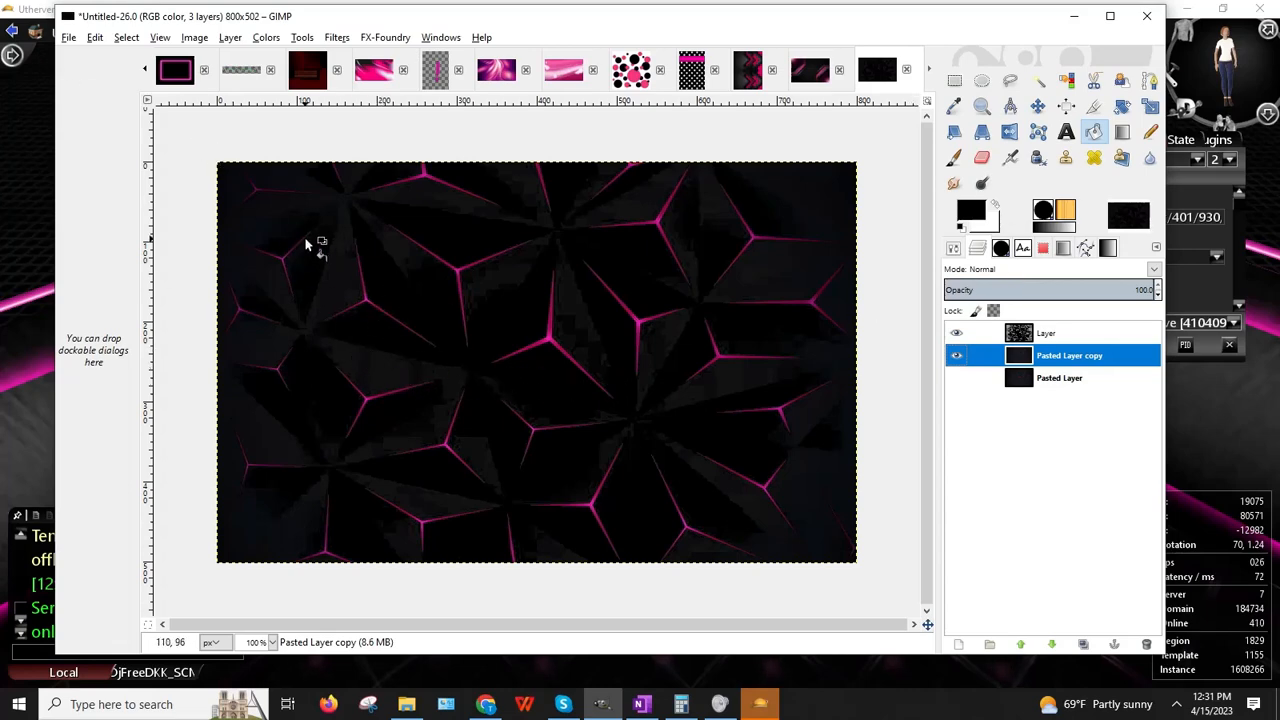
Step: Select the pink lines by colour and fill a new layer, Layer #1, black around them
{"action": "left_click", "coordinate": [125, 38]}
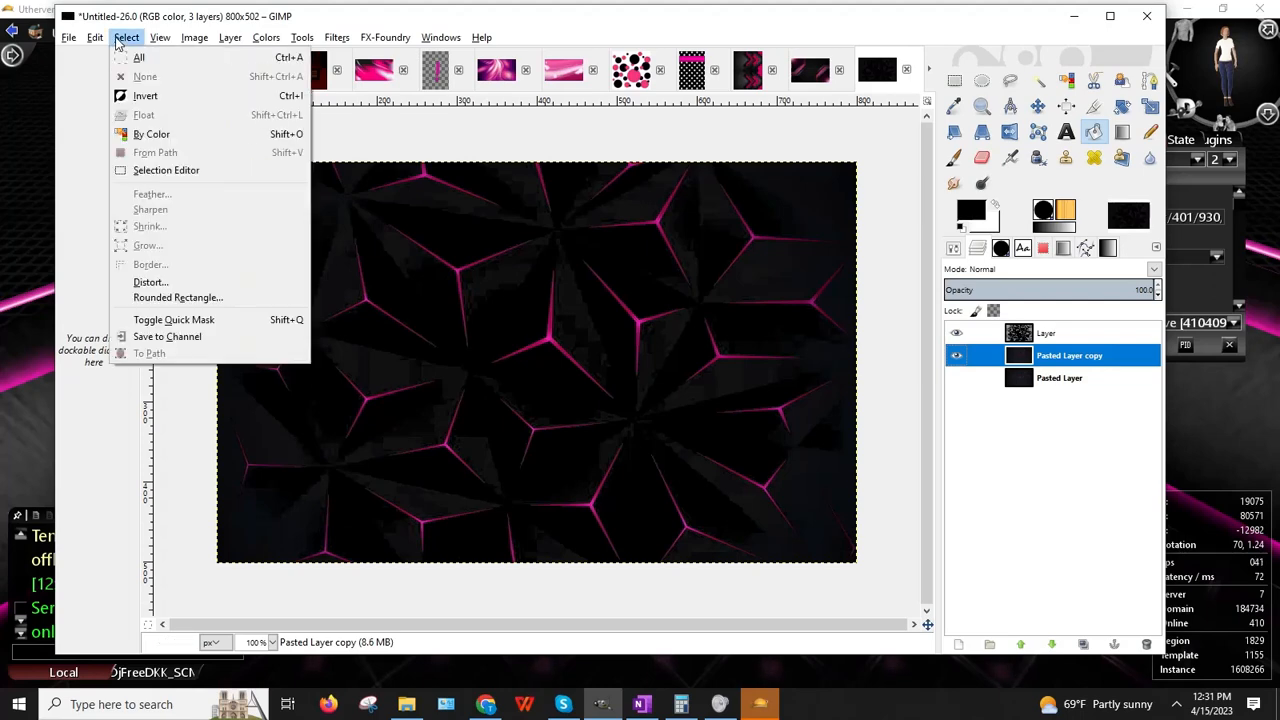
{"action": "left_click", "coordinate": [150, 136]}
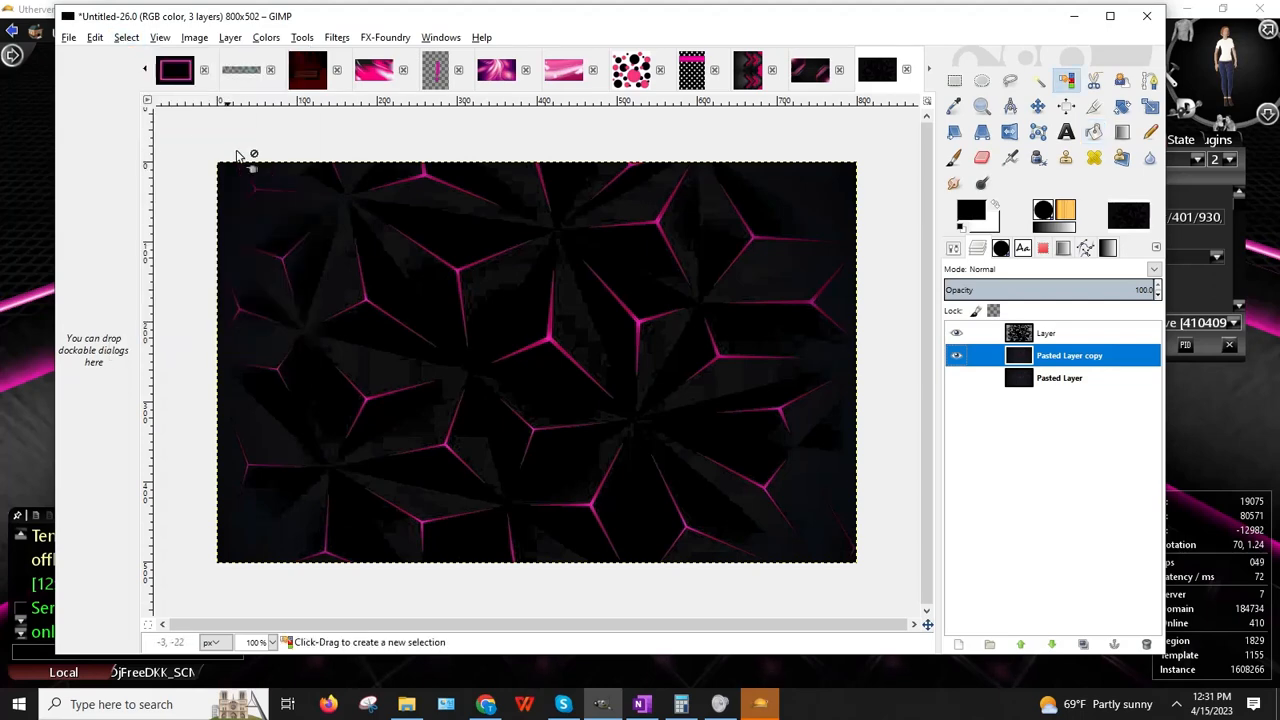
{"action": "left_click", "coordinate": [388, 375]}
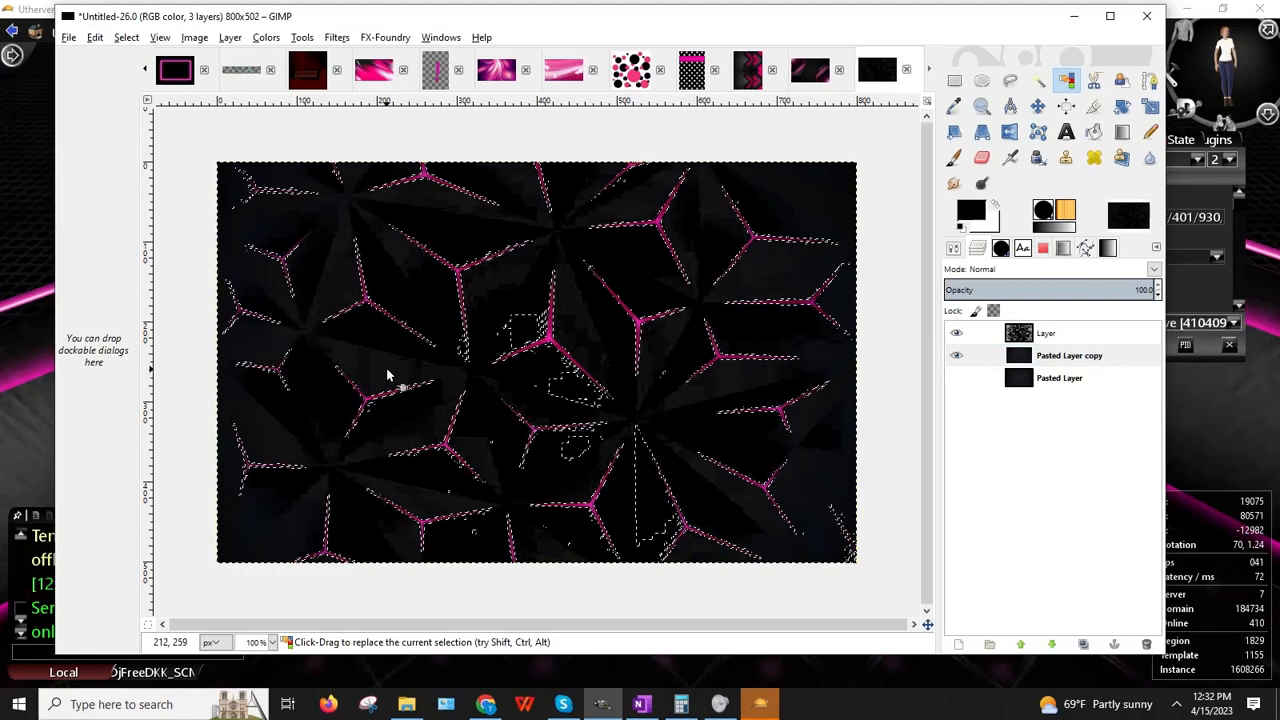
{"action": "left_click", "coordinate": [1050, 333]}
{"action": "left_click", "coordinate": [230, 37]}
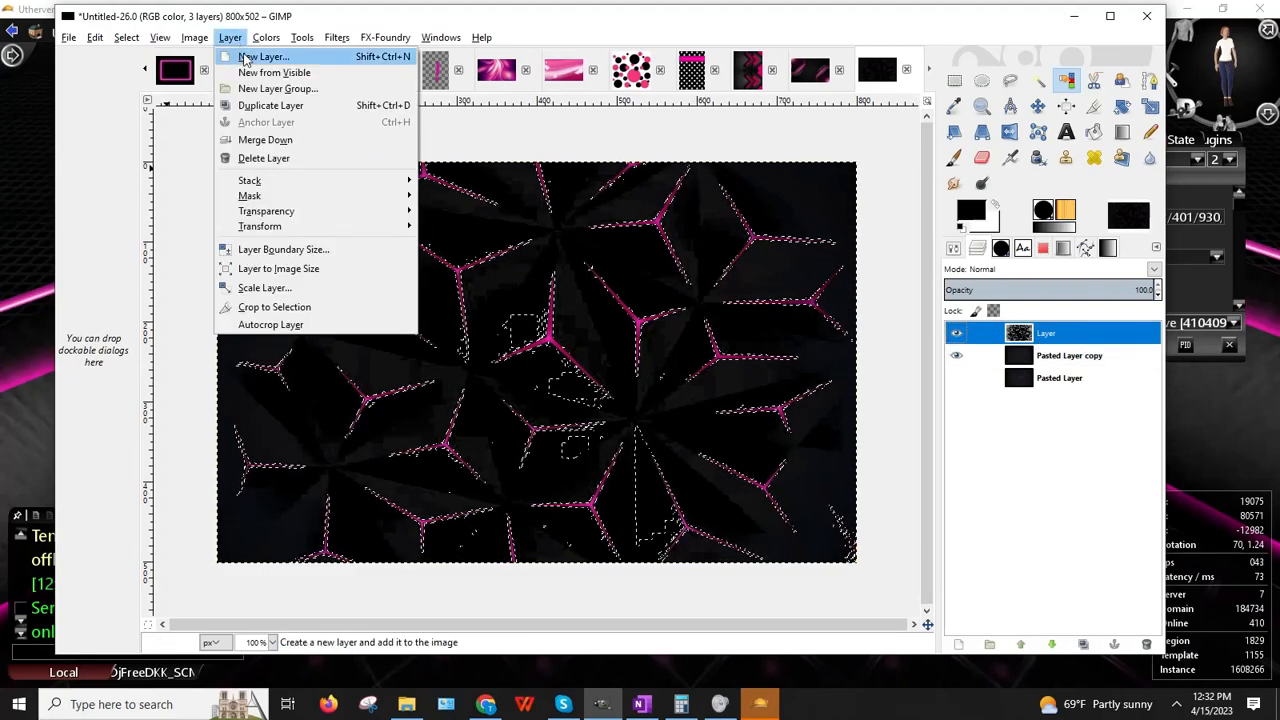
{"action": "left_click", "coordinate": [257, 54]}
{"action": "left_click", "coordinate": [226, 359]}
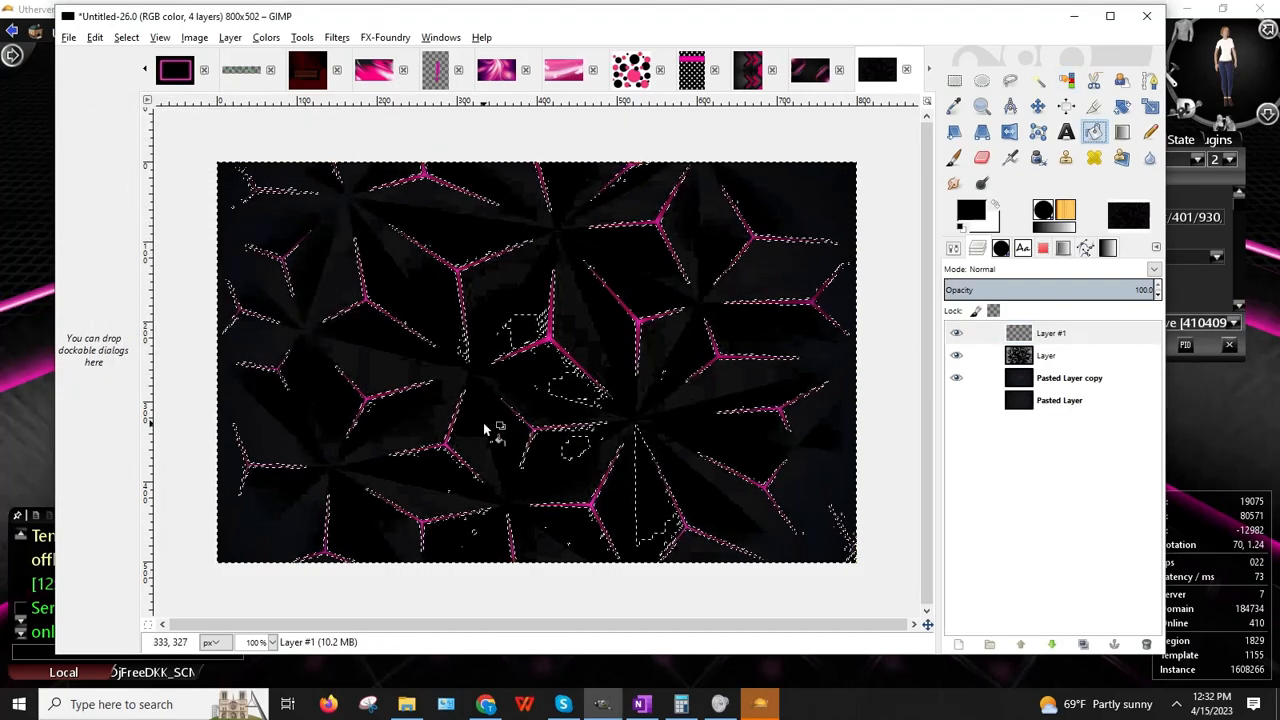
{"action": "left_click", "coordinate": [480, 451]}
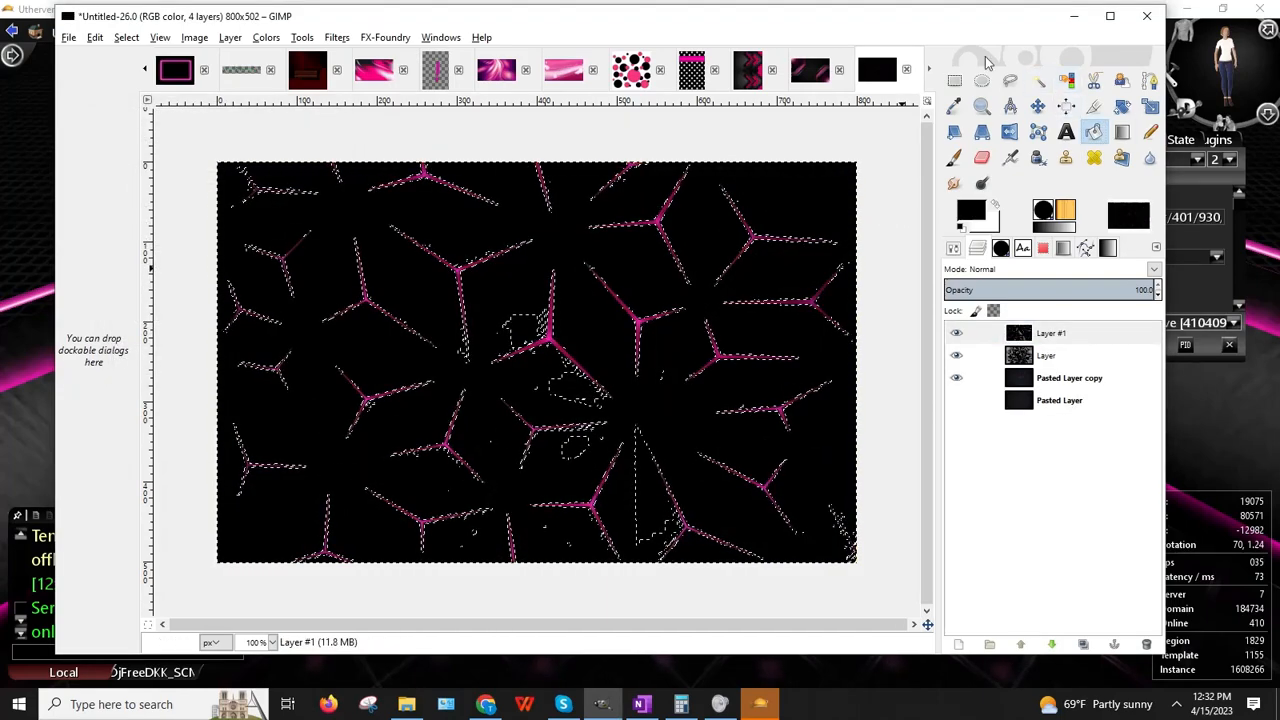
Step: Clear the selection and paint a small dark brush dab near the upper centre
{"action": "left_click", "coordinate": [954, 80]}
{"action": "left_click", "coordinate": [889, 184]}
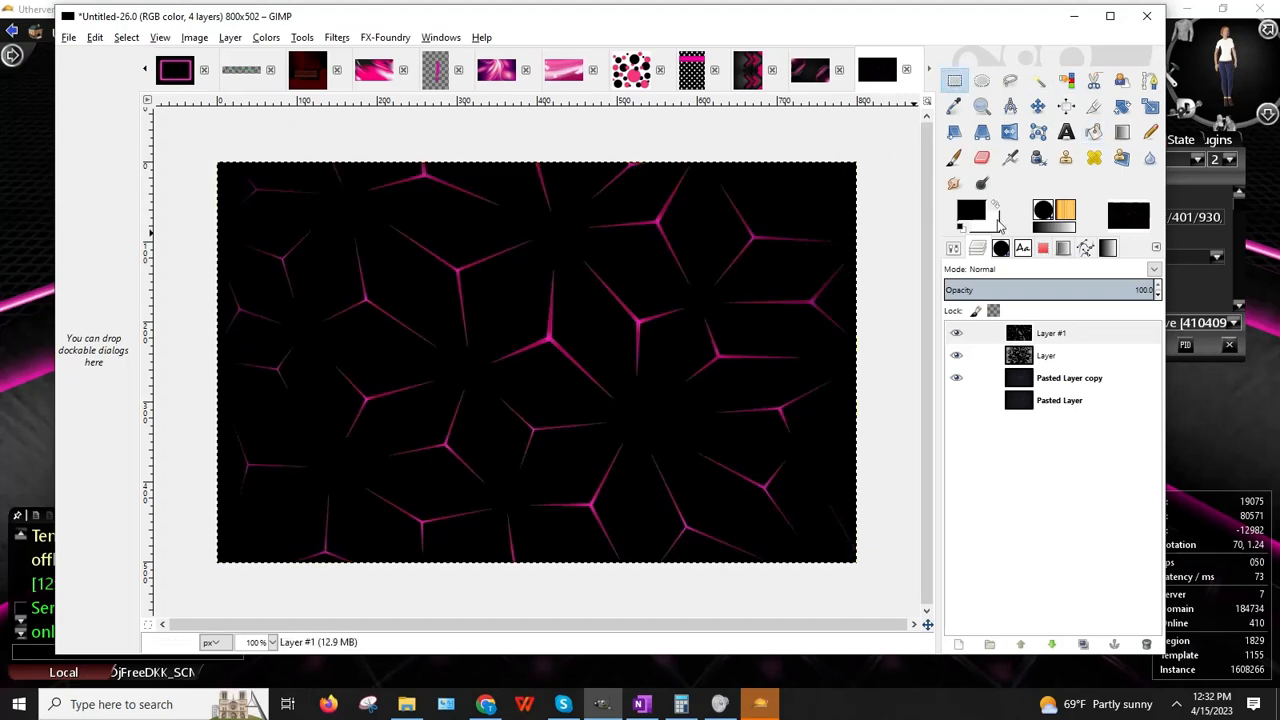
{"action": "left_click", "coordinate": [955, 159]}
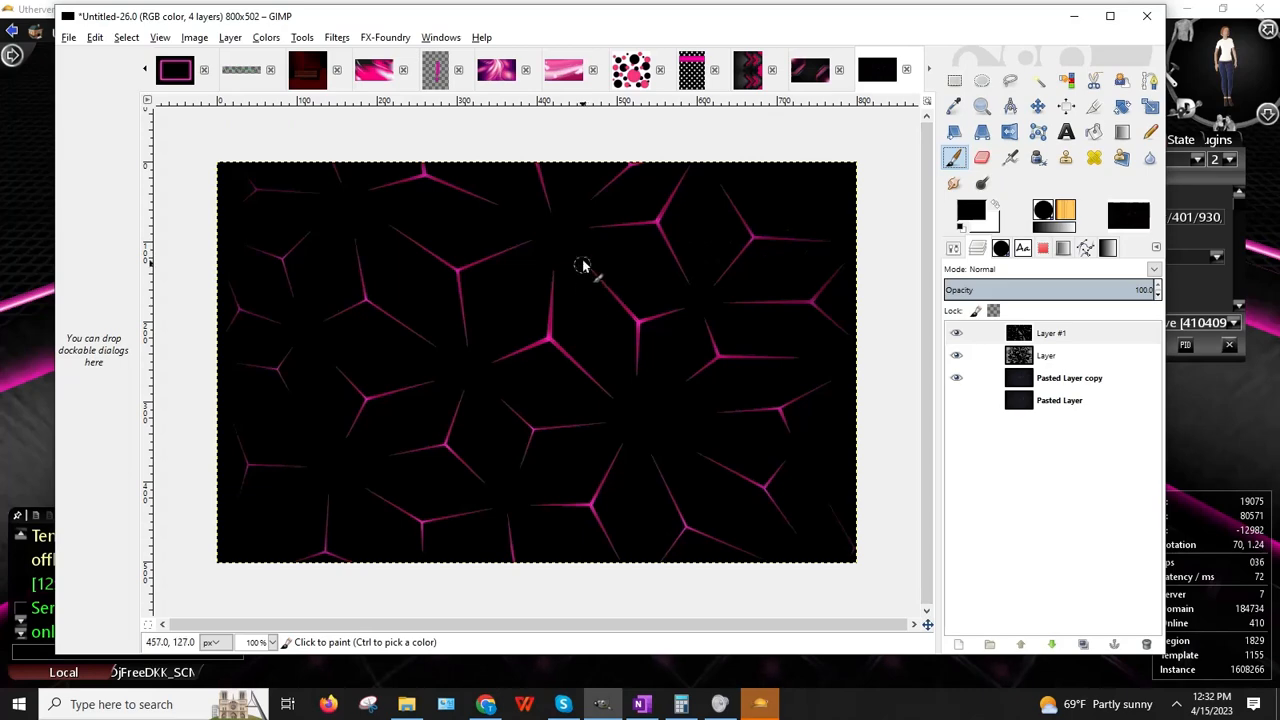
{"action": "left_click", "coordinate": [464, 270]}
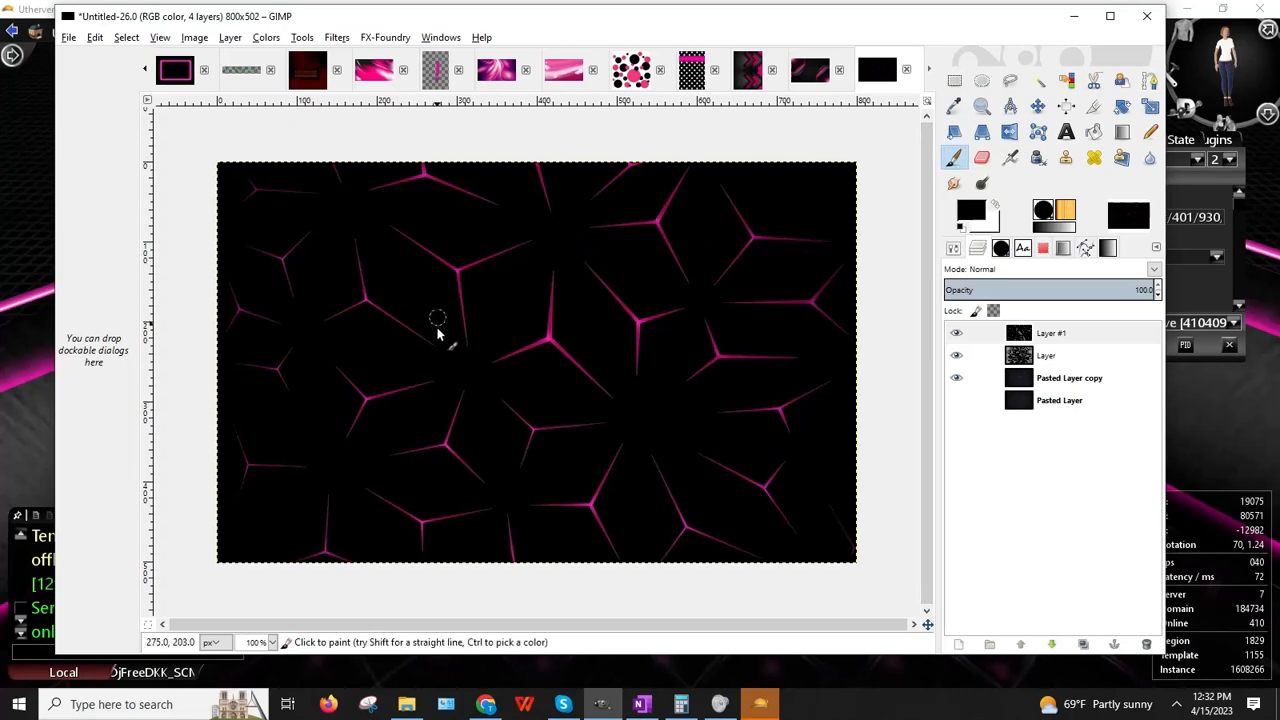
Step: Scale the image to 512 × 512 pixels
{"action": "left_click", "coordinate": [68, 39]}
{"action": "mouse_move", "coordinate": [187, 48]}
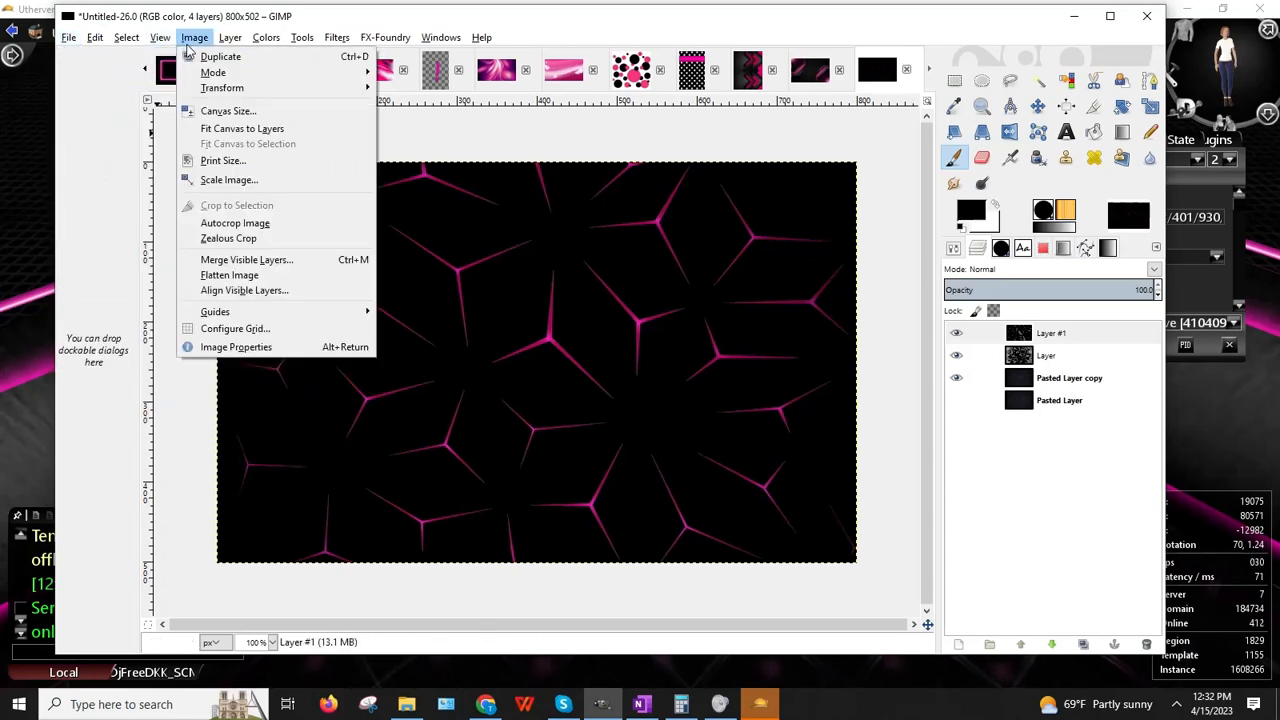
{"action": "left_click", "coordinate": [229, 180]}
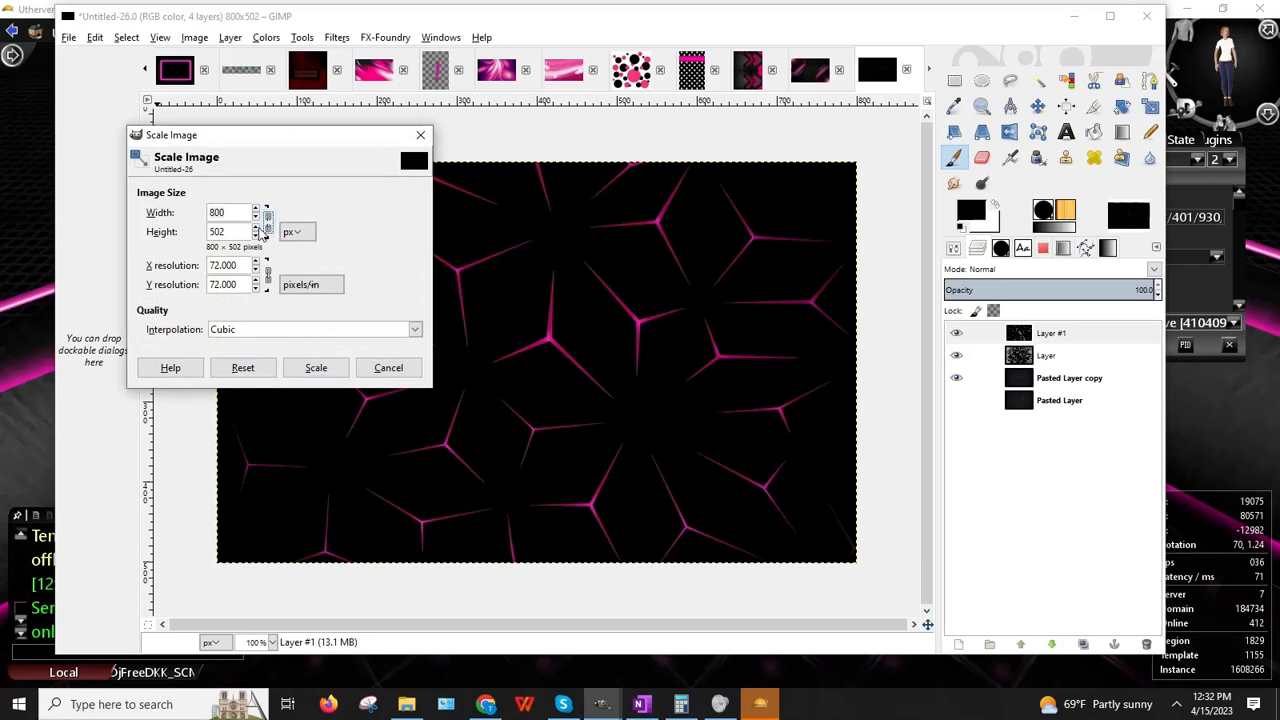
{"action": "left_click", "coordinate": [3, 268]}
{"action": "mouse_move", "coordinate": [601, 704]}
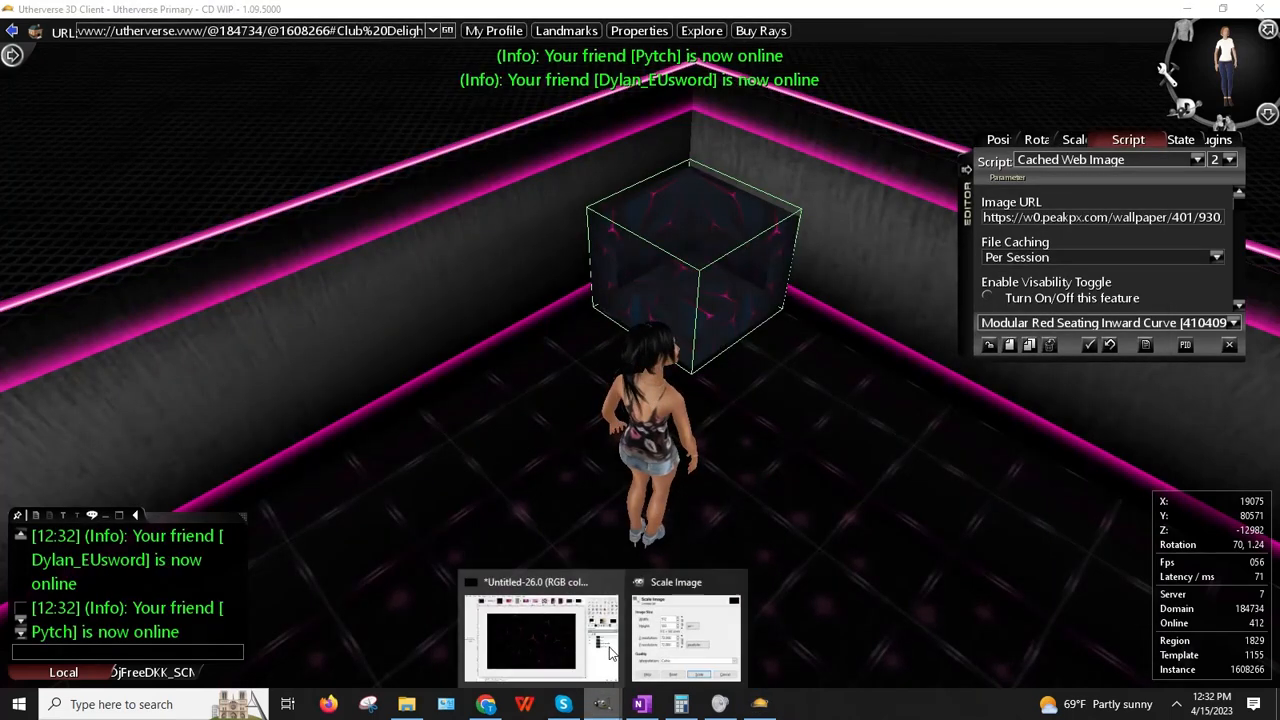
{"action": "left_click", "coordinate": [686, 638]}
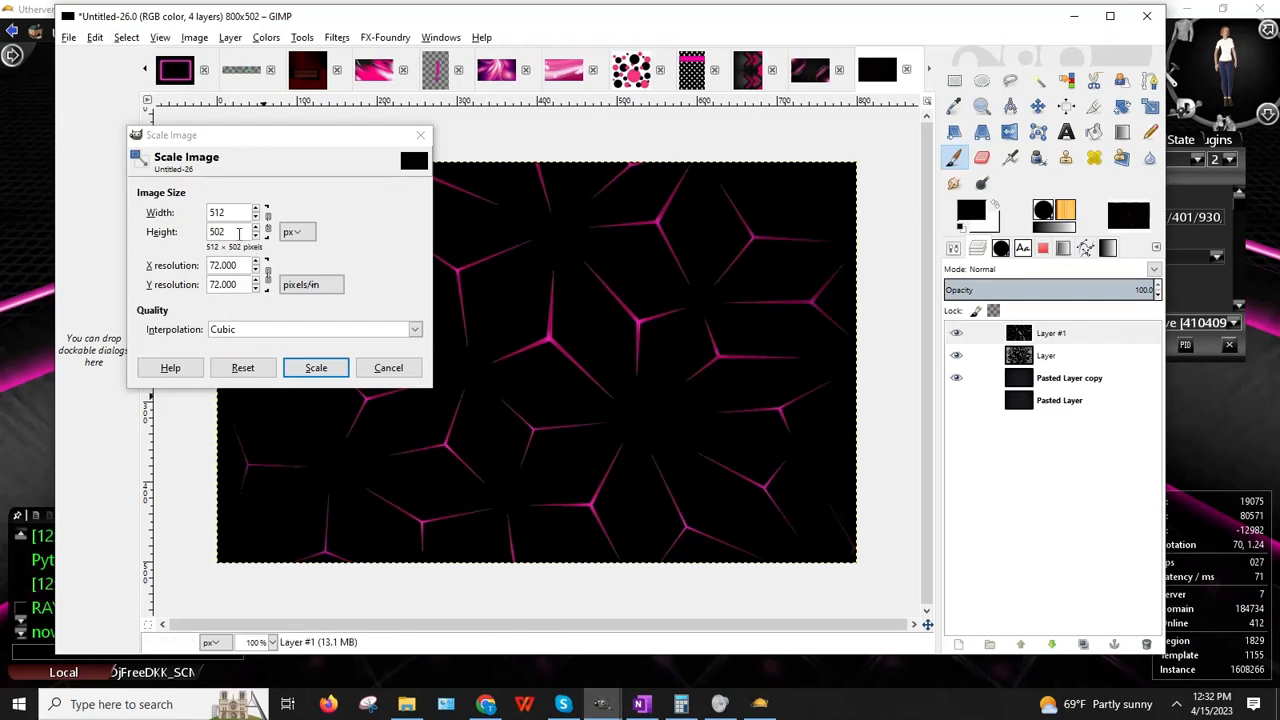
{"action": "left_click_drag", "start_coordinate": [239, 234], "coordinate": [154, 224]}
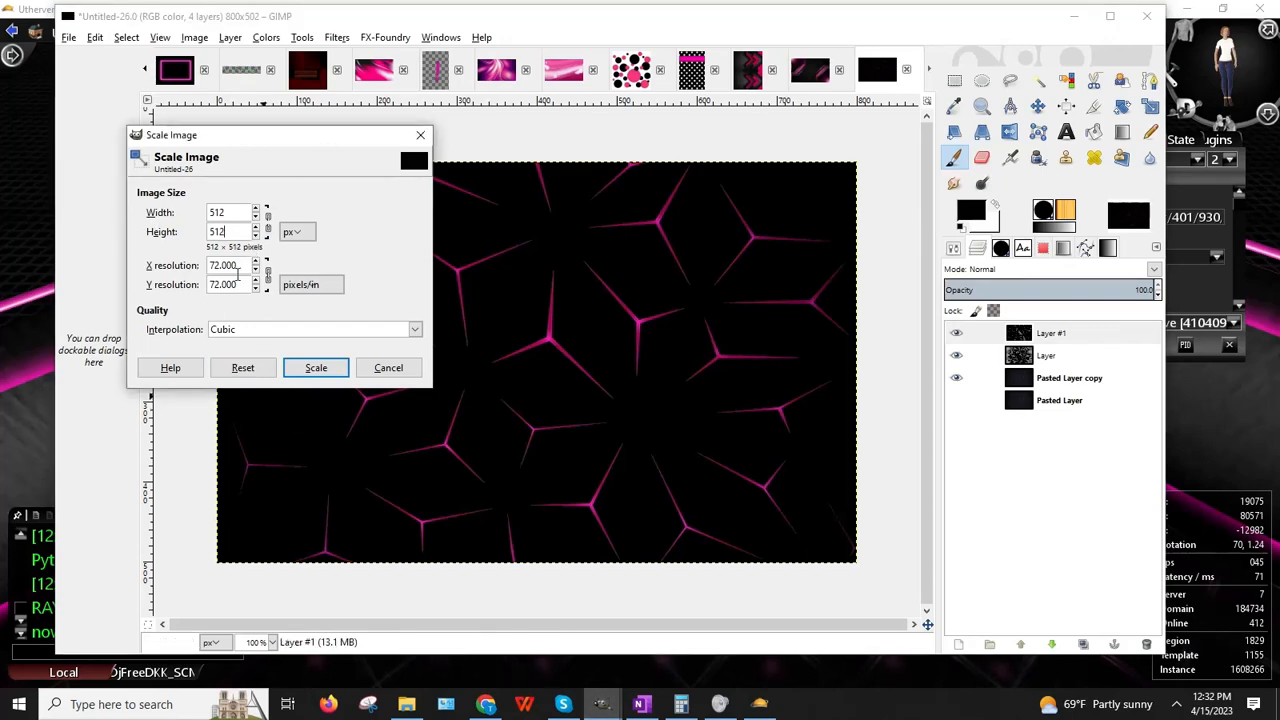
{"action": "left_click", "coordinate": [315, 368]}
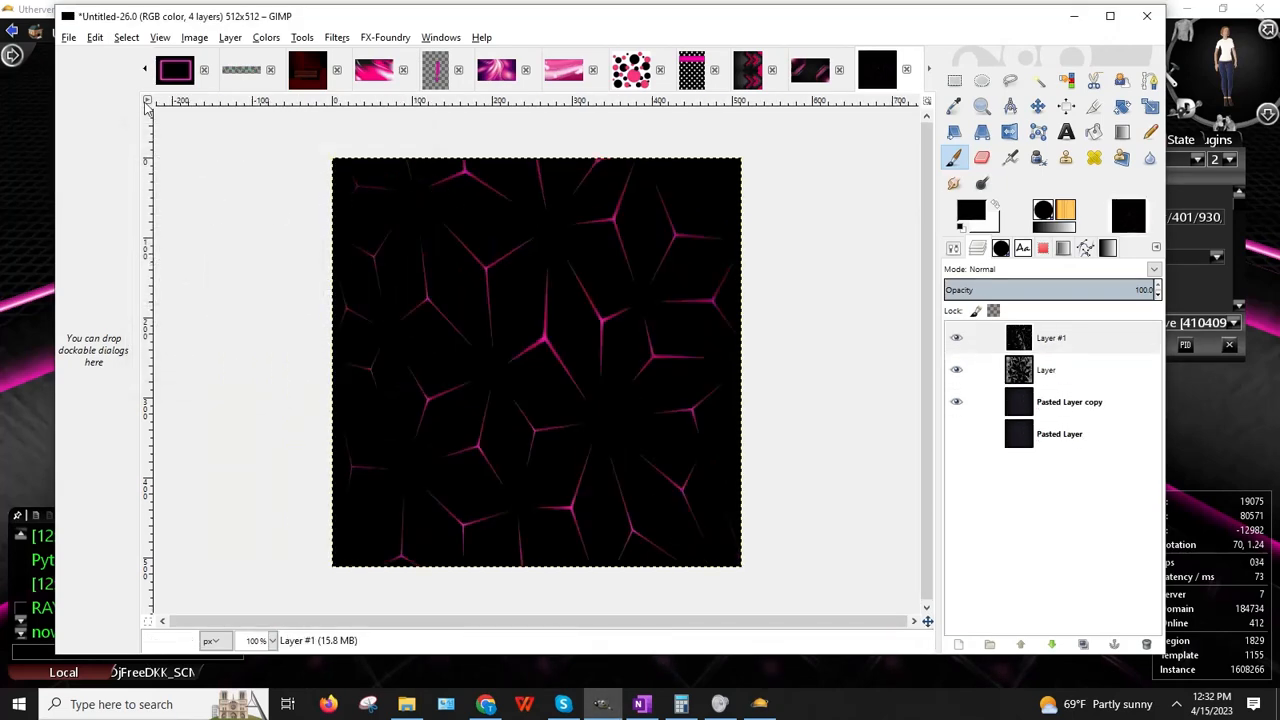
Step: Save the image as Wallpaper_Abstract_BlackPinkCR.xcf
{"action": "left_click", "coordinate": [68, 37]}
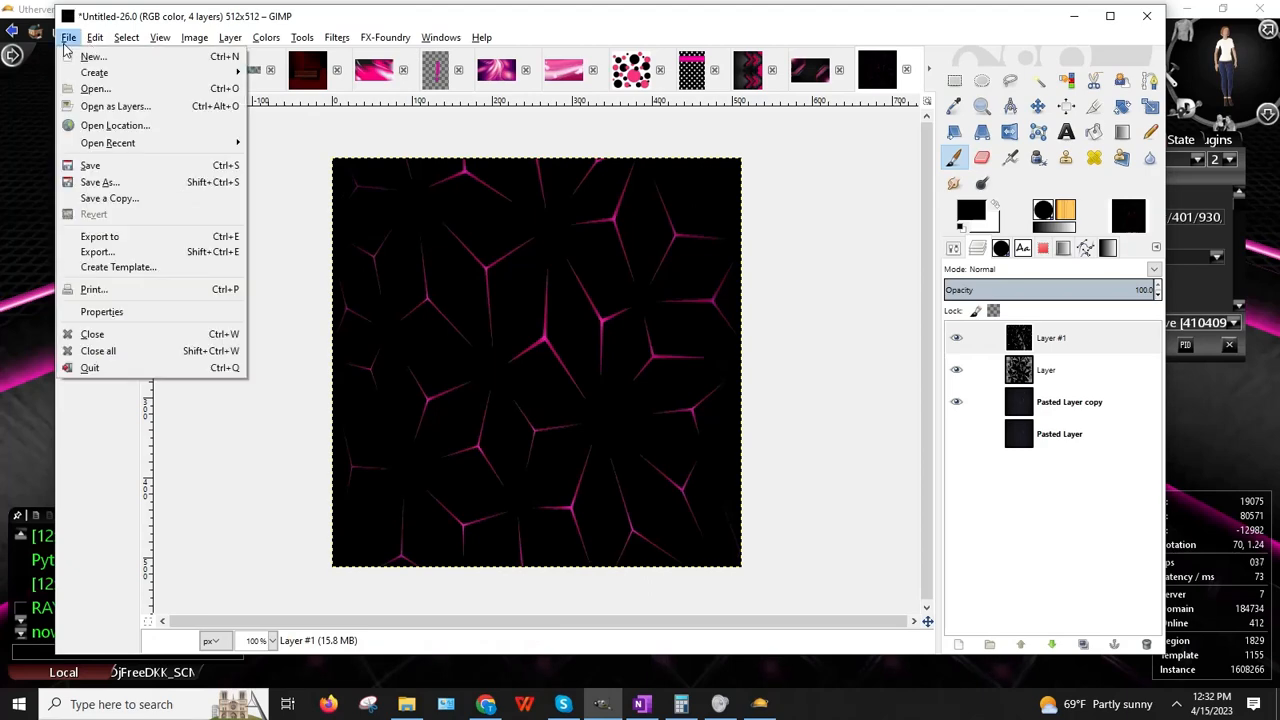
{"action": "left_click", "coordinate": [98, 183]}
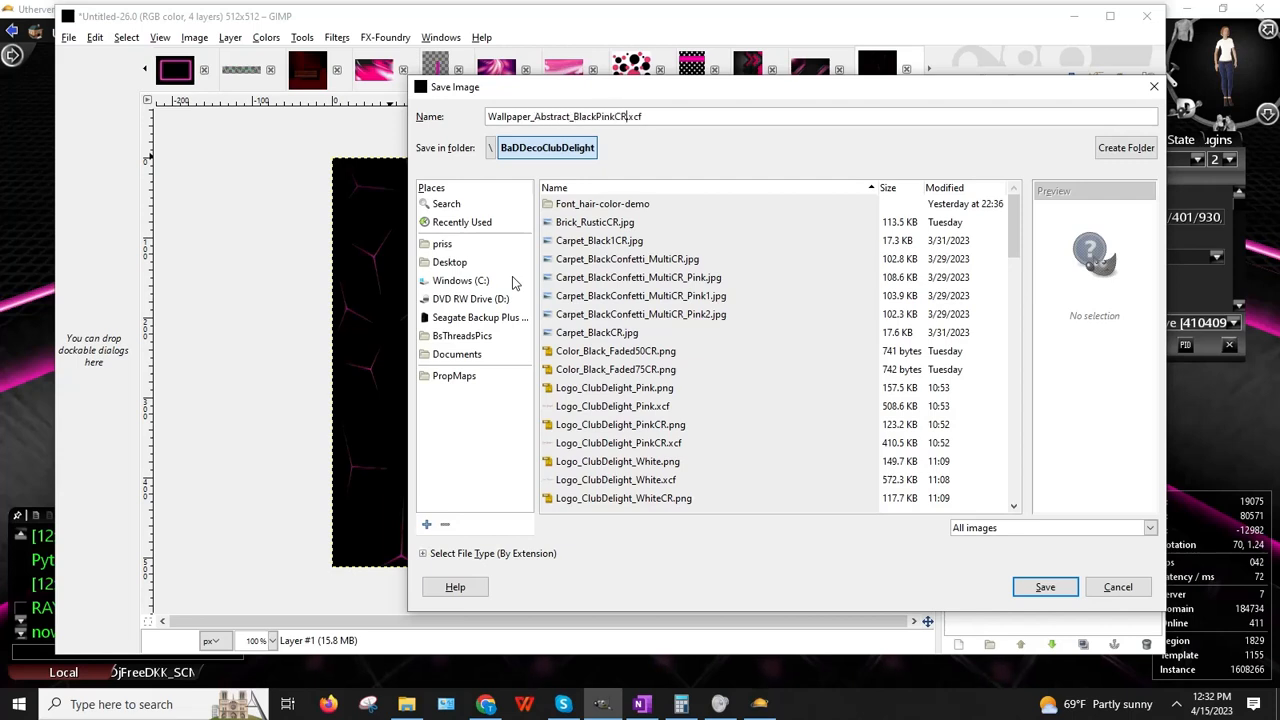
{"action": "key", "text": "Return"}
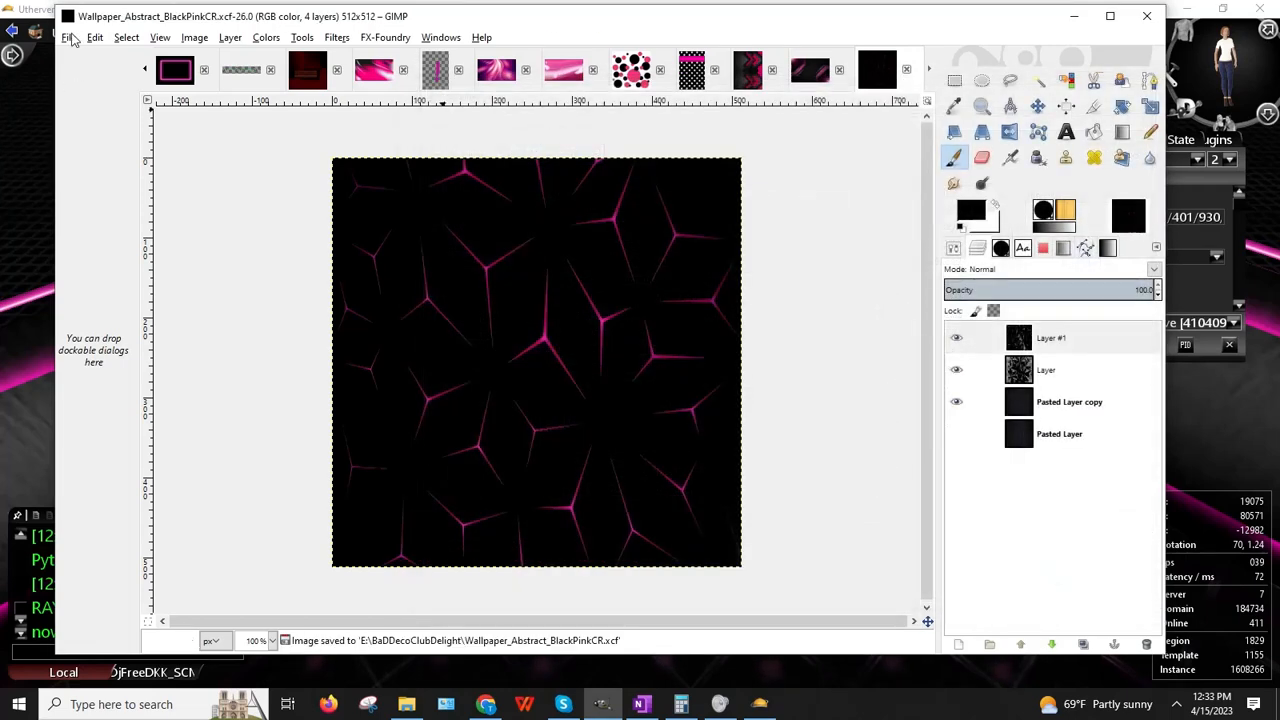
Step: Export the image as Wallpaper_Abstract_BlackPinkCR.jpg with the default JPEG quality
{"action": "left_click", "coordinate": [68, 37]}
{"action": "left_click", "coordinate": [120, 251]}
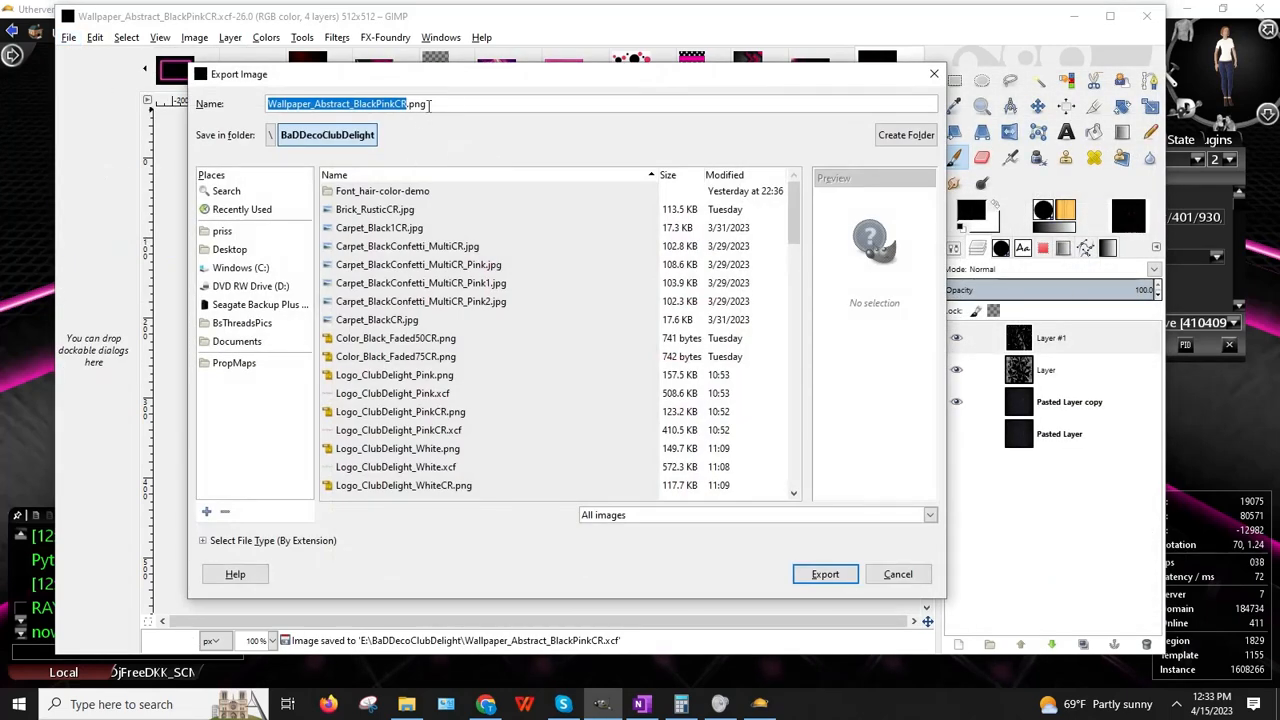
{"action": "left_click", "coordinate": [429, 104]}
{"action": "key", "text": "BackSpace"}
{"action": "key", "text": "BackSpace"}
{"action": "key", "text": "BackSpace"}
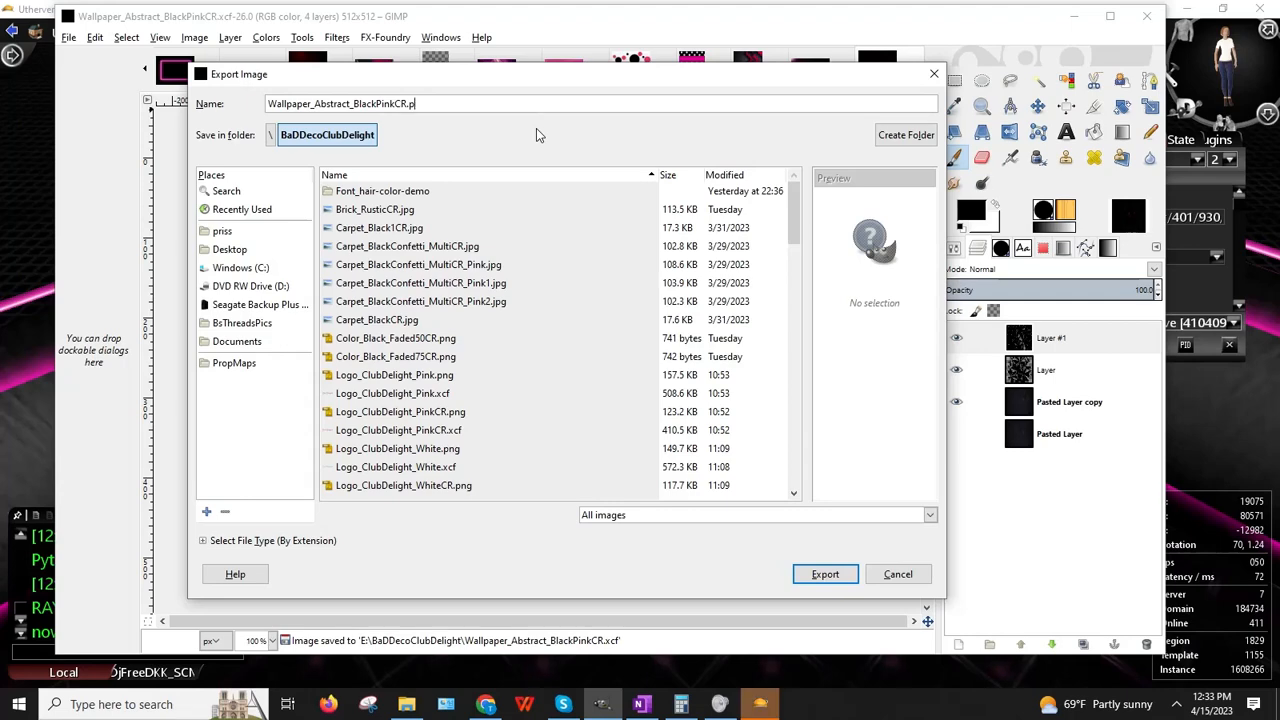
{"action": "type", "text": "jpg"}
{"action": "key", "text": "Return"}
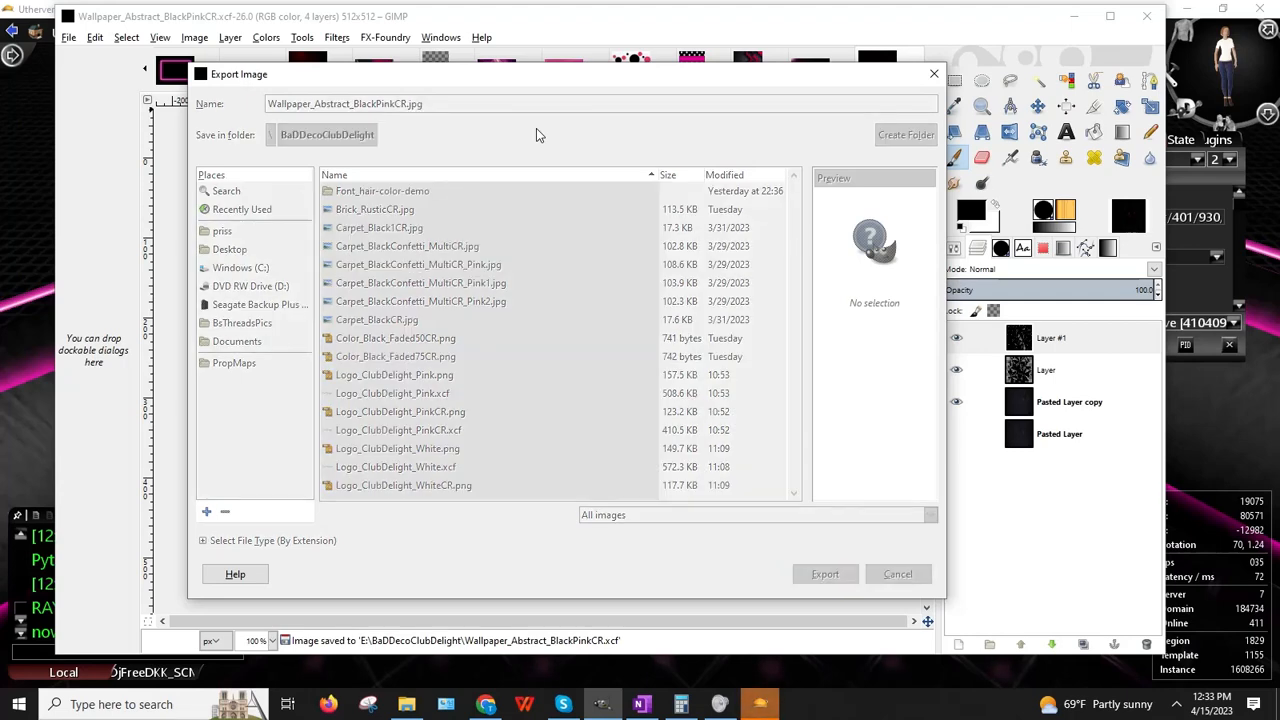
{"action": "key", "text": "Return"}
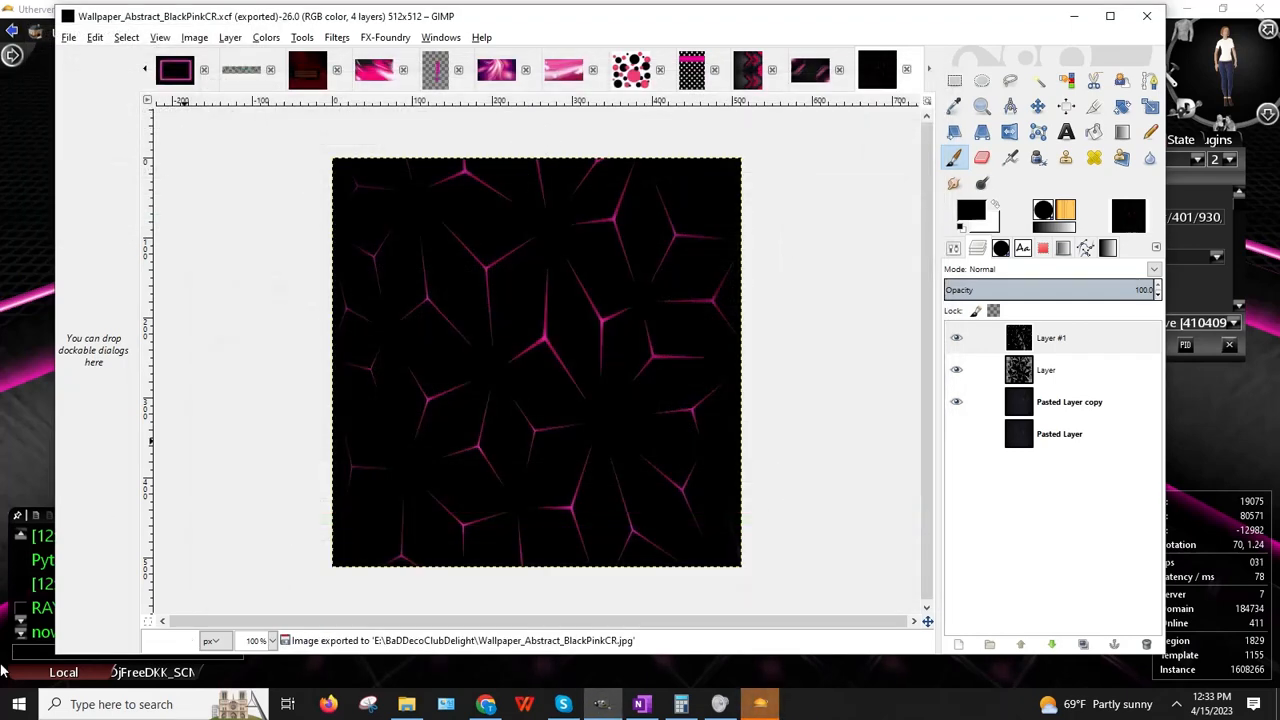
{"action": "left_click", "coordinate": [760, 704]}
Step: Upload Wallpaper_Abstract_BlackPinkCR.jpg in one.com File Manager and copy its full-path link address
{"action": "left_click", "coordinate": [489, 702]}
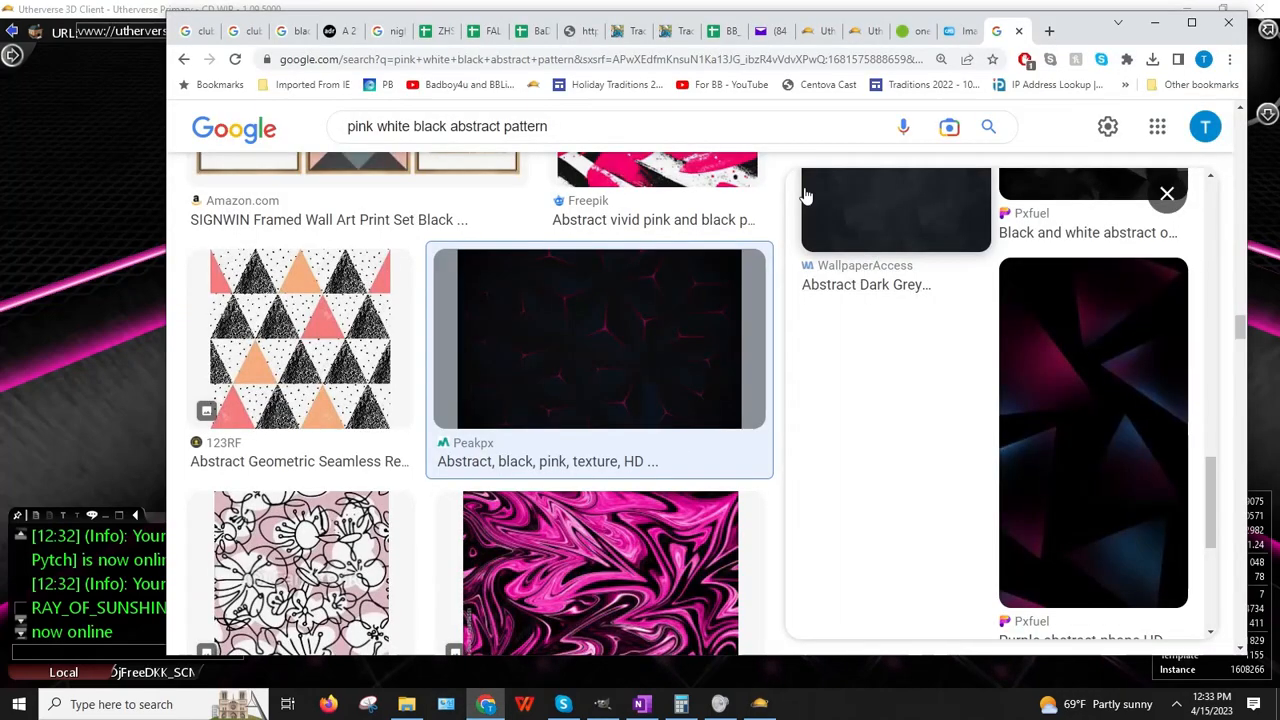
{"action": "left_click", "coordinate": [908, 31]}
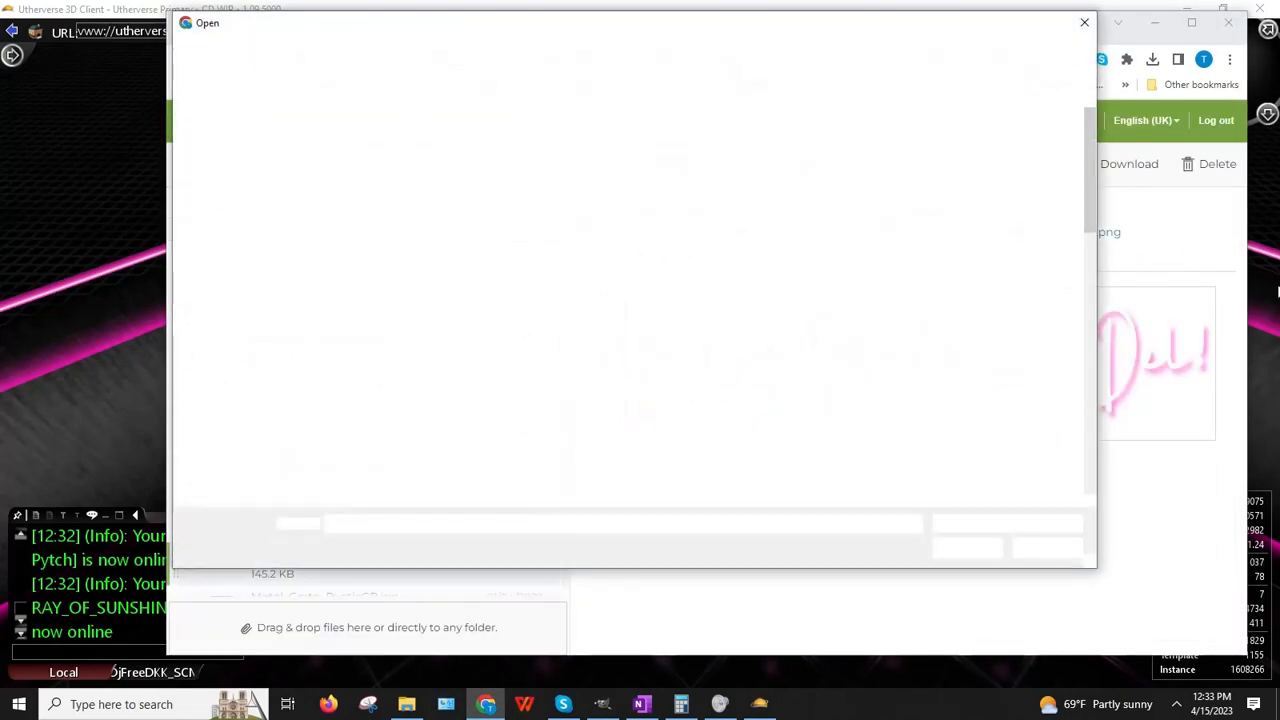
{"action": "left_click_drag", "start_coordinate": [1091, 160], "coordinate": [1084, 363]}
{"action": "double_click", "coordinate": [1039, 245]}
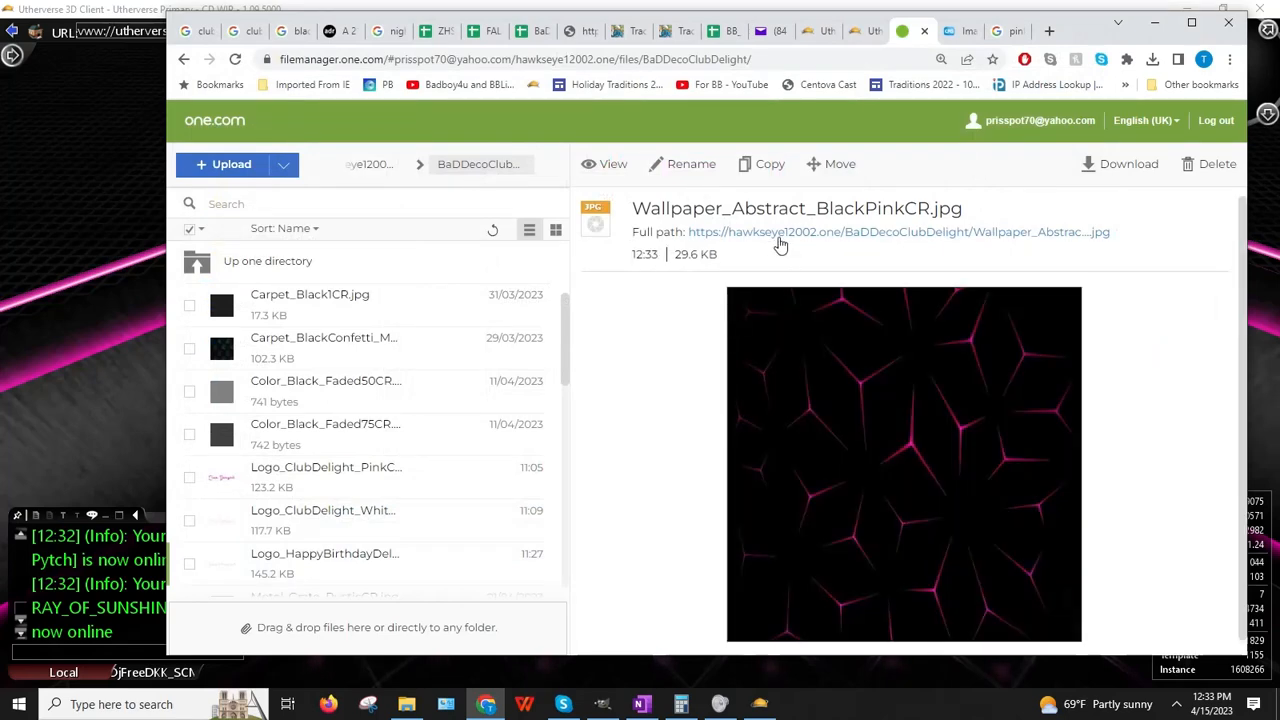
{"action": "right_click", "coordinate": [780, 243]}
{"action": "left_click", "coordinate": [851, 329]}
{"action": "left_click", "coordinate": [13, 390]}
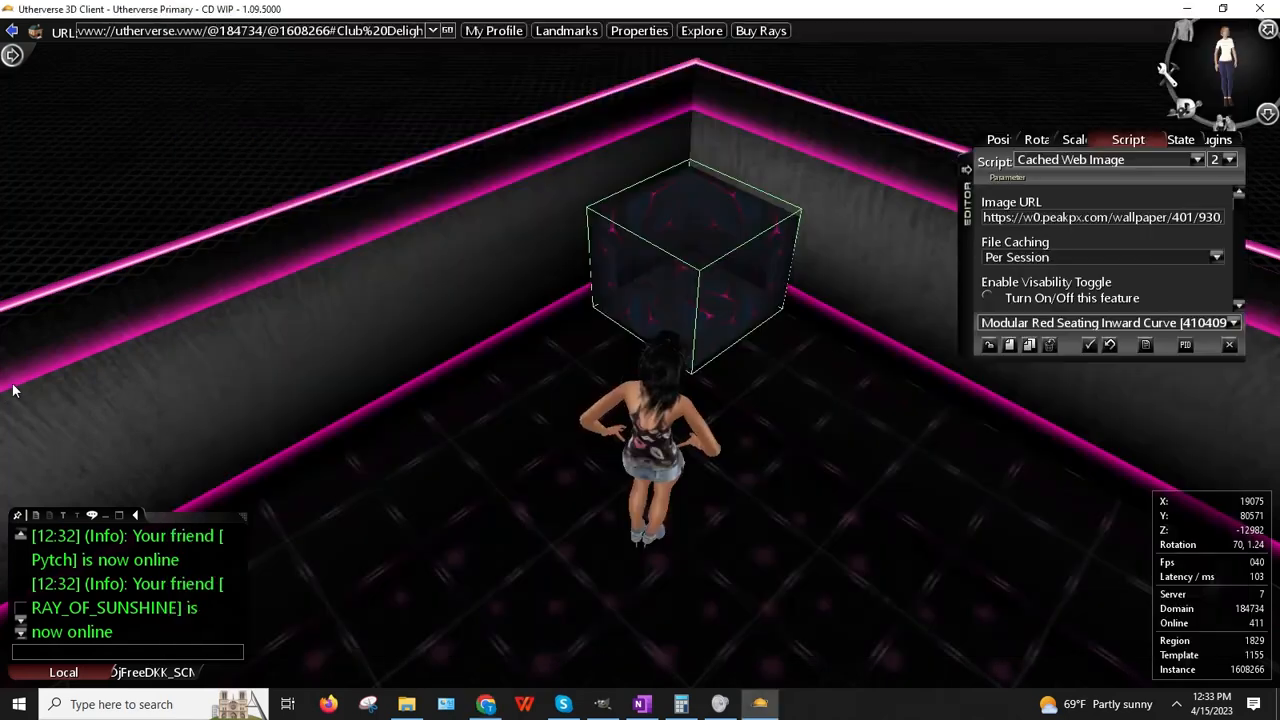
Step: Paste the wallpaper link as the cube's Image URL, set caching to Forever, and deselect
{"action": "left_click", "coordinate": [1010, 217]}
{"action": "key", "text": "ctrl+a"}
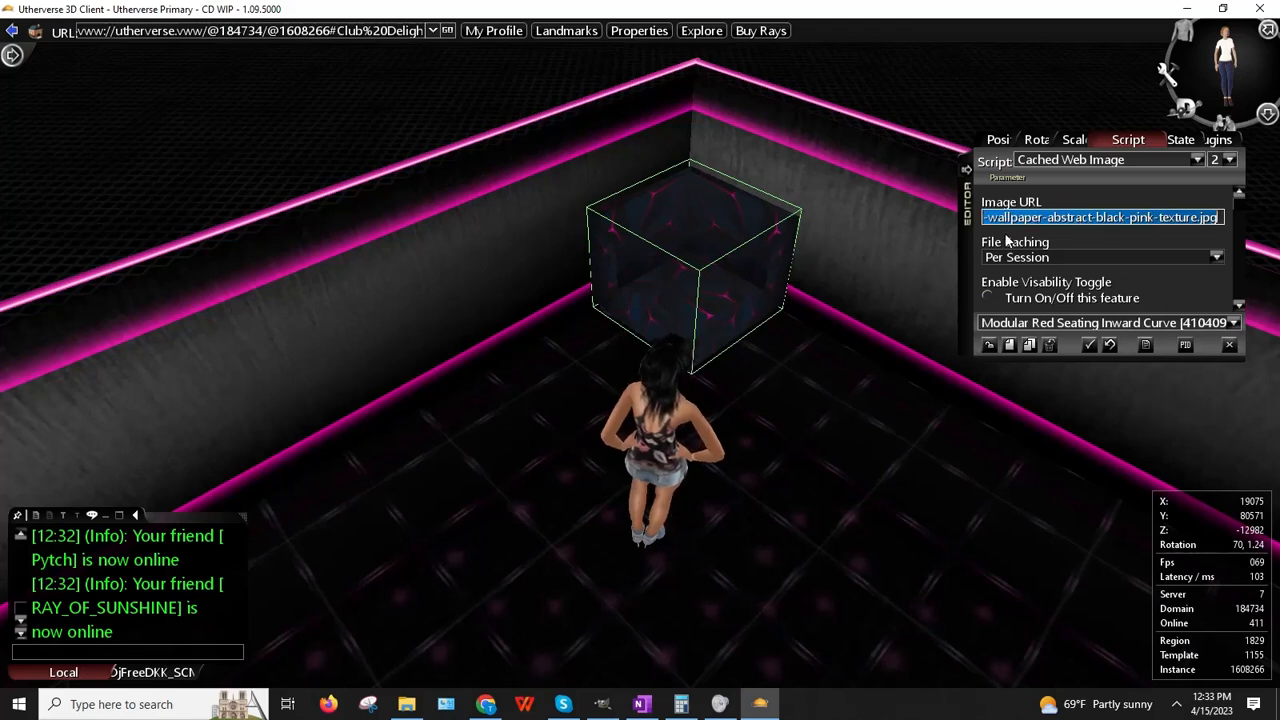
{"action": "key", "text": "ctrl+v"}
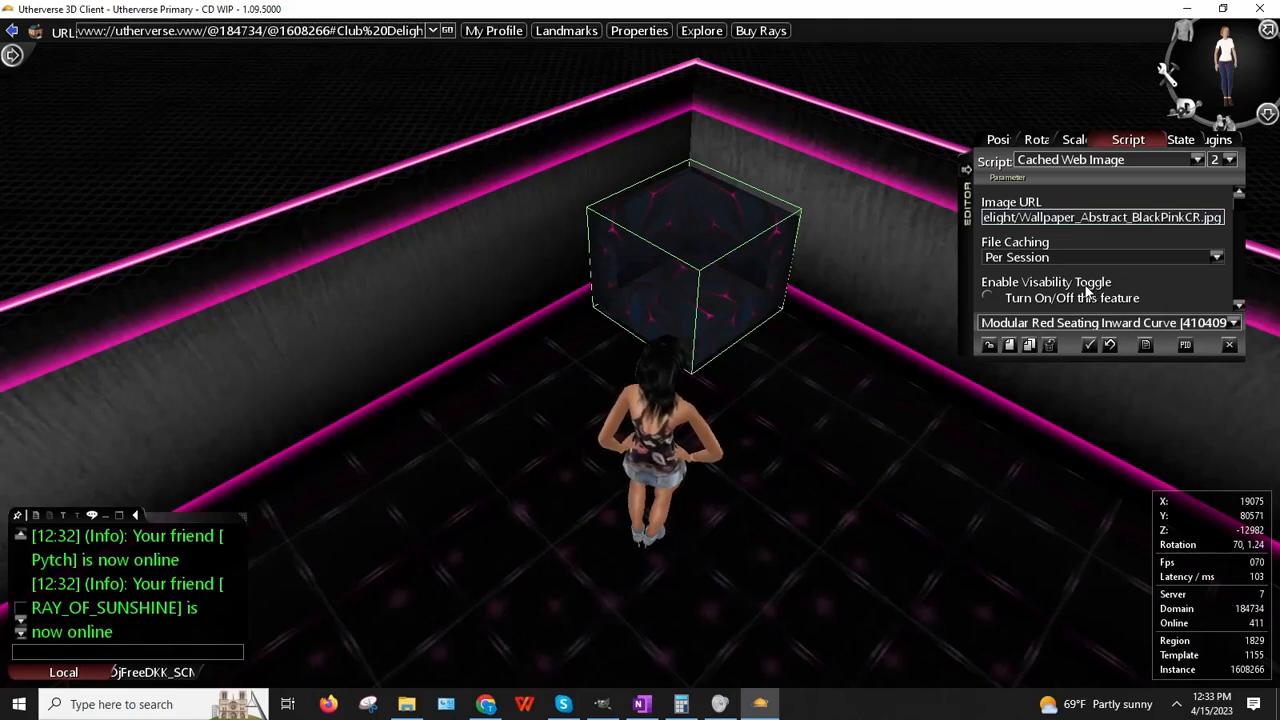
{"action": "key", "text": "Return"}
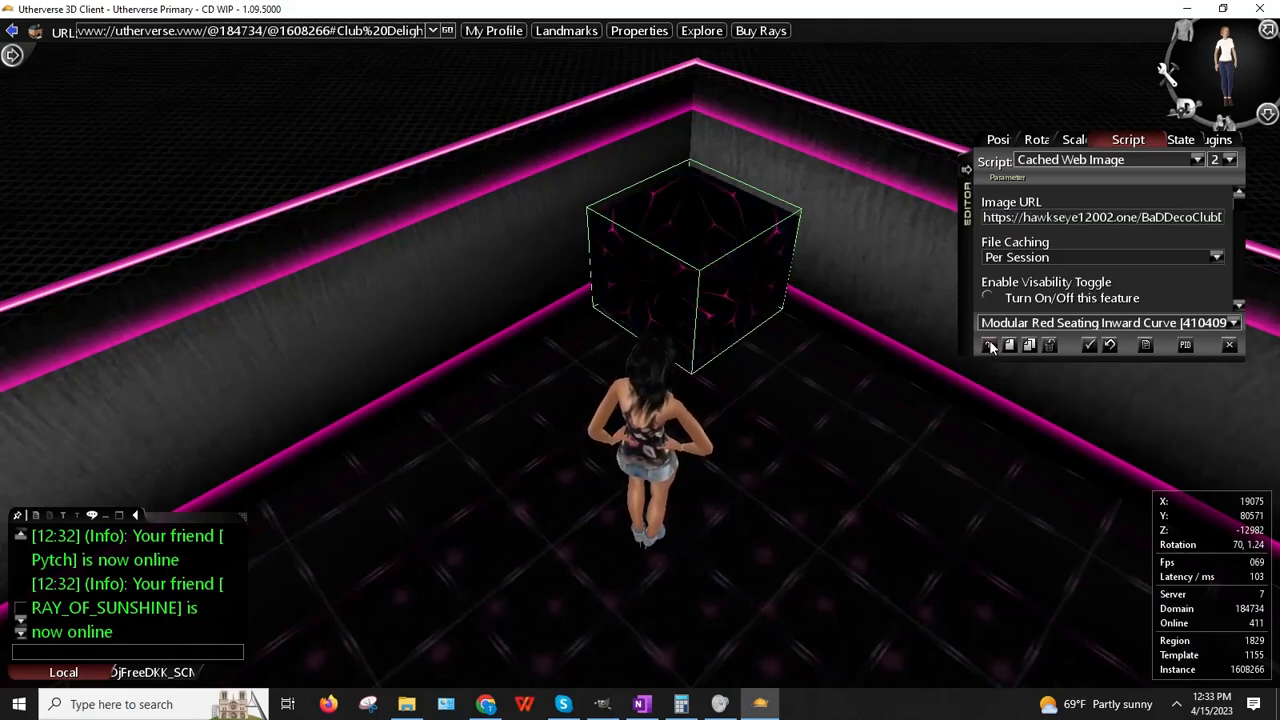
{"action": "left_click", "coordinate": [1013, 259]}
{"action": "left_click", "coordinate": [1007, 276]}
{"action": "left_click", "coordinate": [990, 346]}
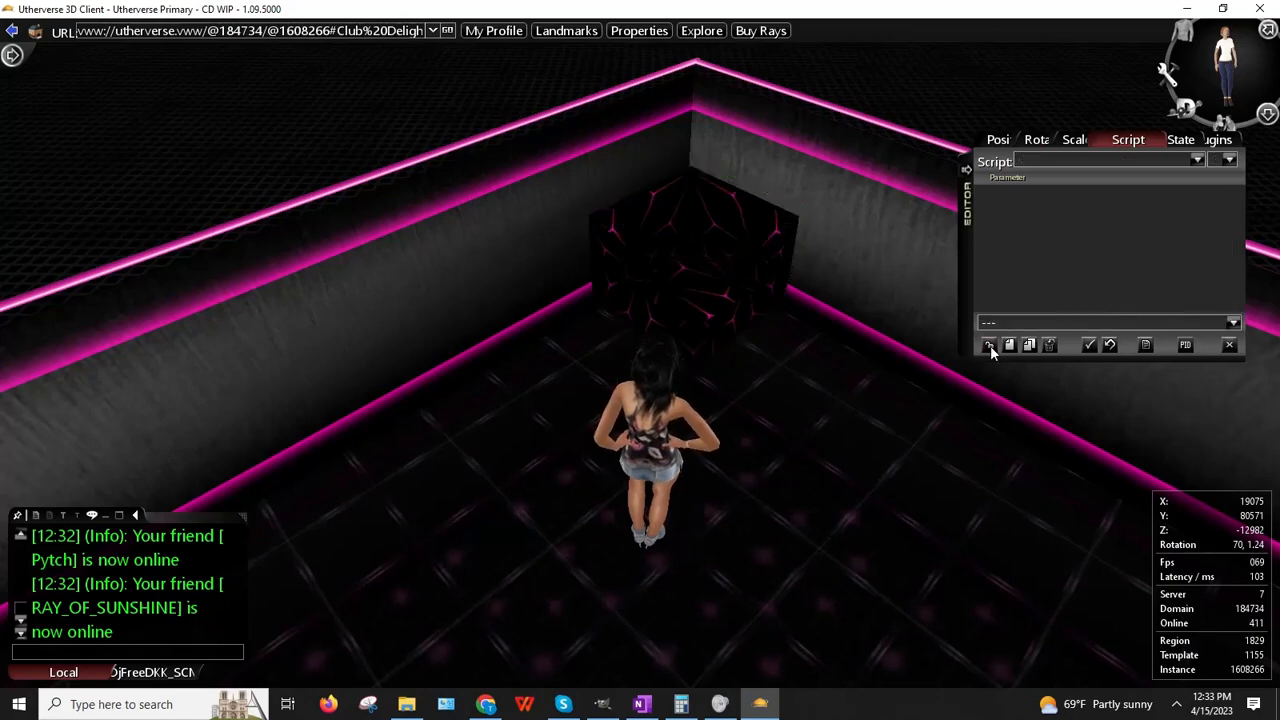
Step: Lower the camera and walk the avatar toward the newly textured cube
{"action": "right_click_drag", "start_coordinate": [775, 416], "coordinate": [719, 442]}
{"action": "key", "text": "Right"}
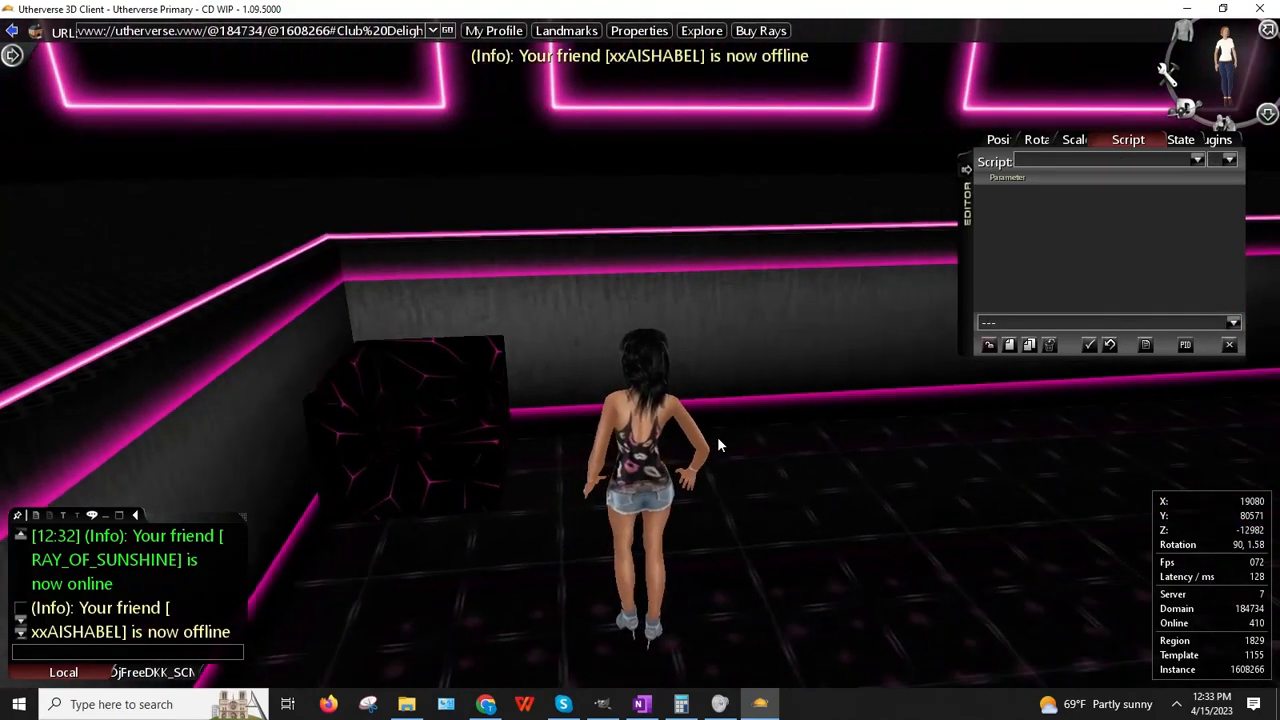
{"action": "key", "text": "Up"}
{"action": "key", "text": "Left"}
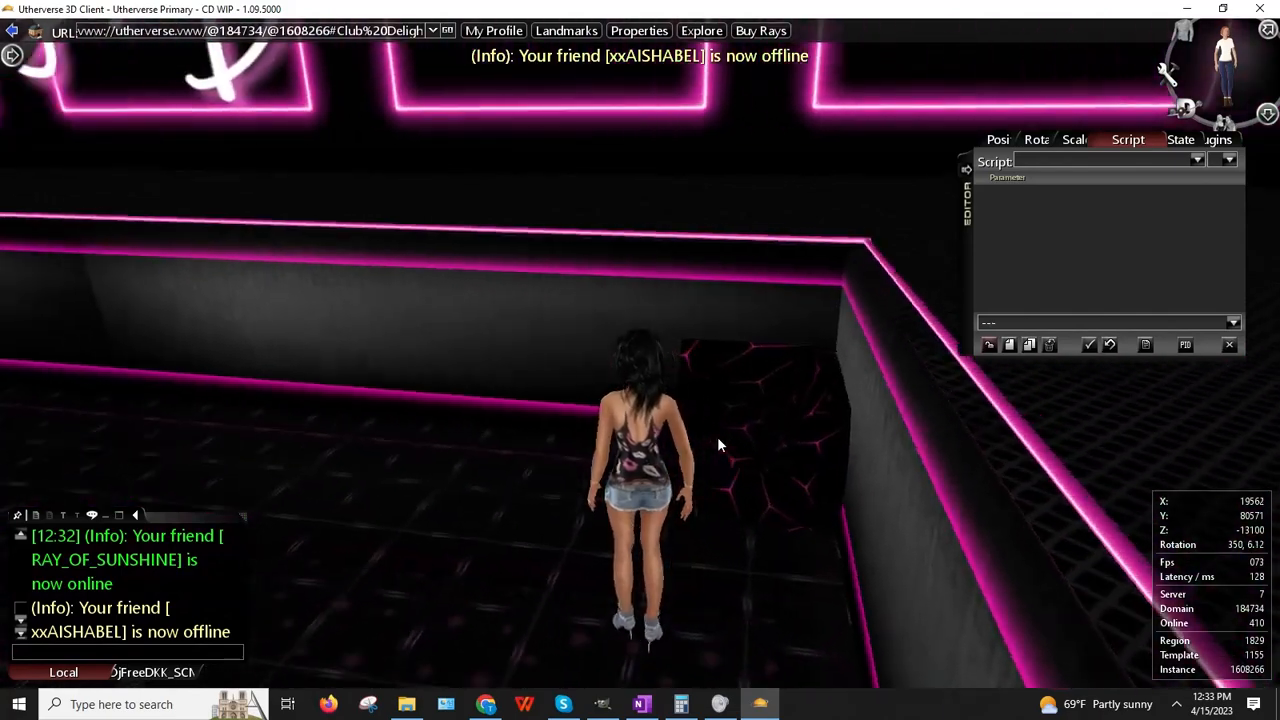
{"action": "key", "text": "Up"}
{"action": "key", "text": "Right"}
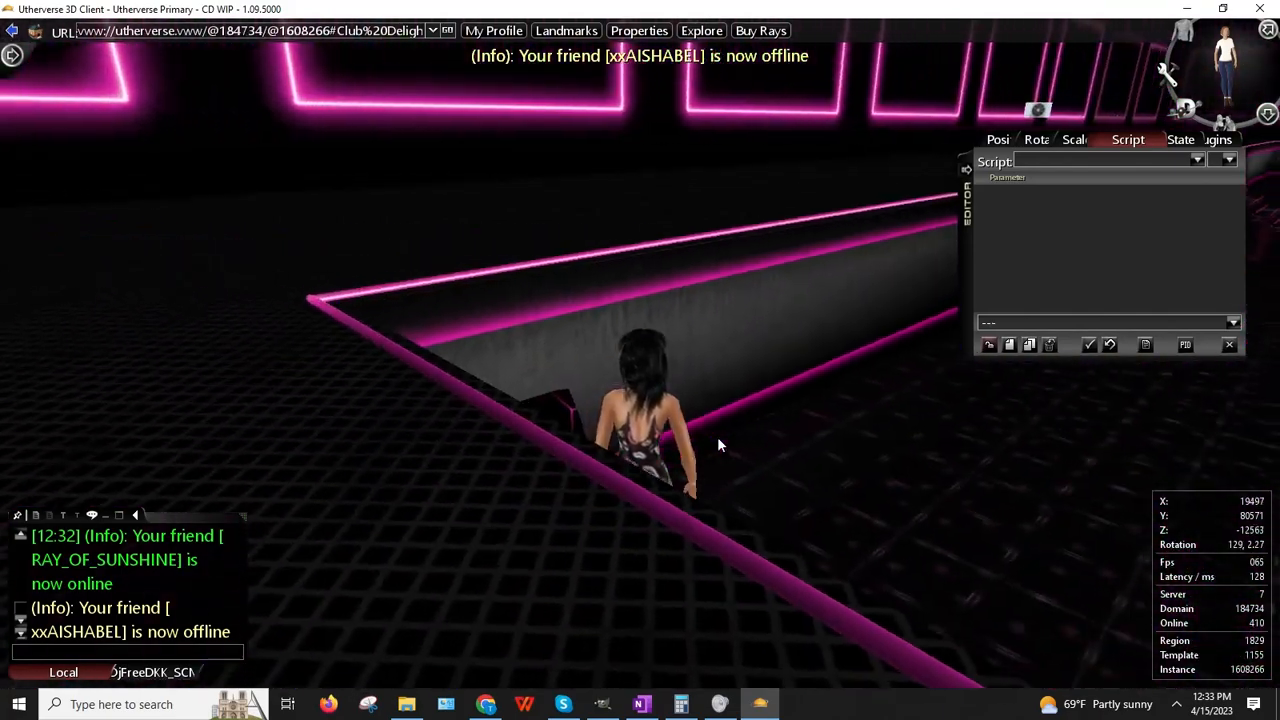
Step: Walk around the cube's corner to inspect the texture, then back away
{"action": "key", "text": "Up"}
{"action": "key", "text": "Left"}
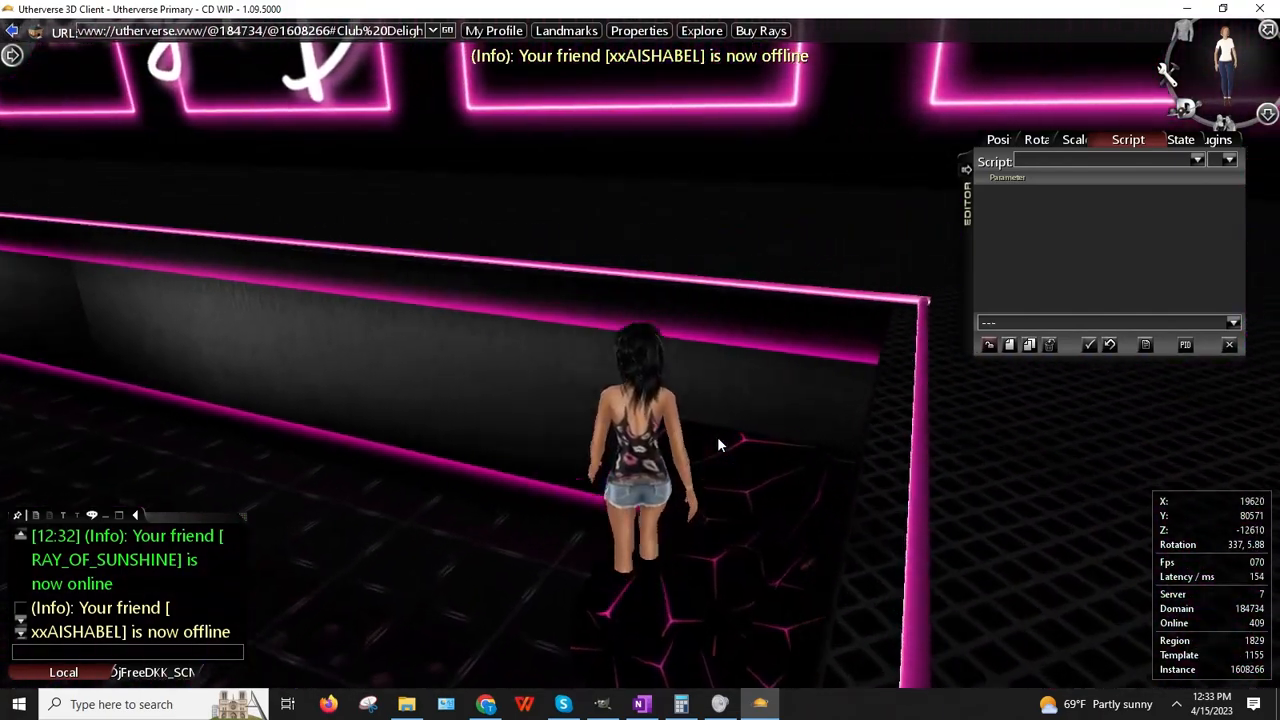
{"action": "key", "text": "Right"}
{"action": "key", "text": "Down"}
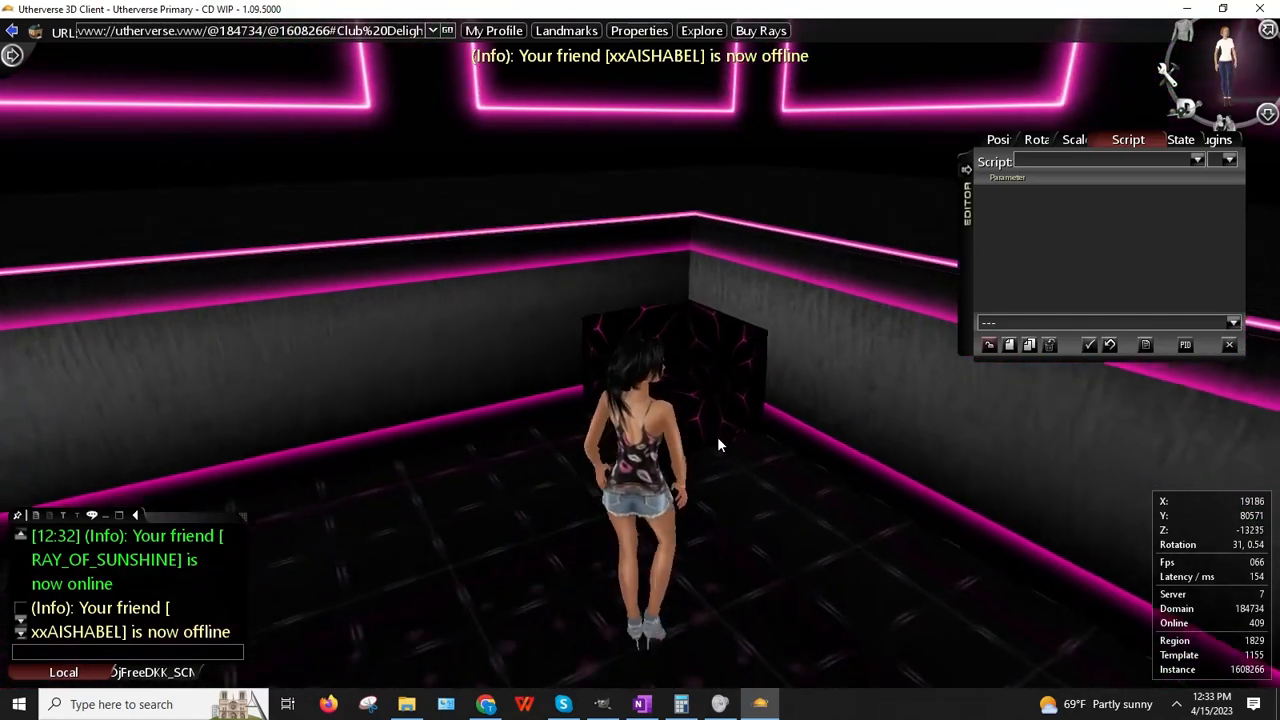
{"action": "key", "text": "Left"}
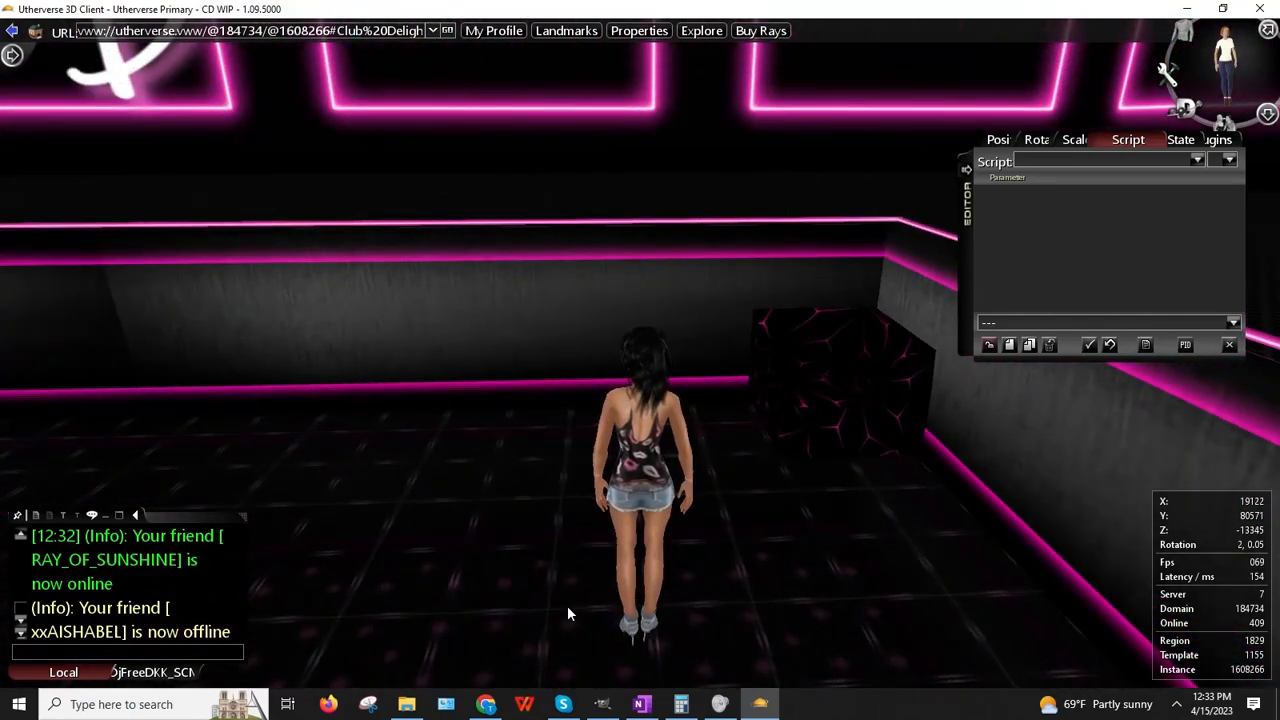
Step: Bring GIMP forward and show the ModularRedSeatingInwardCurve image
{"action": "left_click", "coordinate": [602, 704]}
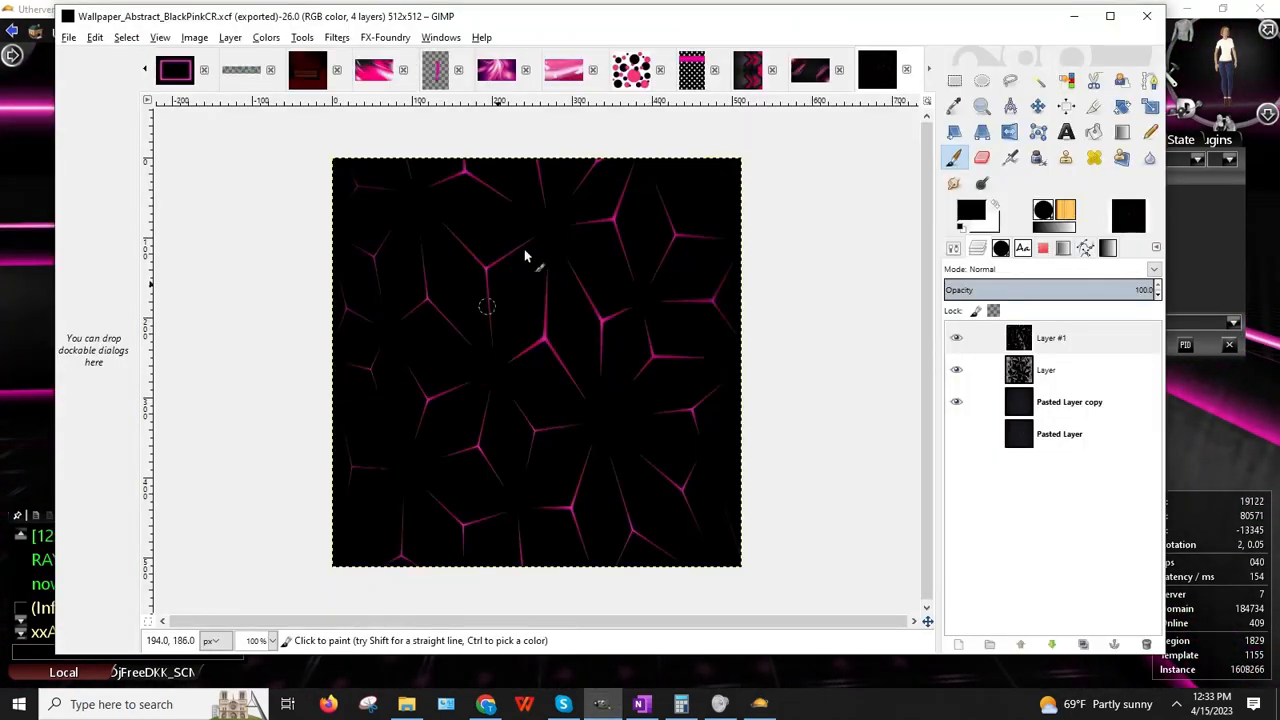
{"action": "left_click", "coordinate": [808, 75]}
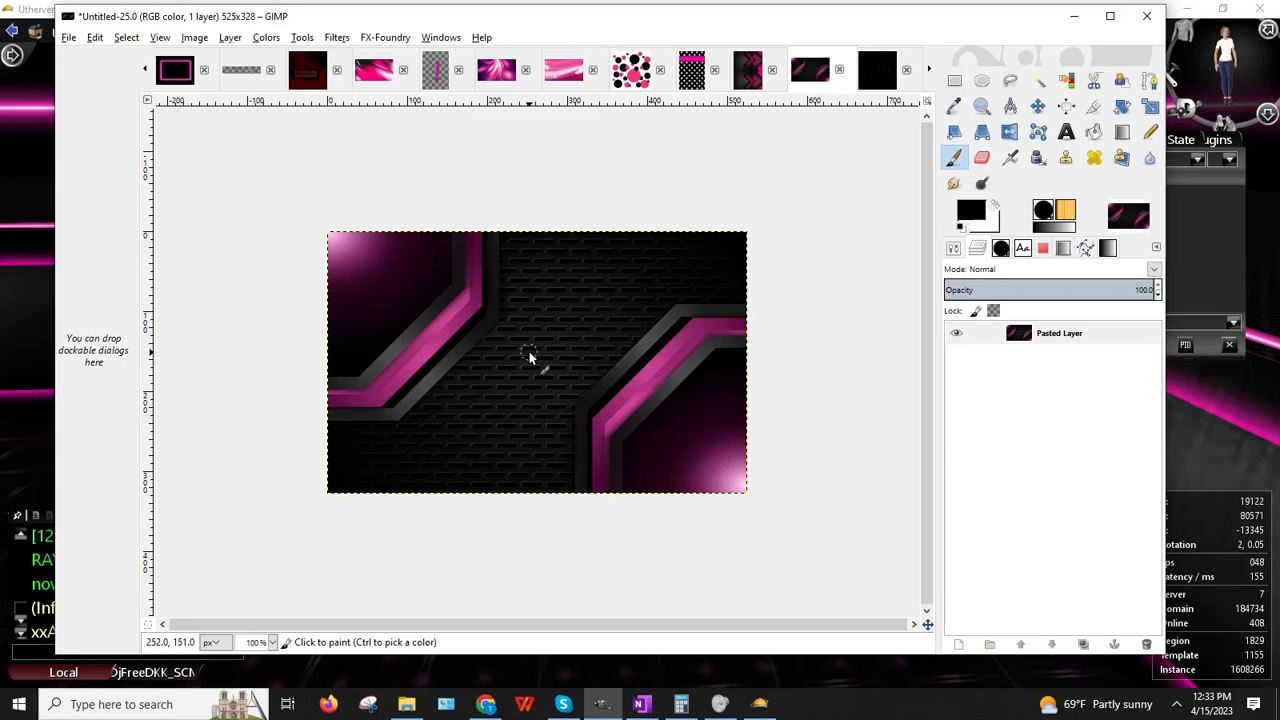
{"action": "left_click", "coordinate": [307, 72]}
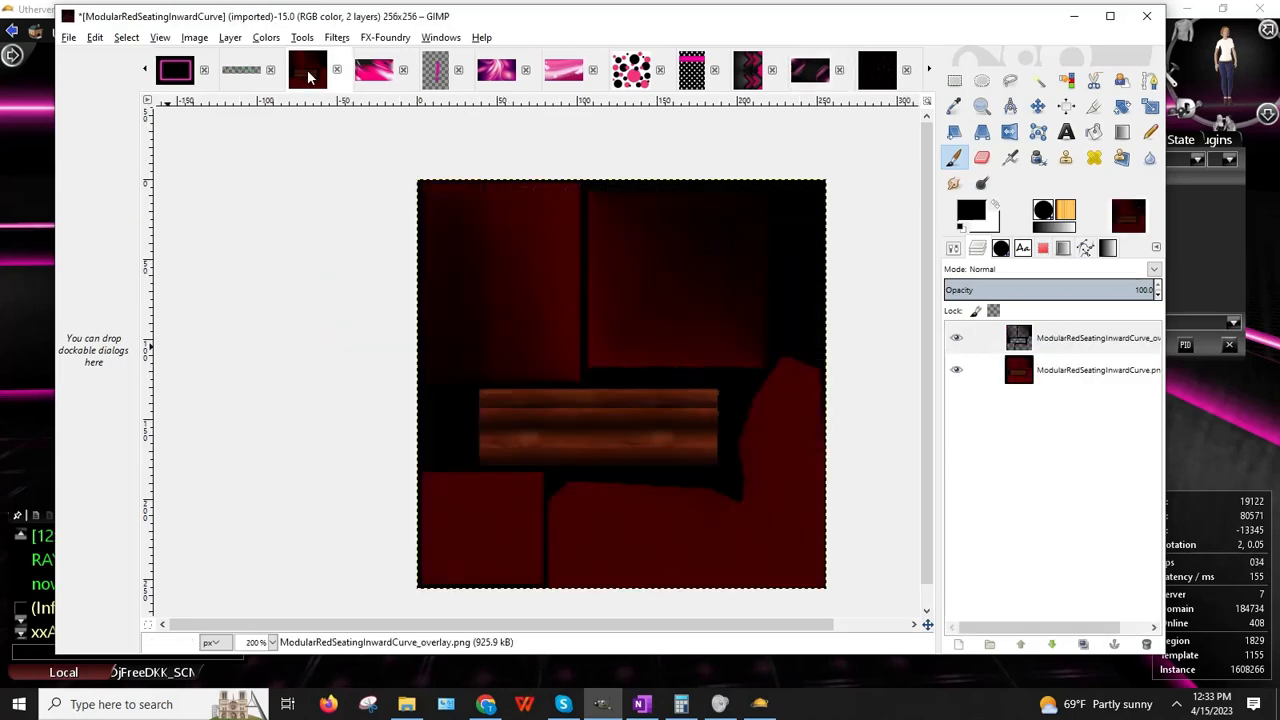
Step: Clone the Modular Red Seating Inward Curve prop and set its Y position to 80300
{"action": "left_click", "coordinate": [3, 370]}
{"action": "right_click", "coordinate": [825, 409]}
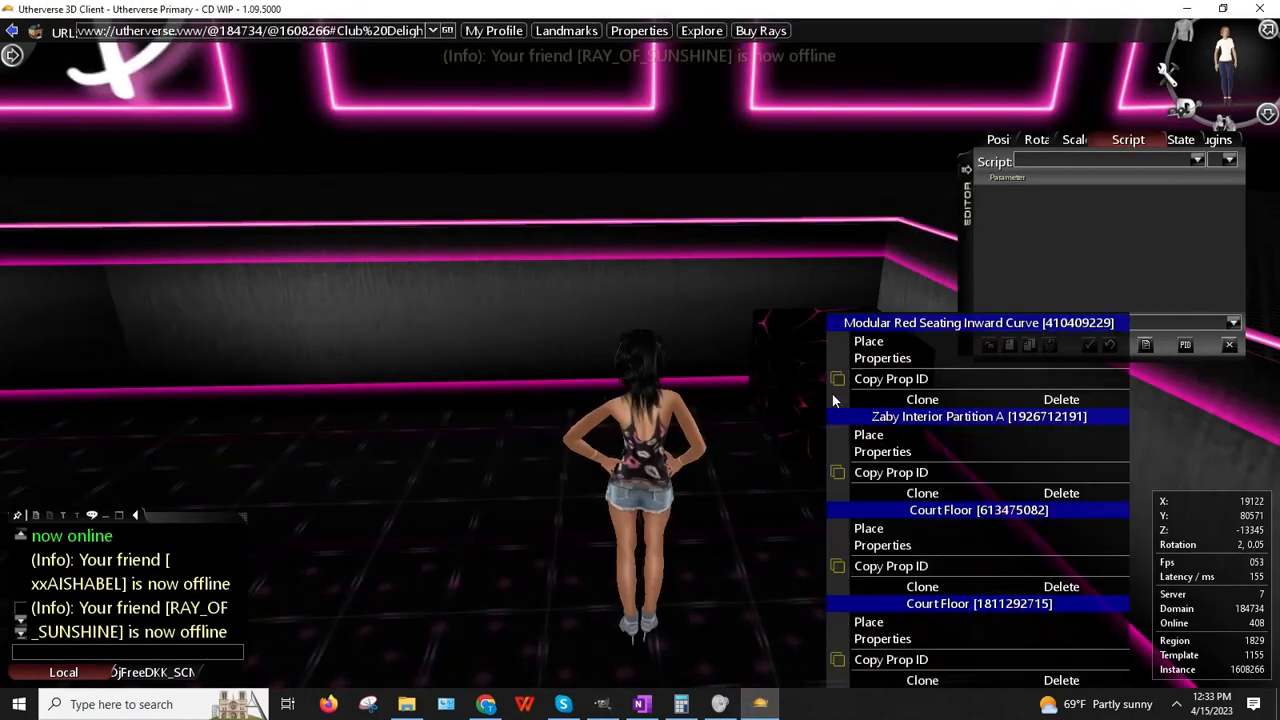
{"action": "left_click", "coordinate": [922, 399]}
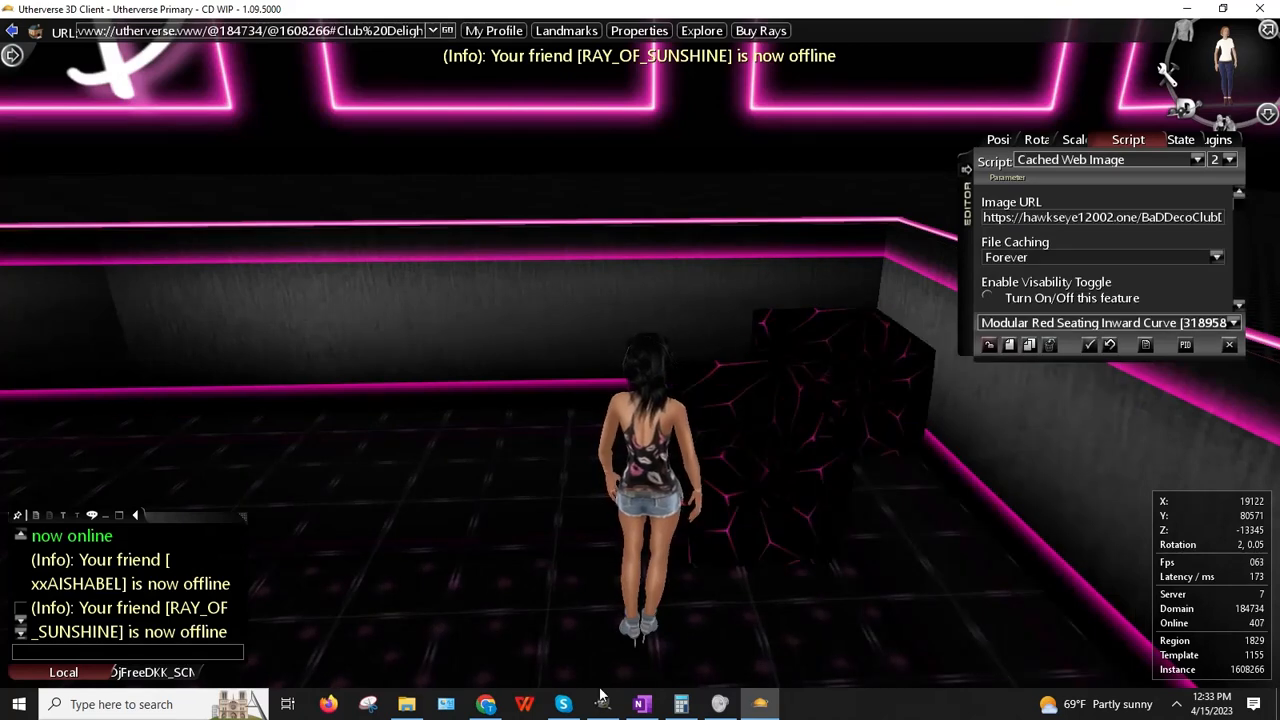
{"action": "left_click", "coordinate": [998, 139]}
{"action": "double_click", "coordinate": [1100, 160]}
{"action": "type", "text": "80300"}
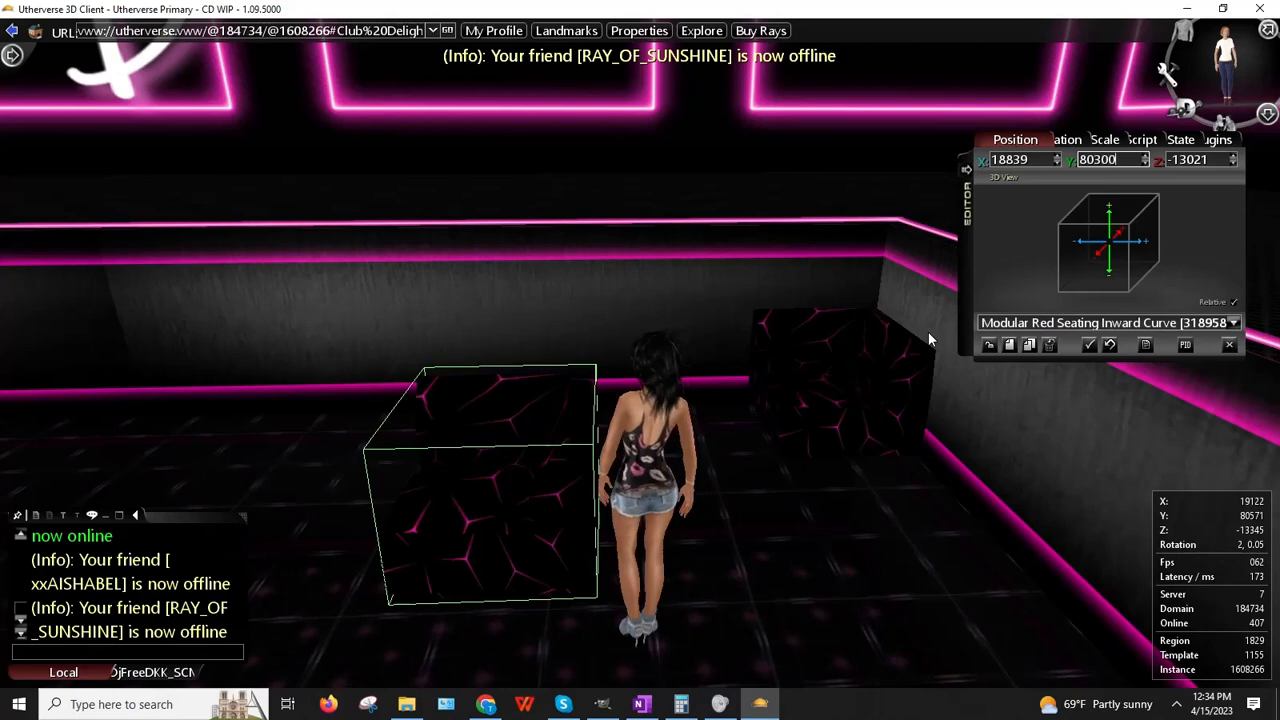
{"action": "key", "text": "Return"}
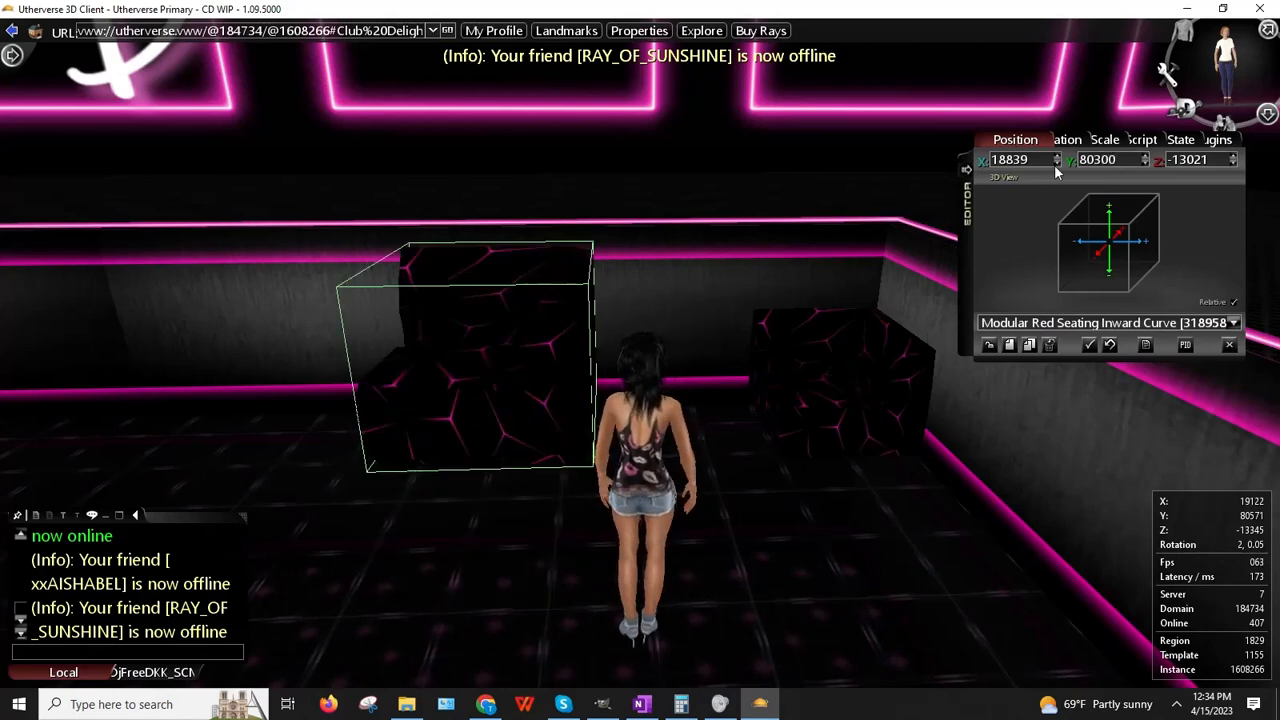
Step: Set the clone's script to No Script Function, deselect, and view the red seat
{"action": "left_click", "coordinate": [1128, 140]}
{"action": "left_click", "coordinate": [1197, 160]}
{"action": "left_click", "coordinate": [1197, 160]}
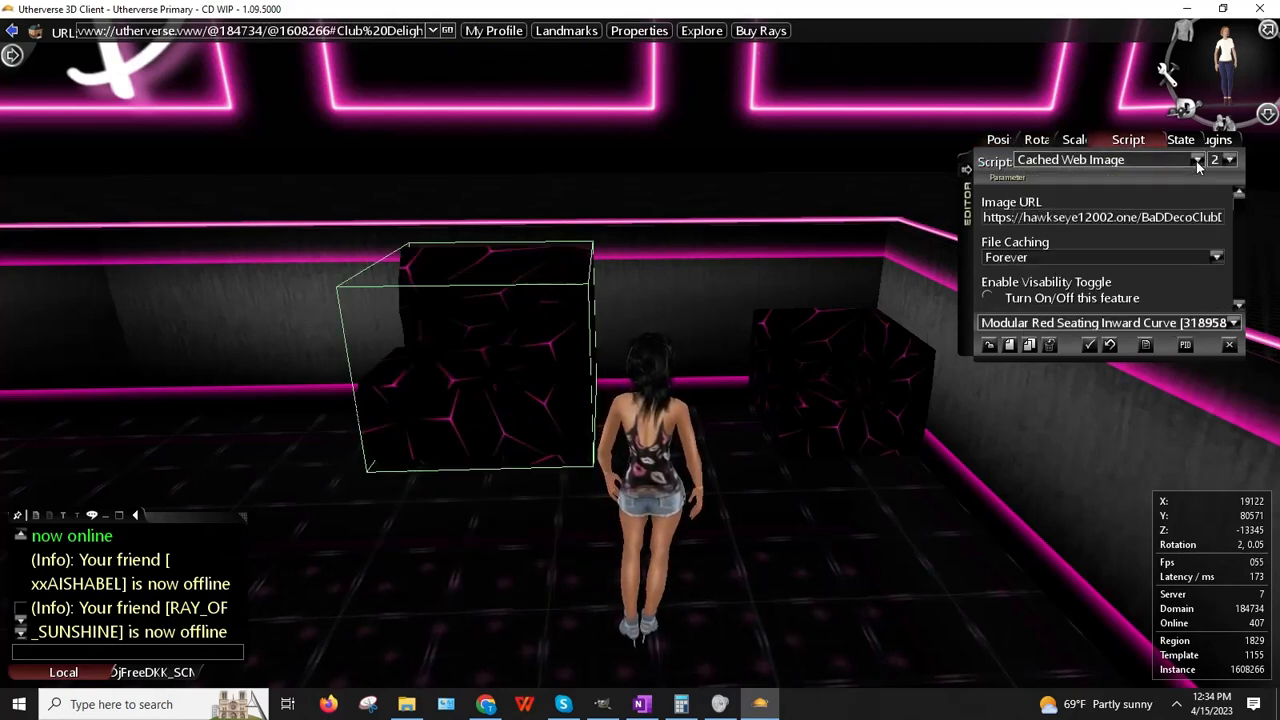
{"action": "left_click", "coordinate": [1198, 162]}
{"action": "scroll", "coordinate": [1115, 230], "scroll_direction": "up", "scroll_amount": 5}
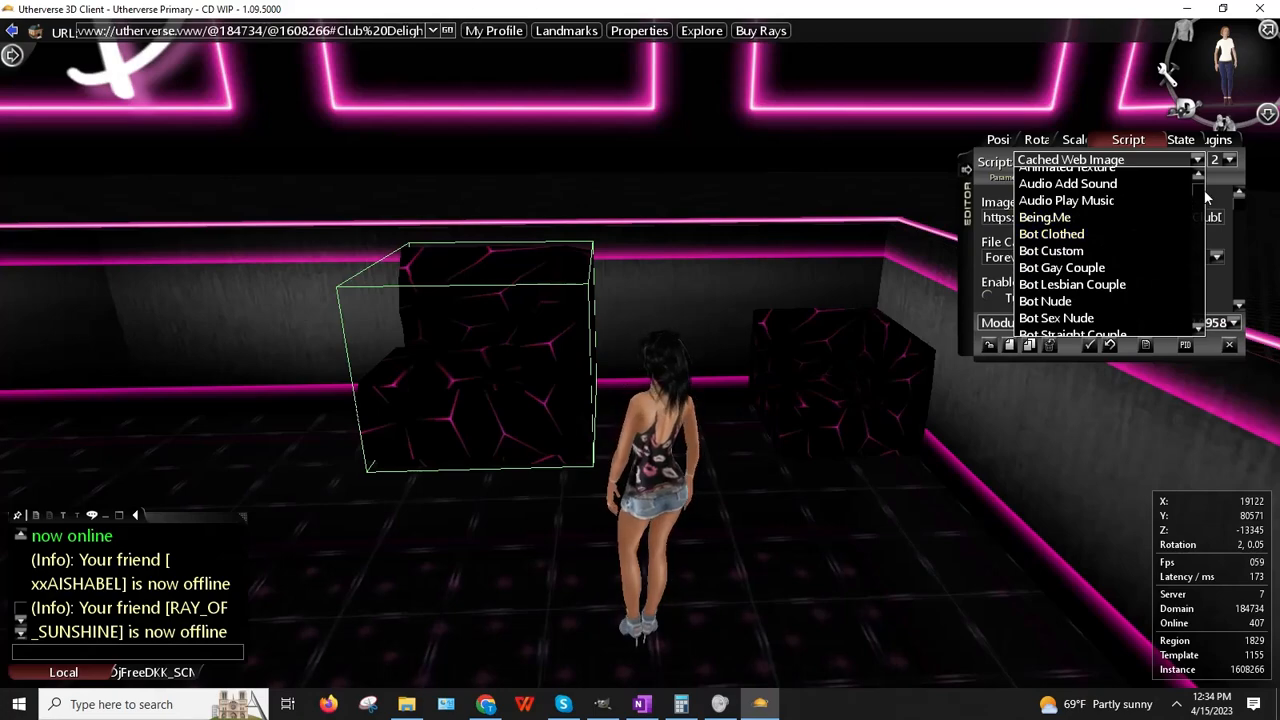
{"action": "left_click", "coordinate": [1070, 176]}
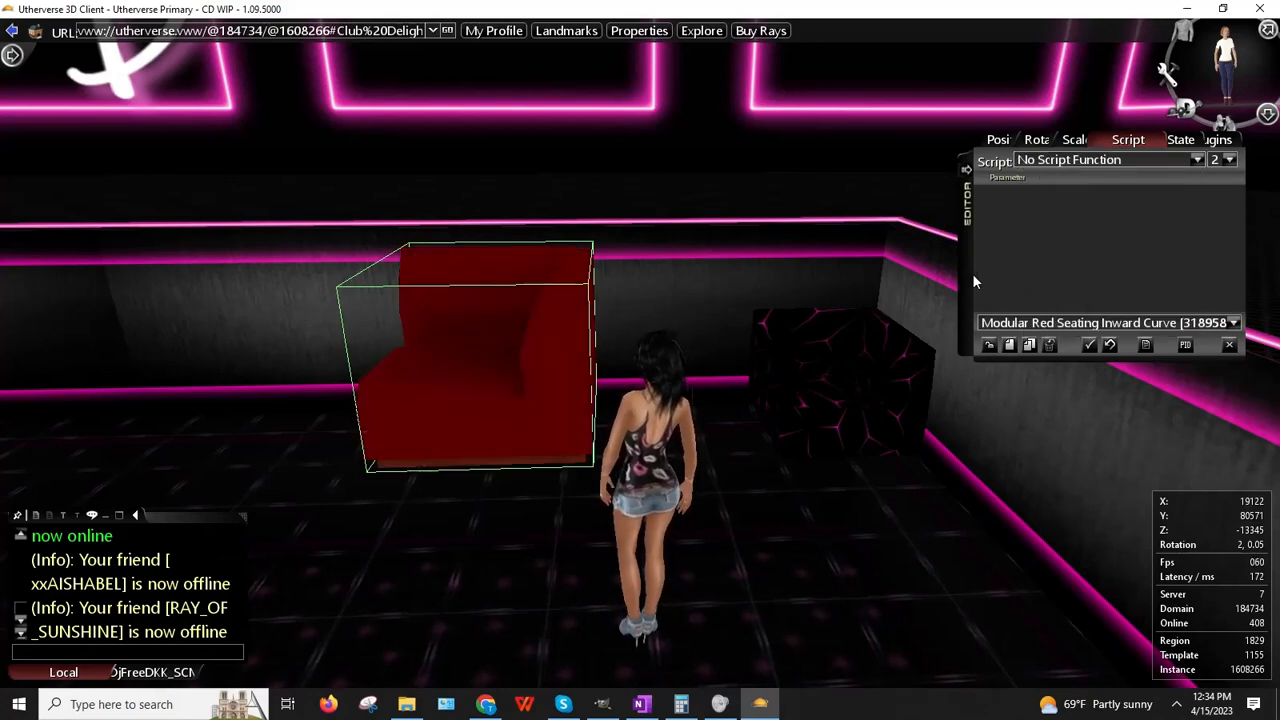
{"action": "left_click", "coordinate": [990, 346]}
{"action": "right_click_drag", "start_coordinate": [637, 304], "coordinate": [640, 560]}
Step: Resize and reposition the GIMP window, then orbit the 3D client camera around the avatar
{"action": "left_click", "coordinate": [601, 704]}
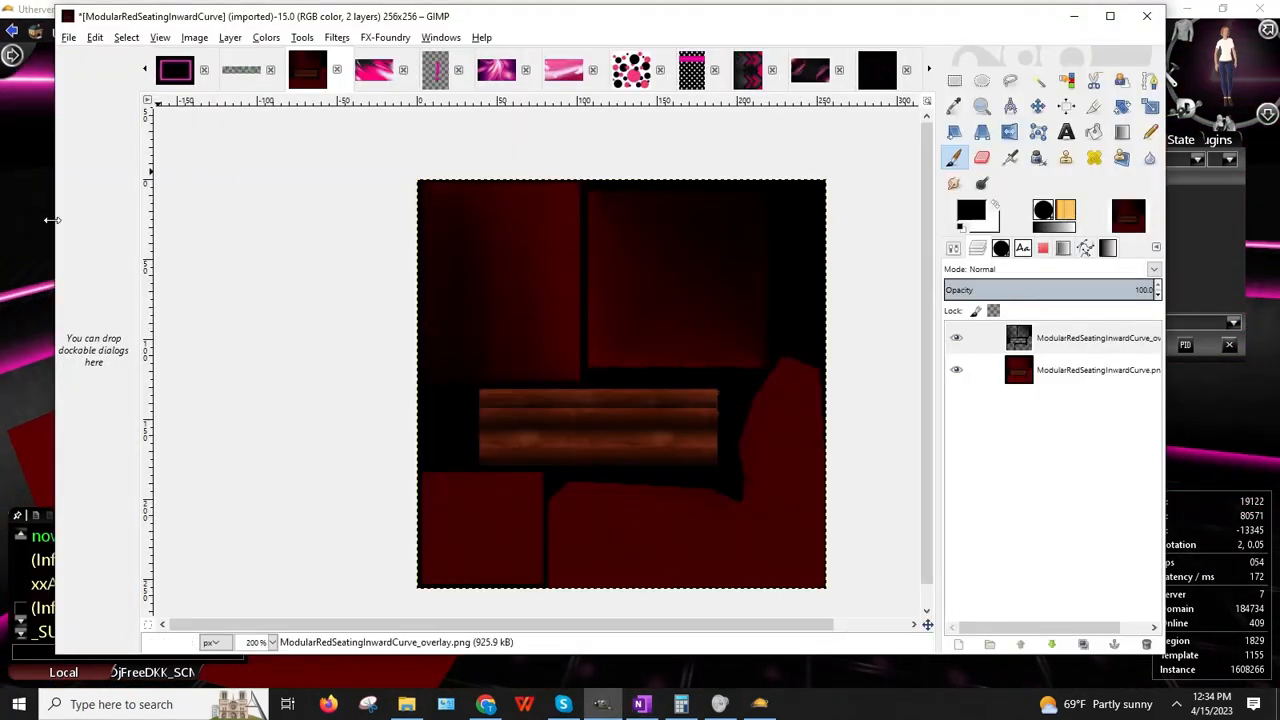
{"action": "left_click_drag", "start_coordinate": [57, 229], "coordinate": [372, 229]}
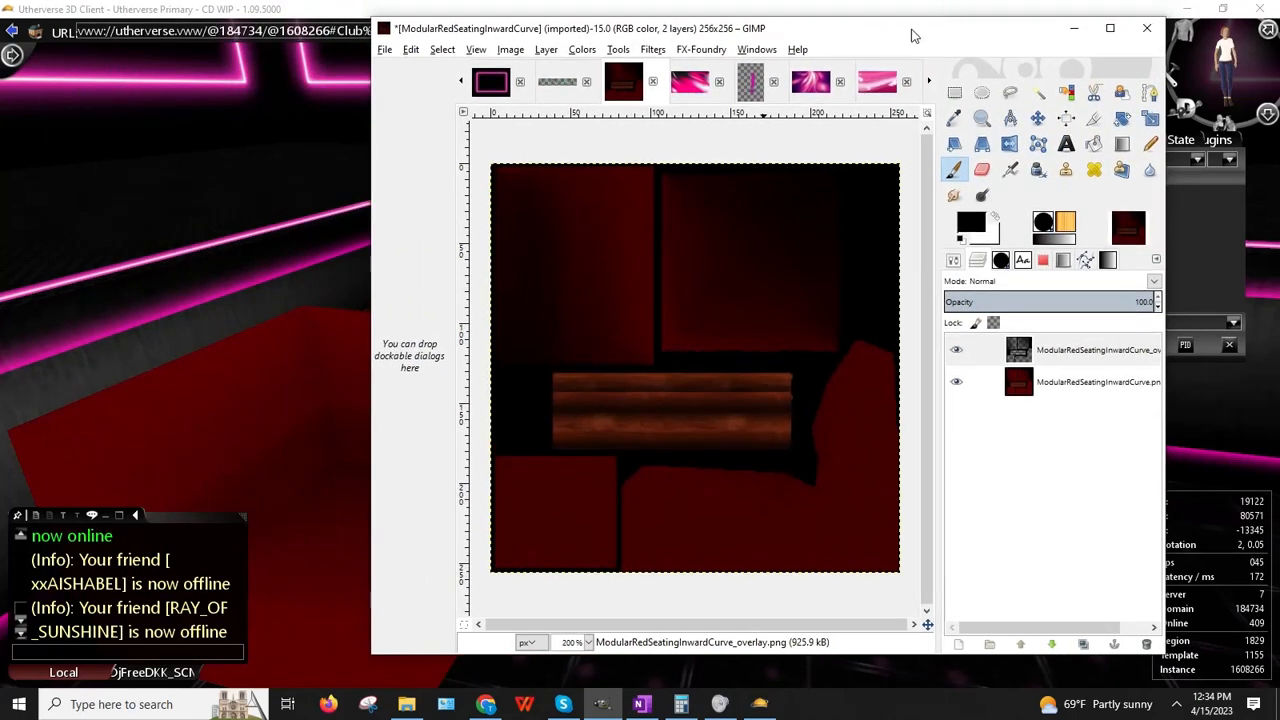
{"action": "mouse_move", "coordinate": [876, 28]}
{"action": "left_mouse_down"}
{"action": "mouse_move", "coordinate": [1030, 45]}
{"action": "mouse_move", "coordinate": [1009, 45]}
{"action": "left_mouse_up"}
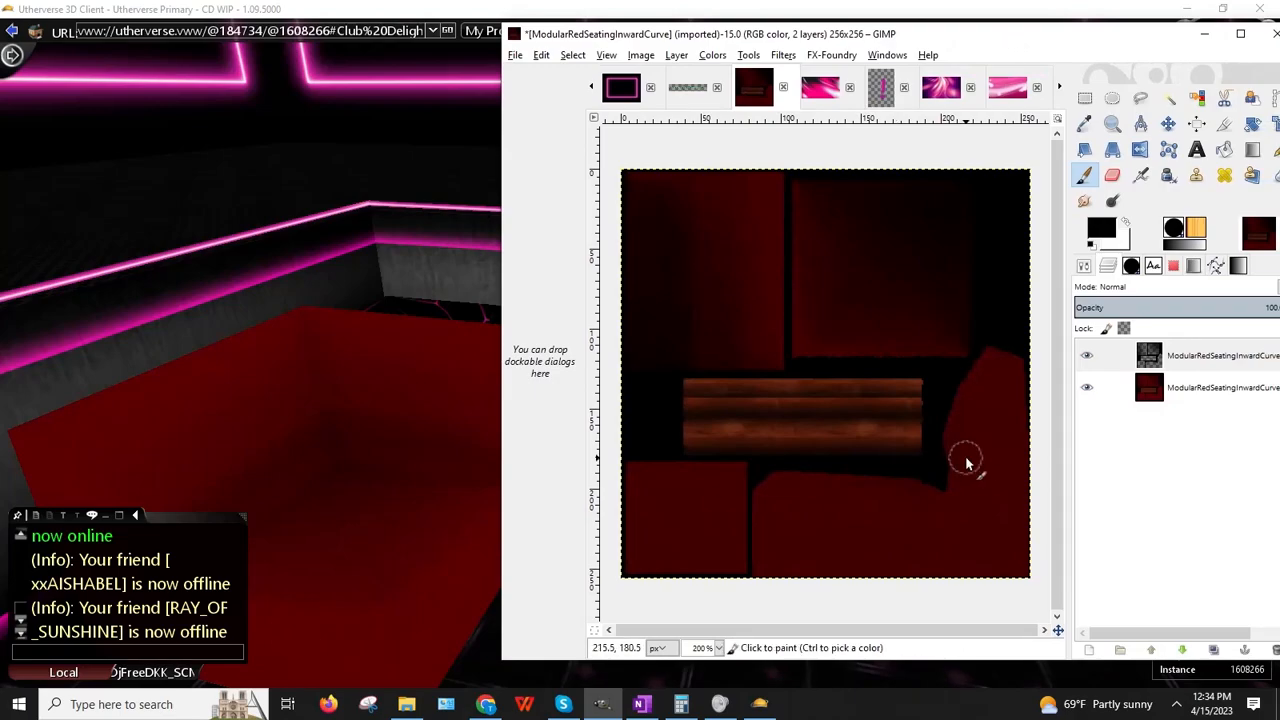
{"action": "left_click", "coordinate": [336, 553]}
{"action": "left_click_drag", "start_coordinate": [342, 553], "coordinate": [445, 522]}
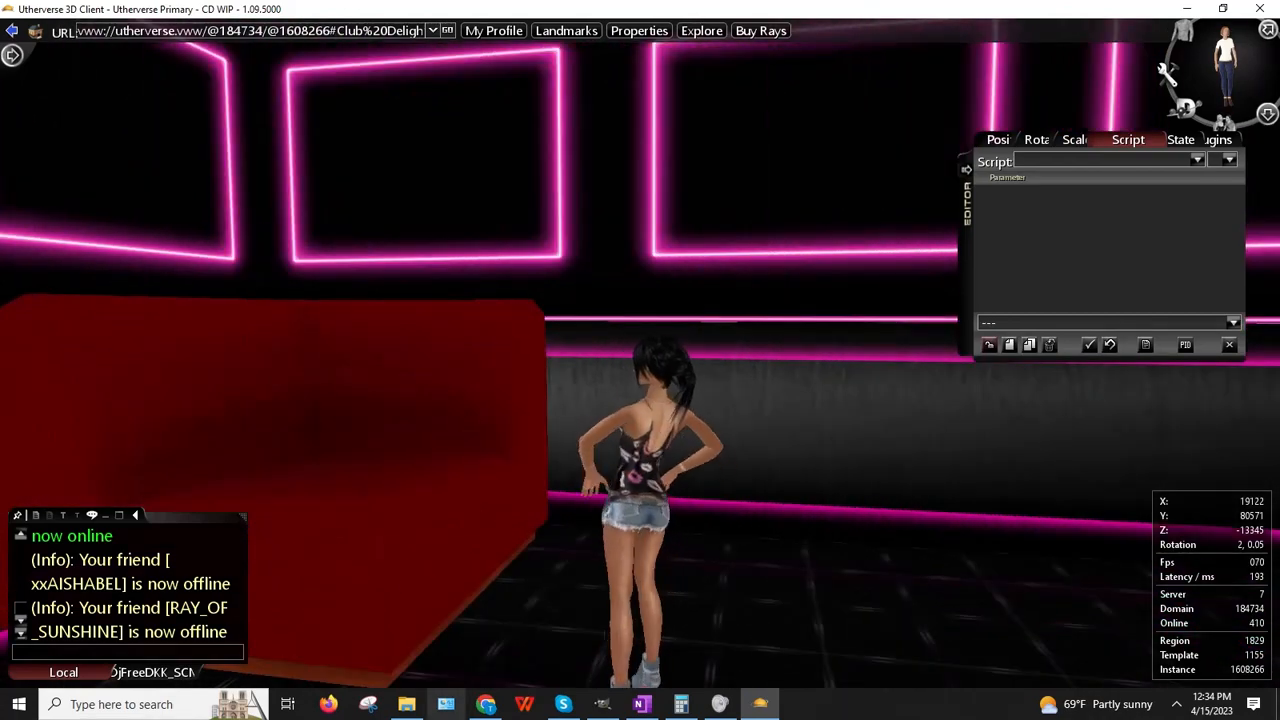
Step: Maximize GIMP, set the canvas zoom to 200%, and select the overlay layer
{"action": "left_click", "coordinate": [602, 704]}
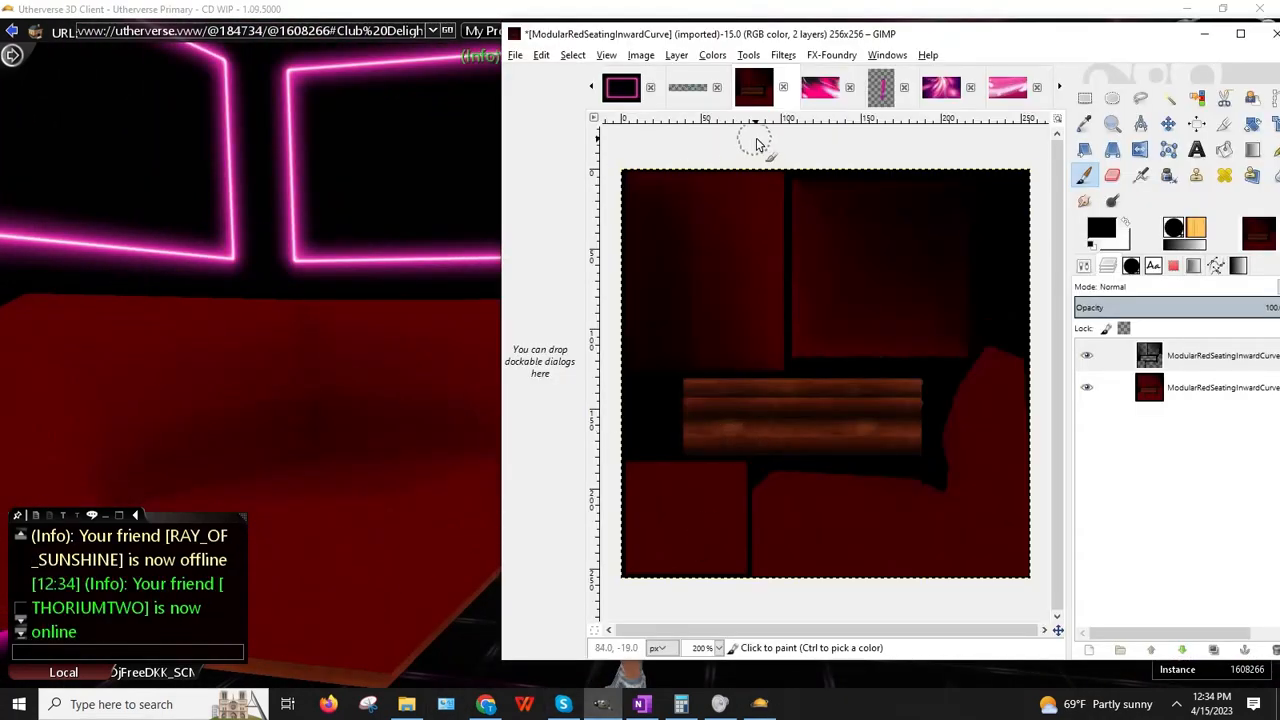
{"action": "left_click_drag", "start_coordinate": [963, 40], "coordinate": [731, 40]}
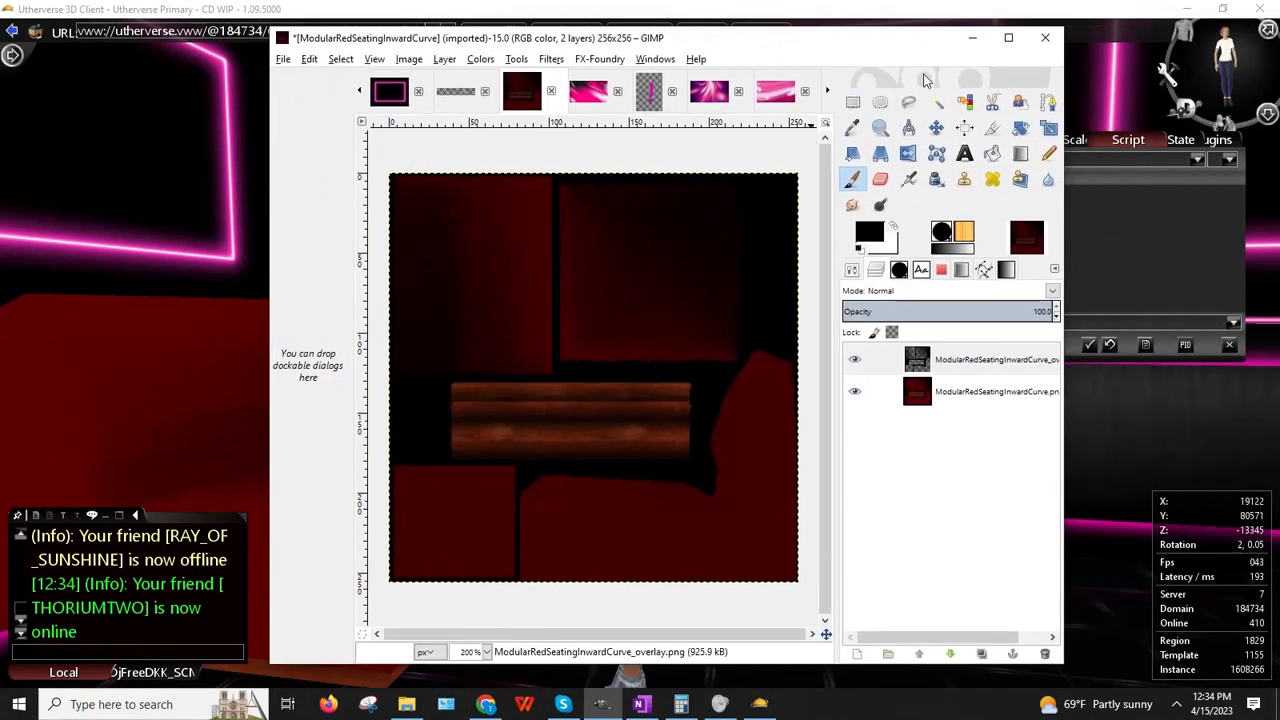
{"action": "left_click", "coordinate": [1006, 37]}
{"action": "left_click", "coordinate": [218, 676]}
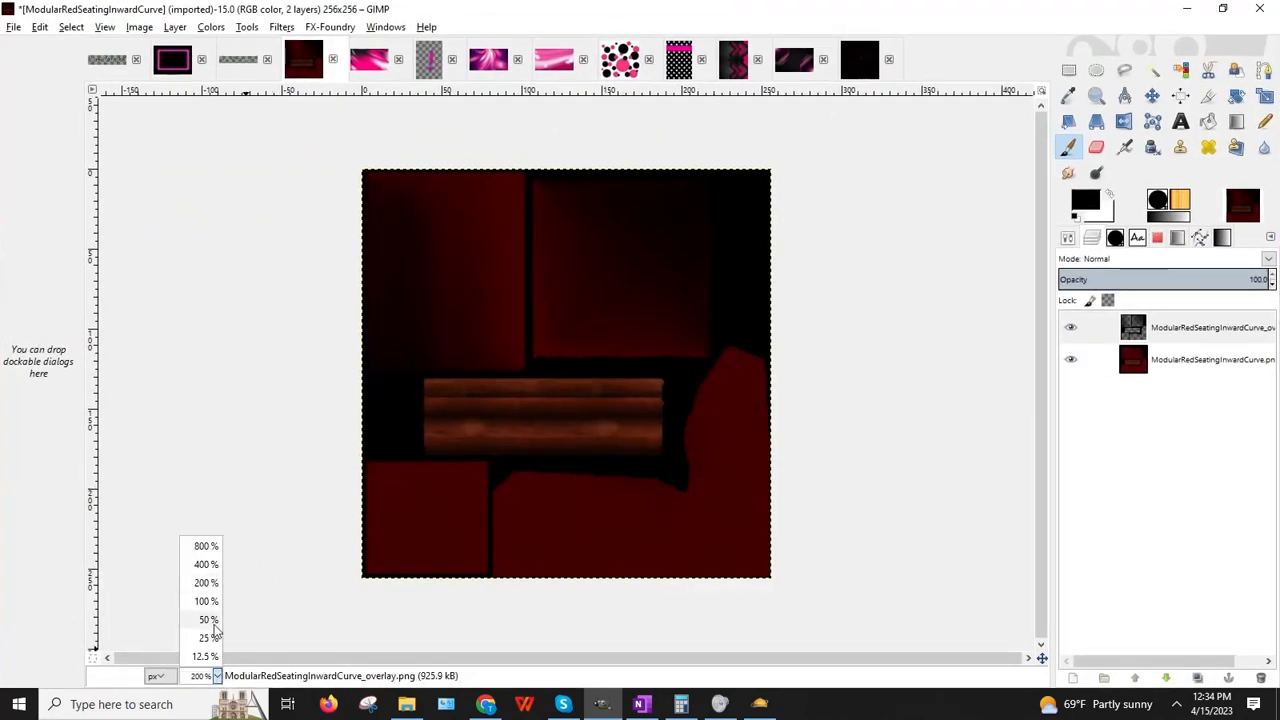
{"action": "left_click", "coordinate": [205, 567]}
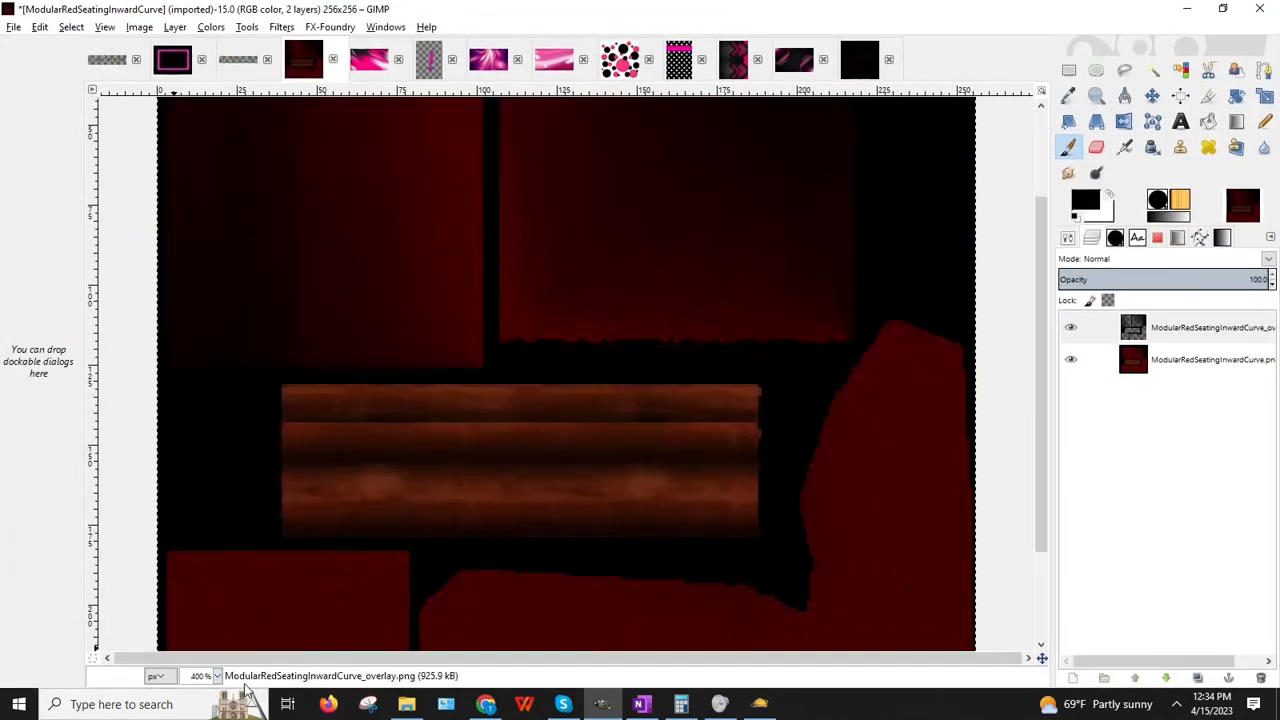
{"action": "left_click", "coordinate": [216, 677]}
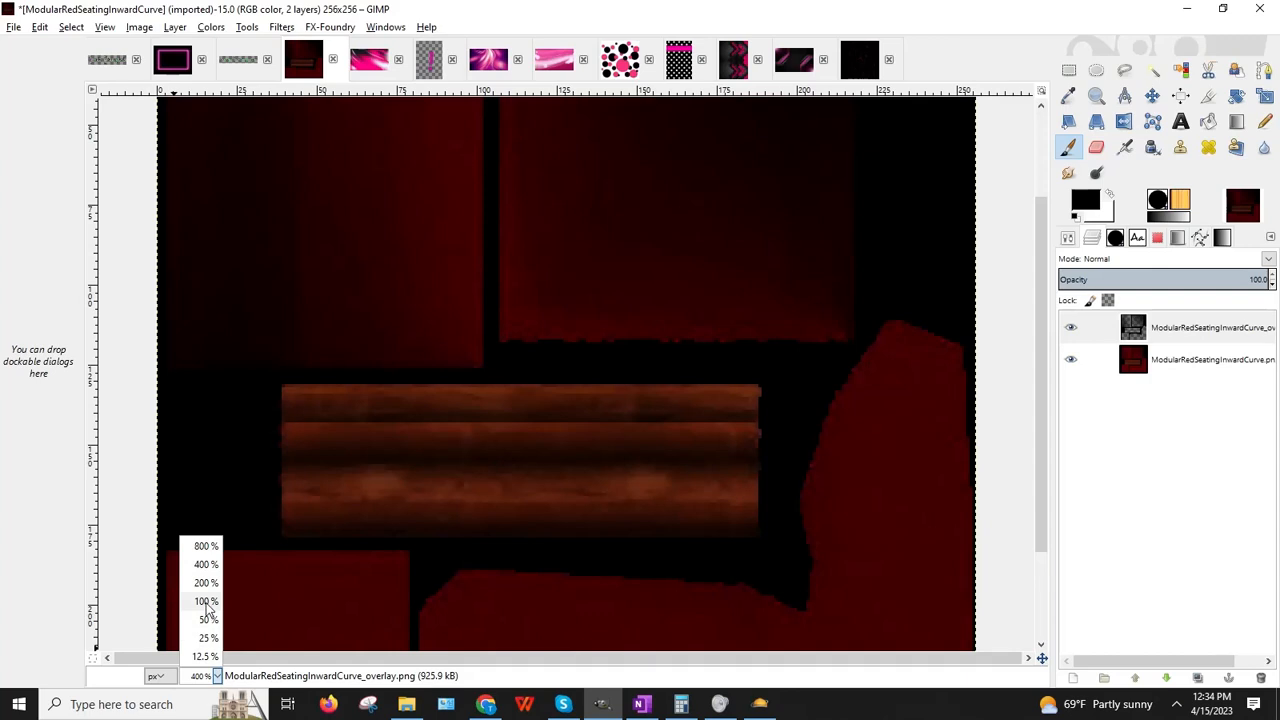
{"action": "left_click", "coordinate": [205, 583]}
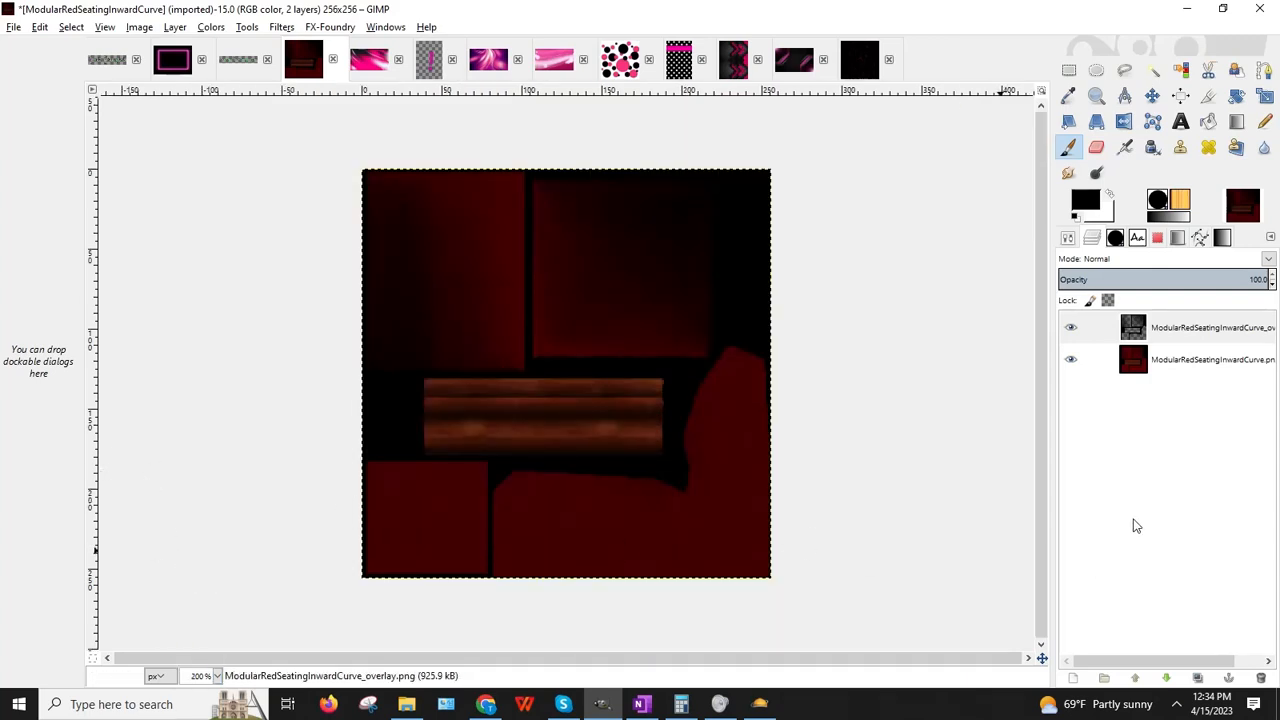
{"action": "left_click", "coordinate": [1076, 330]}
Step: Hide the overlay layer and add a new layer named 1
{"action": "left_click", "coordinate": [1074, 330]}
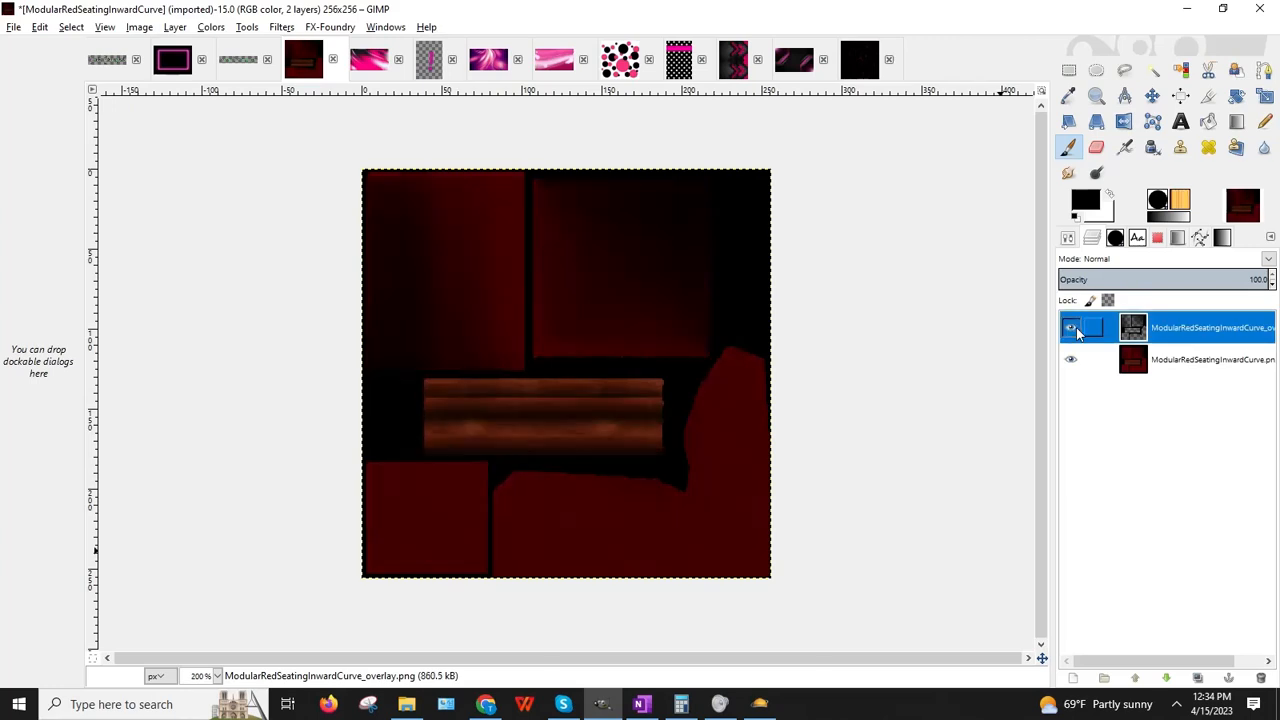
{"action": "left_click", "coordinate": [1072, 330]}
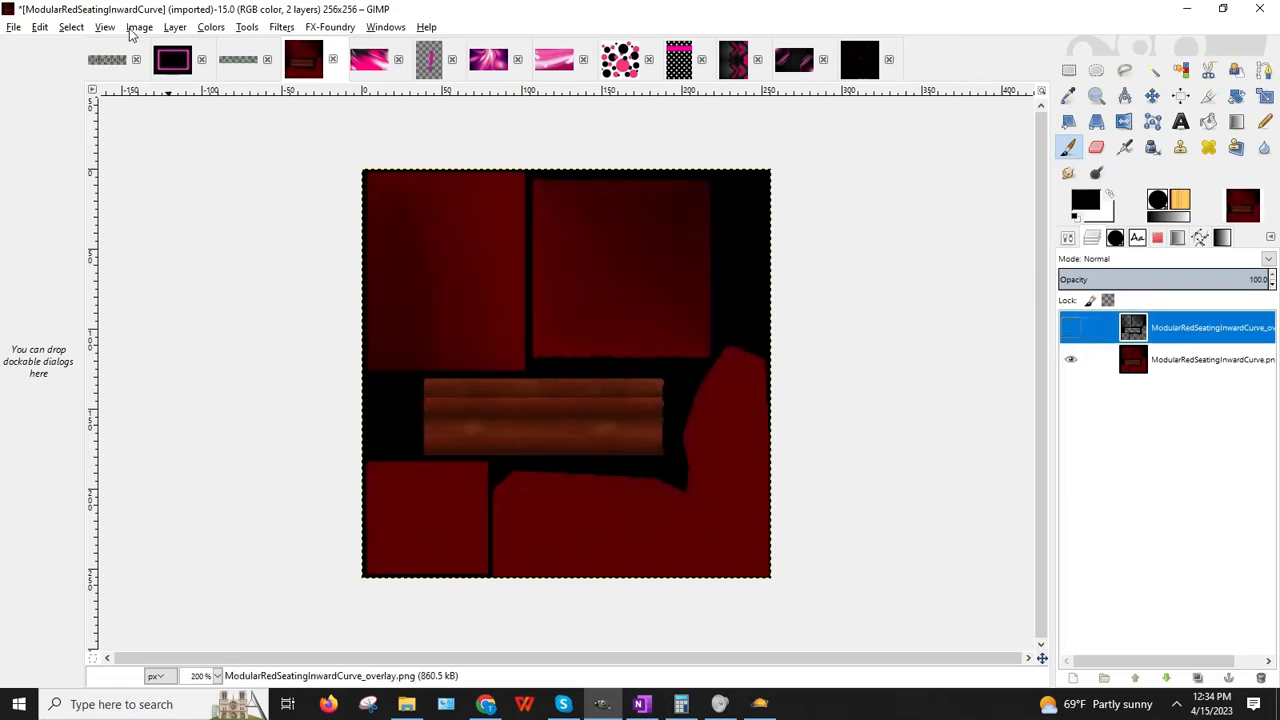
{"action": "left_click", "coordinate": [168, 28]}
{"action": "left_click", "coordinate": [208, 46]}
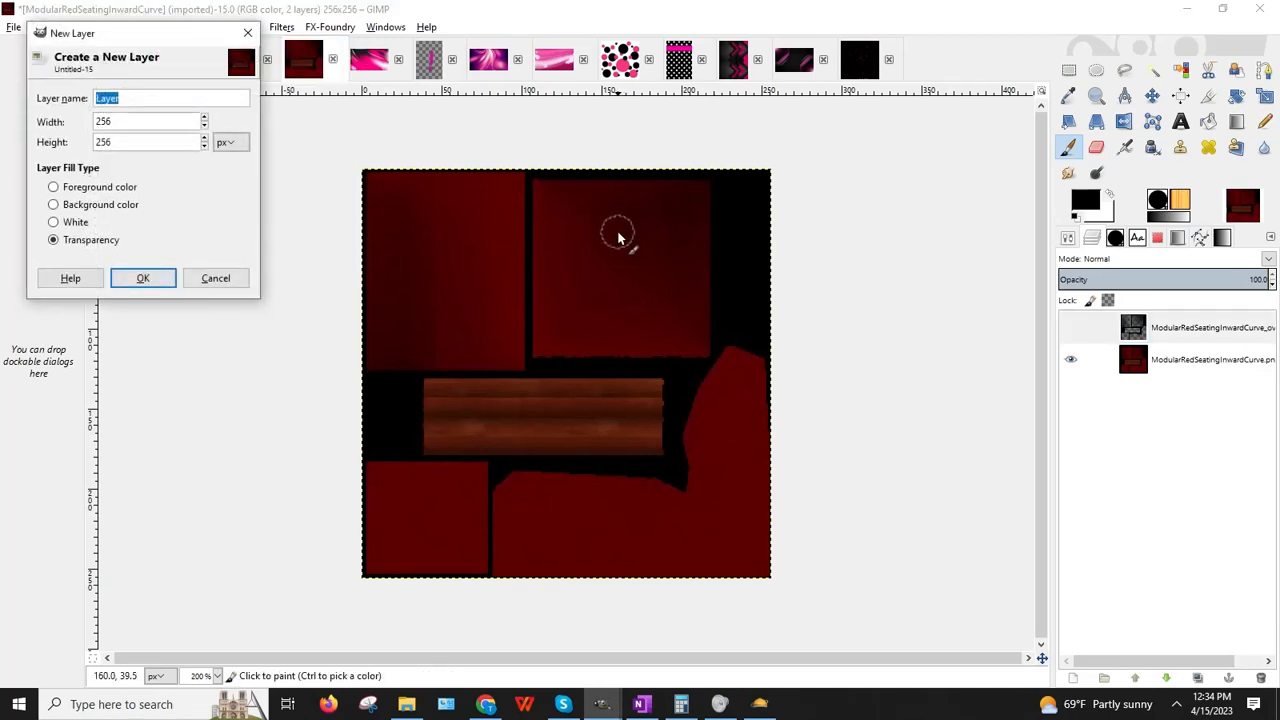
{"action": "type", "text": "1"}
{"action": "key", "text": "Return"}
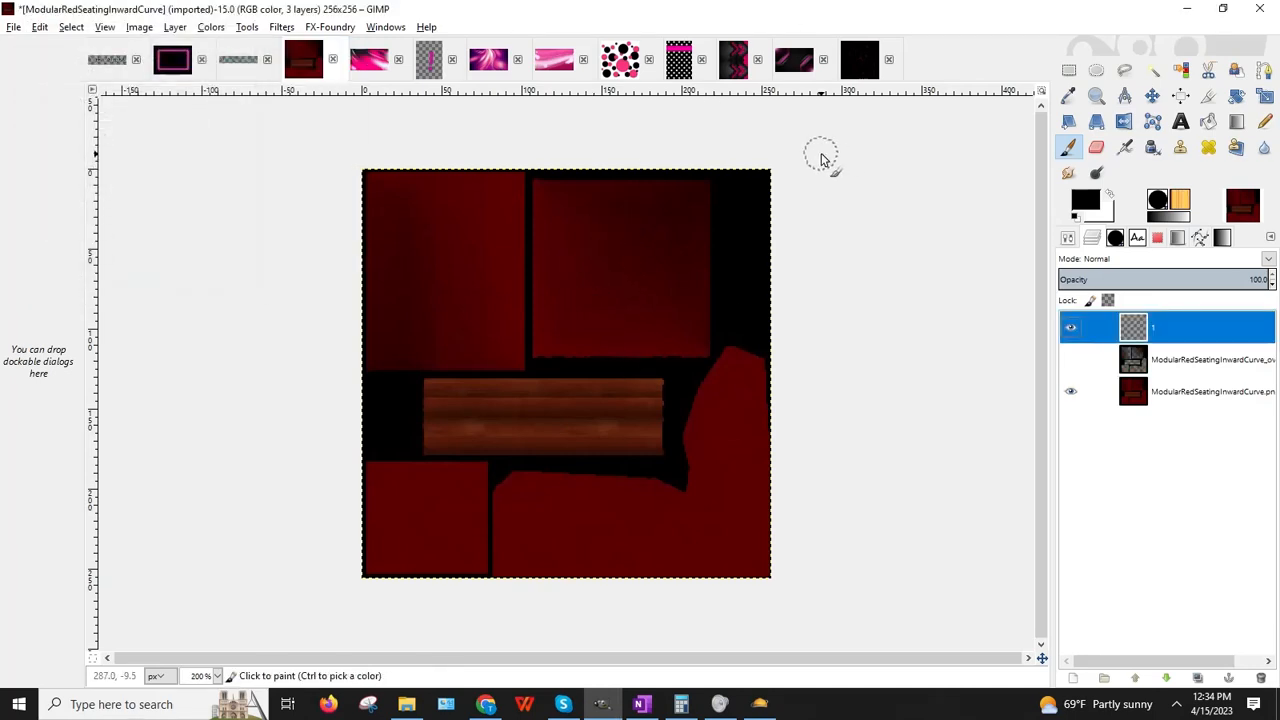
Step: Fill the top-left dark red block with mint green 45f5aa, then deselect
{"action": "left_click", "coordinate": [1072, 71]}
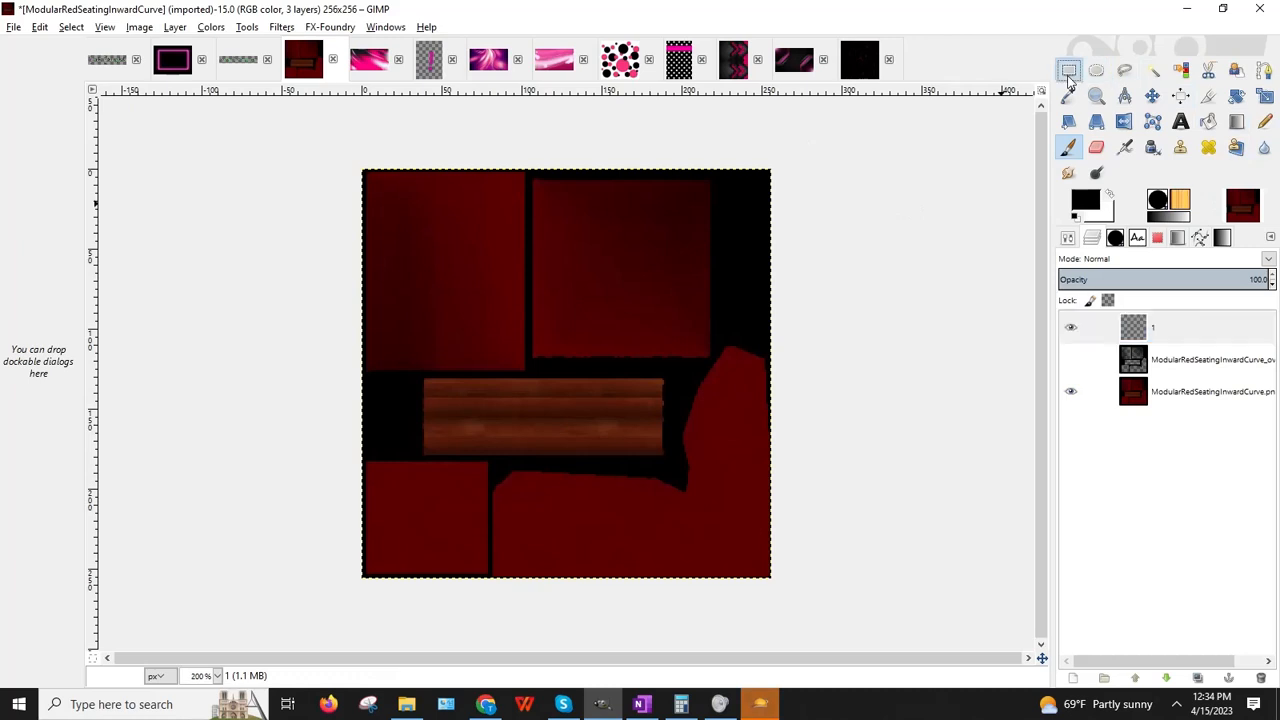
{"action": "left_click", "coordinate": [1152, 327]}
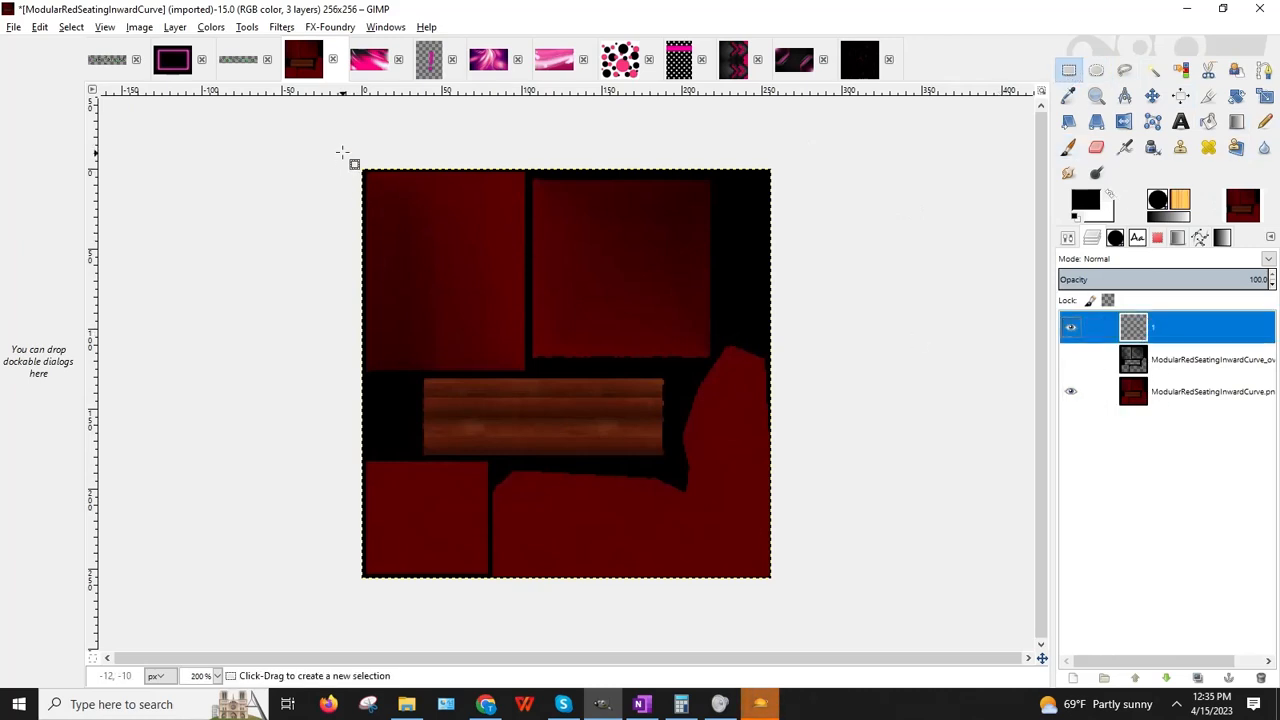
{"action": "left_click_drag", "start_coordinate": [343, 153], "coordinate": [528, 373]}
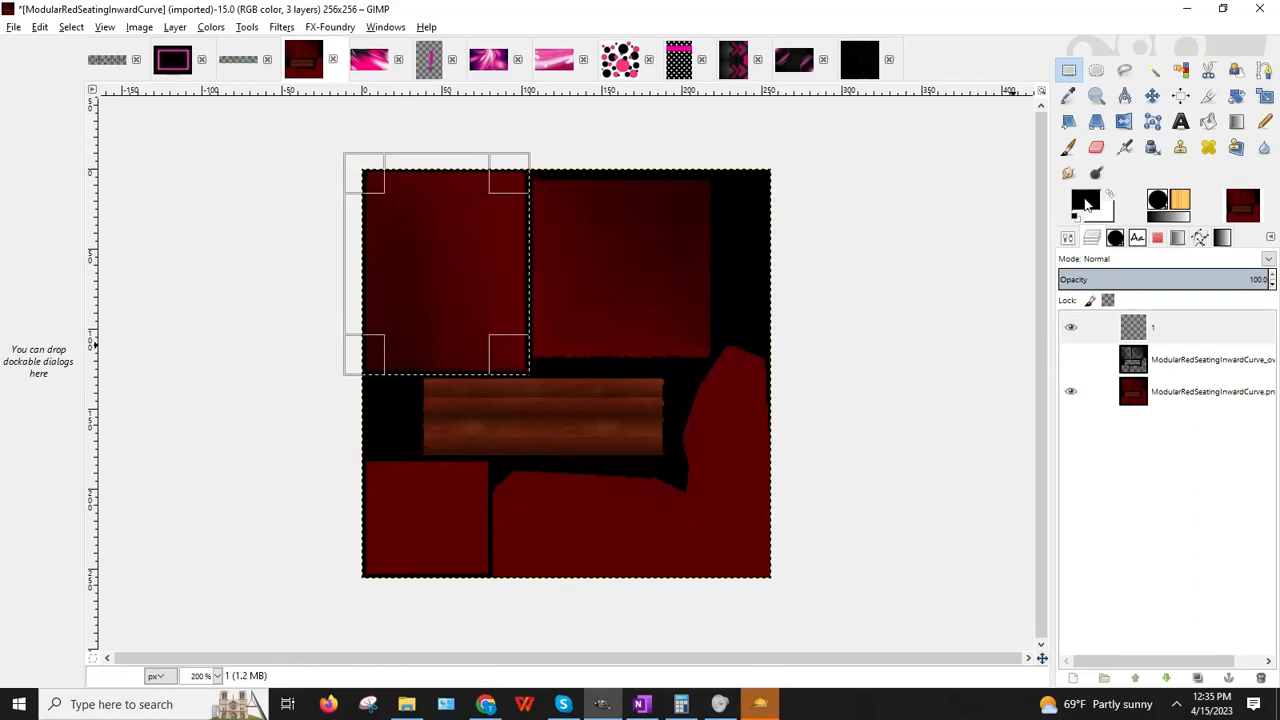
{"action": "left_click", "coordinate": [1088, 208]}
{"action": "left_click", "coordinate": [1038, 278]}
{"action": "left_click", "coordinate": [1008, 340]}
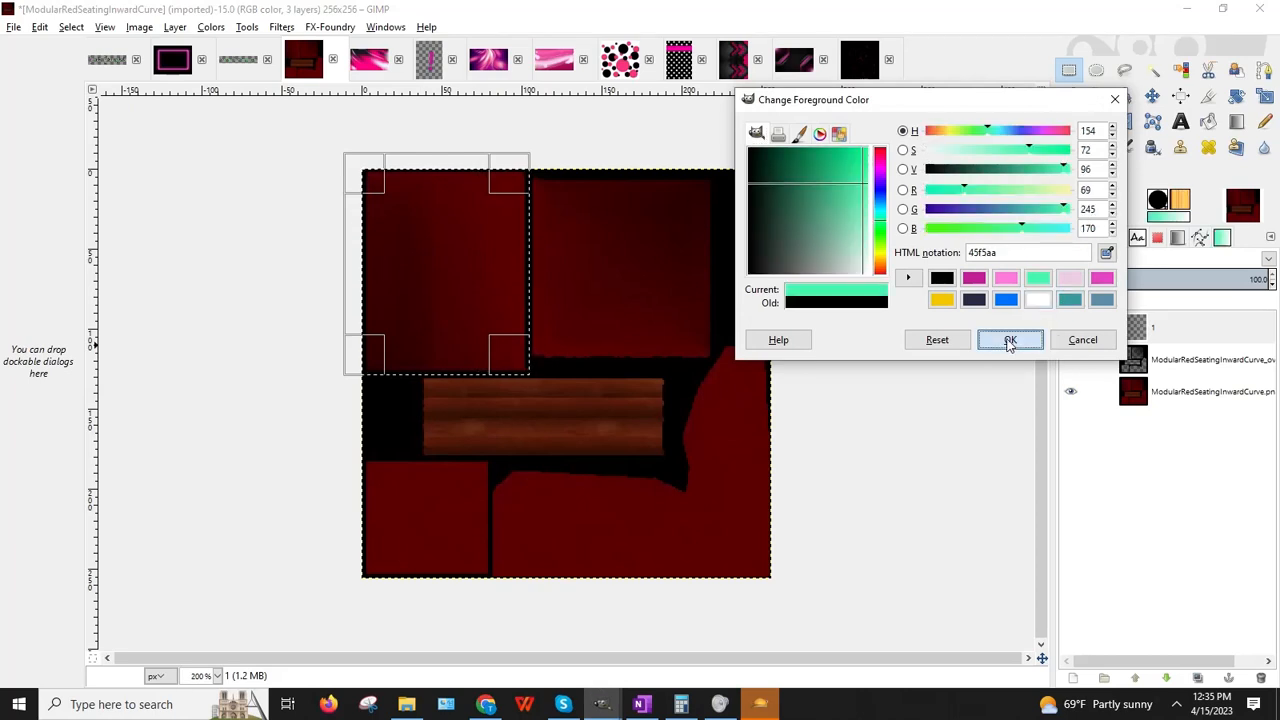
{"action": "left_click", "coordinate": [1208, 121]}
{"action": "left_click", "coordinate": [430, 285]}
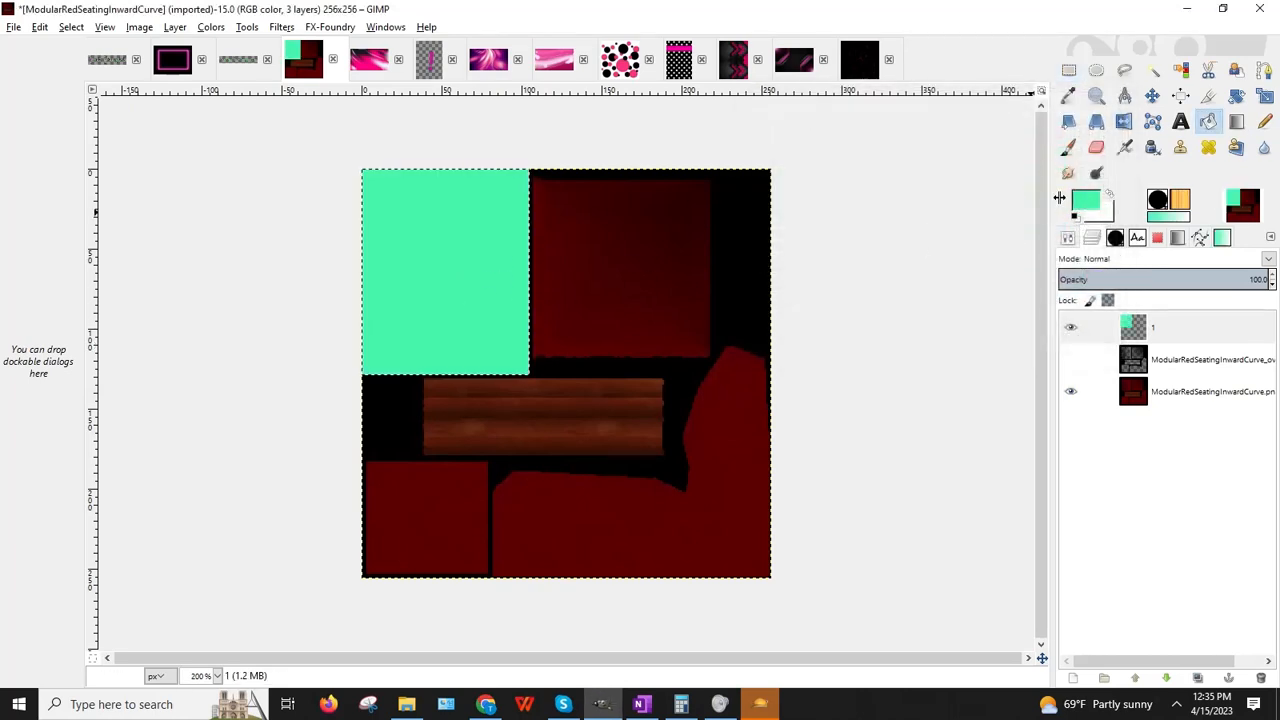
{"action": "left_click", "coordinate": [1069, 69]}
{"action": "left_click", "coordinate": [766, 312]}
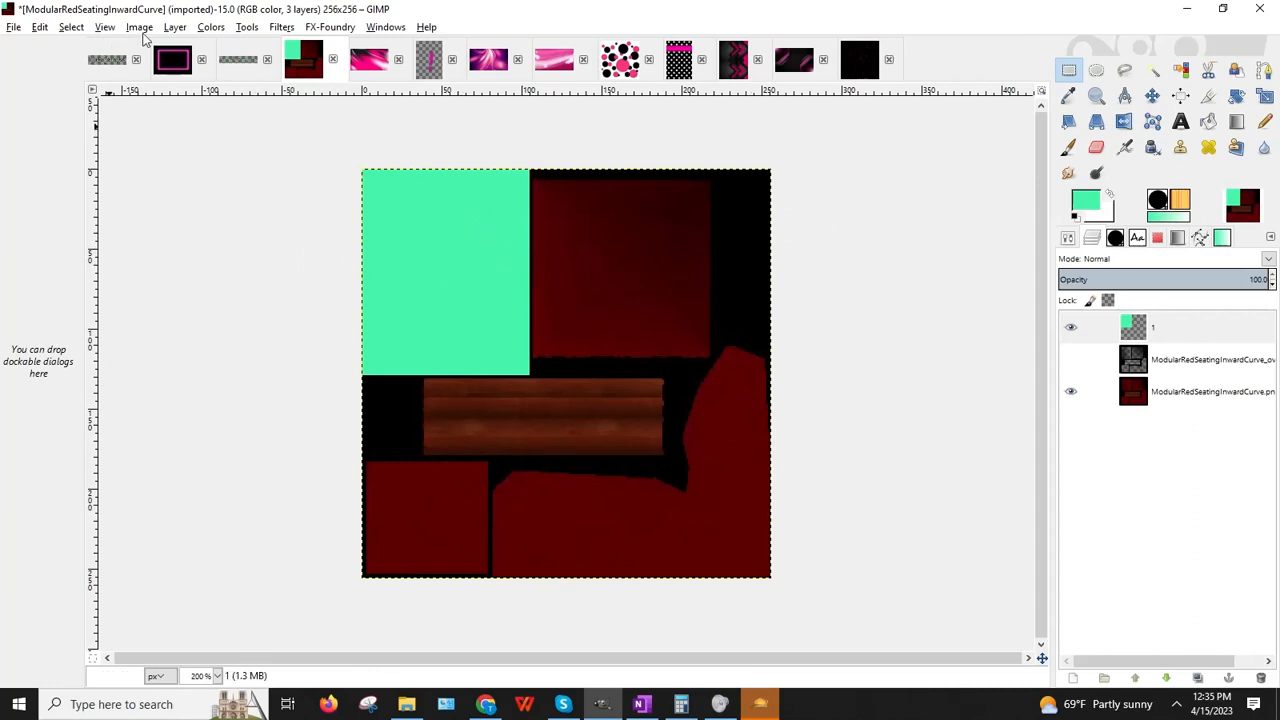
Step: Add a new layer 1 #1 and set the foreground colour to pink
{"action": "left_click", "coordinate": [175, 27]}
{"action": "left_click", "coordinate": [200, 44]}
{"action": "left_click", "coordinate": [164, 298]}
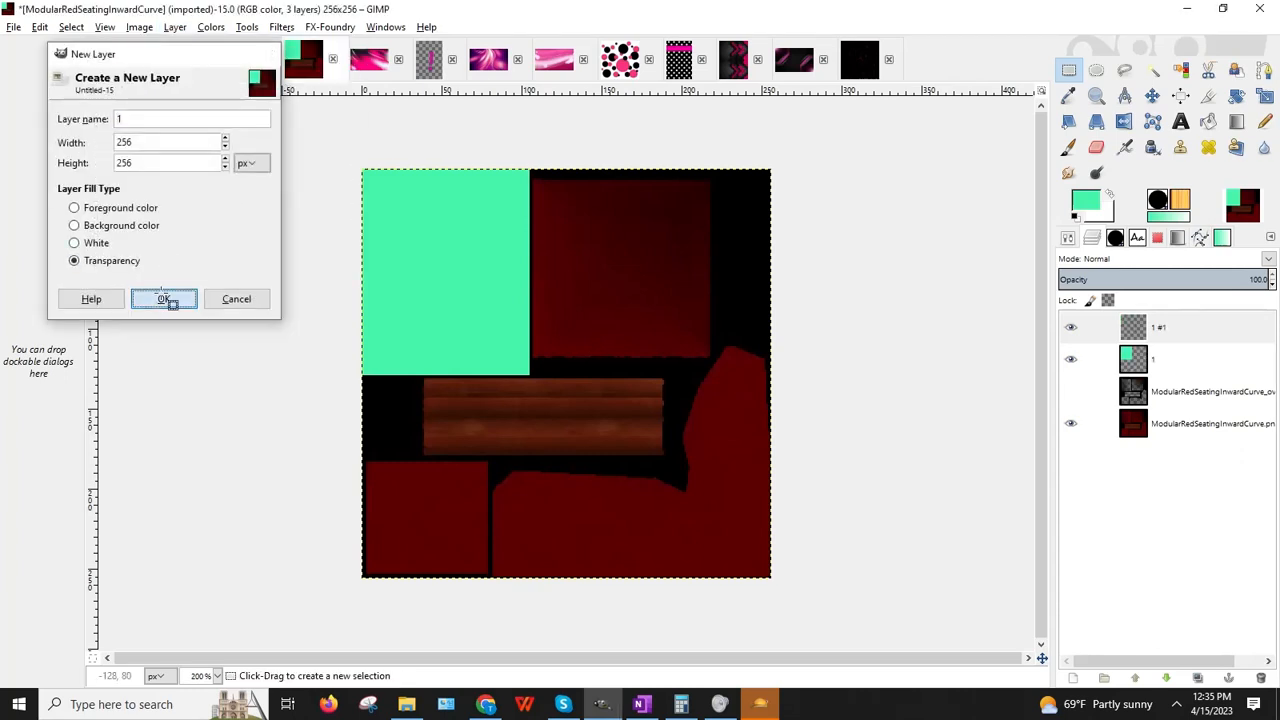
{"action": "left_click", "coordinate": [1098, 205]}
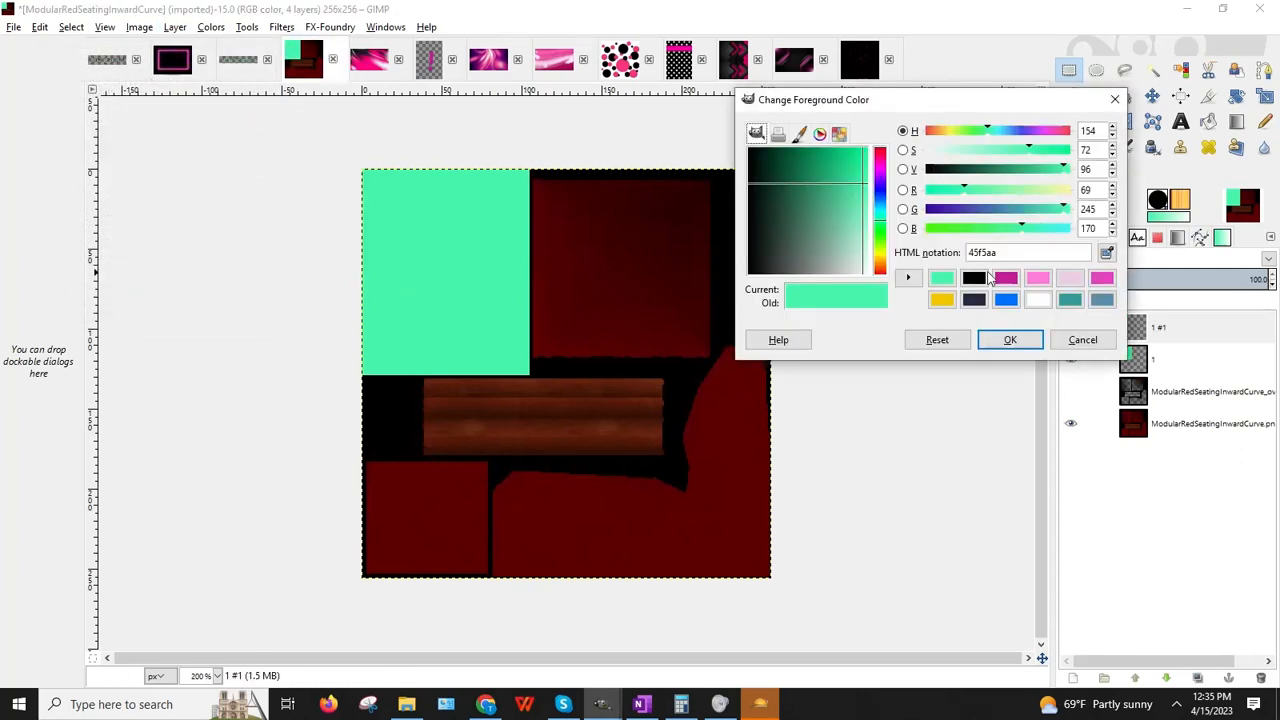
{"action": "left_click", "coordinate": [1038, 279]}
{"action": "left_click", "coordinate": [1008, 339]}
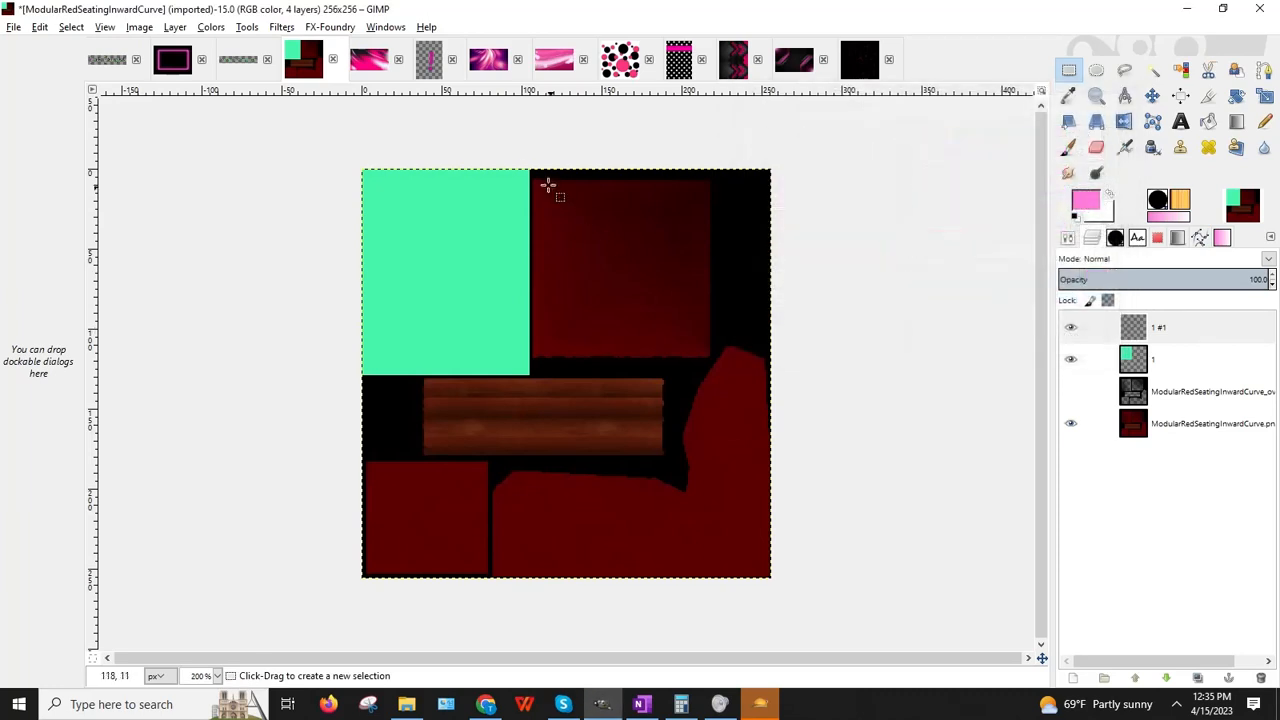
Step: Select the dark red square beside the mint block and fill it pink
{"action": "left_click_drag", "start_coordinate": [529, 169], "coordinate": [714, 360]}
{"action": "left_click_drag", "start_coordinate": [609, 181], "coordinate": [609, 189]}
{"action": "left_click", "coordinate": [1168, 327]}
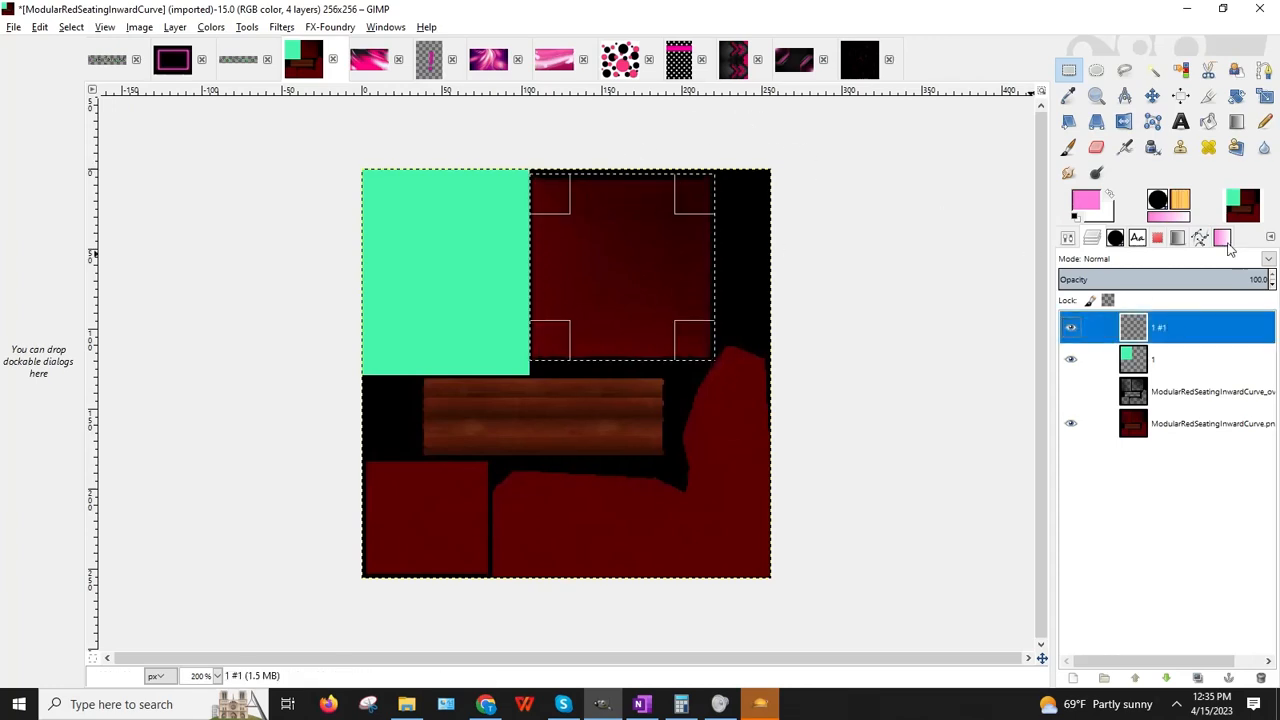
{"action": "left_click", "coordinate": [1208, 121]}
{"action": "left_click", "coordinate": [703, 355]}
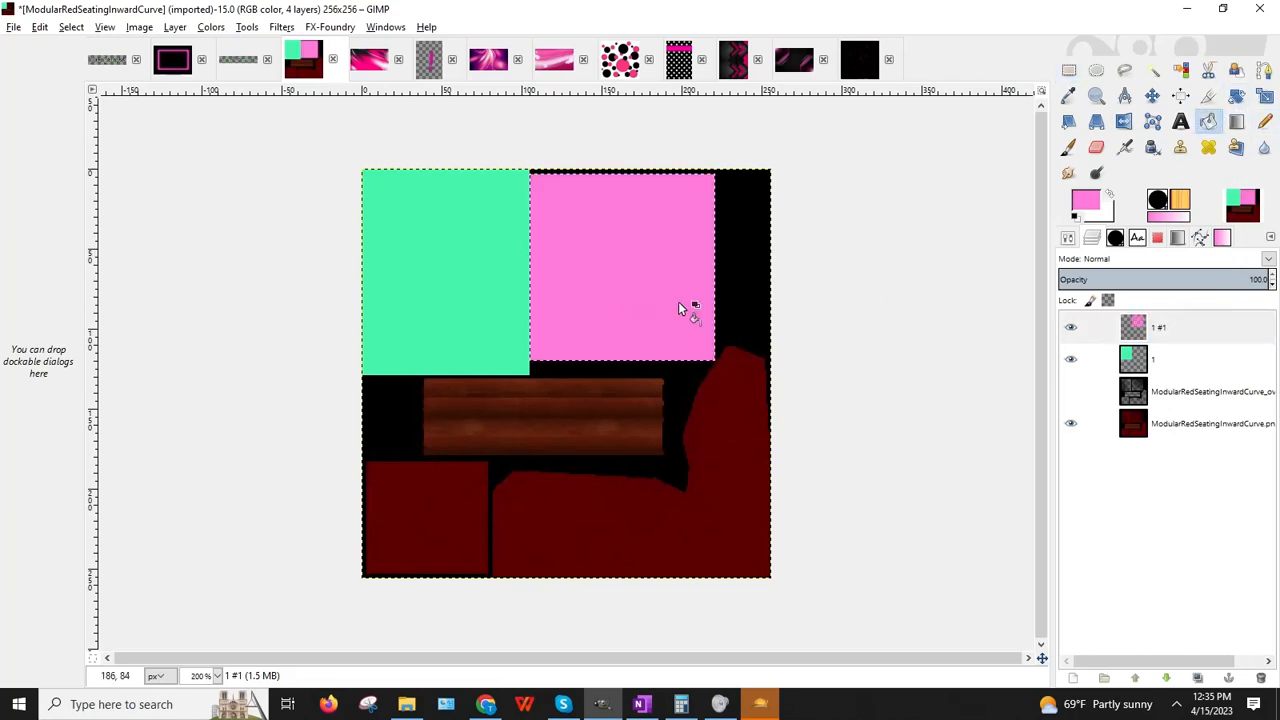
{"action": "left_click", "coordinate": [1069, 69]}
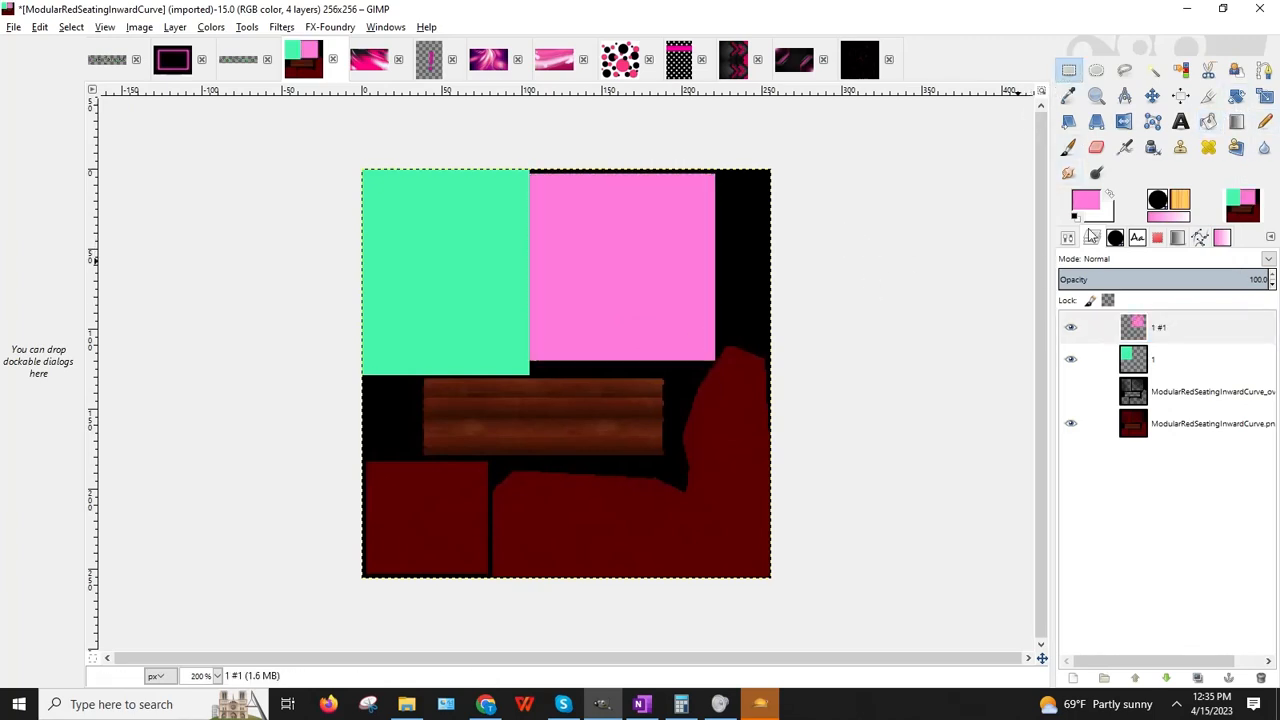
Step: Change the foreground colour to light blue 7ac5ff
{"action": "left_click", "coordinate": [1085, 203]}
{"action": "left_click", "coordinate": [882, 218]}
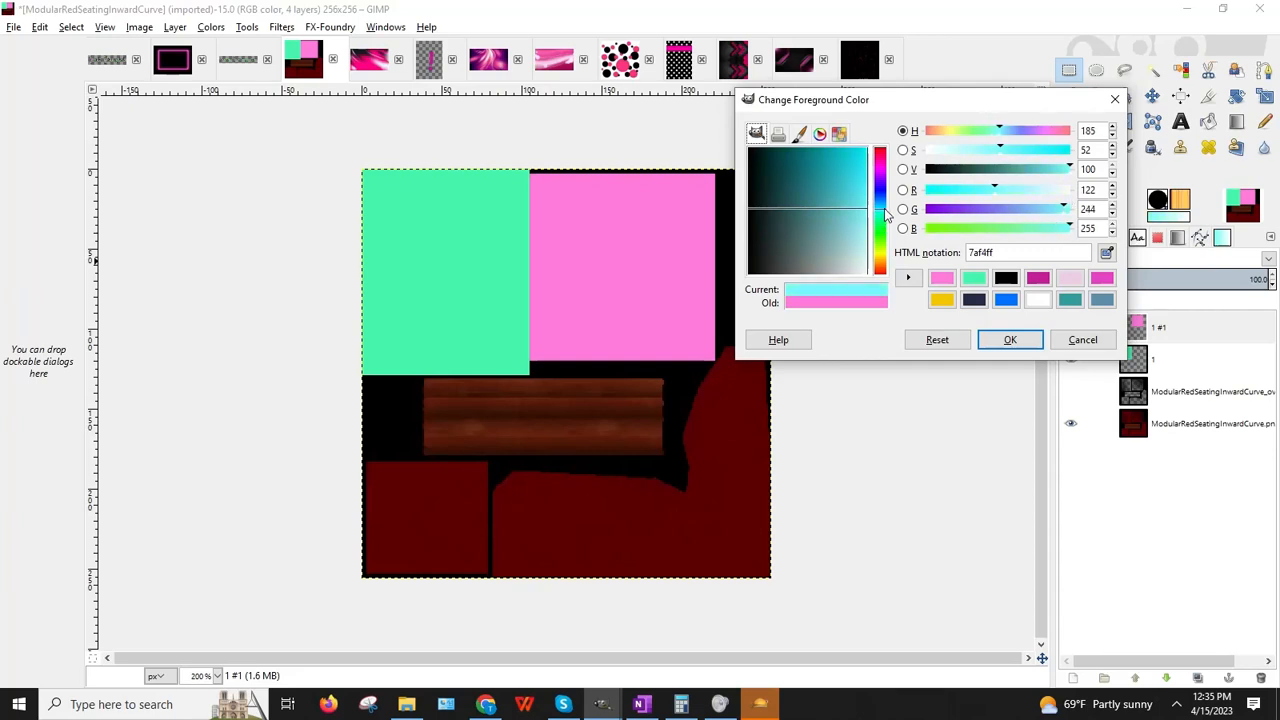
{"action": "left_click_drag", "start_coordinate": [884, 216], "coordinate": [884, 205]}
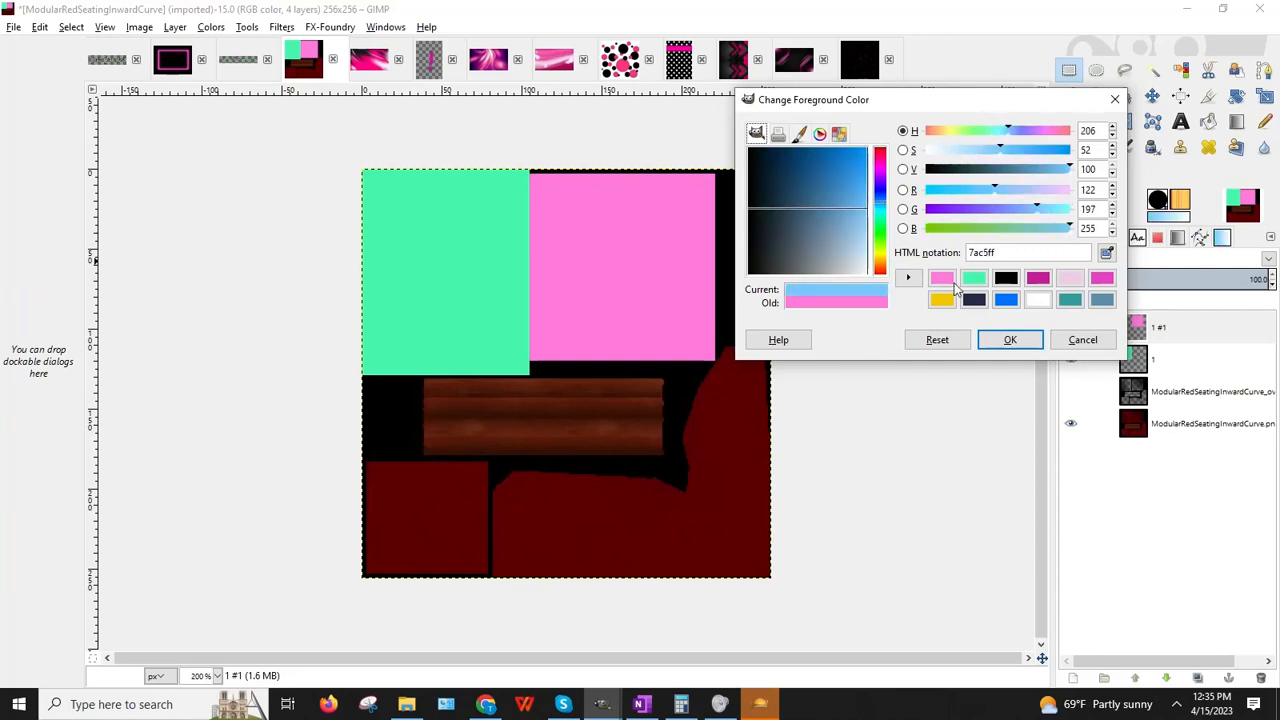
{"action": "left_click", "coordinate": [1008, 342]}
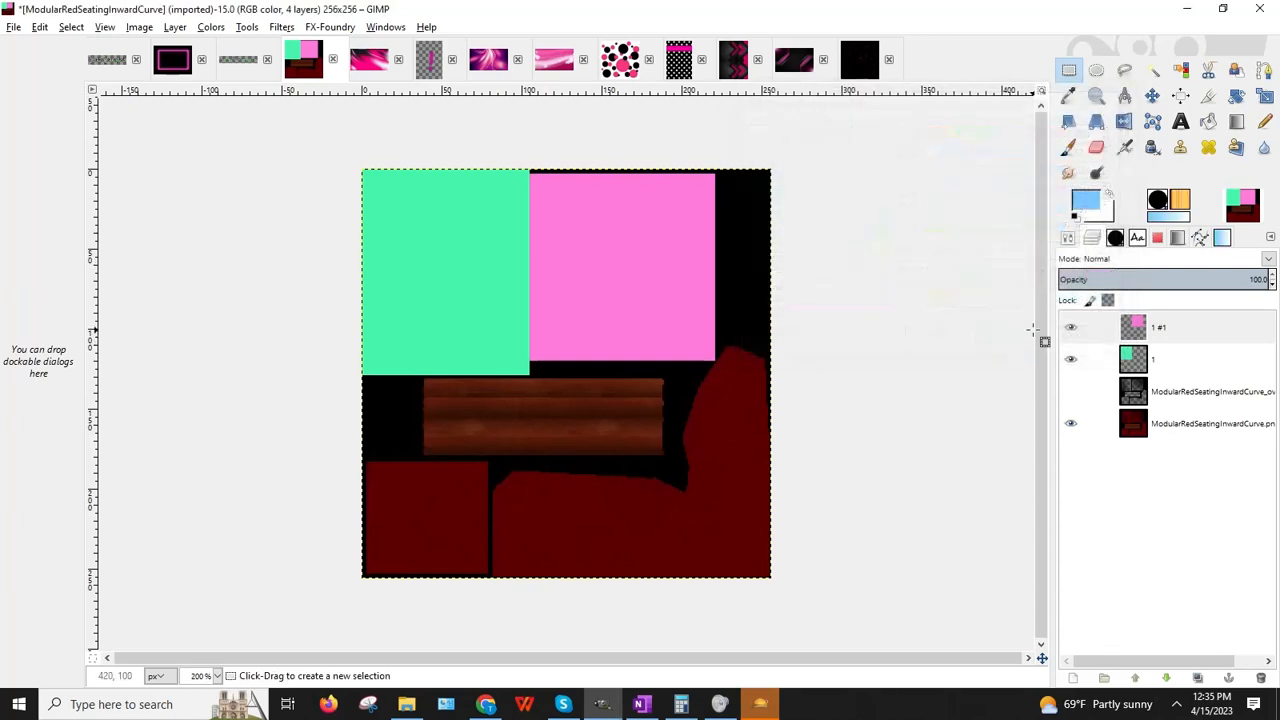
Step: On a new layer 1 #2, fill the bottom-left dark red block light blue
{"action": "left_click", "coordinate": [1069, 72]}
{"action": "left_click", "coordinate": [175, 27]}
{"action": "left_click", "coordinate": [185, 47]}
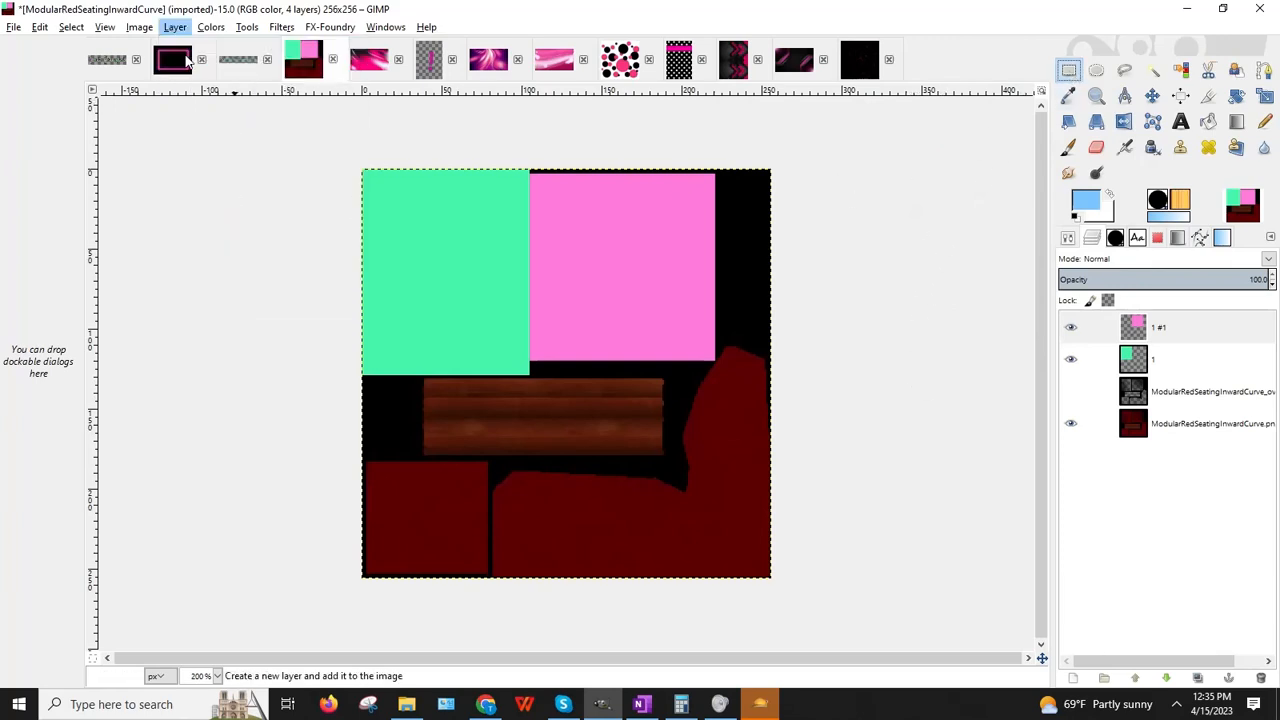
{"action": "left_click", "coordinate": [182, 318]}
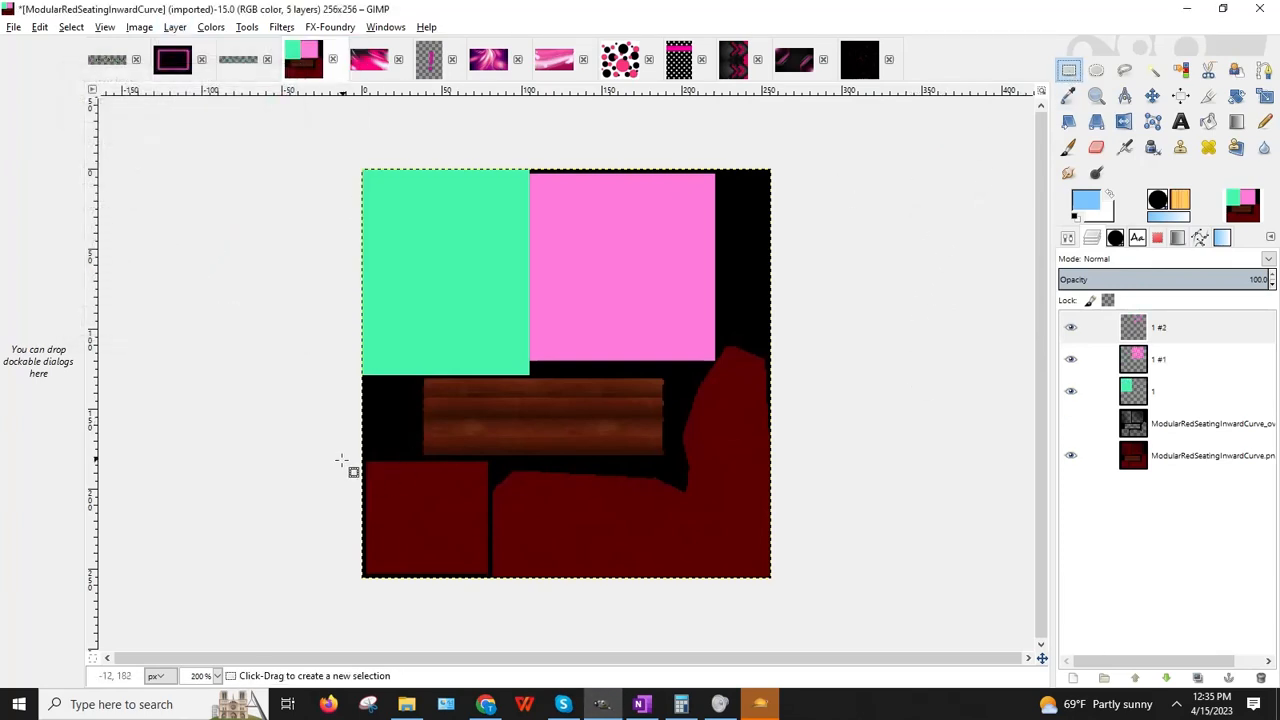
{"action": "left_click_drag", "start_coordinate": [345, 456], "coordinate": [486, 607]}
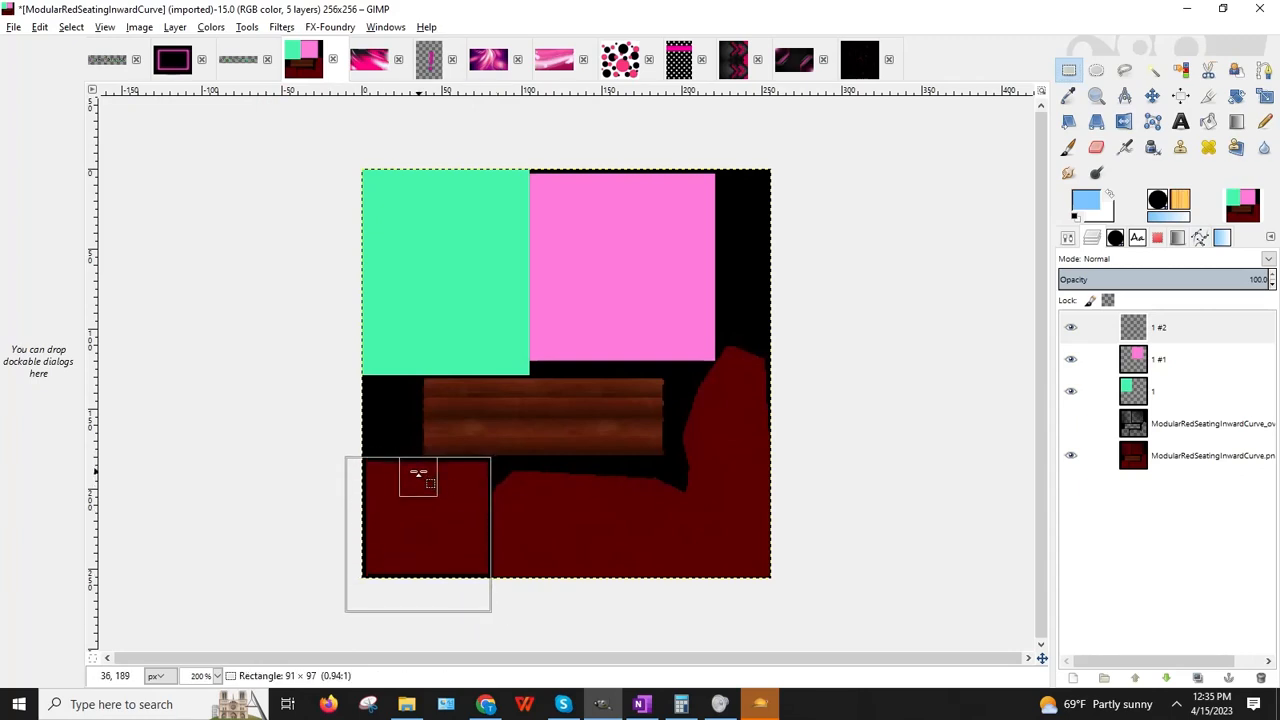
{"action": "left_click", "coordinate": [1208, 121]}
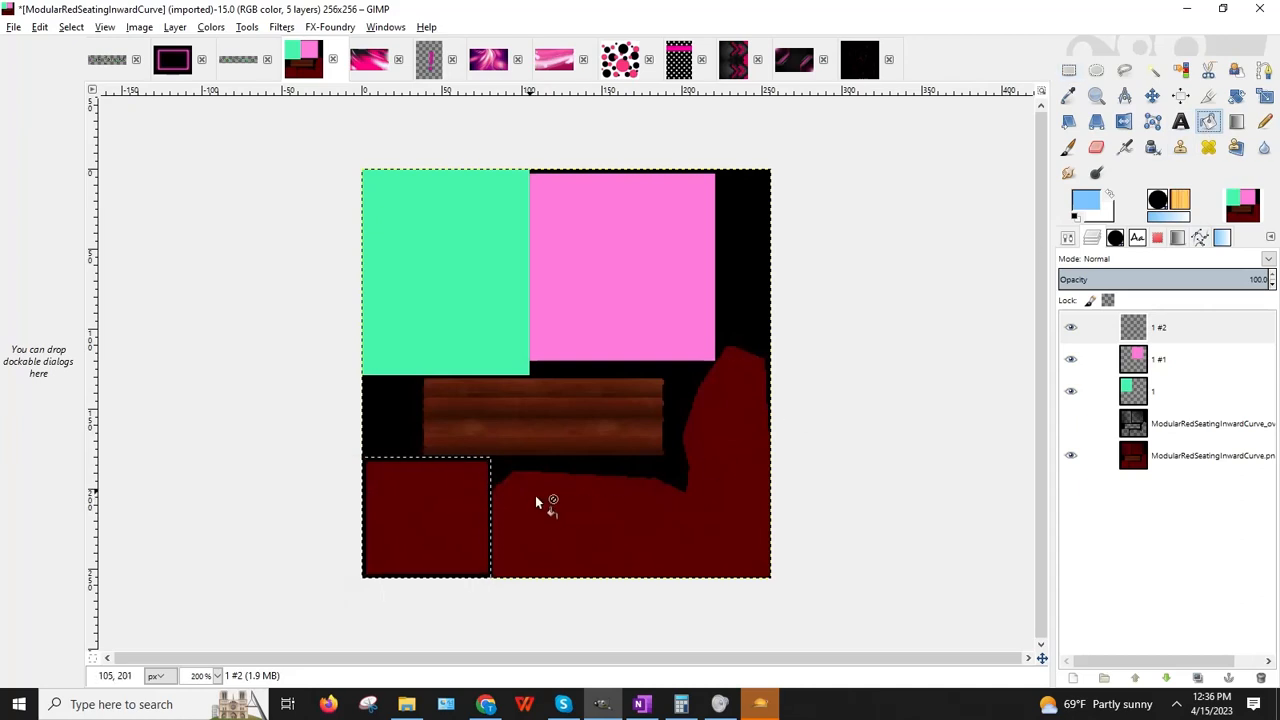
{"action": "left_click", "coordinate": [498, 440]}
Step: On a new layer 1 #3, fill the wood-textured middle bar with yellow
{"action": "left_click", "coordinate": [1067, 76]}
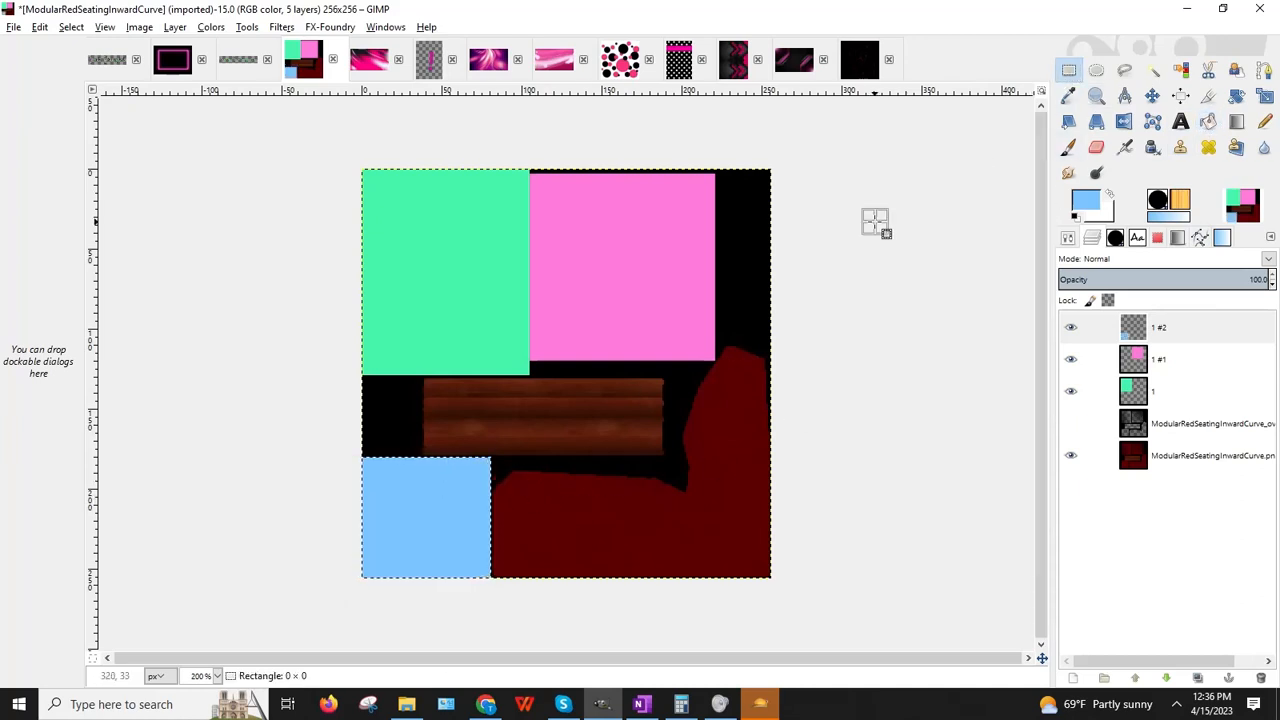
{"action": "left_click", "coordinate": [175, 28]}
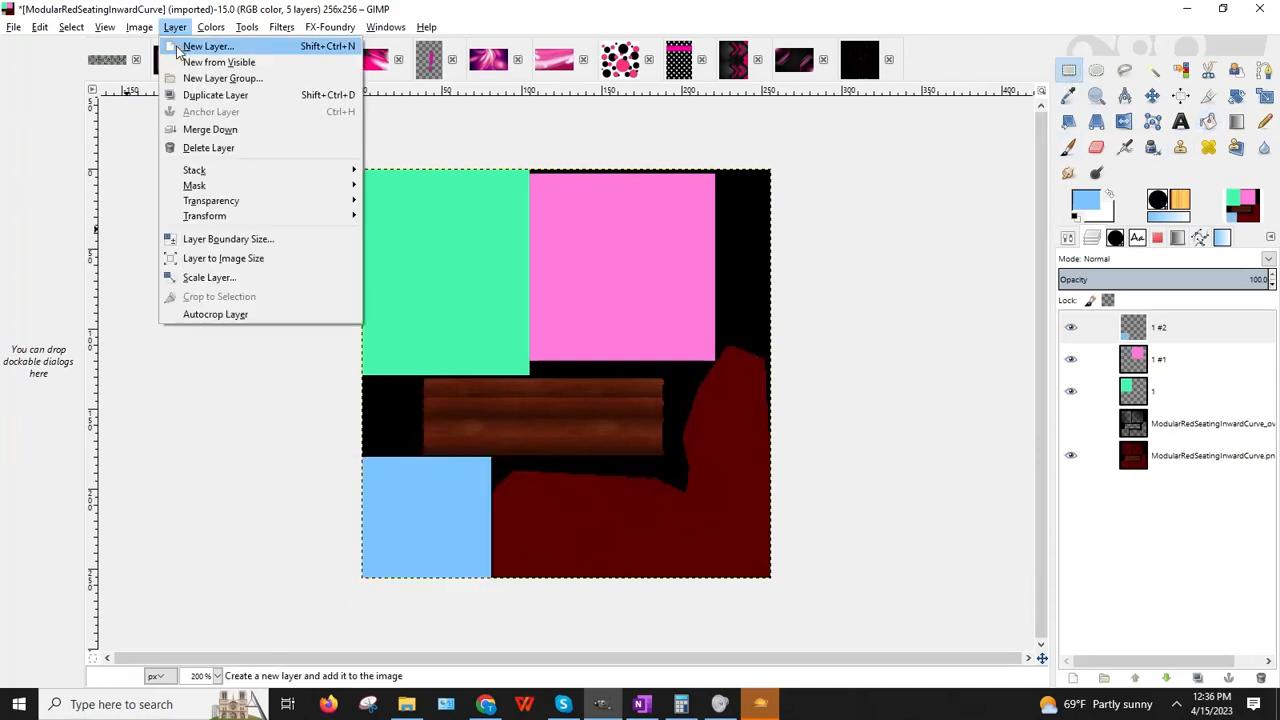
{"action": "left_click", "coordinate": [200, 46]}
{"action": "left_click", "coordinate": [209, 340]}
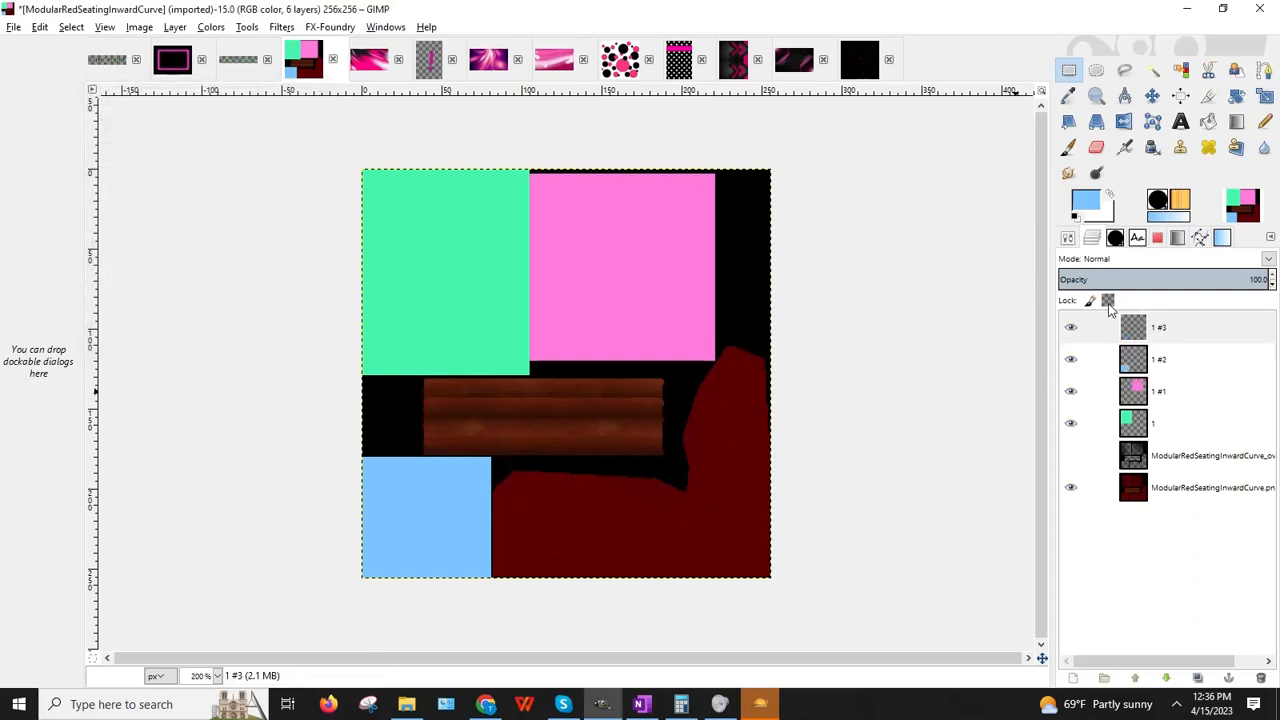
{"action": "left_click", "coordinate": [1087, 205]}
{"action": "left_click", "coordinate": [974, 300]}
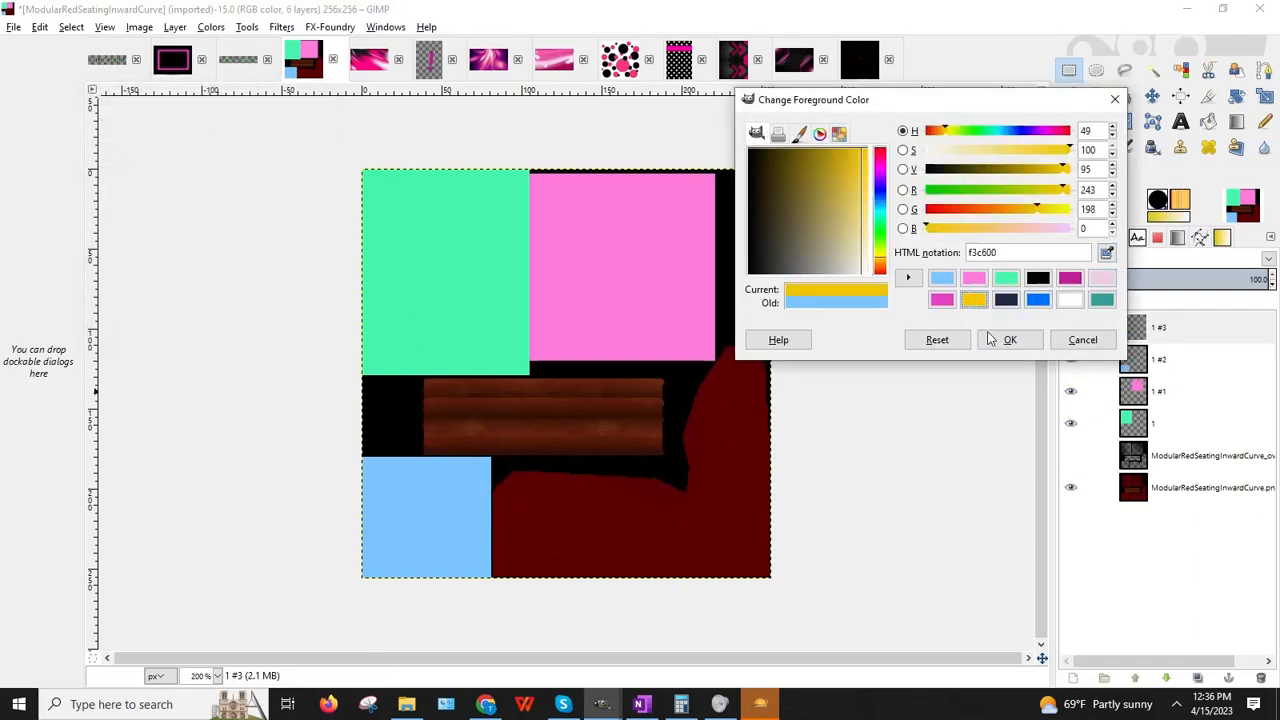
{"action": "left_click", "coordinate": [1010, 340]}
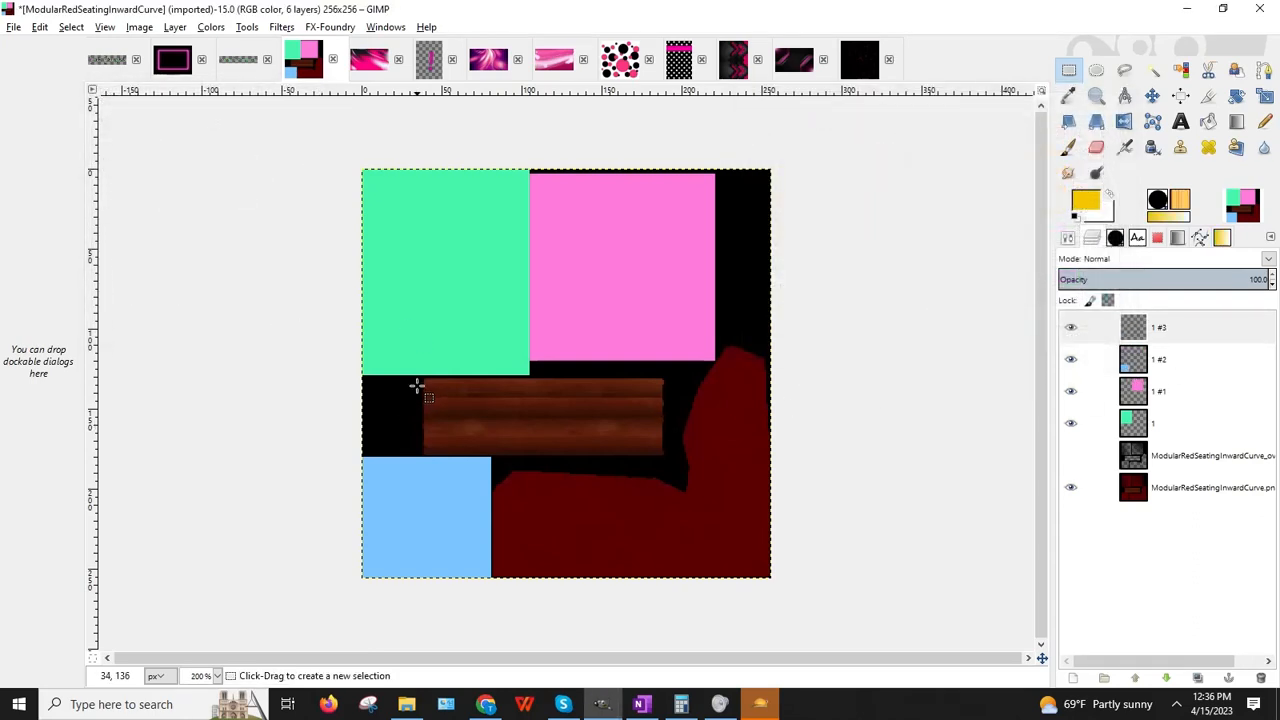
{"action": "left_click_drag", "start_coordinate": [418, 377], "coordinate": [664, 458]}
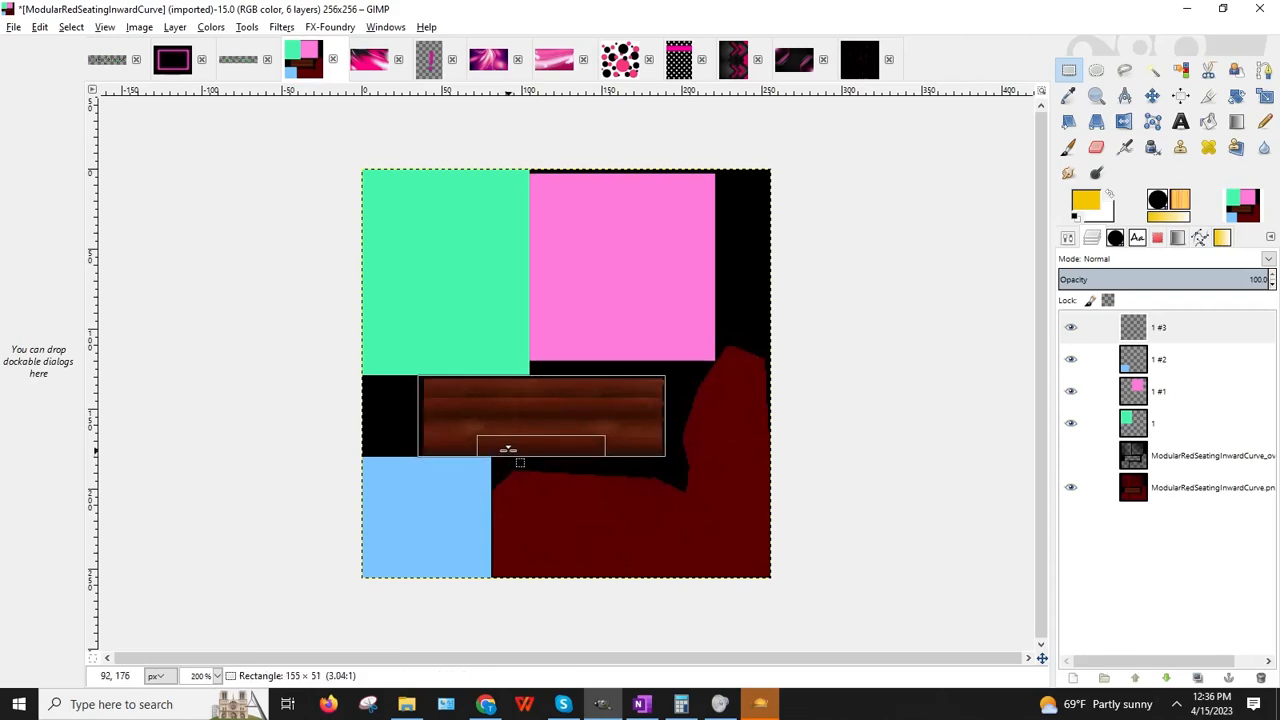
{"action": "left_click_drag", "start_coordinate": [423, 420], "coordinate": [425, 420]}
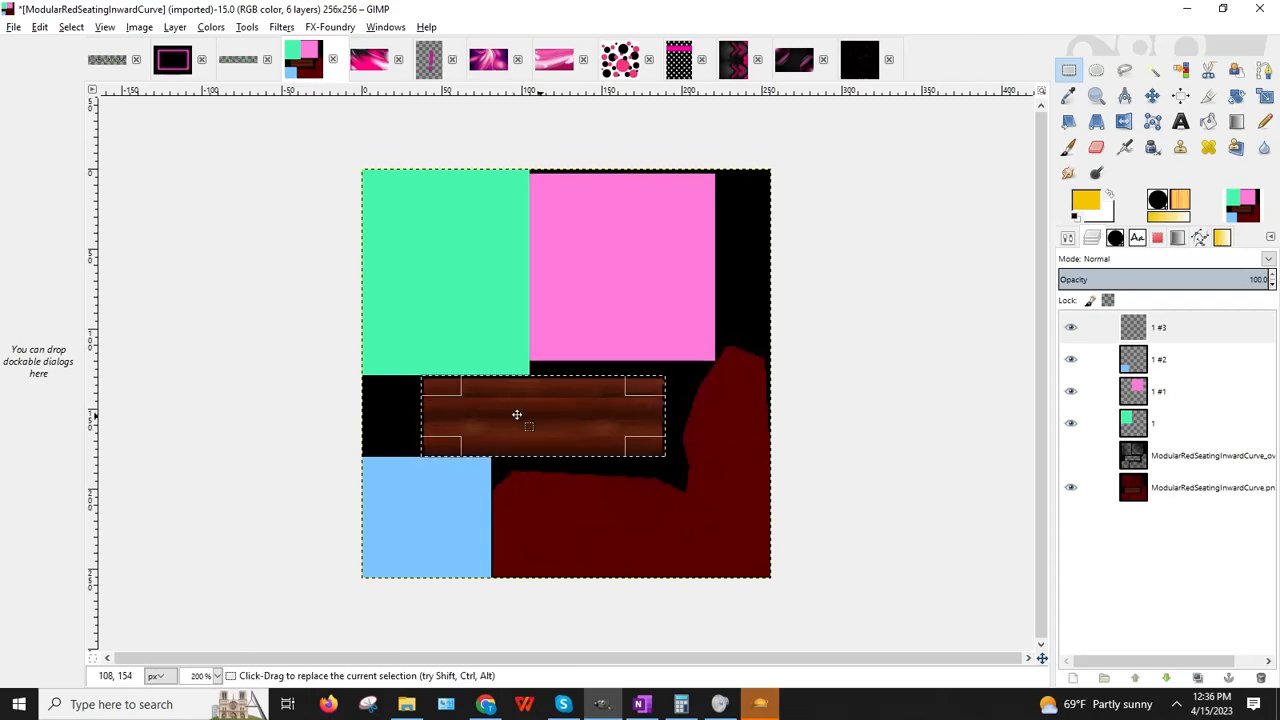
{"action": "left_click", "coordinate": [1208, 121]}
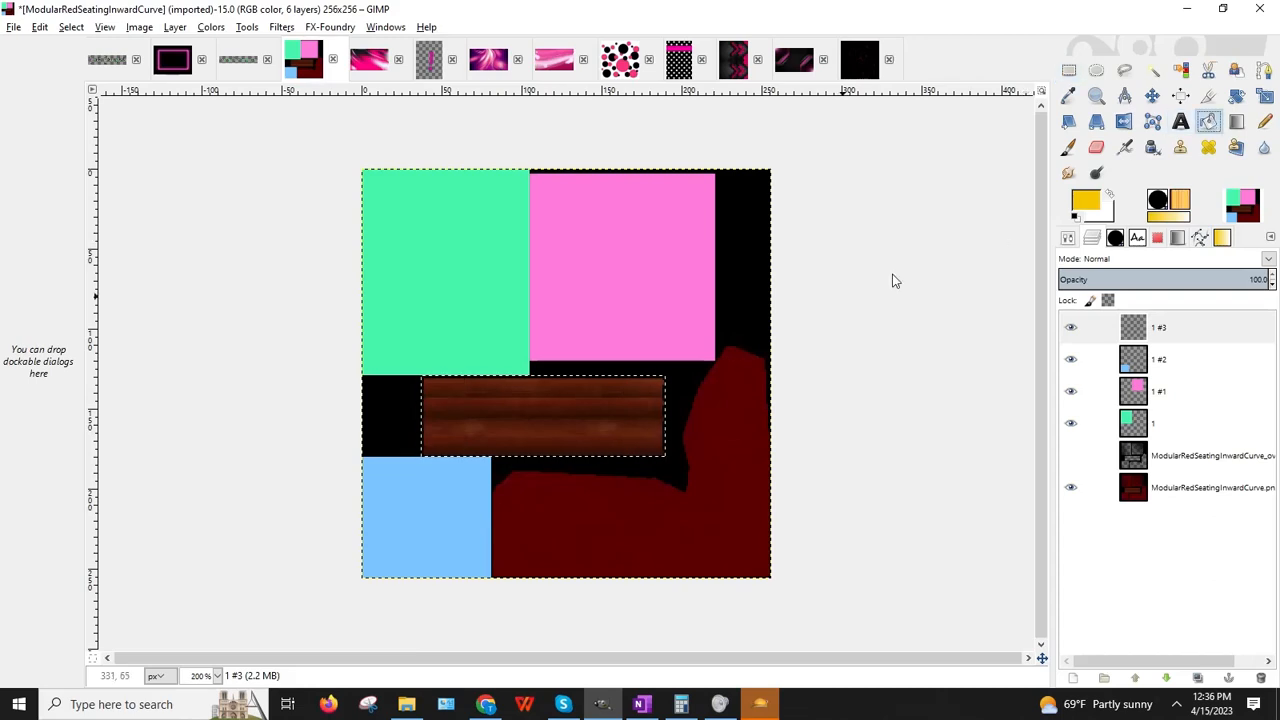
{"action": "left_click", "coordinate": [563, 405]}
Step: Deselect and set the foreground colour to light lilac bc84e0
{"action": "key", "text": "r"}
{"action": "left_click", "coordinate": [920, 186]}
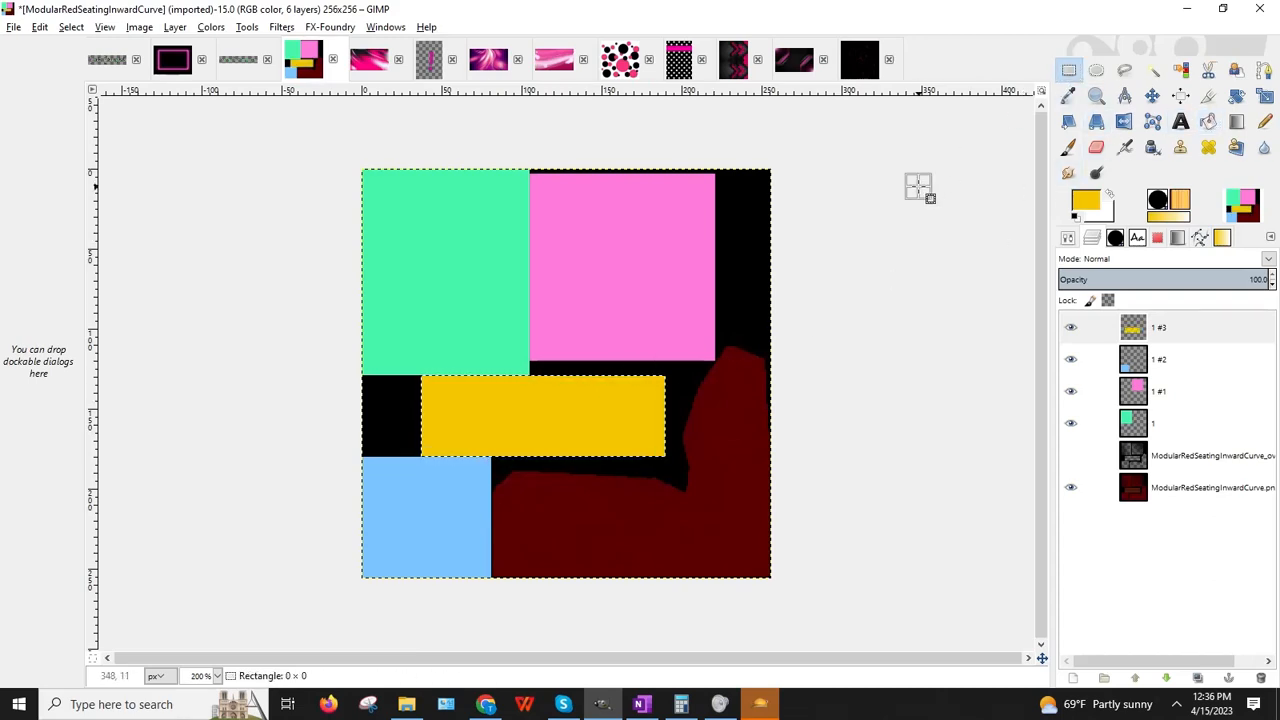
{"action": "left_click", "coordinate": [1088, 201]}
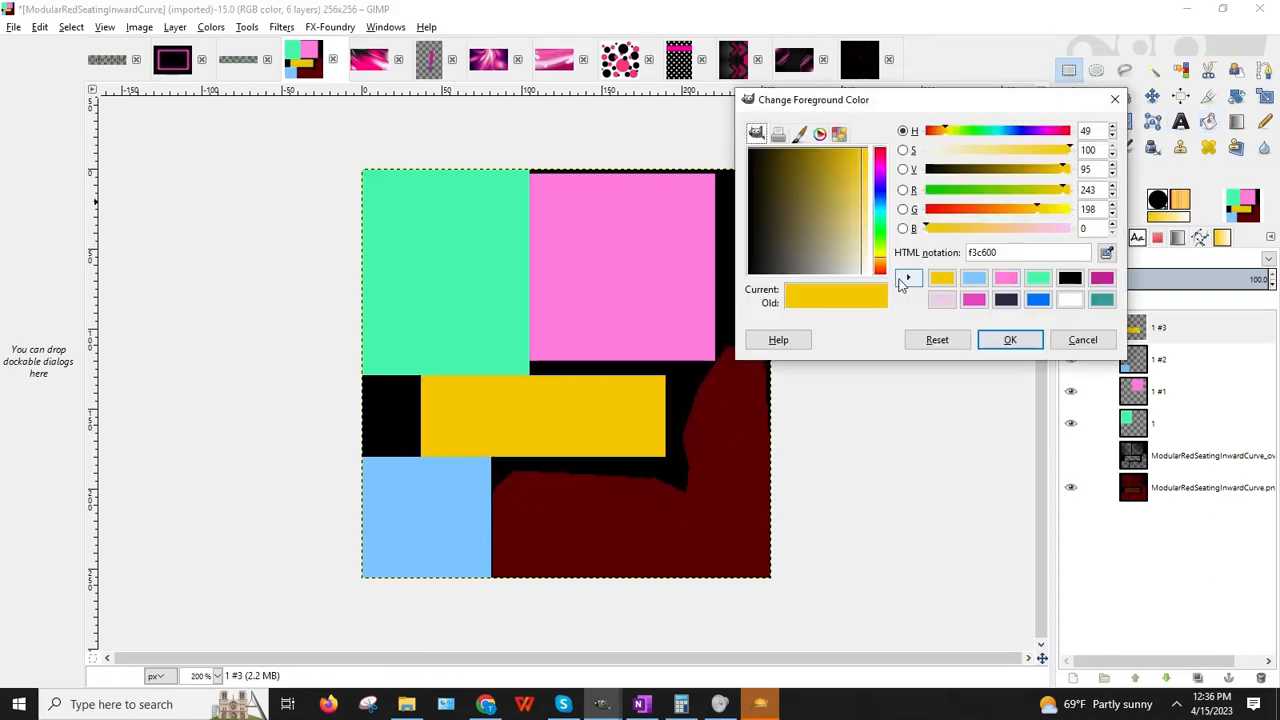
{"action": "left_click", "coordinate": [880, 182]}
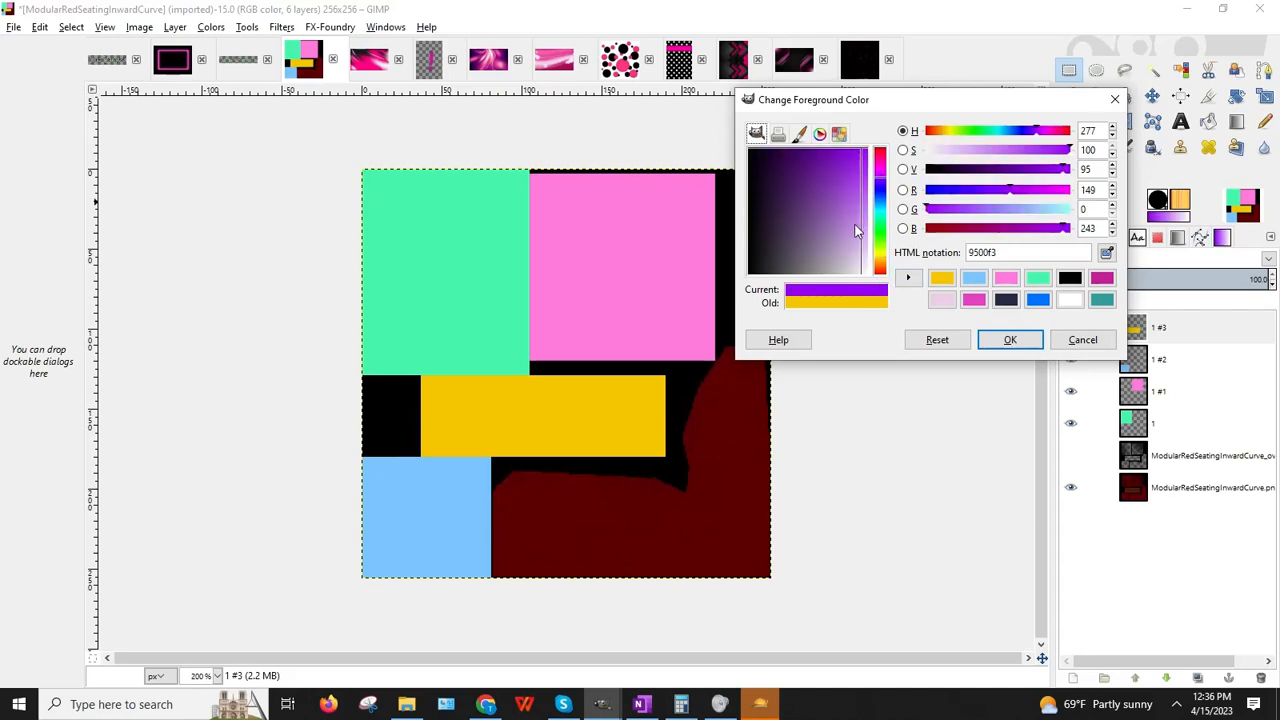
{"action": "left_click_drag", "start_coordinate": [855, 230], "coordinate": [853, 228]}
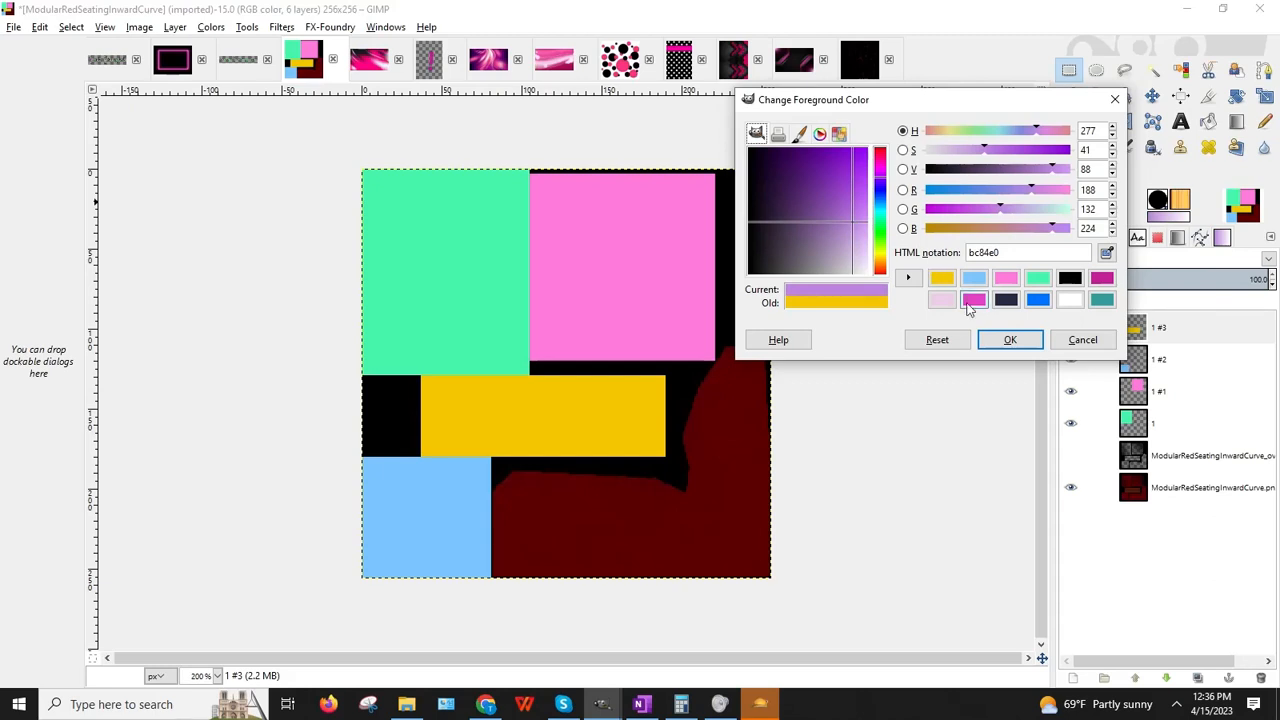
{"action": "left_click", "coordinate": [1009, 340]}
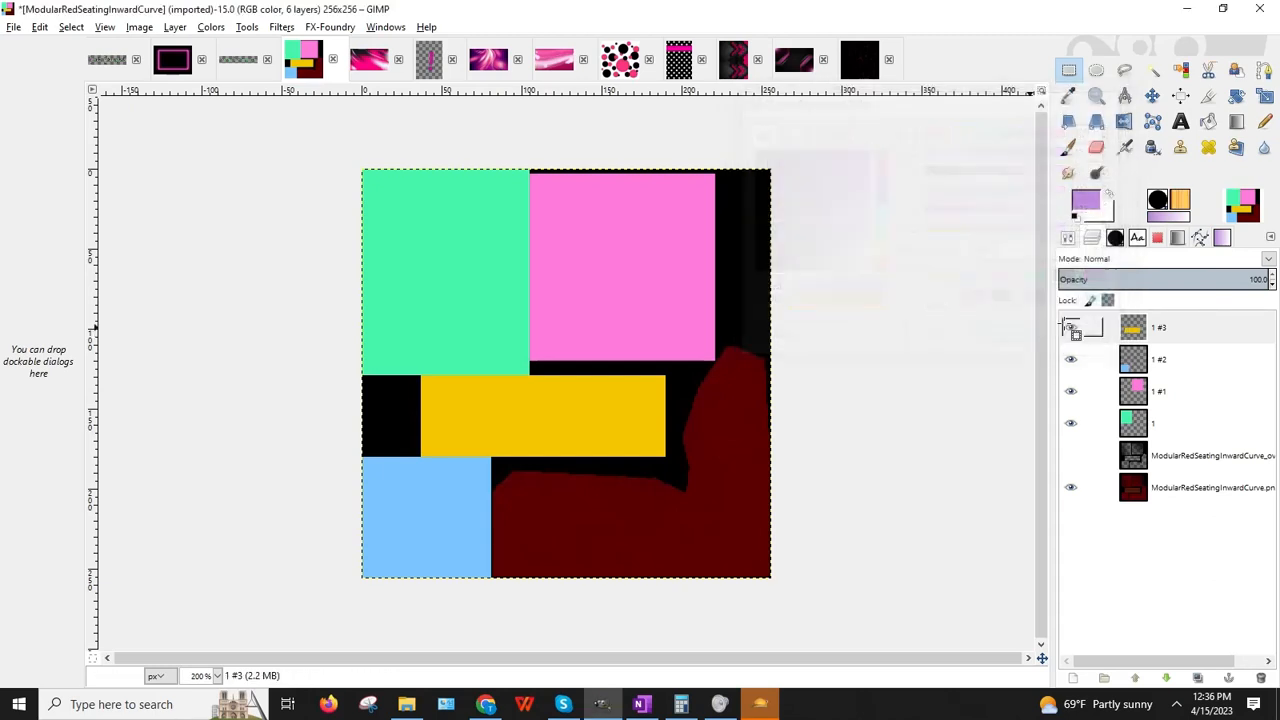
{"action": "left_click", "coordinate": [176, 27]}
Step: On a new transparent layer 1 #4, fill the bottom-right dark red area lilac
{"action": "left_click", "coordinate": [200, 46]}
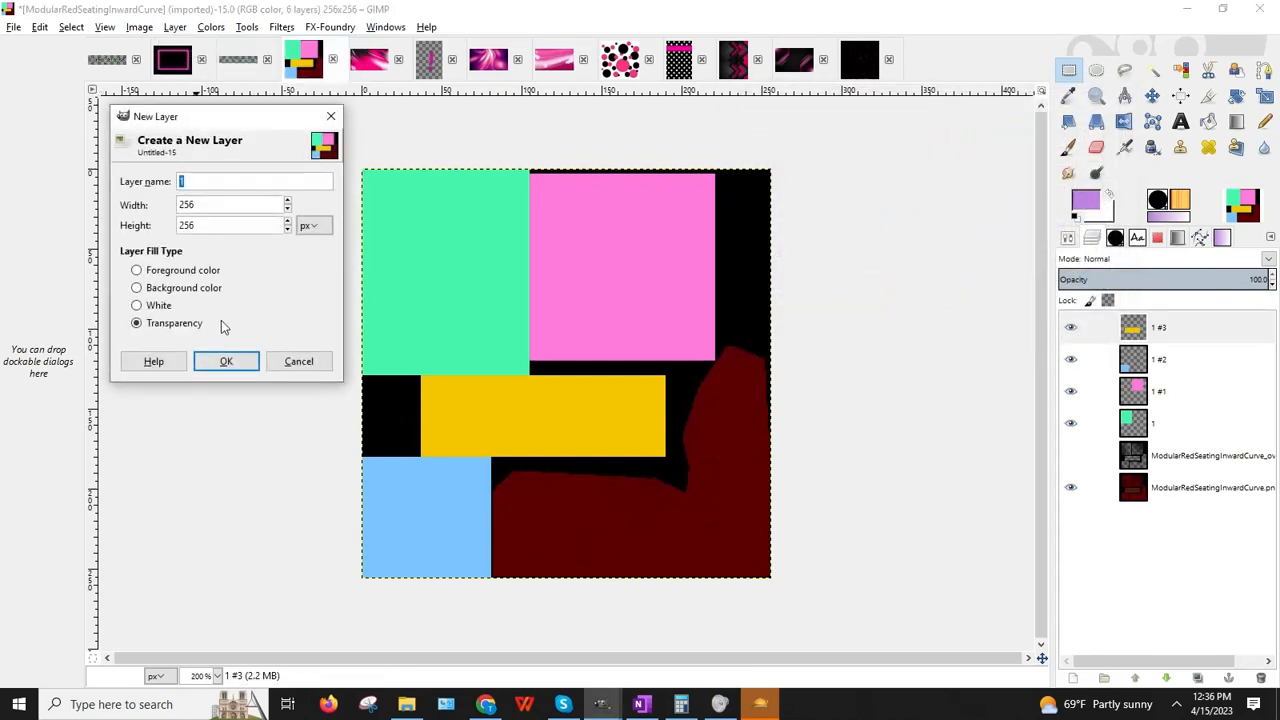
{"action": "left_click", "coordinate": [226, 361]}
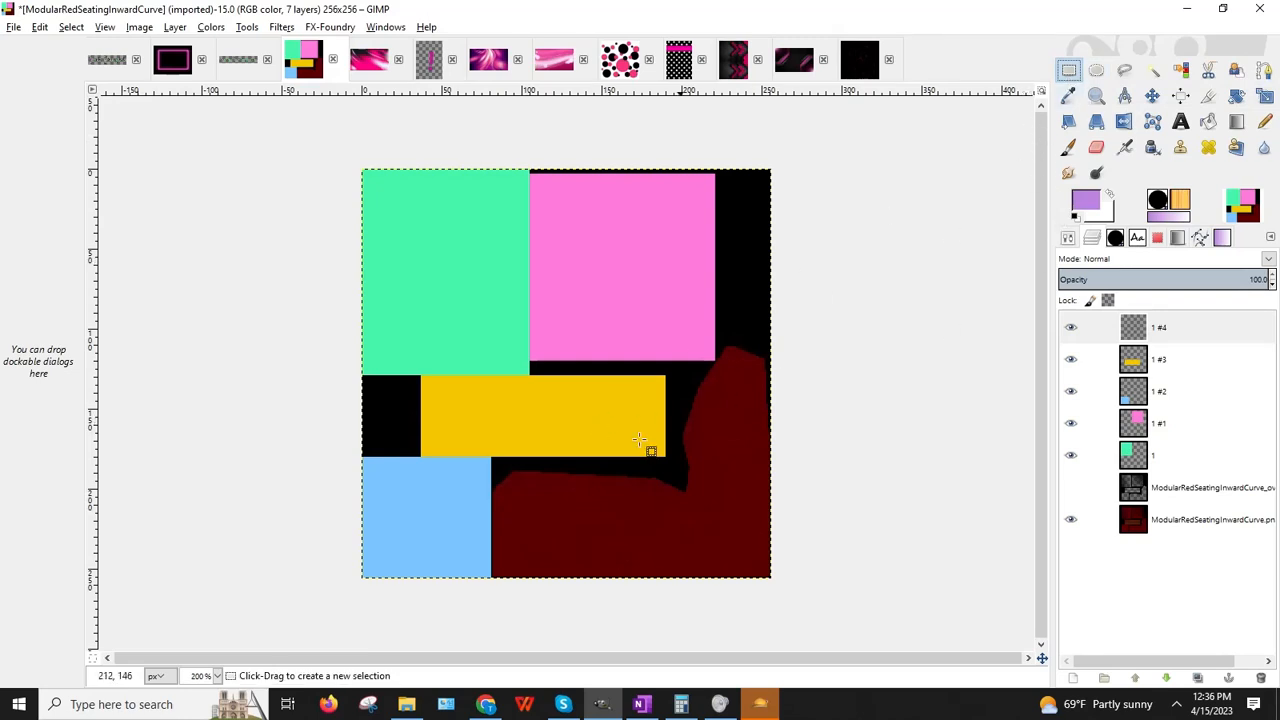
{"action": "left_click_drag", "start_coordinate": [492, 466], "coordinate": [838, 616]}
{"action": "left_click_drag", "start_coordinate": [500, 534], "coordinate": [498, 534]}
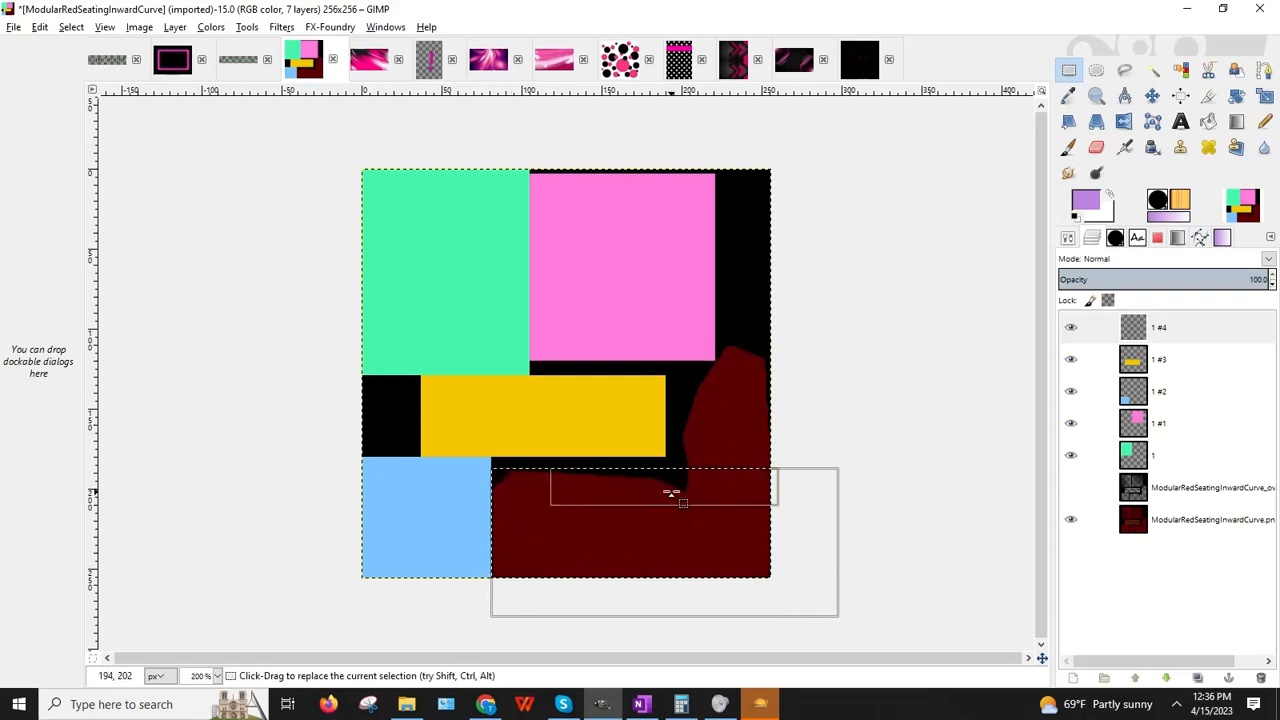
{"action": "left_click_drag", "start_coordinate": [671, 492], "coordinate": [672, 490]}
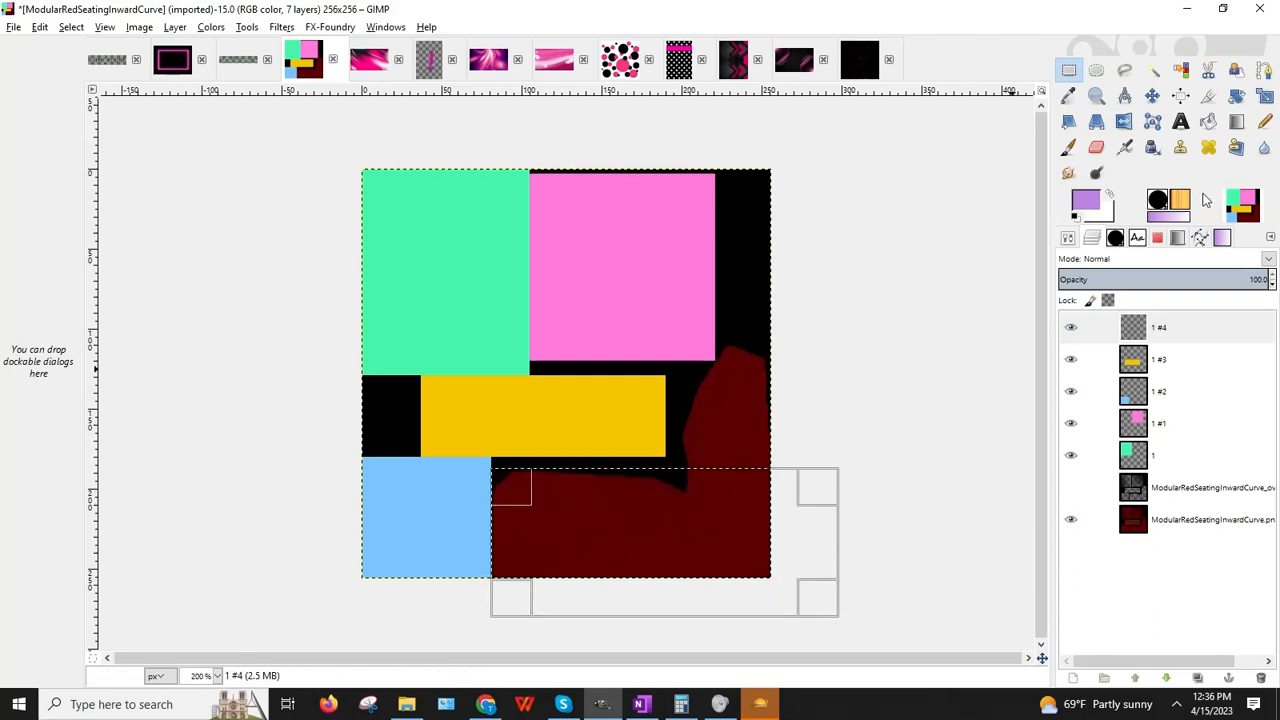
{"action": "left_click", "coordinate": [1210, 123]}
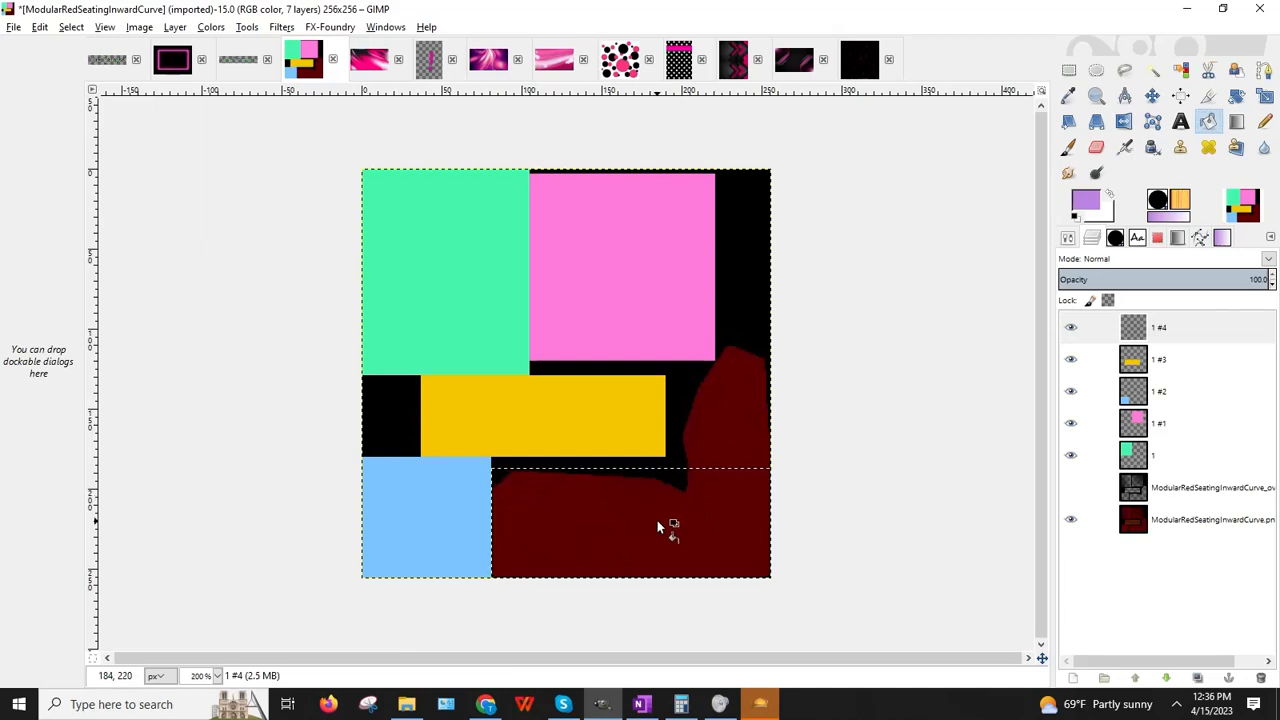
{"action": "left_click", "coordinate": [658, 522]}
Step: Fill the dark red blob beside the yellow bar with lilac
{"action": "left_click", "coordinate": [1069, 70]}
{"action": "left_click", "coordinate": [894, 306]}
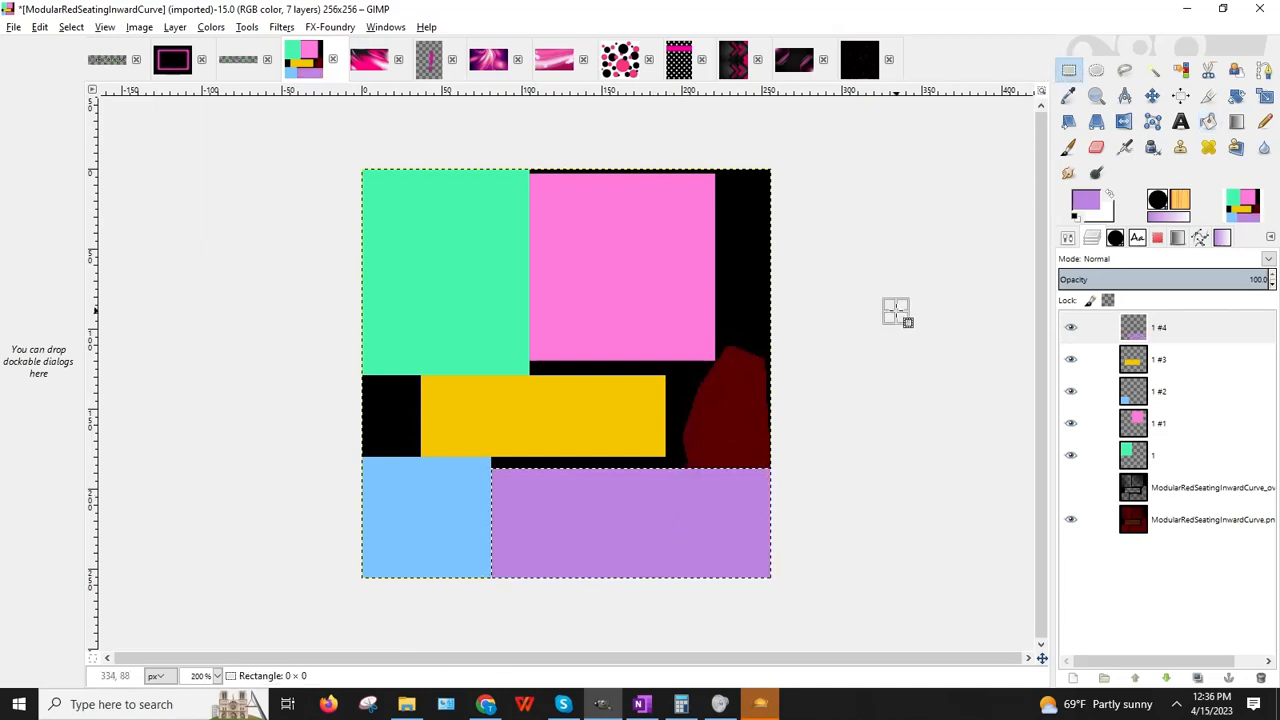
{"action": "left_click_drag", "start_coordinate": [681, 385], "coordinate": [826, 498]}
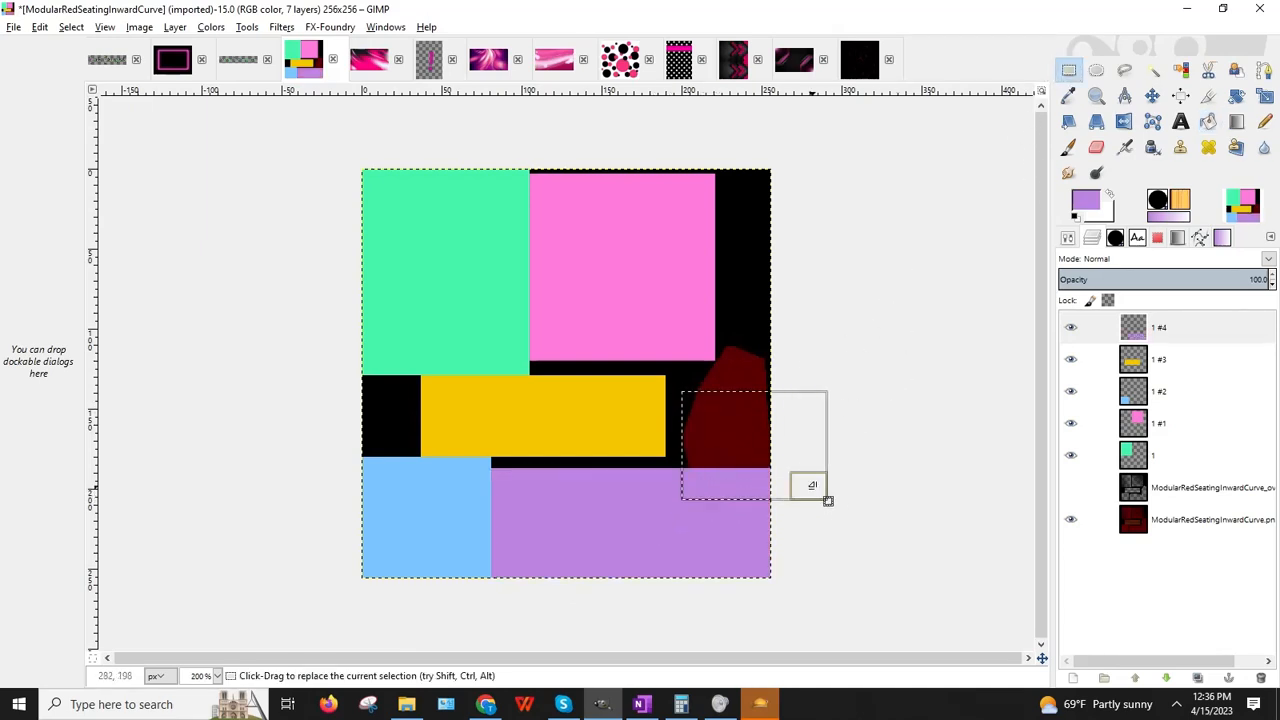
{"action": "left_click_drag", "start_coordinate": [745, 403], "coordinate": [740, 364]}
{"action": "left_click_drag", "start_coordinate": [691, 428], "coordinate": [690, 430]}
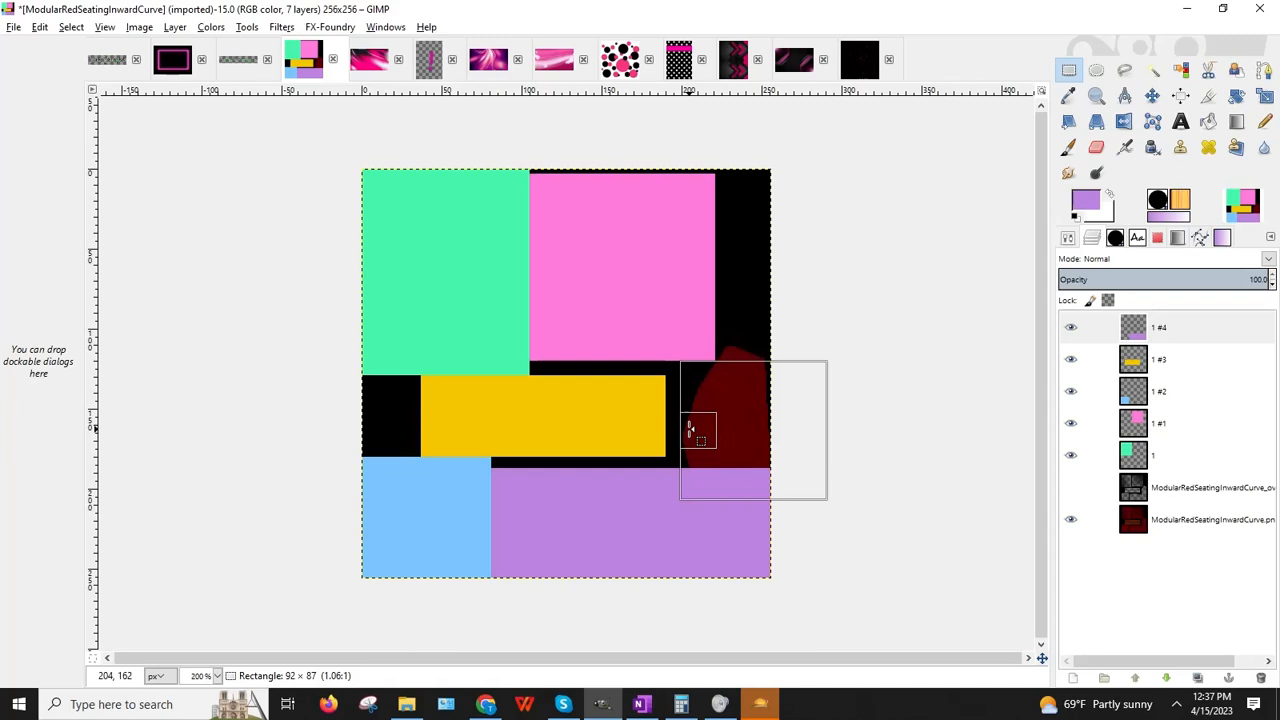
{"action": "left_click", "coordinate": [1208, 121]}
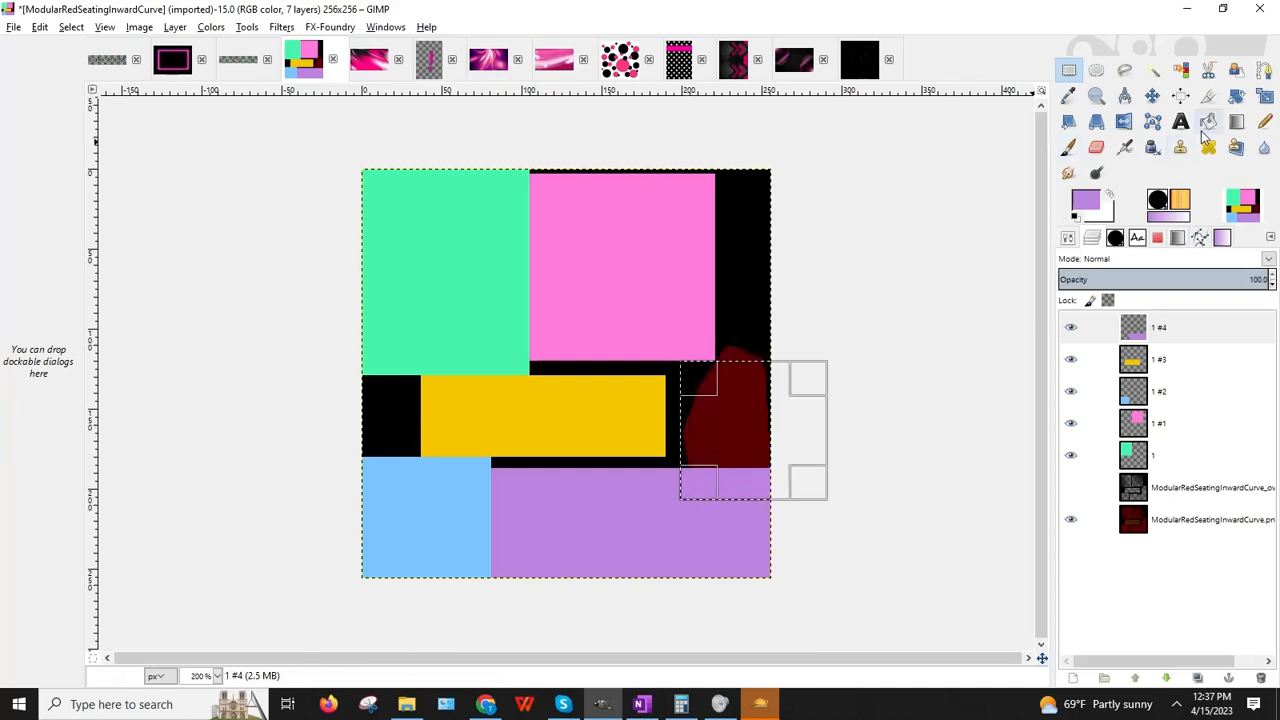
{"action": "left_click", "coordinate": [704, 419]}
Step: Brush lilac over the leftover red at the right edge, then move the overlay layer to the top
{"action": "left_click", "coordinate": [1068, 70]}
{"action": "left_click", "coordinate": [914, 229]}
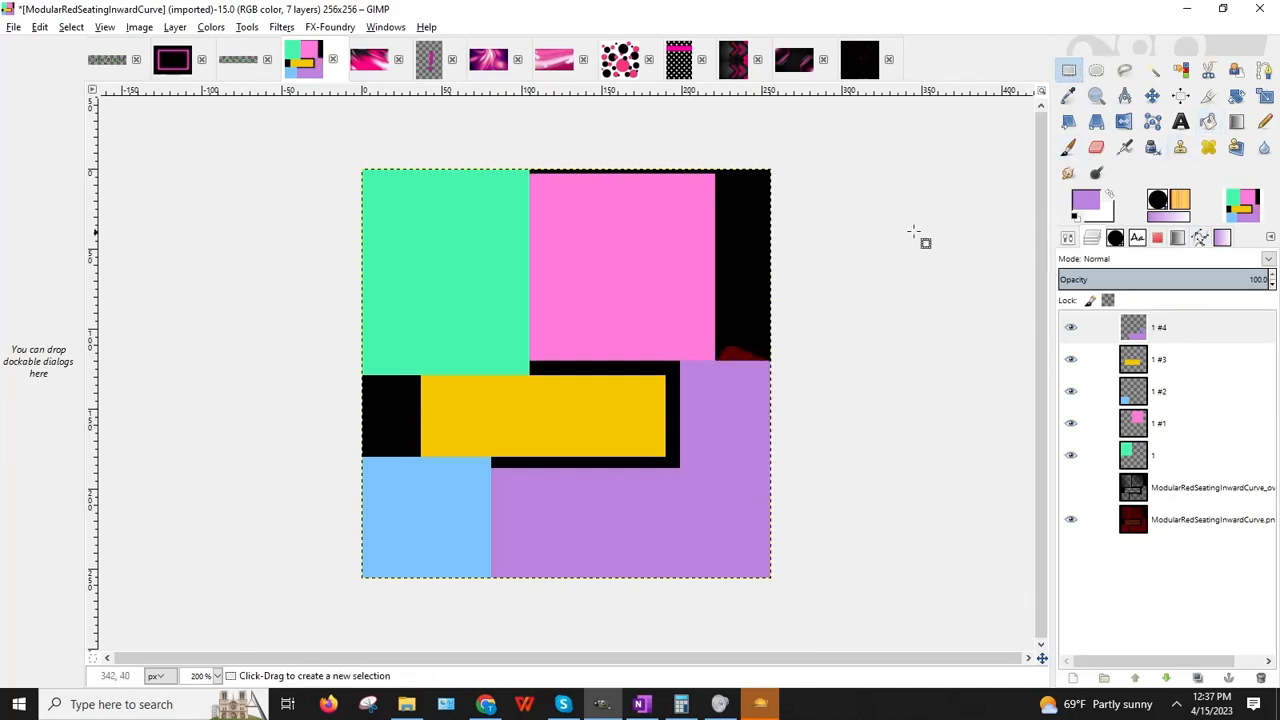
{"action": "left_click", "coordinate": [1068, 147]}
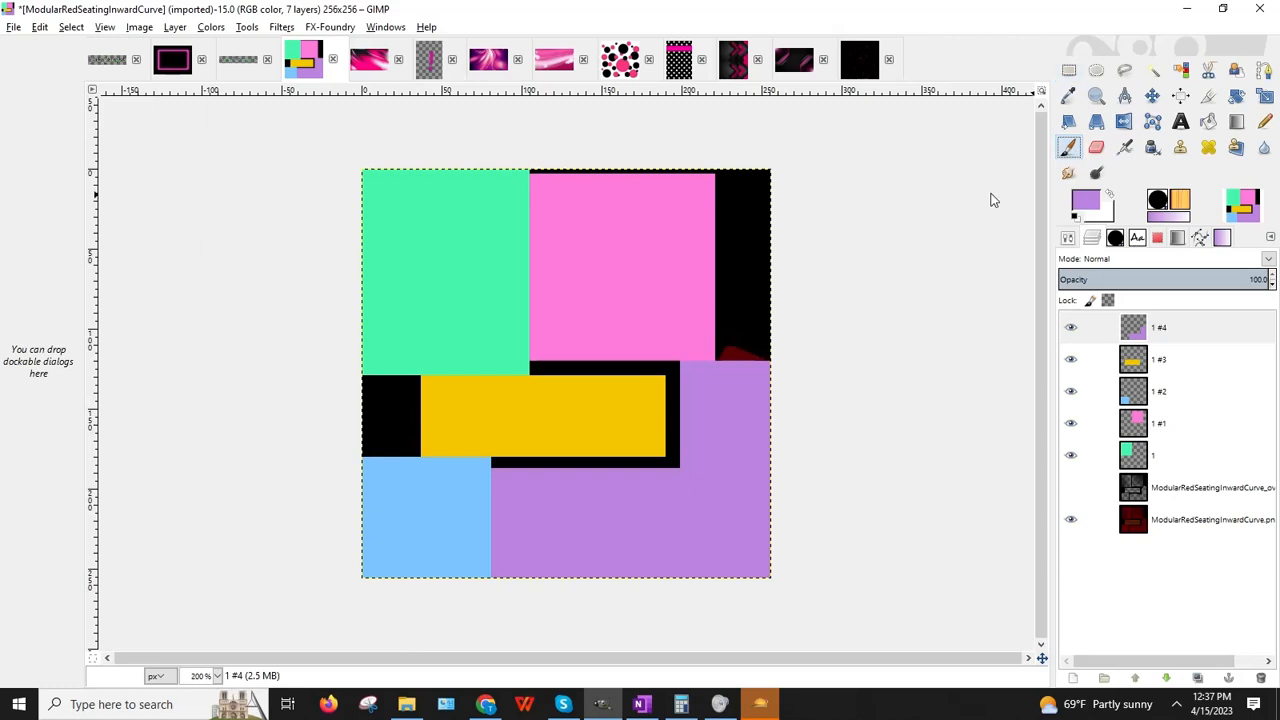
{"action": "left_click", "coordinate": [733, 364]}
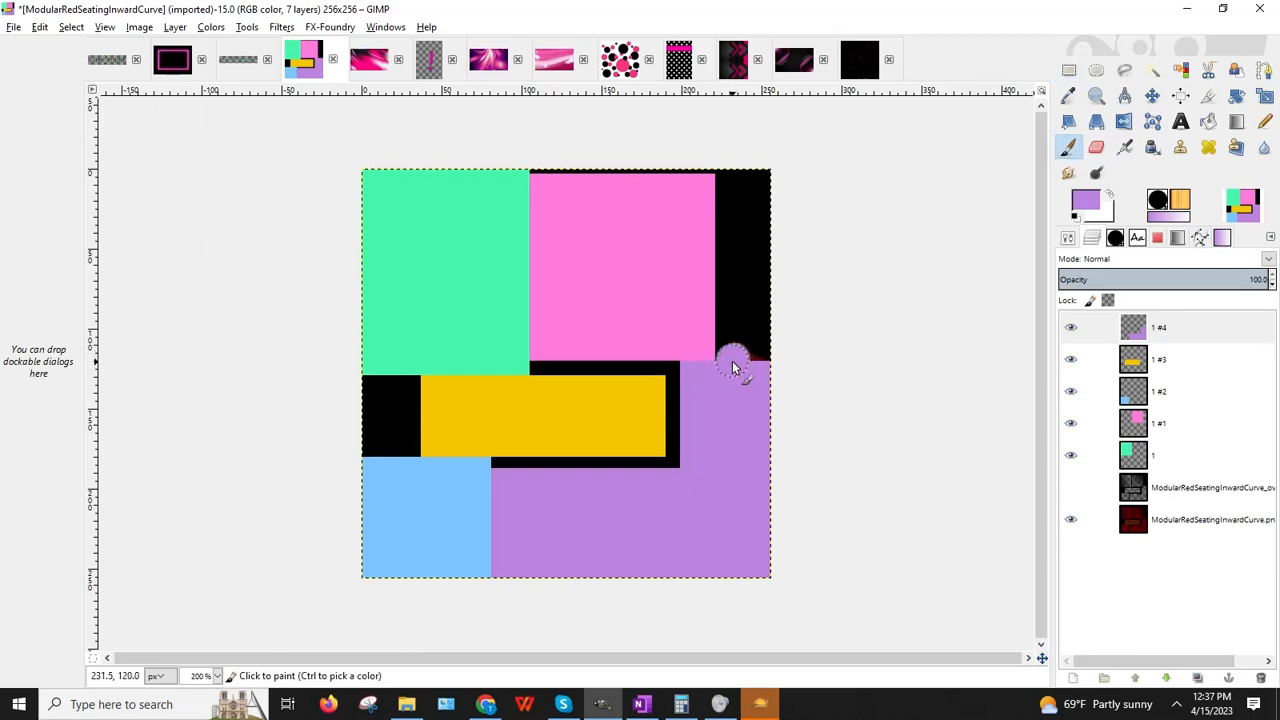
{"action": "left_click_drag", "start_coordinate": [742, 360], "coordinate": [787, 381]}
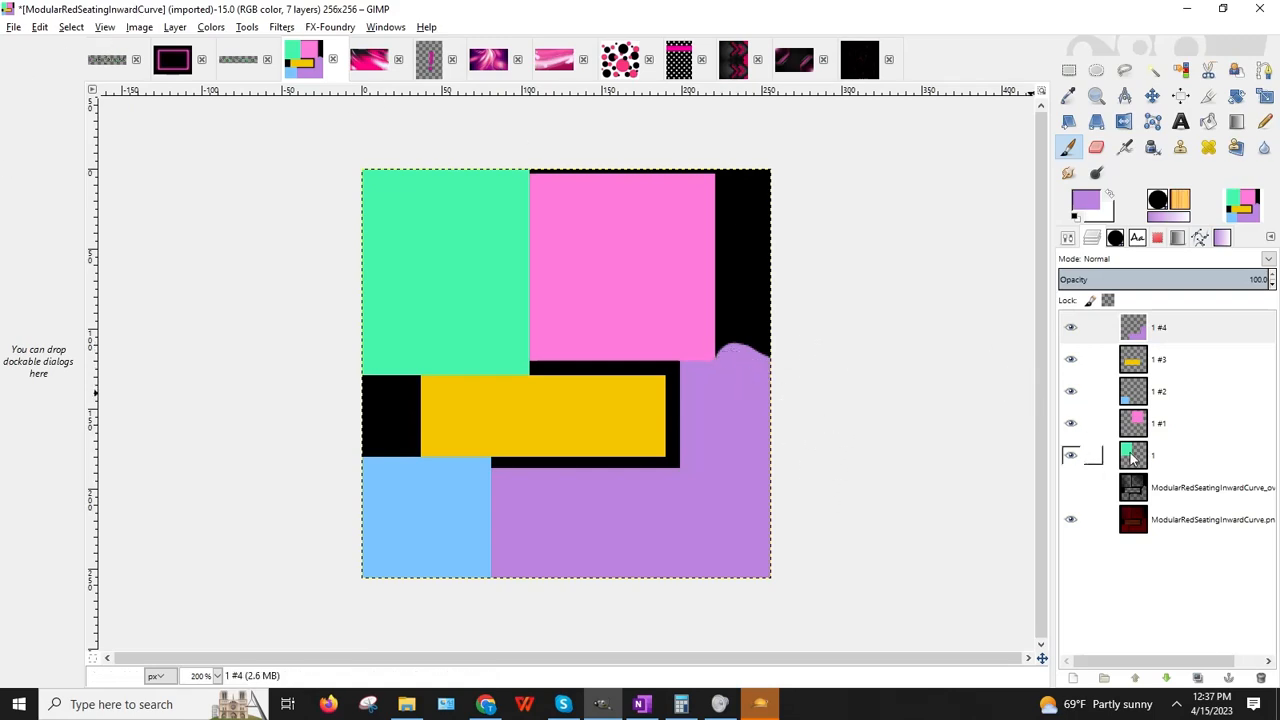
{"action": "left_click_drag", "start_coordinate": [1133, 487], "coordinate": [1143, 328]}
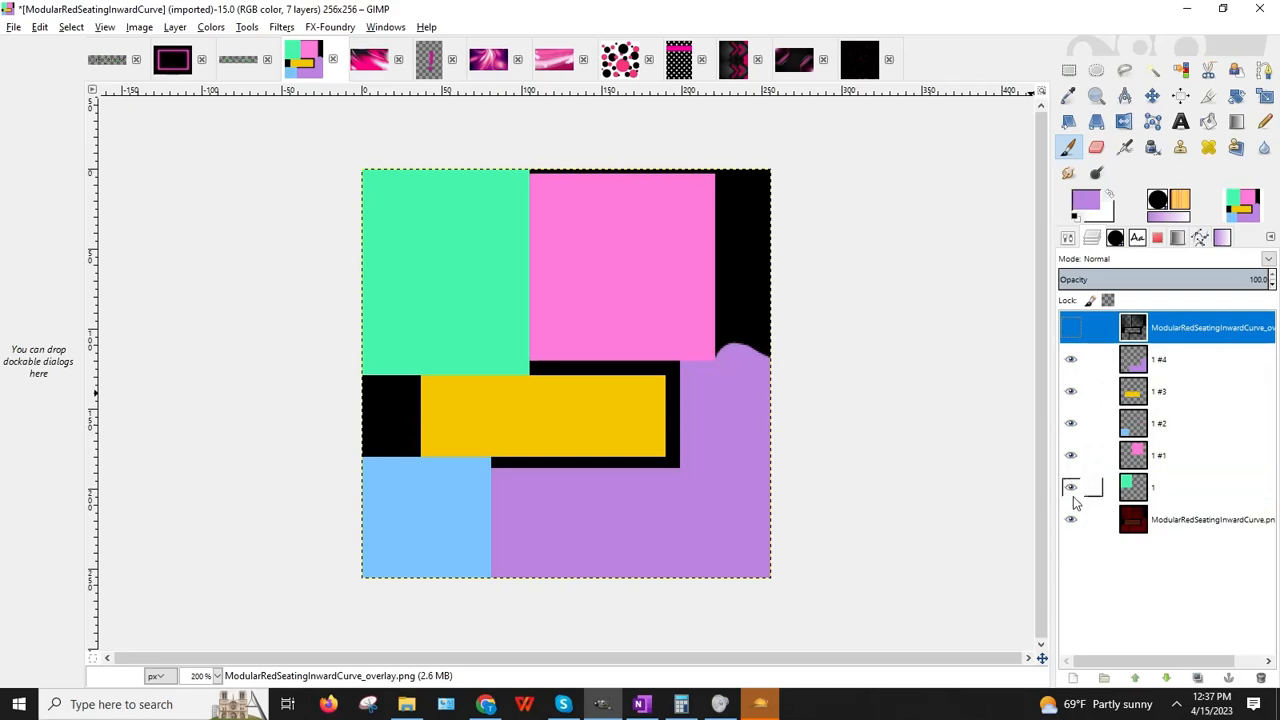
Step: Show the overlay layer and save the project as ModularRedSeatingInwardCurve_COLORMAP.xcf
{"action": "left_click", "coordinate": [1070, 327]}
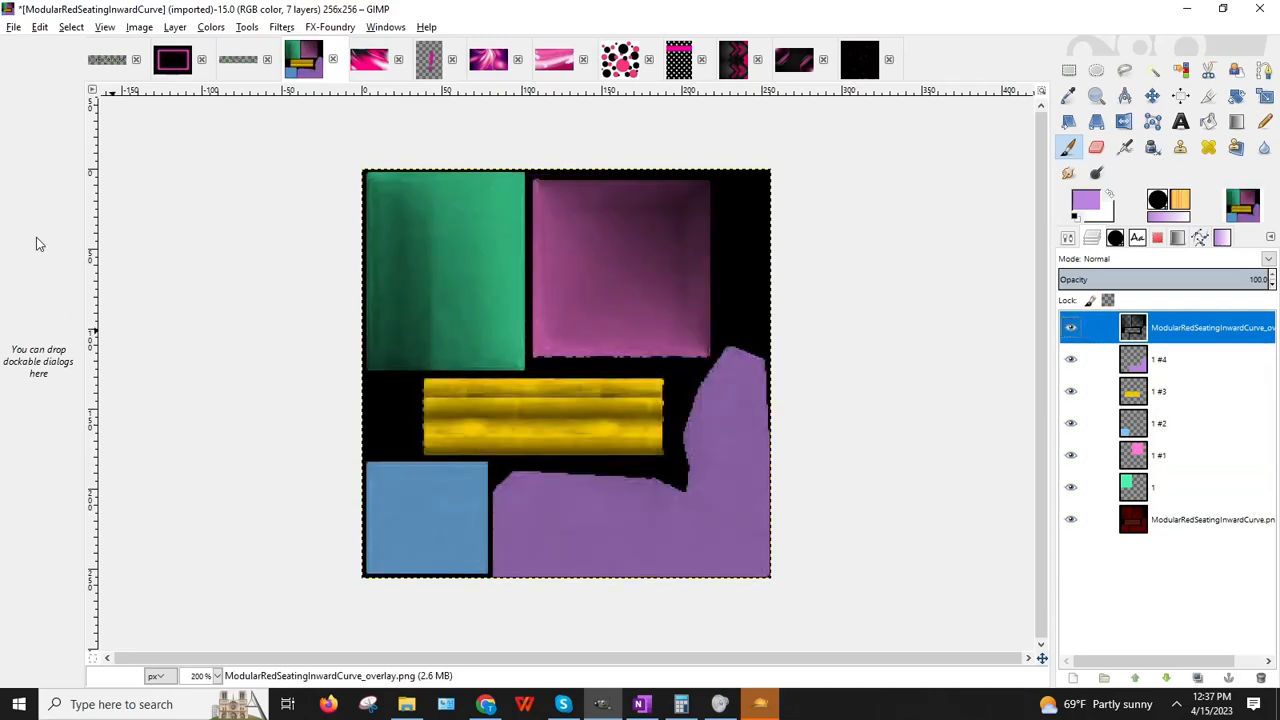
{"action": "left_click", "coordinate": [12, 29]}
{"action": "left_click", "coordinate": [57, 171]}
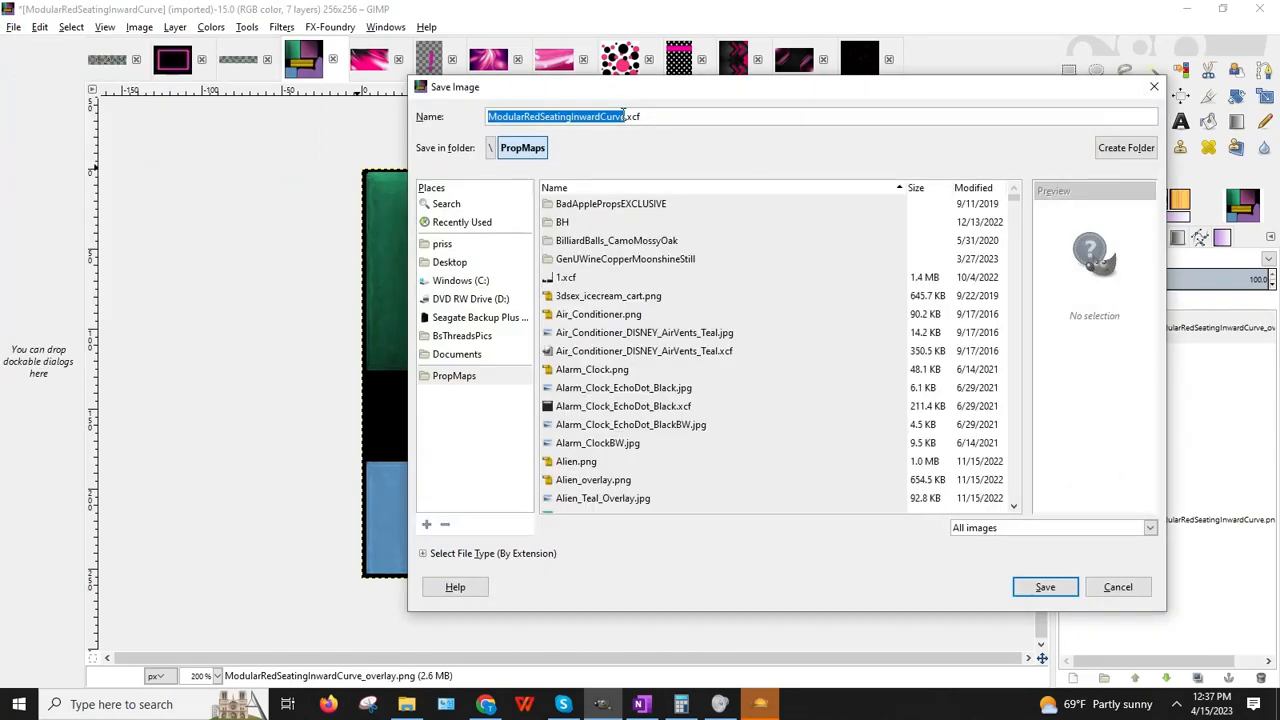
{"action": "left_click", "coordinate": [624, 116]}
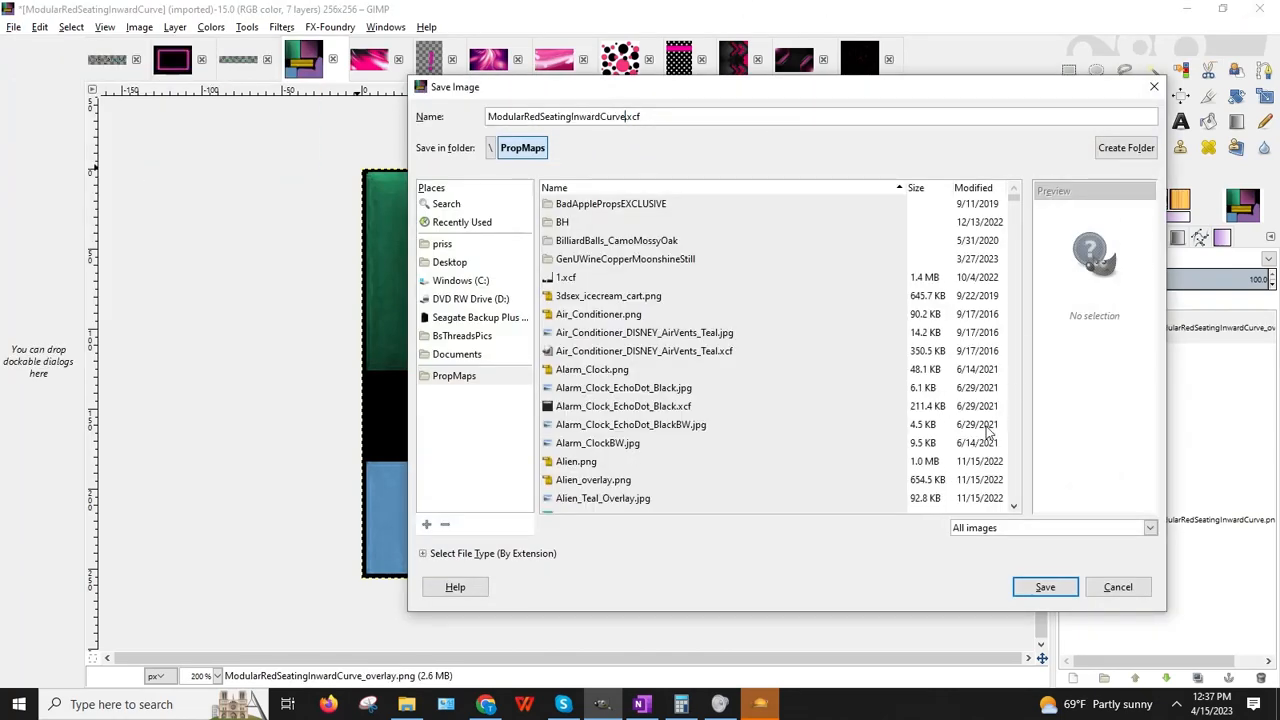
{"action": "type", "text": "_COLORMAP"}
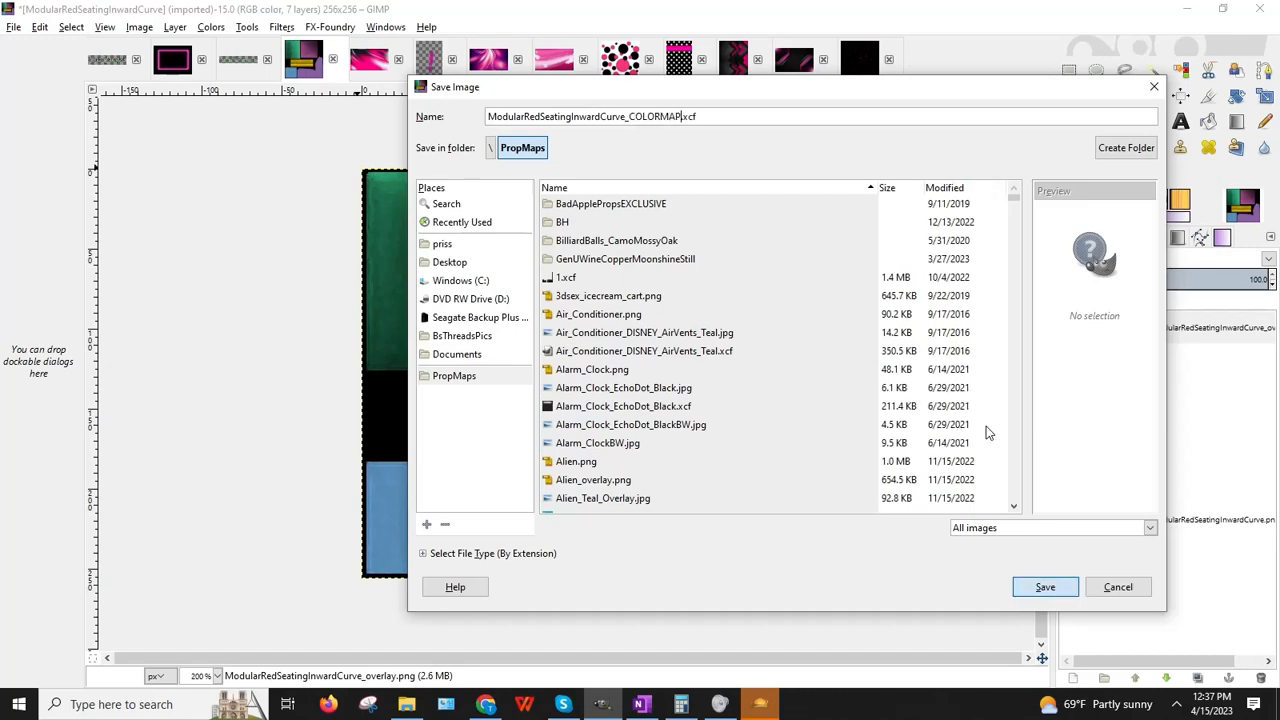
{"action": "key", "text": "Return"}
Step: Export the image as a JPG with default settings and minimize GIMP
{"action": "left_click", "coordinate": [13, 27]}
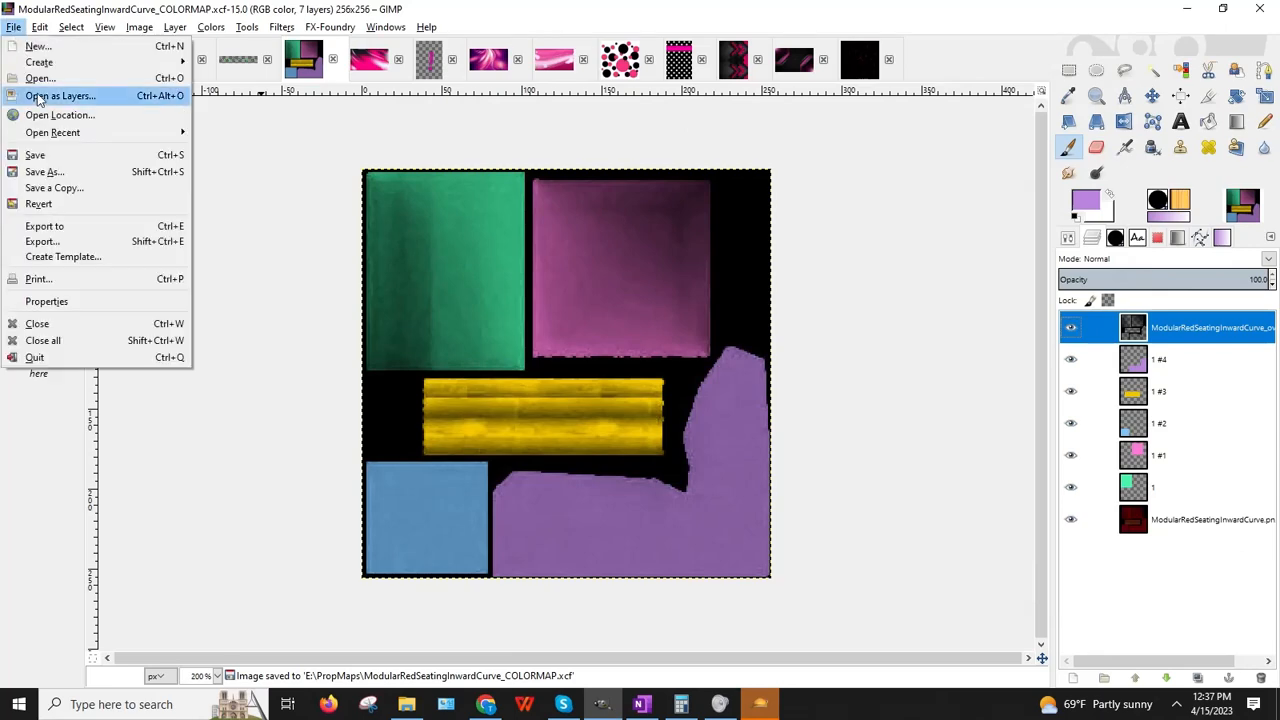
{"action": "left_click", "coordinate": [52, 244]}
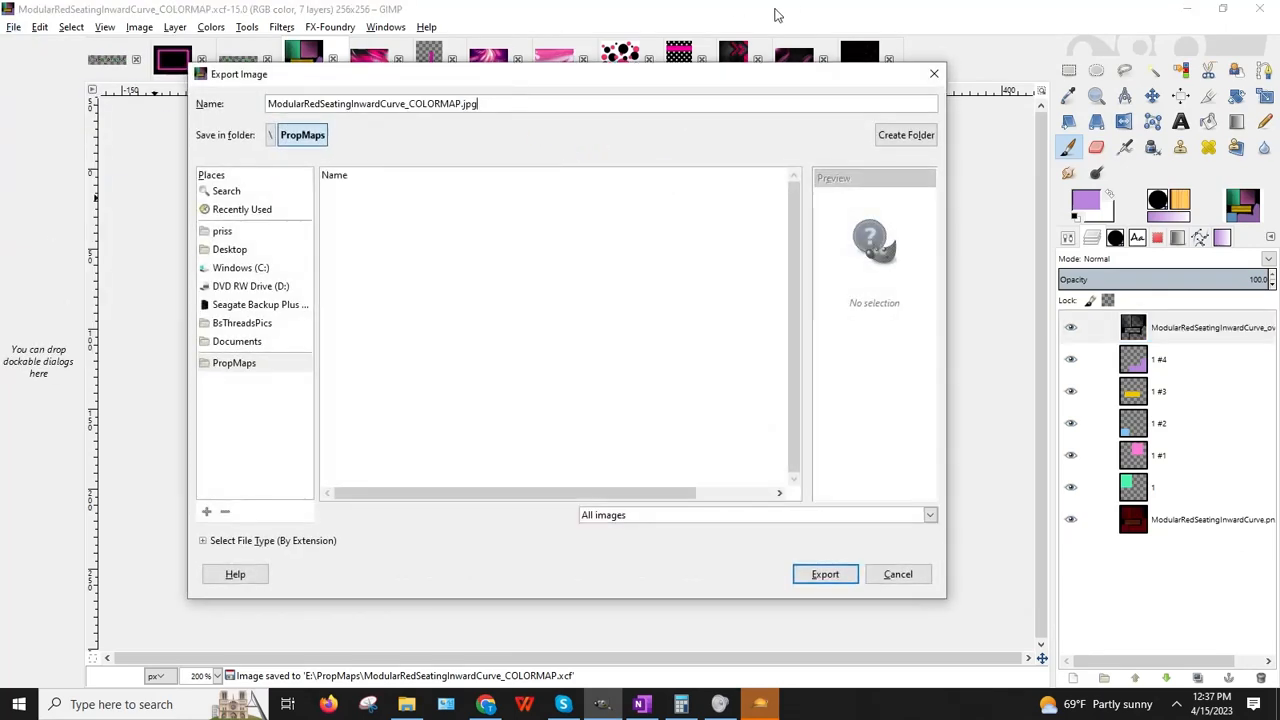
{"action": "key", "text": "Return"}
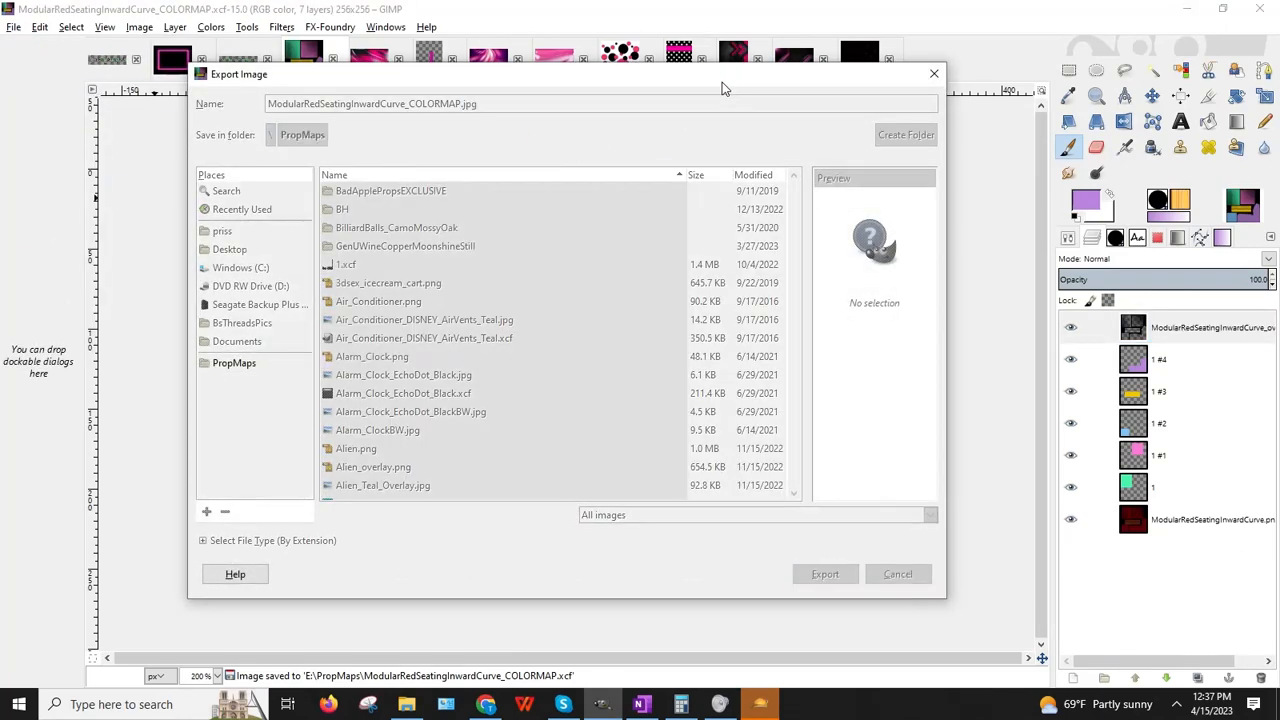
{"action": "key", "text": "Return"}
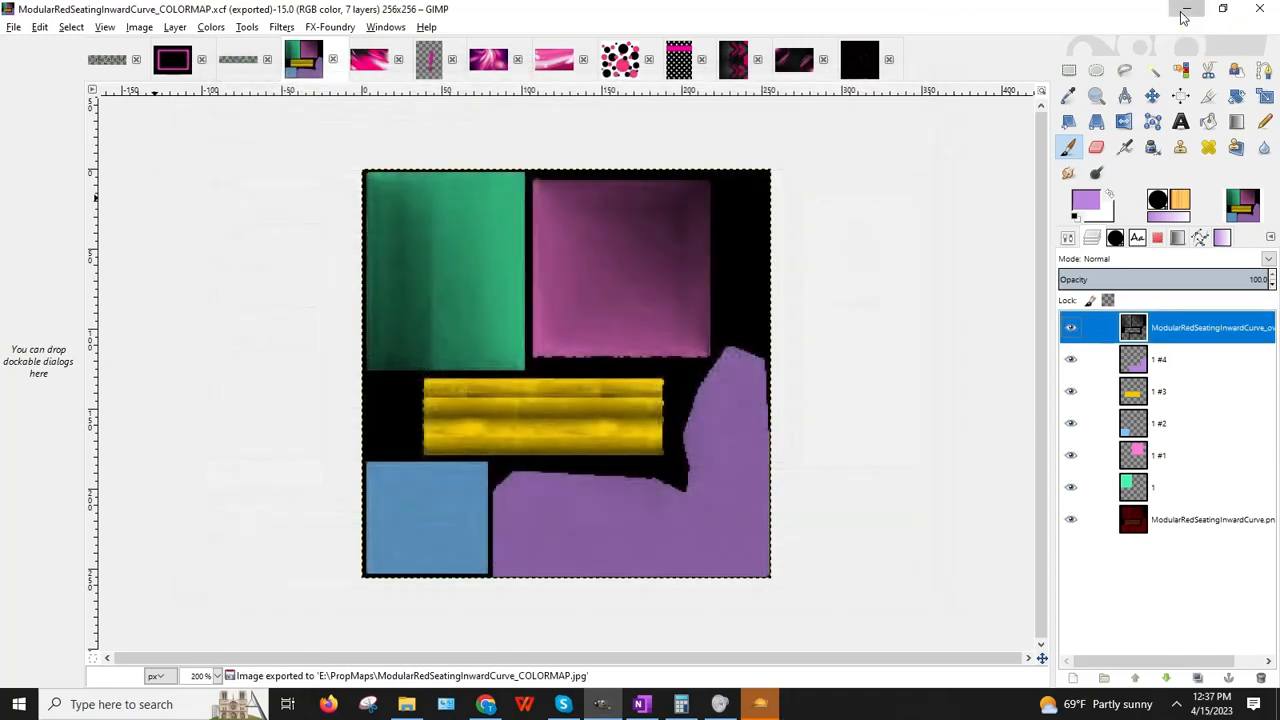
{"action": "left_click", "coordinate": [1184, 17]}
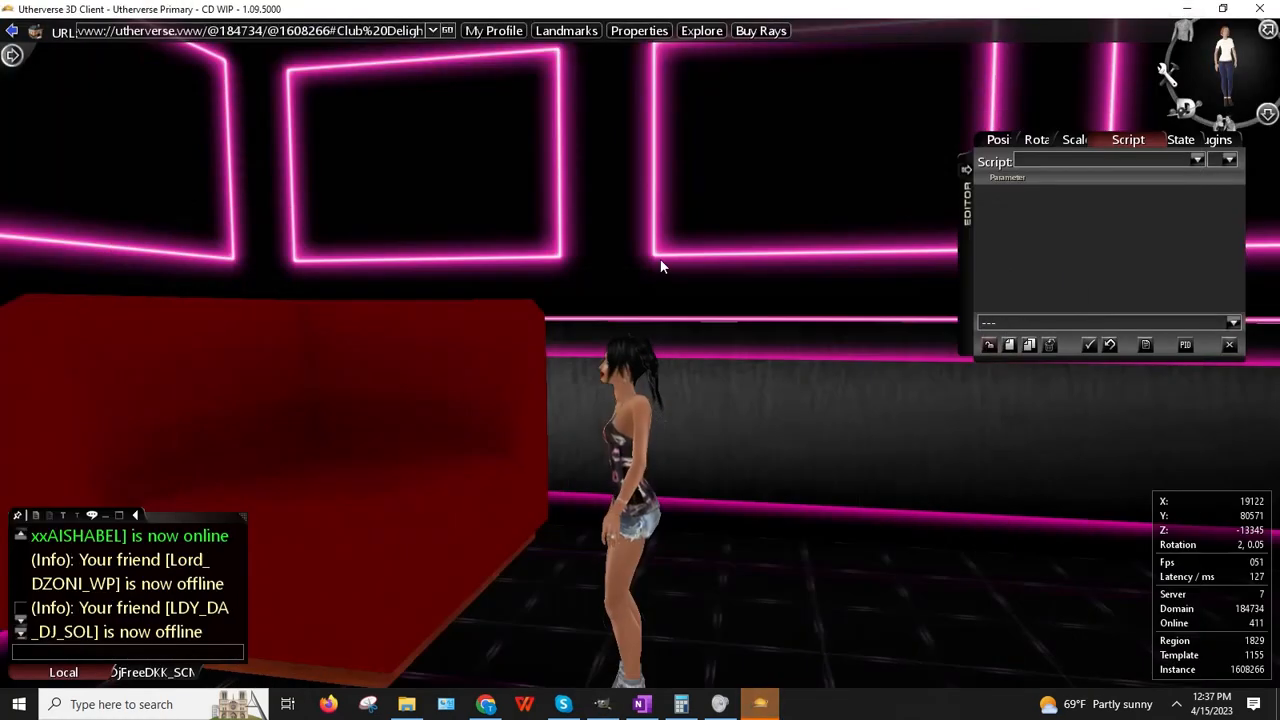
Step: In the file manager's upload chooser, browse to the PropMaps folder on drive E:
{"action": "left_click", "coordinate": [485, 704]}
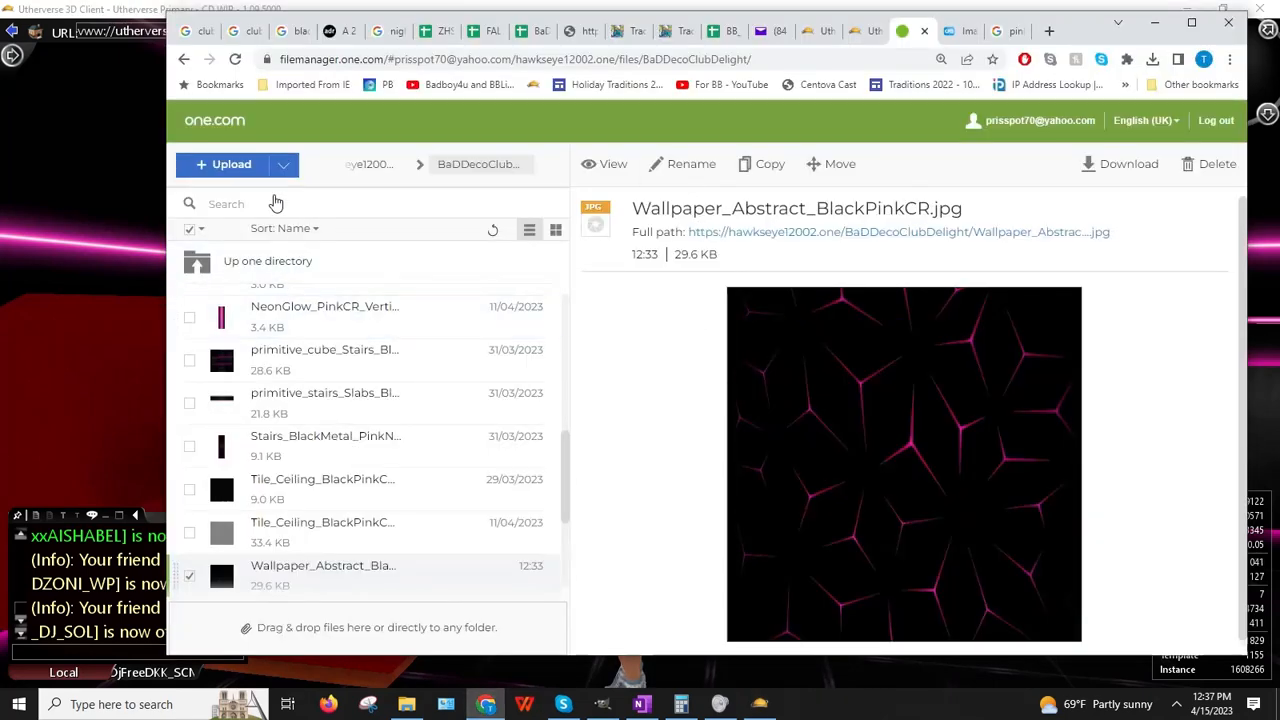
{"action": "left_click", "coordinate": [231, 164]}
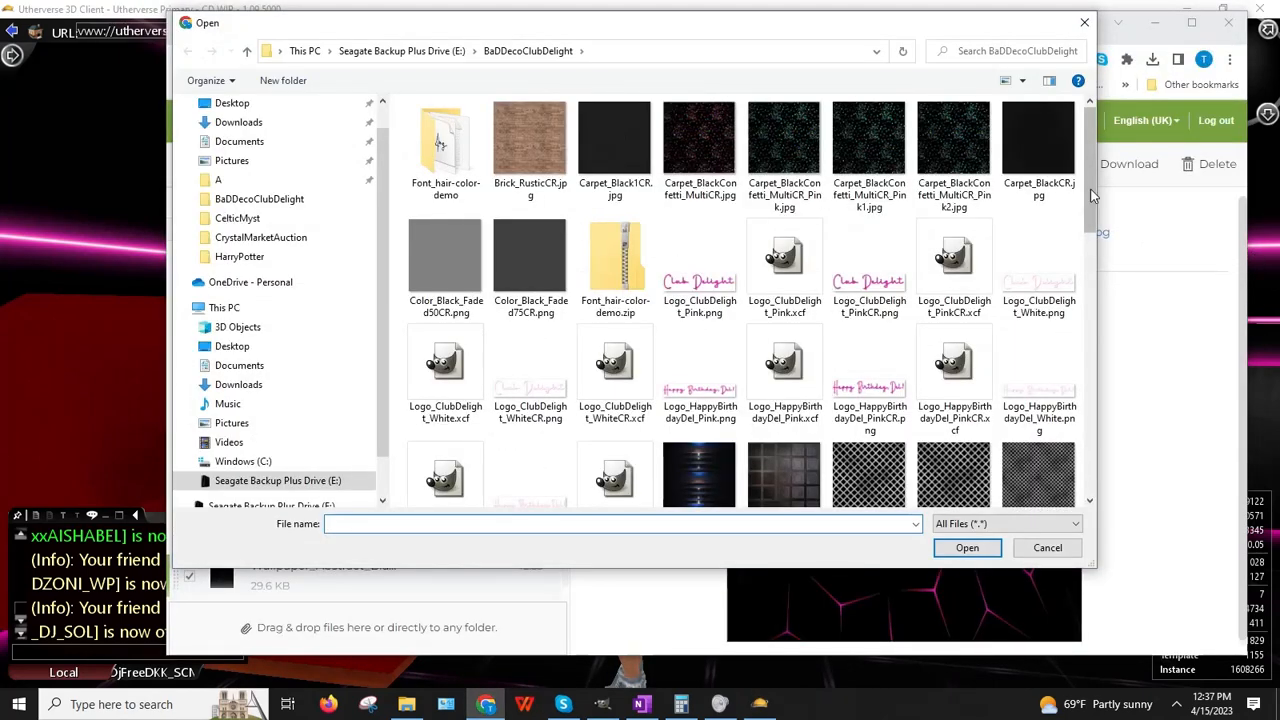
{"action": "left_click", "coordinate": [389, 50]}
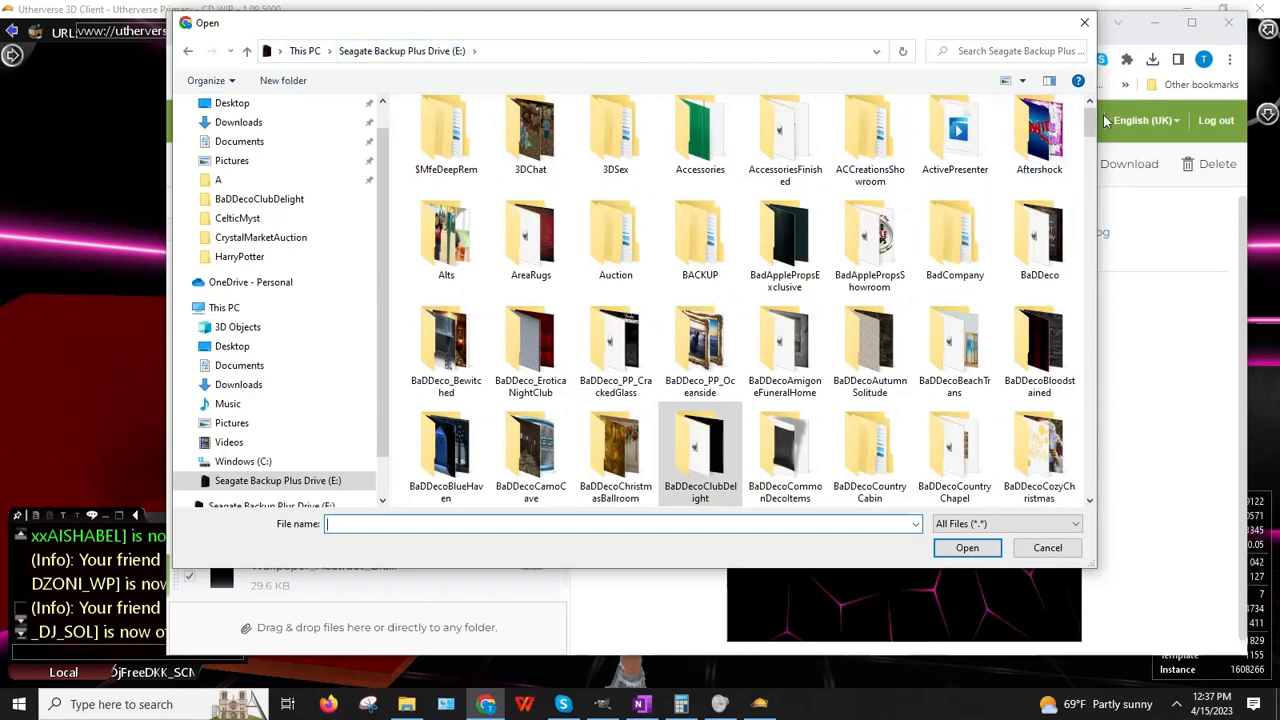
{"action": "left_click_drag", "start_coordinate": [1100, 125], "coordinate": [1104, 372]}
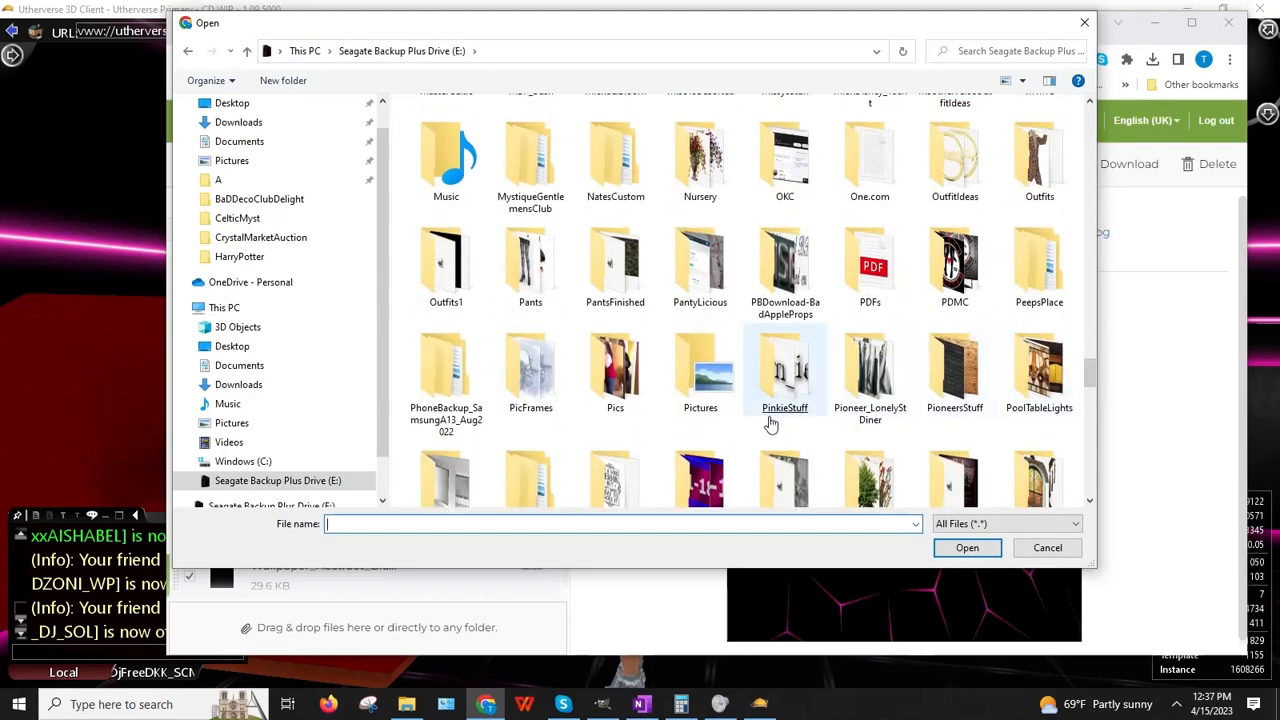
{"action": "scroll", "coordinate": [770, 424], "scroll_direction": "down", "scroll_amount": 3}
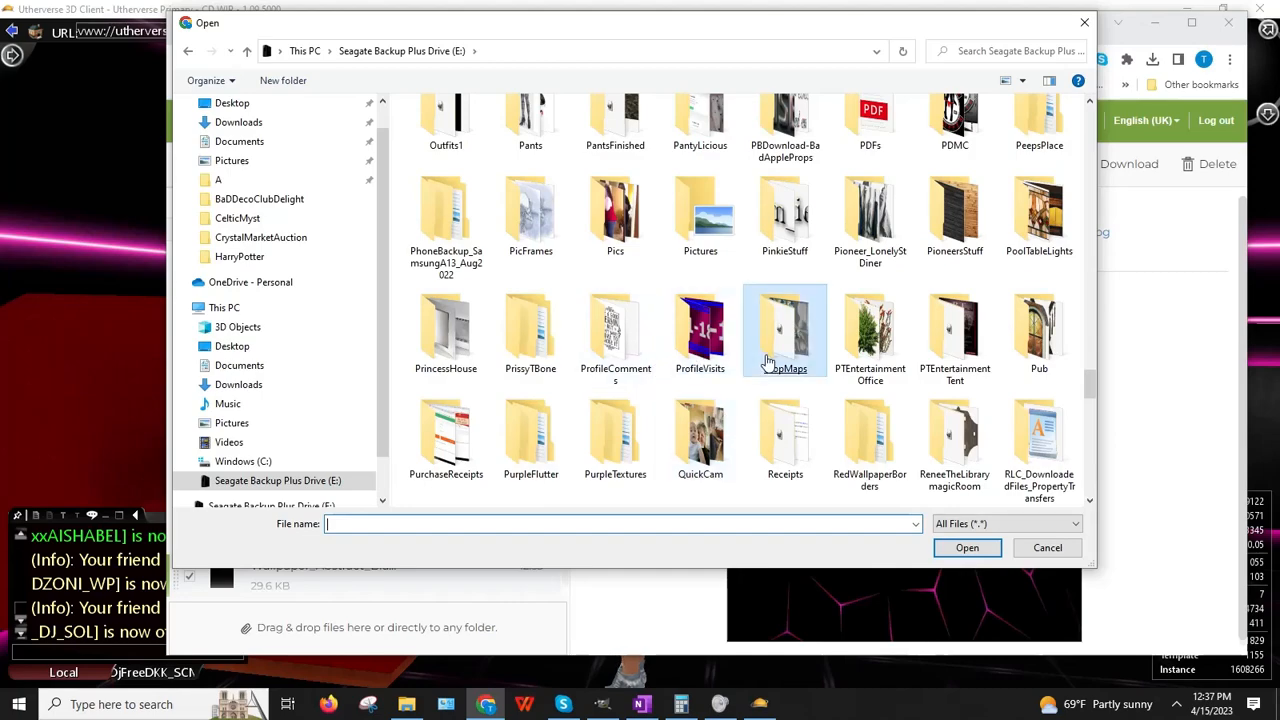
{"action": "double_click", "coordinate": [768, 360]}
{"action": "left_click_drag", "start_coordinate": [1094, 118], "coordinate": [1090, 338]}
{"action": "left_click", "coordinate": [1072, 468]}
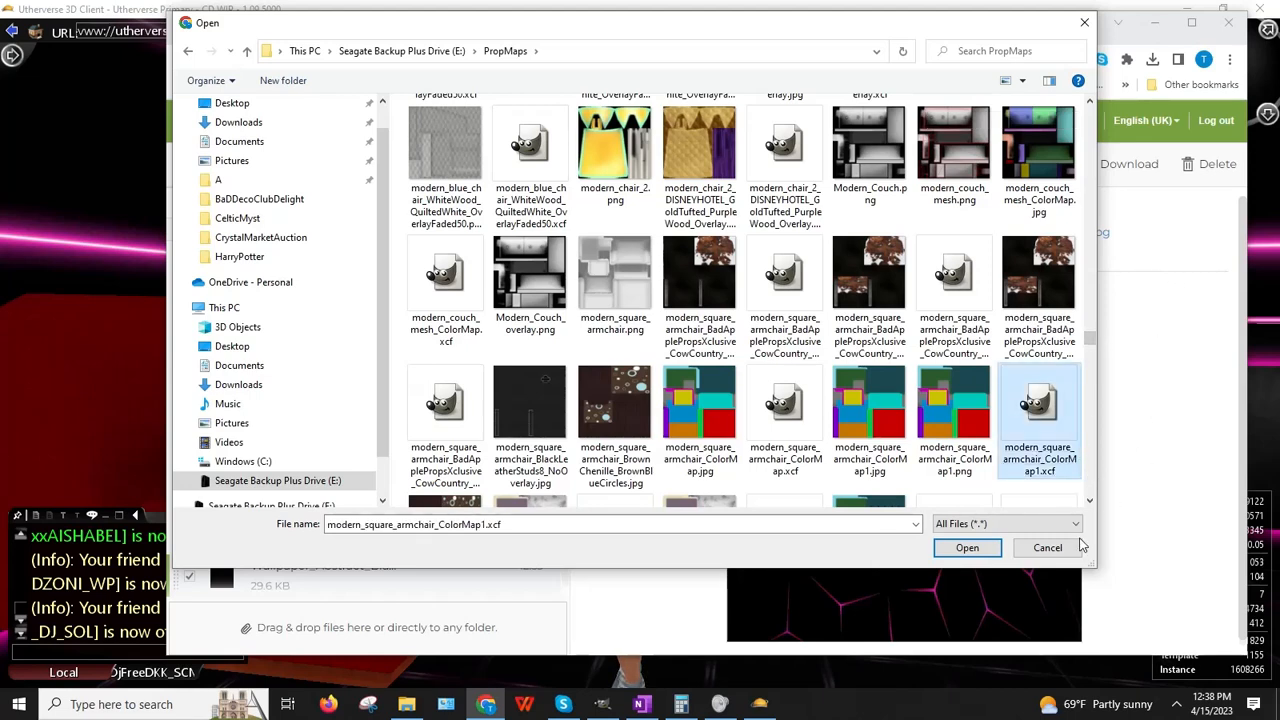
Step: Upload ModularRedSeatingInwardCurve_COLORMAP.jpg and copy its full-path web link
{"action": "left_click", "coordinate": [1094, 500]}
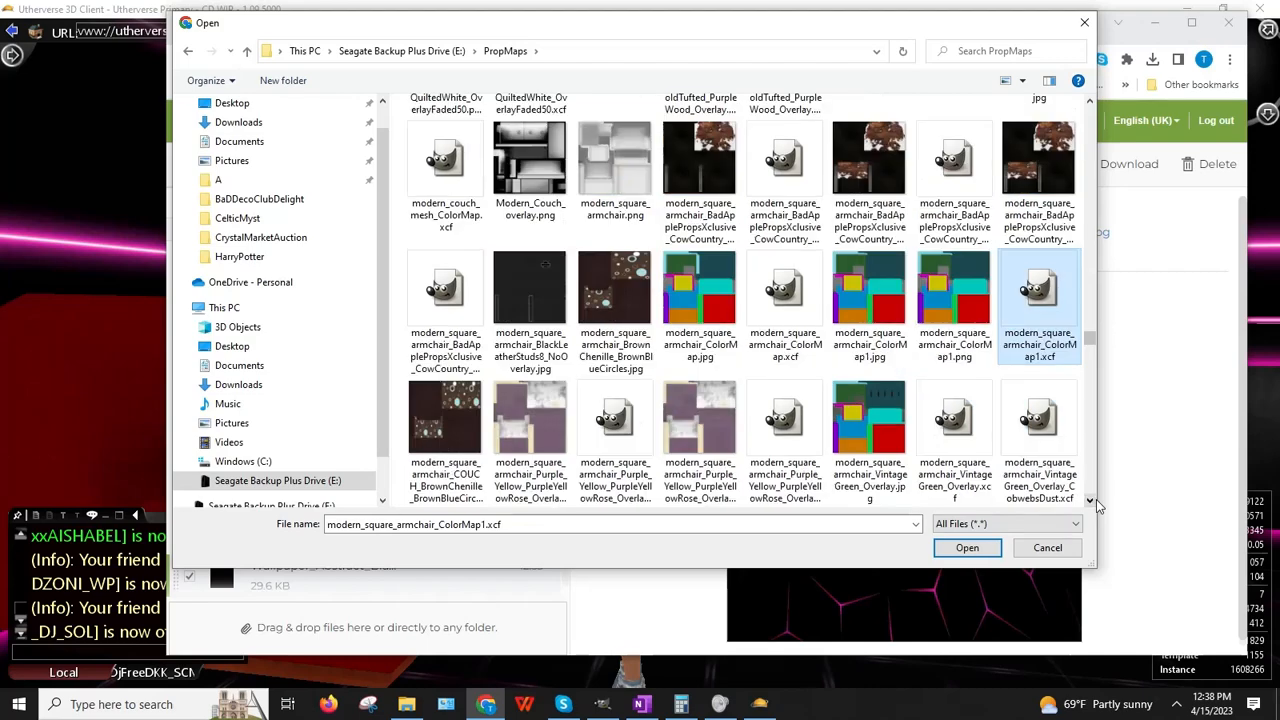
{"action": "left_click", "coordinate": [1094, 500]}
{"action": "left_click", "coordinate": [1094, 500]}
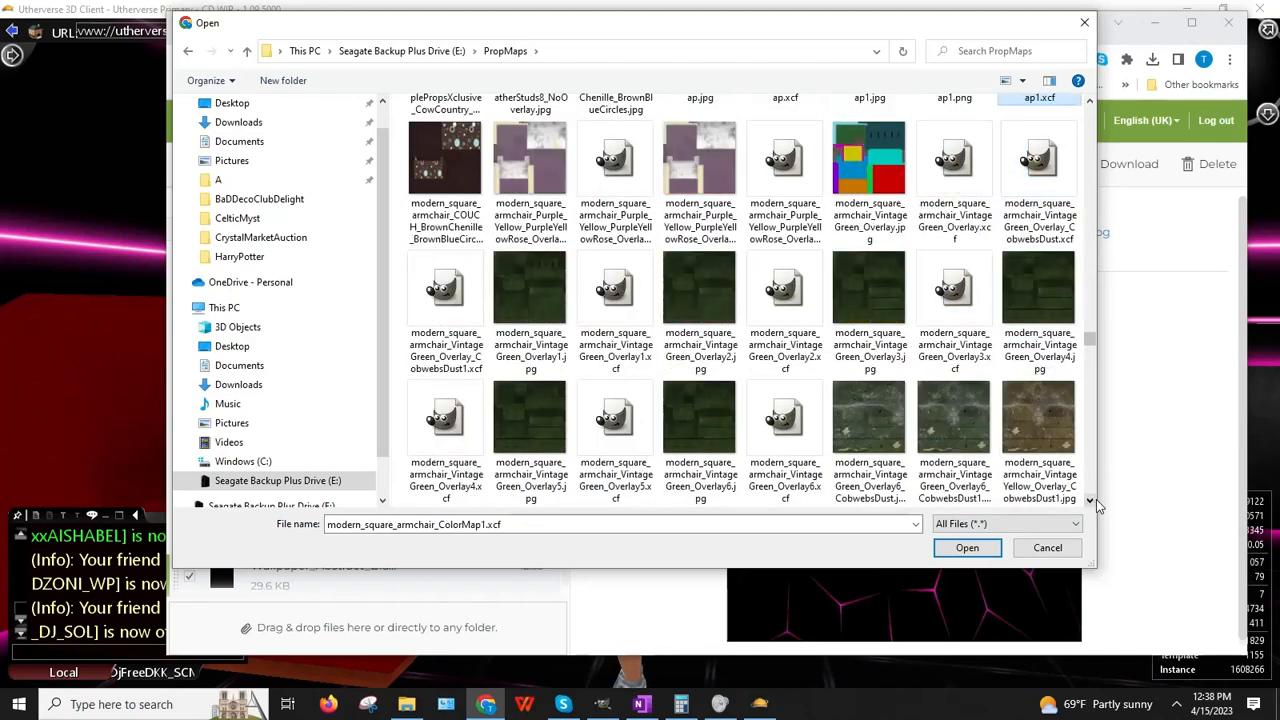
{"action": "left_click", "coordinate": [1094, 500]}
{"action": "left_click", "coordinate": [1094, 500]}
{"action": "left_click", "coordinate": [1094, 500]}
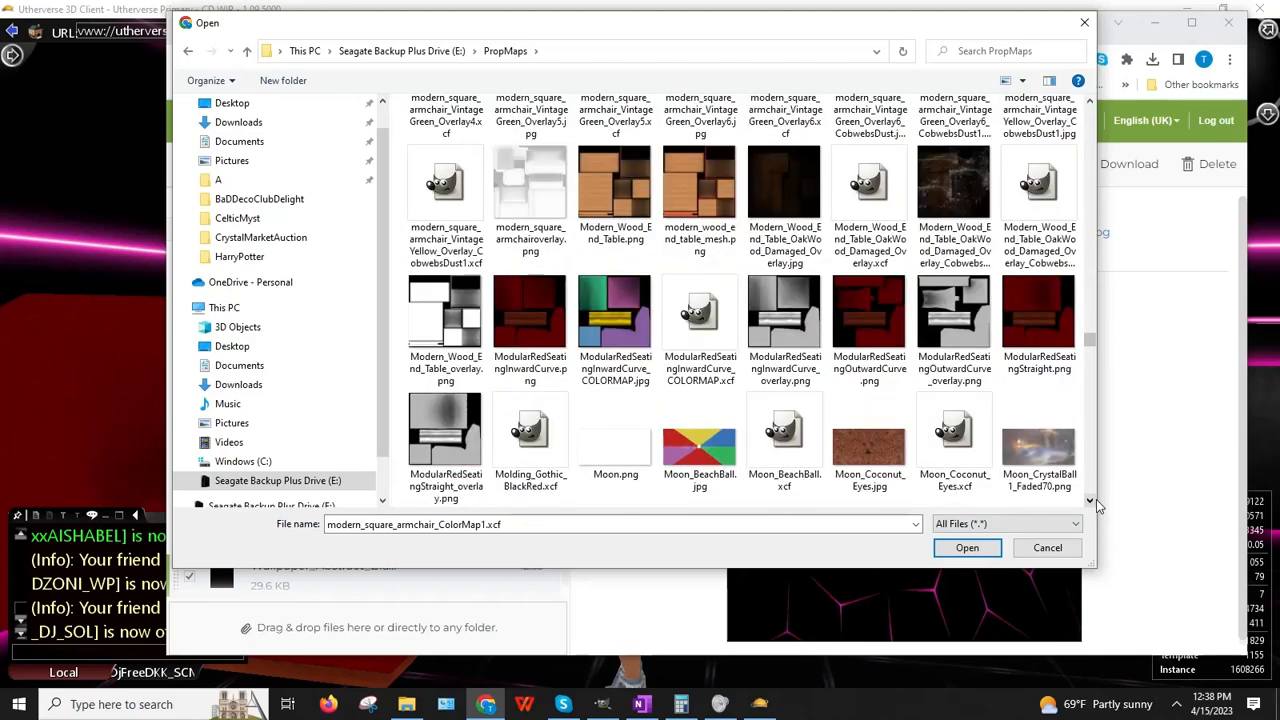
{"action": "double_click", "coordinate": [643, 343]}
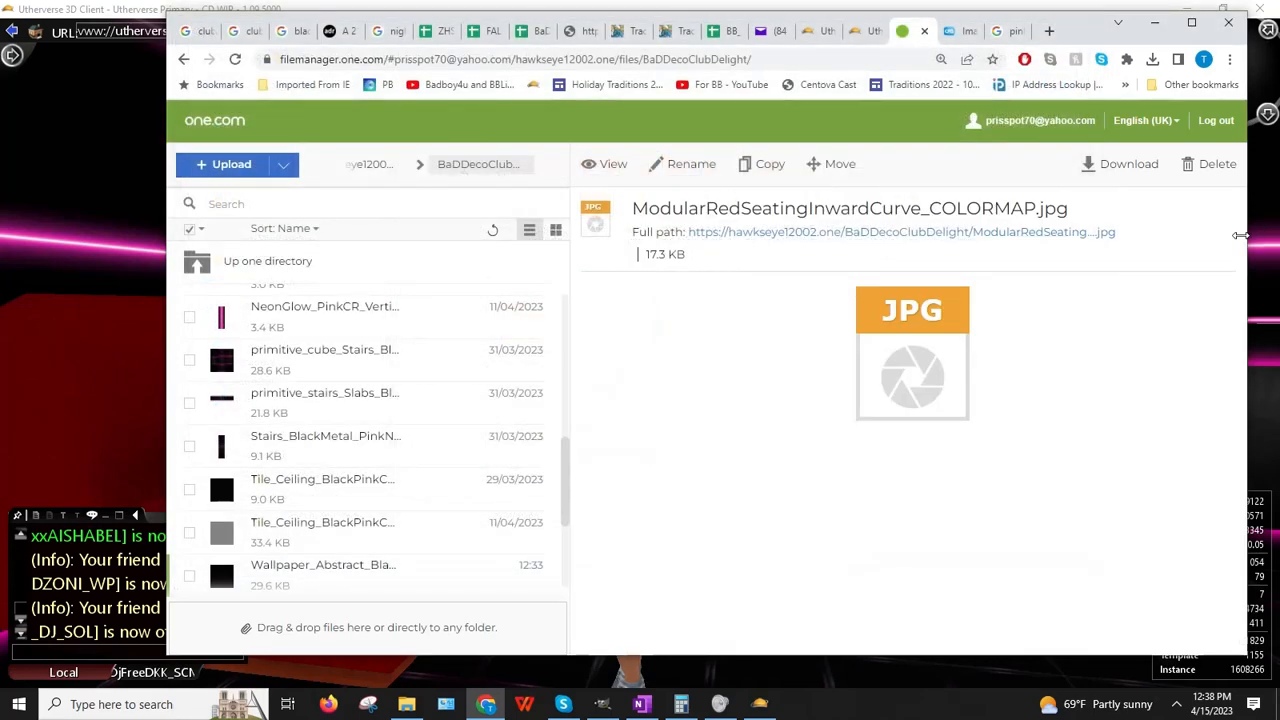
{"action": "right_click", "coordinate": [836, 232]}
{"action": "left_click", "coordinate": [903, 323]}
{"action": "left_click", "coordinate": [91, 287]}
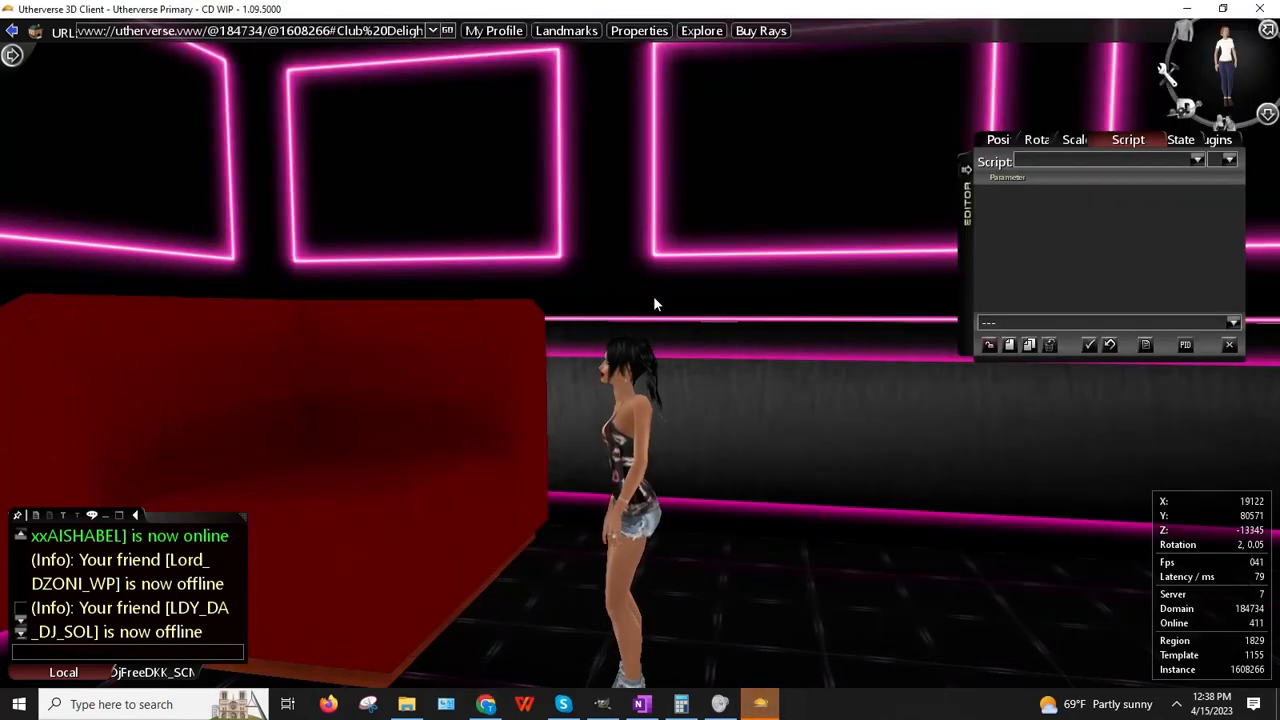
Step: Give the red seat a Cached Web Image script using the pasted COLORMAP image URL
{"action": "right_click", "coordinate": [368, 403]}
{"action": "left_click", "coordinate": [442, 450]}
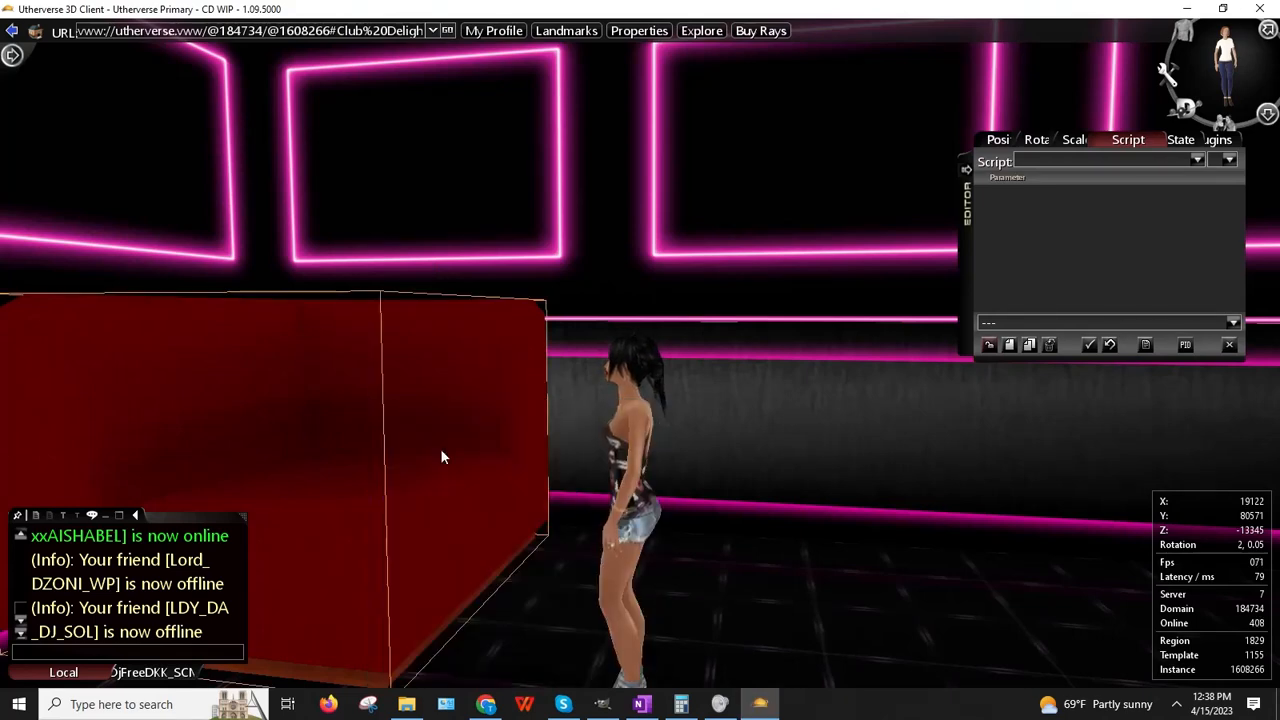
{"action": "left_click", "coordinate": [1197, 160]}
{"action": "left_click", "coordinate": [1229, 160]}
{"action": "left_click", "coordinate": [1218, 178]}
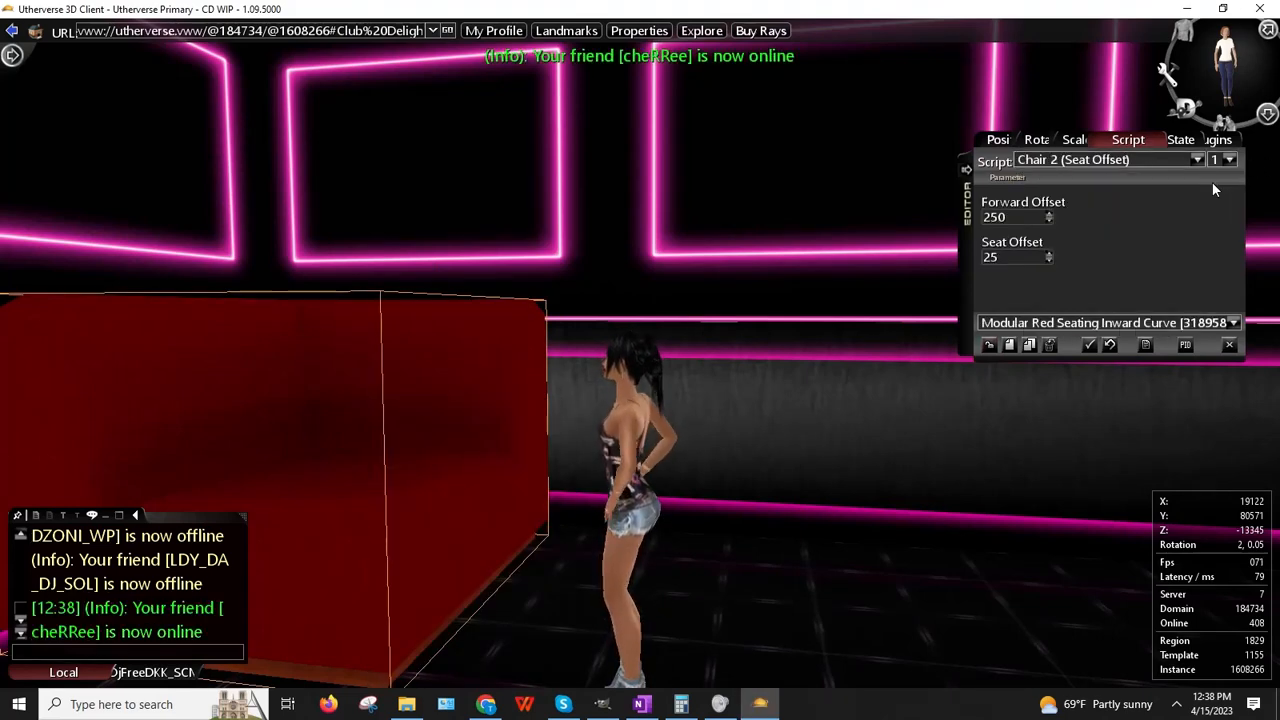
{"action": "left_click", "coordinate": [1196, 160]}
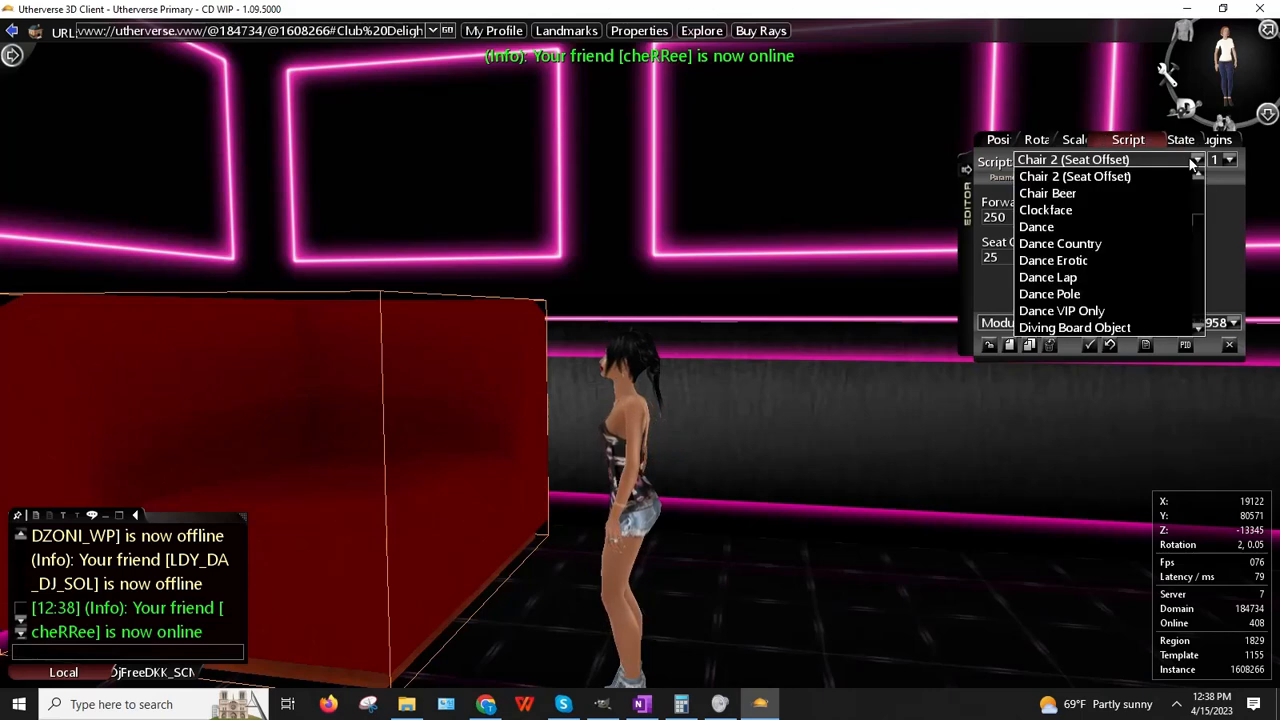
{"action": "scroll", "coordinate": [1080, 260], "scroll_direction": "down", "scroll_amount": 4}
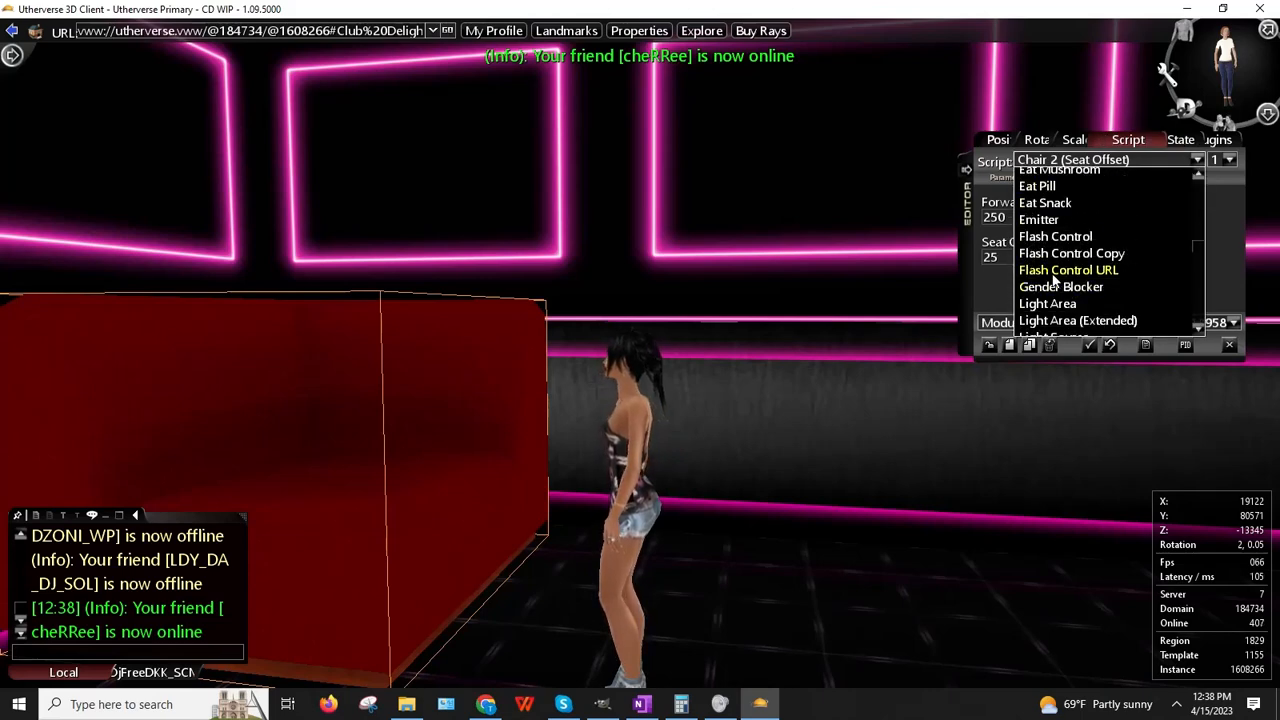
{"action": "scroll", "coordinate": [1054, 283], "scroll_direction": "up", "scroll_amount": 7}
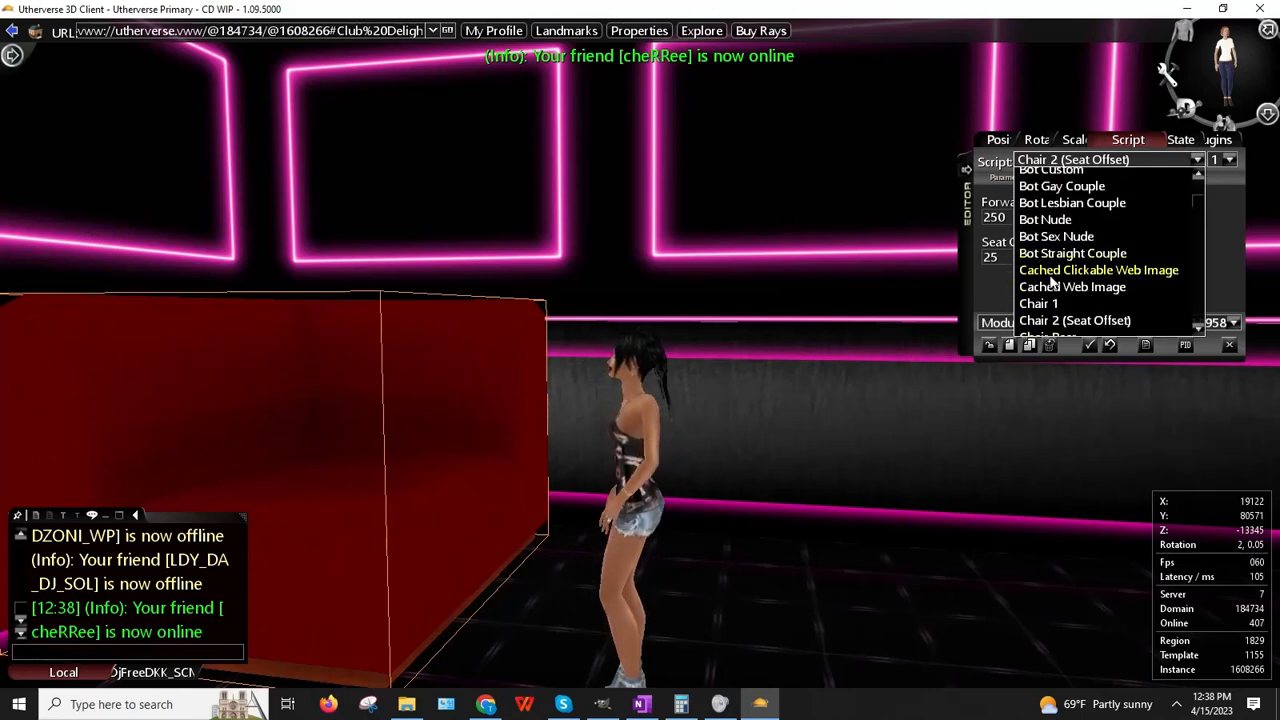
{"action": "left_click", "coordinate": [1052, 287]}
{"action": "left_click", "coordinate": [1095, 219]}
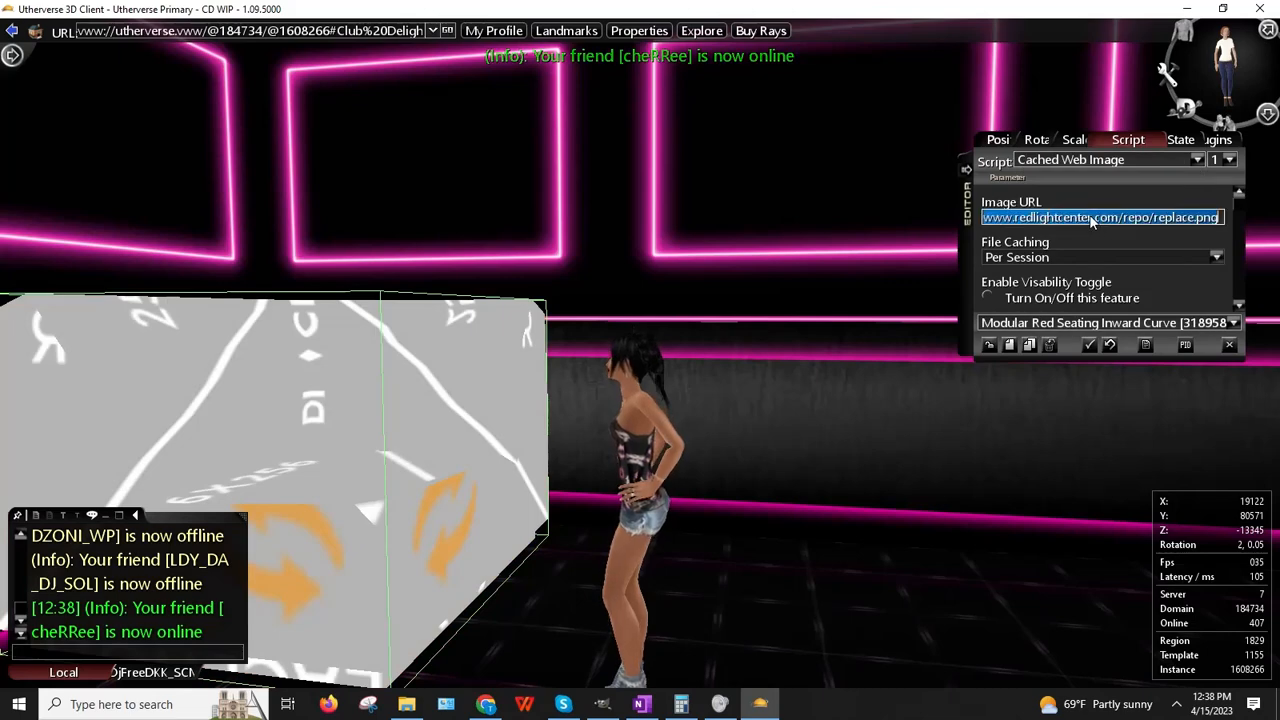
{"action": "key", "text": "ctrl+v"}
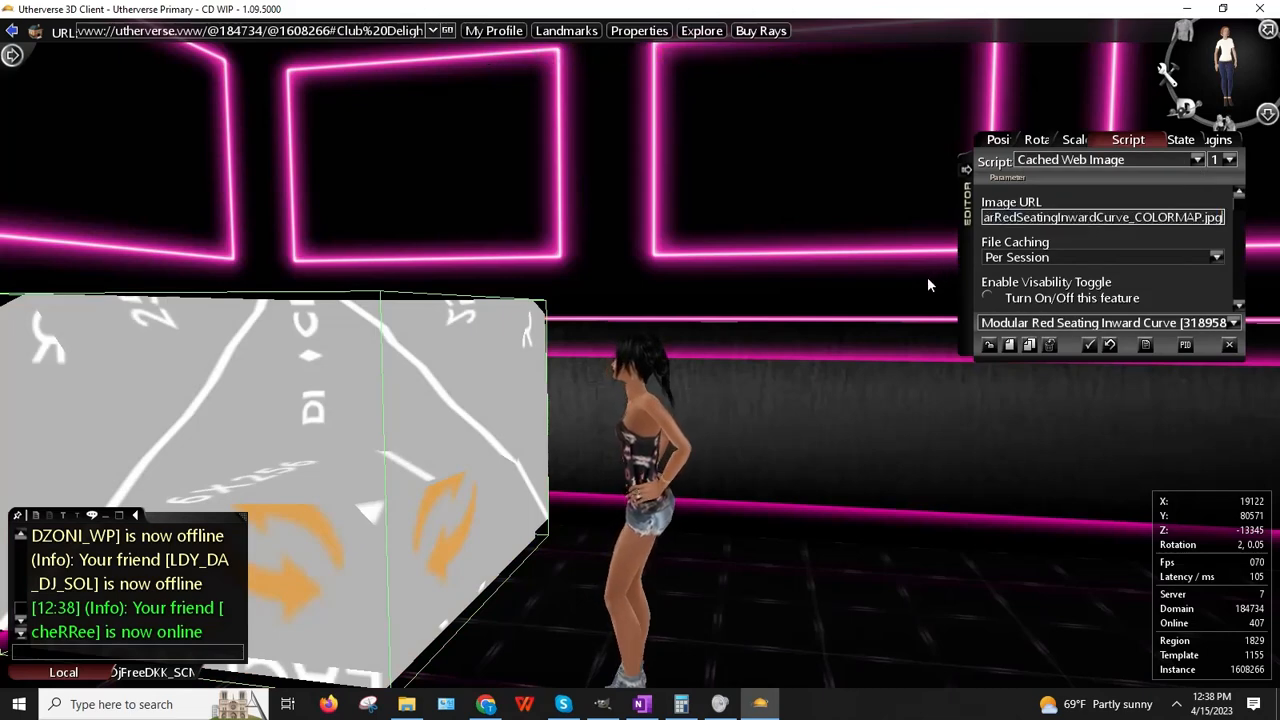
{"action": "left_click", "coordinate": [704, 402]}
Step: Walk around the couch to inspect the new colour-map texture, including underneath
{"action": "right_click_drag", "start_coordinate": [683, 369], "coordinate": [707, 367]}
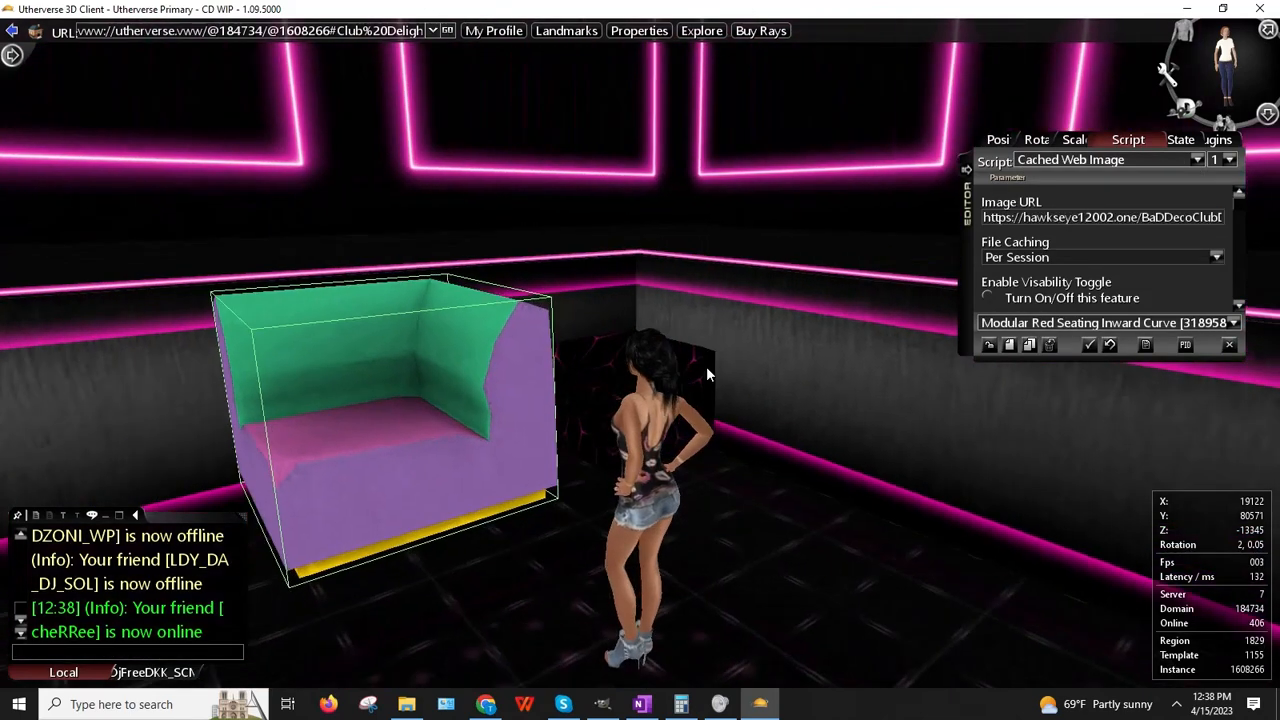
{"action": "left_click", "coordinate": [987, 348]}
{"action": "key", "text": "Right"}
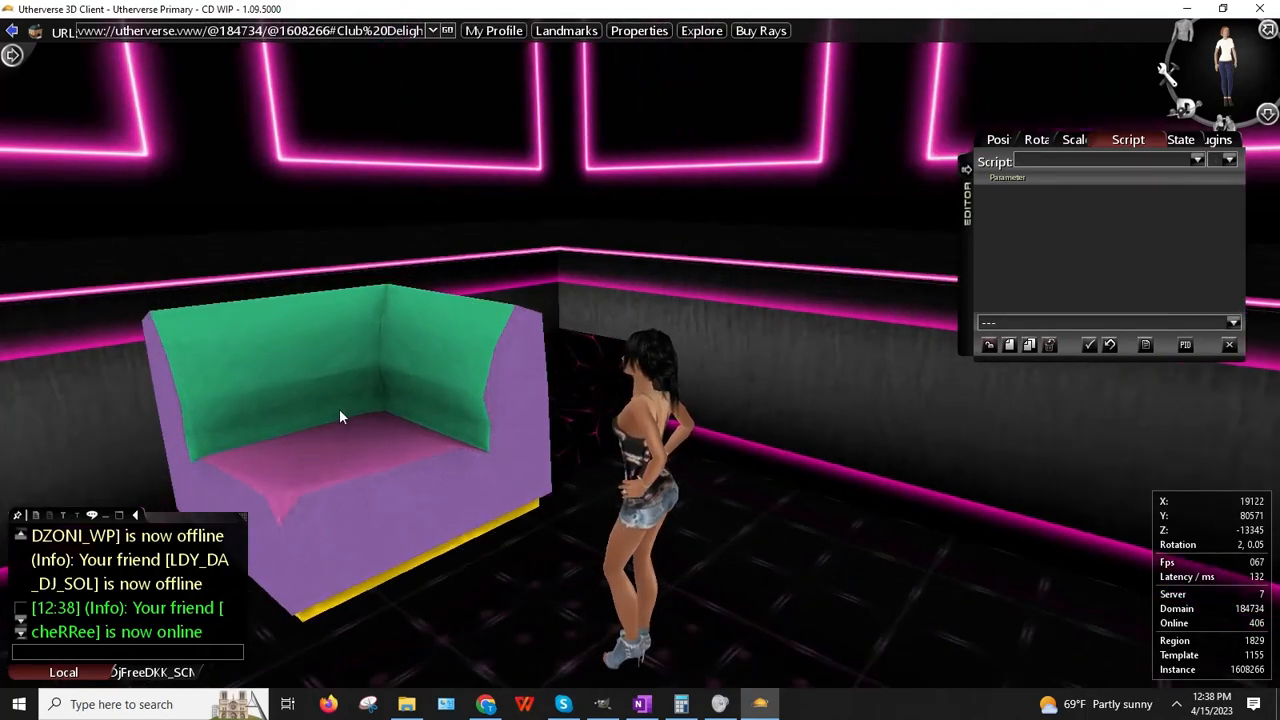
{"action": "key", "text": "Left"}
{"action": "key", "text": "Left"}
{"action": "key", "text": "Up"}
{"action": "key", "text": "Right"}
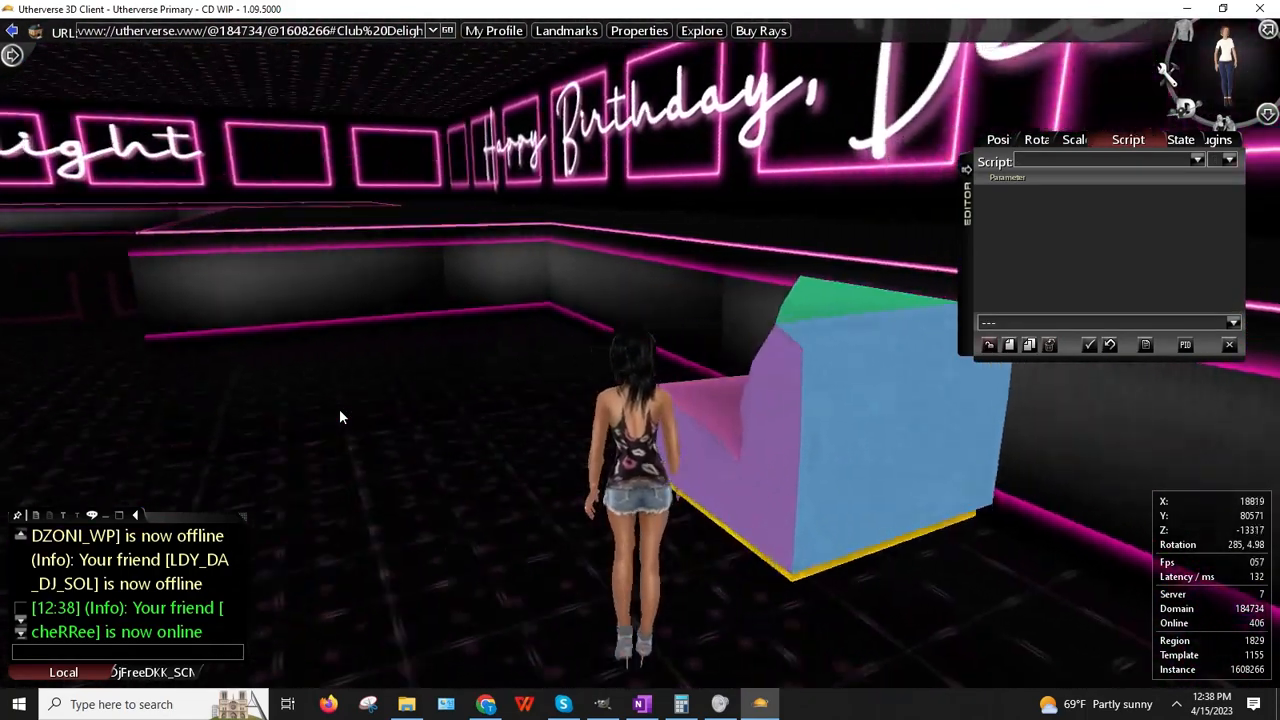
{"action": "key", "text": "Up"}
{"action": "key", "text": "Right"}
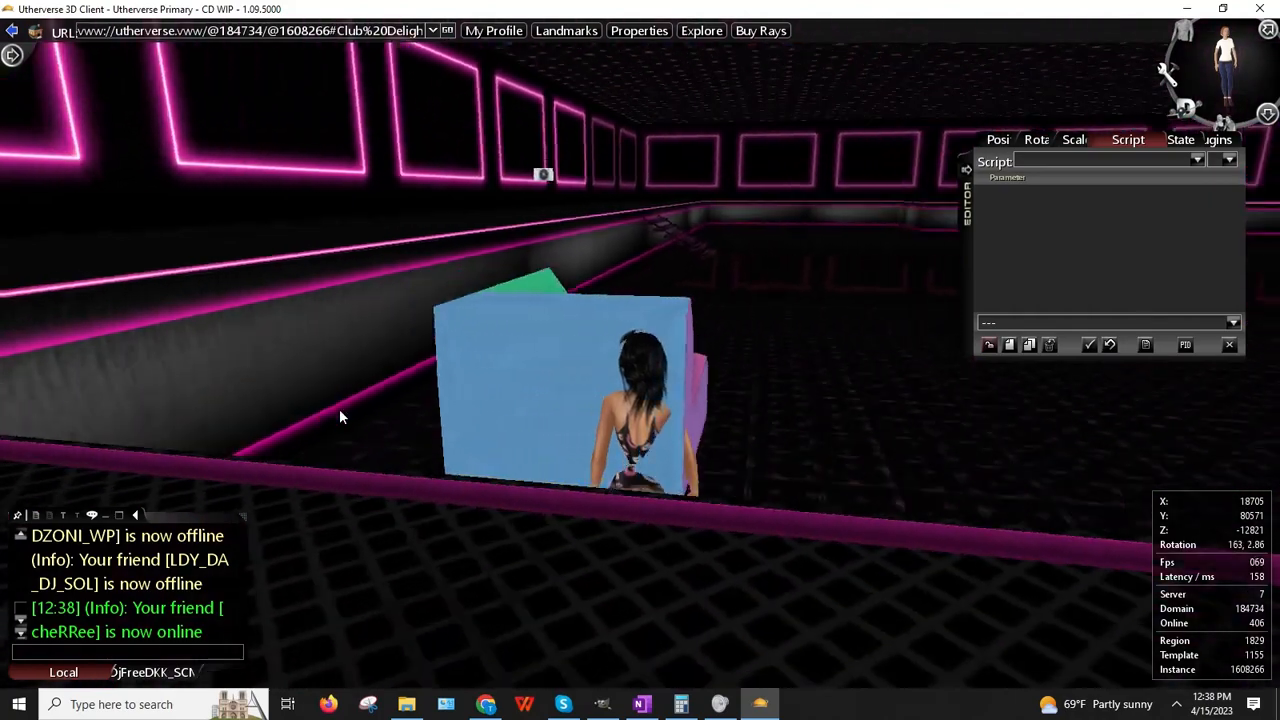
{"action": "key", "text": "Right"}
{"action": "key", "text": "Up"}
{"action": "key", "text": "Left"}
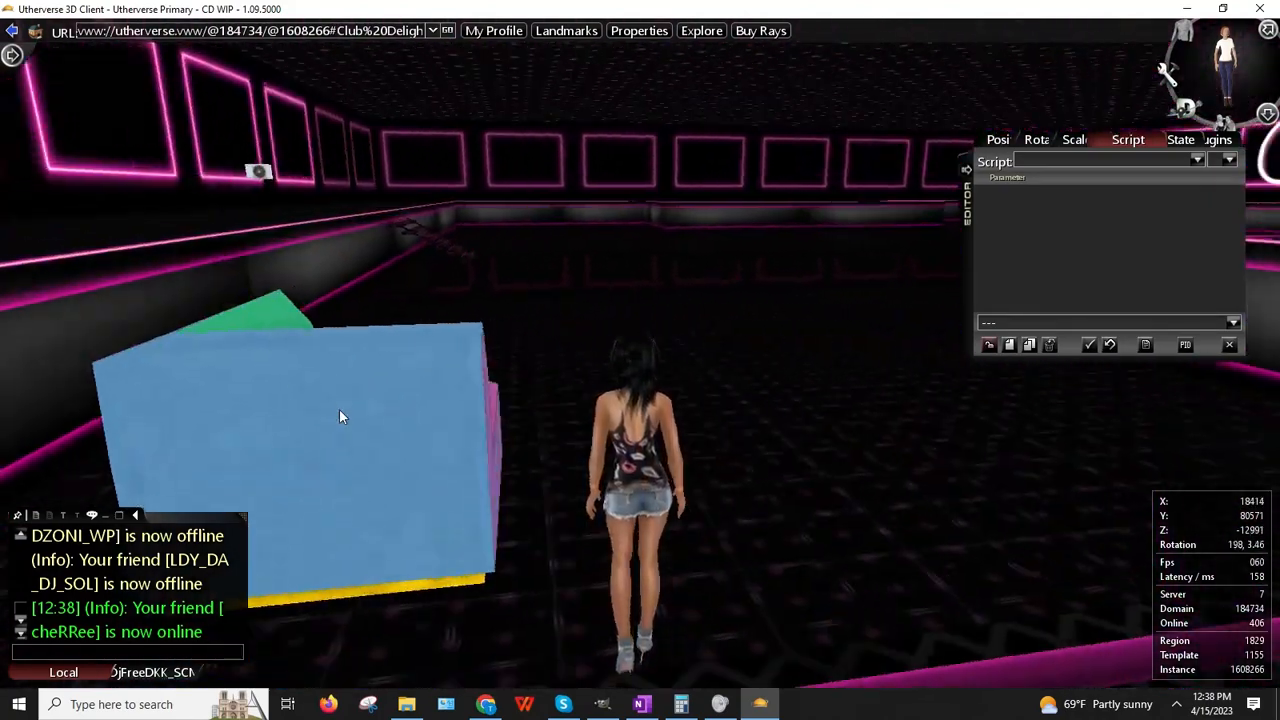
{"action": "key", "text": "Left"}
{"action": "key", "text": "Up"}
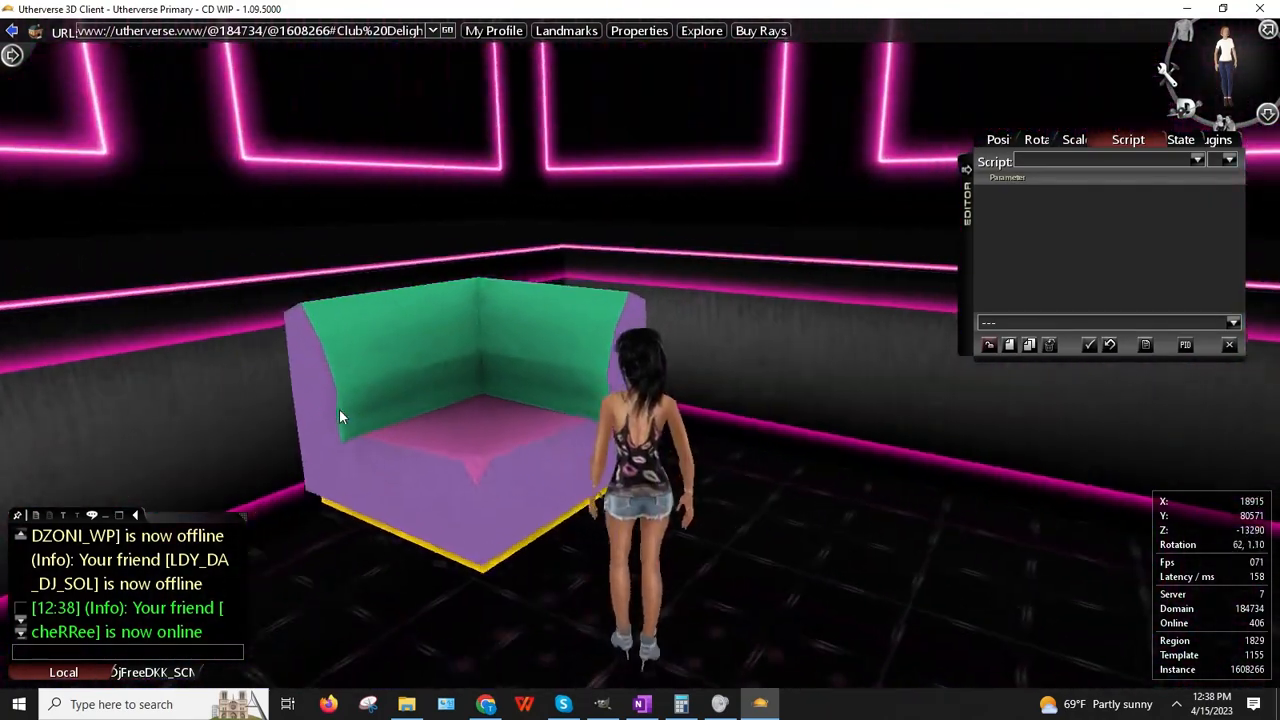
{"action": "key", "text": "Left"}
{"action": "key", "text": "Down"}
{"action": "key", "text": "Right"}
{"action": "key", "text": "Up"}
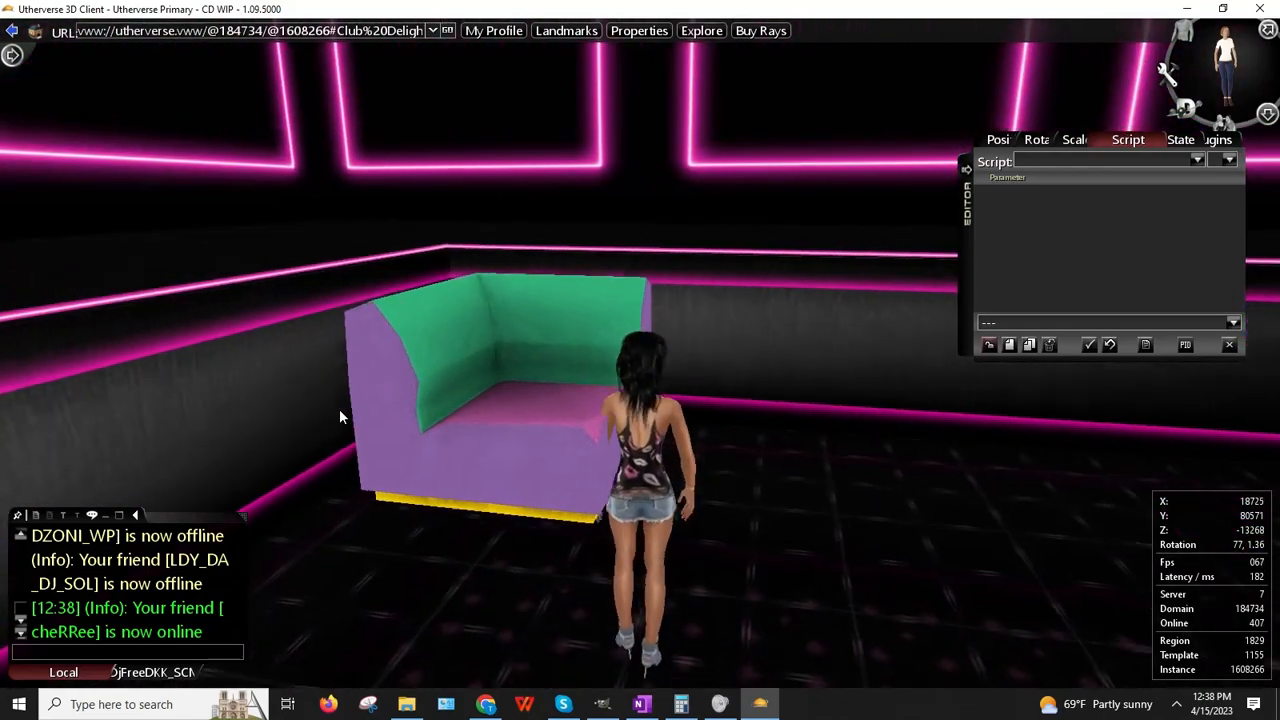
{"action": "key", "text": "Down"}
{"action": "right_click_drag", "start_coordinate": [666, 398], "coordinate": [715, 395]}
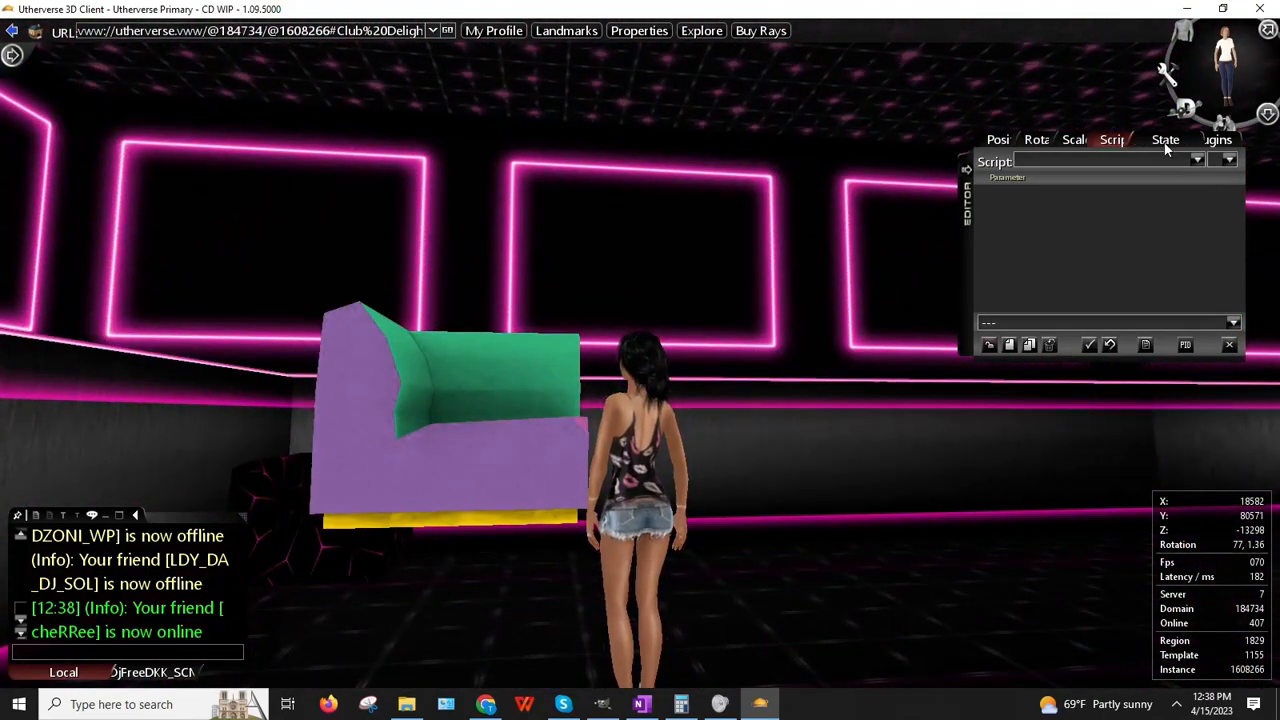
Step: Turn on Texture Double-Sided in the couch's state flags and deselect it
{"action": "left_click", "coordinate": [503, 446]}
{"action": "left_click", "coordinate": [522, 437]}
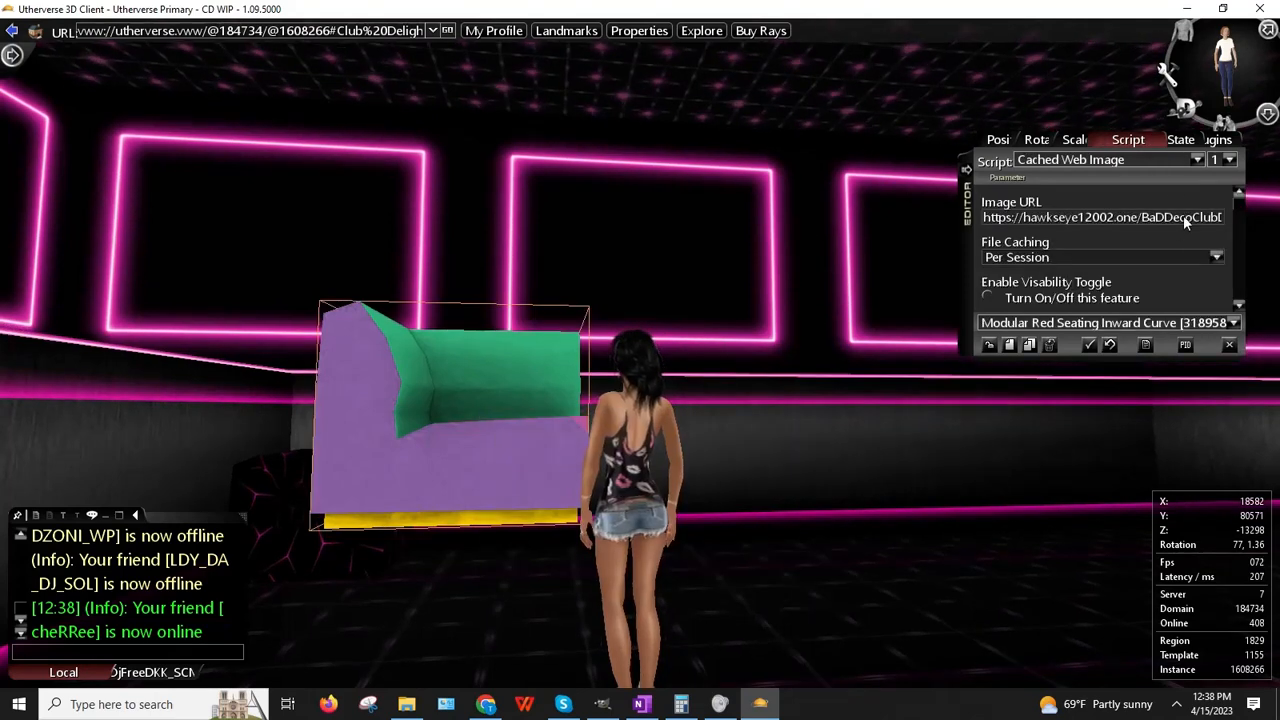
{"action": "left_click", "coordinate": [1165, 140]}
{"action": "scroll", "coordinate": [1080, 249], "scroll_direction": "down", "scroll_amount": 6}
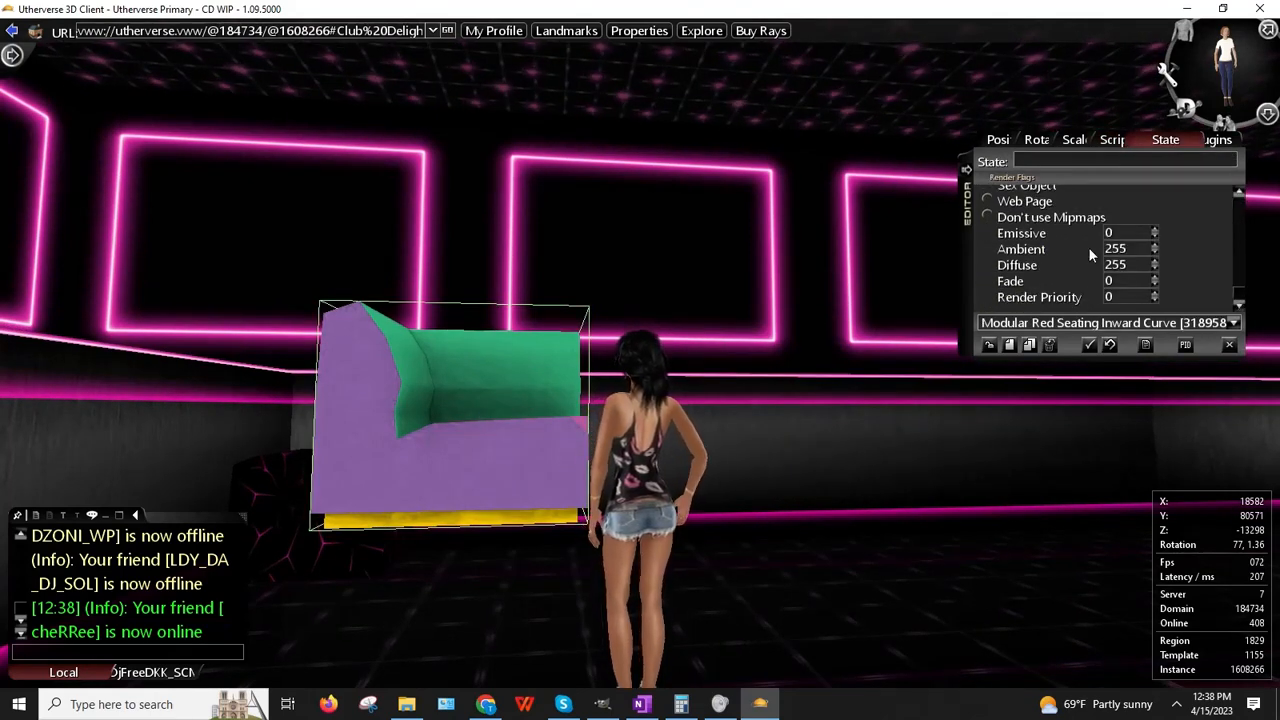
{"action": "scroll", "coordinate": [1080, 249], "scroll_direction": "up", "scroll_amount": 3}
{"action": "scroll", "coordinate": [1080, 249], "scroll_direction": "up", "scroll_amount": 1}
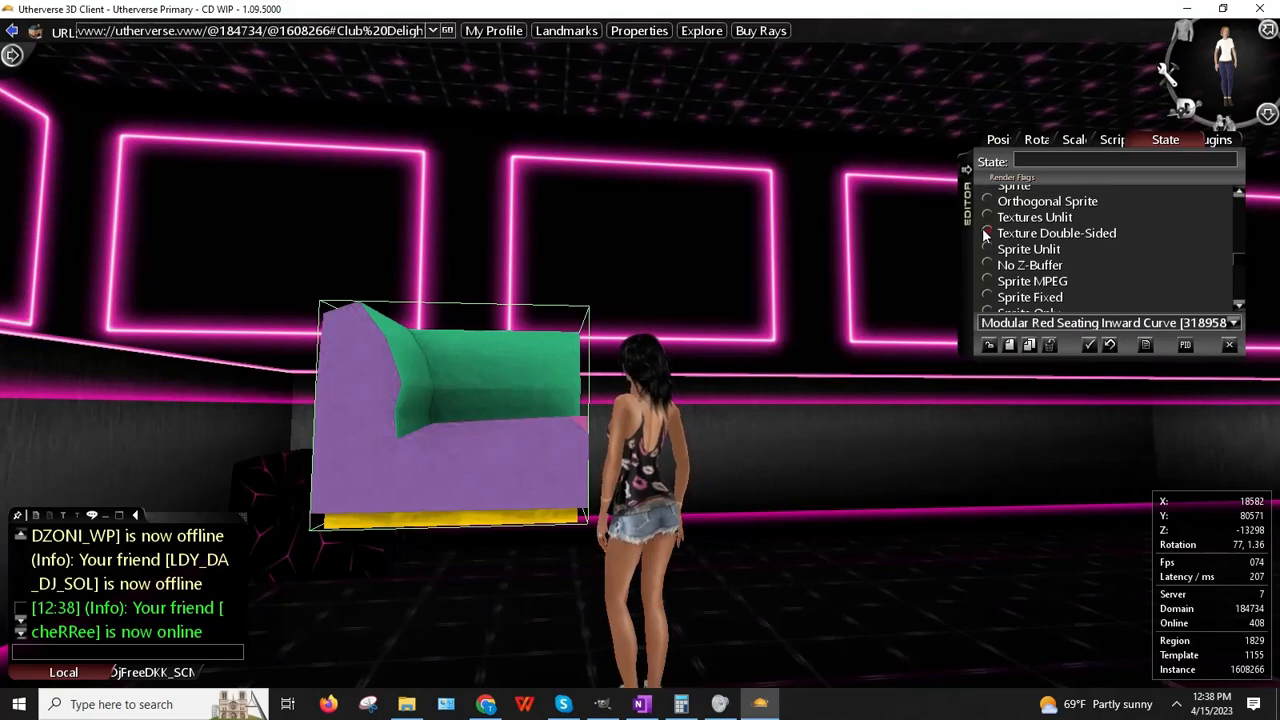
{"action": "left_click", "coordinate": [987, 233]}
{"action": "left_click", "coordinate": [990, 346]}
Step: Check the couch from below and above, then return to GIMP
{"action": "left_click_drag", "start_coordinate": [738, 395], "coordinate": [591, 531]}
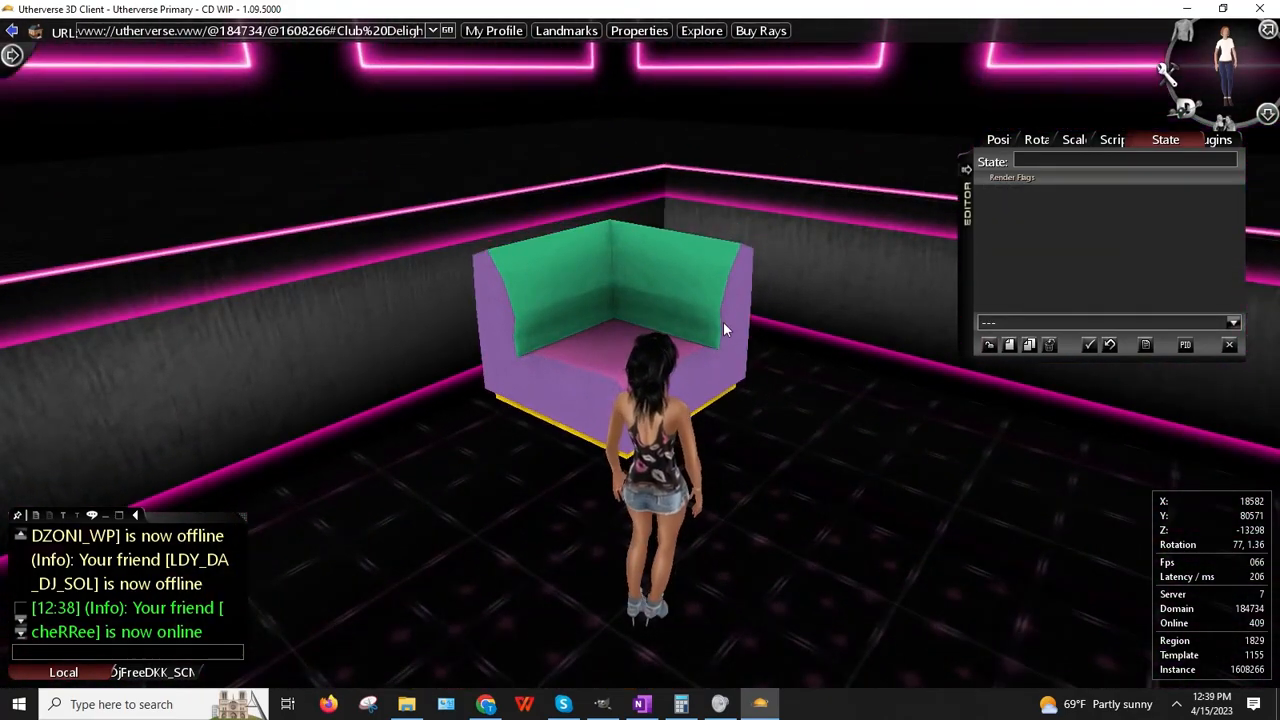
{"action": "key", "text": "Up"}
{"action": "key", "text": "Up"}
{"action": "key", "text": "Left"}
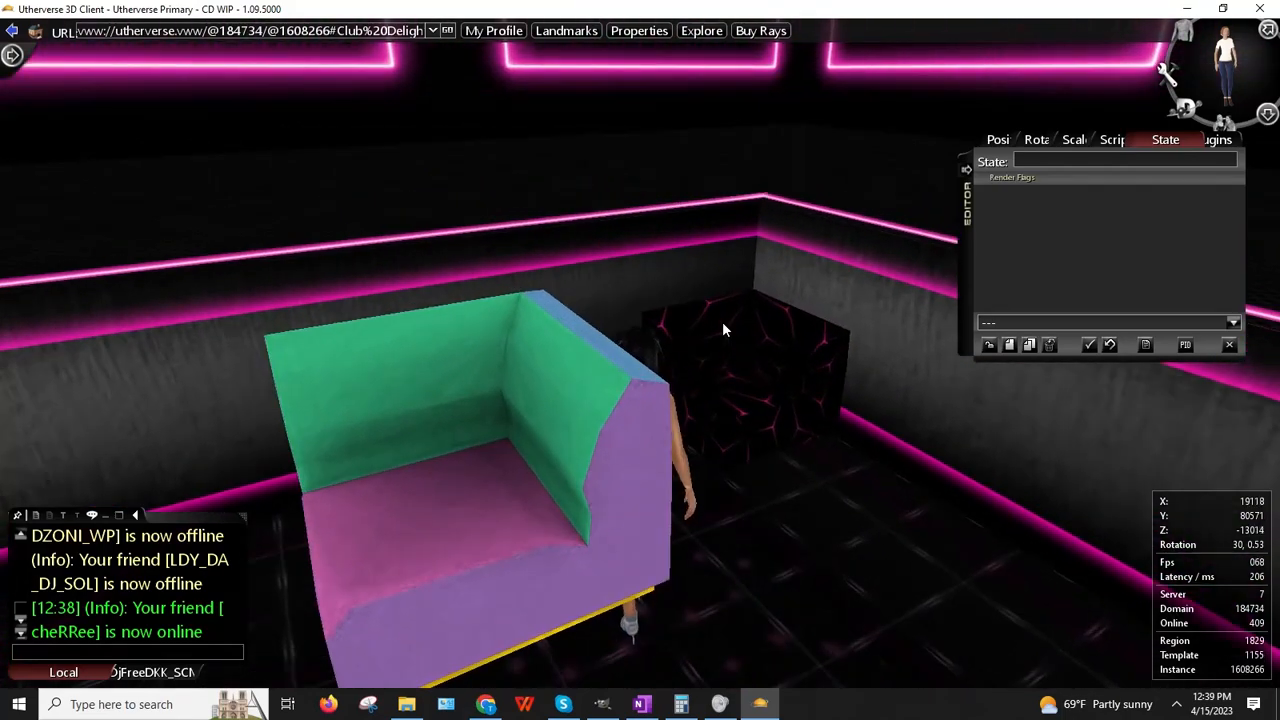
{"action": "key", "text": "Down"}
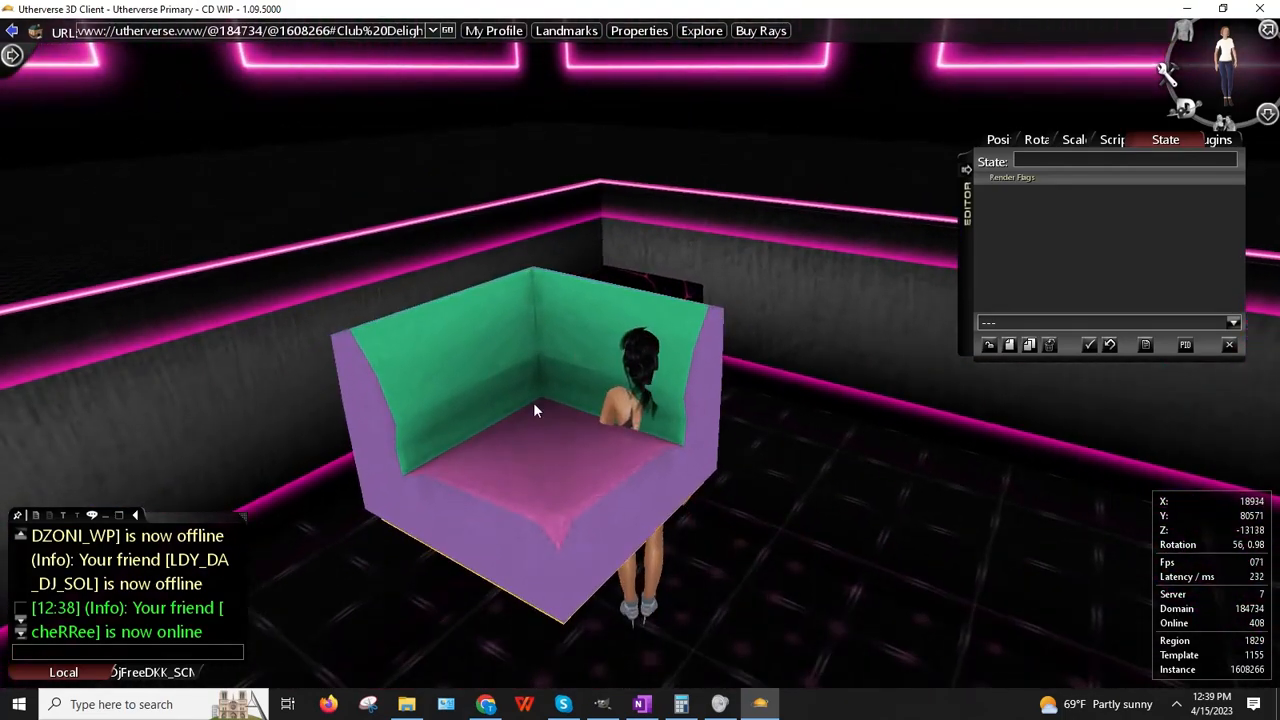
{"action": "left_click_drag", "start_coordinate": [533, 402], "coordinate": [620, 380]}
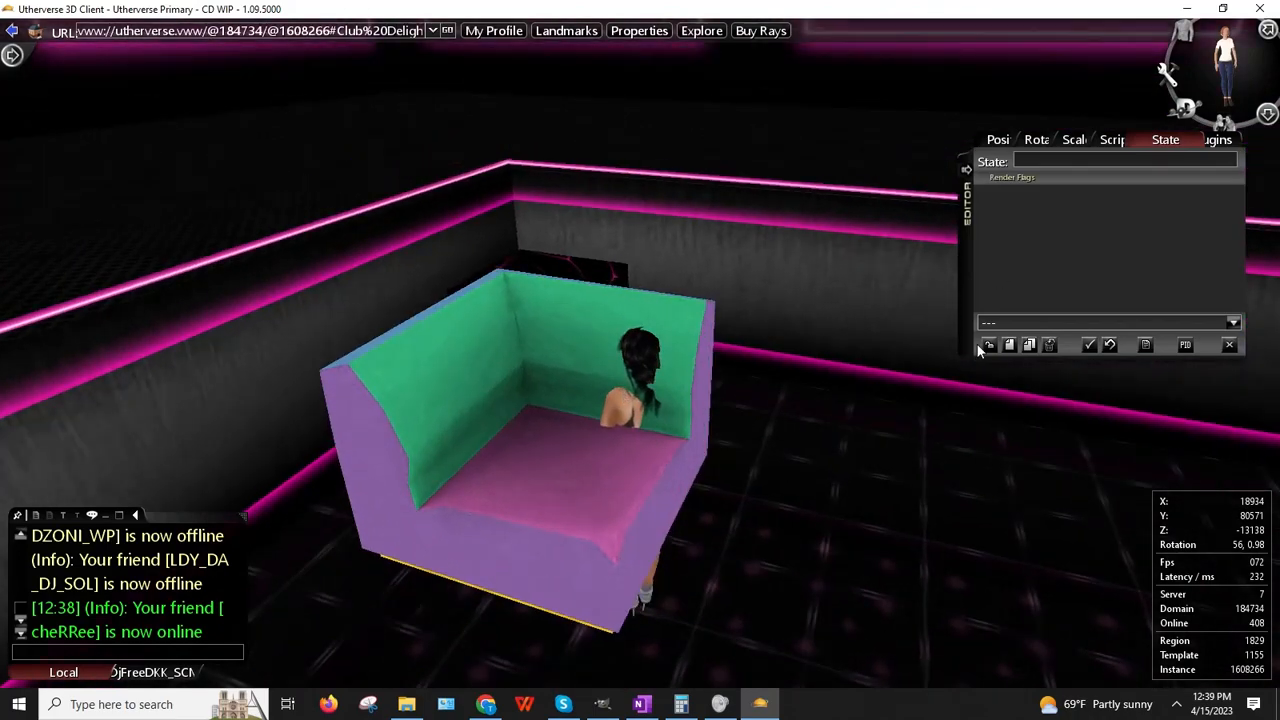
{"action": "left_click", "coordinate": [600, 706]}
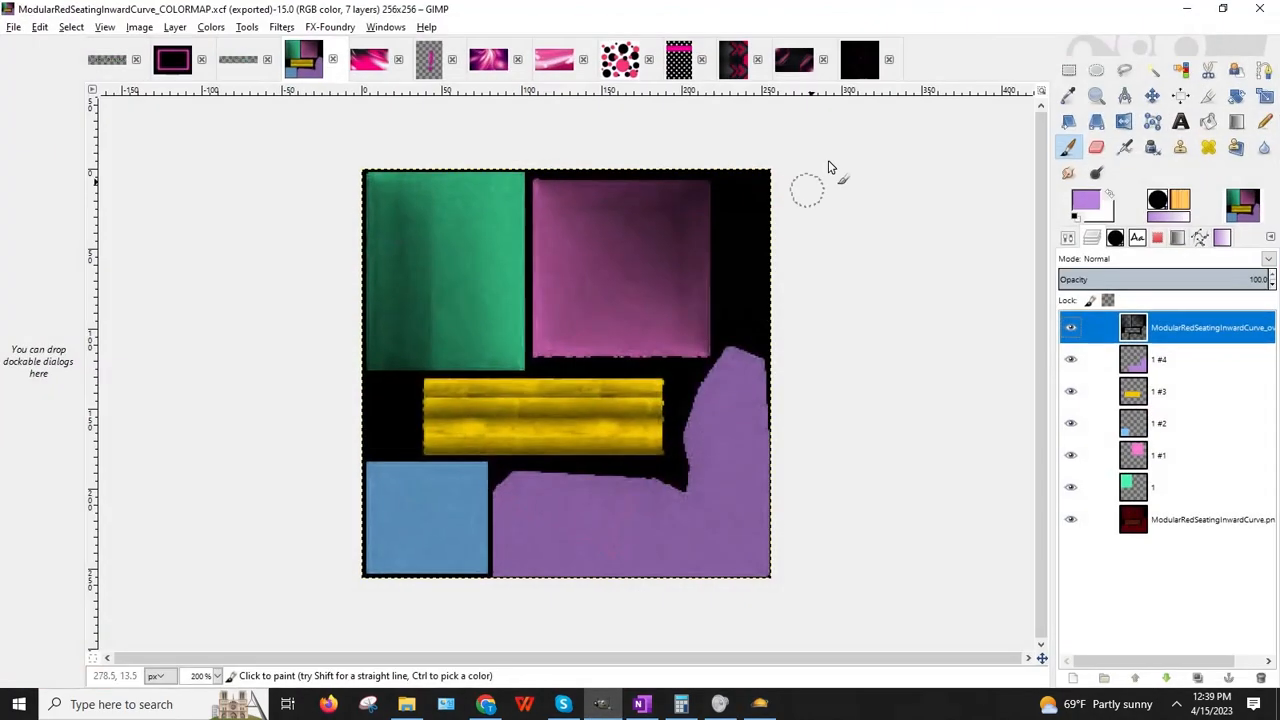
Step: Copy Visible a rectangle near the pink tech pattern's lower-left corner, then return to the COLORMAP image
{"action": "left_click", "coordinate": [798, 66]}
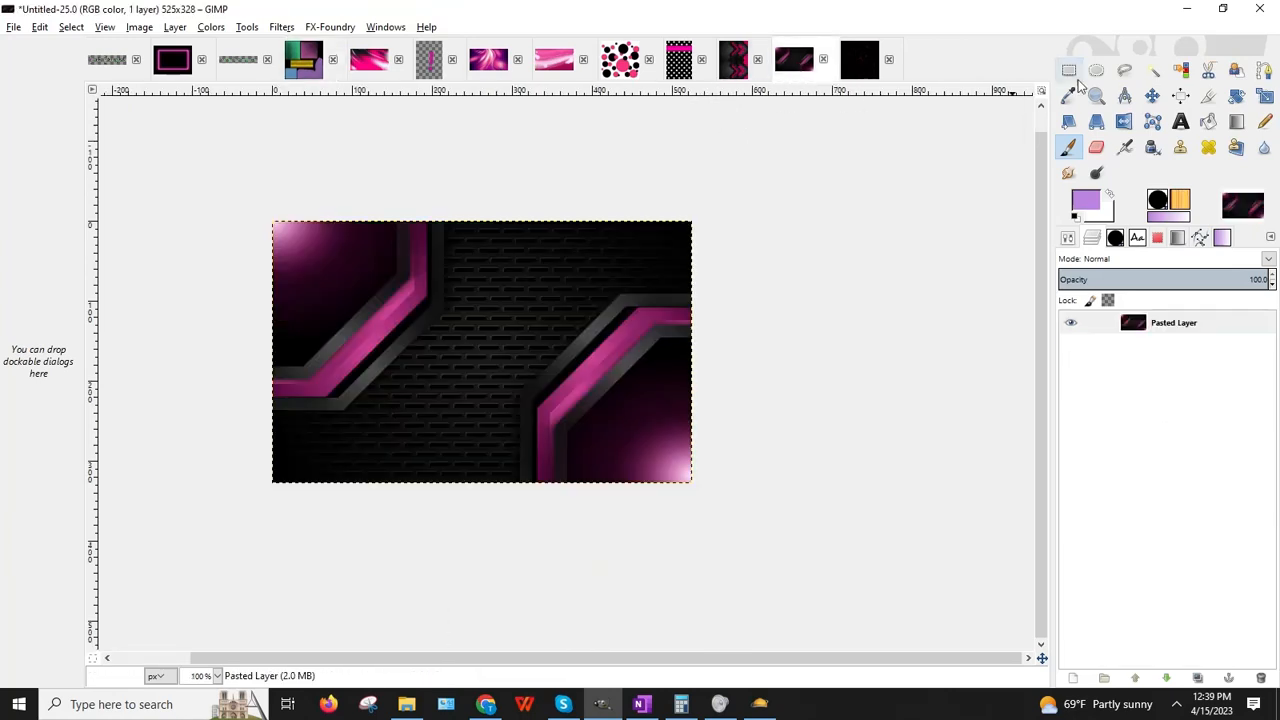
{"action": "key", "text": "r"}
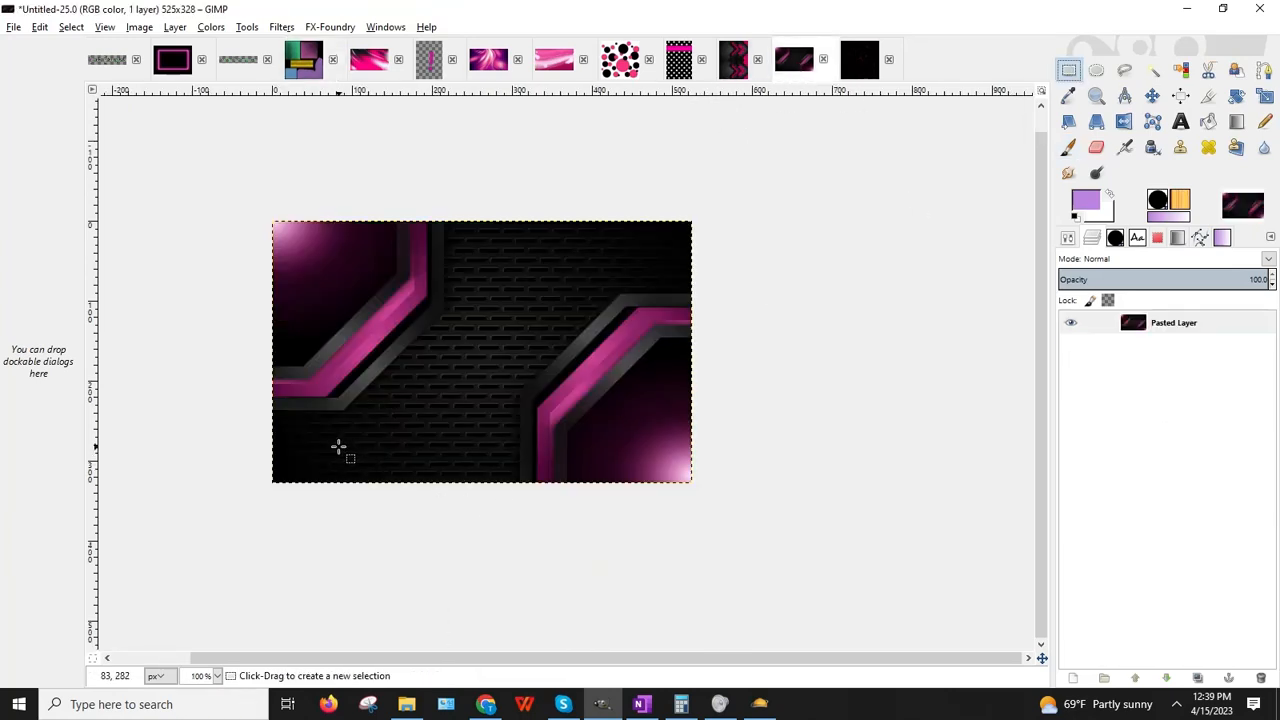
{"action": "left_click_drag", "start_coordinate": [393, 369], "coordinate": [522, 508]}
{"action": "left_click_drag", "start_coordinate": [453, 435], "coordinate": [448, 437]}
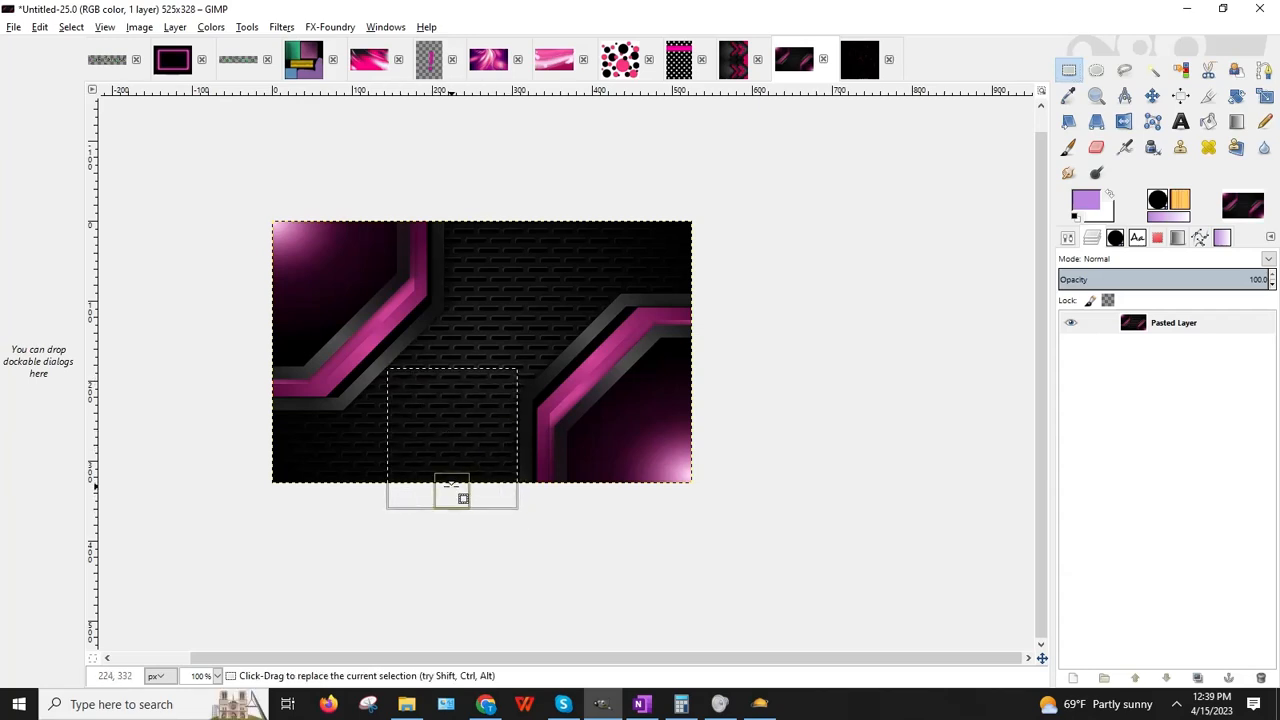
{"action": "left_click", "coordinate": [40, 27]}
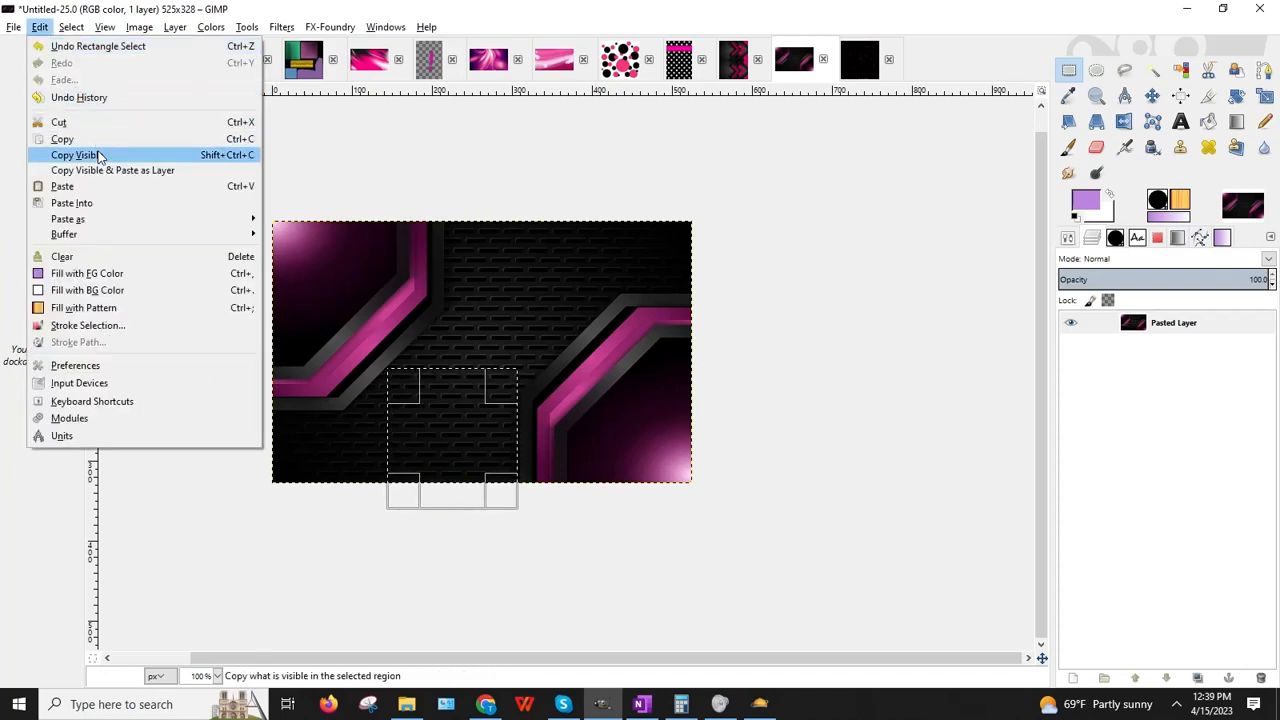
{"action": "left_click", "coordinate": [90, 154]}
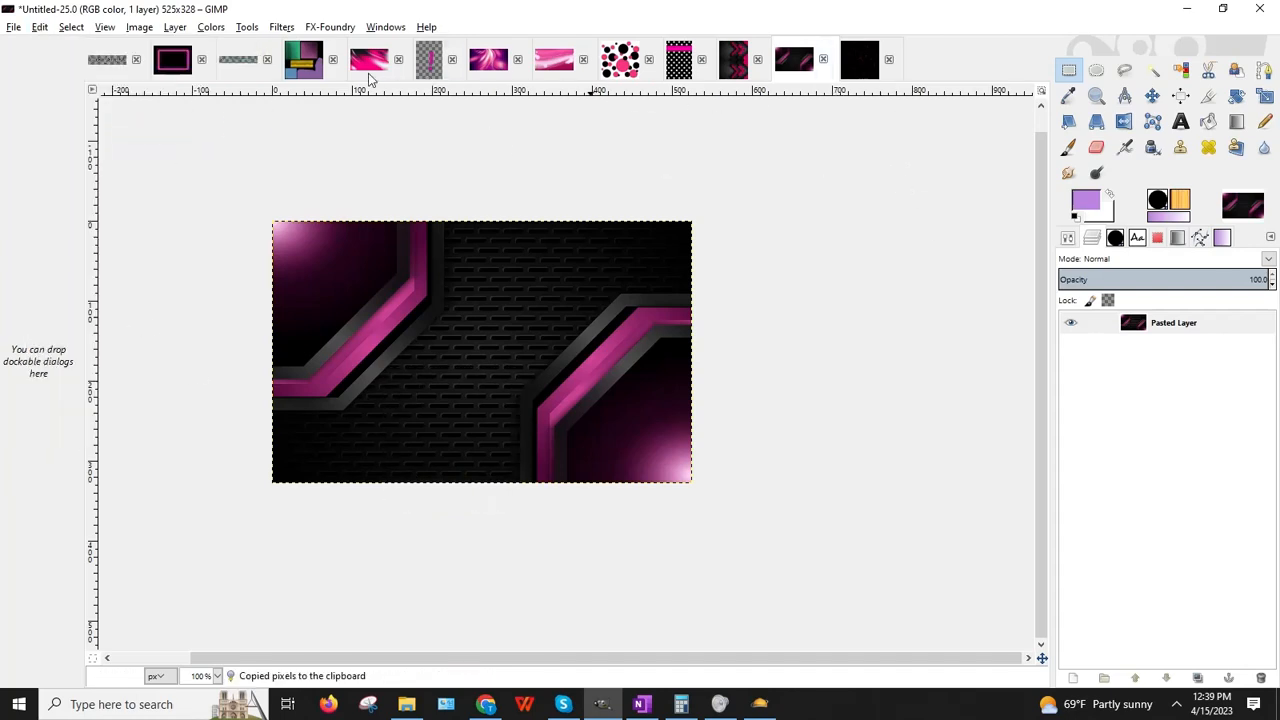
{"action": "left_click", "coordinate": [304, 59]}
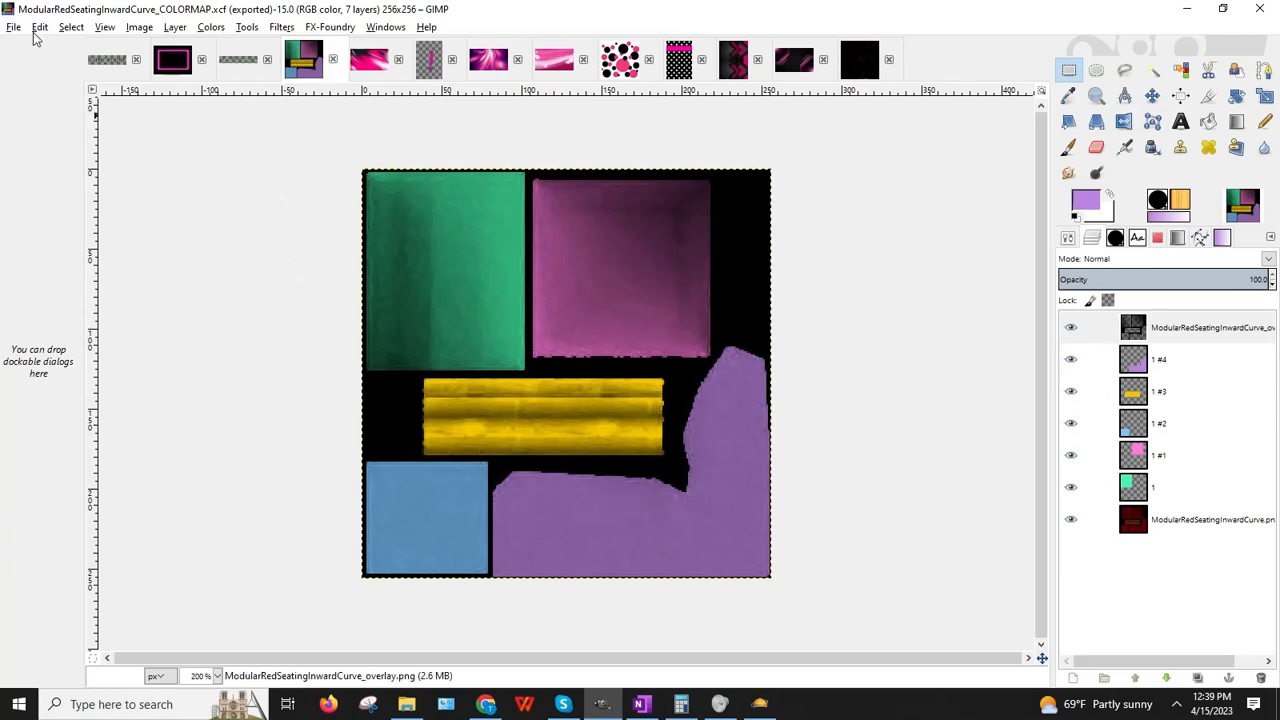
Step: Starting from layer 1 #4, Merge Down three times into 1 #1, leaving four layers
{"action": "left_click", "coordinate": [1165, 360]}
{"action": "left_click", "coordinate": [175, 27]}
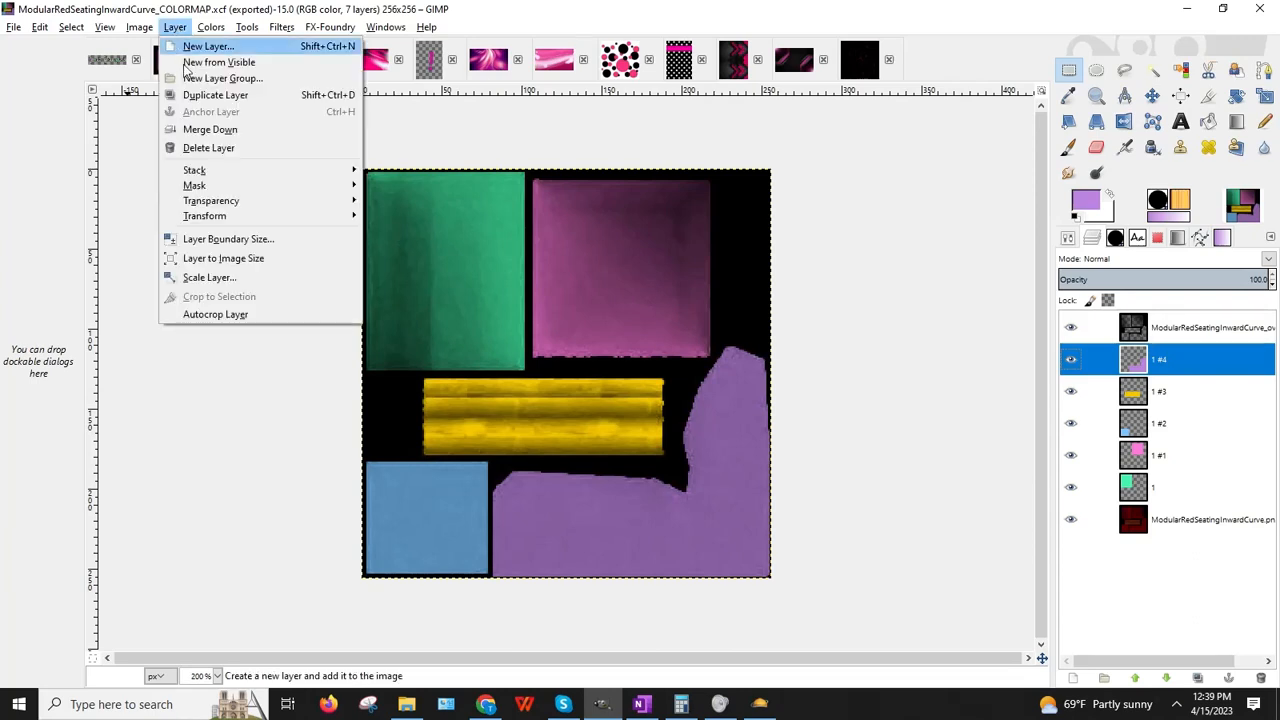
{"action": "left_click", "coordinate": [196, 126]}
{"action": "left_click", "coordinate": [175, 27]}
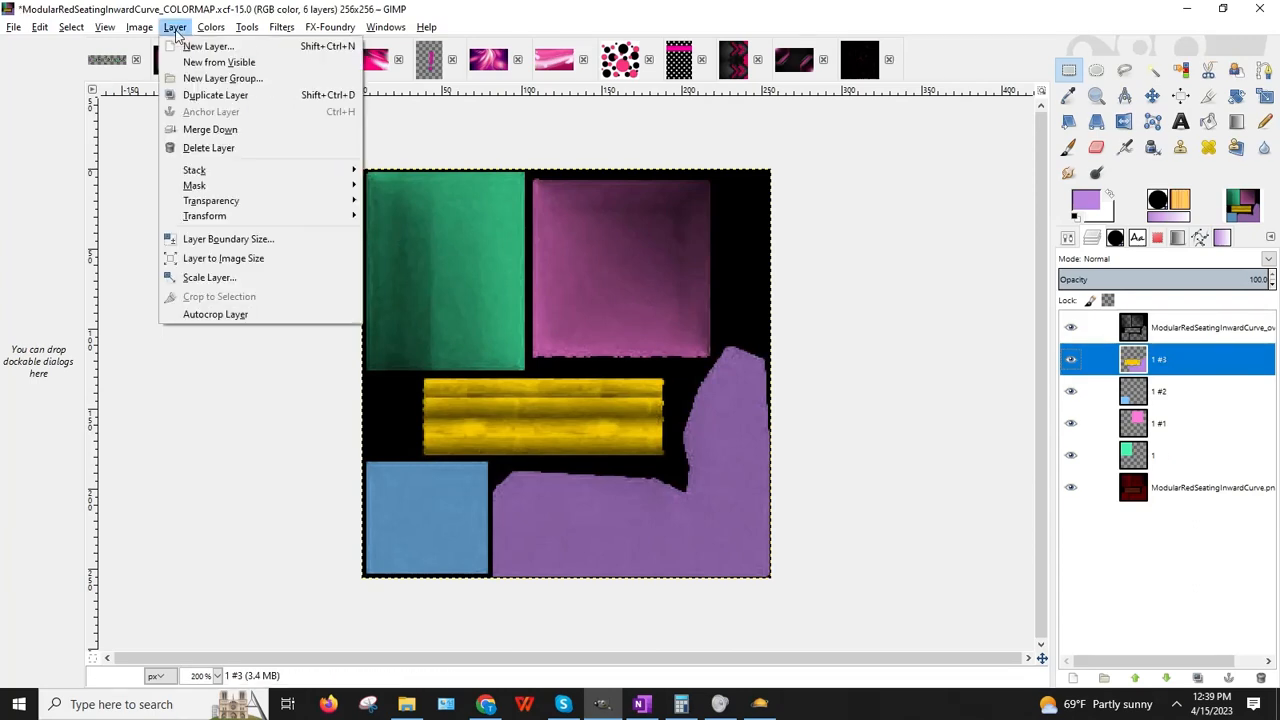
{"action": "left_click", "coordinate": [196, 126]}
{"action": "left_click", "coordinate": [175, 27]}
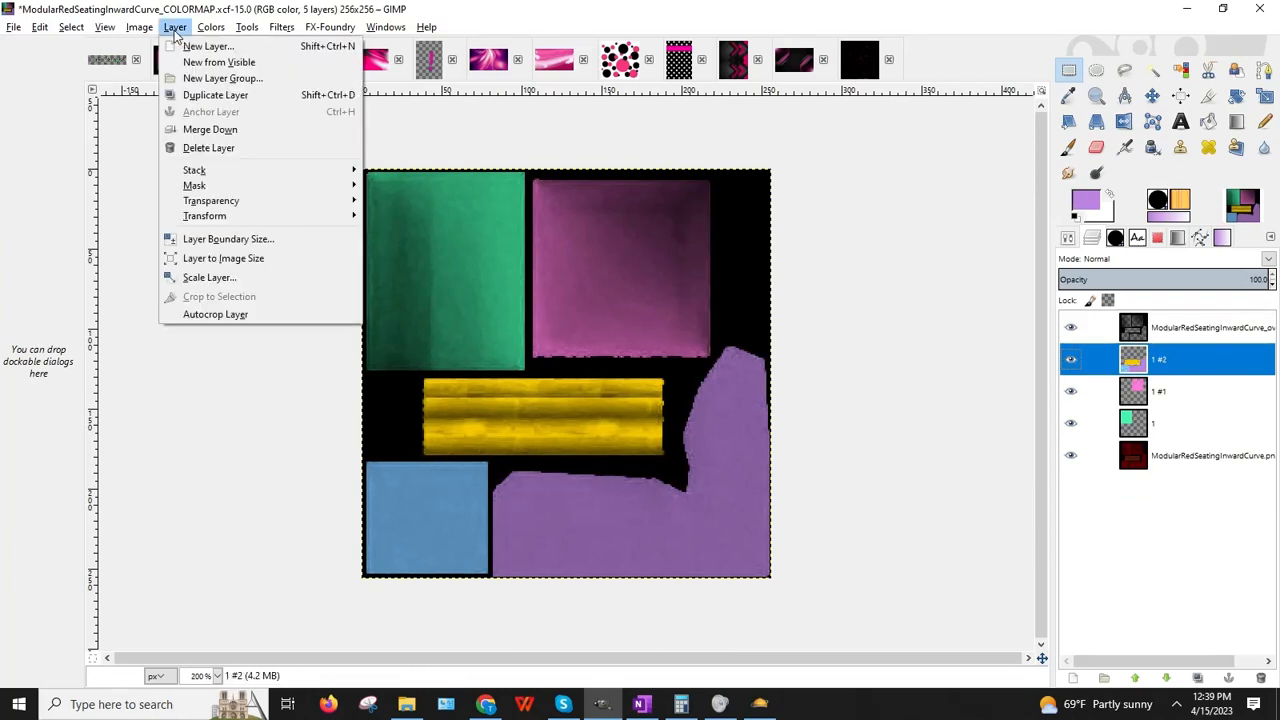
{"action": "left_click", "coordinate": [196, 128]}
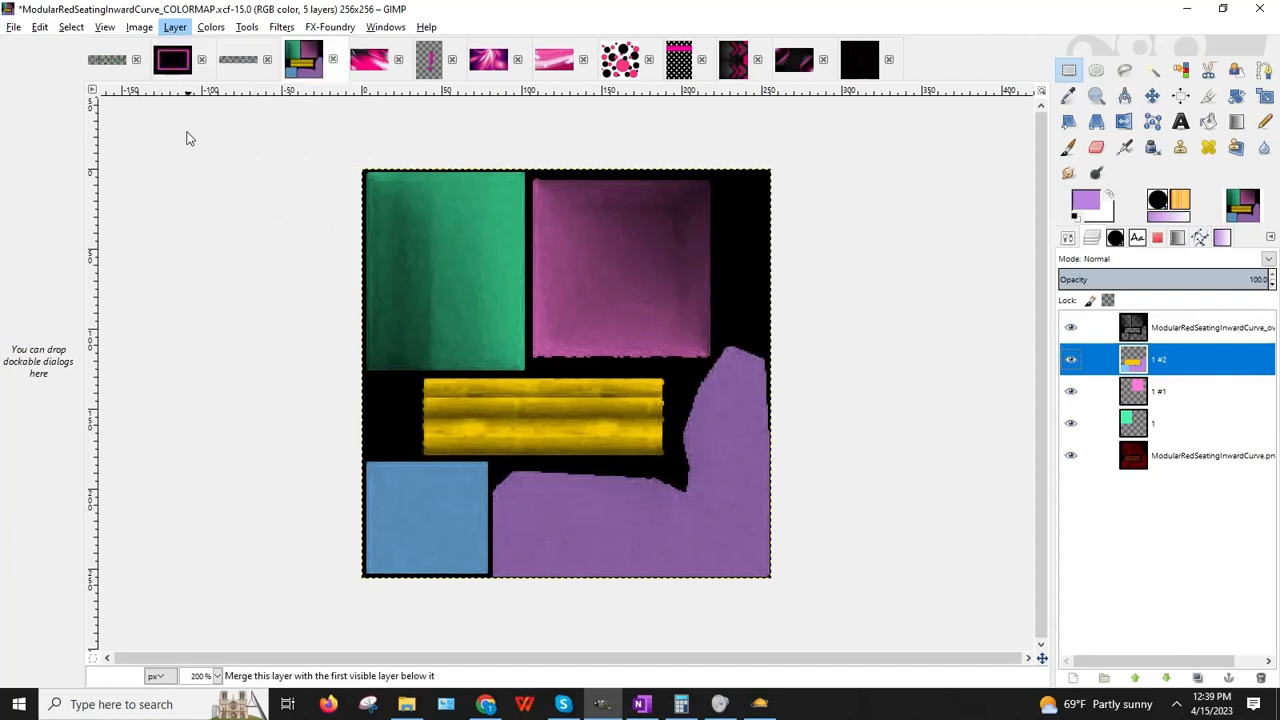
{"action": "left_click", "coordinate": [178, 30]}
Step: Merge layer 1 #1 into layer 1, hide it, and paste the copied texture as a new layer
{"action": "left_click", "coordinate": [196, 128]}
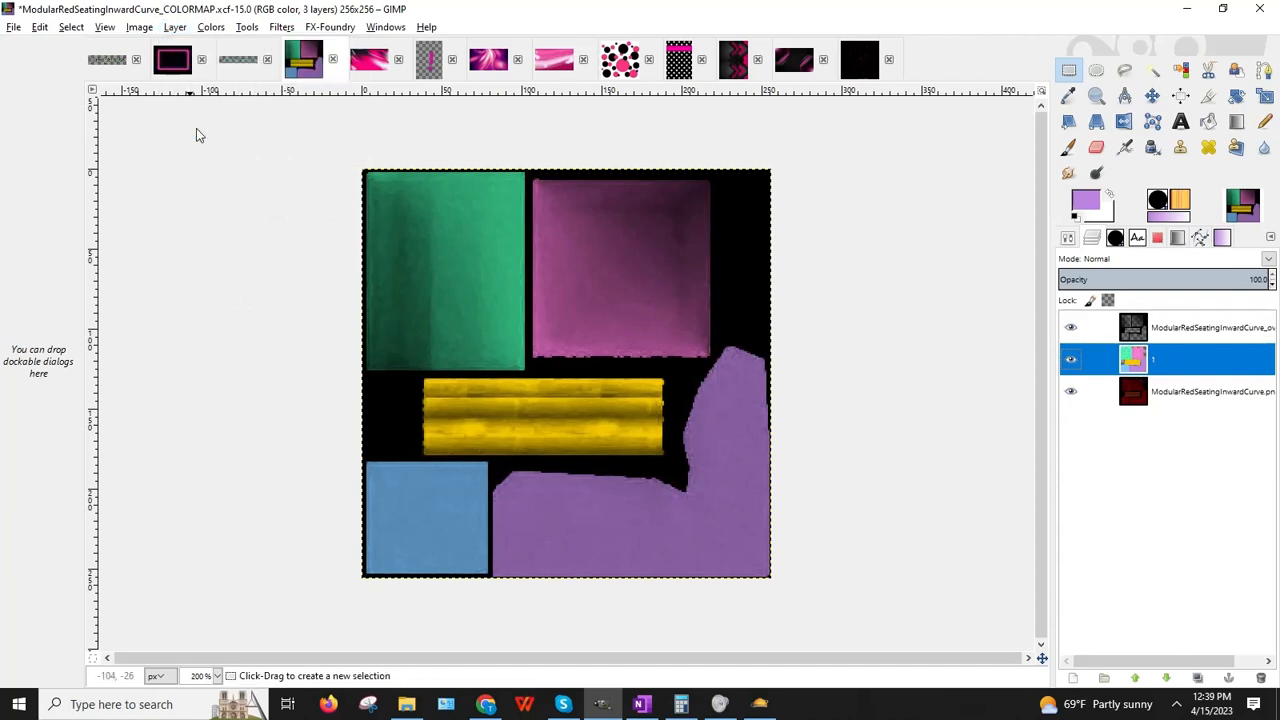
{"action": "left_click", "coordinate": [1071, 359]}
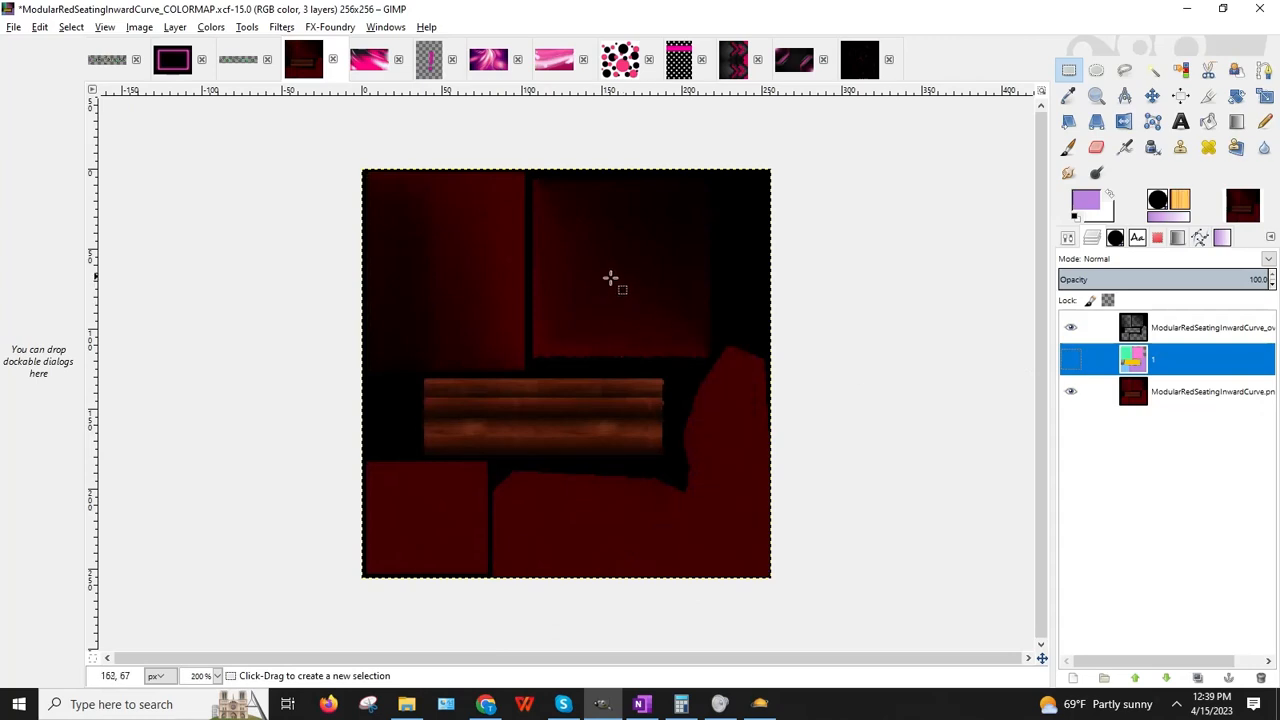
{"action": "left_click", "coordinate": [38, 29]}
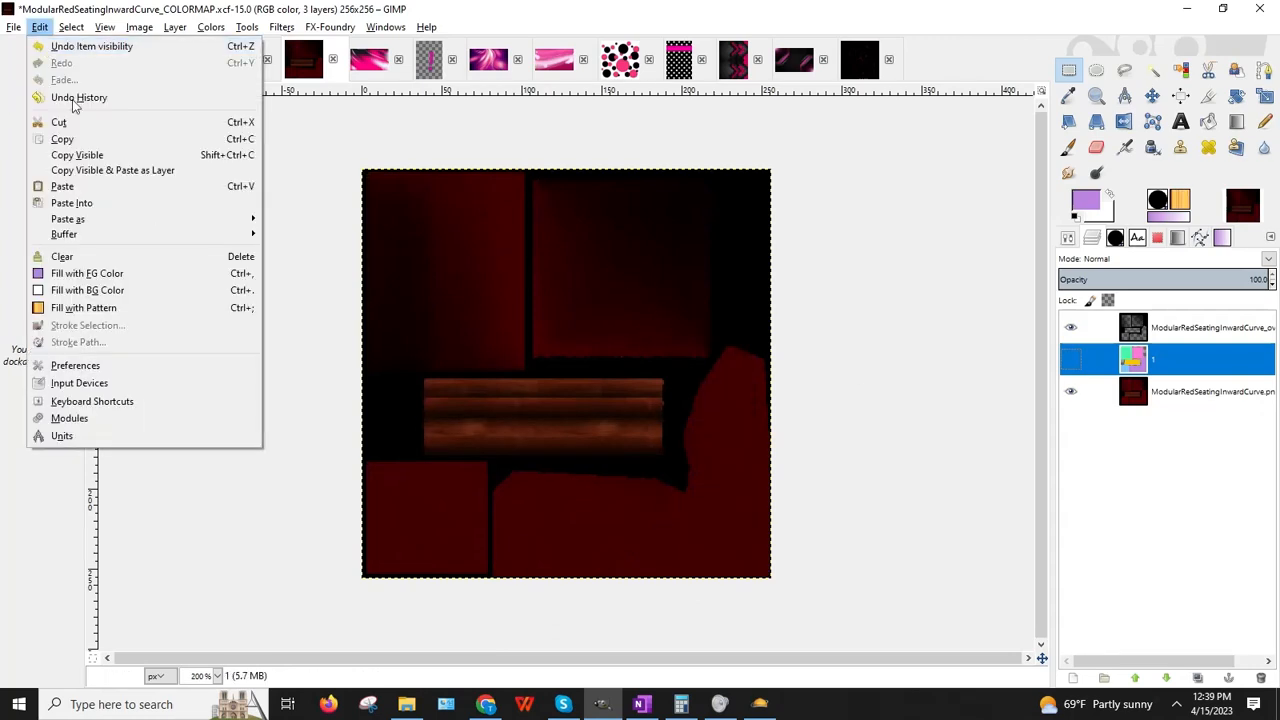
{"action": "mouse_move", "coordinate": [244, 219]}
{"action": "left_click", "coordinate": [317, 240]}
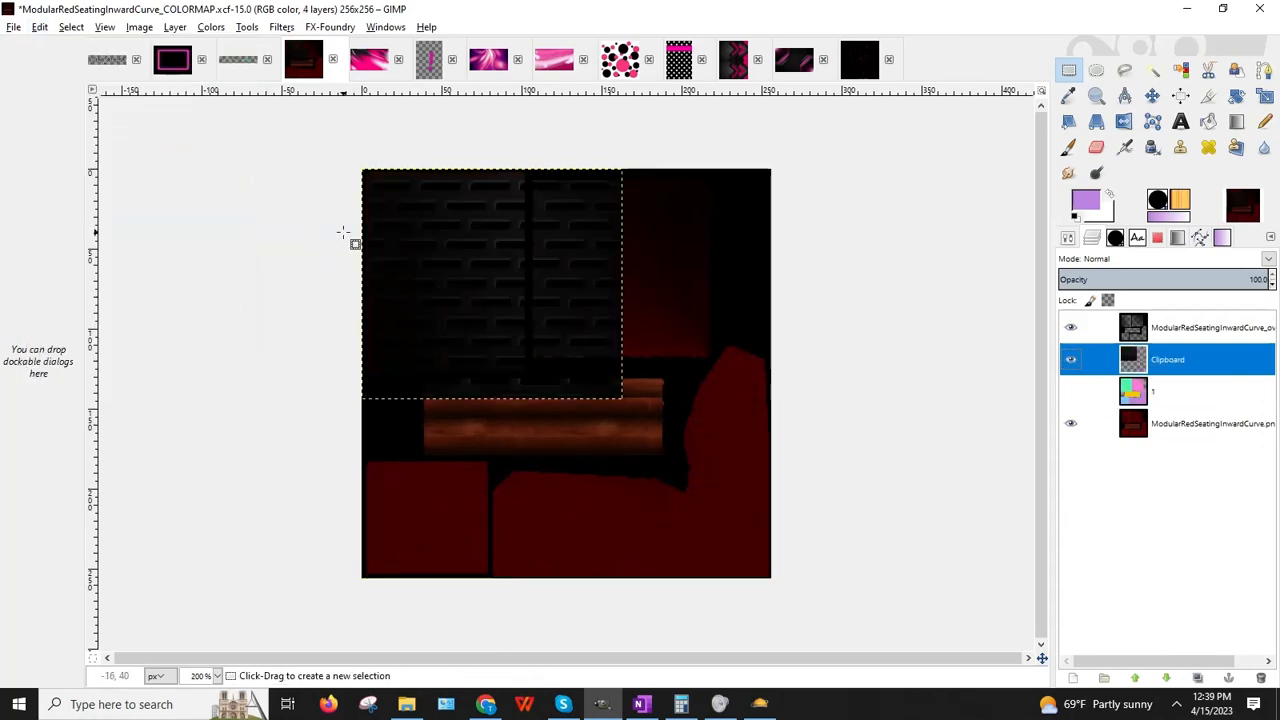
Step: Scale the pasted texture to about 136×128 and place it over the top-right pink square
{"action": "left_click", "coordinate": [1269, 98]}
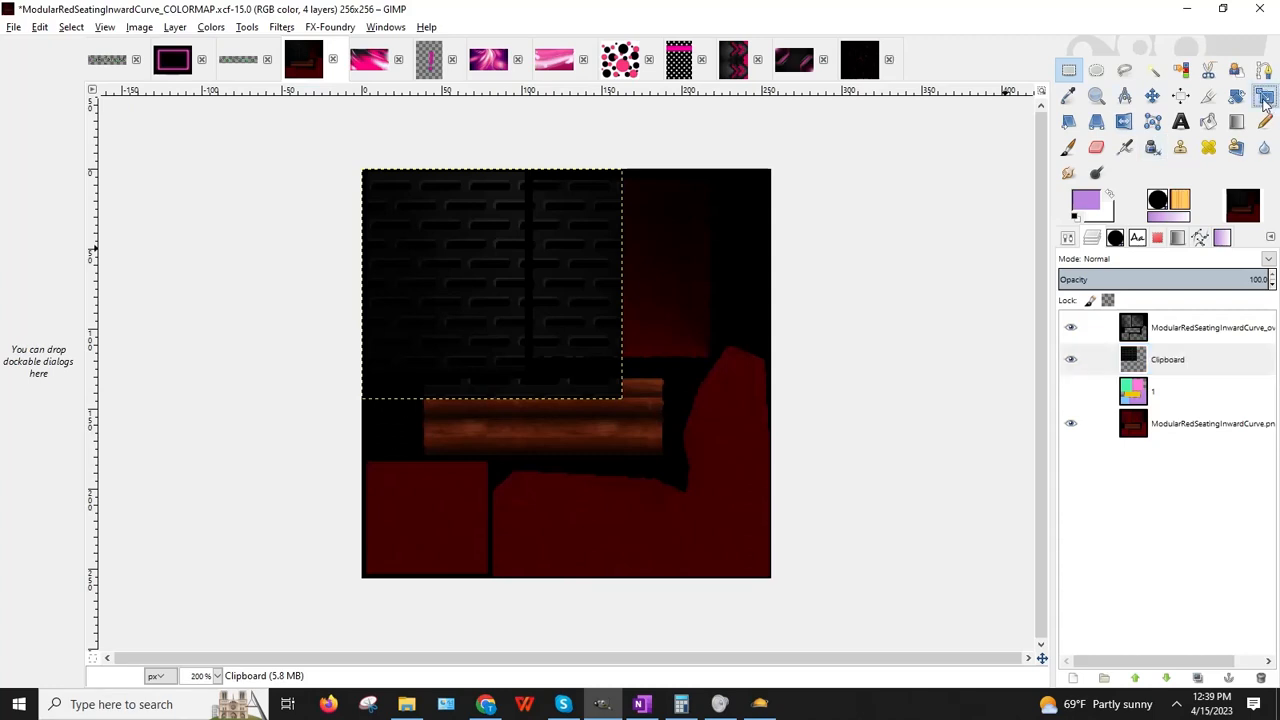
{"action": "left_click_drag", "start_coordinate": [607, 381], "coordinate": [563, 355]}
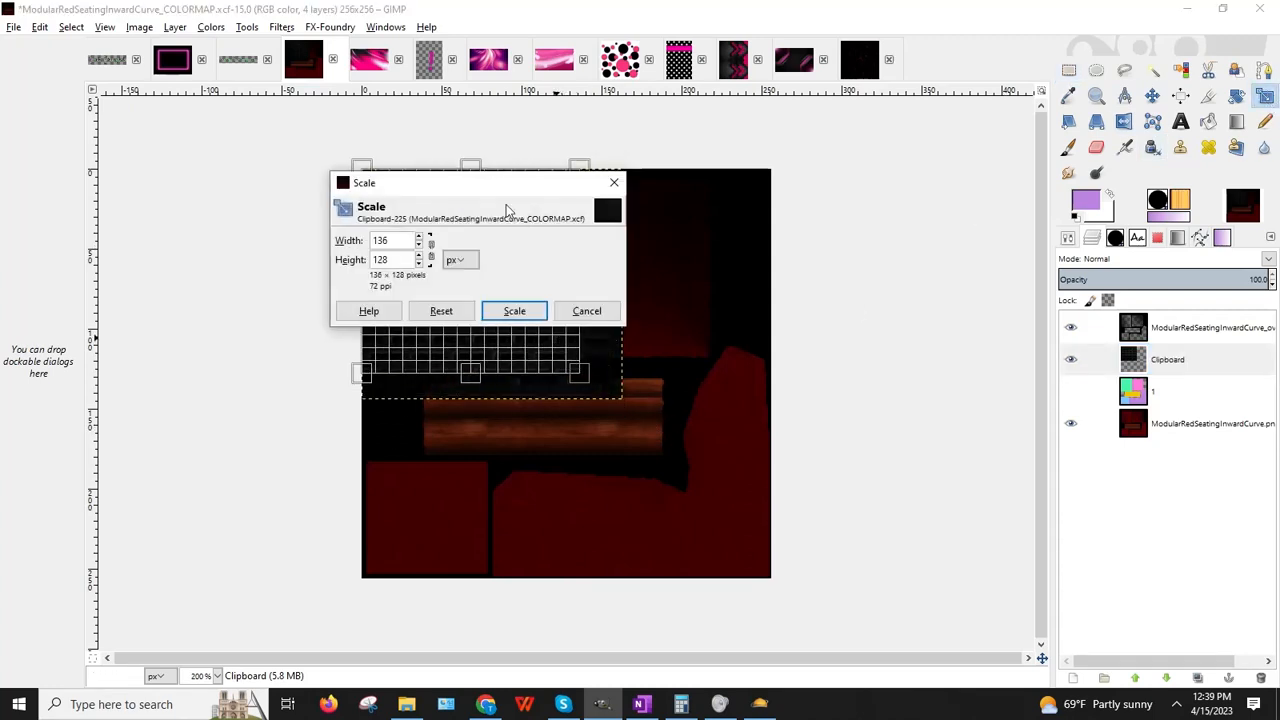
{"action": "left_click_drag", "start_coordinate": [503, 199], "coordinate": [501, 494]}
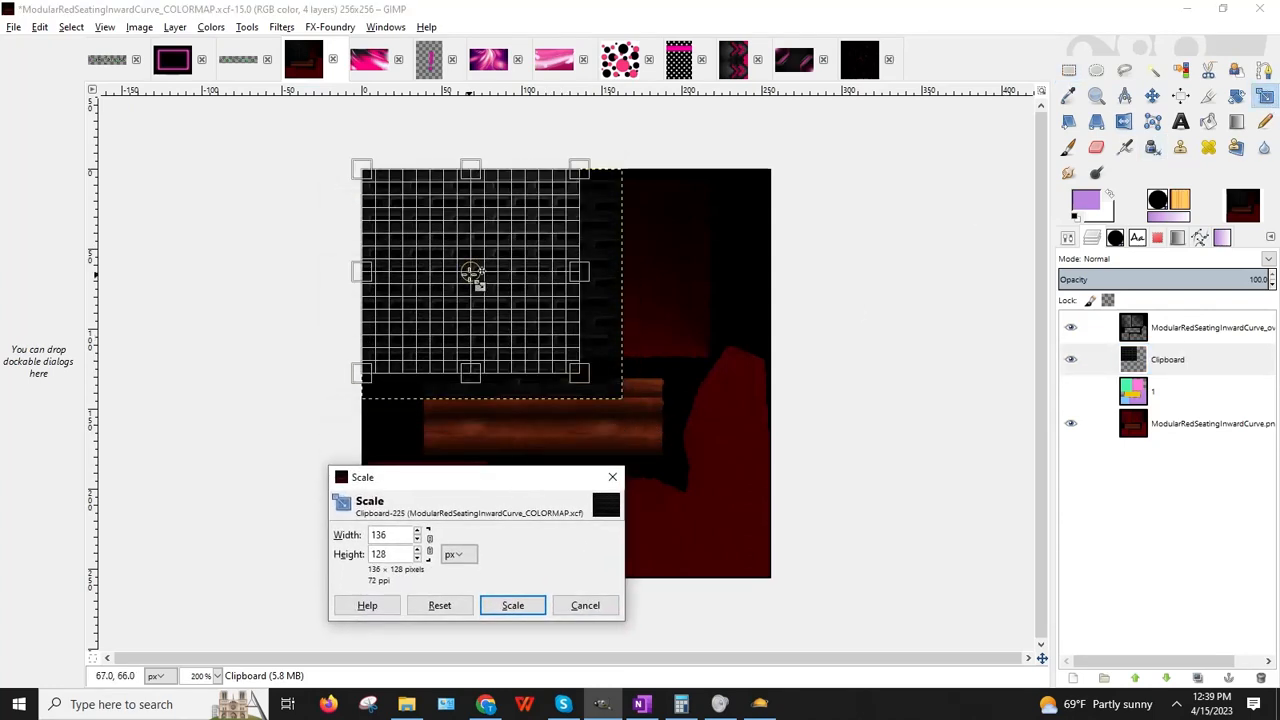
{"action": "left_click_drag", "start_coordinate": [471, 272], "coordinate": [632, 281]}
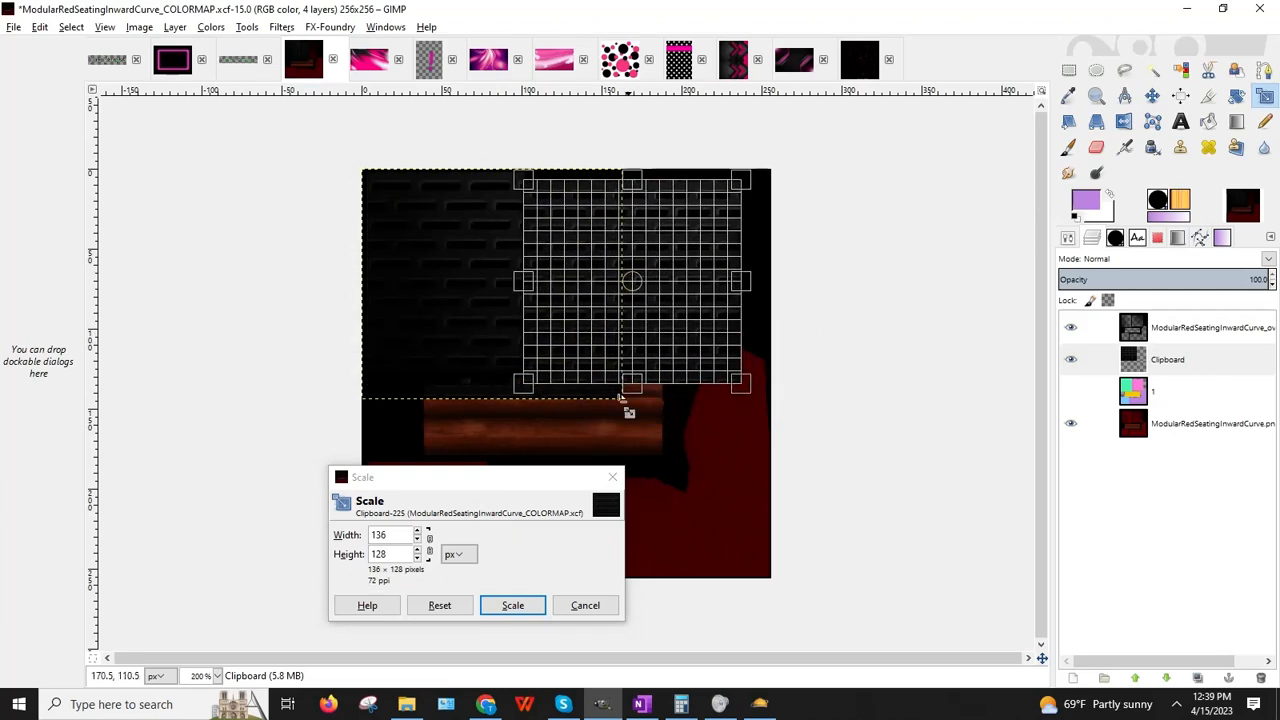
{"action": "left_click", "coordinate": [512, 605]}
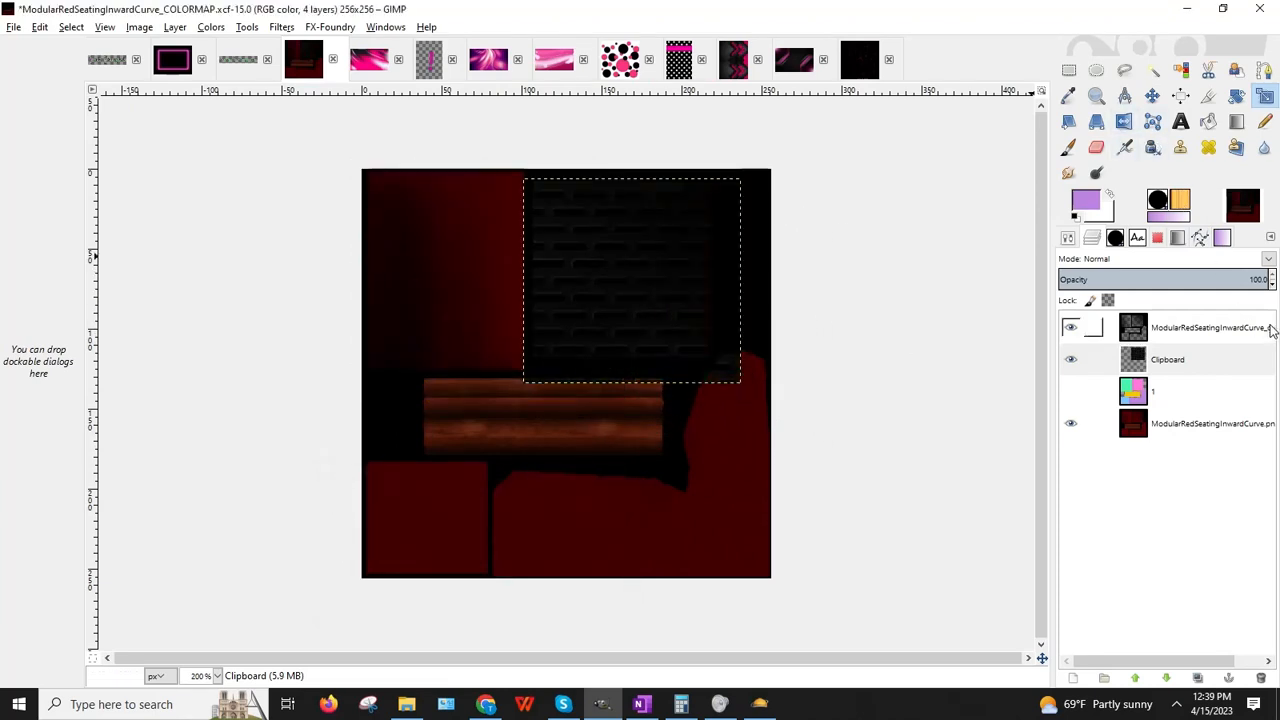
Step: Lower the texture's opacity, show layer 1 again, and refit the texture to 115×121 px
{"action": "left_click", "coordinate": [1273, 287]}
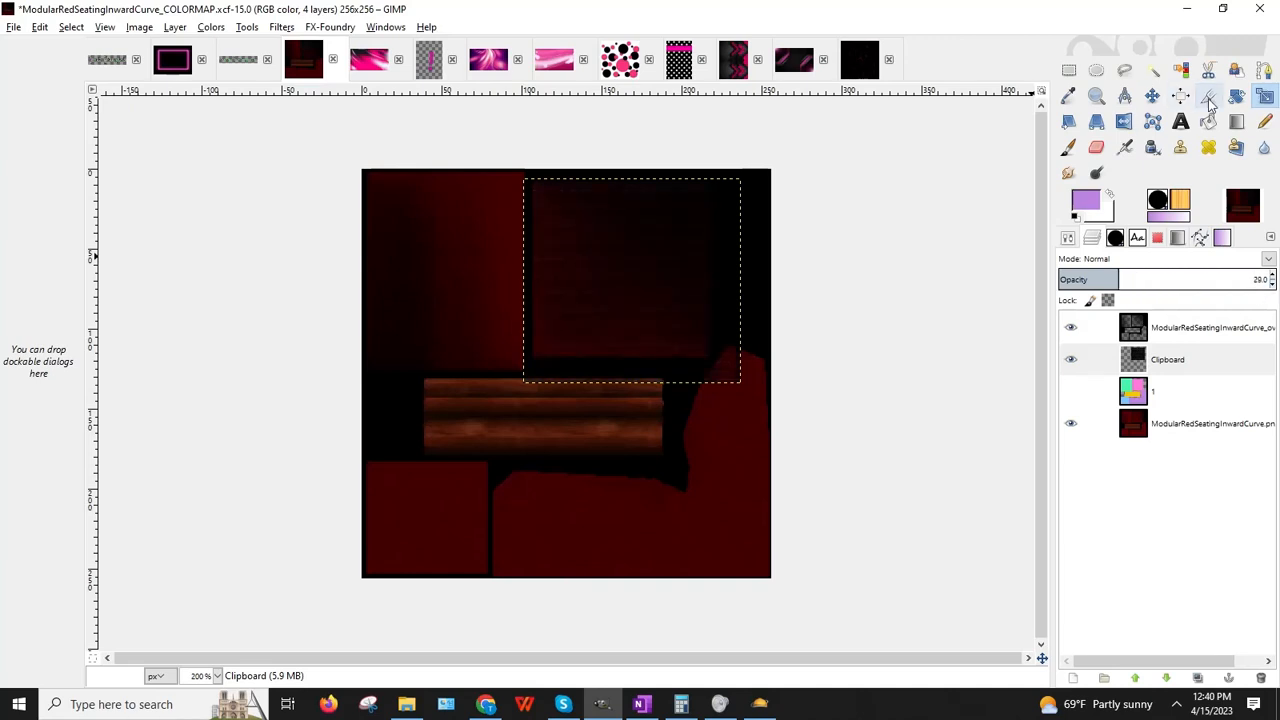
{"action": "left_click", "coordinate": [715, 242]}
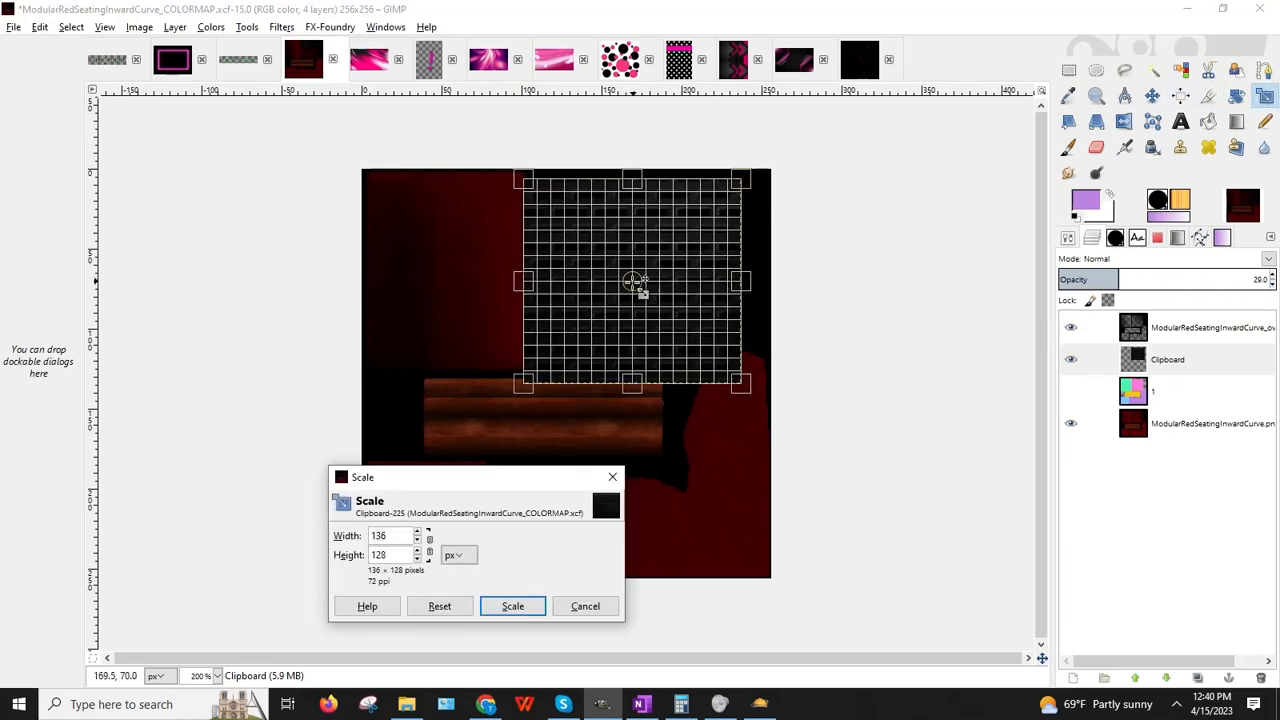
{"action": "mouse_move", "coordinate": [633, 282]}
{"action": "left_mouse_down"}
{"action": "mouse_move", "coordinate": [654, 291]}
{"action": "mouse_move", "coordinate": [640, 271]}
{"action": "left_mouse_up"}
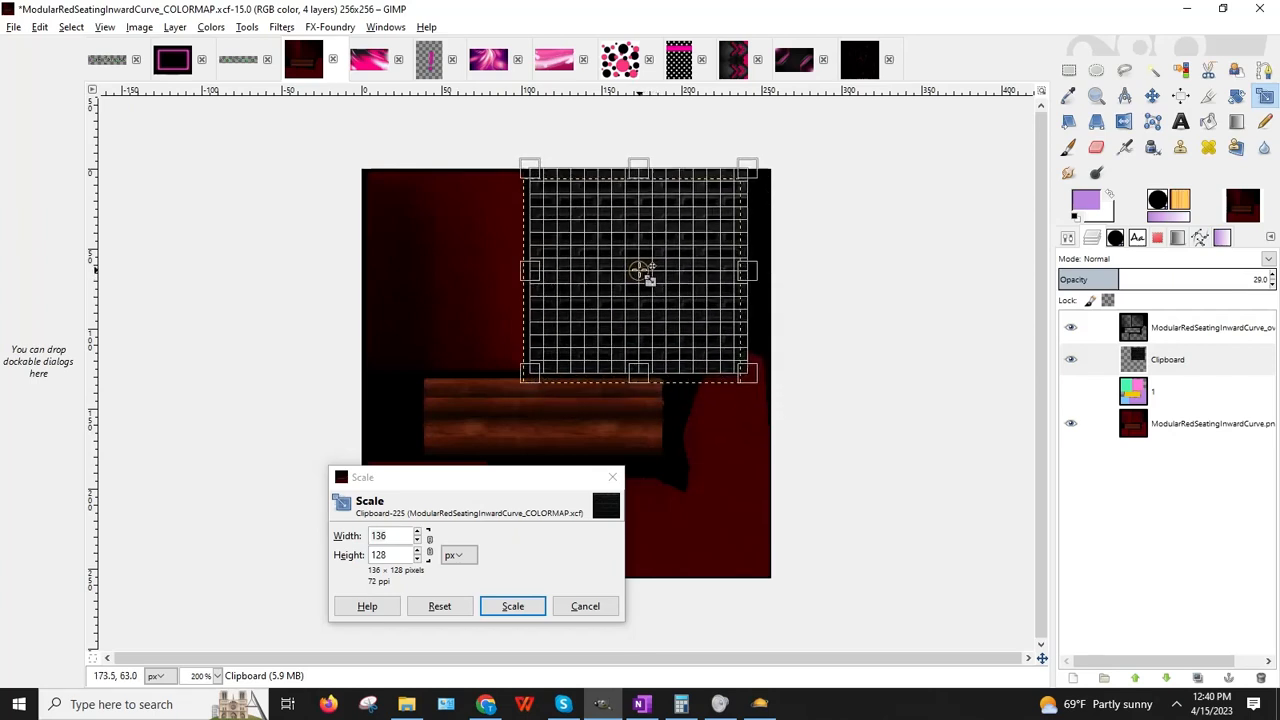
{"action": "left_click_drag", "start_coordinate": [749, 270], "coordinate": [715, 272]}
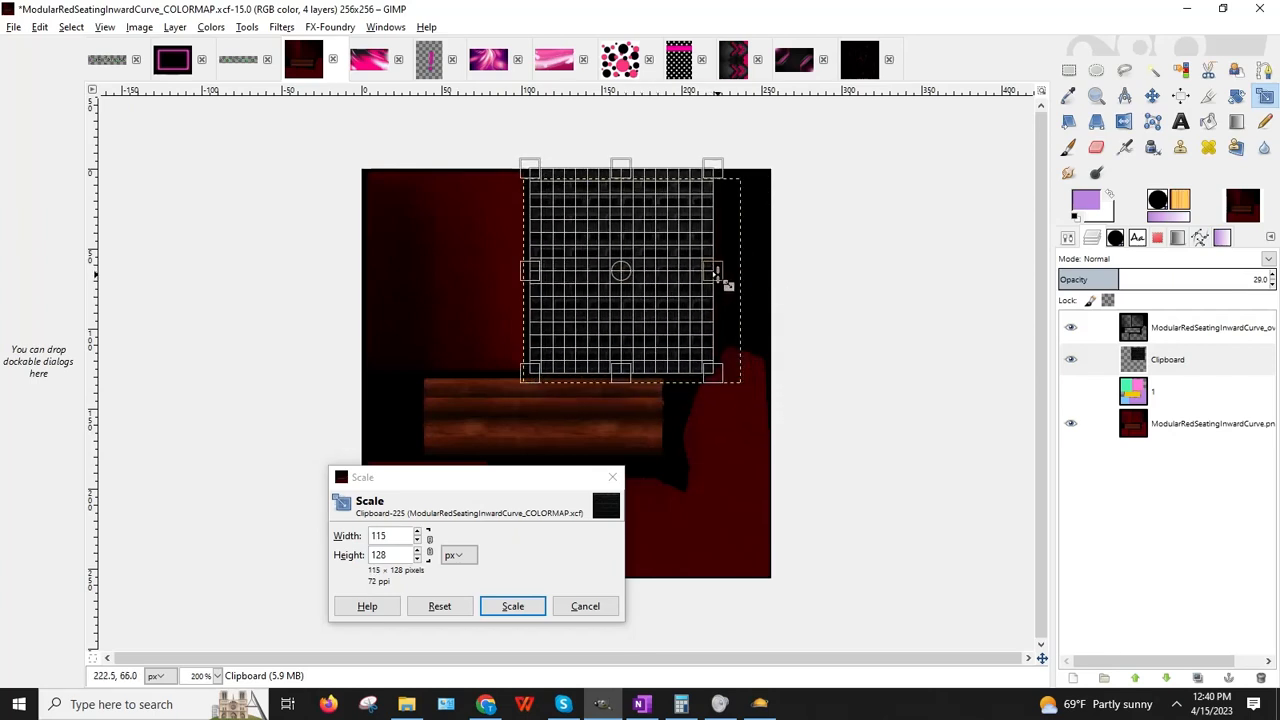
{"action": "left_click", "coordinate": [1071, 392]}
{"action": "mouse_move", "coordinate": [629, 391]}
{"action": "left_mouse_down"}
{"action": "mouse_move", "coordinate": [623, 360]}
{"action": "mouse_move", "coordinate": [628, 380]}
{"action": "left_mouse_up"}
Step: Widen the Clipboard texture to 117 px and restore its layer opacity to 100
{"action": "left_click", "coordinate": [512, 606]}
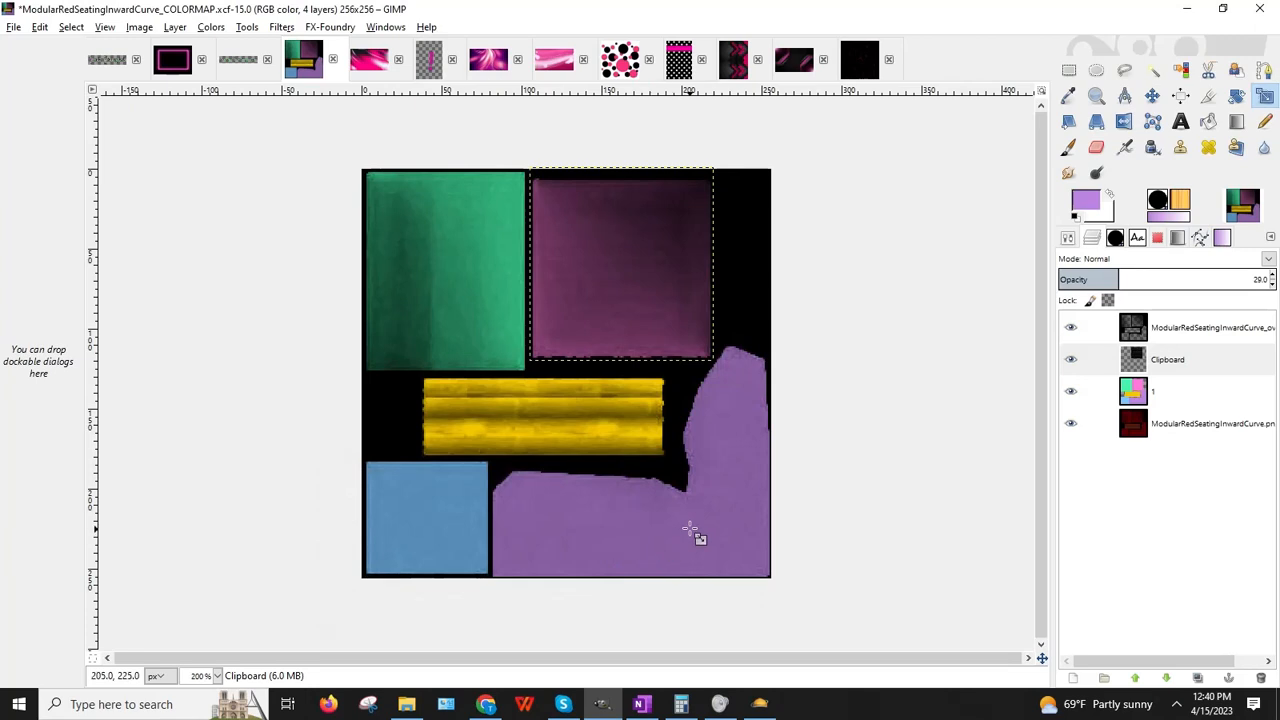
{"action": "left_click", "coordinate": [713, 278]}
{"action": "left_click_drag", "start_coordinate": [712, 266], "coordinate": [715, 266]}
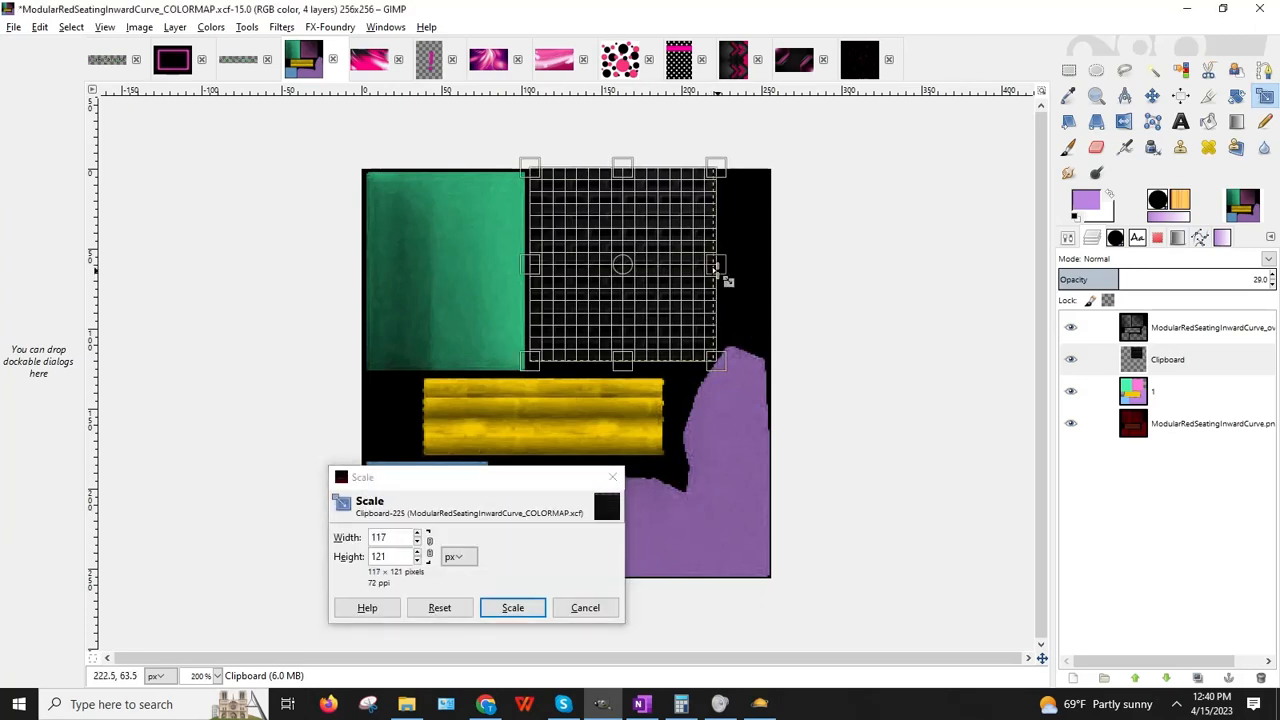
{"action": "left_click", "coordinate": [512, 607]}
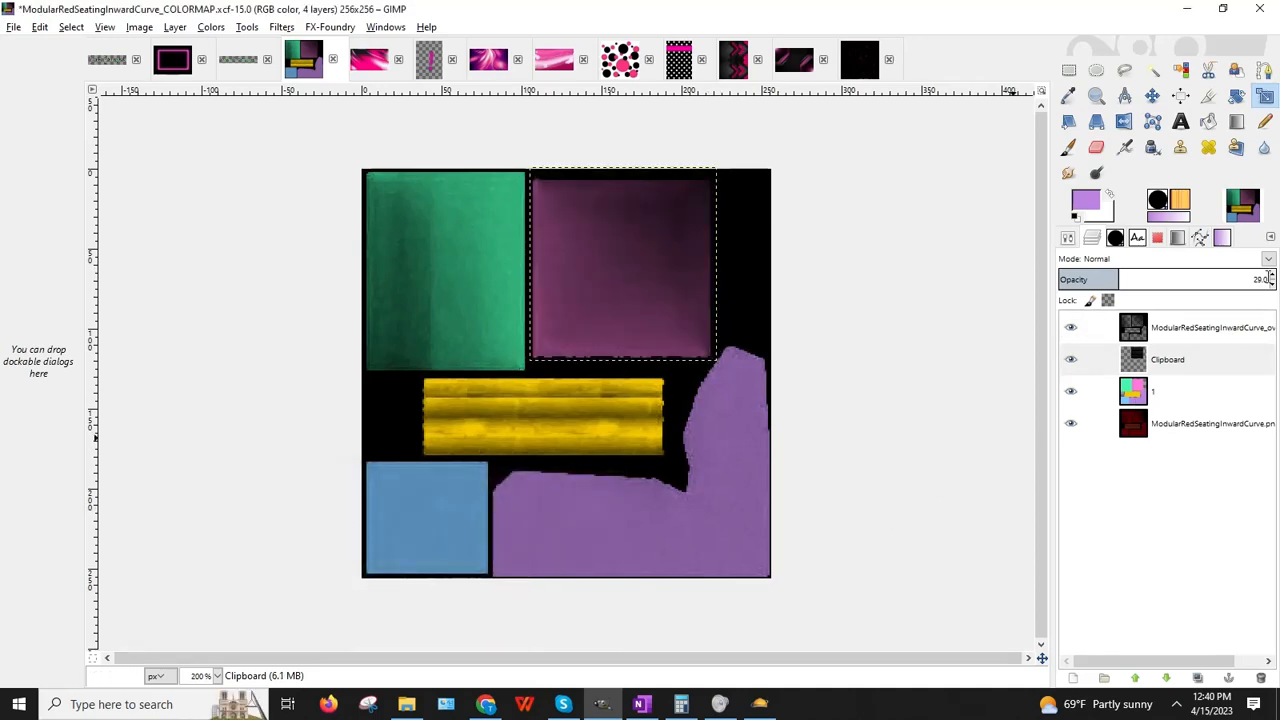
{"action": "left_click", "coordinate": [1272, 274]}
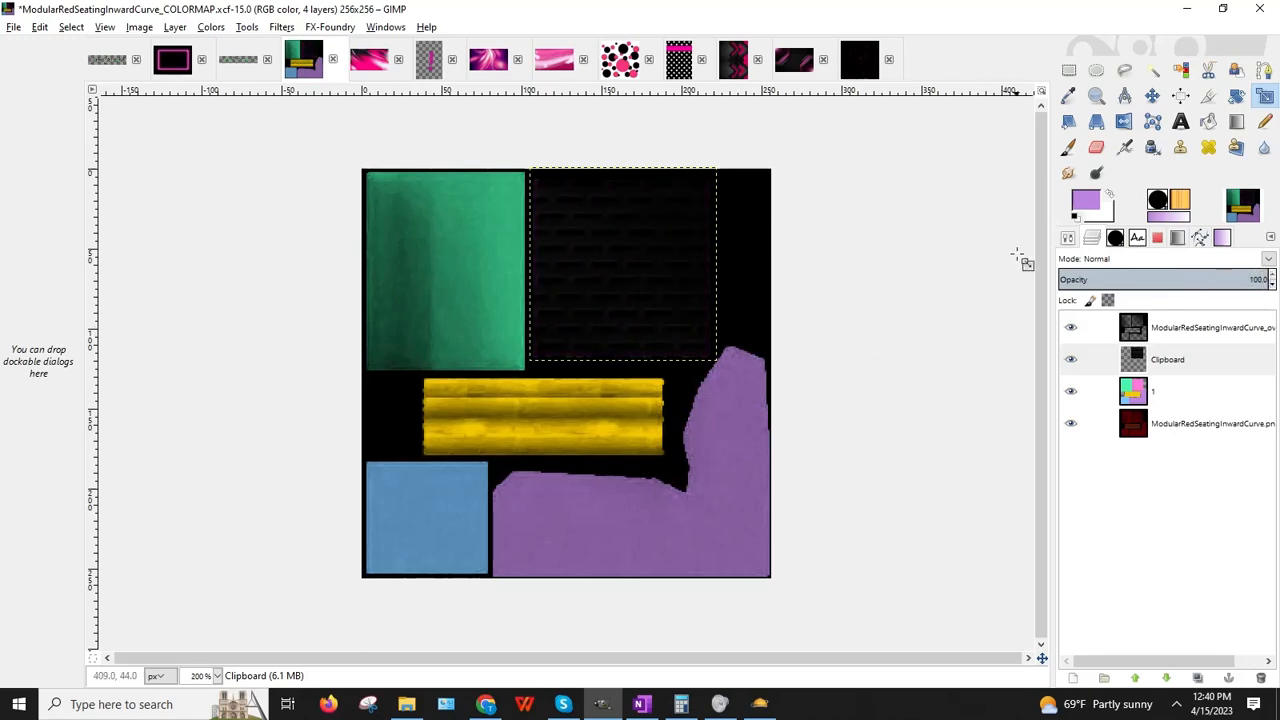
{"action": "left_click", "coordinate": [1185, 9]}
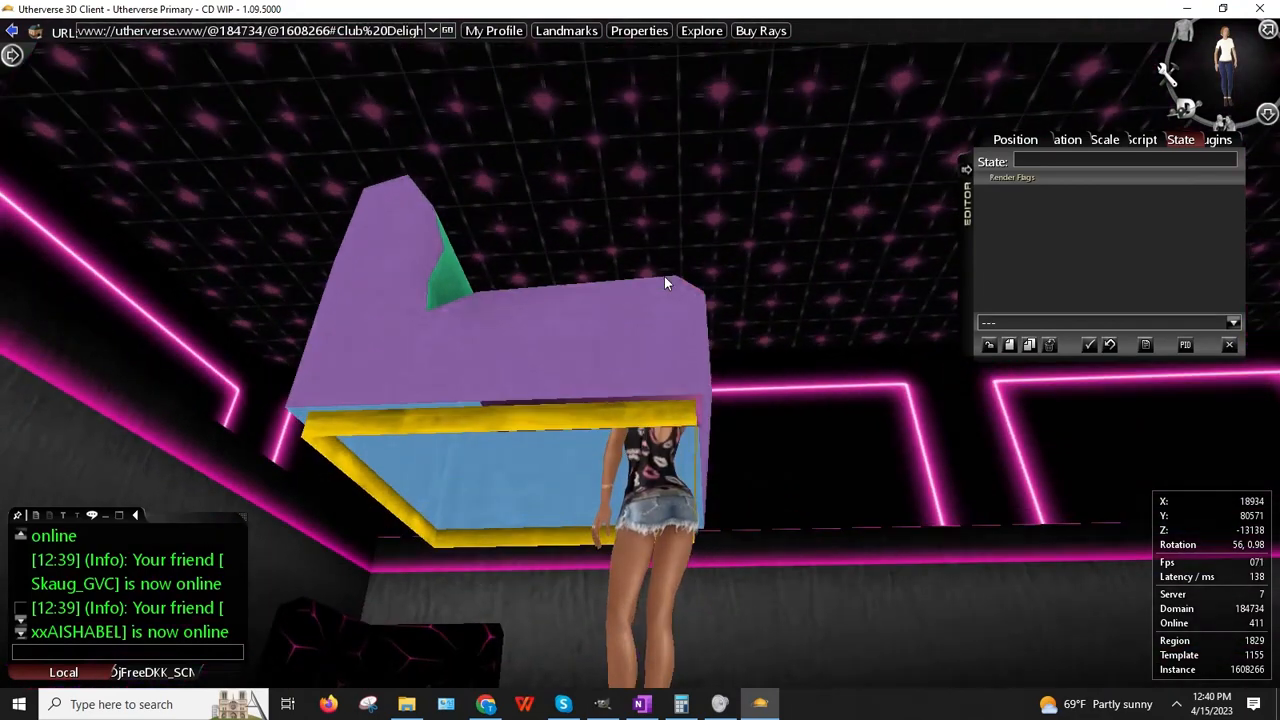
Step: Orbit the Utherverse camera to view the textured corner sofa from above, then return to GIMP
{"action": "left_click_drag", "start_coordinate": [665, 277], "coordinate": [600, 457]}
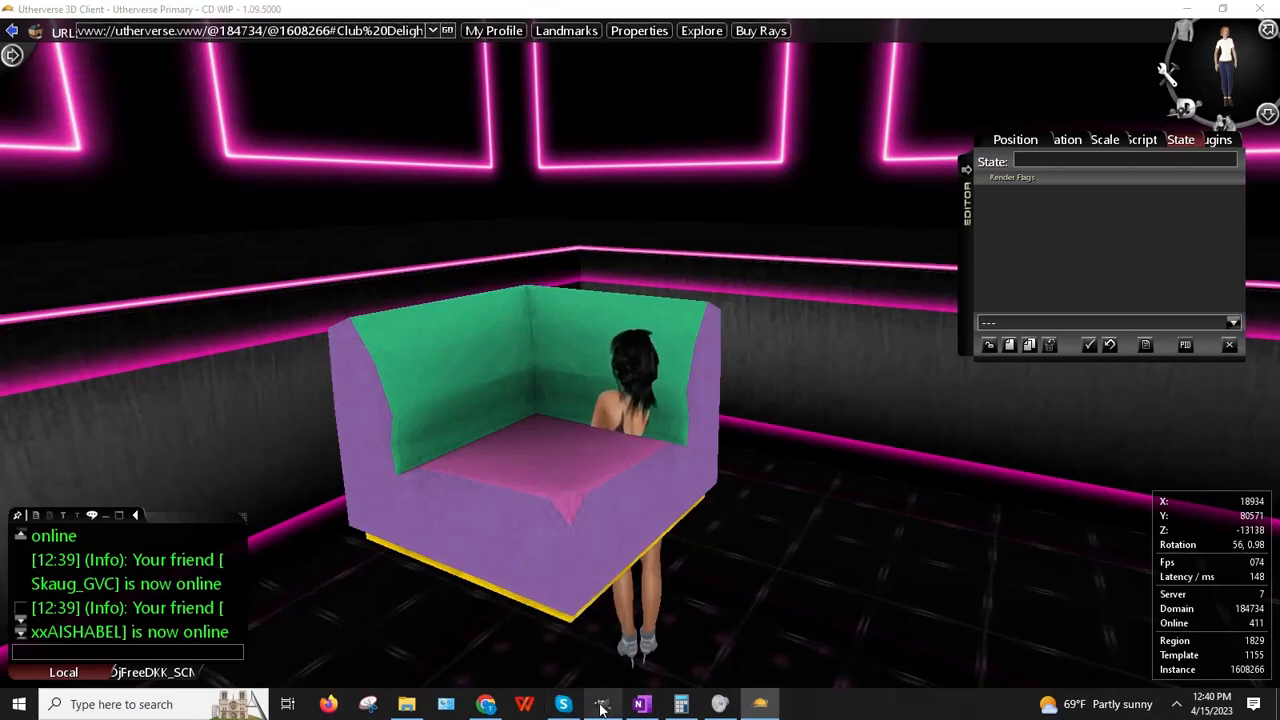
{"action": "left_click", "coordinate": [601, 706]}
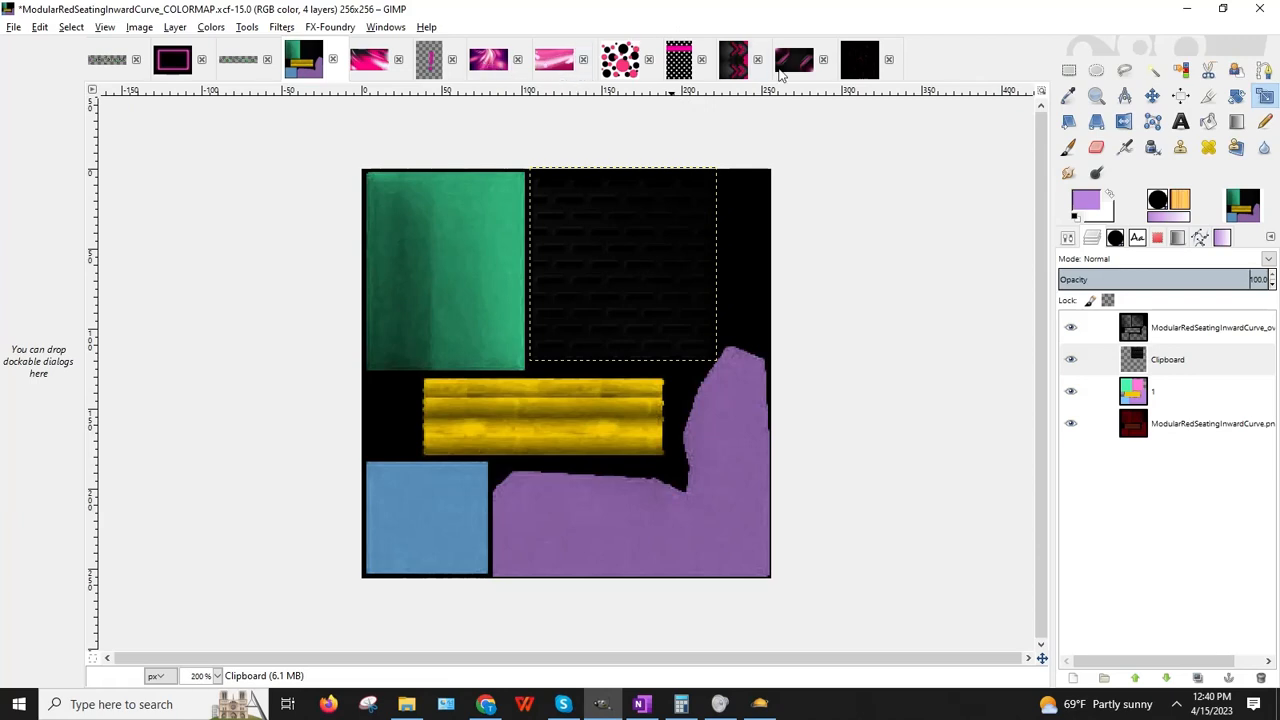
Step: Pick rectangle select on Untitled-25, then create a new 512×512 image
{"action": "left_click", "coordinate": [786, 62]}
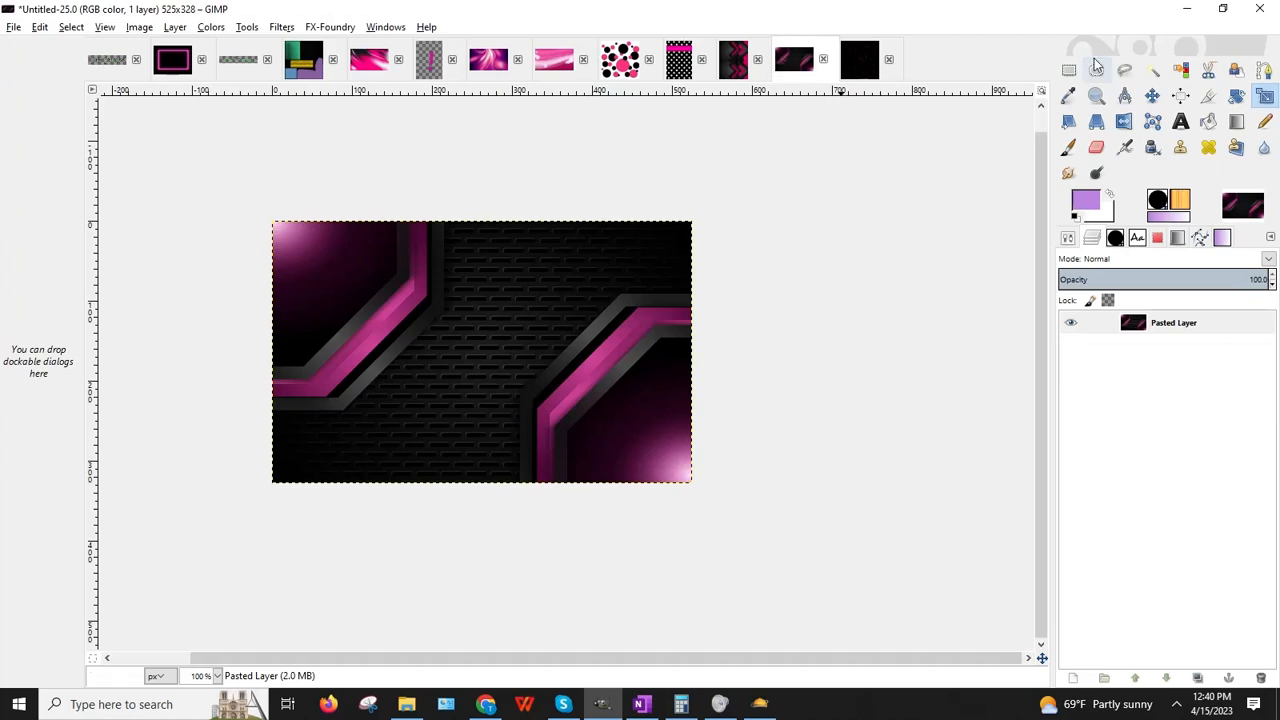
{"action": "left_click", "coordinate": [1069, 69]}
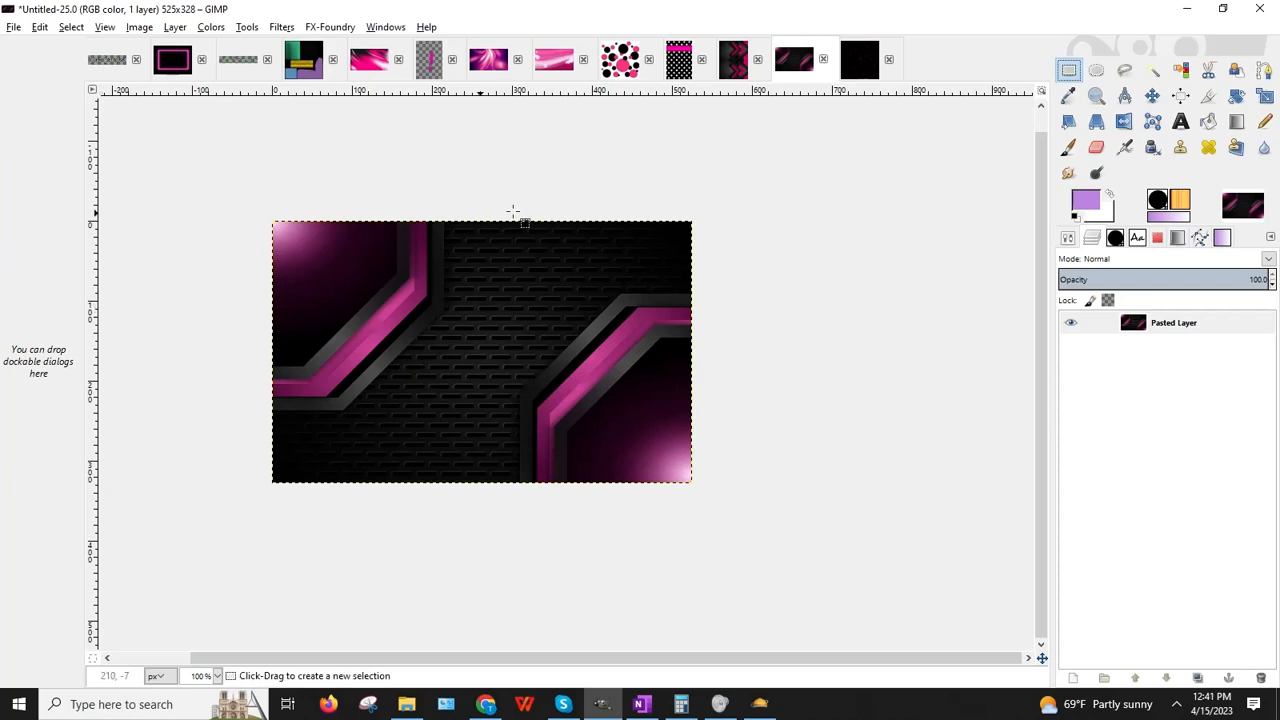
{"action": "left_click", "coordinate": [40, 27]}
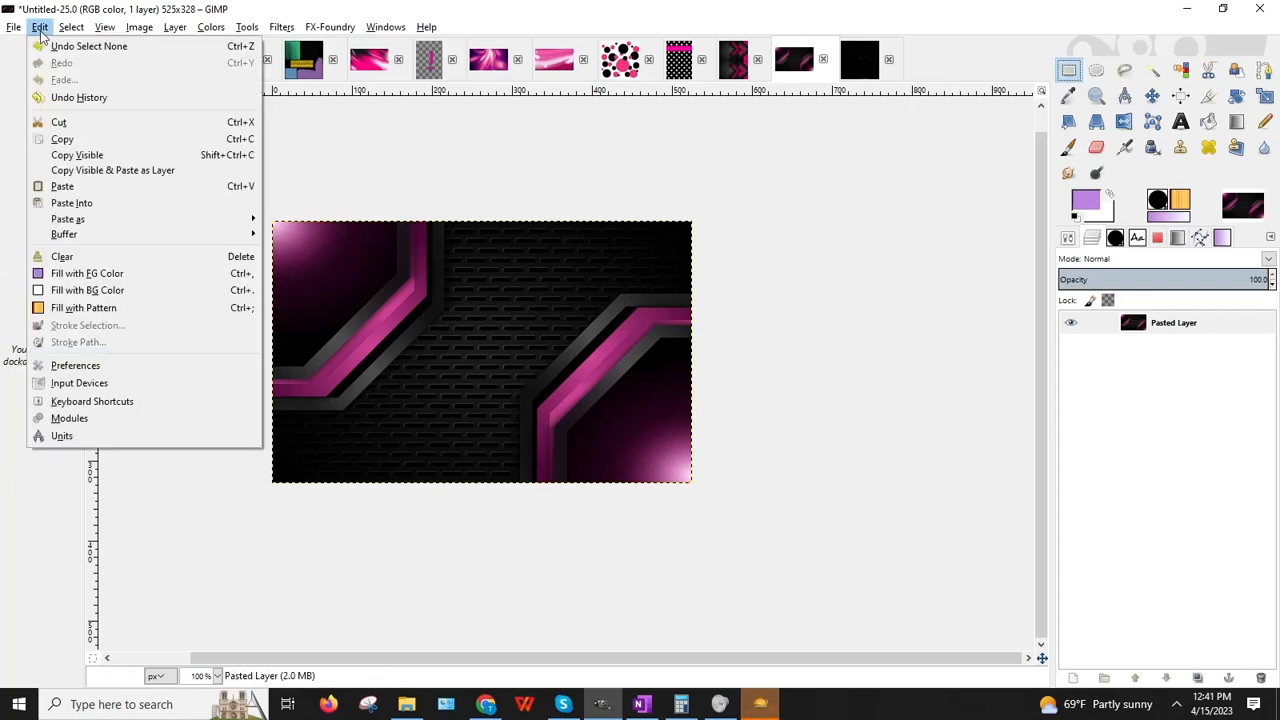
{"action": "mouse_move", "coordinate": [14, 27]}
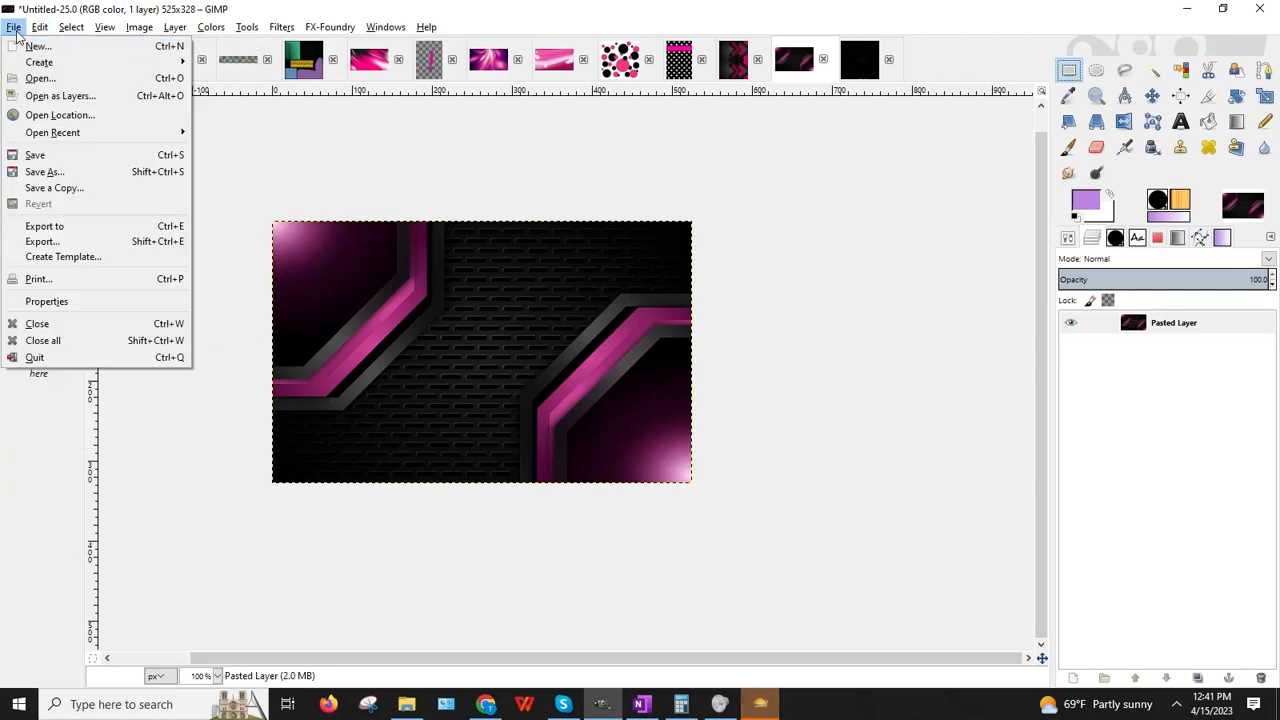
{"action": "left_click", "coordinate": [40, 45]}
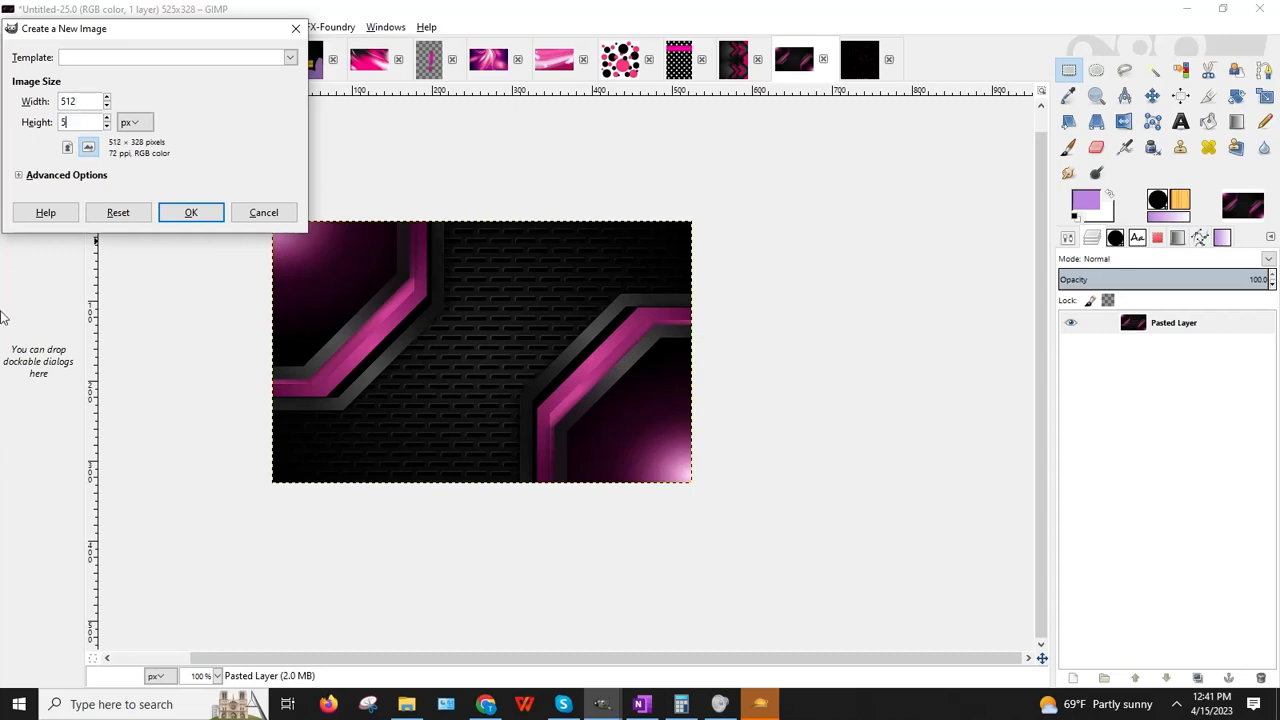
{"action": "key", "text": "Return"}
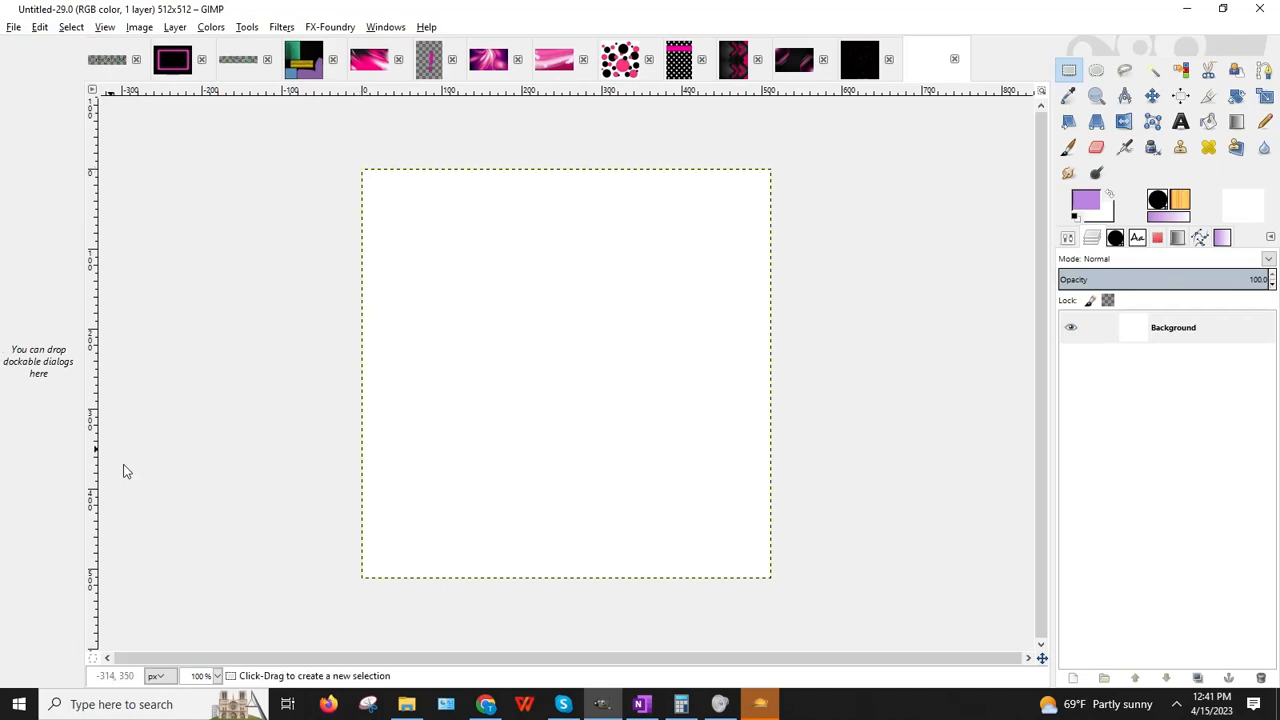
Step: Copy the upper-left octagon corner of the pink-black image and paste it as a new layer in the 512×512 image
{"action": "left_click", "coordinate": [788, 64]}
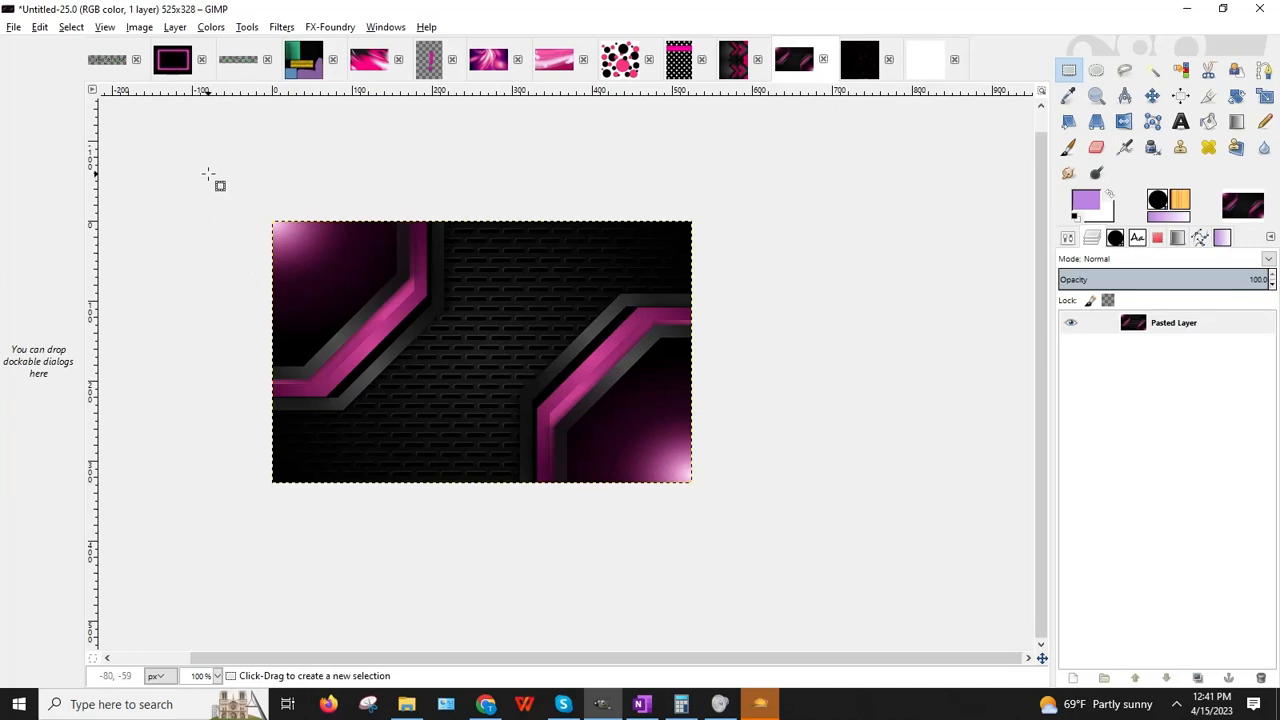
{"action": "left_click_drag", "start_coordinate": [208, 174], "coordinate": [486, 436]}
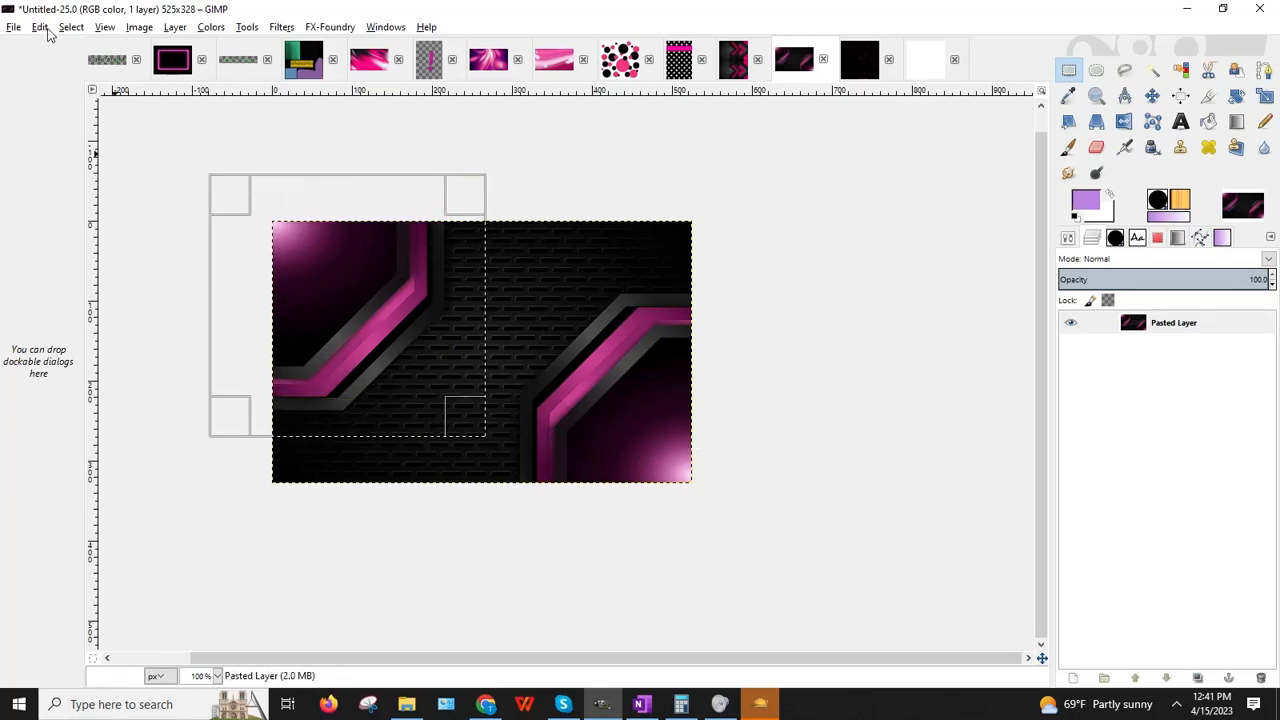
{"action": "left_click", "coordinate": [40, 26]}
{"action": "left_click", "coordinate": [90, 157]}
{"action": "left_click", "coordinate": [909, 196]}
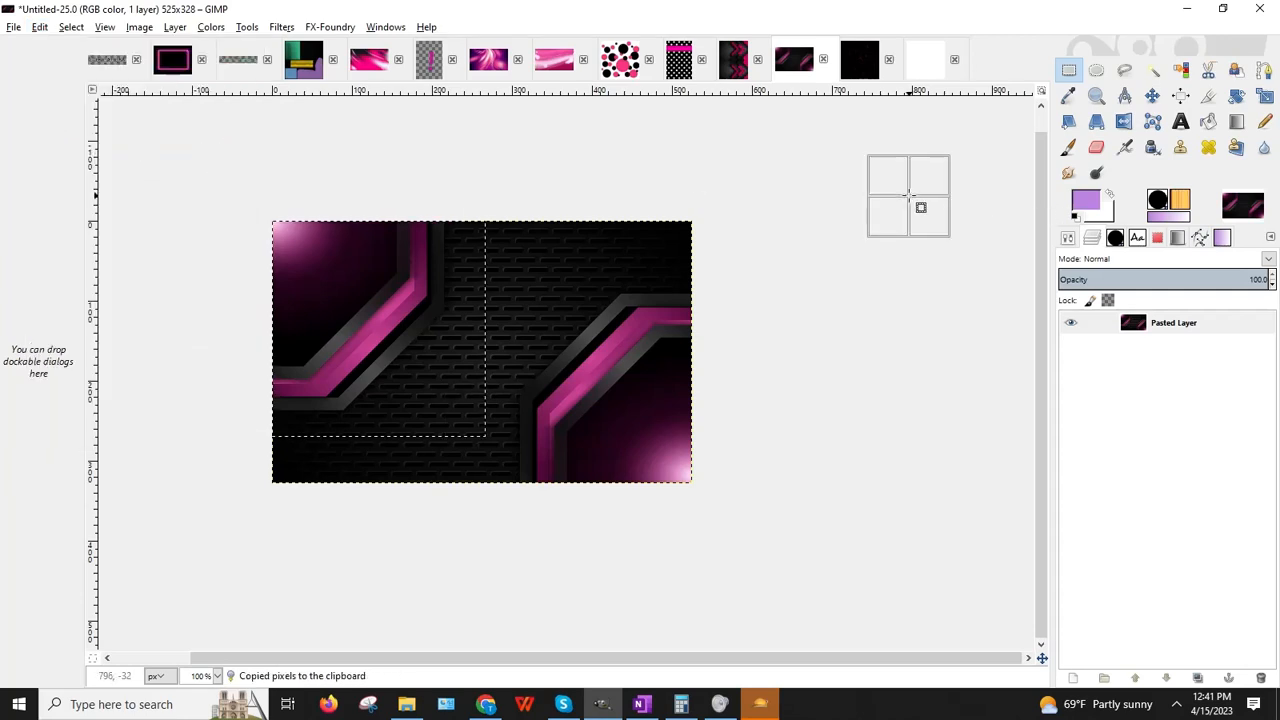
{"action": "left_click", "coordinate": [923, 72]}
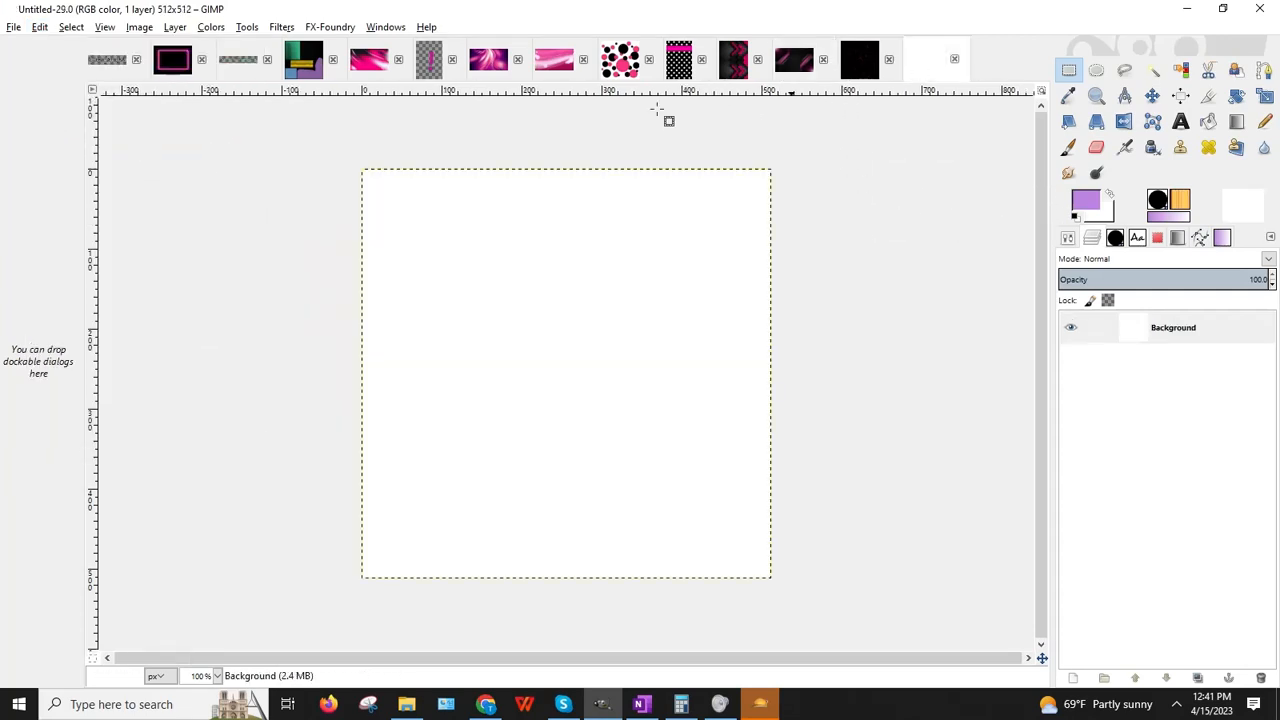
{"action": "left_click", "coordinate": [40, 26]}
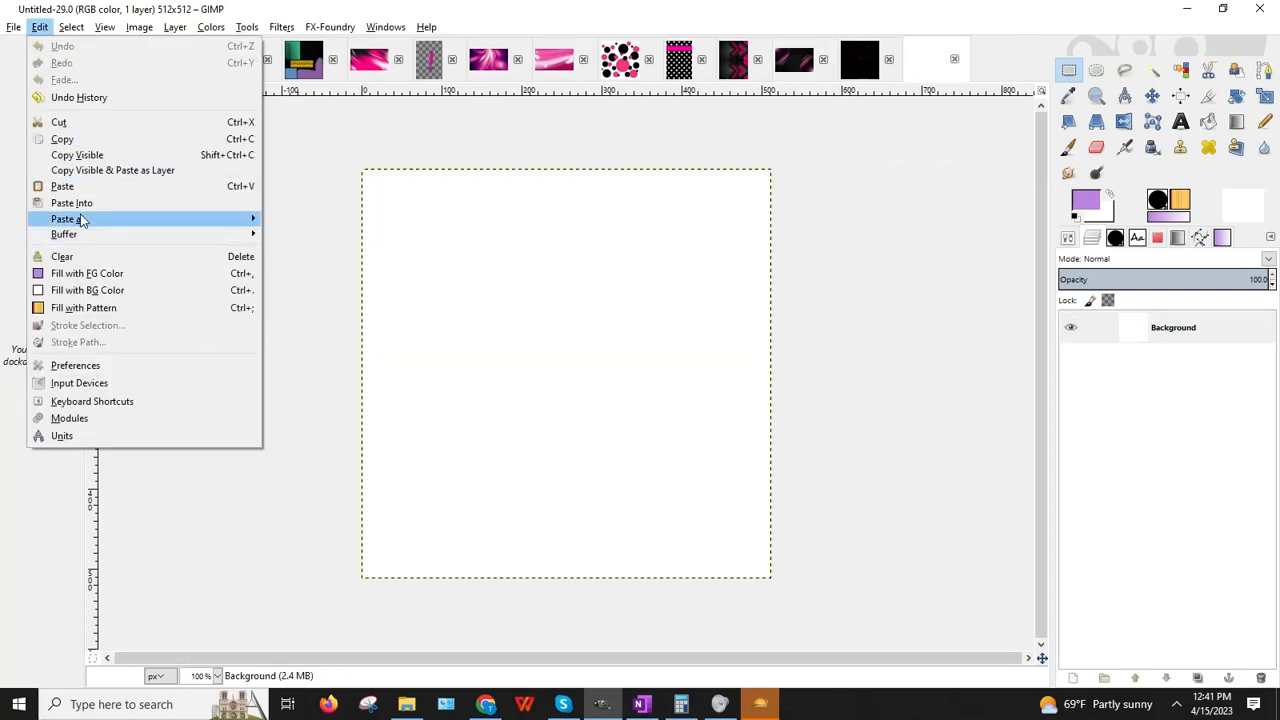
{"action": "mouse_move", "coordinate": [86, 220]}
{"action": "left_click", "coordinate": [310, 238]}
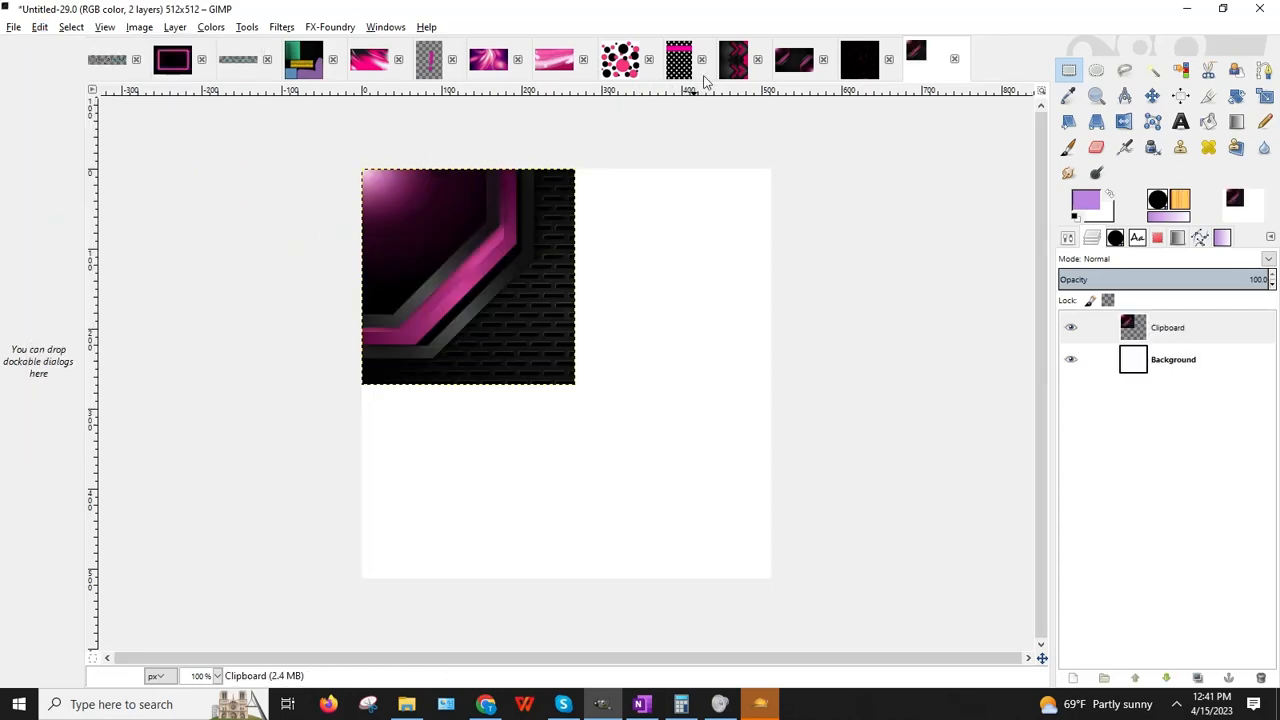
Step: Copy the lower-right octagon corner and paste it as a second new layer
{"action": "left_click", "coordinate": [795, 72]}
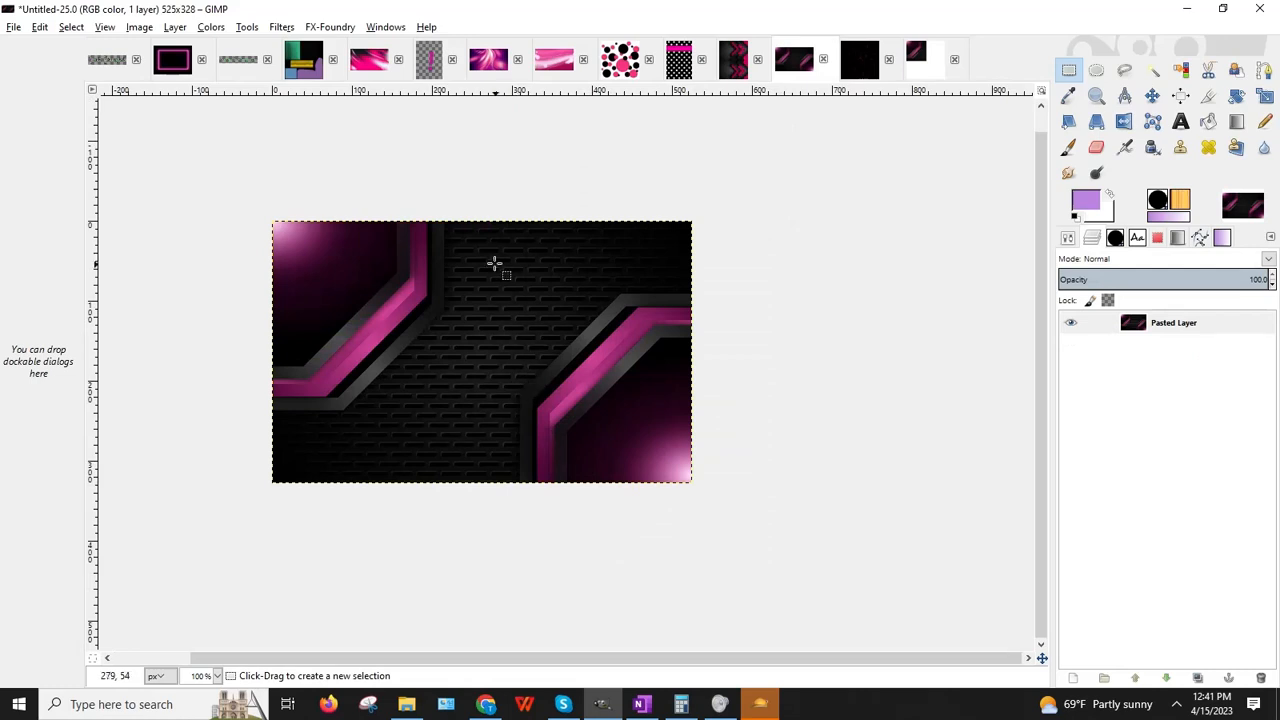
{"action": "left_click_drag", "start_coordinate": [491, 261], "coordinate": [734, 521]}
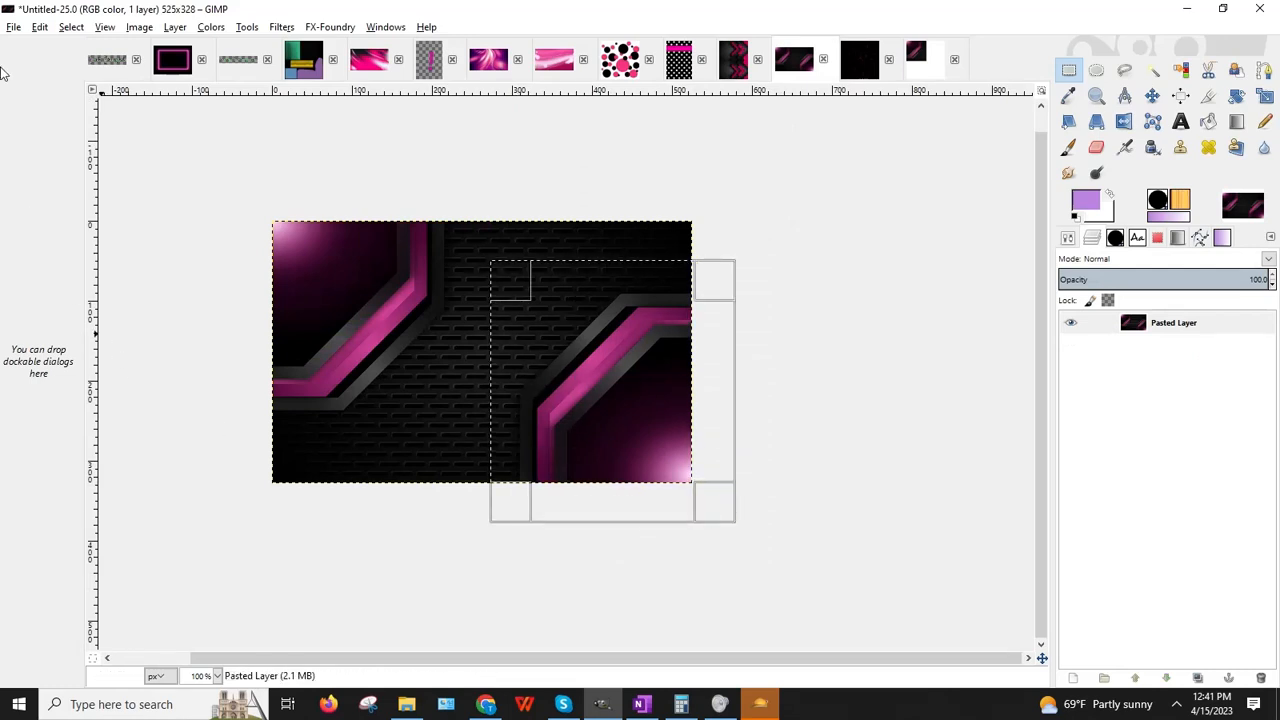
{"action": "left_click", "coordinate": [41, 28]}
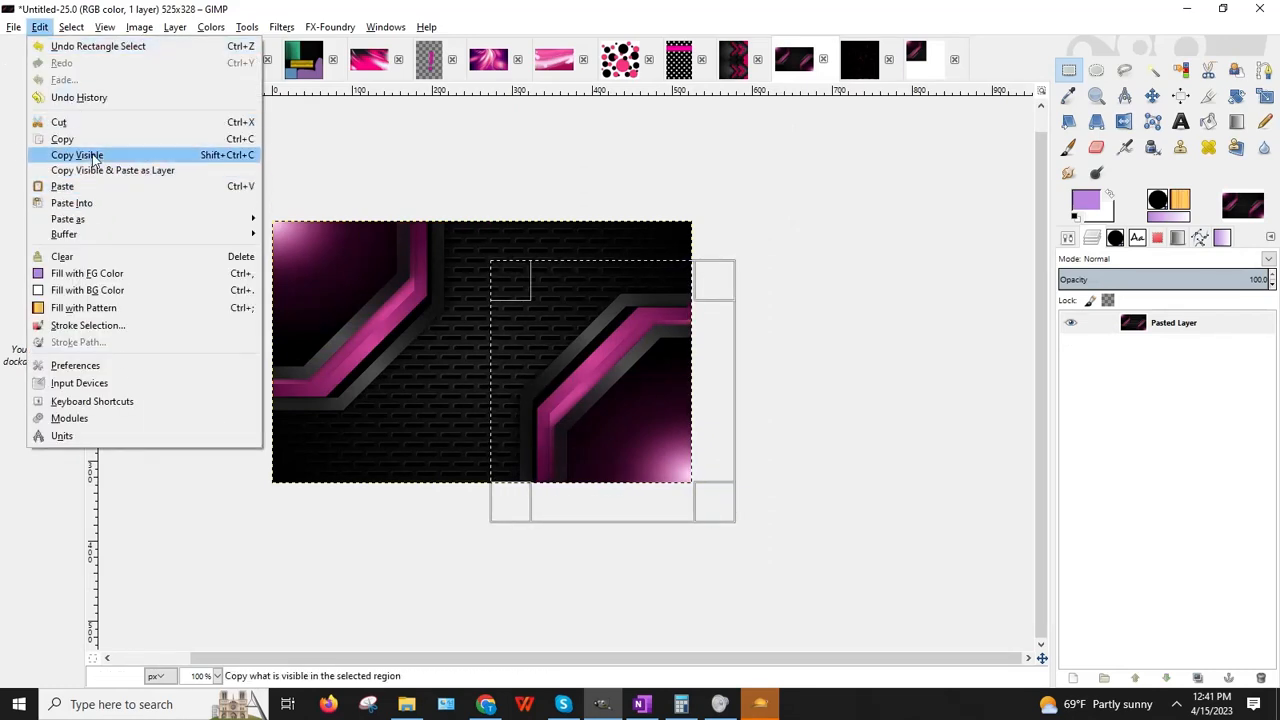
{"action": "left_click", "coordinate": [90, 154]}
{"action": "left_click", "coordinate": [928, 62]}
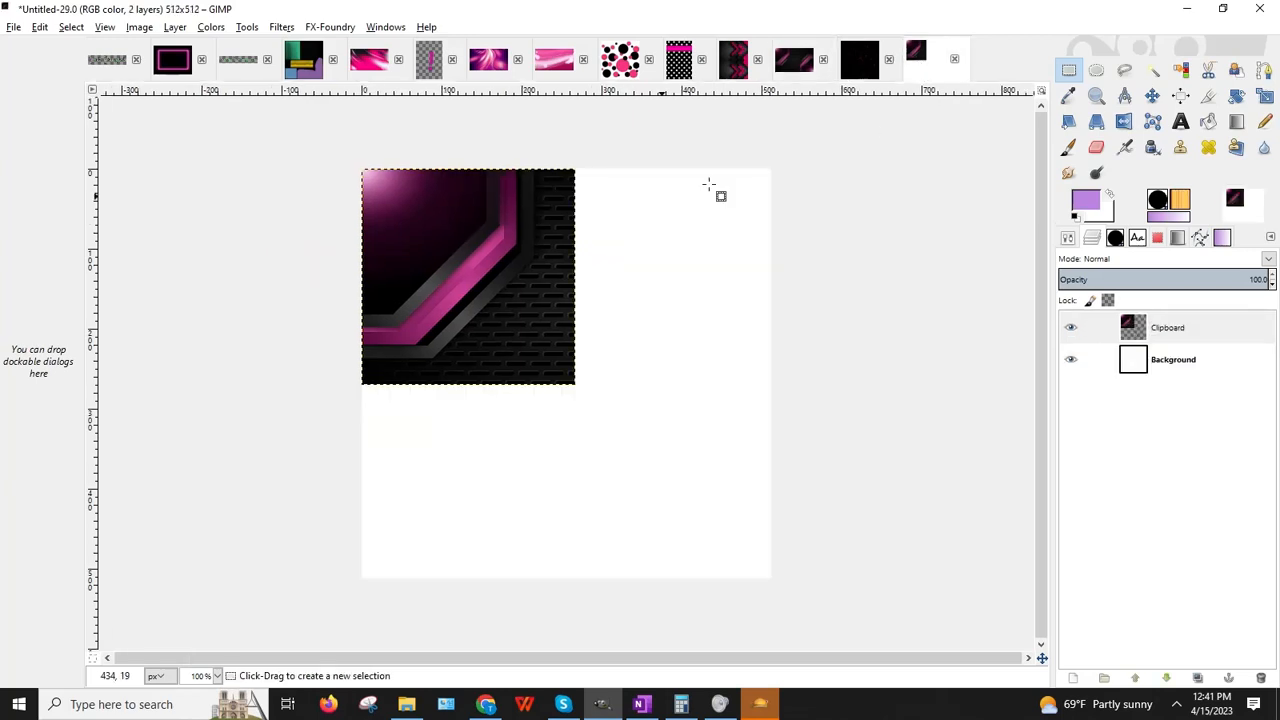
{"action": "left_click", "coordinate": [42, 28]}
{"action": "mouse_move", "coordinate": [90, 219]}
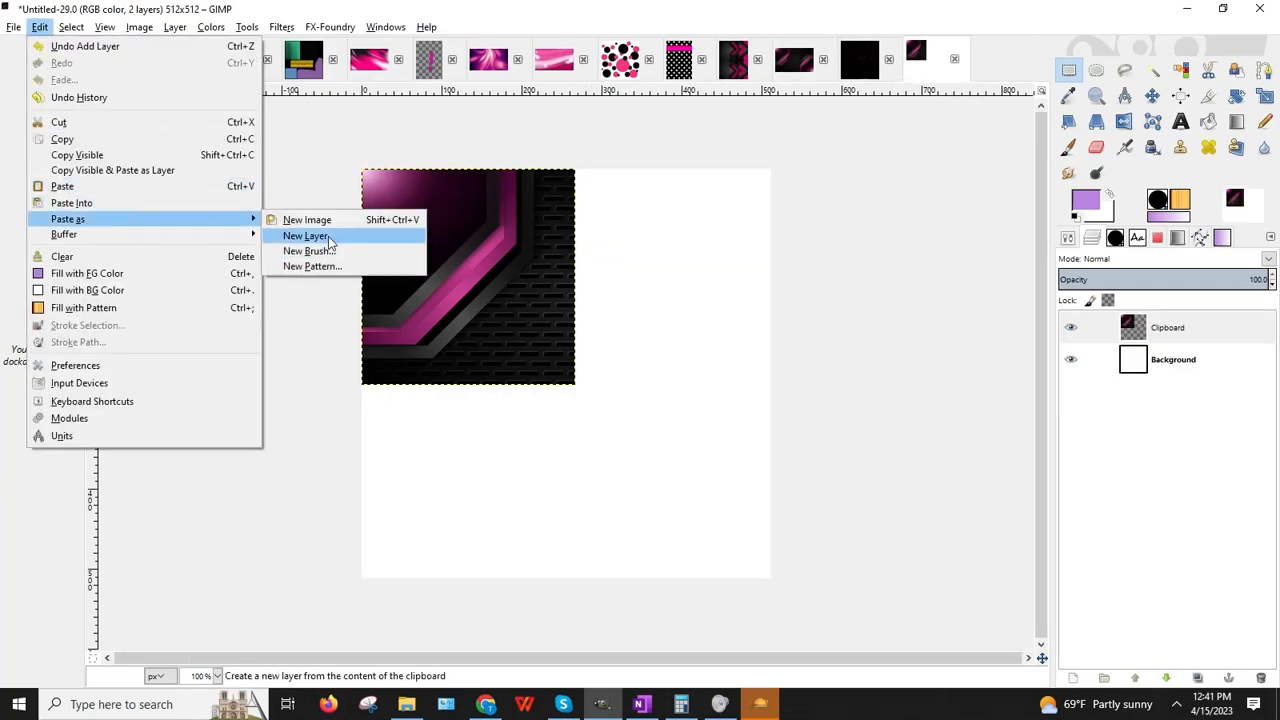
{"action": "left_click", "coordinate": [333, 242]}
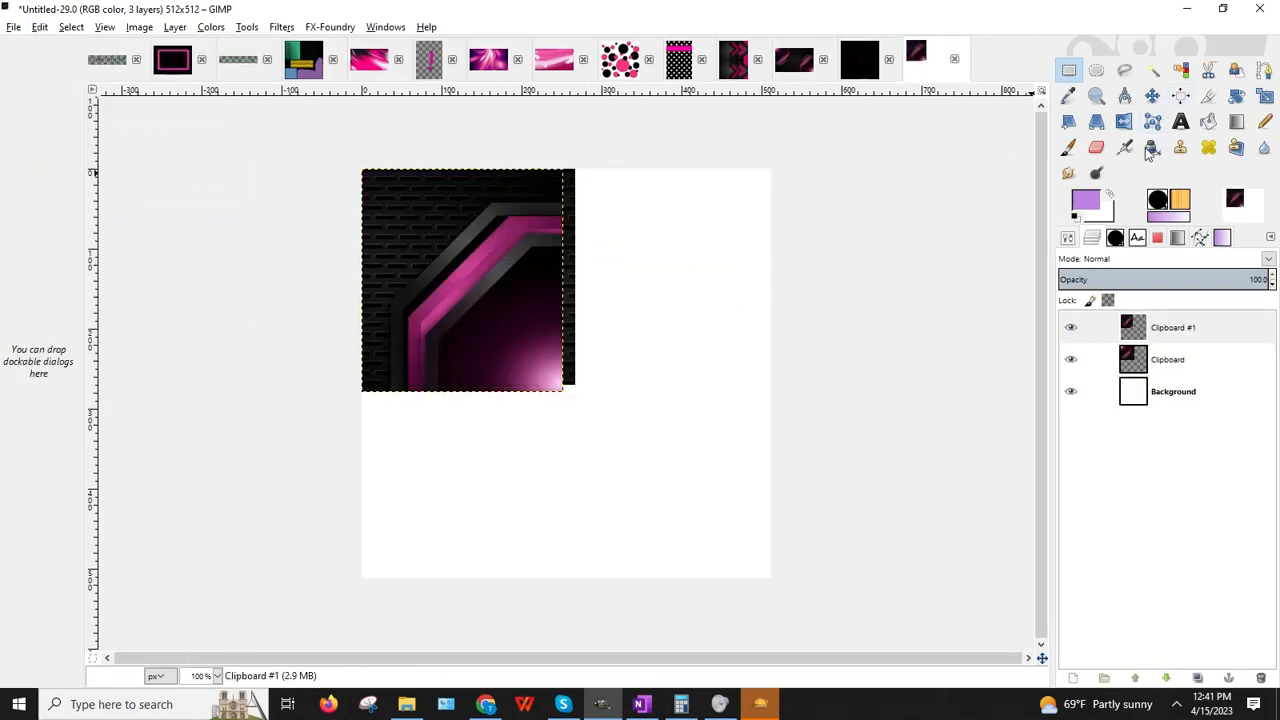
Step: Rotate the first piece about 45° into a diamond and move it toward the centre
{"action": "left_click", "coordinate": [1152, 95]}
{"action": "left_click_drag", "start_coordinate": [510, 264], "coordinate": [808, 289]}
{"action": "left_click_drag", "start_coordinate": [508, 280], "coordinate": [565, 452]}
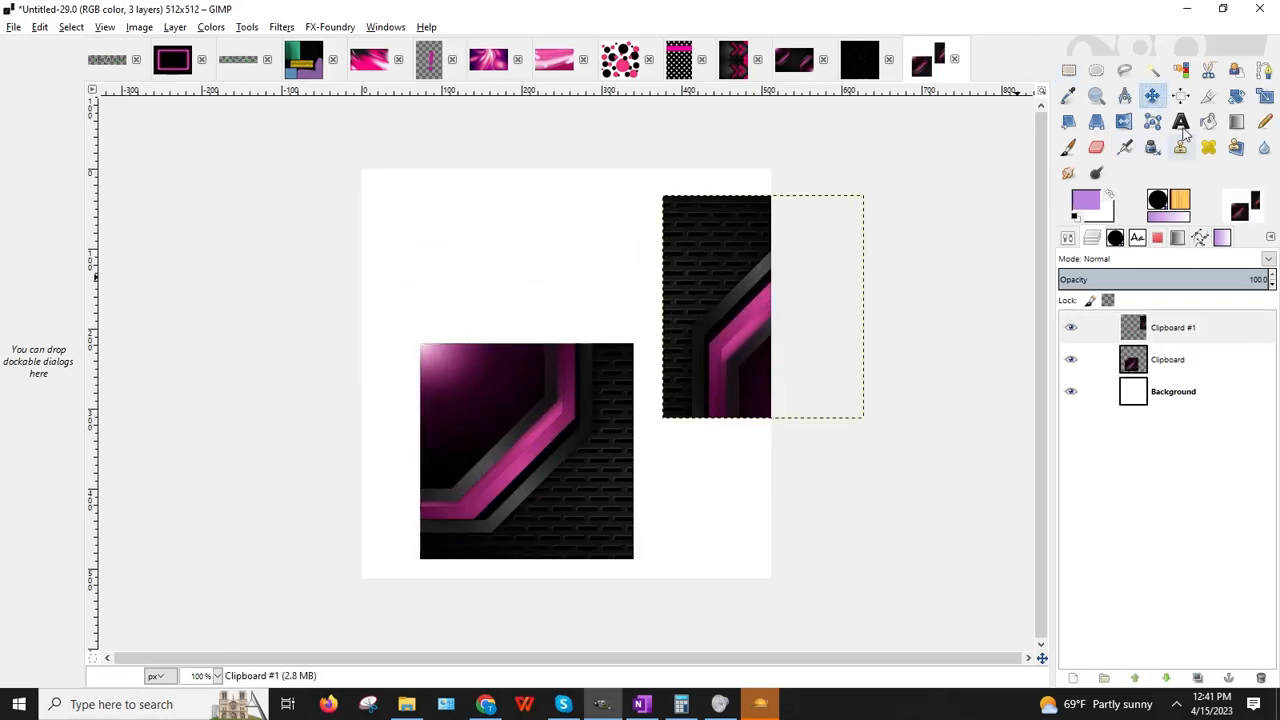
{"action": "left_click", "coordinate": [1240, 96]}
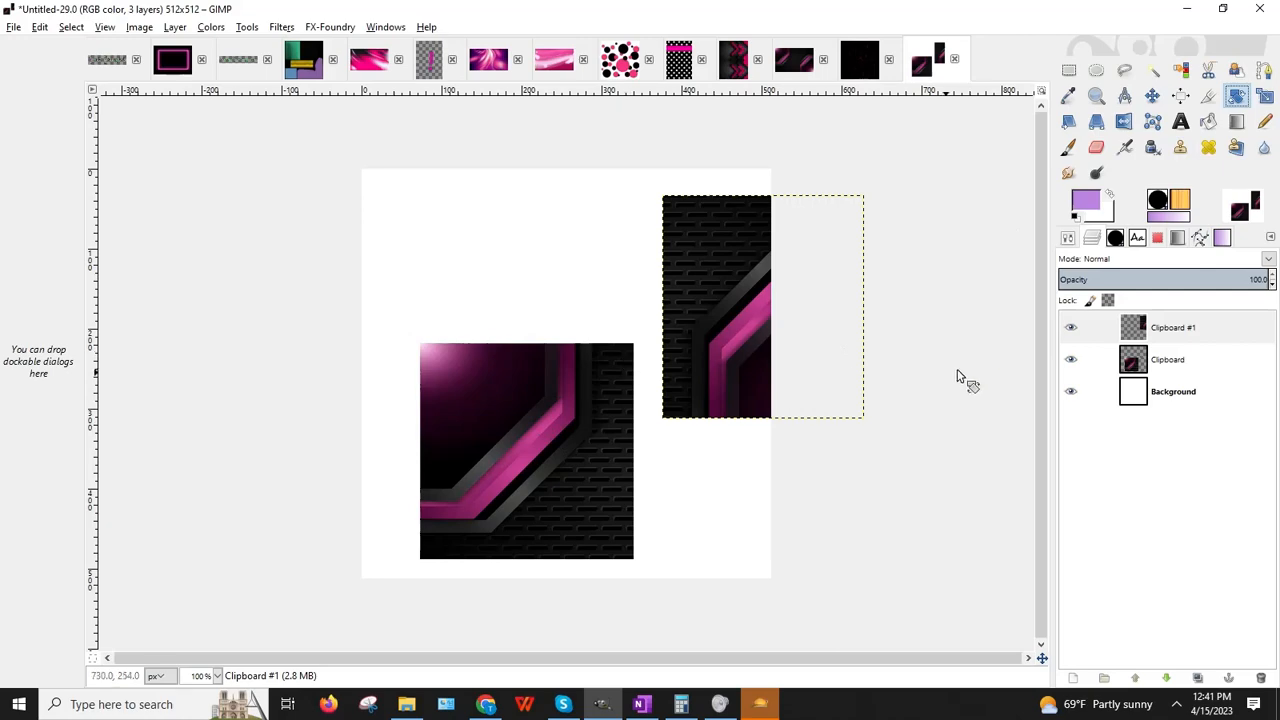
{"action": "left_click", "coordinate": [1130, 362]}
{"action": "left_click_drag", "start_coordinate": [582, 376], "coordinate": [613, 443]}
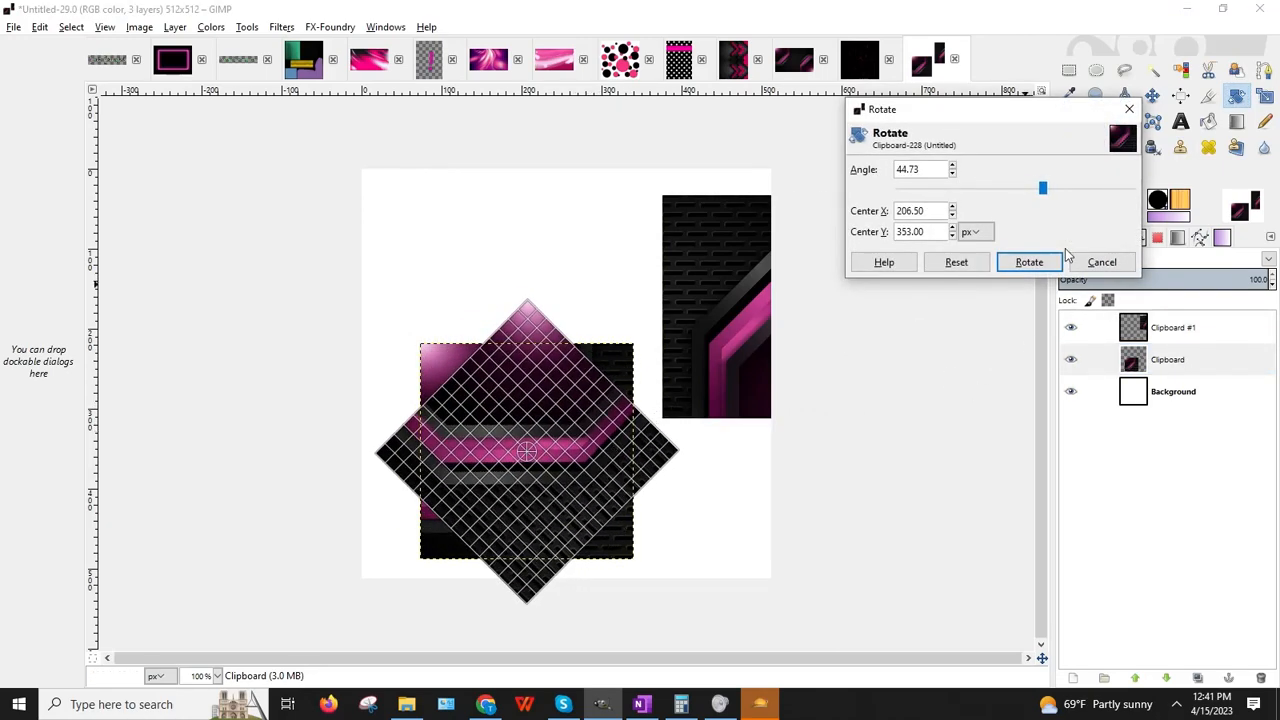
{"action": "left_click", "coordinate": [1030, 262]}
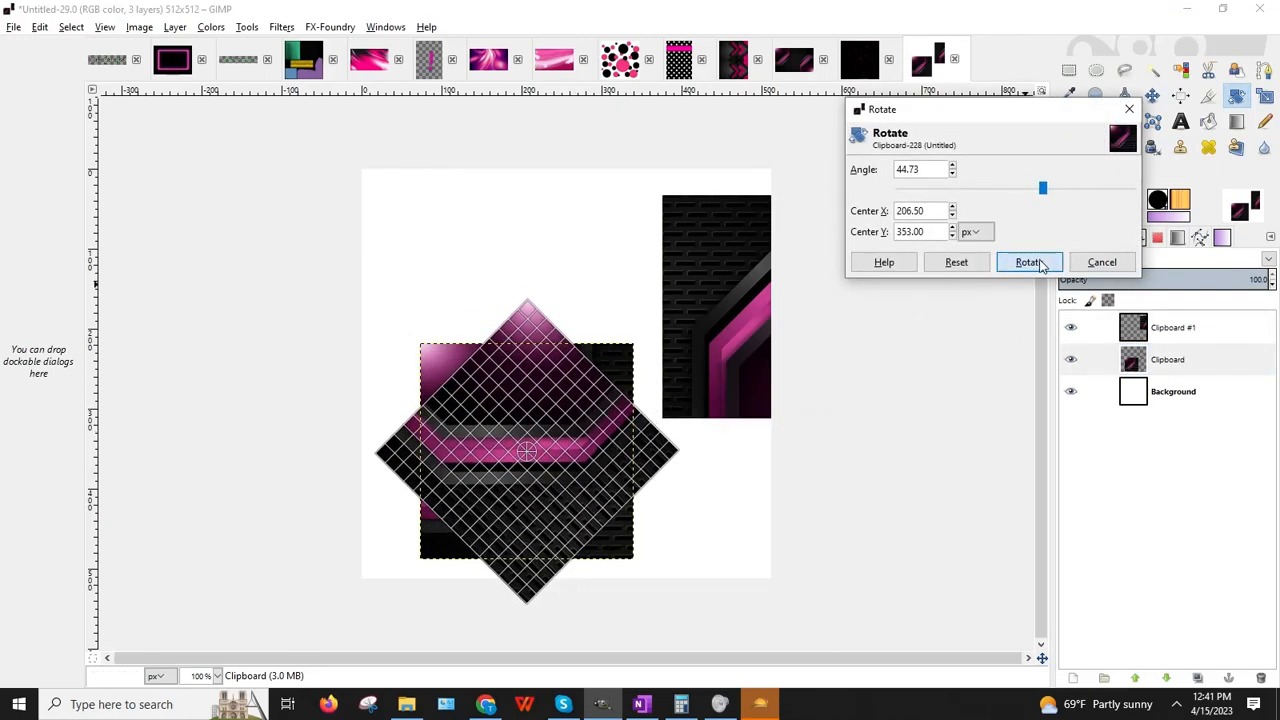
{"action": "left_click", "coordinate": [1152, 95]}
{"action": "left_click_drag", "start_coordinate": [494, 450], "coordinate": [568, 437]}
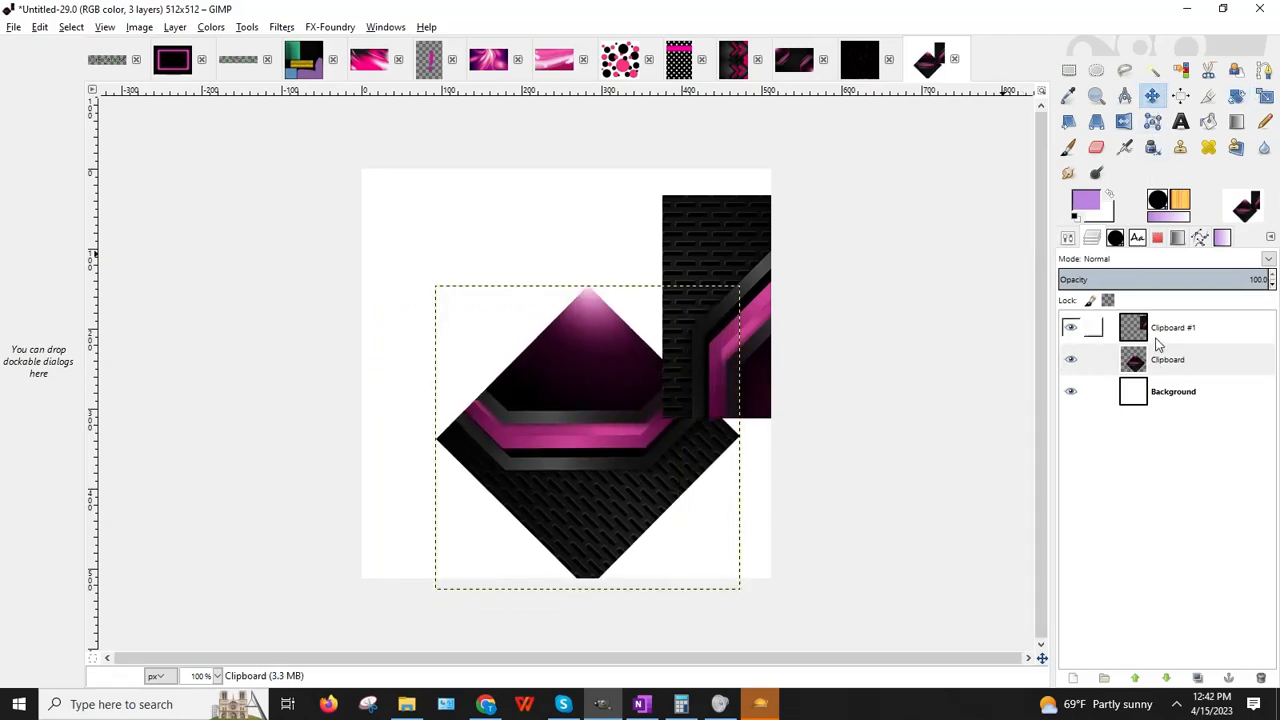
Step: Rotate the second pasted piece into a diamond as well
{"action": "left_click", "coordinate": [1160, 334]}
{"action": "left_click", "coordinate": [1236, 95]}
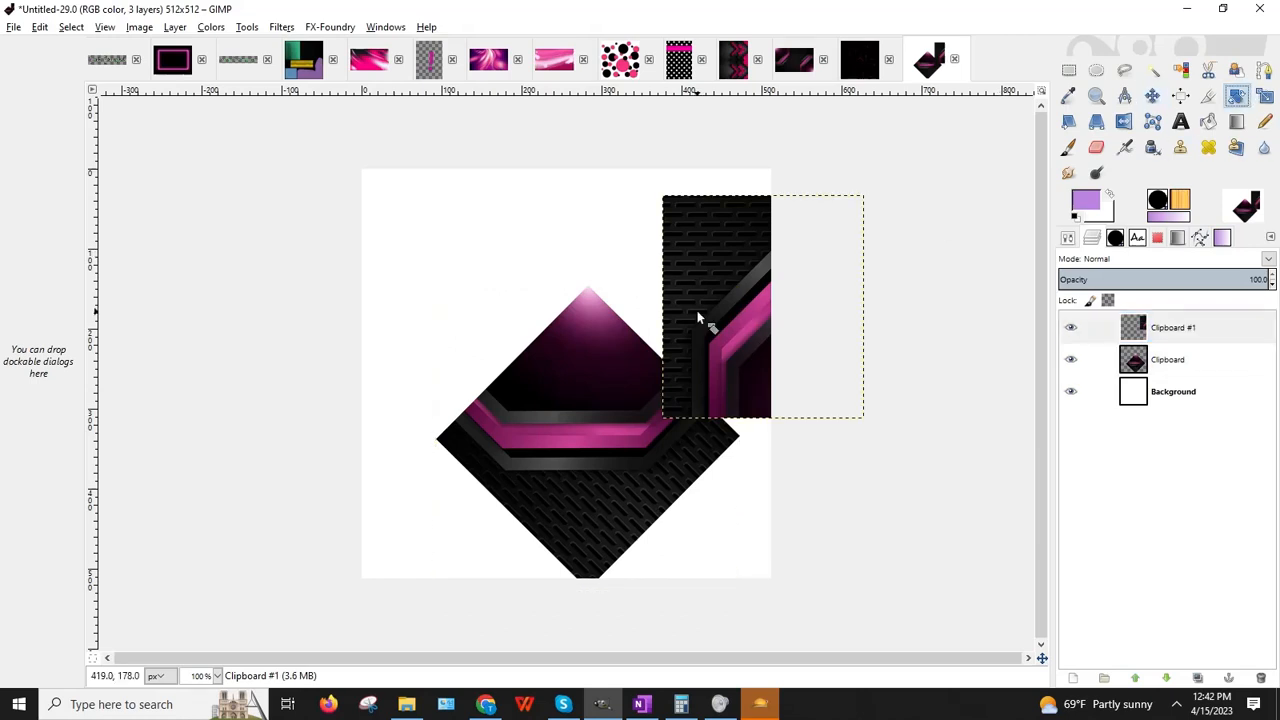
{"action": "left_click", "coordinate": [696, 311]}
{"action": "left_click_drag", "start_coordinate": [696, 311], "coordinate": [491, 248]}
{"action": "left_click_drag", "start_coordinate": [777, 294], "coordinate": [578, 441]}
{"action": "left_click", "coordinate": [1030, 262]}
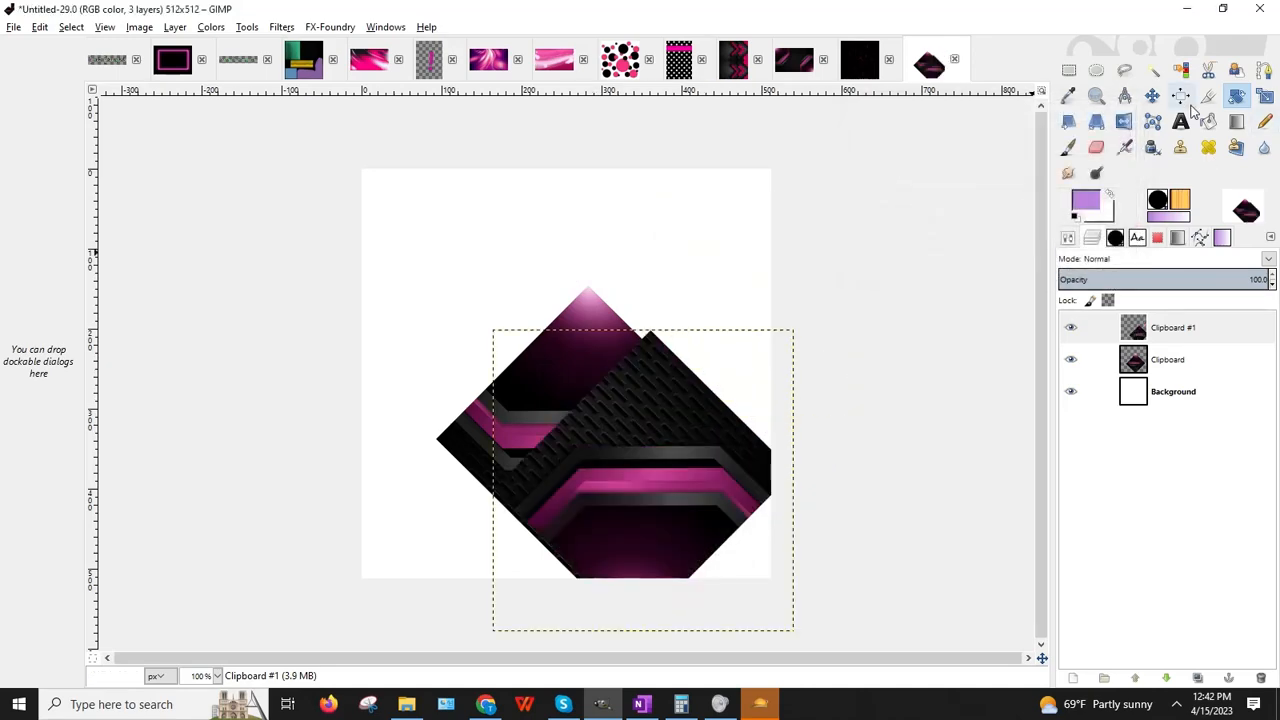
Step: Arrange the two diamonds tip-to-tip, one at the top and one at the bottom edge
{"action": "left_click", "coordinate": [1152, 95]}
{"action": "left_click_drag", "start_coordinate": [609, 467], "coordinate": [570, 236]}
{"action": "left_click_drag", "start_coordinate": [583, 470], "coordinate": [583, 547]}
{"action": "left_click_drag", "start_coordinate": [587, 318], "coordinate": [585, 299]}
{"action": "left_click", "coordinate": [175, 27]}
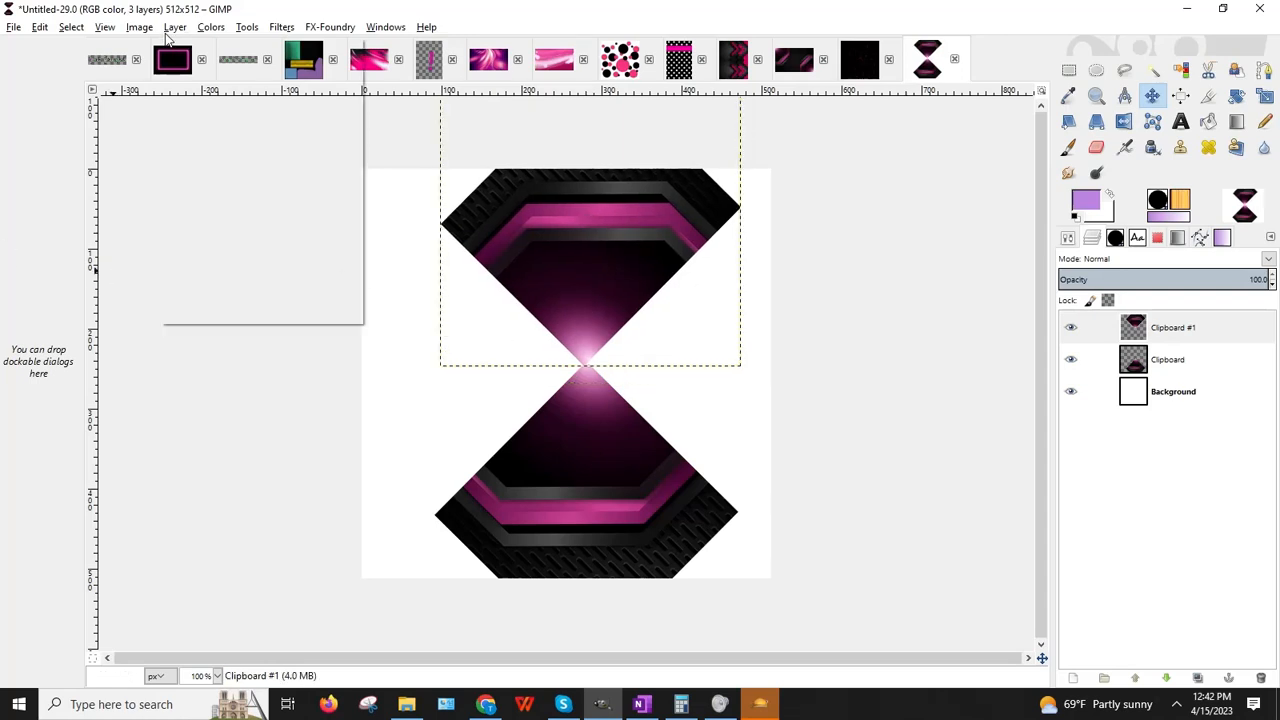
Step: Duplicate the top diamond, turn it a quarter turn, and move it to the frame's right side
{"action": "left_click", "coordinate": [200, 98]}
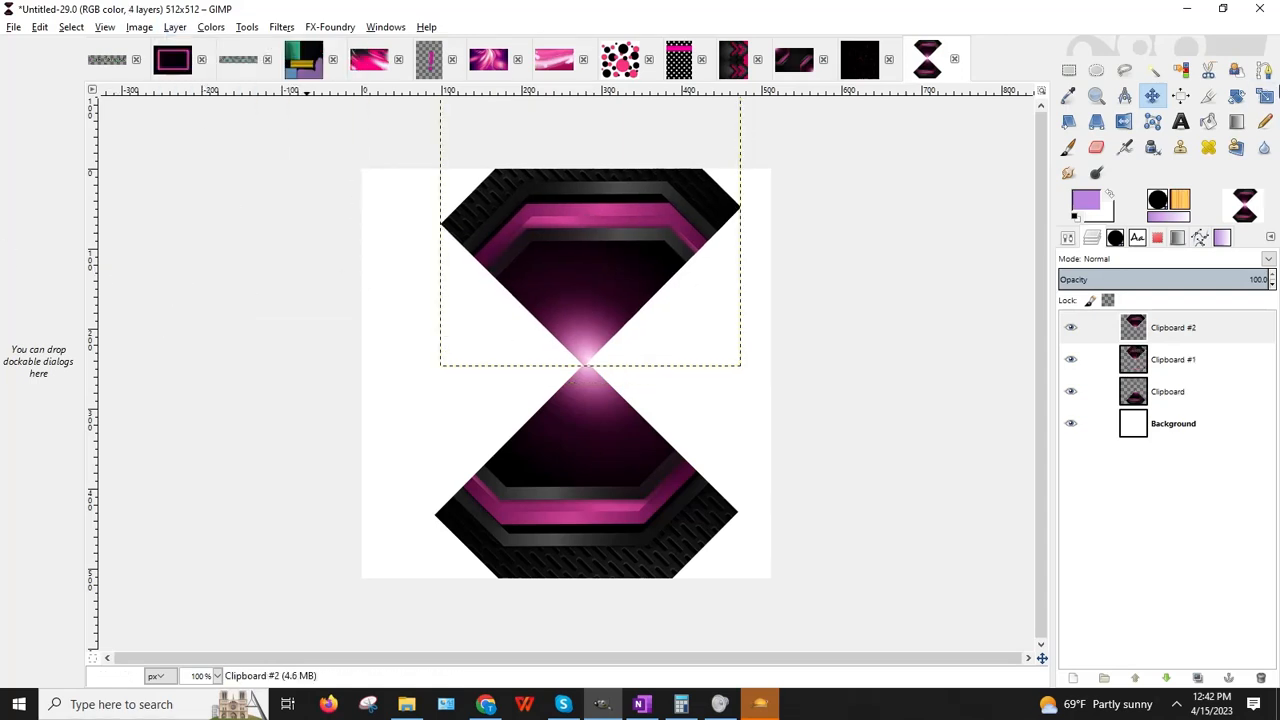
{"action": "left_click", "coordinate": [1236, 95]}
{"action": "left_click_drag", "start_coordinate": [752, 206], "coordinate": [659, 347]}
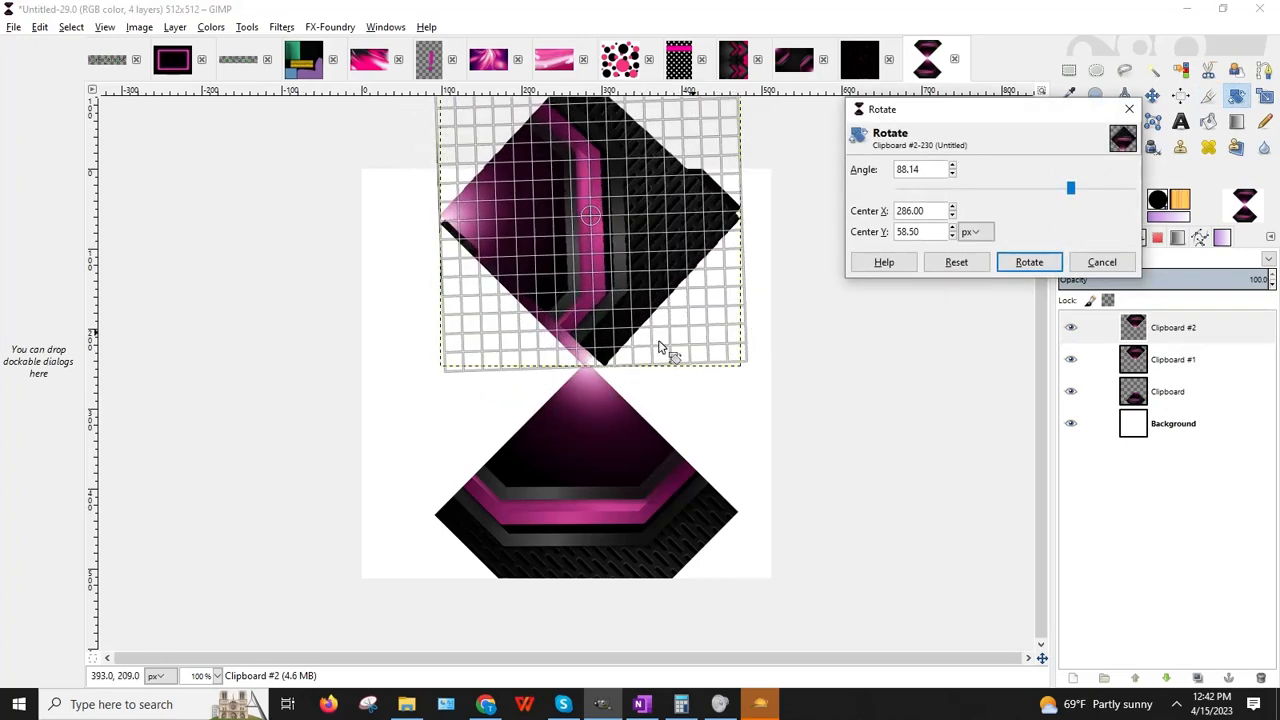
{"action": "left_click", "coordinate": [1029, 262]}
{"action": "left_click", "coordinate": [1152, 95]}
{"action": "left_click_drag", "start_coordinate": [580, 186], "coordinate": [727, 340]}
Step: Fine-tune the right piece's tilt and position so it aligns with the frame
{"action": "left_click", "coordinate": [1240, 99]}
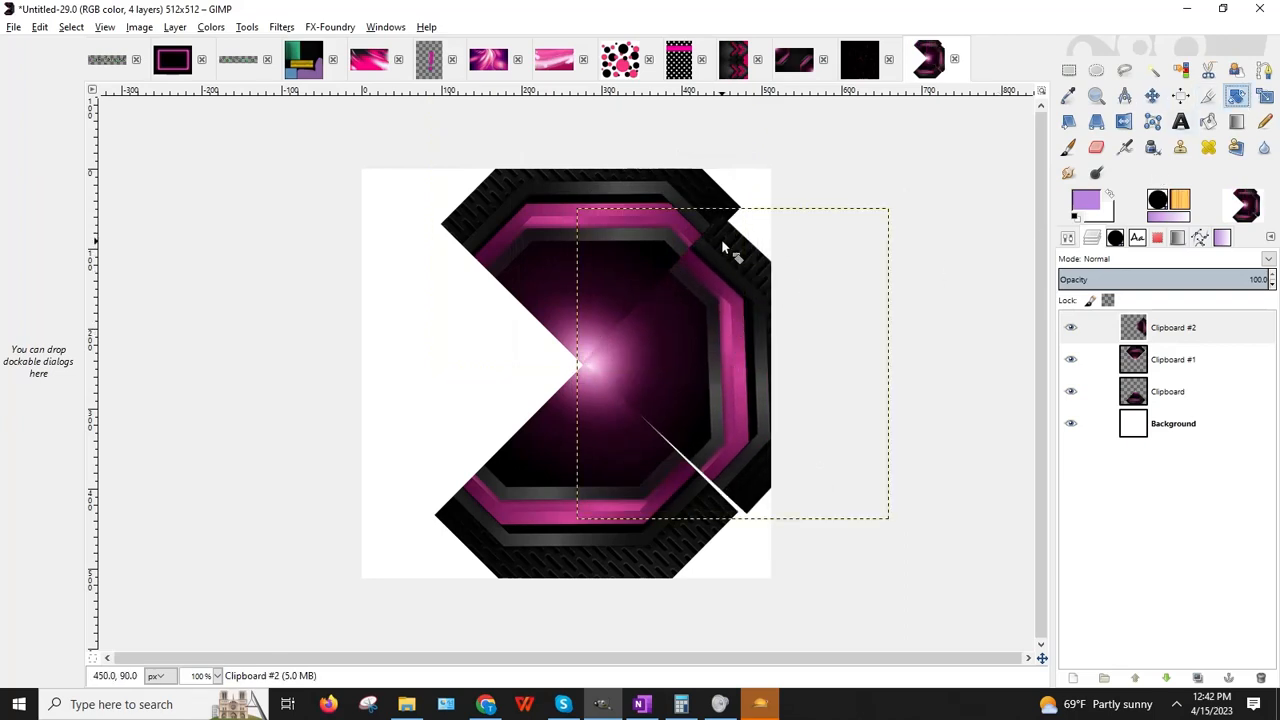
{"action": "left_click_drag", "start_coordinate": [790, 243], "coordinate": [832, 246]}
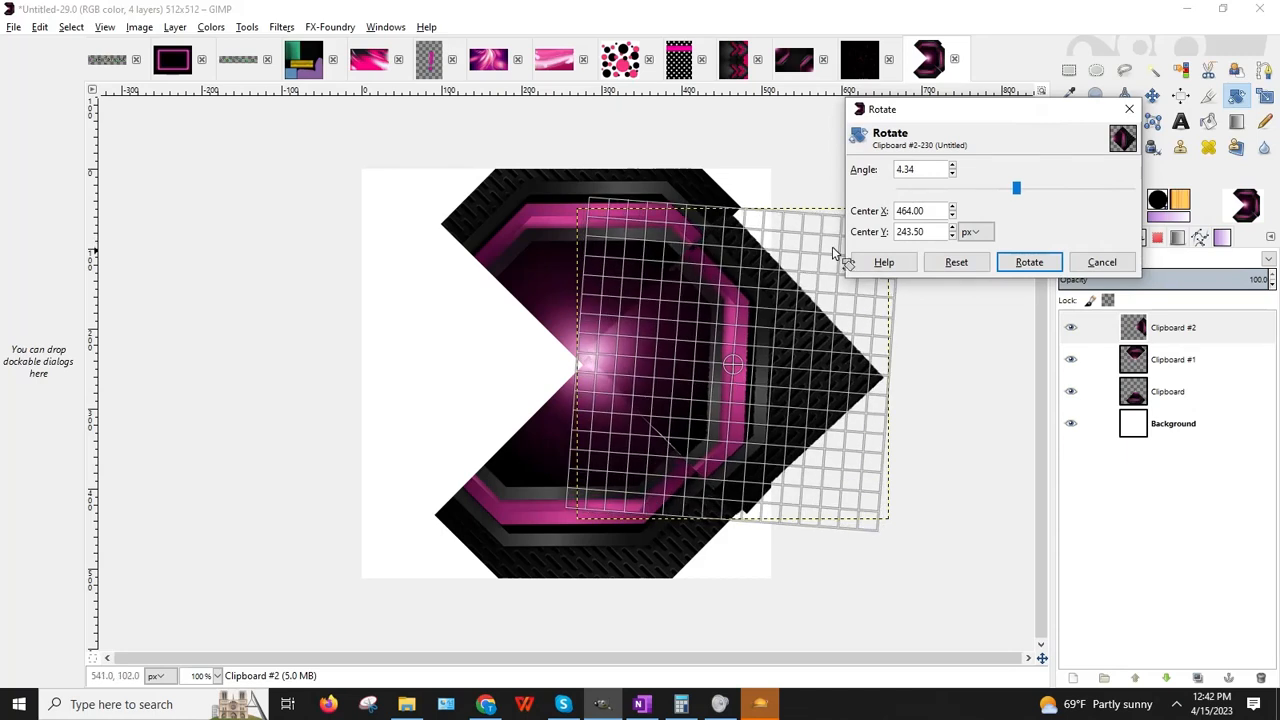
{"action": "left_click", "coordinate": [1029, 262]}
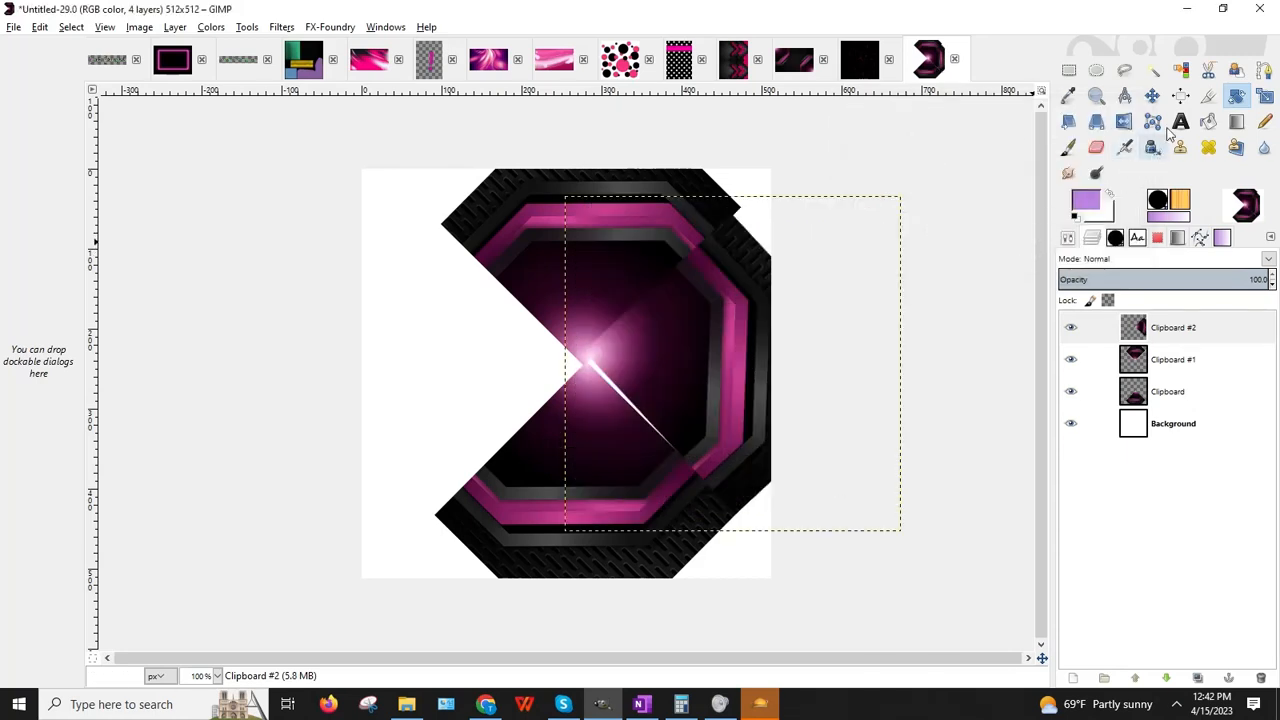
{"action": "left_click", "coordinate": [1152, 95]}
{"action": "mouse_move", "coordinate": [653, 356]}
{"action": "left_mouse_down"}
{"action": "mouse_move", "coordinate": [664, 347]}
{"action": "mouse_move", "coordinate": [640, 334]}
{"action": "mouse_move", "coordinate": [663, 322]}
{"action": "mouse_move", "coordinate": [656, 336]}
{"action": "left_mouse_up"}
{"action": "left_click", "coordinate": [1236, 95]}
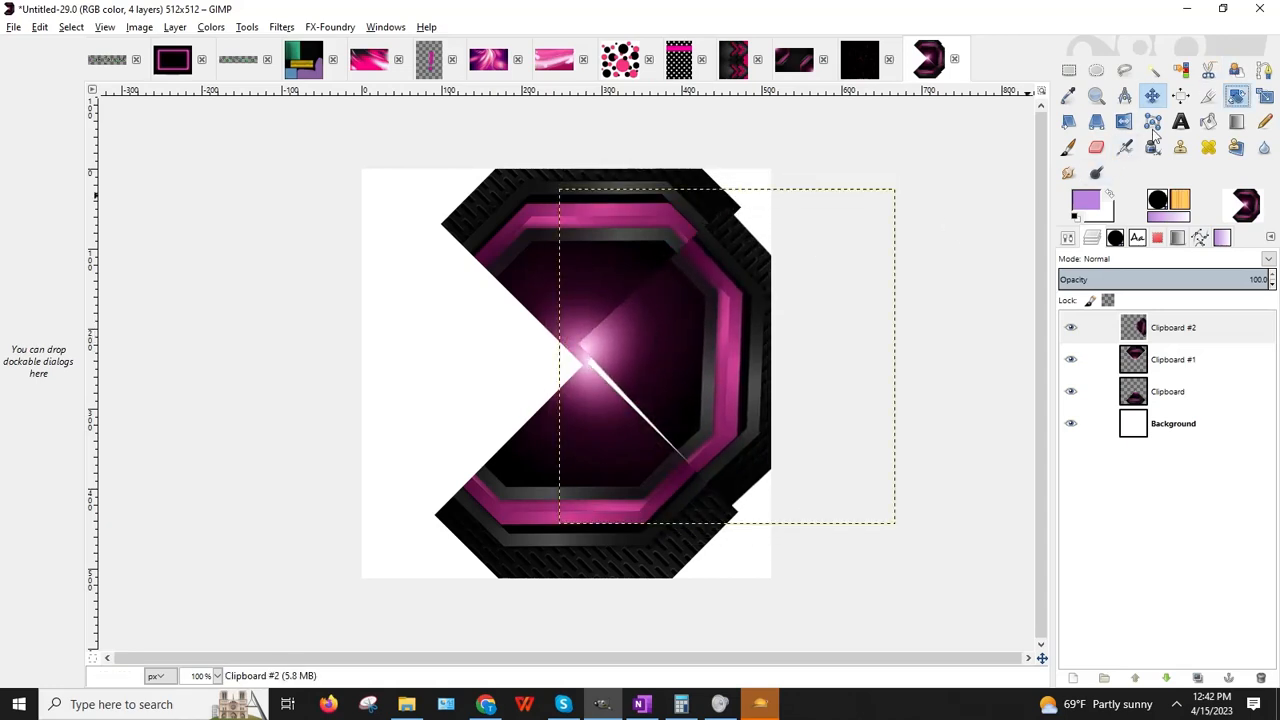
{"action": "left_click", "coordinate": [815, 232]}
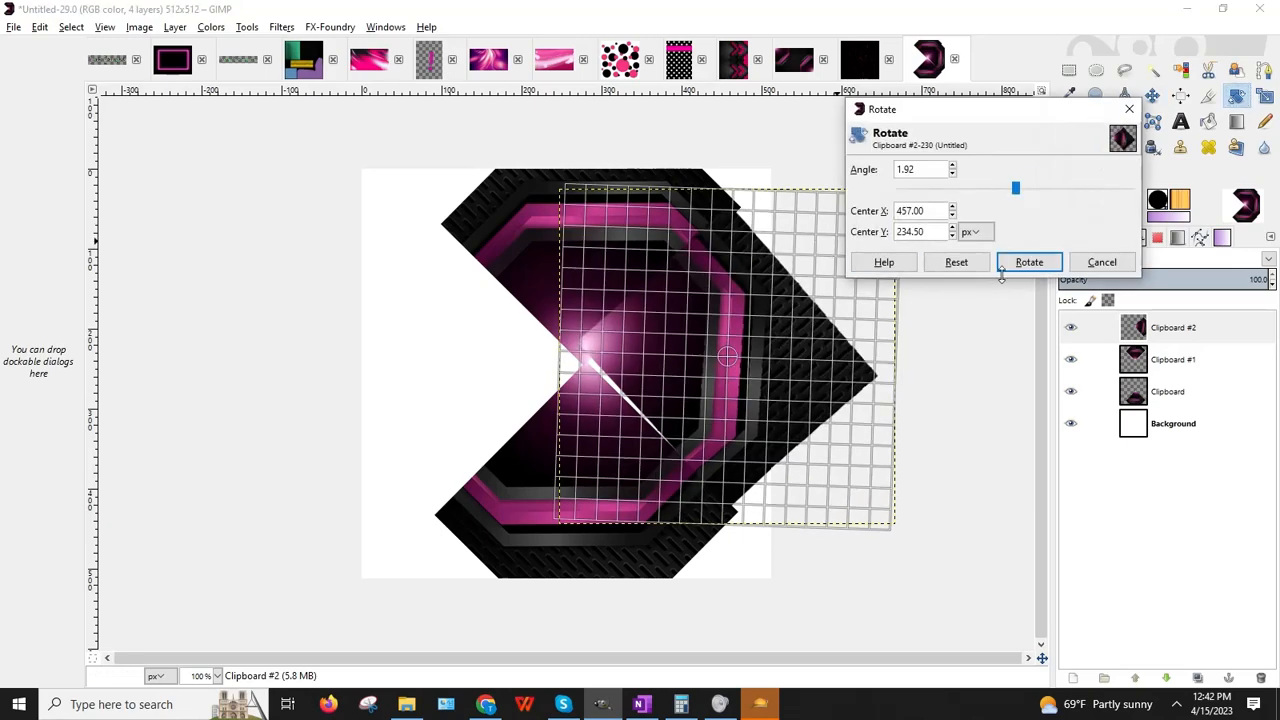
{"action": "left_click", "coordinate": [1036, 260]}
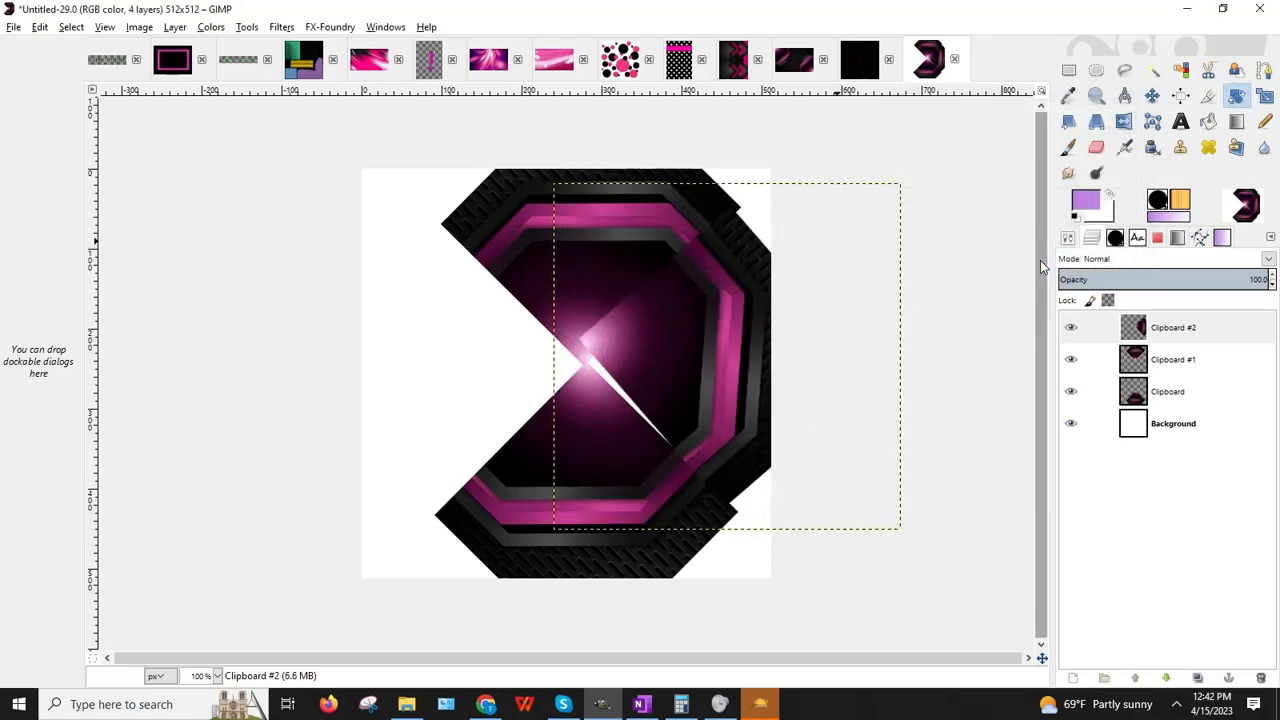
{"action": "left_click", "coordinate": [172, 27]}
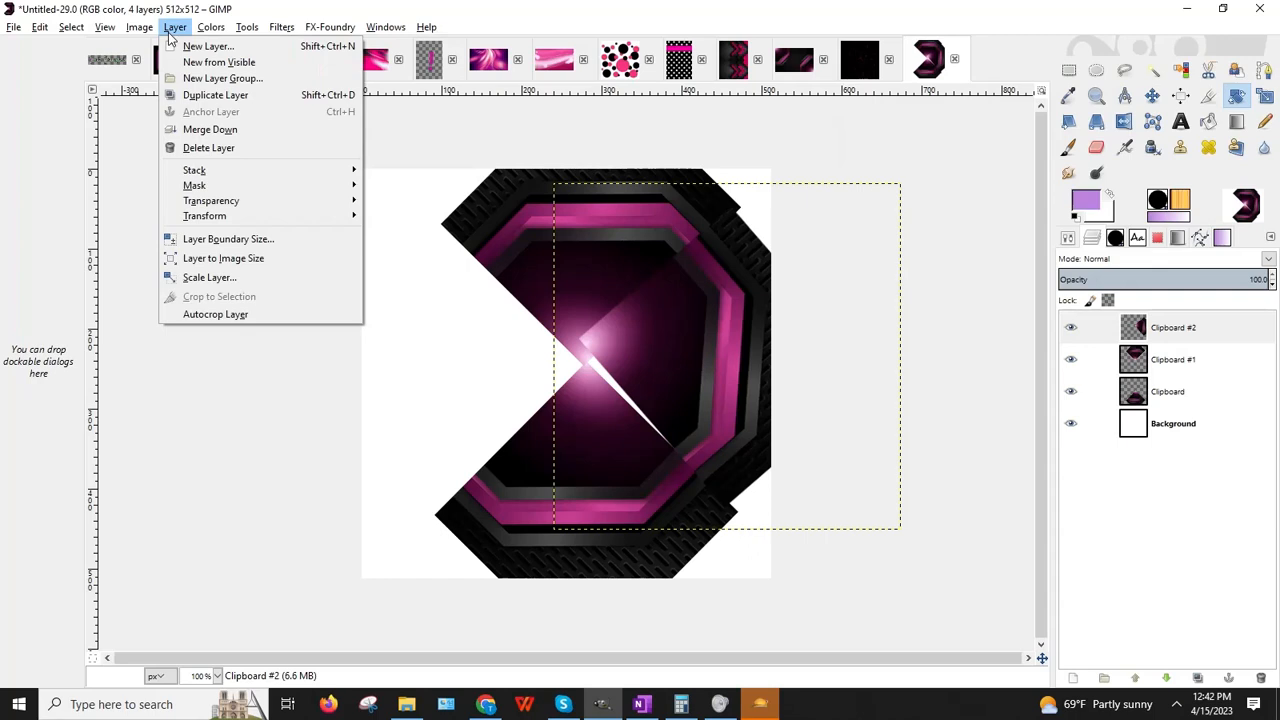
Step: Duplicate the right-side piece, mirror it horizontally, and move it to the left side as Clipboard #3
{"action": "left_click", "coordinate": [225, 93]}
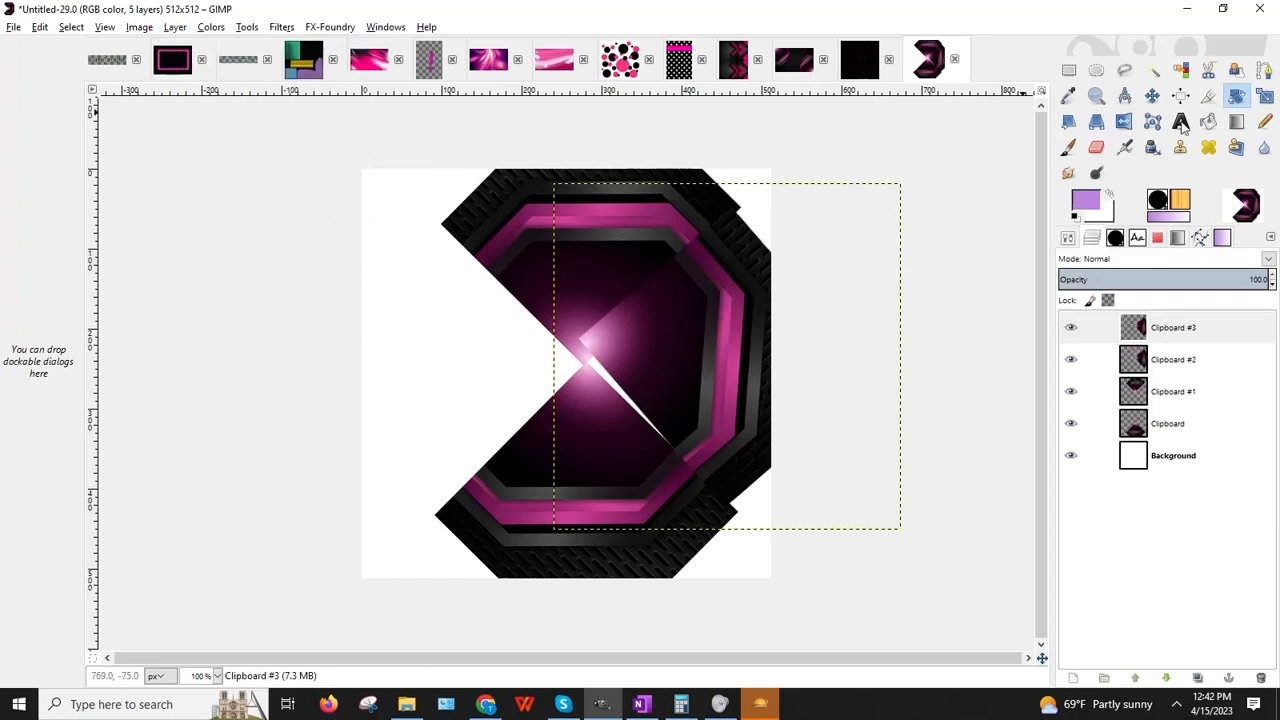
{"action": "left_click", "coordinate": [677, 303]}
{"action": "left_click", "coordinate": [1152, 95]}
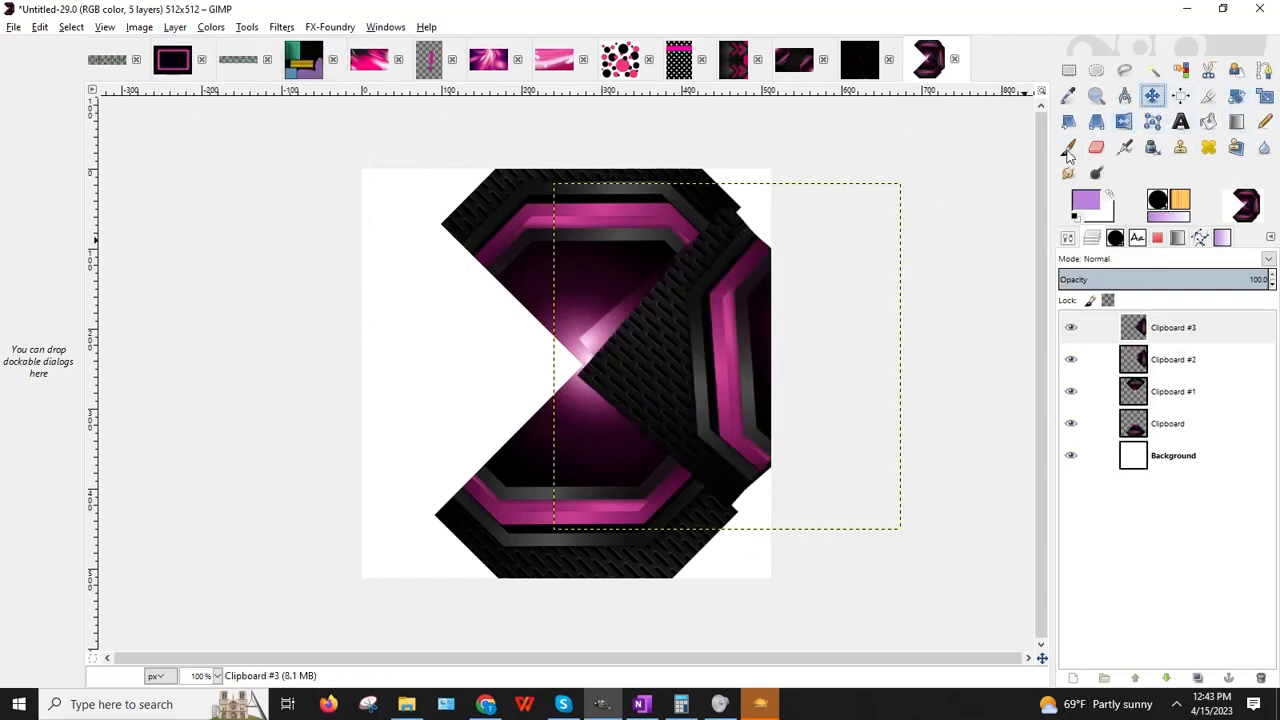
{"action": "left_click_drag", "start_coordinate": [695, 358], "coordinate": [409, 375]}
Step: Tilt Clipboard #2 slightly straighter and shift it up-right to close the gap
{"action": "left_click_drag", "start_coordinate": [697, 360], "coordinate": [703, 378]}
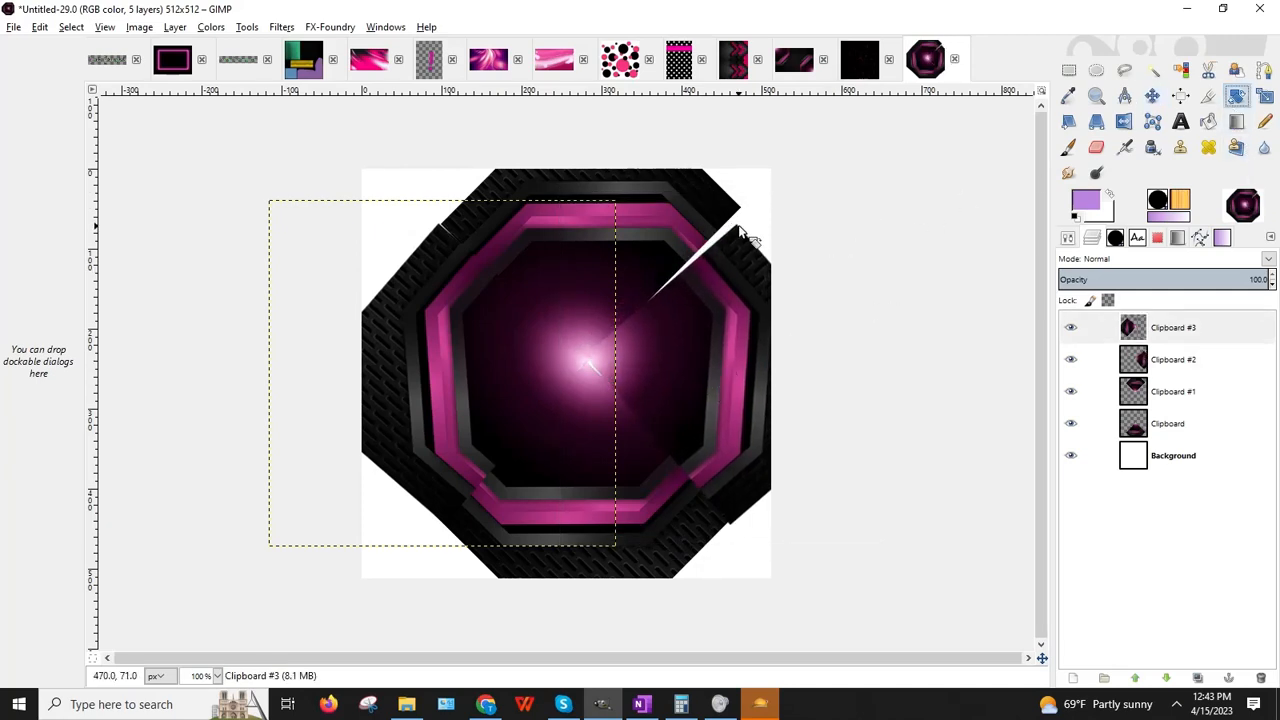
{"action": "left_click", "coordinate": [1146, 372]}
{"action": "left_click_drag", "start_coordinate": [794, 309], "coordinate": [771, 287]}
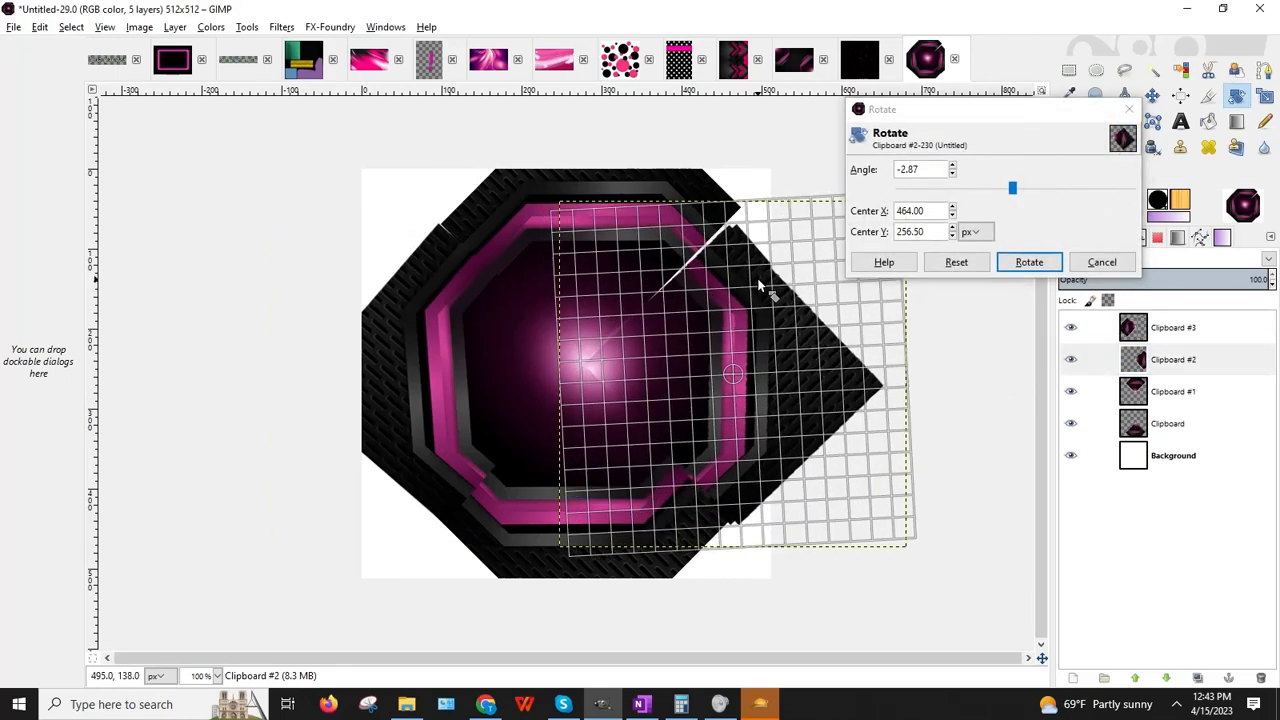
{"action": "left_click", "coordinate": [1030, 263]}
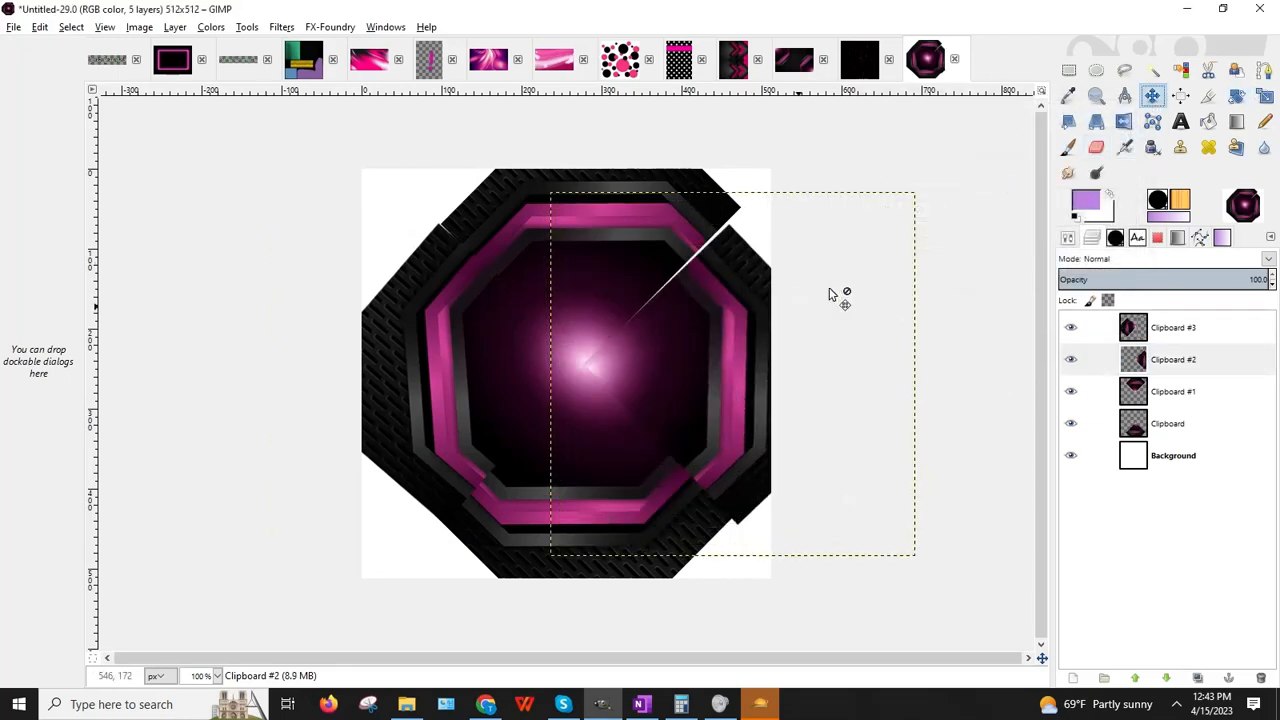
{"action": "left_click_drag", "start_coordinate": [740, 350], "coordinate": [748, 343]}
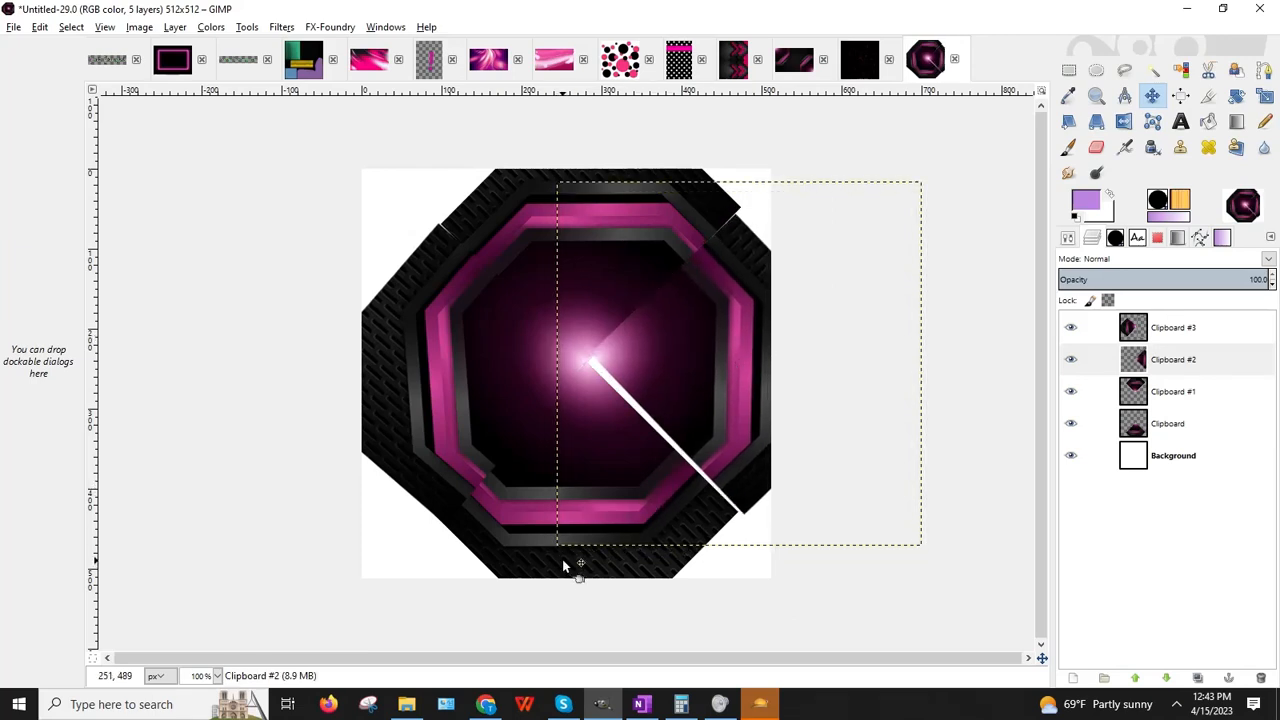
Step: Nudge the Clipboard, #1, #2 and #3 pieces so their edges align, ending on Clipboard #3
{"action": "left_click_drag", "start_coordinate": [563, 560], "coordinate": [572, 556]}
{"action": "left_click", "coordinate": [684, 463]}
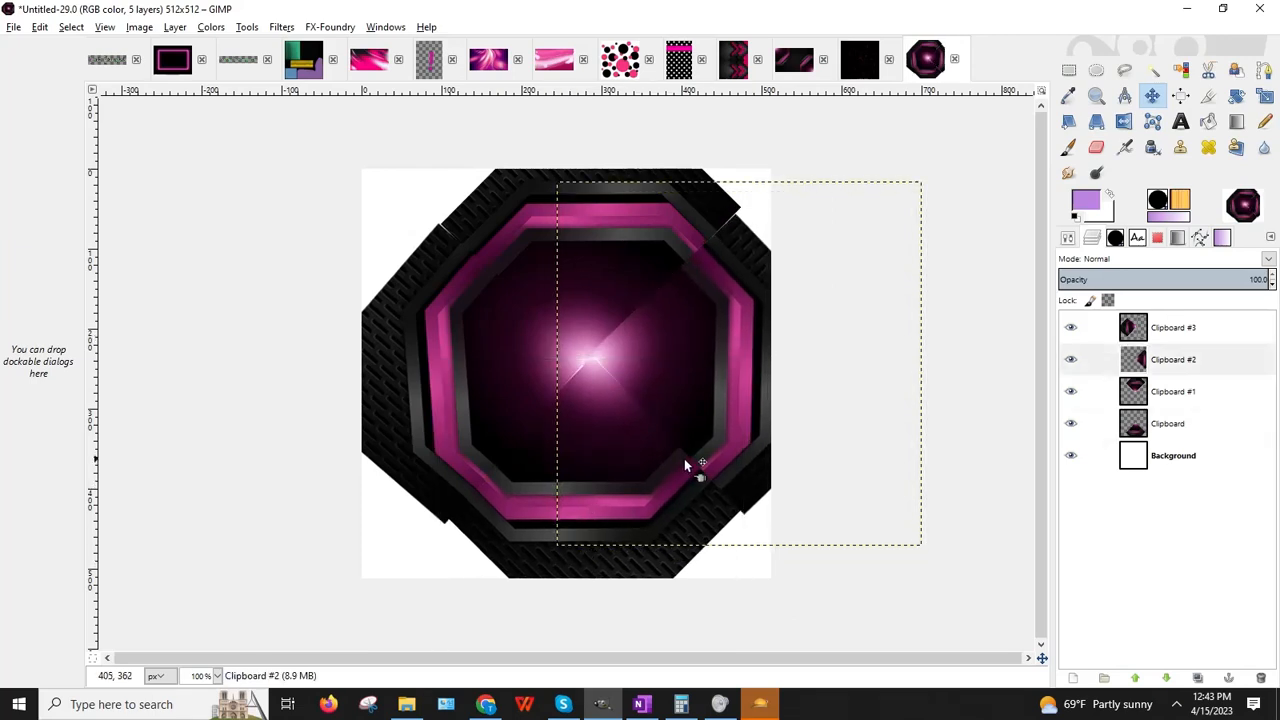
{"action": "left_click_drag", "start_coordinate": [739, 461], "coordinate": [727, 449]}
{"action": "left_click_drag", "start_coordinate": [638, 205], "coordinate": [629, 208]}
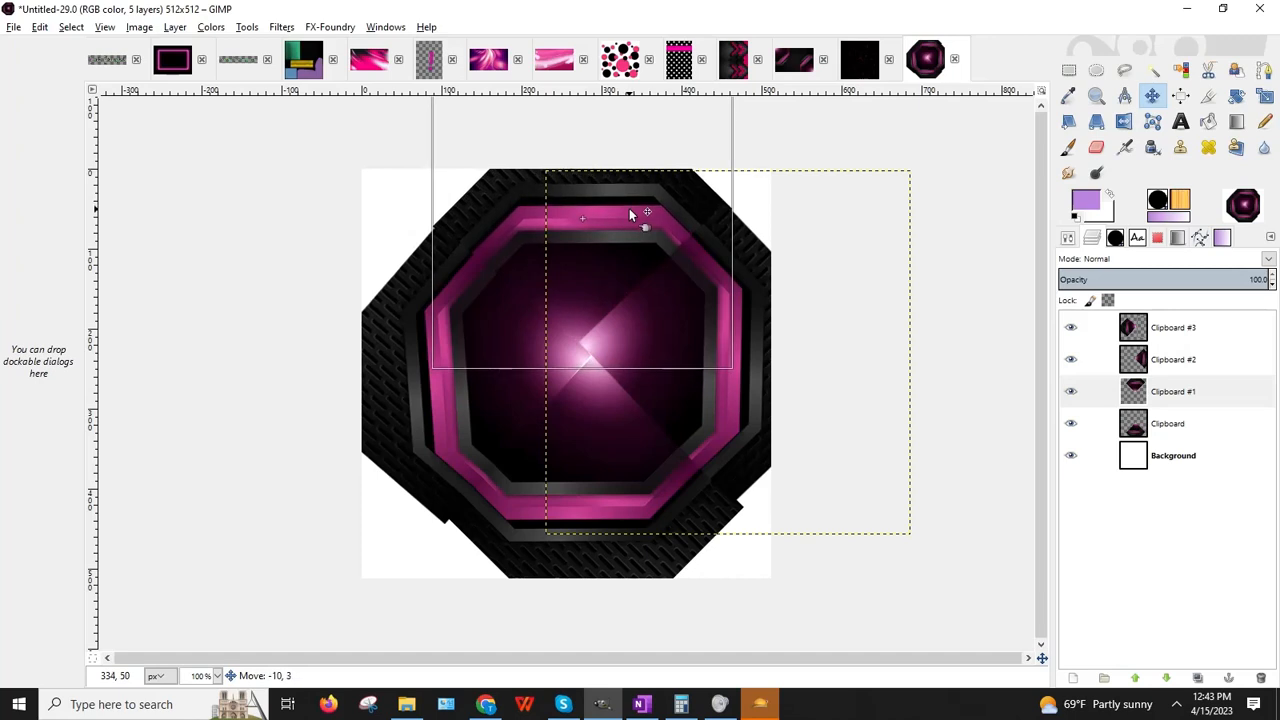
{"action": "left_click_drag", "start_coordinate": [449, 264], "coordinate": [448, 260]}
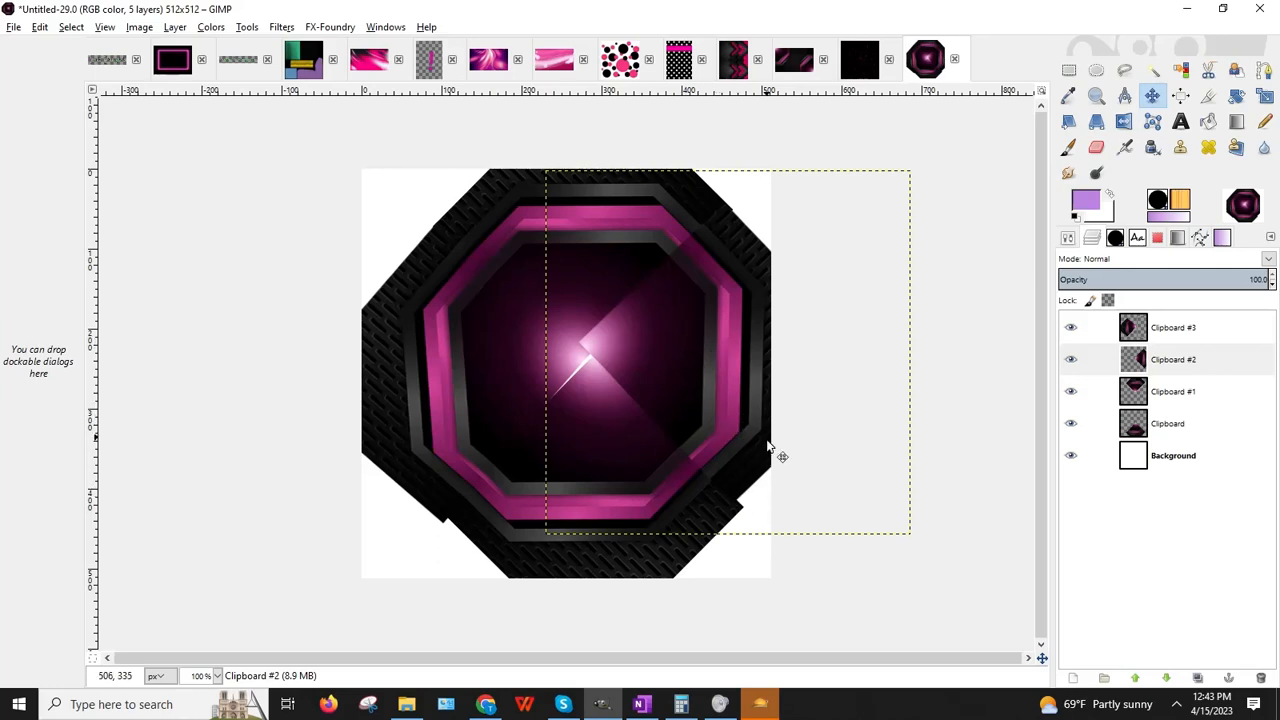
{"action": "left_click", "coordinate": [1141, 460]}
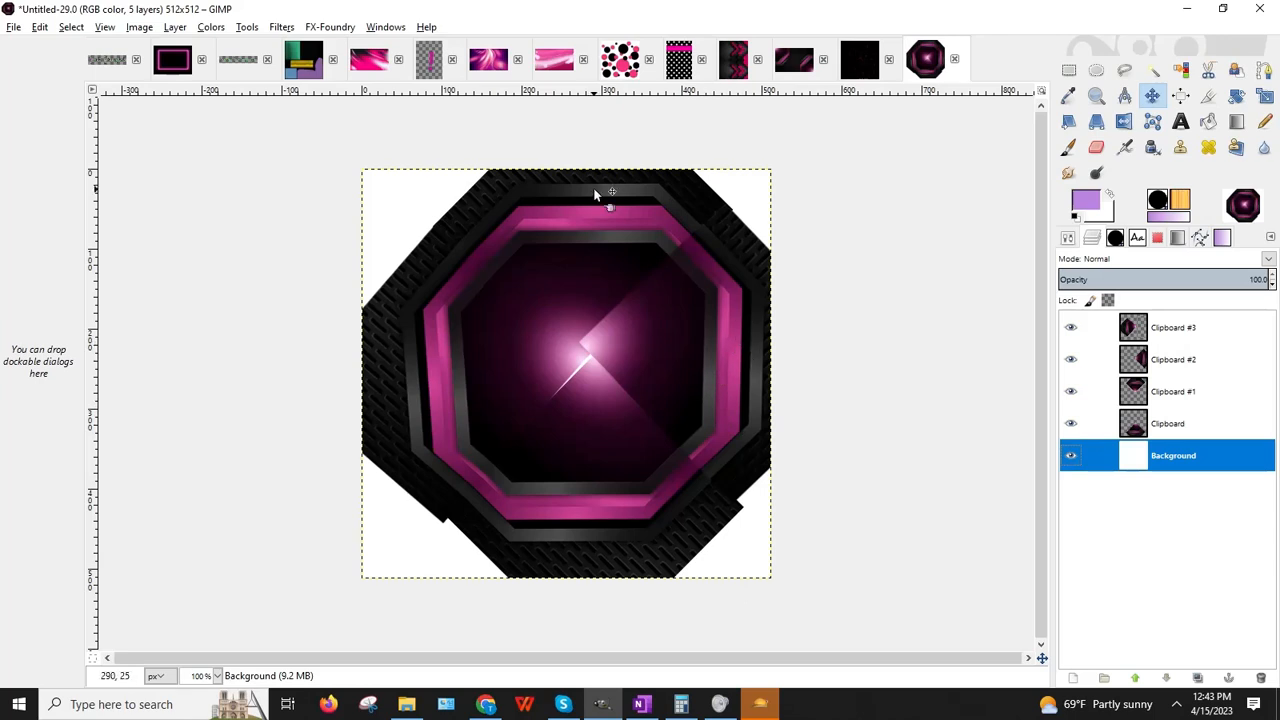
{"action": "left_click", "coordinate": [1155, 331]}
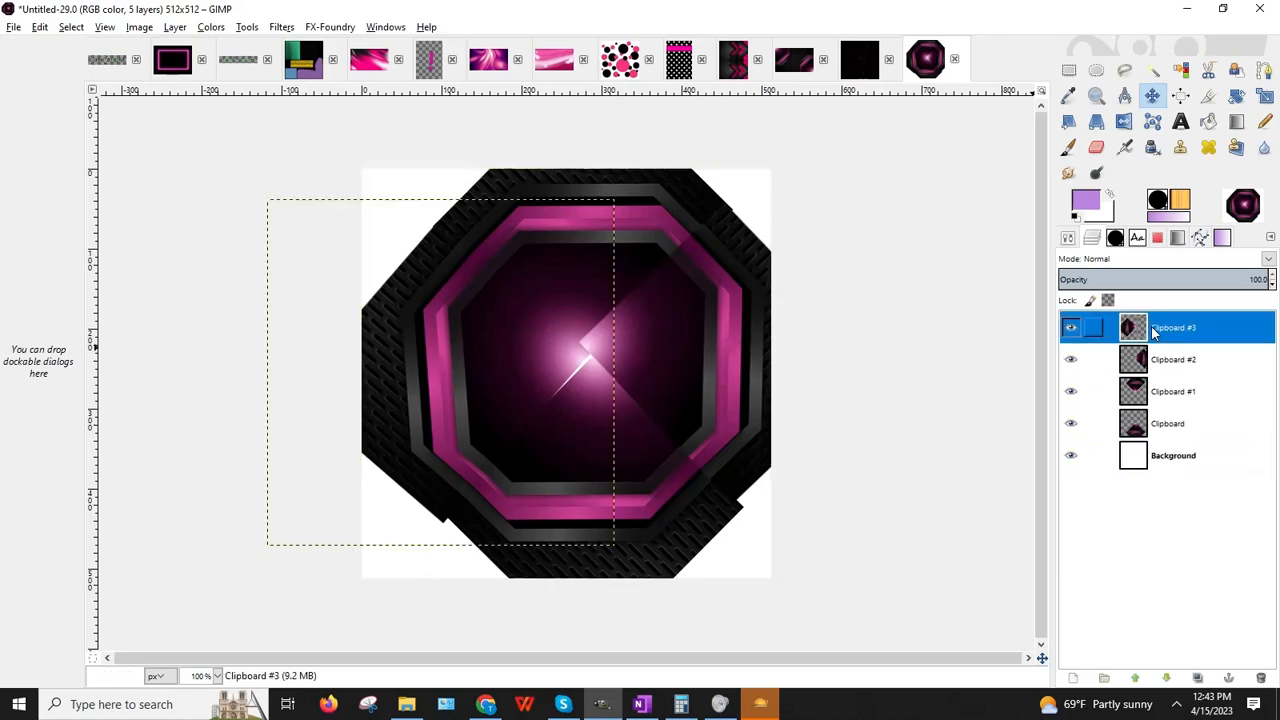
Step: Merge Down three times into one Clipboard layer, then select the Smudge tool with its options shown
{"action": "left_click", "coordinate": [175, 27]}
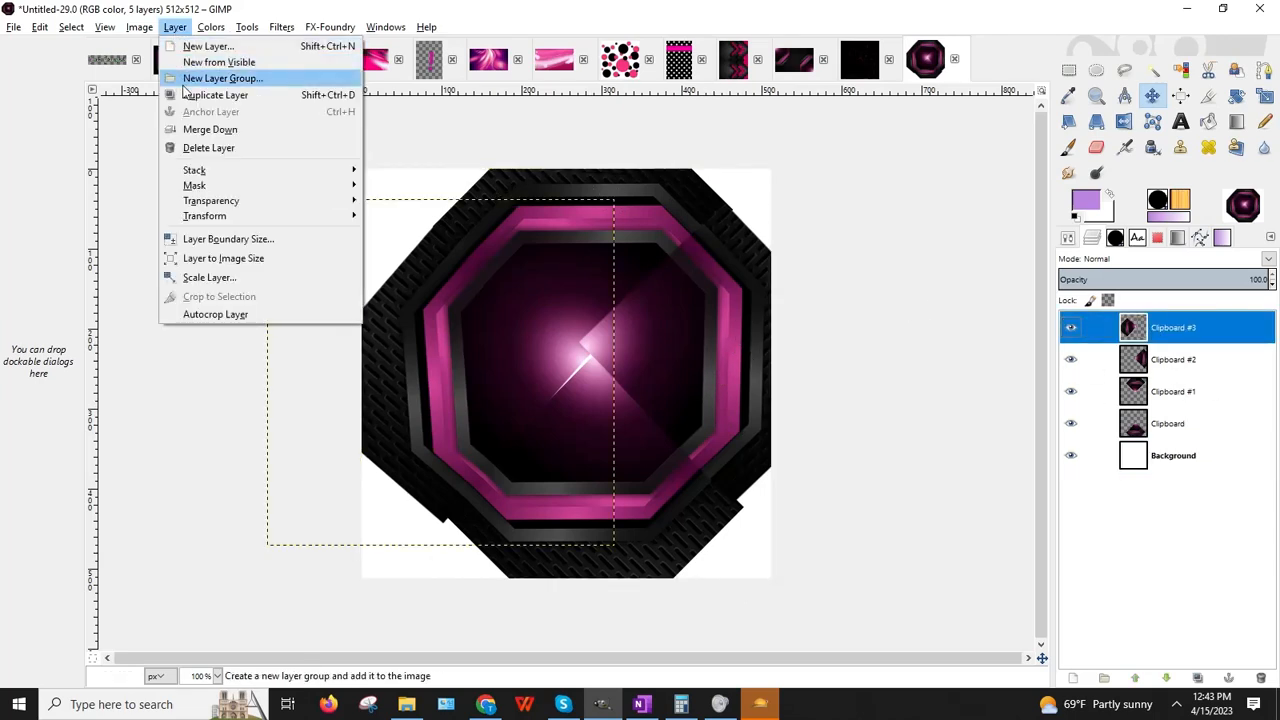
{"action": "left_click", "coordinate": [205, 129]}
{"action": "left_click", "coordinate": [175, 27]}
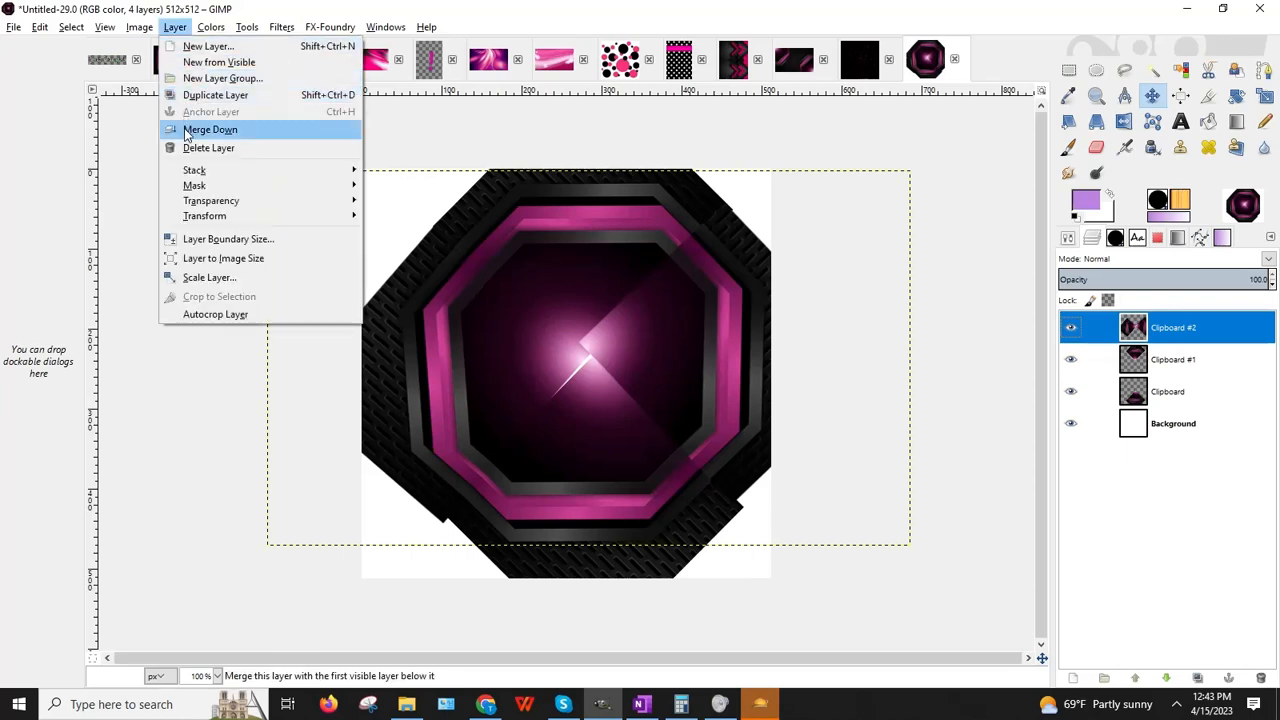
{"action": "left_click", "coordinate": [189, 130]}
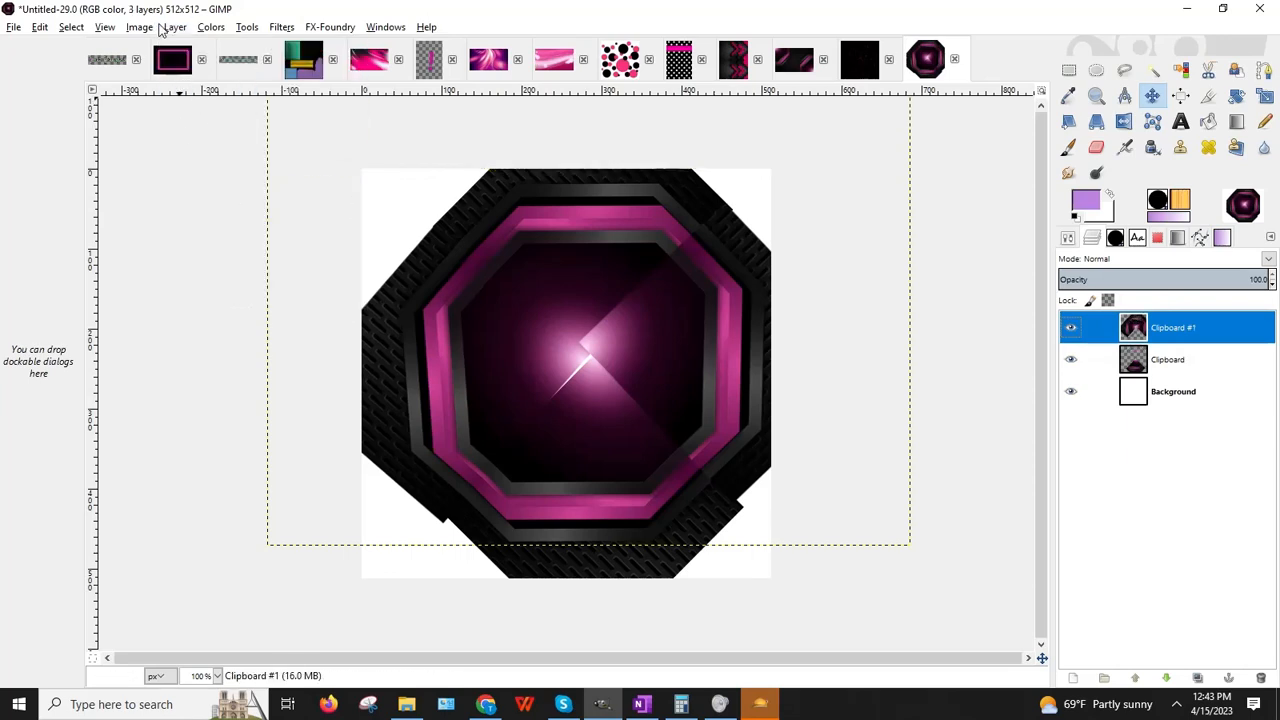
{"action": "left_click", "coordinate": [172, 27]}
{"action": "left_click", "coordinate": [197, 130]}
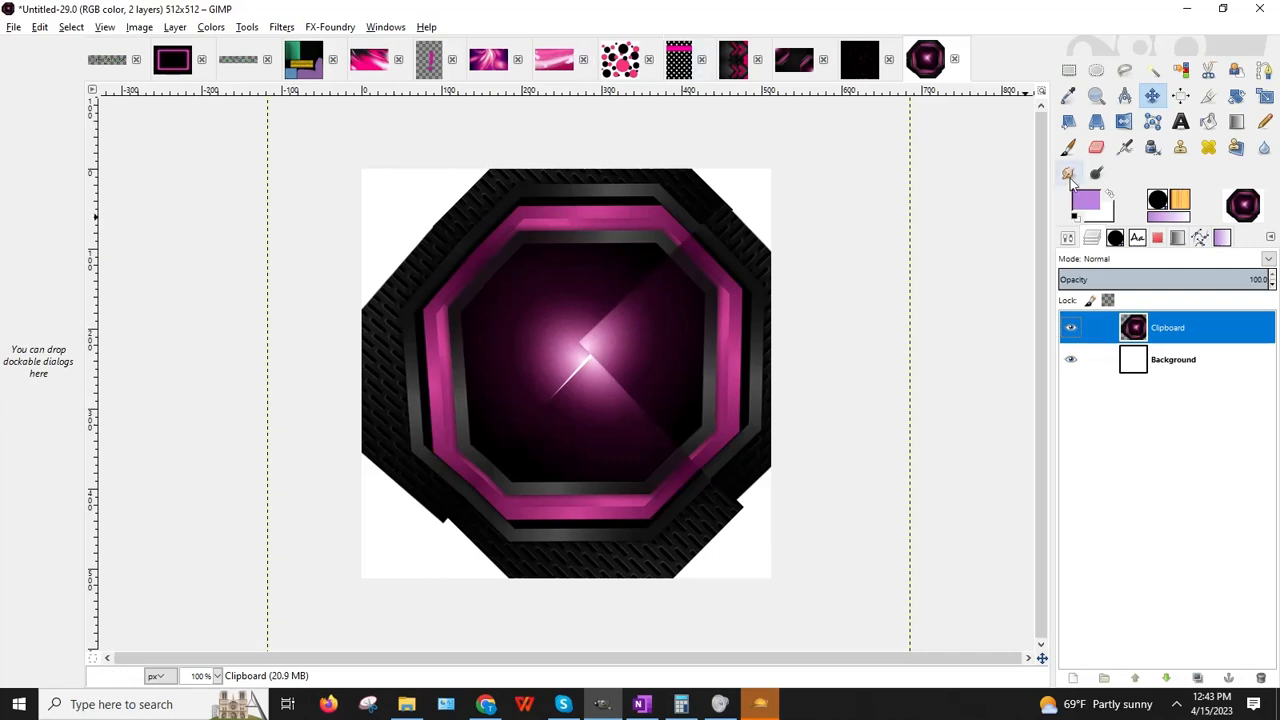
{"action": "left_click", "coordinate": [1069, 175]}
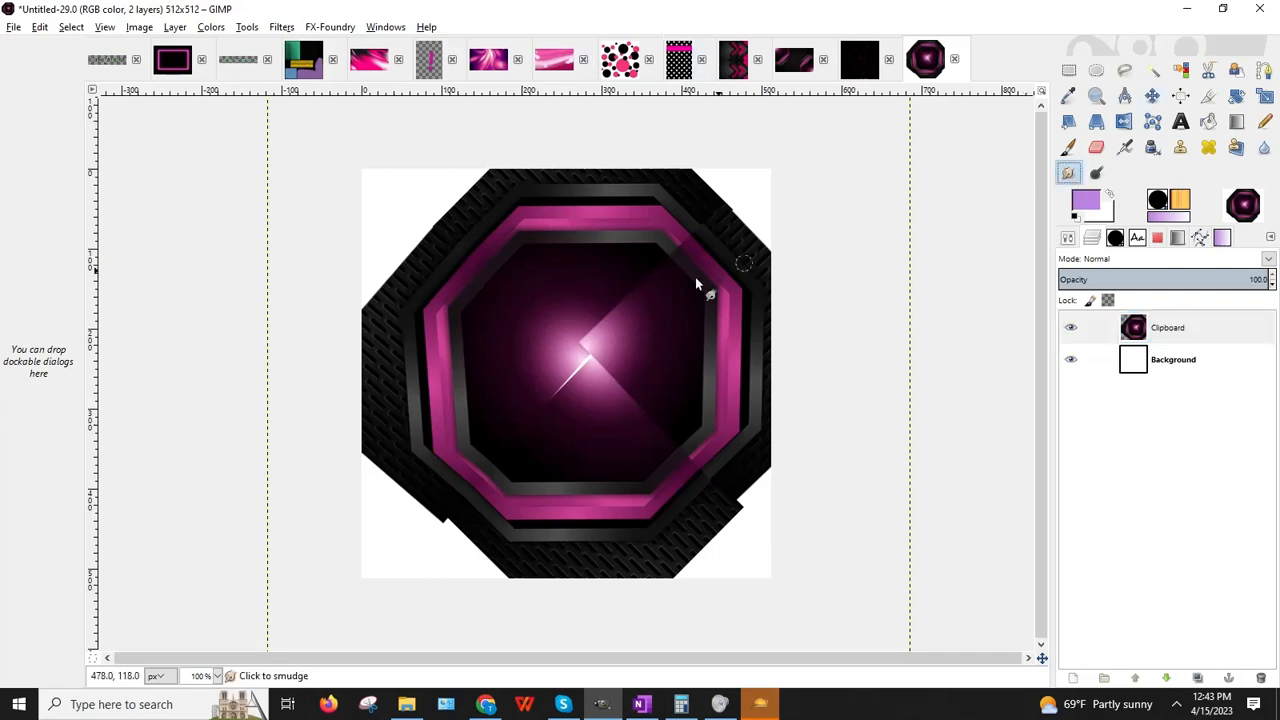
{"action": "left_click", "coordinate": [1068, 238]}
Step: Set the smudge brush to 46.79 and smear the central white highlight streak
{"action": "left_click_drag", "start_coordinate": [1066, 348], "coordinate": [1067, 348]}
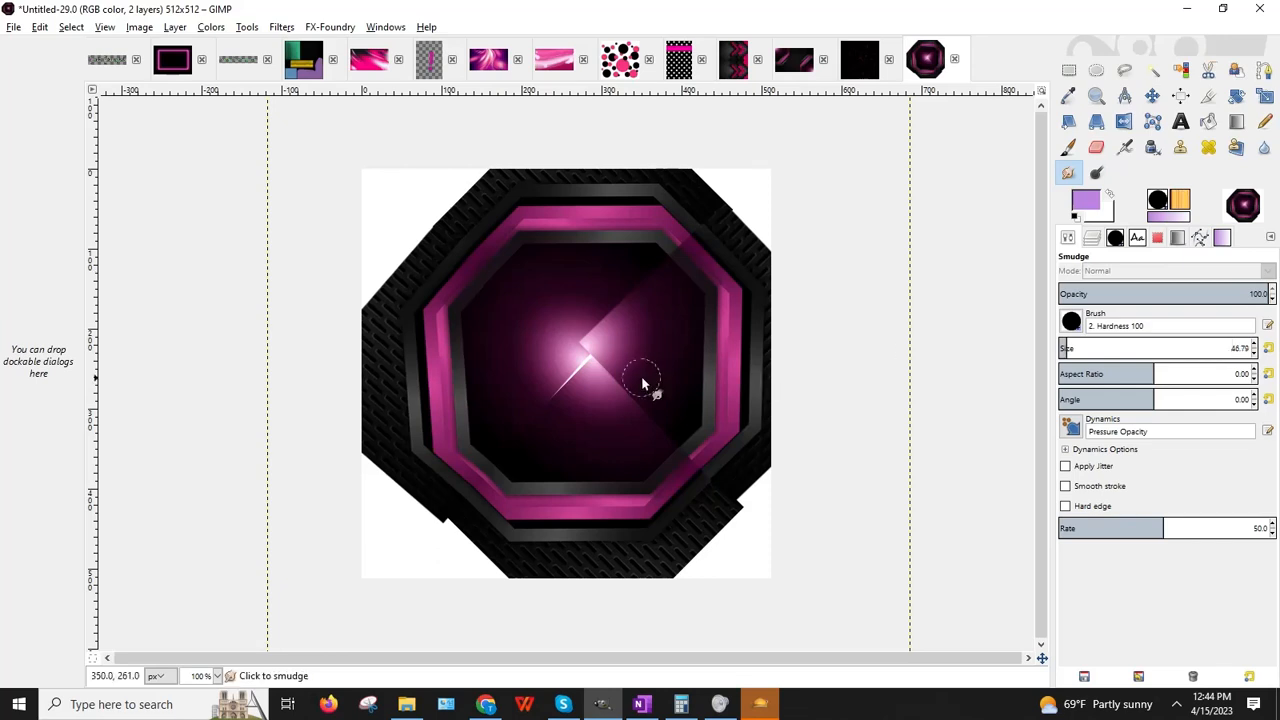
{"action": "left_click", "coordinate": [553, 414]}
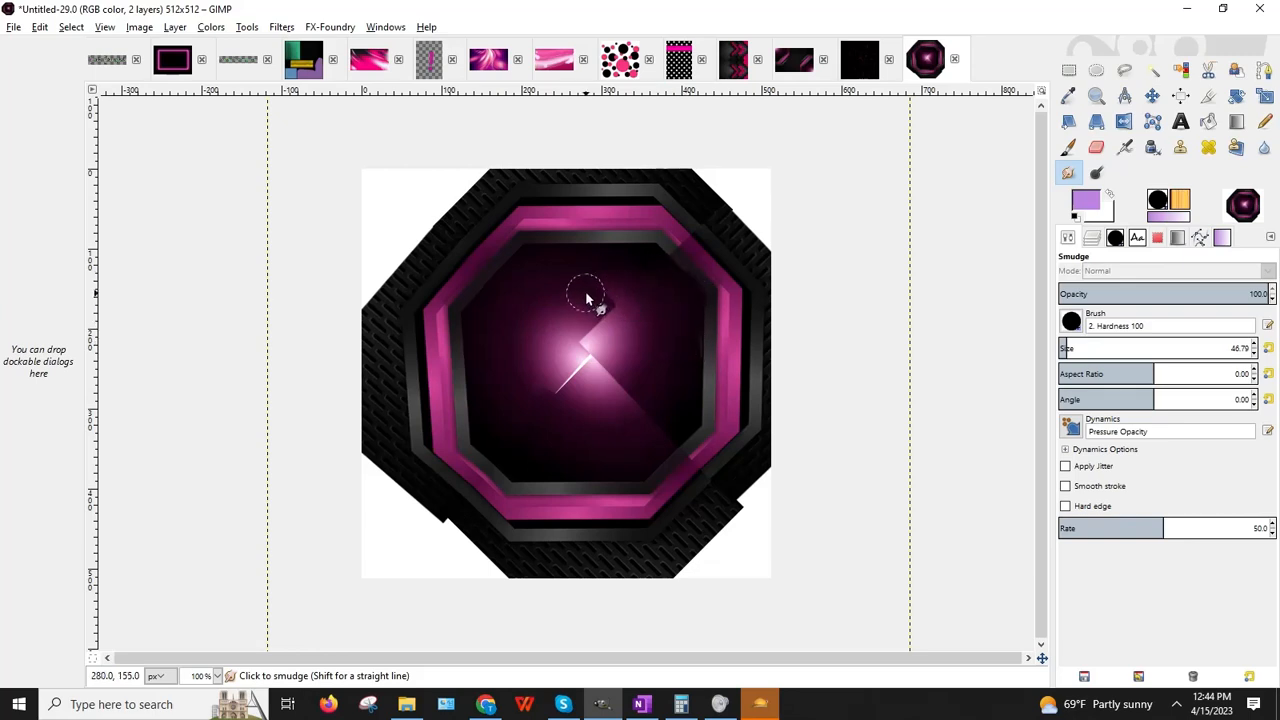
{"action": "mouse_move", "coordinate": [602, 288]}
{"action": "left_mouse_down"}
{"action": "mouse_move", "coordinate": [654, 283]}
{"action": "mouse_move", "coordinate": [668, 327]}
{"action": "left_mouse_up"}
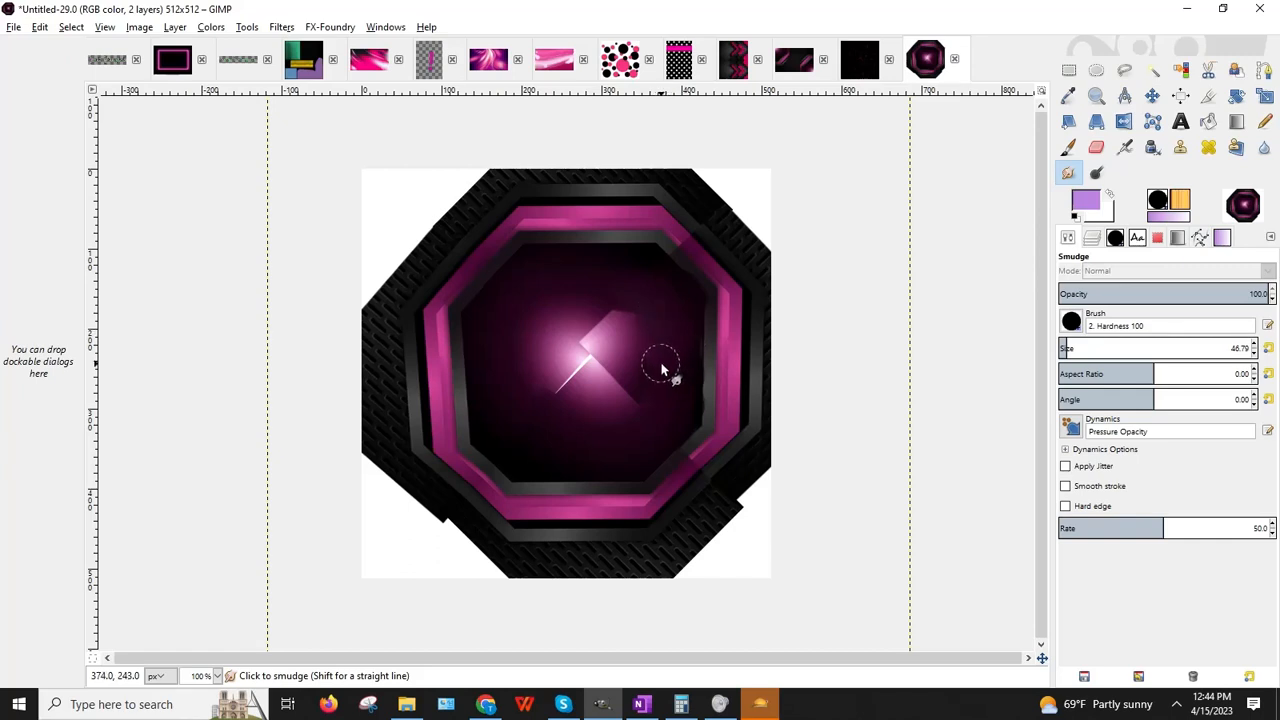
{"action": "mouse_move", "coordinate": [643, 409]}
{"action": "left_mouse_down"}
{"action": "mouse_move", "coordinate": [591, 360]}
{"action": "mouse_move", "coordinate": [542, 375]}
{"action": "mouse_move", "coordinate": [606, 386]}
{"action": "mouse_move", "coordinate": [634, 371]}
{"action": "mouse_move", "coordinate": [652, 337]}
{"action": "mouse_move", "coordinate": [643, 305]}
{"action": "mouse_move", "coordinate": [605, 370]}
{"action": "mouse_move", "coordinate": [634, 342]}
{"action": "mouse_move", "coordinate": [651, 354]}
{"action": "mouse_move", "coordinate": [660, 369]}
{"action": "mouse_move", "coordinate": [640, 397]}
{"action": "mouse_move", "coordinate": [674, 358]}
{"action": "left_mouse_up"}
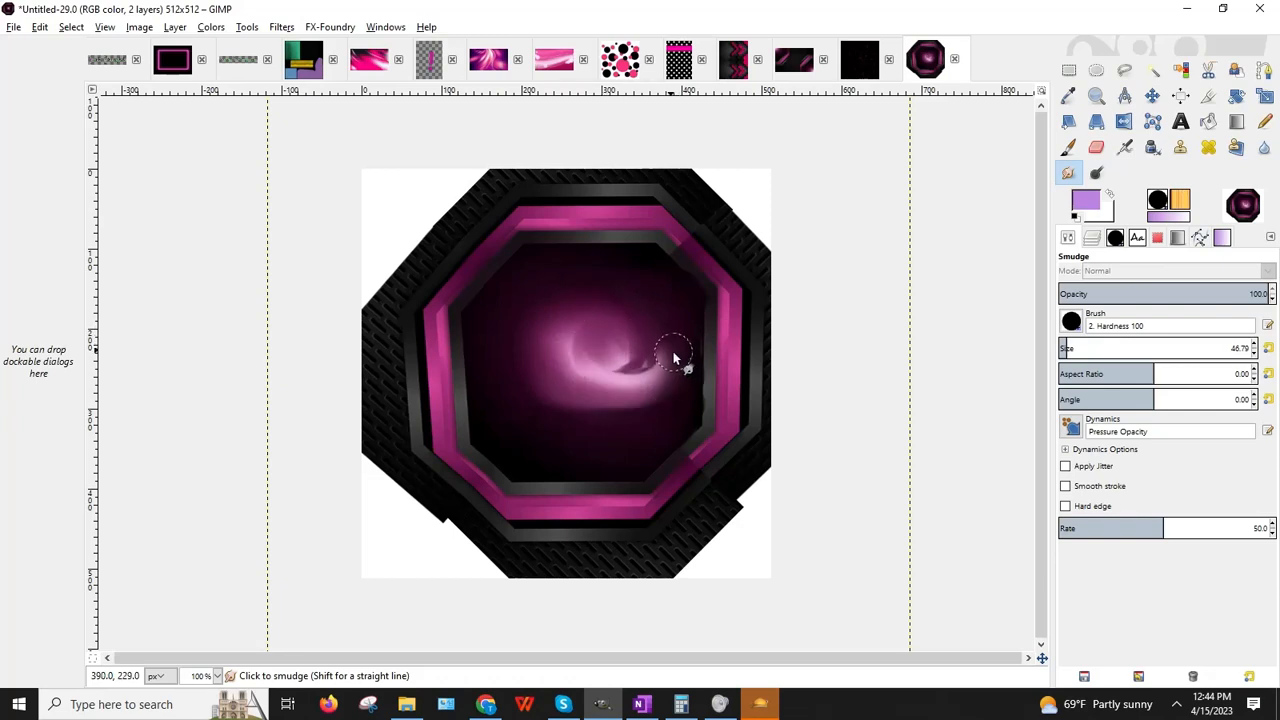
{"action": "mouse_move", "coordinate": [590, 305]}
{"action": "left_mouse_down"}
{"action": "mouse_move", "coordinate": [606, 294]}
{"action": "mouse_move", "coordinate": [660, 327]}
{"action": "left_mouse_up"}
Step: Swirl and soften the pink glow around the centre and inner ring edge
{"action": "left_click_drag", "start_coordinate": [535, 333], "coordinate": [528, 380]}
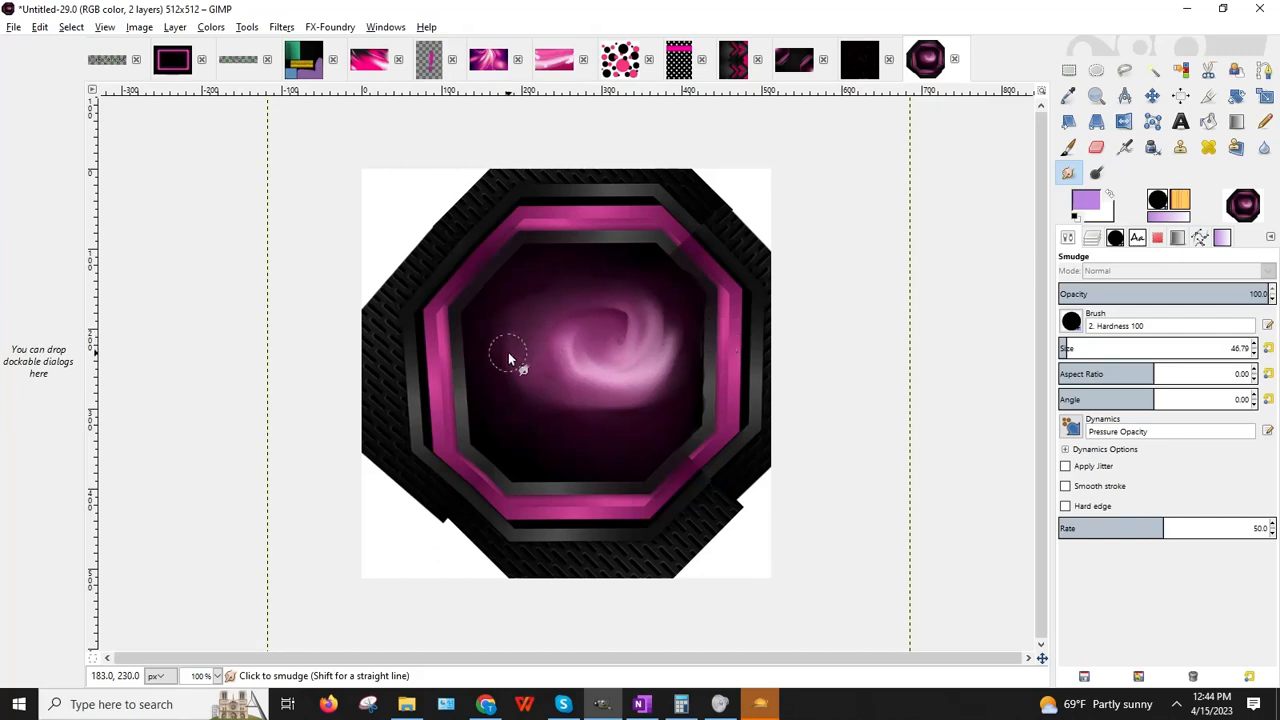
{"action": "mouse_move", "coordinate": [508, 358]}
{"action": "left_mouse_down"}
{"action": "mouse_move", "coordinate": [540, 429]}
{"action": "mouse_move", "coordinate": [586, 409]}
{"action": "mouse_move", "coordinate": [651, 434]}
{"action": "mouse_move", "coordinate": [643, 417]}
{"action": "left_mouse_up"}
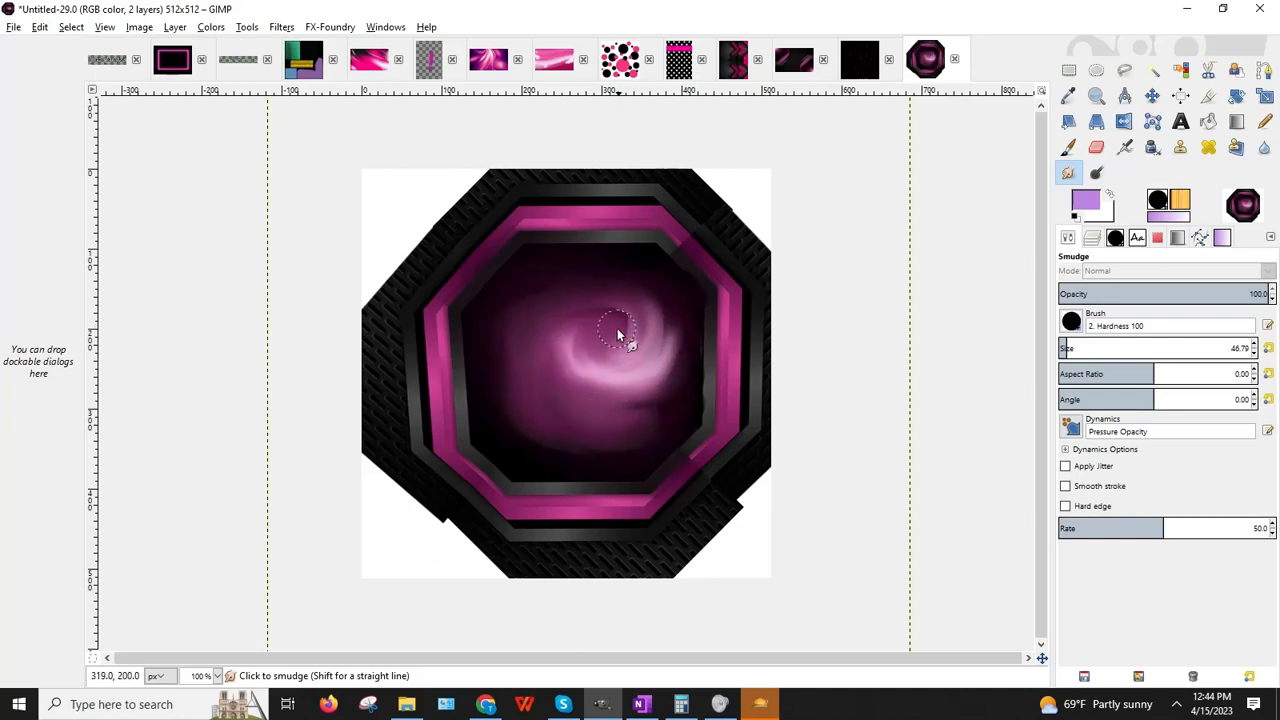
{"action": "mouse_move", "coordinate": [618, 336]}
{"action": "left_mouse_down"}
{"action": "mouse_move", "coordinate": [551, 389]}
{"action": "mouse_move", "coordinate": [609, 346]}
{"action": "mouse_move", "coordinate": [643, 413]}
{"action": "mouse_move", "coordinate": [614, 337]}
{"action": "mouse_move", "coordinate": [566, 389]}
{"action": "mouse_move", "coordinate": [666, 383]}
{"action": "mouse_move", "coordinate": [579, 313]}
{"action": "mouse_move", "coordinate": [580, 409]}
{"action": "mouse_move", "coordinate": [651, 320]}
{"action": "mouse_move", "coordinate": [666, 366]}
{"action": "mouse_move", "coordinate": [625, 410]}
{"action": "mouse_move", "coordinate": [634, 380]}
{"action": "mouse_move", "coordinate": [566, 429]}
{"action": "mouse_move", "coordinate": [534, 397]}
{"action": "mouse_move", "coordinate": [651, 378]}
{"action": "left_mouse_up"}
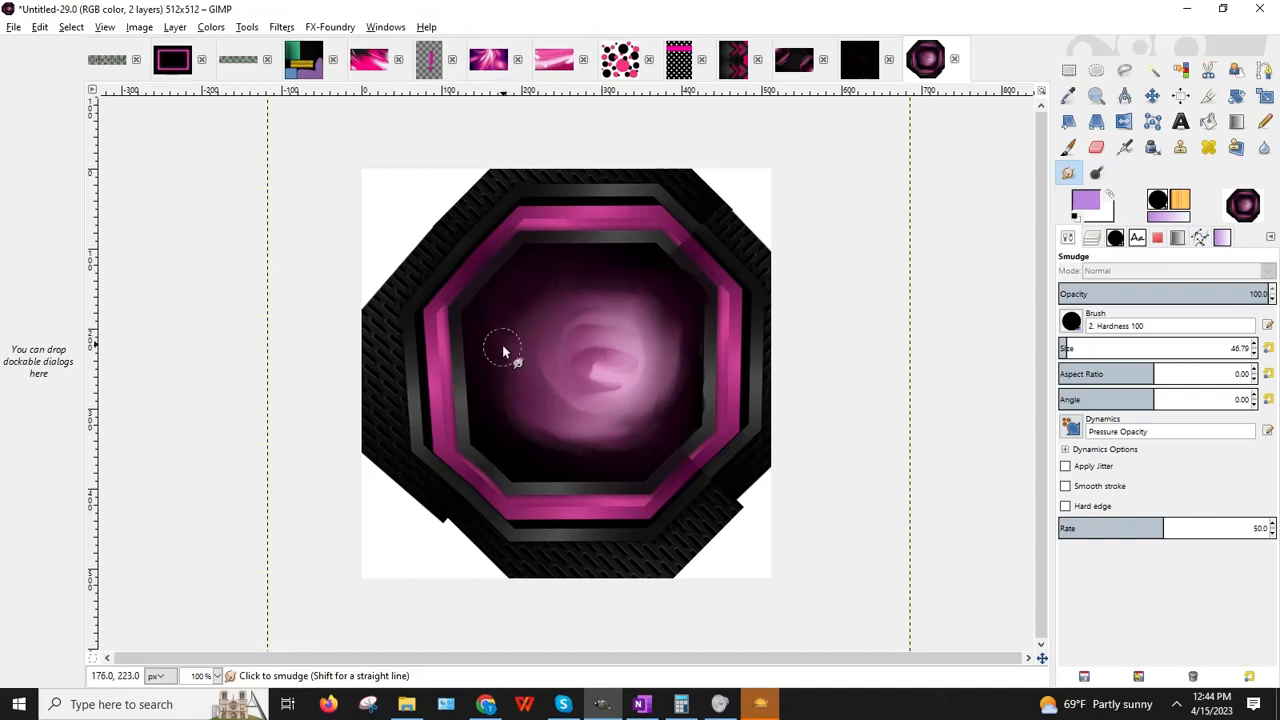
{"action": "mouse_move", "coordinate": [528, 452]}
{"action": "left_mouse_down"}
{"action": "mouse_move", "coordinate": [520, 434]}
{"action": "mouse_move", "coordinate": [531, 446]}
{"action": "left_mouse_up"}
{"action": "mouse_move", "coordinate": [673, 292]}
{"action": "left_mouse_down"}
{"action": "mouse_move", "coordinate": [703, 326]}
{"action": "mouse_move", "coordinate": [706, 374]}
{"action": "mouse_move", "coordinate": [726, 291]}
{"action": "mouse_move", "coordinate": [670, 266]}
{"action": "left_mouse_up"}
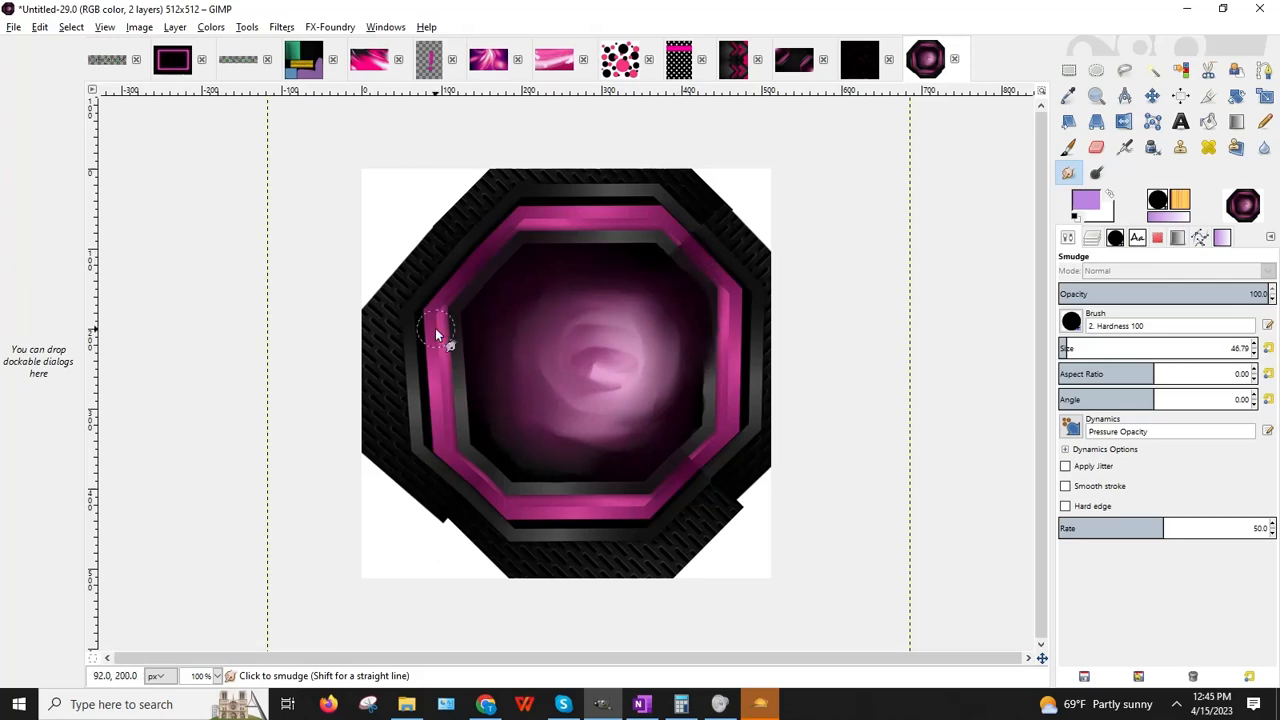
Step: Undo the last smudge stroke and reduce the smudge brush size to 21.81
{"action": "left_click", "coordinate": [40, 27]}
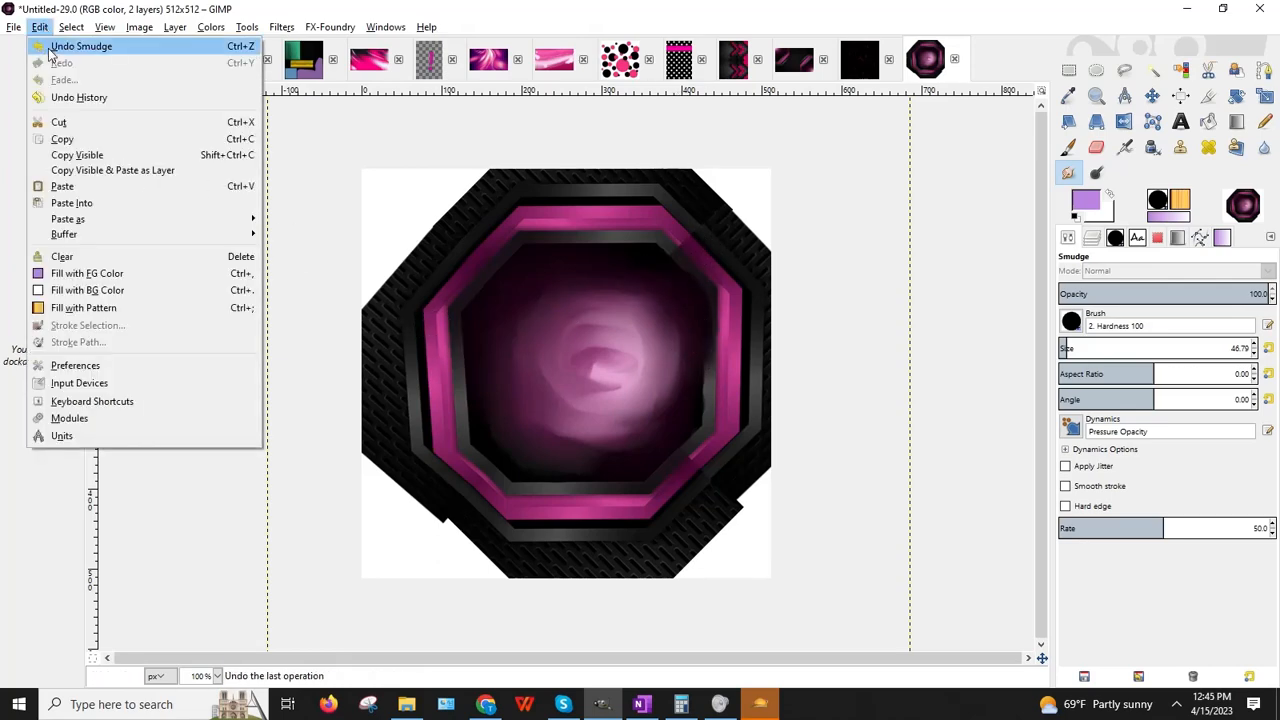
{"action": "left_click", "coordinate": [40, 27]}
{"action": "left_click", "coordinate": [40, 27]}
{"action": "left_click", "coordinate": [46, 52]}
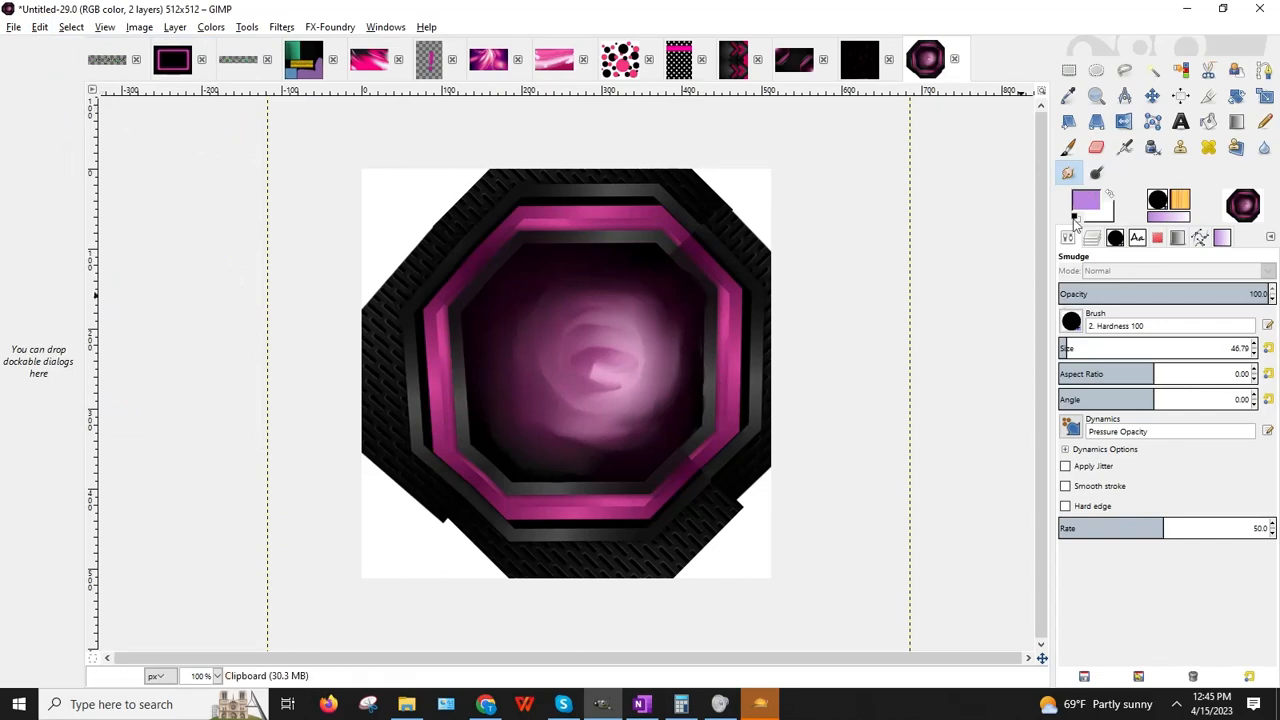
{"action": "left_click", "coordinate": [1060, 347]}
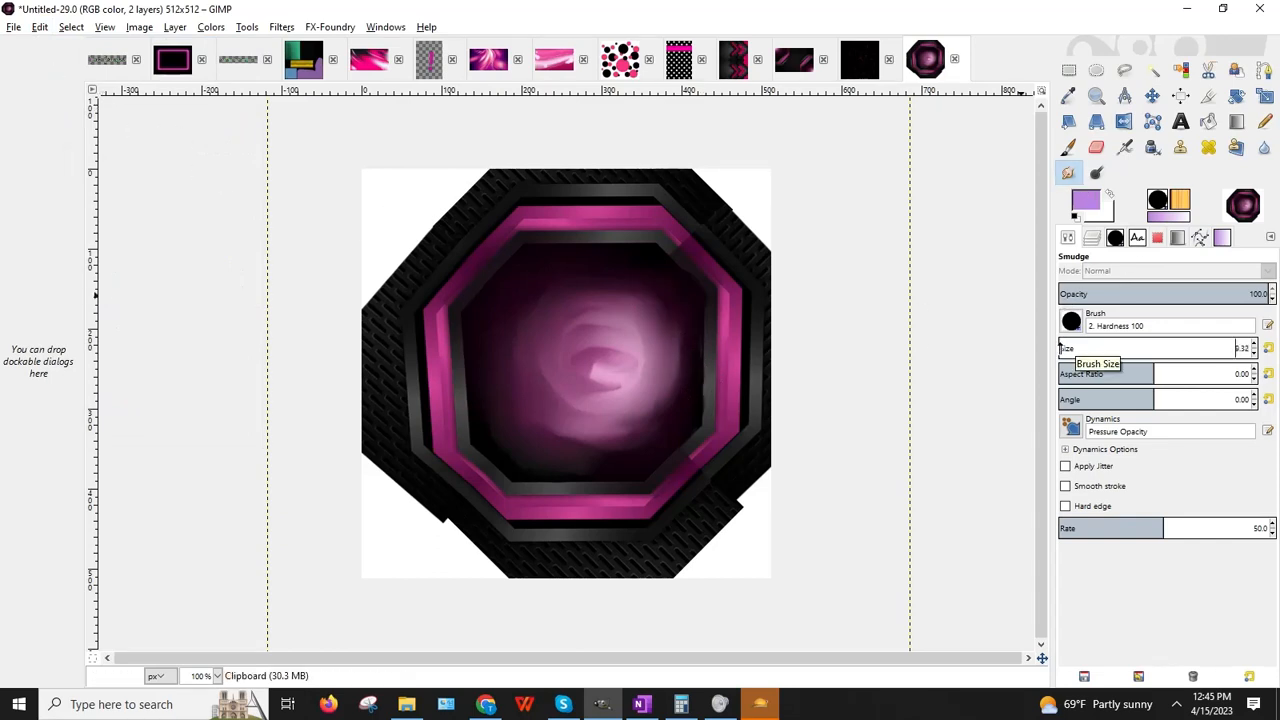
{"action": "left_click_drag", "start_coordinate": [1060, 347], "coordinate": [1062, 347]}
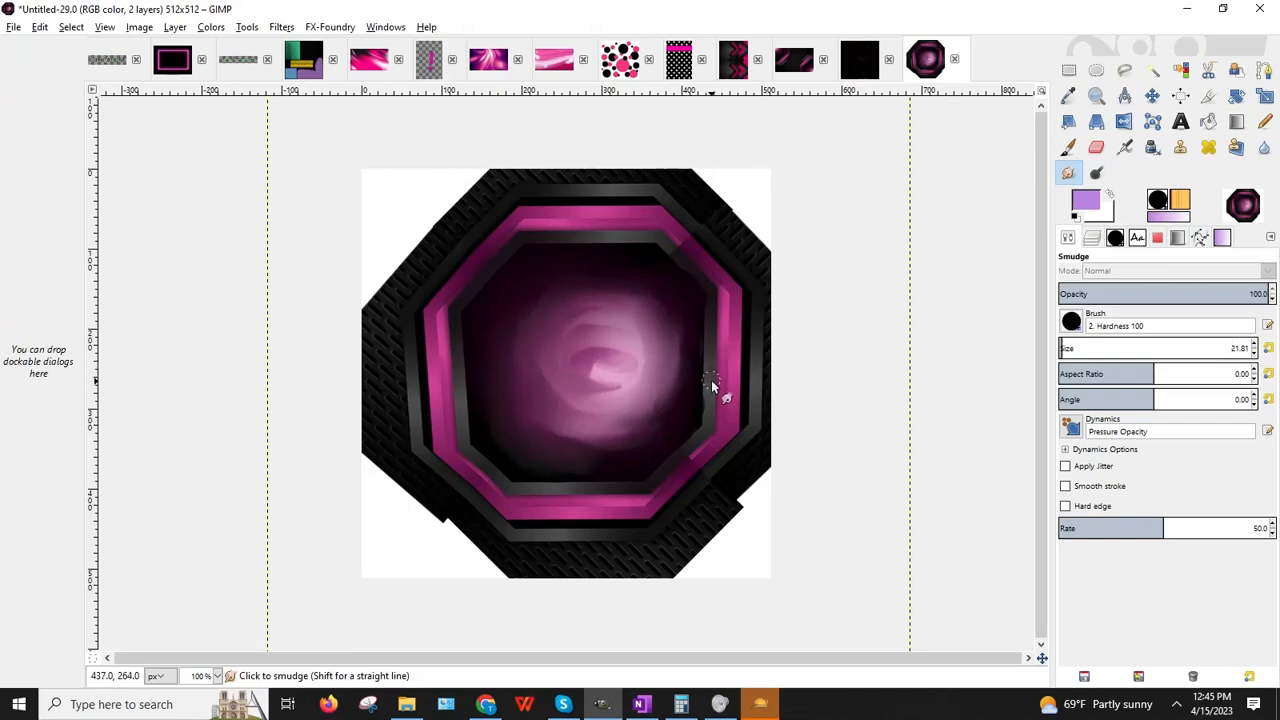
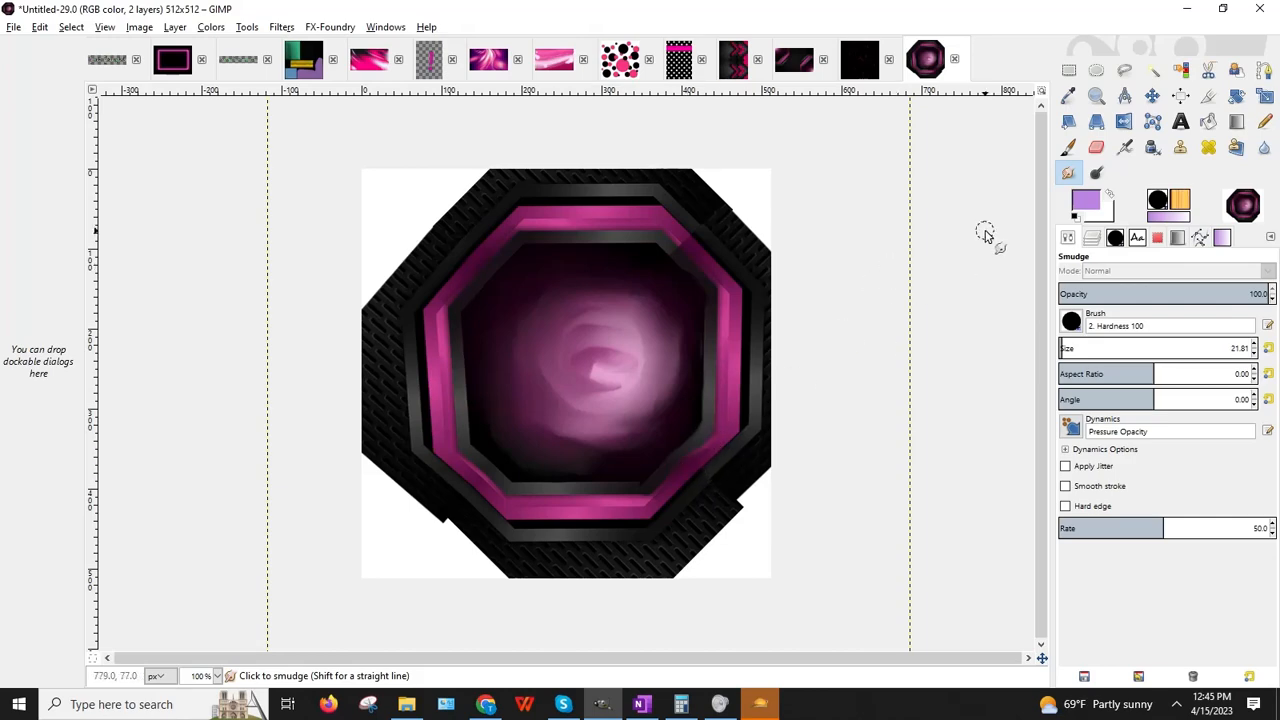
Step: Switch to the Wallpaper_Abstract_BlackPinkCR image
{"action": "left_click", "coordinate": [871, 72]}
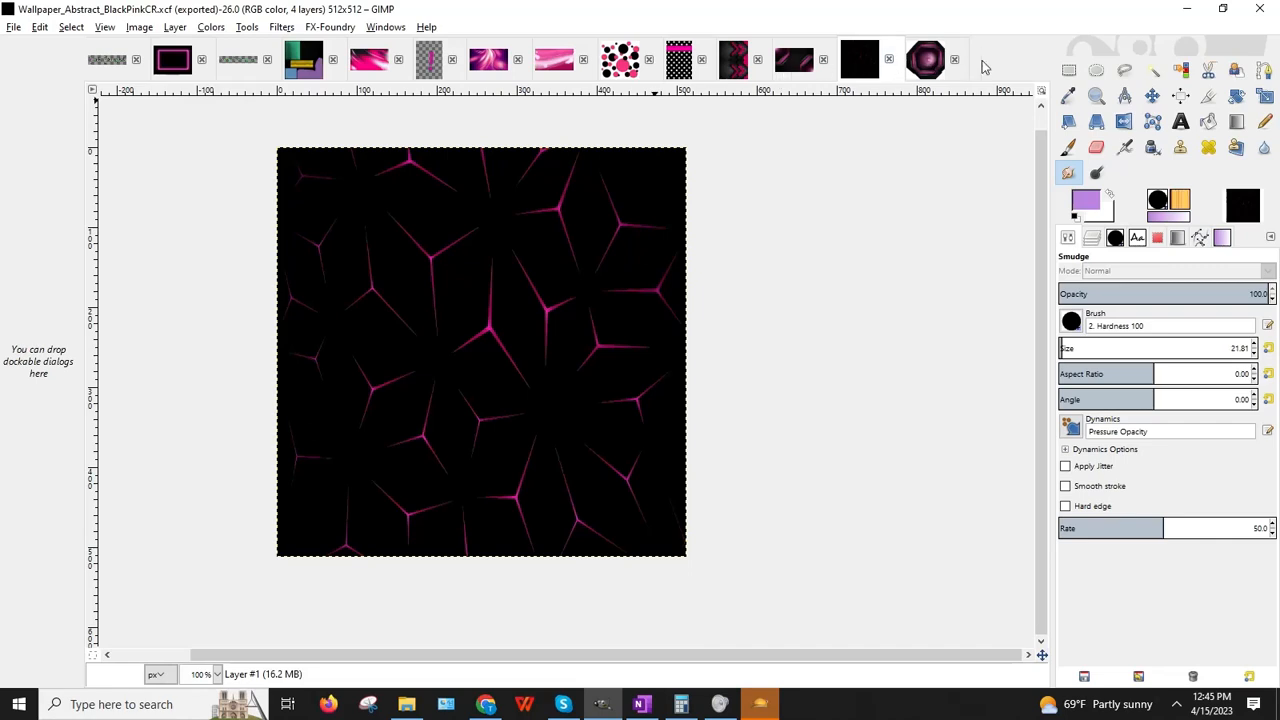
Step: Duplicate the brick texture layer on the seating colour map and nudge the copy to the left edge
{"action": "left_click", "coordinate": [293, 66]}
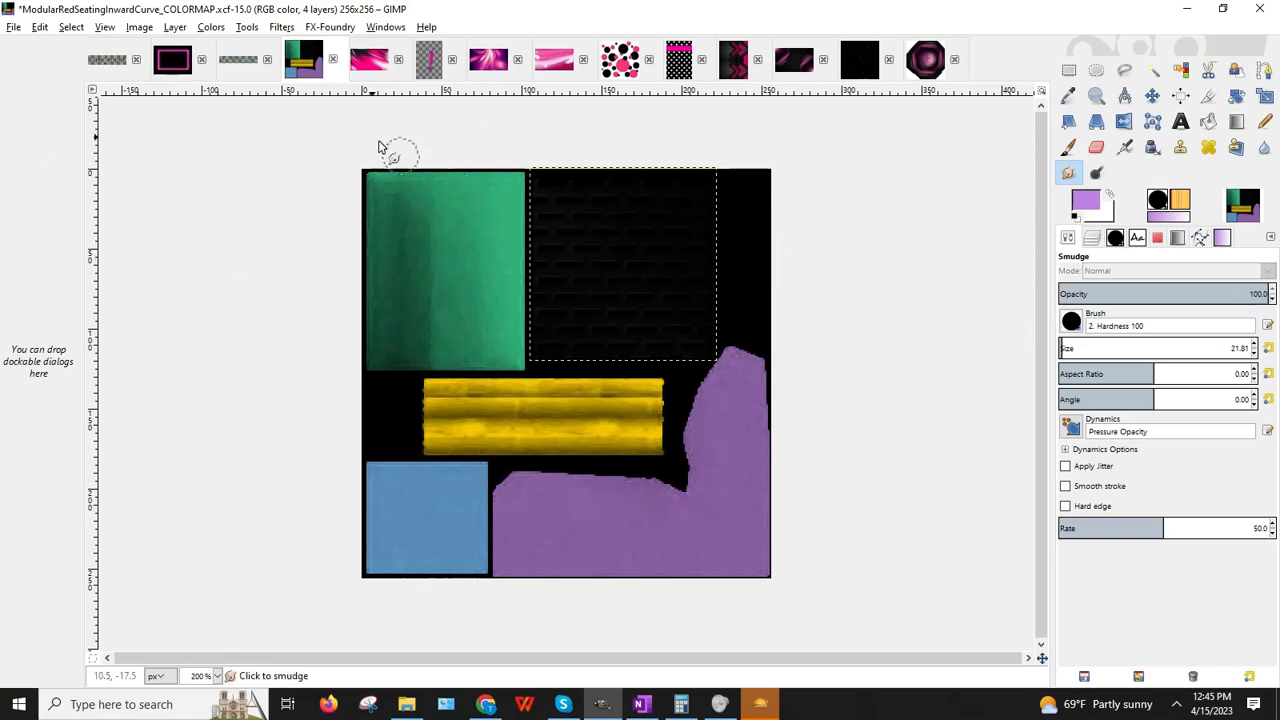
{"action": "left_click", "coordinate": [175, 27]}
{"action": "left_click", "coordinate": [210, 96]}
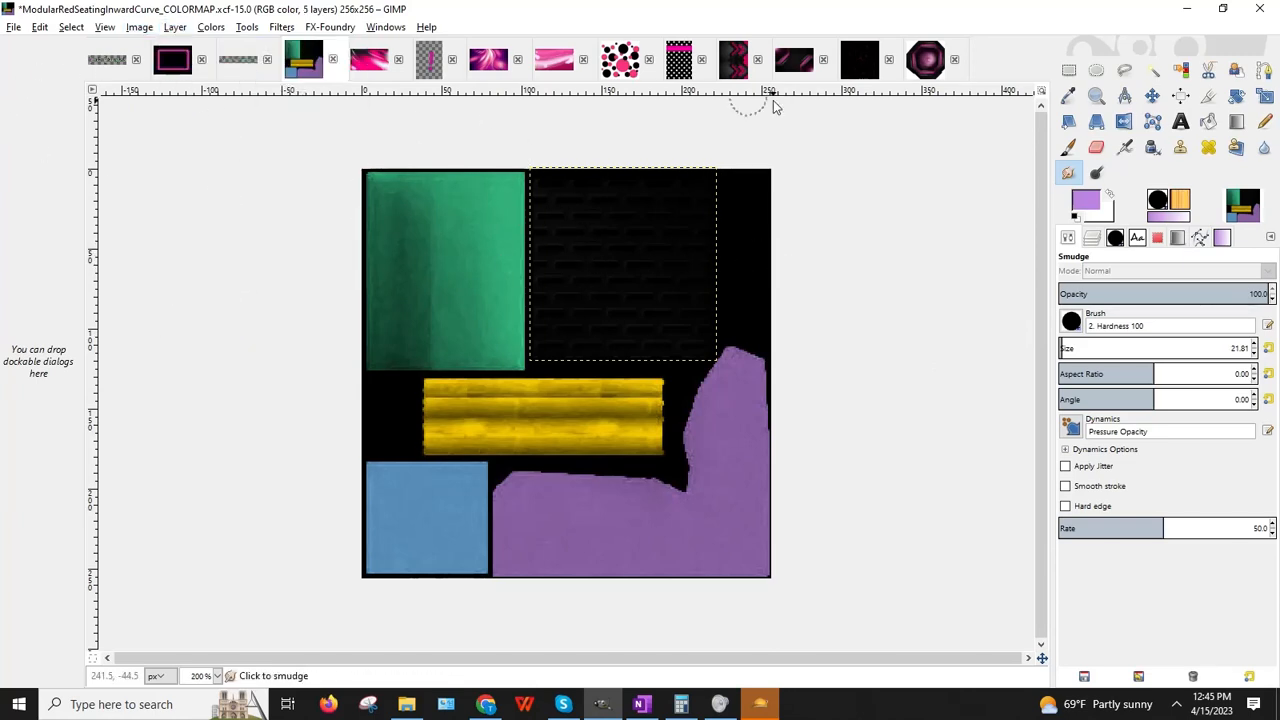
{"action": "left_click", "coordinate": [1069, 72]}
{"action": "left_click", "coordinate": [834, 182]}
{"action": "key", "text": "Left"}
{"action": "key", "text": "Left"}
{"action": "key", "text": "Left"}
{"action": "key", "text": "Left"}
{"action": "key", "text": "Left"}
{"action": "key", "text": "Left"}
{"action": "key", "text": "Left"}
{"action": "key", "text": "Left"}
{"action": "key", "text": "Left"}
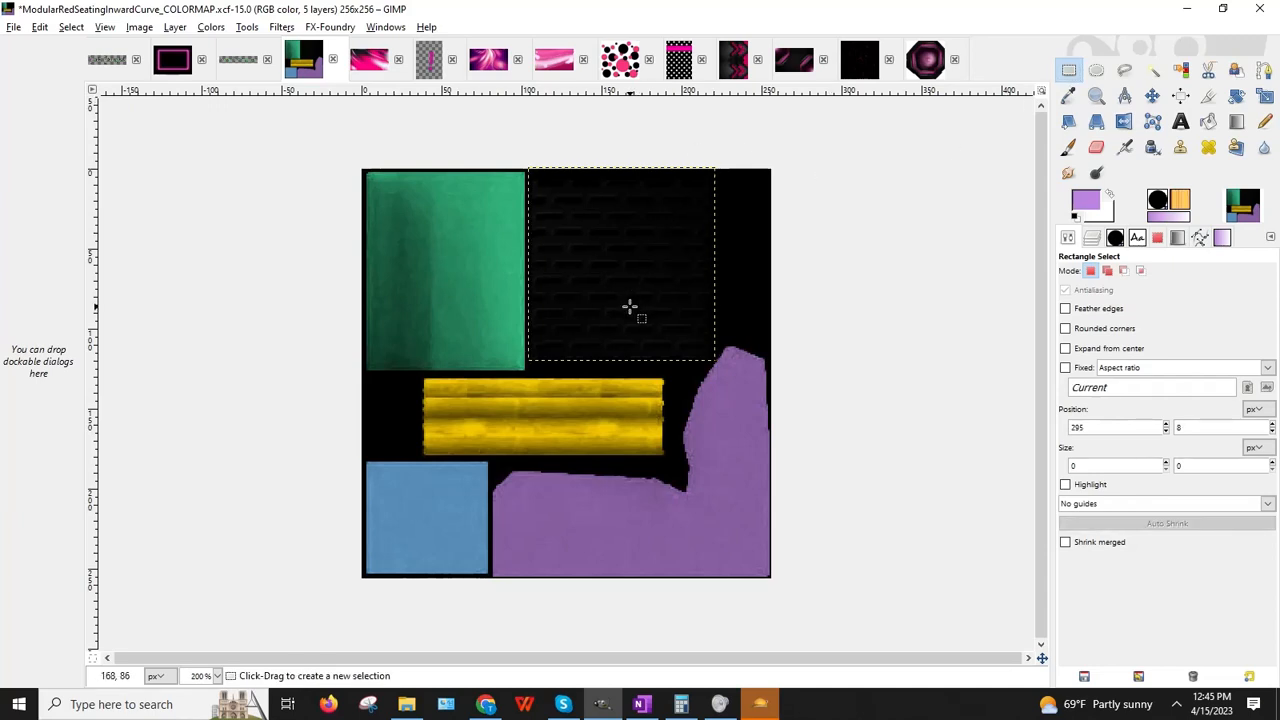
{"action": "key", "text": "Left"}
{"action": "key", "text": "Left"}
{"action": "key", "text": "Left"}
{"action": "key", "text": "Left"}
{"action": "key", "text": "Left"}
{"action": "key", "text": "Left"}
{"action": "key", "text": "Left"}
{"action": "key", "text": "Left"}
{"action": "key", "text": "Left"}
{"action": "key", "text": "Left"}
{"action": "key", "text": "Left"}
{"action": "key", "text": "Left"}
{"action": "key", "text": "Left"}
{"action": "key", "text": "Left"}
{"action": "key", "text": "Left"}
{"action": "key", "text": "Left"}
{"action": "key", "text": "Left"}
{"action": "key", "text": "Left"}
{"action": "key", "text": "Left"}
{"action": "key", "text": "Left"}
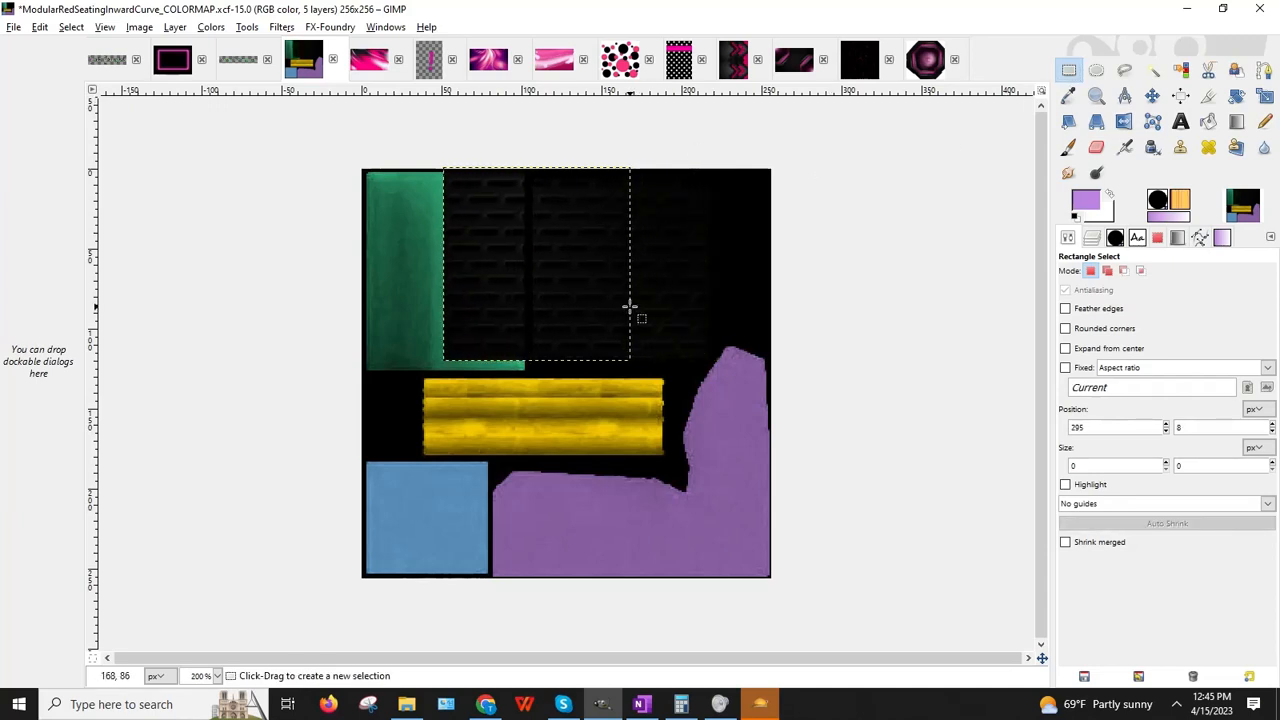
{"action": "key", "text": "Left"}
{"action": "key", "text": "Left"}
{"action": "key", "text": "Left"}
{"action": "key", "text": "Left"}
{"action": "key", "text": "Left"}
{"action": "key", "text": "Left"}
{"action": "key", "text": "Left"}
{"action": "key", "text": "Left"}
{"action": "key", "text": "Left"}
{"action": "key", "text": "Left"}
{"action": "key", "text": "Left"}
{"action": "key", "text": "Left"}
{"action": "key", "text": "Left"}
{"action": "key", "text": "Left"}
{"action": "key", "text": "Left"}
{"action": "key", "text": "Left"}
{"action": "key", "text": "Left"}
{"action": "key", "text": "Left"}
{"action": "key", "text": "Left"}
{"action": "key", "text": "Left"}
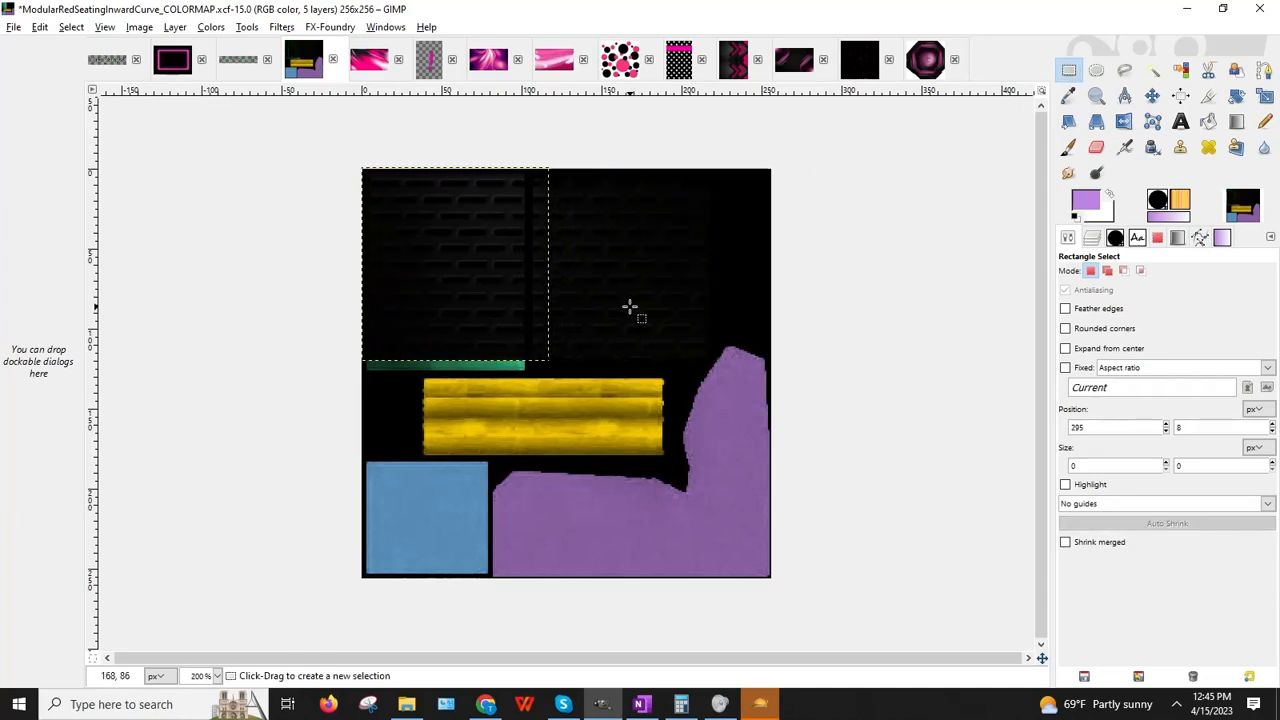
Step: Scale the brick copy to about 104×129 px to cover the green patch
{"action": "key", "text": "ctrl+c"}
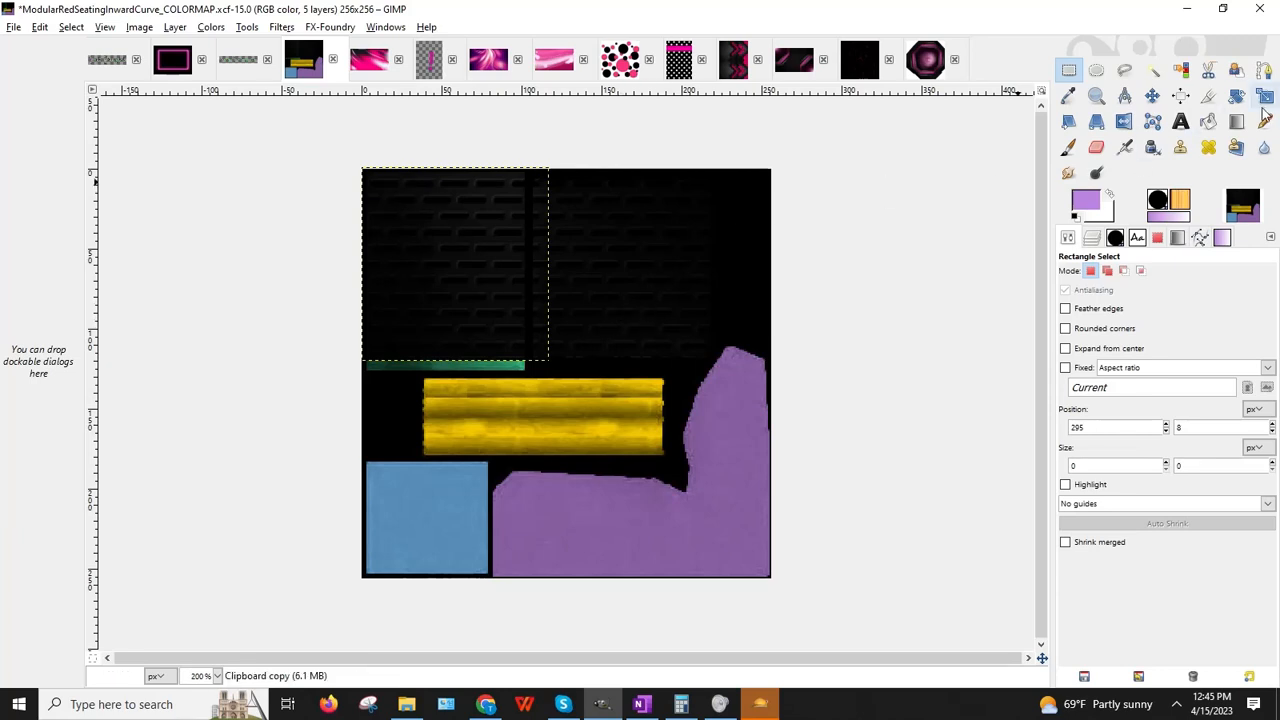
{"action": "left_click", "coordinate": [1264, 96]}
{"action": "left_click", "coordinate": [557, 276]}
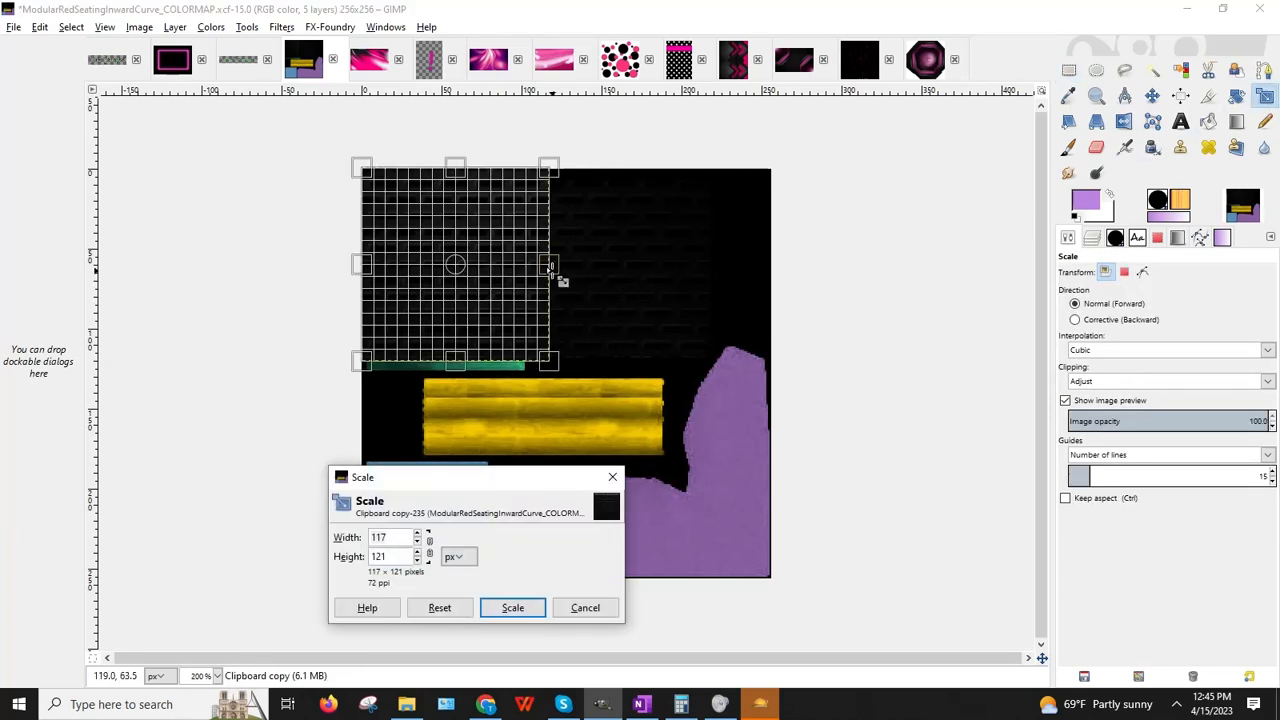
{"action": "left_click_drag", "start_coordinate": [559, 277], "coordinate": [527, 268]}
{"action": "mouse_move", "coordinate": [447, 362]}
{"action": "left_mouse_down"}
{"action": "mouse_move", "coordinate": [452, 388]}
{"action": "mouse_move", "coordinate": [447, 373]}
{"action": "left_mouse_up"}
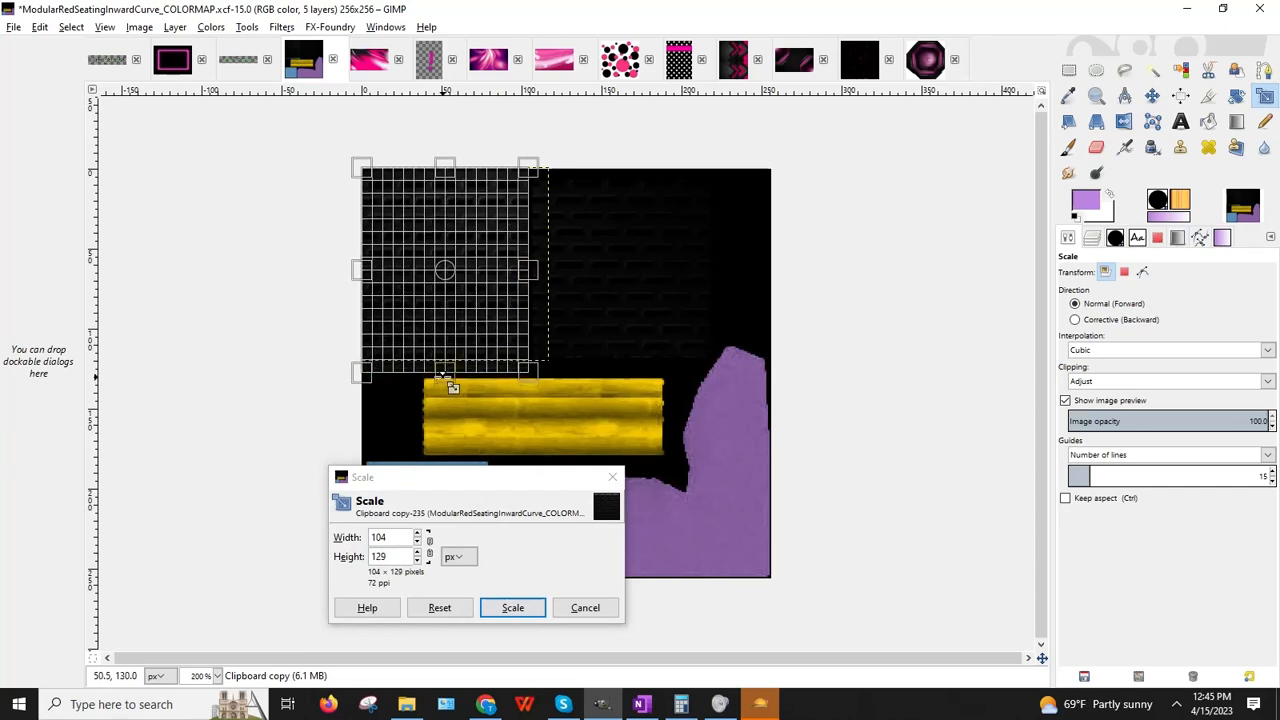
{"action": "left_click", "coordinate": [513, 610]}
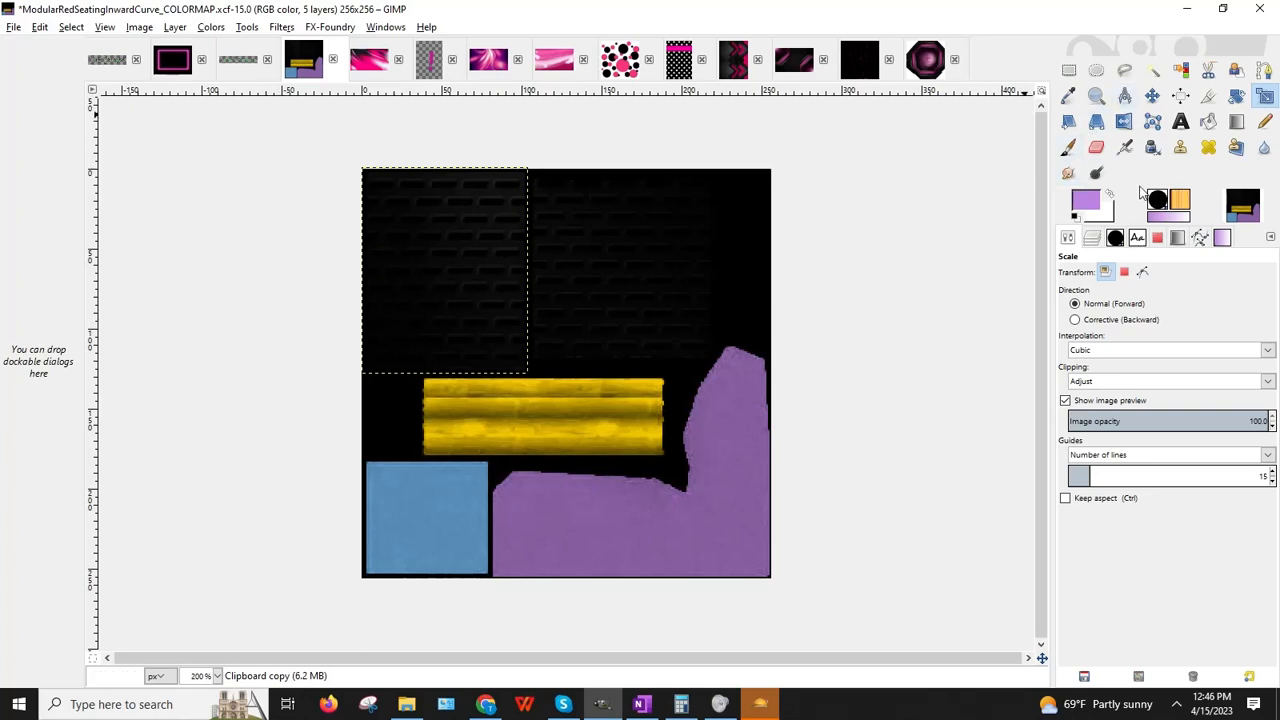
{"action": "left_click", "coordinate": [1180, 121]}
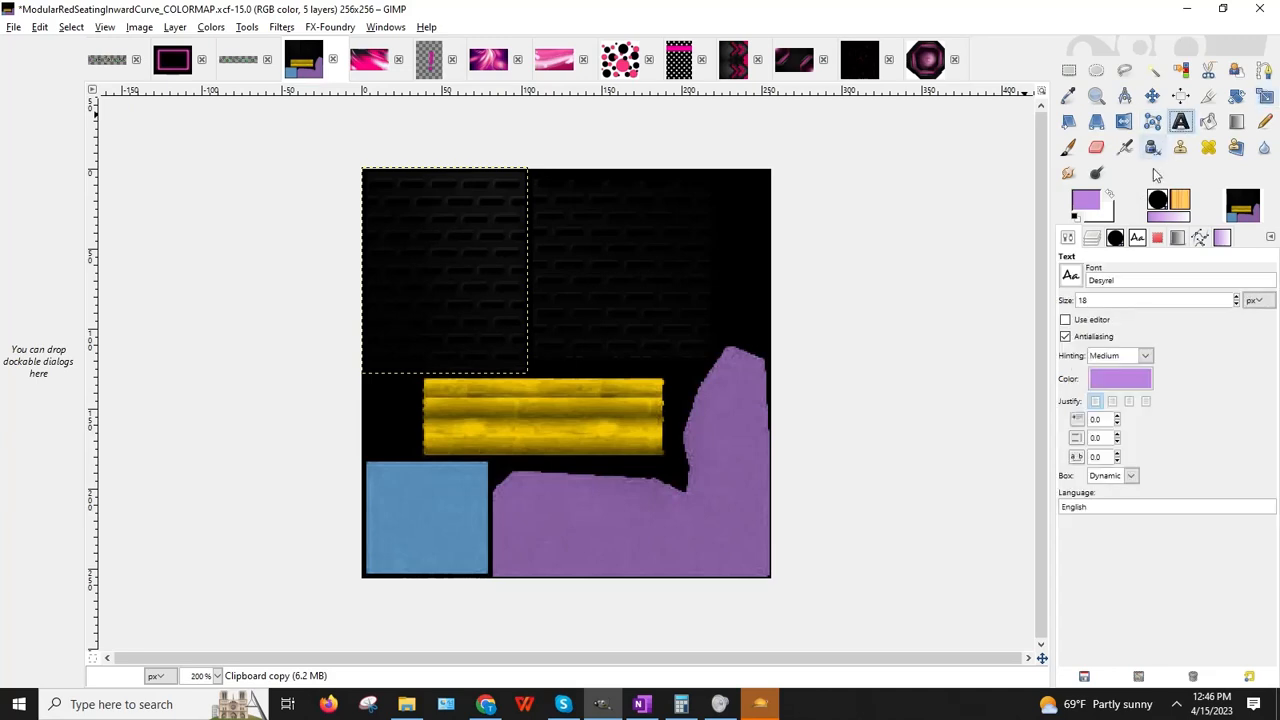
Step: Set the foreground colour to white
{"action": "left_click", "coordinate": [1088, 201]}
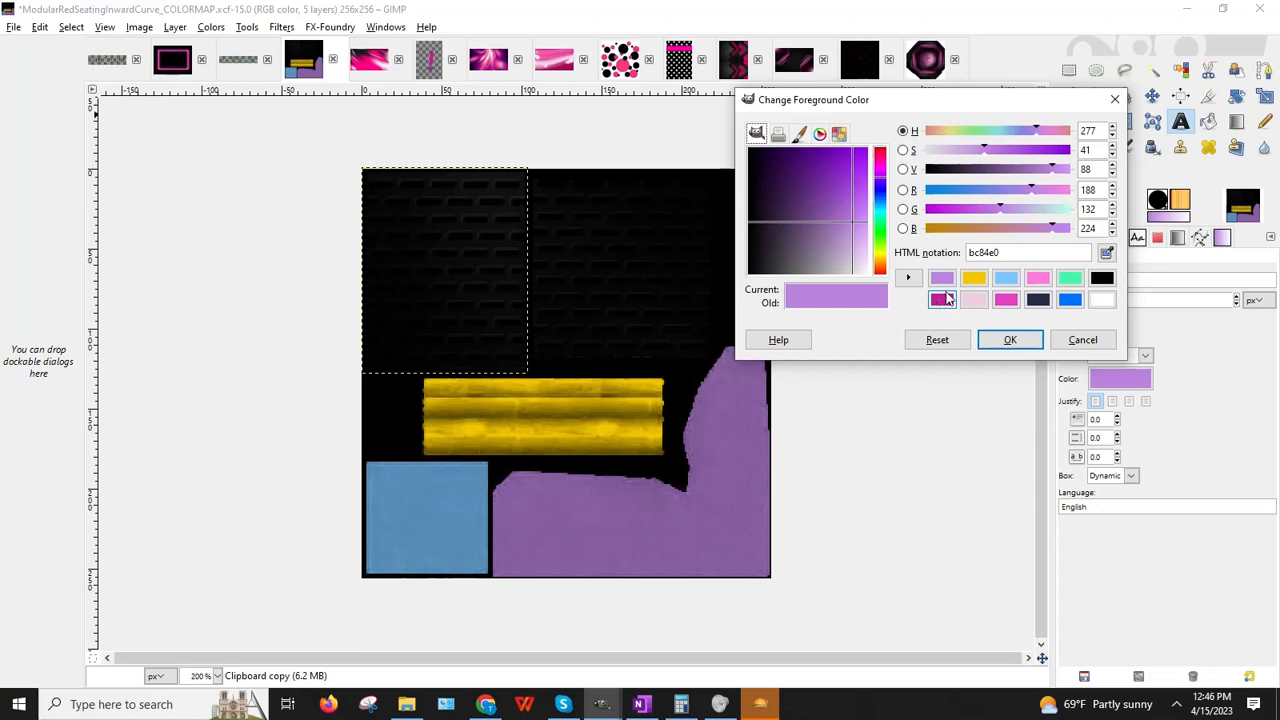
{"action": "left_click", "coordinate": [1104, 300]}
{"action": "left_click", "coordinate": [1010, 339]}
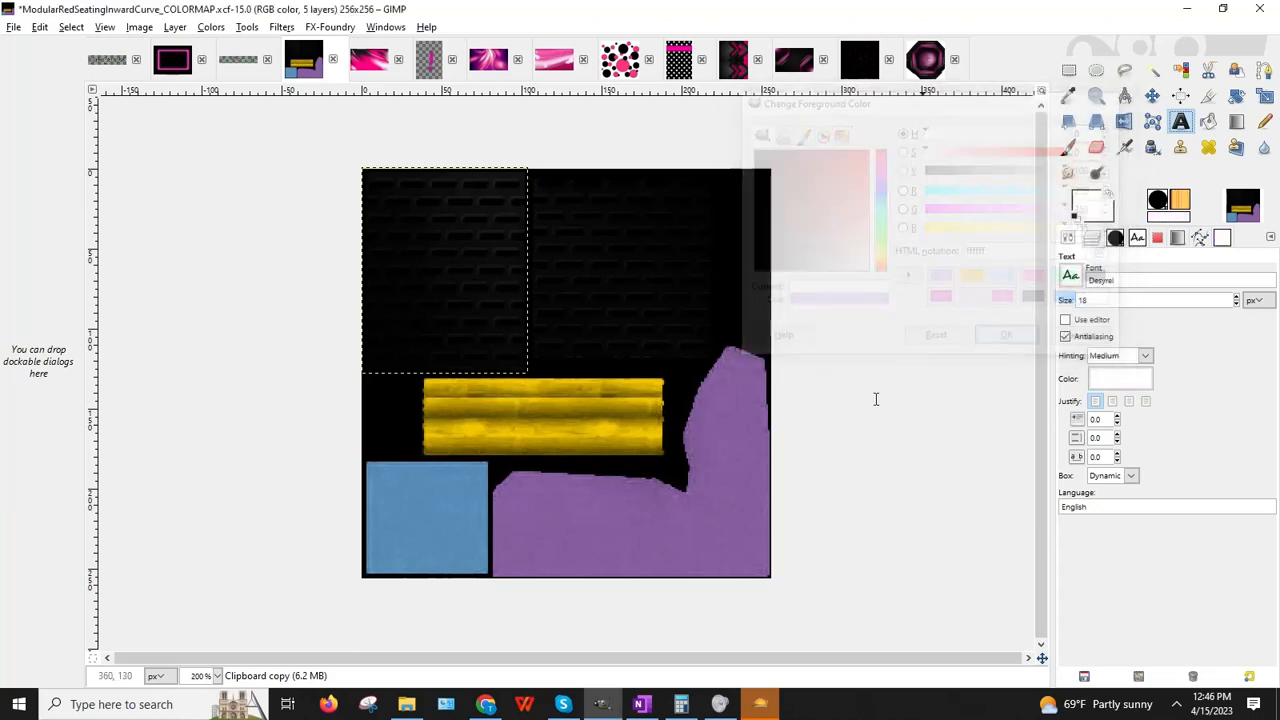
Step: Choose the Hair Color Demo font and draw a text box over the top-left brick area
{"action": "left_click", "coordinate": [1138, 241]}
{"action": "scroll", "coordinate": [1161, 412], "scroll_direction": "down", "scroll_amount": 20}
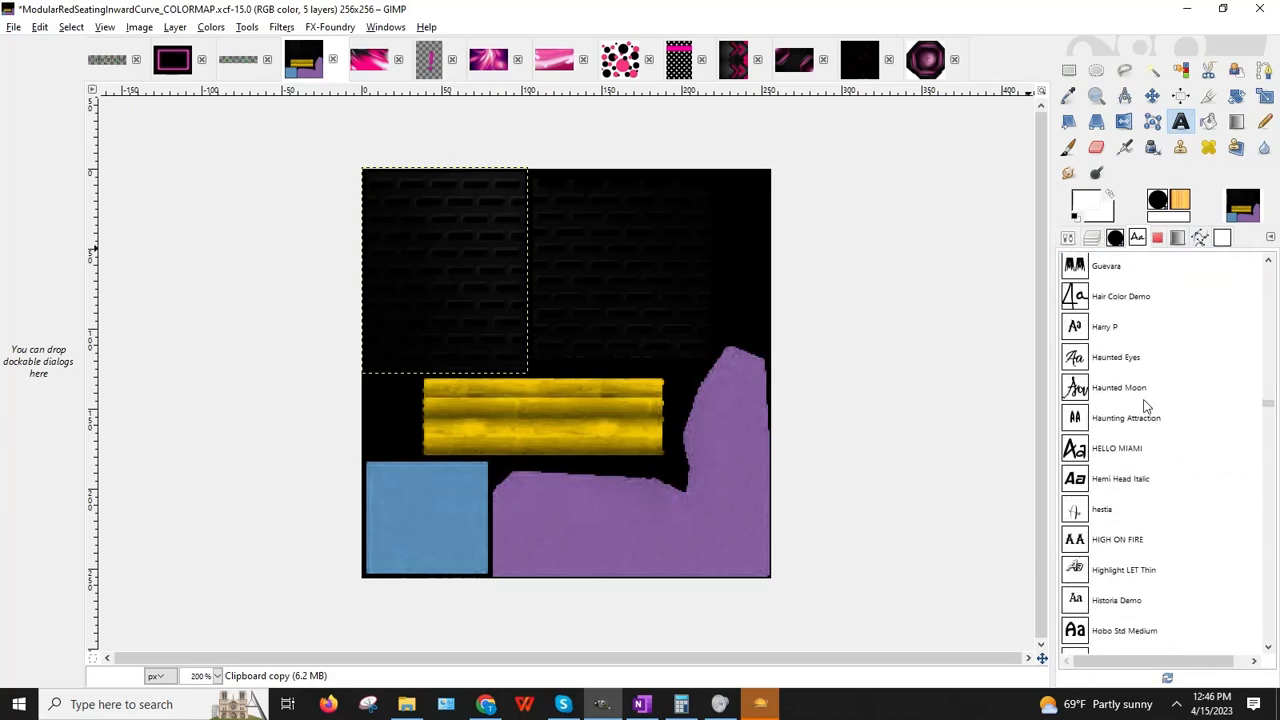
{"action": "scroll", "coordinate": [1140, 405], "scroll_direction": "up", "scroll_amount": 2}
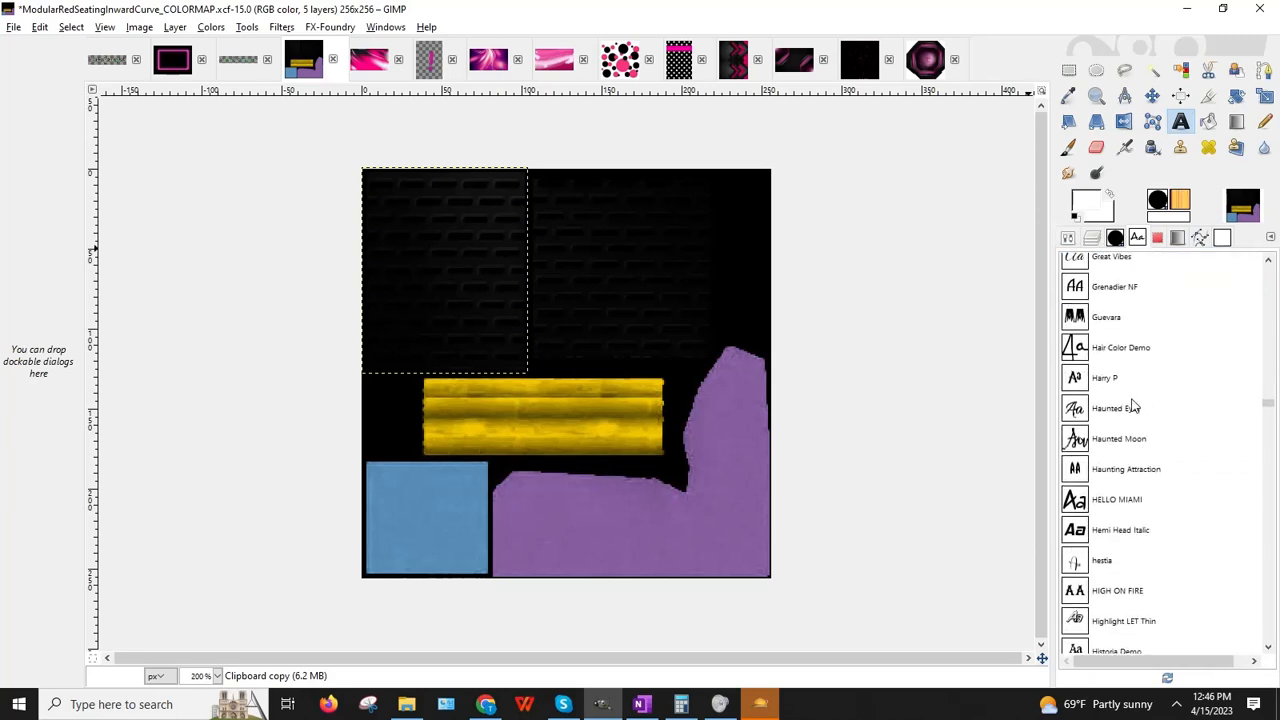
{"action": "left_click", "coordinate": [1126, 349]}
{"action": "left_click_drag", "start_coordinate": [379, 208], "coordinate": [532, 296]}
Step: Type 'Club' in white text, make it bold and set it to size 12
{"action": "left_click", "coordinate": [608, 194]}
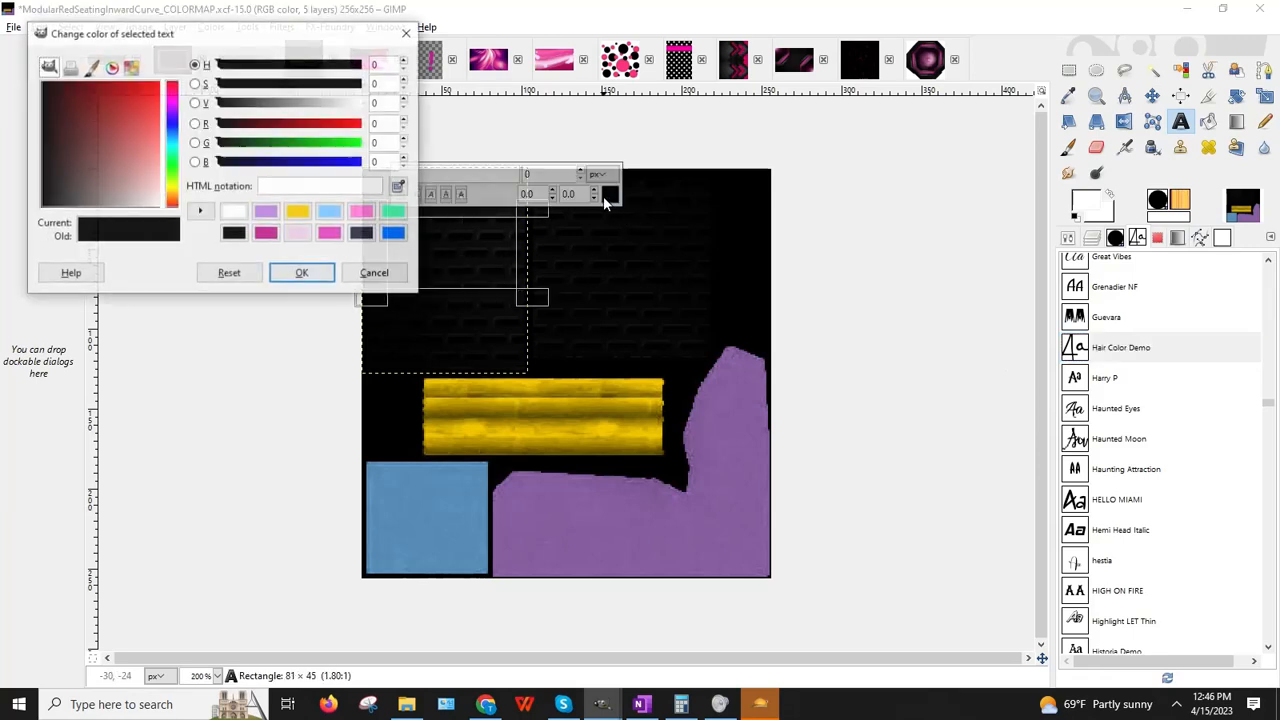
{"action": "left_click", "coordinate": [233, 211]}
{"action": "left_click", "coordinate": [300, 274]}
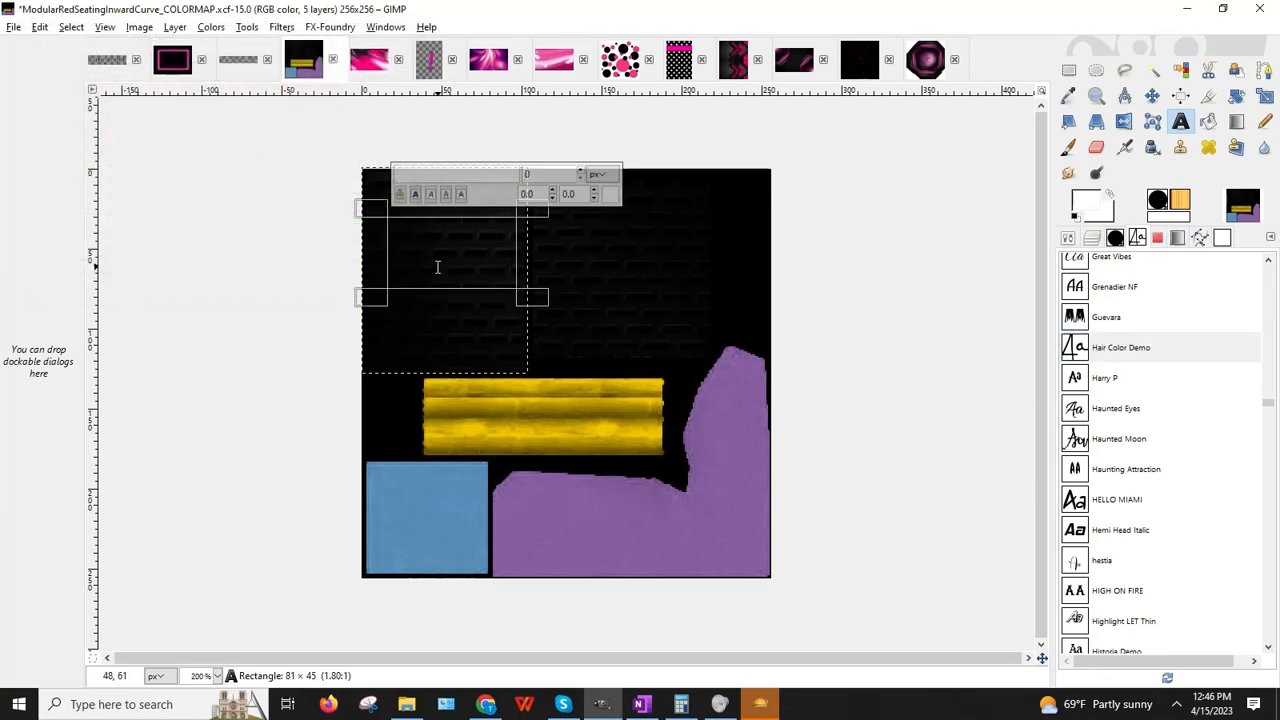
{"action": "type", "text": "Club"}
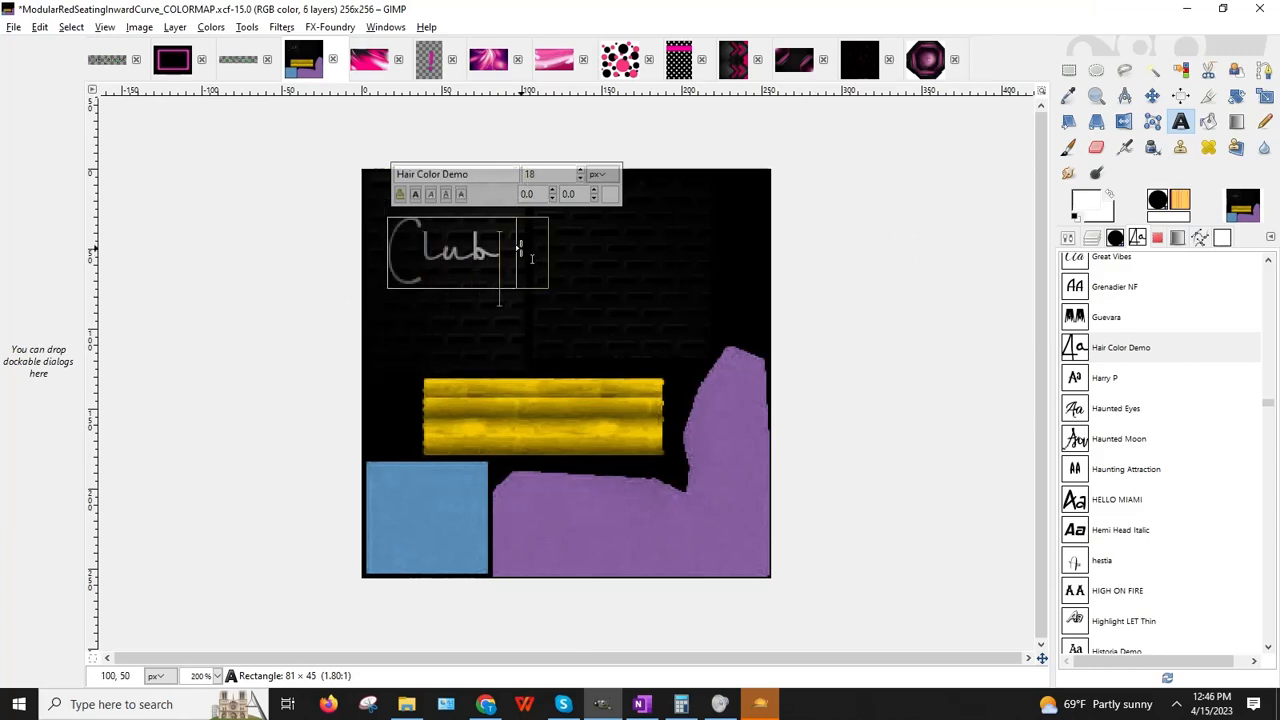
{"action": "left_click_drag", "start_coordinate": [505, 250], "coordinate": [413, 208]}
{"action": "left_click", "coordinate": [415, 193]}
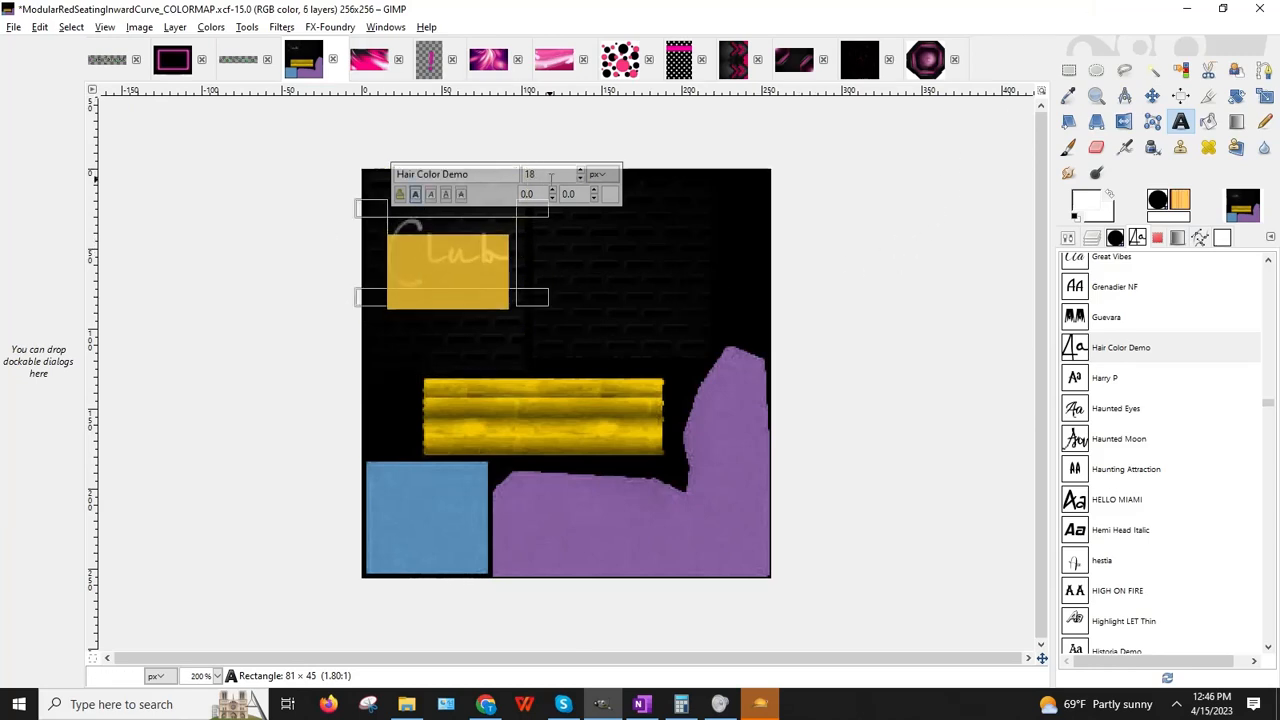
{"action": "left_click", "coordinate": [580, 179]}
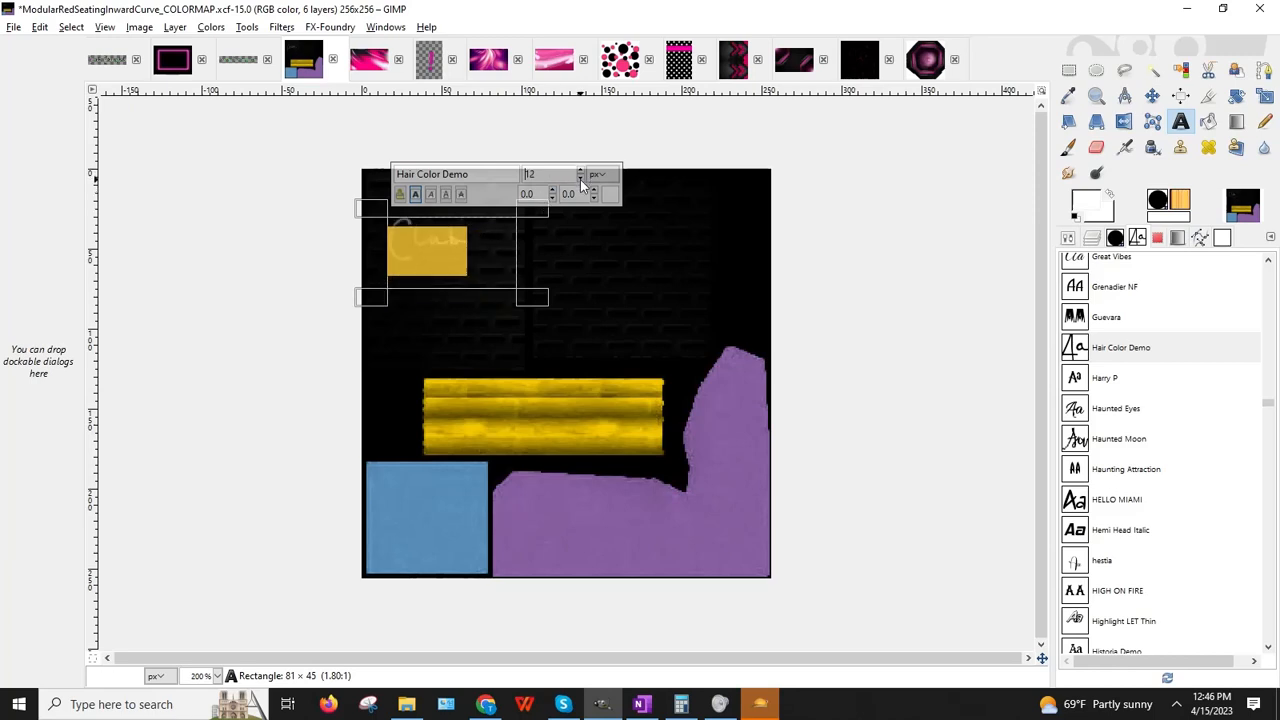
{"action": "left_click", "coordinate": [534, 302]}
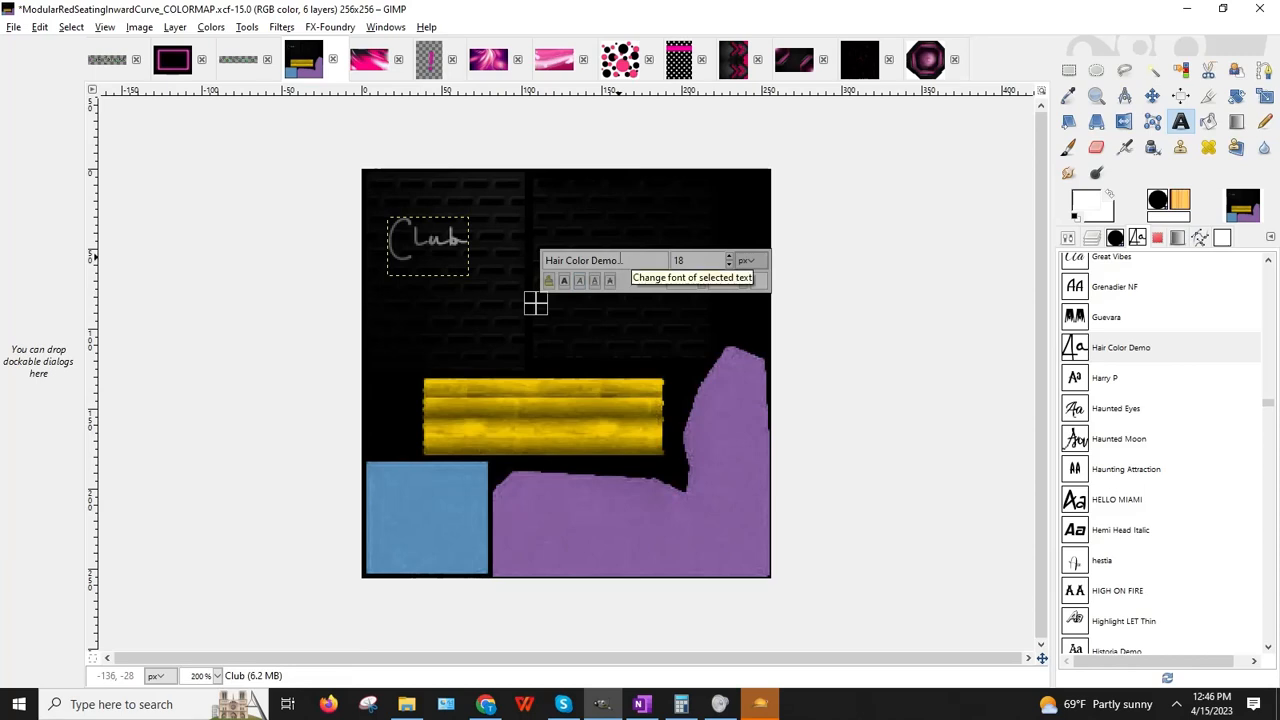
Step: Add a second text box below reading 'Delight' at size 12
{"action": "left_click_drag", "start_coordinate": [384, 290], "coordinate": [546, 359]}
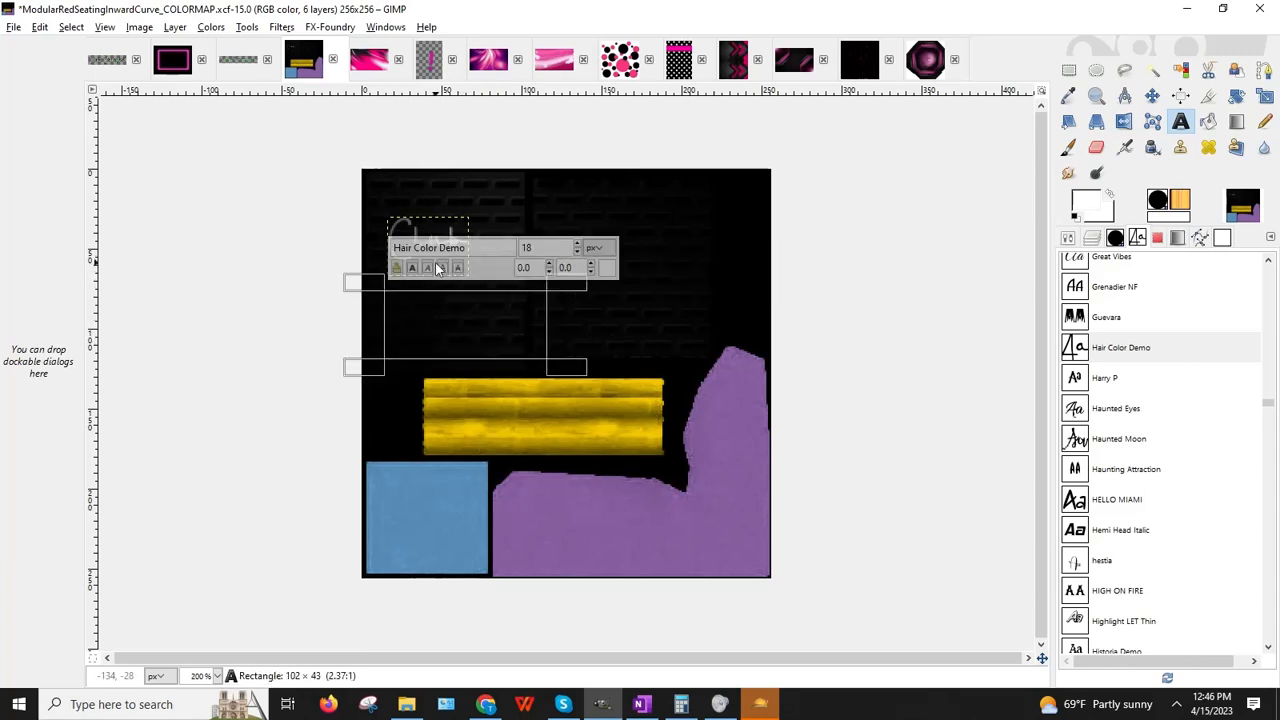
{"action": "type", "text": "Delig"}
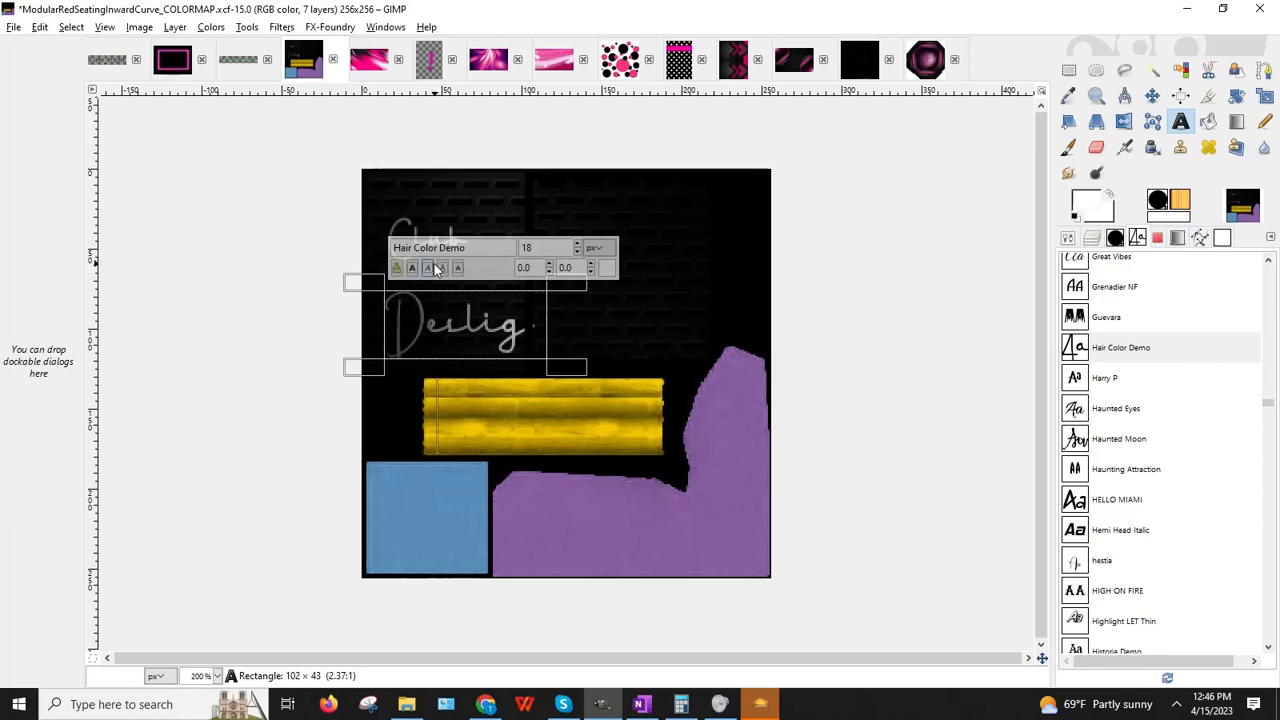
{"action": "left_click_drag", "start_coordinate": [571, 364], "coordinate": [692, 384]}
{"action": "type", "text": "ht"}
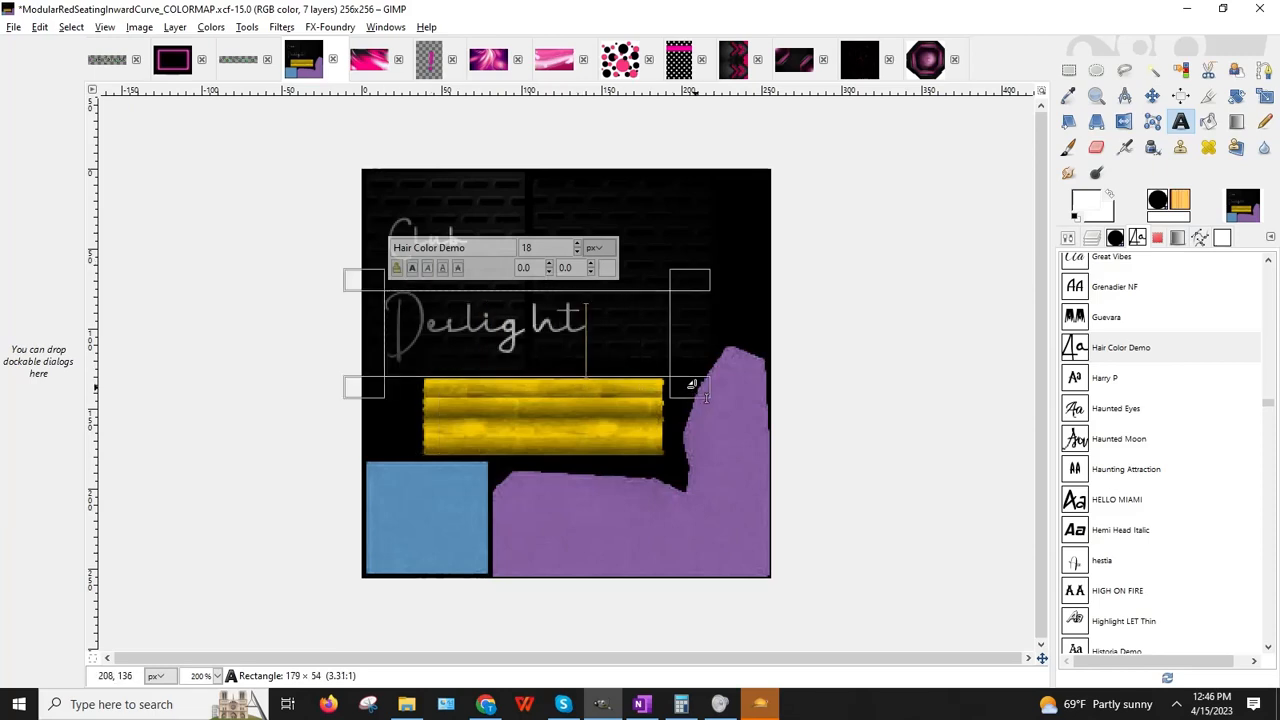
{"action": "left_click_drag", "start_coordinate": [605, 309], "coordinate": [386, 300]}
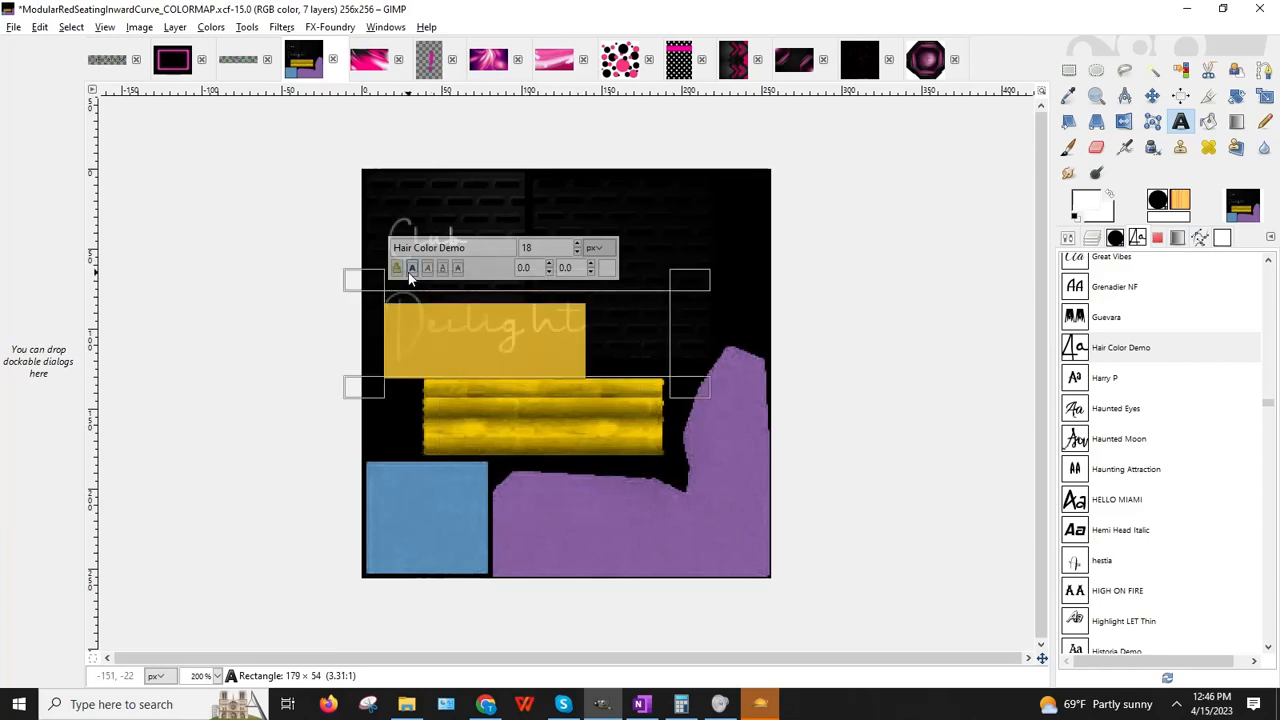
{"action": "left_click", "coordinate": [578, 251]}
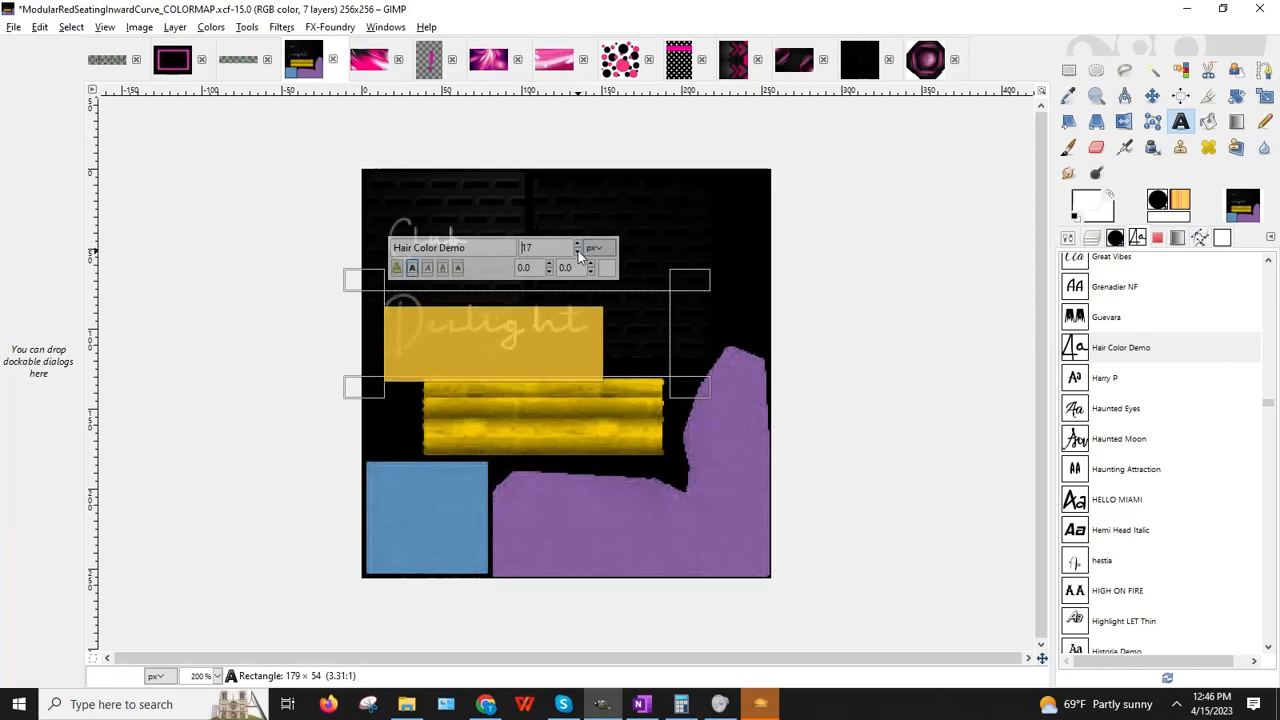
{"action": "left_click", "coordinate": [578, 251]}
{"action": "left_click", "coordinate": [578, 251]}
{"action": "left_click", "coordinate": [578, 251]}
{"action": "left_click", "coordinate": [578, 251]}
{"action": "left_click", "coordinate": [578, 251]}
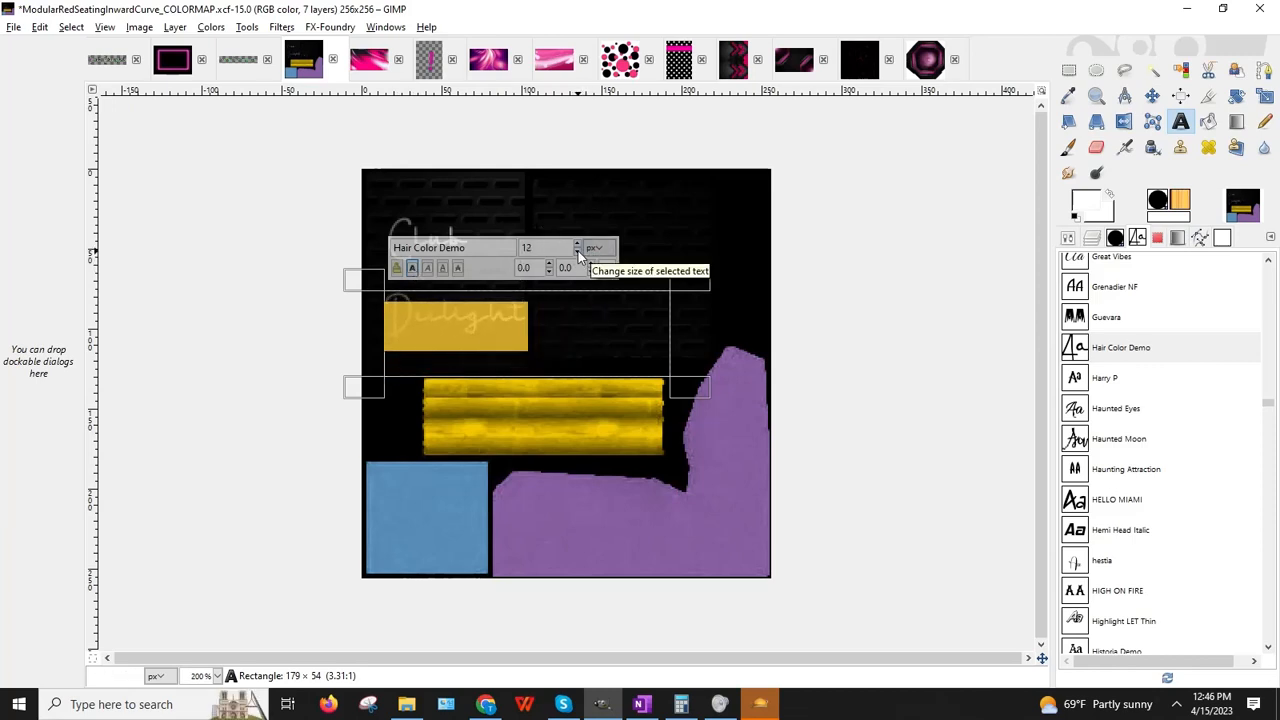
{"action": "left_click", "coordinate": [690, 393]}
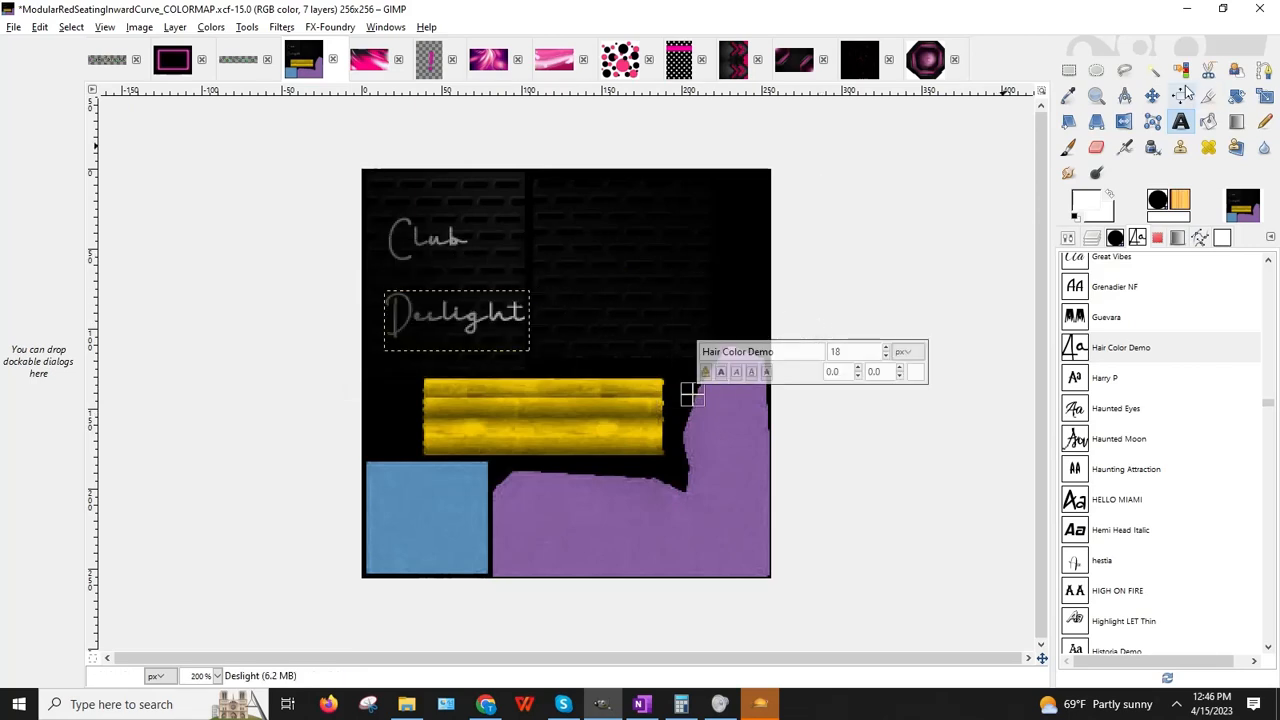
Step: Hide the Clipboard copy brick layer and zoom the canvas to 400%
{"action": "left_click", "coordinate": [1152, 95]}
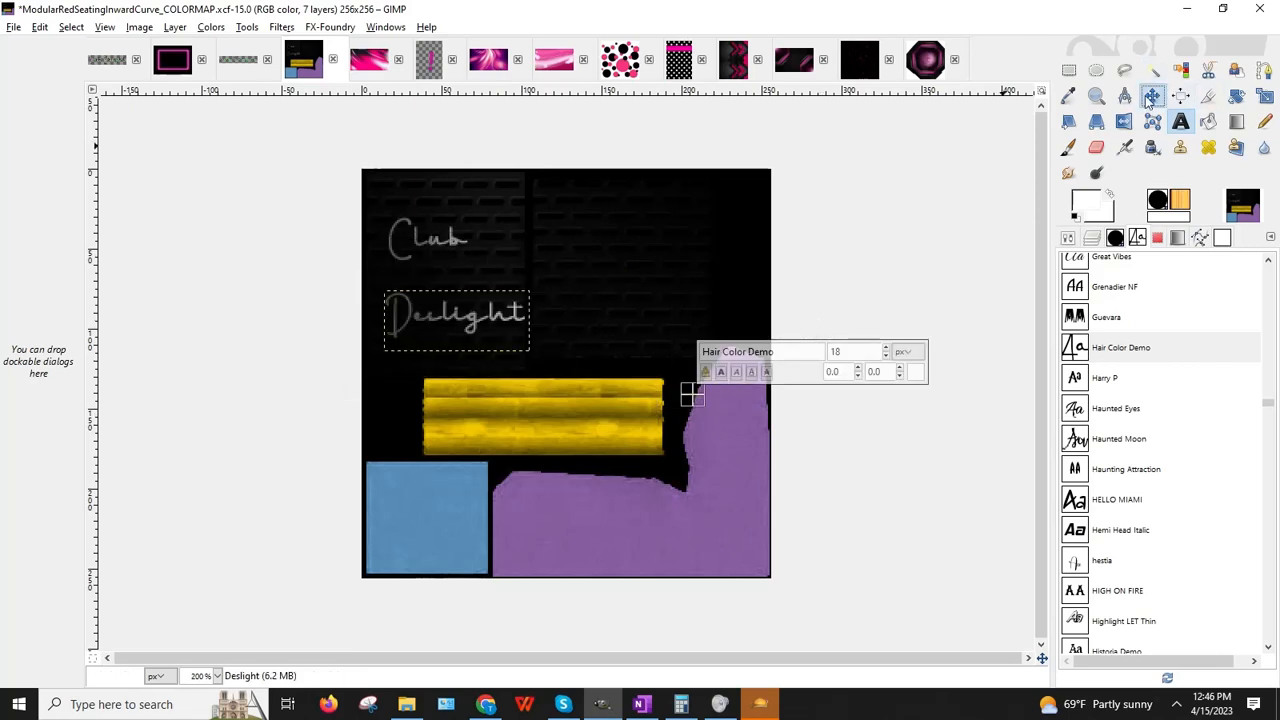
{"action": "left_click", "coordinate": [450, 237]}
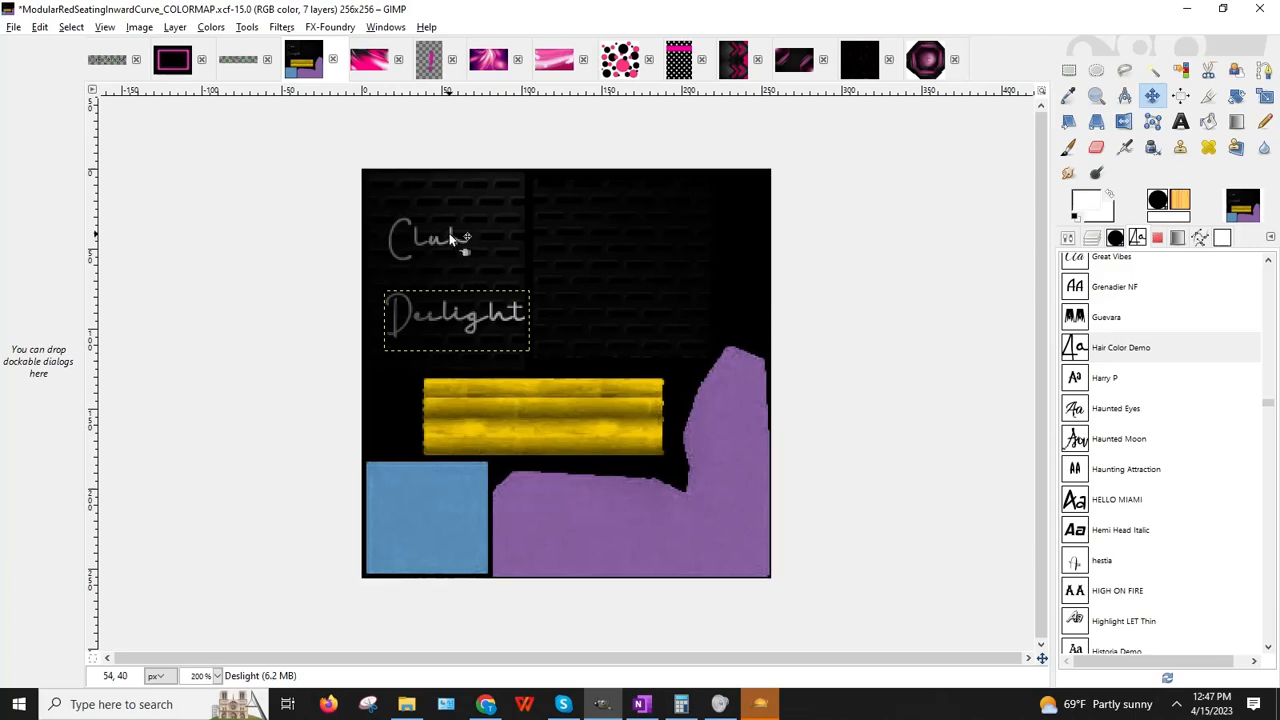
{"action": "left_click", "coordinate": [450, 237]}
{"action": "left_click", "coordinate": [1091, 238]}
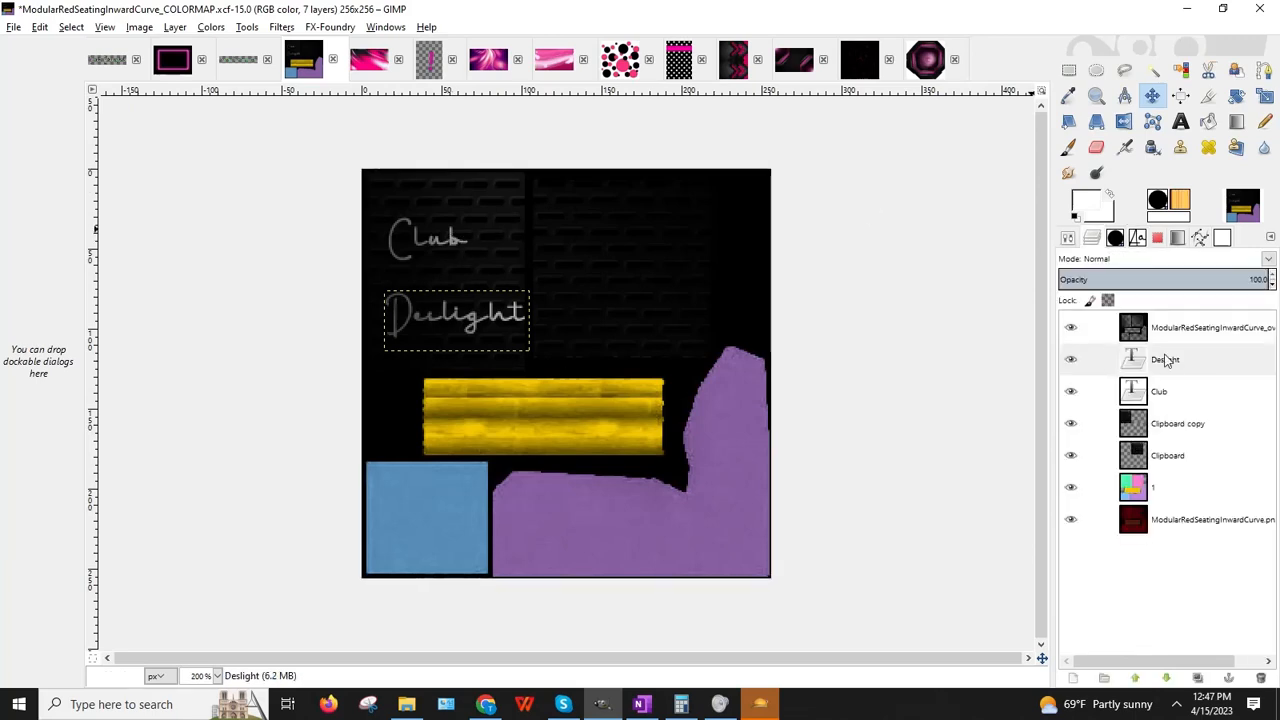
{"action": "left_click", "coordinate": [1070, 423]}
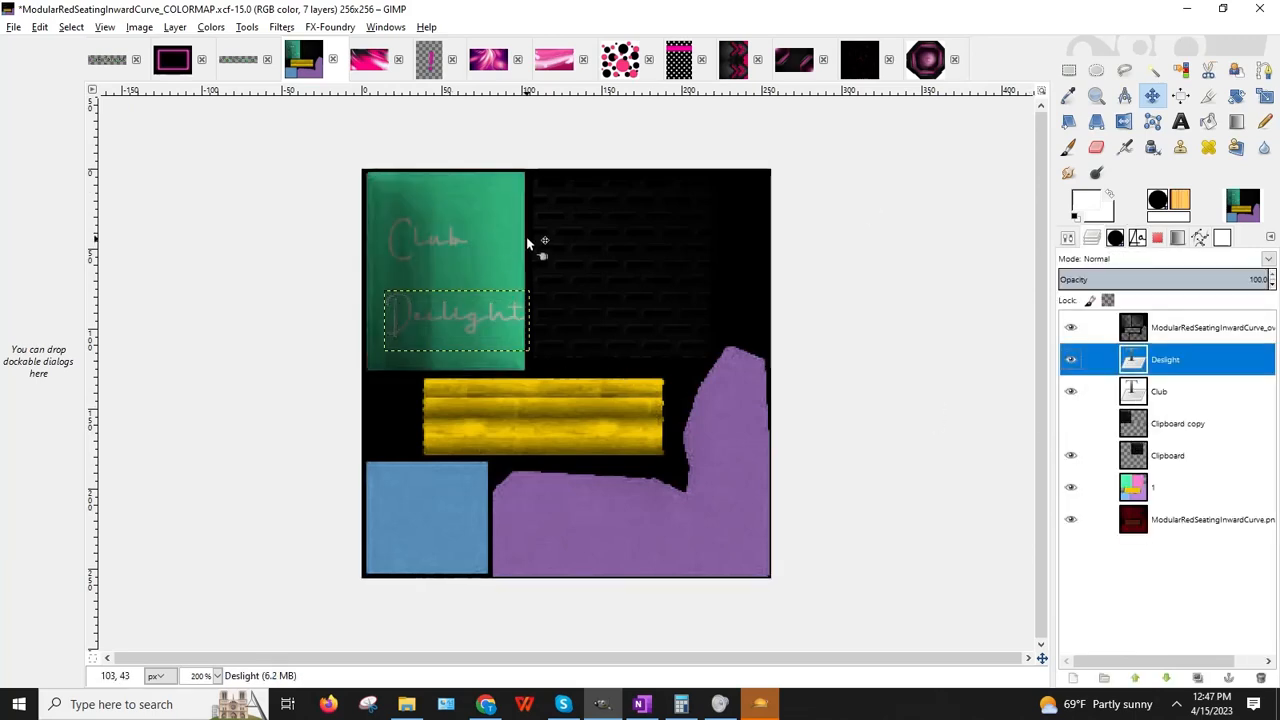
{"action": "left_click", "coordinate": [216, 676]}
{"action": "left_click", "coordinate": [200, 566]}
{"action": "scroll", "coordinate": [200, 500], "scroll_direction": "up", "scroll_amount": 3}
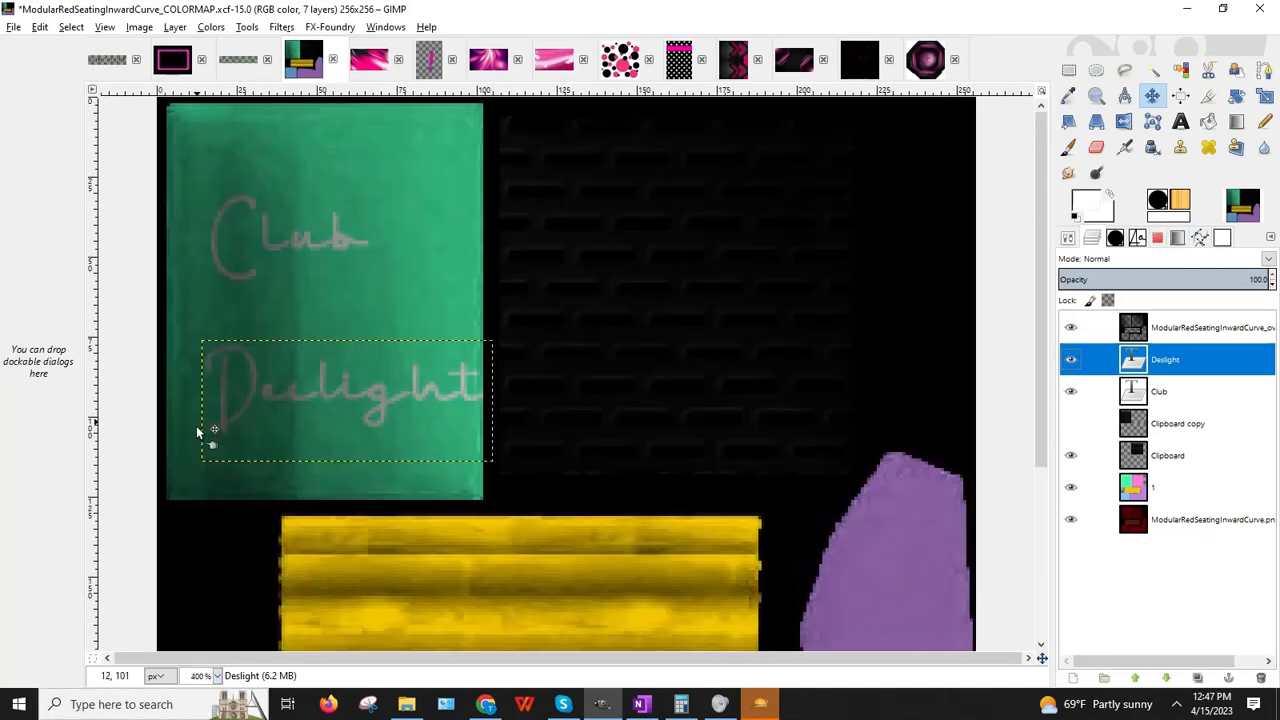
Step: Undo three accidental moves of the Club text layer
{"action": "left_click", "coordinate": [345, 238]}
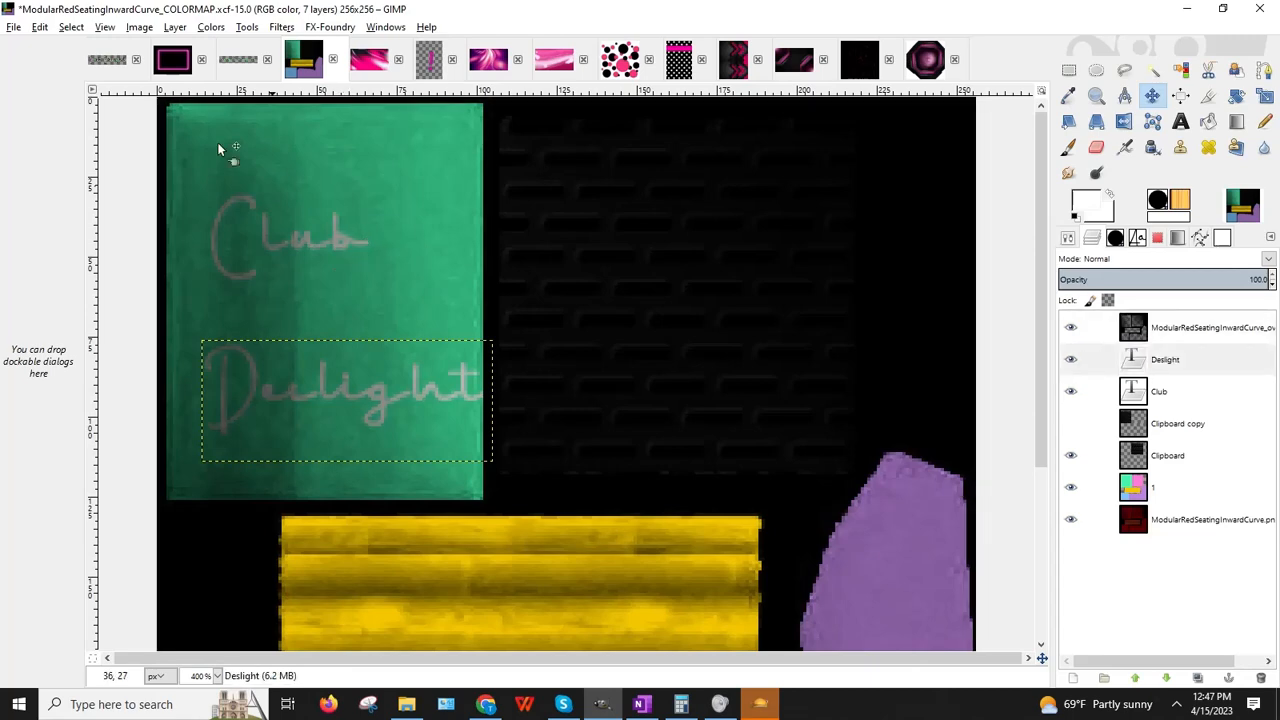
{"action": "left_click", "coordinate": [40, 26]}
{"action": "left_click", "coordinate": [50, 48]}
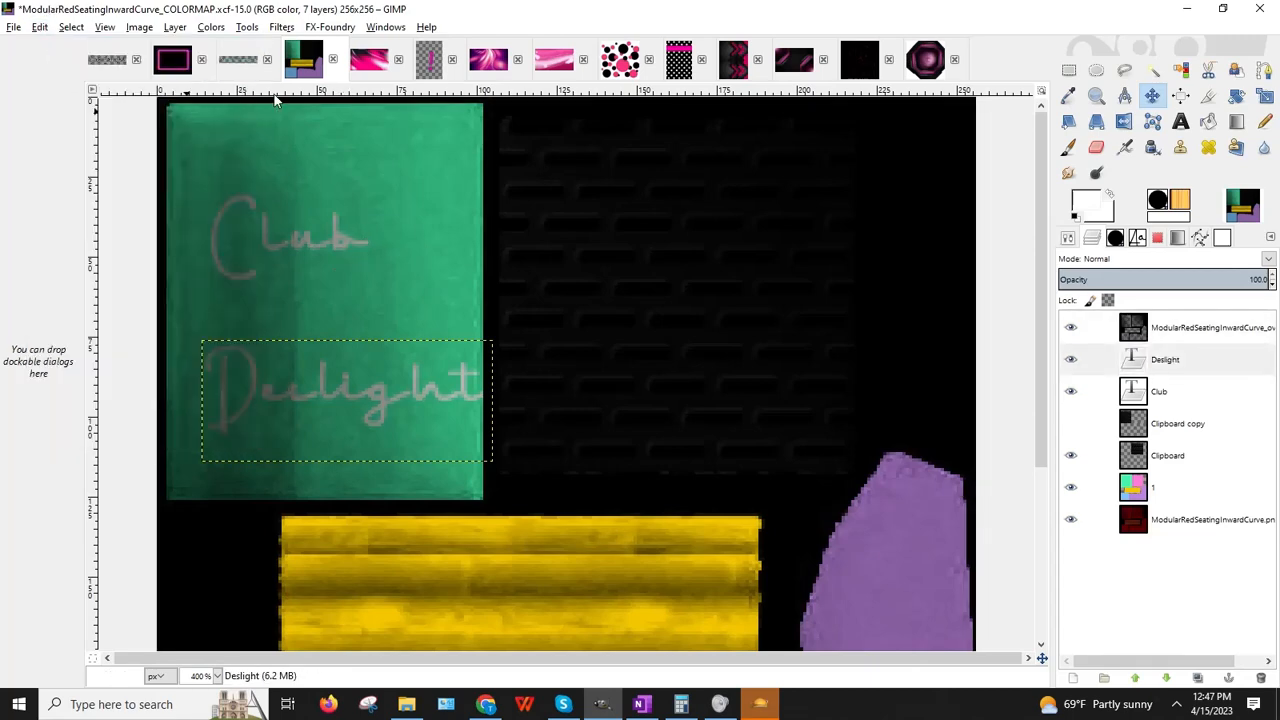
{"action": "left_click", "coordinate": [346, 241]}
{"action": "left_click", "coordinate": [40, 26]}
{"action": "left_click", "coordinate": [50, 48]}
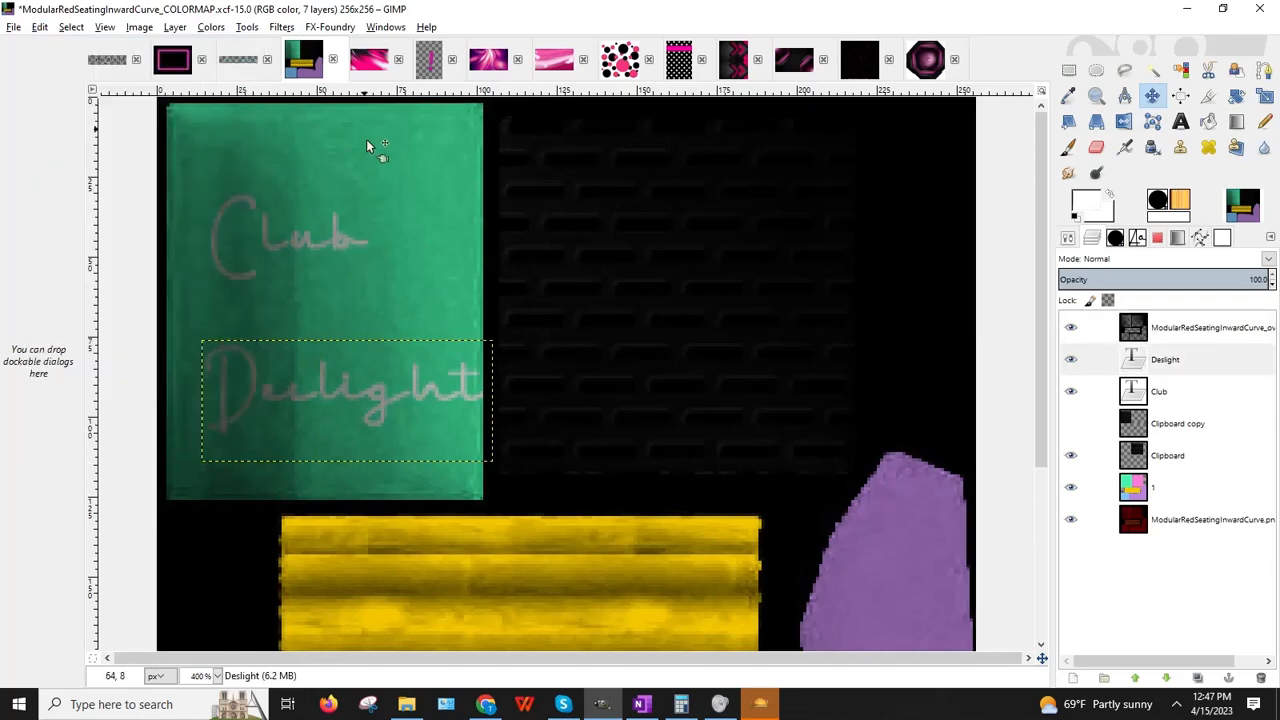
{"action": "left_click", "coordinate": [347, 241]}
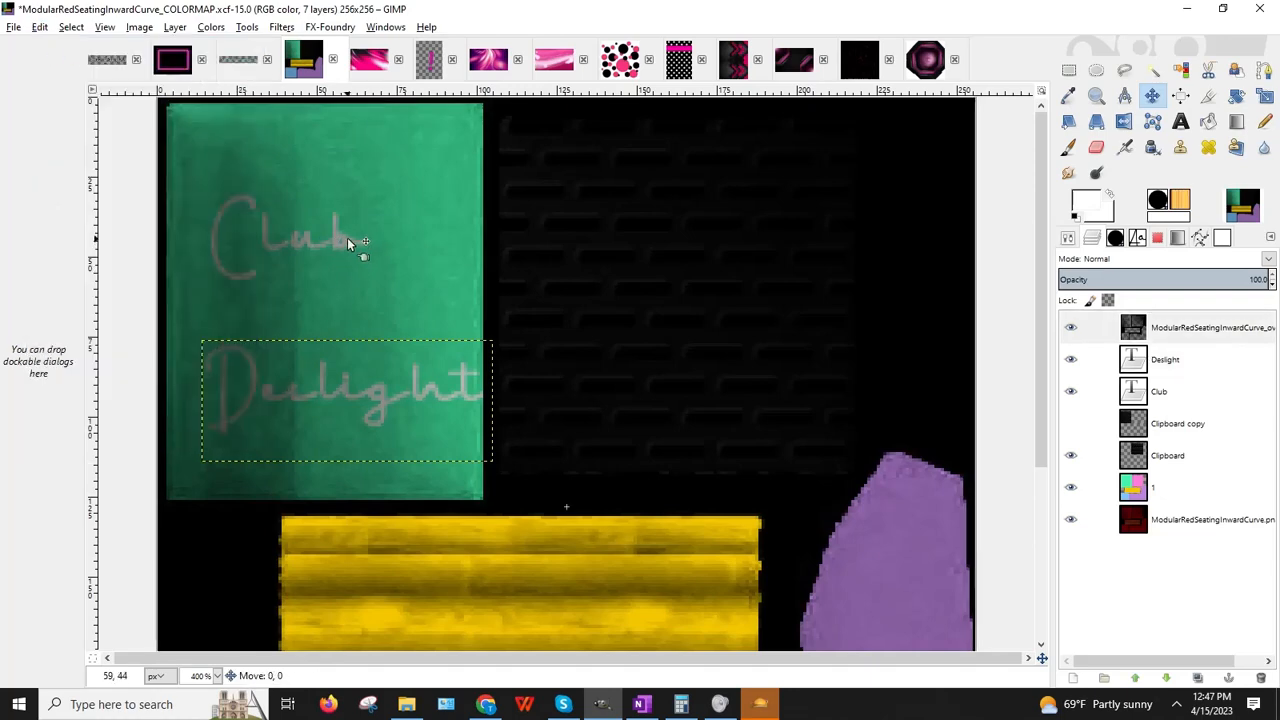
{"action": "left_click", "coordinate": [40, 27]}
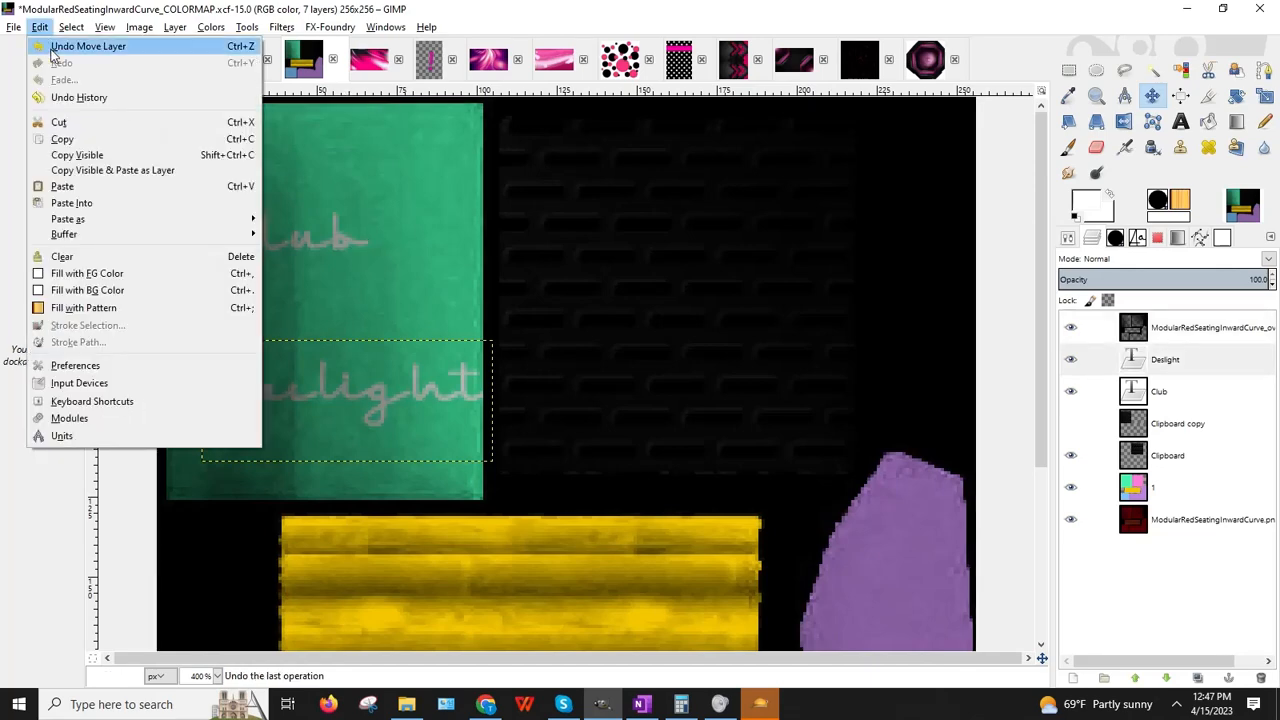
{"action": "left_click", "coordinate": [52, 47]}
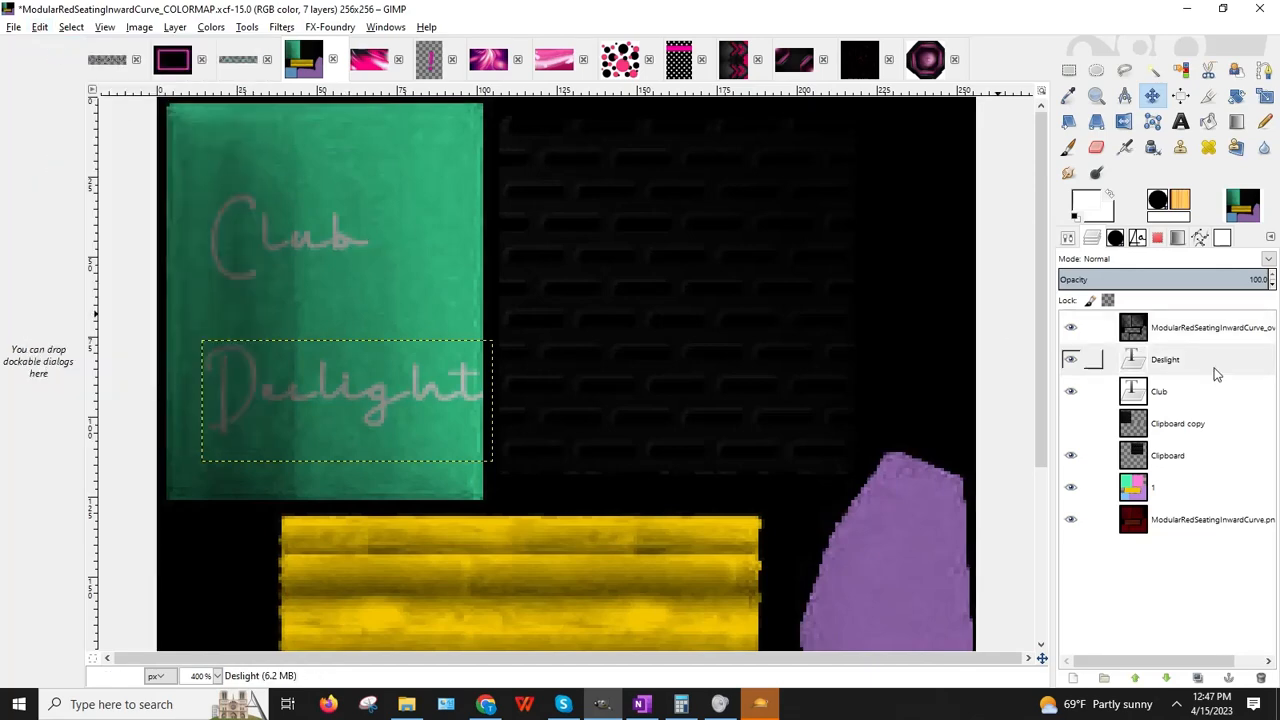
Step: Nudge the Club text into position with the arrow keys
{"action": "left_click", "coordinate": [1158, 391]}
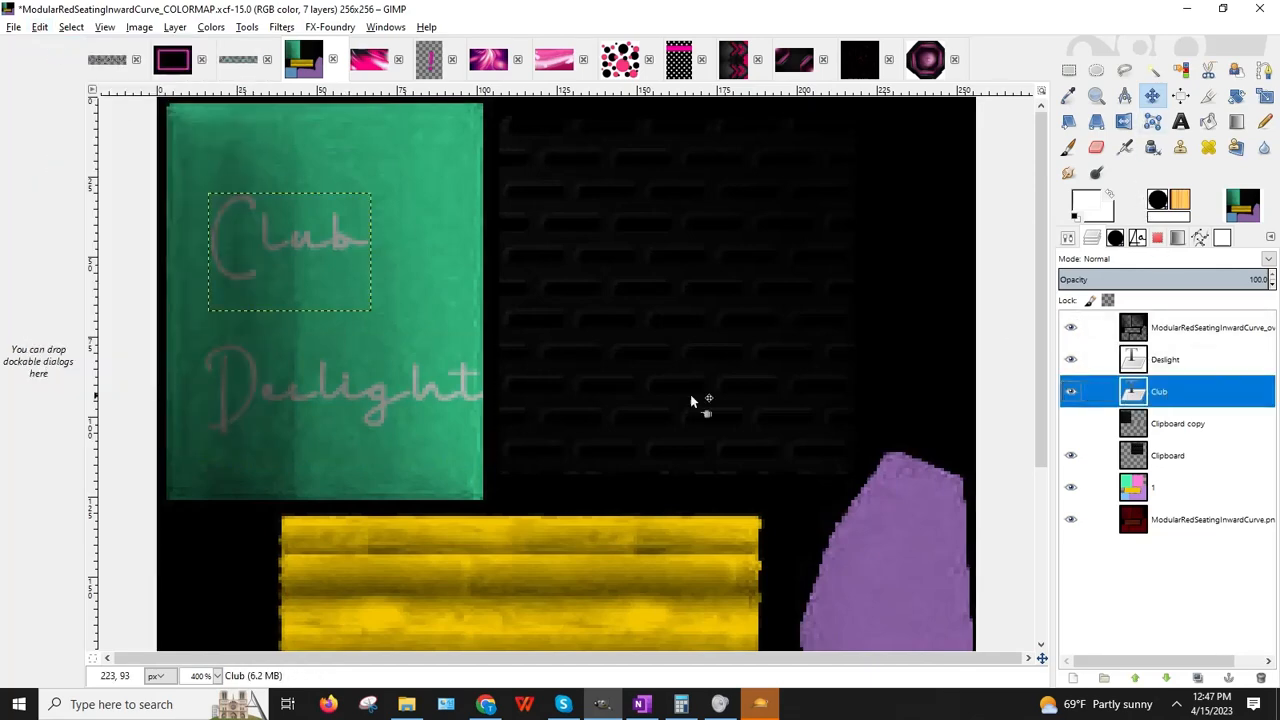
{"action": "left_click", "coordinate": [1071, 69]}
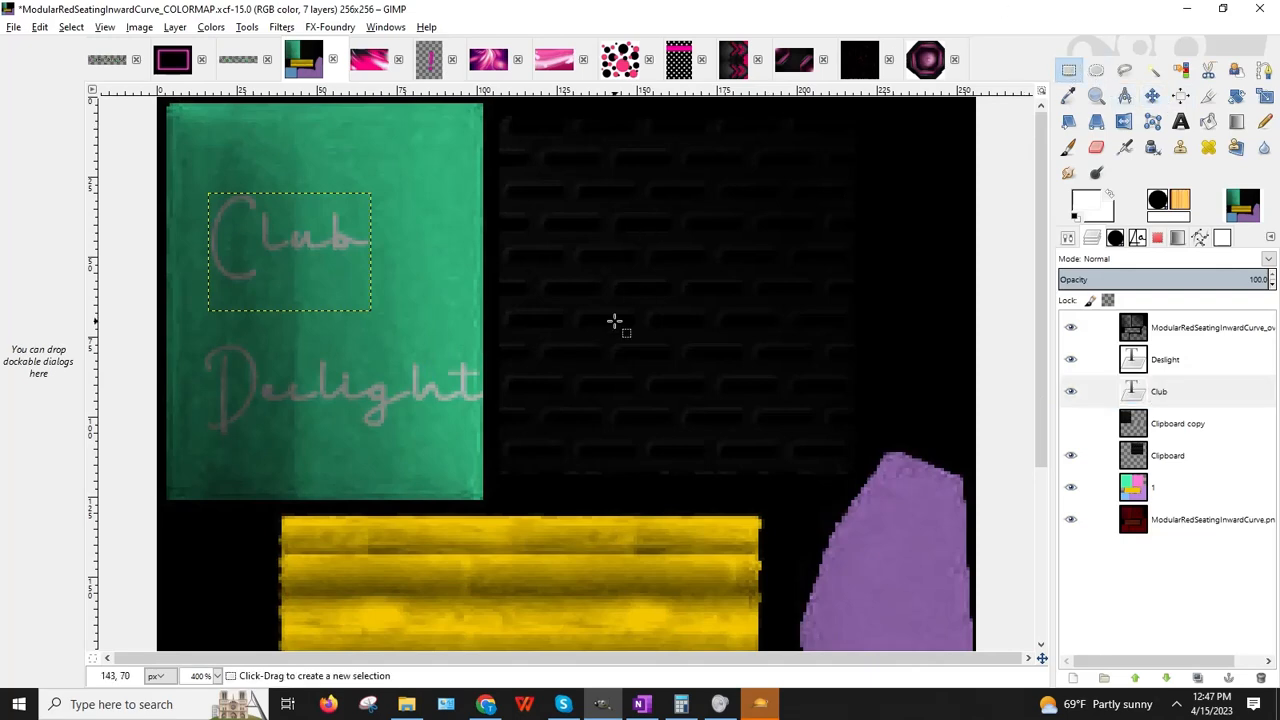
{"action": "key", "text": "Right"}
{"action": "key", "text": "Right"}
{"action": "key", "text": "Right"}
{"action": "key", "text": "Right"}
{"action": "key", "text": "Right"}
{"action": "key", "text": "Right"}
{"action": "key", "text": "Right"}
{"action": "key", "text": "Right"}
{"action": "key", "text": "Right"}
{"action": "key", "text": "Right"}
{"action": "key", "text": "Right"}
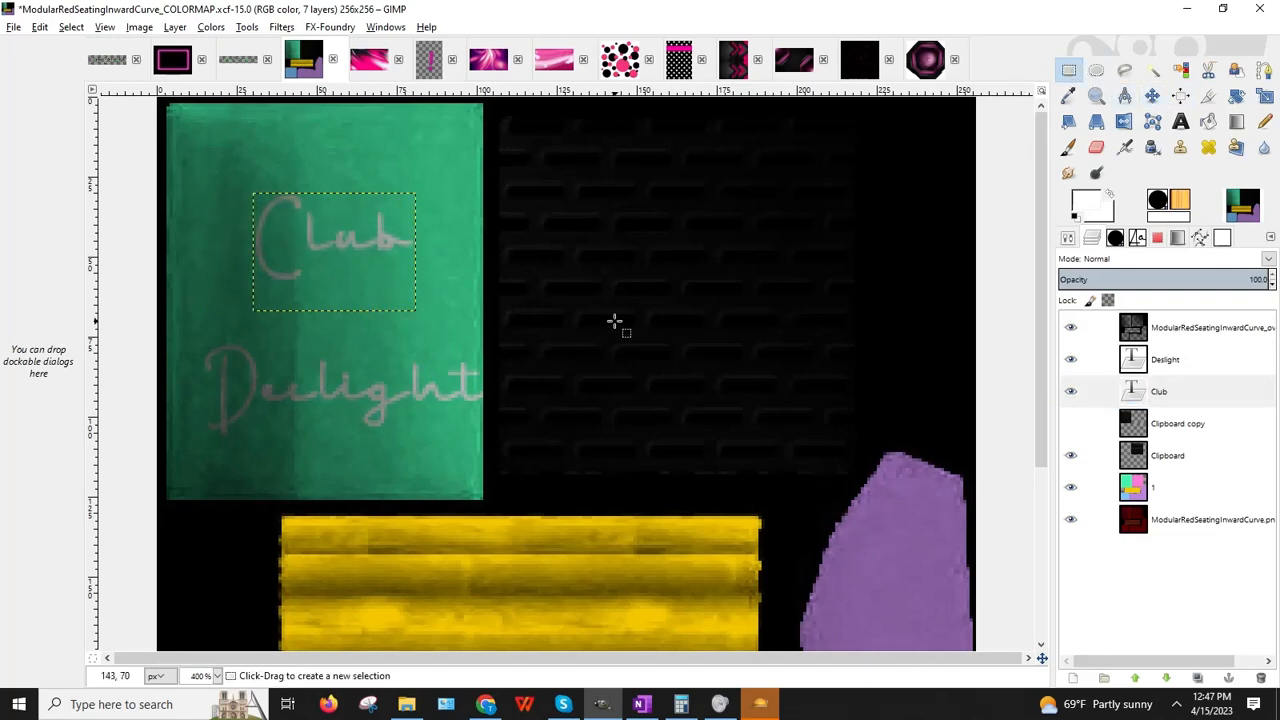
{"action": "key", "text": "Left"}
{"action": "key", "text": "Left"}
{"action": "key", "text": "Left"}
{"action": "key", "text": "Left"}
{"action": "key", "text": "Left"}
{"action": "key", "text": "Left"}
{"action": "key", "text": "Left"}
{"action": "key", "text": "Left"}
{"action": "key", "text": "Up"}
{"action": "key", "text": "Up"}
{"action": "key", "text": "Up"}
{"action": "key", "text": "Up"}
{"action": "key", "text": "Up"}
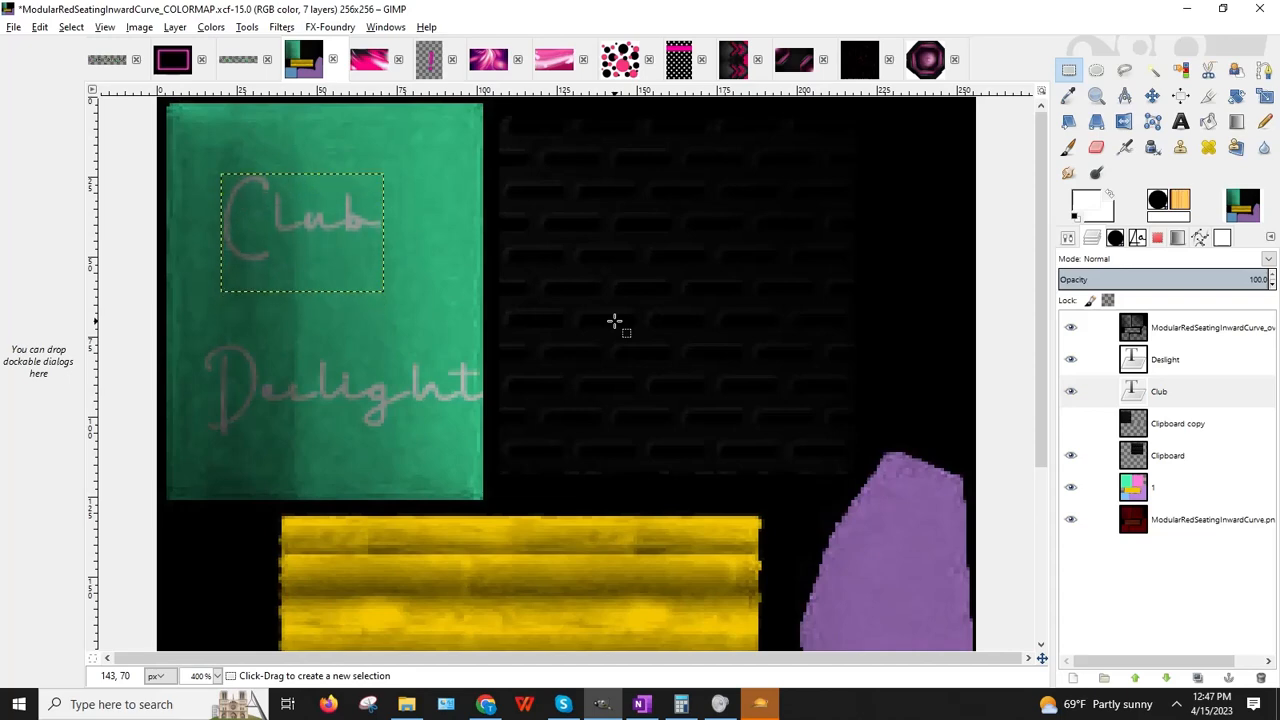
{"action": "key", "text": "Right"}
{"action": "key", "text": "Right"}
{"action": "key", "text": "Right"}
{"action": "key", "text": "Right"}
{"action": "key", "text": "Right"}
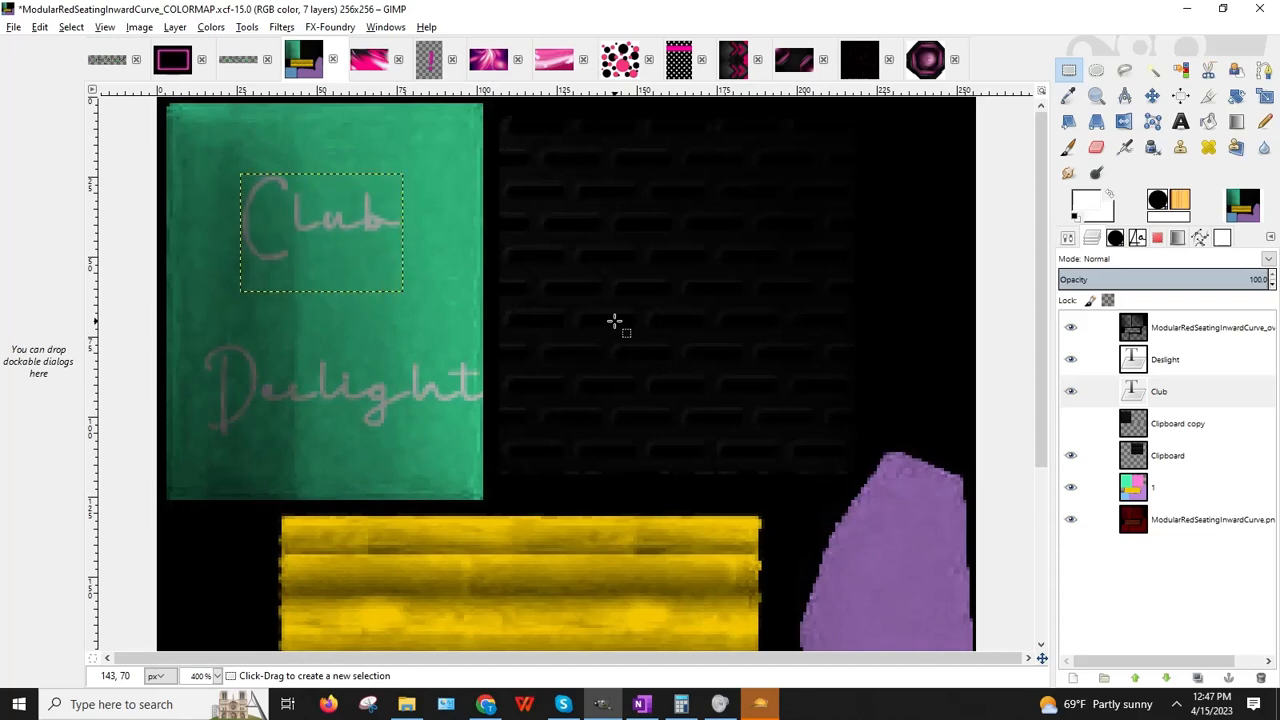
{"action": "key", "text": "Left"}
{"action": "key", "text": "Up"}
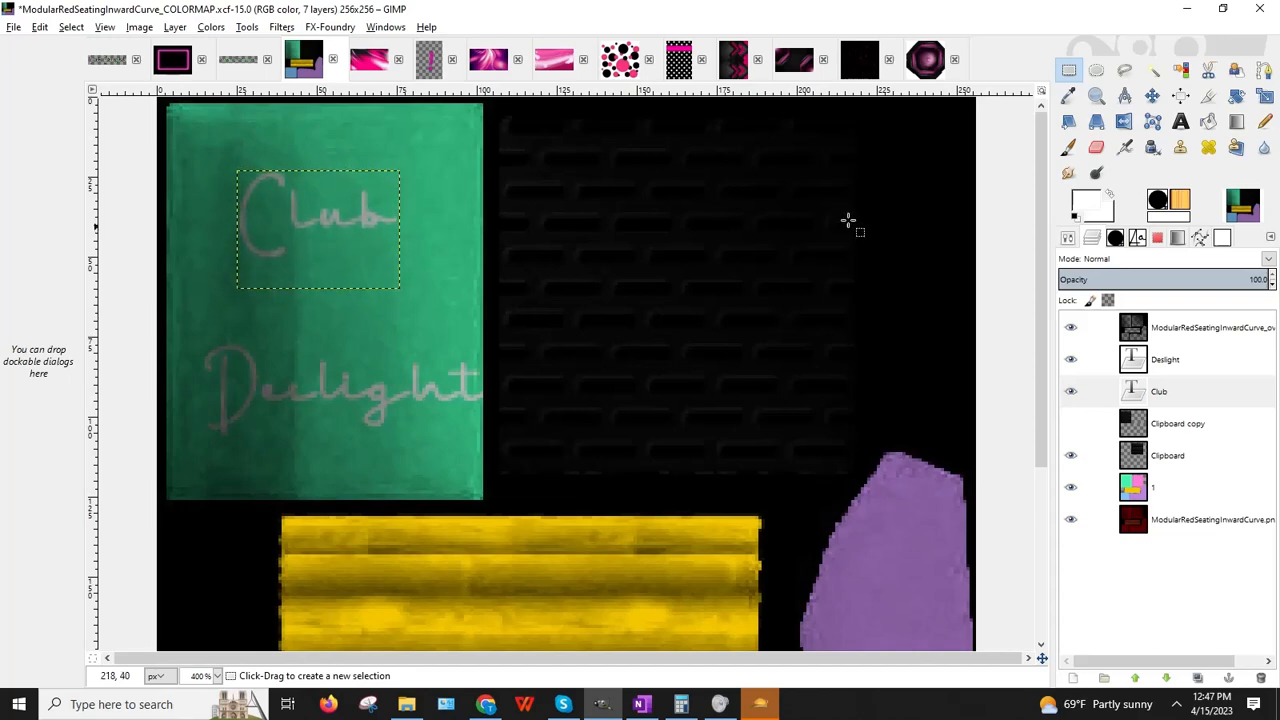
Step: Move the Deslight text up directly beneath Club
{"action": "left_click", "coordinate": [1100, 392]}
{"action": "left_click", "coordinate": [1100, 362]}
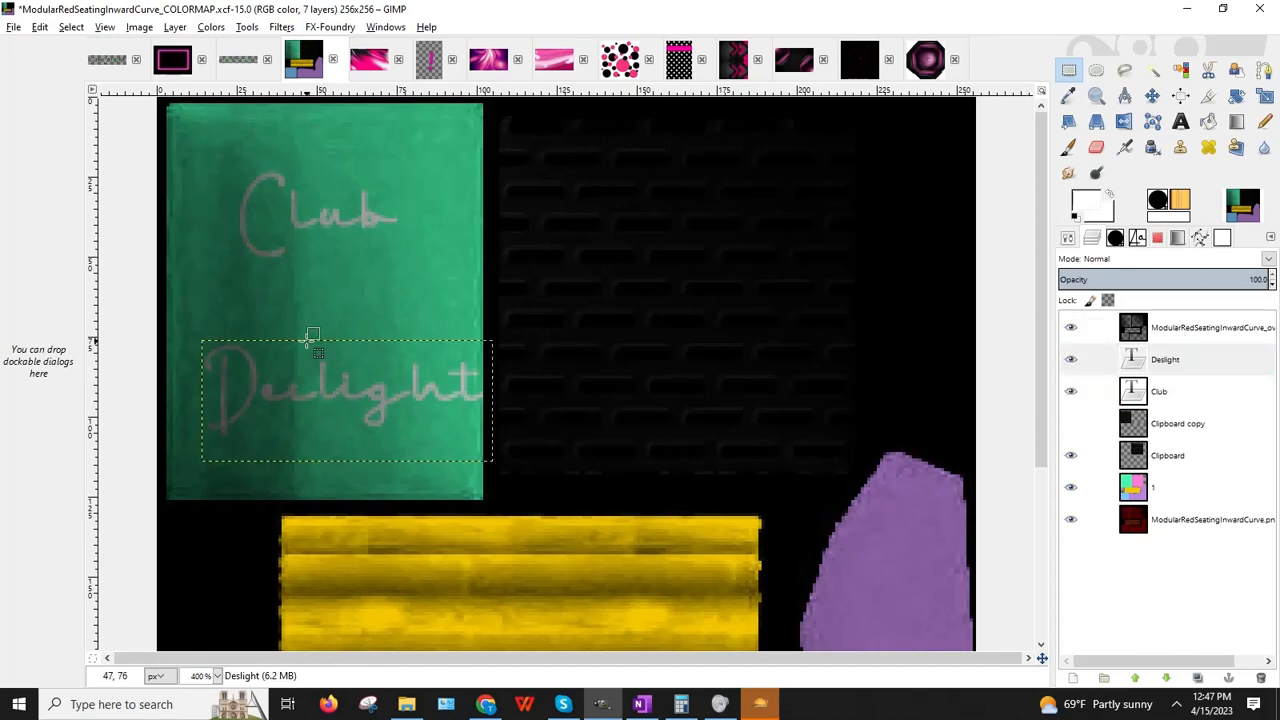
{"action": "key", "text": "Left"}
{"action": "key", "text": "Left"}
{"action": "key", "text": "Left"}
{"action": "key", "text": "Left"}
{"action": "key", "text": "Left"}
{"action": "key", "text": "Left"}
{"action": "key", "text": "Left"}
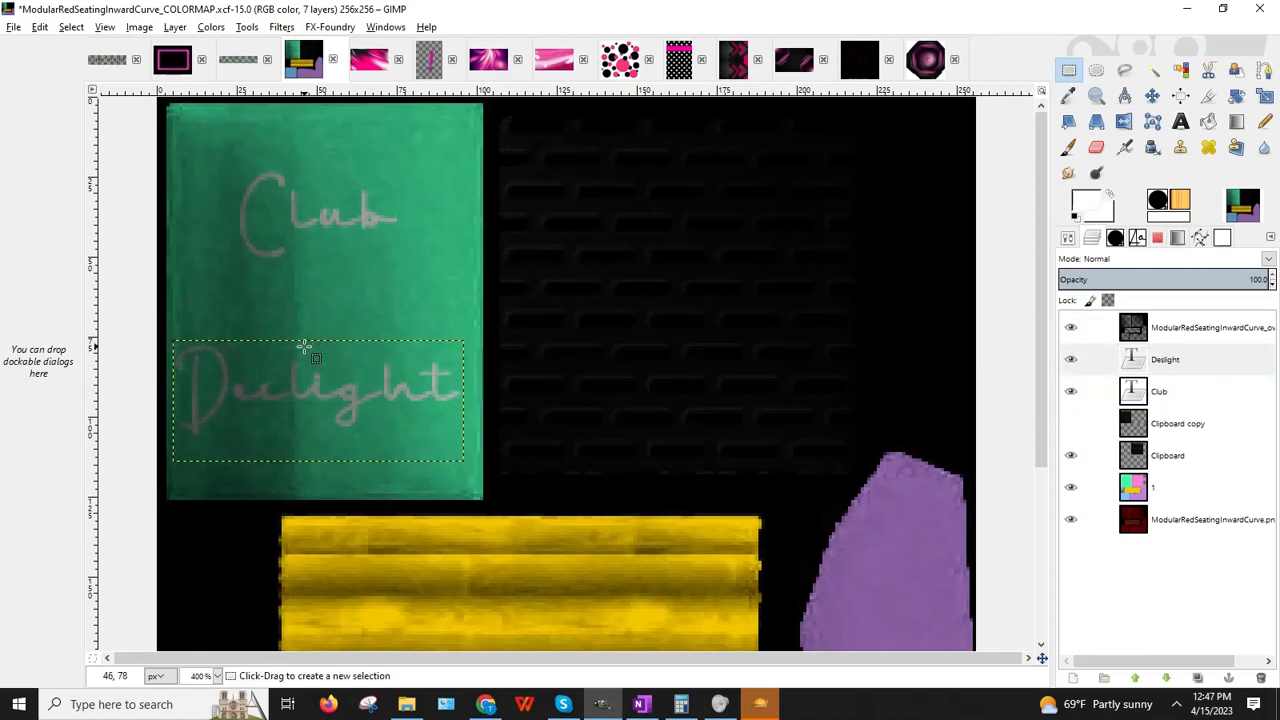
{"action": "key", "text": "Up"}
{"action": "key", "text": "Up"}
{"action": "key", "text": "Up"}
{"action": "key", "text": "Up"}
{"action": "key", "text": "Up"}
{"action": "key", "text": "Up"}
{"action": "key", "text": "Up"}
{"action": "key", "text": "Up"}
{"action": "key", "text": "Up"}
{"action": "key", "text": "Up"}
{"action": "key", "text": "Up"}
{"action": "key", "text": "Up"}
{"action": "key", "text": "Up"}
{"action": "key", "text": "Up"}
{"action": "key", "text": "Up"}
{"action": "key", "text": "Up"}
{"action": "key", "text": "Up"}
{"action": "key", "text": "Up"}
{"action": "key", "text": "Up"}
{"action": "key", "text": "Up"}
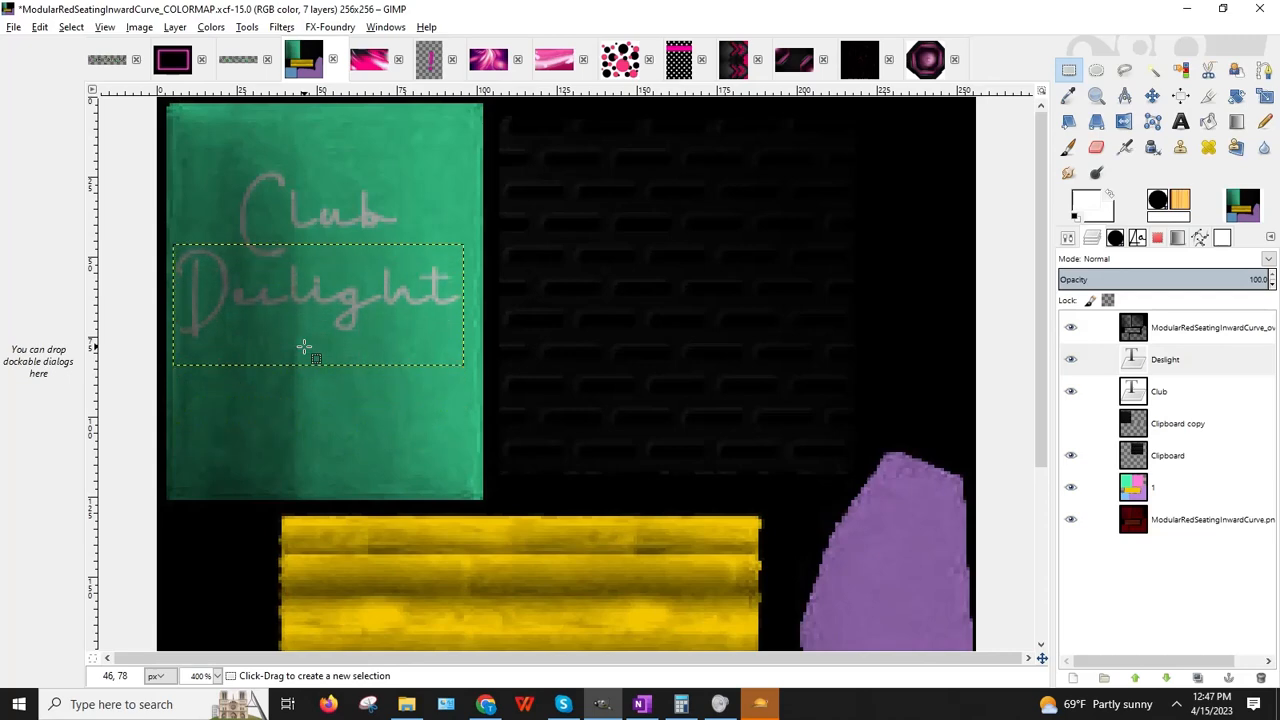
{"action": "key", "text": "Right"}
{"action": "key", "text": "Right"}
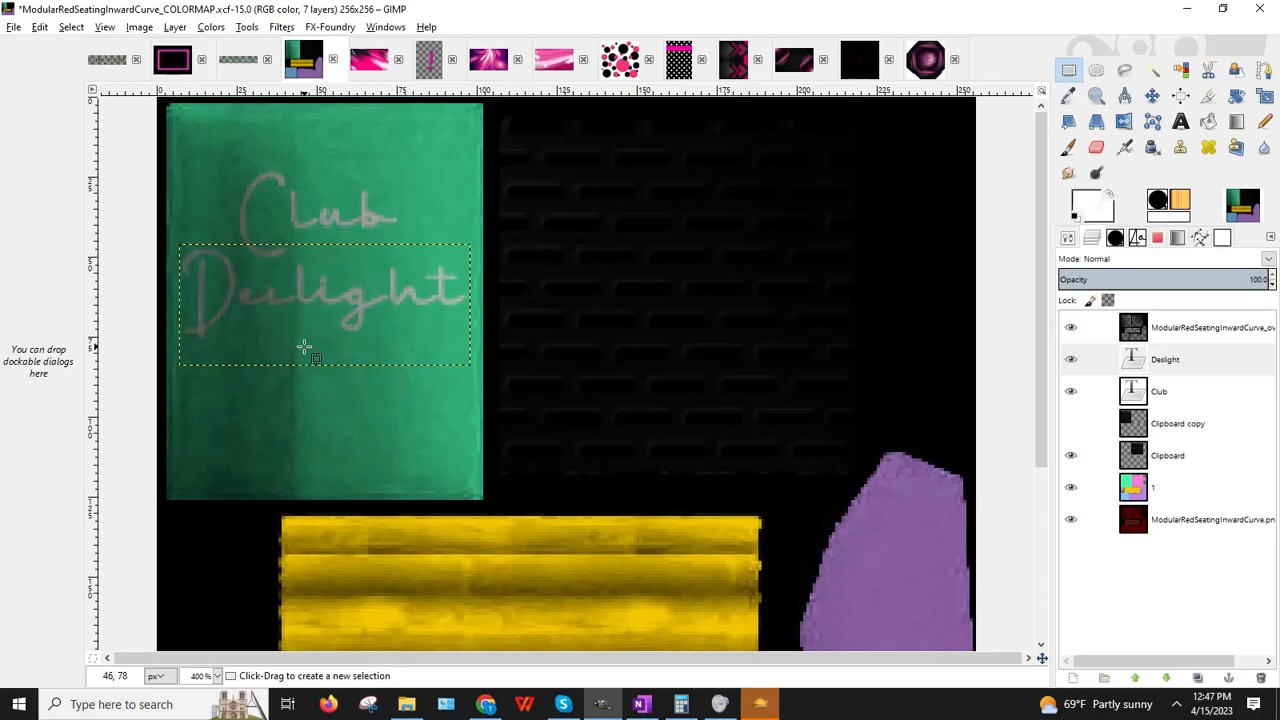
{"action": "key", "text": "Left"}
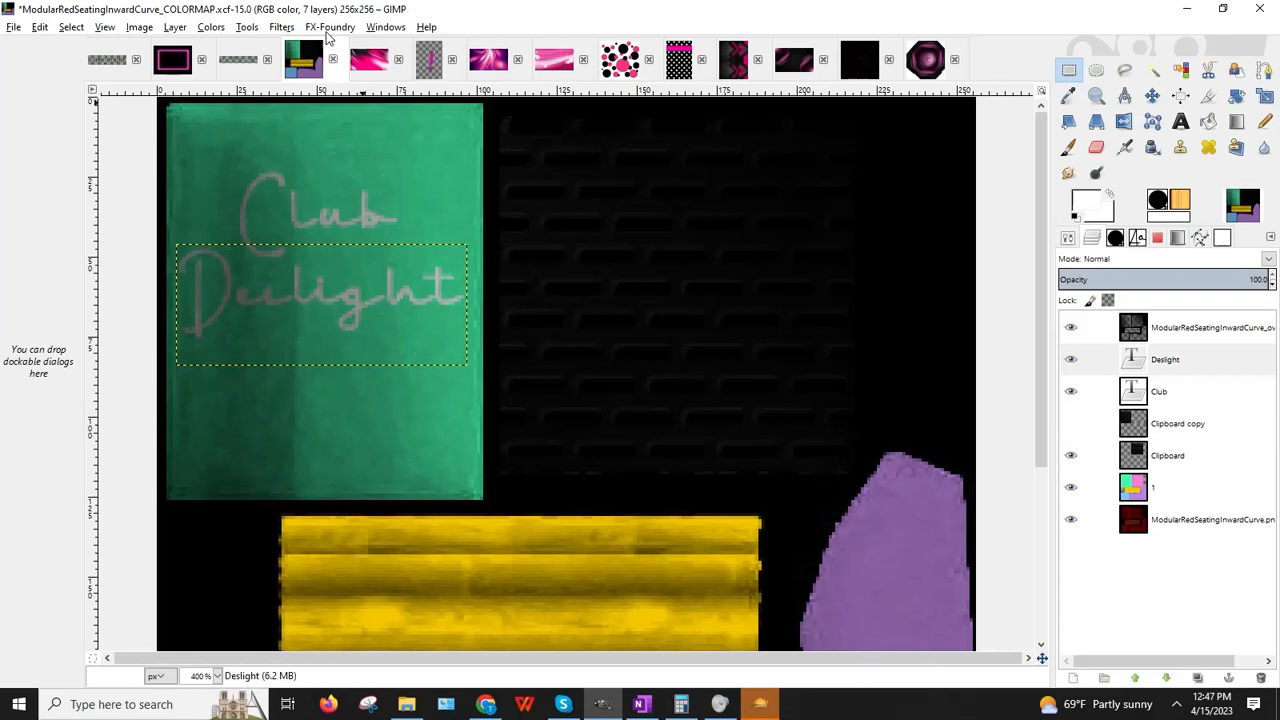
Step: Apply a drop shadow to the Deslight text, then undo it
{"action": "left_click", "coordinate": [282, 27]}
{"action": "mouse_move", "coordinate": [360, 165]}
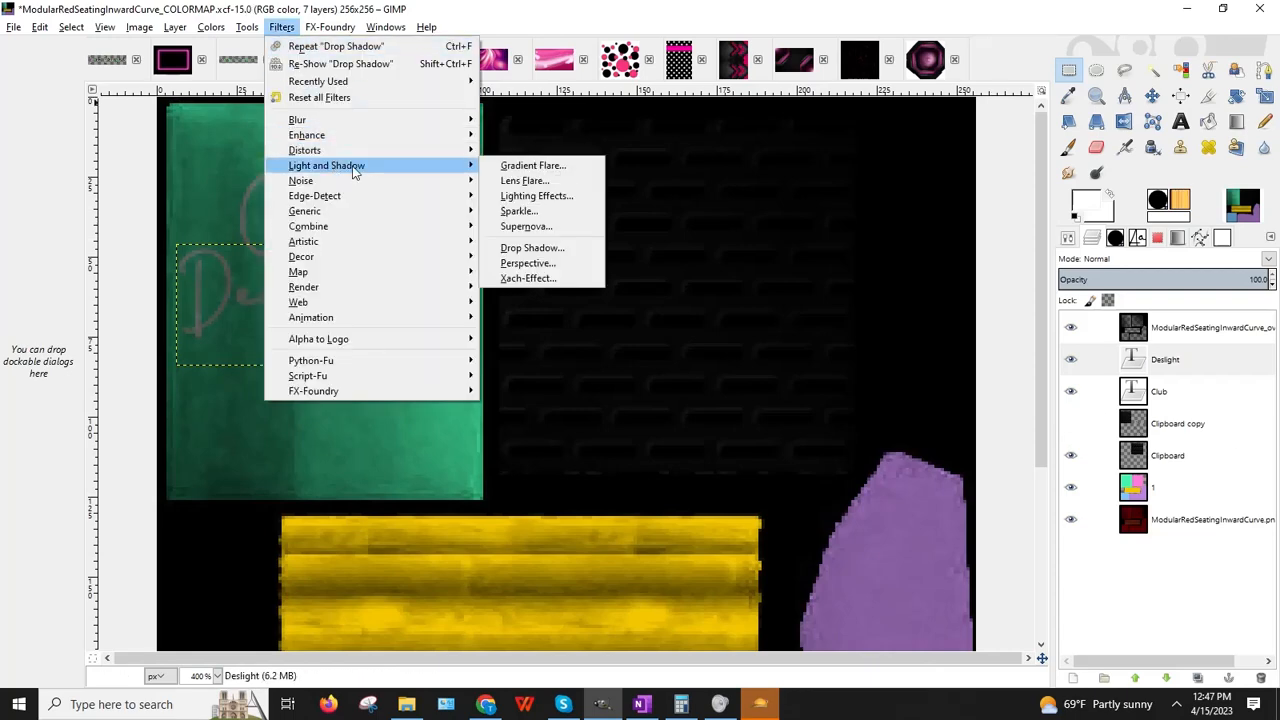
{"action": "left_click", "coordinate": [558, 251]}
{"action": "left_click", "coordinate": [249, 289]}
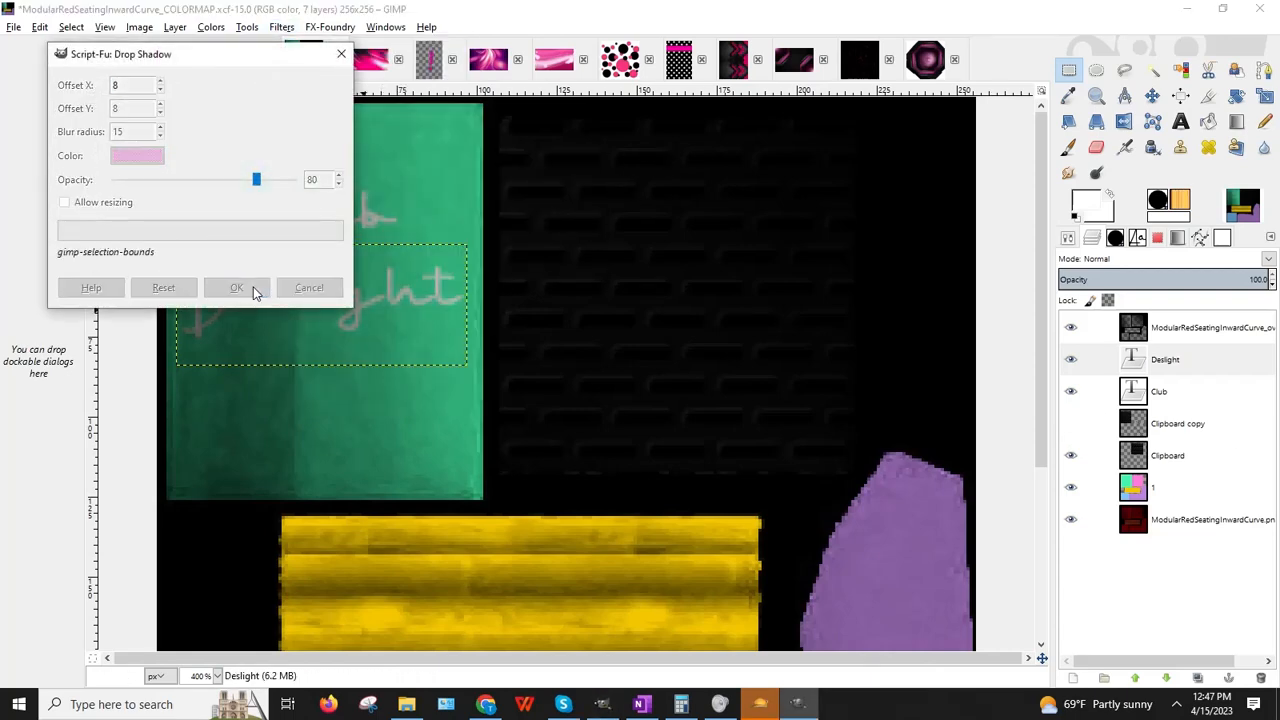
{"action": "left_click", "coordinate": [40, 27]}
{"action": "left_click", "coordinate": [52, 48]}
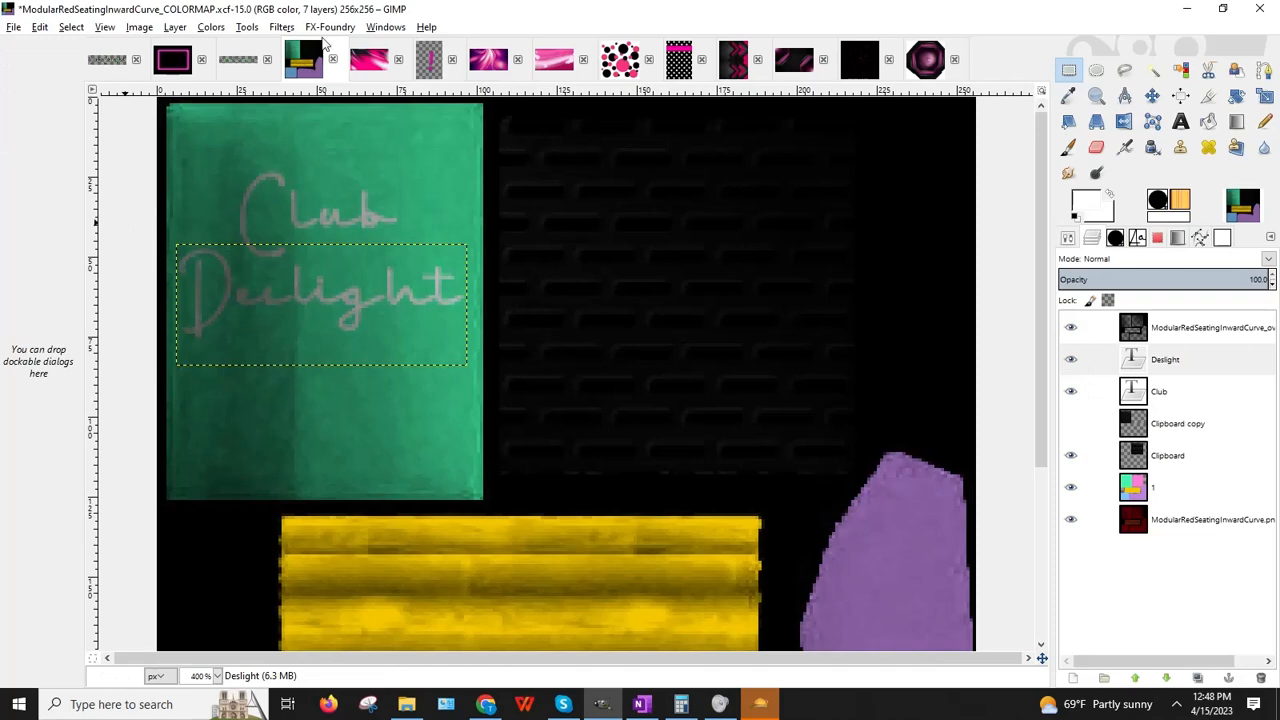
Step: Give Deslight a pink drop shadow (offset 2, blur 2, opacity 80) and hide the dark overlay layer
{"action": "left_click", "coordinate": [281, 27]}
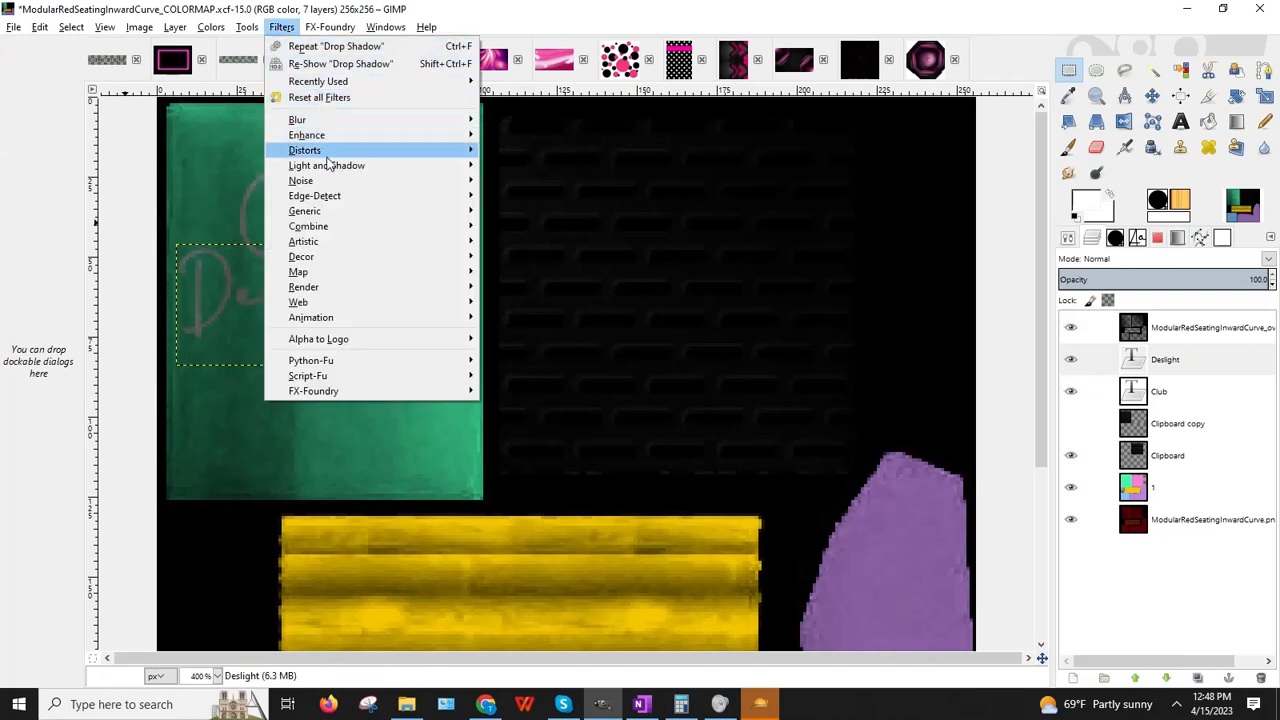
{"action": "mouse_move", "coordinate": [340, 166]}
{"action": "left_click", "coordinate": [585, 247]}
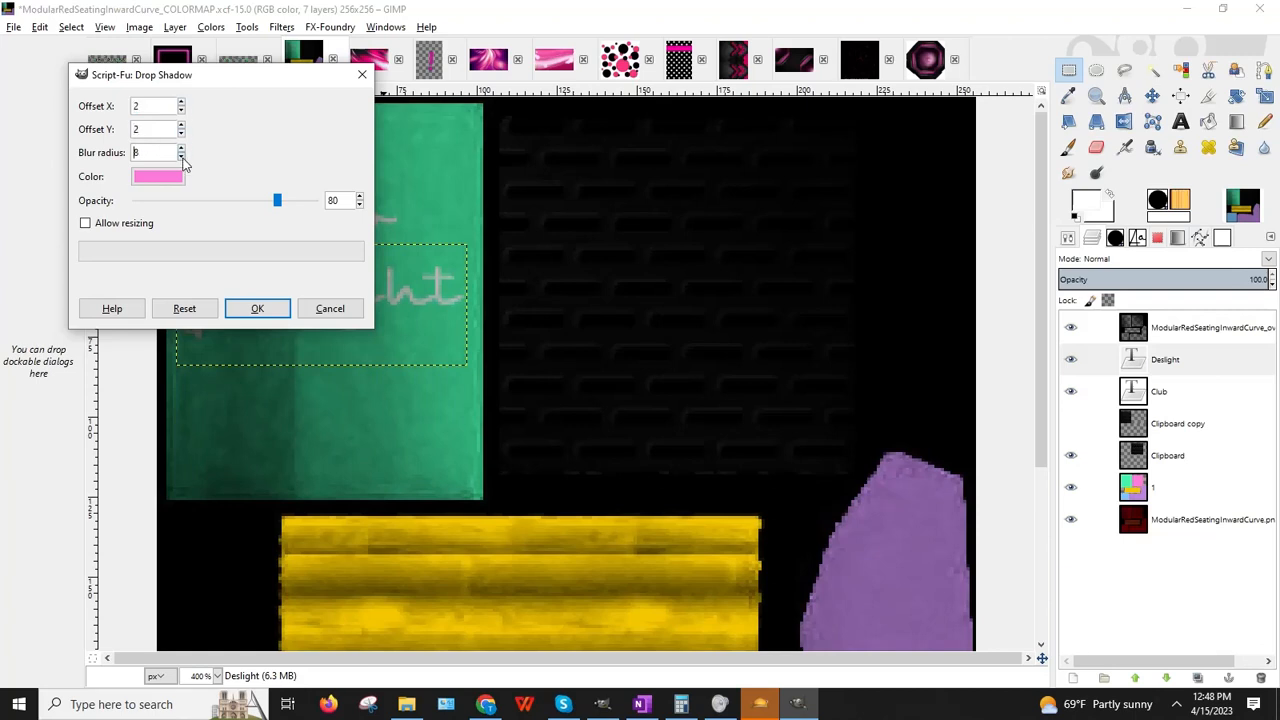
{"action": "left_click", "coordinate": [257, 308]}
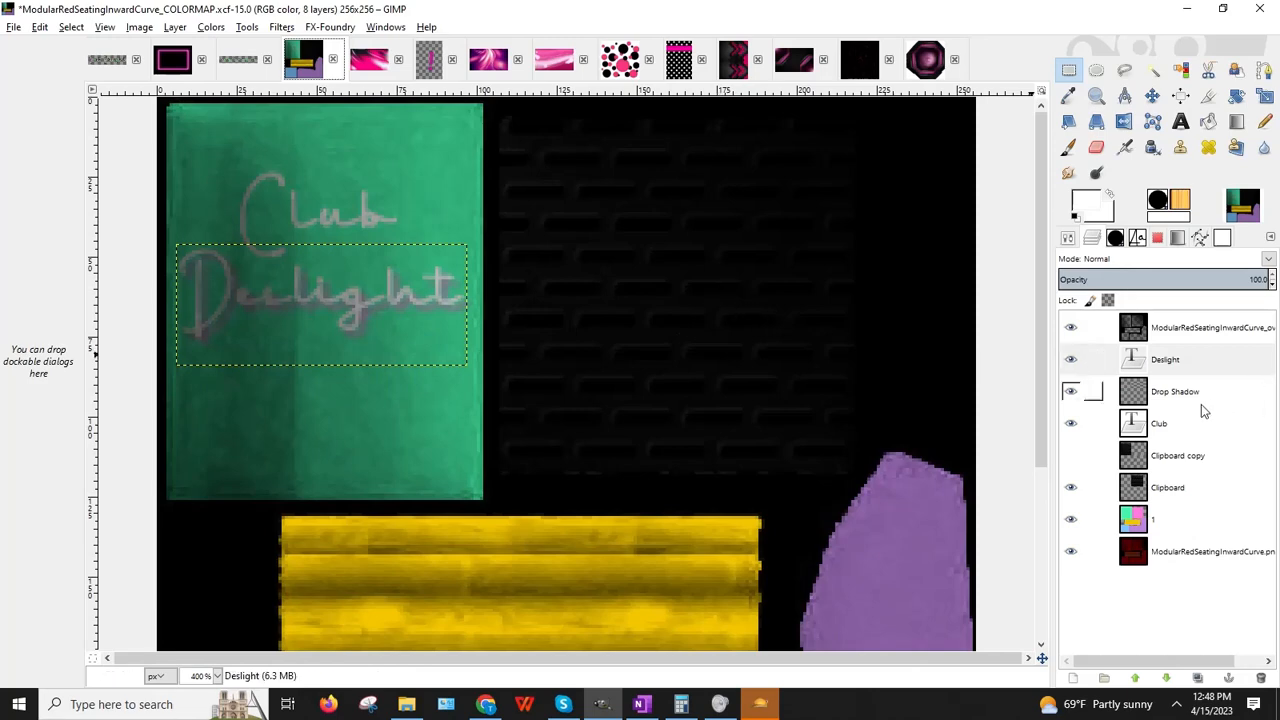
{"action": "left_click", "coordinate": [1070, 328]}
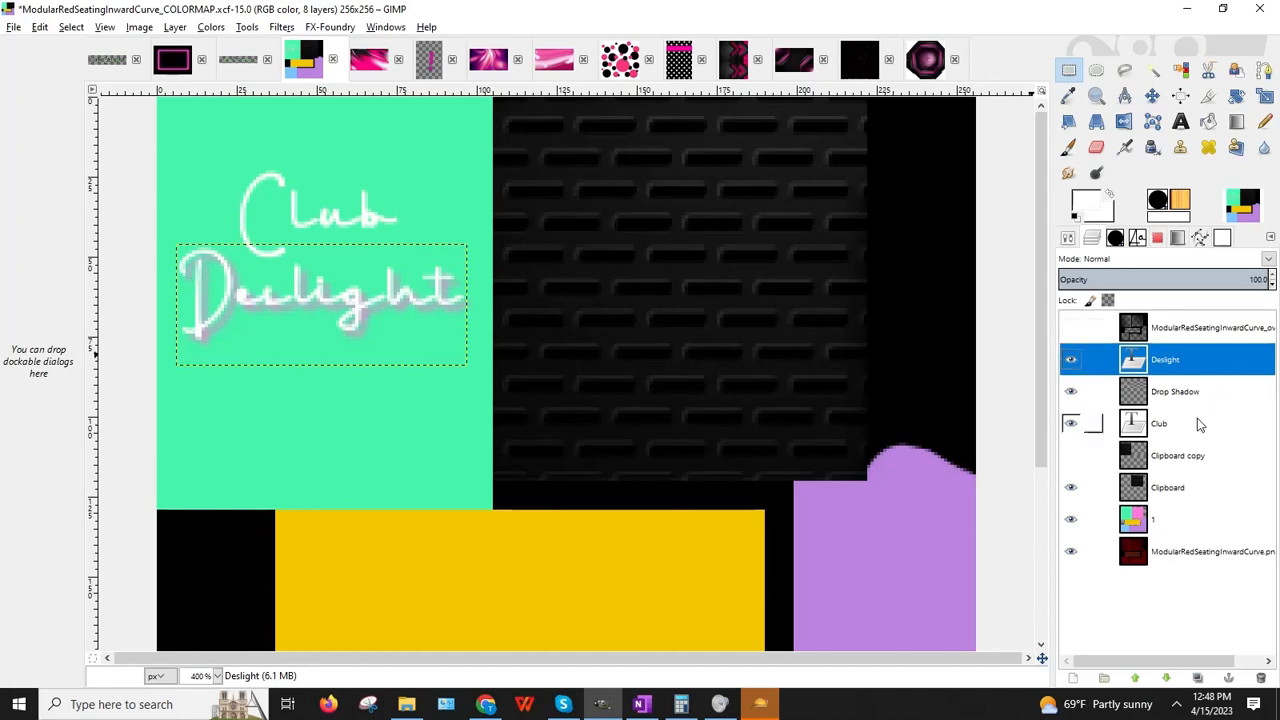
Step: Give Club the same pink drop shadow and hide the colour-block layer 1
{"action": "left_click", "coordinate": [1163, 425]}
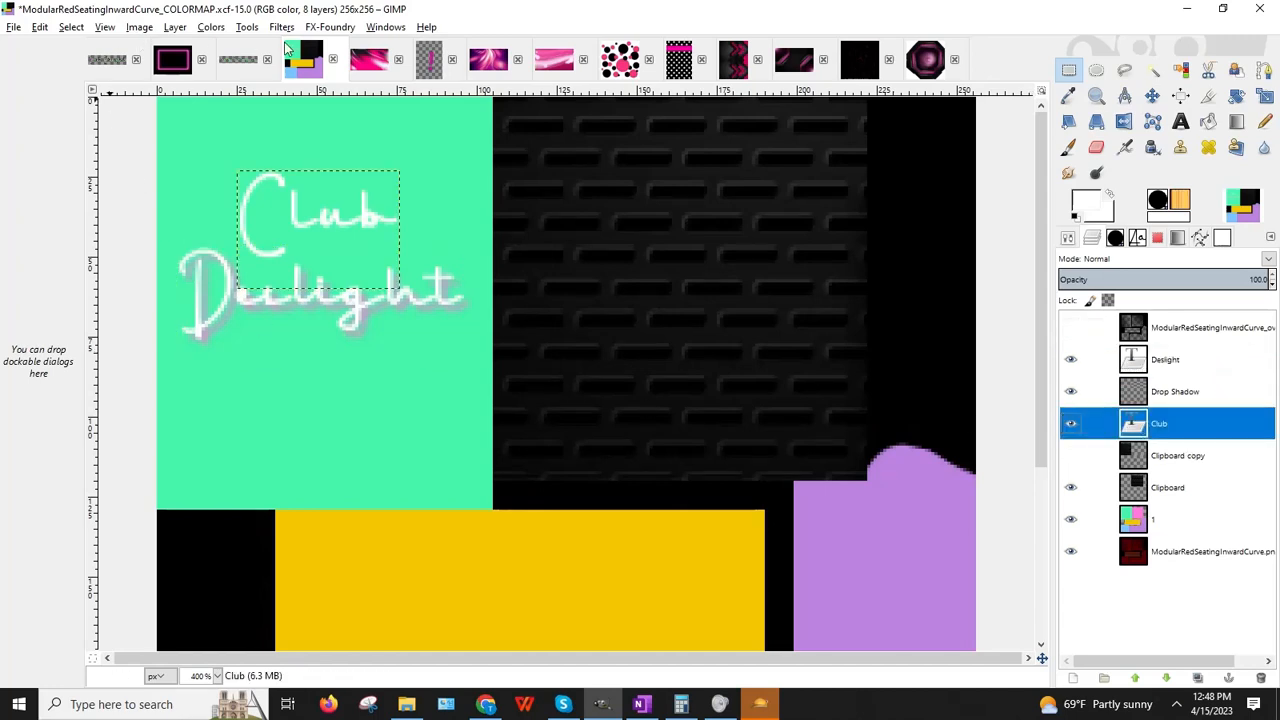
{"action": "left_click", "coordinate": [281, 27]}
{"action": "mouse_move", "coordinate": [330, 166]}
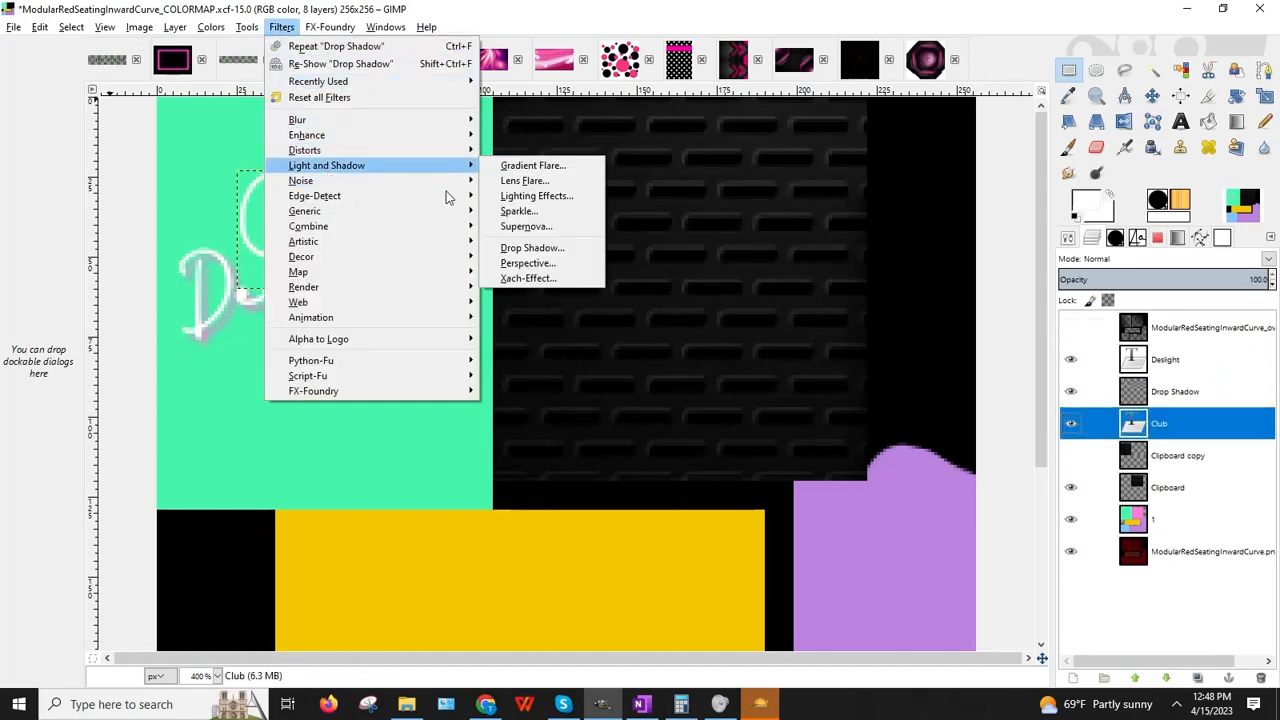
{"action": "left_click", "coordinate": [532, 247]}
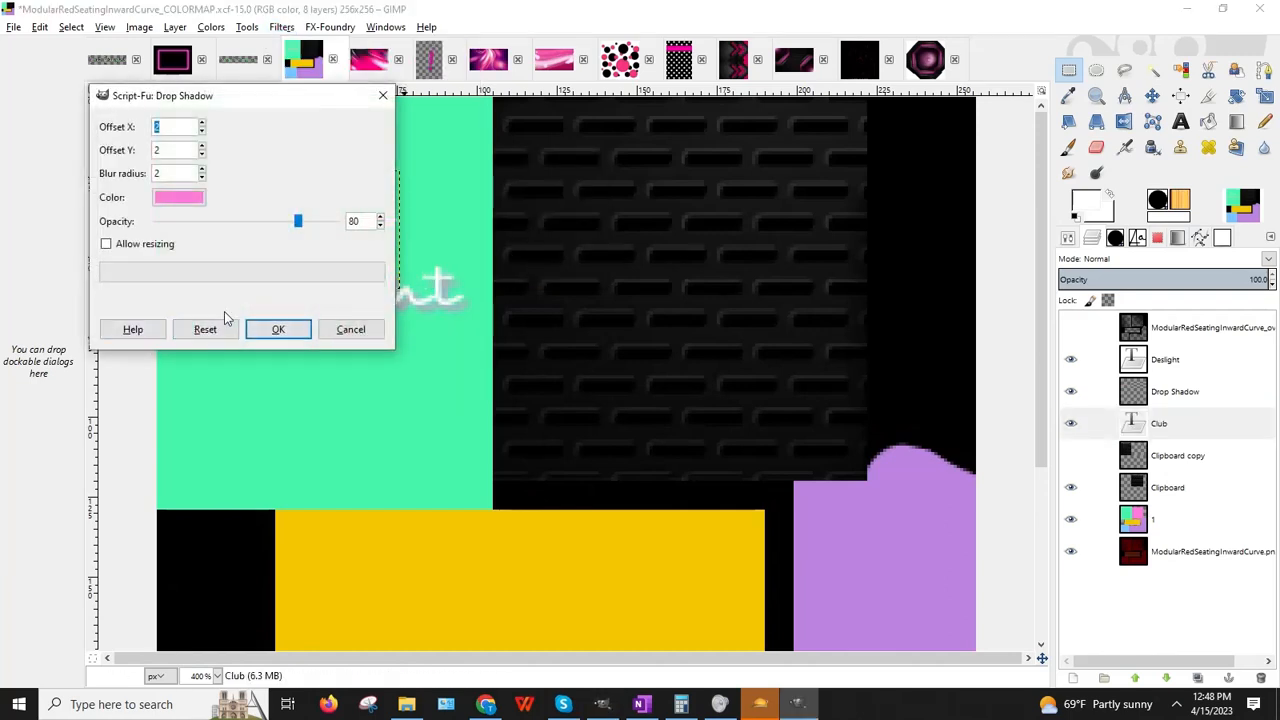
{"action": "left_click", "coordinate": [272, 329]}
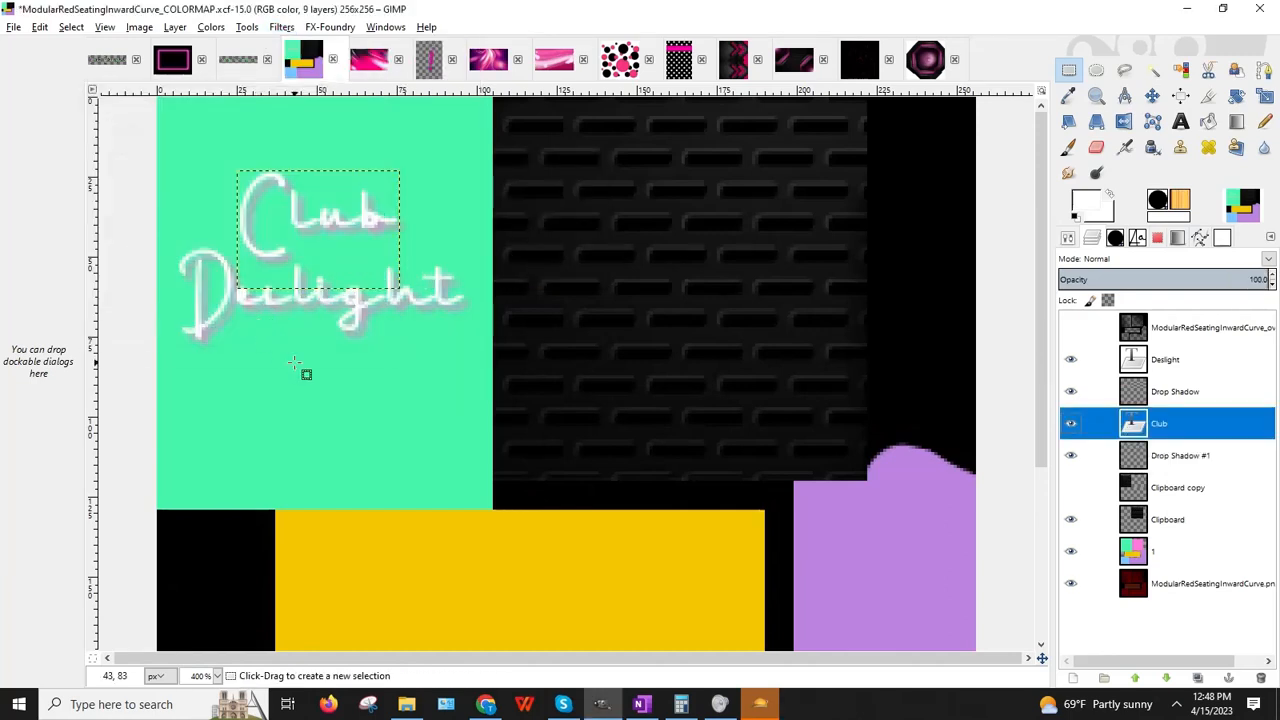
{"action": "left_click", "coordinate": [1071, 551]}
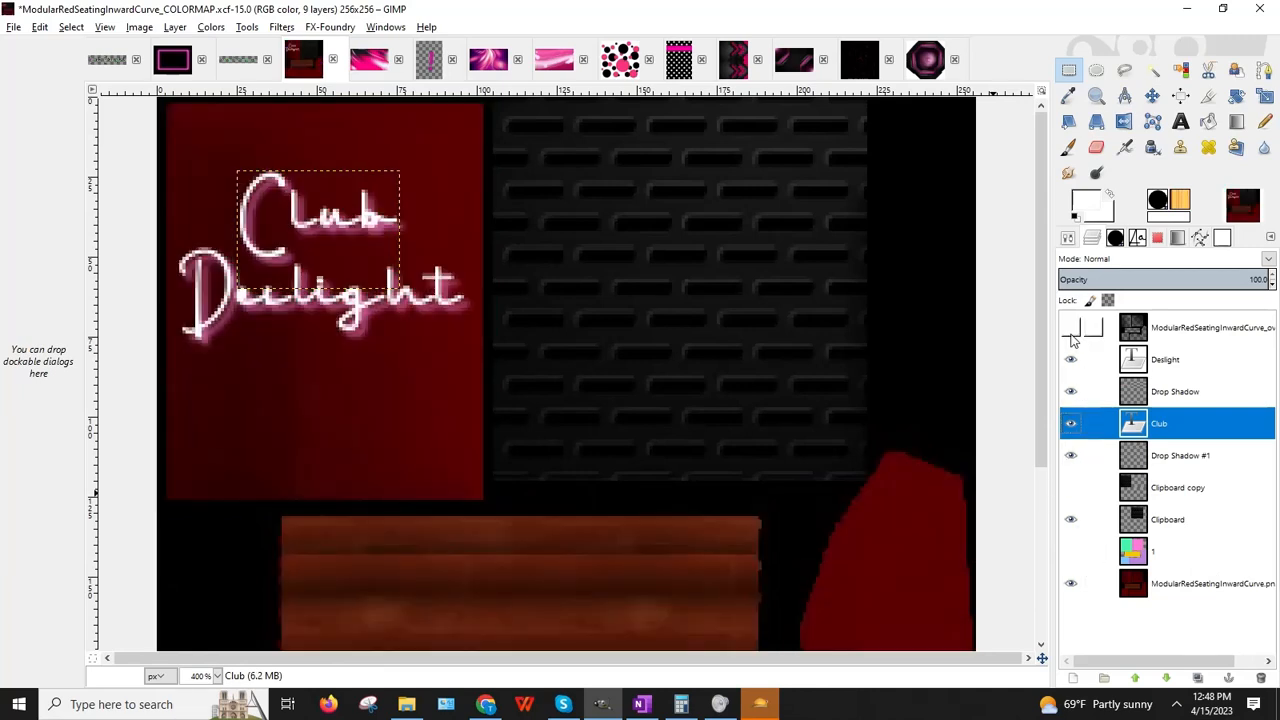
Step: Show the brick texture layer, check the texture maximized, then minimize GIMP to view Utherverse
{"action": "left_click", "coordinate": [1070, 488]}
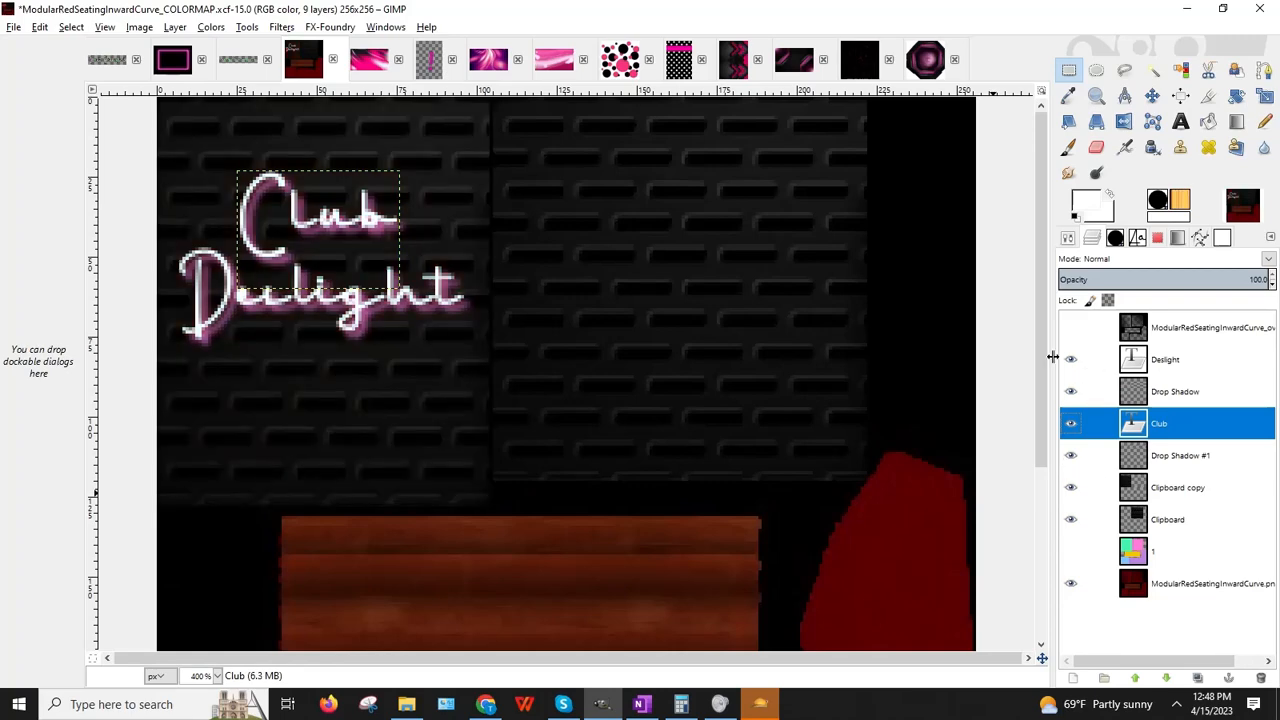
{"action": "scroll", "coordinate": [740, 348], "scroll_direction": "down", "scroll_amount": 5}
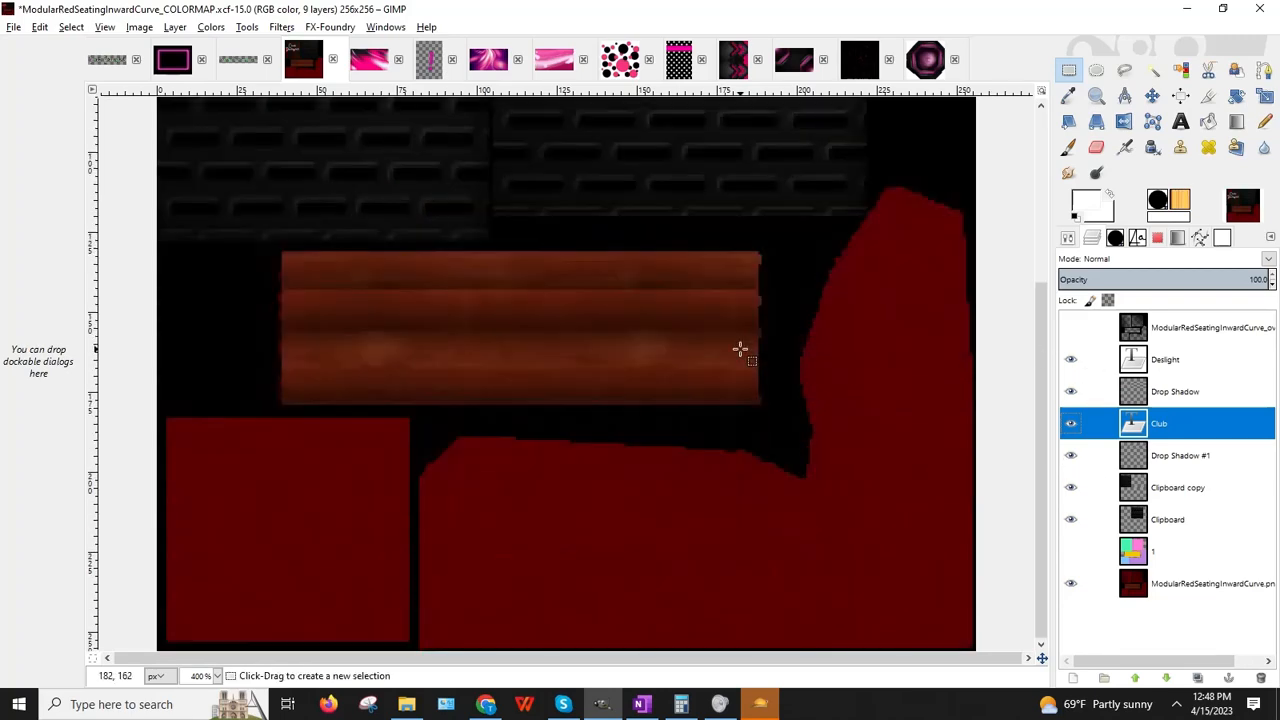
{"action": "left_click", "coordinate": [1222, 10]}
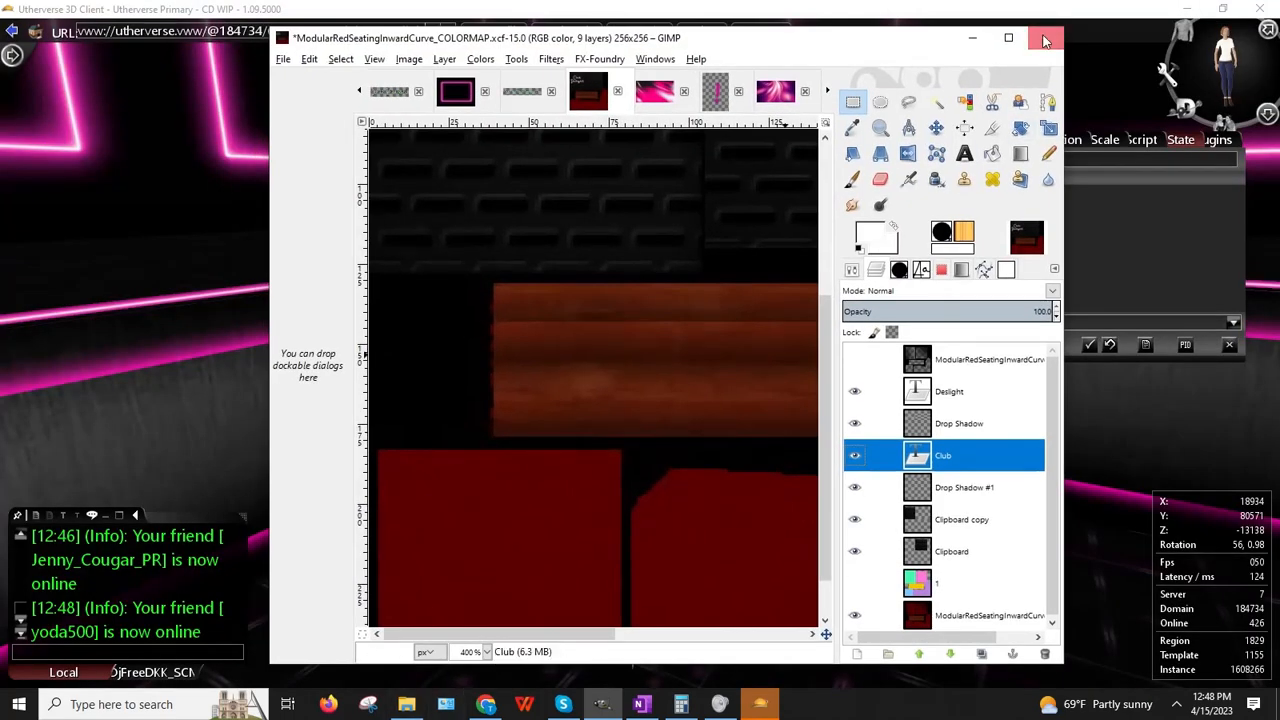
{"action": "left_click", "coordinate": [1008, 37]}
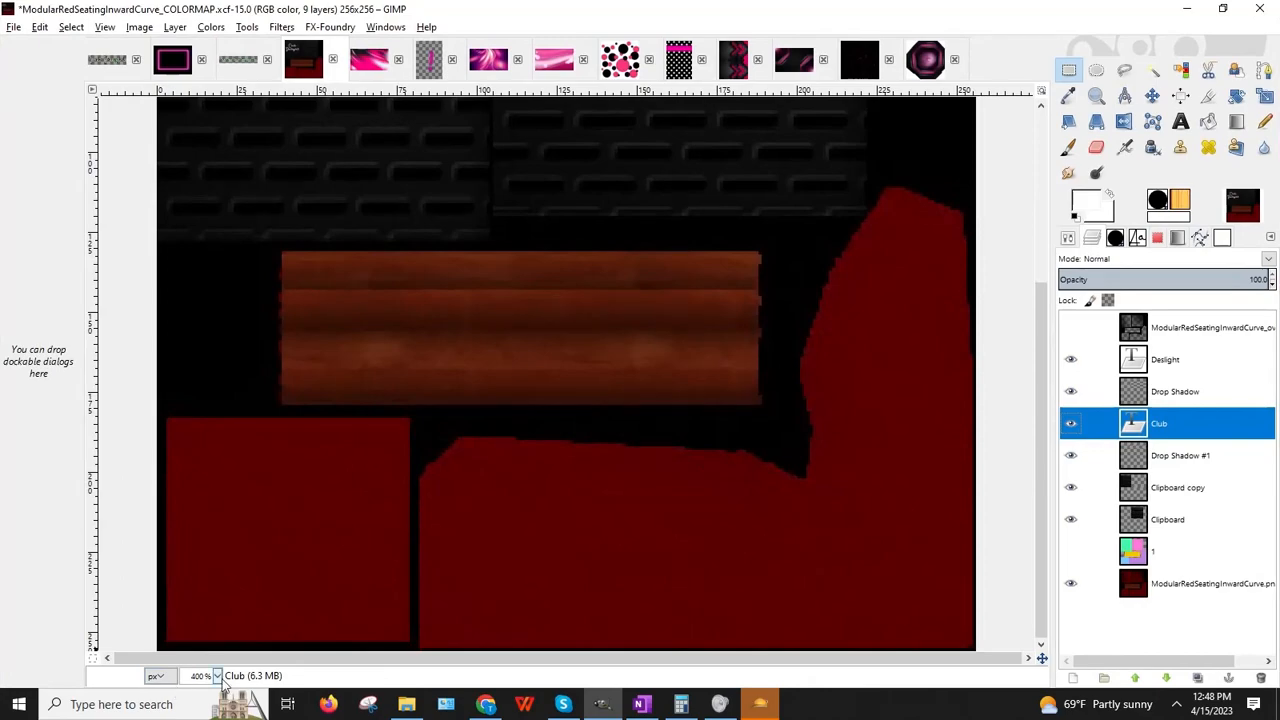
{"action": "scroll", "coordinate": [523, 346], "scroll_direction": "up", "scroll_amount": 4}
{"action": "scroll", "coordinate": [523, 346], "scroll_direction": "down", "scroll_amount": 2}
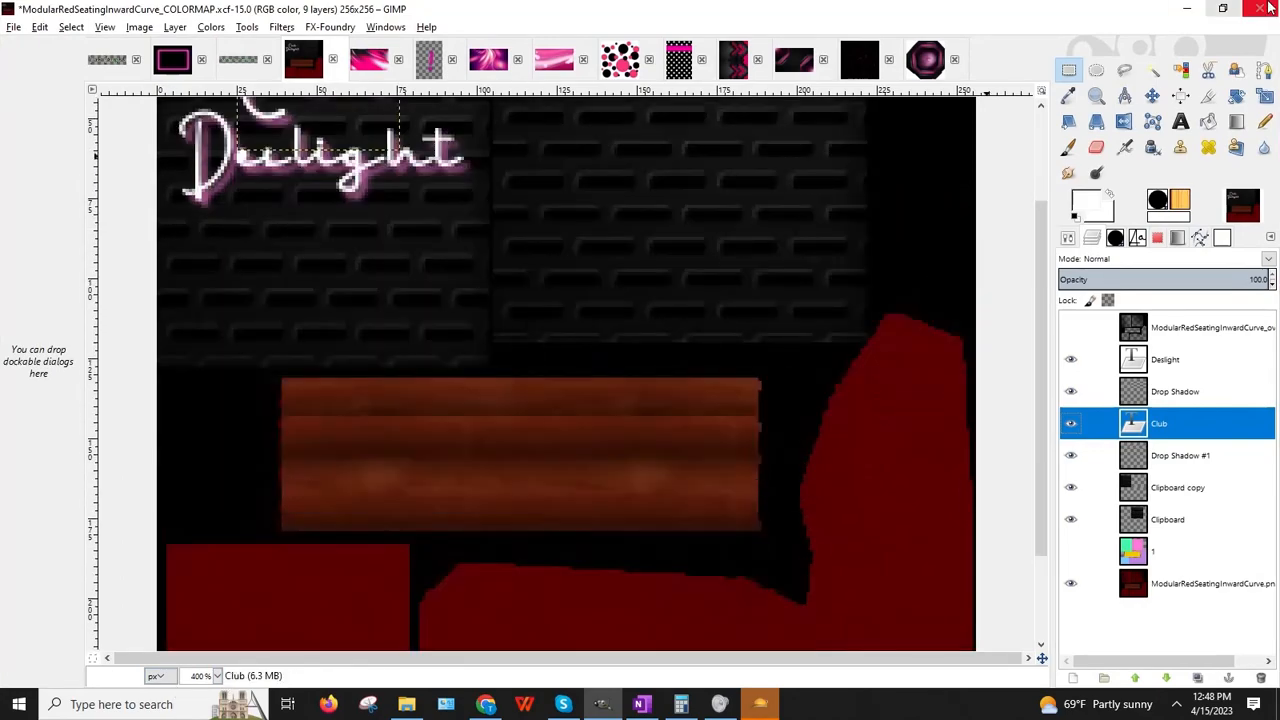
{"action": "left_click", "coordinate": [1178, 9]}
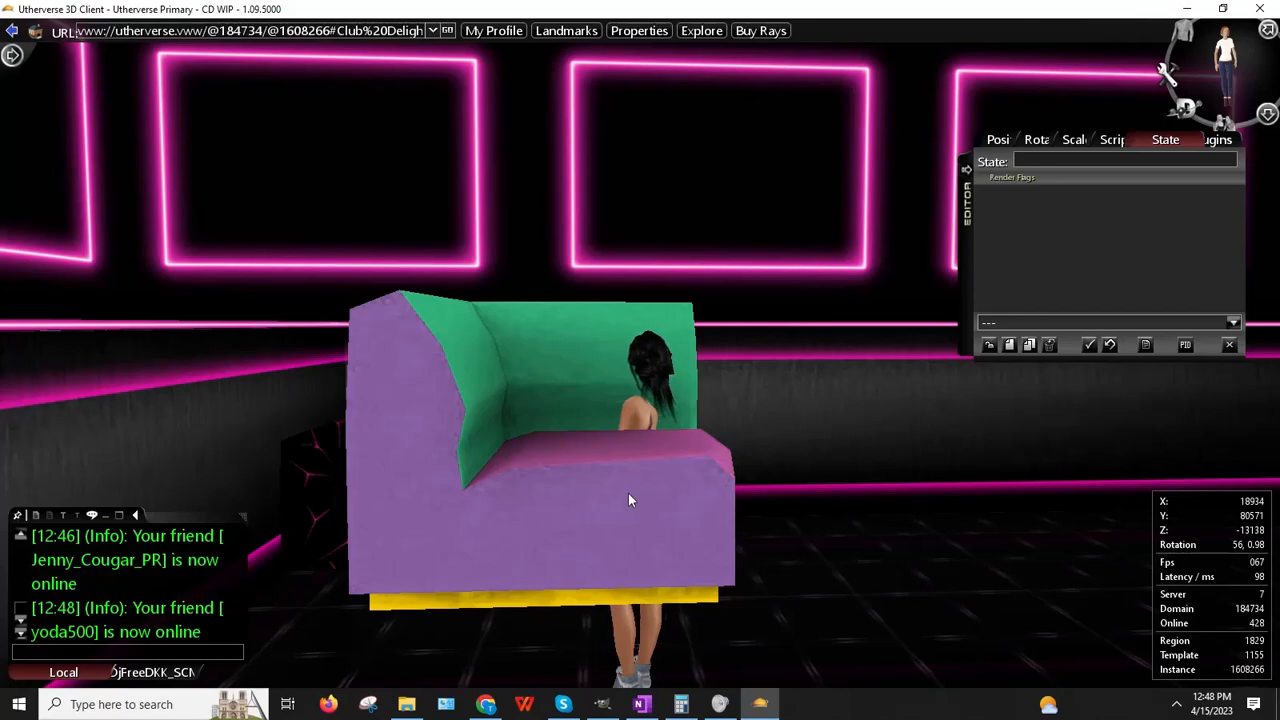
Step: Orbit around the couch to view its back and front, then return to GIMP
{"action": "right_click_drag", "start_coordinate": [628, 494], "coordinate": [1, 524]}
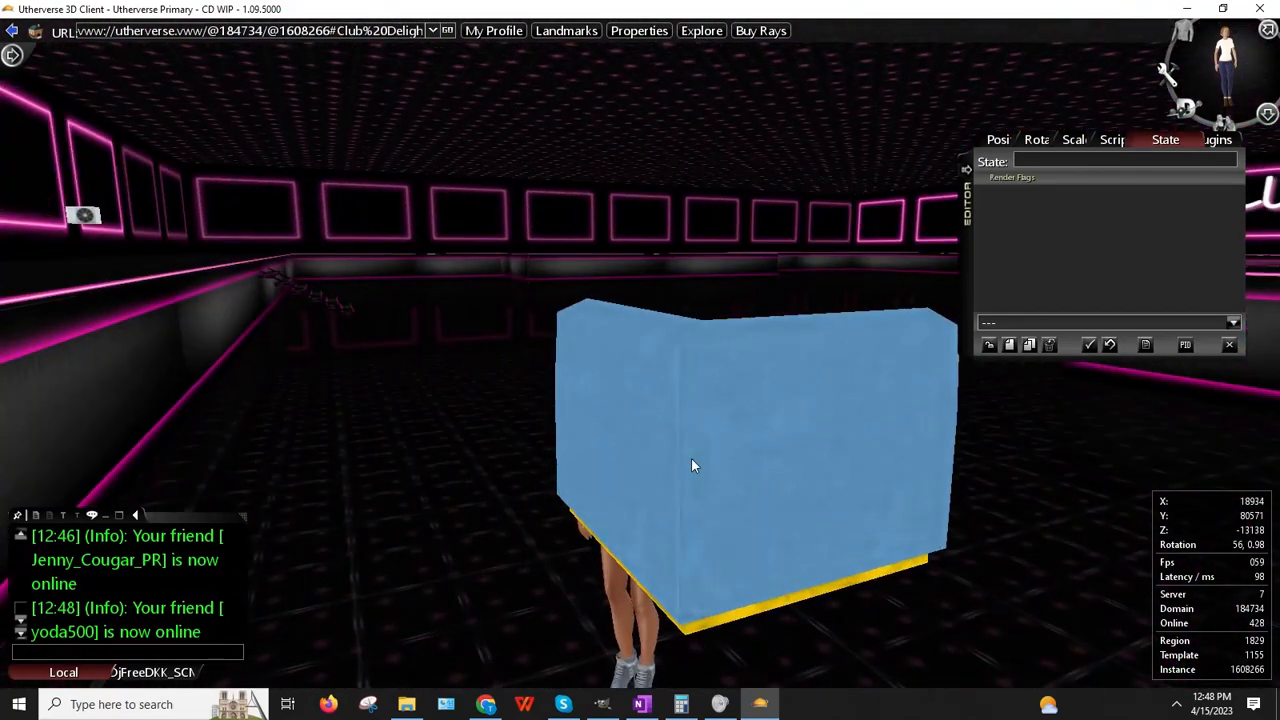
{"action": "right_click_drag", "start_coordinate": [691, 463], "coordinate": [1278, 530]}
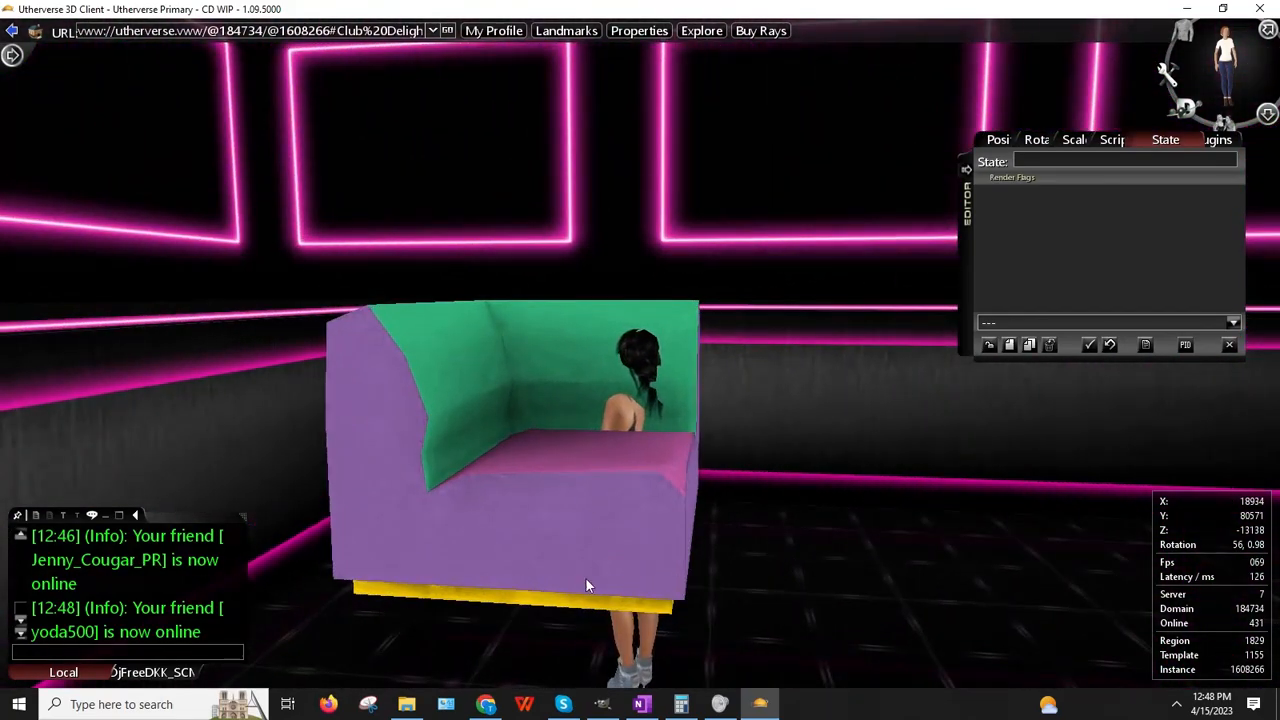
{"action": "left_click", "coordinate": [602, 704]}
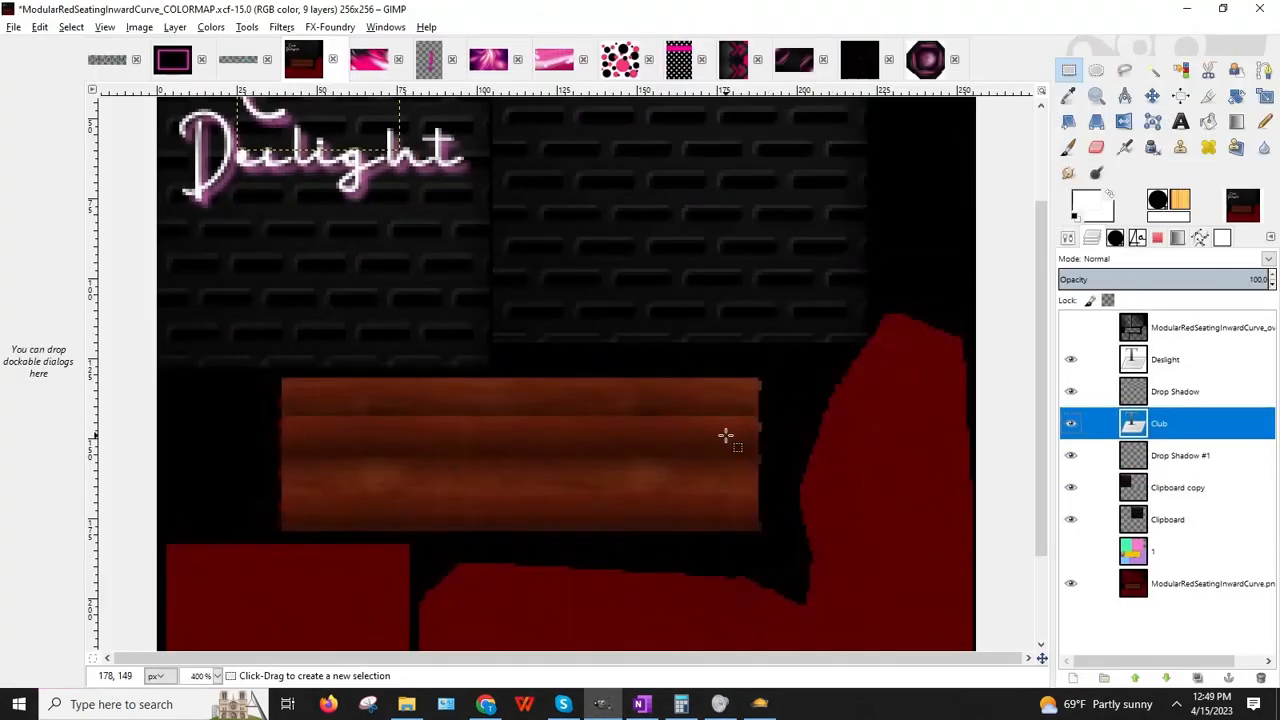
Step: Show layer 1's colour blocks and cancel closing the Untitled-25 image
{"action": "left_click", "coordinate": [1071, 551]}
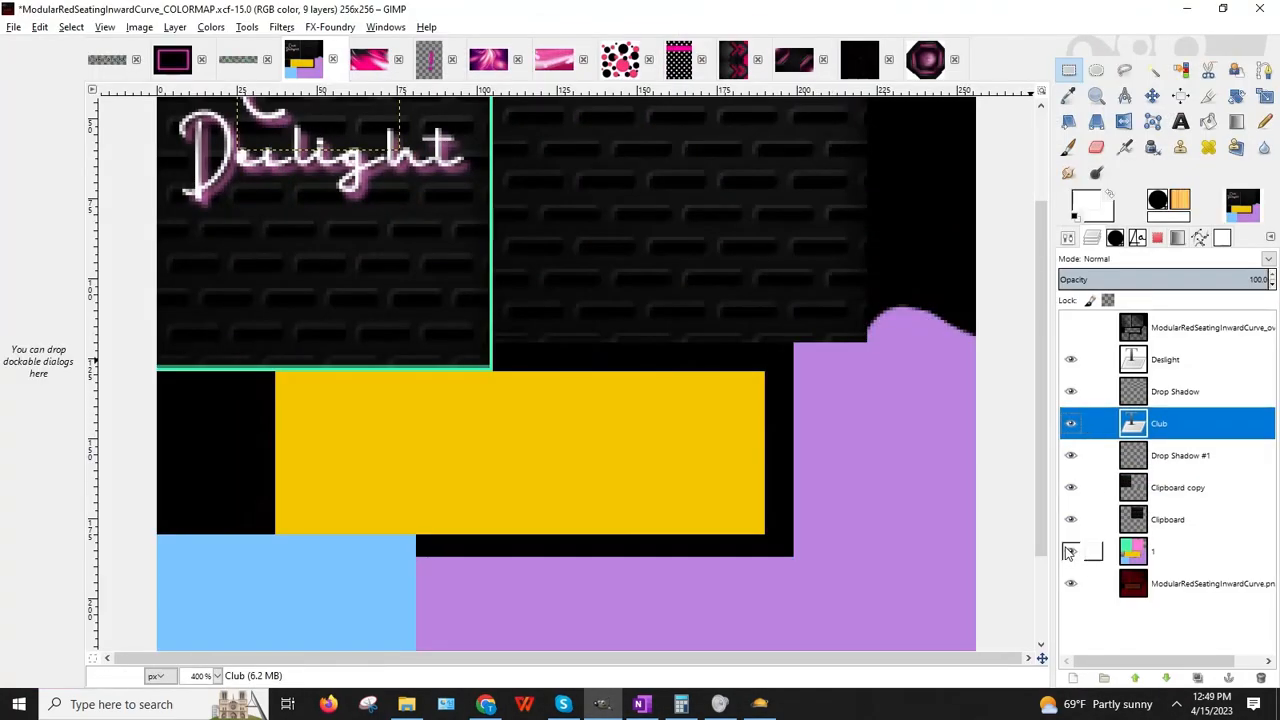
{"action": "scroll", "coordinate": [726, 460], "scroll_direction": "down", "scroll_amount": 3}
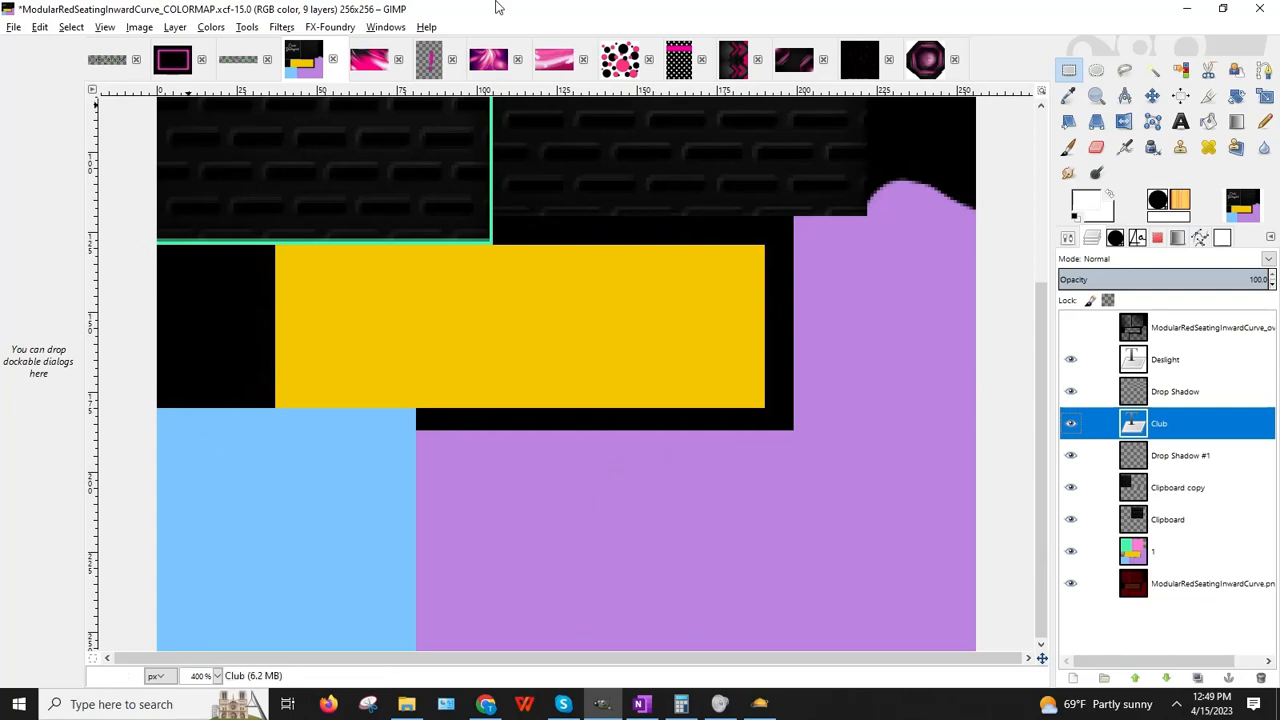
{"action": "left_click", "coordinate": [797, 66]}
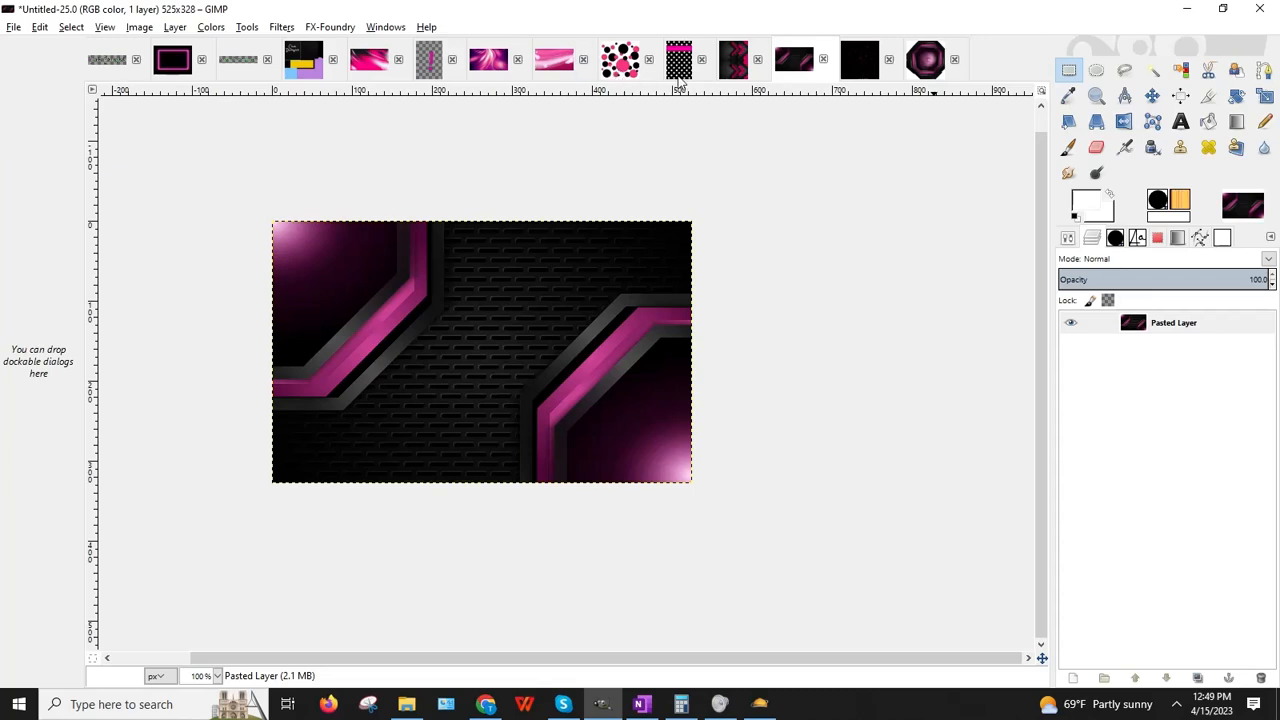
{"action": "left_click", "coordinate": [954, 59]}
{"action": "left_click", "coordinate": [842, 63]}
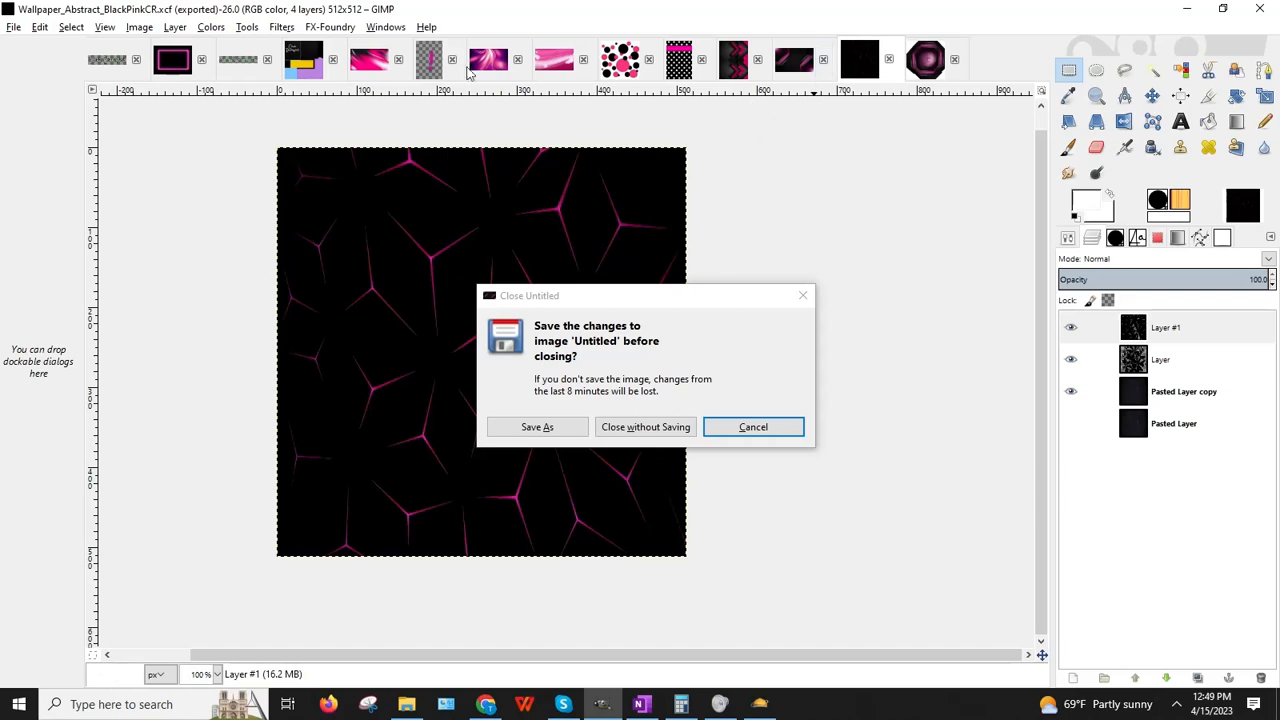
{"action": "left_click", "coordinate": [302, 66]}
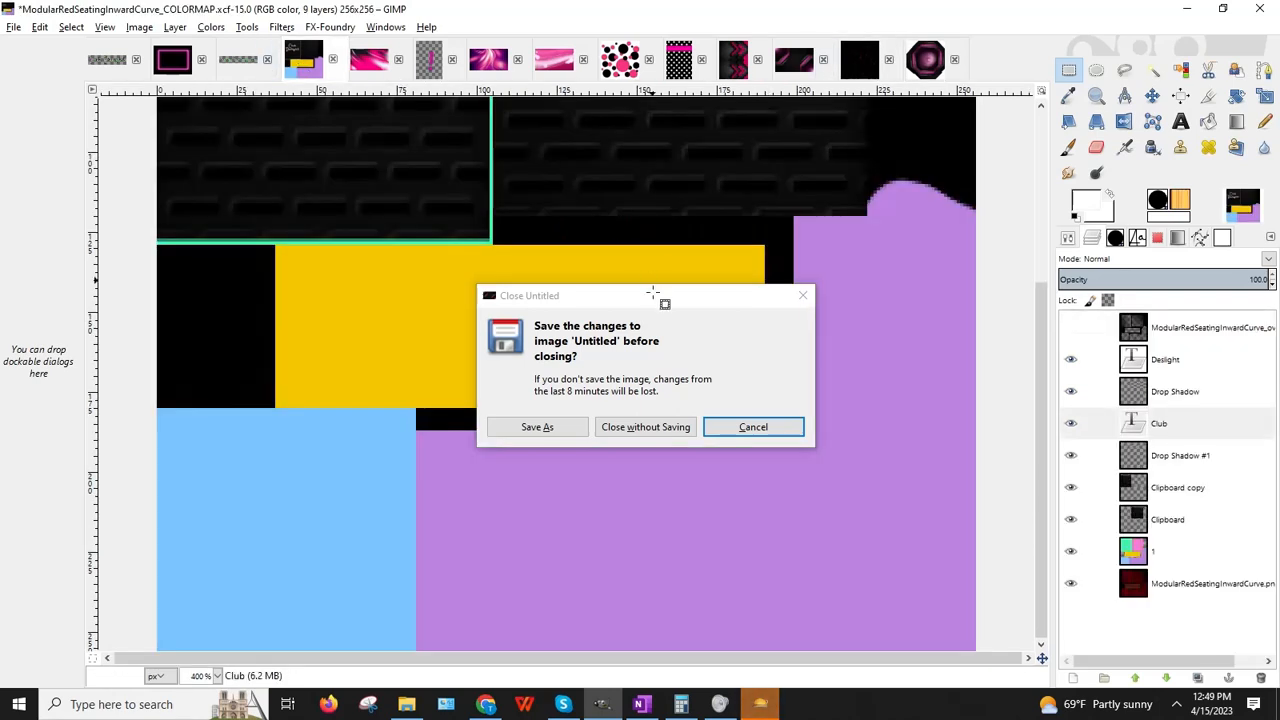
{"action": "left_click", "coordinate": [745, 433]}
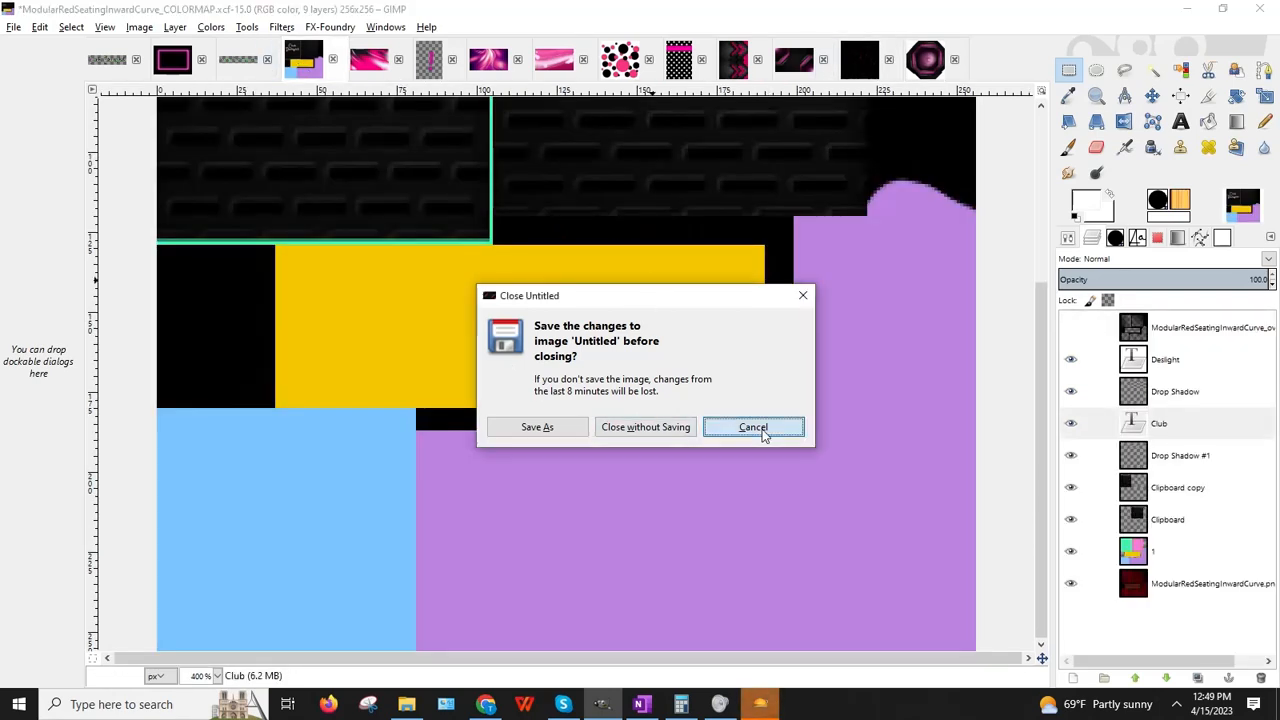
Step: Zoom the seating colour map out to 200%
{"action": "left_click", "coordinate": [216, 676]}
{"action": "left_click", "coordinate": [205, 585]}
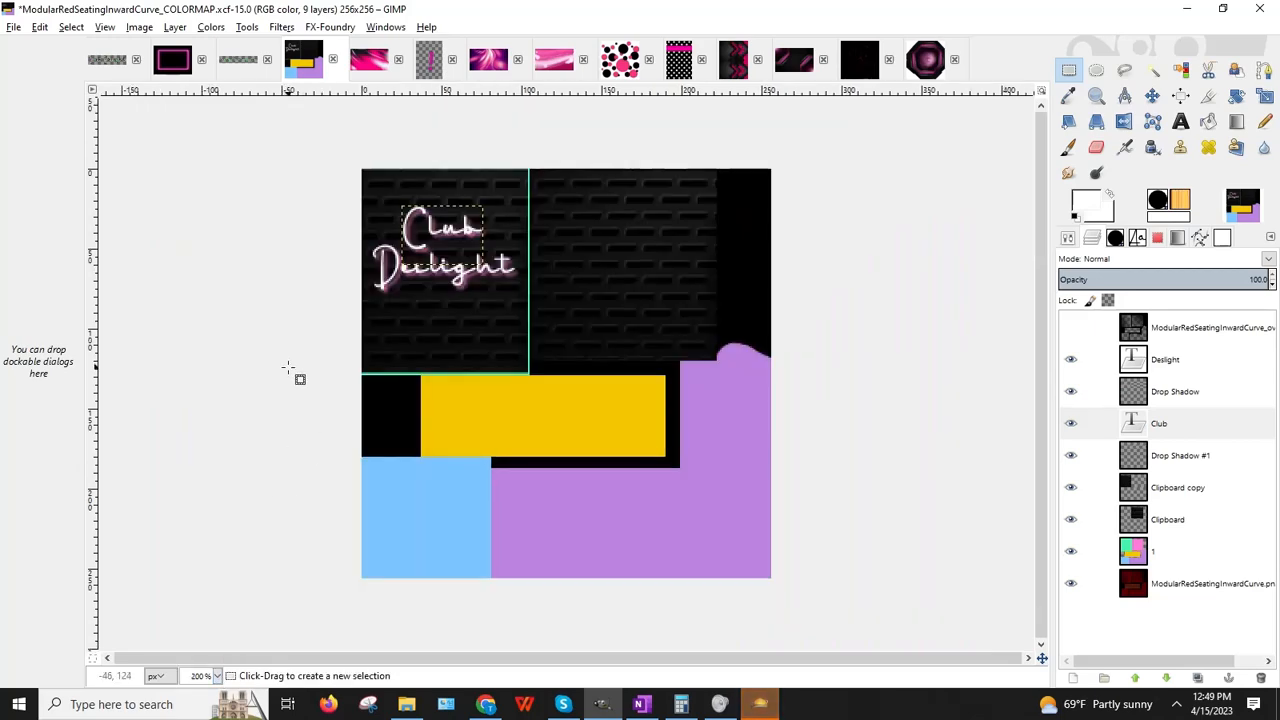
{"action": "left_click", "coordinate": [14, 27]}
Step: Open Wallpaper_Abstract_BlackPinkCR.jpg from the BaDDecoClubDelight folder as a new layer
{"action": "left_click", "coordinate": [62, 78]}
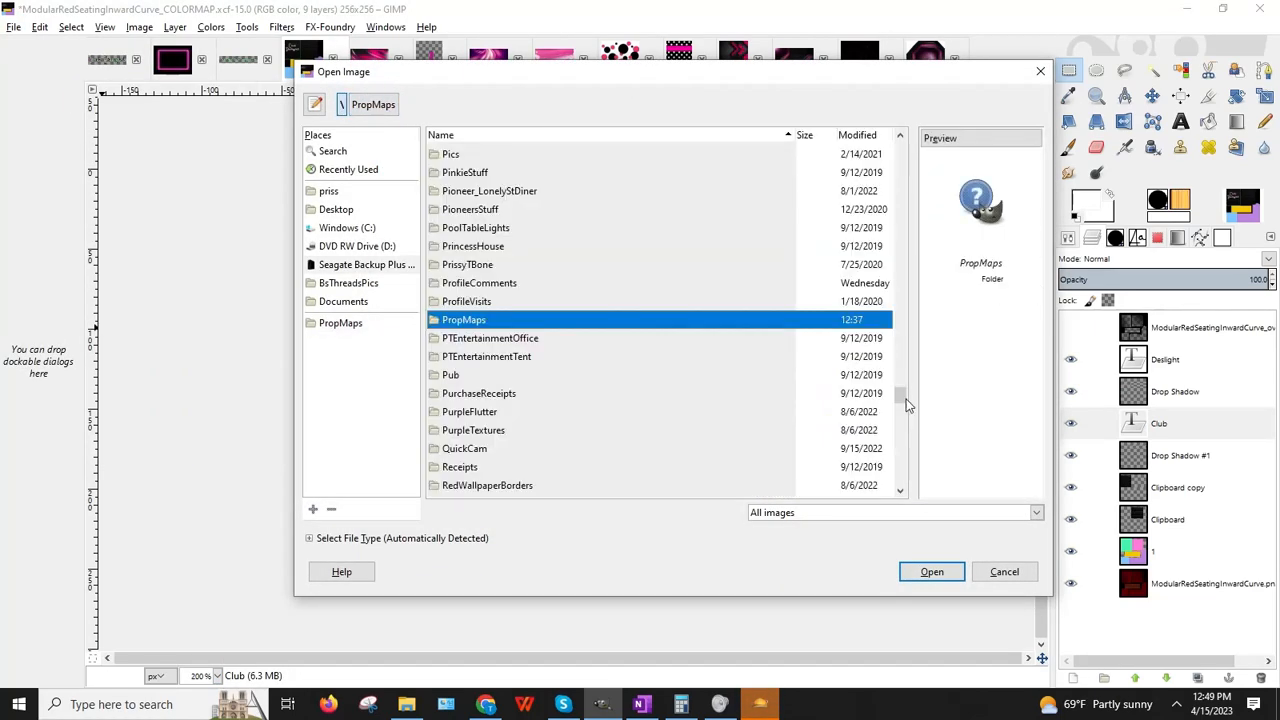
{"action": "left_click_drag", "start_coordinate": [902, 397], "coordinate": [881, 197]}
{"action": "scroll", "coordinate": [882, 203], "scroll_direction": "up", "scroll_amount": 10}
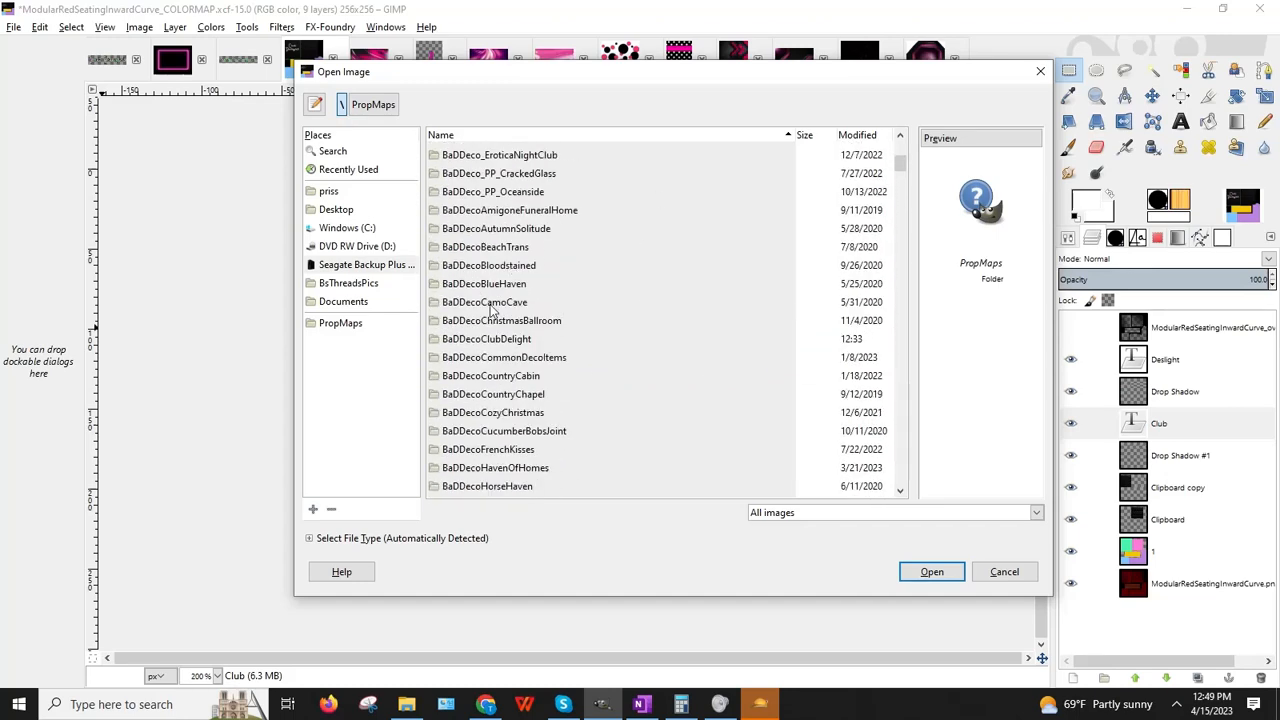
{"action": "double_click", "coordinate": [487, 339]}
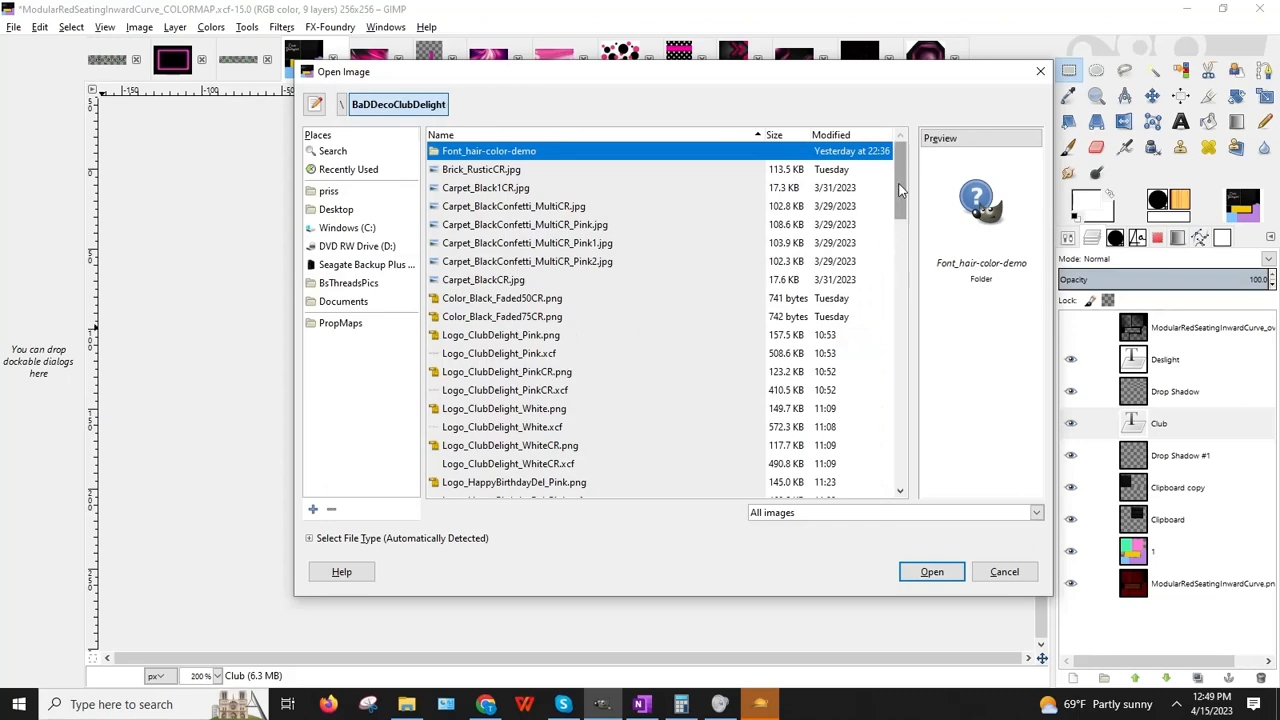
{"action": "left_click_drag", "start_coordinate": [901, 180], "coordinate": [912, 455]}
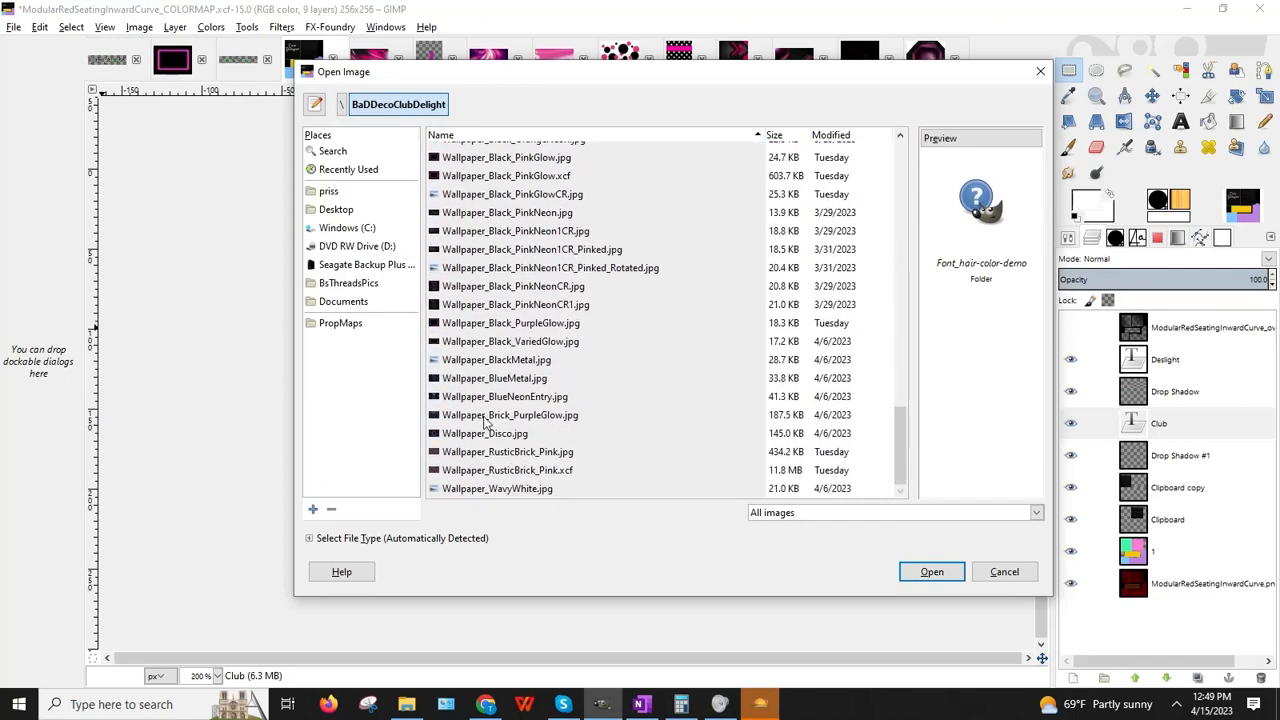
{"action": "scroll", "coordinate": [472, 427], "scroll_direction": "up", "scroll_amount": 5}
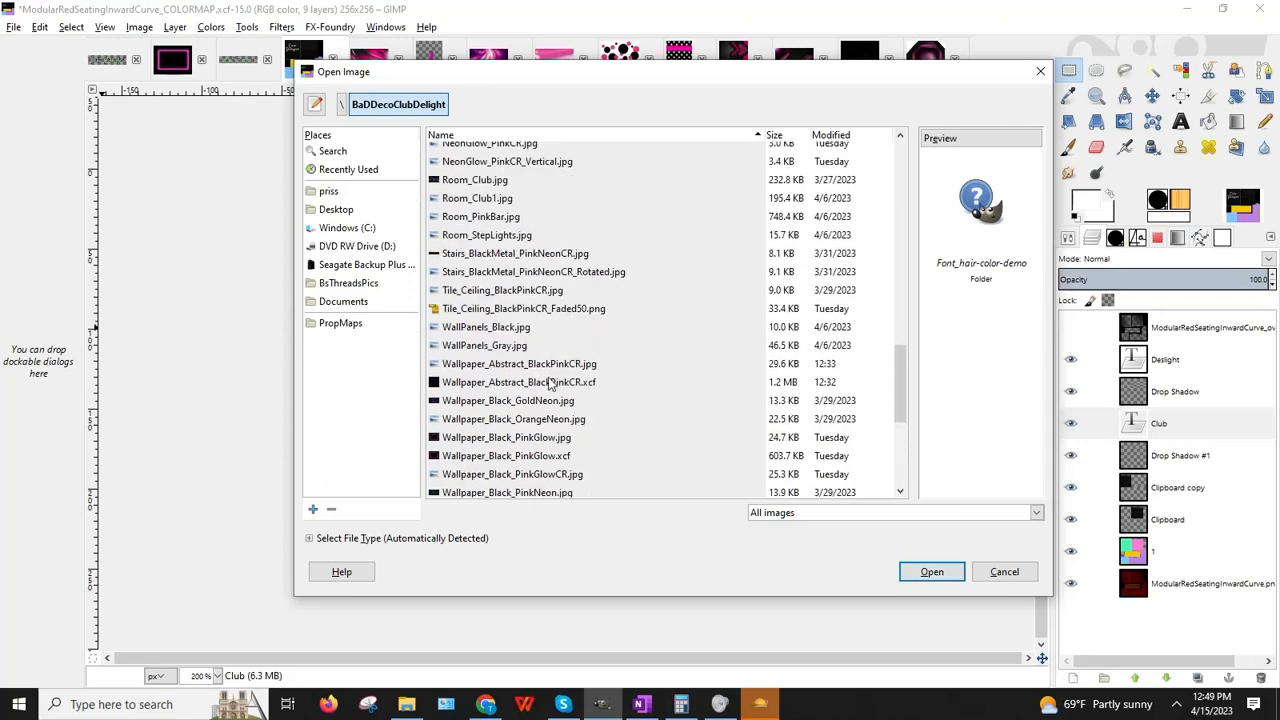
{"action": "double_click", "coordinate": [530, 364]}
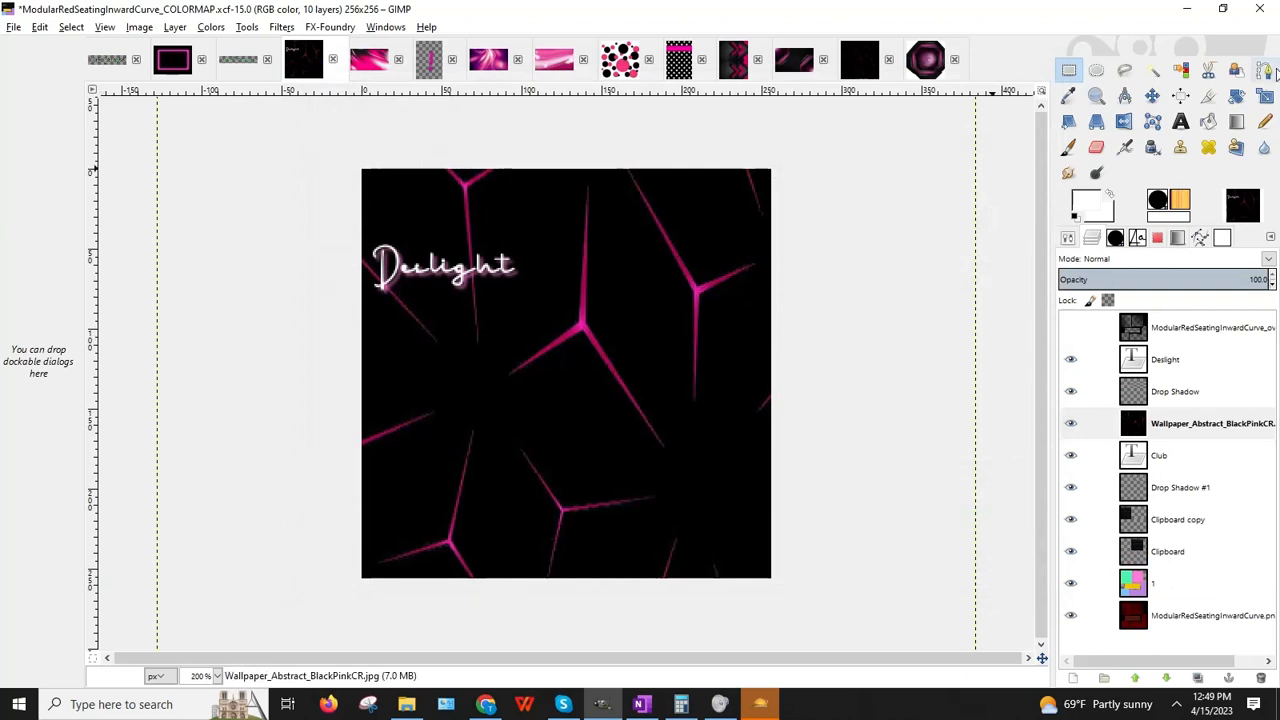
Step: Scale the wallpaper layer down with width 300 and move it over the lower block
{"action": "left_click", "coordinate": [1264, 95]}
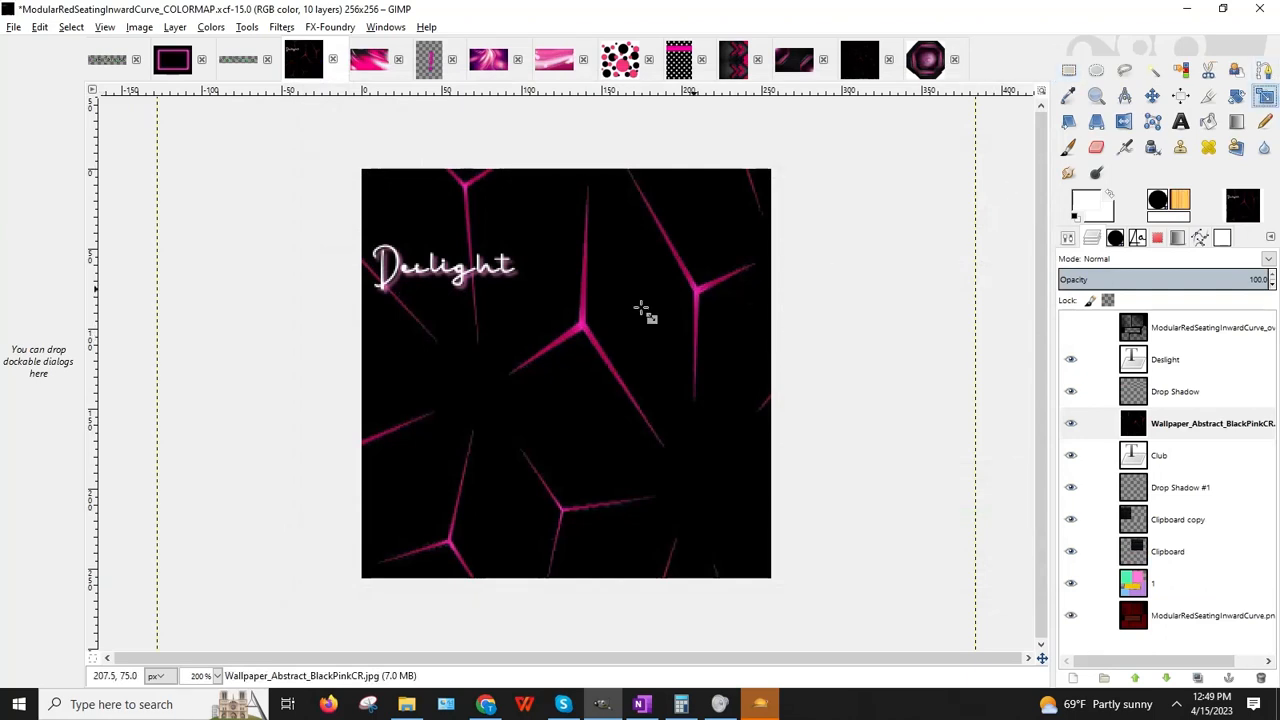
{"action": "left_click", "coordinate": [535, 341]}
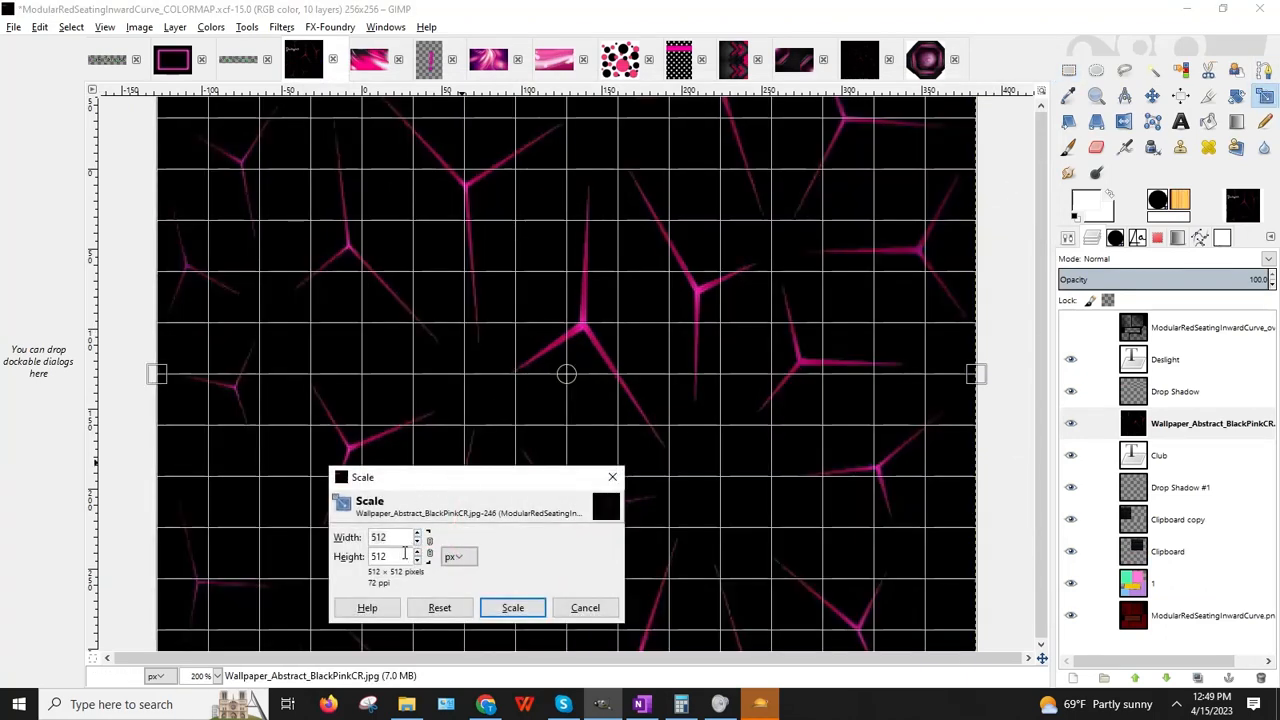
{"action": "left_click", "coordinate": [430, 546]}
{"action": "left_click", "coordinate": [399, 534]}
{"action": "type", "text": "300"}
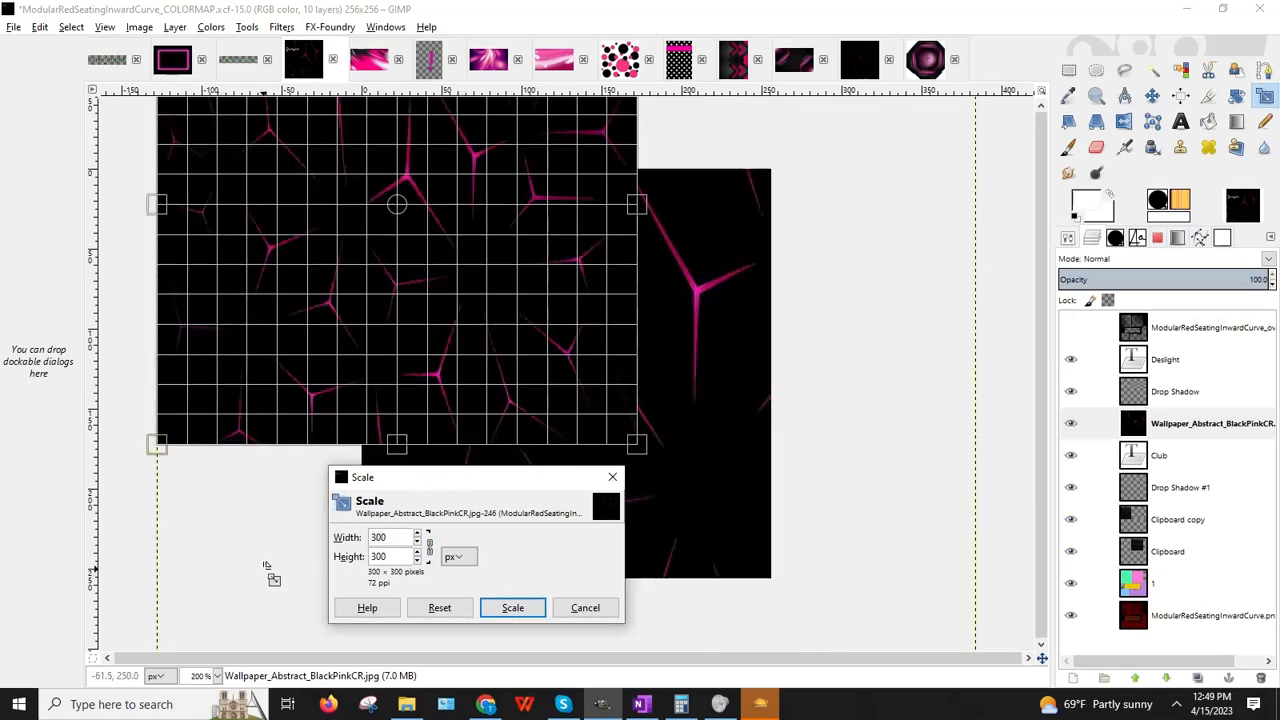
{"action": "left_click", "coordinate": [510, 607]}
{"action": "left_click", "coordinate": [1152, 95]}
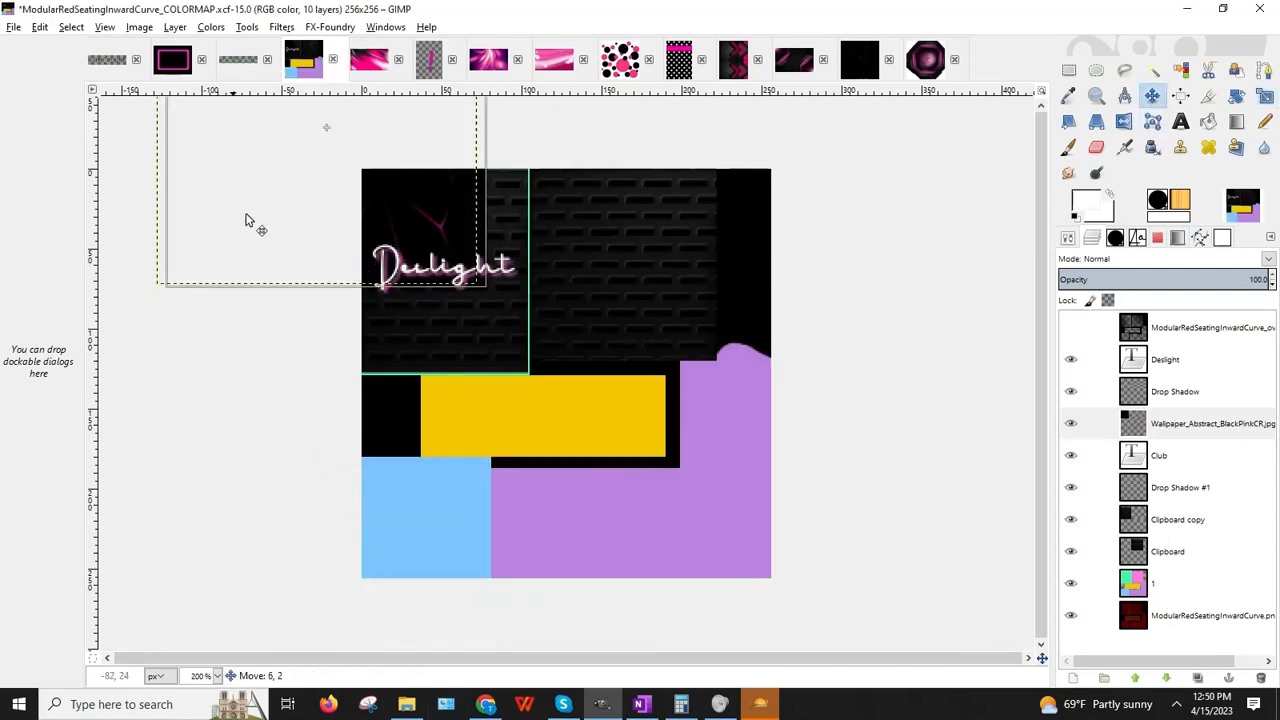
{"action": "left_click_drag", "start_coordinate": [246, 220], "coordinate": [426, 498]}
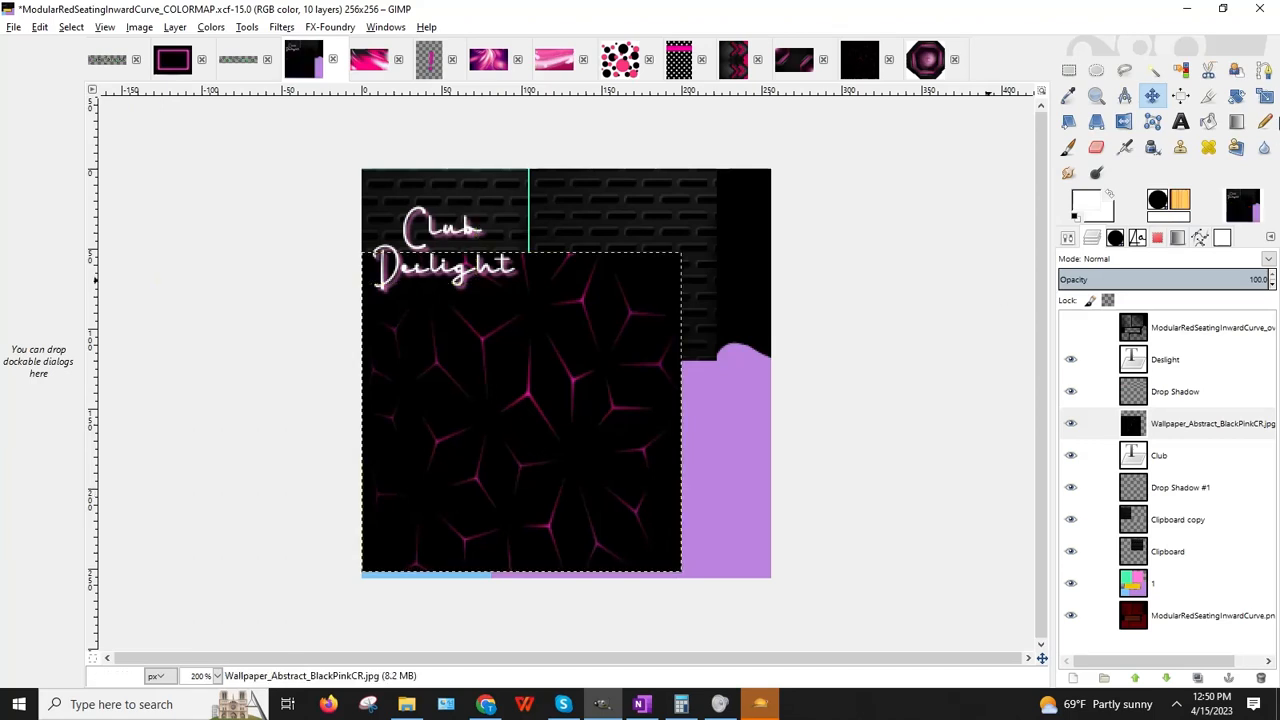
Step: Shorten the wallpaper layer, narrow it to 135×72, and cancel one further resize
{"action": "left_click", "coordinate": [1265, 99]}
{"action": "left_click", "coordinate": [500, 404]}
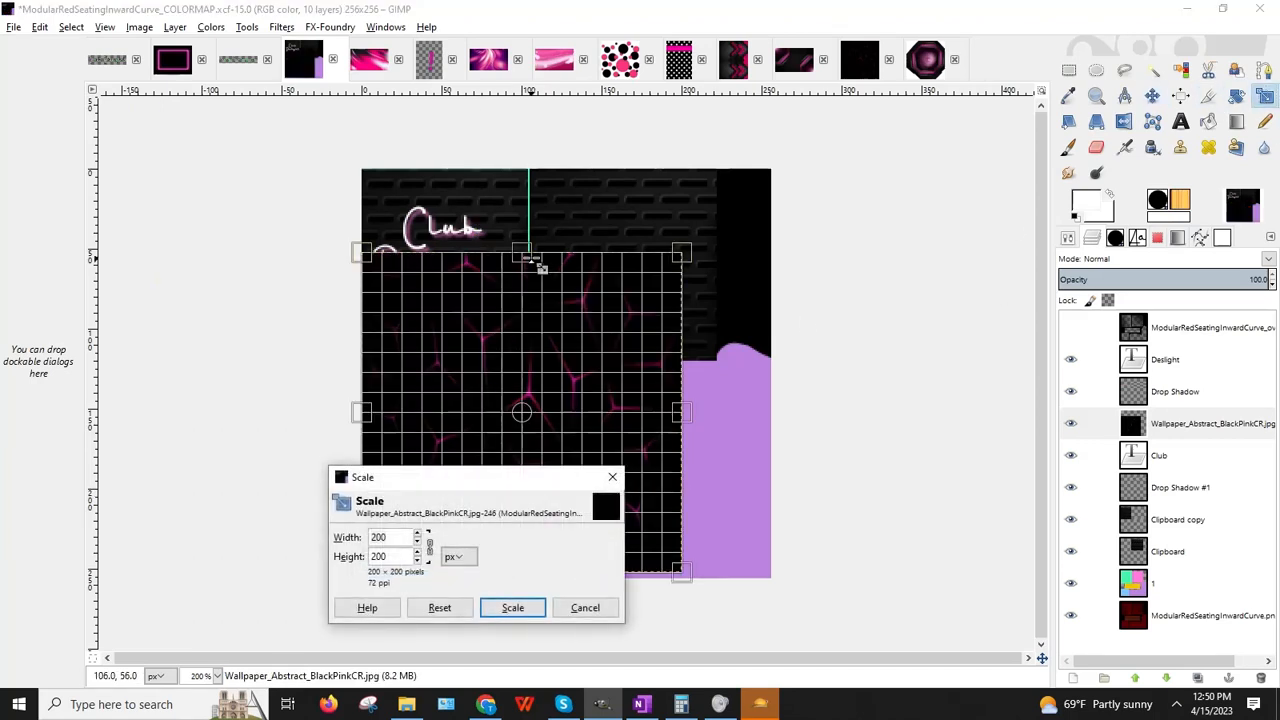
{"action": "left_click_drag", "start_coordinate": [530, 258], "coordinate": [517, 411]}
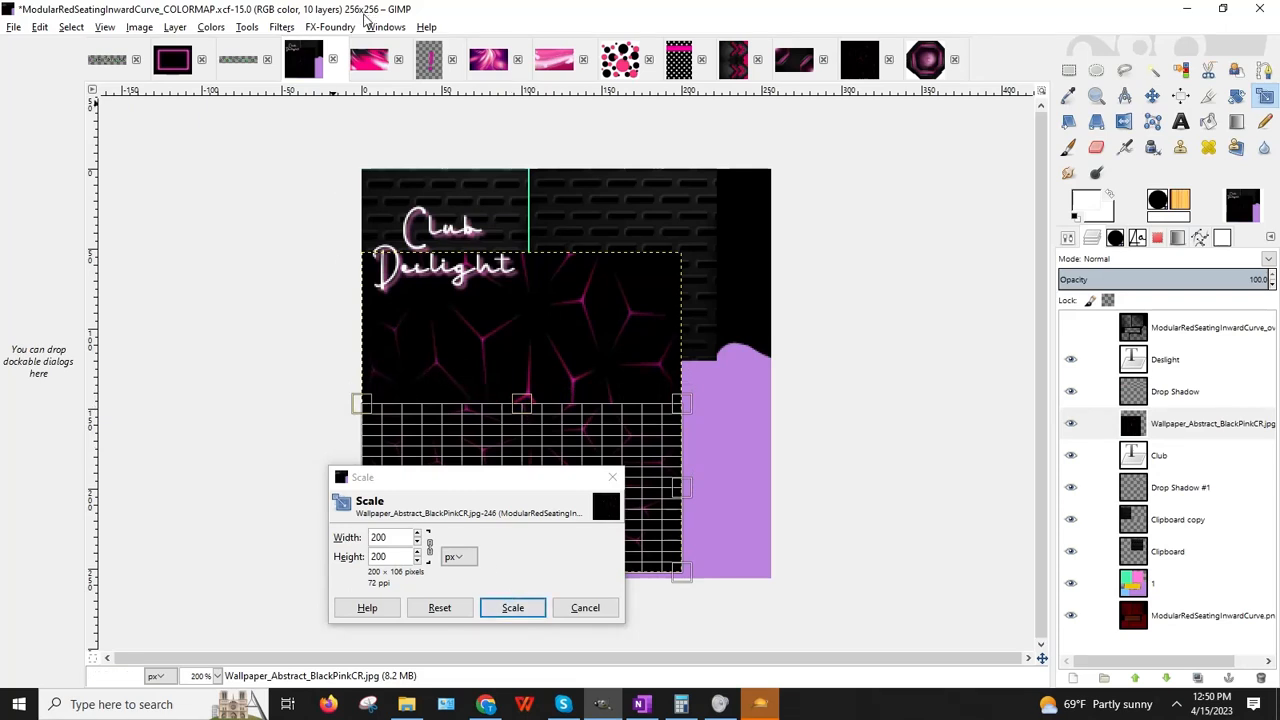
{"action": "left_click", "coordinate": [512, 608]}
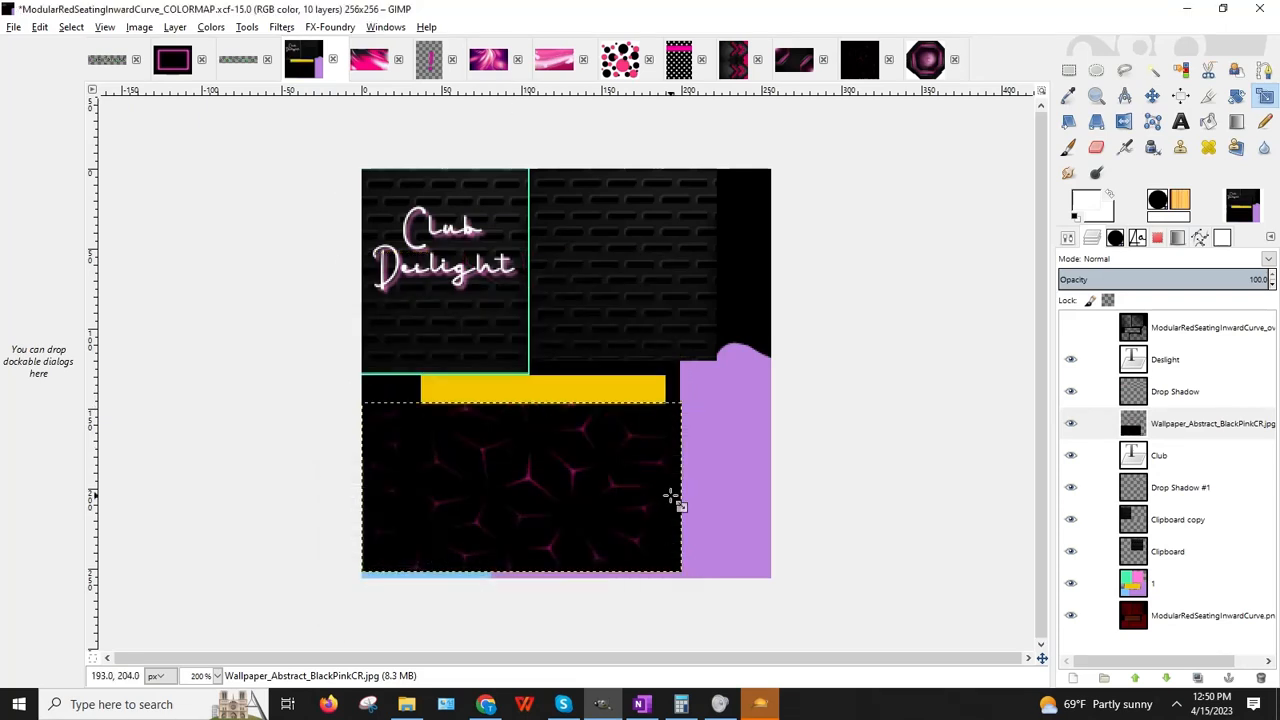
{"action": "left_click", "coordinate": [505, 516]}
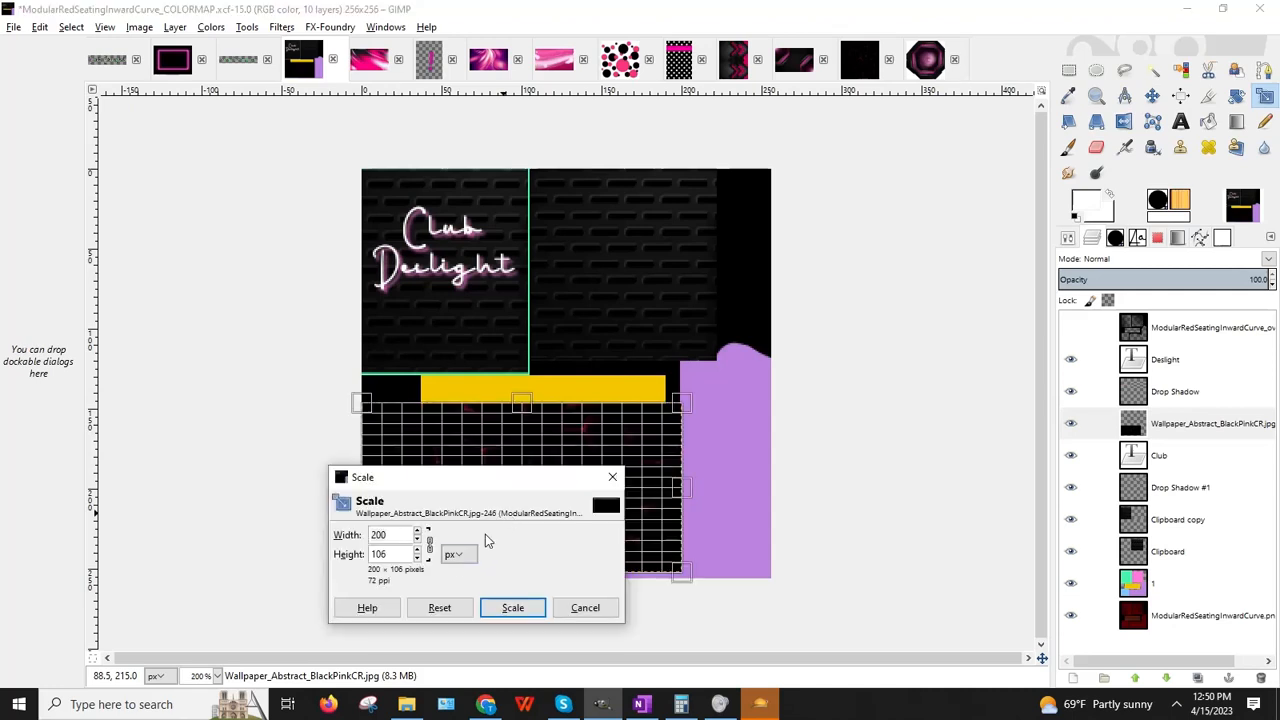
{"action": "left_click_drag", "start_coordinate": [485, 485], "coordinate": [525, 139]}
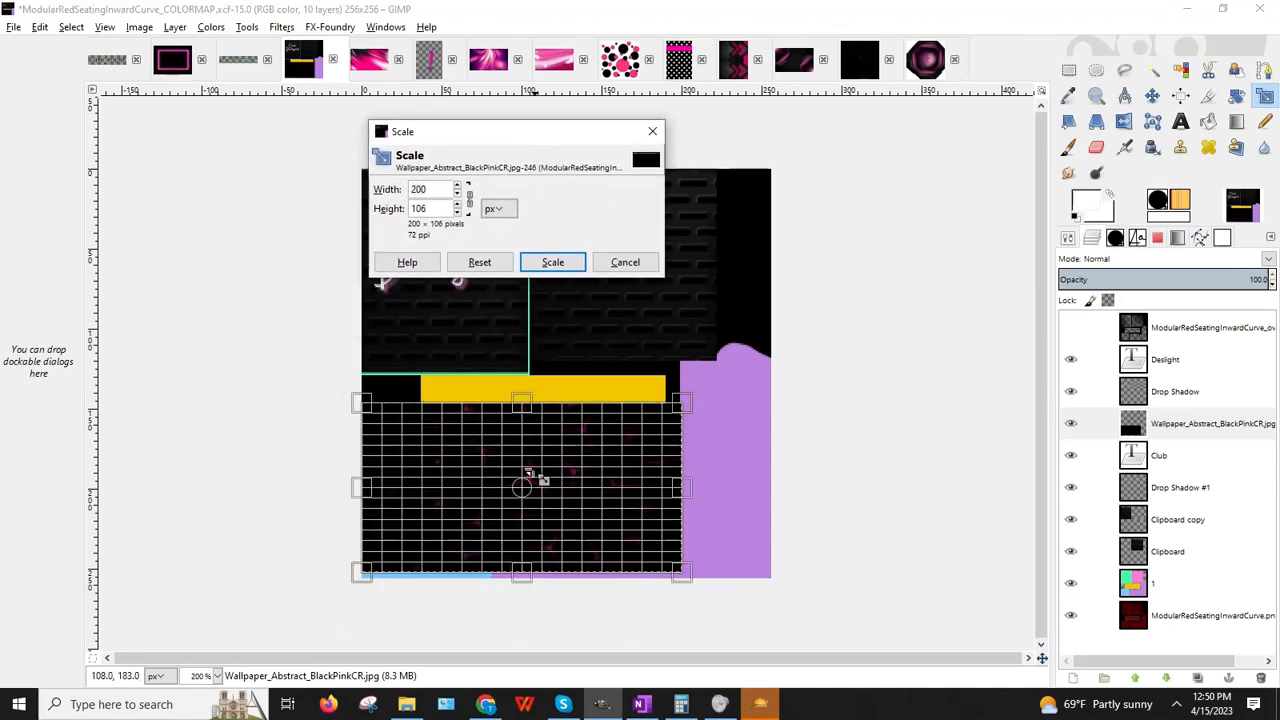
{"action": "left_click_drag", "start_coordinate": [531, 491], "coordinate": [524, 493]}
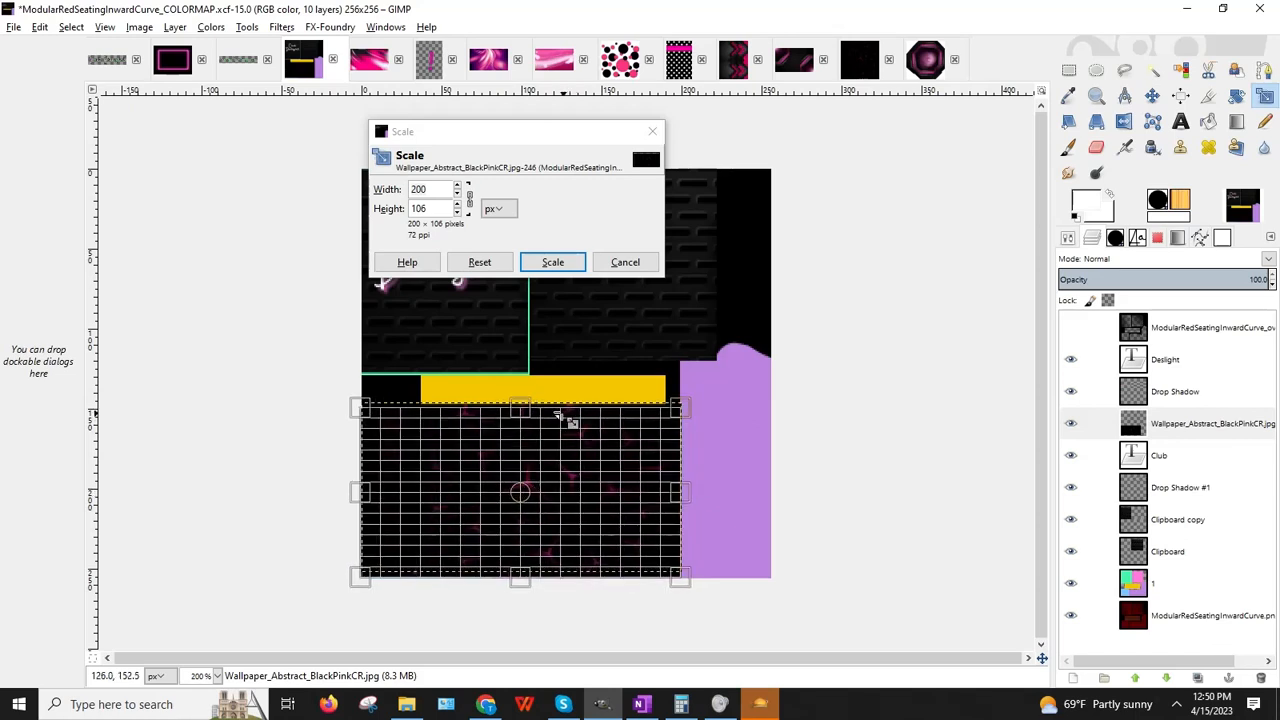
{"action": "left_click_drag", "start_coordinate": [642, 499], "coordinate": [574, 491]}
{"action": "left_click", "coordinate": [552, 264]}
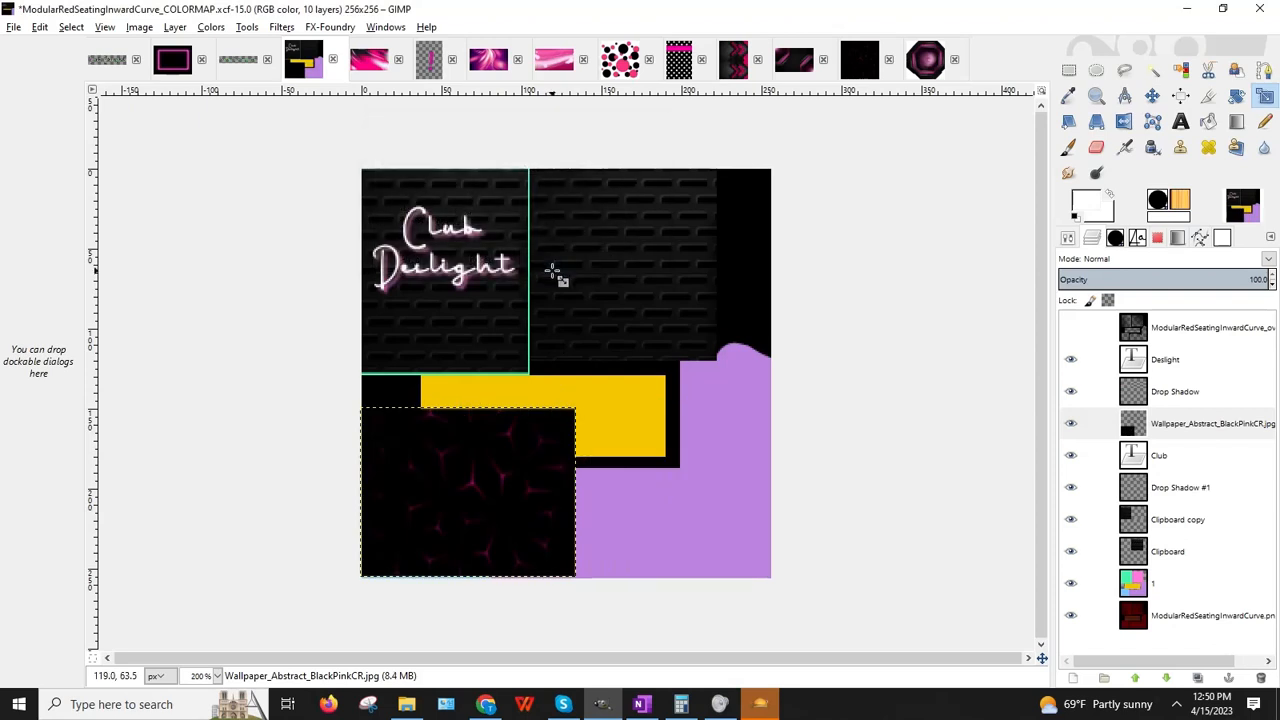
{"action": "left_click", "coordinate": [871, 477]}
{"action": "left_click", "coordinate": [625, 261]}
Step: Delete the wallpaper, Deslight, Drop Shadow, Club and Drop Shadow #1 layers, leaving five layers
{"action": "left_click", "coordinate": [1180, 430]}
{"action": "right_click", "coordinate": [1180, 430]}
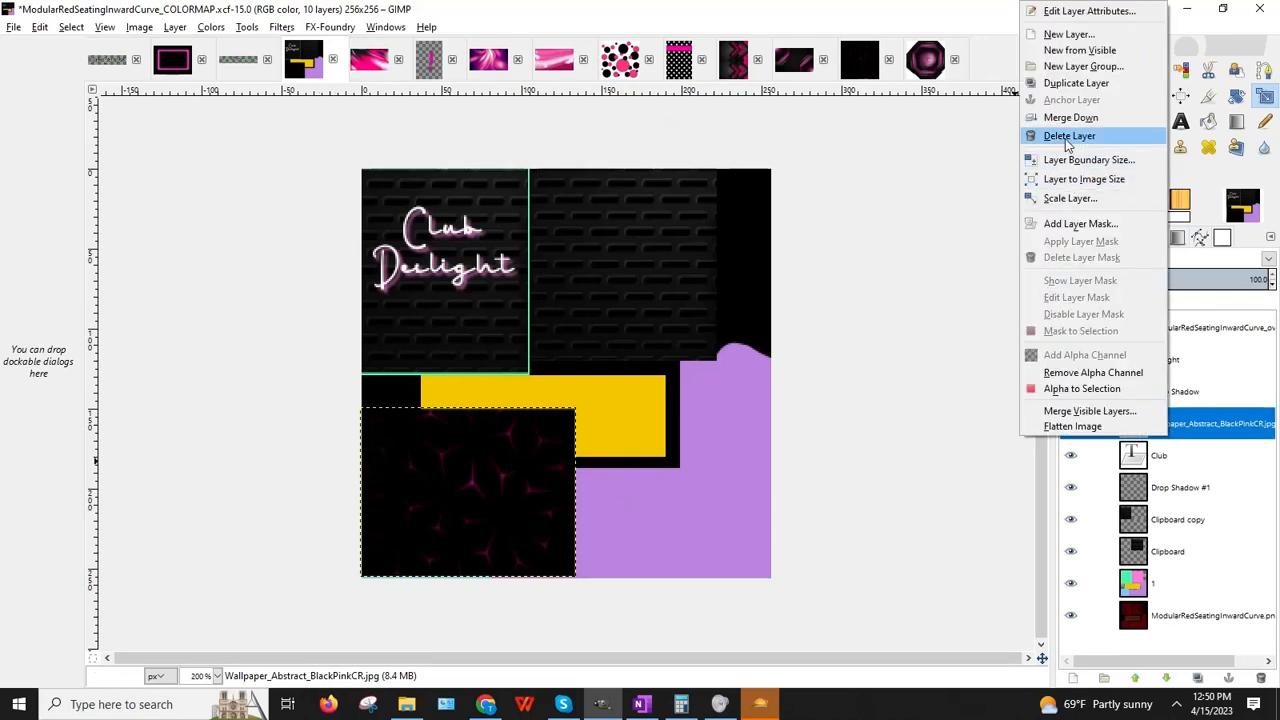
{"action": "left_click", "coordinate": [1075, 134]}
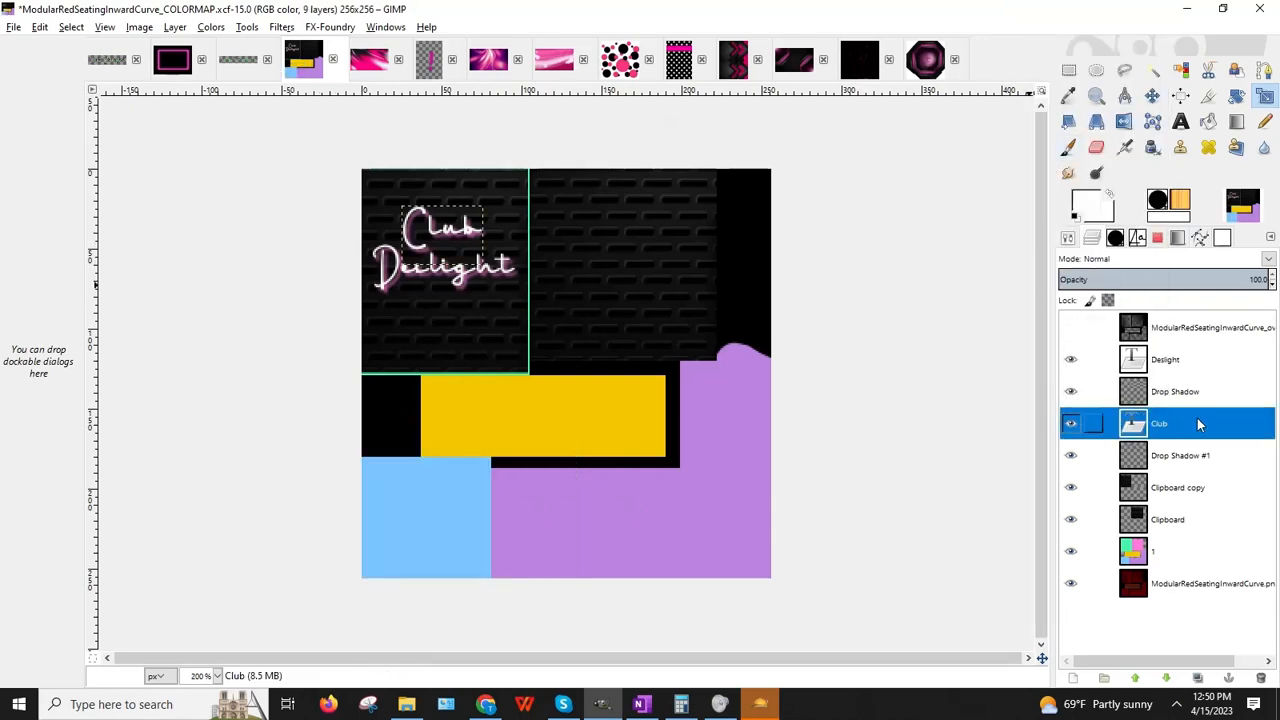
{"action": "right_click", "coordinate": [1175, 362]}
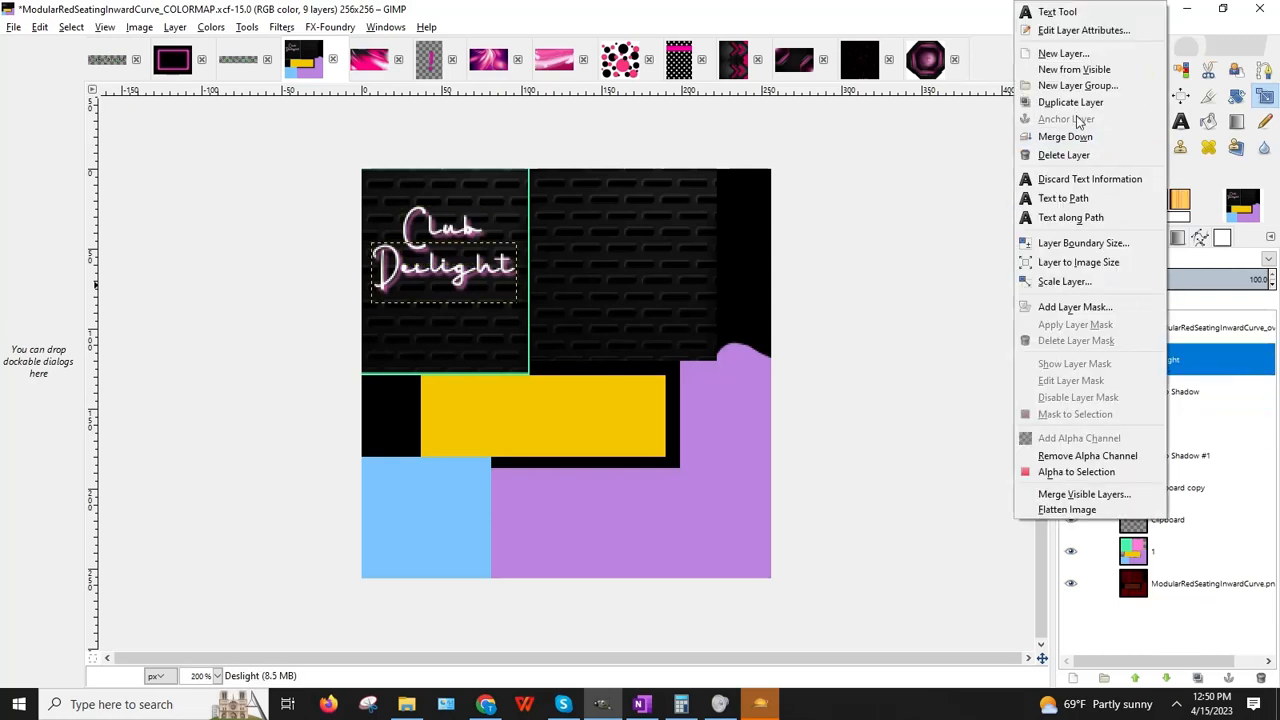
{"action": "left_click", "coordinate": [1064, 155]}
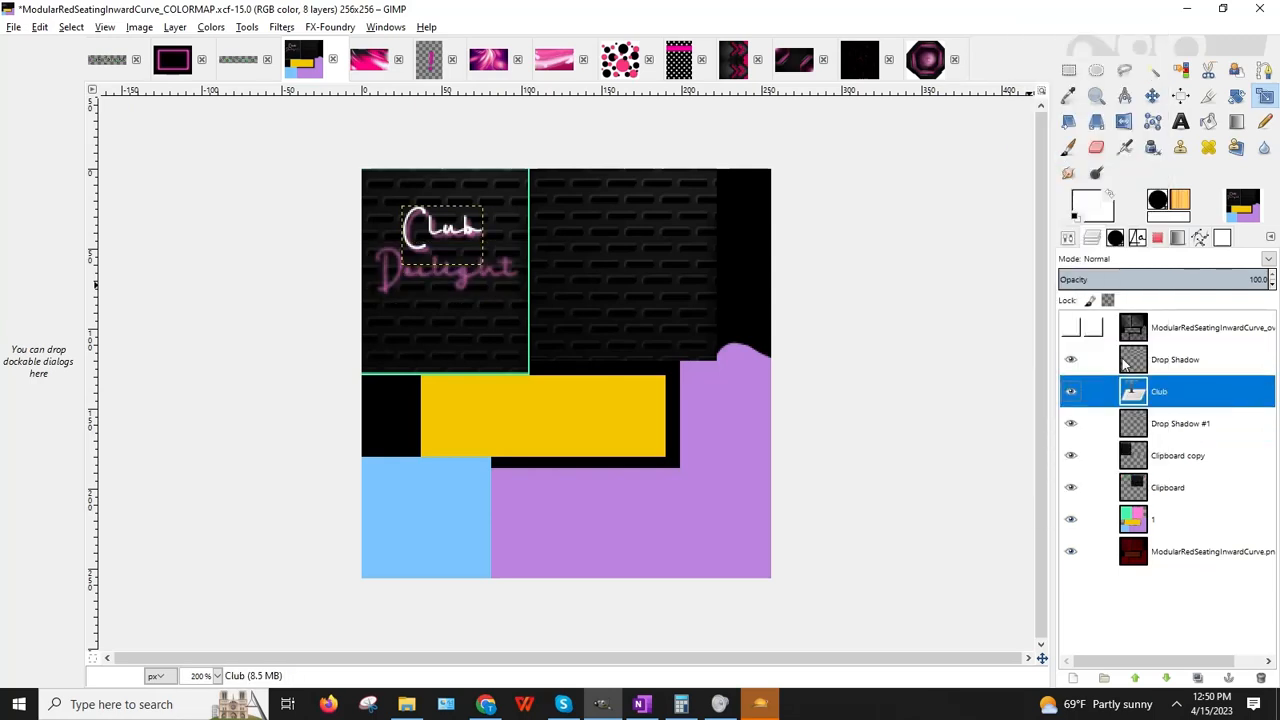
{"action": "right_click", "coordinate": [1142, 362]}
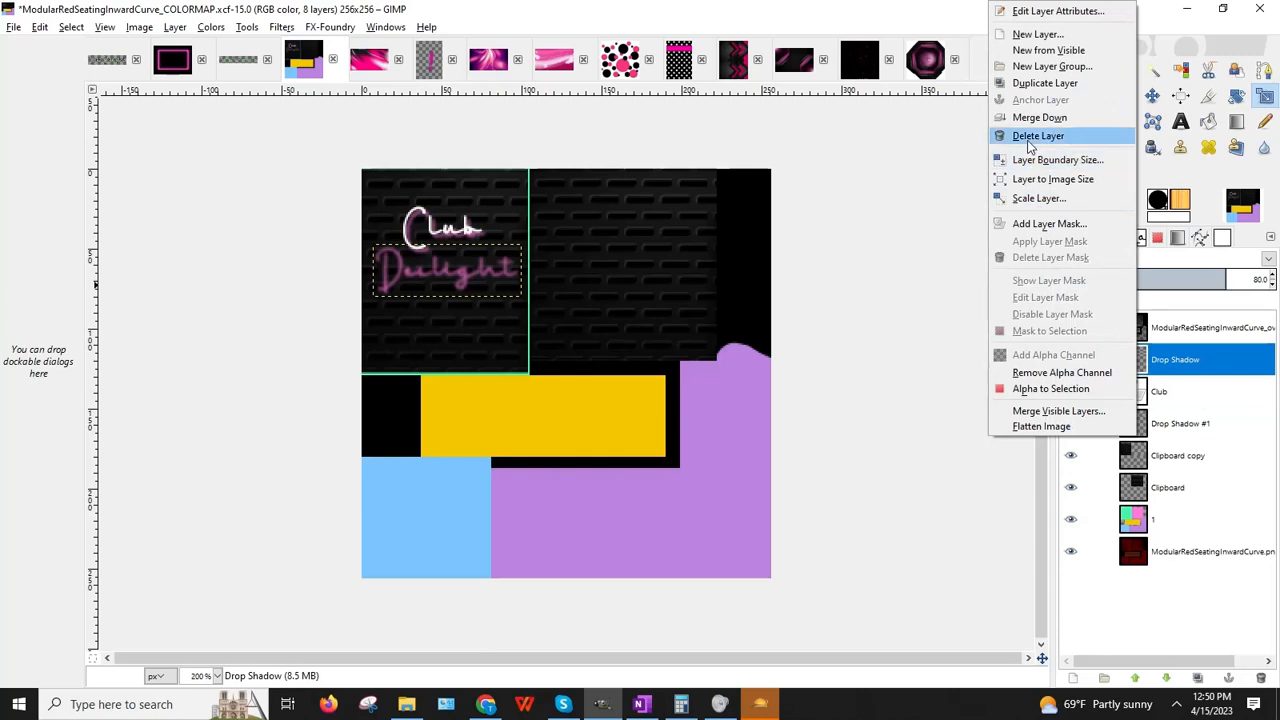
{"action": "left_click", "coordinate": [1037, 136]}
{"action": "right_click", "coordinate": [1140, 370]}
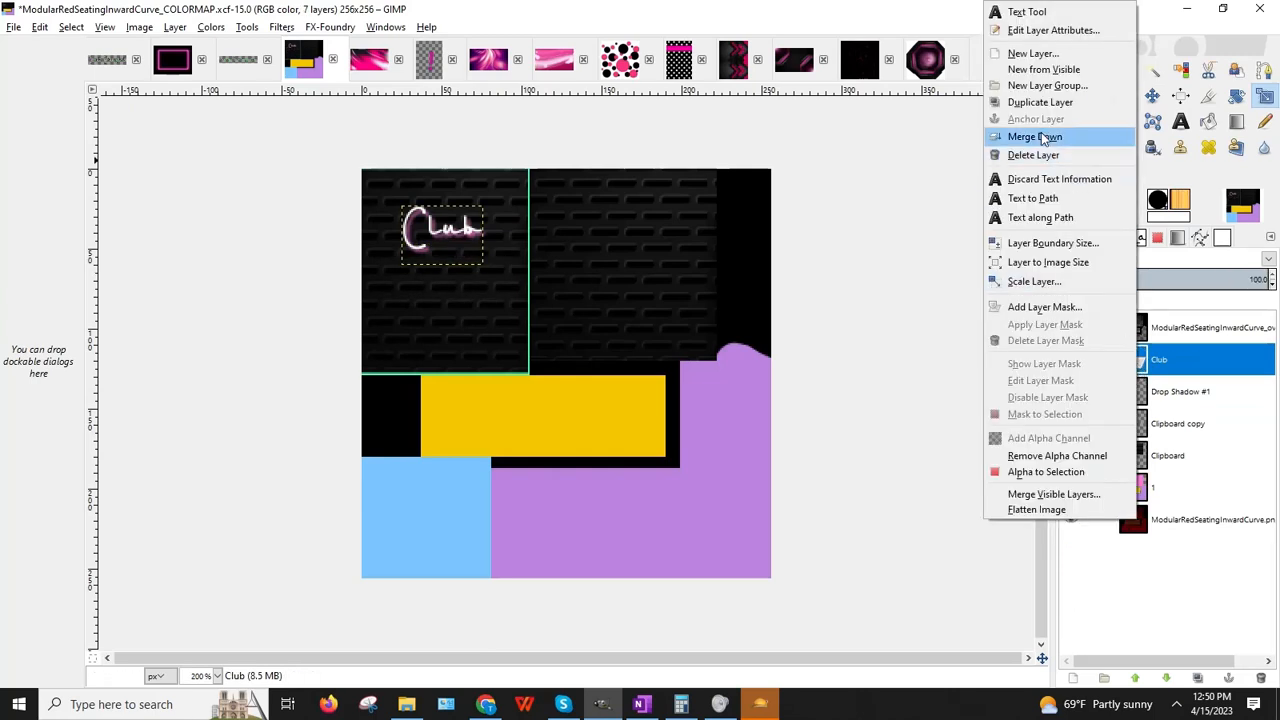
{"action": "left_click", "coordinate": [1010, 154]}
{"action": "right_click", "coordinate": [1145, 362]}
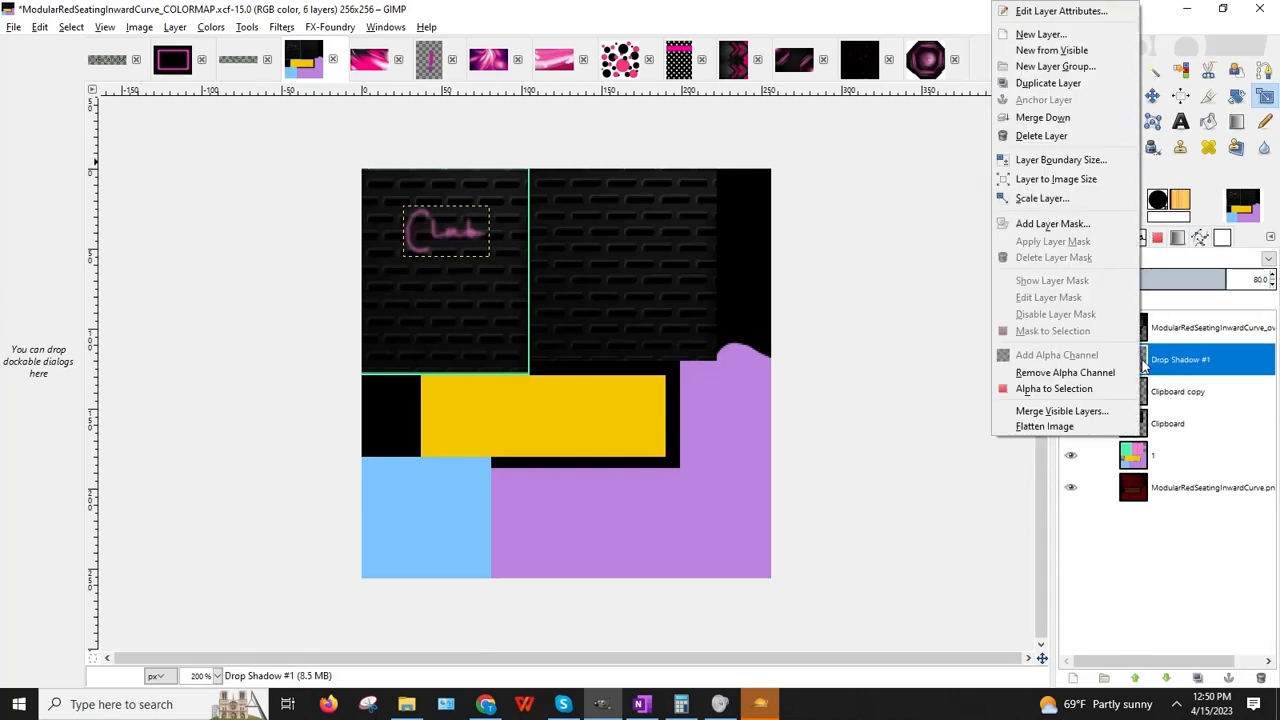
{"action": "left_click", "coordinate": [1037, 136]}
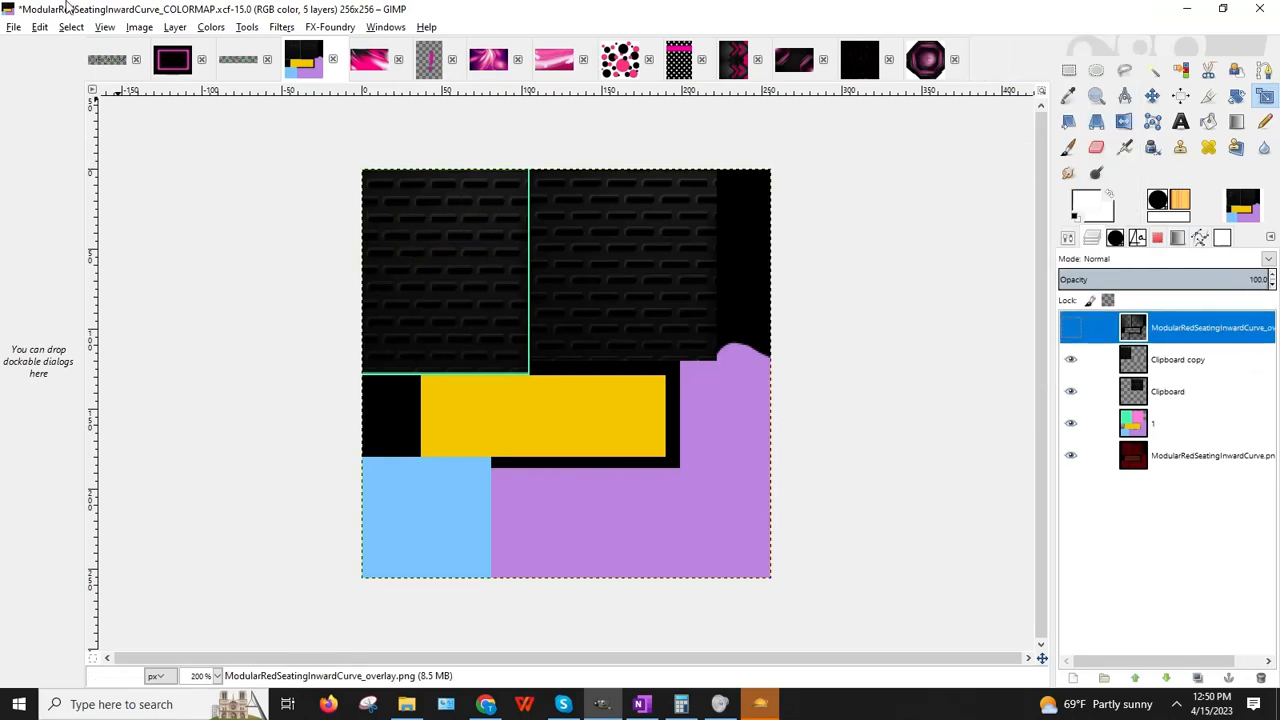
{"action": "left_click", "coordinate": [140, 27]}
Step: Scale the image to 512×512 and view the canvas at 100%
{"action": "left_click", "coordinate": [172, 168]}
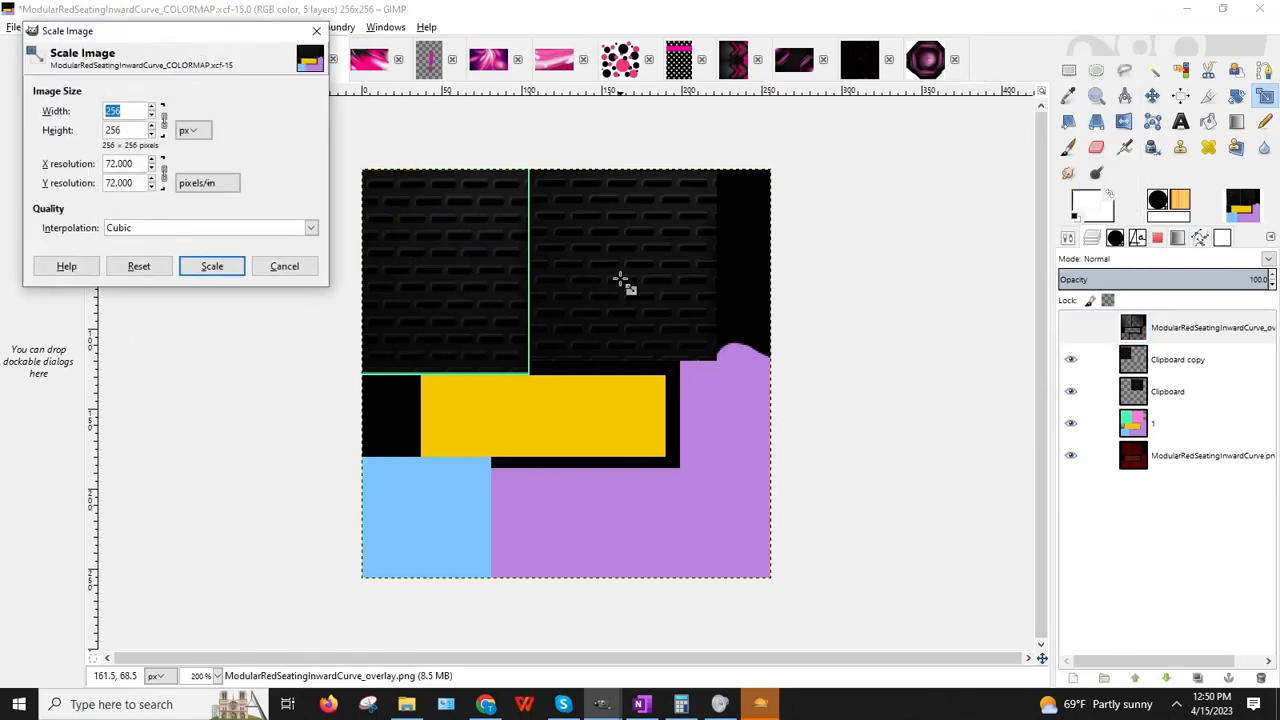
{"action": "left_click", "coordinate": [212, 266]}
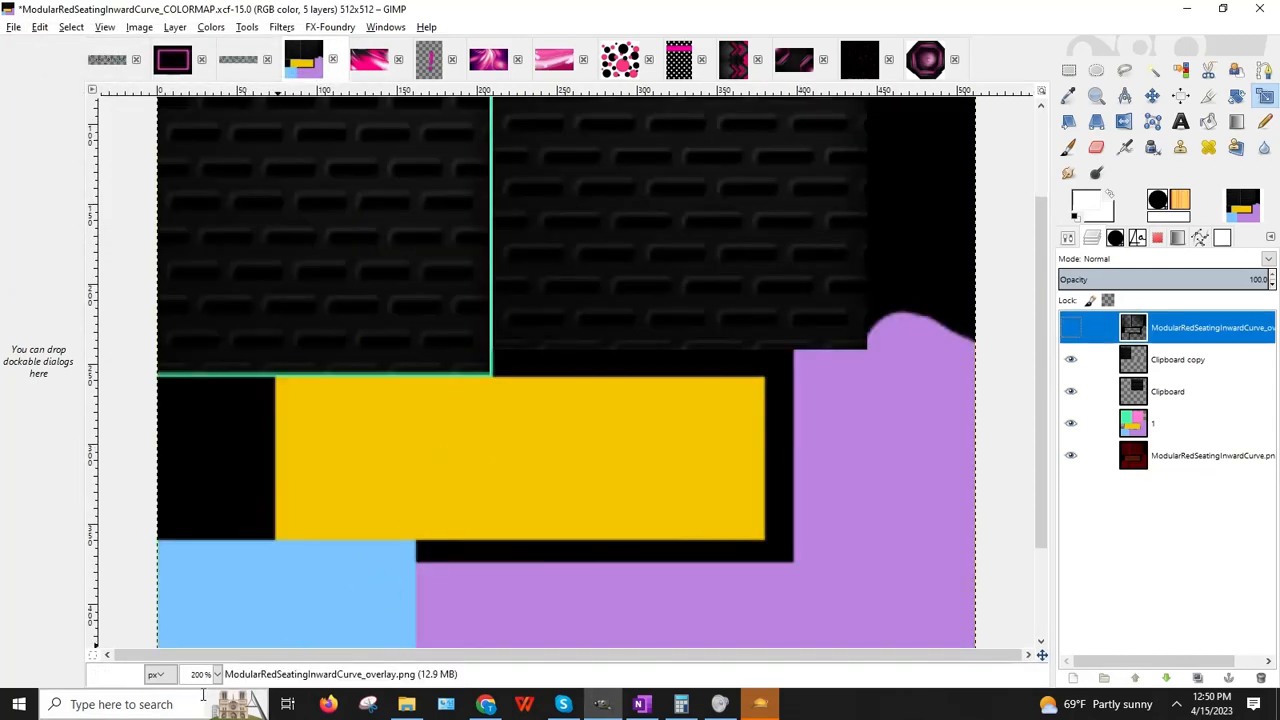
{"action": "left_click", "coordinate": [216, 675]}
{"action": "left_click", "coordinate": [200, 607]}
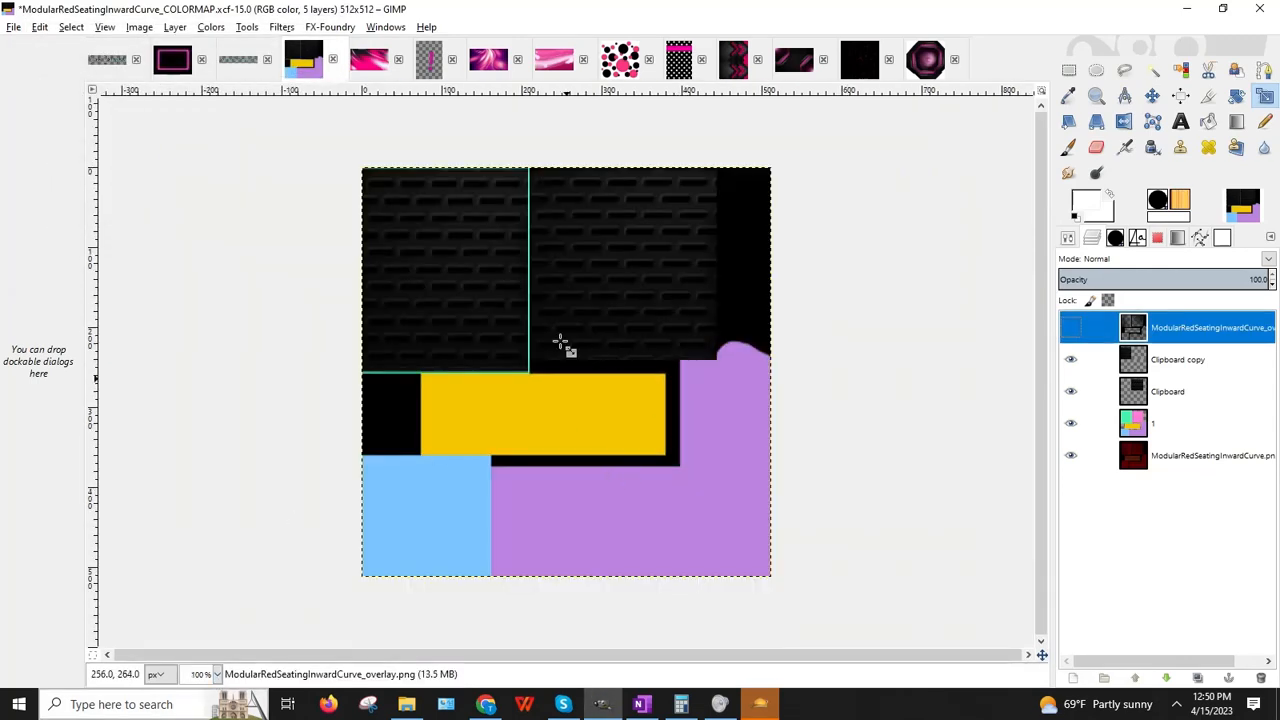
Step: Open Wallpaper_Abstract_BlackPinkCR.jpg from the BaDDecoClubDelight folder as a new layer
{"action": "left_click", "coordinate": [14, 27]}
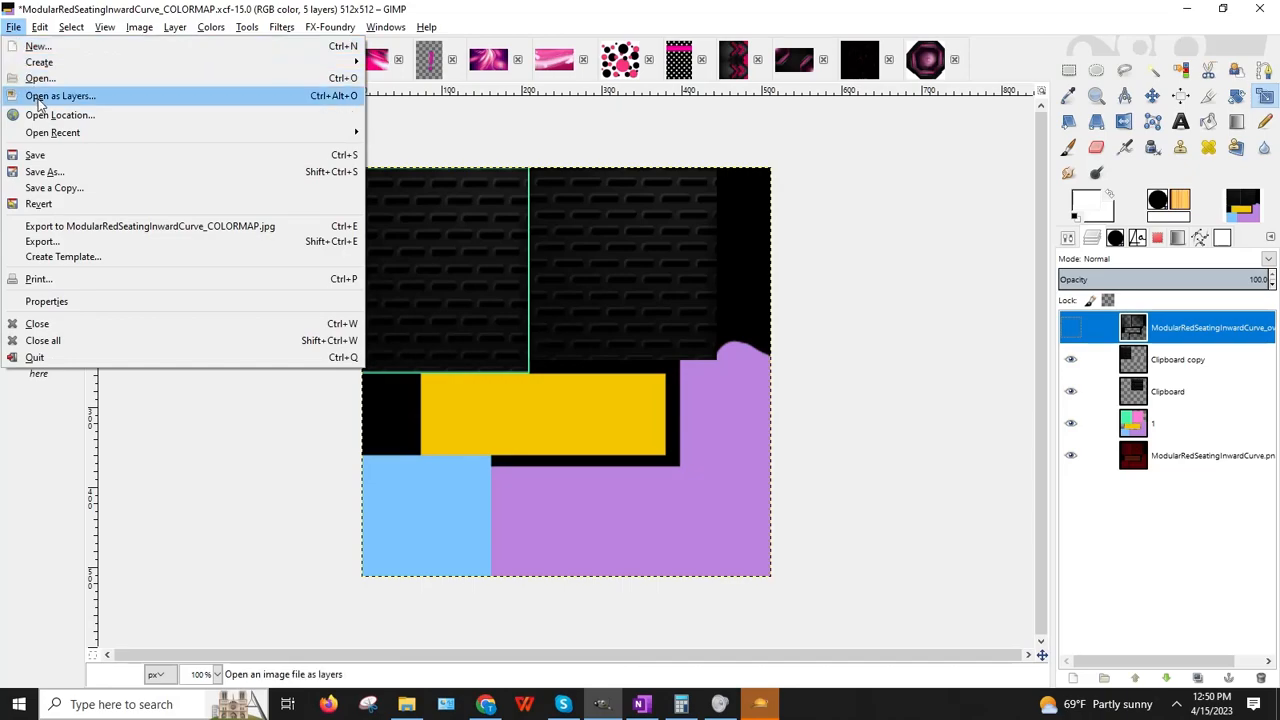
{"action": "left_click", "coordinate": [40, 80]}
{"action": "left_click", "coordinate": [342, 104]}
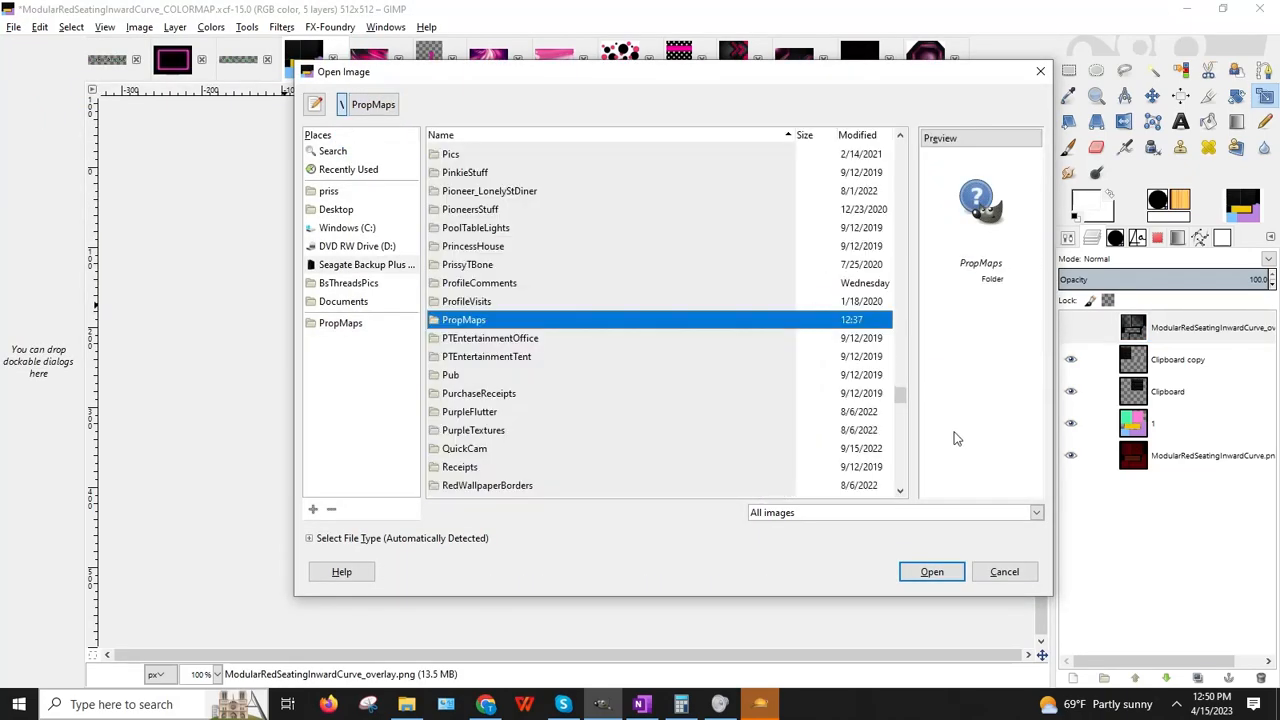
{"action": "left_click_drag", "start_coordinate": [903, 398], "coordinate": [848, 174]}
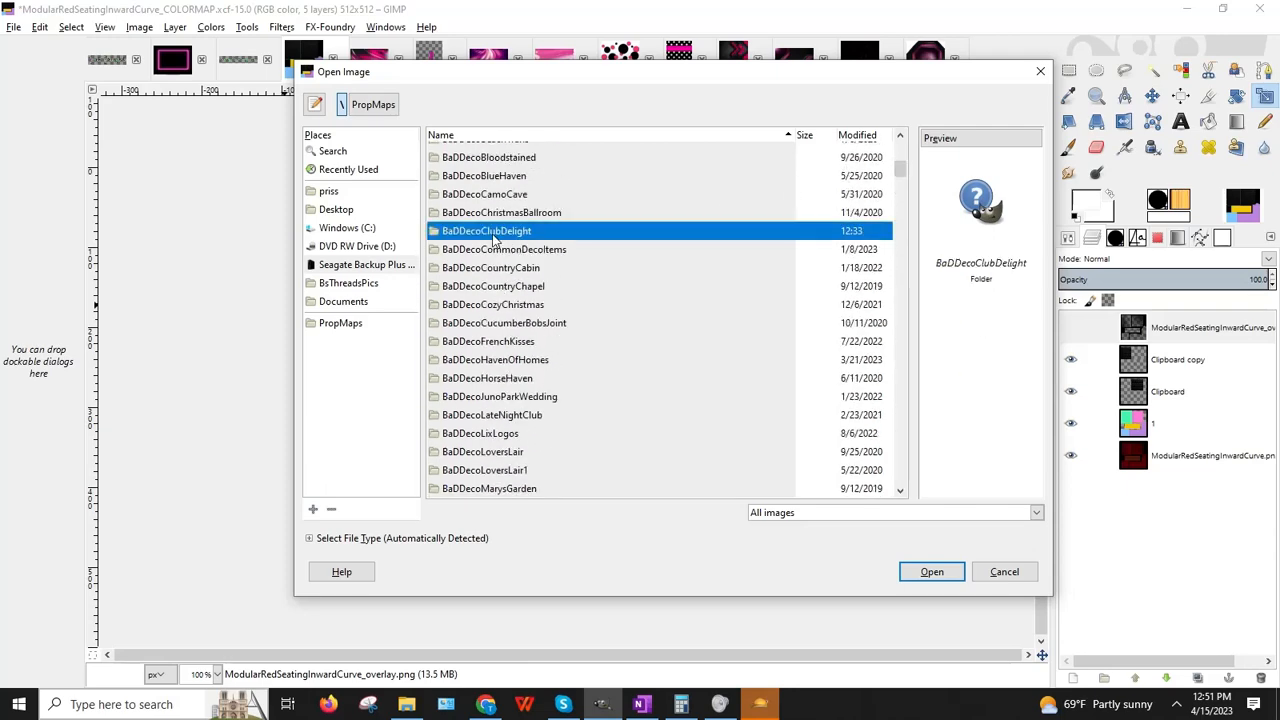
{"action": "double_click", "coordinate": [494, 234]}
{"action": "left_click_drag", "start_coordinate": [904, 169], "coordinate": [912, 375]}
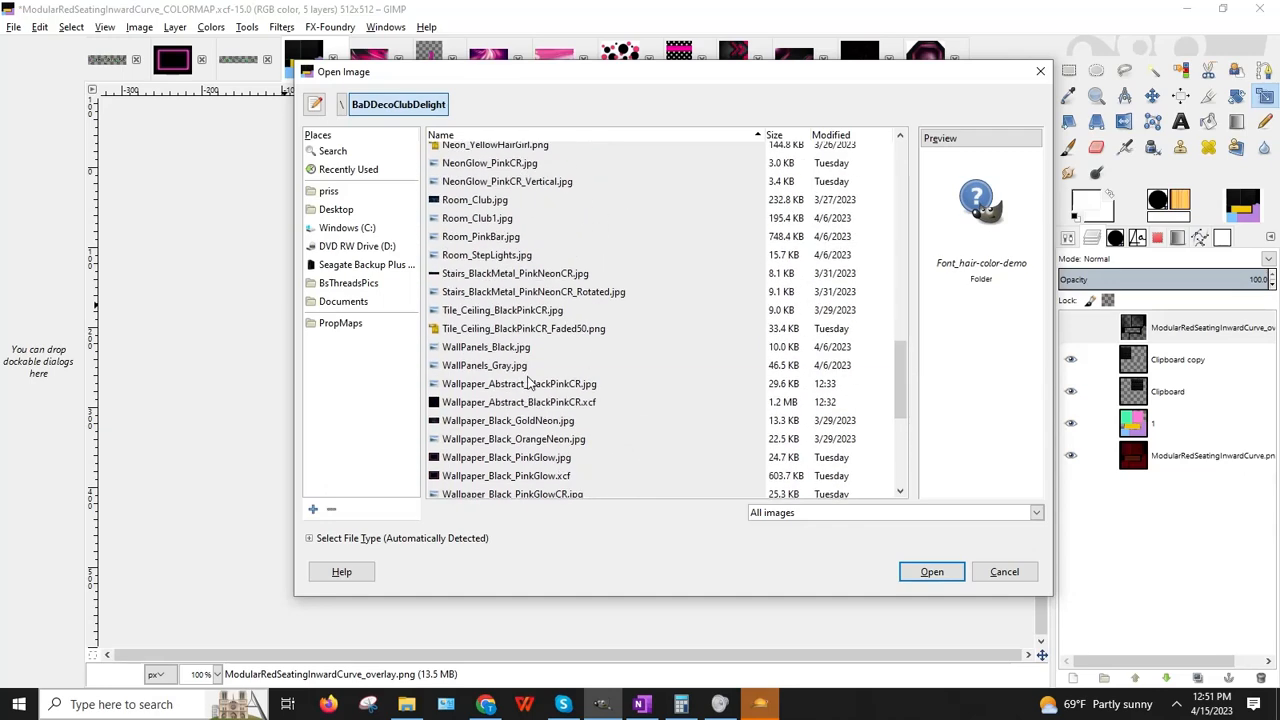
{"action": "double_click", "coordinate": [529, 383]}
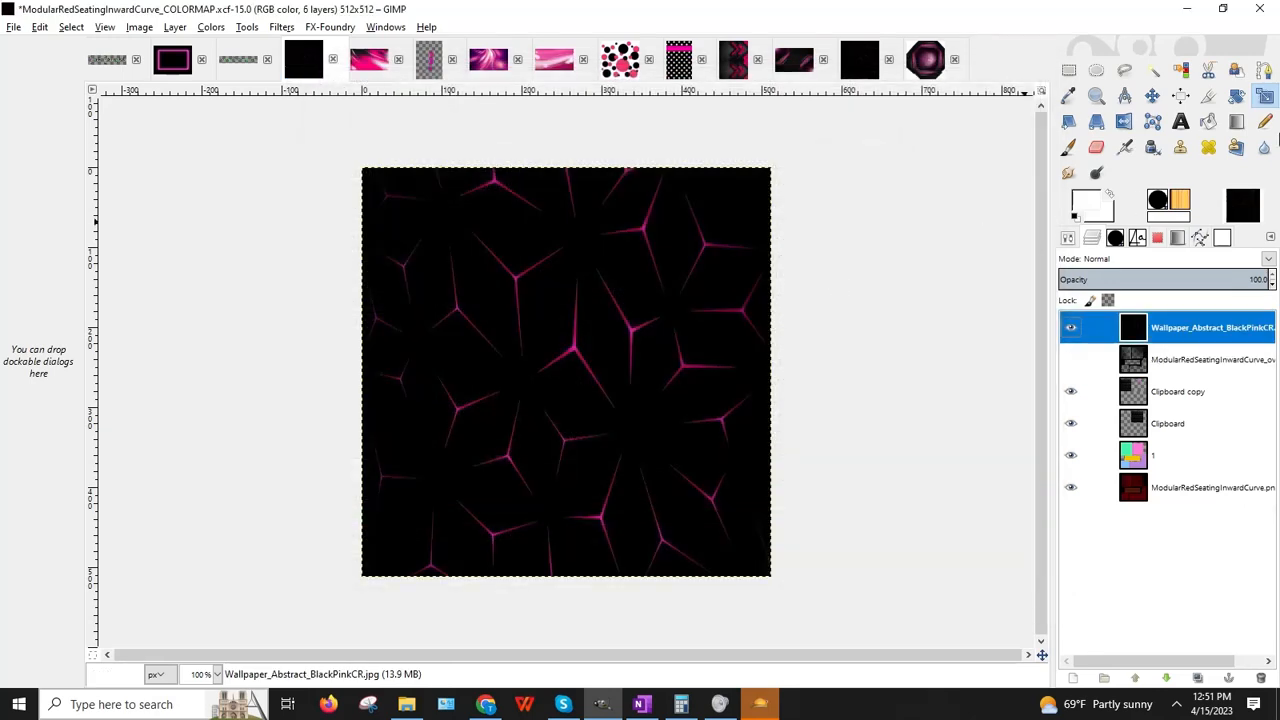
Step: Scale the wallpaper layer across the canvas's lower part, then enlarge it to 513×301
{"action": "left_click", "coordinate": [641, 216]}
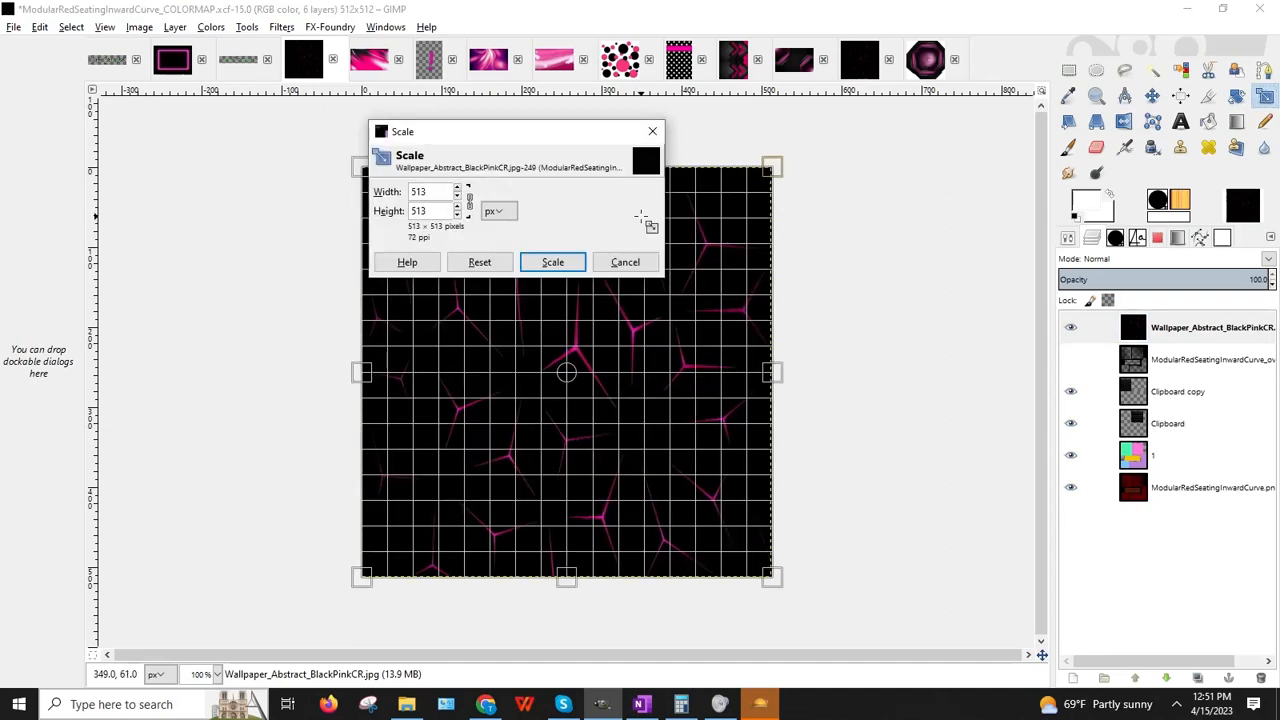
{"action": "left_click_drag", "start_coordinate": [519, 145], "coordinate": [195, 262]}
{"action": "left_click_drag", "start_coordinate": [562, 170], "coordinate": [534, 414]}
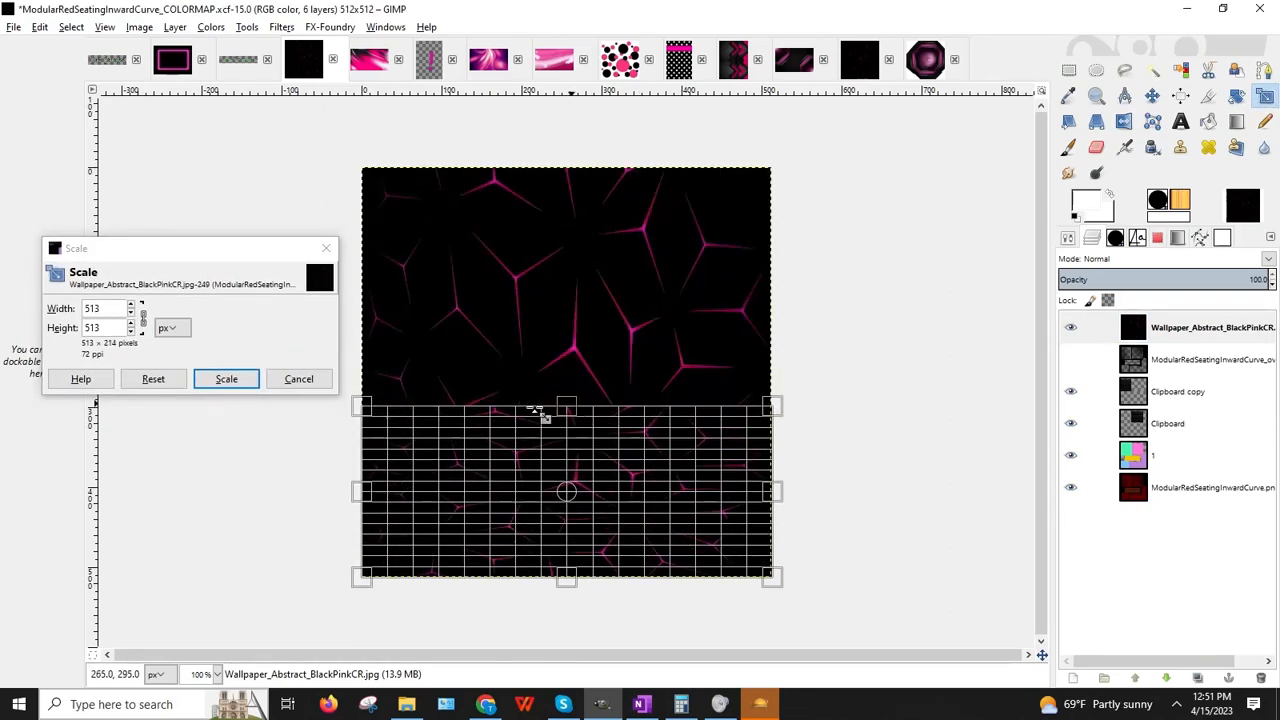
{"action": "left_click", "coordinate": [226, 379]}
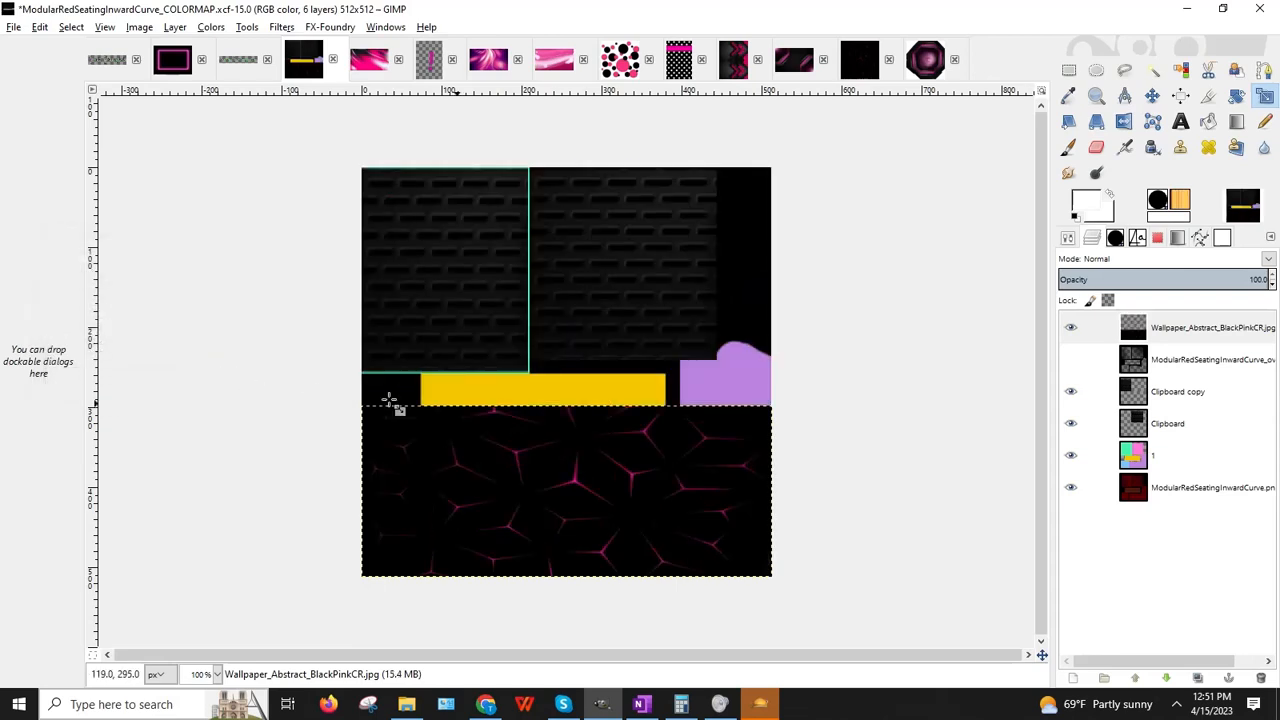
{"action": "left_click", "coordinate": [620, 430]}
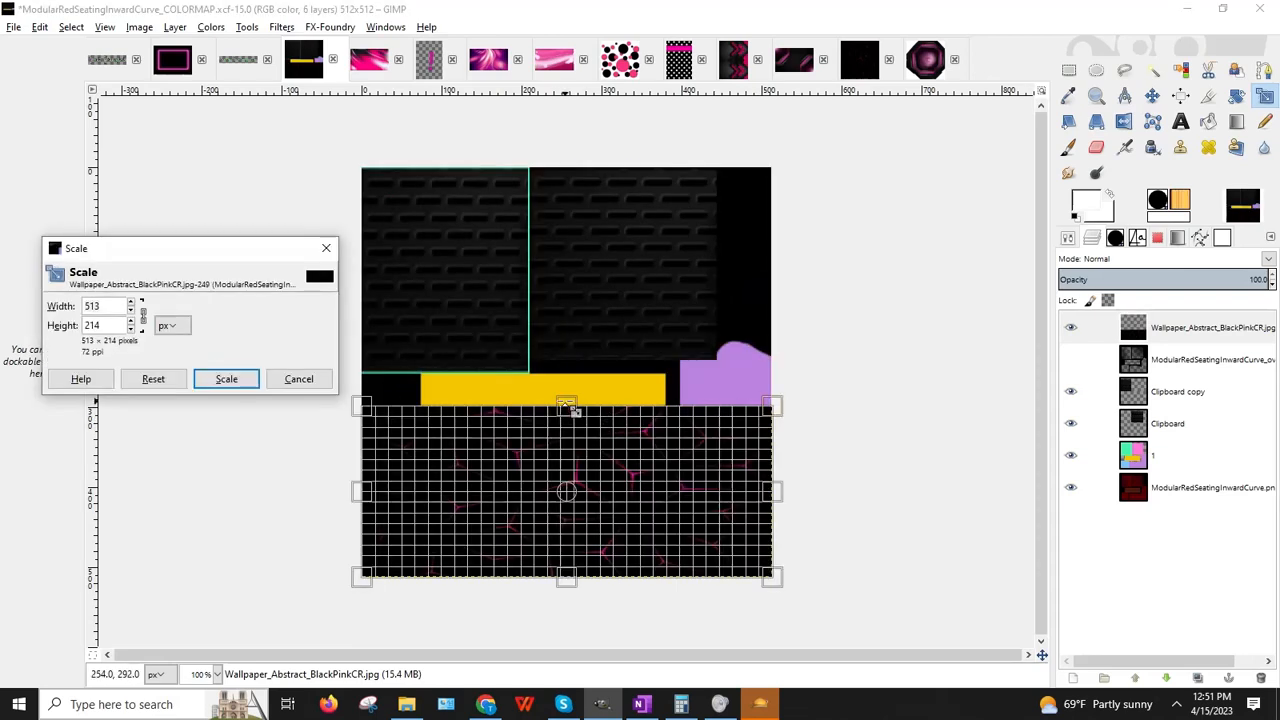
{"action": "left_click_drag", "start_coordinate": [574, 408], "coordinate": [563, 336]}
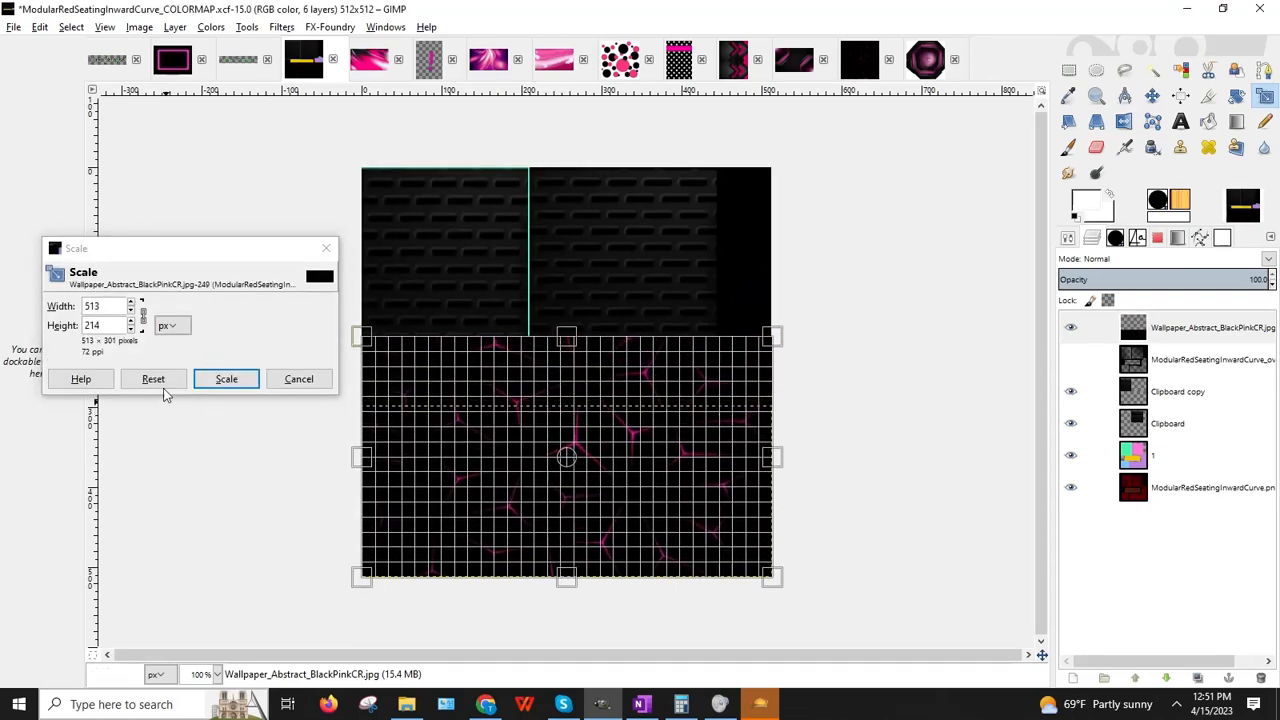
{"action": "left_click", "coordinate": [238, 379]}
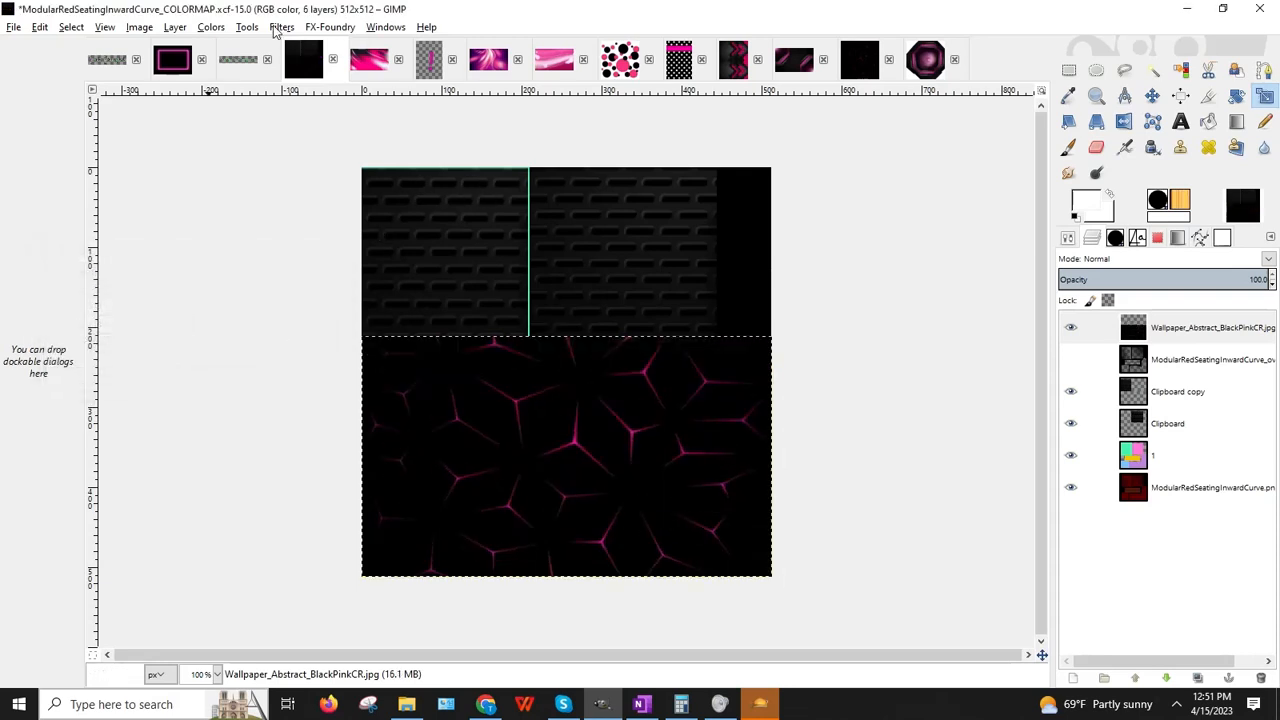
{"action": "left_click", "coordinate": [280, 27]}
{"action": "mouse_move", "coordinate": [340, 273]}
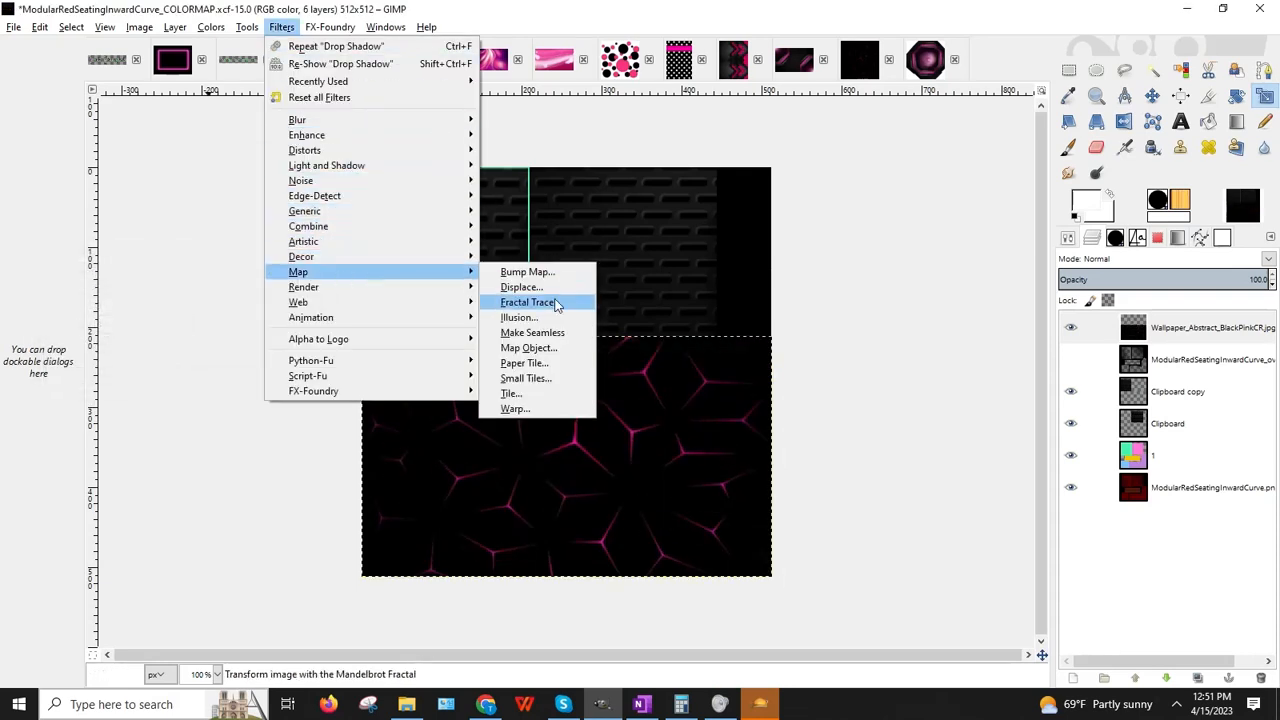
{"action": "left_click", "coordinate": [541, 378]}
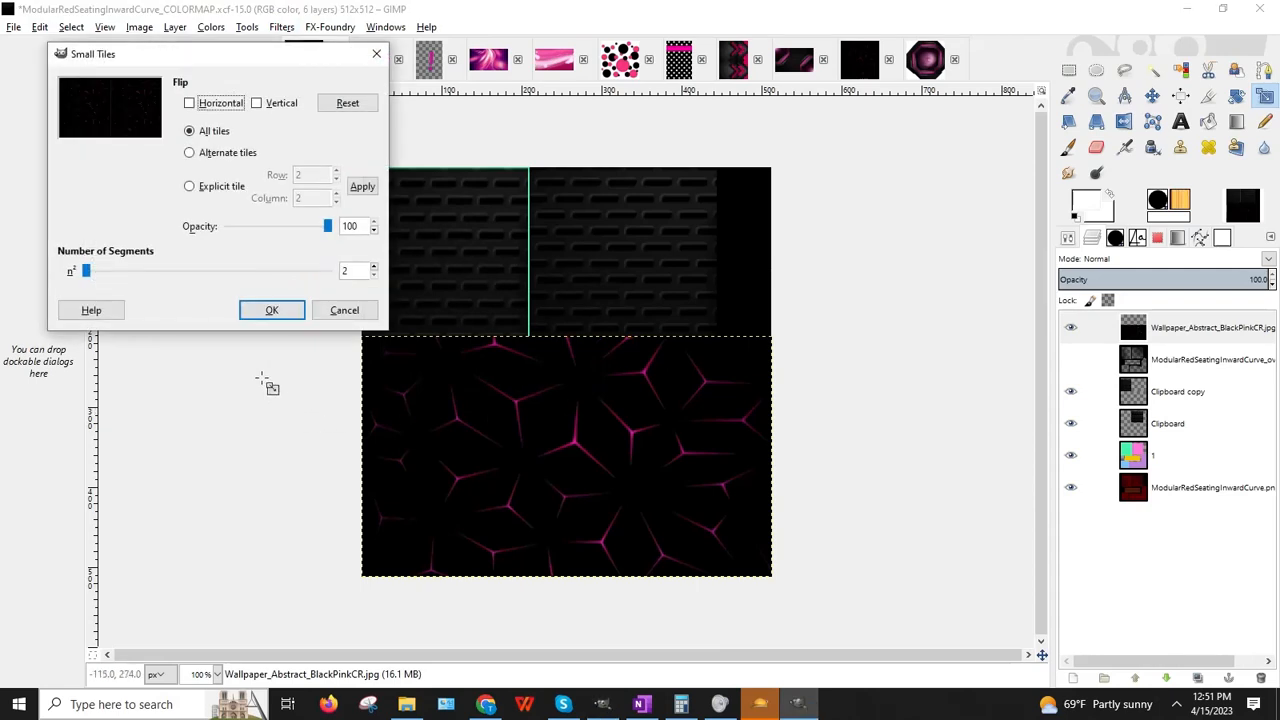
{"action": "left_click", "coordinate": [266, 310]}
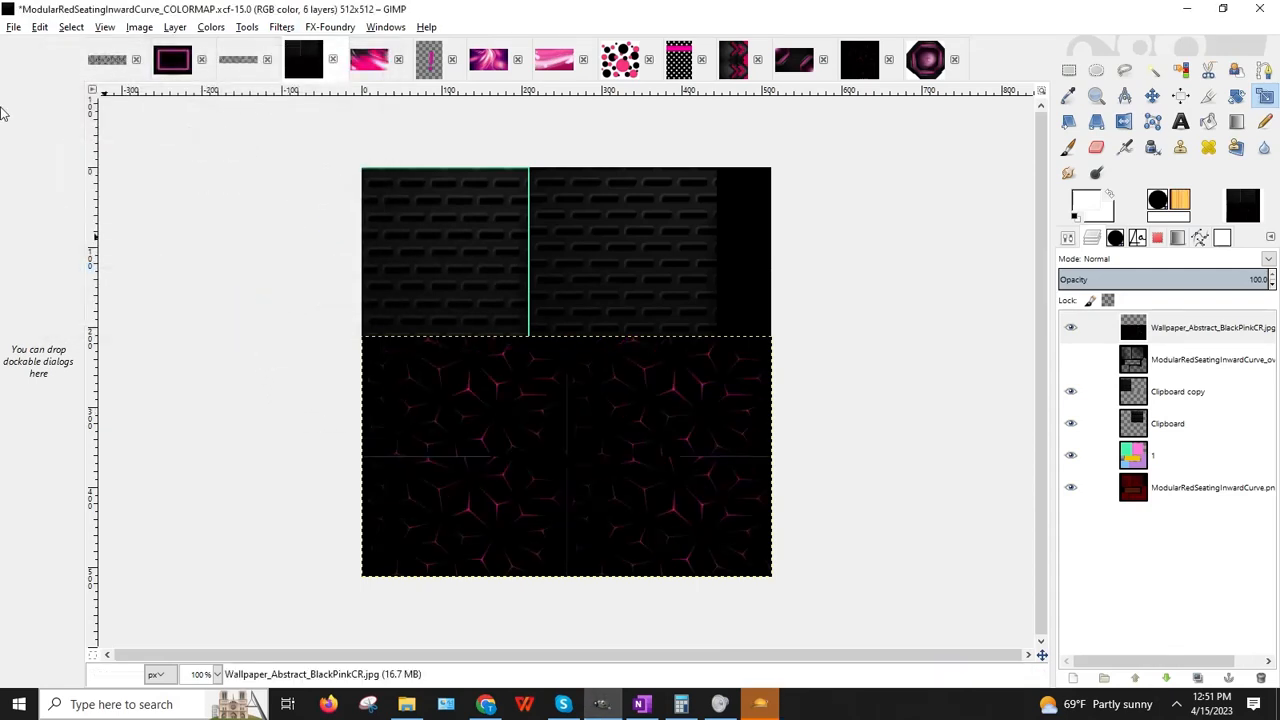
{"action": "left_click", "coordinate": [40, 29]}
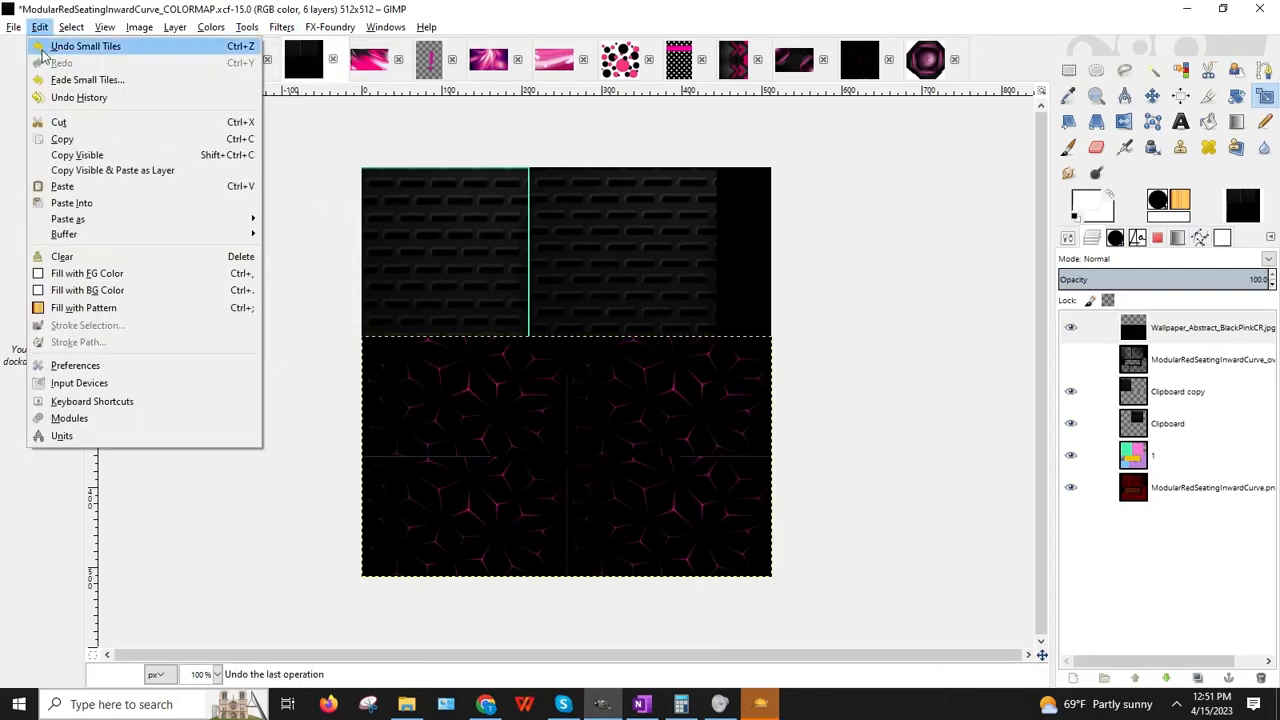
{"action": "left_click", "coordinate": [43, 50]}
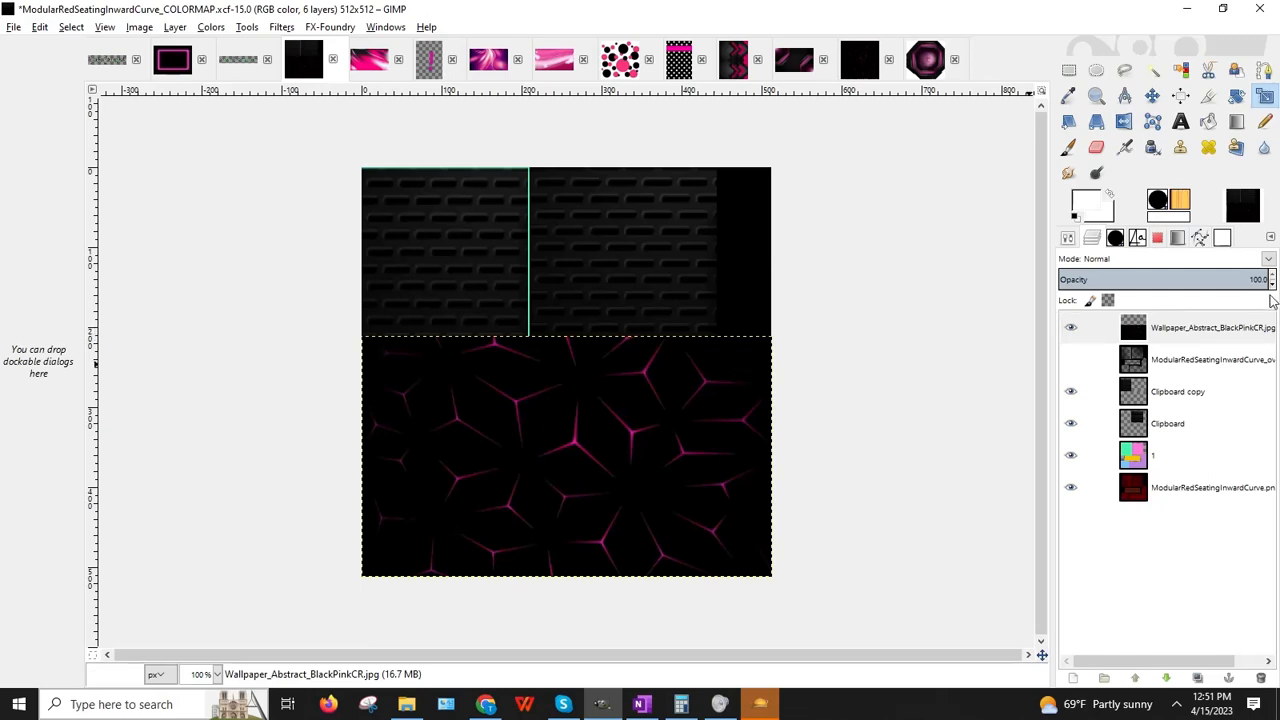
Step: Set the wallpaper layer to 49% opacity and delete it from a rectangle over the yellow block
{"action": "left_click_drag", "start_coordinate": [1273, 290], "coordinate": [1273, 290]}
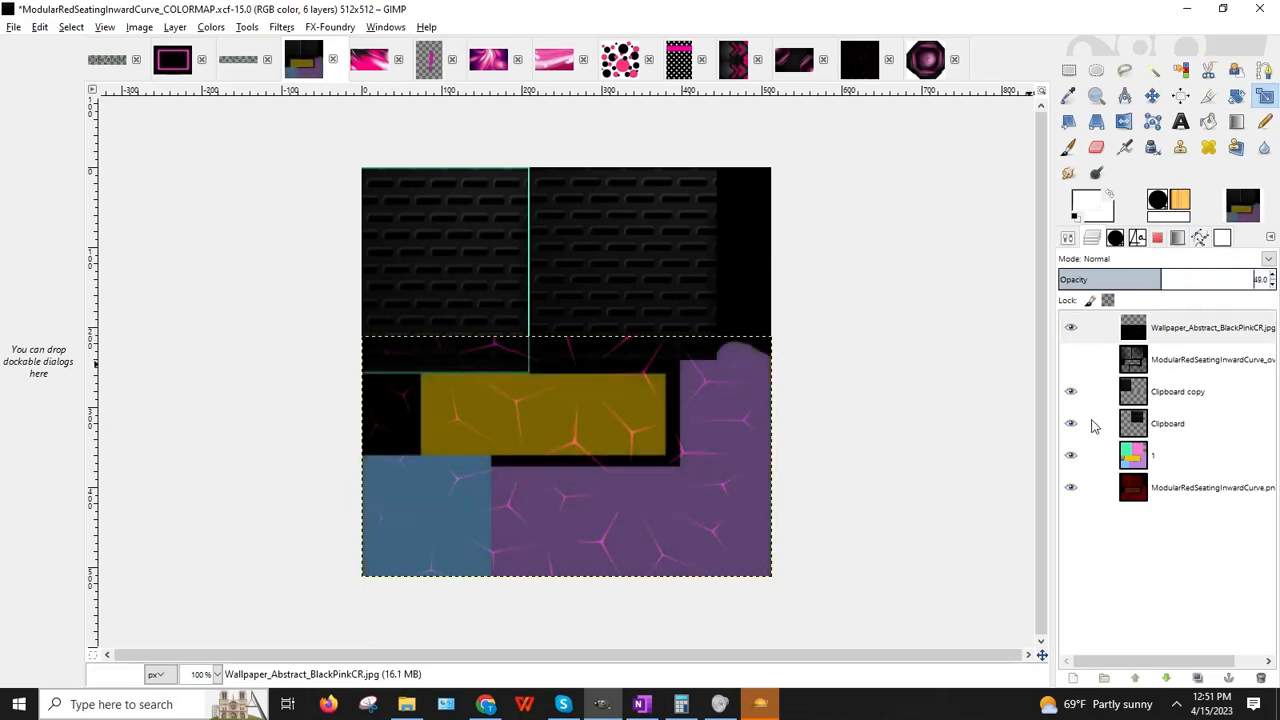
{"action": "left_click", "coordinate": [218, 674]}
{"action": "left_click", "coordinate": [203, 585]}
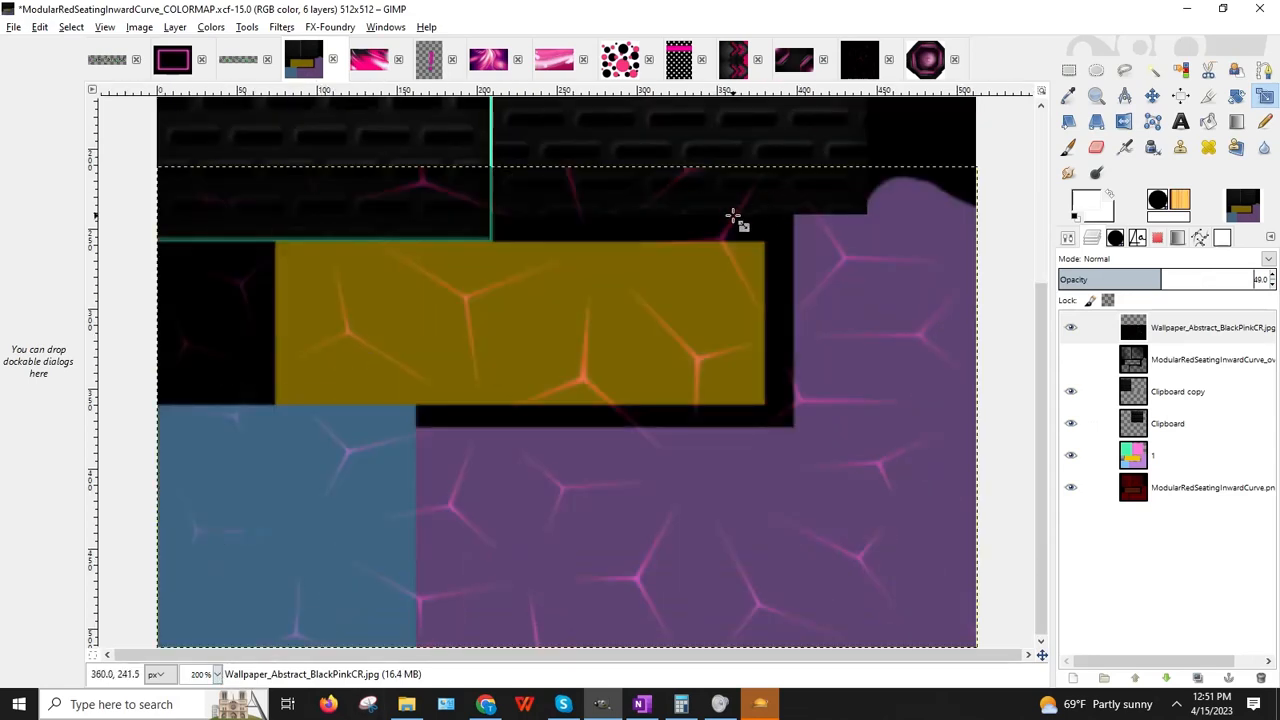
{"action": "left_click", "coordinate": [1069, 69]}
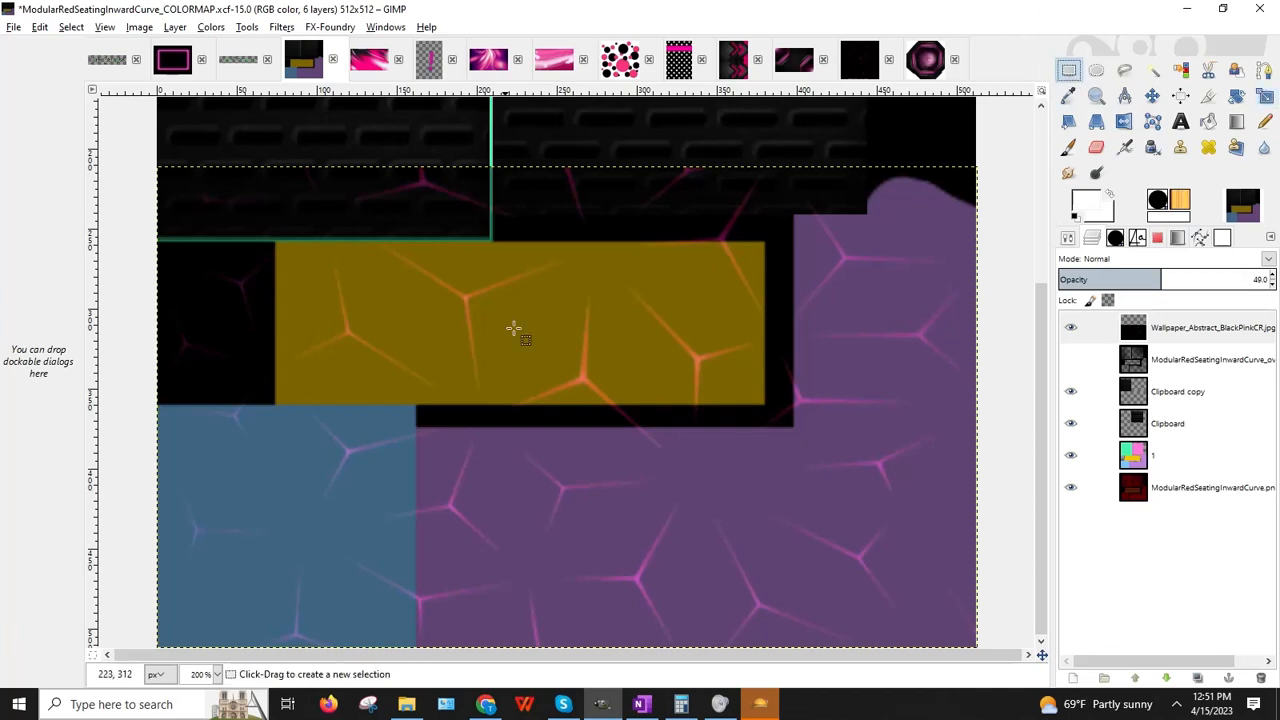
{"action": "left_click_drag", "start_coordinate": [115, 131], "coordinate": [617, 404]}
{"action": "key", "text": "Delete"}
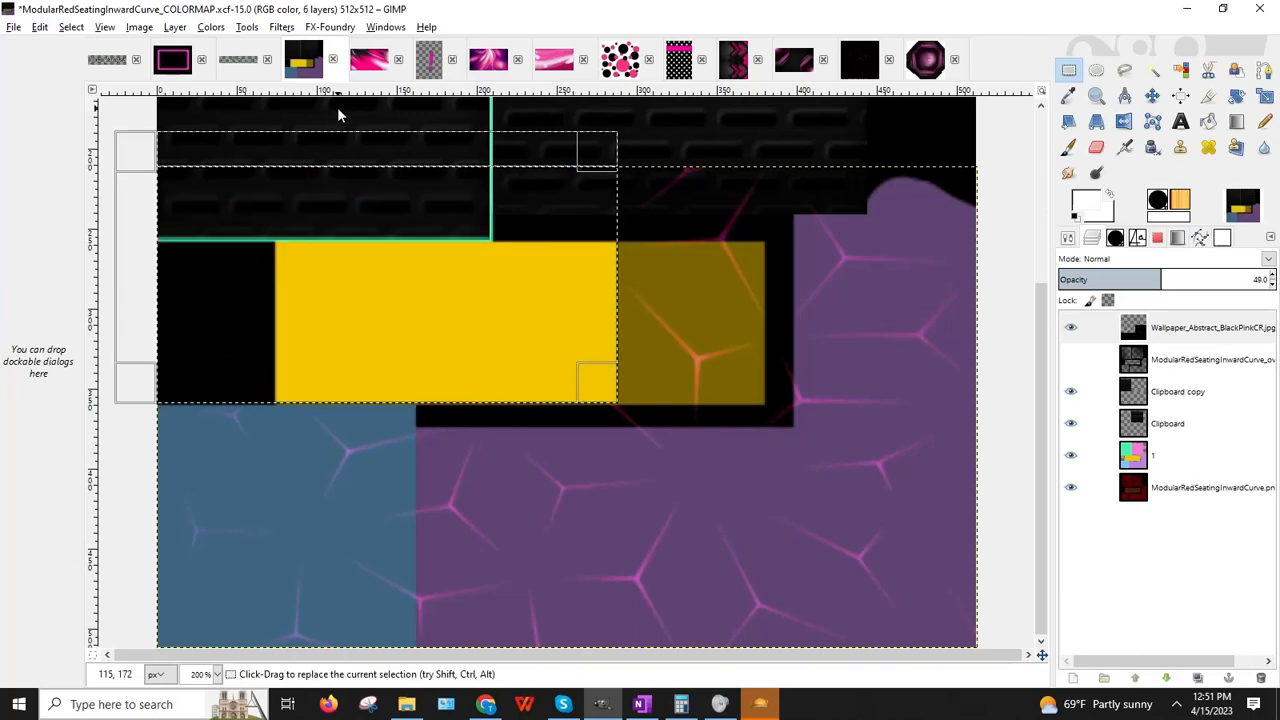
Step: Apply Color to Alpha to the wallpaper layer
{"action": "left_click", "coordinate": [168, 29]}
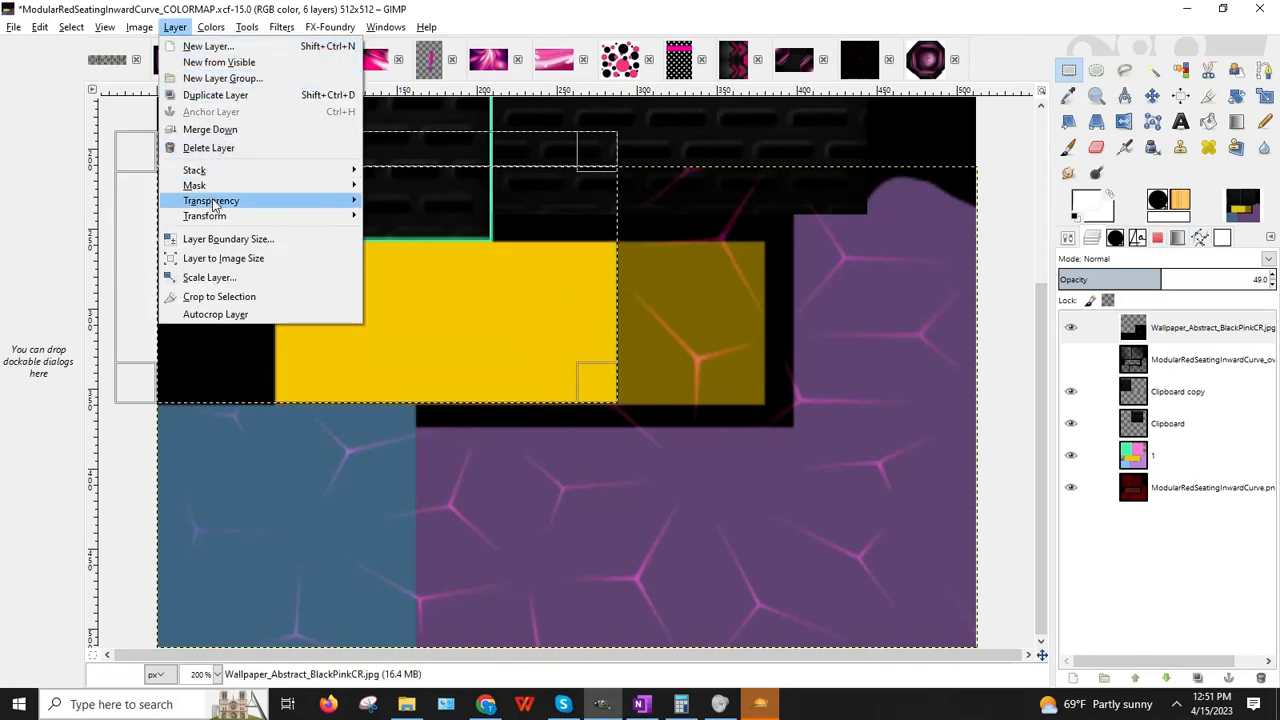
{"action": "mouse_move", "coordinate": [212, 200]}
{"action": "left_click", "coordinate": [420, 235]}
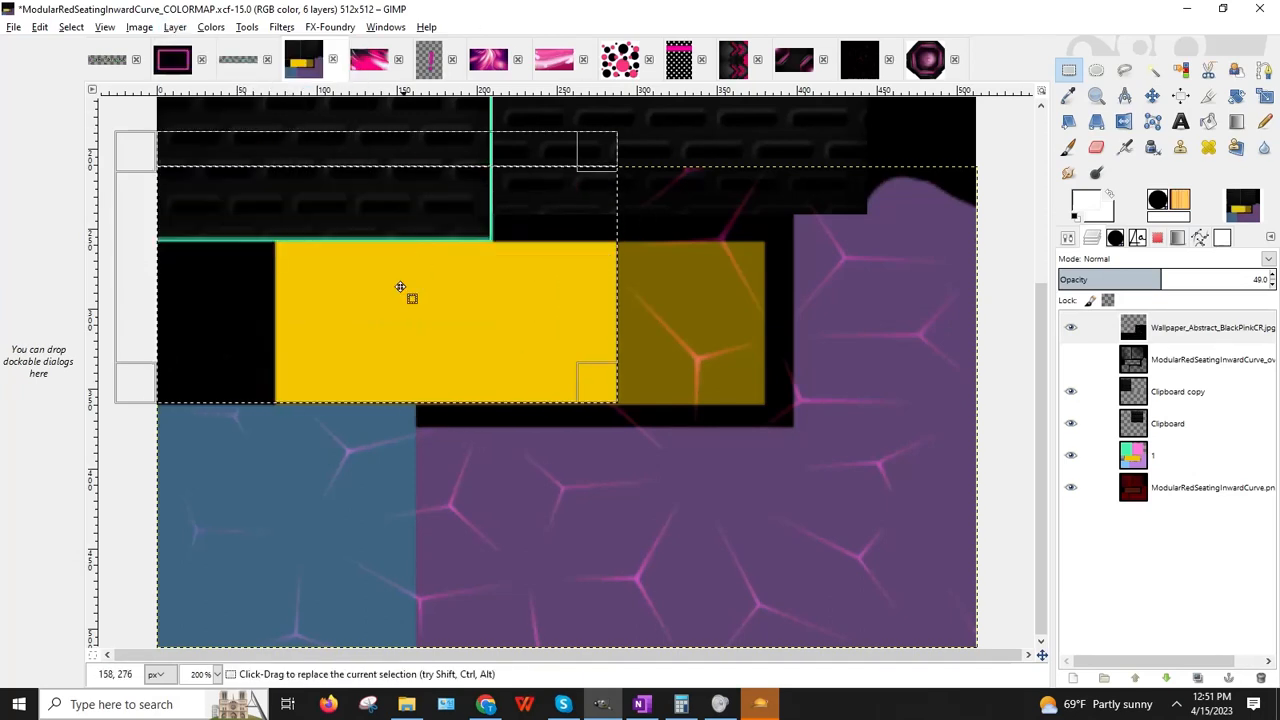
{"action": "left_click", "coordinate": [186, 325]}
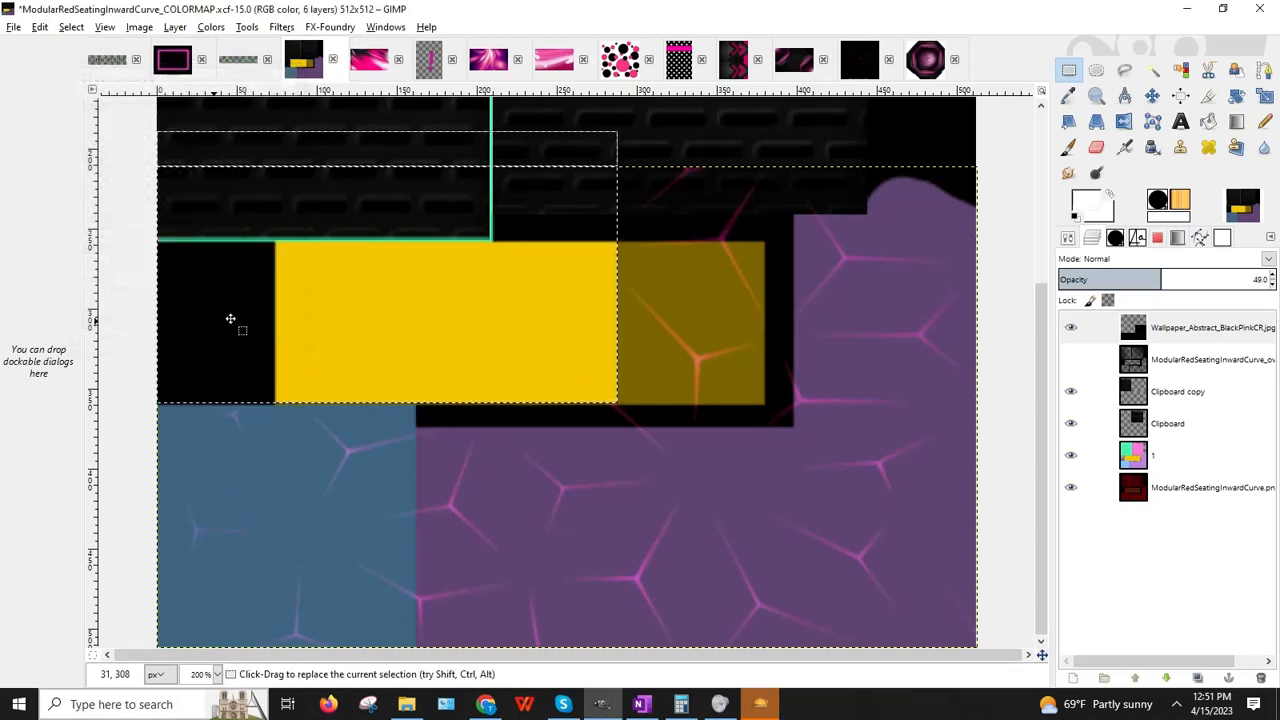
Step: Try a strip selection just below the yellow block, then discard it
{"action": "left_click", "coordinate": [829, 277]}
{"action": "left_click_drag", "start_coordinate": [413, 361], "coordinate": [794, 426]}
{"action": "left_click_drag", "start_coordinate": [443, 398], "coordinate": [443, 398]}
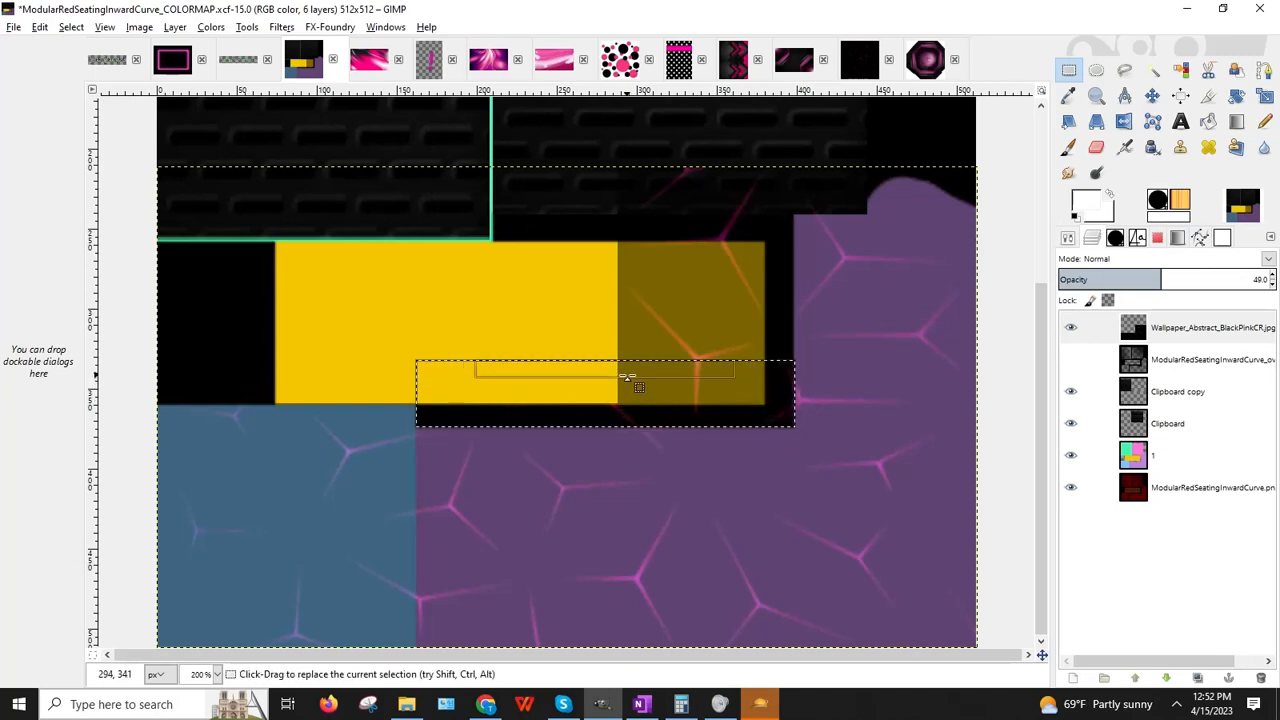
{"action": "left_click_drag", "start_coordinate": [613, 370], "coordinate": [409, 95]}
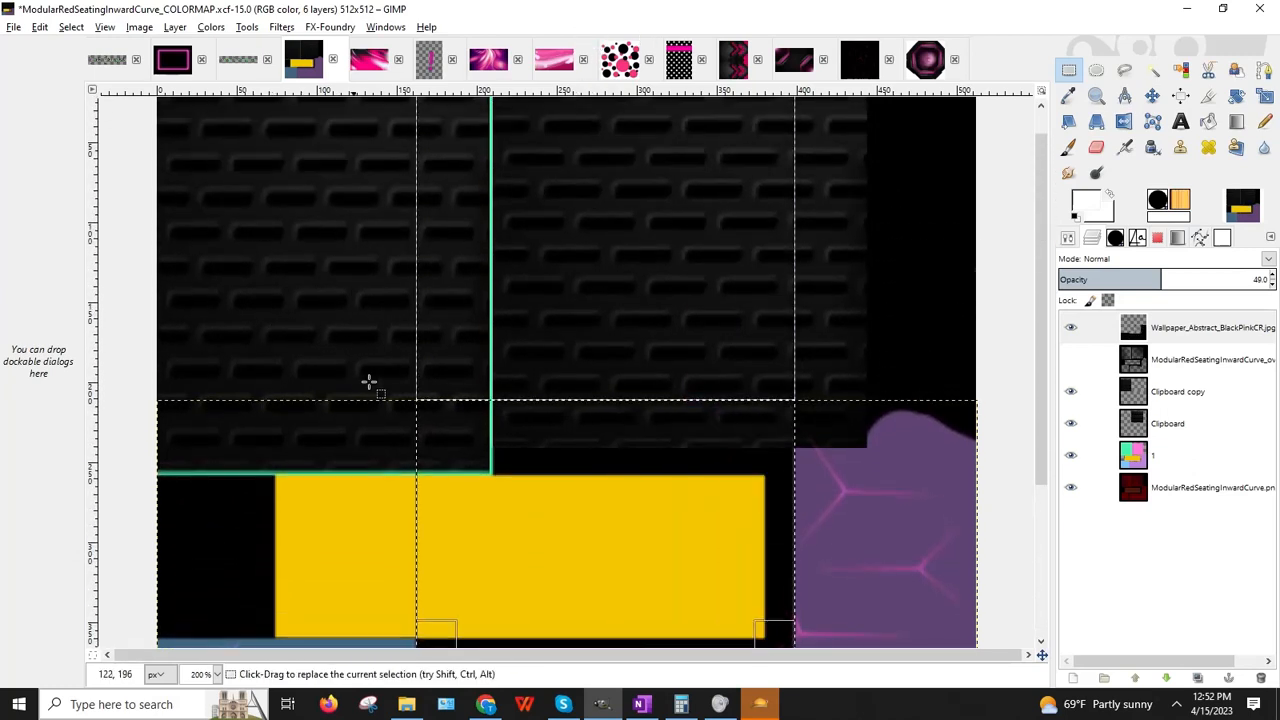
{"action": "scroll", "coordinate": [885, 317], "scroll_direction": "down", "scroll_amount": 5}
{"action": "scroll", "coordinate": [857, 321], "scroll_direction": "up", "scroll_amount": 3}
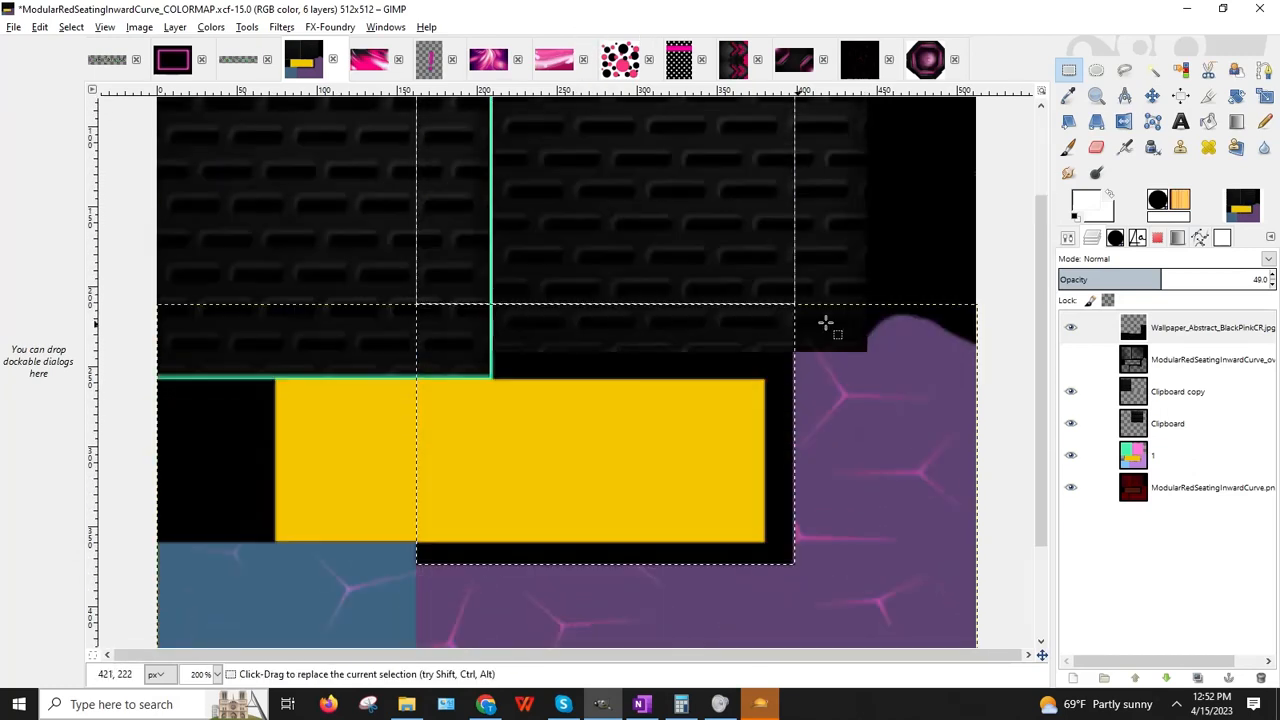
{"action": "left_click", "coordinate": [229, 282]}
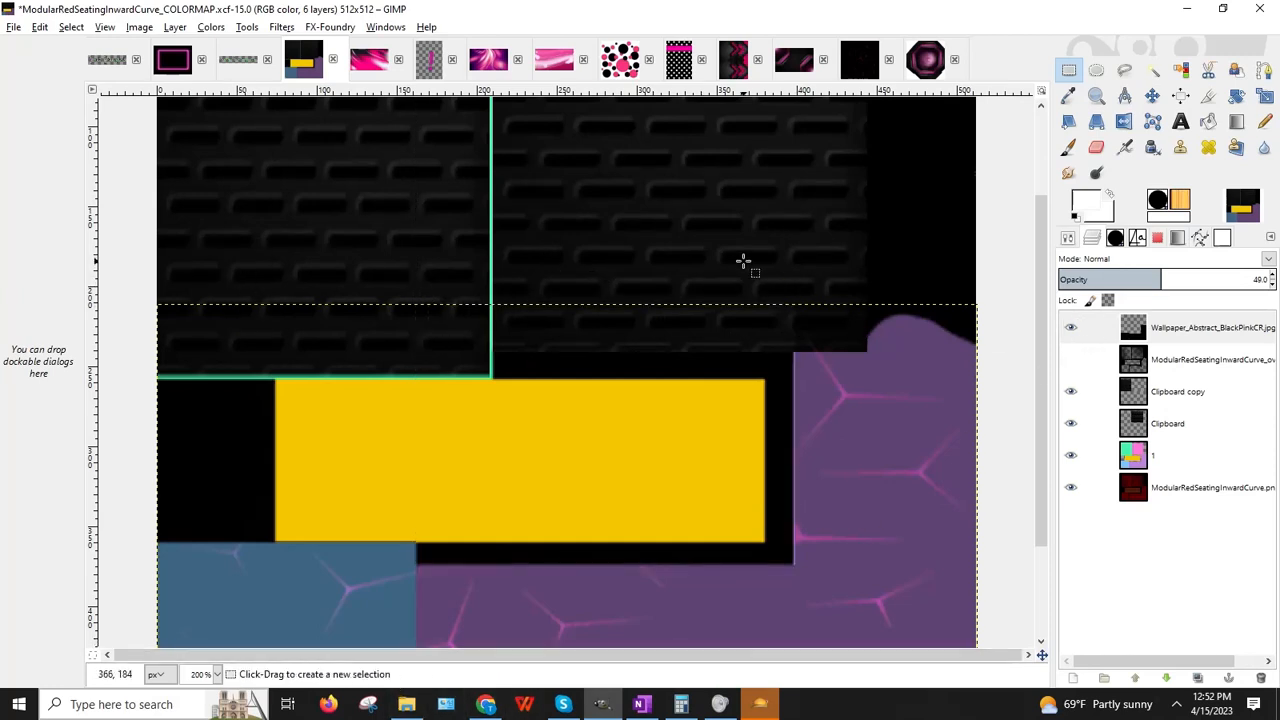
Step: Erase the right side of the purple bump with the Eraser
{"action": "left_click_drag", "start_coordinate": [743, 261], "coordinate": [866, 352]}
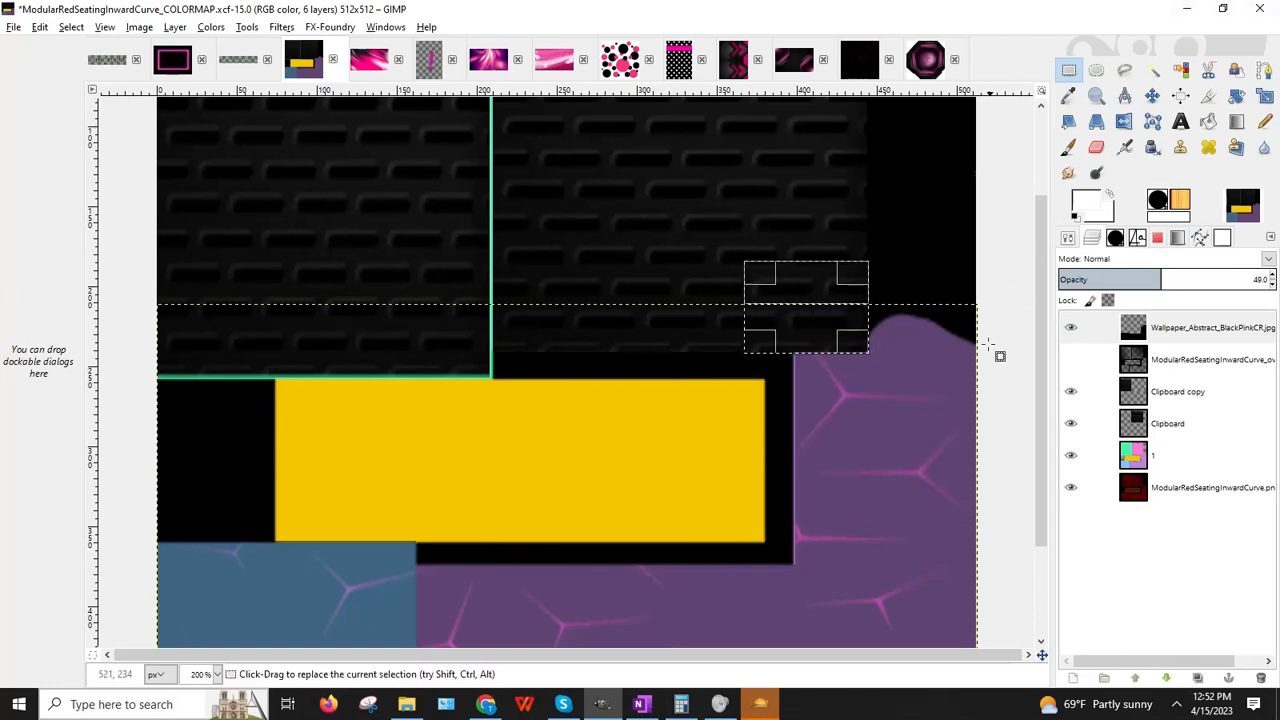
{"action": "left_click", "coordinate": [637, 245]}
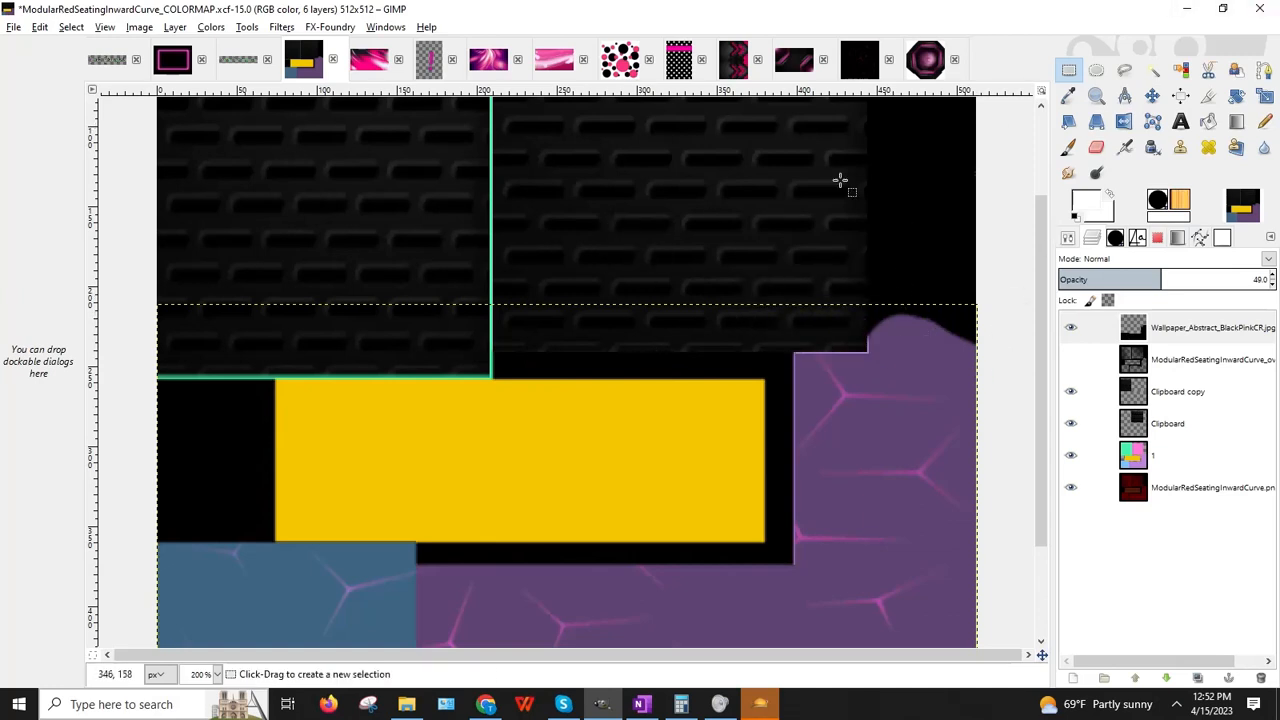
{"action": "left_click", "coordinate": [1100, 148]}
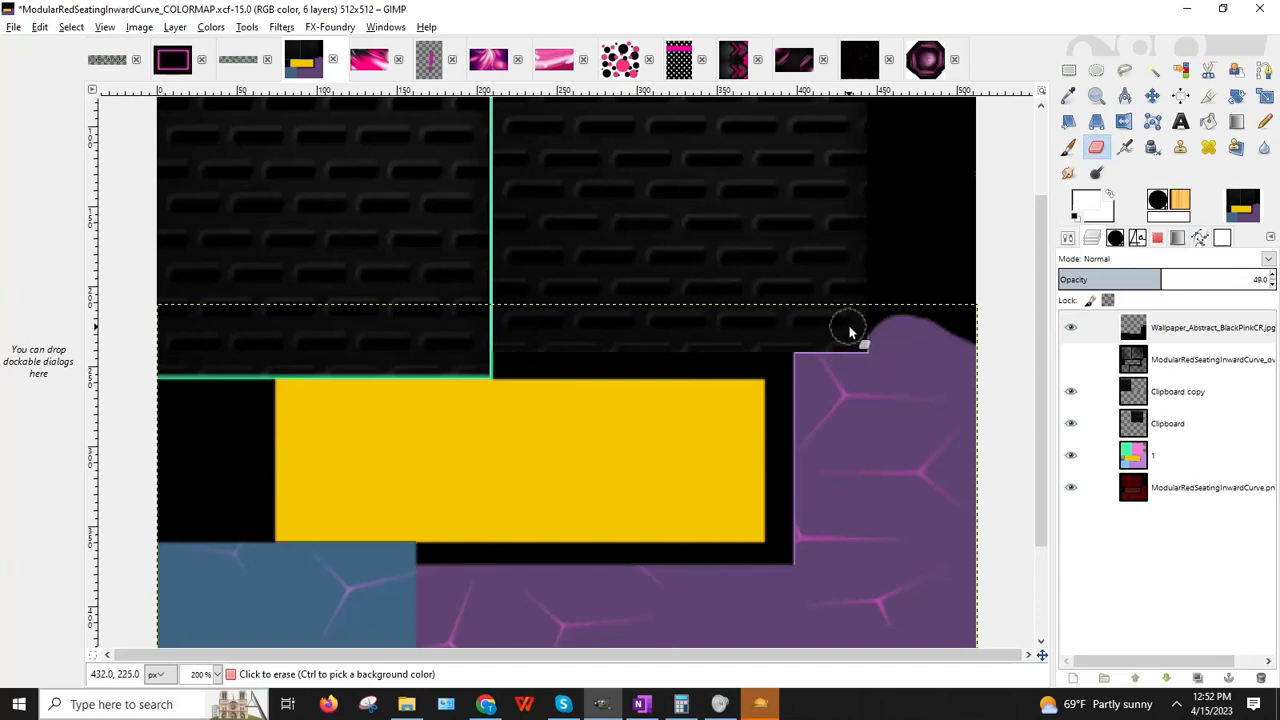
{"action": "mouse_move", "coordinate": [895, 301]}
{"action": "left_mouse_down"}
{"action": "mouse_move", "coordinate": [938, 308]}
{"action": "mouse_move", "coordinate": [997, 345]}
{"action": "left_mouse_up"}
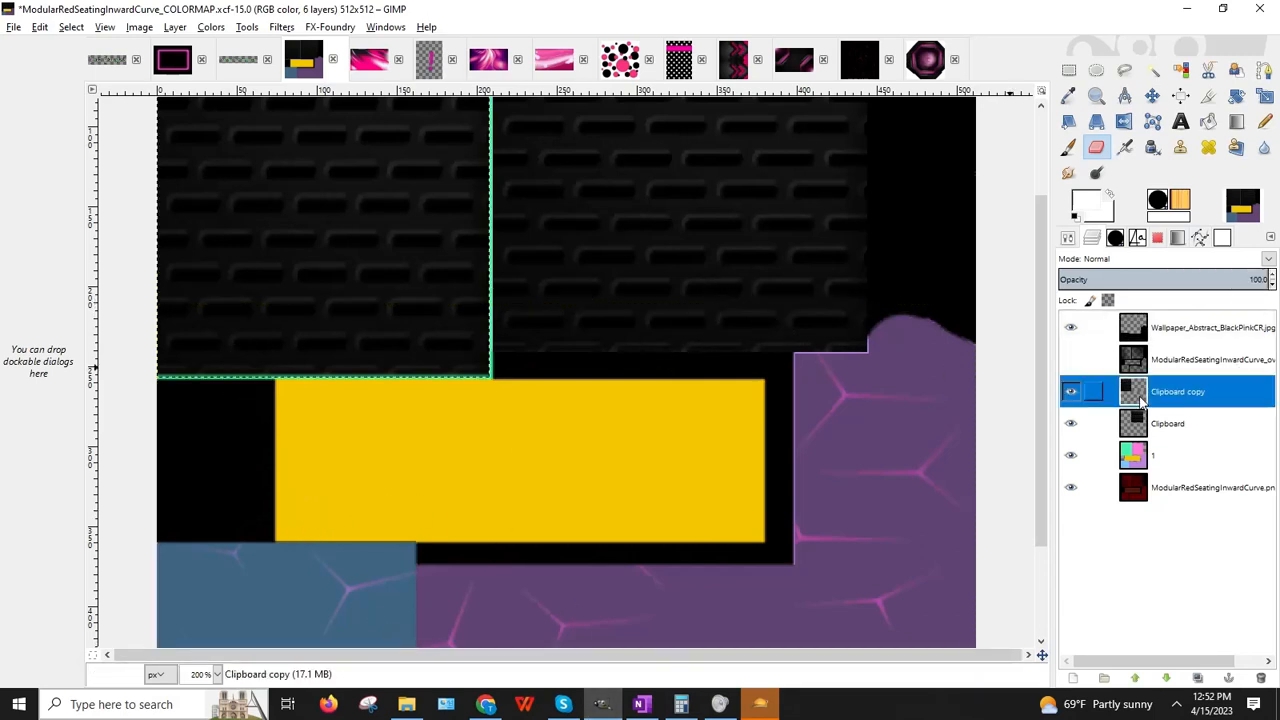
Step: Stretch the Clipboard copy texture block's edges slightly with the Scale tool
{"action": "left_click", "coordinate": [1185, 391]}
{"action": "scroll", "coordinate": [491, 333], "scroll_direction": "up", "scroll_amount": 3}
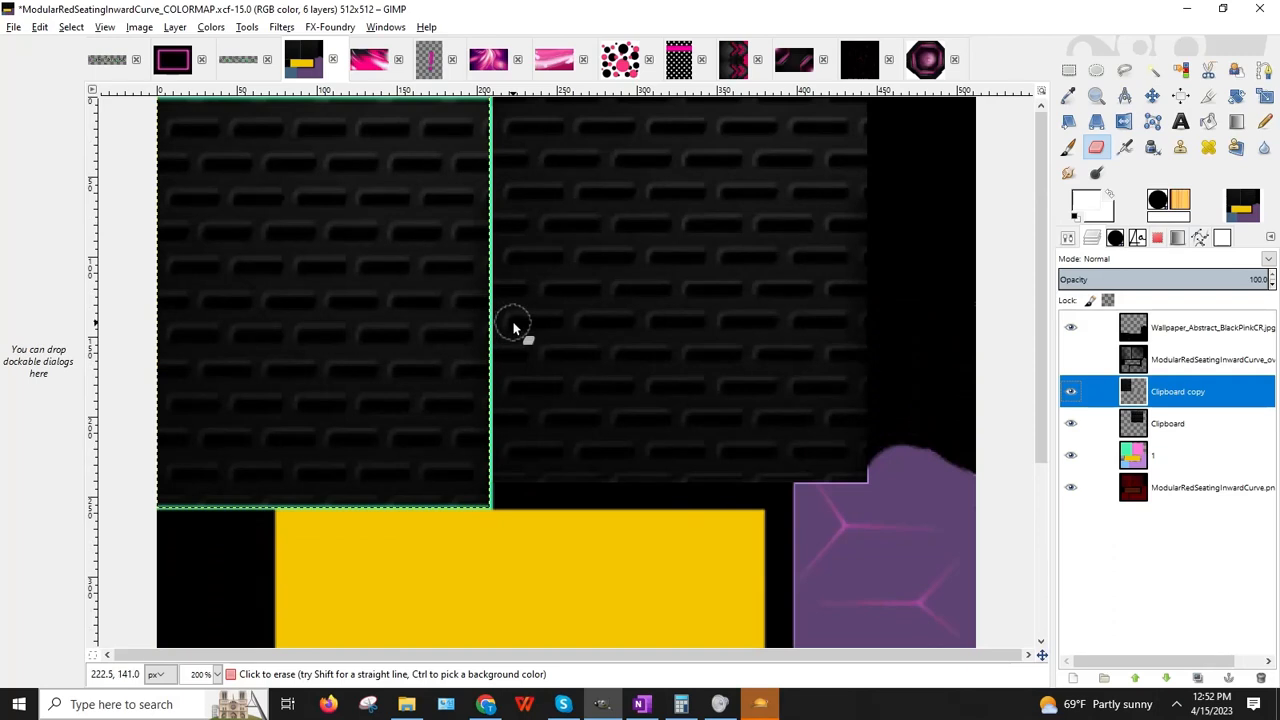
{"action": "left_click", "coordinate": [1264, 95]}
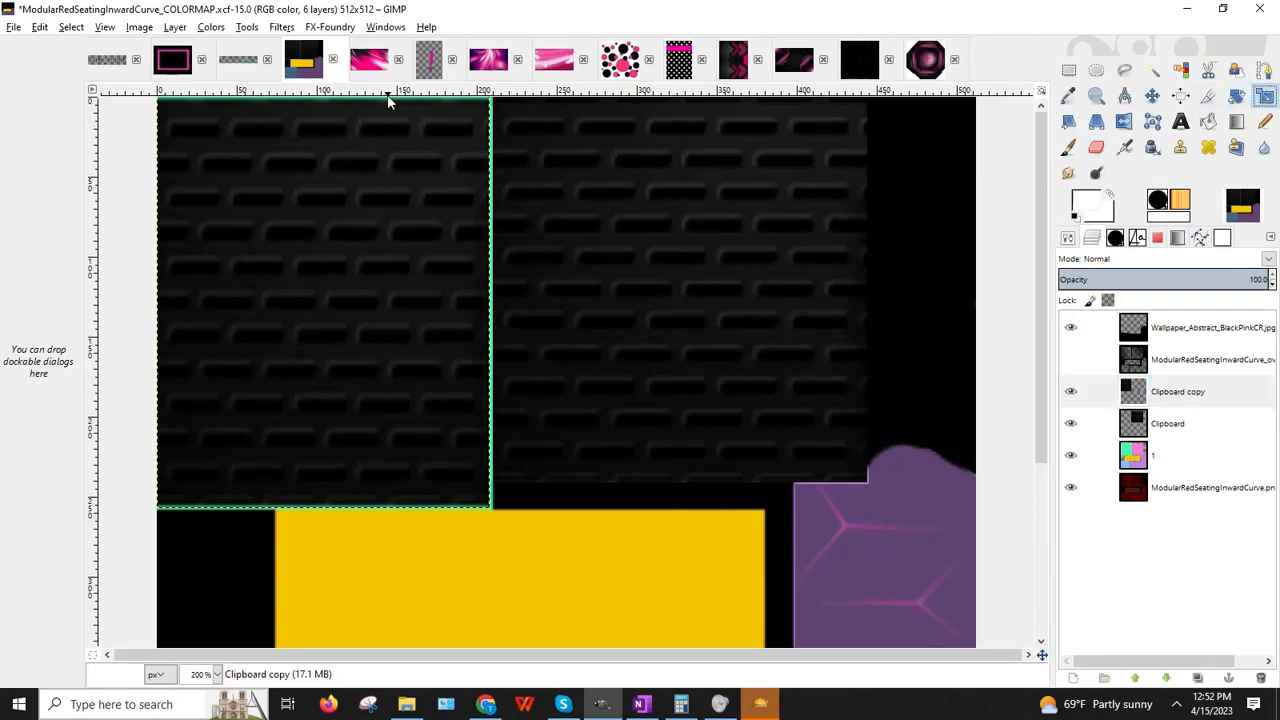
{"action": "left_click", "coordinate": [340, 109]}
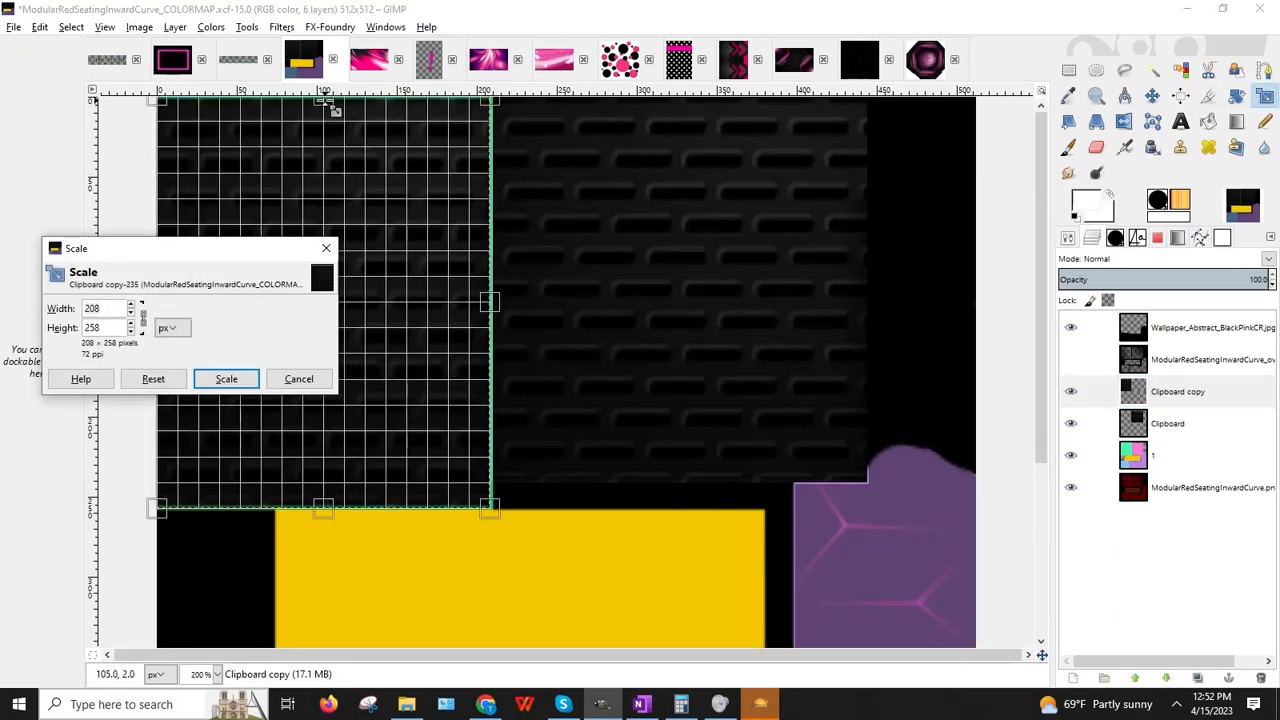
{"action": "left_click_drag", "start_coordinate": [331, 101], "coordinate": [331, 98]}
{"action": "left_click_drag", "start_coordinate": [493, 300], "coordinate": [500, 302]}
{"action": "left_click_drag", "start_coordinate": [330, 507], "coordinate": [330, 511]}
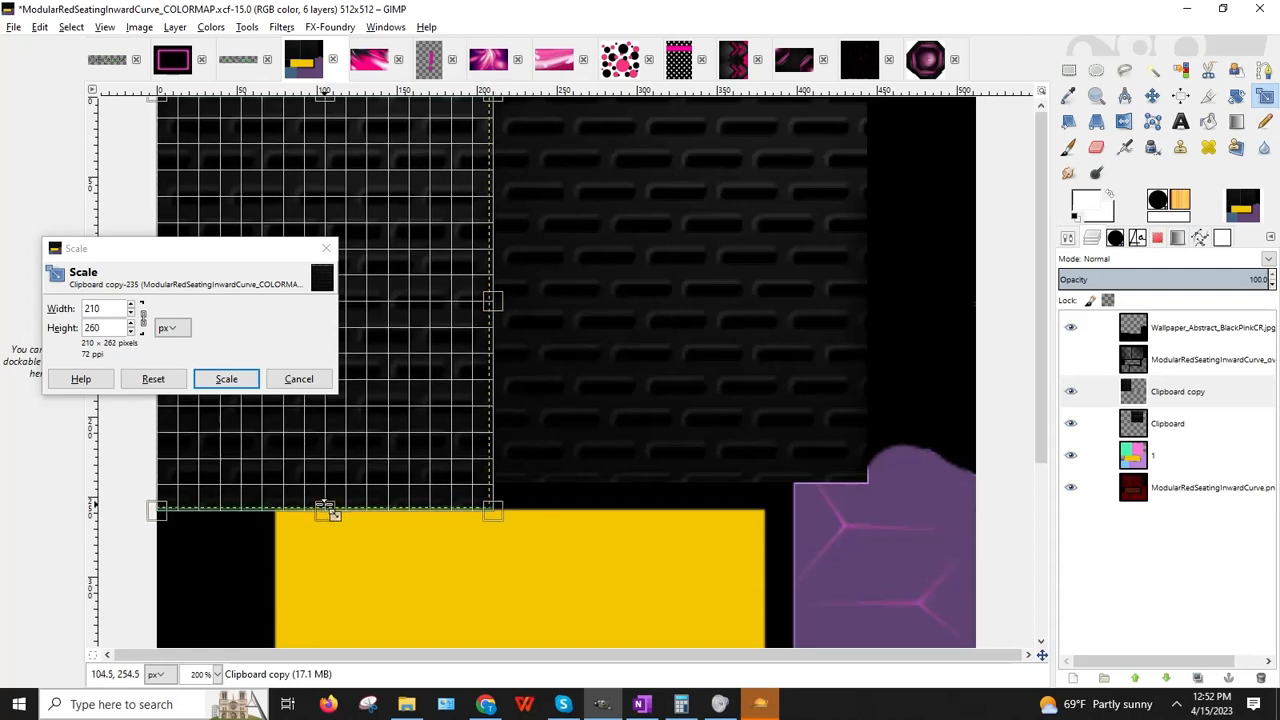
{"action": "left_click", "coordinate": [226, 378]}
Step: Rescale the texture block to 210×263 and move the wallpaper layer beneath the seating overlay
{"action": "scroll", "coordinate": [540, 346], "scroll_direction": "down", "scroll_amount": 5}
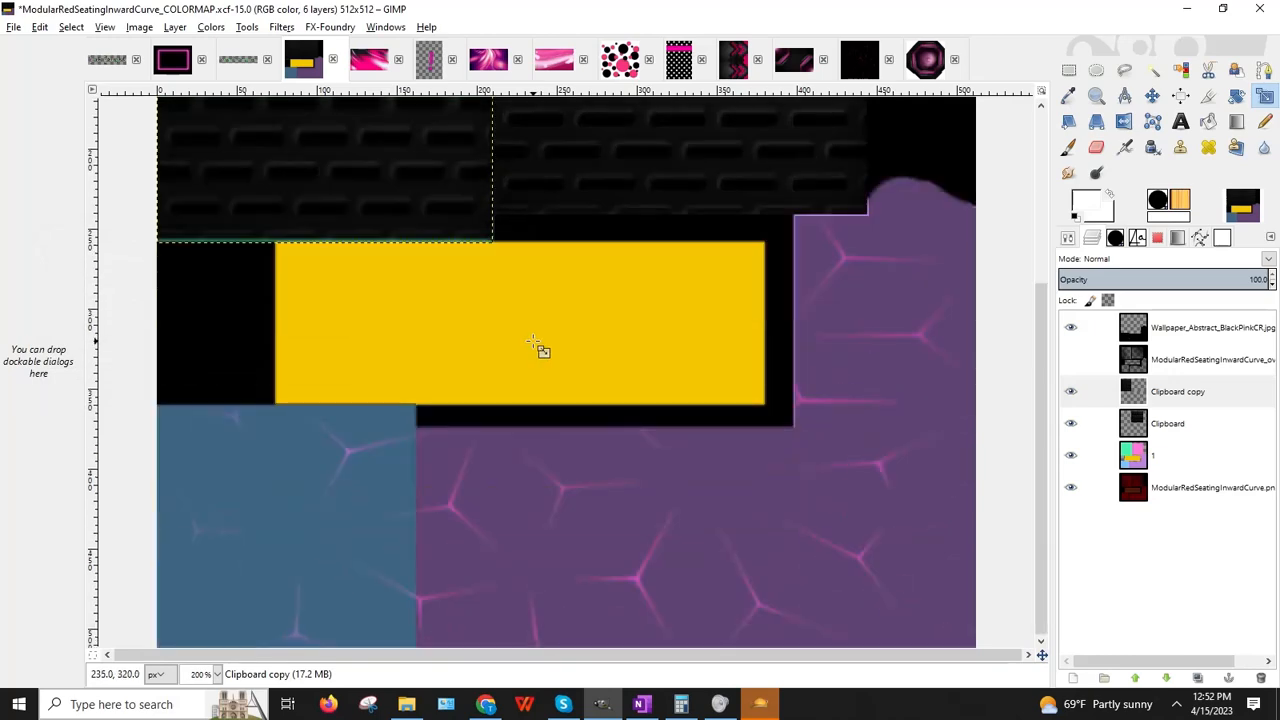
{"action": "left_click", "coordinate": [268, 252]}
{"action": "left_click_drag", "start_coordinate": [233, 250], "coordinate": [334, 418]}
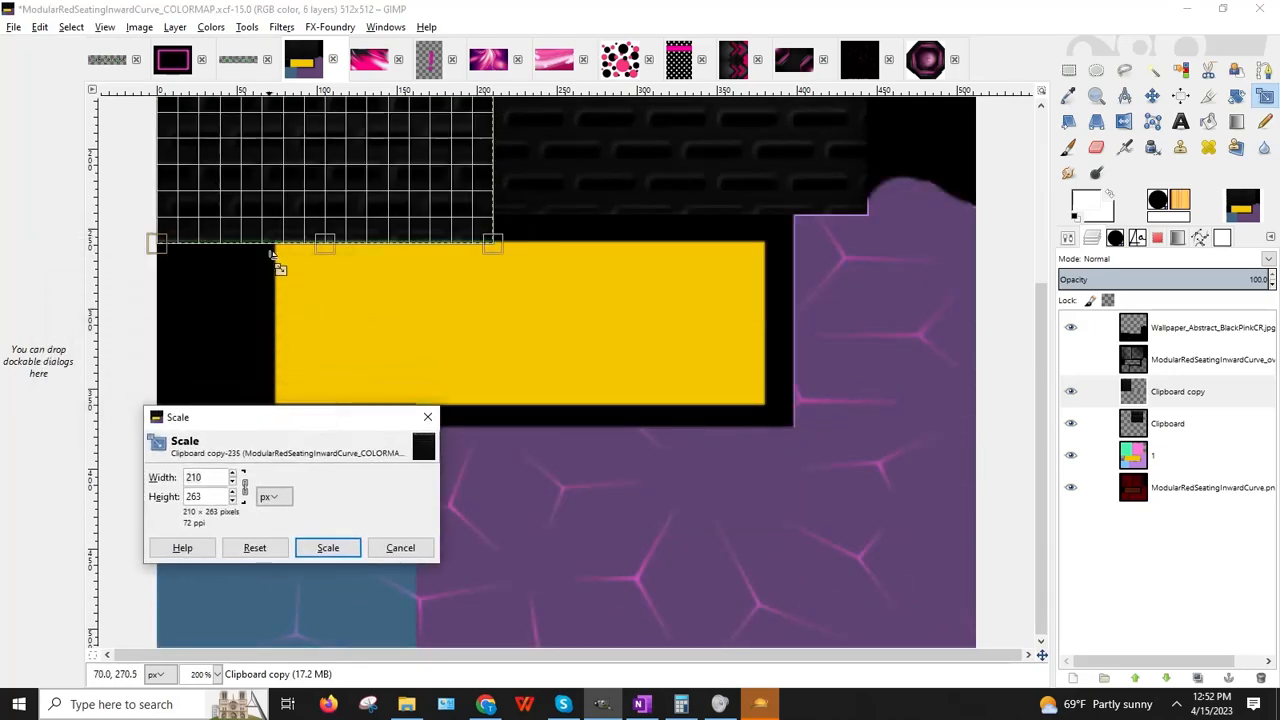
{"action": "left_click", "coordinate": [327, 543]}
{"action": "left_click", "coordinate": [328, 547]}
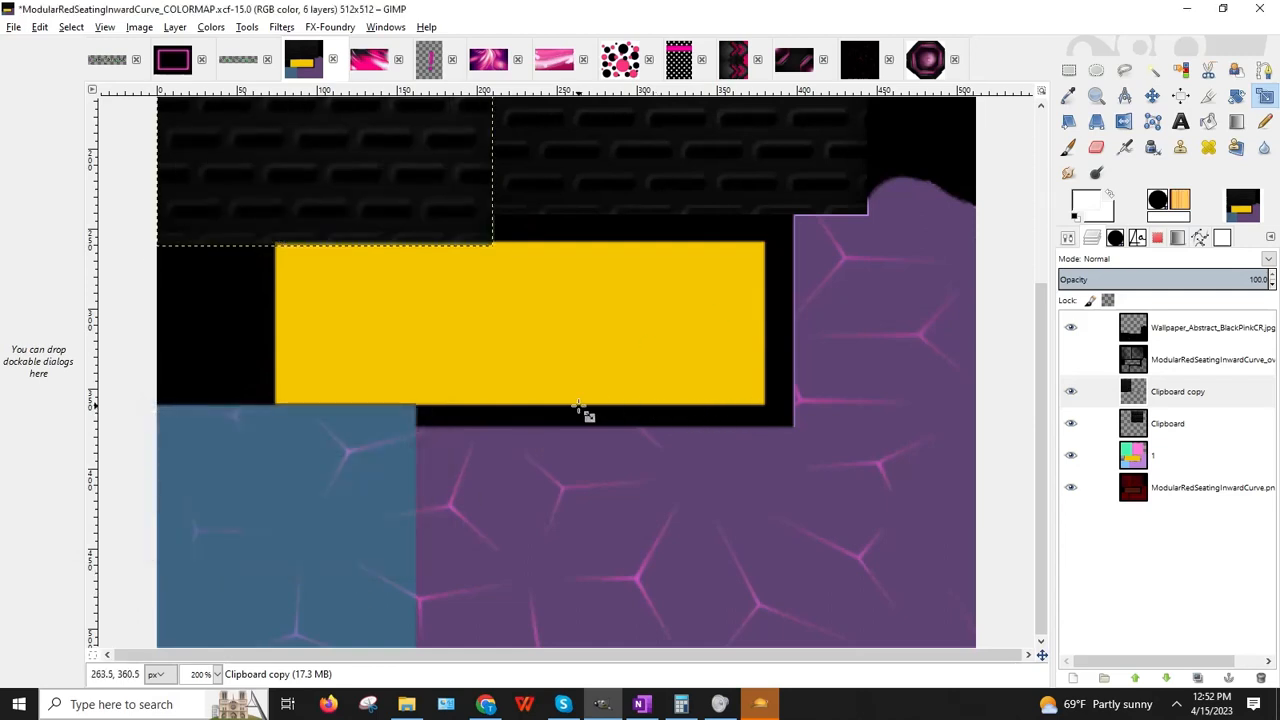
{"action": "left_click", "coordinate": [1203, 402]}
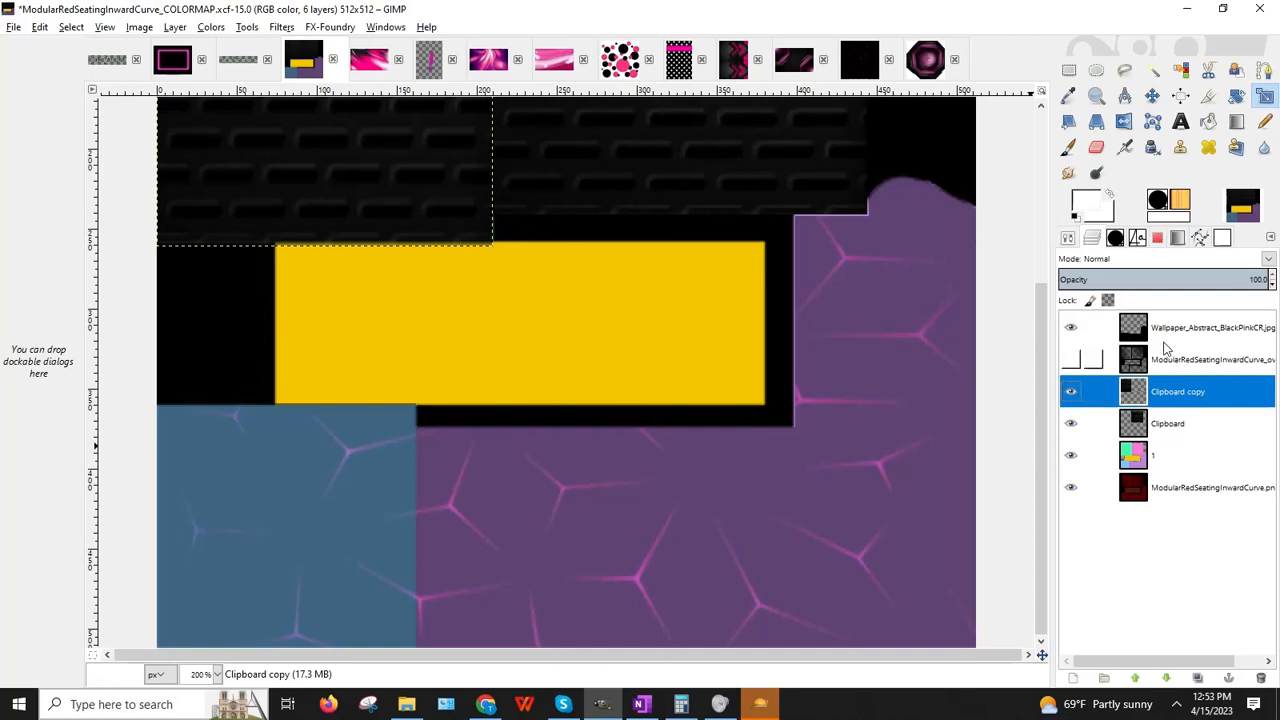
{"action": "left_click_drag", "start_coordinate": [1165, 340], "coordinate": [1143, 352]}
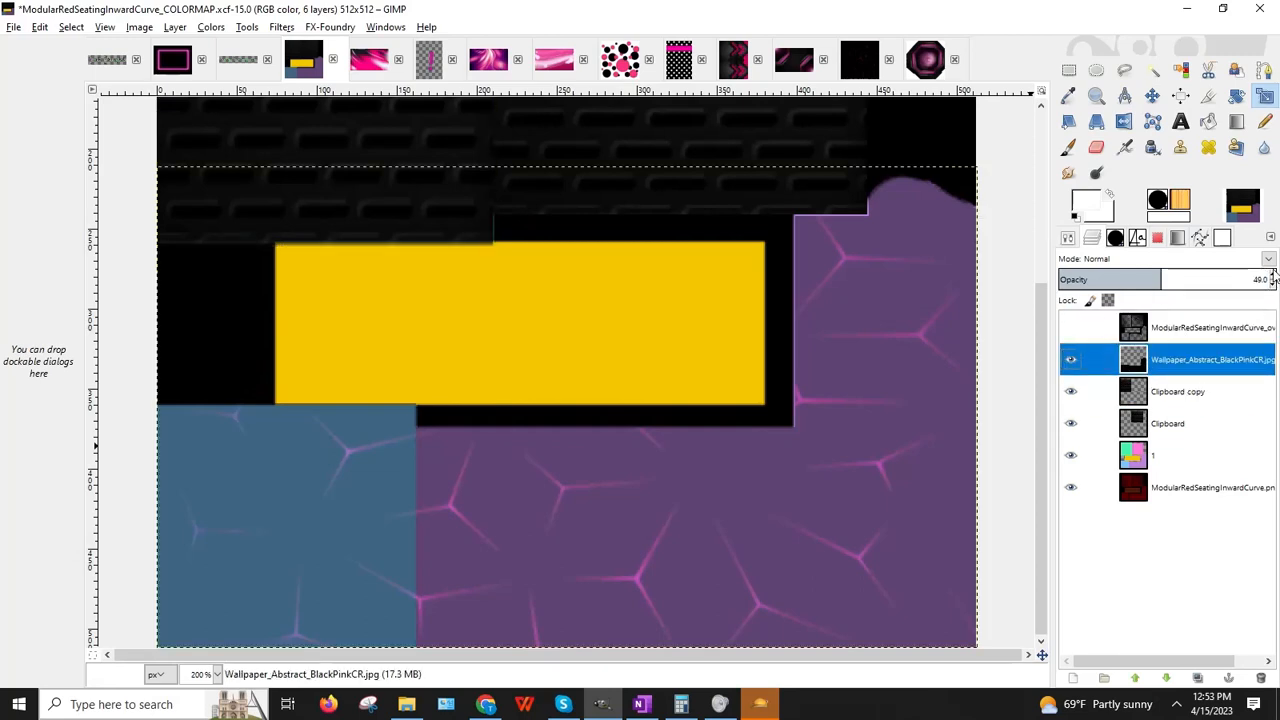
Step: Make the wallpaper layer fully opaque and set the foreground colour to pink
{"action": "left_click", "coordinate": [1273, 273]}
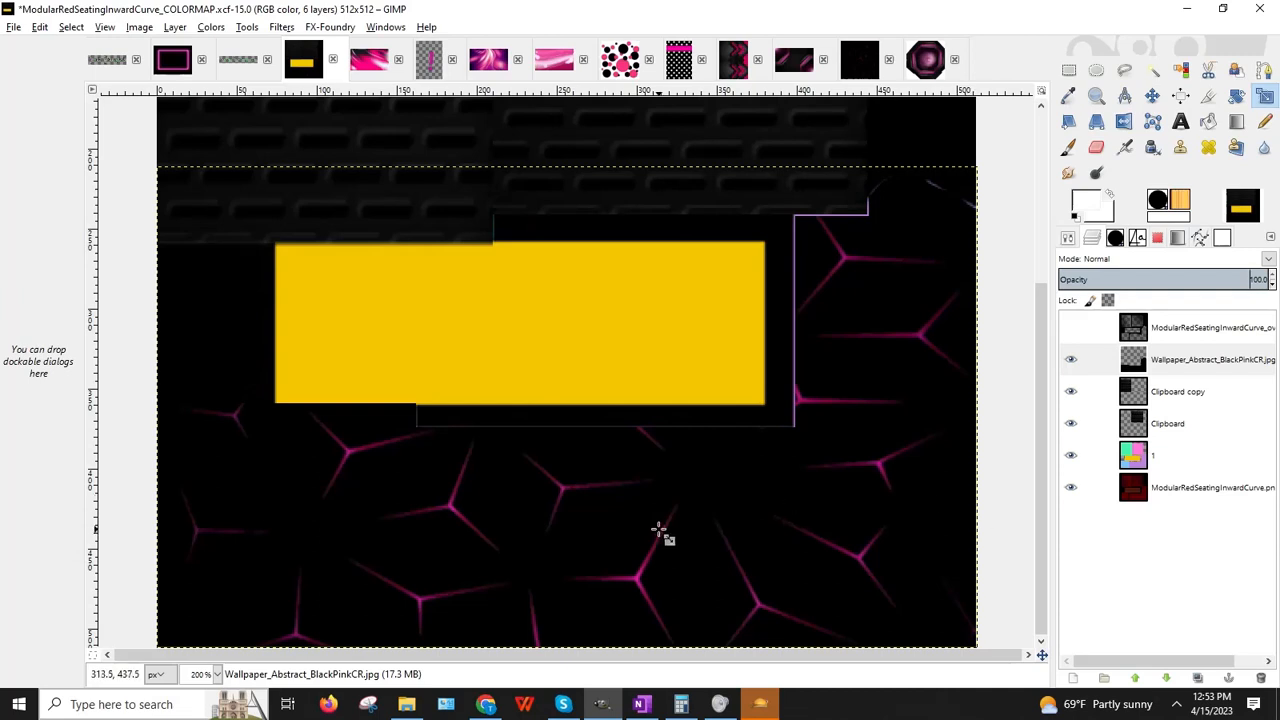
{"action": "left_click", "coordinate": [1078, 207]}
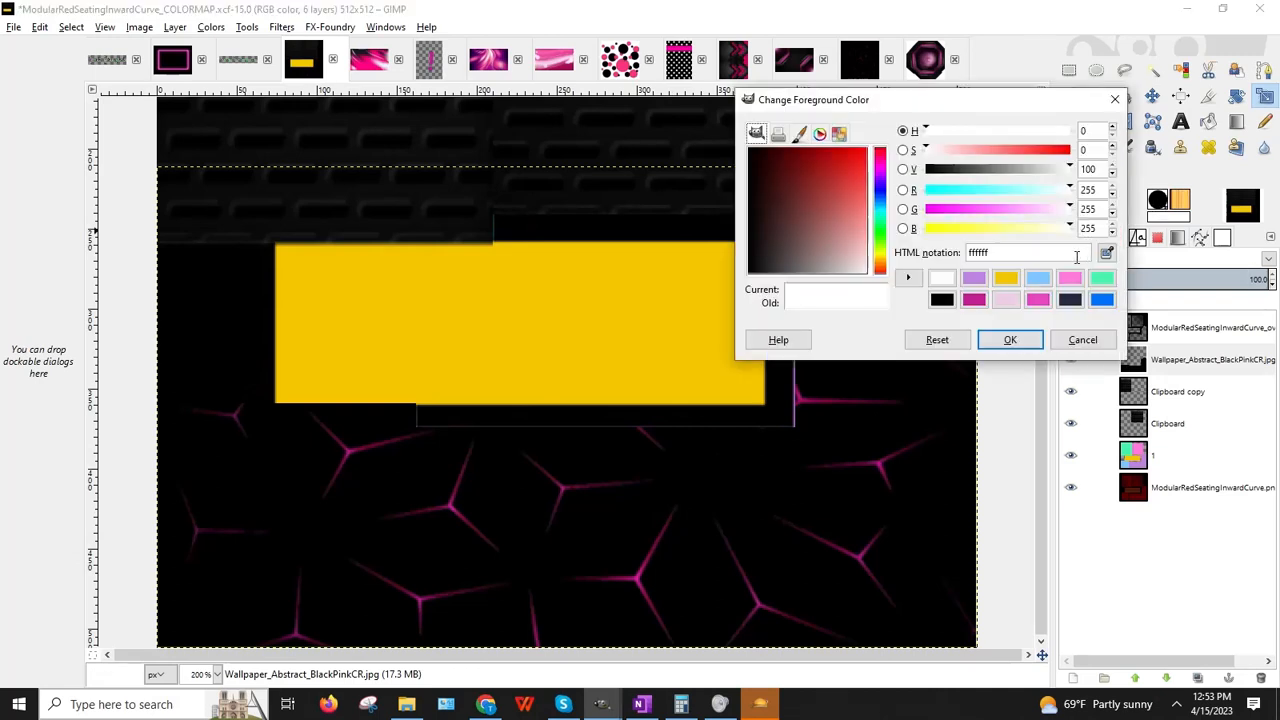
{"action": "left_click", "coordinate": [1071, 277]}
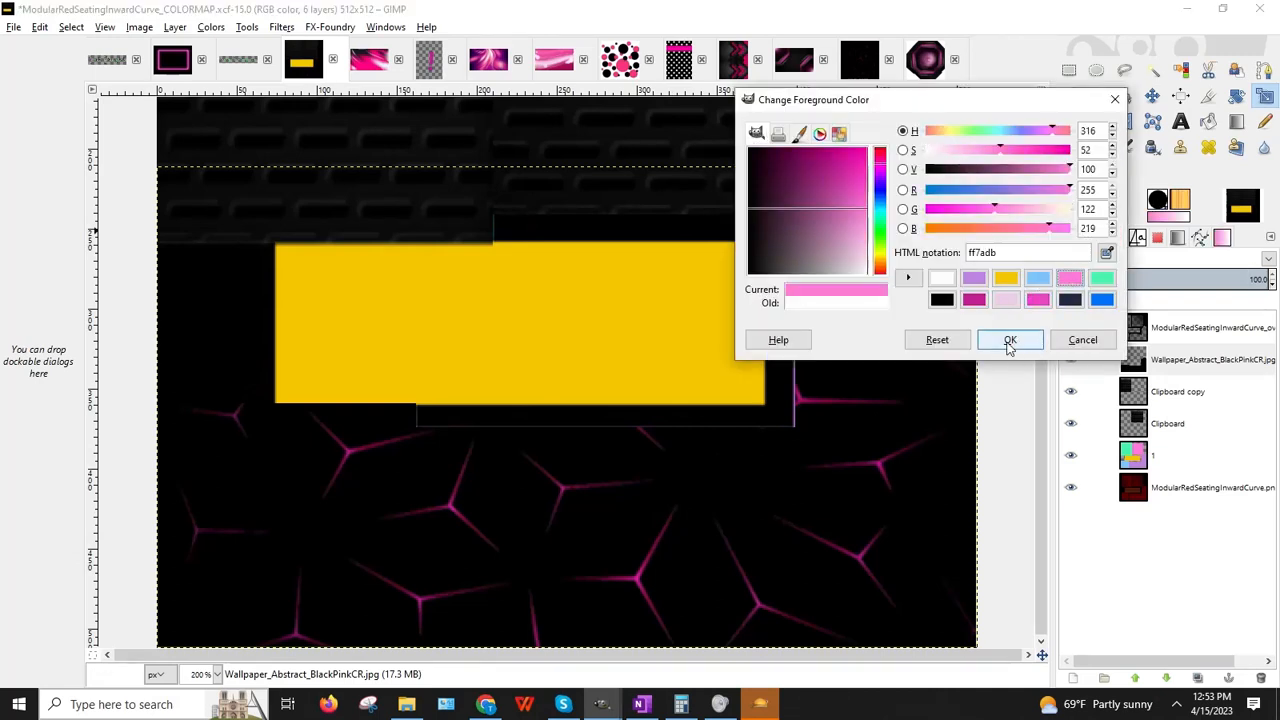
{"action": "left_click", "coordinate": [1008, 340]}
Step: Add a new transparent 512×512 layer above the black-pink wallpaper layer
{"action": "left_click", "coordinate": [1200, 360]}
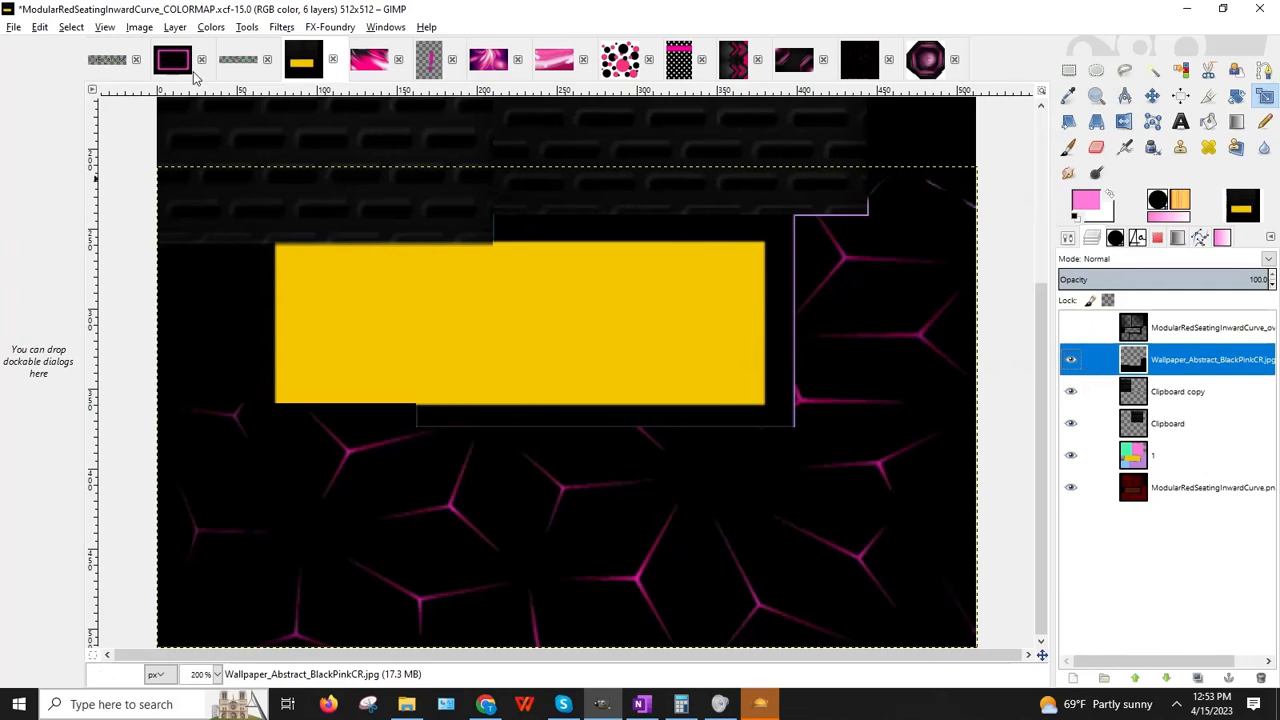
{"action": "left_click", "coordinate": [175, 27]}
{"action": "left_click", "coordinate": [255, 46]}
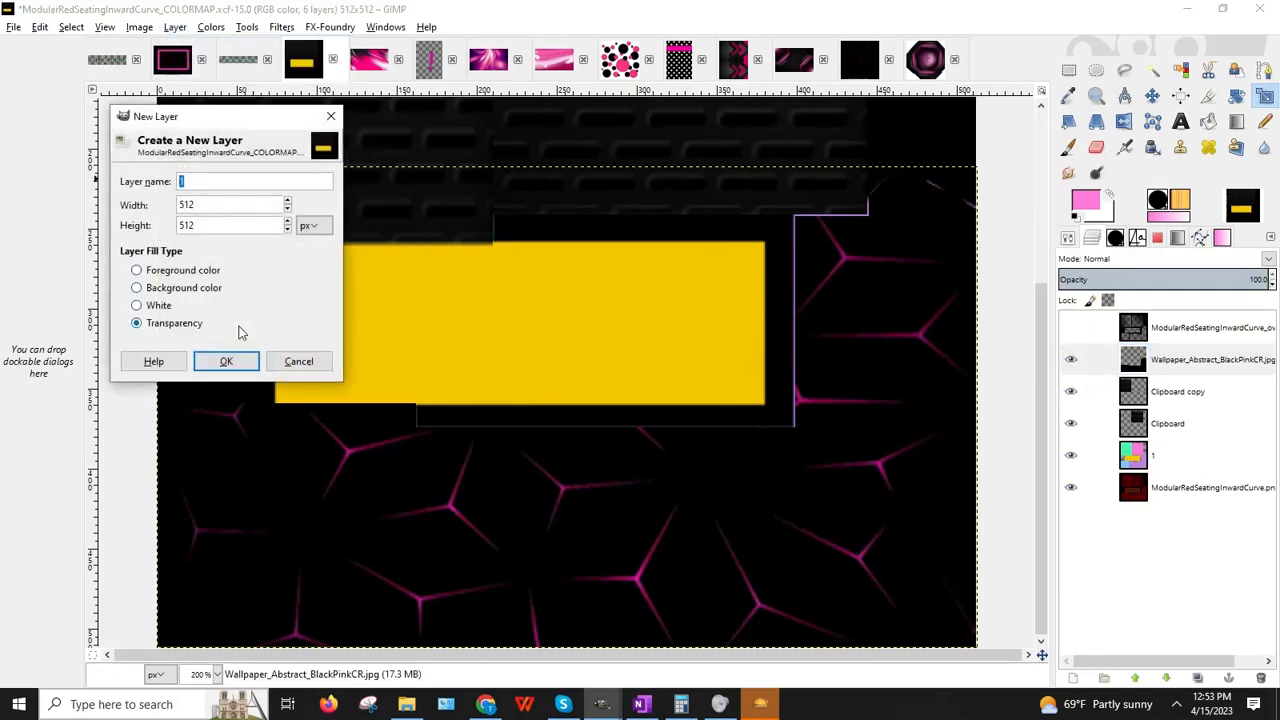
{"action": "left_click", "coordinate": [226, 361]}
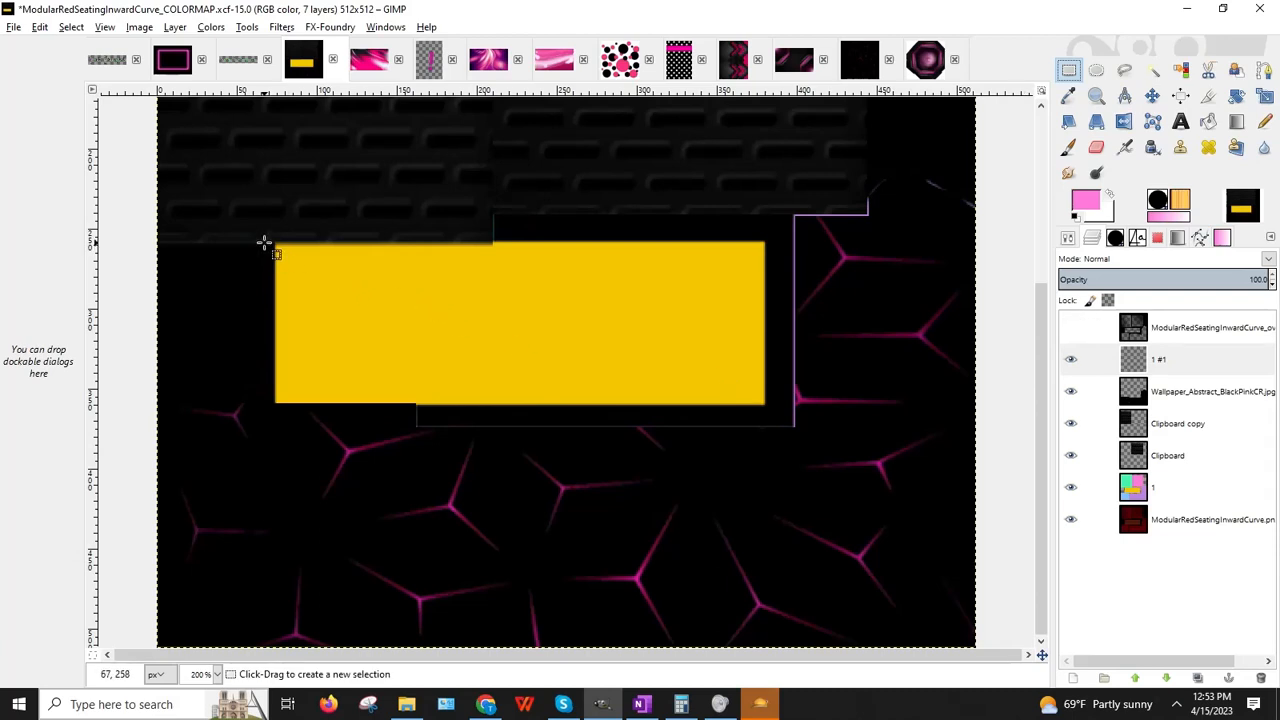
Step: Fill the yellow box area with solid pink on the new 1 #1 layer
{"action": "left_click_drag", "start_coordinate": [266, 243], "coordinate": [766, 404]}
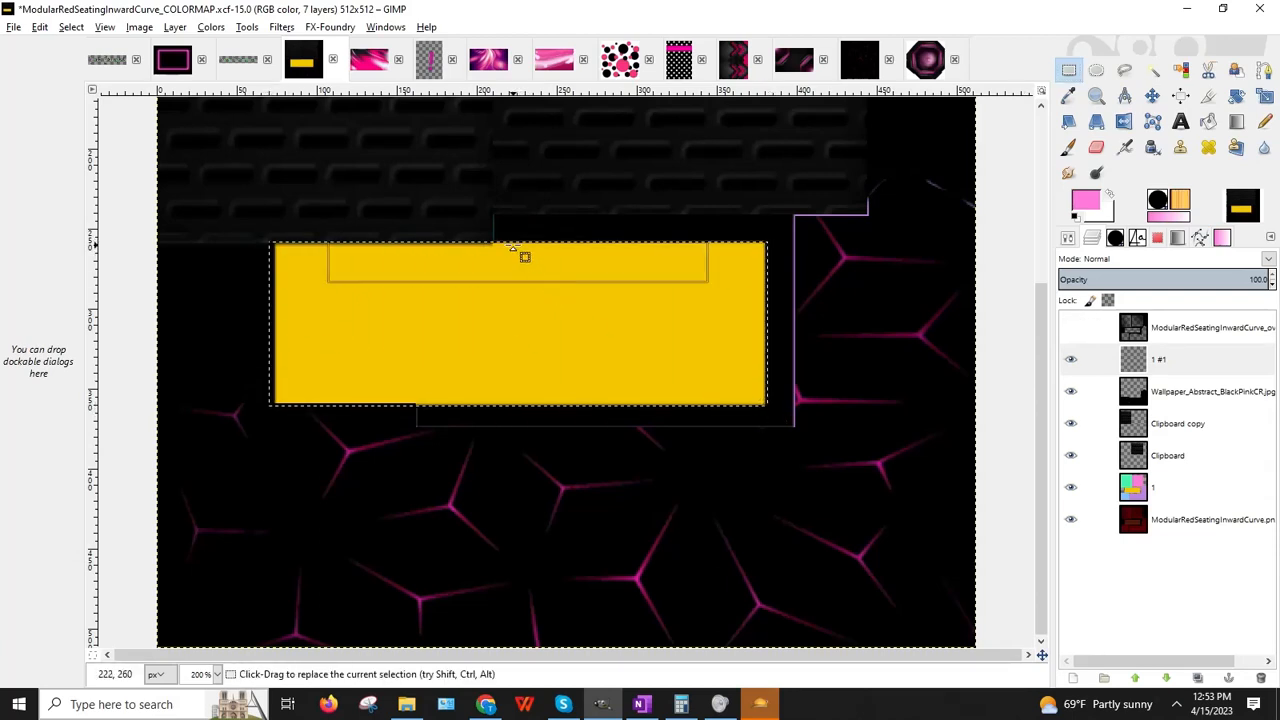
{"action": "left_click", "coordinate": [423, 323]}
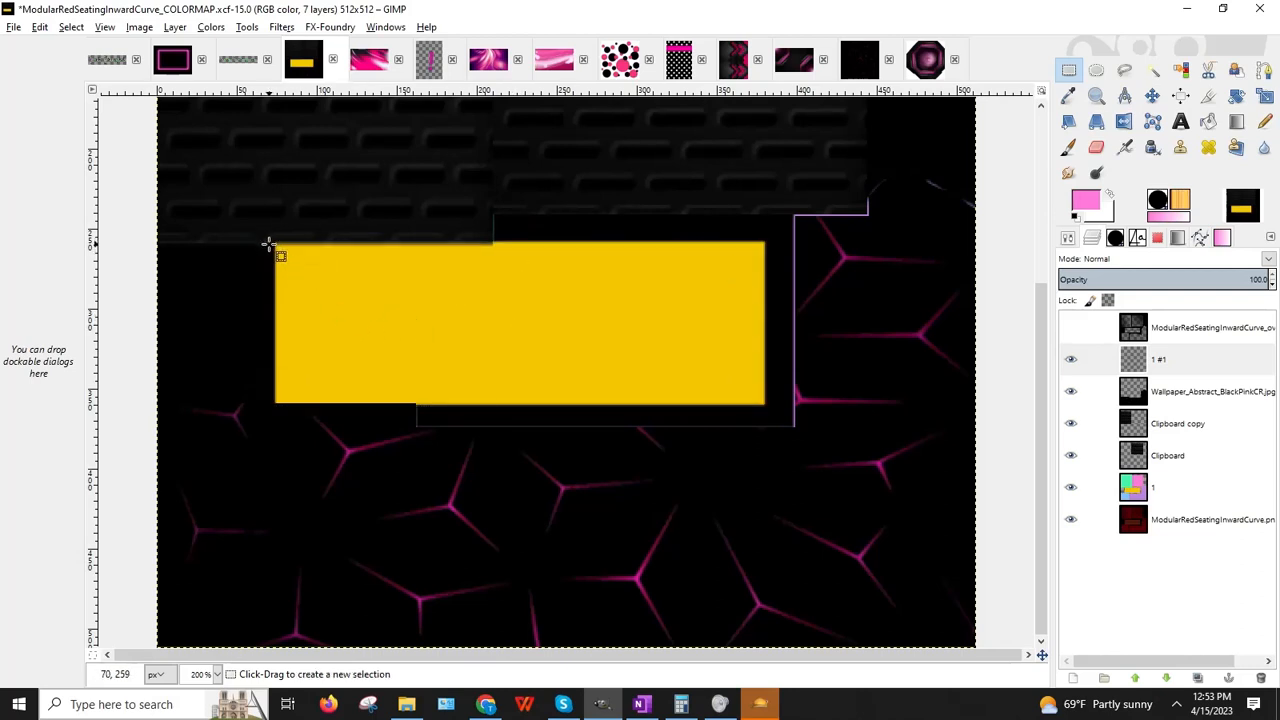
{"action": "left_click_drag", "start_coordinate": [268, 244], "coordinate": [768, 408]}
{"action": "left_click_drag", "start_coordinate": [589, 271], "coordinate": [583, 263]}
{"action": "left_click_drag", "start_coordinate": [291, 306], "coordinate": [292, 313]}
{"action": "left_click", "coordinate": [1208, 120]}
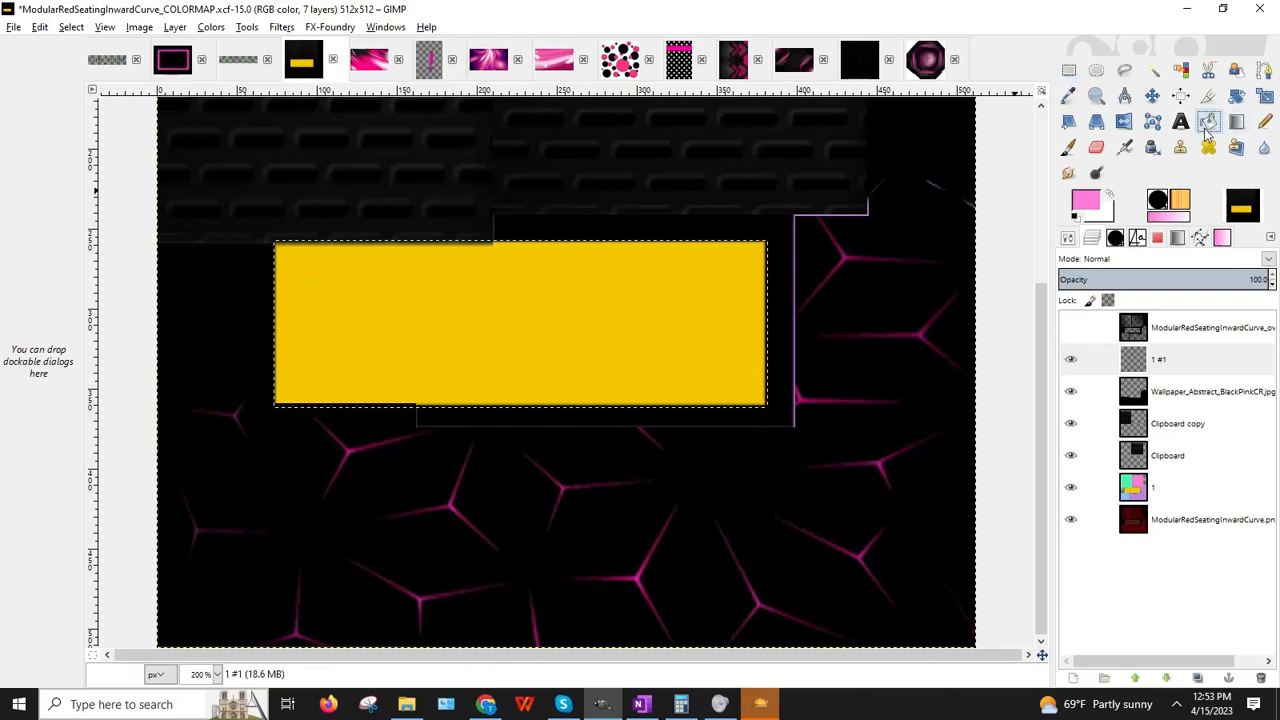
{"action": "left_click", "coordinate": [1162, 361]}
{"action": "left_click", "coordinate": [470, 340]}
{"action": "left_click", "coordinate": [1069, 69]}
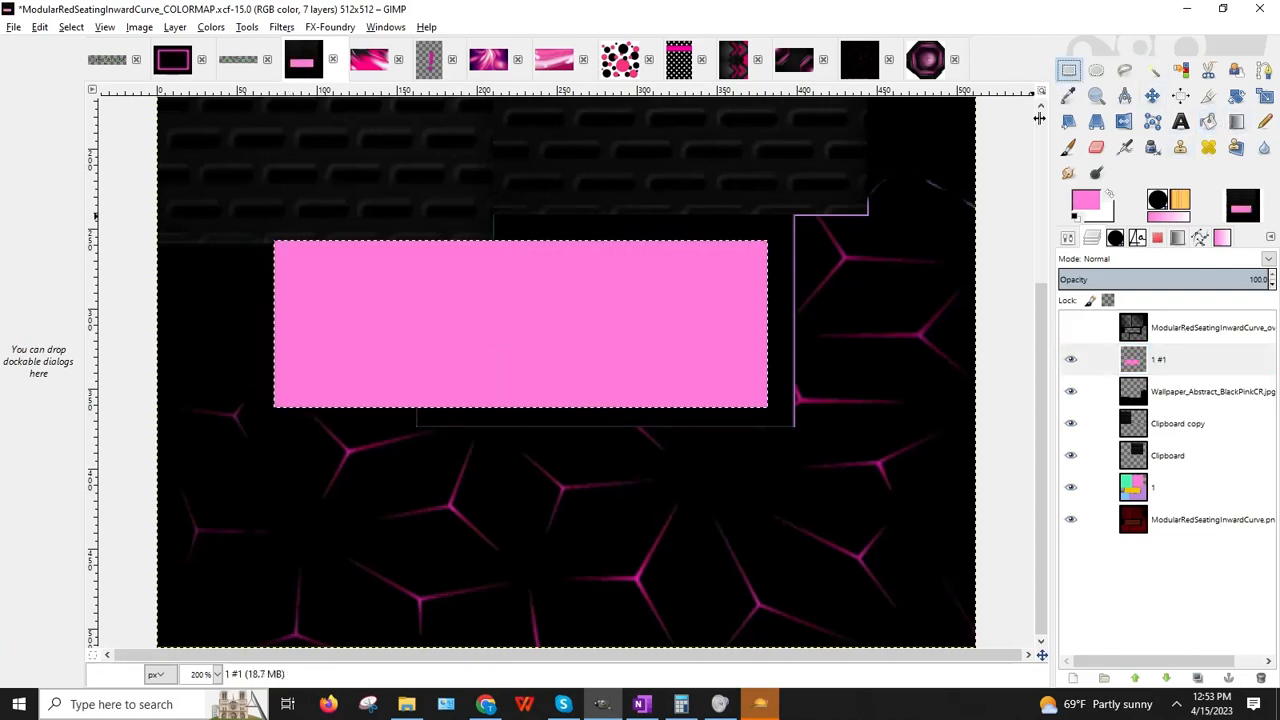
{"action": "left_click", "coordinate": [935, 262]}
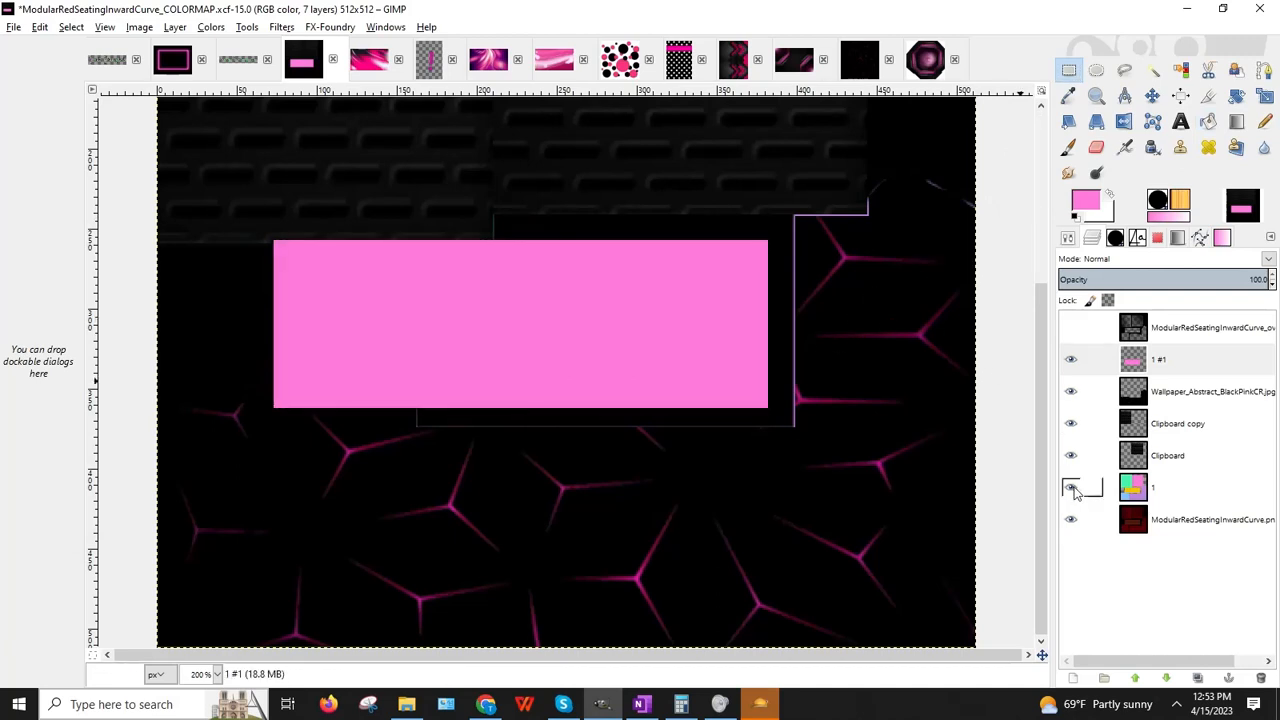
{"action": "scroll", "coordinate": [418, 398], "scroll_direction": "up", "scroll_amount": 5}
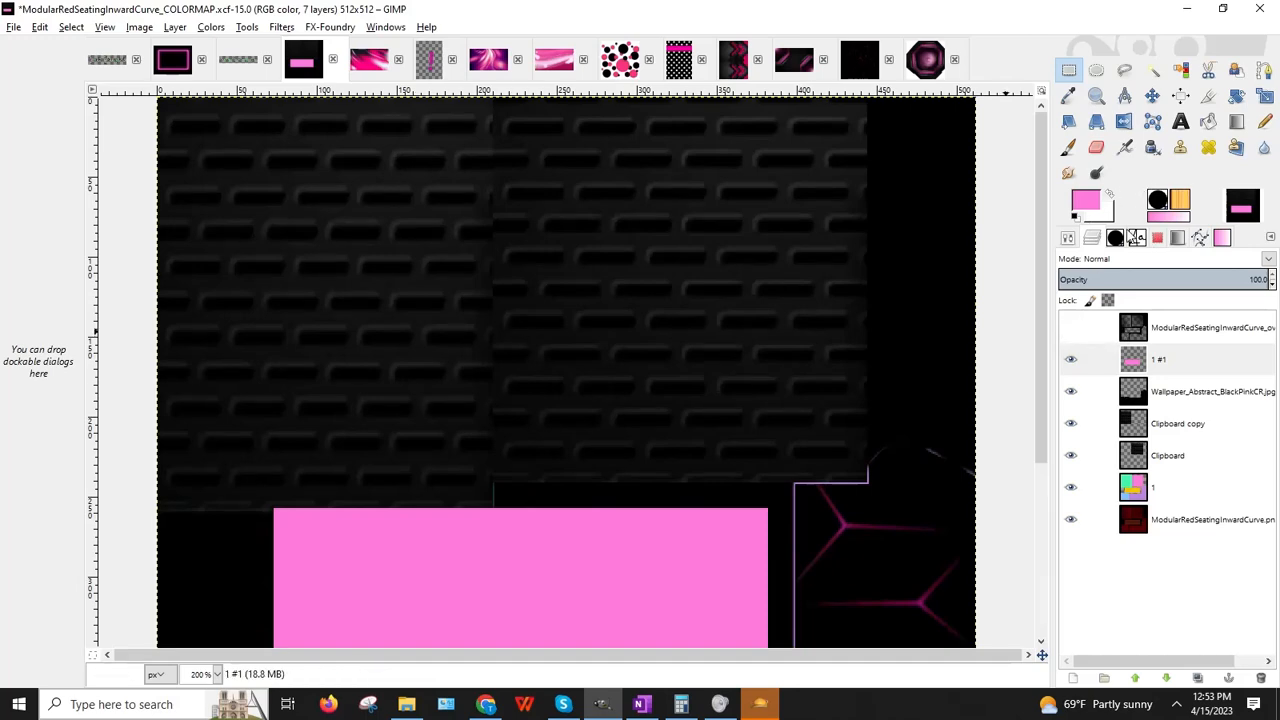
Step: Show the Fonts list and ready the Text tool with white as the foreground colour
{"action": "left_click", "coordinate": [1138, 241]}
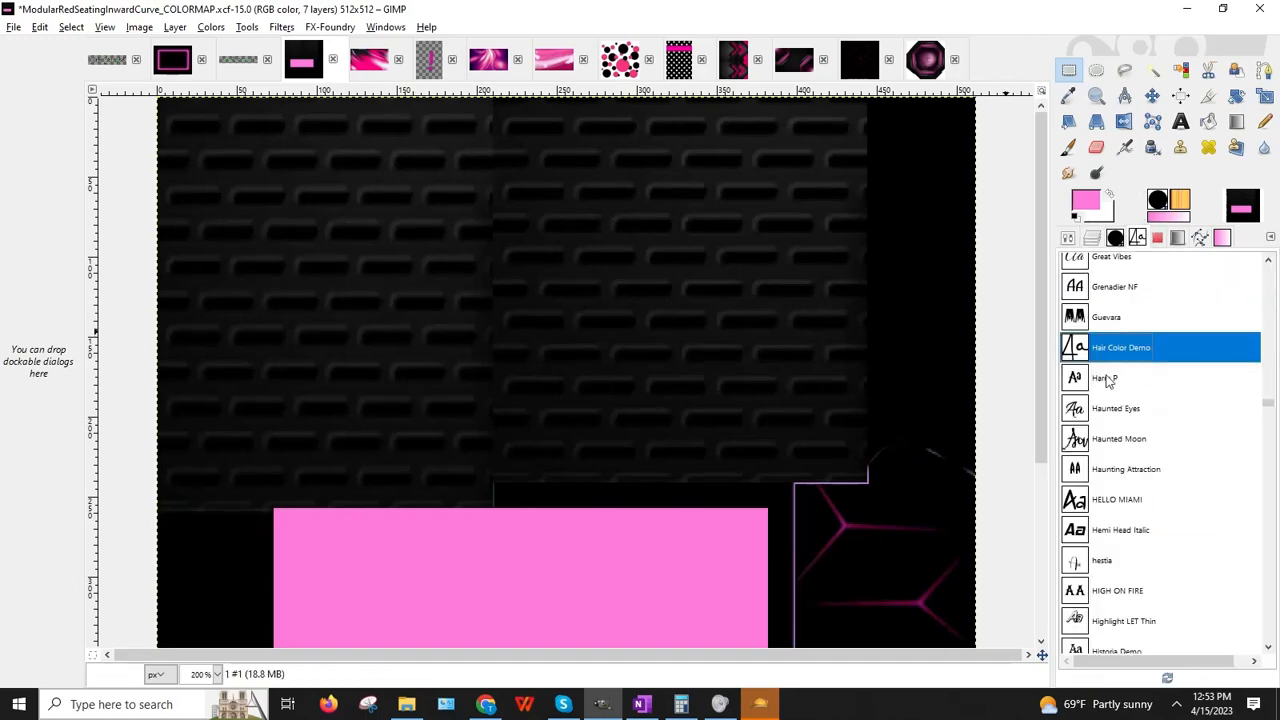
{"action": "left_click", "coordinate": [1180, 121]}
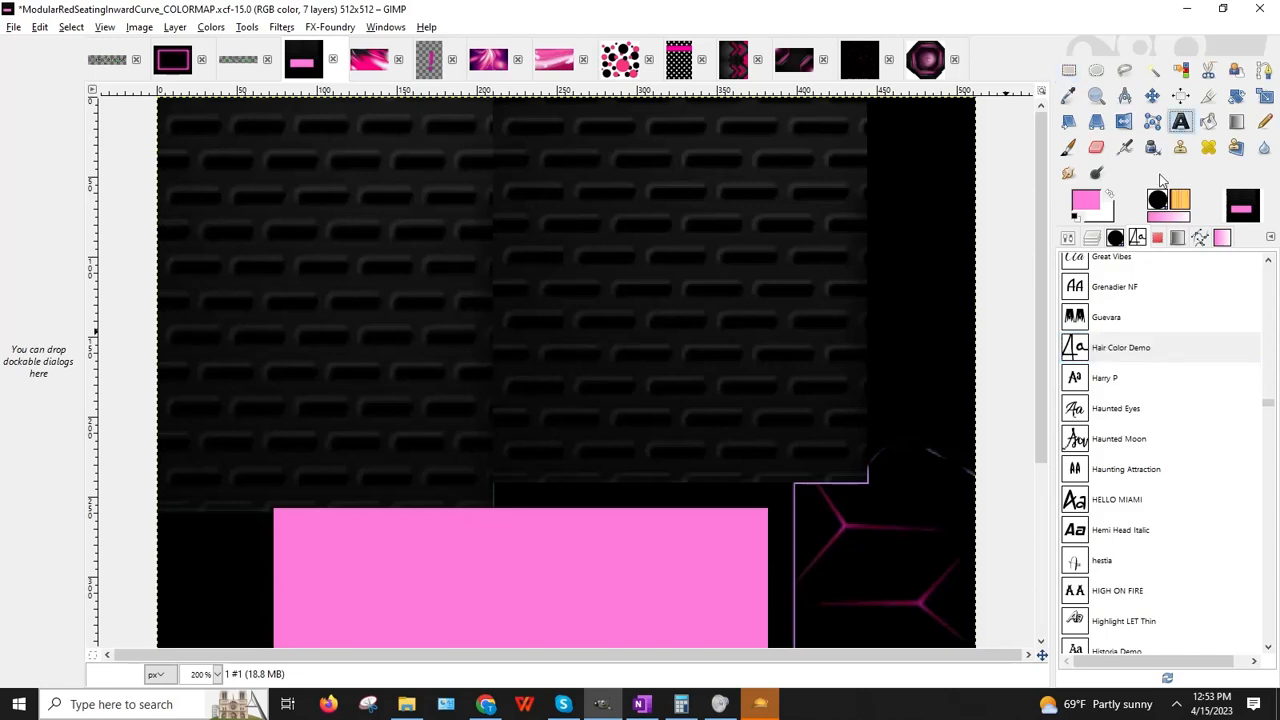
{"action": "left_click", "coordinate": [1086, 202]}
{"action": "left_click", "coordinate": [966, 276]}
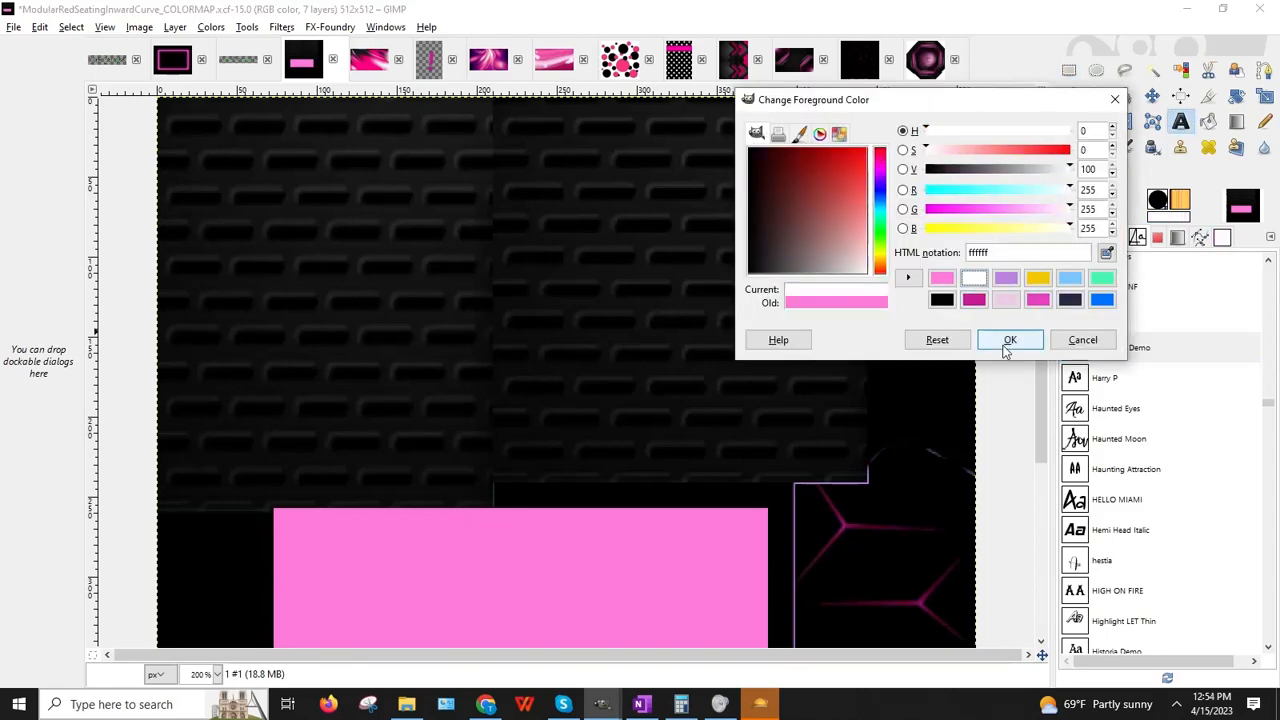
{"action": "left_click", "coordinate": [1003, 337]}
Step: Add 'Club' as bold white size-20 text at the image's upper left
{"action": "left_click_drag", "start_coordinate": [196, 169], "coordinate": [460, 296]}
{"action": "left_click", "coordinate": [417, 148]}
{"action": "left_click", "coordinate": [339, 314]}
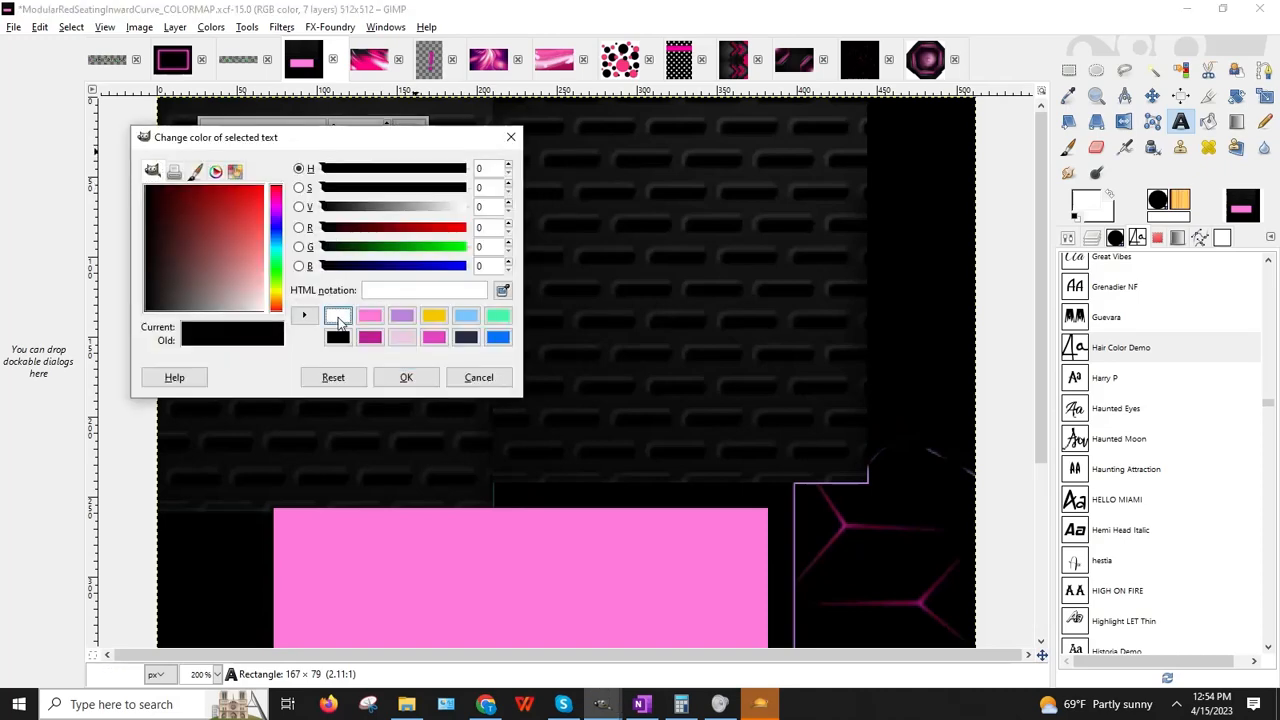
{"action": "left_click", "coordinate": [403, 374]}
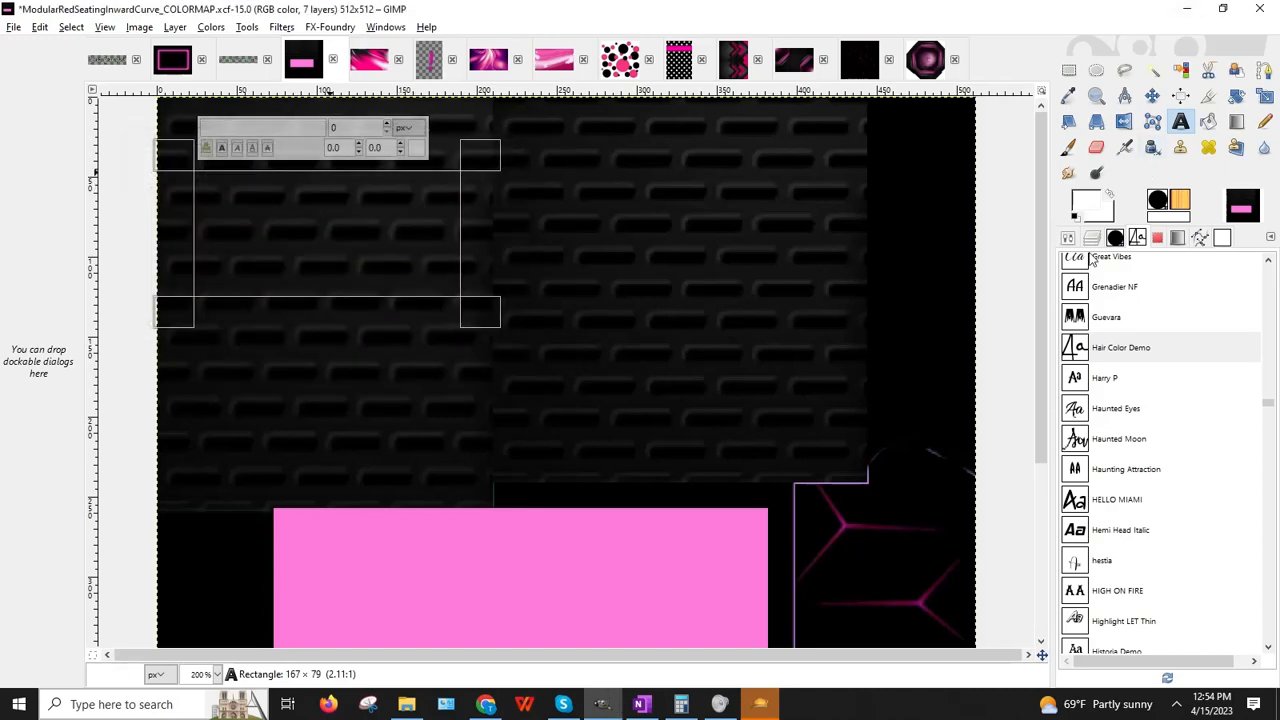
{"action": "type", "text": "Club"}
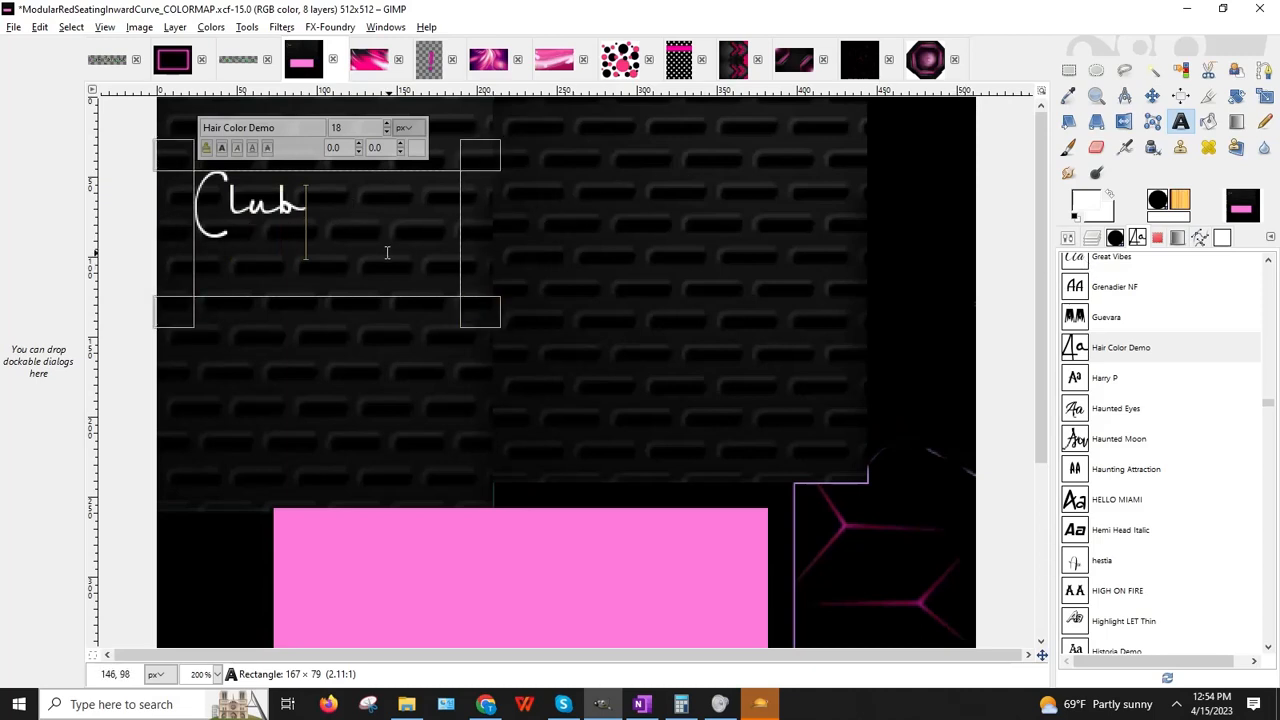
{"action": "double_click", "coordinate": [305, 205]}
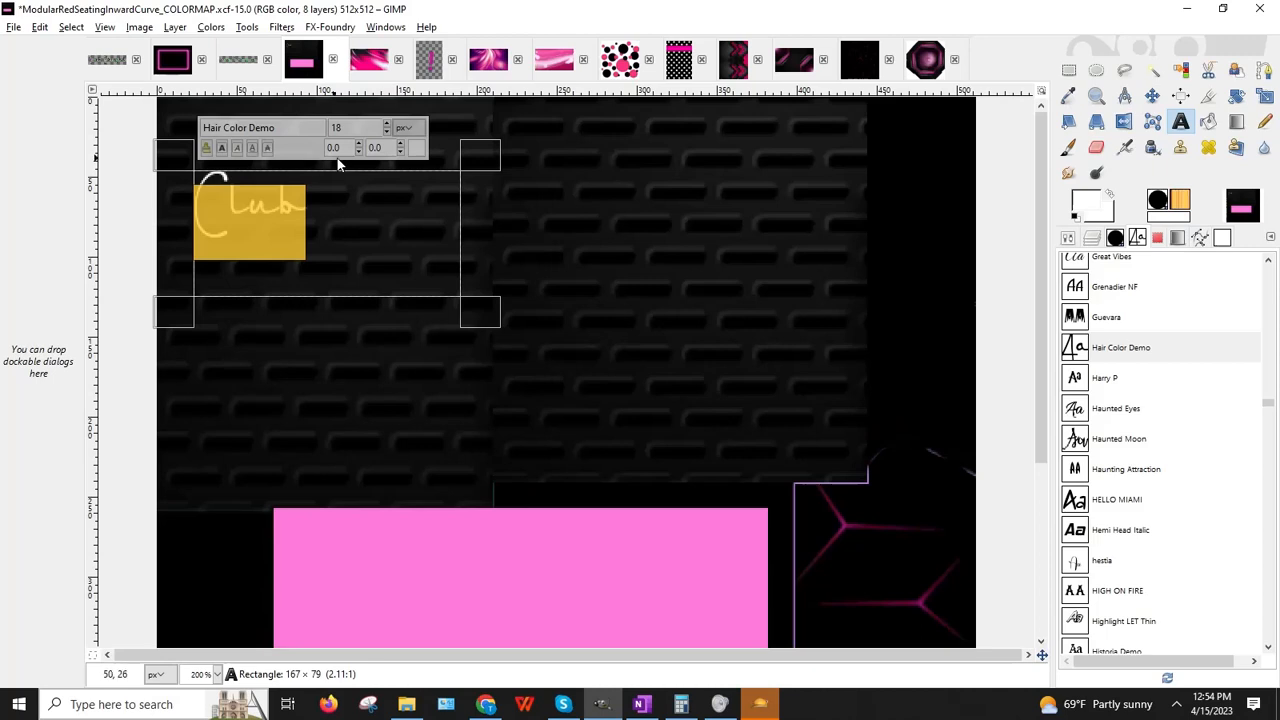
{"action": "left_click", "coordinate": [386, 125]}
{"action": "left_click", "coordinate": [386, 125]}
{"action": "left_click", "coordinate": [386, 125]}
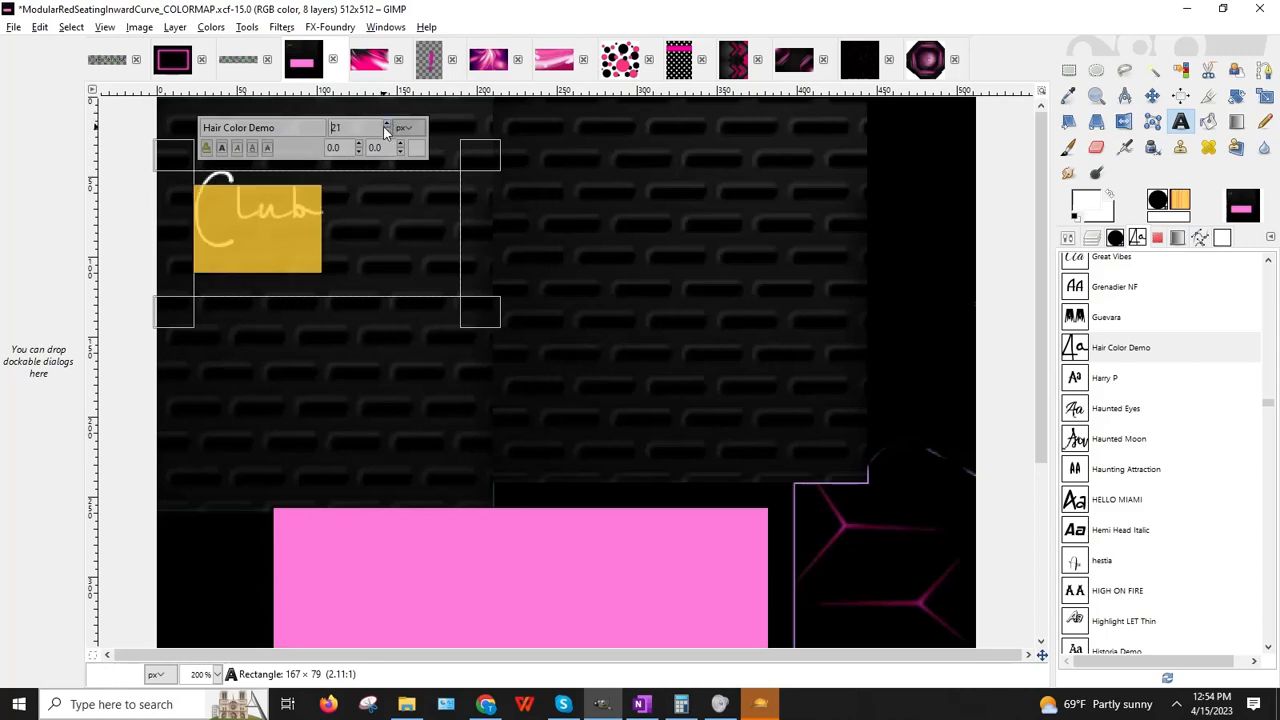
{"action": "left_click", "coordinate": [223, 148]}
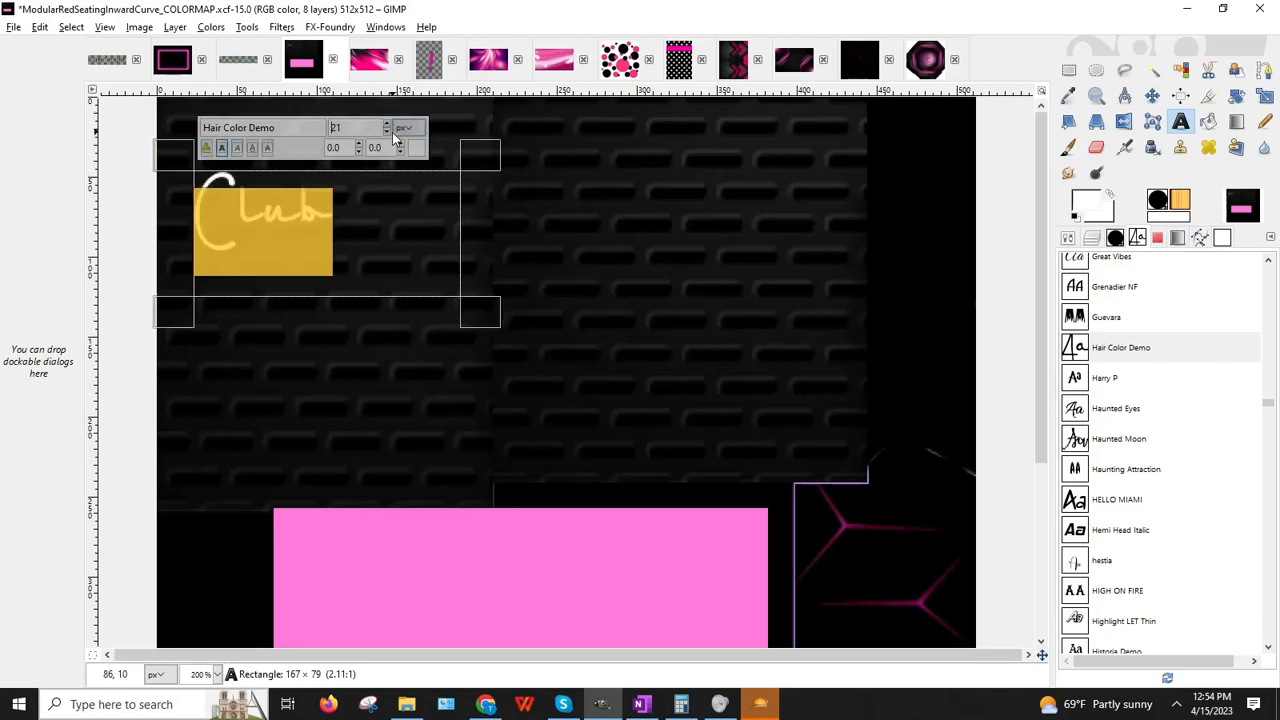
{"action": "left_click", "coordinate": [386, 131]}
{"action": "left_click", "coordinate": [487, 318]}
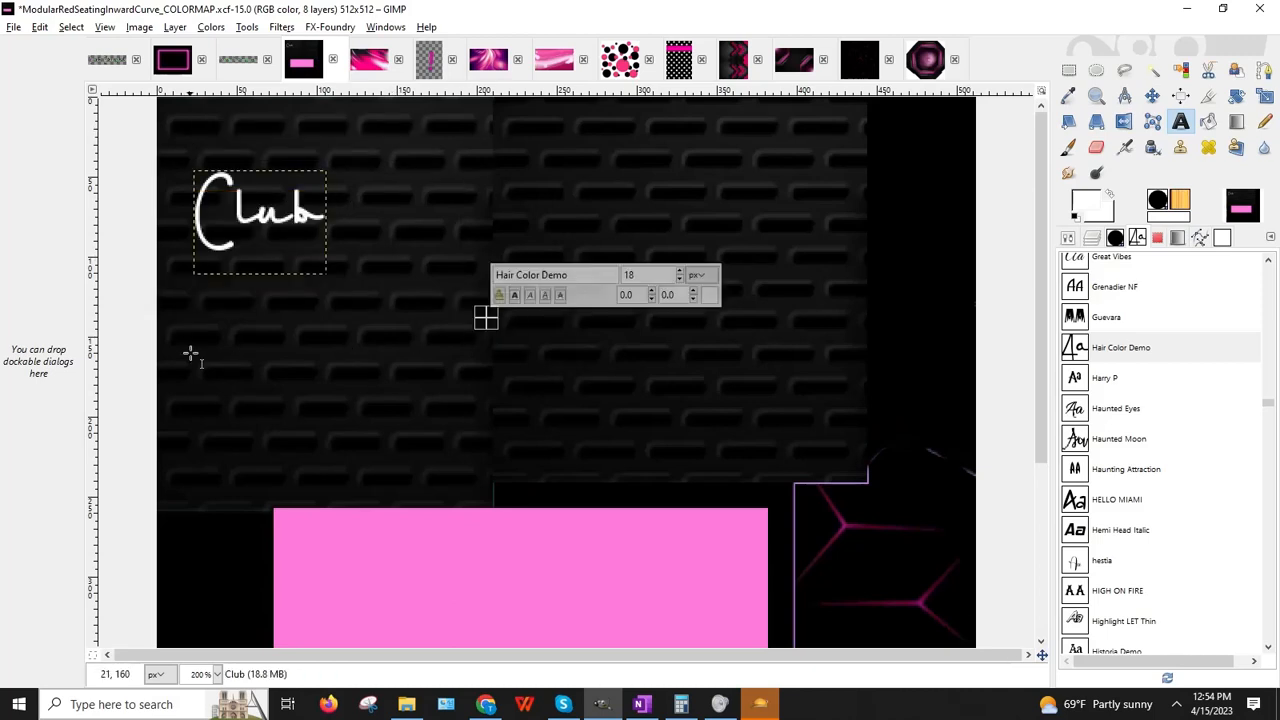
Step: Add 'Delight' below Club as bold white size-20 text
{"action": "left_click_drag", "start_coordinate": [192, 311], "coordinate": [457, 447]}
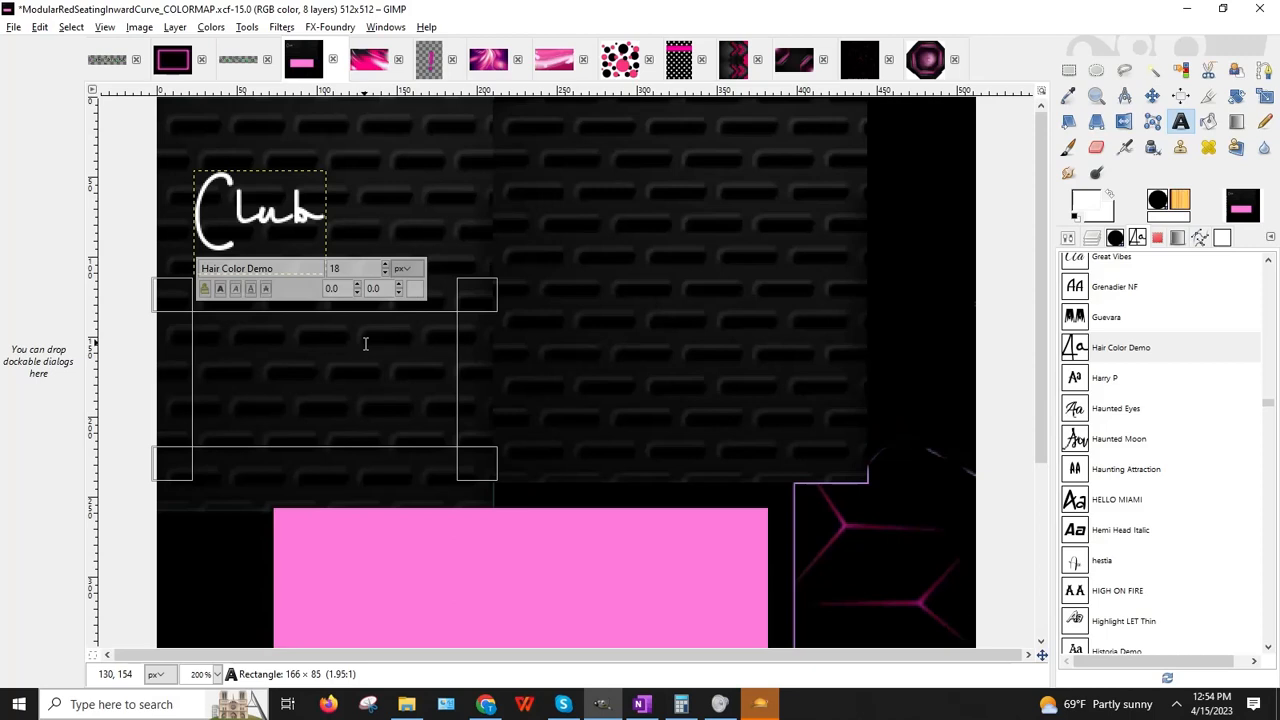
{"action": "type", "text": "Delight"}
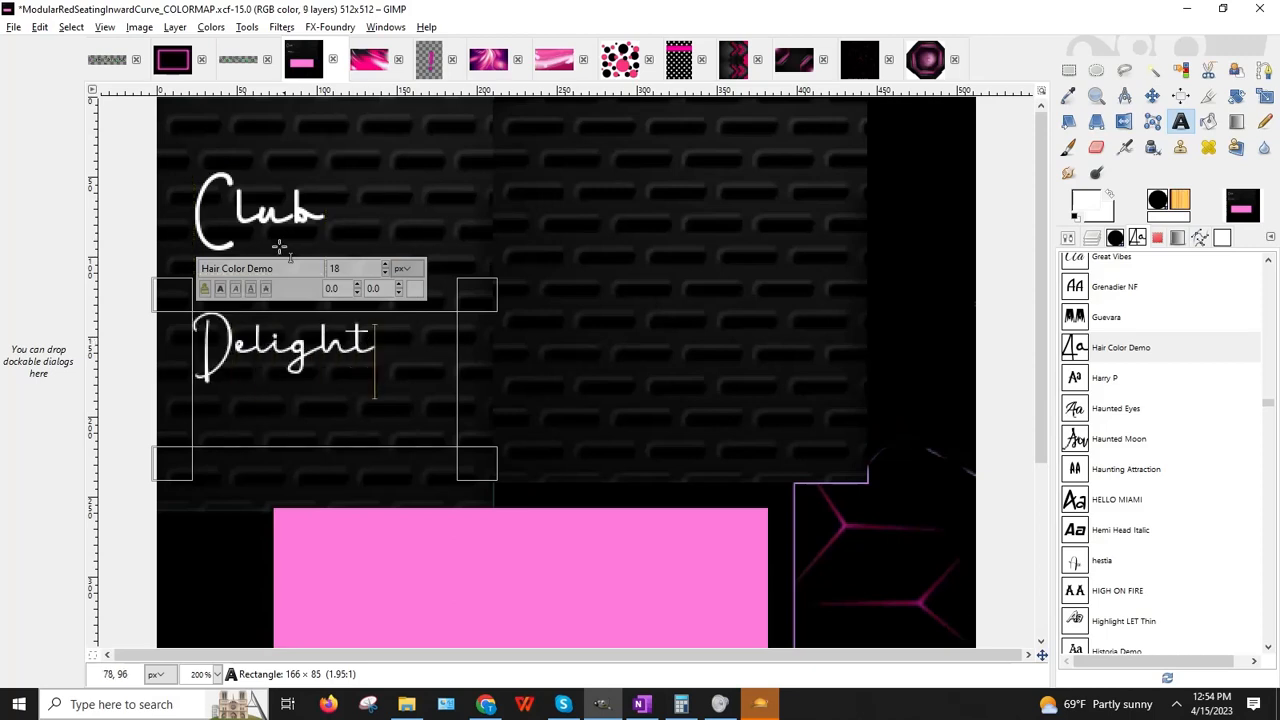
{"action": "left_click_drag", "start_coordinate": [385, 350], "coordinate": [126, 323]}
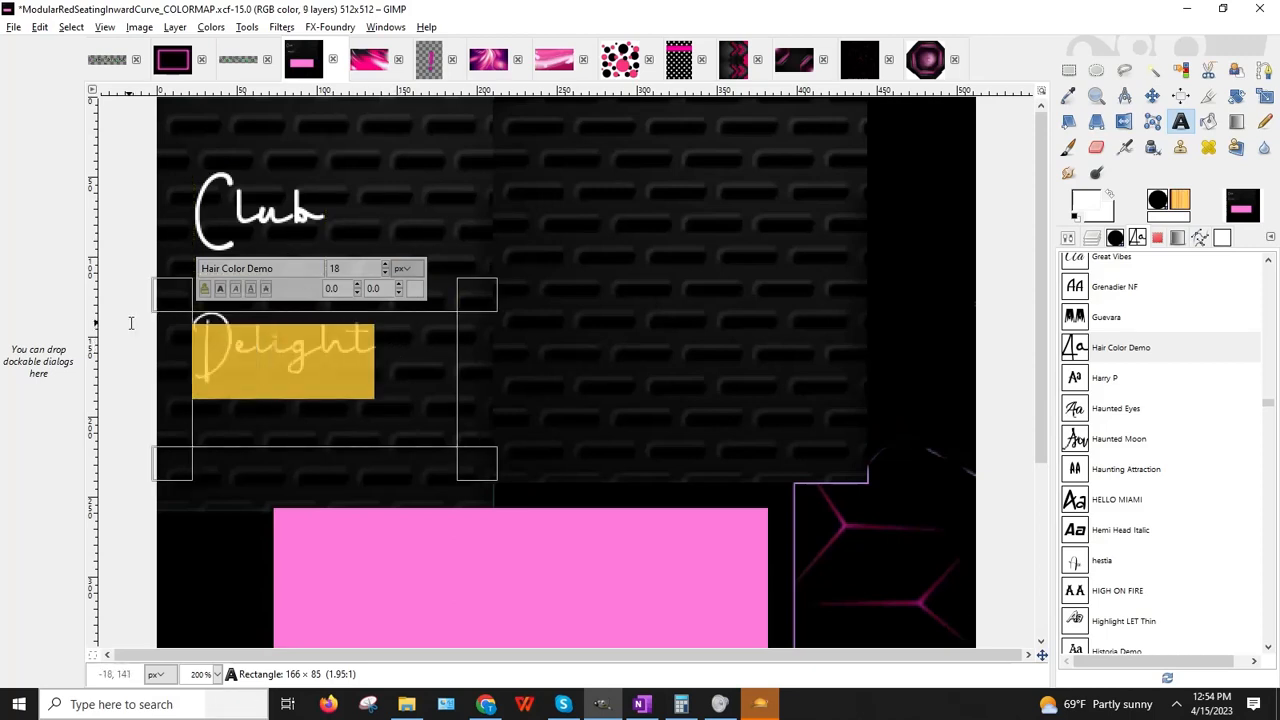
{"action": "left_click", "coordinate": [220, 289]}
{"action": "left_click", "coordinate": [386, 268]}
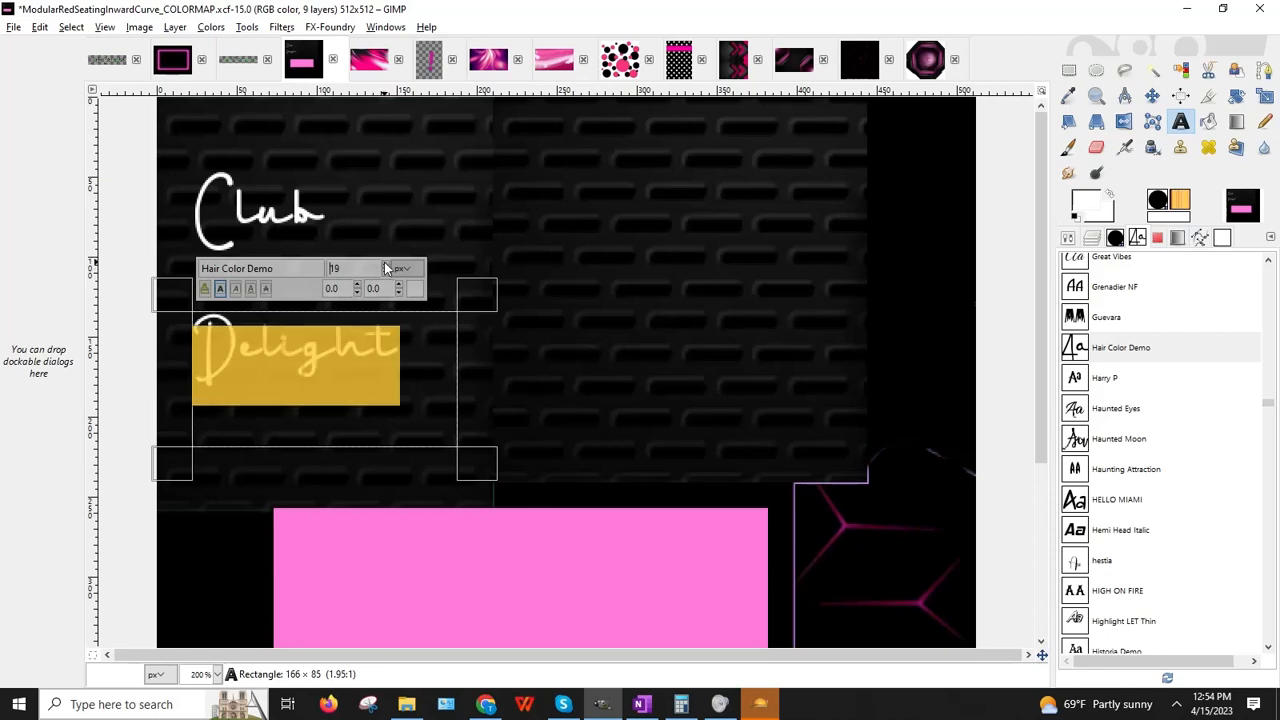
{"action": "left_click", "coordinate": [386, 268]}
{"action": "left_click", "coordinate": [480, 470]}
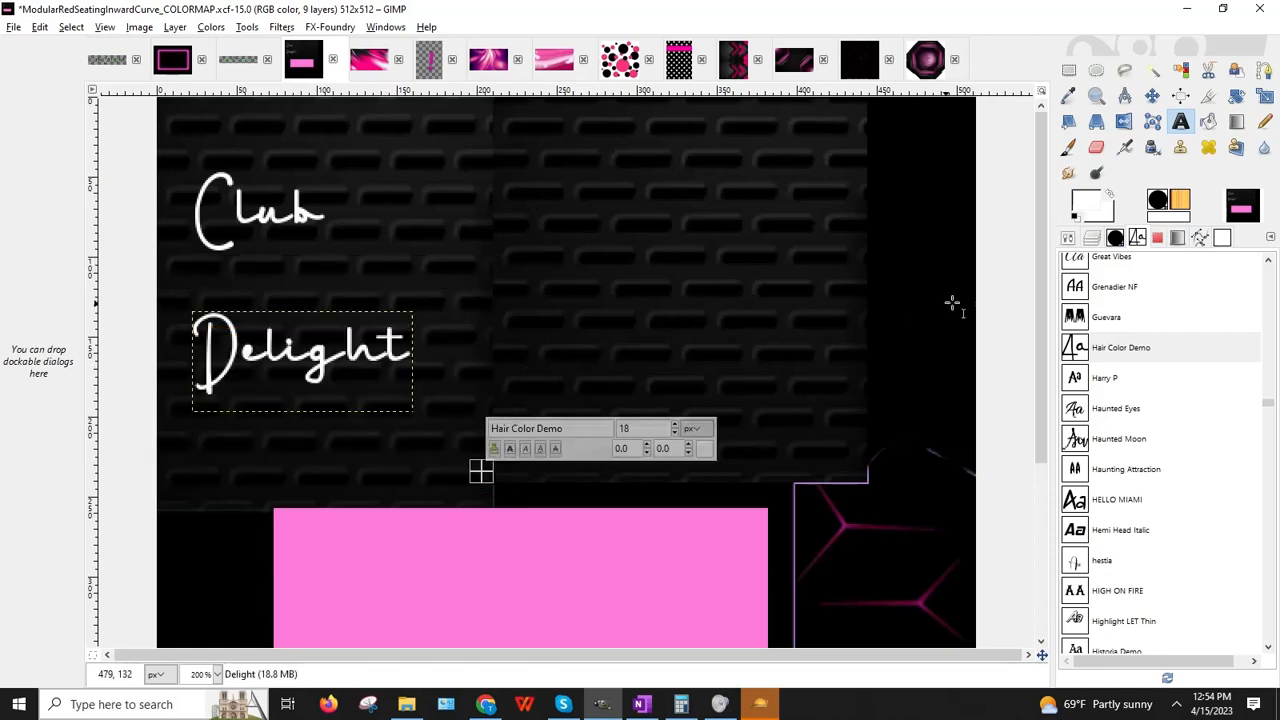
{"action": "key", "text": "m"}
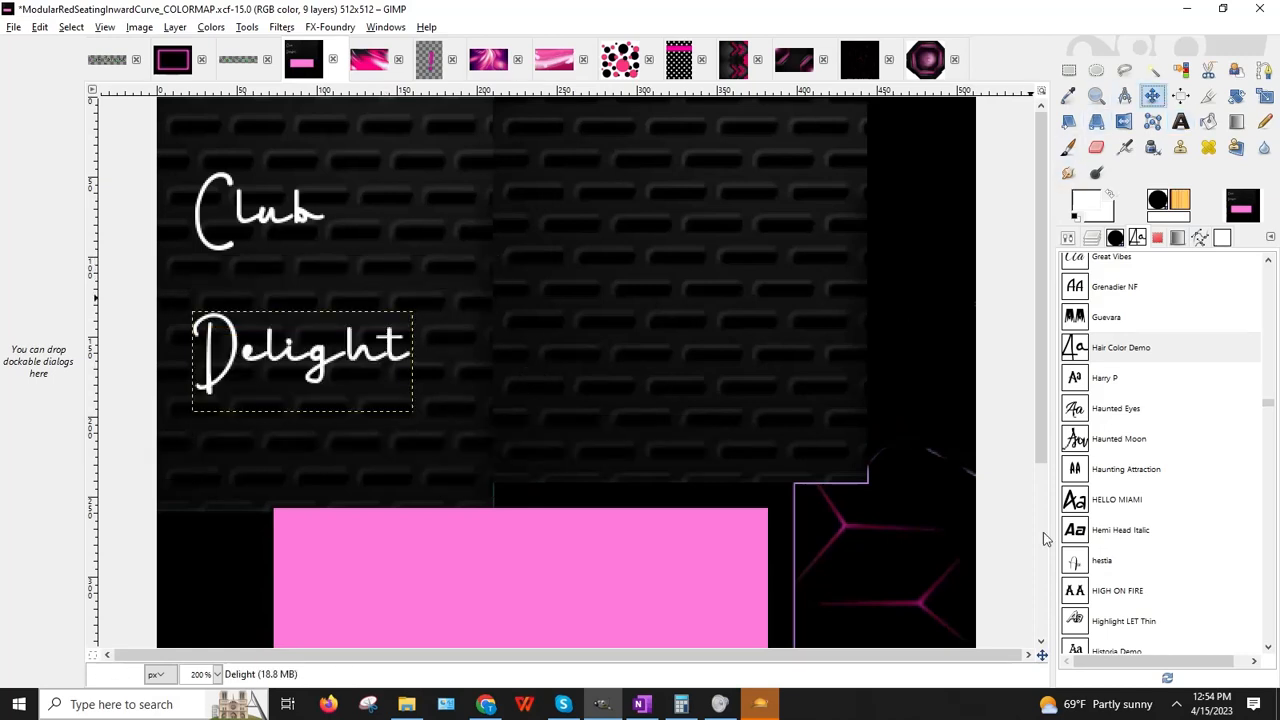
{"action": "left_click", "coordinate": [1094, 240]}
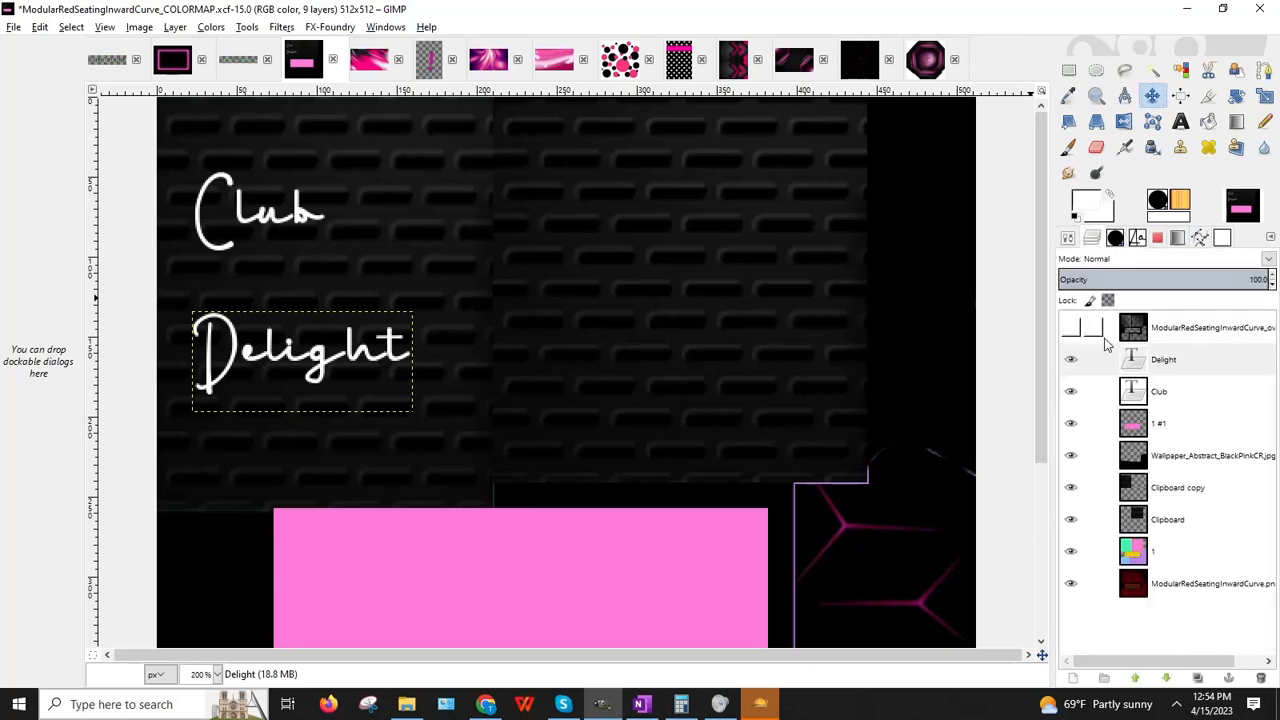
Step: Hide the Clipboard copy layer to reveal green and move the Club text, undoing a stray move
{"action": "left_click", "coordinate": [1074, 488]}
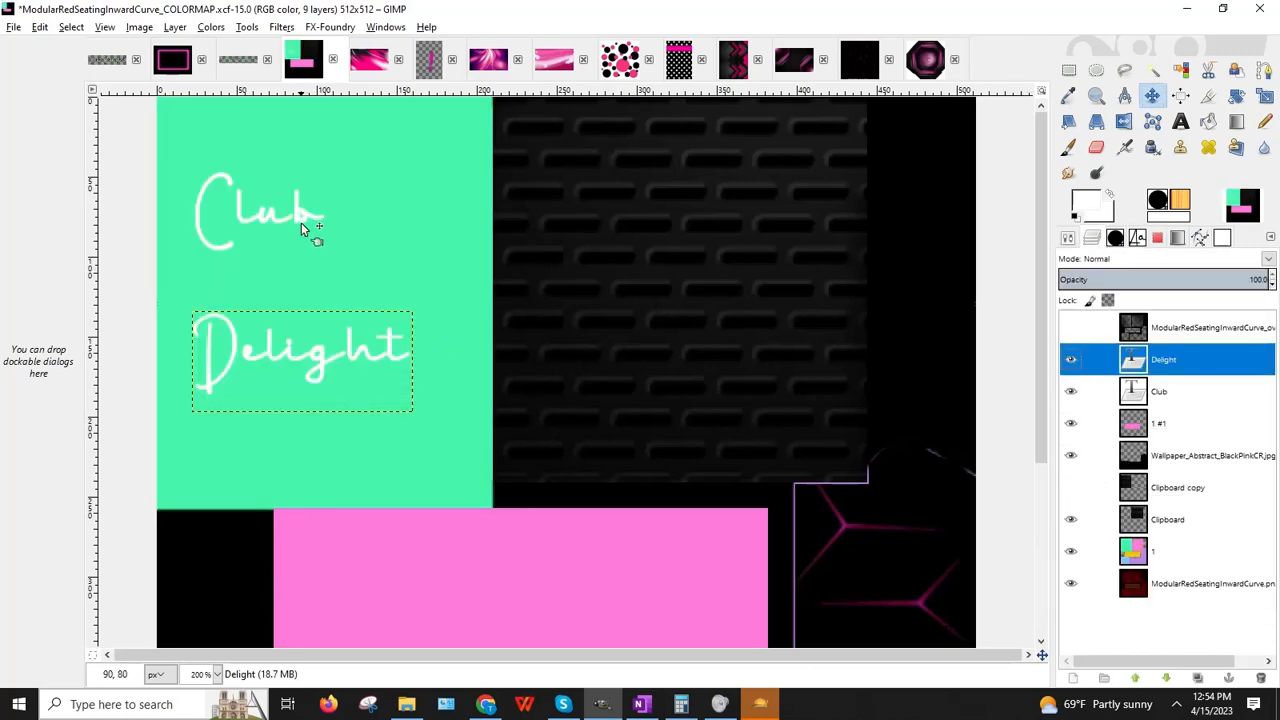
{"action": "left_click_drag", "start_coordinate": [307, 216], "coordinate": [352, 212]}
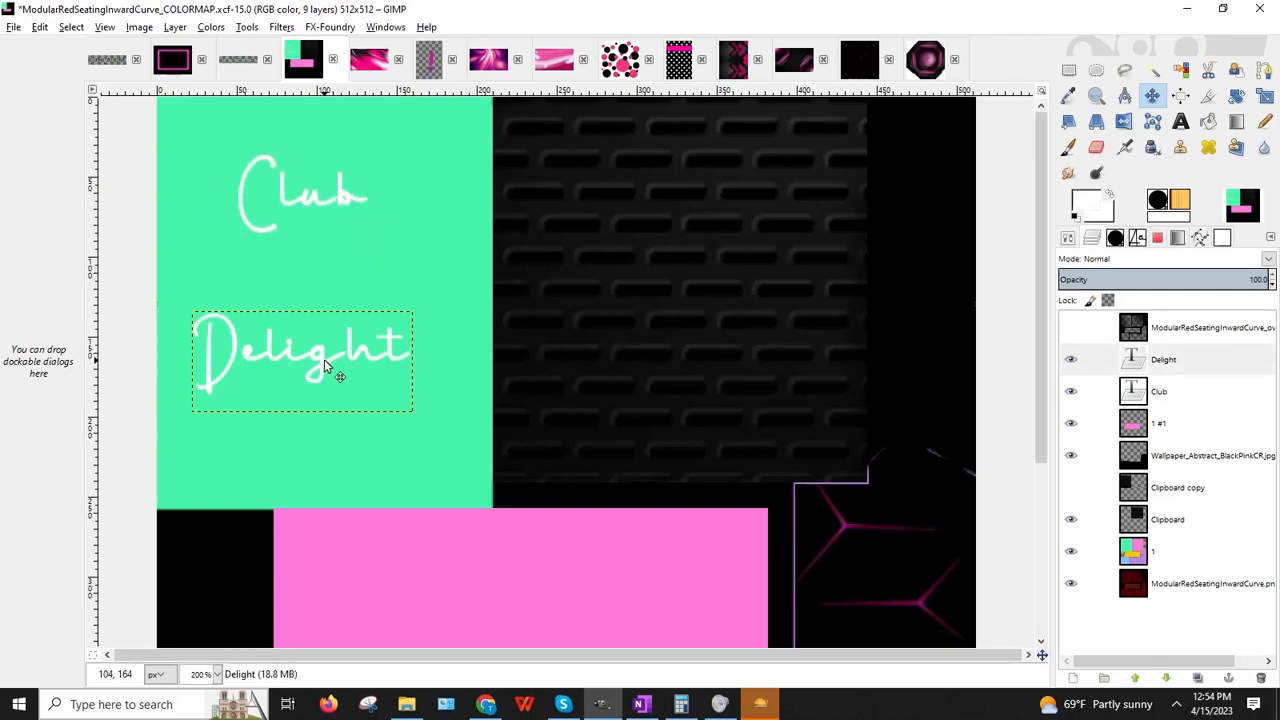
{"action": "left_click_drag", "start_coordinate": [323, 362], "coordinate": [407, 317]}
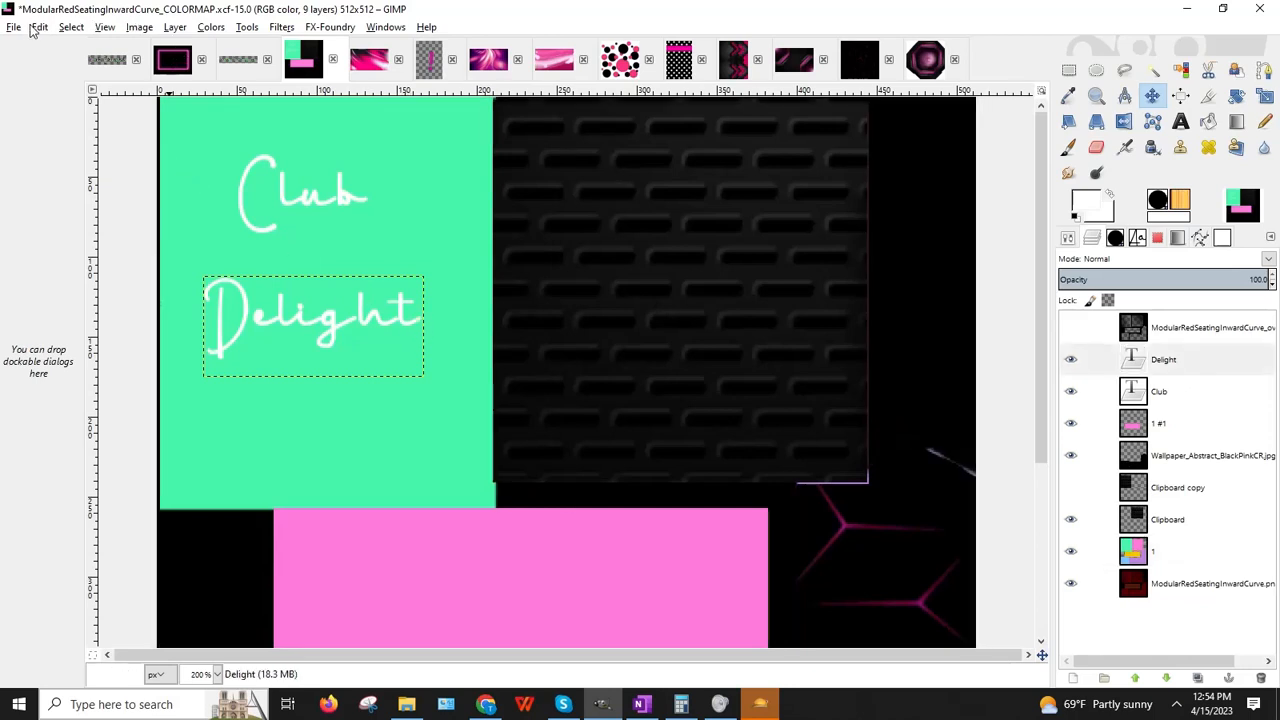
{"action": "left_click", "coordinate": [38, 27]}
{"action": "left_click", "coordinate": [56, 47]}
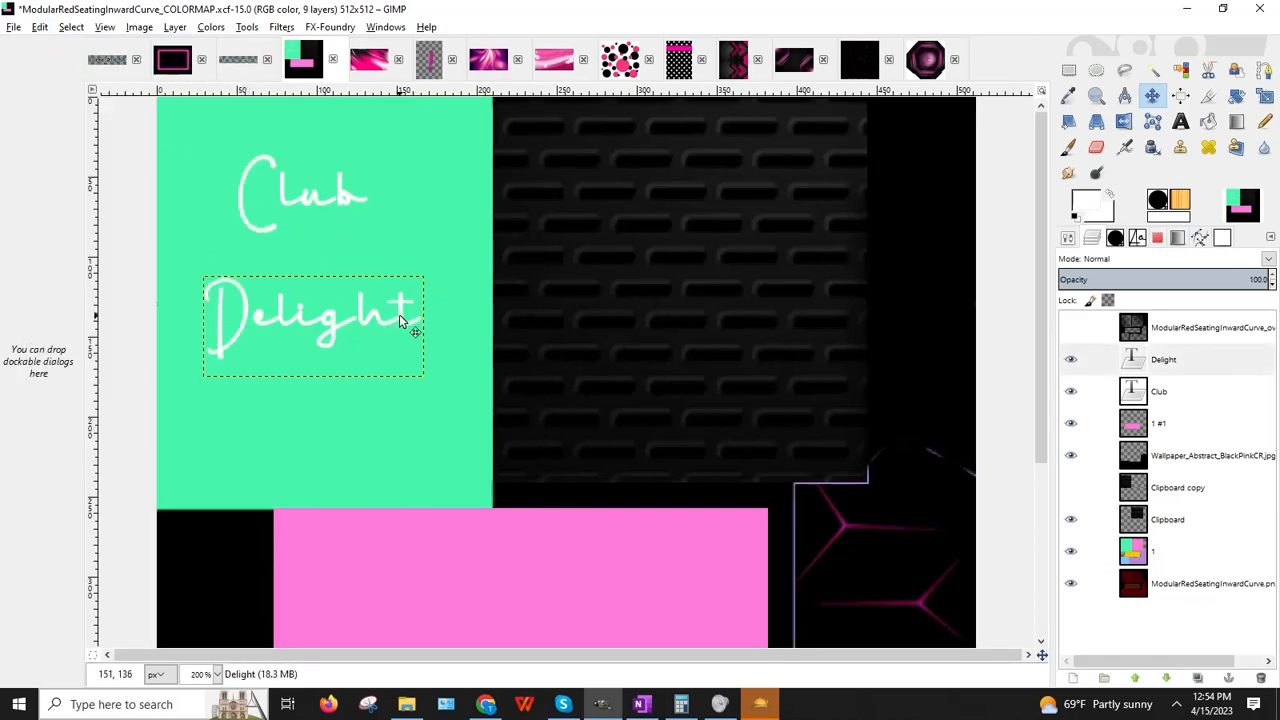
Step: Nudge Delight slightly right and move Club down closer to it
{"action": "left_click_drag", "start_coordinate": [400, 316], "coordinate": [400, 316]}
{"action": "left_click_drag", "start_coordinate": [402, 320], "coordinate": [407, 320]}
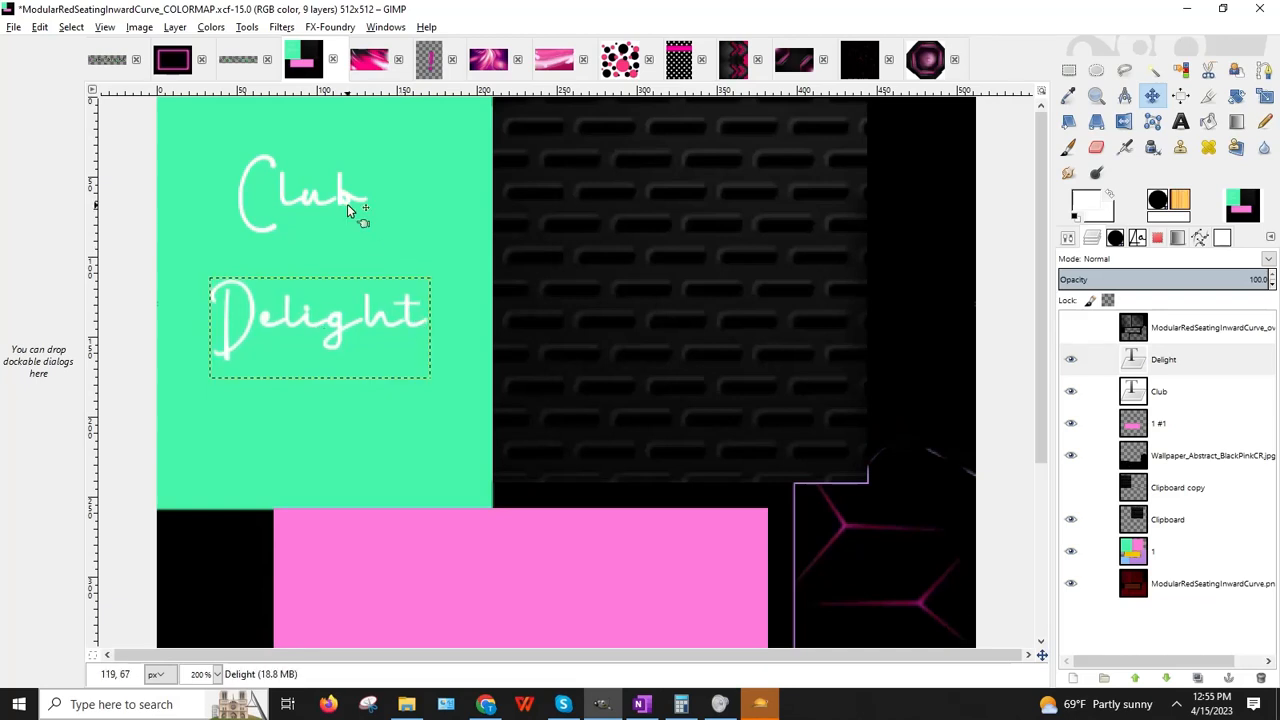
{"action": "left_click_drag", "start_coordinate": [340, 192], "coordinate": [358, 206]}
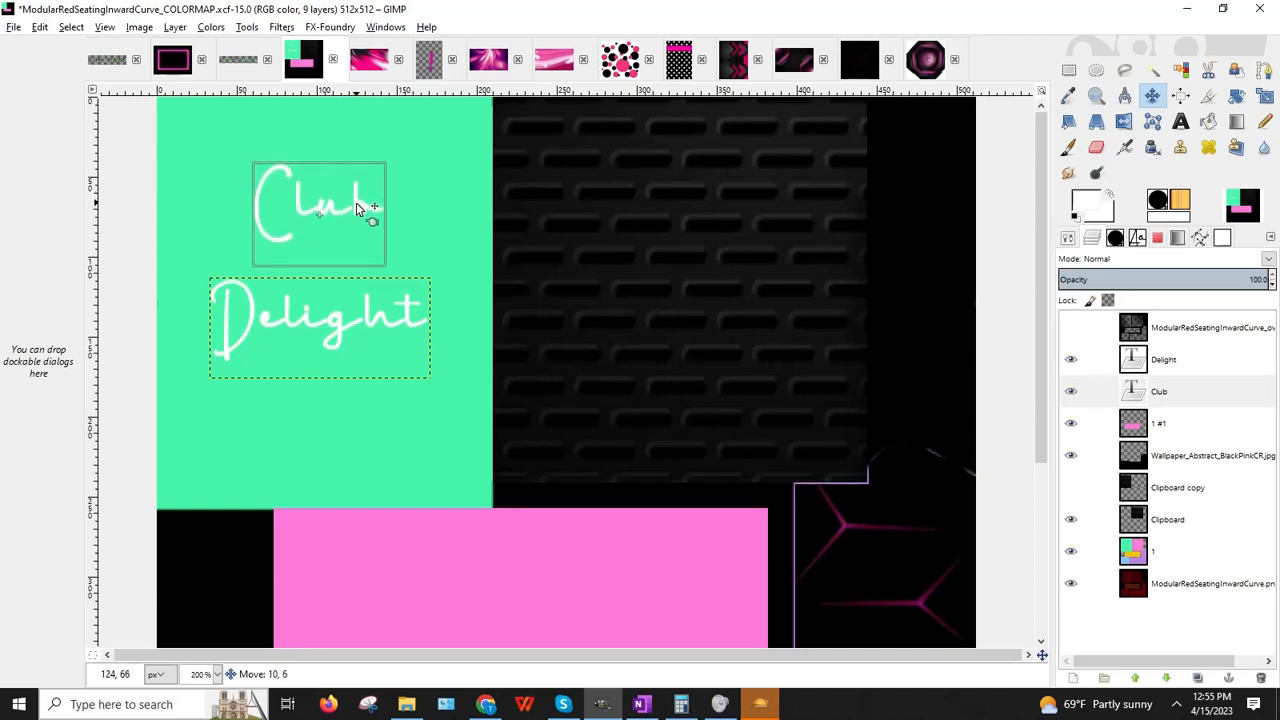
{"action": "left_click_drag", "start_coordinate": [358, 207], "coordinate": [358, 232]}
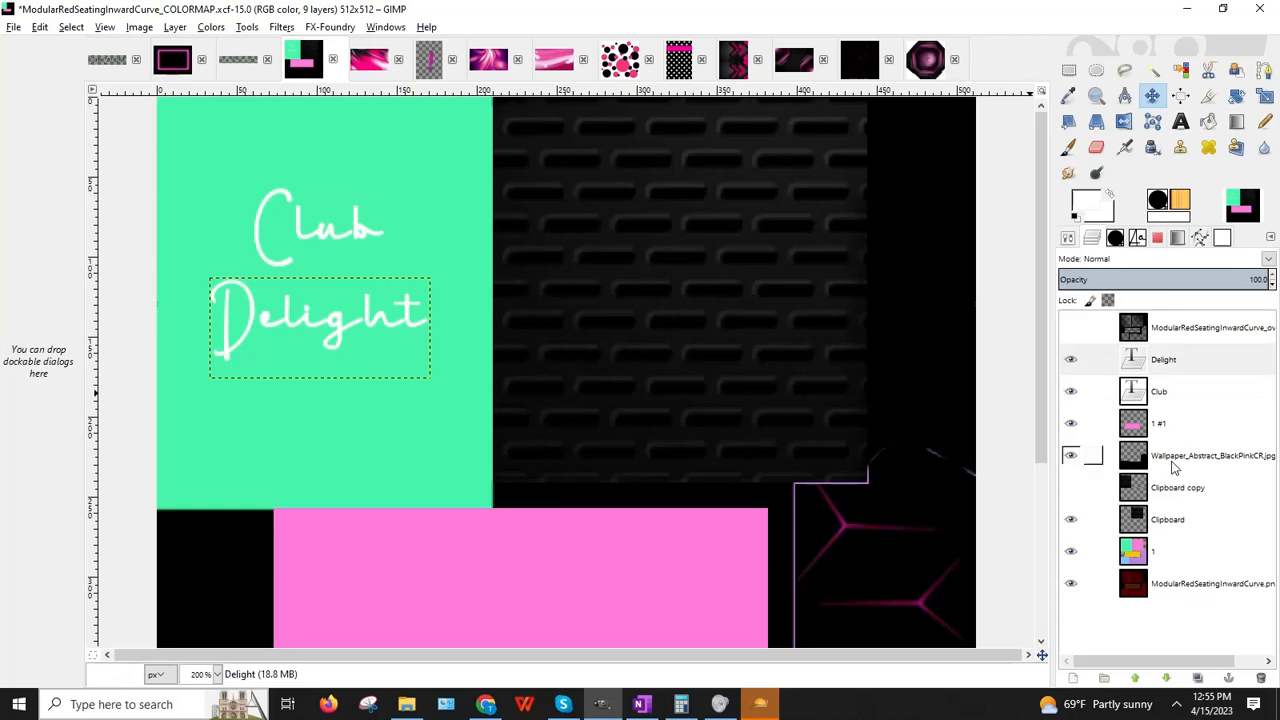
Step: Add Drop Shadow filters to the Delight and Club text layers
{"action": "left_click", "coordinate": [284, 28]}
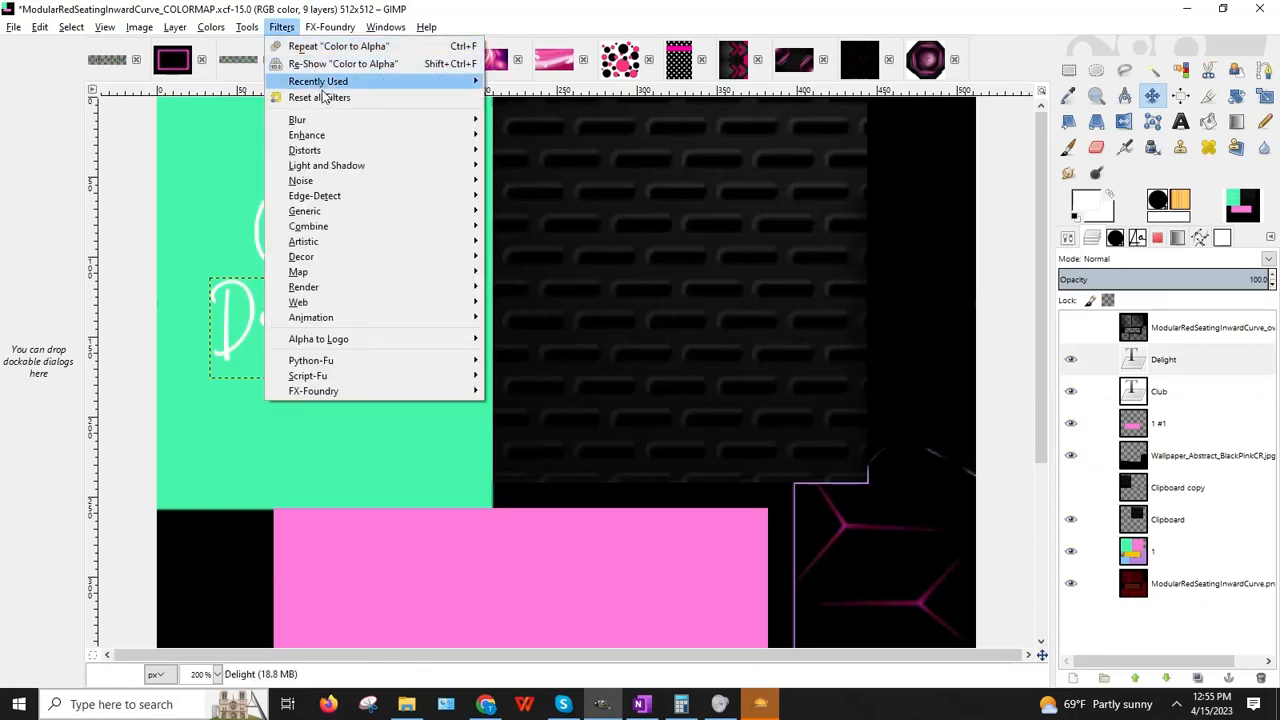
{"action": "mouse_move", "coordinate": [342, 165]}
{"action": "left_click", "coordinate": [555, 250]}
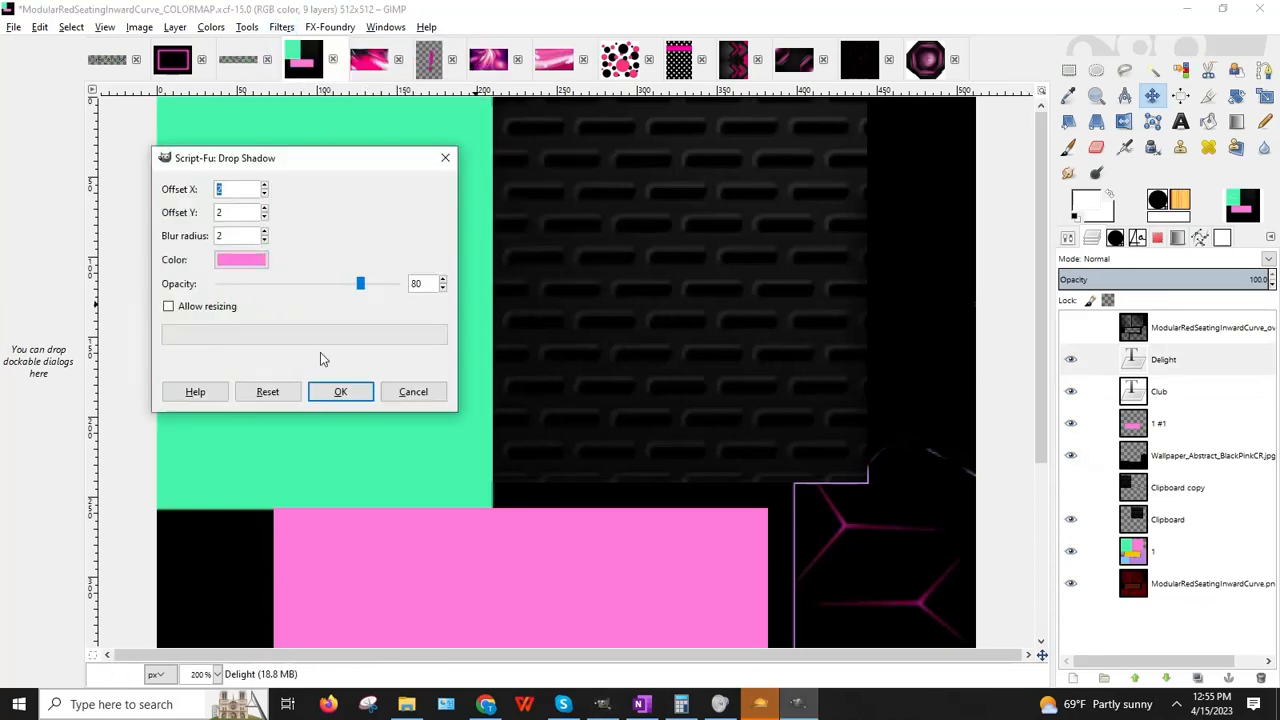
{"action": "left_click", "coordinate": [346, 395]}
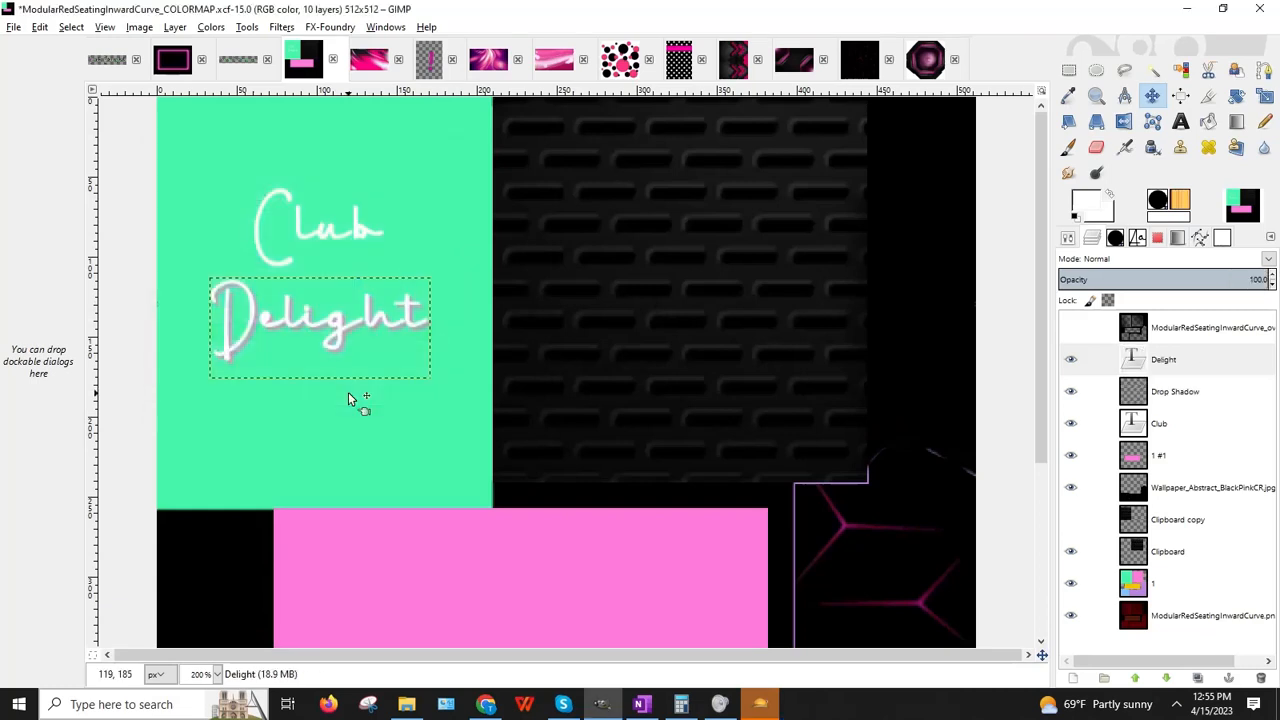
{"action": "left_click", "coordinate": [1094, 423]}
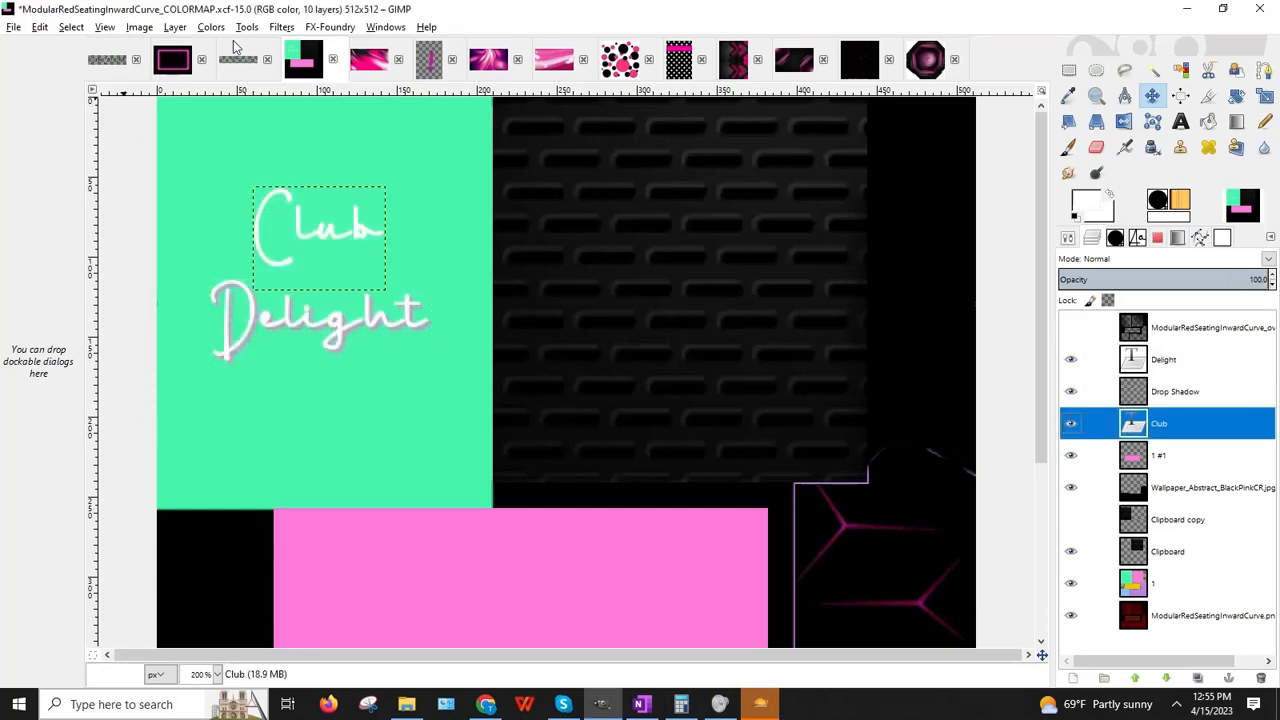
{"action": "left_click", "coordinate": [290, 28]}
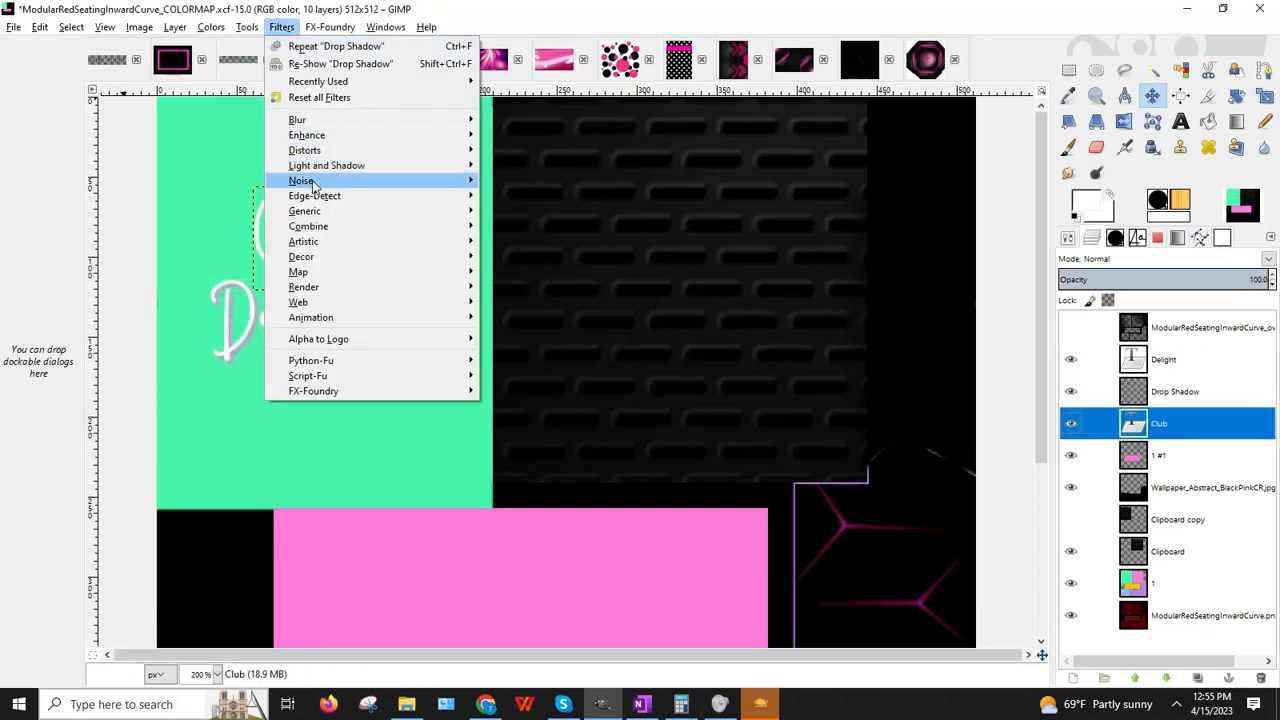
{"action": "mouse_move", "coordinate": [340, 165]}
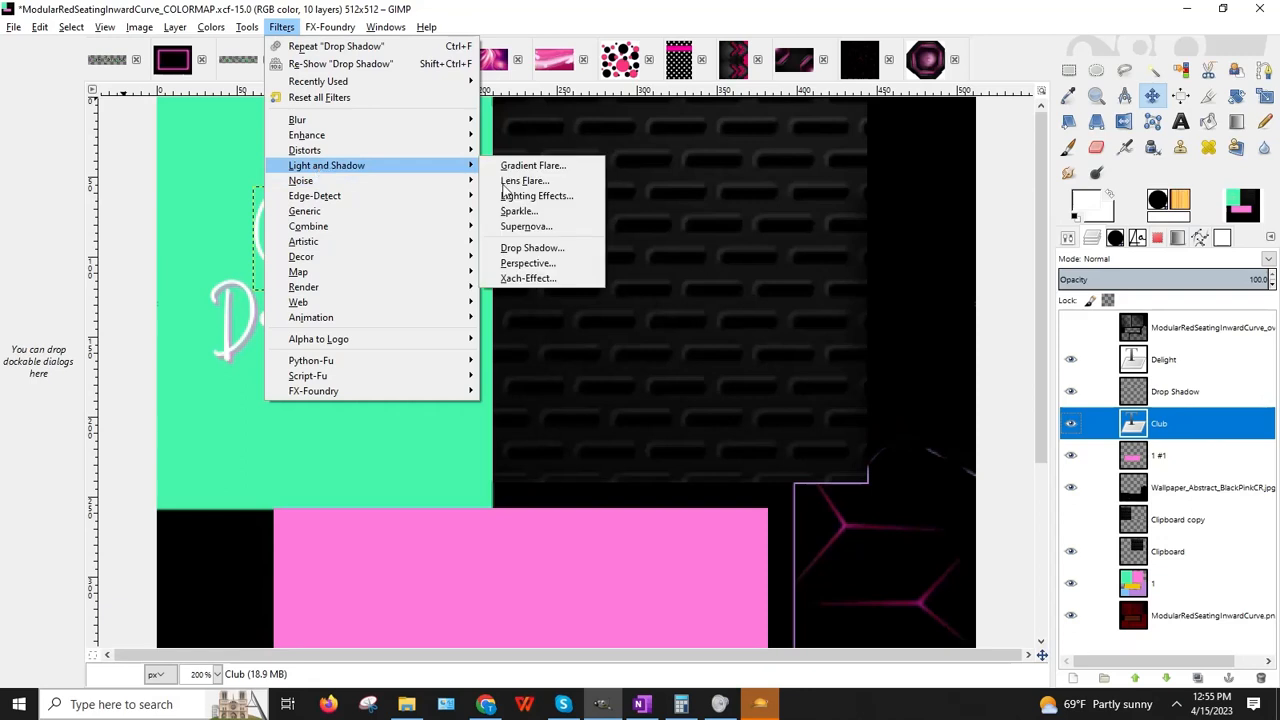
{"action": "left_click", "coordinate": [590, 248]}
{"action": "left_click", "coordinate": [361, 412]}
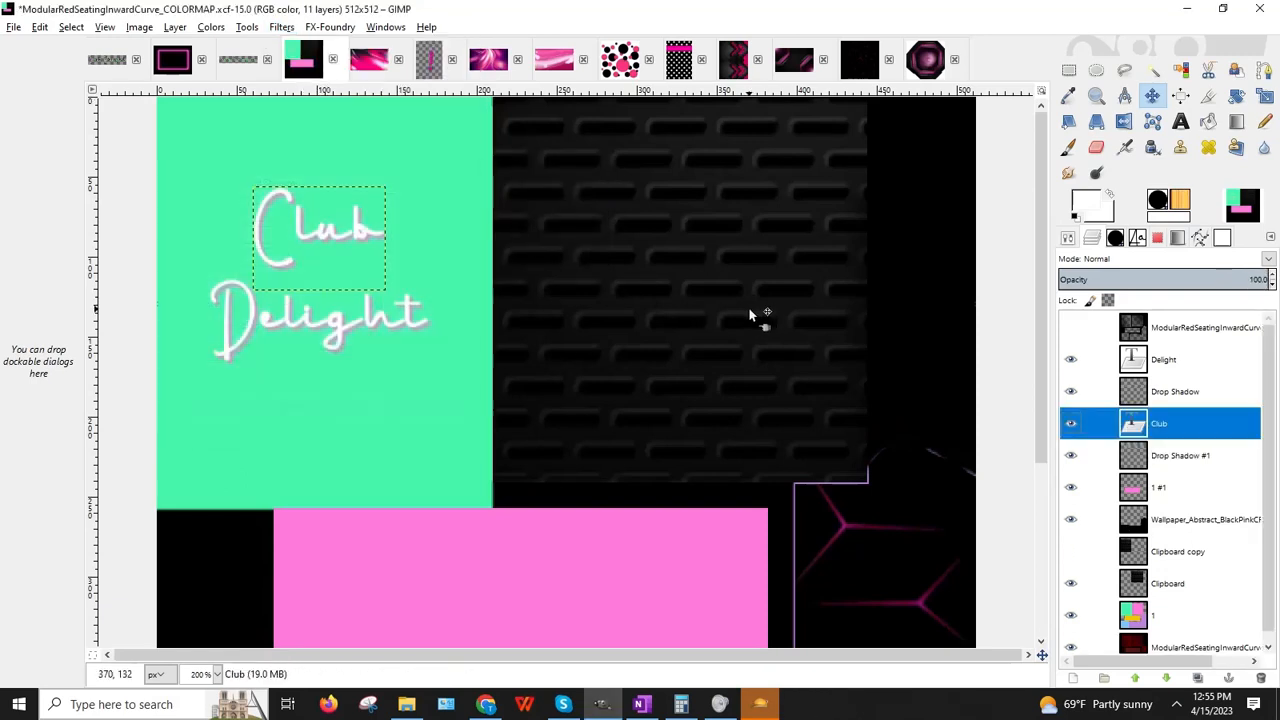
Step: Toggle layer visibility so the dark perforated wallpaper shows behind the title, at 100% zoom
{"action": "left_click", "coordinate": [1071, 519]}
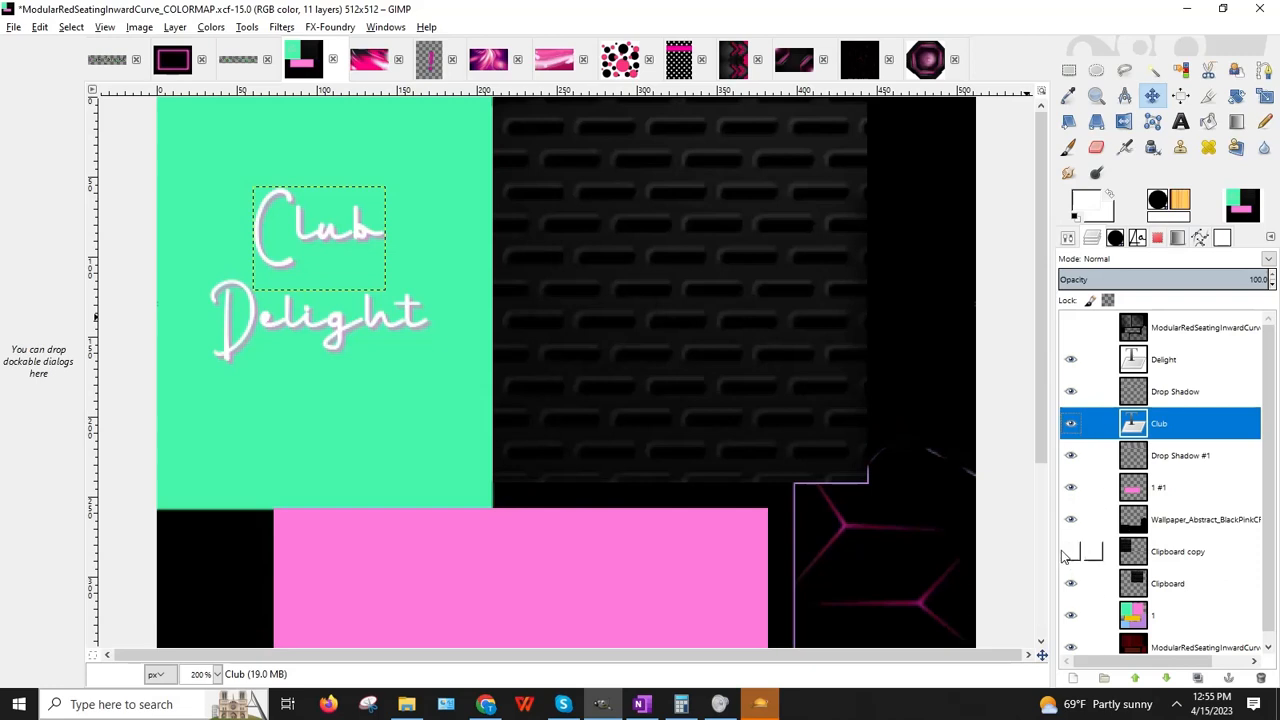
{"action": "left_click", "coordinate": [1071, 551]}
{"action": "scroll", "coordinate": [1066, 511], "scroll_direction": "down", "scroll_amount": 1}
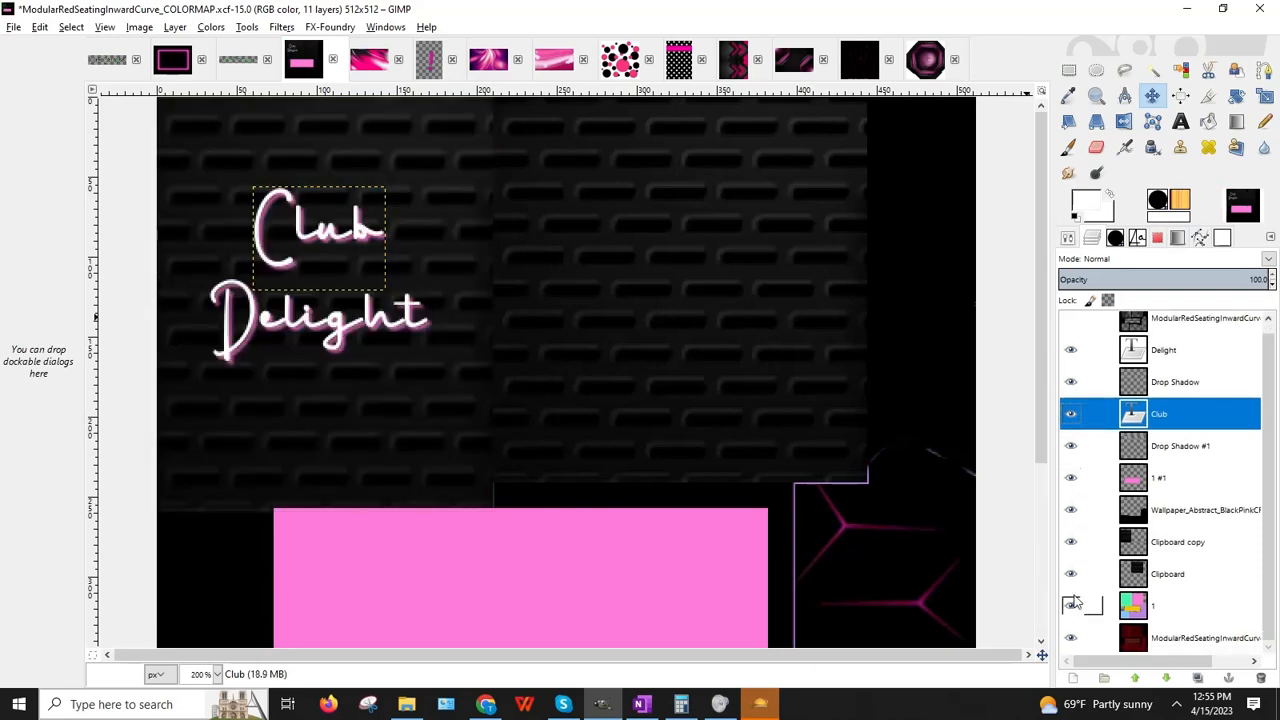
{"action": "left_click", "coordinate": [1071, 605]}
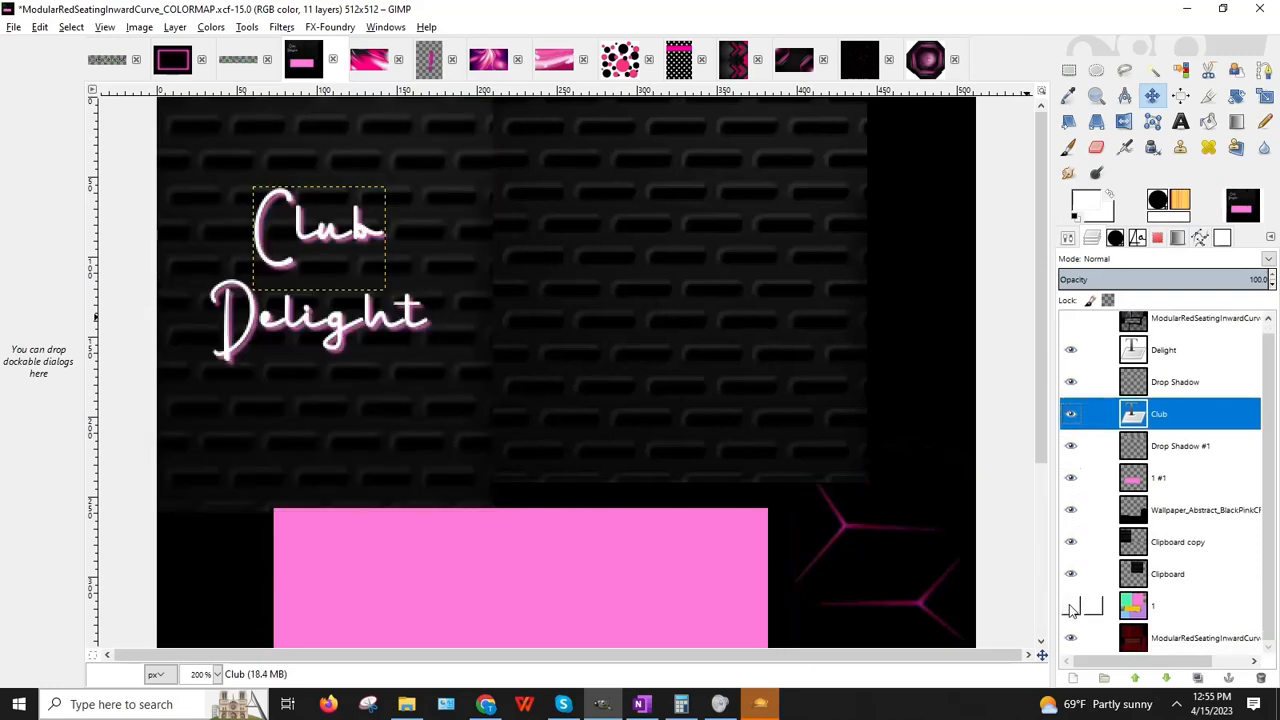
{"action": "left_click", "coordinate": [215, 674]}
{"action": "left_click", "coordinate": [203, 598]}
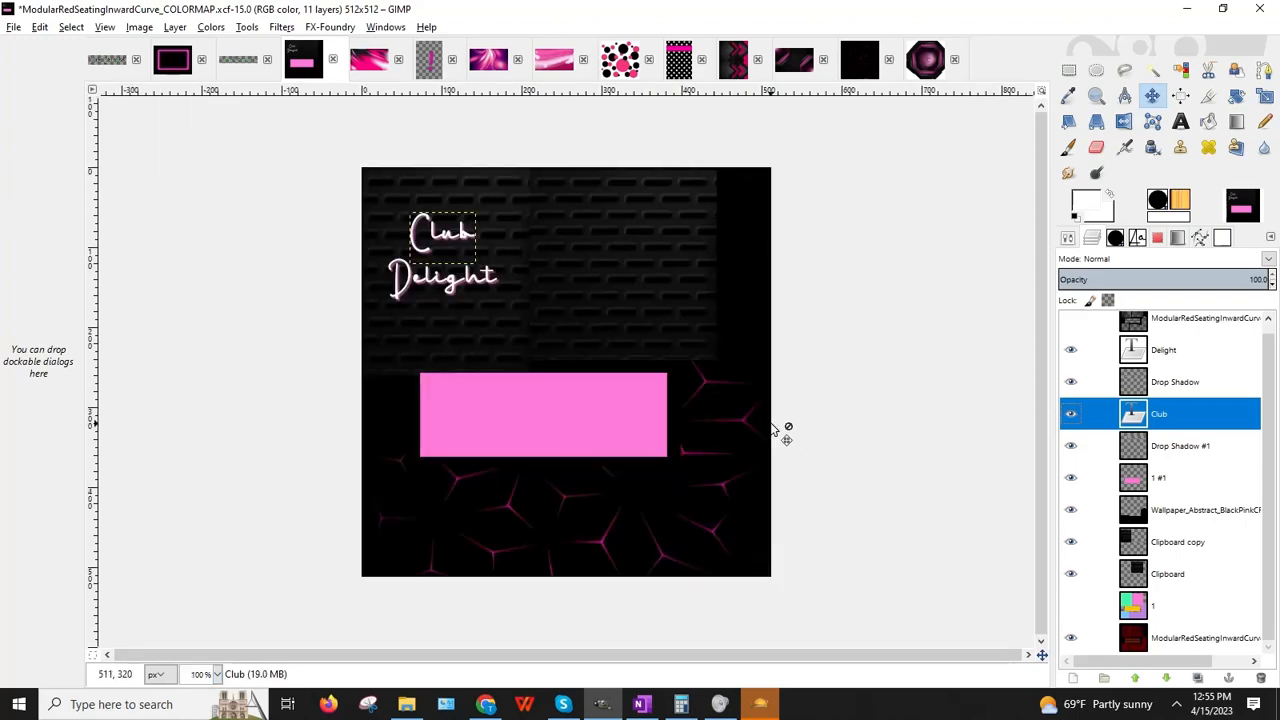
Step: Show the top seating overlay layer and delete its shading from a rectangle around the Club Delight text
{"action": "left_click", "coordinate": [1071, 327]}
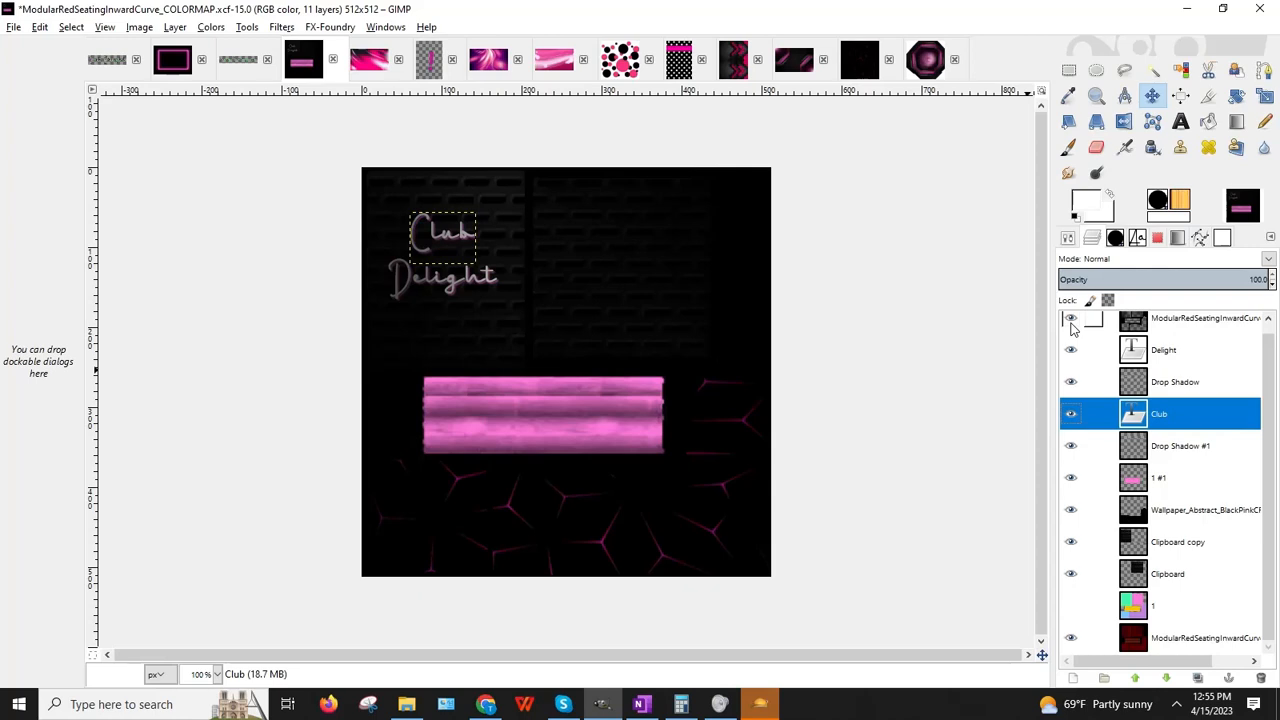
{"action": "left_click", "coordinate": [1069, 69]}
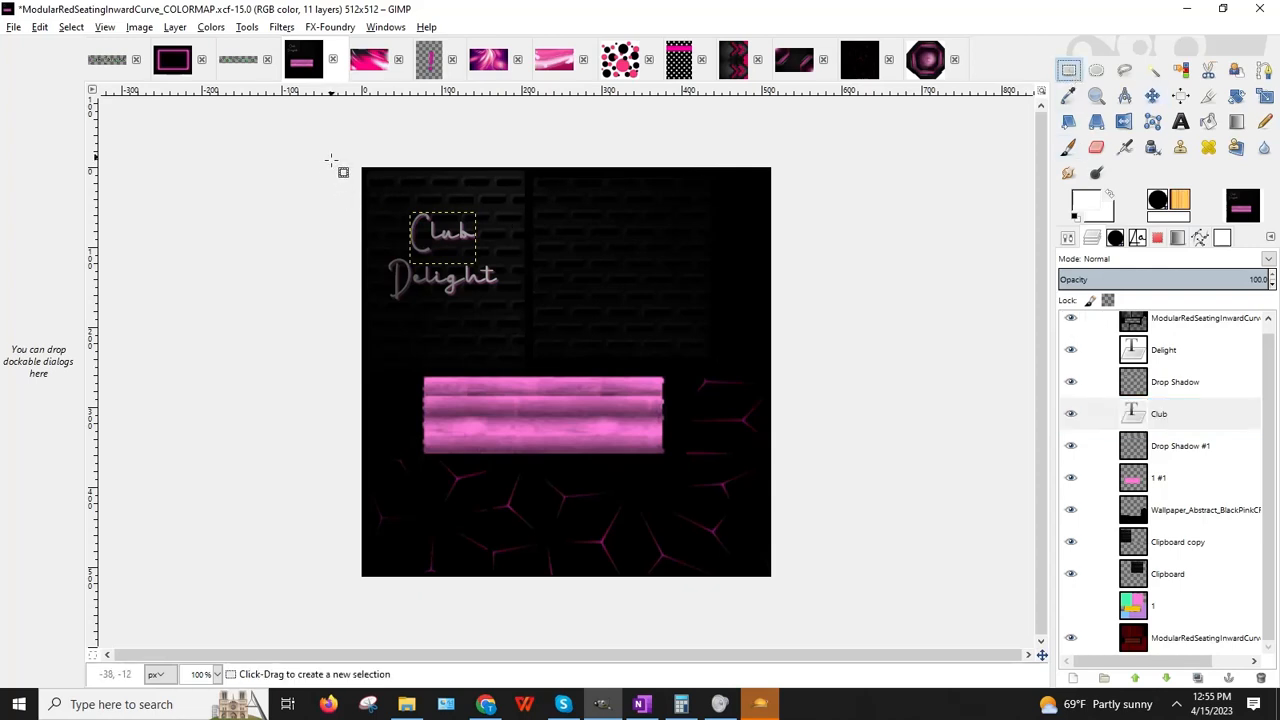
{"action": "left_click_drag", "start_coordinate": [340, 152], "coordinate": [522, 337]}
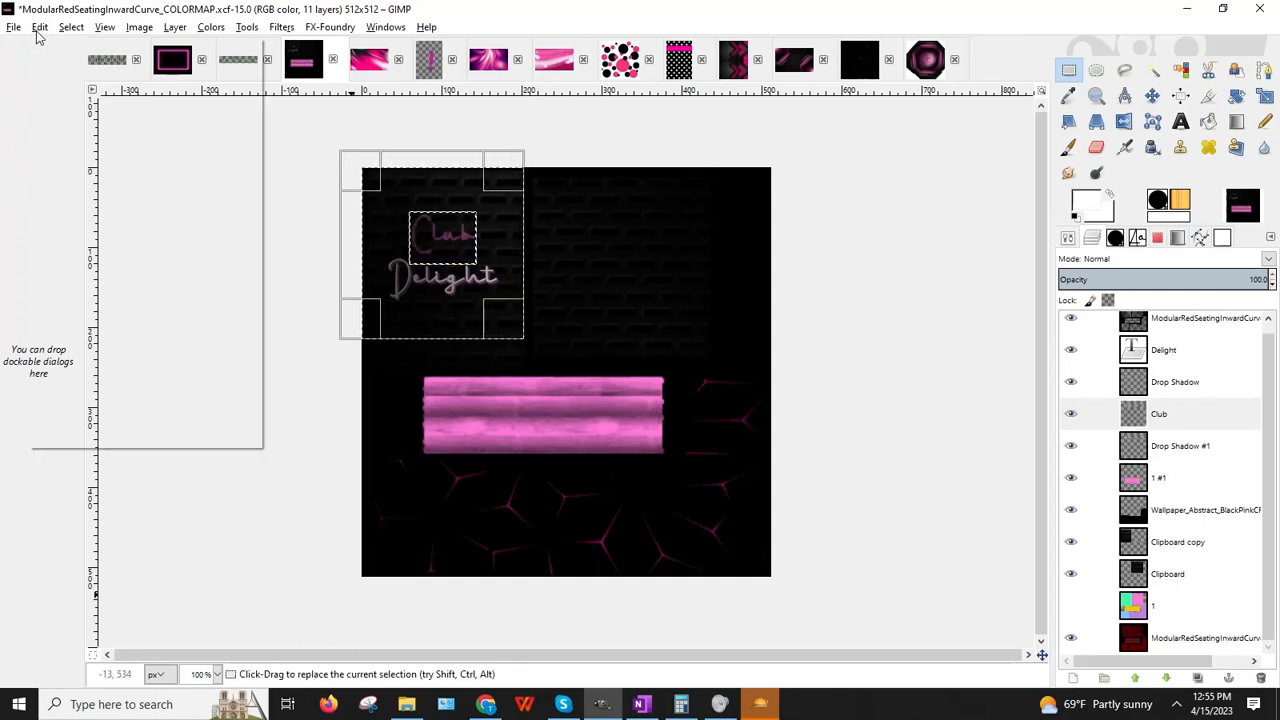
{"action": "left_click", "coordinate": [40, 27]}
{"action": "left_click", "coordinate": [62, 43]}
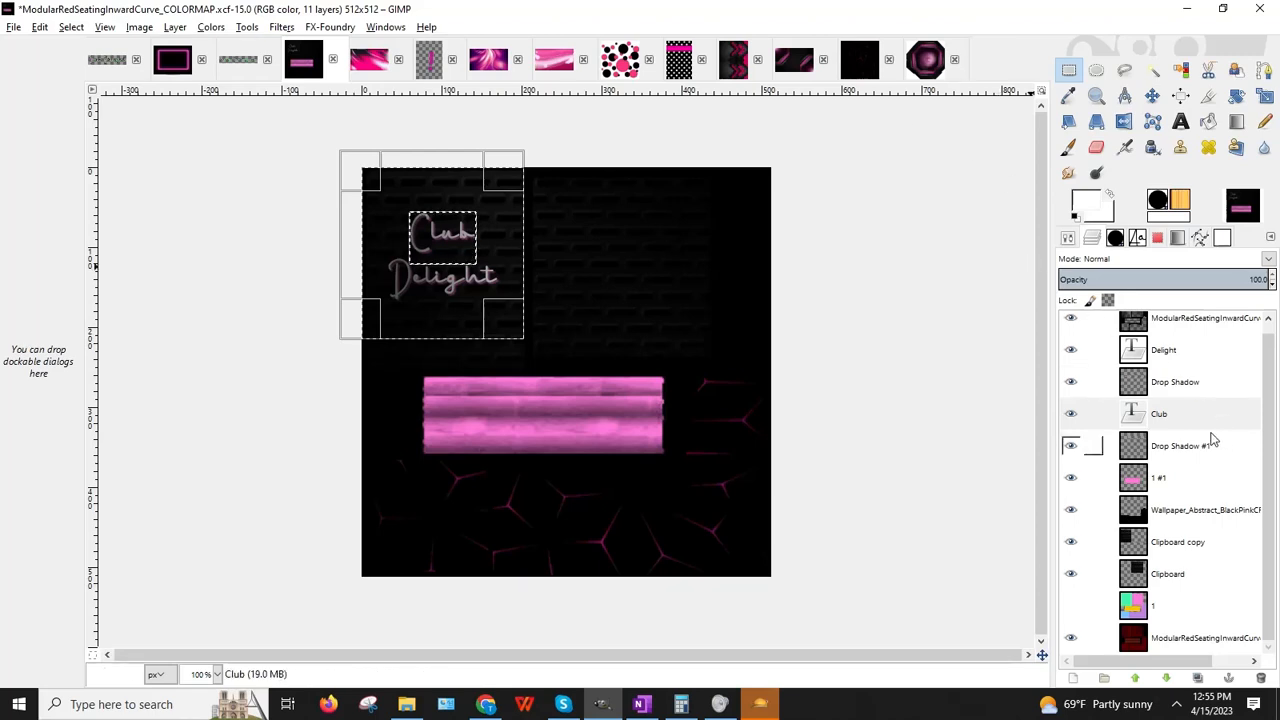
{"action": "left_click", "coordinate": [1157, 322]}
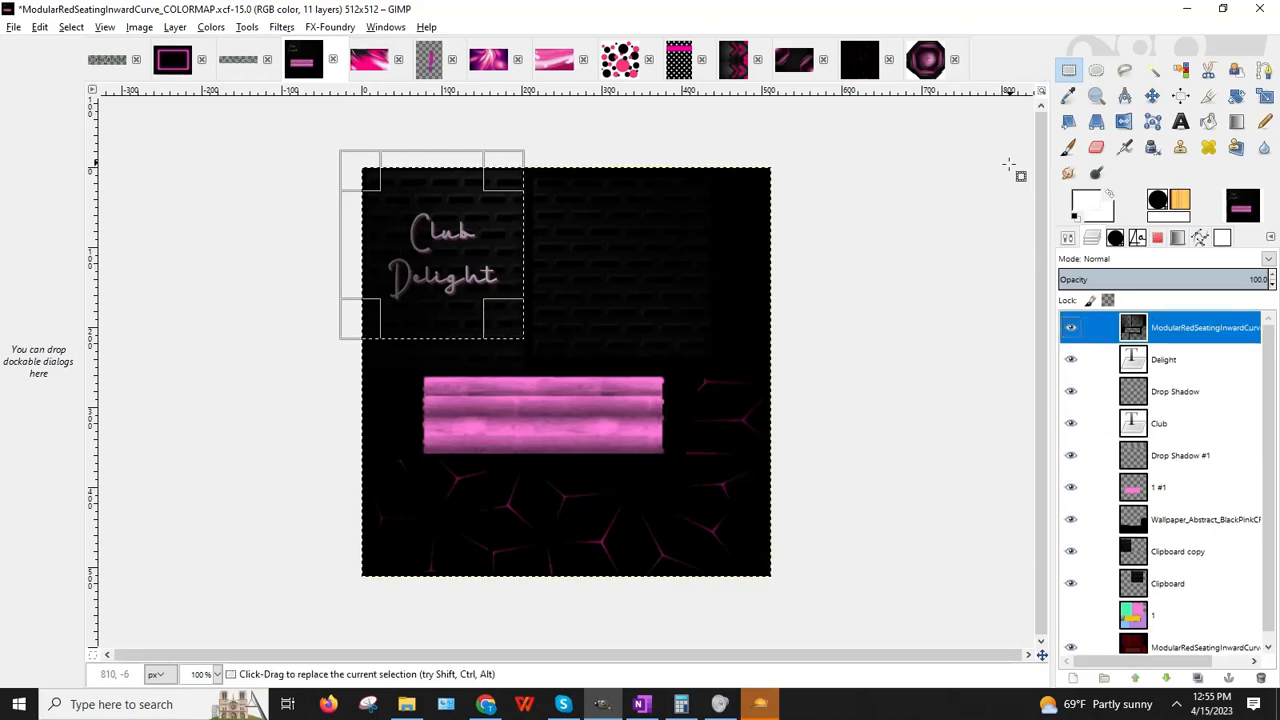
{"action": "key", "text": "Delete"}
{"action": "left_click", "coordinate": [914, 320]}
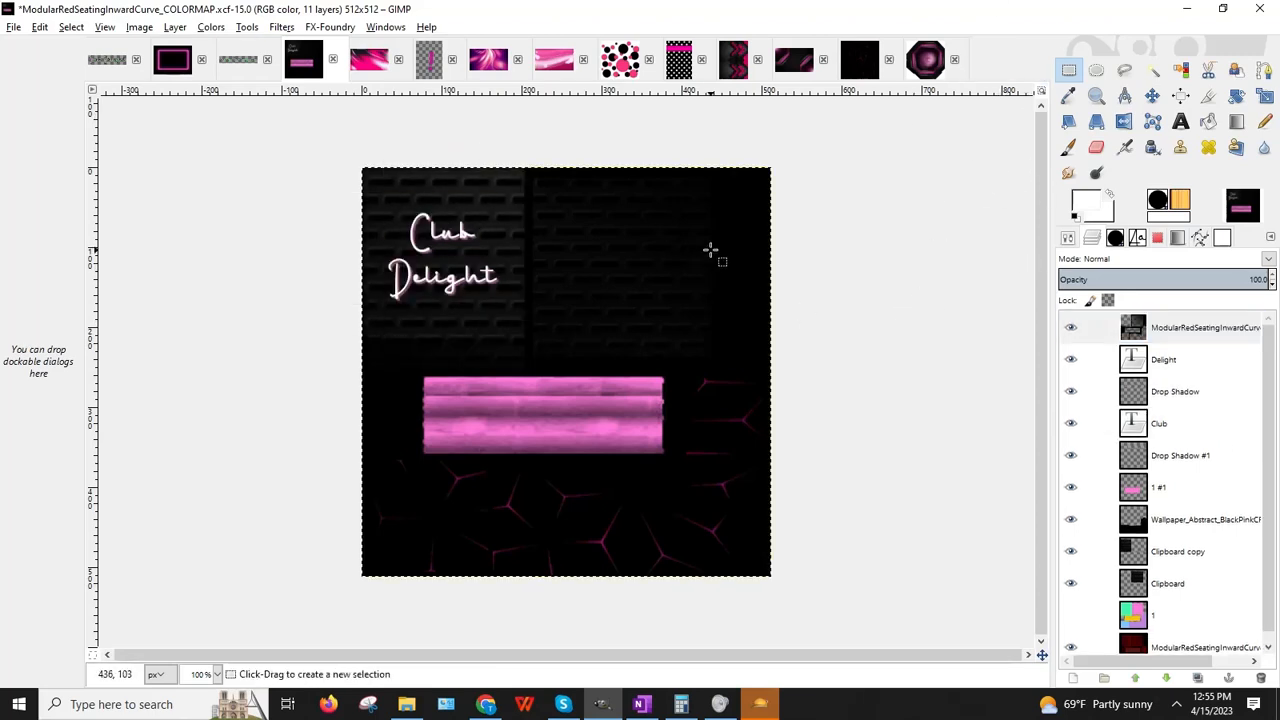
Step: Save the image as ModularRedSeatingInwardCurve_ClubDelight_BlackPink_Overlay.xcf, replacing the COLORMAP ending
{"action": "left_click", "coordinate": [14, 27]}
{"action": "left_click", "coordinate": [209, 160]}
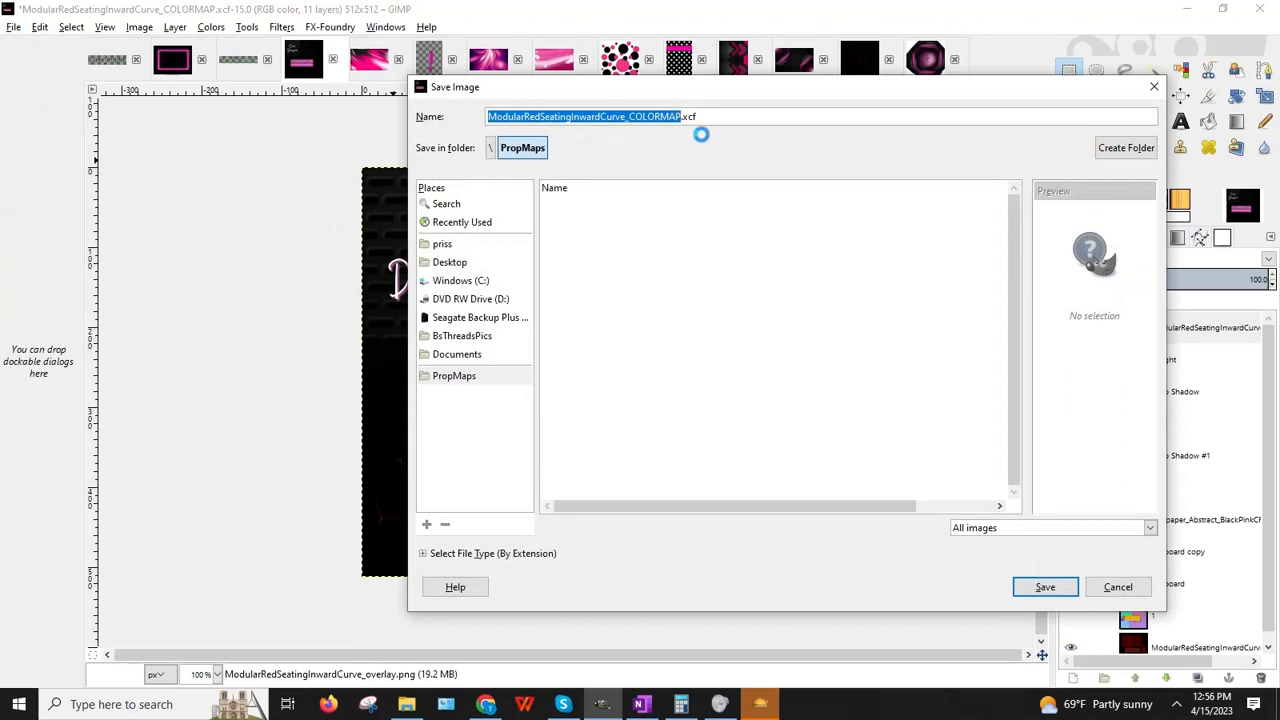
{"action": "left_click", "coordinate": [629, 117]}
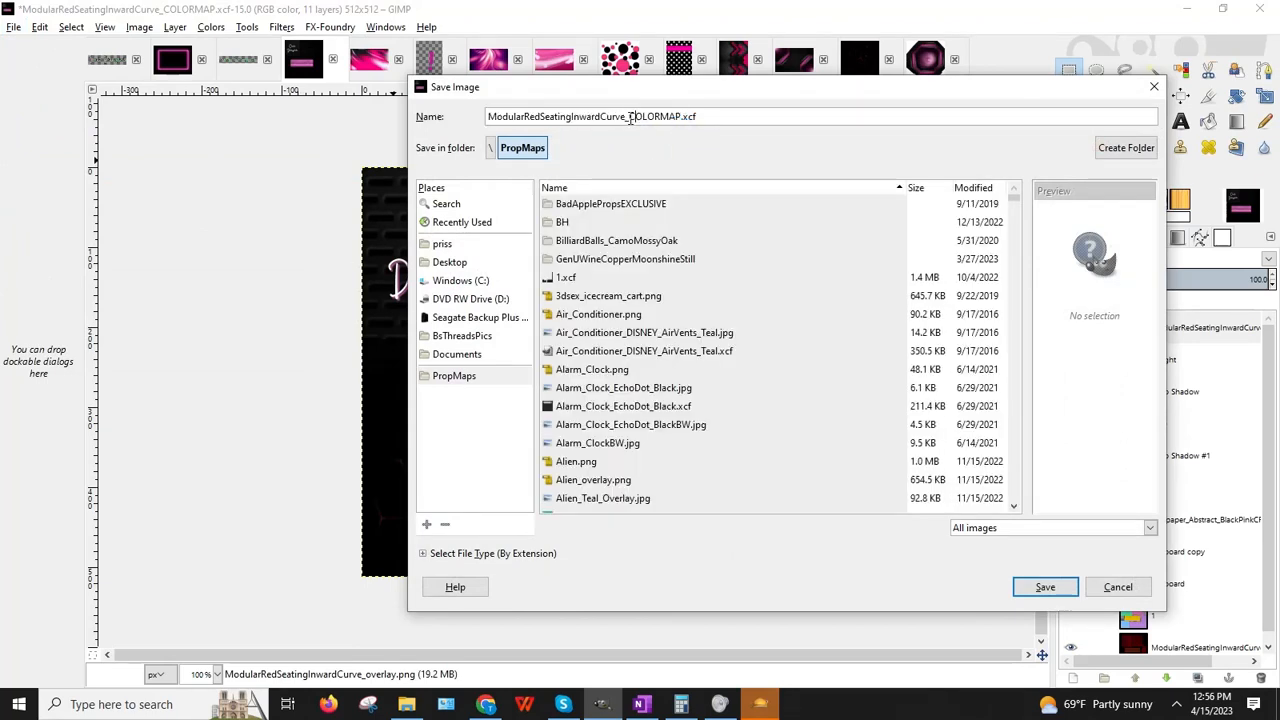
{"action": "left_click", "coordinate": [736, 117], "text": "shift"}
{"action": "key", "text": "BackSpace"}
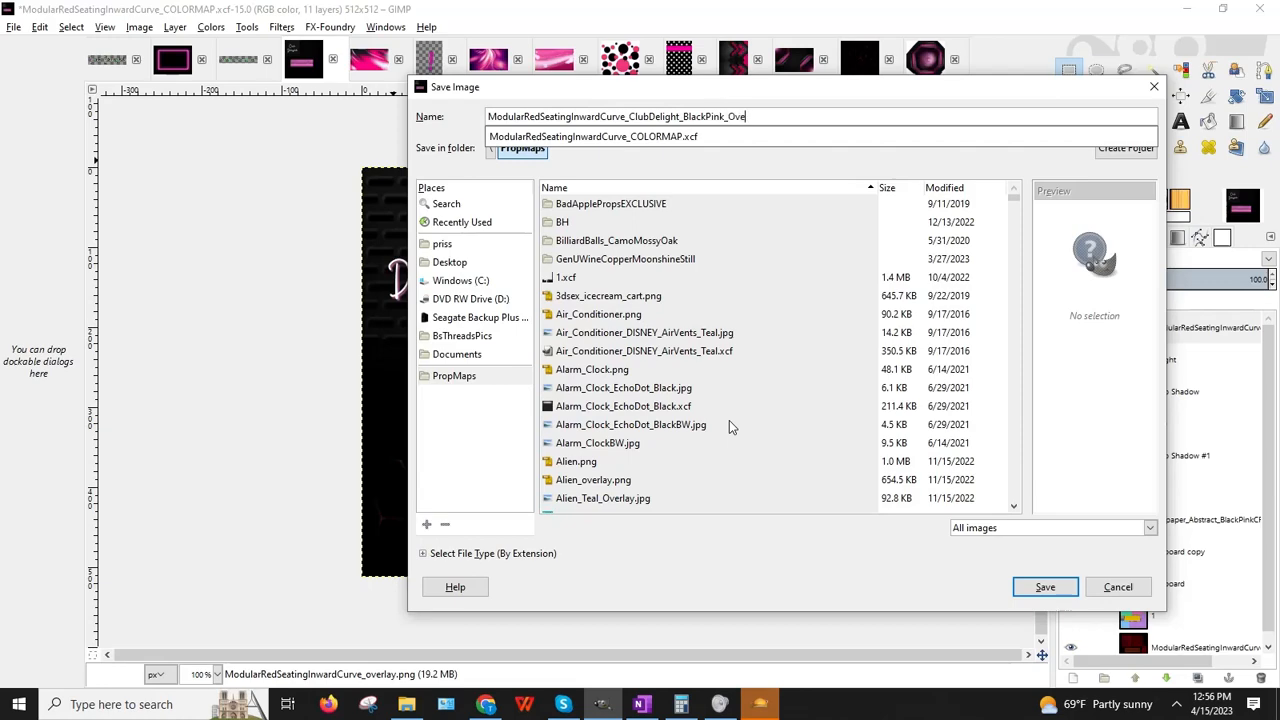
{"action": "key", "text": "Return"}
{"action": "key", "text": "Return"}
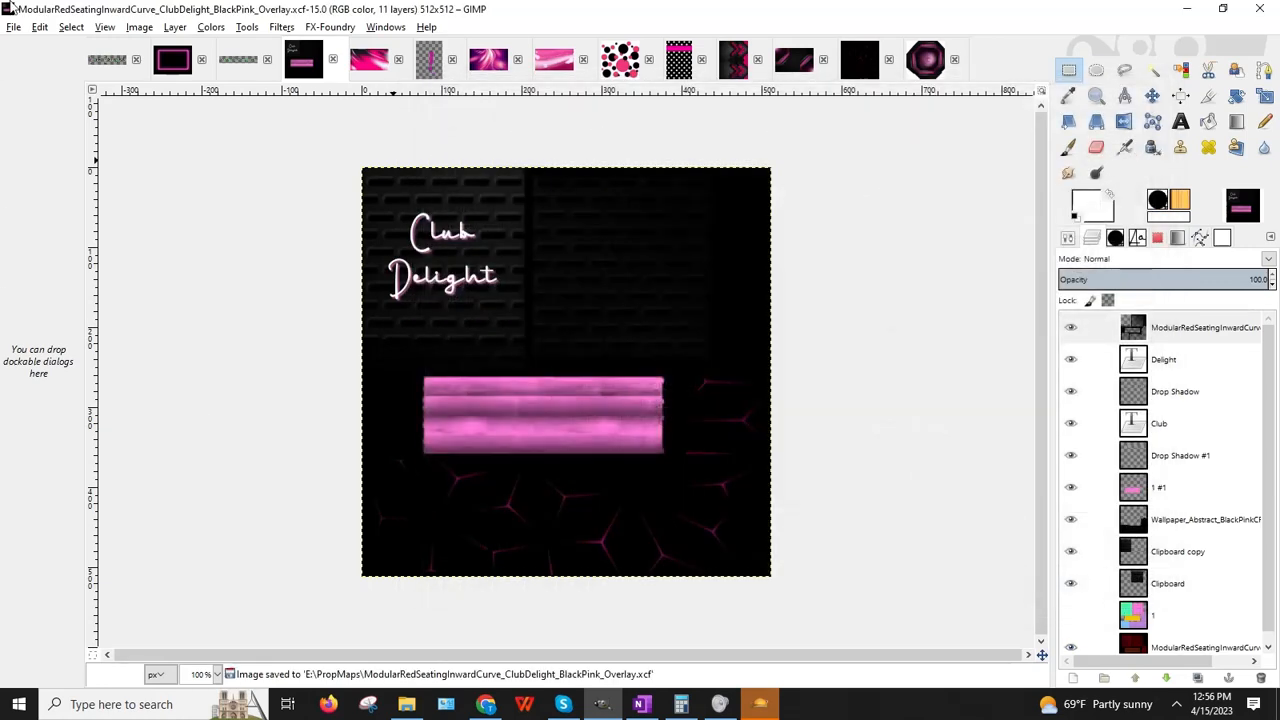
Step: Export the image as ModularRedSeatingInwardCurve_ClubDelight_BlackPink_Overlay.jpg with the default JPEG settings
{"action": "left_click", "coordinate": [13, 27]}
{"action": "left_click", "coordinate": [50, 240]}
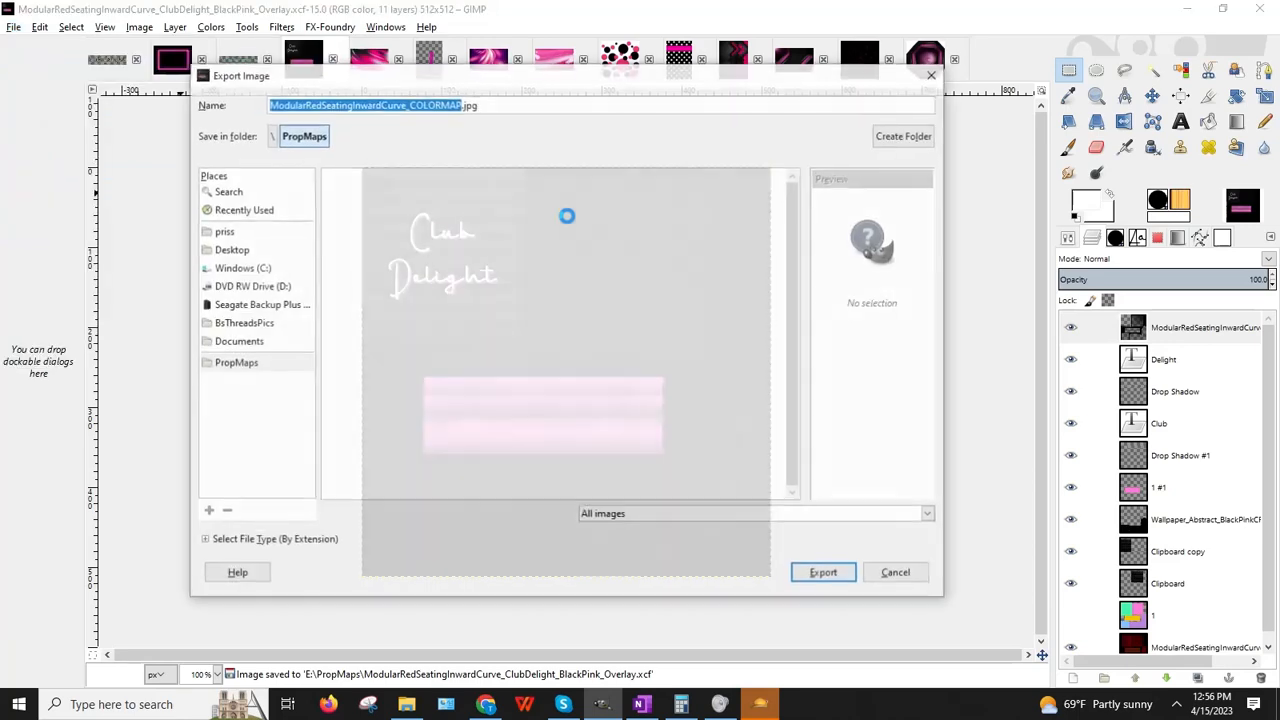
{"action": "left_click", "coordinate": [409, 104]}
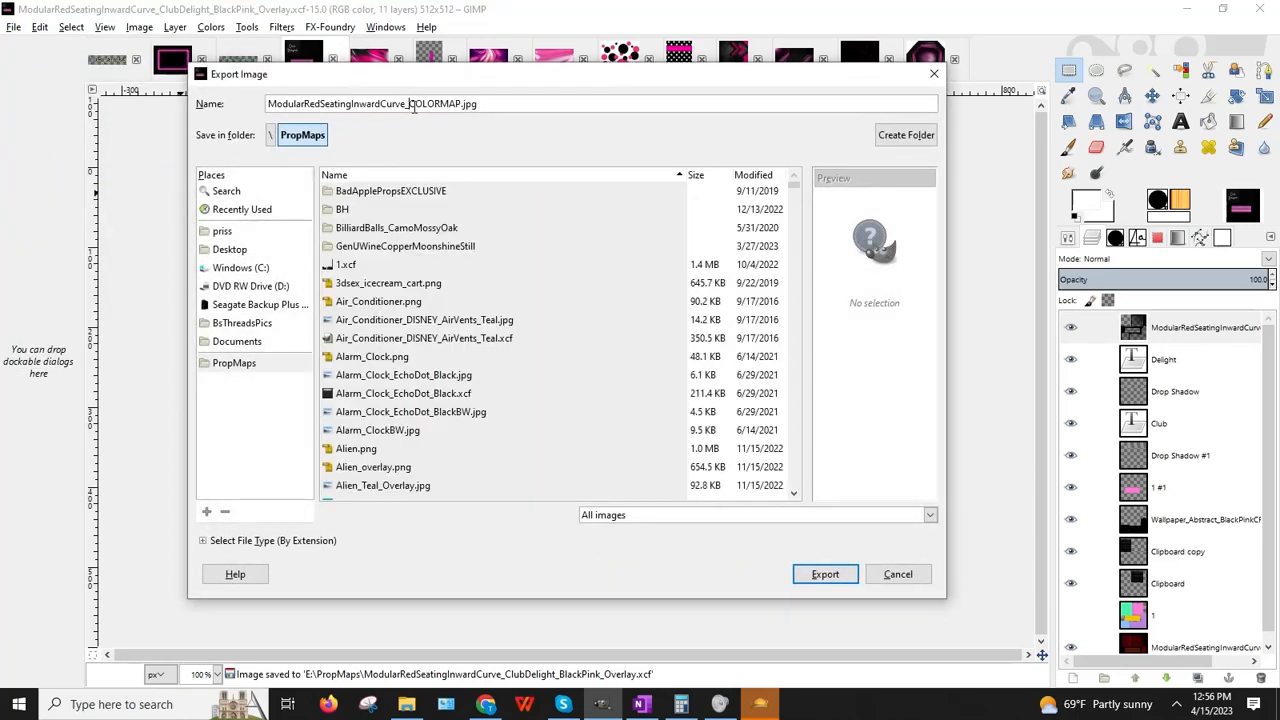
{"action": "left_click_drag", "start_coordinate": [408, 104], "coordinate": [522, 106]}
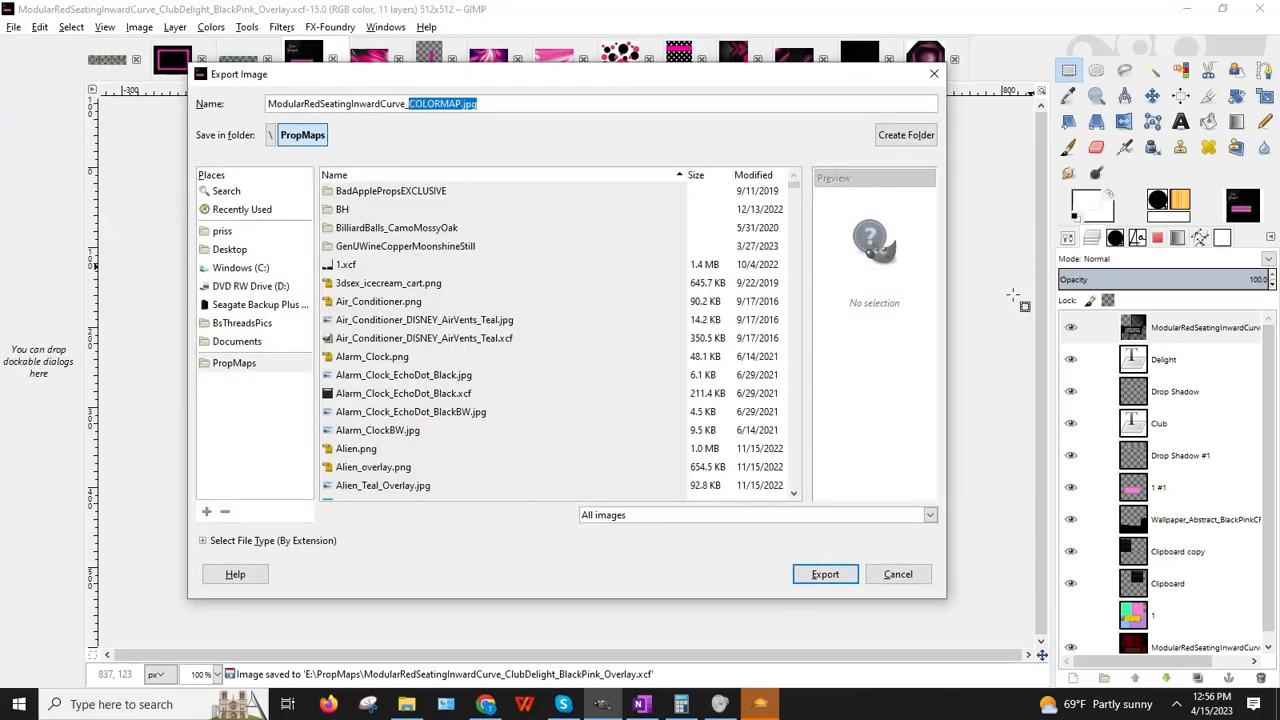
{"action": "type", "text": "ClubDeslight"}
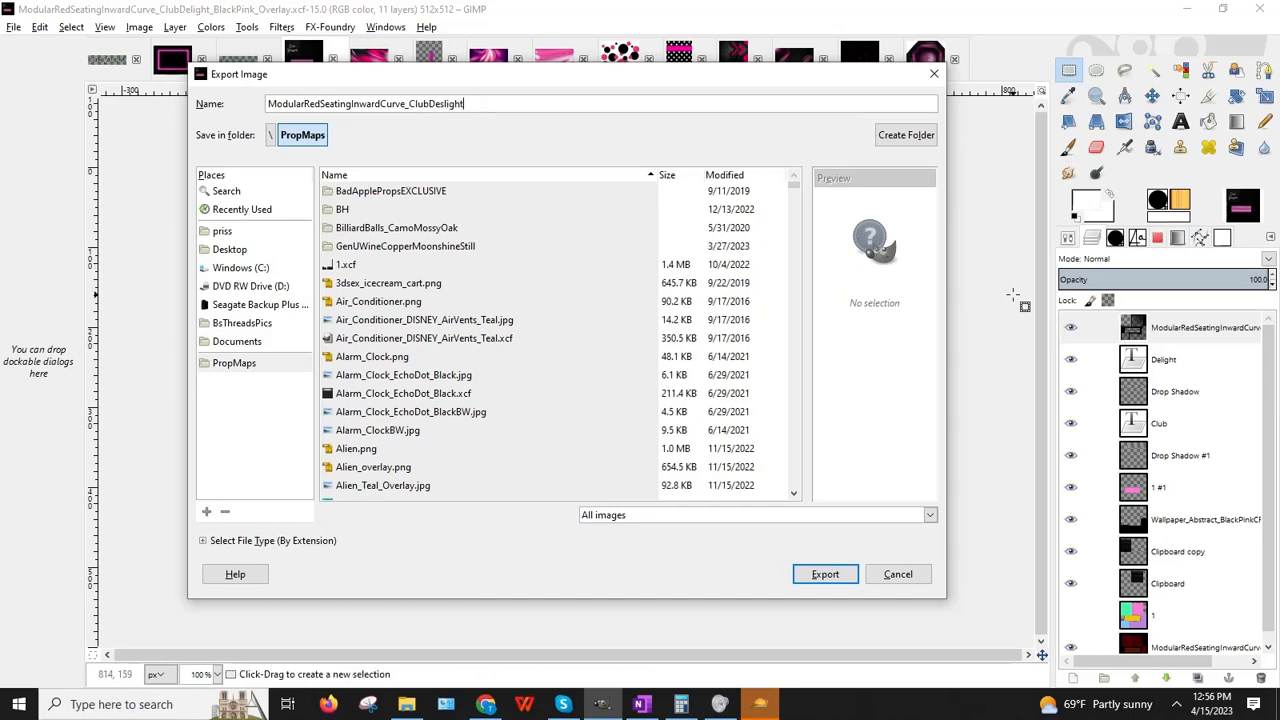
{"action": "key", "text": "BackSpace"}
{"action": "type", "text": "li"}
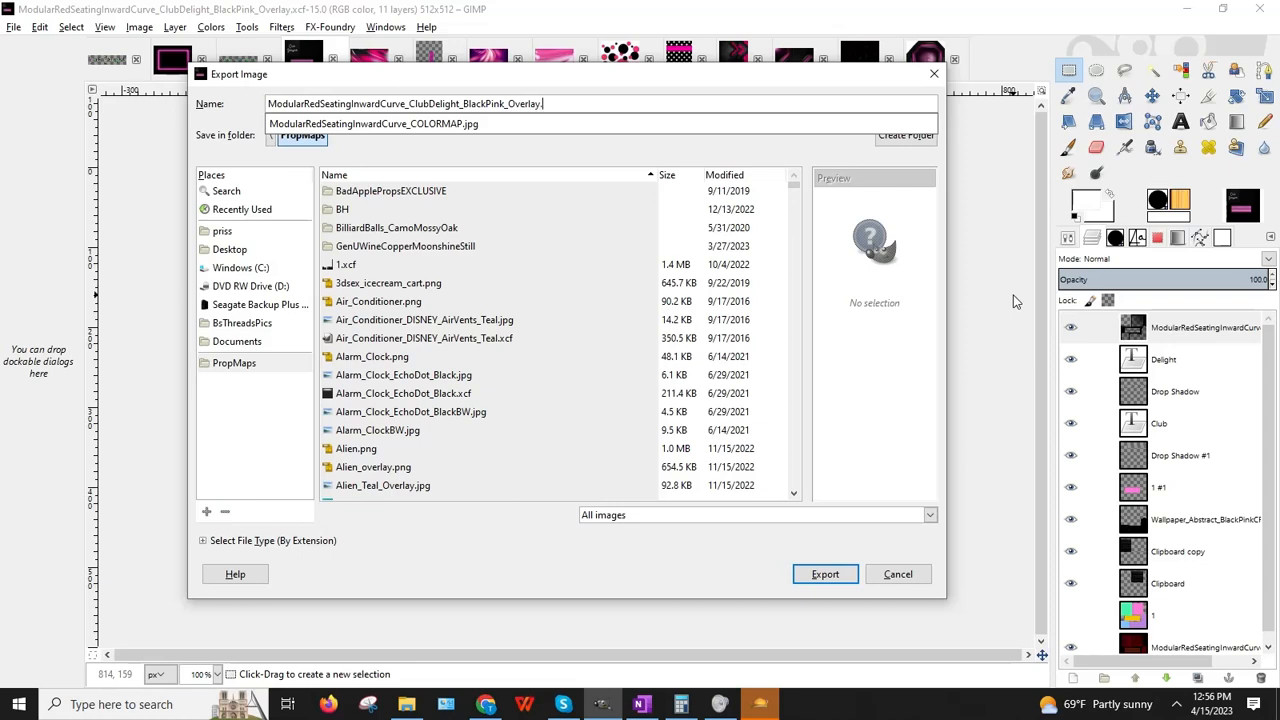
{"action": "type", "text": "jpg"}
{"action": "key", "text": "Return"}
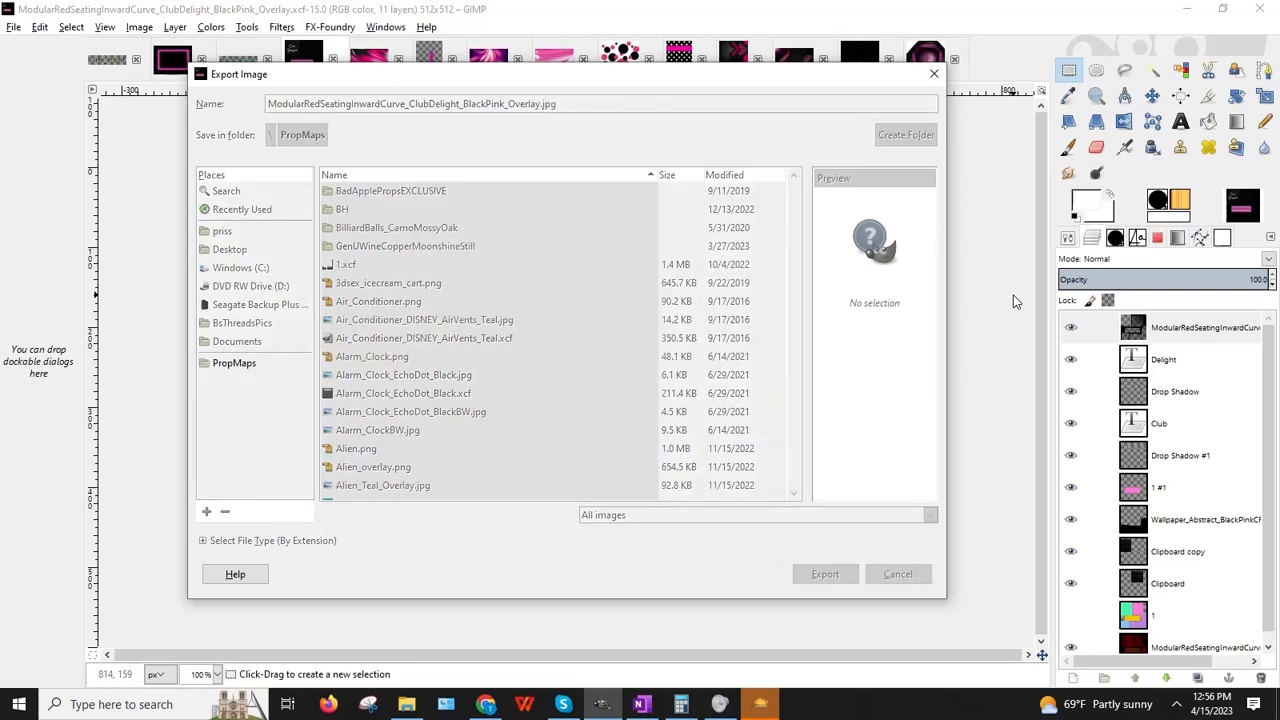
{"action": "key", "text": "Return"}
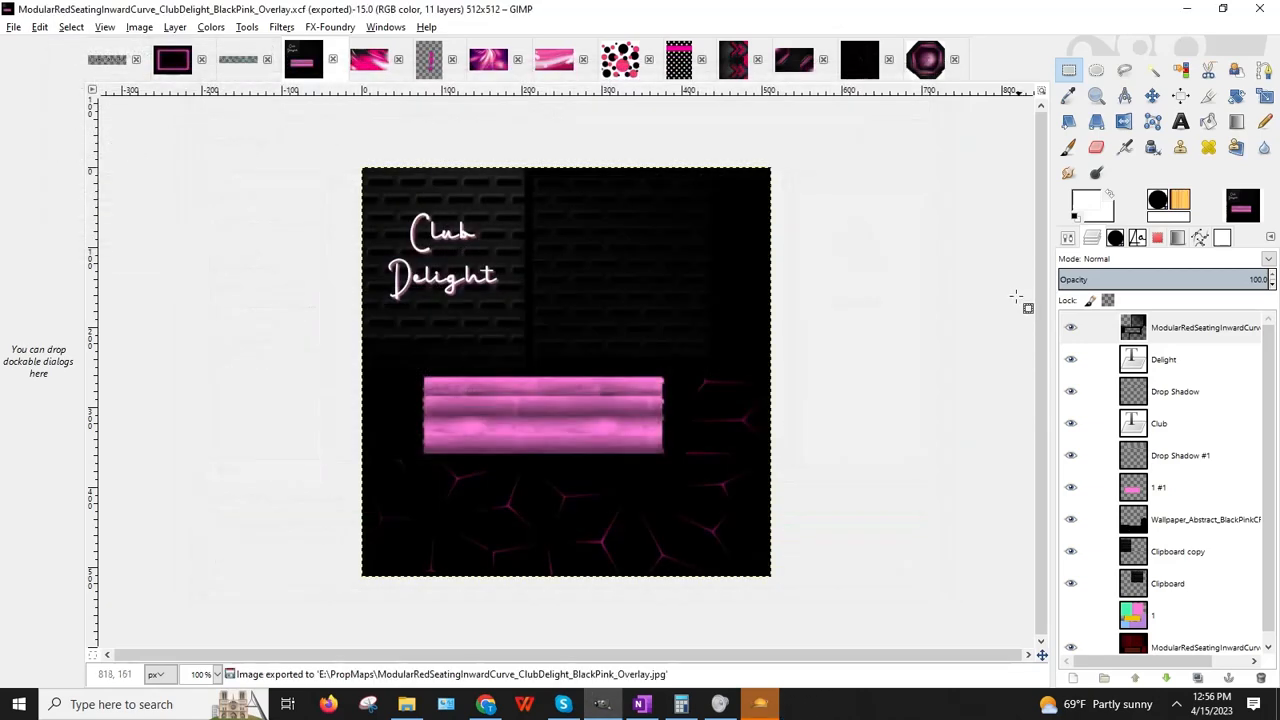
Step: Minimize GIMP and bring the one.com file manager to the front
{"action": "left_click", "coordinate": [1222, 8]}
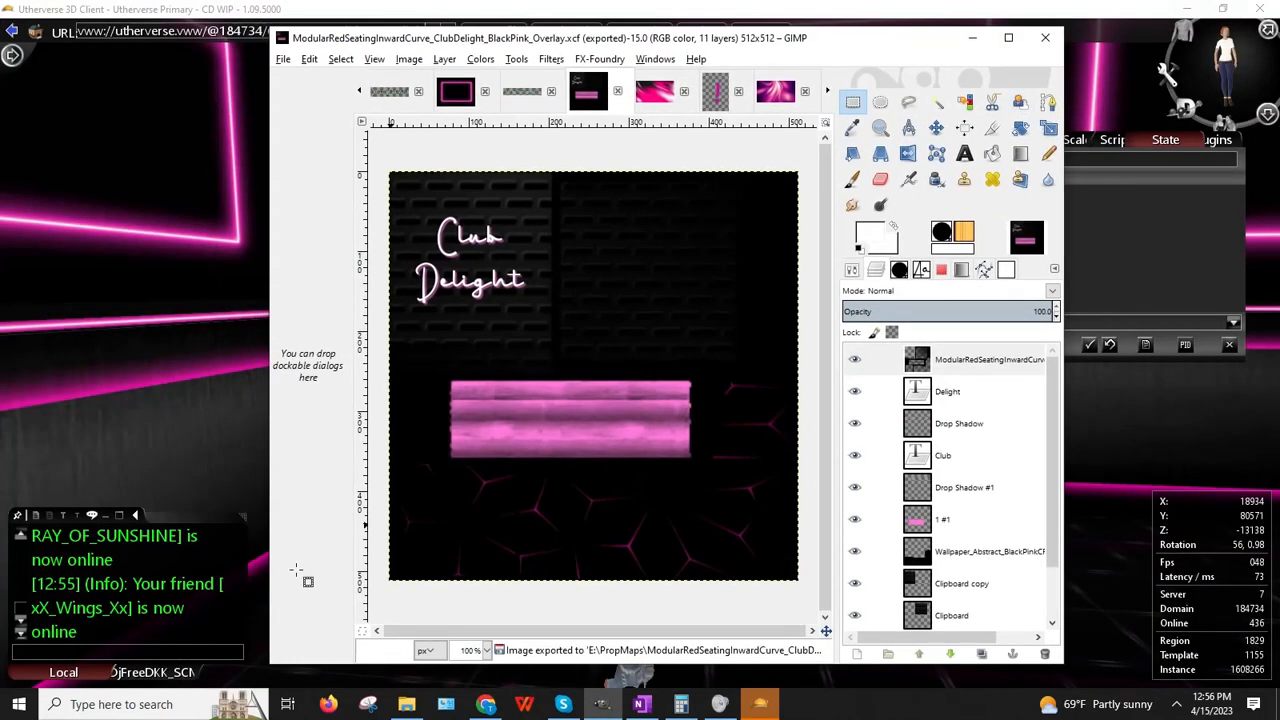
{"action": "left_click", "coordinate": [229, 586]}
{"action": "left_click", "coordinate": [486, 704]}
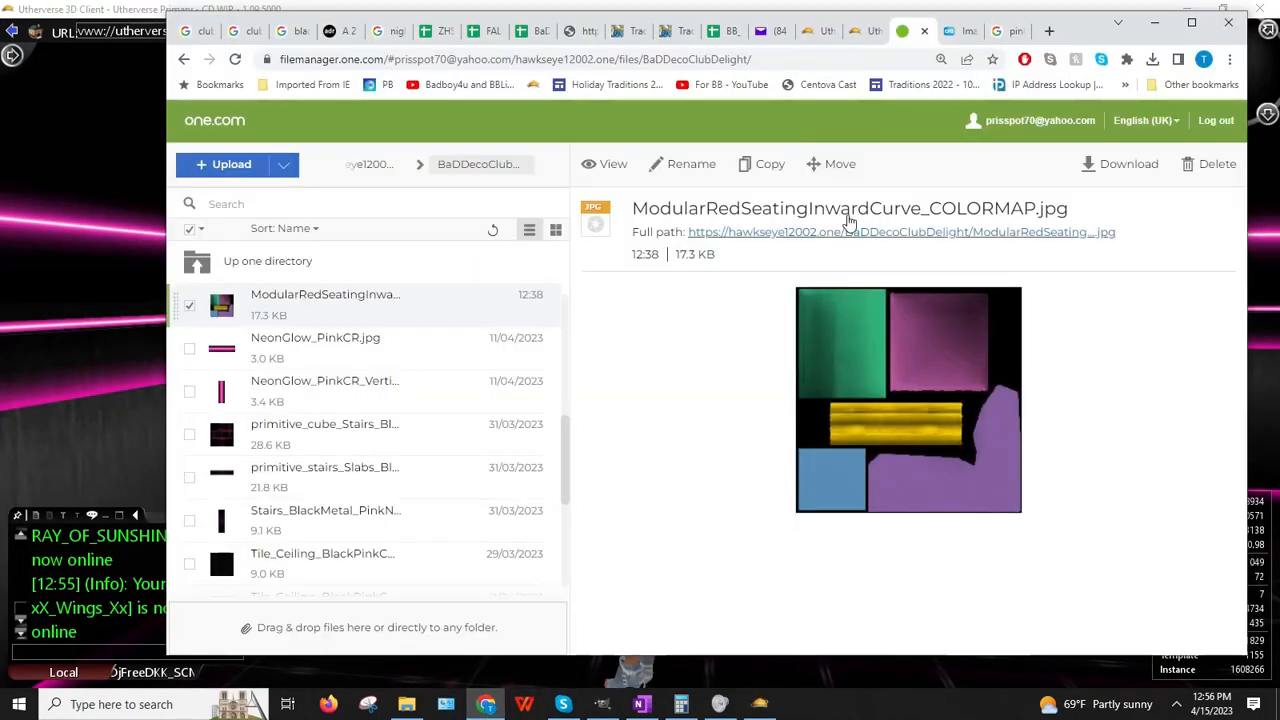
Step: Upload ModularRedSeatingInwardCurve_ClubDelight_BlackPink_Overlay.jpg to BaDDecoClubDelight and copy its full-path link address
{"action": "left_click", "coordinate": [231, 173]}
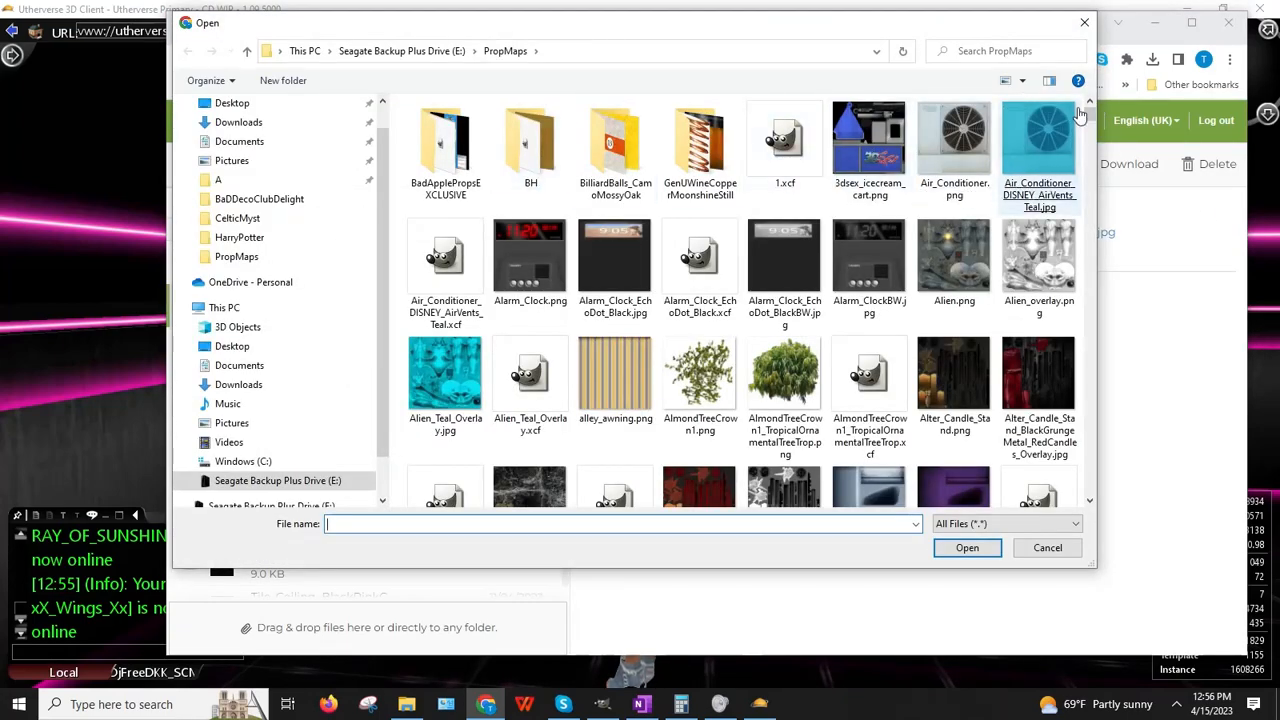
{"action": "left_click_drag", "start_coordinate": [1089, 112], "coordinate": [1108, 340]}
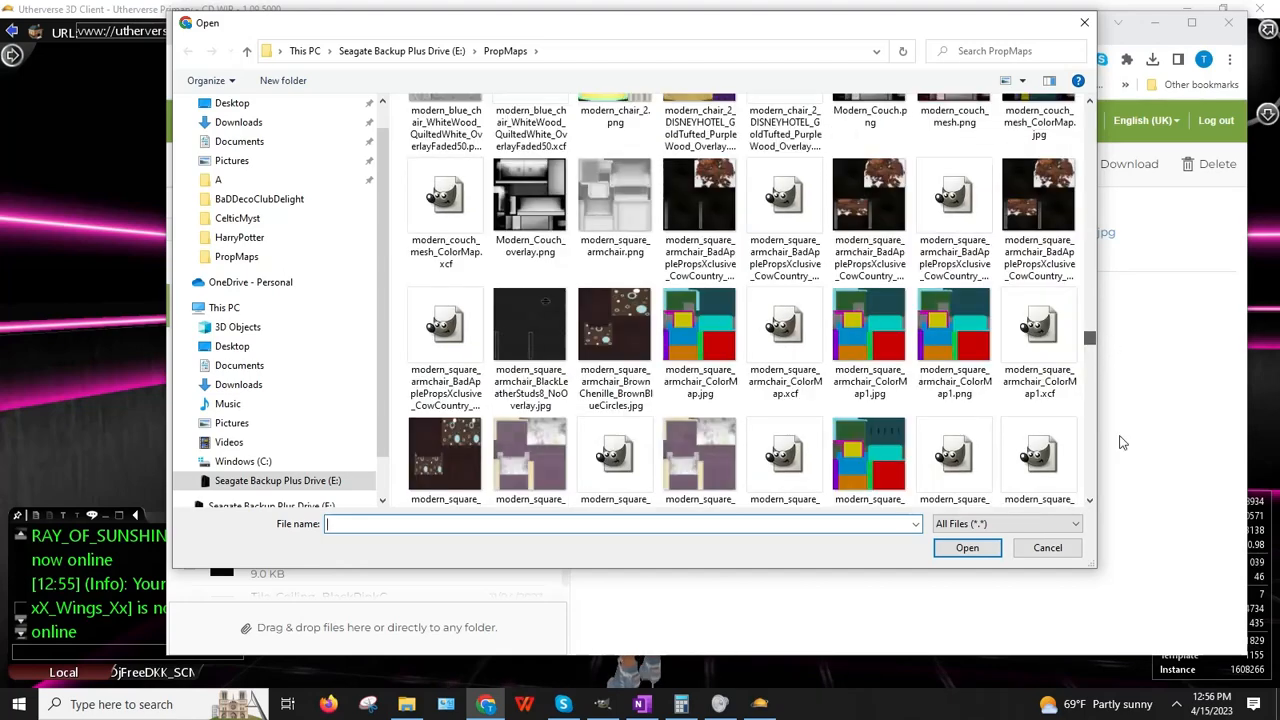
{"action": "left_click_drag", "start_coordinate": [1091, 502], "coordinate": [1092, 503]}
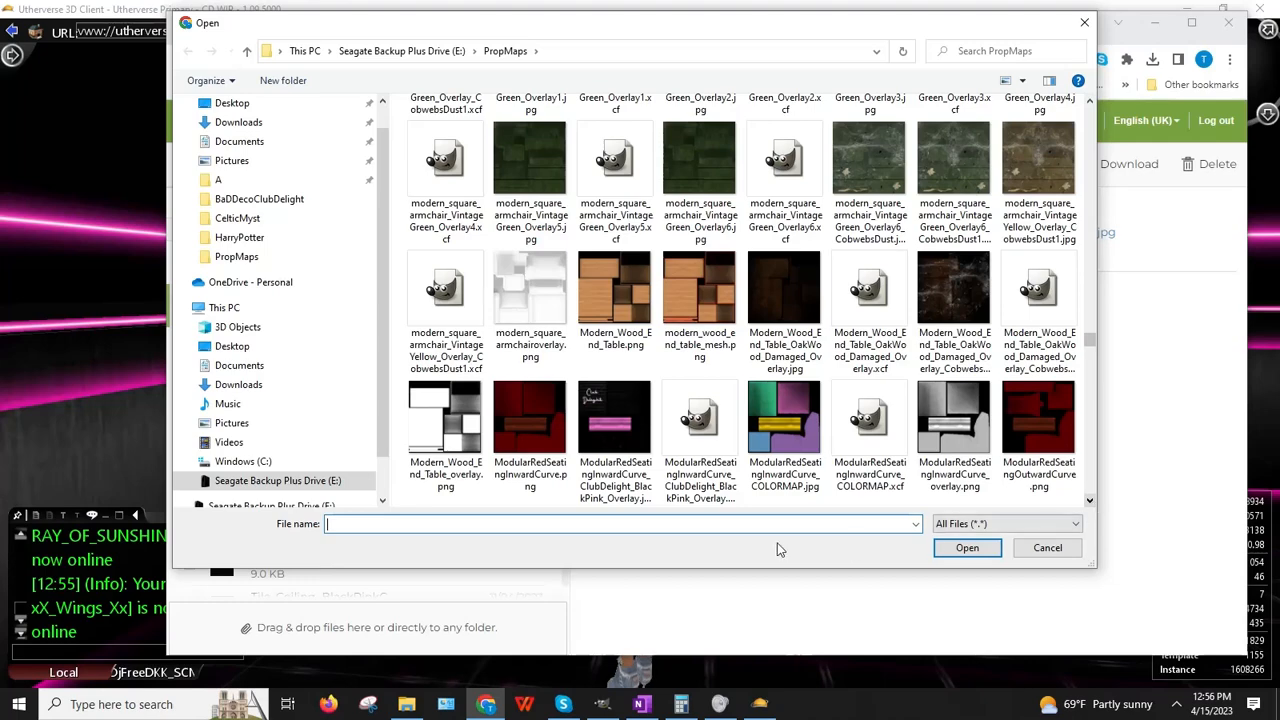
{"action": "double_click", "coordinate": [614, 425]}
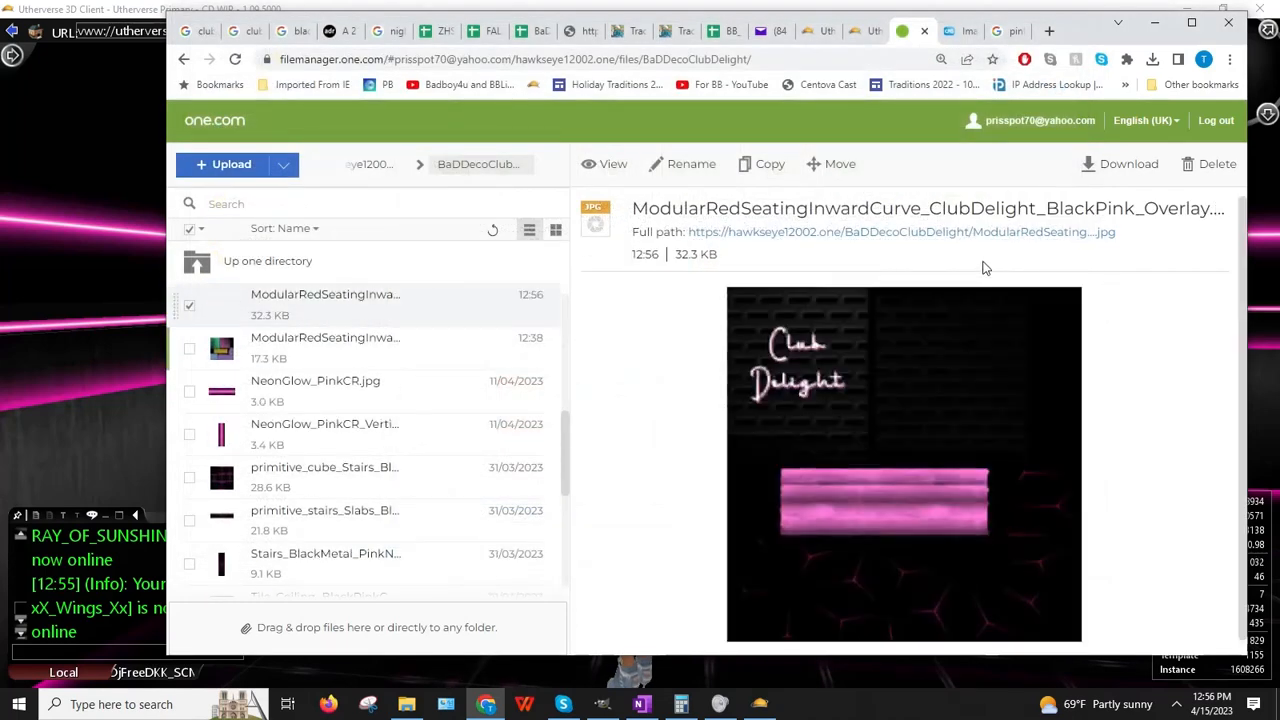
{"action": "right_click", "coordinate": [915, 233]}
{"action": "left_click", "coordinate": [962, 323]}
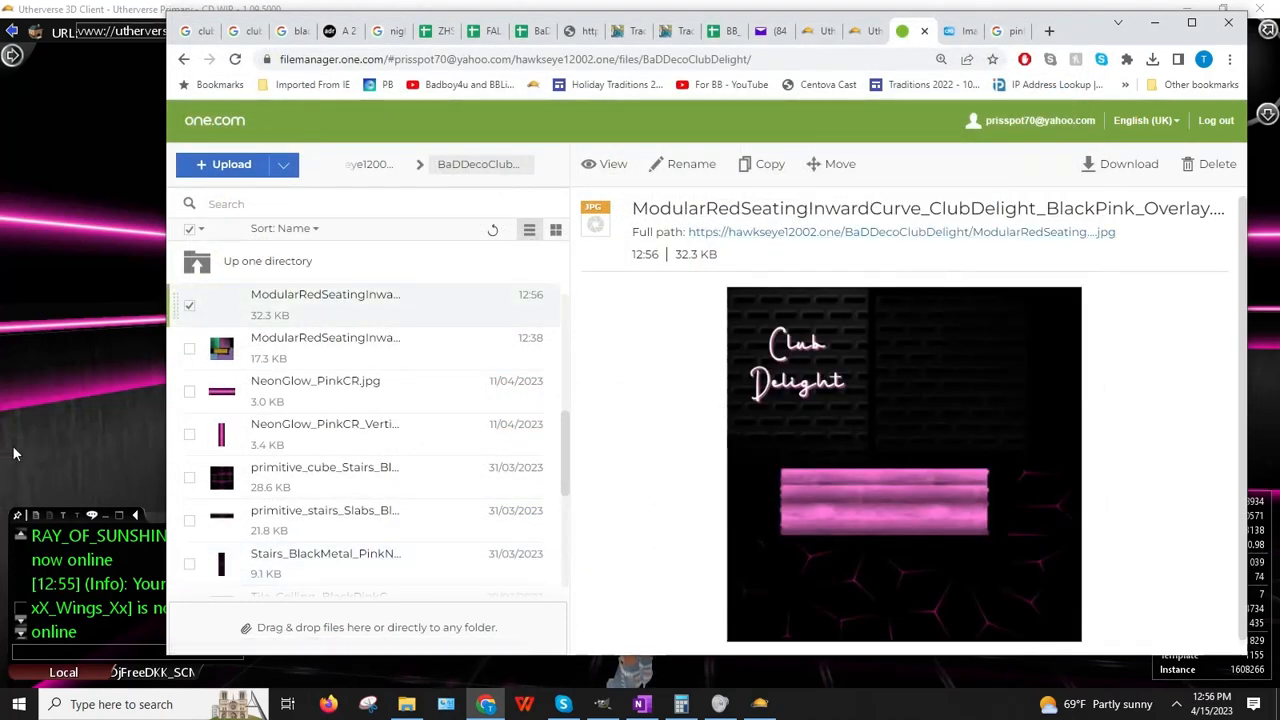
{"action": "key", "text": "alt+Tab"}
Step: Paste the new overlay link into the seating prop's Image URL and apply it
{"action": "right_click", "coordinate": [566, 364]}
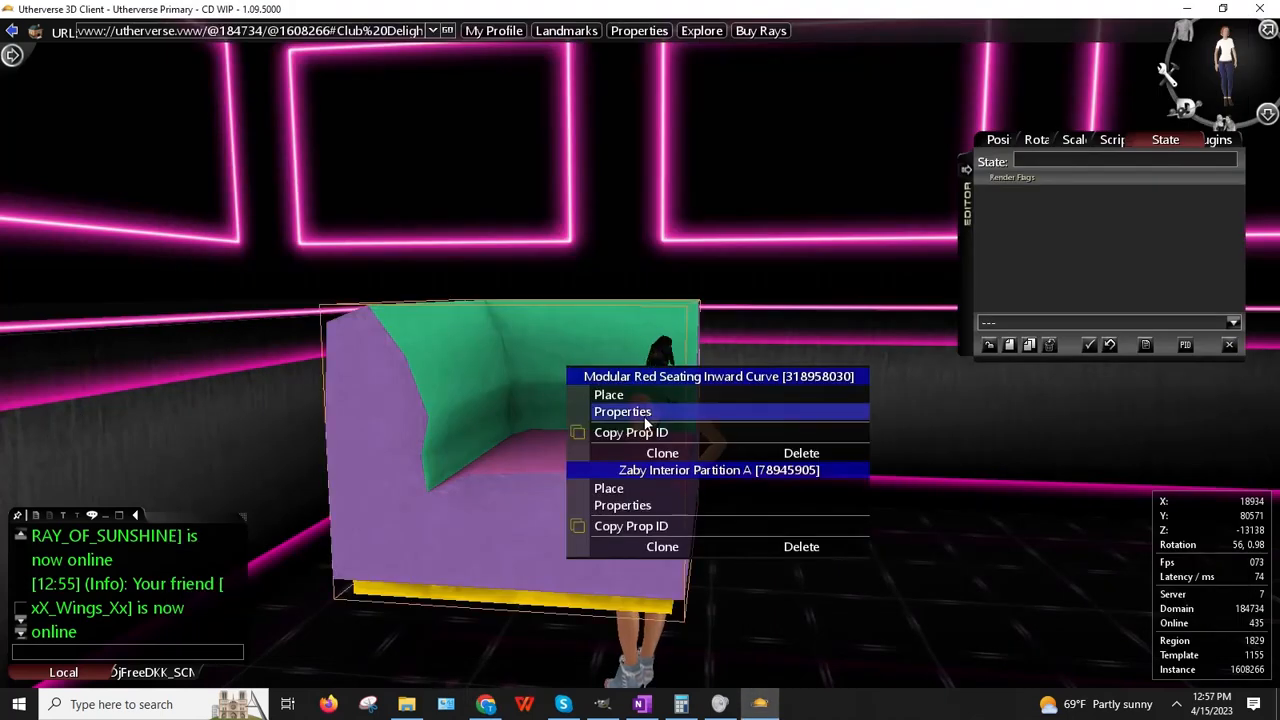
{"action": "left_click", "coordinate": [622, 411]}
{"action": "left_click", "coordinate": [1128, 139]}
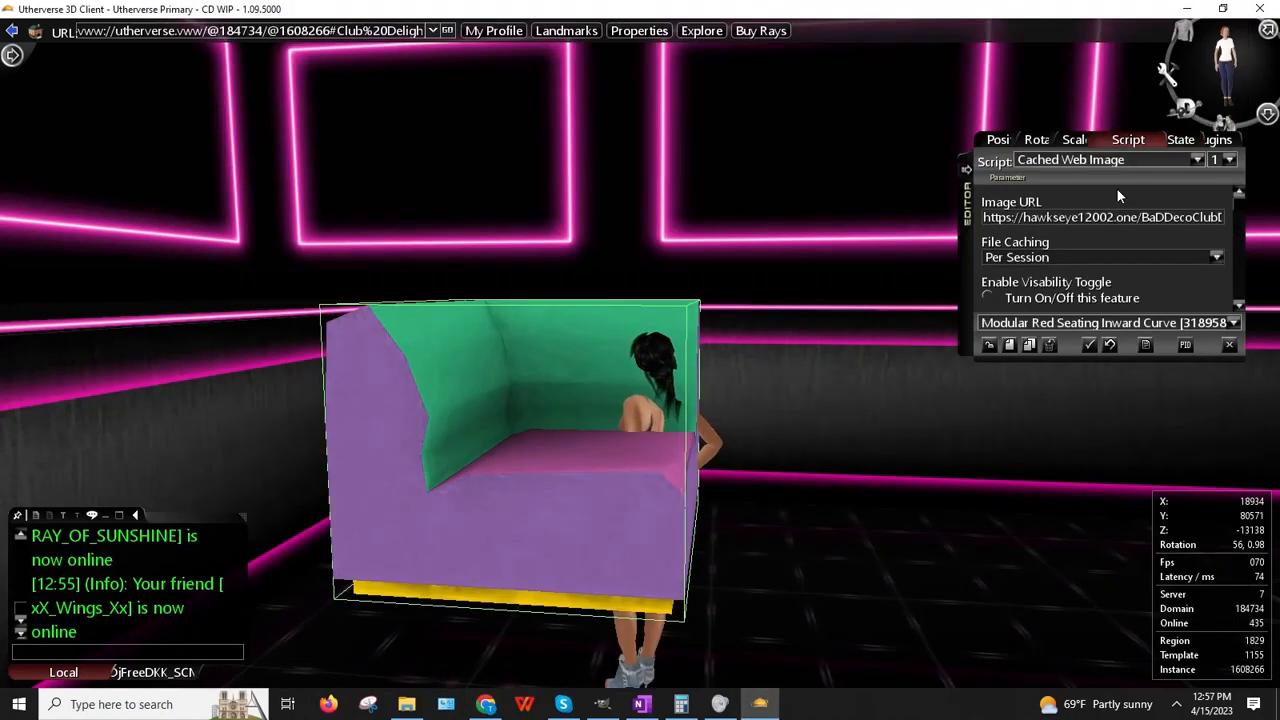
{"action": "left_click", "coordinate": [1107, 219]}
{"action": "key", "text": "ctrl+v"}
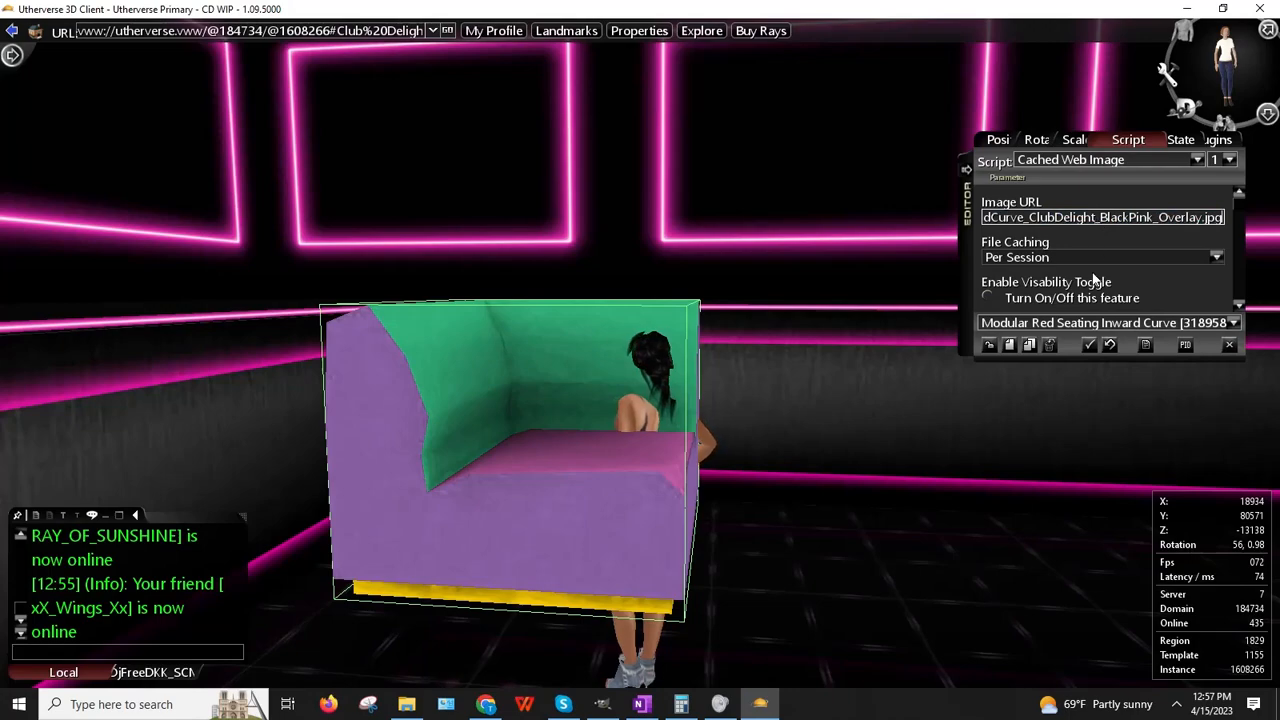
{"action": "key", "text": "Return"}
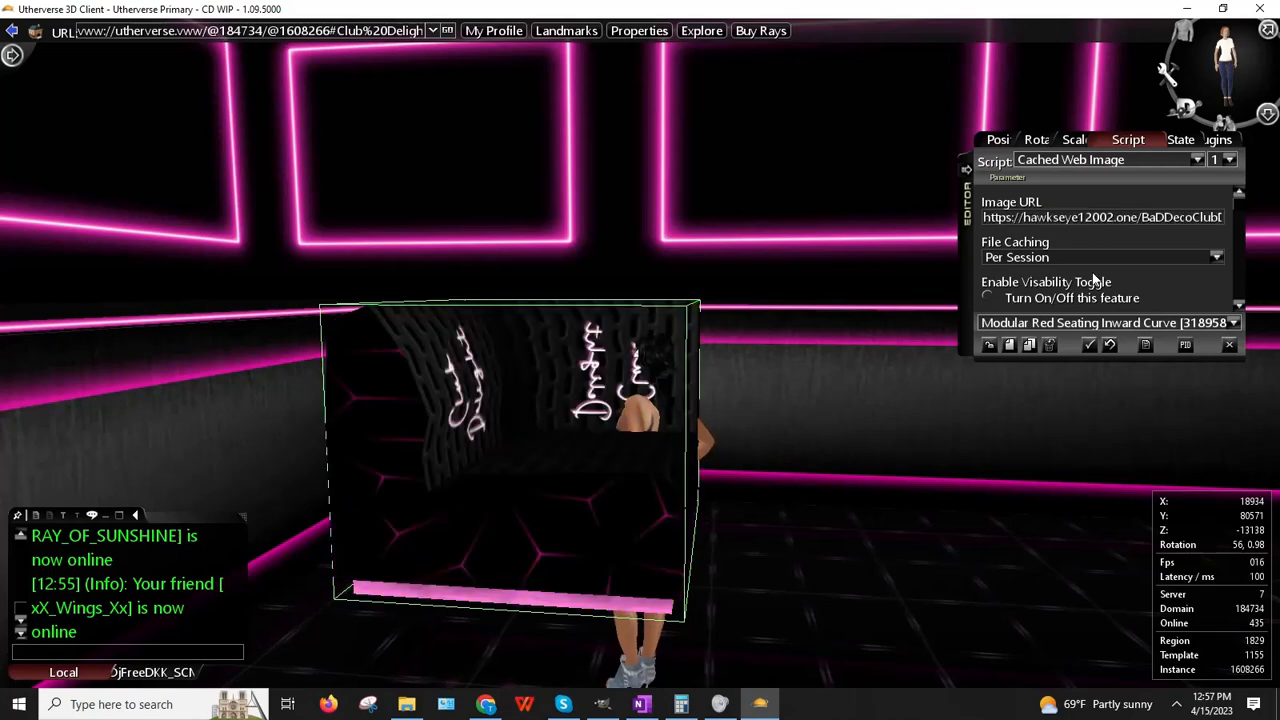
Step: Inspect the retextured seating from several angles, then deselect it
{"action": "left_click_drag", "start_coordinate": [674, 320], "coordinate": [578, 340]}
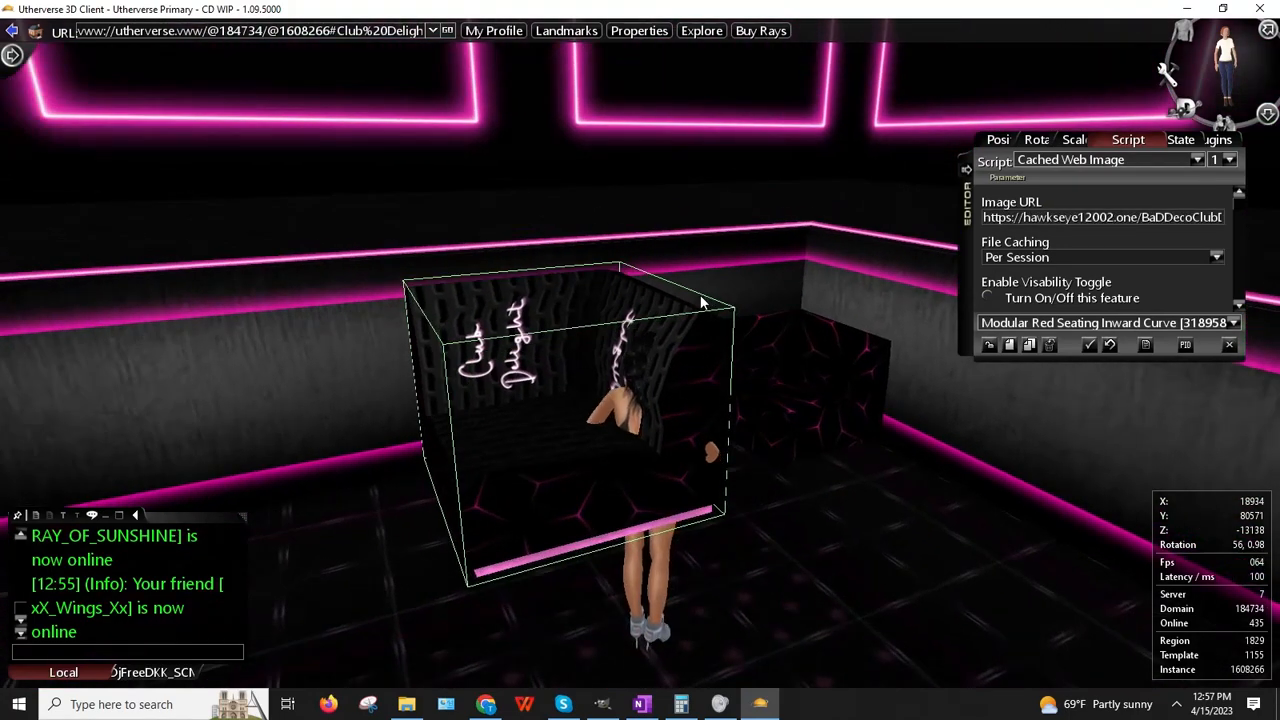
{"action": "left_click_drag", "start_coordinate": [704, 300], "coordinate": [1038, 416]}
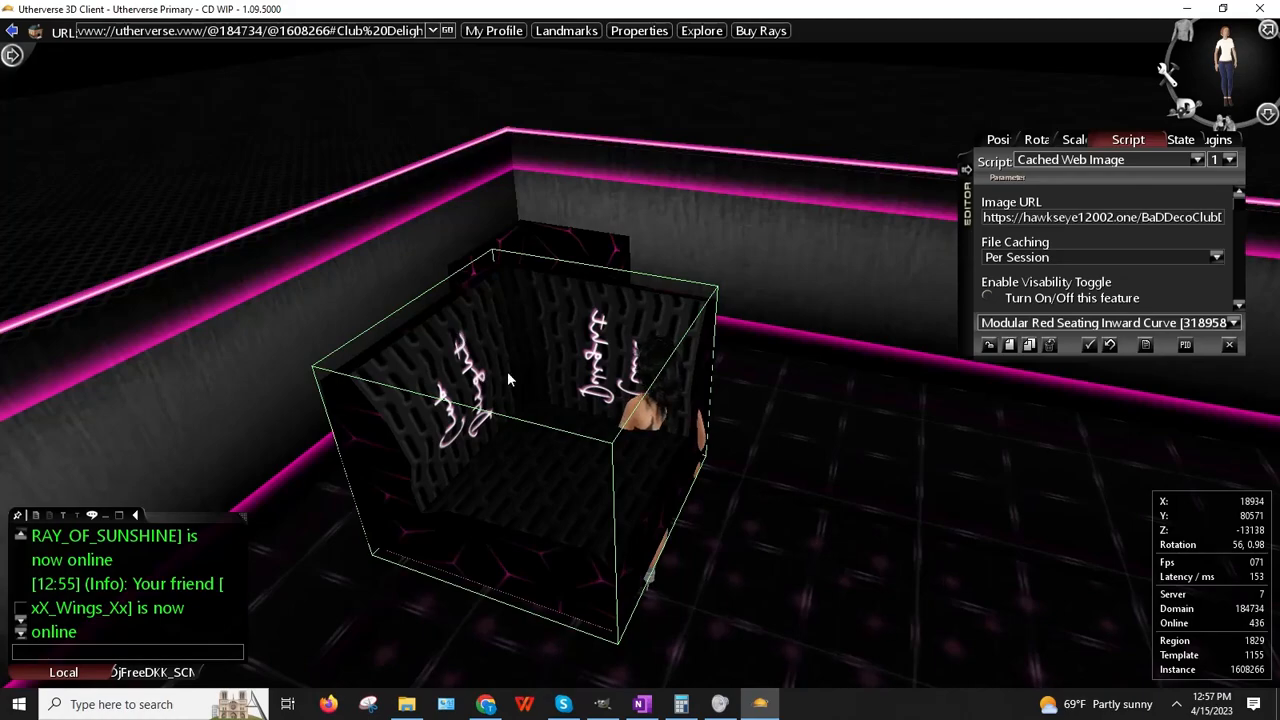
{"action": "left_click_drag", "start_coordinate": [507, 371], "coordinate": [387, 318]}
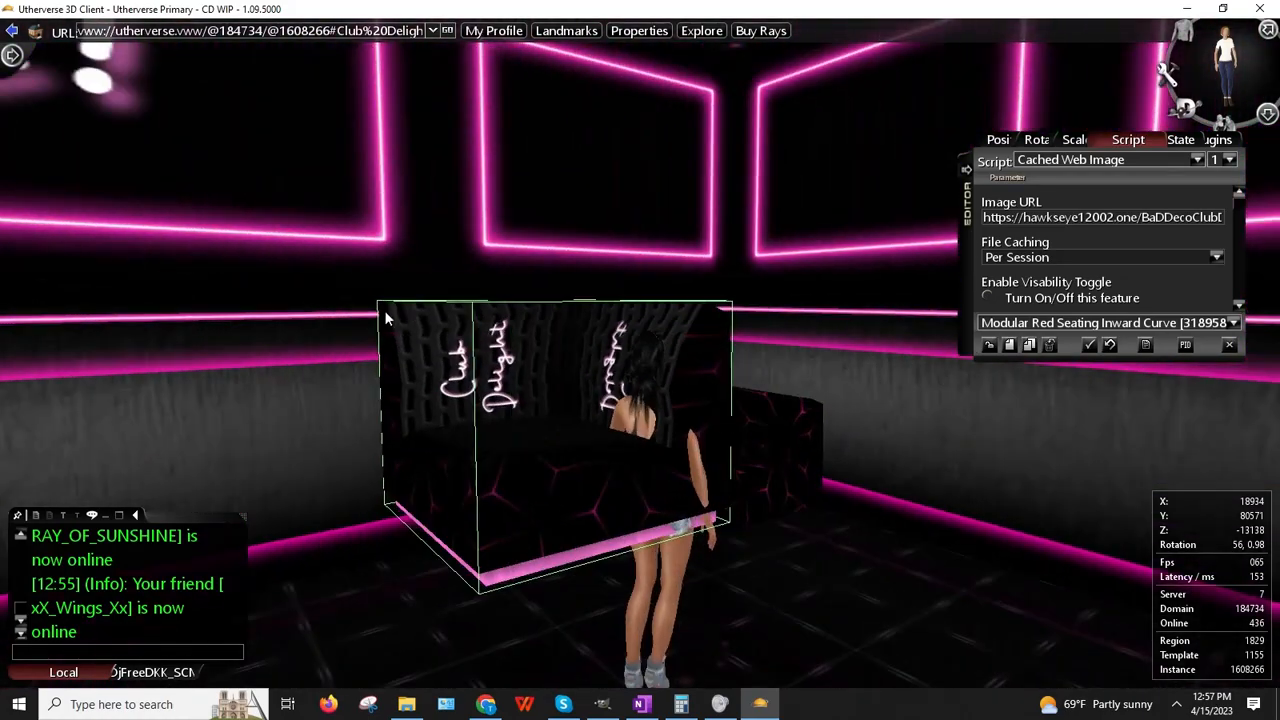
{"action": "key", "text": "Right"}
{"action": "key", "text": "Left"}
{"action": "key", "text": "Up"}
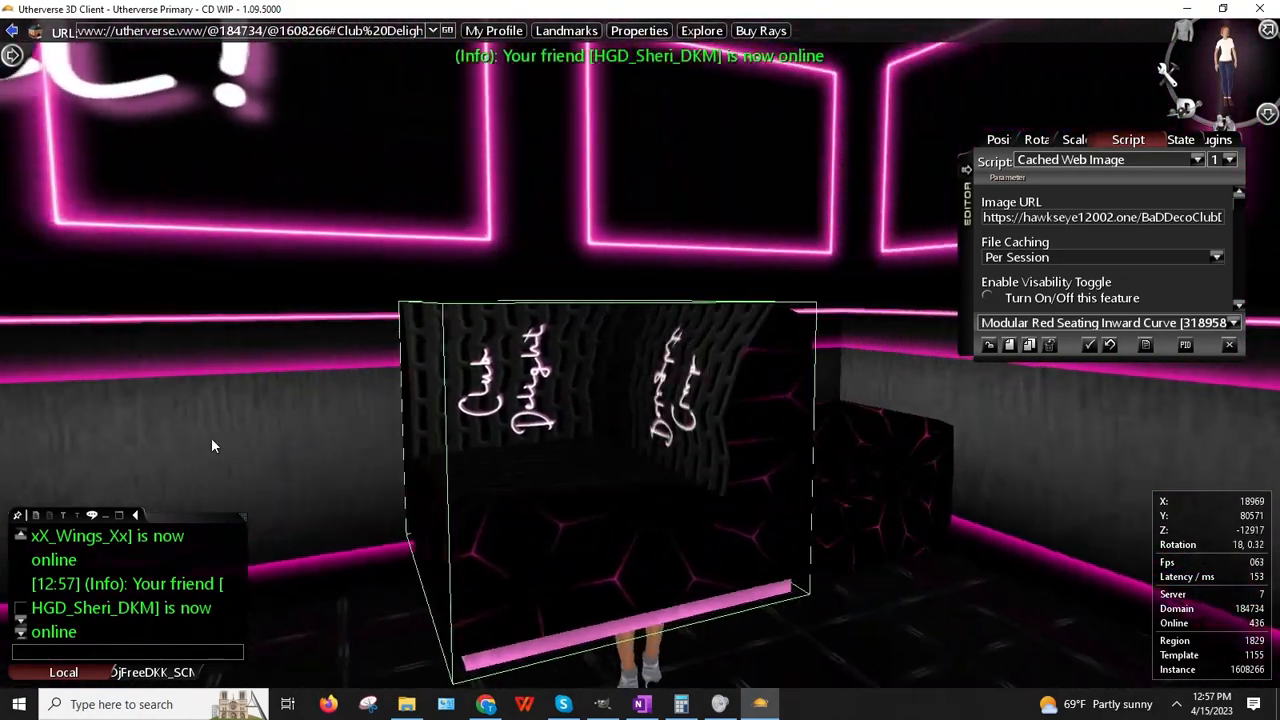
{"action": "key", "text": "Up"}
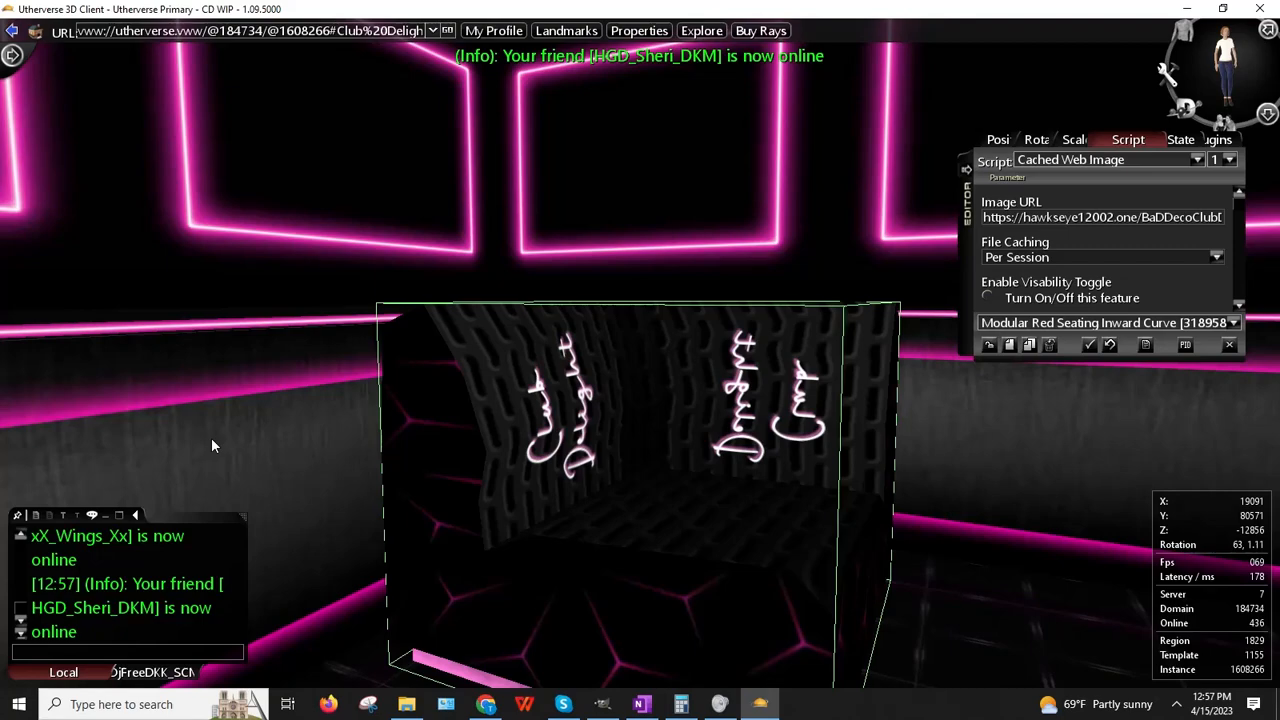
{"action": "left_click_drag", "start_coordinate": [450, 327], "coordinate": [395, 398]}
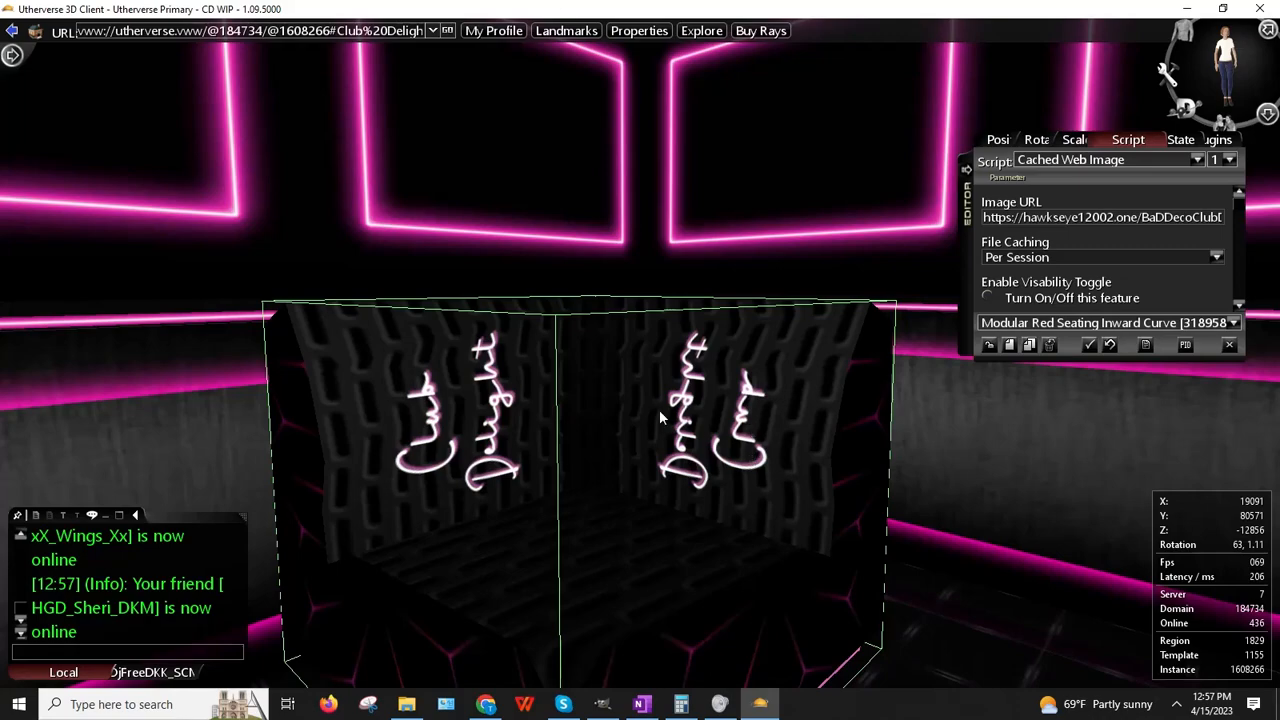
{"action": "left_click_drag", "start_coordinate": [587, 416], "coordinate": [685, 390]}
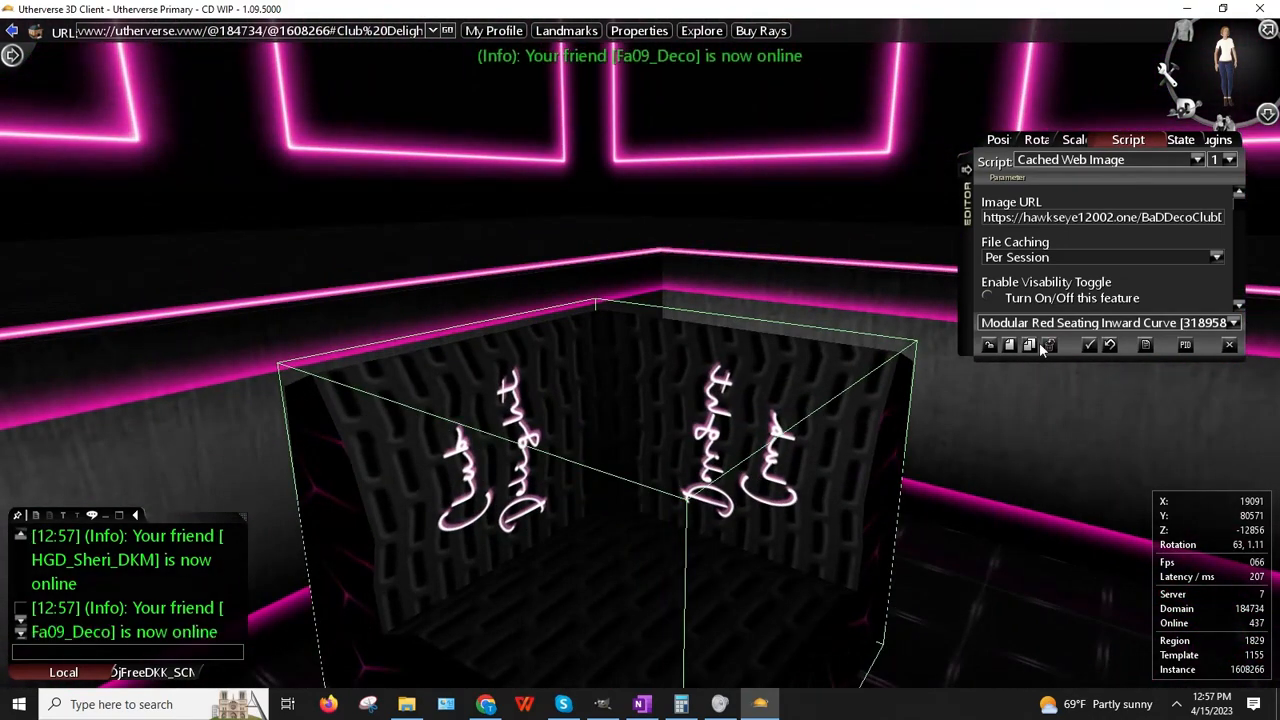
{"action": "key", "text": "Escape"}
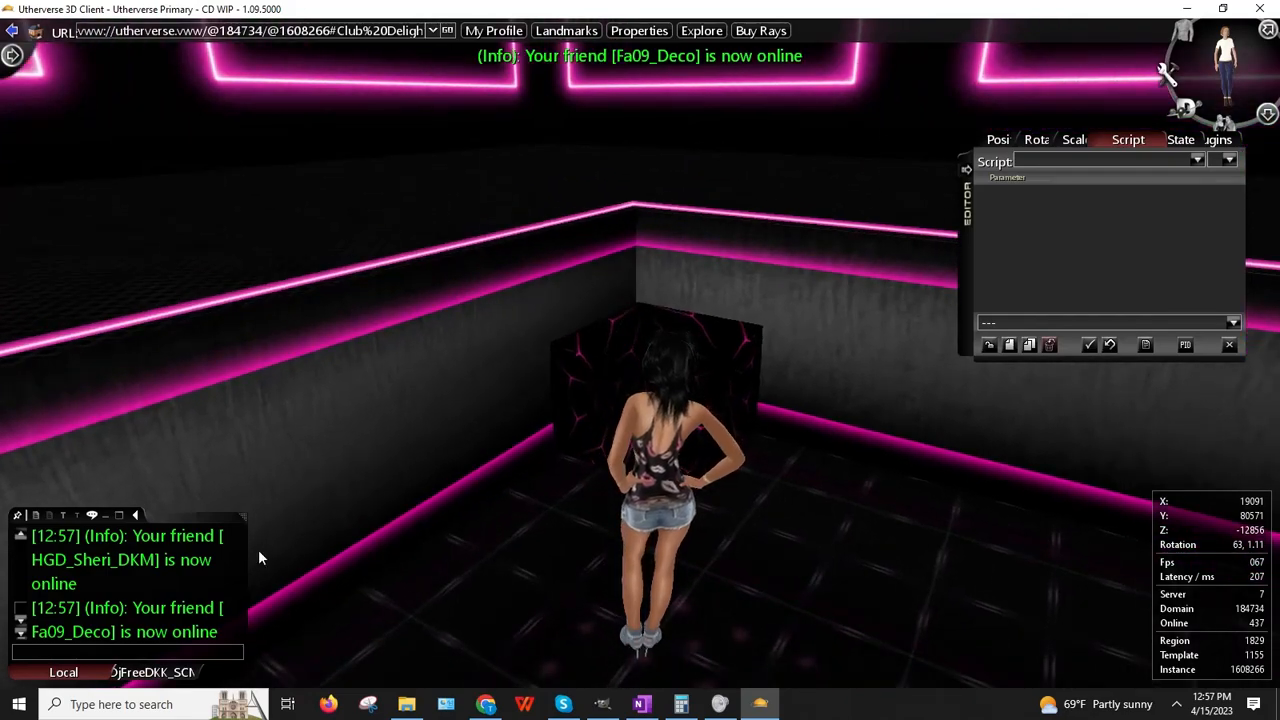
{"action": "key", "text": "Left"}
{"action": "key", "text": "Up"}
{"action": "key", "text": "Right"}
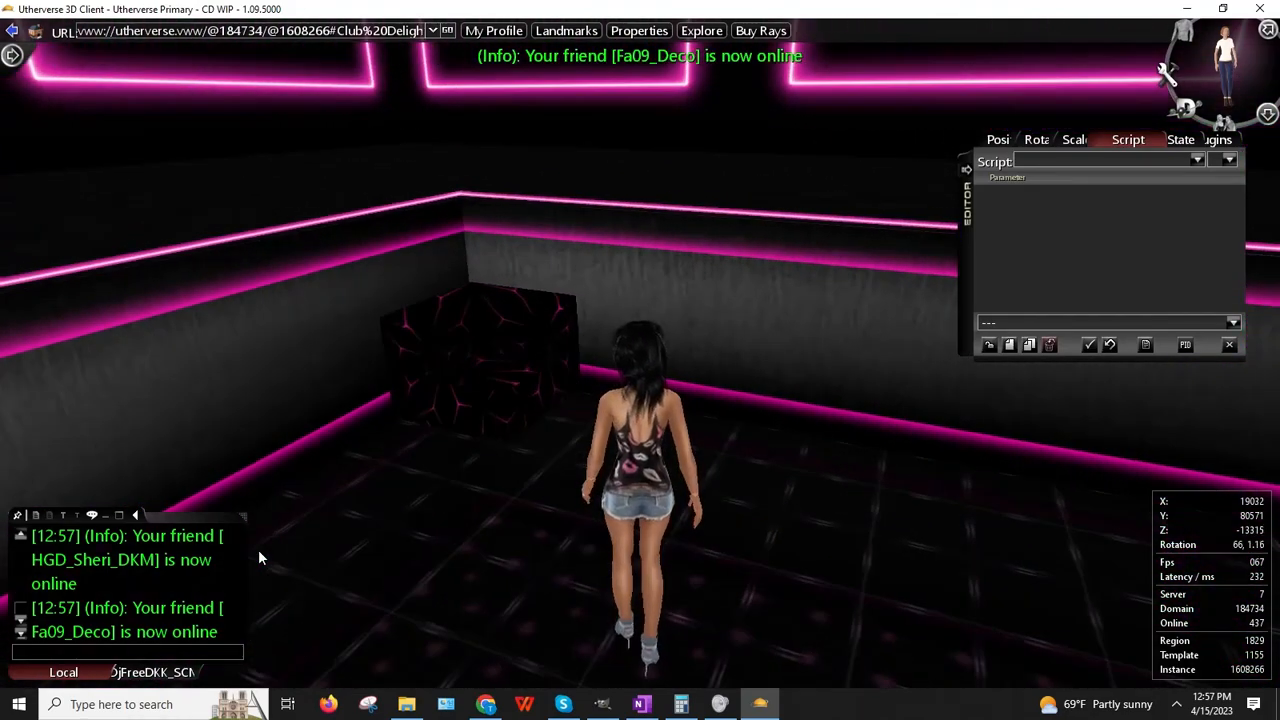
Step: Permanently delete the checked seating image file from the one.com file manager
{"action": "key", "text": "alt+Tab"}
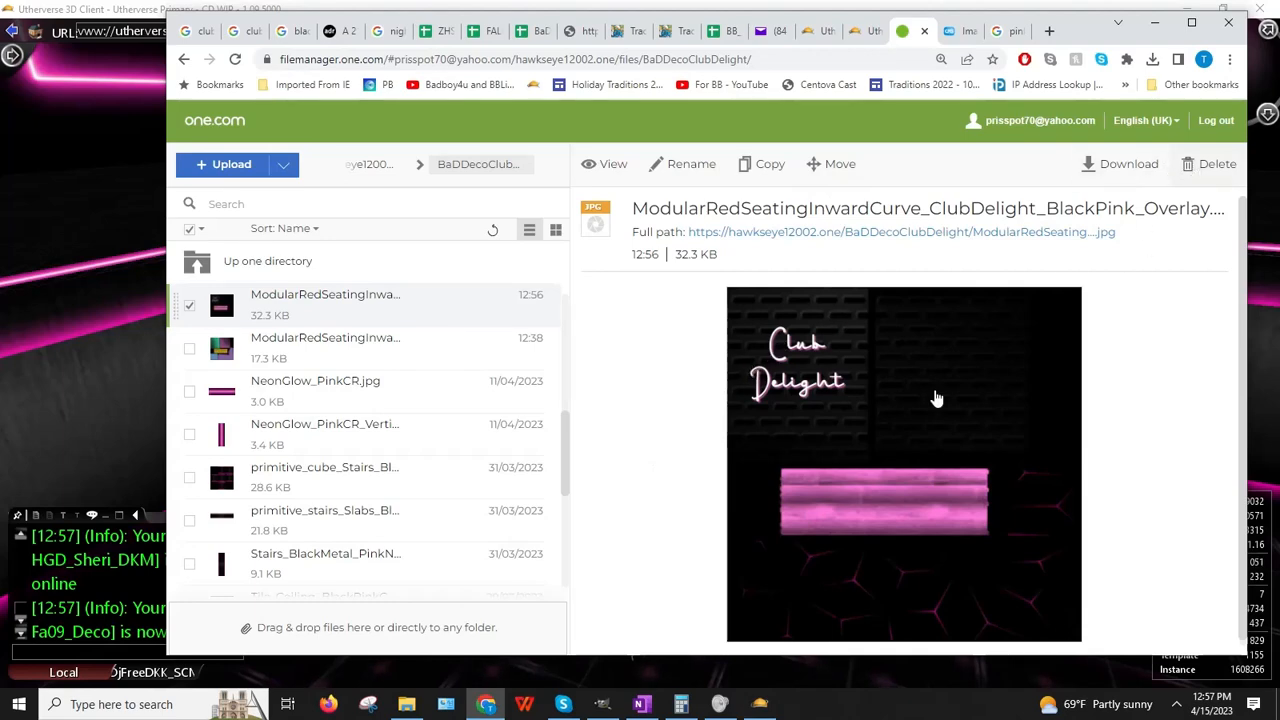
{"action": "key", "text": "Delete"}
{"action": "left_click", "coordinate": [204, 577]}
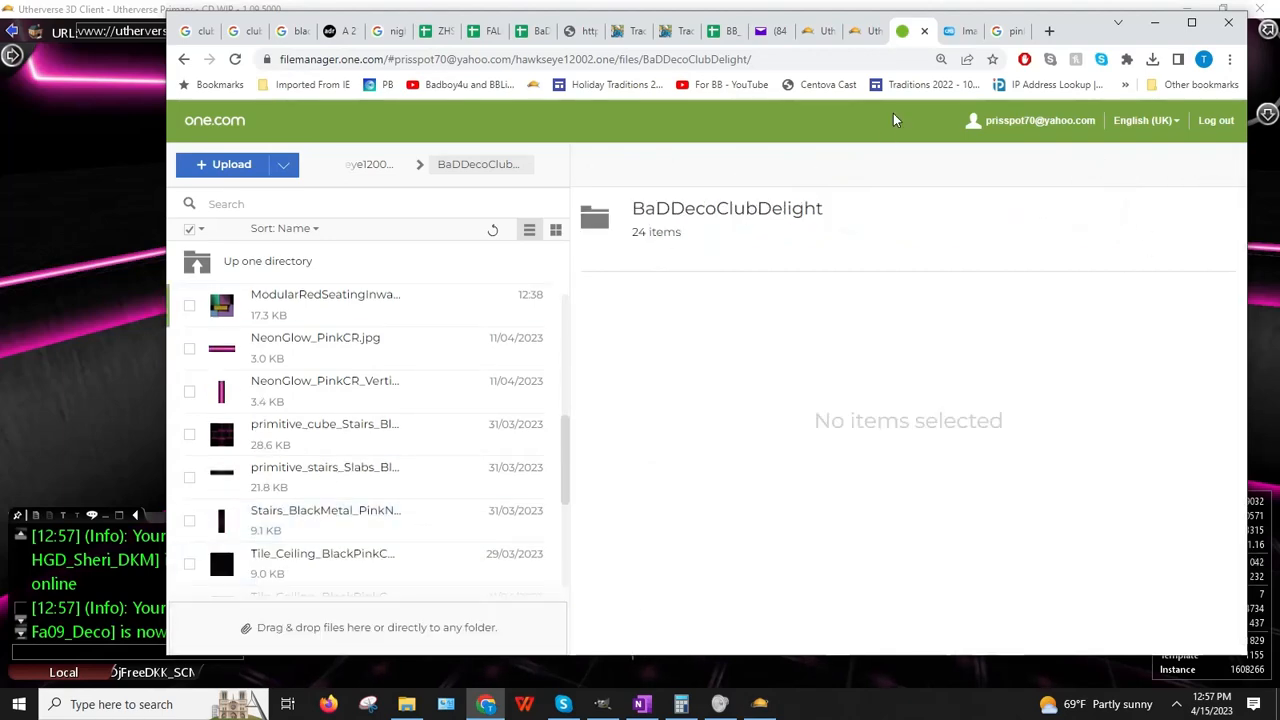
{"action": "left_click", "coordinate": [155, 491]}
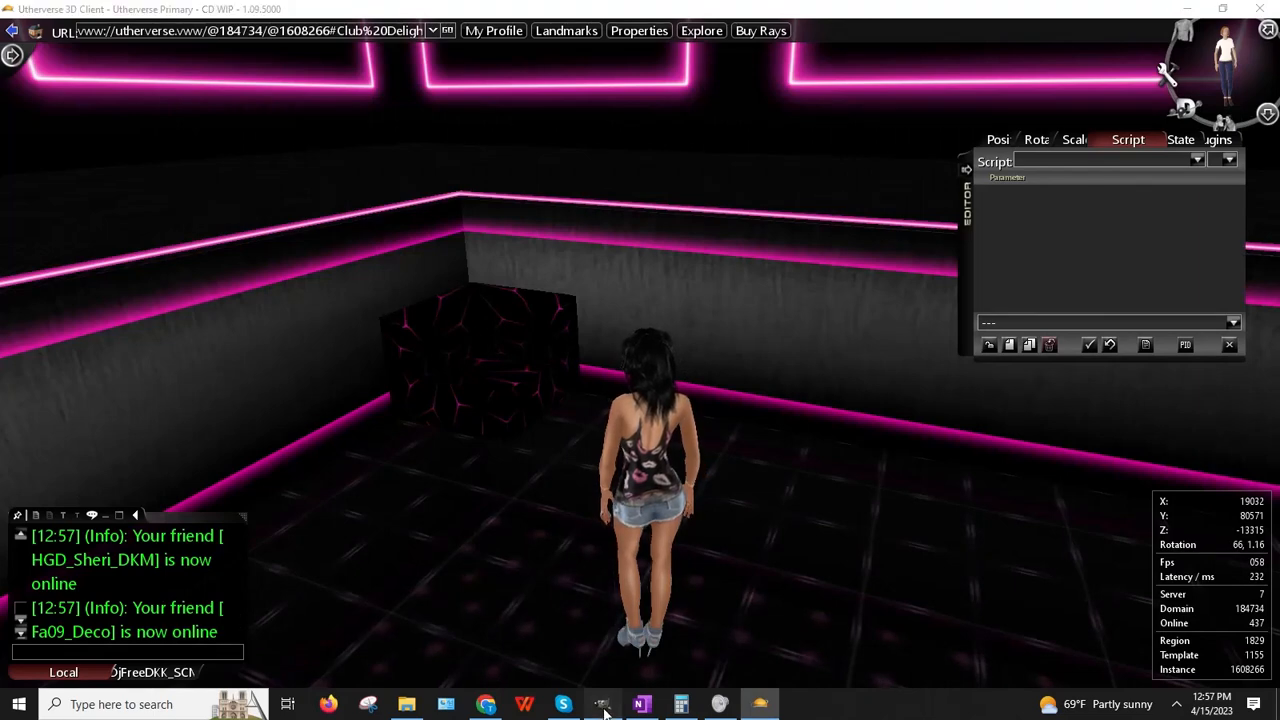
{"action": "left_click", "coordinate": [603, 704]}
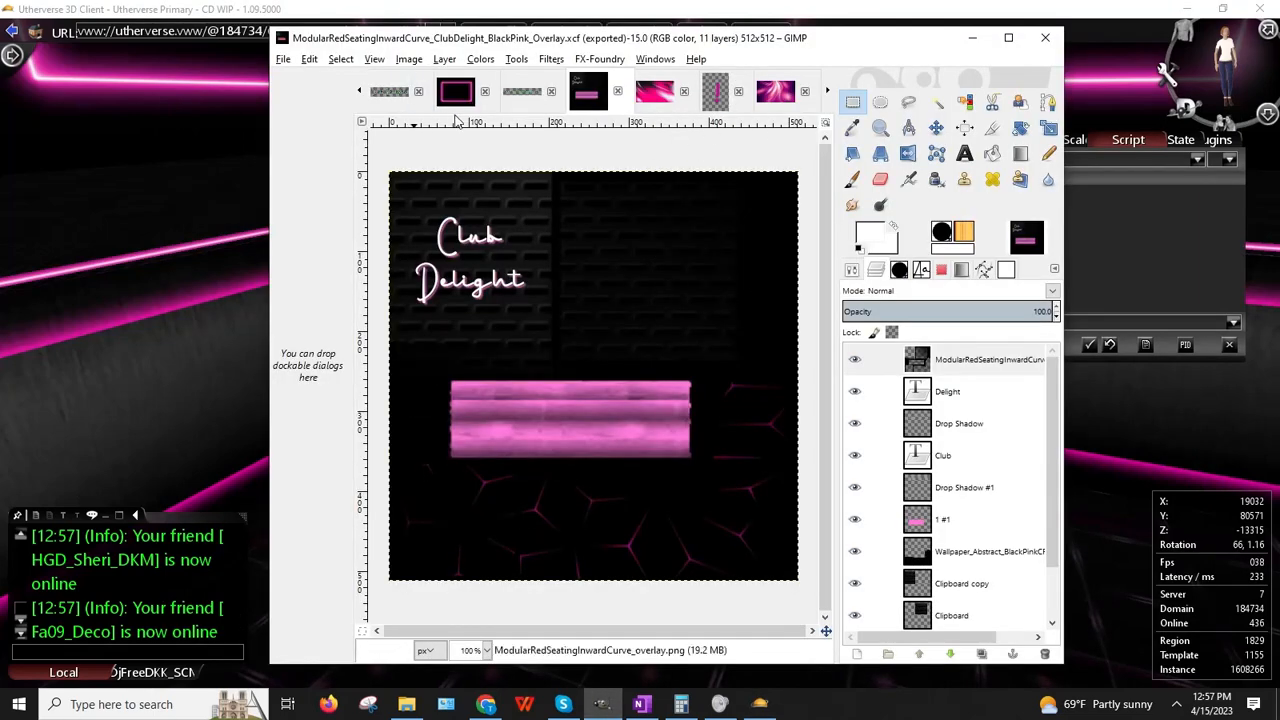
Step: Maximize GIMP and browse the open image tabs, settling on the 525×328 pink hexagon Untitled-25
{"action": "left_click", "coordinate": [654, 91]}
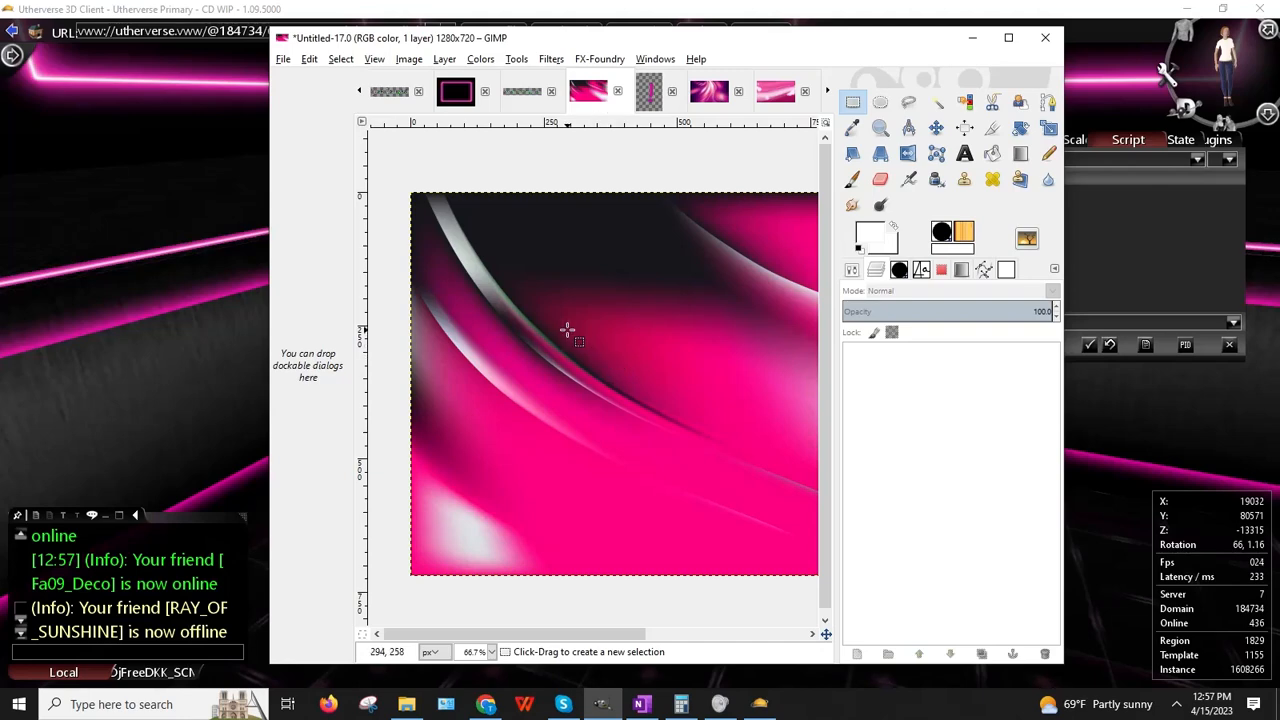
{"action": "key", "text": "ctrl+v"}
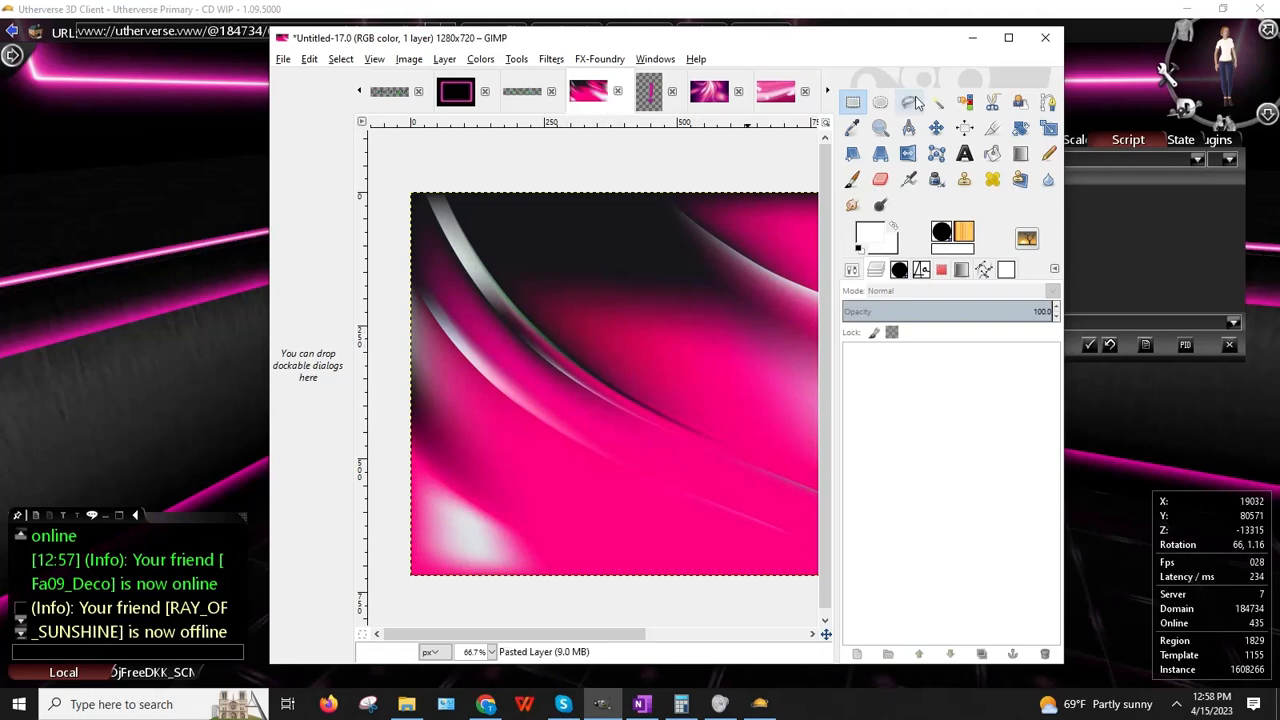
{"action": "left_click", "coordinate": [1008, 37]}
{"action": "left_click", "coordinate": [800, 62]}
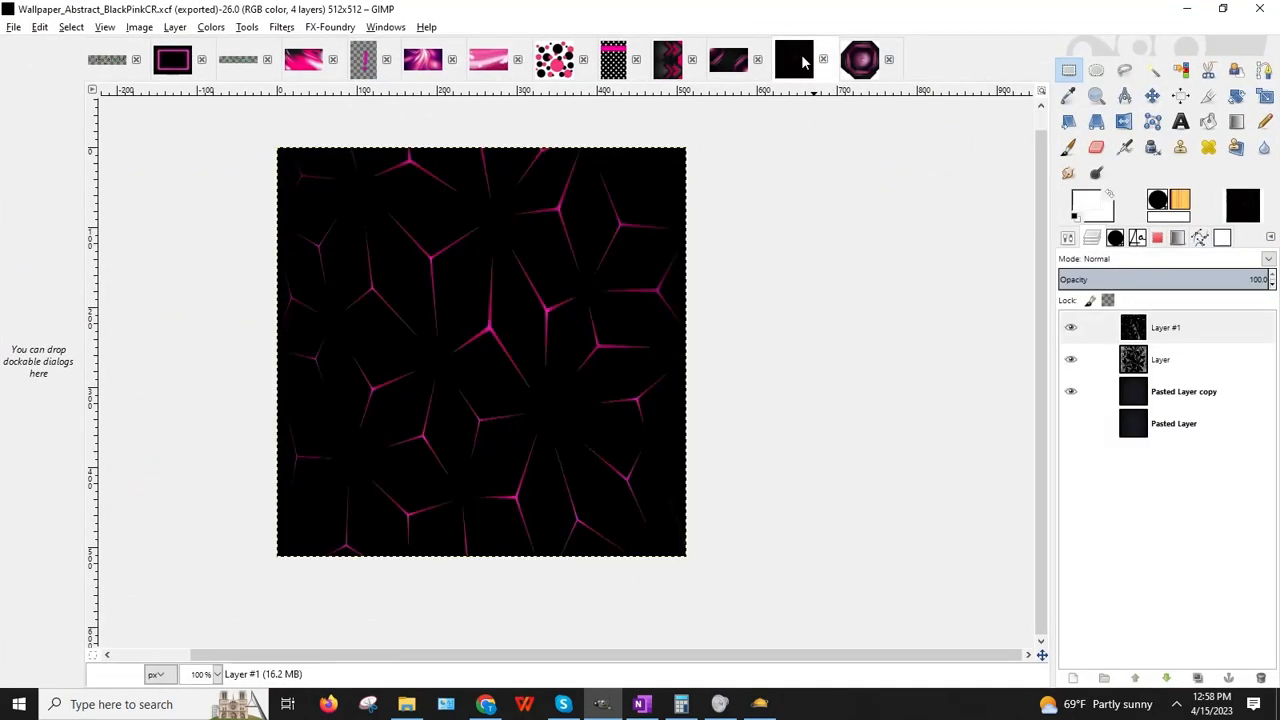
{"action": "left_click", "coordinate": [730, 64]}
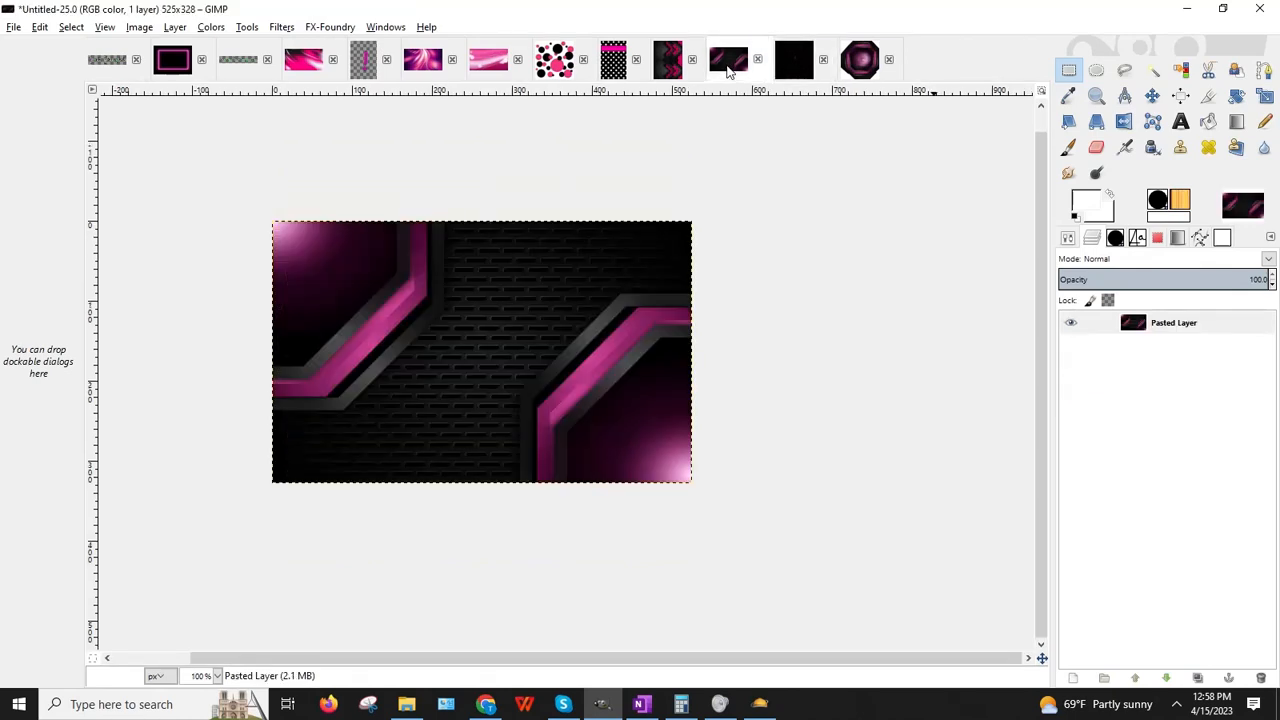
{"action": "left_click", "coordinate": [669, 62]}
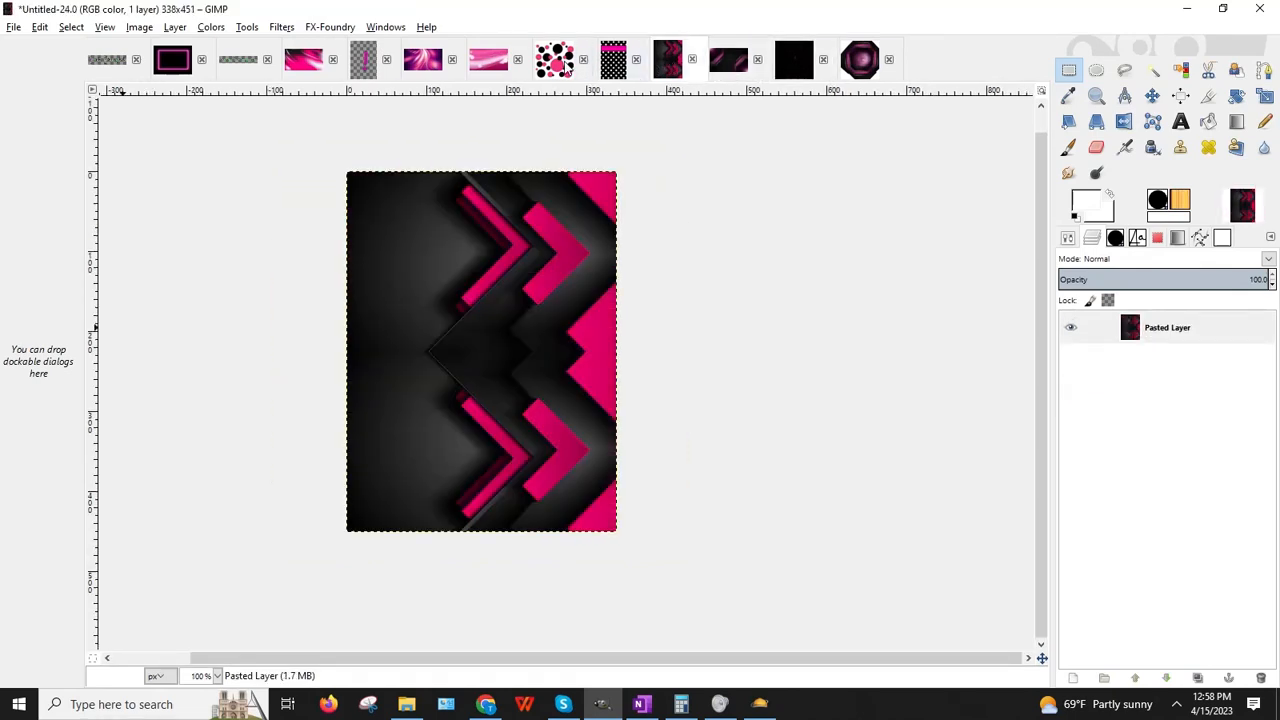
{"action": "left_click", "coordinate": [560, 66]}
{"action": "left_click", "coordinate": [486, 68]}
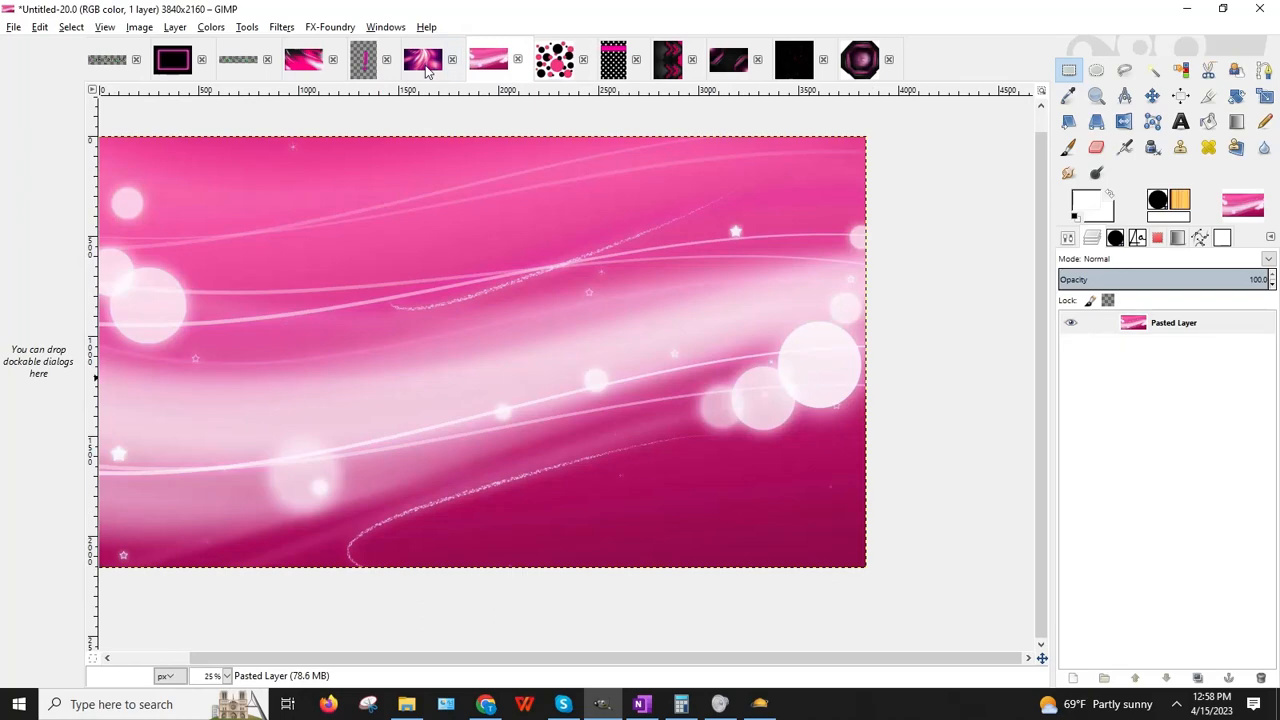
{"action": "left_click", "coordinate": [424, 64]}
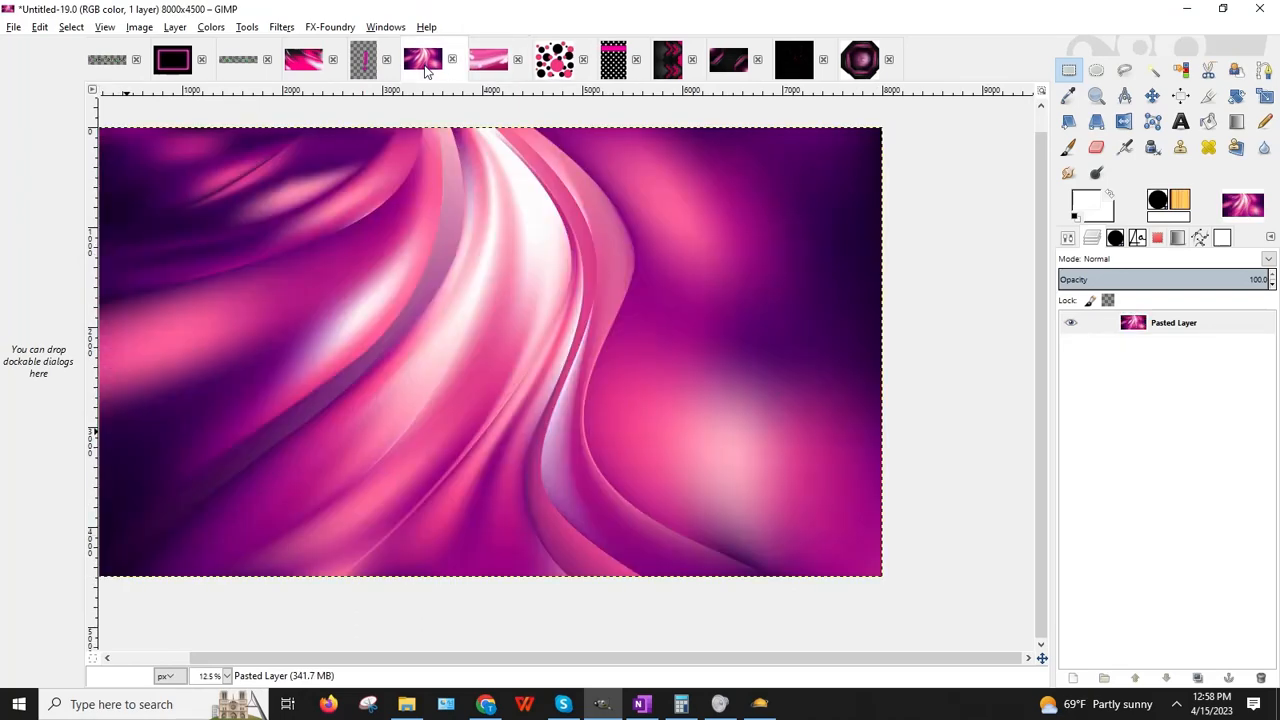
{"action": "left_click", "coordinate": [314, 66]}
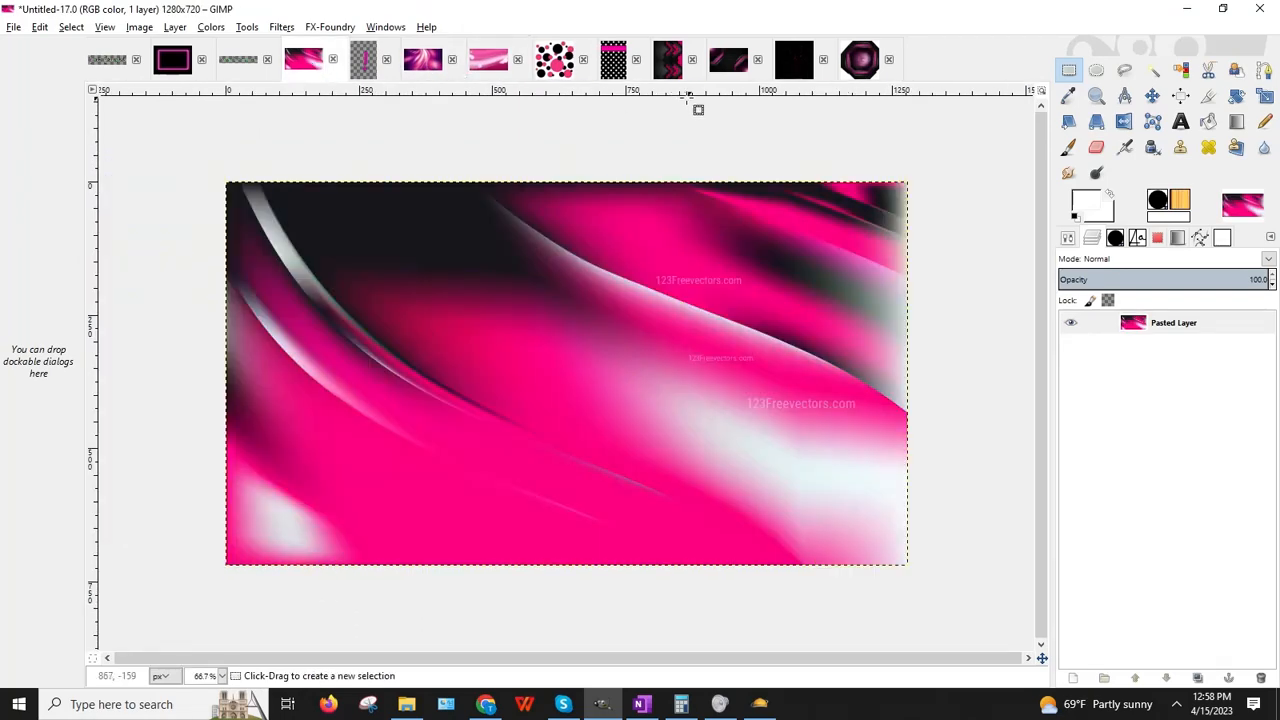
{"action": "left_click", "coordinate": [720, 68]}
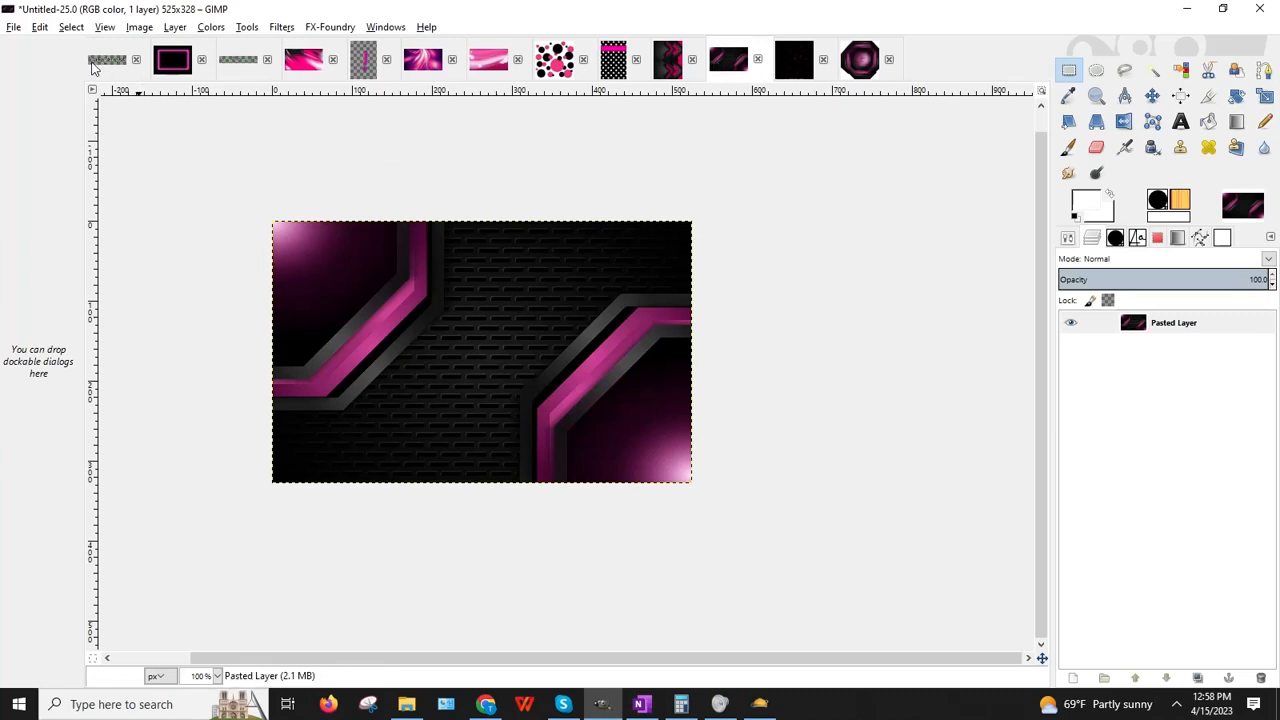
{"action": "left_click", "coordinate": [140, 27]}
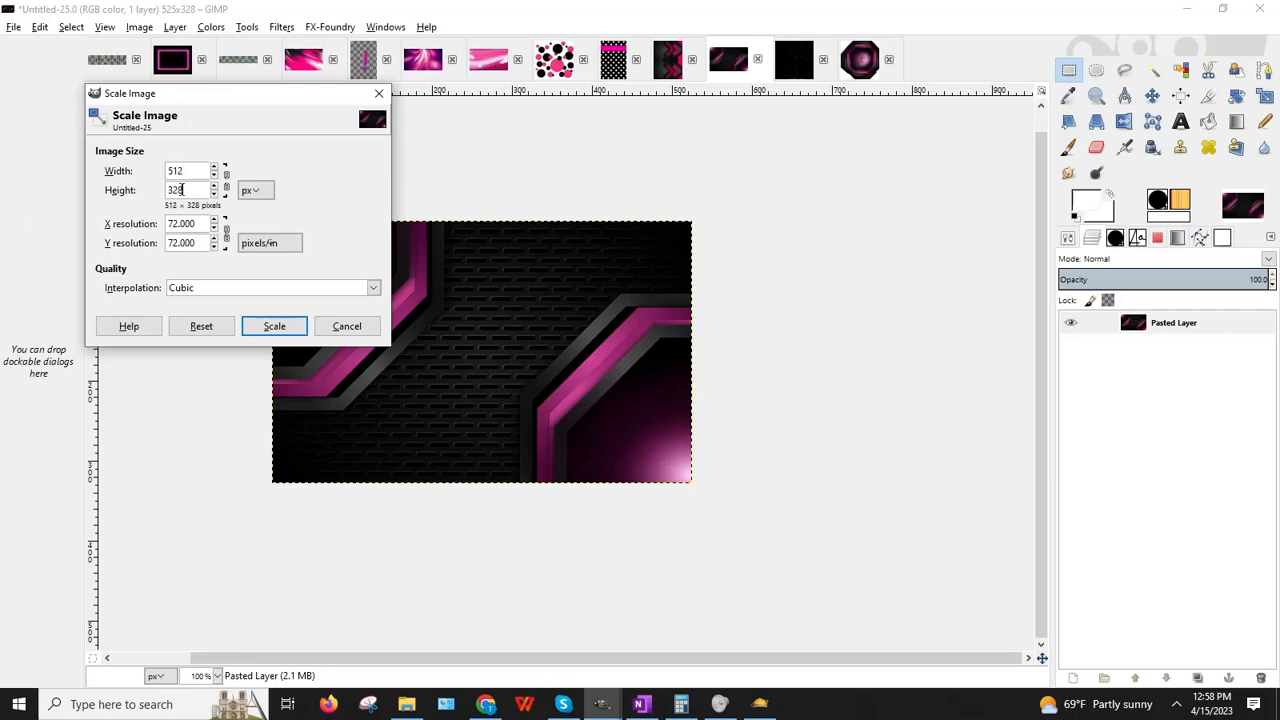
Step: Scale Untitled-25 to 512×512 and open Export As in the BaDDecoClubDelight folder
{"action": "left_click", "coordinate": [272, 327]}
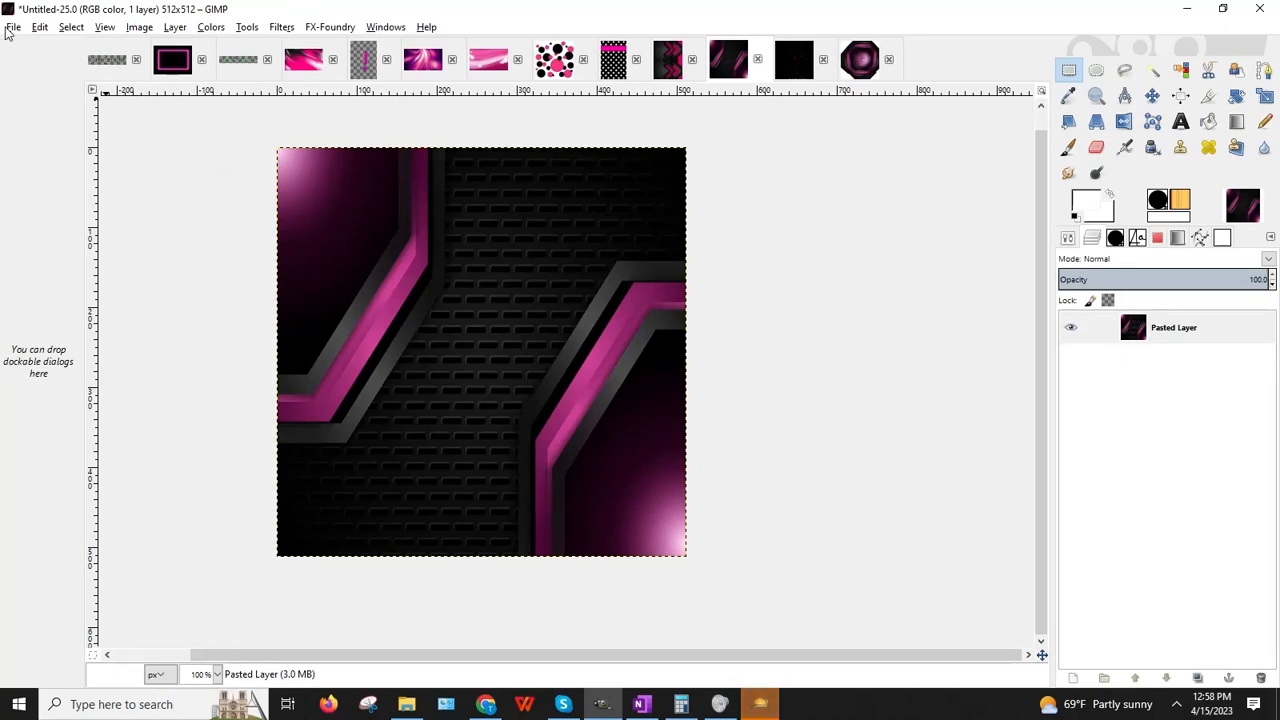
{"action": "left_click", "coordinate": [14, 27]}
{"action": "left_click", "coordinate": [44, 241]}
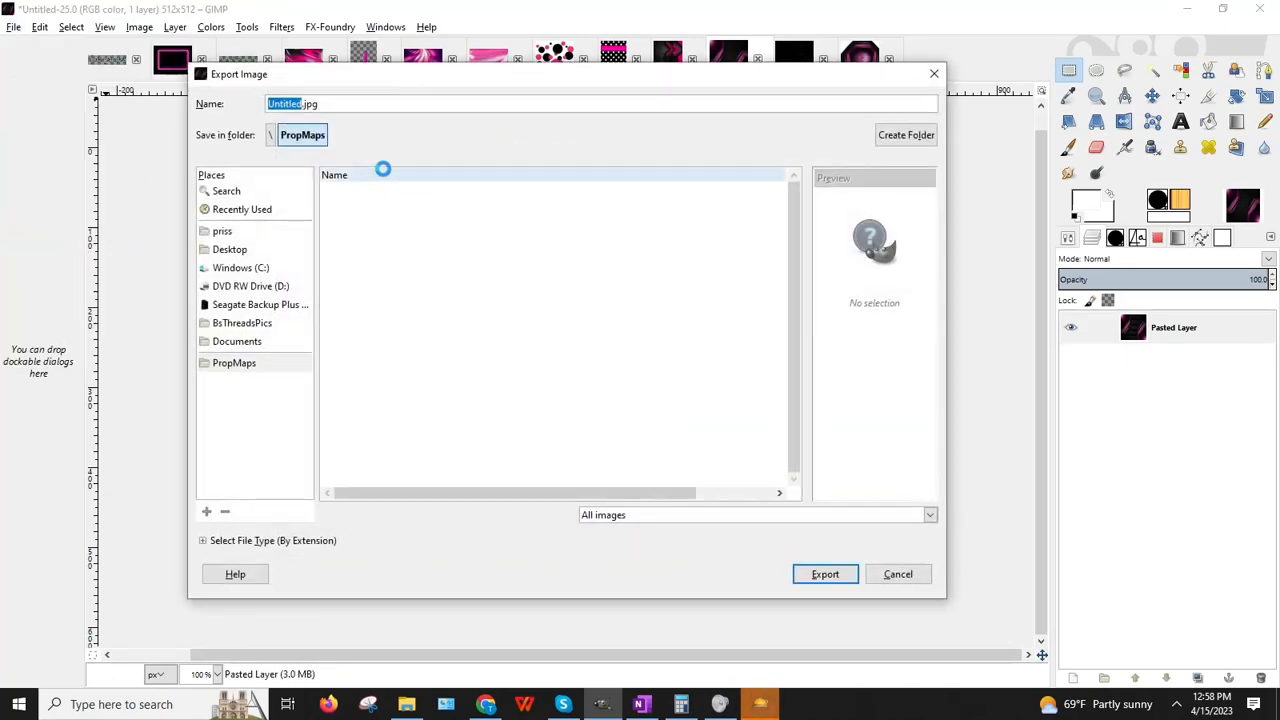
{"action": "left_click", "coordinate": [267, 138]}
{"action": "left_click_drag", "start_coordinate": [793, 427], "coordinate": [797, 206]}
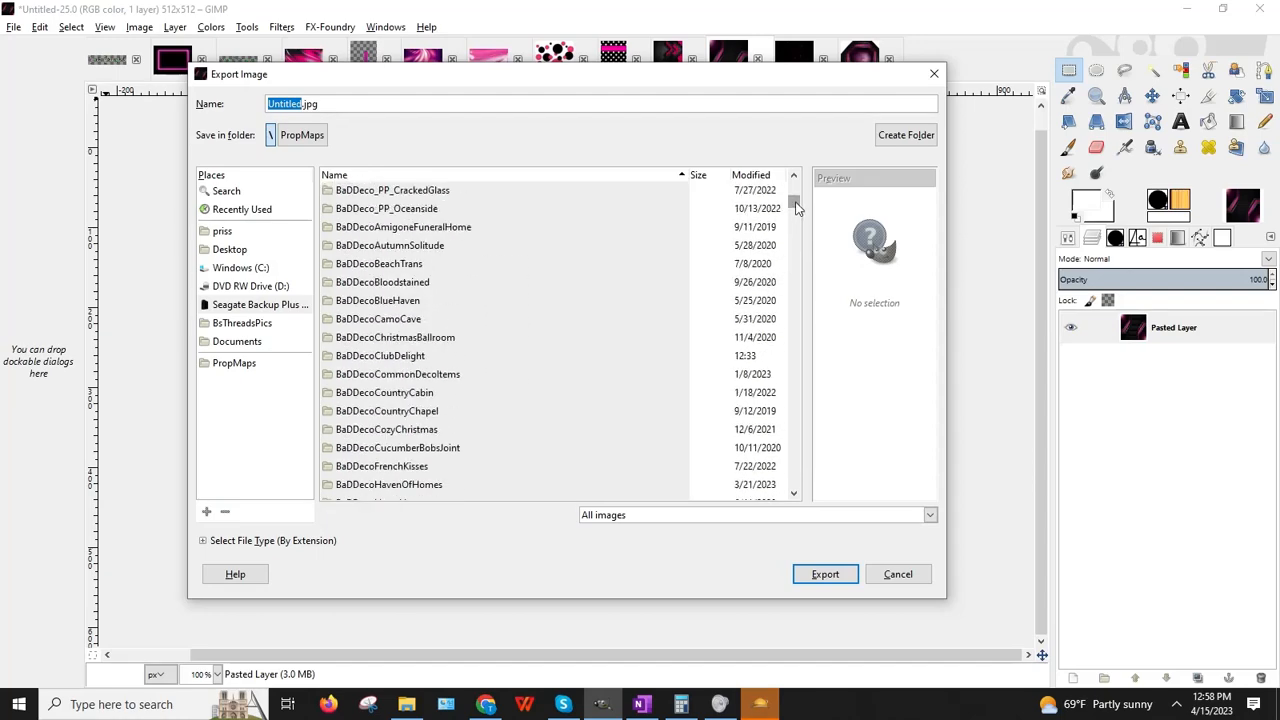
{"action": "double_click", "coordinate": [390, 358]}
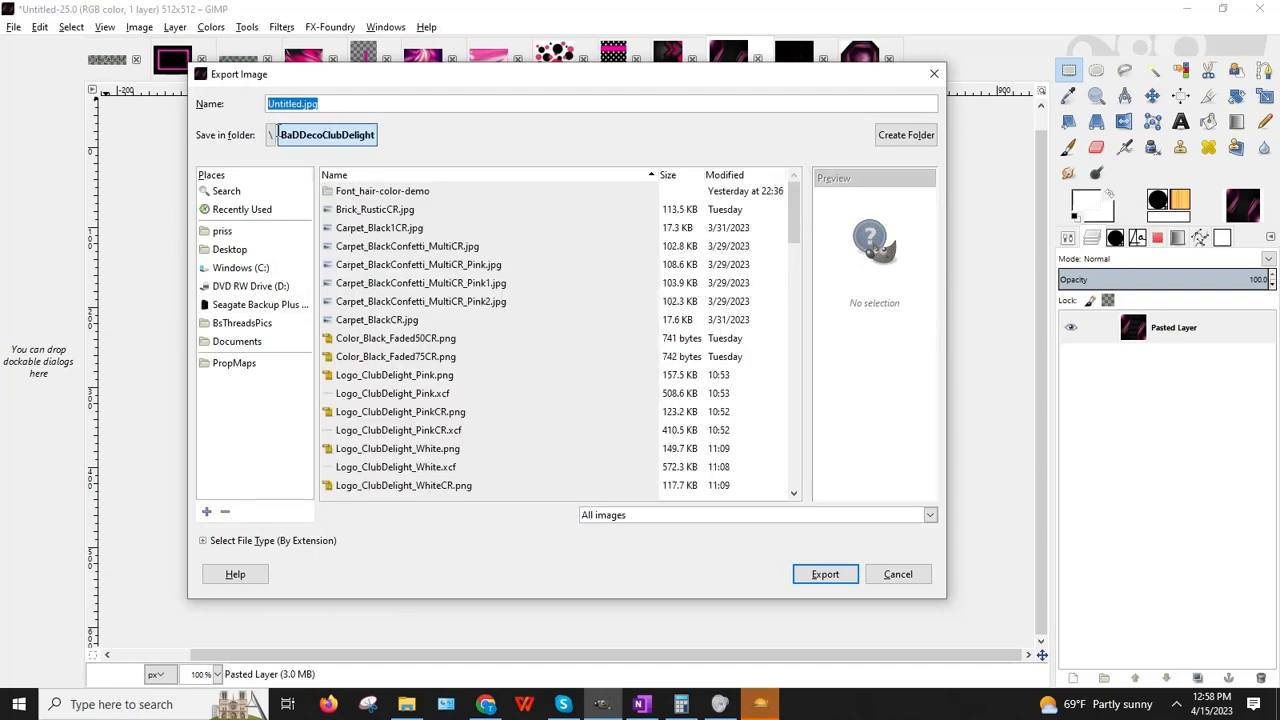
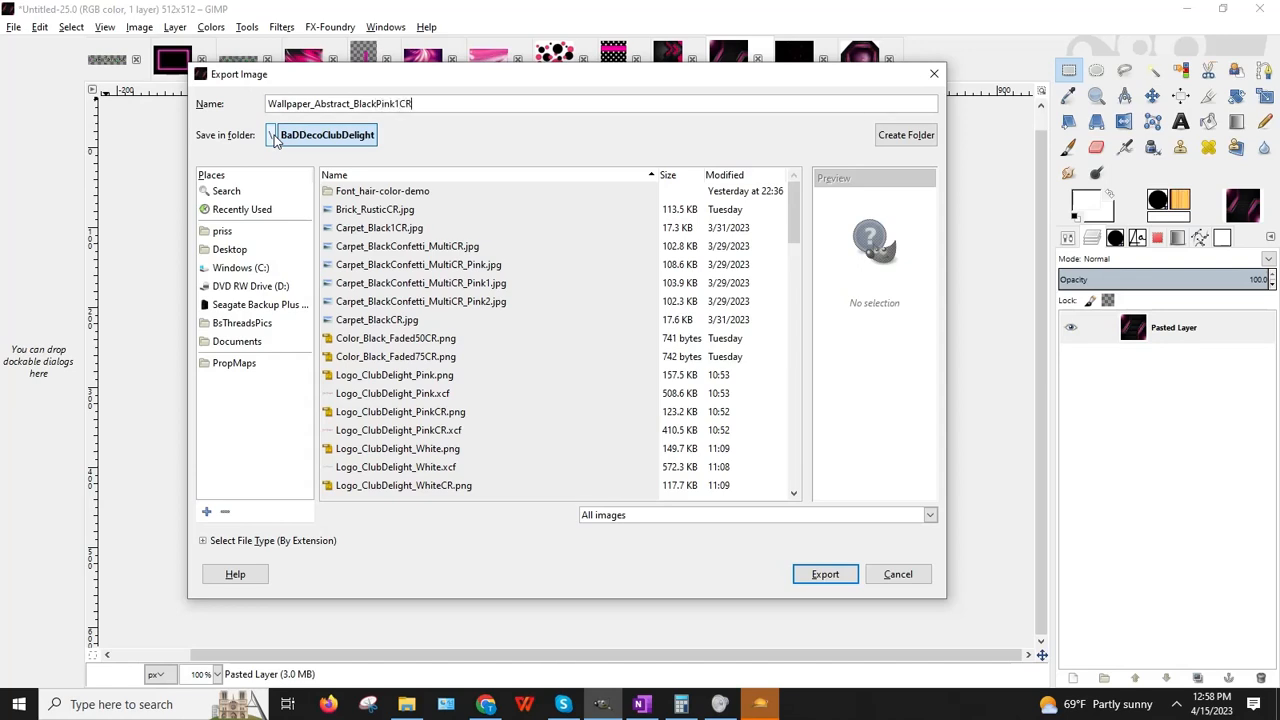
Step: Export the image as Wallpaper_Abstract_BlackPink1CR.jpg, accepting the default JPEG settings, then hide GIMP
{"action": "key", "text": "Return"}
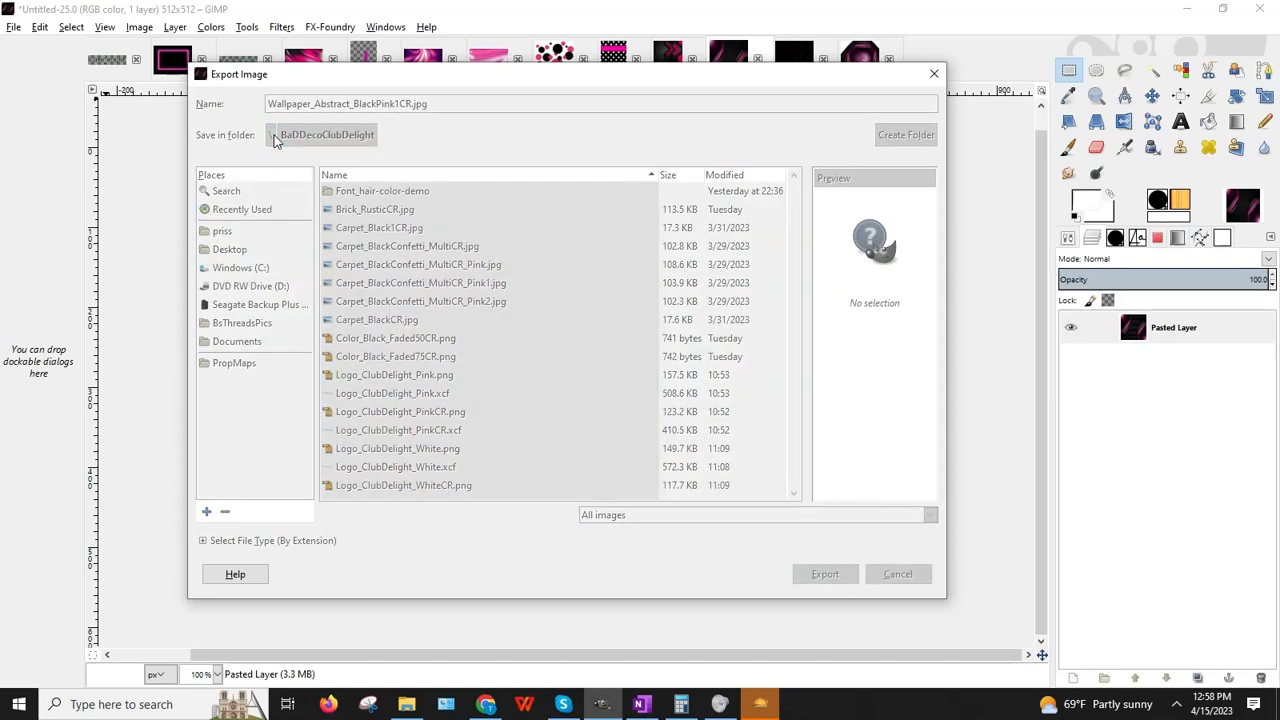
{"action": "key", "text": "Return"}
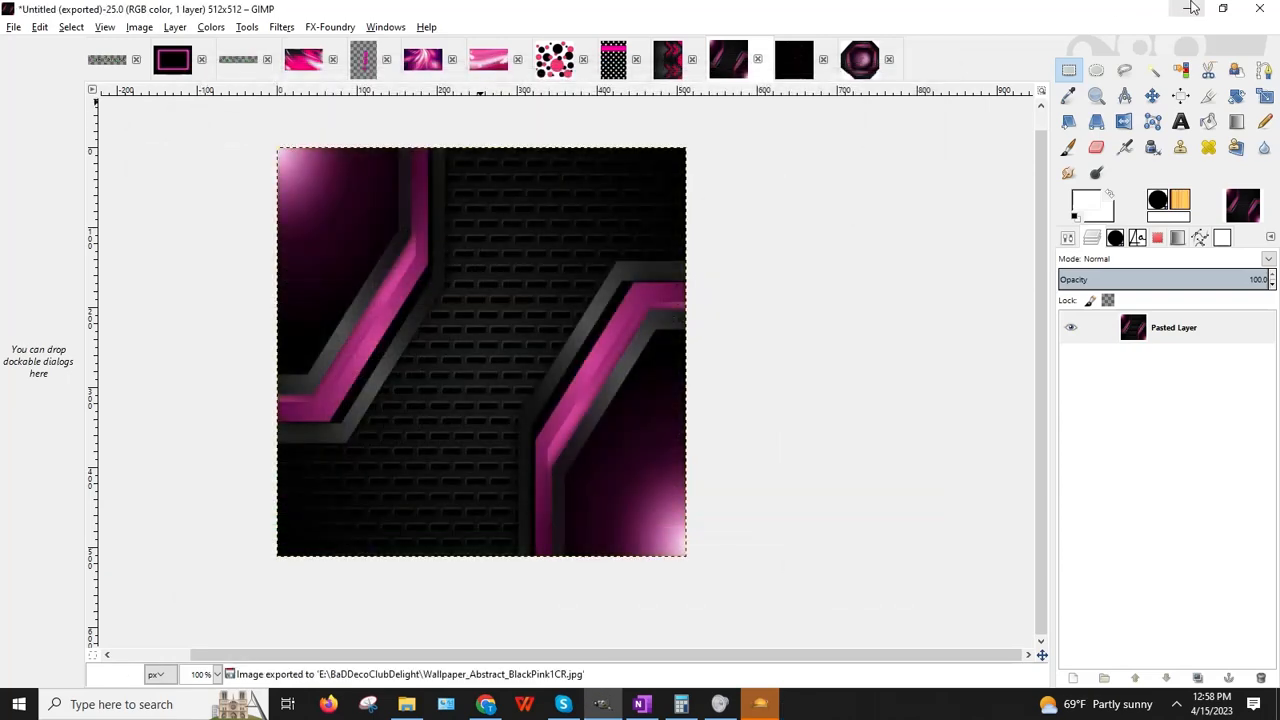
{"action": "left_click", "coordinate": [1192, 8]}
Step: Upload Wallpaper_Abstract_BlackPink1CR.jpg from E:\BaDDecoClubDelight and copy its full-path web address
{"action": "left_click", "coordinate": [487, 704]}
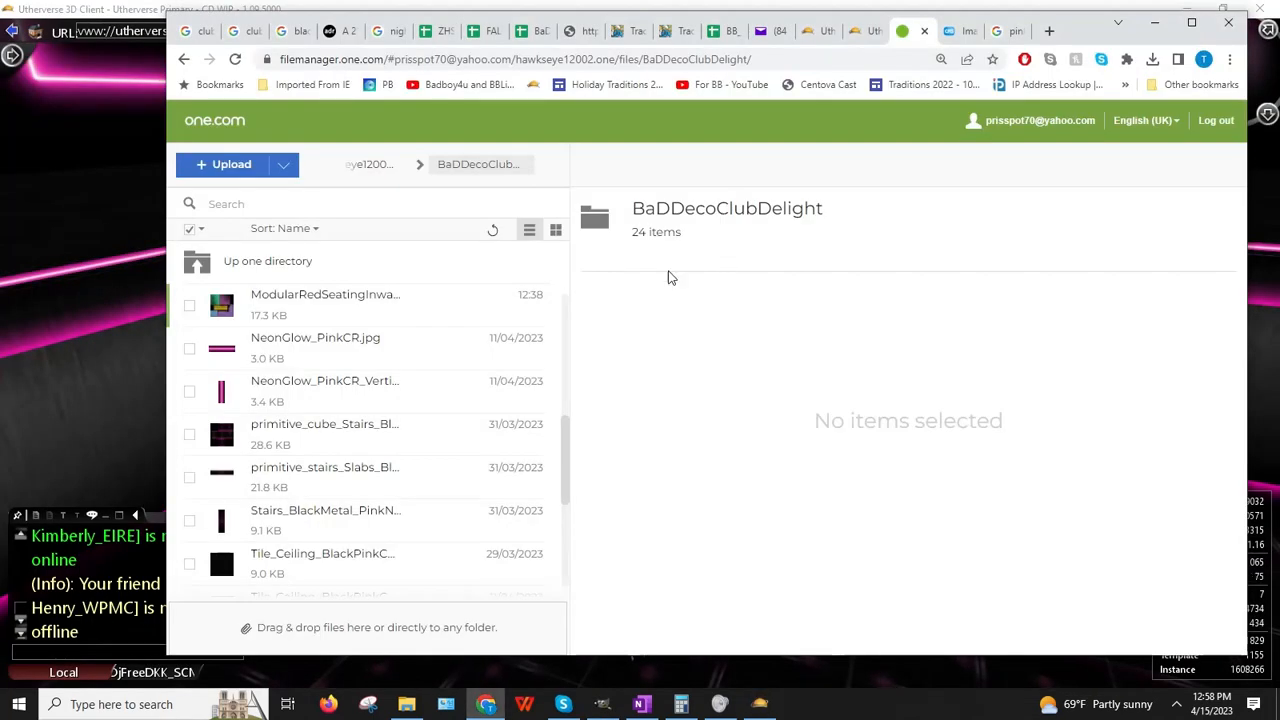
{"action": "left_click", "coordinate": [229, 164]}
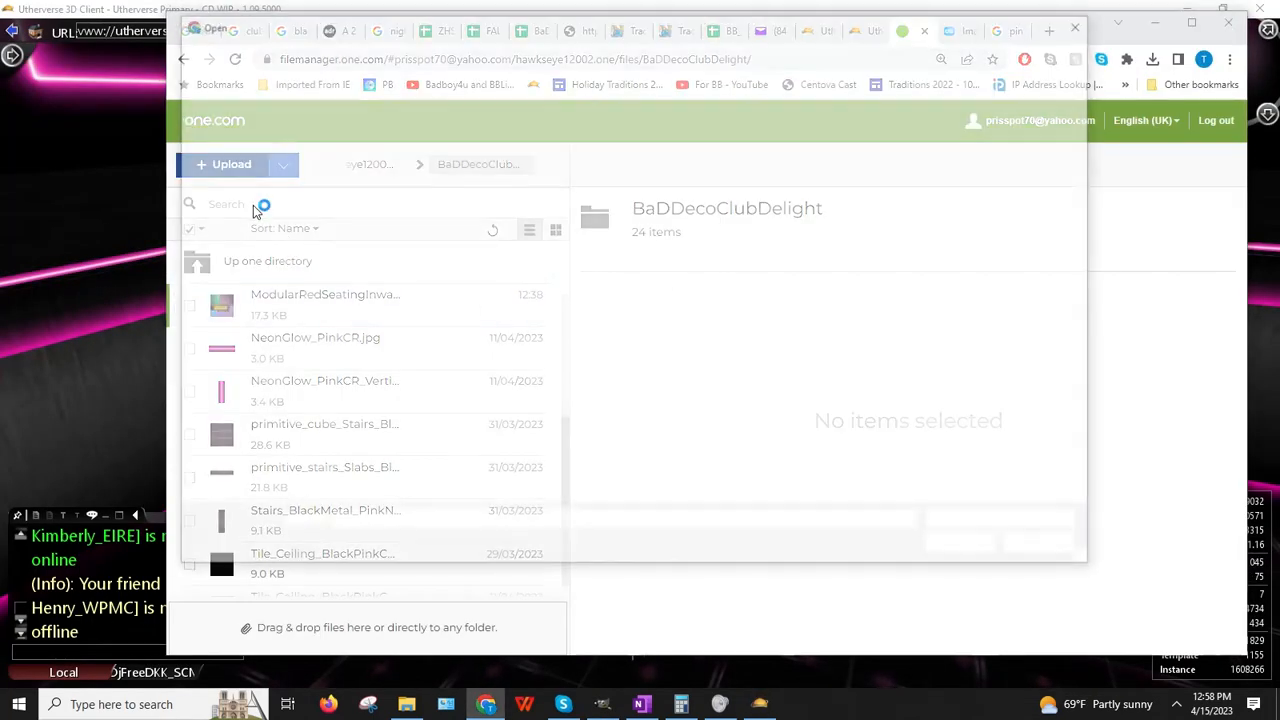
{"action": "left_click", "coordinate": [378, 51]}
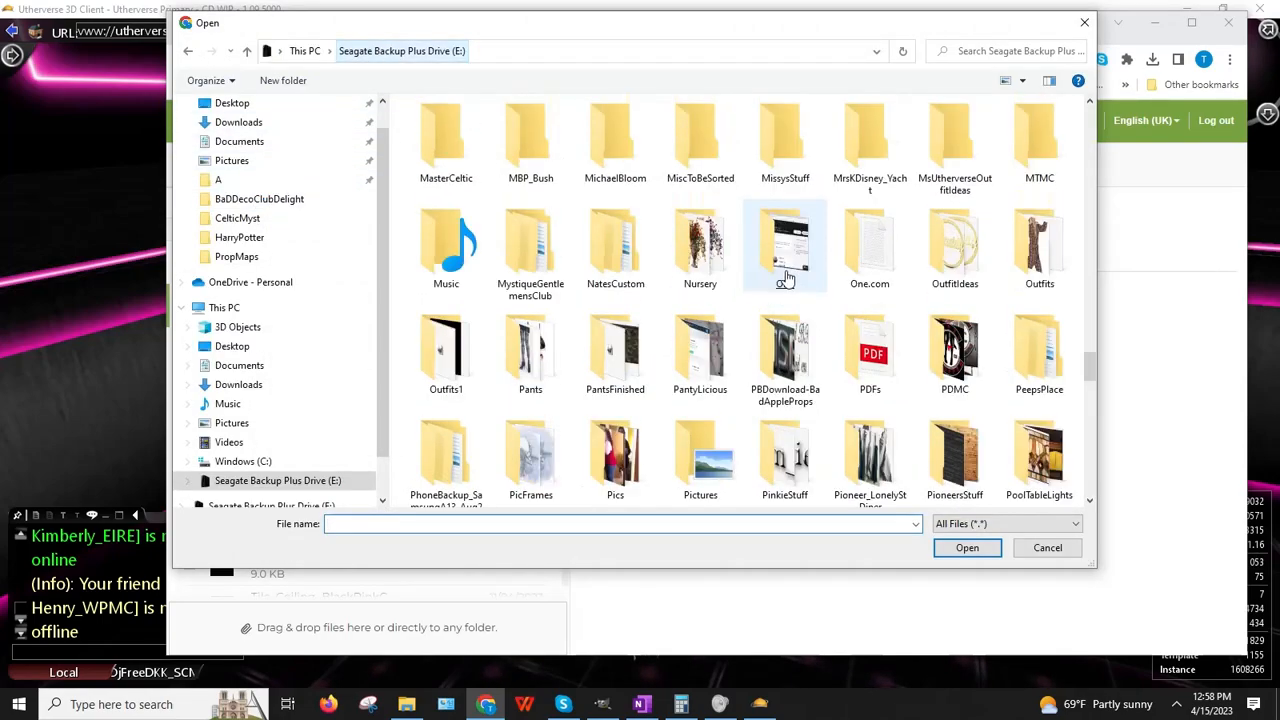
{"action": "scroll", "coordinate": [785, 278], "scroll_direction": "up", "scroll_amount": 15}
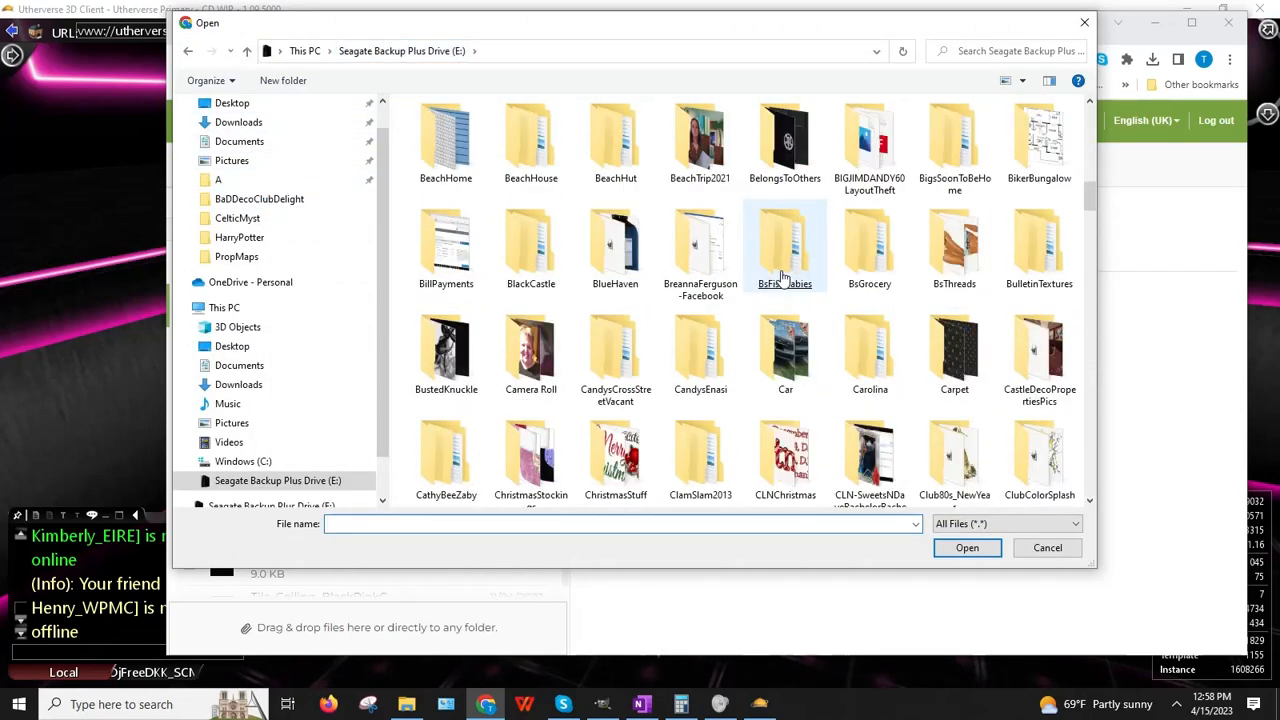
{"action": "scroll", "coordinate": [750, 270], "scroll_direction": "up", "scroll_amount": 6}
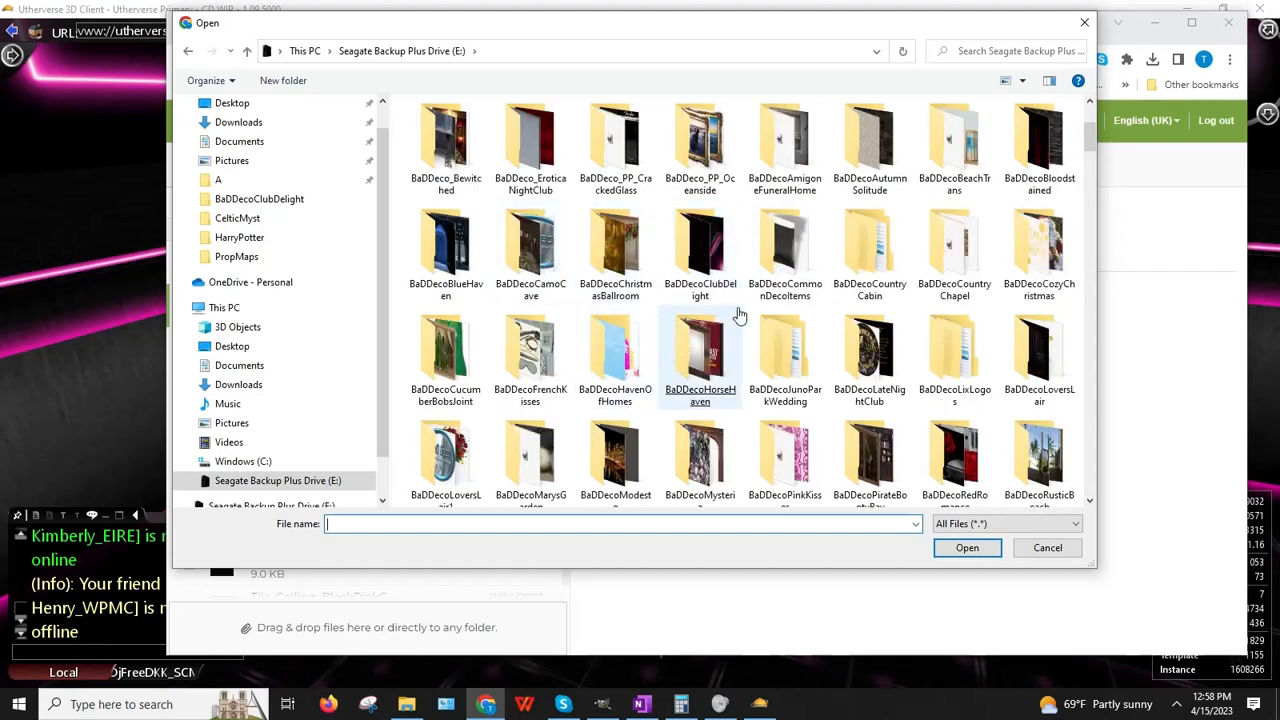
{"action": "double_click", "coordinate": [696, 288]}
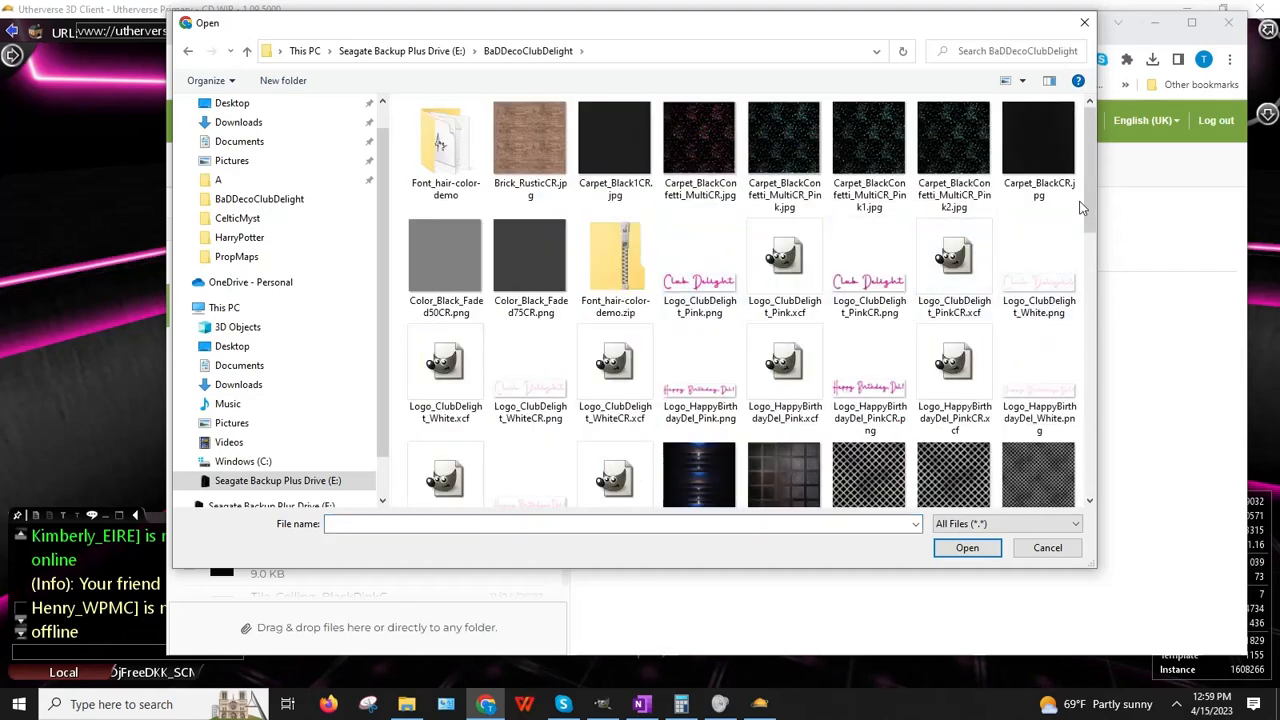
{"action": "left_click_drag", "start_coordinate": [1080, 207], "coordinate": [1117, 445]}
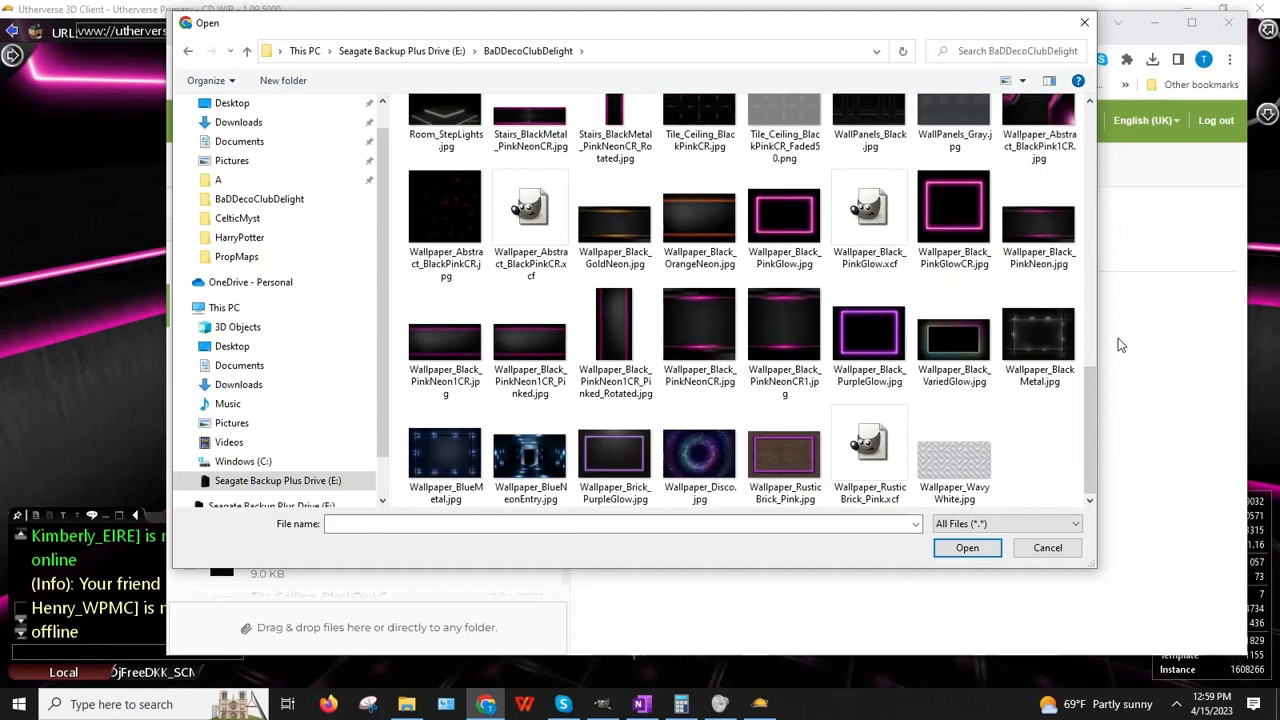
{"action": "double_click", "coordinate": [1038, 128]}
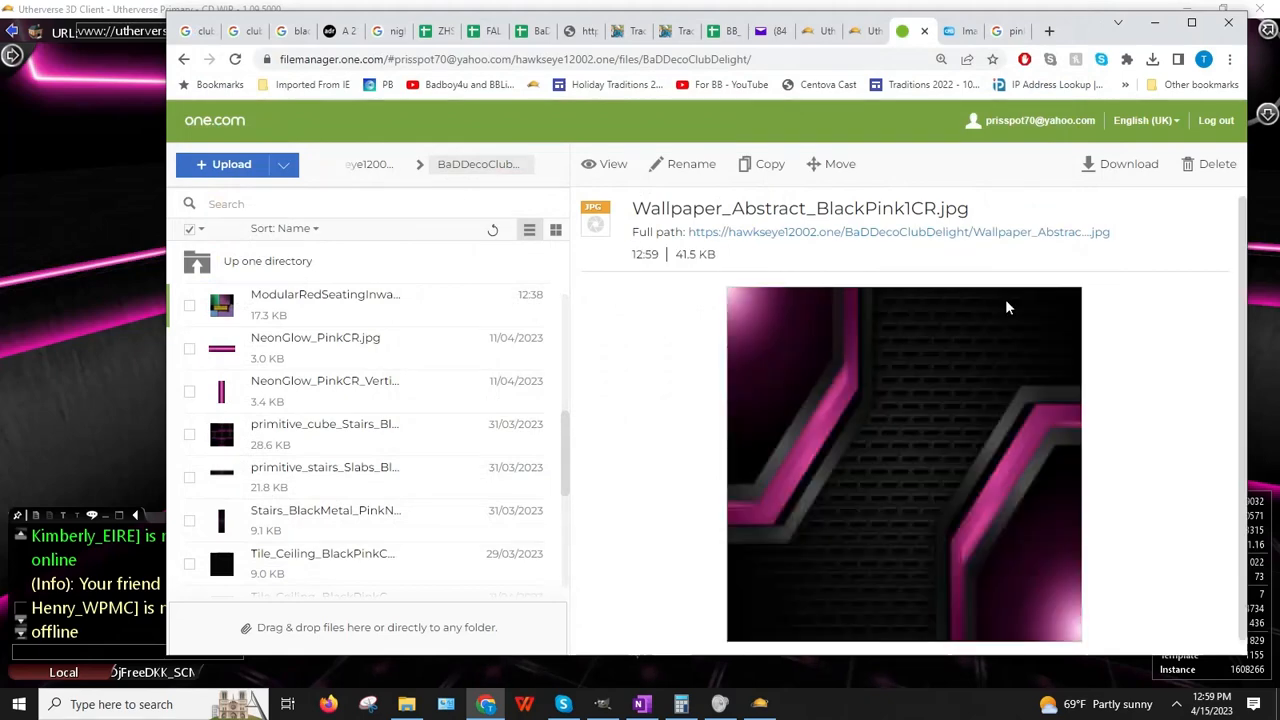
{"action": "right_click", "coordinate": [895, 232]}
{"action": "left_click", "coordinate": [943, 323]}
Step: Give the Modular Red Seating Inward Curve a Cached Web Image script using the pasted wallpaper URL
{"action": "key", "text": "alt+Tab"}
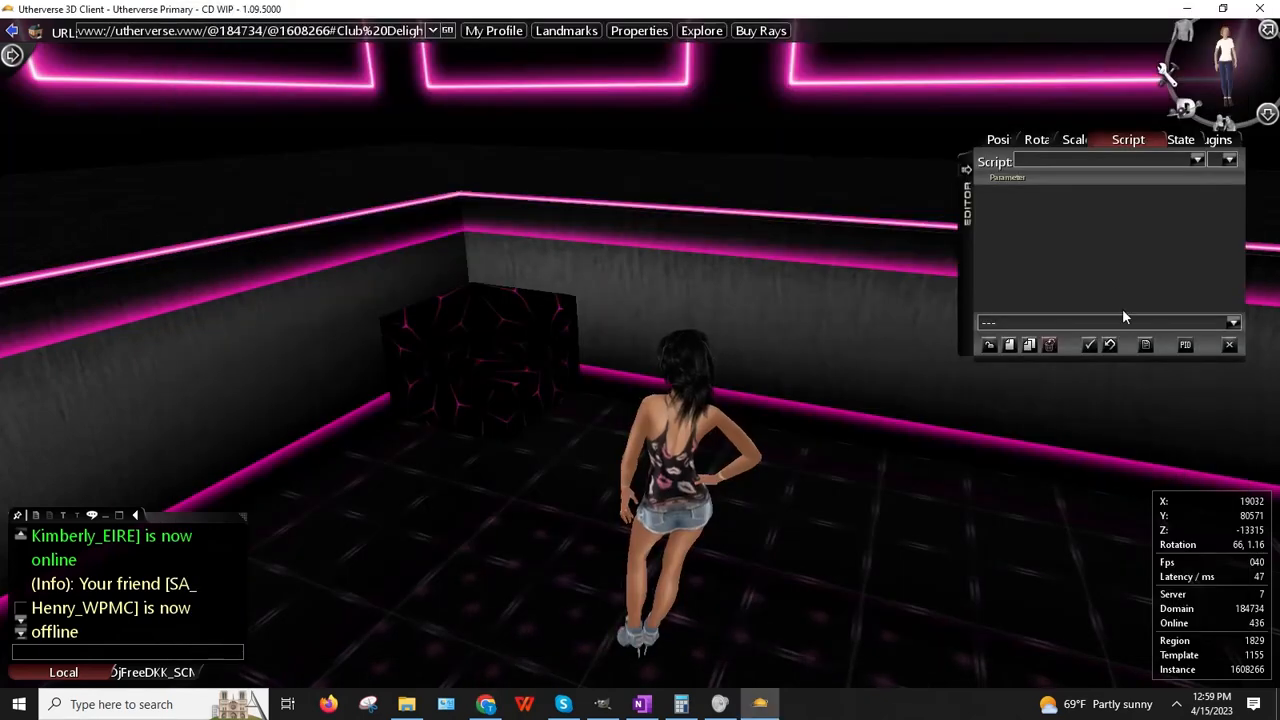
{"action": "right_click", "coordinate": [436, 370]}
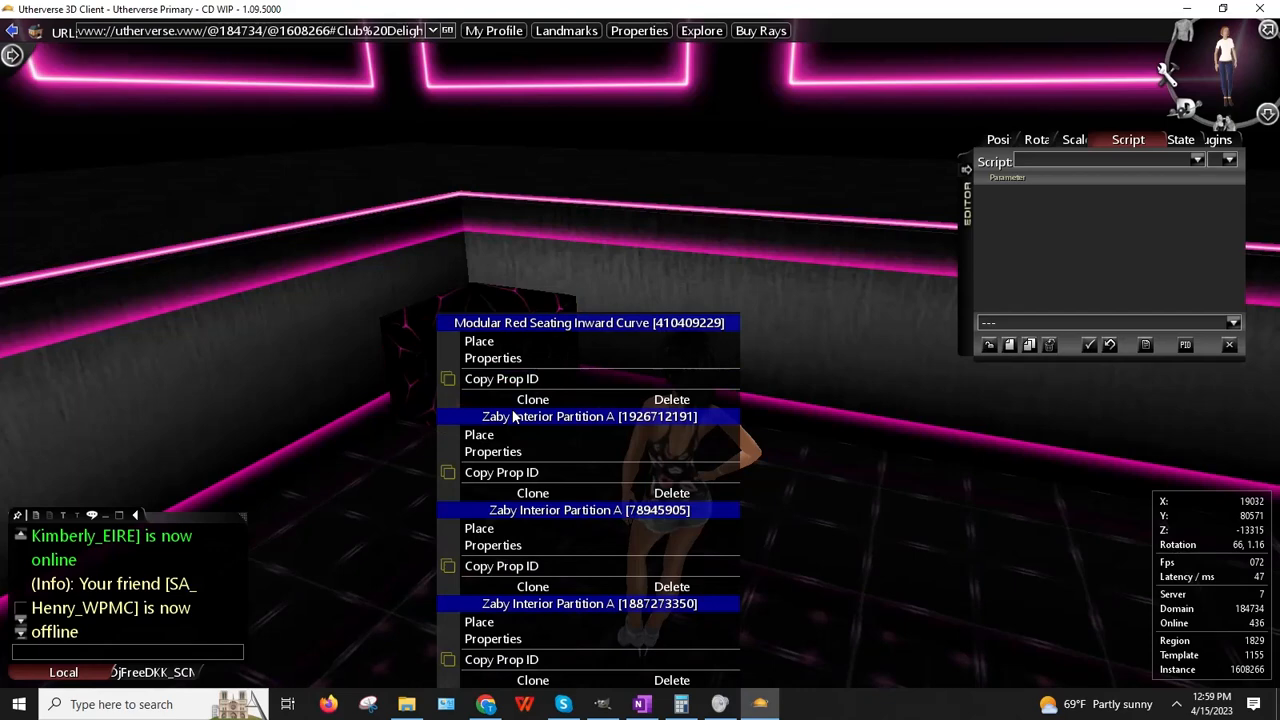
{"action": "left_click", "coordinate": [500, 357]}
{"action": "left_click", "coordinate": [1228, 164]}
{"action": "left_click", "coordinate": [1218, 196]}
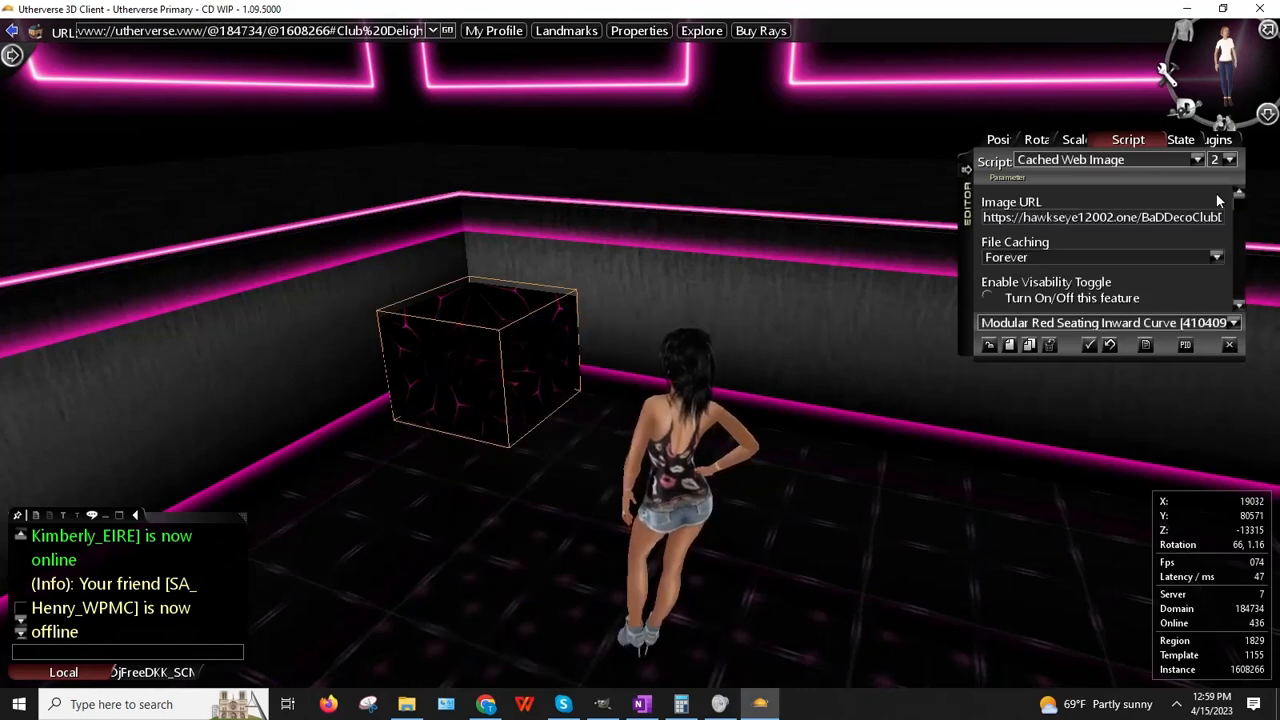
{"action": "left_click", "coordinate": [1140, 220]}
{"action": "key", "text": "ctrl+v"}
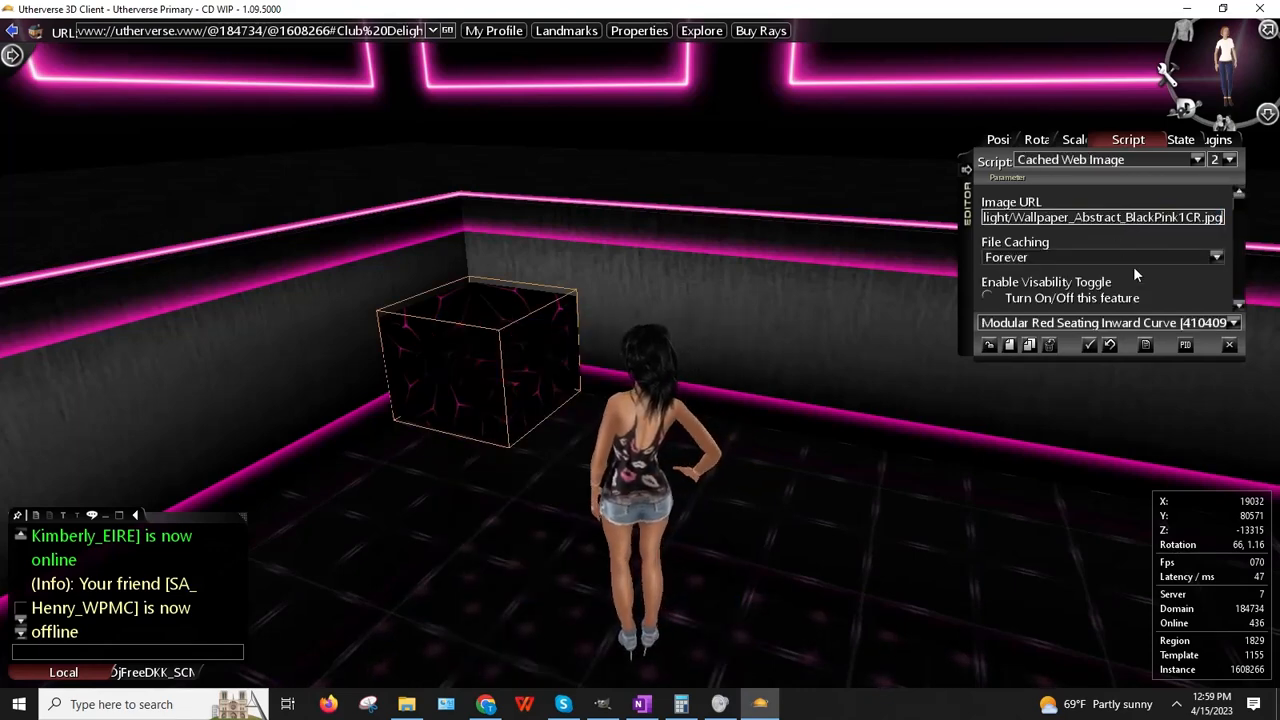
{"action": "left_click", "coordinate": [1111, 287]}
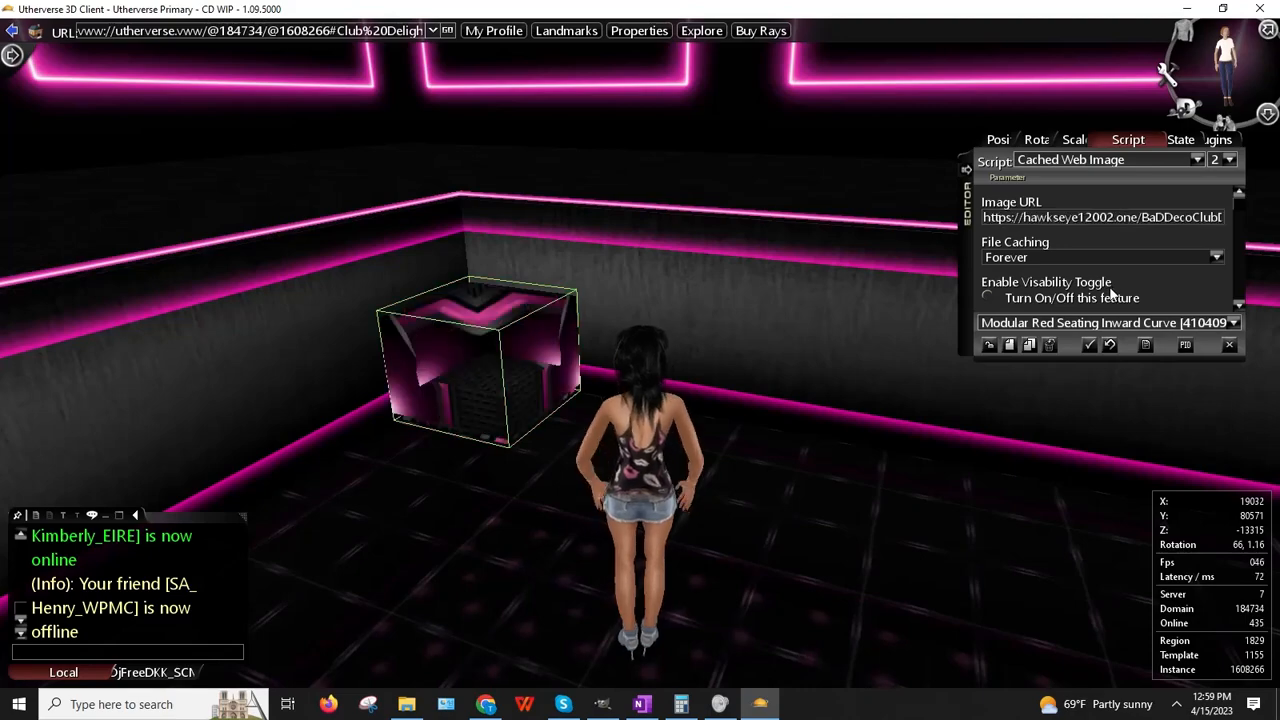
{"action": "left_click", "coordinate": [985, 344]}
Step: Walk around to inspect the pink-textured seat, then bring up the Create New Prop catalogue
{"action": "scroll", "coordinate": [534, 324], "scroll_direction": "down", "scroll_amount": 2}
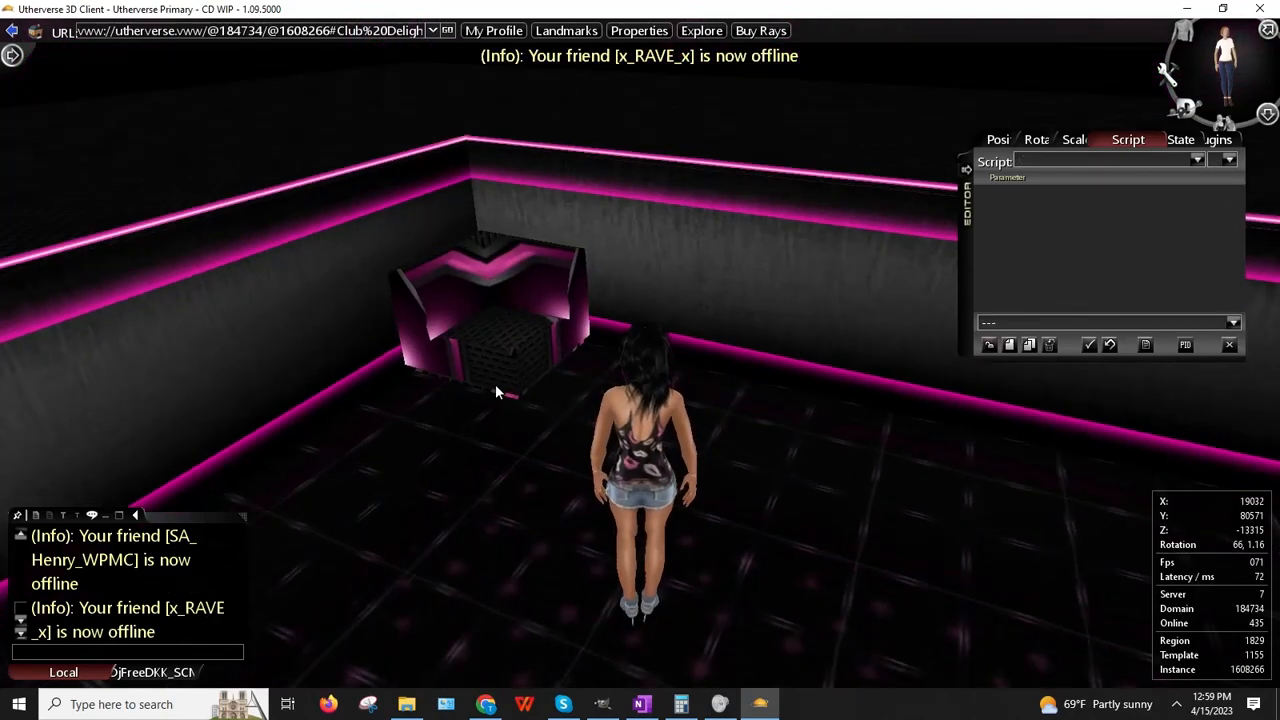
{"action": "key", "text": "Up"}
{"action": "key", "text": "Up"}
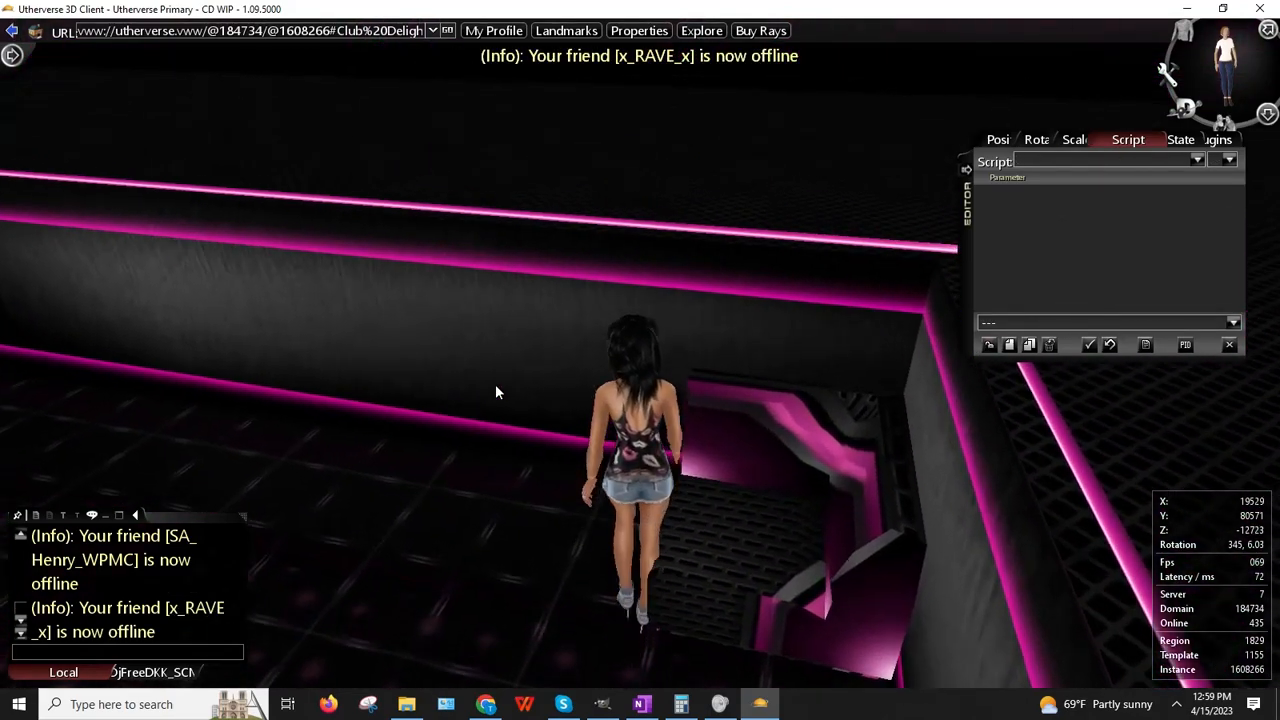
{"action": "key", "text": "Right"}
{"action": "key", "text": "Up"}
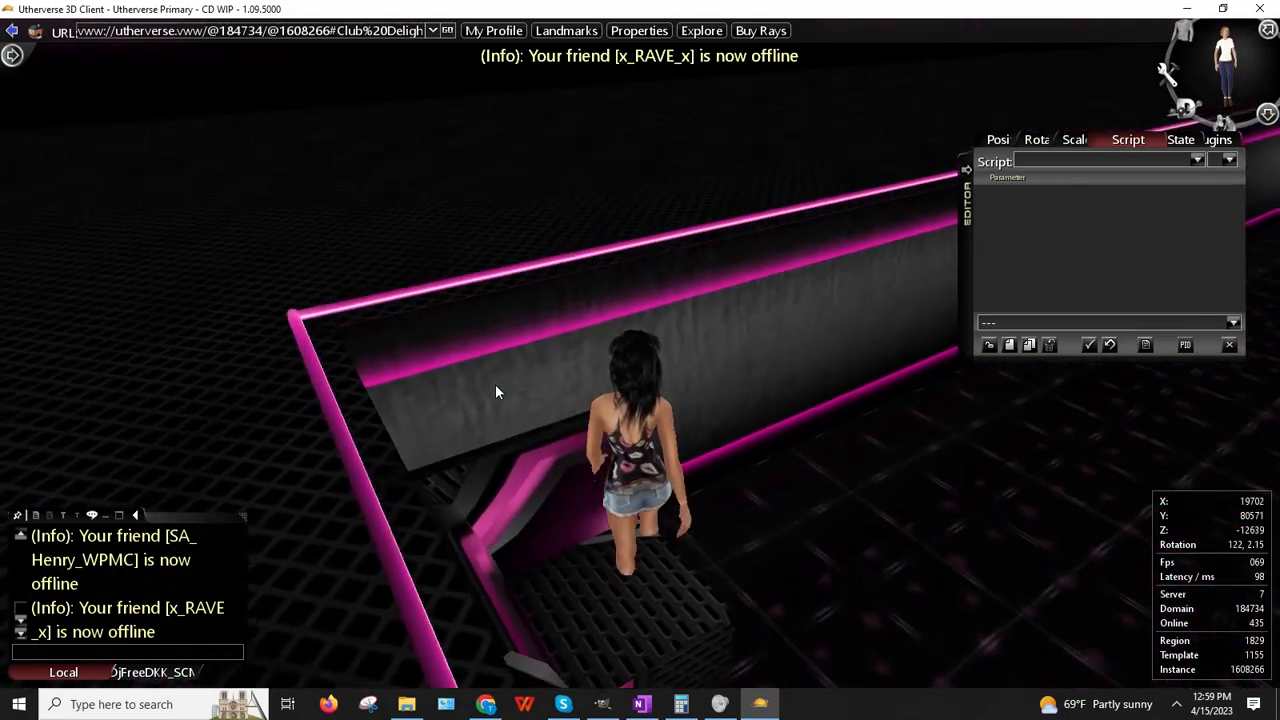
{"action": "key", "text": "Left"}
{"action": "key", "text": "Right"}
{"action": "key", "text": "Up"}
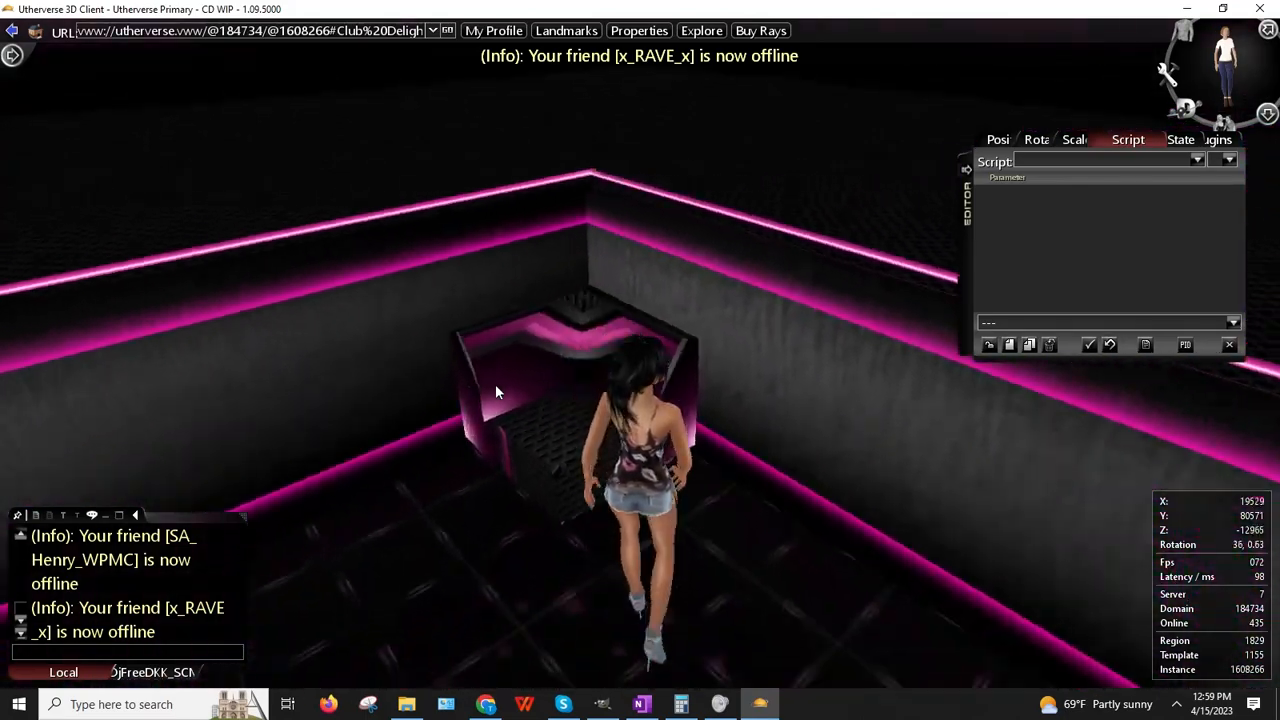
{"action": "key", "text": "Left"}
{"action": "key", "text": "Up"}
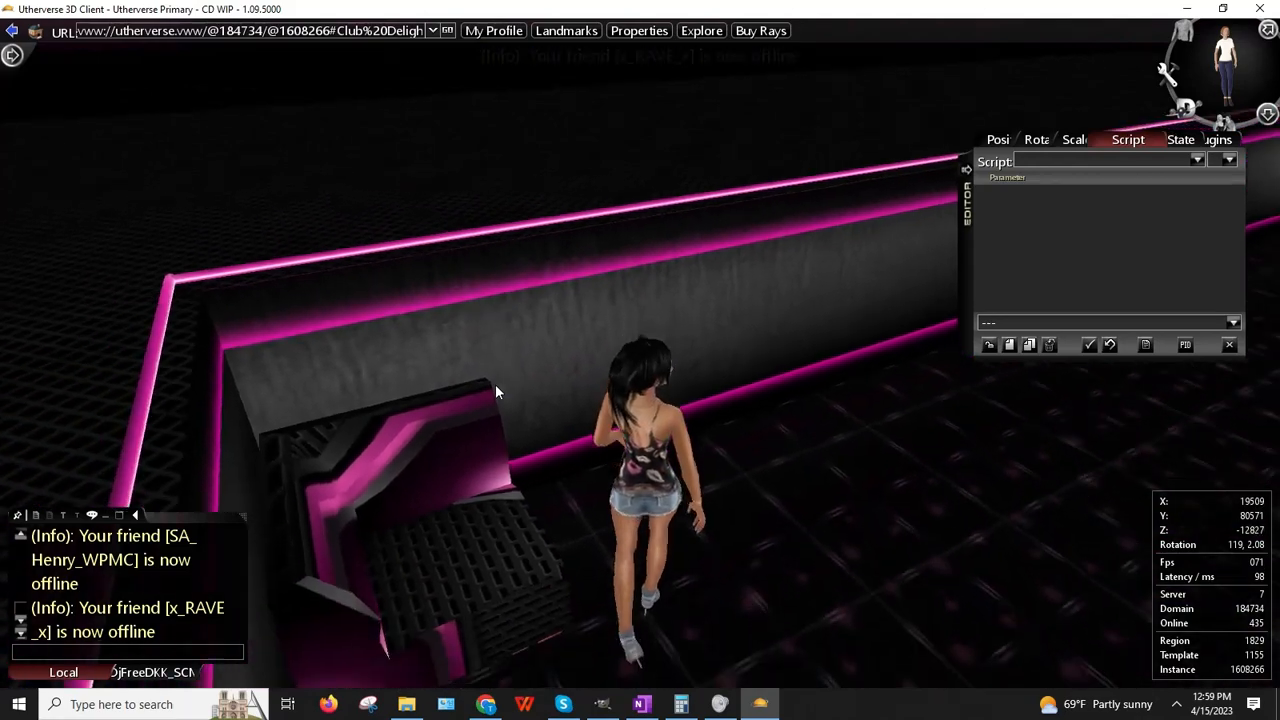
{"action": "key", "text": "Up"}
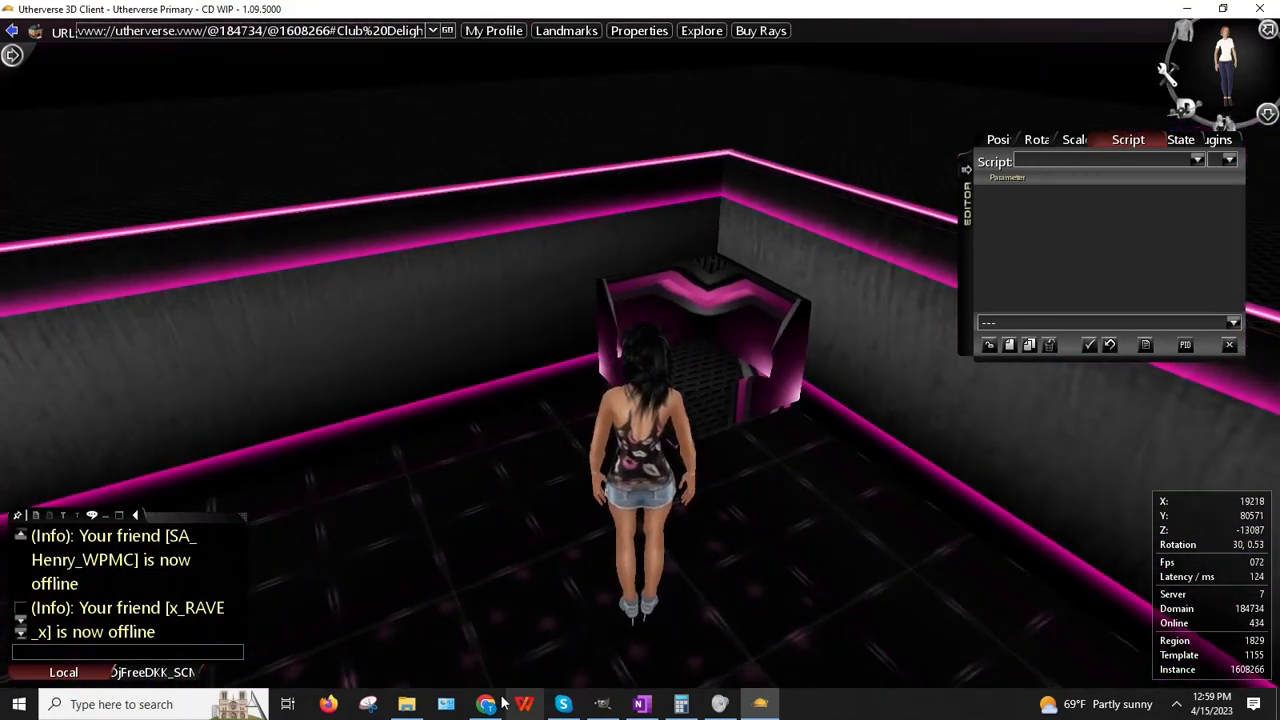
{"action": "left_click", "coordinate": [1010, 346]}
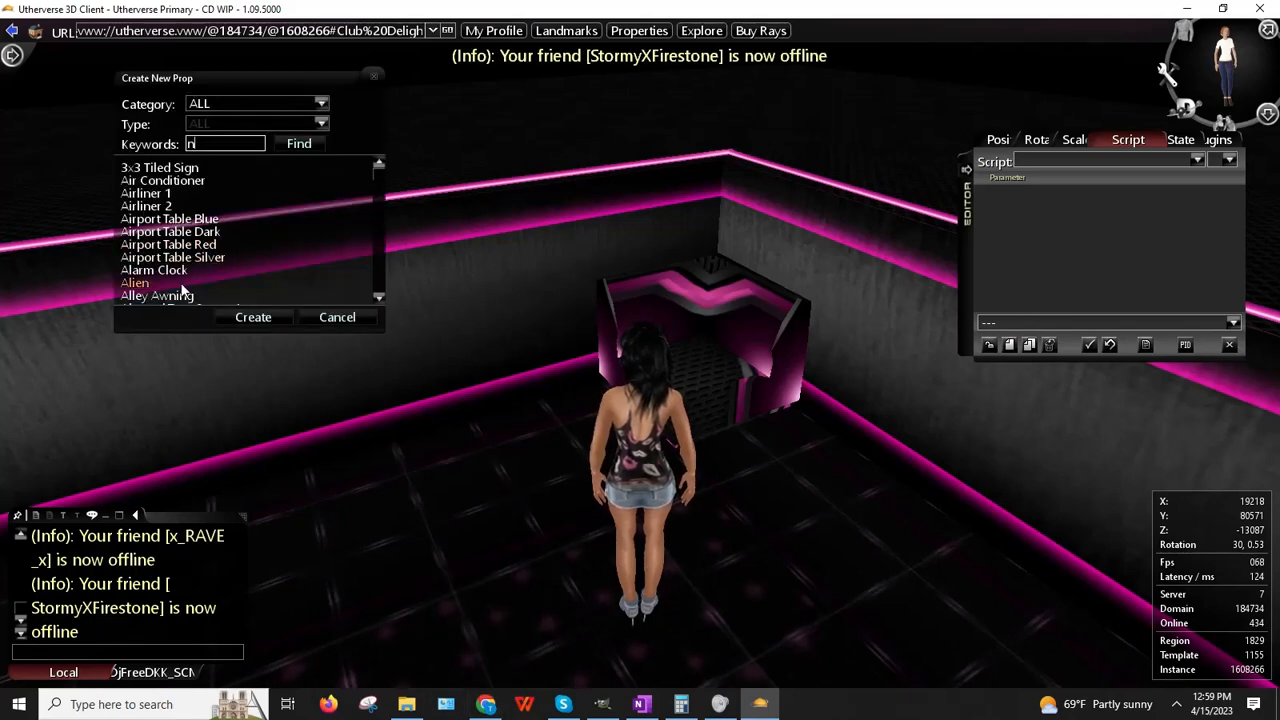
Step: Create a Modular Red Seating Straight prop and rotate it 180 degrees
{"action": "key", "text": "BackSpace"}
{"action": "key", "text": "BackSpace"}
{"action": "key", "text": "BackSpace"}
{"action": "key", "text": "BackSpace"}
{"action": "key", "text": "Return"}
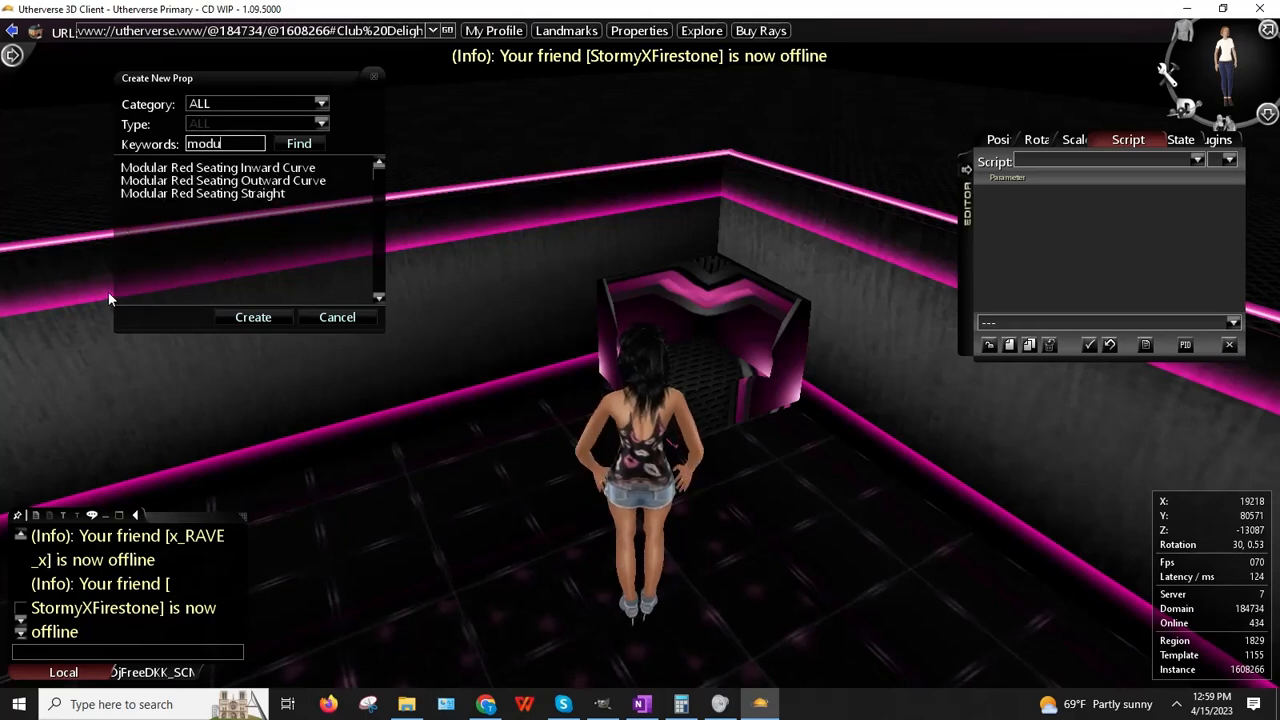
{"action": "left_click", "coordinate": [279, 184]}
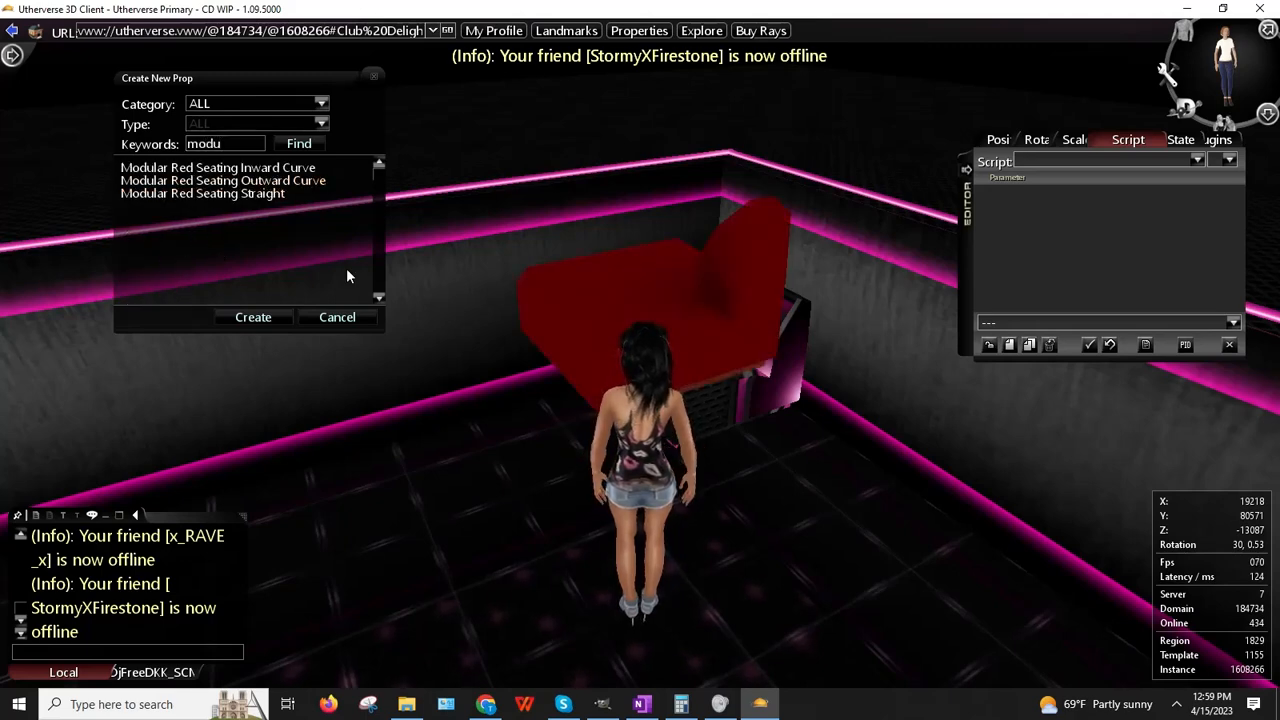
{"action": "left_click", "coordinate": [209, 195]}
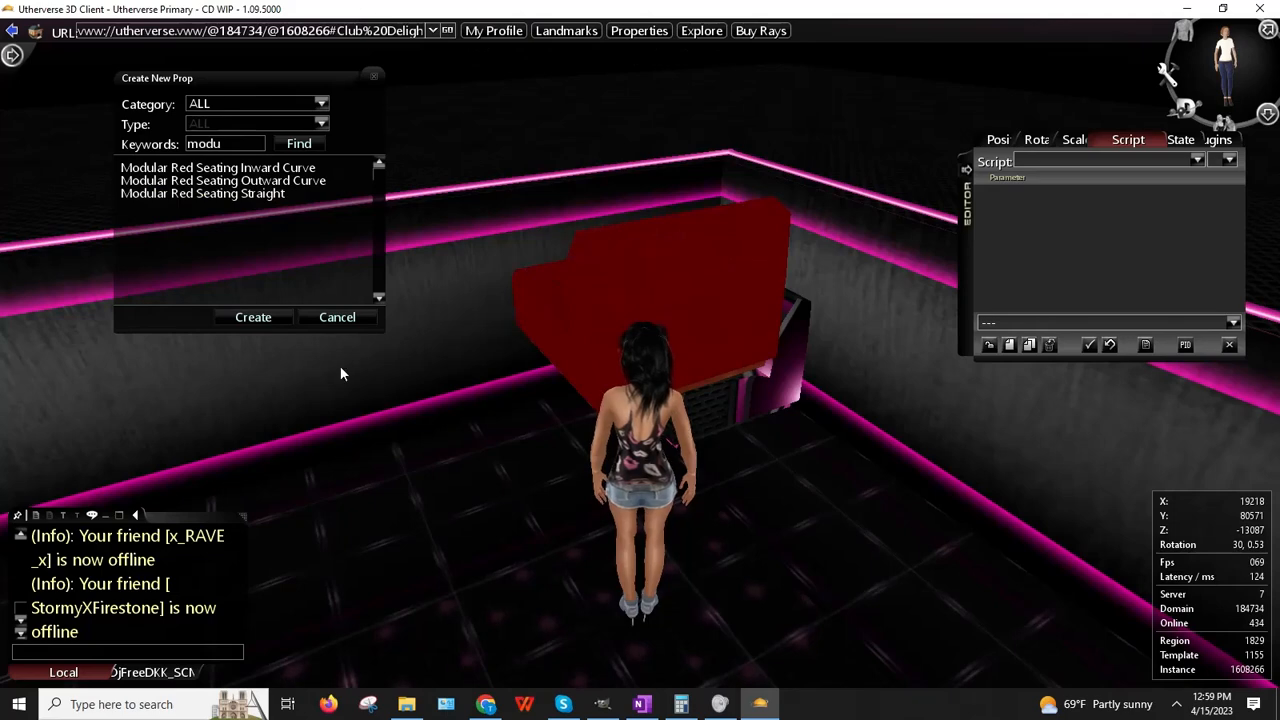
{"action": "left_click", "coordinate": [255, 317]}
{"action": "left_click", "coordinate": [1037, 139]}
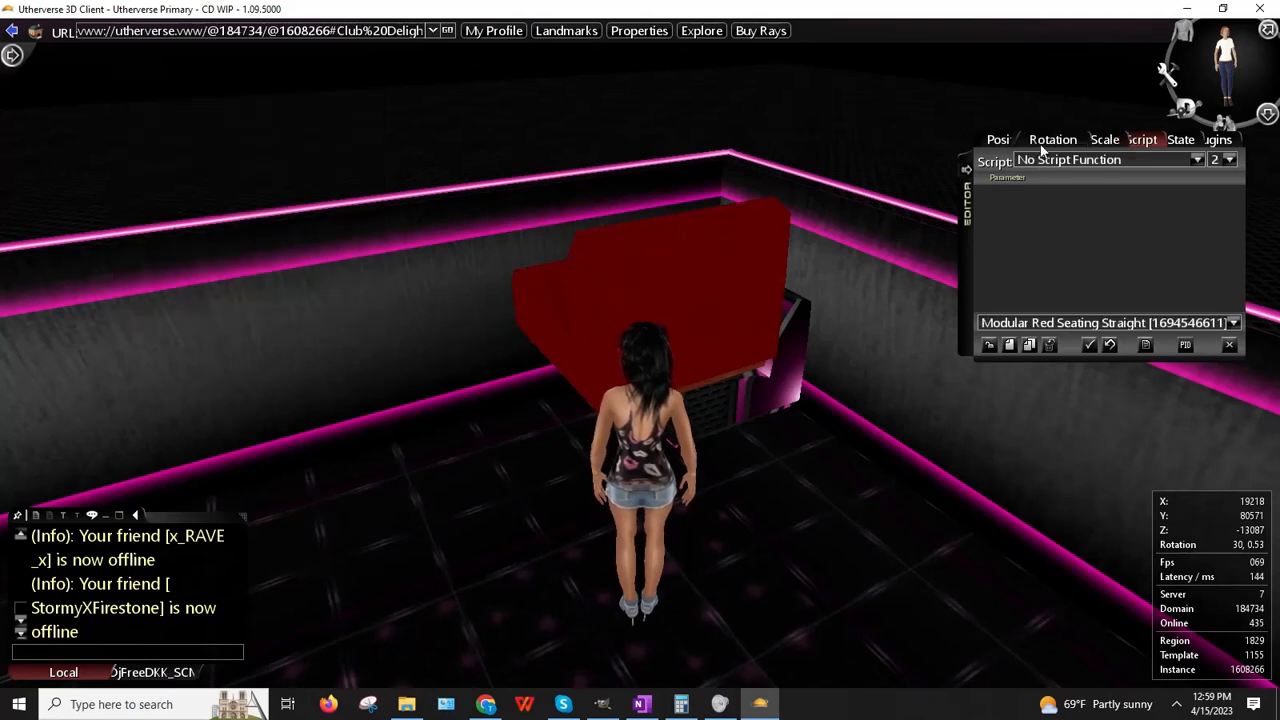
{"action": "type", "text": "180"}
{"action": "key", "text": "Return"}
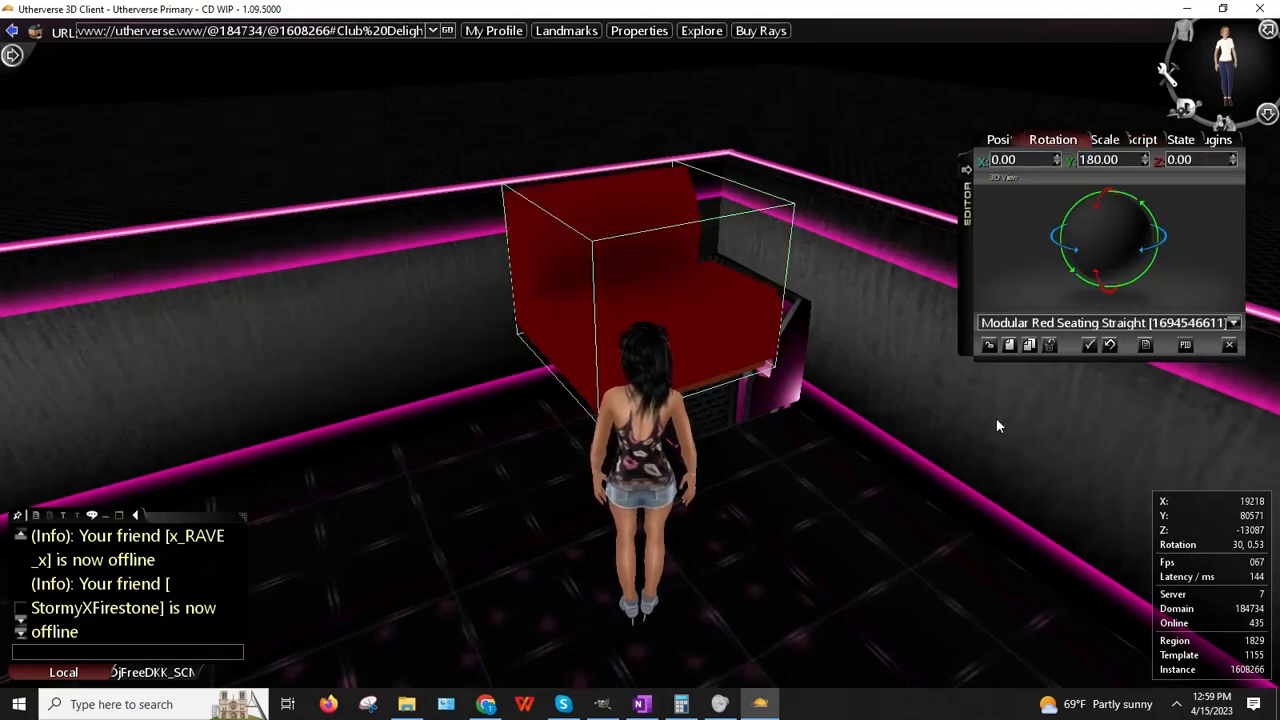
Step: Copy the curved seat's Y position and paste 80005 into the straight seat's Y
{"action": "right_click_drag", "start_coordinate": [832, 438], "coordinate": [752, 481]}
{"action": "right_click", "coordinate": [854, 471]}
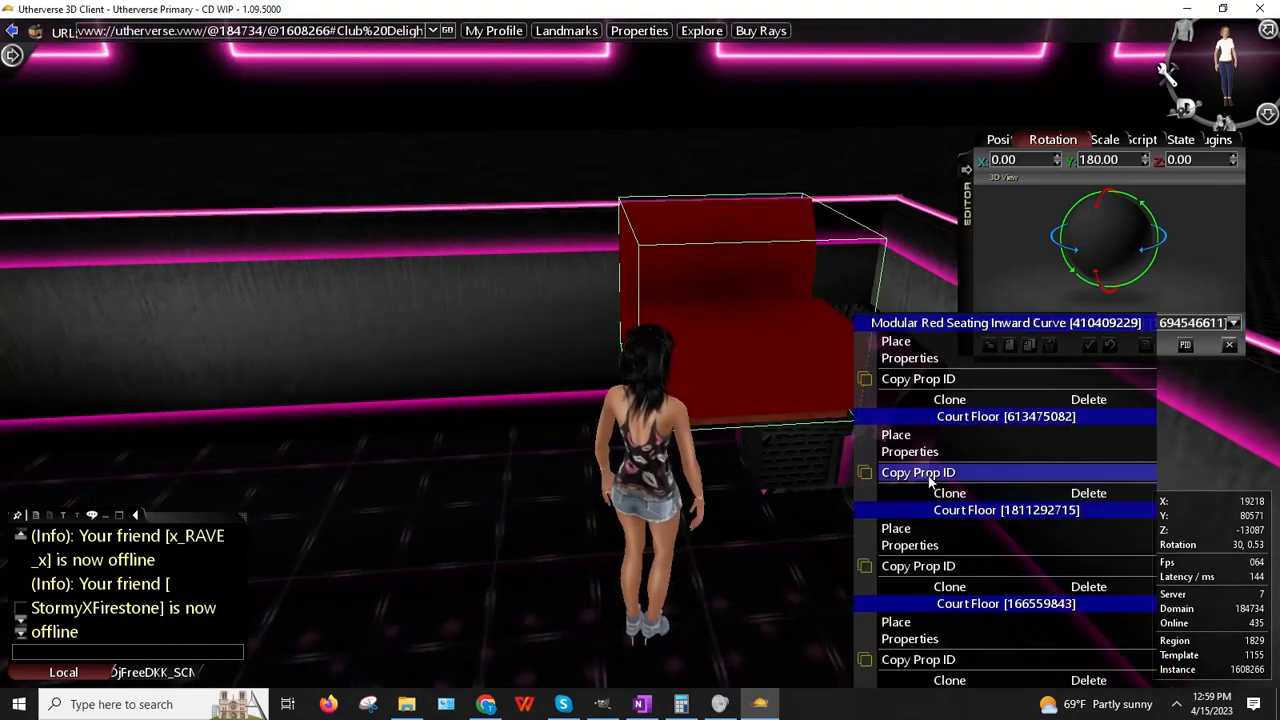
{"action": "left_click", "coordinate": [928, 357]}
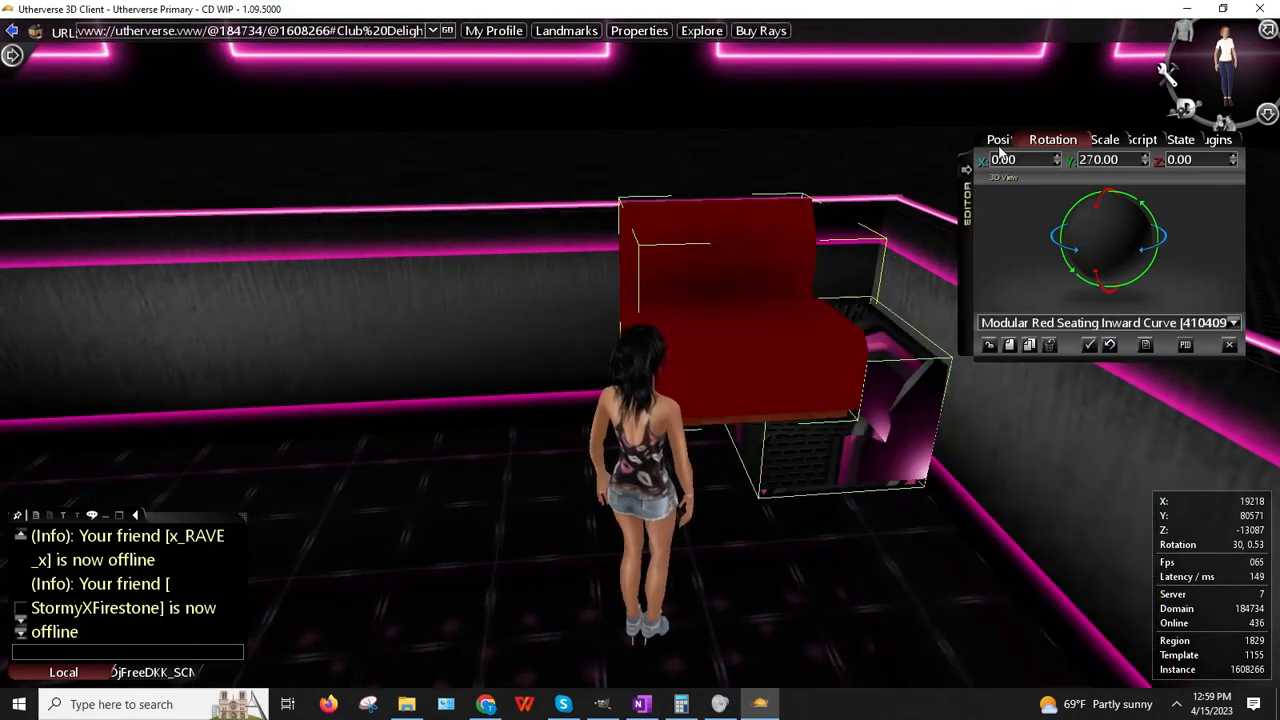
{"action": "left_click", "coordinate": [998, 139]}
{"action": "double_click", "coordinate": [1098, 160]}
{"action": "right_click", "coordinate": [1113, 162]}
{"action": "left_click", "coordinate": [1148, 188]}
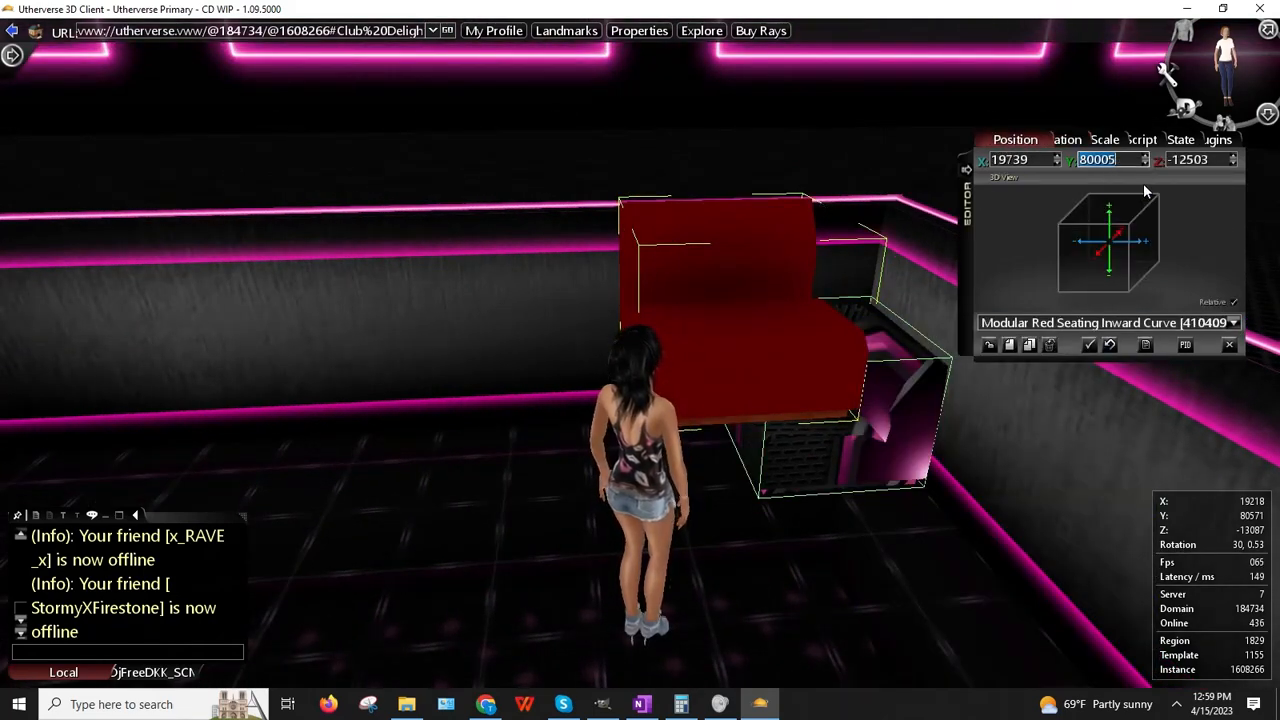
{"action": "right_click", "coordinate": [758, 249]}
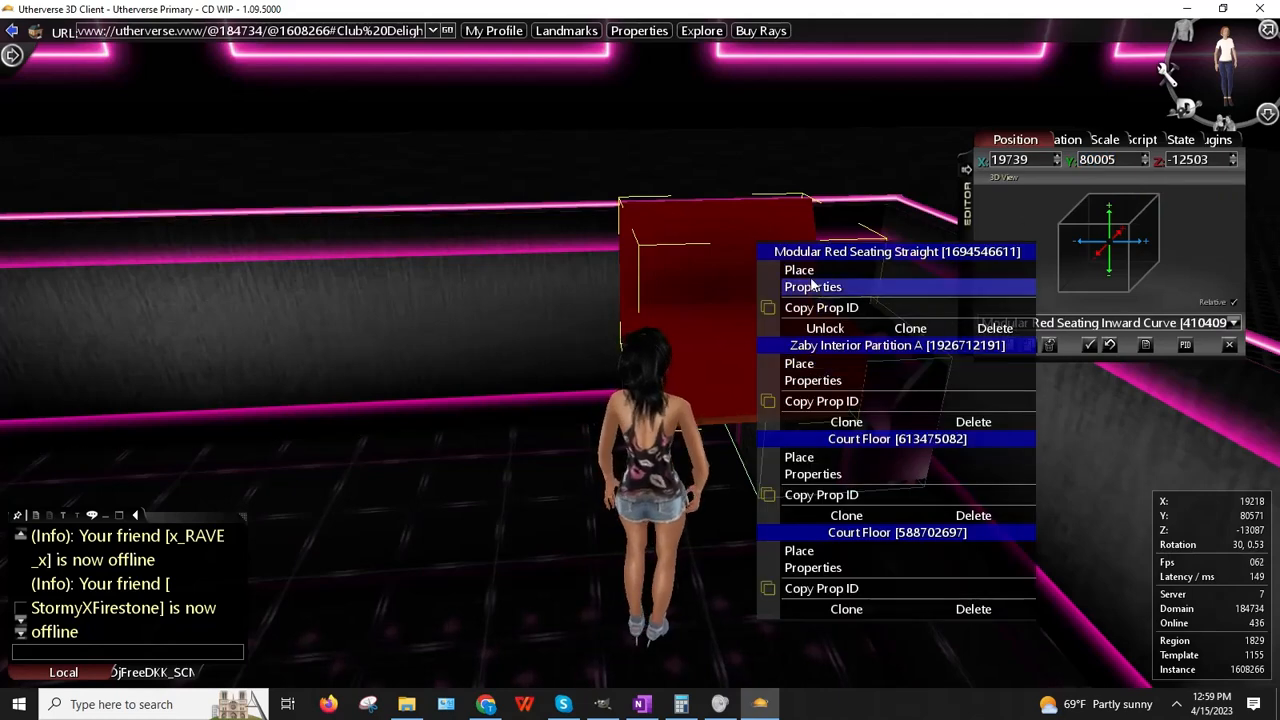
{"action": "left_click", "coordinate": [812, 290]}
{"action": "double_click", "coordinate": [1098, 160]}
{"action": "right_click", "coordinate": [1100, 162]}
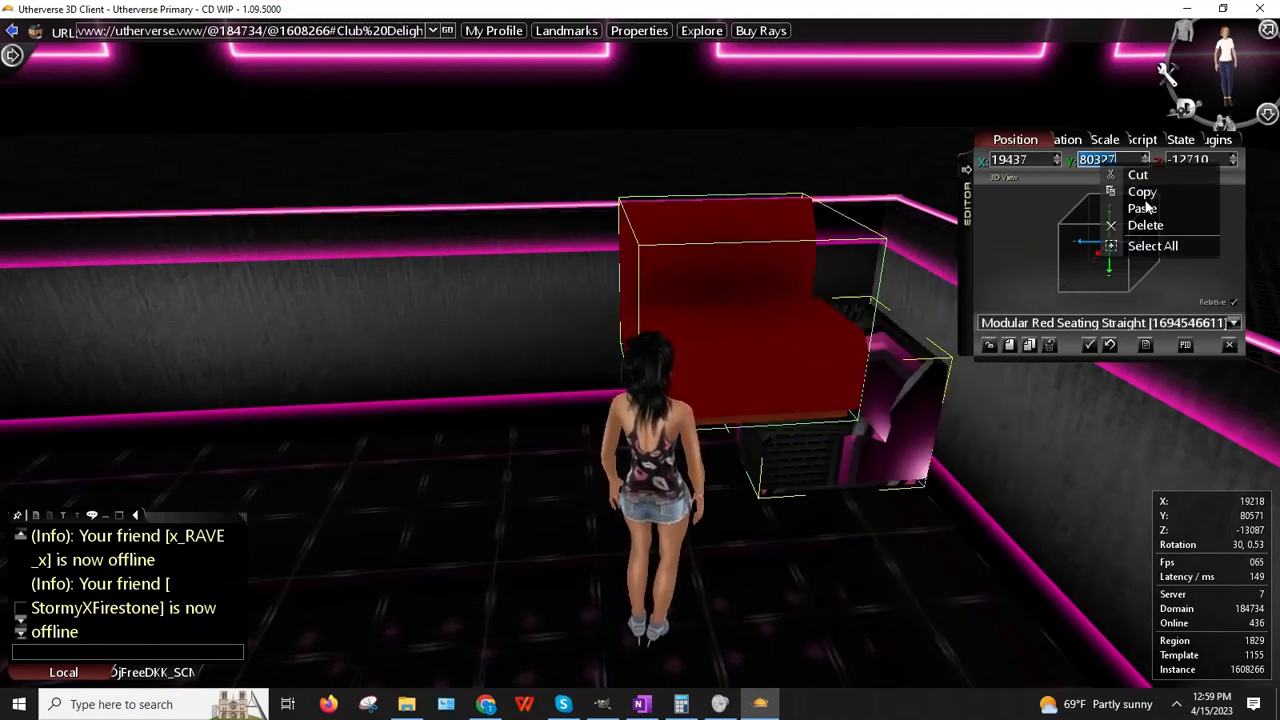
{"action": "left_click", "coordinate": [1186, 209]}
{"action": "key", "text": "Return"}
Step: Use Place to drop the straight seat beside the curve at X 19333, Z -12503
{"action": "right_click_drag", "start_coordinate": [681, 292], "coordinate": [682, 297]}
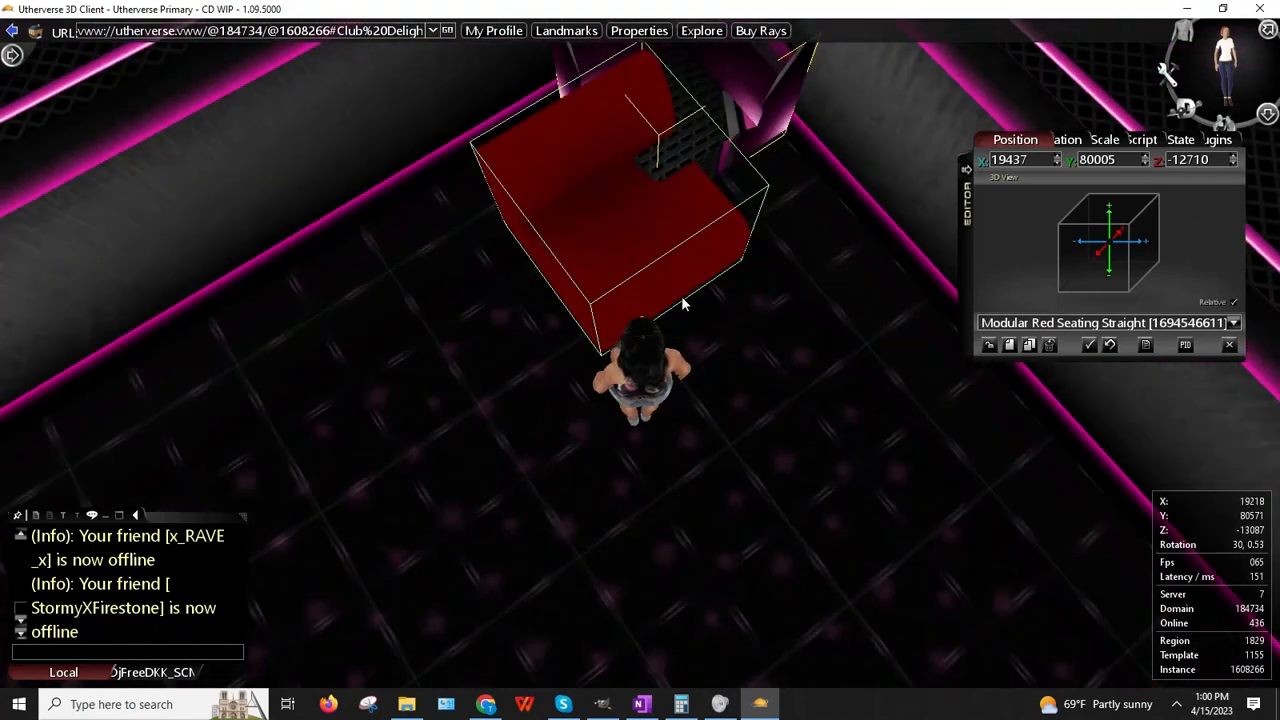
{"action": "right_click", "coordinate": [628, 253]}
{"action": "left_click", "coordinate": [650, 278]}
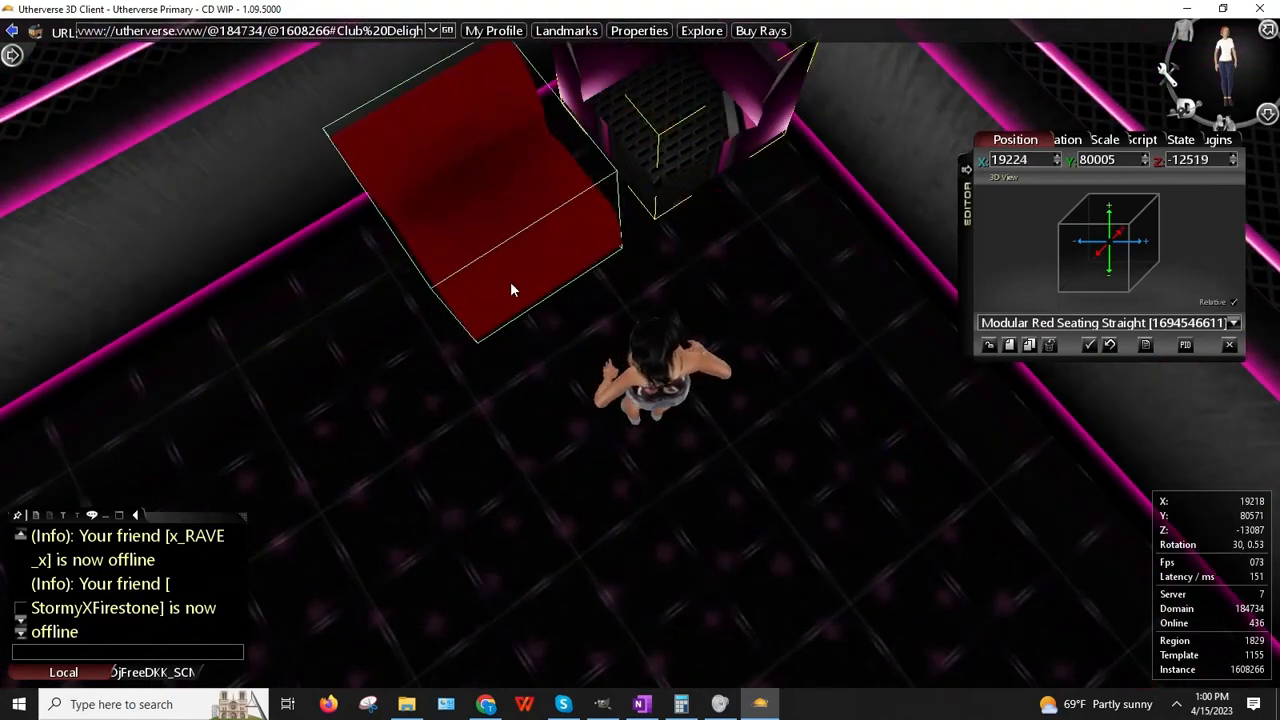
{"action": "left_click", "coordinate": [541, 256]}
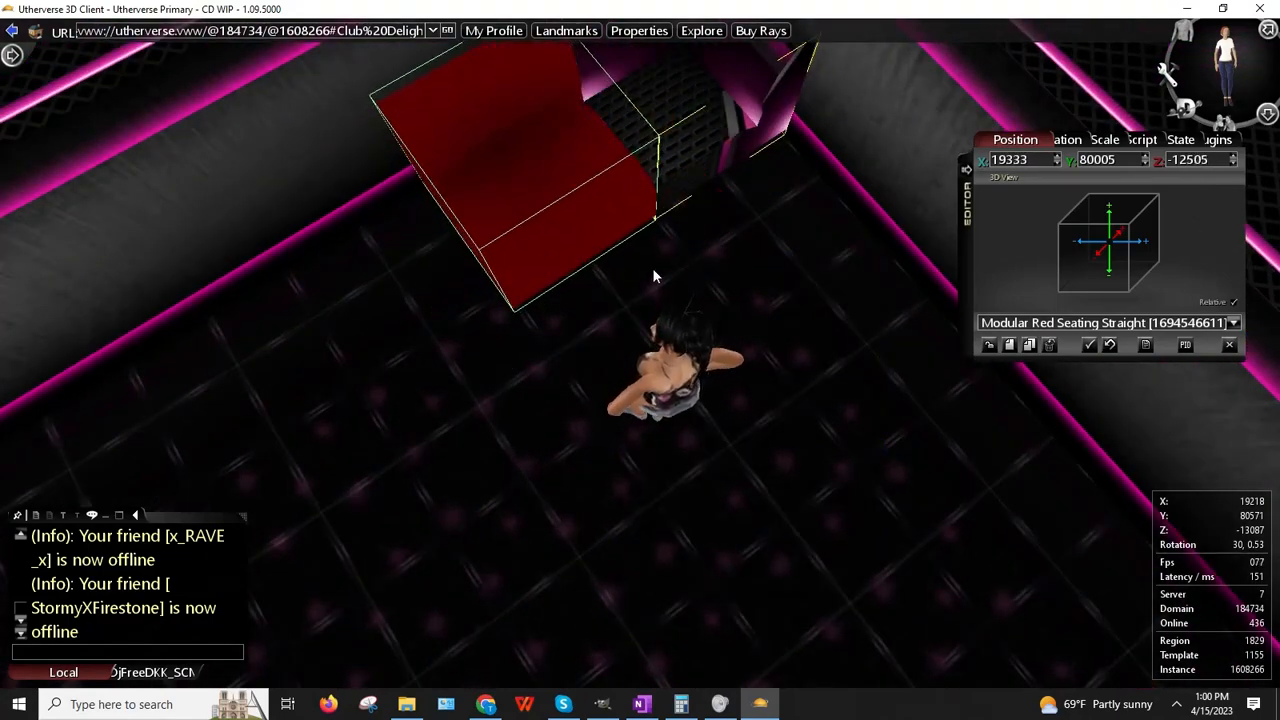
{"action": "right_click_drag", "start_coordinate": [543, 258], "coordinate": [556, 293]}
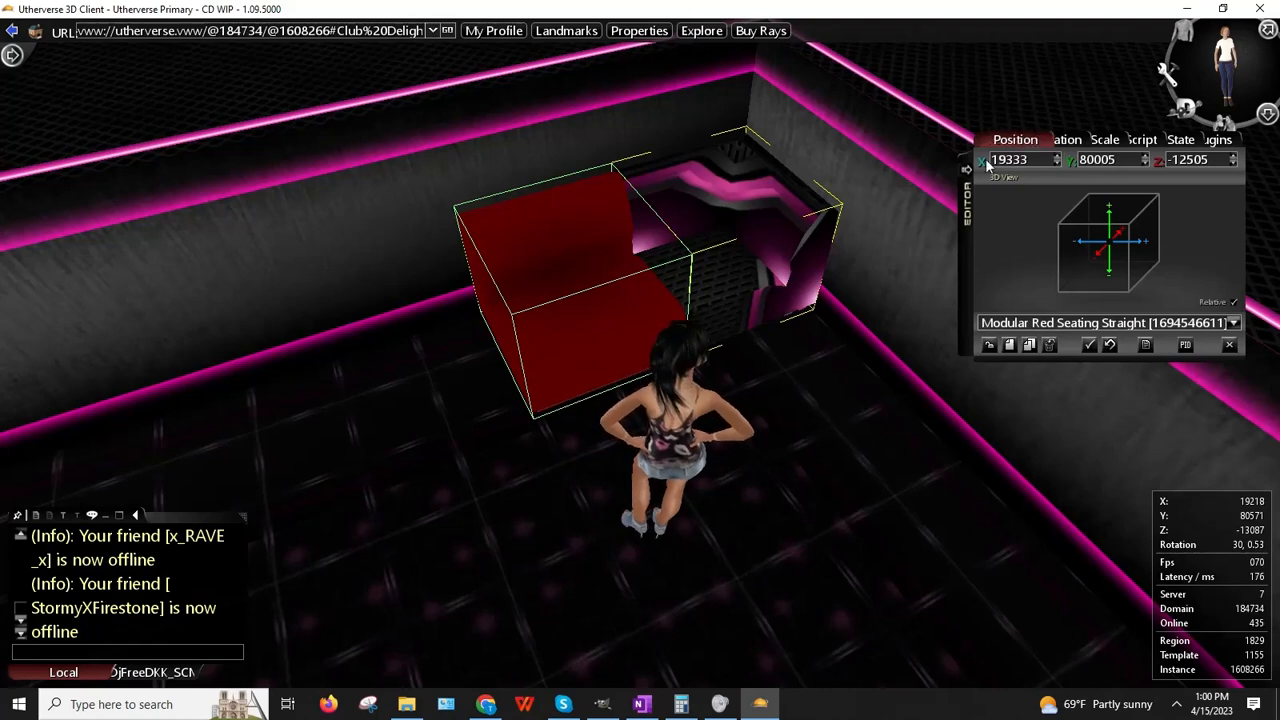
Step: Reopen the straight seat's properties, nudge its Z position by one, and bring up its script functions
{"action": "right_click", "coordinate": [700, 215]}
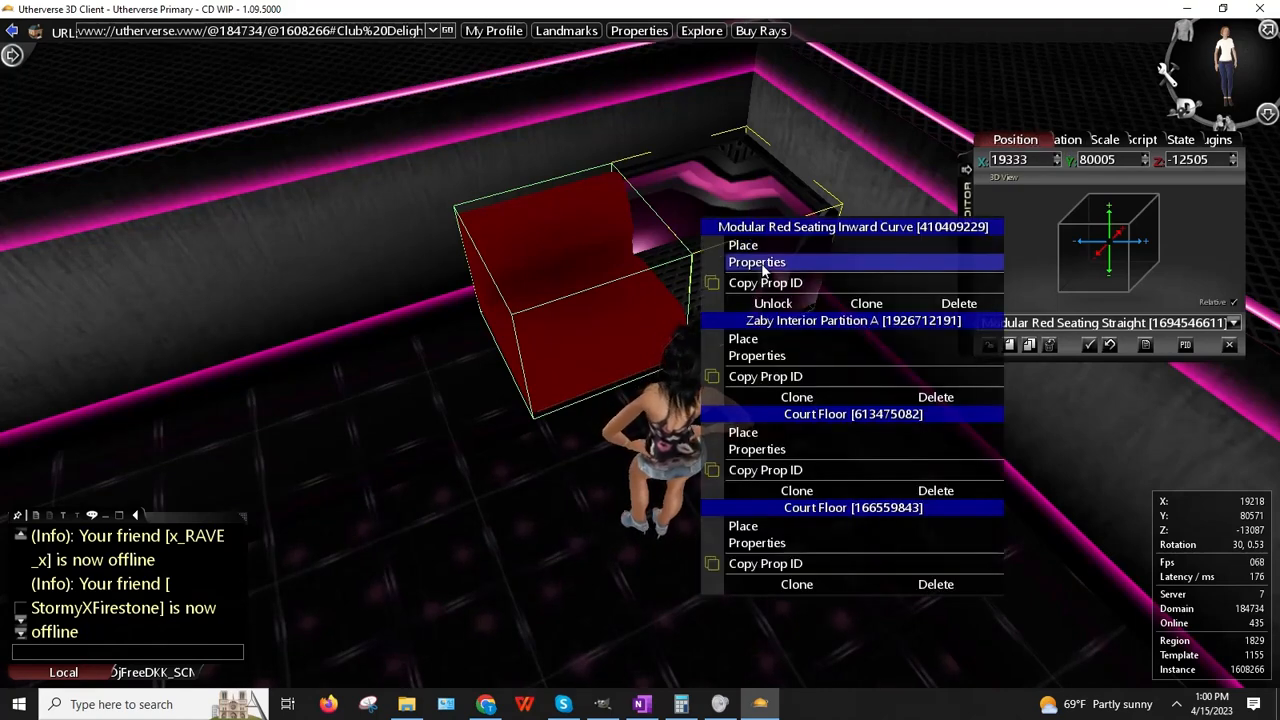
{"action": "left_click", "coordinate": [761, 263]}
{"action": "right_click", "coordinate": [570, 247]}
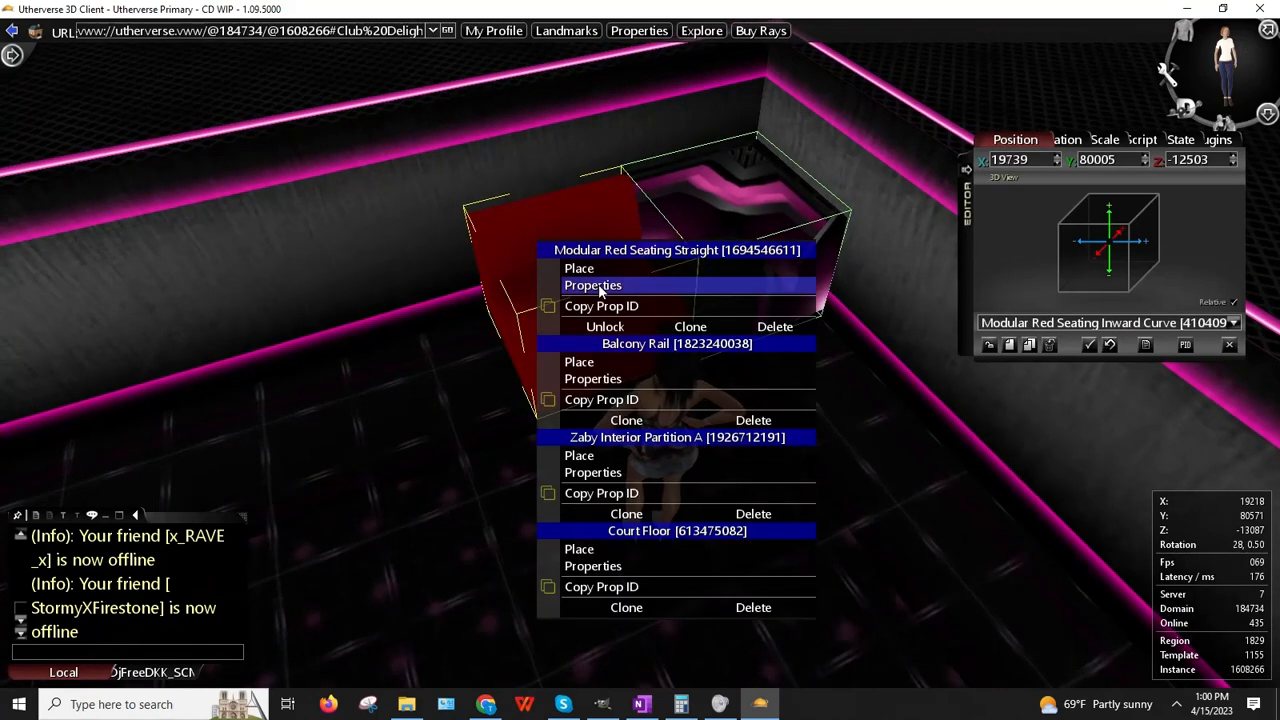
{"action": "left_click", "coordinate": [593, 286]}
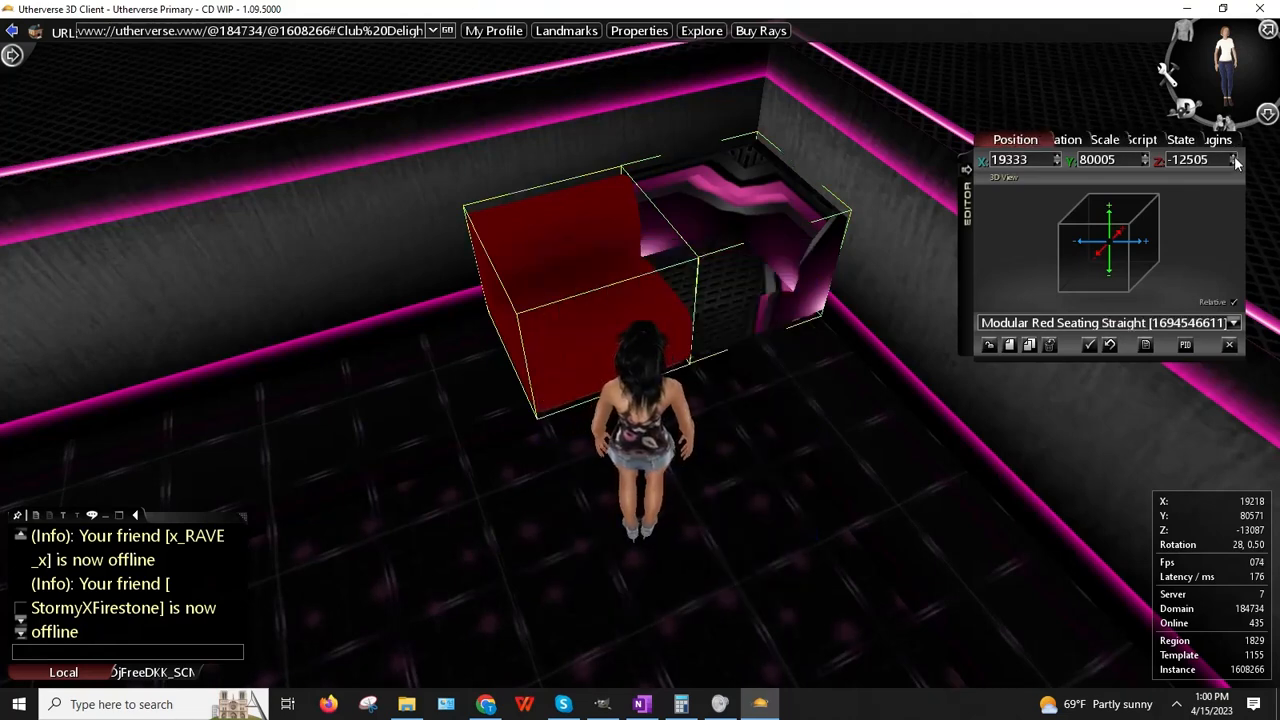
{"action": "left_click", "coordinate": [1234, 158]}
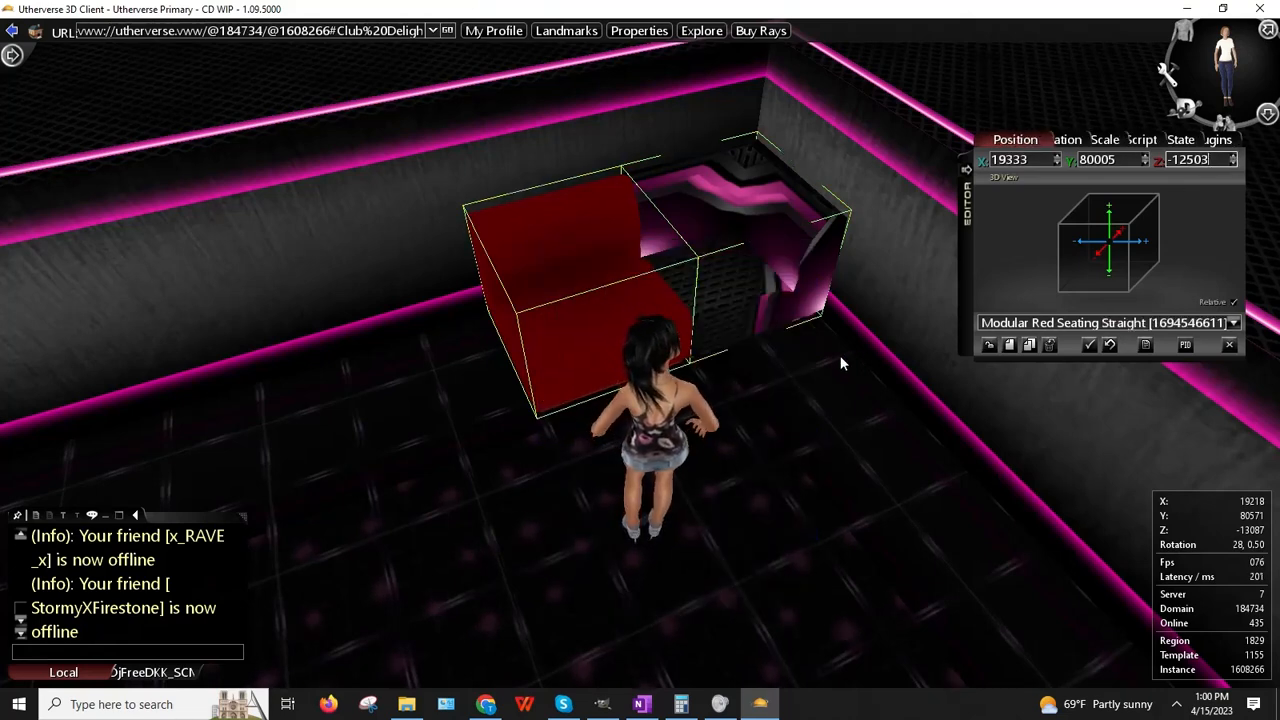
{"action": "left_click_drag", "start_coordinate": [840, 357], "coordinate": [771, 364]}
{"action": "left_click", "coordinate": [1130, 140]}
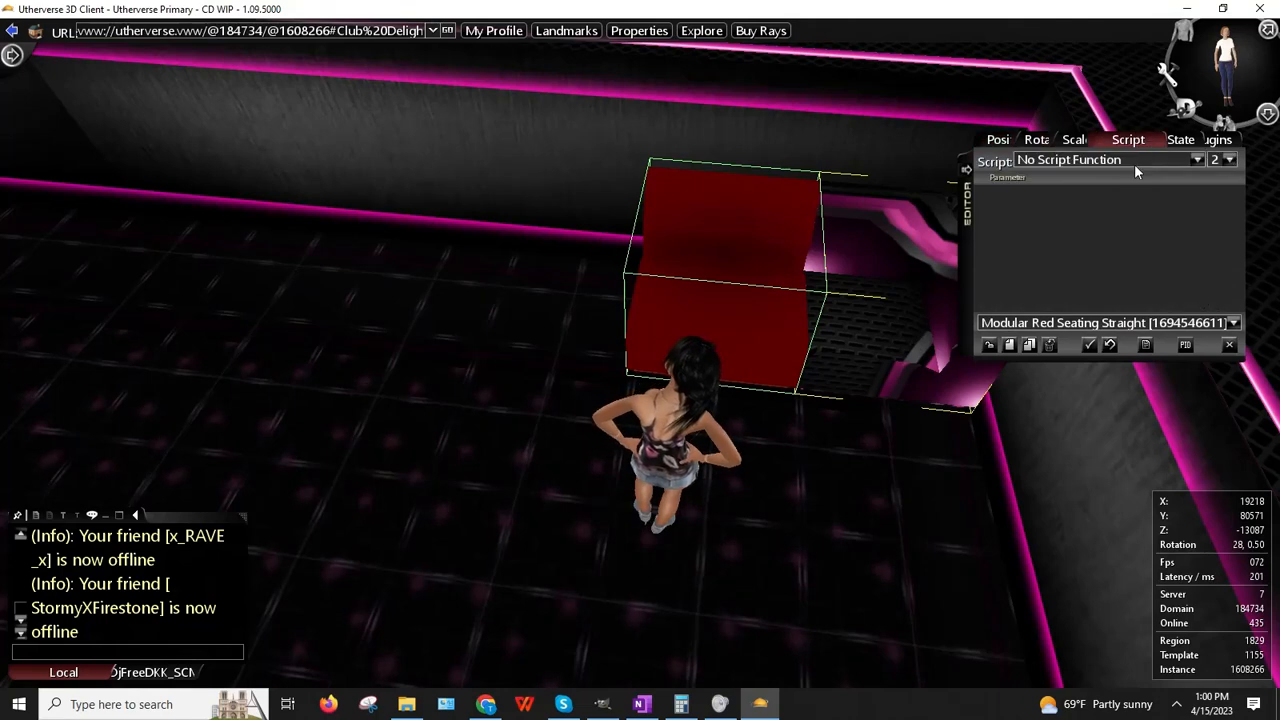
{"action": "left_click", "coordinate": [1145, 161]}
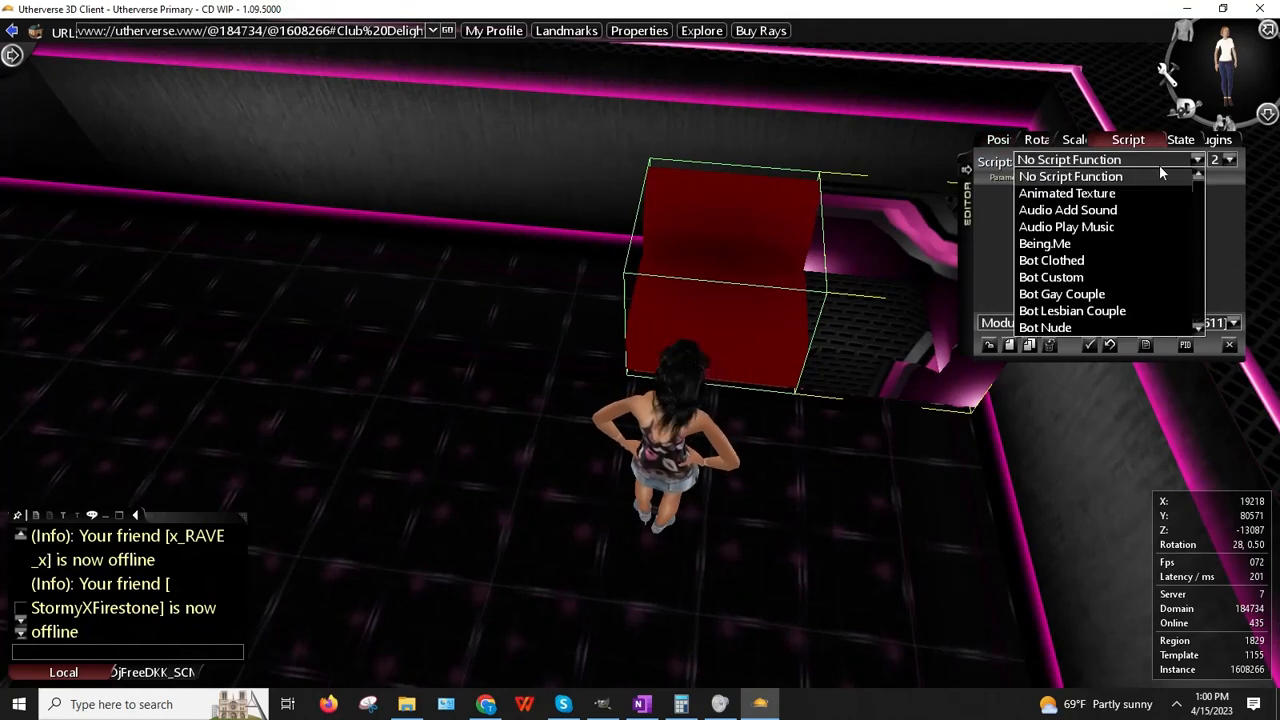
Step: Assign the Chair 2 (Seat Offset) script to the straight seat
{"action": "left_click", "coordinate": [1231, 160]}
{"action": "left_click", "coordinate": [1230, 160]}
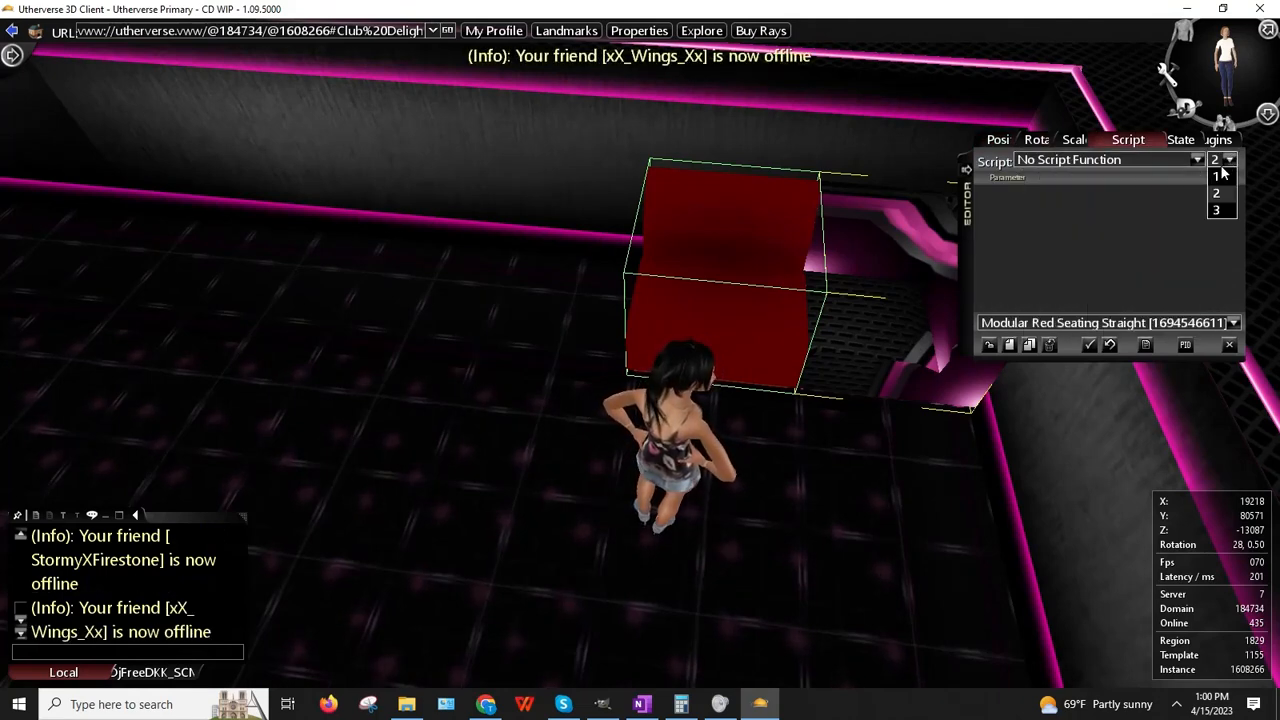
{"action": "left_click", "coordinate": [1169, 160]}
{"action": "scroll", "coordinate": [1120, 211], "scroll_direction": "down", "scroll_amount": 5}
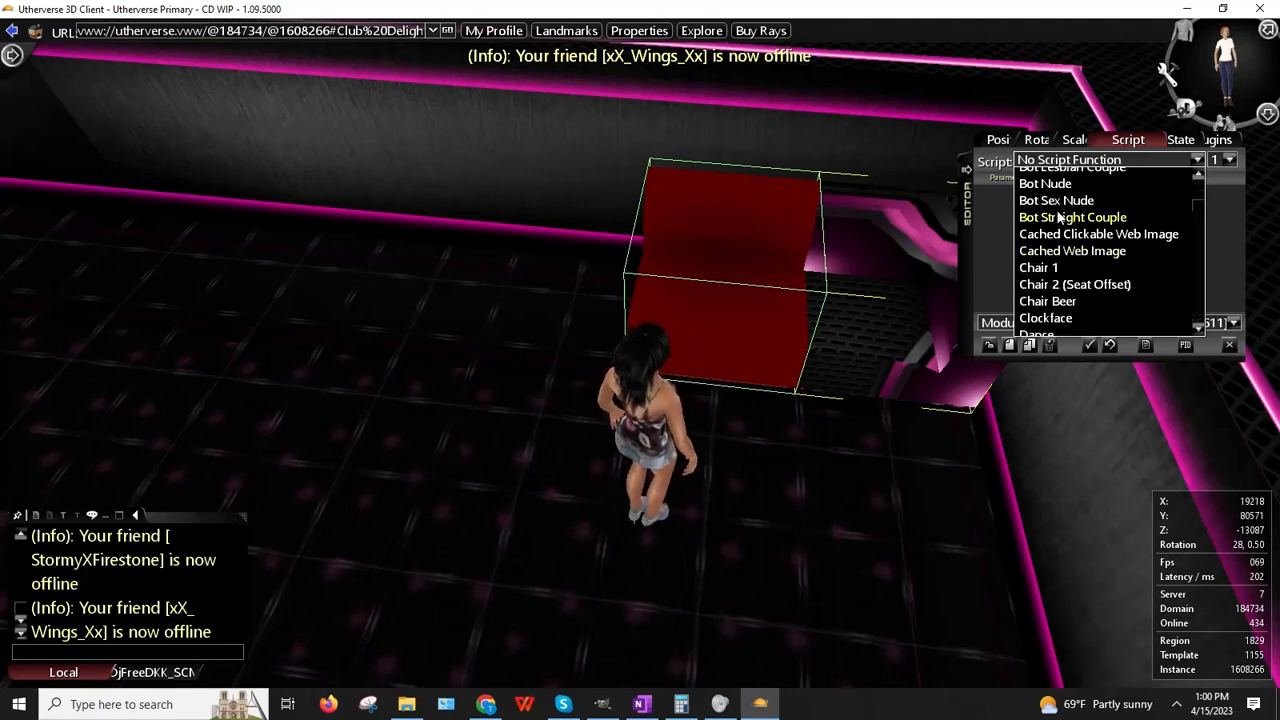
{"action": "left_click", "coordinate": [1070, 284]}
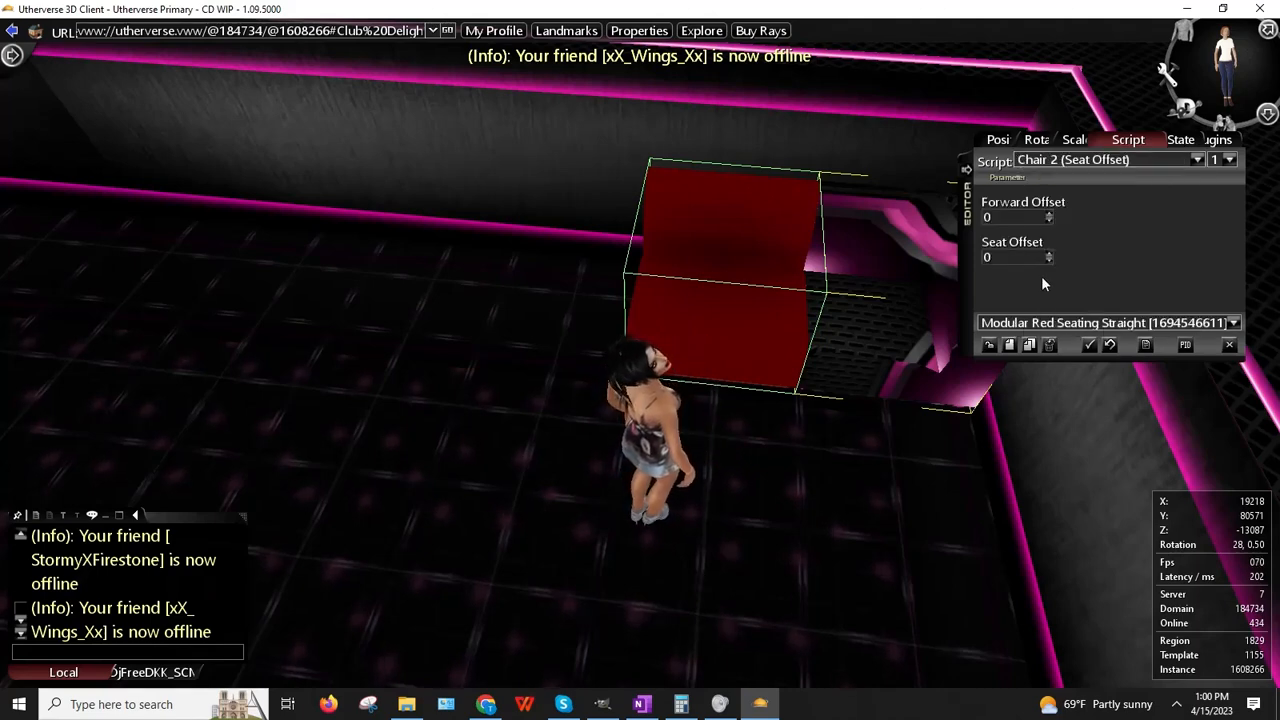
Step: Walk the avatar onto the straight seat to test sitting, then step back off
{"action": "right_click", "coordinate": [859, 307]}
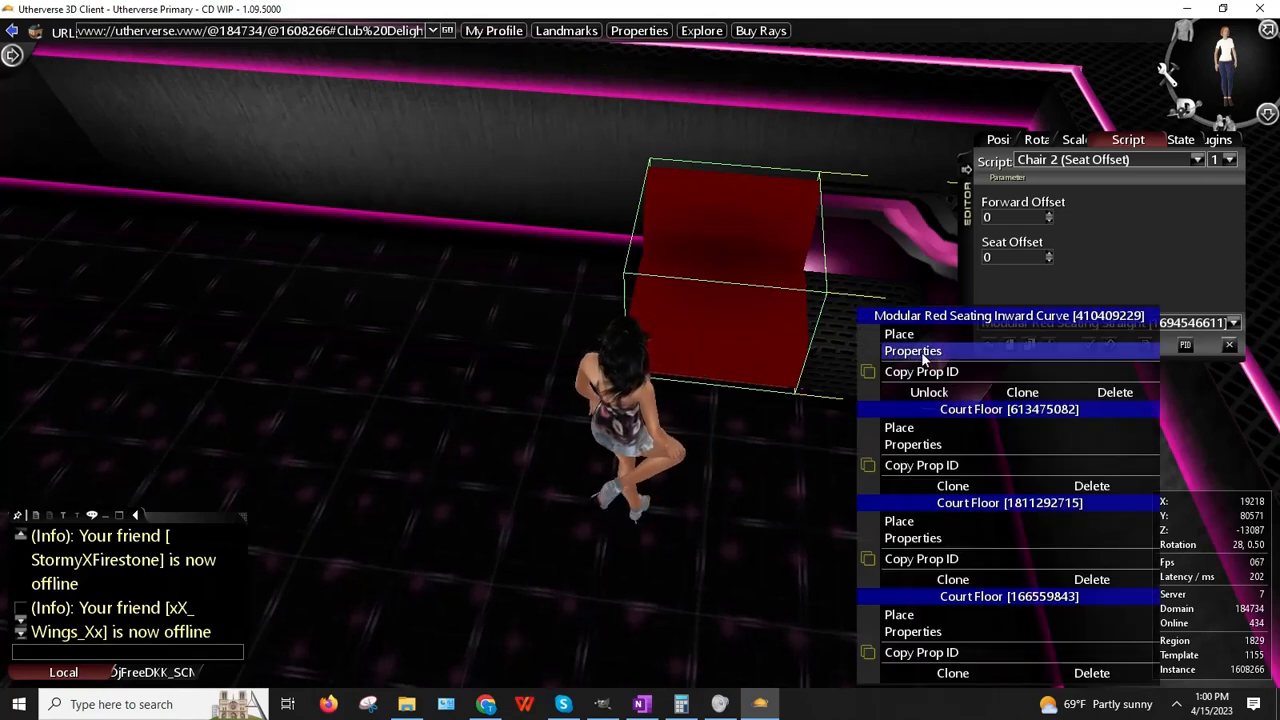
{"action": "left_click_drag", "start_coordinate": [697, 287], "coordinate": [756, 313]}
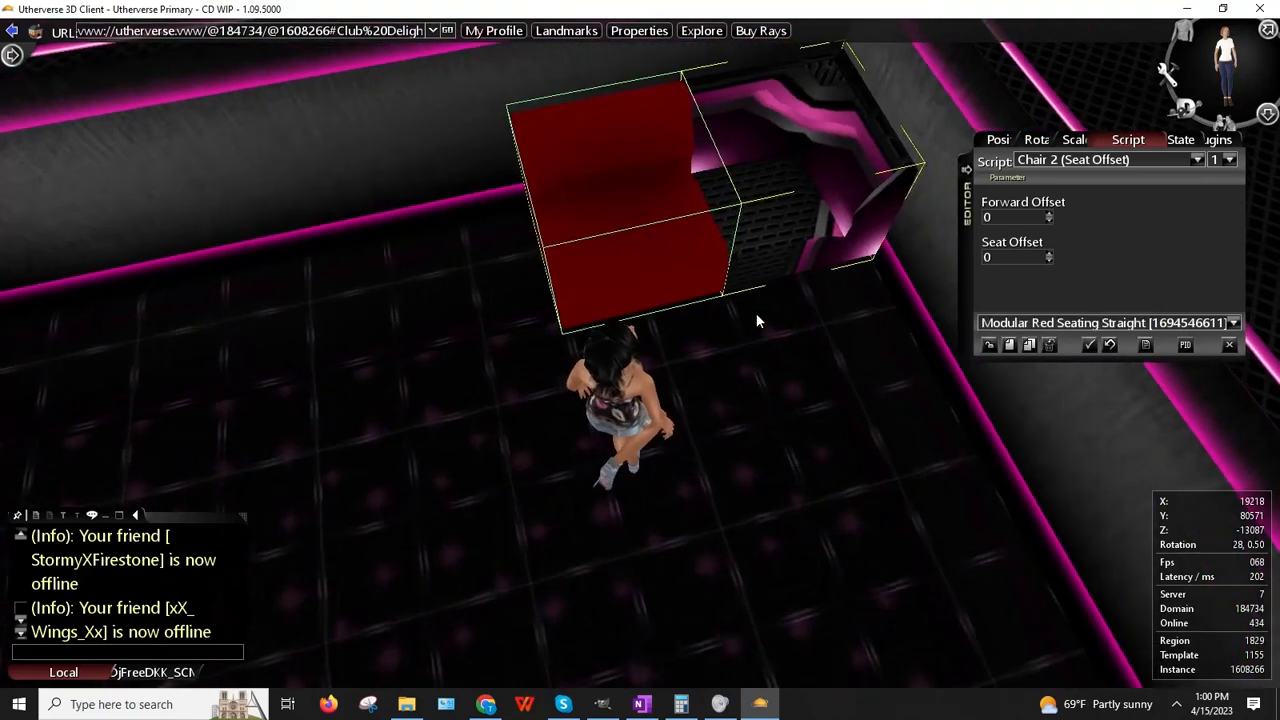
{"action": "right_click", "coordinate": [773, 178]}
{"action": "left_click_drag", "start_coordinate": [773, 178], "coordinate": [762, 185]}
{"action": "key", "text": "Up"}
{"action": "key", "text": "Left"}
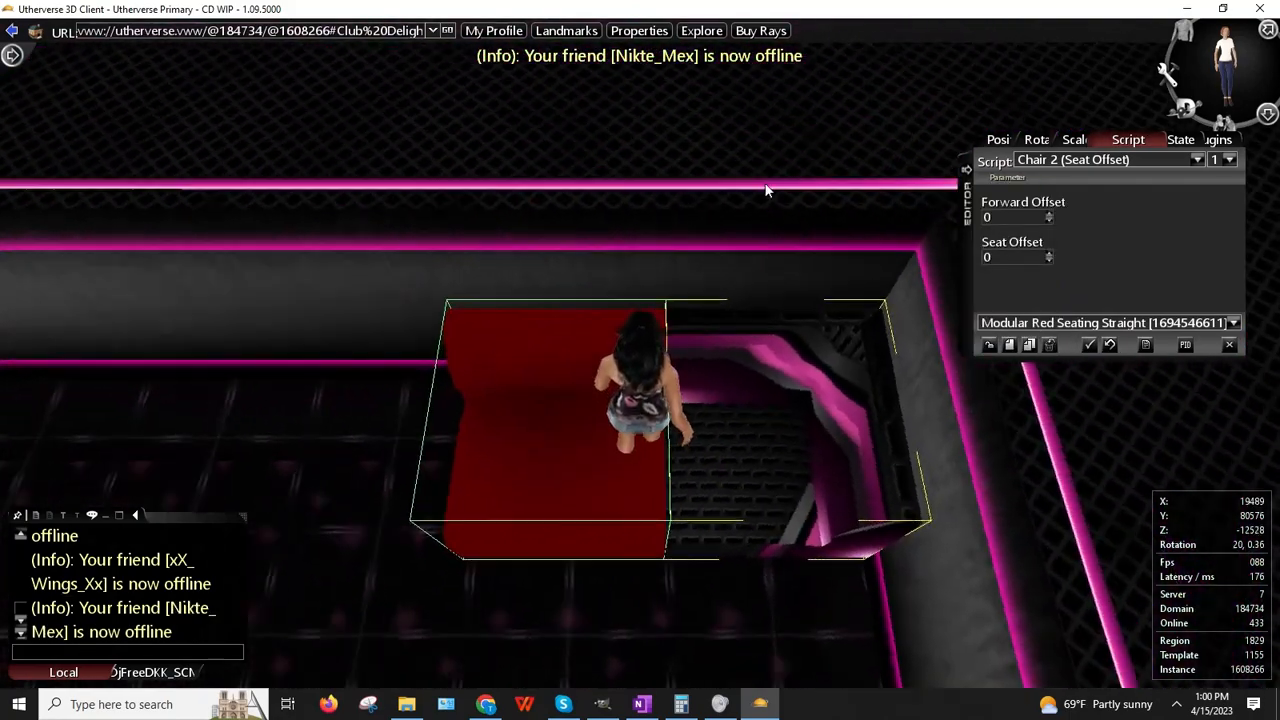
{"action": "key", "text": "Down"}
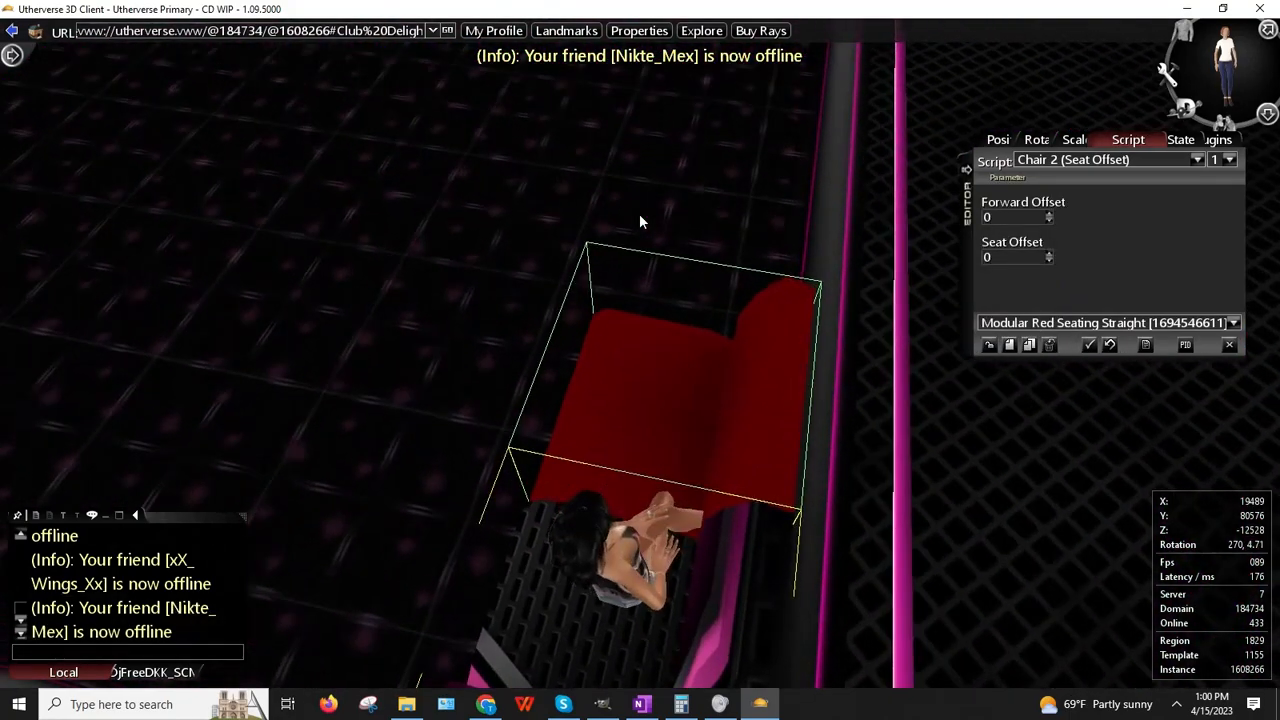
{"action": "left_click_drag", "start_coordinate": [491, 298], "coordinate": [893, 306]}
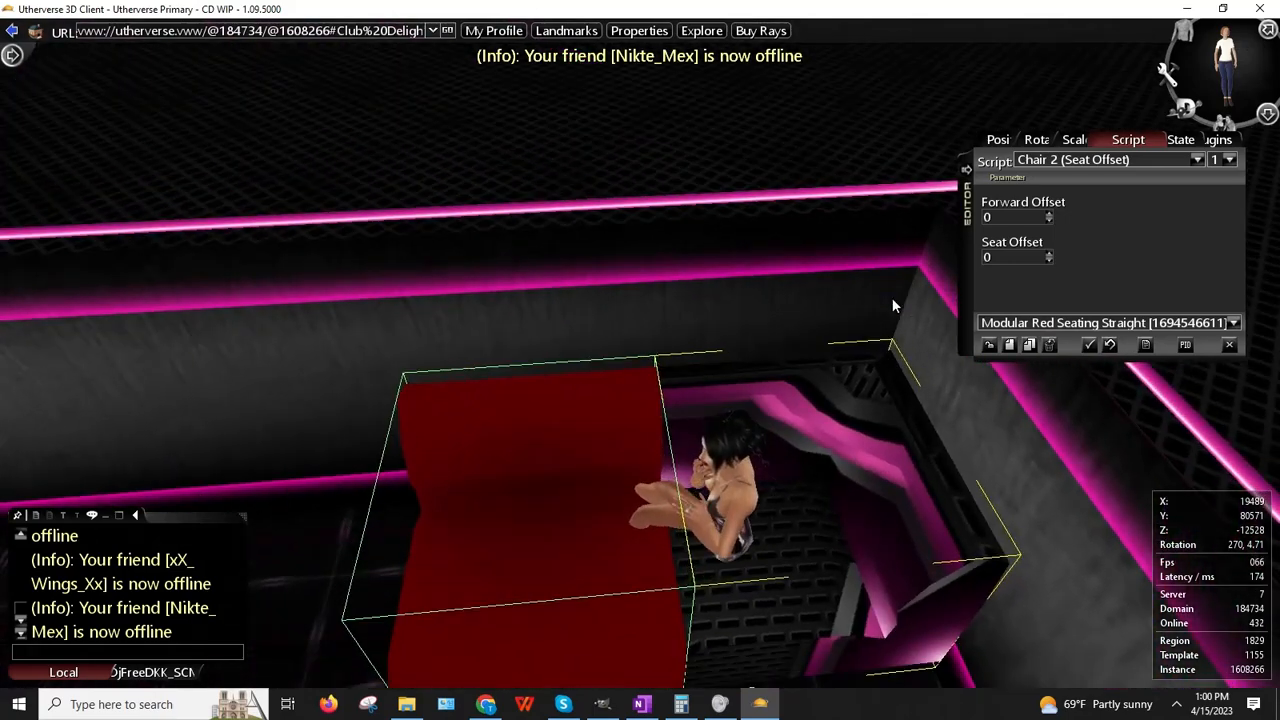
Step: Reset the straight seat to No Script Function and select the inward-curve seat
{"action": "left_click", "coordinate": [1204, 159]}
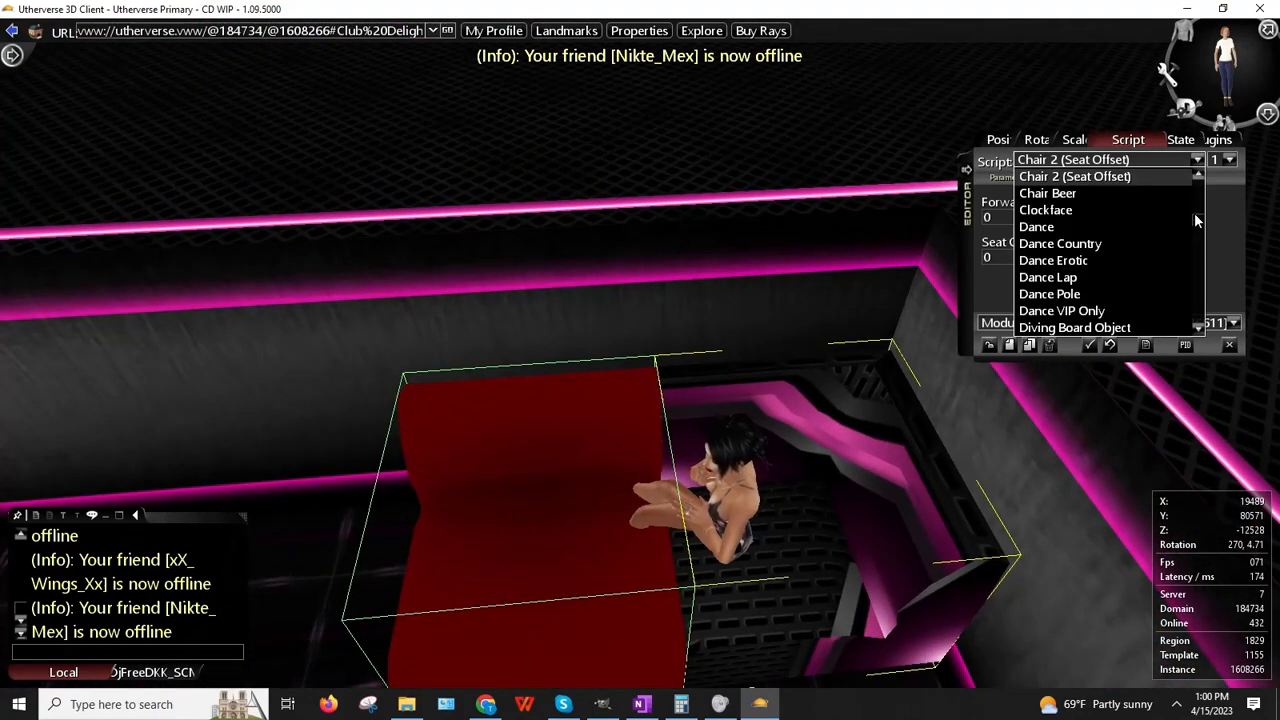
{"action": "left_click_drag", "start_coordinate": [1194, 212], "coordinate": [1188, 175]}
{"action": "left_click", "coordinate": [1052, 179]}
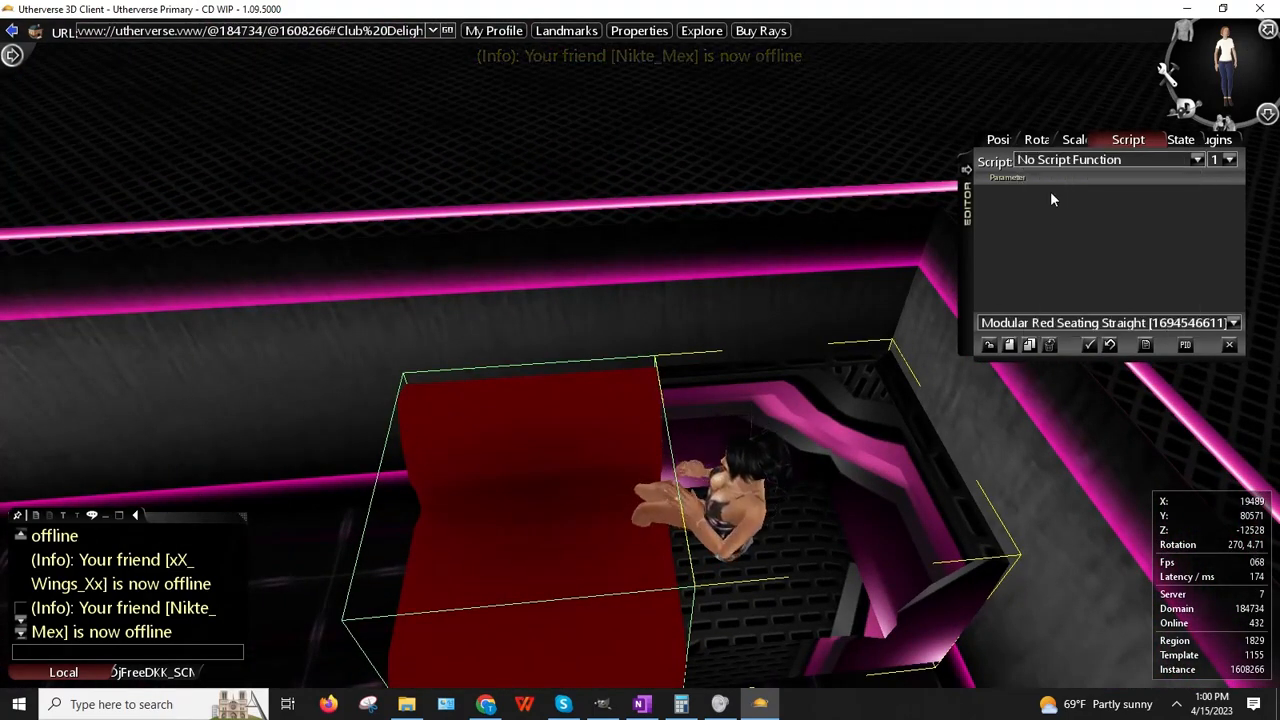
{"action": "key", "text": "Up"}
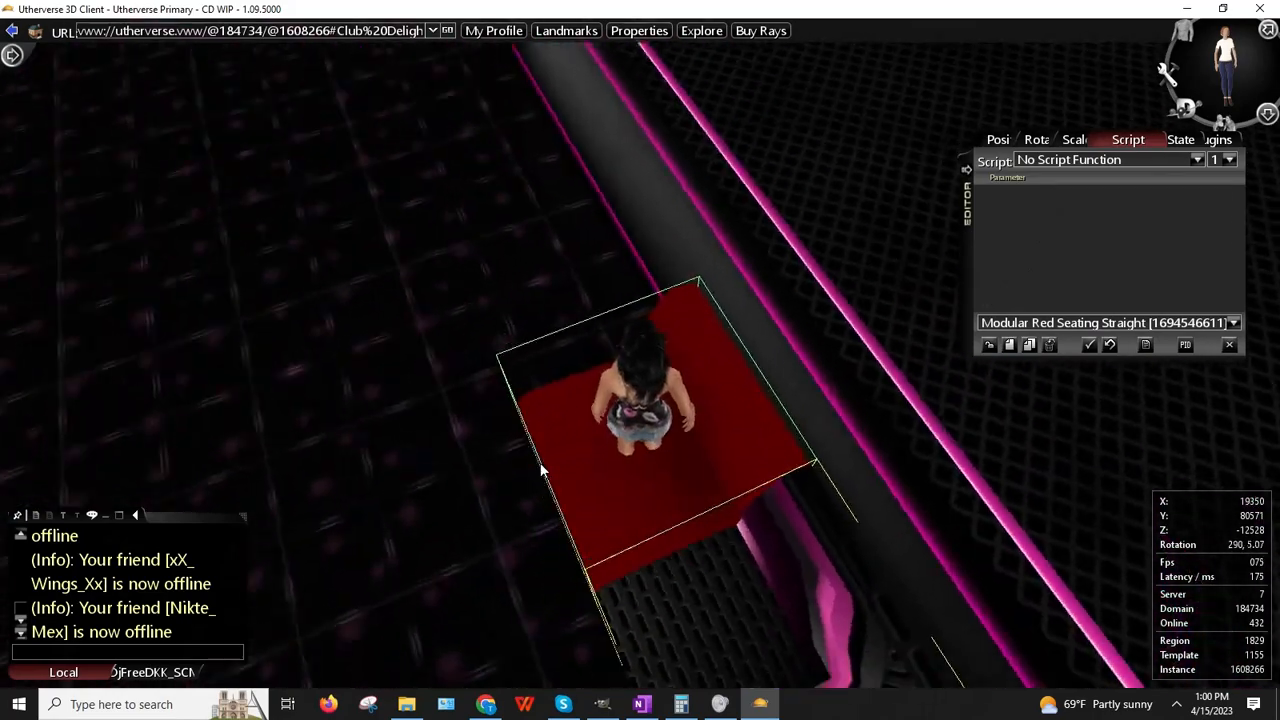
{"action": "key", "text": "Right"}
{"action": "key", "text": "Down"}
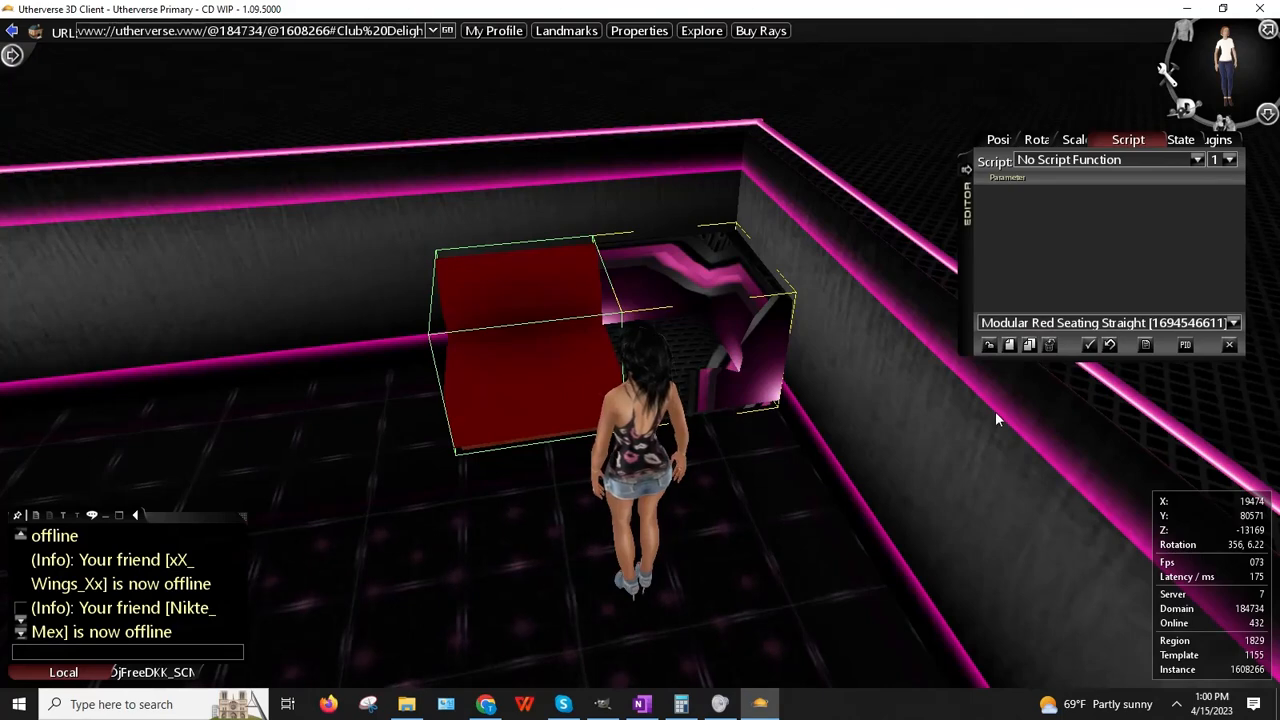
{"action": "left_click", "coordinate": [686, 329]}
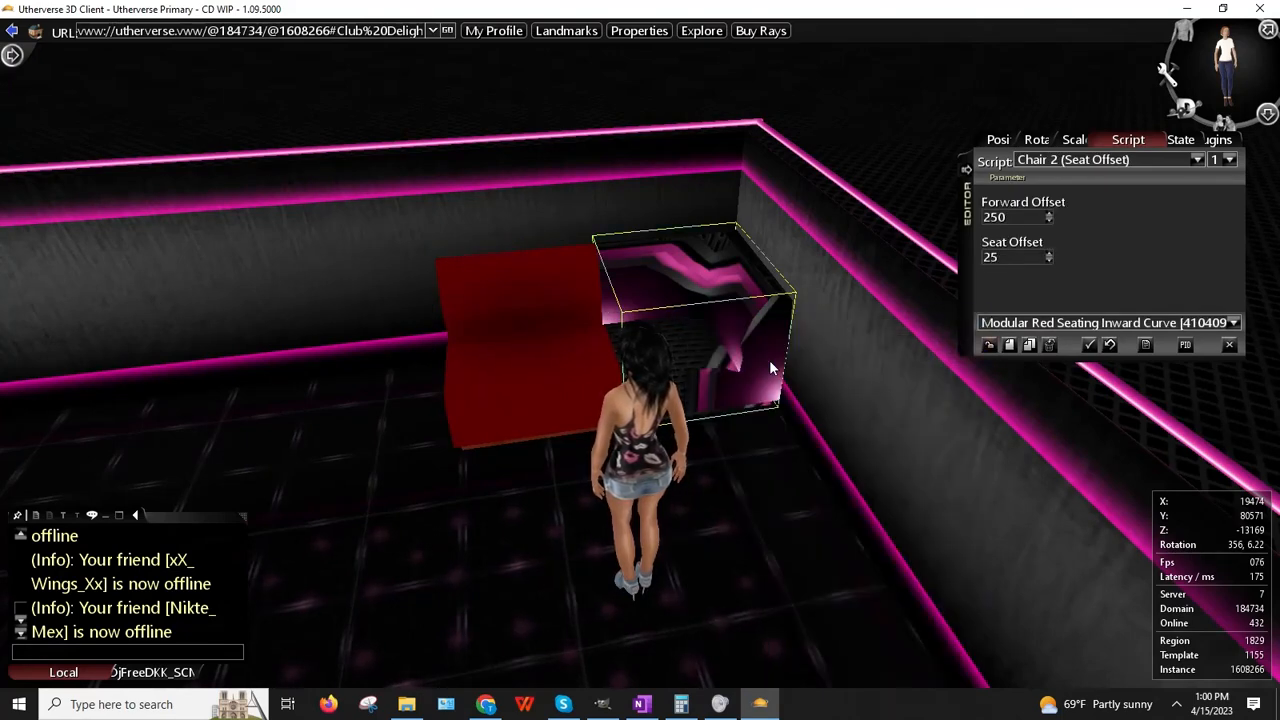
Step: Review the curved seat's script slots, from Cached Web Image to slot 2, then list props at the red seat
{"action": "left_click", "coordinate": [1197, 161]}
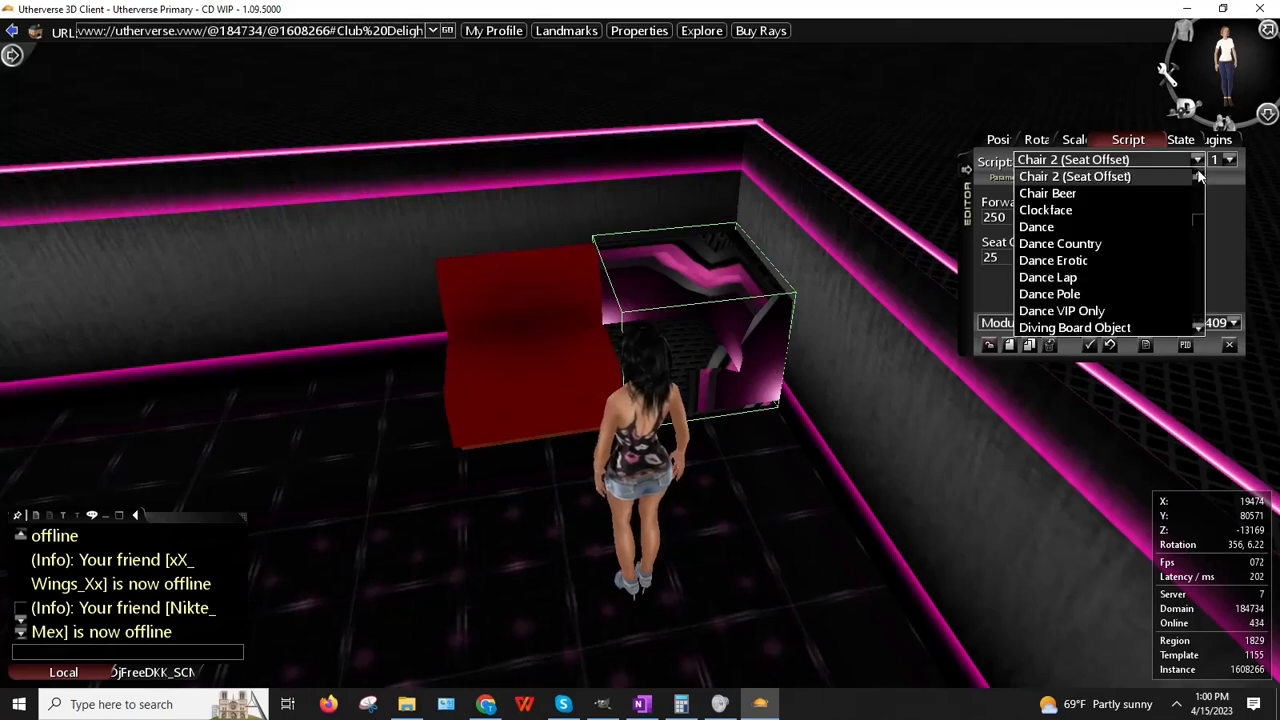
{"action": "scroll", "coordinate": [1198, 216], "scroll_direction": "up", "scroll_amount": 5}
{"action": "left_click", "coordinate": [1100, 176]}
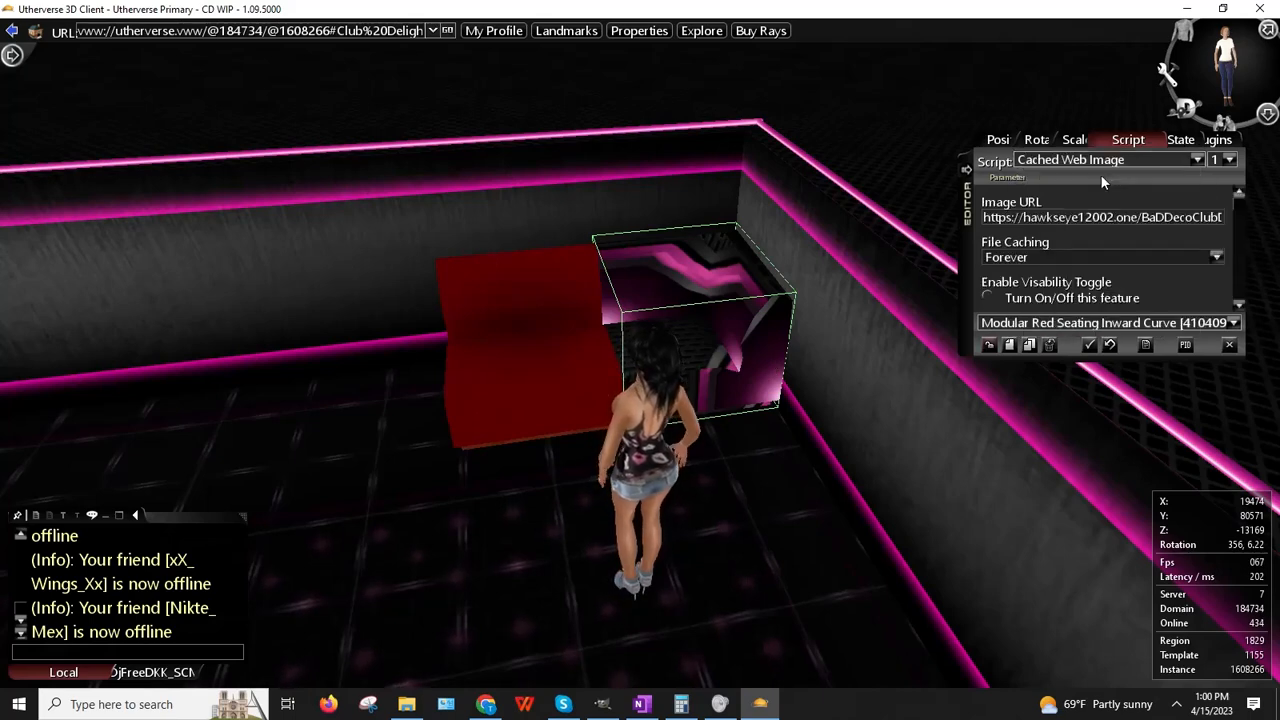
{"action": "left_click", "coordinate": [991, 348]}
{"action": "right_click", "coordinate": [632, 315]}
{"action": "left_click", "coordinate": [705, 362]}
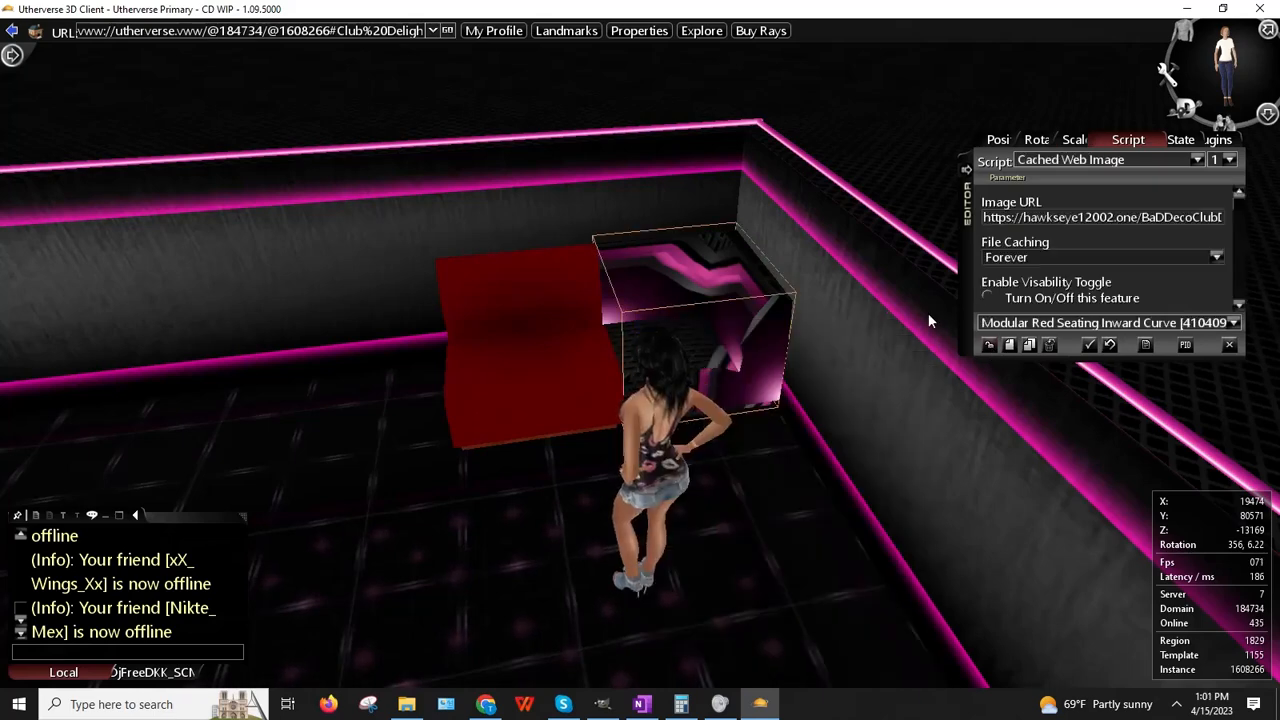
{"action": "left_click", "coordinate": [1230, 160]}
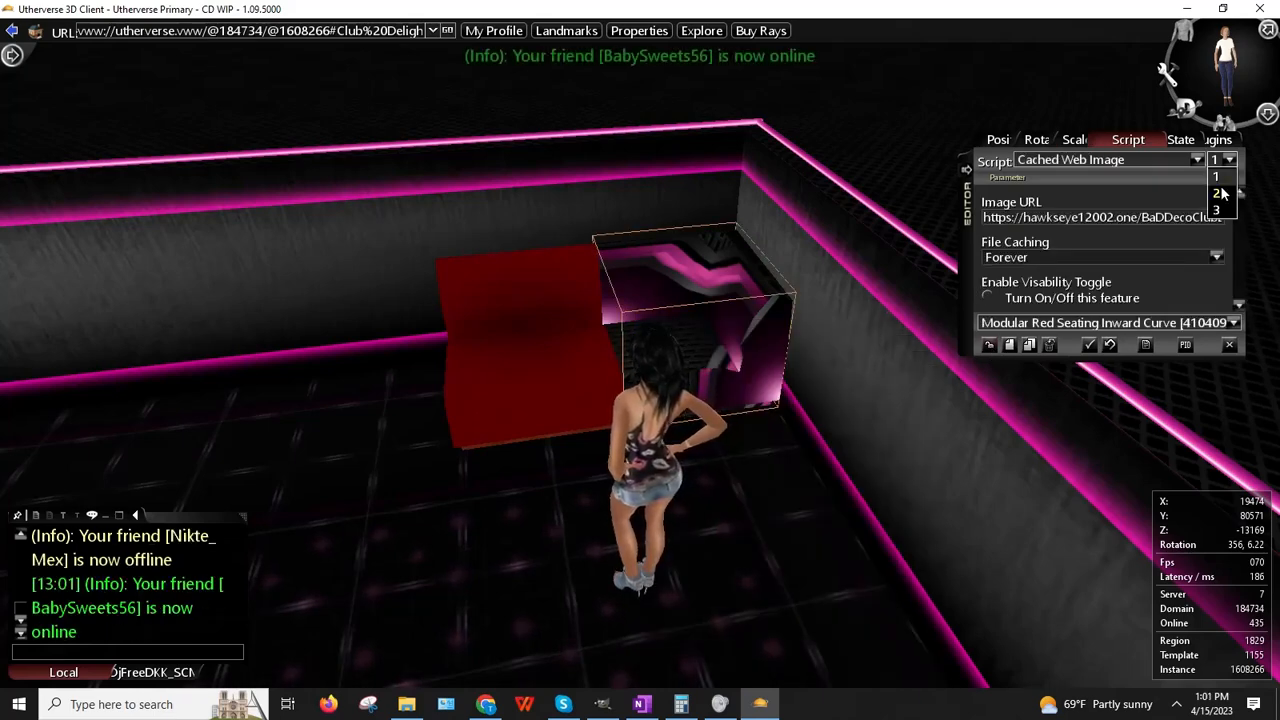
{"action": "left_click", "coordinate": [1220, 193]}
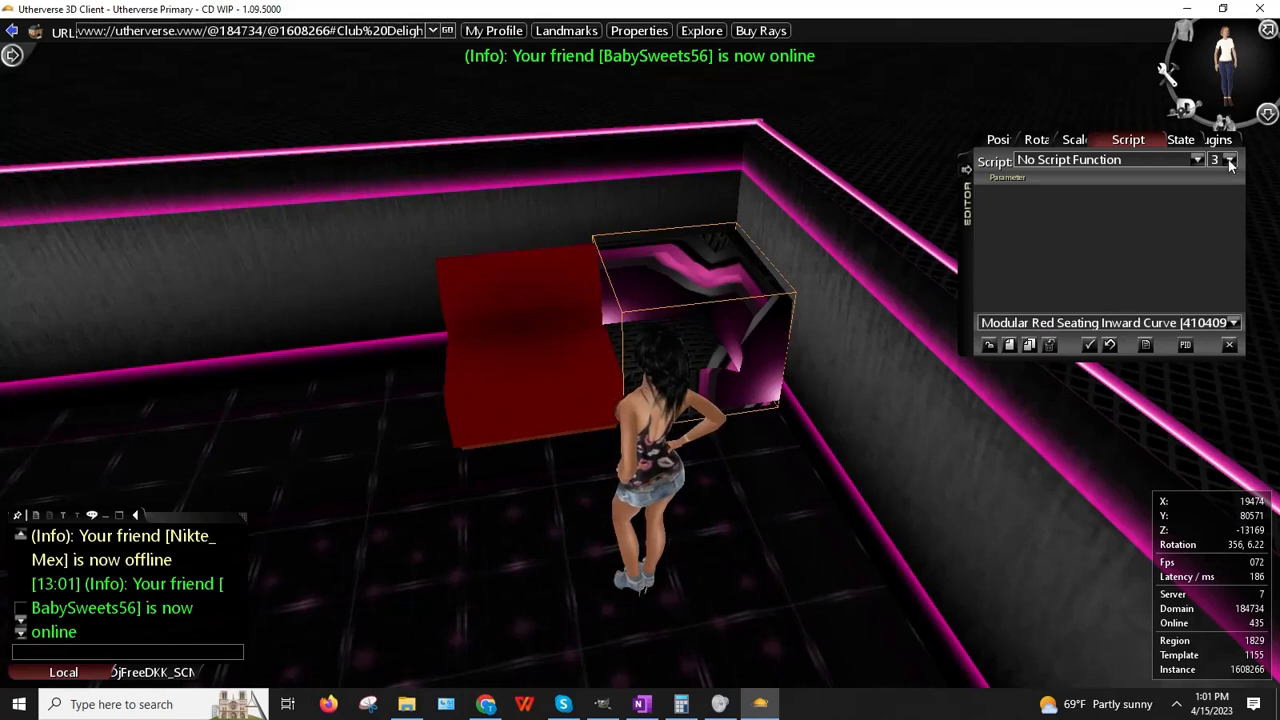
{"action": "left_click", "coordinate": [808, 371]}
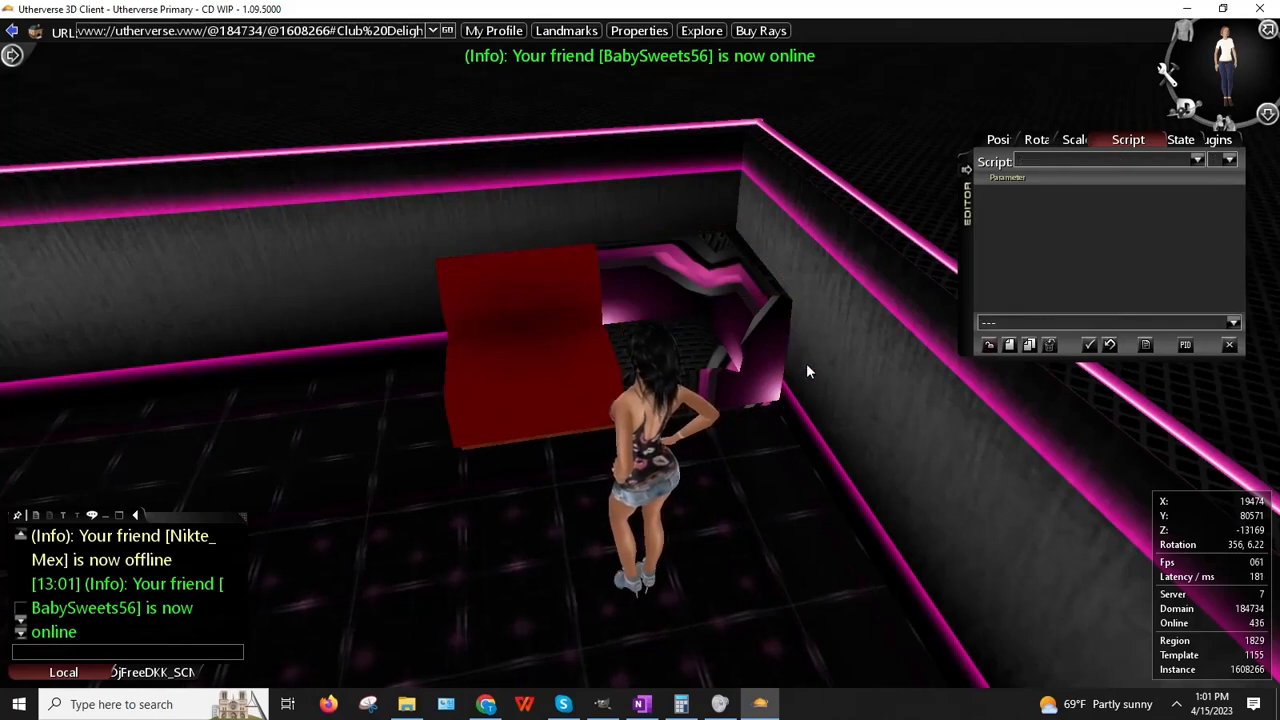
{"action": "right_click", "coordinate": [808, 371]}
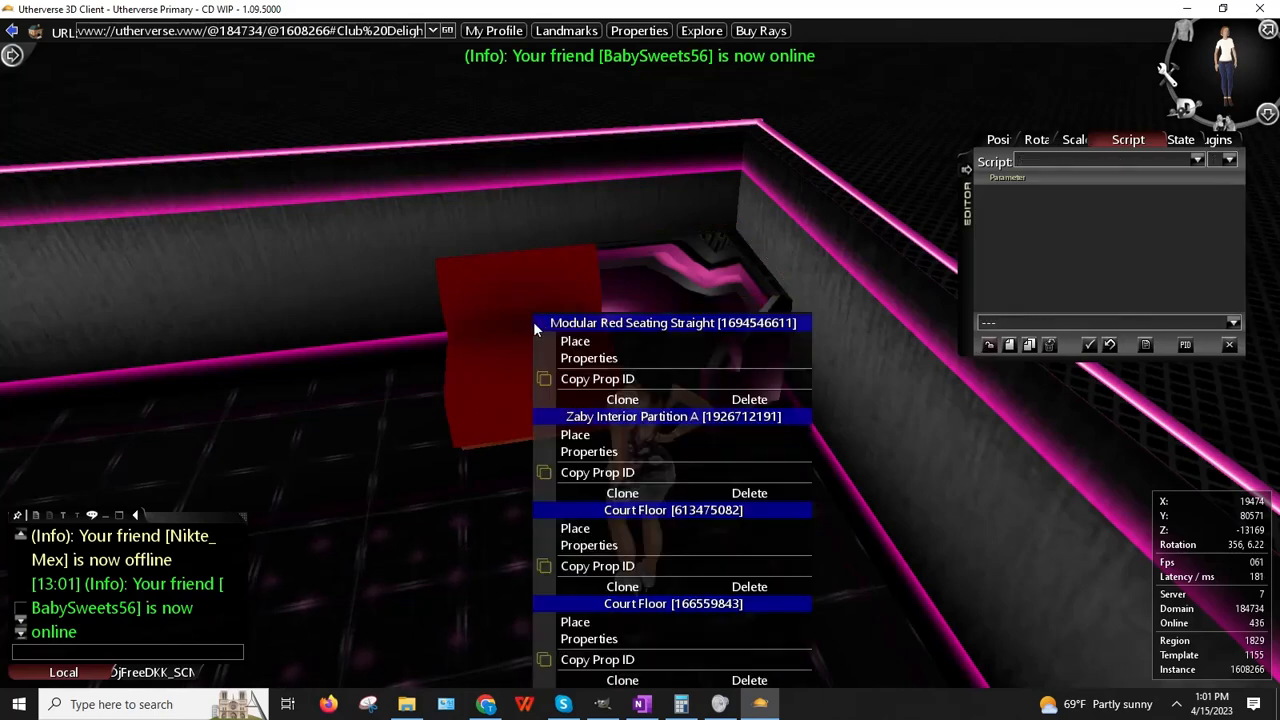
{"action": "left_click", "coordinate": [486, 704]}
Step: Give the Modular Red Seating Straight a Cached Web Image script with the Wallpaper_Abstract_BlackPink1CR.jpg URL
{"action": "right_click", "coordinate": [868, 231]}
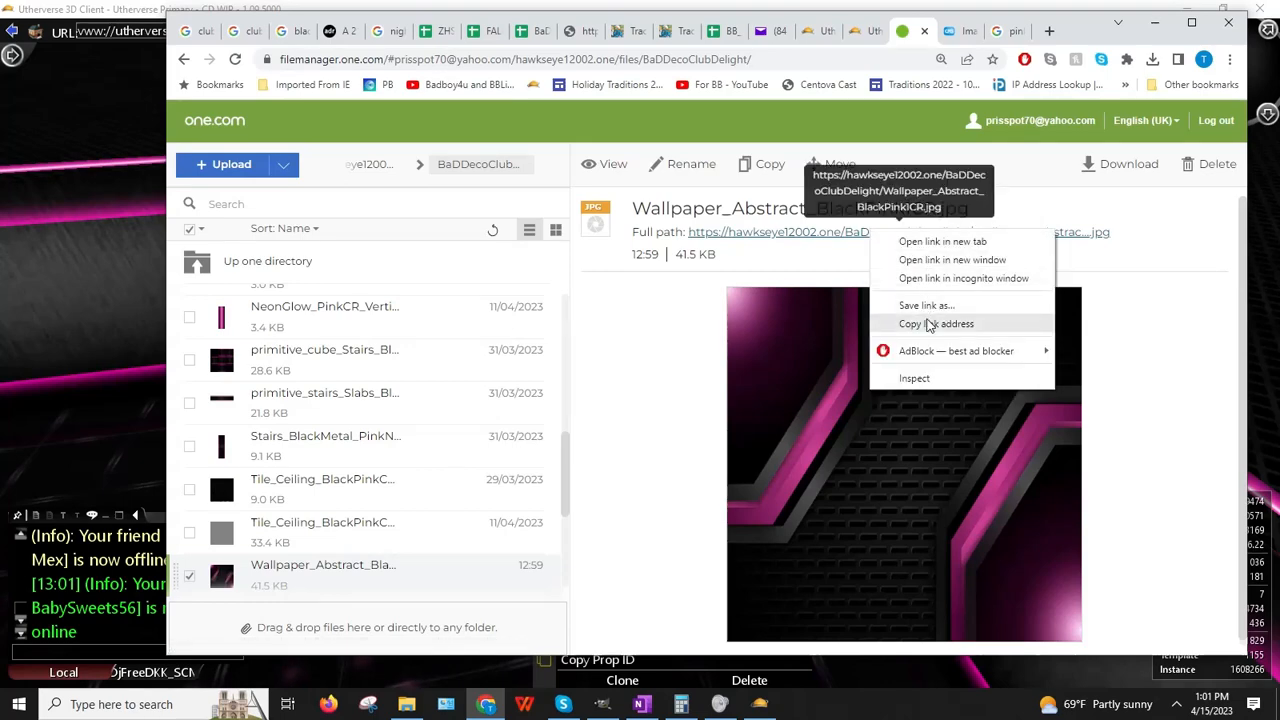
{"action": "left_click", "coordinate": [928, 323]}
{"action": "left_click", "coordinate": [8, 382]}
{"action": "right_click", "coordinate": [577, 304]}
{"action": "left_click", "coordinate": [592, 321]}
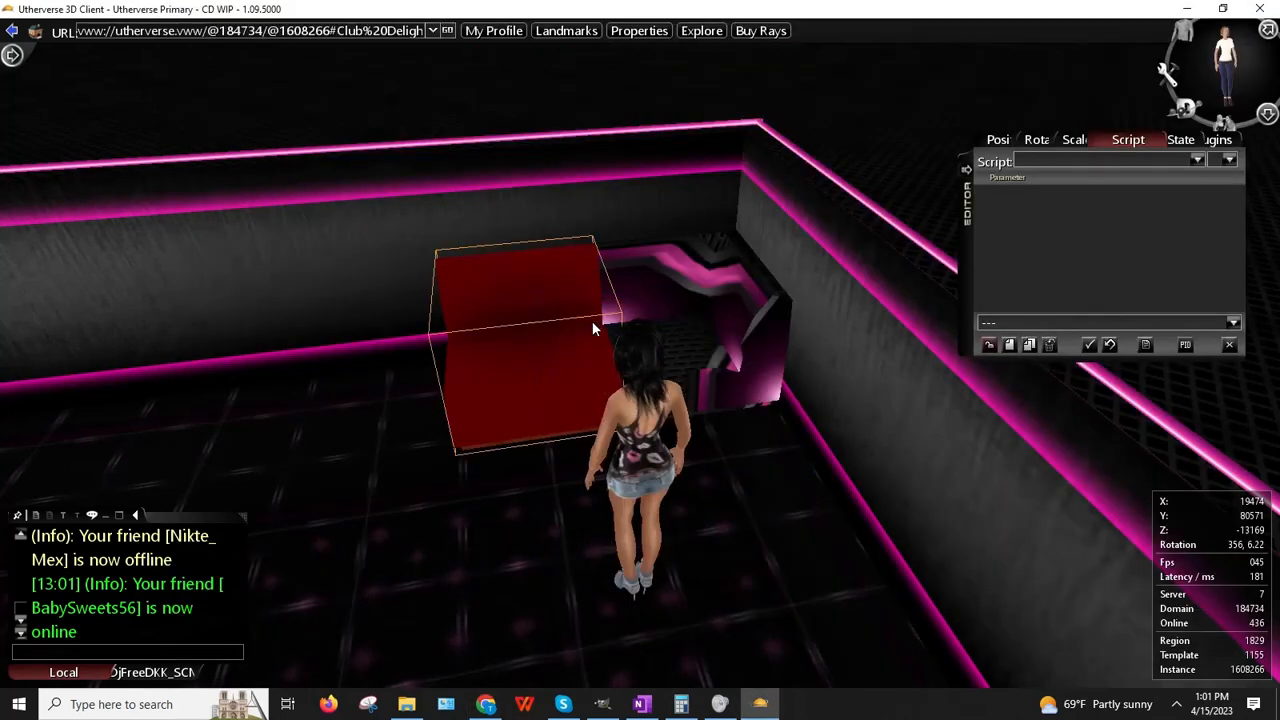
{"action": "left_click", "coordinate": [1197, 160]}
{"action": "scroll", "coordinate": [1150, 203], "scroll_direction": "down", "scroll_amount": 3}
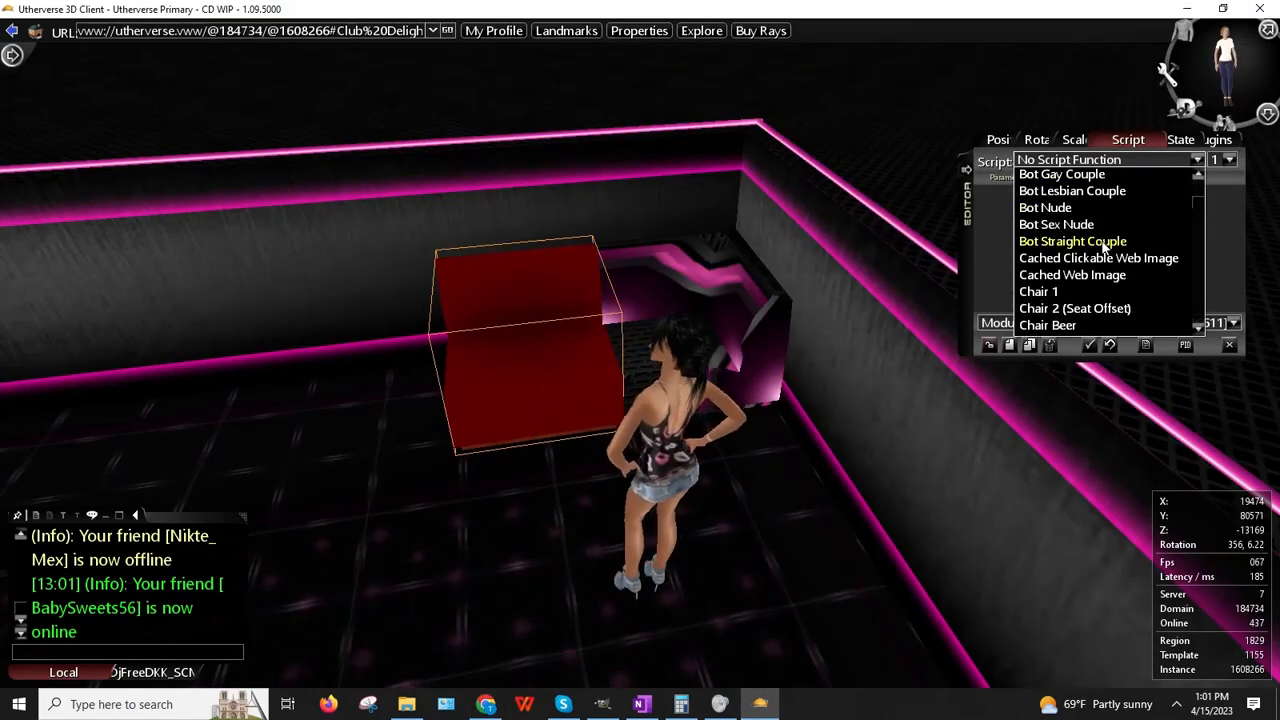
{"action": "left_click", "coordinate": [1072, 274]}
{"action": "left_click", "coordinate": [1094, 218]}
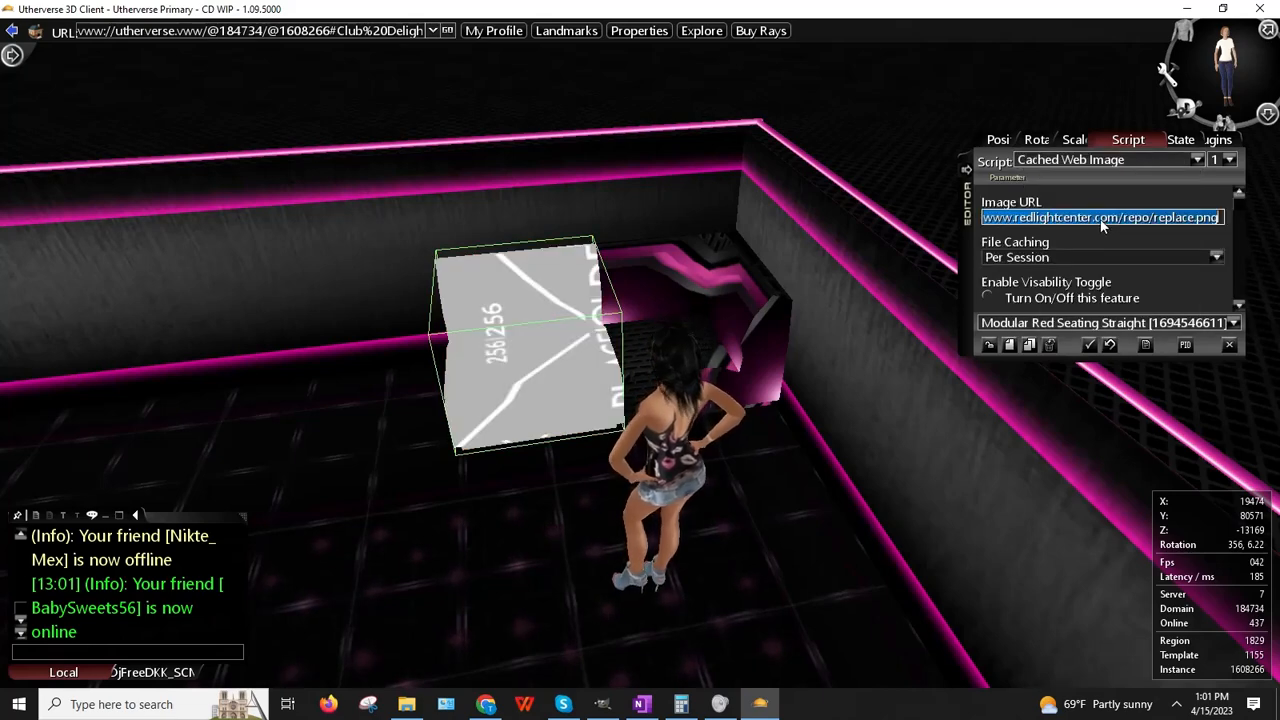
{"action": "key", "text": "ctrl+v"}
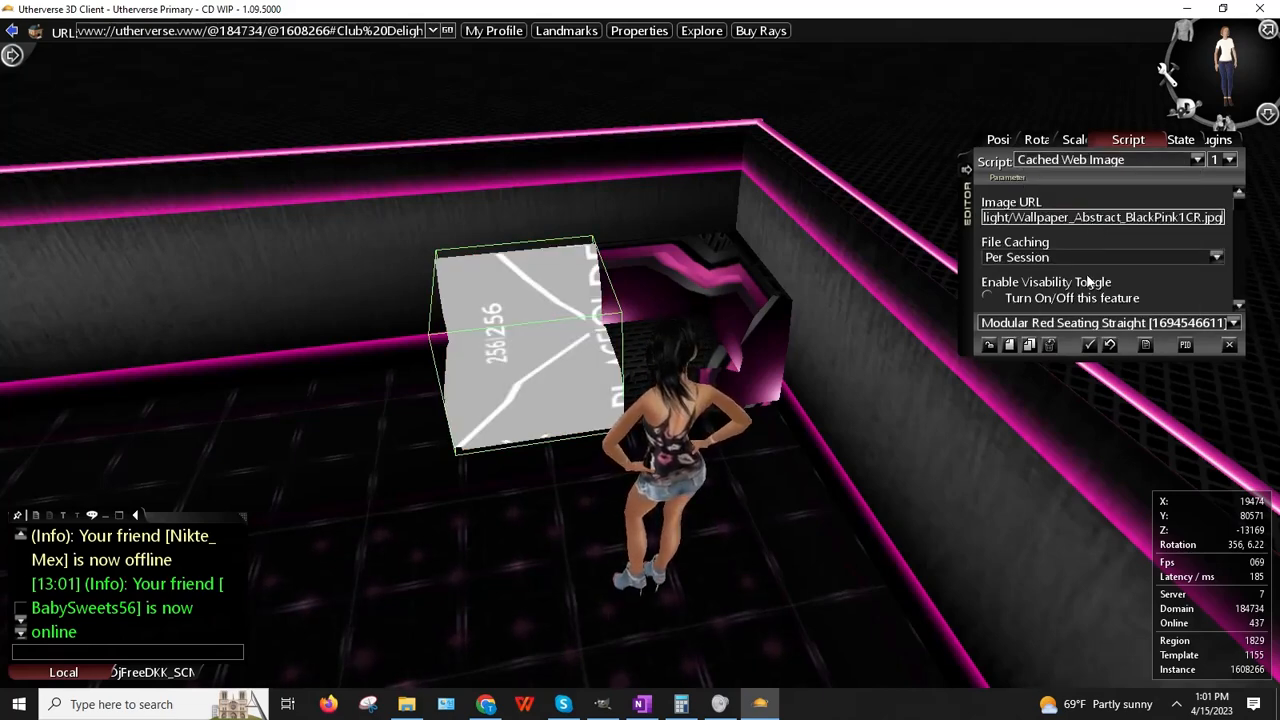
{"action": "left_click", "coordinate": [987, 345]}
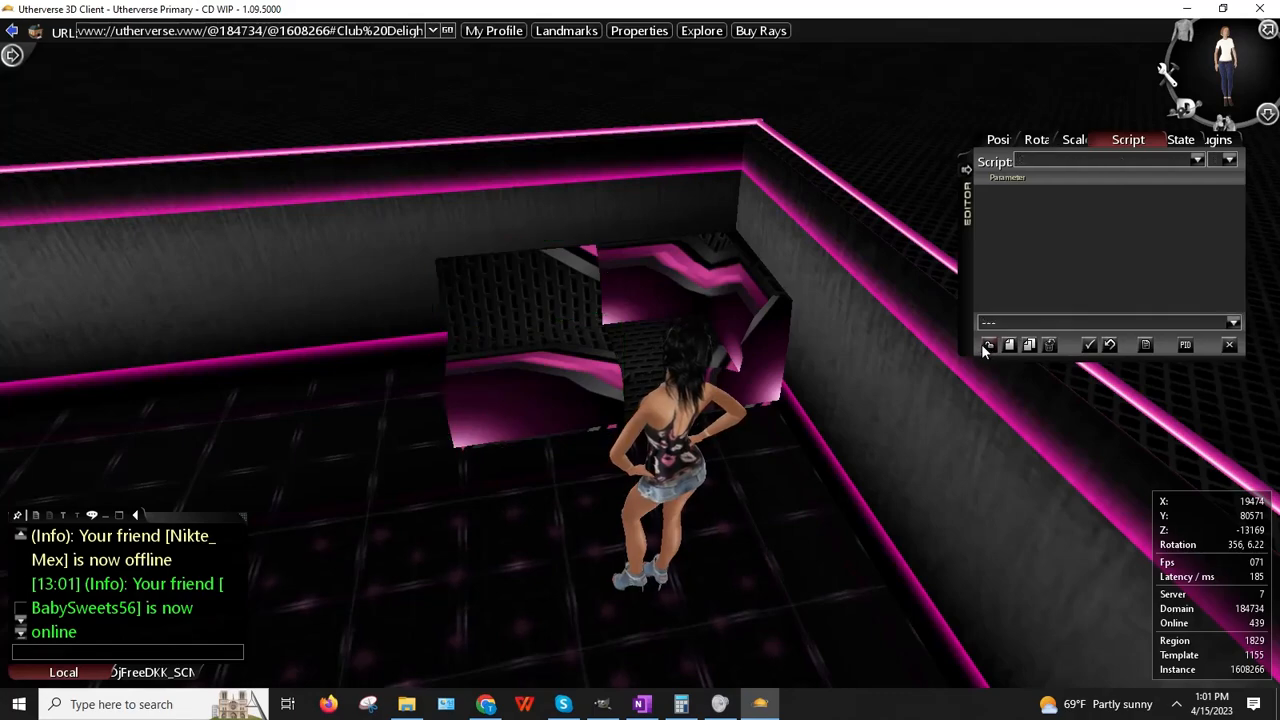
Step: Walk around the room to look over both black-and-pink textured seats
{"action": "key", "text": "Right"}
{"action": "key", "text": "Left"}
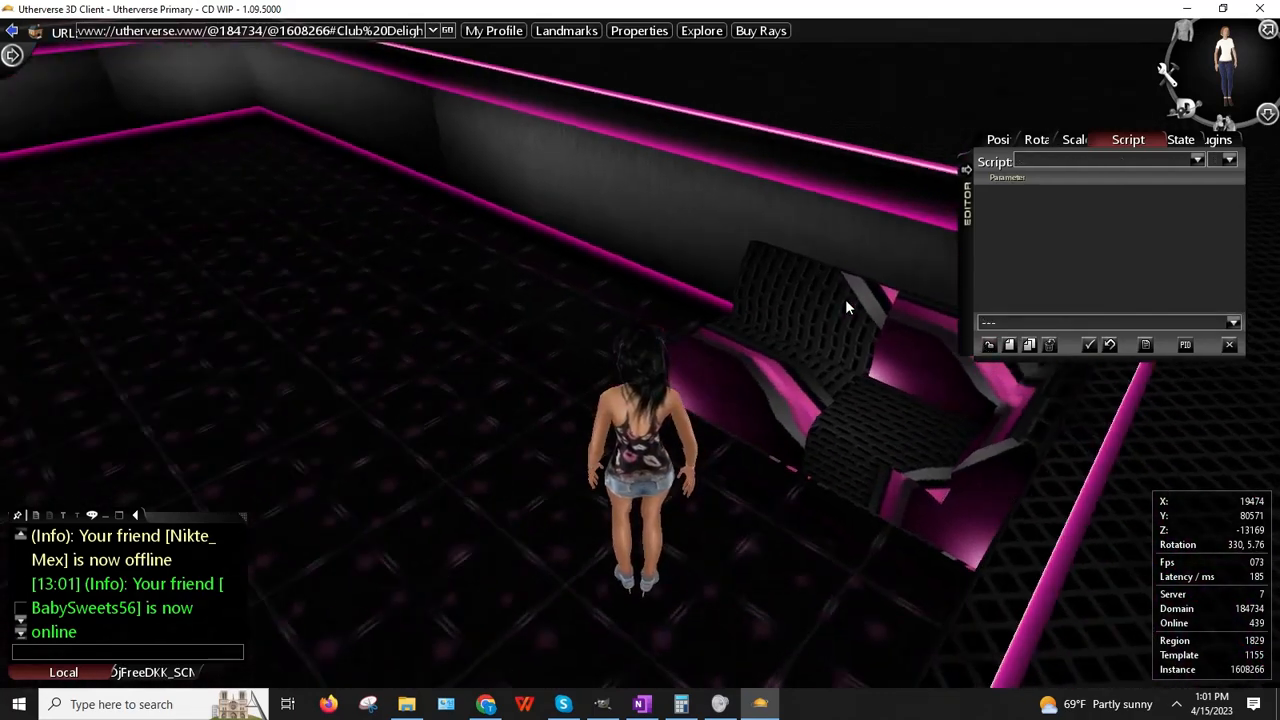
{"action": "key", "text": "Right"}
{"action": "key", "text": "Up"}
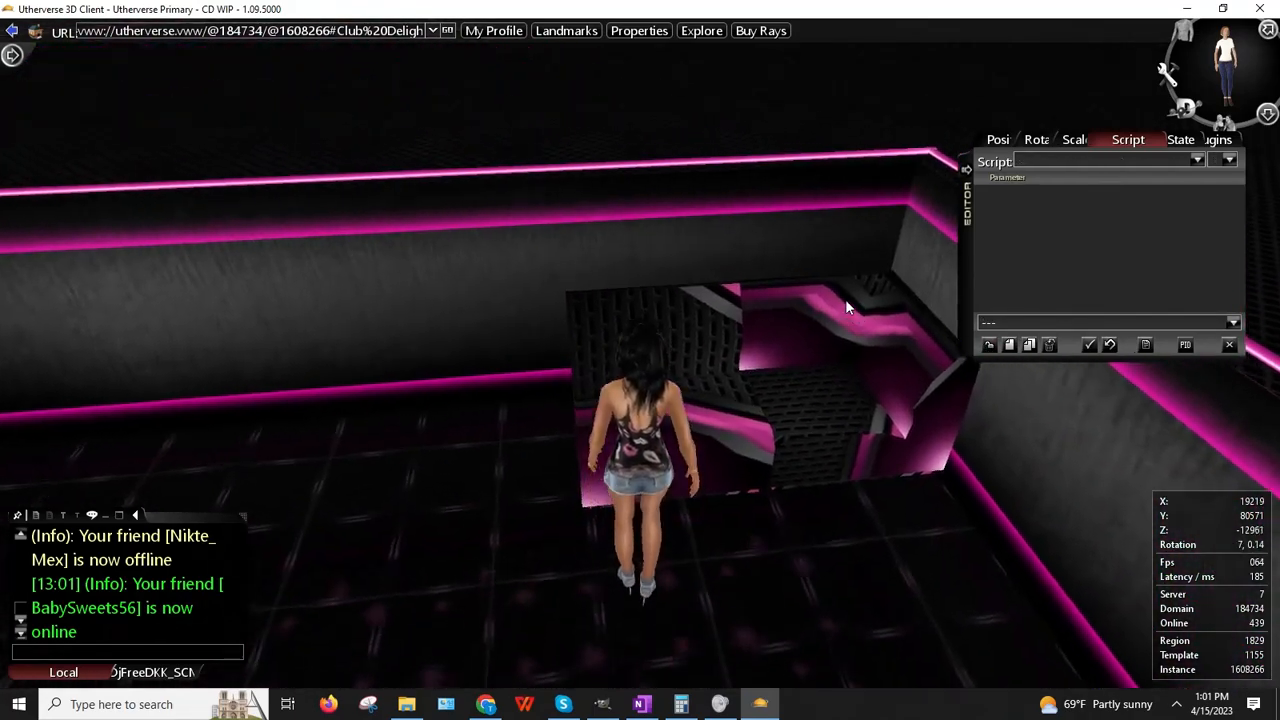
{"action": "key", "text": "Right"}
{"action": "key", "text": "Left"}
{"action": "key", "text": "Up"}
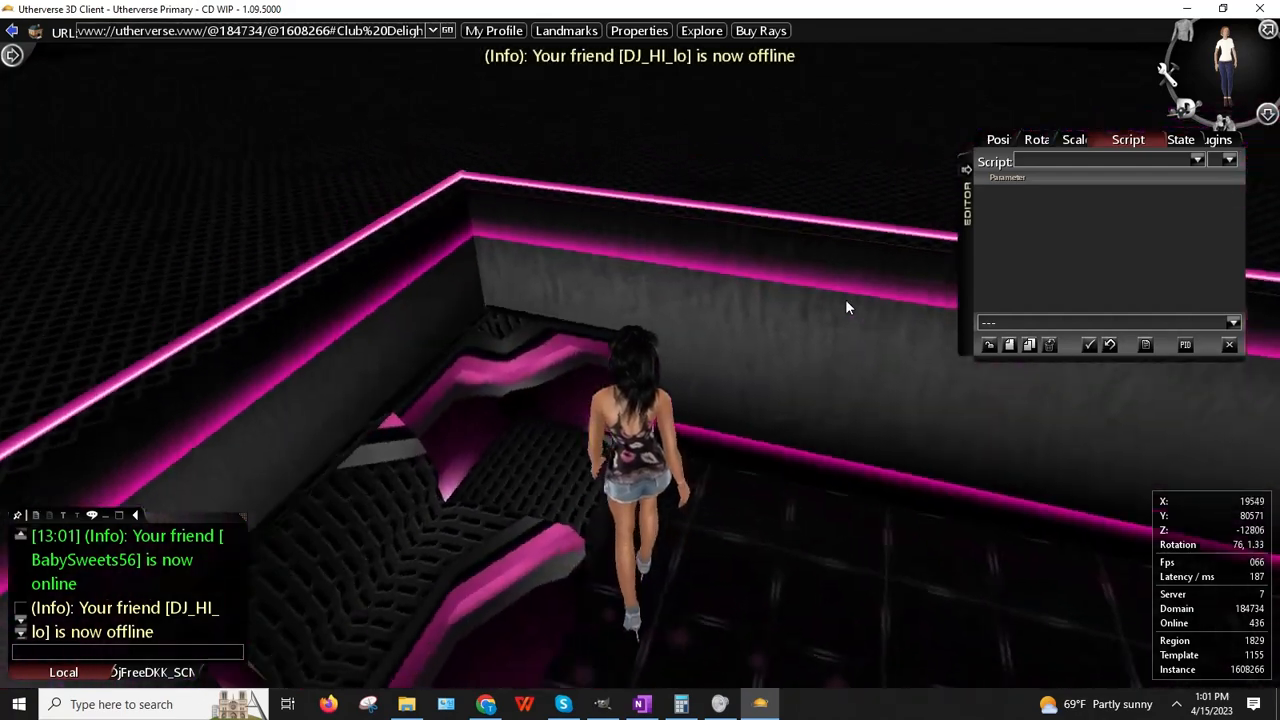
{"action": "key", "text": "Right"}
{"action": "key", "text": "Up"}
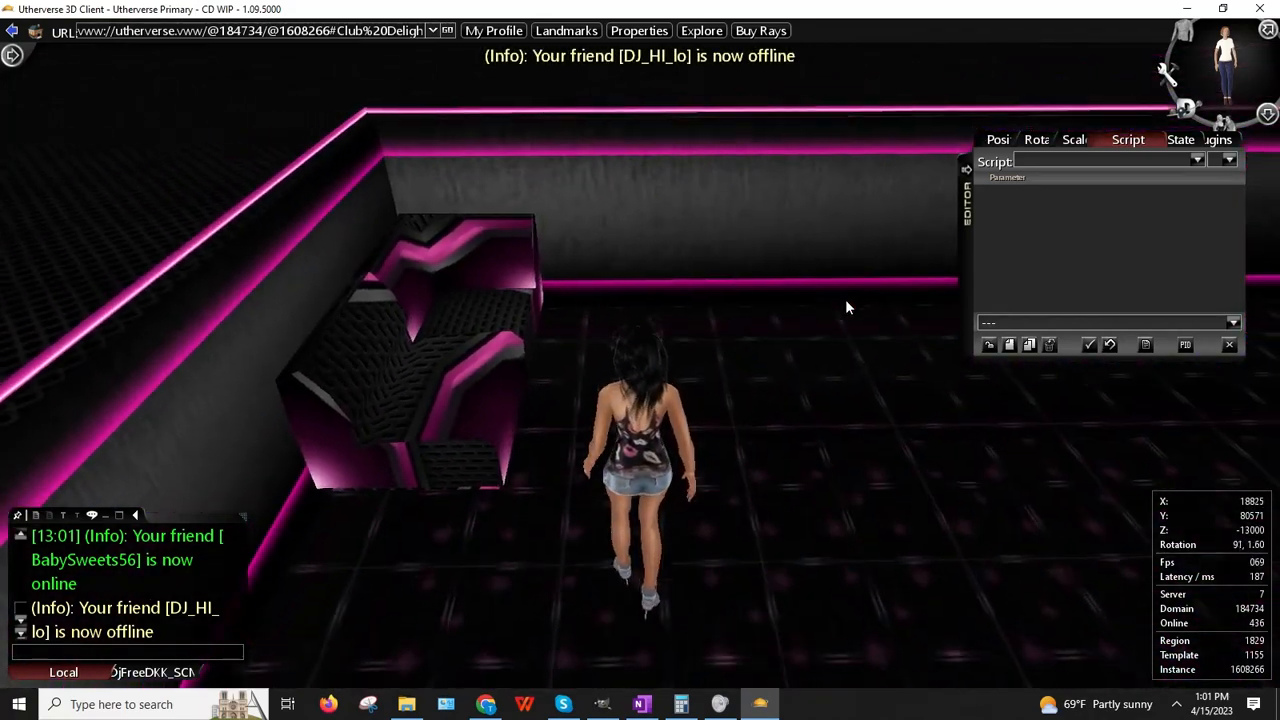
{"action": "left_click", "coordinate": [485, 704]}
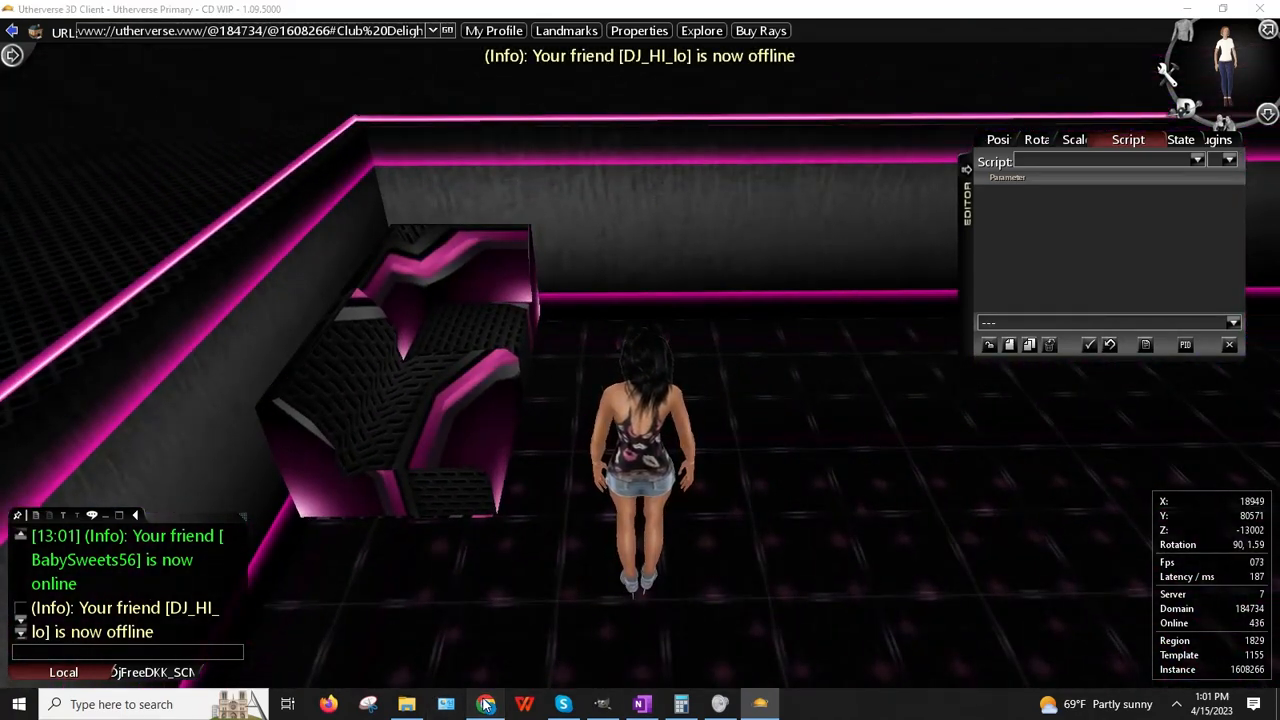
Step: Crop the Untitled-17 pink wave image to its left portion
{"action": "left_click", "coordinate": [640, 704]}
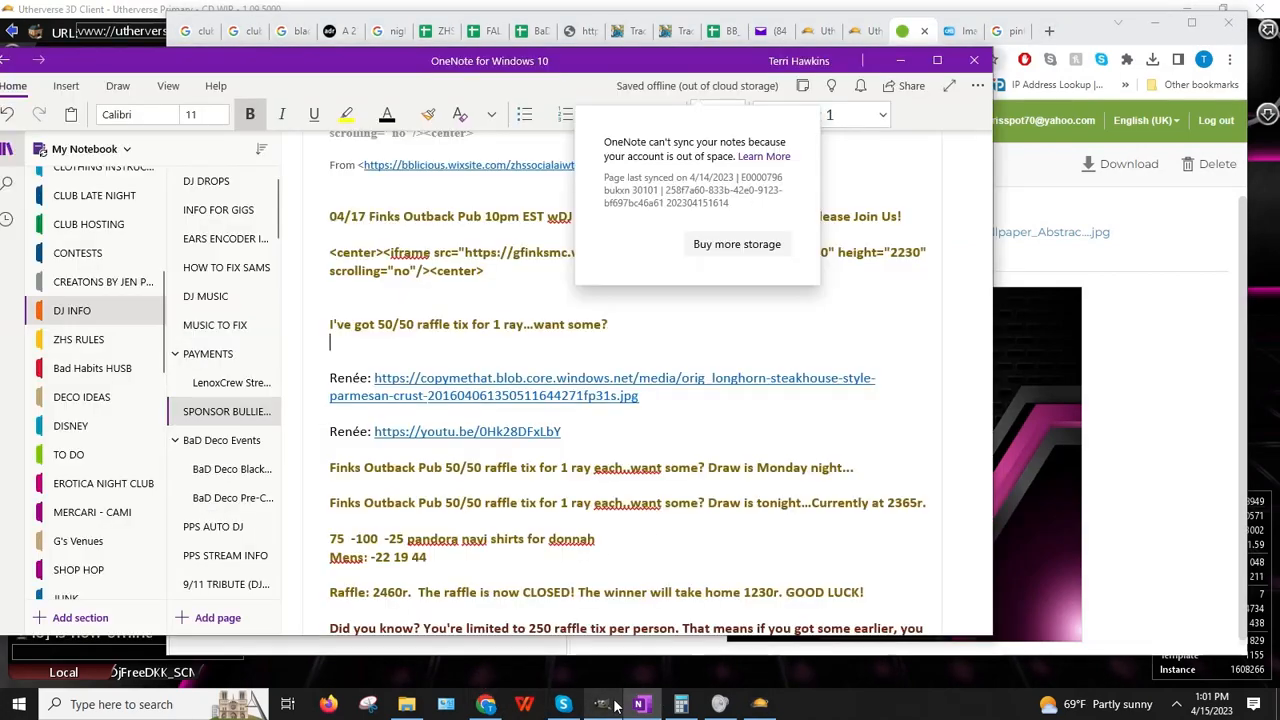
{"action": "left_click", "coordinate": [636, 706]}
{"action": "left_click", "coordinate": [601, 704]}
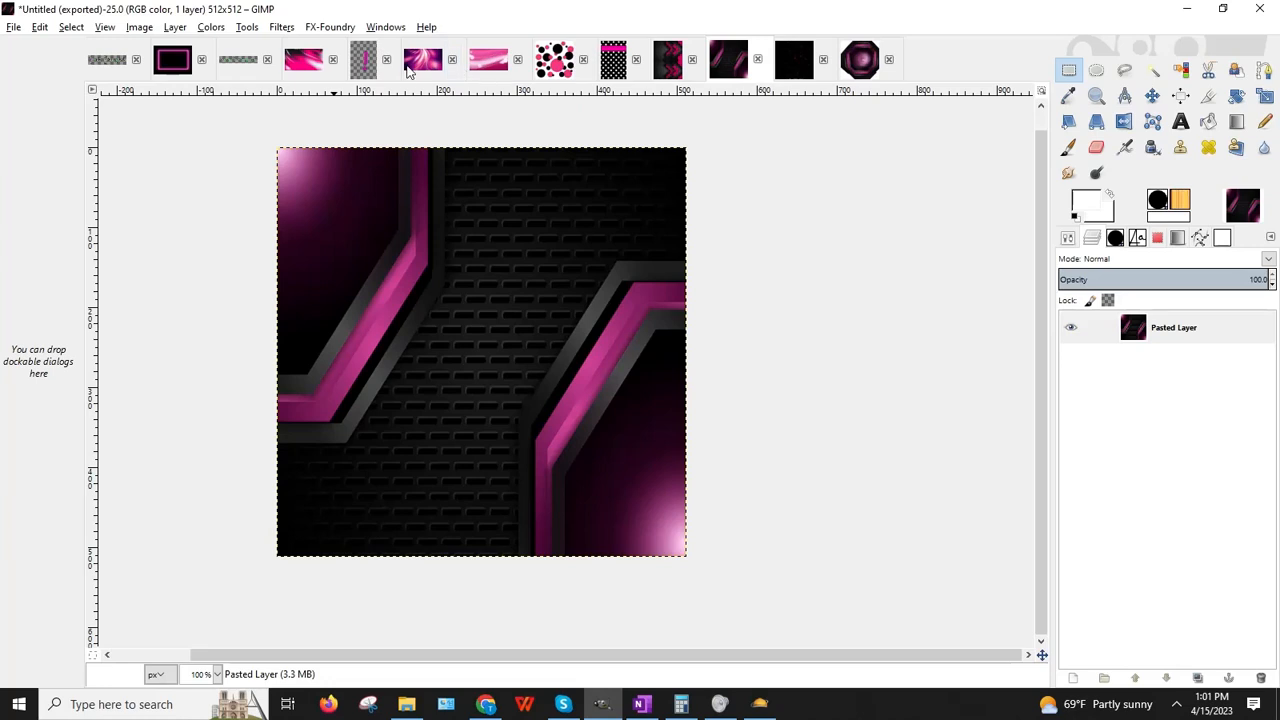
{"action": "left_click", "coordinate": [303, 59]}
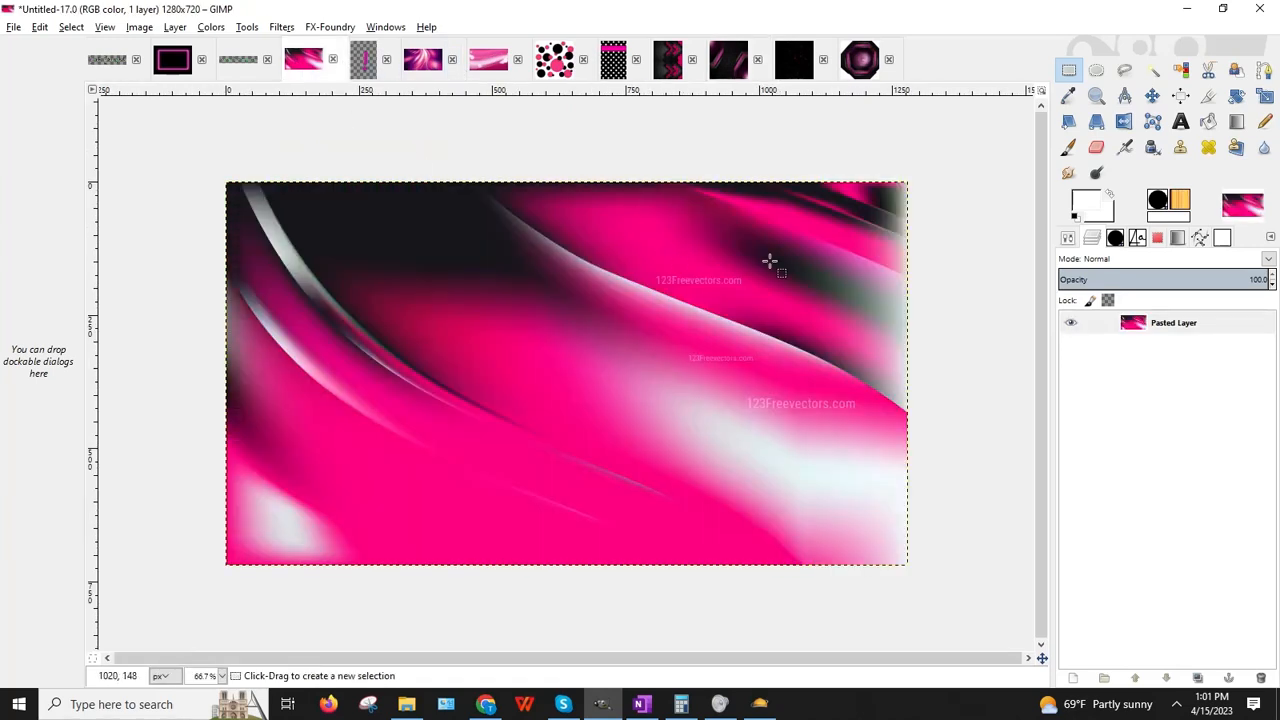
{"action": "left_click", "coordinate": [1208, 95]}
{"action": "mouse_move", "coordinate": [226, 181]}
{"action": "left_mouse_down"}
{"action": "mouse_move", "coordinate": [329, 349]}
{"action": "mouse_move", "coordinate": [712, 700]}
{"action": "mouse_move", "coordinate": [745, 705]}
{"action": "left_mouse_up"}
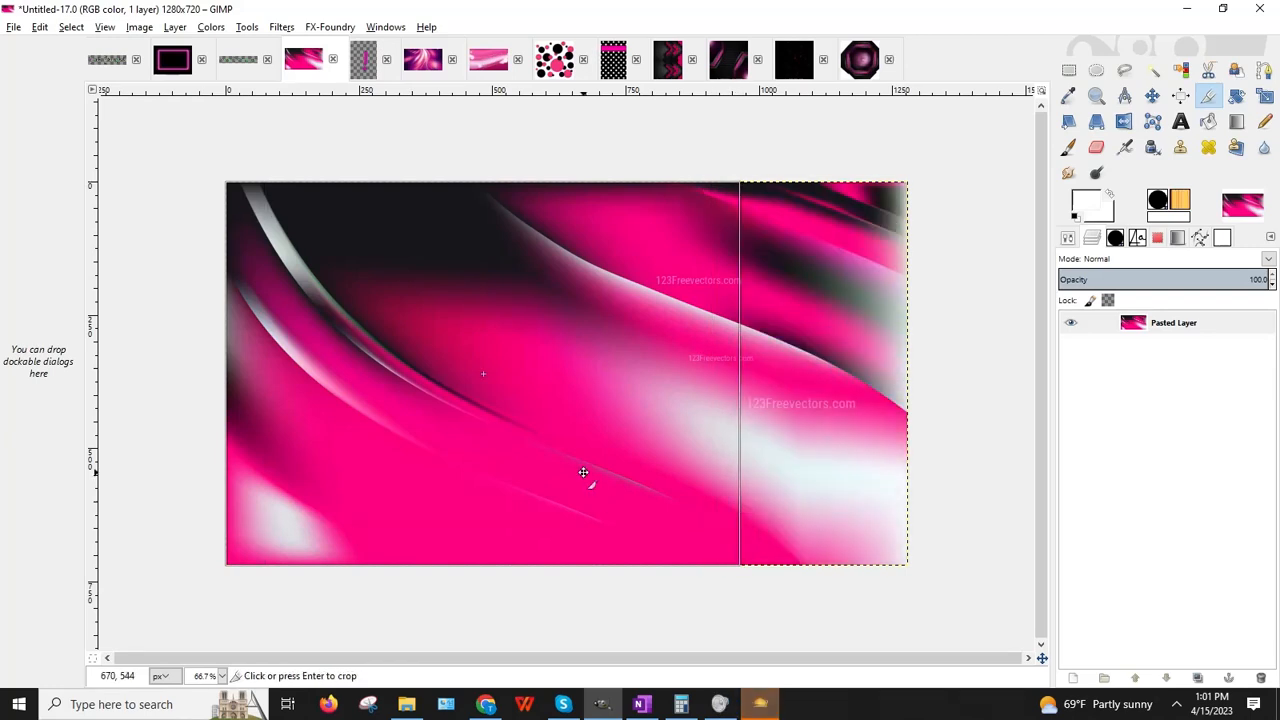
{"action": "left_click", "coordinate": [586, 469]}
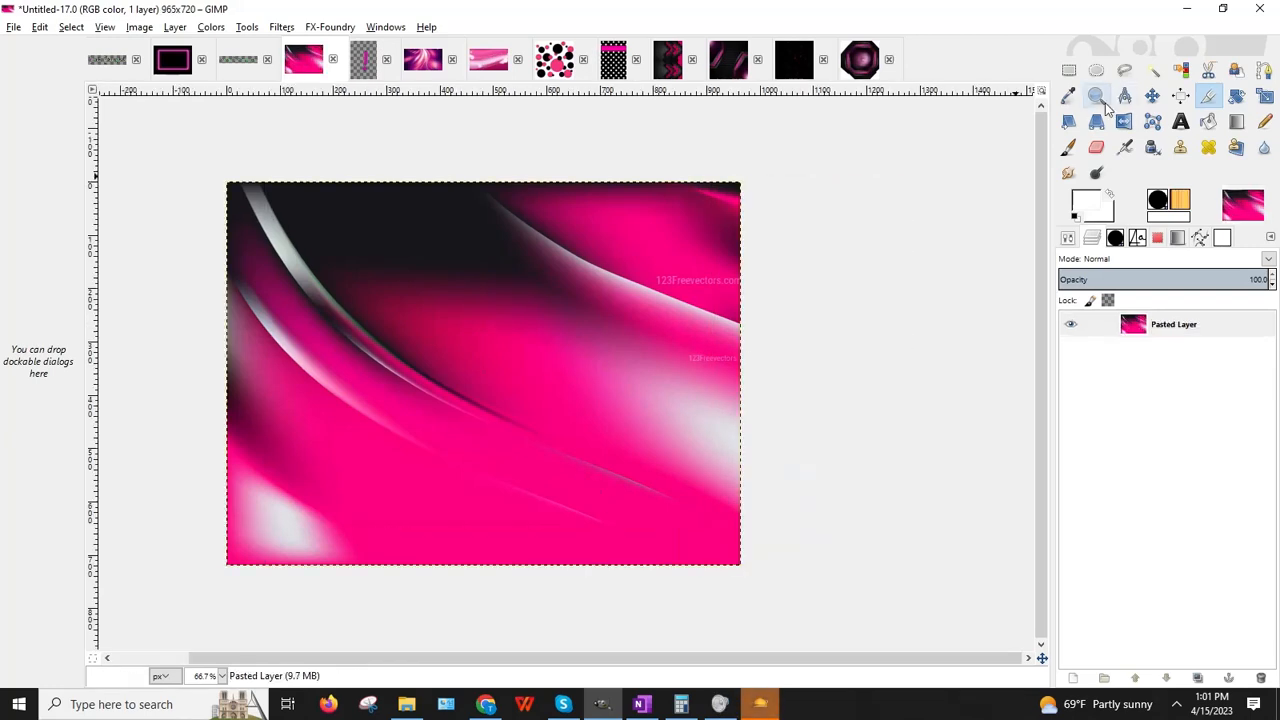
Step: Scale the cropped image to 512×512 pixels
{"action": "left_click", "coordinate": [139, 27]}
{"action": "left_click", "coordinate": [160, 176]}
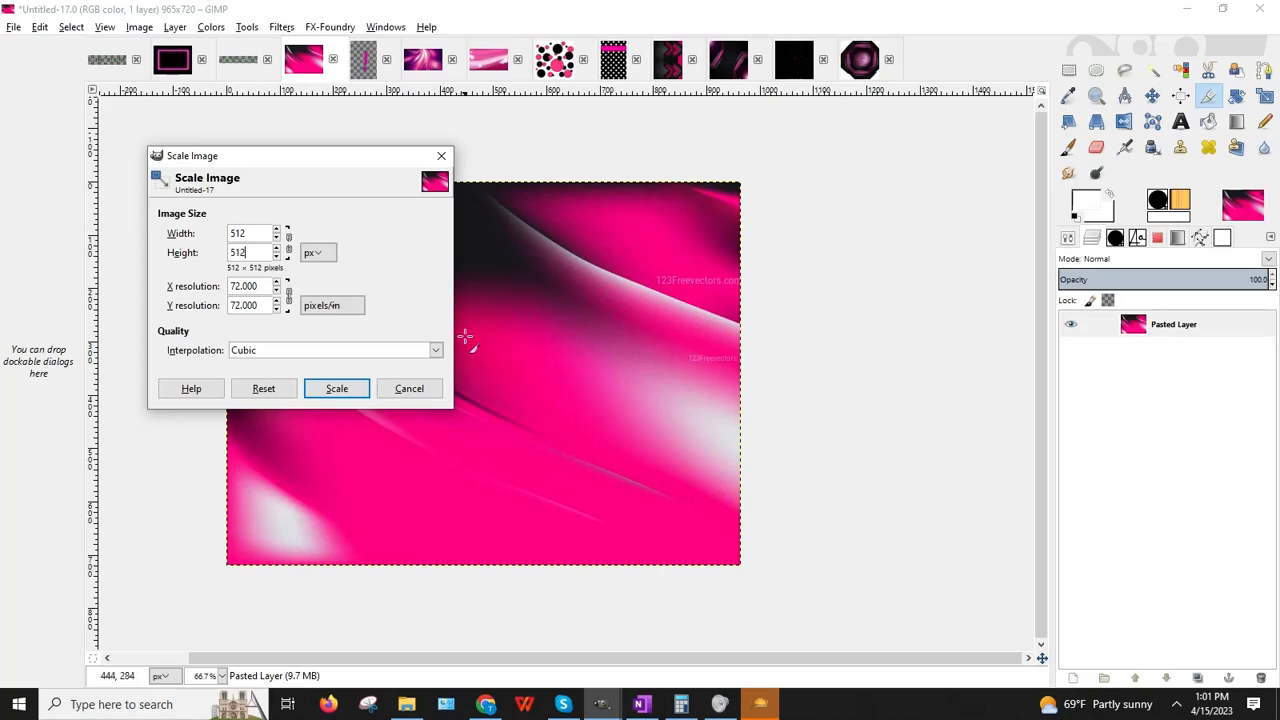
{"action": "left_click", "coordinate": [334, 388]}
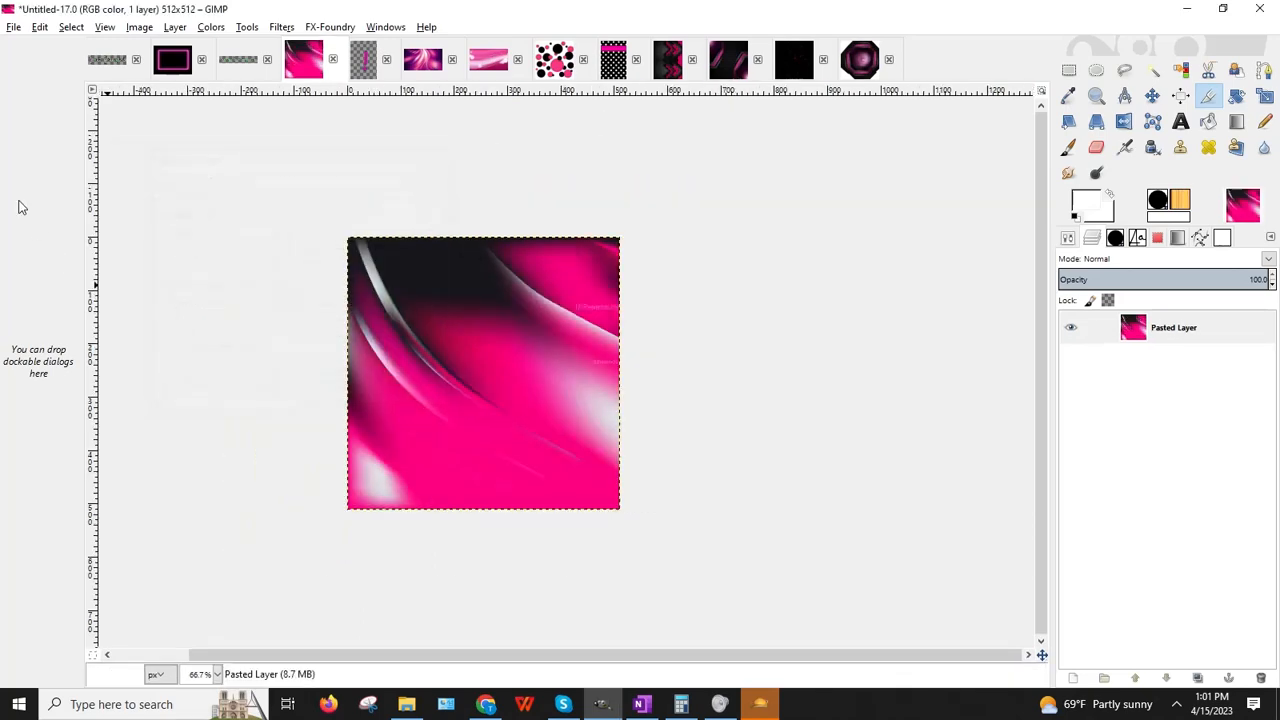
Step: Export the image as Wallpaper_Abstract_PinkWhiteBlackCR.jpg into BaDDecoClubDelight with default JPEG settings
{"action": "left_click", "coordinate": [13, 27]}
{"action": "left_click", "coordinate": [45, 240]}
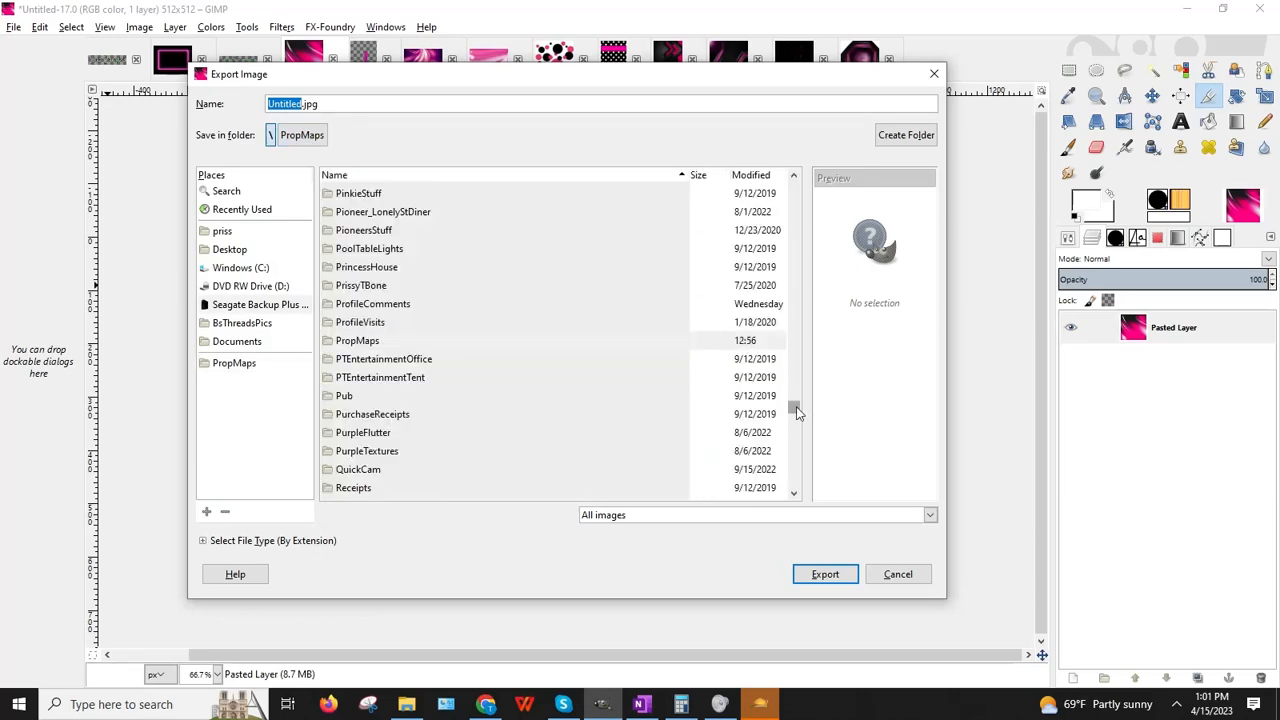
{"action": "left_click_drag", "start_coordinate": [797, 413], "coordinate": [783, 205]}
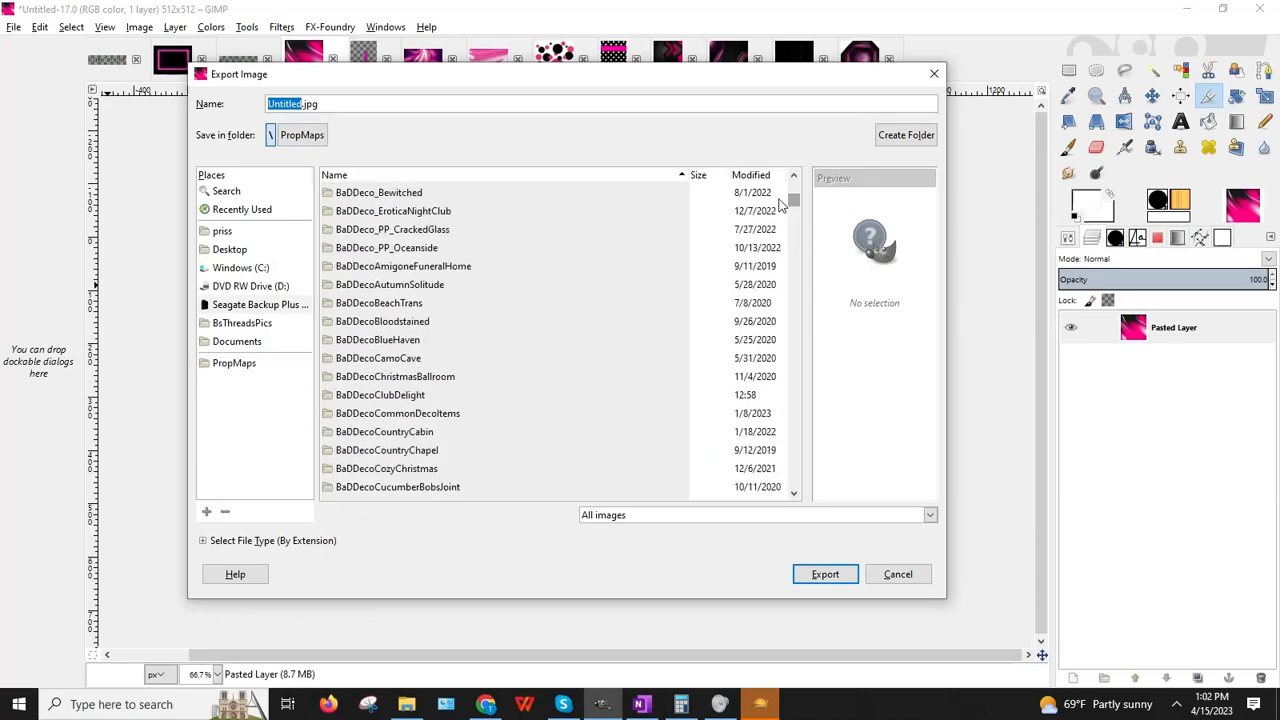
{"action": "double_click", "coordinate": [393, 396]}
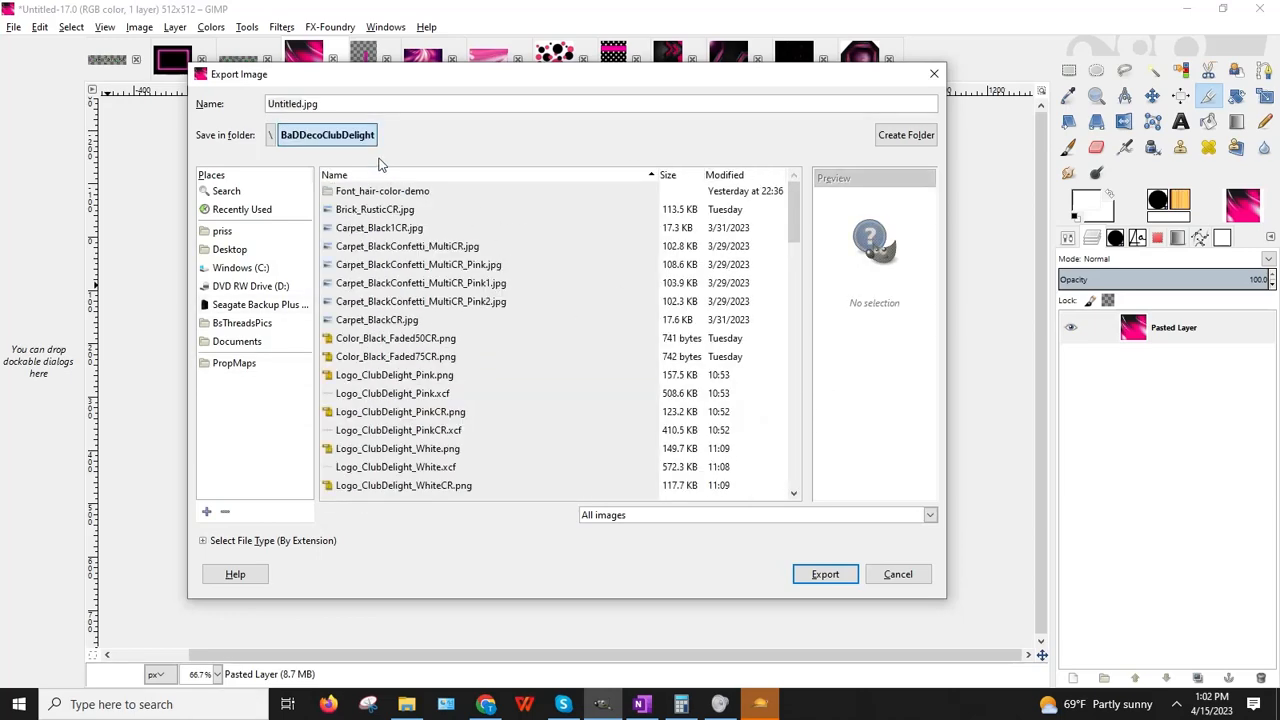
{"action": "triple_click", "coordinate": [562, 99]}
{"action": "type", "text": "W"}
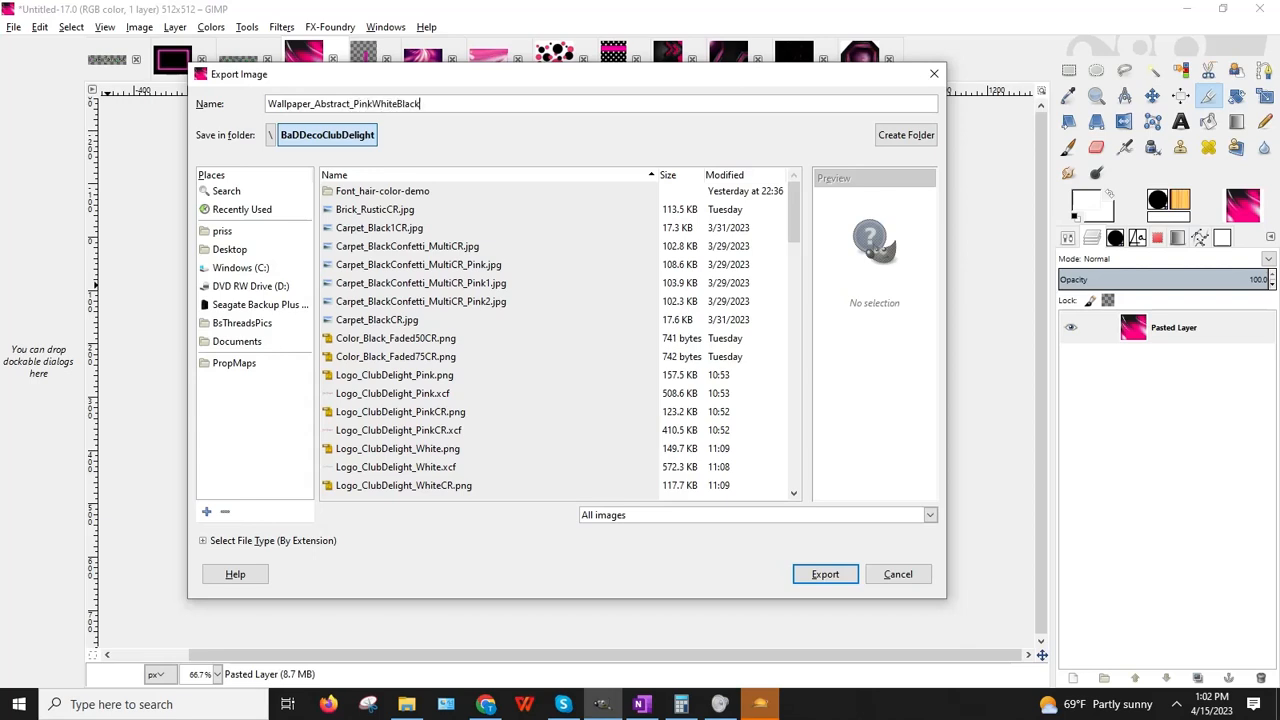
{"action": "type", "text": "jpg"}
{"action": "key", "text": "Return"}
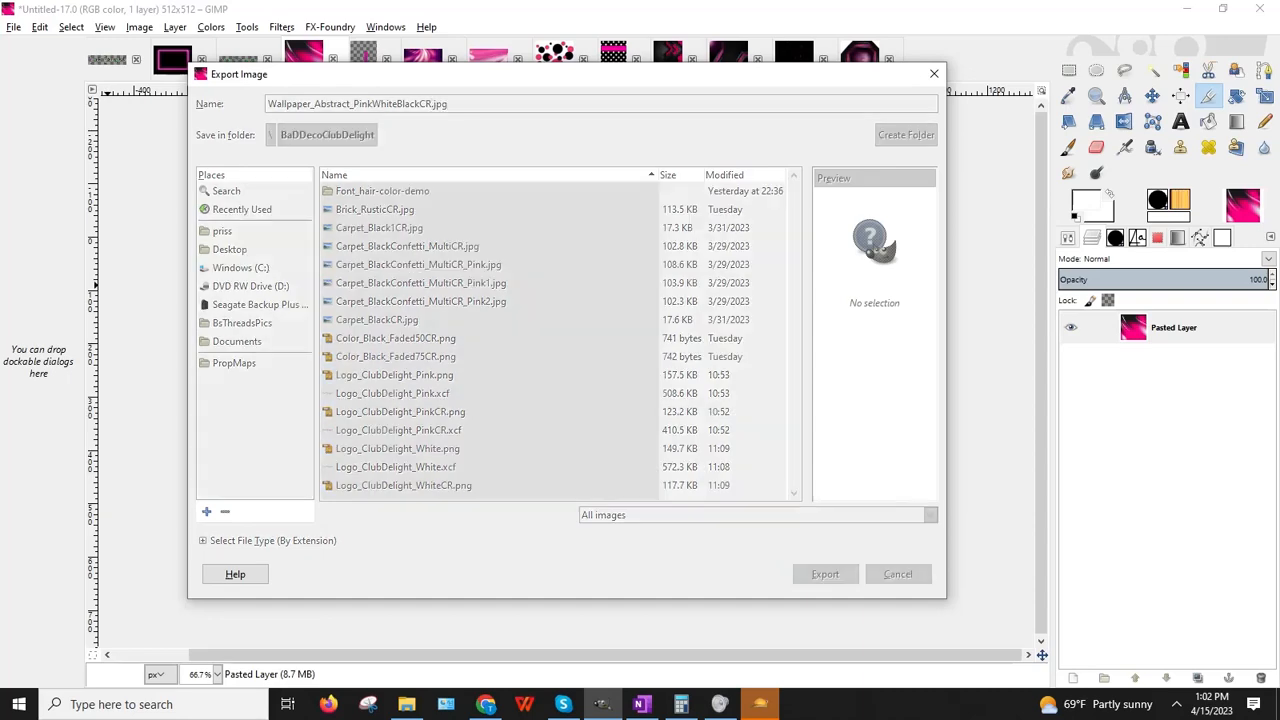
{"action": "key", "text": "Return"}
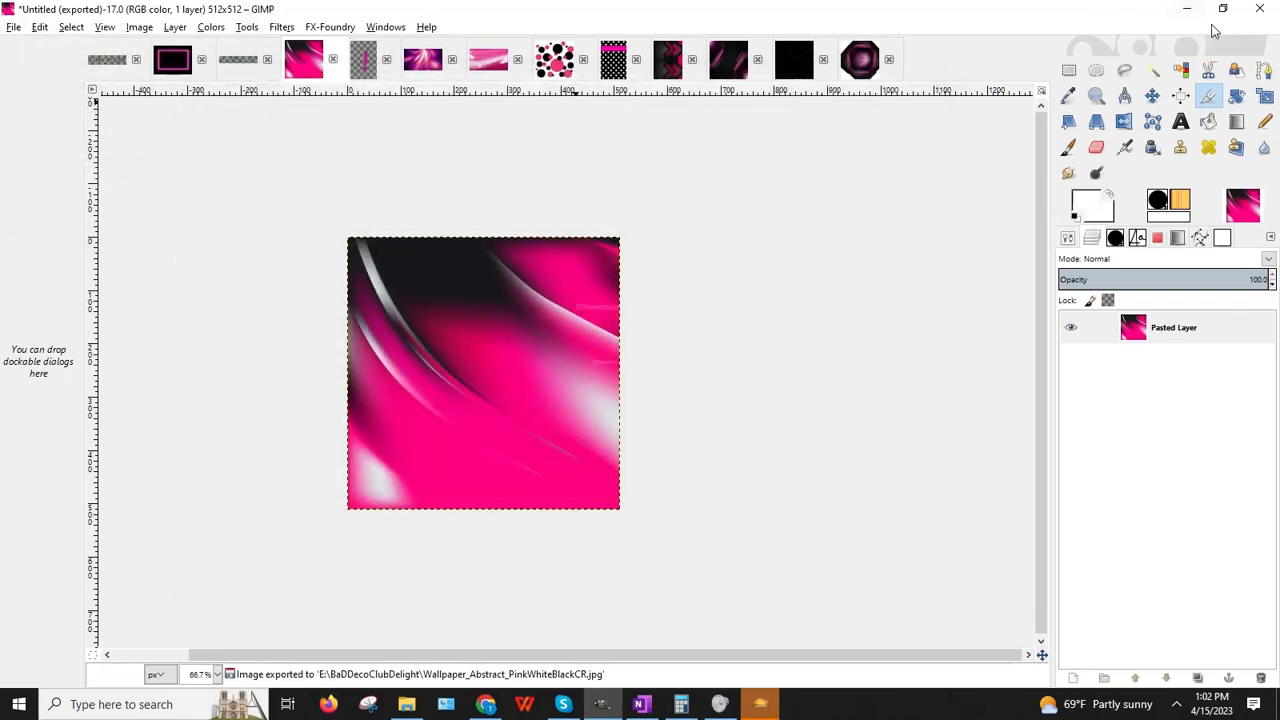
{"action": "left_click", "coordinate": [1187, 9]}
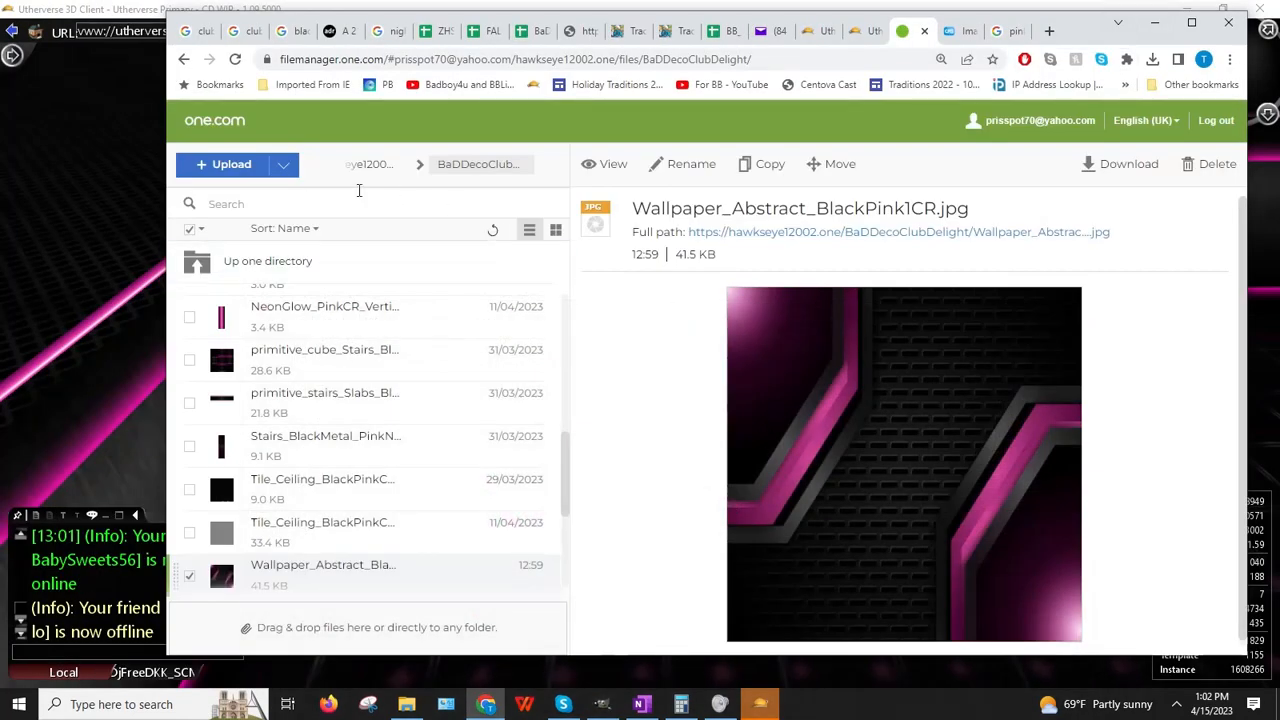
Step: Upload Wallpaper_Abstract_PinkWhiteBlackCR.jpg (34.4 KB) to the BaDDecoClubDelight folder and copy its full-path link
{"action": "left_click", "coordinate": [229, 164]}
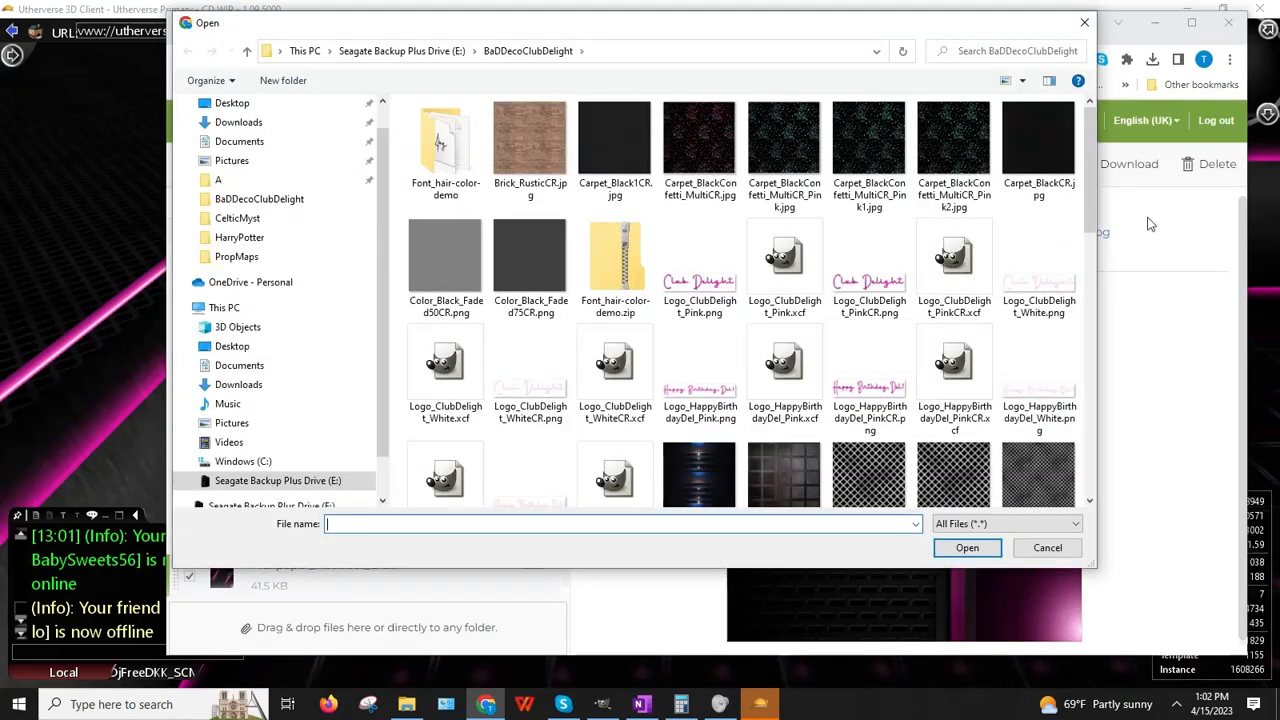
{"action": "left_click_drag", "start_coordinate": [1092, 156], "coordinate": [1087, 375]}
{"action": "left_click", "coordinate": [588, 400]}
{"action": "double_click", "coordinate": [588, 400]}
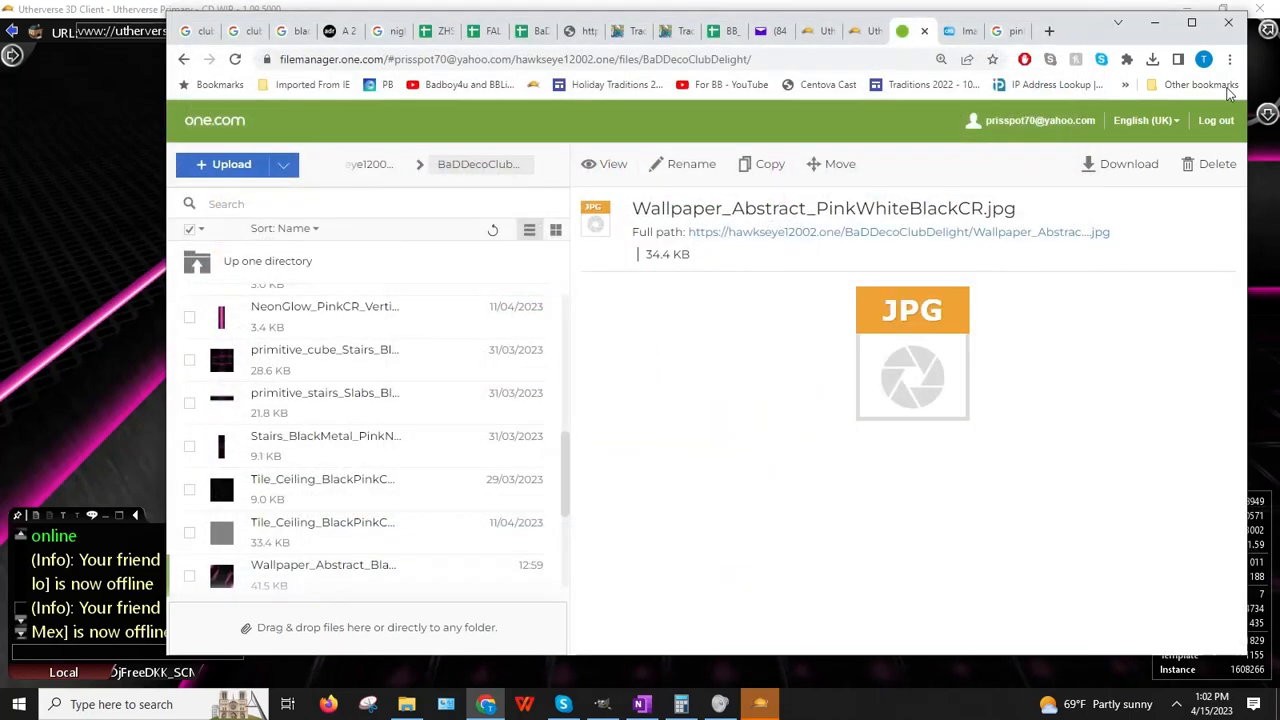
{"action": "right_click", "coordinate": [922, 236]}
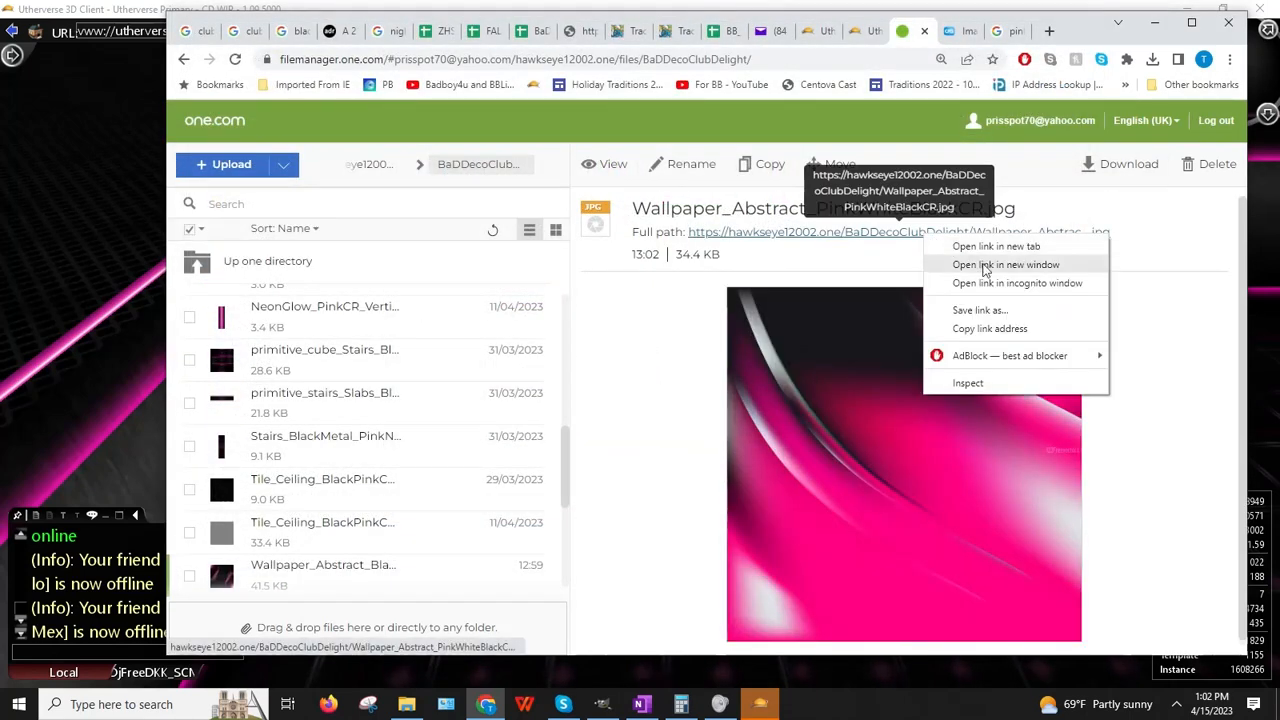
{"action": "left_click", "coordinate": [985, 328]}
{"action": "left_click", "coordinate": [60, 466]}
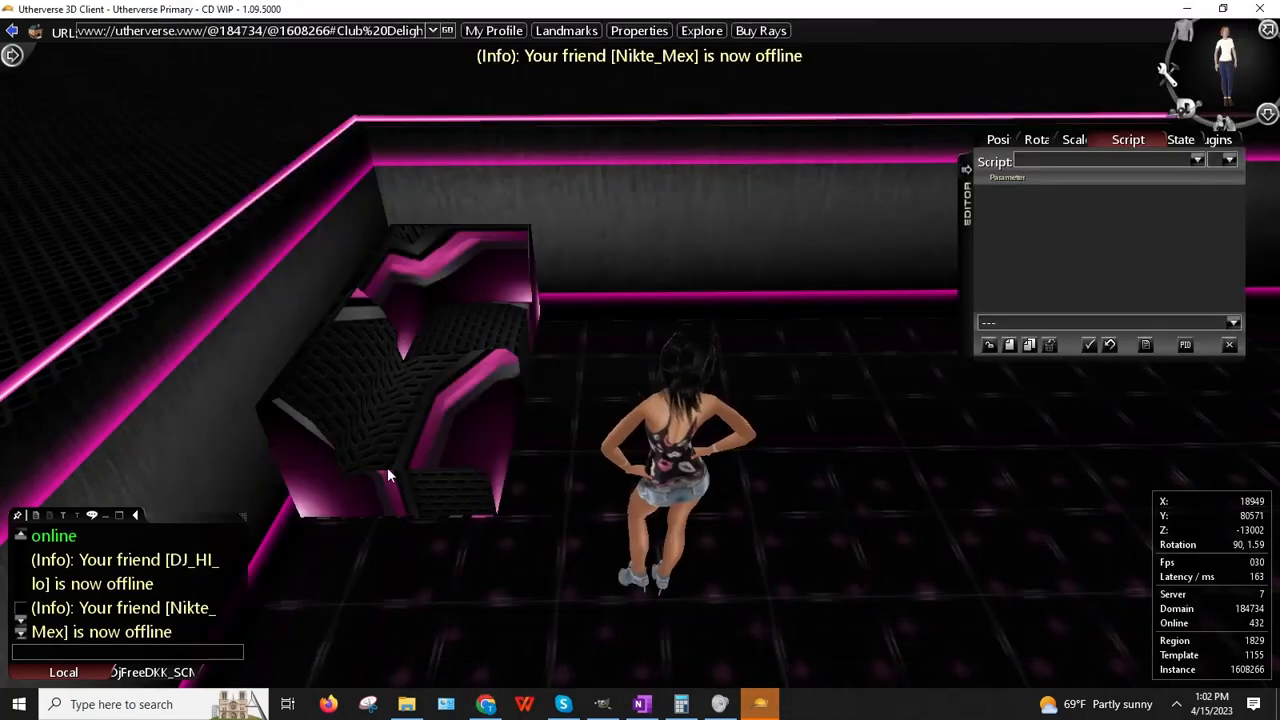
Step: Paste the pink abstract wallpaper URL as the curved seating's image texture
{"action": "right_click", "coordinate": [444, 286]}
{"action": "left_click", "coordinate": [548, 328]}
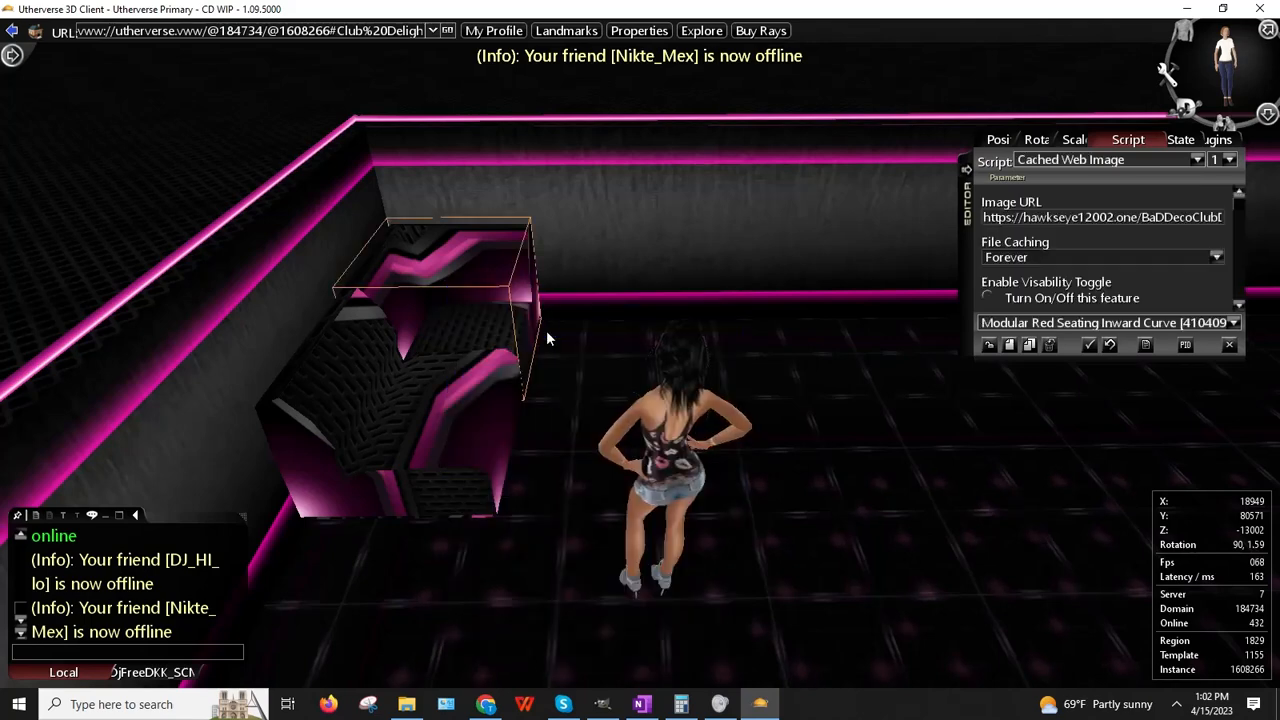
{"action": "left_click", "coordinate": [1090, 219]}
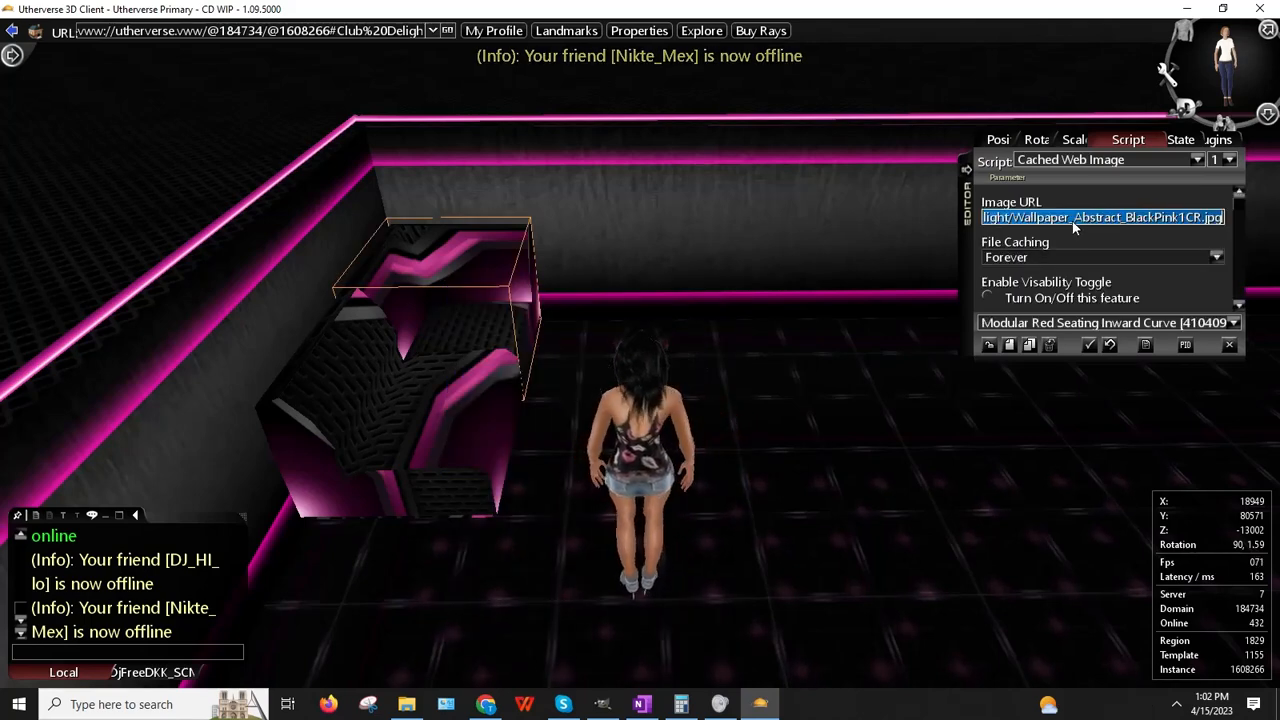
{"action": "key", "text": "ctrl+v"}
{"action": "key", "text": "Return"}
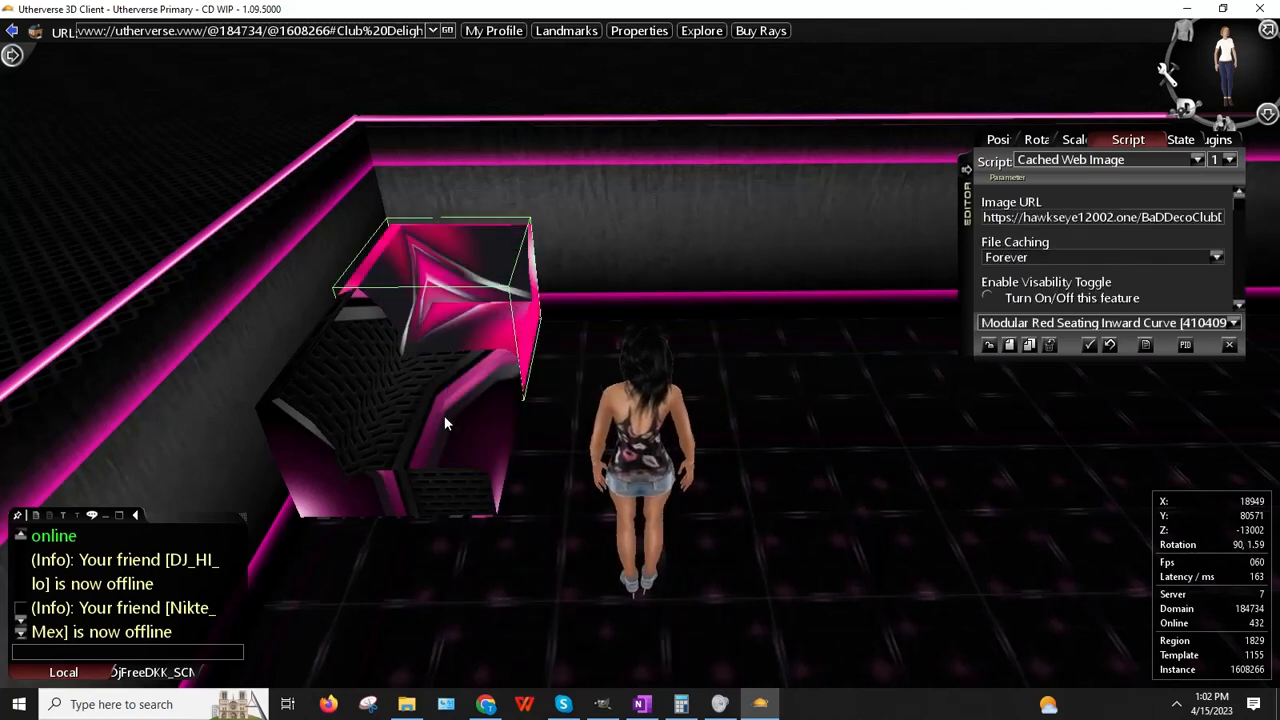
Step: Apply the same wallpaper URL to the straight seating and view both seats
{"action": "right_click", "coordinate": [443, 413]}
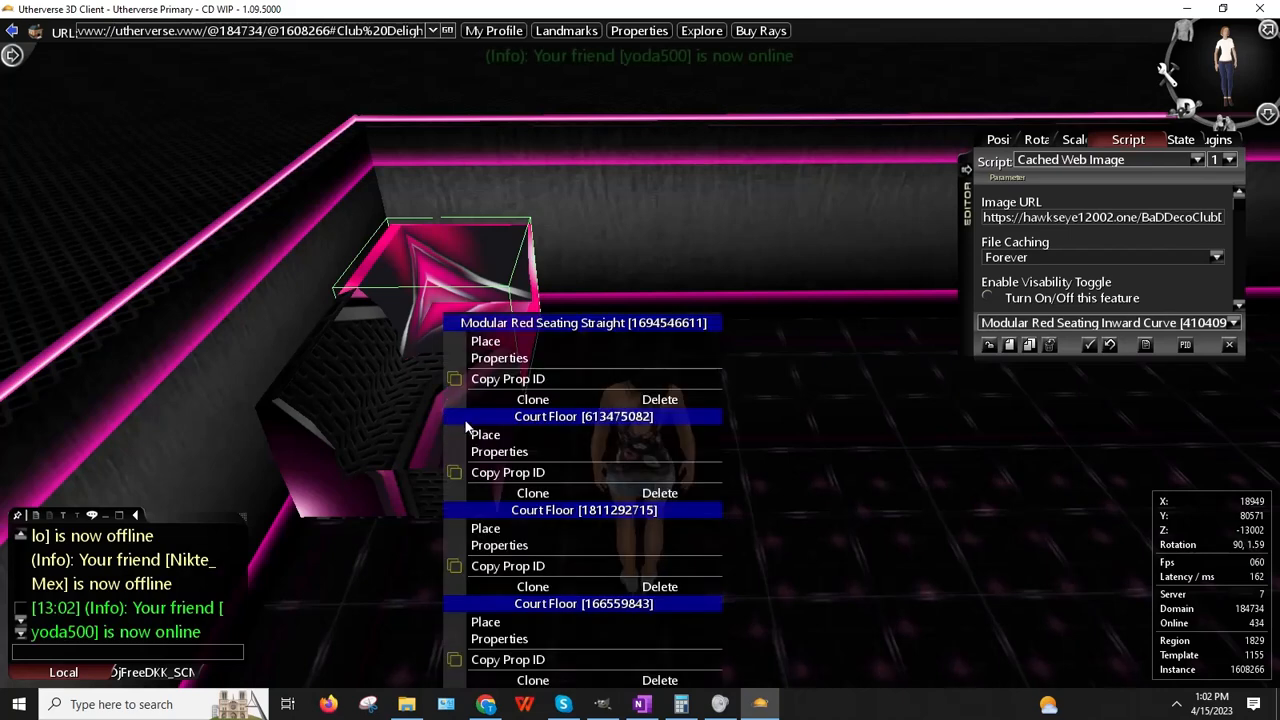
{"action": "left_click", "coordinate": [519, 360]}
{"action": "left_click", "coordinate": [1088, 220]}
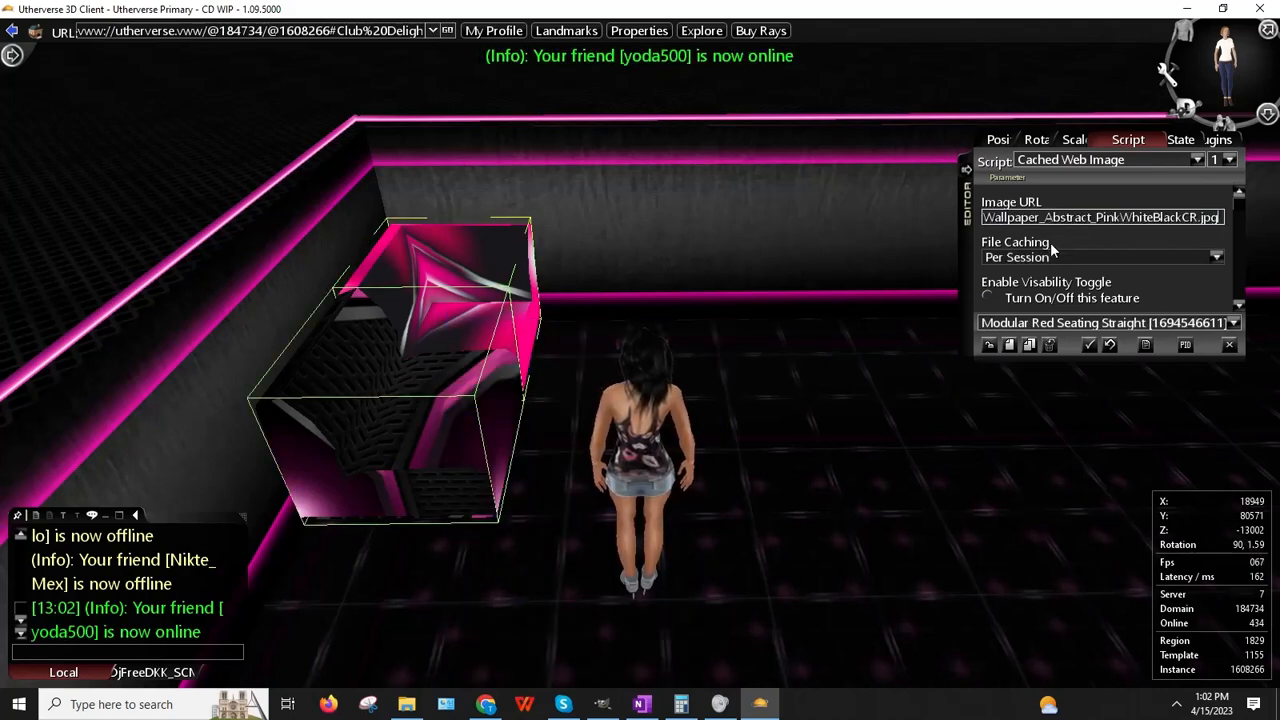
{"action": "left_click", "coordinate": [732, 317]}
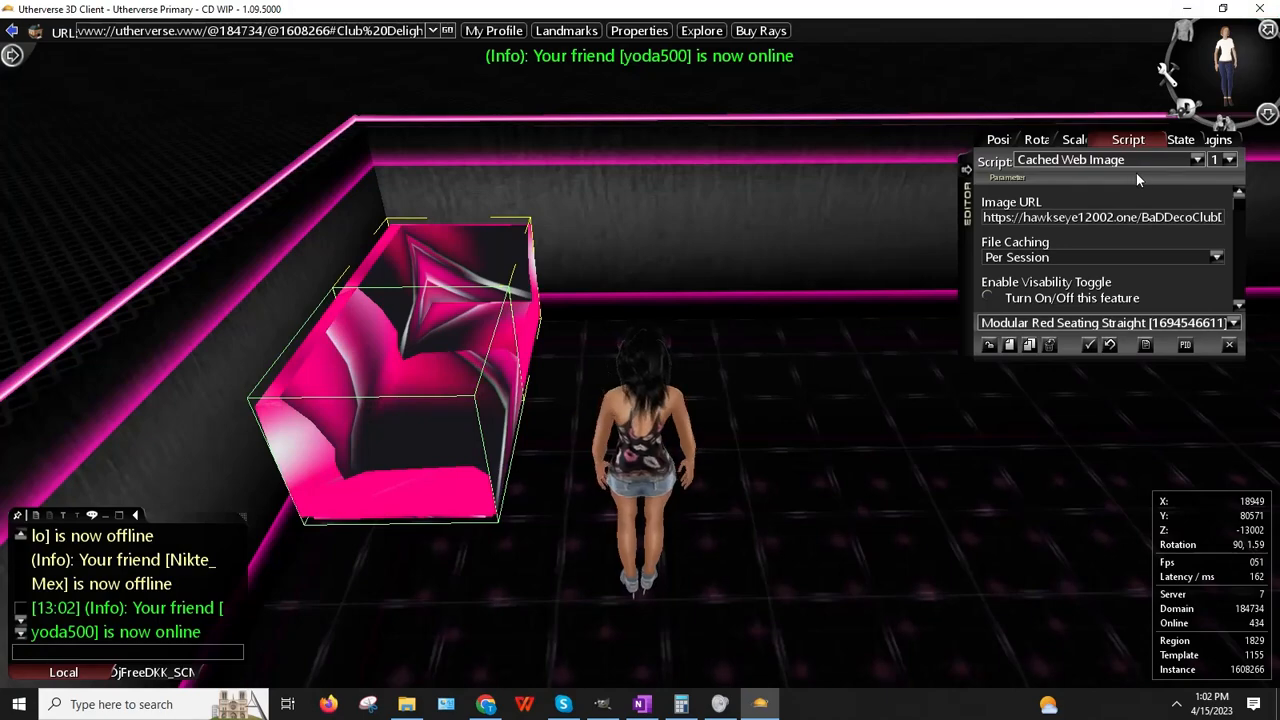
{"action": "key", "text": "Up"}
{"action": "key", "text": "Left"}
{"action": "key", "text": "Left"}
{"action": "key", "text": "Down"}
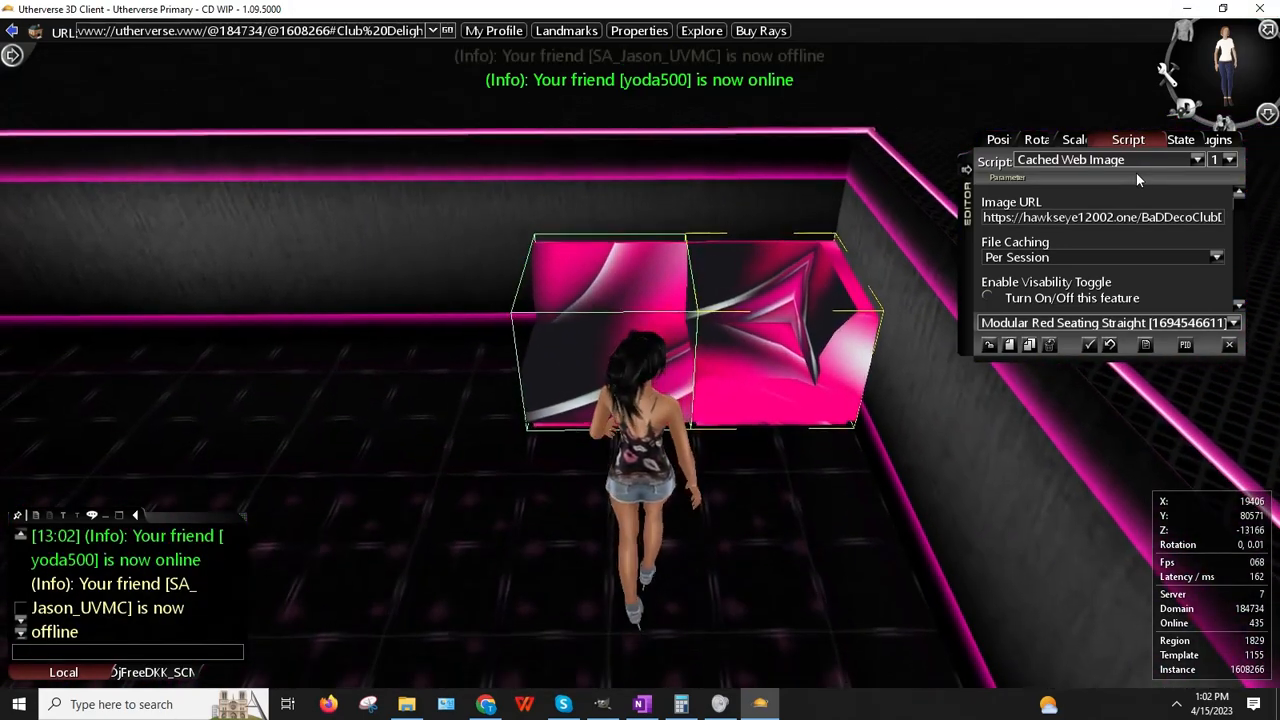
{"action": "key", "text": "Right"}
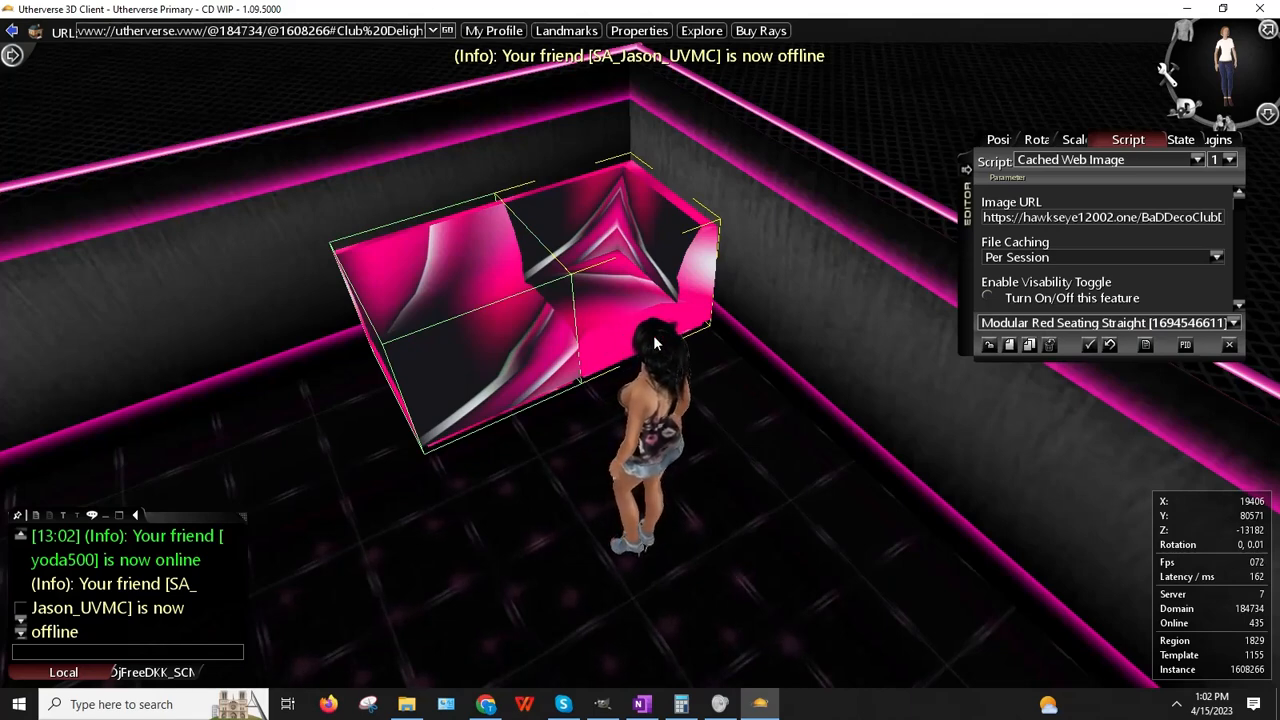
Step: Set the cached texture's file caching to Forever and reopen the curved seating settings
{"action": "left_click", "coordinate": [1012, 258]}
{"action": "left_click", "coordinate": [1008, 274]}
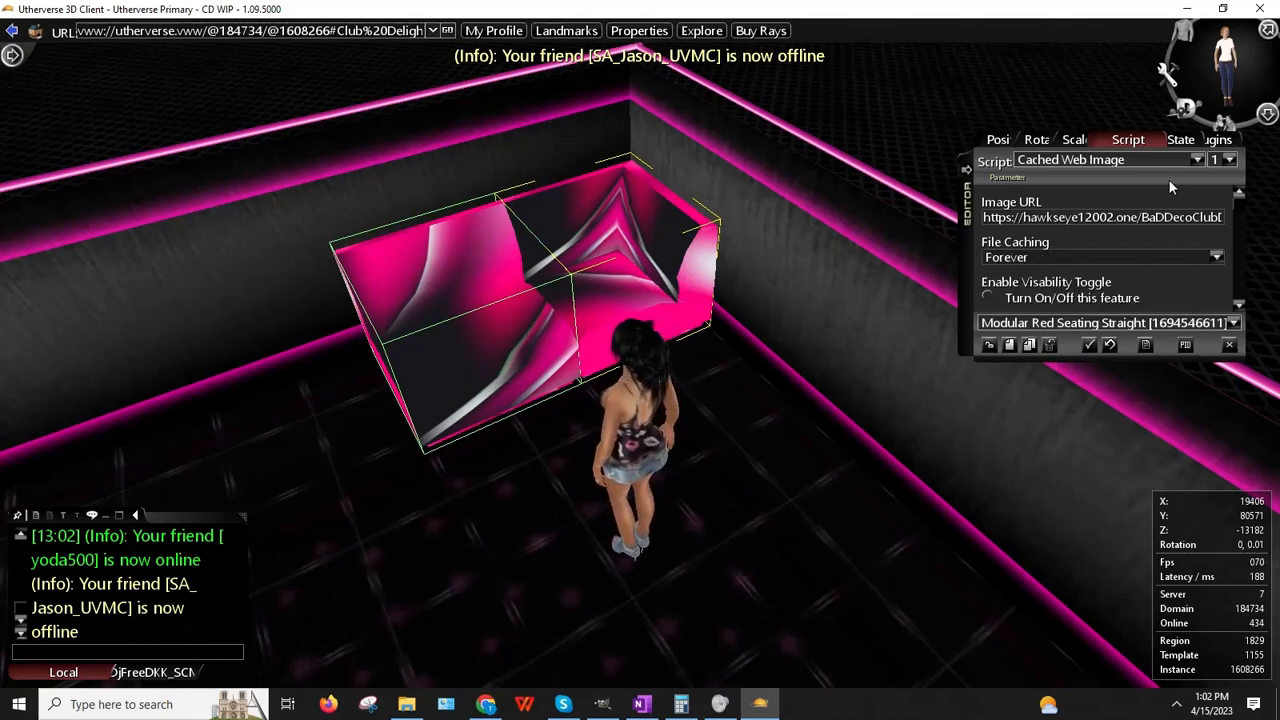
{"action": "right_click", "coordinate": [638, 229]}
{"action": "left_click", "coordinate": [713, 271]}
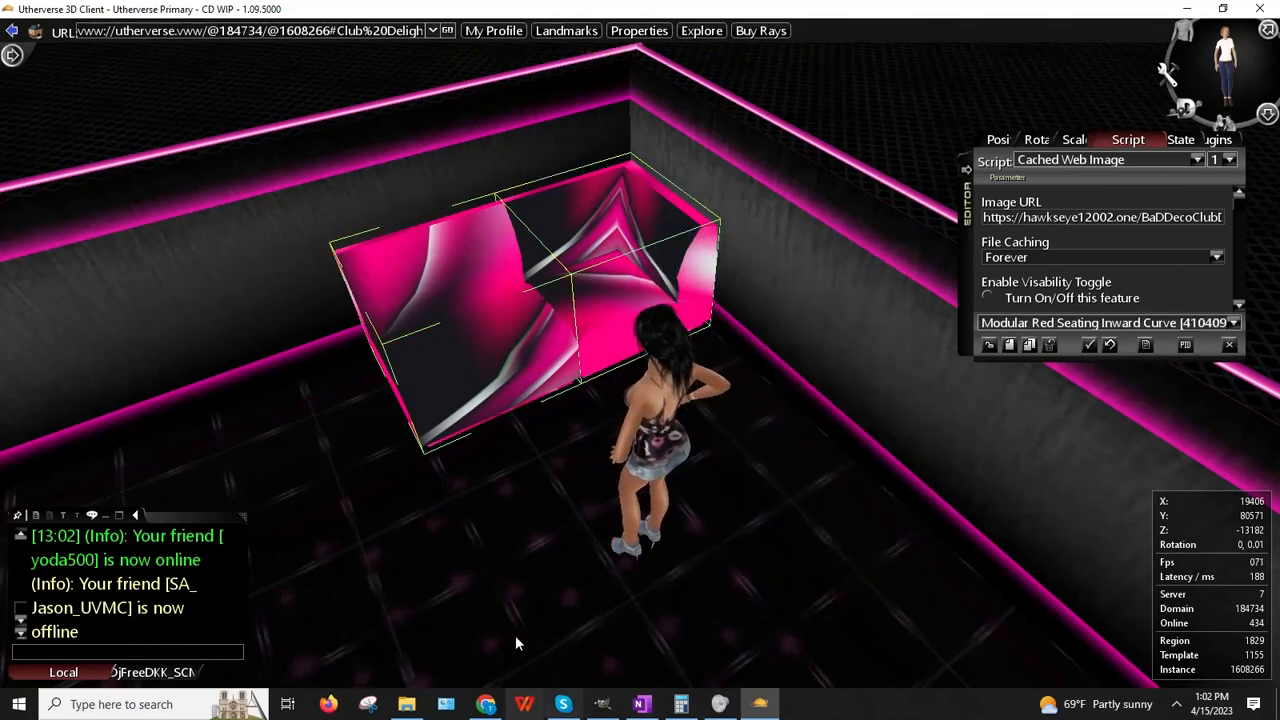
{"action": "left_click", "coordinate": [491, 708]}
Step: Search Google Images for 'black textured fabric tileable'
{"action": "left_click", "coordinate": [997, 30]}
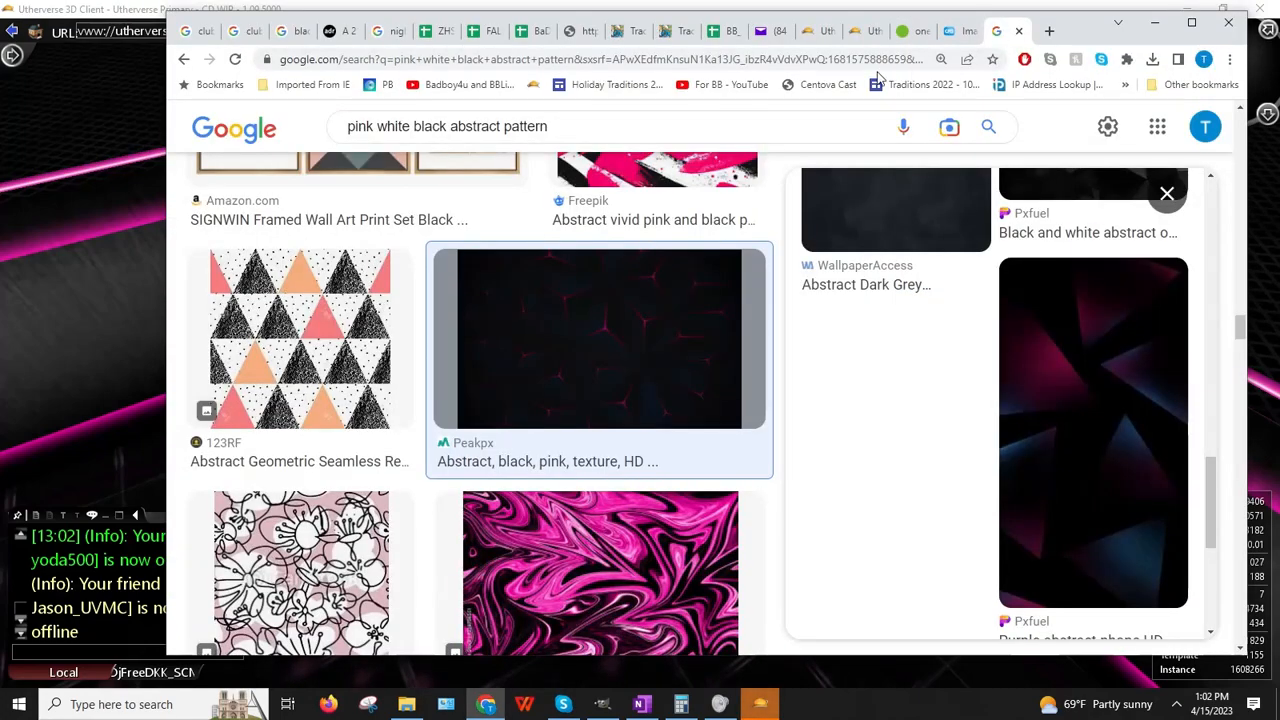
{"action": "left_click", "coordinate": [803, 58]}
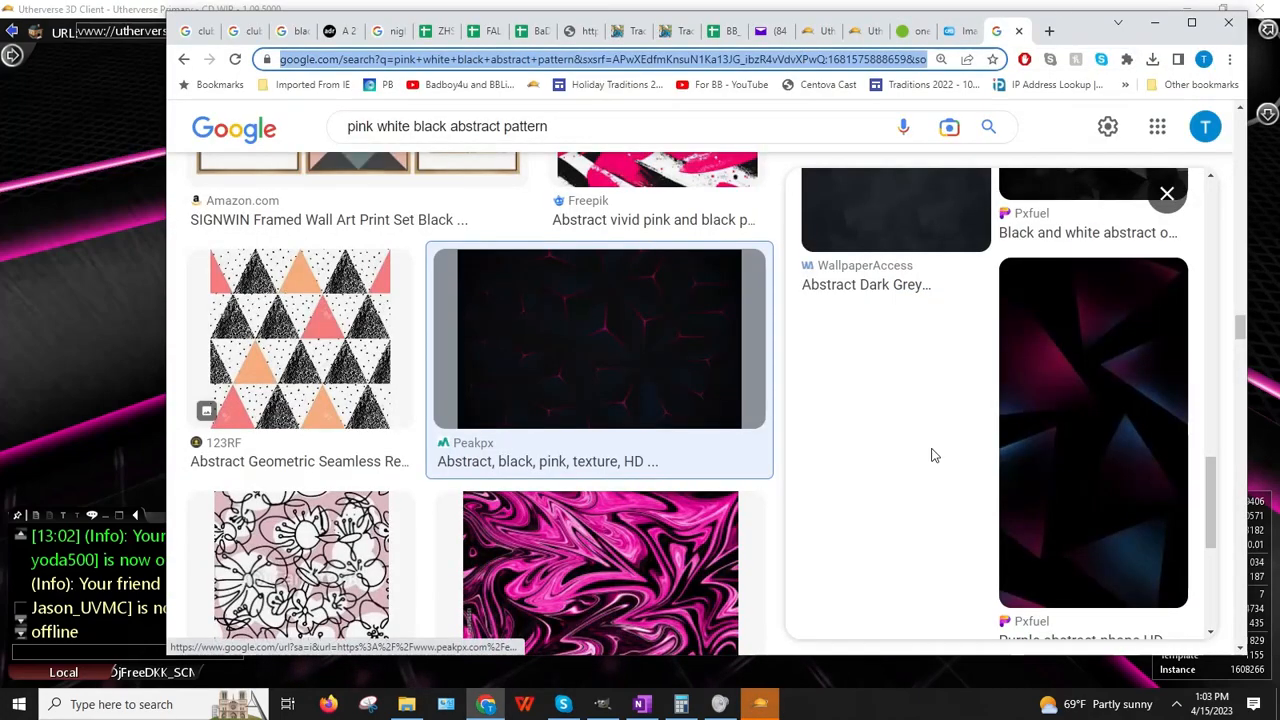
{"action": "type", "text": "black textured f"}
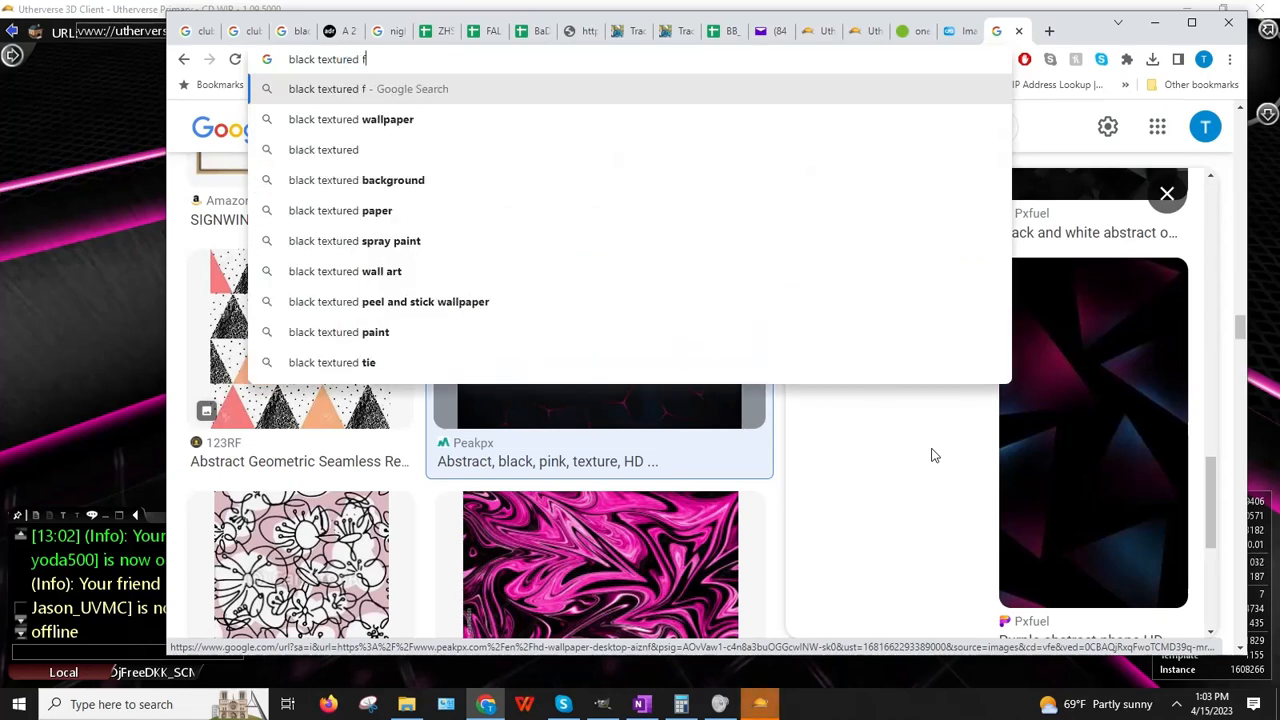
{"action": "type", "text": "abric"}
{"action": "key", "text": "Return"}
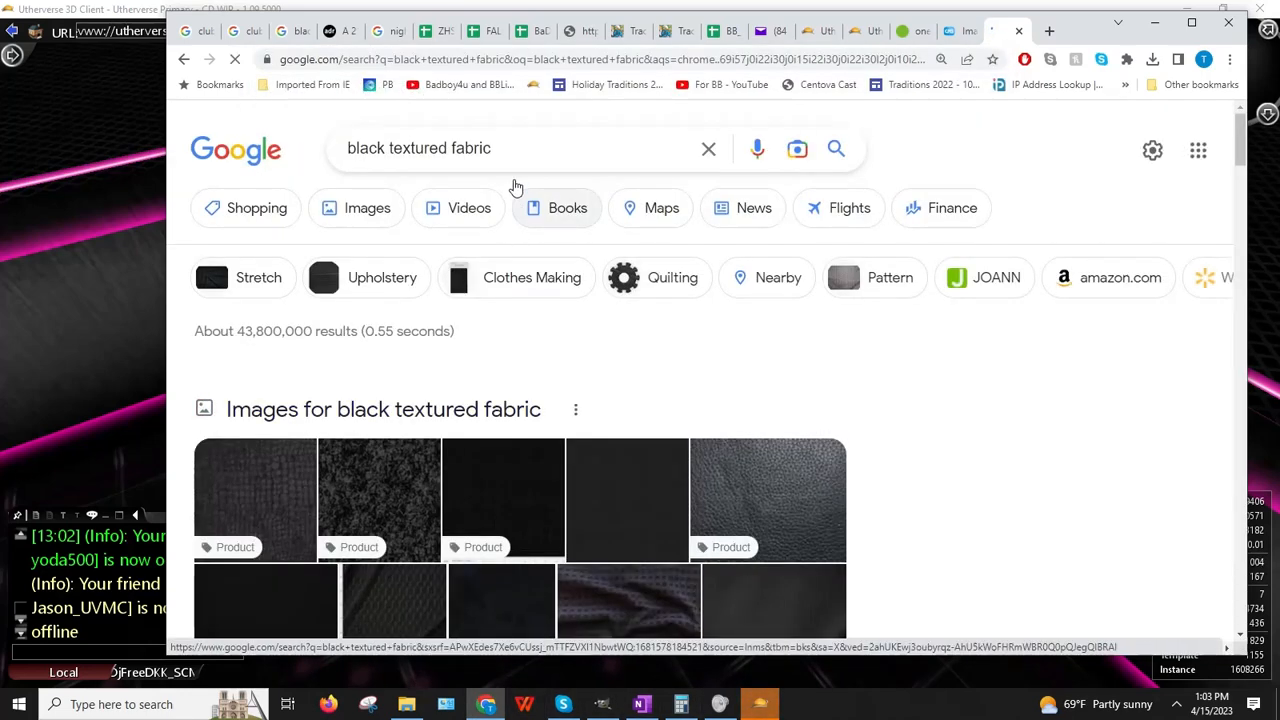
{"action": "left_click", "coordinate": [521, 140]}
{"action": "type", "text": "tileable"}
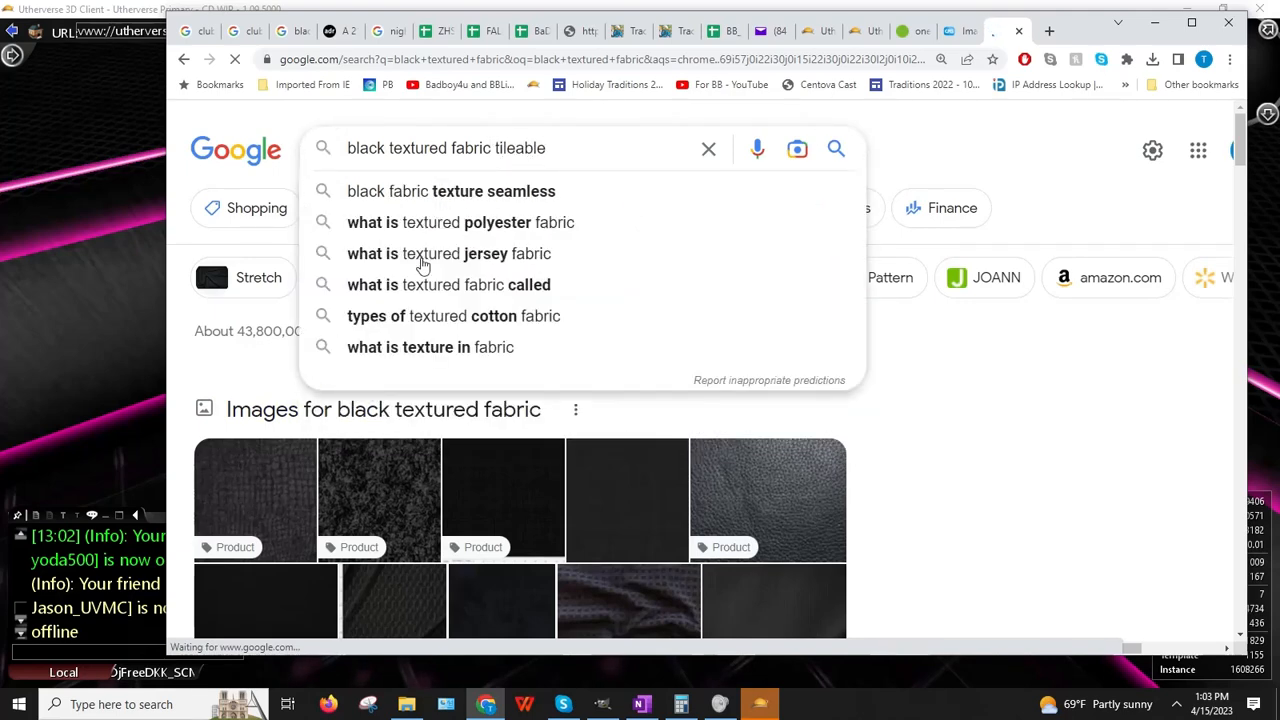
{"action": "key", "text": "Return"}
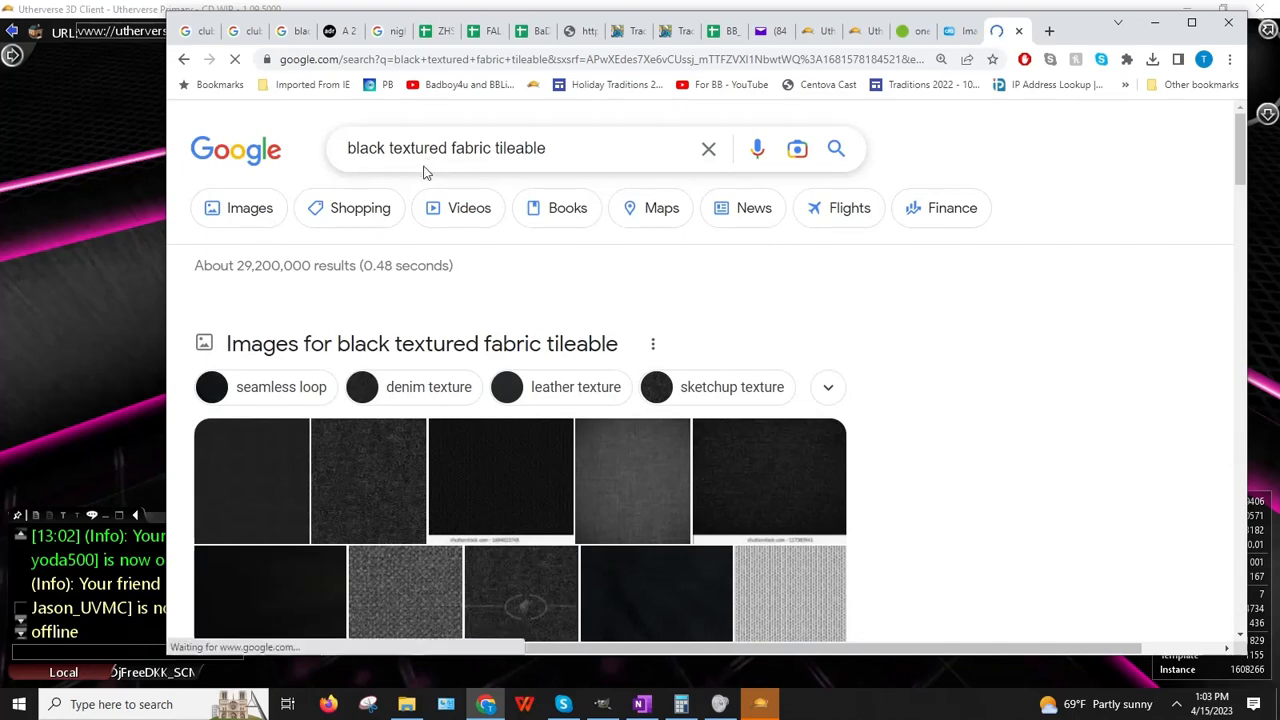
{"action": "left_click", "coordinate": [237, 222]}
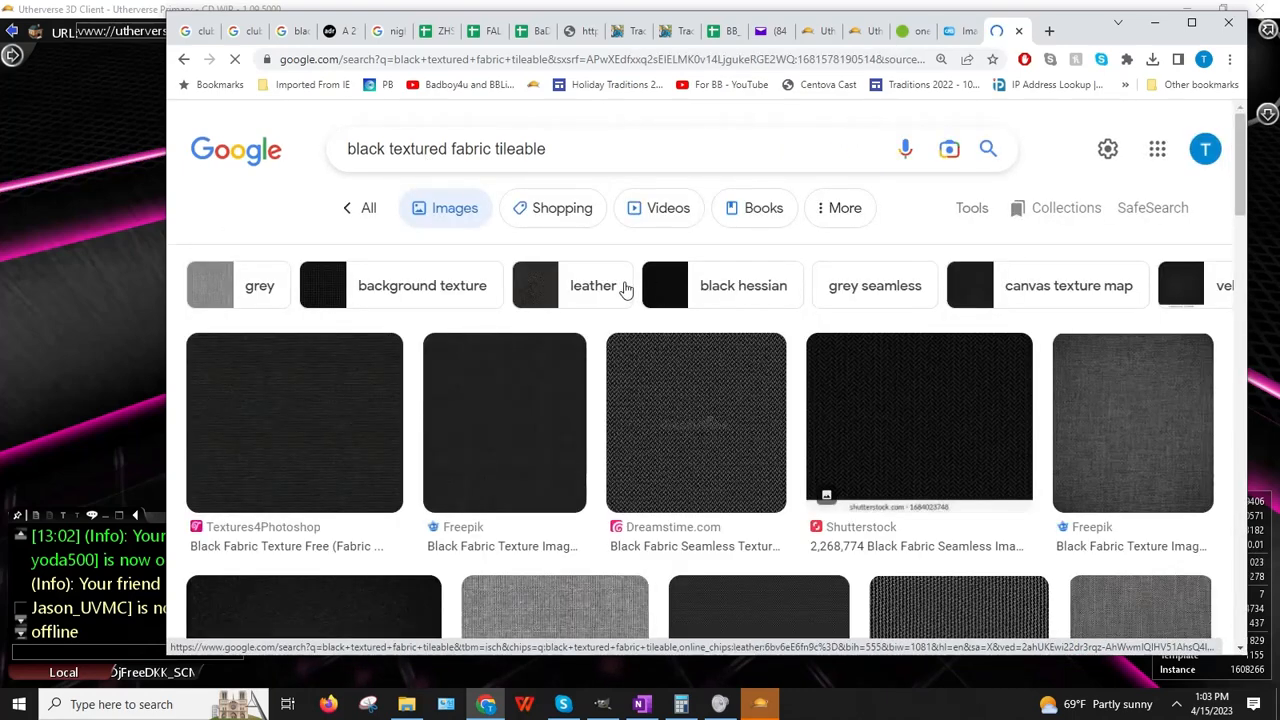
Step: Copy the image address of the Black Diamond Pattern Leather result
{"action": "scroll", "coordinate": [623, 290], "scroll_direction": "down", "scroll_amount": 3}
{"action": "scroll", "coordinate": [623, 290], "scroll_direction": "down", "scroll_amount": 6}
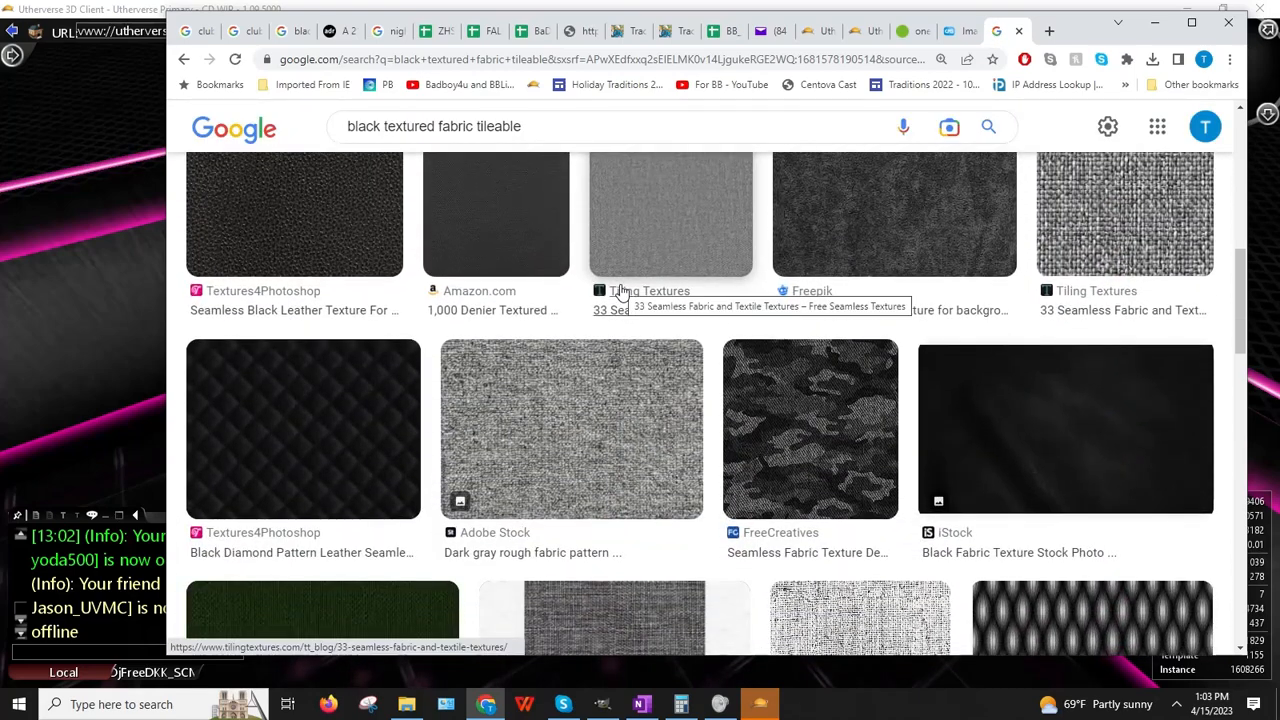
{"action": "scroll", "coordinate": [620, 290], "scroll_direction": "down", "scroll_amount": 2}
{"action": "left_click", "coordinate": [289, 271]}
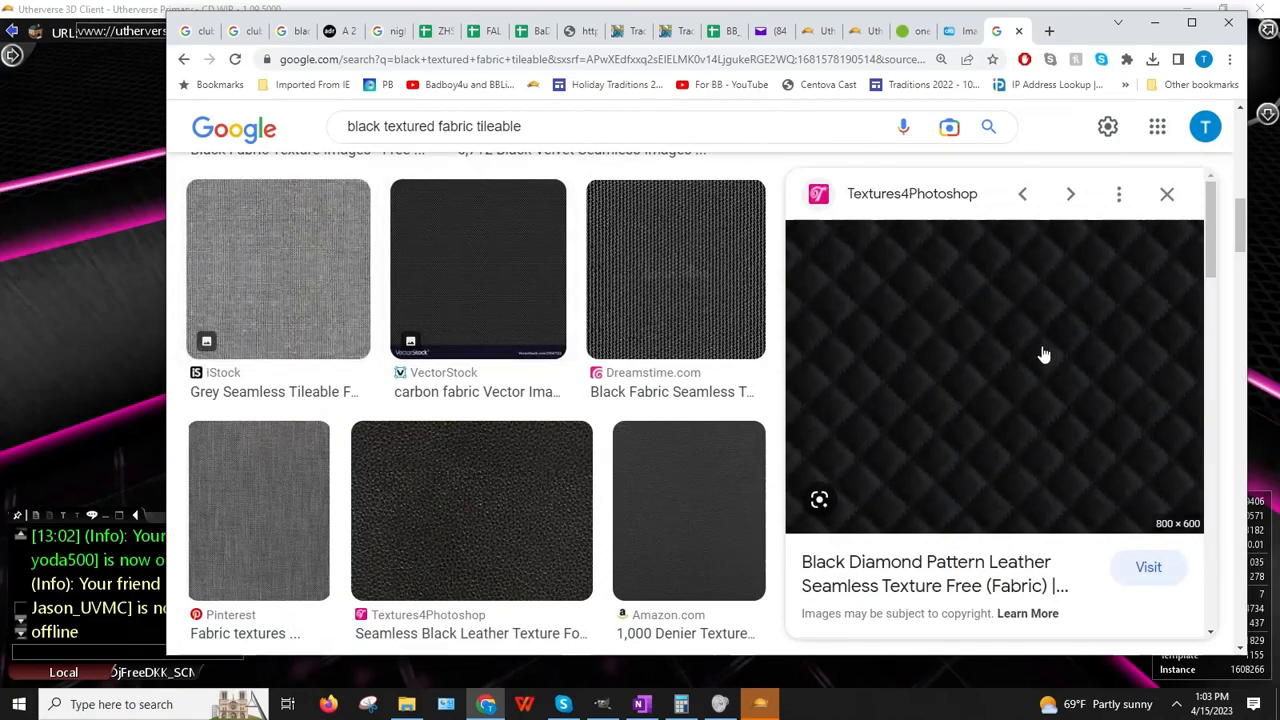
{"action": "right_click", "coordinate": [1043, 355]}
{"action": "left_click", "coordinate": [1028, 566]}
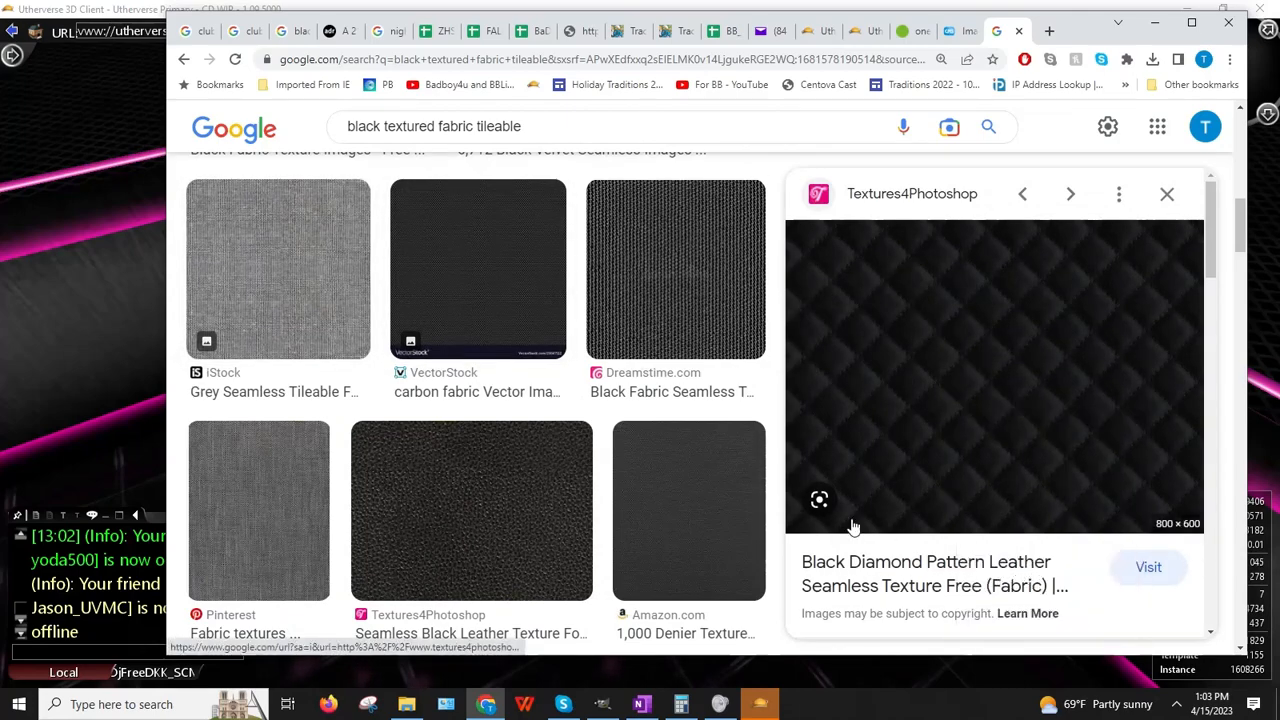
{"action": "left_click", "coordinate": [35, 446]}
Step: Paste the leather texture URL into both the curved and straight seating image URLs
{"action": "double_click", "coordinate": [1075, 219]}
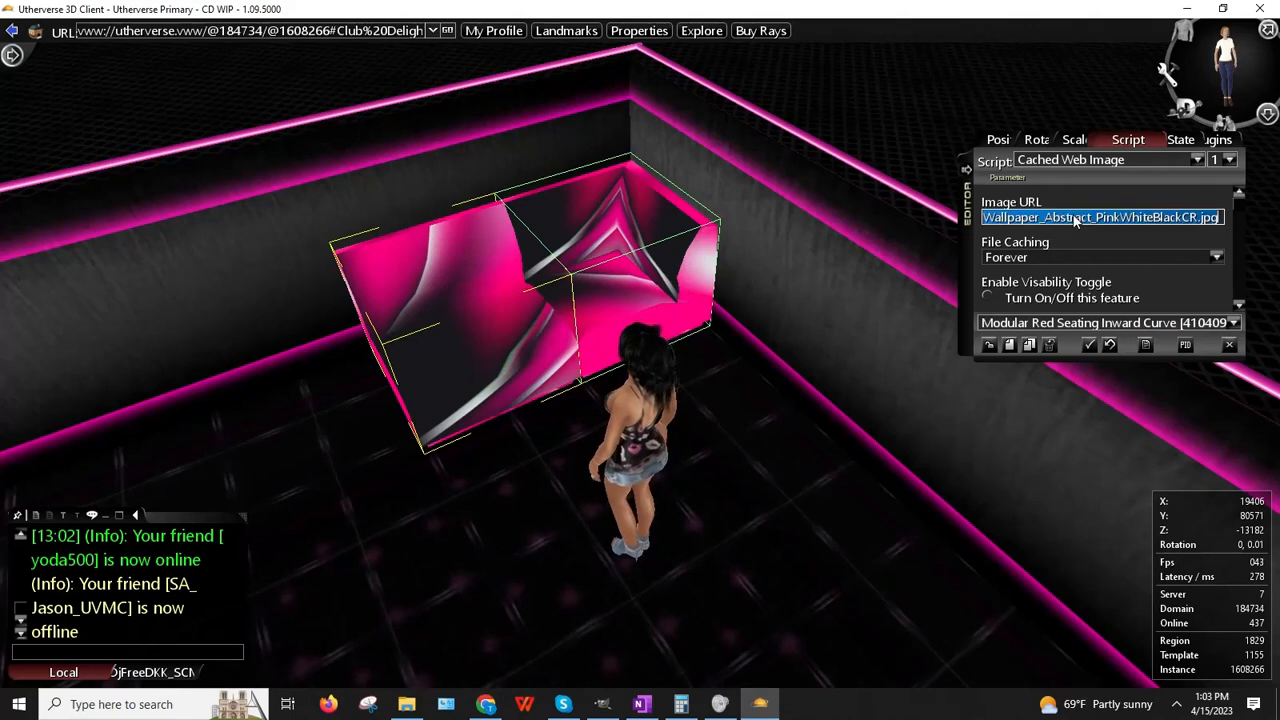
{"action": "key", "text": "ctrl+v"}
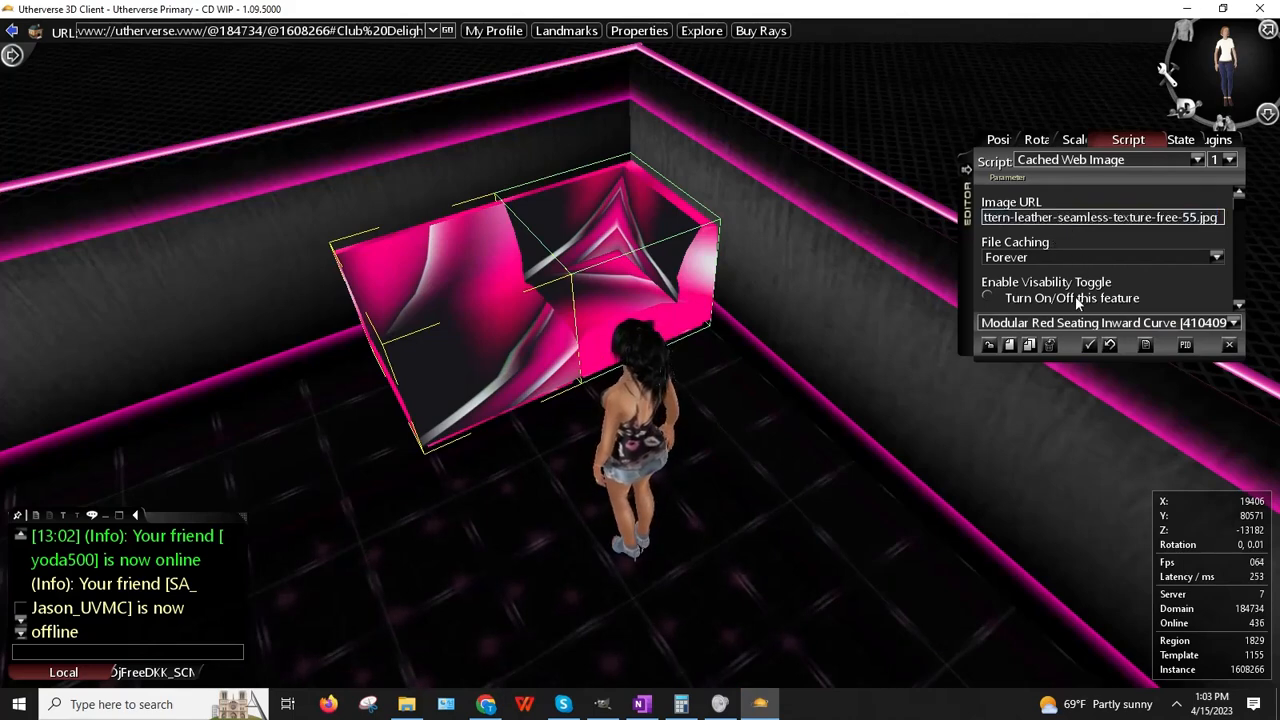
{"action": "key", "text": "Return"}
{"action": "right_click", "coordinate": [517, 366]}
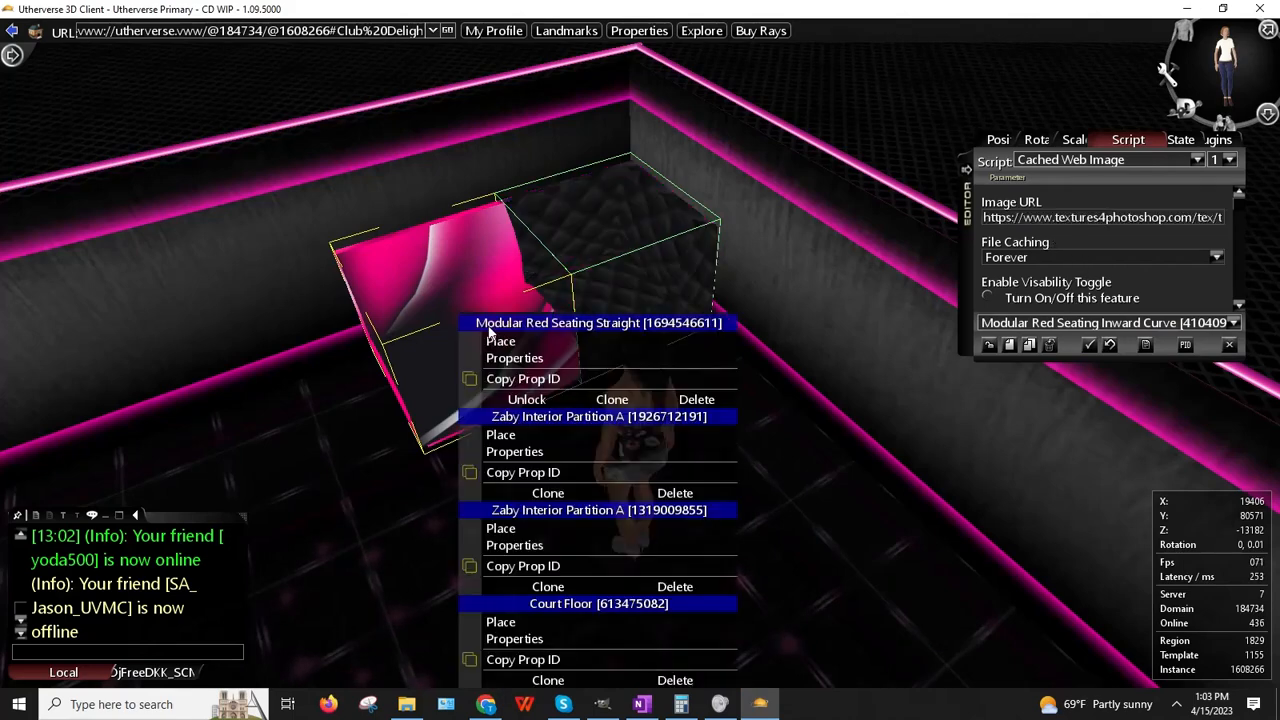
{"action": "left_click", "coordinate": [530, 378]}
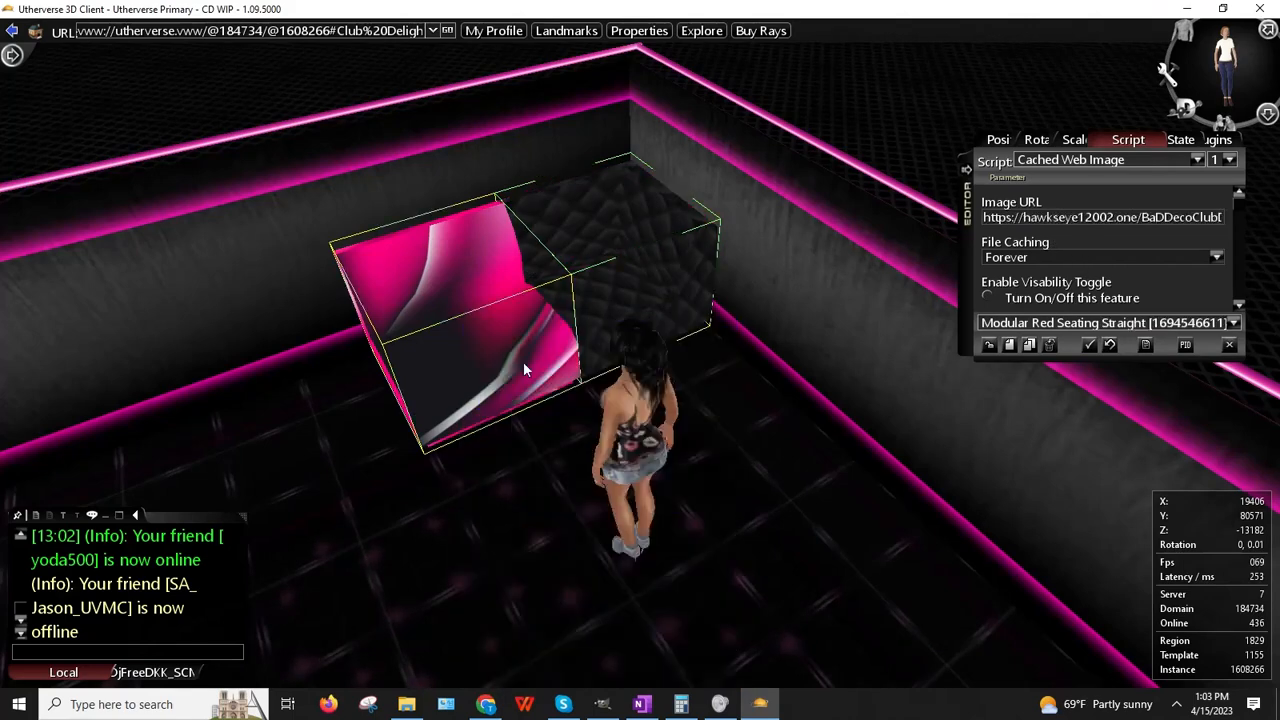
{"action": "left_click", "coordinate": [1073, 220]}
{"action": "key", "text": "ctrl+v"}
{"action": "key", "text": "Return"}
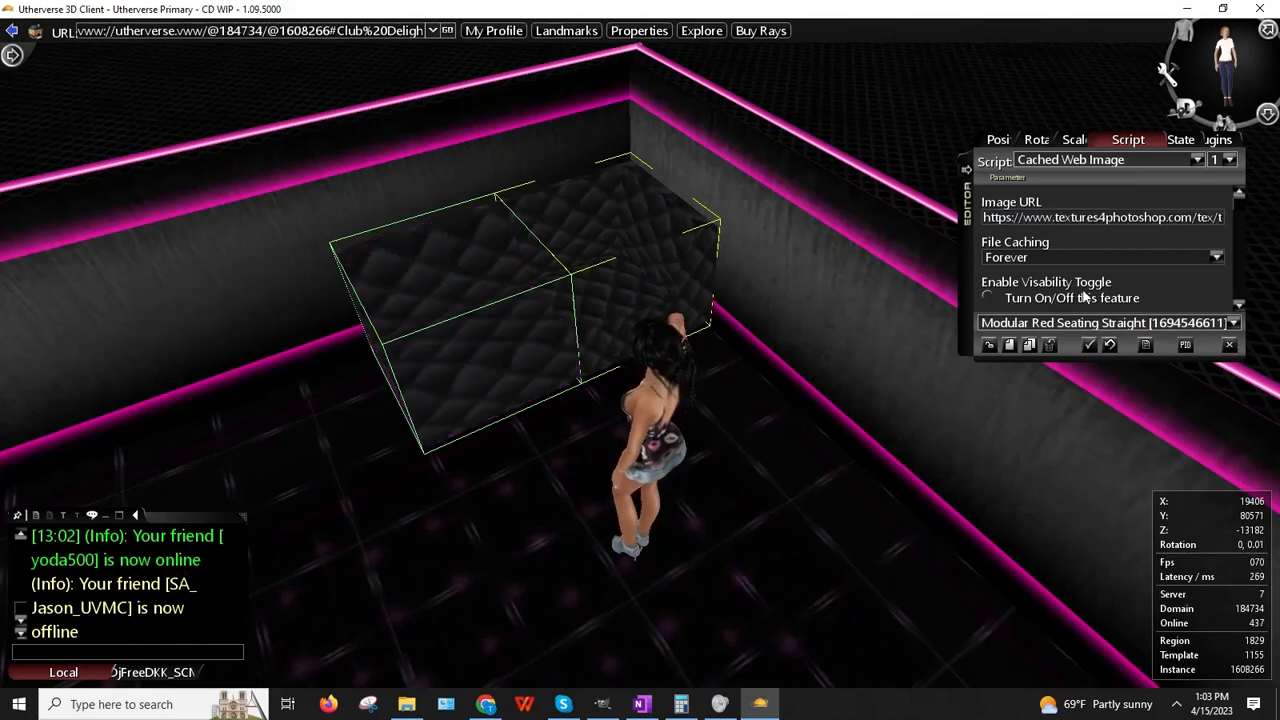
Step: Copy the leather preview image itself from the browser
{"action": "left_click", "coordinate": [485, 705]}
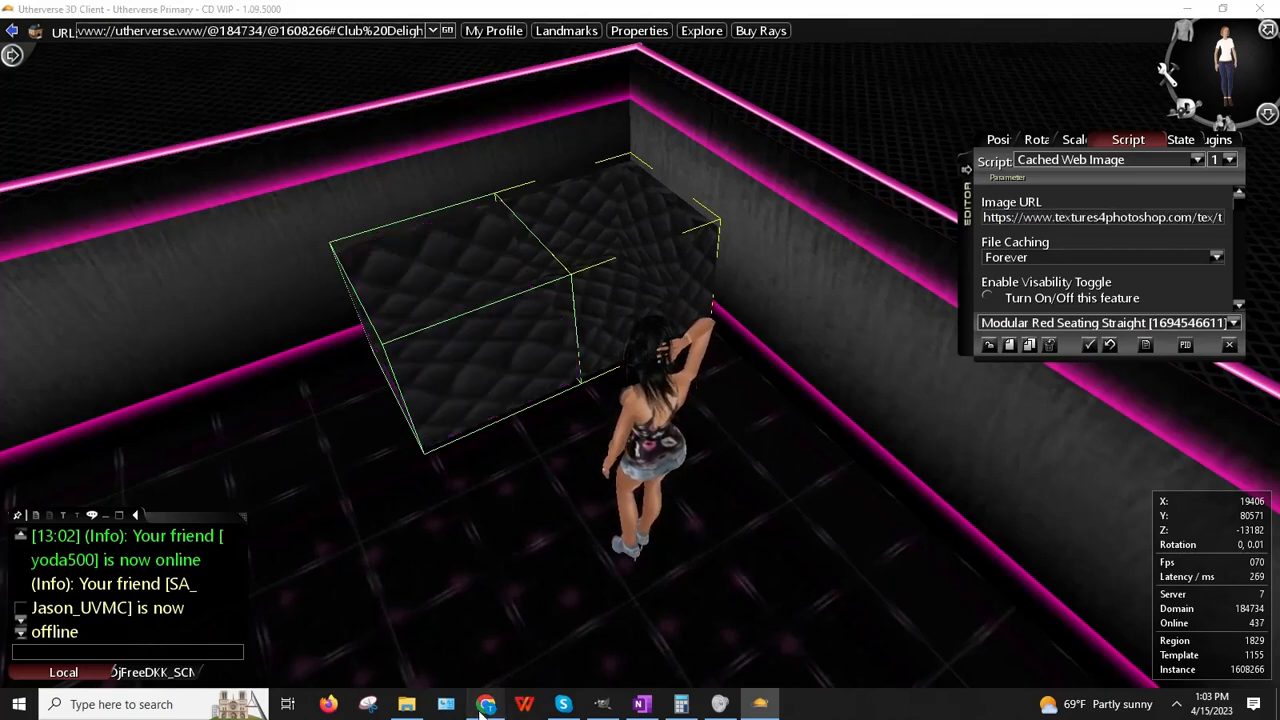
{"action": "right_click", "coordinate": [944, 357]}
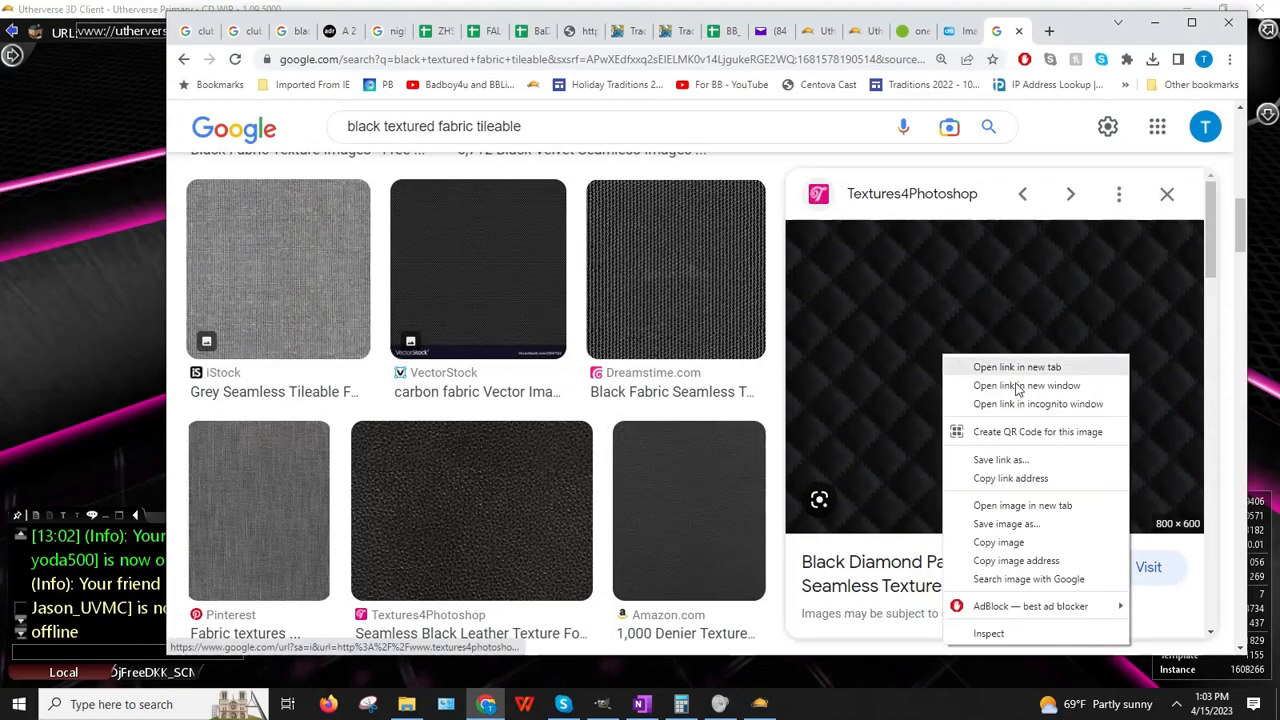
{"action": "left_click", "coordinate": [1000, 542]}
{"action": "left_click", "coordinate": [760, 704]}
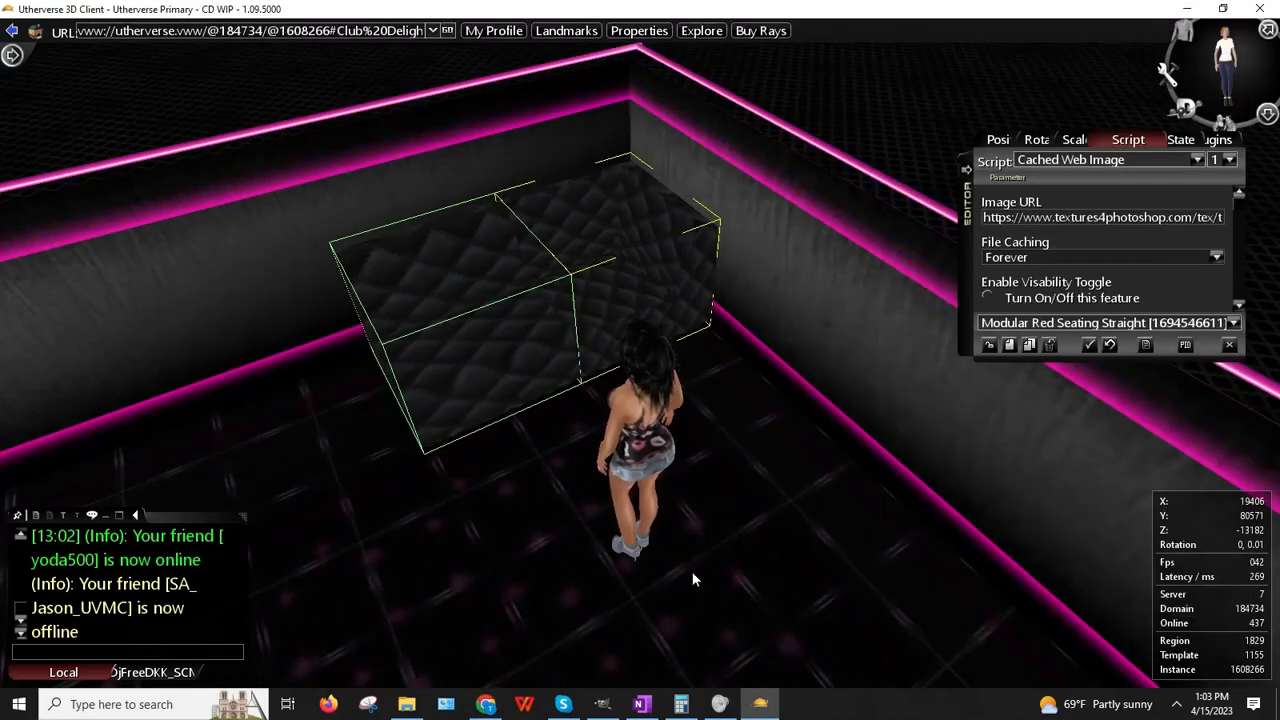
{"action": "left_click", "coordinate": [602, 705]}
Step: Paste the copied leather texture into GIMP as a new image
{"action": "left_click", "coordinate": [40, 27]}
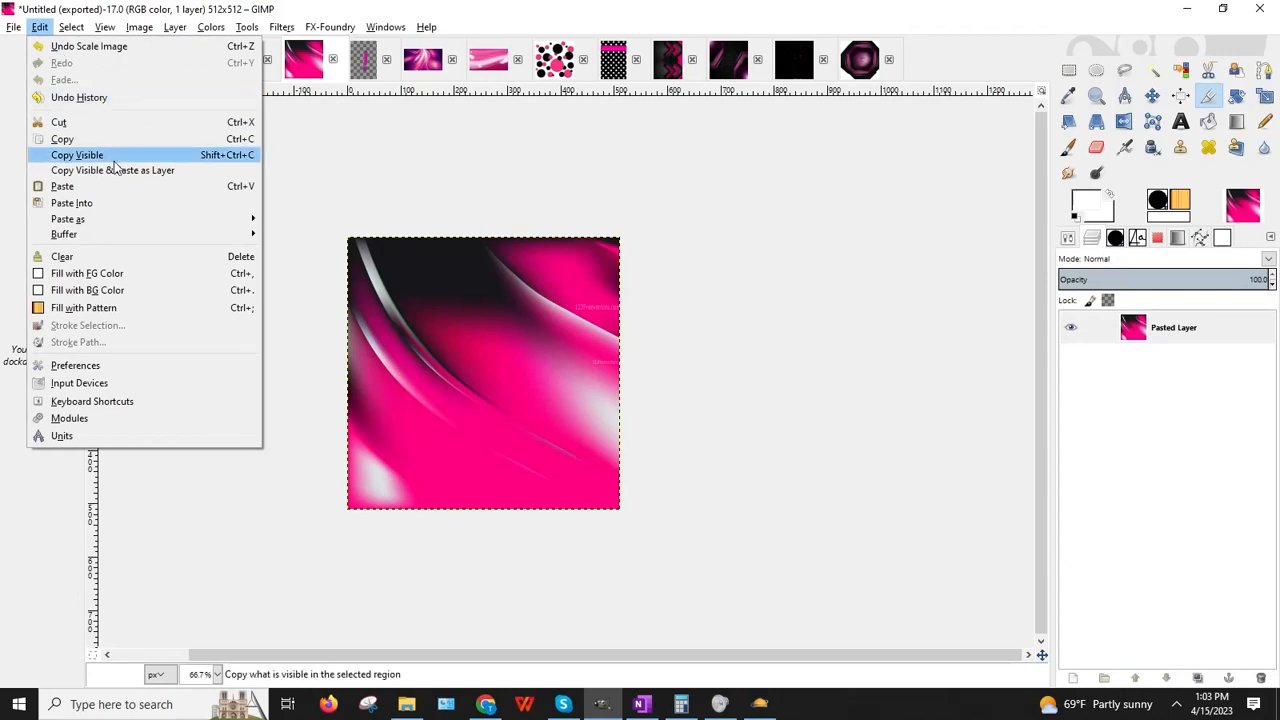
{"action": "mouse_move", "coordinate": [108, 218]}
{"action": "left_click", "coordinate": [306, 219]}
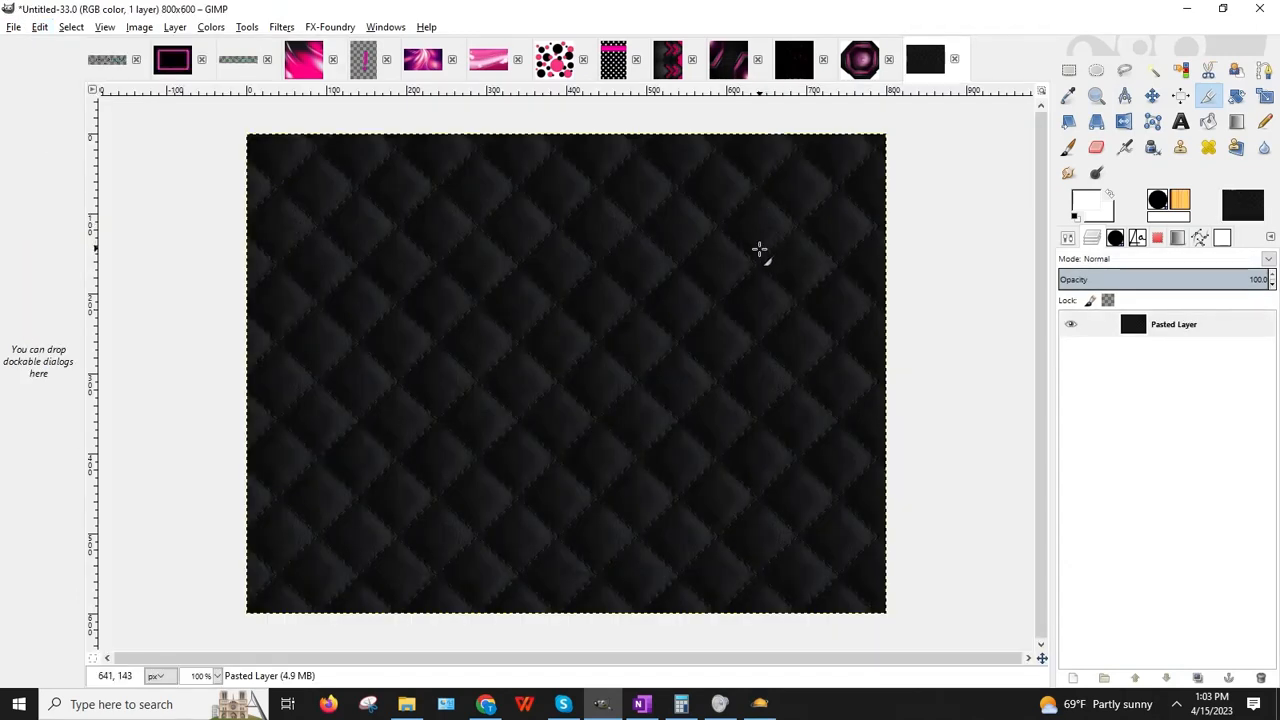
Step: Apply the Map > Small Tiles filter to the leather texture
{"action": "left_click", "coordinate": [278, 29]}
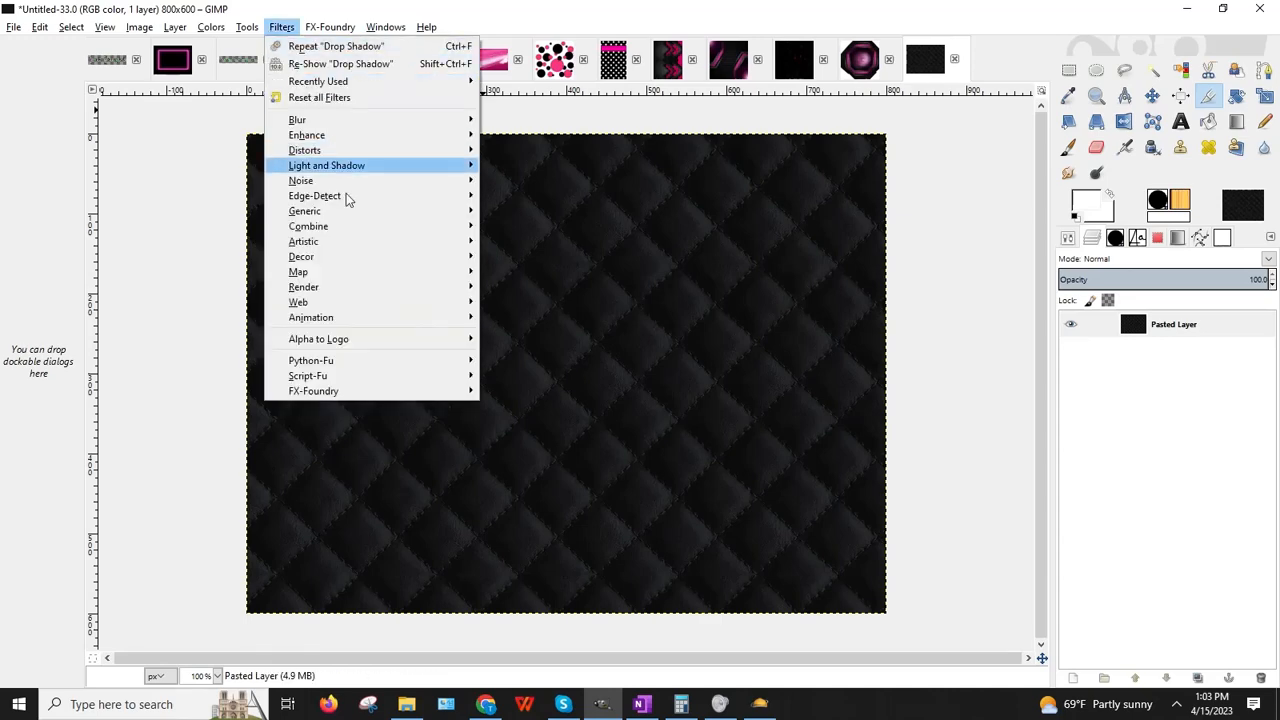
{"action": "mouse_move", "coordinate": [333, 272]}
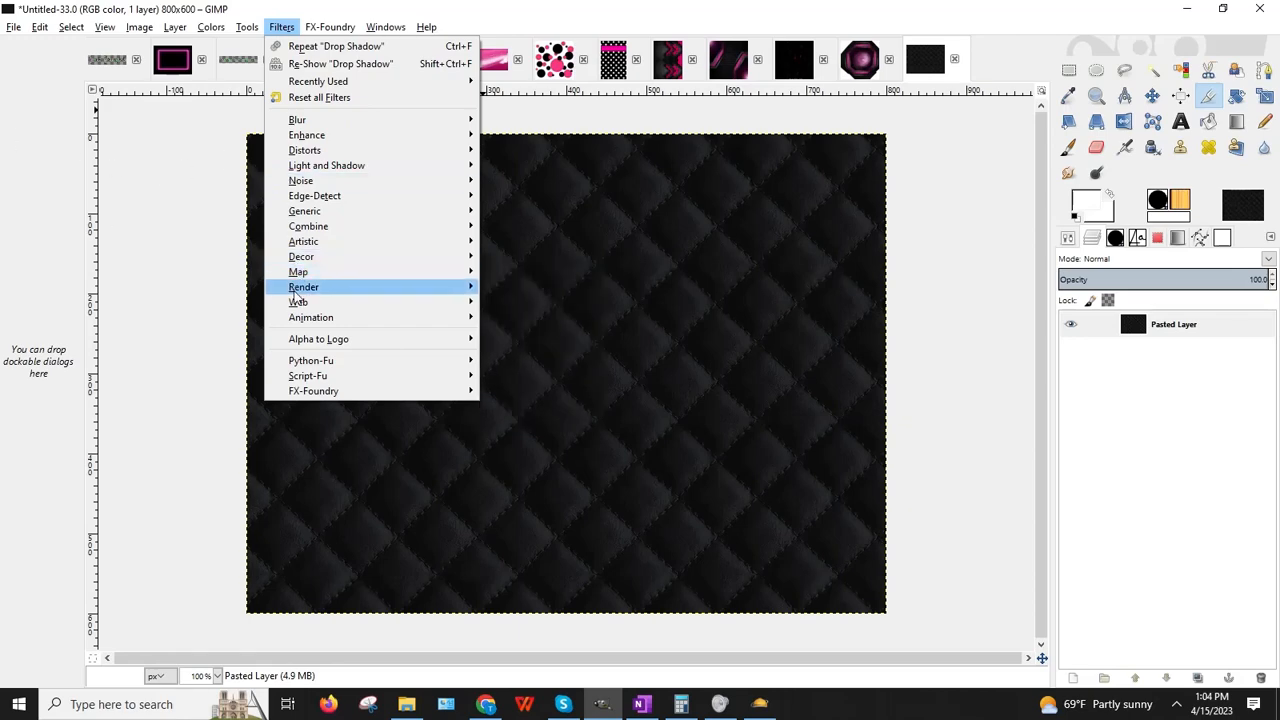
{"action": "left_click", "coordinate": [525, 374]}
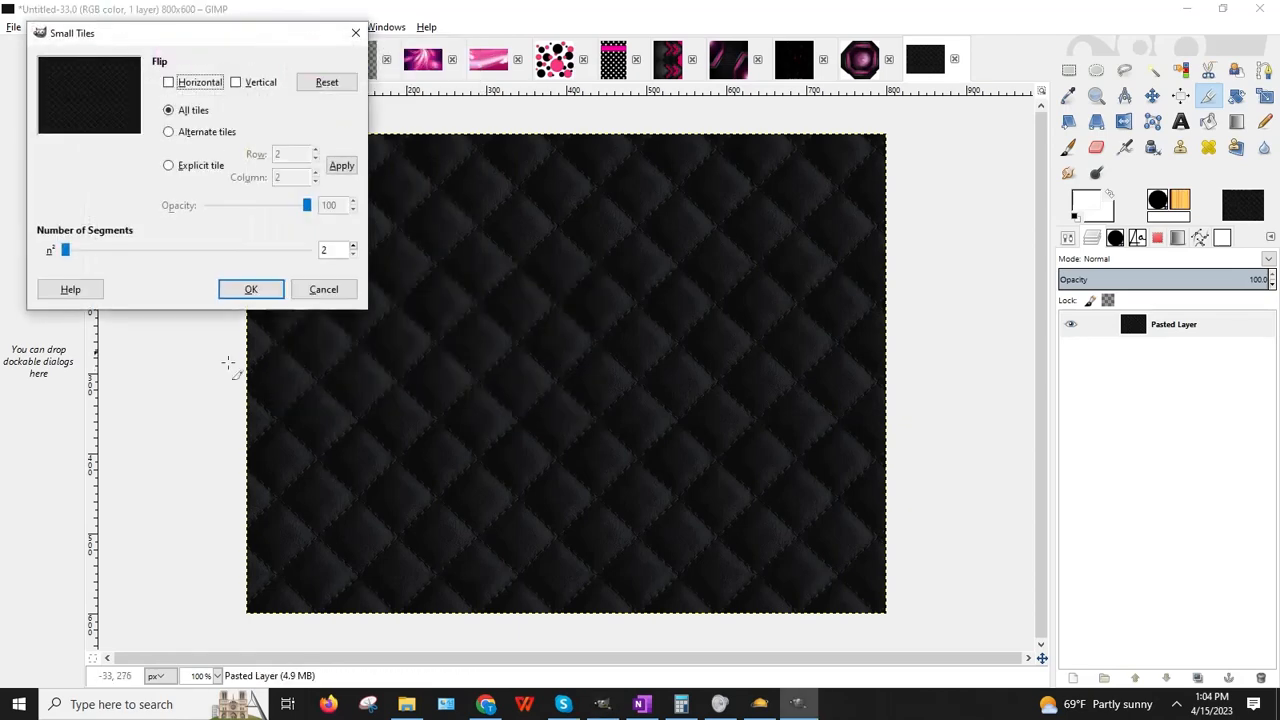
{"action": "left_click", "coordinate": [242, 293]}
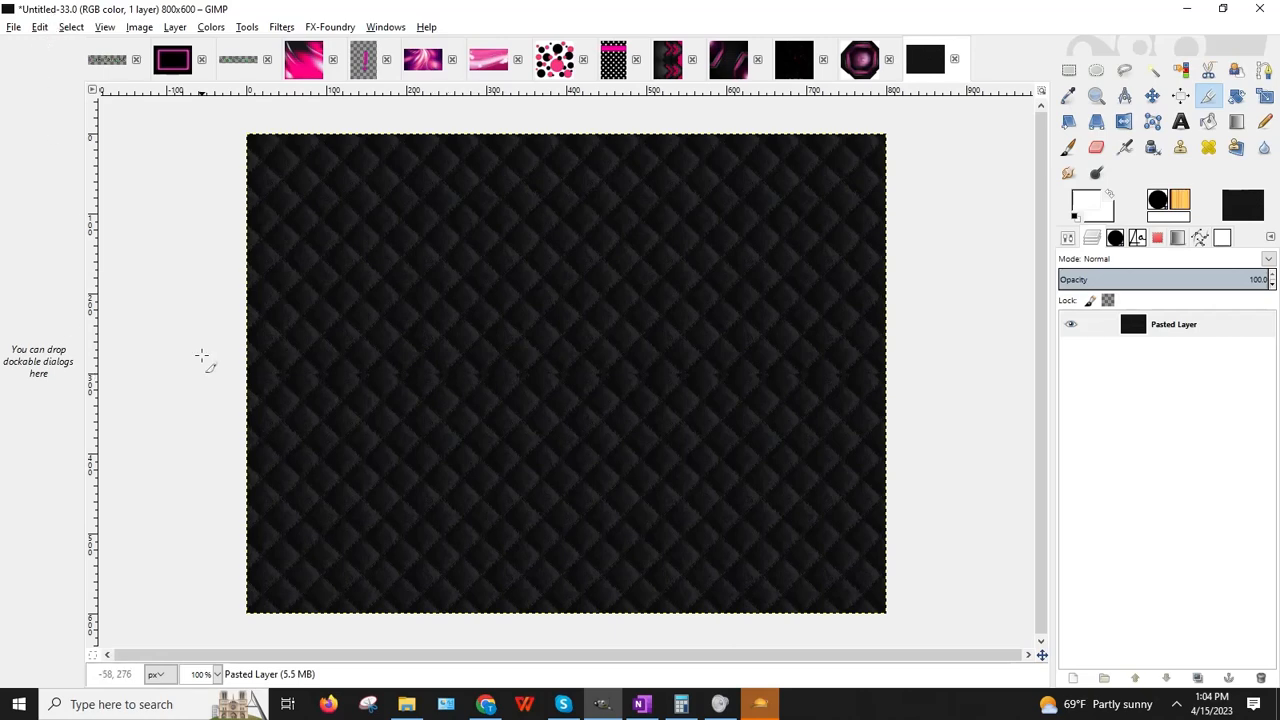
Step: Undo the Small Tiles effect and crop the image to 800×589
{"action": "left_click", "coordinate": [38, 27]}
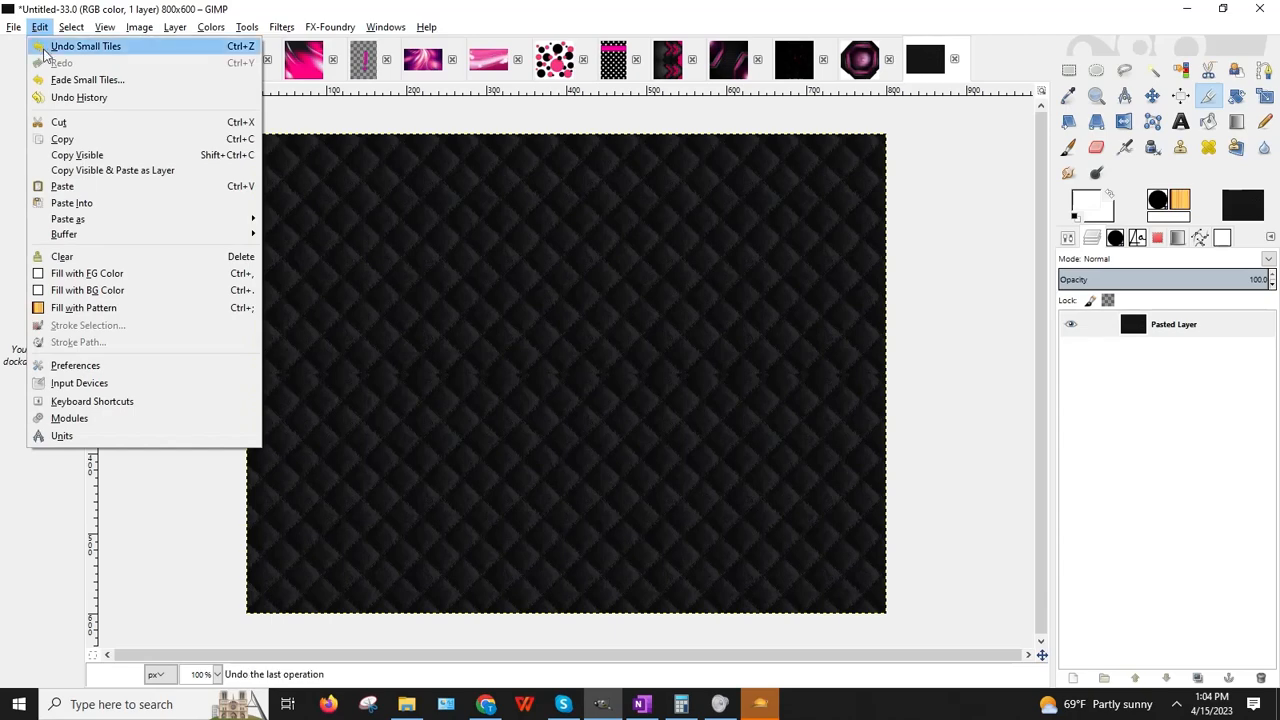
{"action": "key", "text": "Escape"}
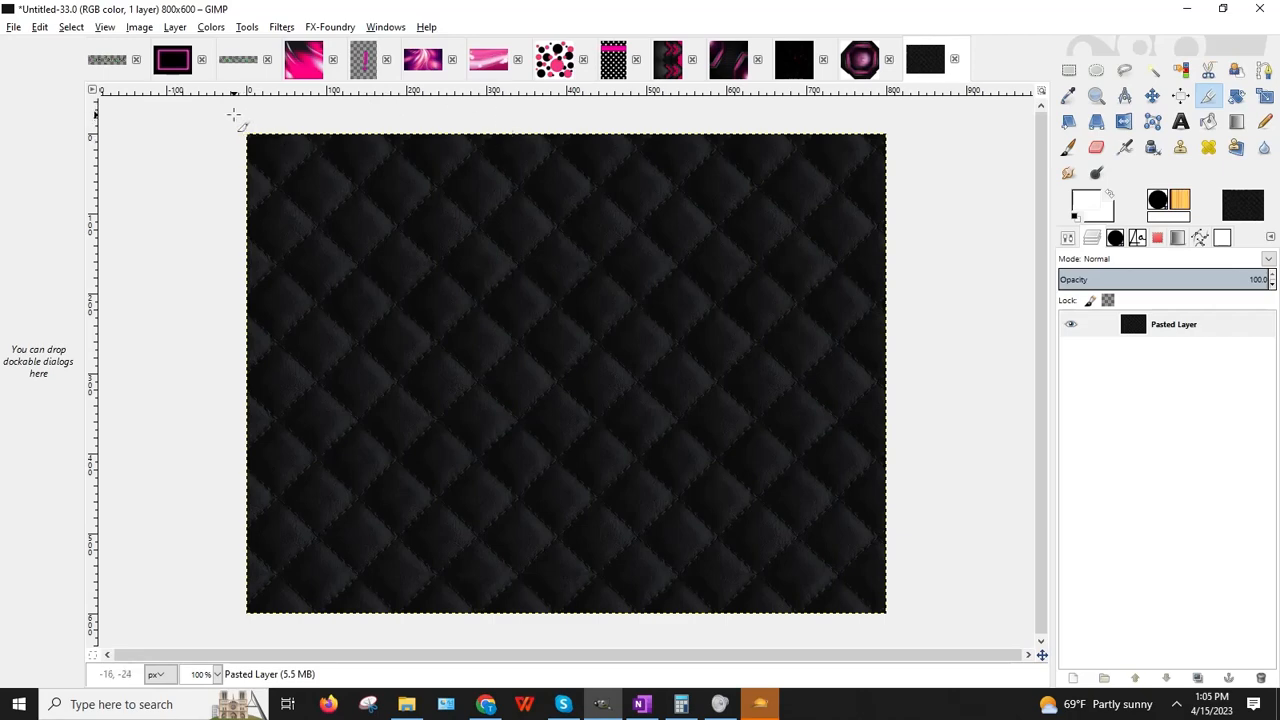
{"action": "left_click_drag", "start_coordinate": [233, 116], "coordinate": [994, 608]}
{"action": "left_click", "coordinate": [724, 401]}
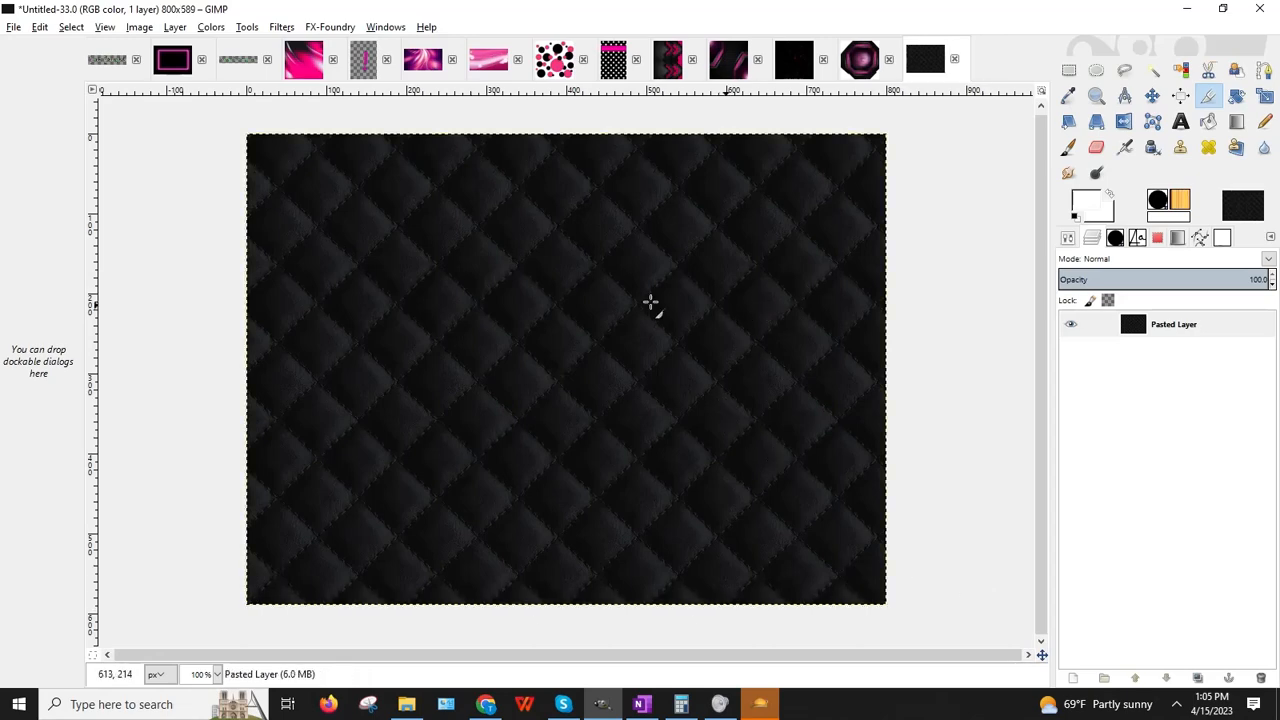
{"action": "left_click", "coordinate": [283, 27]}
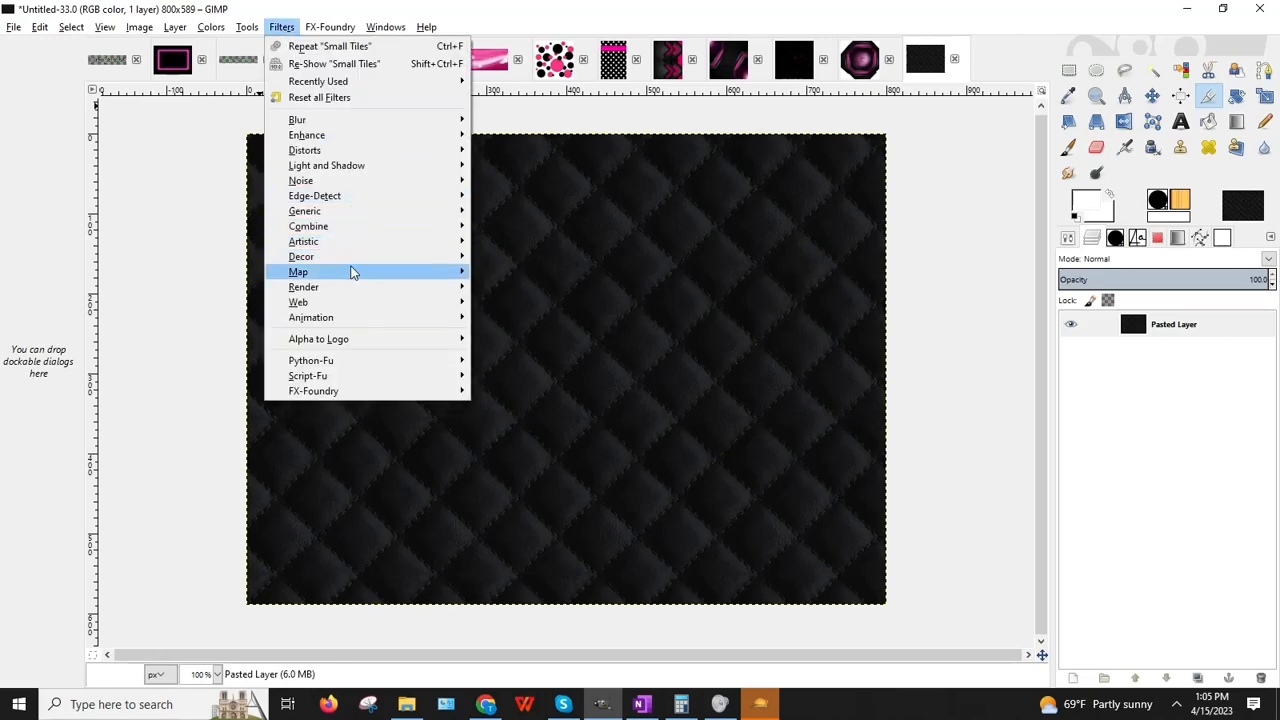
{"action": "mouse_move", "coordinate": [349, 272]}
{"action": "left_click", "coordinate": [487, 379]}
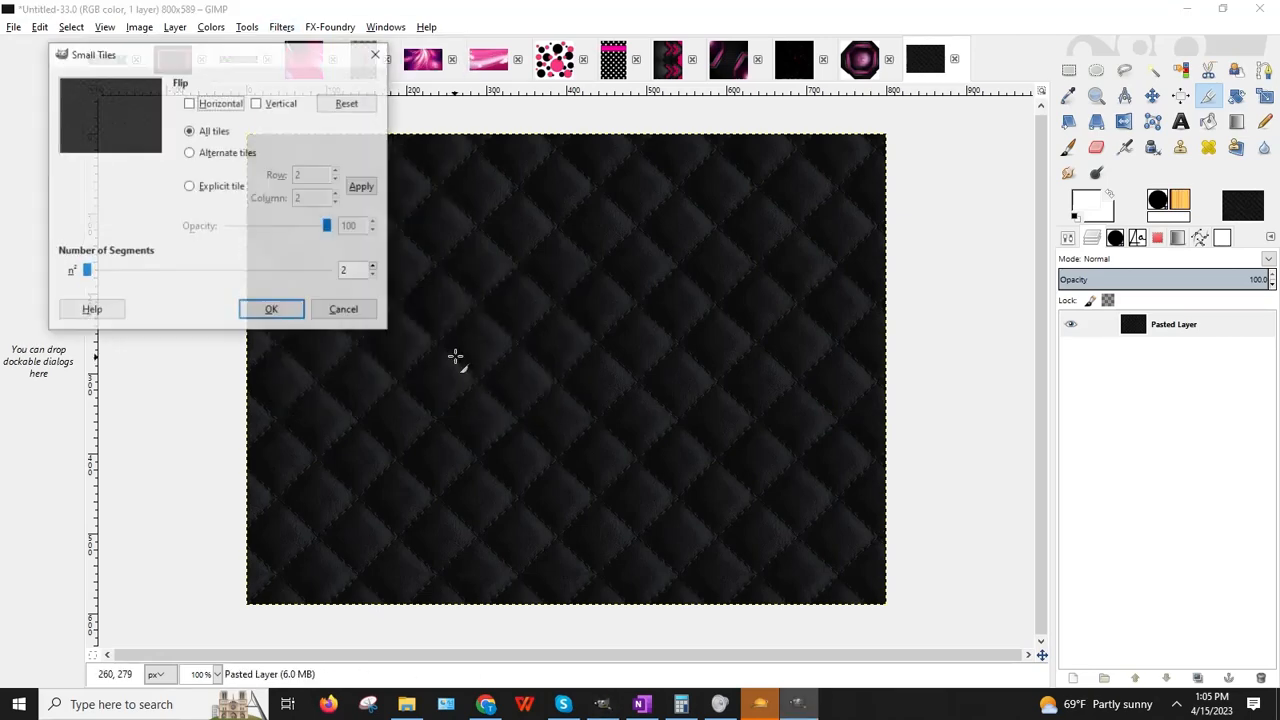
{"action": "left_click", "coordinate": [286, 320]}
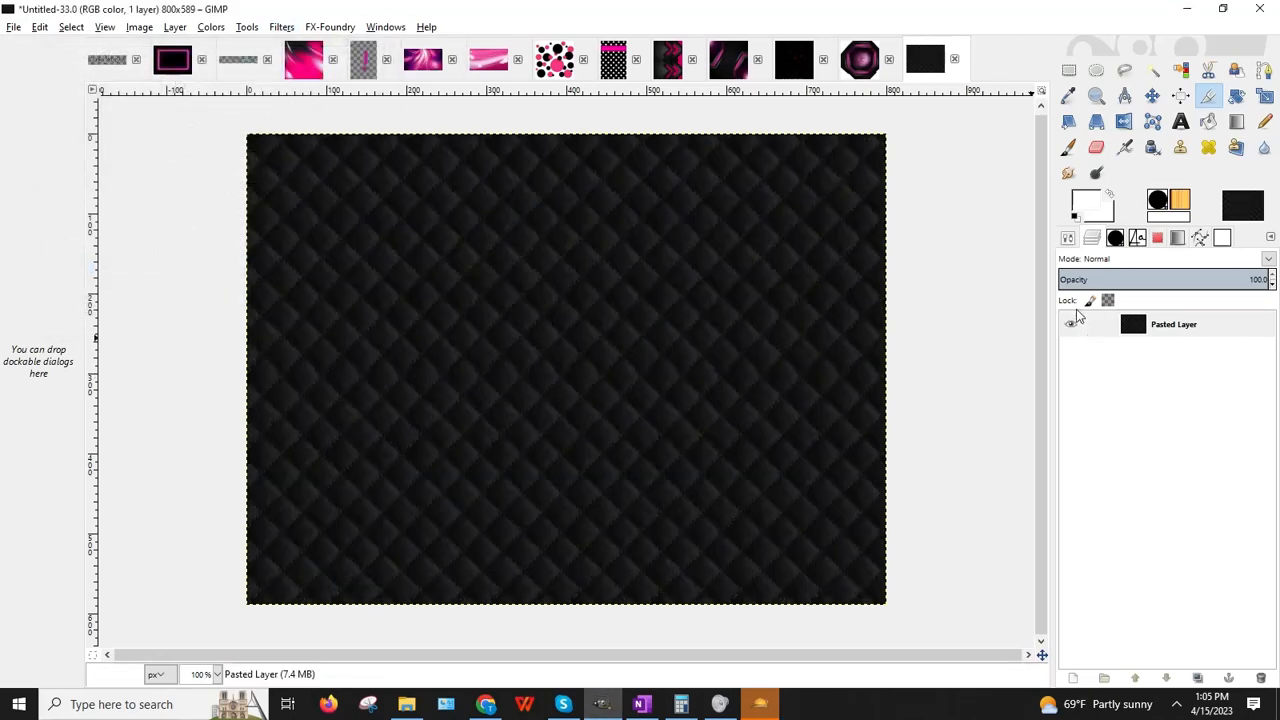
{"action": "left_click", "coordinate": [218, 675]}
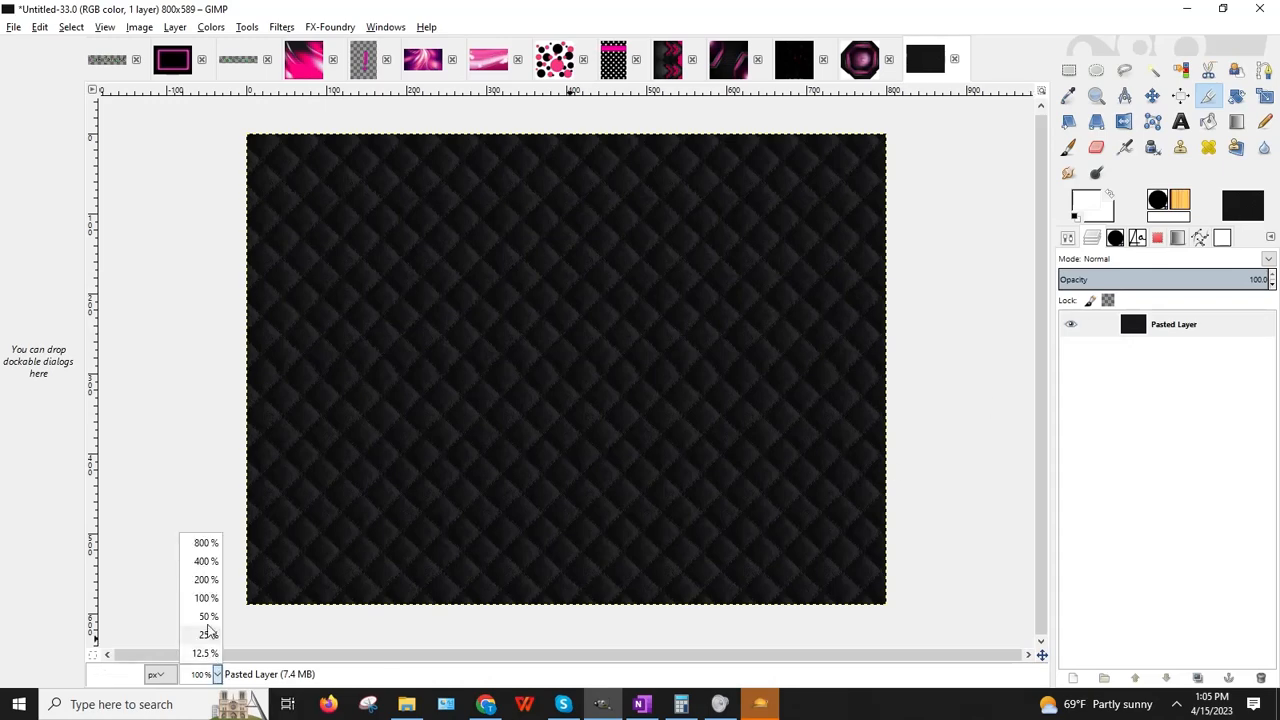
{"action": "left_click", "coordinate": [198, 583]}
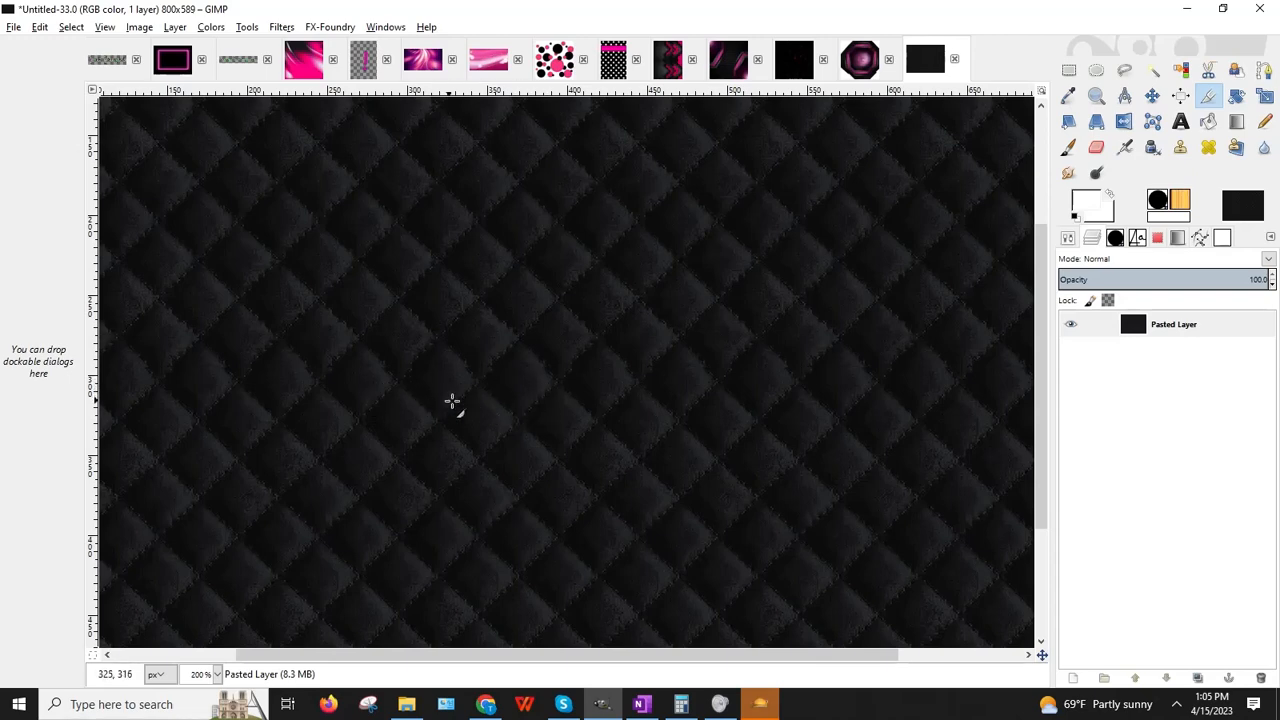
{"action": "scroll", "coordinate": [385, 355], "scroll_direction": "up", "scroll_amount": 3}
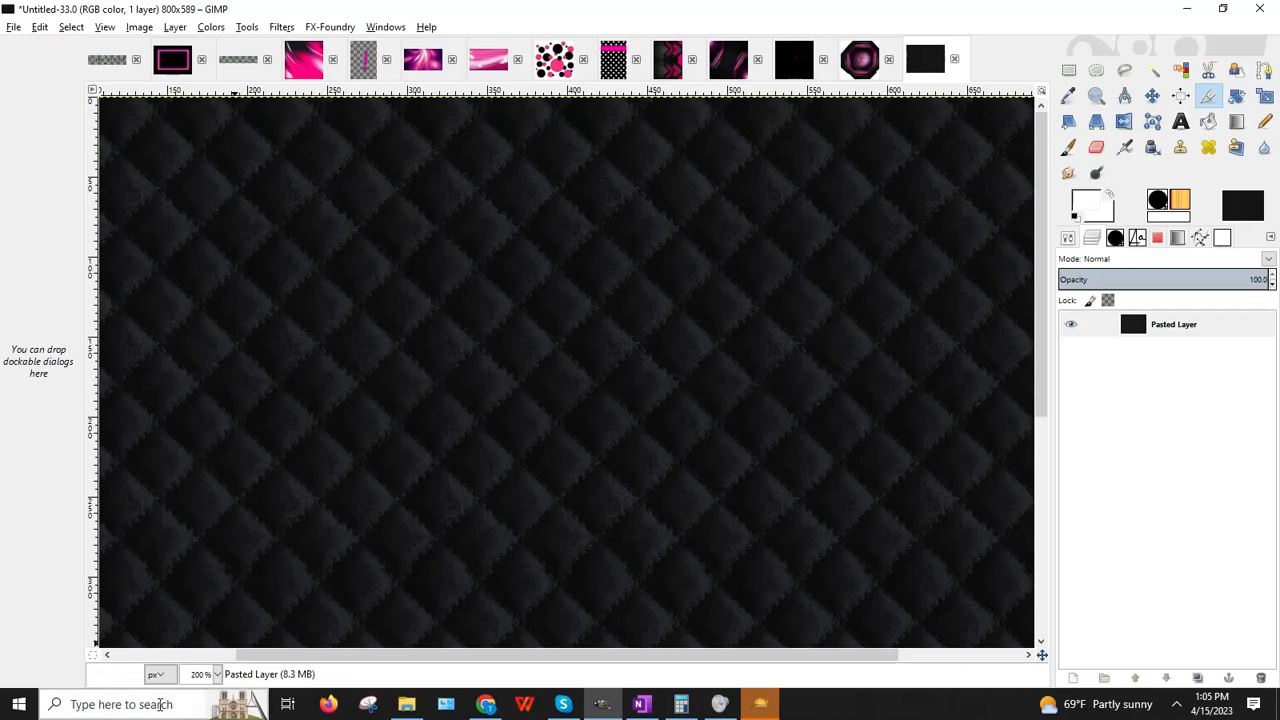
{"action": "left_click", "coordinate": [216, 674]}
{"action": "left_click", "coordinate": [205, 598]}
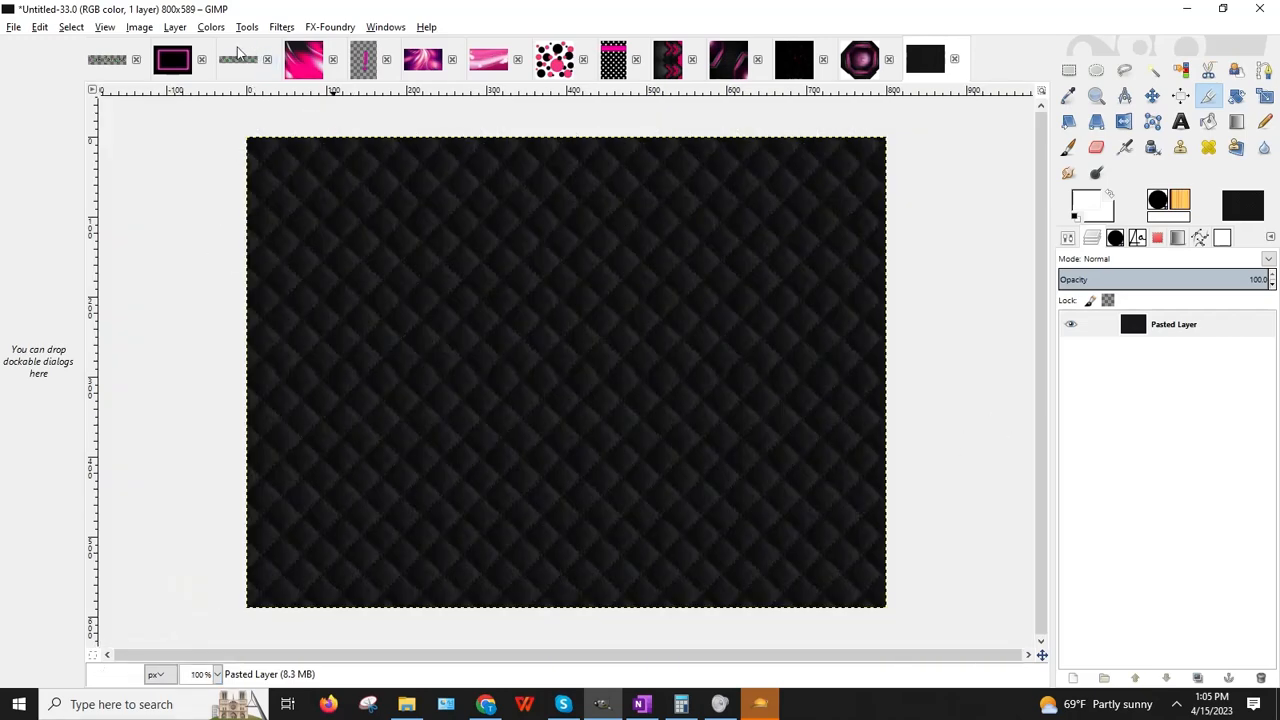
{"action": "left_click", "coordinate": [139, 26]}
{"action": "left_click", "coordinate": [160, 169]}
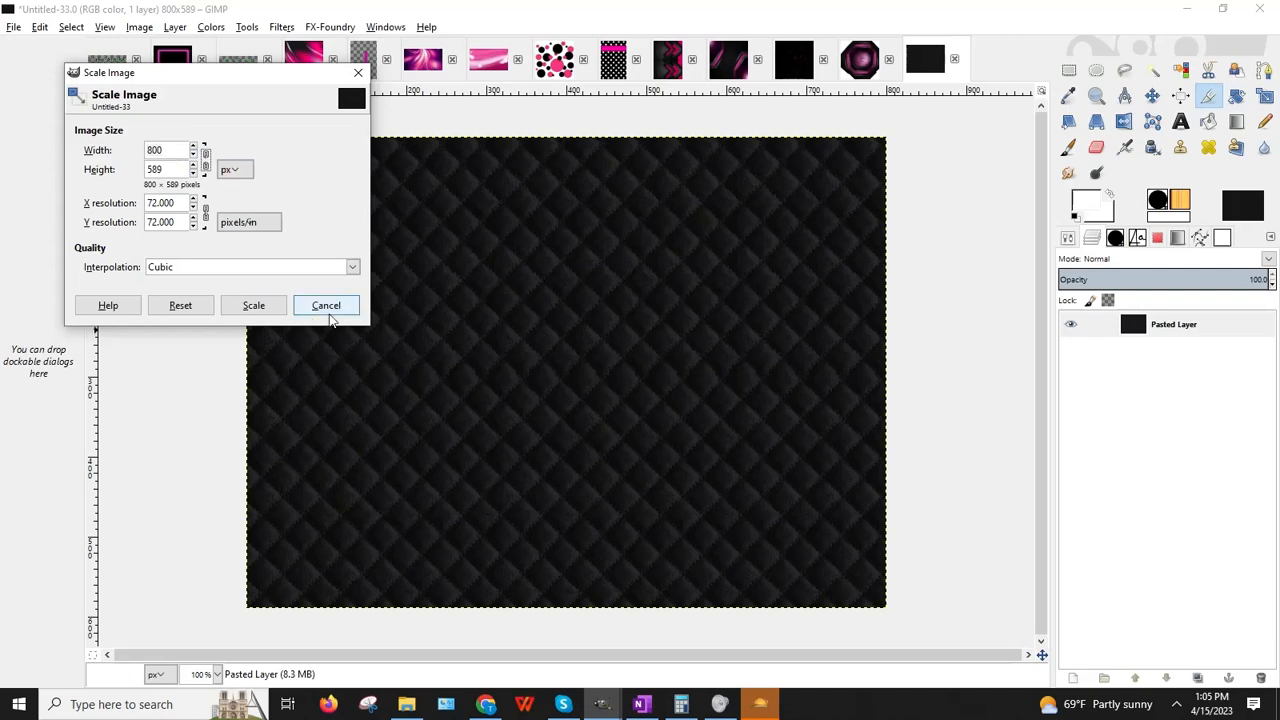
{"action": "left_click", "coordinate": [326, 306]}
{"action": "left_click", "coordinate": [39, 26]}
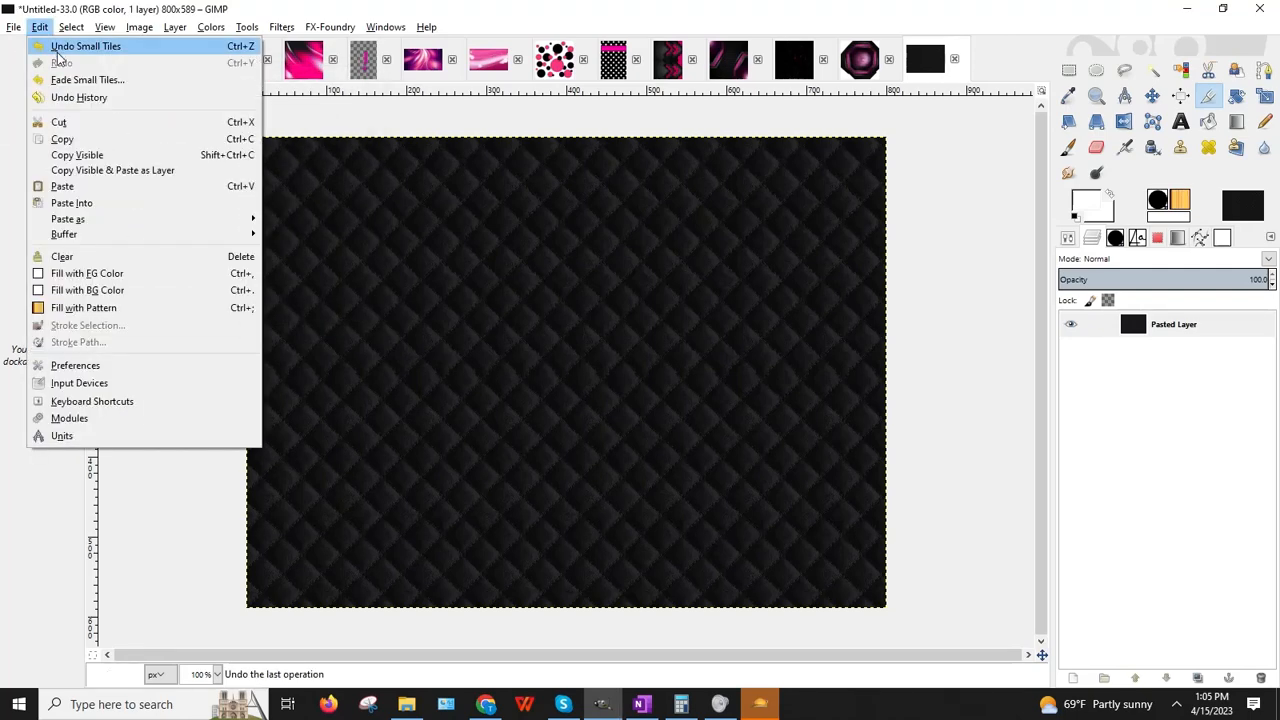
{"action": "left_click", "coordinate": [70, 45]}
{"action": "left_click", "coordinate": [14, 27]}
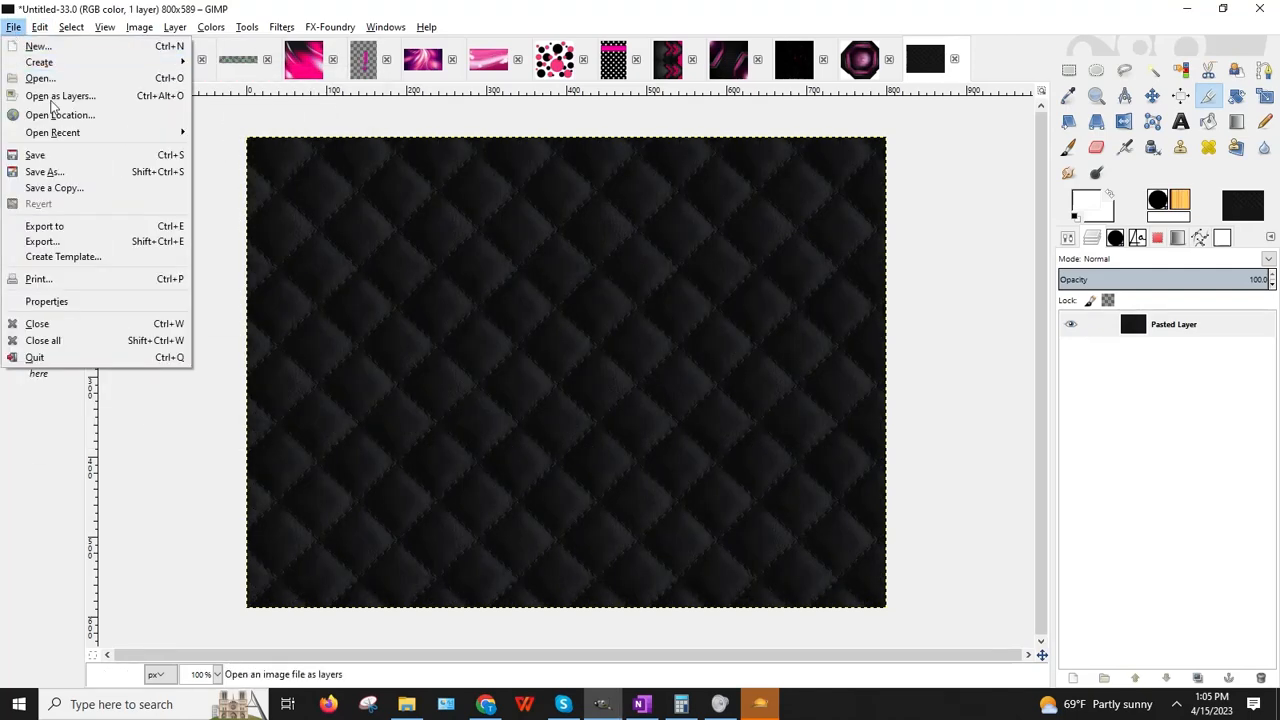
Step: Export the texture as Fabric_Leather_BlackDiamonds.jpg into the BaDDecoClubDelight folder
{"action": "left_click", "coordinate": [80, 237]}
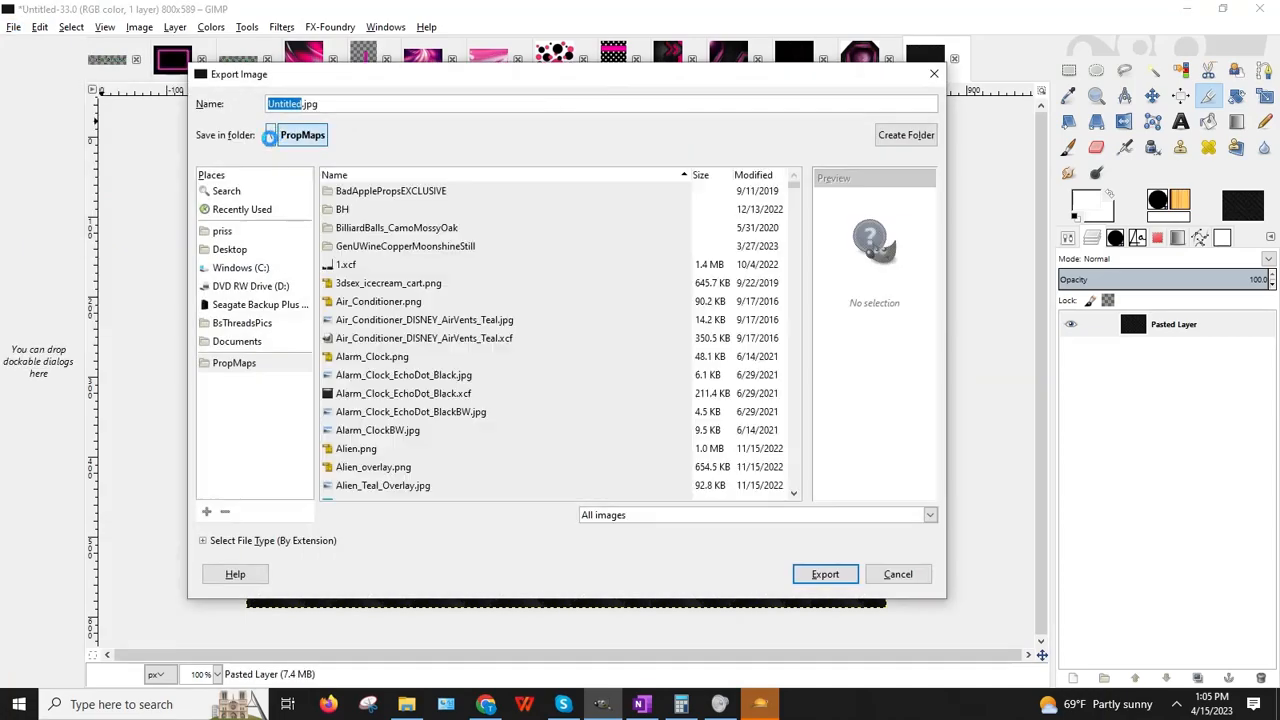
{"action": "left_click_drag", "start_coordinate": [795, 410], "coordinate": [765, 208]}
{"action": "scroll", "coordinate": [765, 207], "scroll_direction": "up", "scroll_amount": 2}
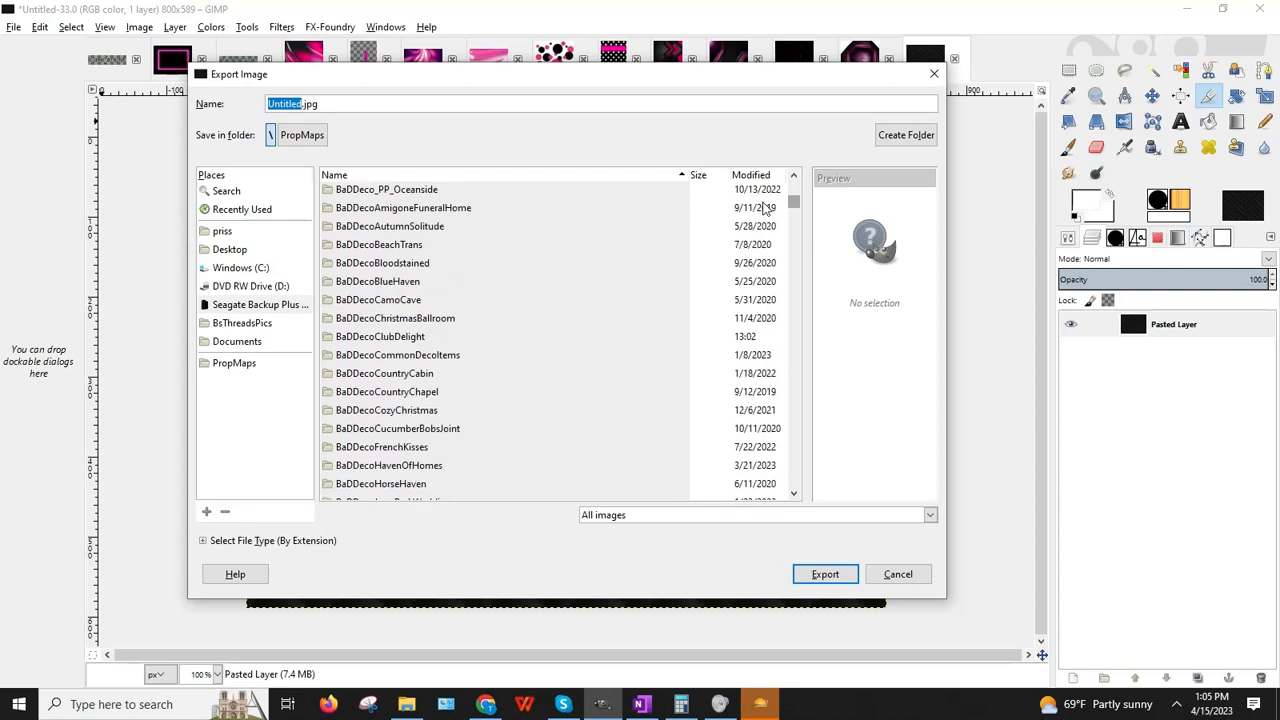
{"action": "double_click", "coordinate": [380, 336]}
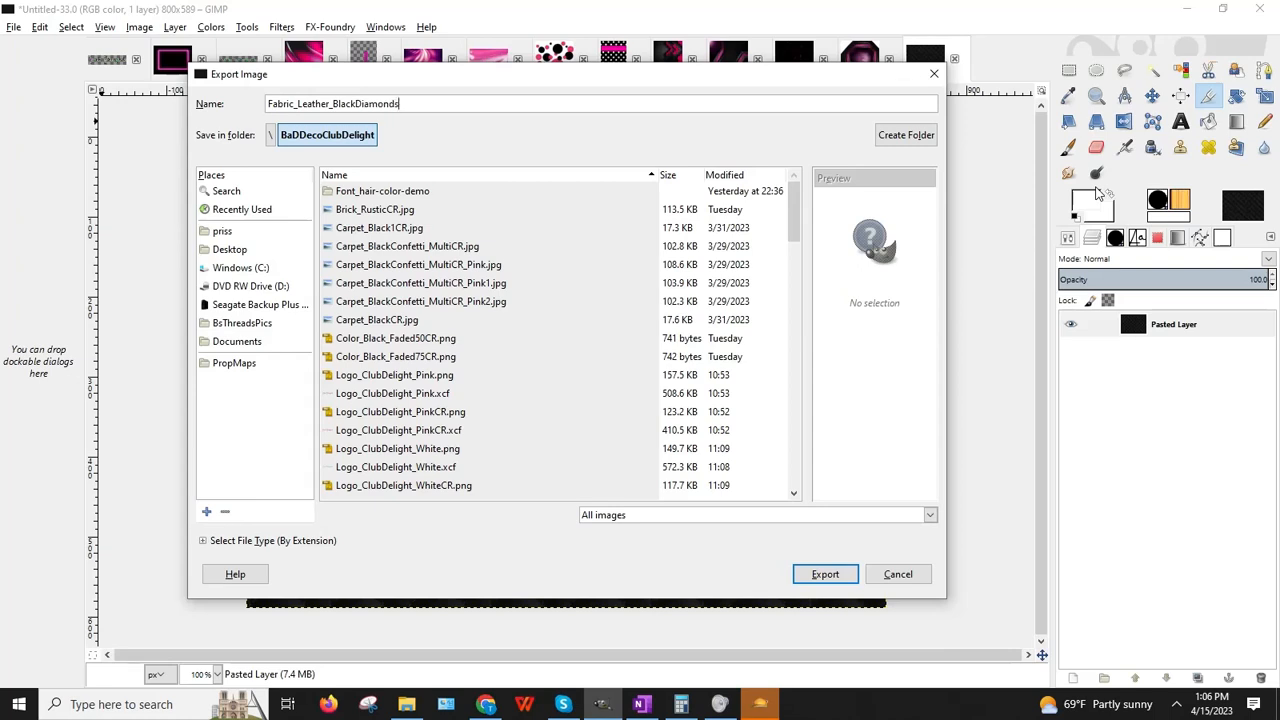
{"action": "key", "text": "Return"}
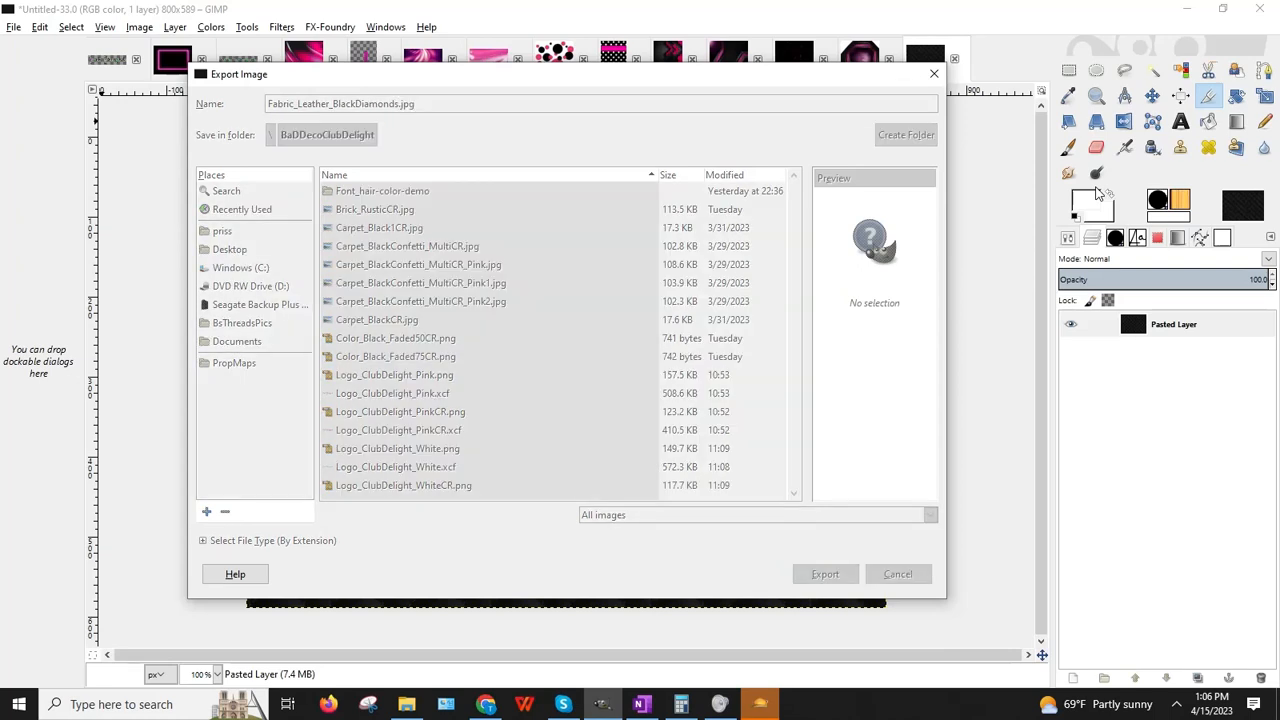
{"action": "key", "text": "Return"}
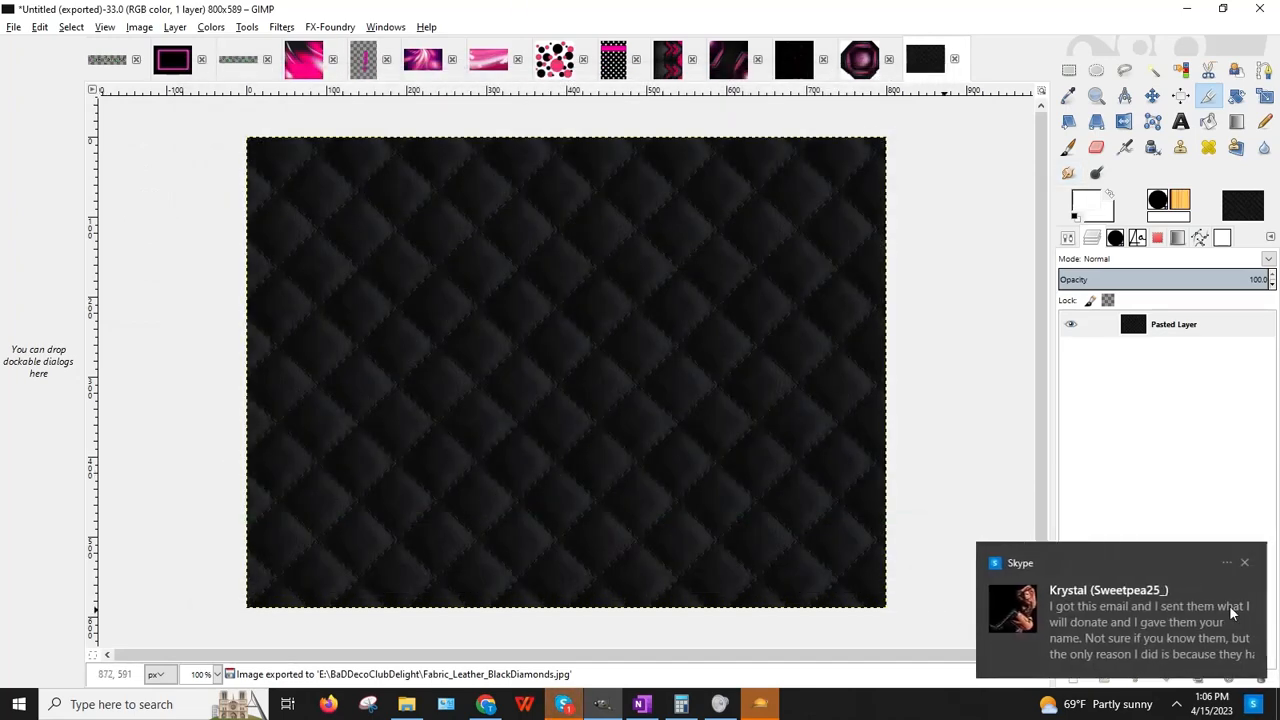
Step: Dismiss the chat notifications and pause the screen recording
{"action": "left_click", "coordinate": [1245, 564]}
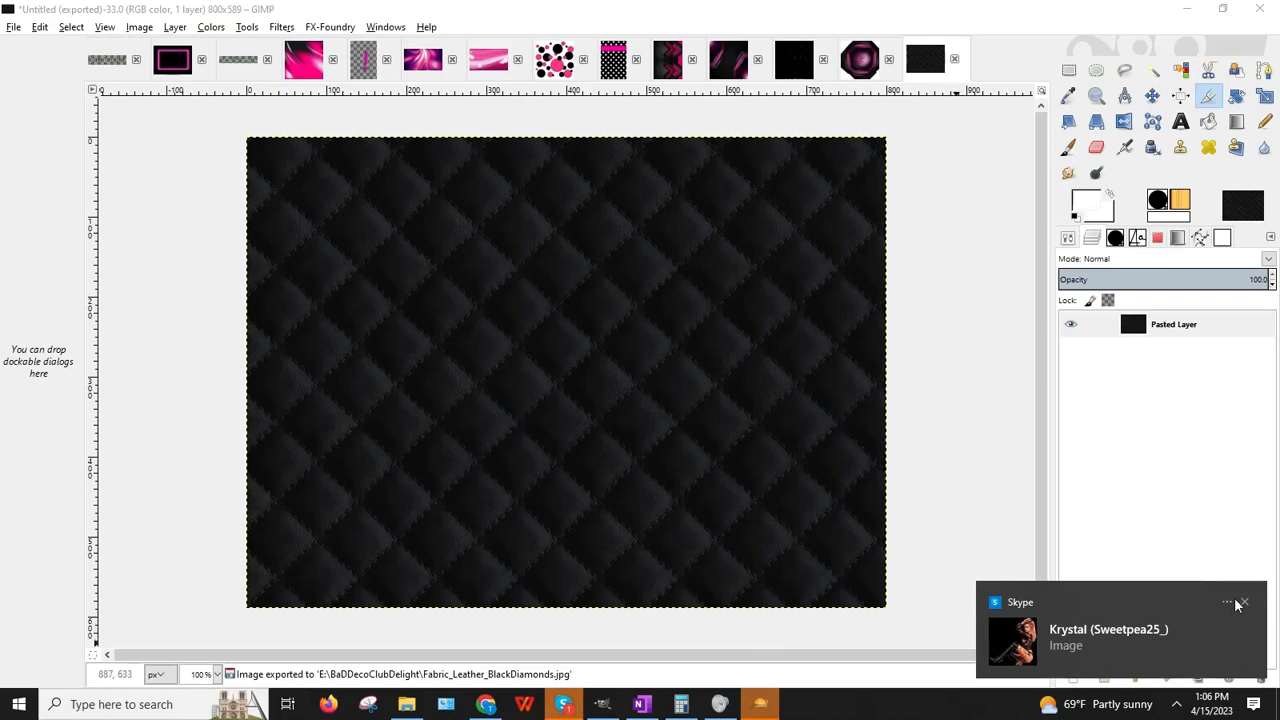
{"action": "left_click", "coordinate": [1245, 604]}
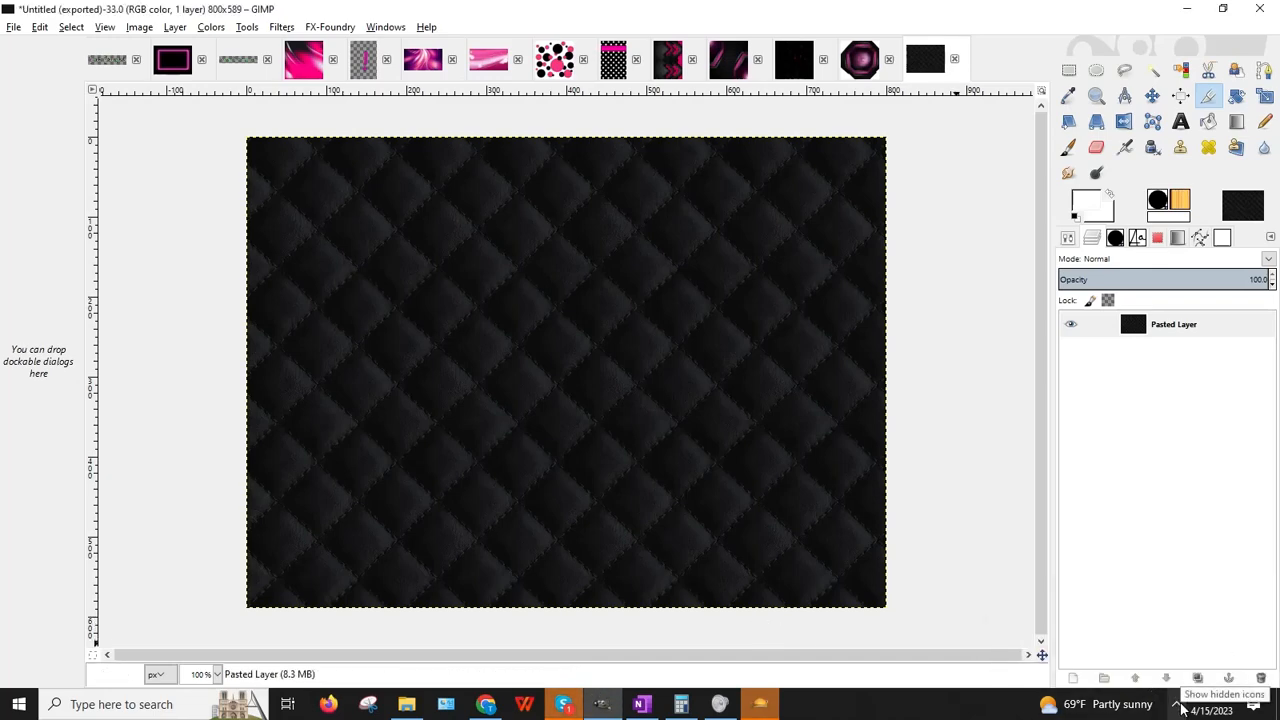
{"action": "left_click", "coordinate": [1178, 705]}
{"action": "left_click", "coordinate": [1112, 639]}
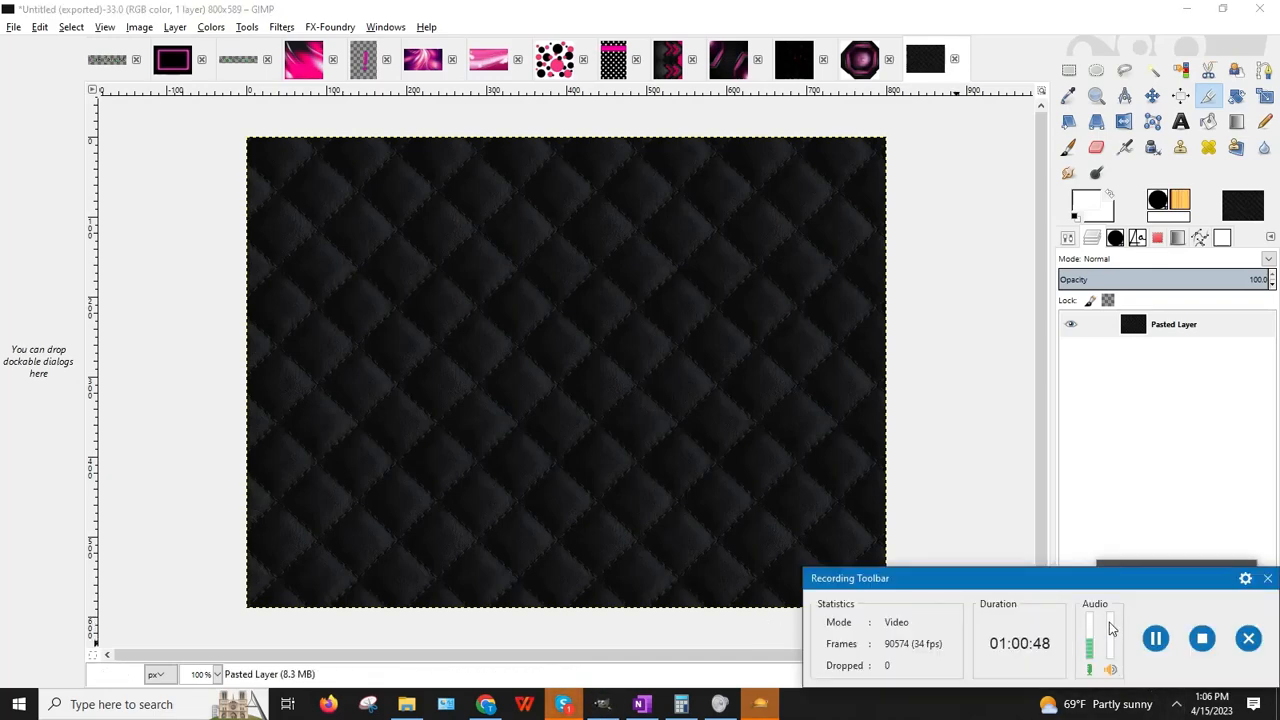
{"action": "left_click", "coordinate": [1156, 638]}
{"action": "left_click", "coordinate": [1156, 638]}
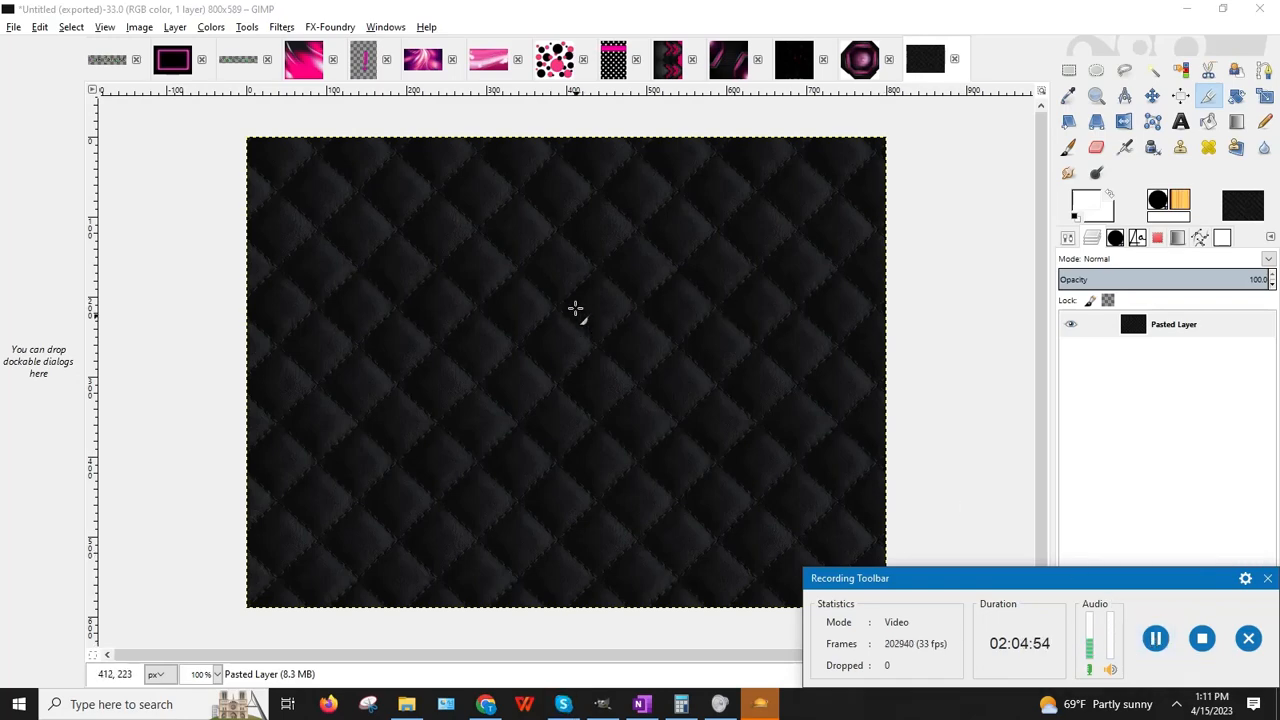
Step: Apply the Small Tiles filter to shrink the quilting, skipping the Tile filter
{"action": "left_click", "coordinate": [278, 27]}
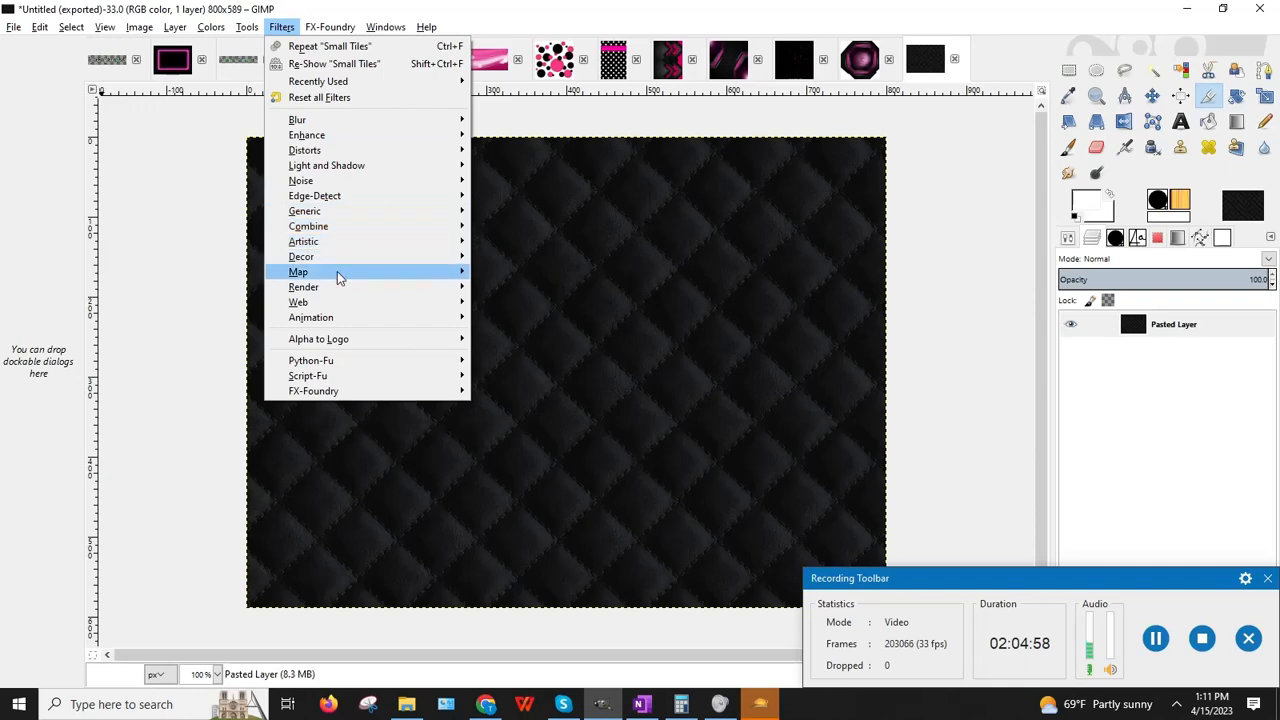
{"action": "mouse_move", "coordinate": [335, 303]}
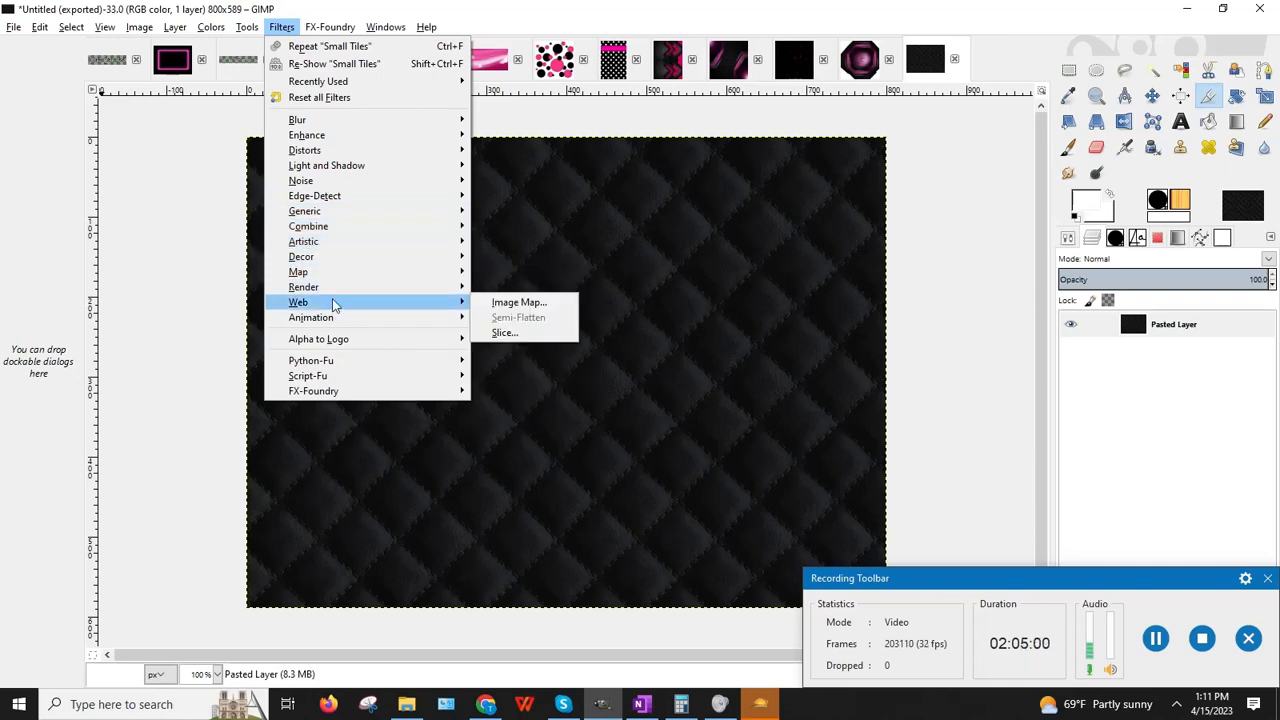
{"action": "mouse_move", "coordinate": [334, 277]}
{"action": "left_click", "coordinate": [560, 393]}
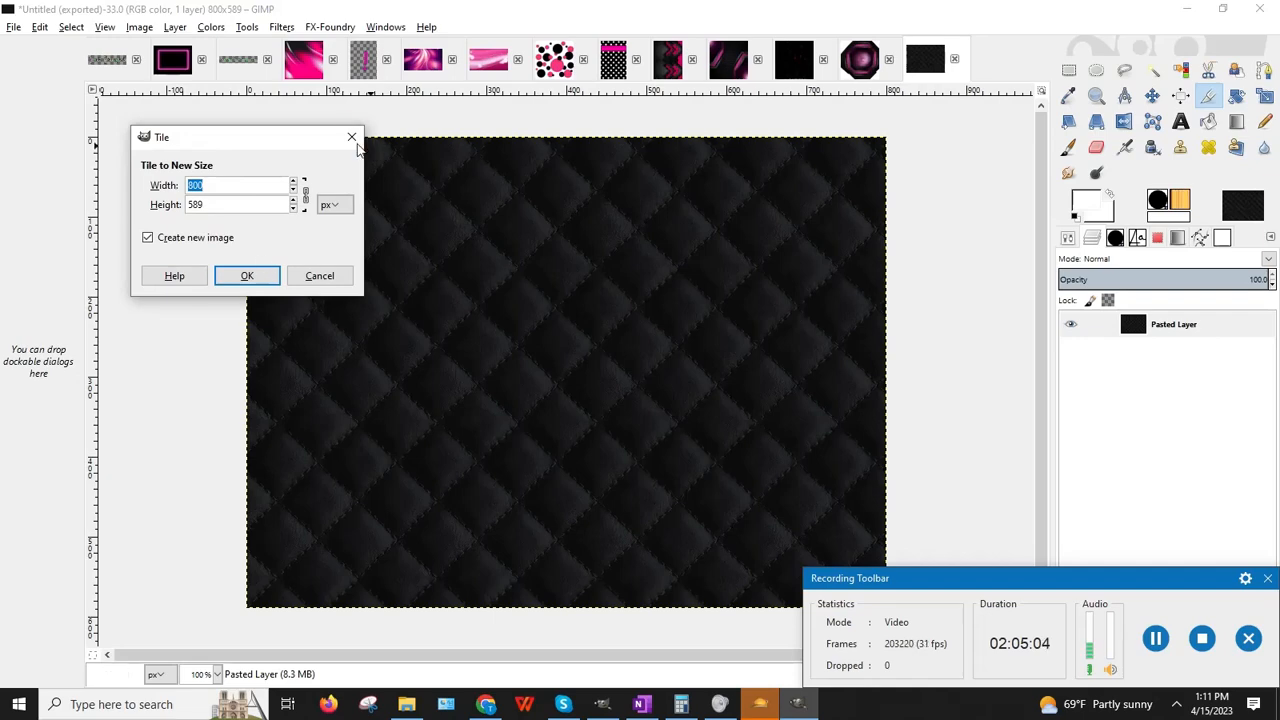
{"action": "left_click", "coordinate": [351, 138]}
{"action": "left_click", "coordinate": [283, 27]}
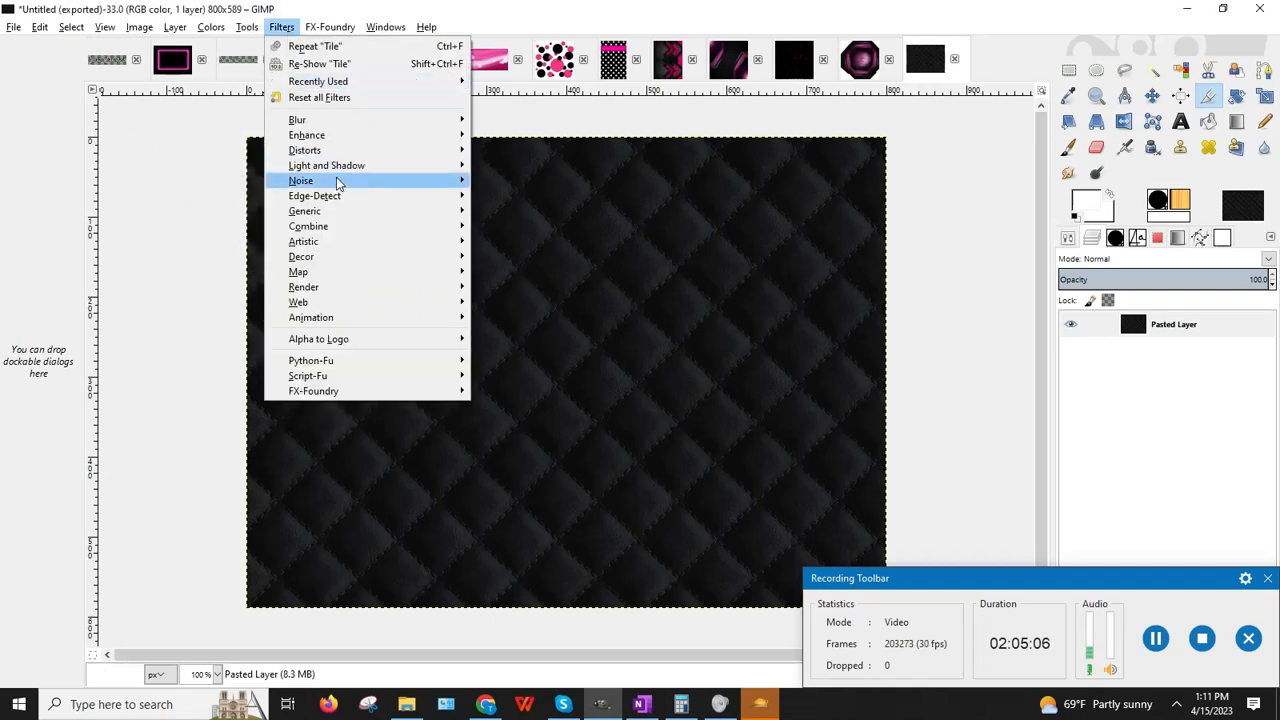
{"action": "mouse_move", "coordinate": [337, 272]}
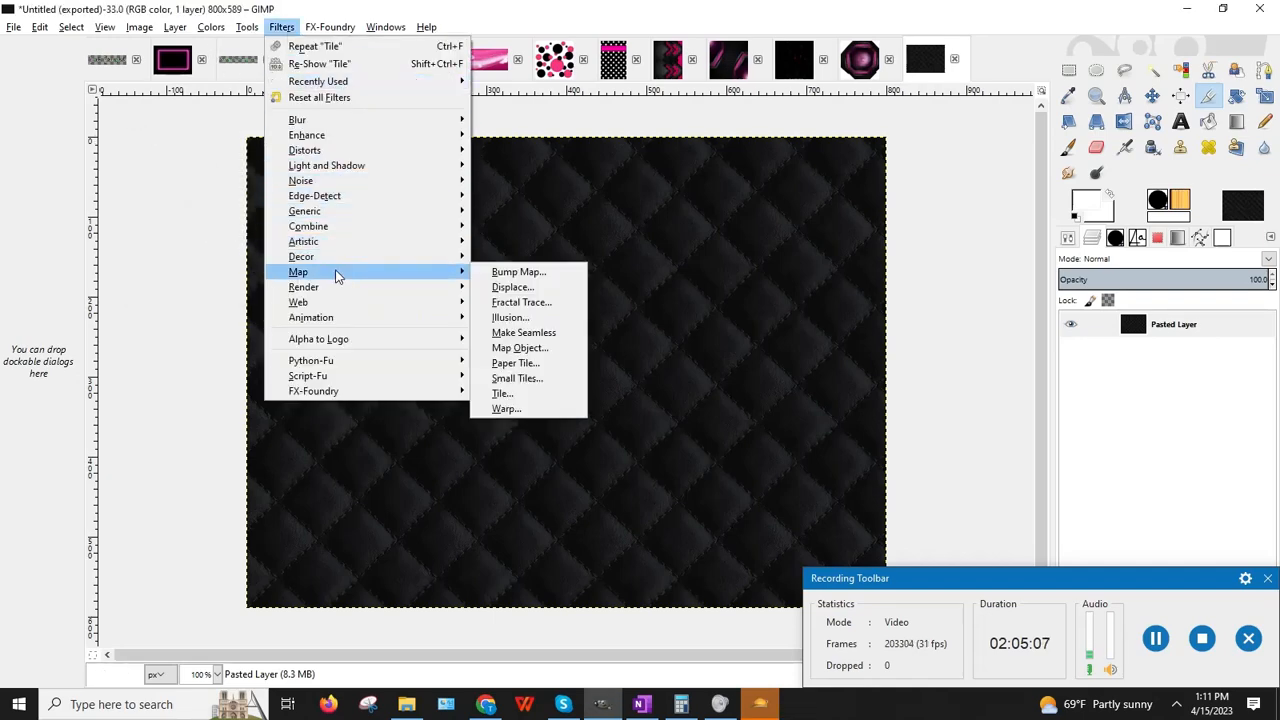
{"action": "left_click", "coordinate": [540, 386]}
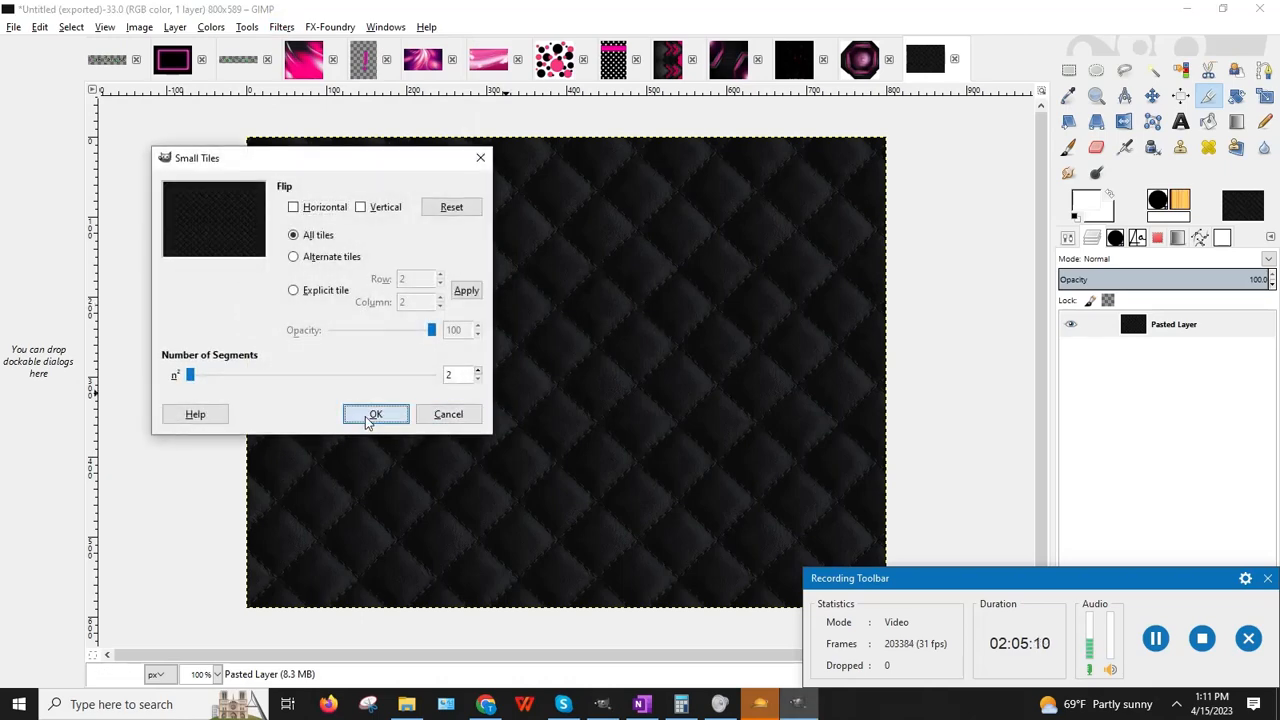
{"action": "left_click", "coordinate": [375, 414]}
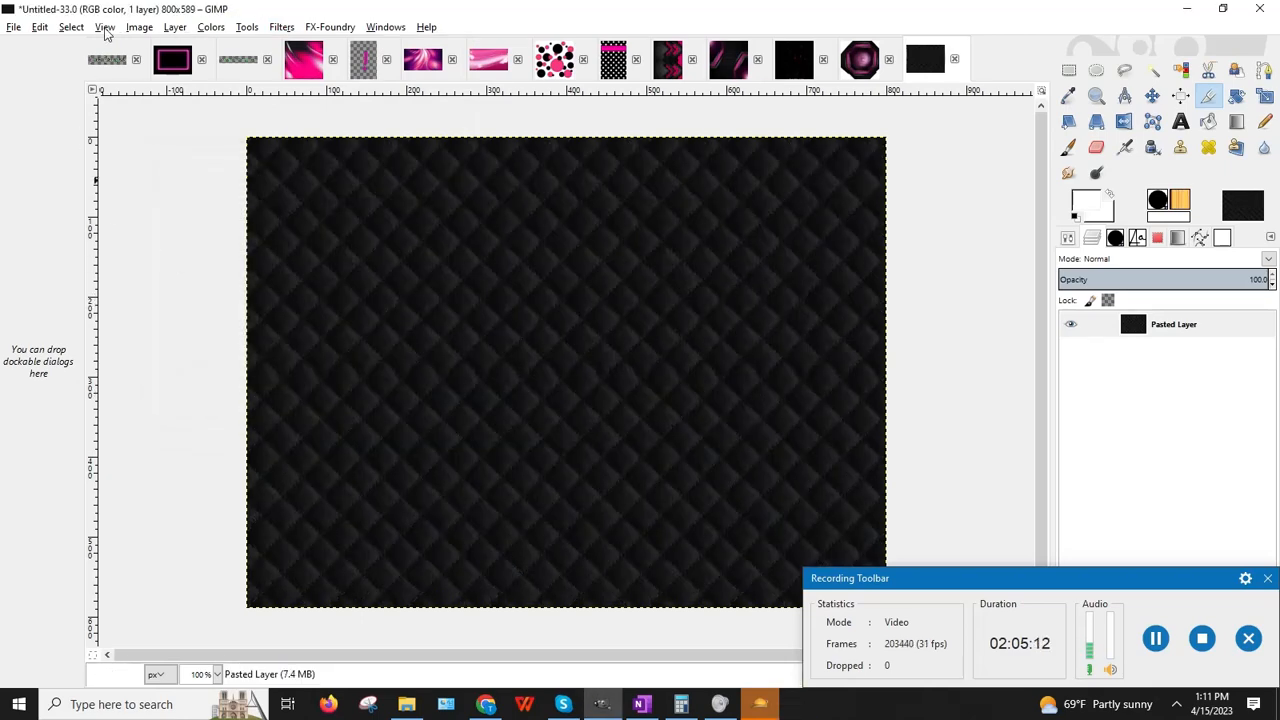
Step: Scale the image to 512×512 with width and height unlinked
{"action": "left_click", "coordinate": [137, 28]}
{"action": "left_click", "coordinate": [173, 169]}
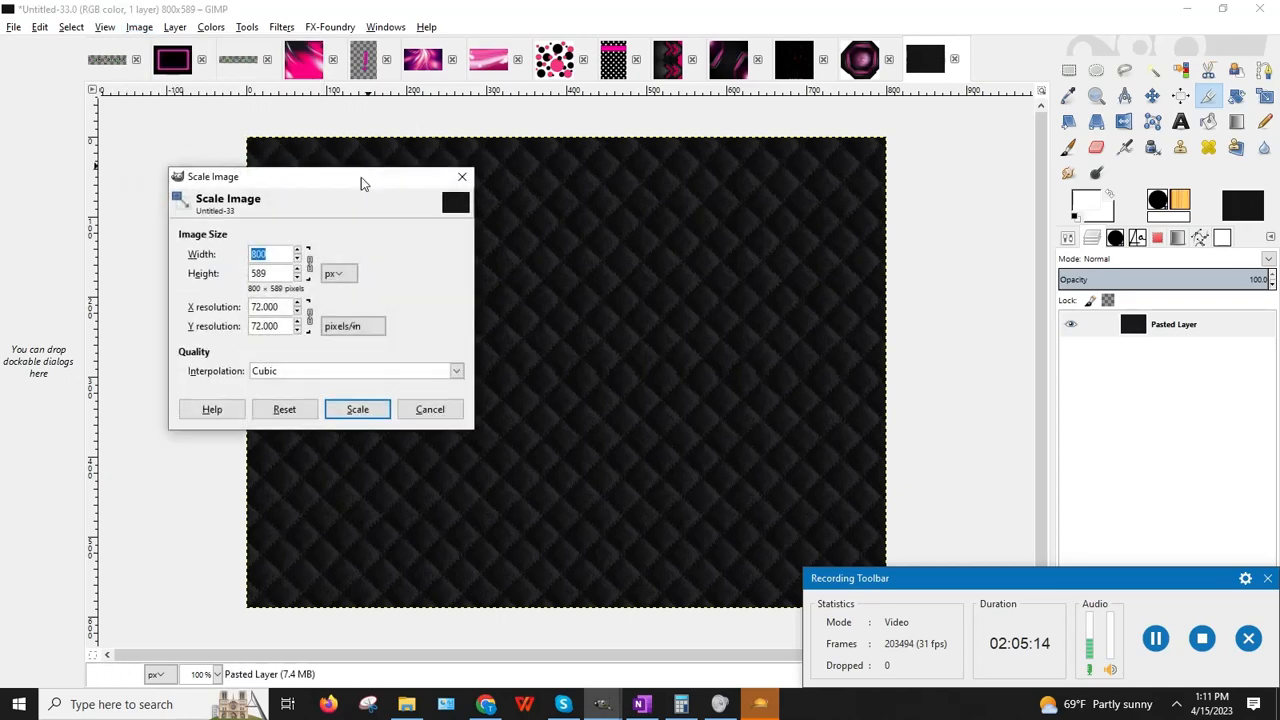
{"action": "left_click", "coordinate": [311, 266]}
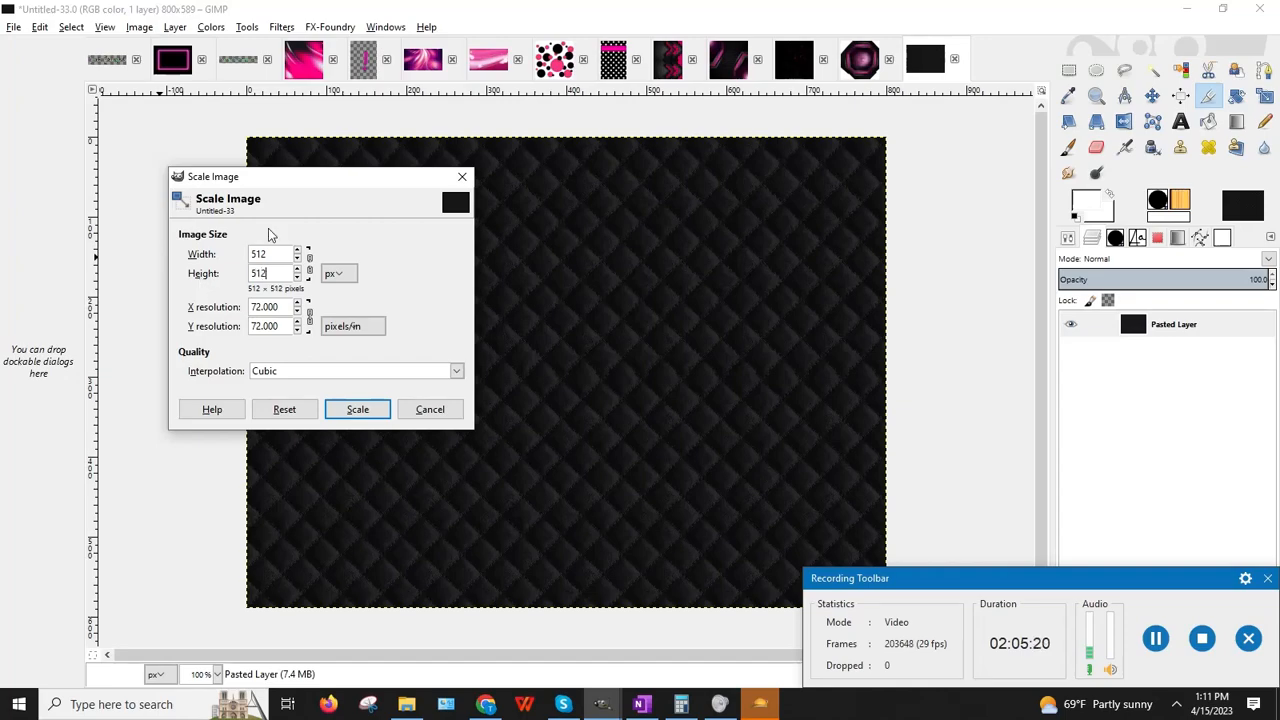
{"action": "left_click", "coordinate": [355, 415]}
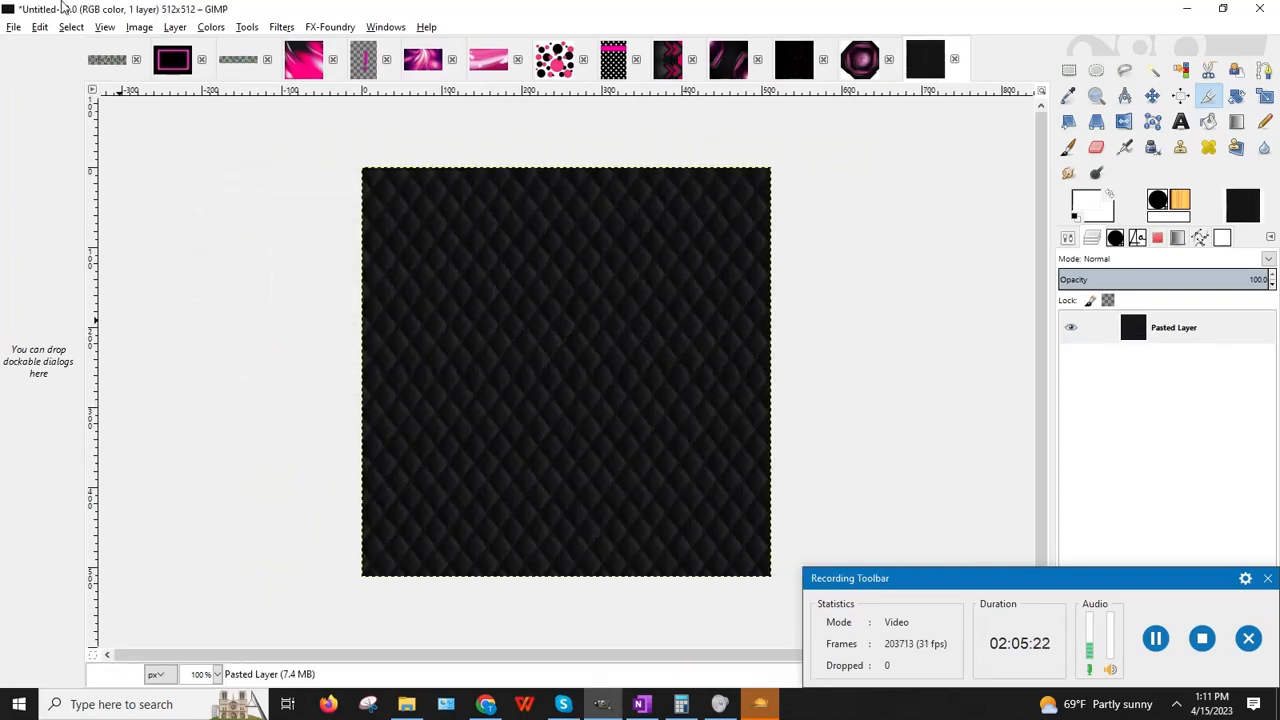
Step: Export the image as Fabric_Leather_BlackDiamonds_TiledCR.jpg
{"action": "left_click", "coordinate": [14, 27]}
{"action": "left_click", "coordinate": [80, 240]}
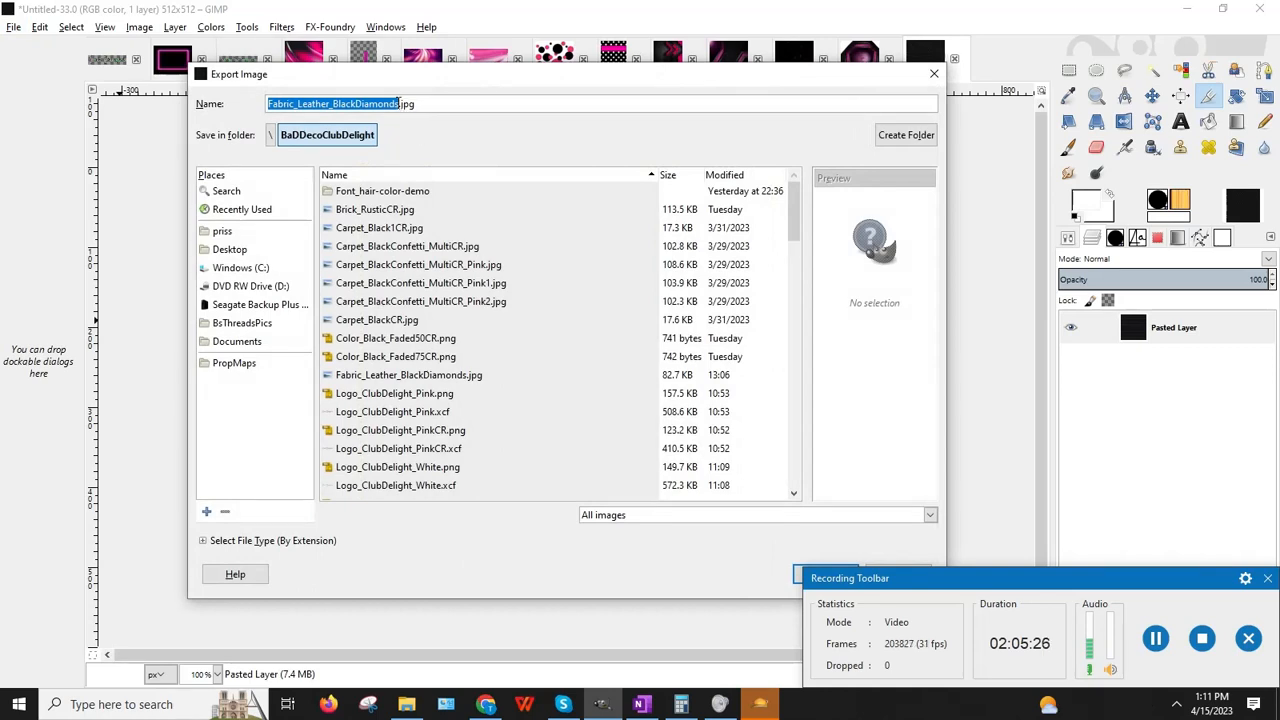
{"action": "left_click", "coordinate": [400, 104]}
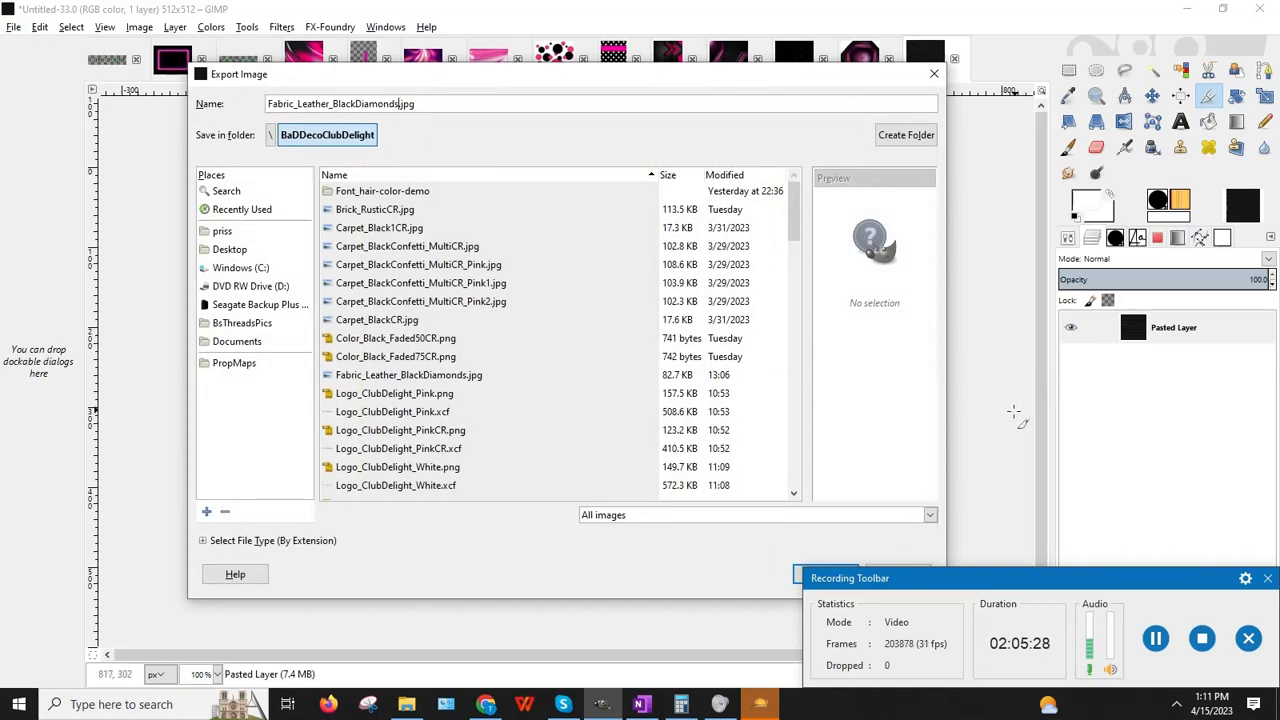
{"action": "type", "text": "_T"}
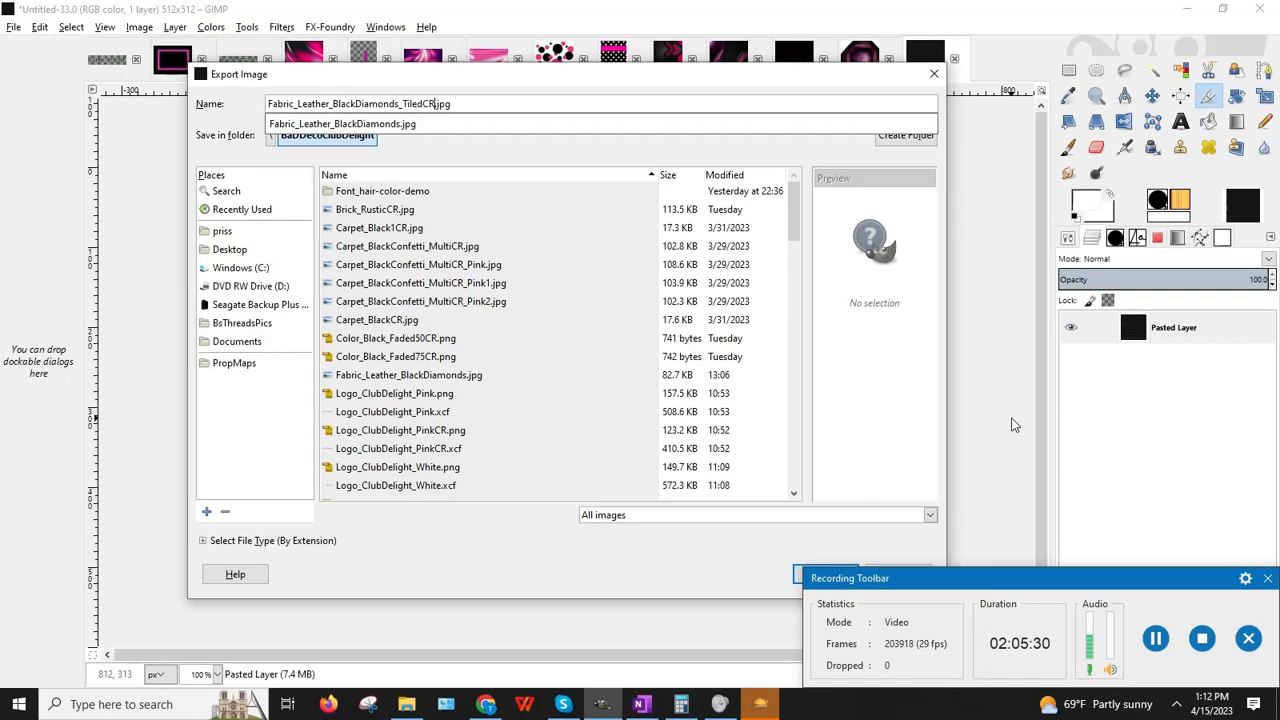
{"action": "type", "text": "iledCR"}
{"action": "key", "text": "Return"}
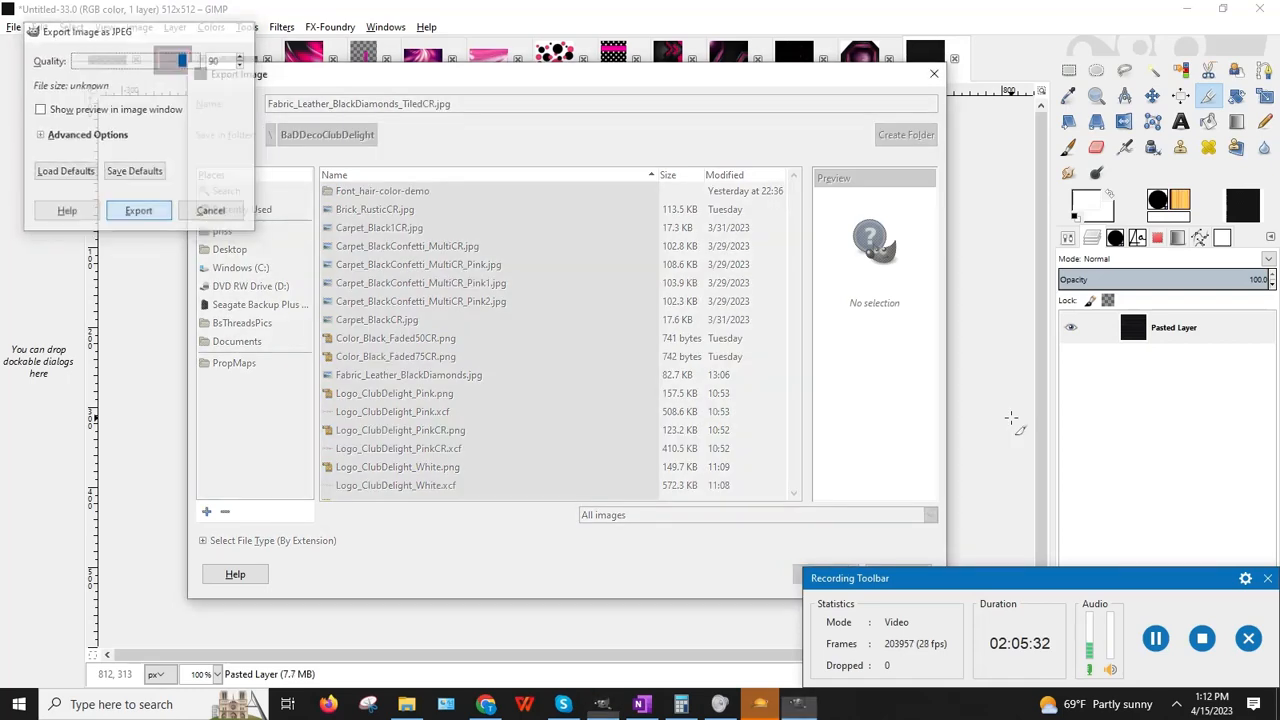
{"action": "key", "text": "Return"}
Step: Permanently delete Wallpaper_Abstract_PinkWhiteBlackCR.jpg from the online file manager
{"action": "left_click", "coordinate": [1187, 8]}
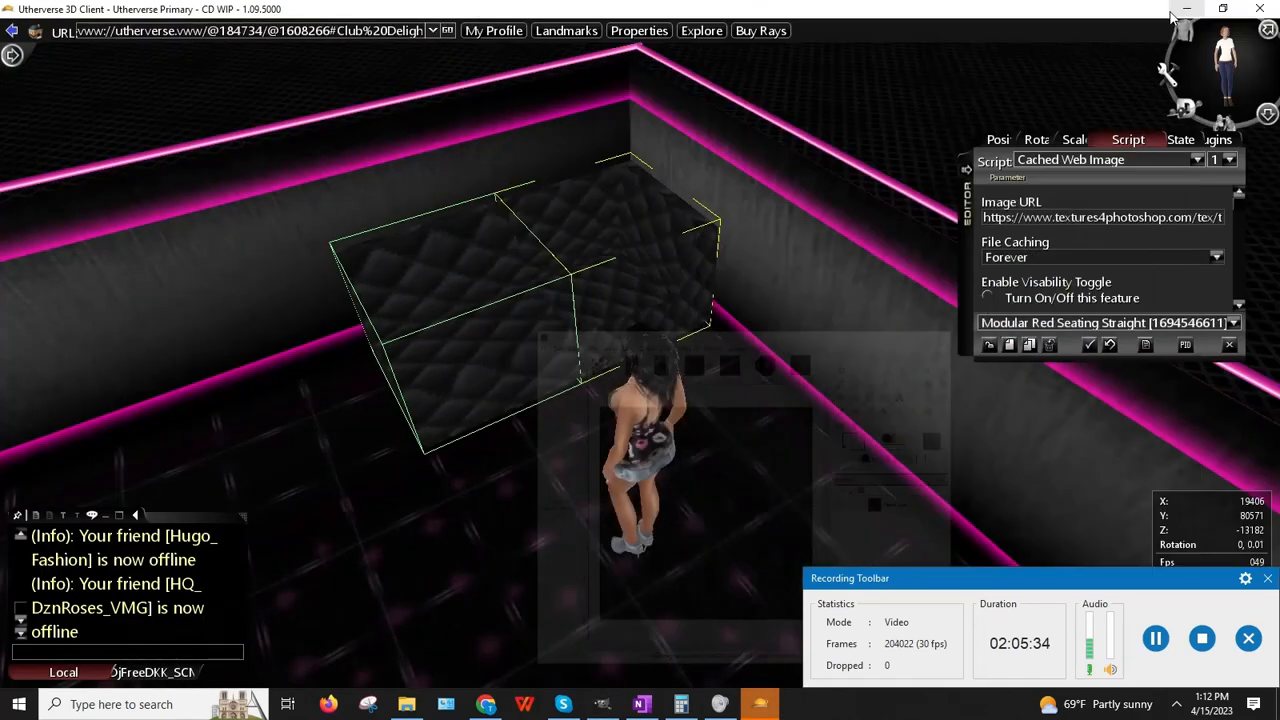
{"action": "left_click", "coordinate": [486, 704]}
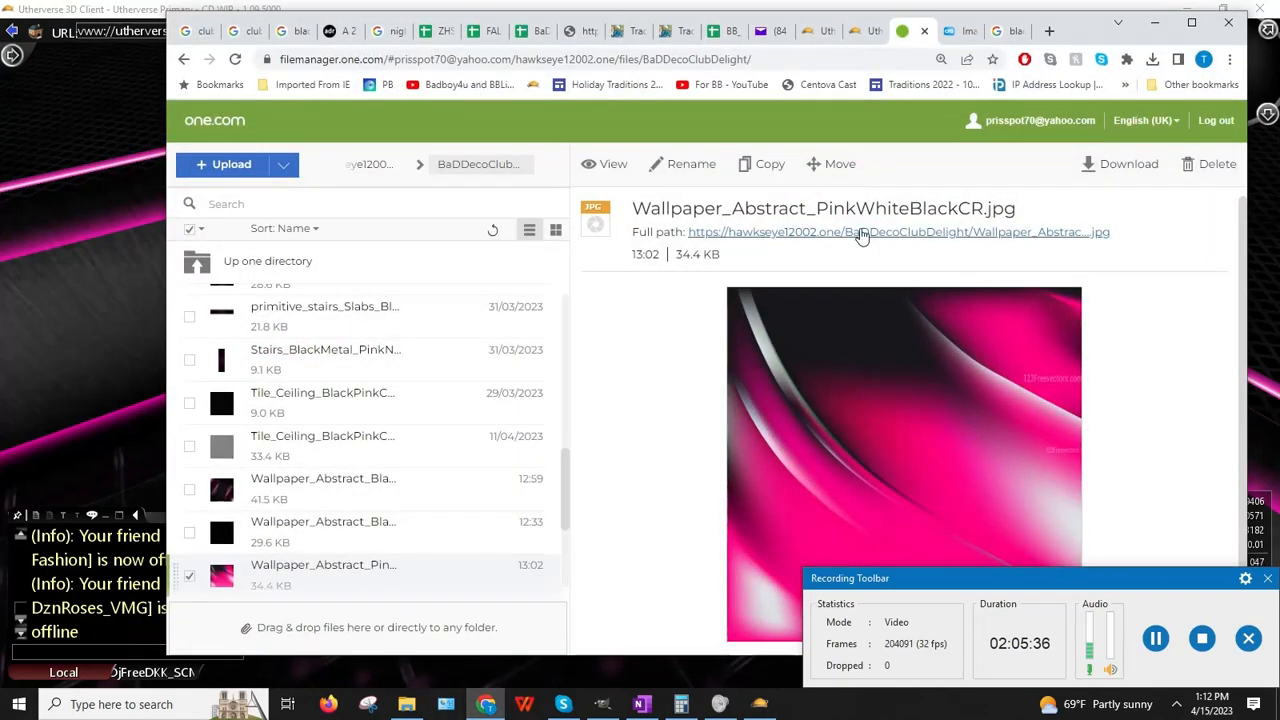
{"action": "left_click", "coordinate": [1214, 164]}
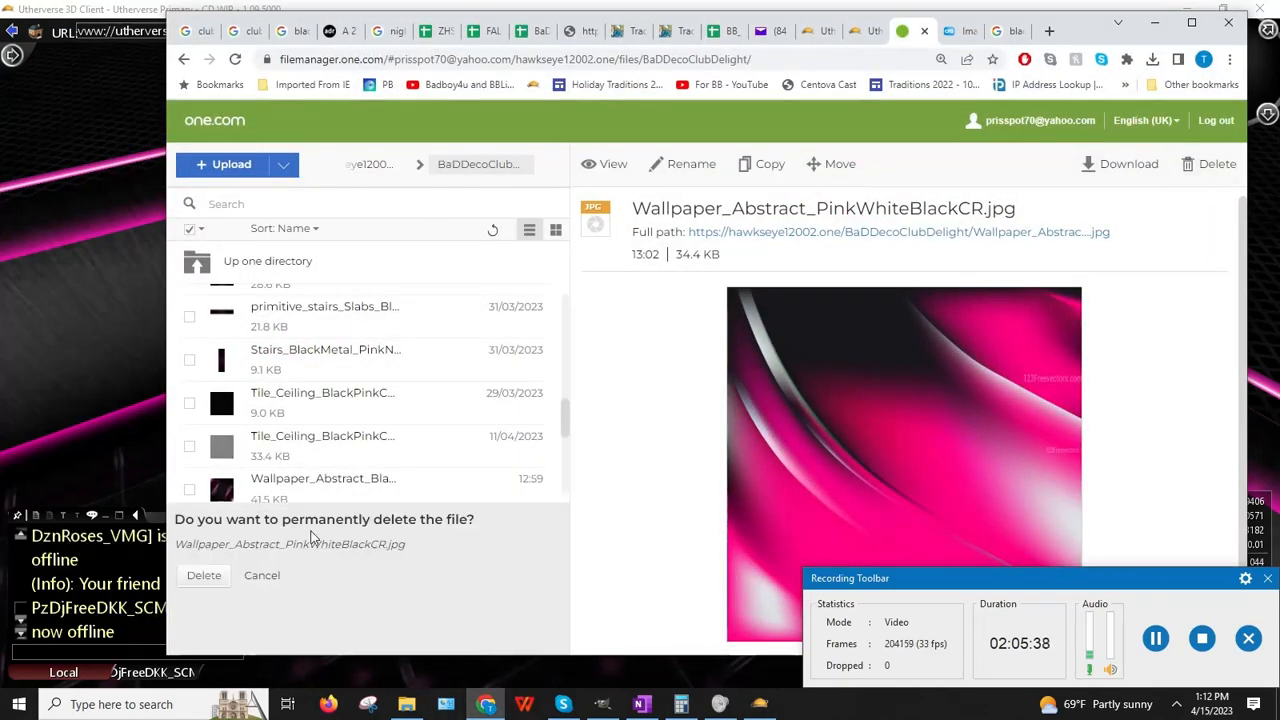
{"action": "left_click", "coordinate": [204, 576]}
Step: Upload Fabric_Leather_BlackDiamonds_TiledCR.jpg (51.7 KB) and copy its full-path link
{"action": "left_click", "coordinate": [222, 170]}
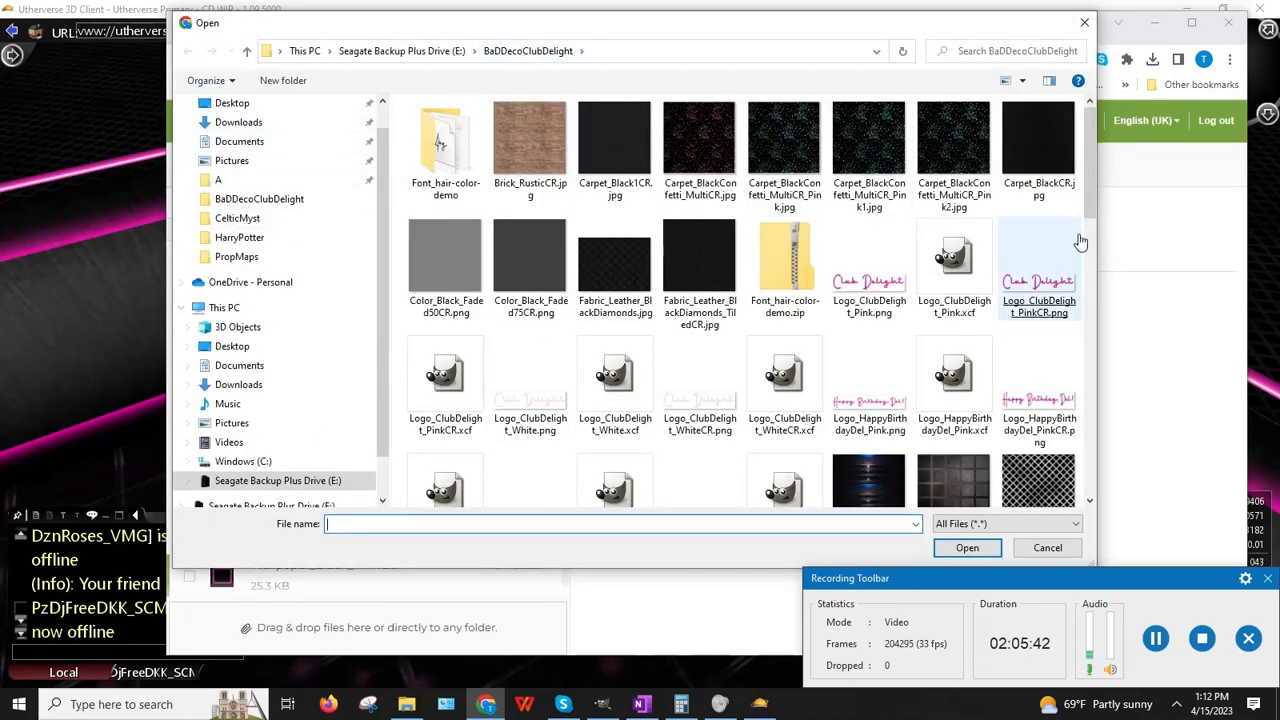
{"action": "mouse_move", "coordinate": [1092, 141]}
{"action": "left_mouse_down"}
{"action": "mouse_move", "coordinate": [1092, 158]}
{"action": "mouse_move", "coordinate": [1090, 140]}
{"action": "left_mouse_up"}
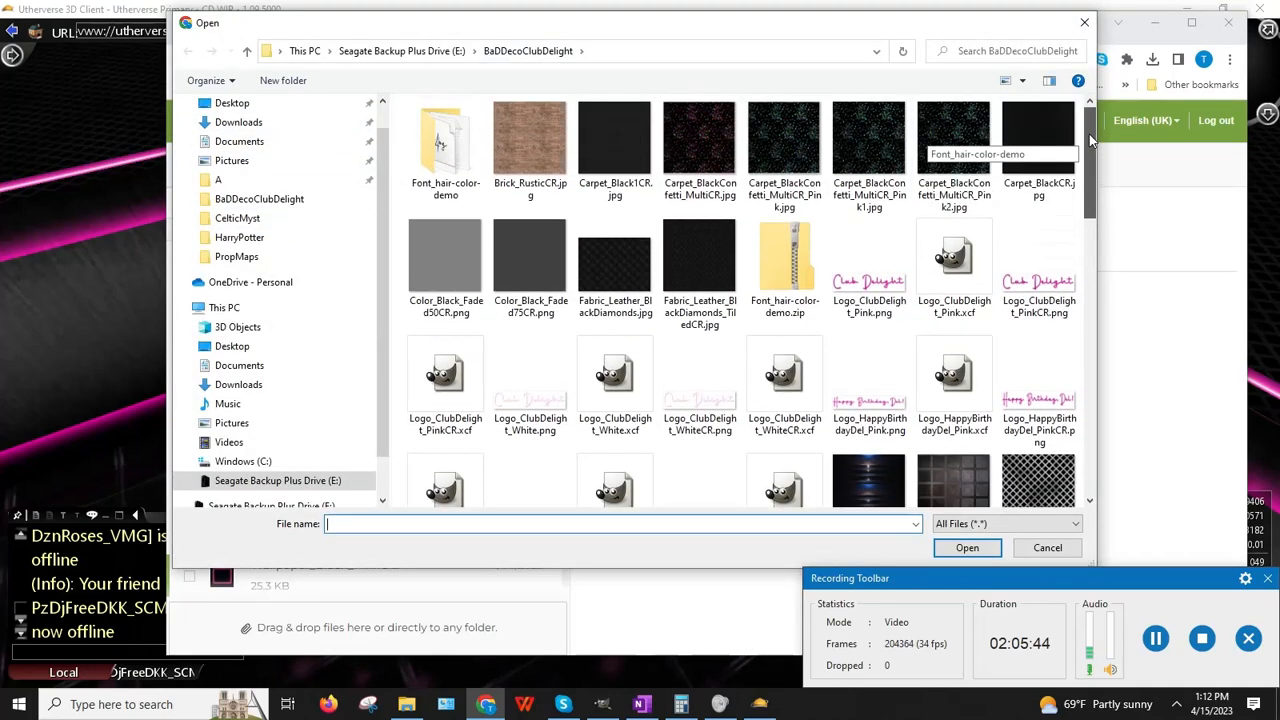
{"action": "double_click", "coordinate": [675, 287]}
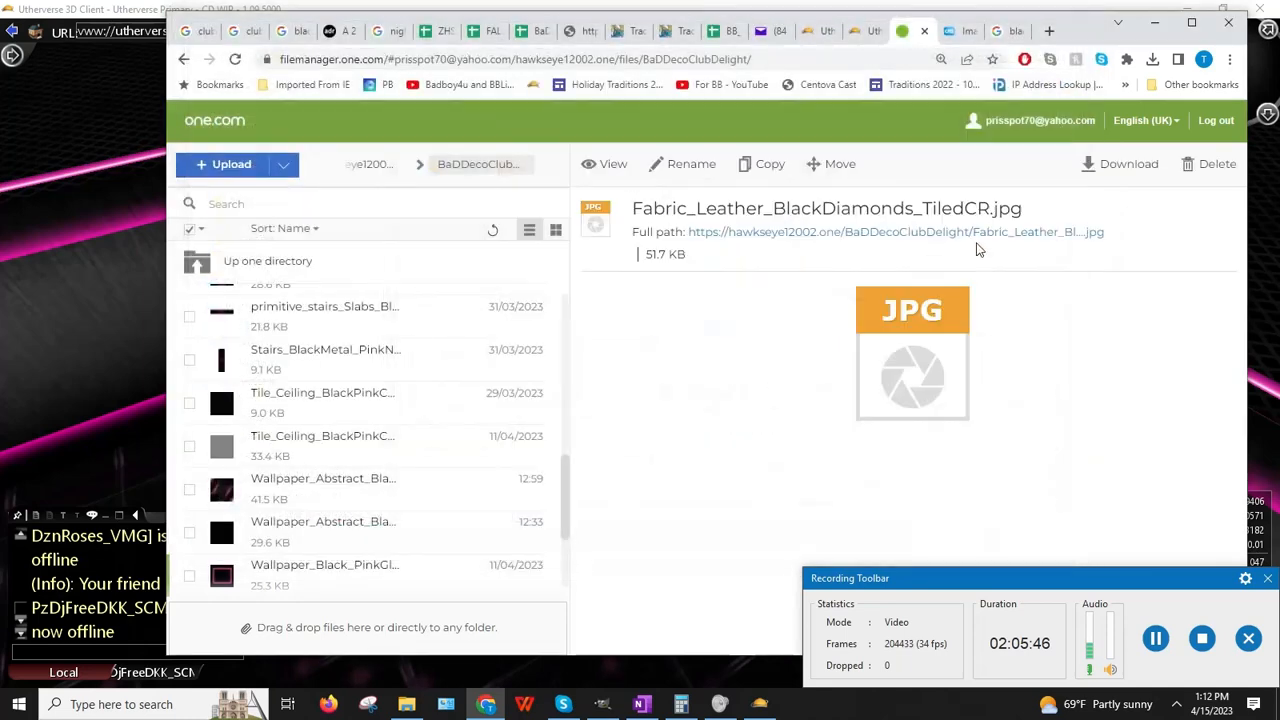
{"action": "right_click", "coordinate": [846, 234]}
{"action": "left_click", "coordinate": [915, 324]}
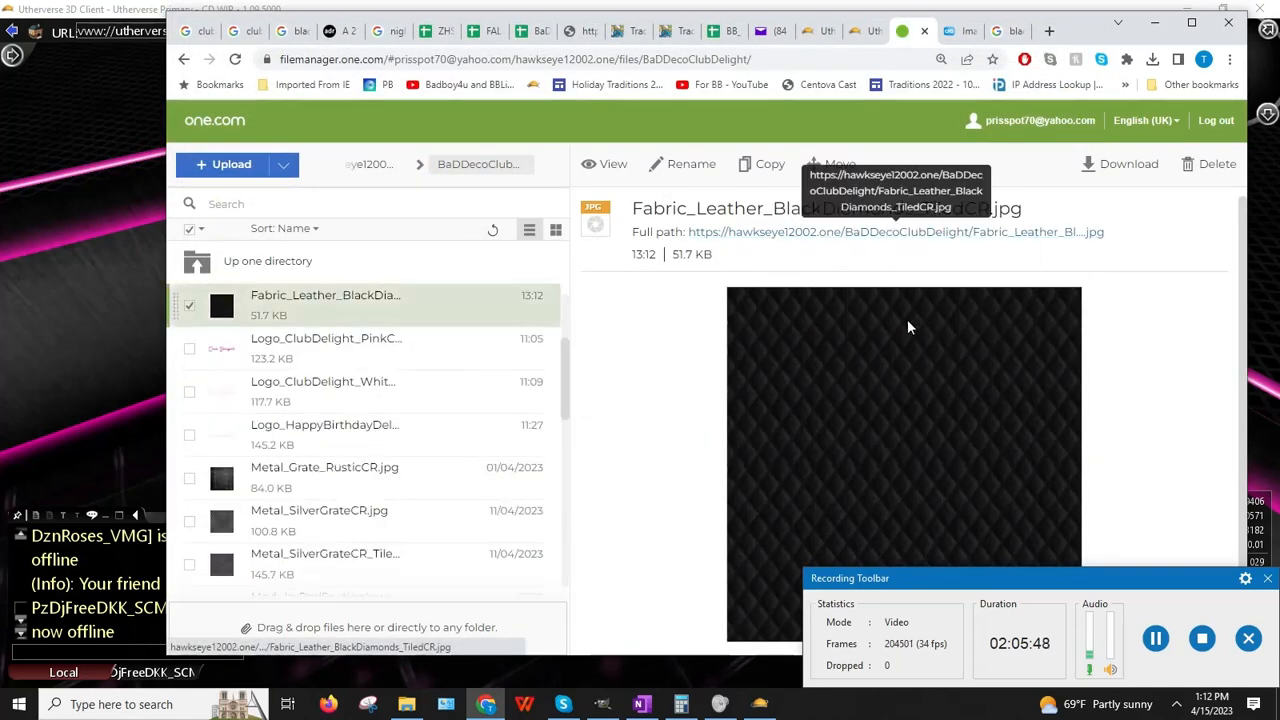
{"action": "key", "text": "alt+Tab"}
Step: Paste the tiled leather URL into the straight and inward-curve seating image URLs
{"action": "left_click", "coordinate": [1075, 216]}
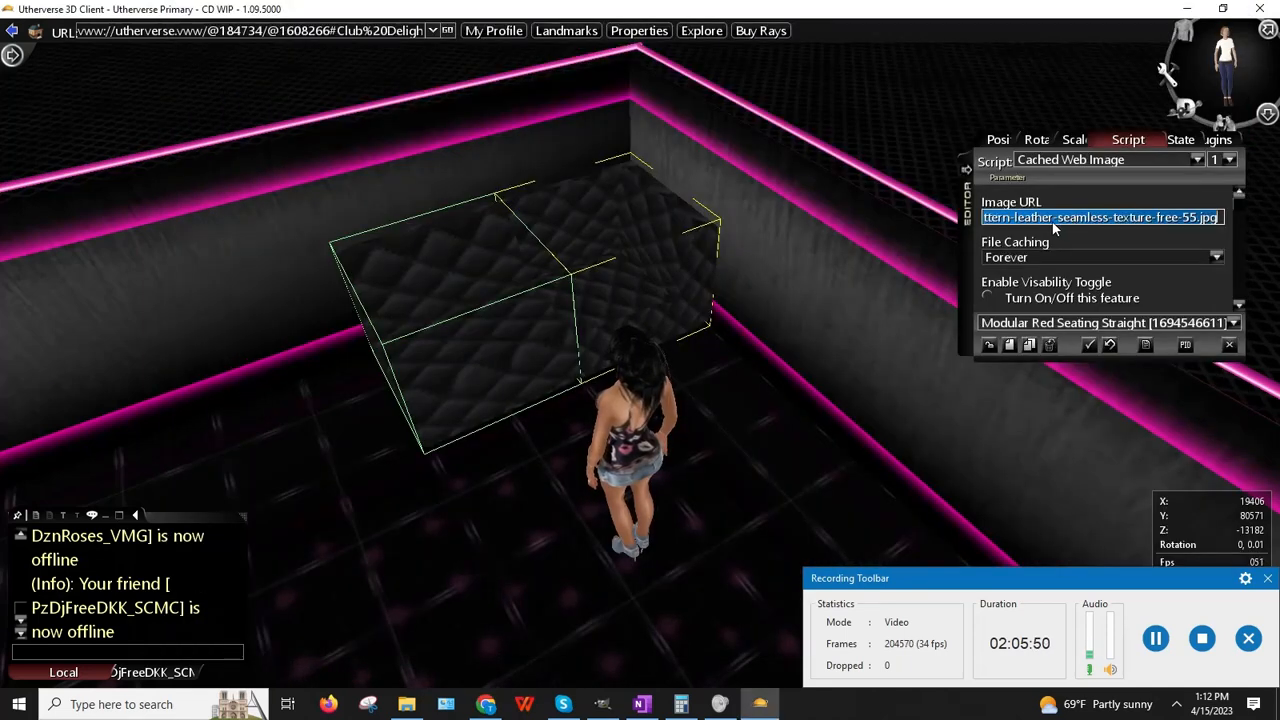
{"action": "key", "text": "ctrl+v"}
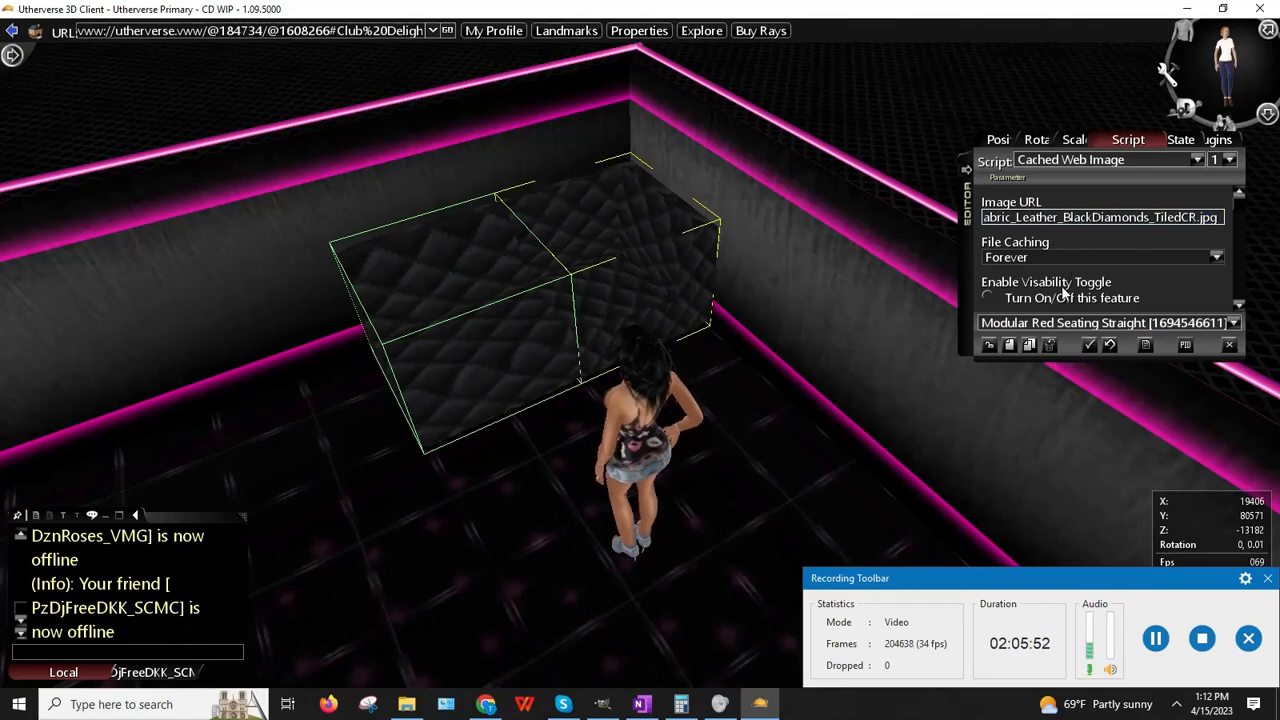
{"action": "key", "text": "Return"}
{"action": "right_click", "coordinate": [607, 296]}
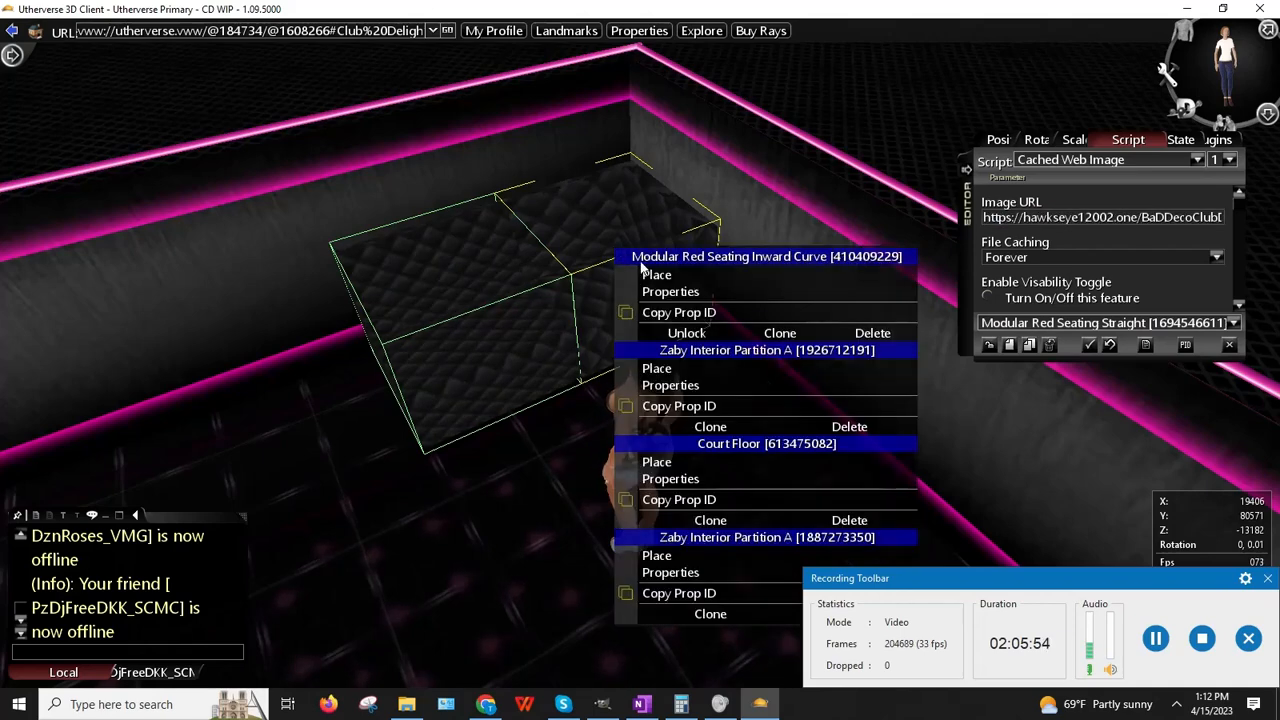
{"action": "left_click", "coordinate": [640, 289]}
{"action": "left_click", "coordinate": [1090, 218]}
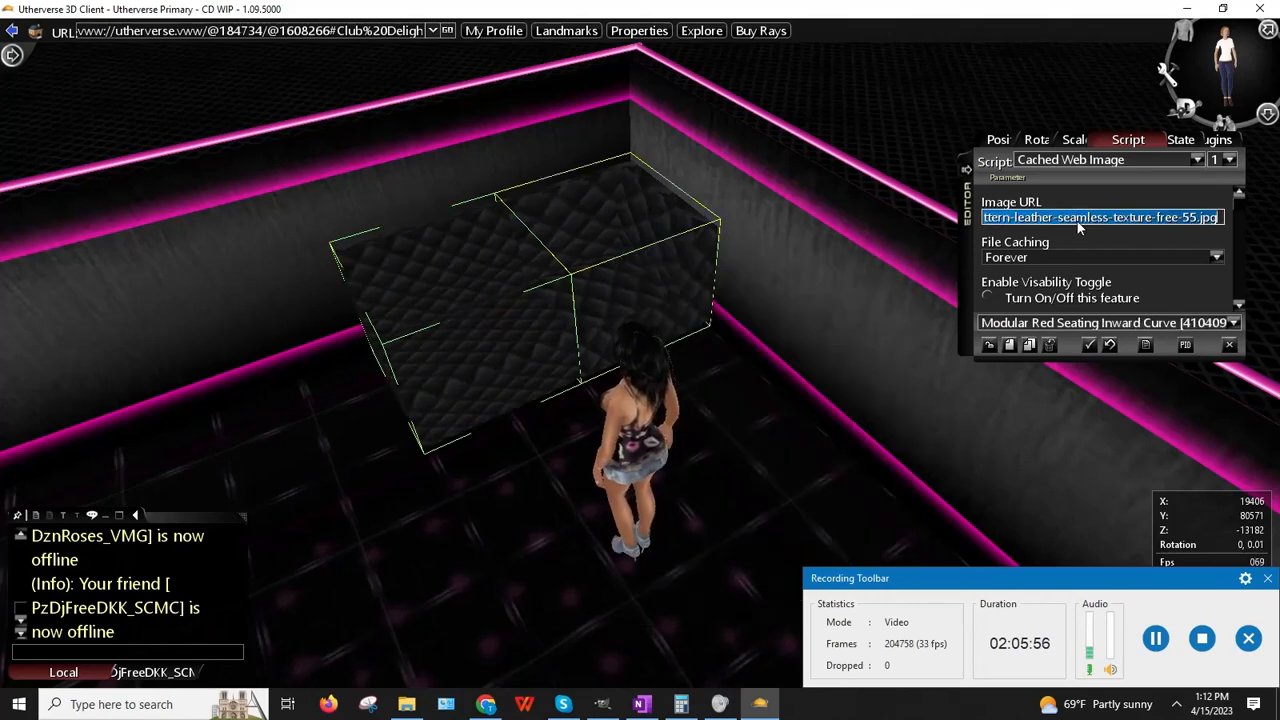
{"action": "key", "text": "ctrl+v"}
{"action": "key", "text": "Return"}
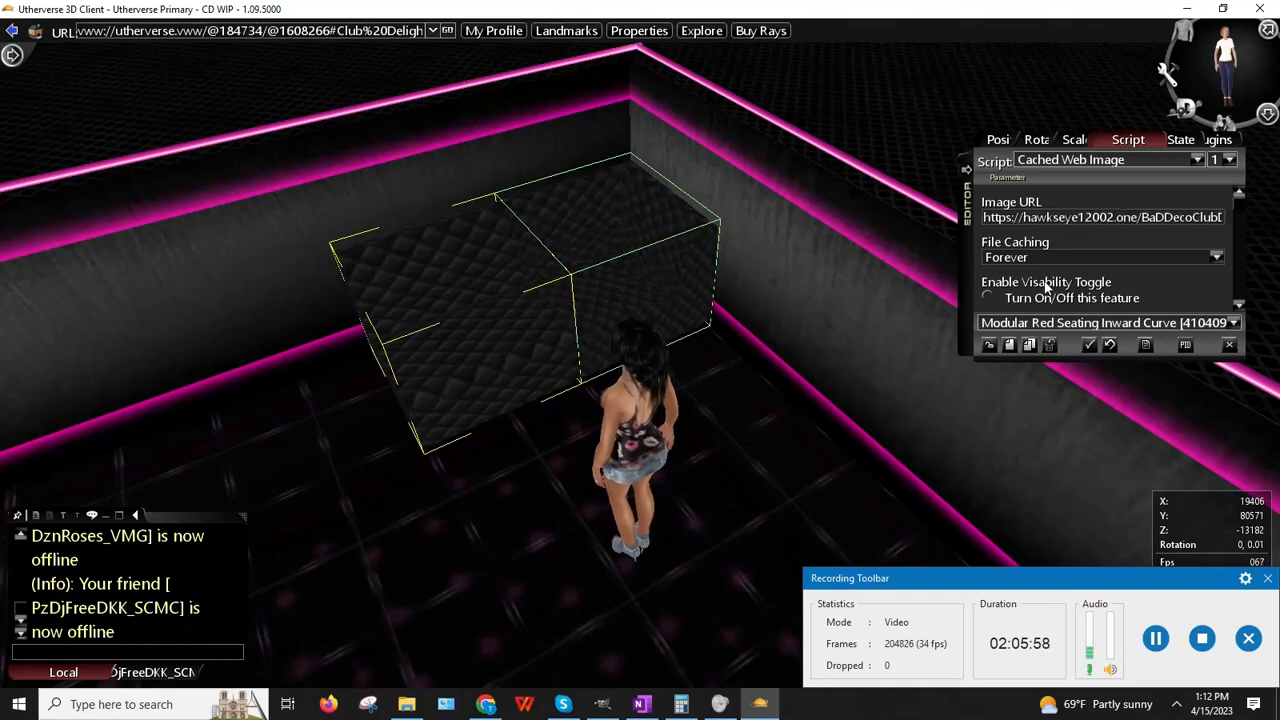
{"action": "left_click", "coordinate": [989, 345]}
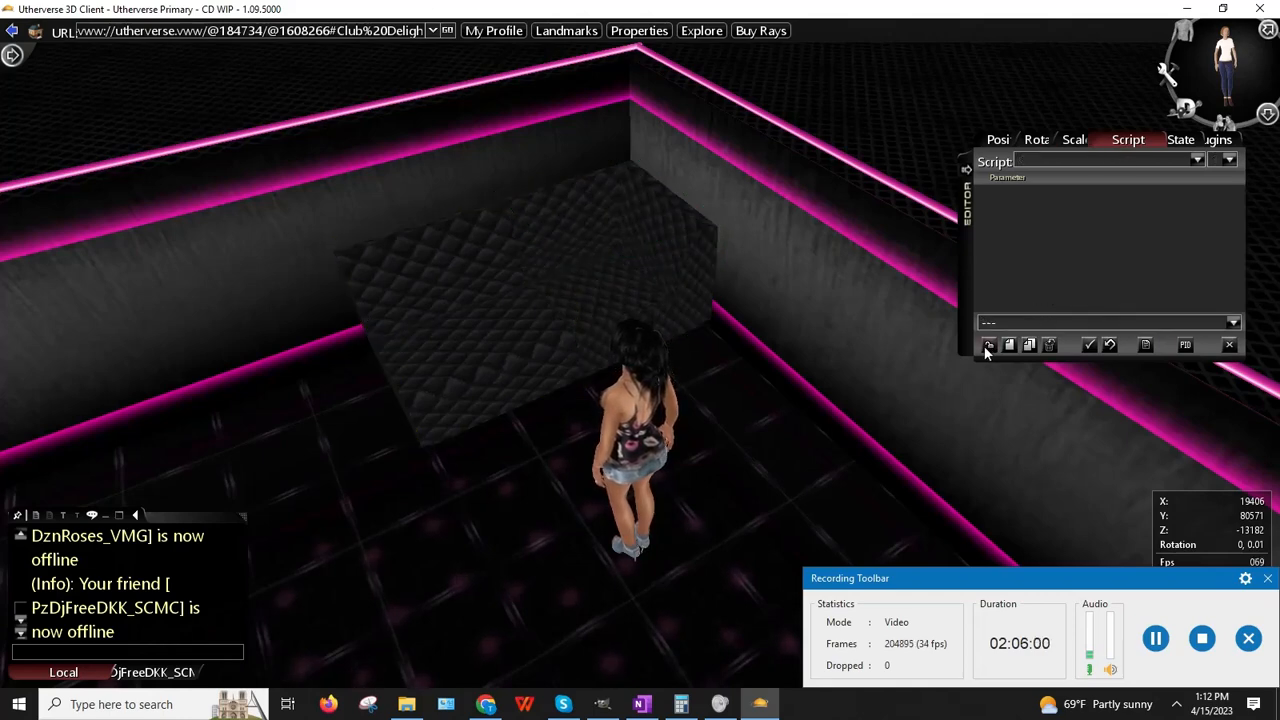
Step: Orbit and walk around to inspect the finer quilted-leather seating
{"action": "right_click_drag", "start_coordinate": [612, 442], "coordinate": [642, 381]}
{"action": "scroll", "coordinate": [652, 324], "scroll_direction": "up", "scroll_amount": 5}
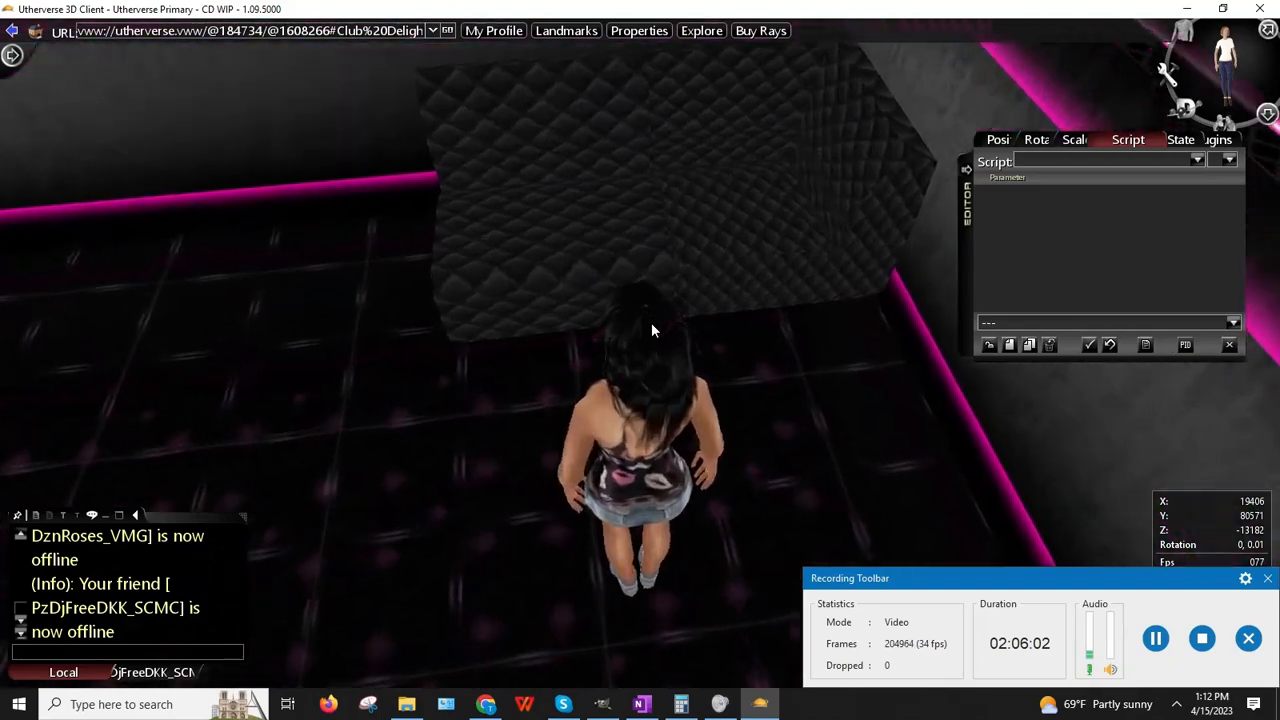
{"action": "scroll", "coordinate": [651, 322], "scroll_direction": "up", "scroll_amount": 3}
{"action": "mouse_move", "coordinate": [570, 335]}
{"action": "right_mouse_down"}
{"action": "mouse_move", "coordinate": [568, 301]}
{"action": "mouse_move", "coordinate": [572, 323]}
{"action": "right_mouse_up"}
{"action": "scroll", "coordinate": [577, 302], "scroll_direction": "down", "scroll_amount": 2}
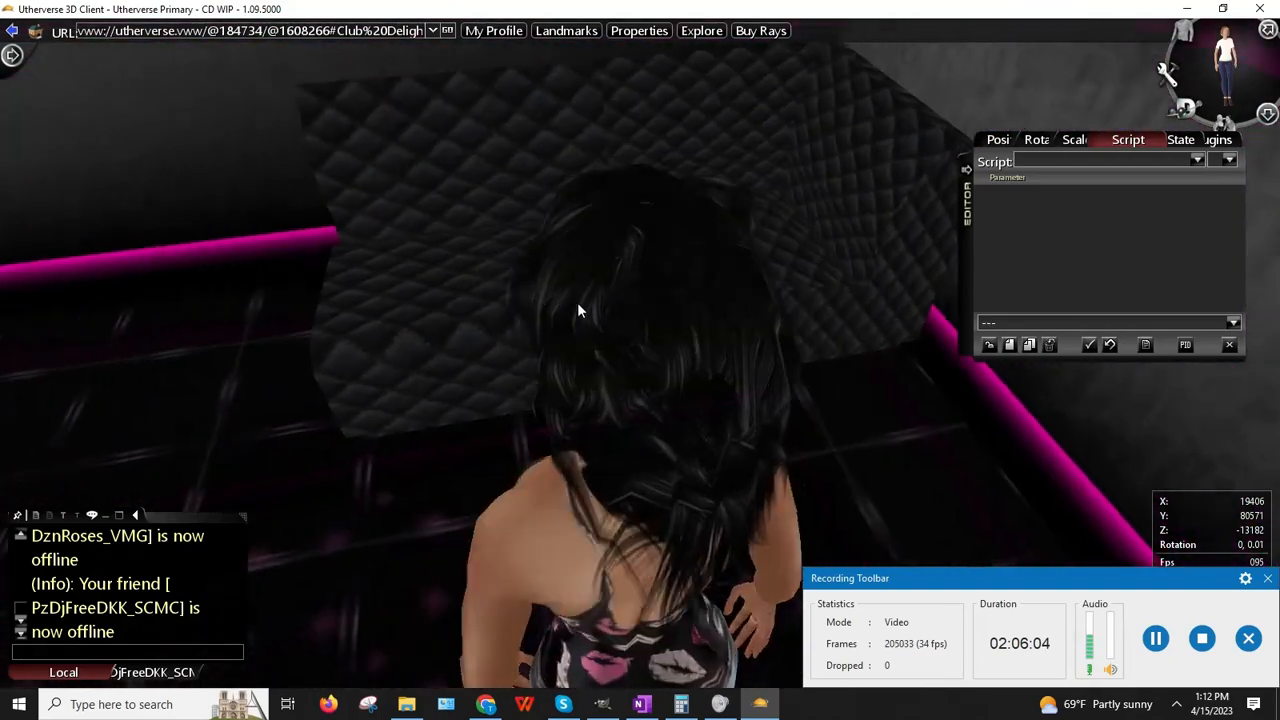
{"action": "scroll", "coordinate": [577, 302], "scroll_direction": "down", "scroll_amount": 5}
{"action": "key", "text": "Left"}
{"action": "key", "text": "Right"}
{"action": "key", "text": "Up"}
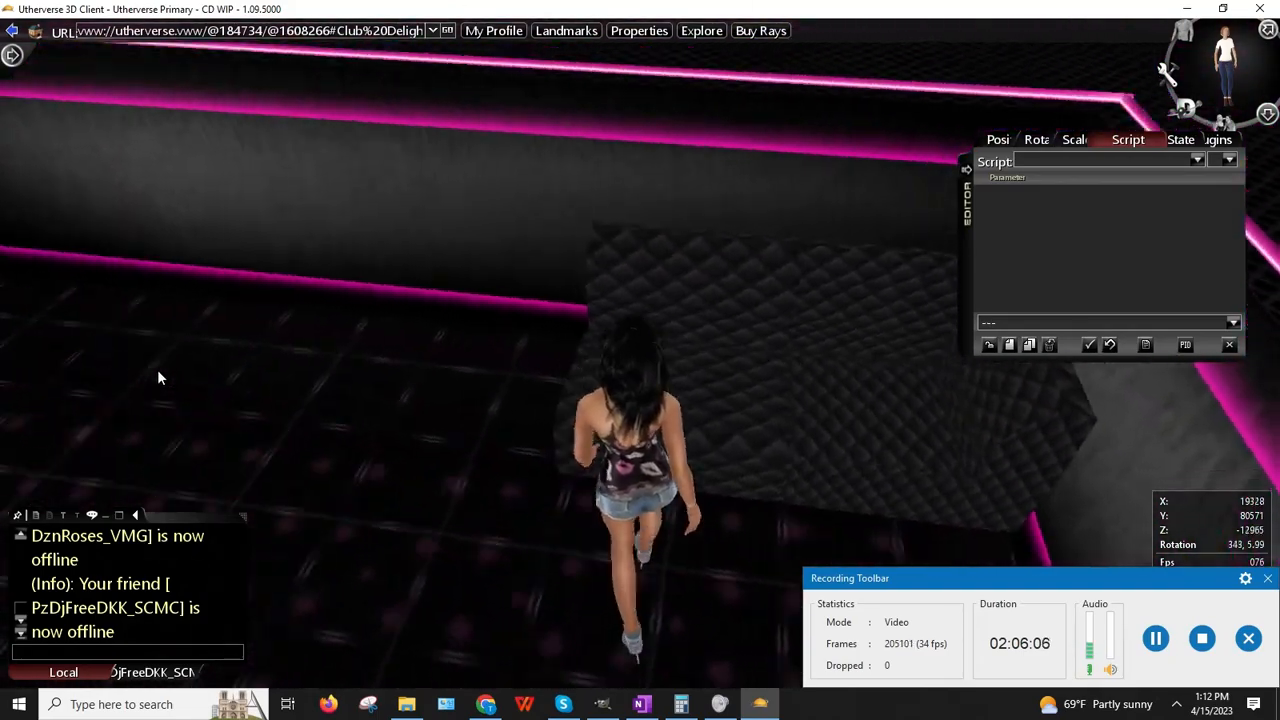
{"action": "key", "text": "Right"}
{"action": "key", "text": "Up"}
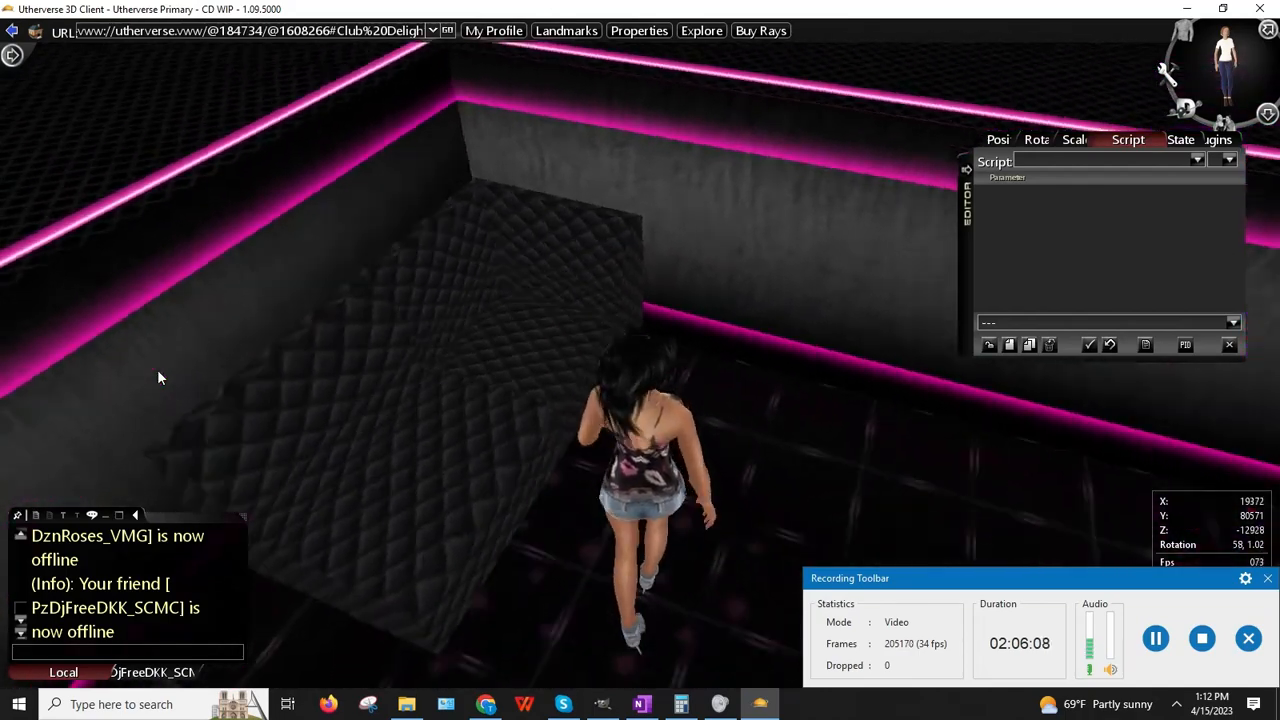
{"action": "key", "text": "Right"}
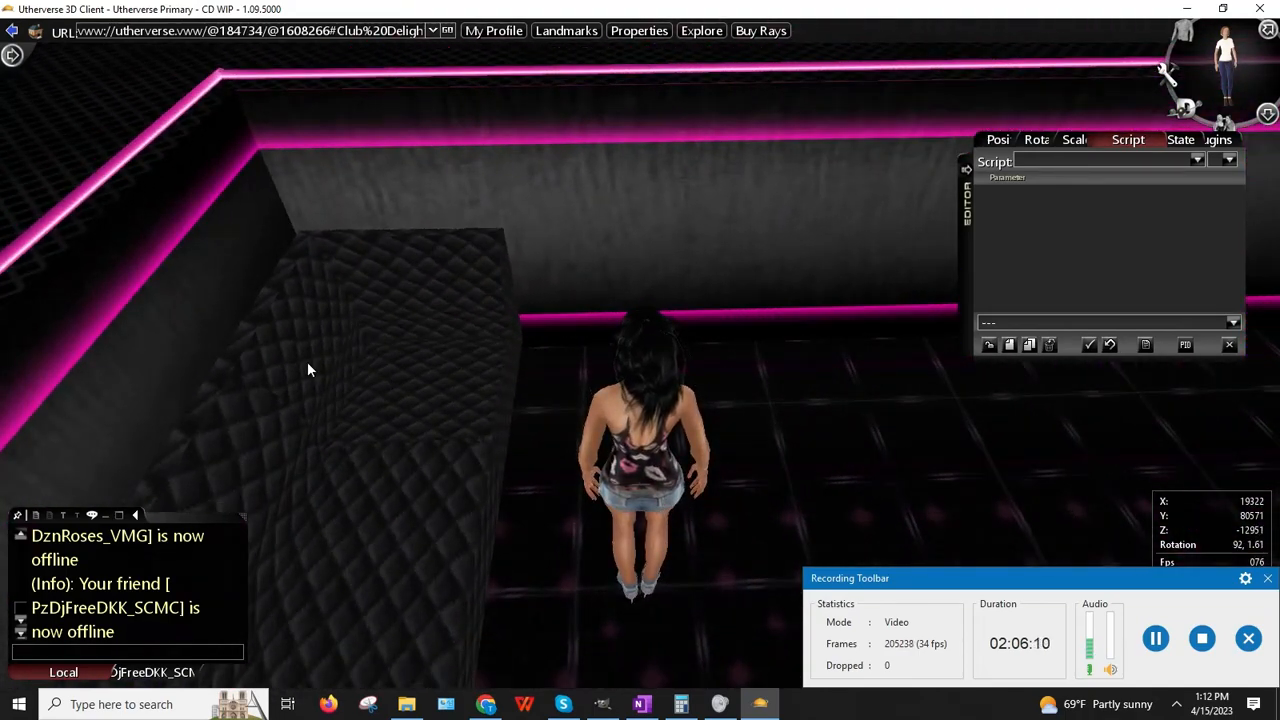
{"action": "key", "text": "Page_Down"}
{"action": "right_click", "coordinate": [373, 392]}
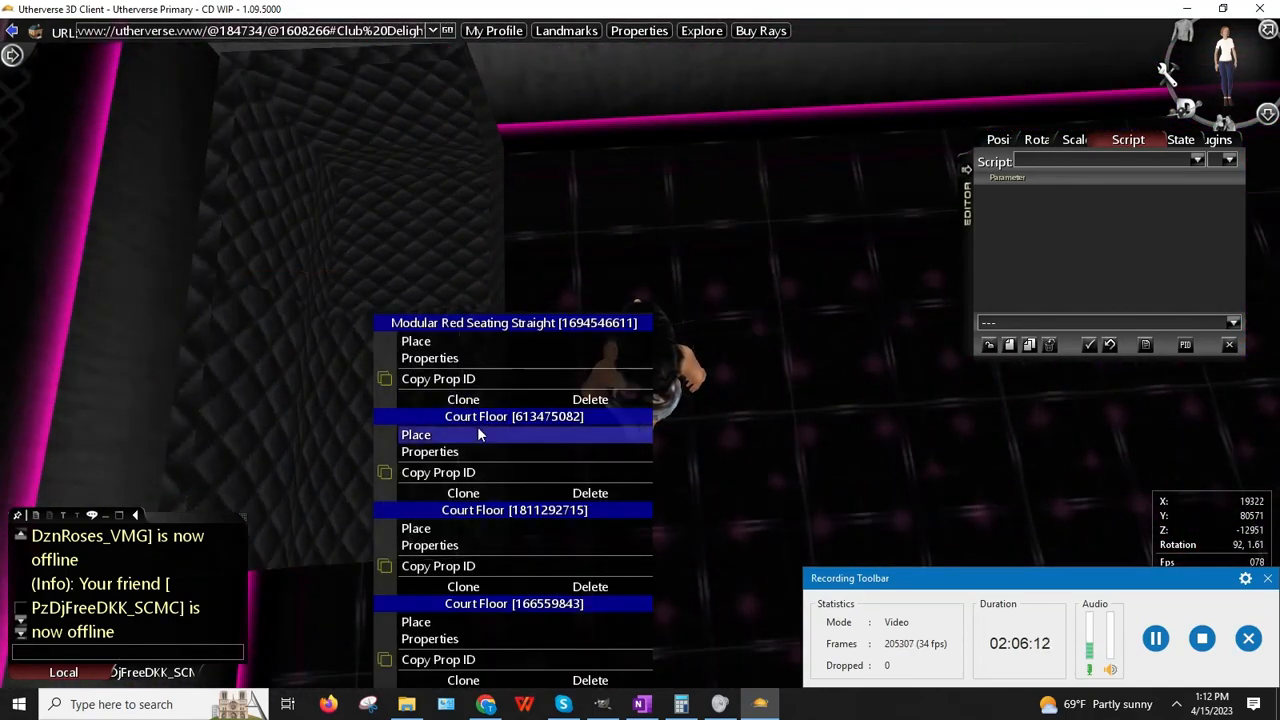
Step: Clone the straight seating piece and set the clone's Y rotation to 270°
{"action": "left_click", "coordinate": [465, 399]}
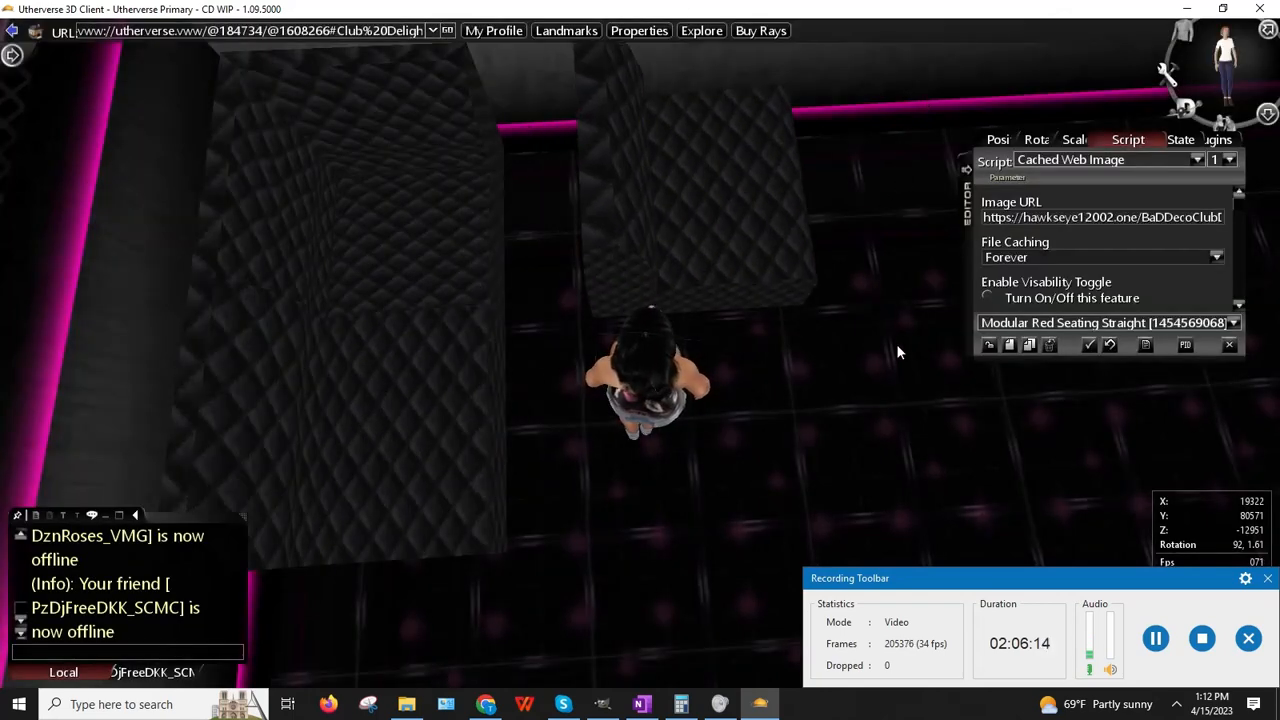
{"action": "left_click", "coordinate": [1055, 140]}
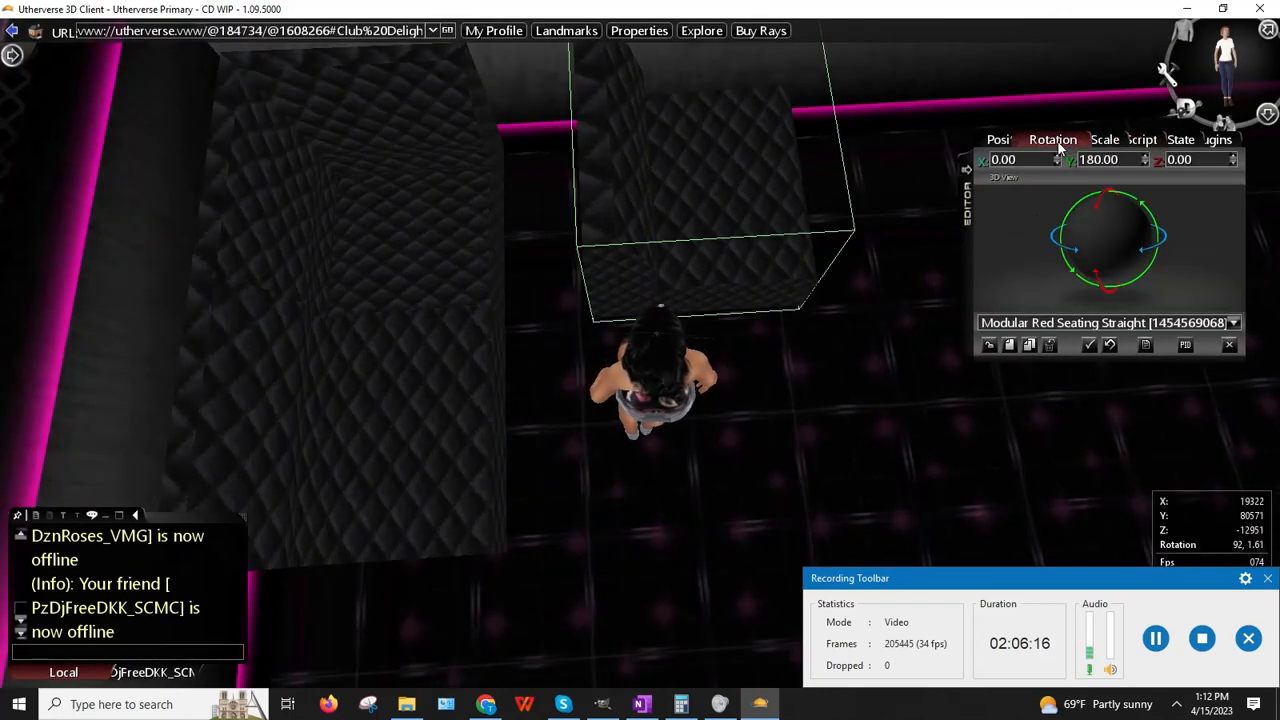
{"action": "left_click", "coordinate": [1059, 145]}
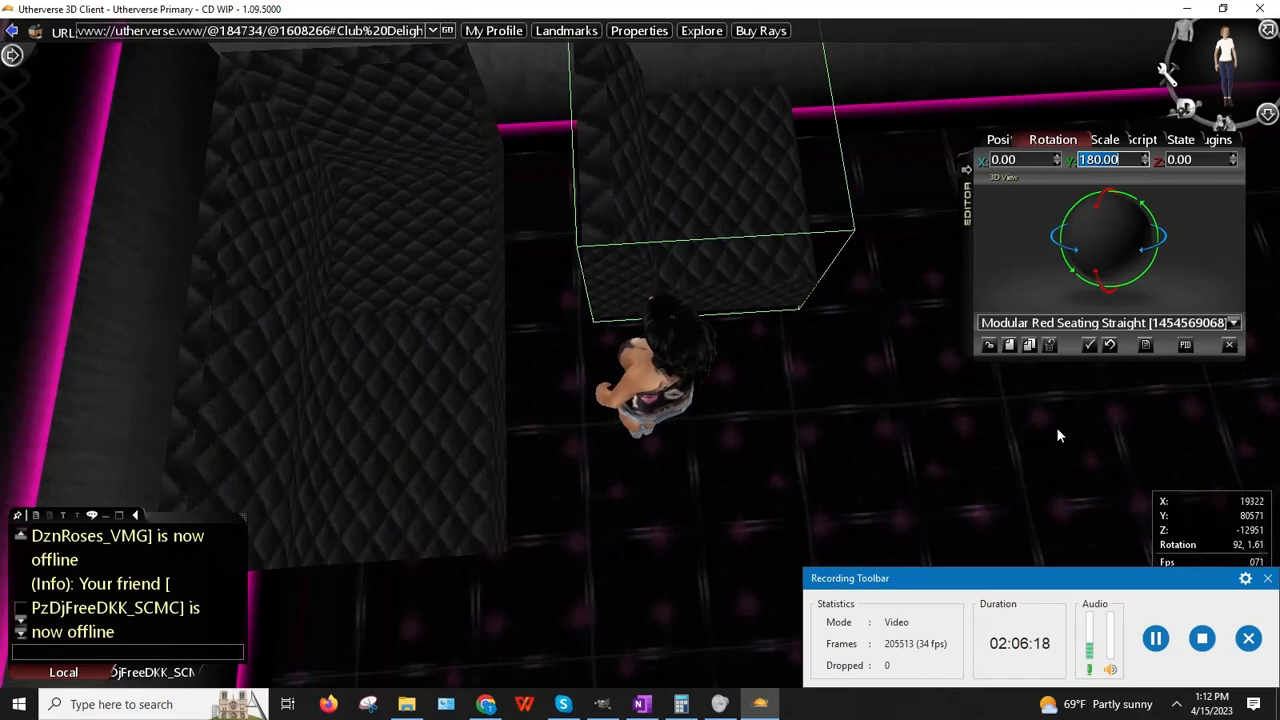
{"action": "type", "text": "270"}
{"action": "key", "text": "Return"}
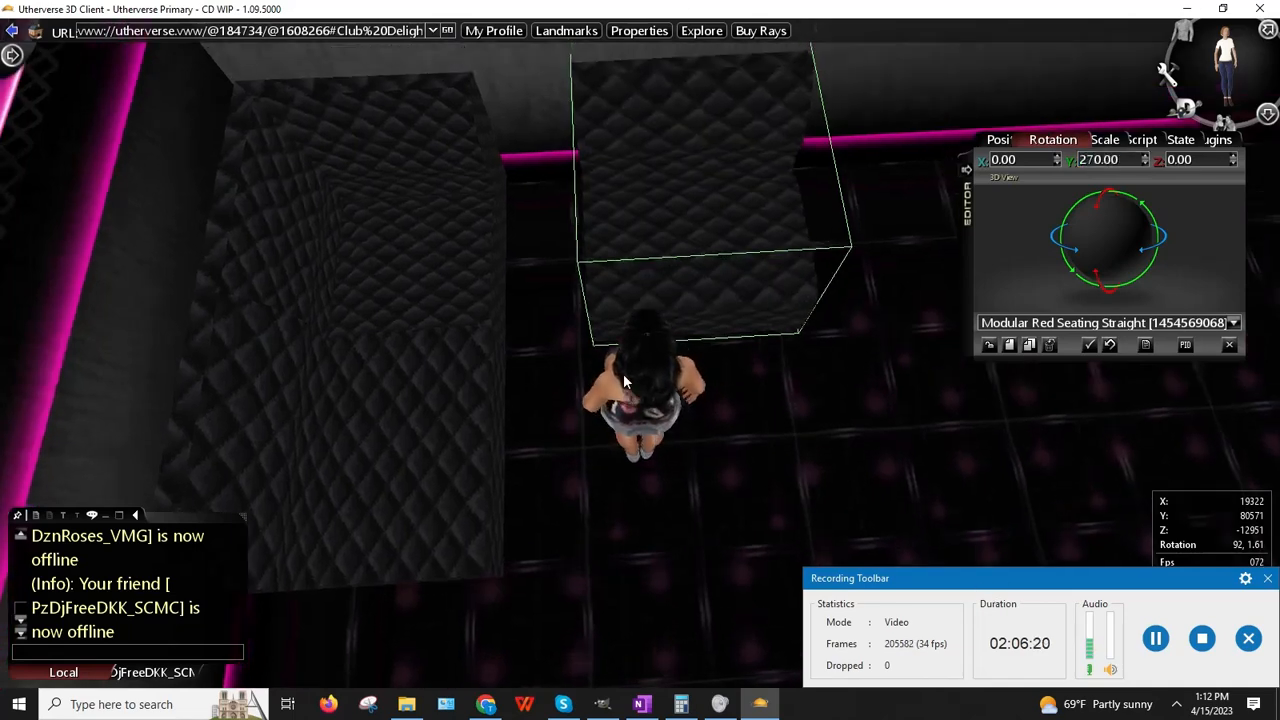
Step: Move the rotated clone into its new spot and release it
{"action": "left_click_drag", "start_coordinate": [624, 381], "coordinate": [661, 356]}
{"action": "right_click", "coordinate": [691, 189]}
{"action": "left_click", "coordinate": [724, 221]}
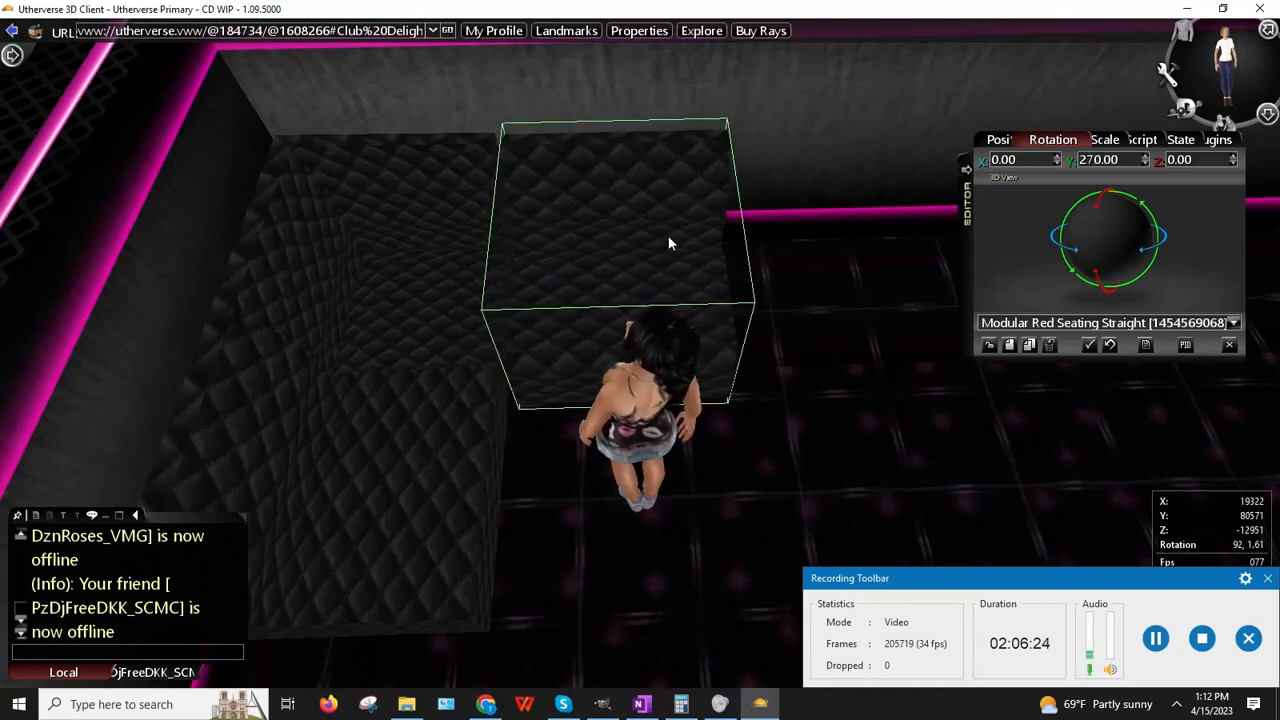
{"action": "left_click", "coordinate": [660, 236]}
{"action": "left_click", "coordinate": [986, 347]}
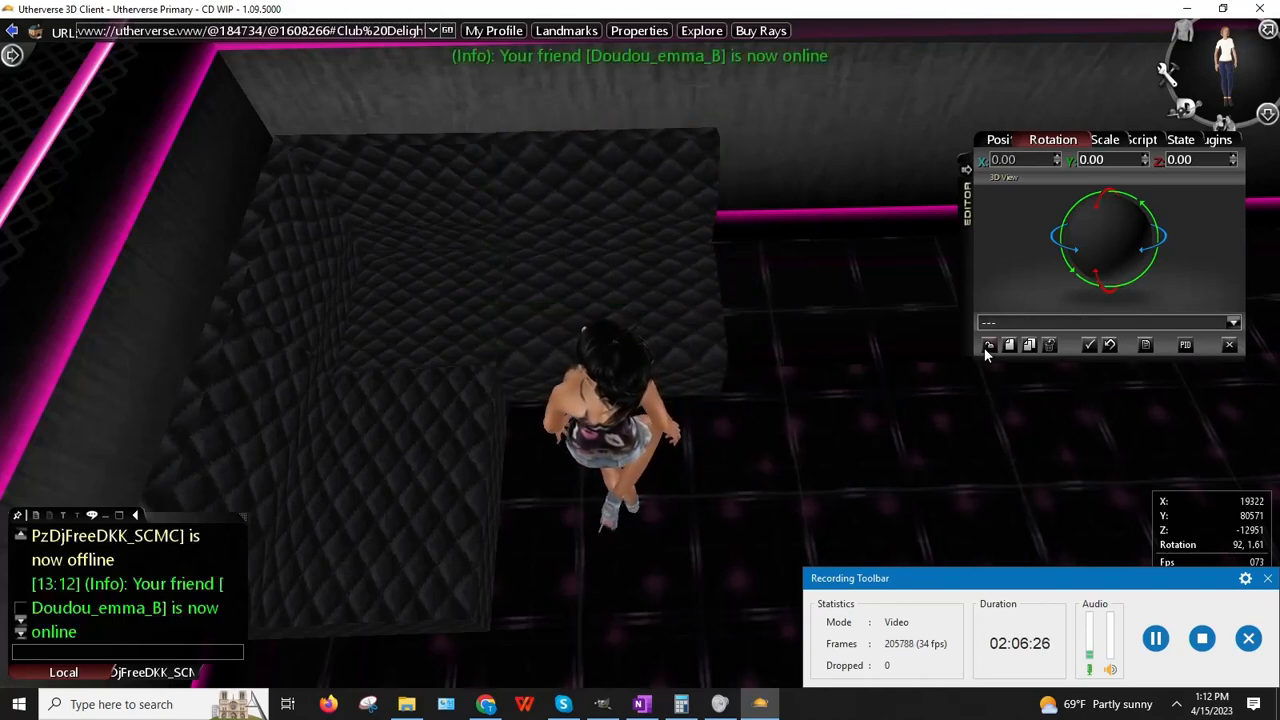
Step: Walk the avatar onto the corner seating and select the curved corner piece
{"action": "left_click_drag", "start_coordinate": [676, 301], "coordinate": [372, 401]}
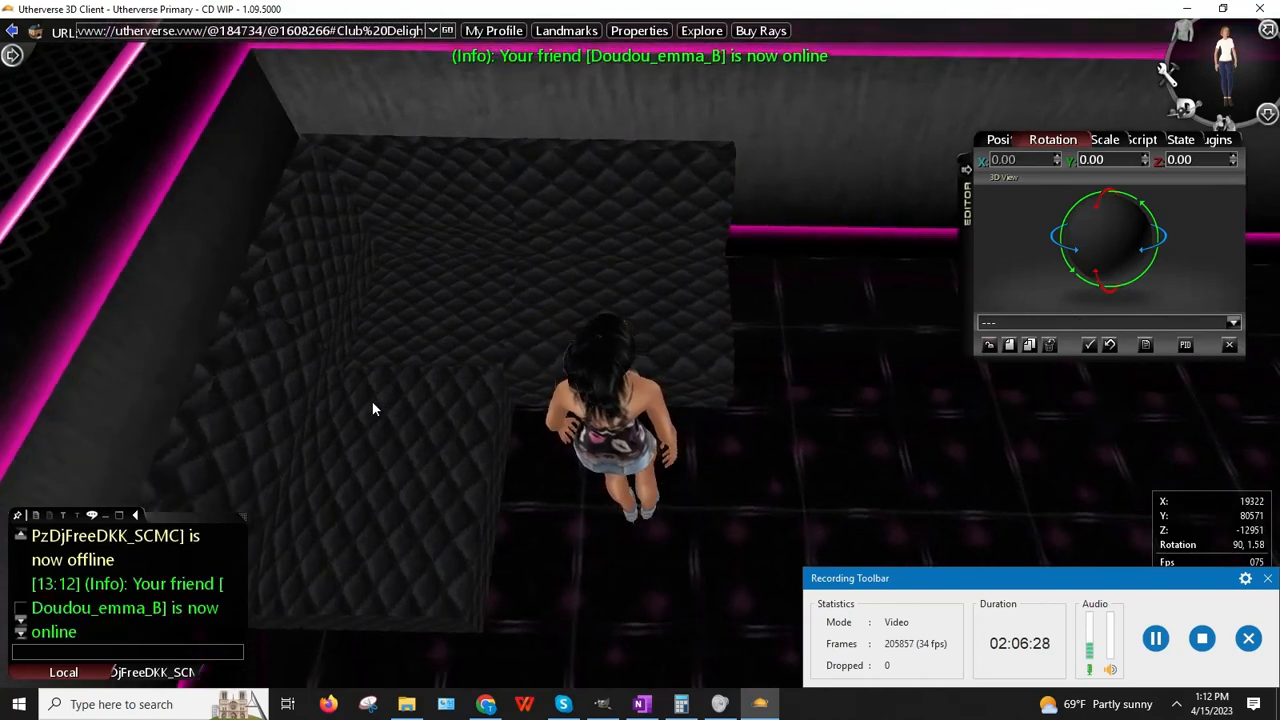
{"action": "key", "text": "Up"}
{"action": "key", "text": "Left"}
{"action": "key", "text": "Right"}
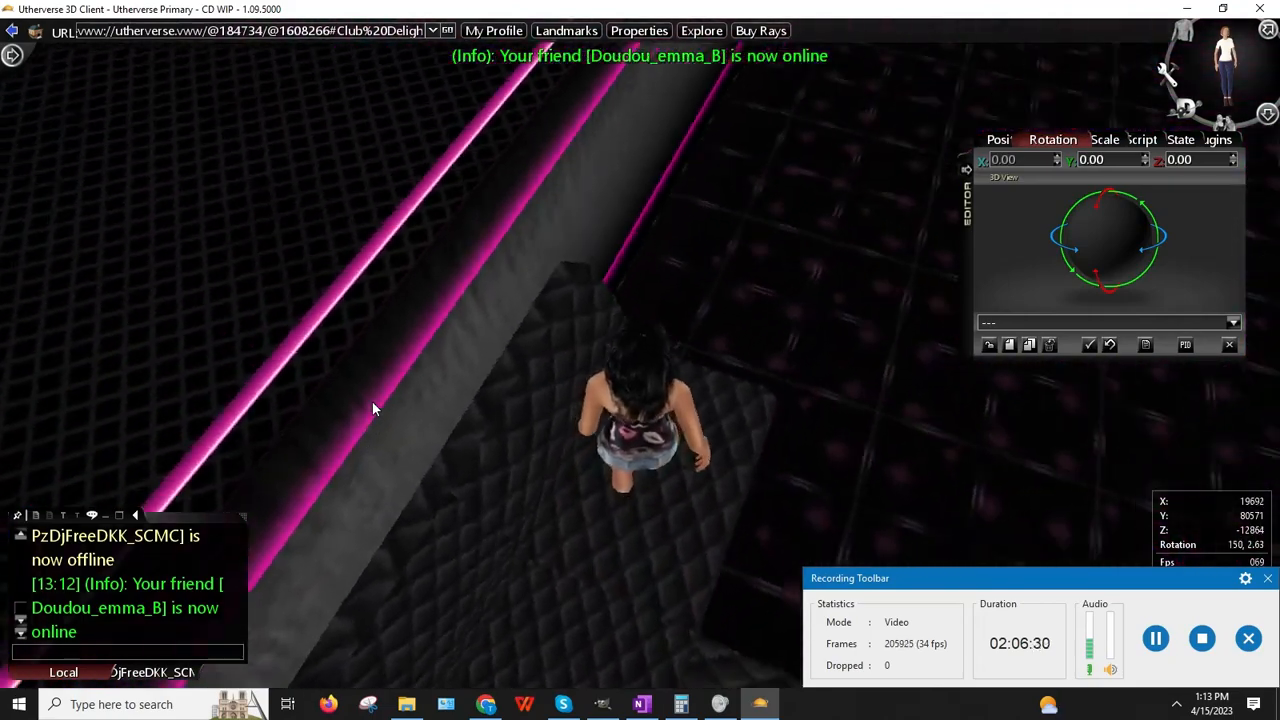
{"action": "left_click_drag", "start_coordinate": [408, 252], "coordinate": [458, 375]}
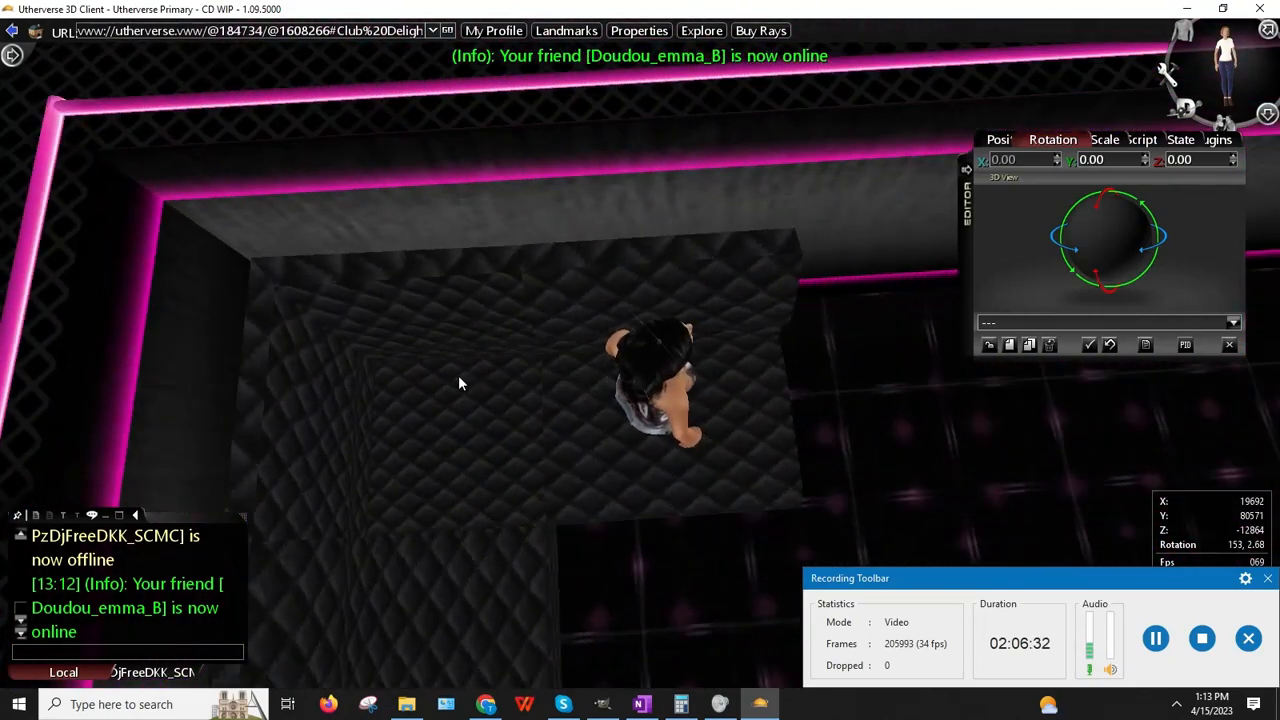
{"action": "right_click", "coordinate": [436, 308]}
{"action": "left_click", "coordinate": [458, 329]}
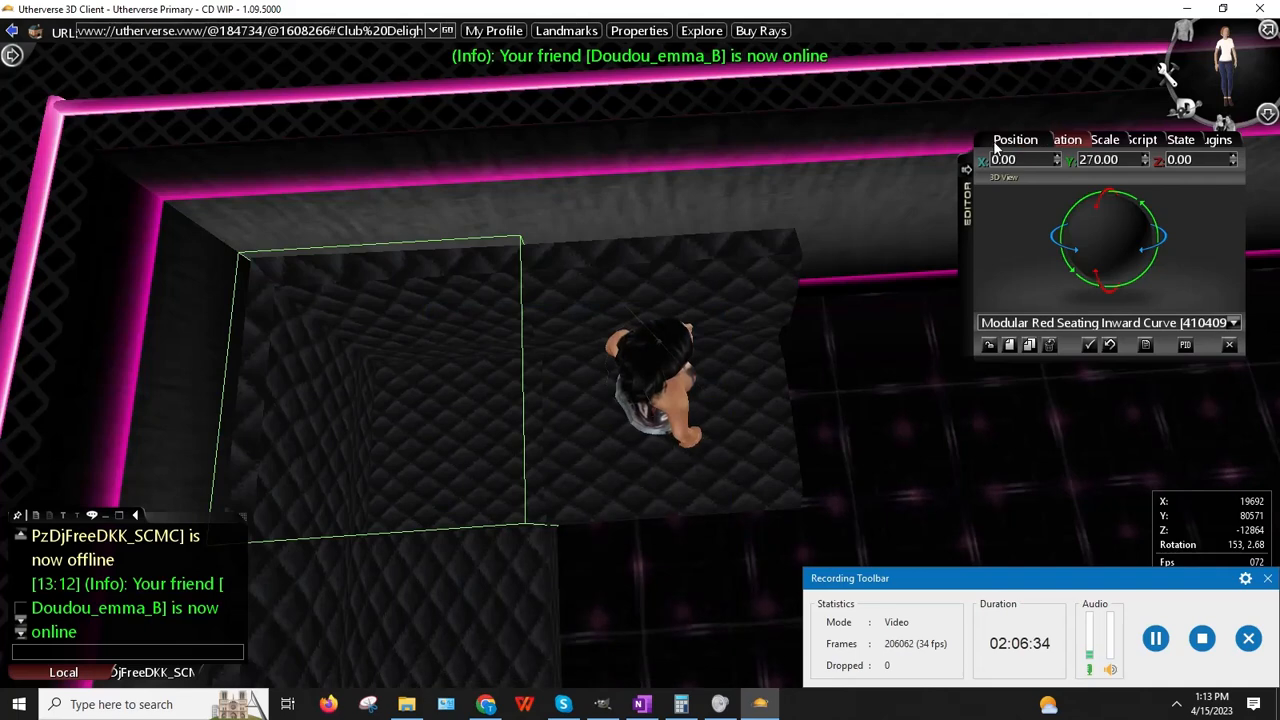
Step: Nudge the Modular Red Seating Straight piece's X position down one, then release both pieces
{"action": "left_click", "coordinate": [1012, 140]}
{"action": "right_click", "coordinate": [678, 366]}
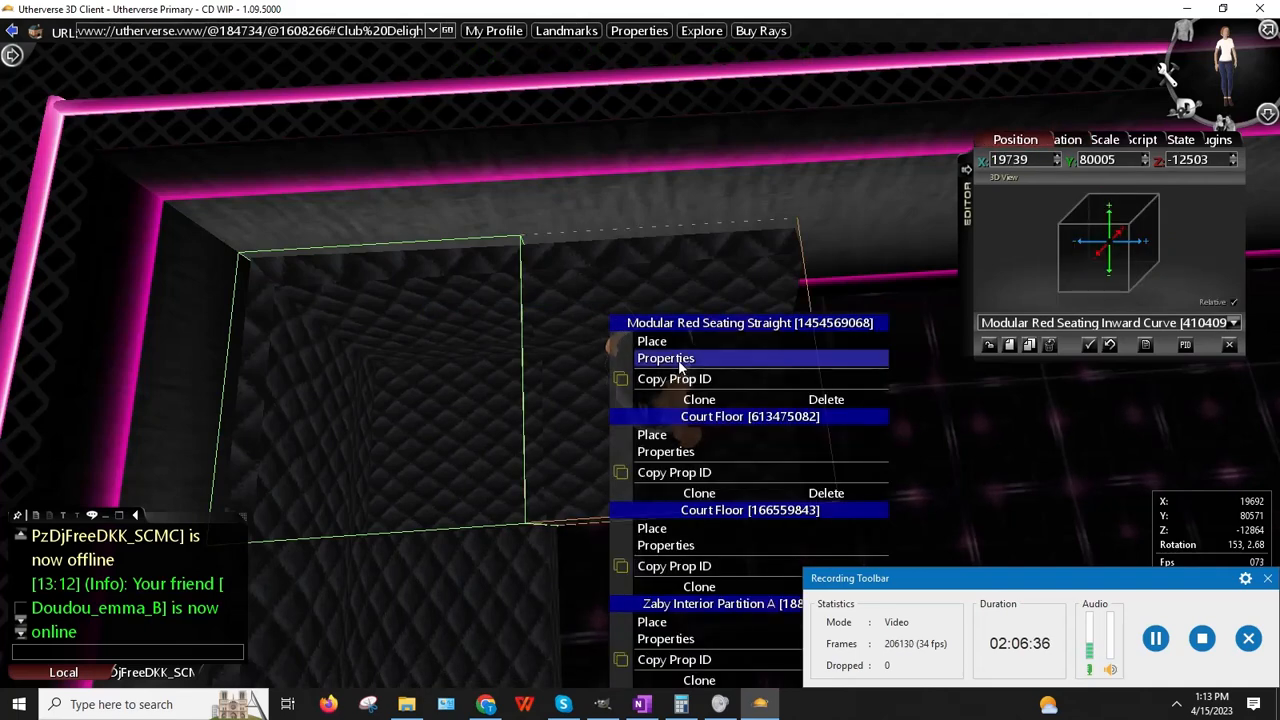
{"action": "left_click", "coordinate": [679, 360]}
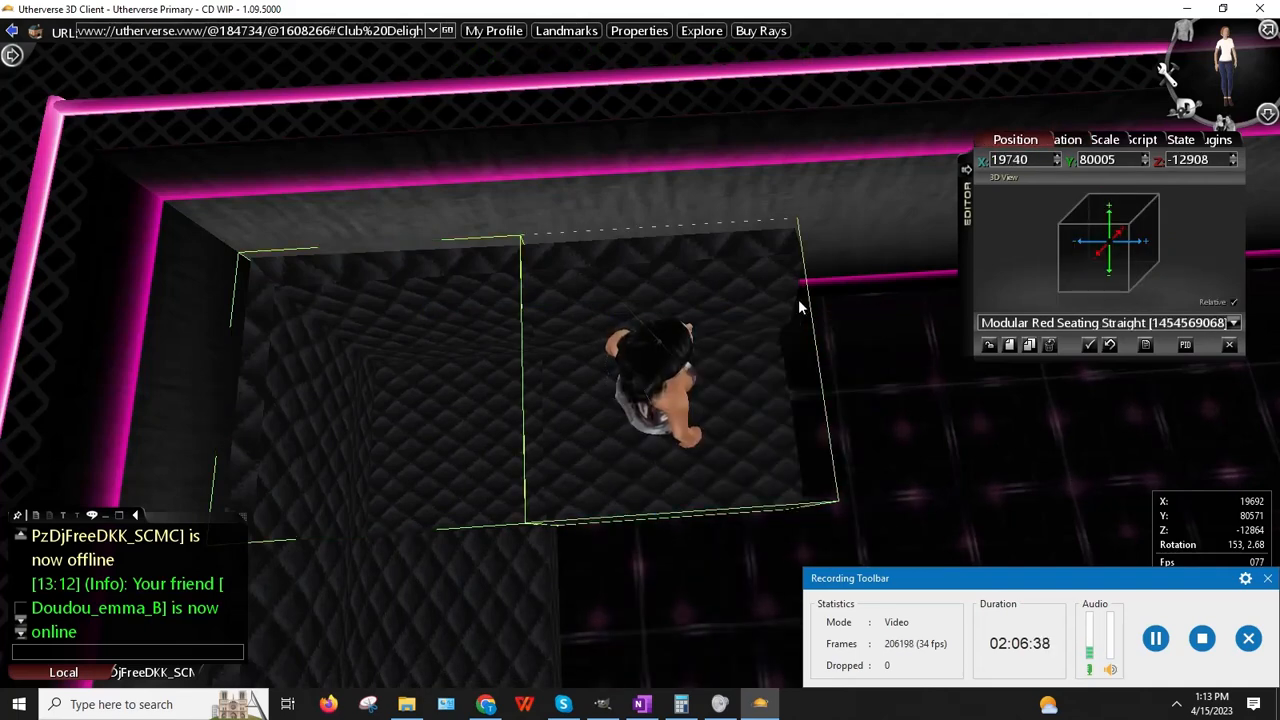
{"action": "left_click", "coordinate": [1058, 164]}
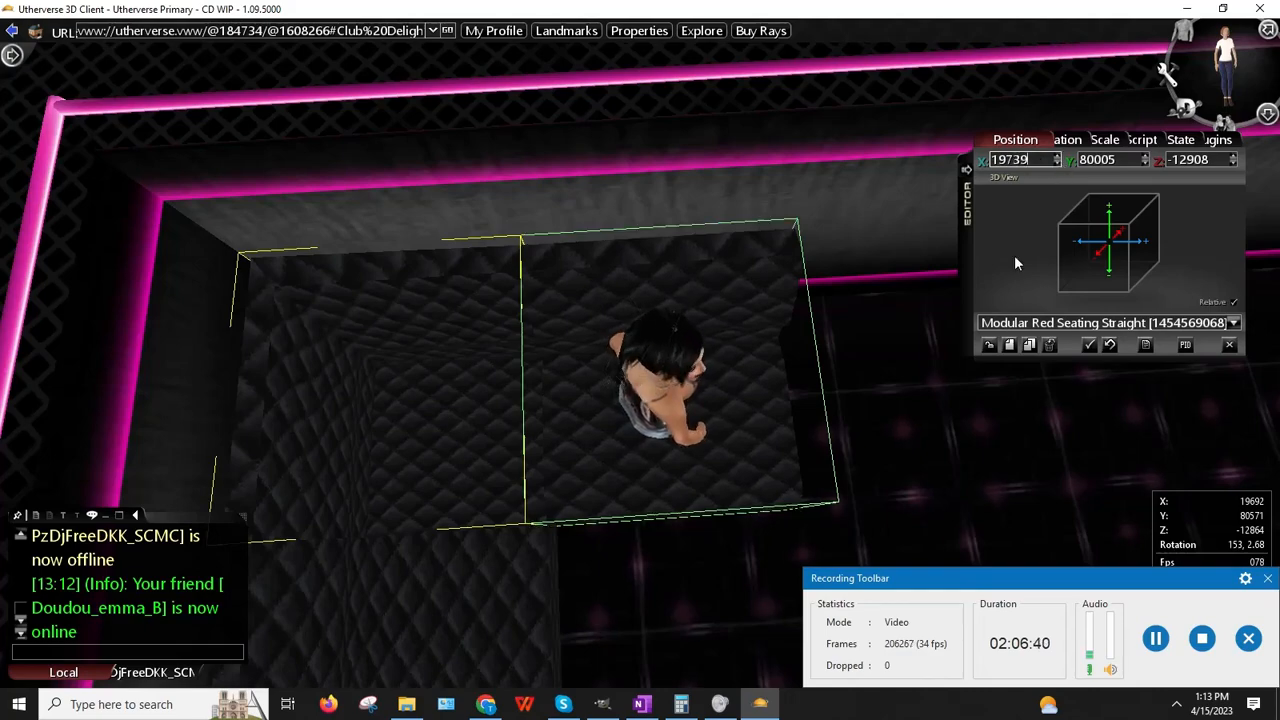
{"action": "left_click", "coordinate": [989, 346]}
{"action": "left_click", "coordinate": [989, 346]}
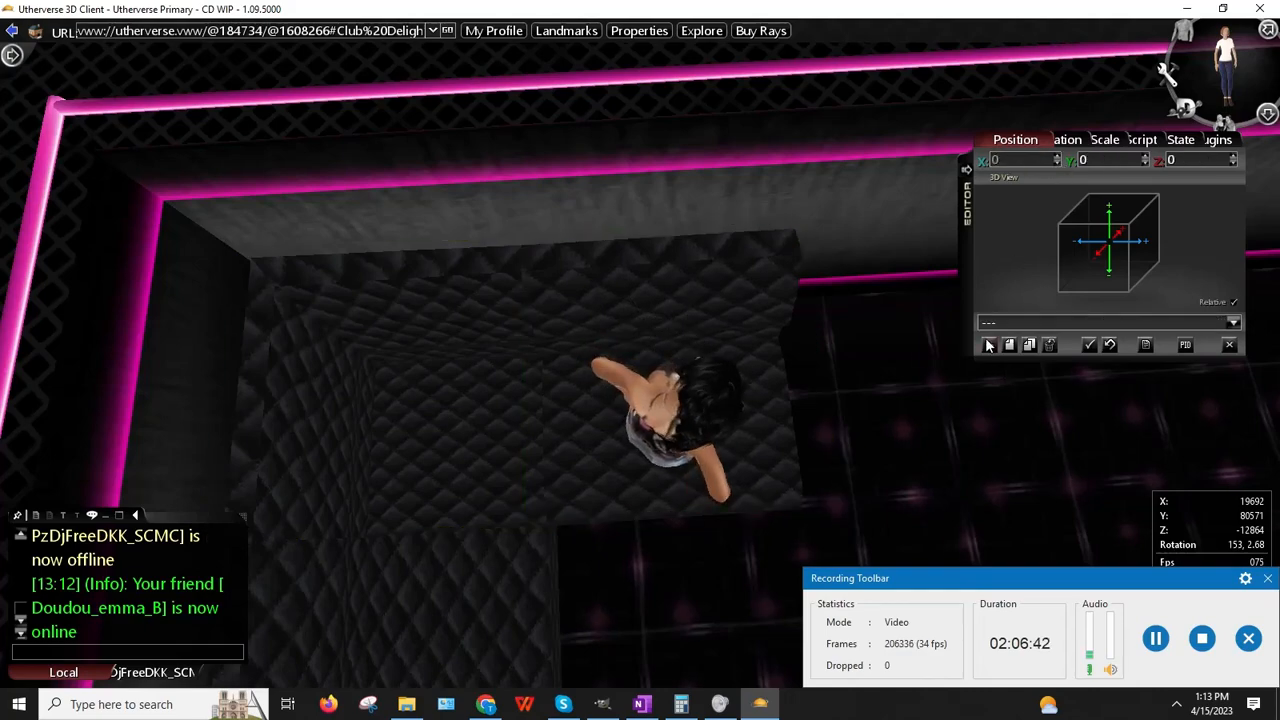
Step: Walk the avatar back off the seating to view the aligned pieces
{"action": "right_click_drag", "start_coordinate": [797, 347], "coordinate": [797, 347]}
{"action": "right_click_drag", "start_coordinate": [853, 225], "coordinate": [853, 225]}
{"action": "key", "text": "Left"}
{"action": "key", "text": "Down"}
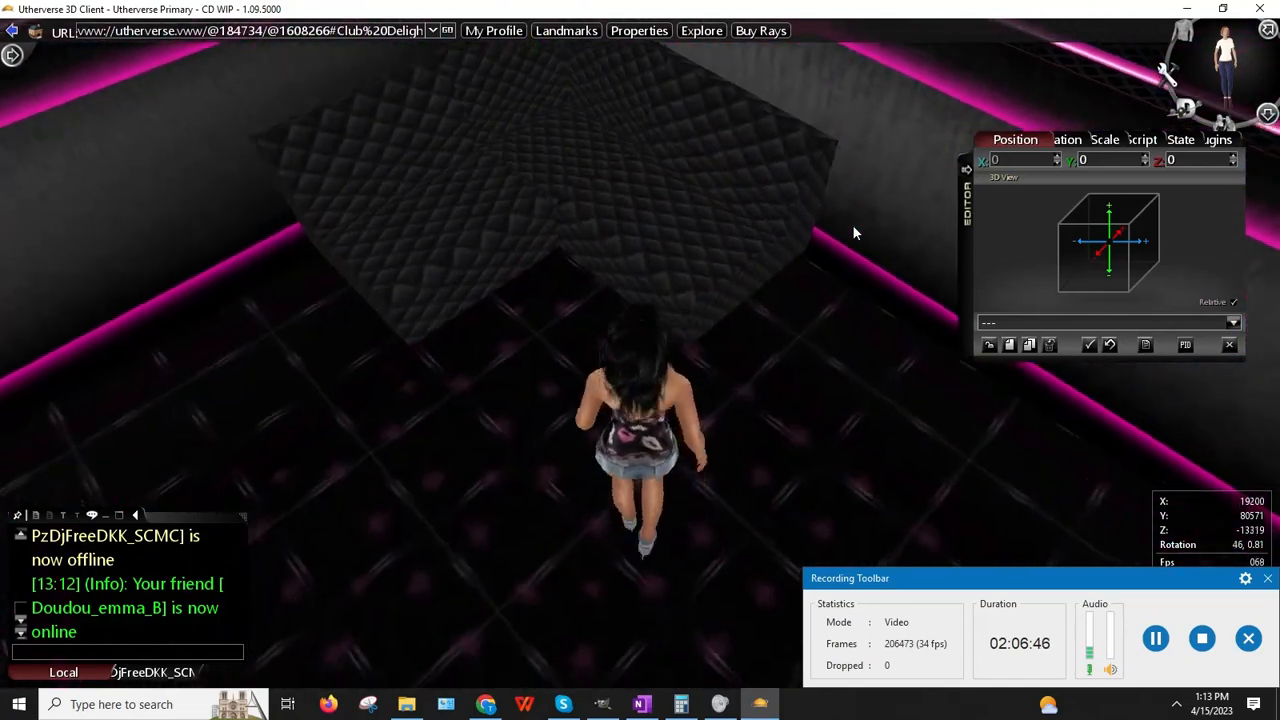
{"action": "key", "text": "Left"}
{"action": "key", "text": "Right"}
{"action": "key", "text": "Down"}
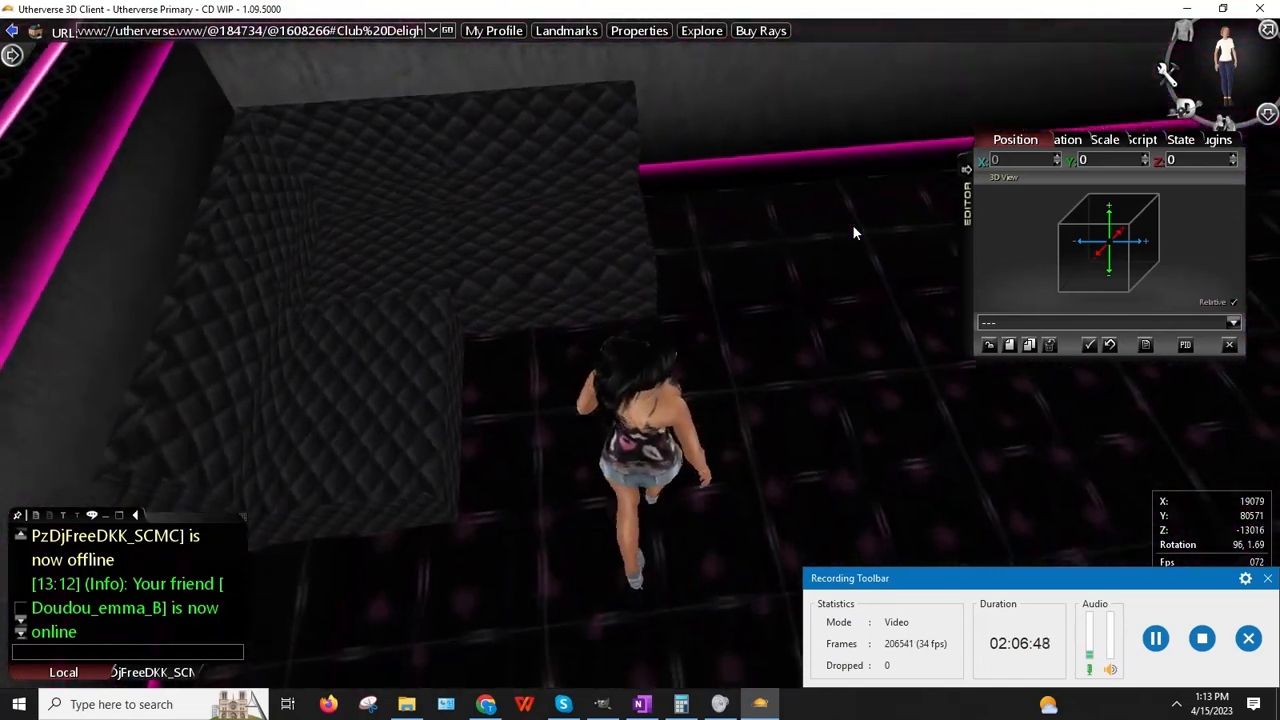
{"action": "key", "text": "Right"}
{"action": "key", "text": "Up"}
{"action": "key", "text": "Left"}
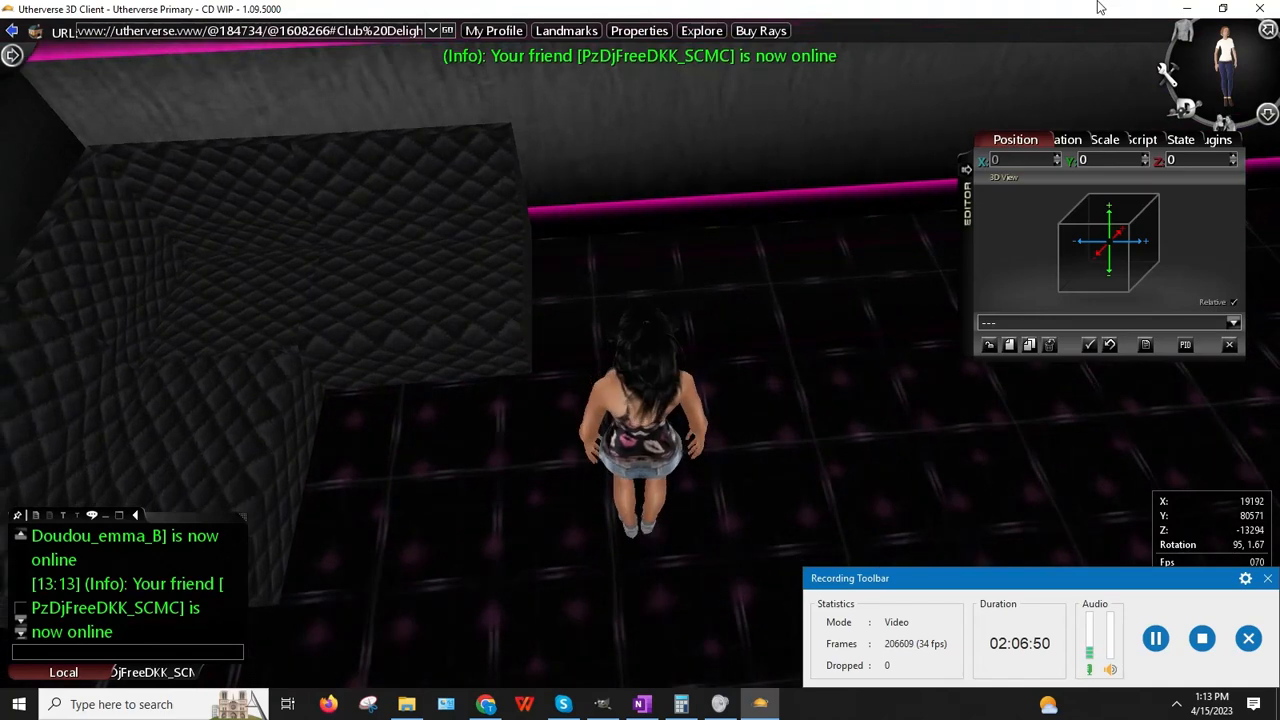
Step: Clone the Modular Red Seating Straight piece and set the copy's Z position to -13200
{"action": "right_click", "coordinate": [462, 256]}
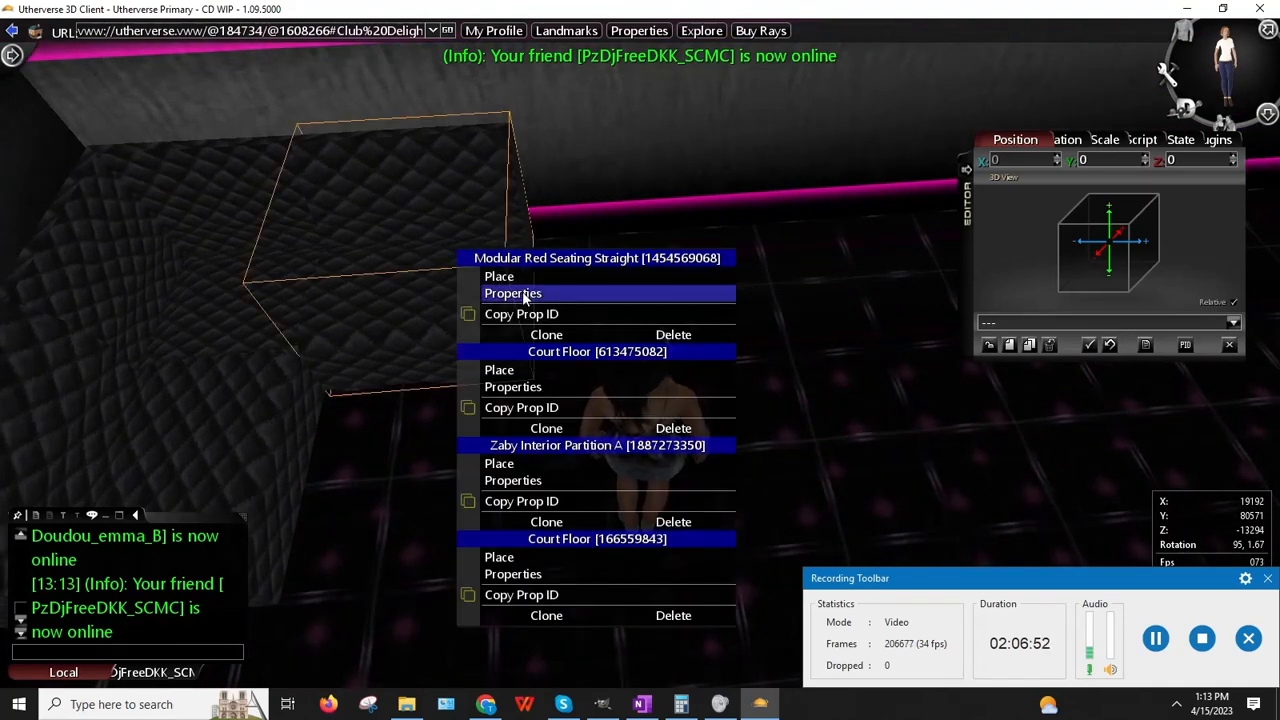
{"action": "left_click", "coordinate": [524, 294]}
{"action": "right_click", "coordinate": [1191, 161]}
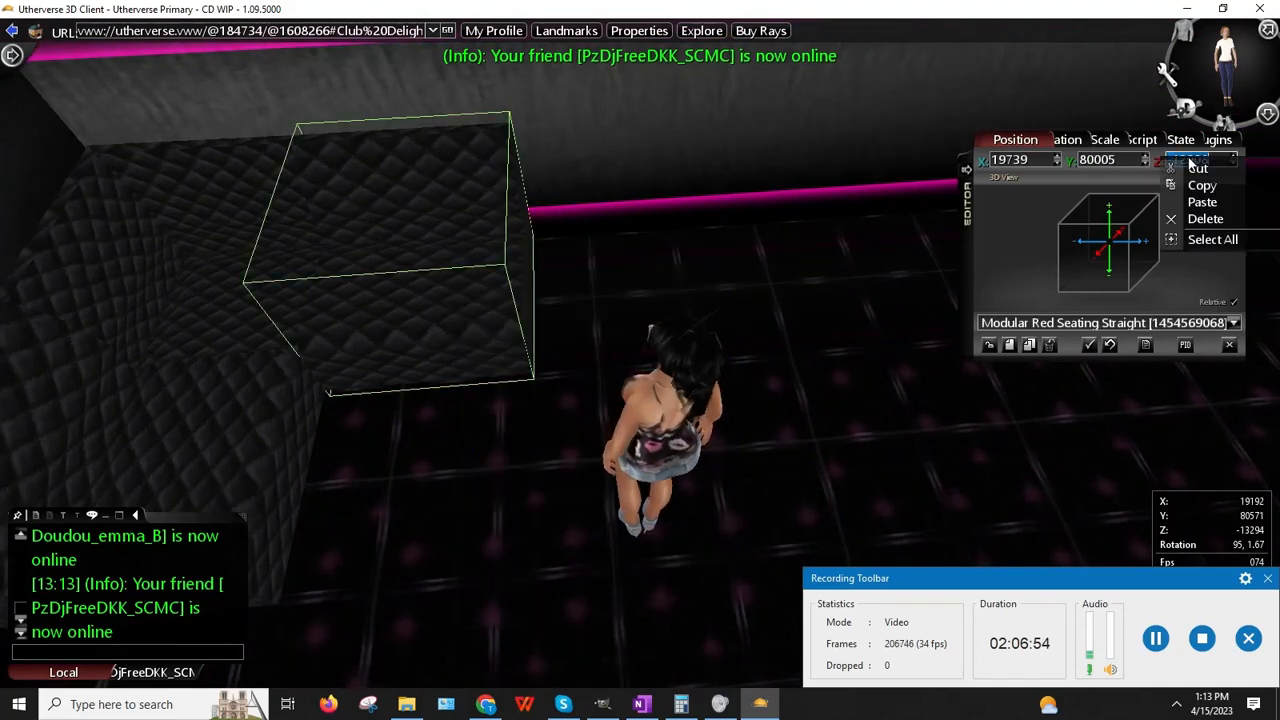
{"action": "left_click", "coordinate": [1031, 346]}
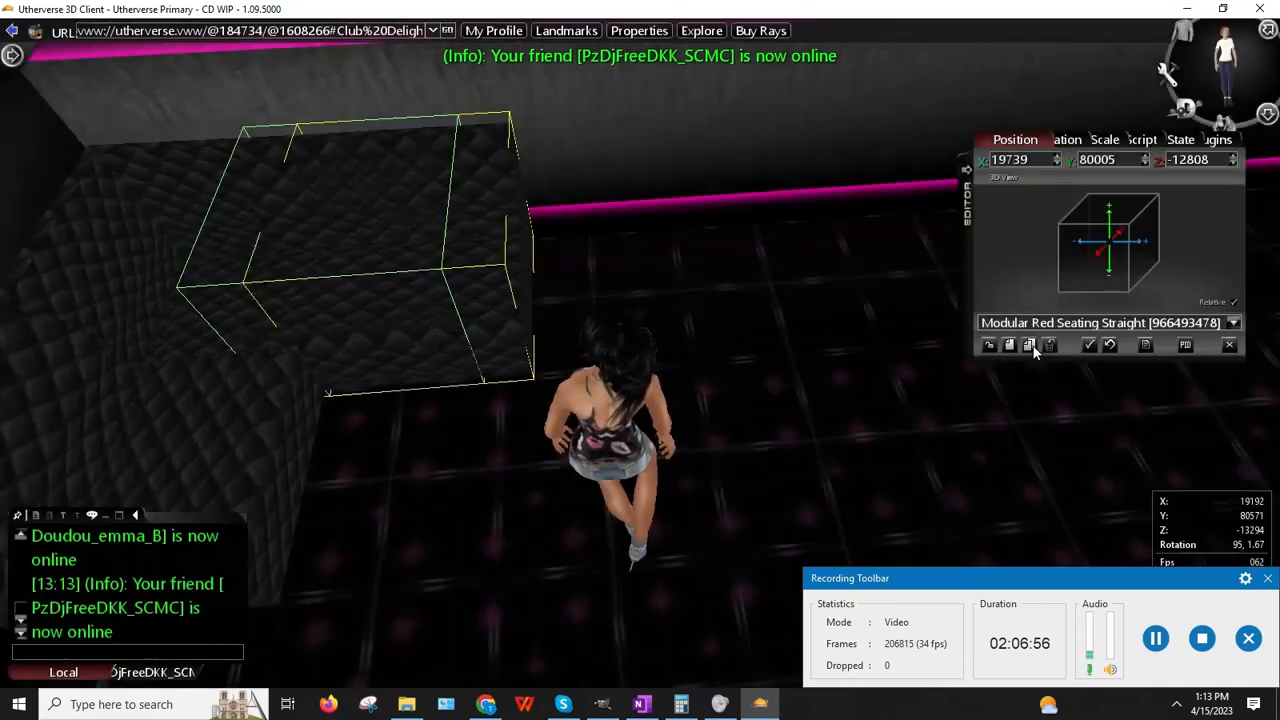
{"action": "left_click", "coordinate": [1202, 162]}
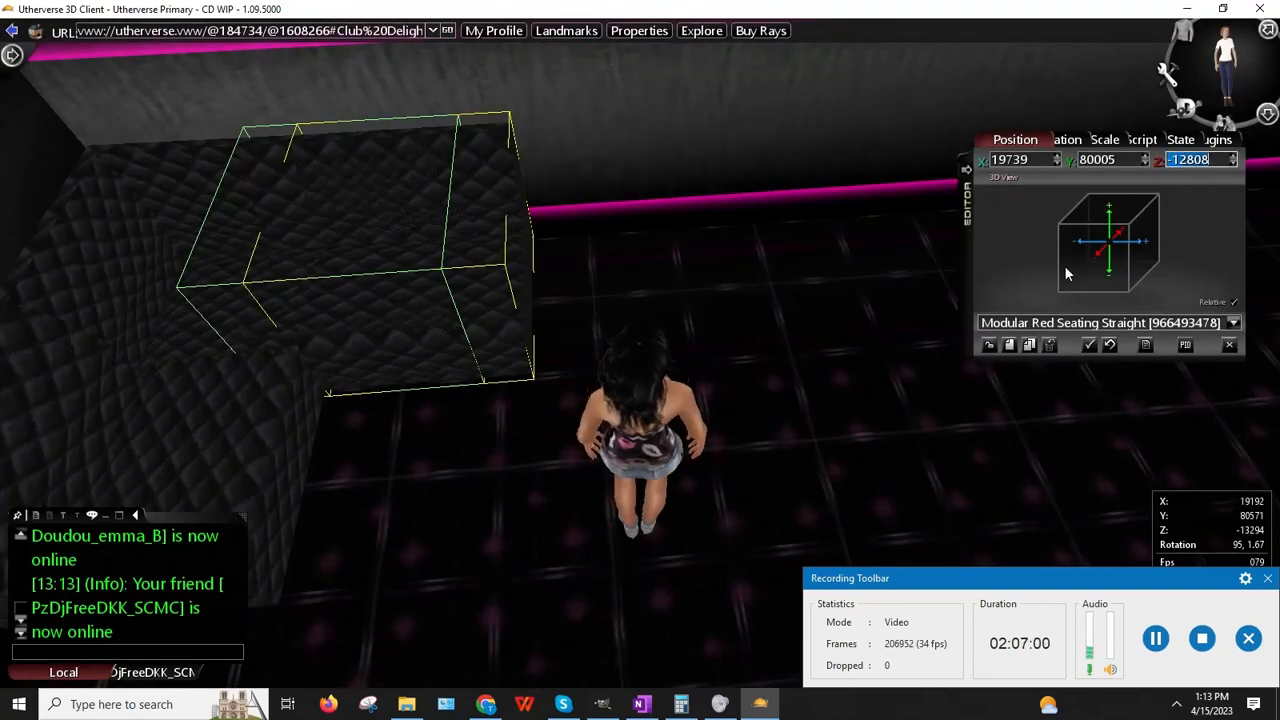
{"action": "type", "text": "-13200"}
{"action": "key", "text": "Return"}
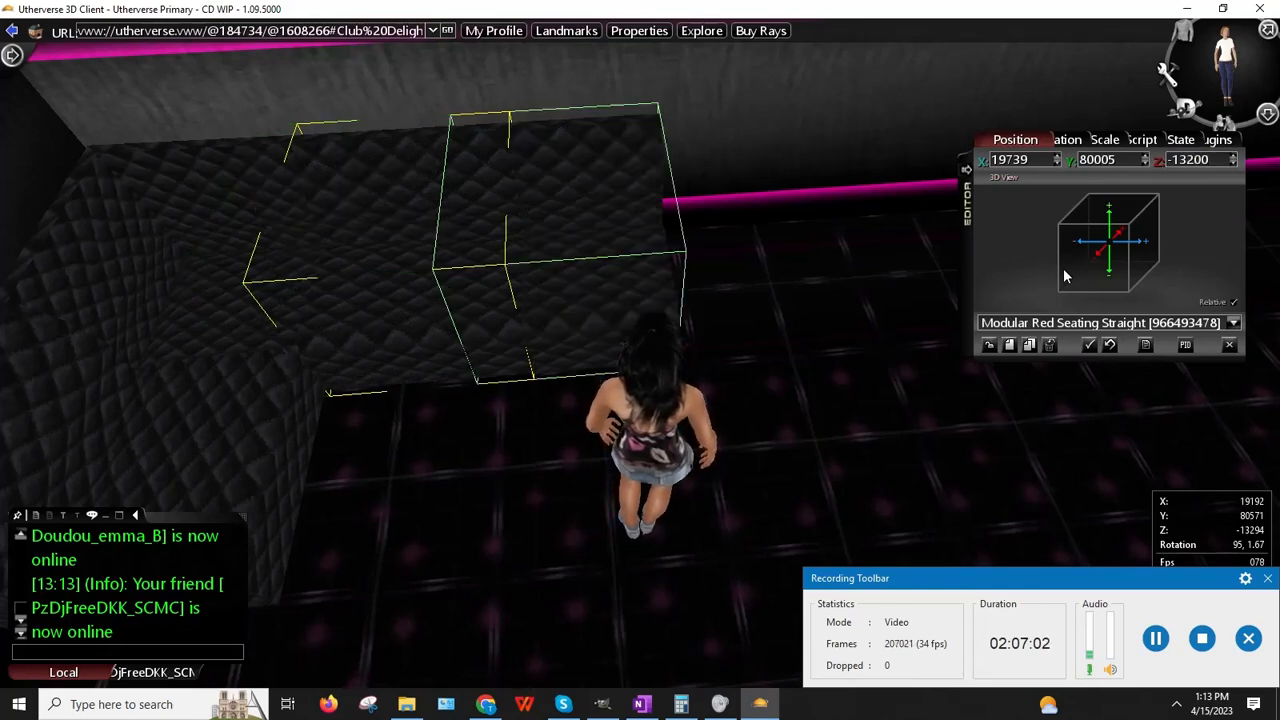
Step: Change the copy's Z position to -13300, then fine-tune it to about -13315
{"action": "left_click", "coordinate": [1201, 162]}
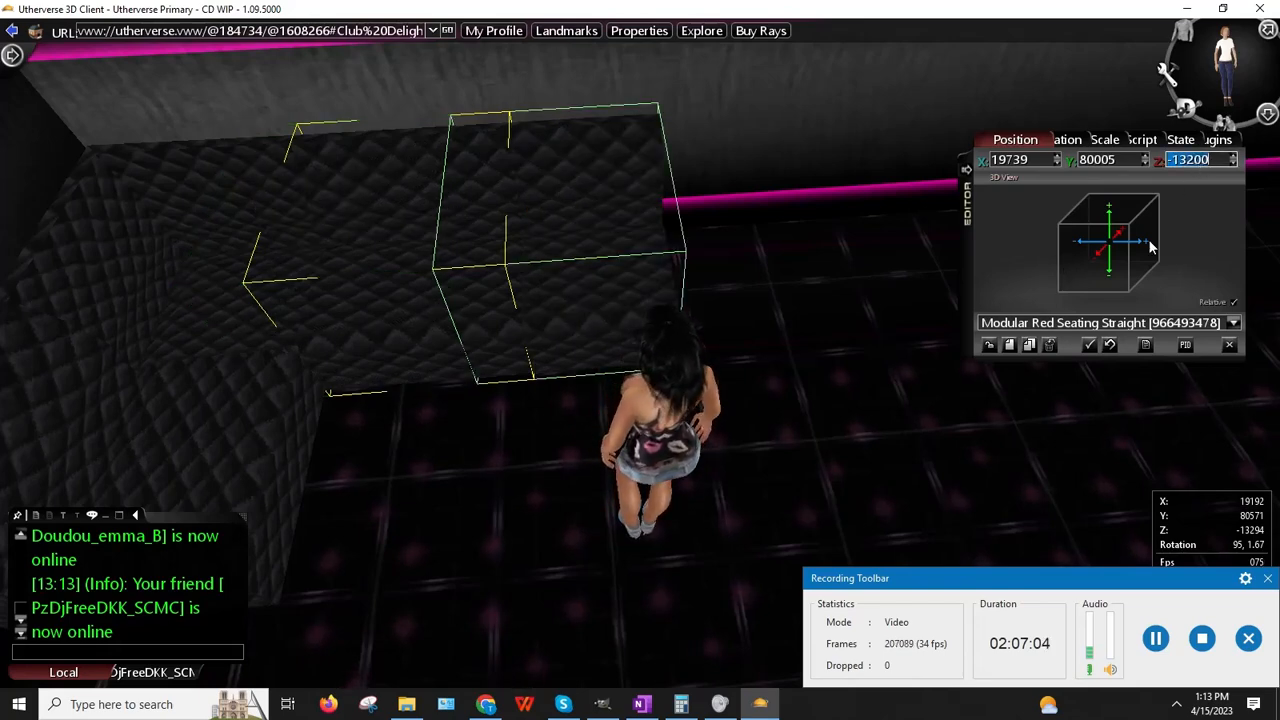
{"action": "type", "text": "-"}
{"action": "key", "text": "Return"}
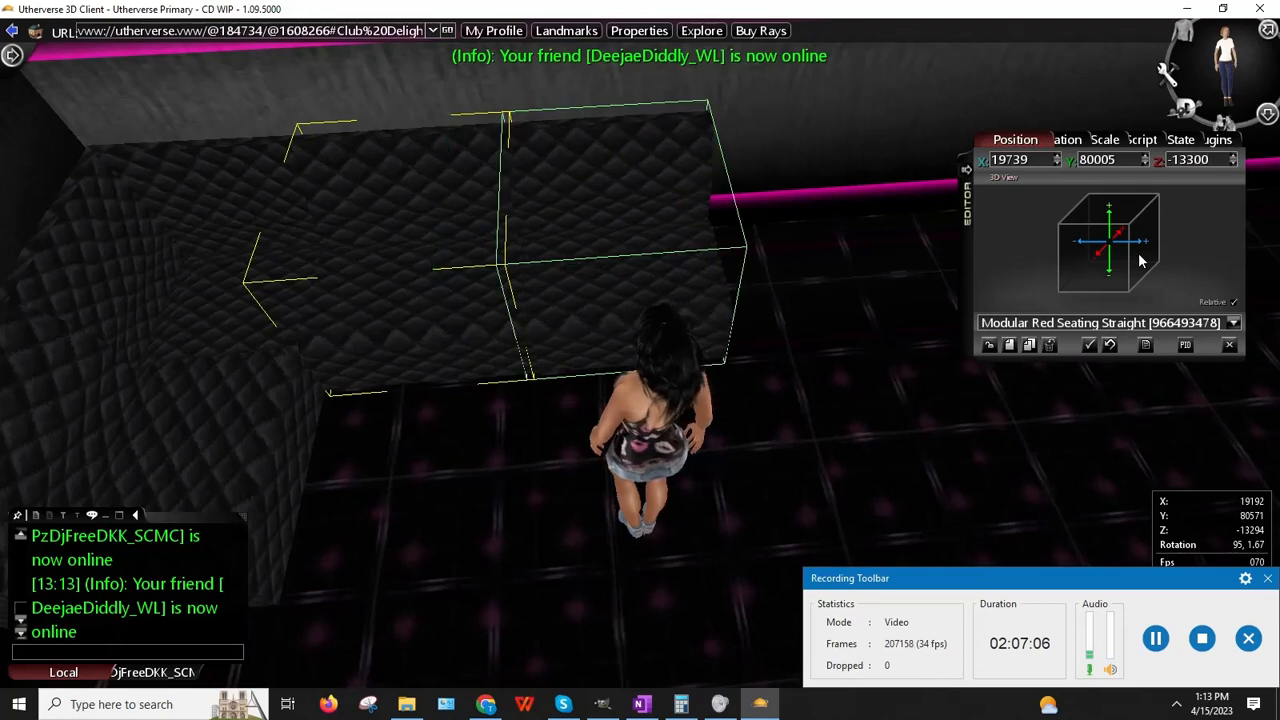
{"action": "left_click", "coordinate": [1233, 156]}
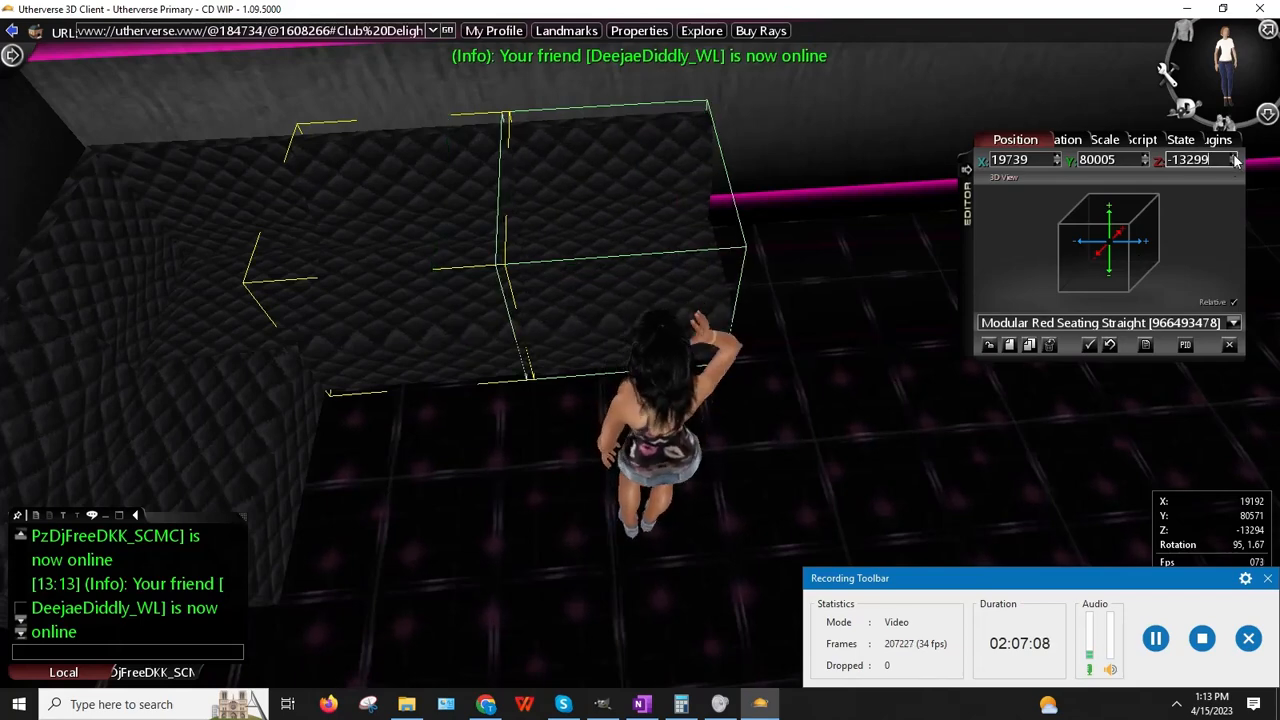
{"action": "left_click", "coordinate": [1235, 163]}
{"action": "left_click", "coordinate": [1235, 164]}
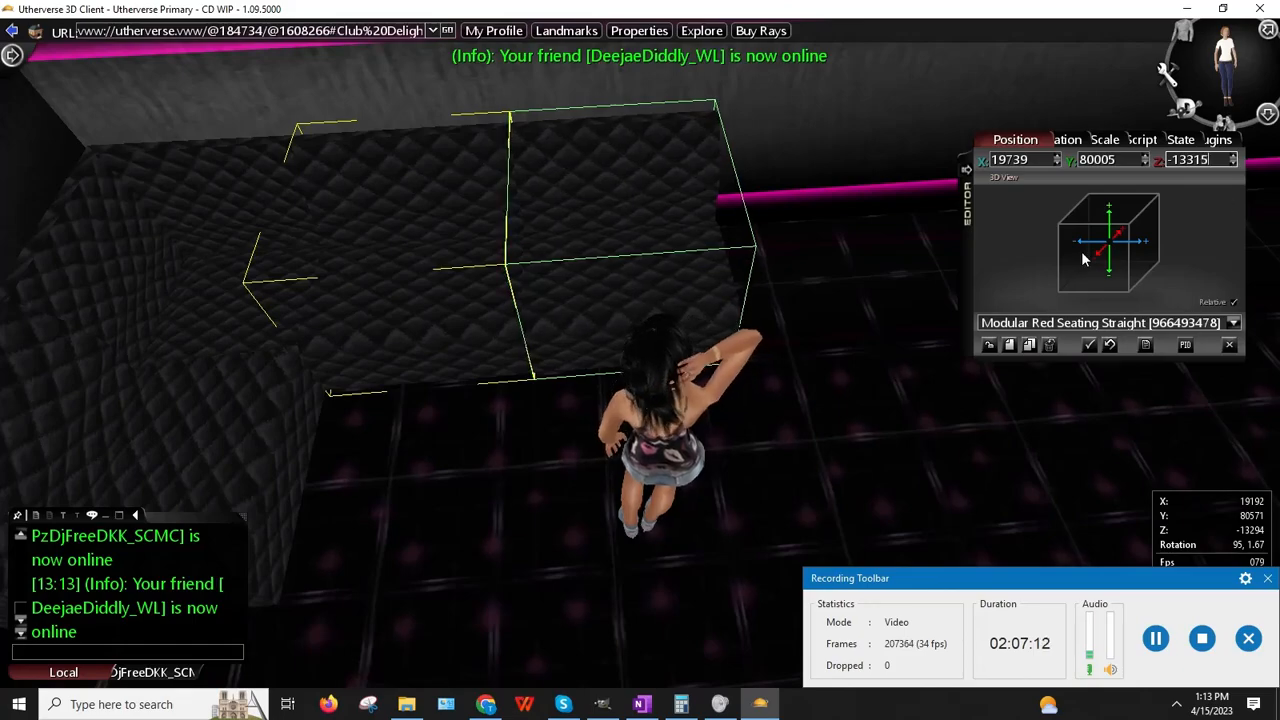
Step: Clone the straight seating piece by the other wall and slide the copy into line
{"action": "right_click_drag", "start_coordinate": [688, 372], "coordinate": [648, 400]}
{"action": "key", "text": "Left"}
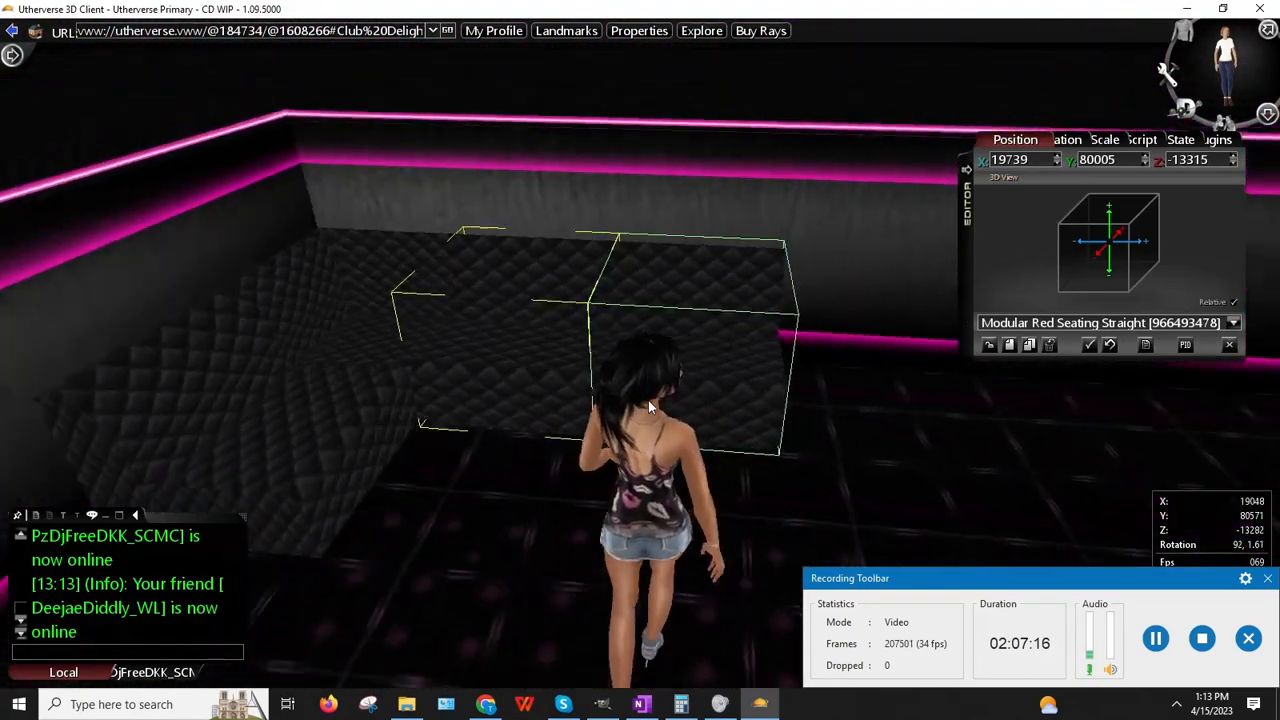
{"action": "right_click_drag", "start_coordinate": [733, 266], "coordinate": [700, 316]}
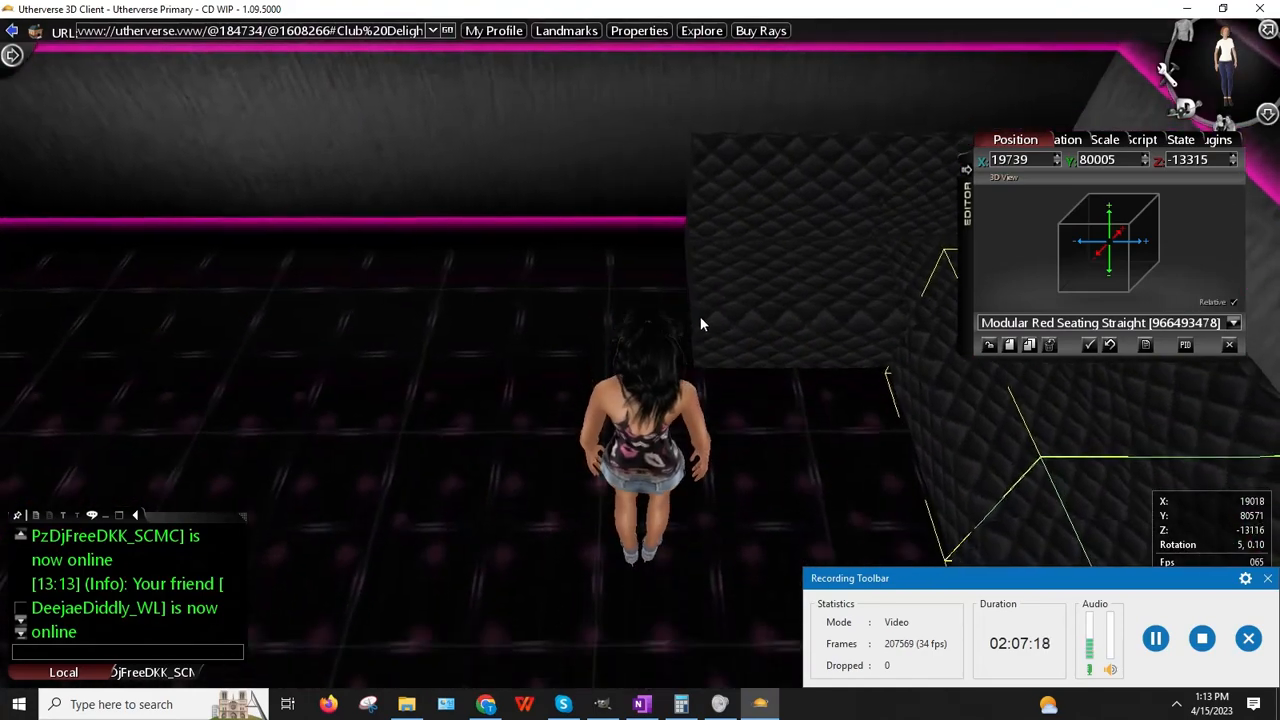
{"action": "right_click", "coordinate": [749, 249]}
{"action": "left_click", "coordinate": [805, 289]}
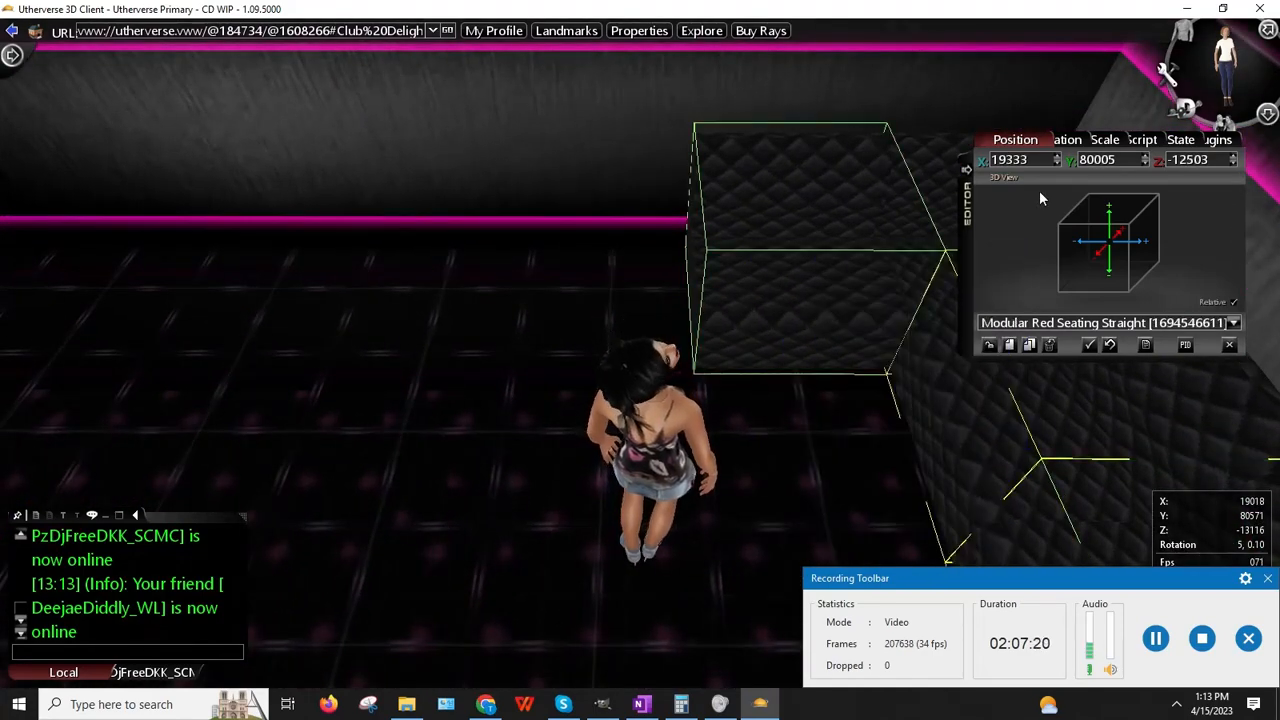
{"action": "left_click", "coordinate": [1030, 345]}
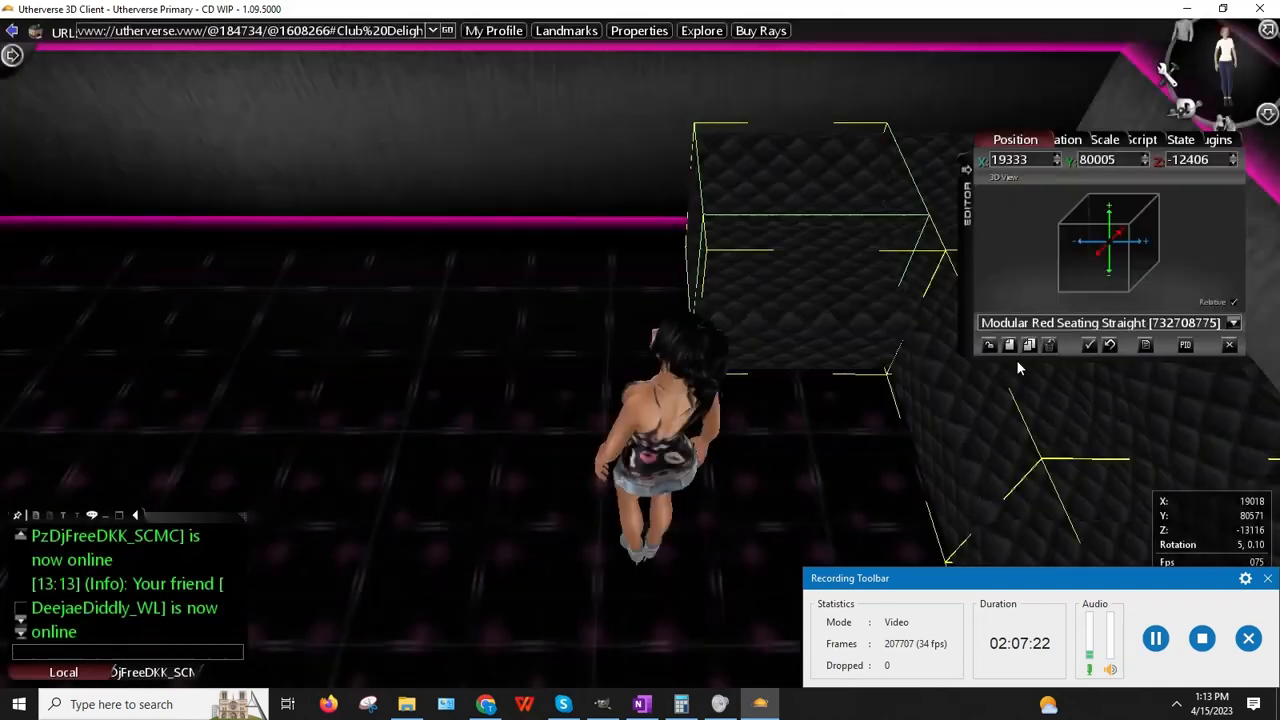
{"action": "left_click_drag", "start_coordinate": [750, 422], "coordinate": [755, 418]}
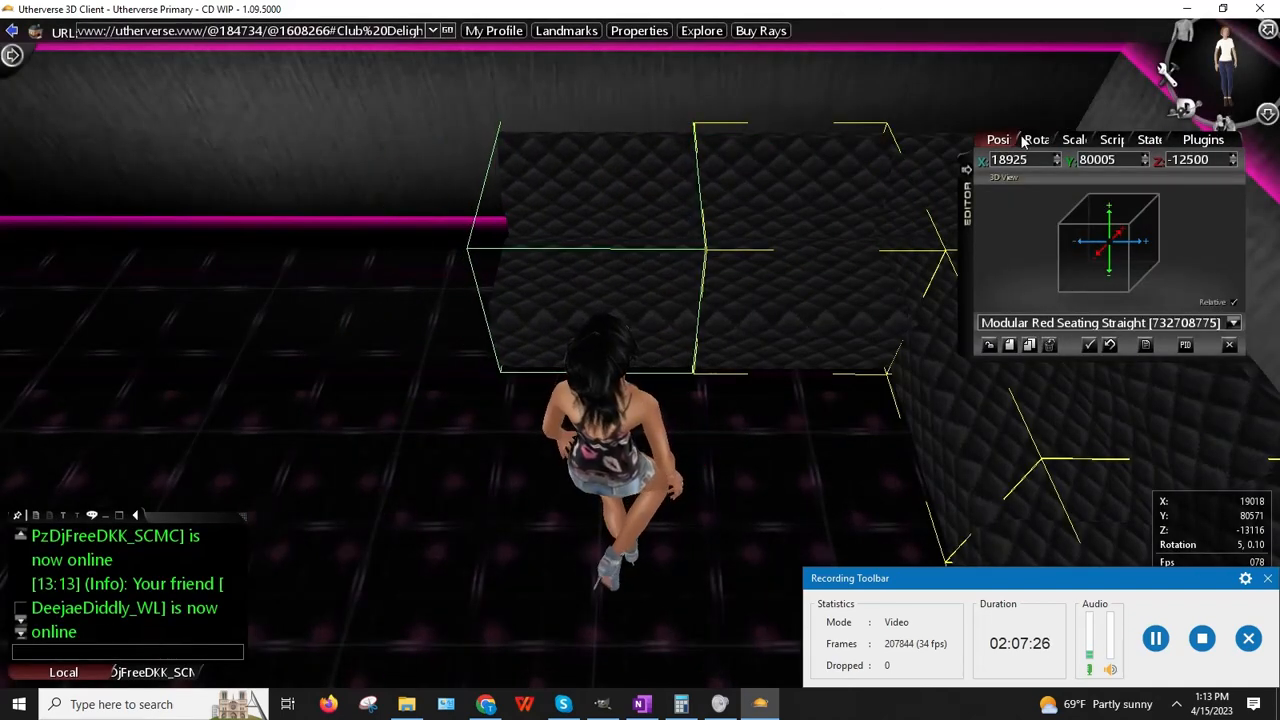
Step: Select the new seating copy, nudge its Z position to -12503, and release it
{"action": "right_click", "coordinate": [796, 212]}
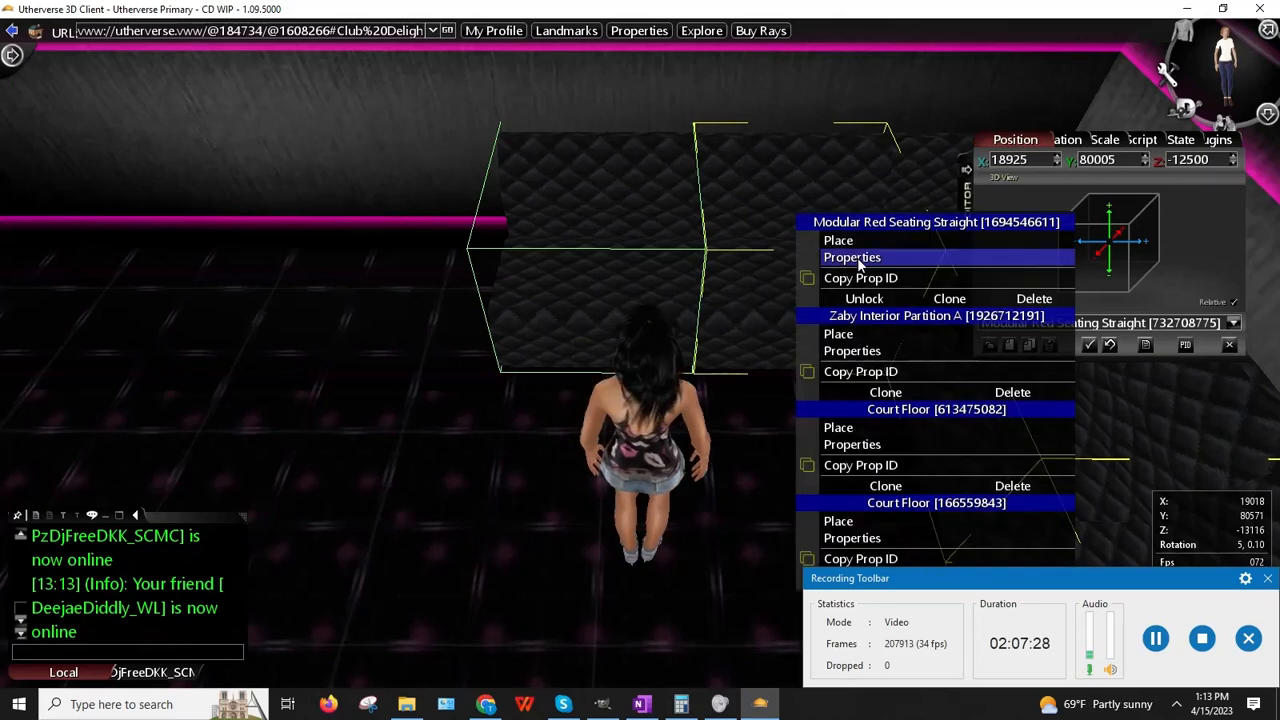
{"action": "left_click", "coordinate": [857, 254]}
{"action": "right_click", "coordinate": [565, 227]}
{"action": "left_click", "coordinate": [625, 272]}
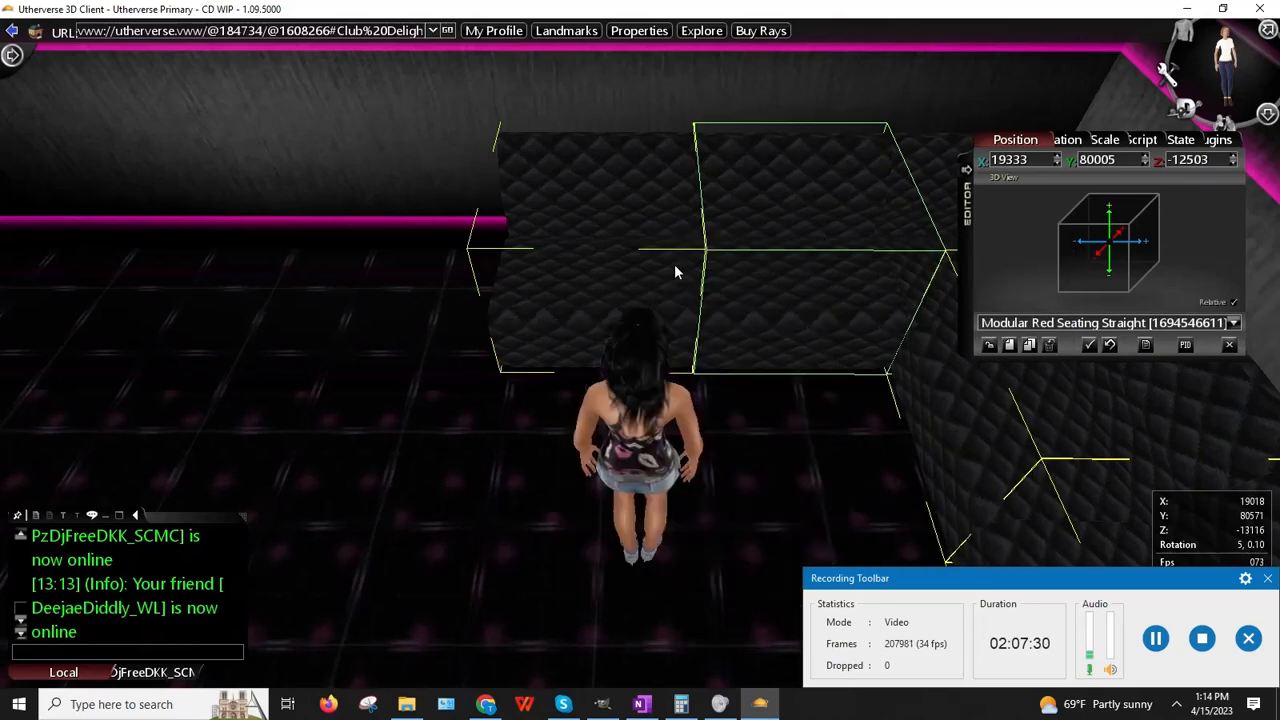
{"action": "right_click", "coordinate": [614, 243]}
{"action": "left_click", "coordinate": [673, 292]}
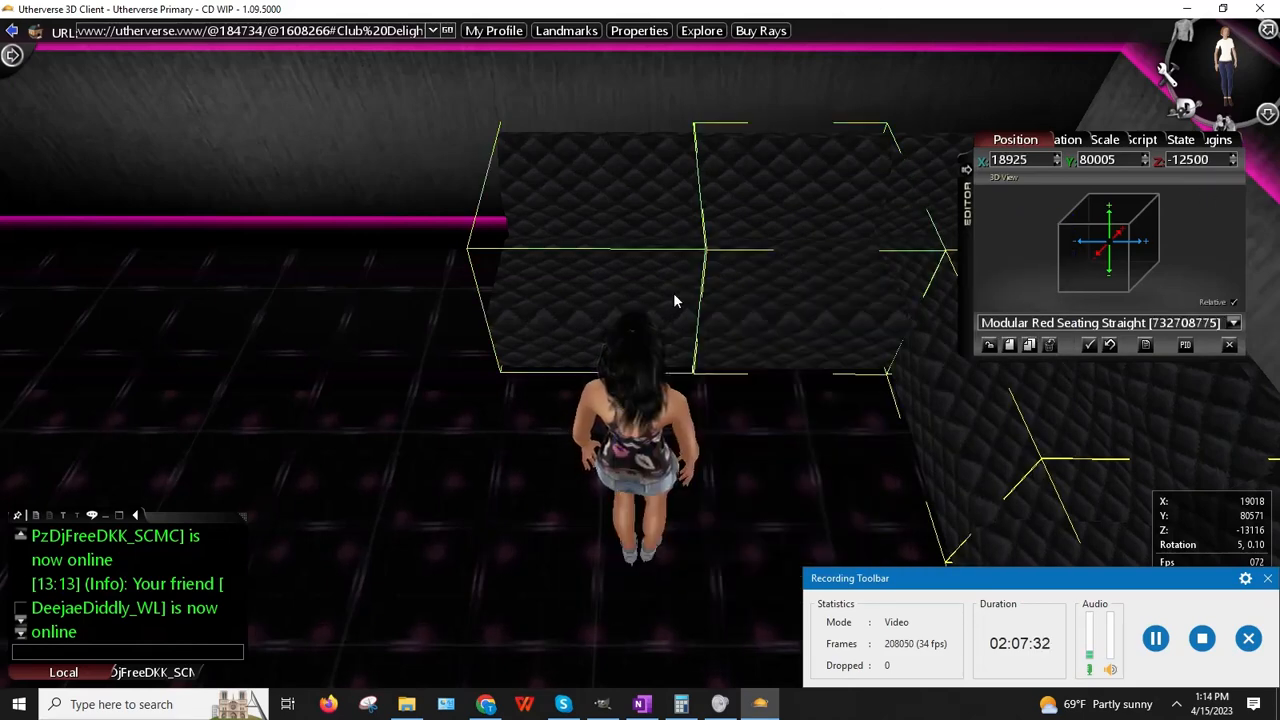
{"action": "left_click", "coordinate": [1234, 166]}
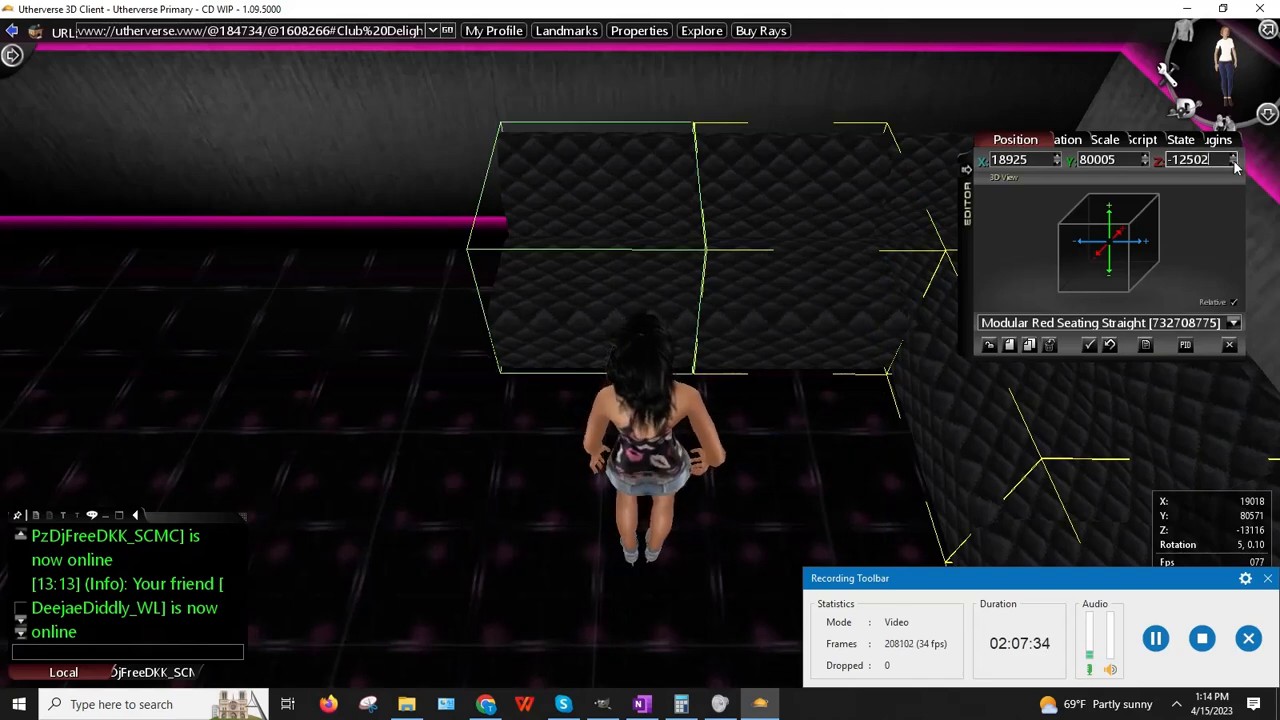
{"action": "left_click", "coordinate": [989, 345]}
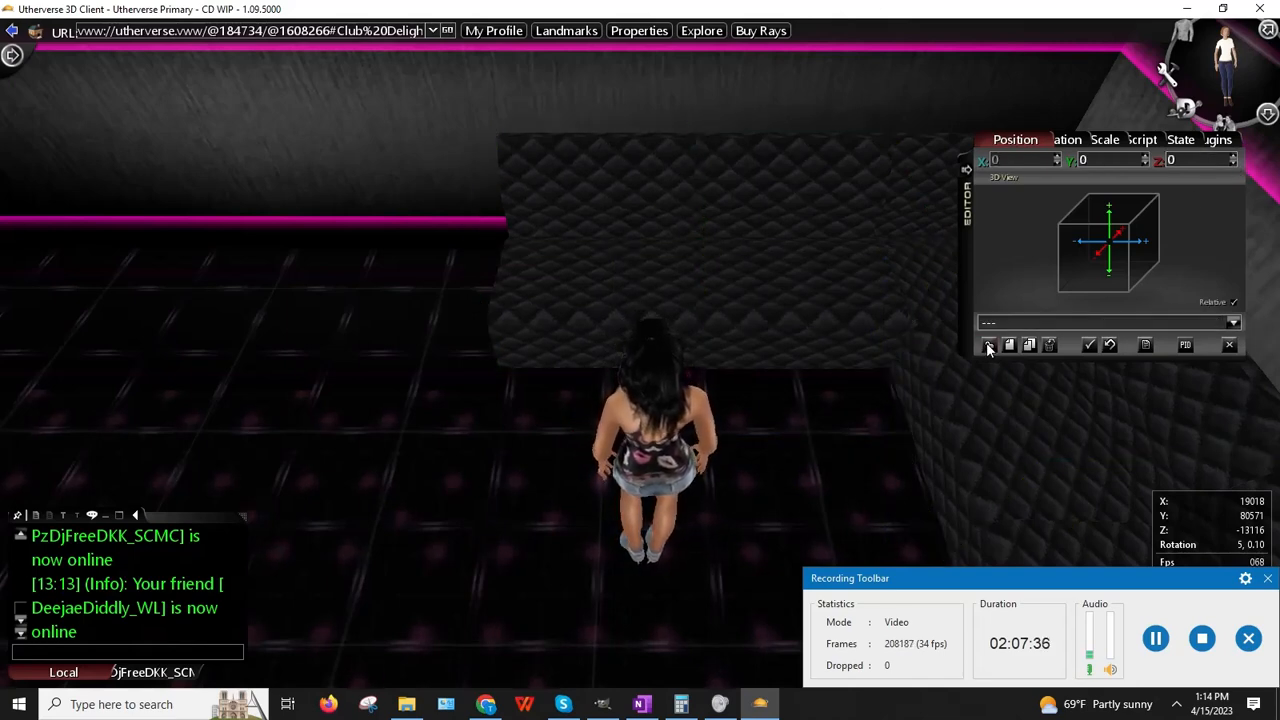
{"action": "key", "text": "Left"}
{"action": "key", "text": "Down"}
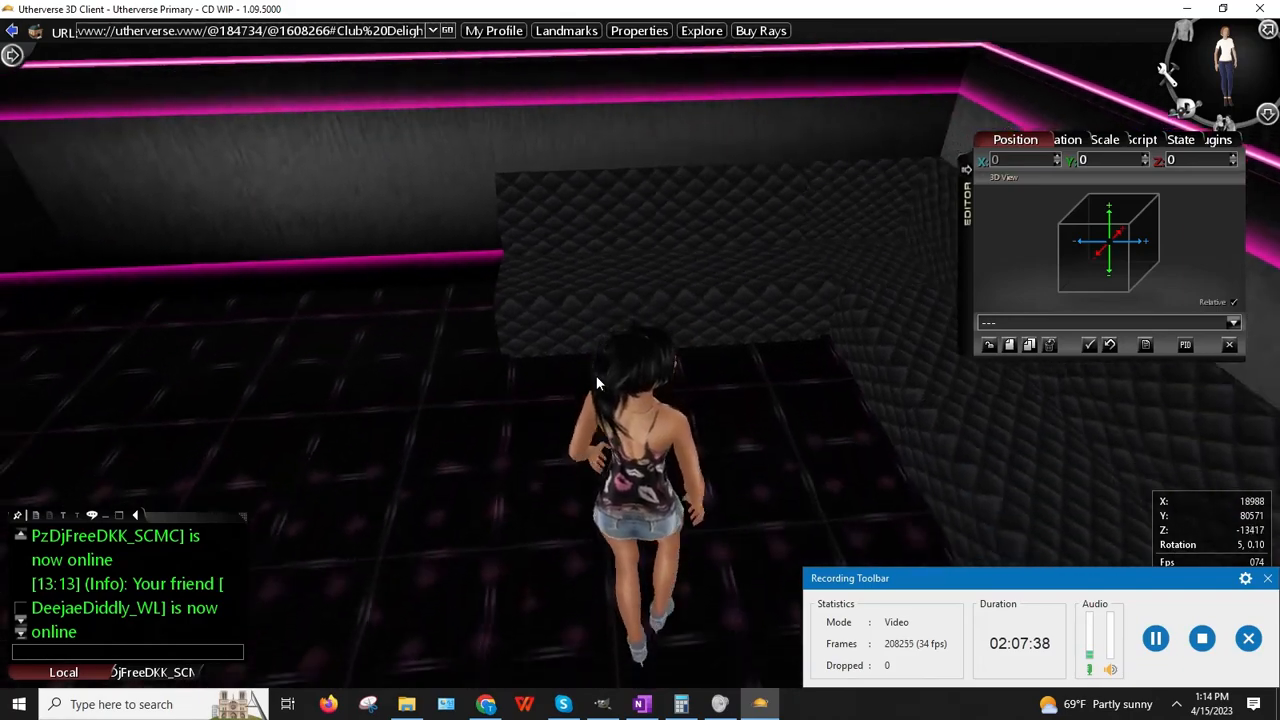
{"action": "key", "text": "Right"}
{"action": "key", "text": "Right"}
{"action": "key", "text": "Down"}
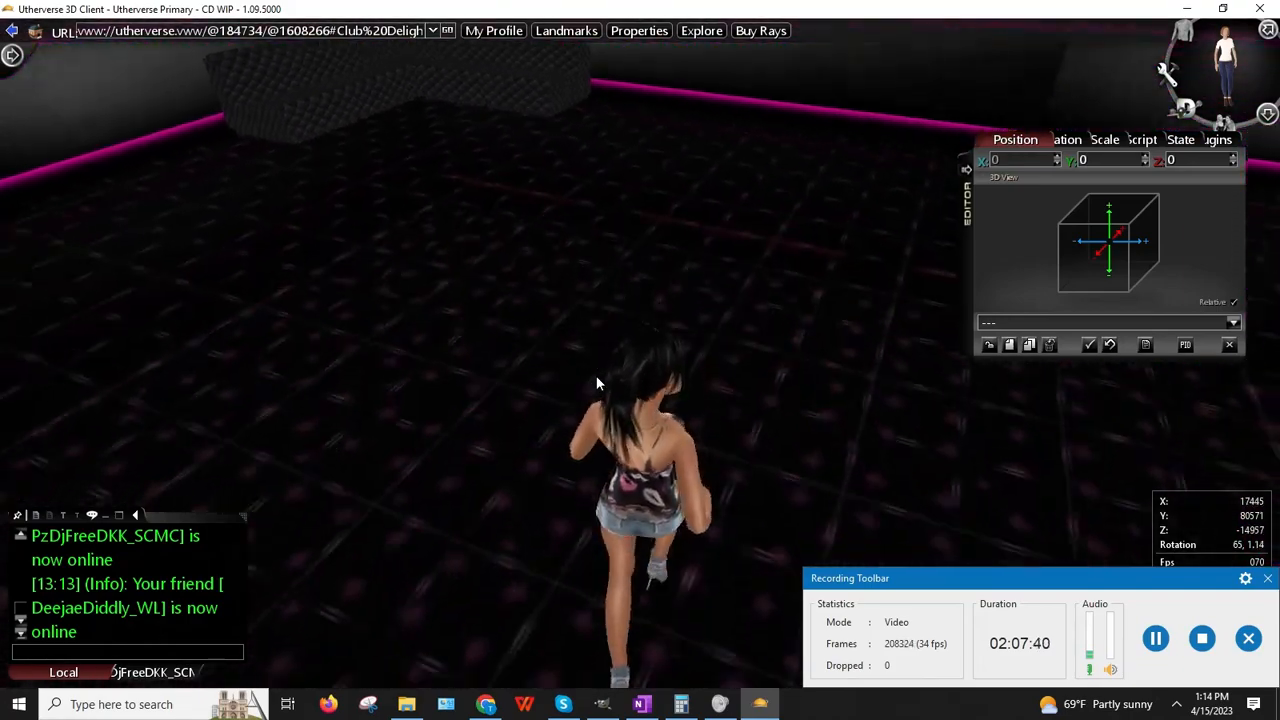
{"action": "right_click_drag", "start_coordinate": [600, 207], "coordinate": [508, 196]}
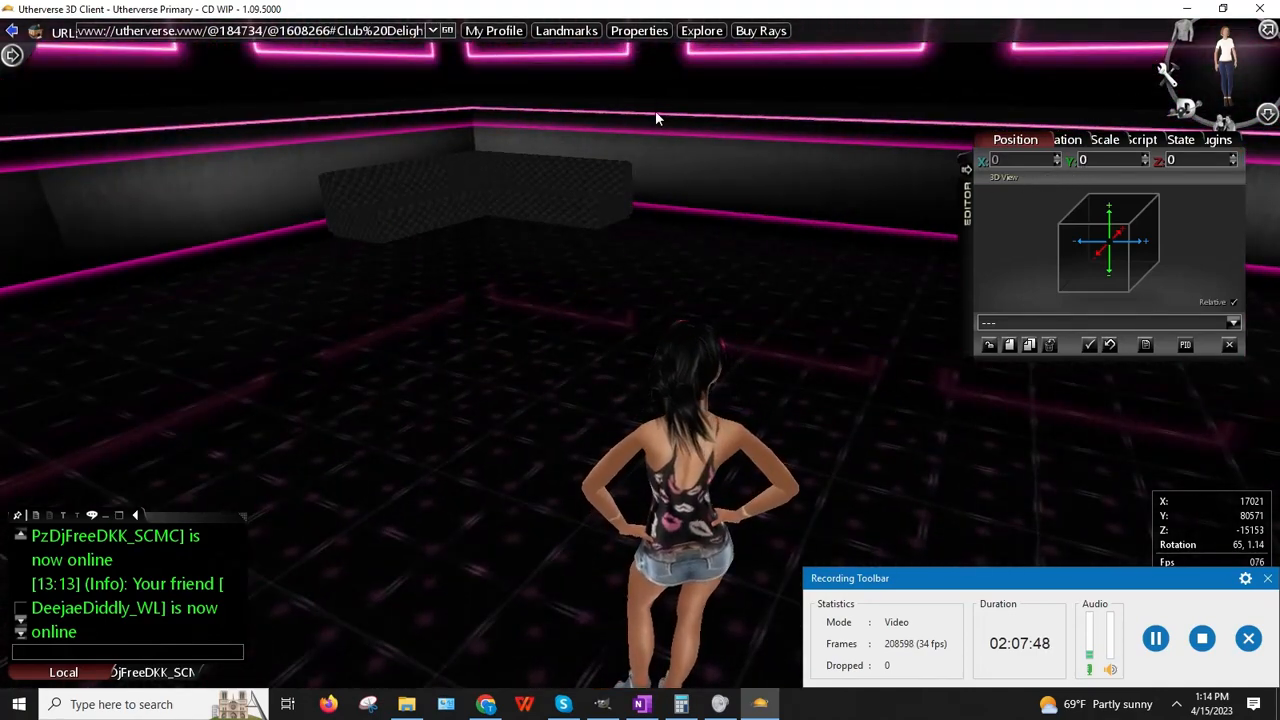
{"action": "key", "text": "Up"}
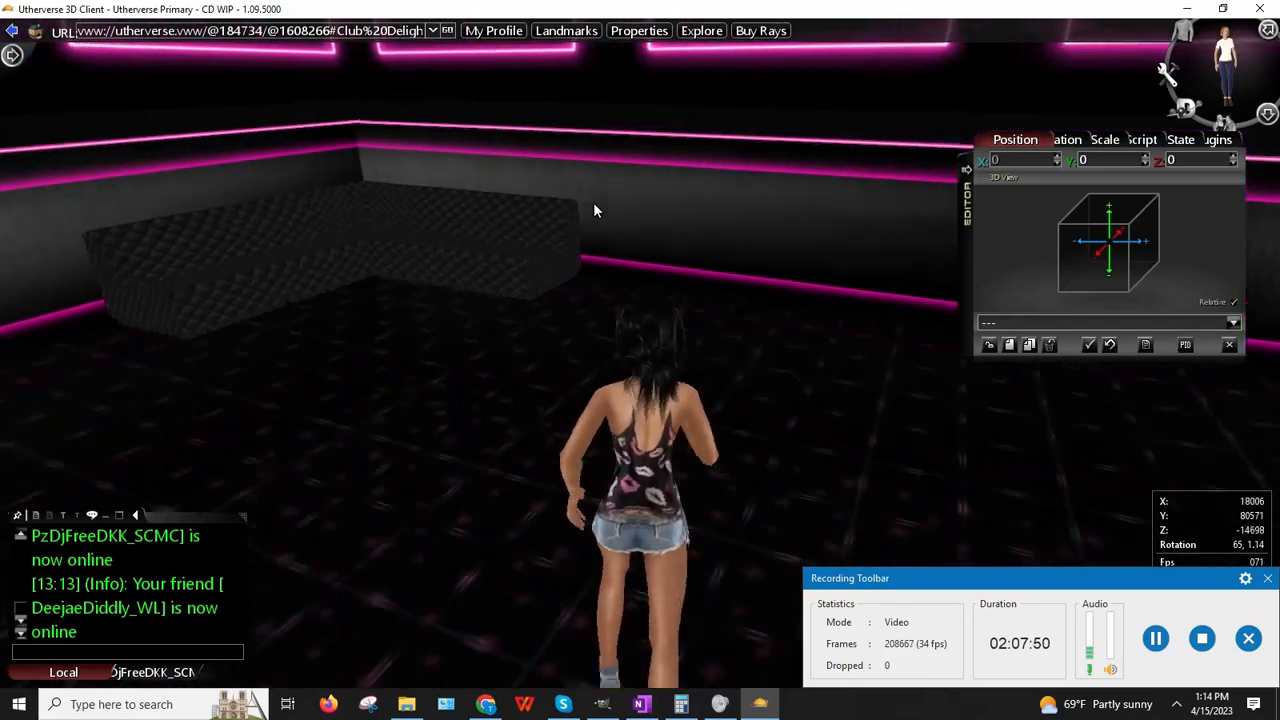
{"action": "key", "text": "Left"}
{"action": "key", "text": "Up"}
{"action": "key", "text": "Left"}
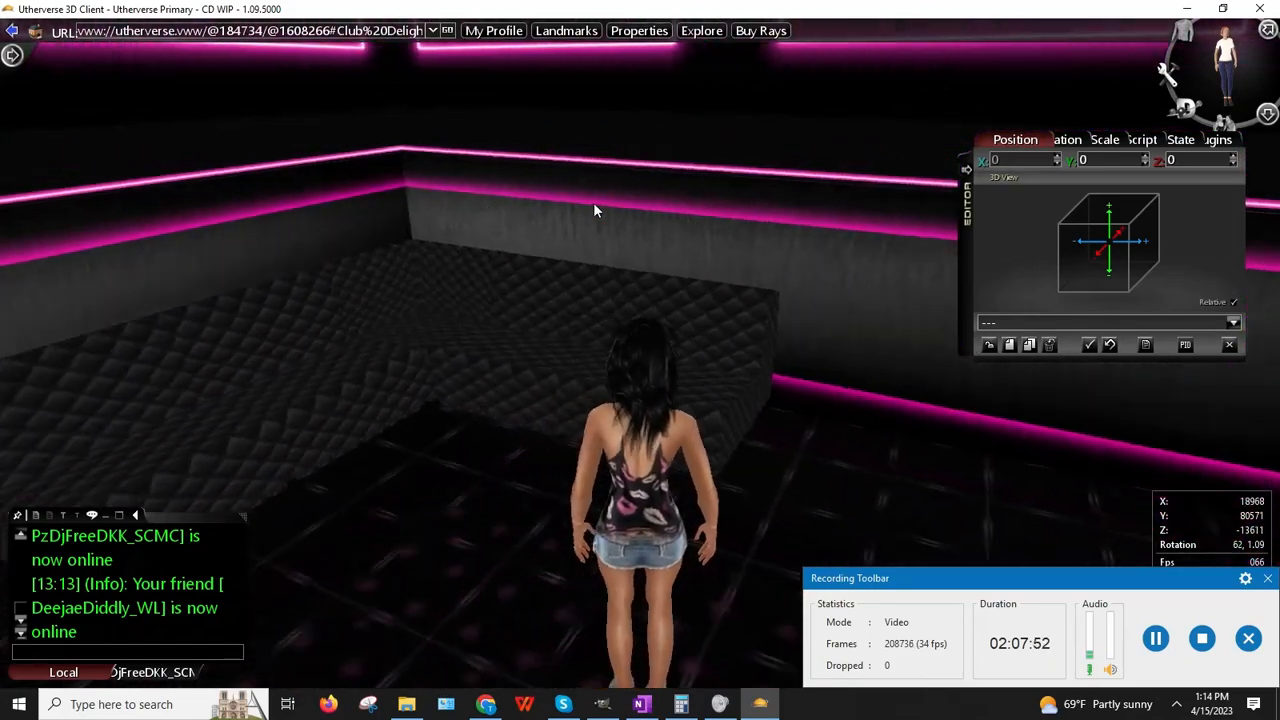
{"action": "key", "text": "Up"}
{"action": "key", "text": "Left"}
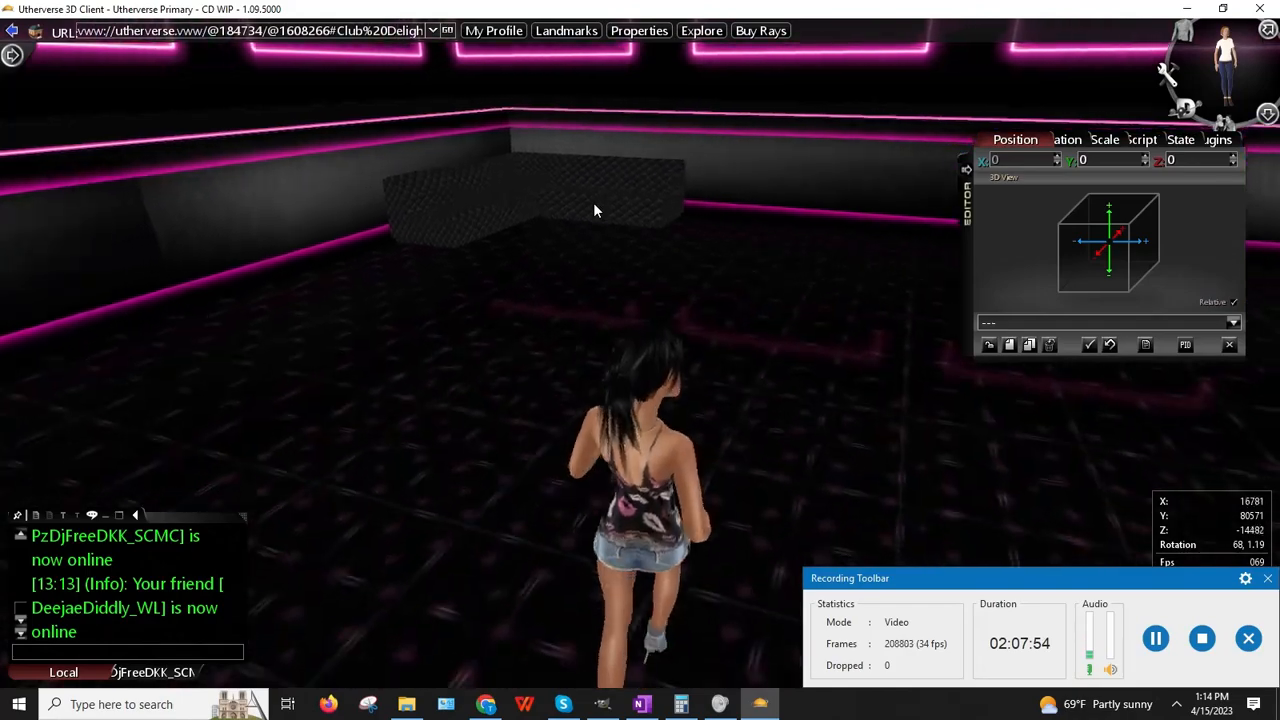
{"action": "key", "text": "Up"}
{"action": "key", "text": "Left"}
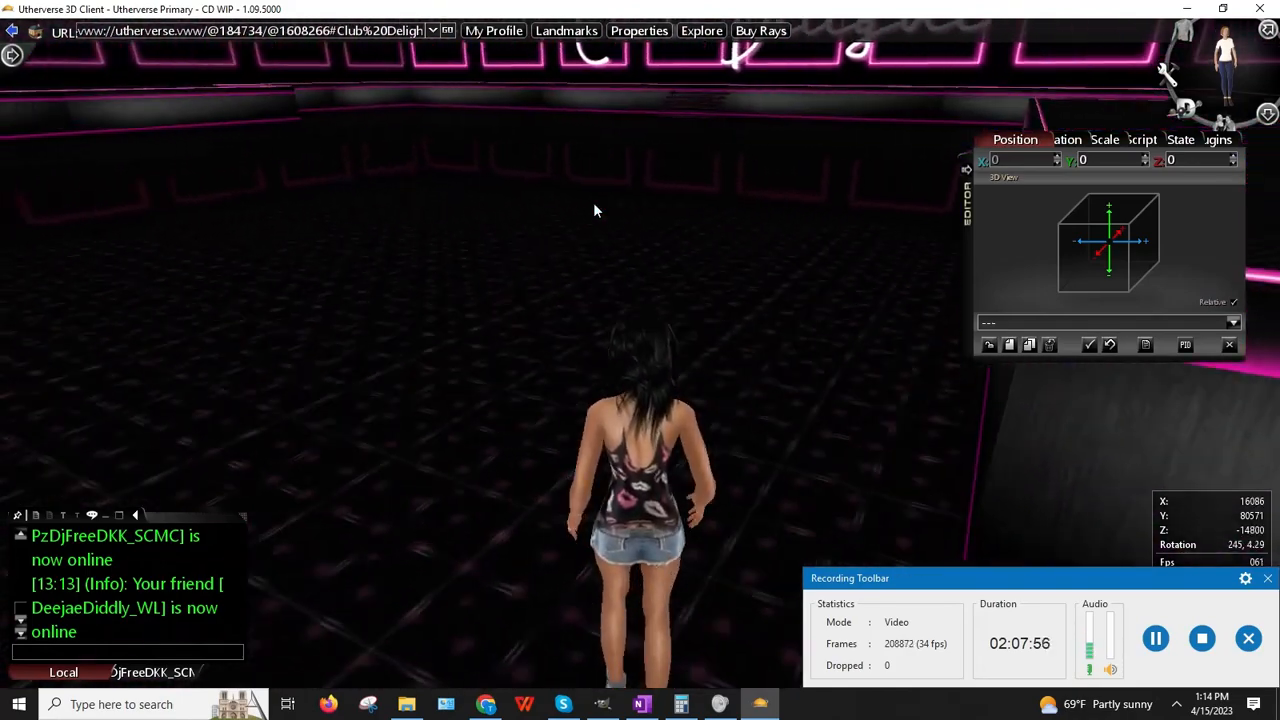
{"action": "key", "text": "Up"}
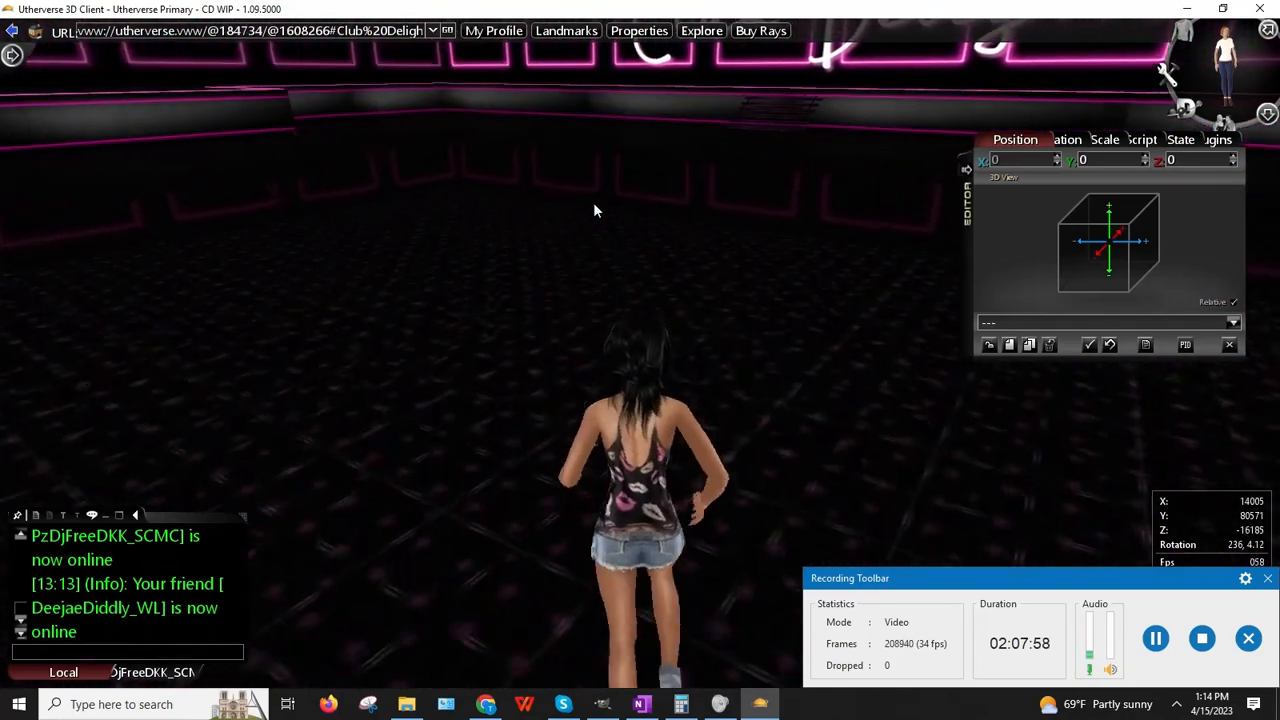
{"action": "key", "text": "Up"}
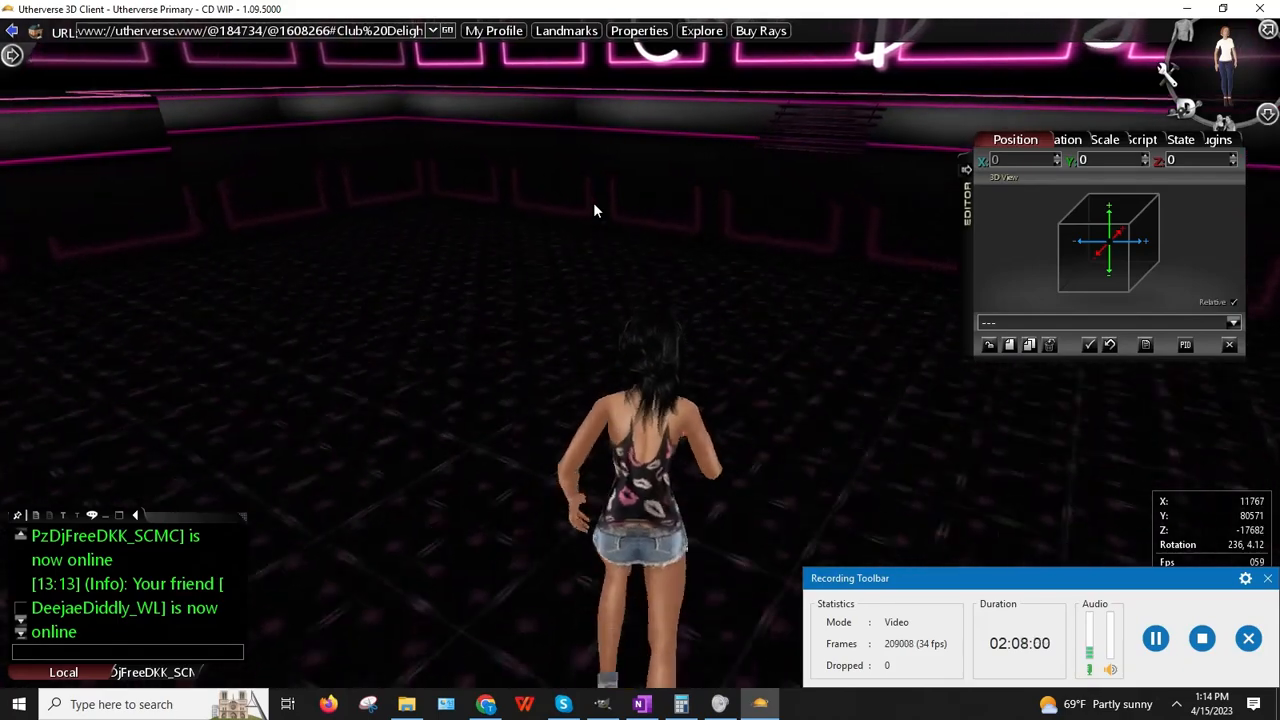
{"action": "key", "text": "Up"}
{"action": "key", "text": "Left"}
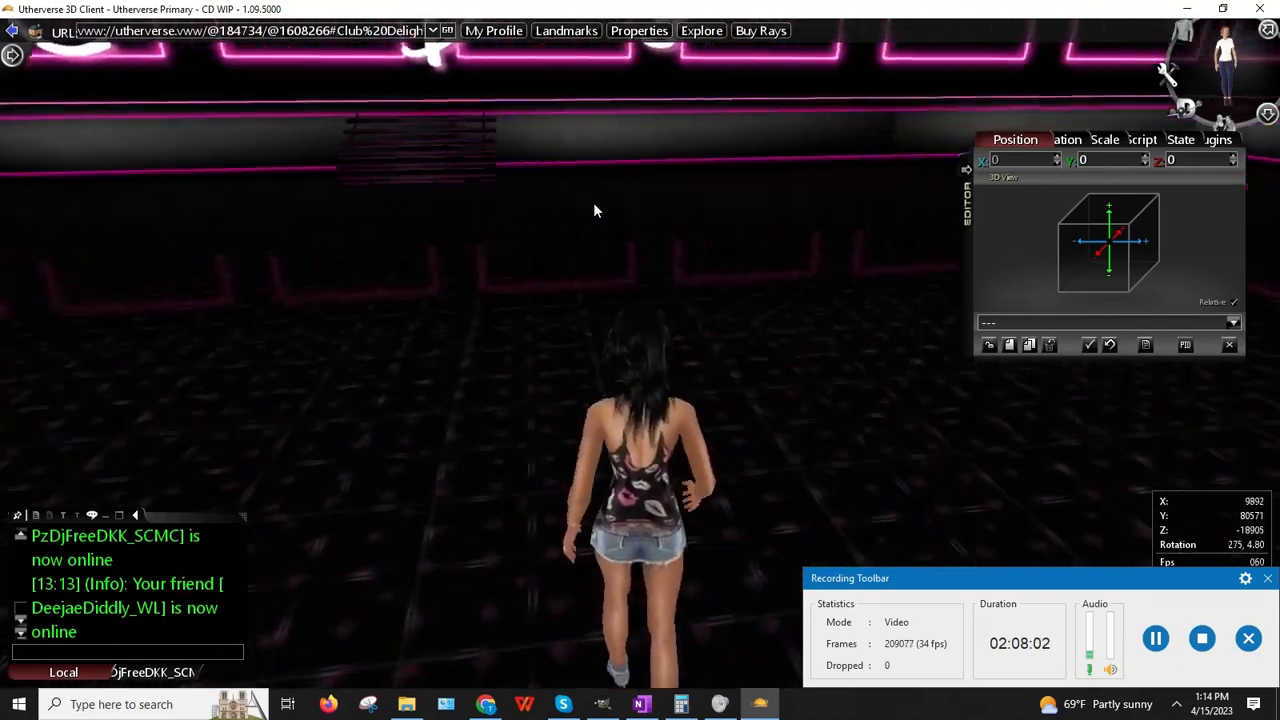
{"action": "key", "text": "Up"}
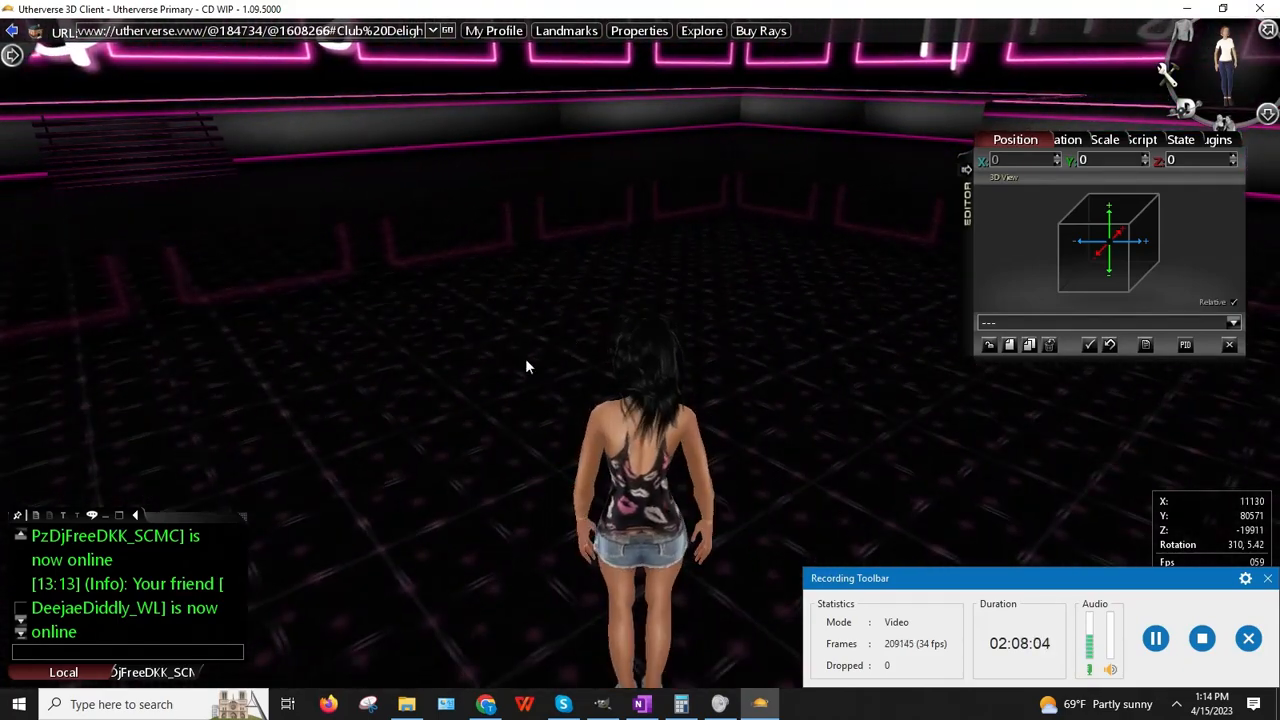
{"action": "left_click_drag", "start_coordinate": [490, 337], "coordinate": [890, 295]}
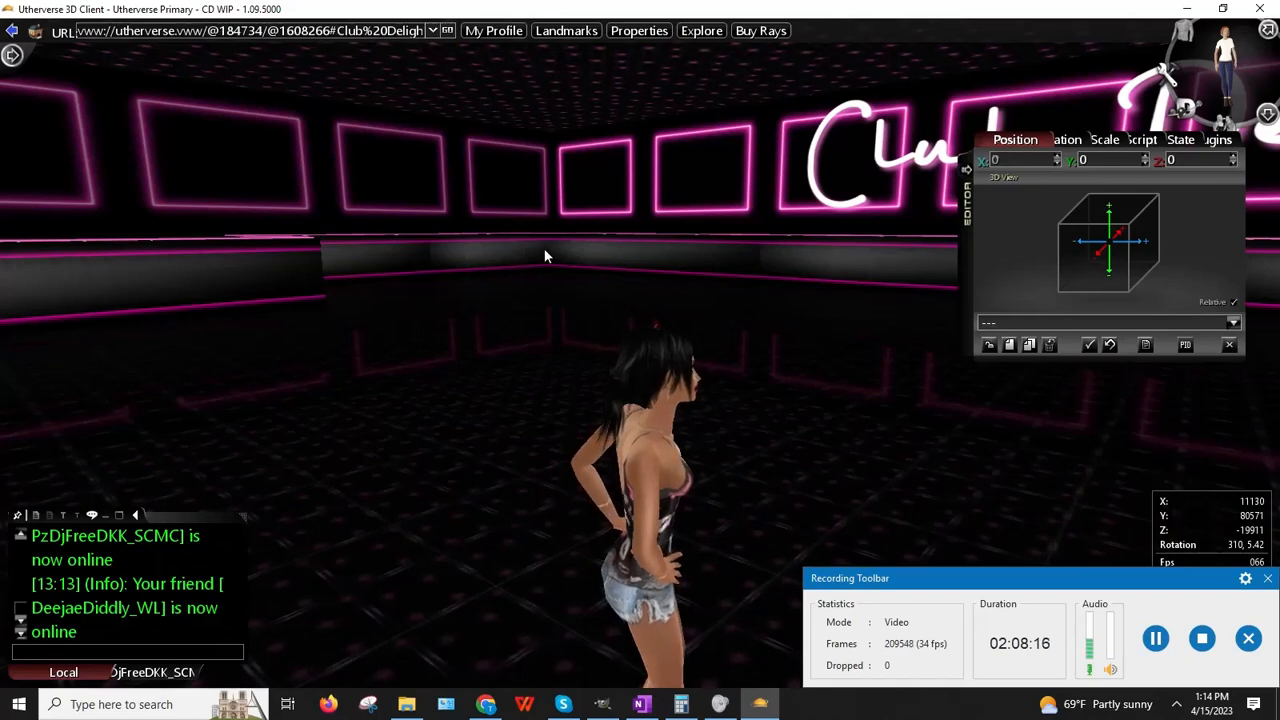
{"action": "left_click_drag", "start_coordinate": [516, 266], "coordinate": [1104, 355]}
{"action": "key", "text": "Right"}
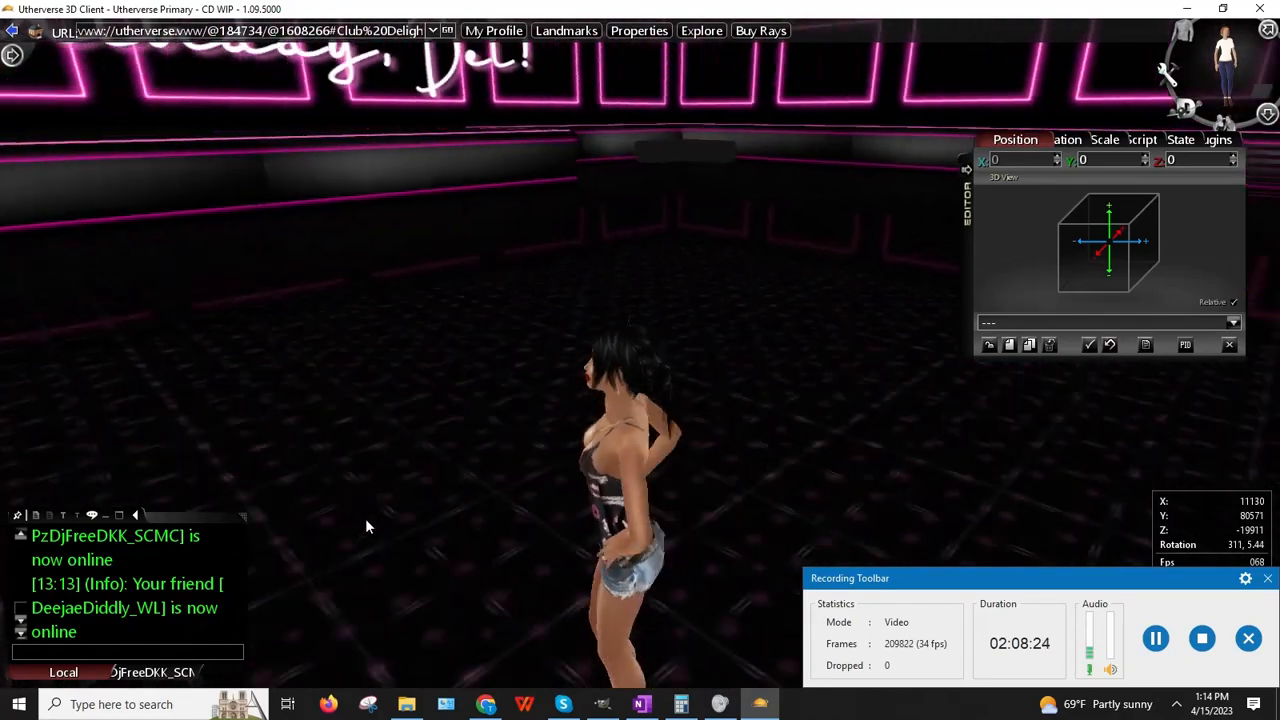
{"action": "key", "text": "Up"}
{"action": "key", "text": "Up"}
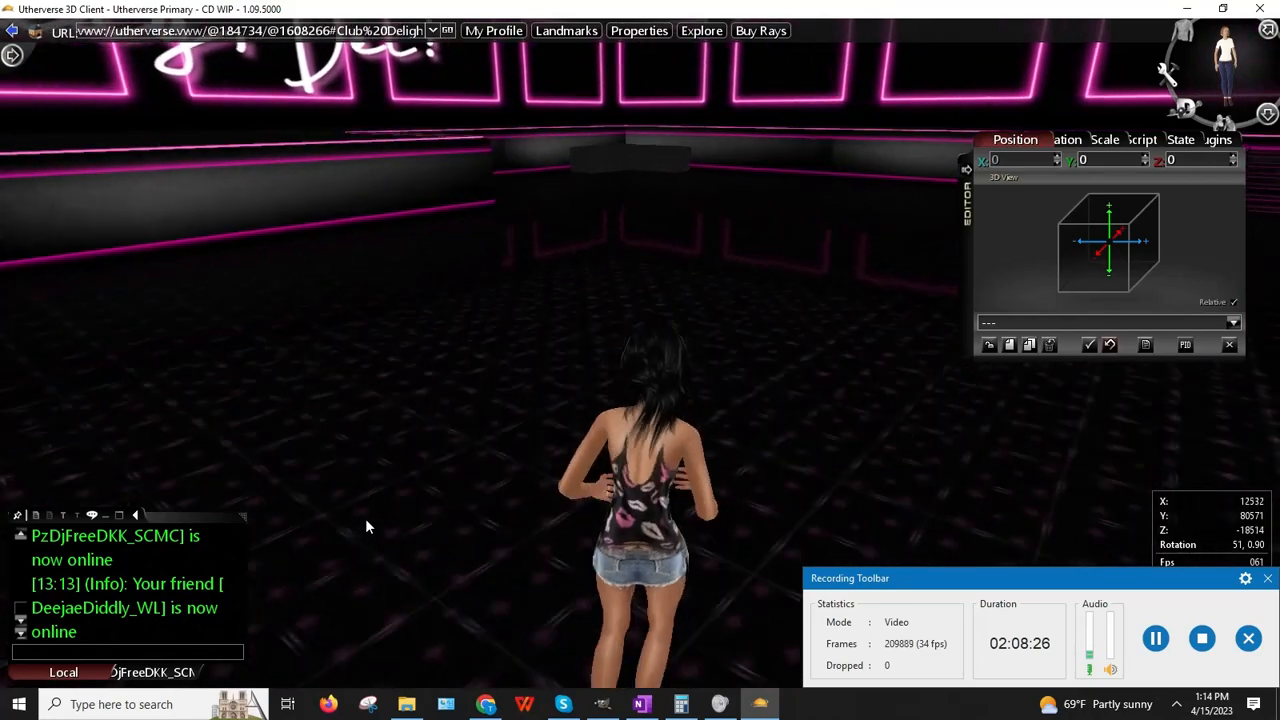
{"action": "key", "text": "Up"}
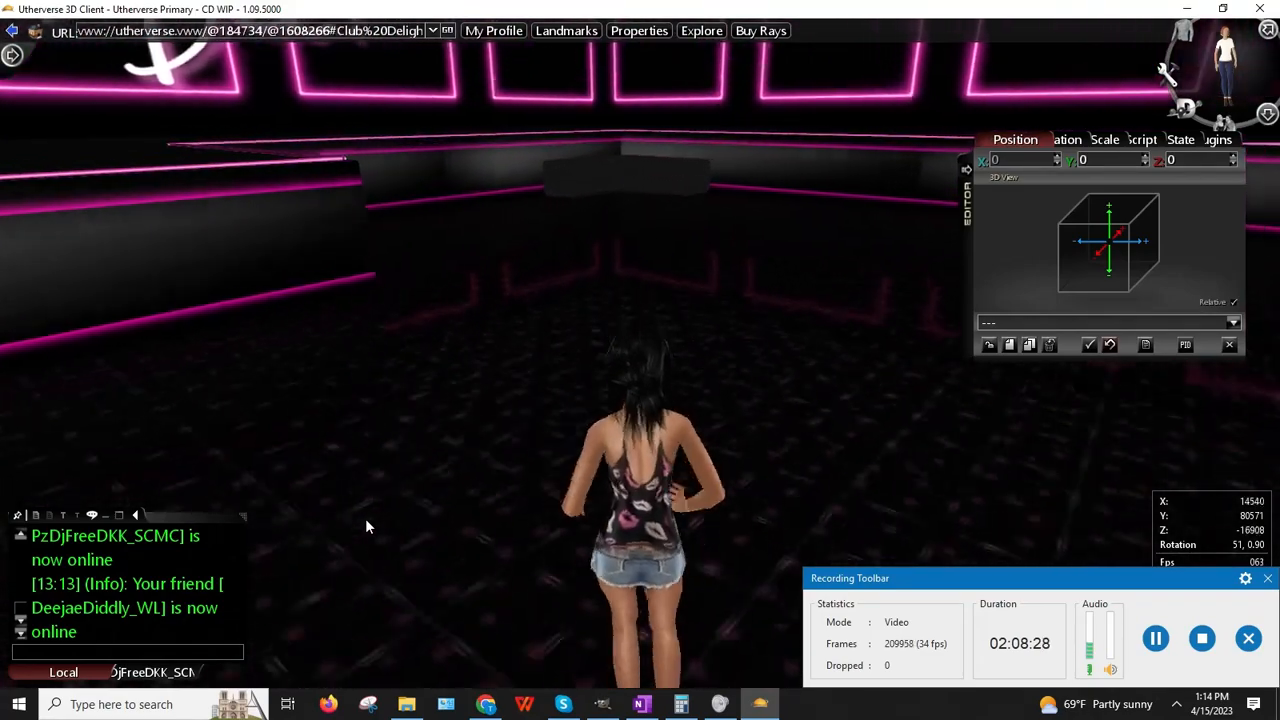
{"action": "key", "text": "Up"}
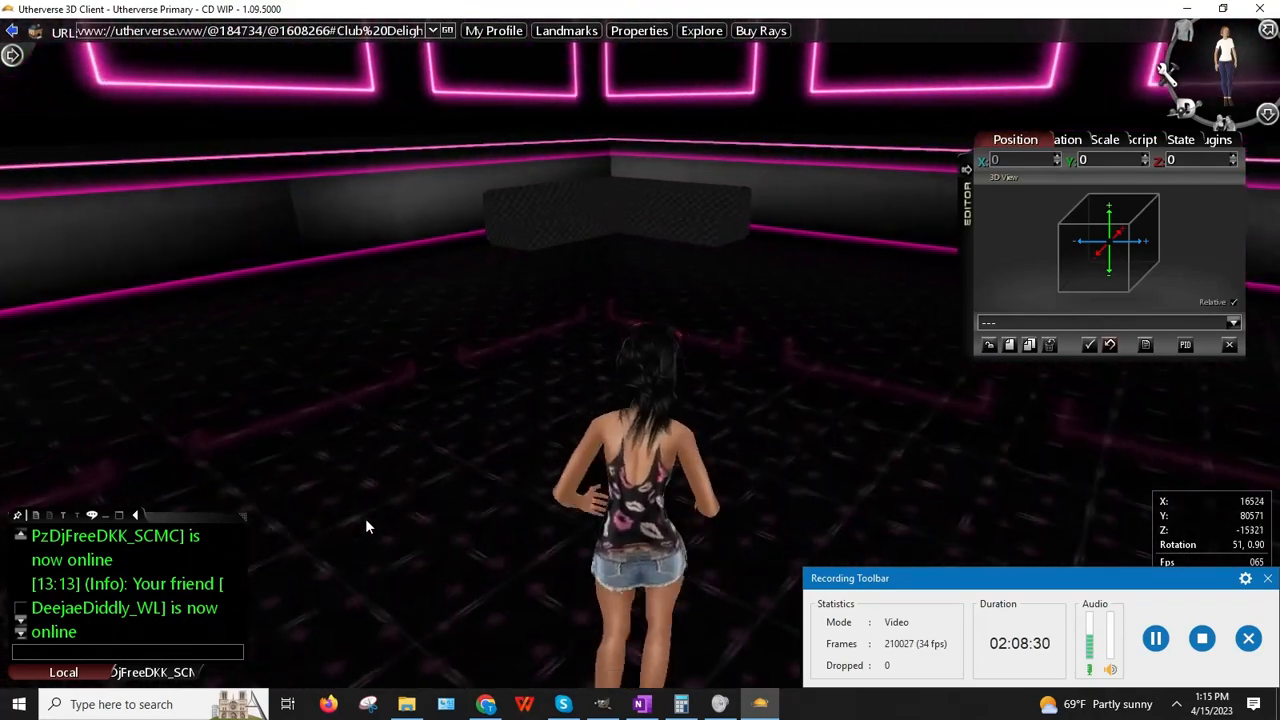
{"action": "key", "text": "Up"}
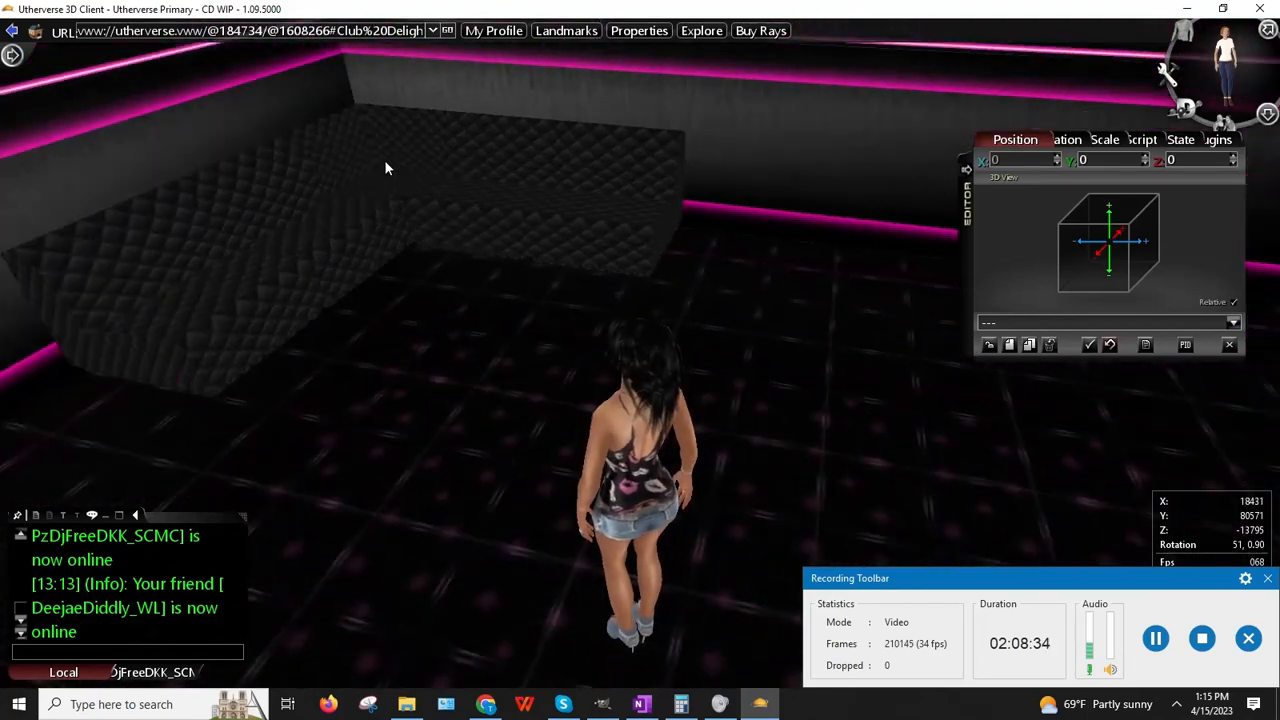
Step: Clone the Modular Red Seating Straight and Modular Red Seating Inward Curve pieces
{"action": "right_click", "coordinate": [386, 168]}
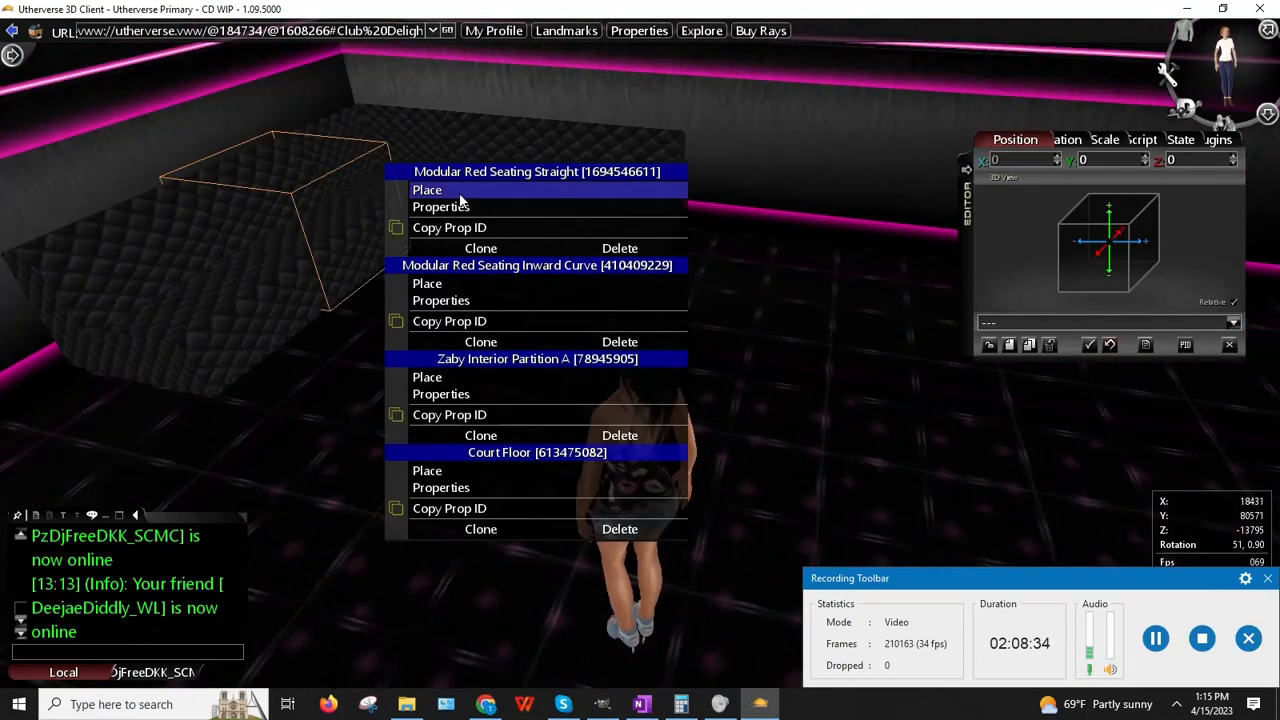
{"action": "left_click", "coordinate": [480, 248]}
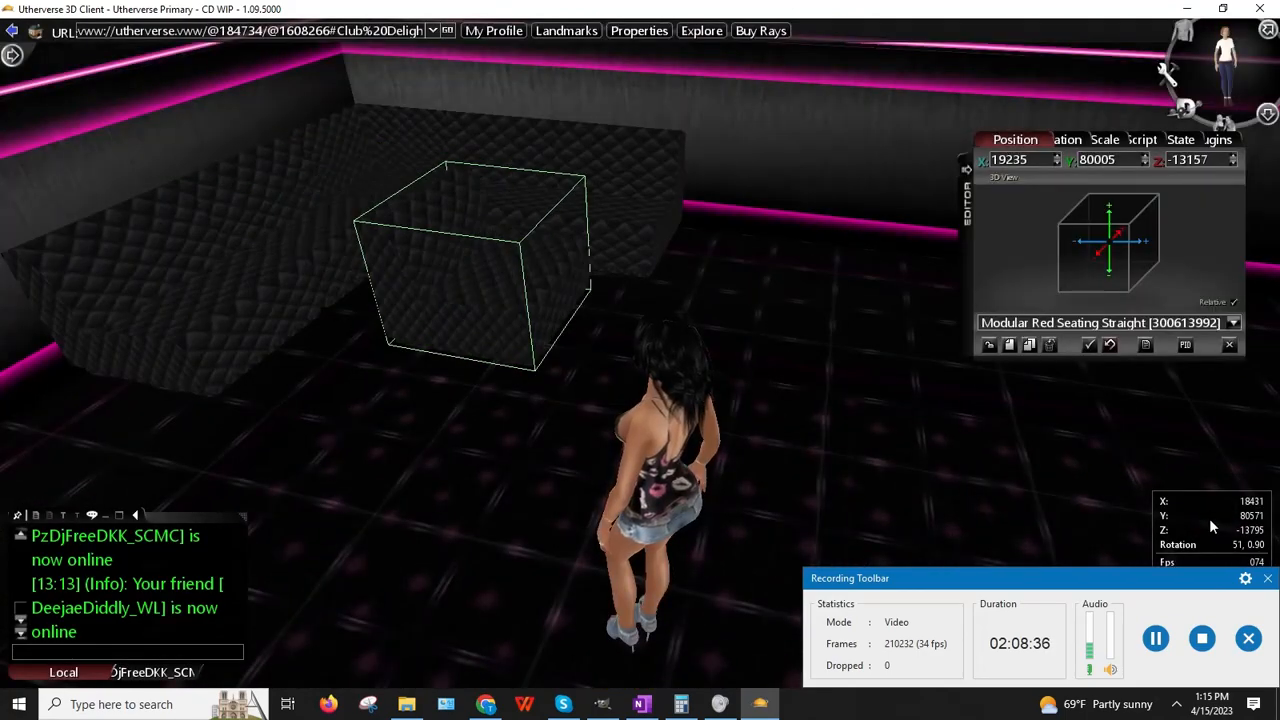
{"action": "right_click", "coordinate": [381, 120]}
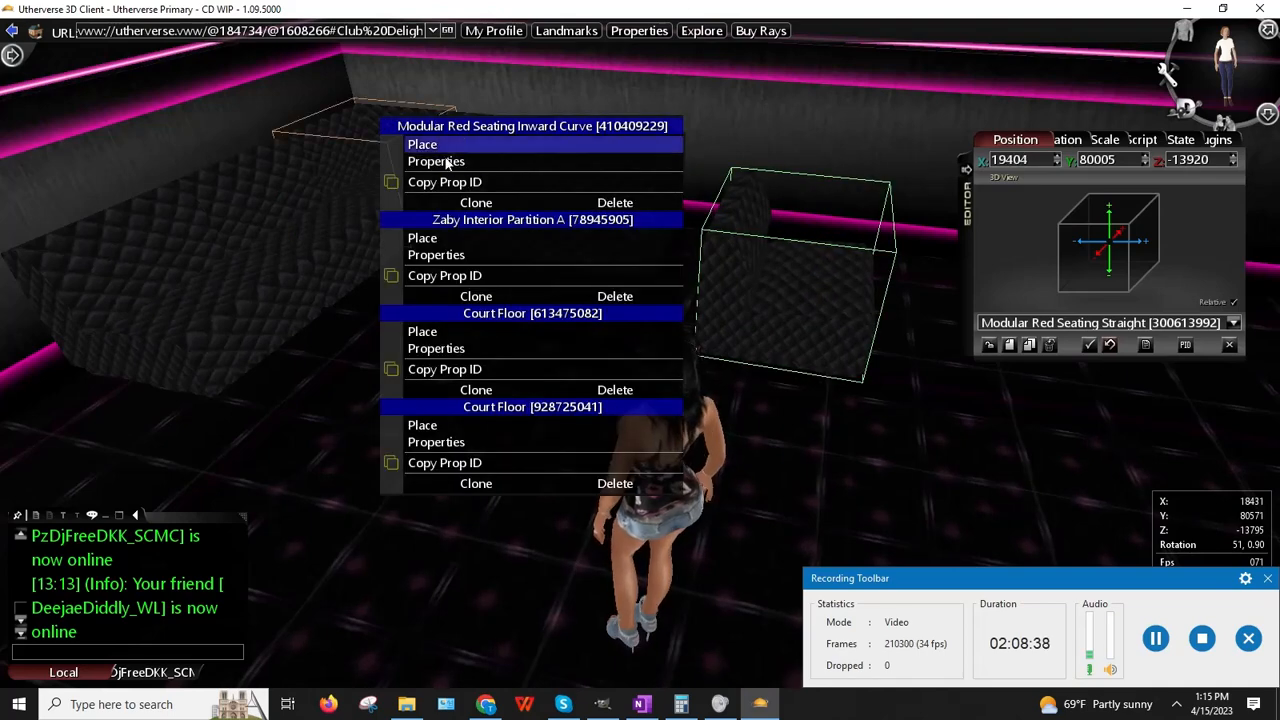
{"action": "left_click", "coordinate": [466, 203]}
Step: Slide the cloned inward-curve seat beside the corner bench and inspect the result
{"action": "left_click_drag", "start_coordinate": [657, 625], "coordinate": [908, 695]}
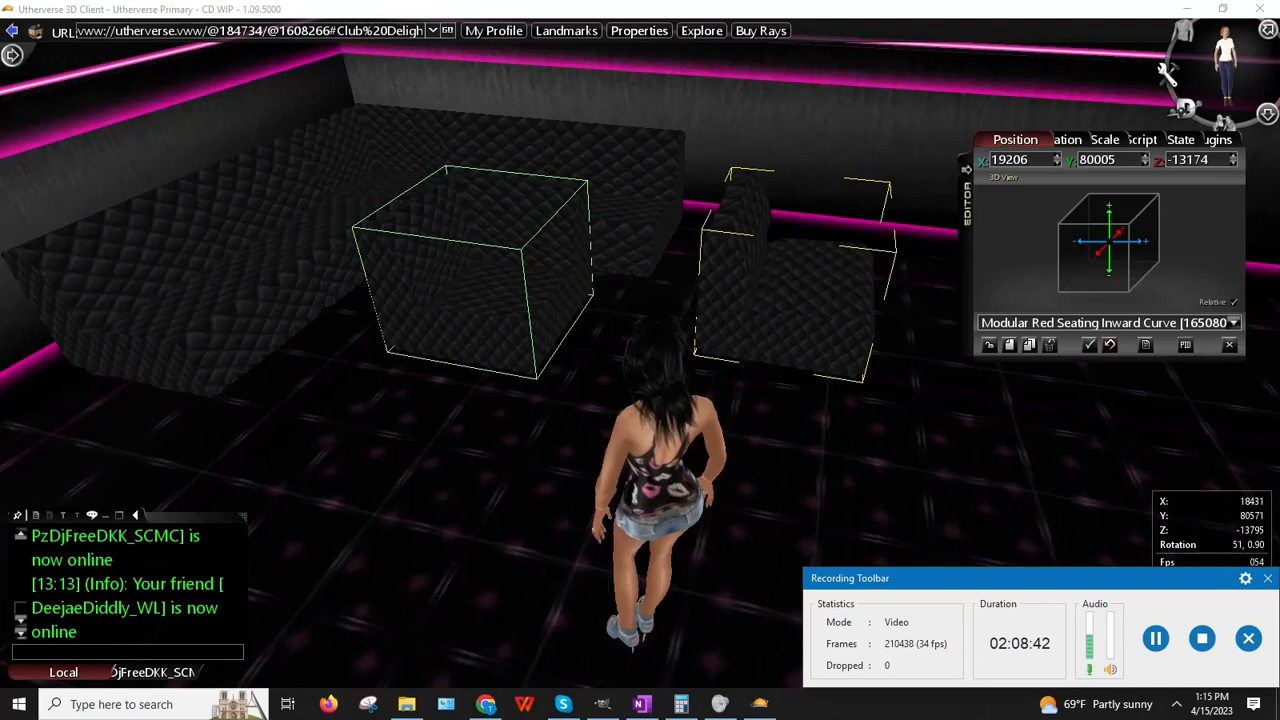
{"action": "left_click_drag", "start_coordinate": [513, 497], "coordinate": [467, 544]}
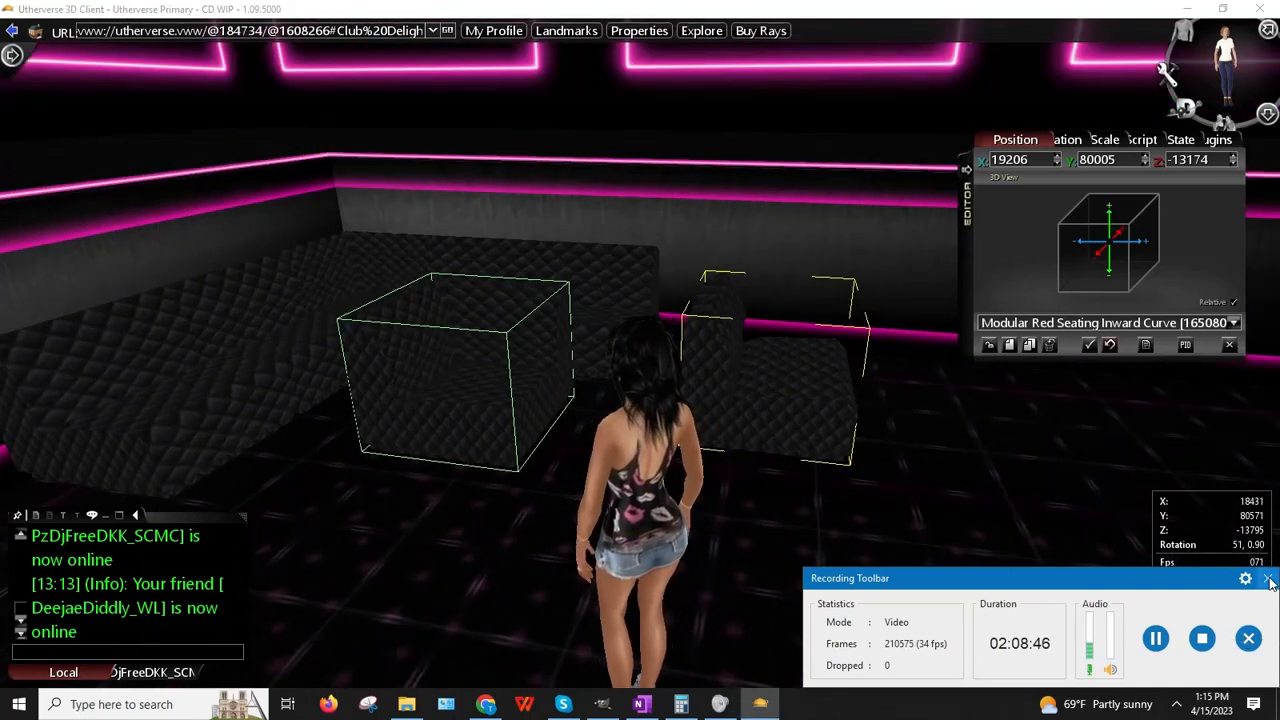
{"action": "left_click", "coordinate": [1248, 639]}
{"action": "left_click", "coordinate": [990, 662]}
{"action": "left_click_drag", "start_coordinate": [661, 530], "coordinate": [473, 544]}
{"action": "key", "text": "Right"}
{"action": "key", "text": "Up"}
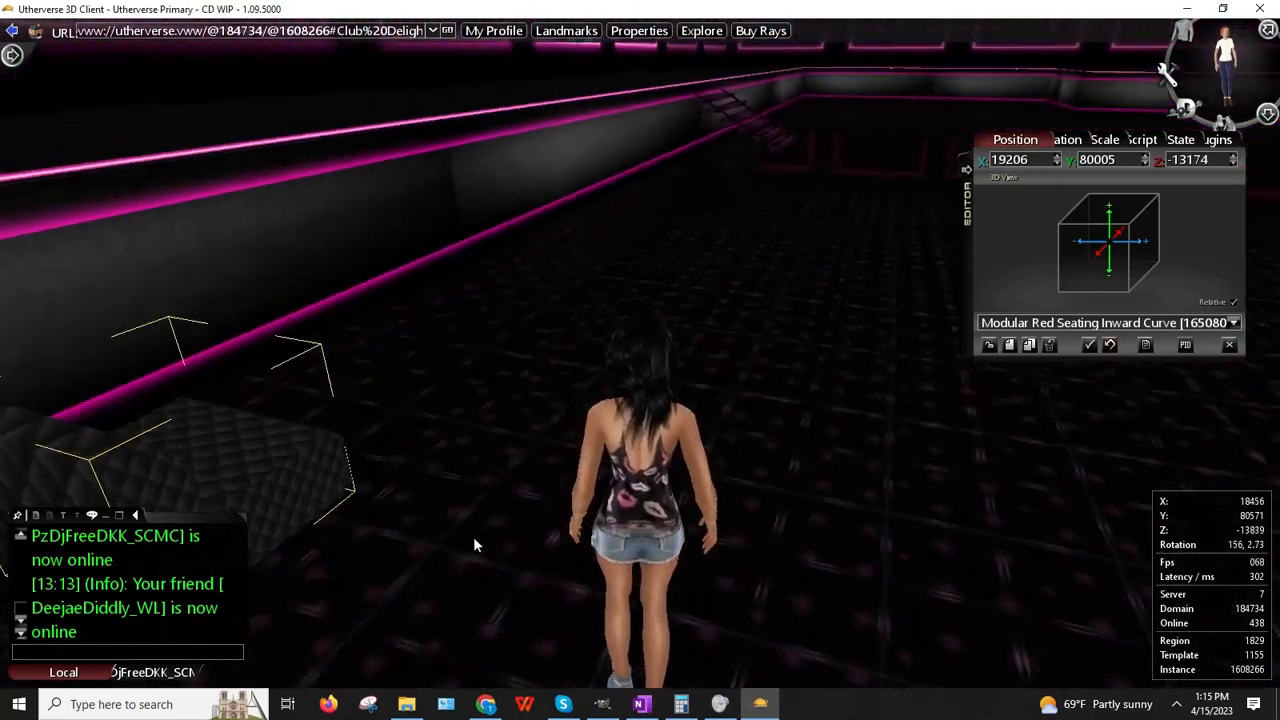
{"action": "key", "text": "Up"}
{"action": "key", "text": "Right"}
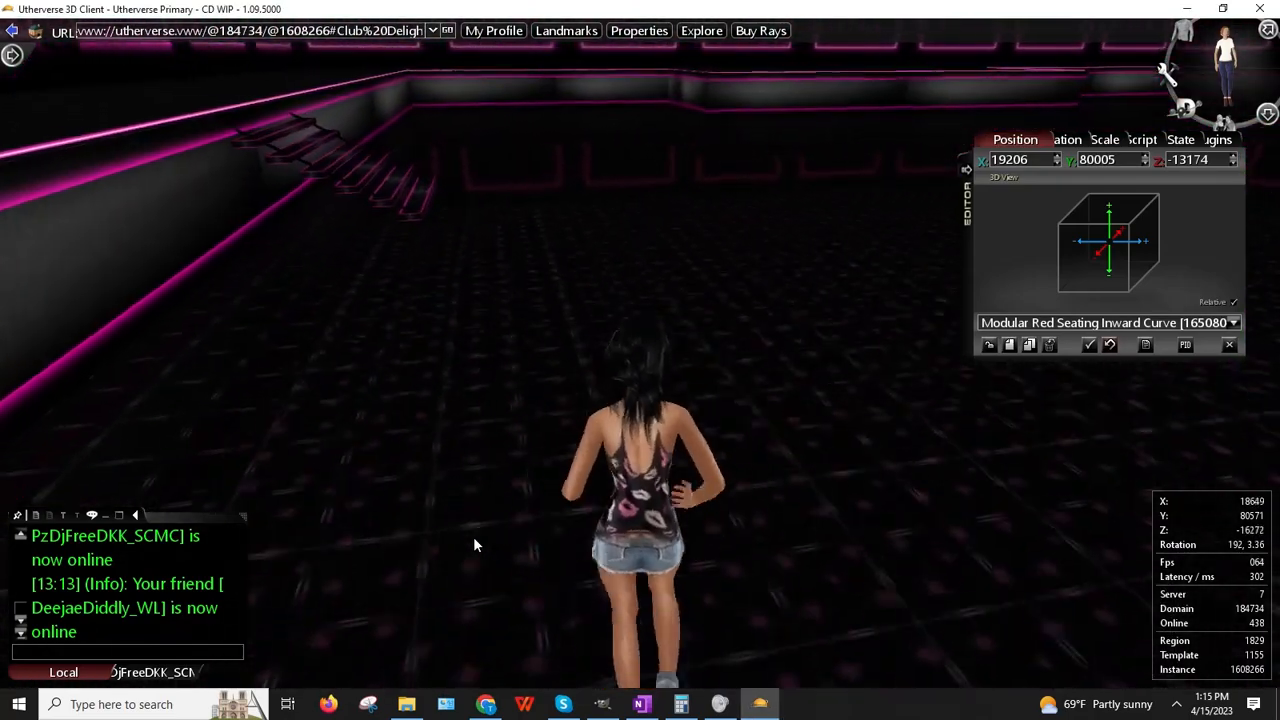
{"action": "key", "text": "Up"}
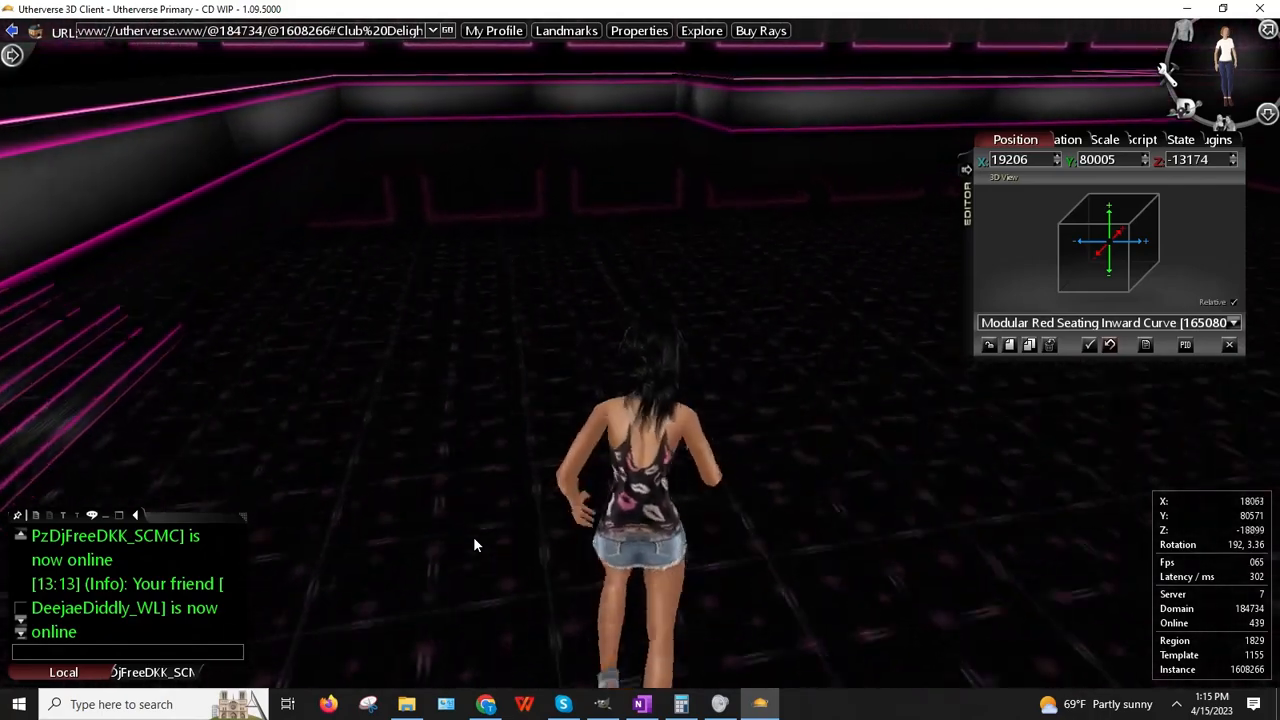
{"action": "key", "text": "Up"}
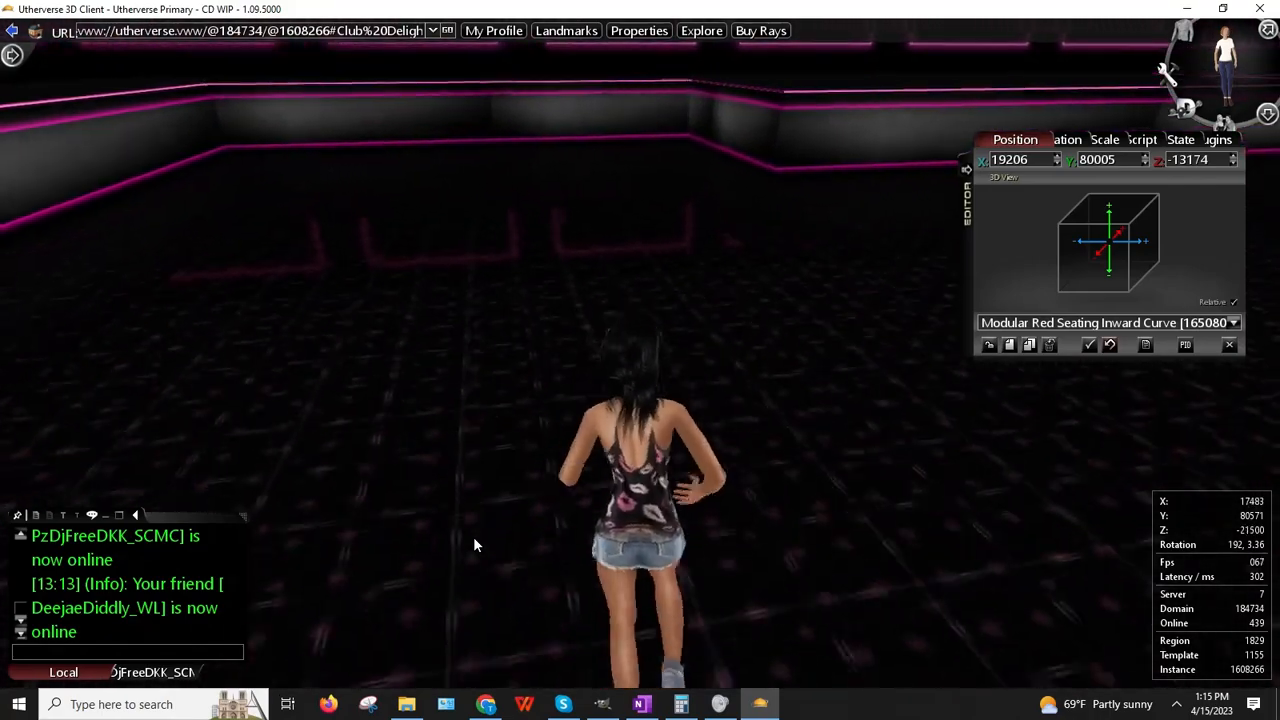
{"action": "key", "text": "Up"}
{"action": "key", "text": "Left"}
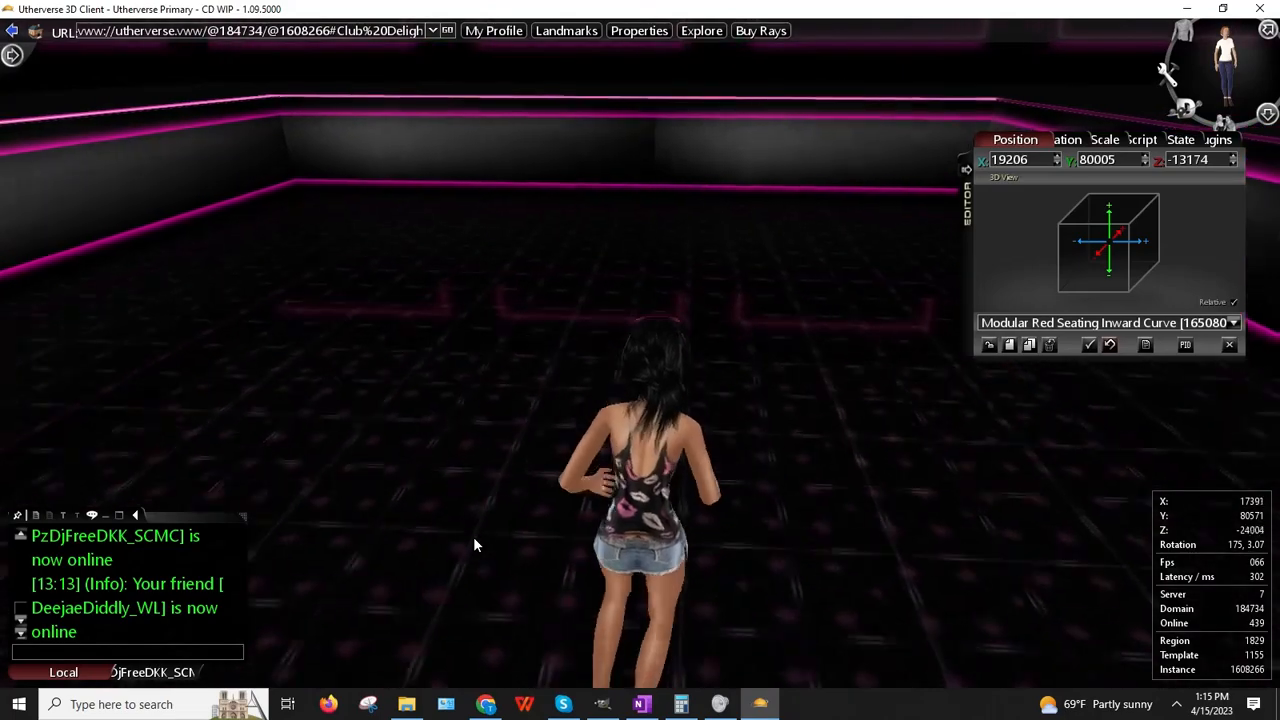
{"action": "key", "text": "Up"}
{"action": "key", "text": "Left"}
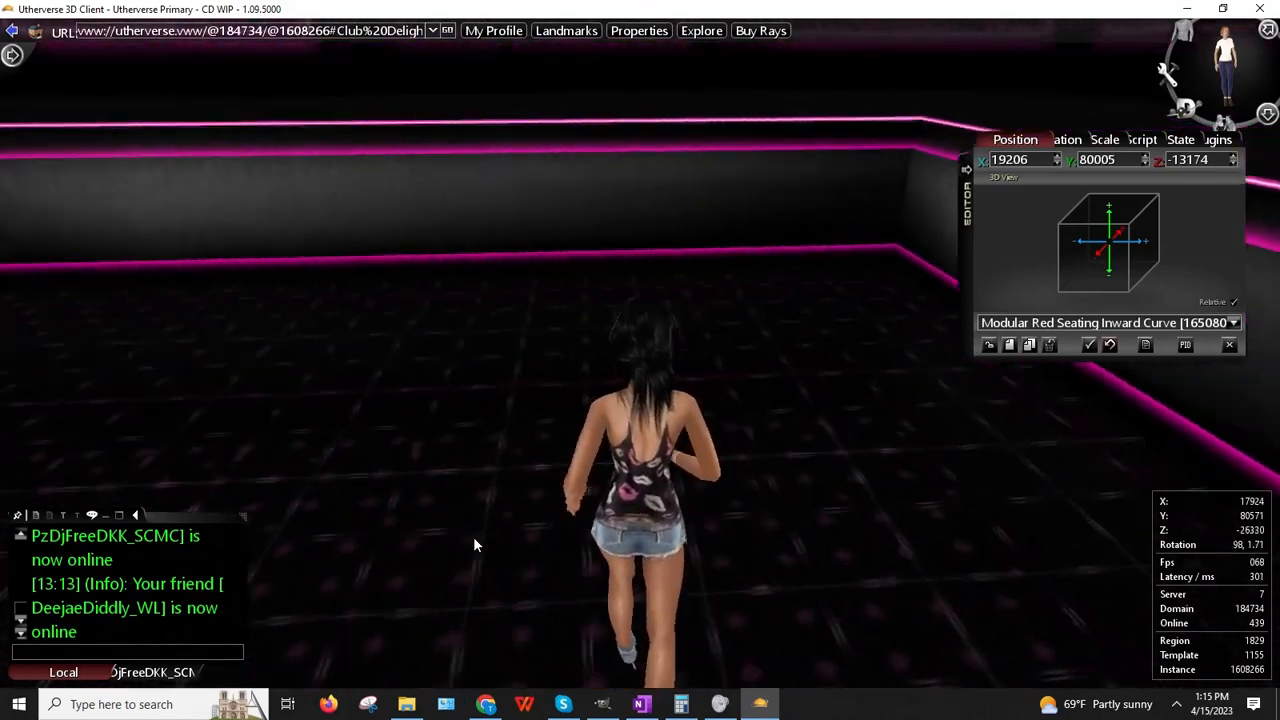
{"action": "key", "text": "Up"}
{"action": "key", "text": "Left"}
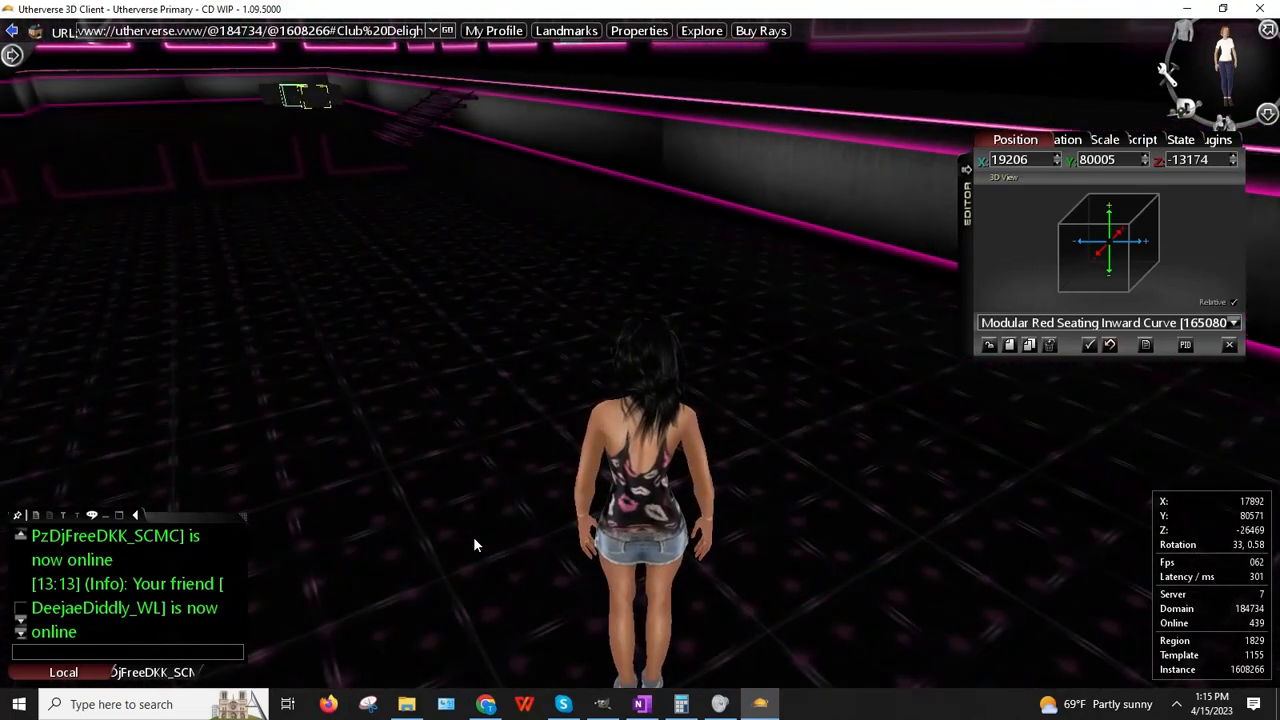
{"action": "key", "text": "Right"}
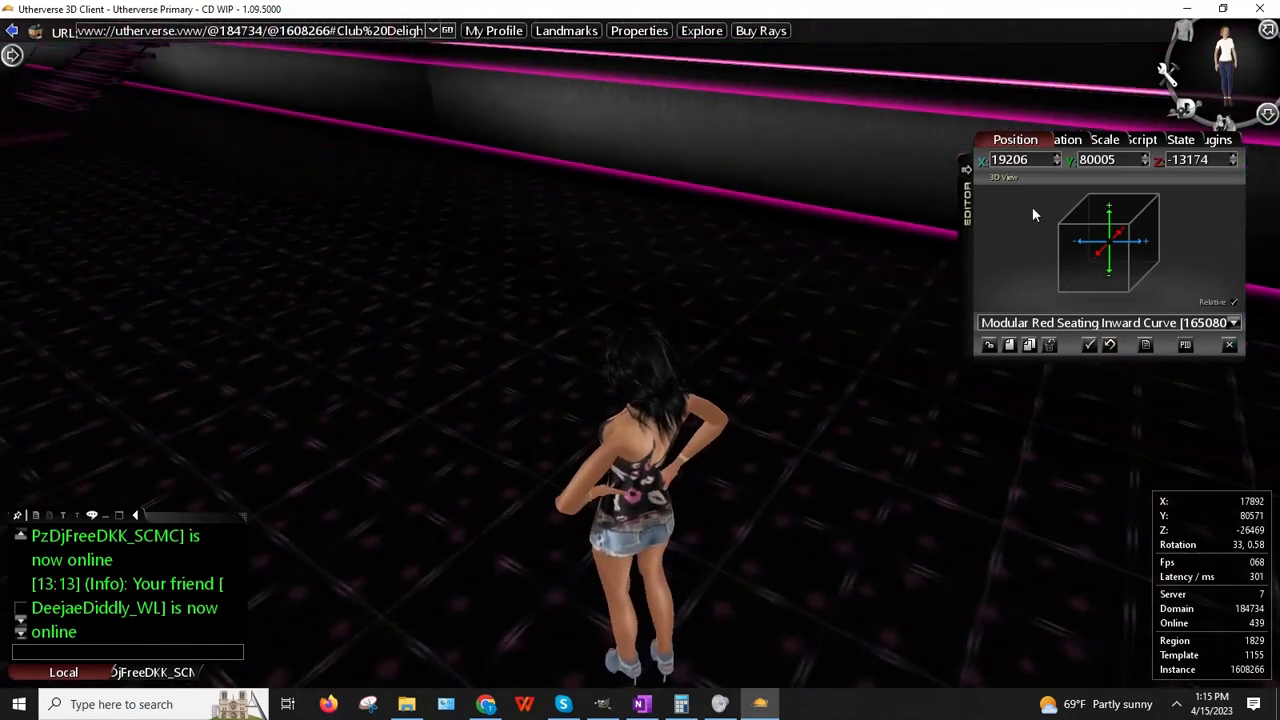
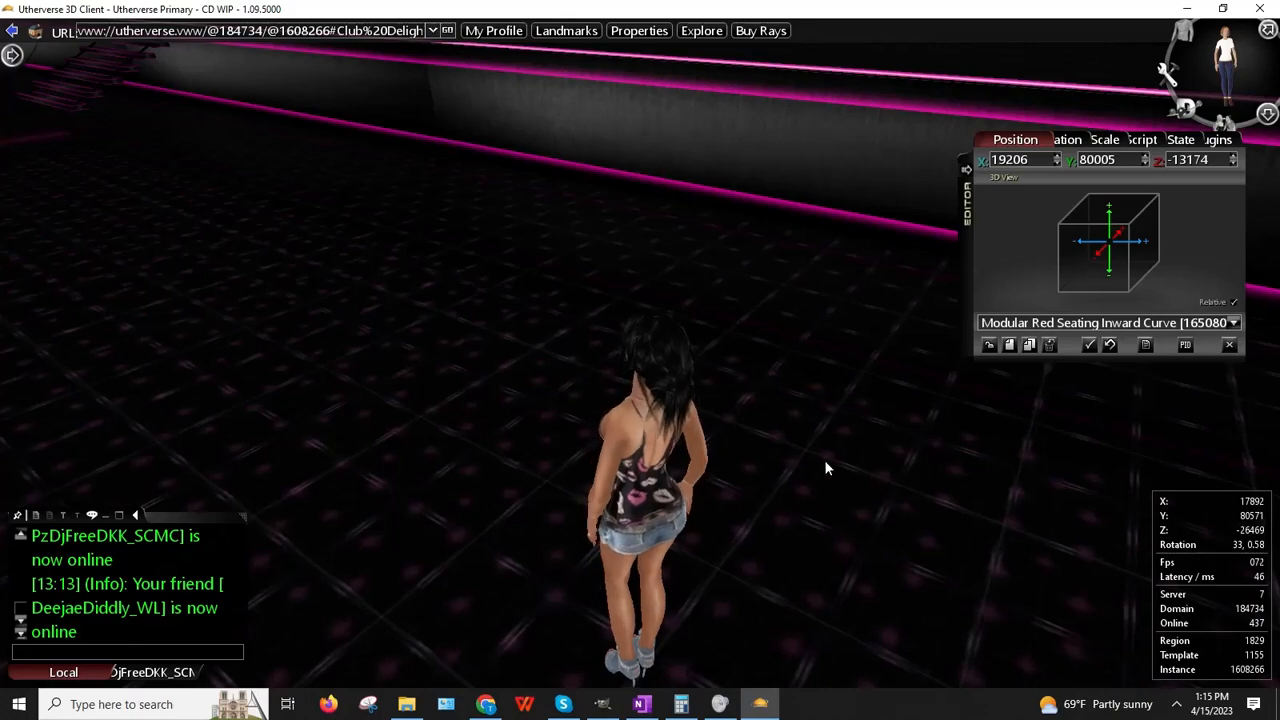
Step: Move the Inward Curve seat to X 17892, Z -26469, where the avatar stands
{"action": "right_click_drag", "start_coordinate": [740, 296], "coordinate": [126, 60]}
{"action": "right_click_drag", "start_coordinate": [326, 94], "coordinate": [967, 185]}
{"action": "left_click", "coordinate": [1025, 162]}
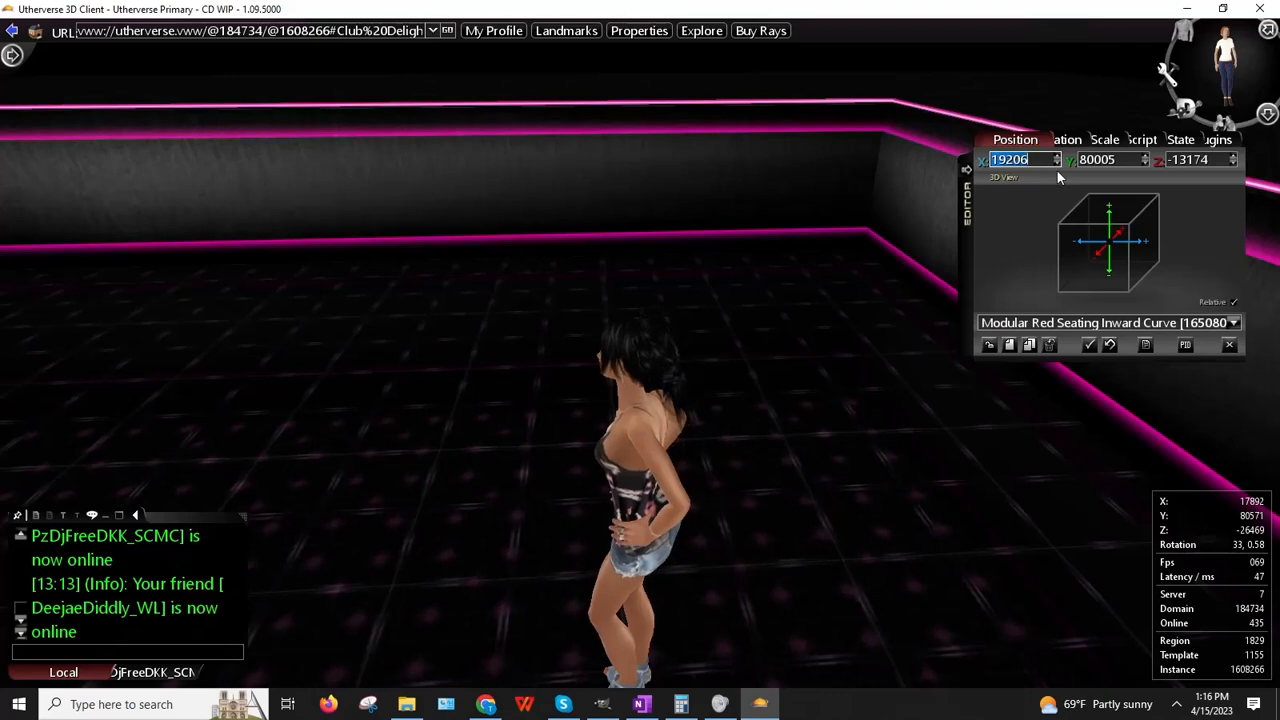
{"action": "type", "text": "17892"}
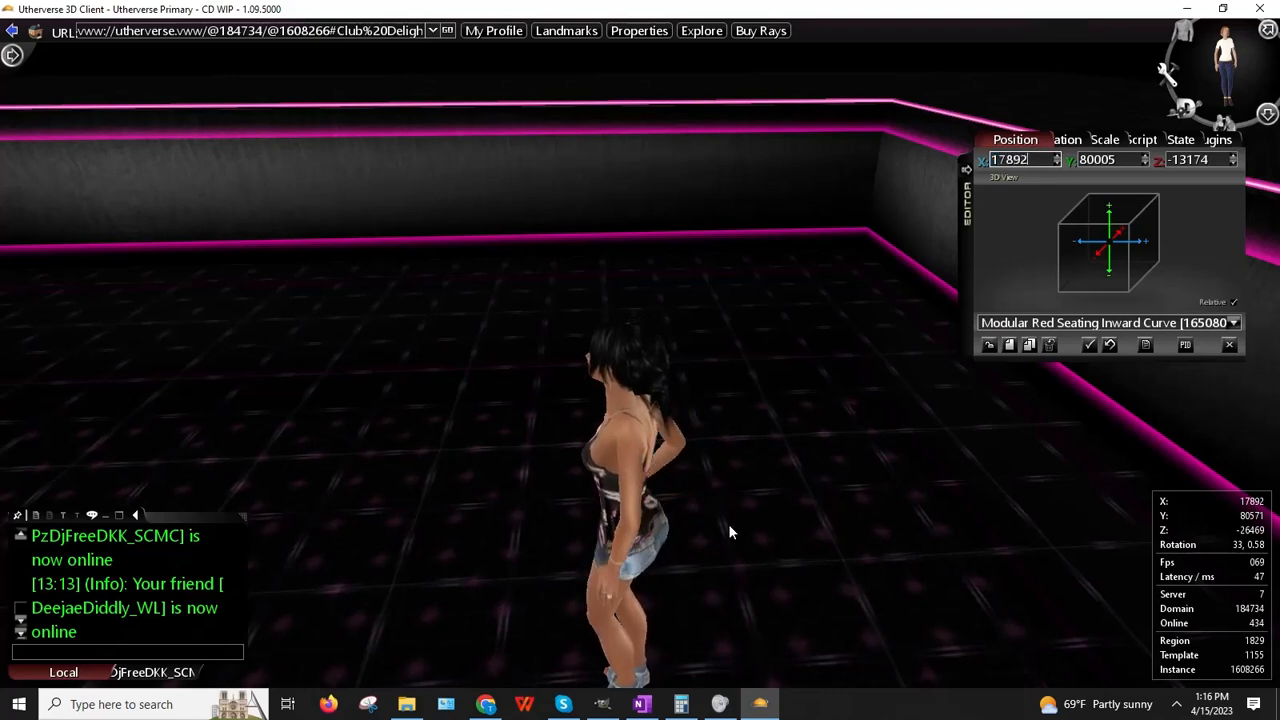
{"action": "right_click_drag", "start_coordinate": [550, 570], "coordinate": [262, 541]}
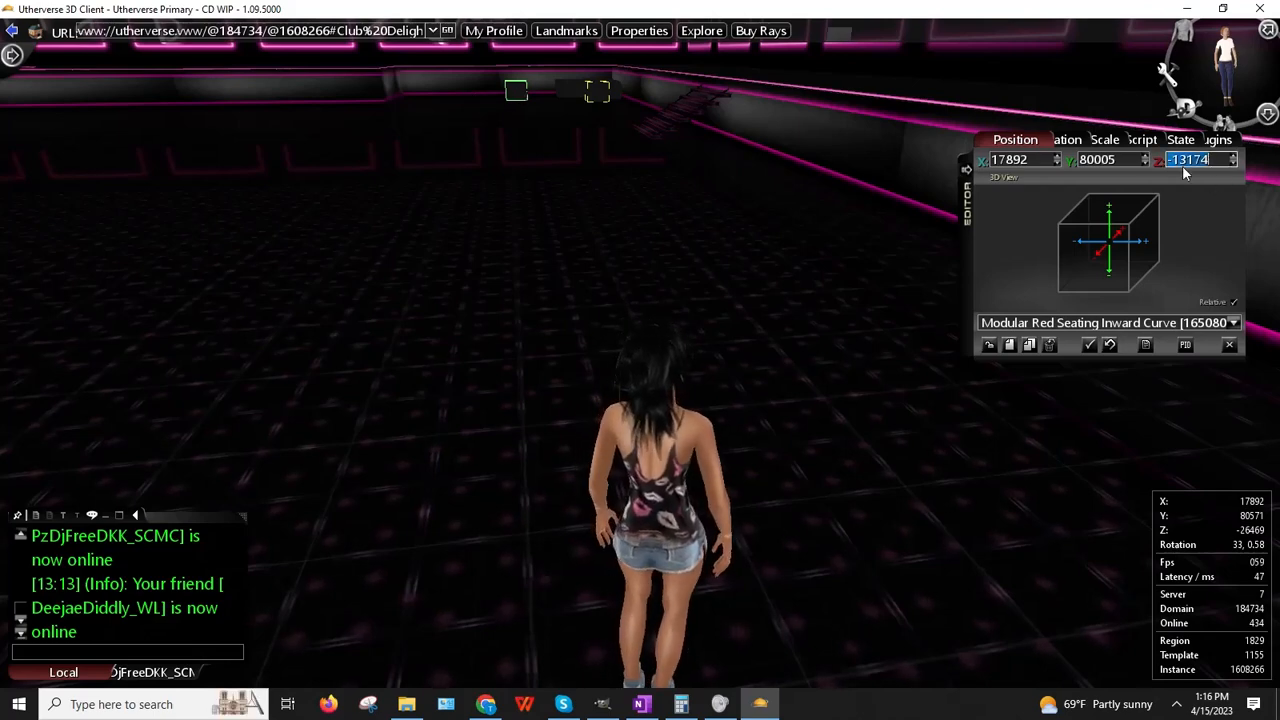
{"action": "type", "text": "-26469"}
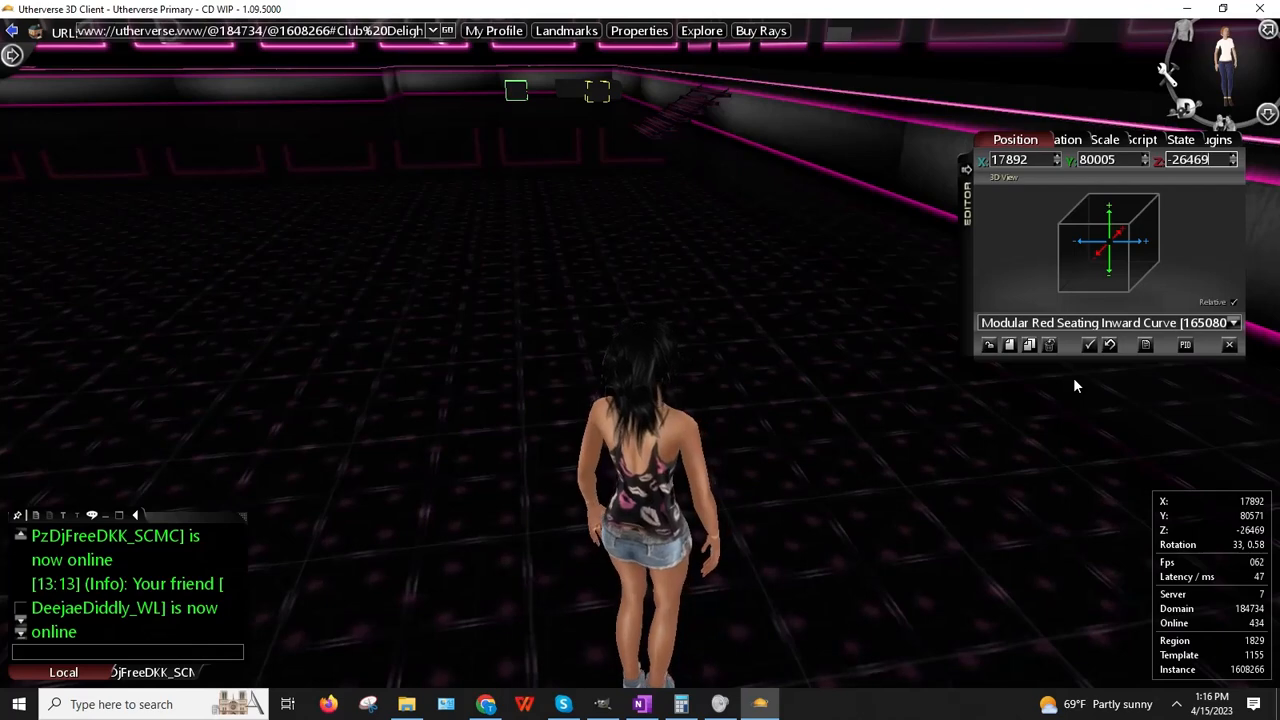
{"action": "key", "text": "Return"}
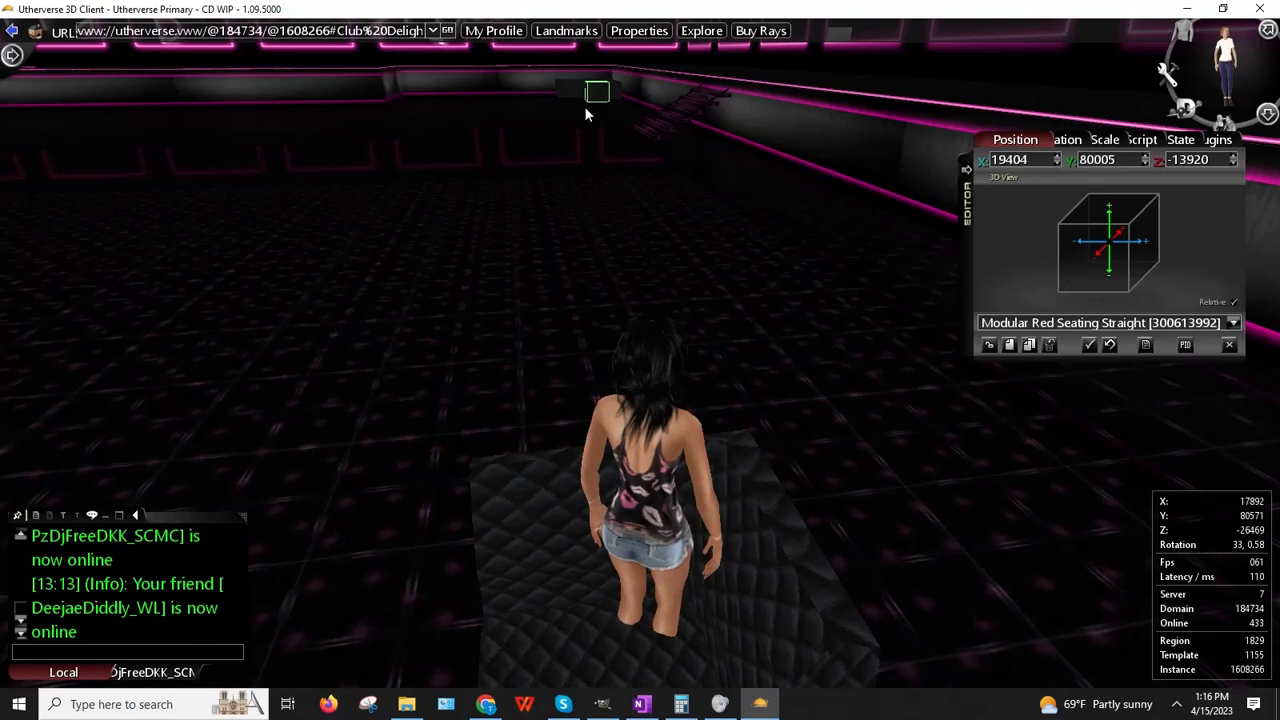
Step: Enter the straight seat's X position and walk the avatar toward the room corner
{"action": "double_click", "coordinate": [1009, 161]}
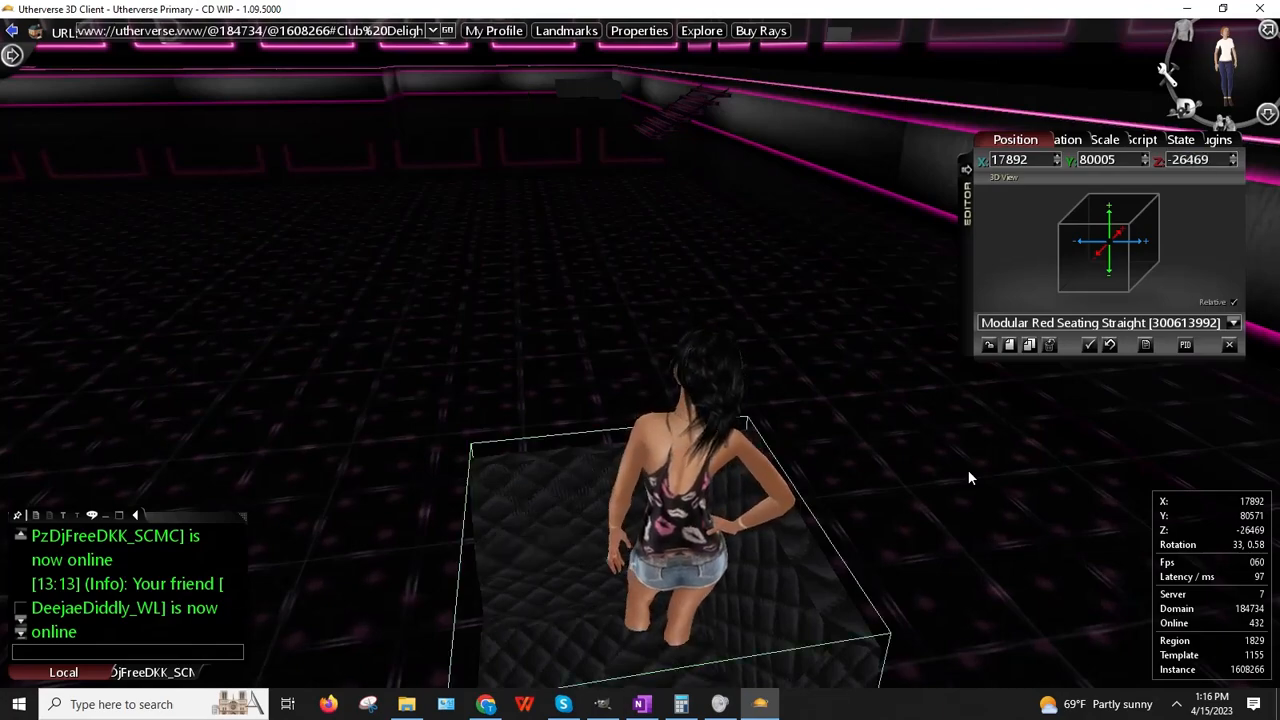
{"action": "right_click_drag", "start_coordinate": [276, 407], "coordinate": [605, 380]}
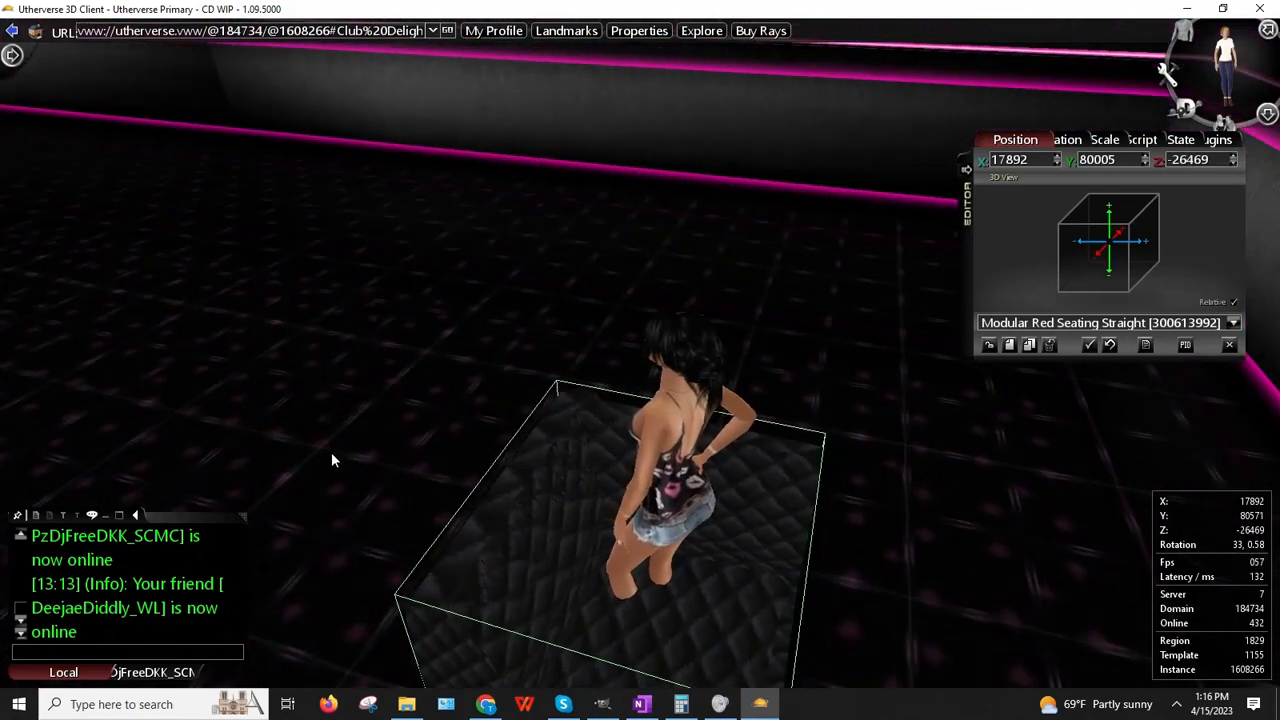
{"action": "key", "text": "Up"}
{"action": "key", "text": "Left"}
{"action": "key", "text": "Down"}
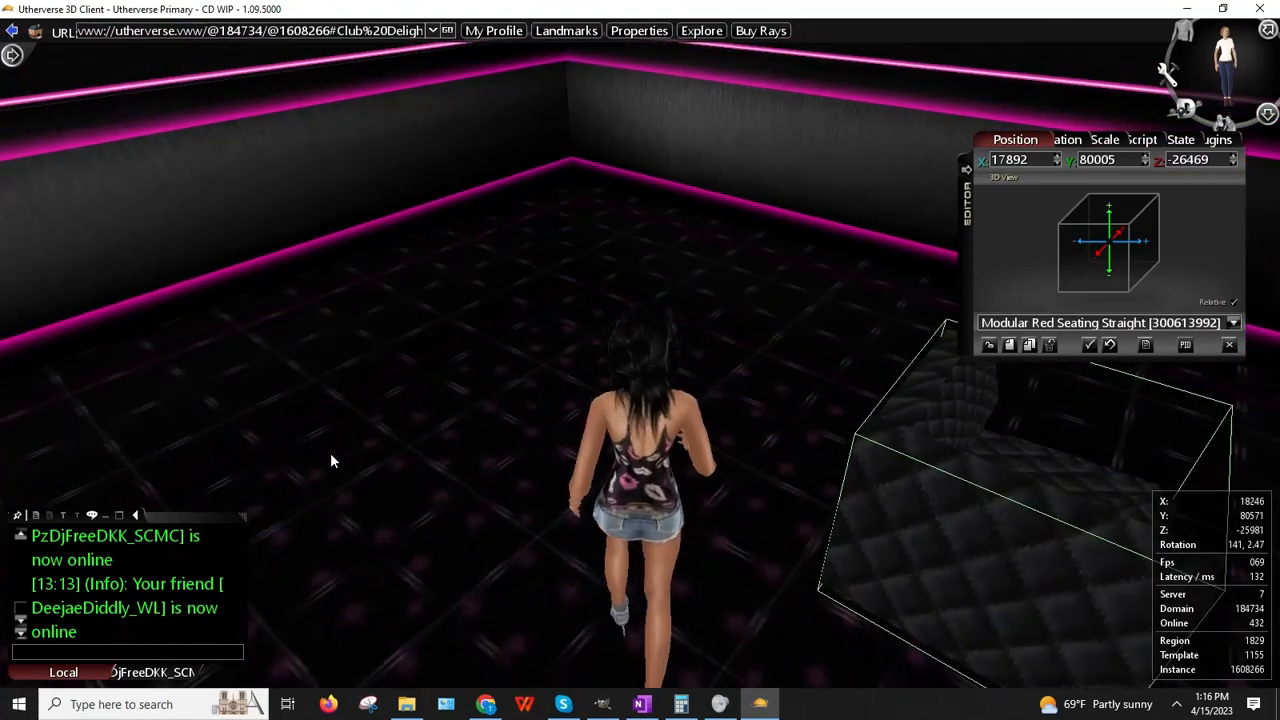
Step: Place the straight seat at X 19605 and the inward curve at X 19315, Z -27037
{"action": "right_click_drag", "start_coordinate": [263, 418], "coordinate": [514, 380]}
{"action": "right_click", "coordinate": [880, 352]}
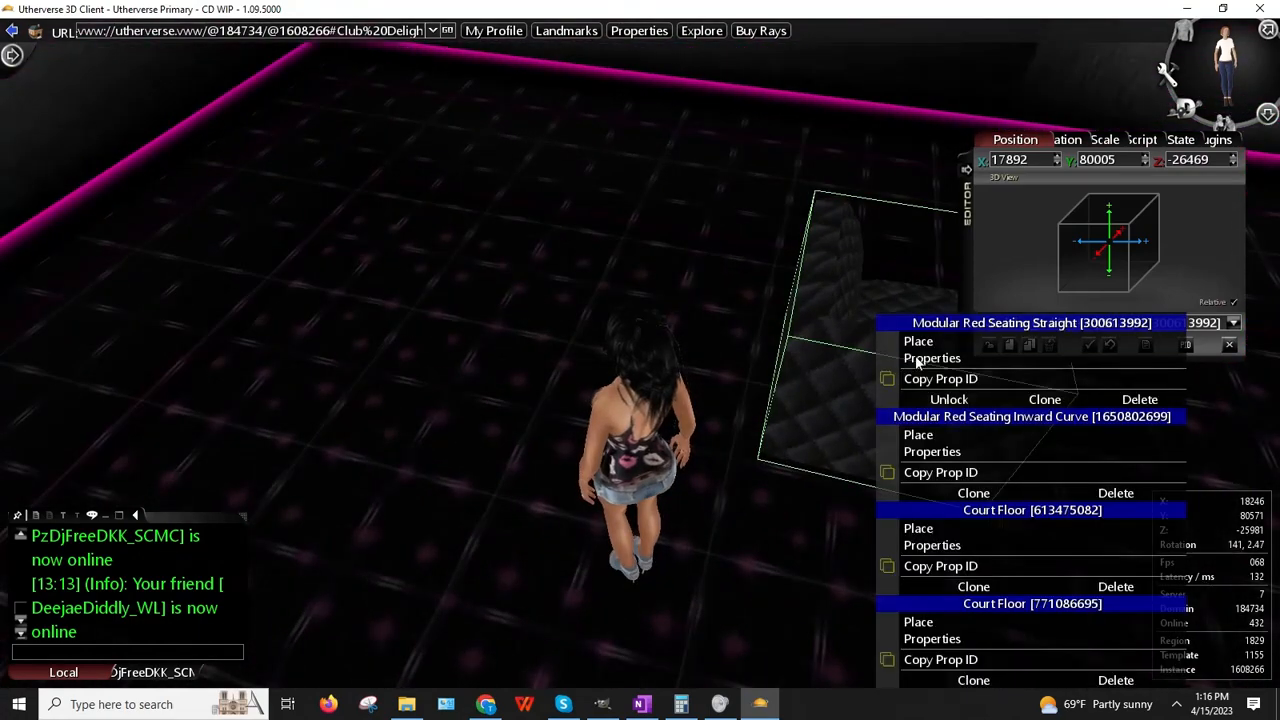
{"action": "left_click", "coordinate": [918, 342]}
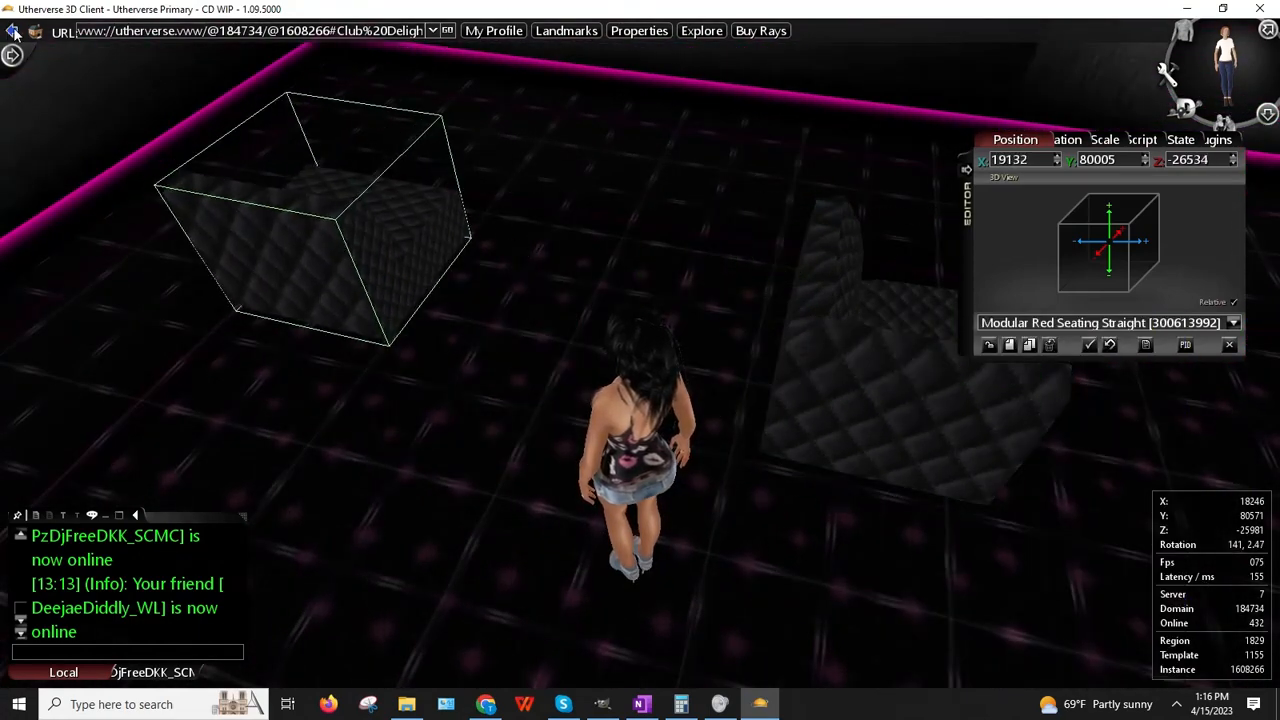
{"action": "scroll", "coordinate": [14, 30], "scroll_direction": "down", "scroll_amount": 6}
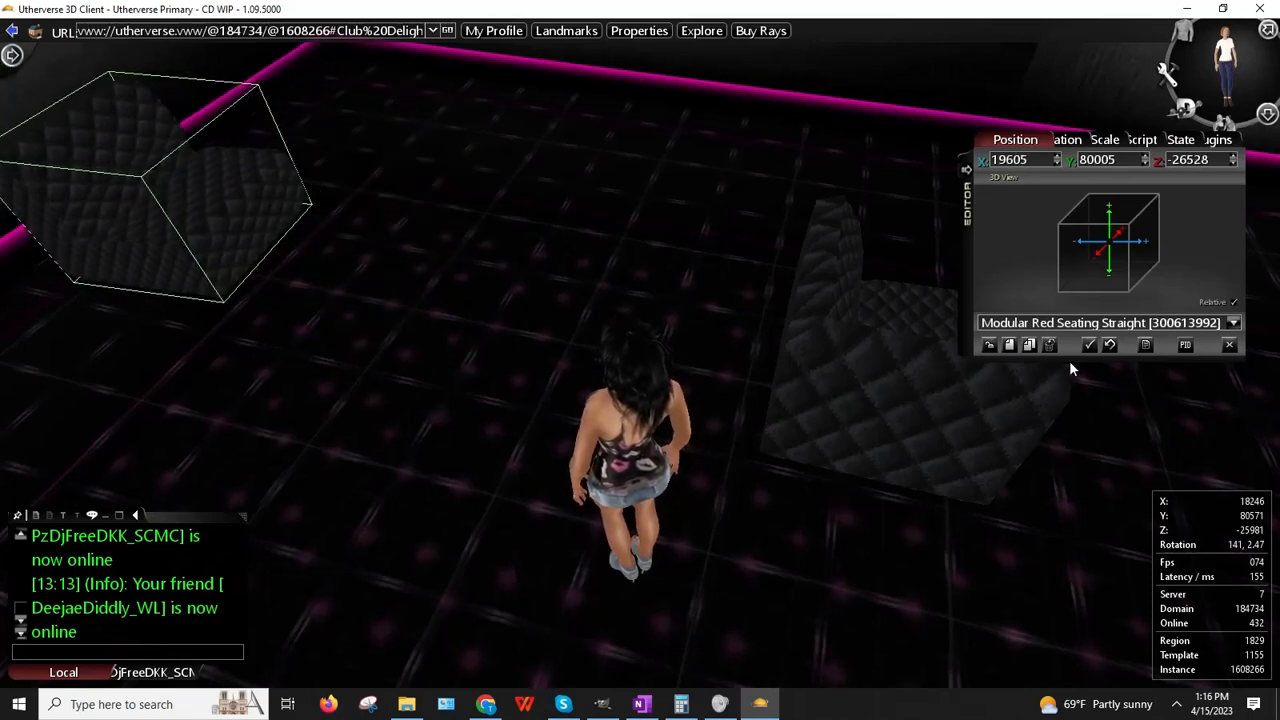
{"action": "right_click", "coordinate": [869, 354]}
{"action": "left_click", "coordinate": [900, 342]}
{"action": "left_click_drag", "start_coordinate": [872, 316], "coordinate": [28, 22]}
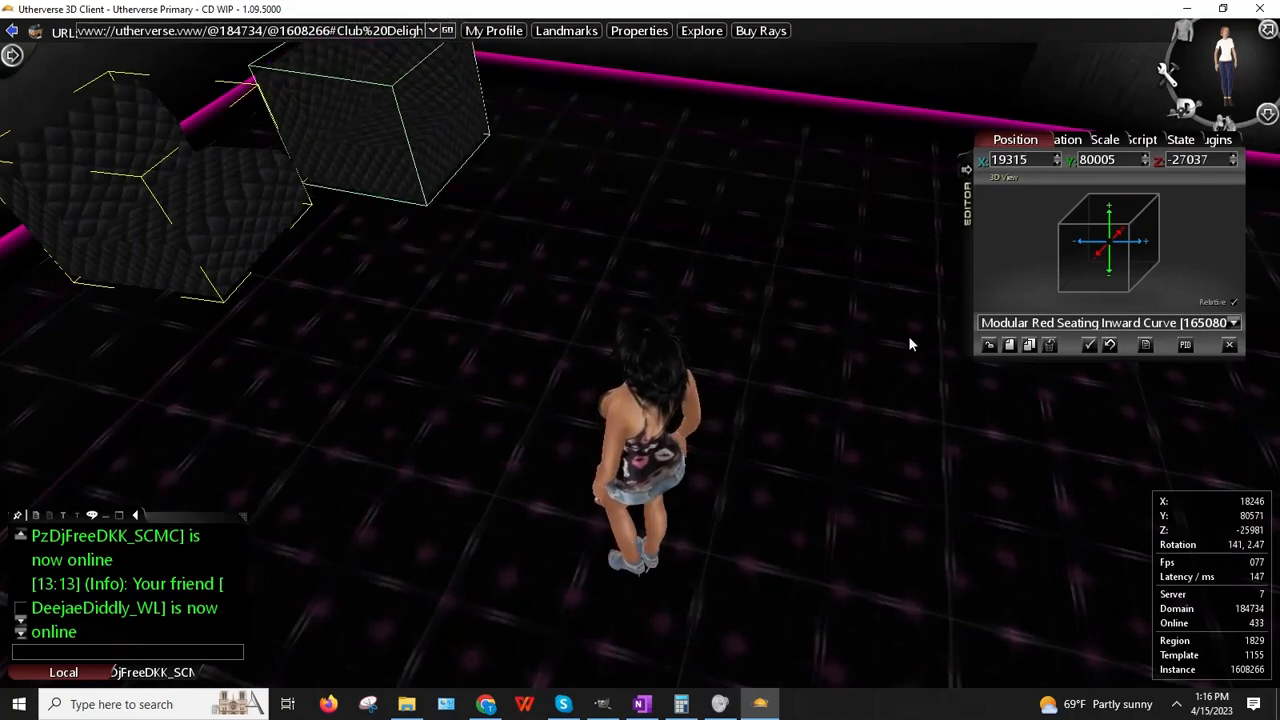
Step: Drop the inward-curve seat at the top of the room from a top-down view
{"action": "key", "text": "Up"}
{"action": "key", "text": "Left"}
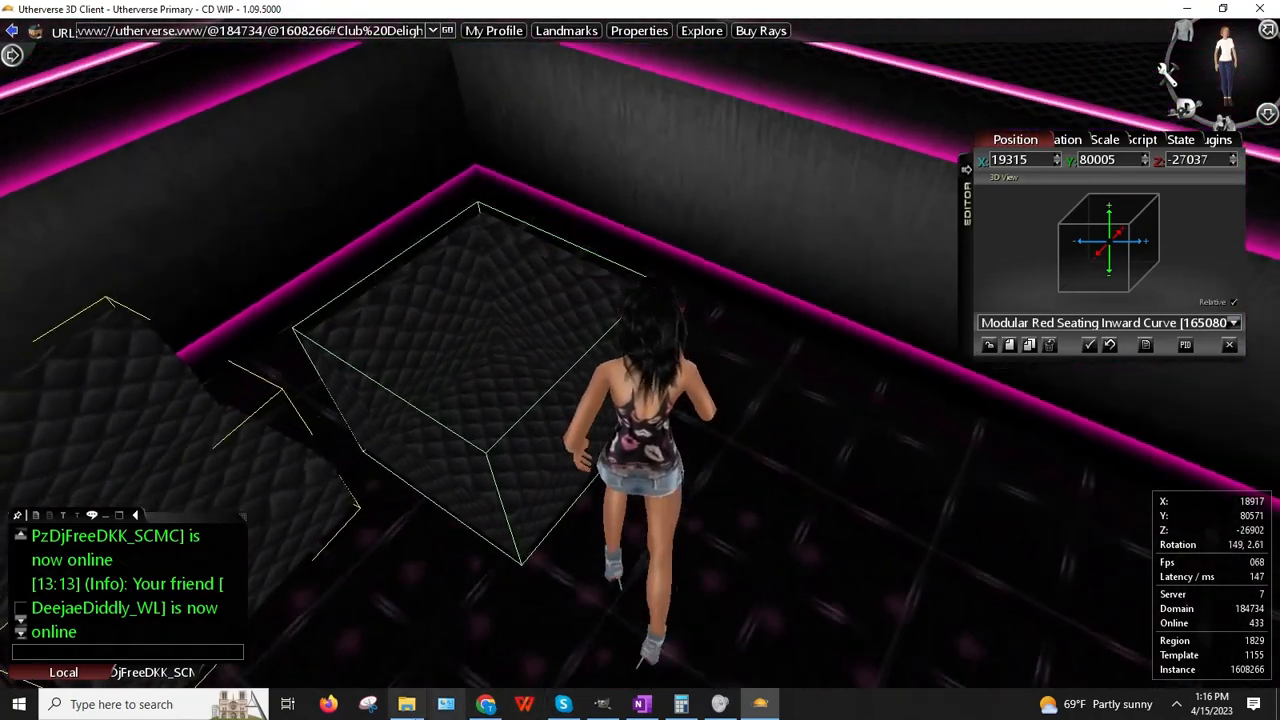
{"action": "key", "text": "Up"}
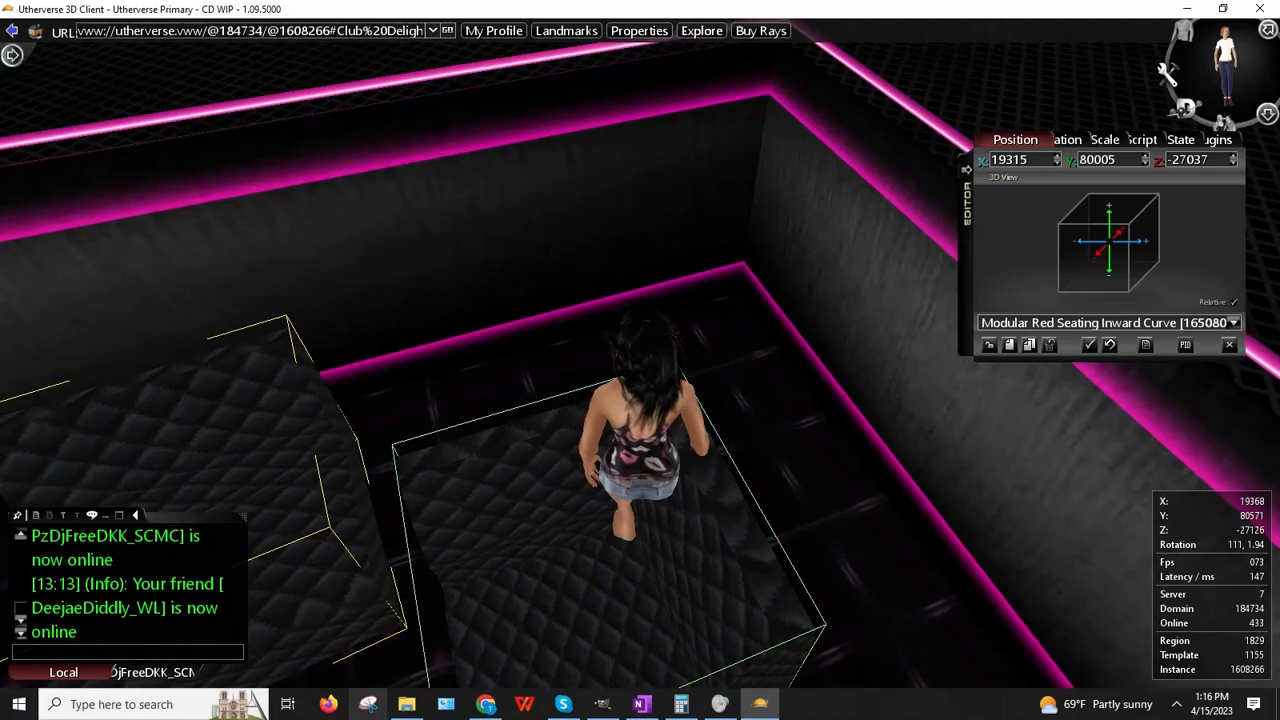
{"action": "right_click_drag", "start_coordinate": [598, 178], "coordinate": [560, 349]}
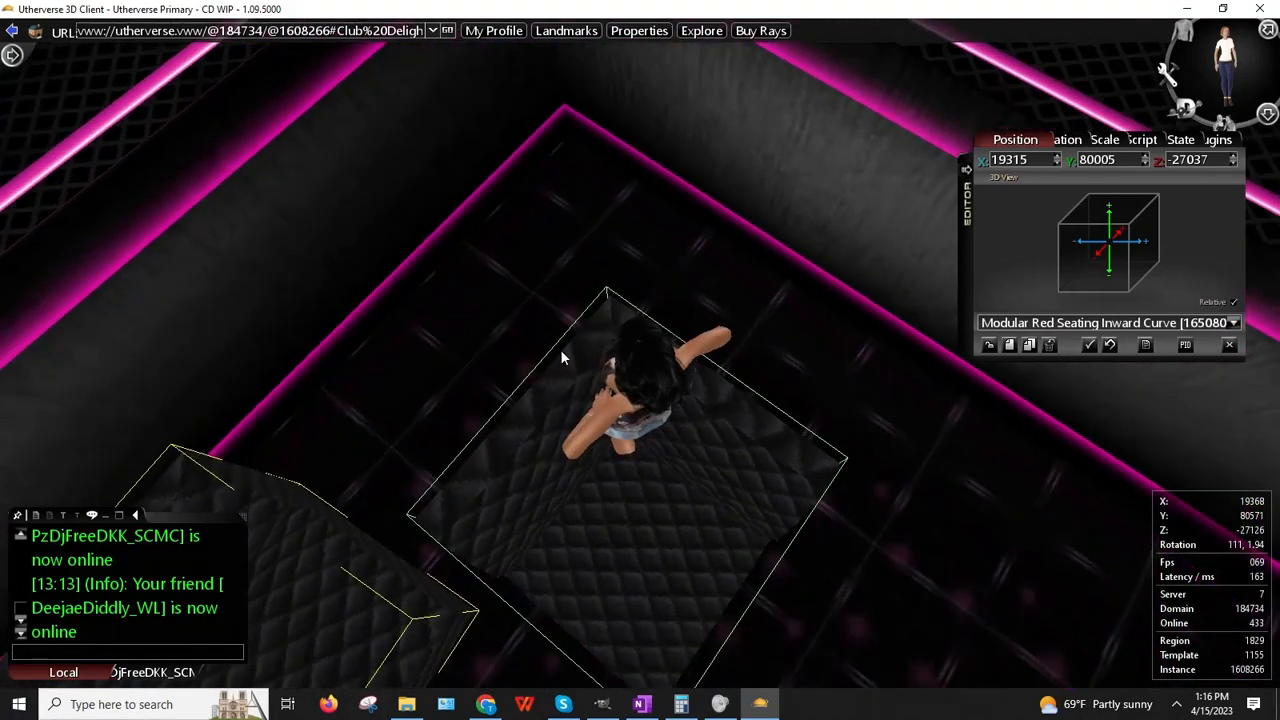
{"action": "left_click", "coordinate": [1053, 139]}
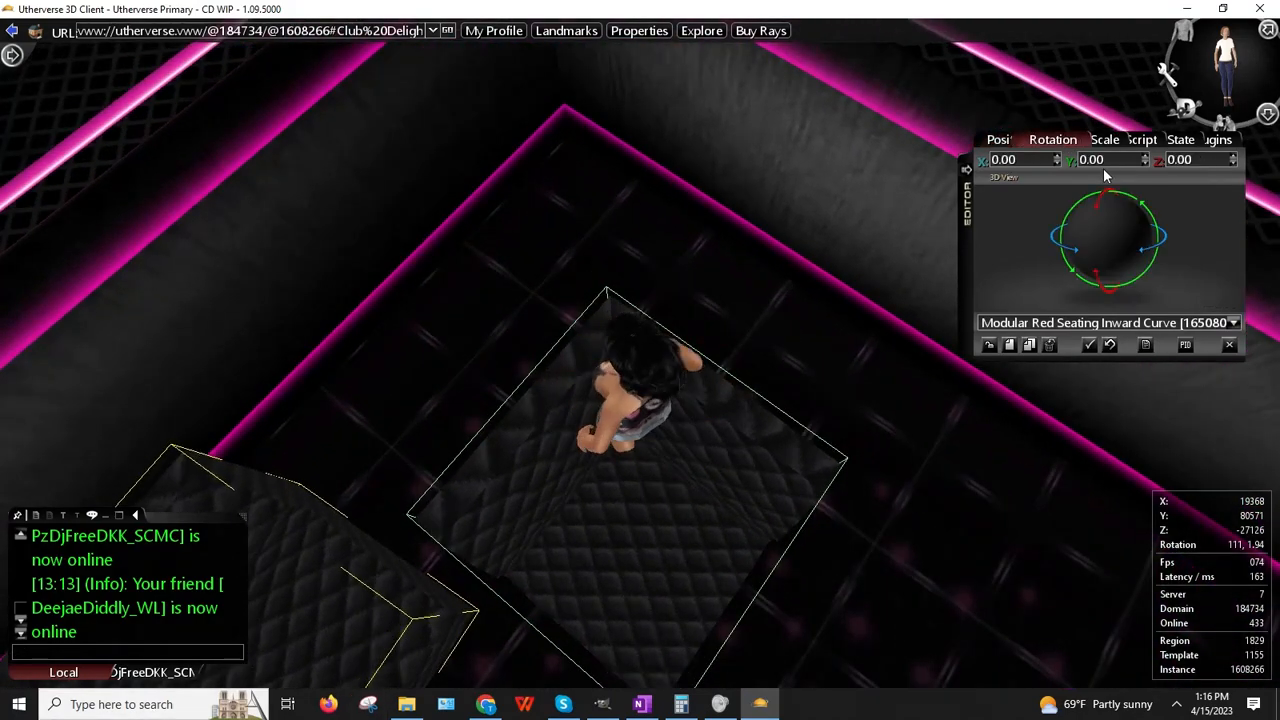
{"action": "right_click", "coordinate": [594, 373]}
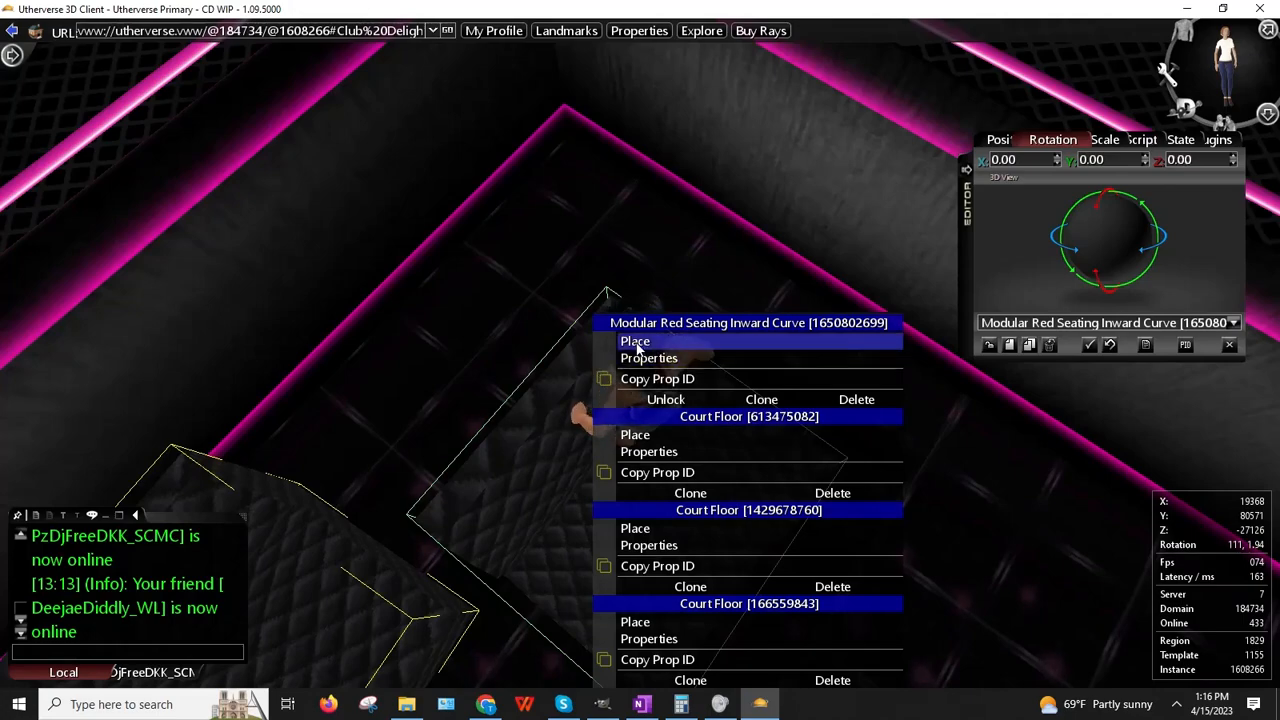
{"action": "left_click", "coordinate": [637, 342]}
{"action": "left_click", "coordinate": [572, 106]}
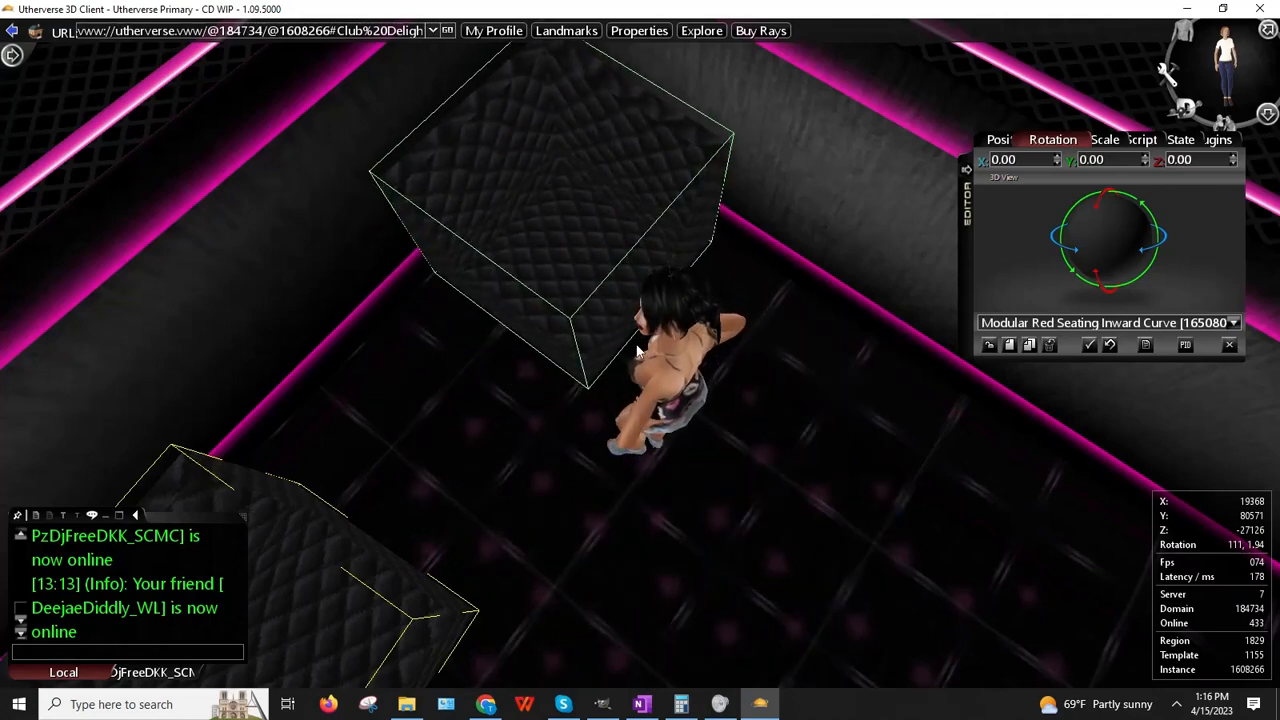
Step: Reposition the inward-curve seat into the corner at X 19737, Y 80005, Z -27401
{"action": "key", "text": "Left"}
{"action": "key", "text": "Up"}
{"action": "key", "text": "Right"}
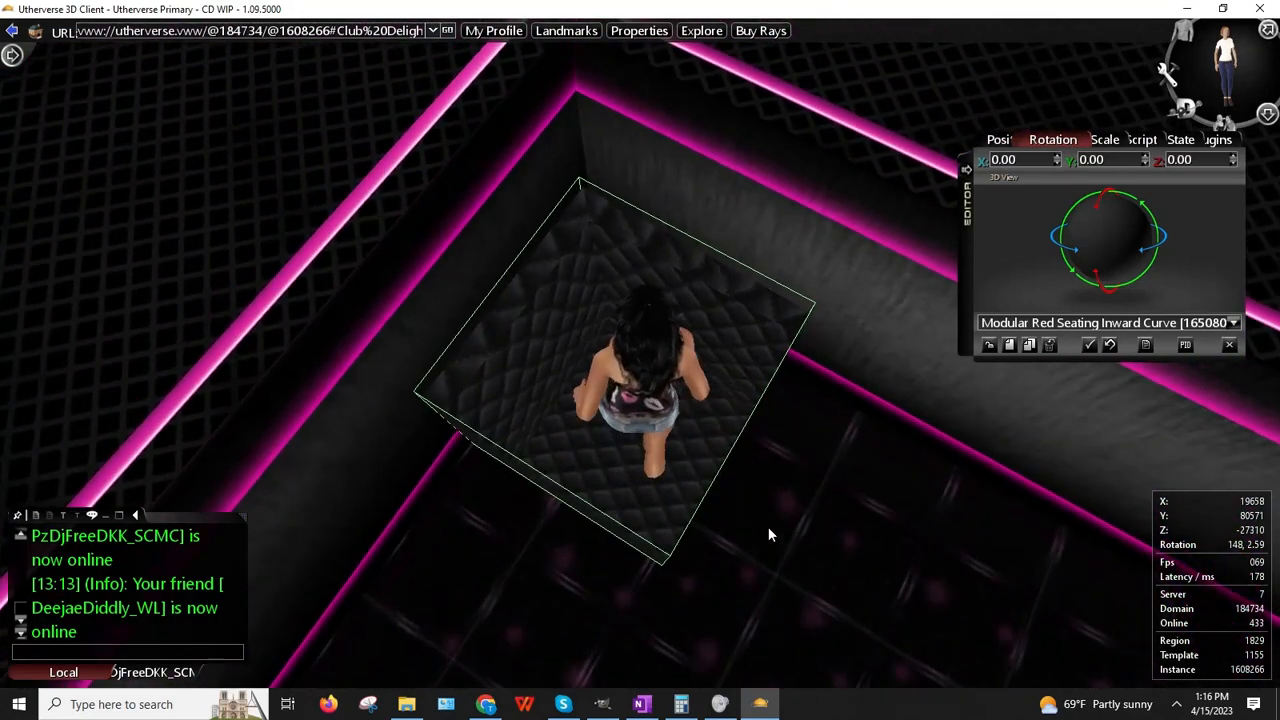
{"action": "key", "text": "Left"}
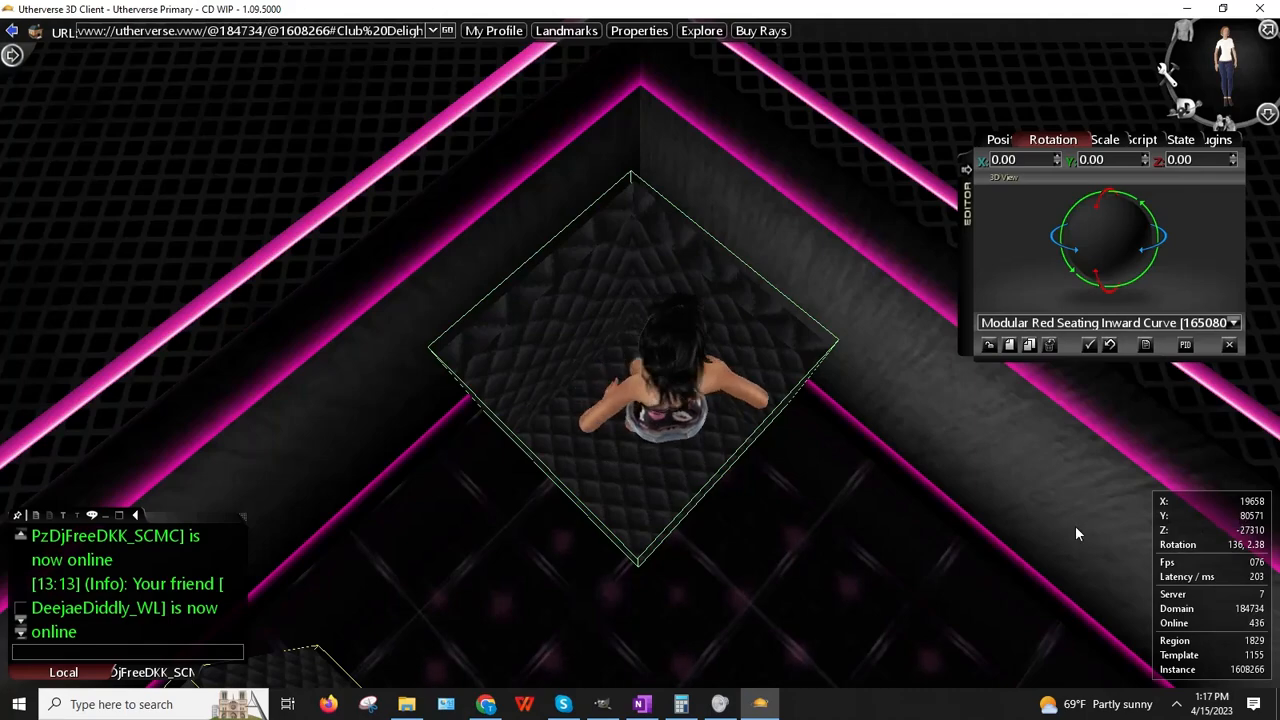
{"action": "right_click_drag", "start_coordinate": [712, 505], "coordinate": [580, 213]}
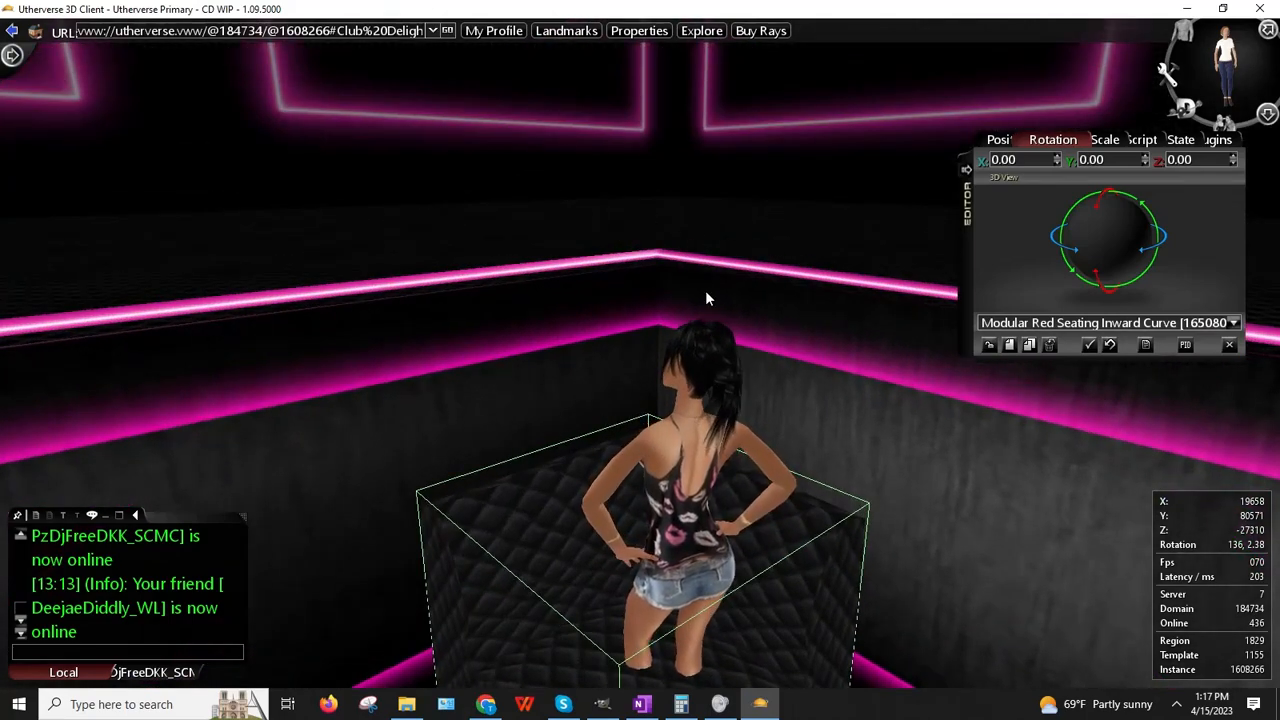
{"action": "right_click_drag", "start_coordinate": [701, 324], "coordinate": [671, 478]}
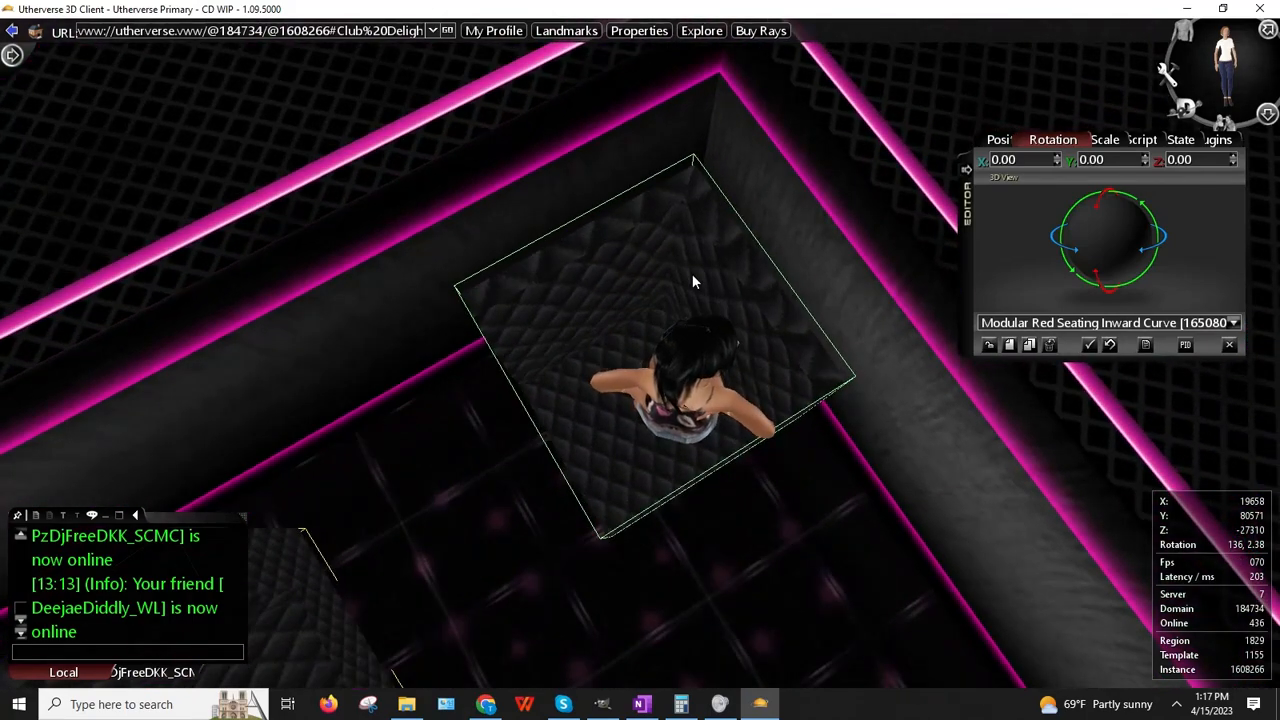
{"action": "right_click", "coordinate": [696, 258]}
{"action": "left_click", "coordinate": [736, 279]}
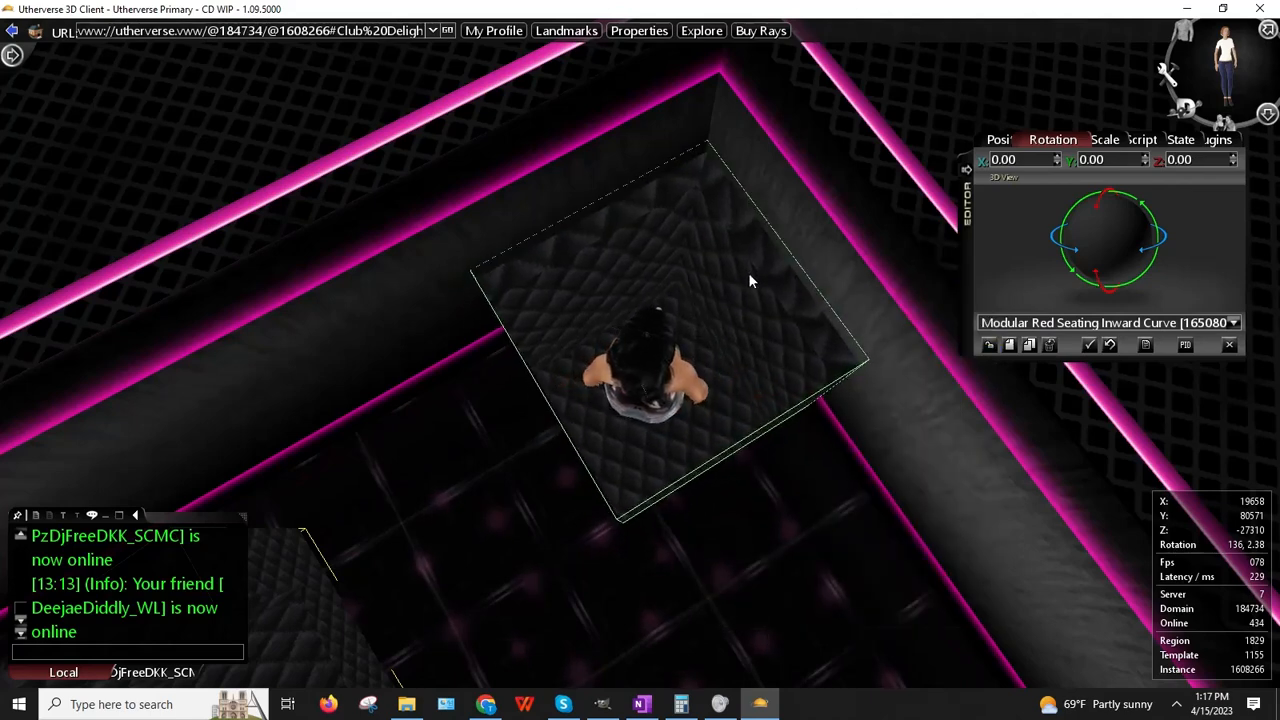
{"action": "left_click_drag", "start_coordinate": [622, 366], "coordinate": [591, 364]}
{"action": "left_click", "coordinate": [1001, 143]}
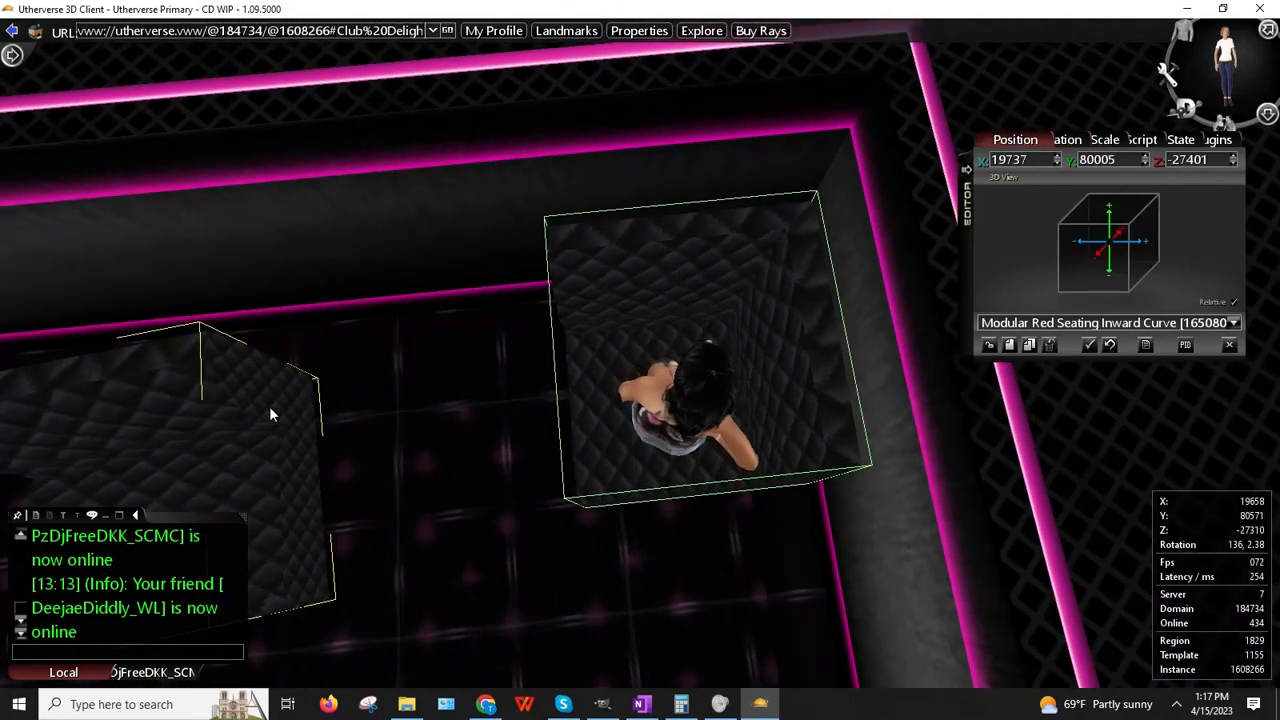
Step: Reposition the straight seat to X 19742, Z -26996, forming a corner group with the curve
{"action": "left_click_drag", "start_coordinate": [248, 397], "coordinate": [219, 392]}
{"action": "right_click", "coordinate": [209, 384]}
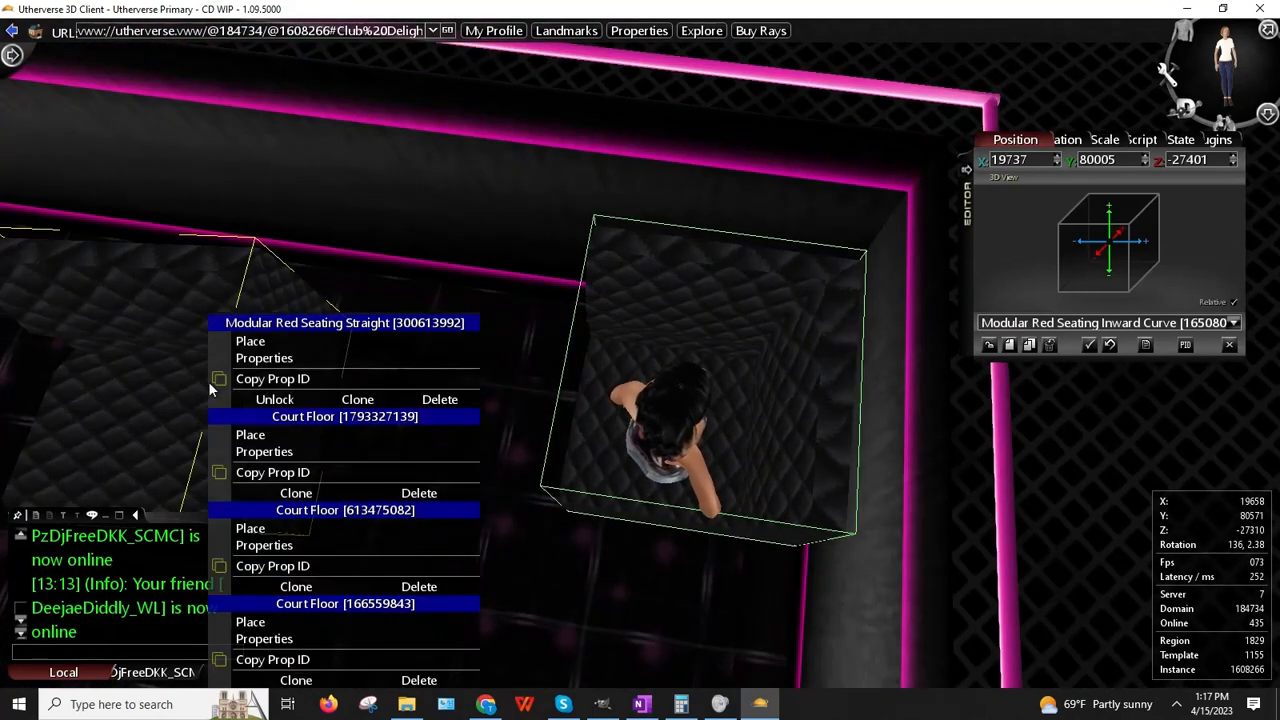
{"action": "left_click", "coordinate": [250, 342]}
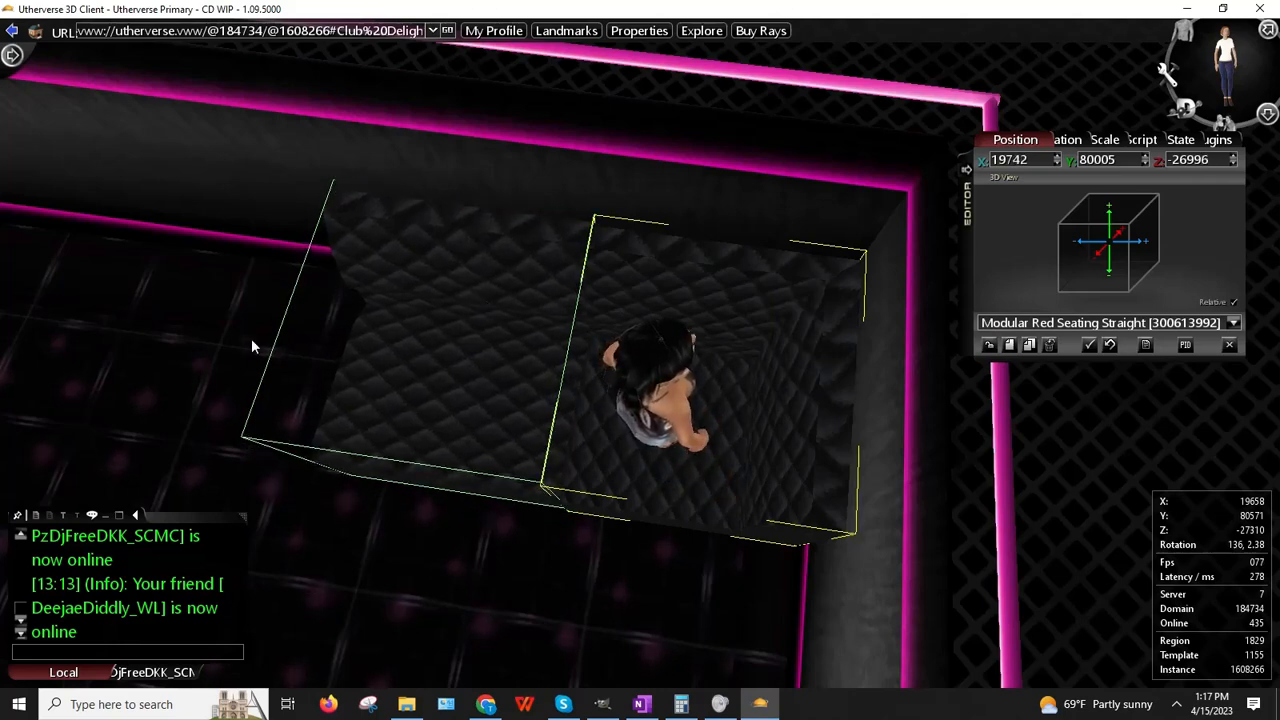
{"action": "left_click_drag", "start_coordinate": [138, 431], "coordinate": [170, 567]}
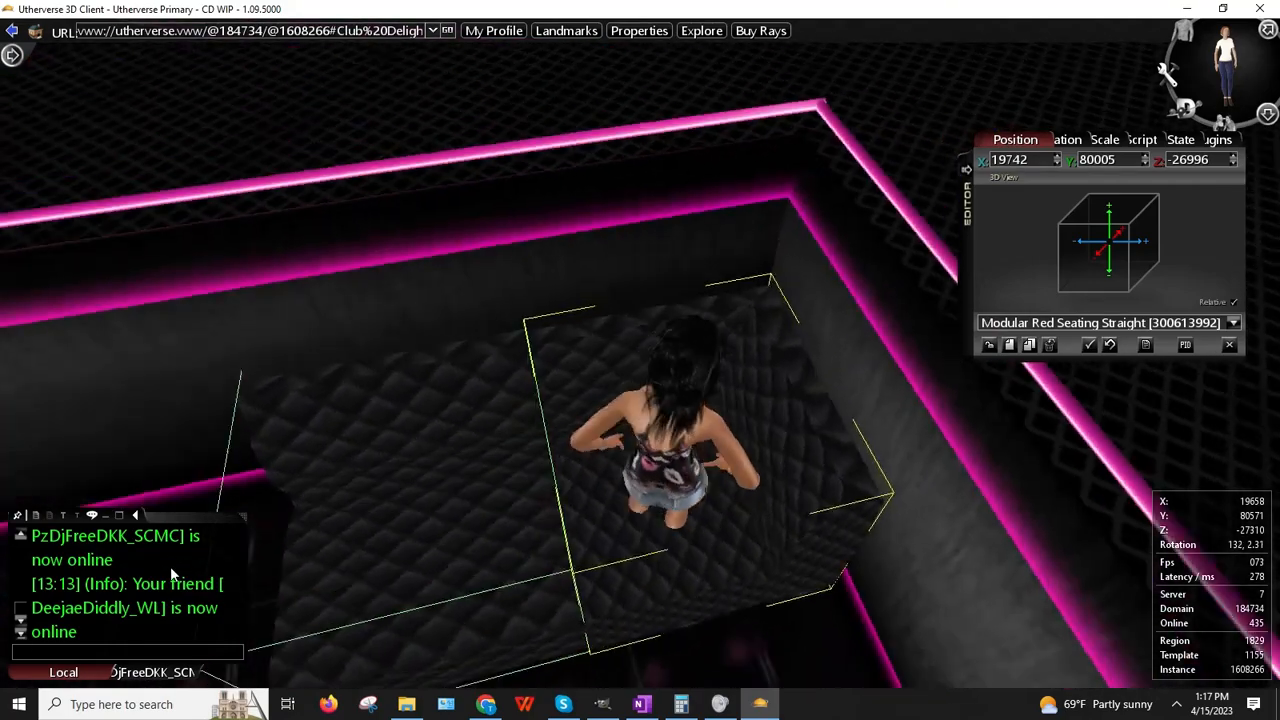
Step: Walk the avatar across the dance floor and turn right toward the quilted corner seating
{"action": "key", "text": "Left"}
{"action": "key", "text": "Up"}
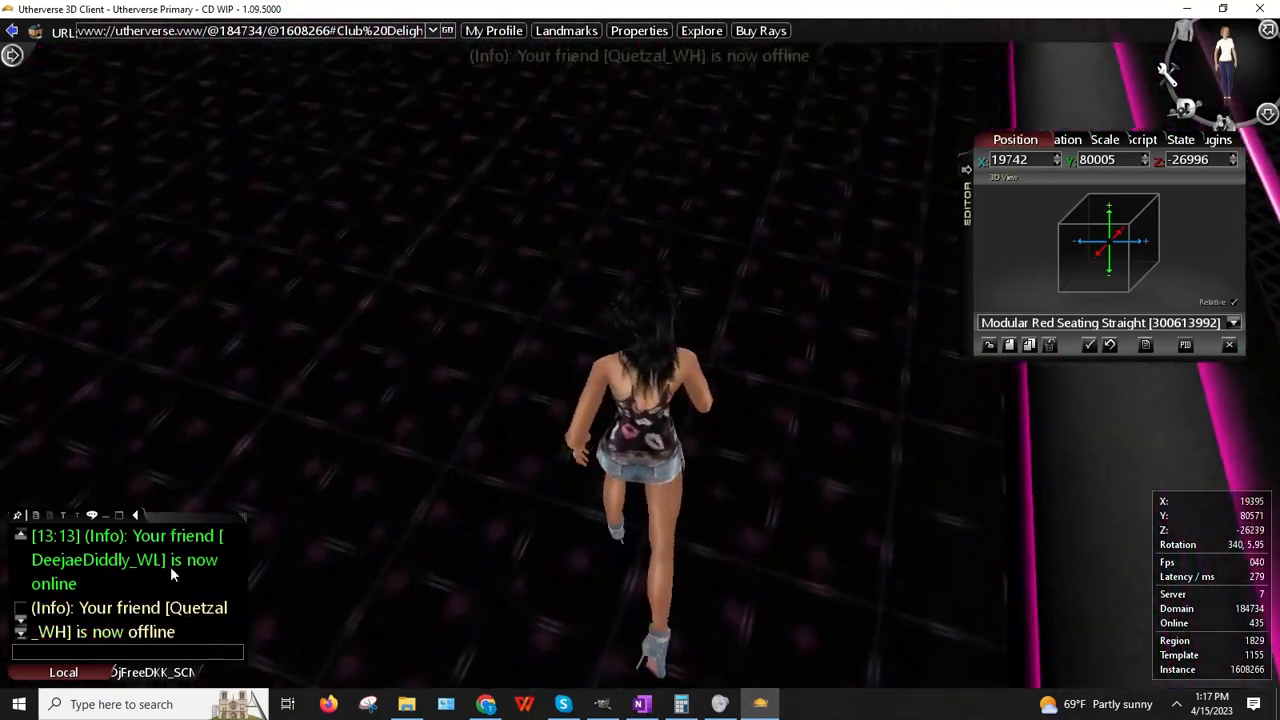
{"action": "key", "text": "Right"}
{"action": "left_click_drag", "start_coordinate": [500, 498], "coordinate": [523, 403]}
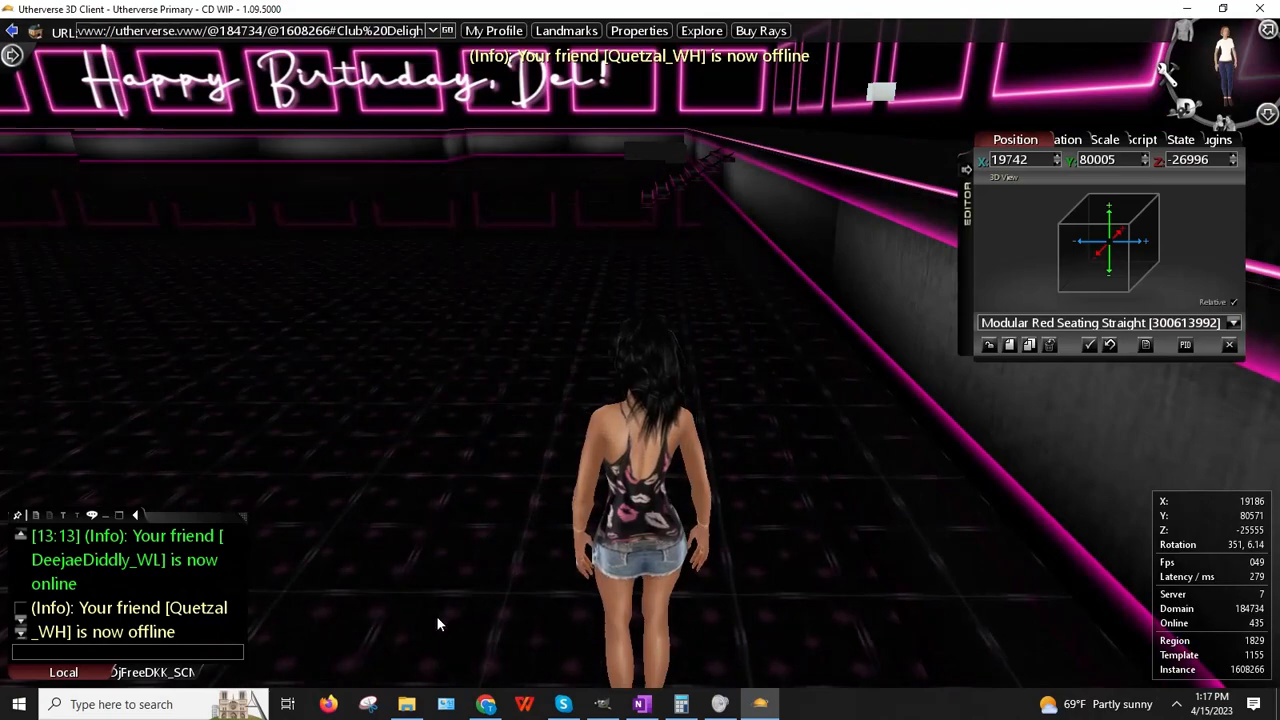
{"action": "key", "text": "Up"}
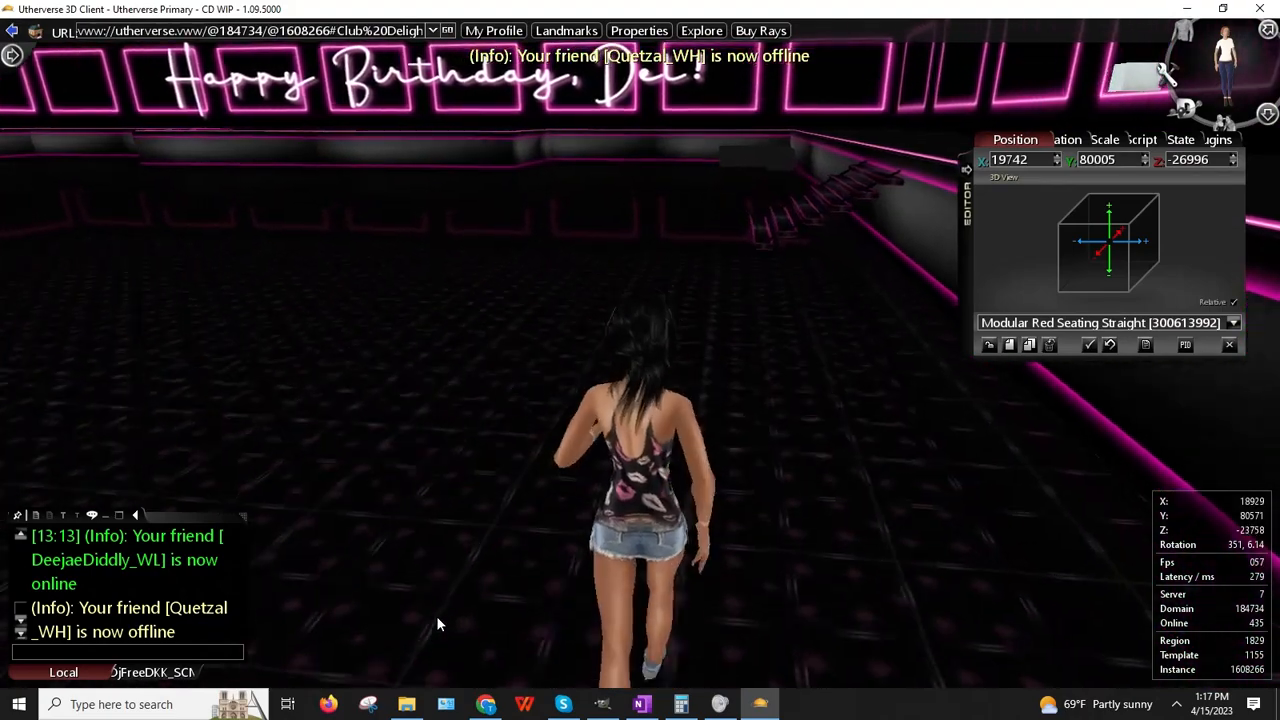
{"action": "key", "text": "Up"}
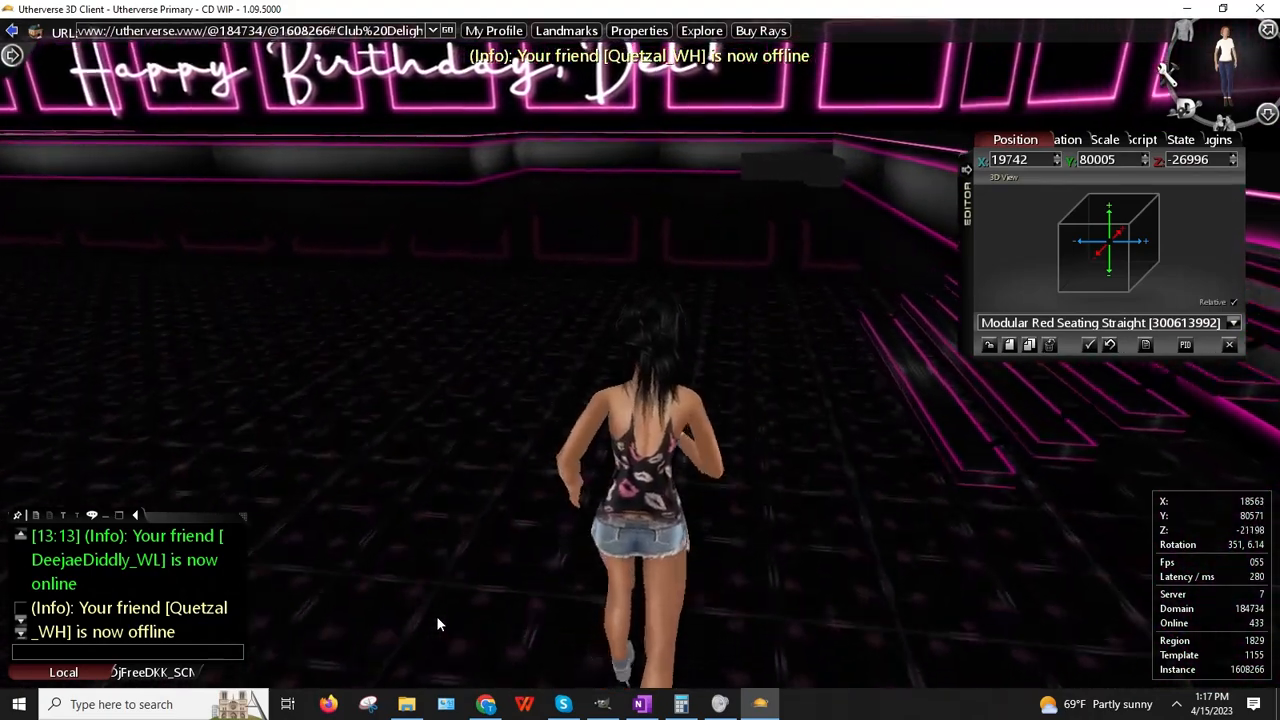
{"action": "key", "text": "Up"}
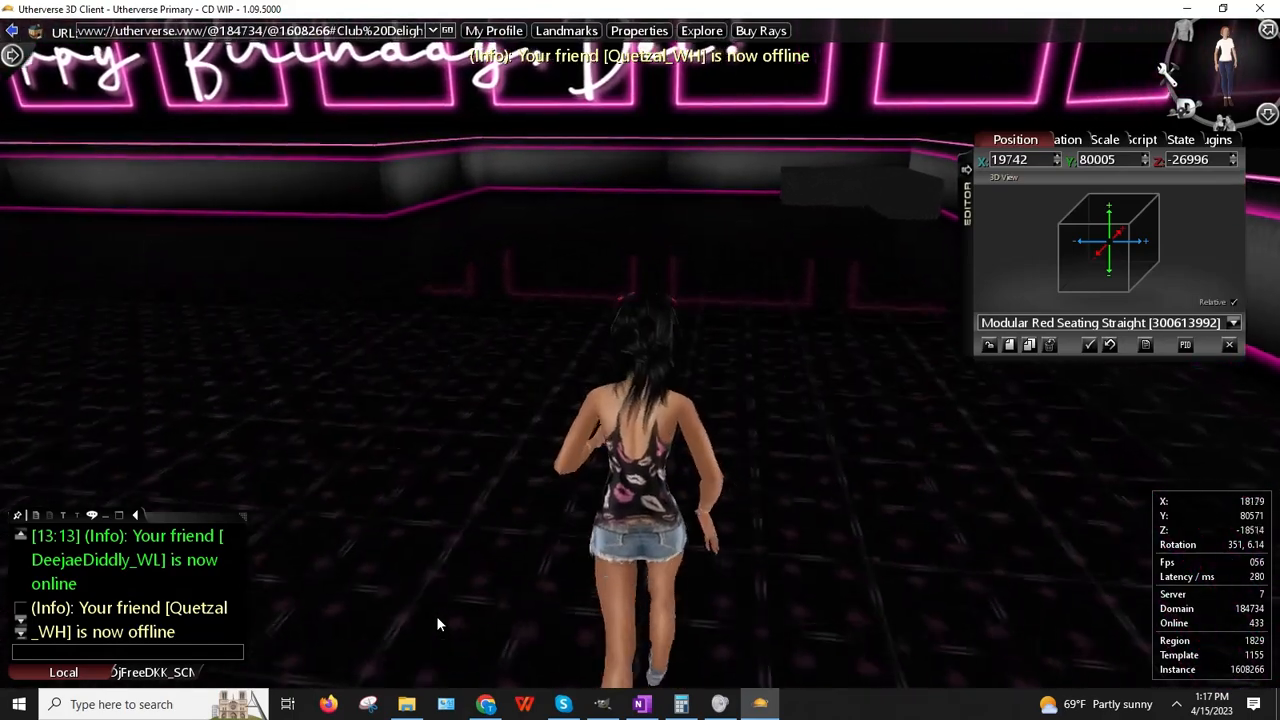
{"action": "key", "text": "Up"}
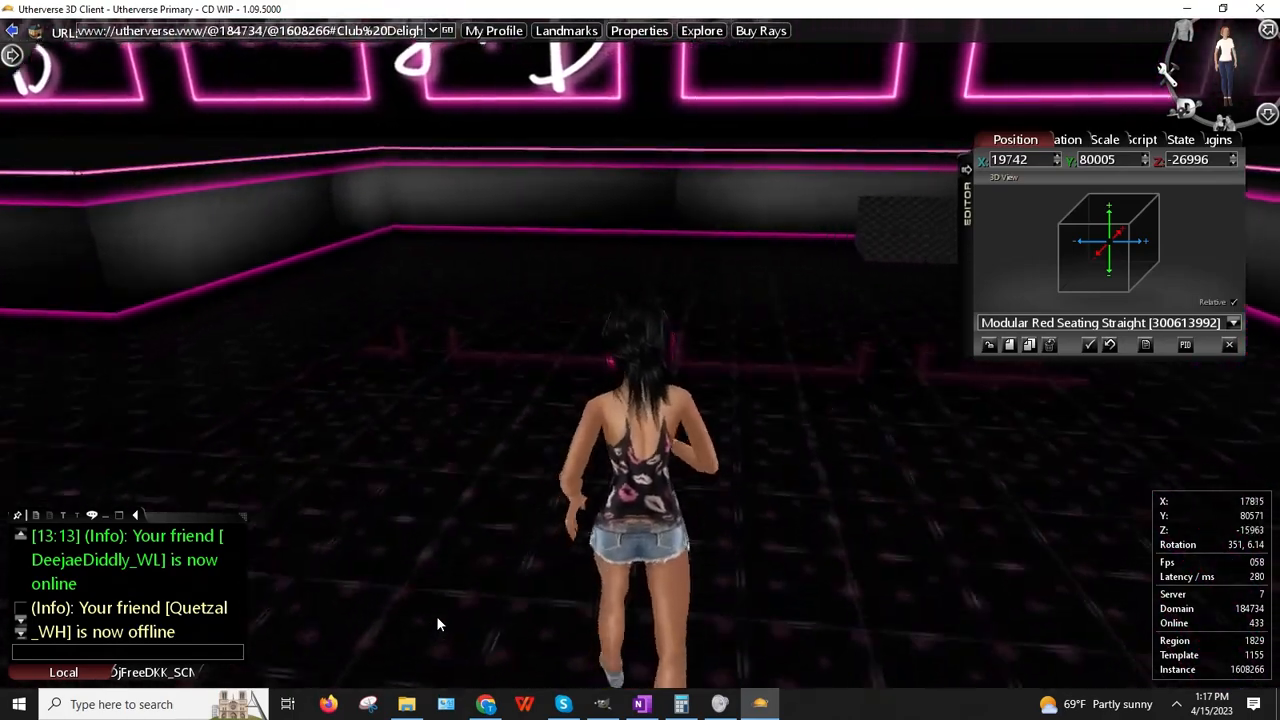
{"action": "key", "text": "Up"}
{"action": "key", "text": "Right"}
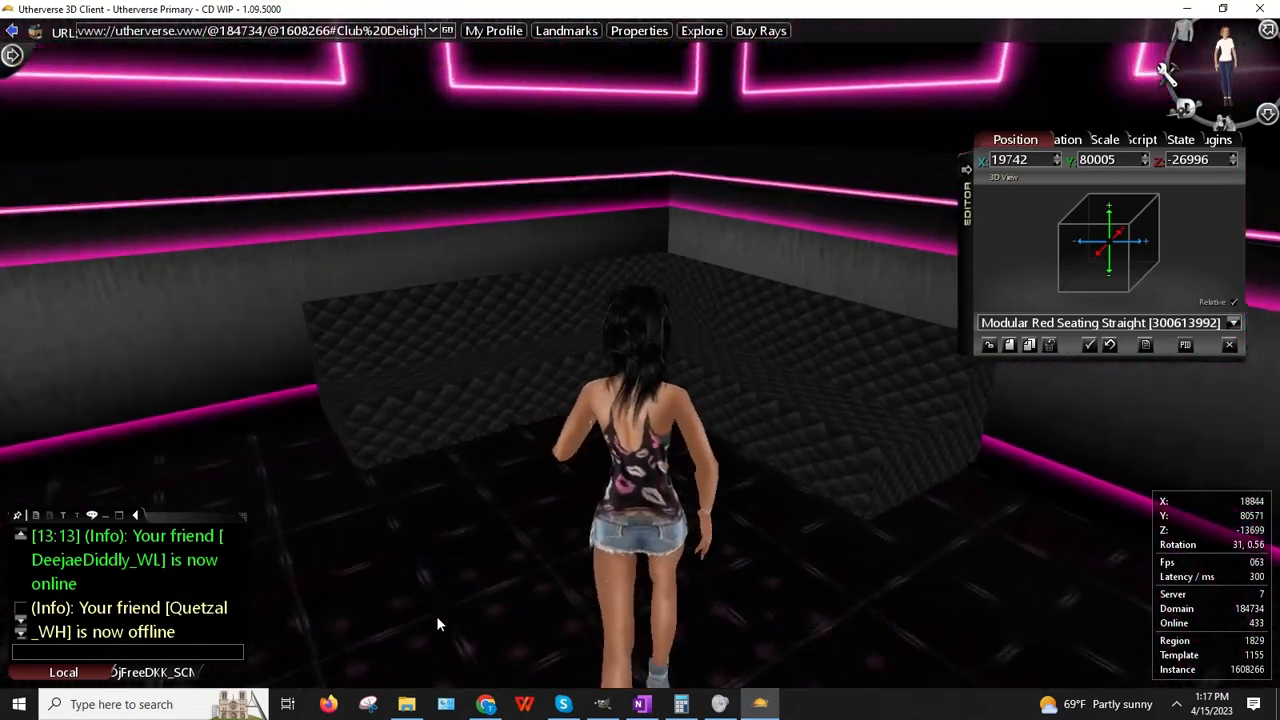
{"action": "key", "text": "Up"}
{"action": "key", "text": "Right"}
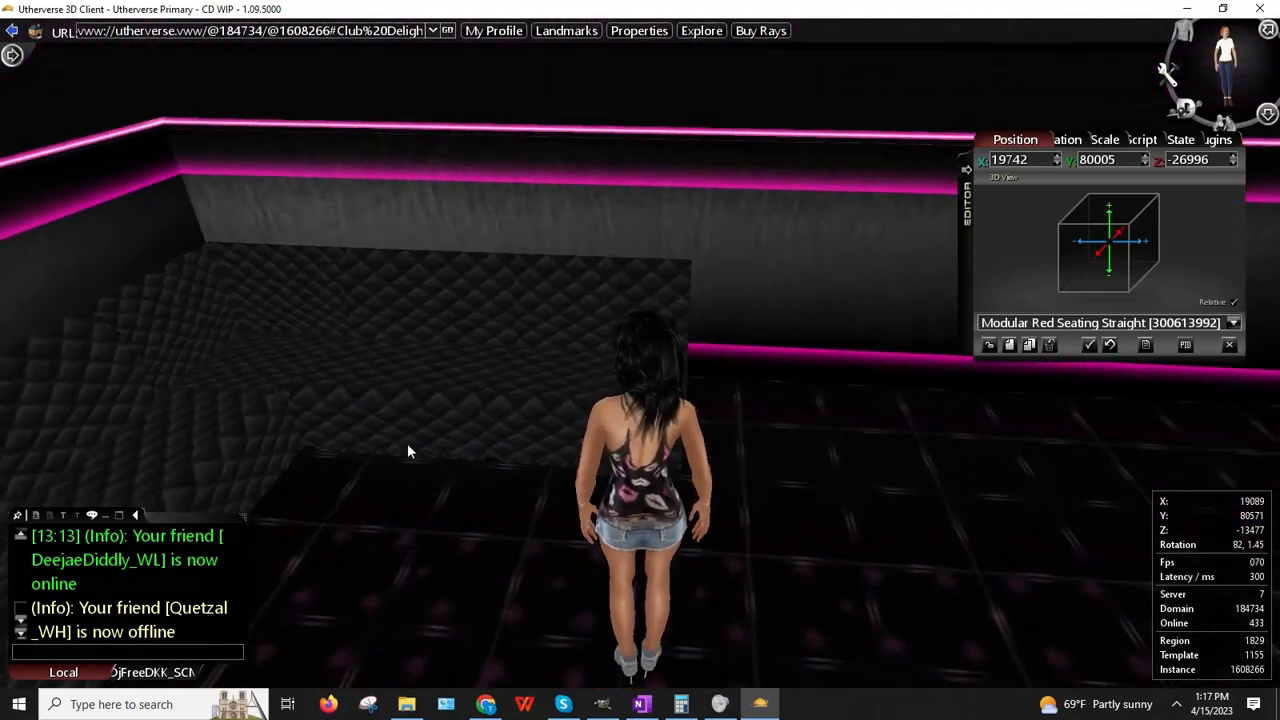
Step: Walk the avatar back across the floor to face the seating pieces
{"action": "right_click", "coordinate": [435, 337]}
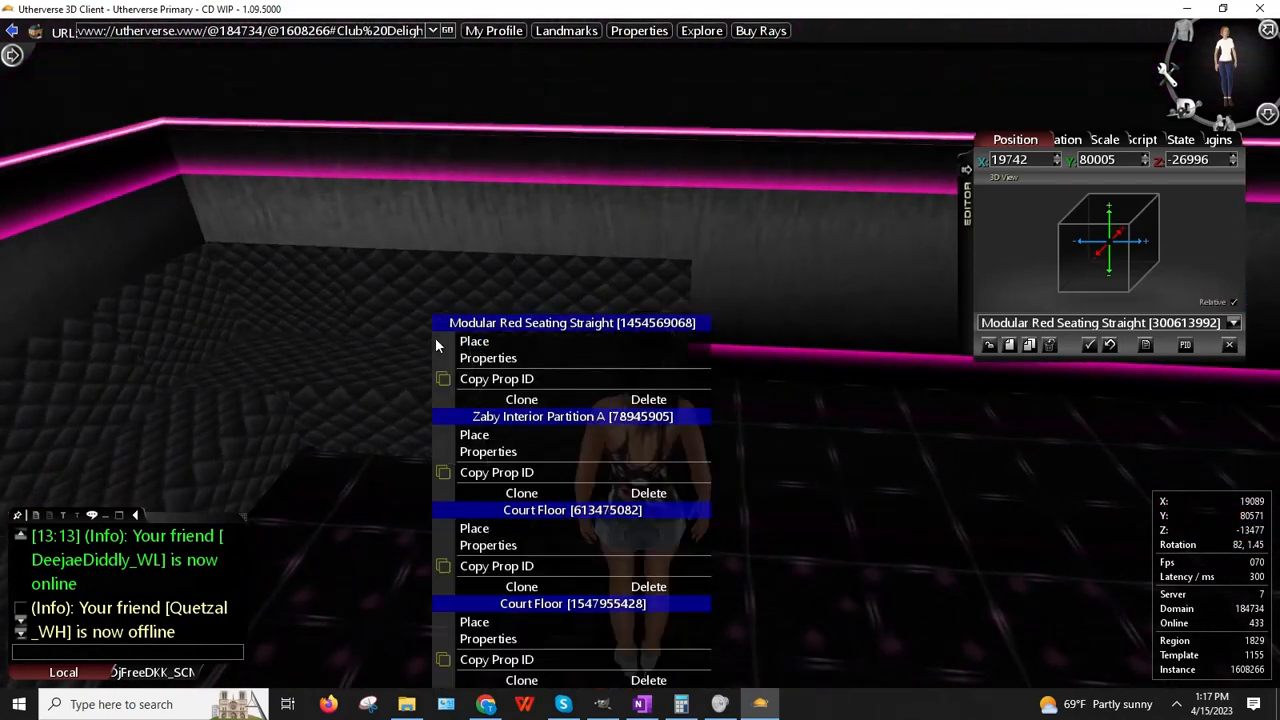
{"action": "left_click", "coordinate": [873, 500]}
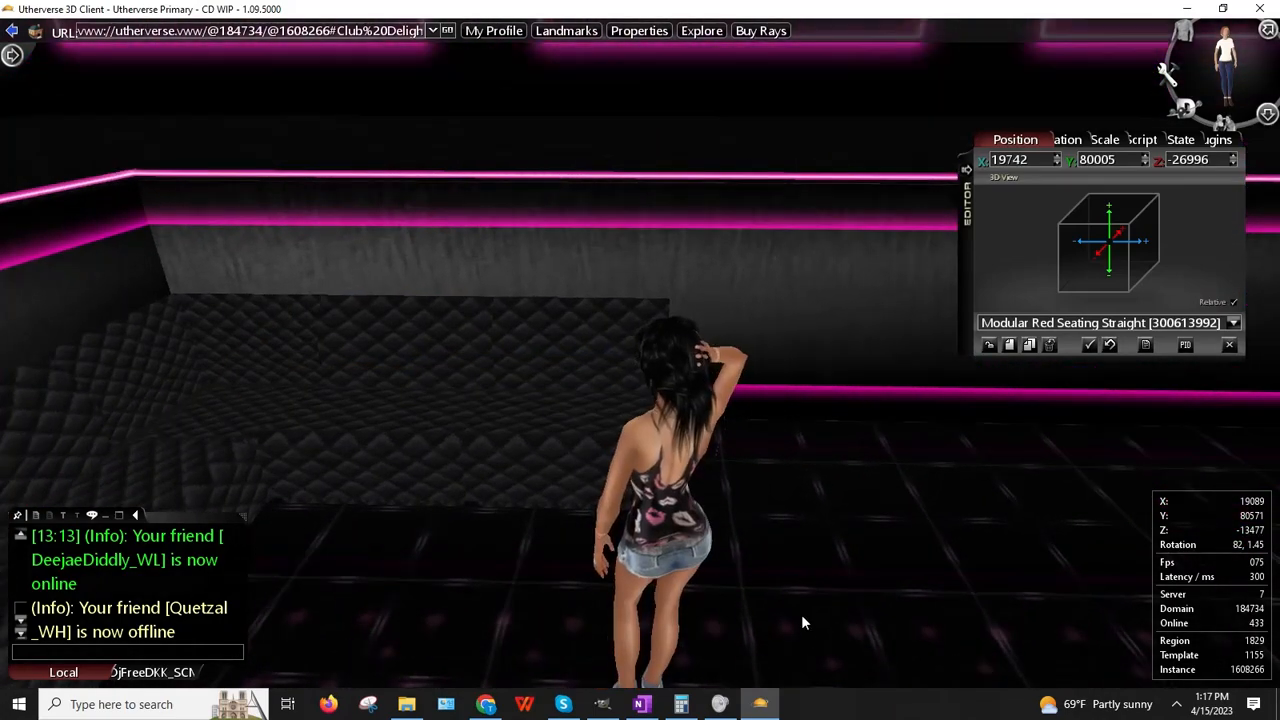
{"action": "key", "text": "Right"}
{"action": "mouse_move", "coordinate": [682, 704]}
{"action": "key", "text": "Right"}
{"action": "key", "text": "Up"}
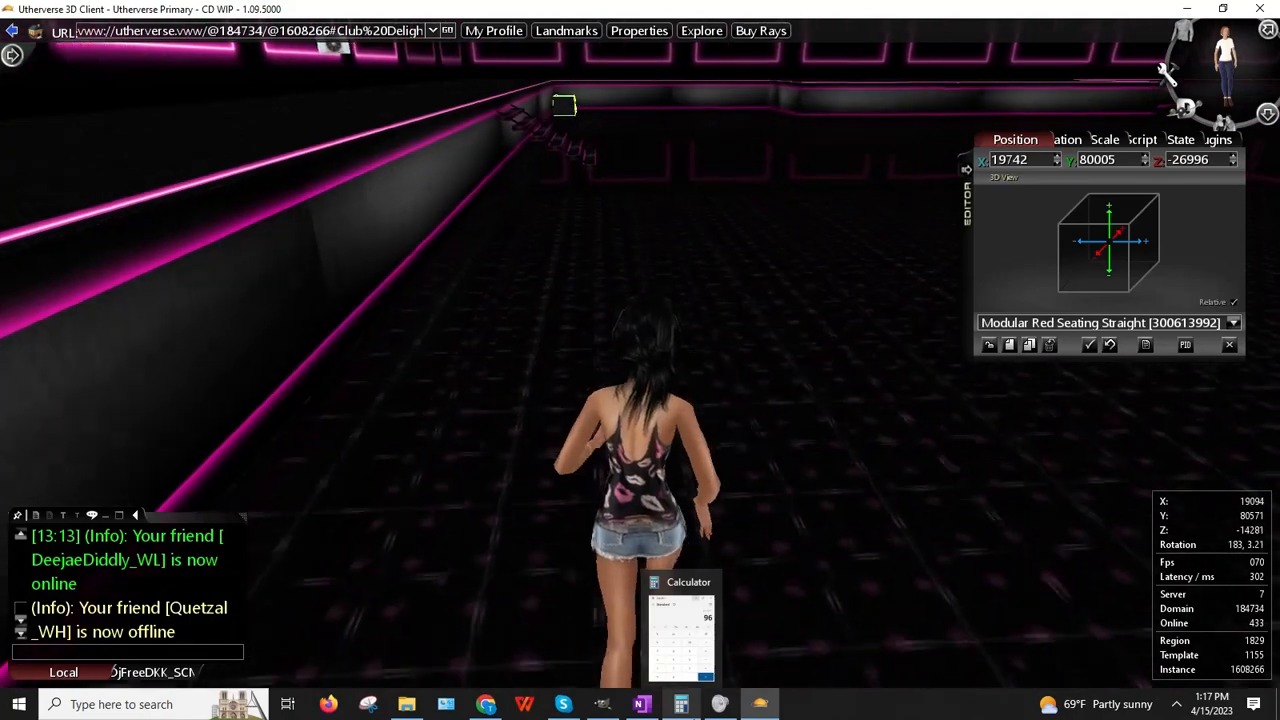
{"action": "key", "text": "Right"}
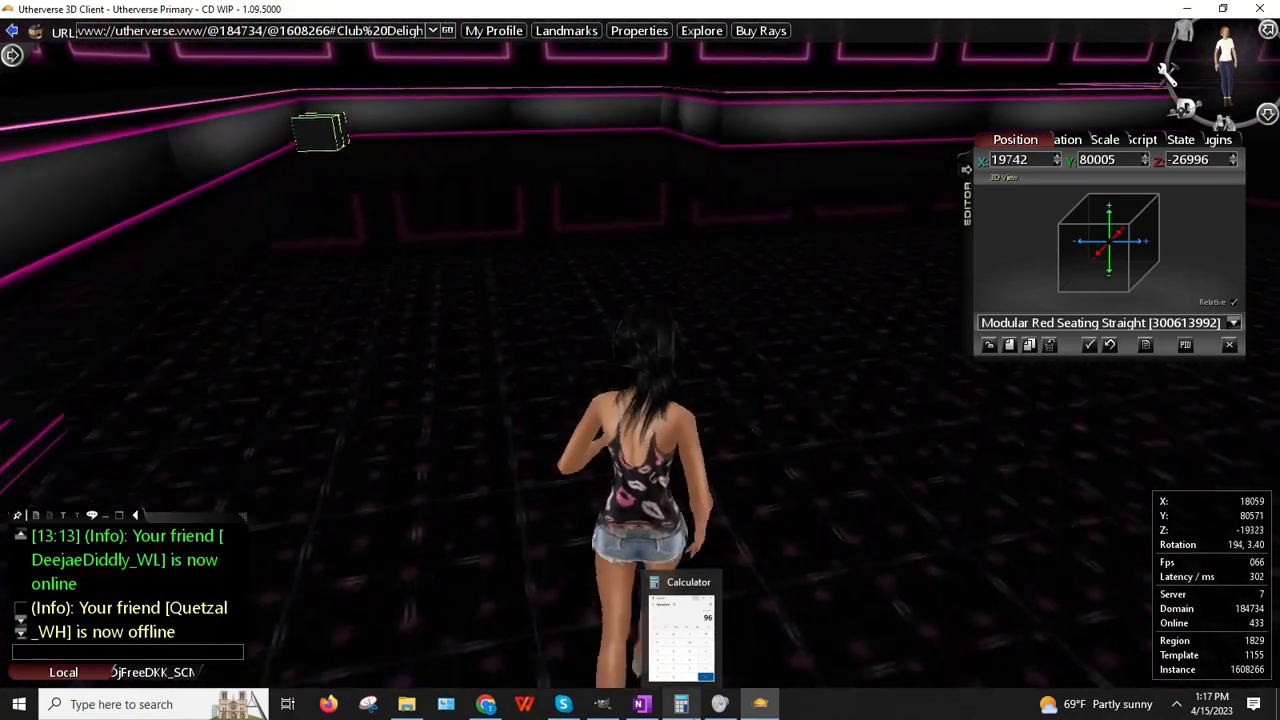
{"action": "key", "text": "Left"}
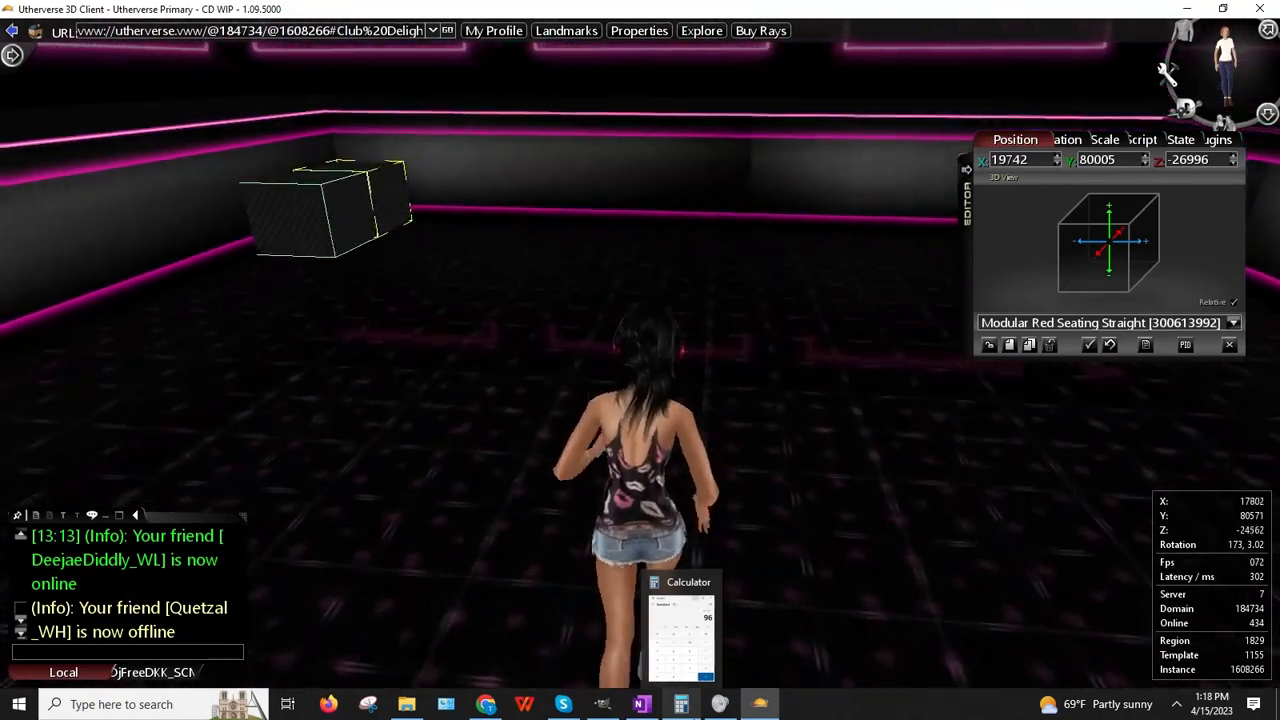
{"action": "key", "text": "Left"}
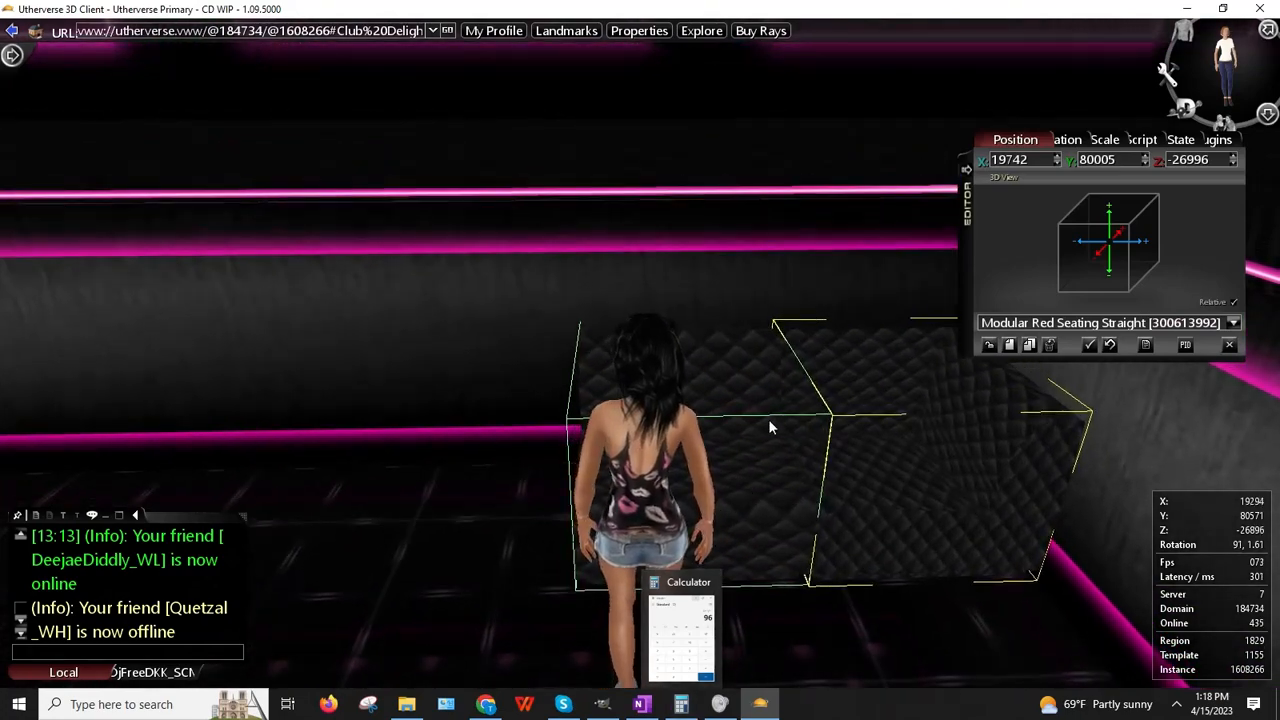
{"action": "right_click_drag", "start_coordinate": [769, 420], "coordinate": [801, 438]}
Step: Load the inward curve and straight seats in turn to compare their positions
{"action": "right_click", "coordinate": [822, 252]}
{"action": "left_click", "coordinate": [877, 292]}
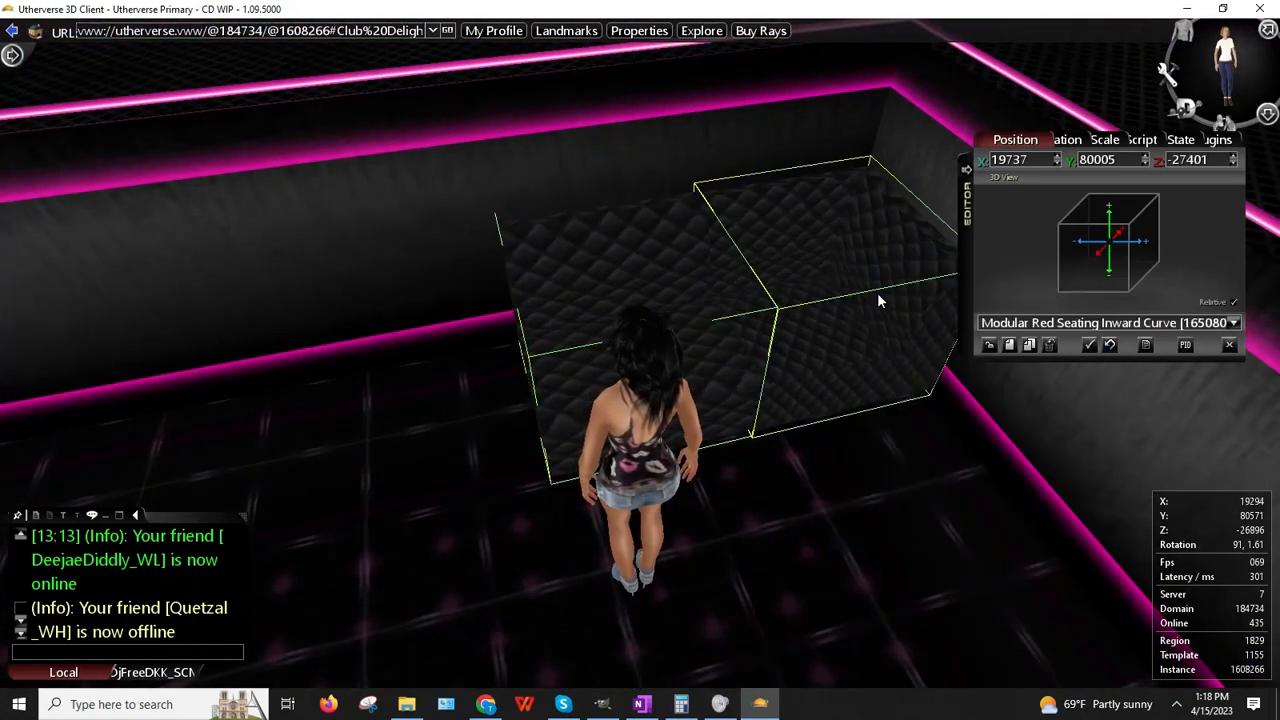
{"action": "right_click", "coordinate": [656, 300]}
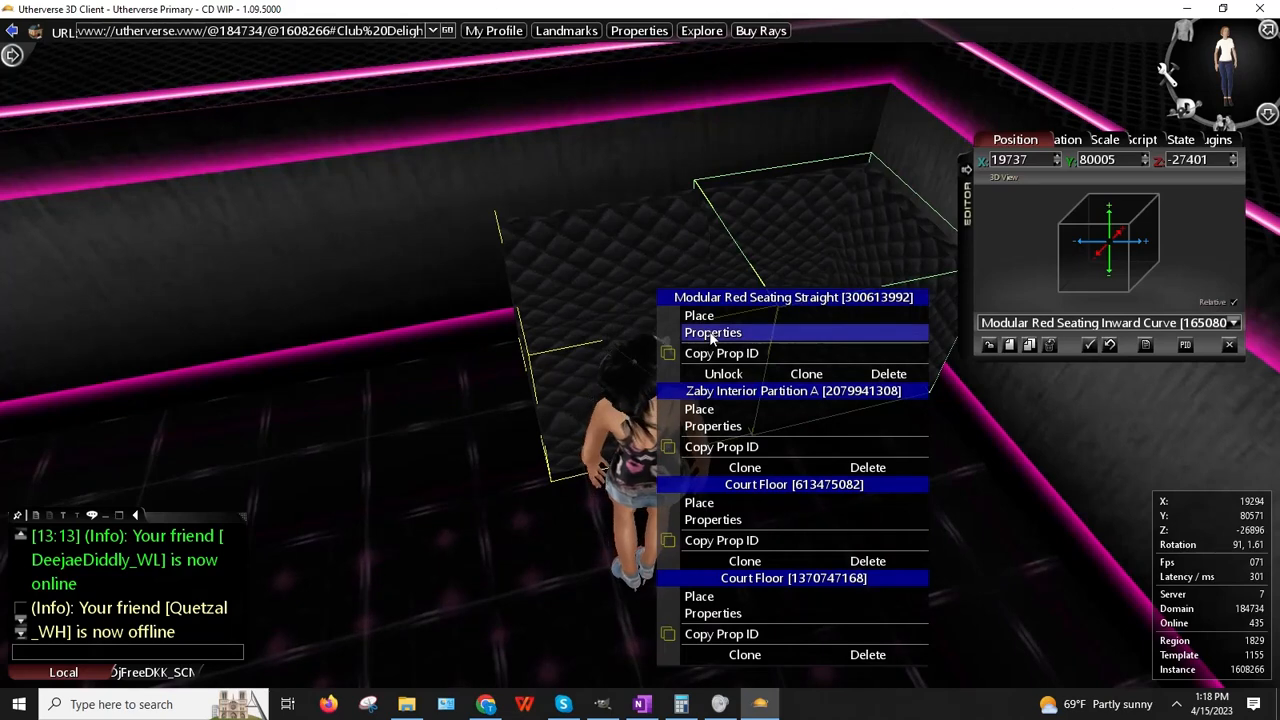
{"action": "left_click", "coordinate": [711, 333]}
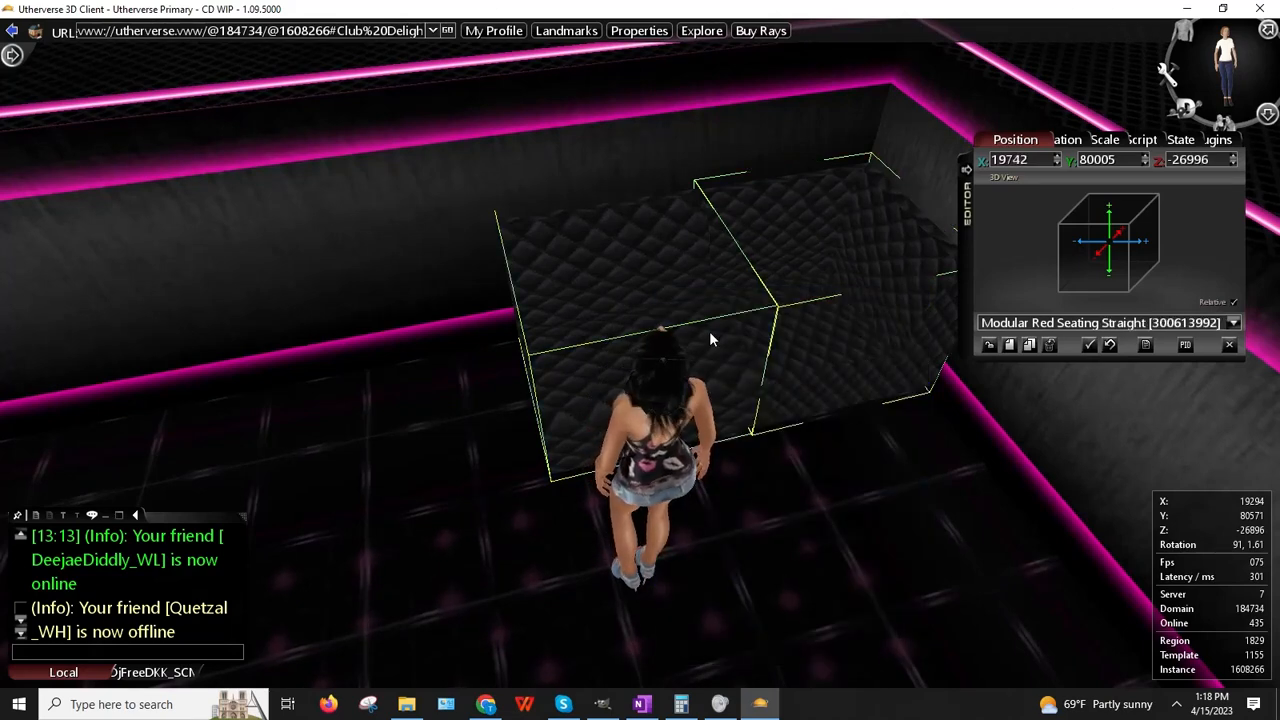
{"action": "right_click", "coordinate": [775, 260]}
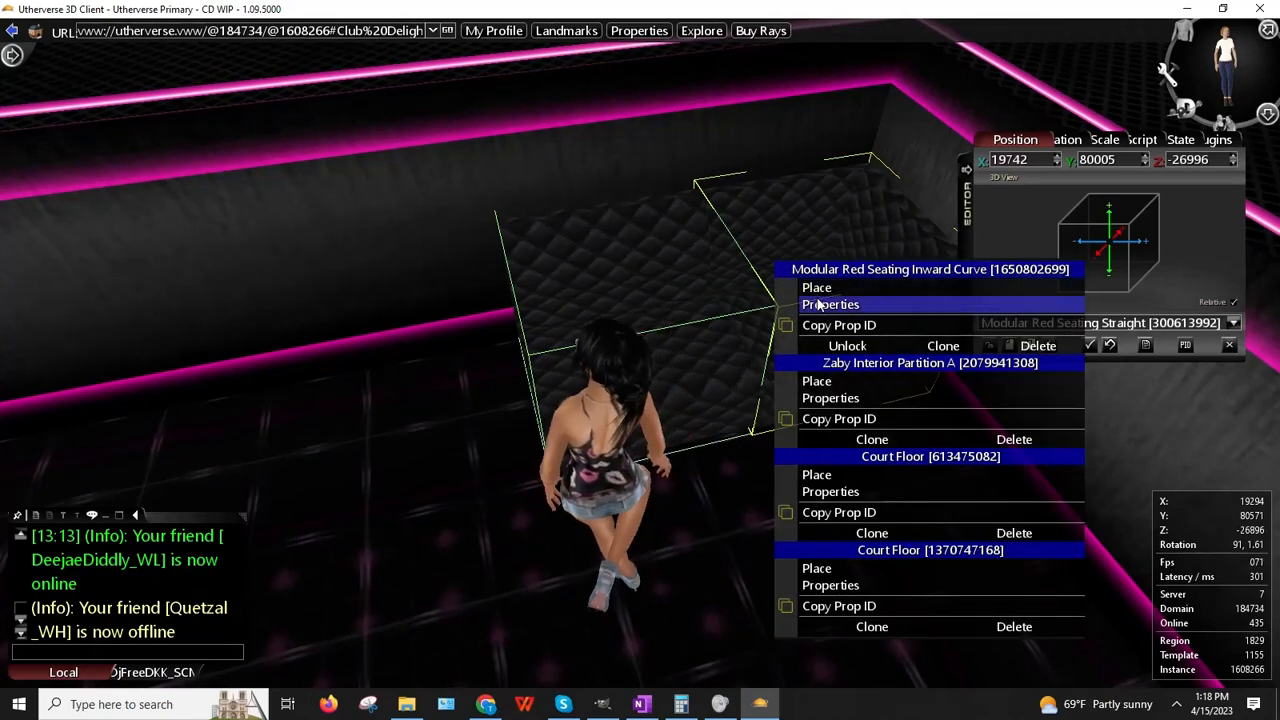
{"action": "left_click", "coordinate": [818, 305]}
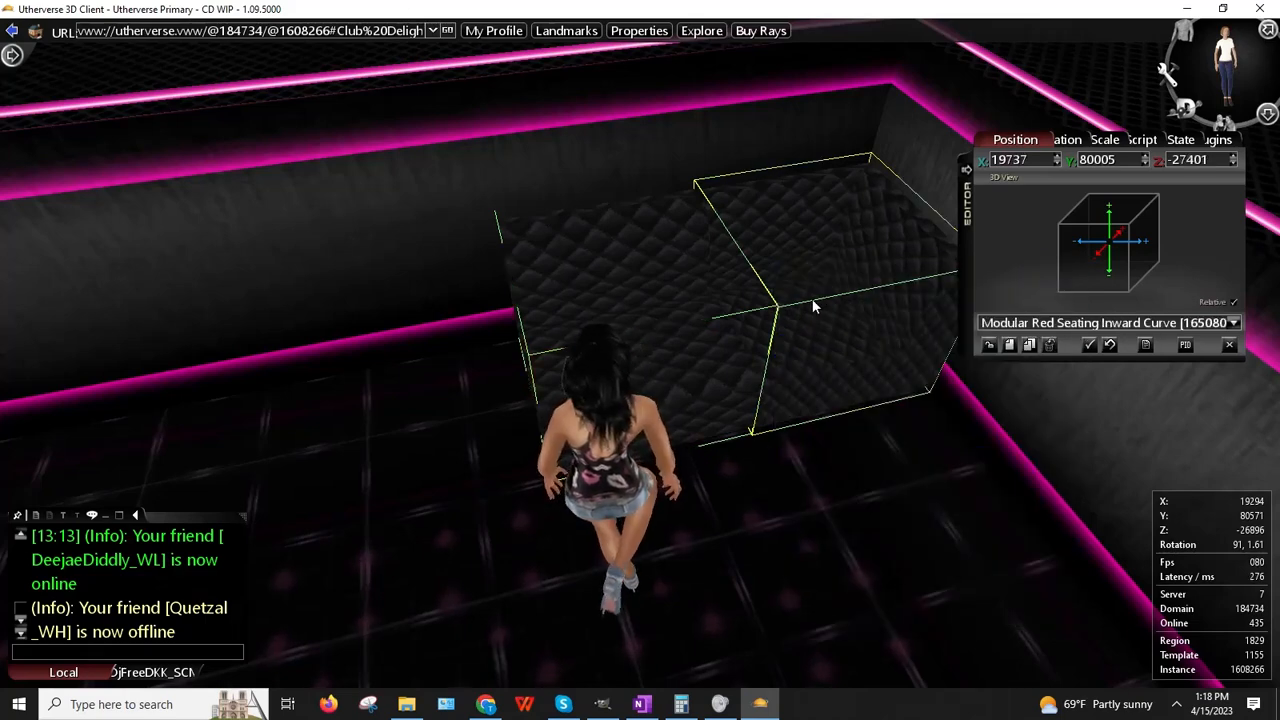
{"action": "right_click", "coordinate": [661, 300]}
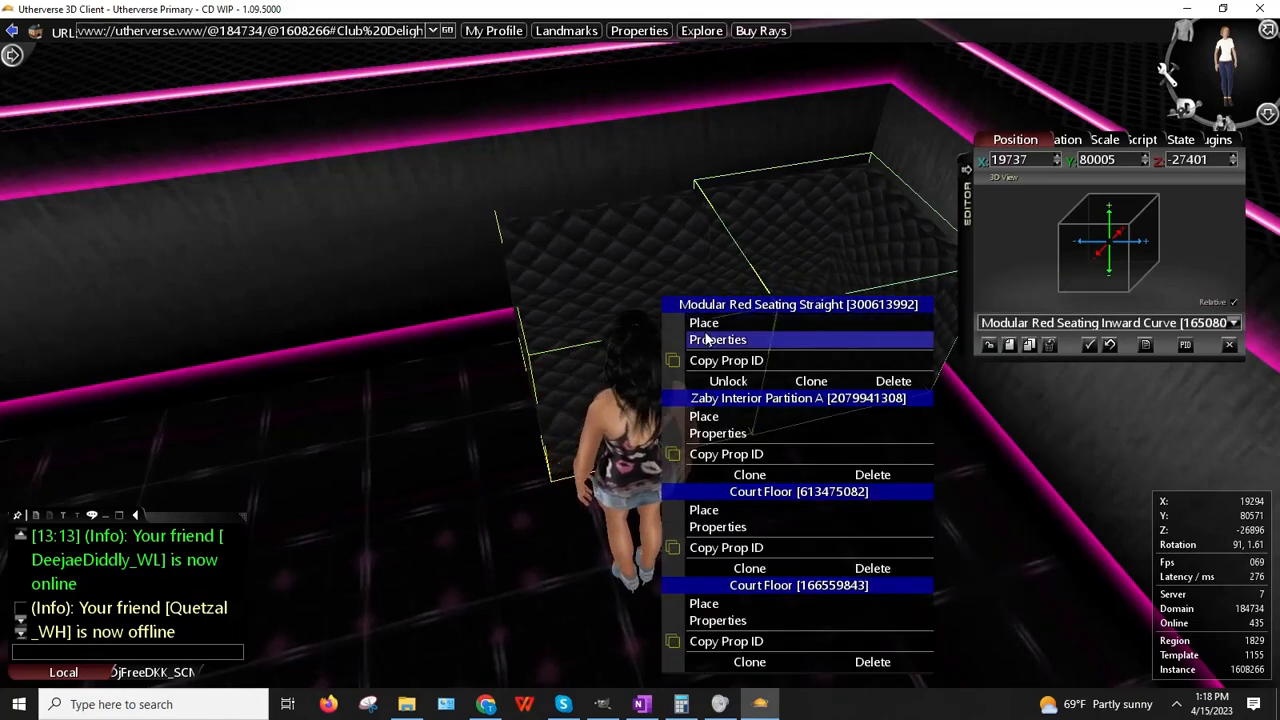
{"action": "left_click", "coordinate": [700, 337]}
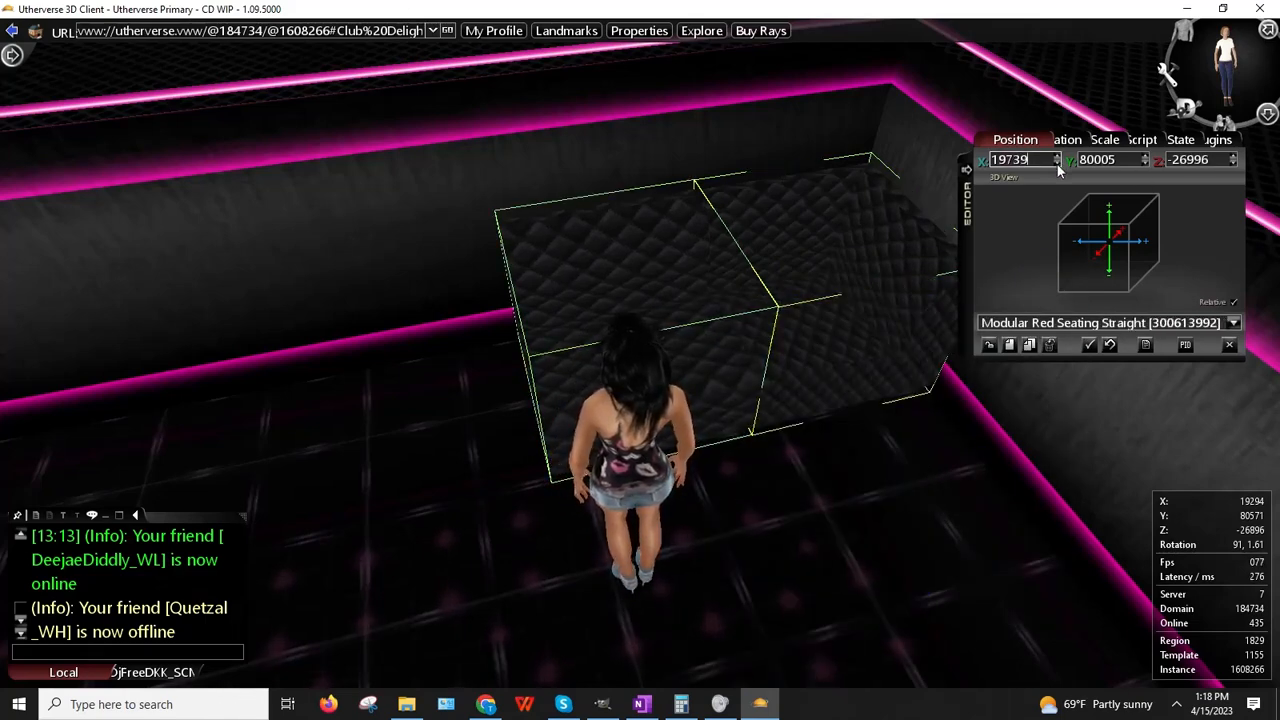
{"action": "left_click_drag", "start_coordinate": [865, 237], "coordinate": [779, 245]}
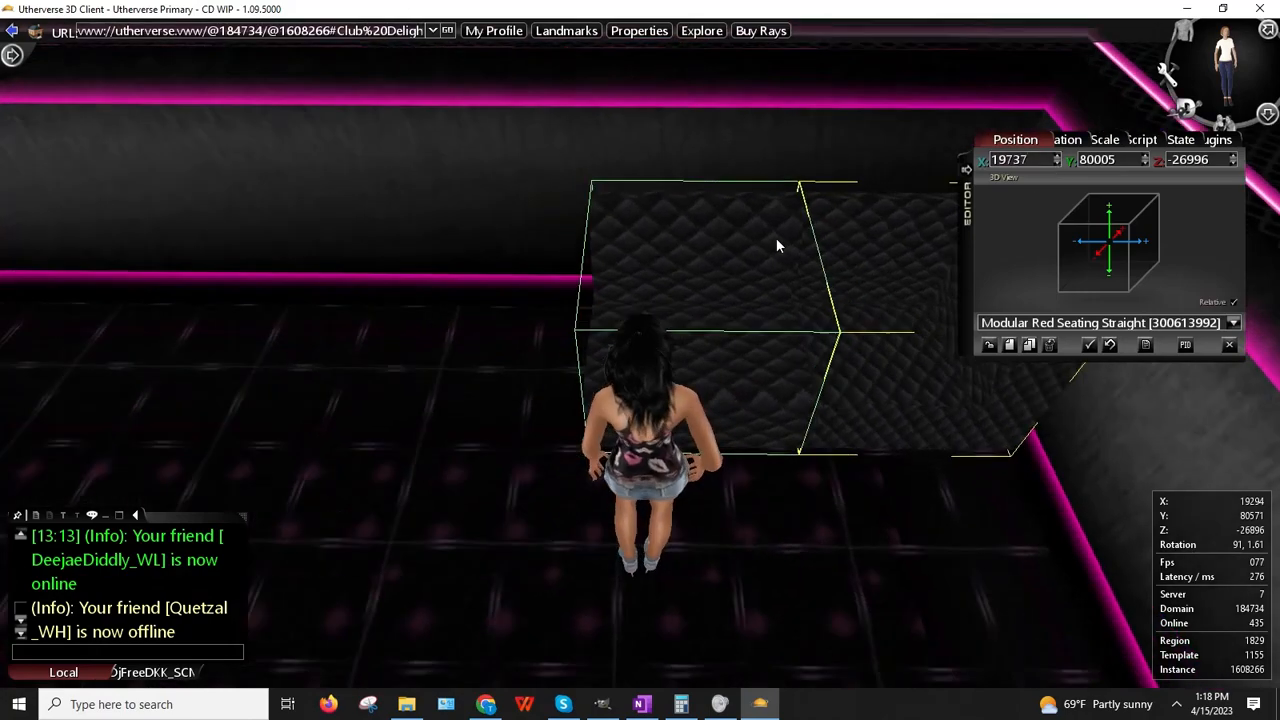
Step: Duplicate the straight seat, slide the copy flush, and paste X 19737 into it
{"action": "right_click", "coordinate": [1030, 164]}
{"action": "key", "text": "ctrl+c"}
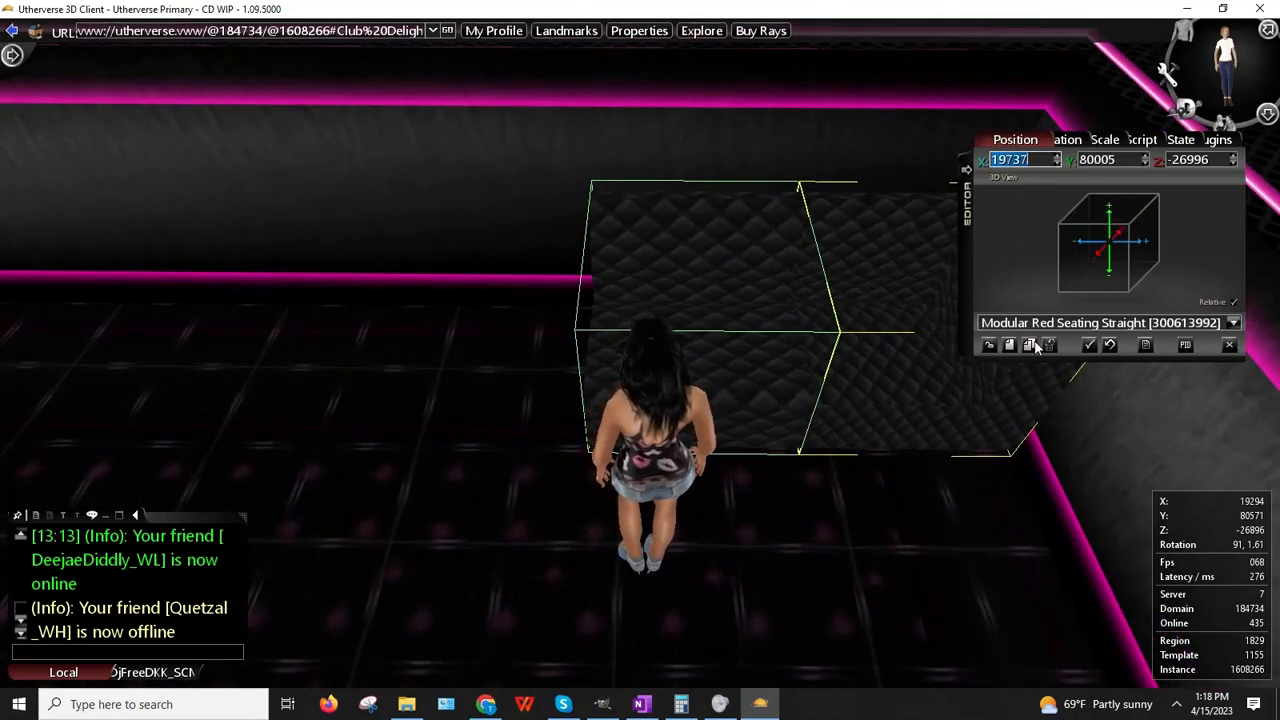
{"action": "left_click", "coordinate": [1033, 345]}
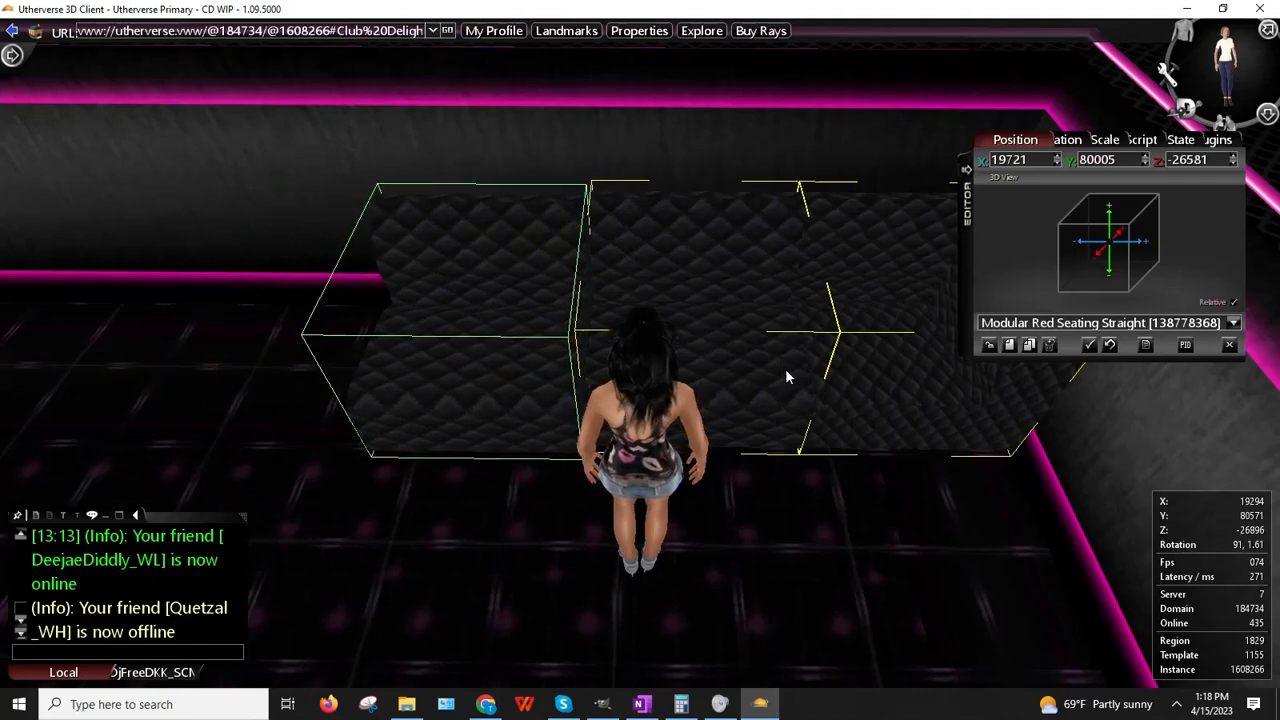
{"action": "left_click_drag", "start_coordinate": [786, 370], "coordinate": [788, 366]}
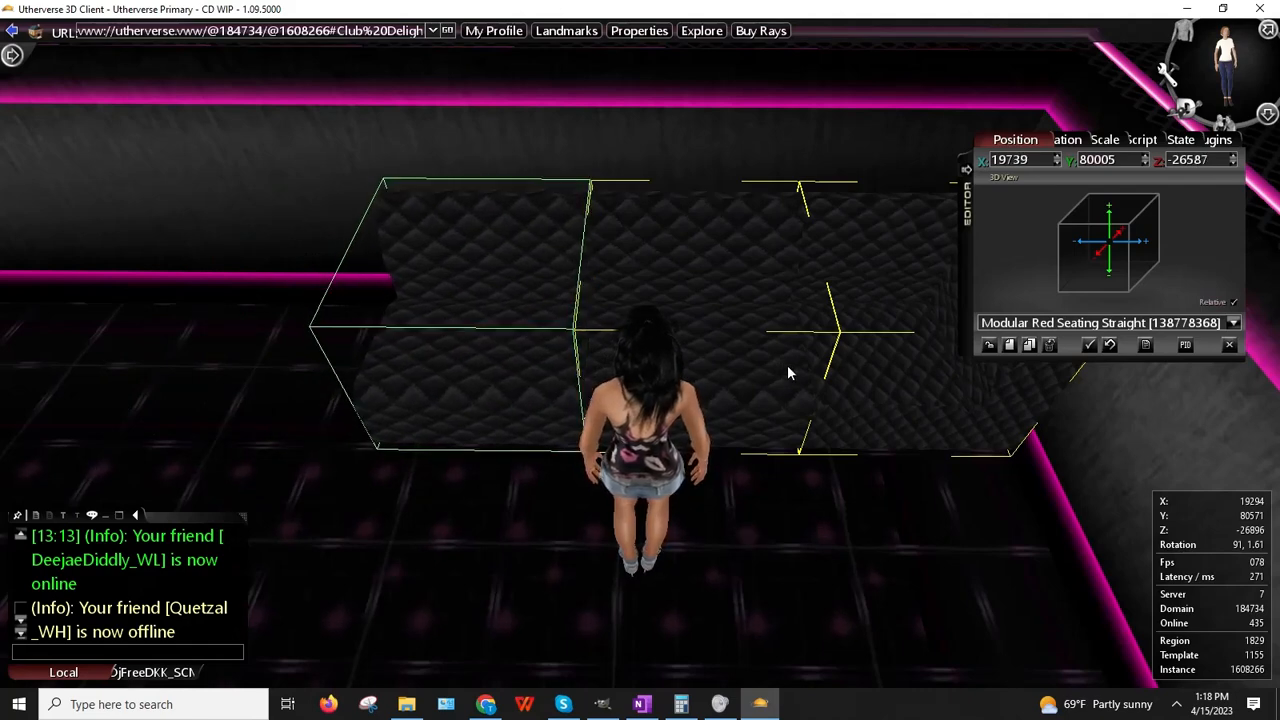
{"action": "right_click", "coordinate": [1027, 160]}
{"action": "left_click", "coordinate": [1062, 203]}
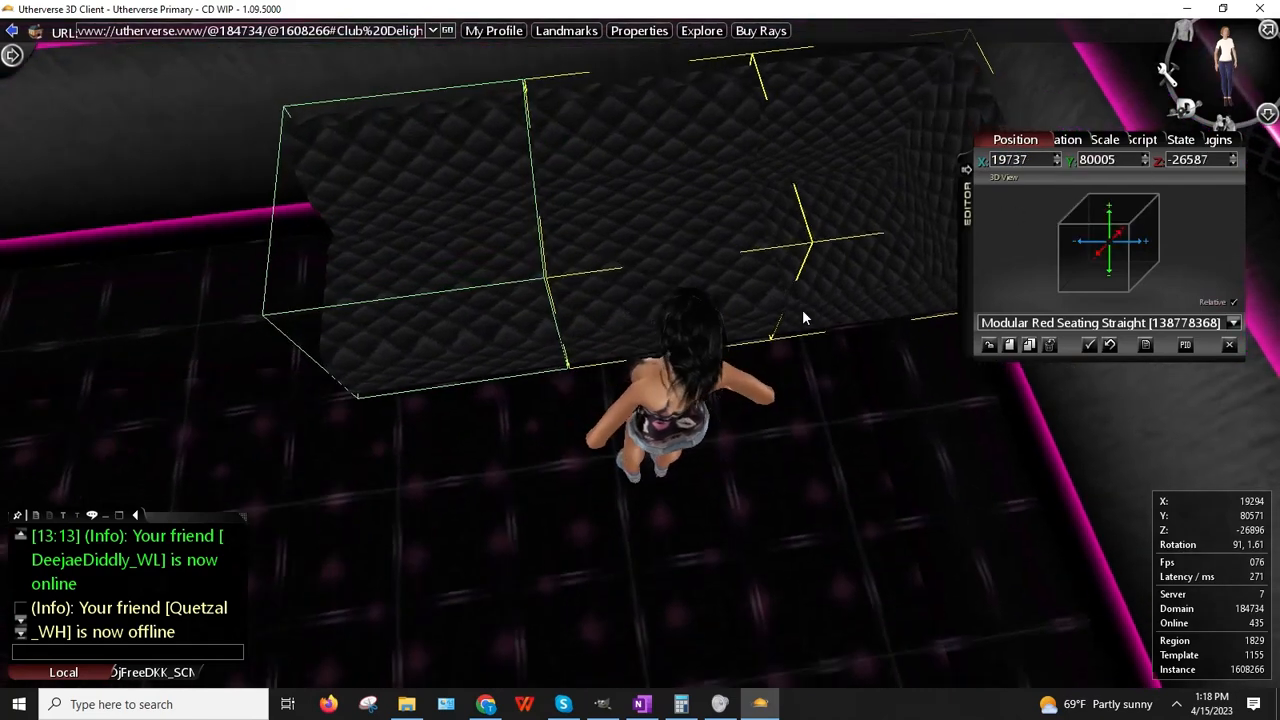
{"action": "left_click", "coordinate": [989, 346]}
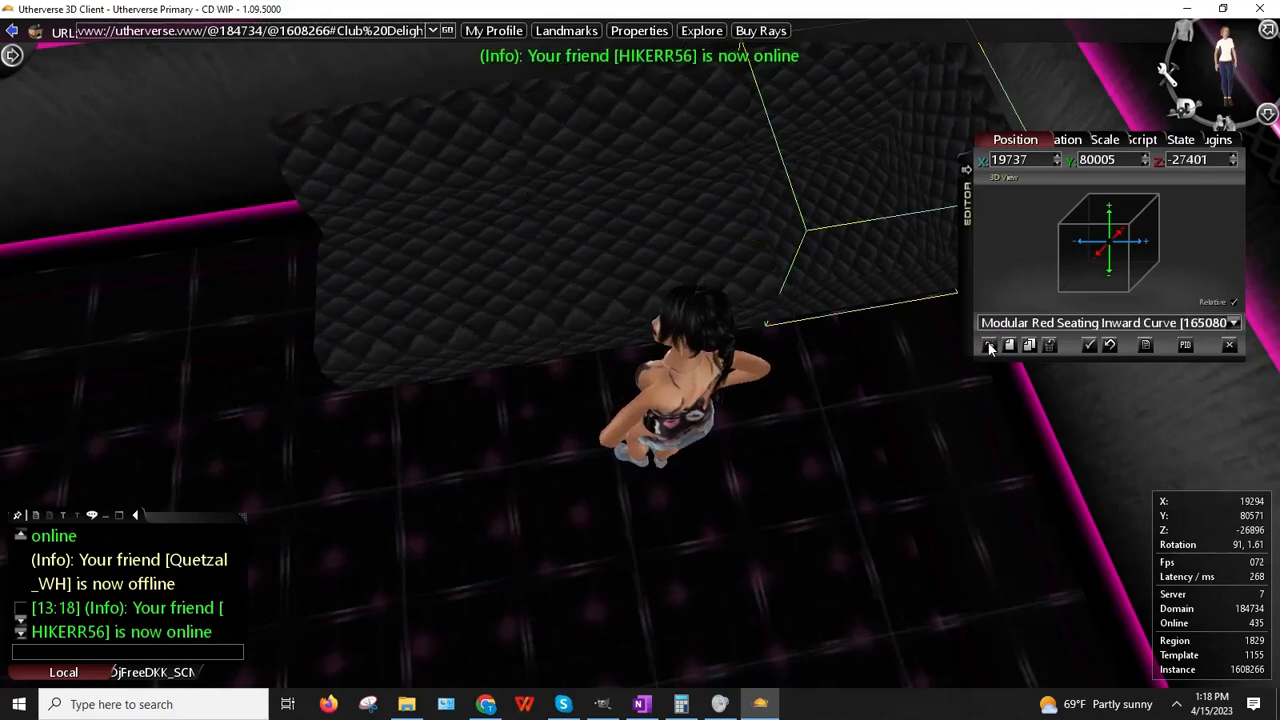
{"action": "left_click", "coordinate": [989, 346]}
Step: Nudge the copy's Z position to -26589 and deselect it
{"action": "right_click", "coordinate": [516, 324]}
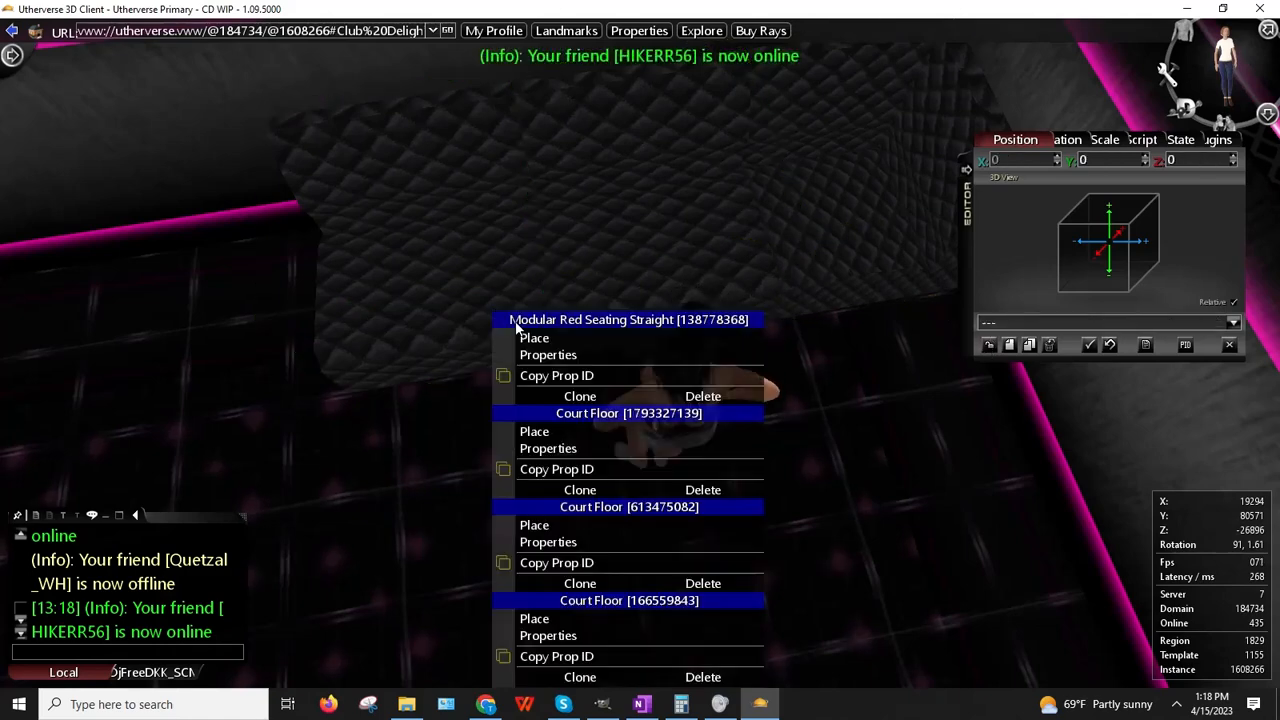
{"action": "left_click", "coordinate": [565, 358]}
{"action": "left_click", "coordinate": [1236, 164]}
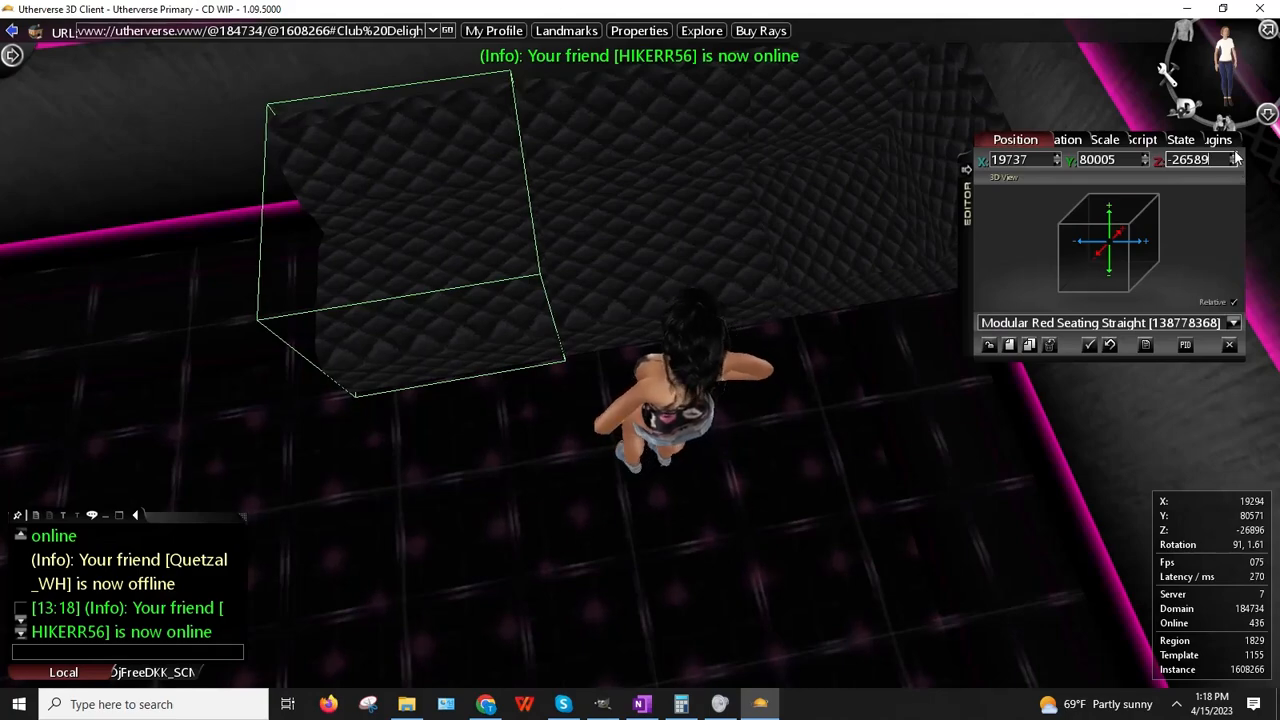
{"action": "left_click", "coordinate": [1235, 157]}
{"action": "left_click", "coordinate": [992, 345]}
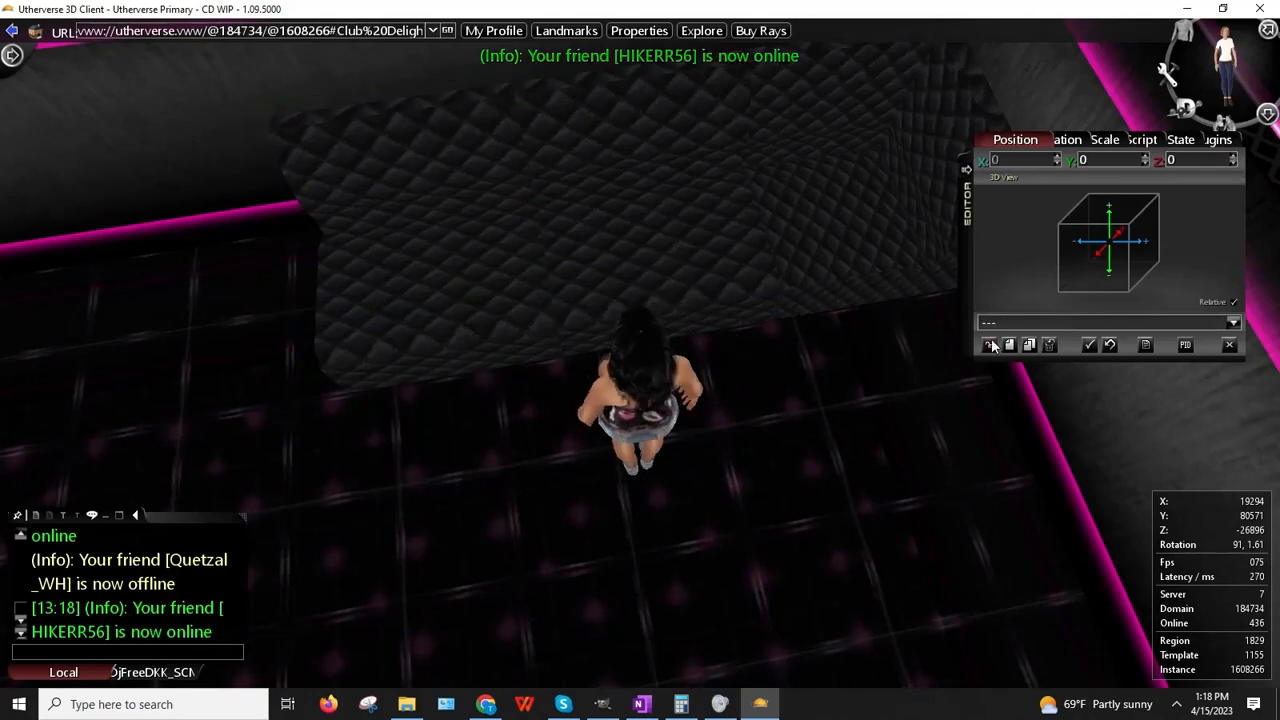
{"action": "left_click_drag", "start_coordinate": [699, 395], "coordinate": [785, 428]}
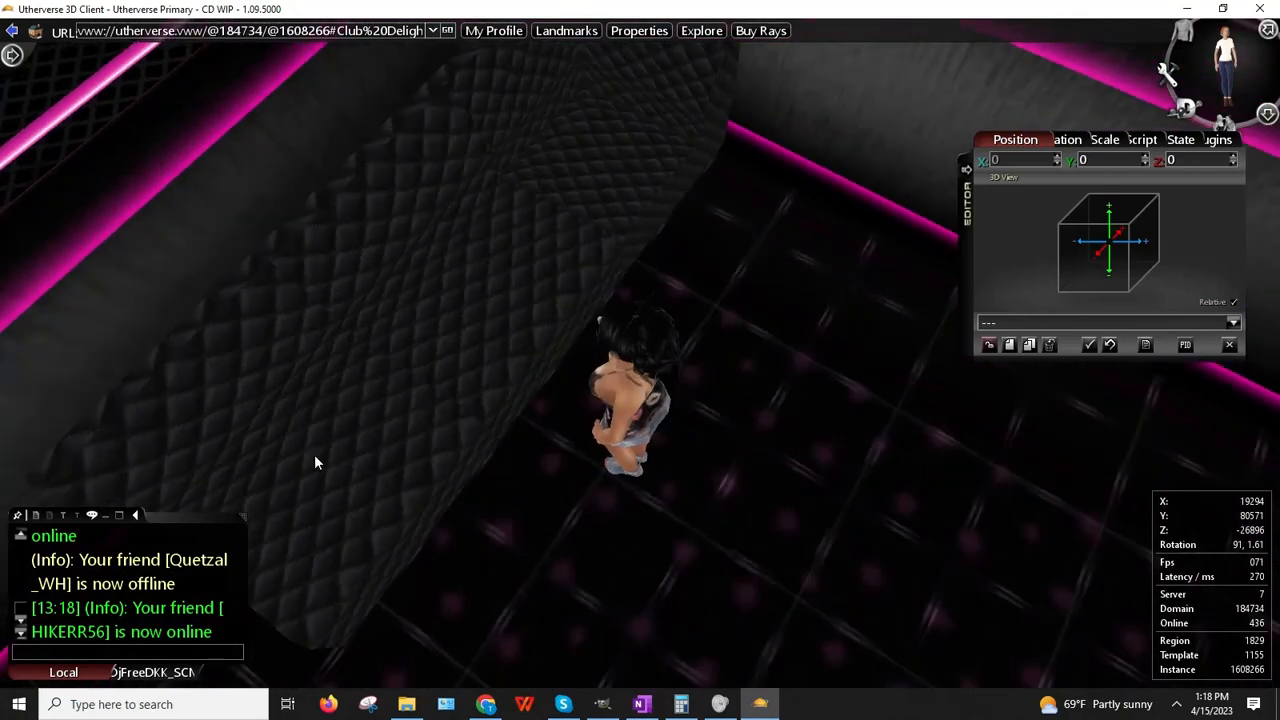
Step: Clone the straight seating section and set the clone's Y rotation to 0
{"action": "right_click", "coordinate": [257, 380]}
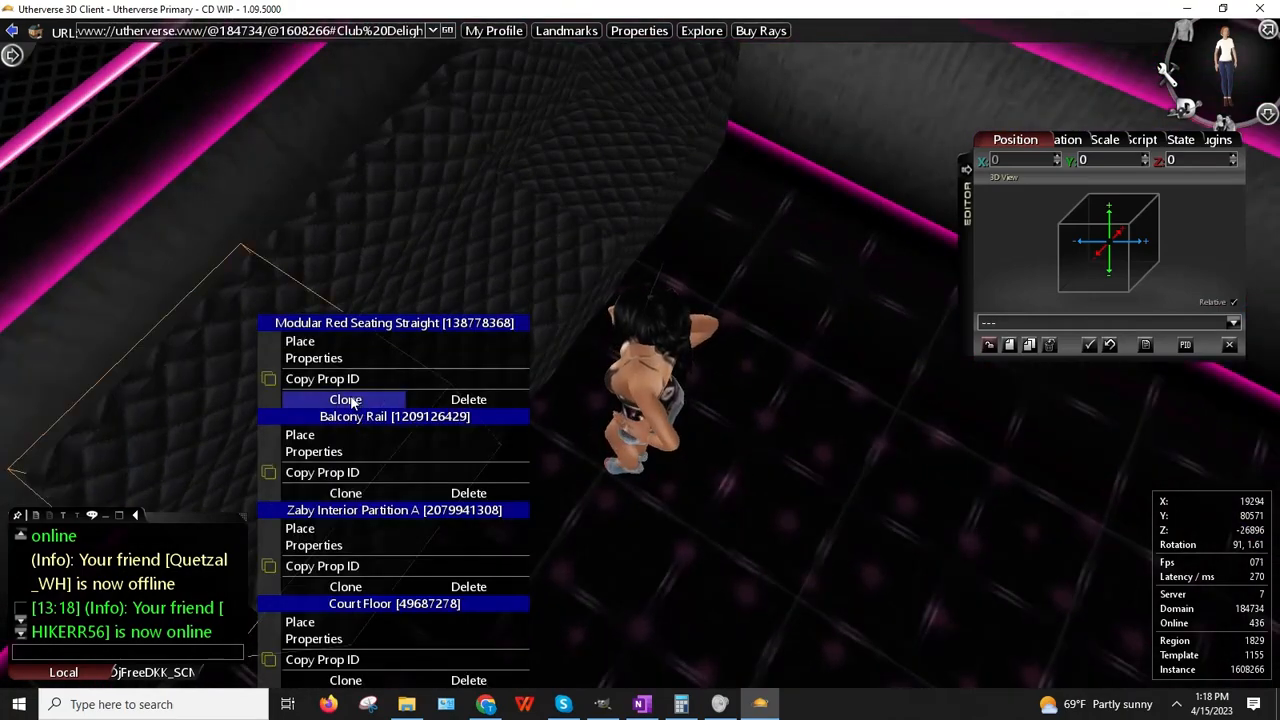
{"action": "left_click", "coordinate": [346, 399]}
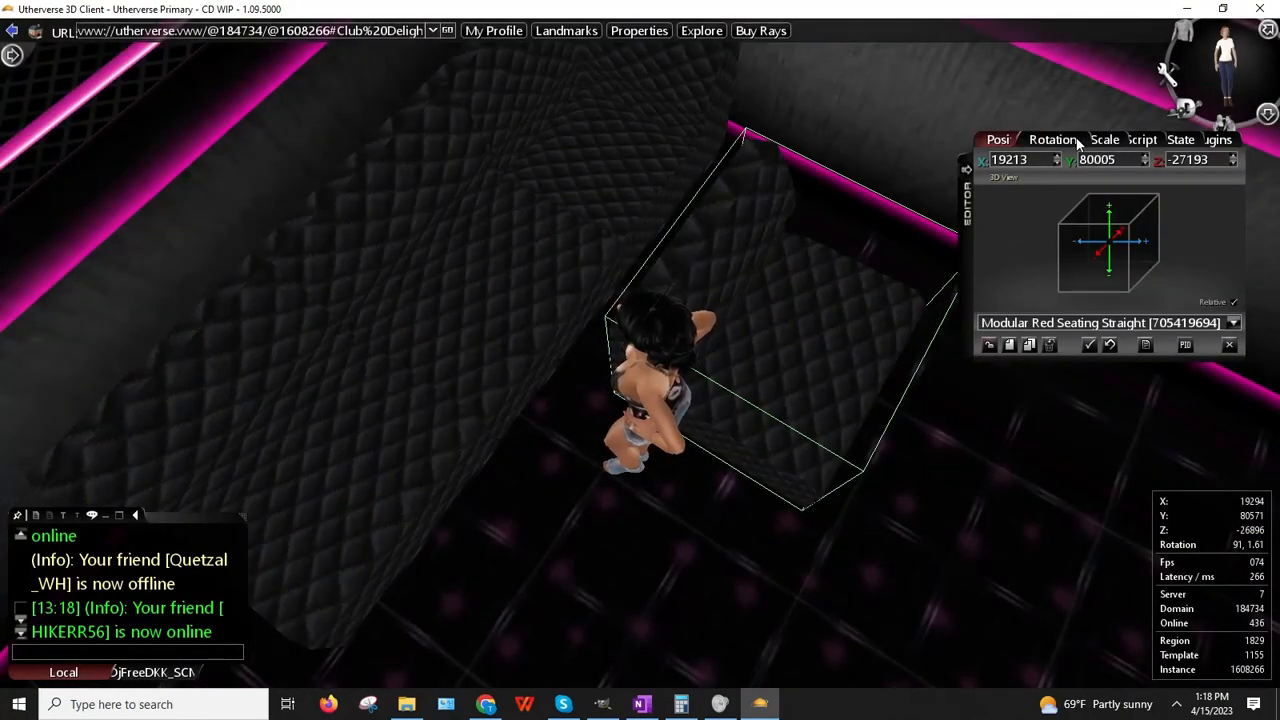
{"action": "left_click", "coordinate": [1056, 140]}
{"action": "key", "text": "Return"}
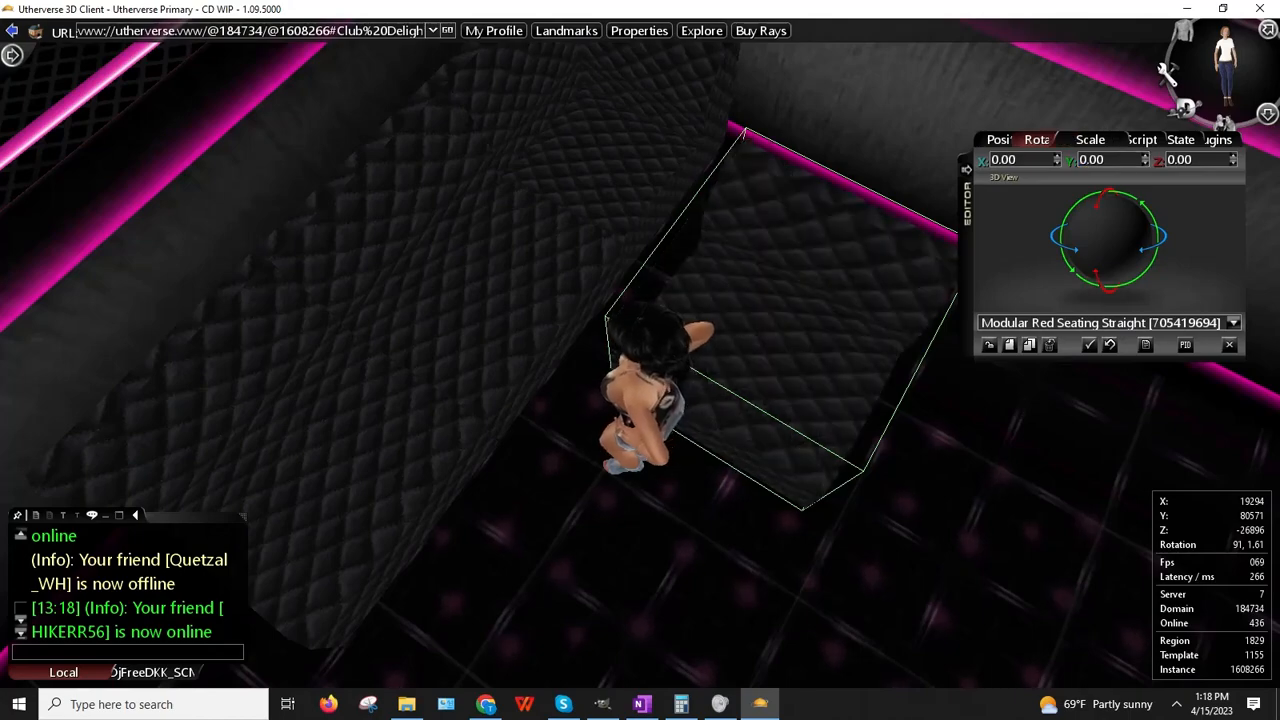
{"action": "right_click_drag", "start_coordinate": [646, 562], "coordinate": [653, 382]}
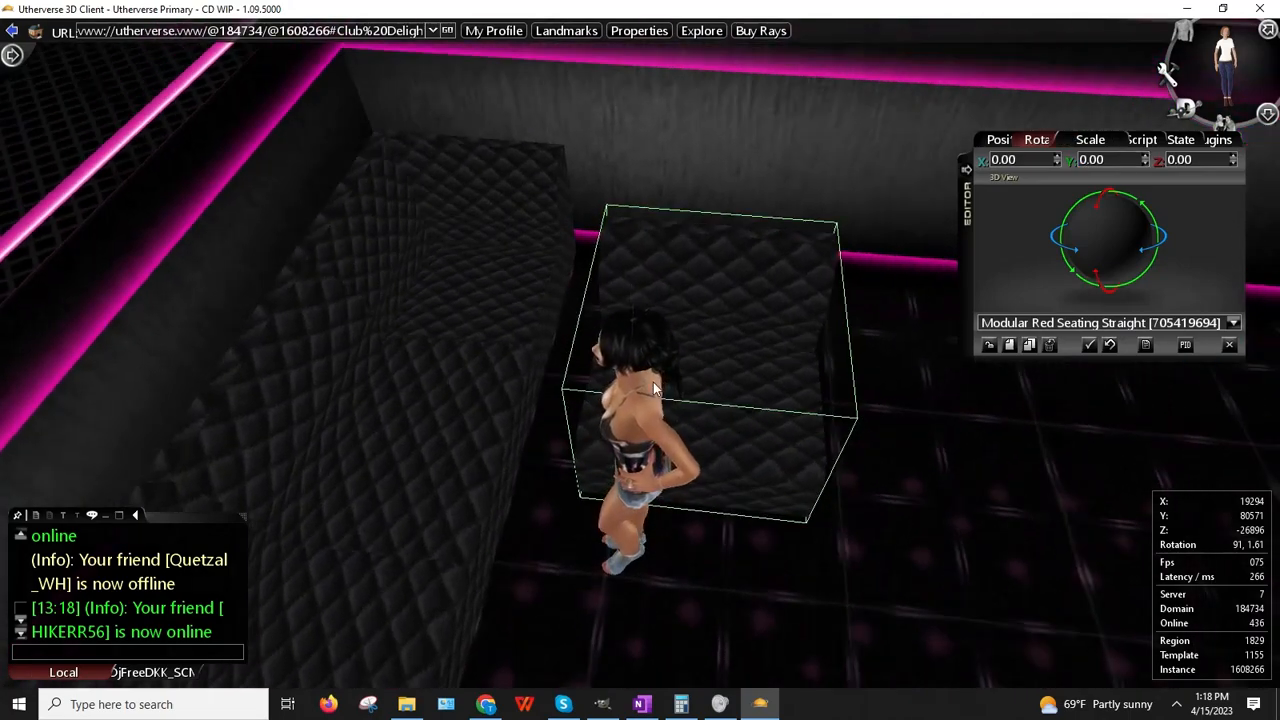
Step: Copy the inward curve's Z value and line the straight seat up at Z -27401
{"action": "right_click", "coordinate": [512, 205]}
{"action": "left_click", "coordinate": [572, 246]}
{"action": "left_click", "coordinate": [1006, 141]}
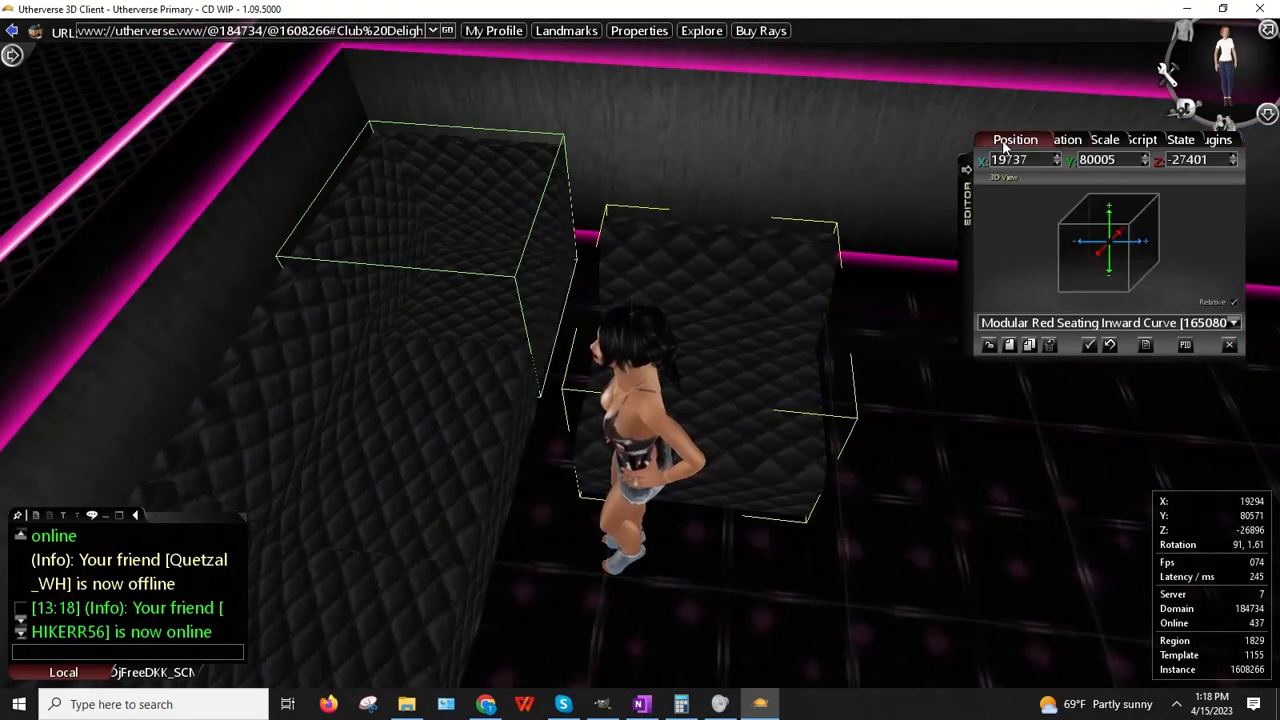
{"action": "right_click", "coordinate": [1192, 165]}
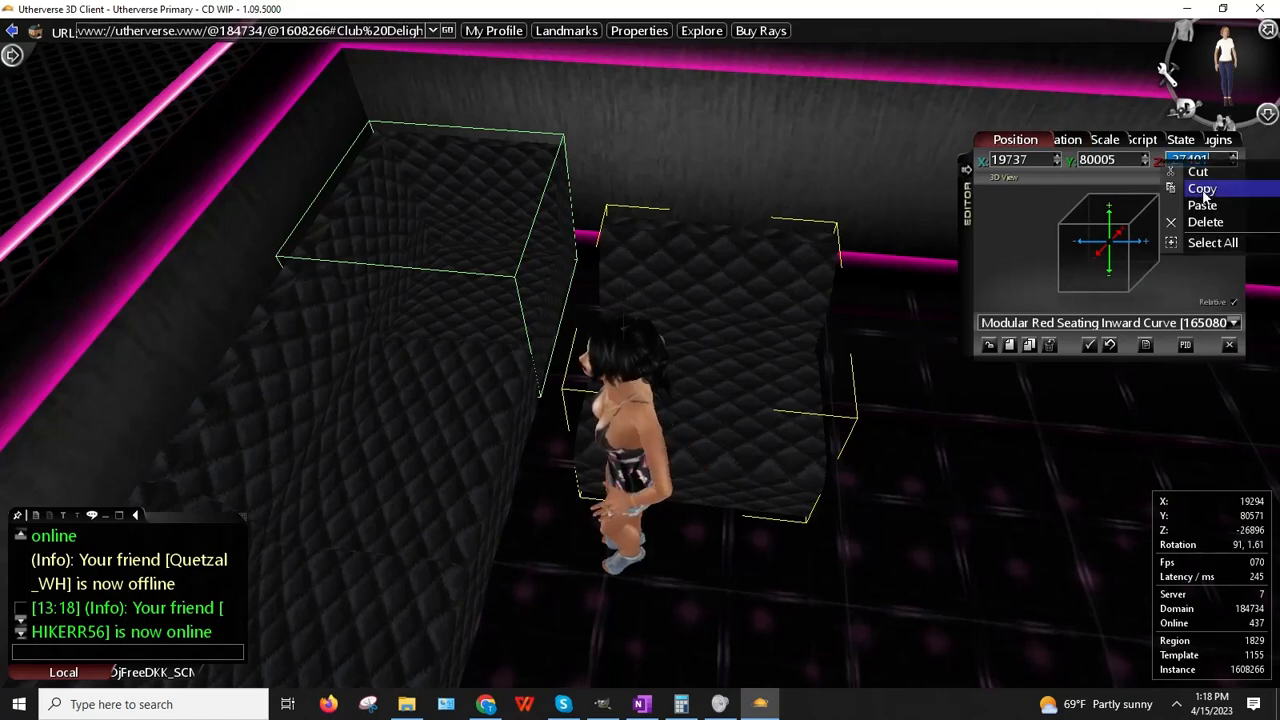
{"action": "left_click", "coordinate": [1203, 189]}
{"action": "right_click", "coordinate": [732, 304]}
{"action": "left_click", "coordinate": [753, 321]}
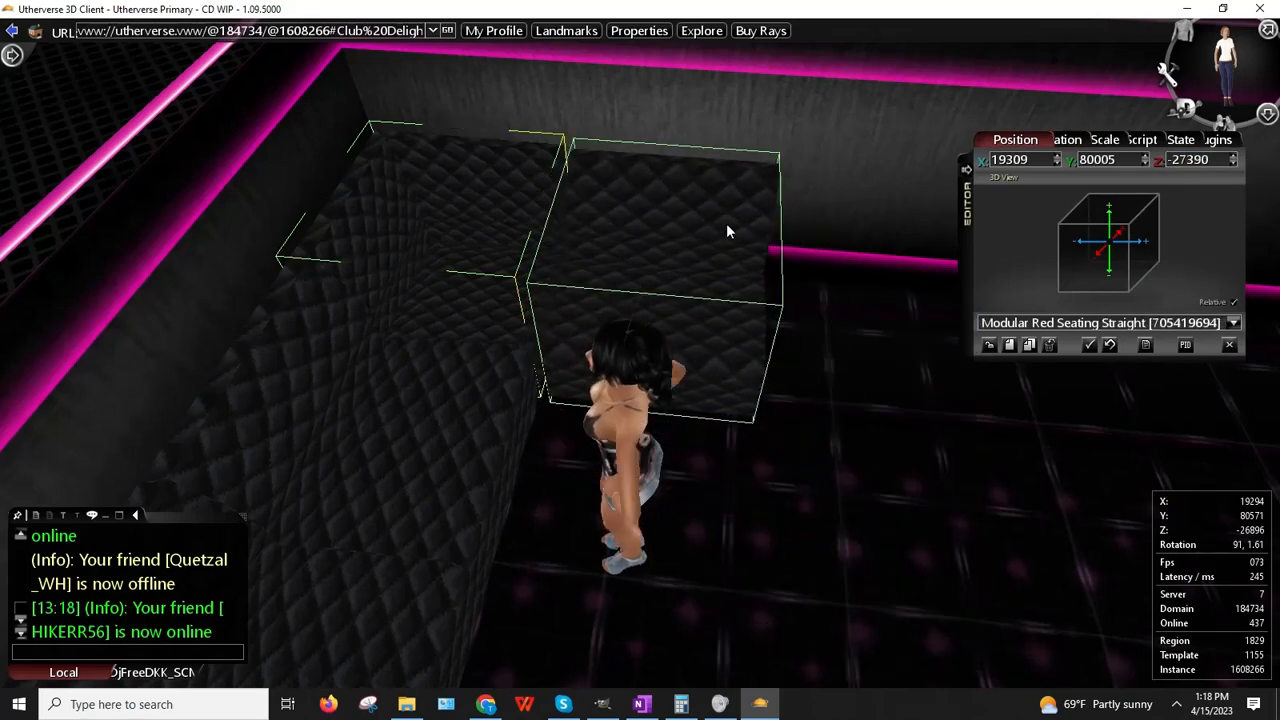
{"action": "left_click_drag", "start_coordinate": [717, 224], "coordinate": [716, 222]}
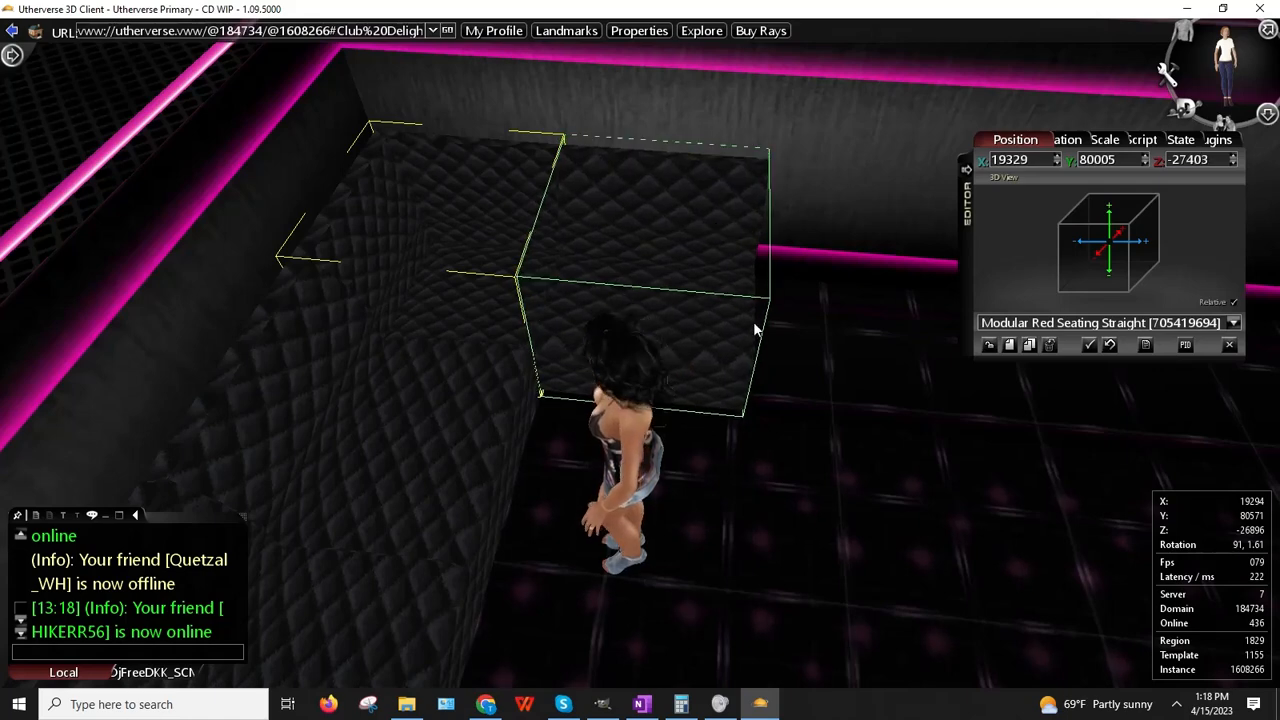
{"action": "left_click", "coordinate": [1236, 158]}
Step: Clone the straight seat again and set it flush at X 18926, Z -27401
{"action": "left_click_drag", "start_coordinate": [950, 311], "coordinate": [848, 332]}
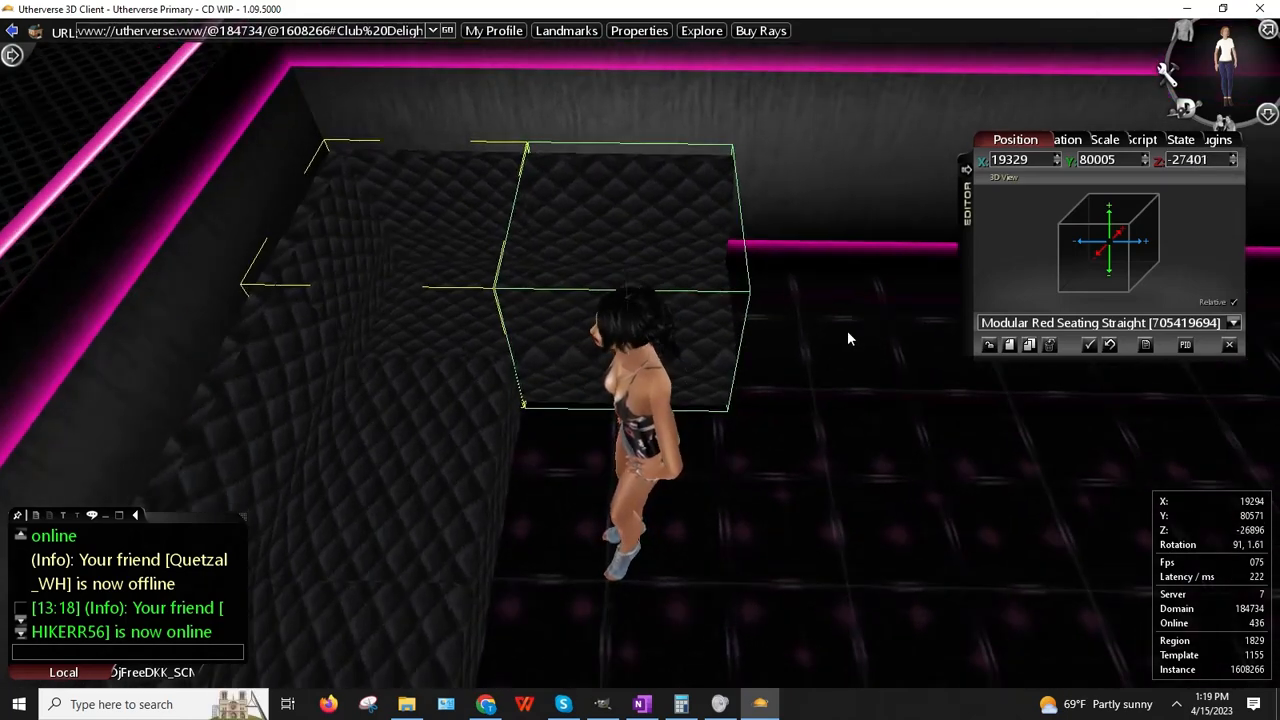
{"action": "left_click", "coordinate": [1029, 345]}
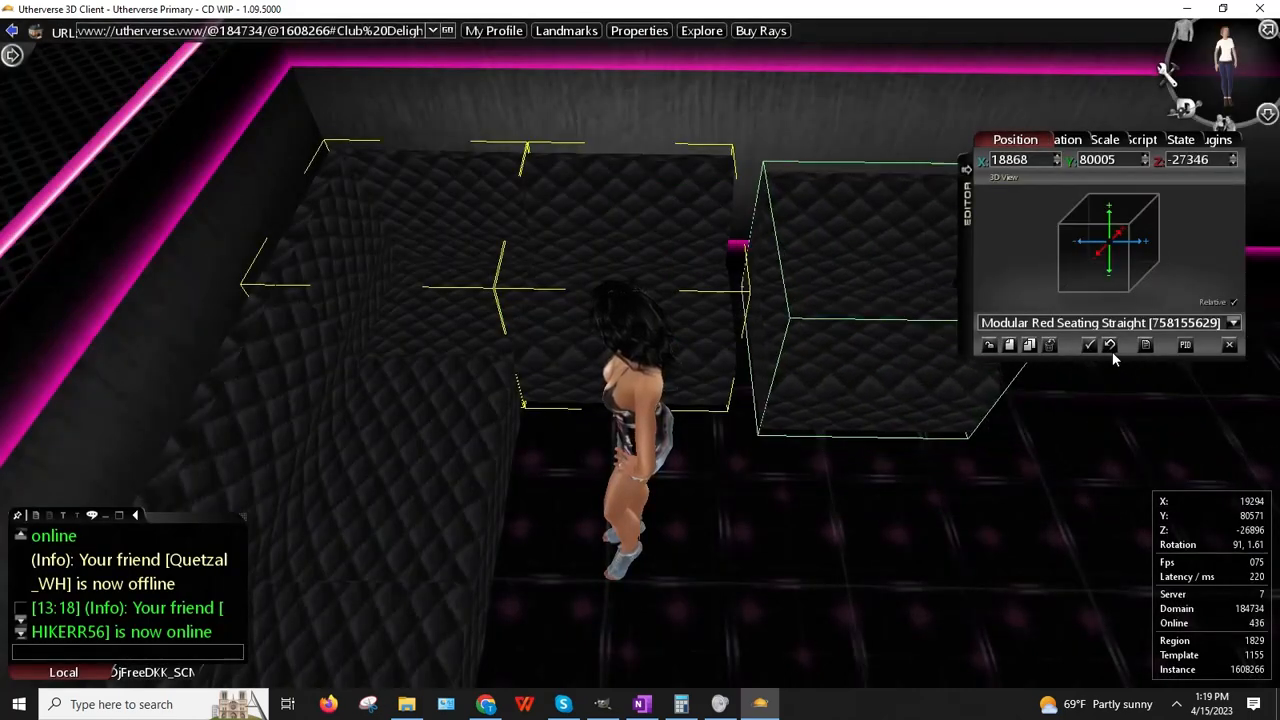
{"action": "left_click_drag", "start_coordinate": [1097, 335], "coordinate": [1092, 331]}
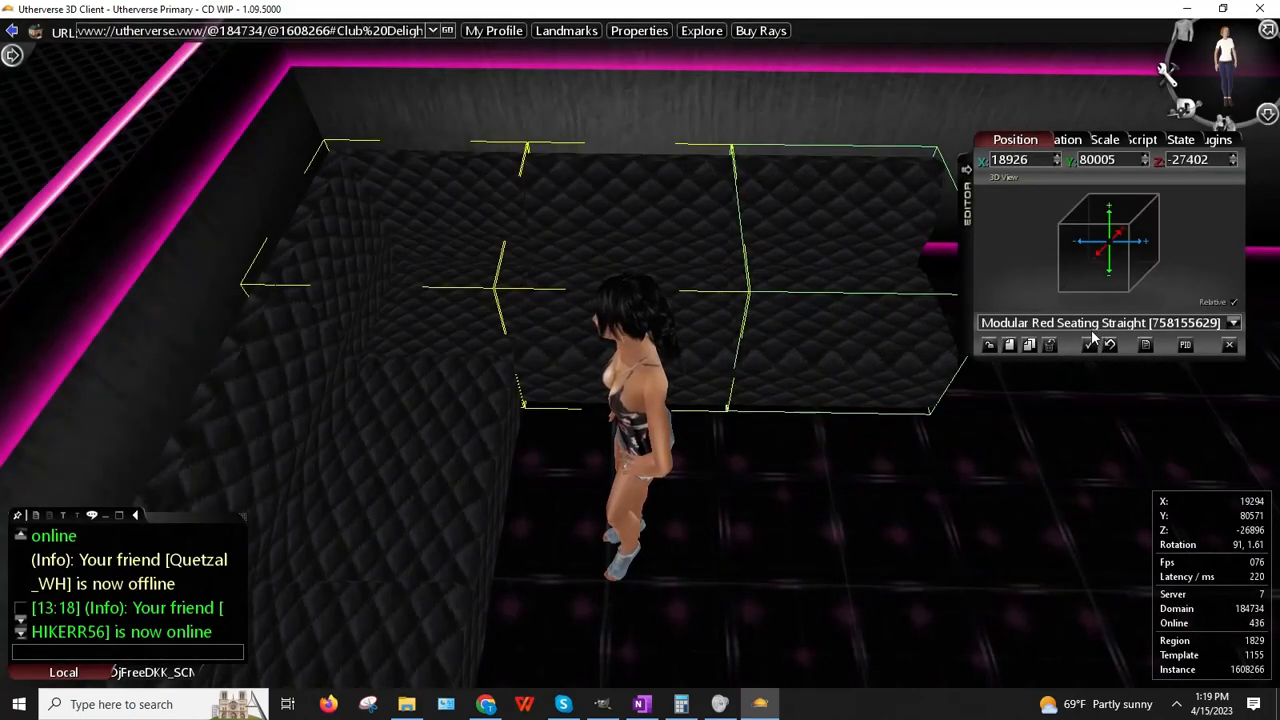
{"action": "left_click", "coordinate": [1234, 157]}
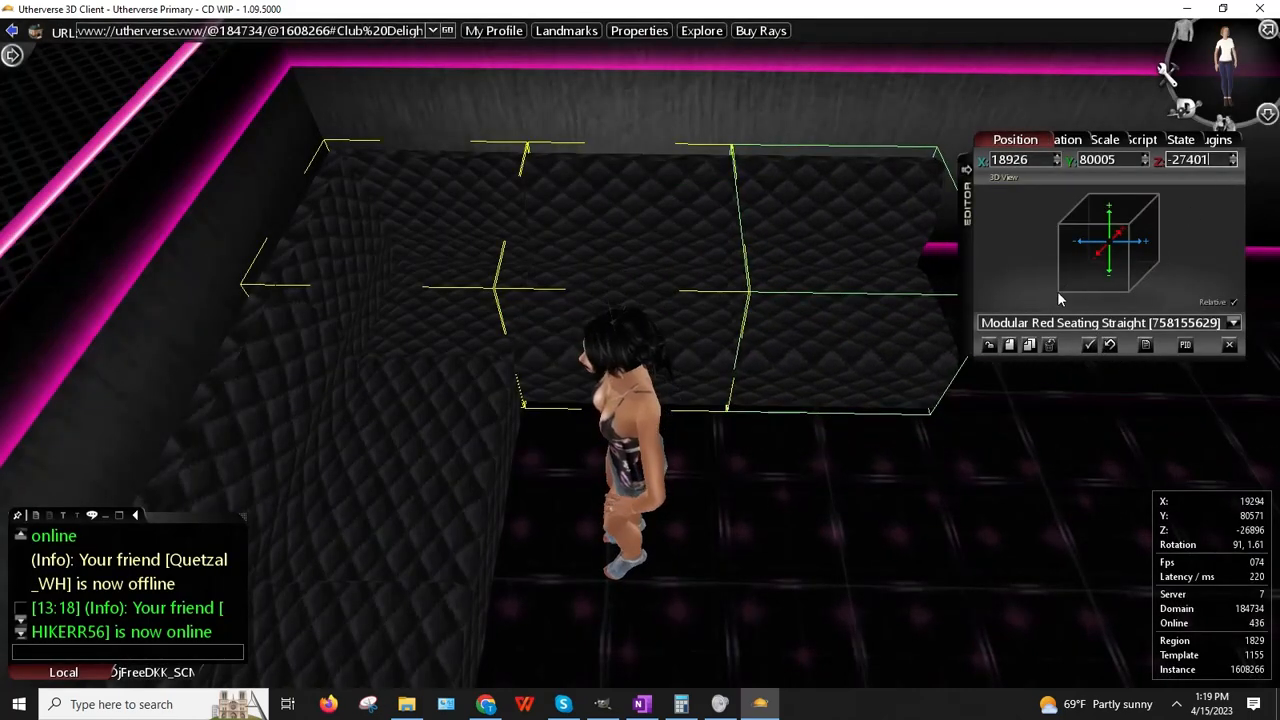
{"action": "left_click", "coordinate": [988, 345]}
{"action": "left_click", "coordinate": [988, 345]}
{"action": "left_click", "coordinate": [988, 345]}
Step: Walk the avatar back to view the extended couch along the wall
{"action": "right_click_drag", "start_coordinate": [840, 368], "coordinate": [716, 370]}
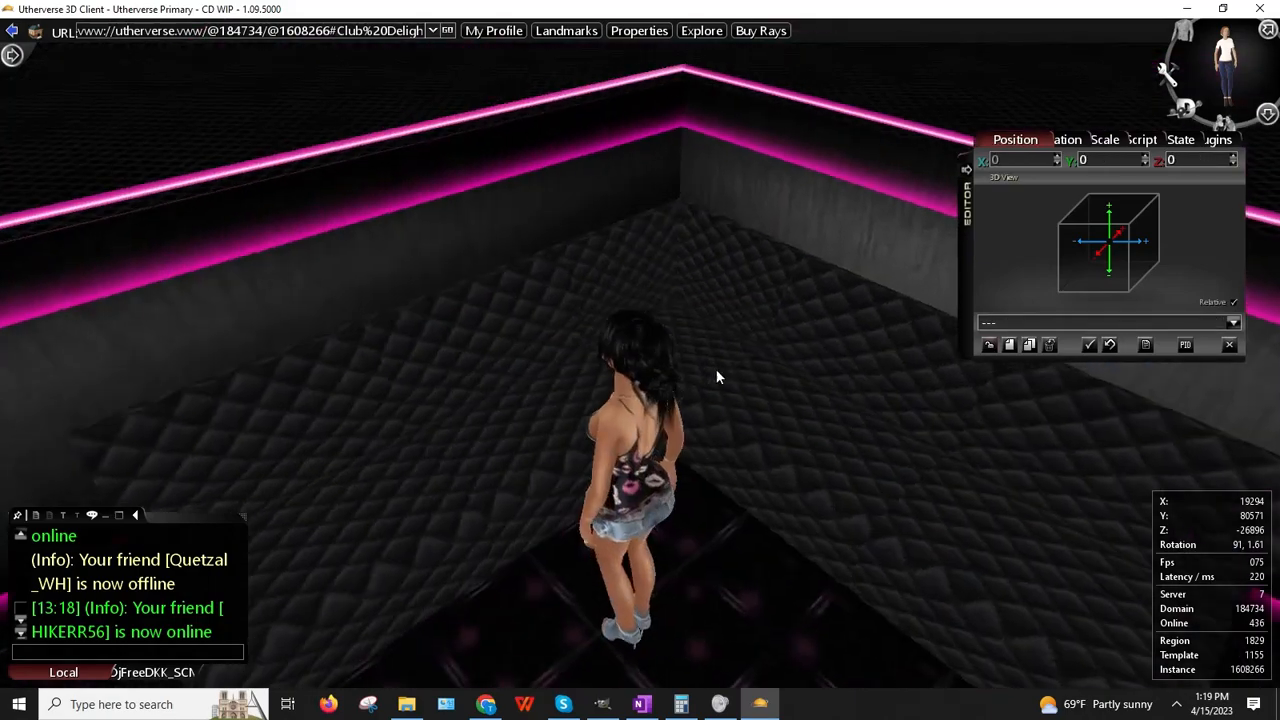
{"action": "key", "text": "Down"}
{"action": "key", "text": "Right"}
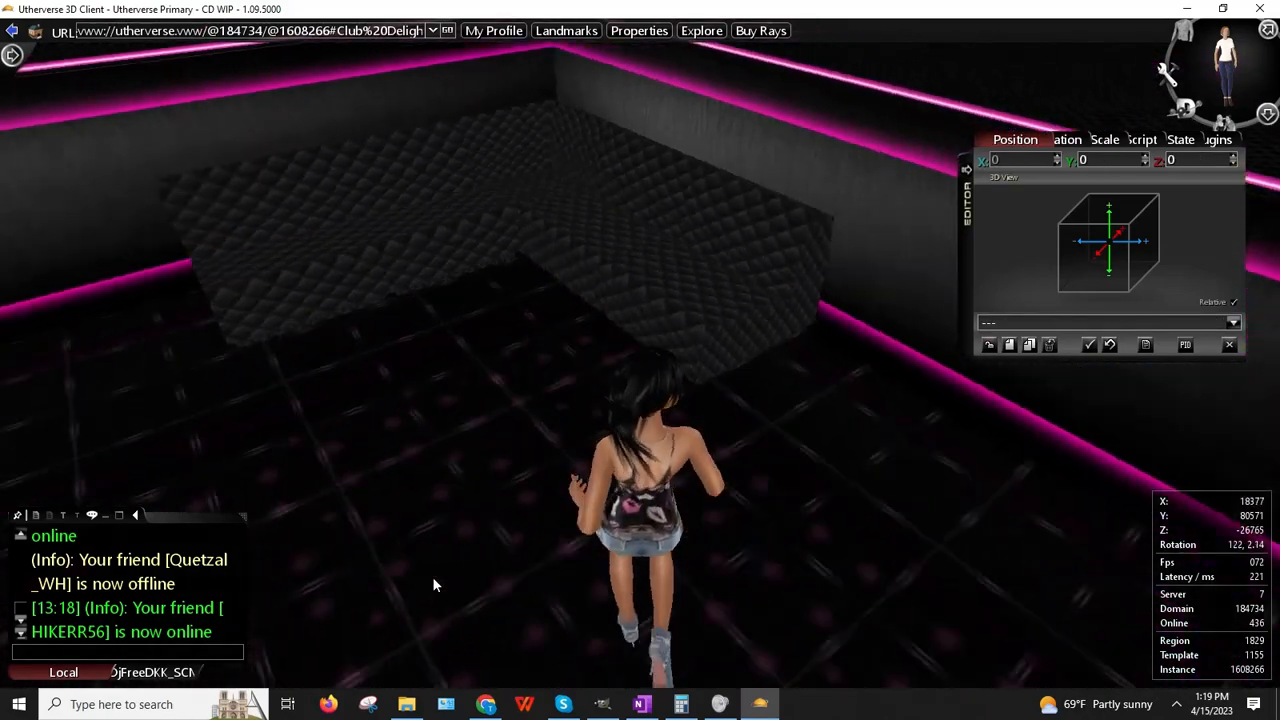
{"action": "key", "text": "Left"}
{"action": "key", "text": "Up"}
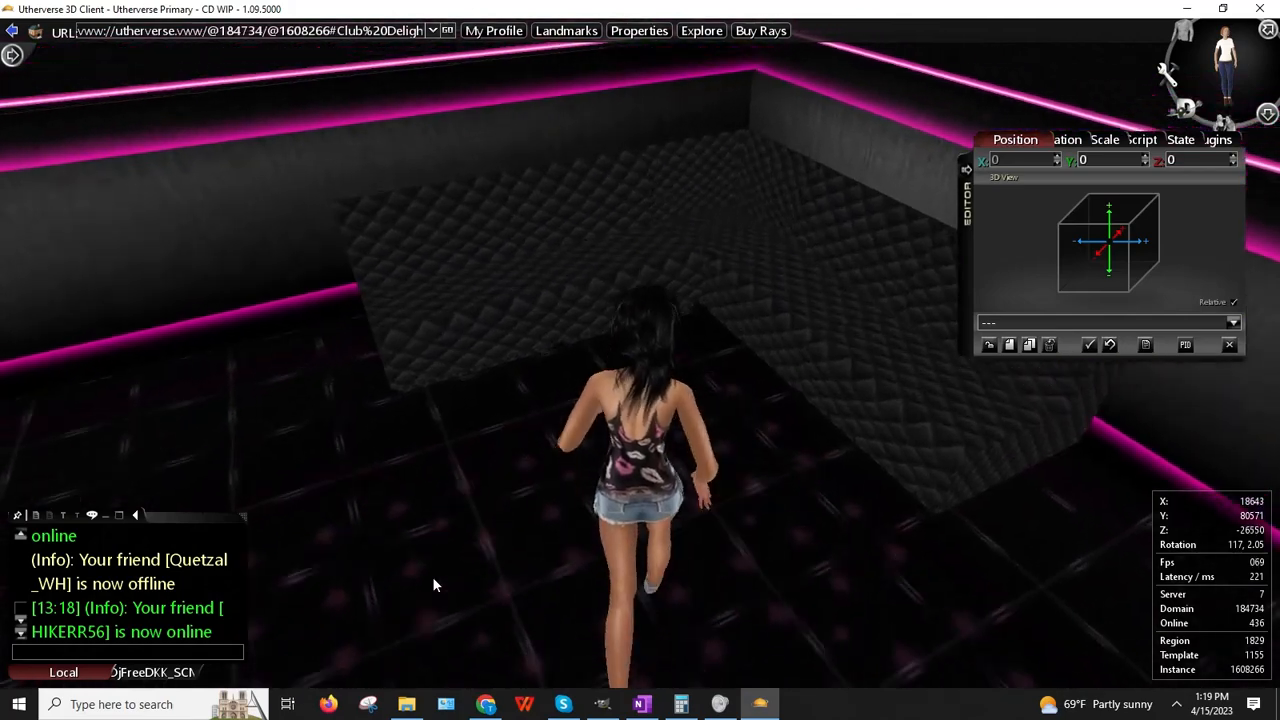
{"action": "key", "text": "Left"}
{"action": "key", "text": "Down"}
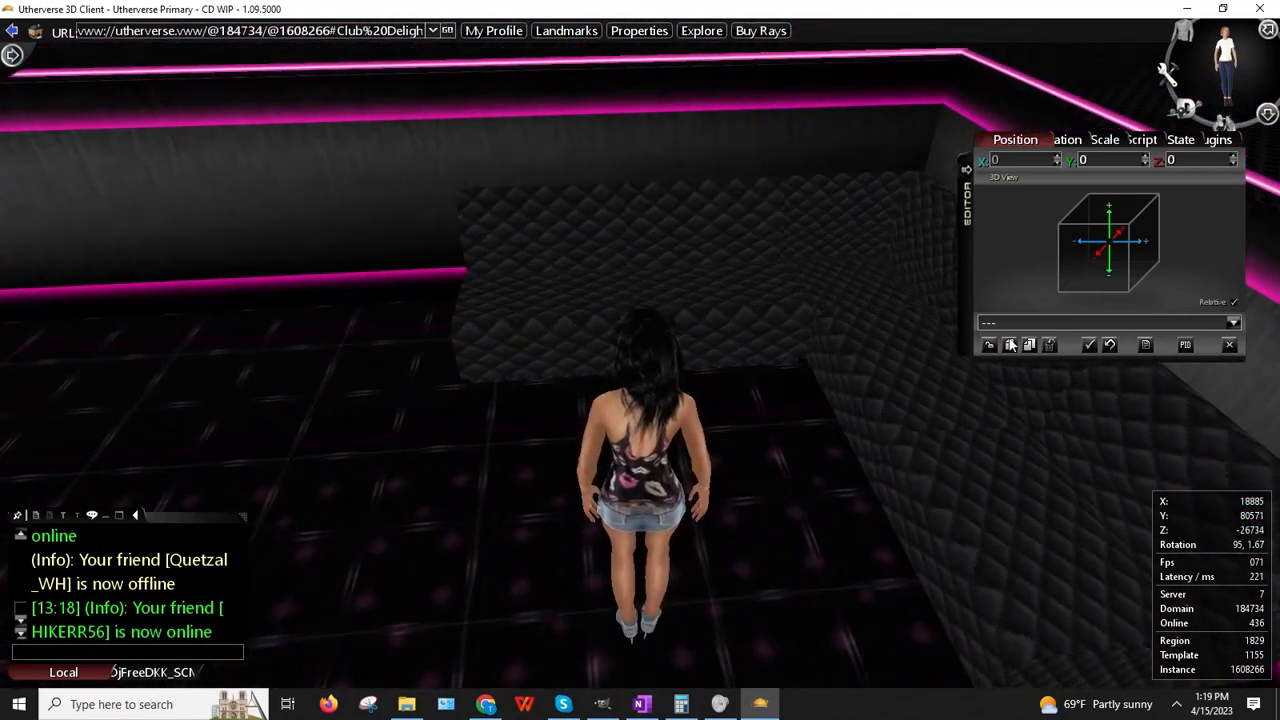
Step: Create a Hotel Chair Gray prop from the catalogue filtered by 'hotel'
{"action": "left_click", "coordinate": [1010, 345]}
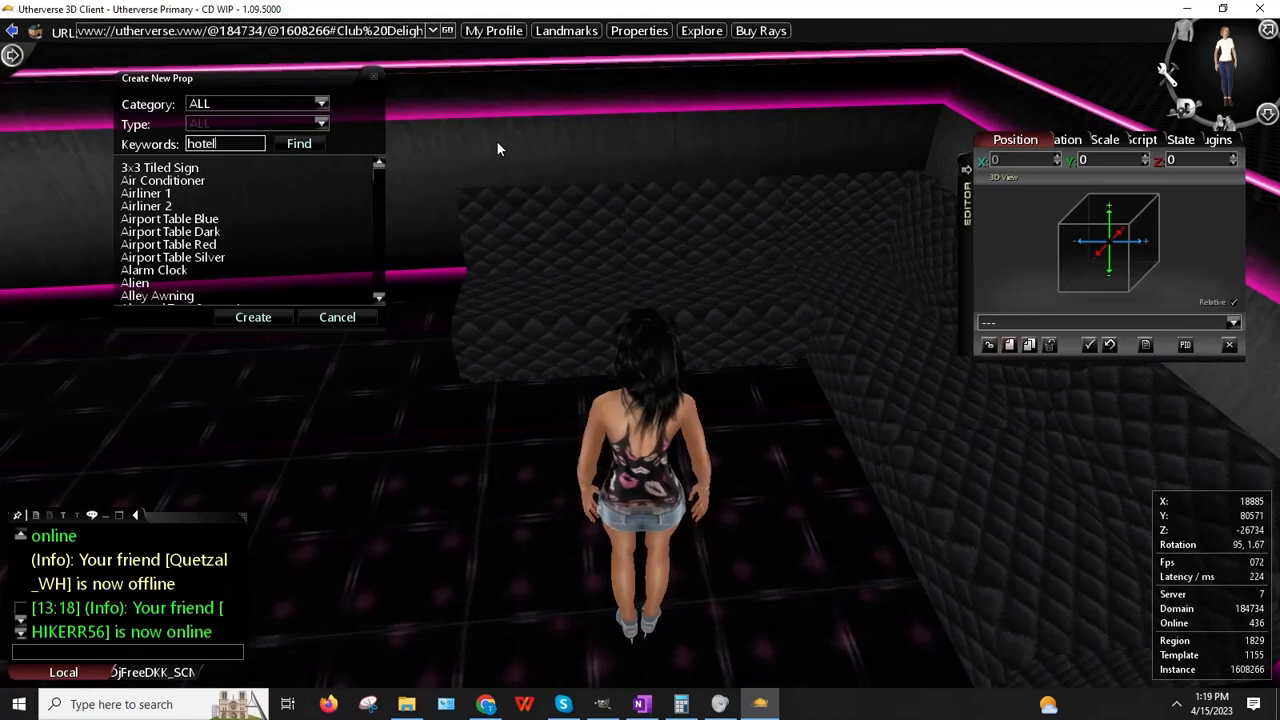
{"action": "key", "text": "Return"}
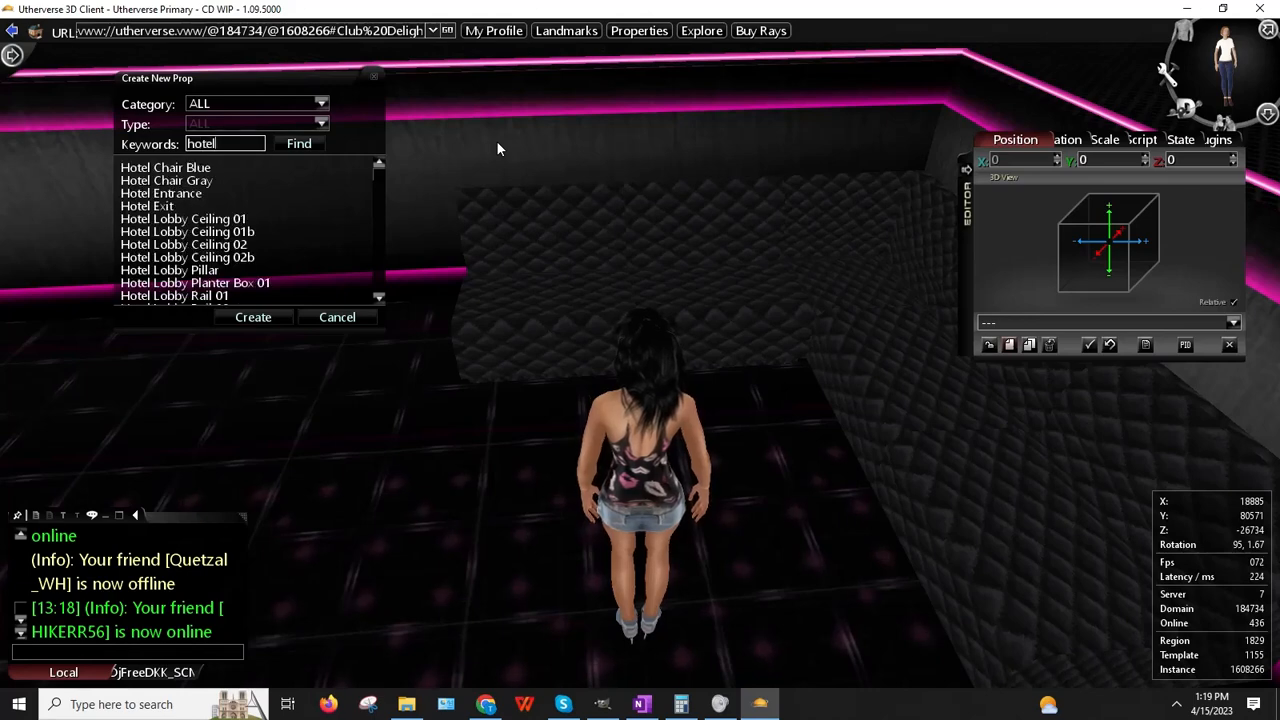
{"action": "left_click", "coordinate": [188, 181]}
{"action": "left_click", "coordinate": [259, 320]}
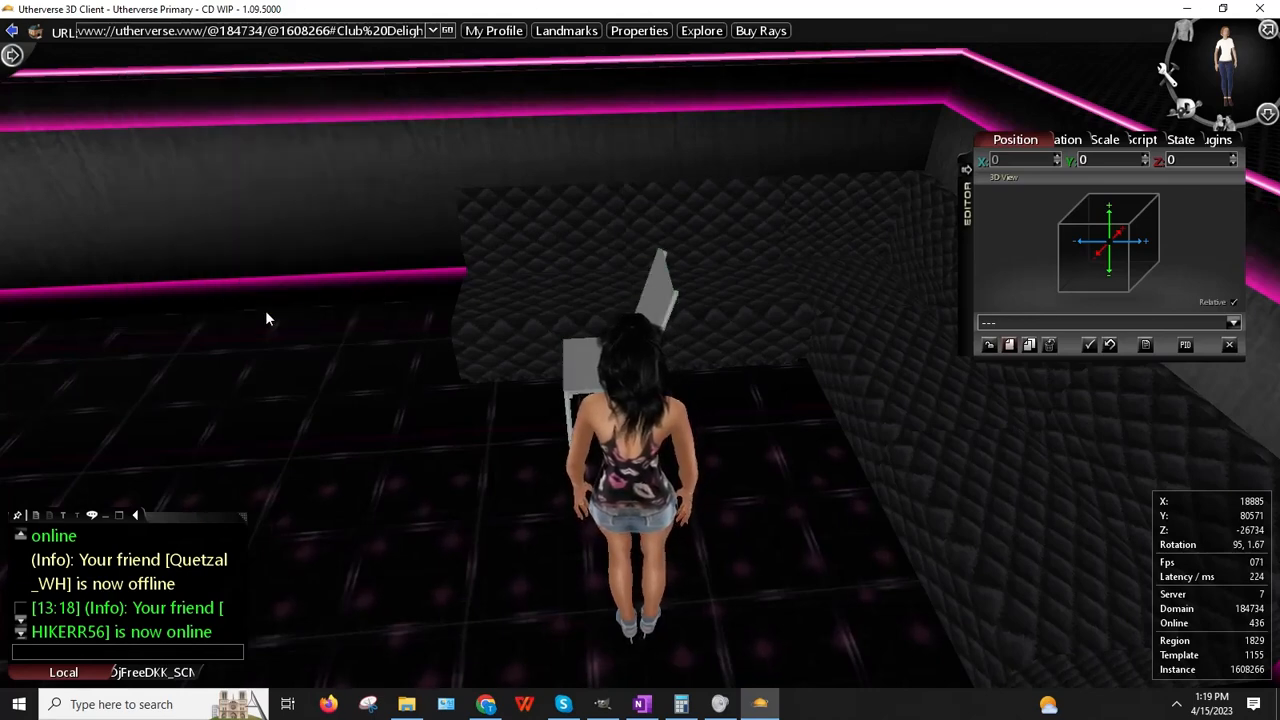
Step: Turn the chair to a Y rotation of 270 degrees
{"action": "left_click", "coordinate": [1054, 140]}
{"action": "left_click", "coordinate": [1092, 160]}
{"action": "type", "text": "2"}
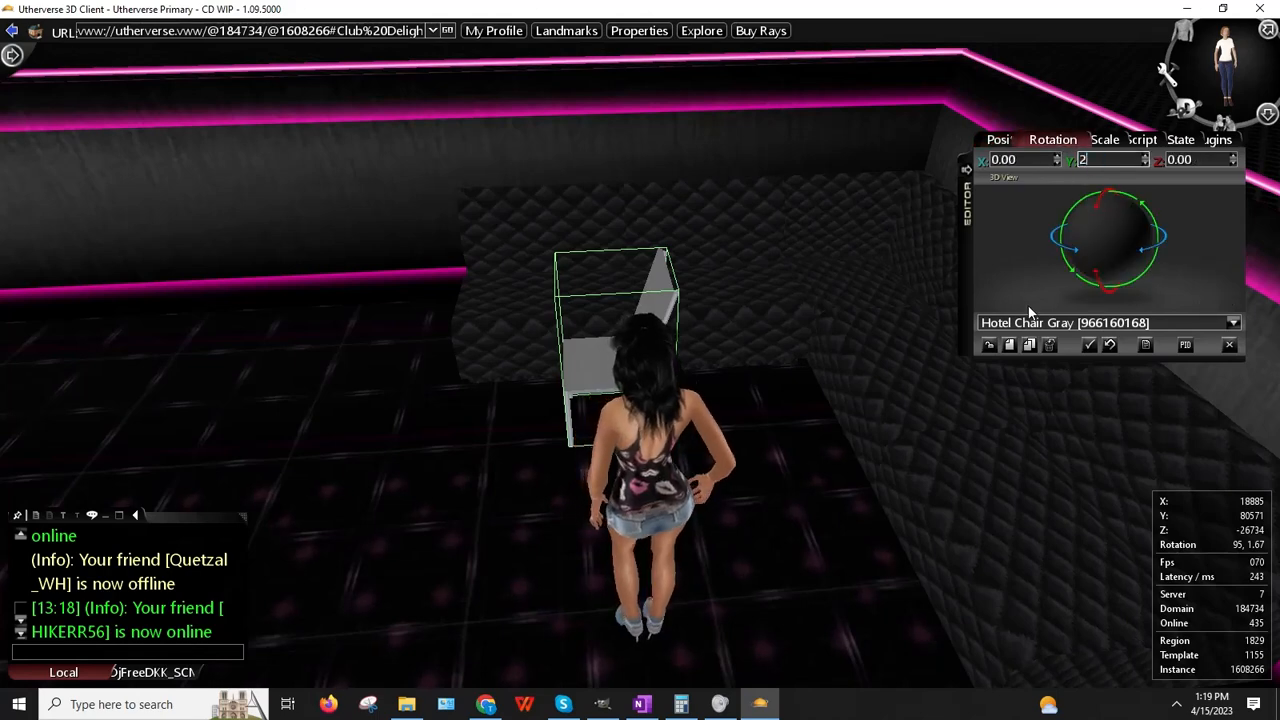
{"action": "type", "text": "70"}
{"action": "key", "text": "Return"}
Step: Lower the chair onto the seating platform, settling at Y 80167
{"action": "right_click_drag", "start_coordinate": [557, 352], "coordinate": [637, 350]}
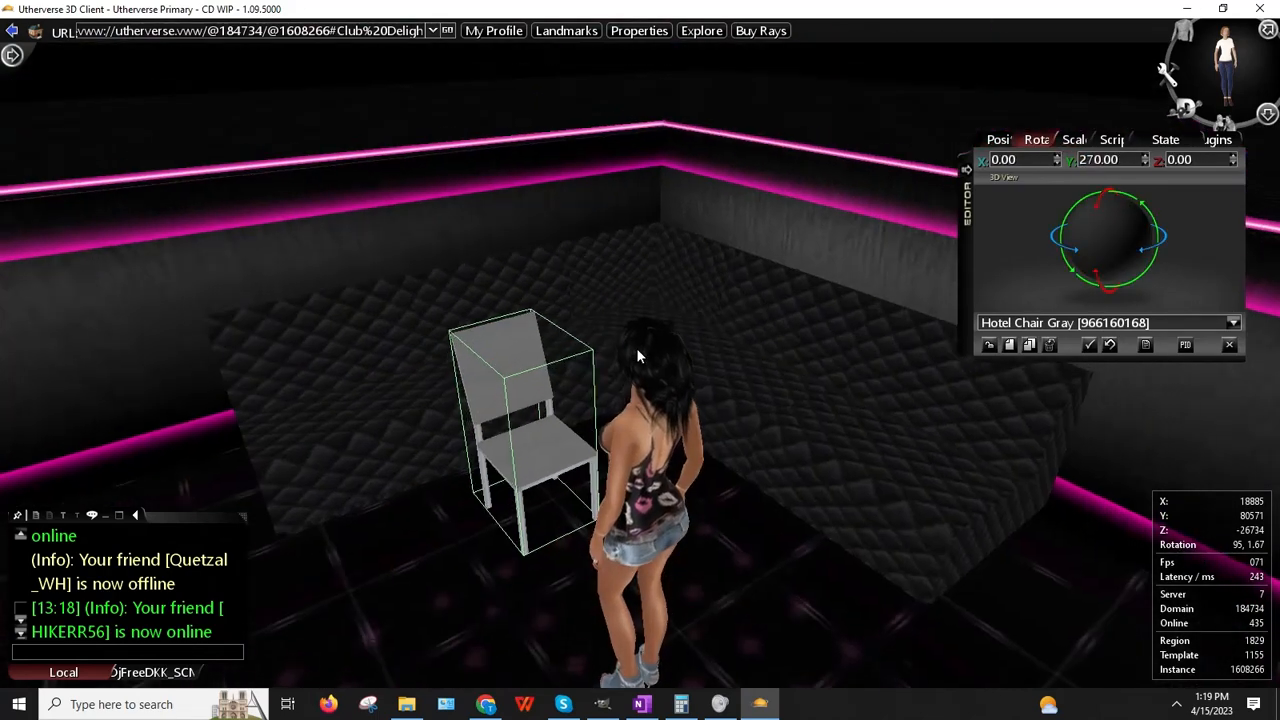
{"action": "left_click", "coordinate": [998, 141]}
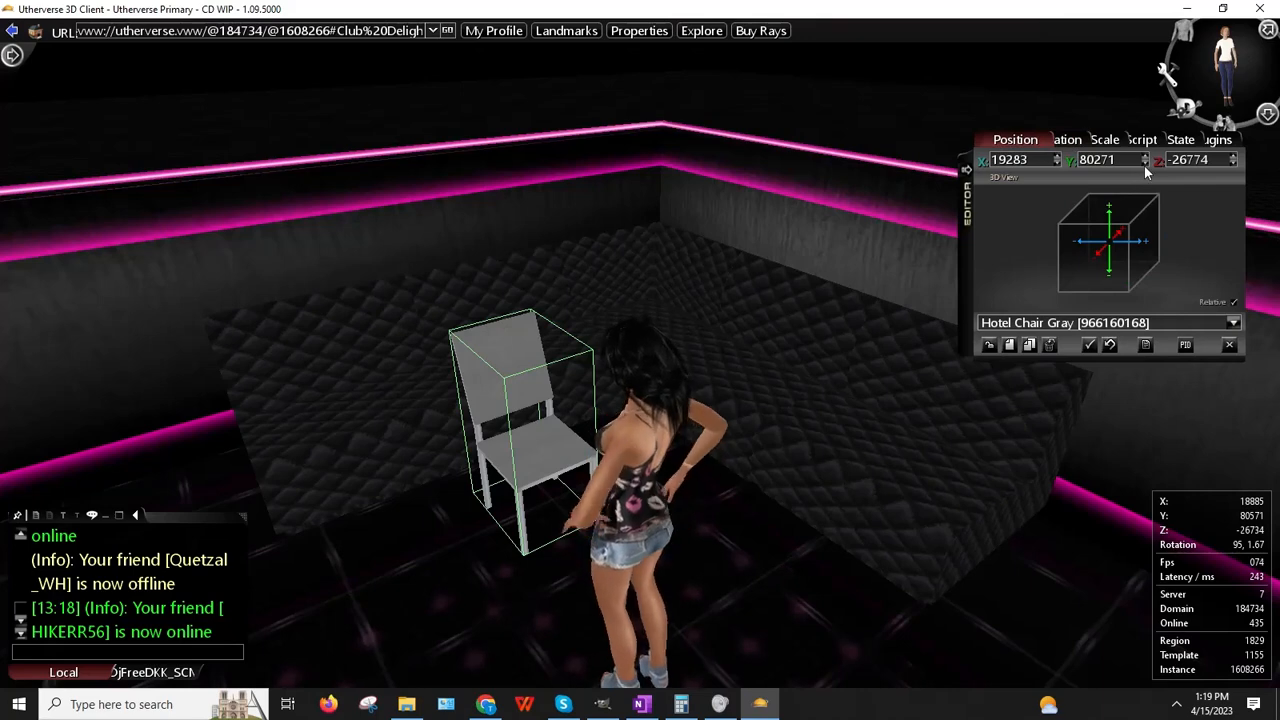
{"action": "left_click", "coordinate": [1146, 164]}
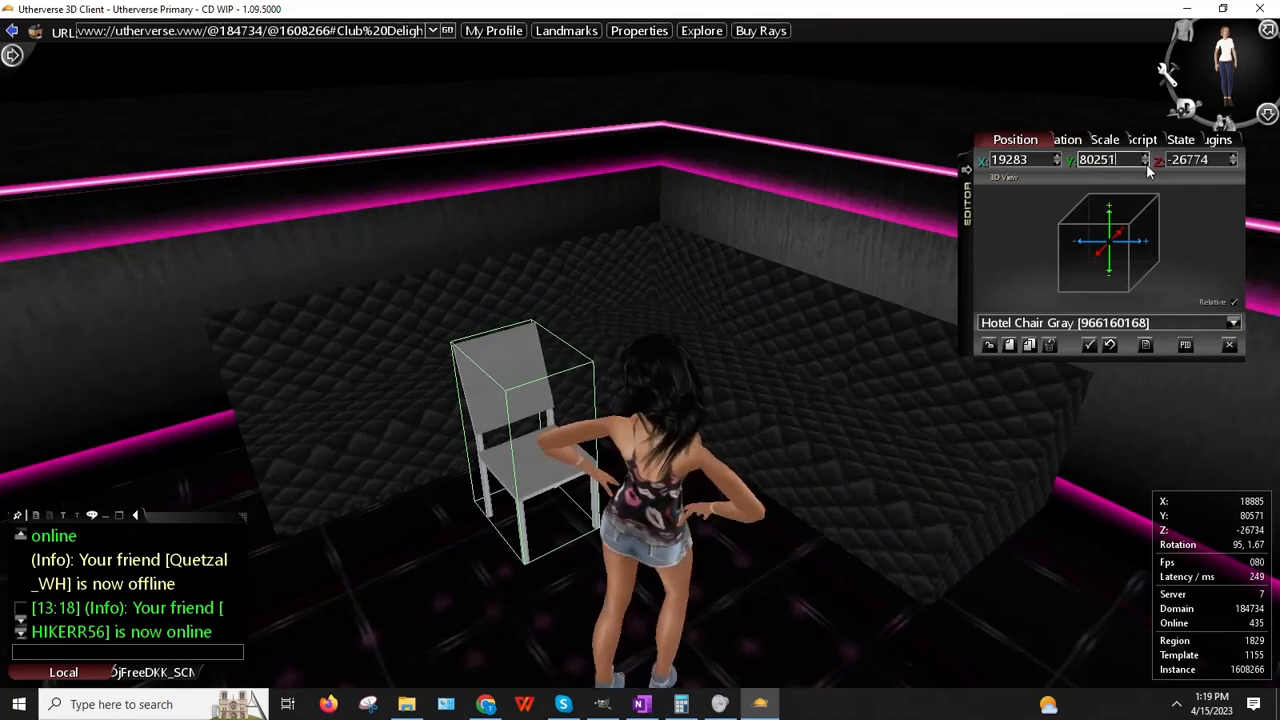
{"action": "left_click", "coordinate": [1146, 164]}
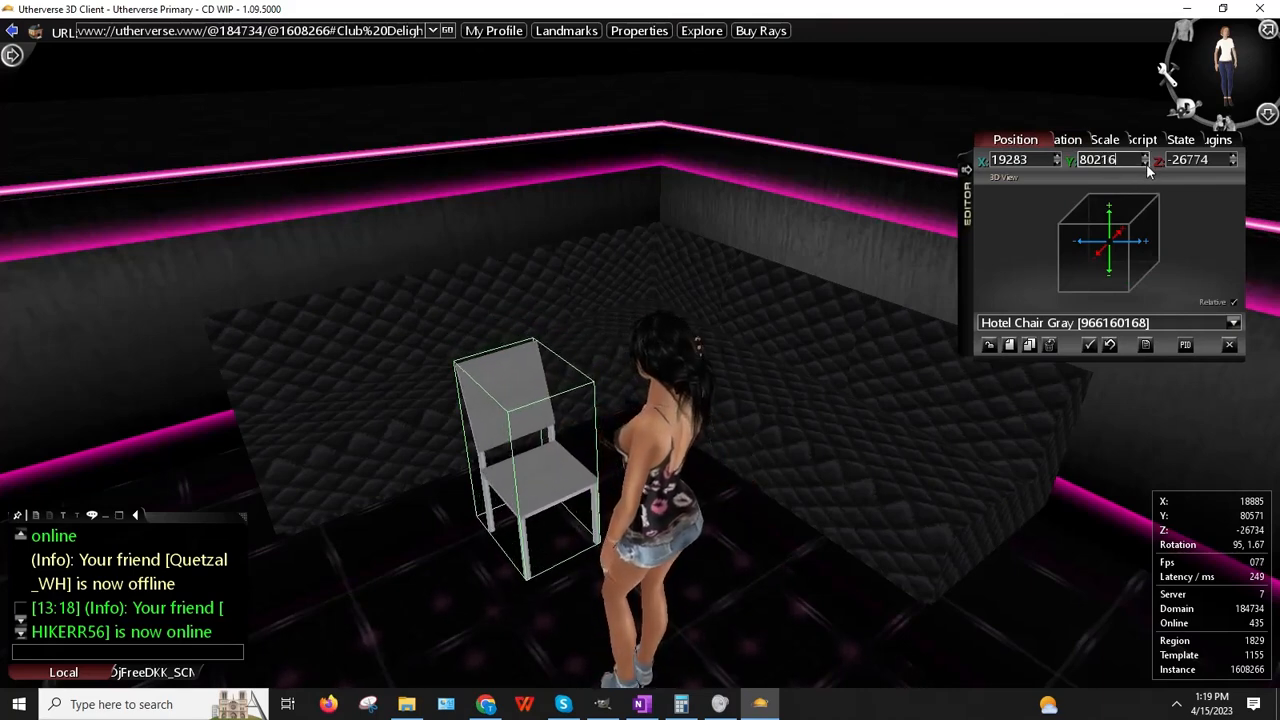
{"action": "left_click", "coordinate": [1146, 164]}
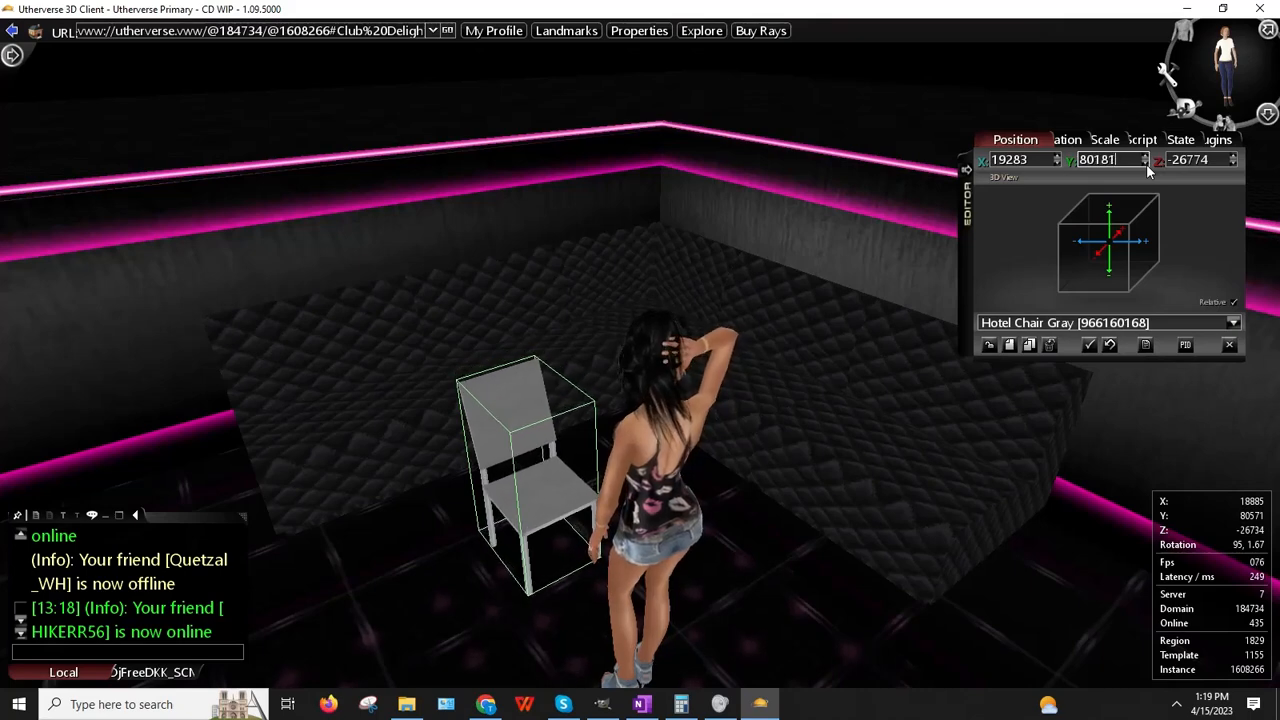
{"action": "left_click", "coordinate": [1146, 164]}
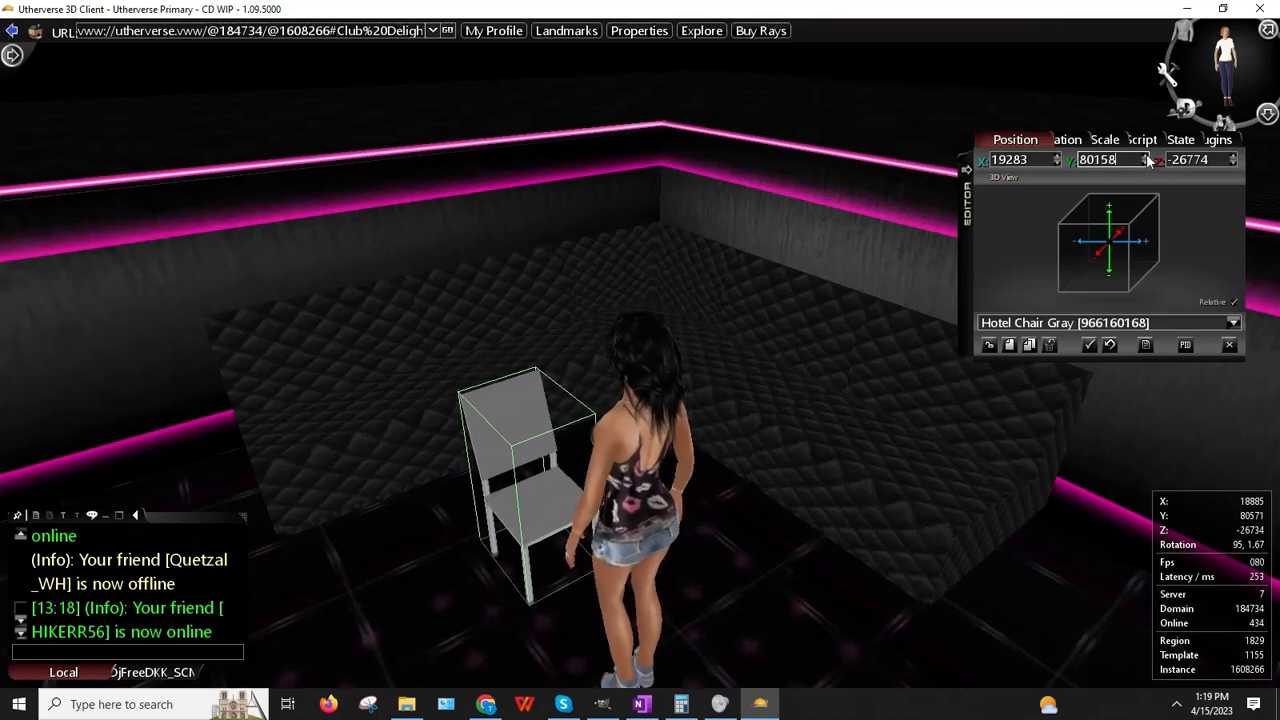
{"action": "left_click", "coordinate": [1146, 157]}
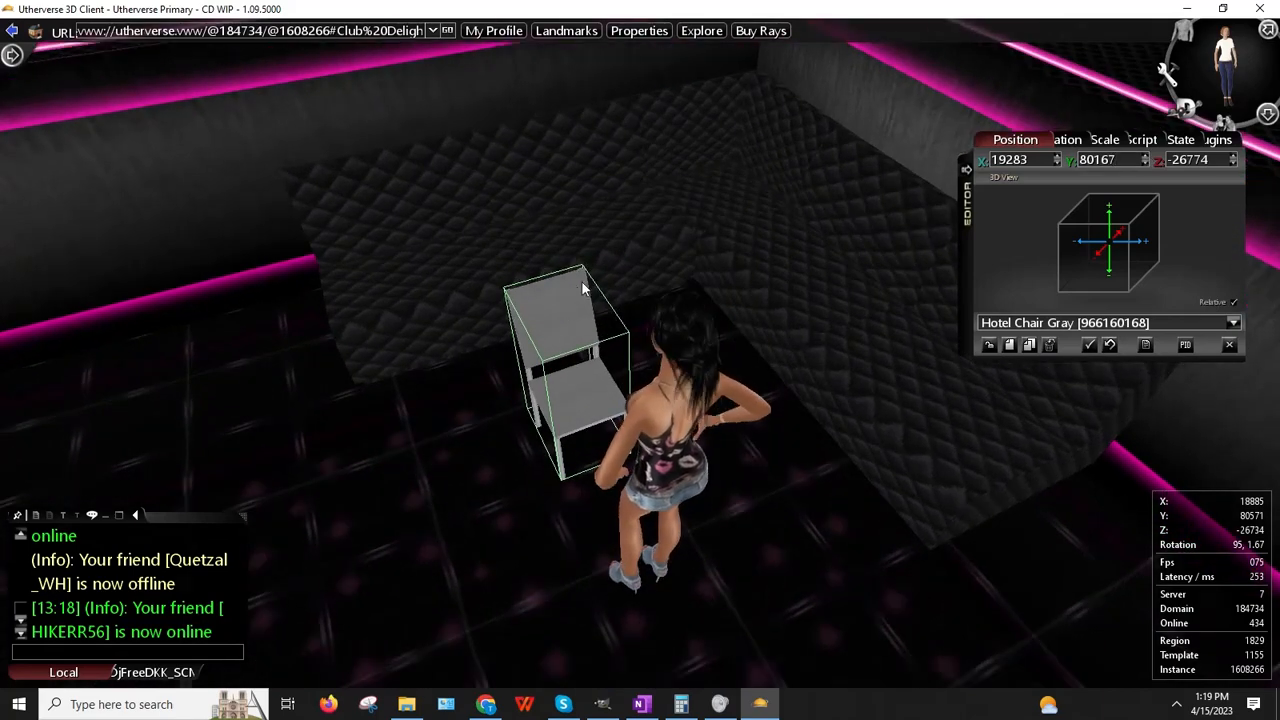
Step: Place the chair at X 19646, Z -26584 beside the quilted seating
{"action": "right_click", "coordinate": [574, 292]}
{"action": "left_click", "coordinate": [614, 322]}
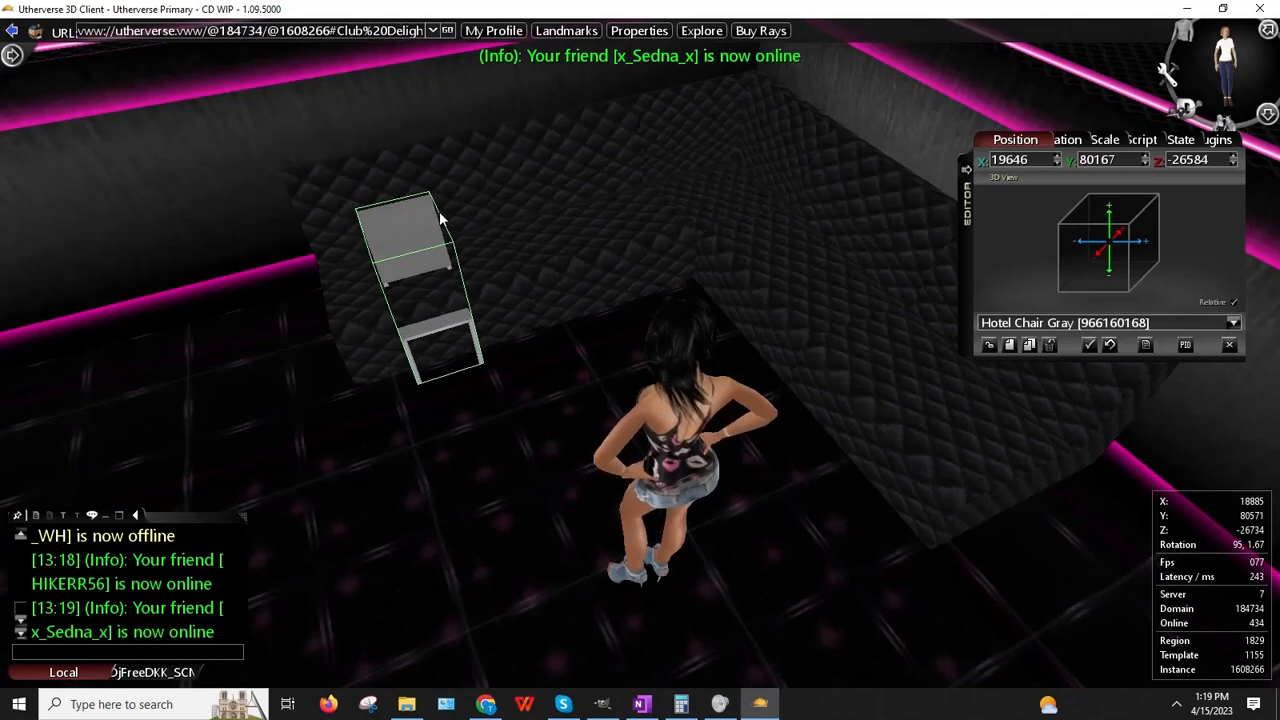
{"action": "key", "text": "Left"}
{"action": "key", "text": "Up"}
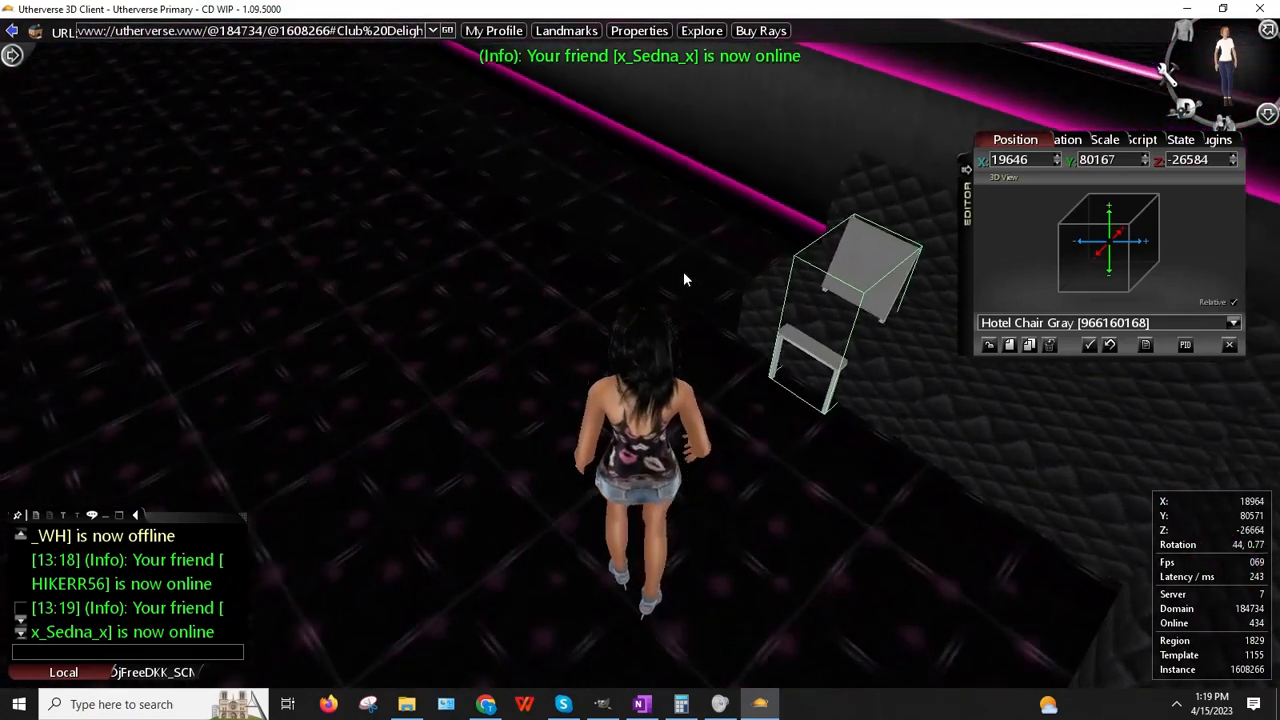
{"action": "key", "text": "Right"}
{"action": "left_click_drag", "start_coordinate": [592, 130], "coordinate": [690, 205]}
Step: Give the hotel chair the Chair 2 (Seat Offset) script with a Forward Offset of 150
{"action": "left_click", "coordinate": [1131, 143]}
{"action": "left_click", "coordinate": [1129, 165]}
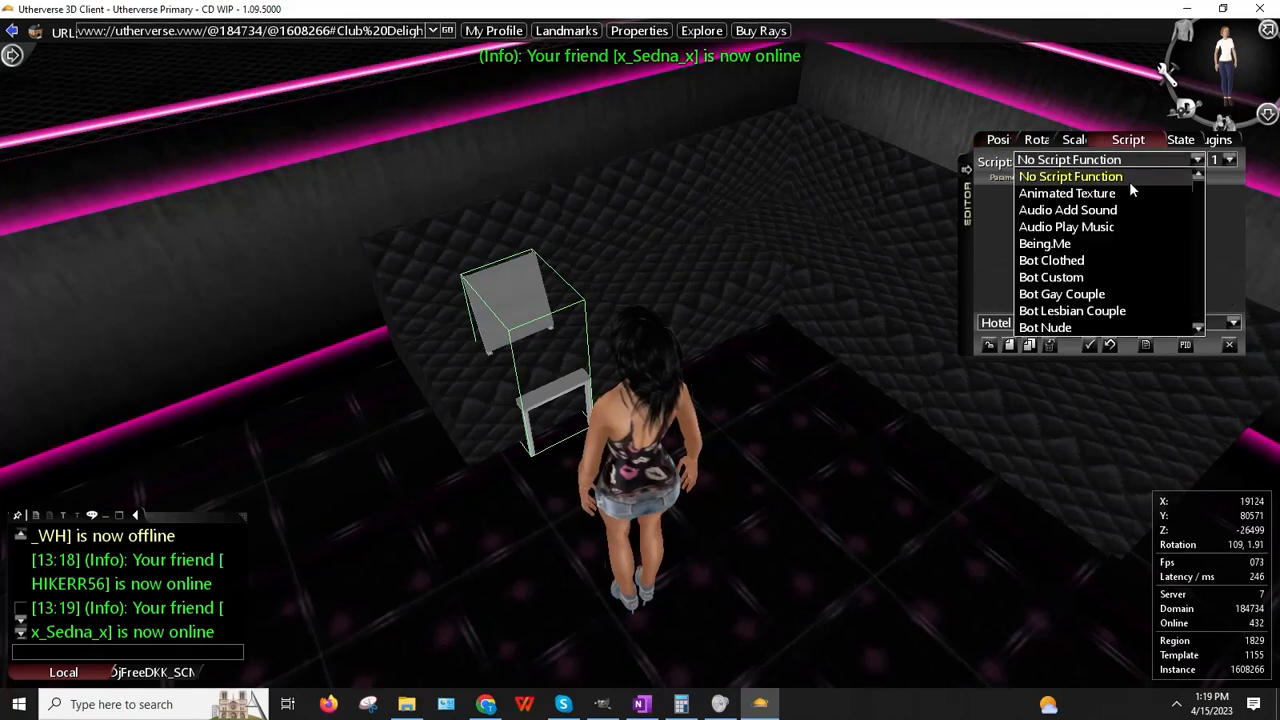
{"action": "scroll", "coordinate": [1126, 188], "scroll_direction": "down", "scroll_amount": 2}
{"action": "scroll", "coordinate": [1113, 222], "scroll_direction": "down", "scroll_amount": 1}
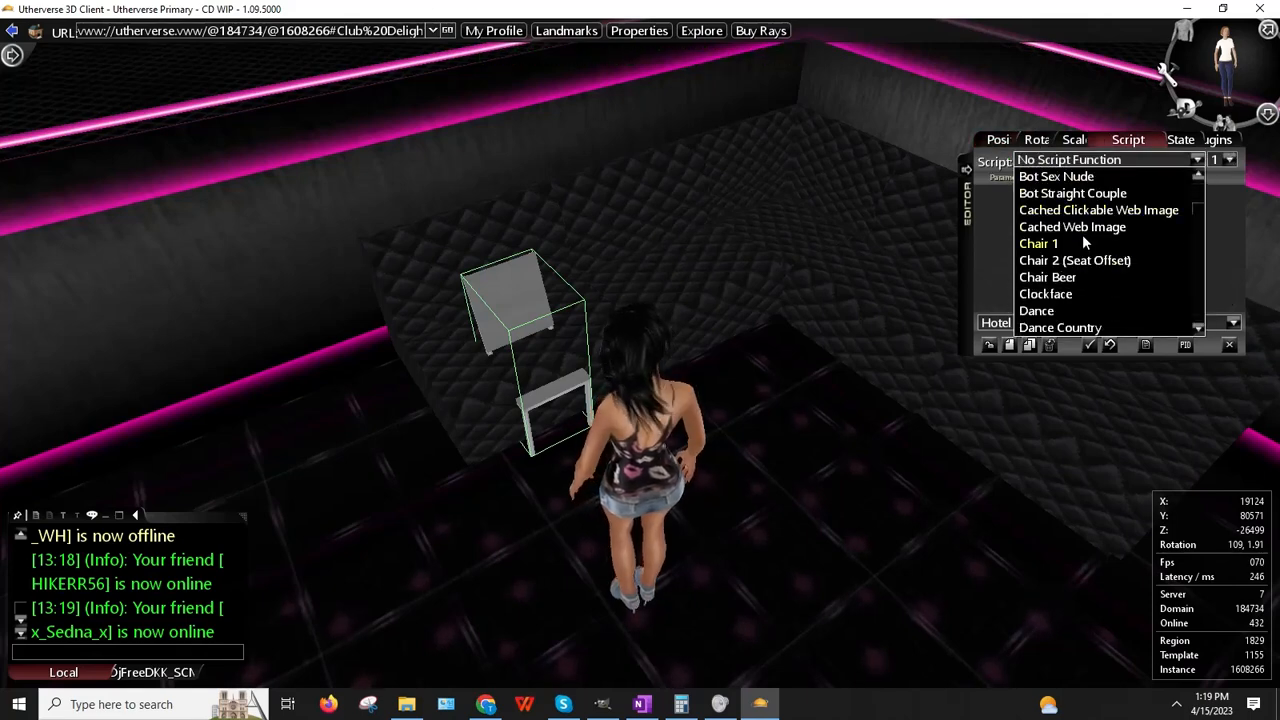
{"action": "left_click", "coordinate": [1080, 262]}
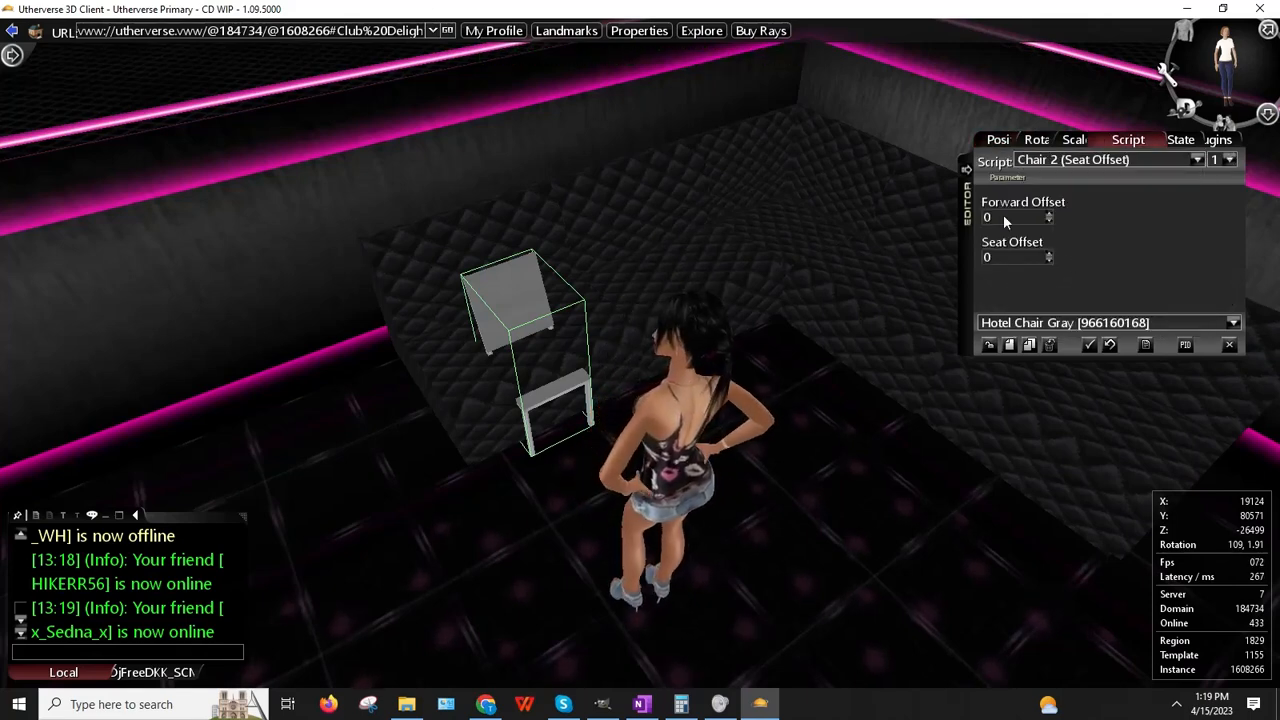
{"action": "double_click", "coordinate": [1004, 217]}
{"action": "type", "text": "150"}
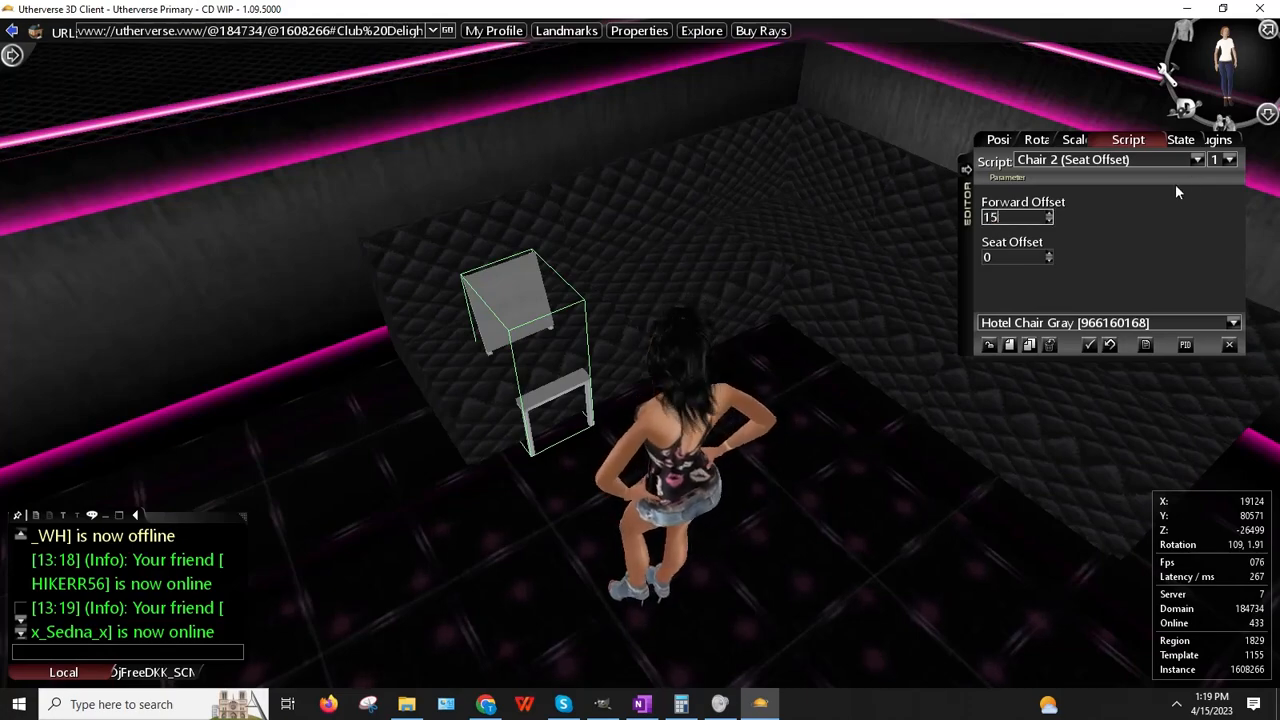
{"action": "key", "text": "Return"}
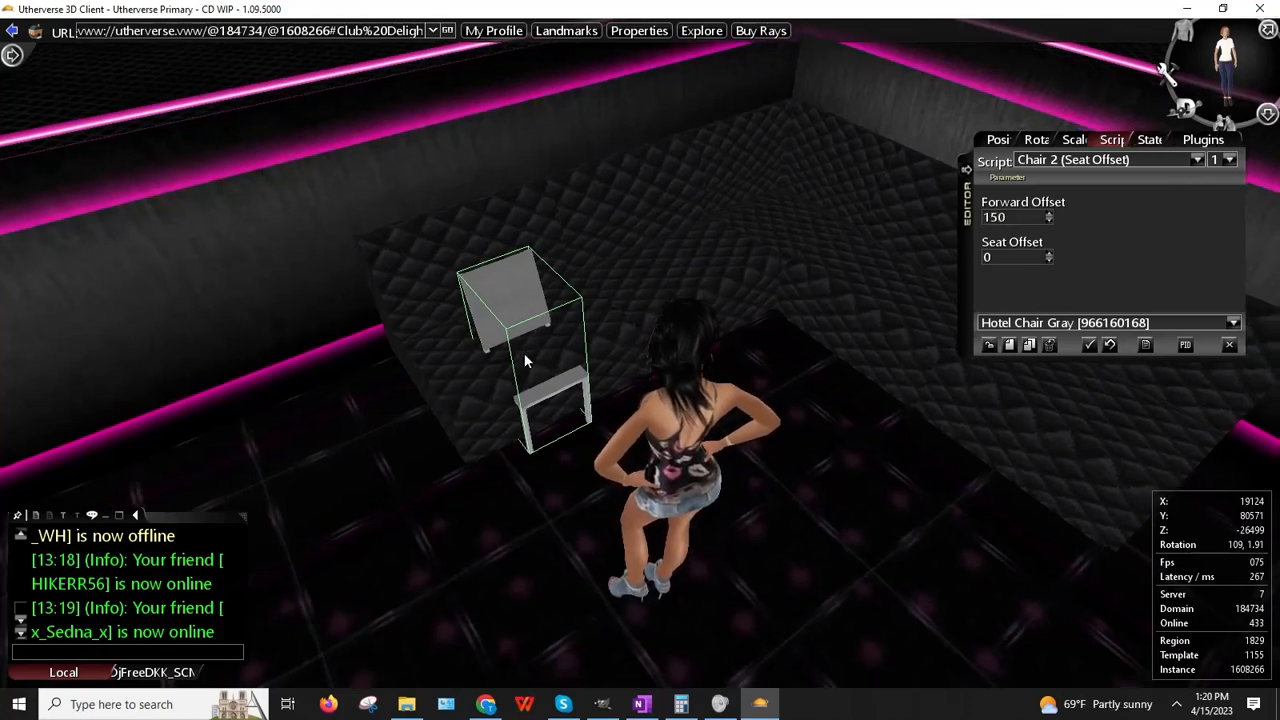
Step: Walk the avatar to the chair, then stand up and turn right toward the chair and quilted sofa
{"action": "key", "text": "Up"}
{"action": "key", "text": "Left"}
{"action": "key", "text": "Right"}
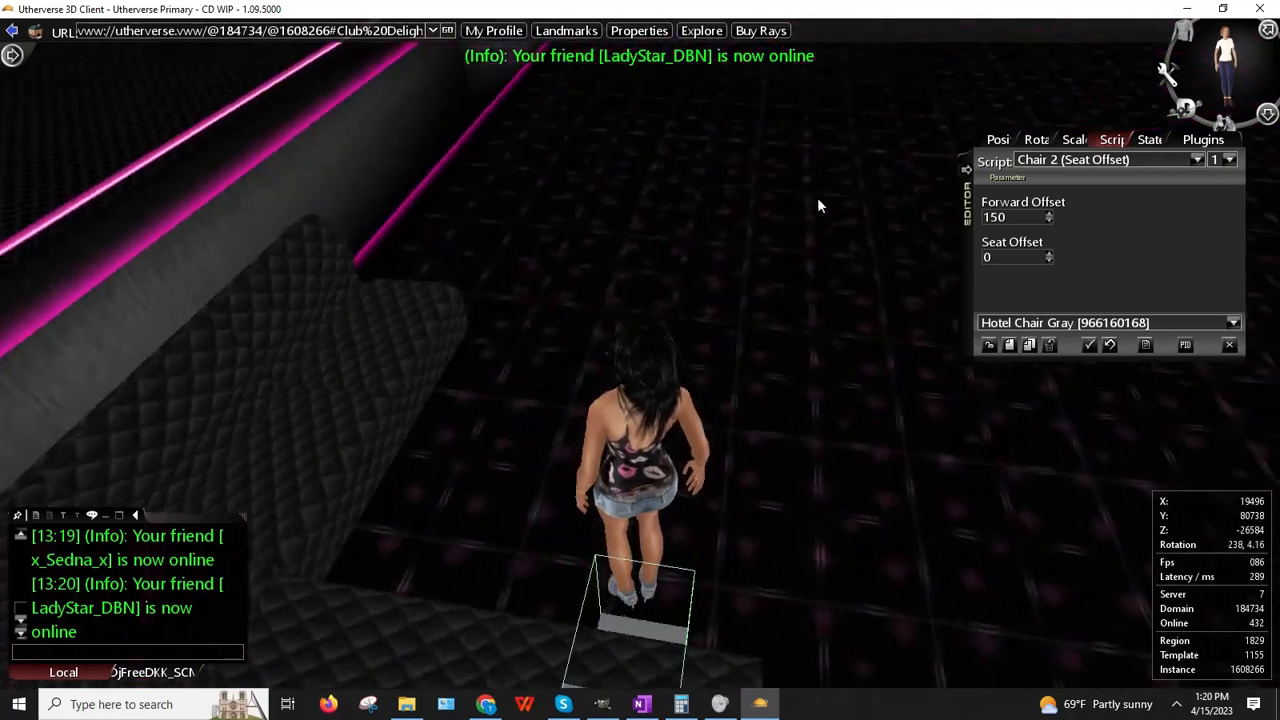
{"action": "right_click_drag", "start_coordinate": [857, 243], "coordinate": [552, 258]}
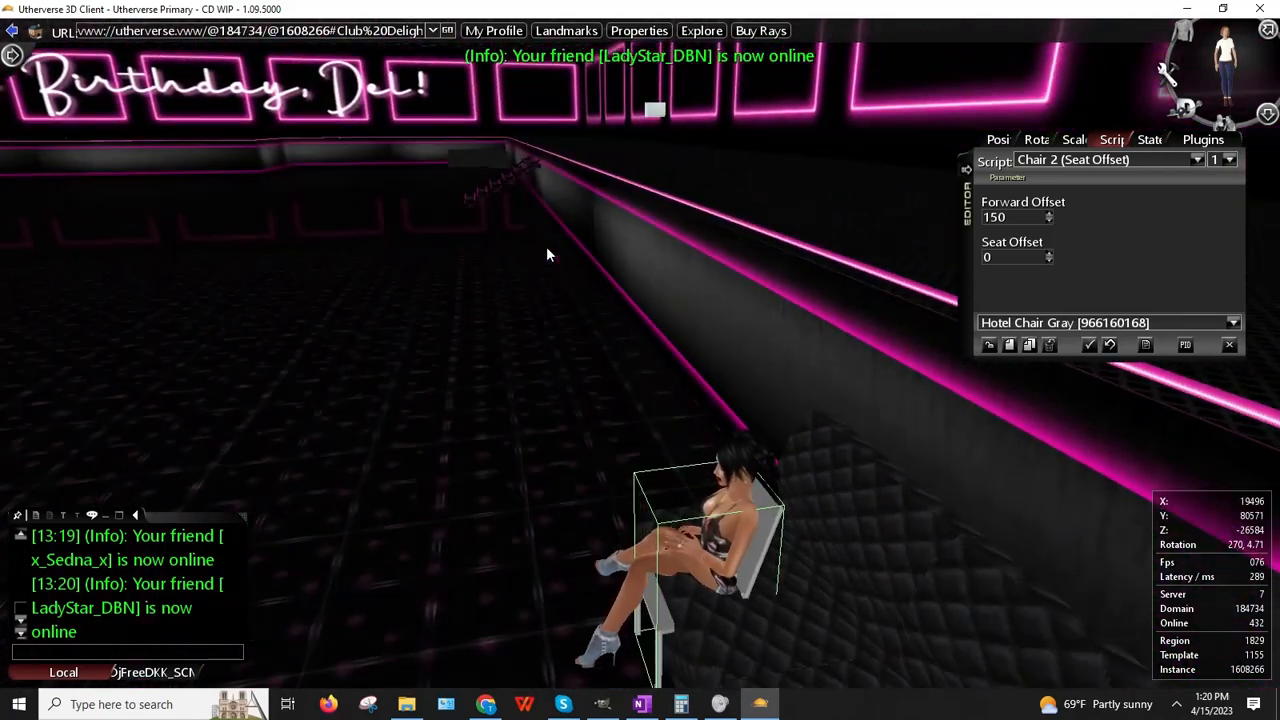
{"action": "right_click_drag", "start_coordinate": [549, 340], "coordinate": [517, 344]}
{"action": "key", "text": "Up"}
{"action": "key", "text": "Right"}
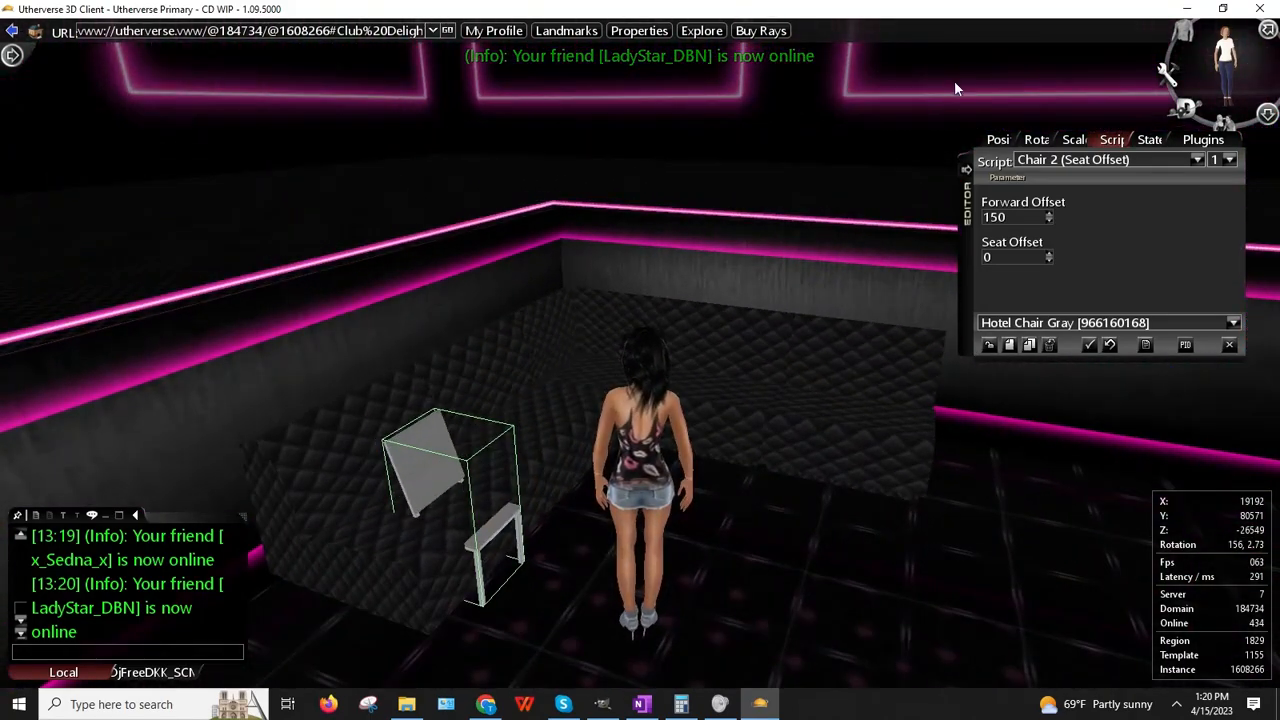
Step: Flag the gray hotel chair as Invisible and deselect it
{"action": "left_click", "coordinate": [1178, 142]}
{"action": "scroll", "coordinate": [994, 272], "scroll_direction": "down", "scroll_amount": 3}
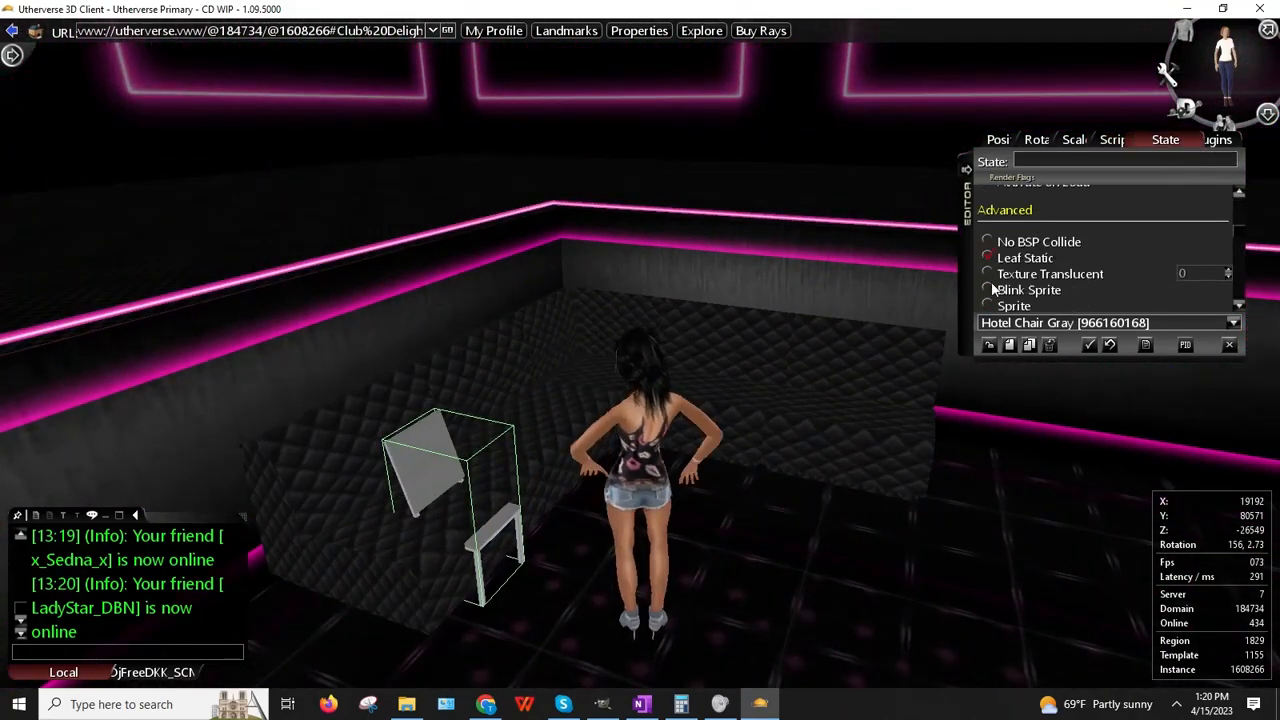
{"action": "scroll", "coordinate": [989, 250], "scroll_direction": "up", "scroll_amount": 3}
{"action": "scroll", "coordinate": [988, 240], "scroll_direction": "up", "scroll_amount": 1}
{"action": "left_click", "coordinate": [987, 237]}
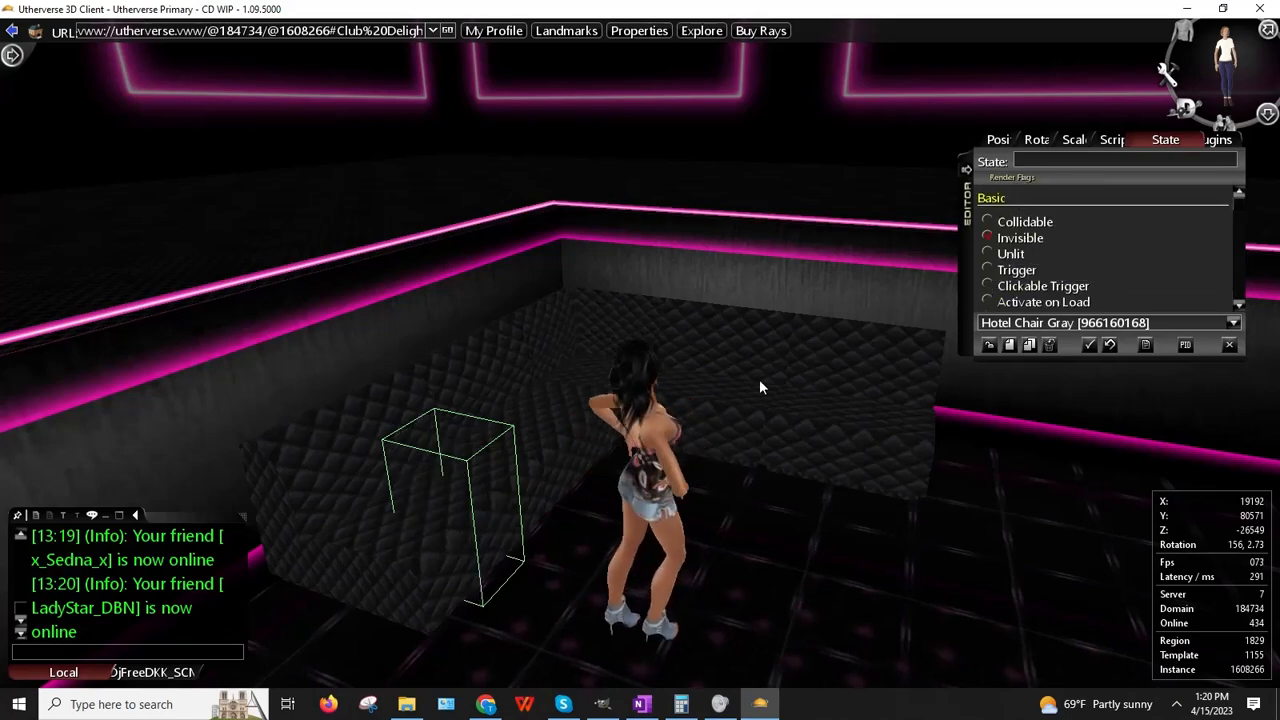
{"action": "left_click", "coordinate": [988, 345]}
Step: Walk the avatar over and sit her on the black quilted sofa
{"action": "key", "text": "Up"}
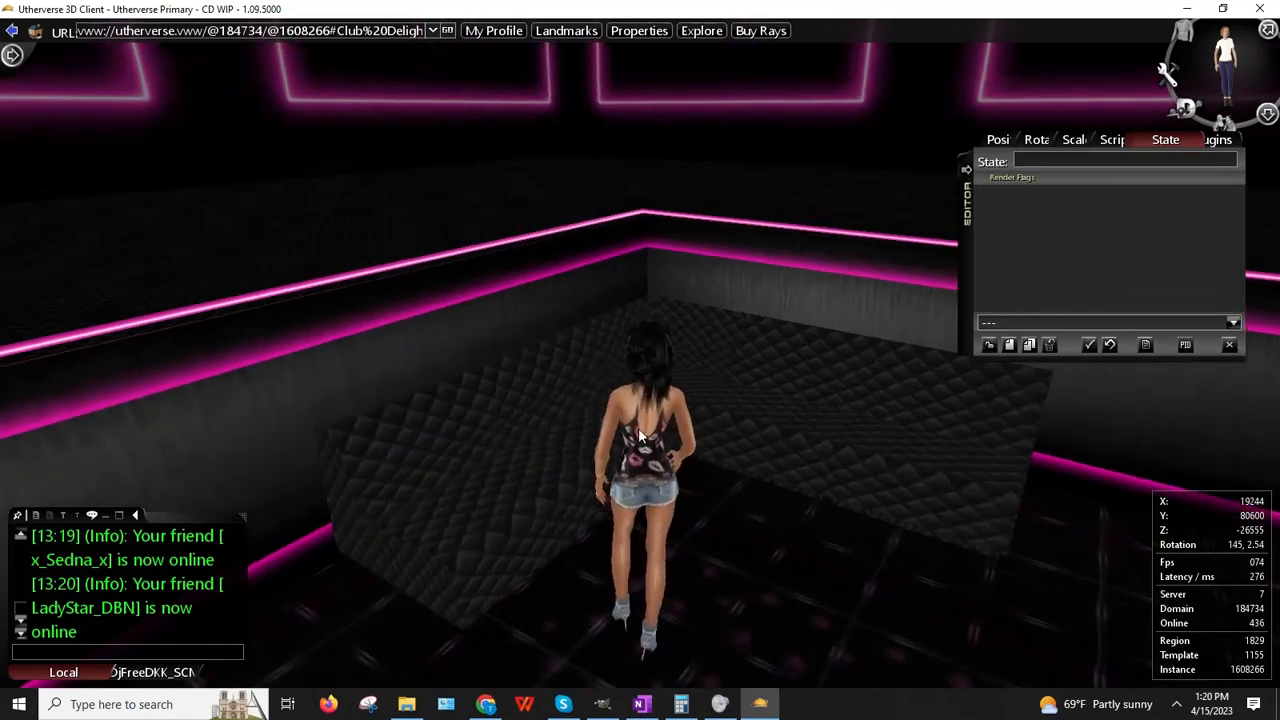
{"action": "key", "text": "Right"}
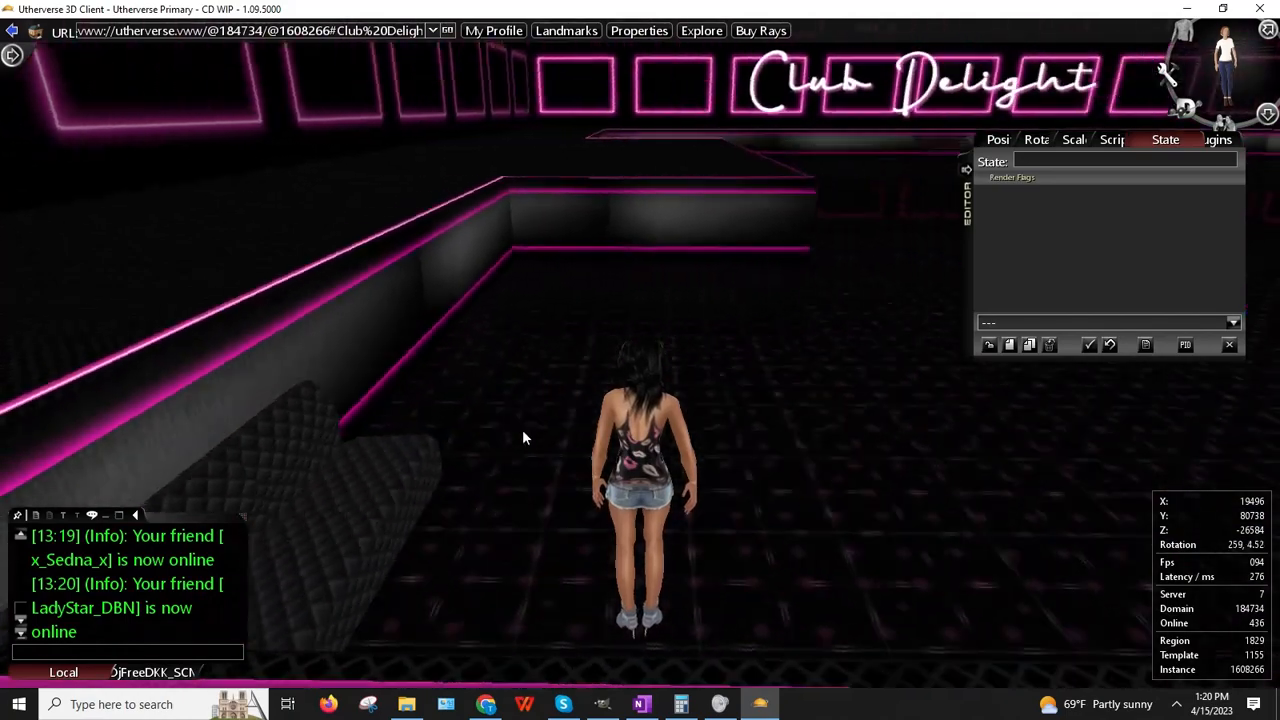
{"action": "left_click", "coordinate": [522, 430]}
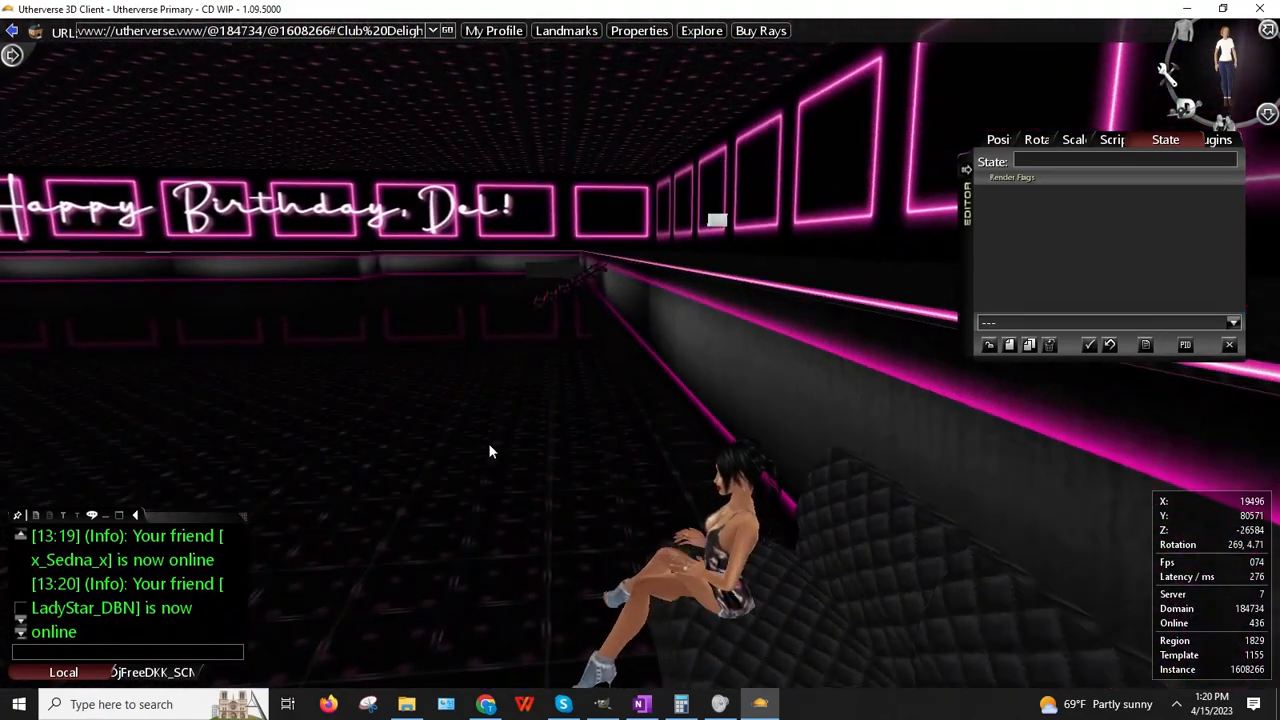
{"action": "mouse_move", "coordinate": [541, 450]}
{"action": "right_mouse_down"}
{"action": "mouse_move", "coordinate": [517, 423]}
{"action": "mouse_move", "coordinate": [540, 451]}
{"action": "right_mouse_up"}
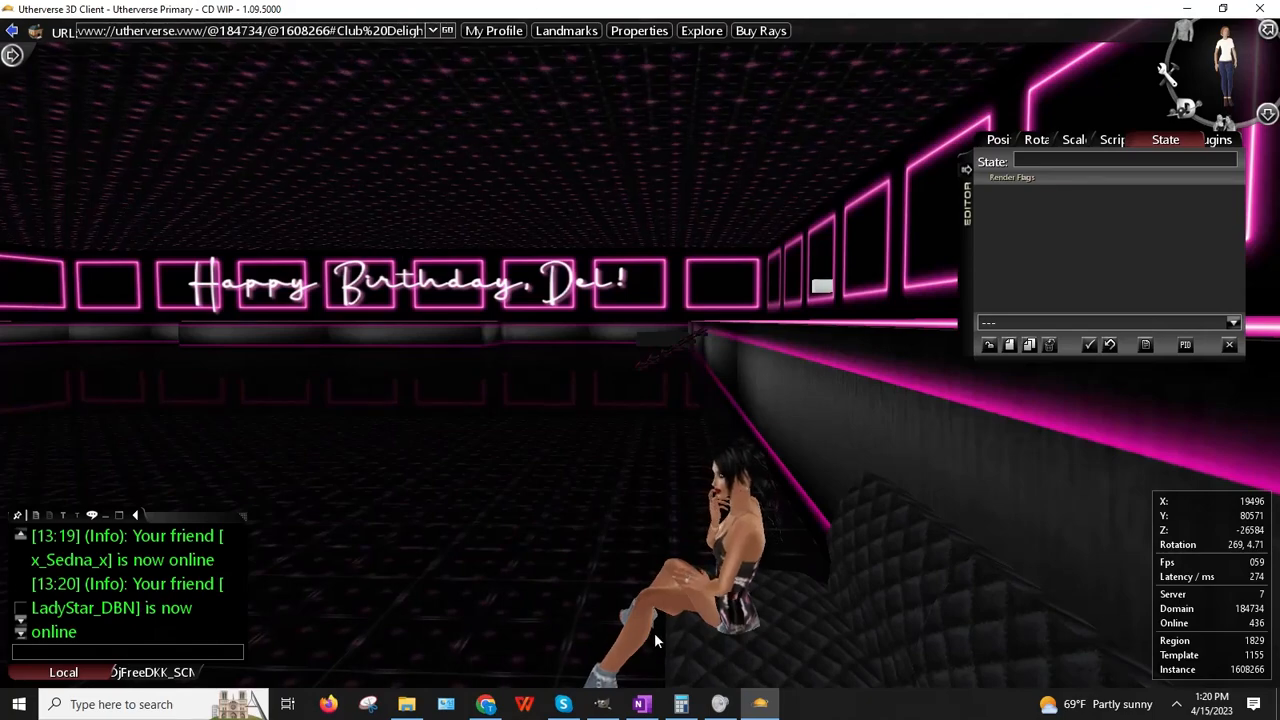
{"action": "right_click_drag", "start_coordinate": [655, 636], "coordinate": [725, 496]}
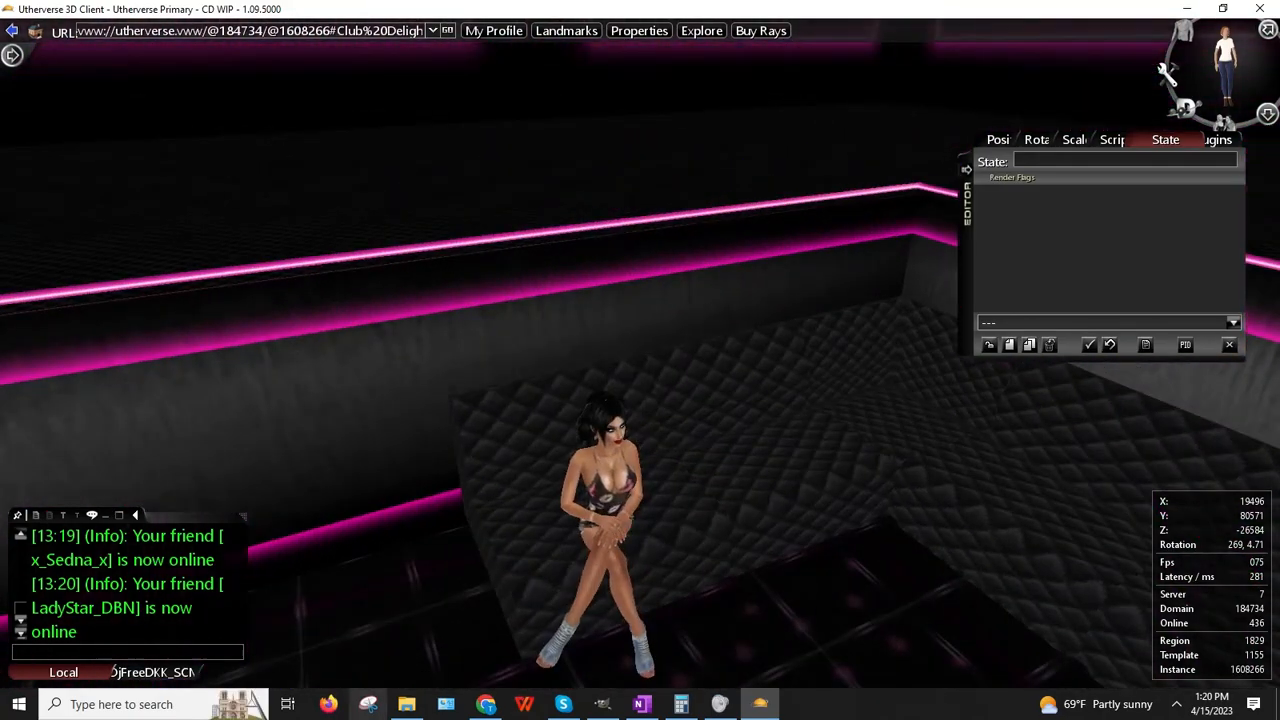
Step: Move to the other side of the sofa corner and open the invisible chair's properties
{"action": "key", "text": "Up"}
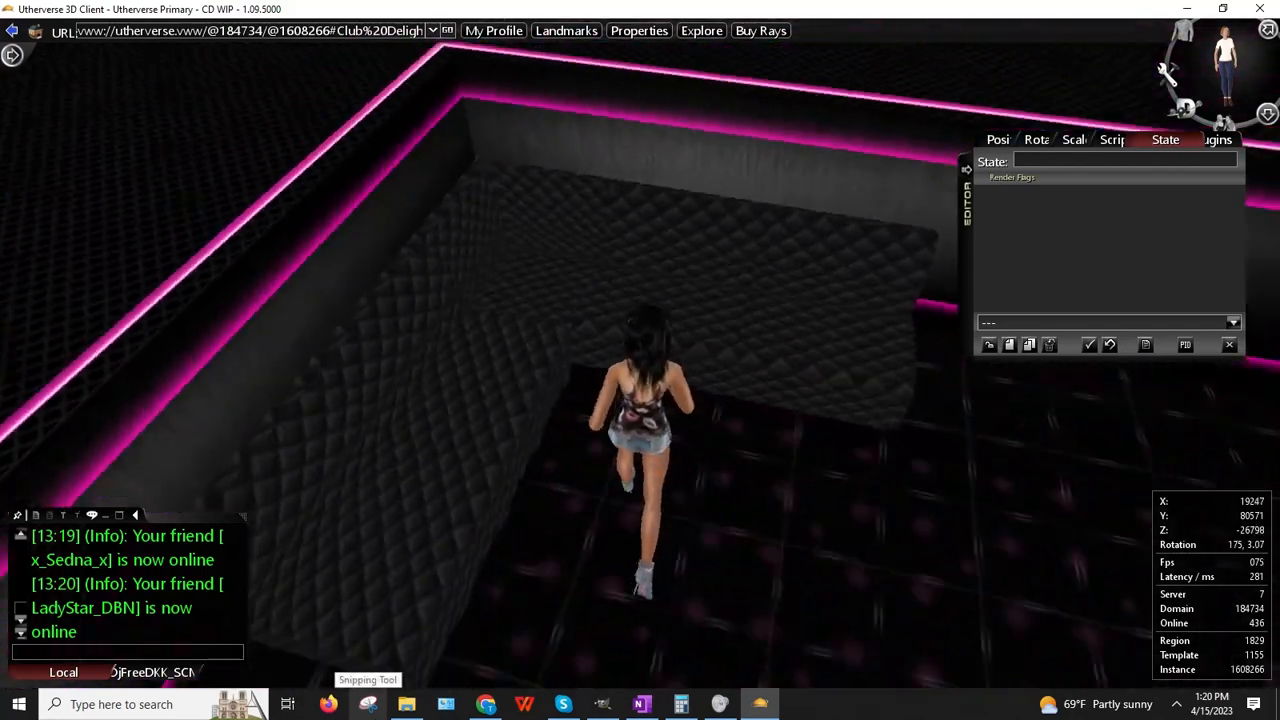
{"action": "key", "text": "Left"}
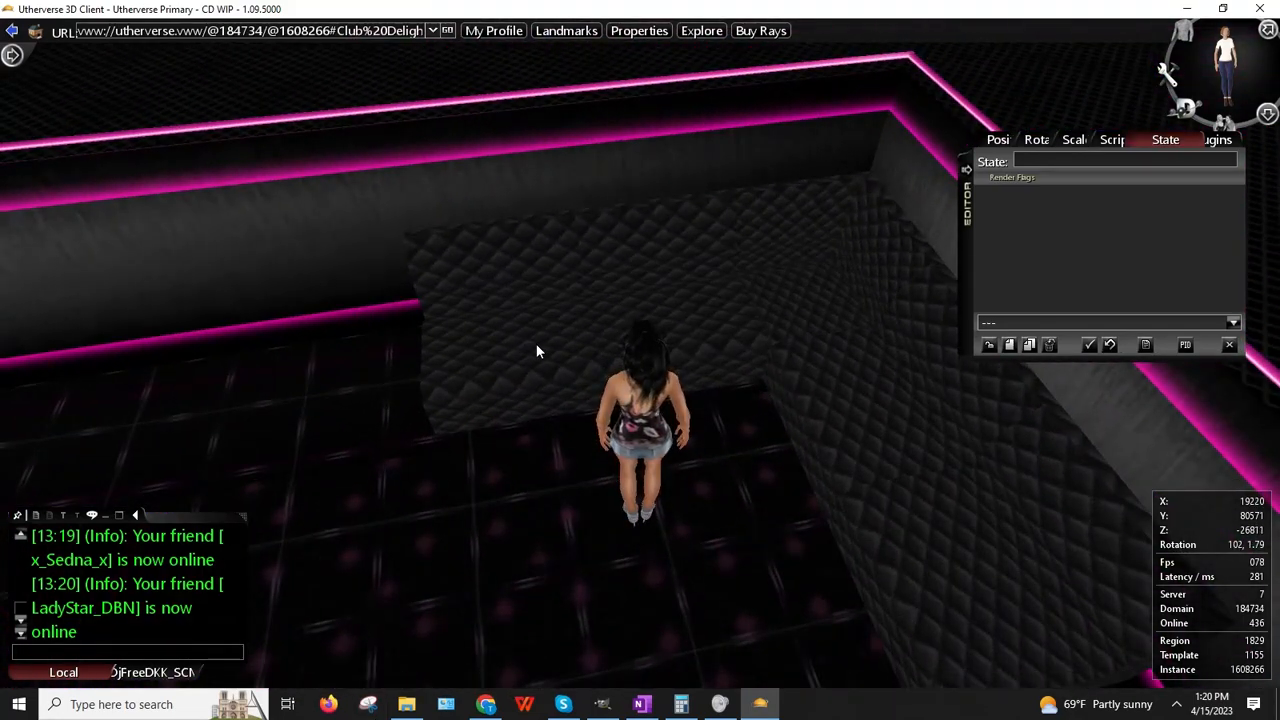
{"action": "right_click_drag", "start_coordinate": [536, 345], "coordinate": [498, 336]}
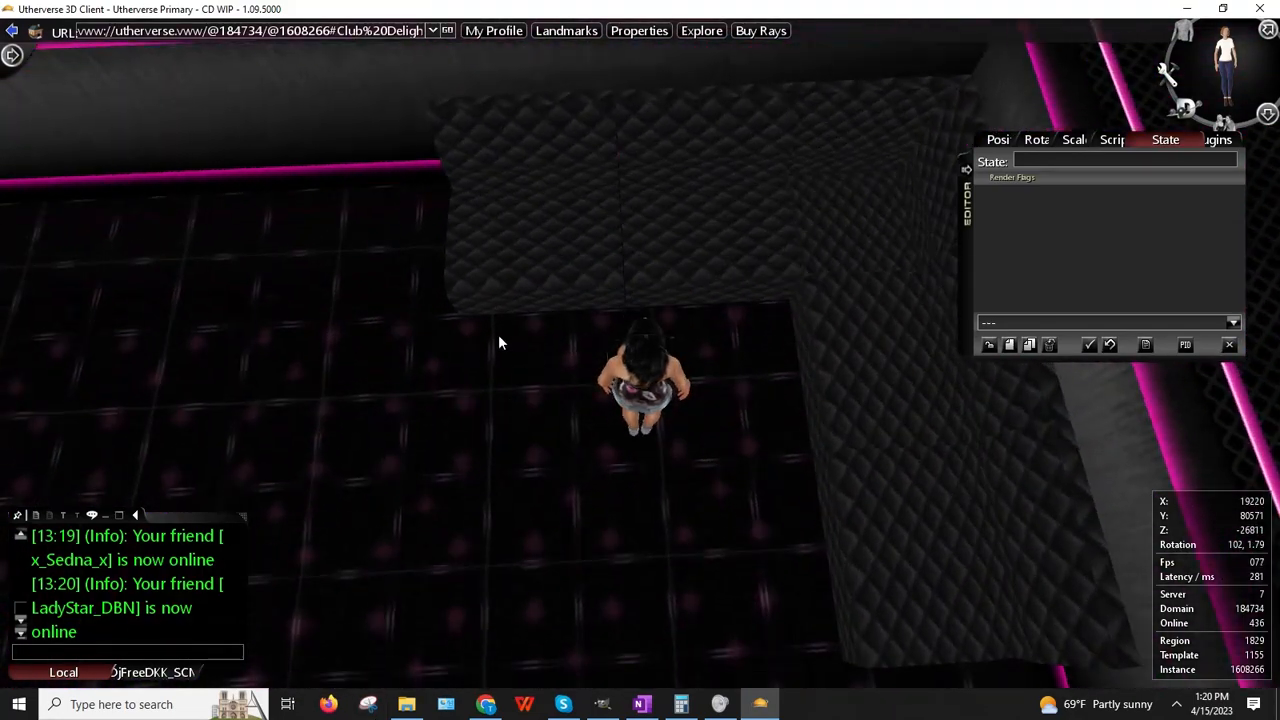
{"action": "right_click", "coordinate": [520, 256]}
{"action": "left_click", "coordinate": [703, 391]}
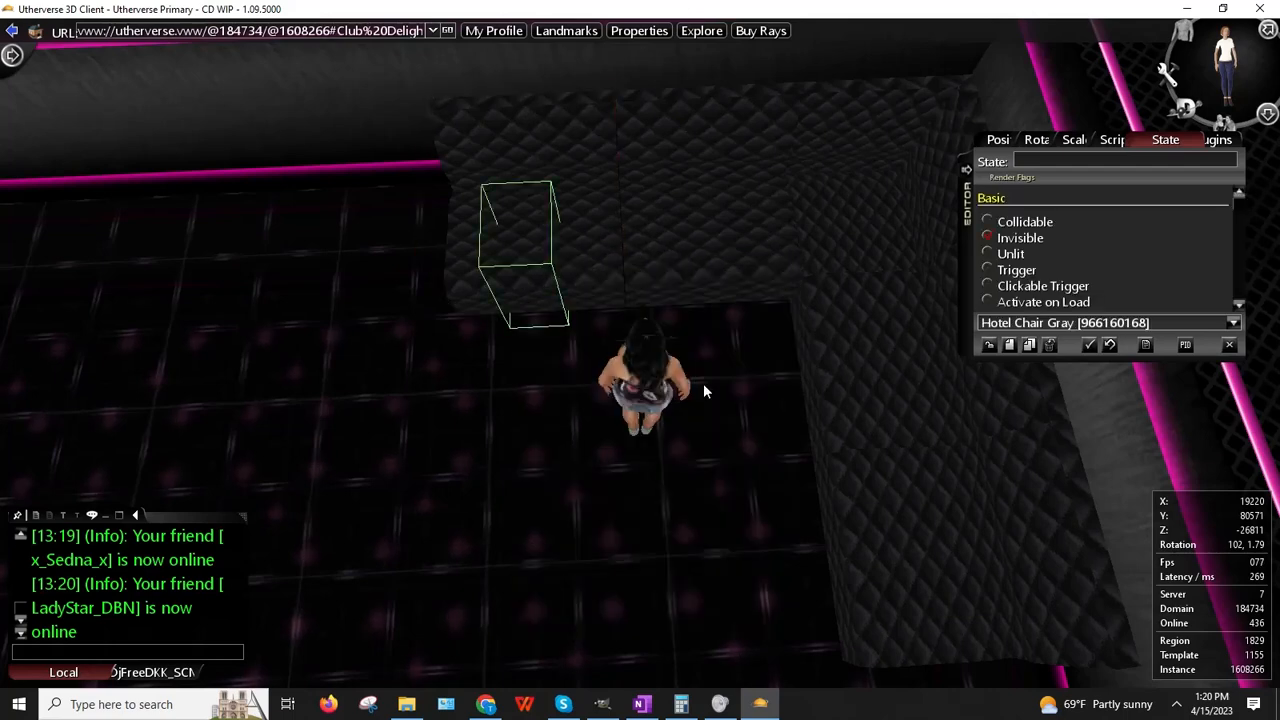
Step: Clone the invisible hotel chair twice and drag the new copy into position
{"action": "left_click", "coordinate": [1029, 345]}
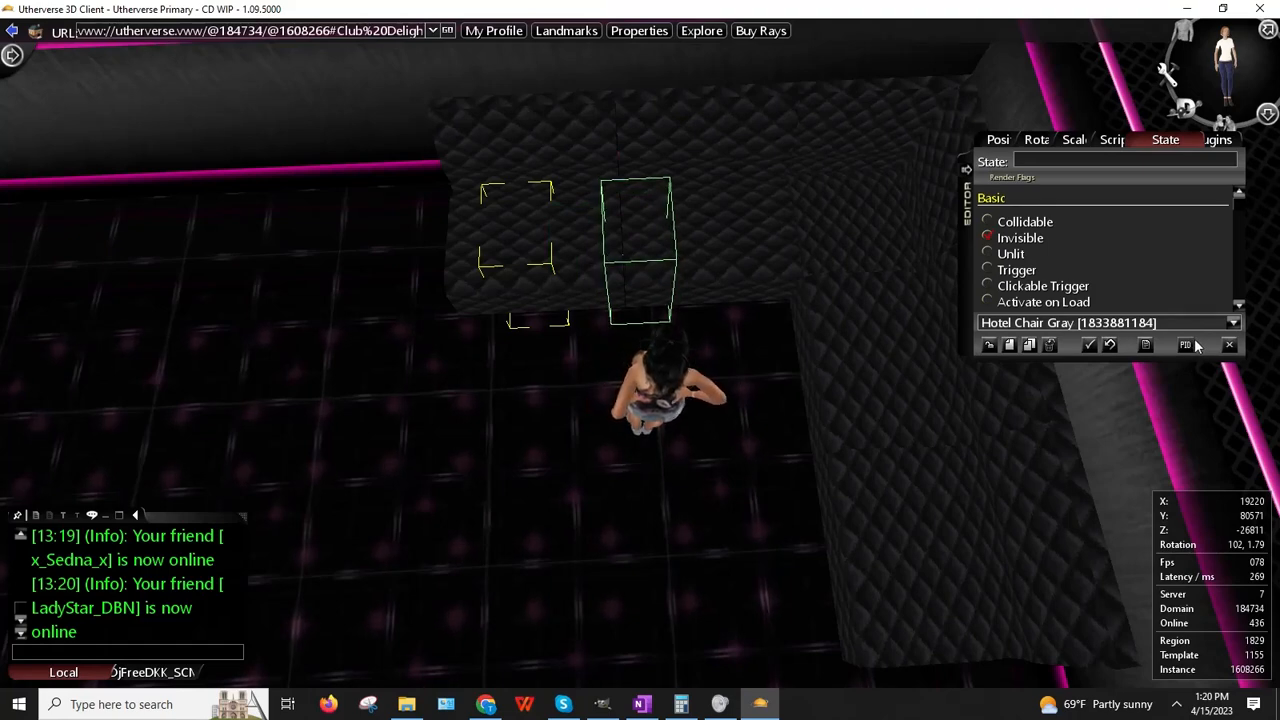
{"action": "left_click", "coordinate": [1029, 345]}
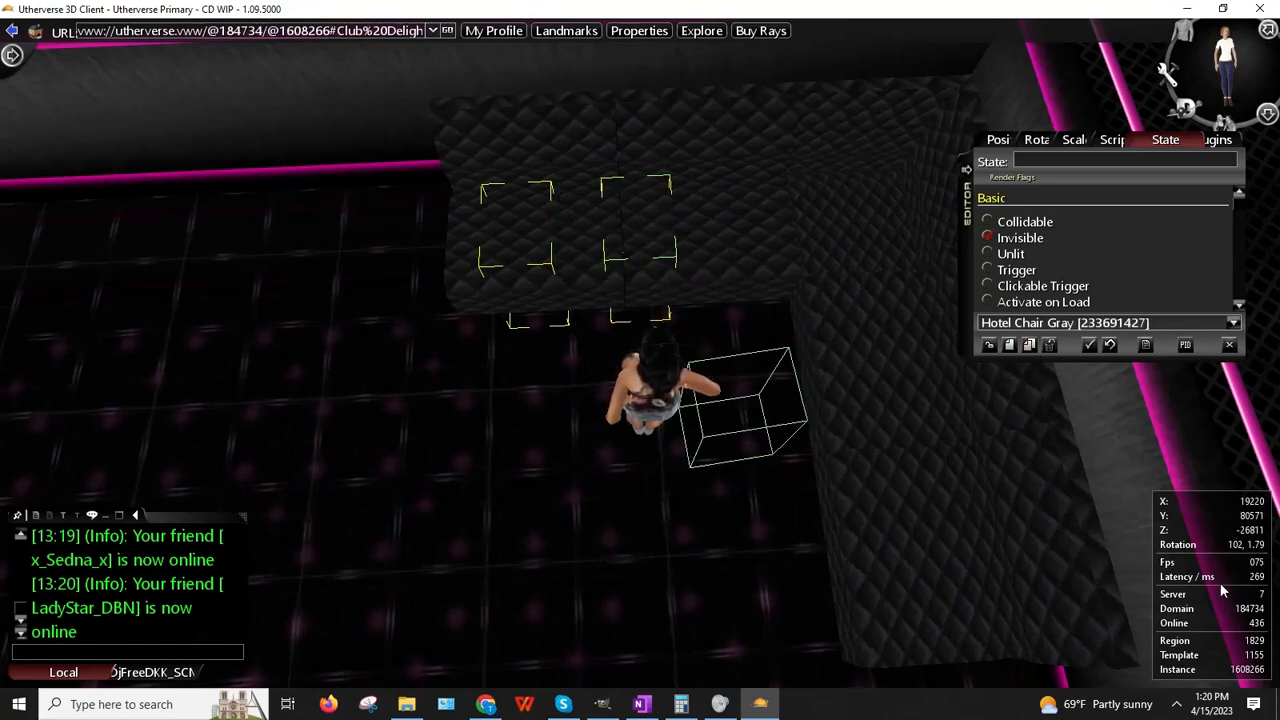
{"action": "left_click_drag", "start_coordinate": [1257, 552], "coordinate": [1277, 530]}
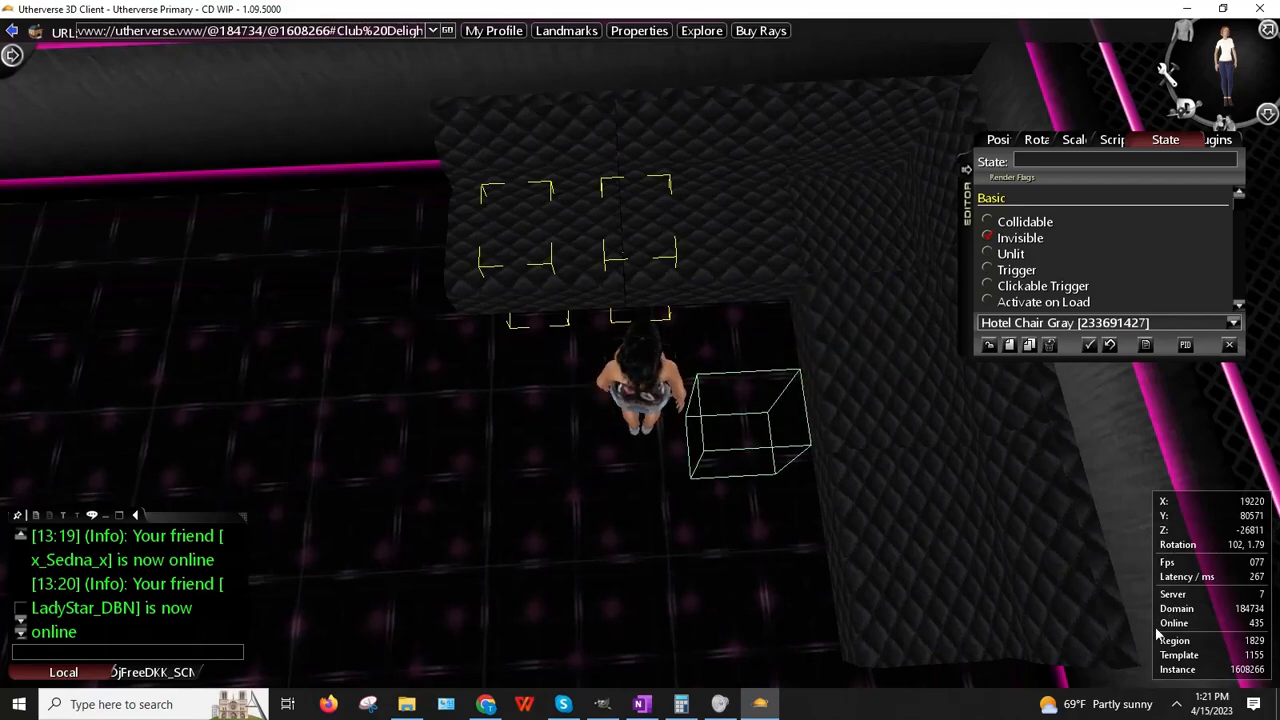
{"action": "key", "text": "Right"}
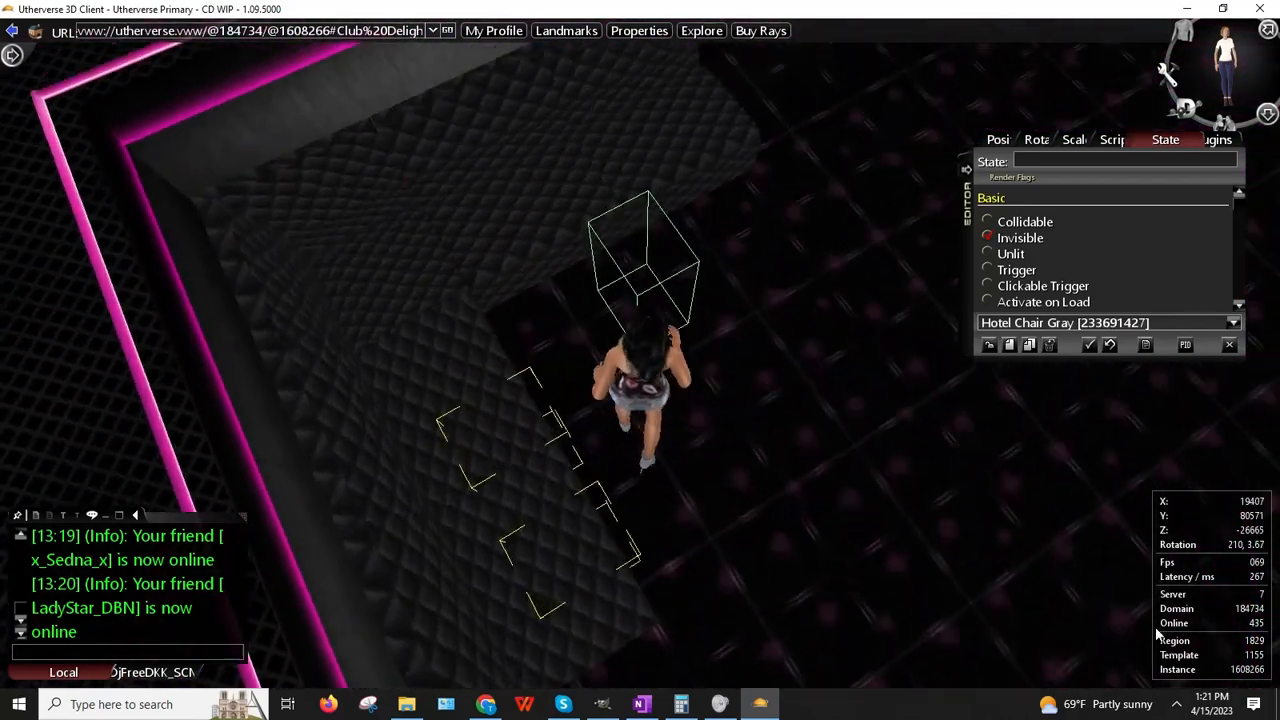
{"action": "key", "text": "Up"}
{"action": "key", "text": "Left"}
{"action": "key", "text": "Down"}
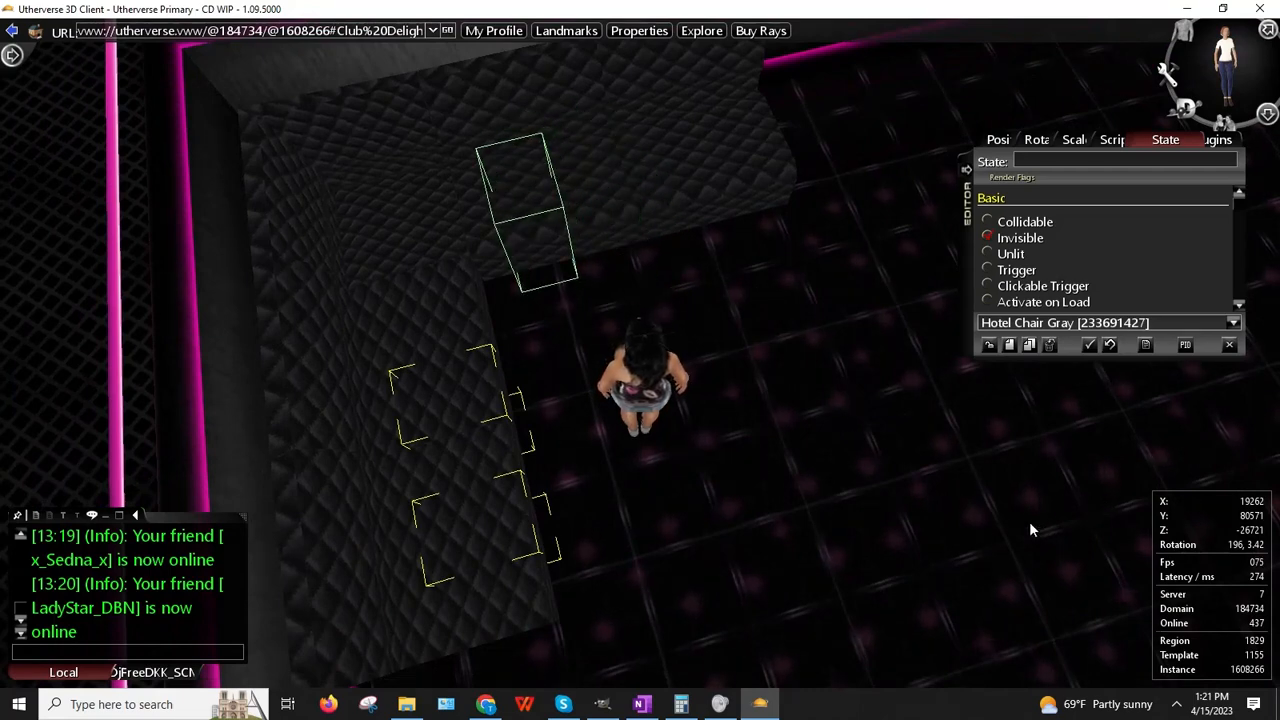
Step: Make two more copies of the selected chair and end the prop editing session
{"action": "left_click", "coordinate": [1033, 345]}
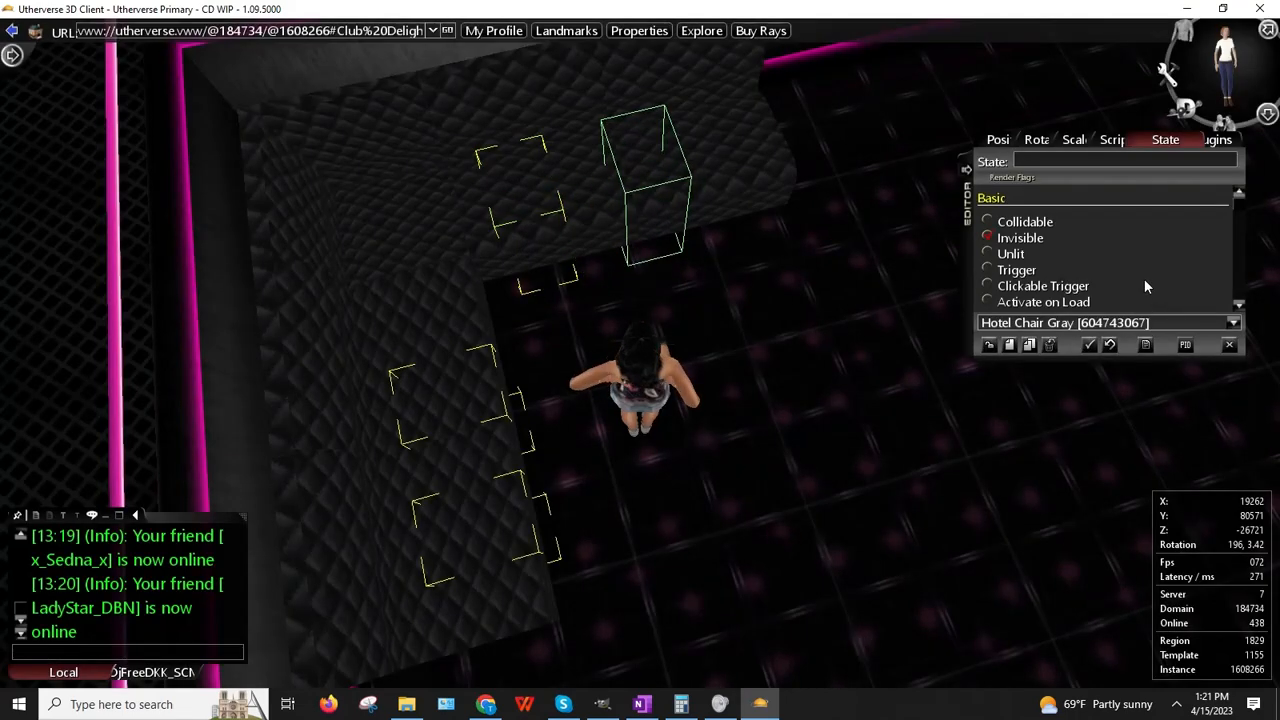
{"action": "left_click", "coordinate": [1033, 345]}
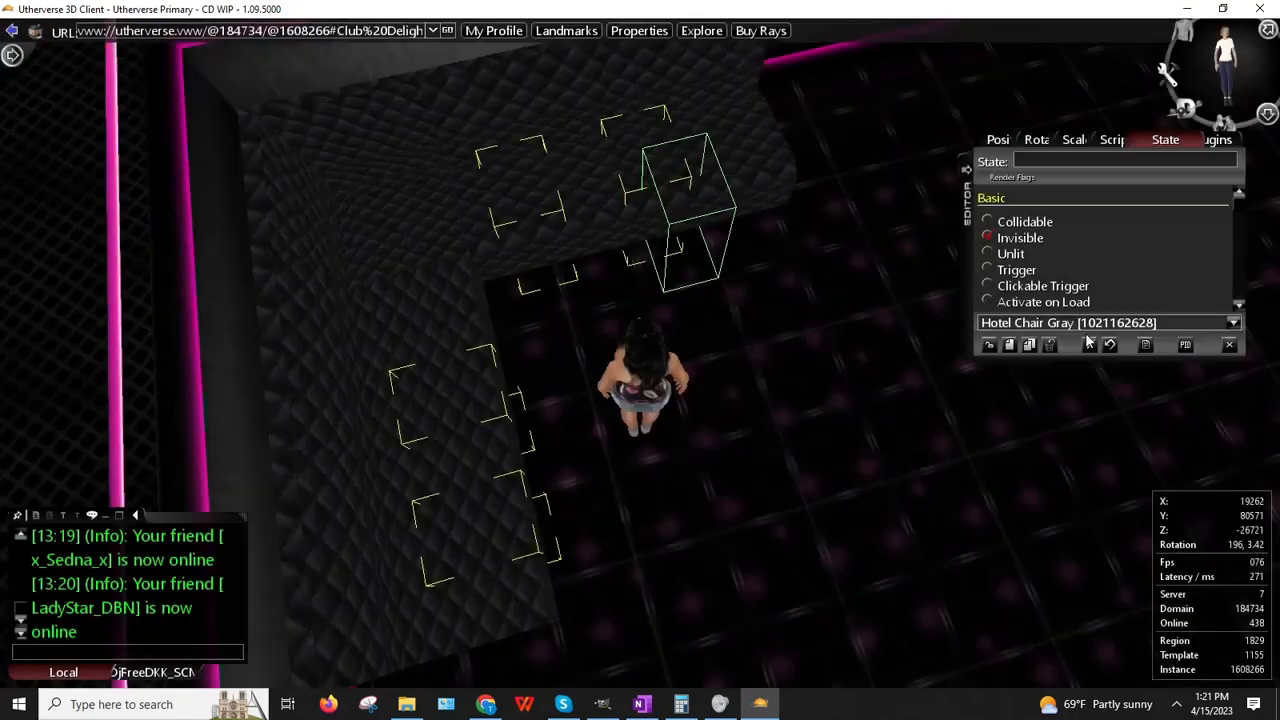
{"action": "left_click", "coordinate": [1231, 347]}
{"action": "key", "text": "Left"}
{"action": "key", "text": "Up"}
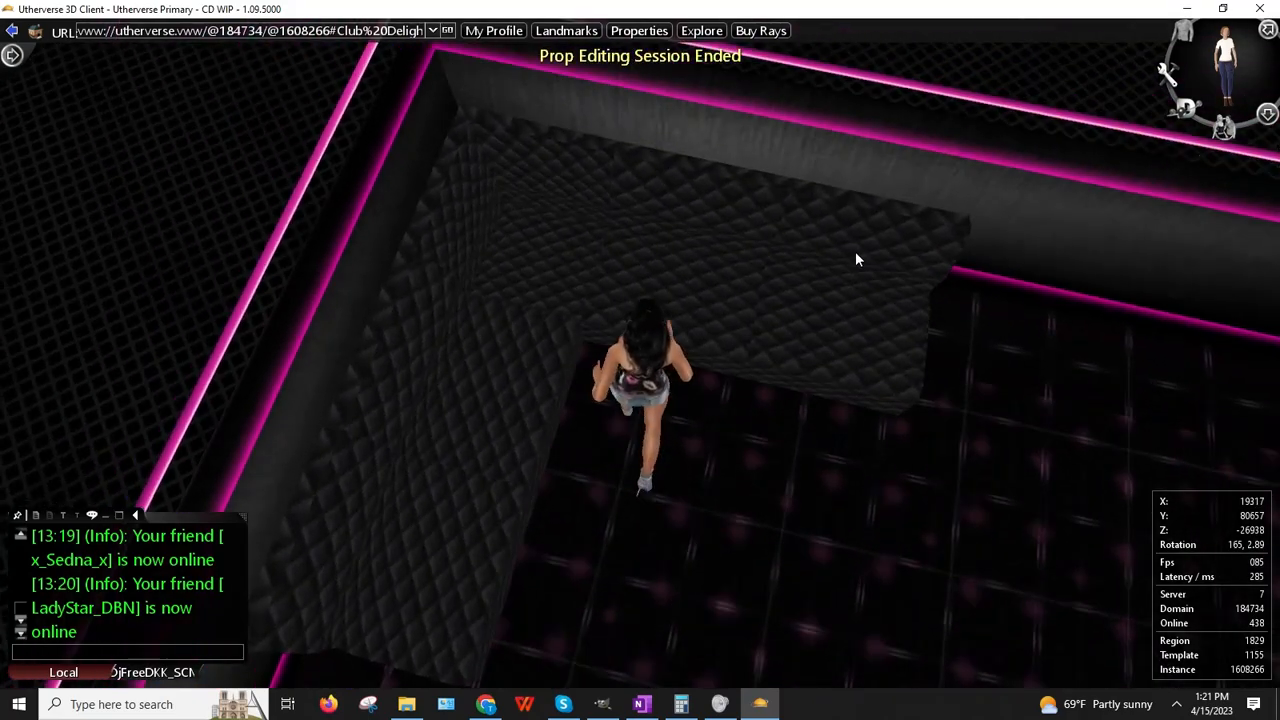
Step: Test-sit the avatar on the quilted sofa, then stand up and face the sofa corner
{"action": "key", "text": "Left"}
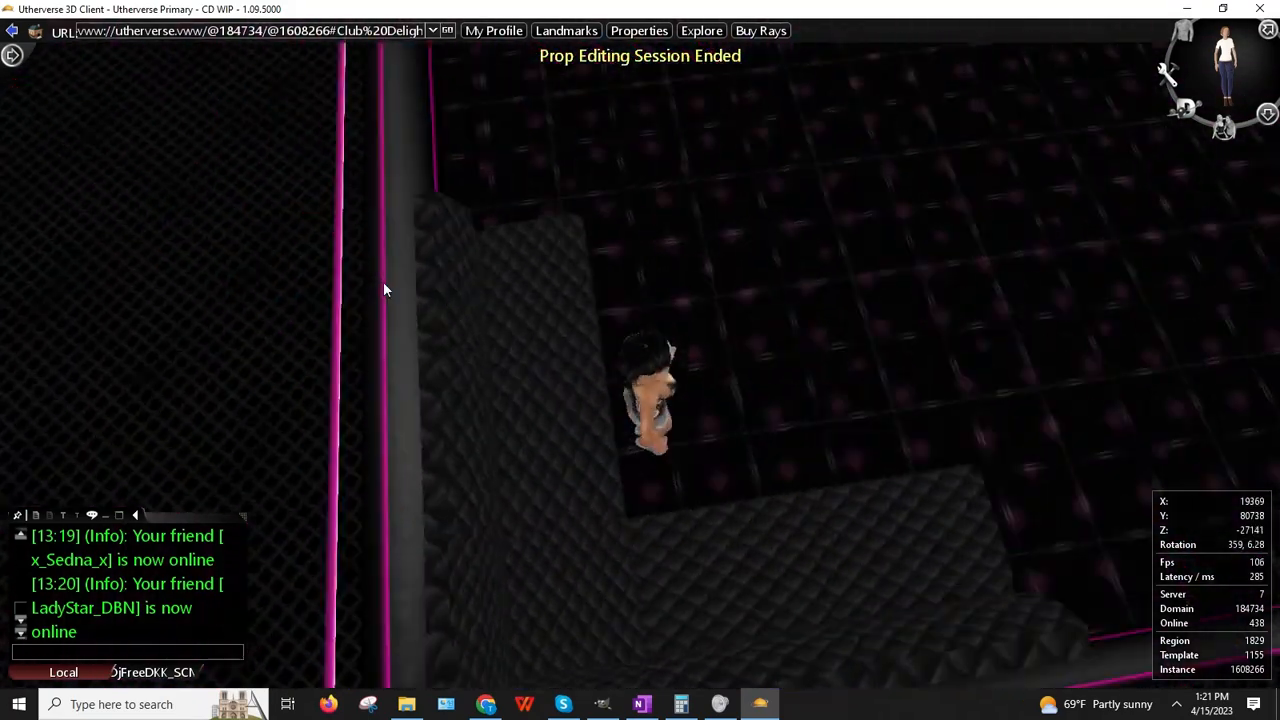
{"action": "left_click", "coordinate": [642, 299]}
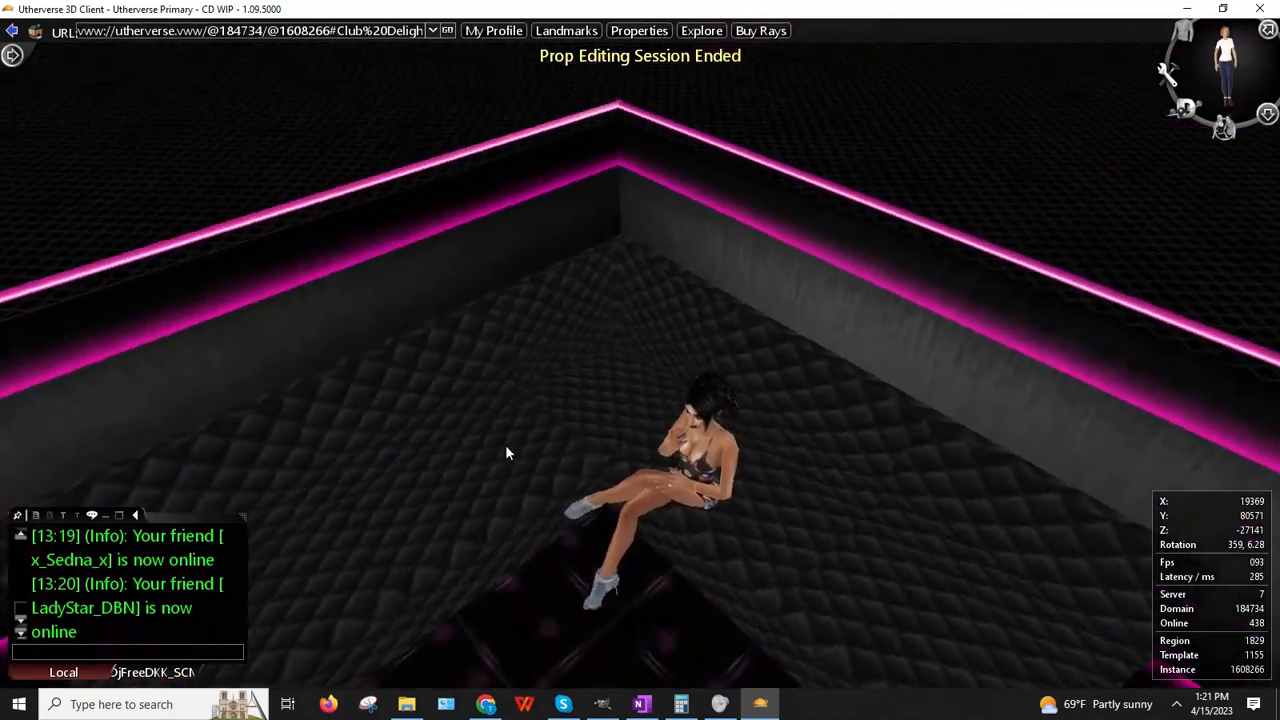
{"action": "left_click_drag", "start_coordinate": [505, 446], "coordinate": [966, 437]}
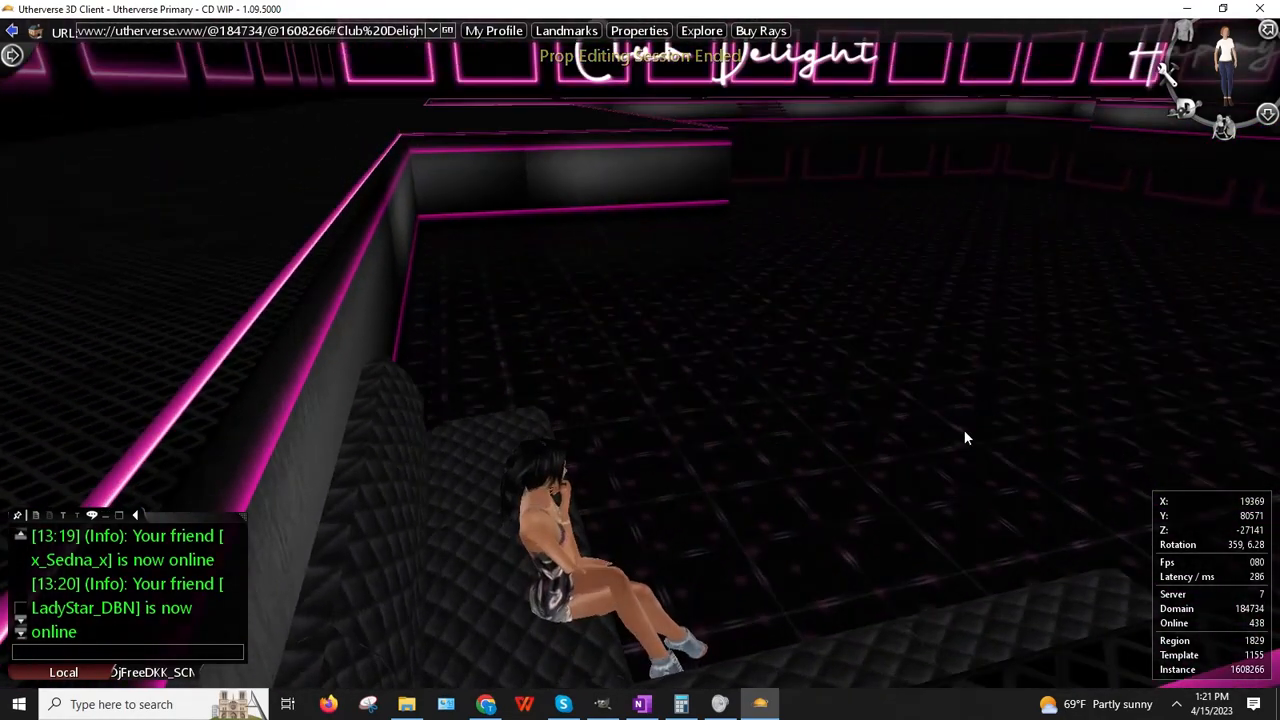
{"action": "key", "text": "Up"}
{"action": "key", "text": "Right"}
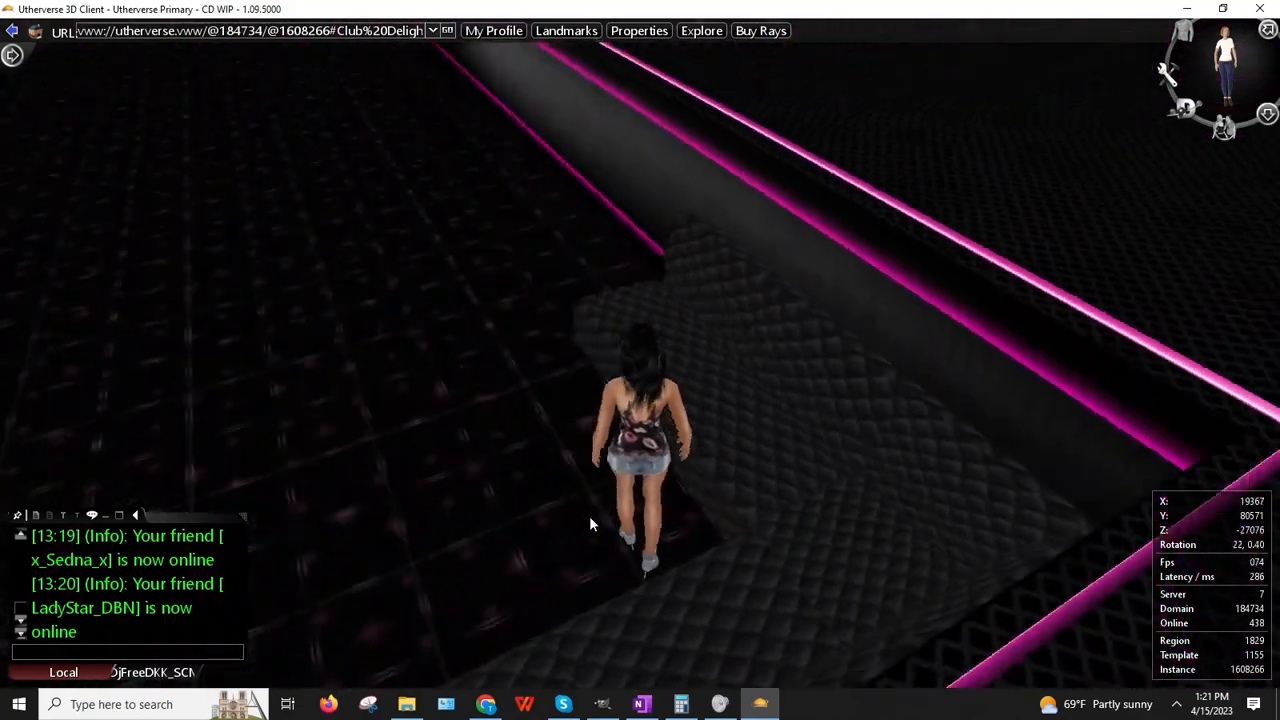
{"action": "key", "text": "Up"}
{"action": "key", "text": "Right"}
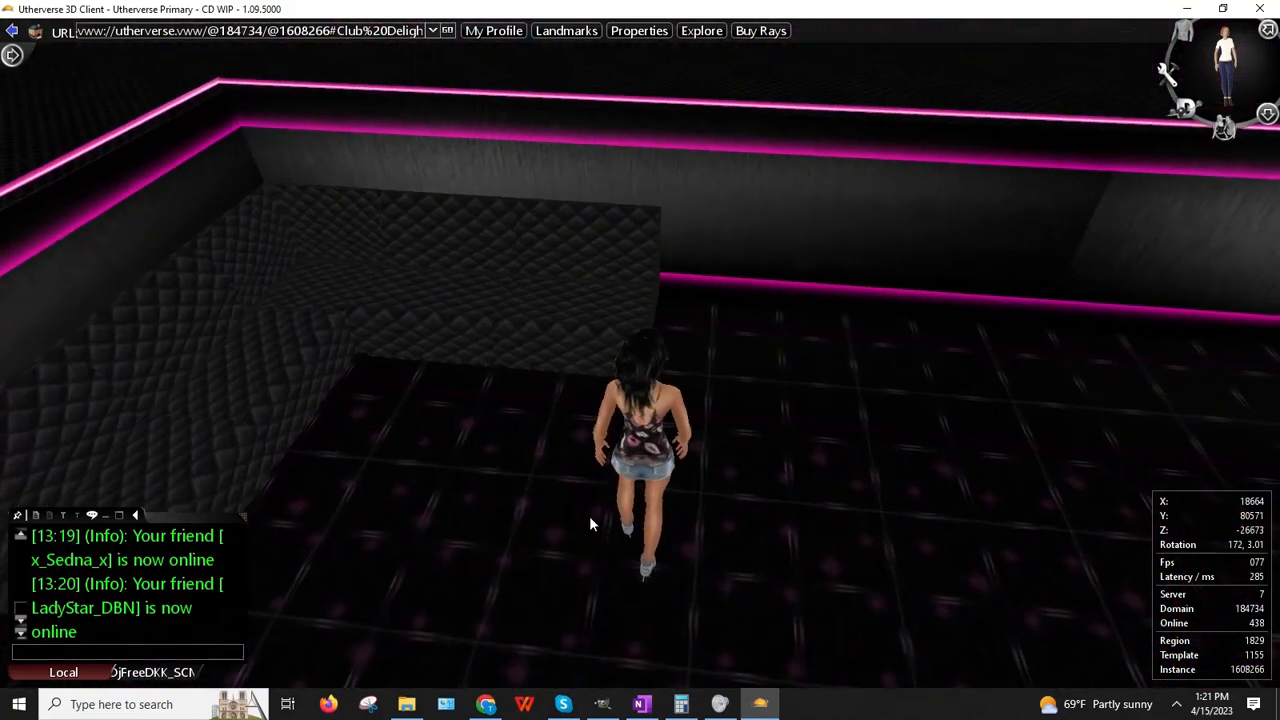
Step: Start a new prop editing session via My Zaby and clone the Hotel Chair Gray
{"action": "left_click", "coordinate": [1267, 115]}
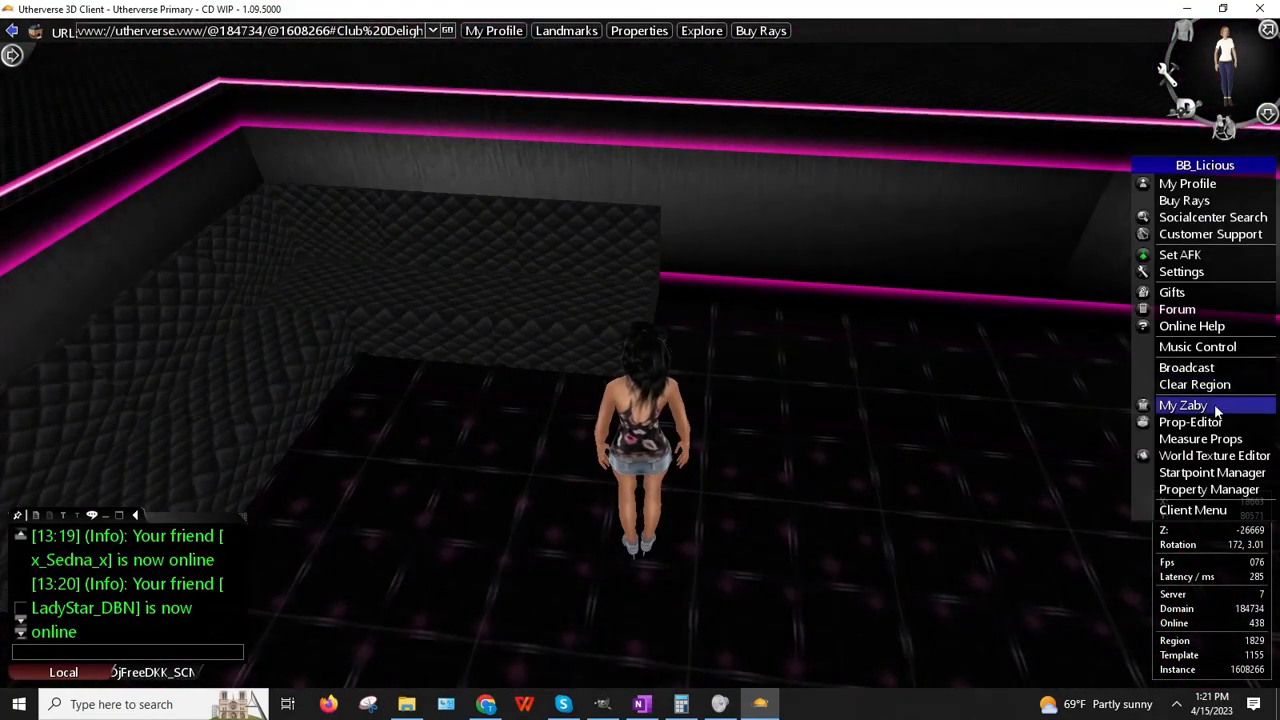
{"action": "left_click", "coordinate": [1184, 405]}
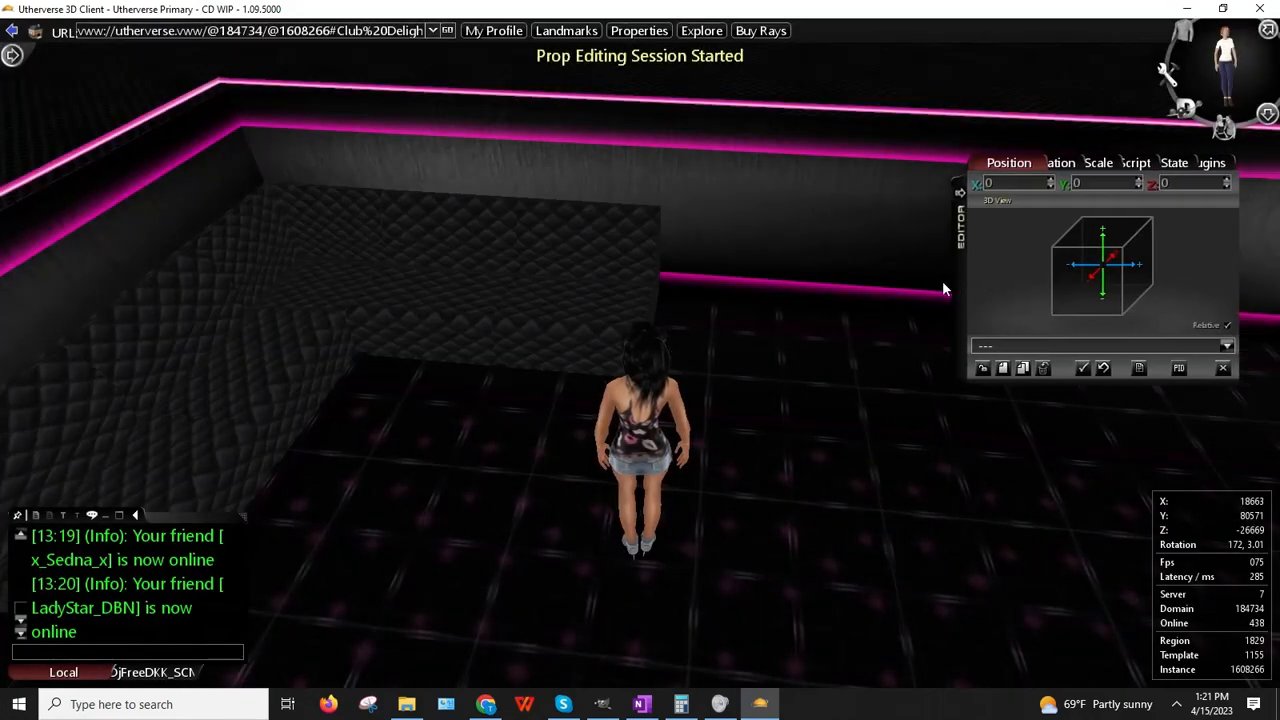
{"action": "left_click", "coordinate": [468, 277]}
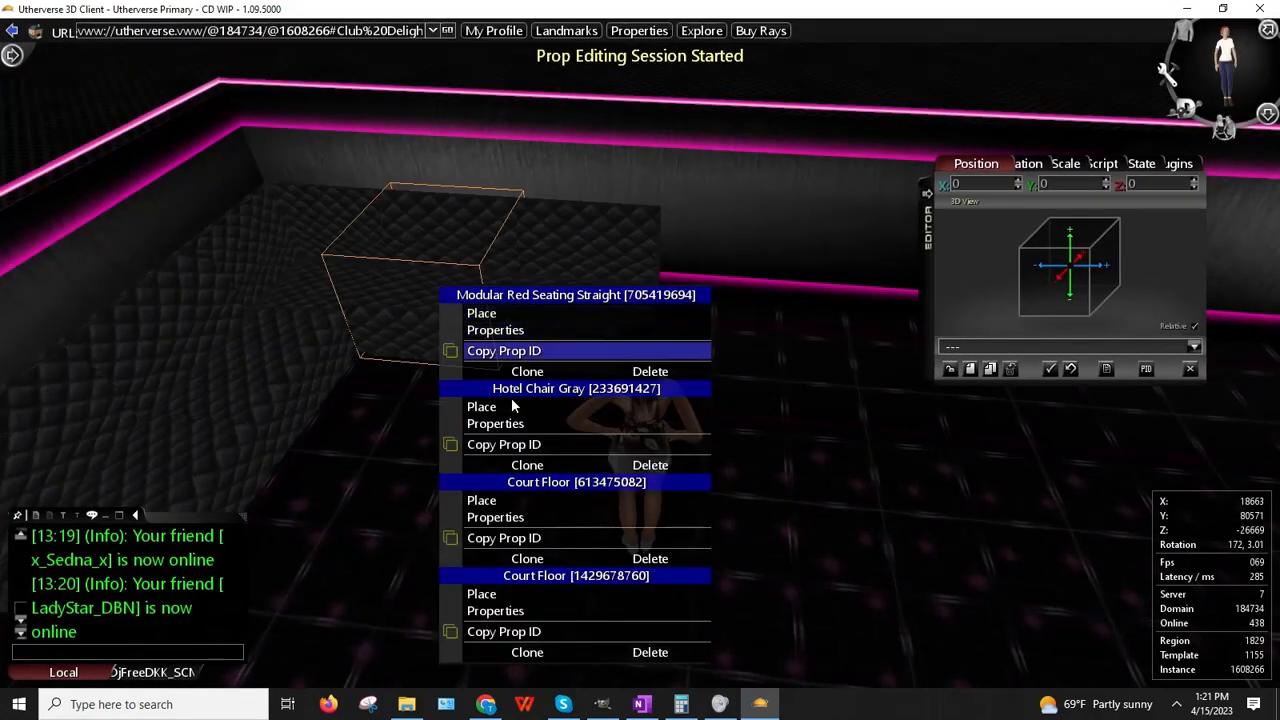
{"action": "left_click", "coordinate": [527, 466]}
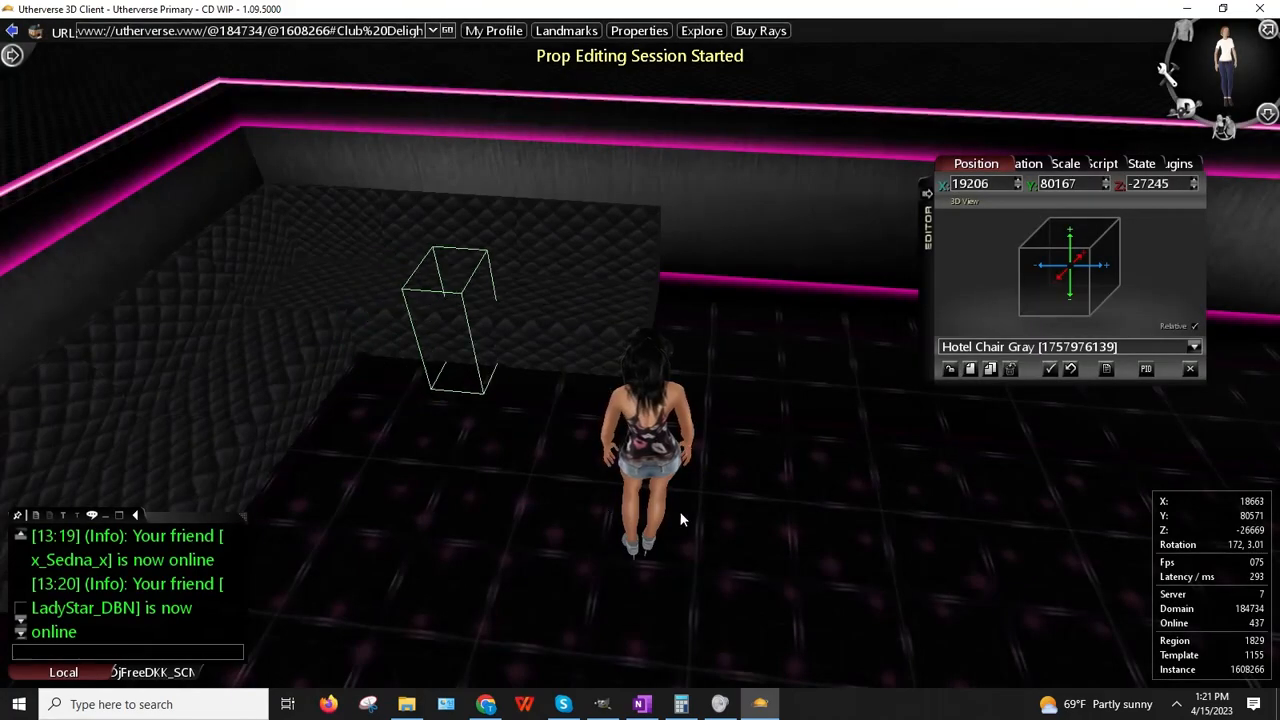
Step: Walk the avatar with the cloned chair across the club past the birthday banner
{"action": "key", "text": "Left"}
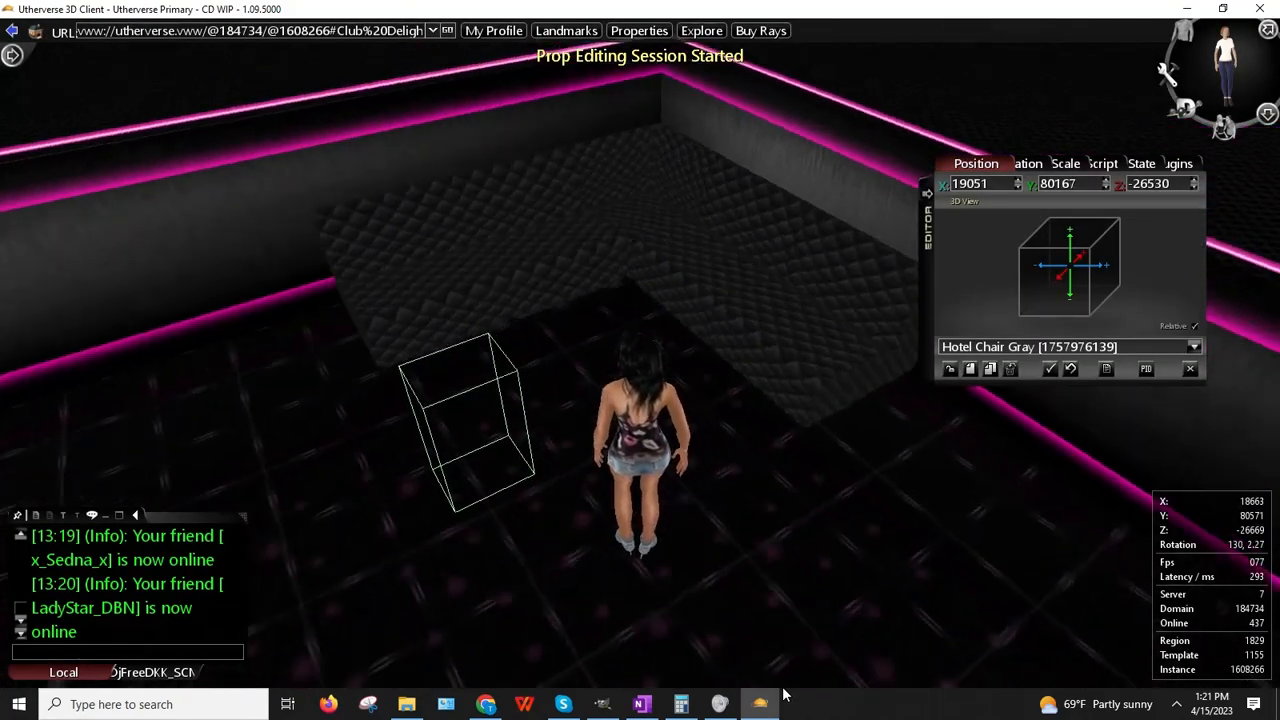
{"action": "key", "text": "Left"}
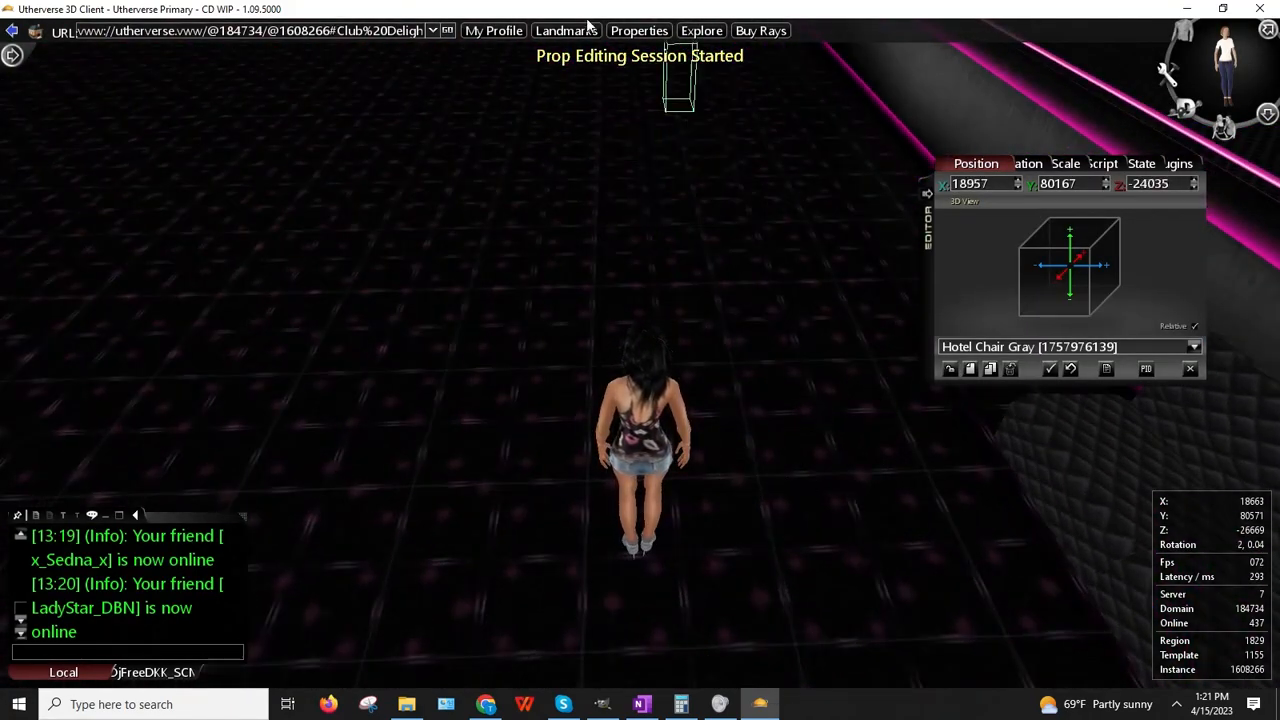
{"action": "left_click_drag", "start_coordinate": [484, 175], "coordinate": [470, 192]}
{"action": "key", "text": "Page_Up"}
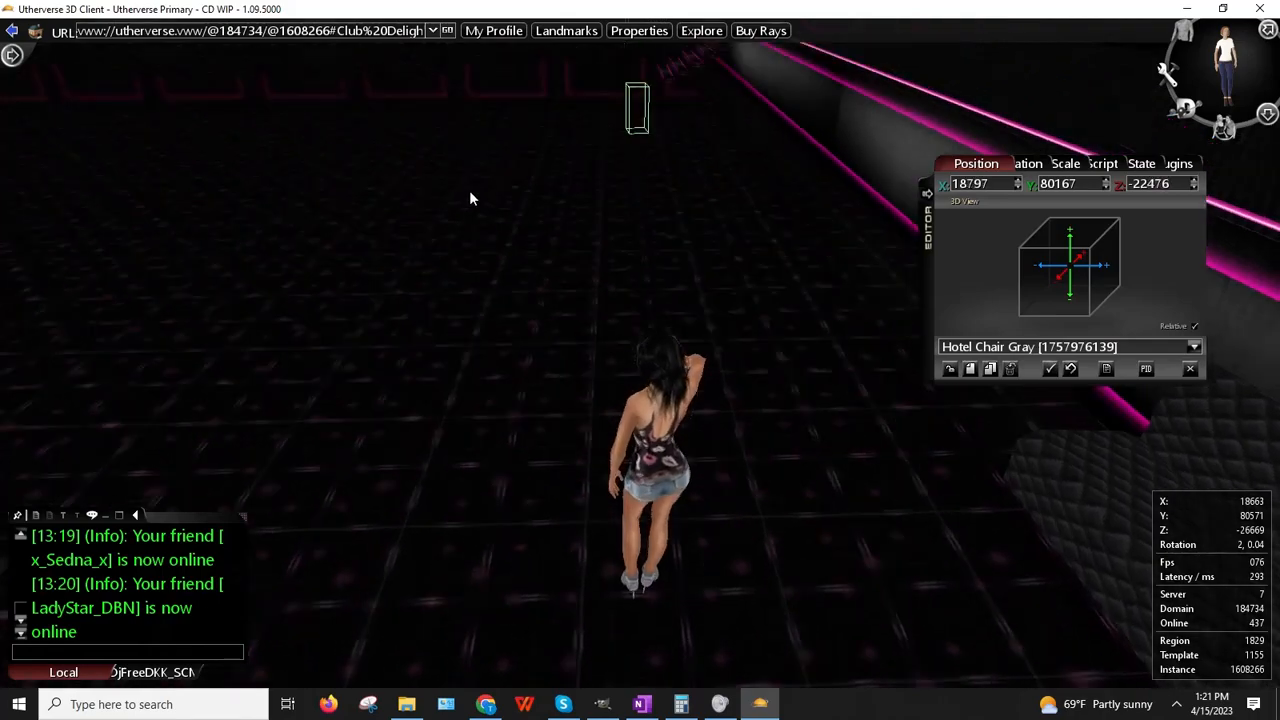
{"action": "key", "text": "Up"}
{"action": "key", "text": "Up"}
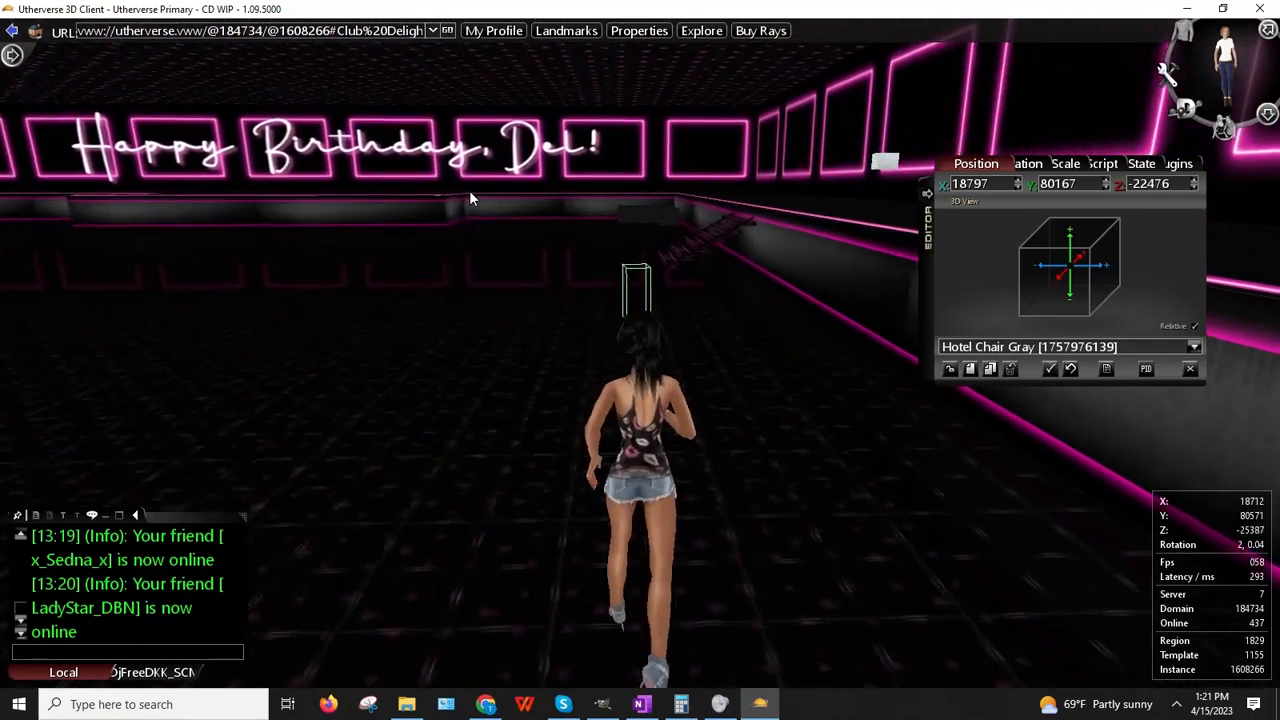
{"action": "key", "text": "Up"}
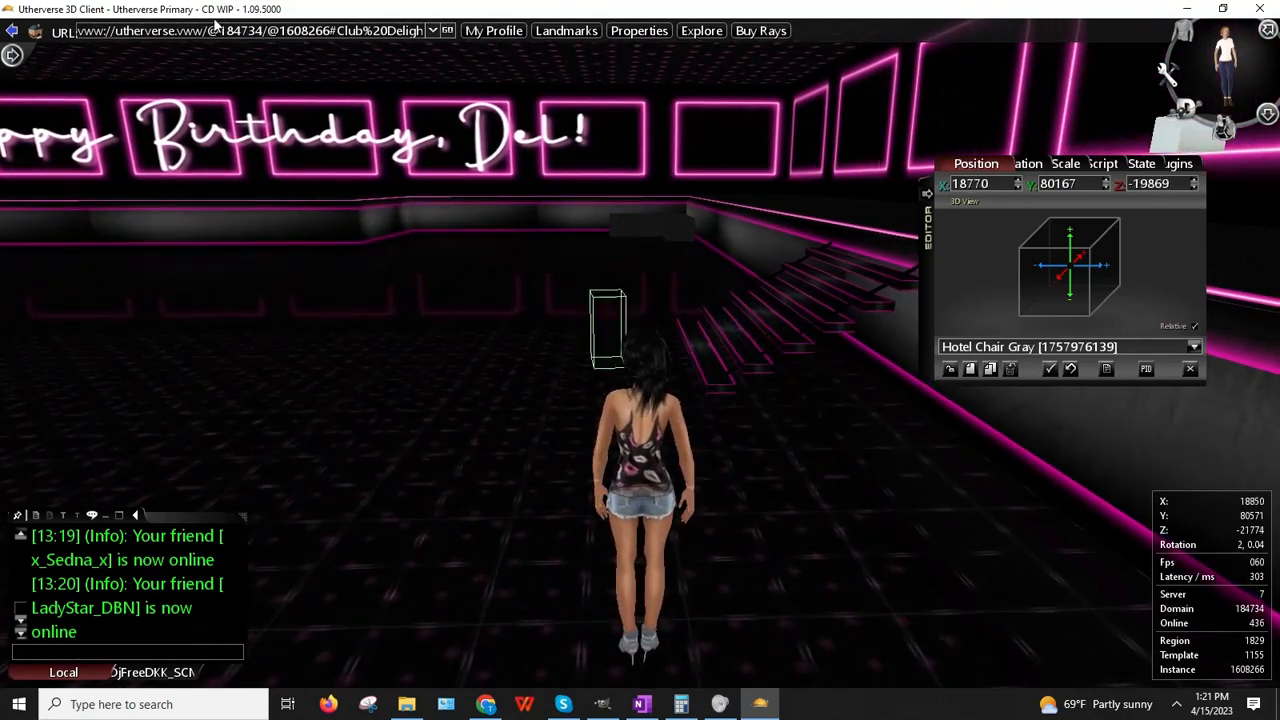
{"action": "key", "text": "Up"}
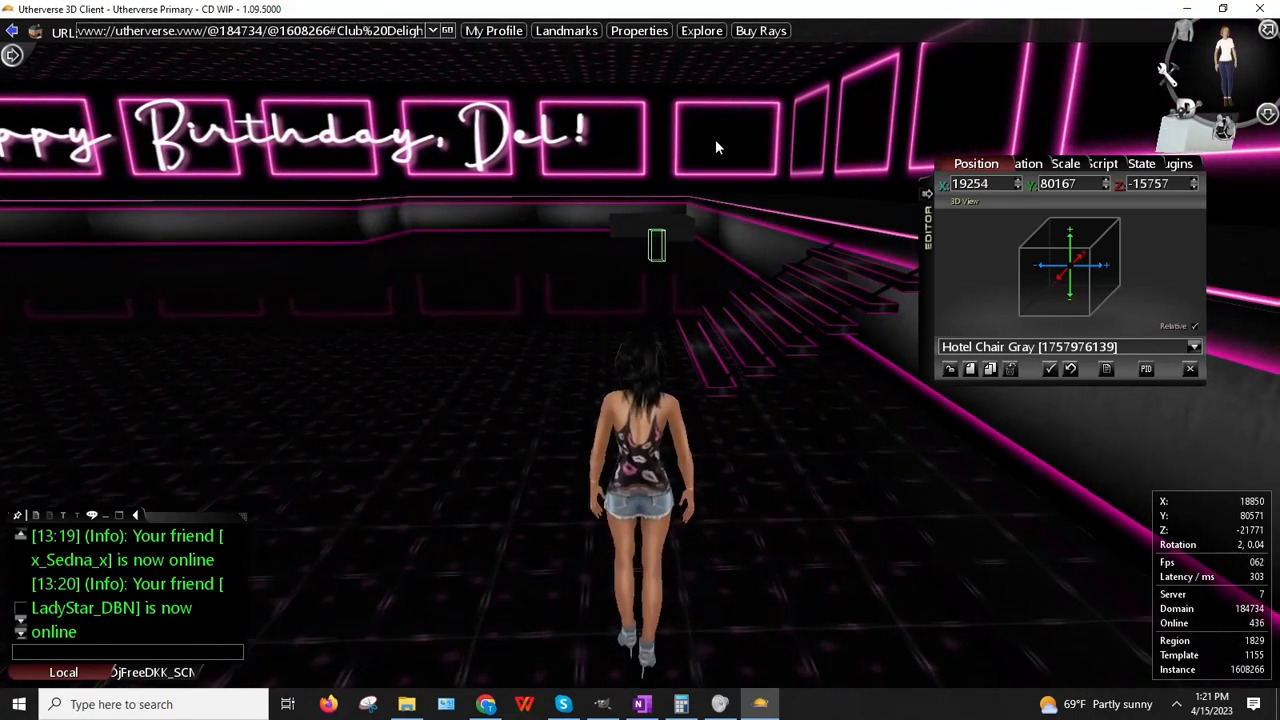
{"action": "key", "text": "Left"}
{"action": "key", "text": "Up"}
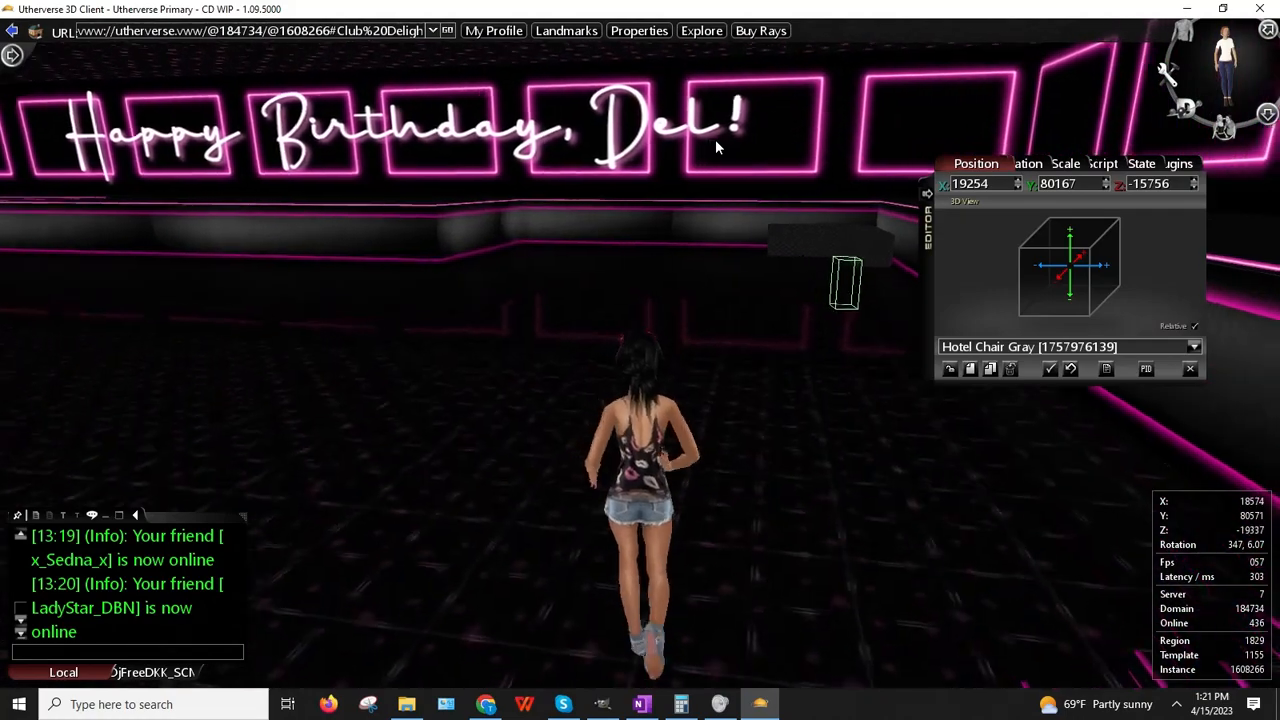
{"action": "key", "text": "Right"}
Step: Reach the second quilted sofa and slide the chair beside it at X 19020, Z -13096
{"action": "key", "text": "Up"}
{"action": "key", "text": "Left"}
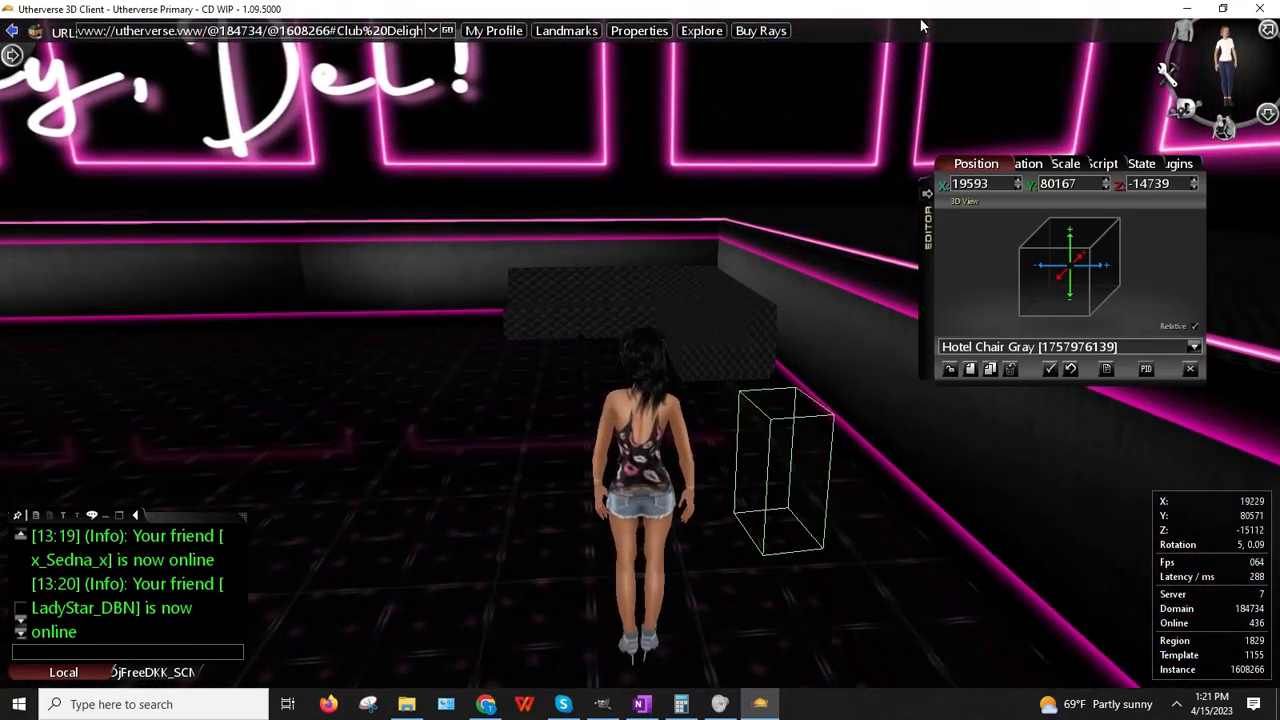
{"action": "key", "text": "Up"}
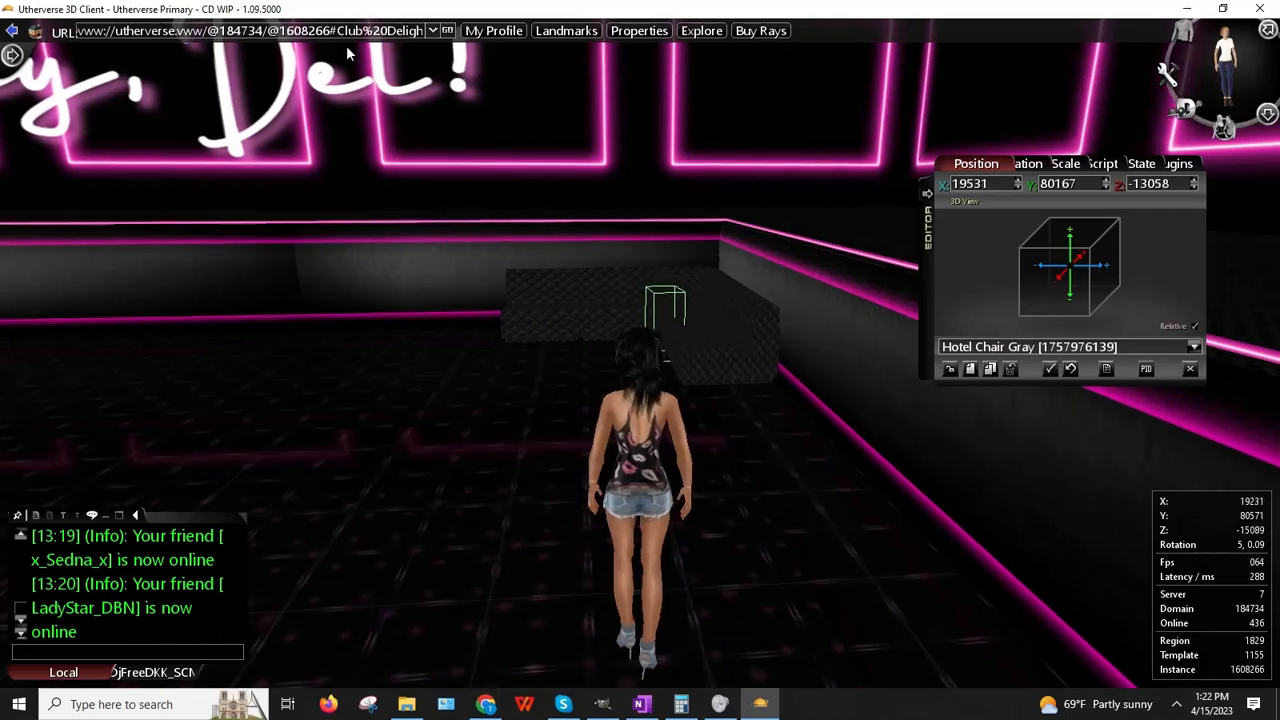
{"action": "key", "text": "Right"}
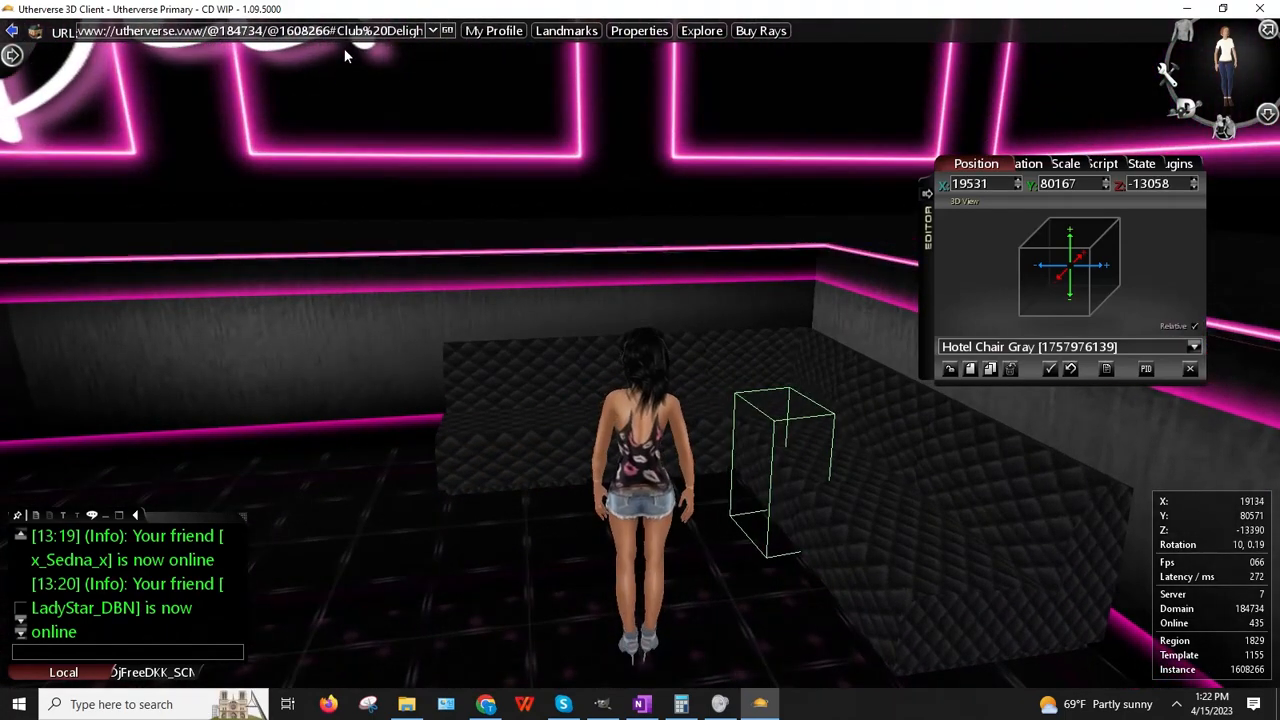
{"action": "left_click_drag", "start_coordinate": [345, 48], "coordinate": [175, 126]}
{"action": "key", "text": "Page_Up"}
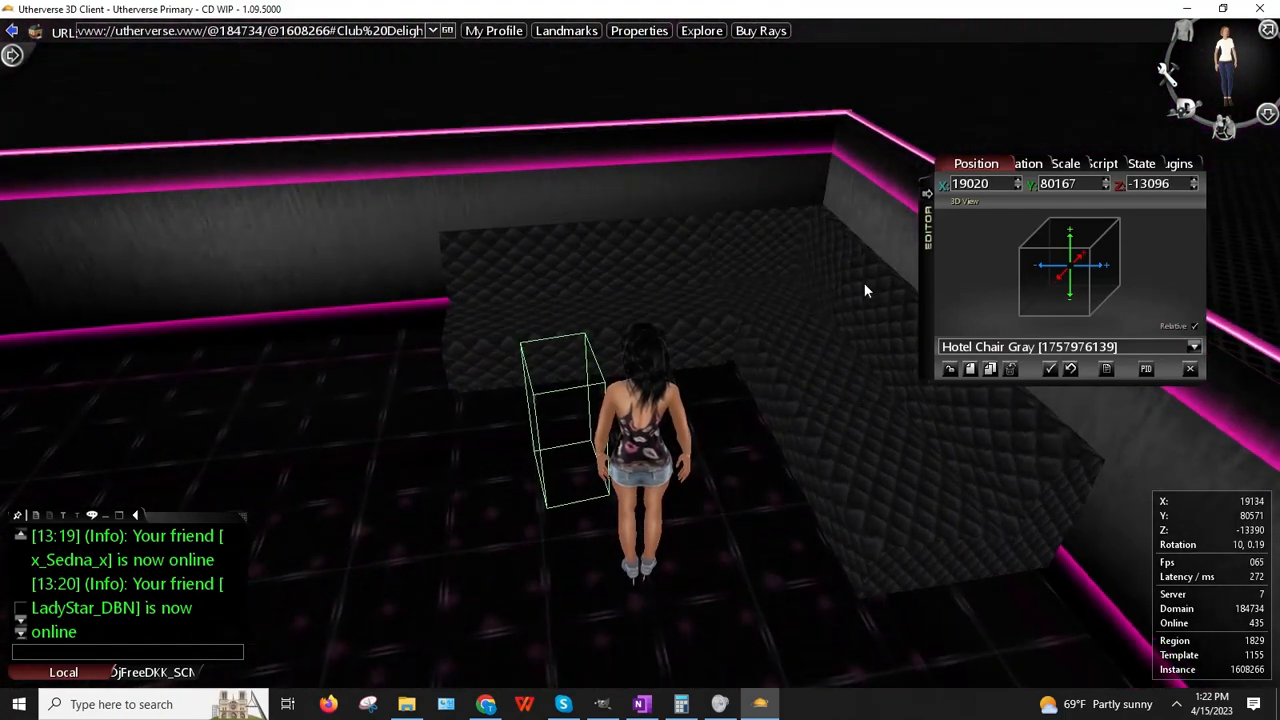
Step: Set the grey chair's Y rotation to 180 so it faces the other way
{"action": "left_click", "coordinate": [1028, 164]}
{"action": "type", "text": "0"}
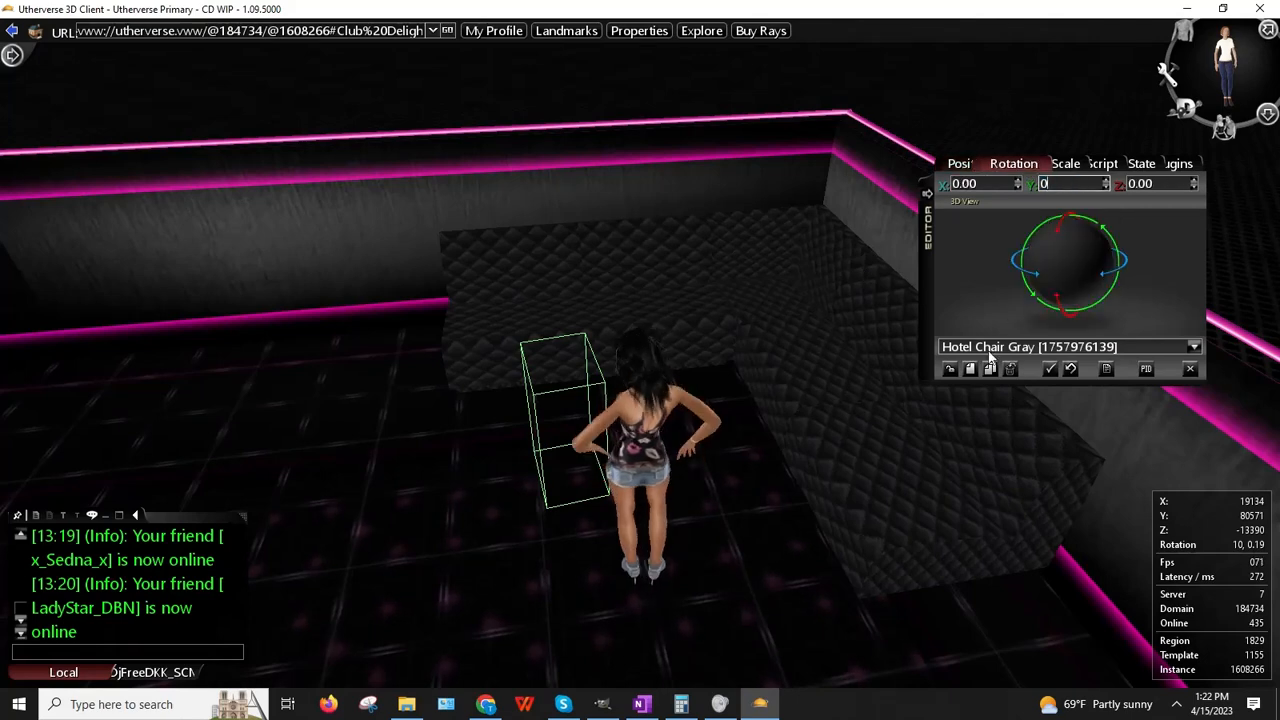
{"action": "key", "text": "Return"}
{"action": "left_click", "coordinate": [1140, 163]}
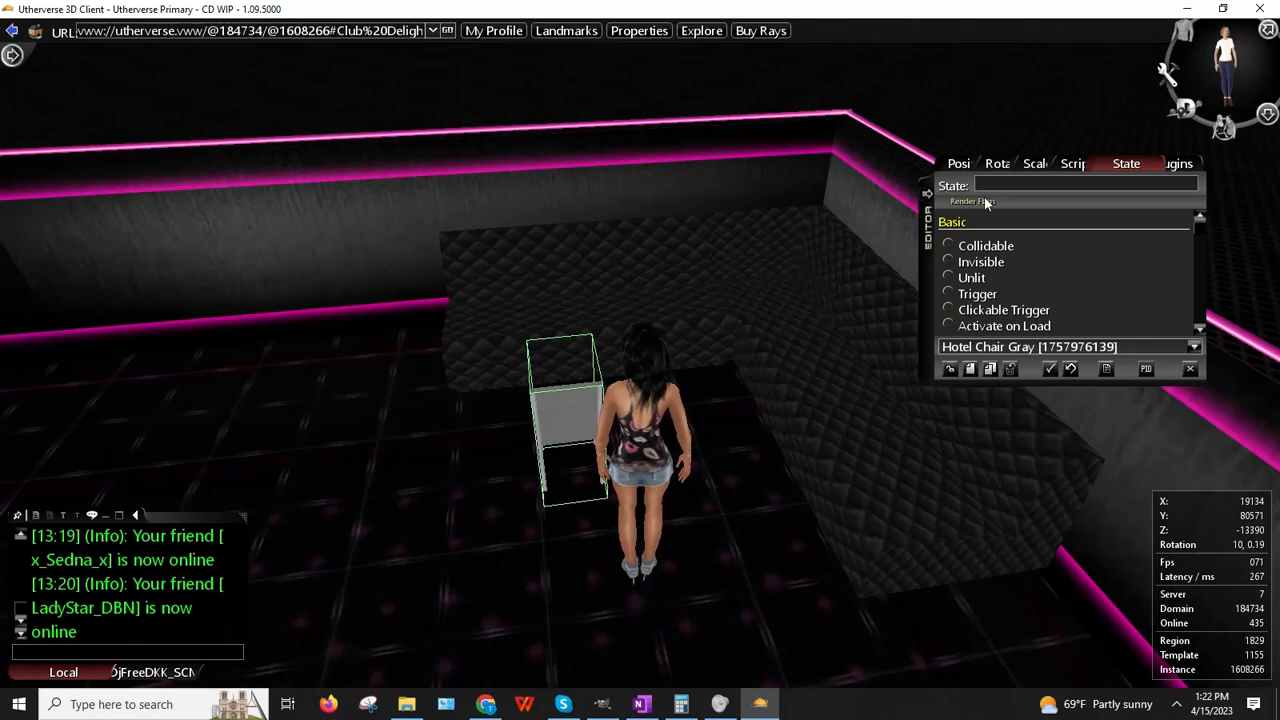
{"action": "left_click", "coordinate": [1010, 164]}
{"action": "type", "text": "1"}
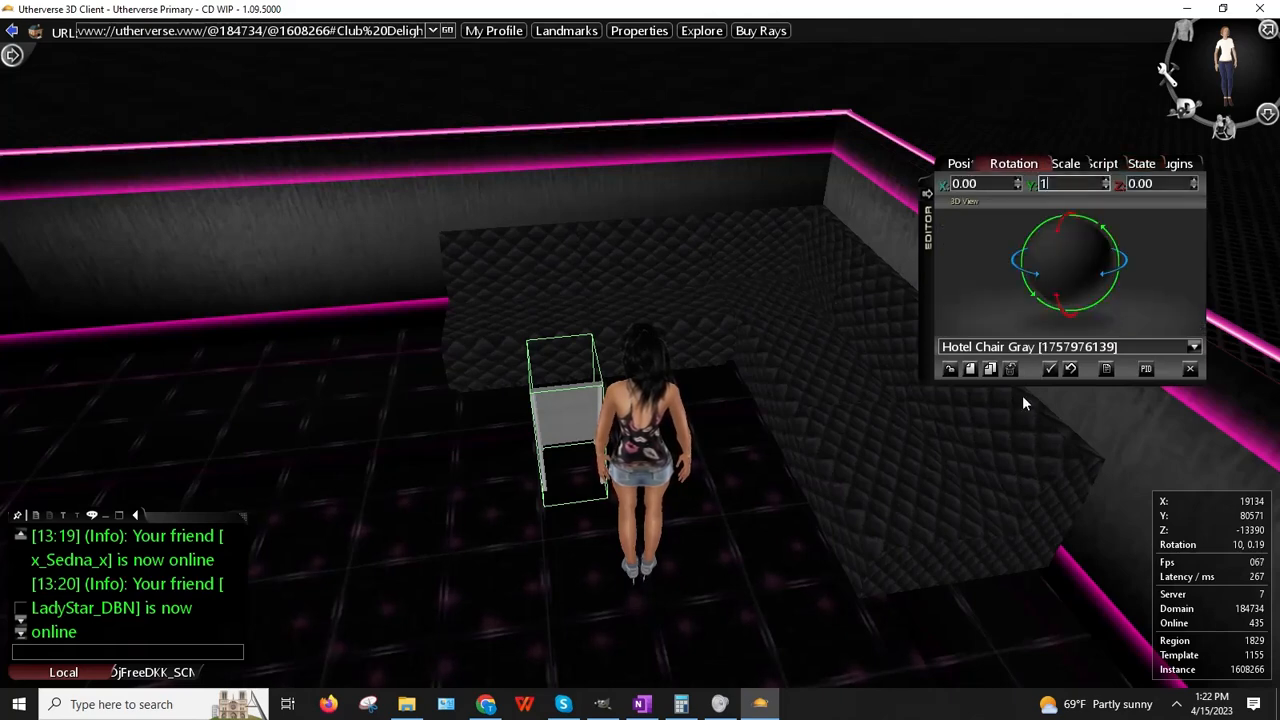
{"action": "type", "text": "80"}
{"action": "key", "text": "Return"}
Step: Place the chair against the quilted seating and clone a second copy
{"action": "right_click_drag", "start_coordinate": [712, 322], "coordinate": [705, 353]}
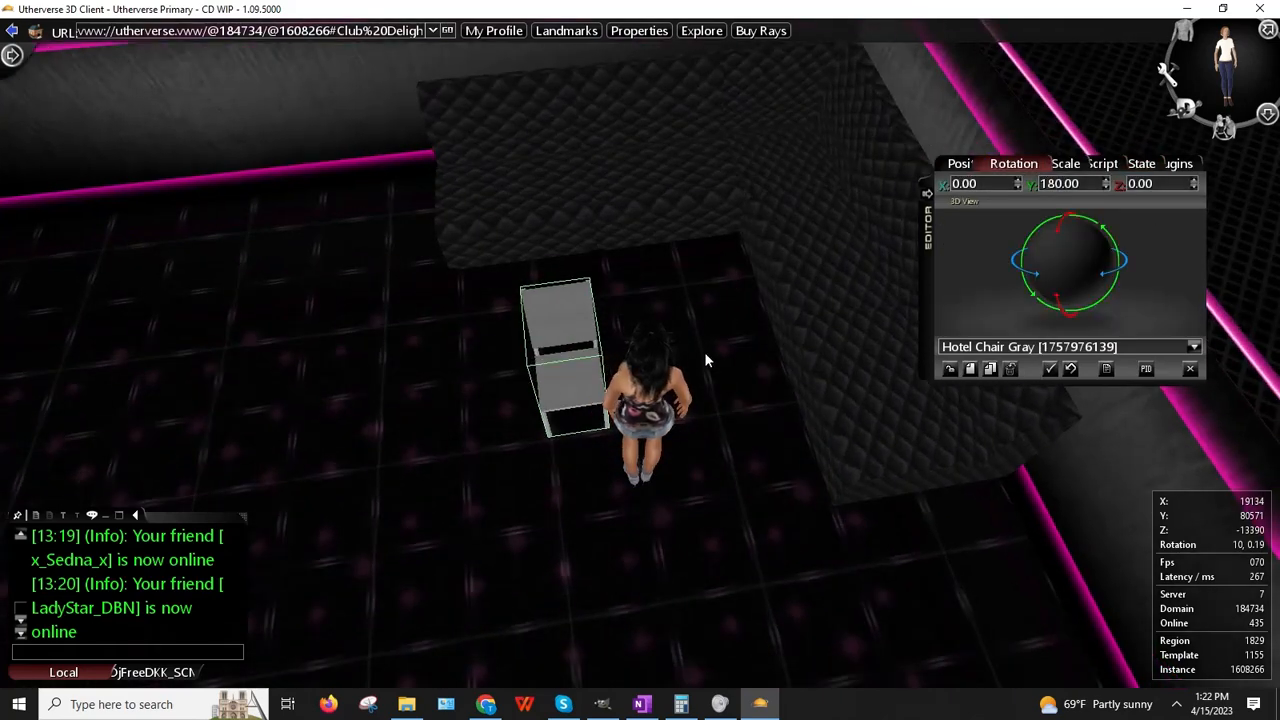
{"action": "right_click", "coordinate": [556, 336]}
{"action": "left_click", "coordinate": [582, 343]}
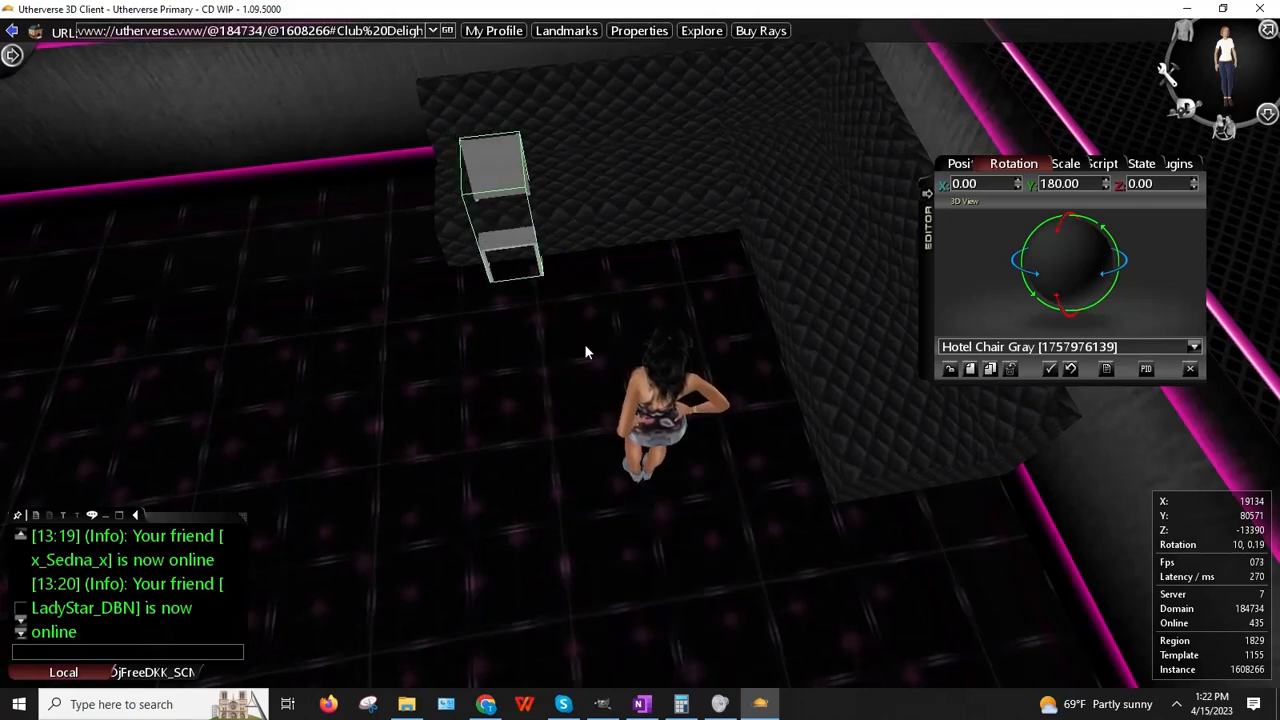
{"action": "left_click", "coordinate": [993, 369]}
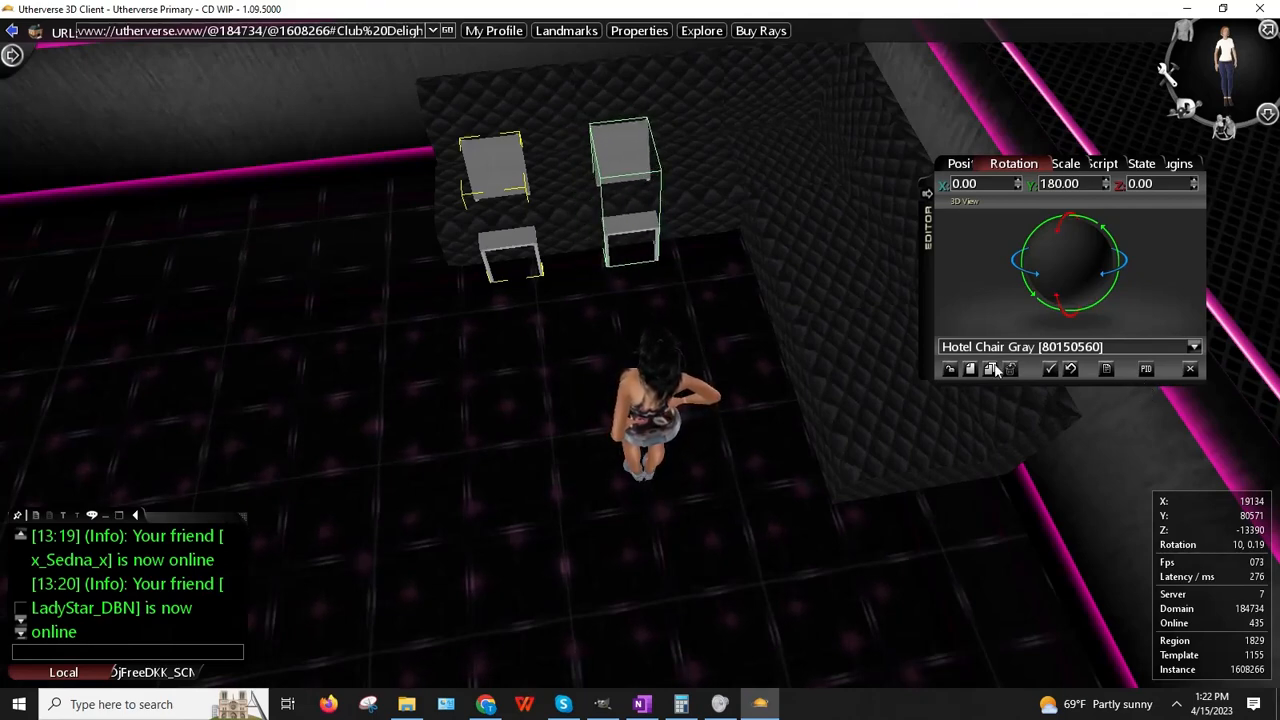
Step: Make the copied chair Invisible and clone three more copies along the quilted seating
{"action": "left_click", "coordinate": [1132, 164]}
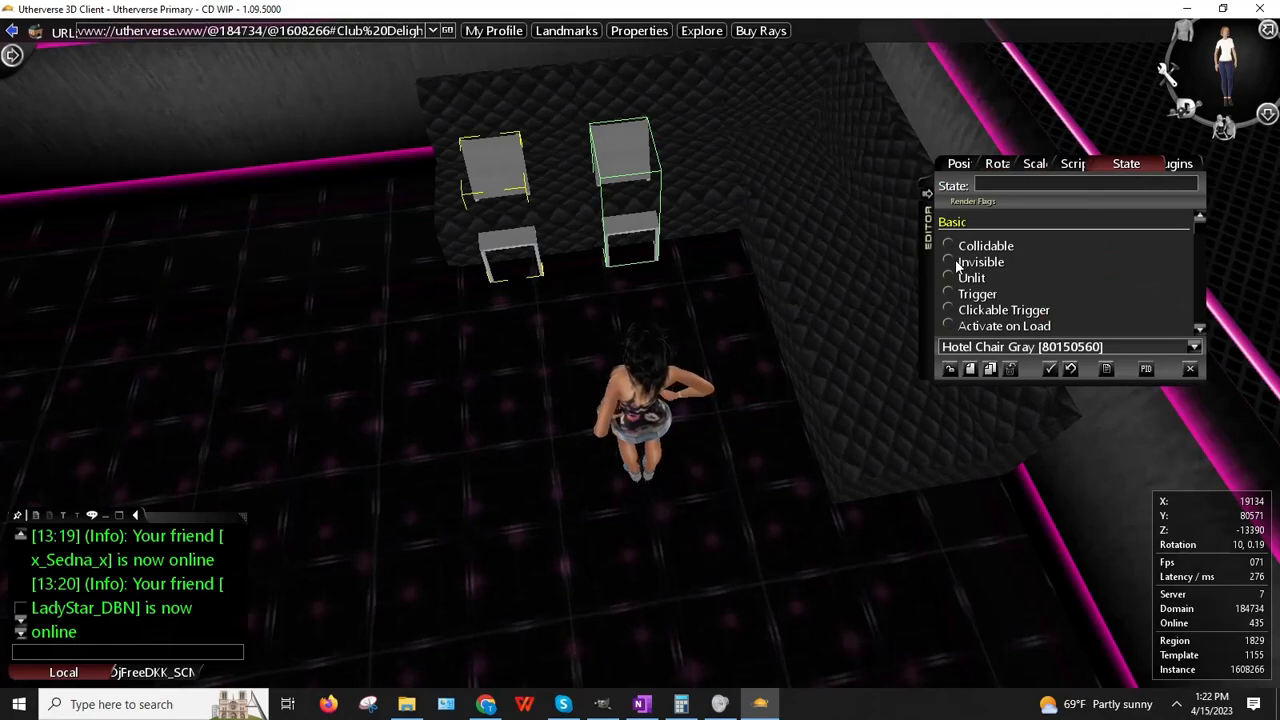
{"action": "left_click", "coordinate": [948, 261]}
{"action": "right_click_drag", "start_coordinate": [521, 248], "coordinate": [688, 270]}
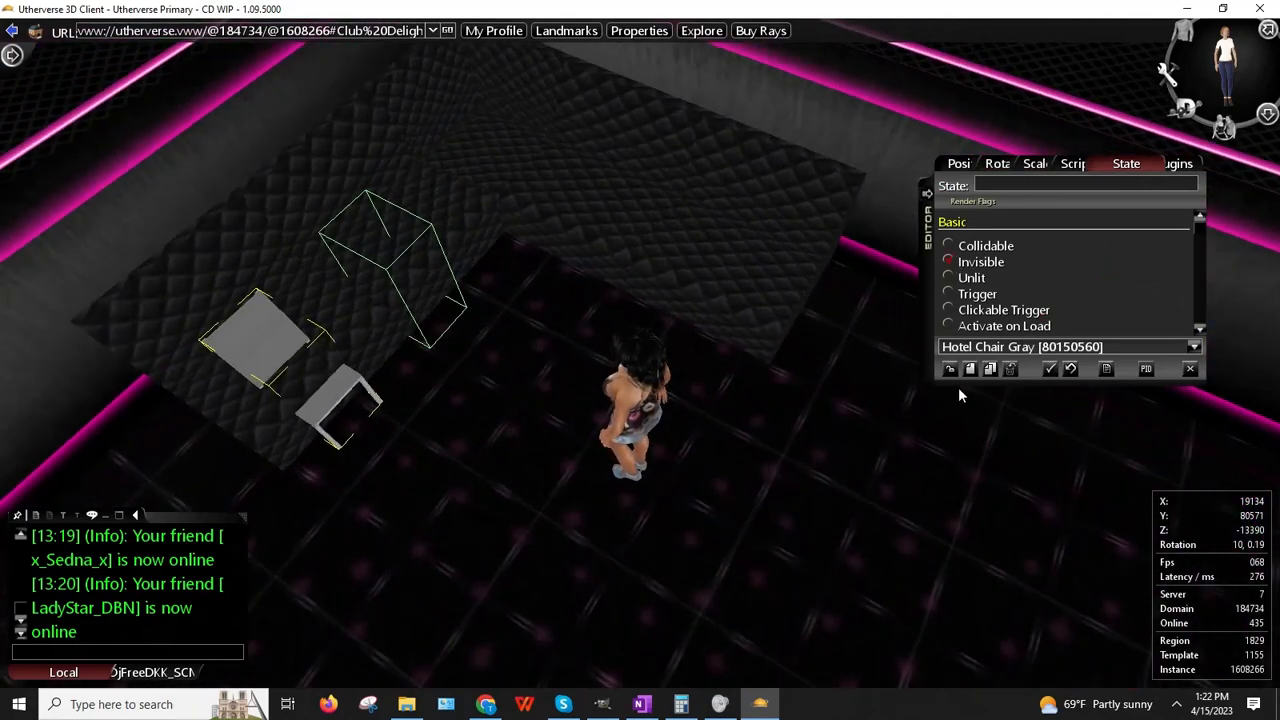
{"action": "left_click", "coordinate": [992, 369]}
{"action": "left_click_drag", "start_coordinate": [542, 280], "coordinate": [557, 217]}
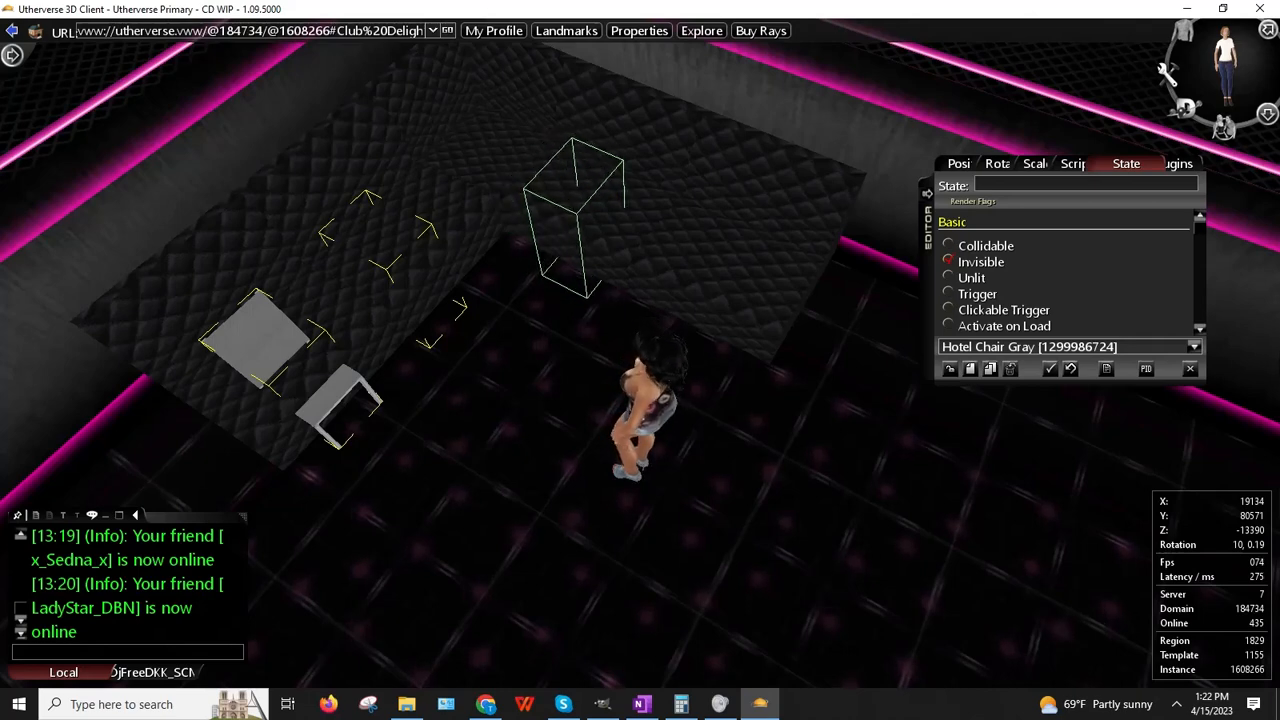
{"action": "left_click", "coordinate": [1001, 369]}
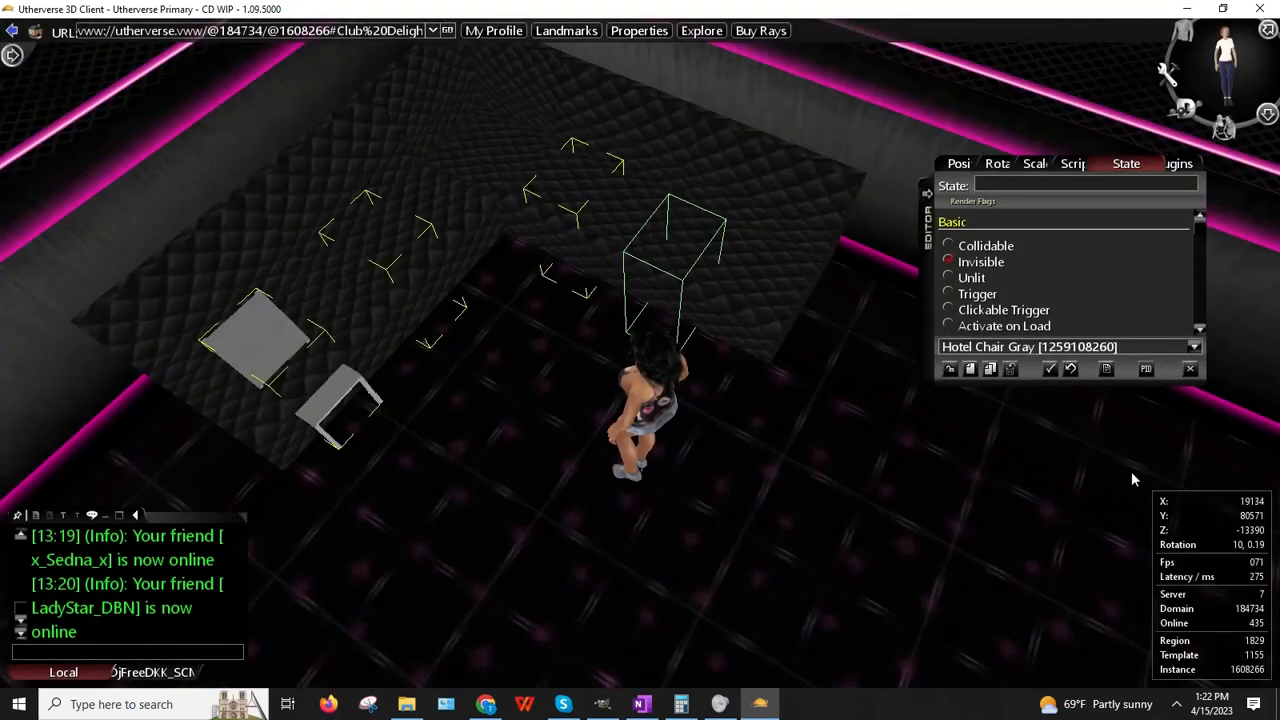
{"action": "left_click", "coordinate": [996, 370]}
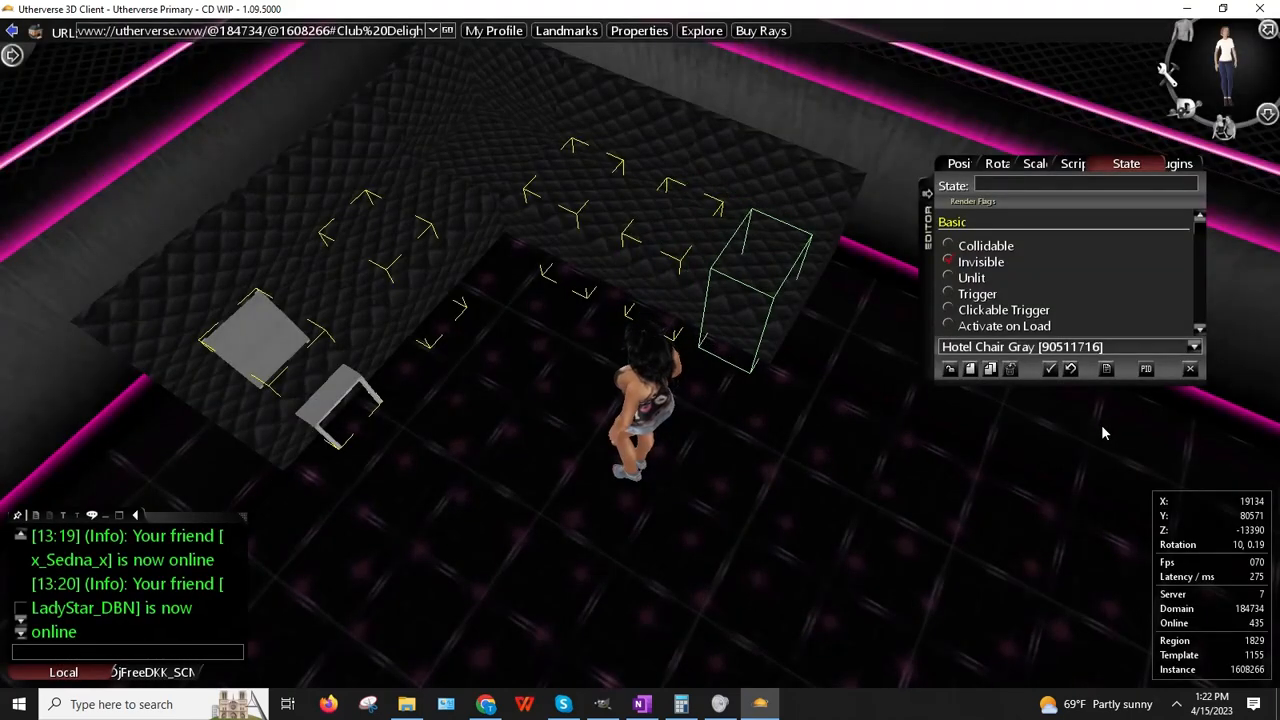
Step: Set the original grey chair to Invisible, then deselect and finish editing
{"action": "right_click", "coordinate": [284, 348]}
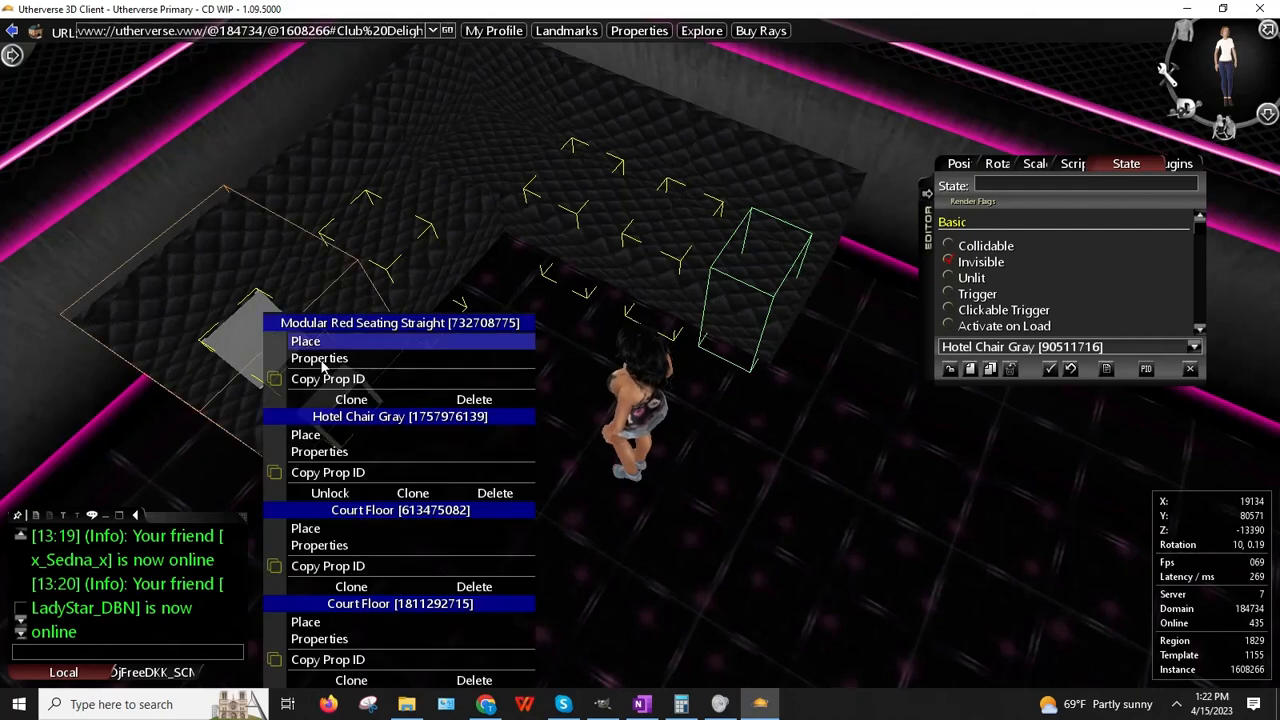
{"action": "left_click", "coordinate": [319, 452]}
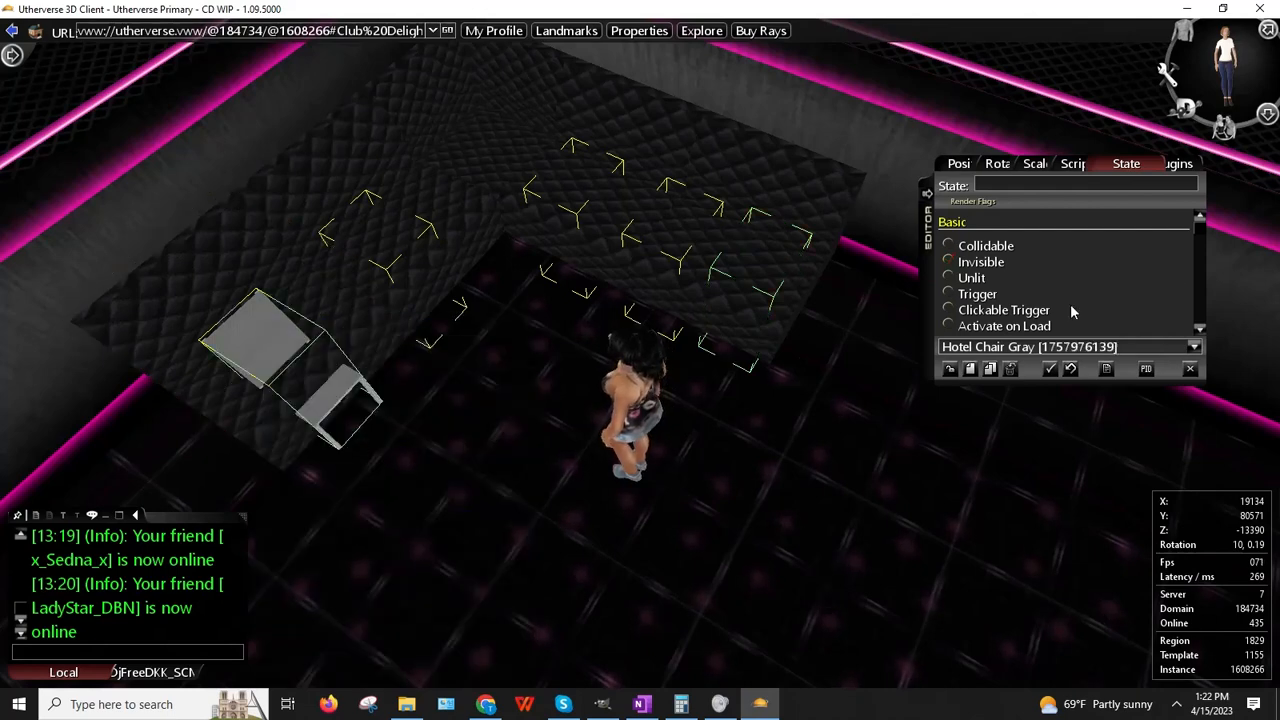
{"action": "left_click", "coordinate": [948, 262]}
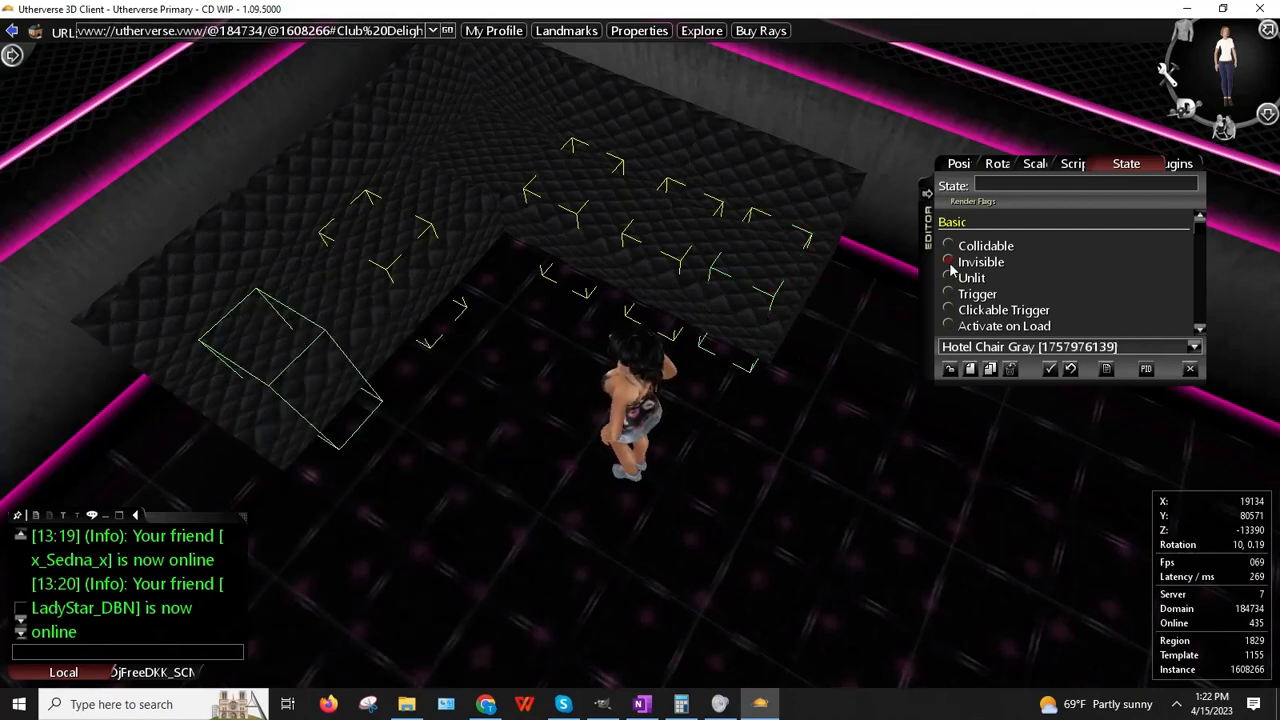
{"action": "left_click", "coordinate": [950, 370]}
{"action": "key", "text": "Up"}
{"action": "key", "text": "Right"}
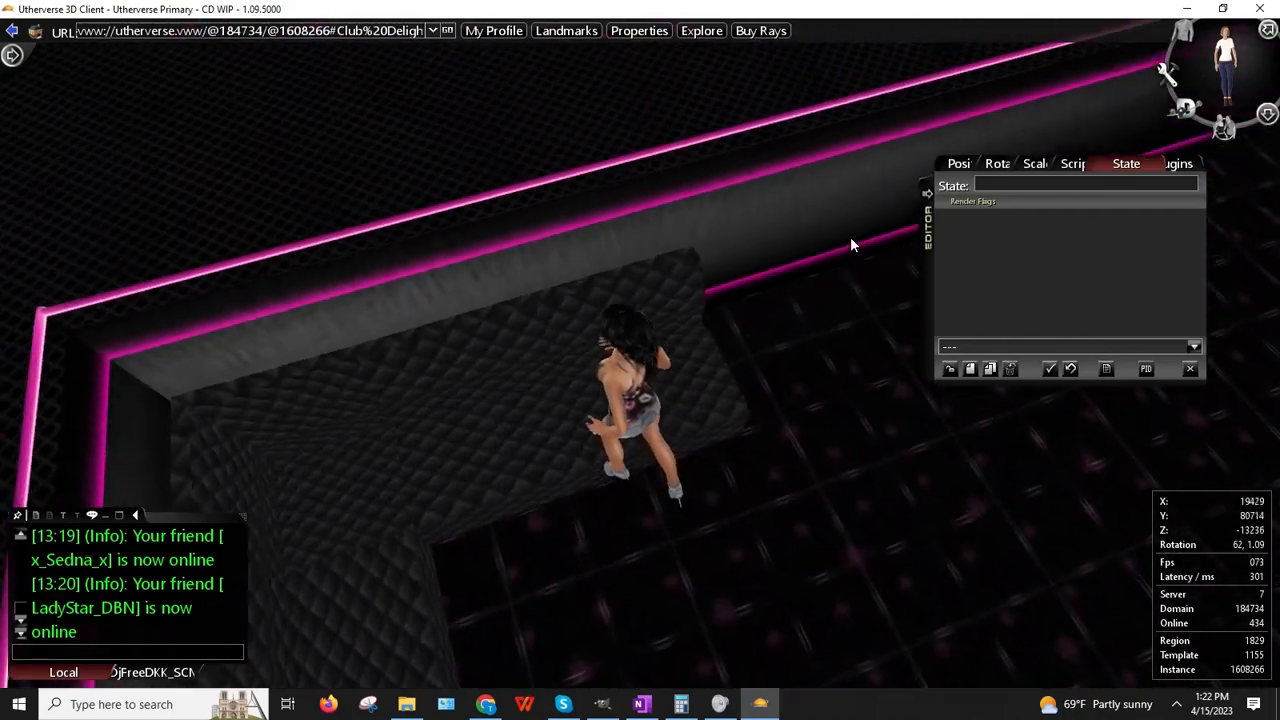
Step: Look around from the couch, then stand up and head toward the Club Delight wall
{"action": "key", "text": "Left"}
{"action": "mouse_move", "coordinate": [683, 261]}
{"action": "right_mouse_down"}
{"action": "mouse_move", "coordinate": [215, 208]}
{"action": "mouse_move", "coordinate": [704, 251]}
{"action": "right_mouse_up"}
{"action": "right_click_drag", "start_coordinate": [670, 398], "coordinate": [676, 405]}
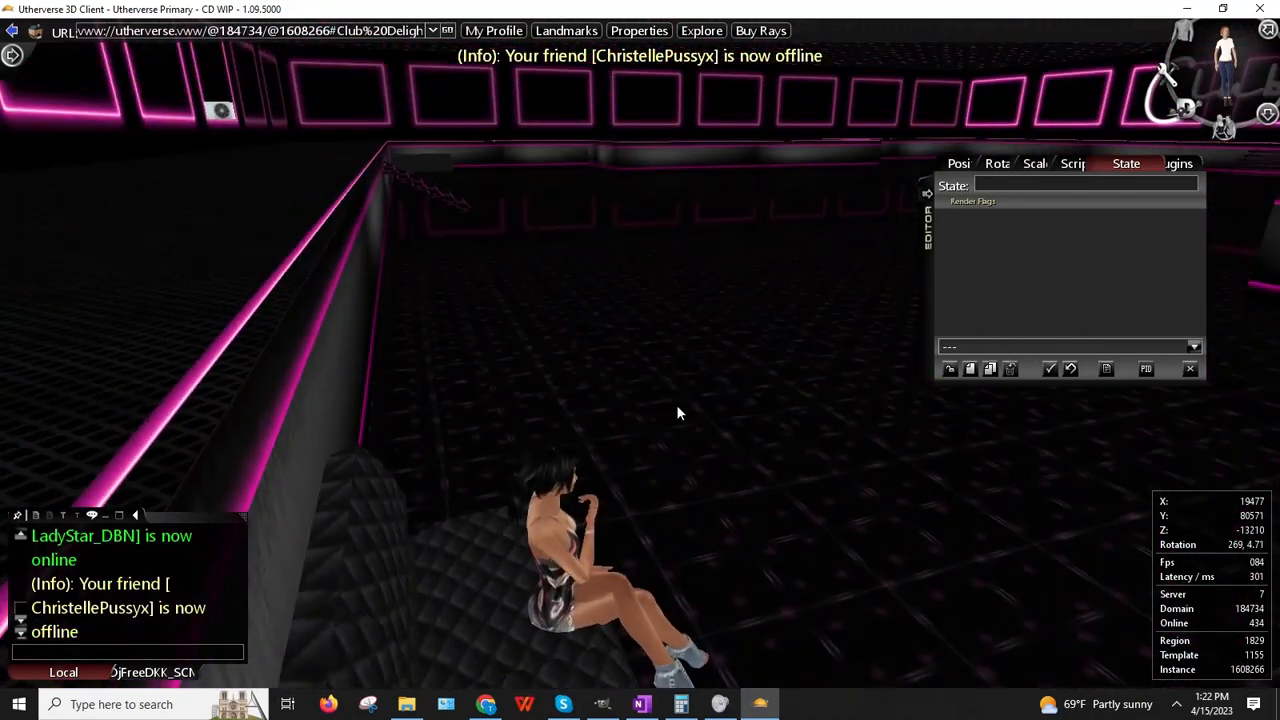
{"action": "key", "text": "Up"}
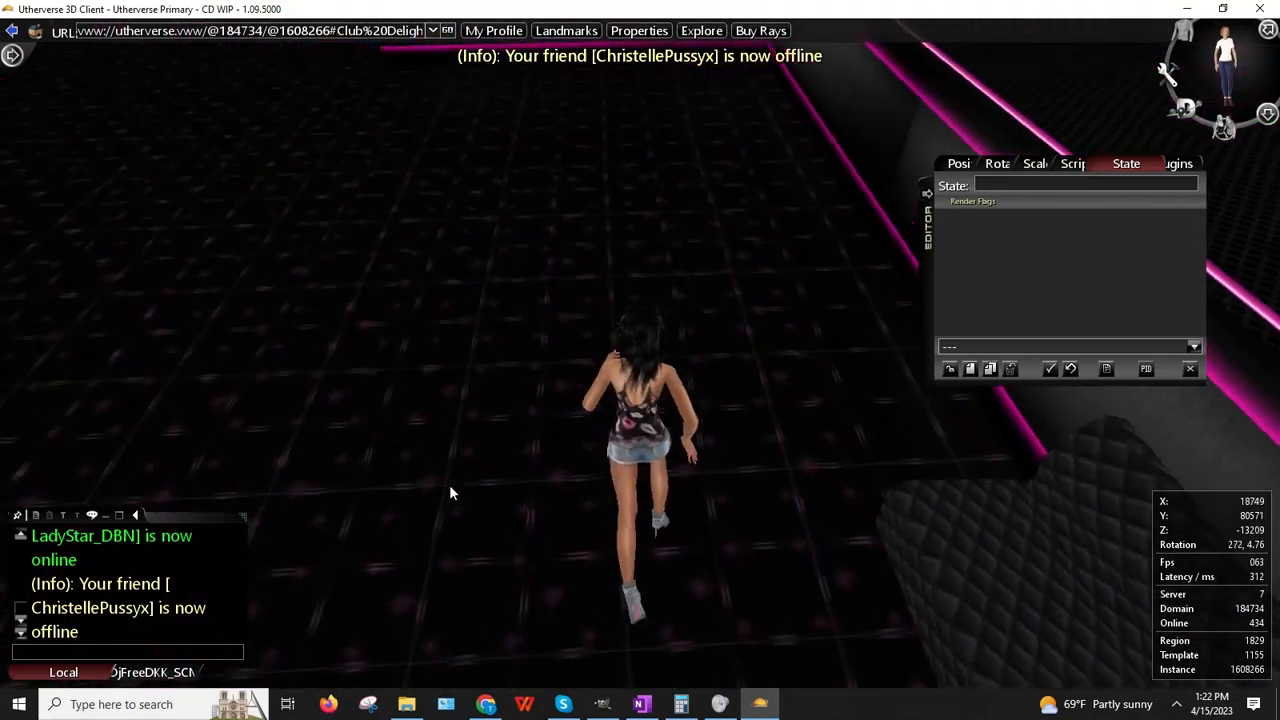
{"action": "key", "text": "Right"}
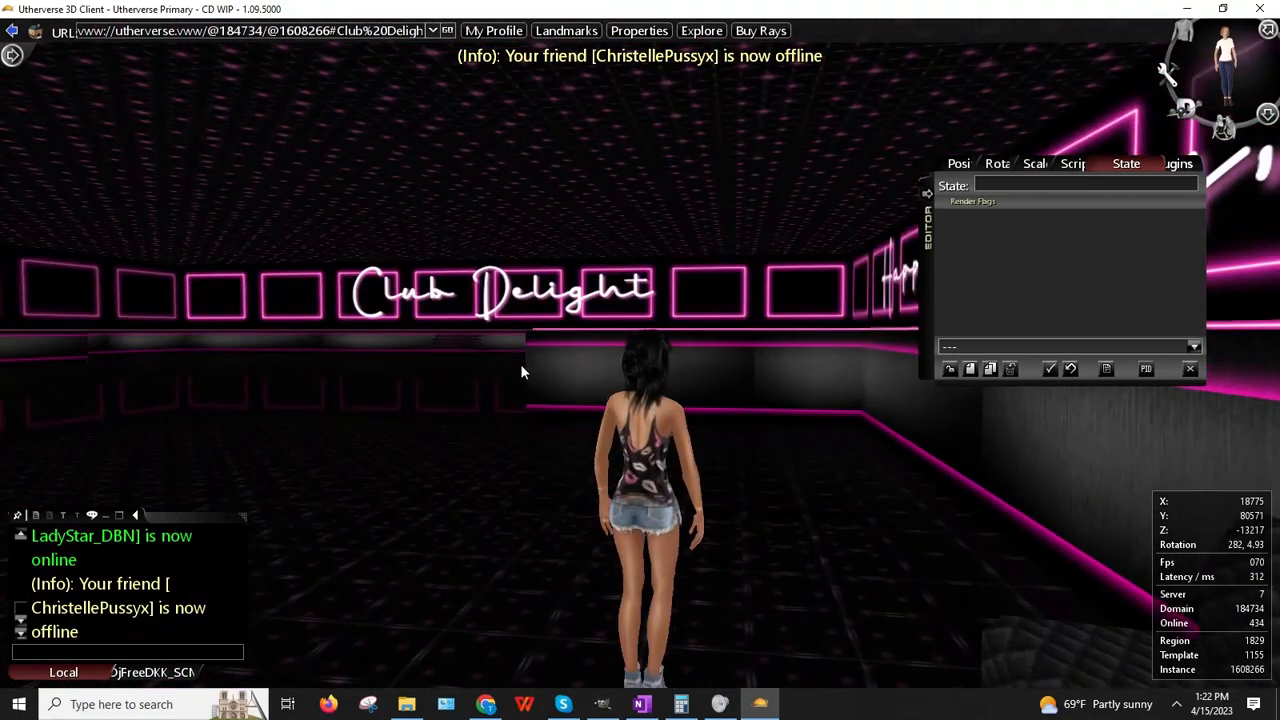
{"action": "key", "text": "Up"}
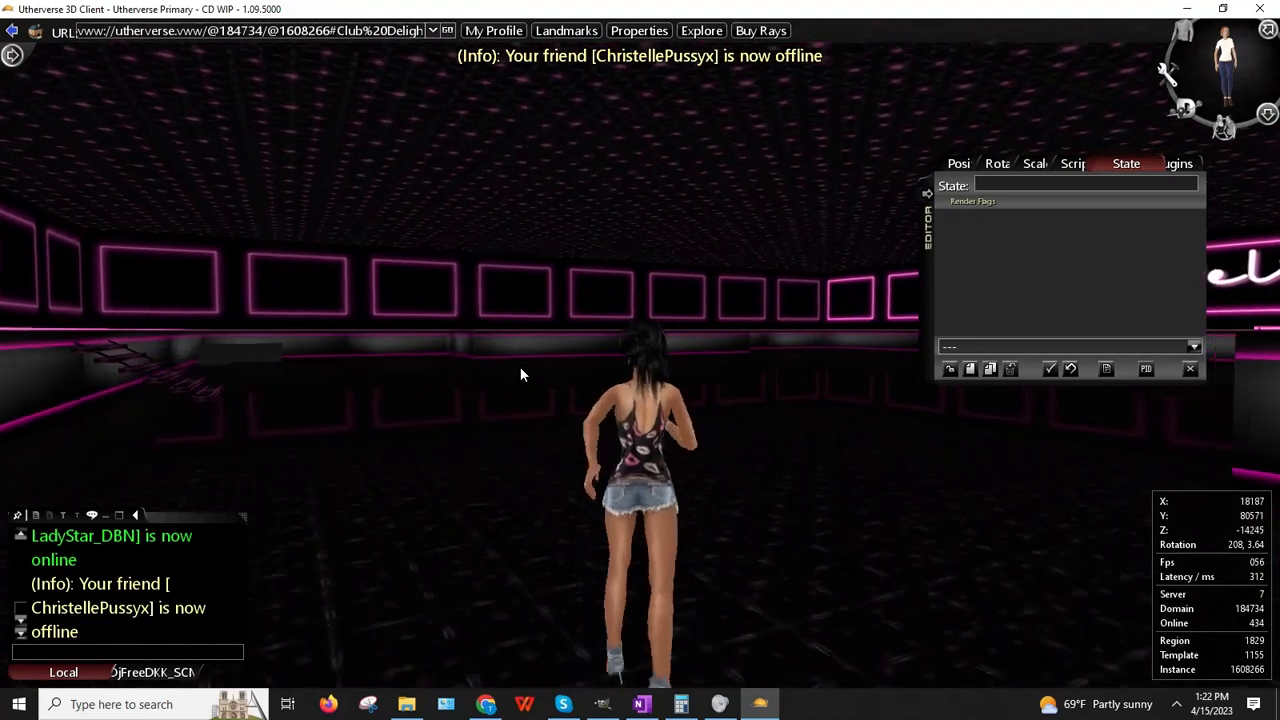
Step: Walk past the Club Delight sign to an empty pink-lit spot on the floor
{"action": "key", "text": "Up"}
{"action": "key", "text": "Left"}
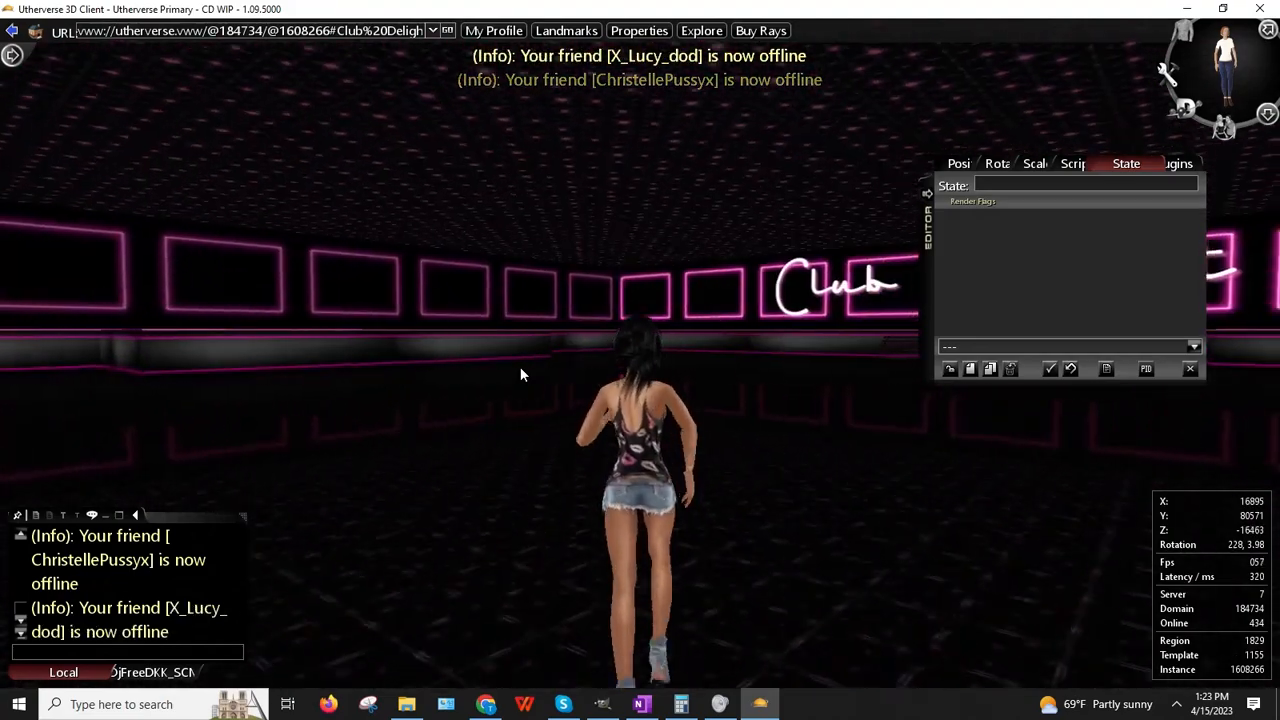
{"action": "key", "text": "Up"}
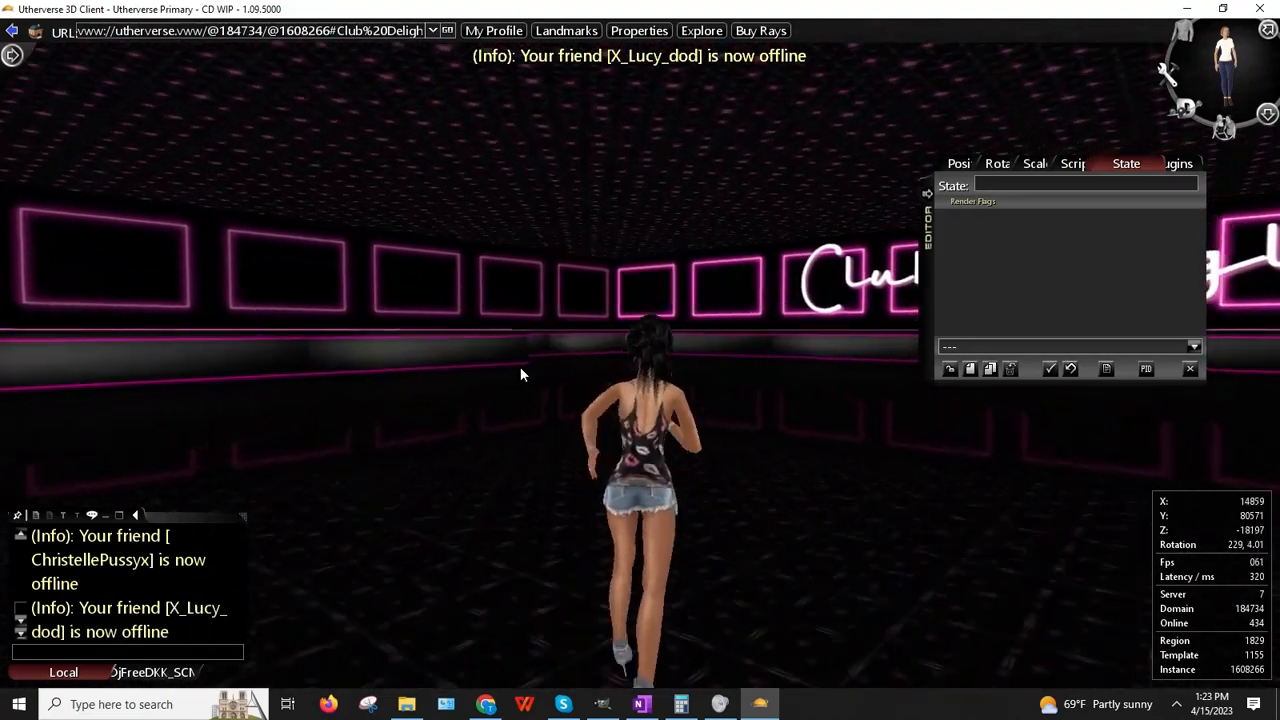
{"action": "key", "text": "Up"}
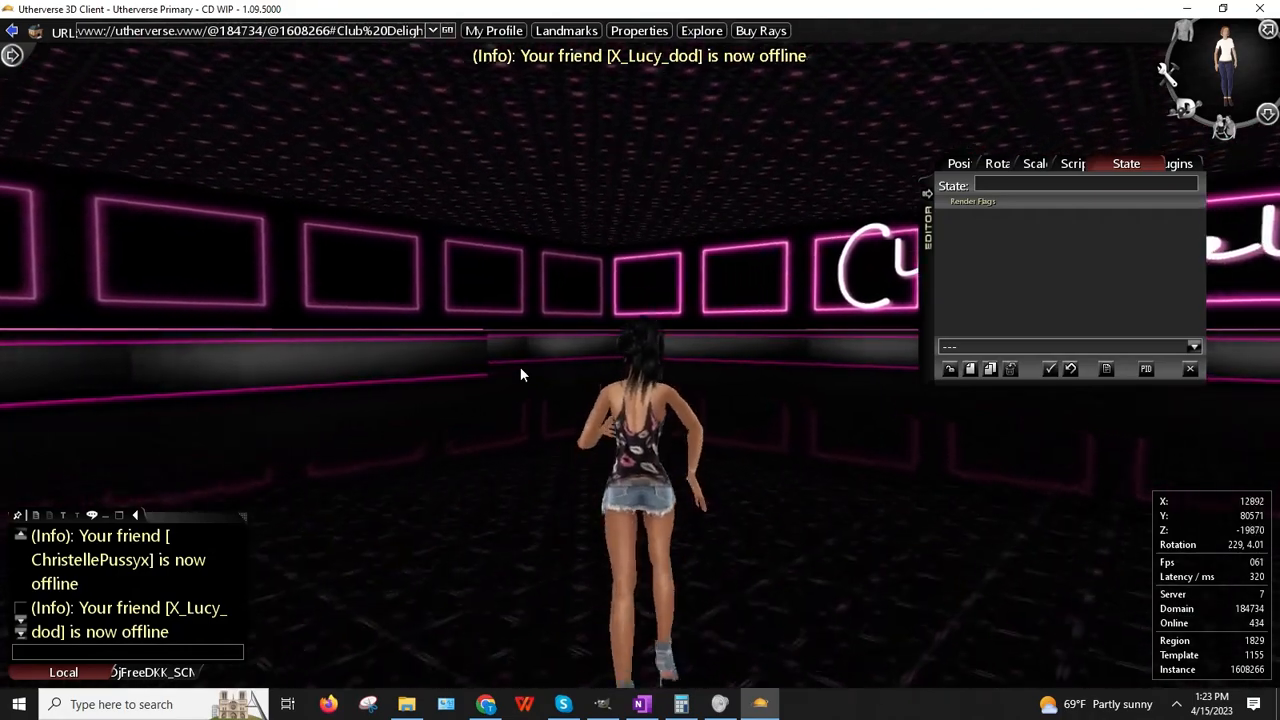
{"action": "key", "text": "Left"}
{"action": "key", "text": "Up"}
{"action": "key", "text": "Left"}
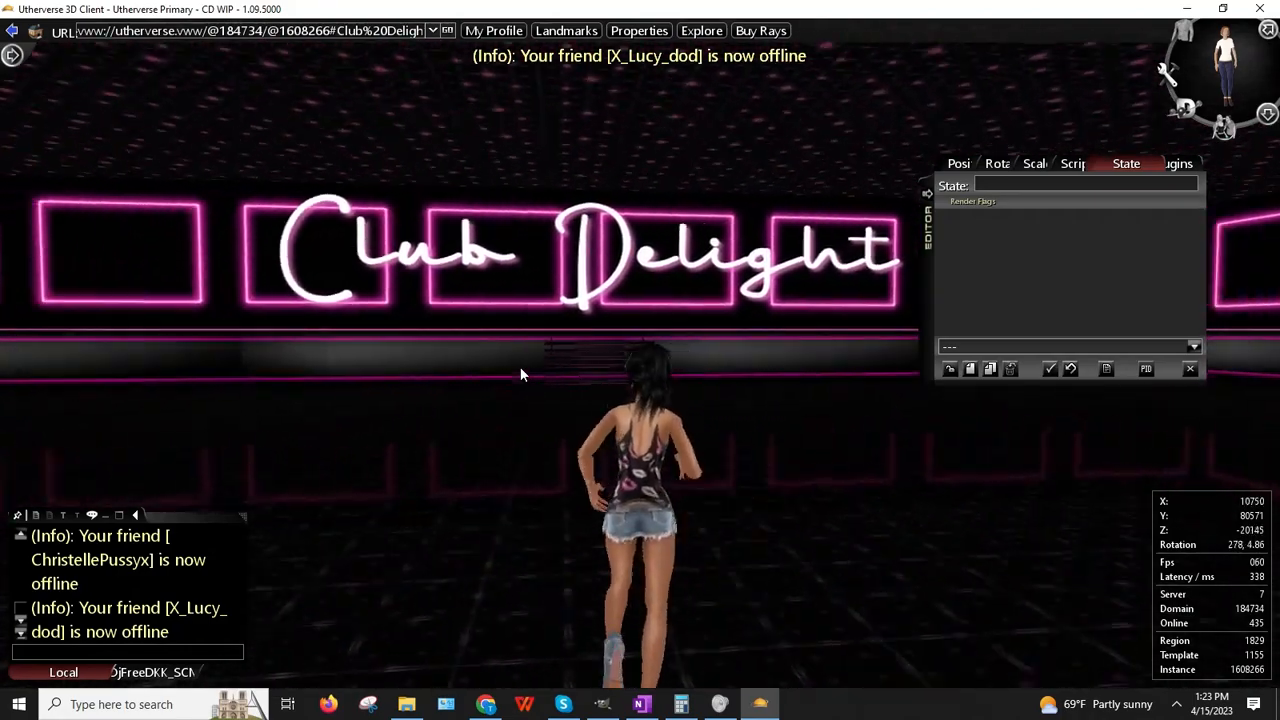
{"action": "key", "text": "Up"}
{"action": "key", "text": "Left"}
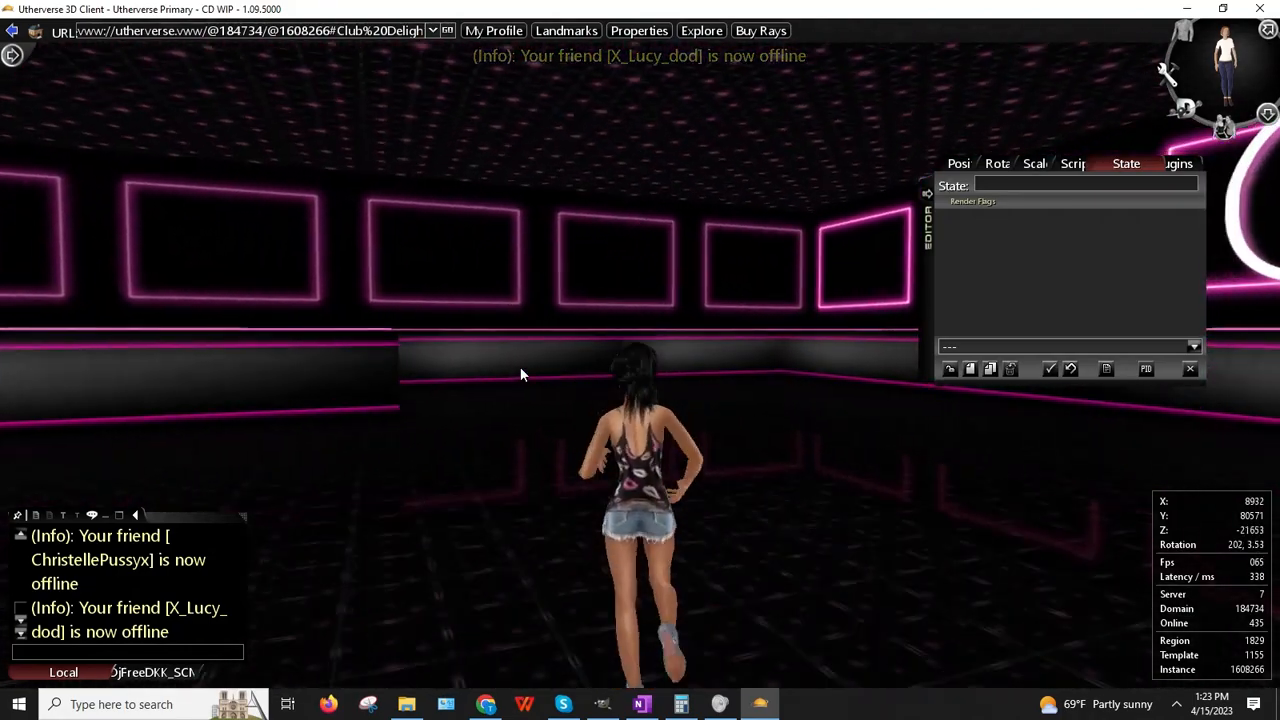
{"action": "key", "text": "Up"}
{"action": "key", "text": "Right"}
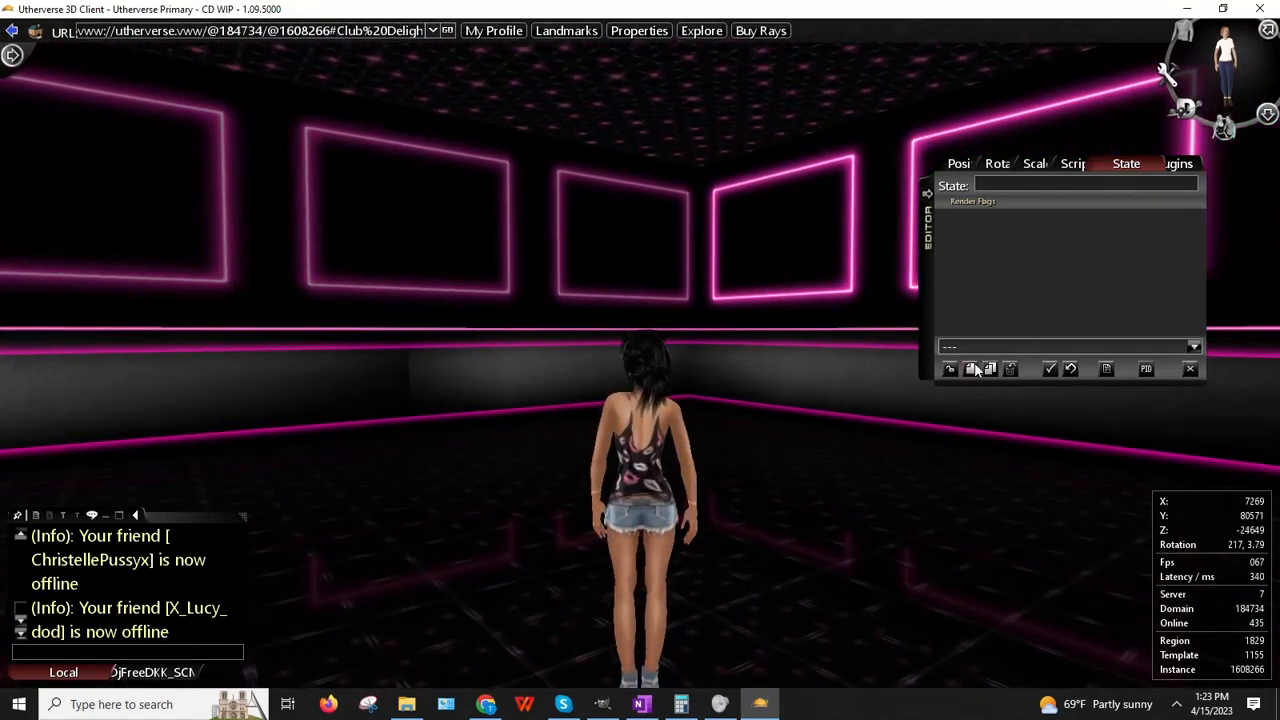
Step: Search new props for 'cake' and create the Birthday Cake in the pink-lit corner
{"action": "left_click", "coordinate": [973, 369]}
{"action": "left_click", "coordinate": [188, 145]}
{"action": "type", "text": "cake"}
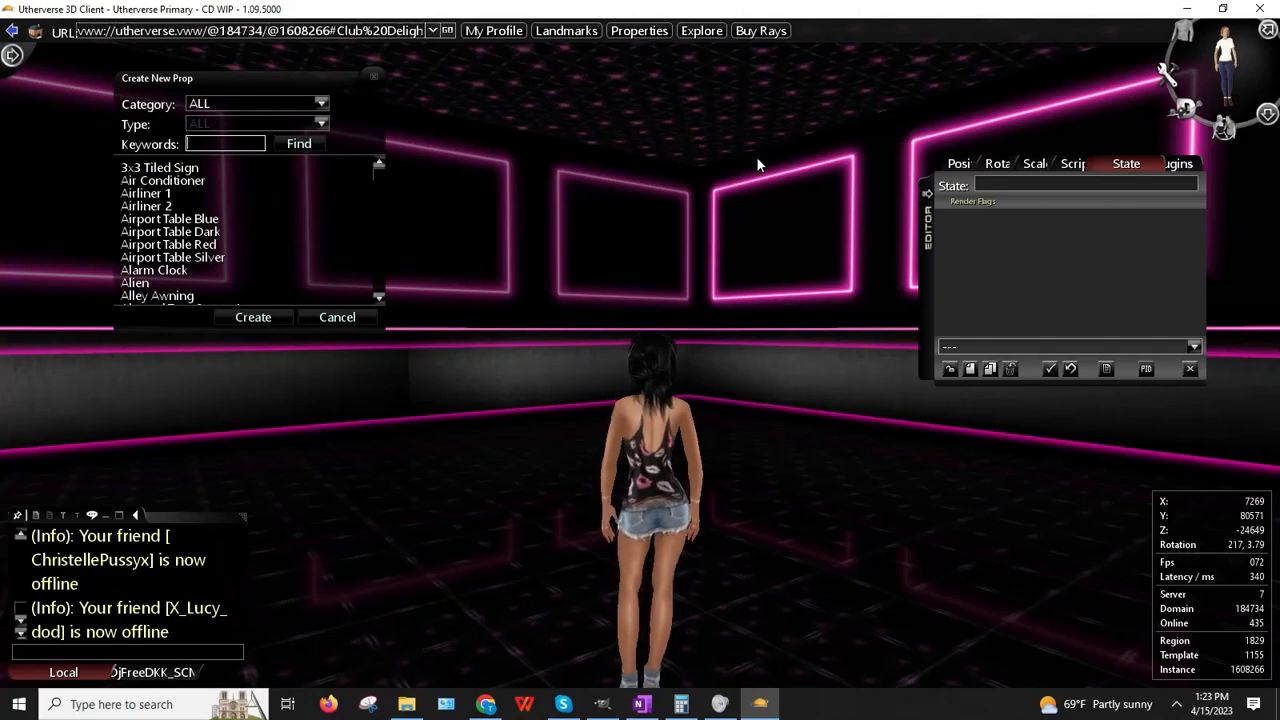
{"action": "key", "text": "Return"}
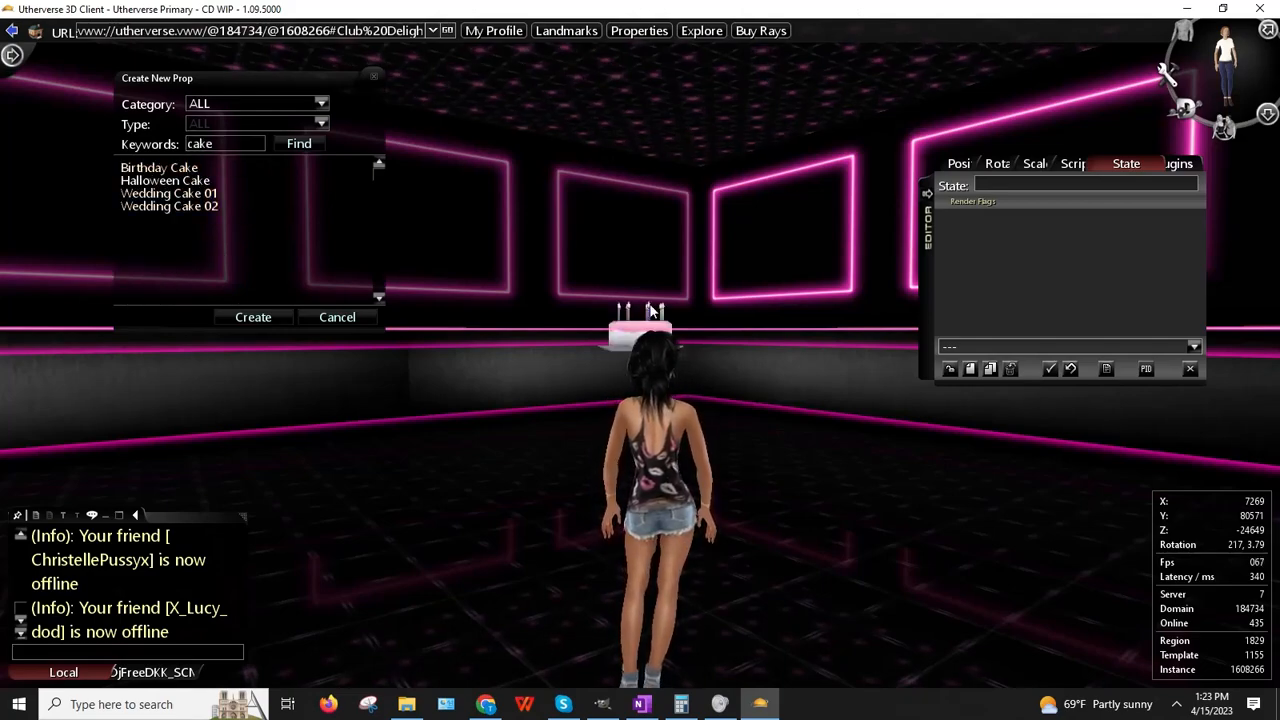
{"action": "right_click_drag", "start_coordinate": [650, 305], "coordinate": [1161, 336]}
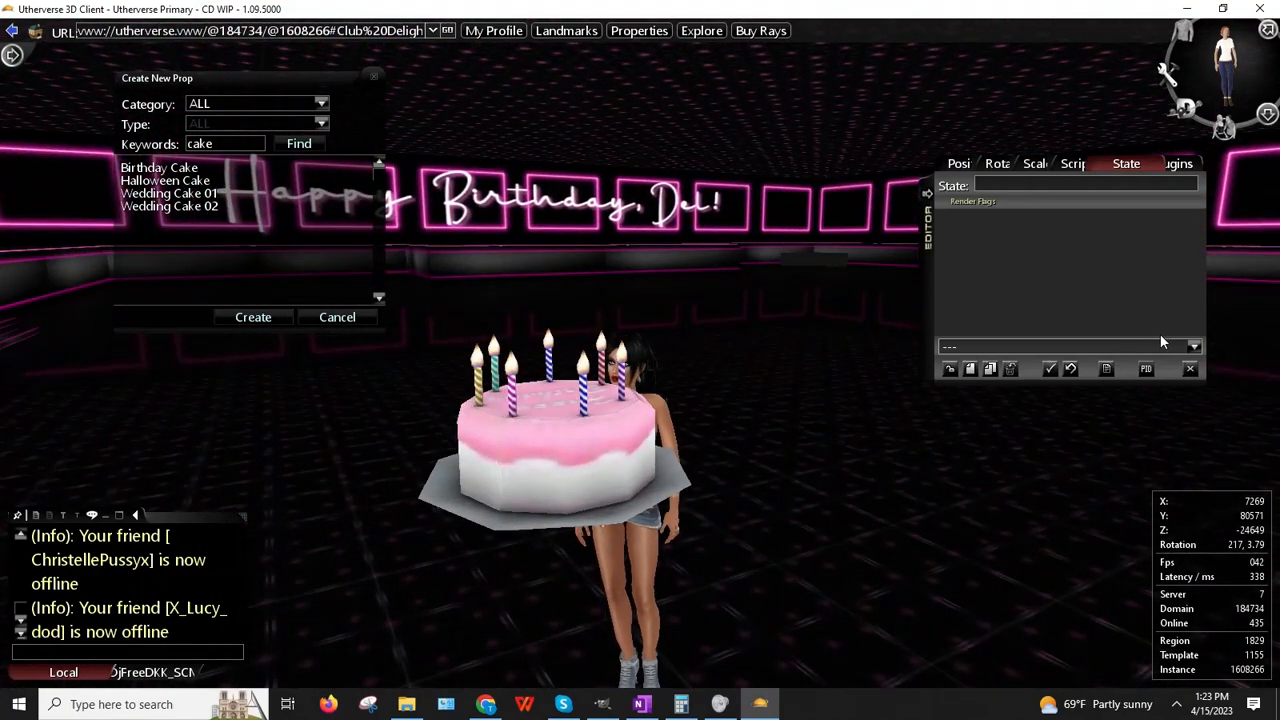
{"action": "right_click_drag", "start_coordinate": [1162, 342], "coordinate": [1241, 366]}
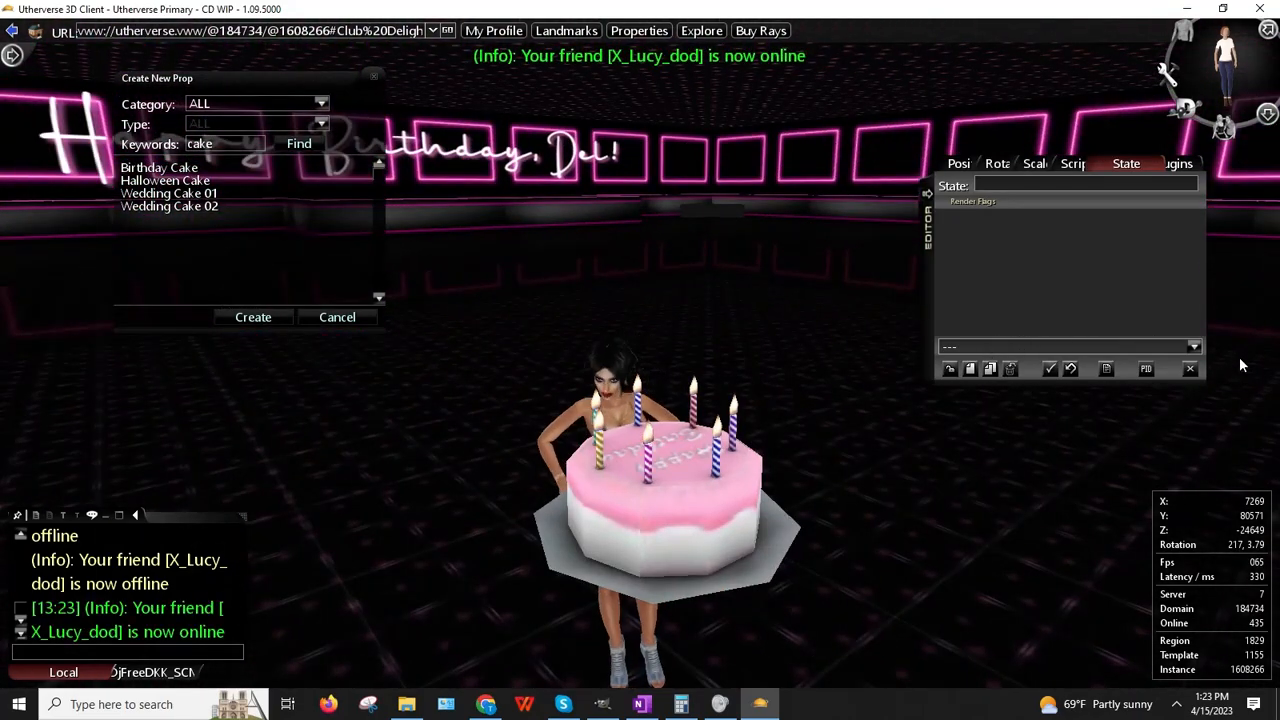
{"action": "right_click_drag", "start_coordinate": [1241, 366], "coordinate": [173, 306]}
{"action": "left_click", "coordinate": [255, 316]}
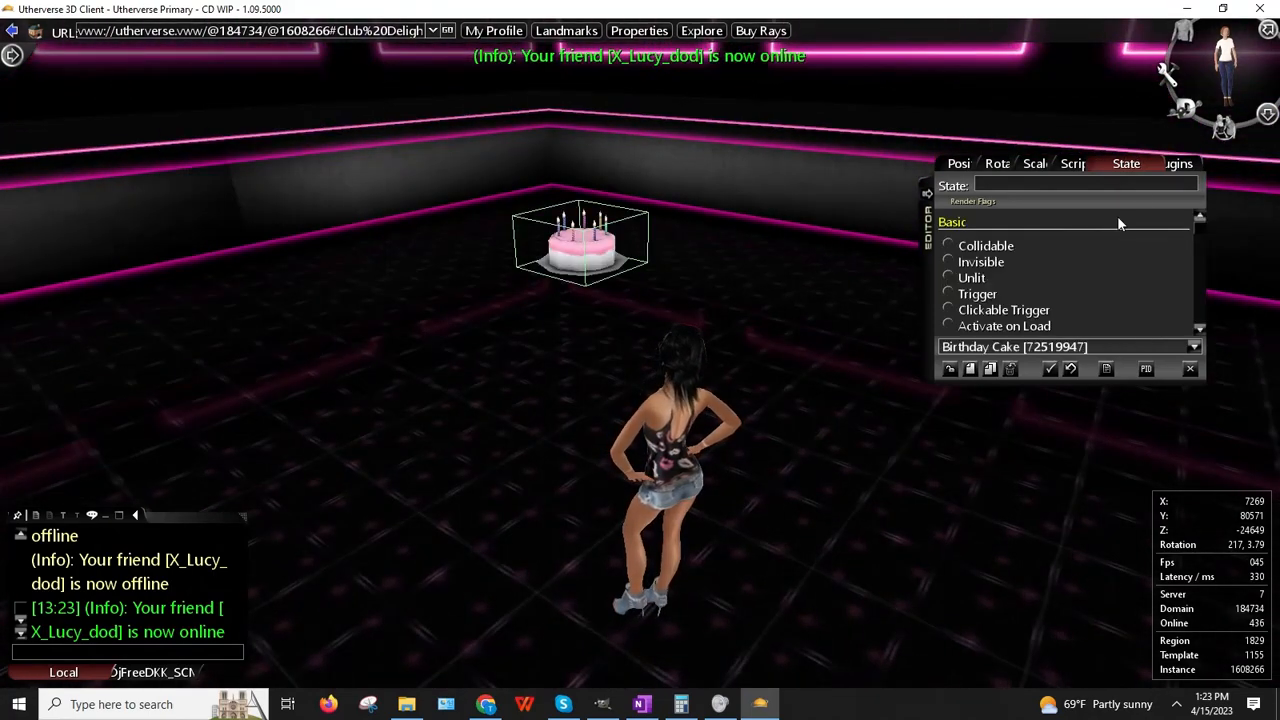
{"action": "left_click", "coordinate": [1058, 166]}
Step: Stretch the cake's Y scale to 4, then 6, then 10
{"action": "left_click_drag", "start_coordinate": [1064, 184], "coordinate": [1037, 185]}
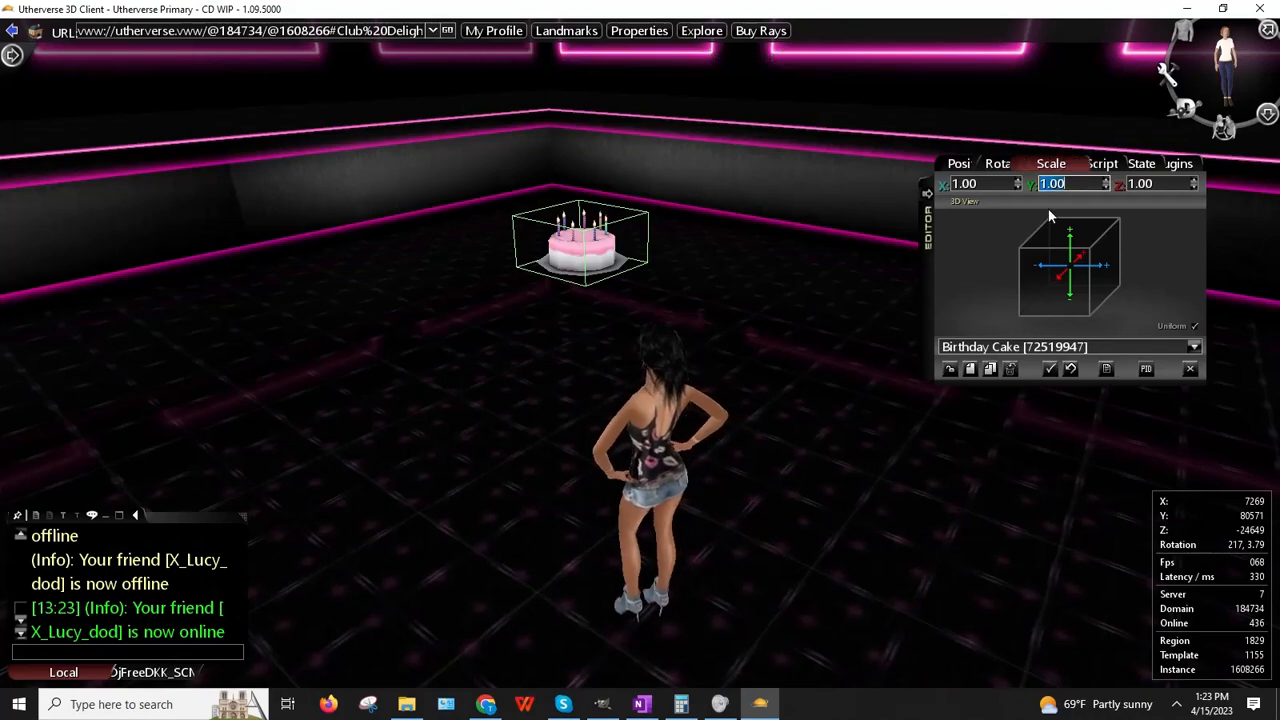
{"action": "type", "text": "4"}
{"action": "key", "text": "Return"}
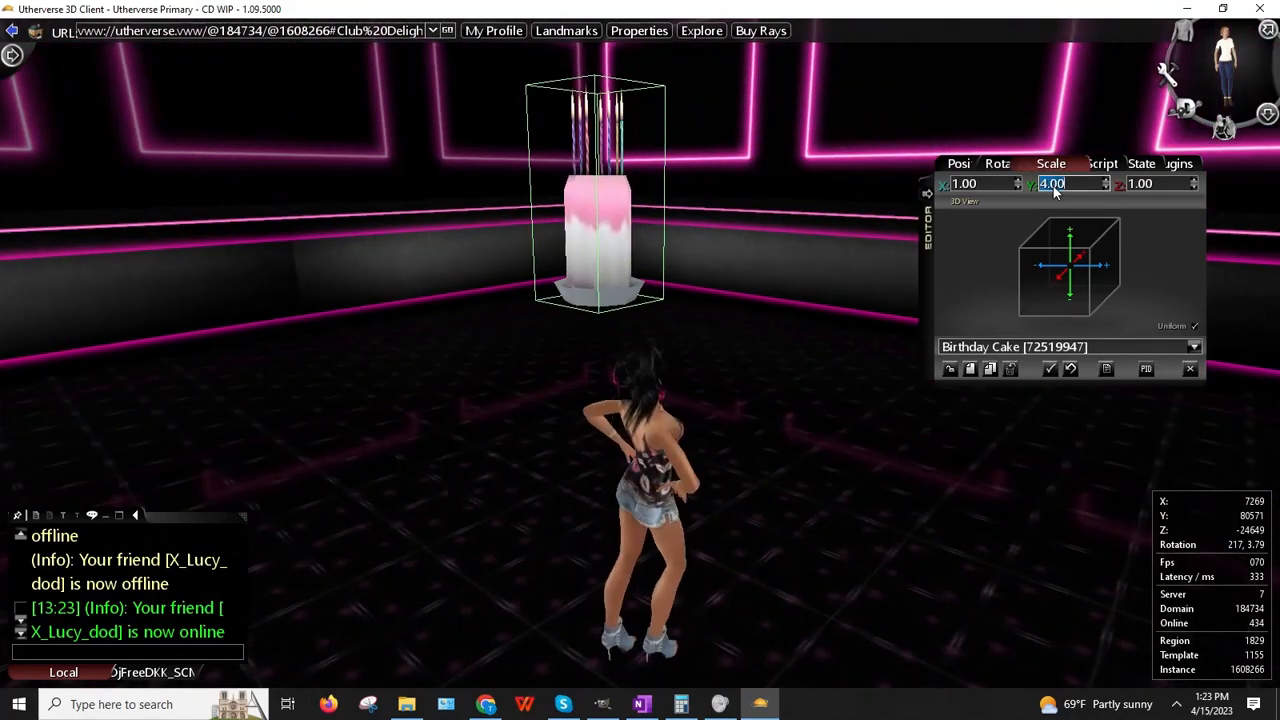
{"action": "double_click", "coordinate": [1053, 186]}
{"action": "type", "text": "6"}
{"action": "key", "text": "Return"}
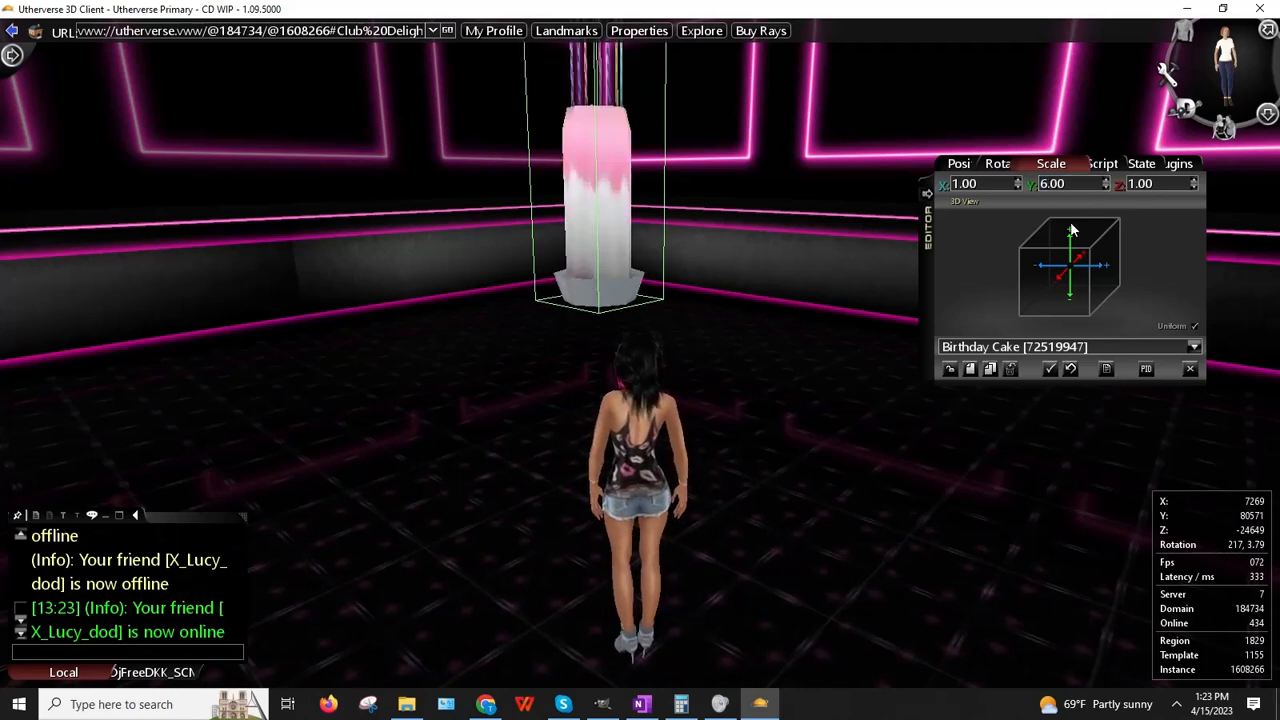
{"action": "double_click", "coordinate": [1073, 188]}
{"action": "type", "text": "10"}
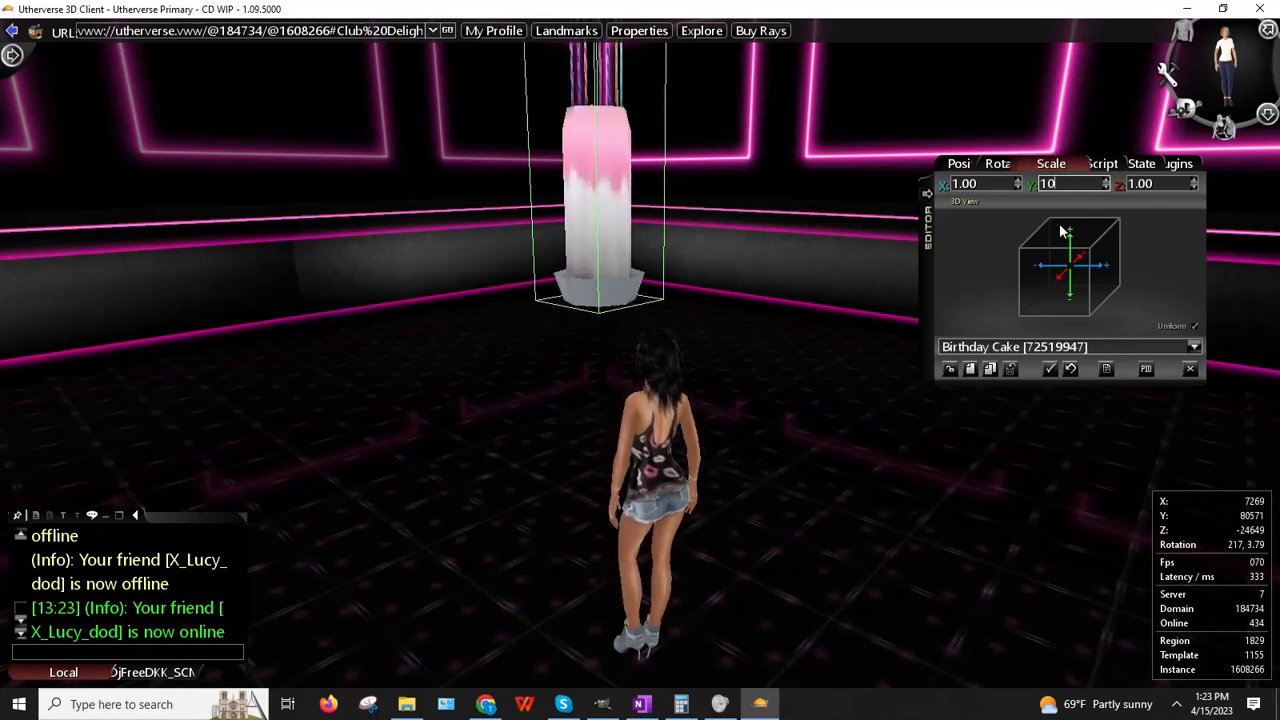
{"action": "key", "text": "Return"}
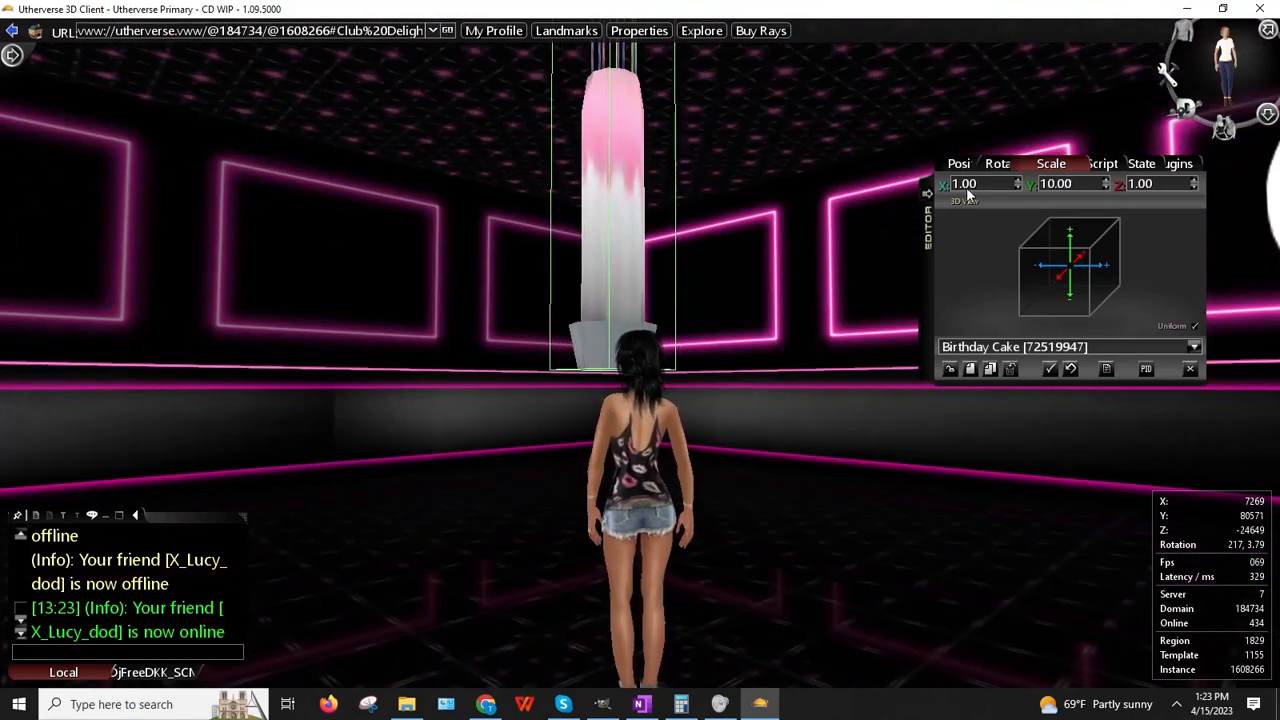
Step: Widen the cake by setting its X and Z scale to 5
{"action": "double_click", "coordinate": [965, 186]}
{"action": "type", "text": "5"}
{"action": "key", "text": "Return"}
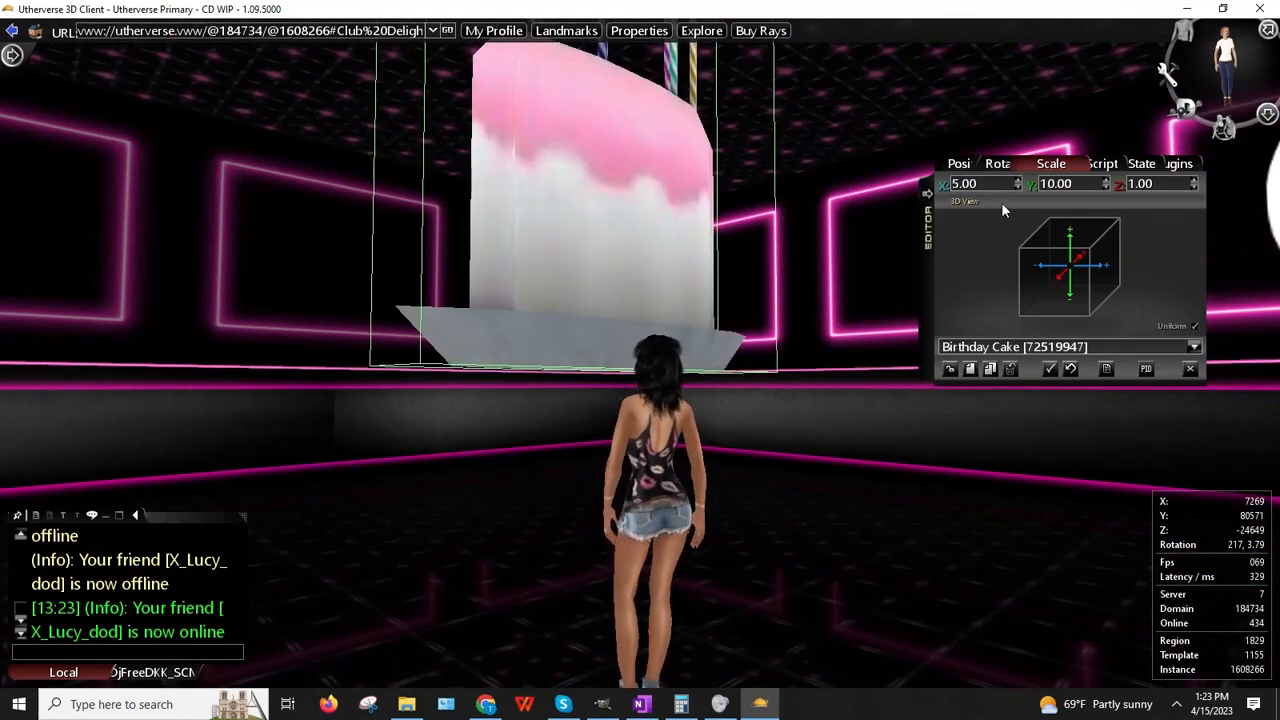
{"action": "type", "text": "5"}
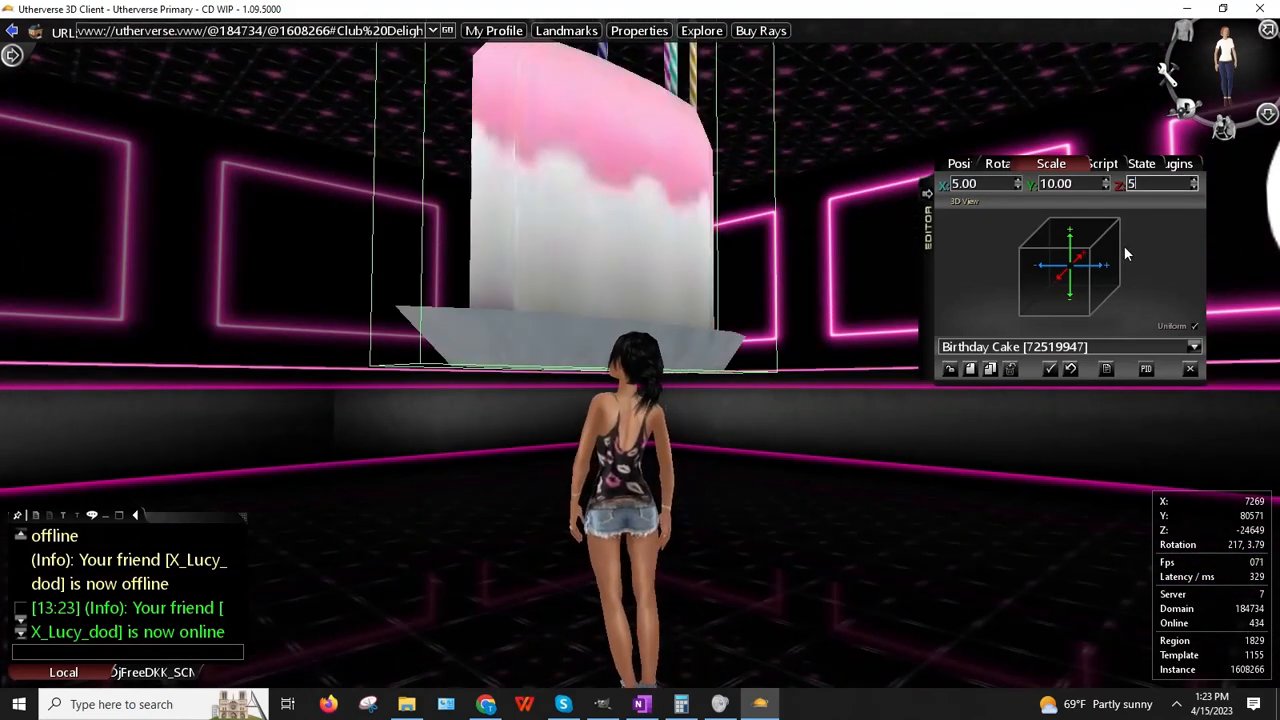
{"action": "key", "text": "Return"}
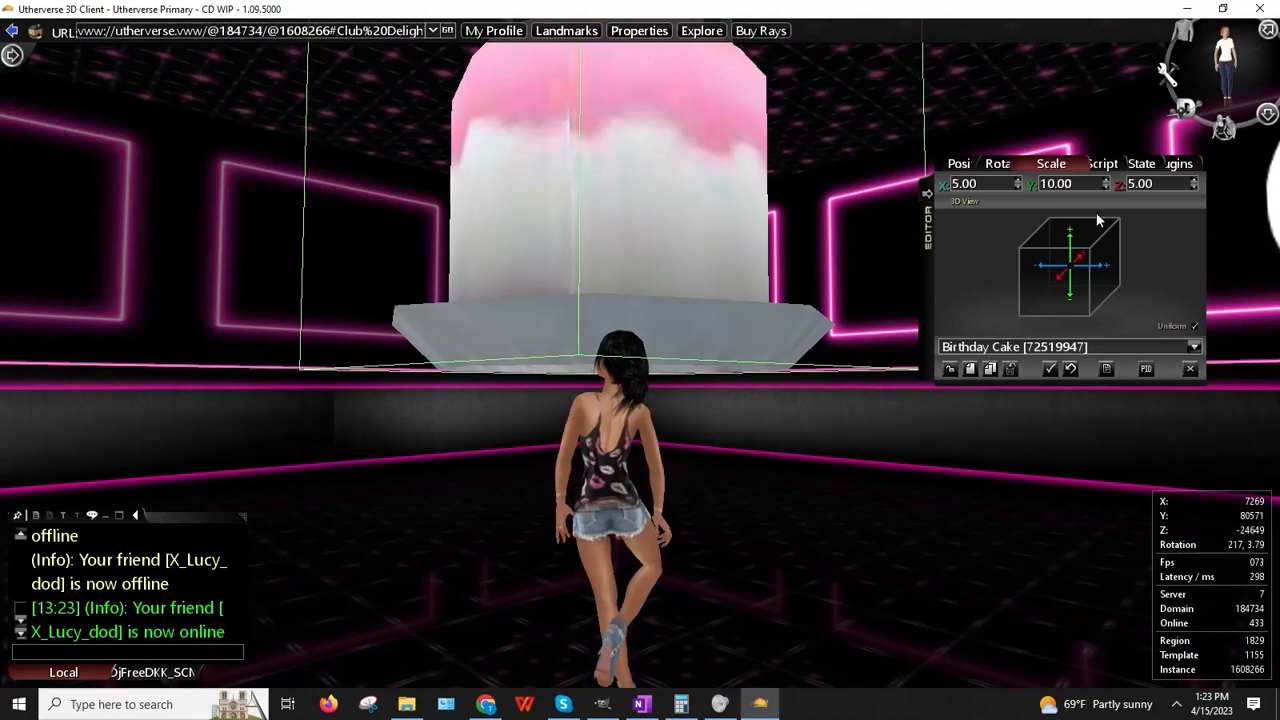
{"action": "left_click", "coordinate": [960, 165]}
{"action": "double_click", "coordinate": [1060, 183]}
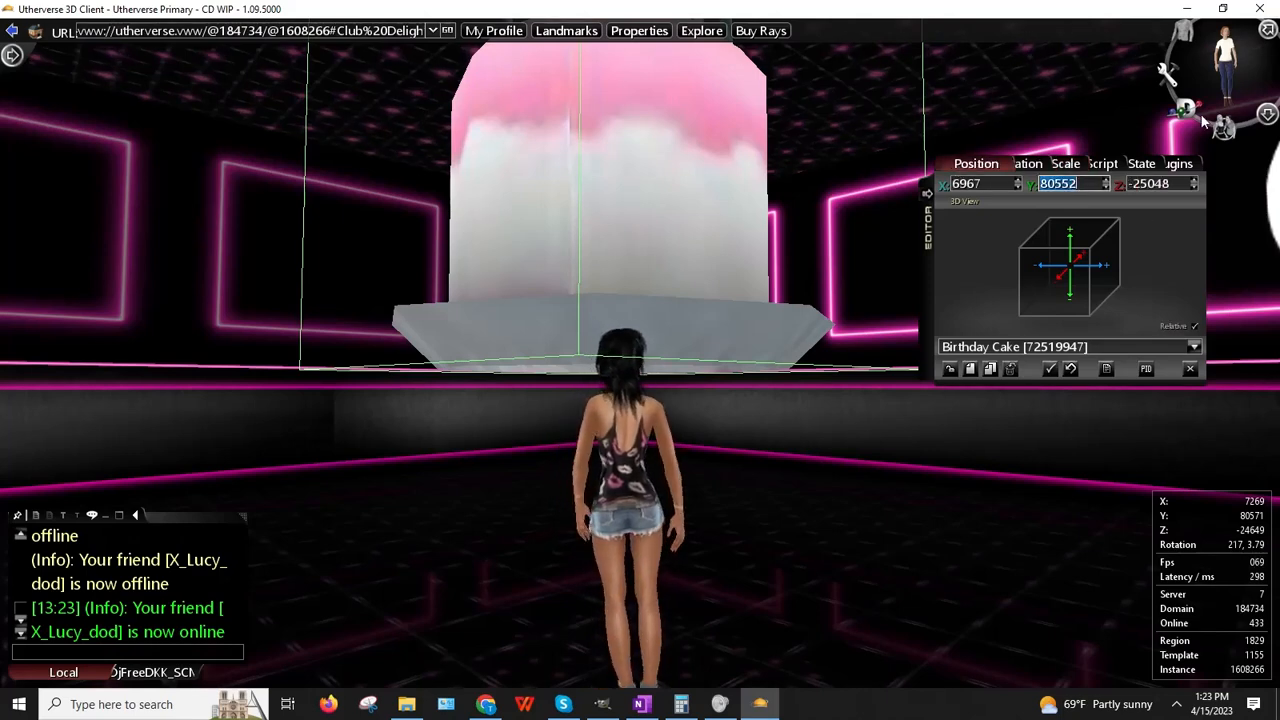
Step: Lower the cake to Y 80000 and place it at a new spot beside the avatar
{"action": "type", "text": "80000"}
{"action": "key", "text": "Return"}
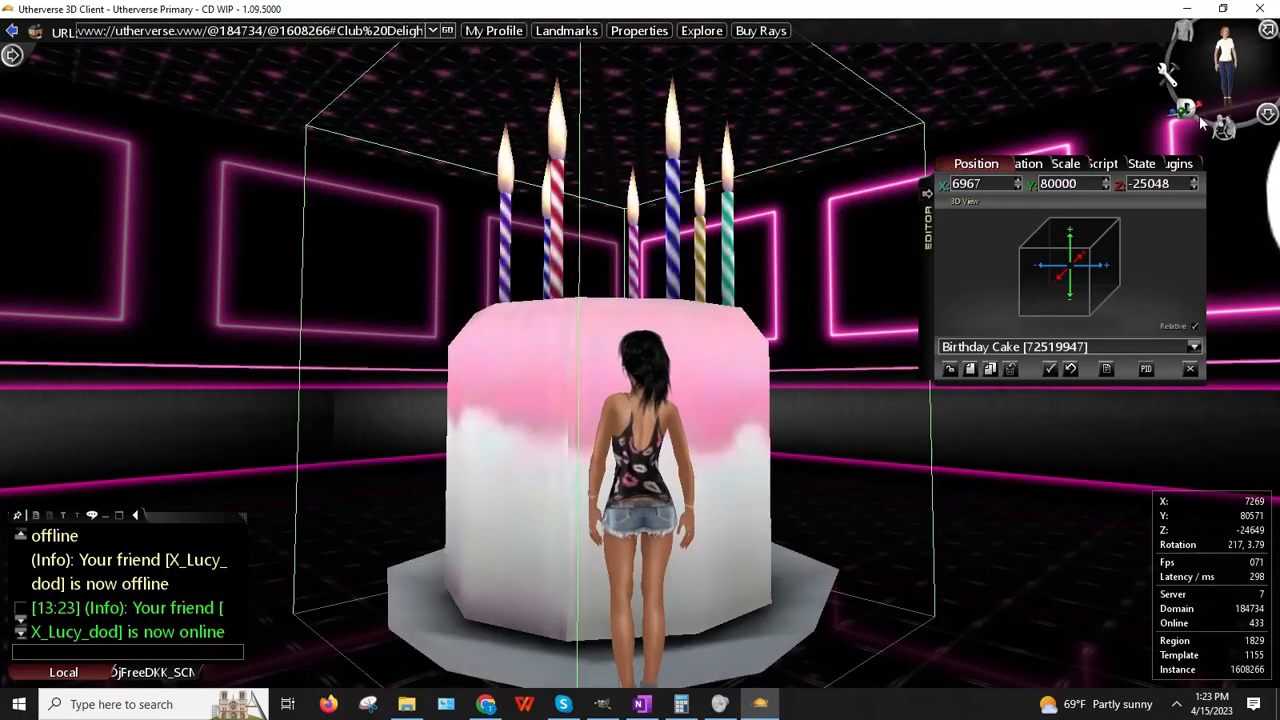
{"action": "right_click_drag", "start_coordinate": [906, 170], "coordinate": [772, 257]}
{"action": "right_click", "coordinate": [646, 236]}
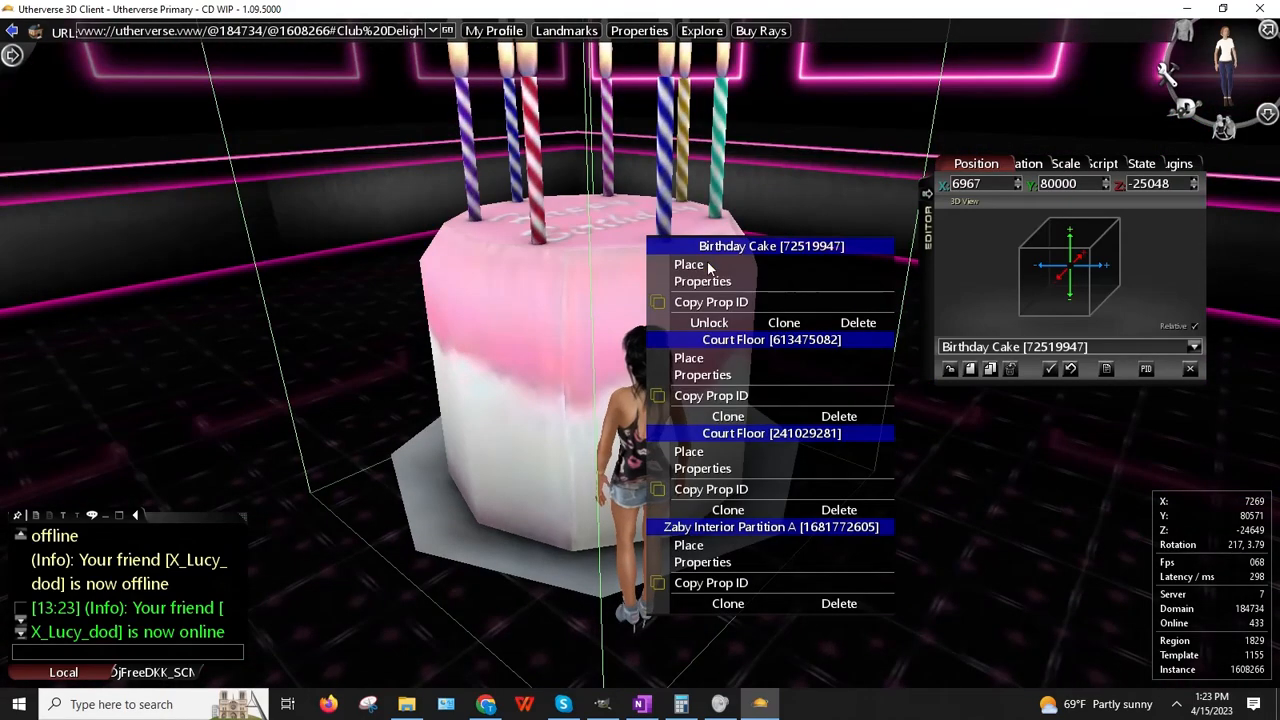
{"action": "left_click", "coordinate": [690, 263]}
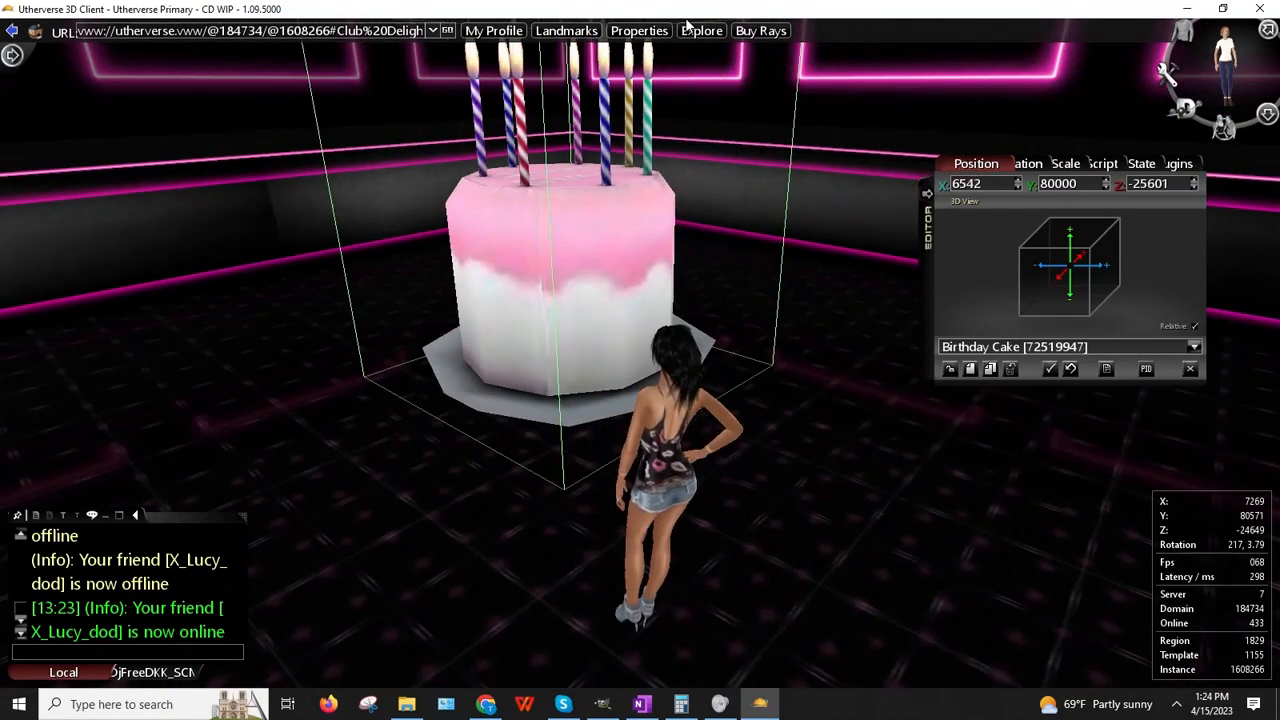
{"action": "left_click", "coordinate": [719, 53]}
{"action": "right_click_drag", "start_coordinate": [687, 398], "coordinate": [686, 361]}
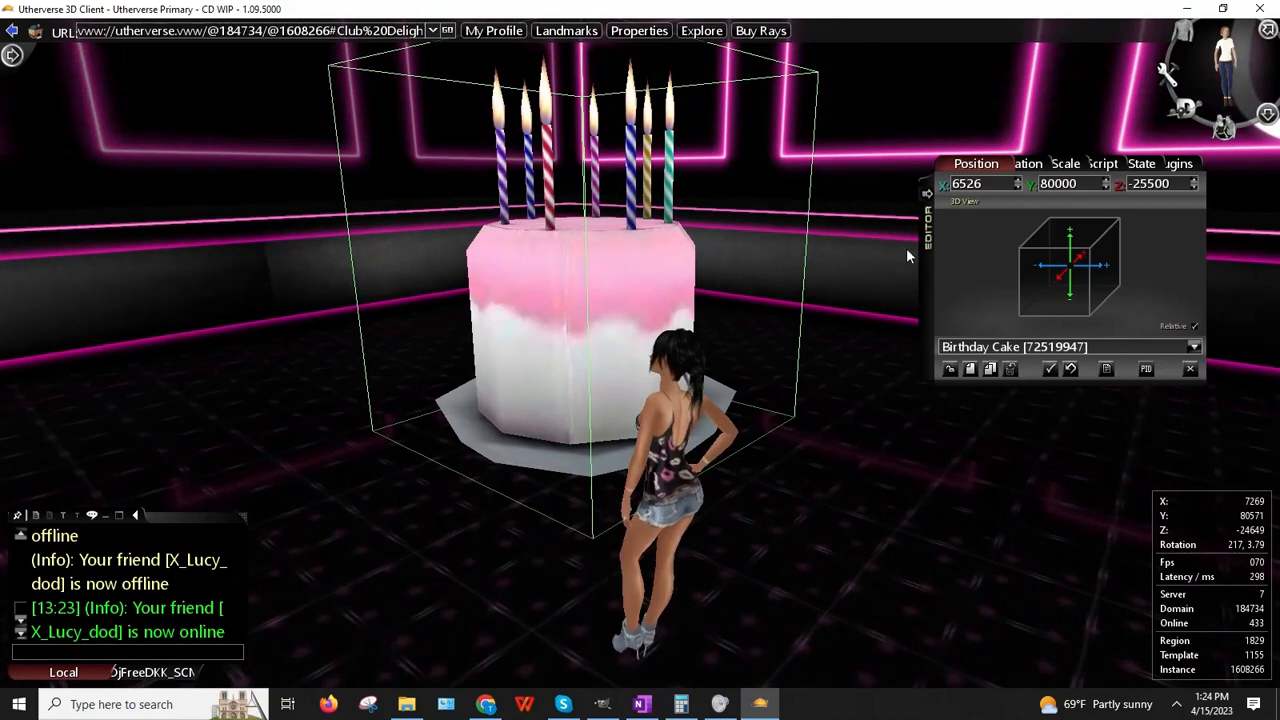
{"action": "left_click", "coordinate": [1051, 163]}
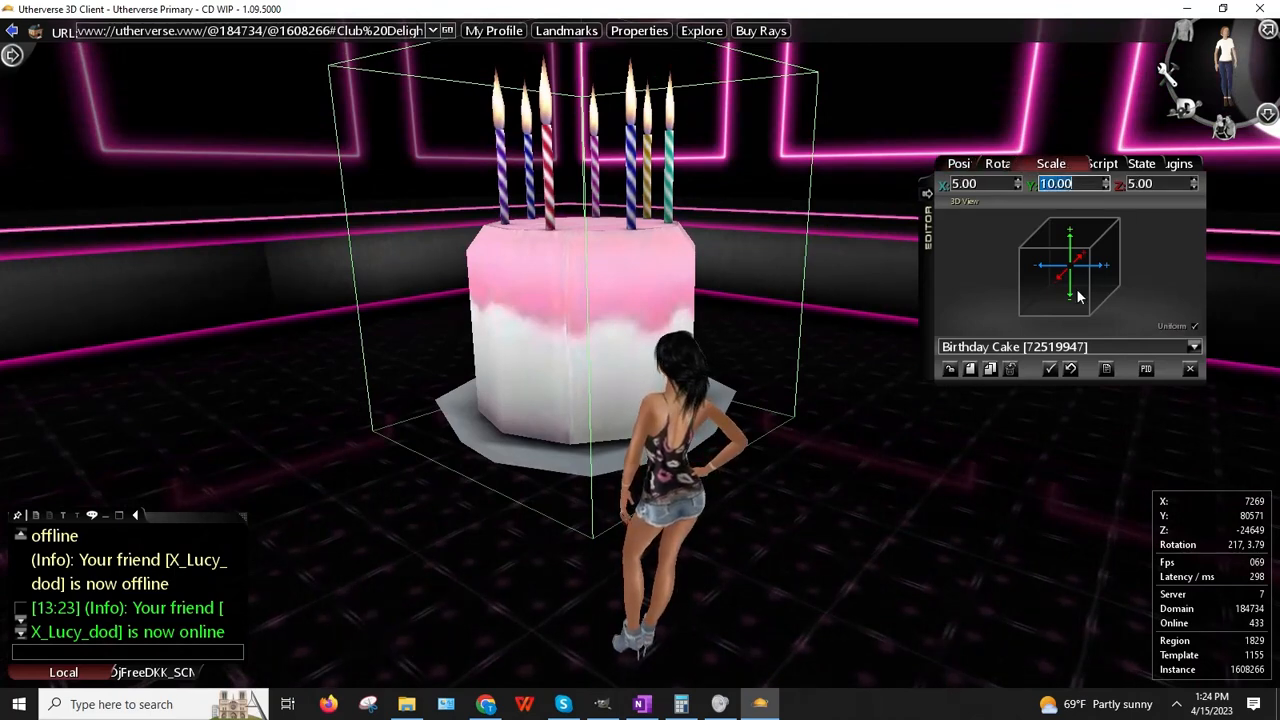
Step: Raise the cake's height scale to 12, then to 15
{"action": "type", "text": "12"}
{"action": "key", "text": "Return"}
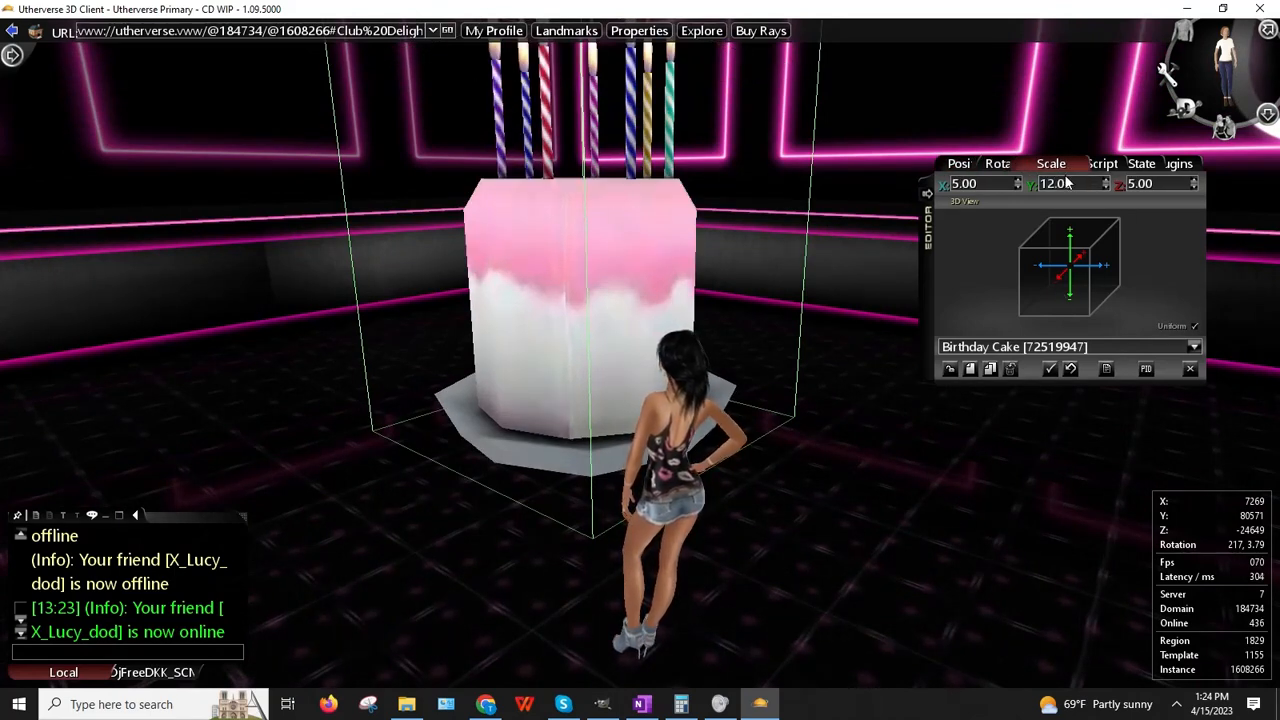
{"action": "type", "text": "15"}
{"action": "key", "text": "Return"}
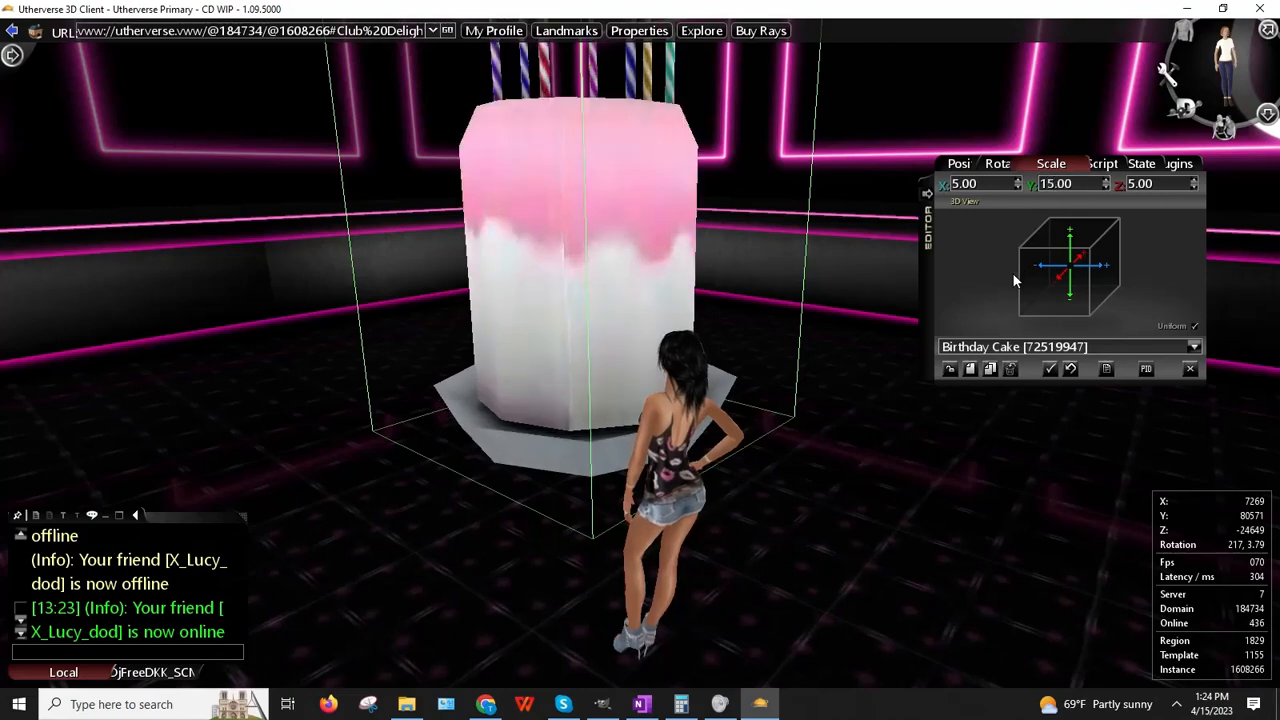
{"action": "double_click", "coordinate": [973, 185]}
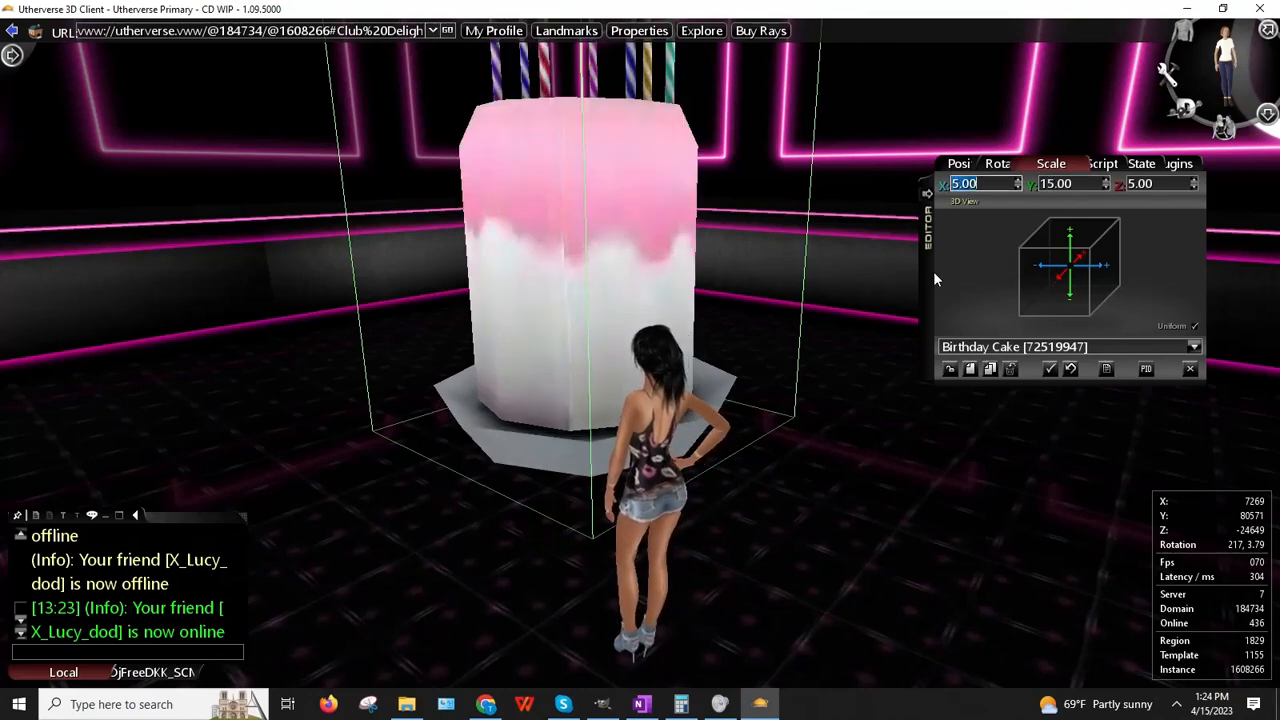
Step: Walk the avatar over to the cake and place it farther back in the room
{"action": "left_click_drag", "start_coordinate": [704, 345], "coordinate": [585, 335]}
{"action": "left_click_drag", "start_coordinate": [1250, 276], "coordinate": [613, 320]}
{"action": "key", "text": "Up"}
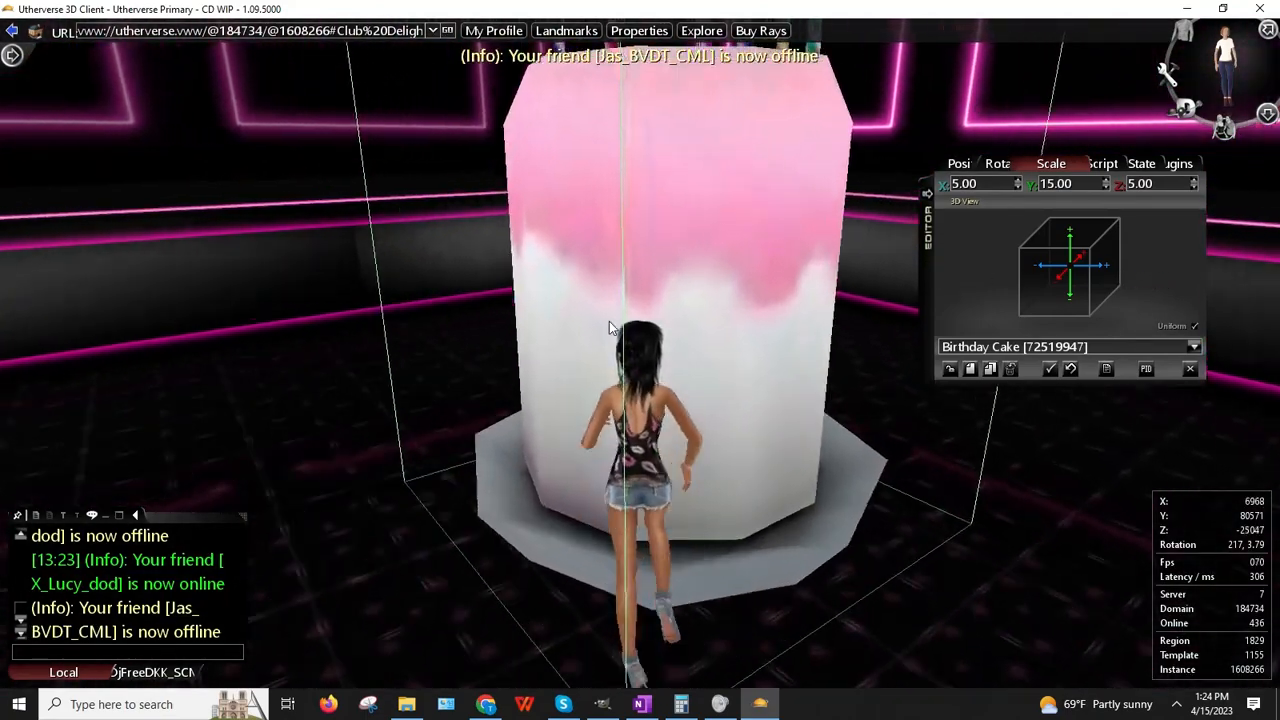
{"action": "key", "text": "Right"}
{"action": "key", "text": "Down"}
{"action": "key", "text": "Right"}
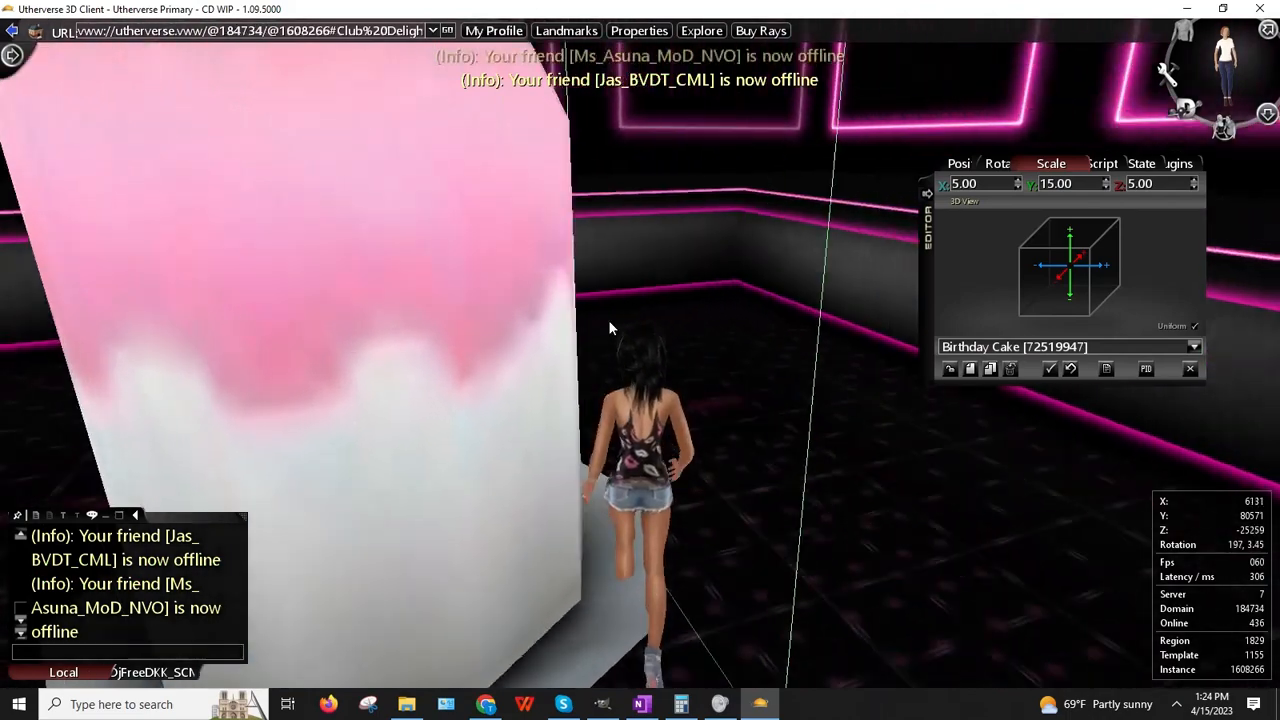
{"action": "right_click", "coordinate": [401, 266]}
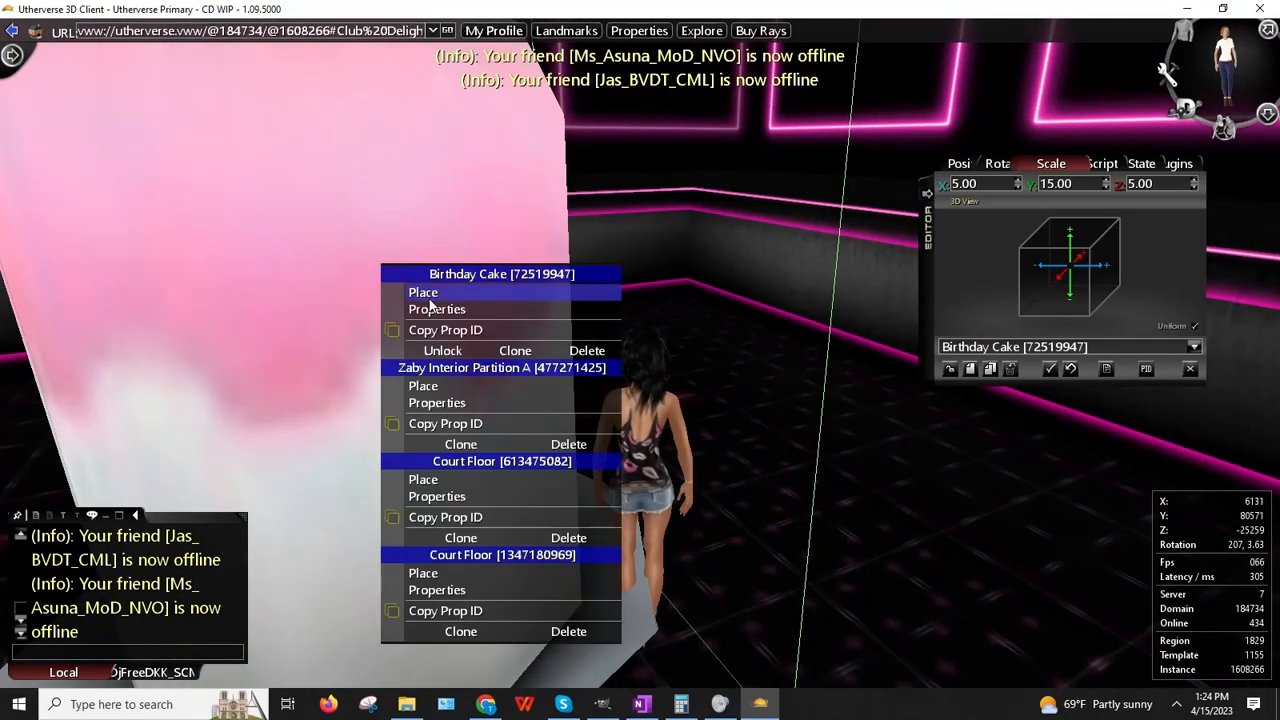
{"action": "left_click", "coordinate": [428, 296]}
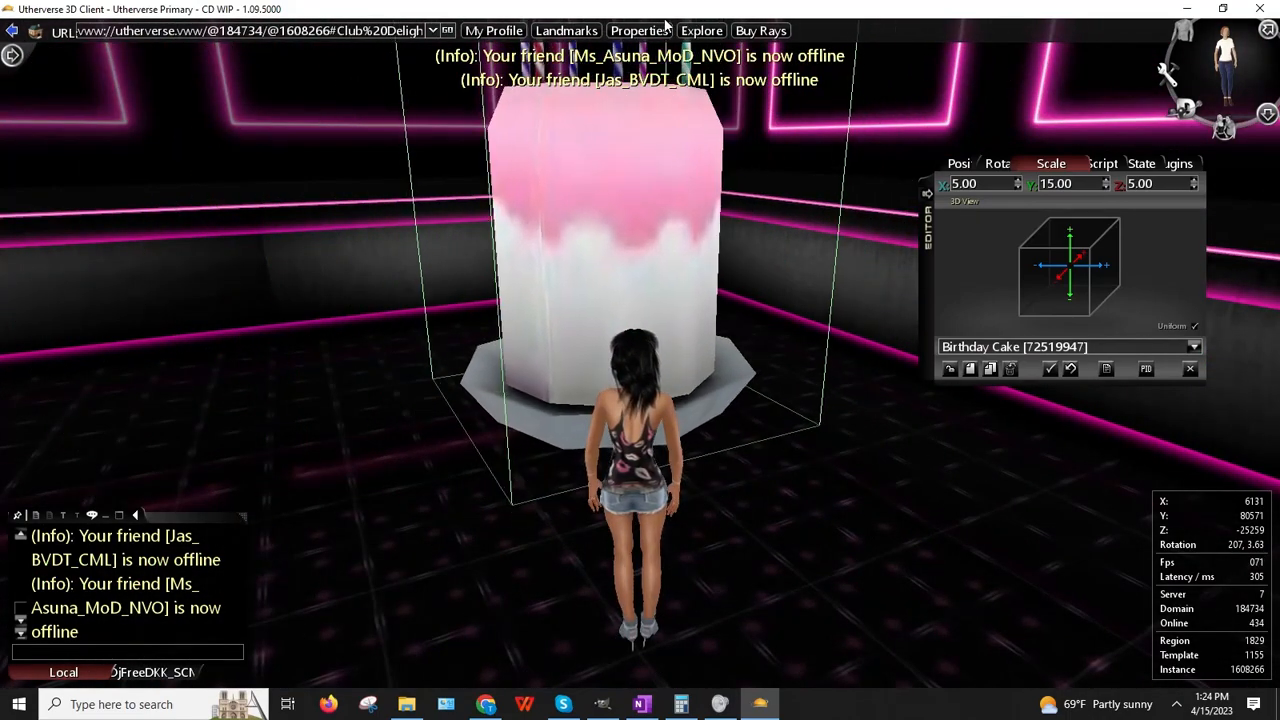
{"action": "left_click", "coordinate": [663, 22]}
{"action": "left_click_drag", "start_coordinate": [477, 358], "coordinate": [742, 273]}
Step: Scale the cake to width 8, depth 8 and height 20
{"action": "left_click_drag", "start_coordinate": [1011, 179], "coordinate": [920, 173]}
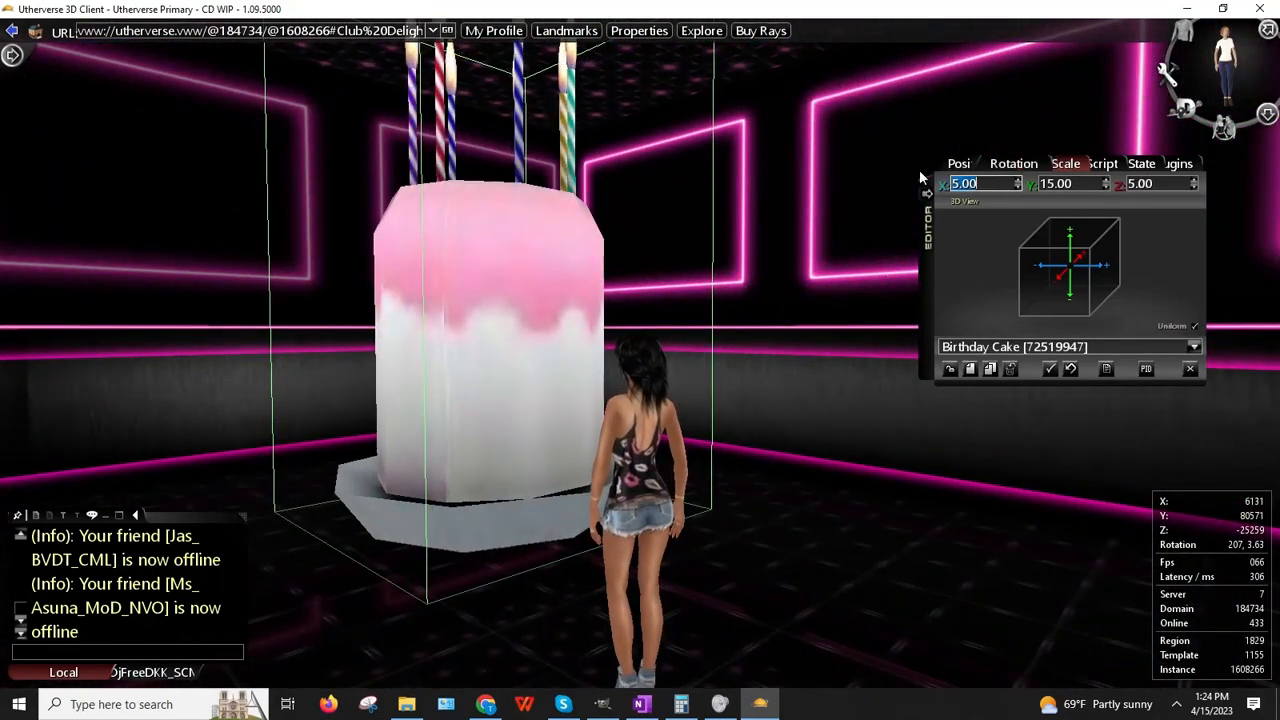
{"action": "type", "text": "8"}
{"action": "key", "text": "Return"}
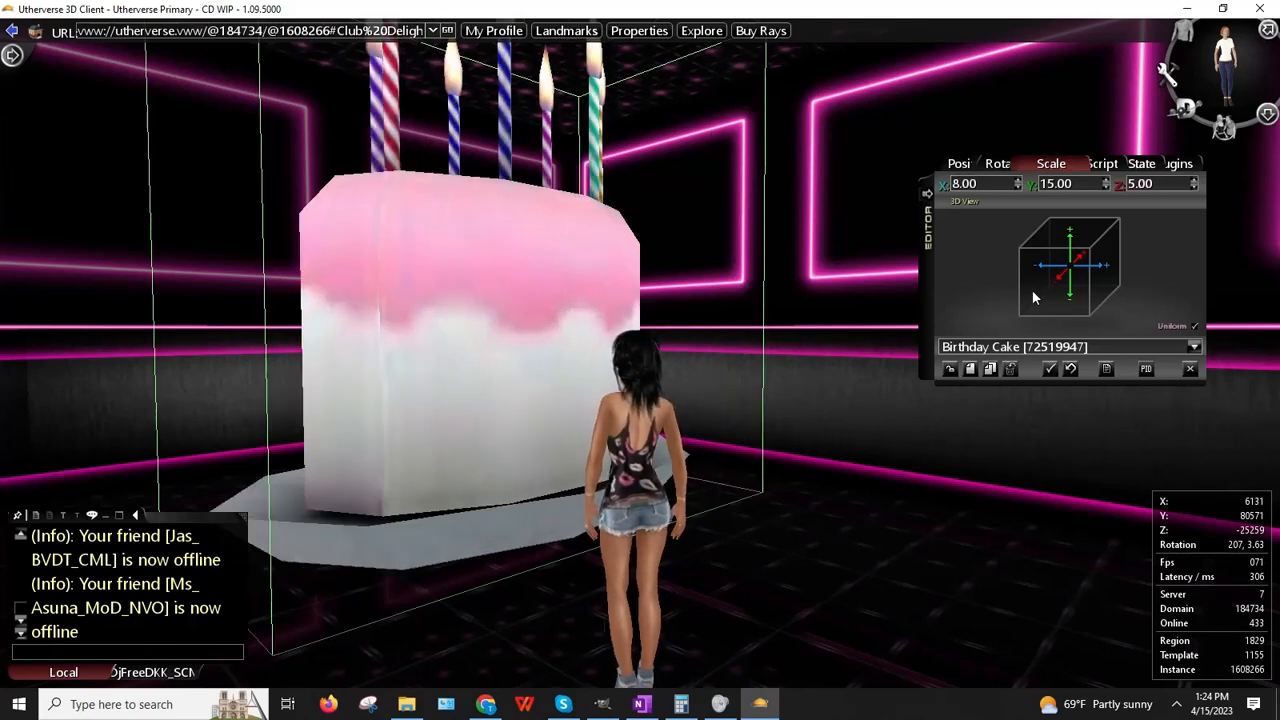
{"action": "double_click", "coordinate": [1165, 179]}
{"action": "type", "text": "8"}
{"action": "key", "text": "Return"}
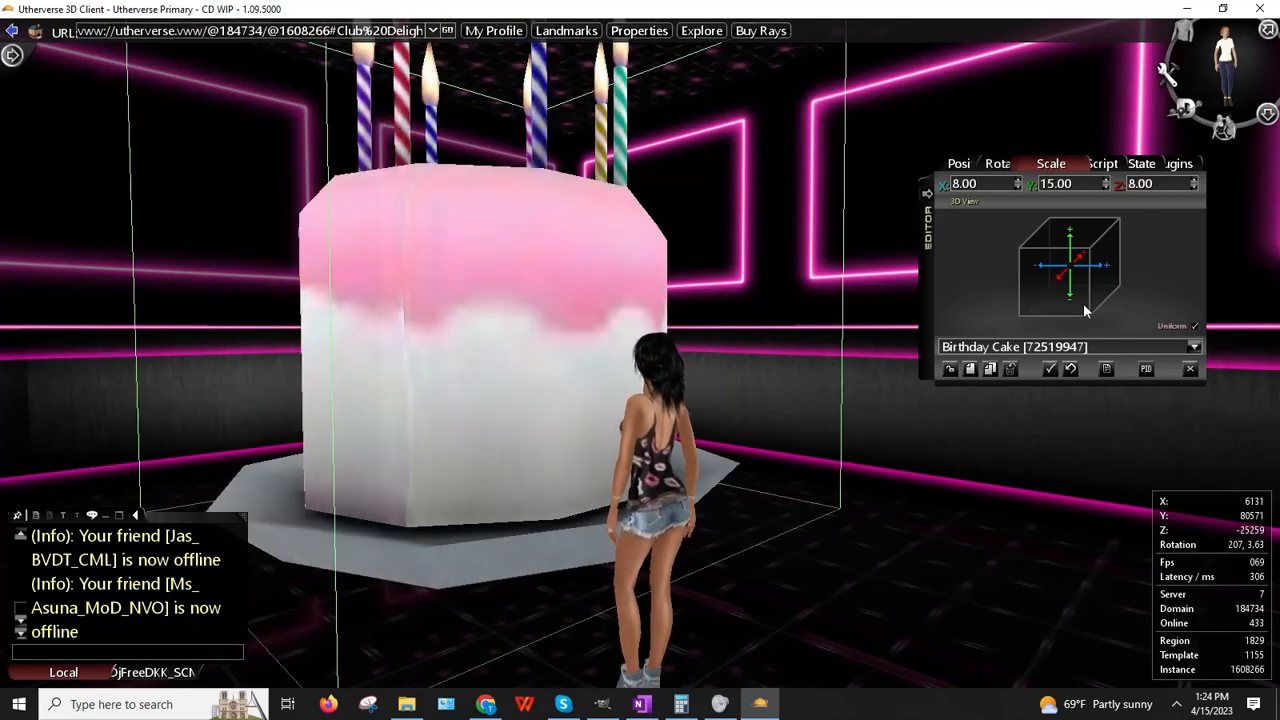
{"action": "double_click", "coordinate": [1060, 183]}
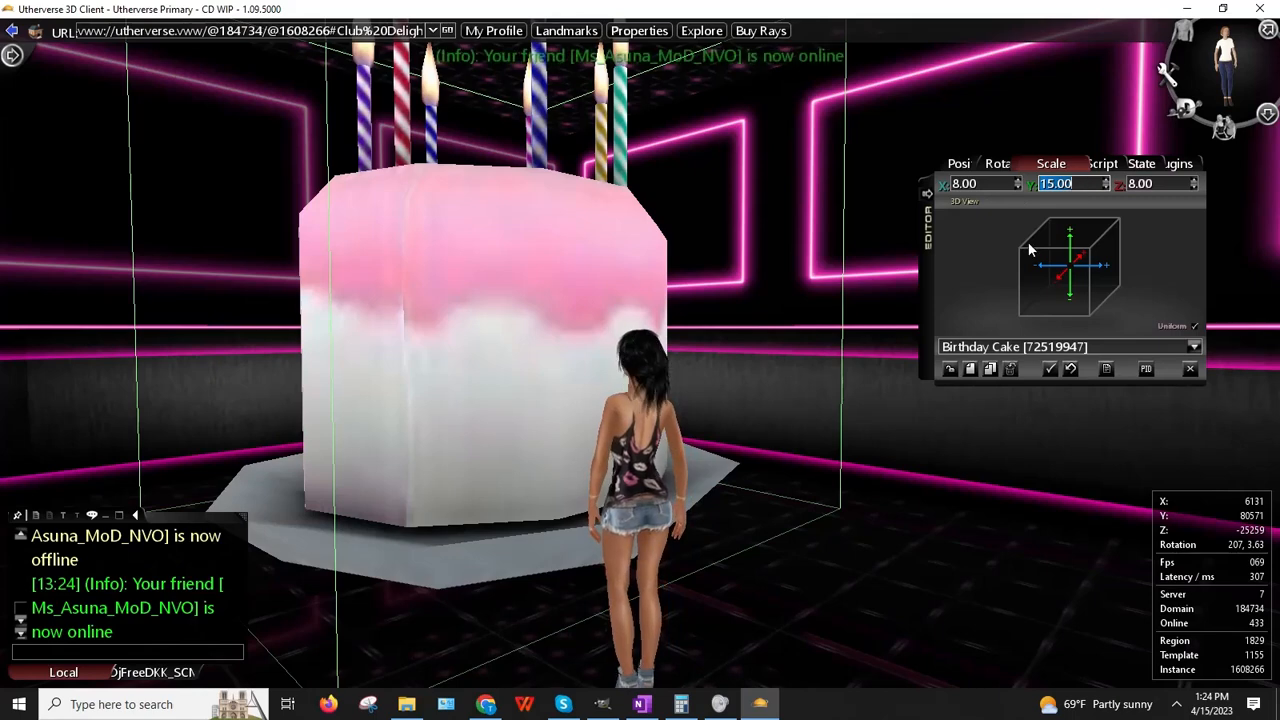
{"action": "type", "text": "20"}
{"action": "key", "text": "Return"}
Step: Use Place to set the cake down further back in the club
{"action": "right_click", "coordinate": [472, 287]}
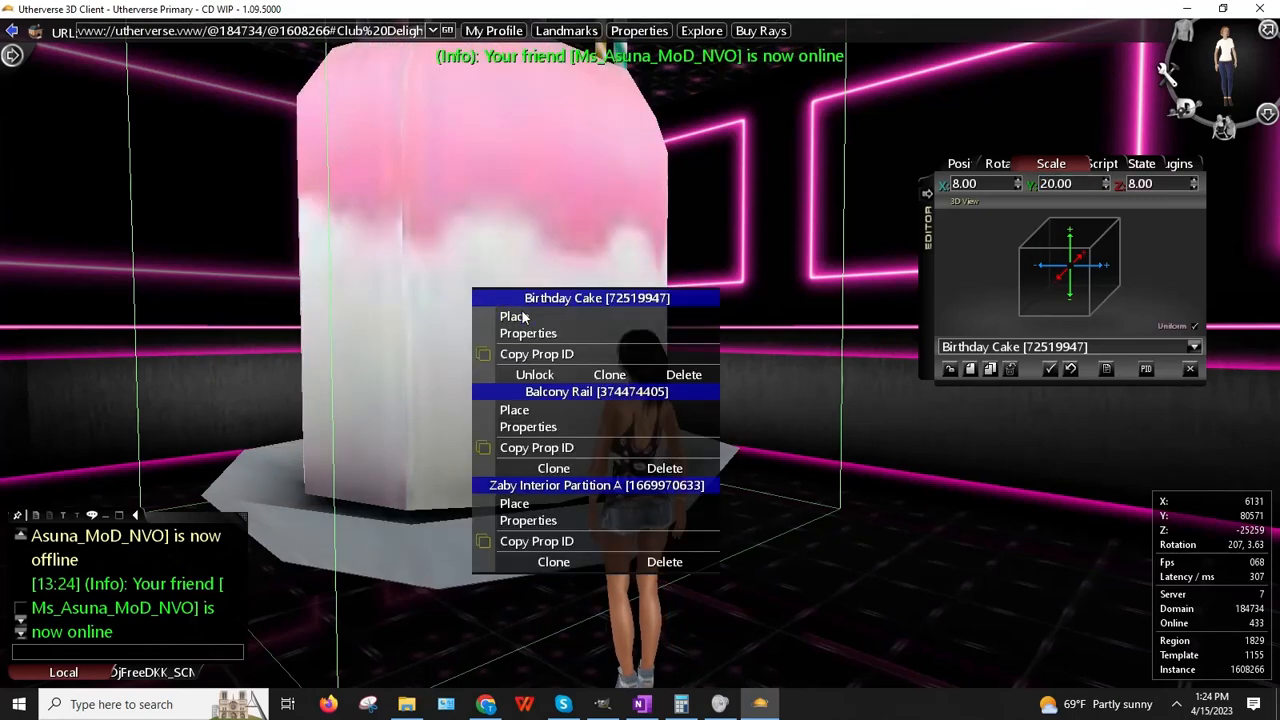
{"action": "left_click", "coordinate": [523, 314]}
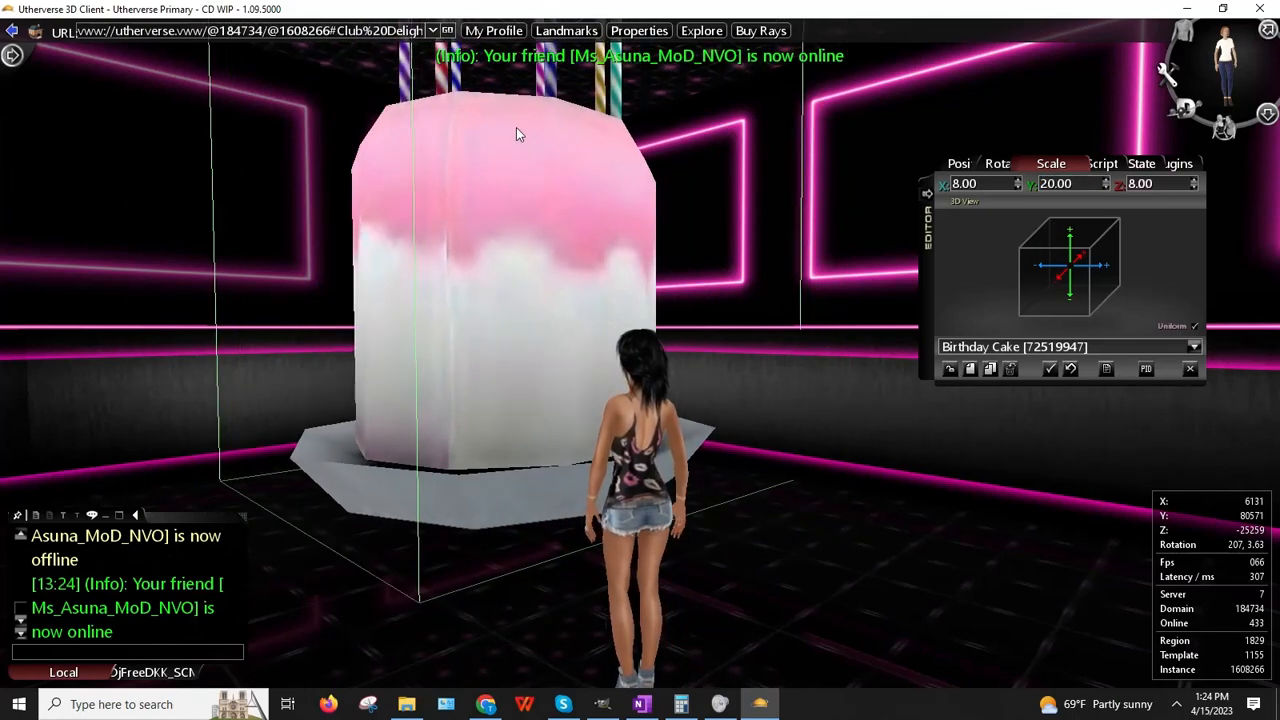
{"action": "left_click", "coordinate": [527, 134]}
{"action": "mouse_move", "coordinate": [523, 312]}
{"action": "left_mouse_down"}
{"action": "mouse_move", "coordinate": [455, 328]}
{"action": "mouse_move", "coordinate": [487, 328]}
{"action": "mouse_move", "coordinate": [502, 312]}
{"action": "left_mouse_up"}
{"action": "key", "text": "space"}
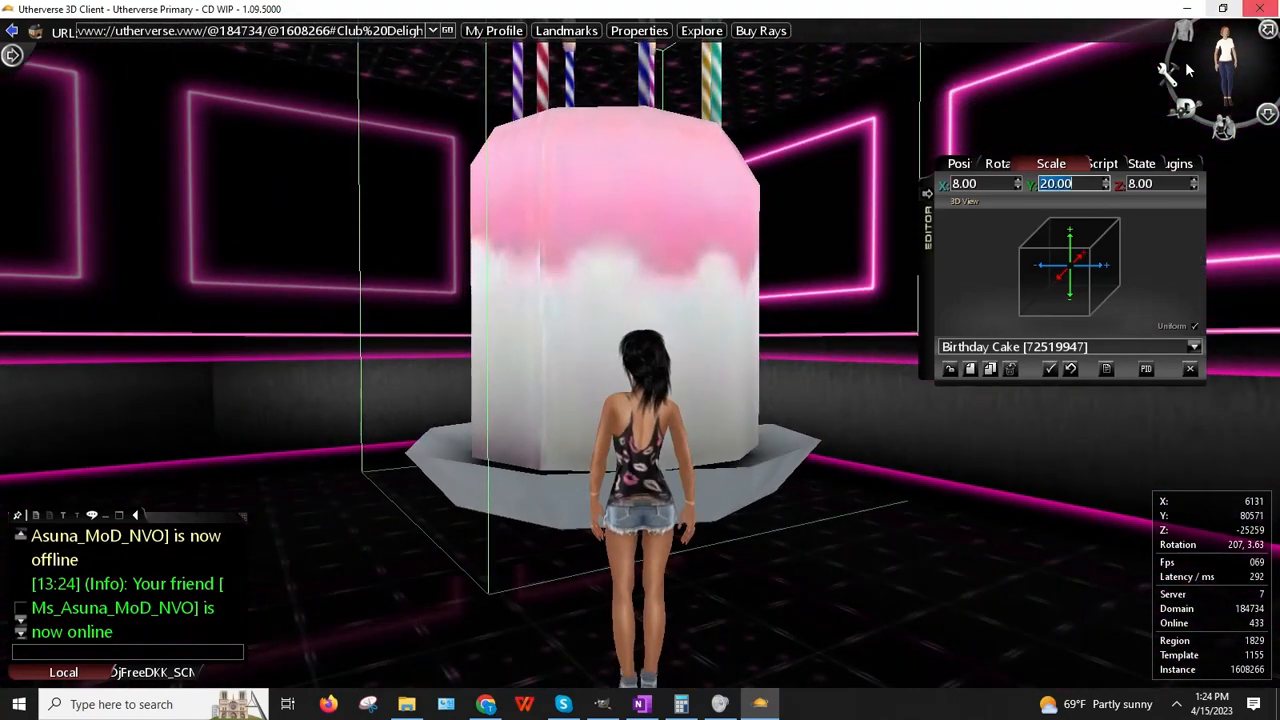
Step: Reduce the cake's height scale to 18
{"action": "type", "text": "18"}
{"action": "key", "text": "Return"}
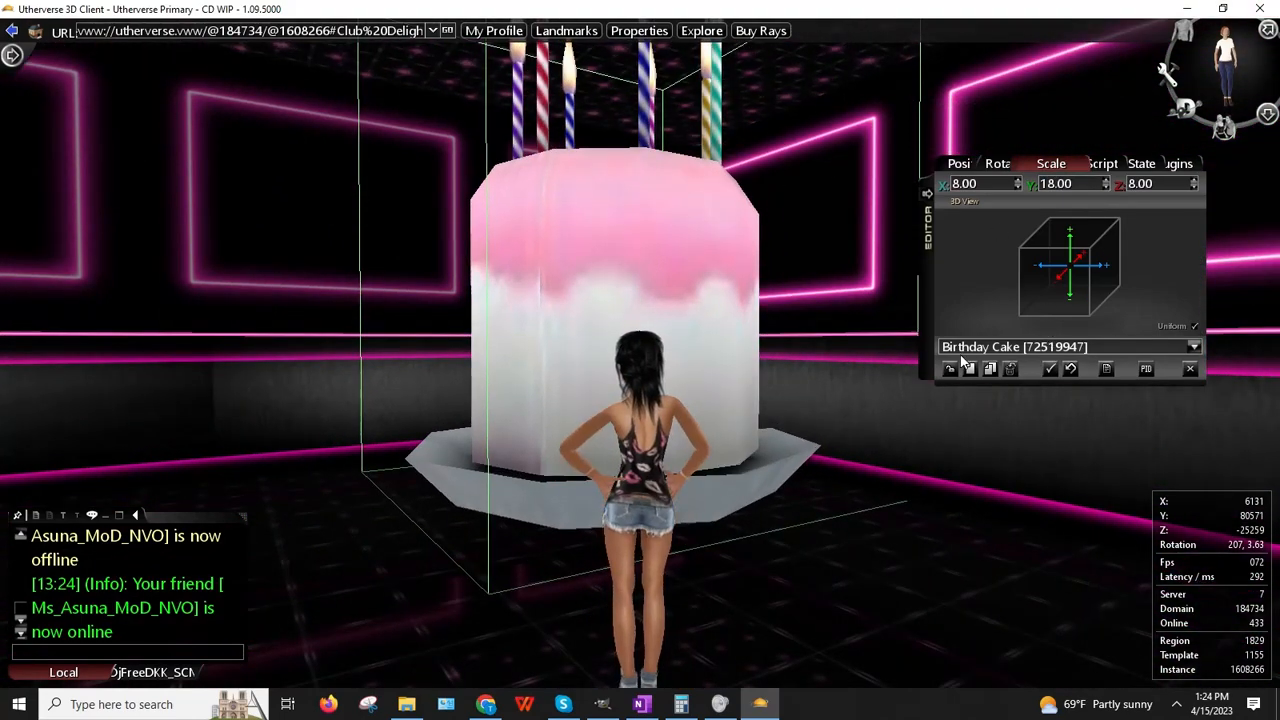
{"action": "key", "text": "space"}
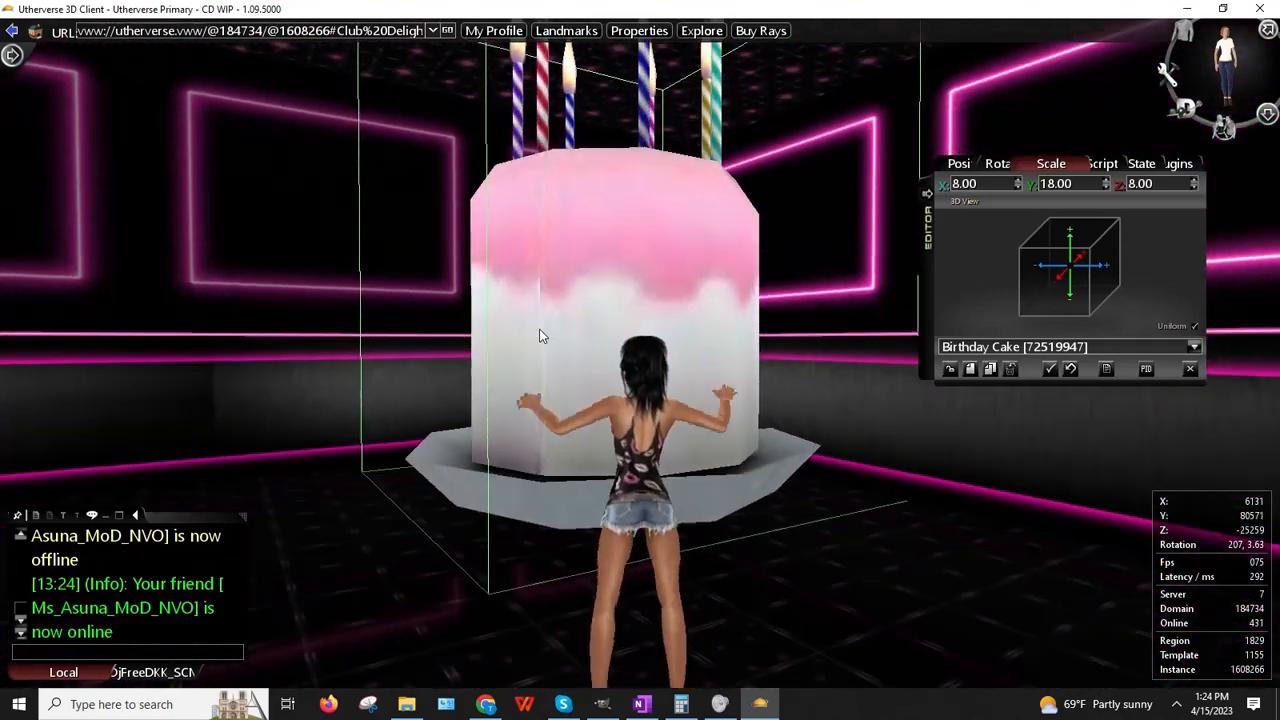
{"action": "left_click", "coordinate": [601, 704]}
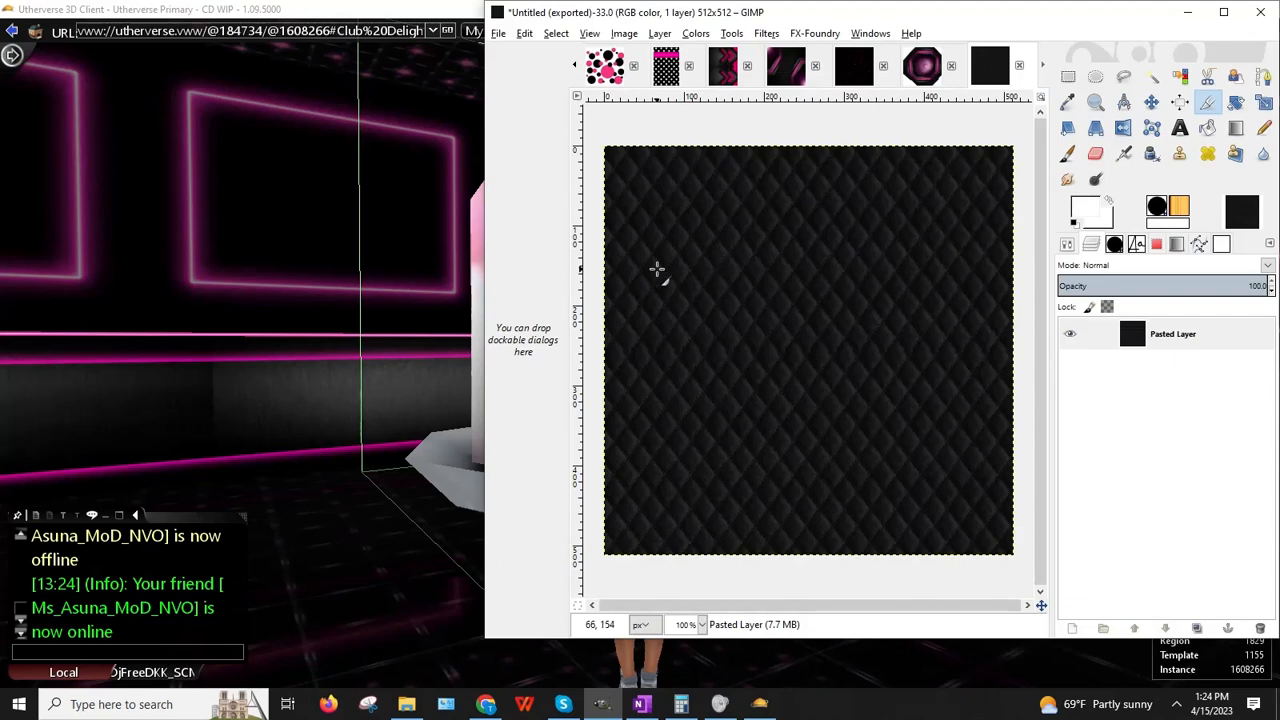
Step: Close the black quilted and octagon images without saving, and maximize GIMP
{"action": "left_click", "coordinate": [1019, 65]}
{"action": "left_click", "coordinate": [891, 406]}
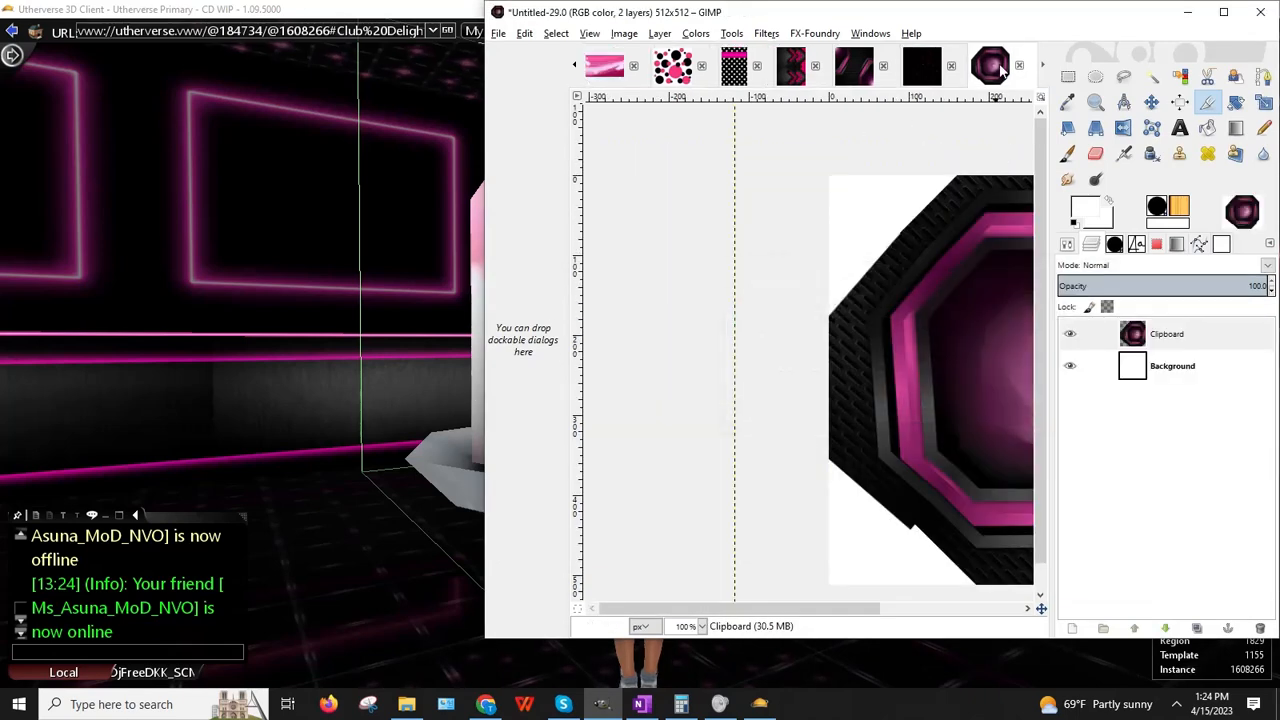
{"action": "left_click", "coordinate": [1019, 65]}
{"action": "left_click", "coordinate": [903, 406]}
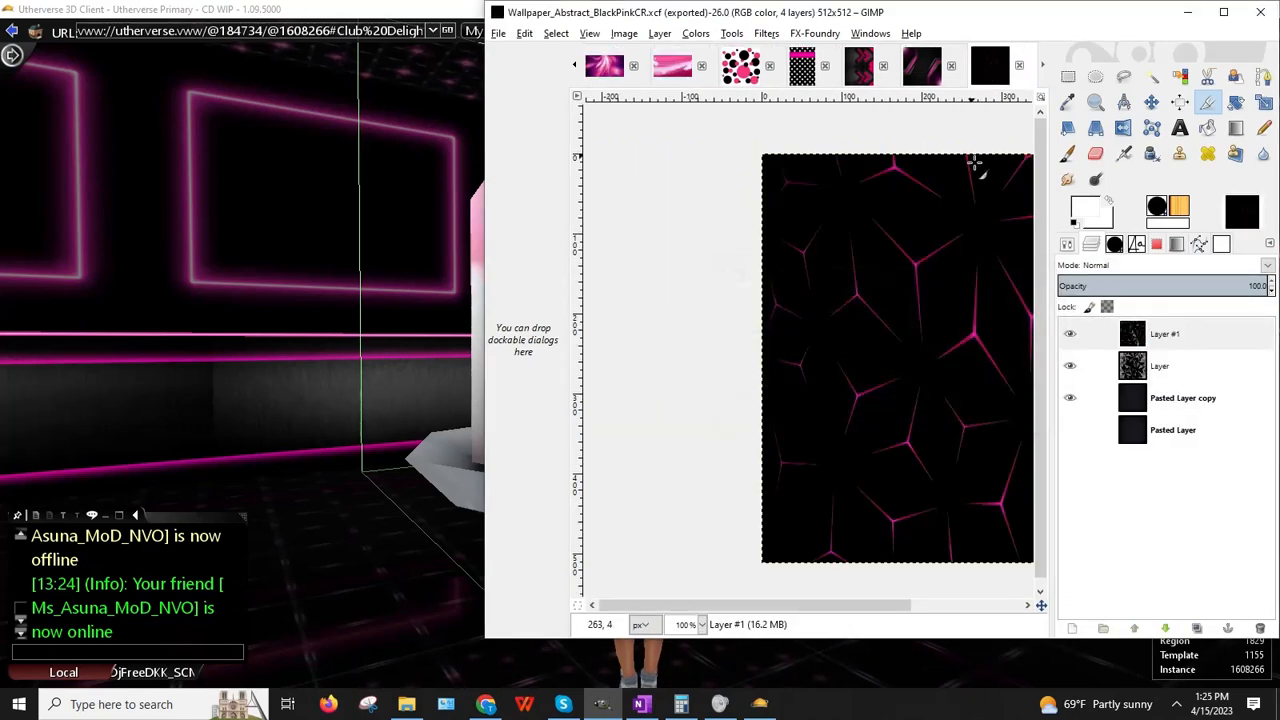
{"action": "left_click", "coordinate": [1019, 65]}
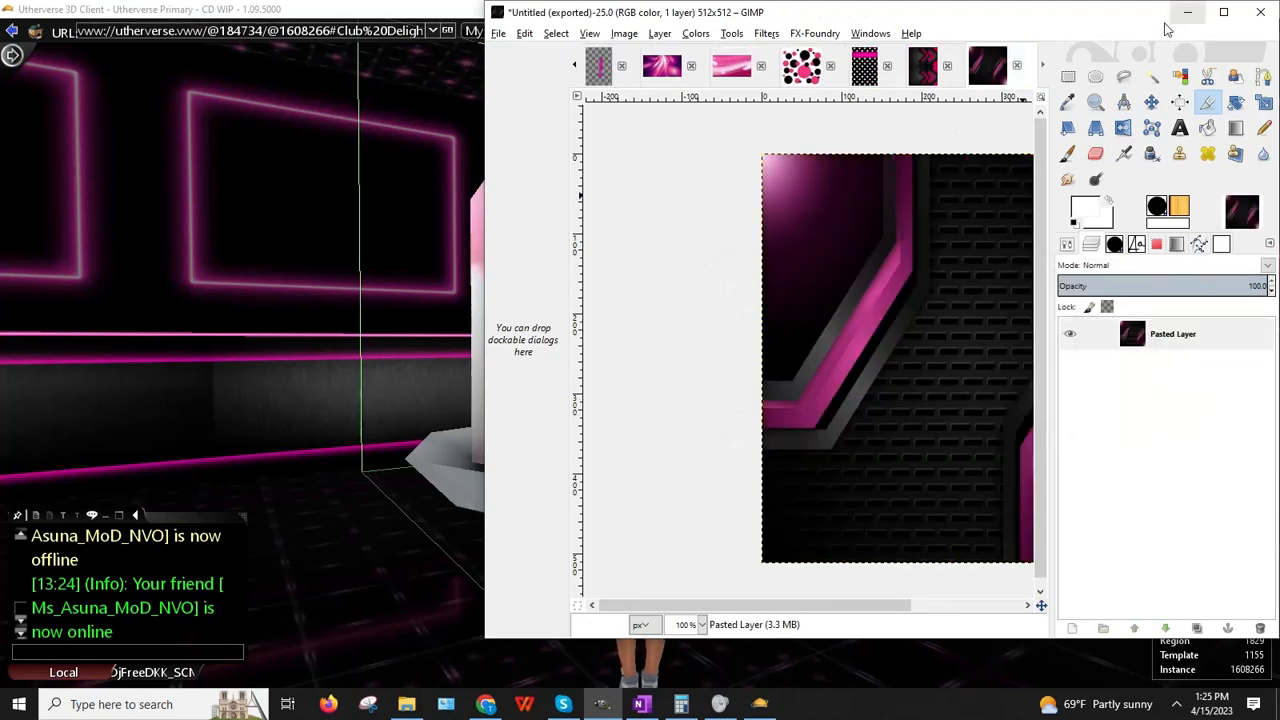
{"action": "left_click_drag", "start_coordinate": [1125, 22], "coordinate": [862, 36]}
{"action": "left_click", "coordinate": [958, 28]}
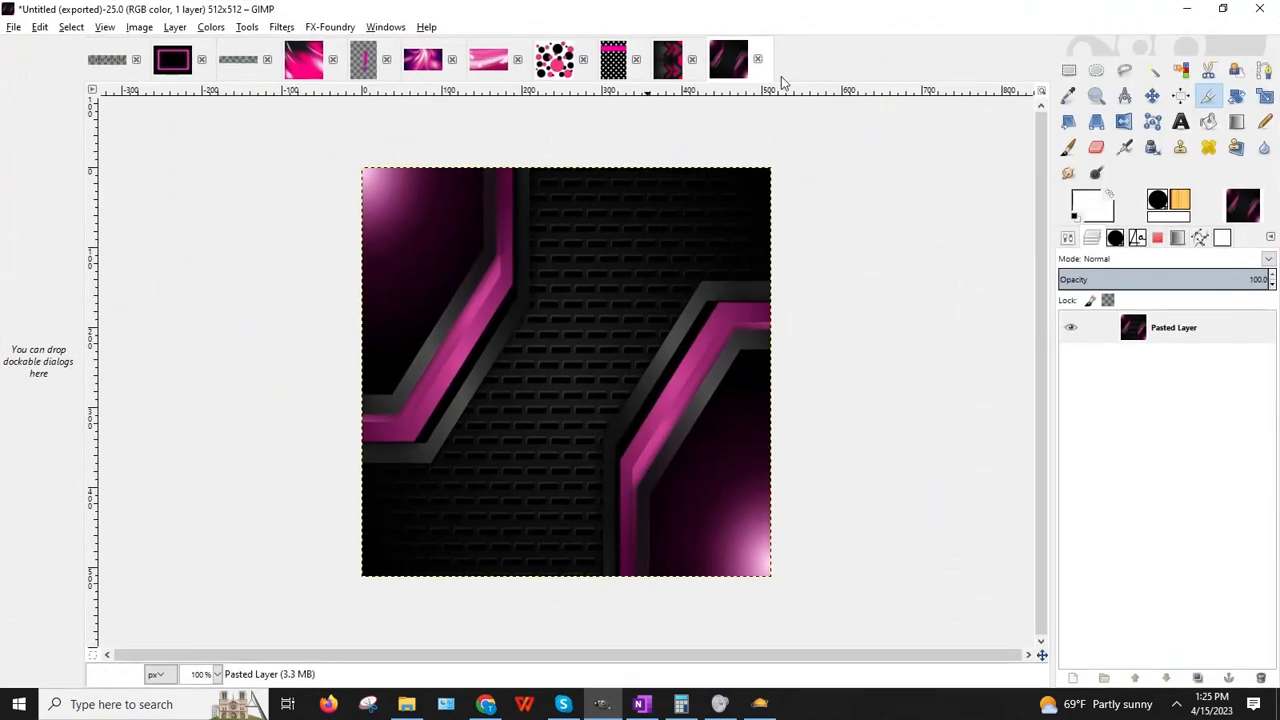
Step: Close the panels, zigzag, polka-dot and dots images without saving
{"action": "left_click", "coordinate": [758, 60]}
{"action": "left_click", "coordinate": [649, 428]}
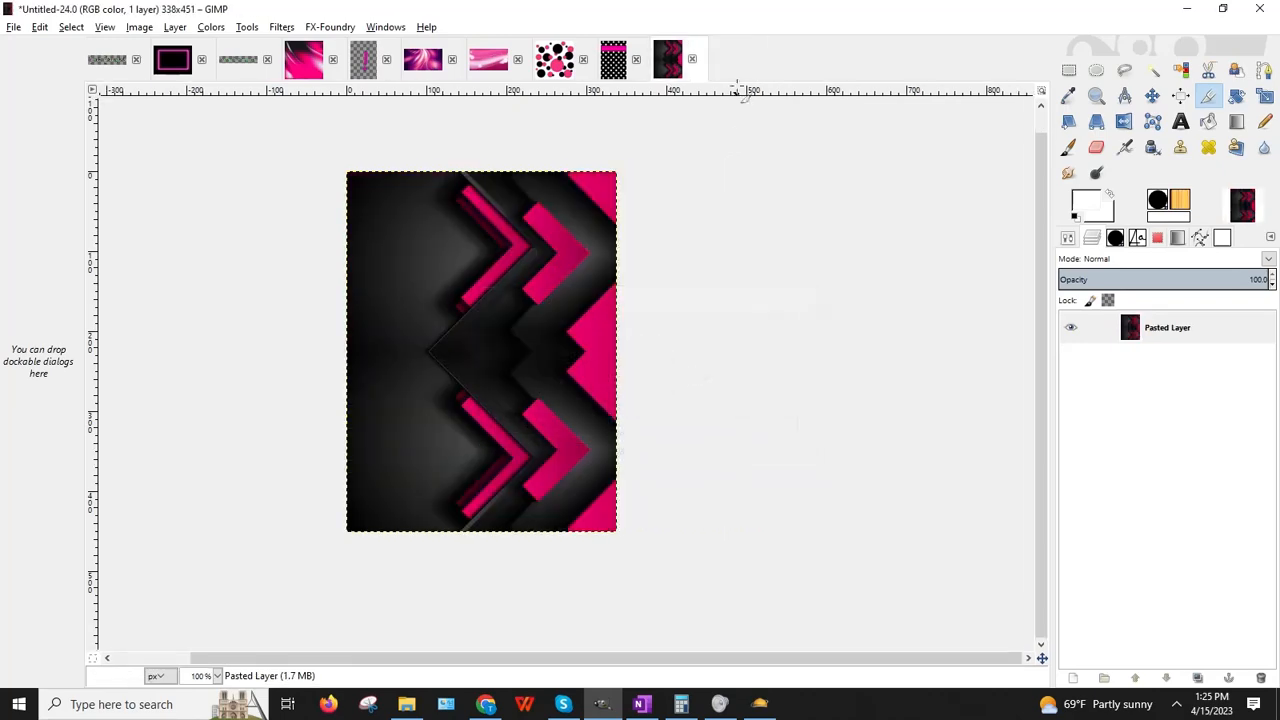
{"action": "left_click", "coordinate": [692, 63]}
{"action": "left_click", "coordinate": [645, 425]}
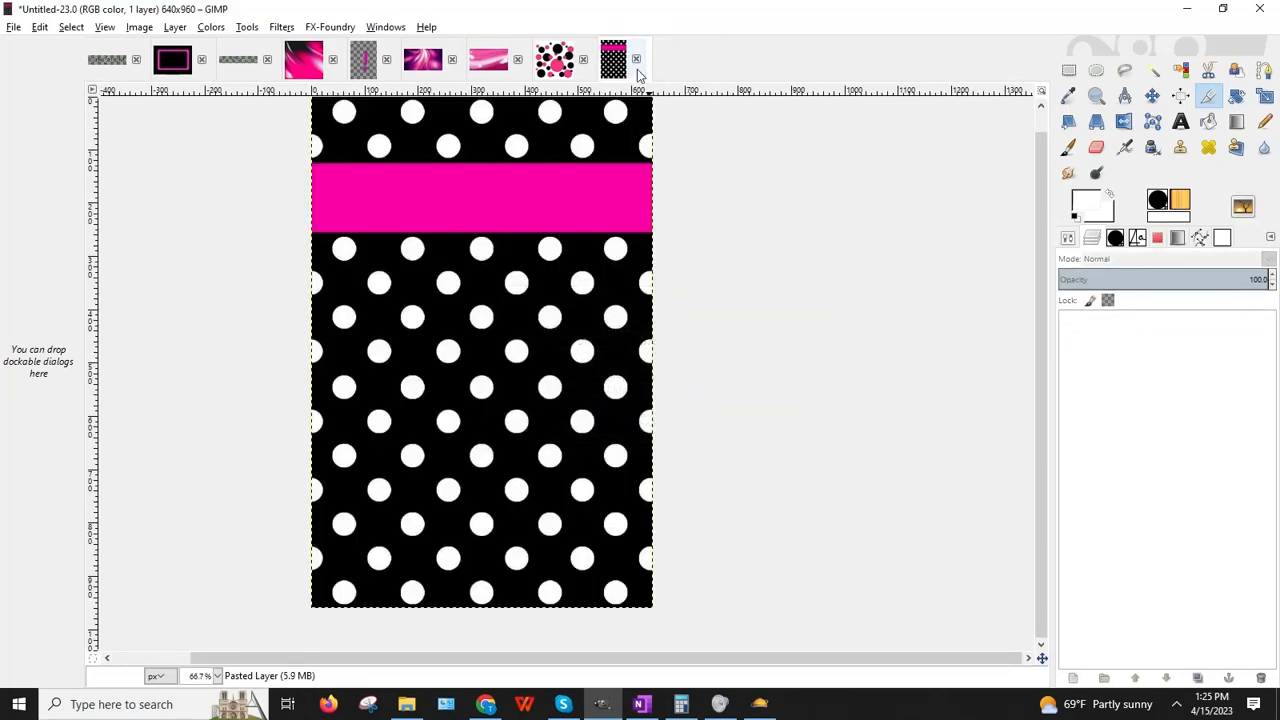
{"action": "left_click", "coordinate": [636, 59]}
{"action": "left_click", "coordinate": [648, 425]}
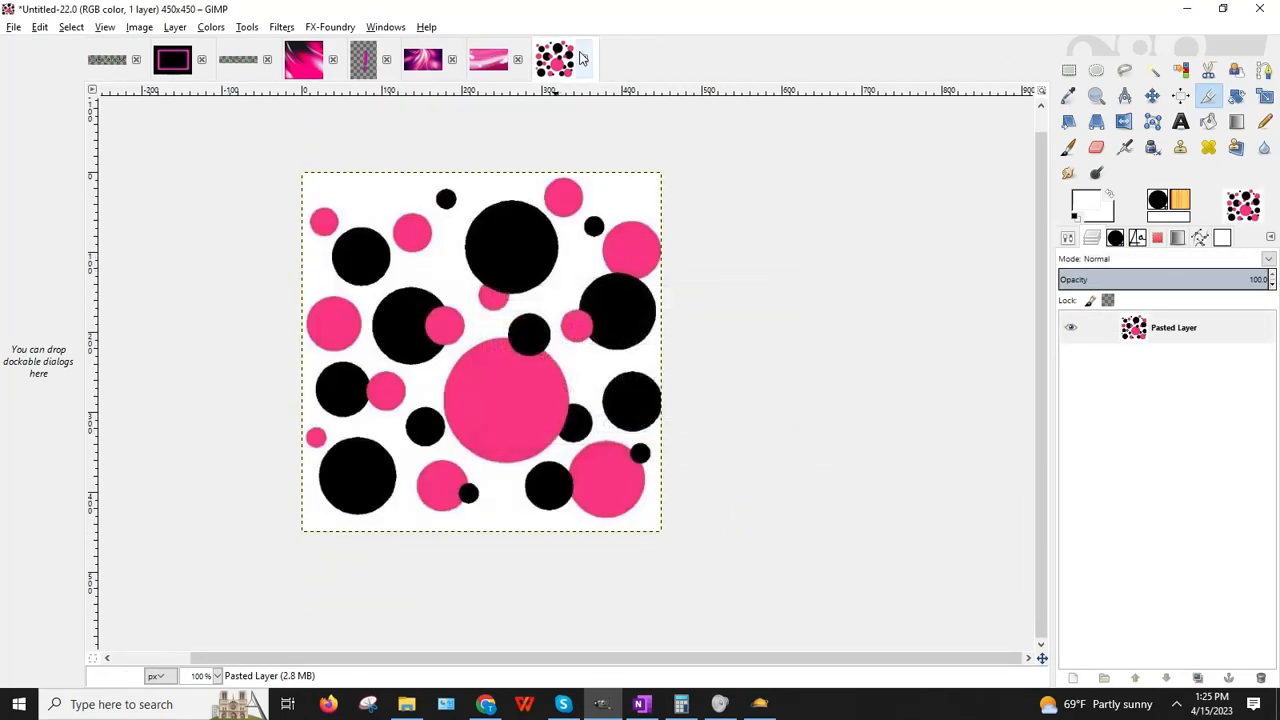
{"action": "left_click", "coordinate": [583, 59]}
{"action": "left_click", "coordinate": [646, 426]}
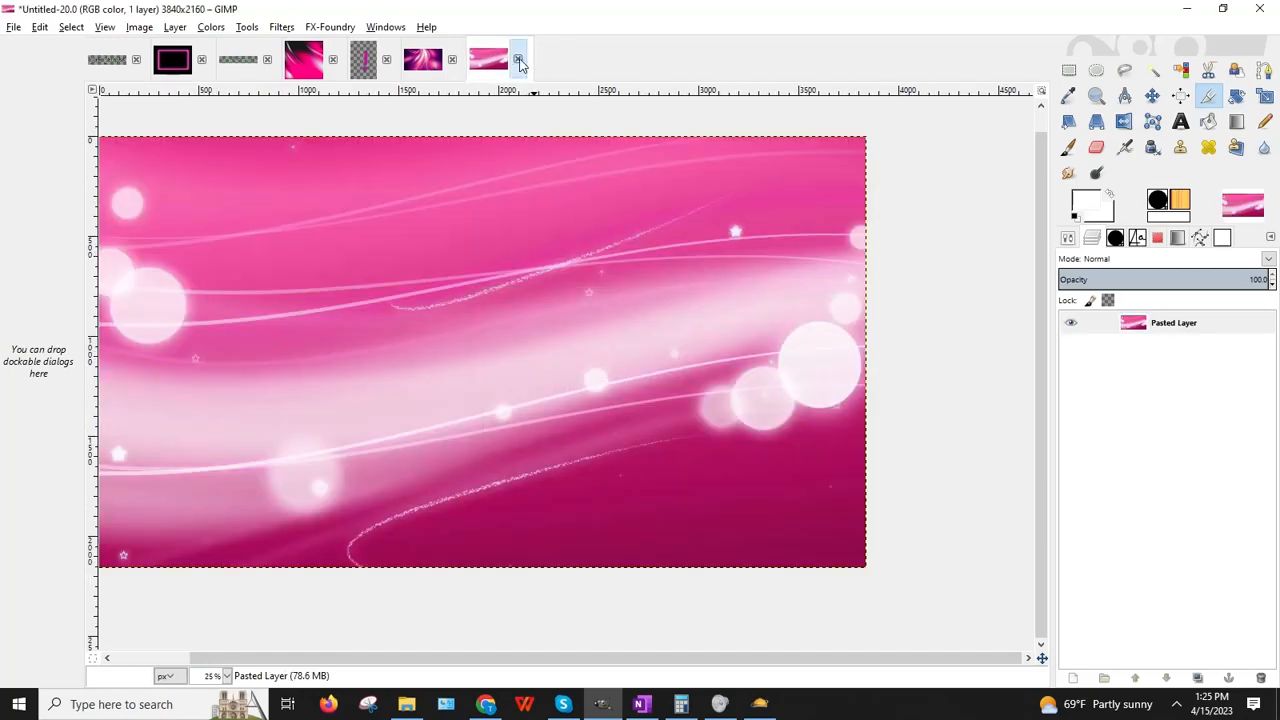
Step: Close the pink waves, purple waves, checker, pink streaks and birthday logo images unsaved
{"action": "left_click", "coordinate": [519, 60]}
{"action": "left_click", "coordinate": [645, 425]}
{"action": "left_click", "coordinate": [453, 60]}
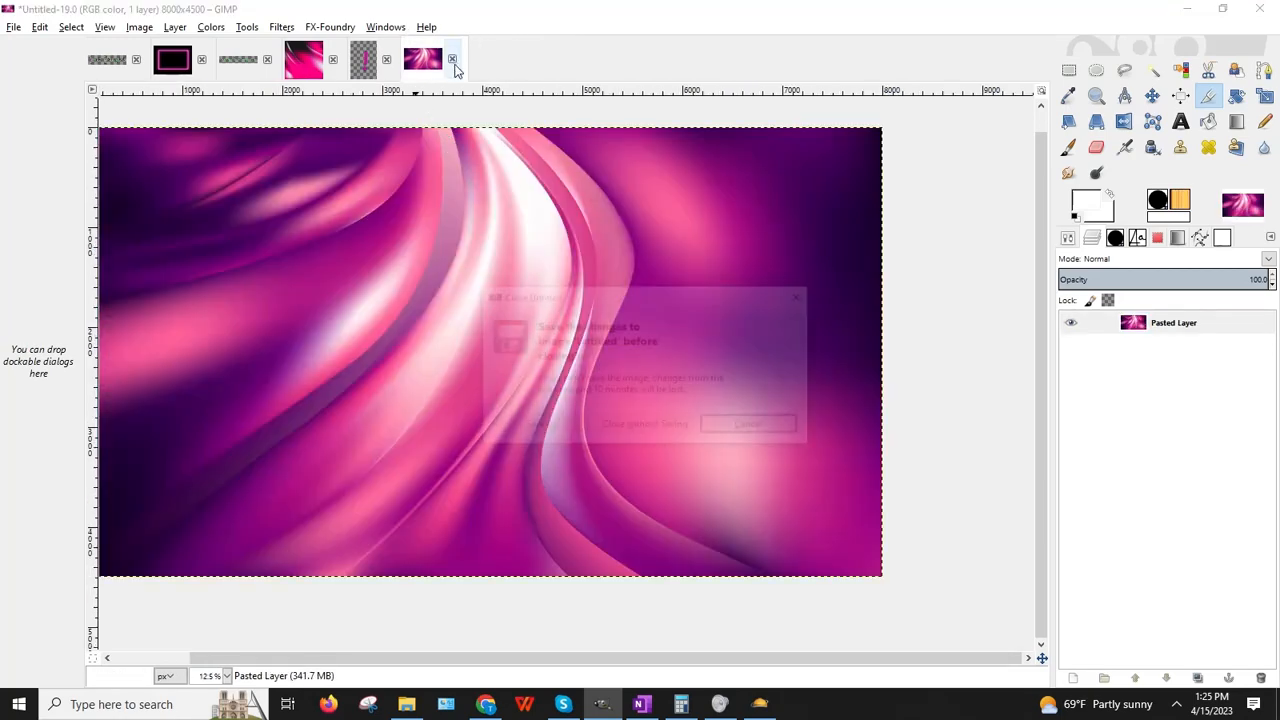
{"action": "left_click", "coordinate": [645, 426]}
{"action": "left_click", "coordinate": [386, 59]}
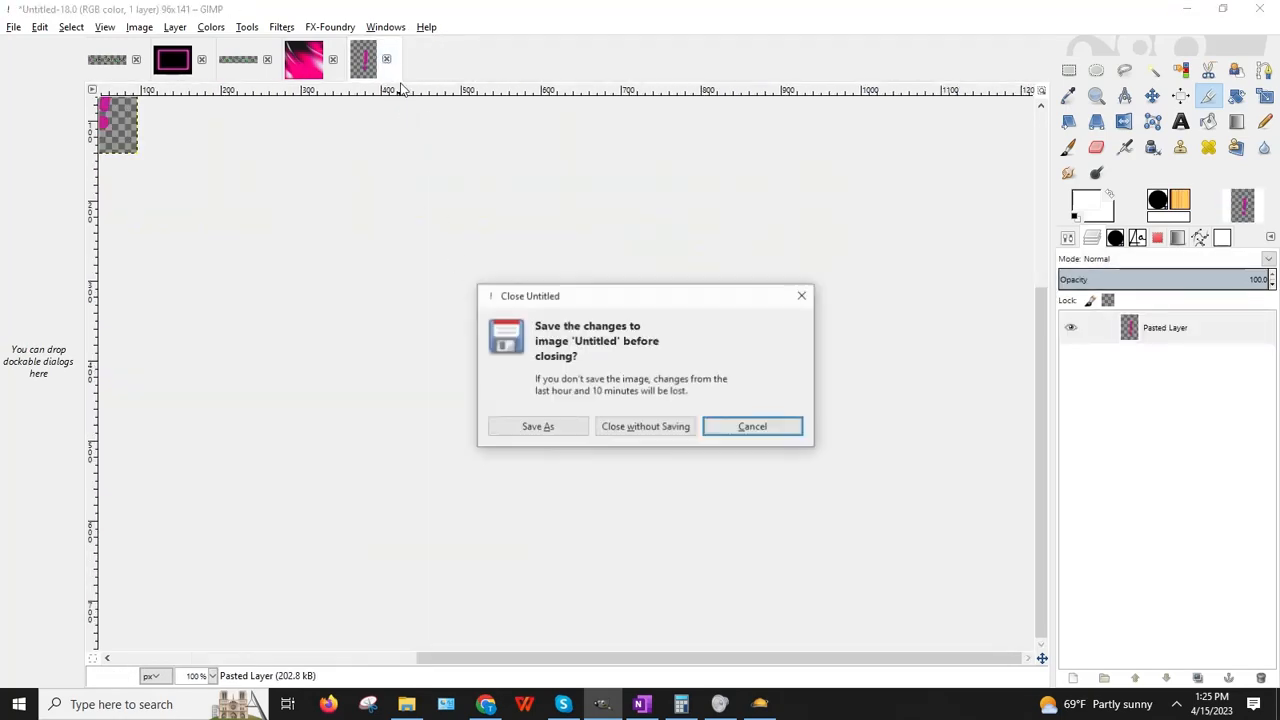
{"action": "left_click", "coordinate": [646, 426]}
{"action": "left_click", "coordinate": [333, 59]}
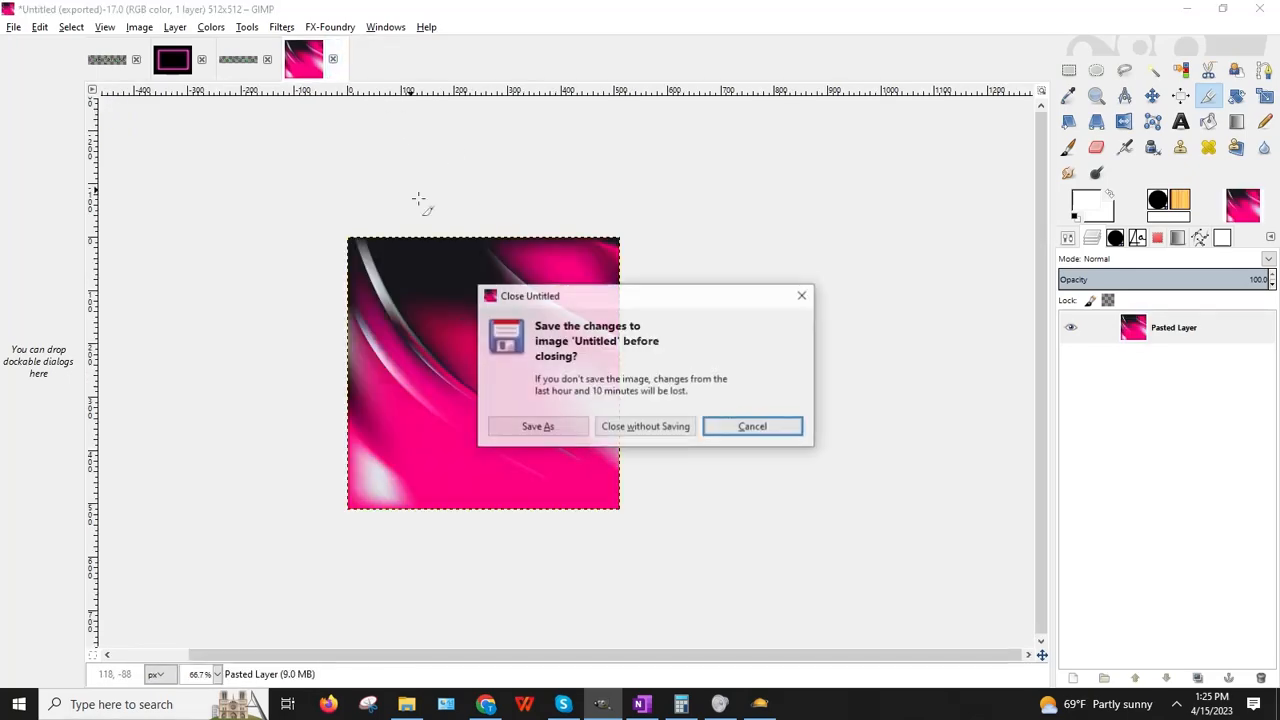
{"action": "left_click", "coordinate": [645, 426]}
{"action": "left_click", "coordinate": [267, 56]}
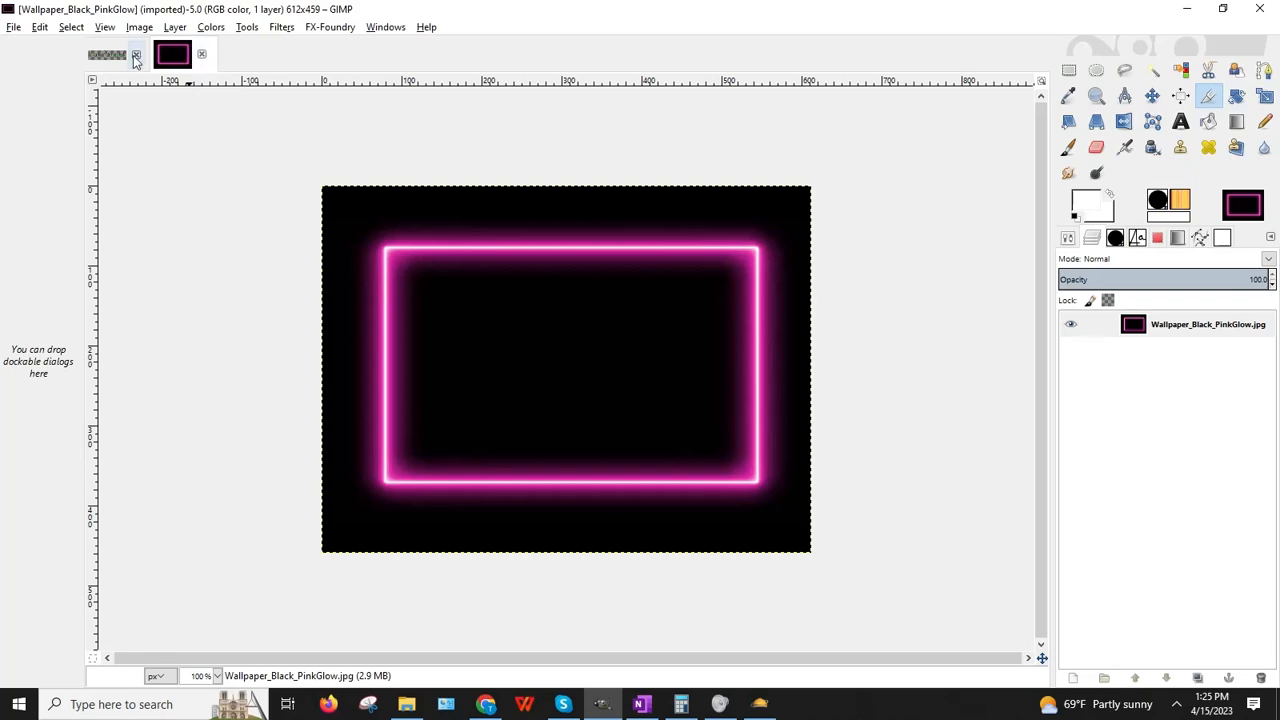
{"action": "left_click", "coordinate": [136, 55]}
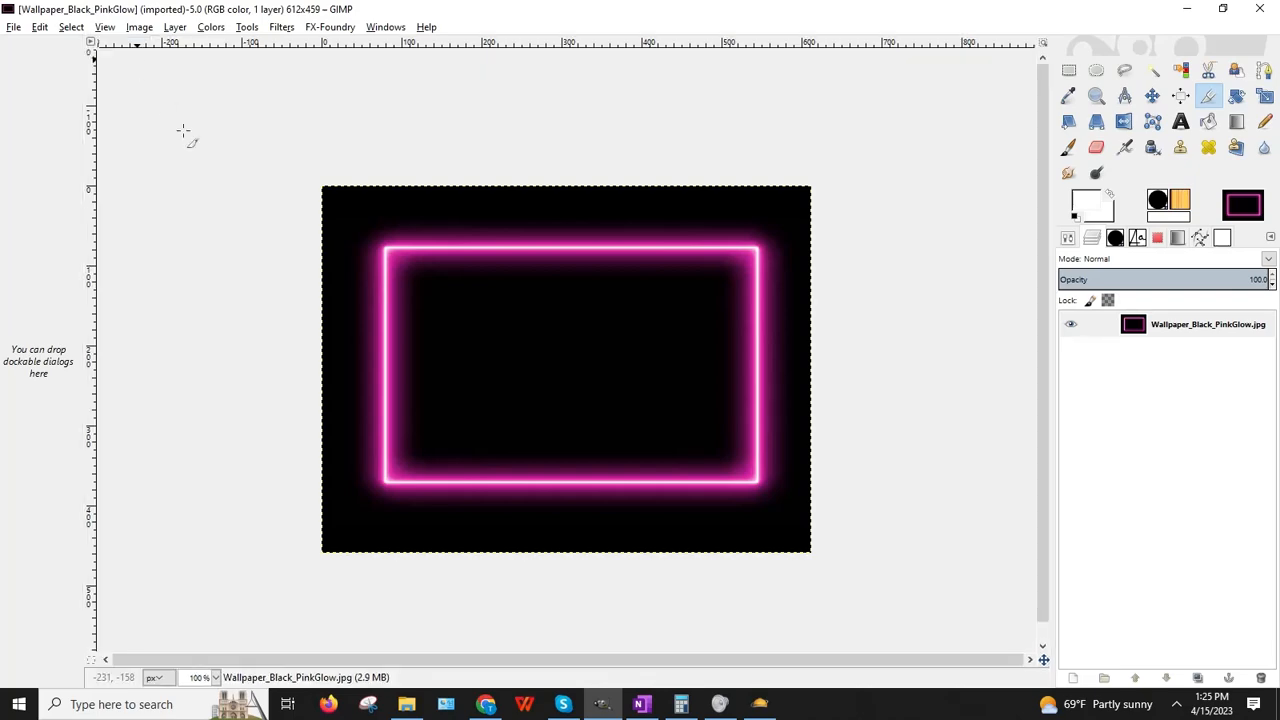
{"action": "left_click", "coordinate": [15, 26]}
Step: Open birthday_cake1_NoCandles.xcf from the PropMaps folder at the drive root
{"action": "left_click", "coordinate": [40, 77]}
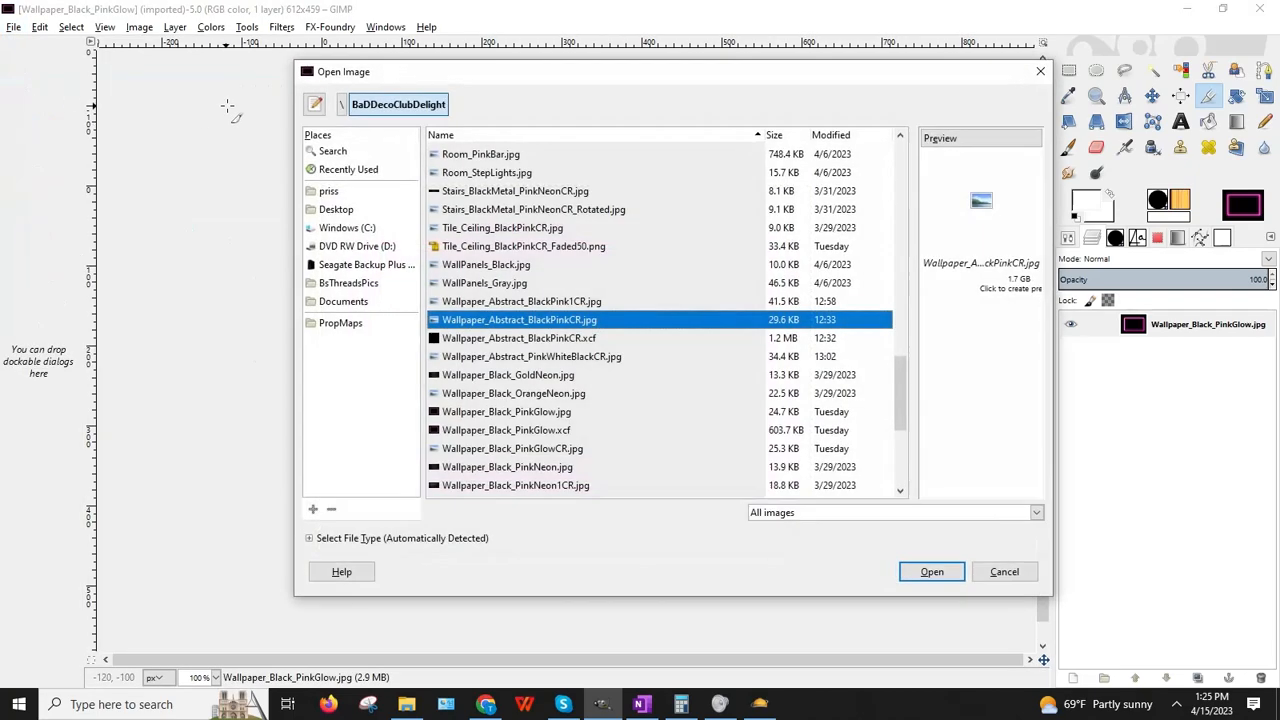
{"action": "left_click", "coordinate": [343, 107]}
{"action": "left_click_drag", "start_coordinate": [899, 172], "coordinate": [908, 404]}
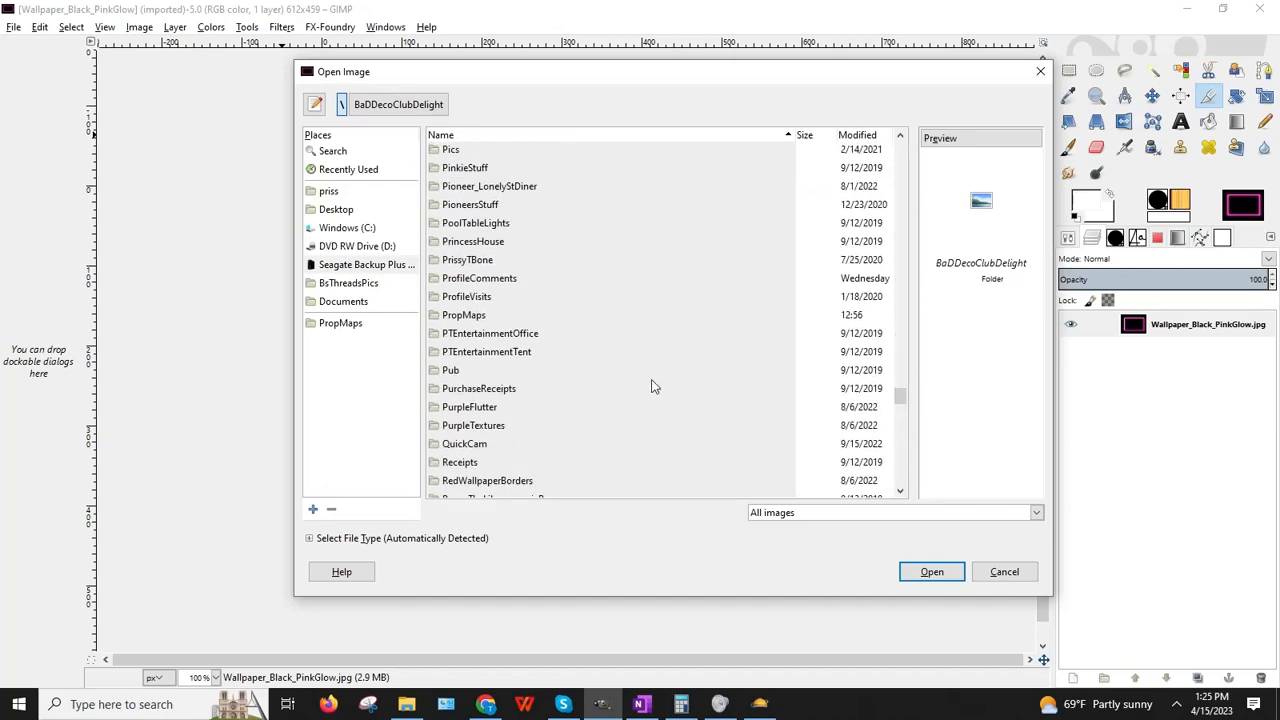
{"action": "double_click", "coordinate": [450, 316]}
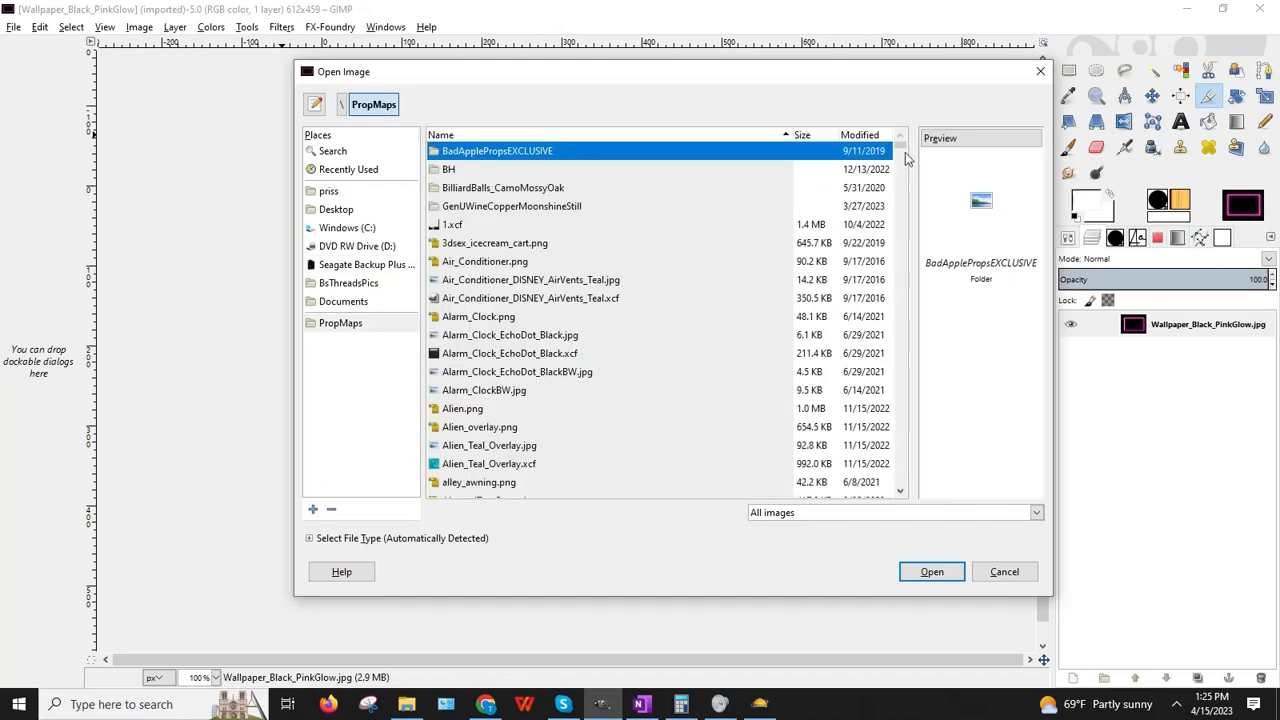
{"action": "left_click_drag", "start_coordinate": [903, 150], "coordinate": [904, 180]}
{"action": "scroll", "coordinate": [636, 342], "scroll_direction": "up", "scroll_amount": 12}
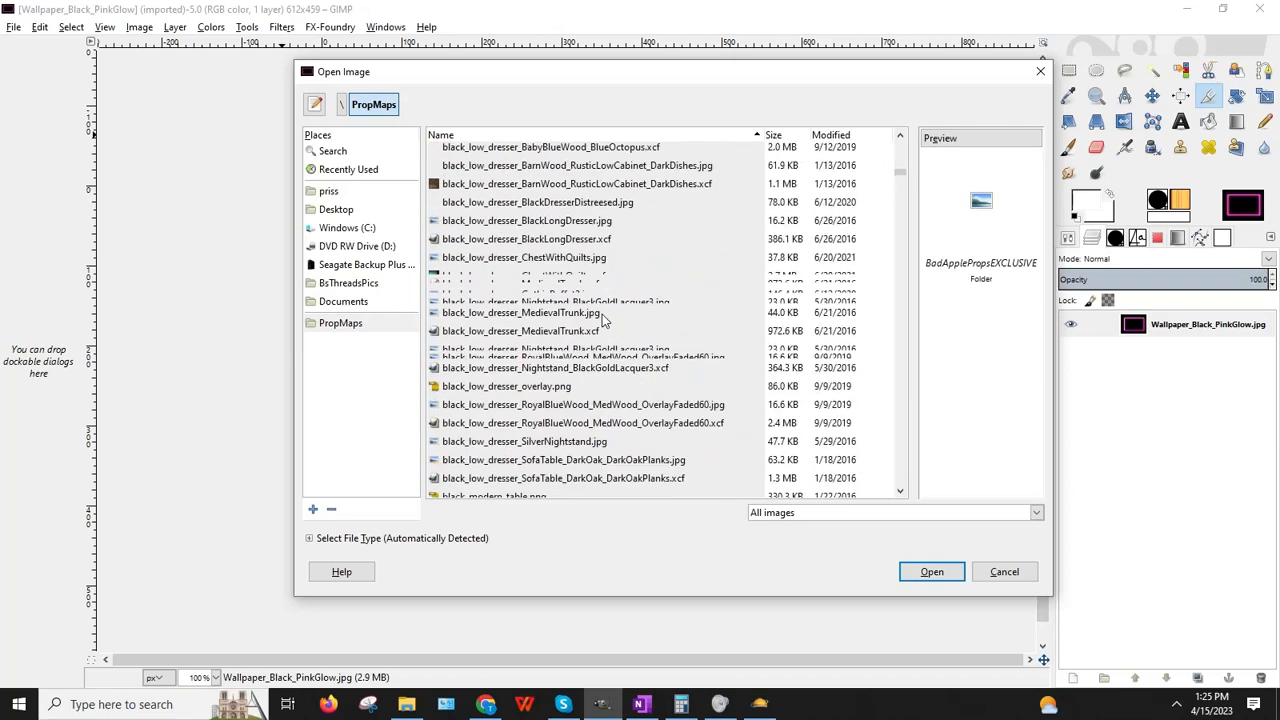
{"action": "scroll", "coordinate": [593, 312], "scroll_direction": "up", "scroll_amount": 3}
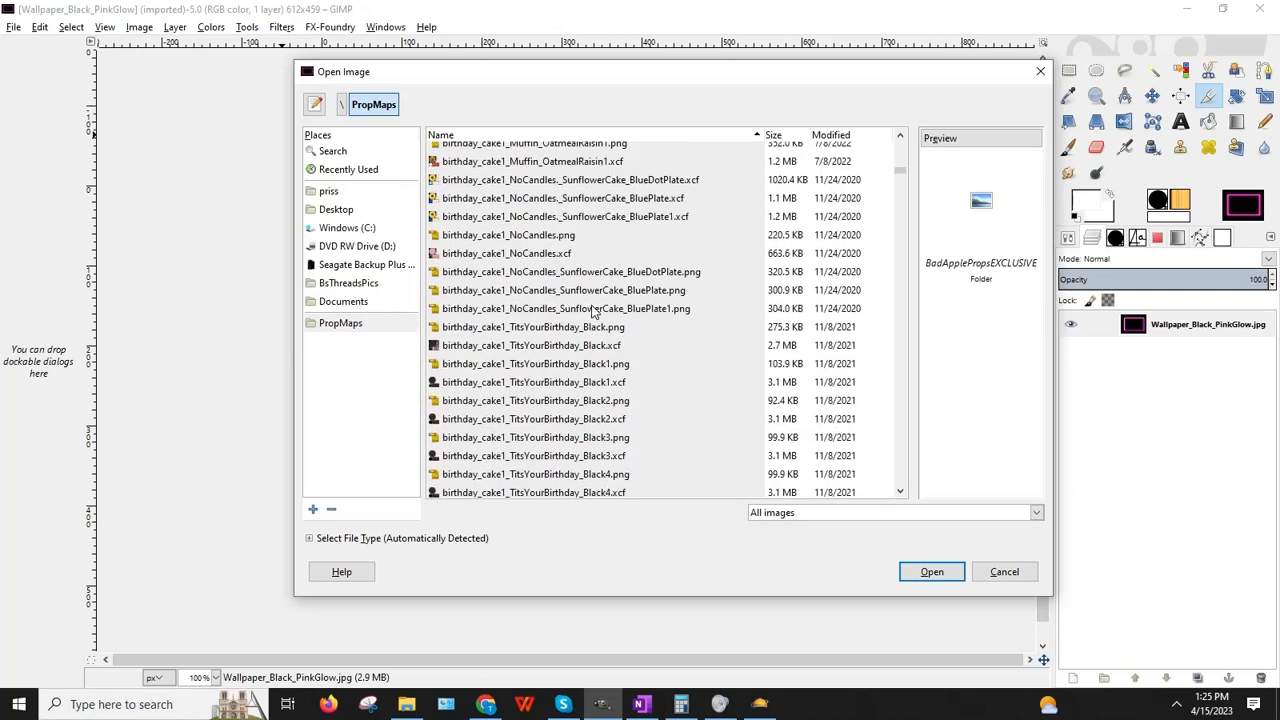
{"action": "left_click", "coordinate": [525, 302]}
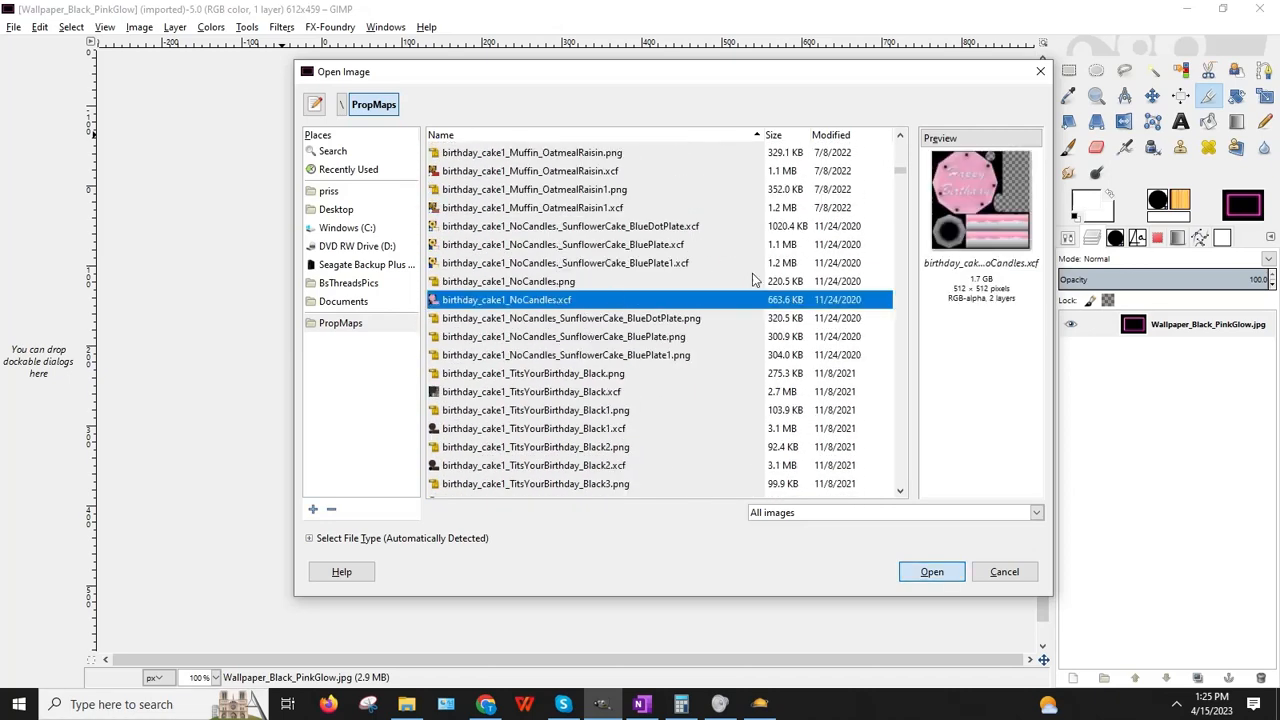
{"action": "key", "text": "Return"}
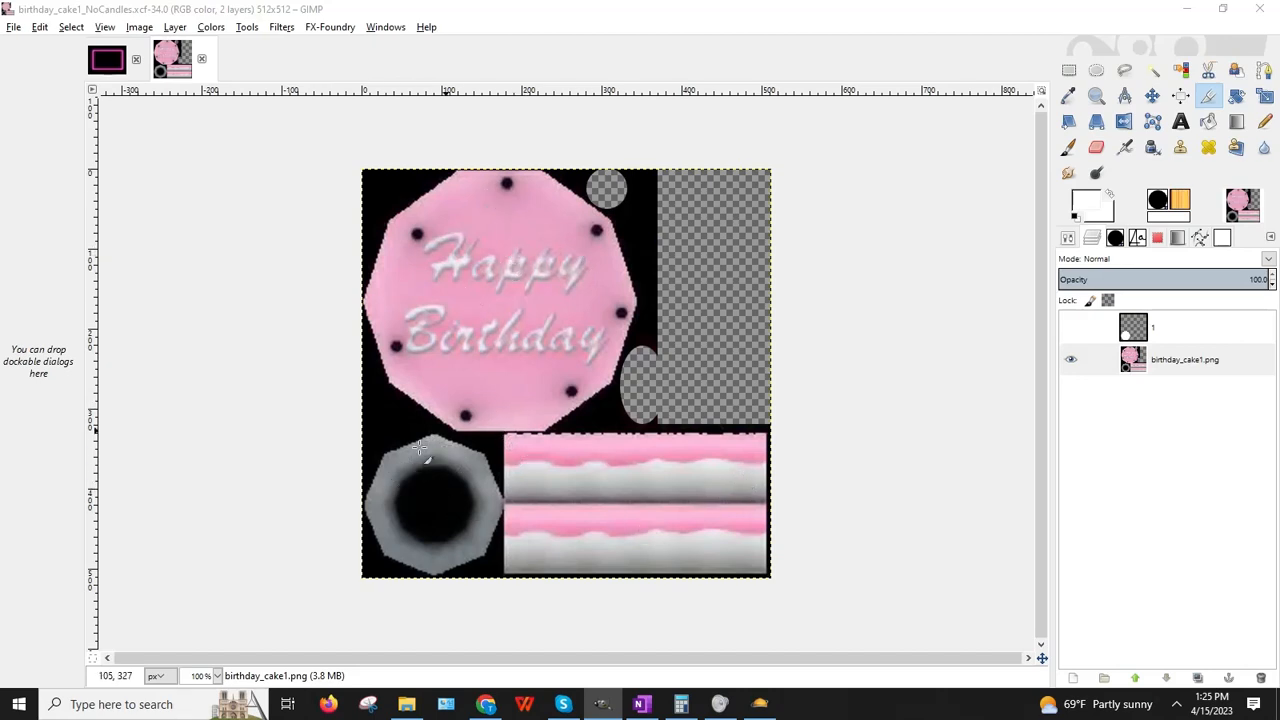
Step: Select the dark ring in the lower-left square and delete it to transparency
{"action": "left_click", "coordinate": [1068, 69]}
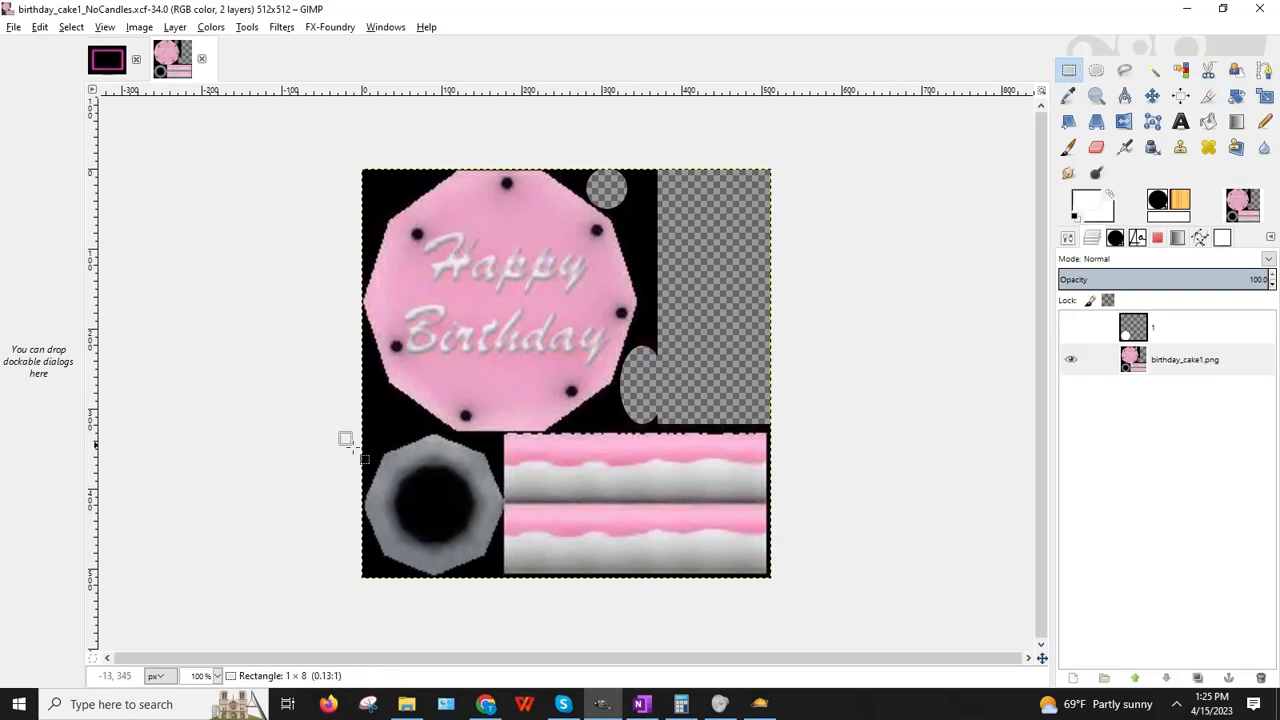
{"action": "left_click_drag", "start_coordinate": [352, 446], "coordinate": [505, 630]}
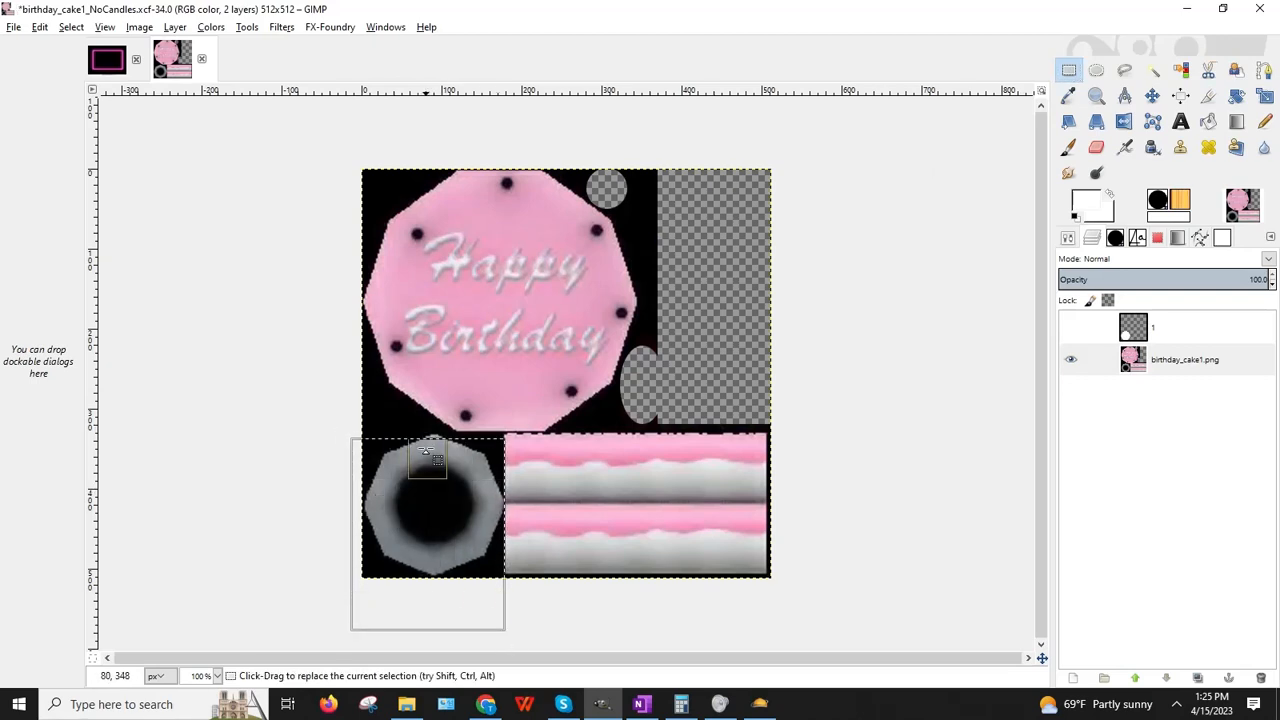
{"action": "left_click_drag", "start_coordinate": [424, 460], "coordinate": [423, 456]}
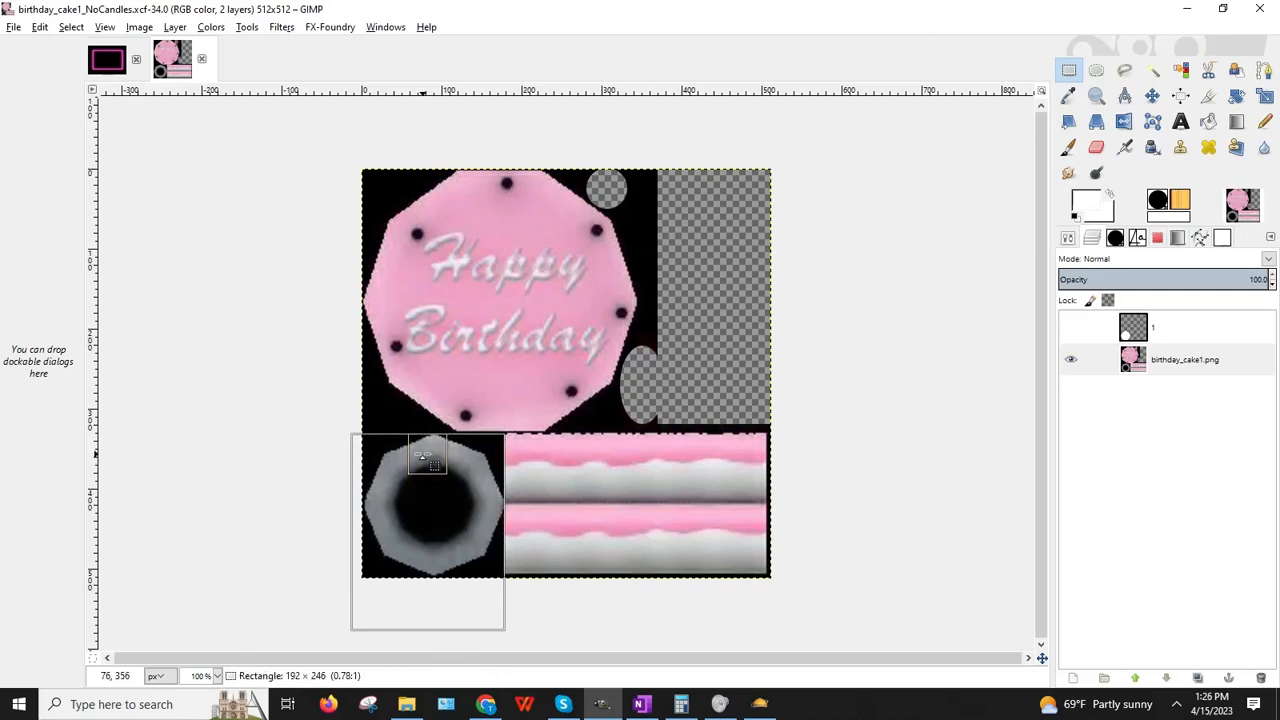
{"action": "left_click_drag", "start_coordinate": [424, 458], "coordinate": [424, 457]}
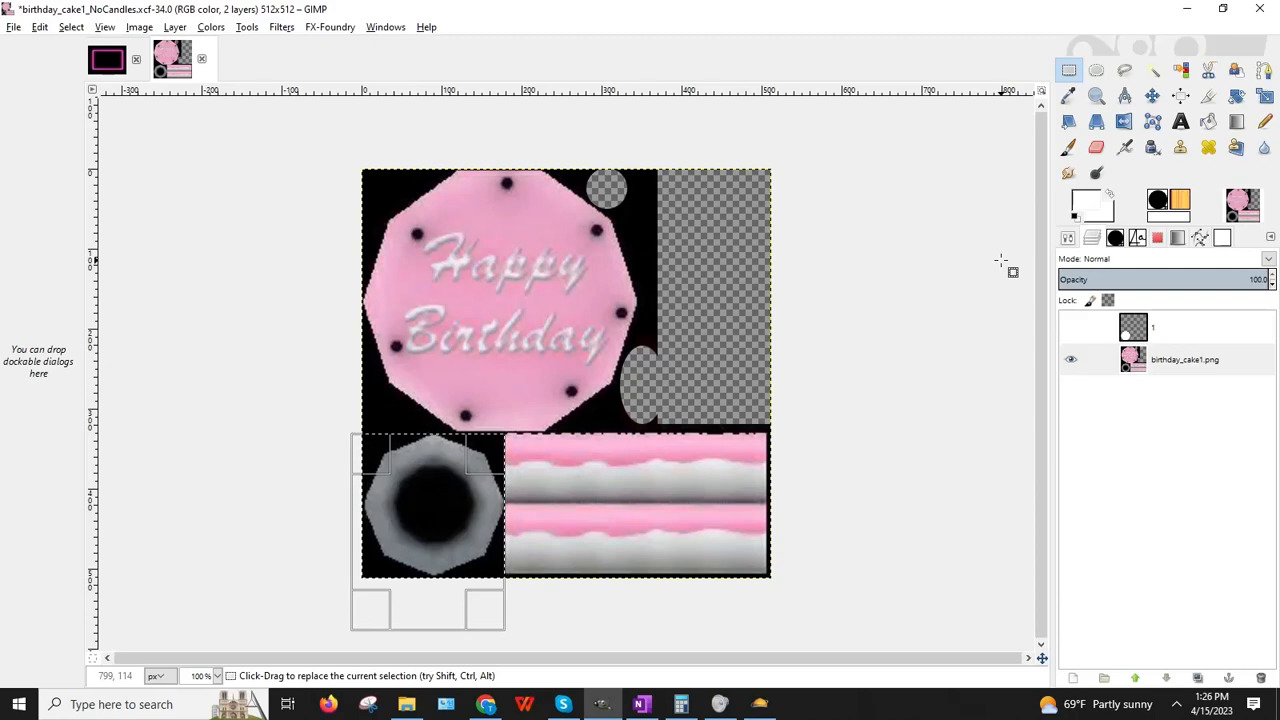
{"action": "left_click", "coordinate": [1070, 331]}
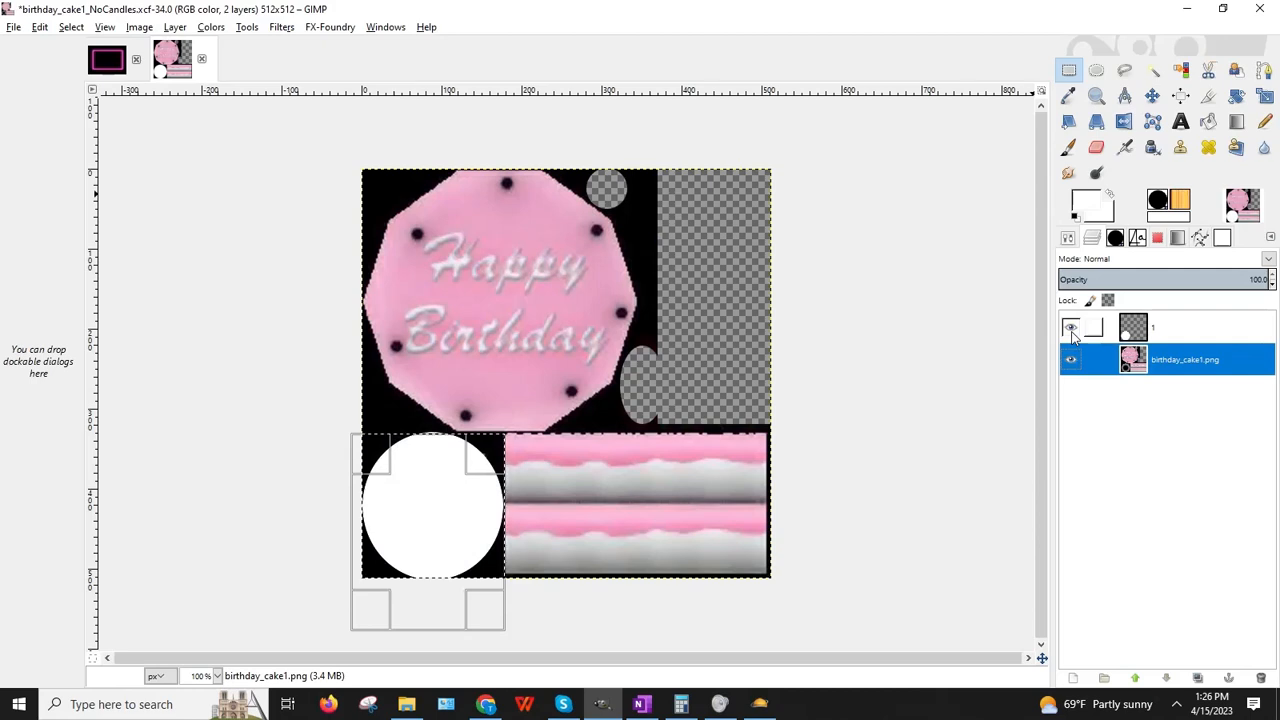
{"action": "left_click", "coordinate": [1070, 331]}
{"action": "key", "text": "Delete"}
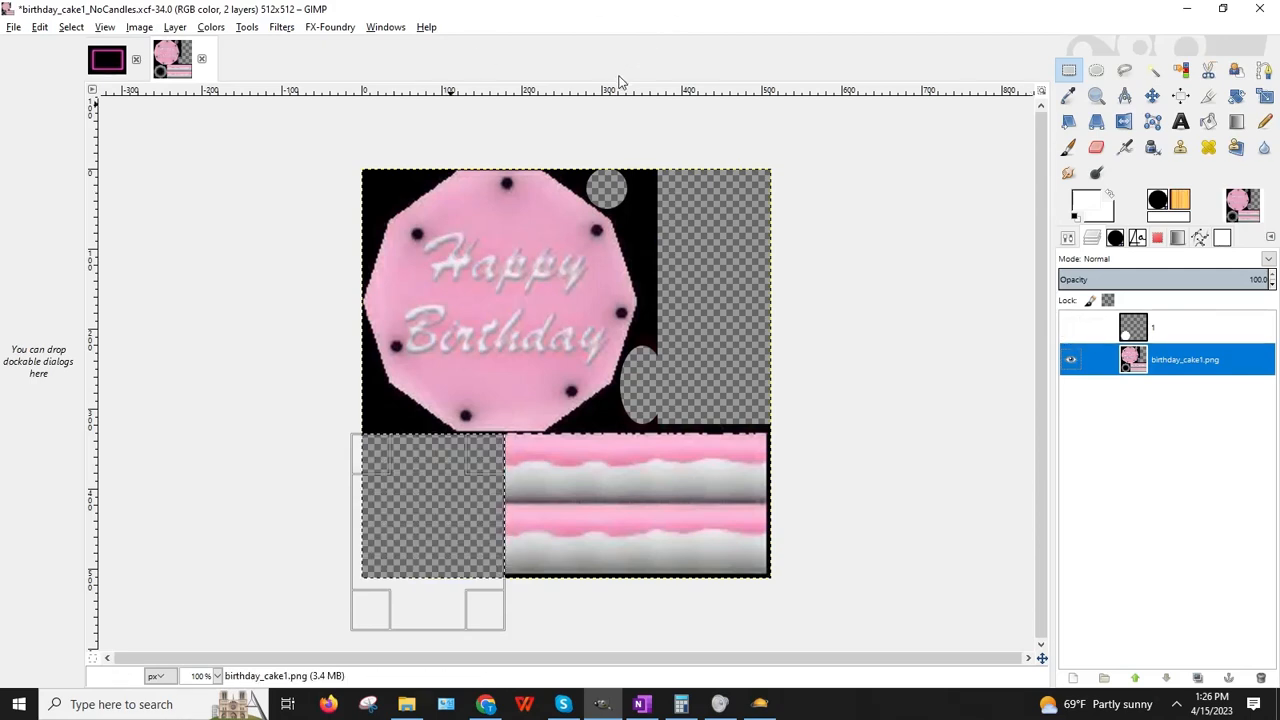
{"action": "left_click", "coordinate": [962, 420]}
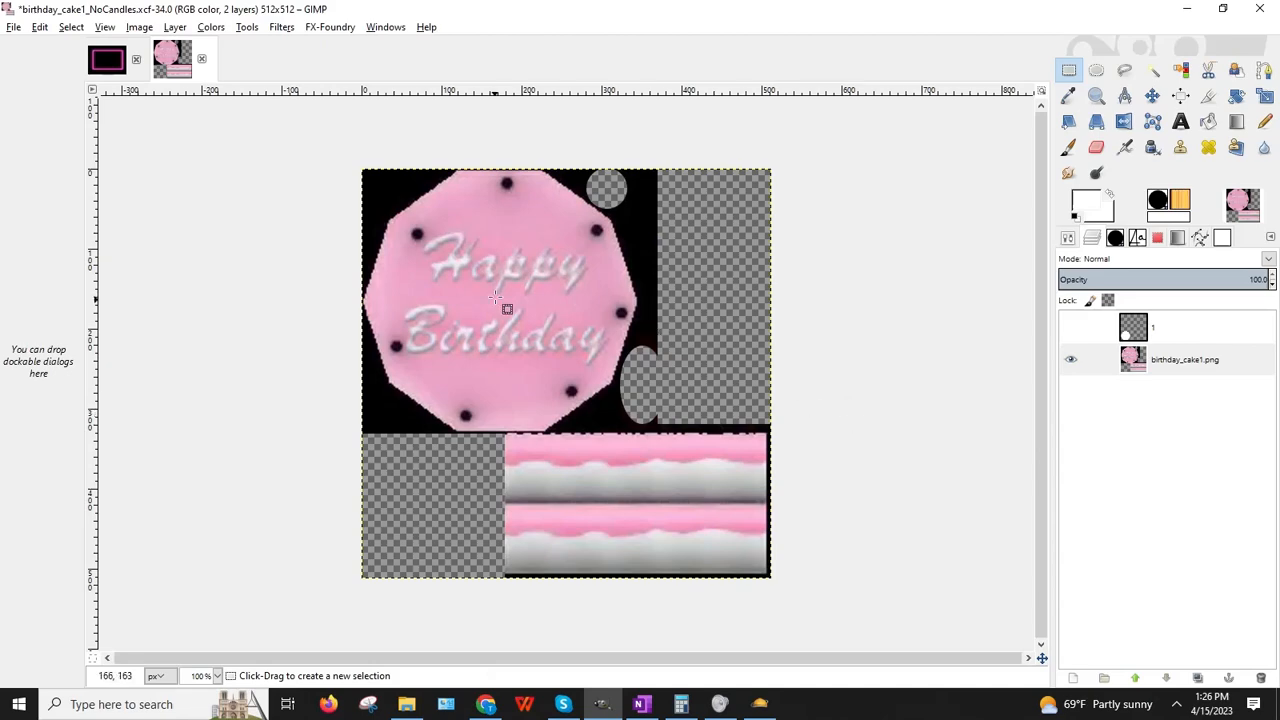
Step: Minimize GIMP, return to Chrome's black fabric search and enter 'cupcake side pink'
{"action": "left_click", "coordinate": [1183, 9]}
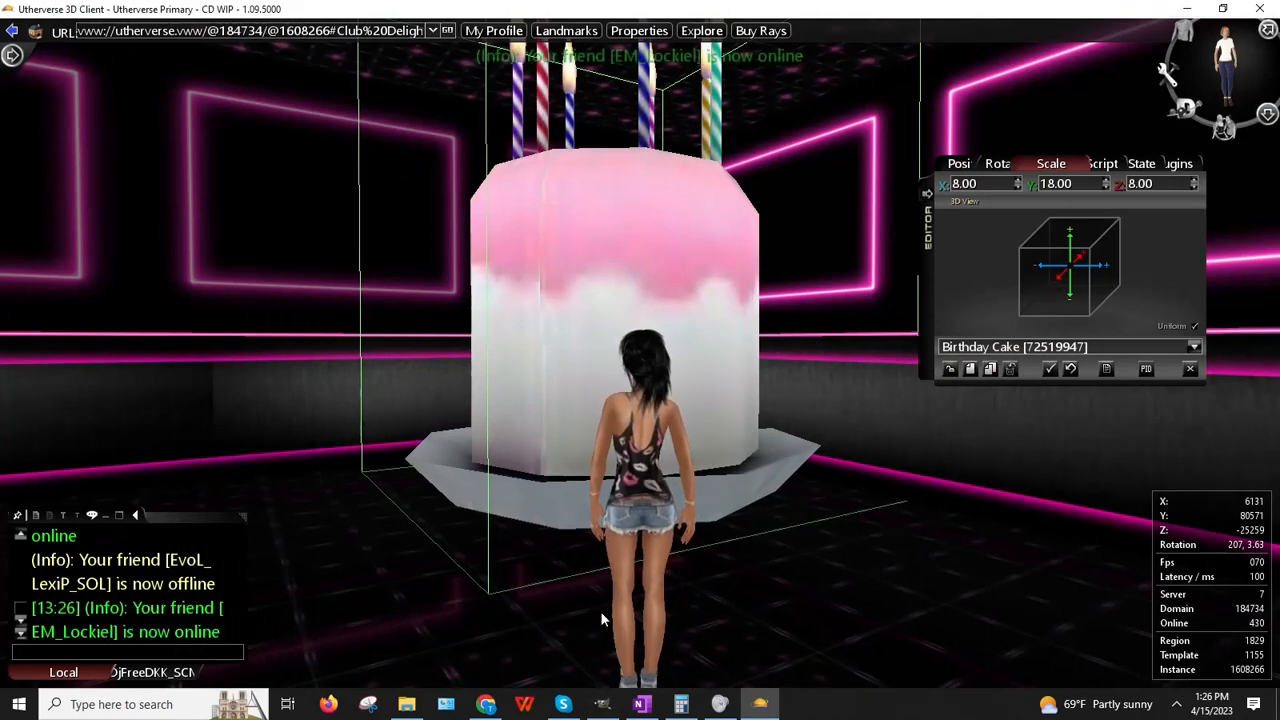
{"action": "left_click", "coordinate": [485, 704]}
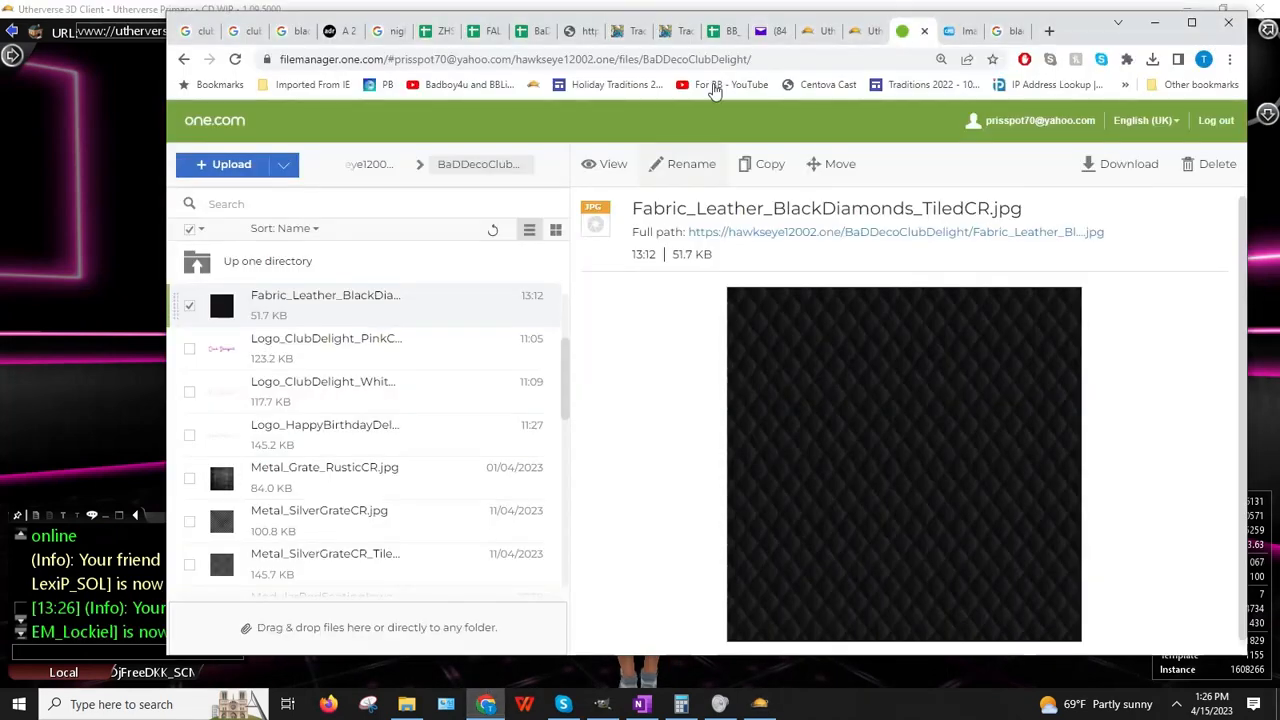
{"action": "left_click", "coordinate": [995, 33]}
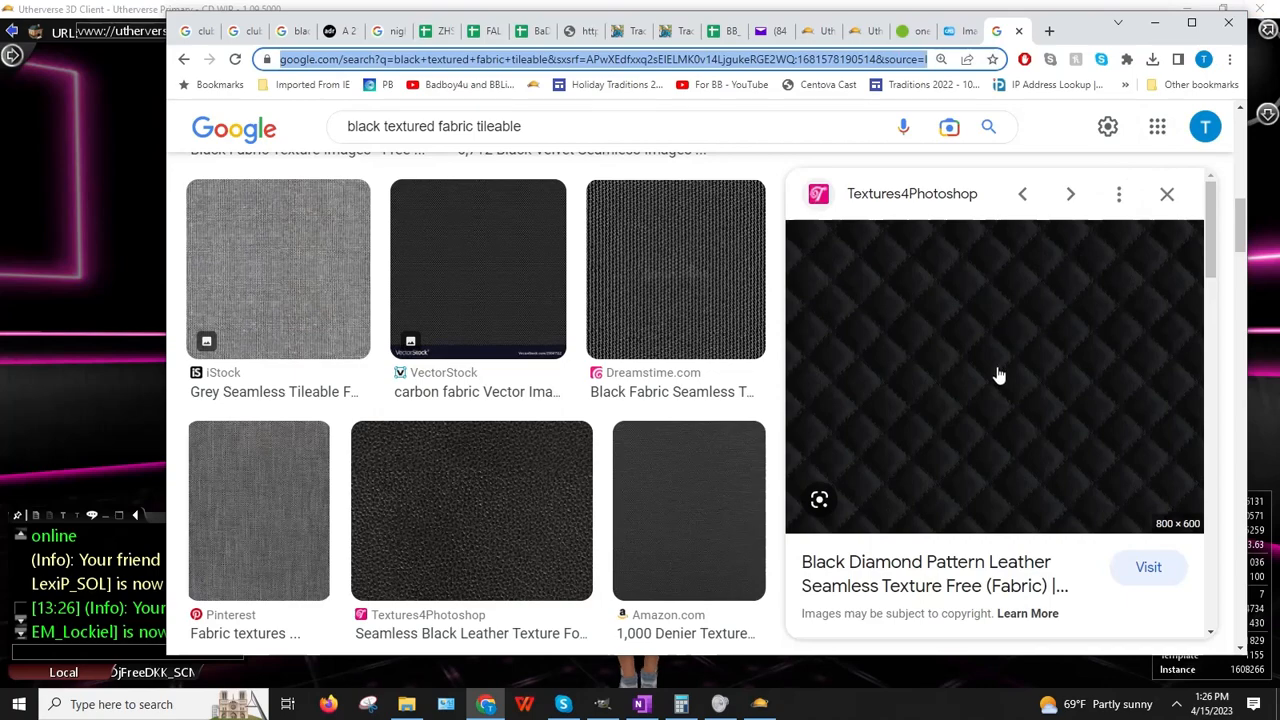
{"action": "type", "text": "cupcake s"}
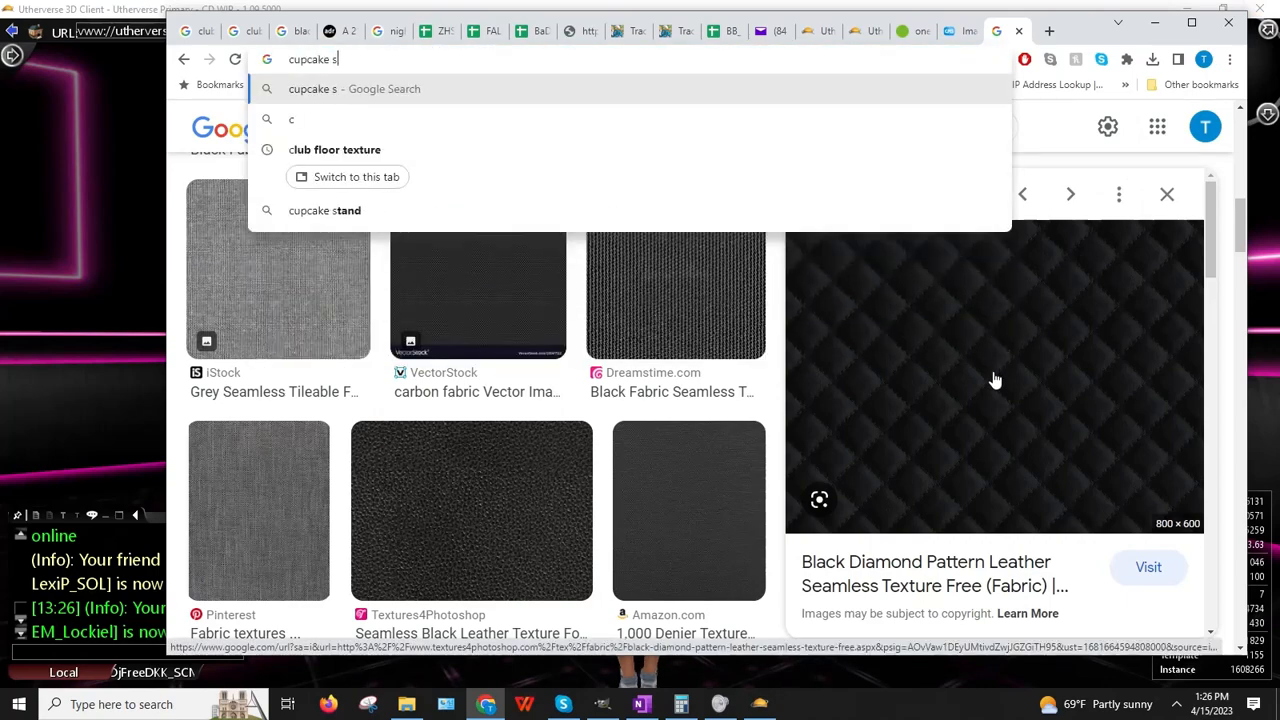
{"action": "type", "text": "ide pink"}
Step: Run the 'cupcake side pink' search and switch to Image results, scrolling through them
{"action": "key", "text": "Return"}
{"action": "right_click", "coordinate": [977, 397]}
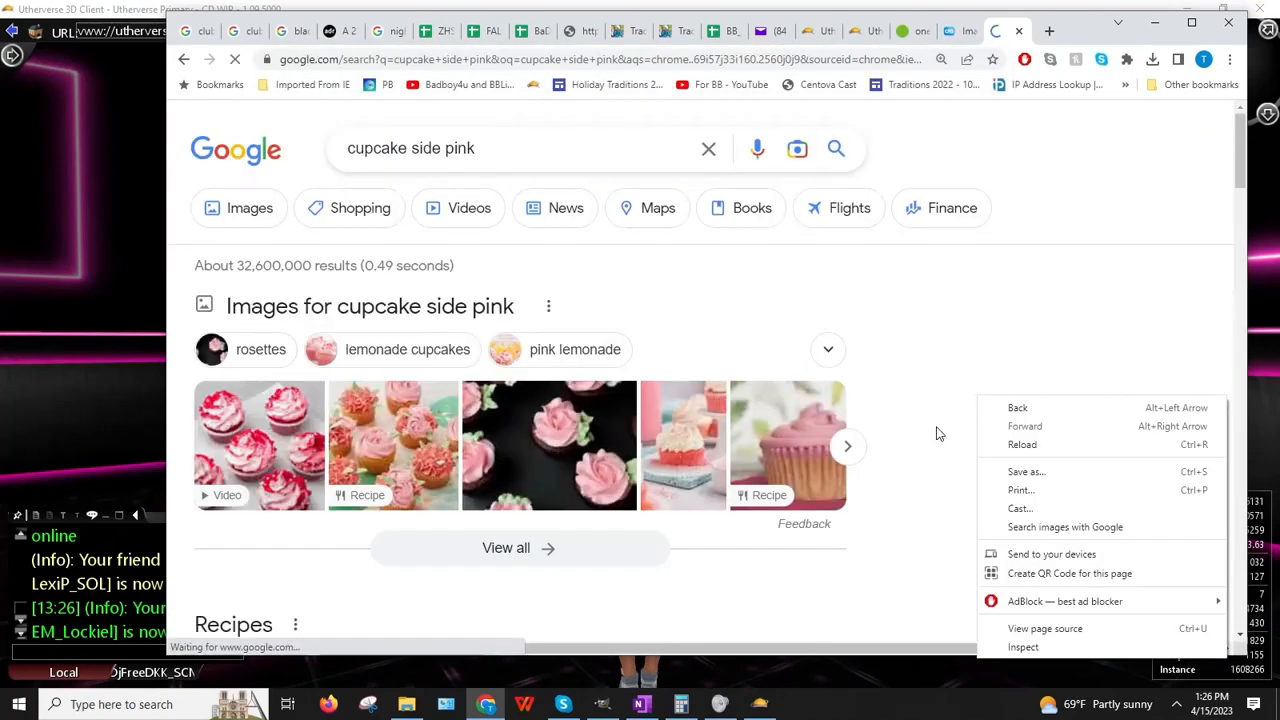
{"action": "left_click", "coordinate": [254, 216]}
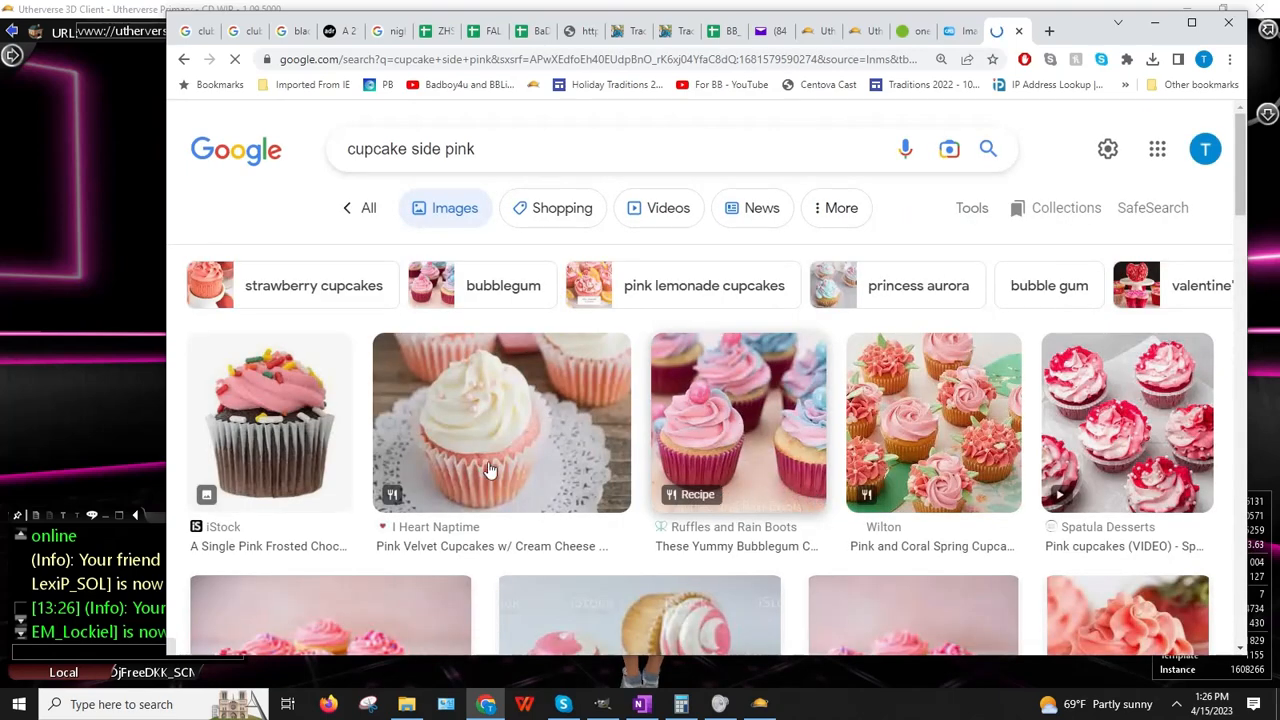
{"action": "scroll", "coordinate": [482, 455], "scroll_direction": "down", "scroll_amount": 3}
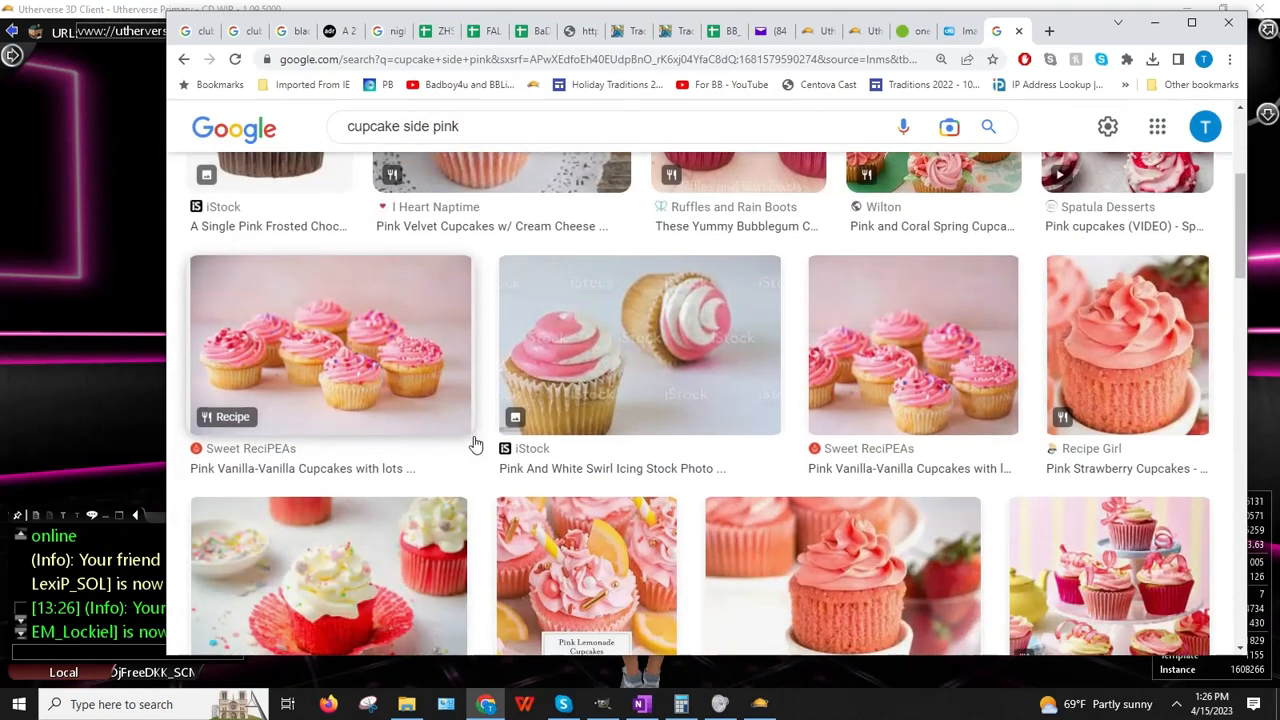
{"action": "scroll", "coordinate": [476, 444], "scroll_direction": "down", "scroll_amount": 2}
{"action": "scroll", "coordinate": [476, 444], "scroll_direction": "down", "scroll_amount": 2}
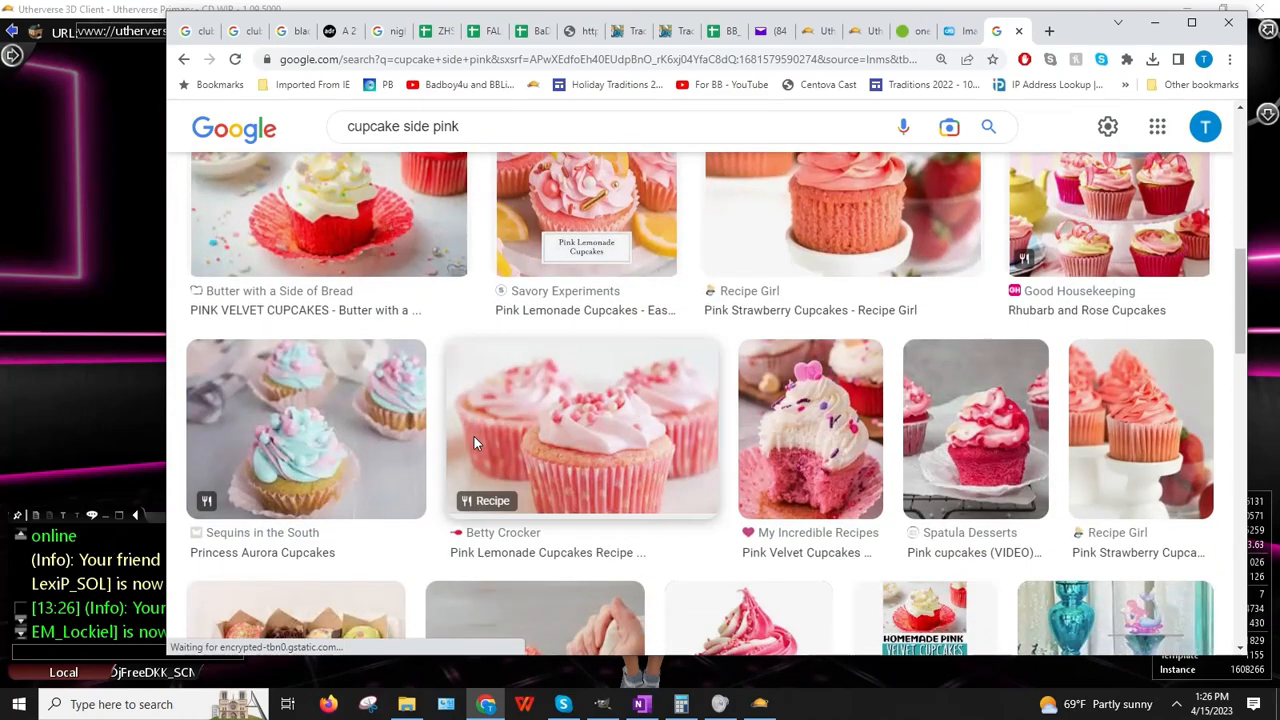
{"action": "scroll", "coordinate": [474, 436], "scroll_direction": "down", "scroll_amount": 3}
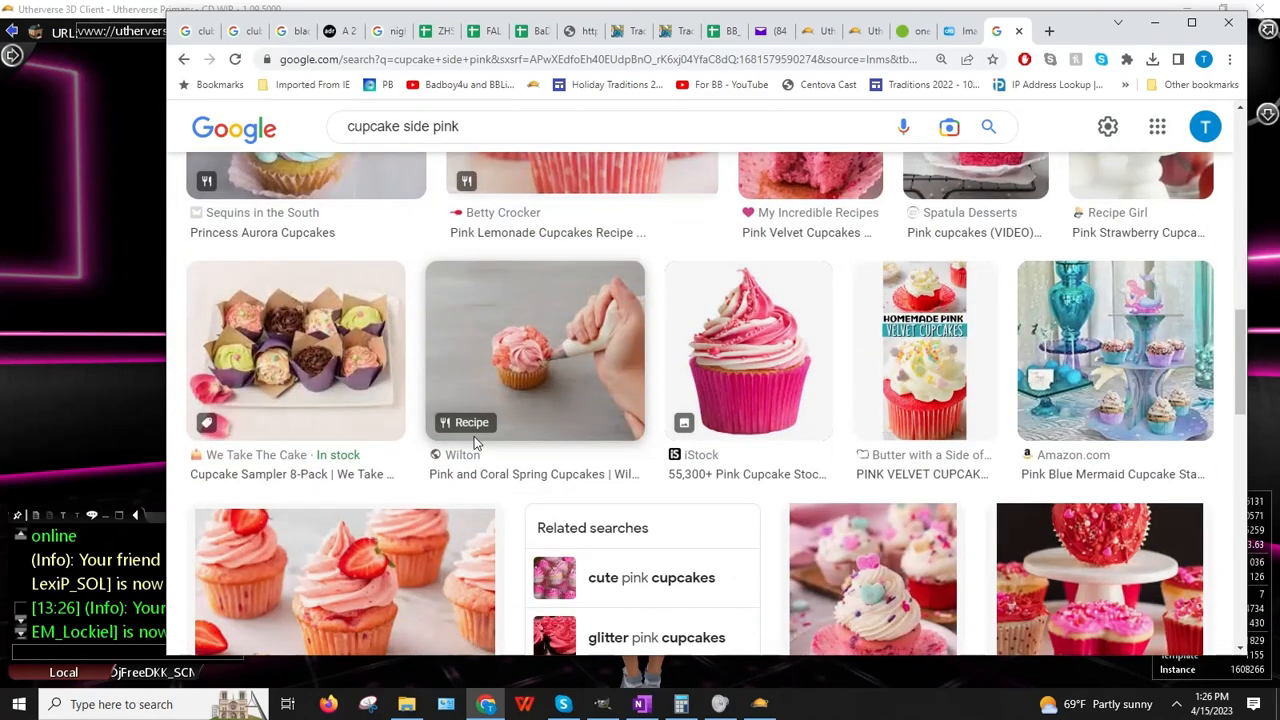
{"action": "scroll", "coordinate": [1010, 478], "scroll_direction": "up", "scroll_amount": 2}
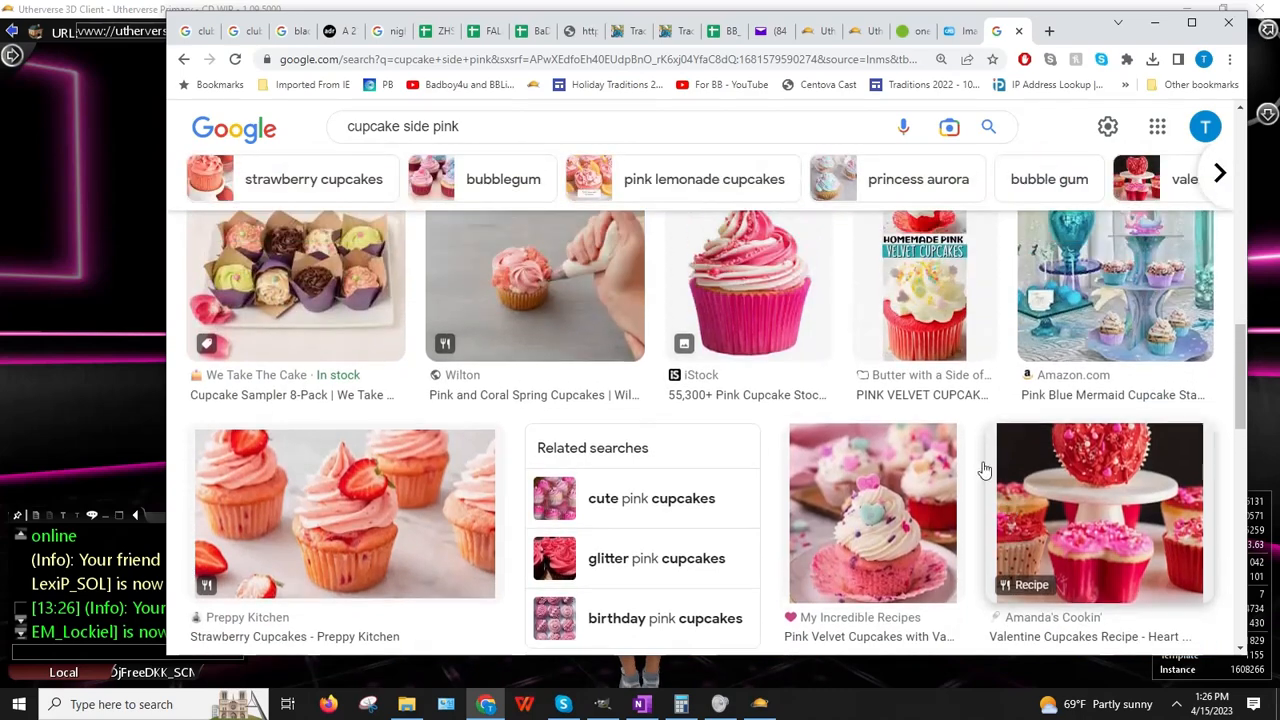
Step: Preview the pink iStock cupcake image, then close it and keep browsing results
{"action": "left_click", "coordinate": [745, 317]}
{"action": "scroll", "coordinate": [1117, 443], "scroll_direction": "down", "scroll_amount": 4}
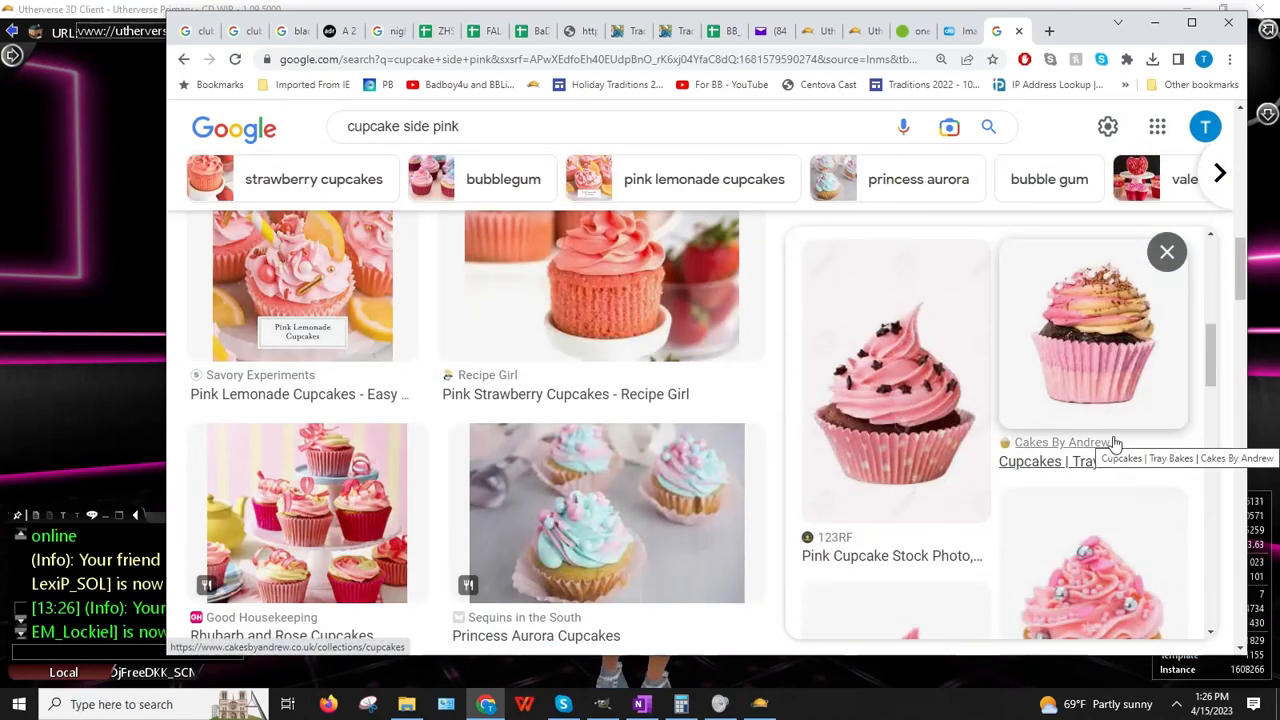
{"action": "scroll", "coordinate": [1115, 443], "scroll_direction": "down", "scroll_amount": 3}
{"action": "scroll", "coordinate": [1113, 443], "scroll_direction": "down", "scroll_amount": 3}
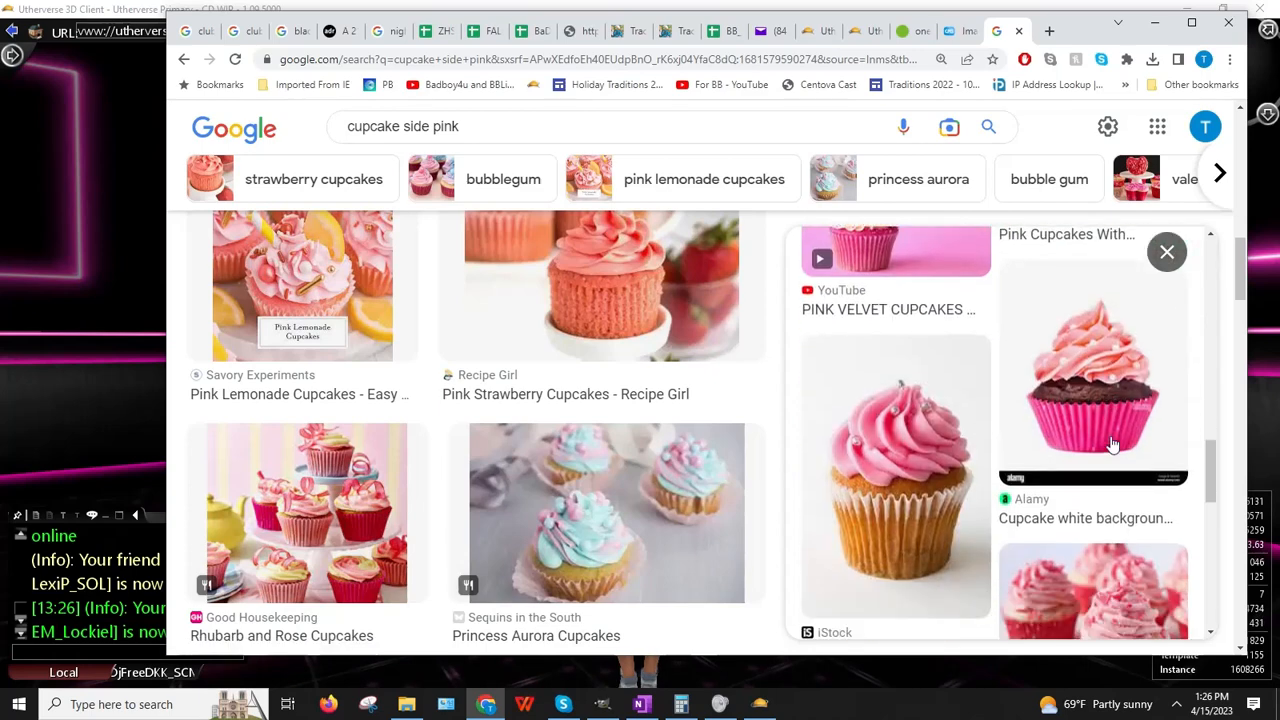
{"action": "scroll", "coordinate": [1113, 443], "scroll_direction": "down", "scroll_amount": 6}
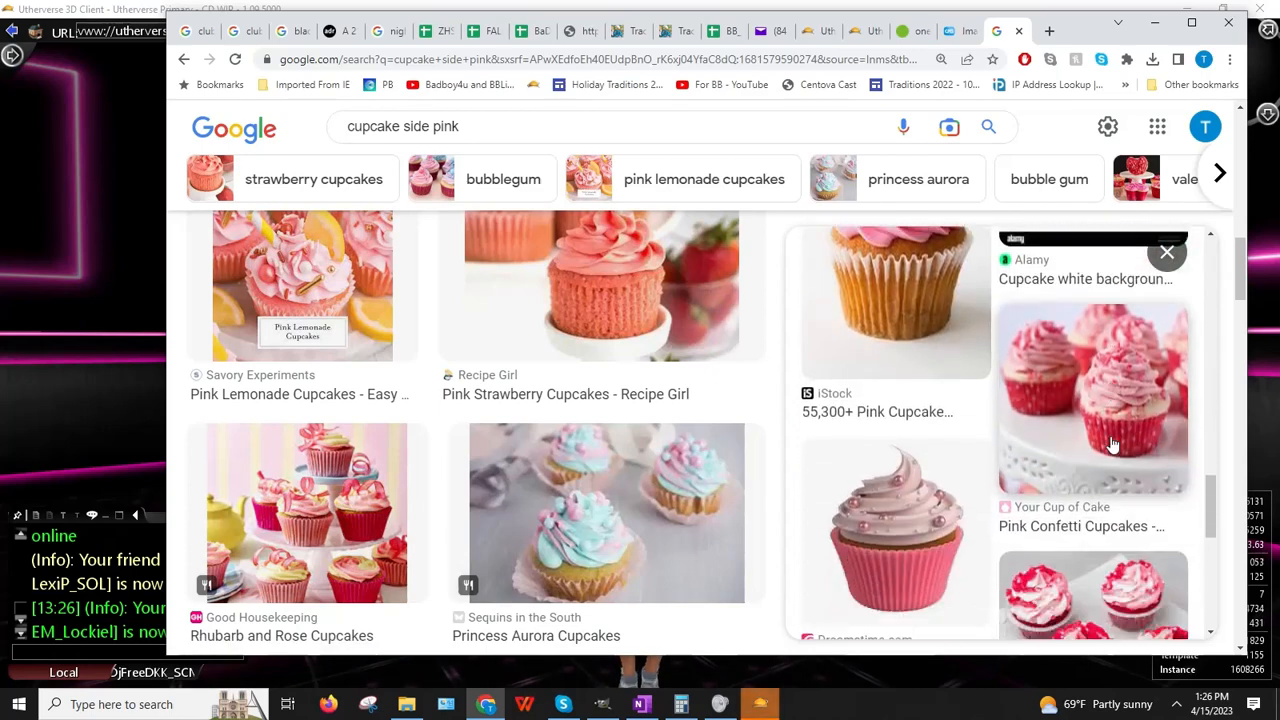
{"action": "scroll", "coordinate": [1110, 443], "scroll_direction": "down", "scroll_amount": 2}
{"action": "scroll", "coordinate": [1108, 443], "scroll_direction": "up", "scroll_amount": 3}
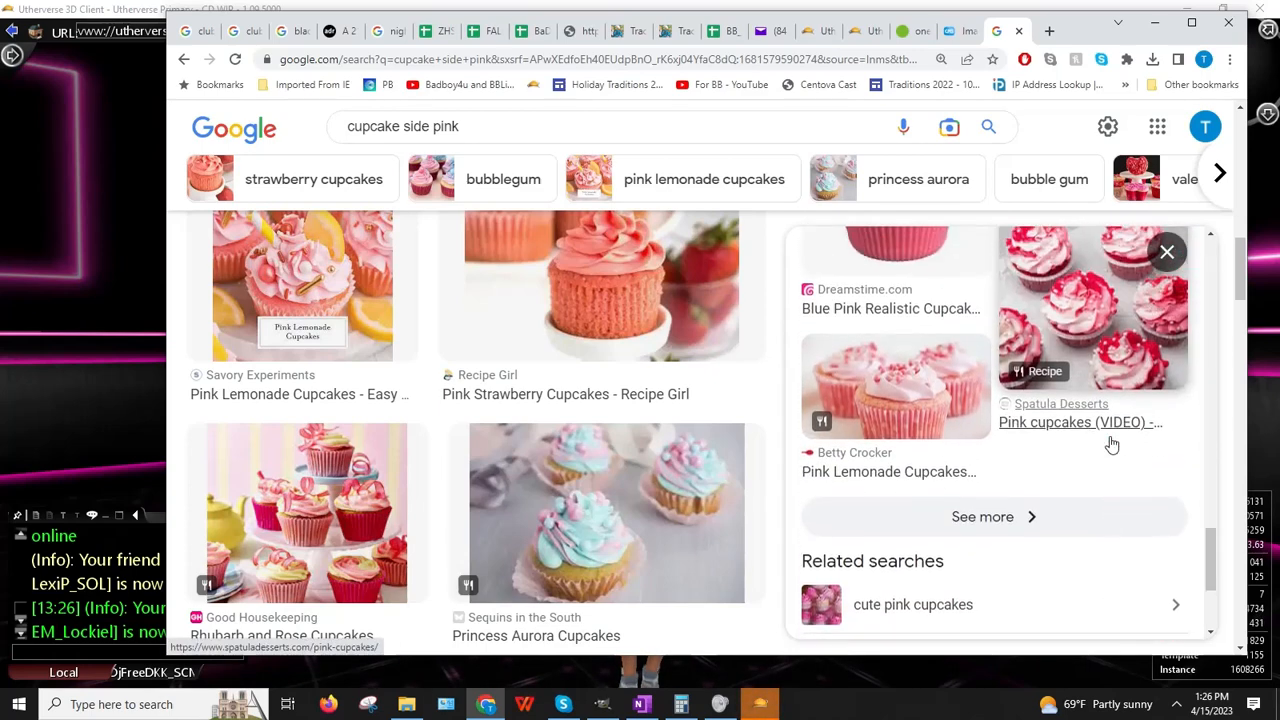
{"action": "scroll", "coordinate": [1063, 443], "scroll_direction": "down", "scroll_amount": 3}
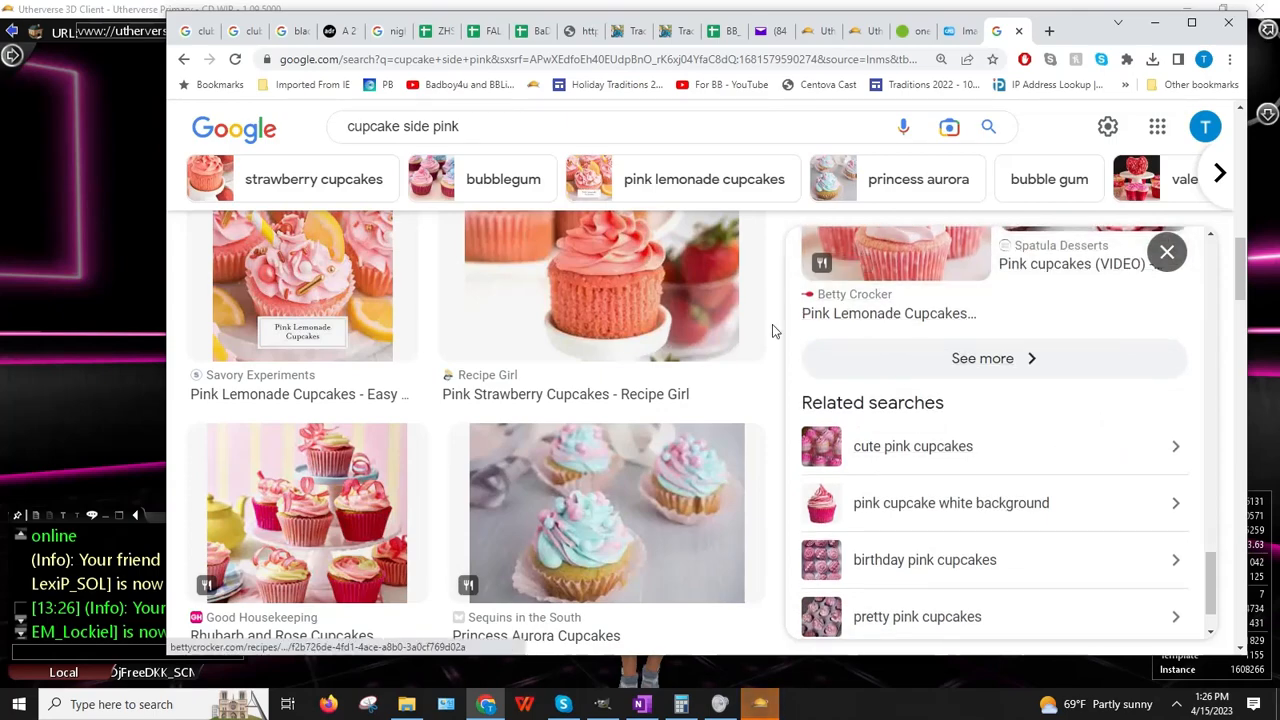
{"action": "left_click", "coordinate": [1167, 251]}
{"action": "scroll", "coordinate": [1030, 370], "scroll_direction": "down", "scroll_amount": 5}
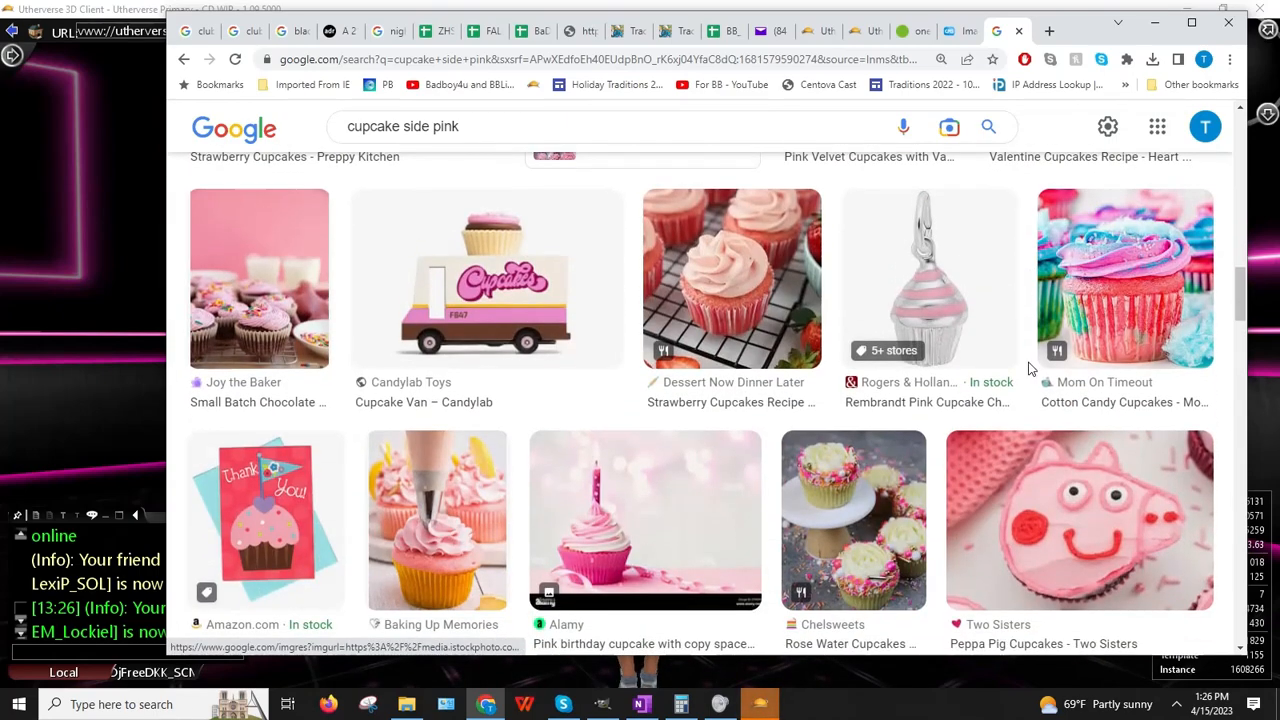
{"action": "scroll", "coordinate": [1030, 369], "scroll_direction": "down", "scroll_amount": 2}
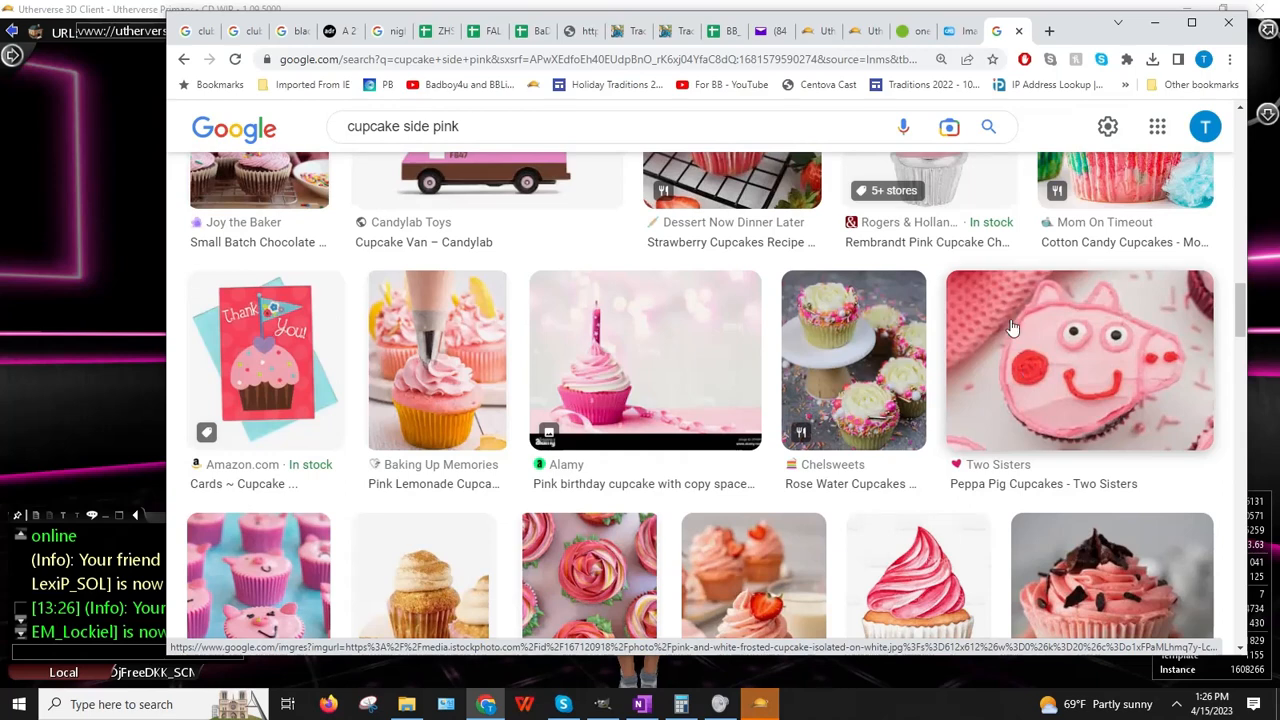
{"action": "scroll", "coordinate": [910, 380], "scroll_direction": "down", "scroll_amount": 2}
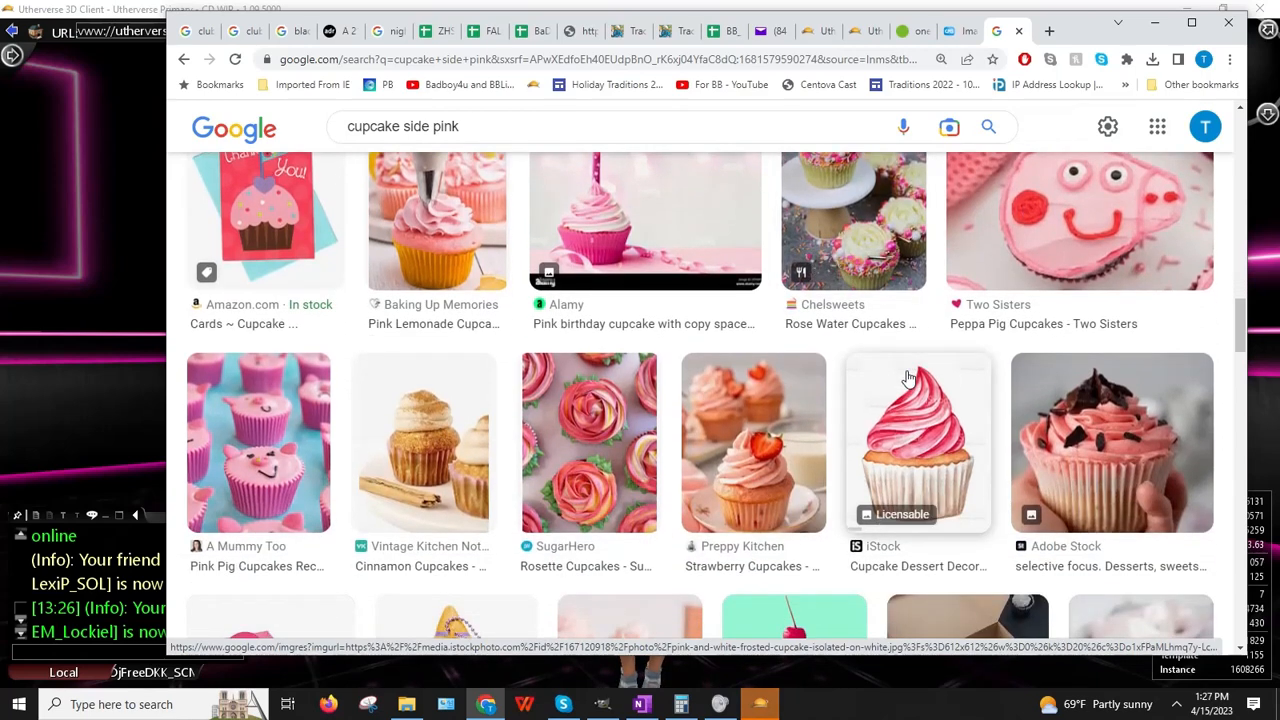
{"action": "scroll", "coordinate": [908, 378], "scroll_direction": "down", "scroll_amount": 5}
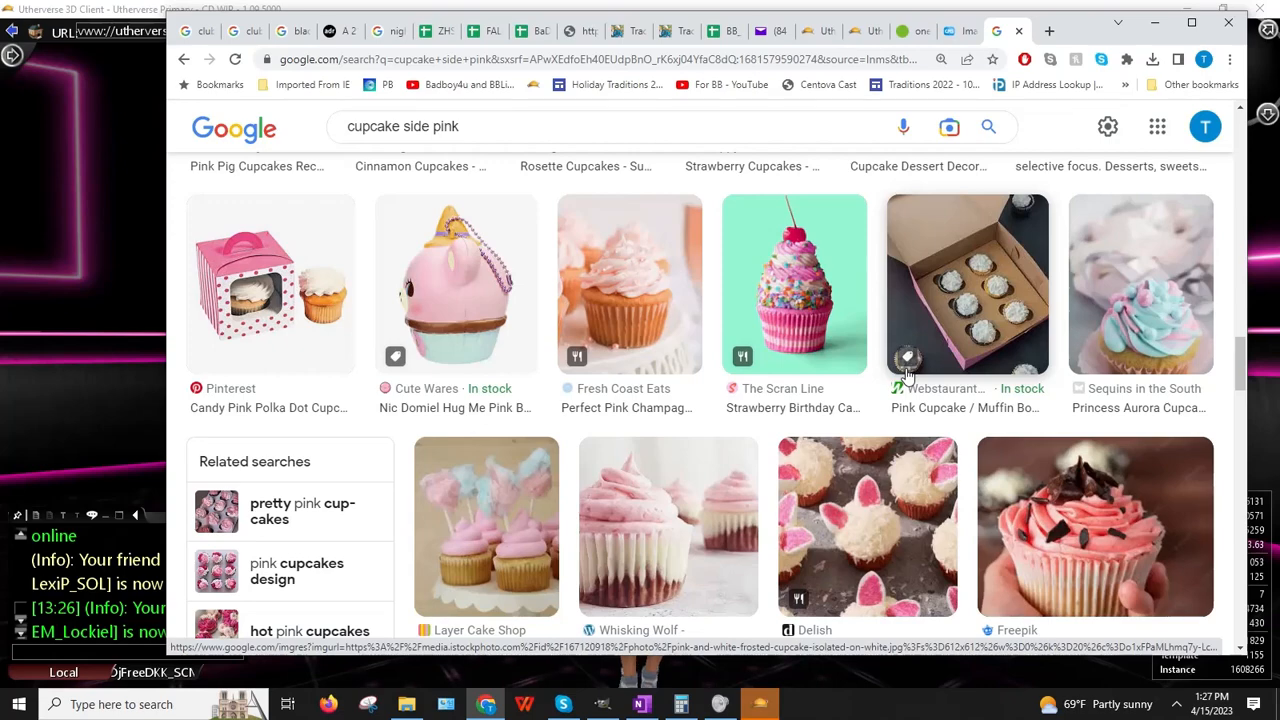
Step: Browse more pink cupcake results, previewing the pink rose cupcake and closing it
{"action": "scroll", "coordinate": [908, 375], "scroll_direction": "down", "scroll_amount": 5}
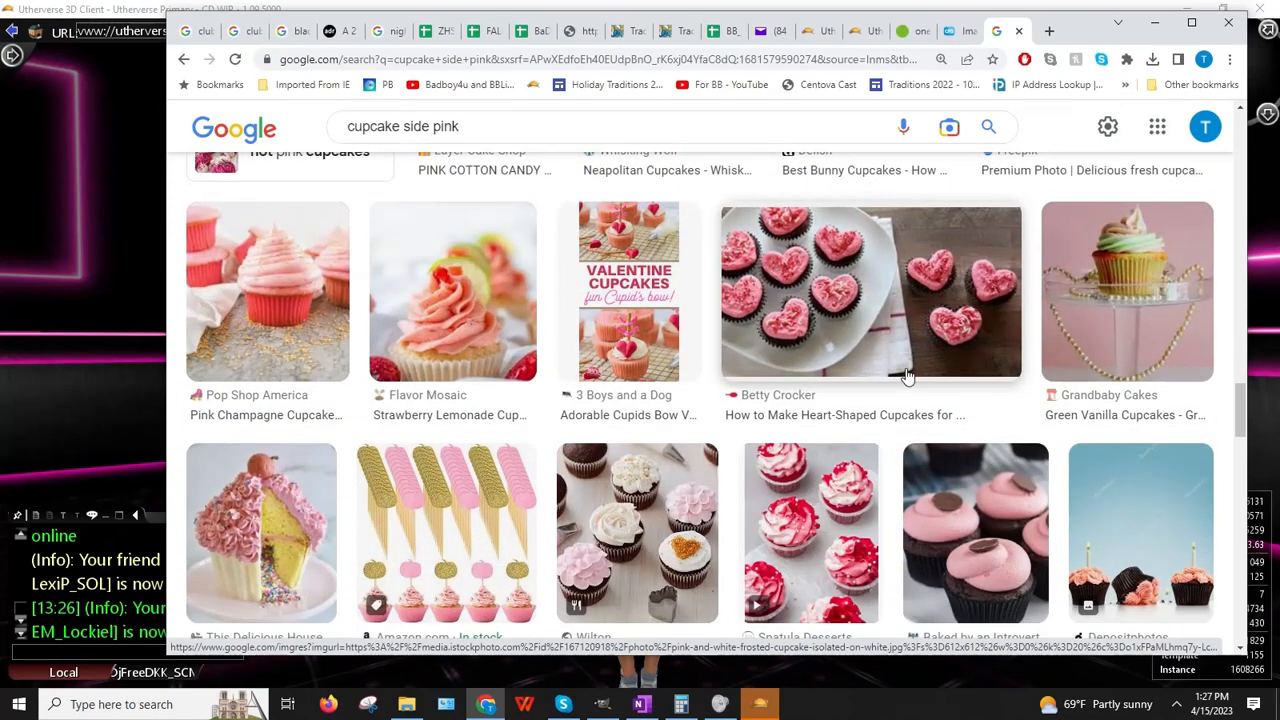
{"action": "scroll", "coordinate": [905, 376], "scroll_direction": "down", "scroll_amount": 4}
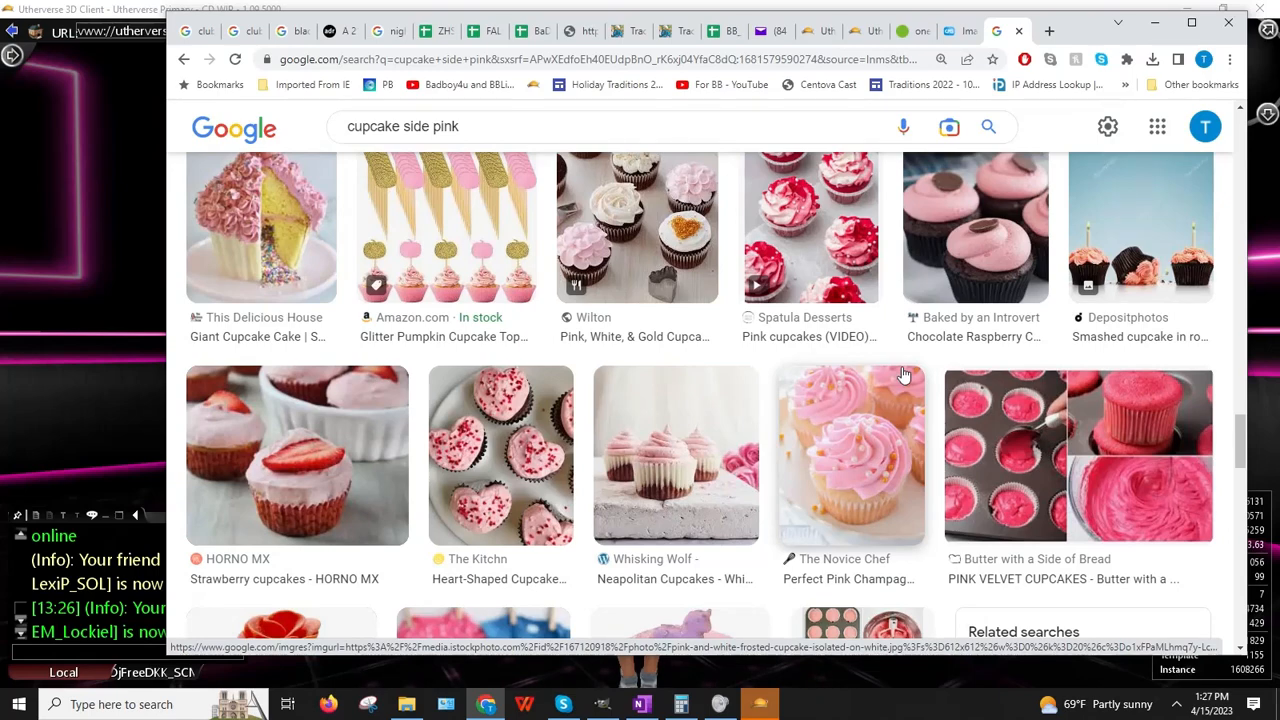
{"action": "scroll", "coordinate": [903, 375], "scroll_direction": "down", "scroll_amount": 4}
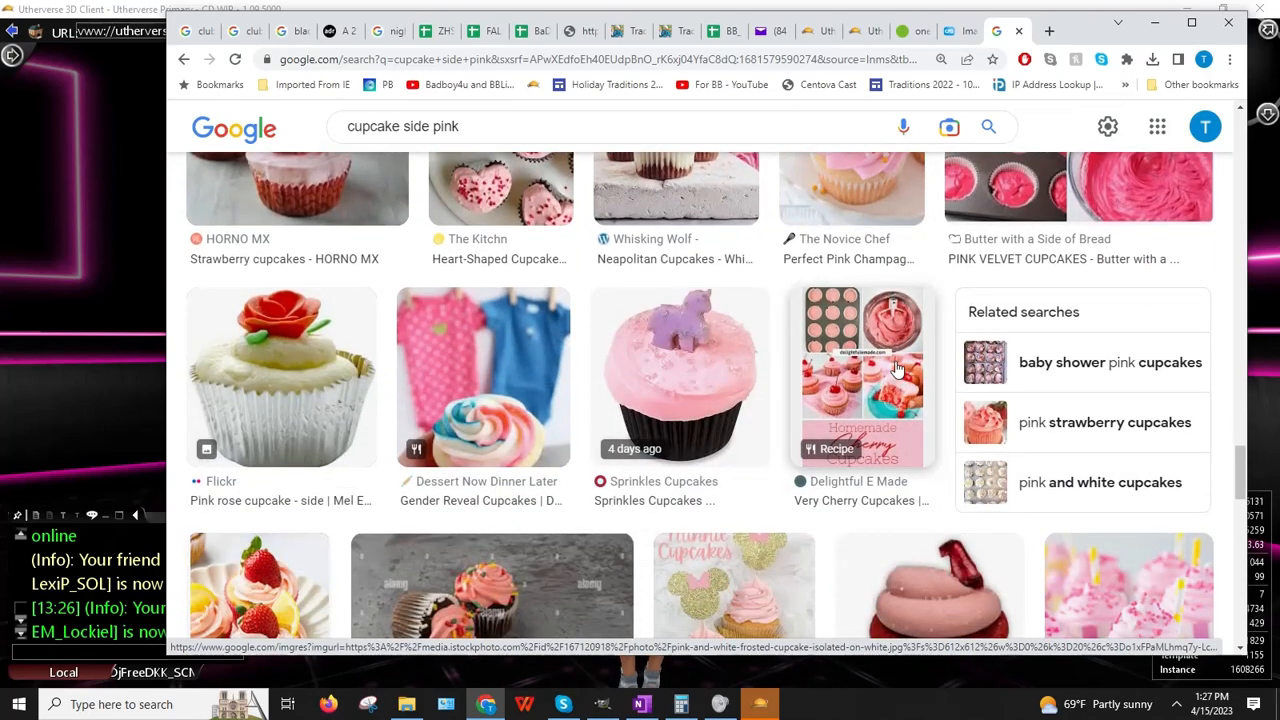
{"action": "scroll", "coordinate": [897, 370], "scroll_direction": "down", "scroll_amount": 2}
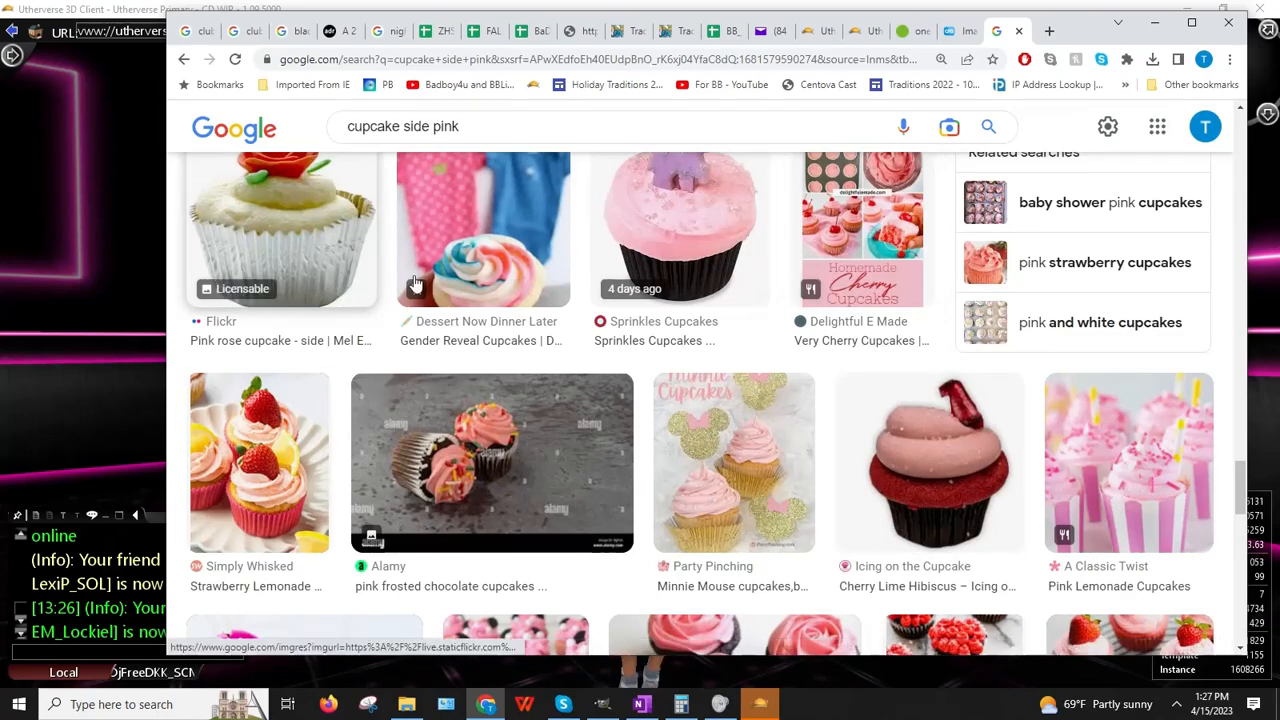
{"action": "left_click", "coordinate": [345, 290]}
{"action": "scroll", "coordinate": [1113, 457], "scroll_direction": "down", "scroll_amount": 5}
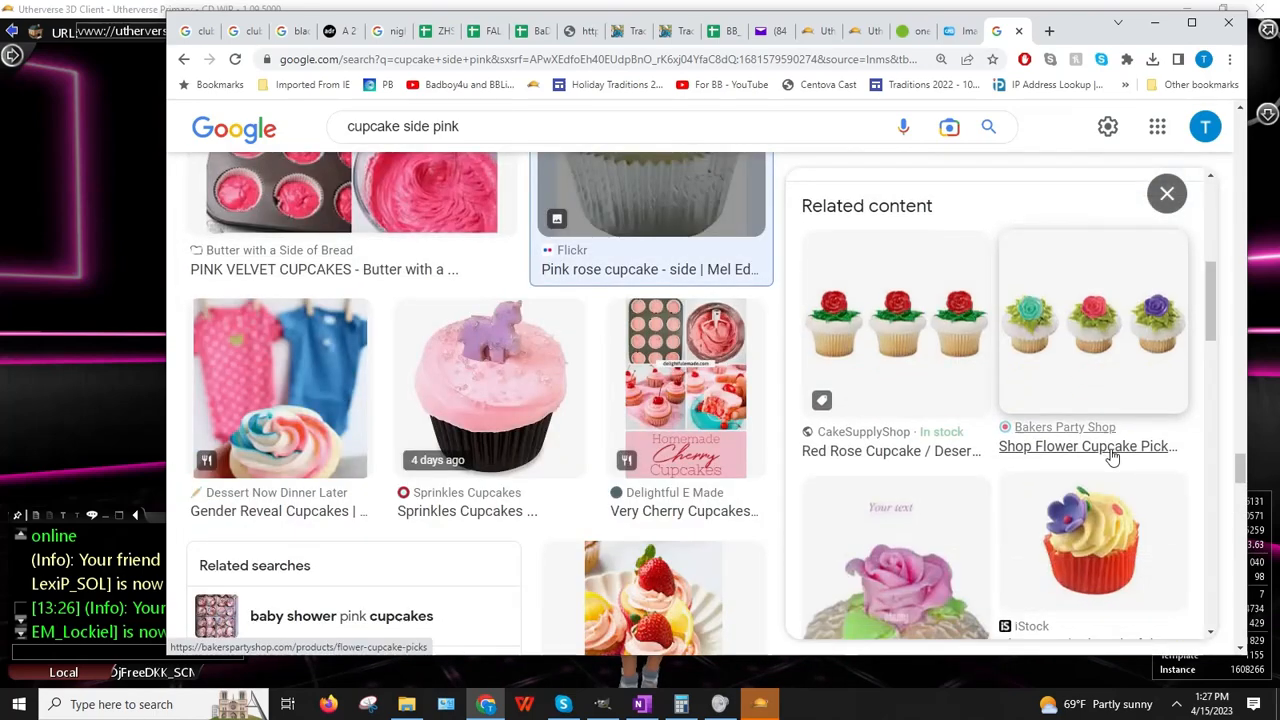
{"action": "scroll", "coordinate": [1113, 457], "scroll_direction": "down", "scroll_amount": 7}
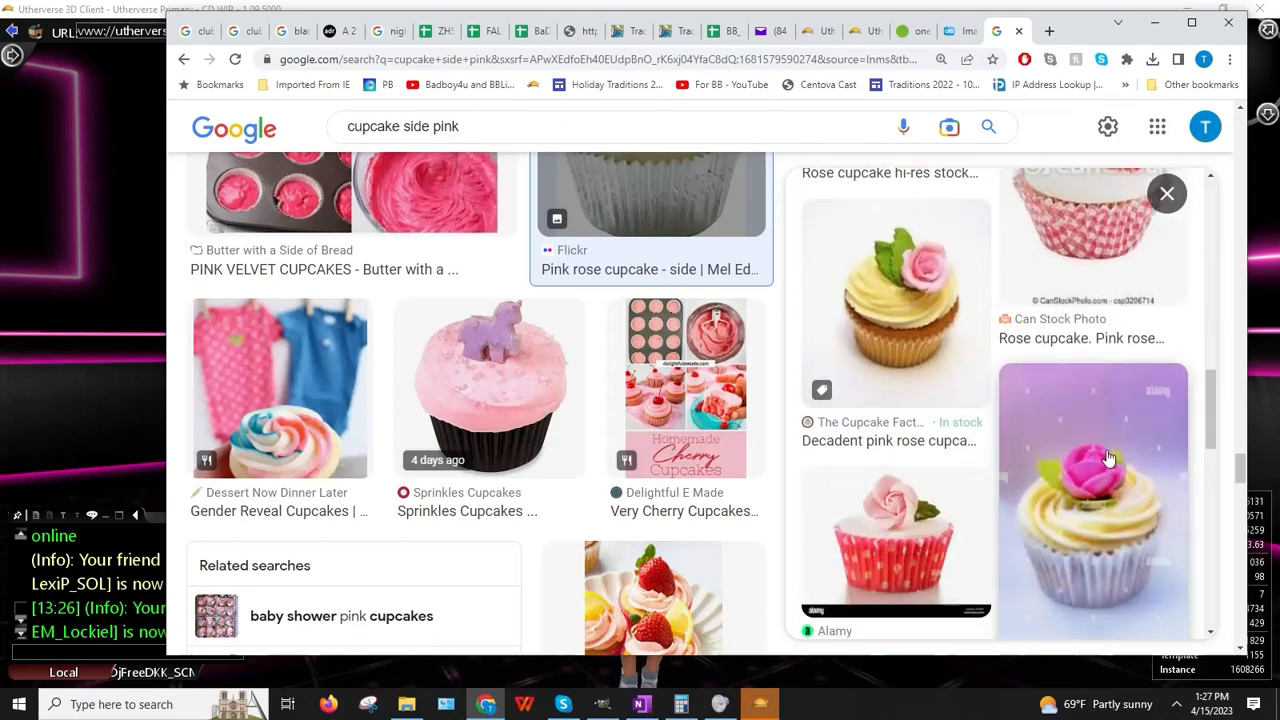
{"action": "scroll", "coordinate": [1097, 459], "scroll_direction": "down", "scroll_amount": 5}
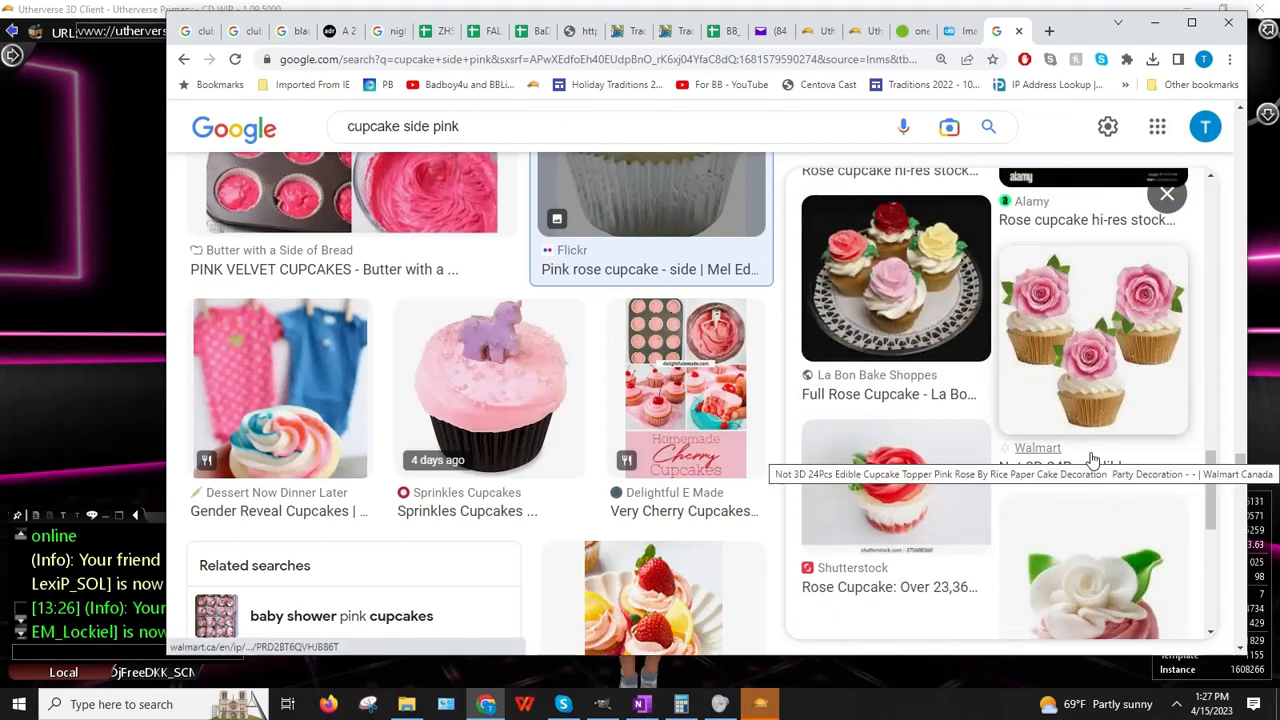
{"action": "scroll", "coordinate": [1078, 438], "scroll_direction": "down", "scroll_amount": 3}
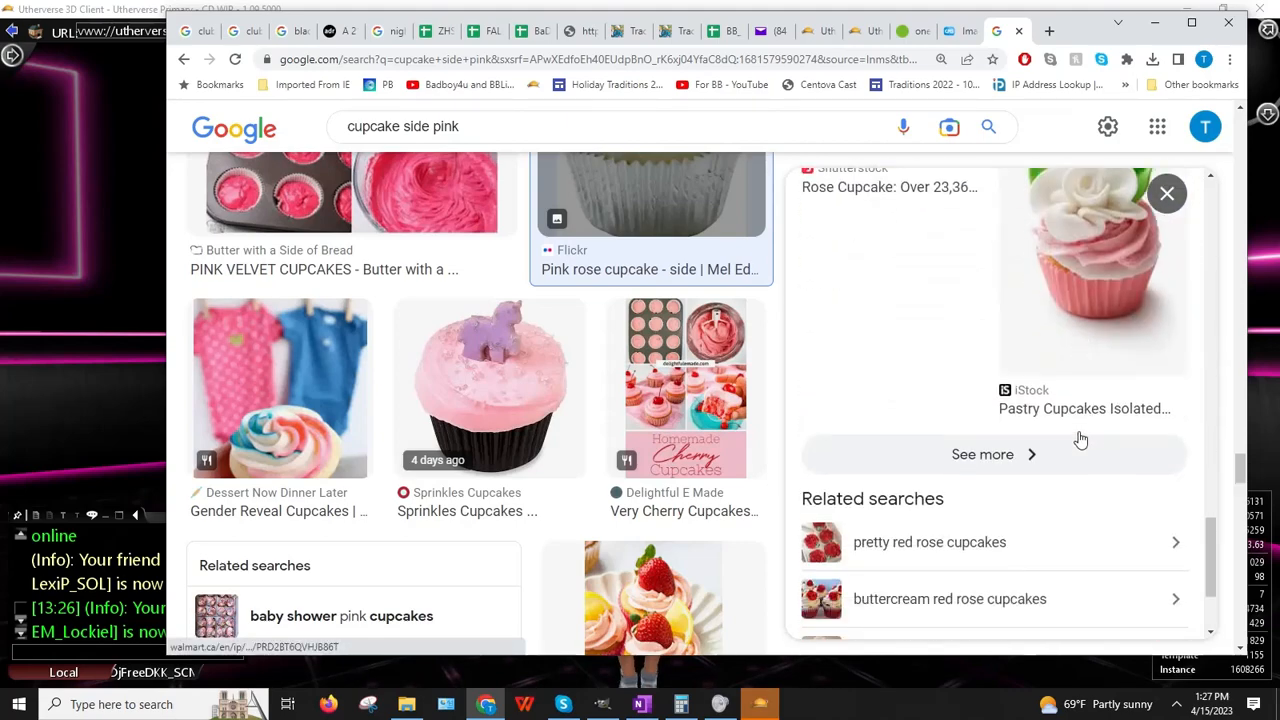
{"action": "left_click", "coordinate": [1167, 193]}
Step: Change the search to 'cupcake side silver' and scroll through the new results
{"action": "double_click", "coordinate": [436, 127]}
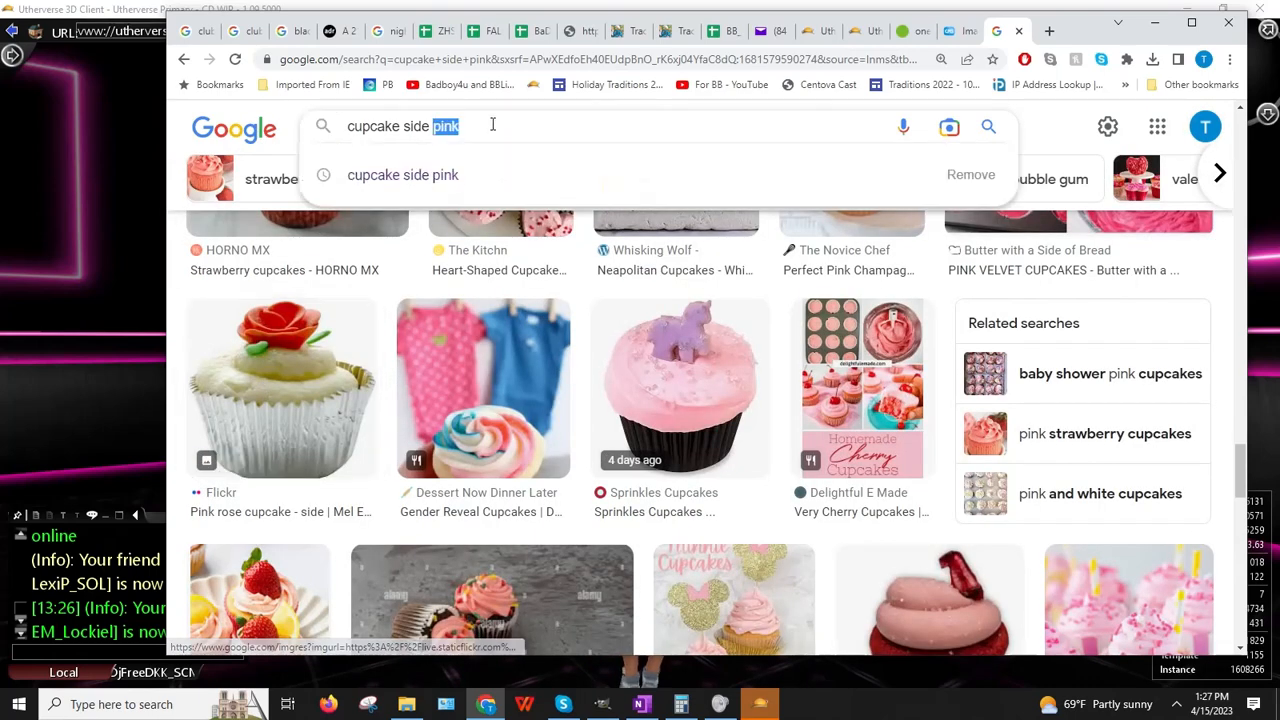
{"action": "type", "text": "silver"}
{"action": "key", "text": "Return"}
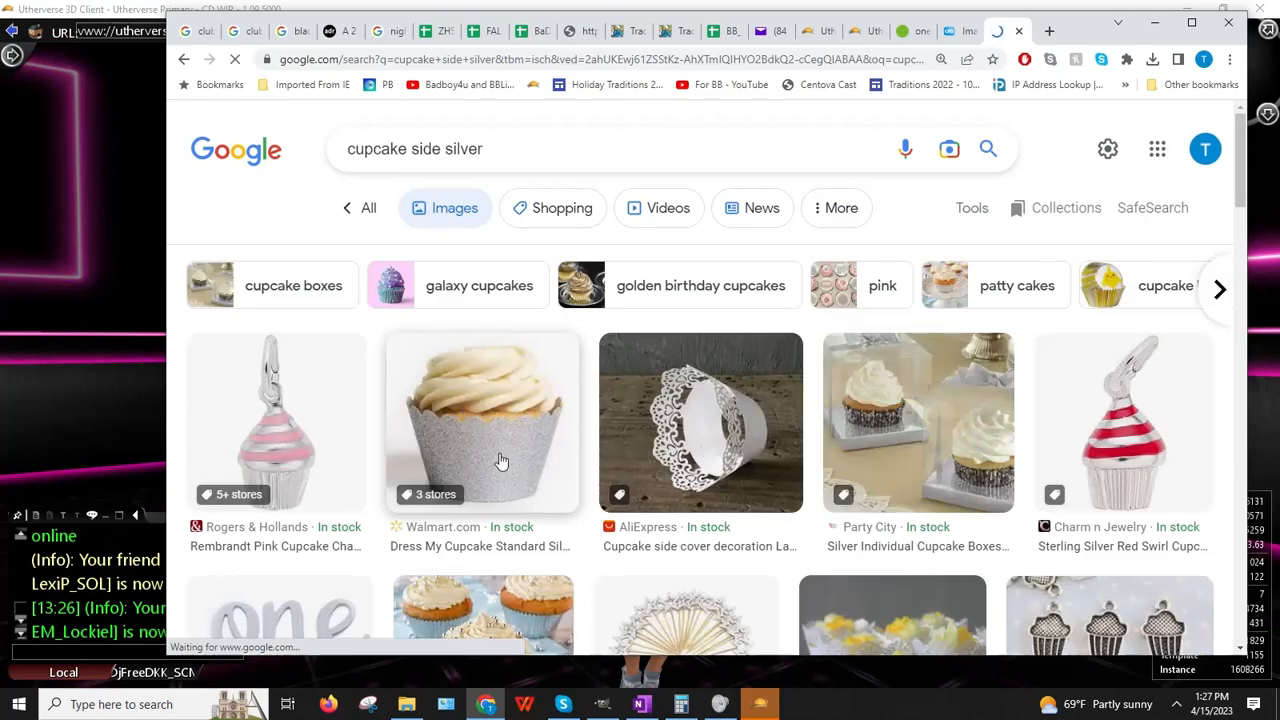
{"action": "scroll", "coordinate": [606, 412], "scroll_direction": "down", "scroll_amount": 2}
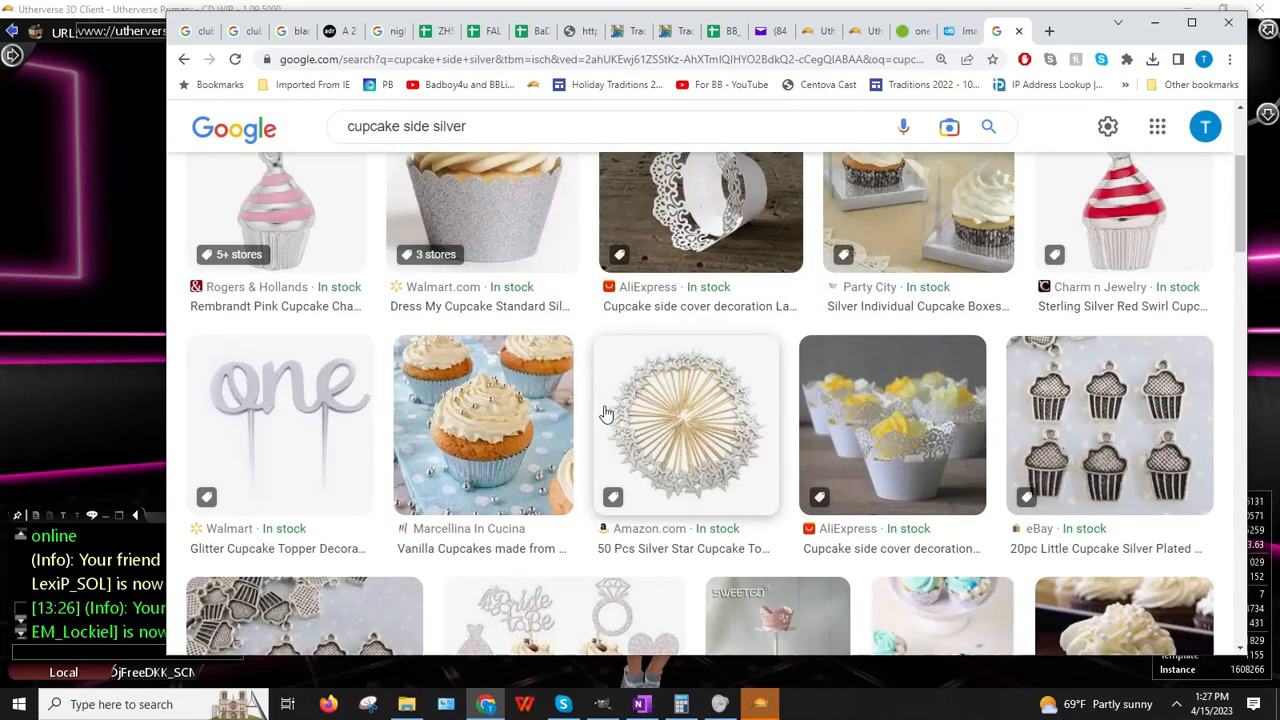
{"action": "scroll", "coordinate": [606, 412], "scroll_direction": "down", "scroll_amount": 2}
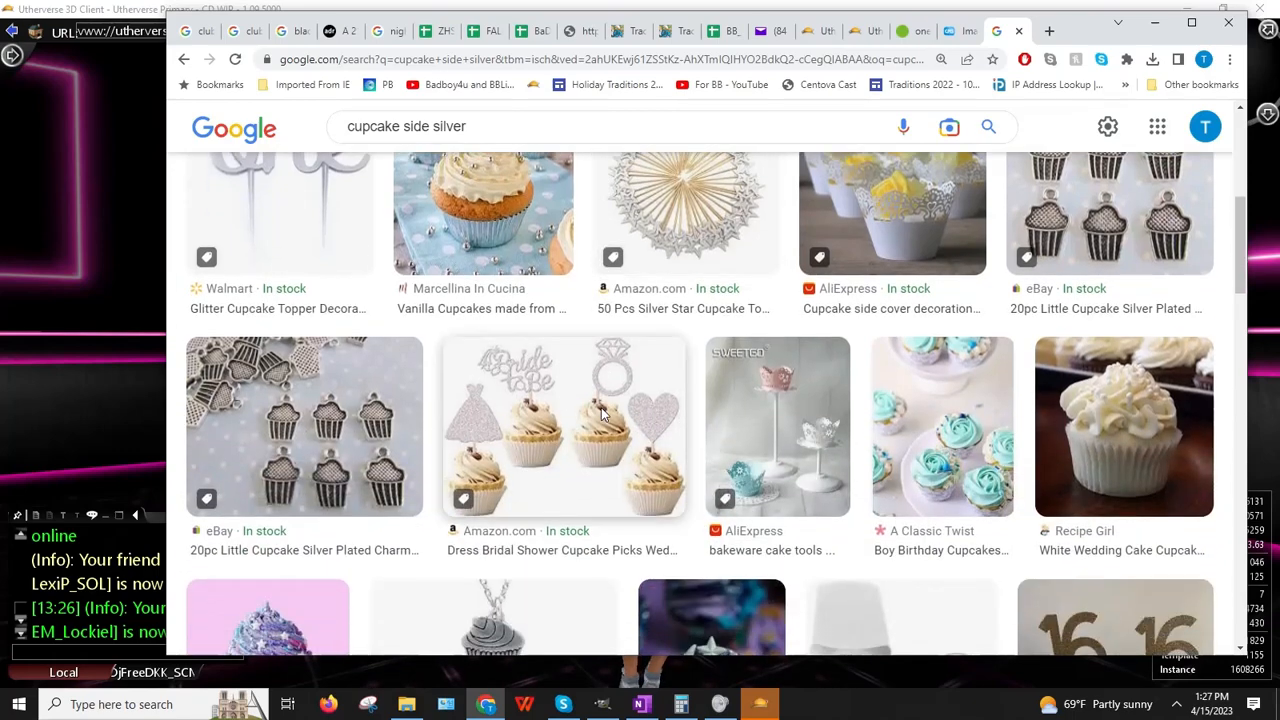
{"action": "scroll", "coordinate": [601, 413], "scroll_direction": "down", "scroll_amount": 2}
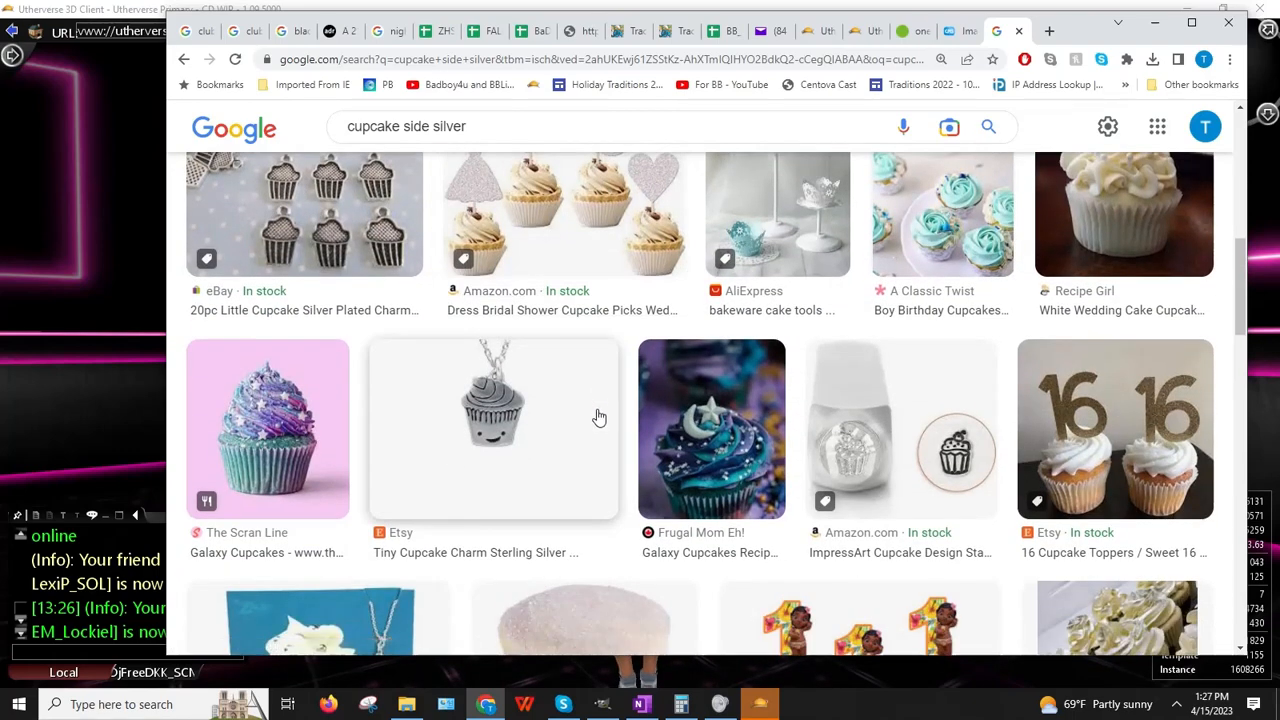
{"action": "scroll", "coordinate": [598, 417], "scroll_direction": "down", "scroll_amount": 3}
{"action": "scroll", "coordinate": [597, 417], "scroll_direction": "down", "scroll_amount": 3}
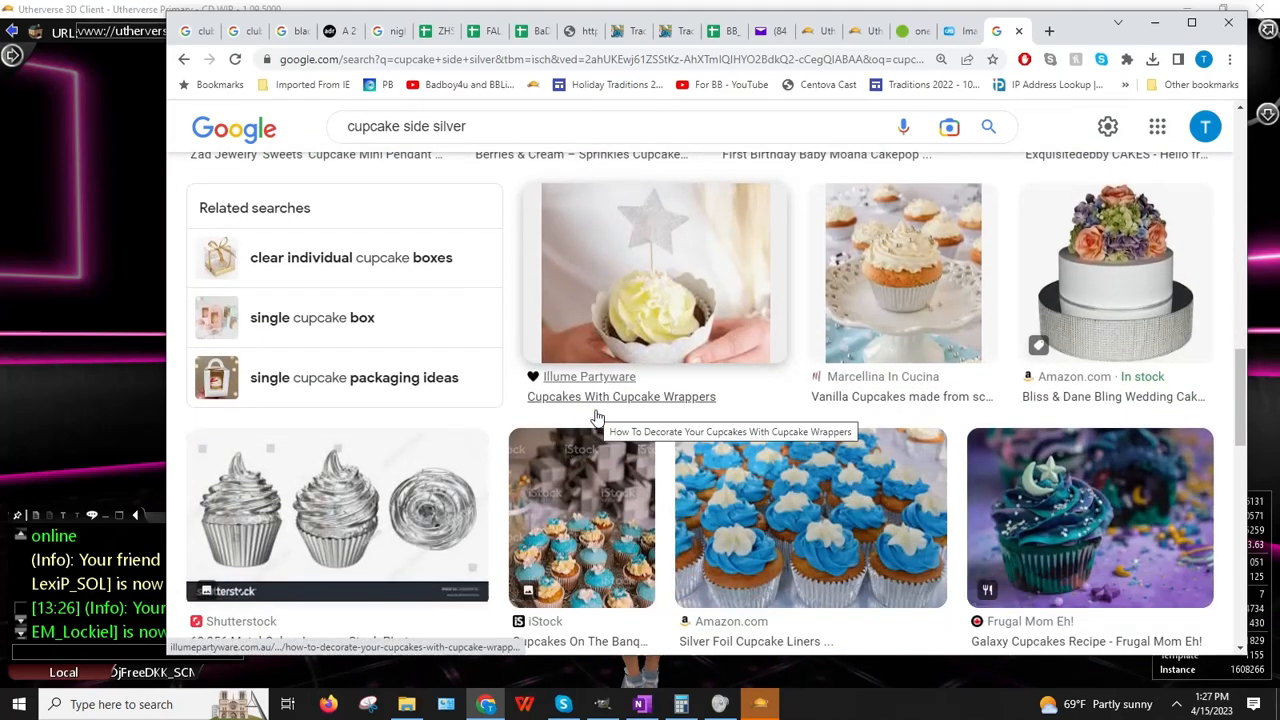
{"action": "scroll", "coordinate": [597, 417], "scroll_direction": "down", "scroll_amount": 2}
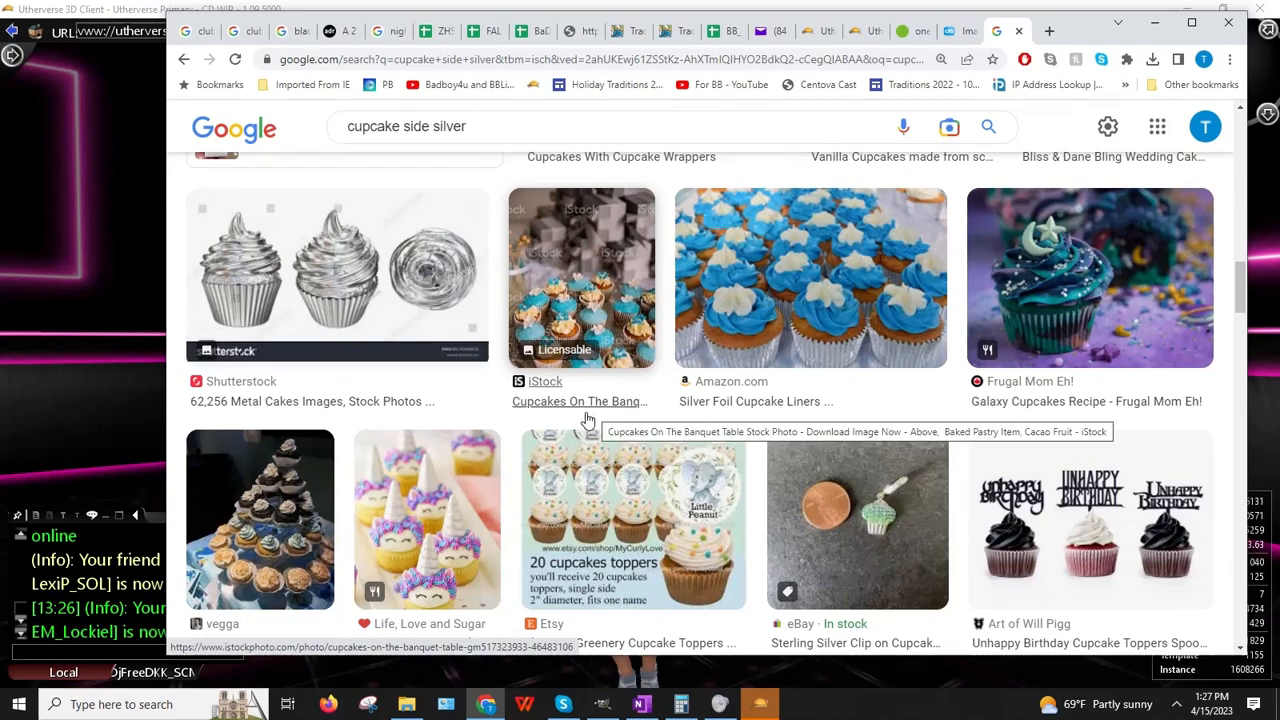
{"action": "scroll", "coordinate": [588, 420], "scroll_direction": "down", "scroll_amount": 4}
{"action": "scroll", "coordinate": [585, 420], "scroll_direction": "down", "scroll_amount": 1}
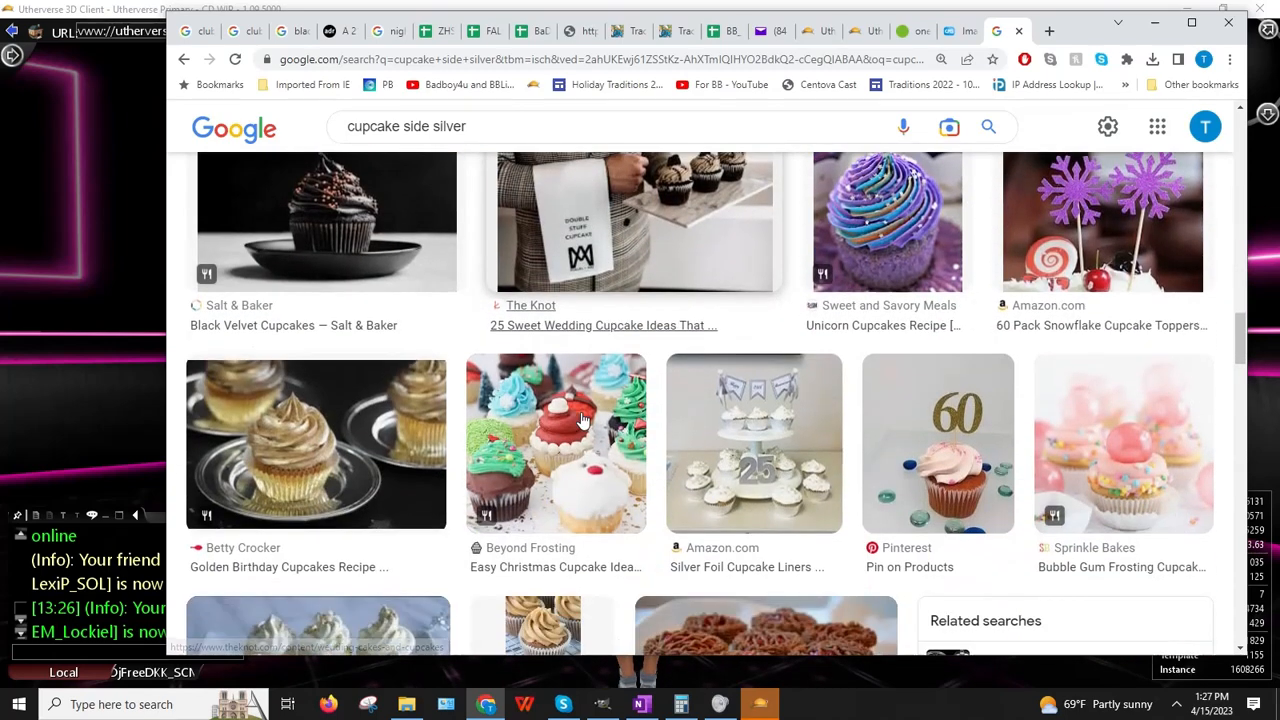
{"action": "scroll", "coordinate": [582, 421], "scroll_direction": "down", "scroll_amount": 4}
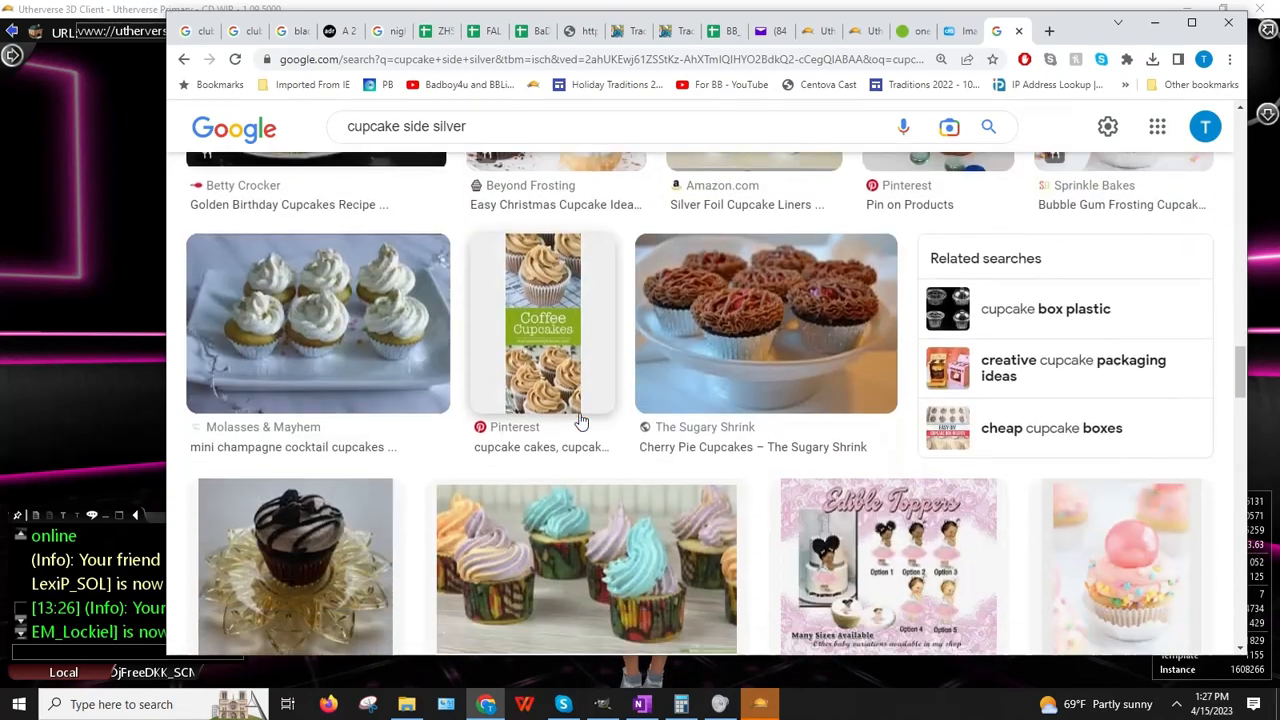
{"action": "scroll", "coordinate": [581, 421], "scroll_direction": "down", "scroll_amount": 8}
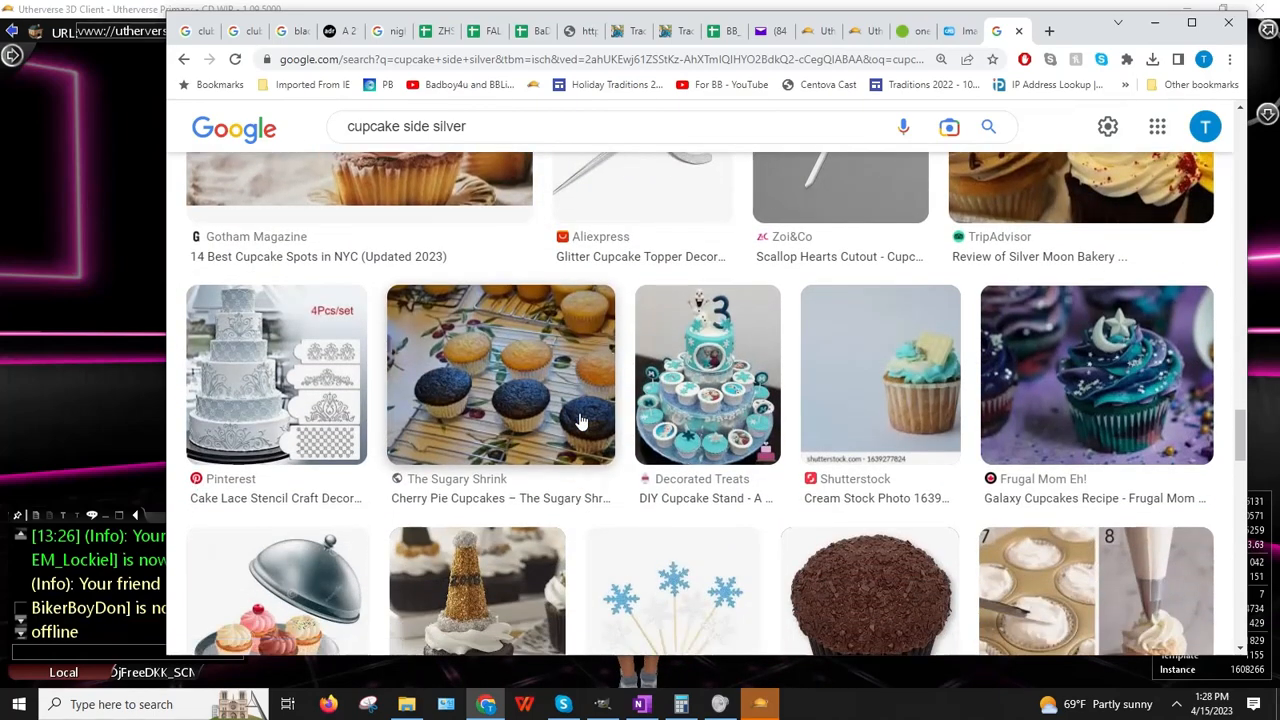
{"action": "scroll", "coordinate": [581, 421], "scroll_direction": "down", "scroll_amount": 2}
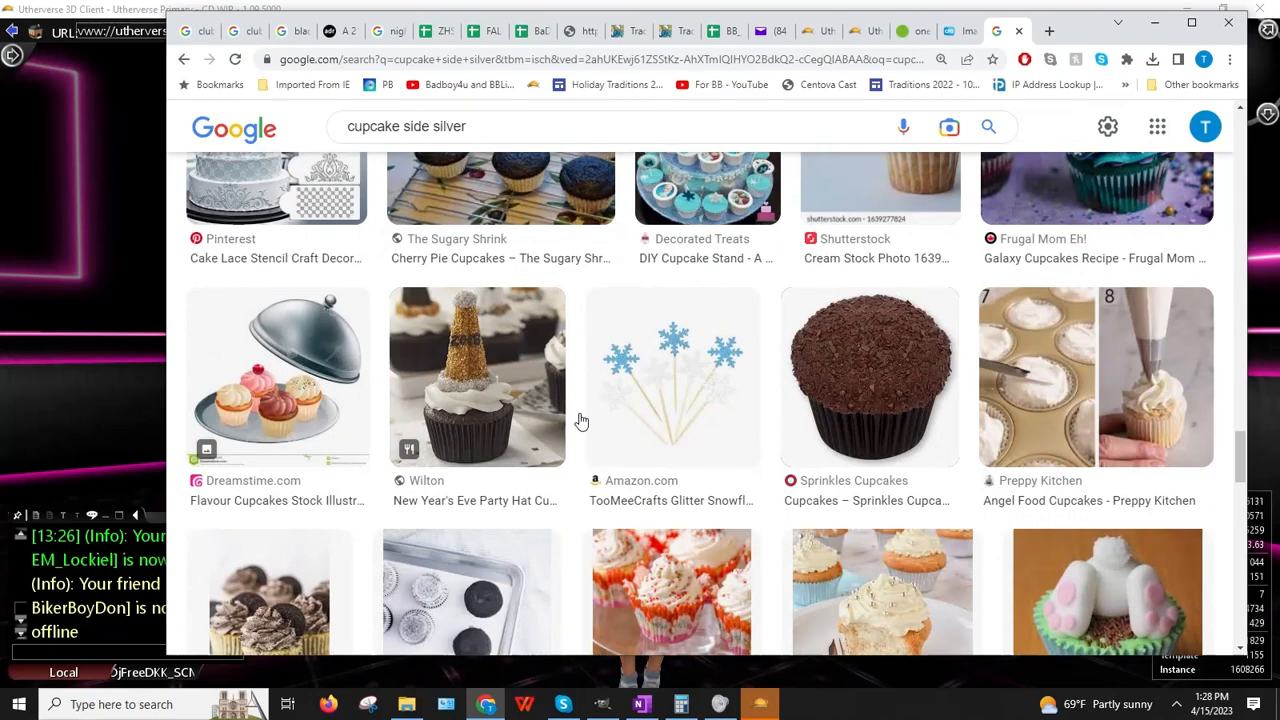
{"action": "scroll", "coordinate": [581, 421], "scroll_direction": "down", "scroll_amount": 5}
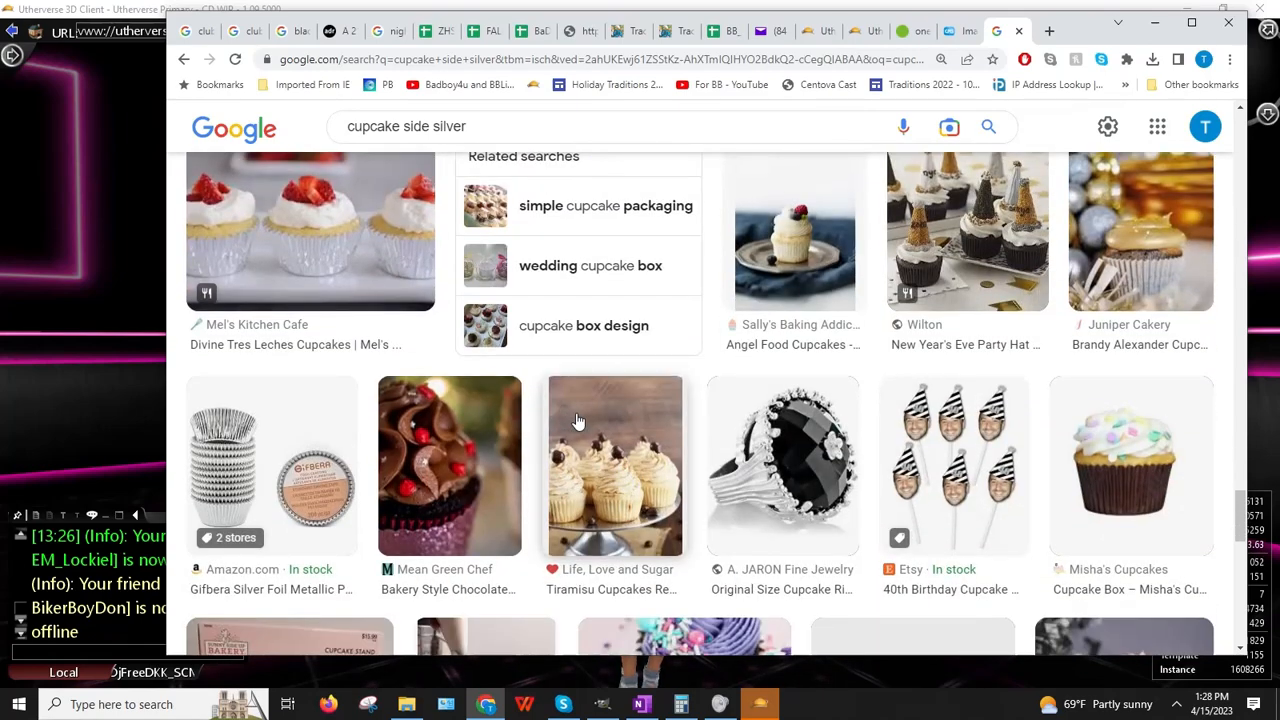
{"action": "scroll", "coordinate": [576, 421], "scroll_direction": "down", "scroll_amount": 3}
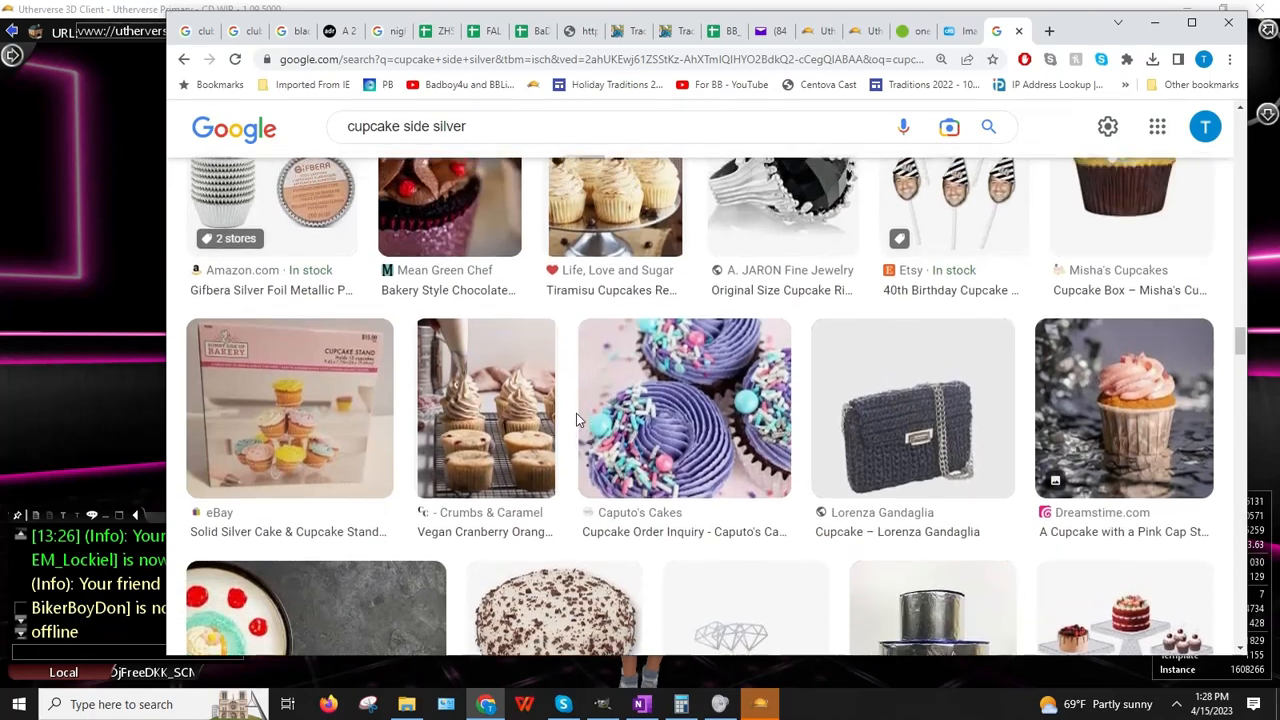
{"action": "scroll", "coordinate": [576, 420], "scroll_direction": "up", "scroll_amount": 2}
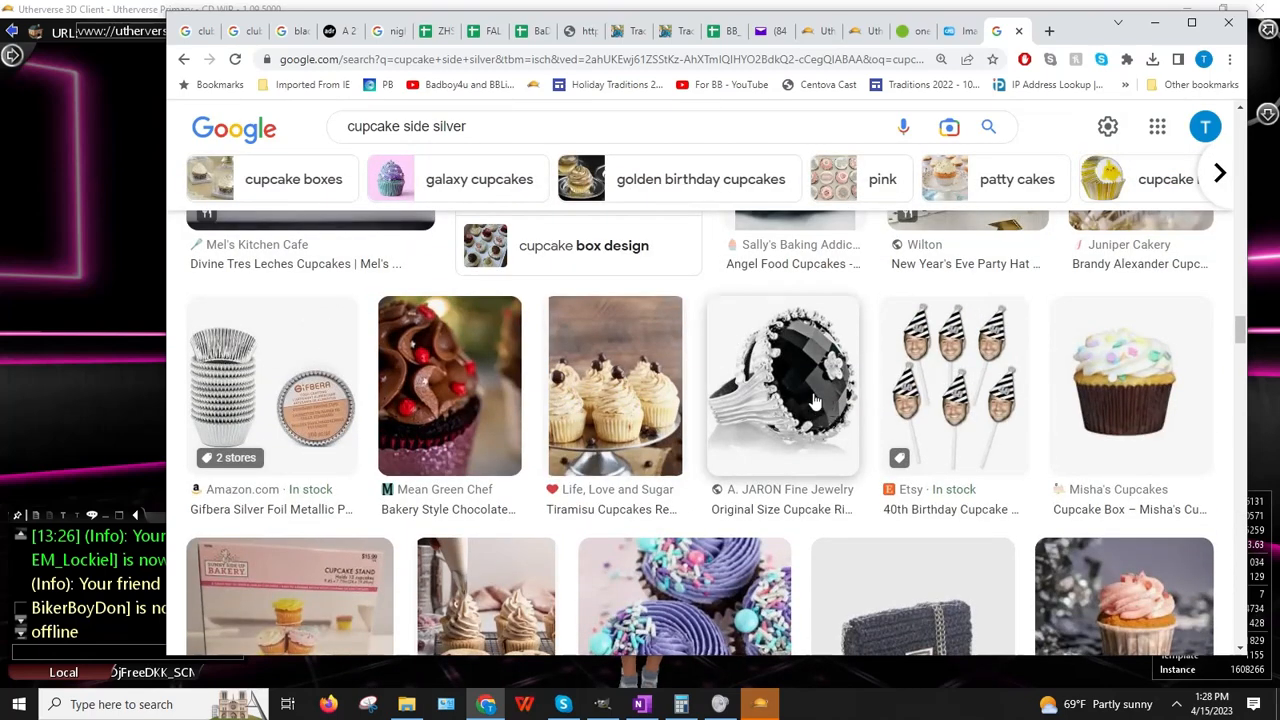
{"action": "scroll", "coordinate": [798, 466], "scroll_direction": "down", "scroll_amount": 5}
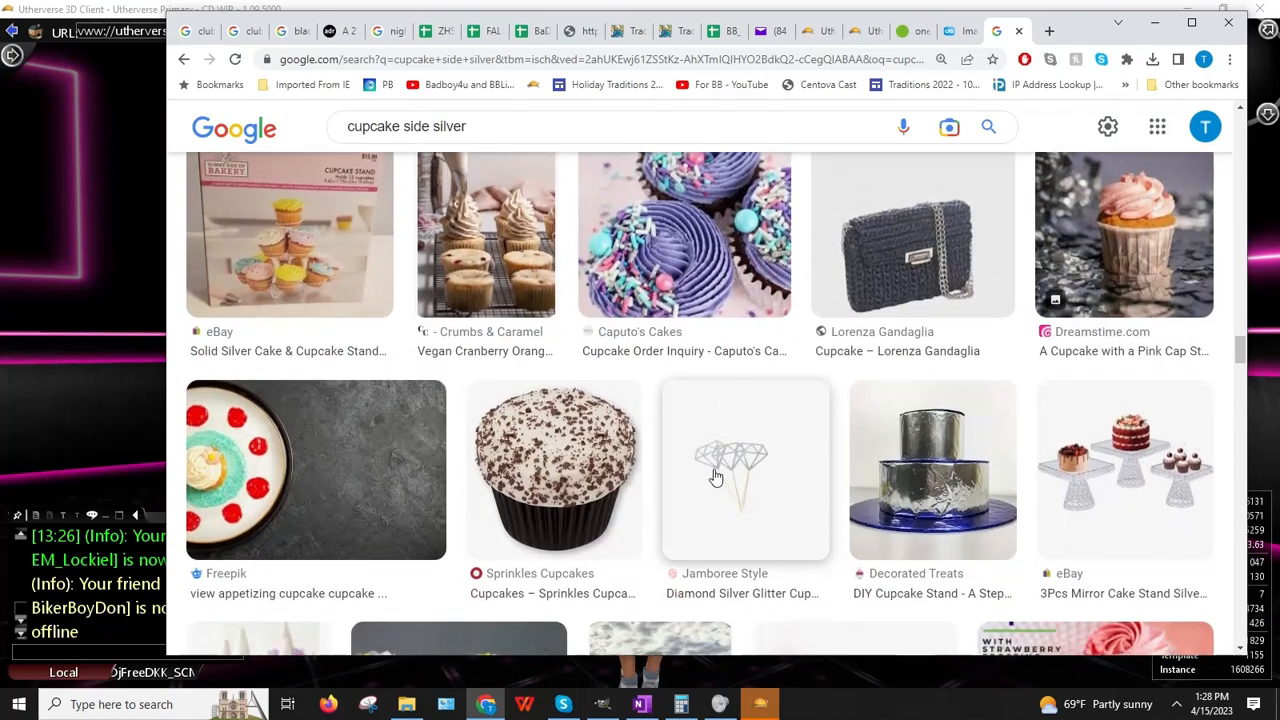
{"action": "scroll", "coordinate": [715, 477], "scroll_direction": "up", "scroll_amount": 4}
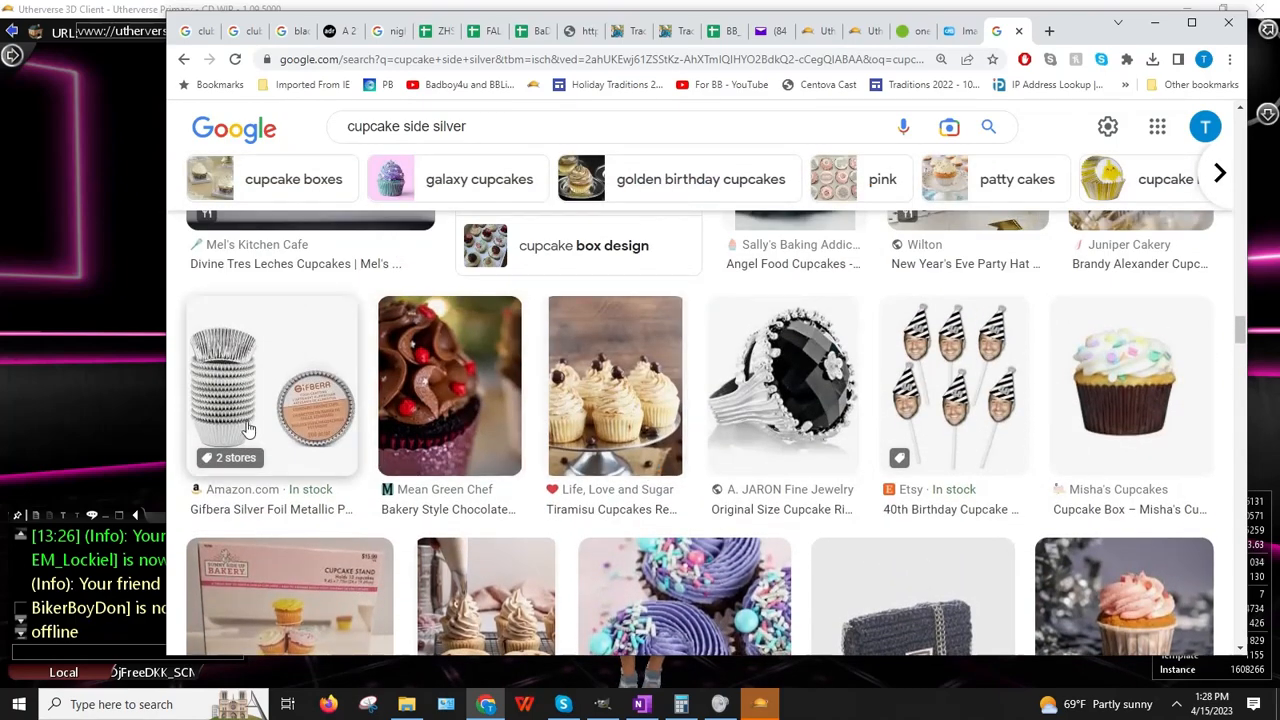
Step: Preview the Gifbera silver foil cups image
{"action": "left_click", "coordinate": [249, 428]}
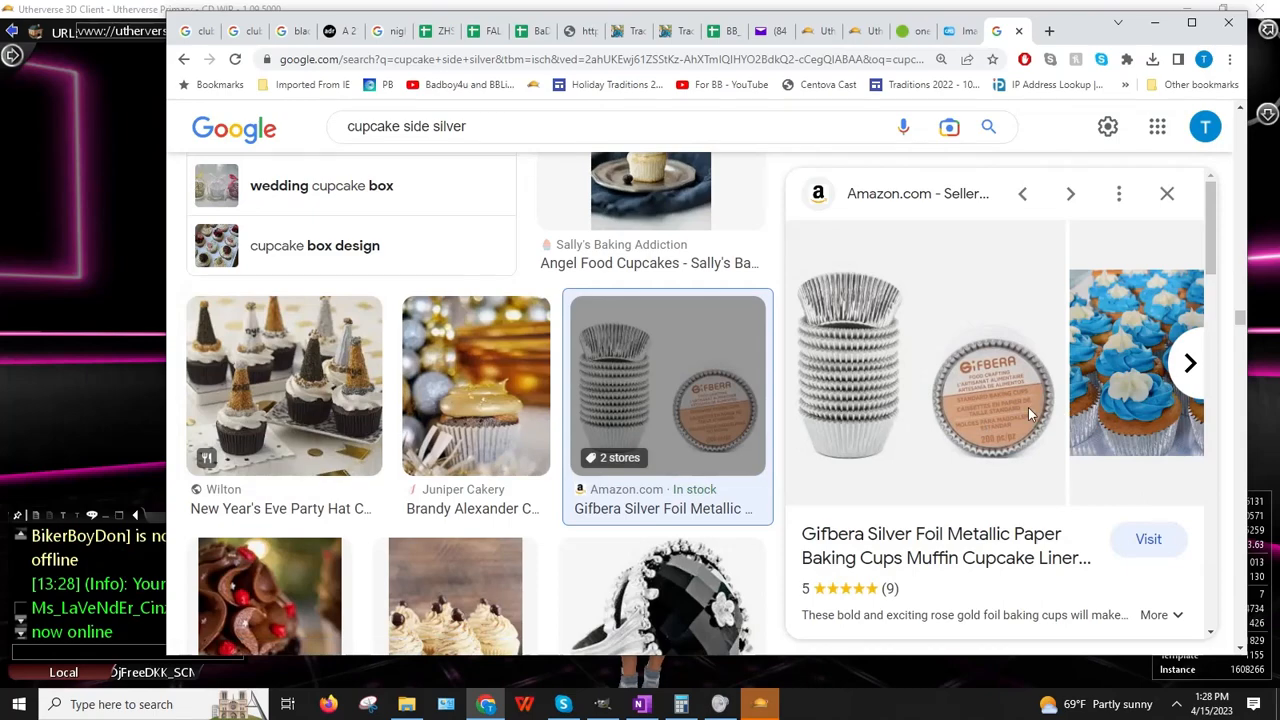
{"action": "scroll", "coordinate": [1020, 415], "scroll_direction": "down", "scroll_amount": 7}
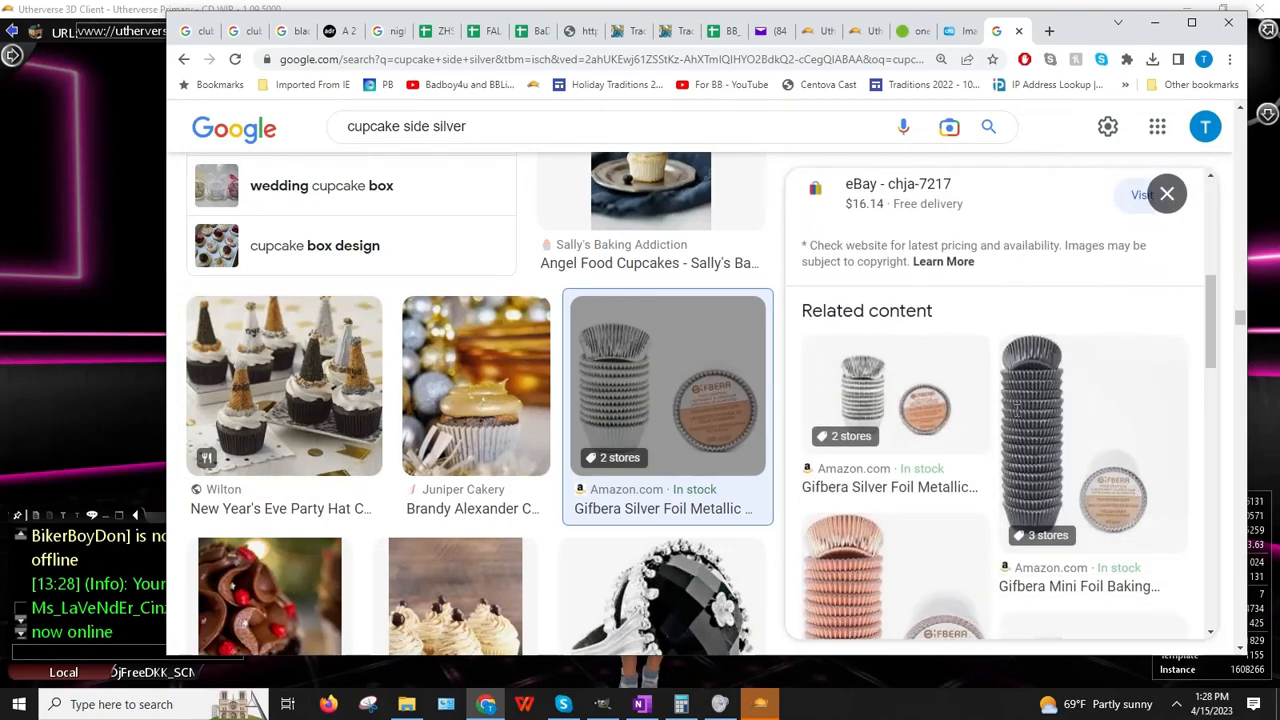
{"action": "scroll", "coordinate": [1010, 418], "scroll_direction": "down", "scroll_amount": 5}
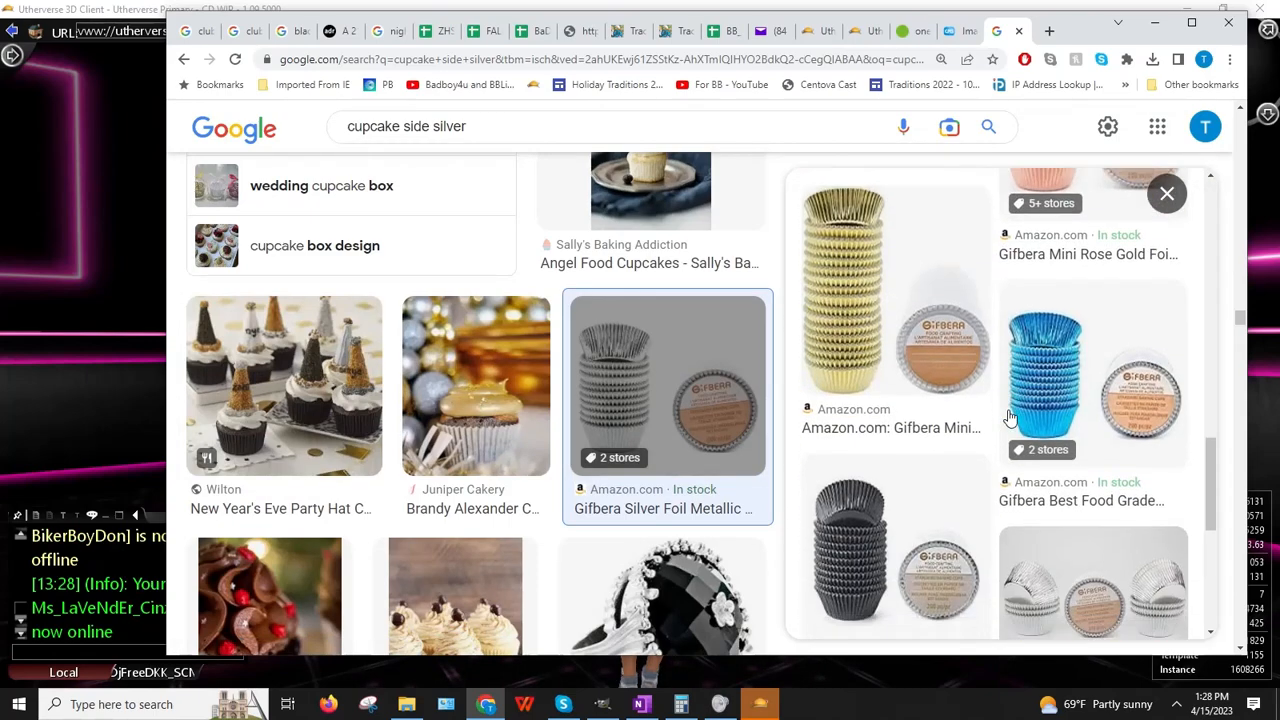
{"action": "scroll", "coordinate": [1000, 418], "scroll_direction": "up", "scroll_amount": 3}
{"action": "scroll", "coordinate": [1000, 418], "scroll_direction": "up", "scroll_amount": 10}
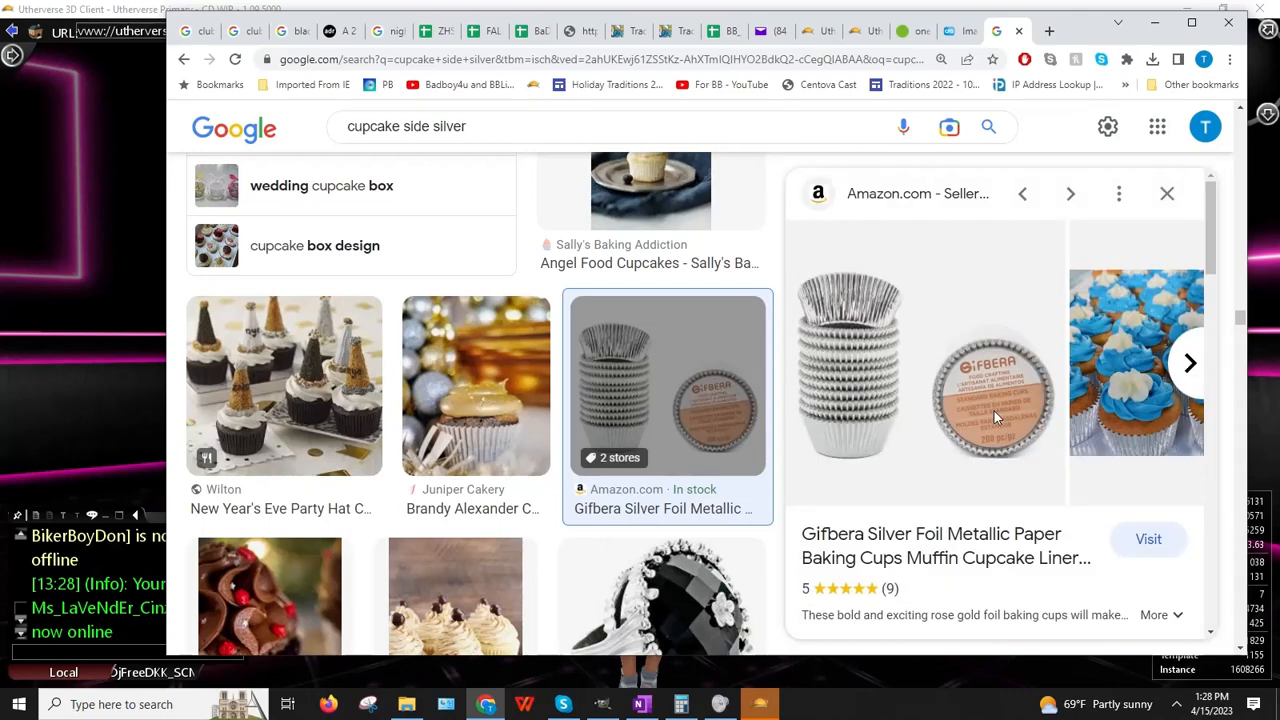
Step: Page through the Gifbera foil cup photos, then close the preview
{"action": "left_click", "coordinate": [1192, 365]}
{"action": "left_click", "coordinate": [1192, 365]}
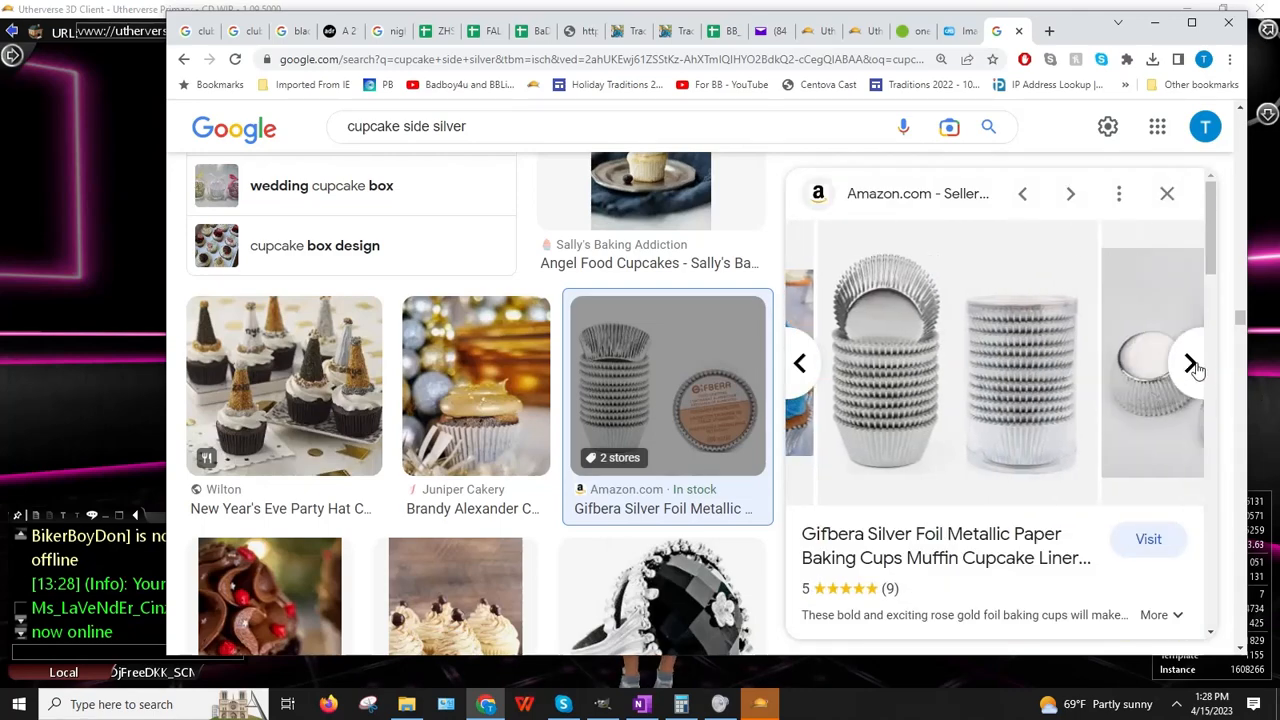
{"action": "left_click", "coordinate": [805, 372]}
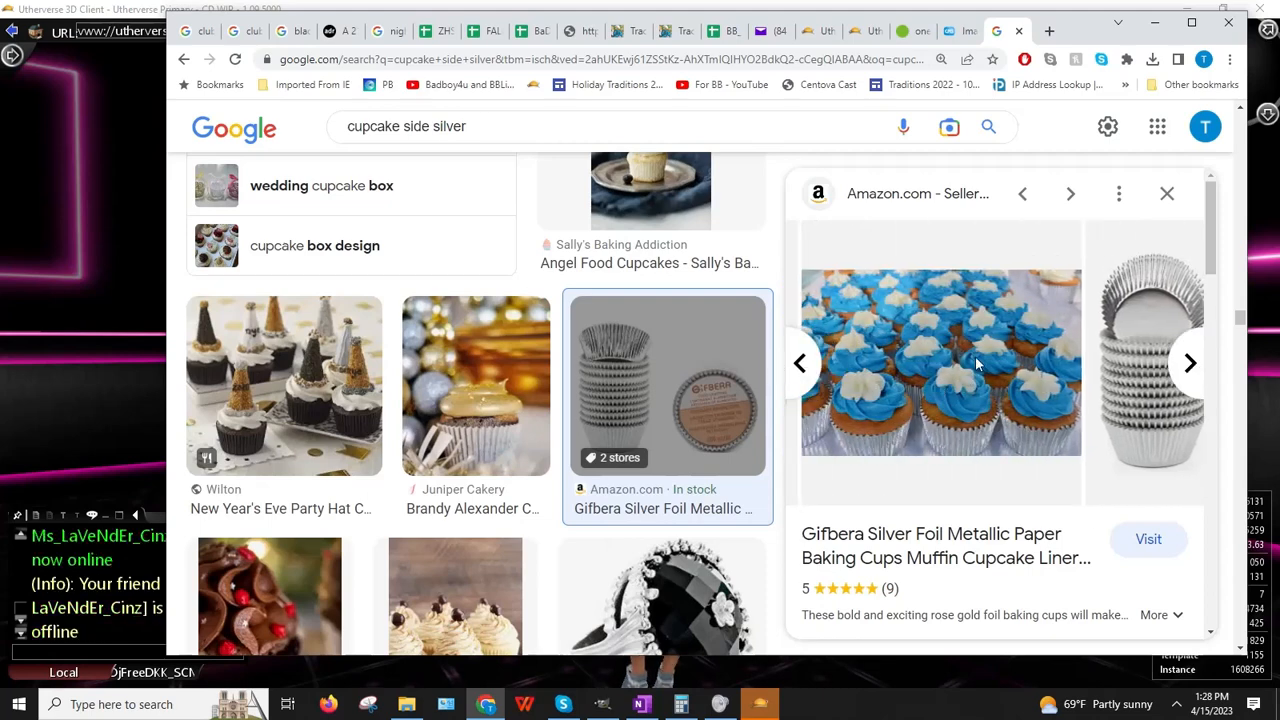
{"action": "left_click", "coordinate": [1192, 365]}
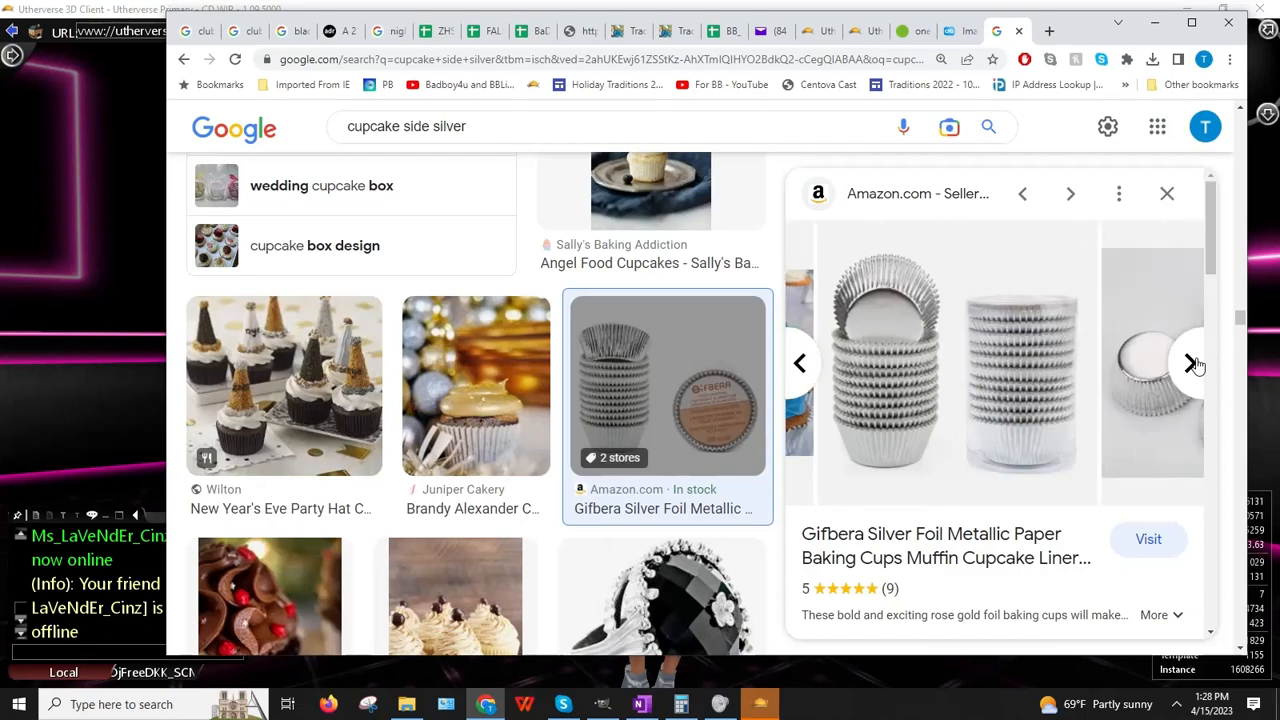
{"action": "left_click", "coordinate": [1192, 365]}
{"action": "left_click", "coordinate": [1192, 365]}
{"action": "left_click", "coordinate": [1192, 365]}
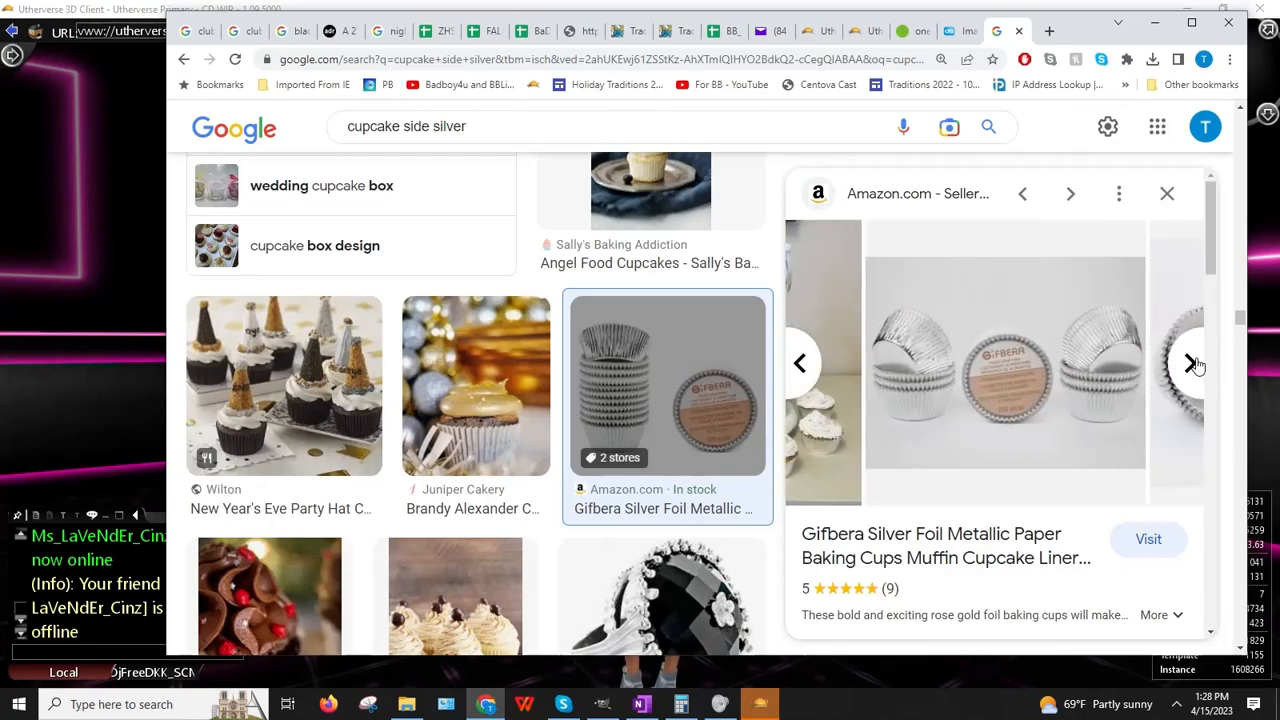
{"action": "left_click", "coordinate": [1166, 196]}
{"action": "scroll", "coordinate": [655, 430], "scroll_direction": "down", "scroll_amount": 5}
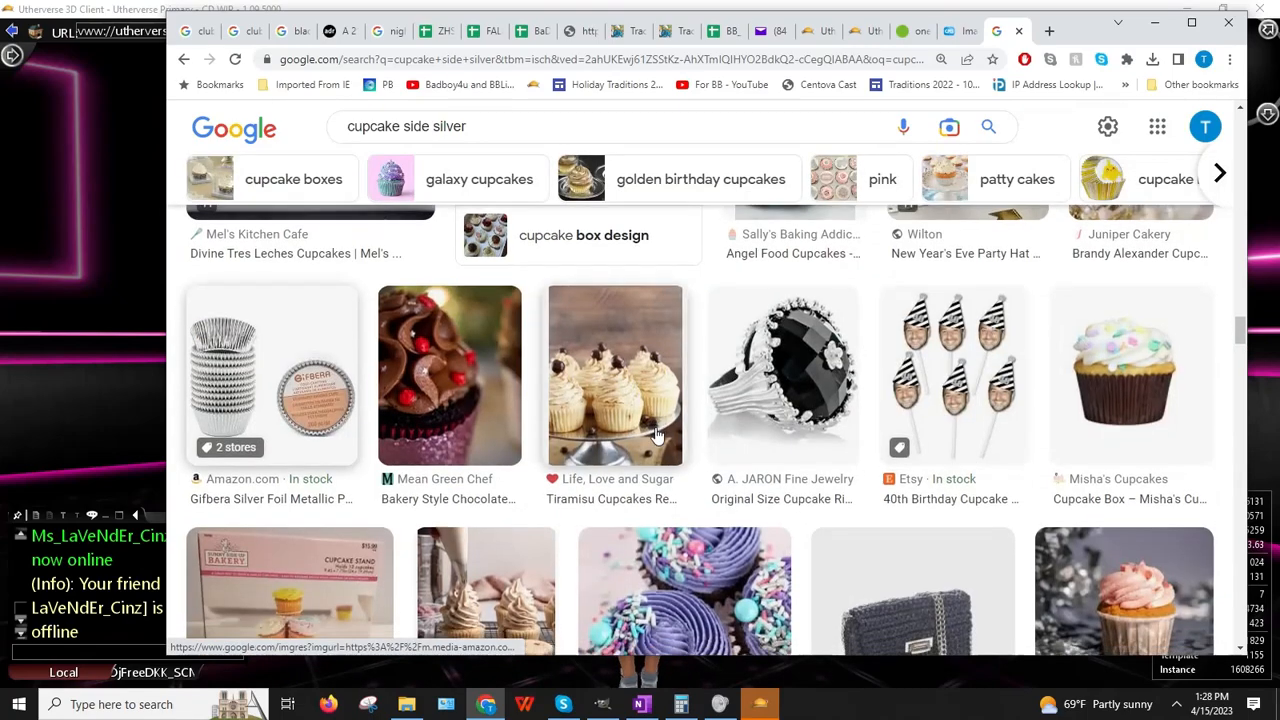
{"action": "scroll", "coordinate": [655, 430], "scroll_direction": "up", "scroll_amount": 10}
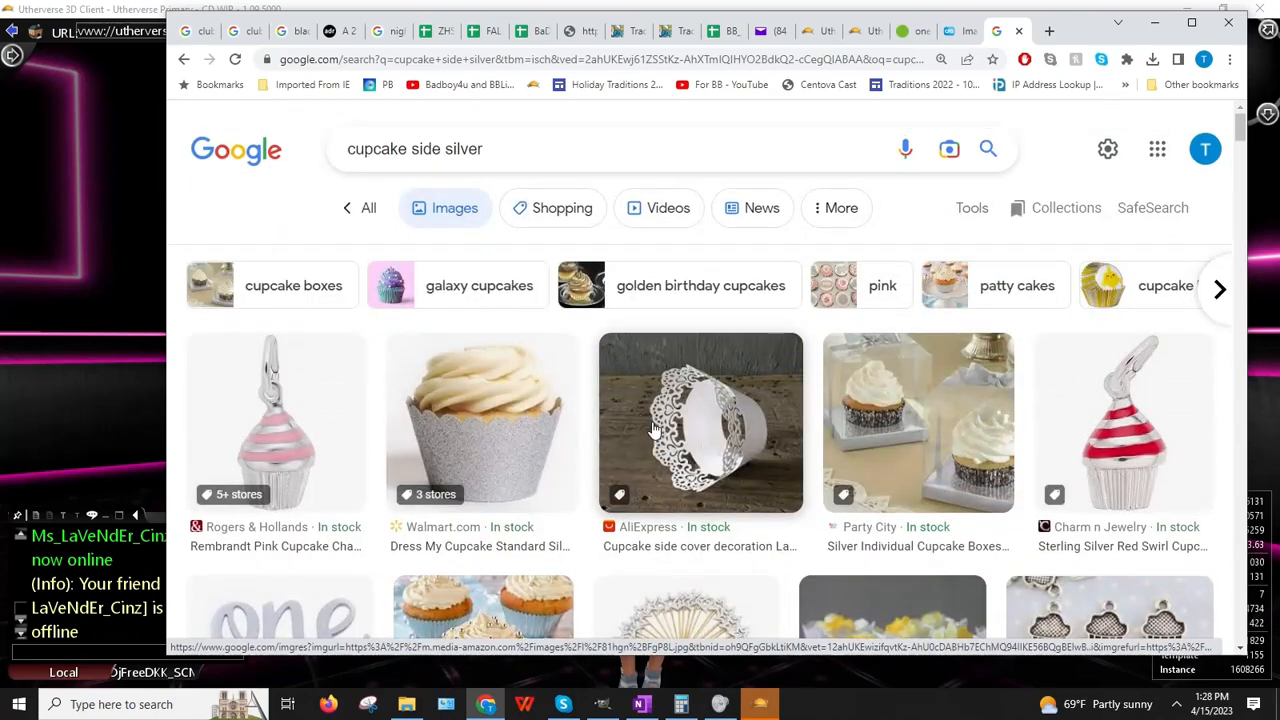
Step: Preview the Vanilla Cupcakes and silver glitter wrapper results
{"action": "scroll", "coordinate": [577, 420], "scroll_direction": "down", "scroll_amount": 2}
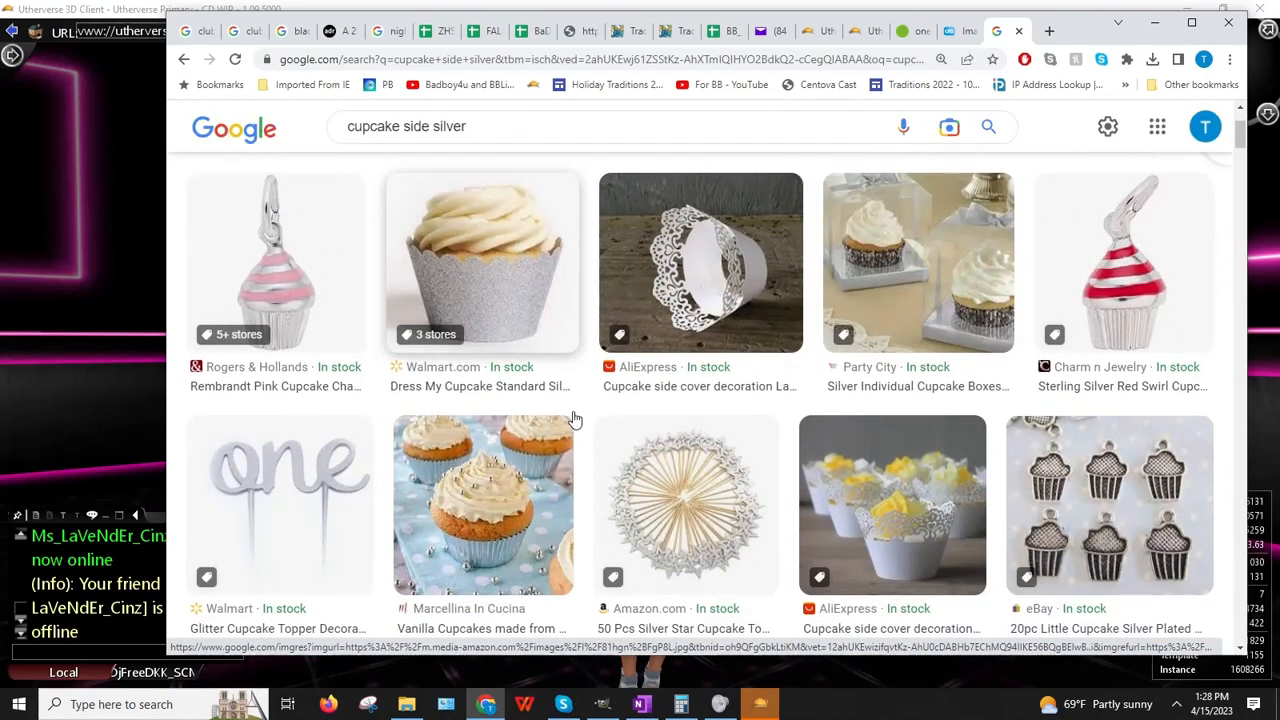
{"action": "left_click", "coordinate": [481, 502]}
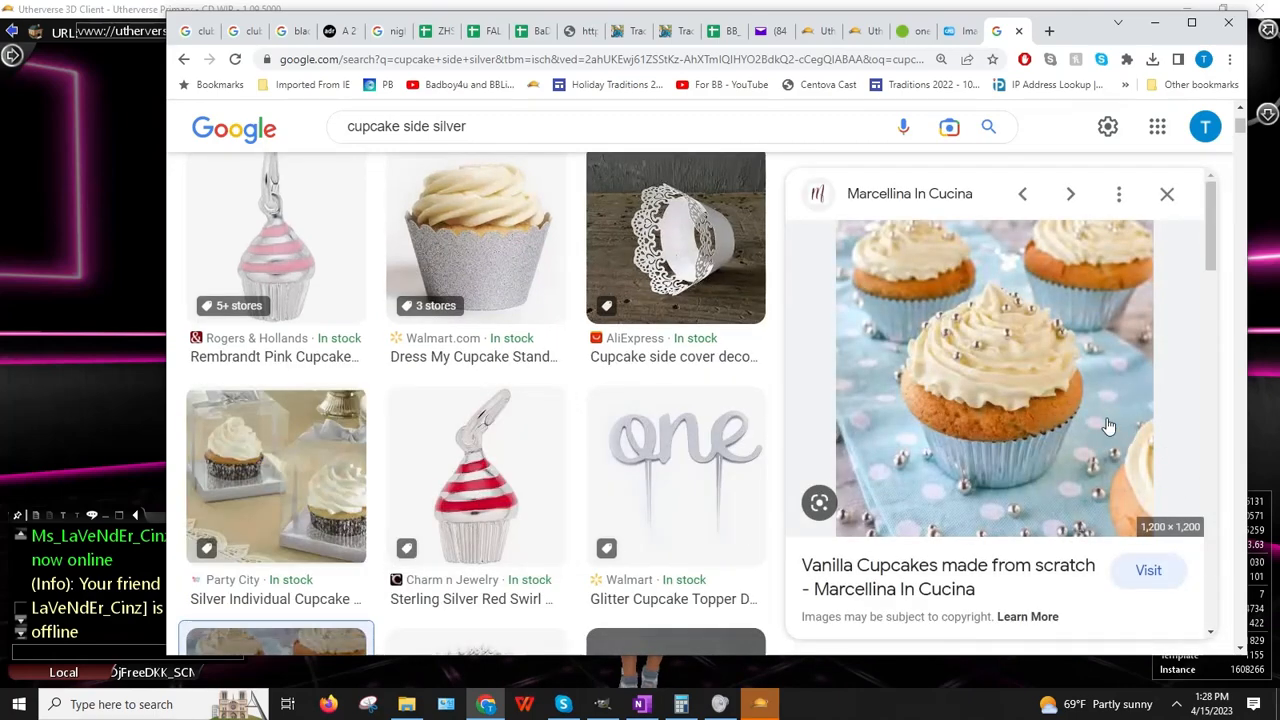
{"action": "scroll", "coordinate": [1108, 427], "scroll_direction": "down", "scroll_amount": 8}
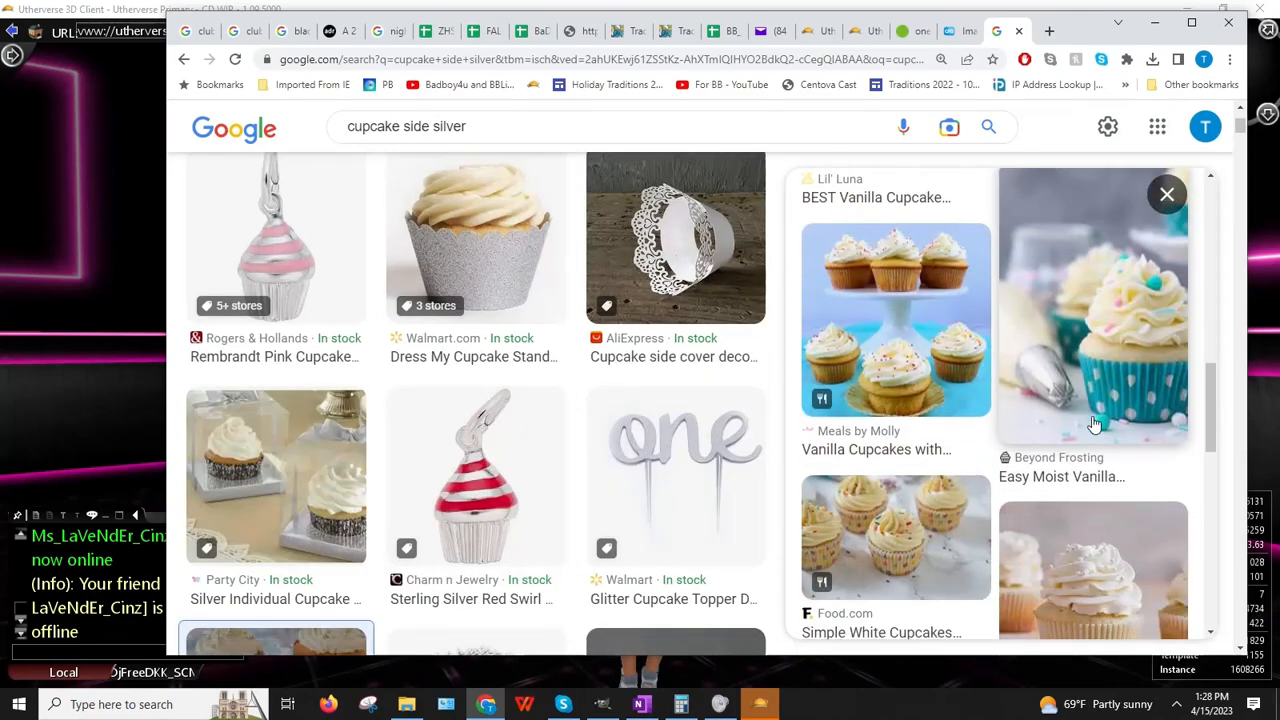
{"action": "scroll", "coordinate": [1095, 425], "scroll_direction": "down", "scroll_amount": 10}
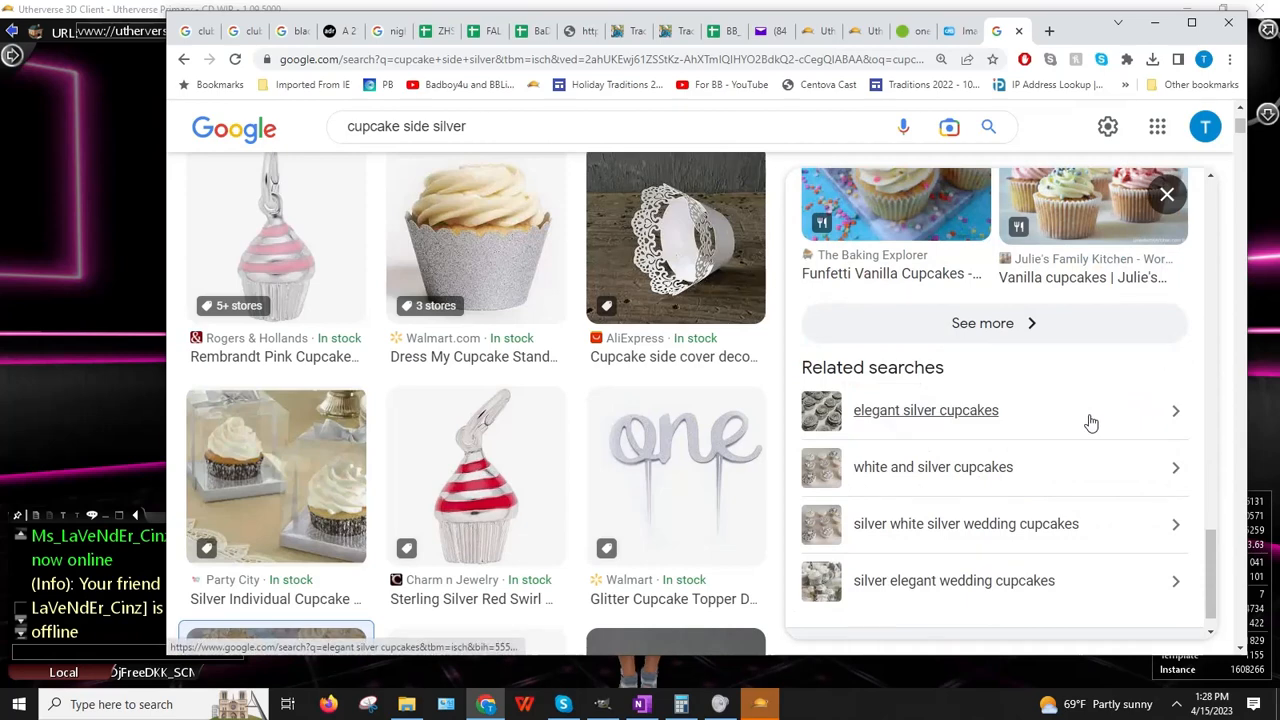
{"action": "left_click", "coordinate": [447, 274]}
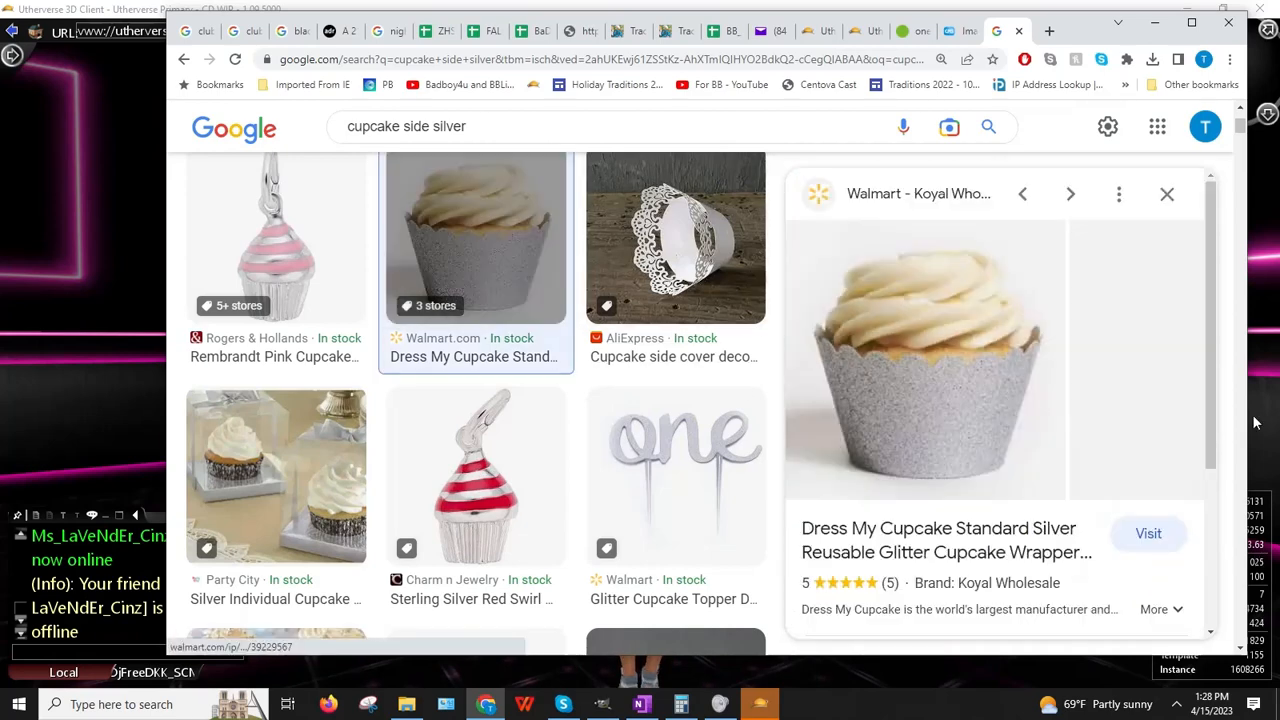
{"action": "scroll", "coordinate": [1106, 422], "scroll_direction": "down", "scroll_amount": 6}
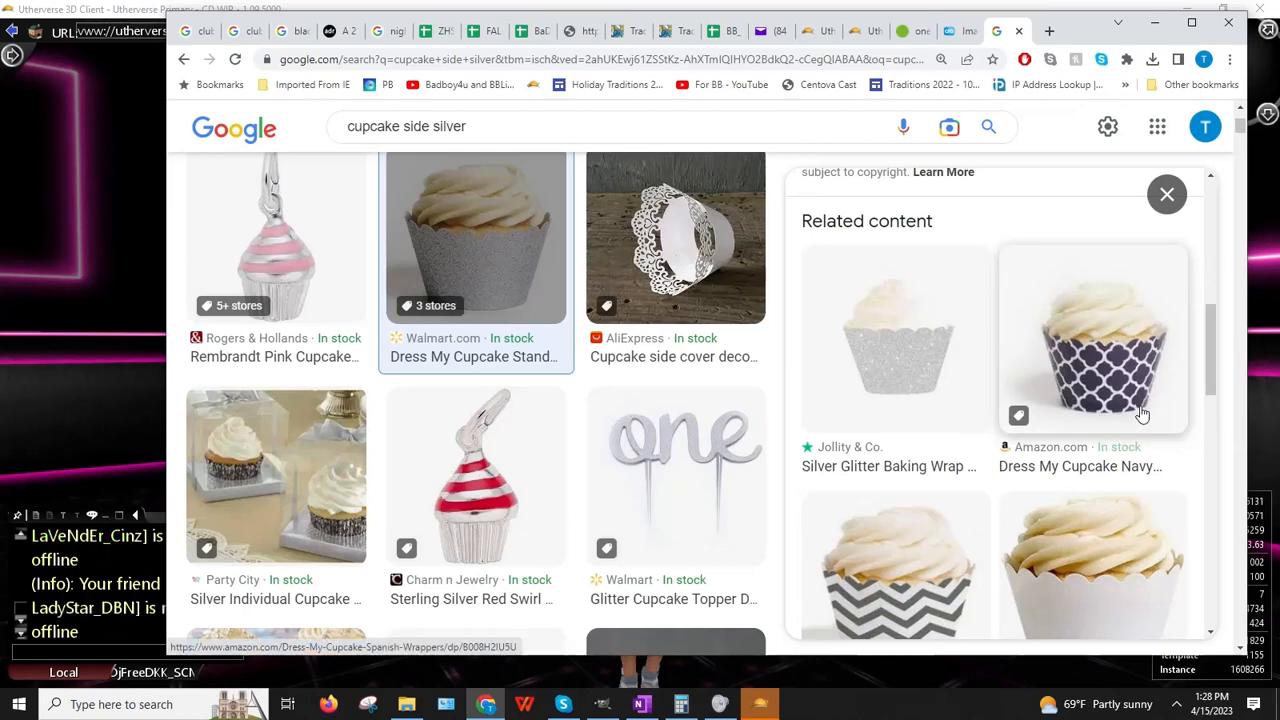
{"action": "scroll", "coordinate": [1140, 414], "scroll_direction": "down", "scroll_amount": 4}
{"action": "scroll", "coordinate": [1140, 414], "scroll_direction": "down", "scroll_amount": 3}
{"action": "scroll", "coordinate": [1140, 414], "scroll_direction": "up", "scroll_amount": 3}
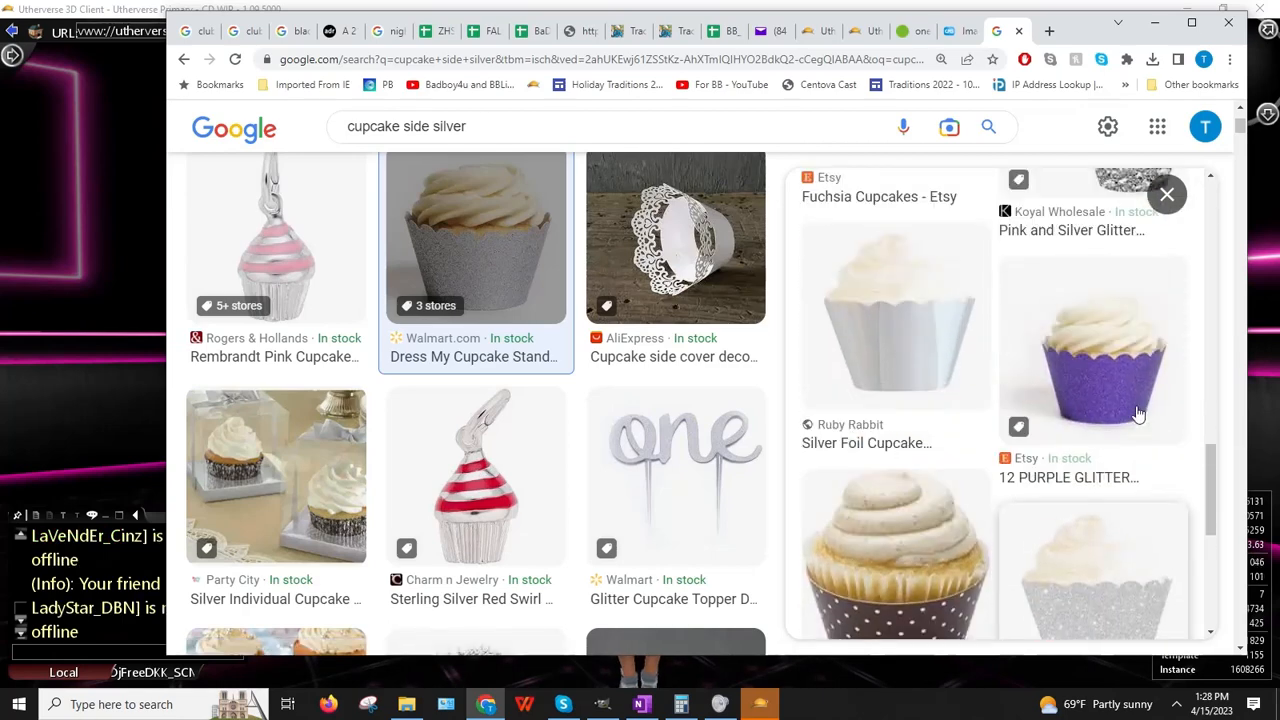
{"action": "scroll", "coordinate": [1138, 413], "scroll_direction": "down", "scroll_amount": 3}
{"action": "scroll", "coordinate": [1136, 412], "scroll_direction": "down", "scroll_amount": 1}
{"action": "scroll", "coordinate": [1110, 390], "scroll_direction": "down", "scroll_amount": 2}
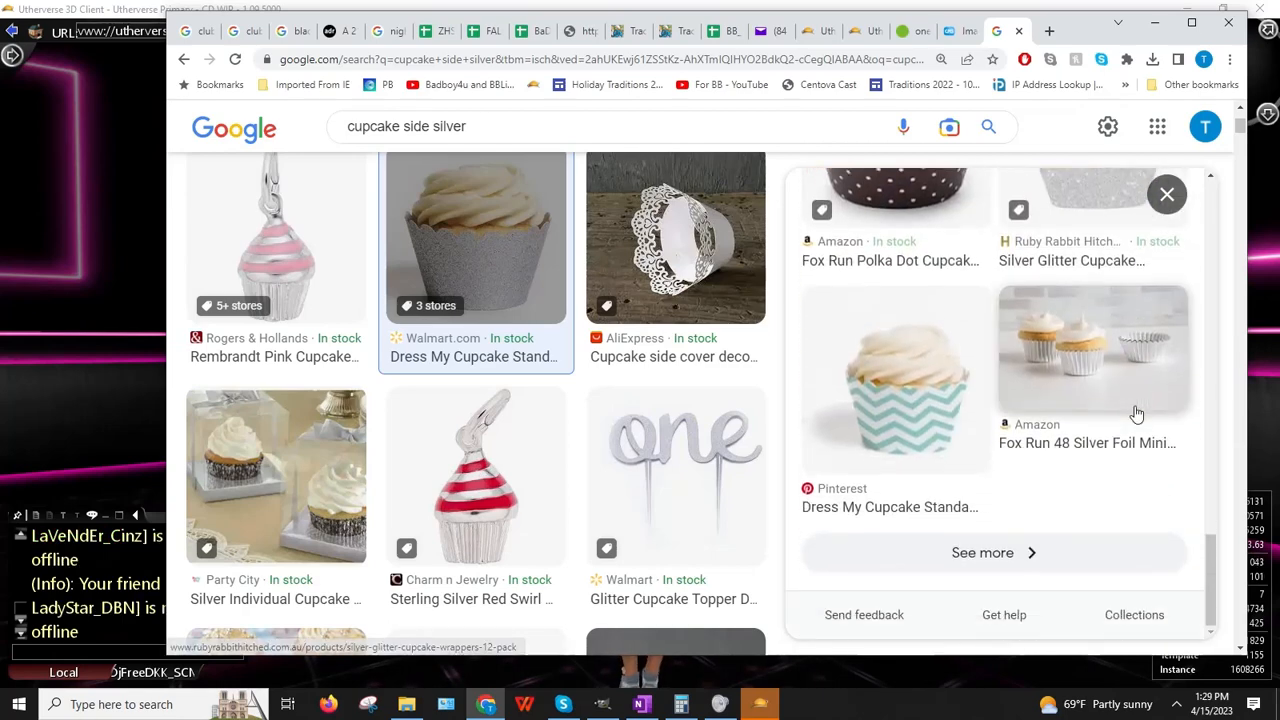
Step: Preview the Fox Run silver foil mini cups and a frosted cupcake in silver foil
{"action": "left_click", "coordinate": [1107, 385]}
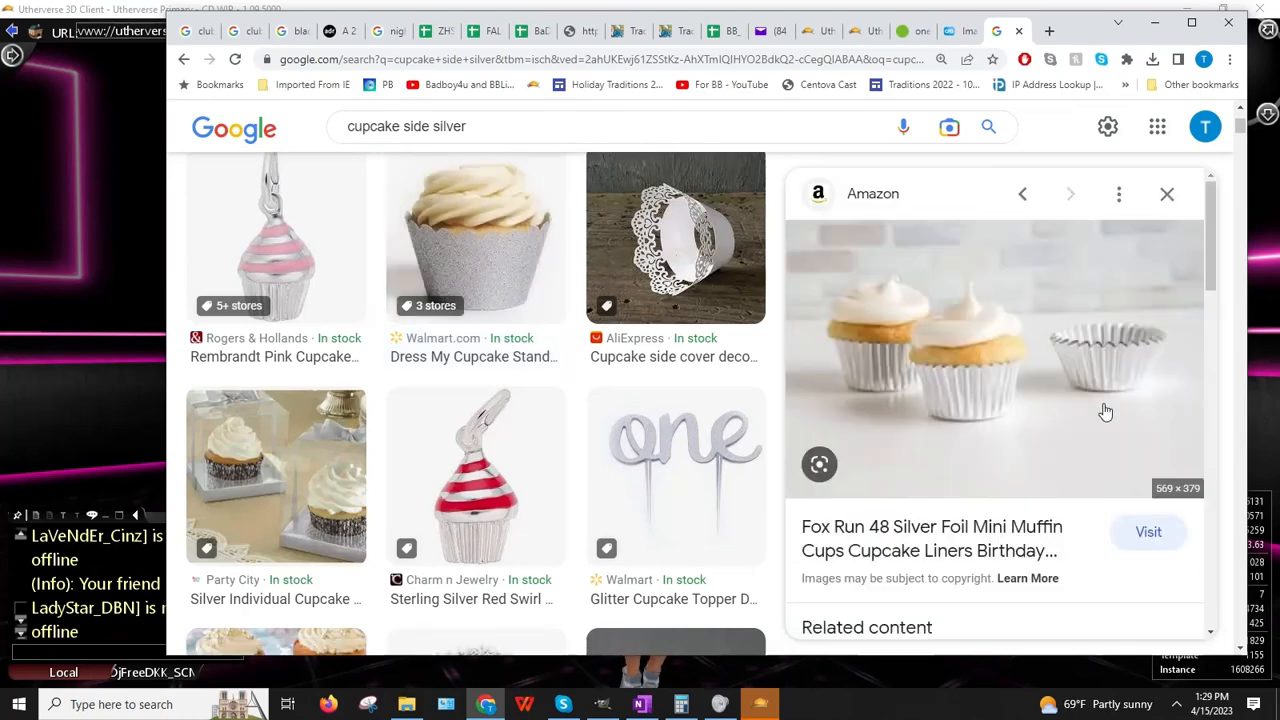
{"action": "scroll", "coordinate": [1105, 412], "scroll_direction": "down", "scroll_amount": 5}
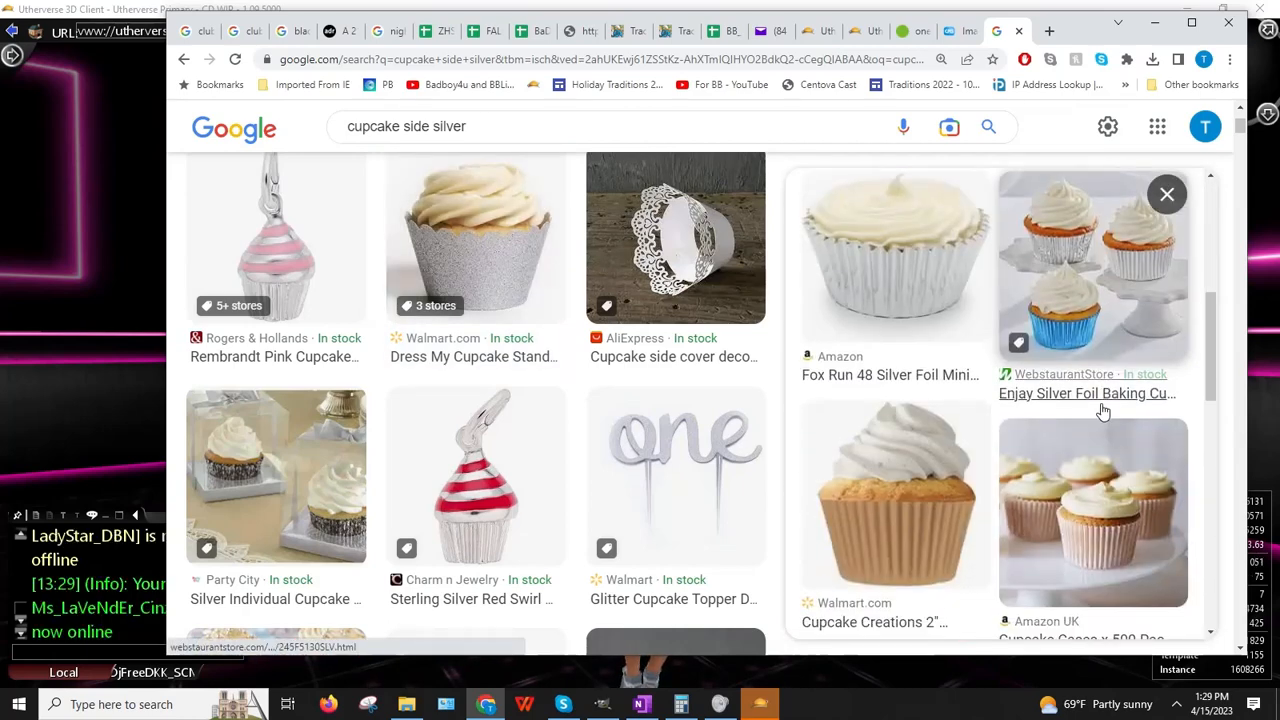
{"action": "scroll", "coordinate": [1103, 412], "scroll_direction": "down", "scroll_amount": 2}
{"action": "scroll", "coordinate": [1103, 412], "scroll_direction": "down", "scroll_amount": 1}
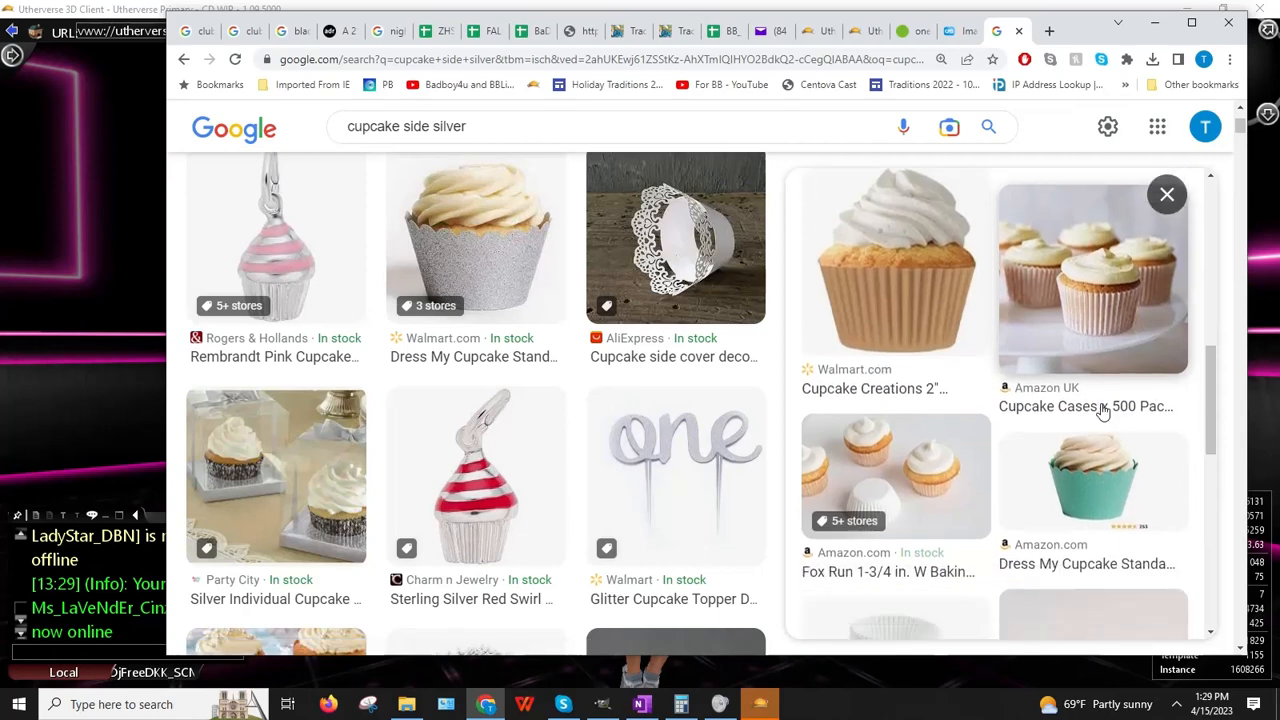
{"action": "scroll", "coordinate": [1103, 412], "scroll_direction": "down", "scroll_amount": 3}
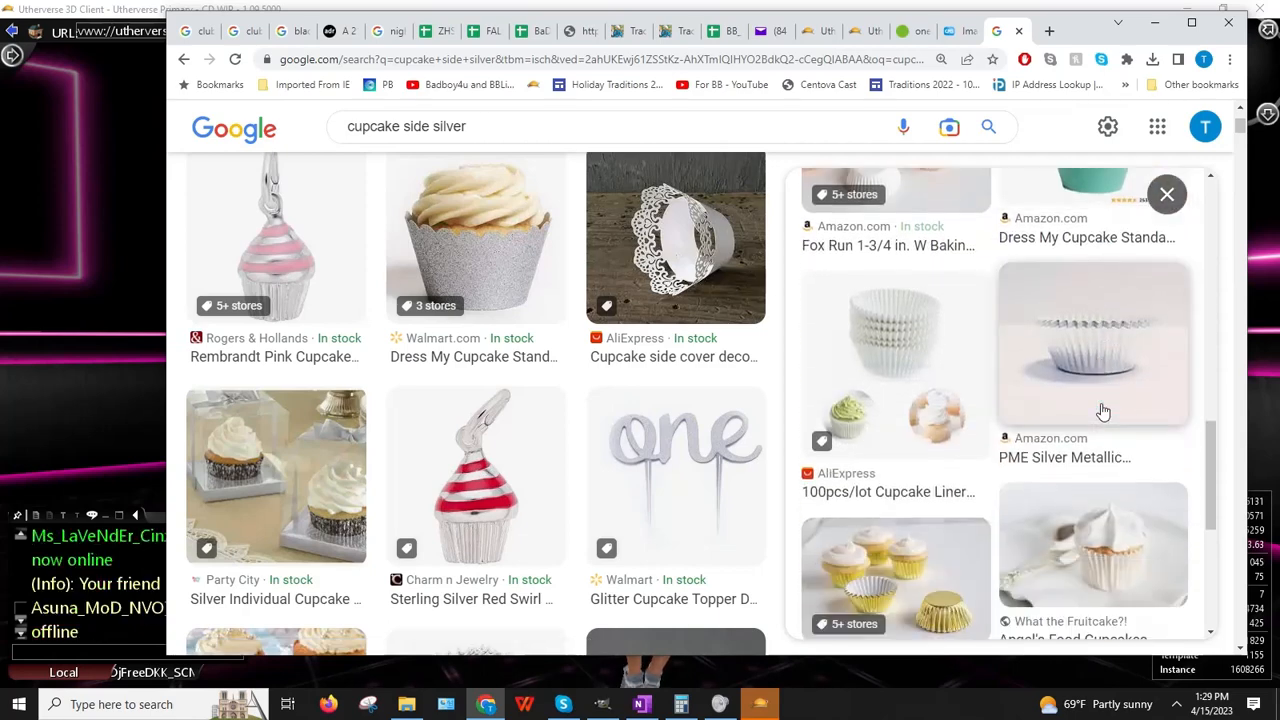
{"action": "scroll", "coordinate": [1103, 412], "scroll_direction": "down", "scroll_amount": 5}
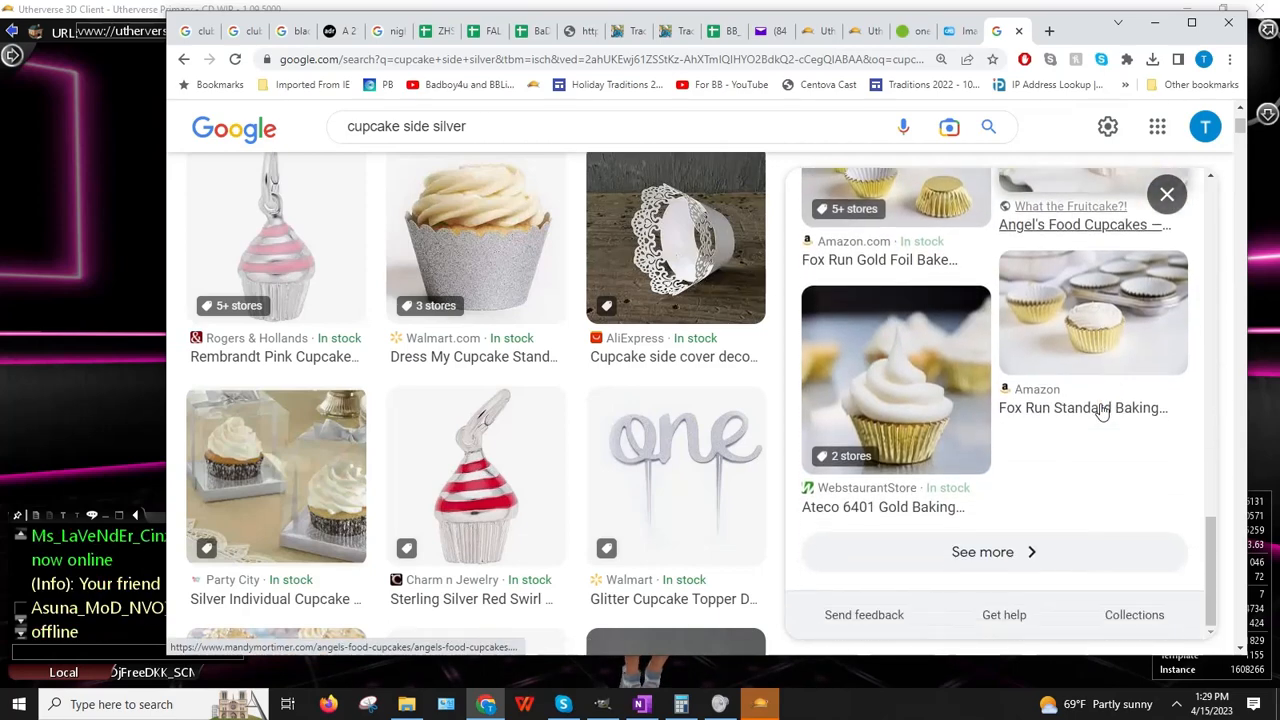
{"action": "scroll", "coordinate": [1103, 412], "scroll_direction": "up", "scroll_amount": 10}
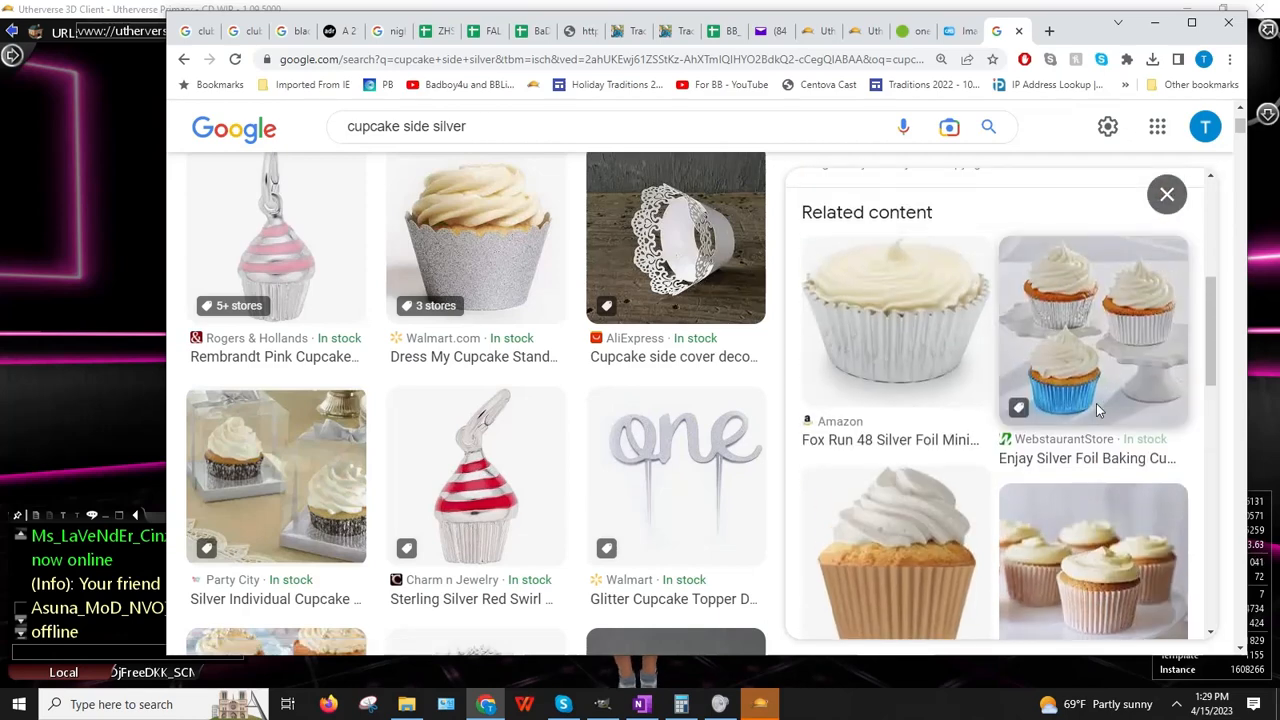
{"action": "scroll", "coordinate": [1097, 410], "scroll_direction": "down", "scroll_amount": 3}
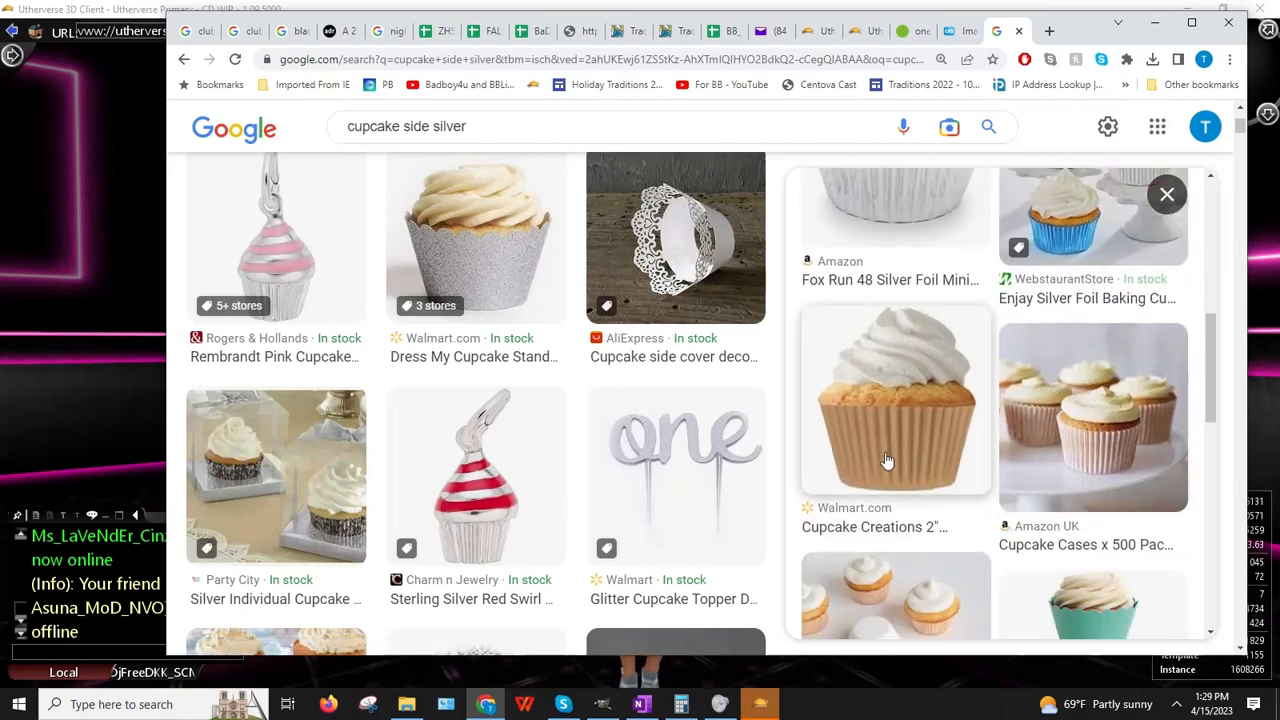
{"action": "scroll", "coordinate": [886, 460], "scroll_direction": "up", "scroll_amount": 3}
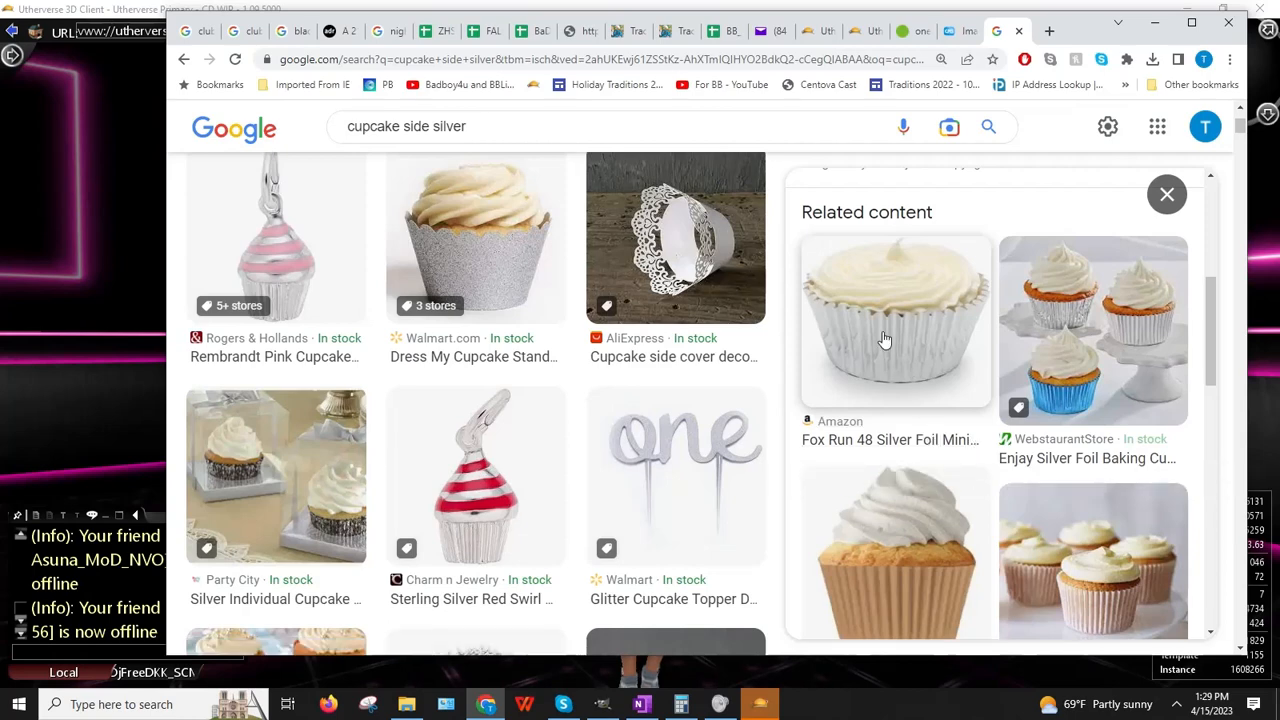
{"action": "left_click", "coordinate": [911, 369]}
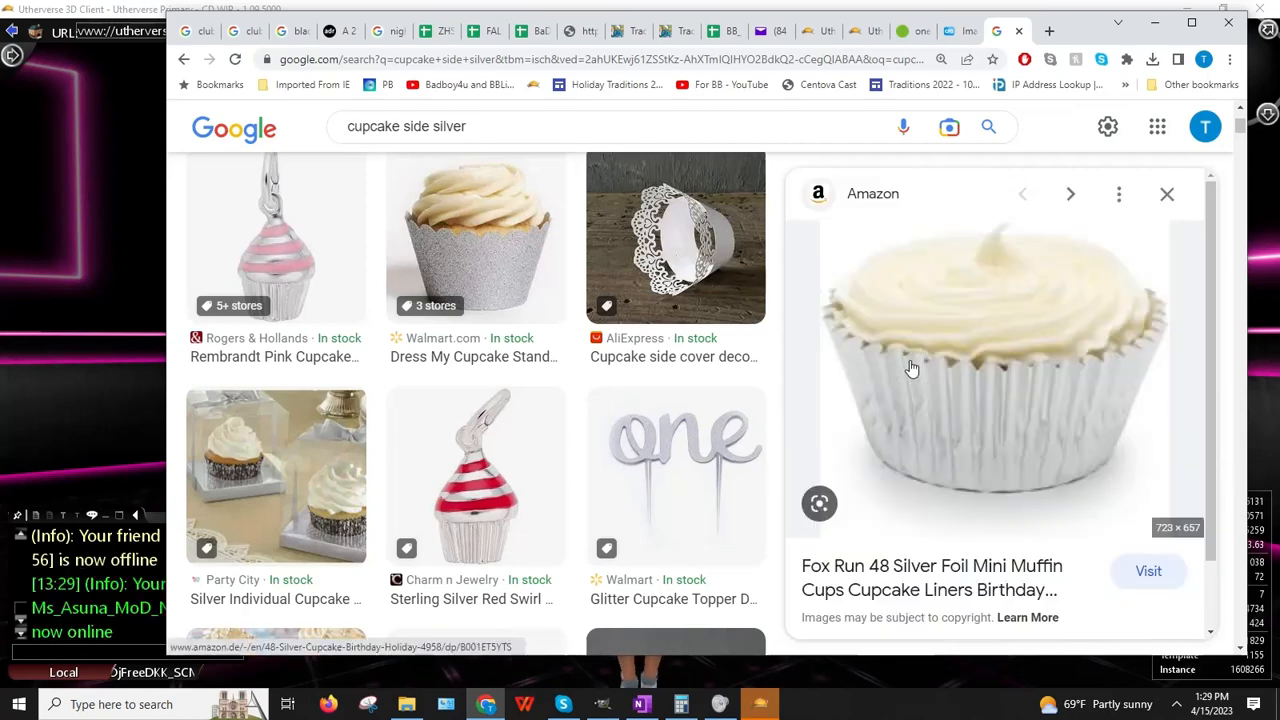
{"action": "scroll", "coordinate": [1125, 407], "scroll_direction": "down", "scroll_amount": 4}
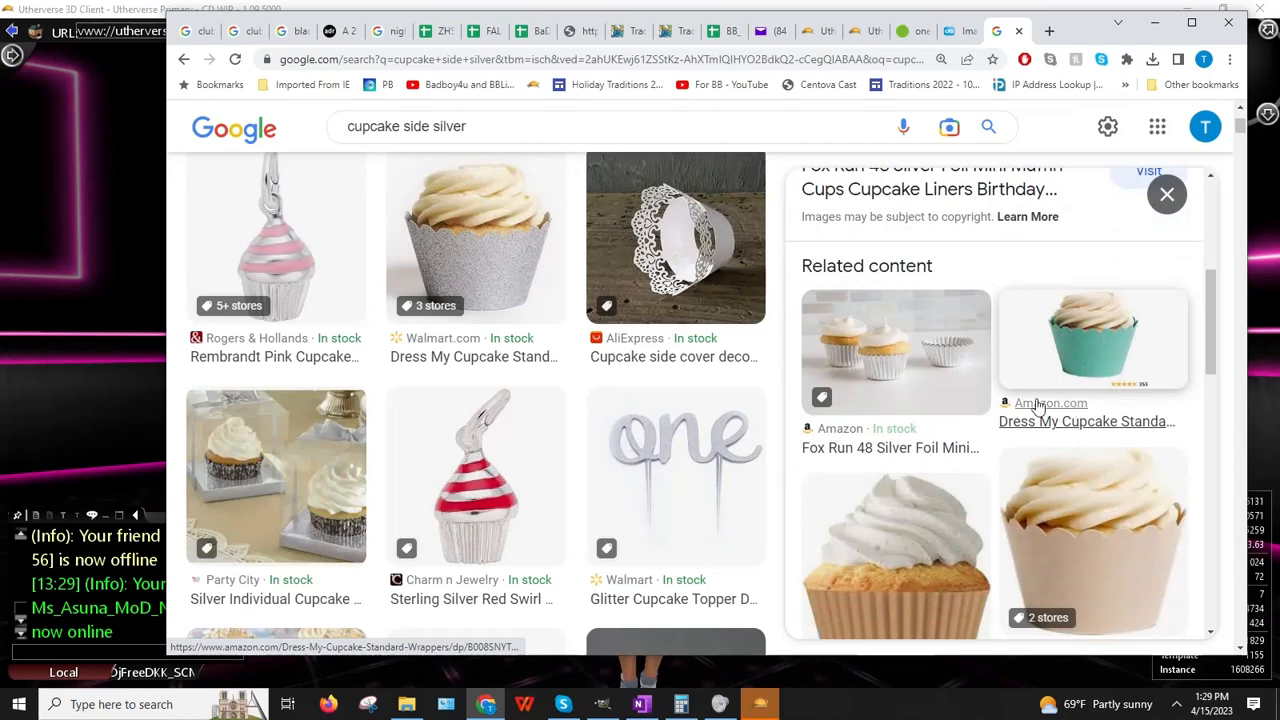
{"action": "scroll", "coordinate": [914, 393], "scroll_direction": "down", "scroll_amount": 3}
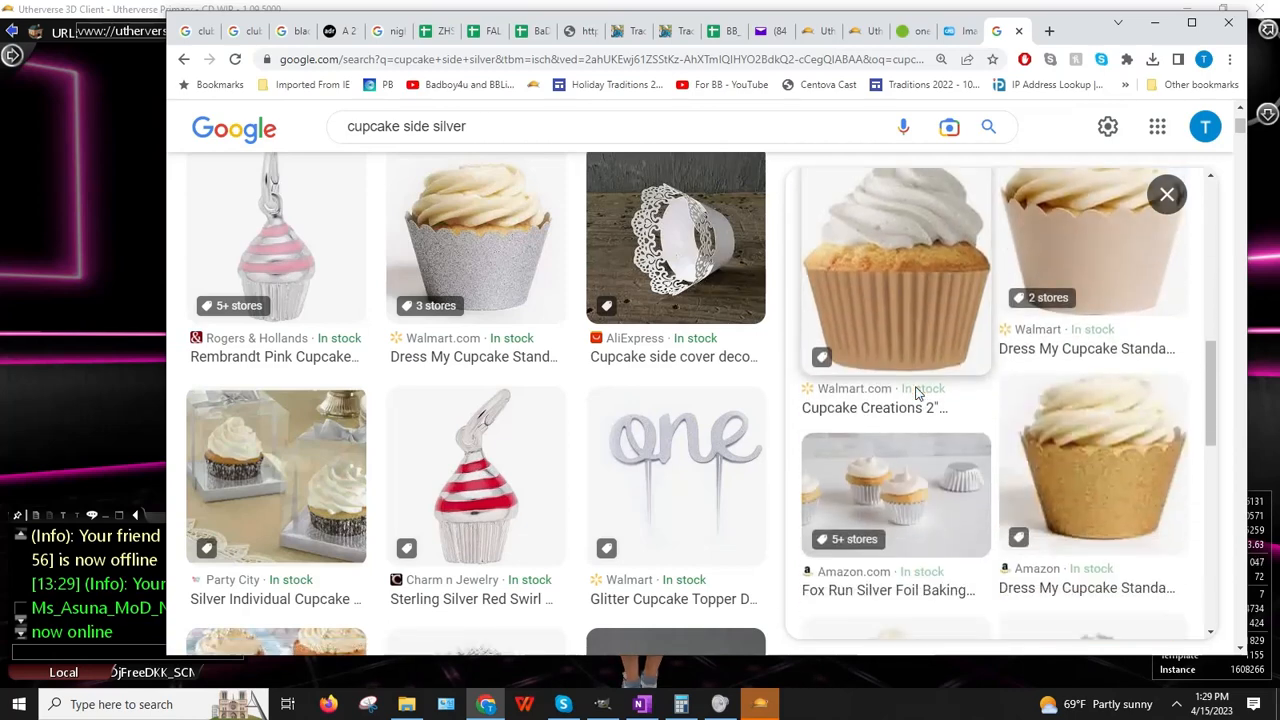
{"action": "scroll", "coordinate": [914, 393], "scroll_direction": "down", "scroll_amount": 2}
{"action": "scroll", "coordinate": [912, 395], "scroll_direction": "down", "scroll_amount": 5}
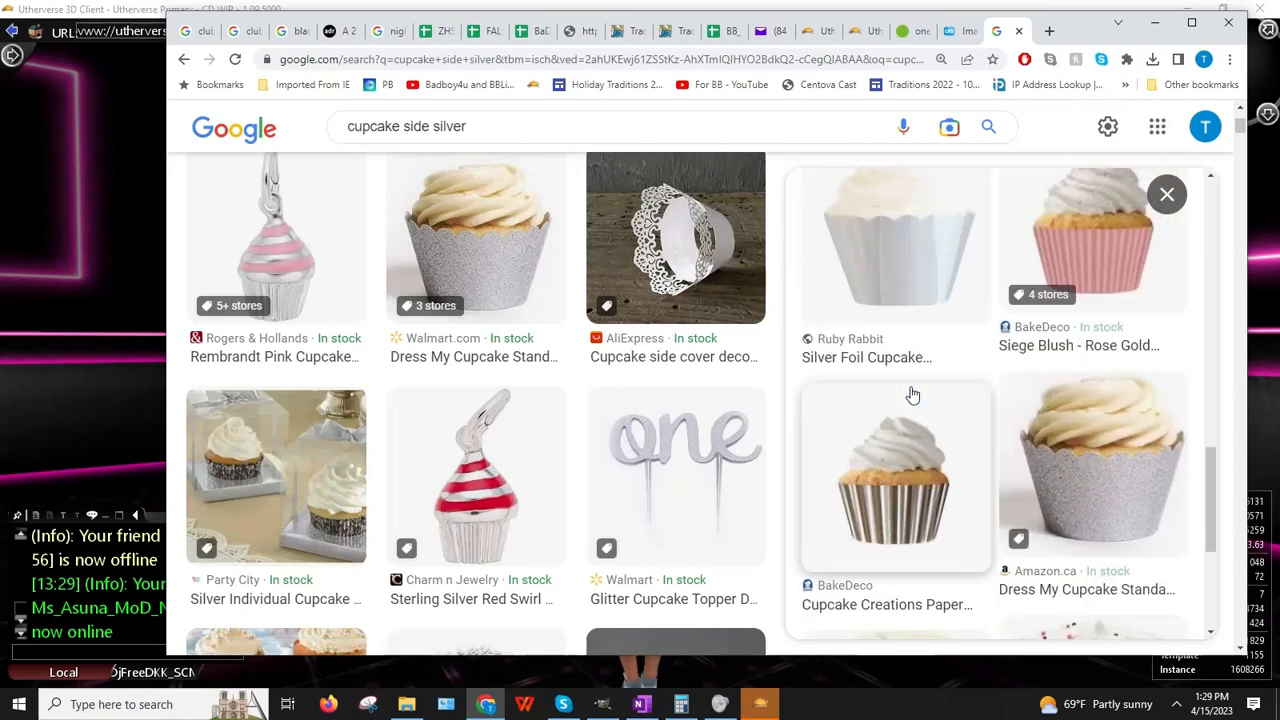
{"action": "scroll", "coordinate": [912, 395], "scroll_direction": "down", "scroll_amount": 3}
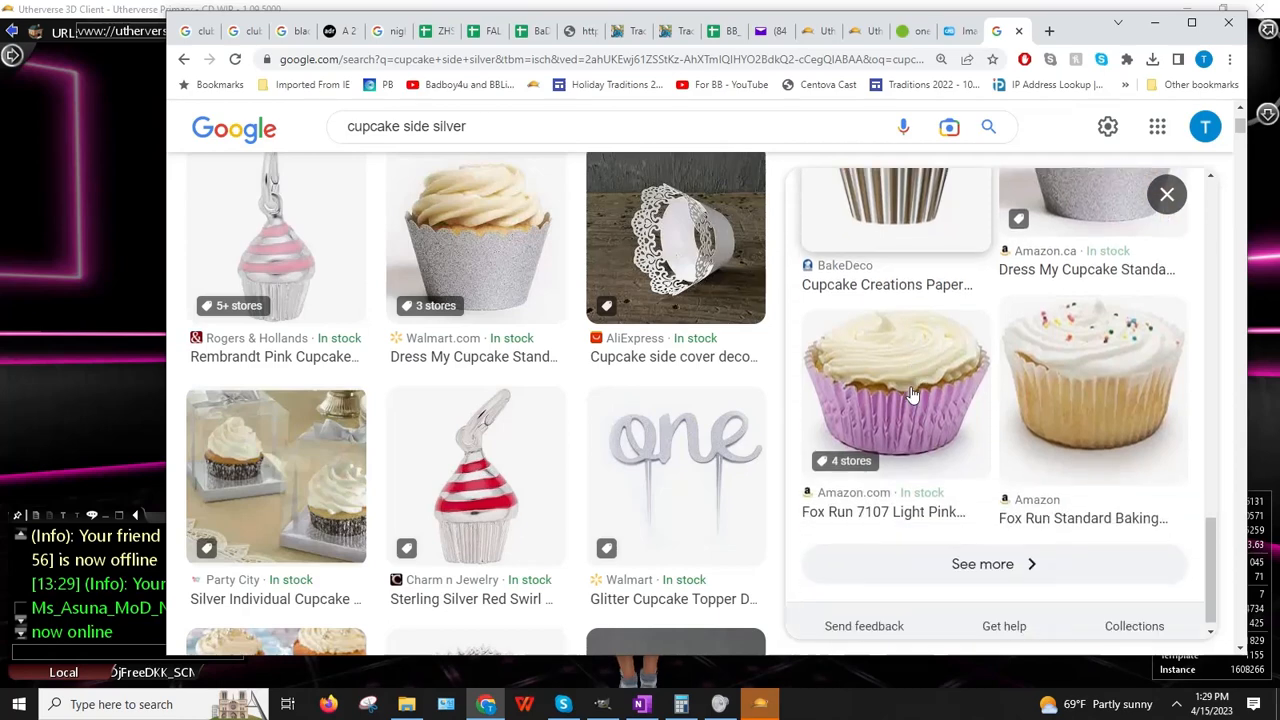
{"action": "scroll", "coordinate": [912, 395], "scroll_direction": "up", "scroll_amount": 3}
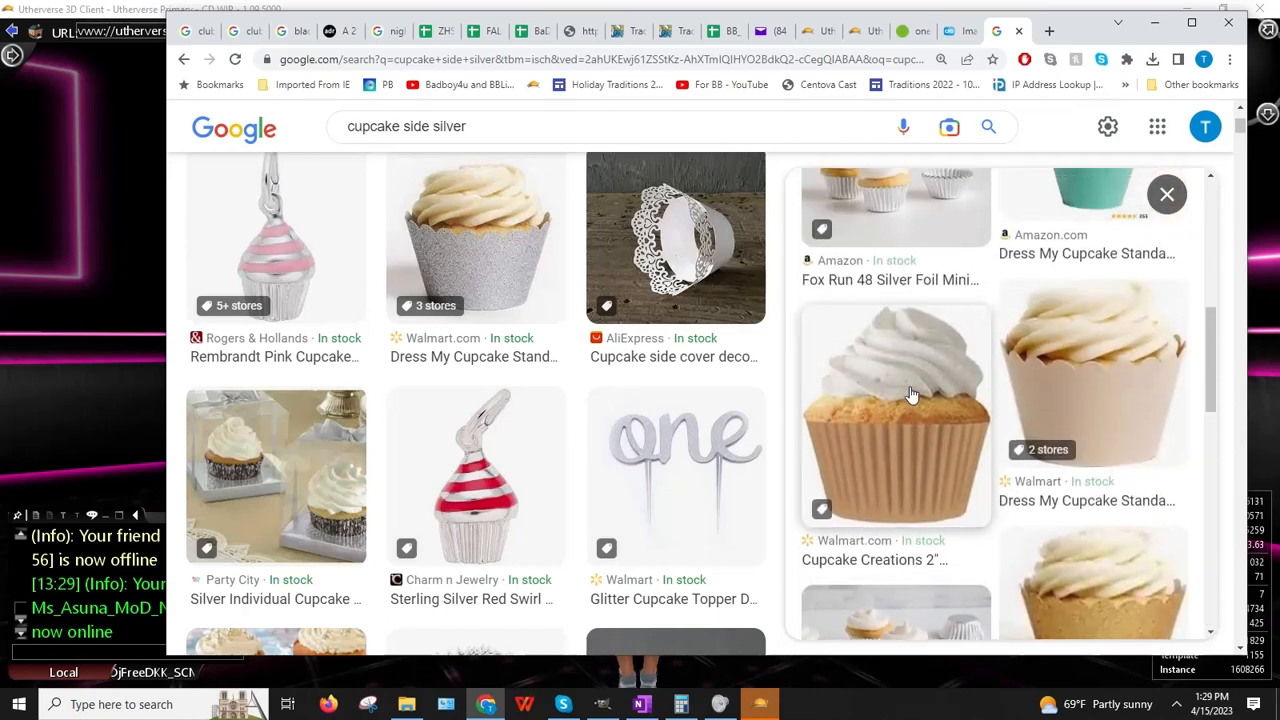
Step: Reopen the Fox Run silver foil cups preview and copy its image
{"action": "left_click", "coordinate": [912, 395]}
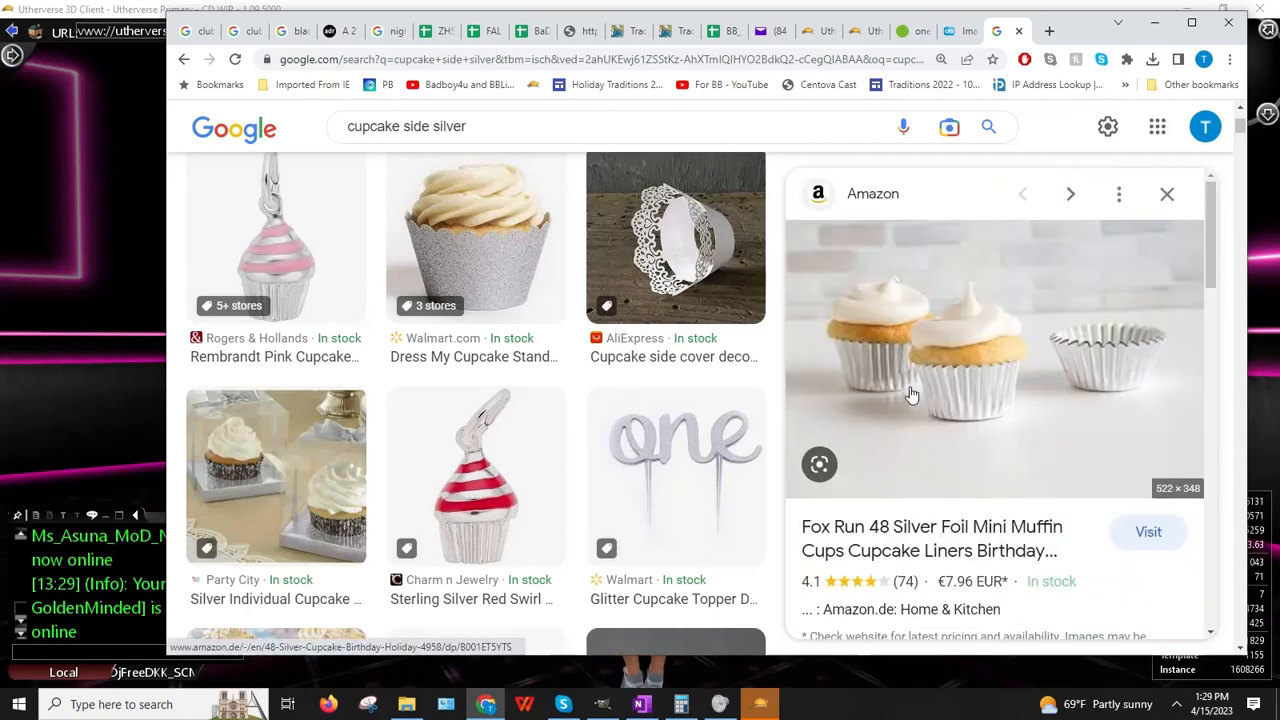
{"action": "scroll", "coordinate": [912, 395], "scroll_direction": "down", "scroll_amount": 5}
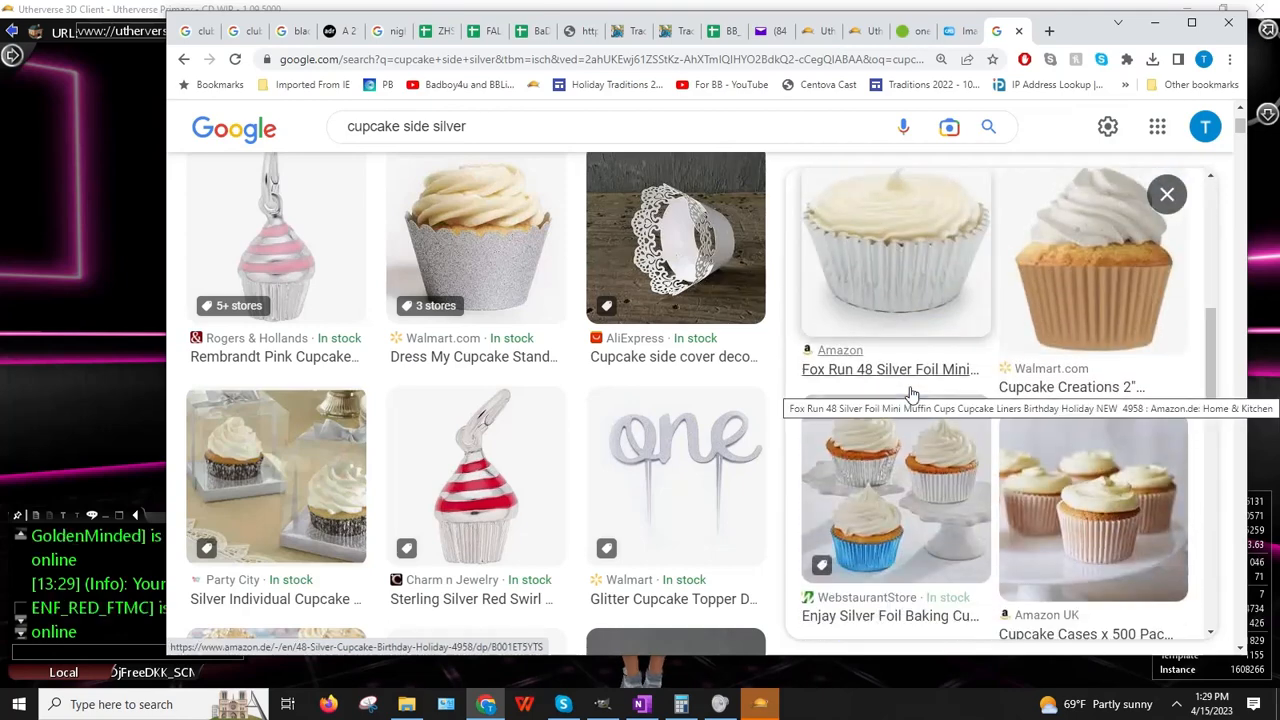
{"action": "scroll", "coordinate": [912, 395], "scroll_direction": "down", "scroll_amount": 4}
{"action": "scroll", "coordinate": [912, 395], "scroll_direction": "down", "scroll_amount": 6}
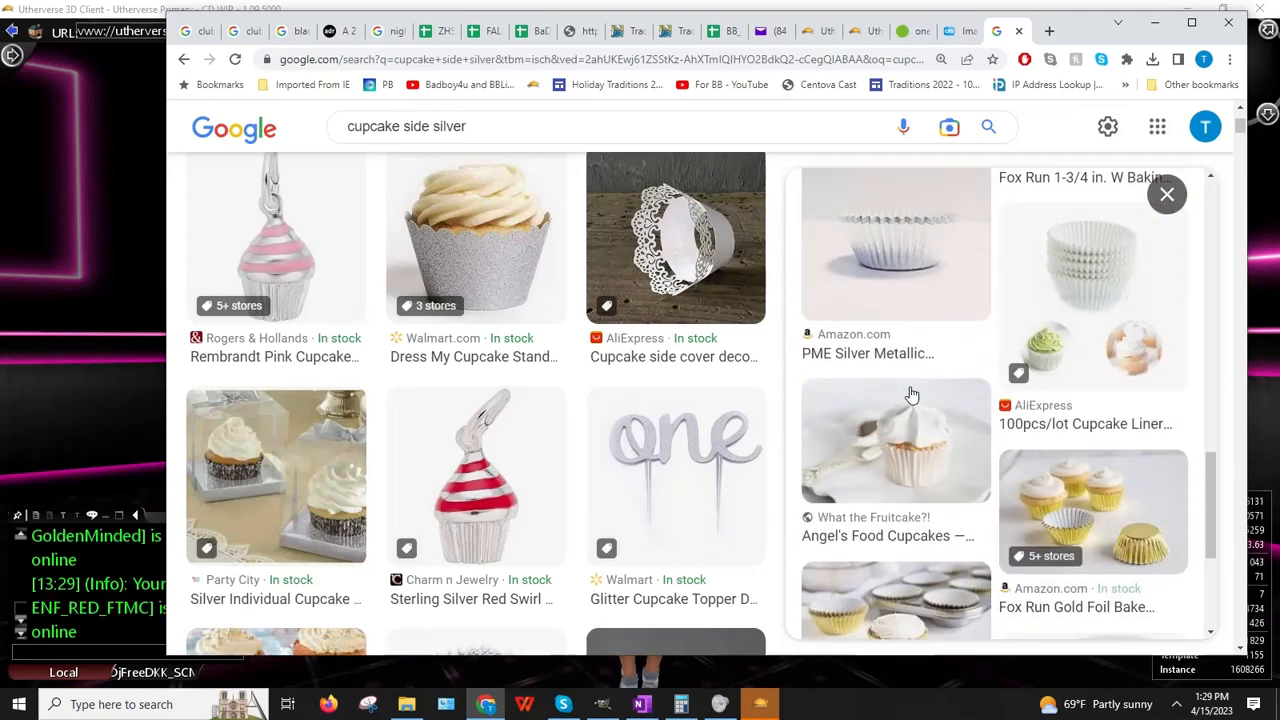
{"action": "scroll", "coordinate": [910, 394], "scroll_direction": "up", "scroll_amount": 8}
{"action": "scroll", "coordinate": [910, 394], "scroll_direction": "up", "scroll_amount": 5}
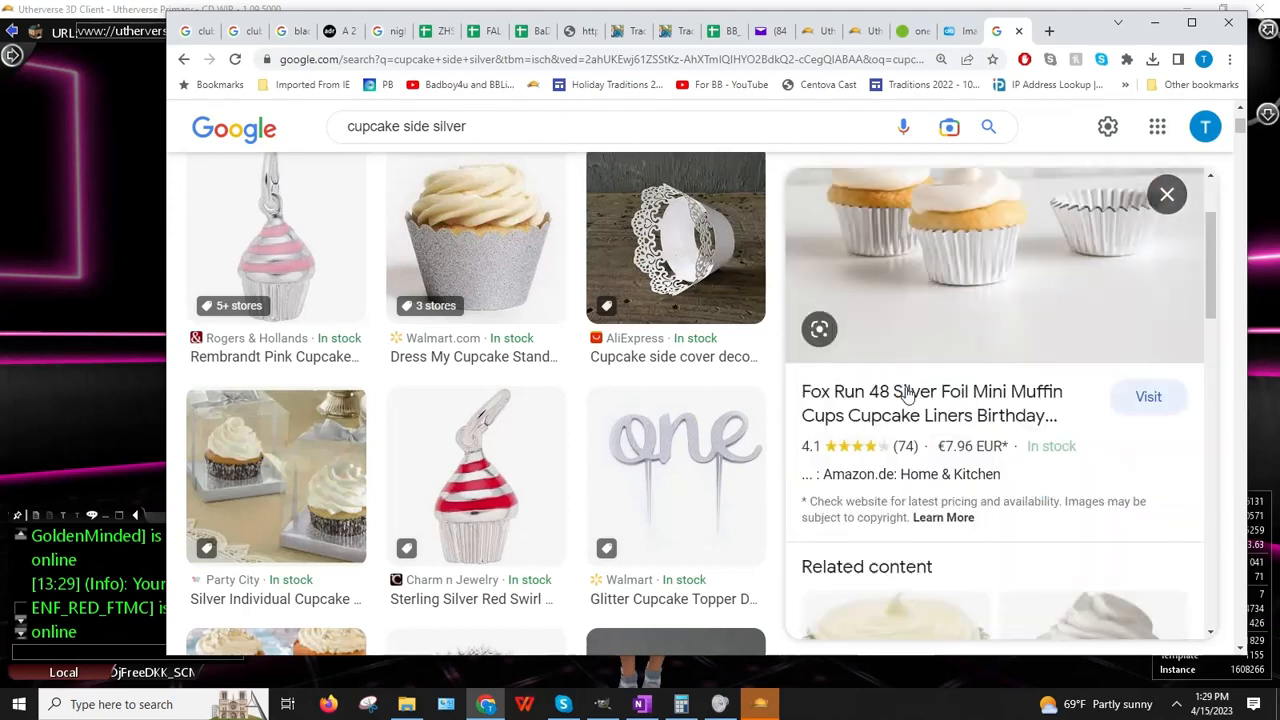
{"action": "right_click", "coordinate": [895, 305]}
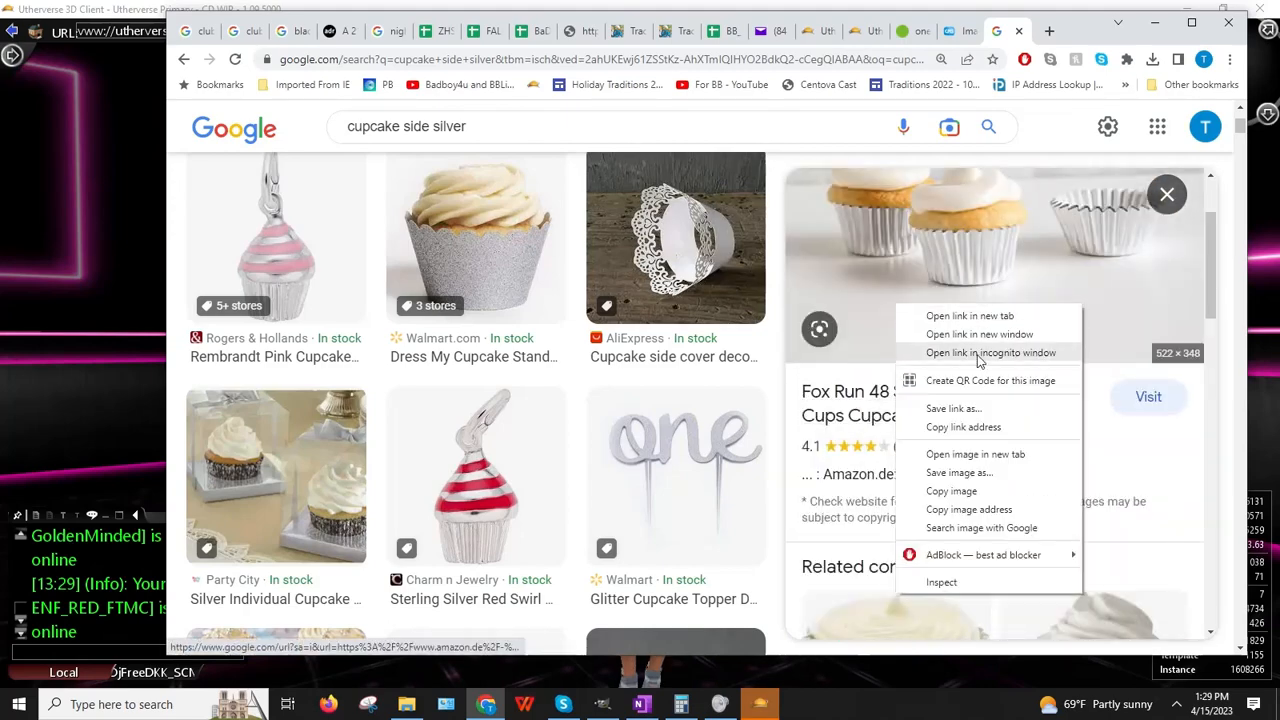
{"action": "left_click", "coordinate": [964, 493]}
Step: In GIMP, paste the copied cupcake photo as a new image
{"action": "left_click", "coordinate": [70, 522]}
{"action": "key", "text": "alt+Tab"}
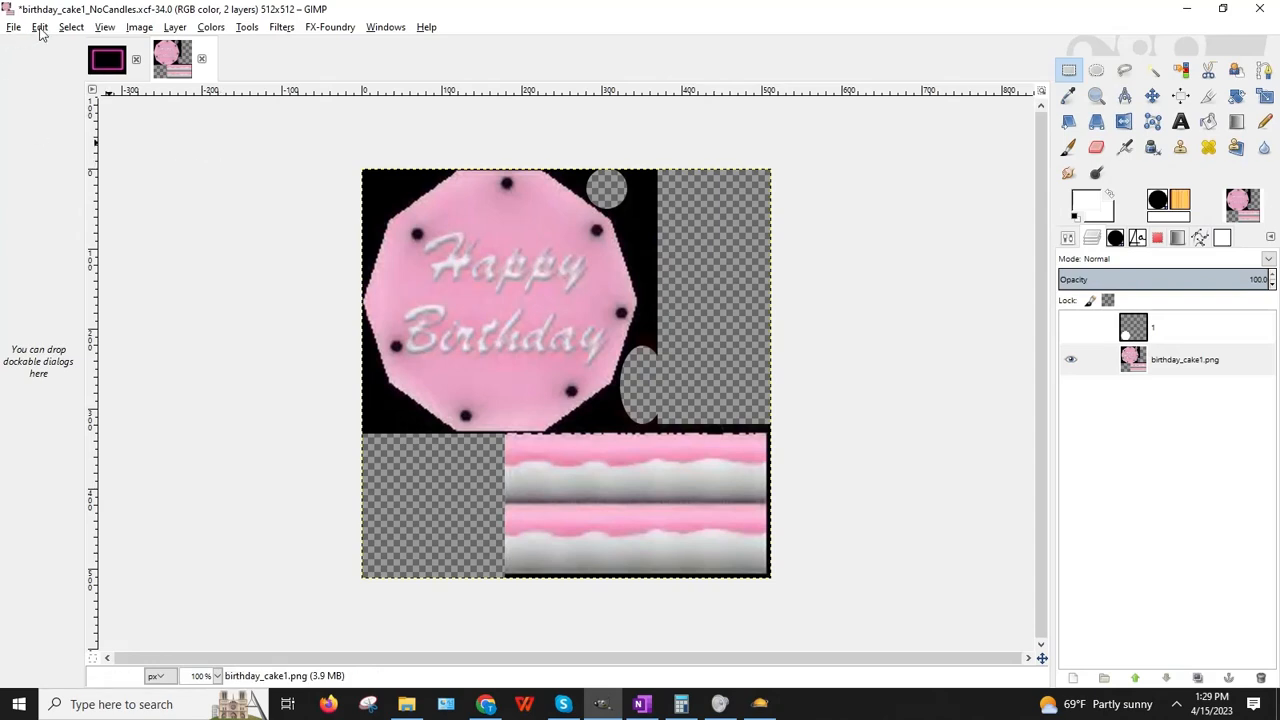
{"action": "left_click", "coordinate": [40, 27]}
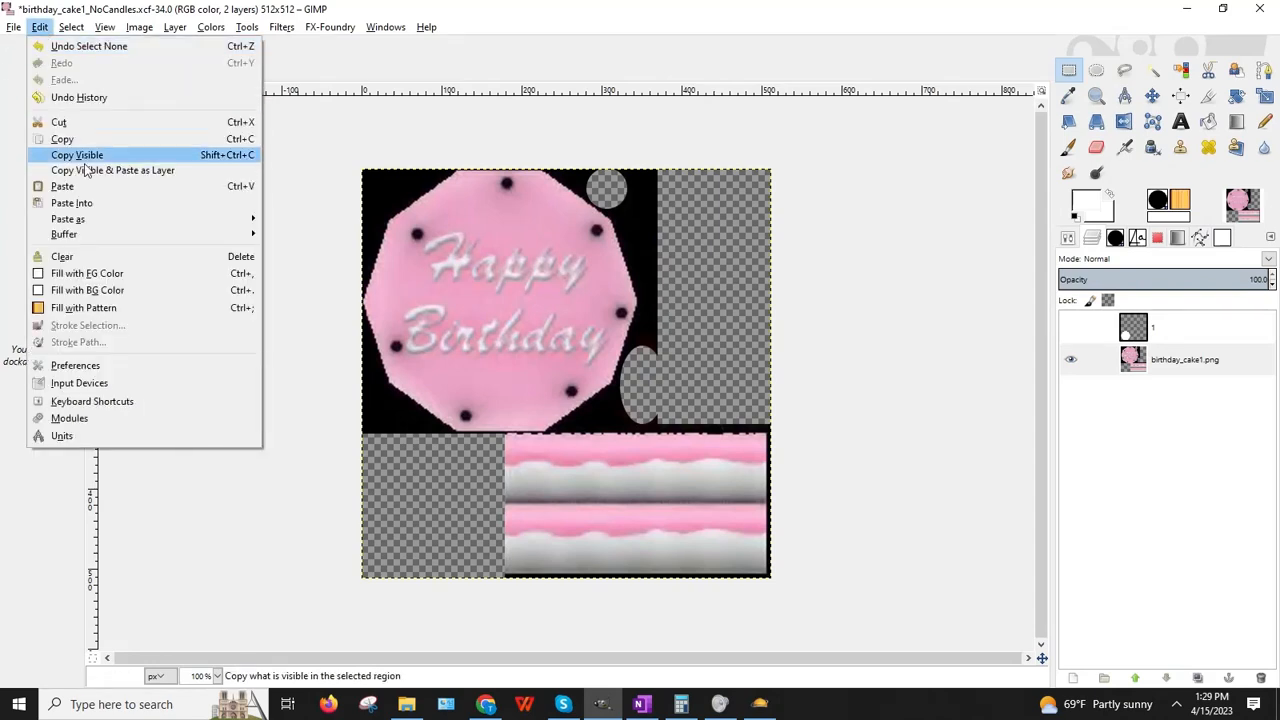
{"action": "mouse_move", "coordinate": [63, 214]}
{"action": "left_click", "coordinate": [365, 218]}
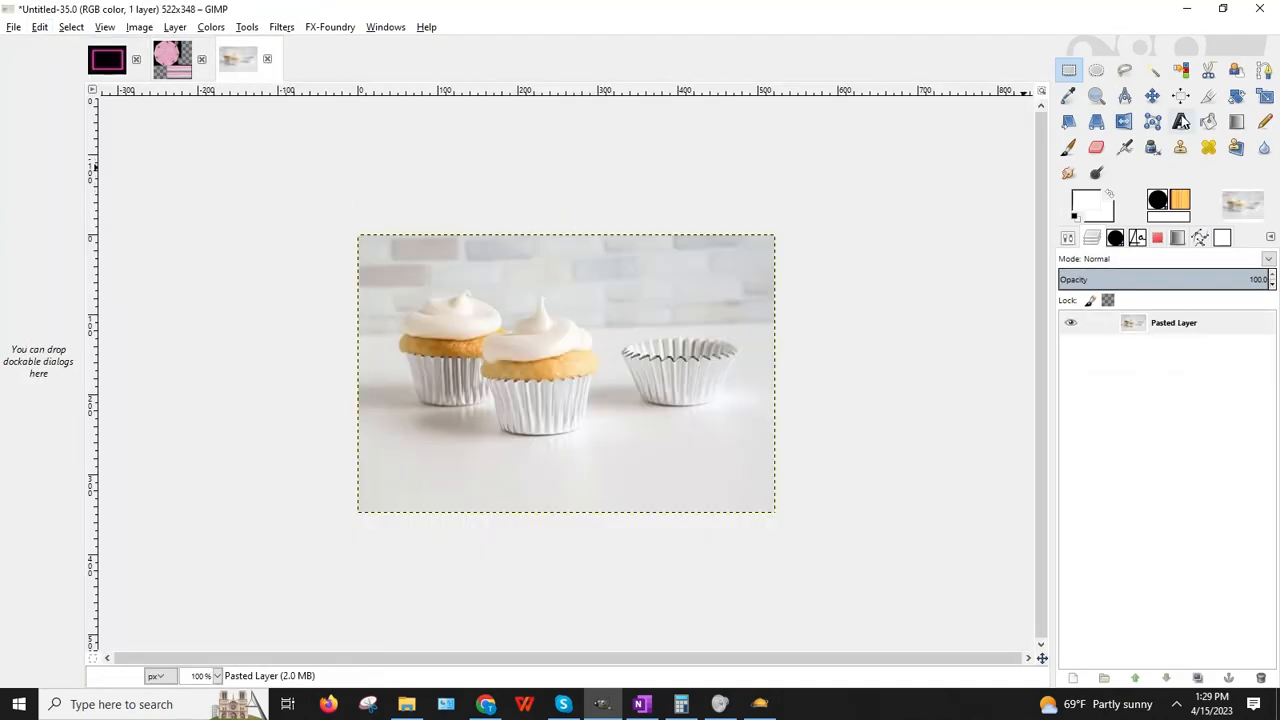
Step: Crop around the two frosted cupcakes and enlarge the result to 800x677
{"action": "left_click", "coordinate": [1206, 95]}
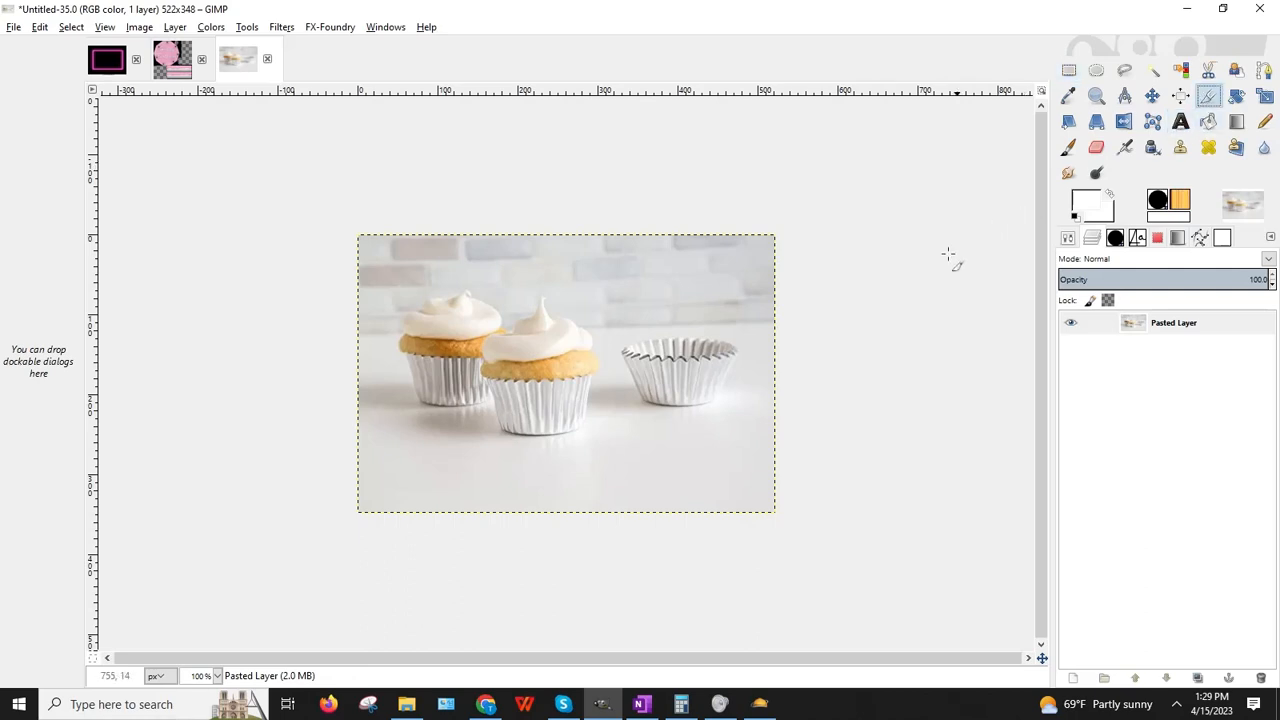
{"action": "left_click_drag", "start_coordinate": [448, 337], "coordinate": [668, 478]}
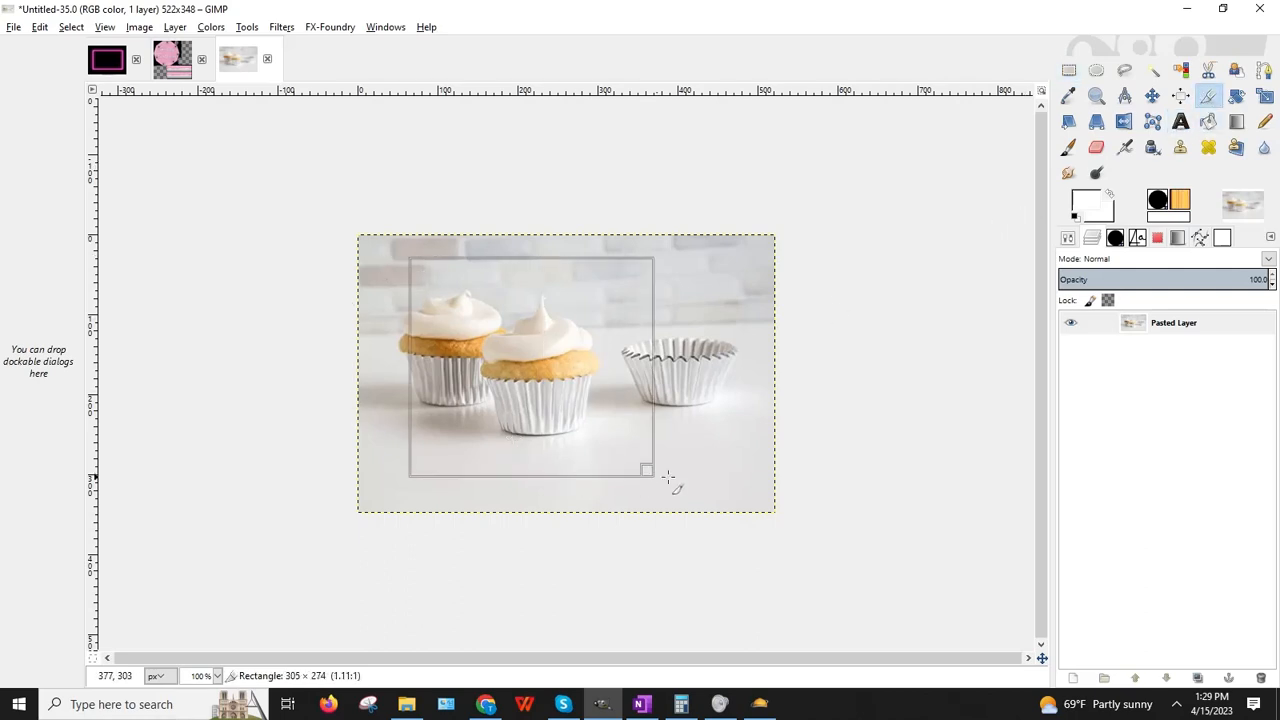
{"action": "left_click", "coordinate": [539, 366]}
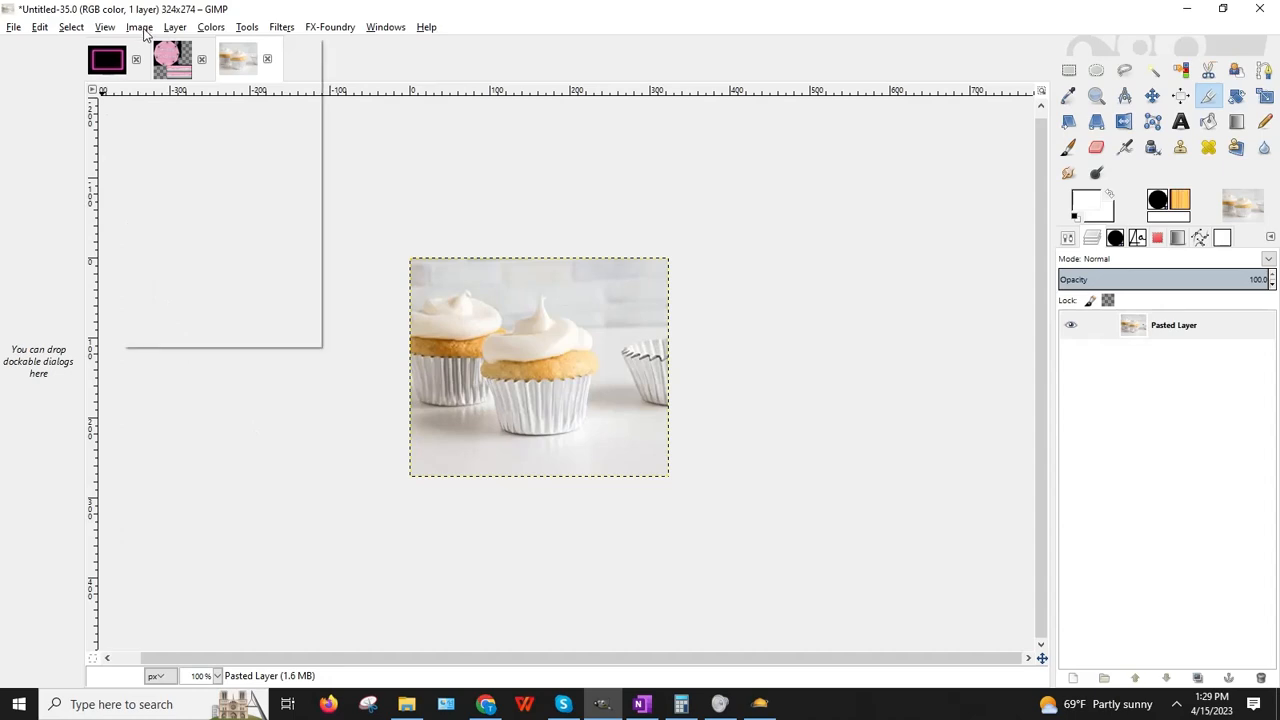
{"action": "left_click", "coordinate": [194, 170]}
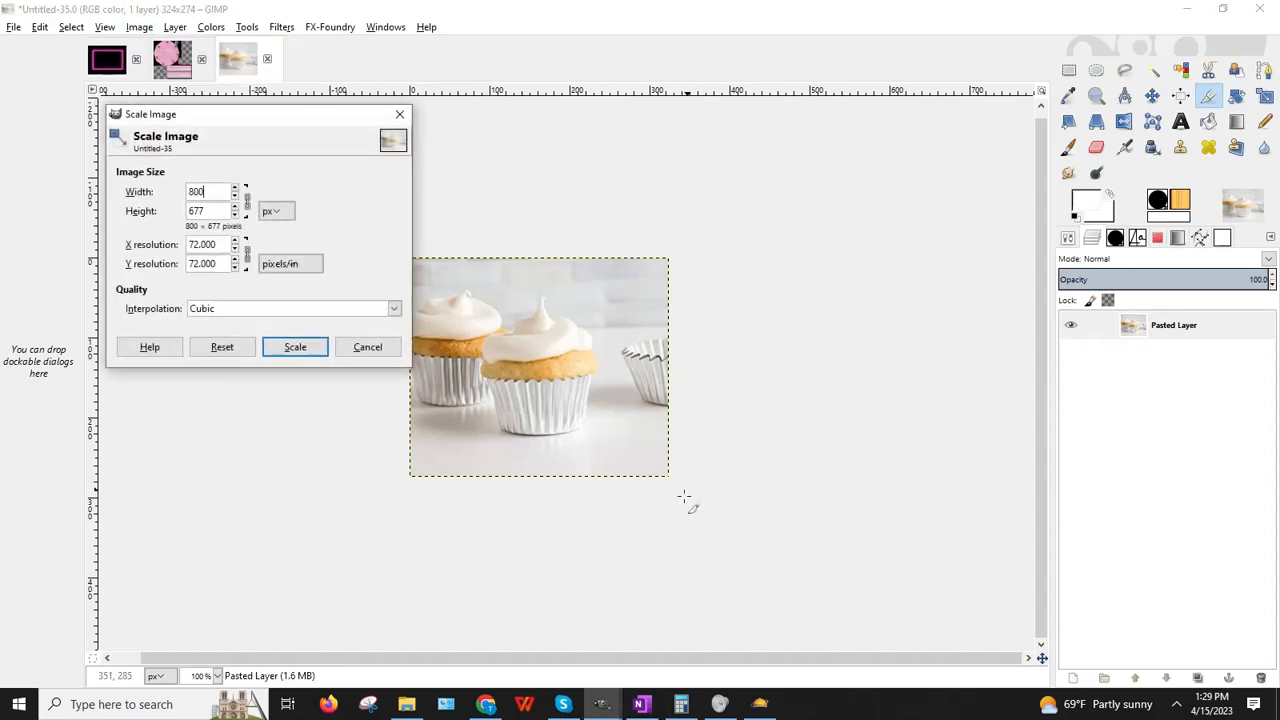
{"action": "left_click", "coordinate": [295, 350]}
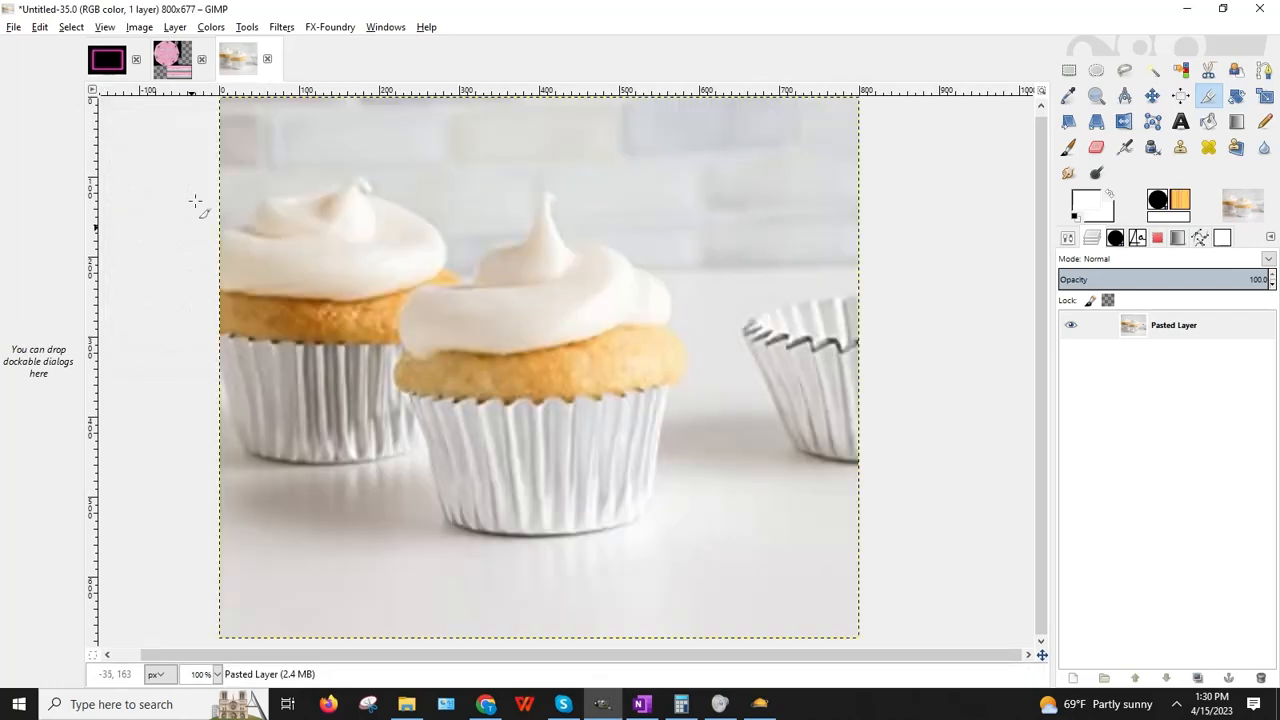
Step: Scale the birthday cake texture up to 1024x1024
{"action": "left_click", "coordinate": [186, 64]}
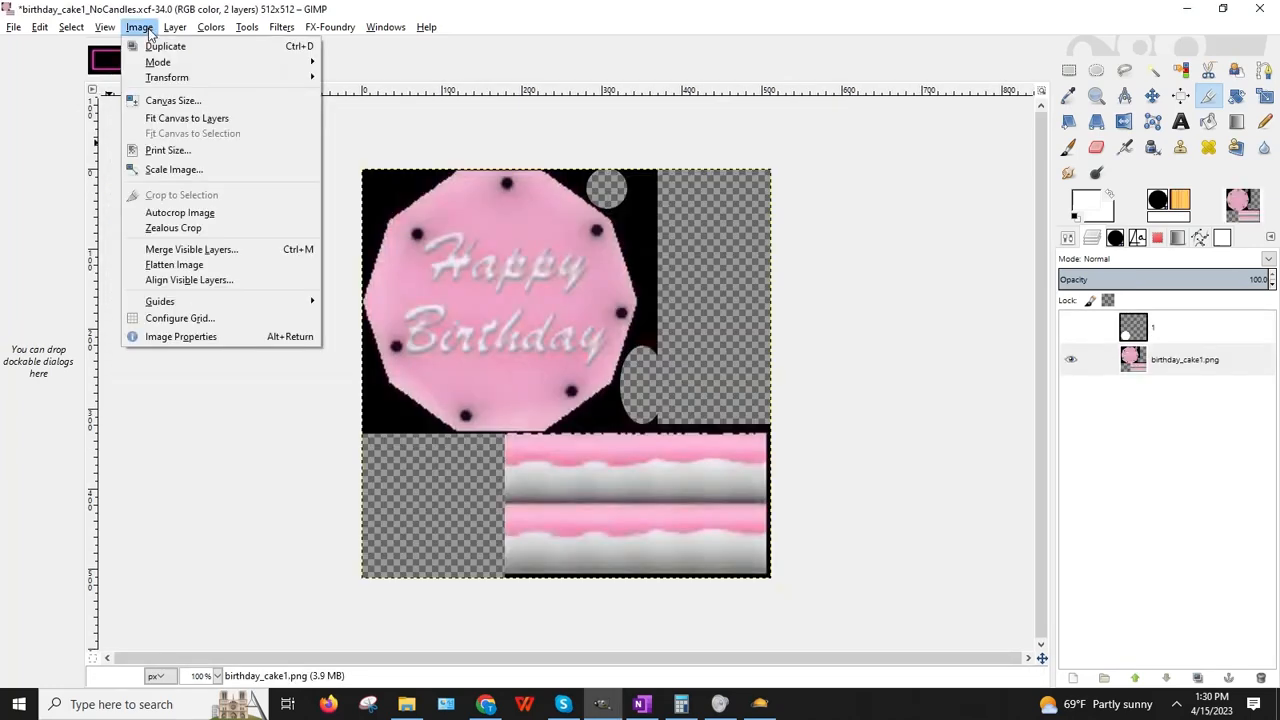
{"action": "left_click", "coordinate": [172, 169]}
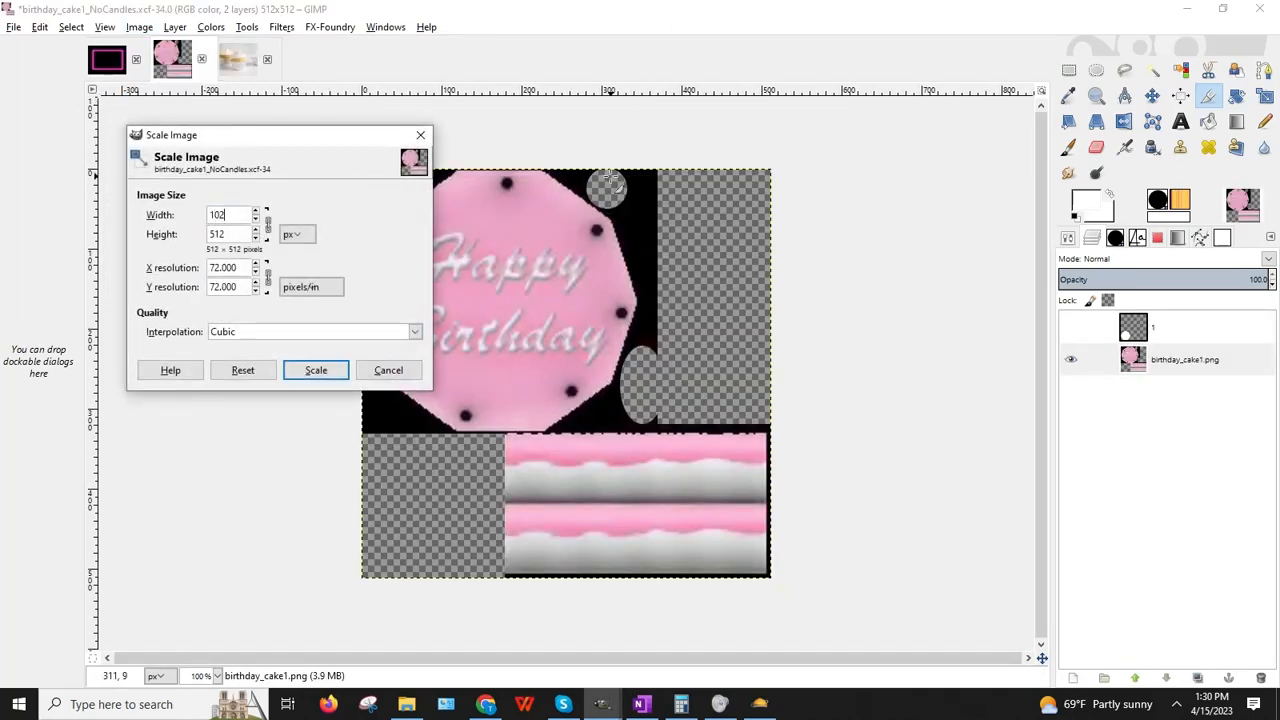
{"action": "type", "text": "1024"}
{"action": "key", "text": "Tab"}
{"action": "left_click", "coordinate": [316, 370]}
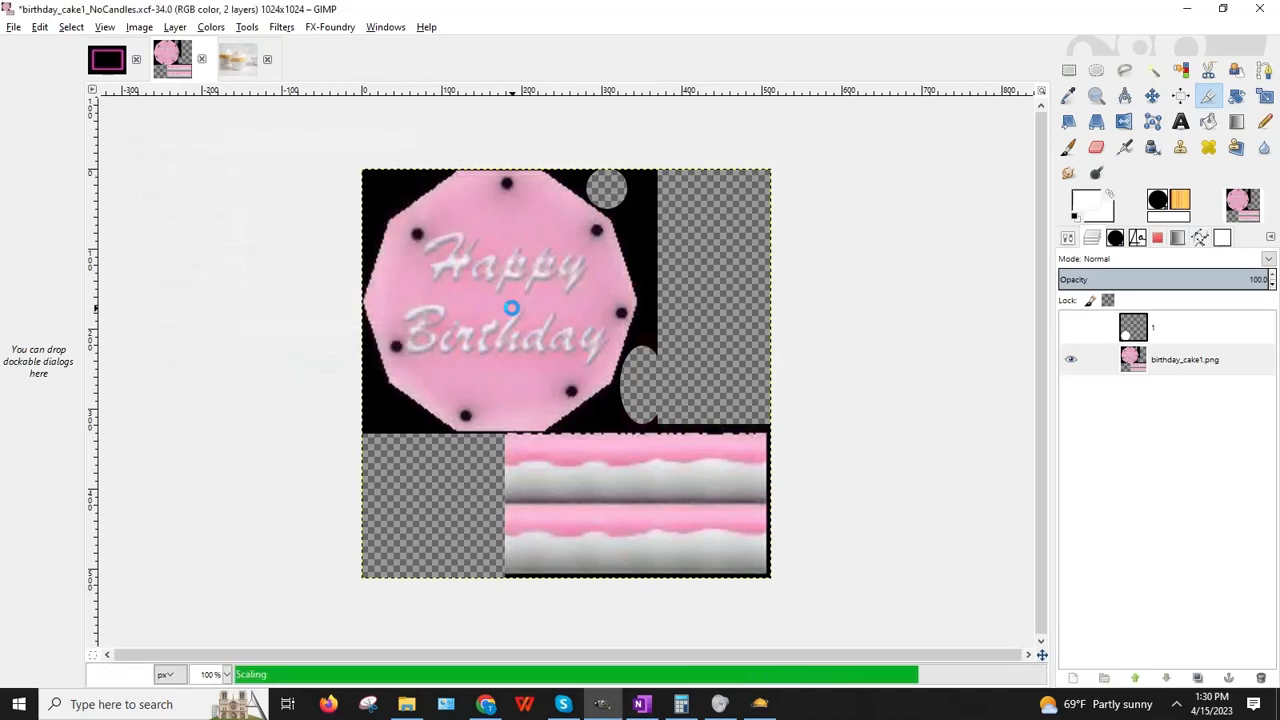
{"action": "scroll", "coordinate": [760, 322], "scroll_direction": "down", "scroll_amount": 3}
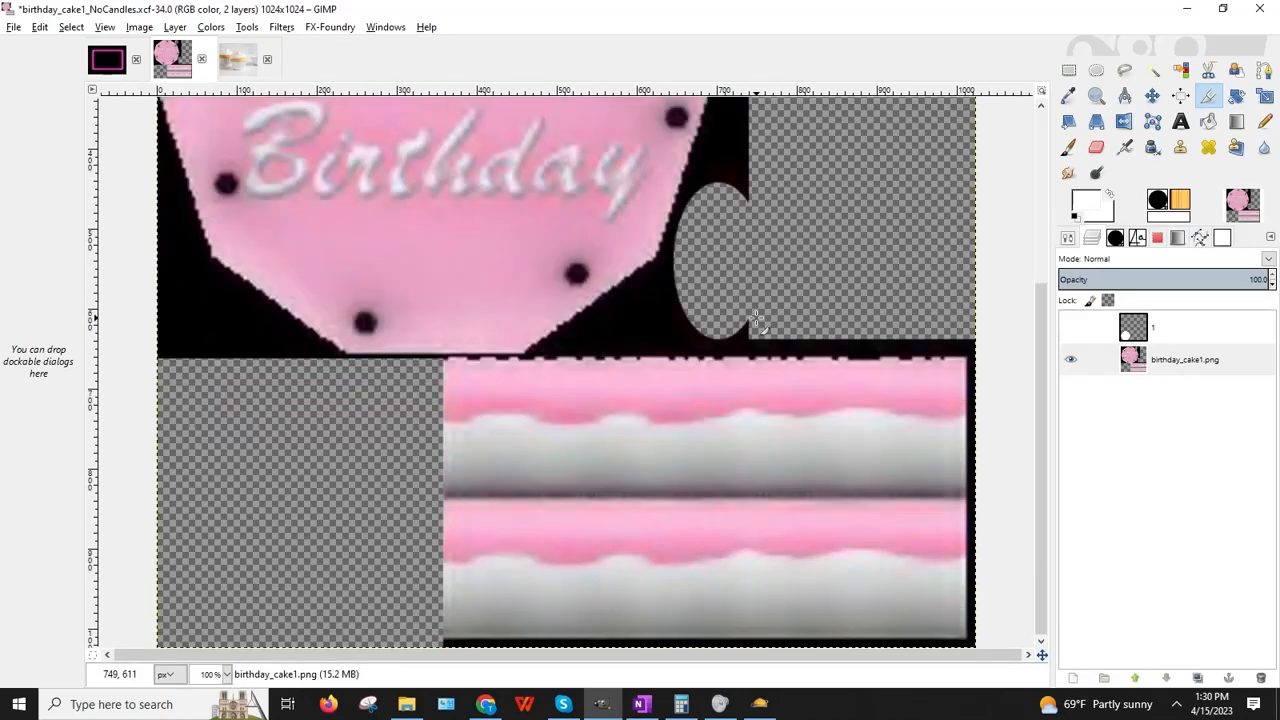
Step: Rectangle-select the front cupcake's foil case, starting at the cake band
{"action": "left_click", "coordinate": [241, 70]}
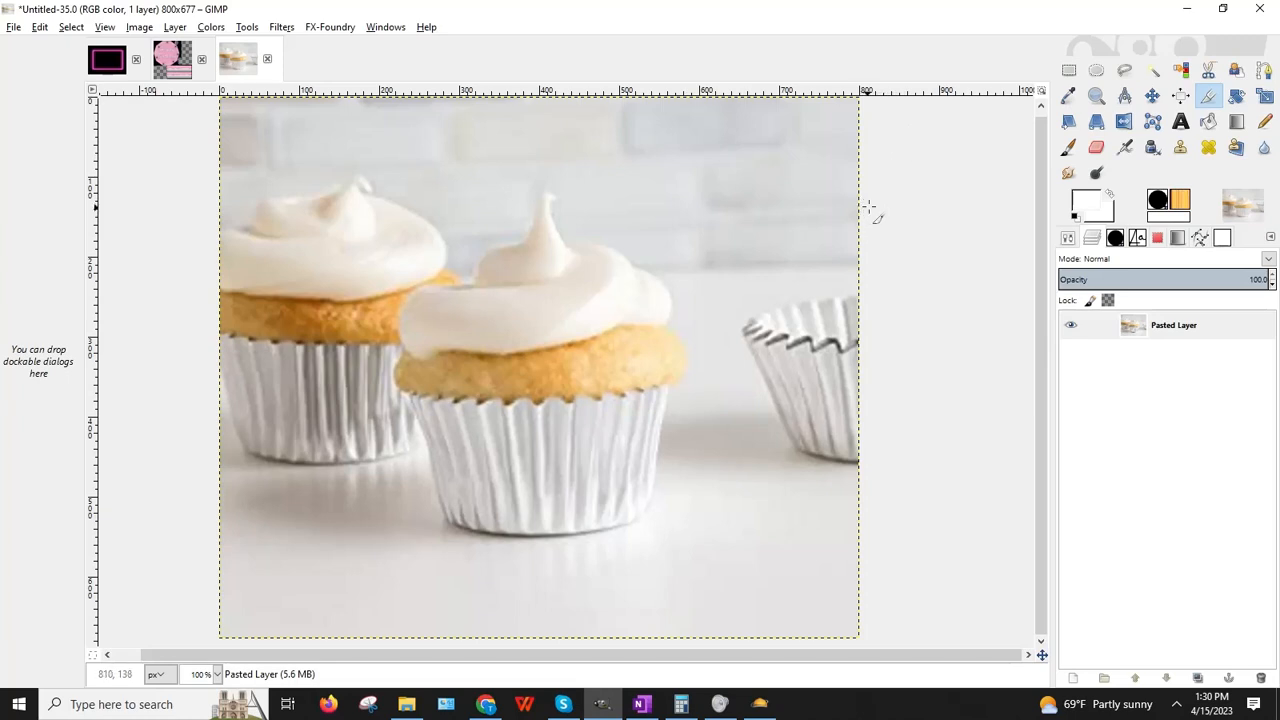
{"action": "left_click", "coordinate": [1070, 72]}
{"action": "left_click_drag", "start_coordinate": [441, 299], "coordinate": [648, 537]}
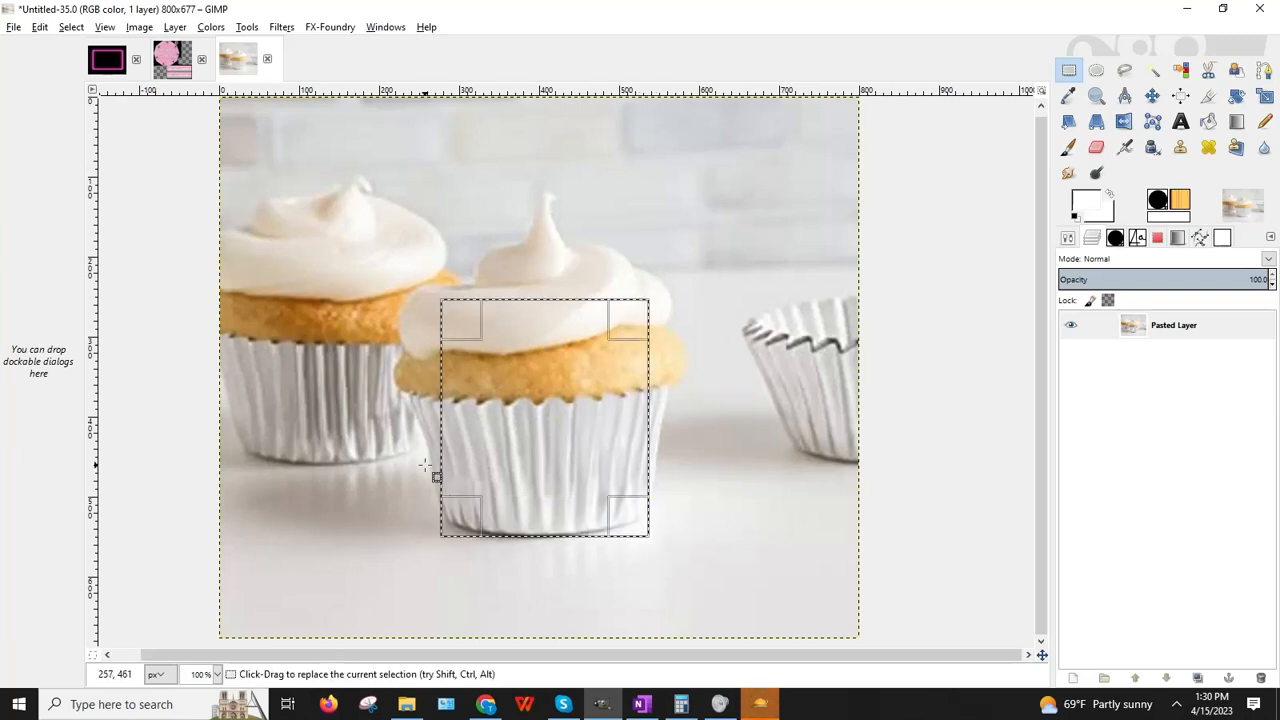
{"action": "left_click_drag", "start_coordinate": [545, 337], "coordinate": [527, 398]}
Step: Copy the selection and paste it as a new 260x221 image
{"action": "left_click", "coordinate": [44, 29]}
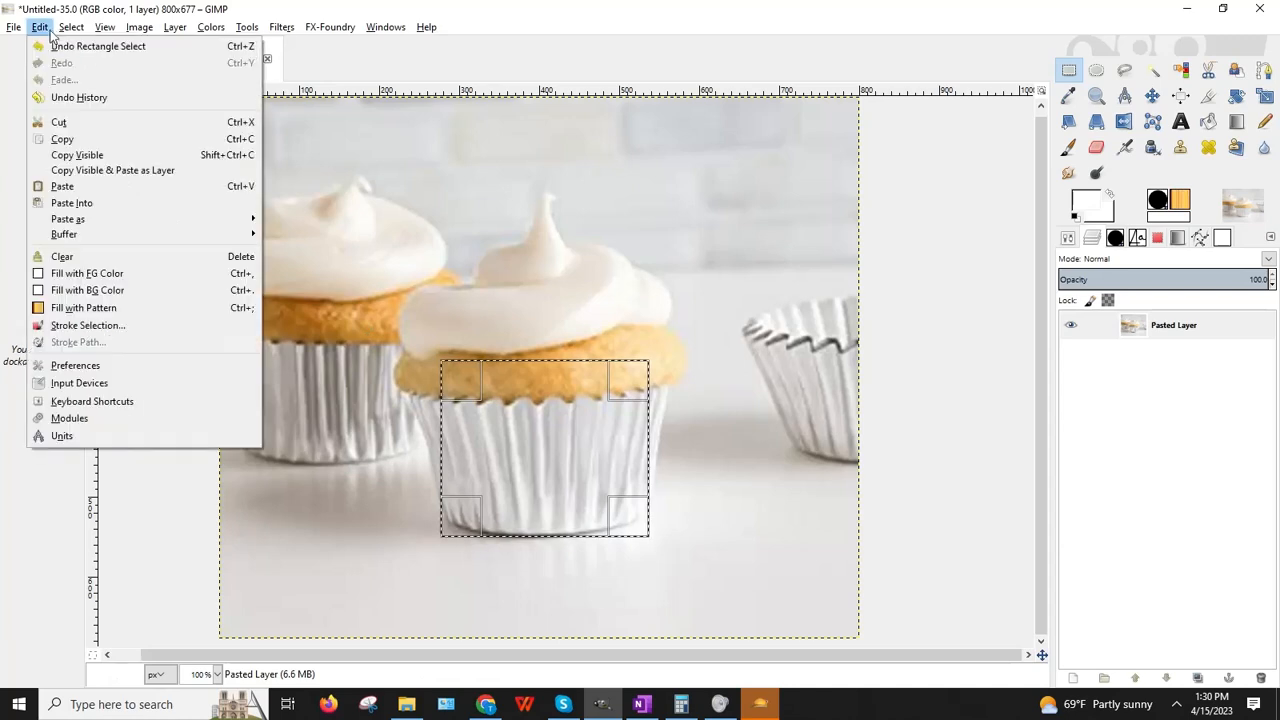
{"action": "left_click", "coordinate": [84, 160]}
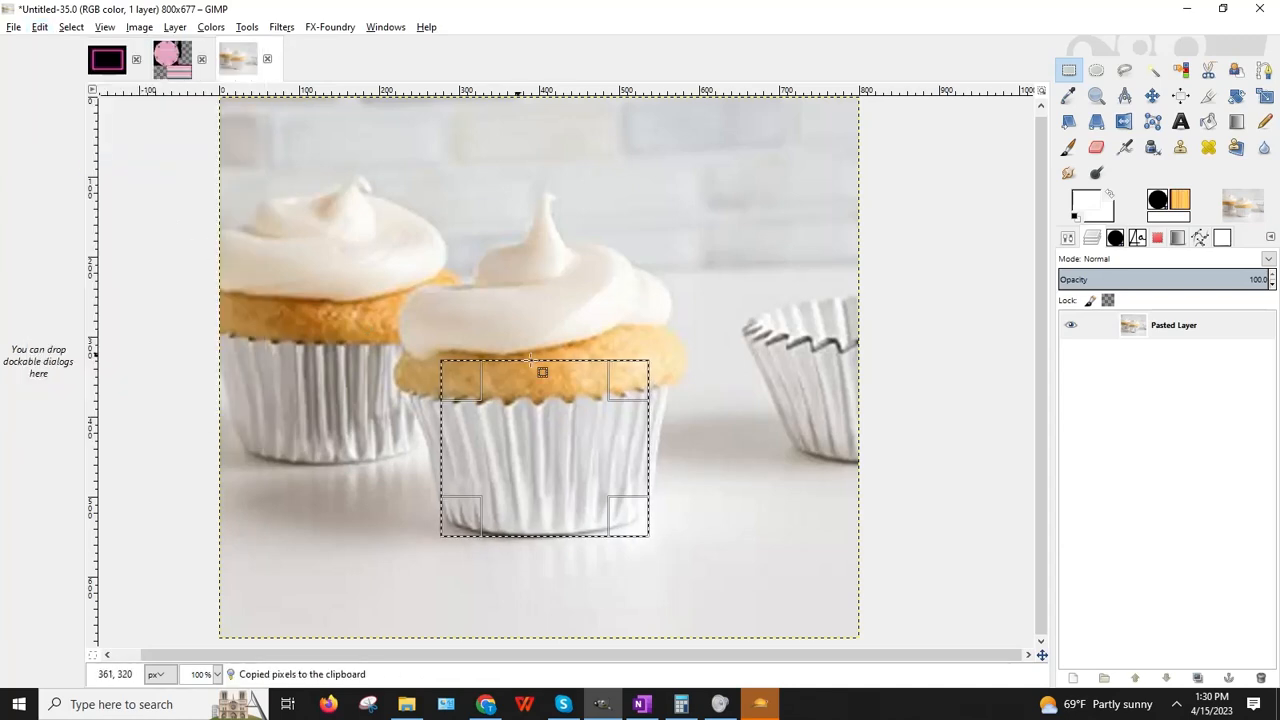
{"action": "left_click", "coordinate": [40, 27]}
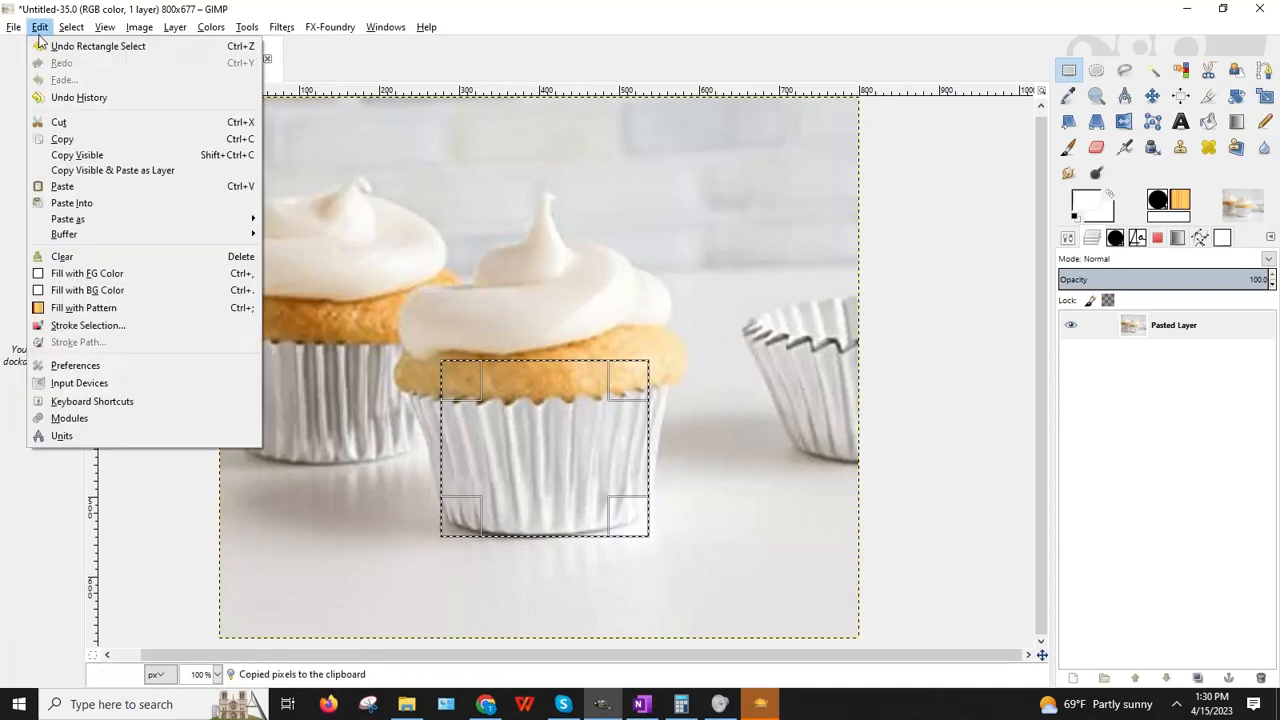
{"action": "mouse_move", "coordinate": [245, 219]}
{"action": "left_click", "coordinate": [300, 220]}
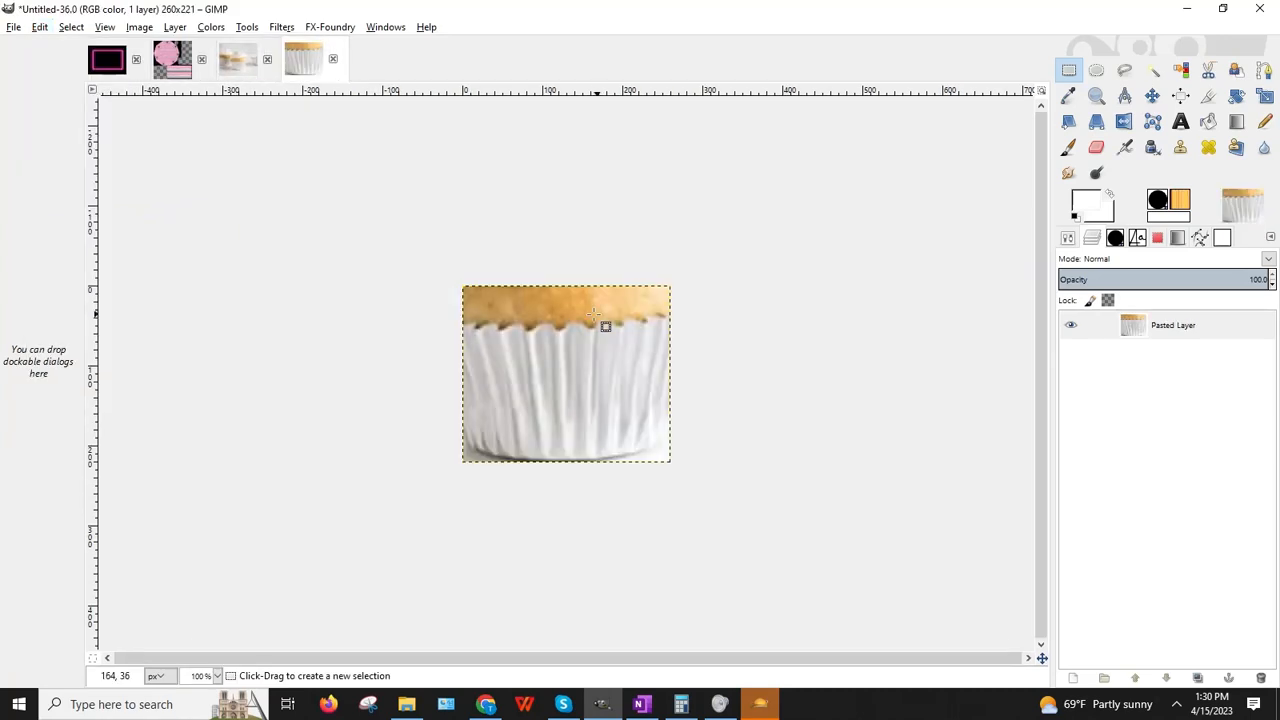
{"action": "left_click", "coordinate": [1068, 172]}
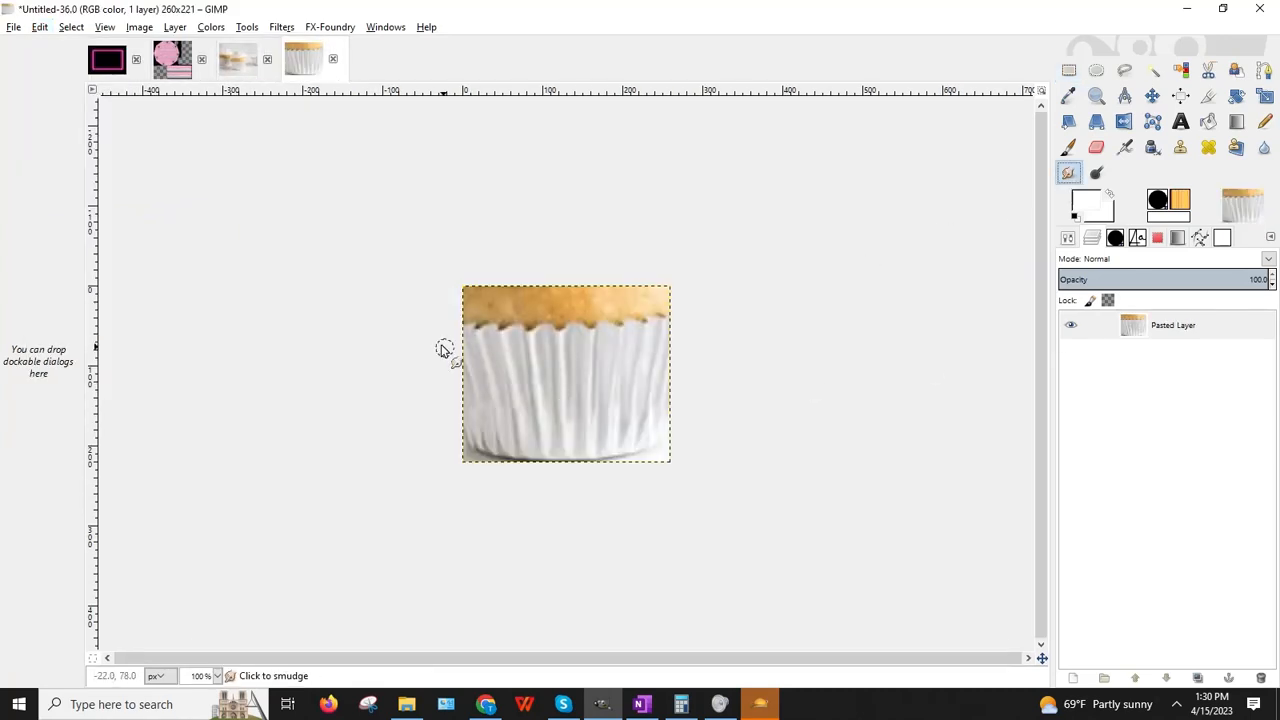
Step: Smudge the dark shadow along the foil case's bottom edge into the white pleats
{"action": "left_click", "coordinate": [1067, 240]}
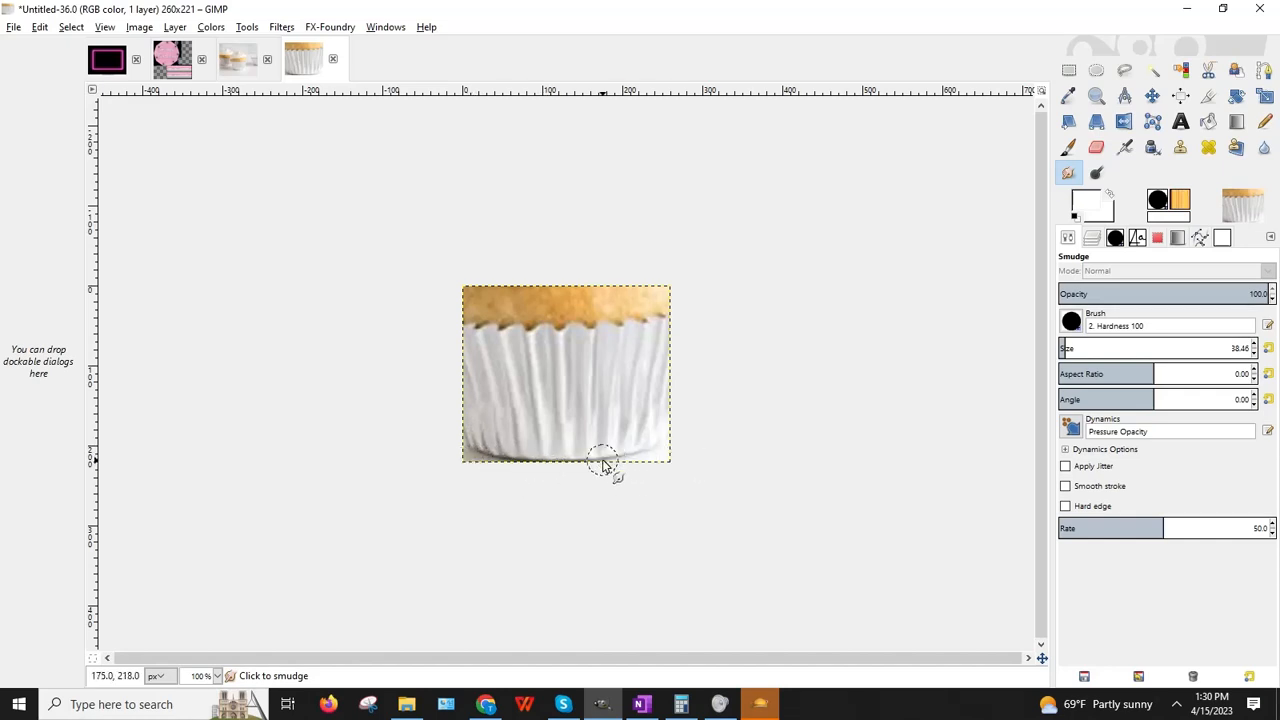
{"action": "left_click_drag", "start_coordinate": [601, 484], "coordinate": [625, 487]}
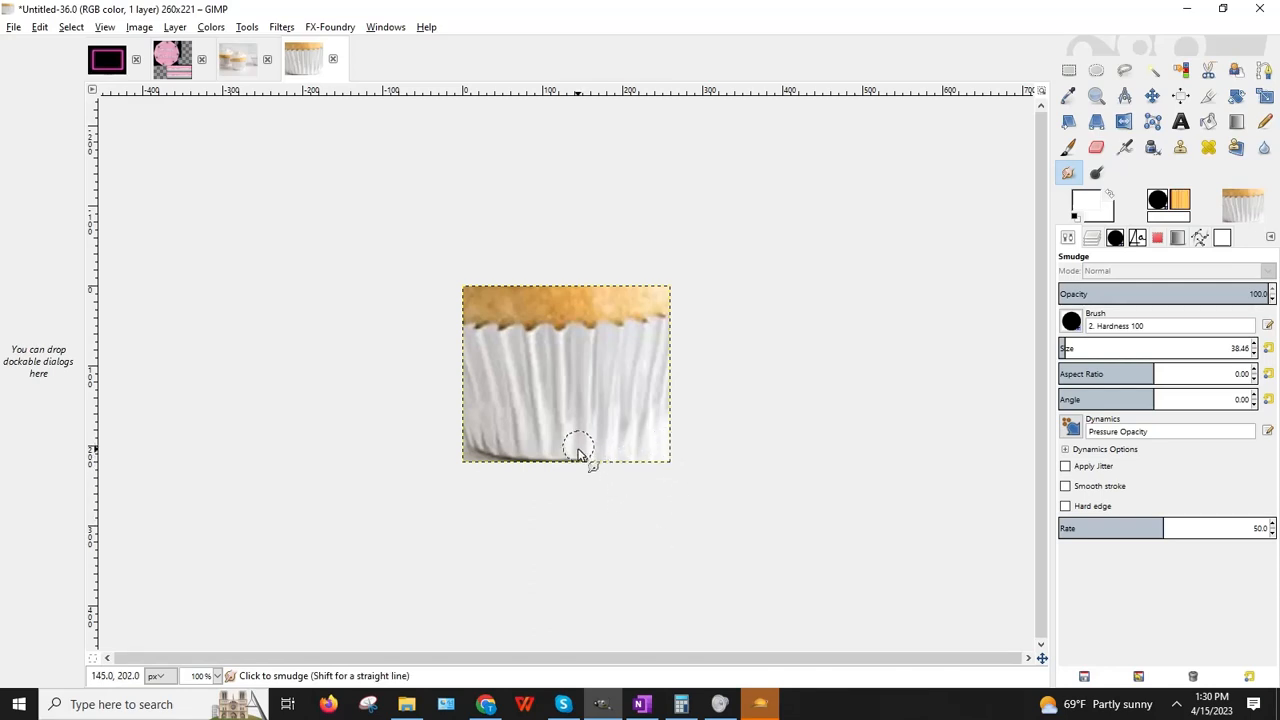
{"action": "left_click_drag", "start_coordinate": [578, 449], "coordinate": [577, 504]}
{"action": "left_click_drag", "start_coordinate": [560, 449], "coordinate": [560, 505]}
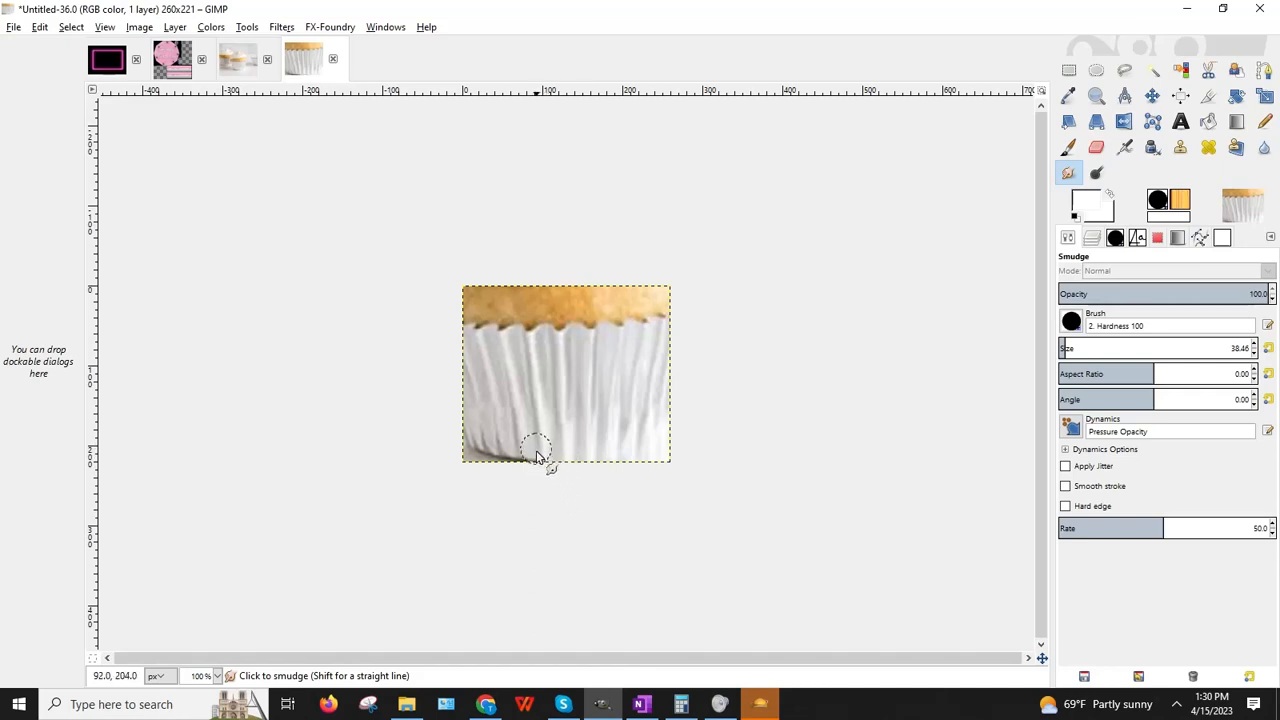
{"action": "left_click_drag", "start_coordinate": [537, 451], "coordinate": [540, 505]}
{"action": "mouse_move", "coordinate": [512, 444]}
{"action": "left_mouse_down"}
{"action": "mouse_move", "coordinate": [508, 490]}
{"action": "mouse_move", "coordinate": [471, 503]}
{"action": "left_mouse_up"}
{"action": "left_click_drag", "start_coordinate": [470, 425], "coordinate": [464, 538]}
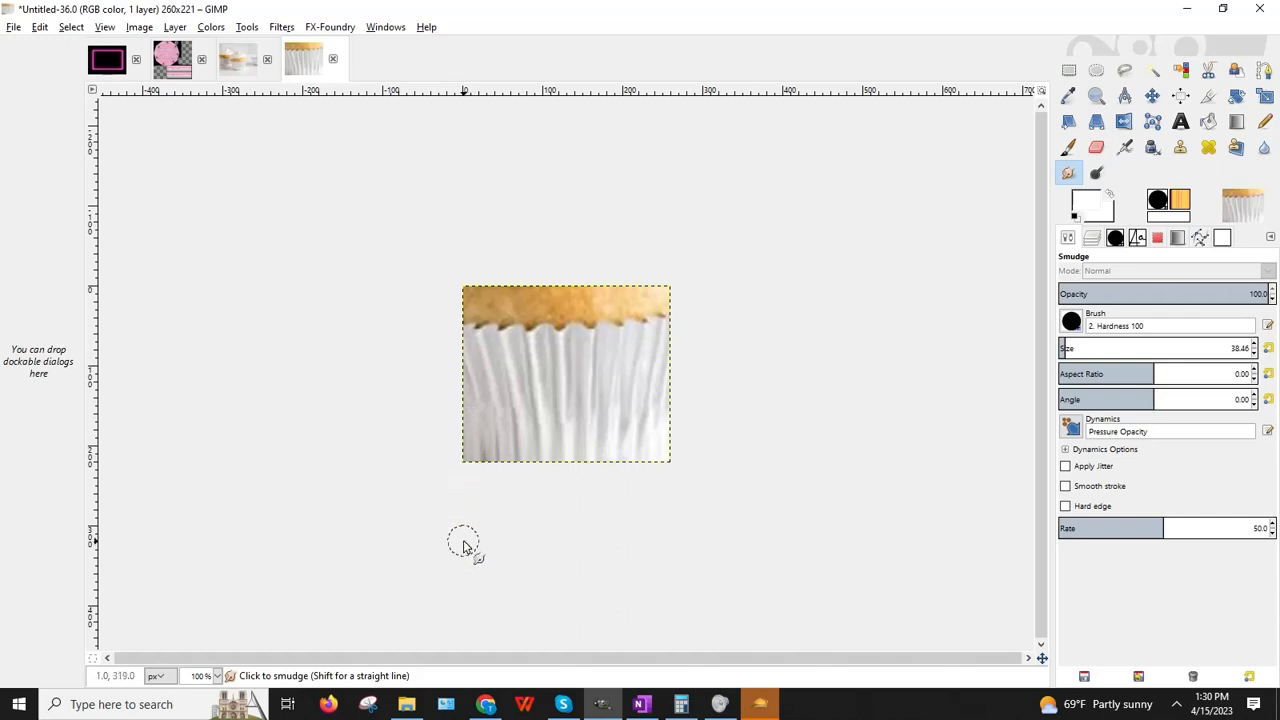
{"action": "left_click_drag", "start_coordinate": [489, 449], "coordinate": [491, 538]}
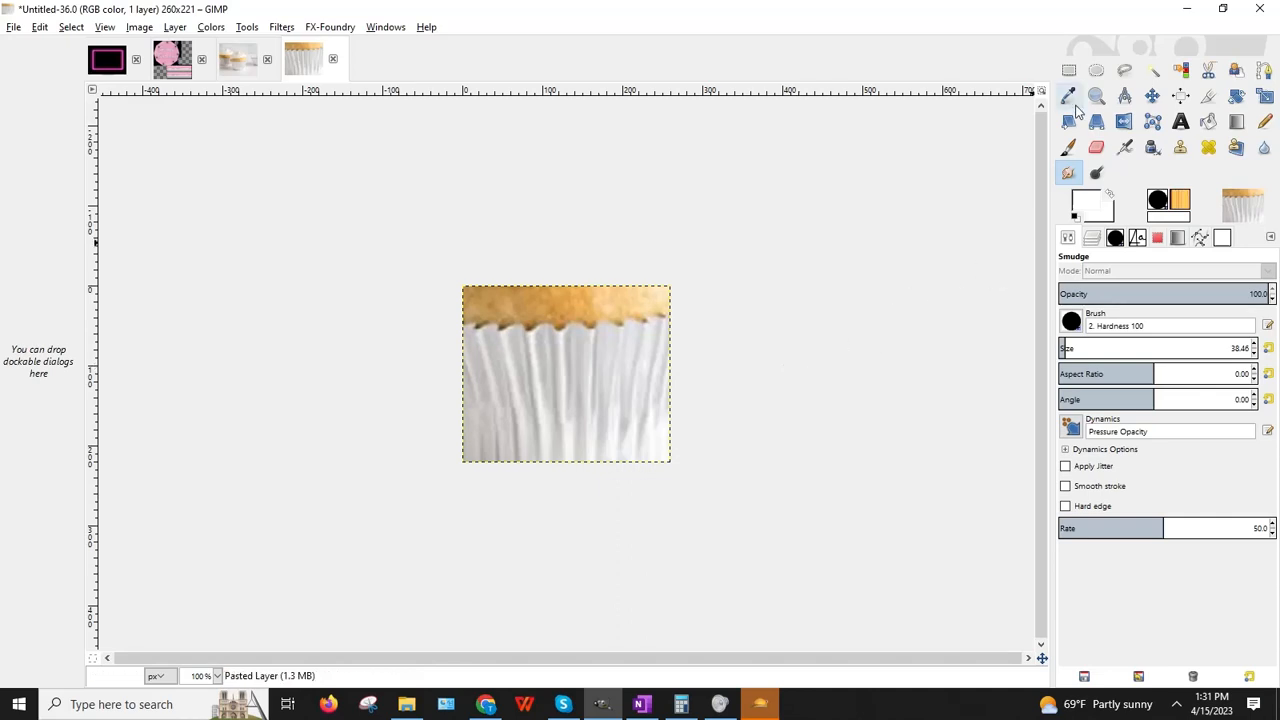
{"action": "left_click", "coordinate": [1069, 70]}
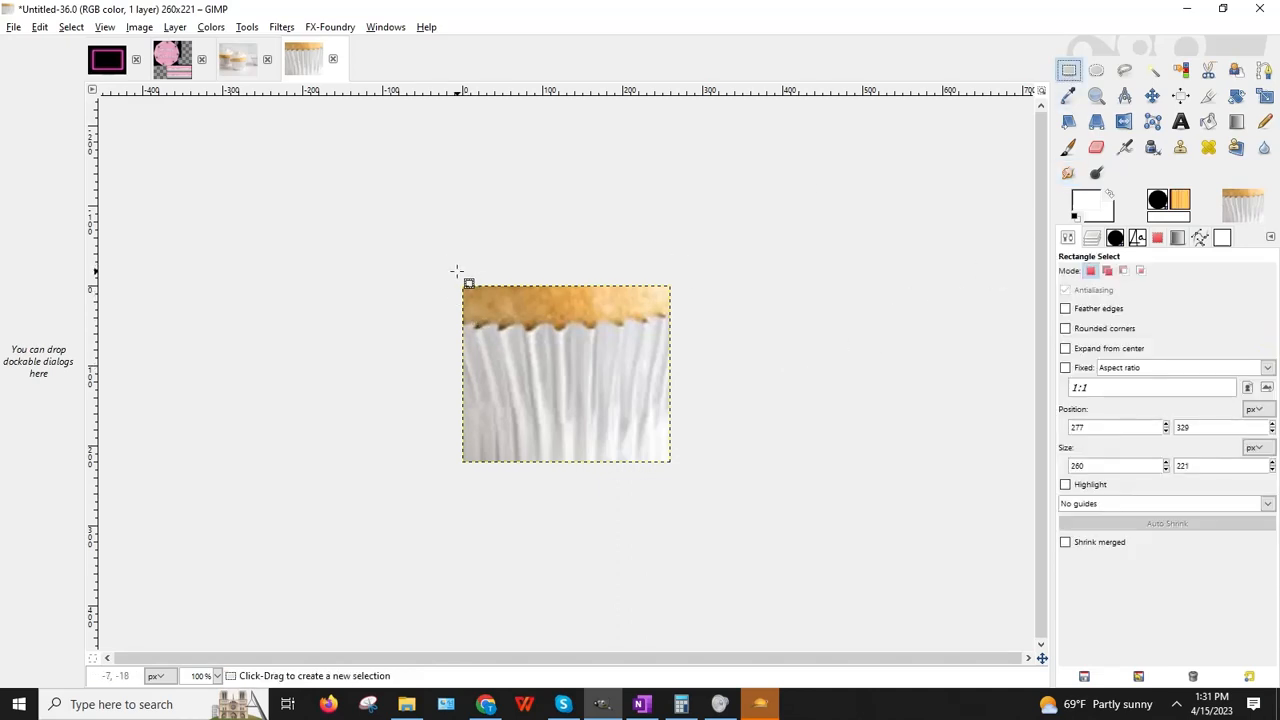
Step: Try several rectangle selections over the image's left side, discarding each one
{"action": "left_click_drag", "start_coordinate": [458, 274], "coordinate": [576, 537]}
{"action": "left_click", "coordinate": [711, 531]}
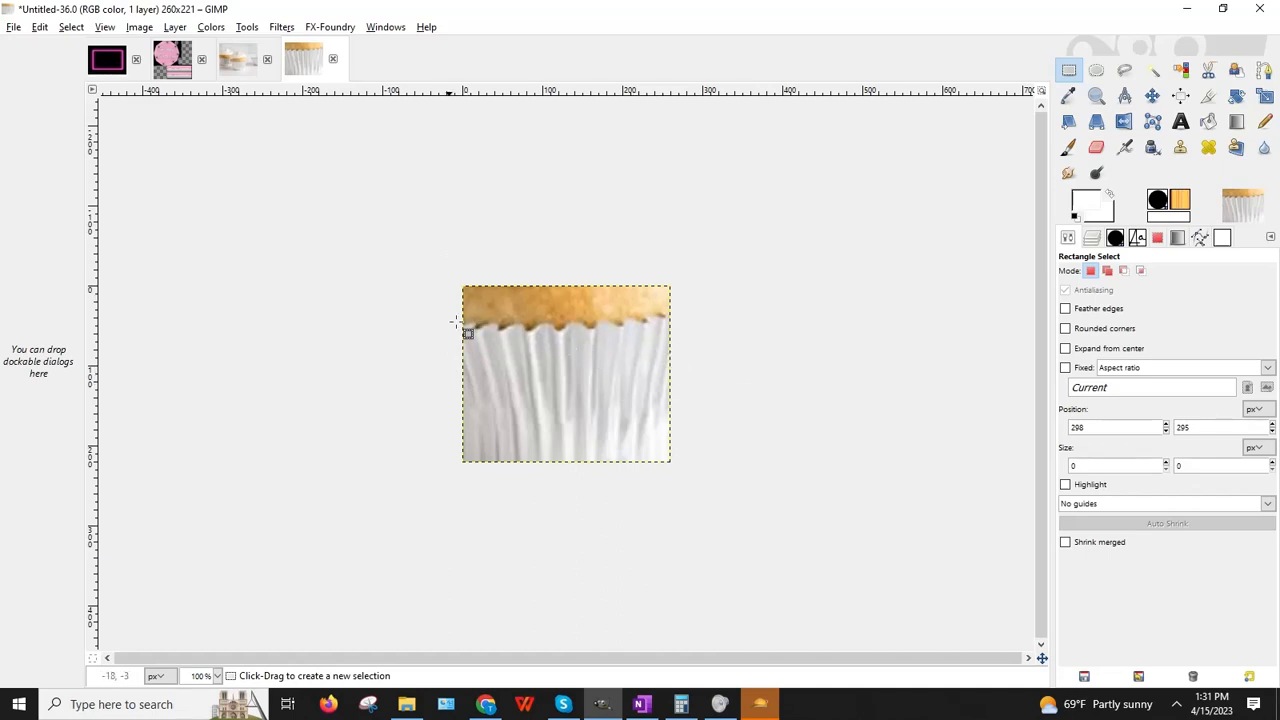
{"action": "left_click_drag", "start_coordinate": [453, 268], "coordinate": [495, 458]}
{"action": "left_click", "coordinate": [857, 368]}
{"action": "left_click_drag", "start_coordinate": [429, 251], "coordinate": [496, 455]}
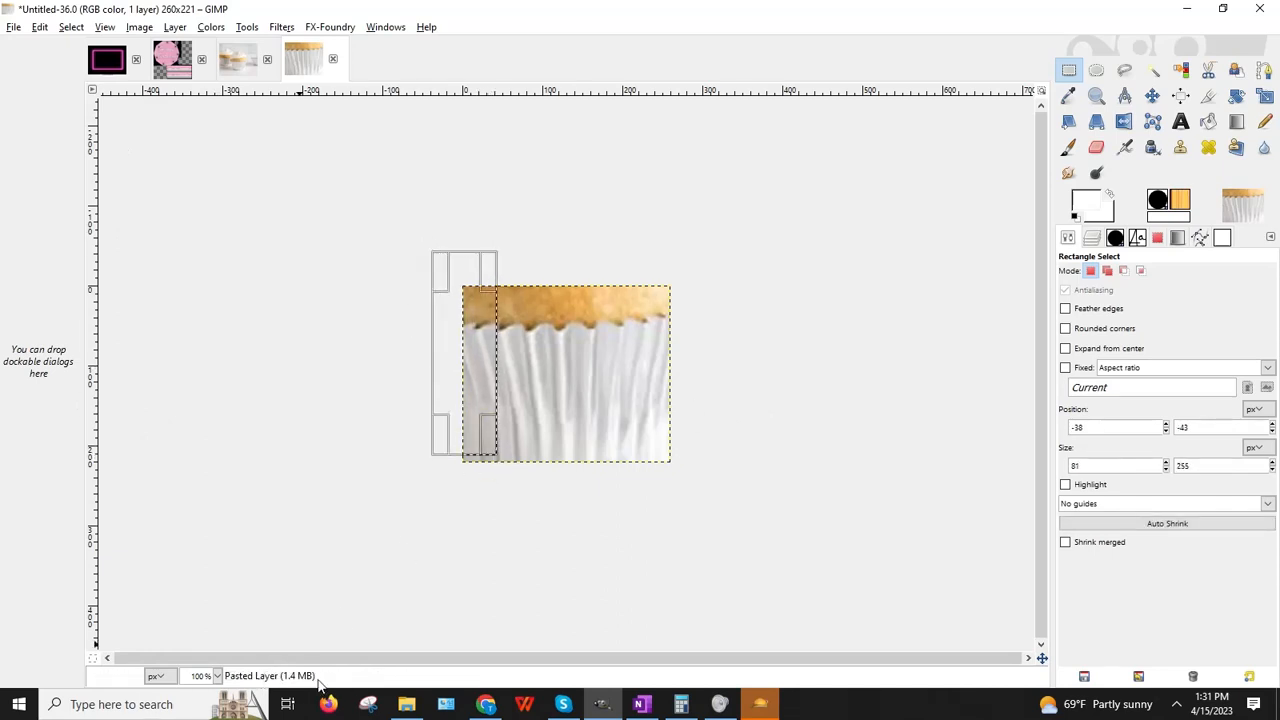
{"action": "left_click", "coordinate": [531, 484]}
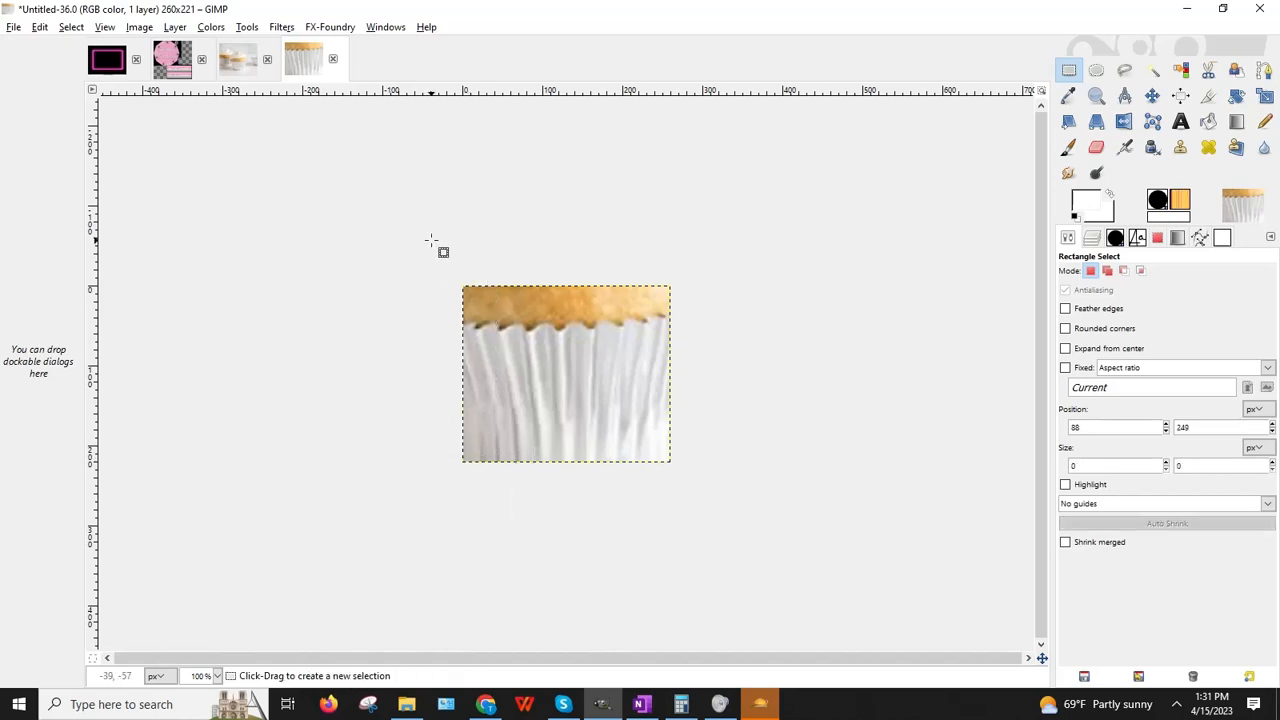
{"action": "left_click_drag", "start_coordinate": [435, 248], "coordinate": [579, 536]}
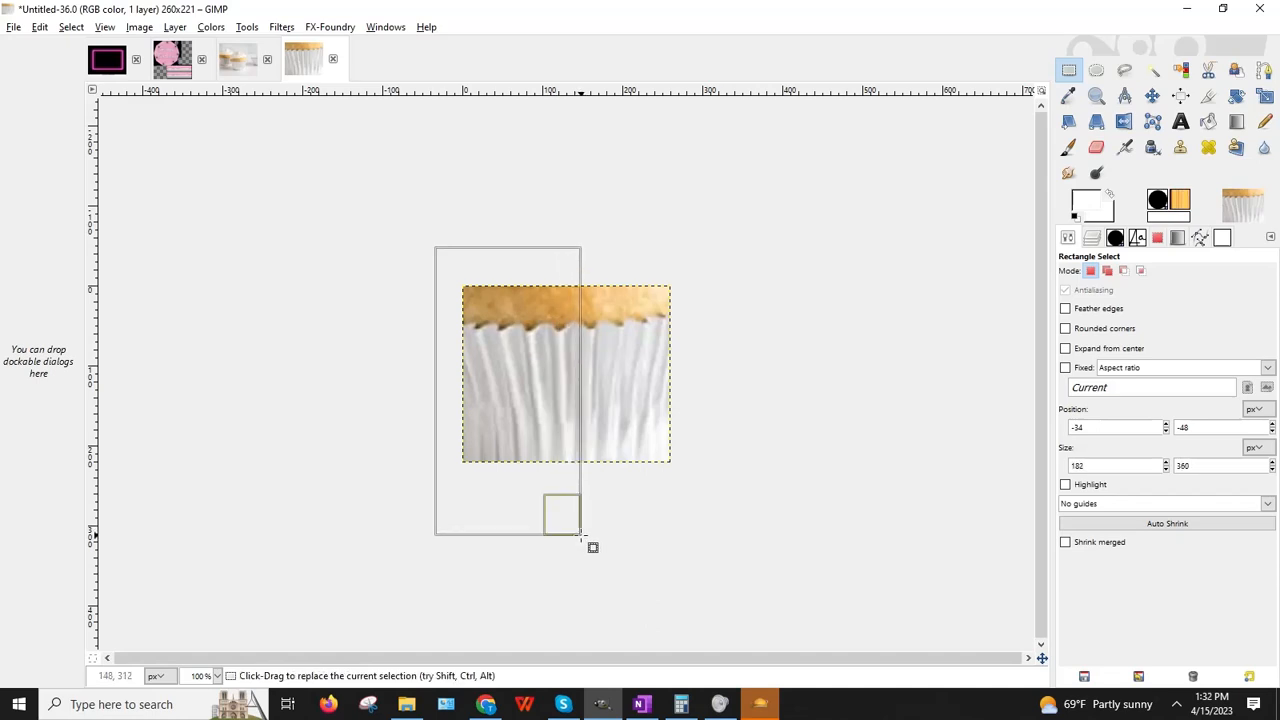
{"action": "left_click", "coordinate": [755, 507]}
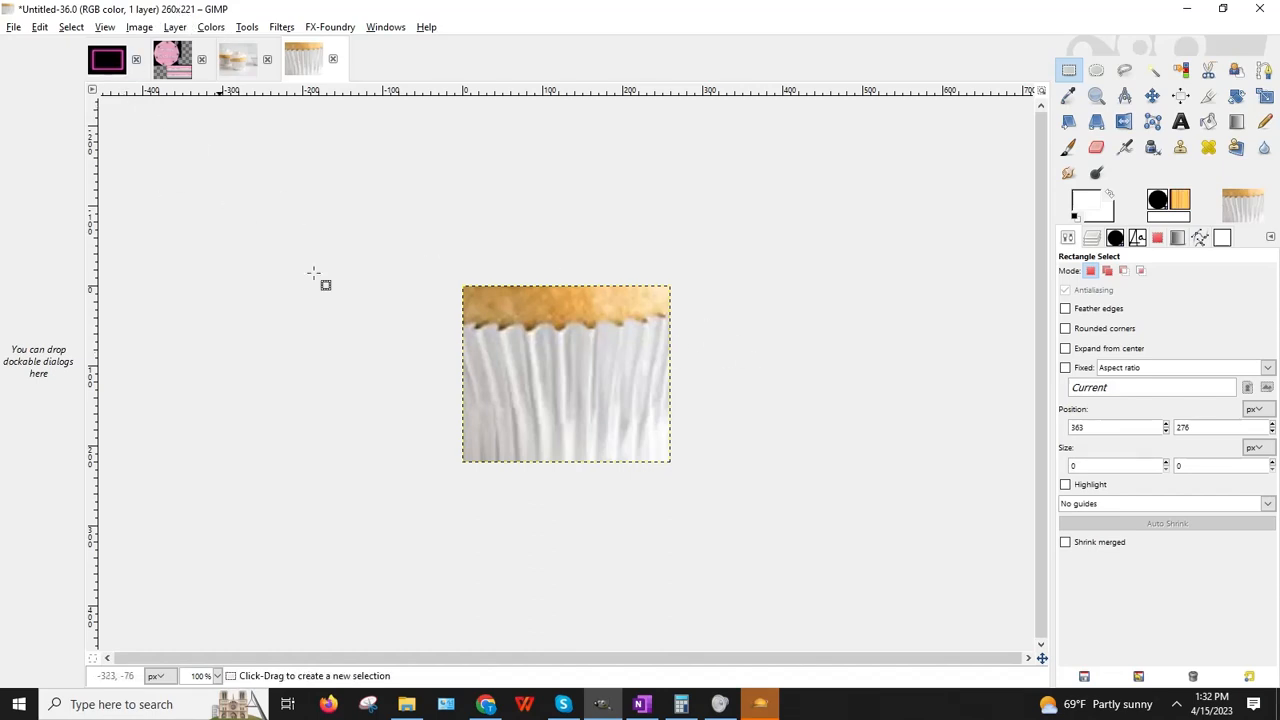
{"action": "left_click_drag", "start_coordinate": [426, 248], "coordinate": [535, 514]}
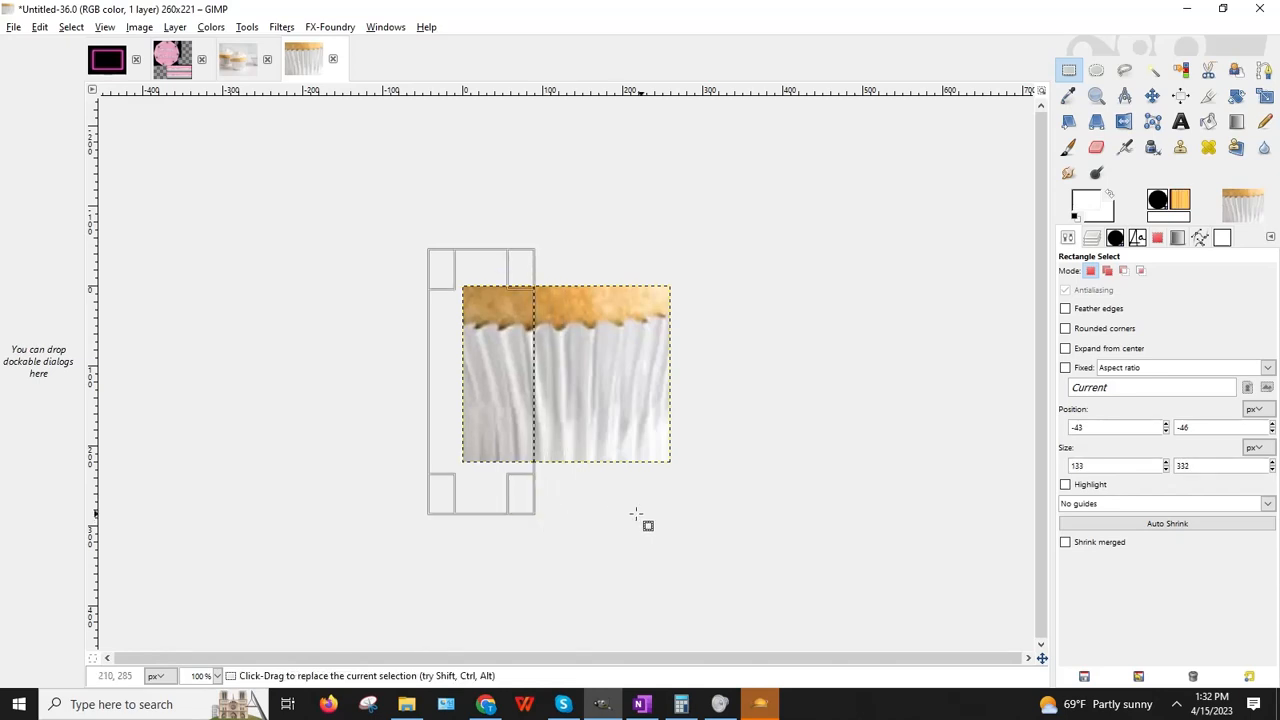
{"action": "left_click", "coordinate": [660, 514]}
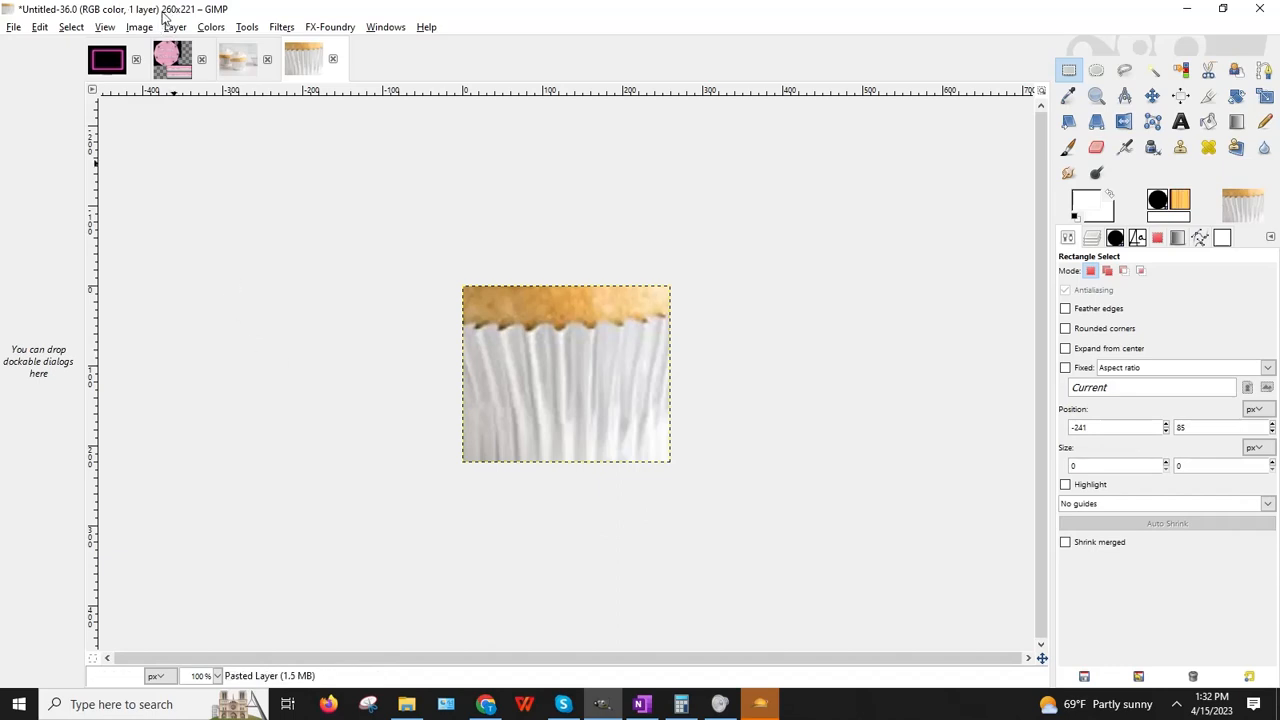
{"action": "left_click", "coordinate": [225, 342]}
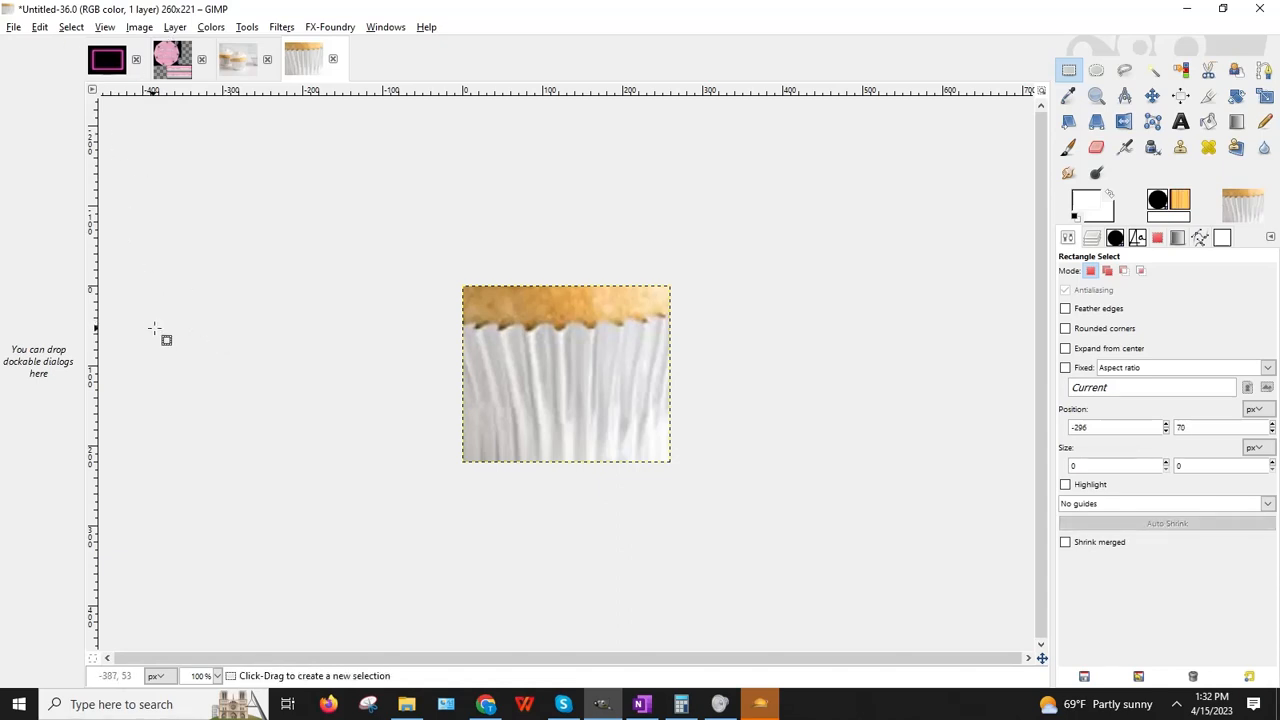
Step: Draw a selection and adjust it to cover exactly the left half of the image
{"action": "left_click_drag", "start_coordinate": [443, 253], "coordinate": [547, 510]}
{"action": "left_click_drag", "start_coordinate": [490, 373], "coordinate": [510, 376]}
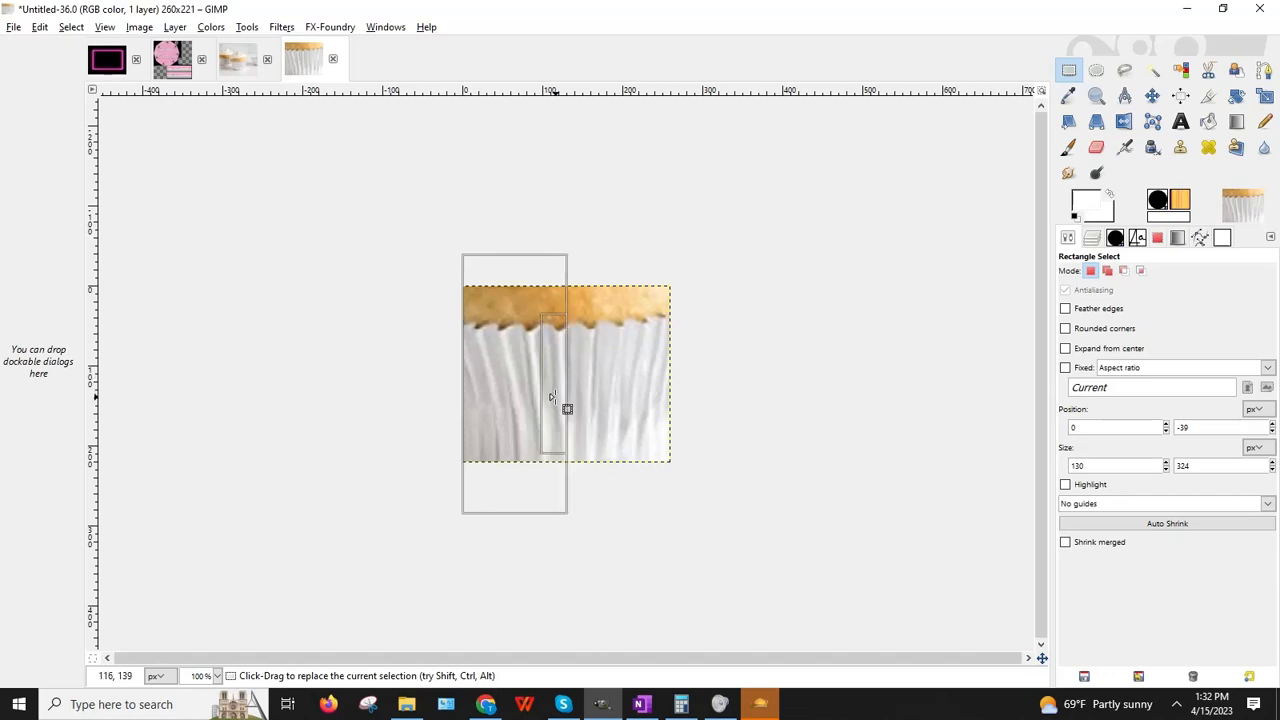
{"action": "left_click_drag", "start_coordinate": [550, 415], "coordinate": [546, 438]}
{"action": "left_click_drag", "start_coordinate": [540, 488], "coordinate": [541, 485]}
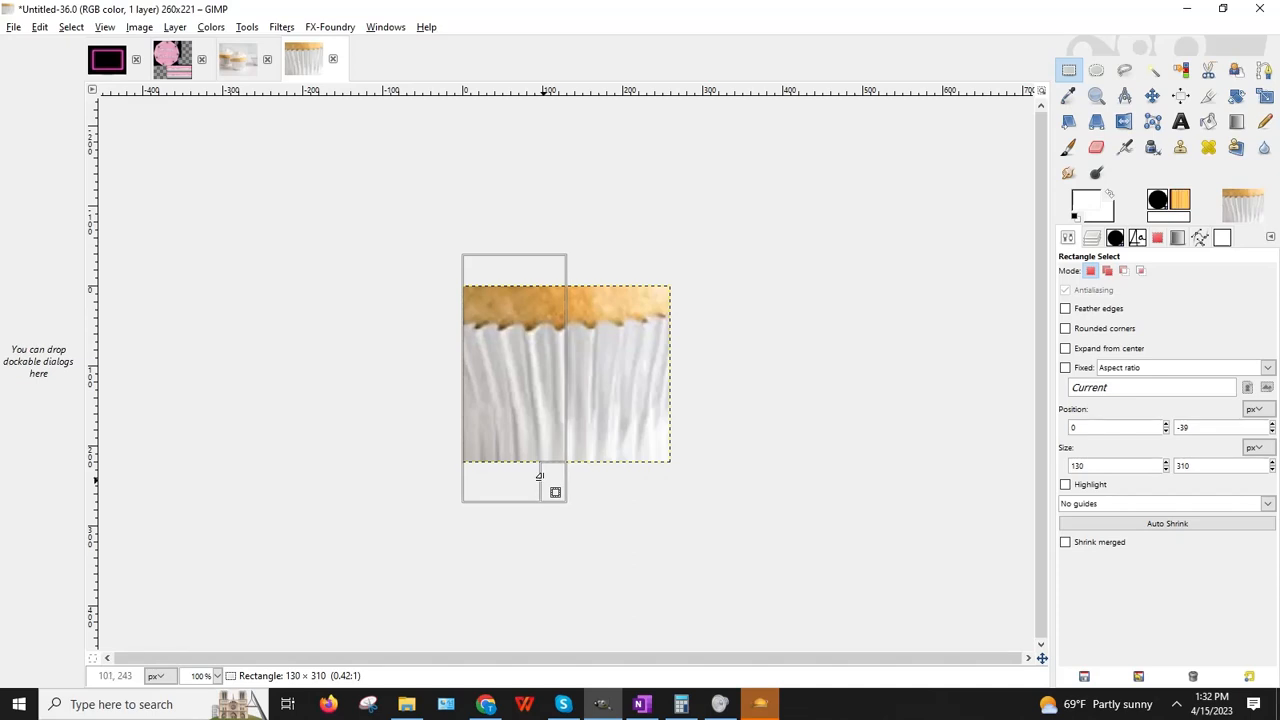
{"action": "left_click_drag", "start_coordinate": [540, 478], "coordinate": [541, 479]}
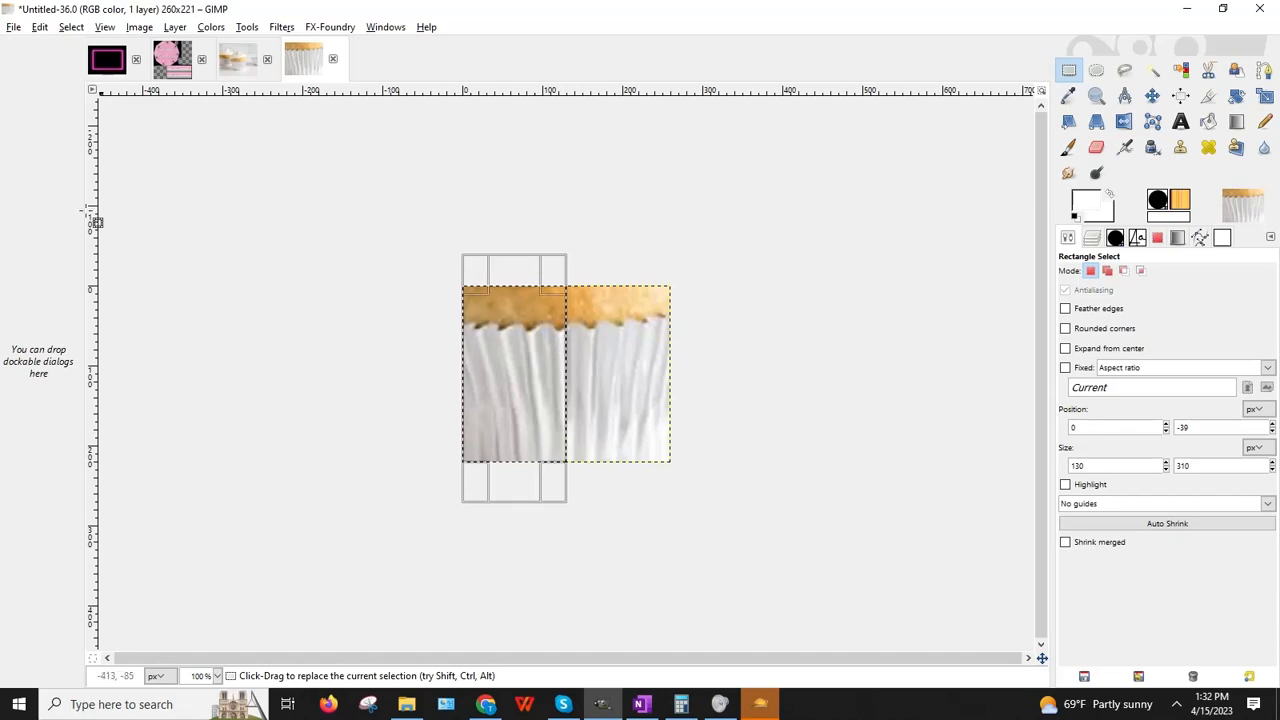
{"action": "left_click", "coordinate": [40, 27]}
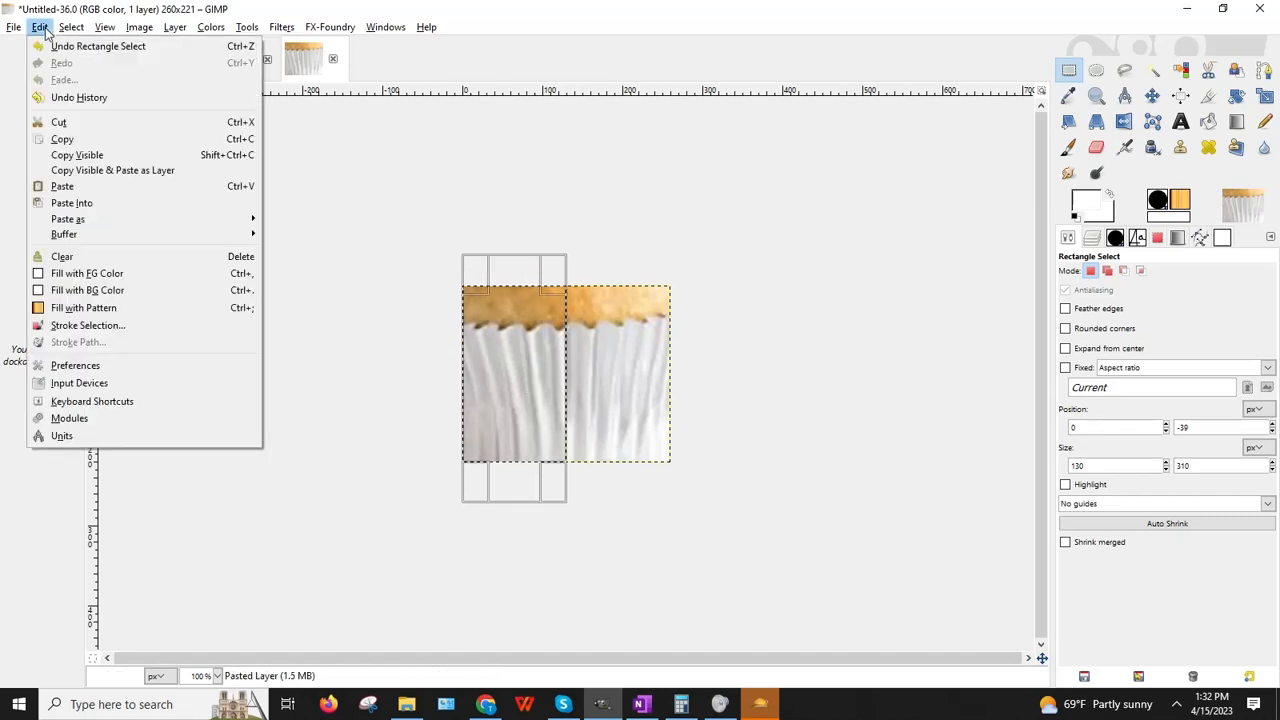
Step: Copy the visible left half and paste it as a new layer
{"action": "left_click", "coordinate": [64, 158]}
{"action": "left_click", "coordinate": [200, 194]}
{"action": "left_click", "coordinate": [40, 27]}
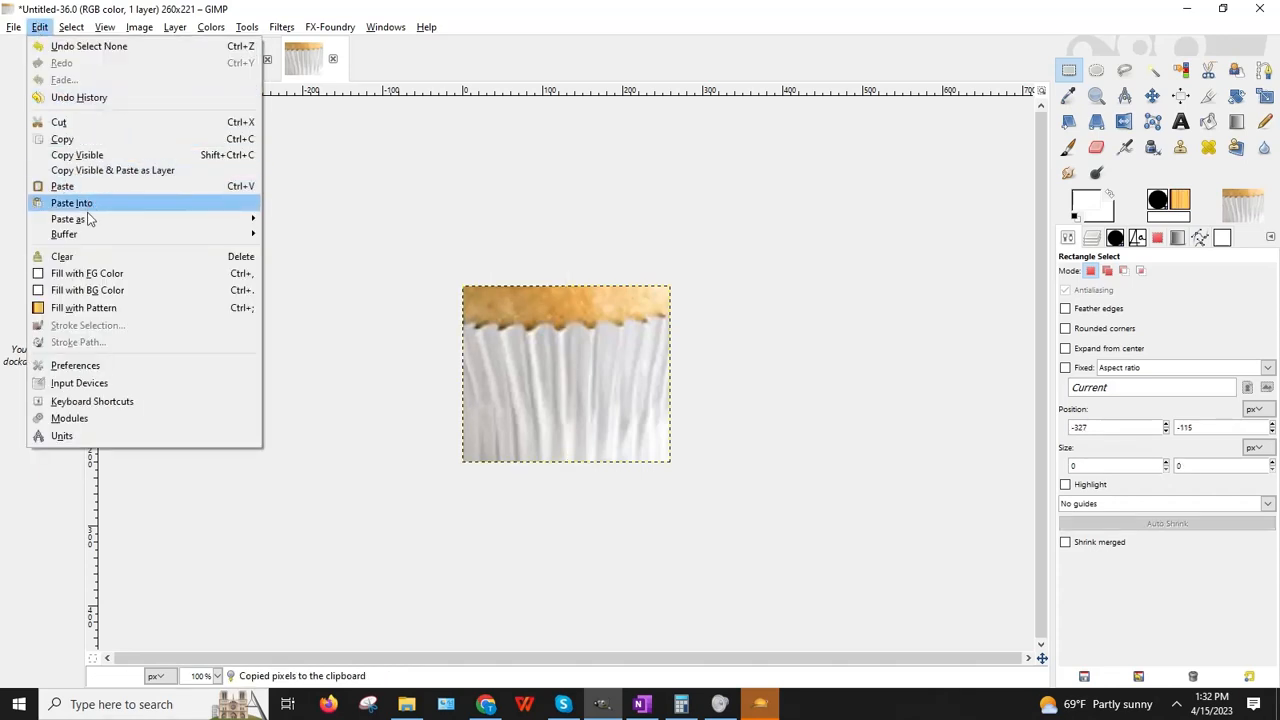
{"action": "mouse_move", "coordinate": [134, 220]}
{"action": "left_click", "coordinate": [300, 237]}
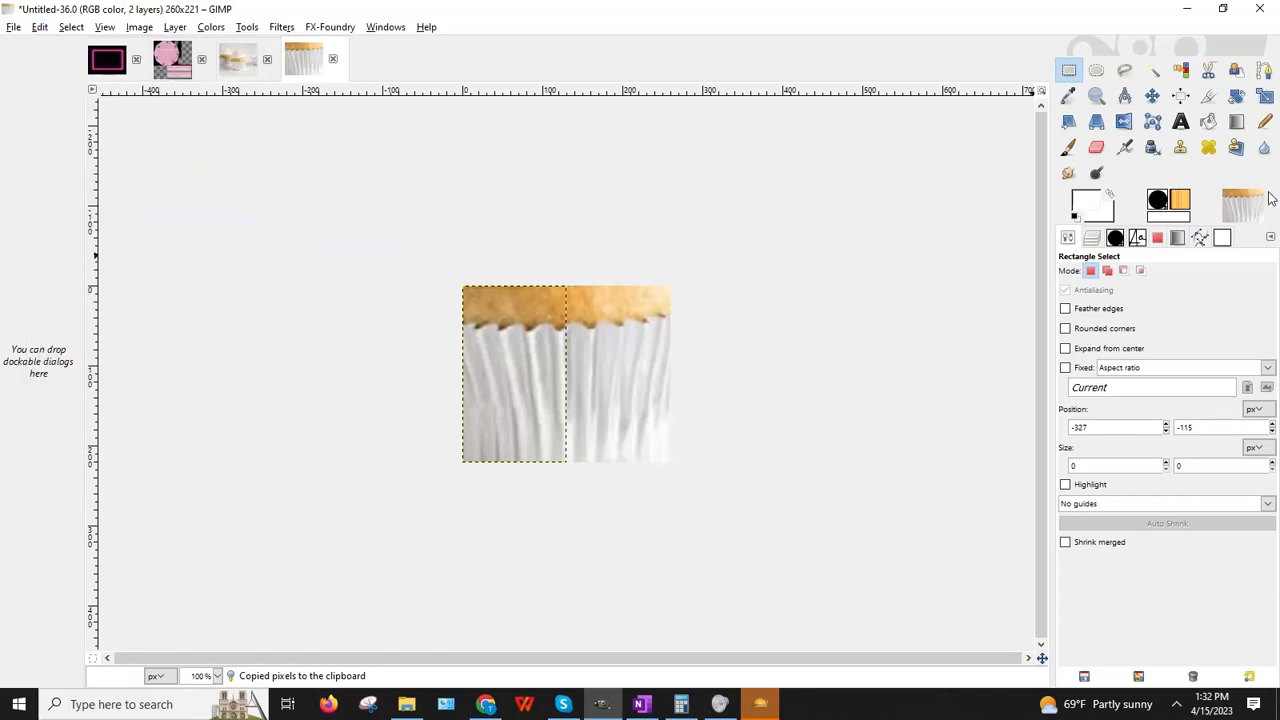
Step: Flip the pasted half horizontally and shift it right to line up with the right edge
{"action": "left_click", "coordinate": [1124, 121]}
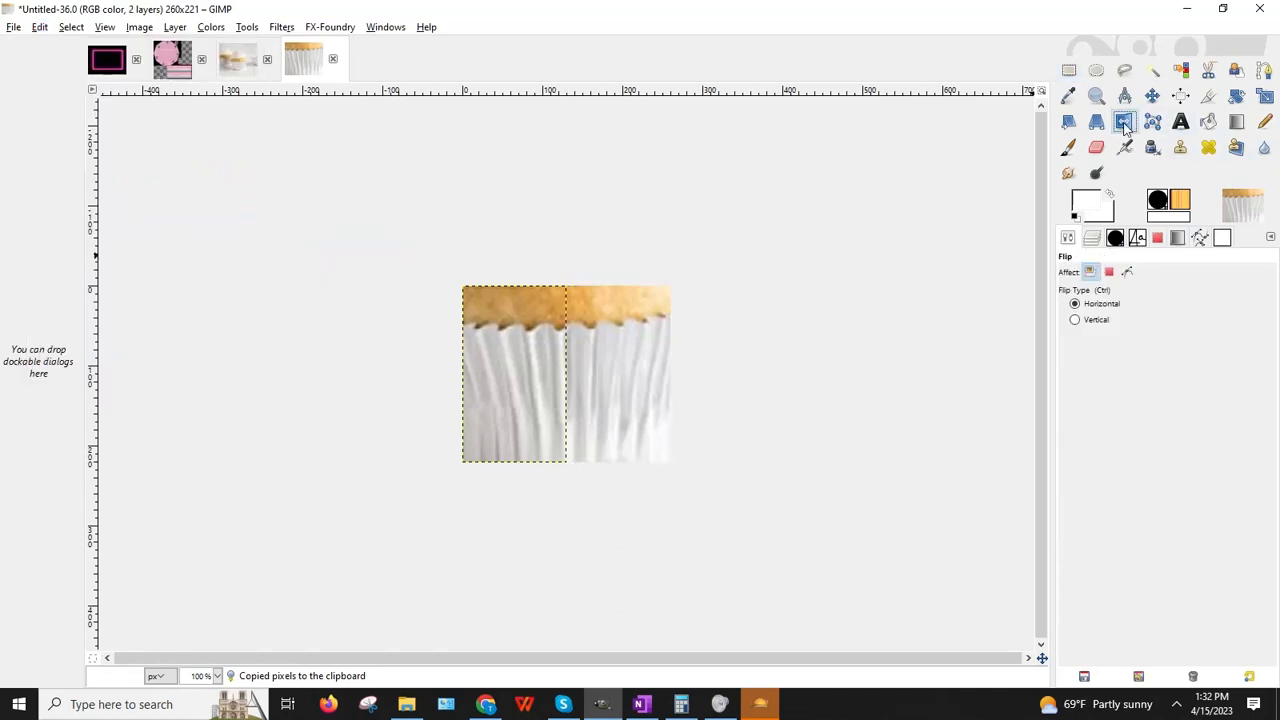
{"action": "left_click", "coordinate": [533, 392]}
{"action": "left_click", "coordinate": [1070, 69]}
{"action": "left_click", "coordinate": [896, 173]}
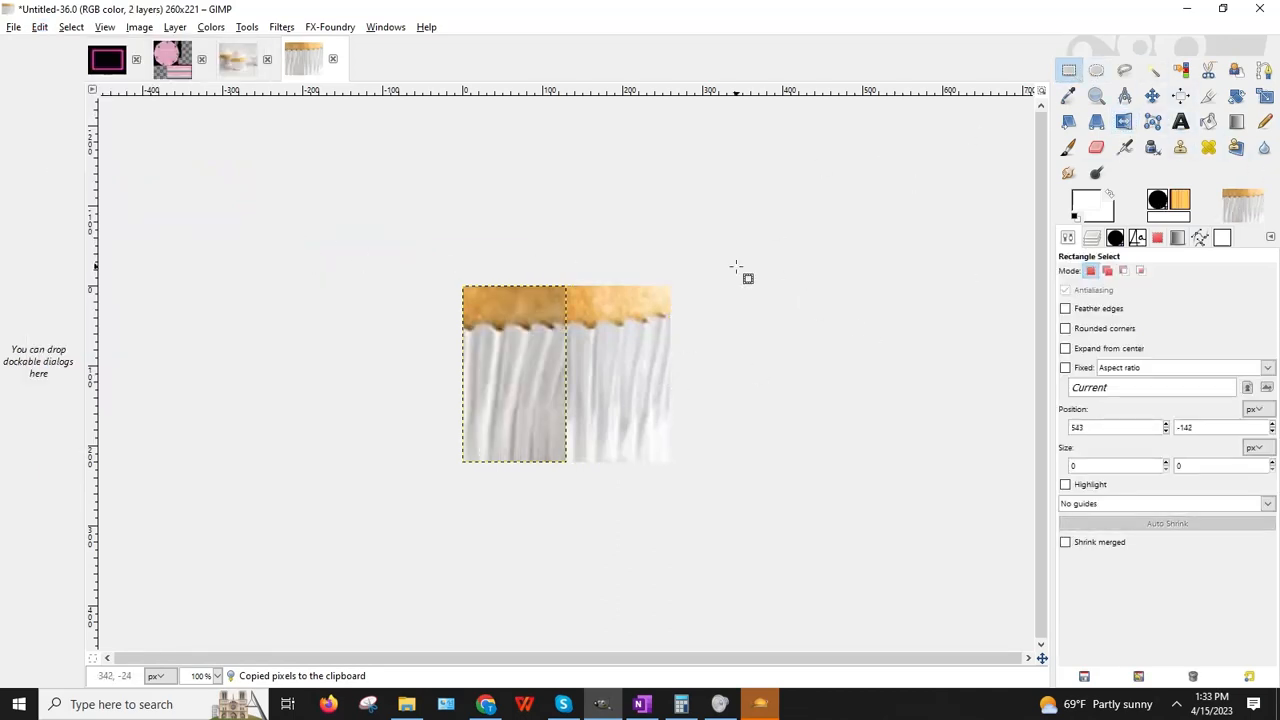
{"action": "key", "text": "Right"}
{"action": "key", "text": "Right"}
{"action": "key", "text": "Right"}
{"action": "key", "text": "Right"}
{"action": "key", "text": "Right"}
{"action": "key", "text": "Right"}
{"action": "key", "text": "Right"}
{"action": "key", "text": "Right"}
{"action": "key", "text": "Right"}
{"action": "key", "text": "Right"}
{"action": "key", "text": "Right"}
{"action": "key", "text": "Right"}
{"action": "key", "text": "Right"}
{"action": "key", "text": "Right"}
{"action": "key", "text": "Right"}
{"action": "key", "text": "Right"}
{"action": "key", "text": "Right"}
{"action": "key", "text": "Right"}
{"action": "key", "text": "Right"}
{"action": "key", "text": "Right"}
{"action": "key", "text": "Right"}
{"action": "key", "text": "Right"}
{"action": "key", "text": "Right"}
{"action": "key", "text": "Right"}
{"action": "key", "text": "Right"}
{"action": "key", "text": "Right"}
{"action": "key", "text": "Right"}
{"action": "key", "text": "Right"}
{"action": "key", "text": "Right"}
{"action": "key", "text": "Right"}
{"action": "key", "text": "Right"}
{"action": "key", "text": "Right"}
{"action": "key", "text": "Right"}
{"action": "key", "text": "Right"}
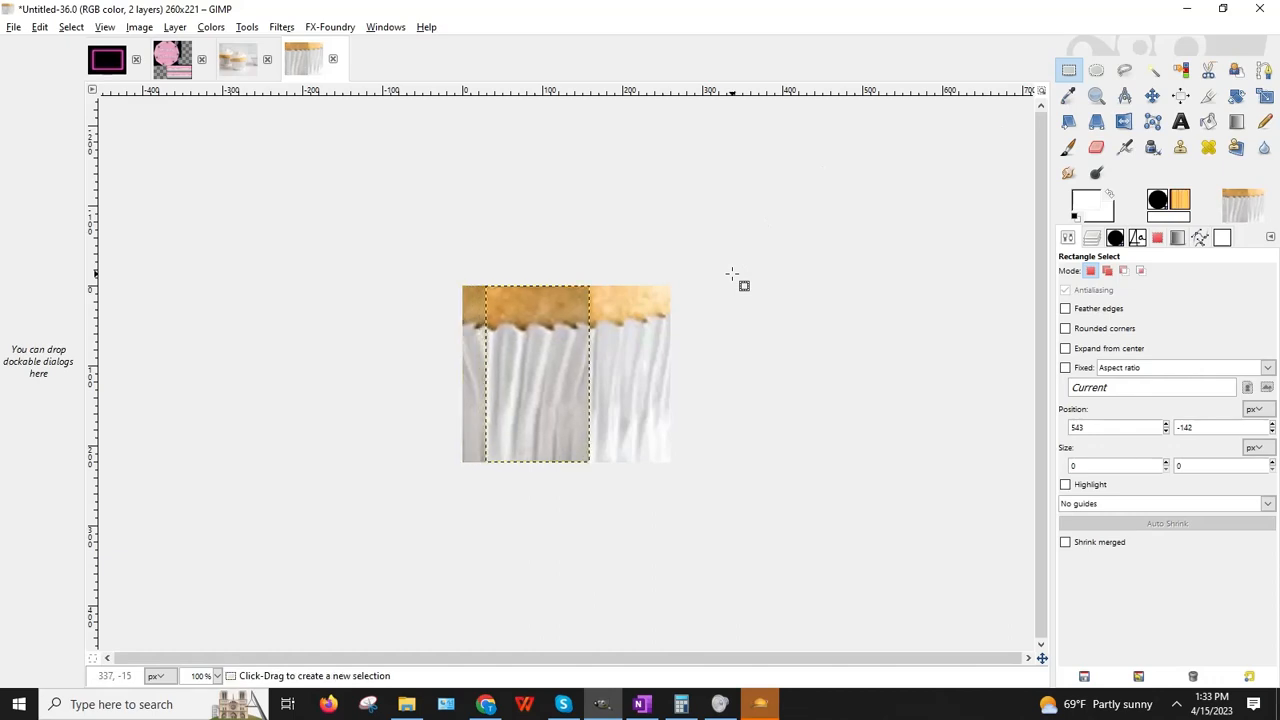
{"action": "key", "text": "Right"}
{"action": "key", "text": "Right"}
{"action": "key", "text": "Right"}
{"action": "key", "text": "Right"}
{"action": "key", "text": "Right"}
{"action": "key", "text": "Right"}
{"action": "key", "text": "Right"}
{"action": "key", "text": "Right"}
{"action": "key", "text": "Right"}
{"action": "key", "text": "Right"}
{"action": "key", "text": "Right"}
{"action": "key", "text": "Right"}
{"action": "key", "text": "Right"}
{"action": "key", "text": "Right"}
{"action": "key", "text": "Right"}
{"action": "key", "text": "Right"}
{"action": "key", "text": "Right"}
{"action": "key", "text": "Right"}
{"action": "key", "text": "Right"}
{"action": "key", "text": "Right"}
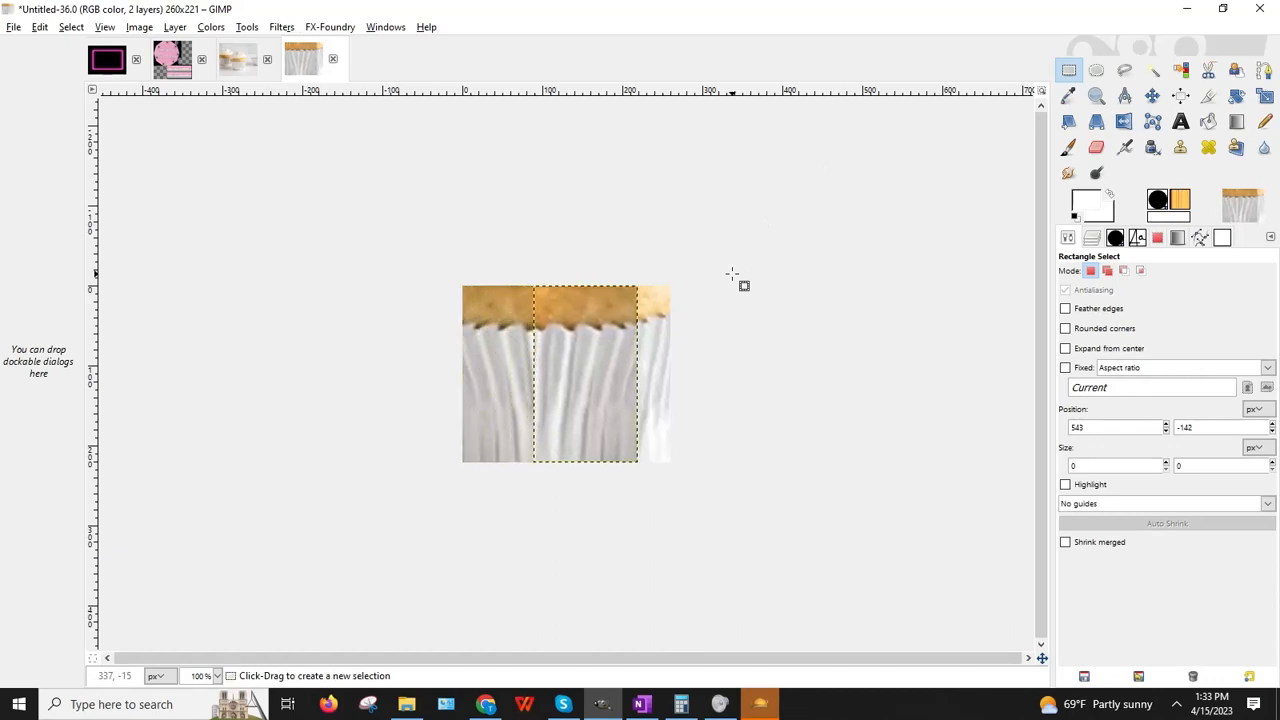
{"action": "key", "text": "Right"}
{"action": "key", "text": "Right"}
{"action": "key", "text": "Right"}
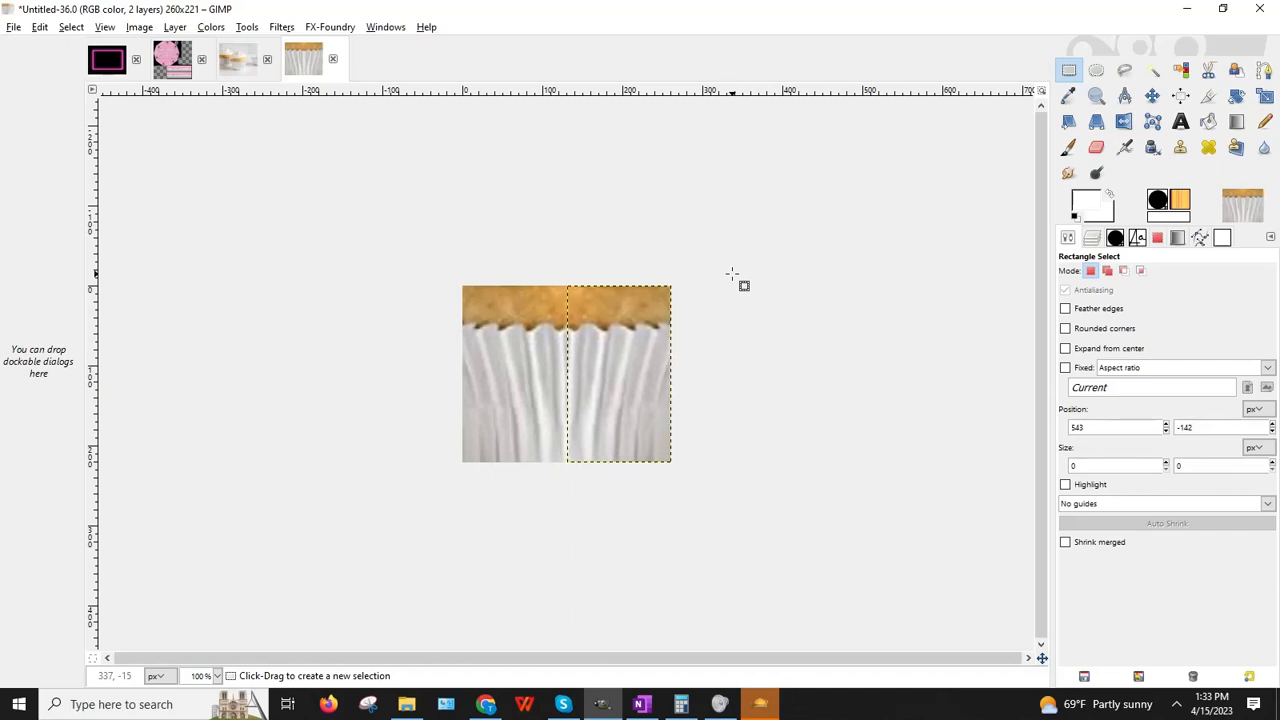
Step: Merge the Clipboard layer down into Pasted Layer
{"action": "left_click", "coordinate": [1089, 238]}
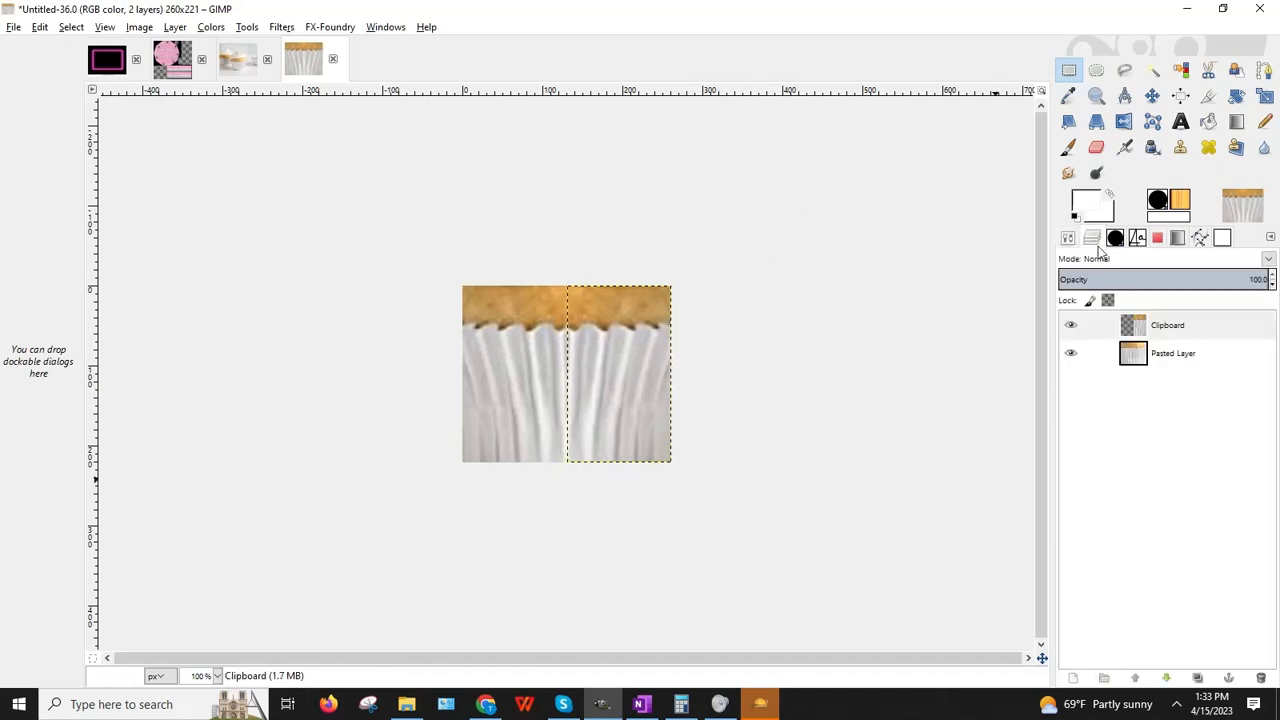
{"action": "left_click", "coordinate": [1157, 355]}
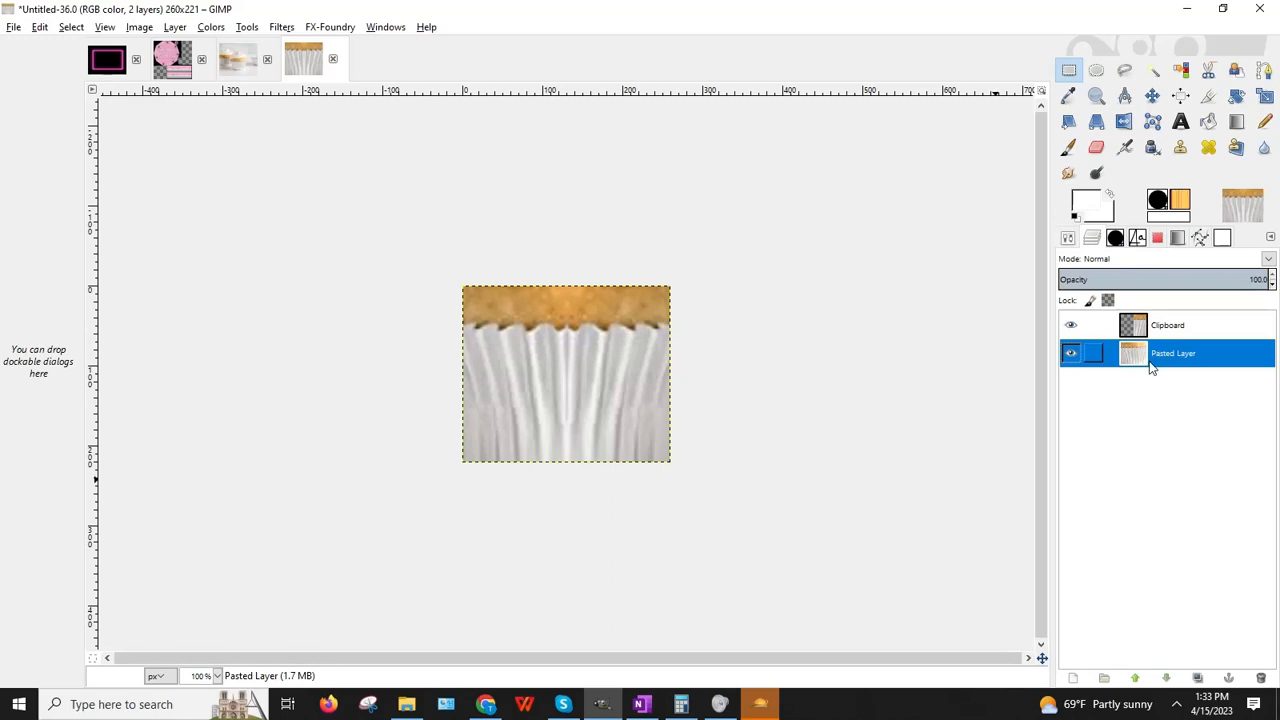
{"action": "left_click", "coordinate": [1160, 326]}
{"action": "left_click", "coordinate": [175, 27]}
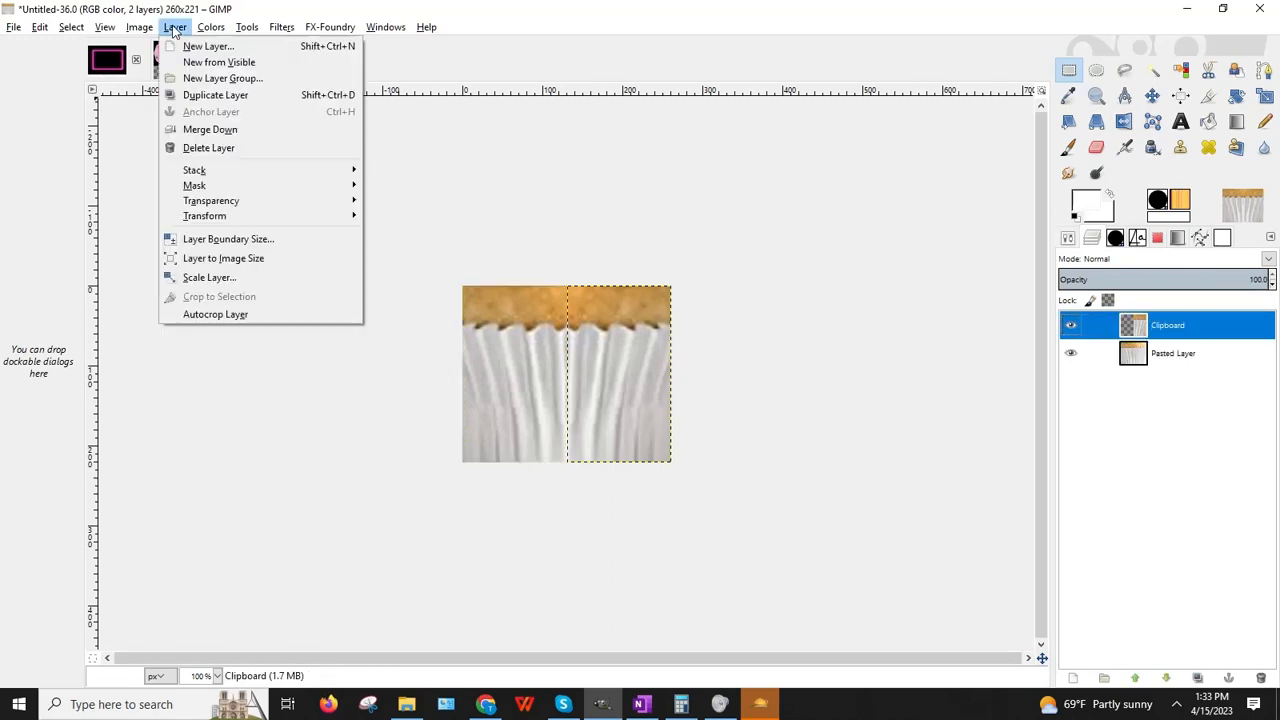
{"action": "left_click", "coordinate": [228, 129]}
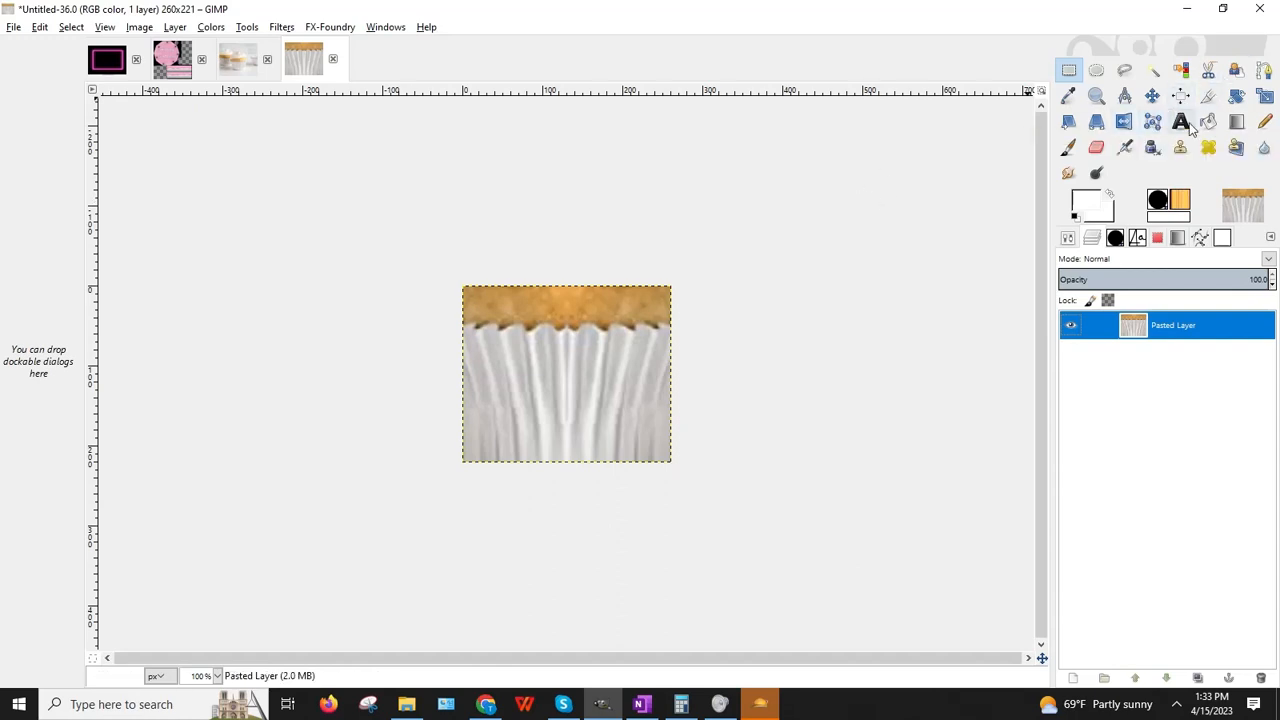
Step: Crop the cupcake image's edges down to 256×218
{"action": "left_click", "coordinate": [1208, 95]}
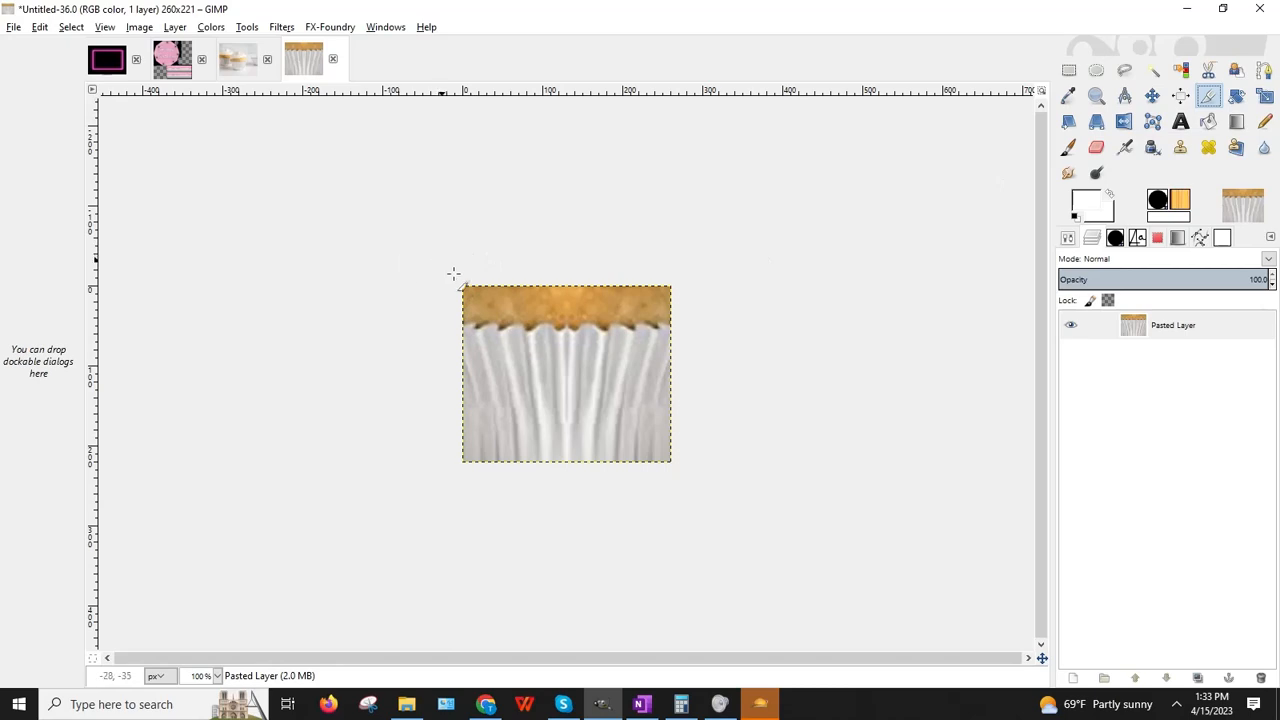
{"action": "left_click_drag", "start_coordinate": [453, 273], "coordinate": [780, 600]}
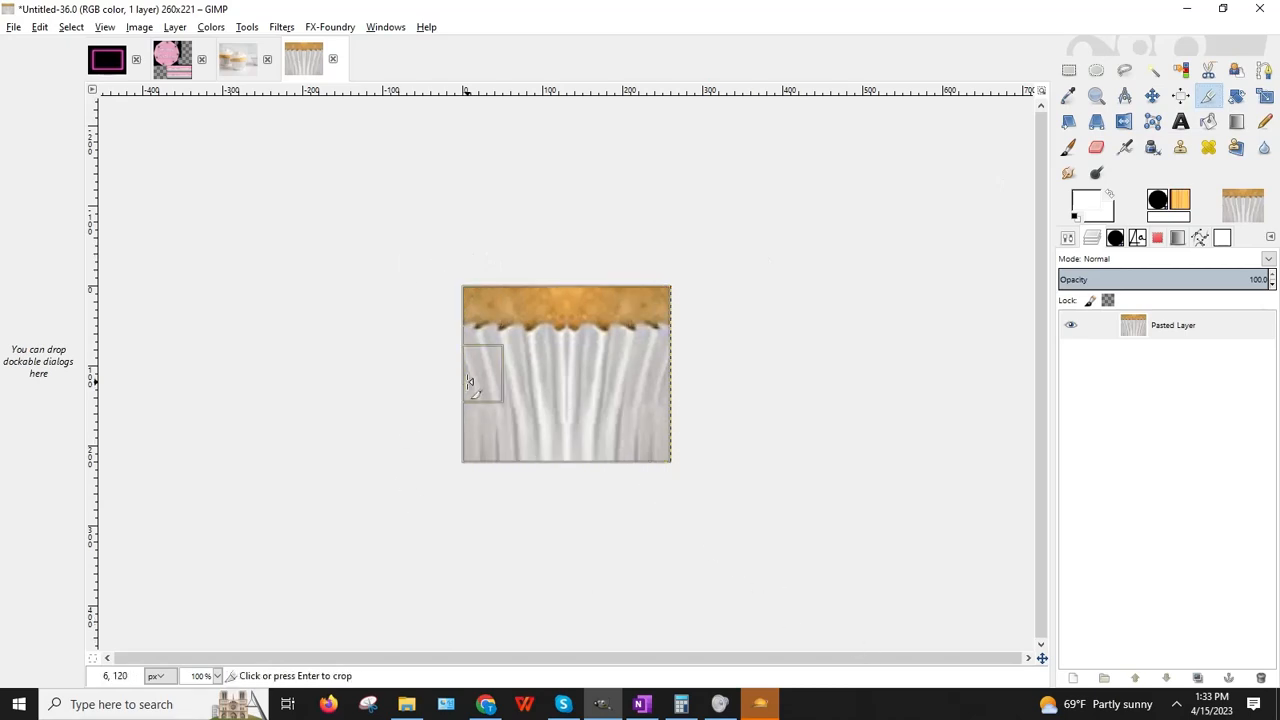
{"action": "left_click_drag", "start_coordinate": [469, 382], "coordinate": [471, 382]}
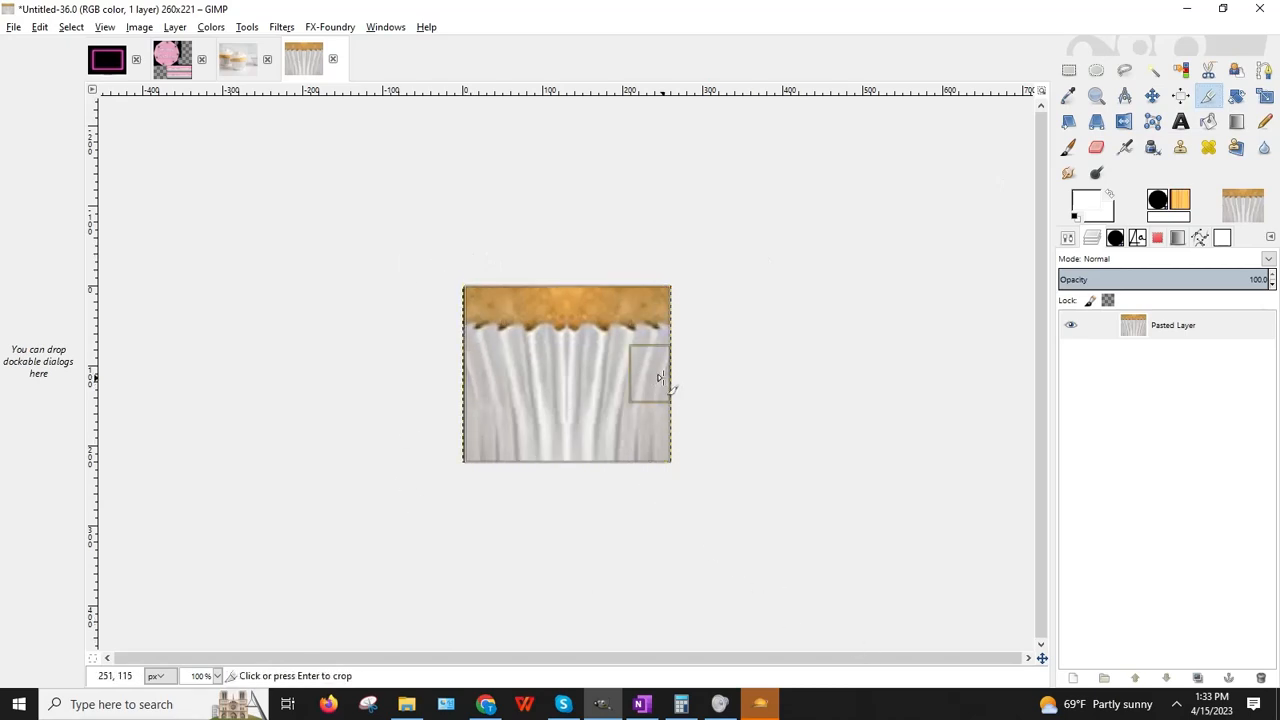
{"action": "left_click_drag", "start_coordinate": [660, 376], "coordinate": [654, 376]}
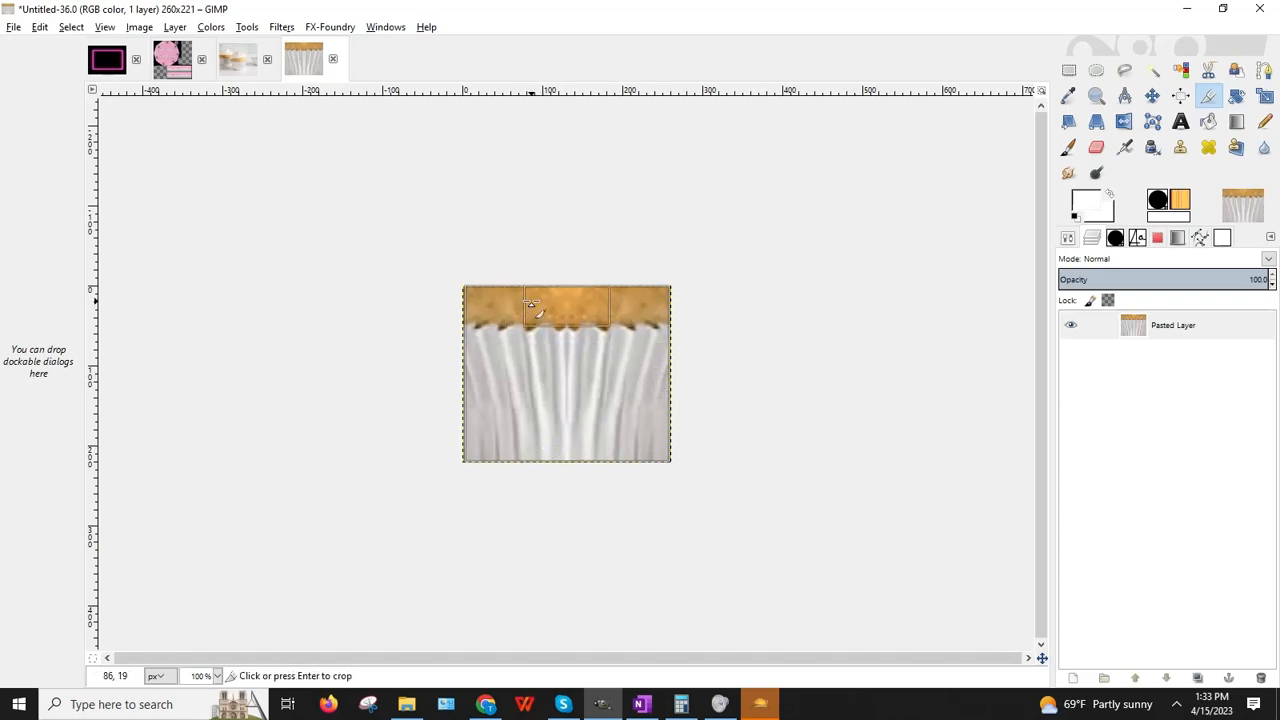
{"action": "left_click_drag", "start_coordinate": [529, 301], "coordinate": [529, 304]}
{"action": "key", "text": "Return"}
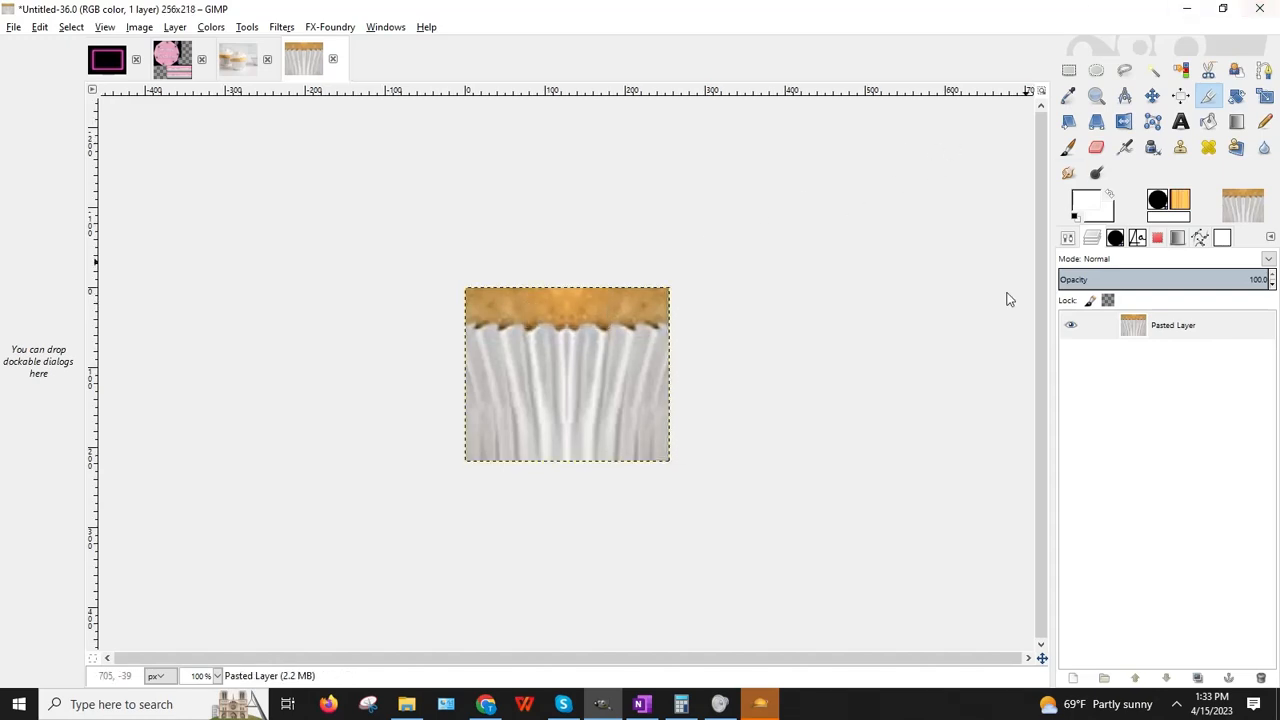
Step: Export the image as Cupcake.jpg into the BaDDecoClubDelight folder
{"action": "left_click", "coordinate": [14, 27]}
{"action": "left_click", "coordinate": [45, 240]}
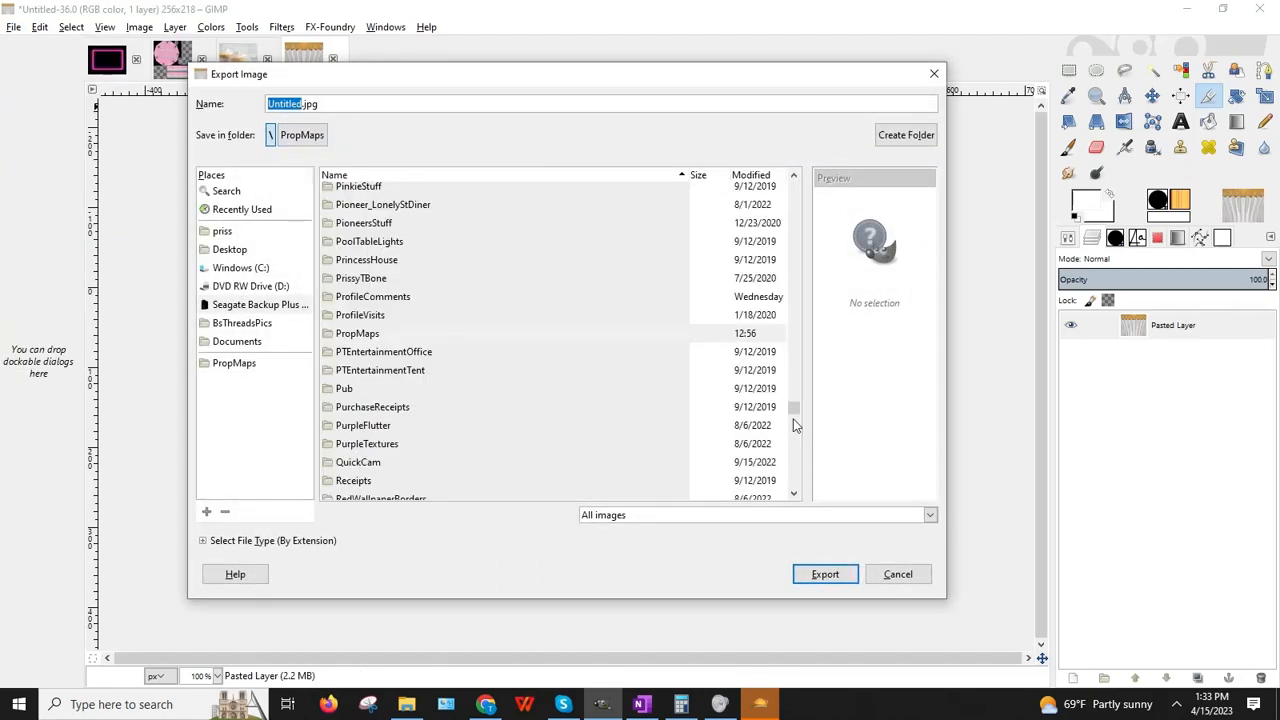
{"action": "left_click_drag", "start_coordinate": [795, 410], "coordinate": [750, 200]}
{"action": "scroll", "coordinate": [600, 260], "scroll_direction": "down", "scroll_amount": 3}
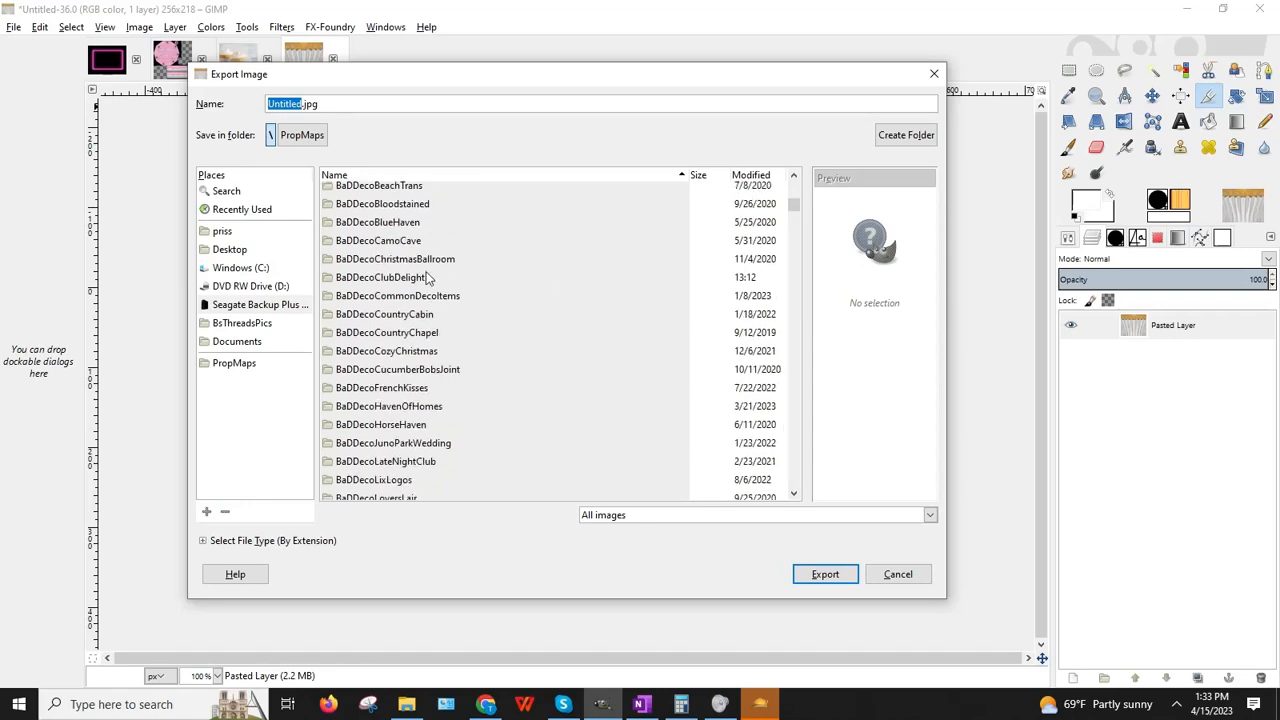
{"action": "double_click", "coordinate": [428, 279]}
{"action": "triple_click", "coordinate": [263, 103]}
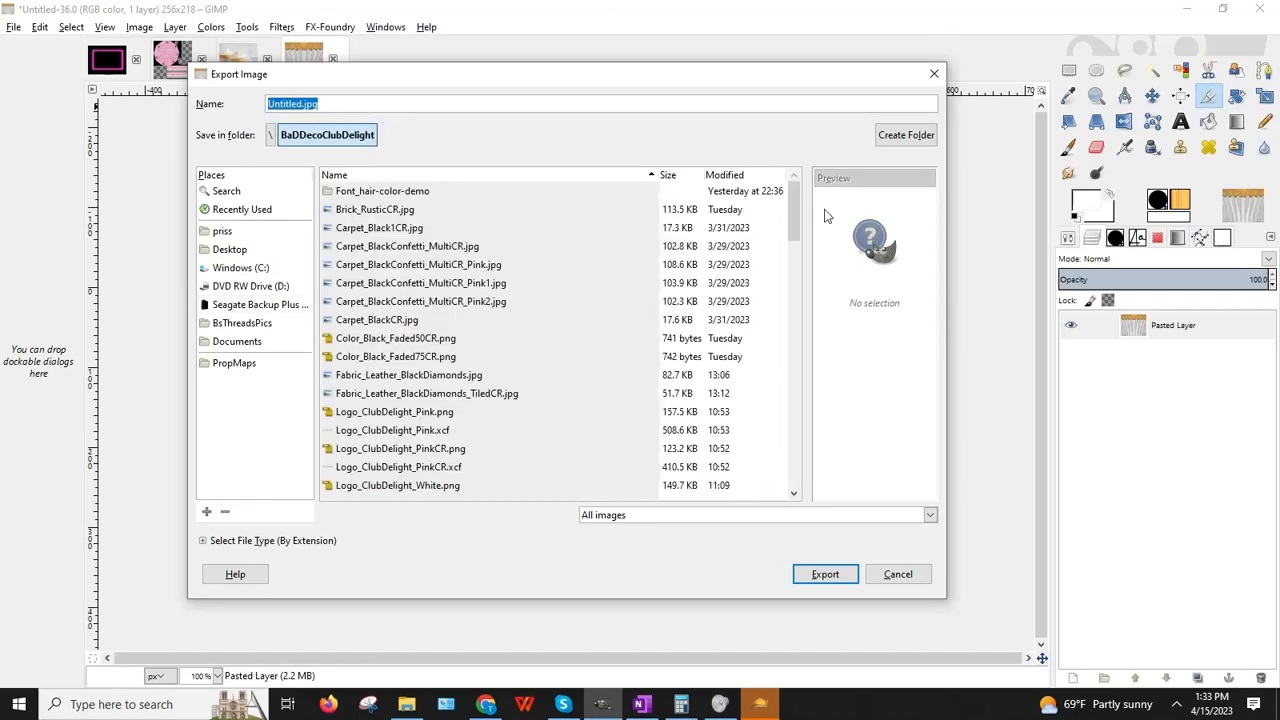
{"action": "type", "text": "upcake"}
{"action": "key", "text": "Return"}
{"action": "key", "text": "Return"}
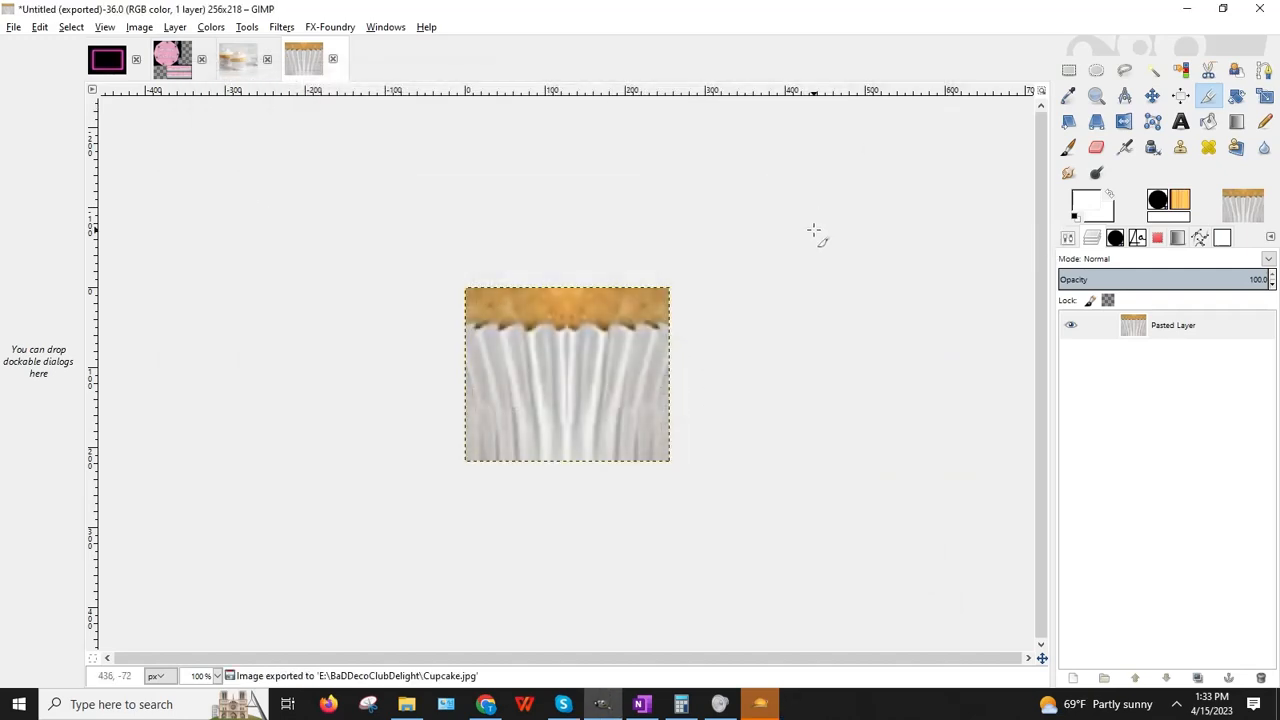
Step: Open Cupcake.jpg from BaDDecoClubDelight as a new layer in the birthday cake texture
{"action": "left_click", "coordinate": [170, 64]}
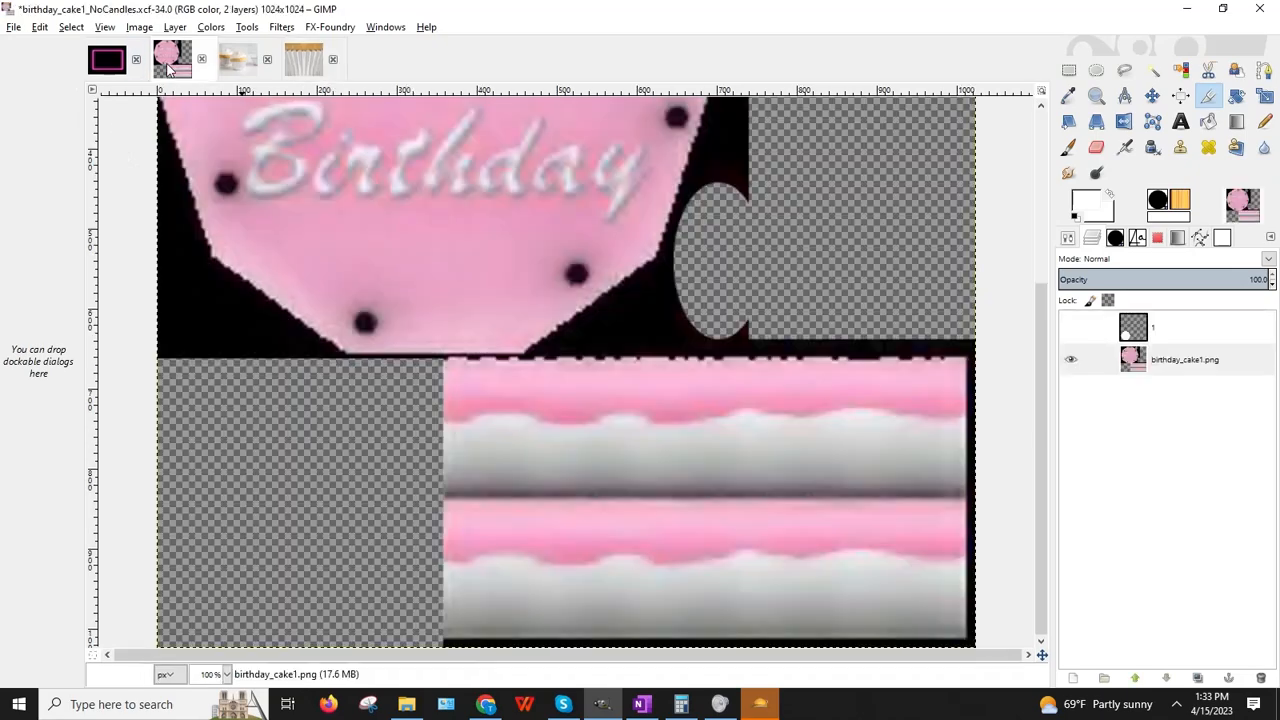
{"action": "left_click", "coordinate": [13, 27]}
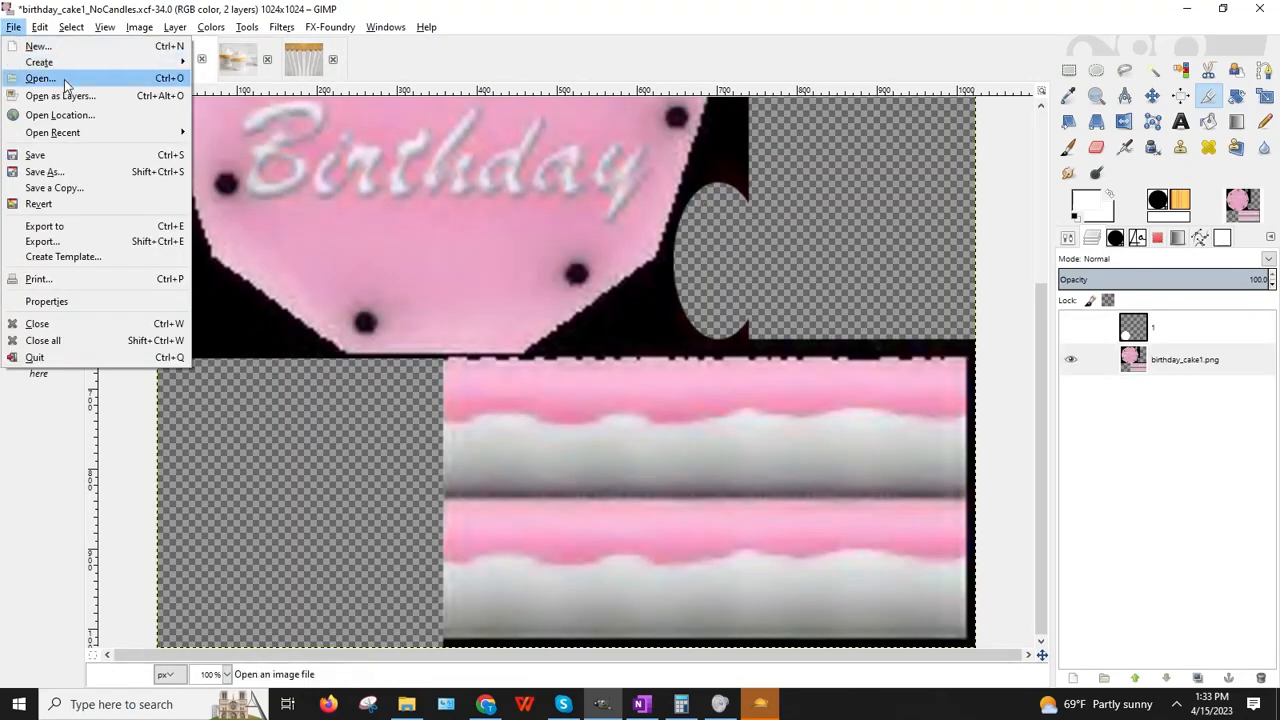
{"action": "left_click", "coordinate": [30, 77]}
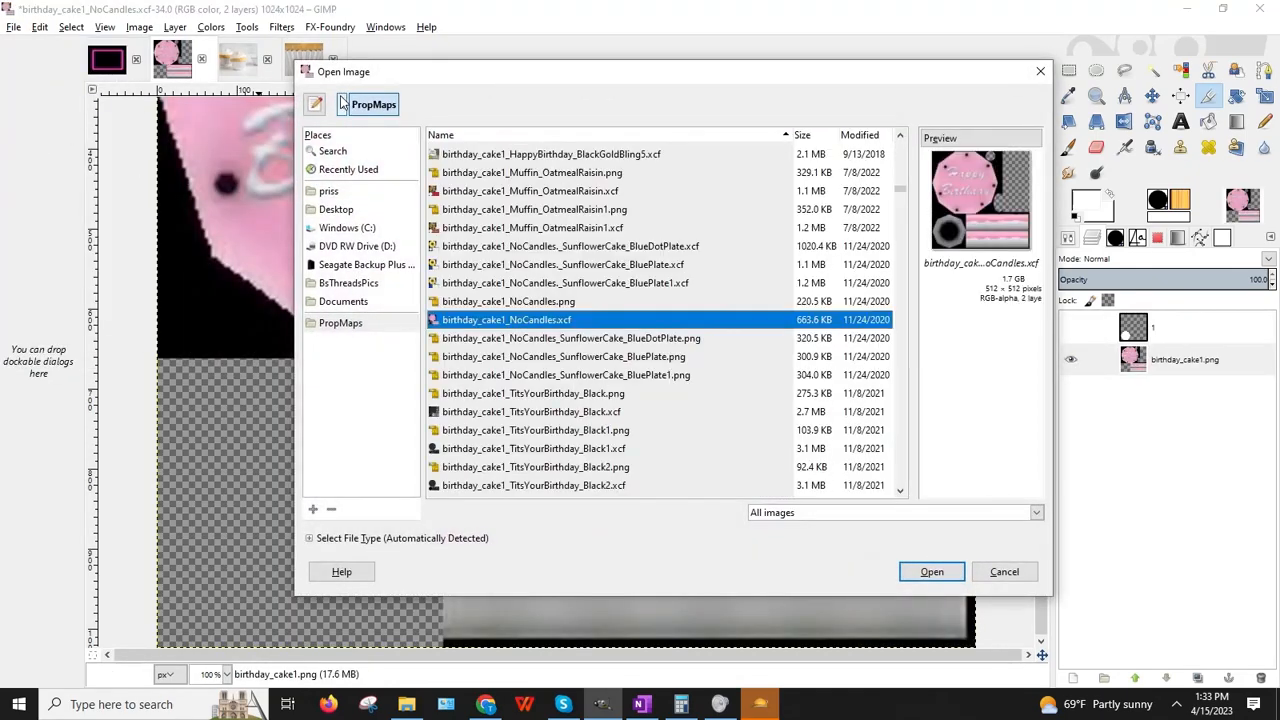
{"action": "left_click", "coordinate": [342, 105]}
{"action": "left_click_drag", "start_coordinate": [901, 390], "coordinate": [865, 206]}
{"action": "scroll", "coordinate": [537, 247], "scroll_direction": "up", "scroll_amount": 10}
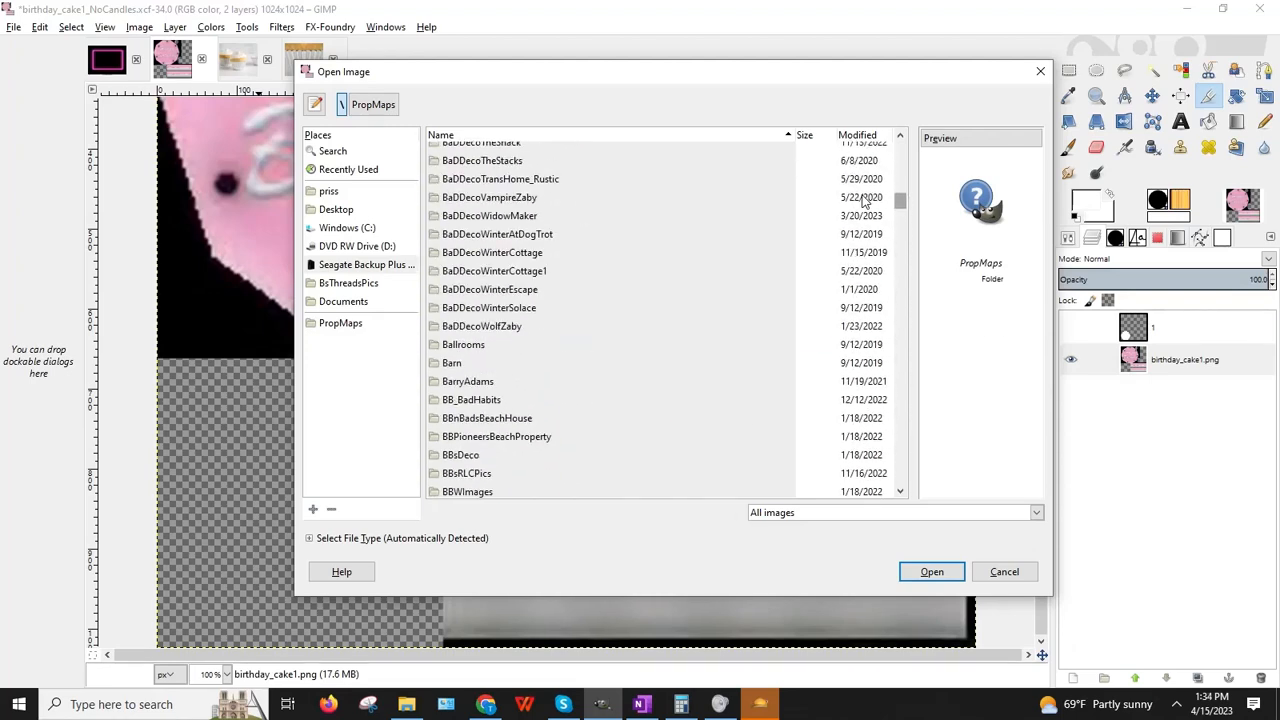
{"action": "scroll", "coordinate": [535, 249], "scroll_direction": "down", "scroll_amount": 1}
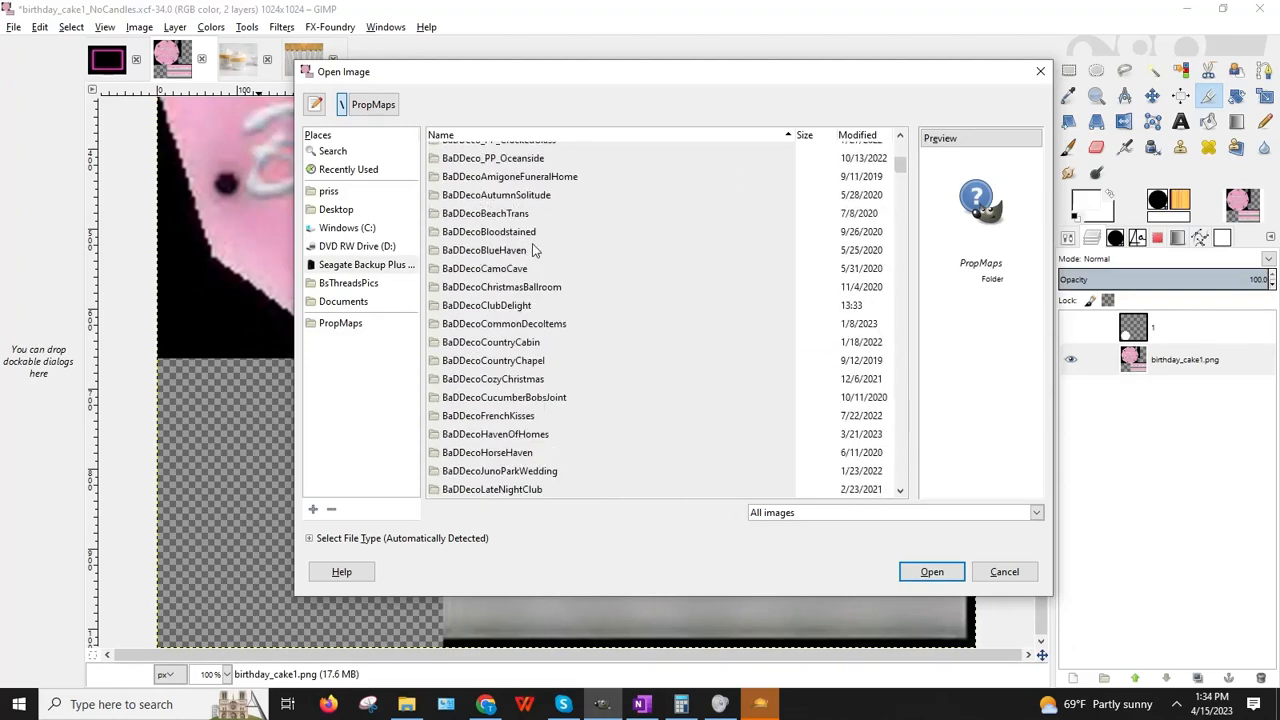
{"action": "double_click", "coordinate": [515, 306]}
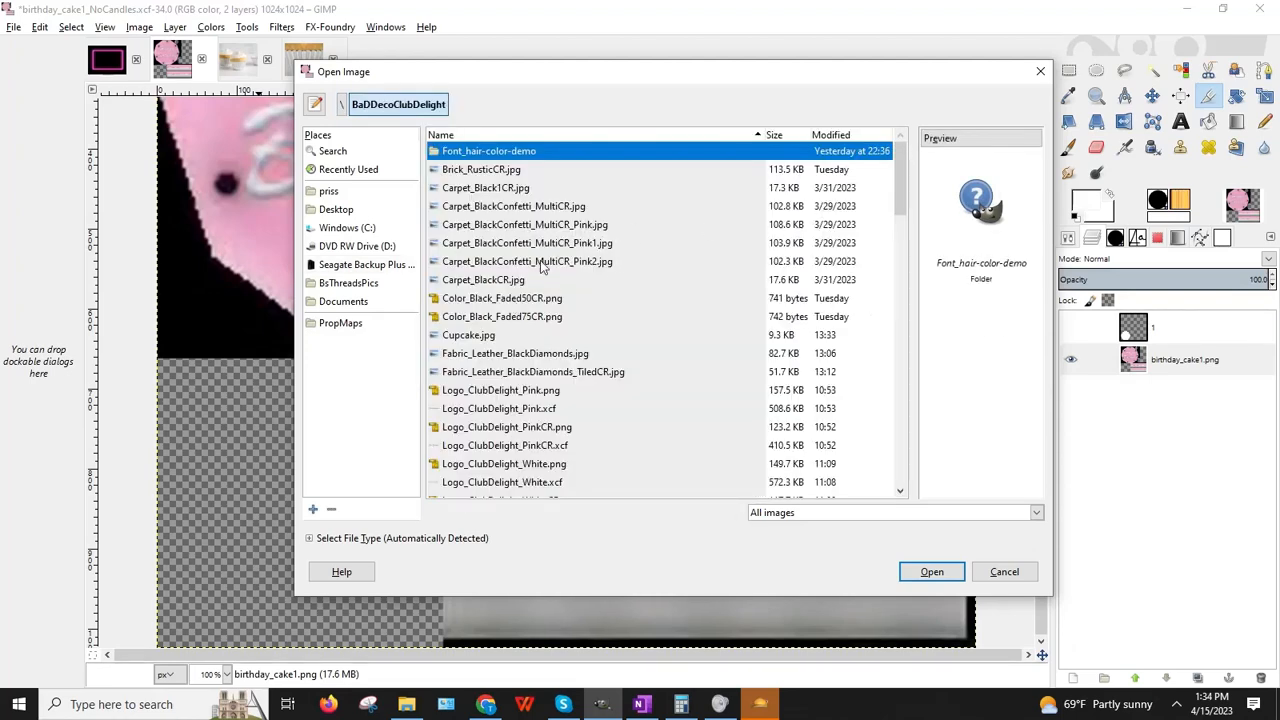
{"action": "double_click", "coordinate": [465, 336]}
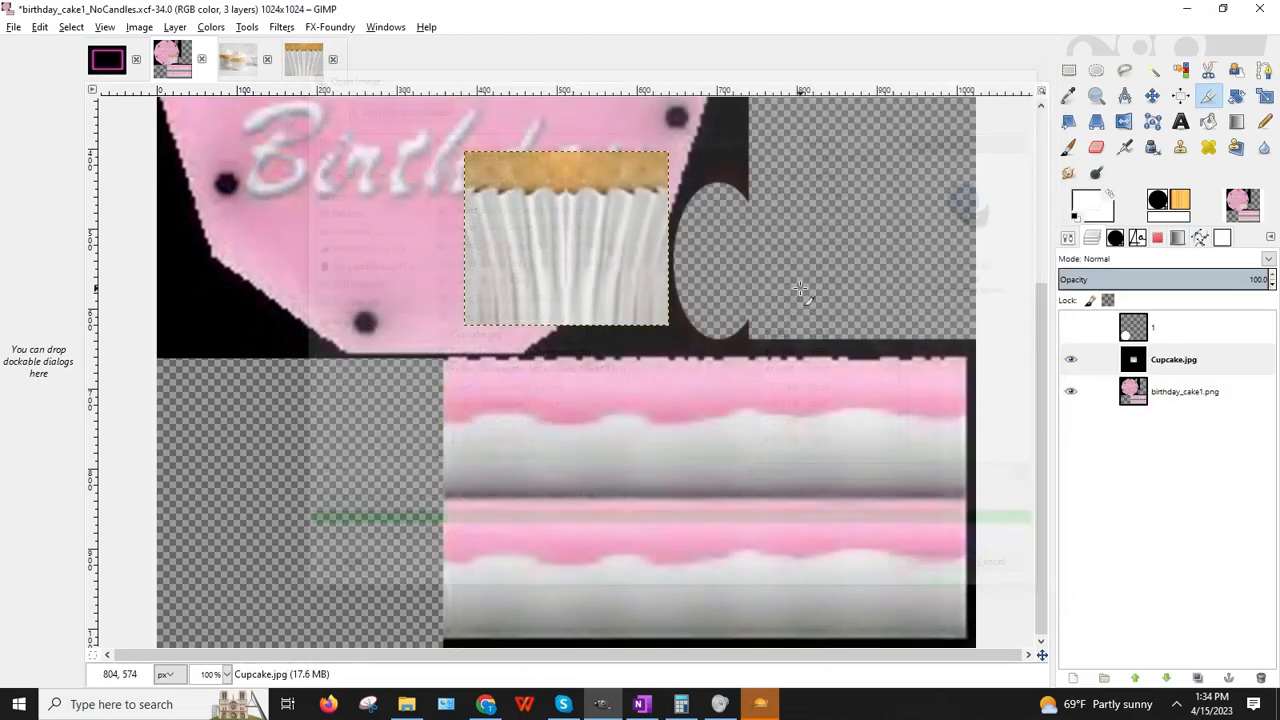
Step: Move the cupcake layer to the upper band's left end and shorten it to about 256×180
{"action": "left_click", "coordinate": [1152, 95]}
{"action": "left_click_drag", "start_coordinate": [599, 273], "coordinate": [568, 445]}
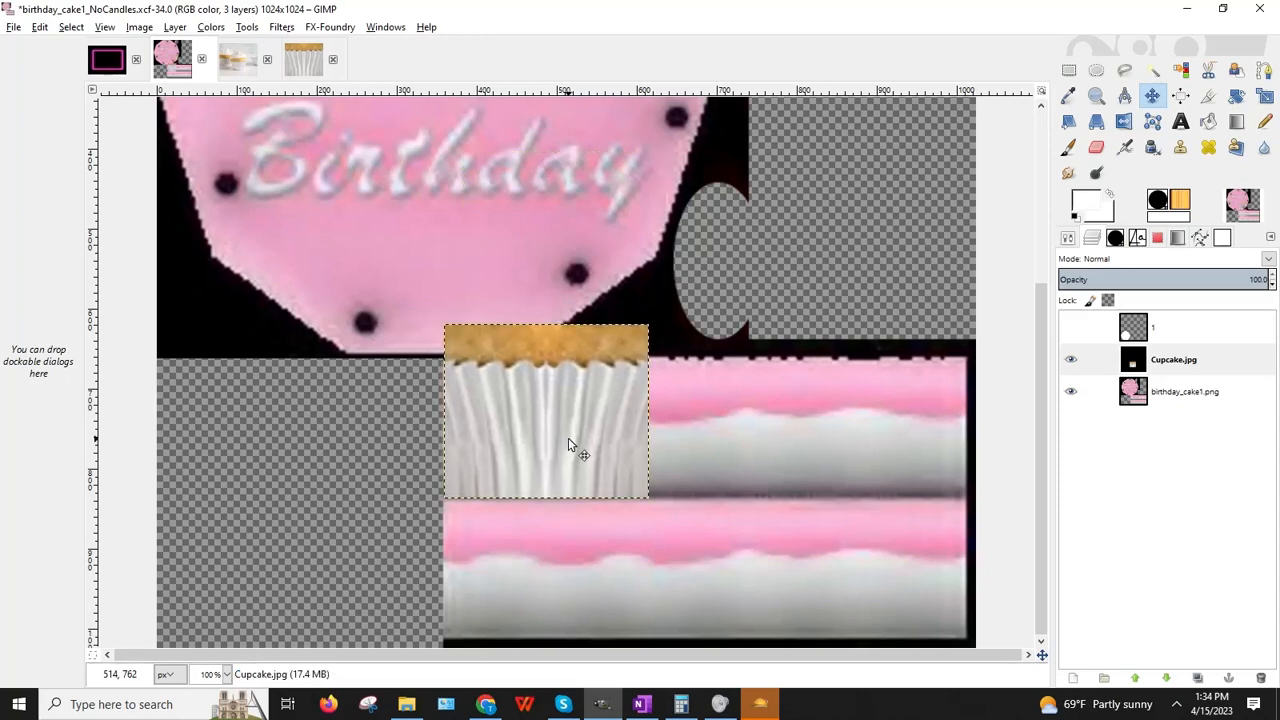
{"action": "left_click", "coordinate": [1069, 69]}
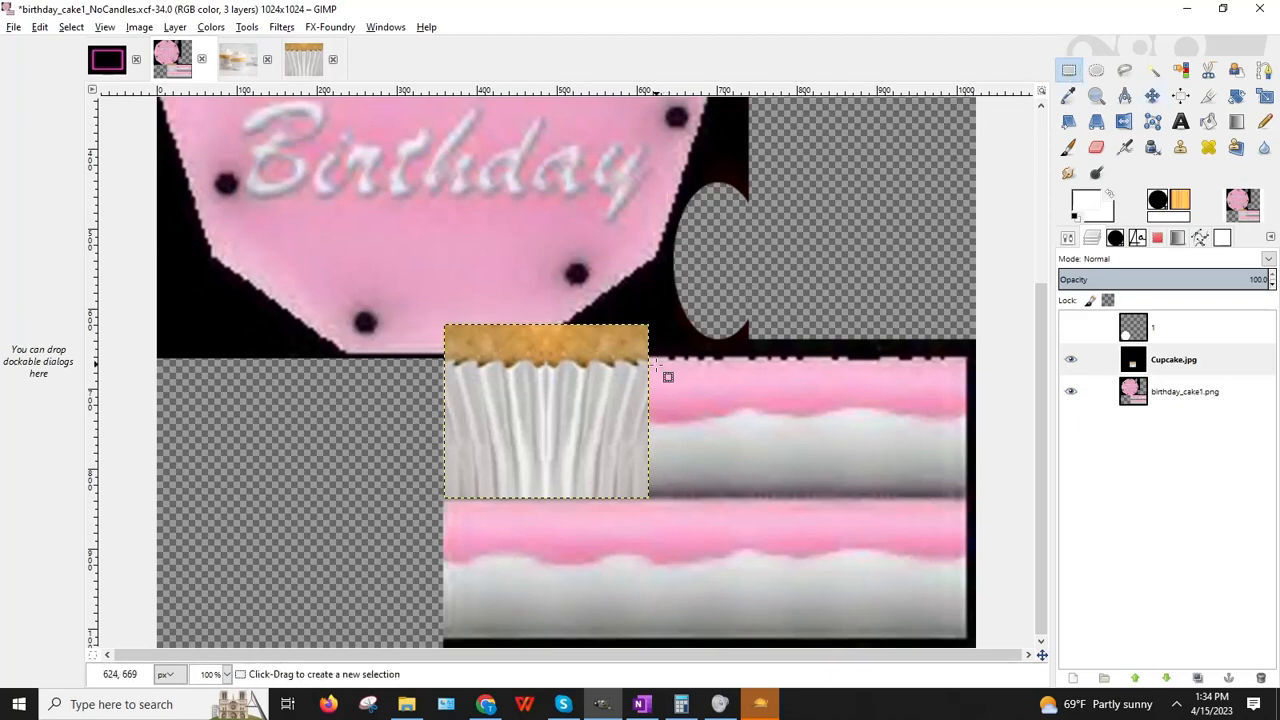
{"action": "left_click", "coordinate": [1264, 95]}
{"action": "left_click", "coordinate": [583, 372]}
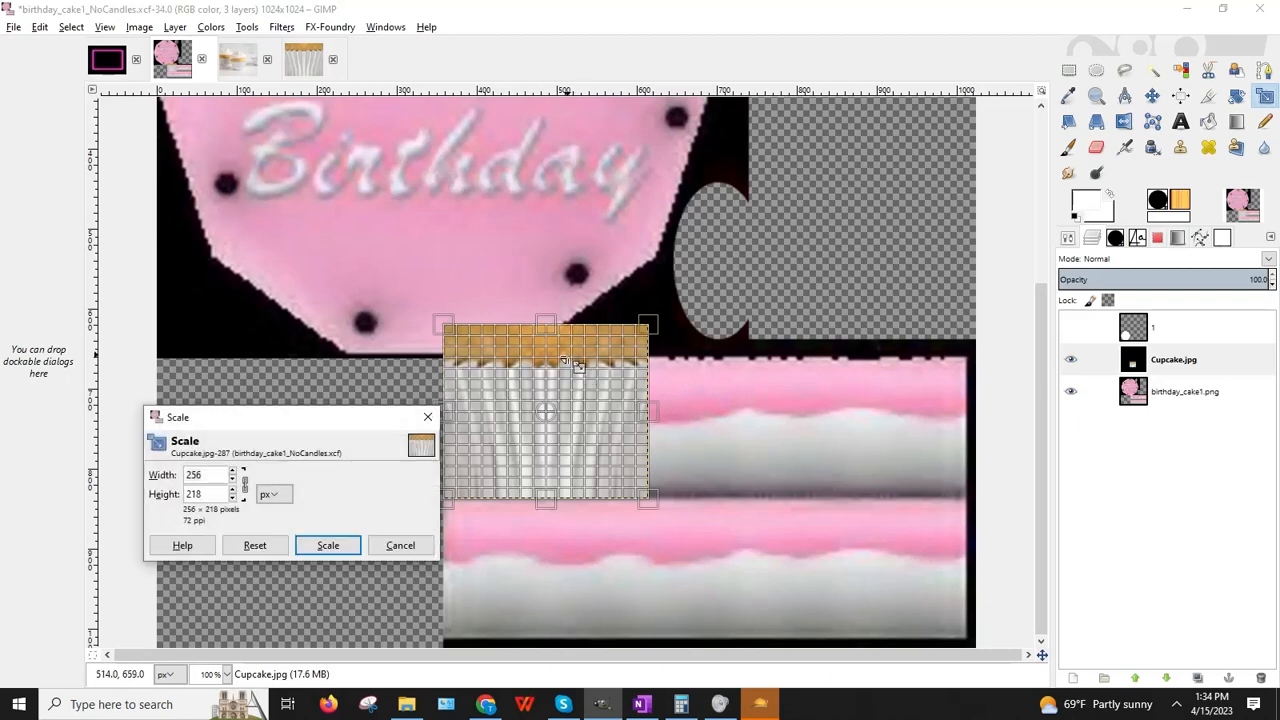
{"action": "left_click_drag", "start_coordinate": [546, 327], "coordinate": [541, 350]}
{"action": "left_click", "coordinate": [328, 545]}
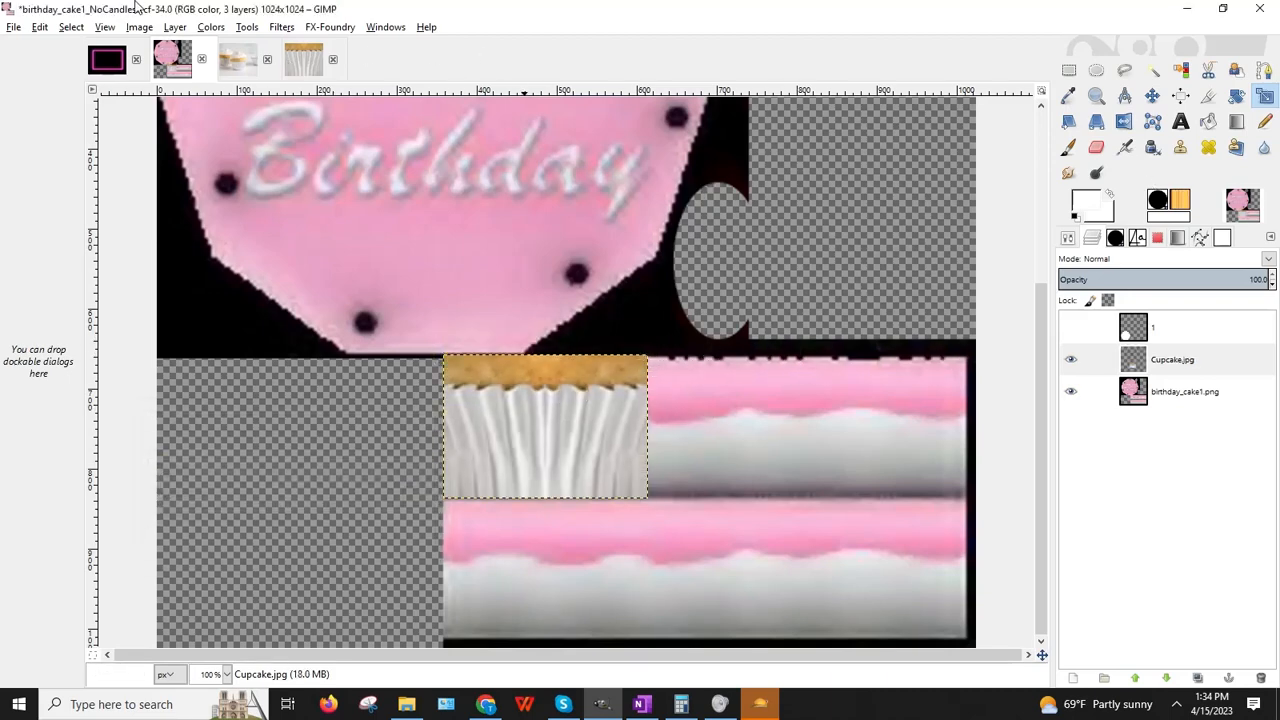
{"action": "left_click", "coordinate": [174, 27]}
Step: Duplicate the cupcake layer and nudge the copy right beside the original
{"action": "left_click", "coordinate": [200, 94]}
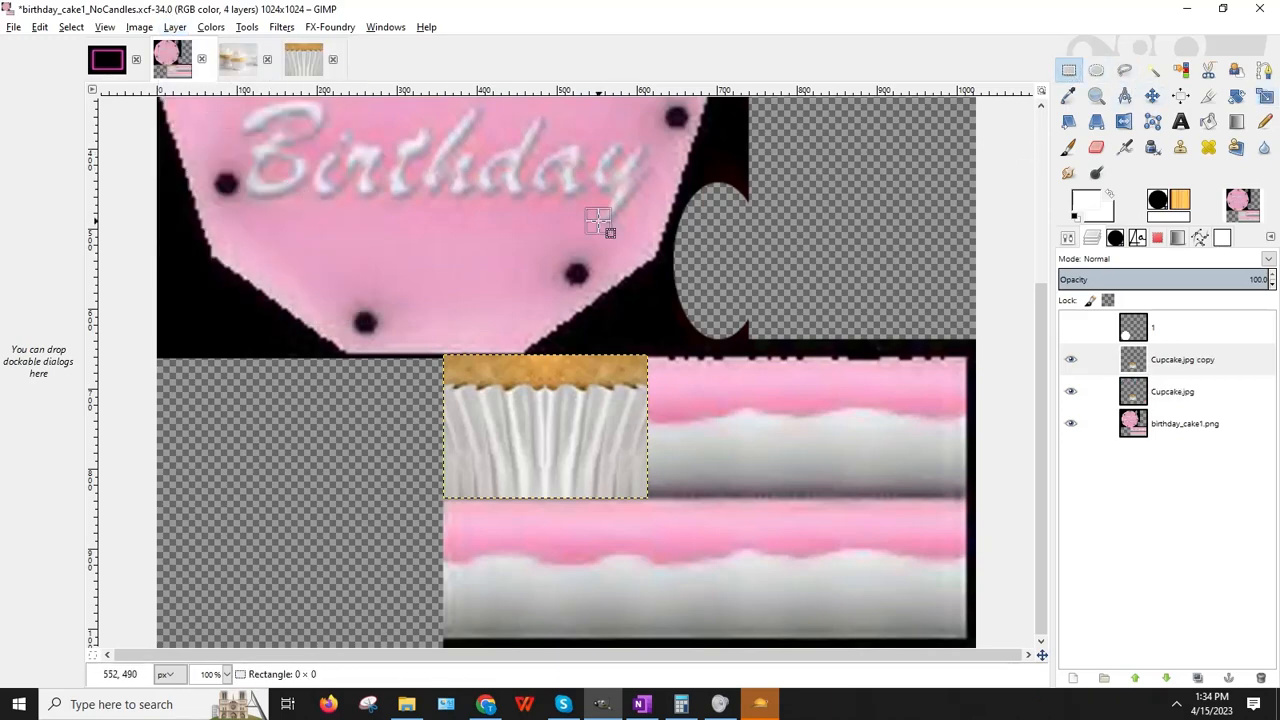
{"action": "key", "text": "Right"}
{"action": "key", "text": "Right"}
{"action": "key", "text": "Right"}
{"action": "key", "text": "Right"}
{"action": "key", "text": "Right"}
{"action": "key", "text": "Right"}
{"action": "key", "text": "Right"}
{"action": "key", "text": "Right"}
{"action": "key", "text": "Right"}
{"action": "key", "text": "Right"}
{"action": "key", "text": "Right"}
{"action": "key", "text": "Right"}
{"action": "key", "text": "Right"}
{"action": "key", "text": "Right"}
{"action": "key", "text": "Right"}
{"action": "key", "text": "Right"}
{"action": "key", "text": "Right"}
{"action": "key", "text": "Right"}
{"action": "key", "text": "Right"}
{"action": "key", "text": "Right"}
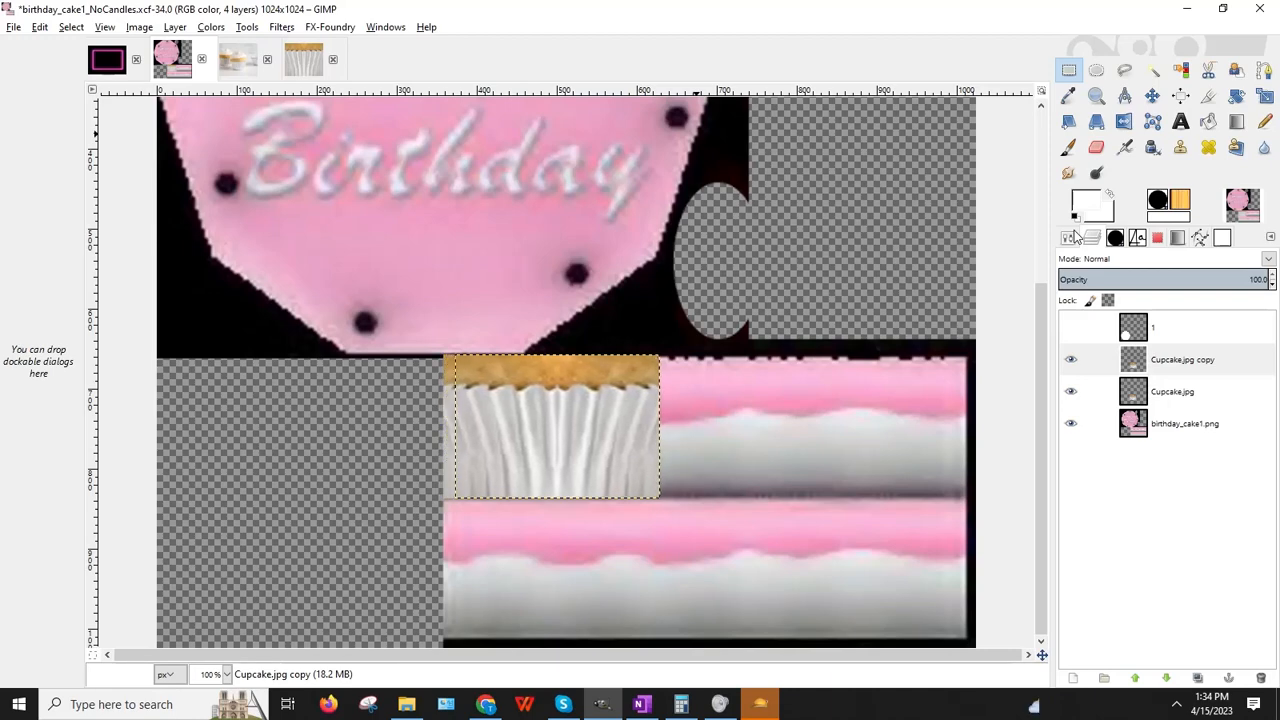
{"action": "key", "text": "Right"}
{"action": "key", "text": "Right"}
{"action": "key", "text": "Right"}
{"action": "key", "text": "Right"}
{"action": "key", "text": "Right"}
{"action": "key", "text": "Right"}
{"action": "key", "text": "Right"}
{"action": "key", "text": "Right"}
{"action": "key", "text": "Right"}
{"action": "key", "text": "Right"}
{"action": "key", "text": "Right"}
{"action": "key", "text": "Right"}
{"action": "key", "text": "Right"}
{"action": "key", "text": "Right"}
{"action": "key", "text": "Right"}
{"action": "key", "text": "Right"}
{"action": "key", "text": "Right"}
{"action": "key", "text": "Right"}
{"action": "key", "text": "Right"}
{"action": "key", "text": "Right"}
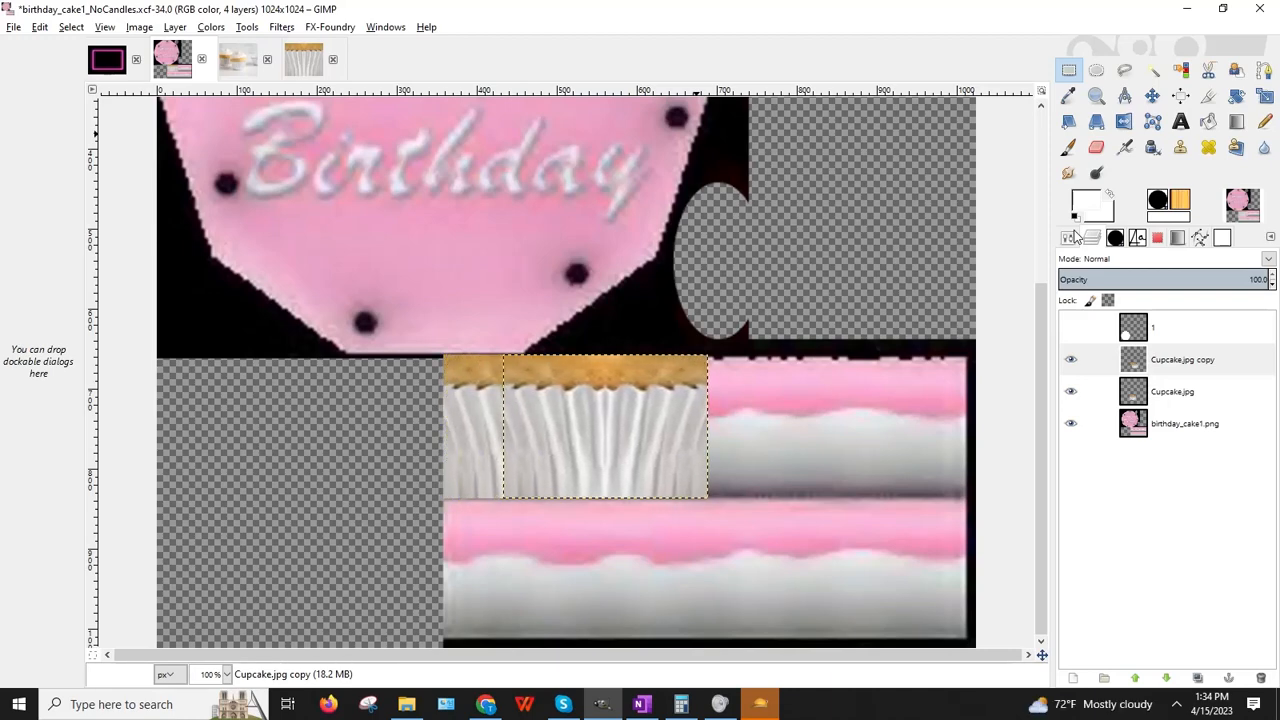
{"action": "key", "text": "Right"}
{"action": "key", "text": "Right"}
{"action": "key", "text": "Right"}
{"action": "key", "text": "Right"}
{"action": "key", "text": "Right"}
{"action": "key", "text": "Right"}
{"action": "key", "text": "Right"}
{"action": "key", "text": "Right"}
{"action": "key", "text": "Right"}
{"action": "key", "text": "Right"}
{"action": "key", "text": "Right"}
{"action": "key", "text": "Right"}
{"action": "key", "text": "Right"}
{"action": "key", "text": "Right"}
{"action": "key", "text": "Right"}
{"action": "key", "text": "Right"}
{"action": "key", "text": "Right"}
{"action": "key", "text": "Right"}
{"action": "key", "text": "Right"}
{"action": "key", "text": "Right"}
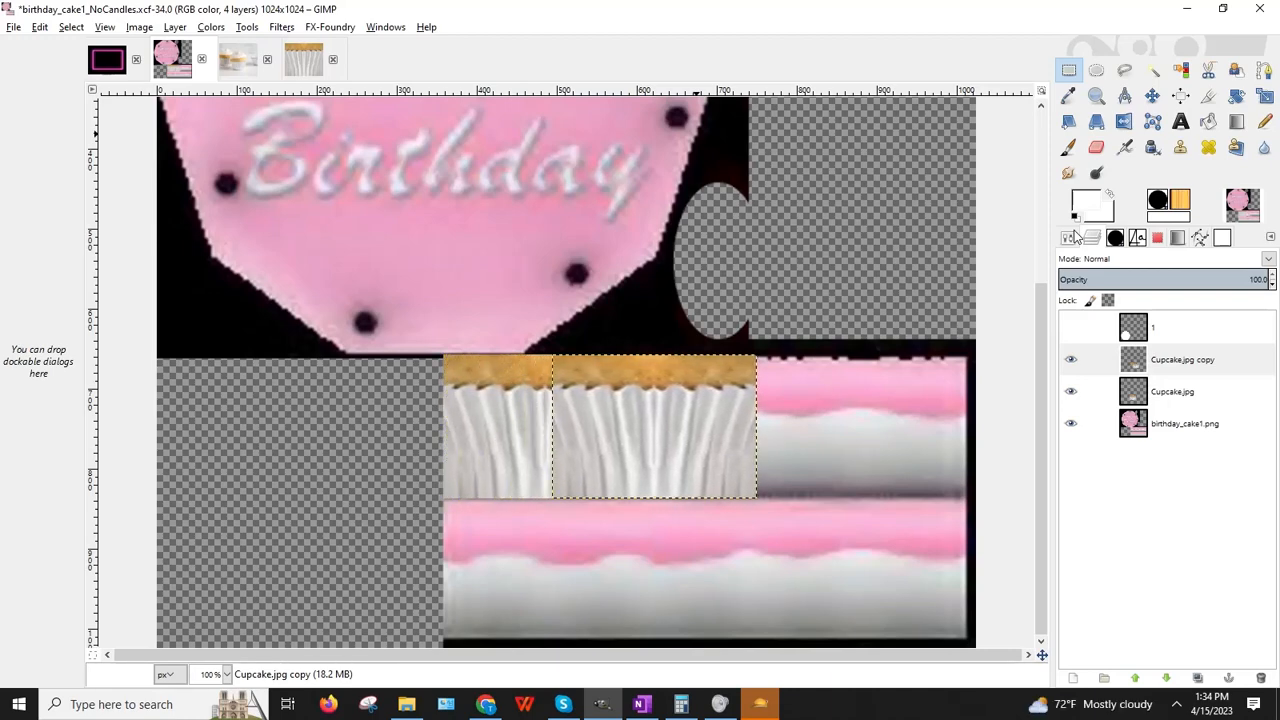
{"action": "key", "text": "Right"}
{"action": "key", "text": "Right"}
{"action": "key", "text": "Right"}
{"action": "key", "text": "Right"}
{"action": "key", "text": "Right"}
{"action": "key", "text": "Right"}
{"action": "key", "text": "Right"}
{"action": "key", "text": "Right"}
{"action": "key", "text": "Right"}
{"action": "key", "text": "Right"}
{"action": "key", "text": "Right"}
{"action": "key", "text": "Right"}
{"action": "key", "text": "Right"}
{"action": "key", "text": "Right"}
{"action": "key", "text": "Right"}
{"action": "key", "text": "Right"}
{"action": "key", "text": "Right"}
{"action": "key", "text": "Right"}
{"action": "key", "text": "Right"}
{"action": "key", "text": "Right"}
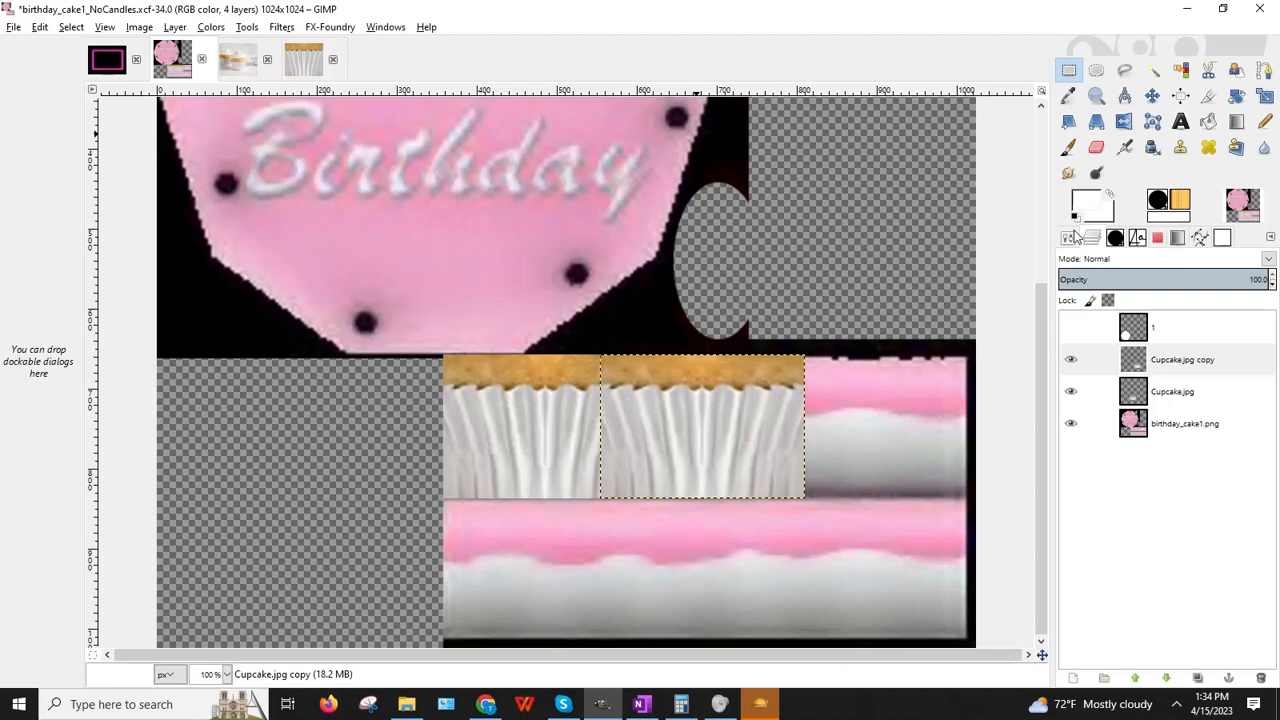
{"action": "key", "text": "Right"}
{"action": "key", "text": "Right"}
{"action": "key", "text": "Right"}
{"action": "key", "text": "Right"}
{"action": "key", "text": "Right"}
{"action": "key", "text": "Right"}
{"action": "key", "text": "Right"}
{"action": "key", "text": "Right"}
{"action": "key", "text": "Right"}
{"action": "key", "text": "Right"}
{"action": "key", "text": "Right"}
{"action": "key", "text": "Right"}
{"action": "key", "text": "Right"}
{"action": "key", "text": "Right"}
{"action": "key", "text": "Right"}
{"action": "key", "text": "Right"}
{"action": "key", "text": "Right"}
{"action": "key", "text": "Right"}
{"action": "key", "text": "Right"}
{"action": "key", "text": "Right"}
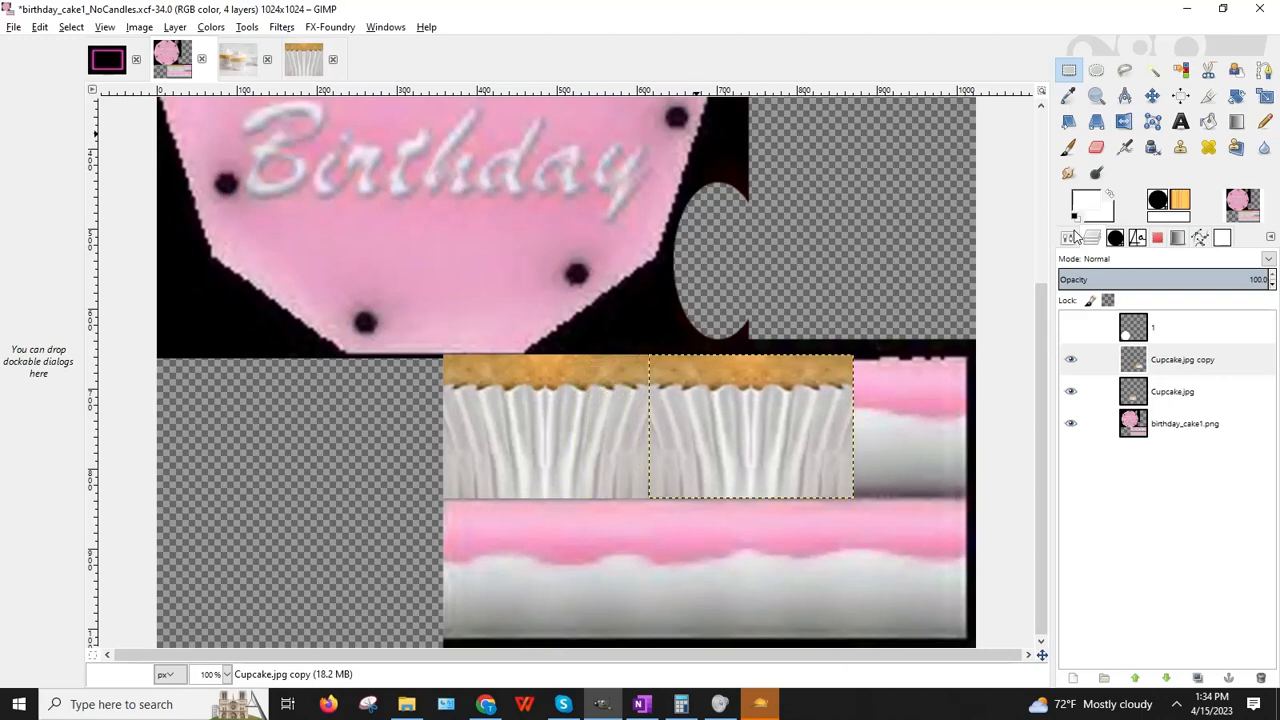
{"action": "key", "text": "Left"}
{"action": "key", "text": "Left"}
{"action": "key", "text": "Left"}
{"action": "key", "text": "Left"}
{"action": "key", "text": "Left"}
{"action": "key", "text": "Left"}
{"action": "key", "text": "Left"}
{"action": "key", "text": "Left"}
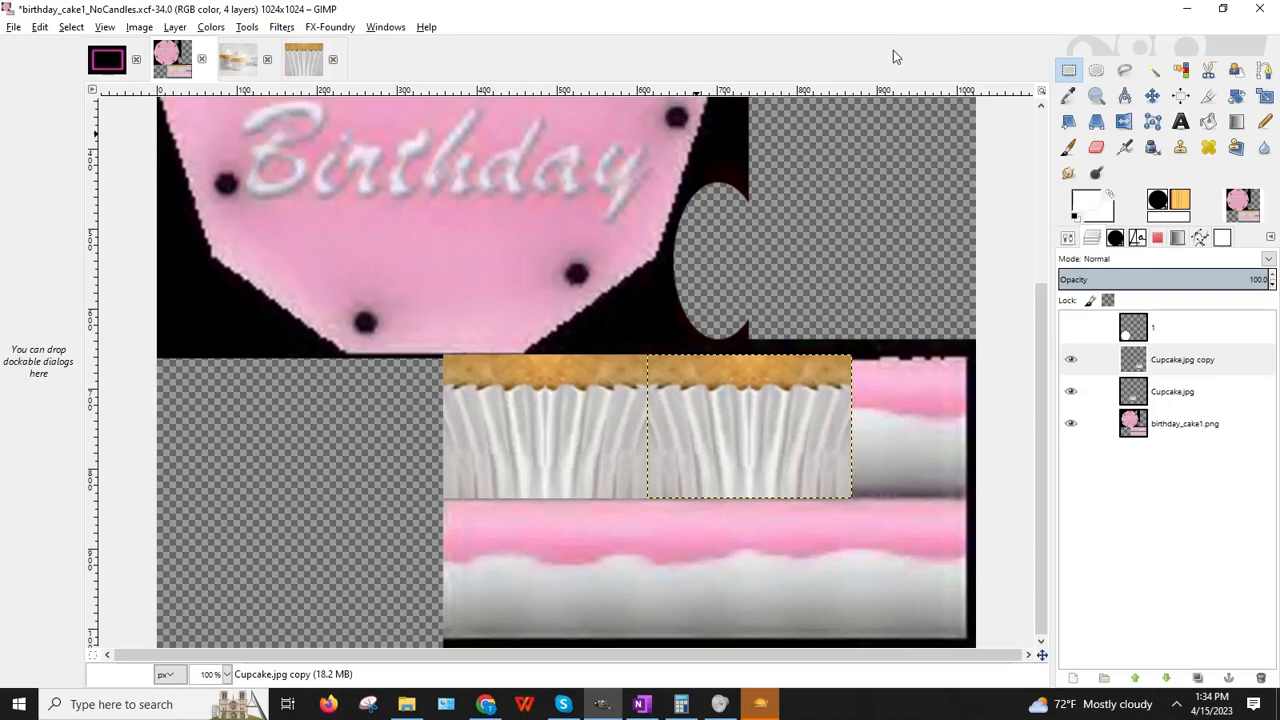
Step: Add a second copy, nudge it to the band's right end, and select Cupcake.jpg copy
{"action": "left_click", "coordinate": [177, 28]}
{"action": "left_click", "coordinate": [205, 95]}
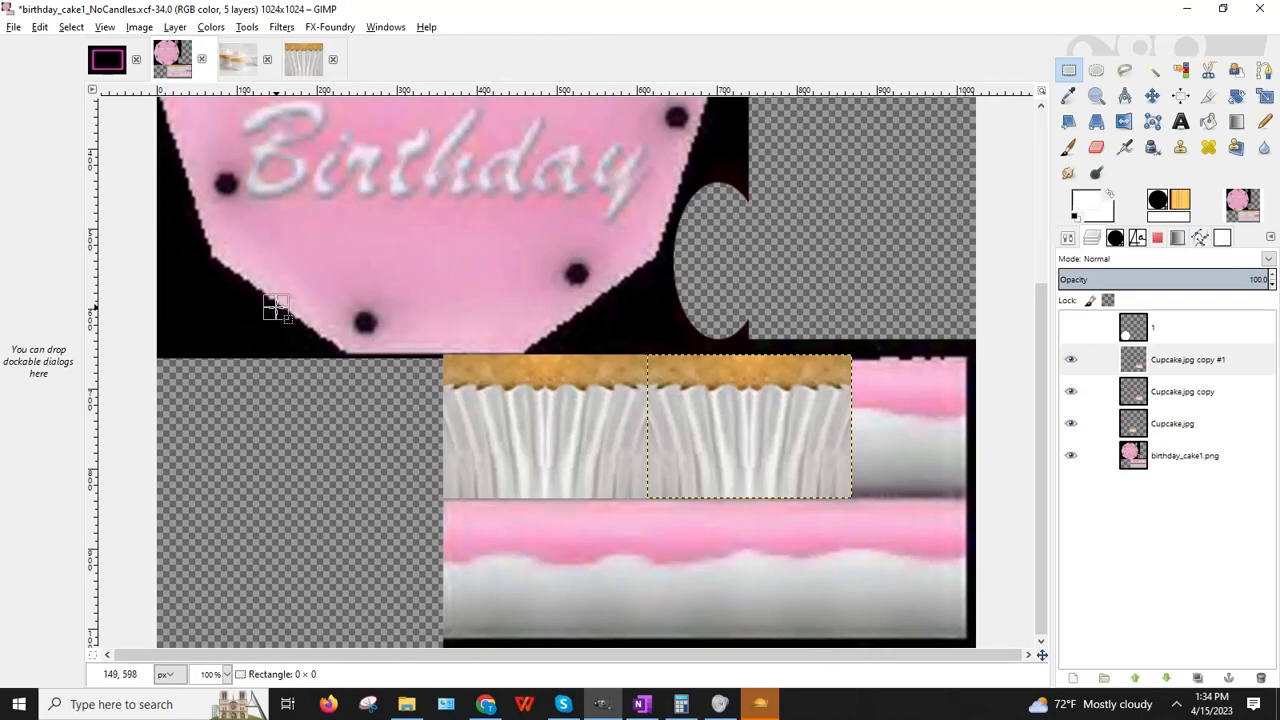
{"action": "key", "text": "Right"}
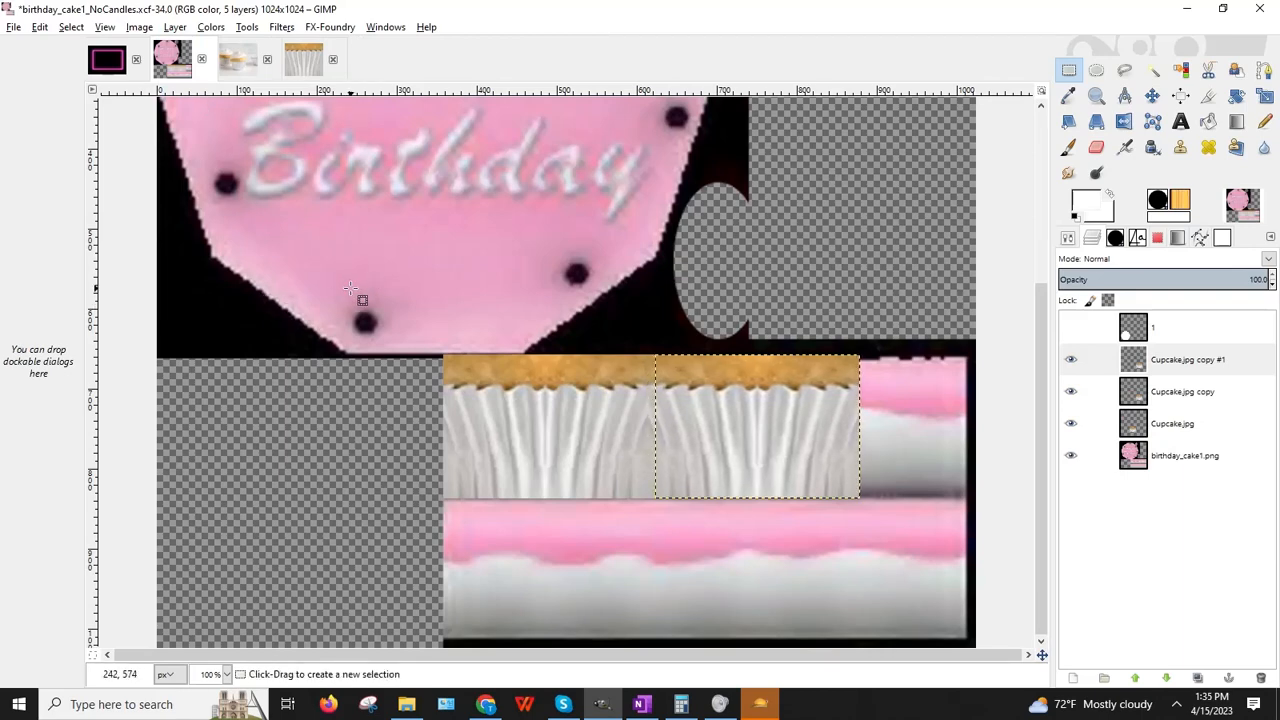
{"action": "key", "text": "Right"}
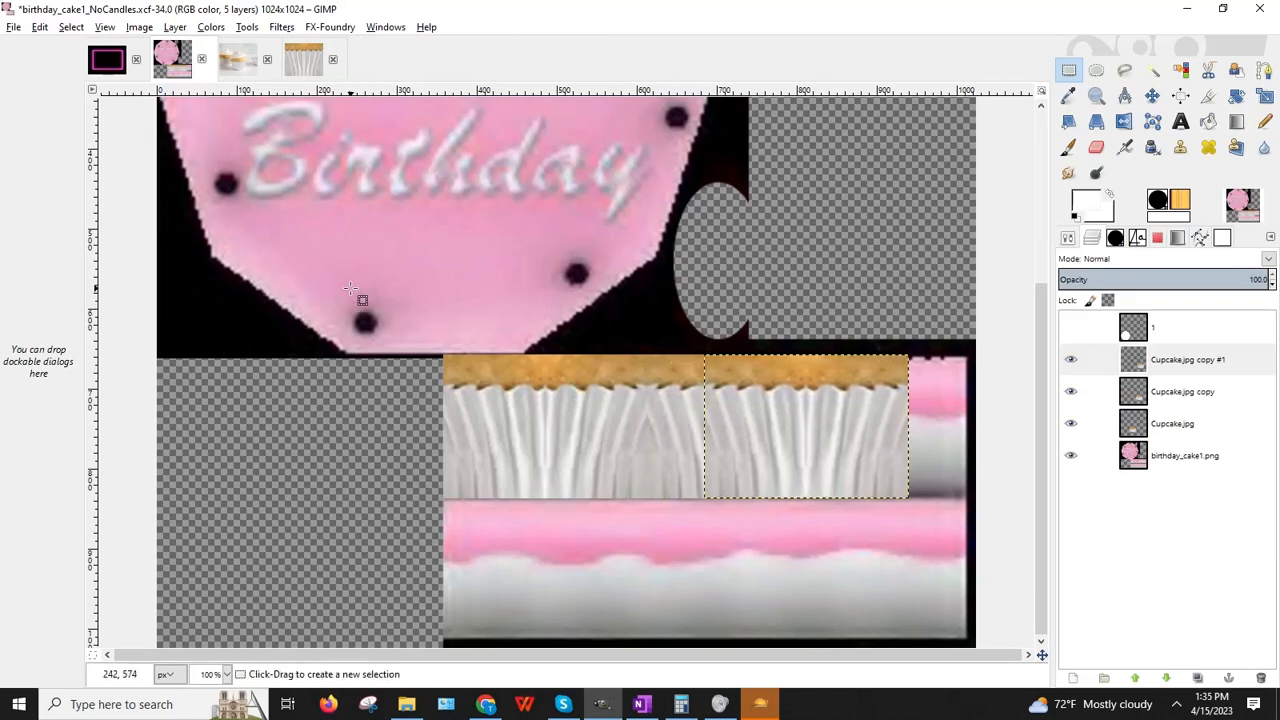
{"action": "key", "text": "Right"}
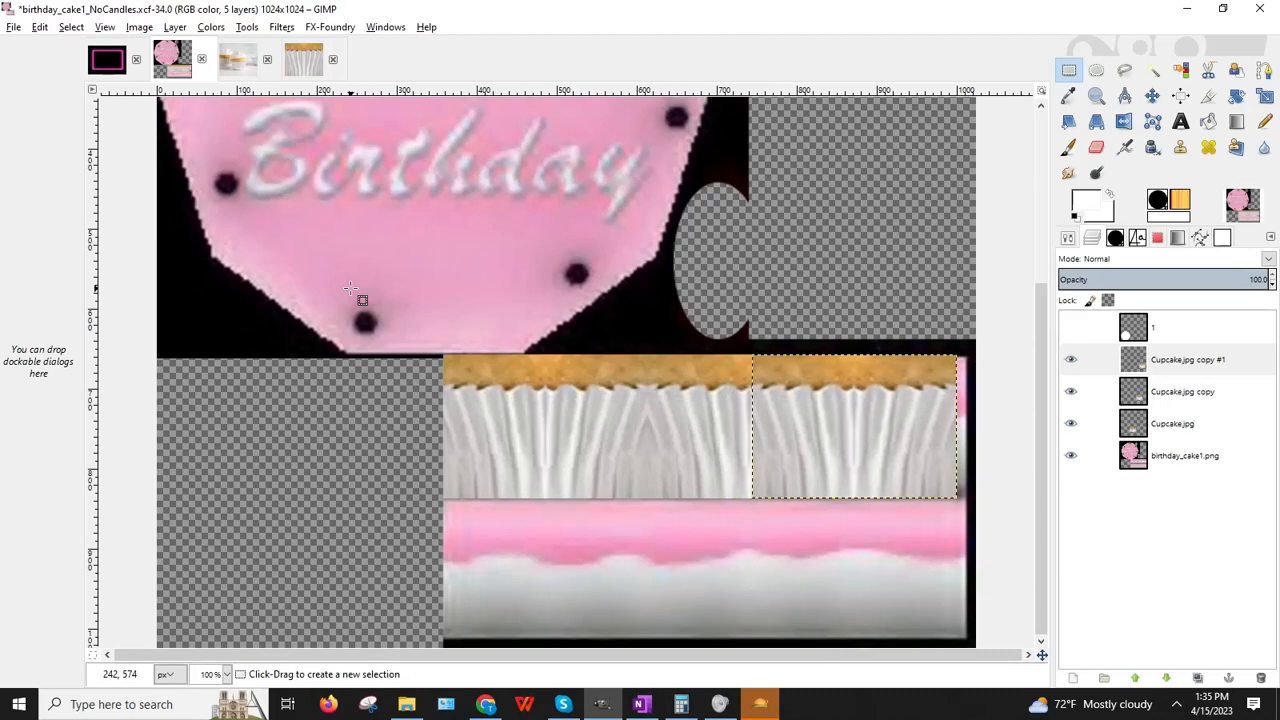
{"action": "key", "text": "Right"}
{"action": "key", "text": "Right"}
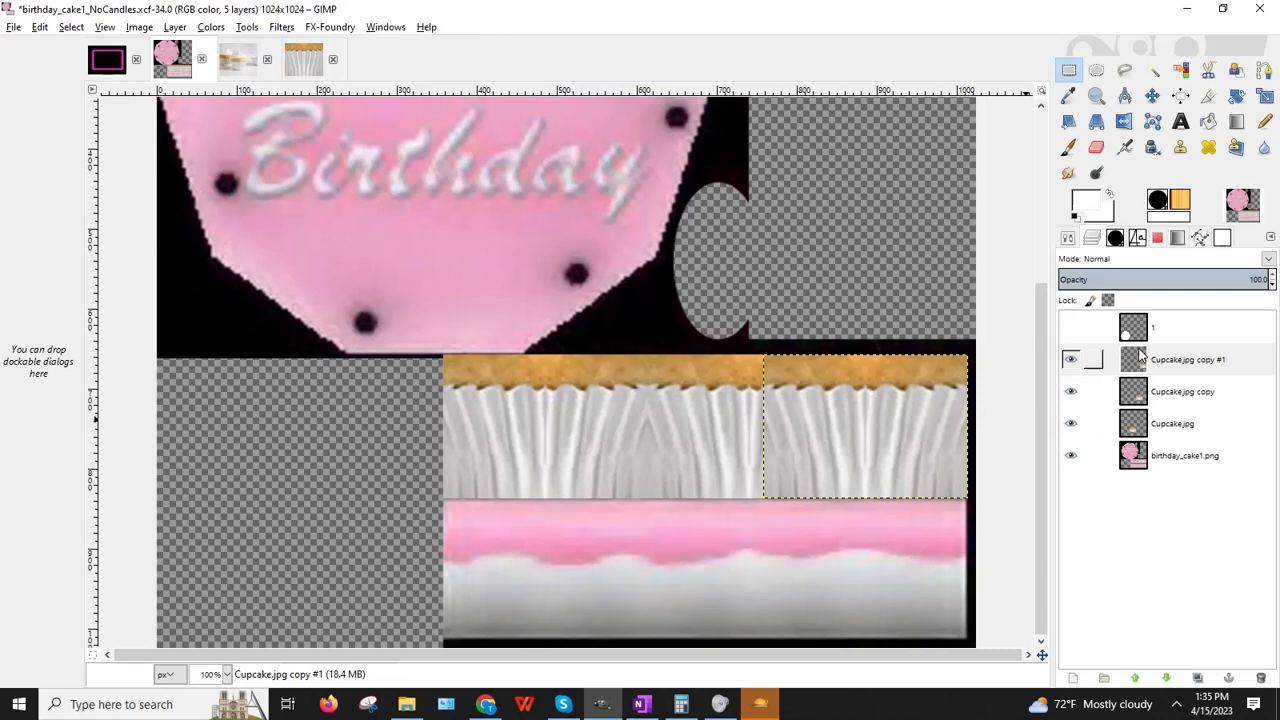
{"action": "left_click", "coordinate": [1125, 392]}
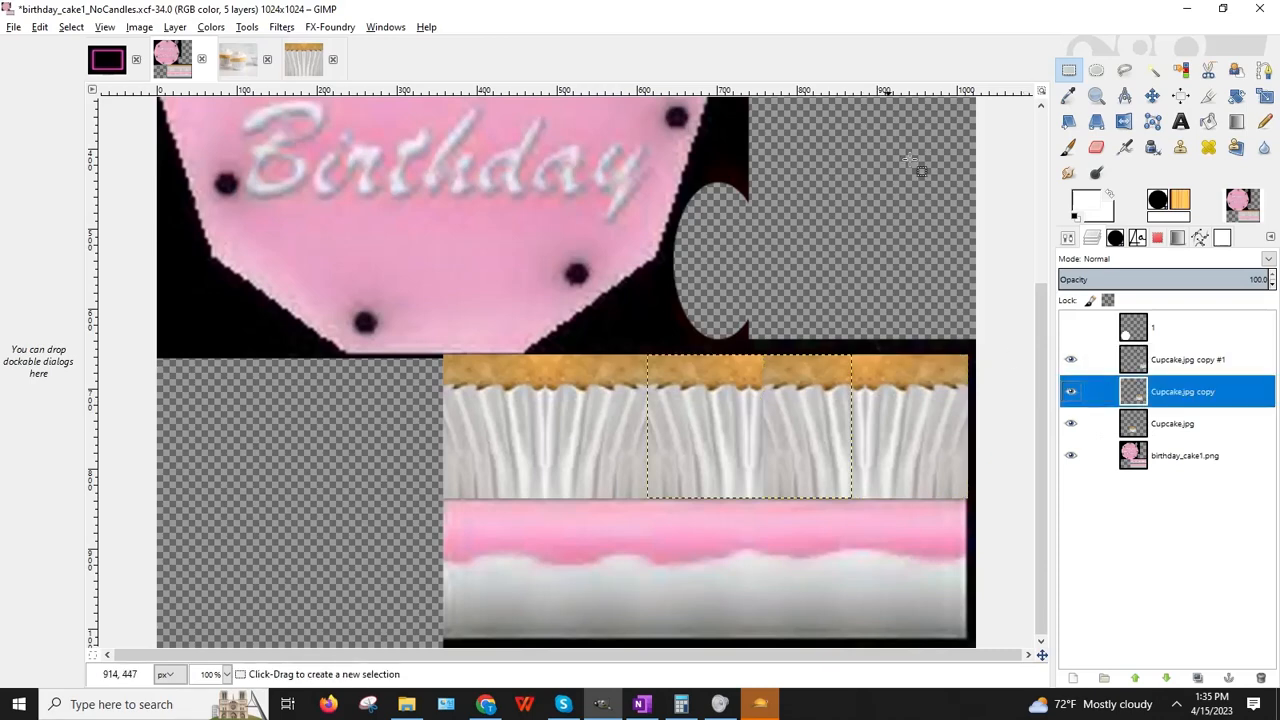
Step: Narrow the middle Cupcake.jpg copy tile to 204 px wide
{"action": "left_click", "coordinate": [1264, 96]}
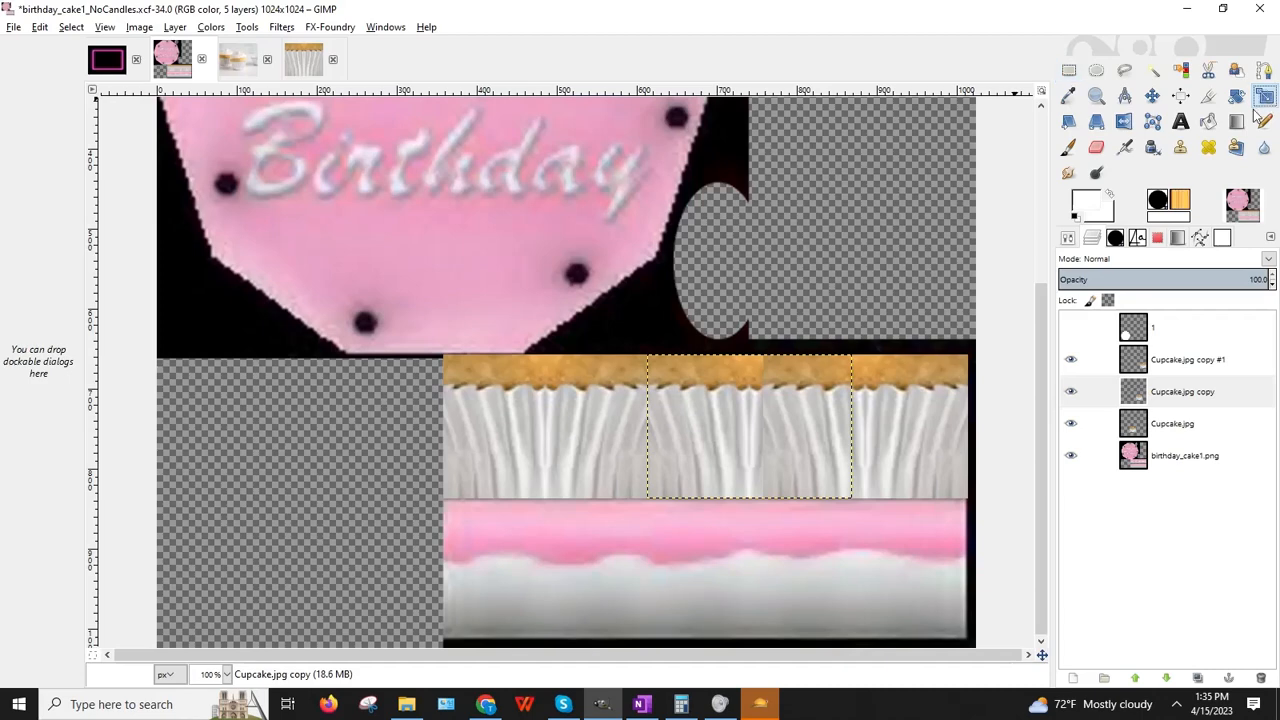
{"action": "left_click", "coordinate": [850, 458]}
{"action": "left_click_drag", "start_coordinate": [851, 426], "coordinate": [809, 426]}
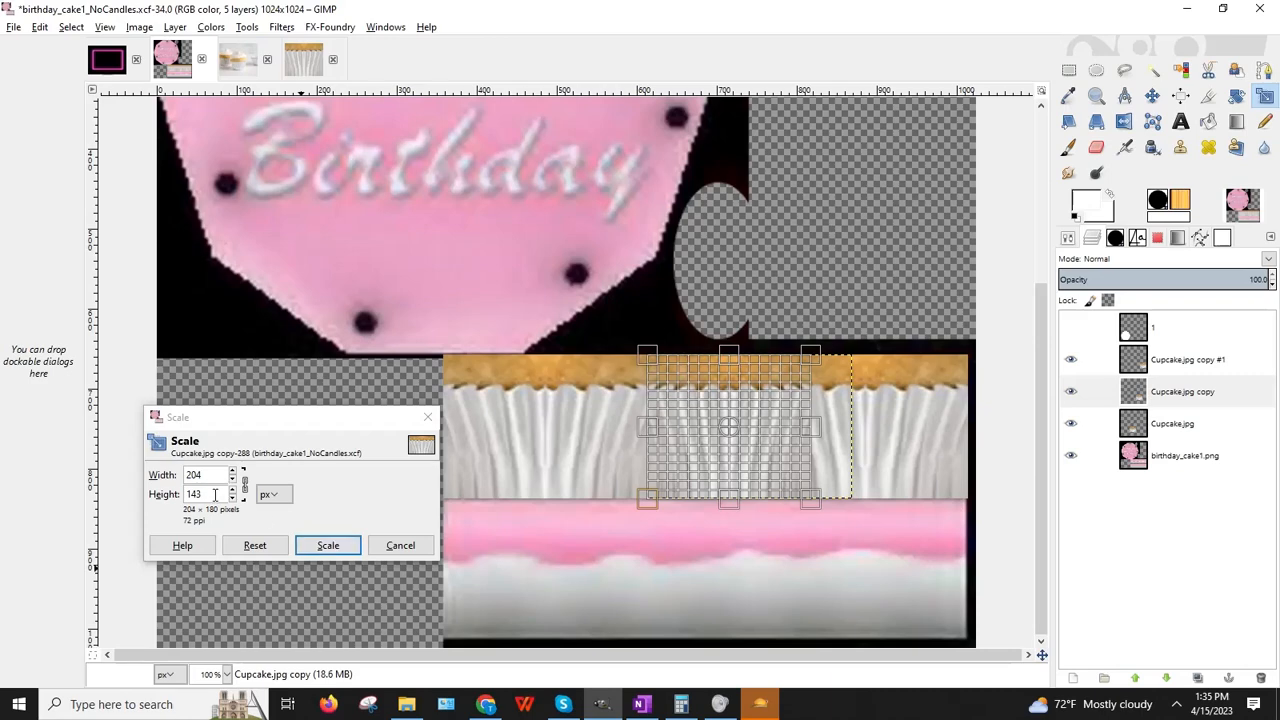
{"action": "left_click", "coordinate": [349, 546]}
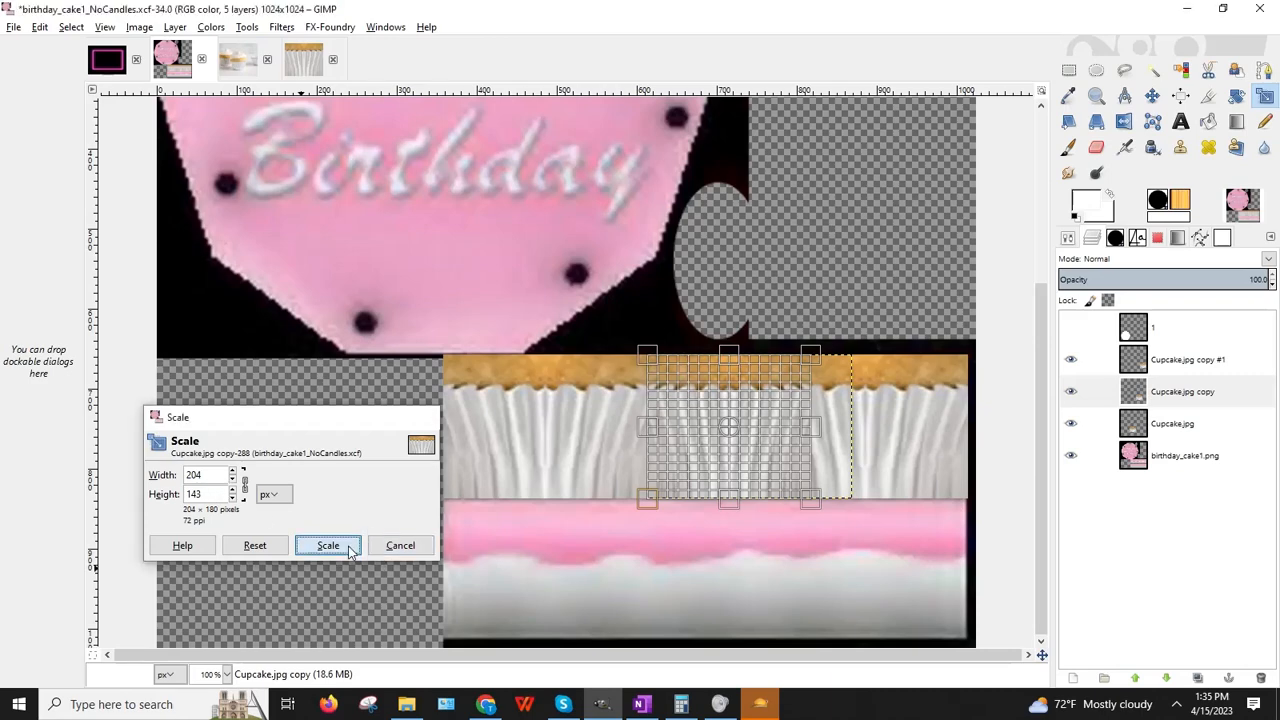
{"action": "left_click", "coordinate": [1190, 359]}
{"action": "left_click", "coordinate": [929, 423]}
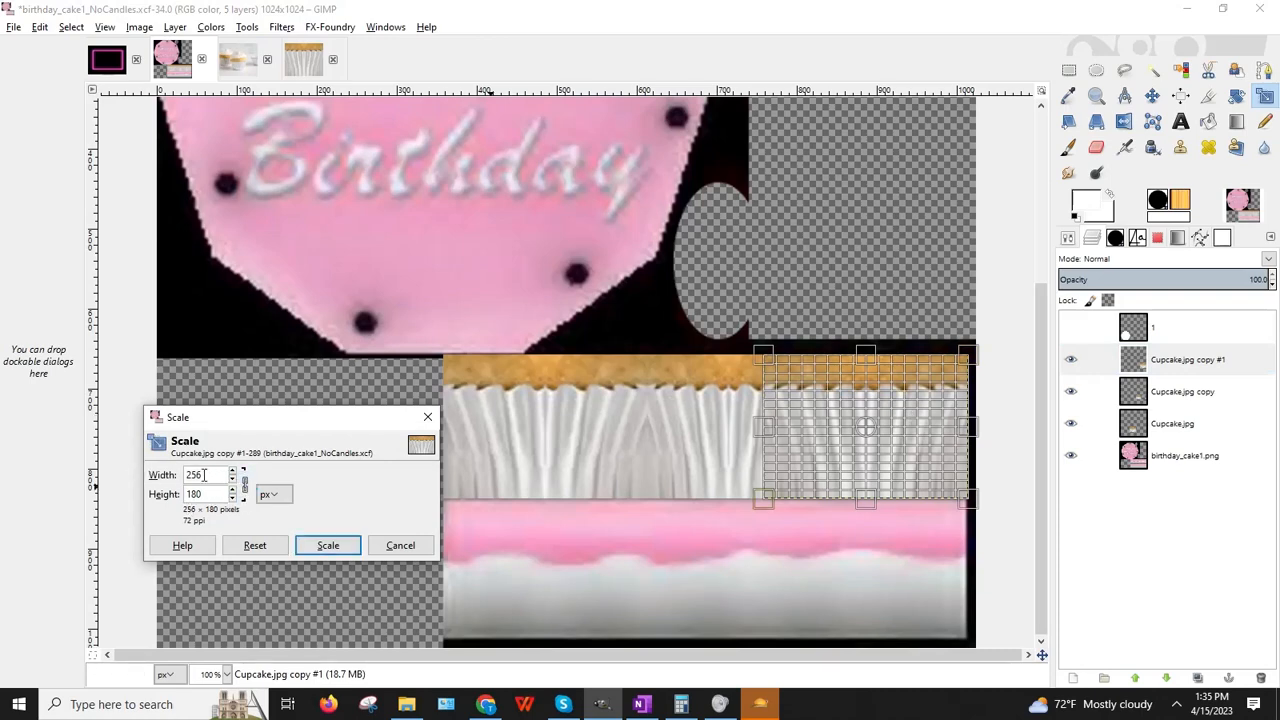
{"action": "key", "text": "Return"}
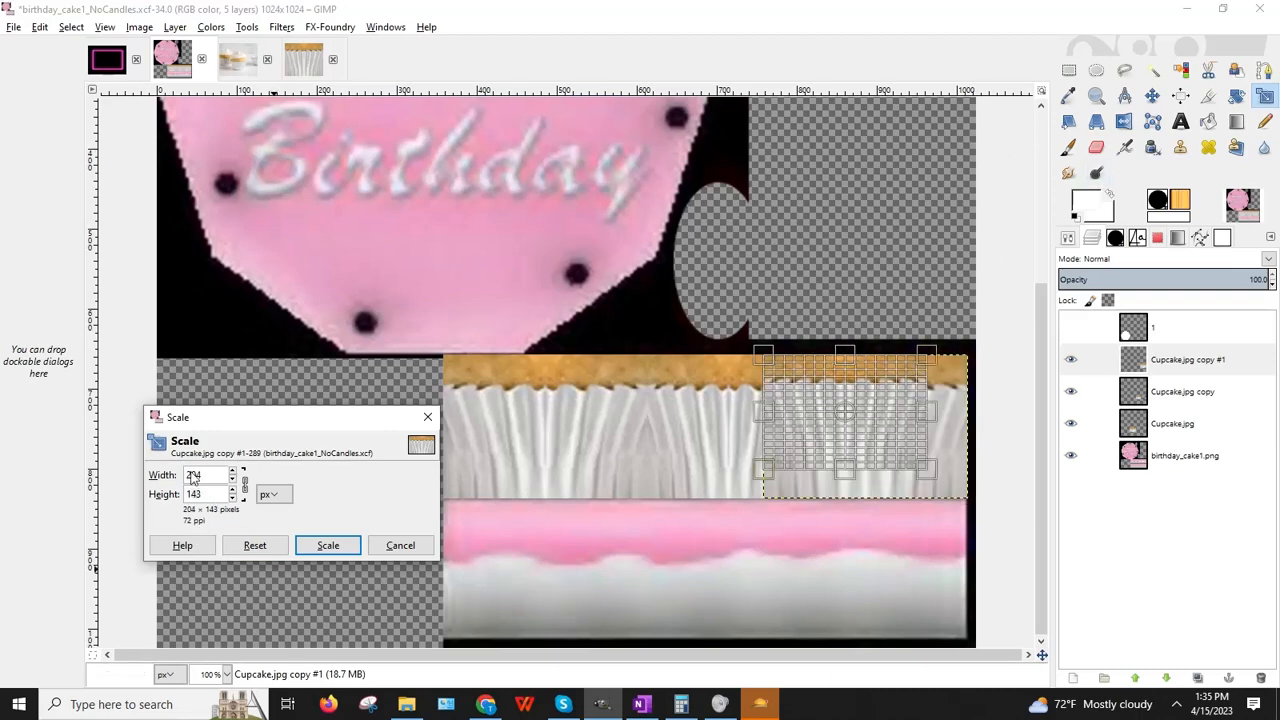
{"action": "left_click", "coordinate": [391, 543]}
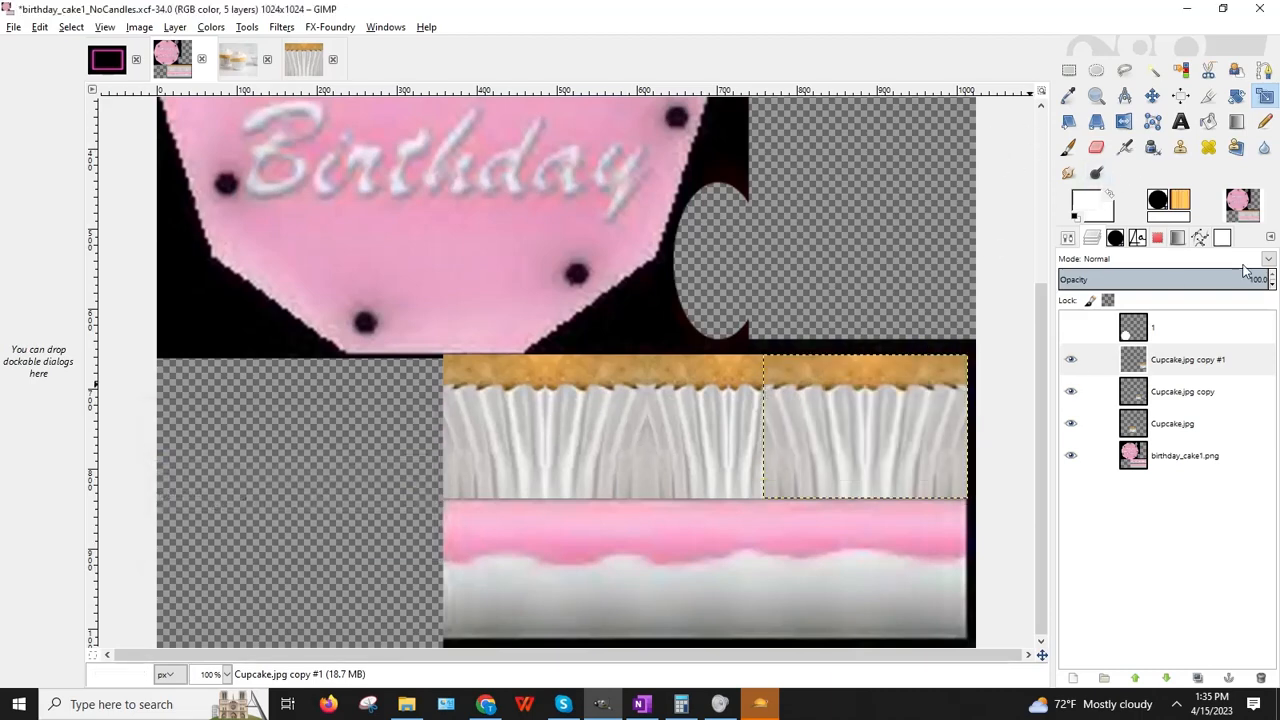
{"action": "left_click", "coordinate": [1157, 393]}
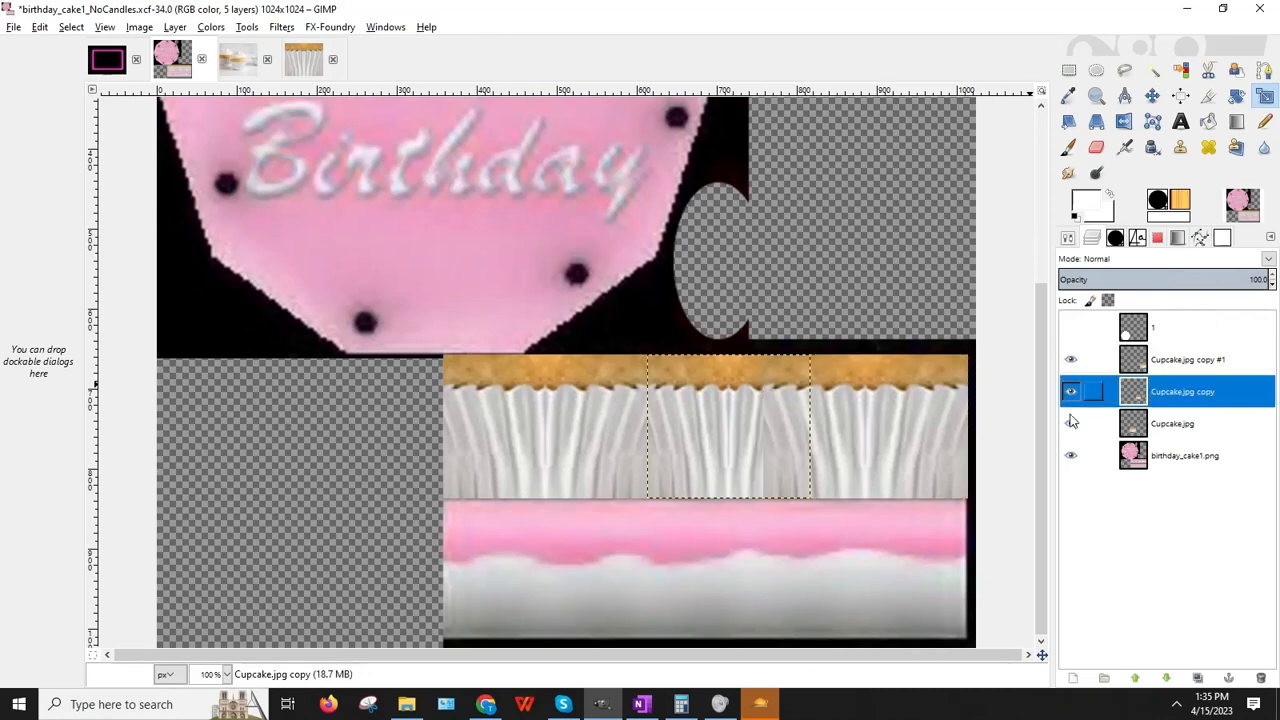
{"action": "left_click", "coordinate": [707, 463]}
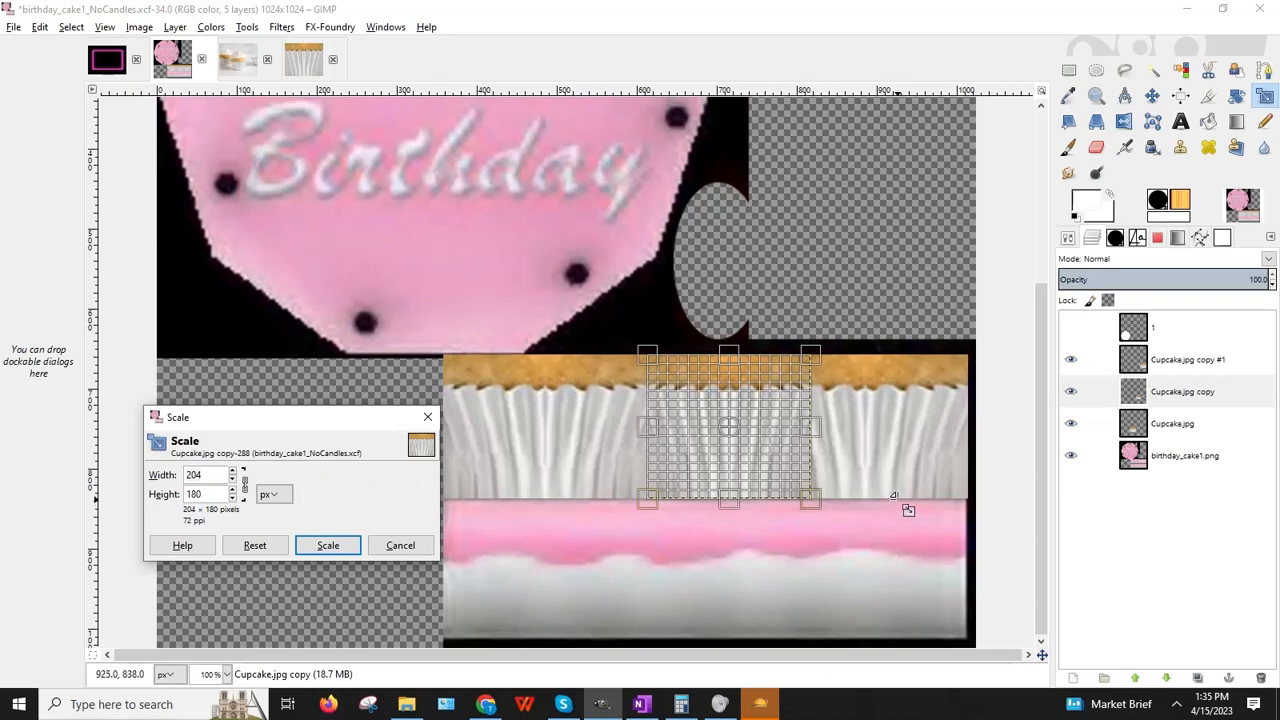
{"action": "left_click", "coordinate": [400, 545]}
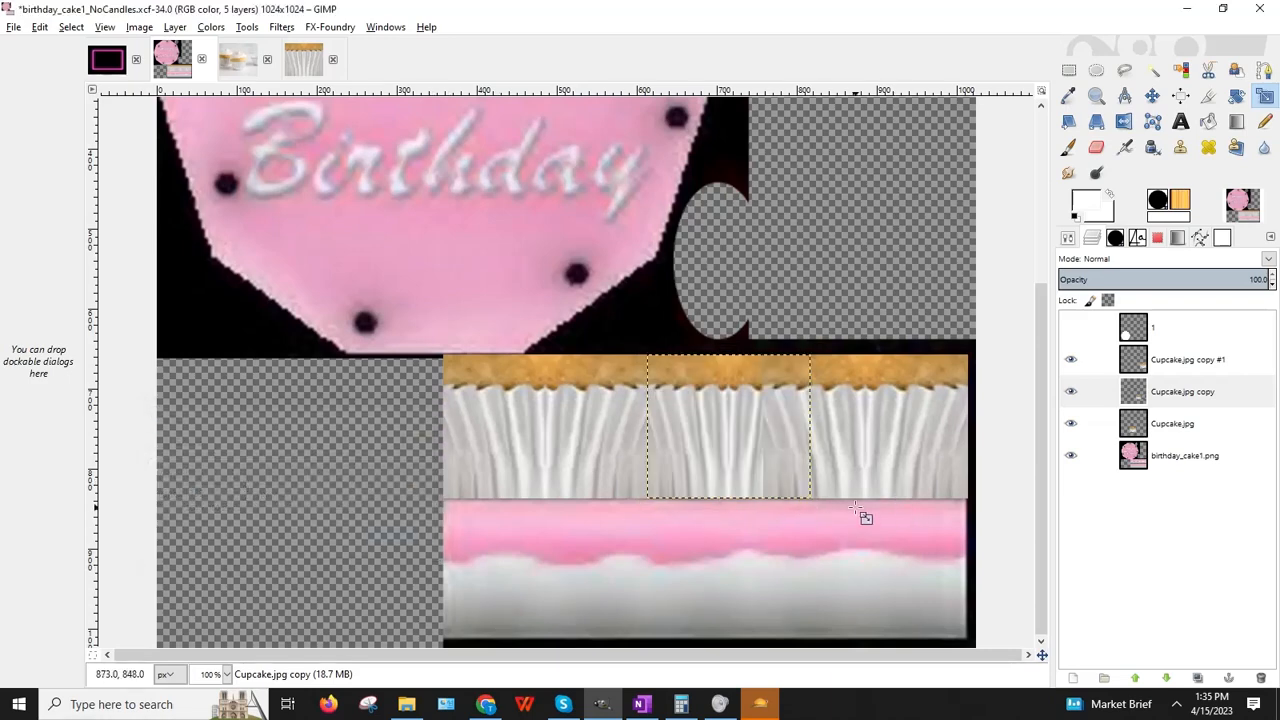
Step: Scale Cupcake.jpg copy #1 and the original Cupcake.jpg to 204 px wide
{"action": "left_click", "coordinate": [1160, 362]}
{"action": "left_click", "coordinate": [845, 463]}
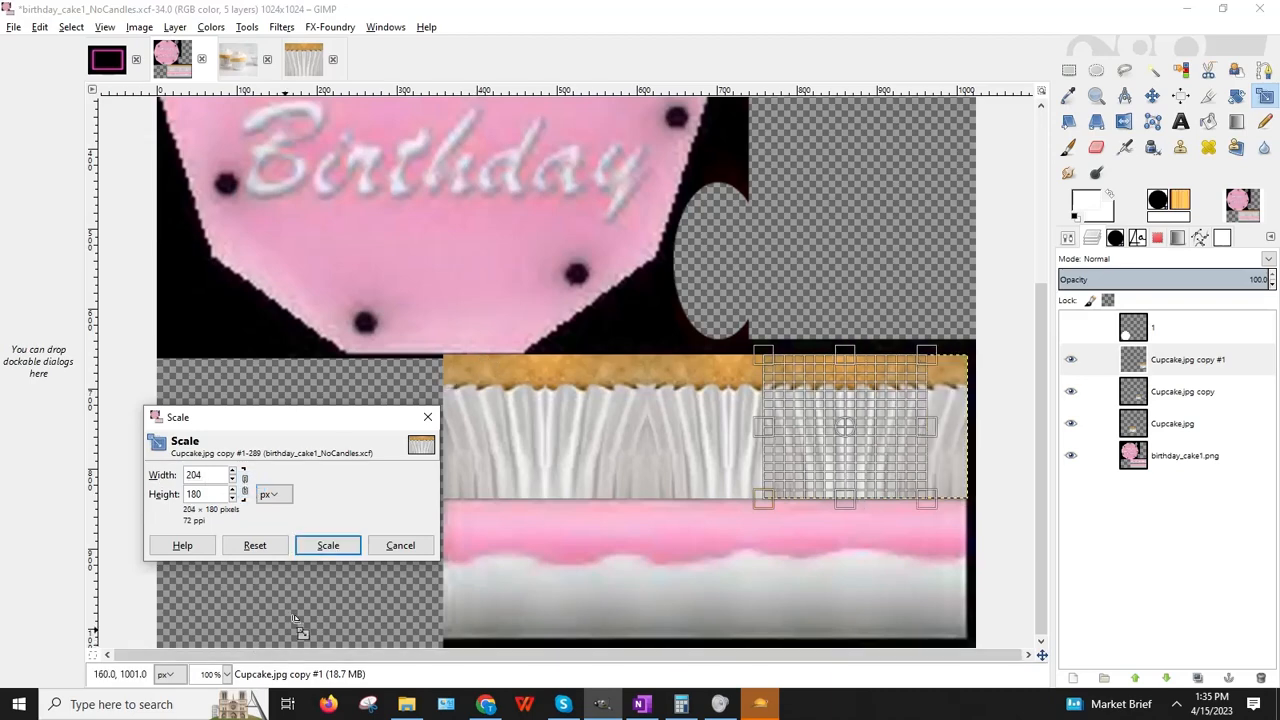
{"action": "left_click", "coordinate": [335, 547]}
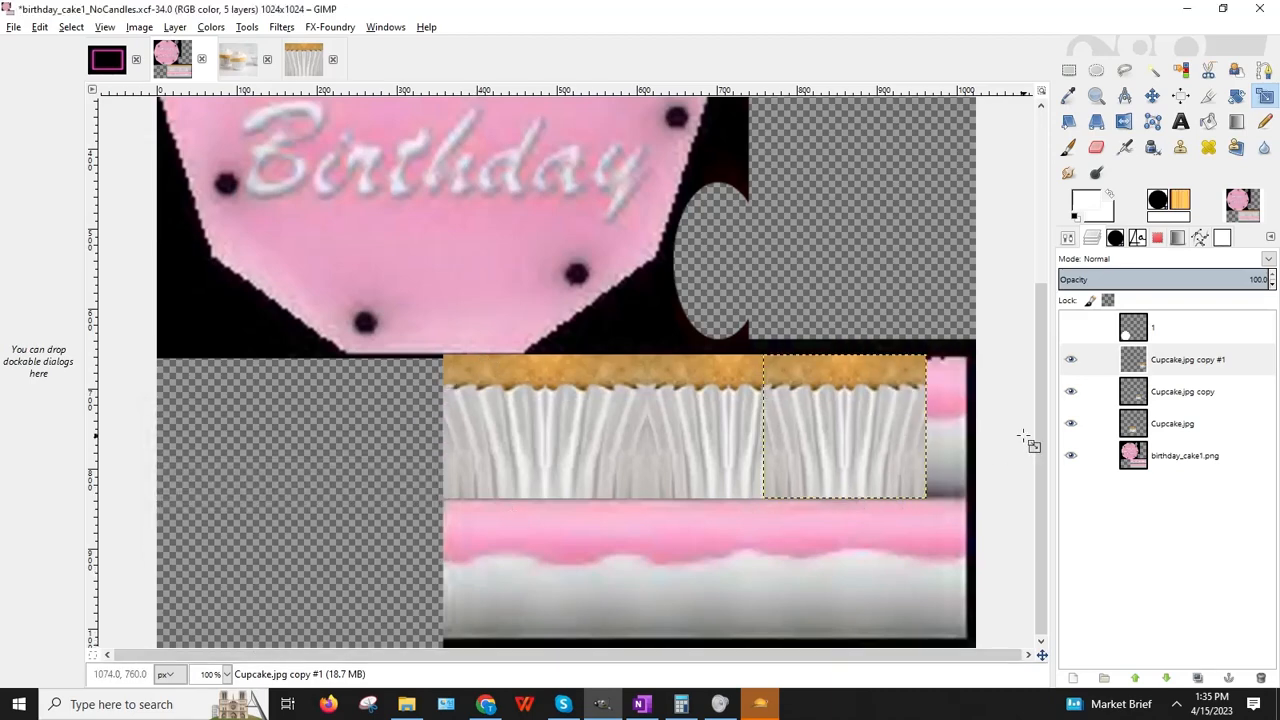
{"action": "left_click", "coordinate": [1143, 420]}
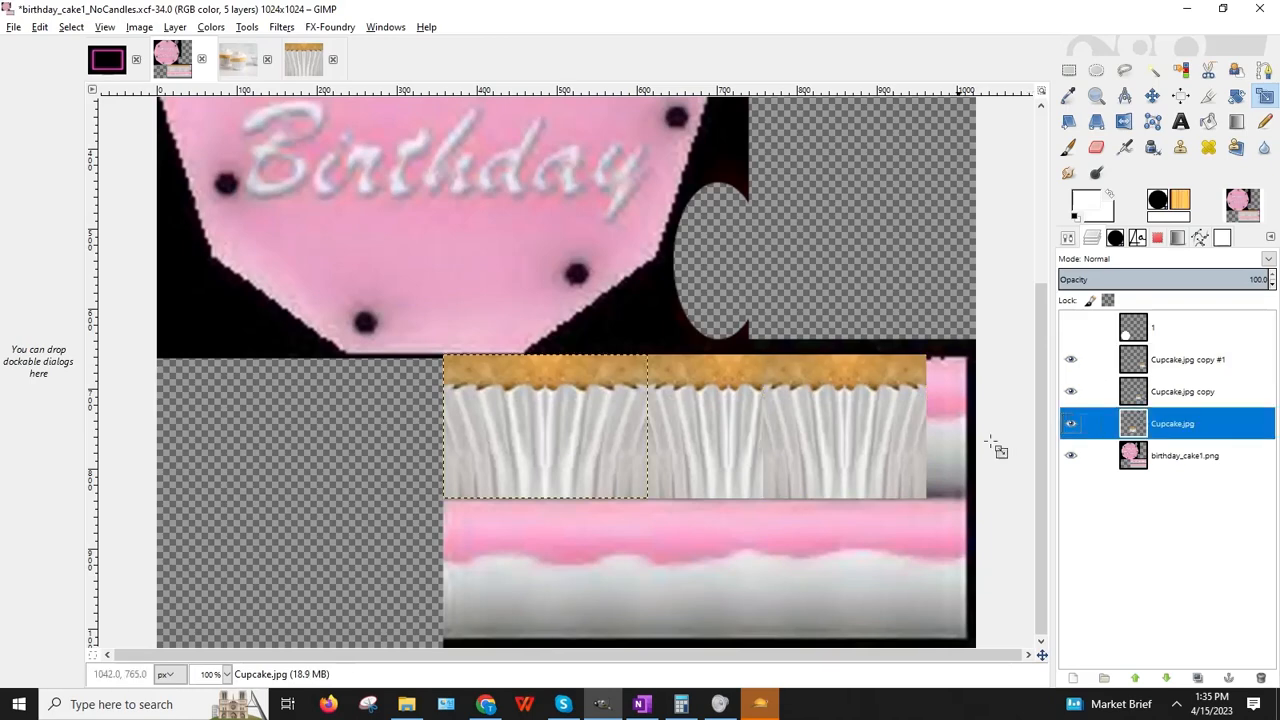
{"action": "left_click", "coordinate": [508, 470]}
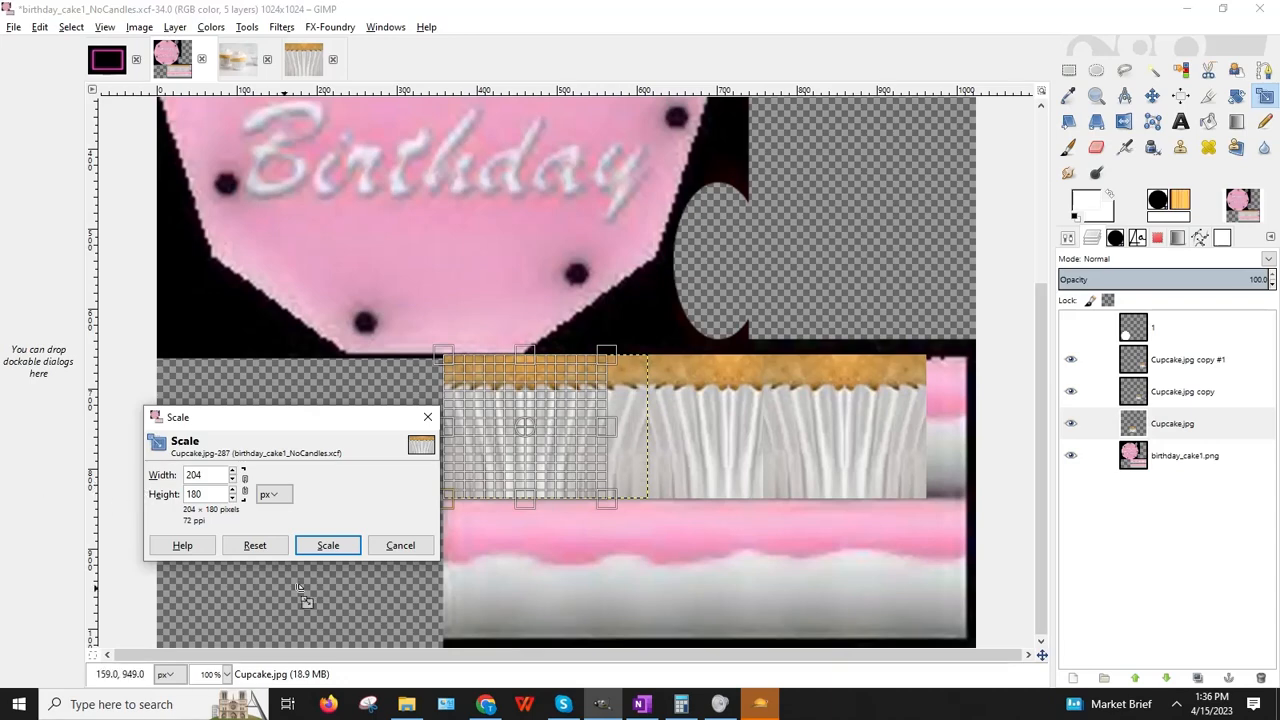
{"action": "left_click", "coordinate": [330, 546]}
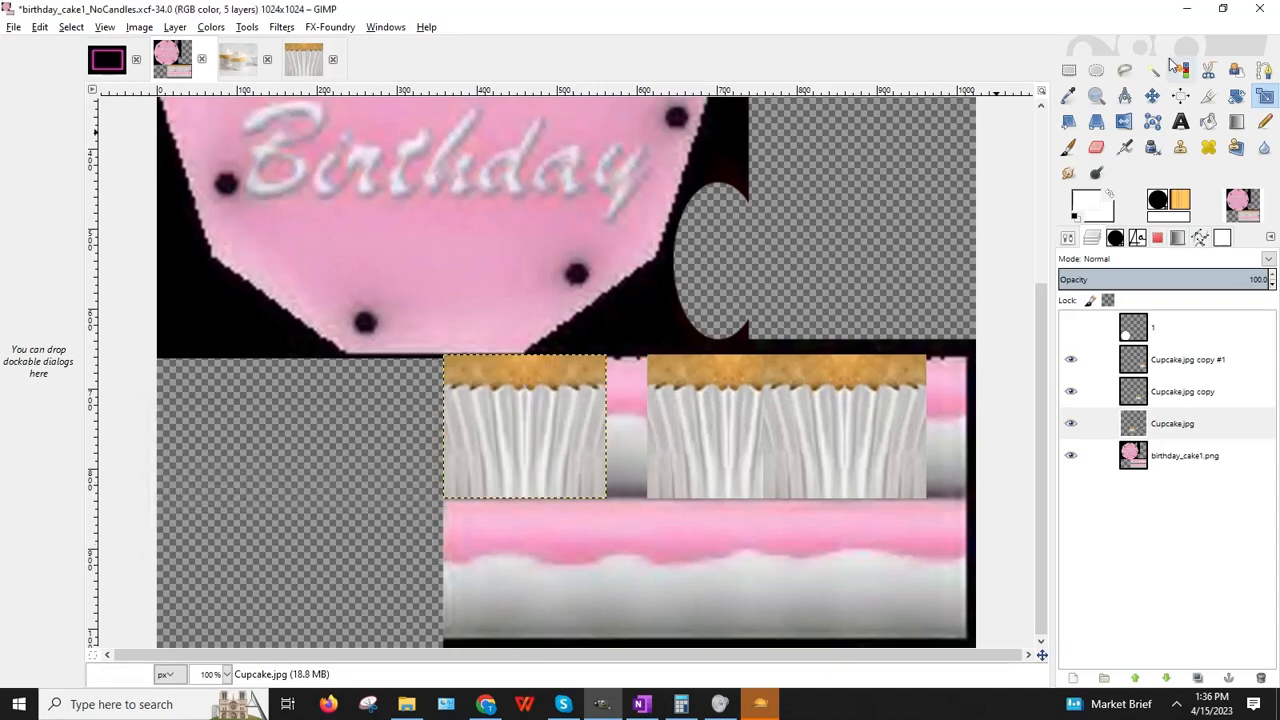
{"action": "left_click", "coordinate": [1068, 71]}
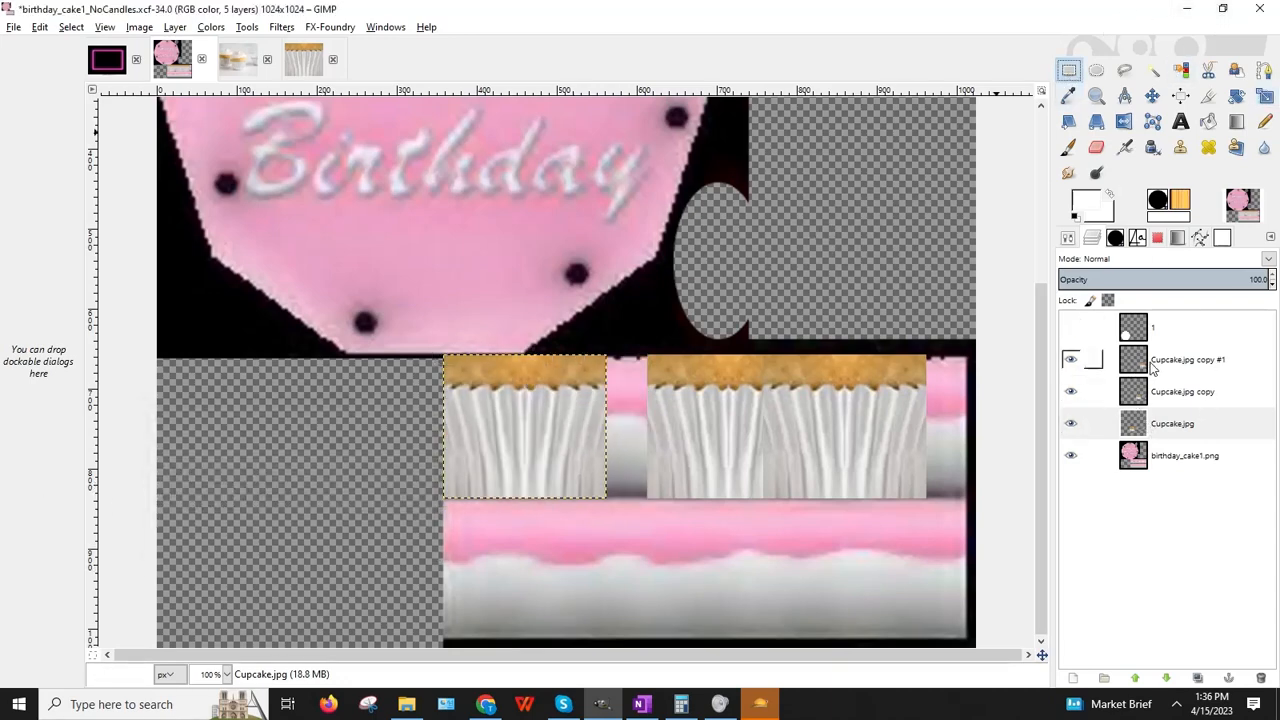
Step: Nudge the middle and right tiles so all three wrapper tiles meet edge to edge
{"action": "left_click", "coordinate": [1147, 392]}
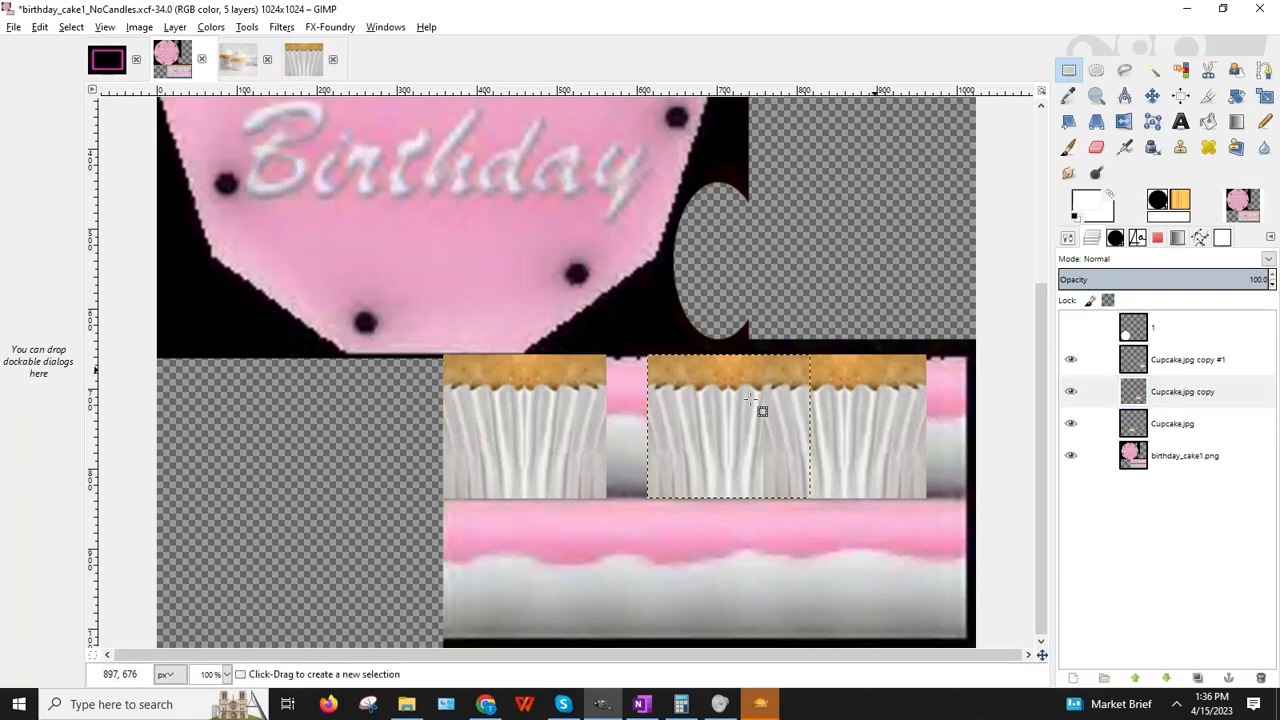
{"action": "key", "text": "Left"}
{"action": "key", "text": "Left"}
{"action": "key", "text": "Left"}
{"action": "key", "text": "Left"}
{"action": "key", "text": "Left"}
{"action": "key", "text": "Left"}
{"action": "key", "text": "Left"}
{"action": "key", "text": "Left"}
{"action": "key", "text": "Left"}
{"action": "key", "text": "Left"}
{"action": "key", "text": "Left"}
{"action": "key", "text": "Left"}
{"action": "key", "text": "Left"}
{"action": "key", "text": "Left"}
{"action": "key", "text": "Left"}
{"action": "key", "text": "Left"}
{"action": "key", "text": "Left"}
{"action": "key", "text": "Left"}
{"action": "key", "text": "Left"}
{"action": "key", "text": "Left"}
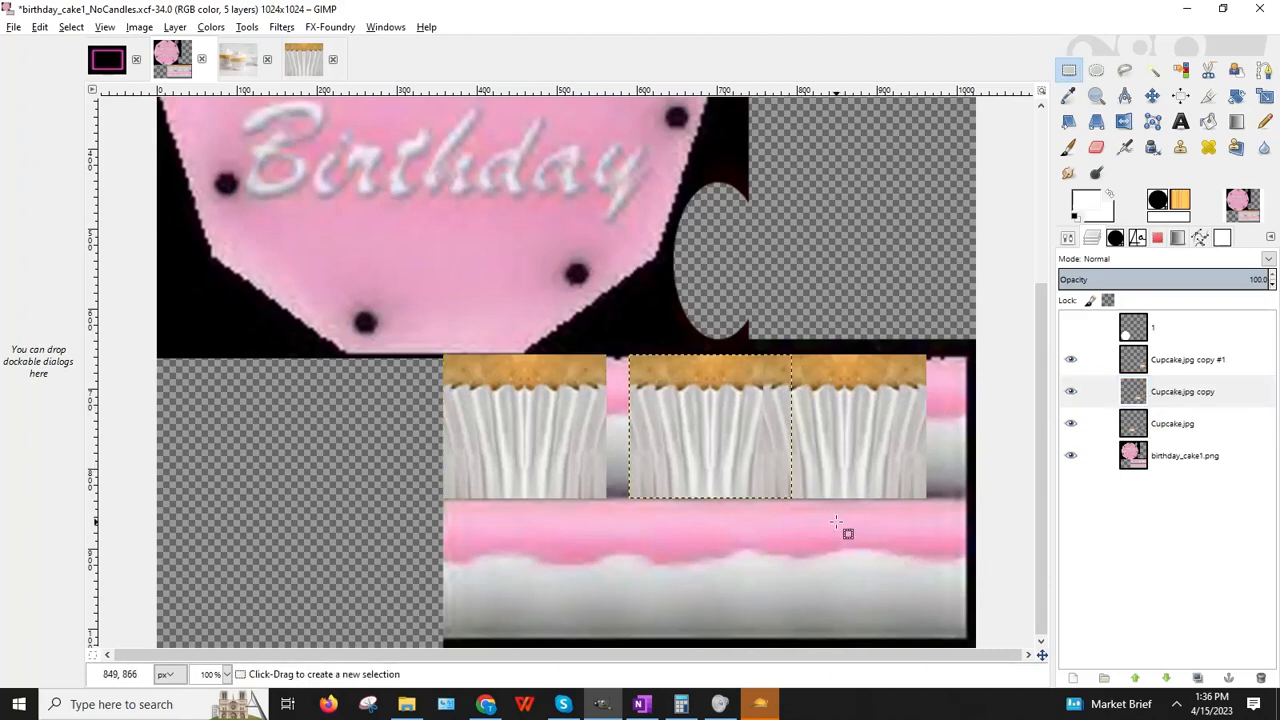
{"action": "key", "text": "Left"}
{"action": "key", "text": "Left"}
{"action": "key", "text": "Left"}
{"action": "key", "text": "Left"}
{"action": "key", "text": "Left"}
{"action": "key", "text": "Left"}
{"action": "key", "text": "Left"}
{"action": "key", "text": "Left"}
{"action": "key", "text": "Left"}
{"action": "key", "text": "Left"}
{"action": "key", "text": "Left"}
{"action": "key", "text": "Left"}
{"action": "key", "text": "Left"}
{"action": "key", "text": "Left"}
{"action": "key", "text": "Left"}
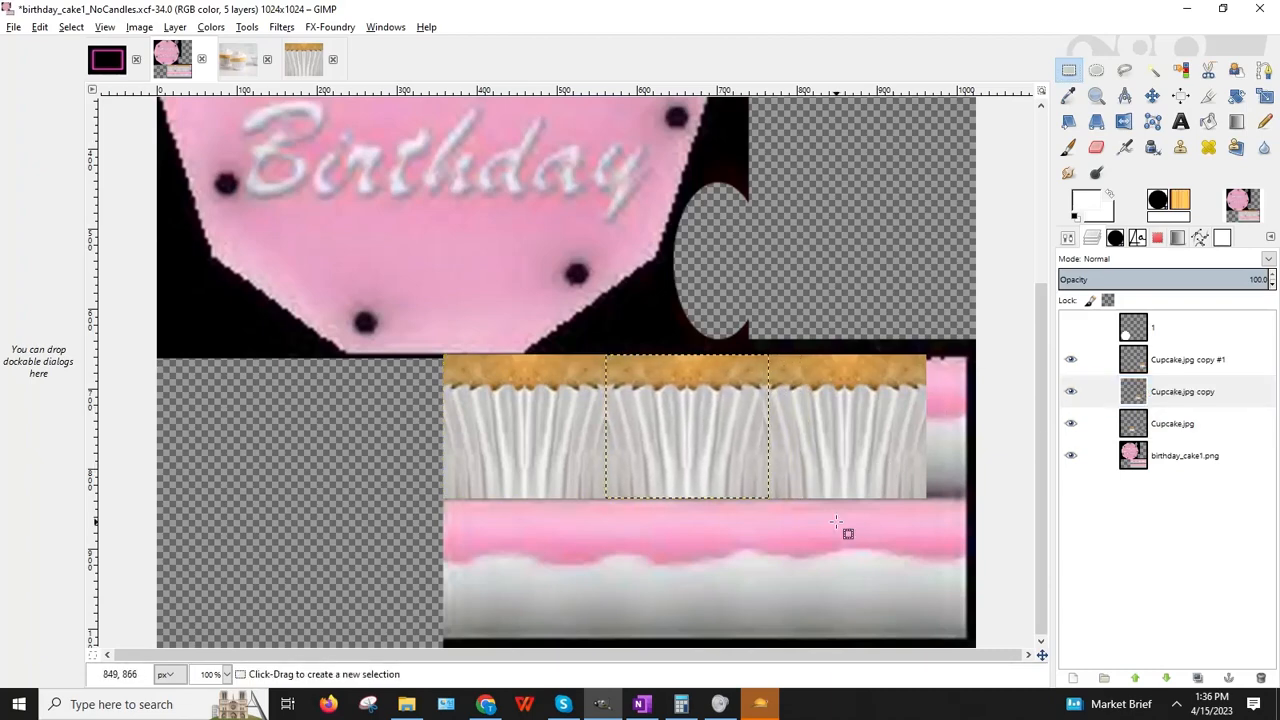
{"action": "key", "text": "Left"}
{"action": "key", "text": "Left"}
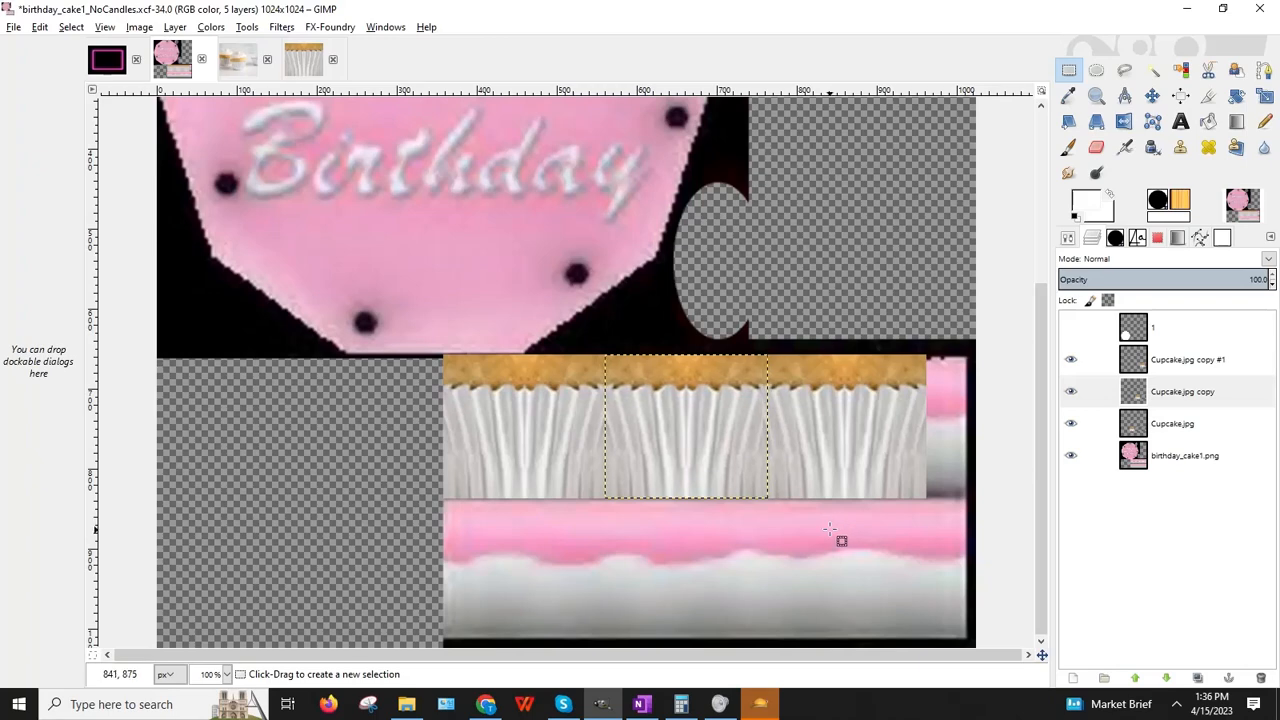
{"action": "left_click", "coordinate": [1161, 366]}
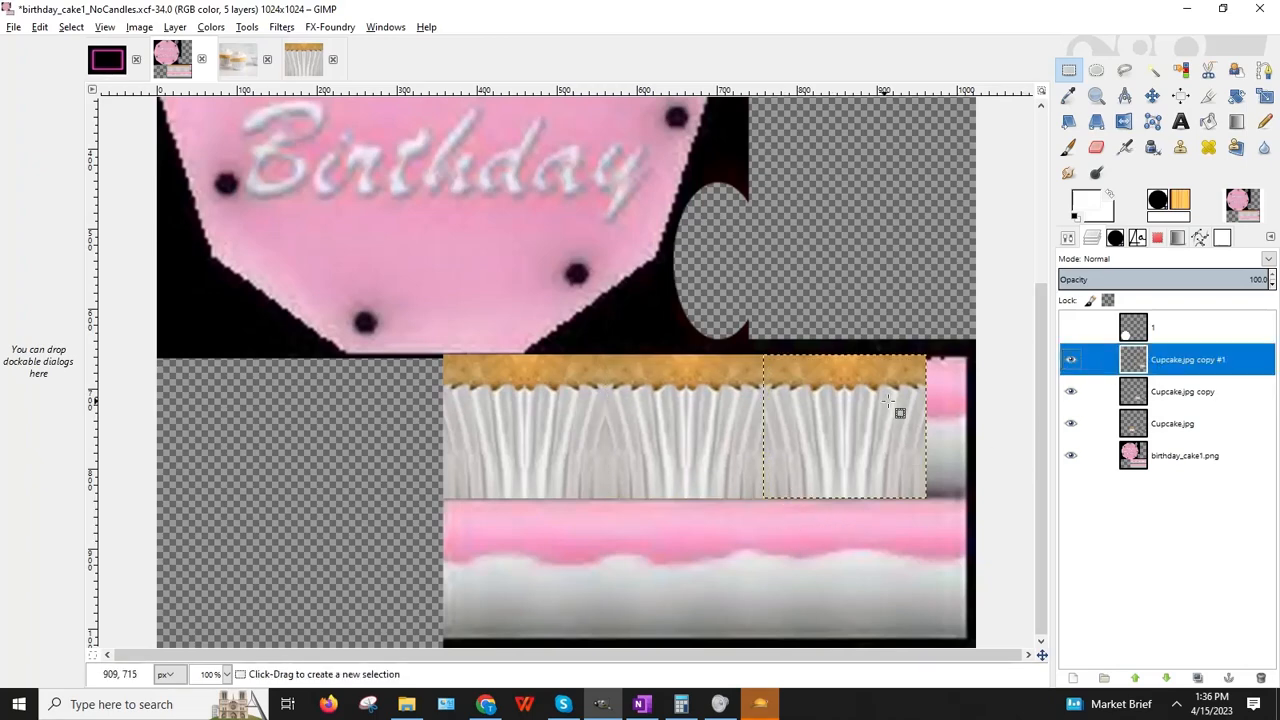
{"action": "key", "text": "Right"}
{"action": "key", "text": "Right"}
{"action": "key", "text": "Right"}
{"action": "key", "text": "Right"}
{"action": "key", "text": "Right"}
{"action": "key", "text": "Right"}
{"action": "key", "text": "Right"}
{"action": "key", "text": "Right"}
{"action": "key", "text": "Right"}
{"action": "key", "text": "Right"}
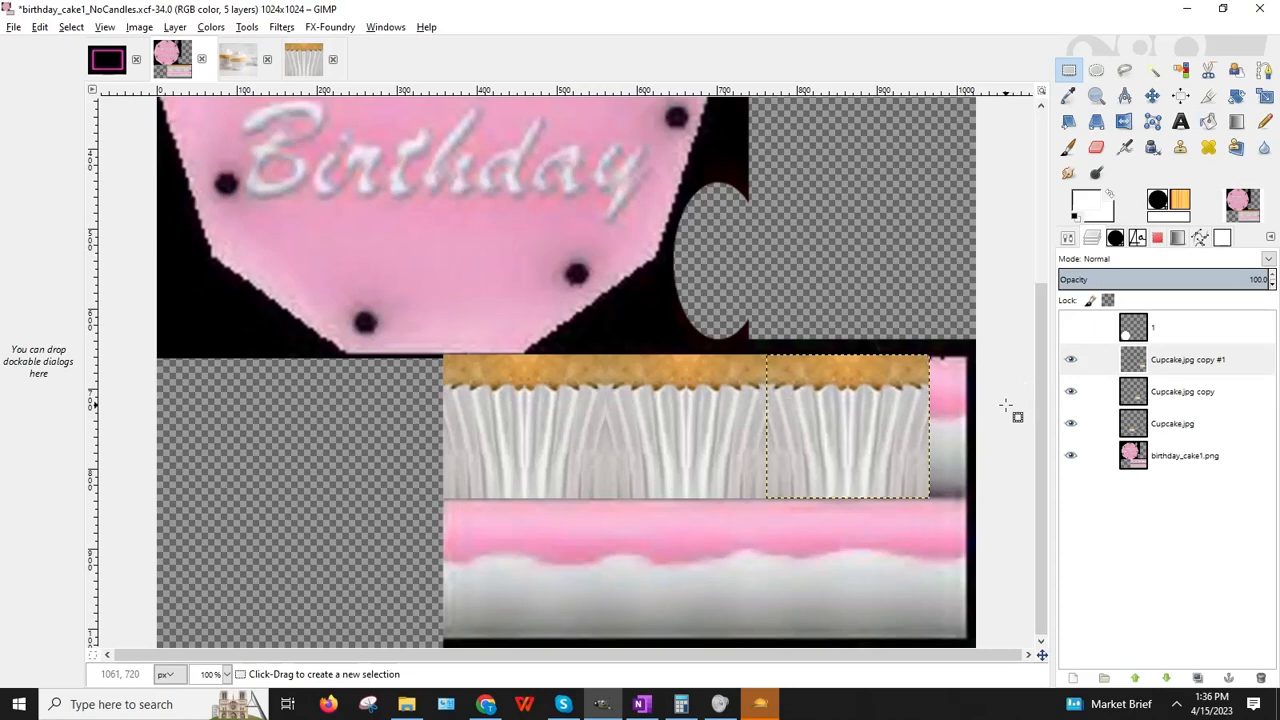
{"action": "key", "text": "Left"}
{"action": "key", "text": "Left"}
{"action": "key", "text": "Left"}
{"action": "key", "text": "Left"}
{"action": "key", "text": "Left"}
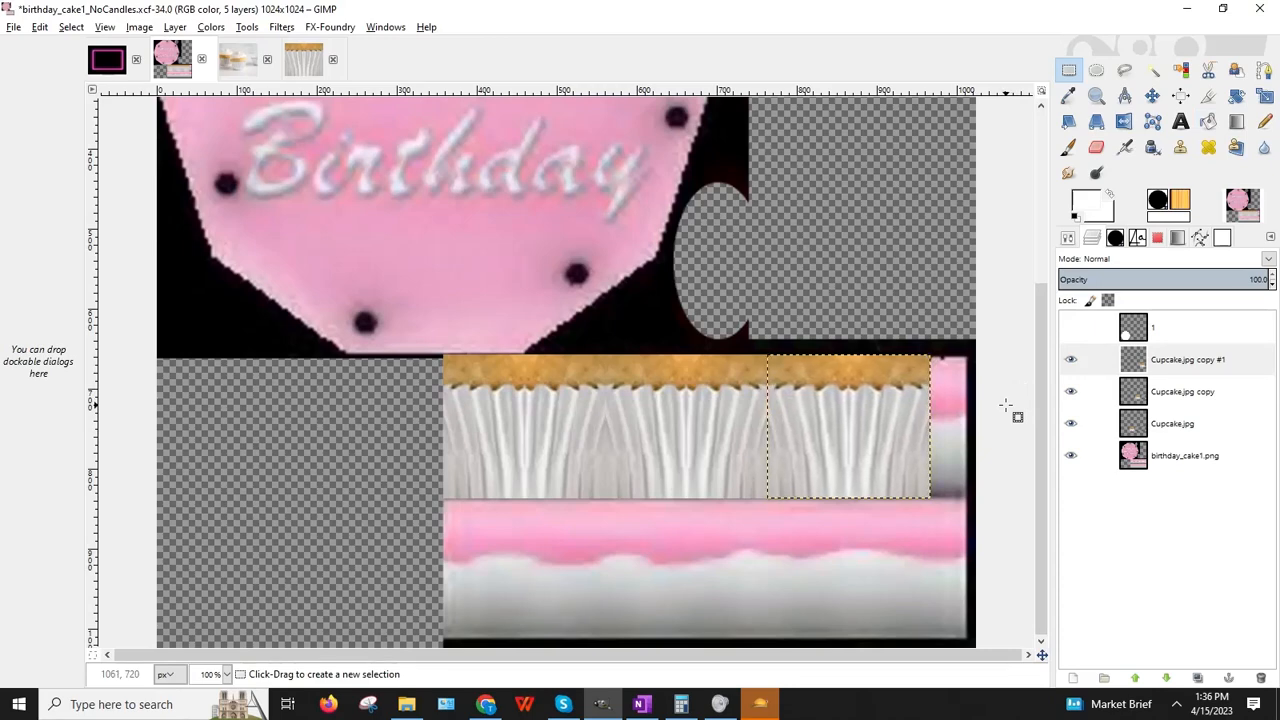
Step: Merge the right and middle tiles down into the Cupcake.jpg layer
{"action": "left_click", "coordinate": [1180, 362]}
{"action": "left_click", "coordinate": [175, 27]}
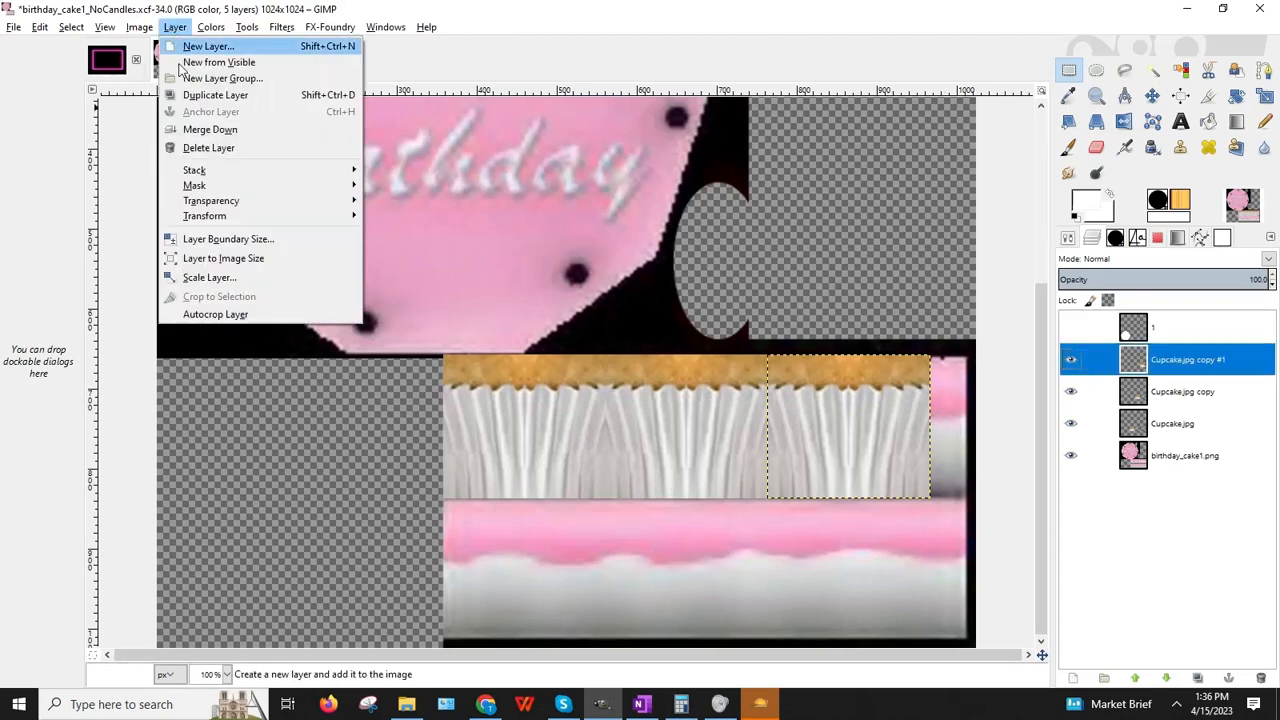
{"action": "left_click", "coordinate": [210, 129]}
{"action": "left_click", "coordinate": [175, 27]}
{"action": "left_click", "coordinate": [210, 129]}
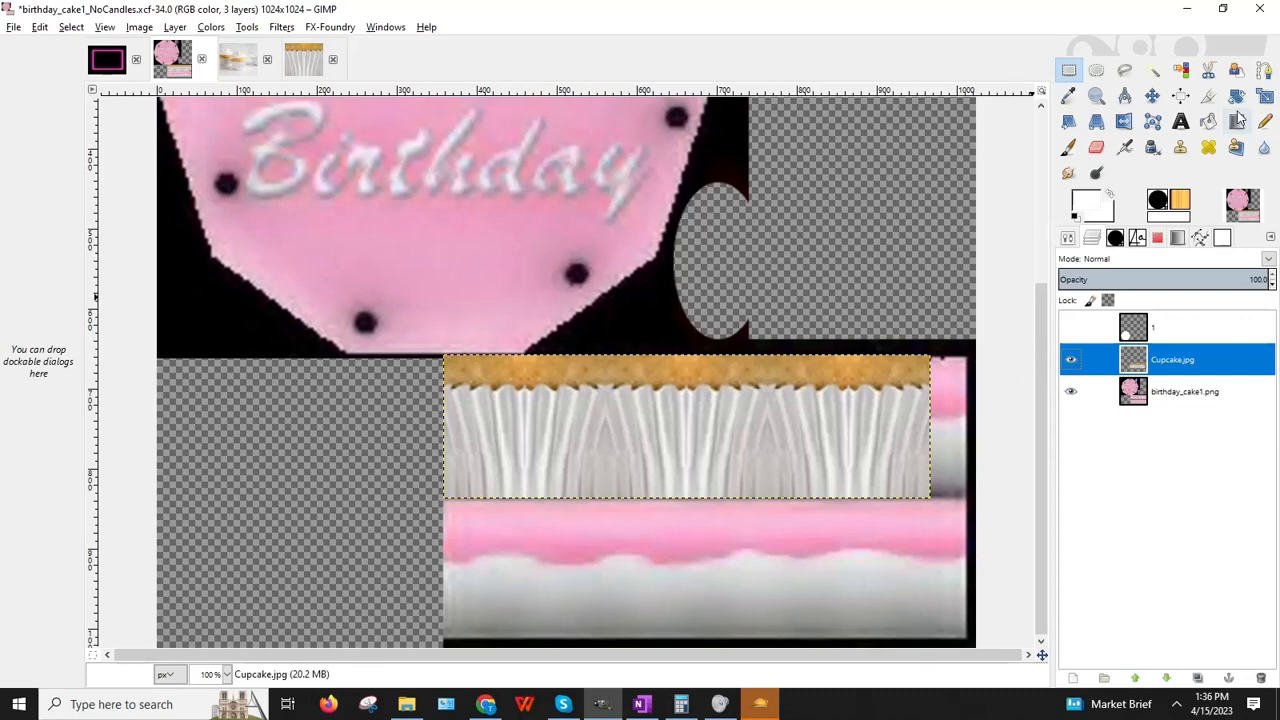
Step: Stretch the merged Cupcake.jpg strip to 652×180 to span the full band
{"action": "left_click", "coordinate": [1264, 95]}
{"action": "left_click", "coordinate": [930, 440]}
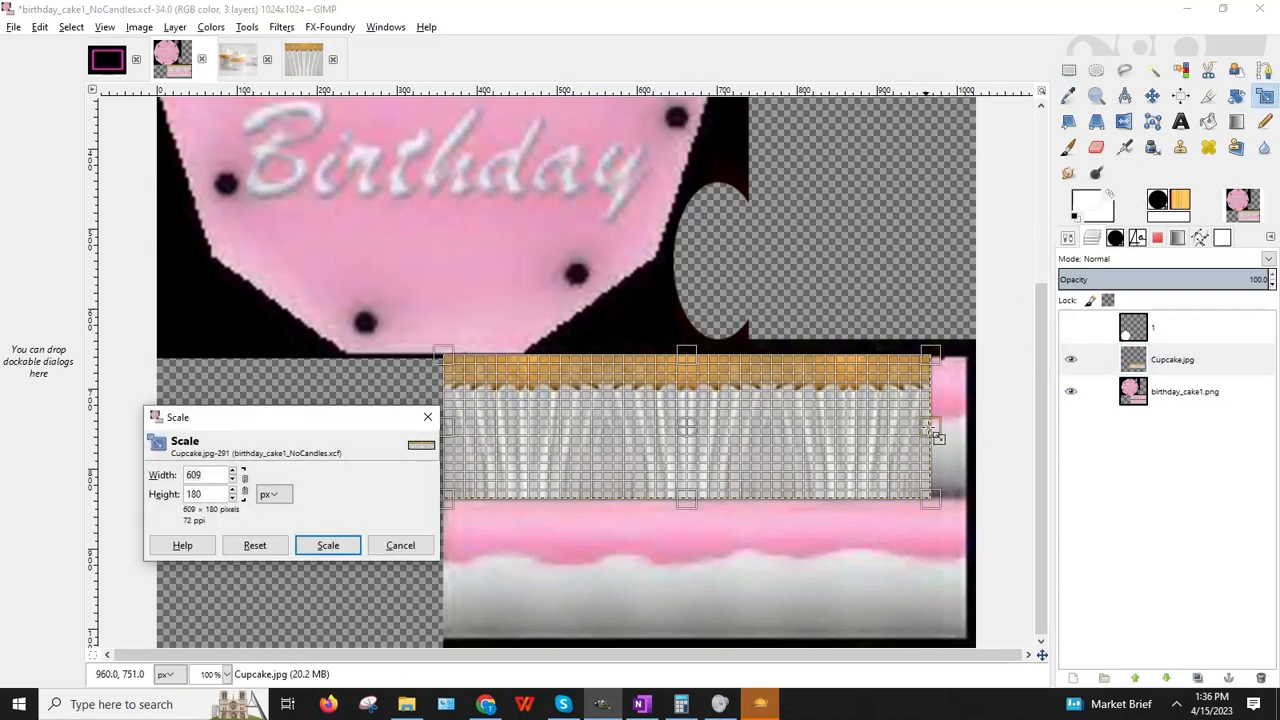
{"action": "left_click_drag", "start_coordinate": [932, 426], "coordinate": [970, 428]}
{"action": "left_click", "coordinate": [328, 545]}
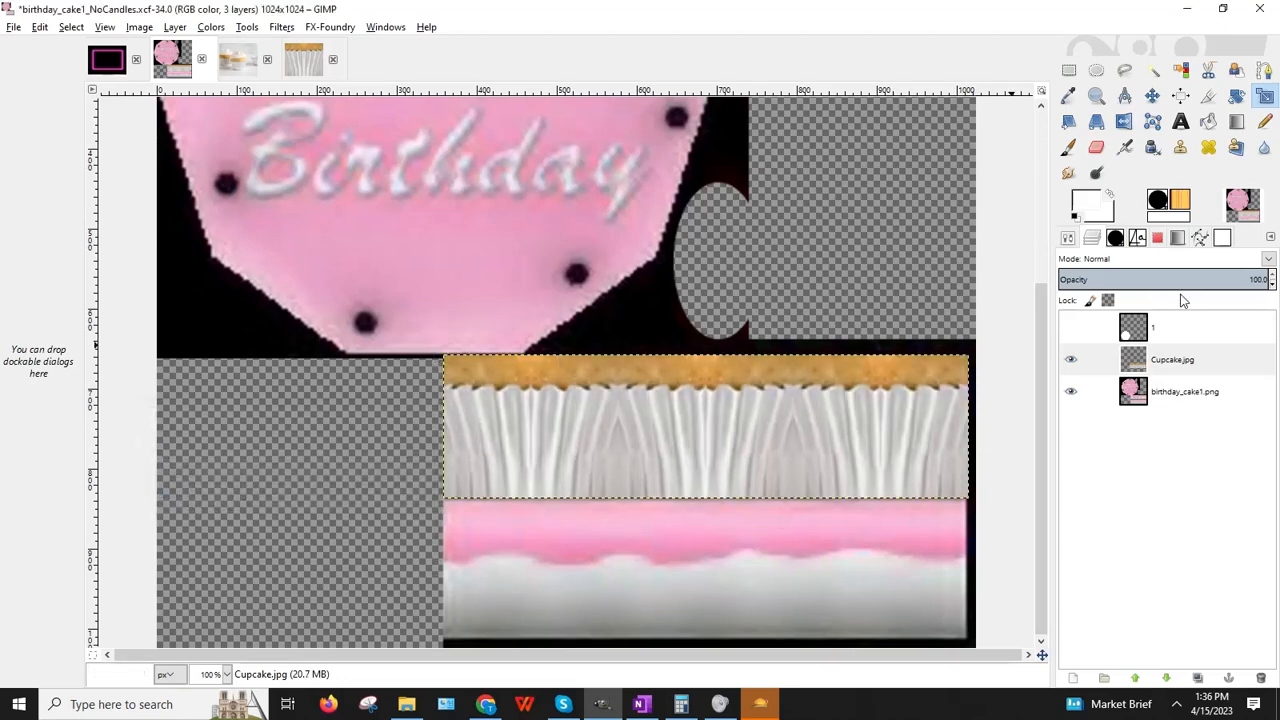
{"action": "left_click", "coordinate": [176, 27]}
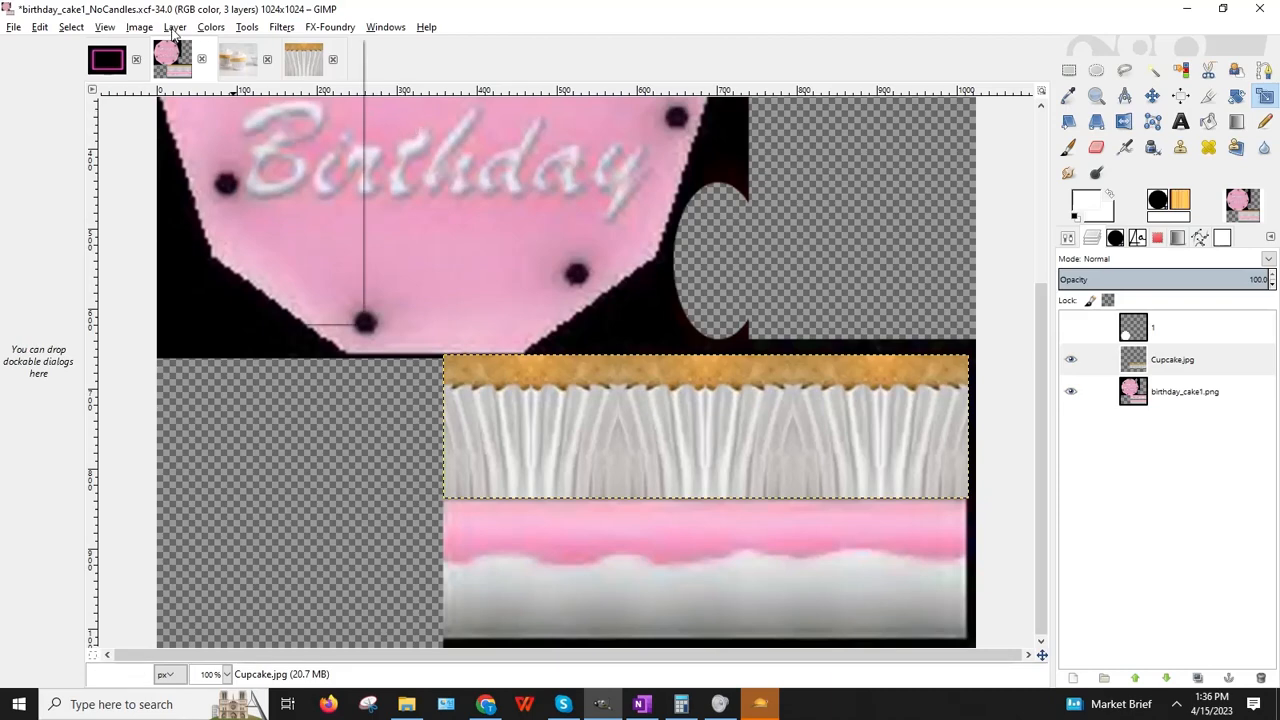
Step: Duplicate the wrapper strip and nudge the copy down to cover the lower pink band
{"action": "left_click", "coordinate": [193, 96]}
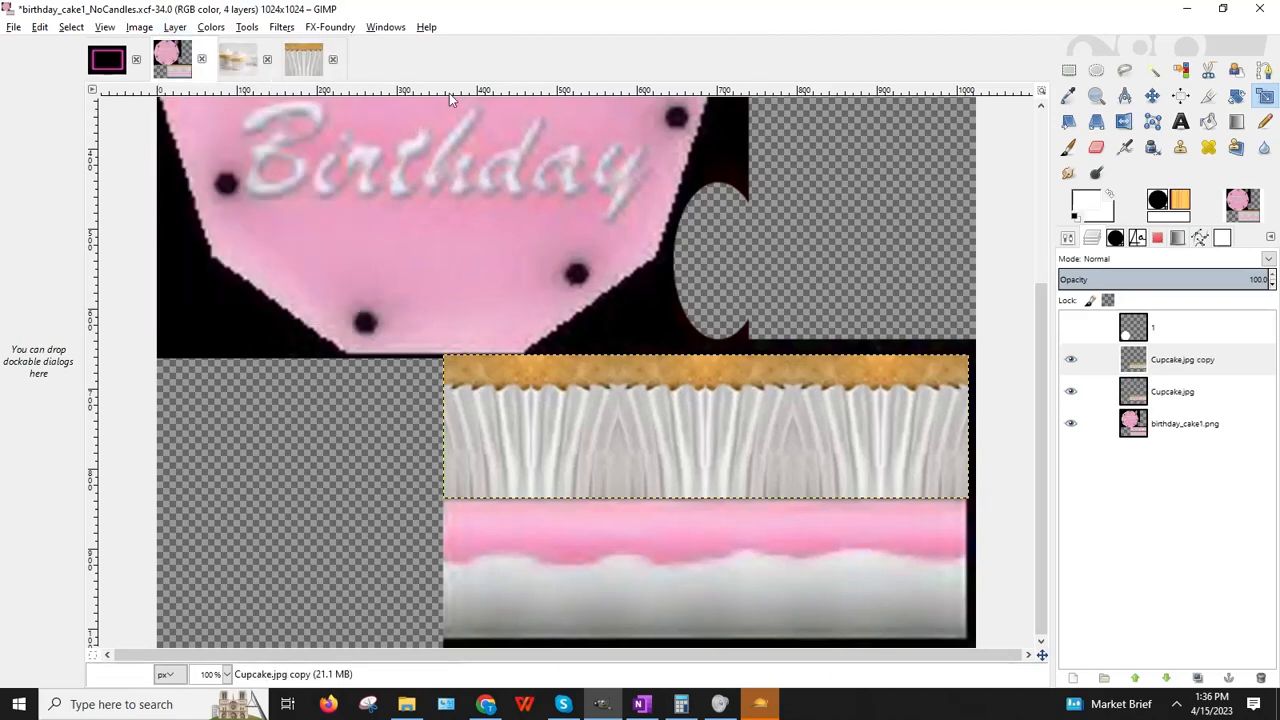
{"action": "left_click", "coordinate": [1068, 70]}
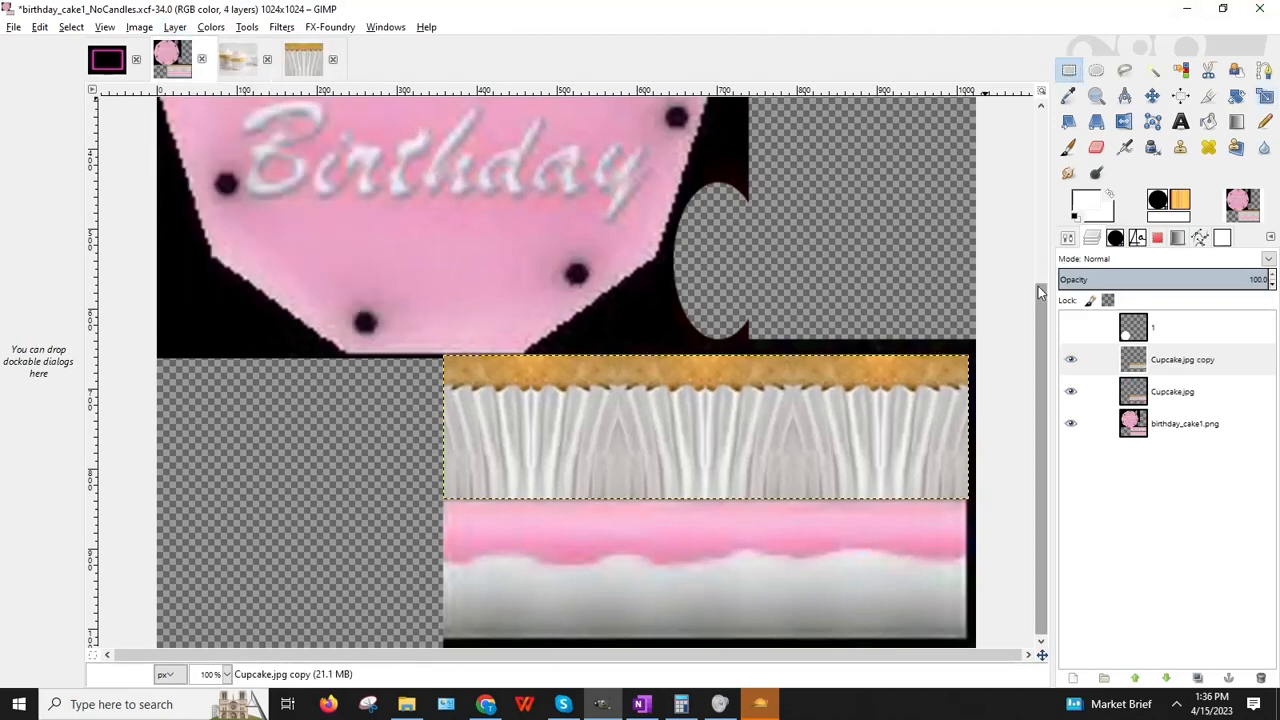
{"action": "key", "text": "Down"}
{"action": "key", "text": "Down"}
{"action": "key", "text": "Down"}
{"action": "key", "text": "Down"}
{"action": "key", "text": "Down"}
{"action": "key", "text": "Down"}
{"action": "key", "text": "Down"}
{"action": "key", "text": "Down"}
{"action": "key", "text": "Down"}
{"action": "key", "text": "Down"}
{"action": "key", "text": "Down"}
{"action": "key", "text": "Down"}
{"action": "key", "text": "Down"}
{"action": "key", "text": "Down"}
{"action": "key", "text": "Down"}
{"action": "key", "text": "Down"}
{"action": "key", "text": "Down"}
{"action": "key", "text": "Down"}
{"action": "key", "text": "Down"}
{"action": "key", "text": "Down"}
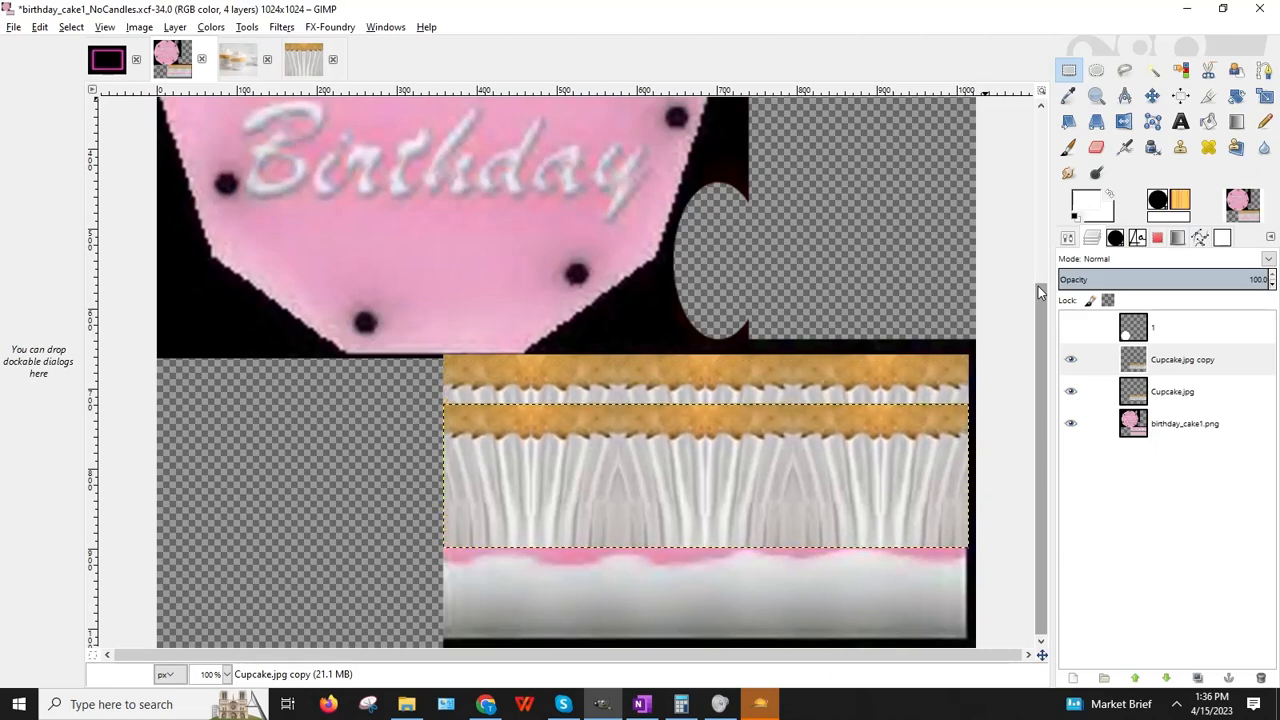
{"action": "key", "text": "Down"}
{"action": "key", "text": "Down"}
{"action": "key", "text": "Down"}
{"action": "key", "text": "Down"}
{"action": "key", "text": "Down"}
{"action": "key", "text": "Down"}
{"action": "key", "text": "Down"}
{"action": "key", "text": "Down"}
{"action": "key", "text": "Down"}
{"action": "key", "text": "Down"}
{"action": "key", "text": "Down"}
{"action": "key", "text": "Down"}
{"action": "key", "text": "Down"}
{"action": "key", "text": "Down"}
{"action": "key", "text": "Down"}
{"action": "key", "text": "Down"}
{"action": "key", "text": "Down"}
{"action": "key", "text": "Down"}
{"action": "key", "text": "Down"}
{"action": "key", "text": "Down"}
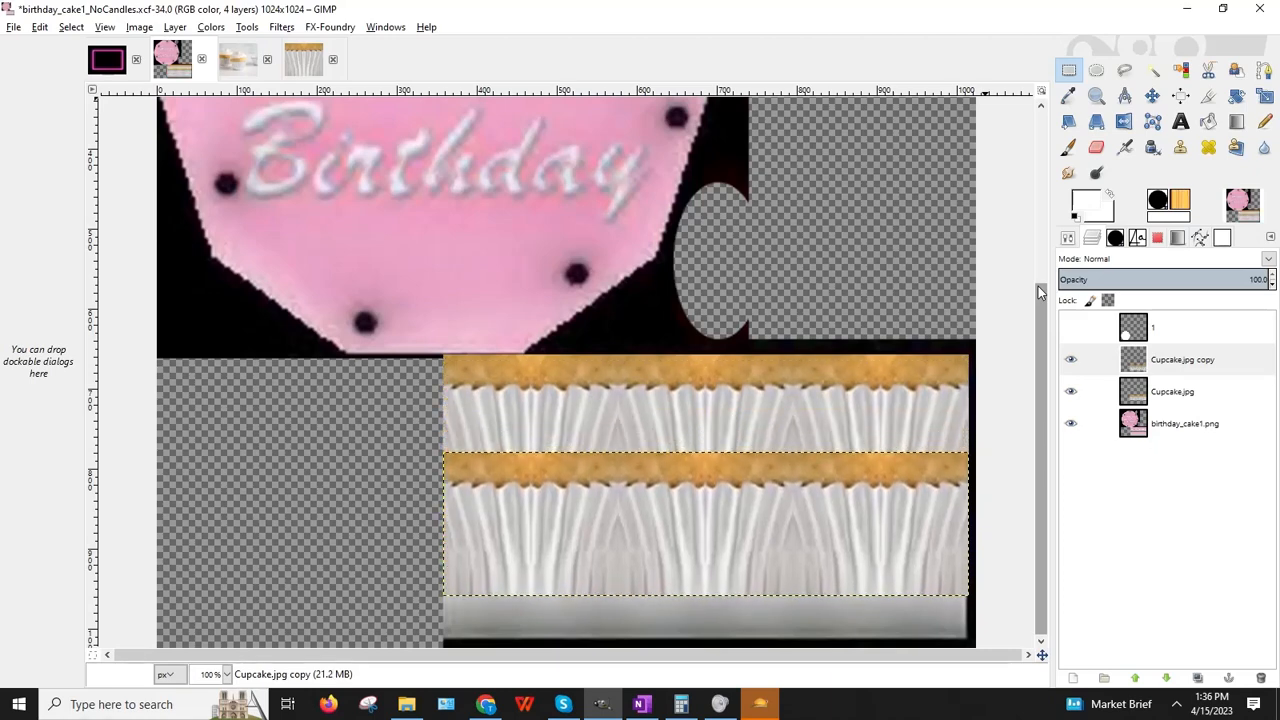
{"action": "key", "text": "Down"}
{"action": "key", "text": "Down"}
{"action": "key", "text": "Down"}
{"action": "key", "text": "Down"}
{"action": "key", "text": "Down"}
{"action": "key", "text": "Down"}
{"action": "key", "text": "Down"}
{"action": "key", "text": "Down"}
{"action": "key", "text": "Down"}
{"action": "key", "text": "Down"}
{"action": "key", "text": "Down"}
{"action": "key", "text": "Down"}
{"action": "key", "text": "Down"}
{"action": "key", "text": "Down"}
{"action": "key", "text": "Down"}
{"action": "key", "text": "Down"}
{"action": "key", "text": "Down"}
{"action": "key", "text": "Down"}
{"action": "key", "text": "Down"}
{"action": "key", "text": "Down"}
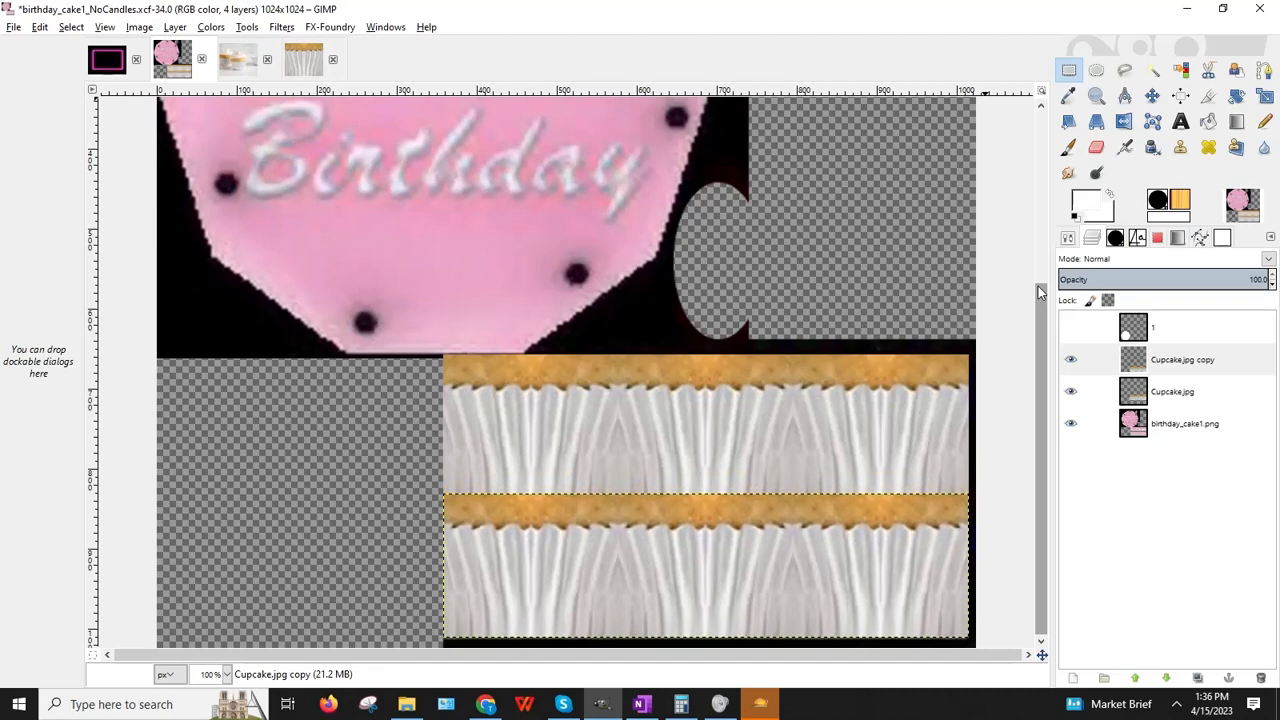
{"action": "key", "text": "Down"}
{"action": "key", "text": "Down"}
{"action": "key", "text": "Down"}
{"action": "key", "text": "Down"}
{"action": "key", "text": "Down"}
{"action": "key", "text": "Down"}
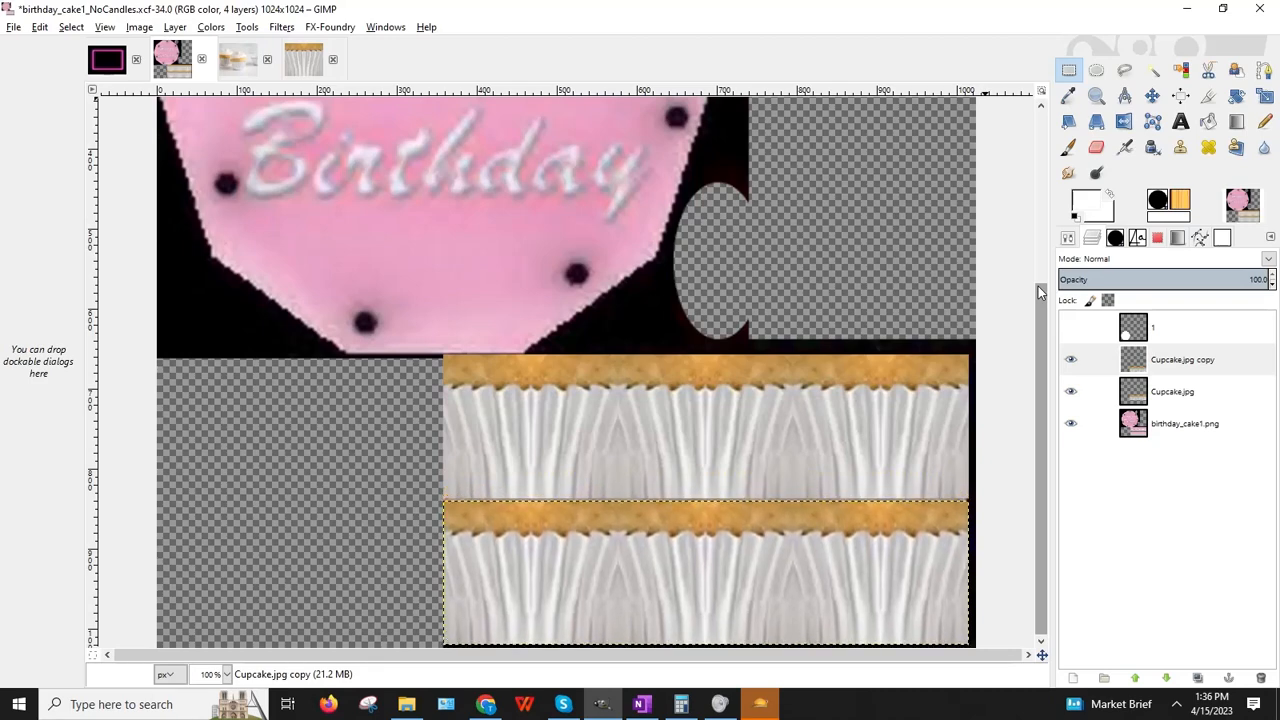
{"action": "key", "text": "Down"}
{"action": "key", "text": "Down"}
{"action": "key", "text": "Down"}
{"action": "key", "text": "Up"}
{"action": "key", "text": "Up"}
{"action": "key", "text": "Up"}
{"action": "key", "text": "Up"}
{"action": "key", "text": "Up"}
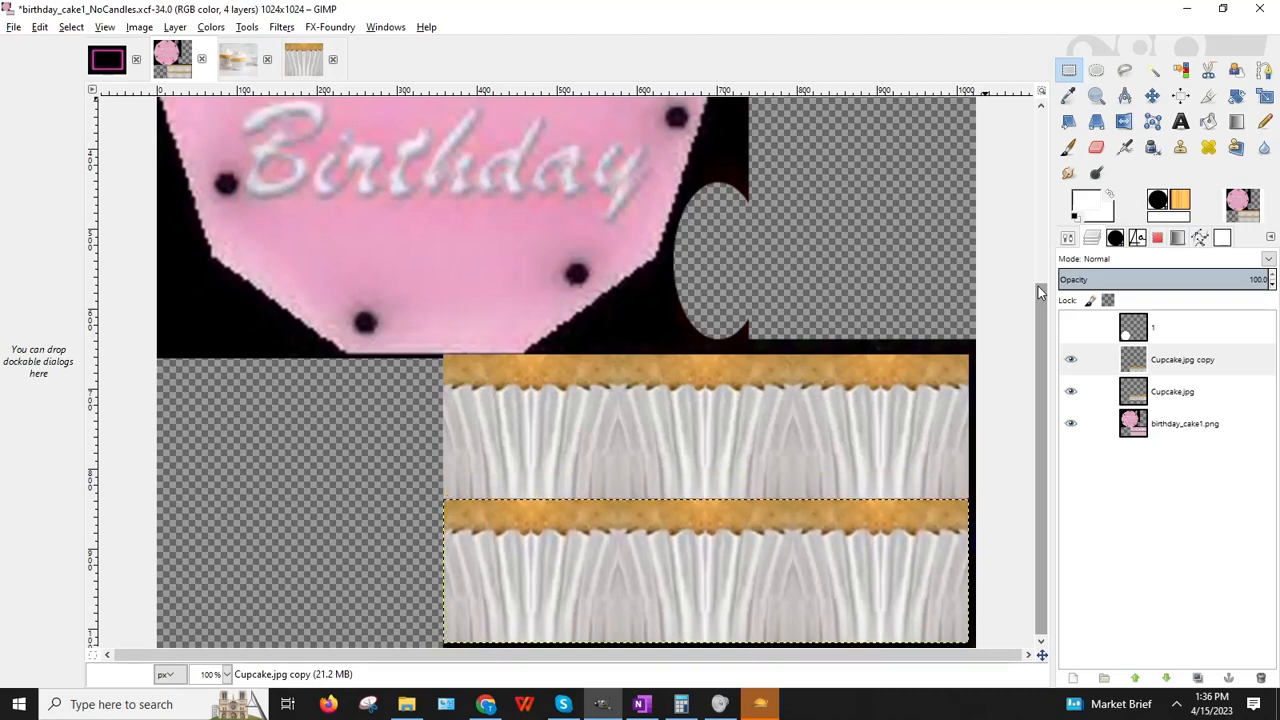
{"action": "key", "text": "Up"}
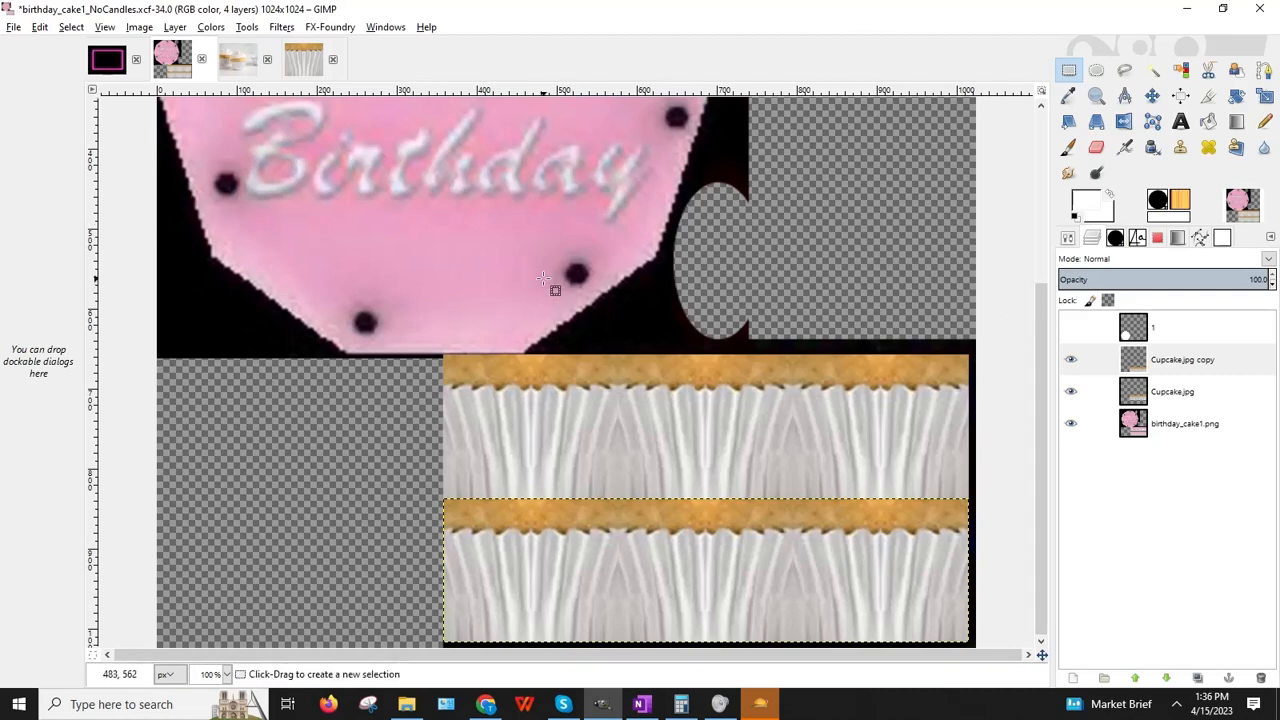
{"action": "scroll", "coordinate": [577, 293], "scroll_direction": "up", "scroll_amount": 5}
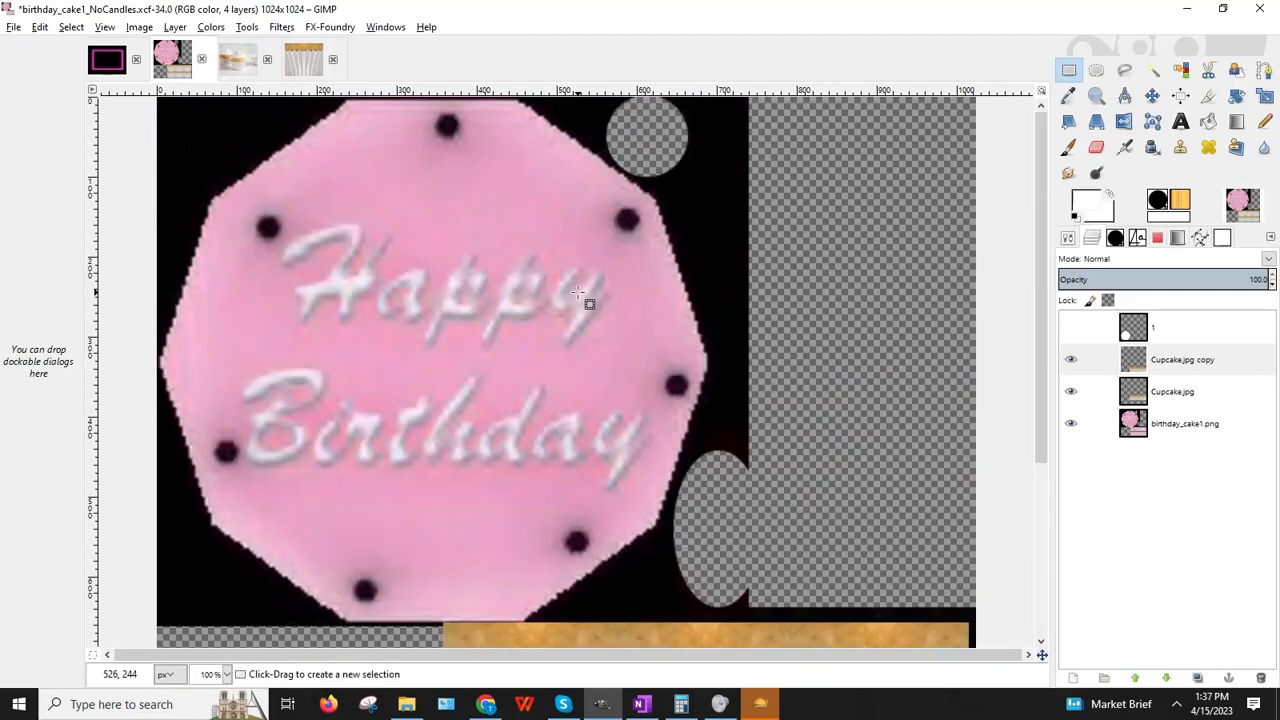
{"action": "scroll", "coordinate": [577, 293], "scroll_direction": "down", "scroll_amount": 5}
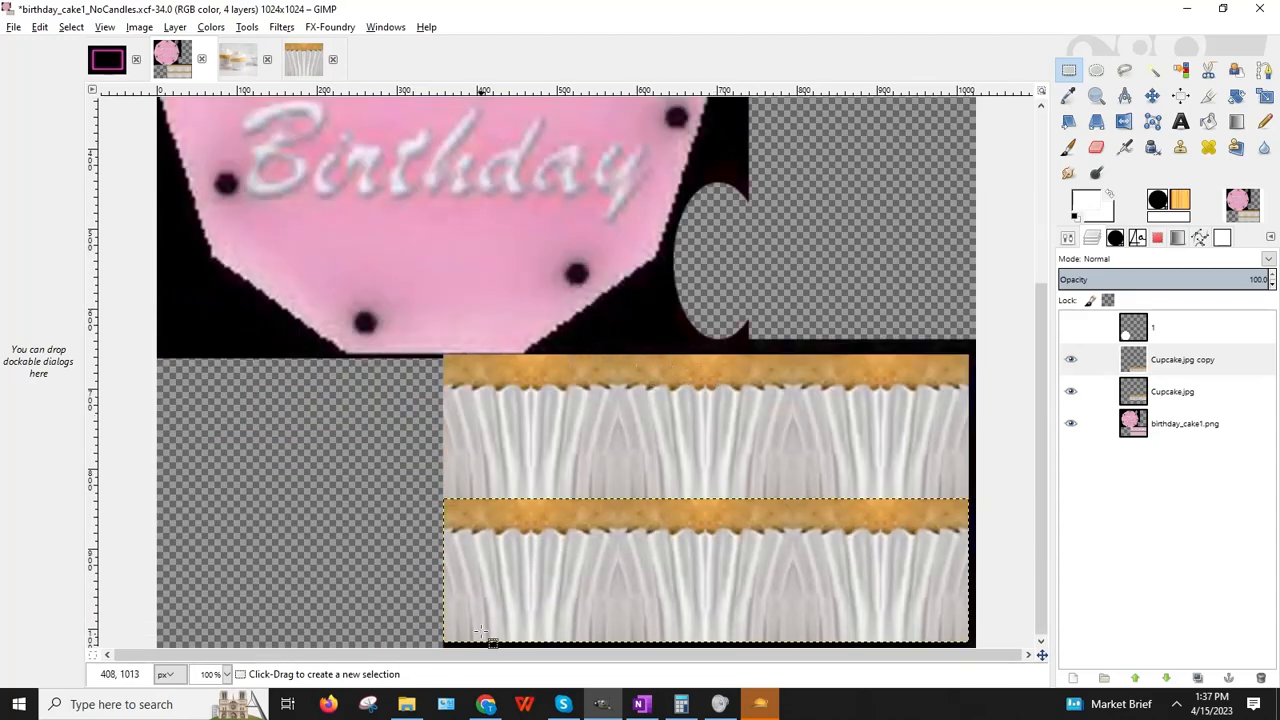
{"action": "left_click", "coordinate": [486, 704]}
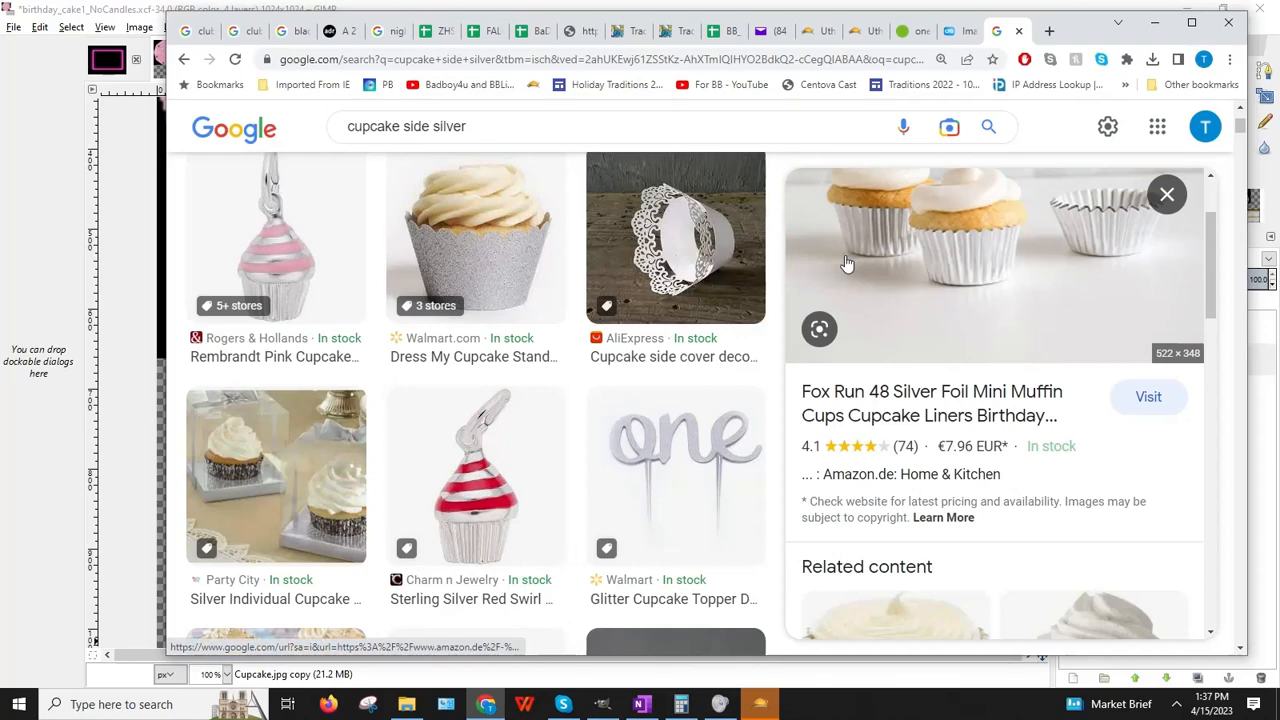
Step: Search for 'vanilla cupcake top' in a new browser tab
{"action": "scroll", "coordinate": [840, 250], "scroll_direction": "down", "scroll_amount": 5}
{"action": "scroll", "coordinate": [840, 250], "scroll_direction": "up", "scroll_amount": 5}
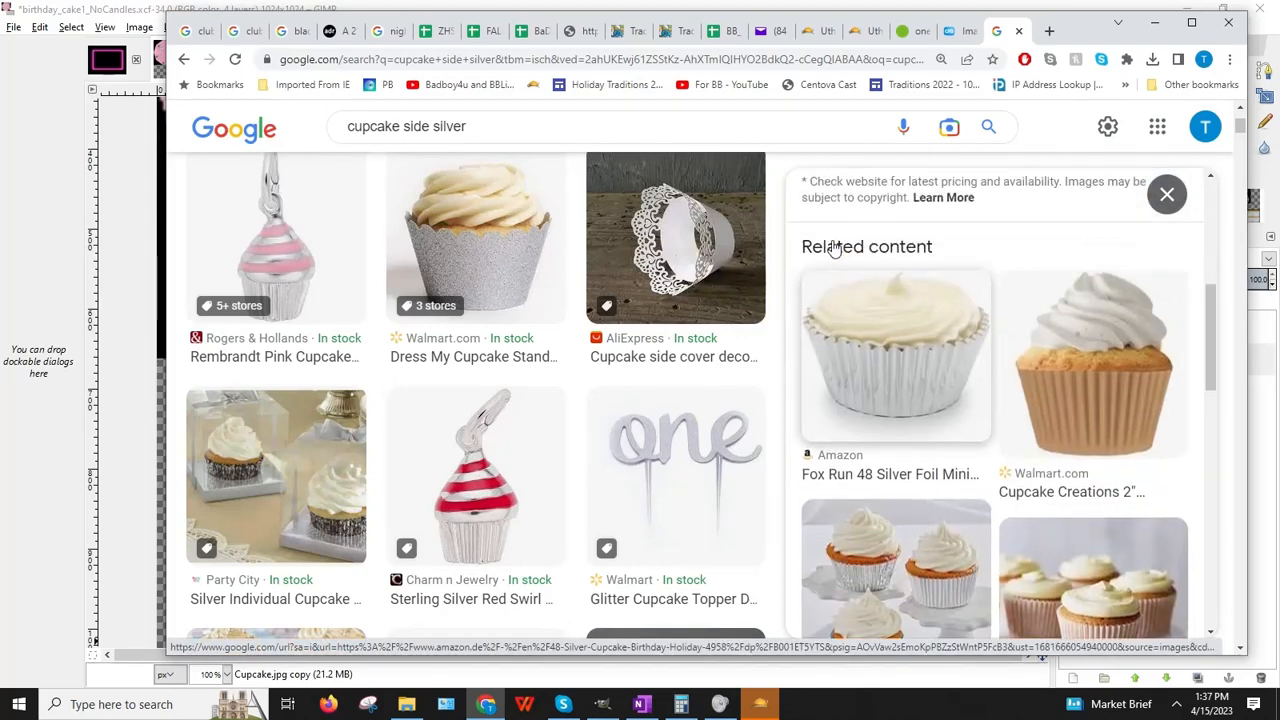
{"action": "left_click", "coordinate": [1049, 30]}
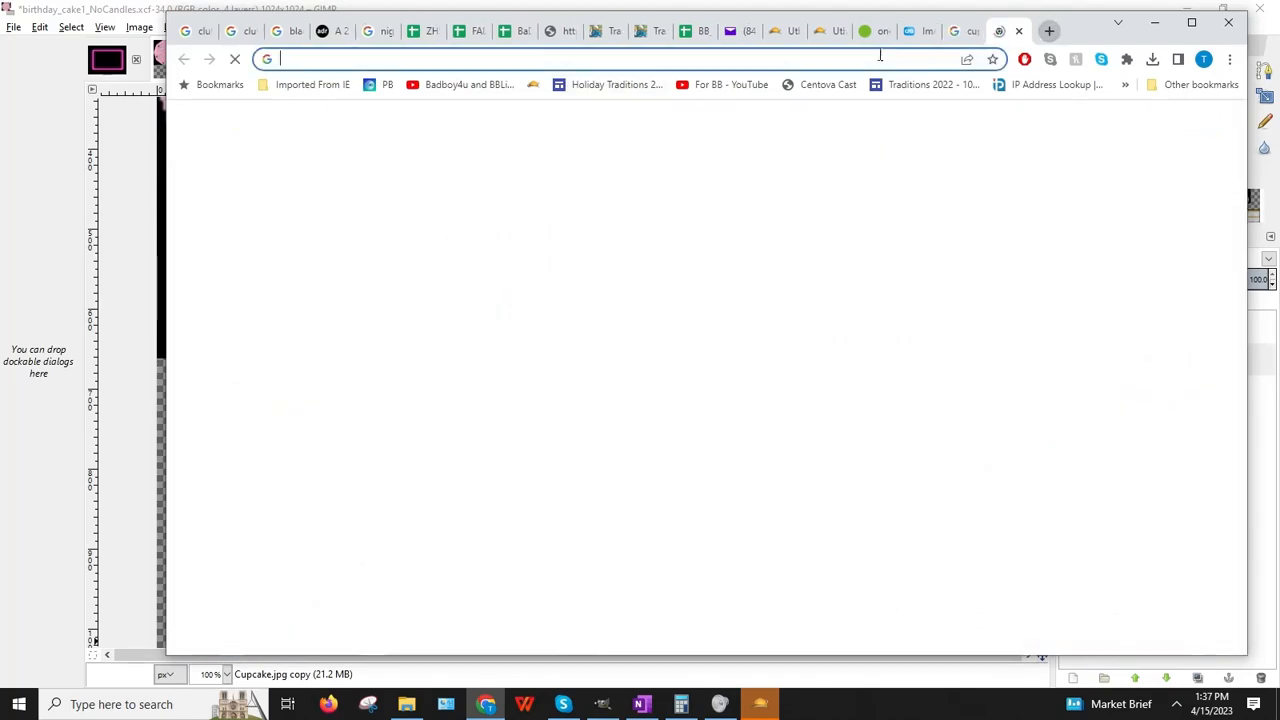
{"action": "type", "text": "cup"}
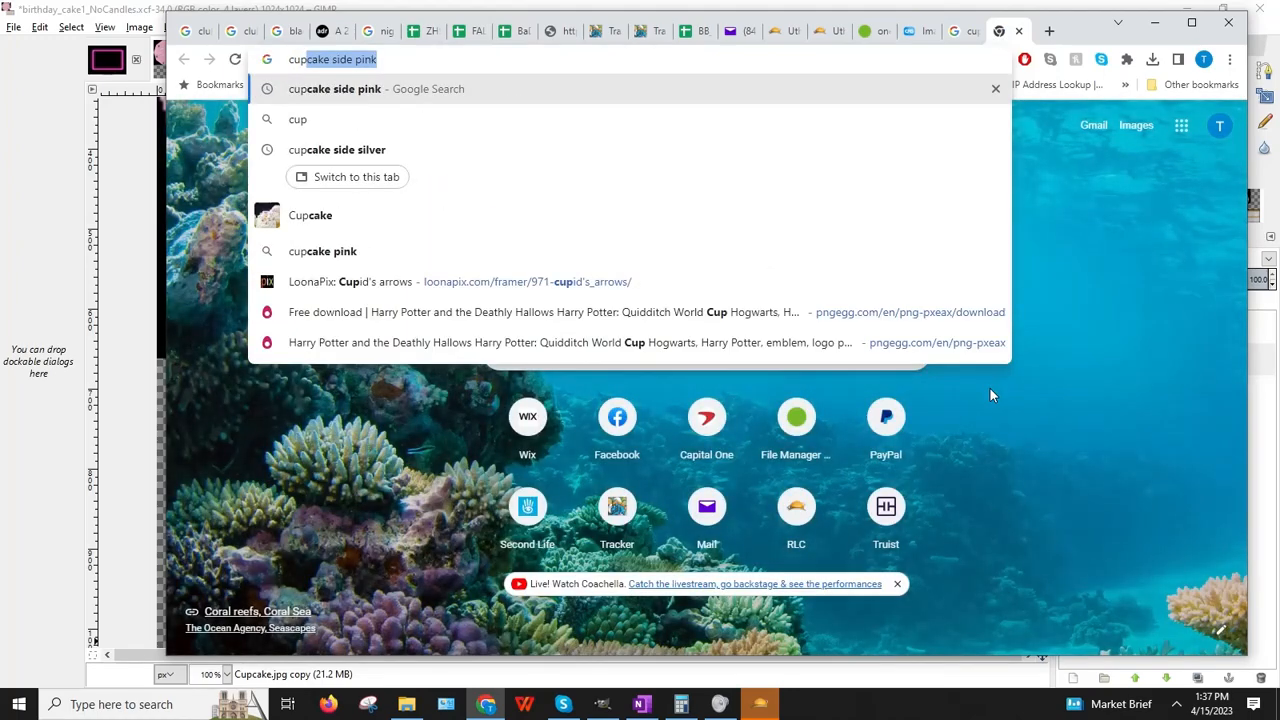
{"action": "key", "text": "BackSpace"}
{"action": "key", "text": "BackSpace"}
{"action": "key", "text": "BackSpace"}
{"action": "key", "text": "BackSpace"}
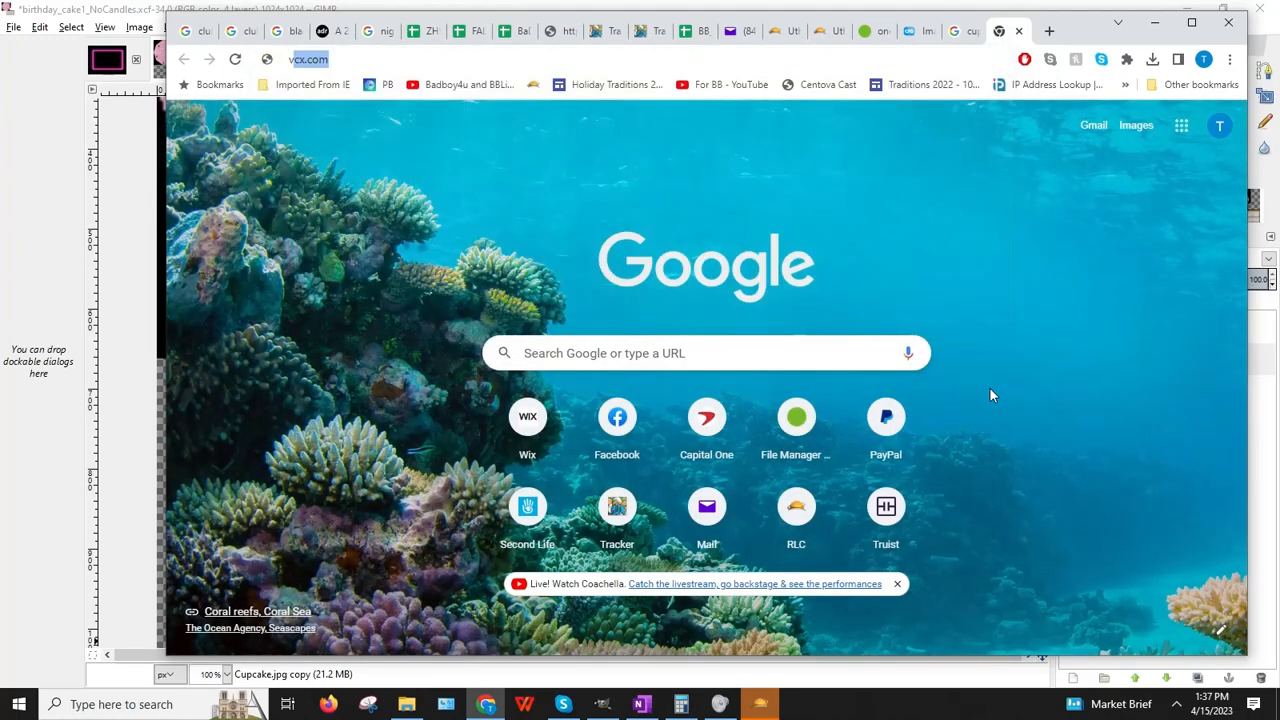
{"action": "type", "text": "vanilla cupcake topp"}
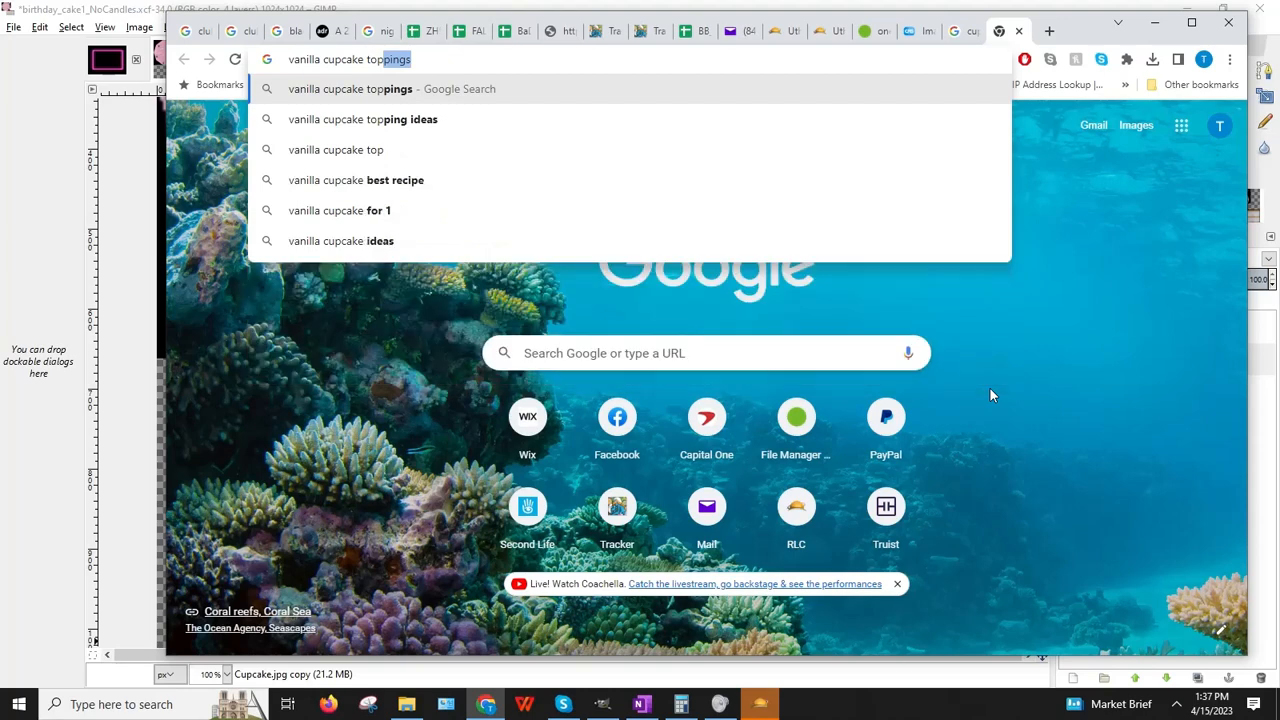
{"action": "key", "text": "BackSpace"}
{"action": "key", "text": "Return"}
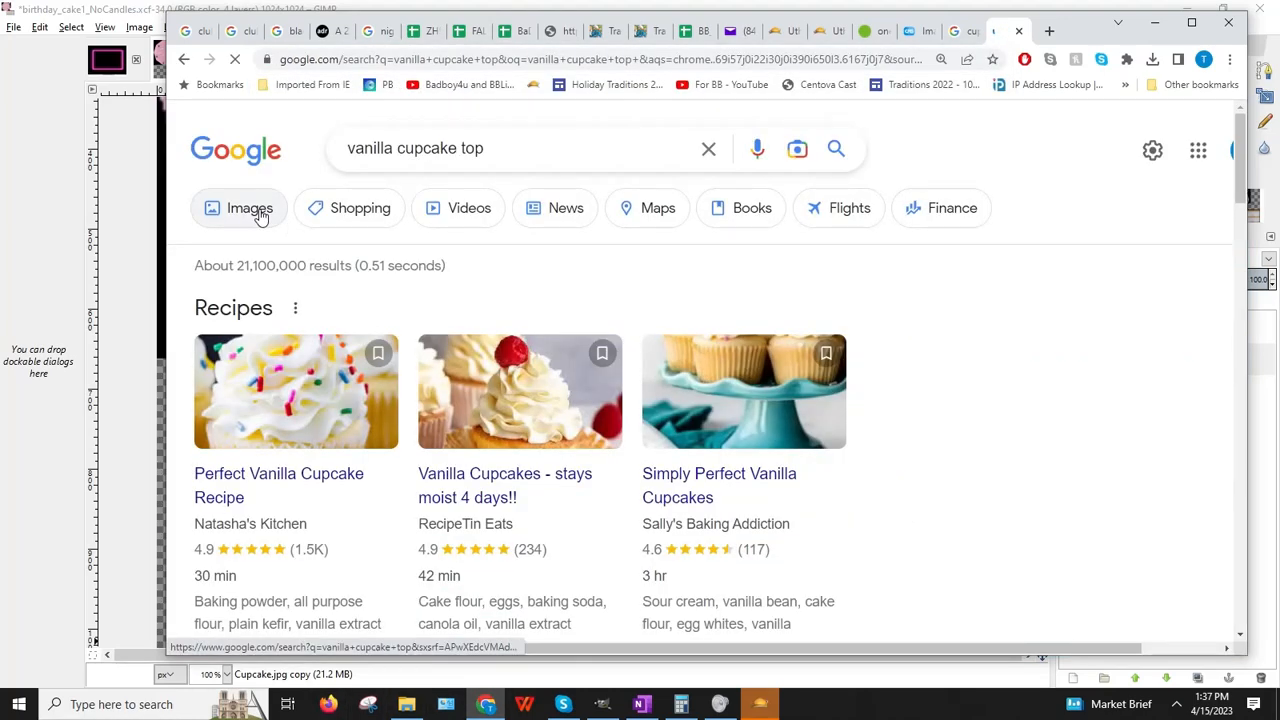
Step: Switch to image results and refine the search to 'vanilla plain cake top'
{"action": "left_click", "coordinate": [259, 213]}
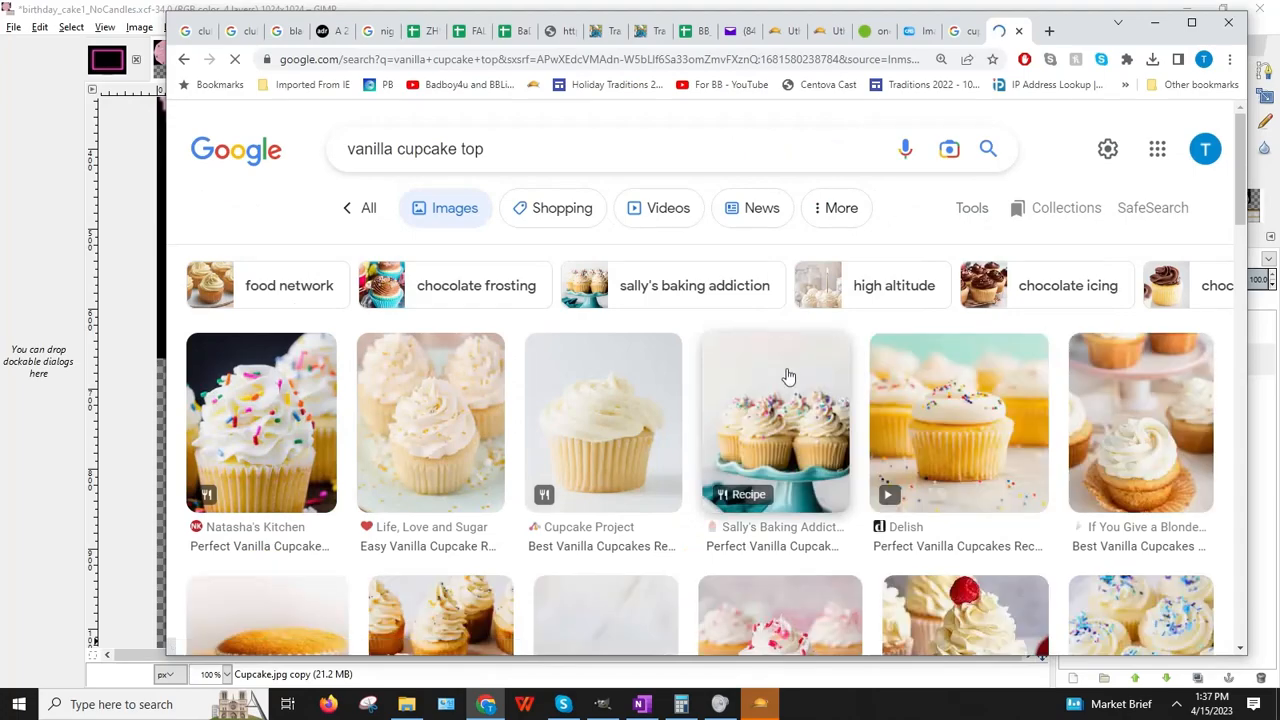
{"action": "scroll", "coordinate": [775, 378], "scroll_direction": "down", "scroll_amount": 5}
{"action": "scroll", "coordinate": [766, 381], "scroll_direction": "down", "scroll_amount": 5}
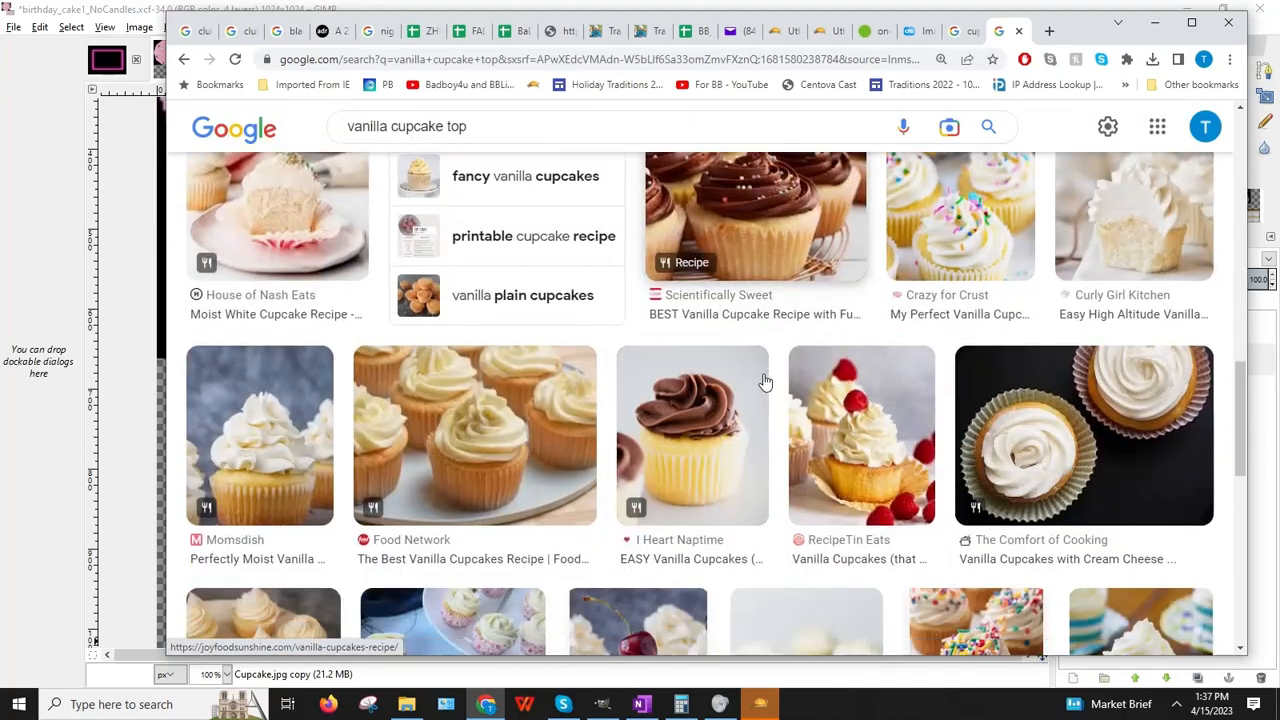
{"action": "left_click", "coordinate": [518, 138]}
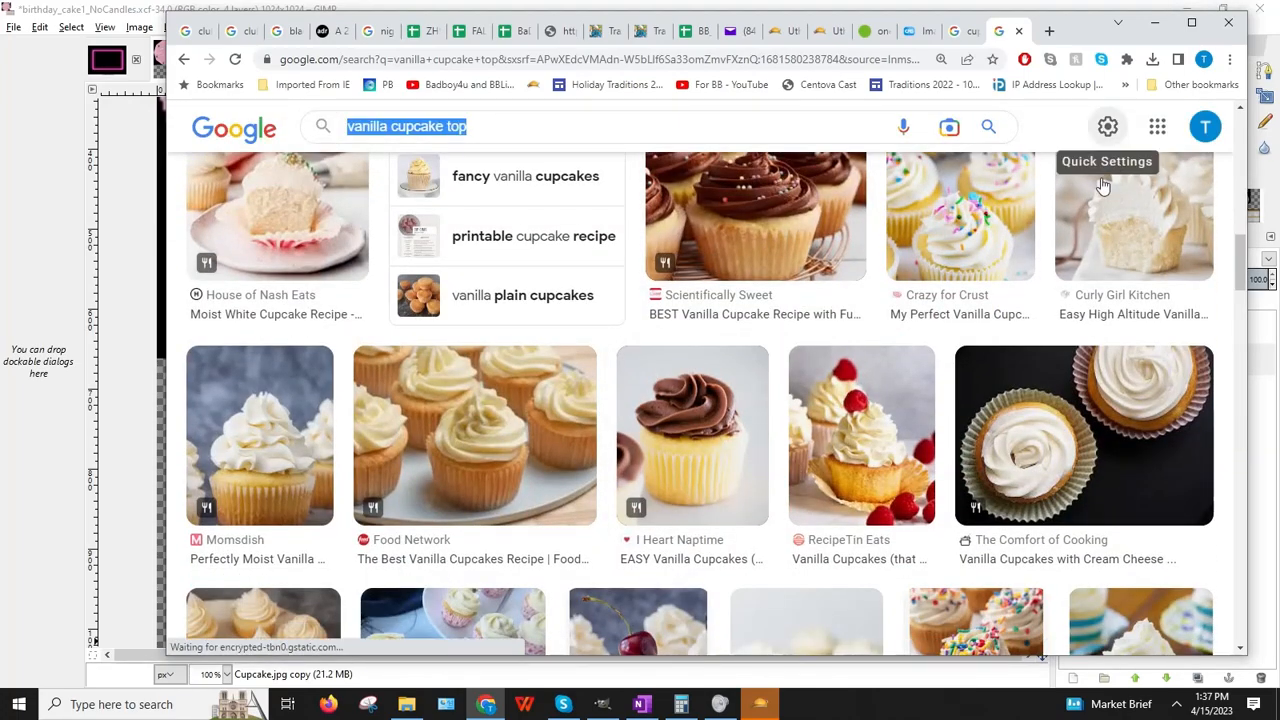
{"action": "type", "text": "vanill"}
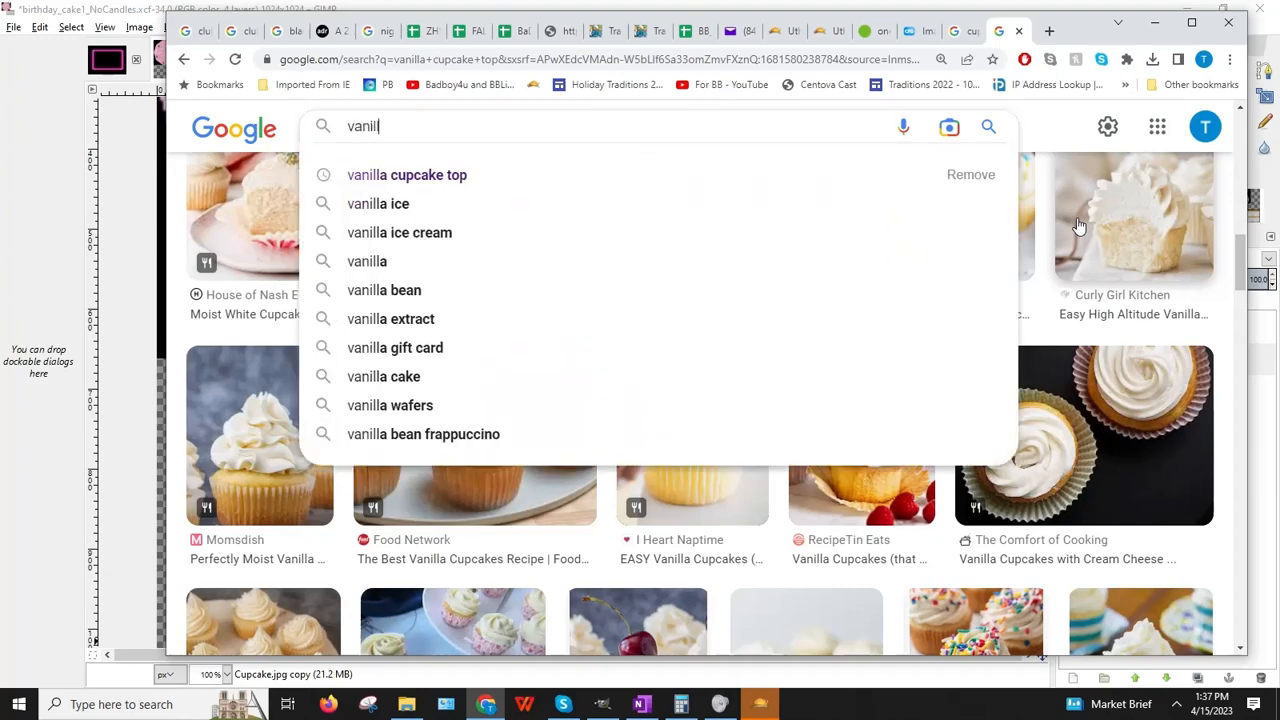
{"action": "type", "text": "a plain cake top"}
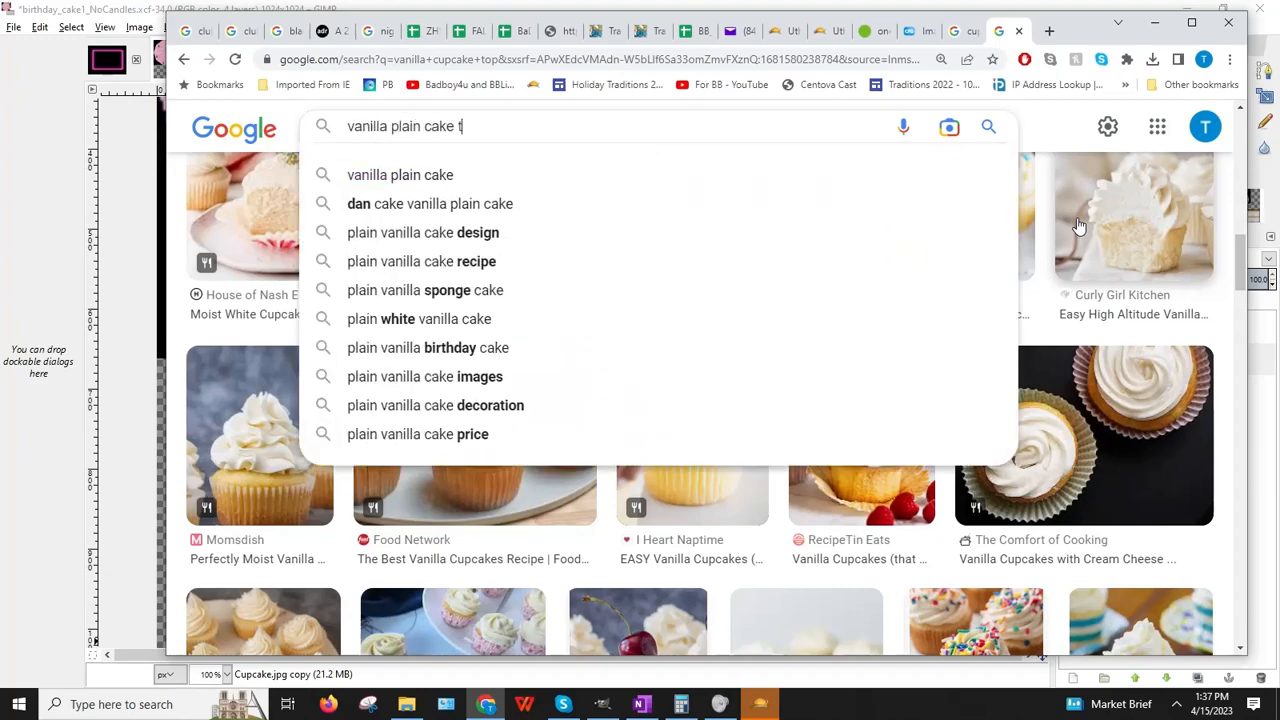
{"action": "key", "text": "Return"}
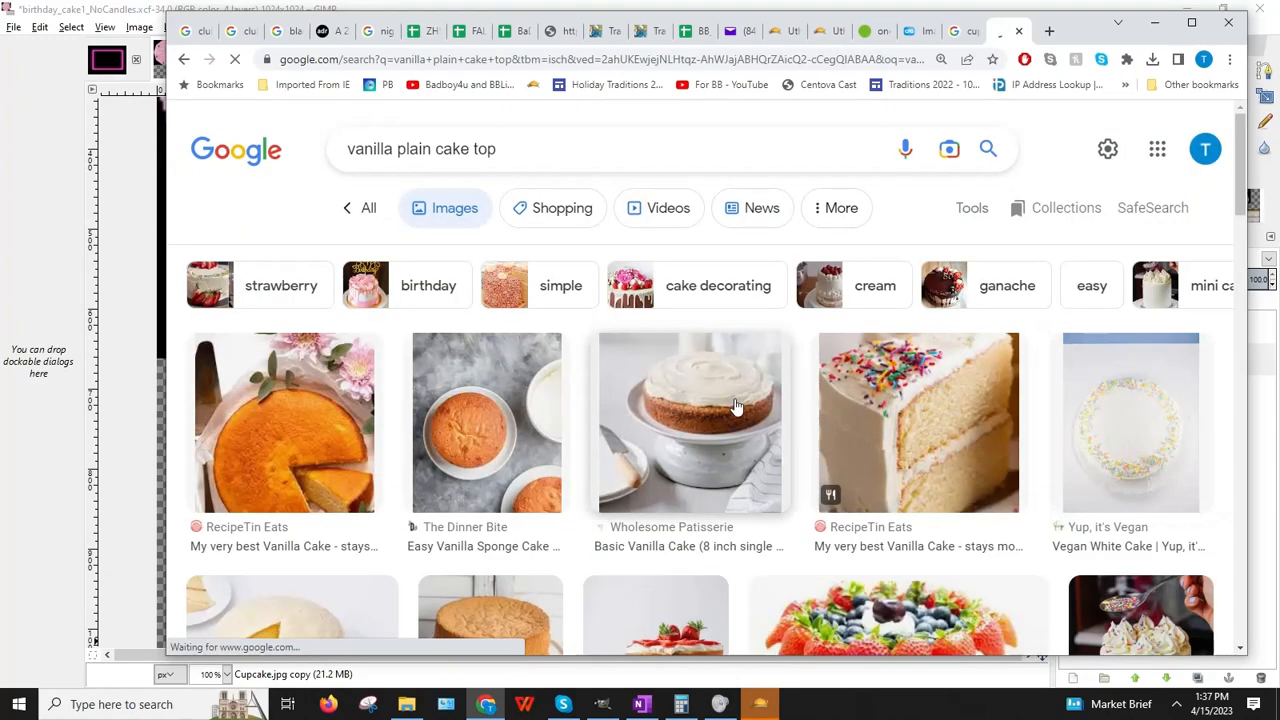
Step: Copy The Dinner Bite's top-down sponge cake photo to the clipboard
{"action": "scroll", "coordinate": [667, 412], "scroll_direction": "down", "scroll_amount": 2}
{"action": "scroll", "coordinate": [667, 412], "scroll_direction": "down", "scroll_amount": 2}
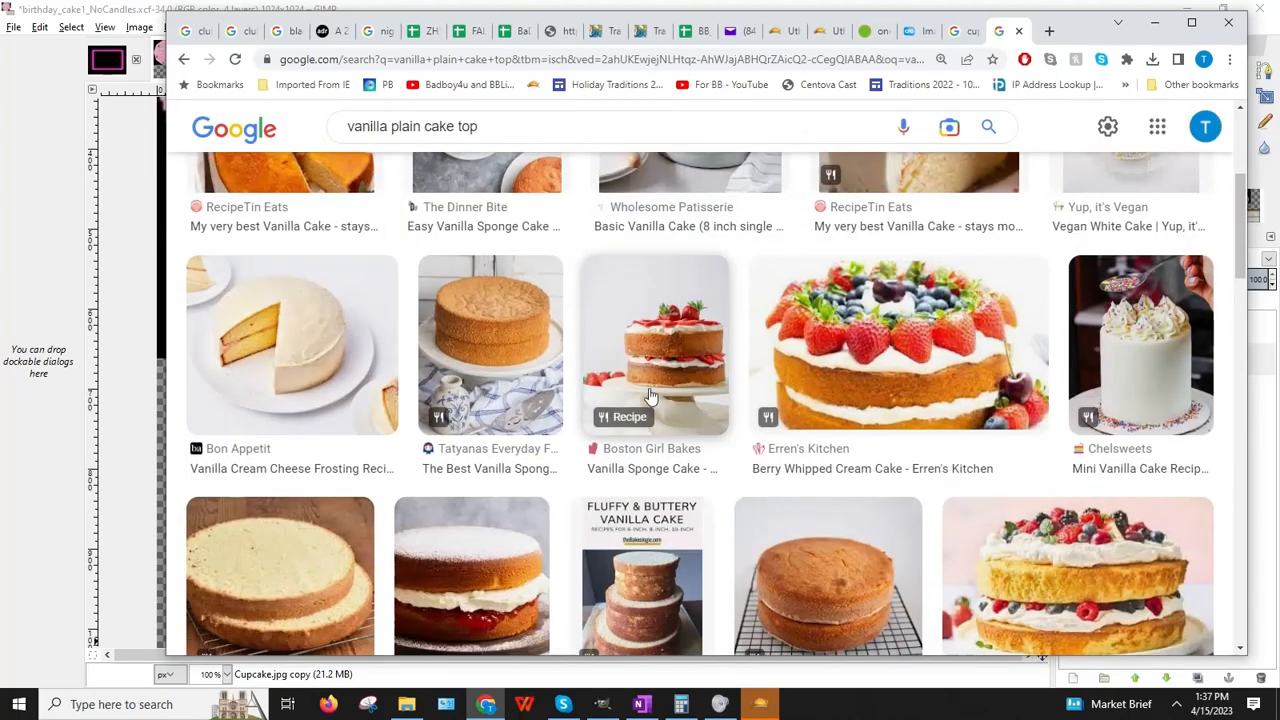
{"action": "scroll", "coordinate": [652, 397], "scroll_direction": "down", "scroll_amount": 1}
{"action": "scroll", "coordinate": [650, 395], "scroll_direction": "down", "scroll_amount": 4}
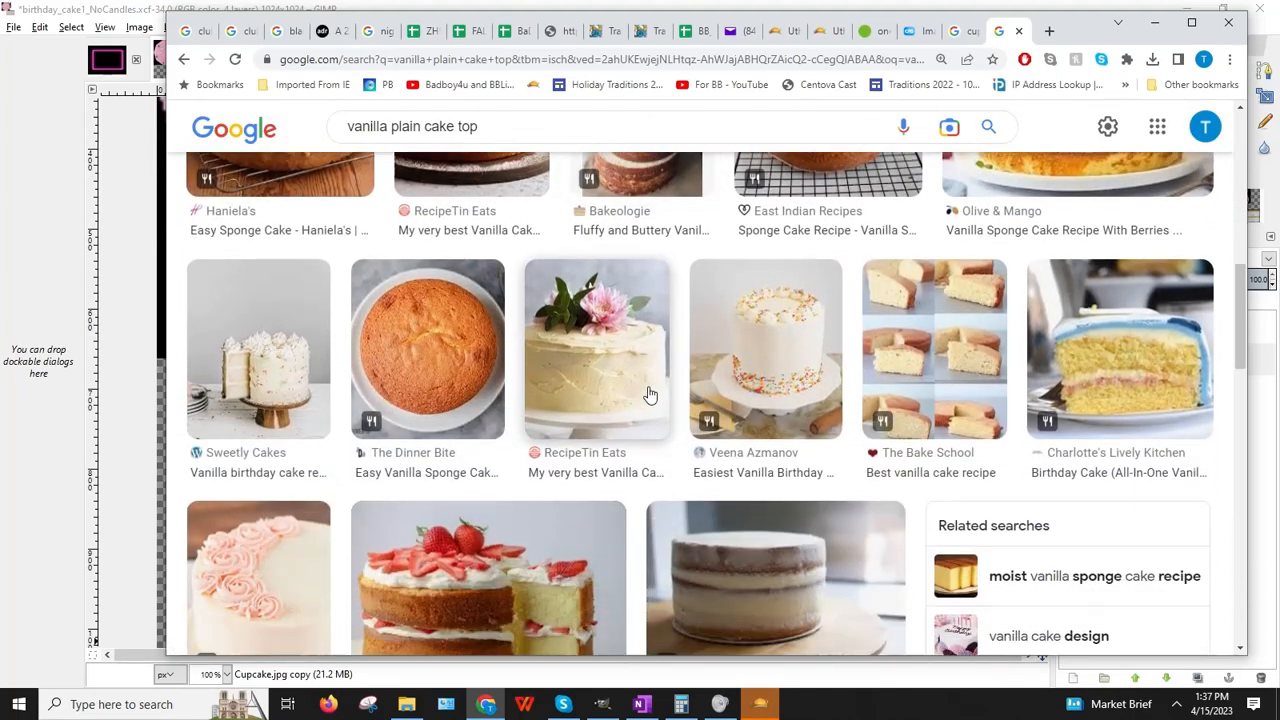
{"action": "left_click", "coordinate": [455, 385]}
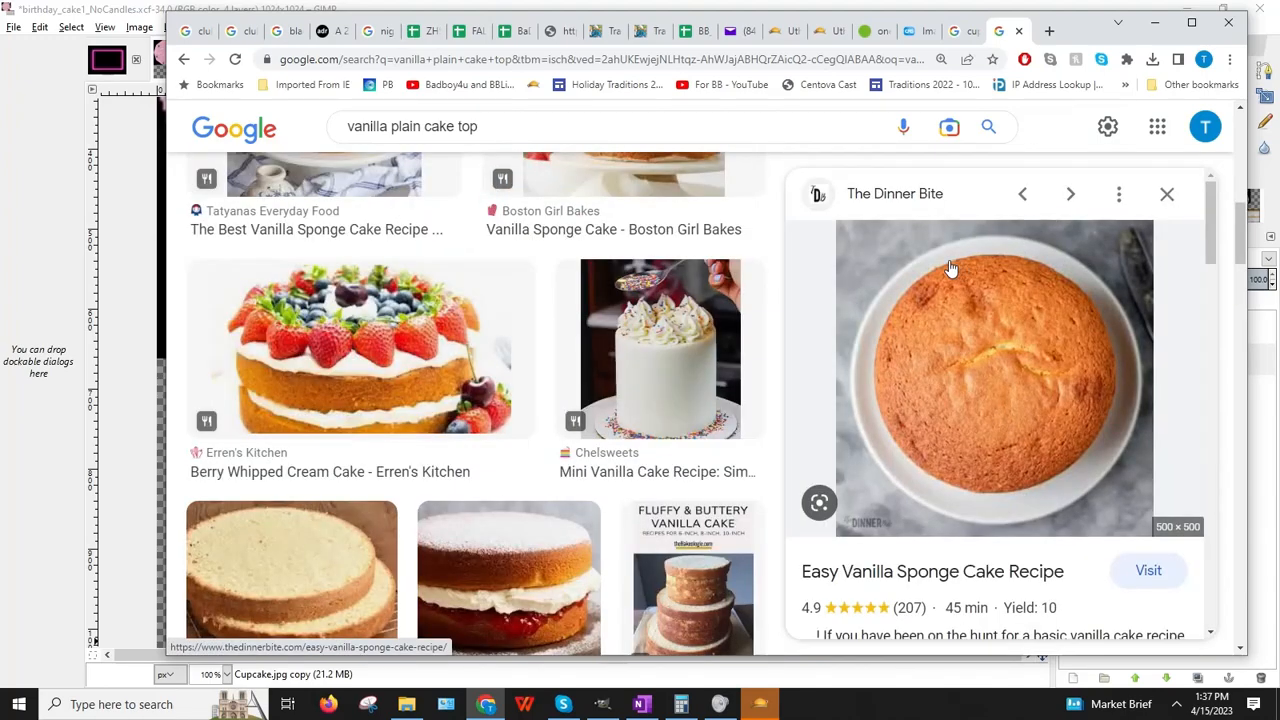
{"action": "scroll", "coordinate": [873, 247], "scroll_direction": "down", "scroll_amount": 3}
{"action": "scroll", "coordinate": [868, 248], "scroll_direction": "up", "scroll_amount": 2}
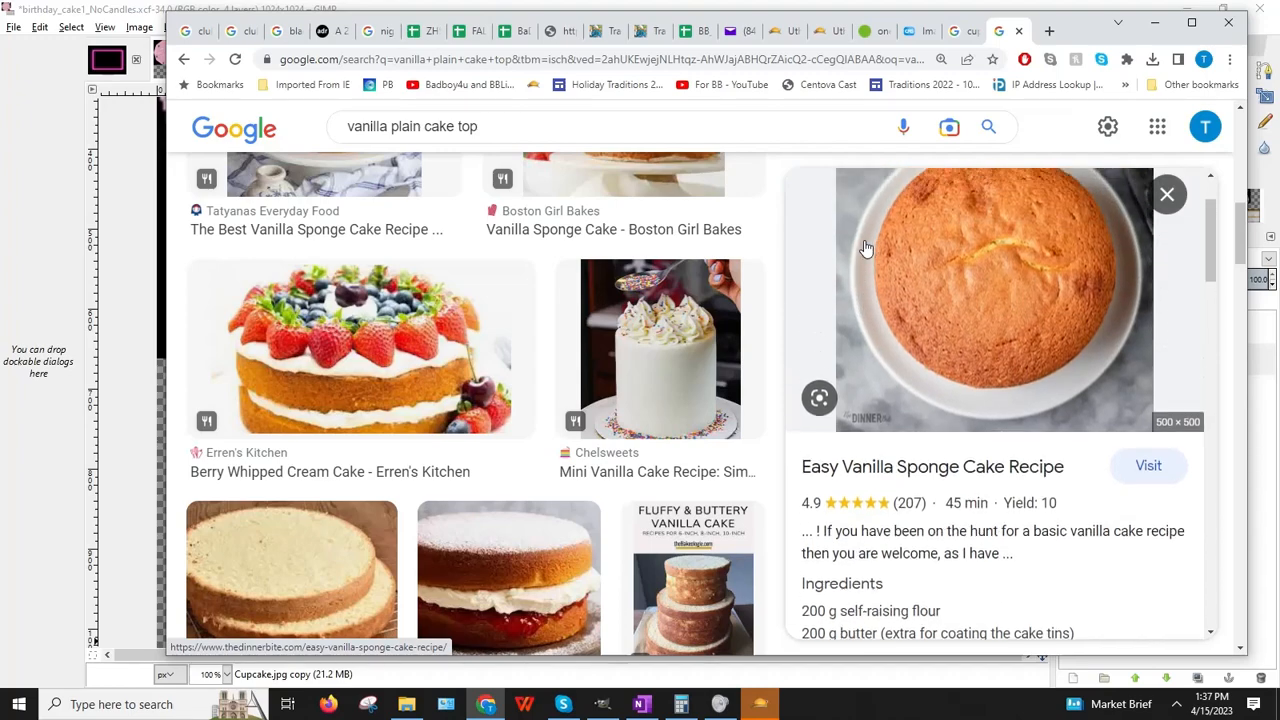
{"action": "right_click", "coordinate": [1000, 280]}
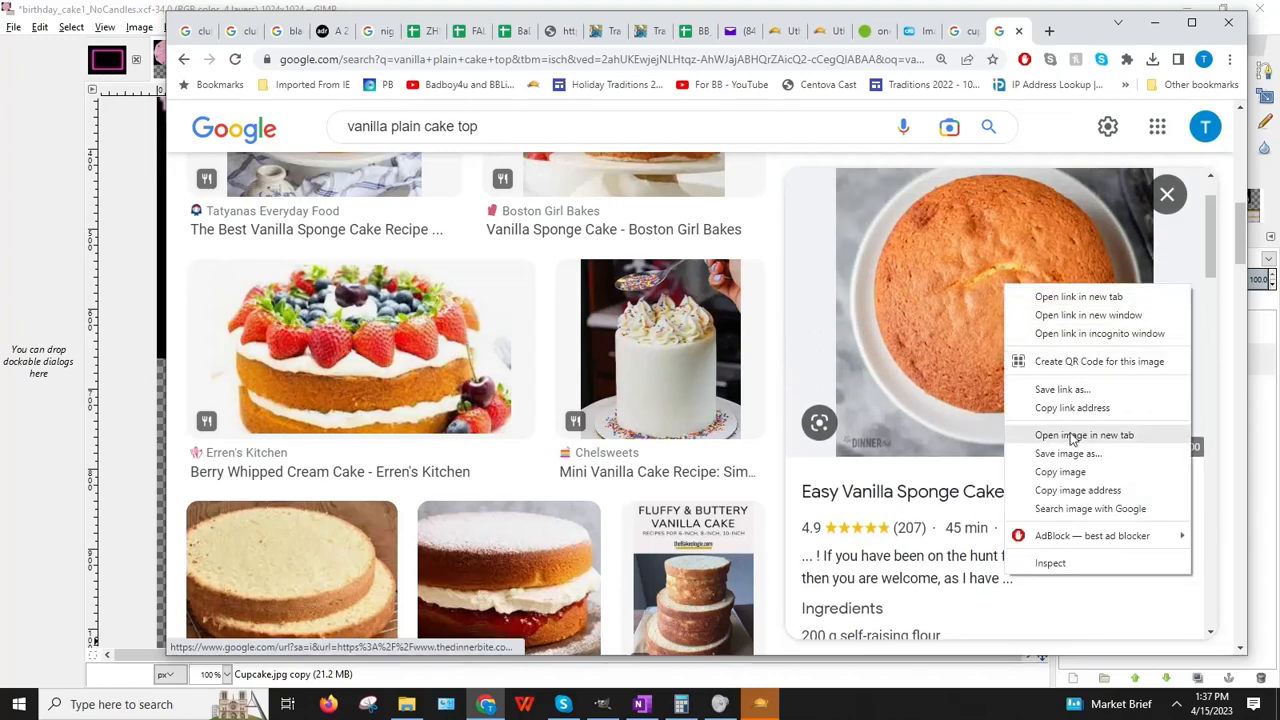
{"action": "left_click", "coordinate": [1050, 466]}
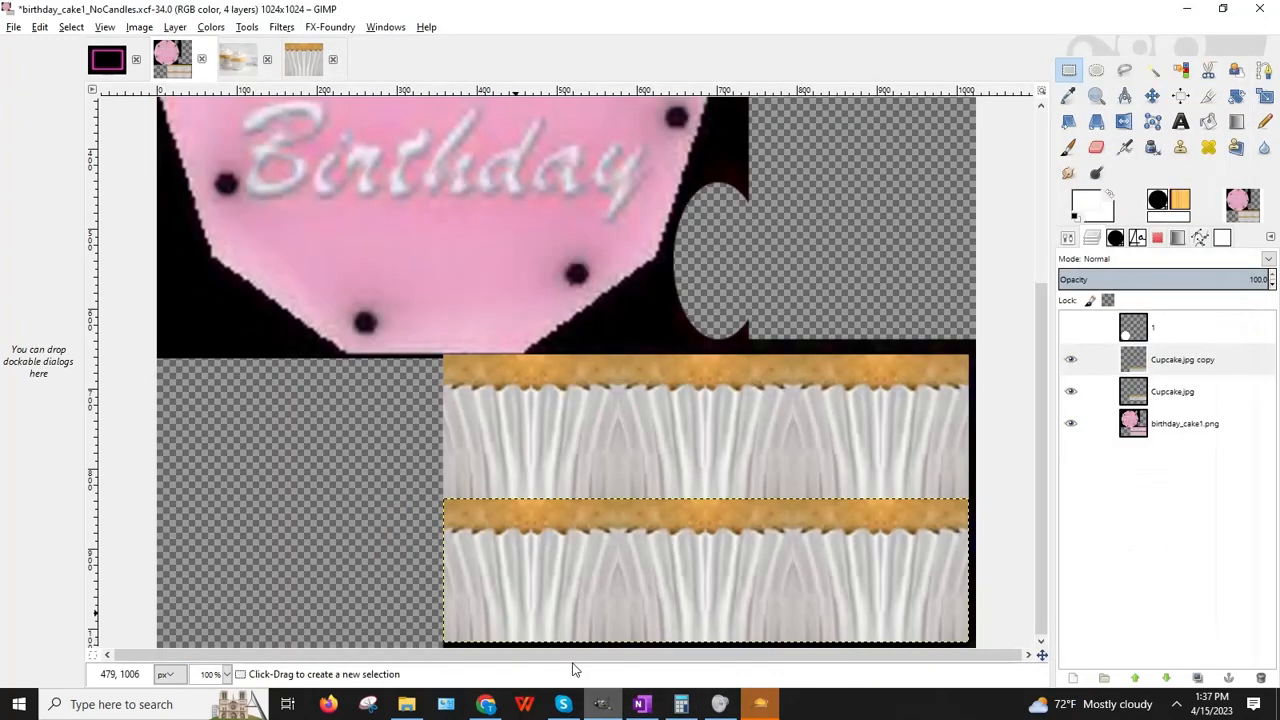
Step: Paste the copied sponge-cake photo into GIMP as a new image
{"action": "left_click", "coordinate": [601, 704]}
{"action": "left_click", "coordinate": [40, 27]}
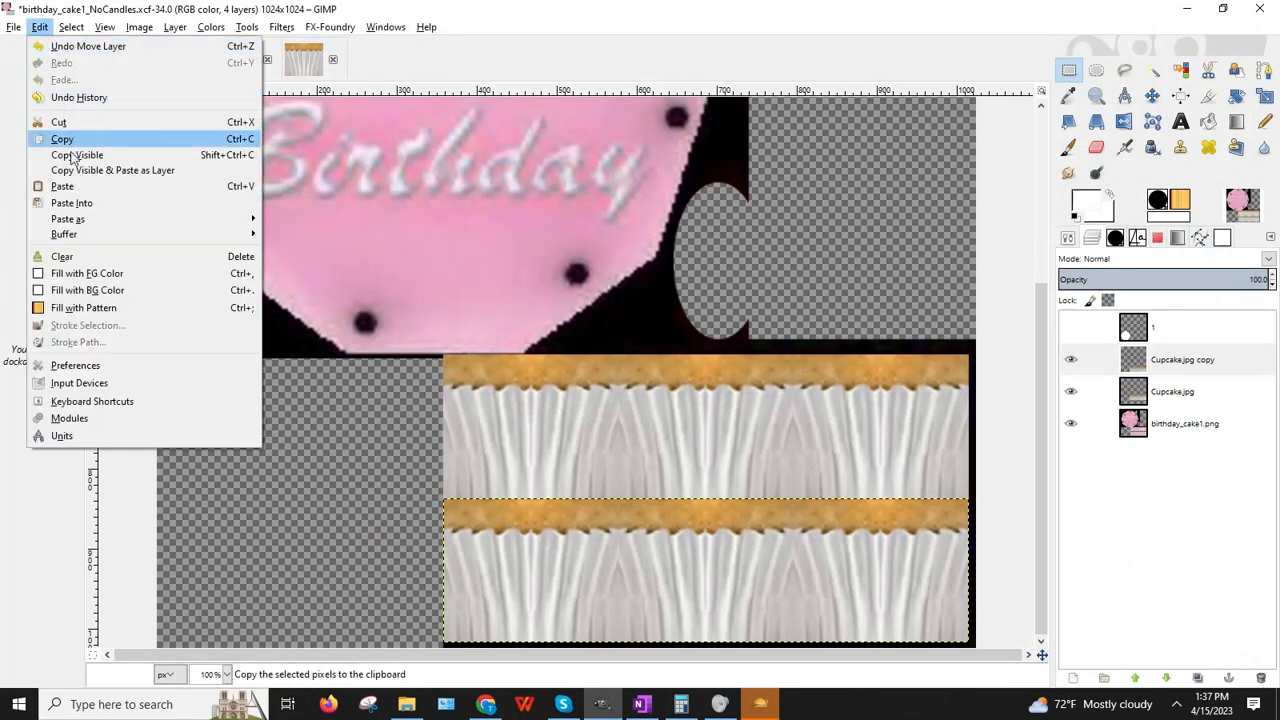
{"action": "mouse_move", "coordinate": [70, 221]}
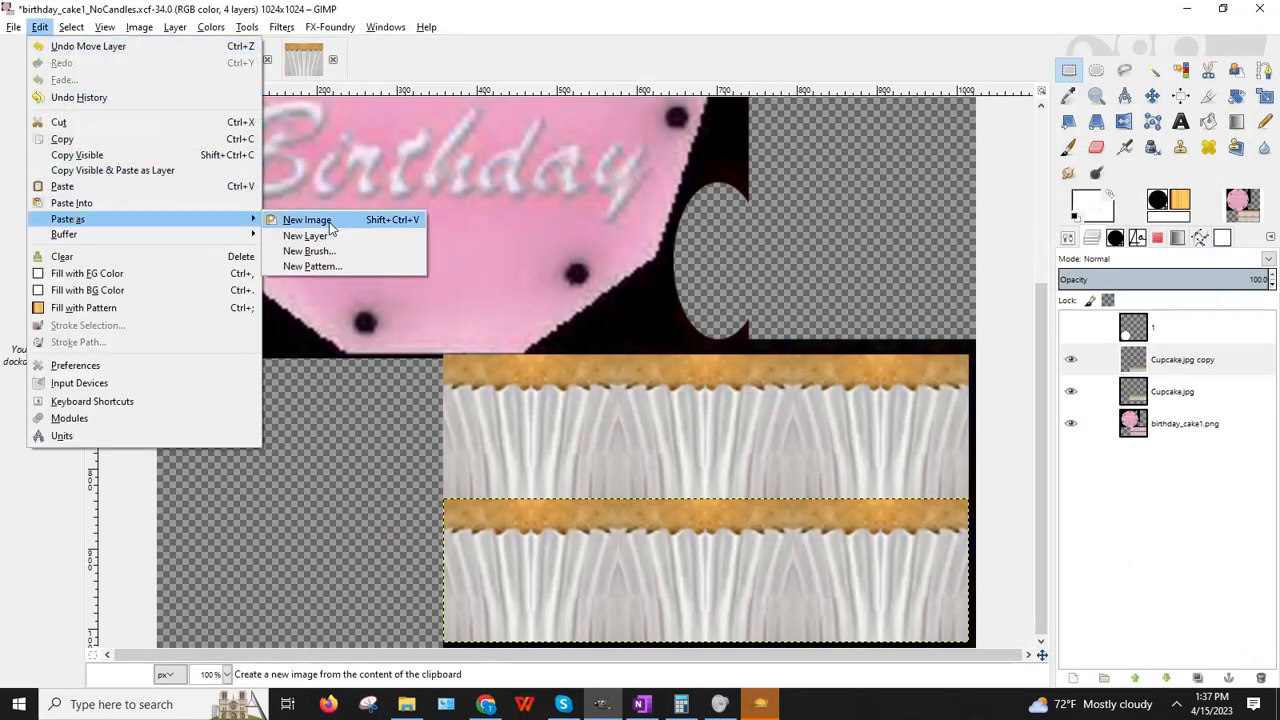
{"action": "left_click", "coordinate": [307, 220]}
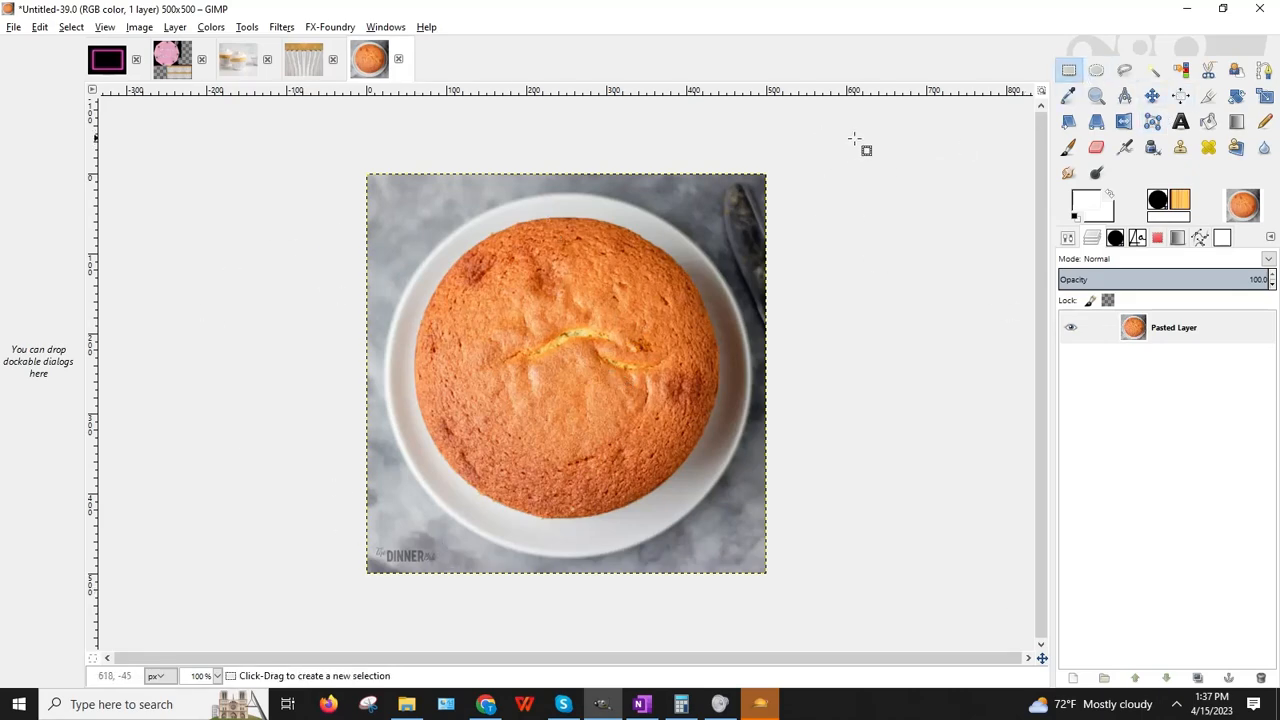
Step: Draw an elliptical selection and adjust it to fit the round cake top's edge
{"action": "left_click", "coordinate": [1095, 72]}
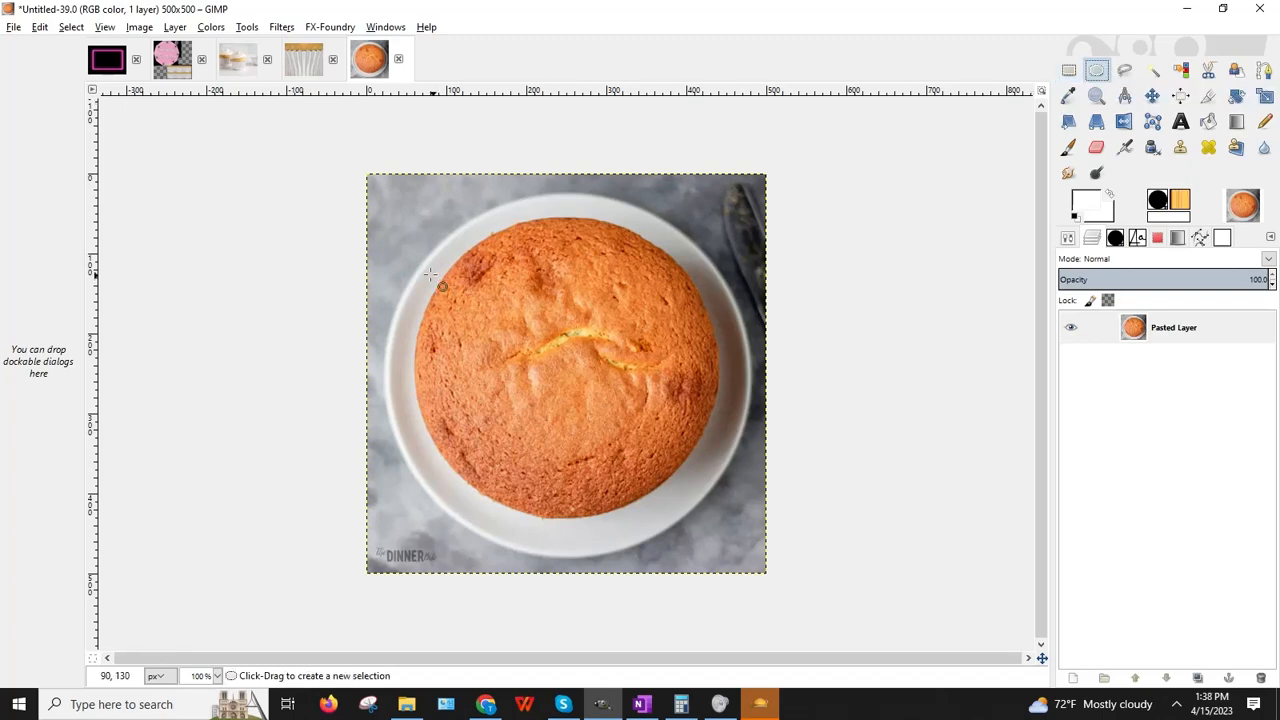
{"action": "left_click_drag", "start_coordinate": [430, 274], "coordinate": [732, 549]}
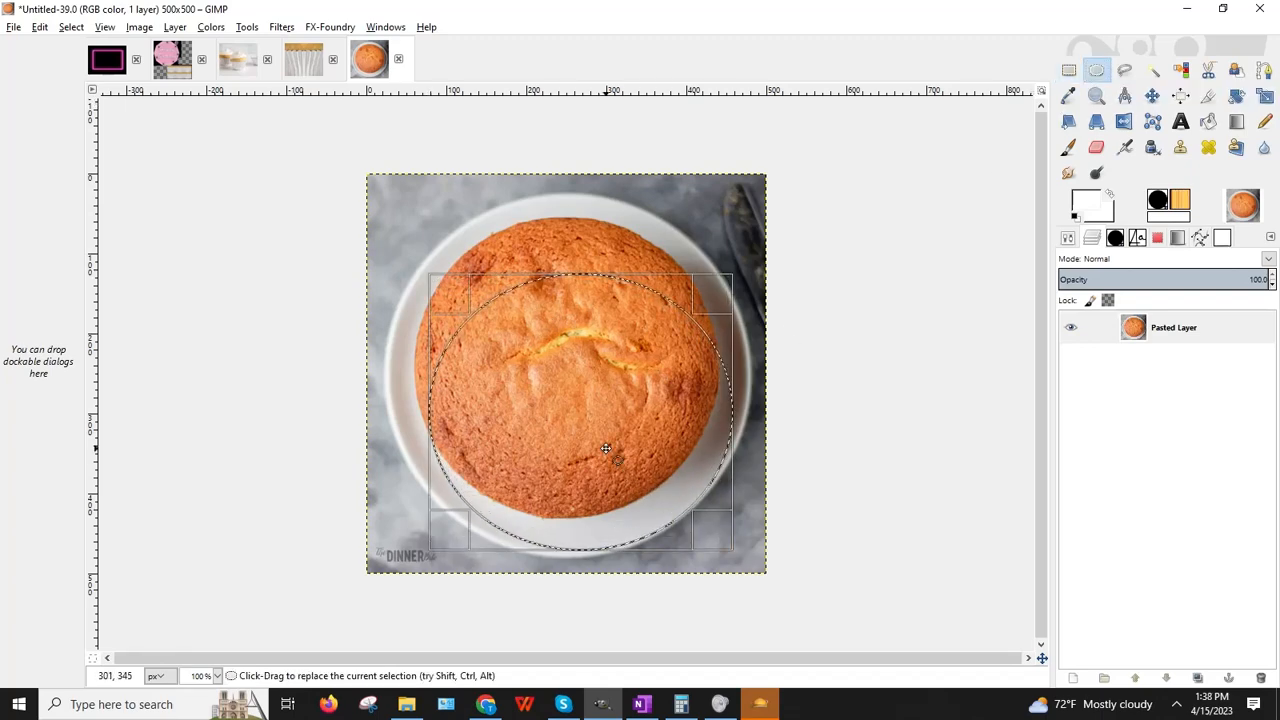
{"action": "left_click_drag", "start_coordinate": [606, 449], "coordinate": [591, 393]}
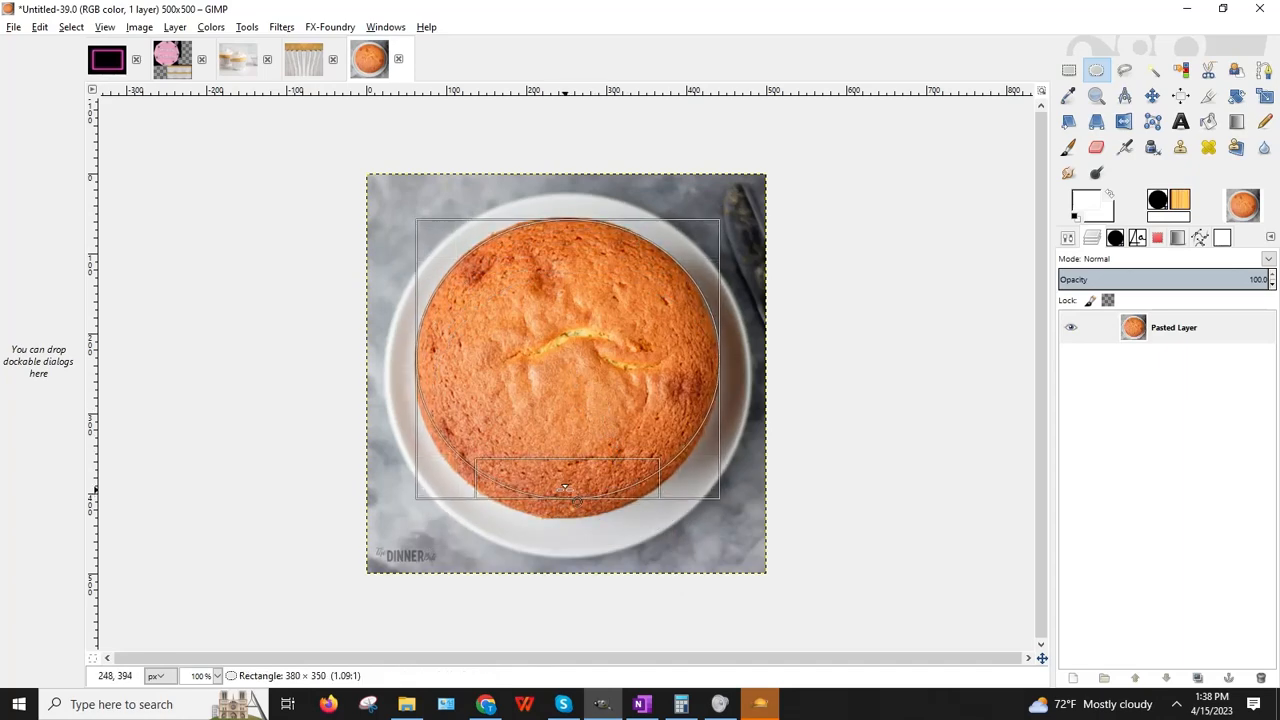
{"action": "mouse_move", "coordinate": [565, 487]}
{"action": "left_mouse_down"}
{"action": "mouse_move", "coordinate": [569, 531]}
{"action": "mouse_move", "coordinate": [548, 502]}
{"action": "left_mouse_up"}
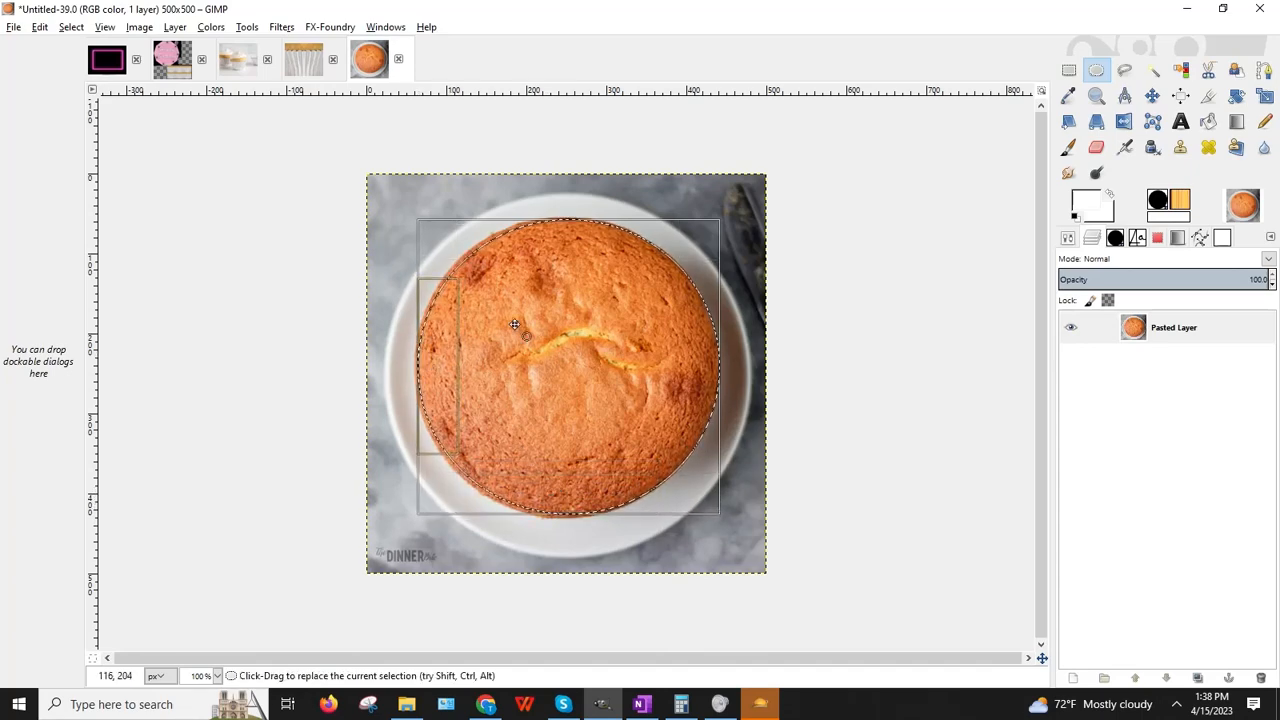
{"action": "left_click_drag", "start_coordinate": [678, 366], "coordinate": [692, 365]}
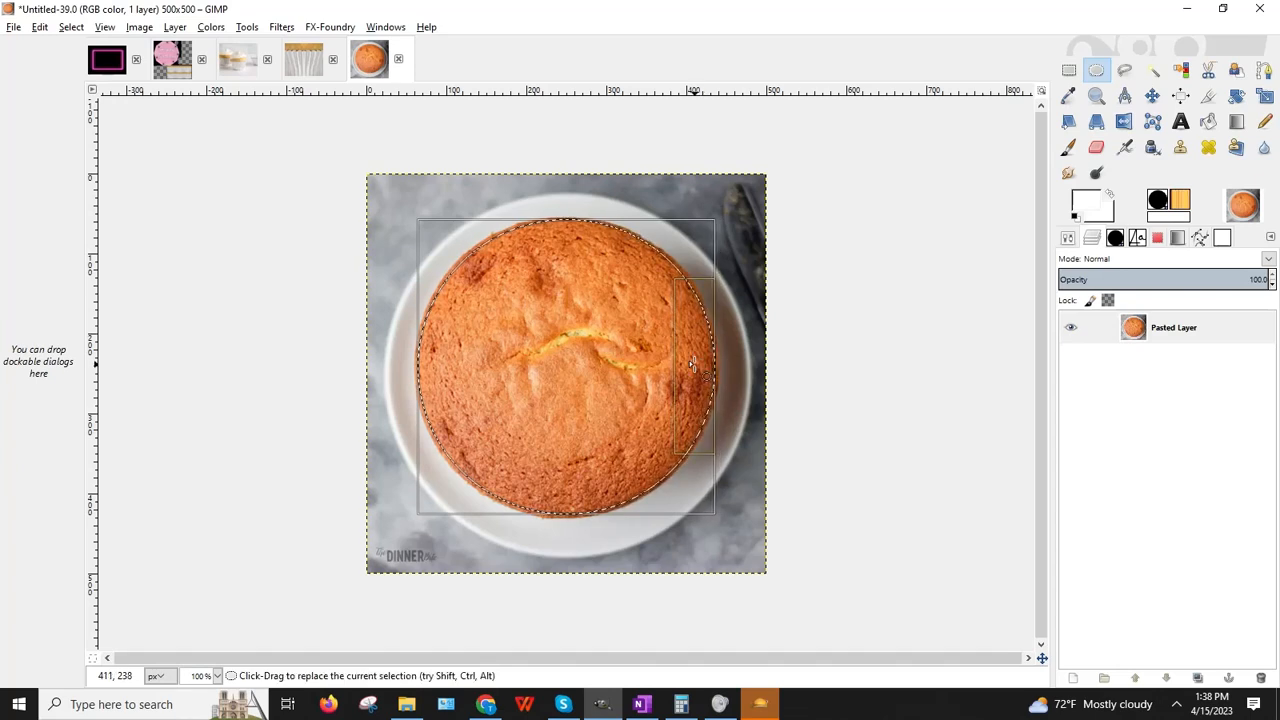
{"action": "left_click", "coordinate": [553, 233]}
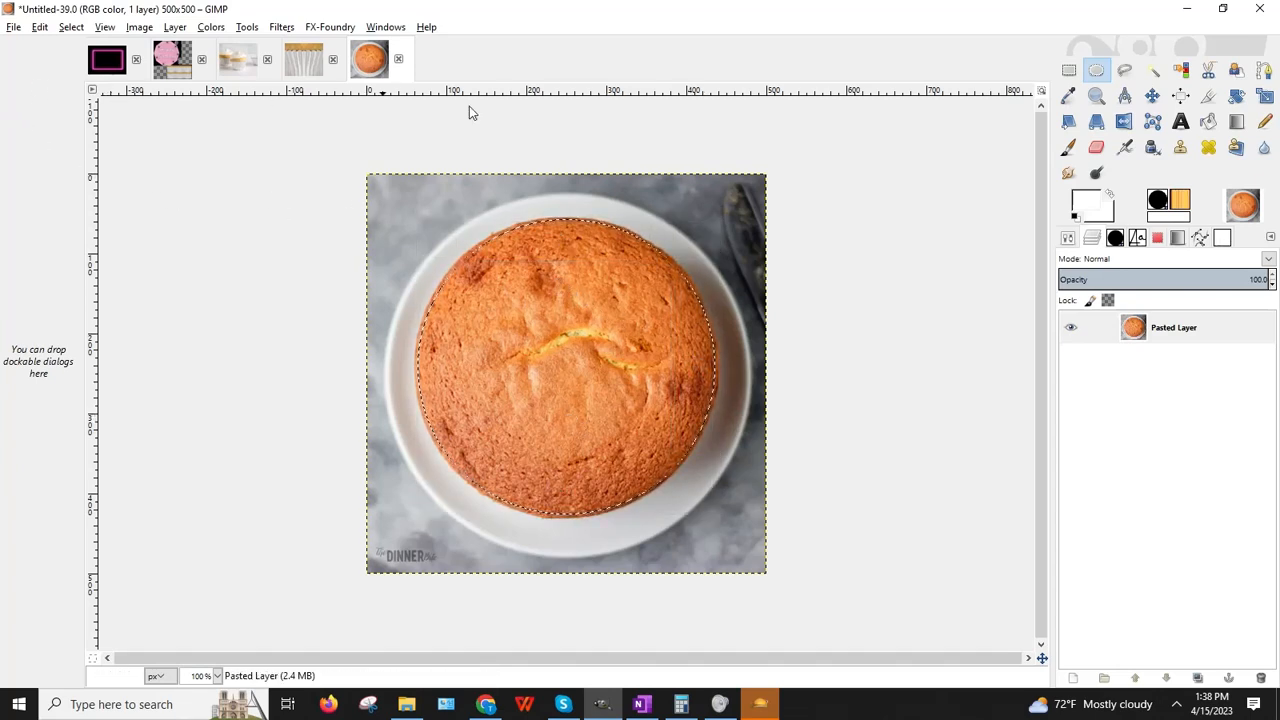
Step: Invert the selection and cut away the plate and background around the cake
{"action": "left_click", "coordinate": [40, 27]}
{"action": "mouse_move", "coordinate": [76, 30]}
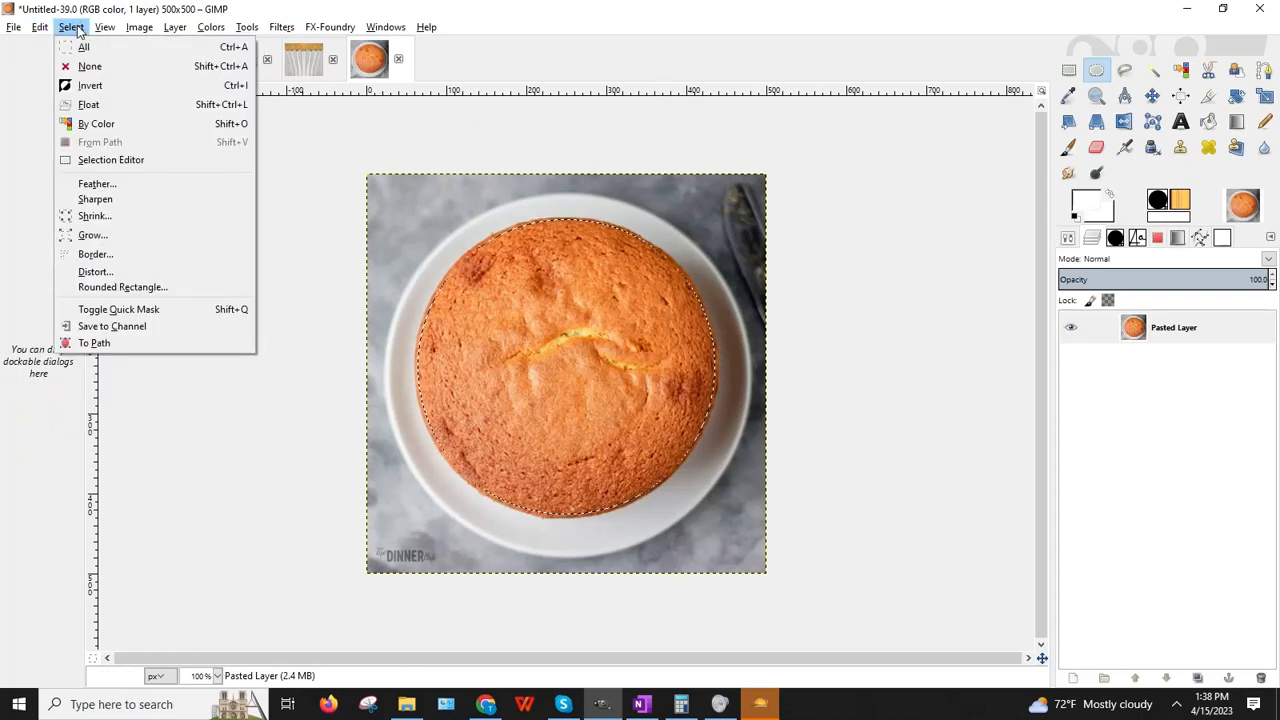
{"action": "left_click", "coordinate": [82, 88]}
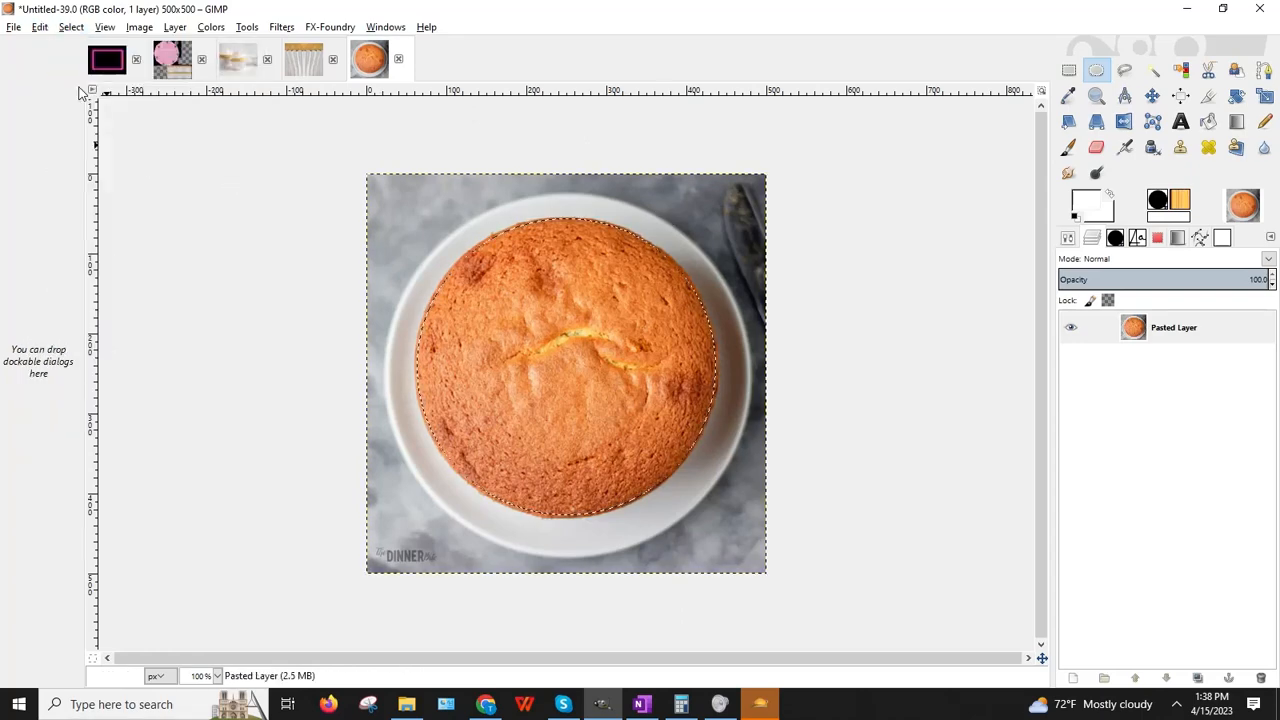
{"action": "left_click", "coordinate": [40, 28]}
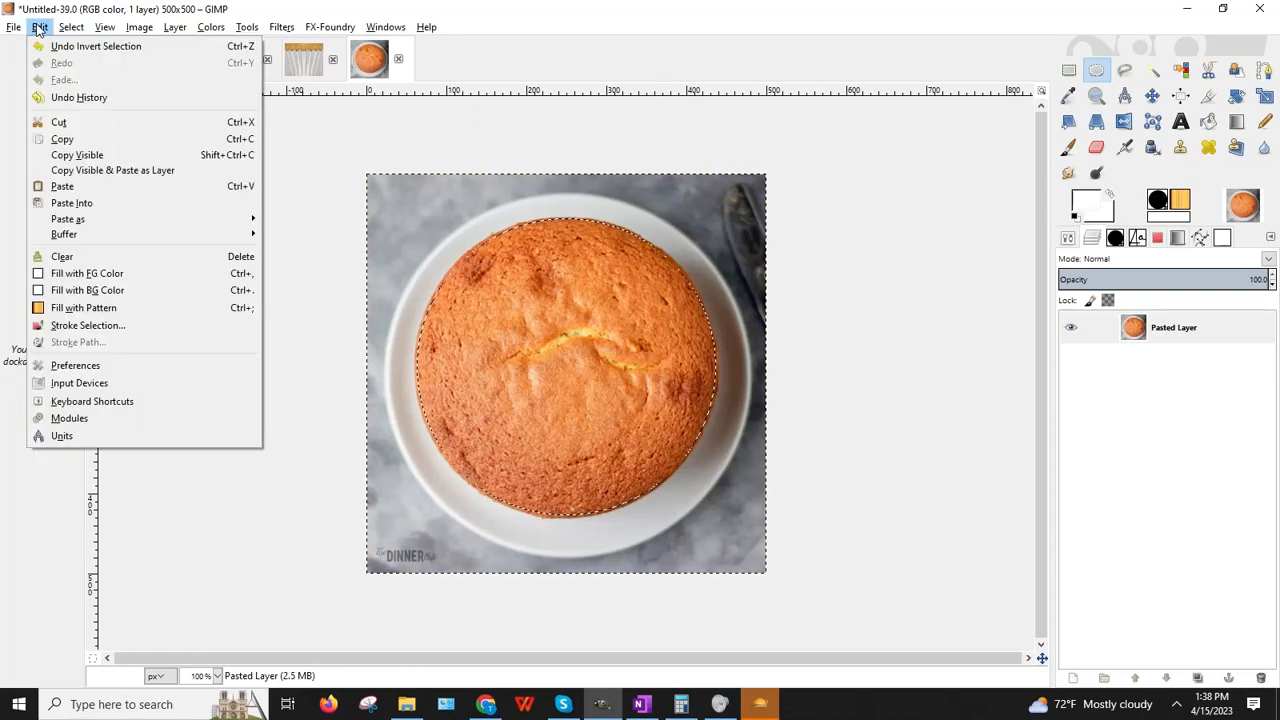
{"action": "left_click", "coordinate": [58, 123]}
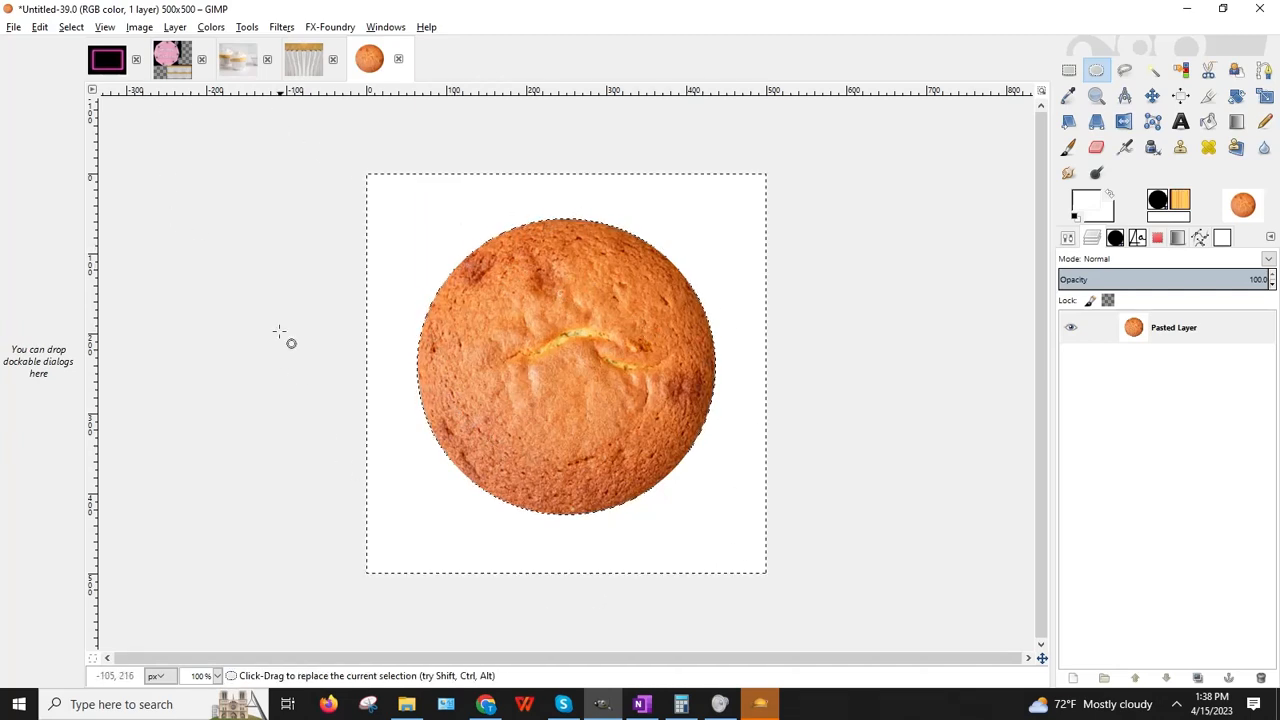
Step: Turn the remaining white background transparent with Color to Alpha
{"action": "left_click", "coordinate": [177, 27]}
{"action": "mouse_move", "coordinate": [242, 205]}
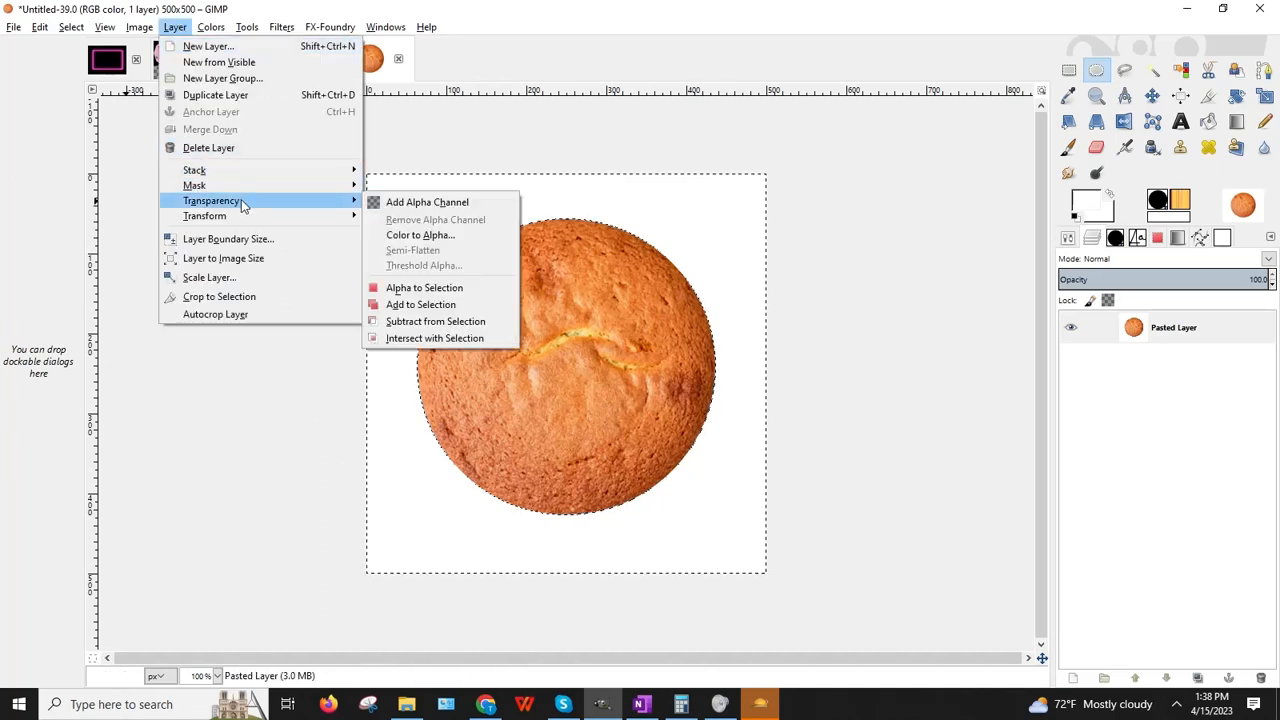
{"action": "left_click", "coordinate": [419, 235]}
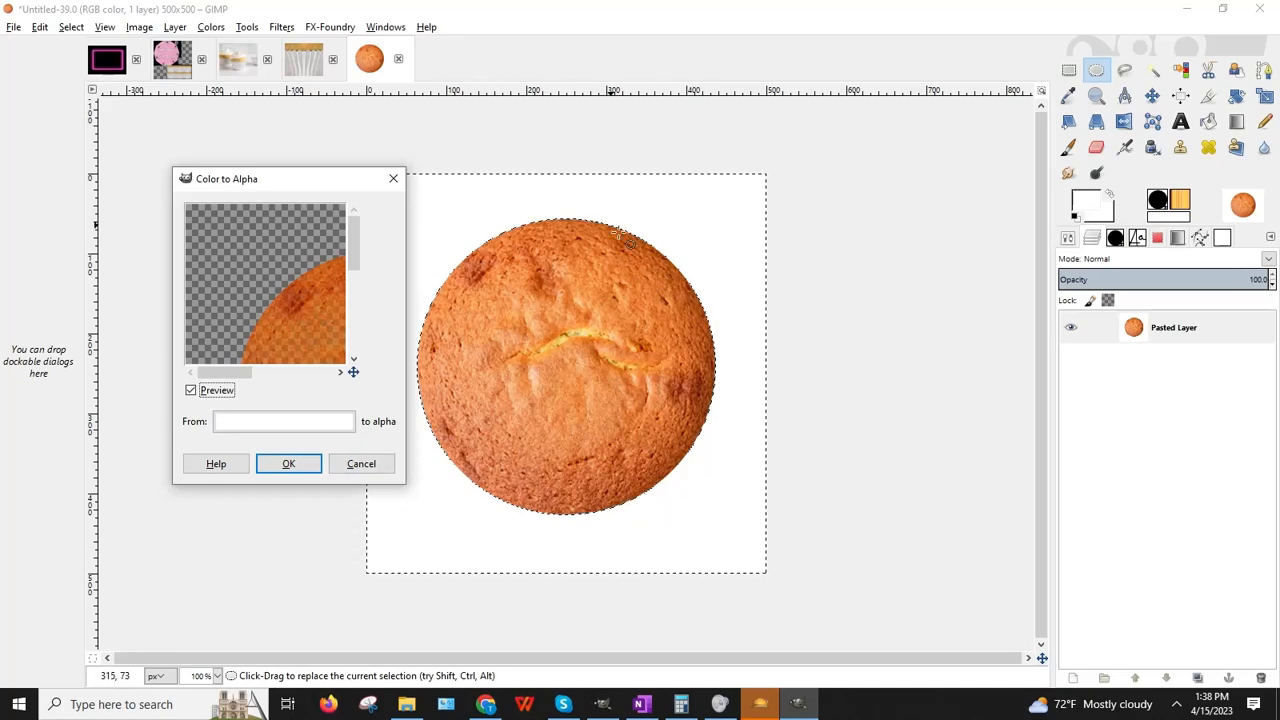
{"action": "left_click", "coordinate": [282, 463]}
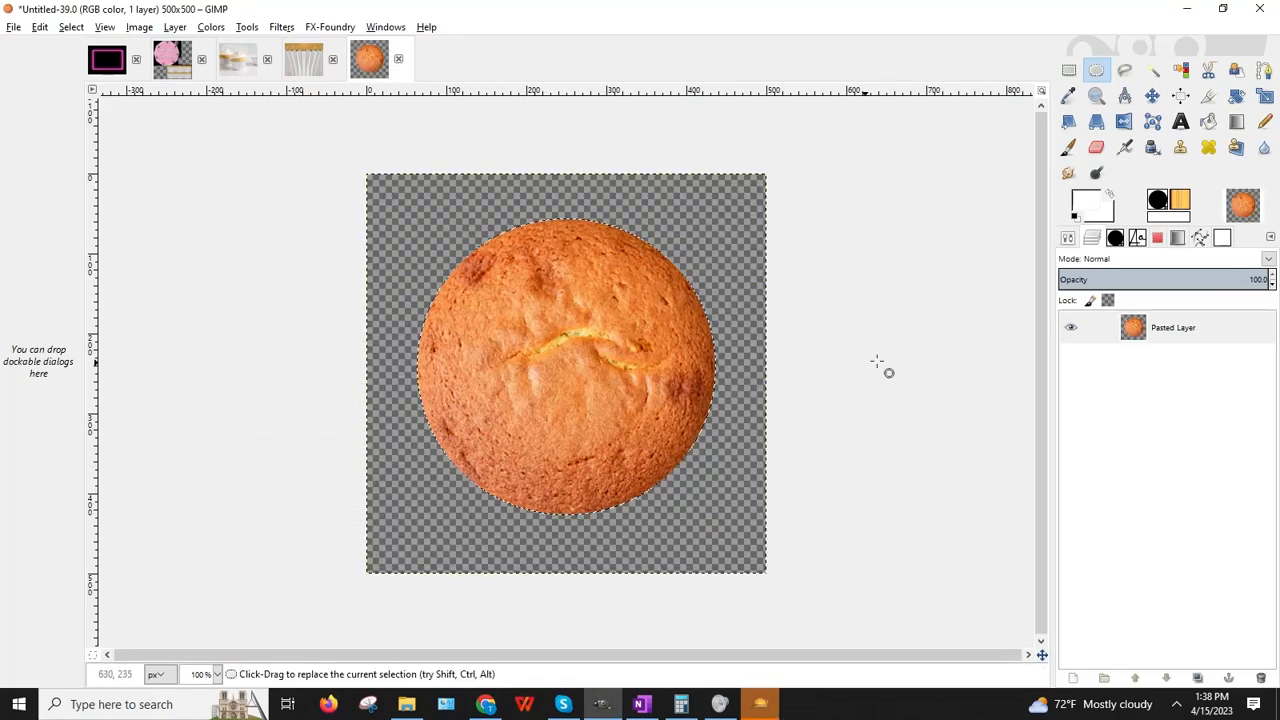
Step: Clear the selection and crop the image snugly around the cake to 423×400
{"action": "left_click", "coordinate": [847, 371]}
{"action": "key", "text": "shift+c"}
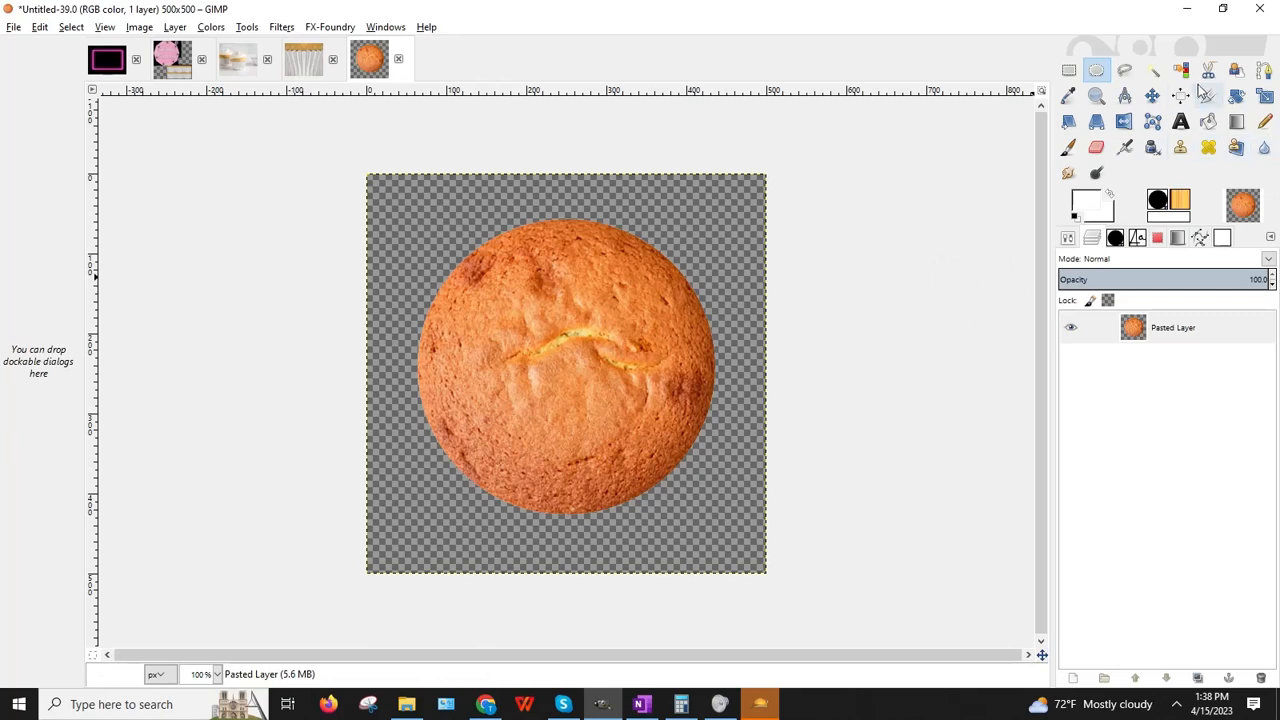
{"action": "left_click_drag", "start_coordinate": [402, 205], "coordinate": [732, 522]}
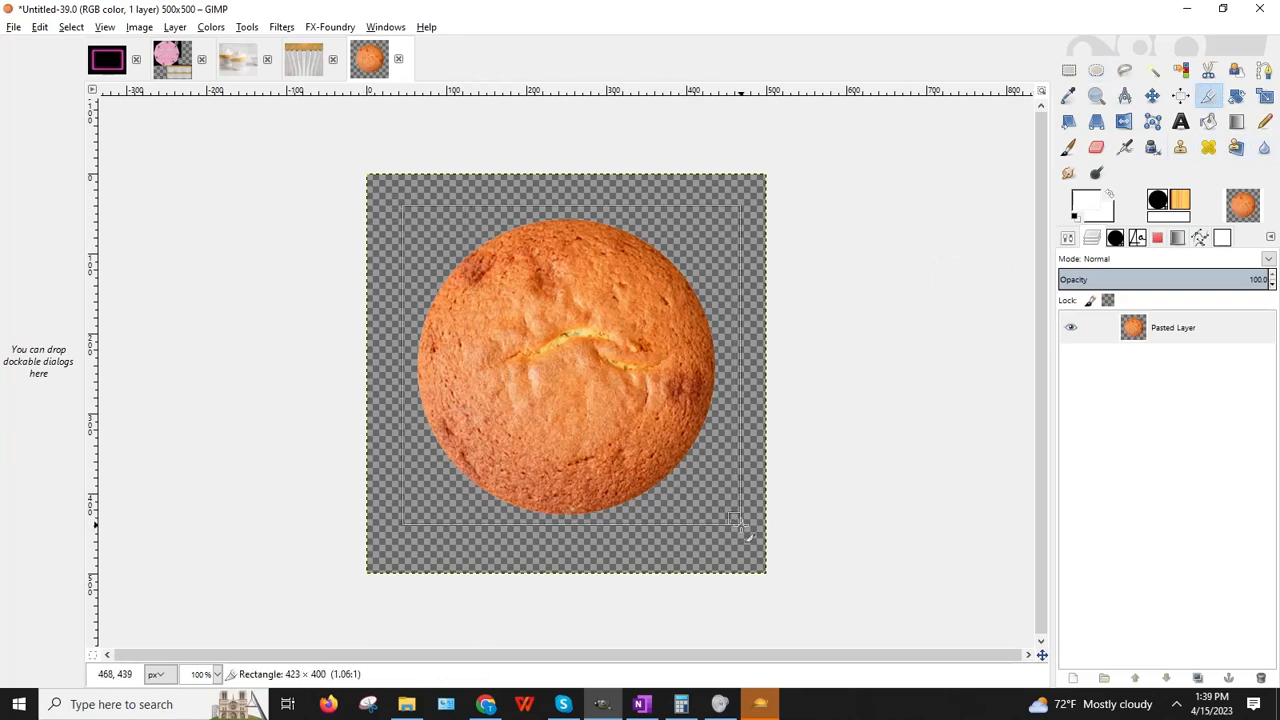
{"action": "key", "text": "Return"}
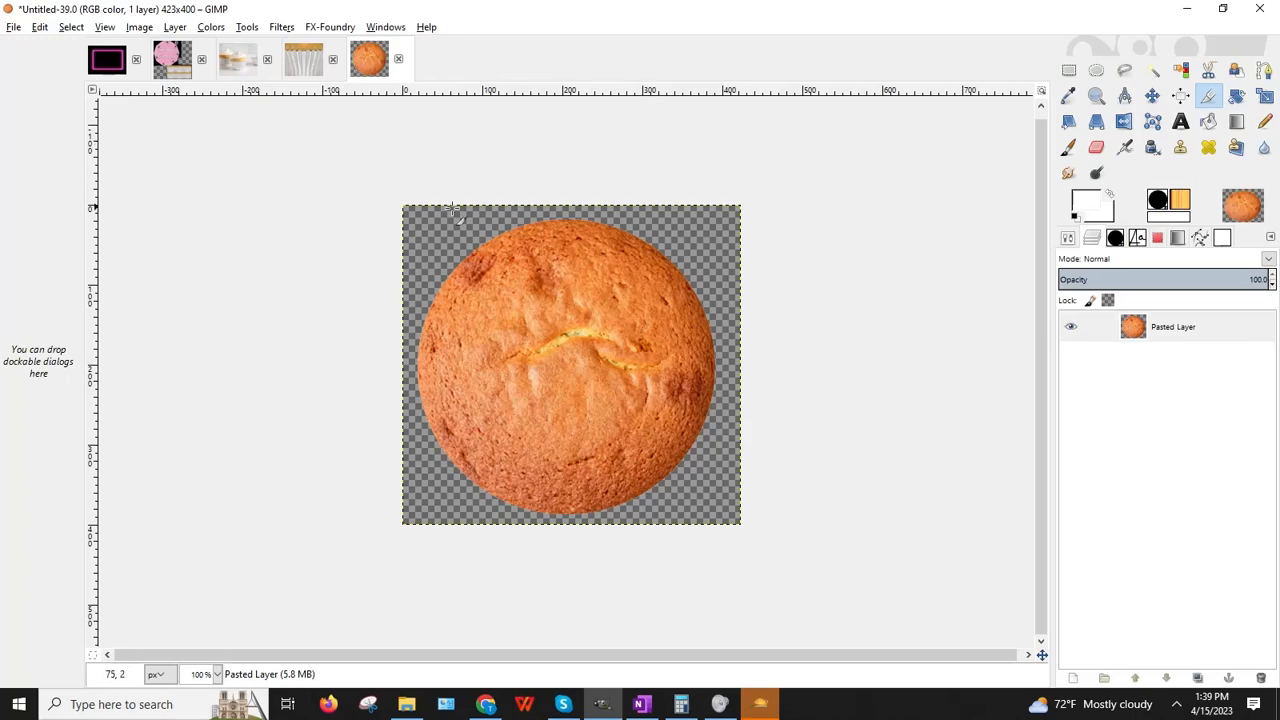
Step: Export the transparent cake cut-out as Cake_Top.png in the BaDDecoClubDelight folder
{"action": "left_click", "coordinate": [14, 27]}
{"action": "left_click", "coordinate": [45, 240]}
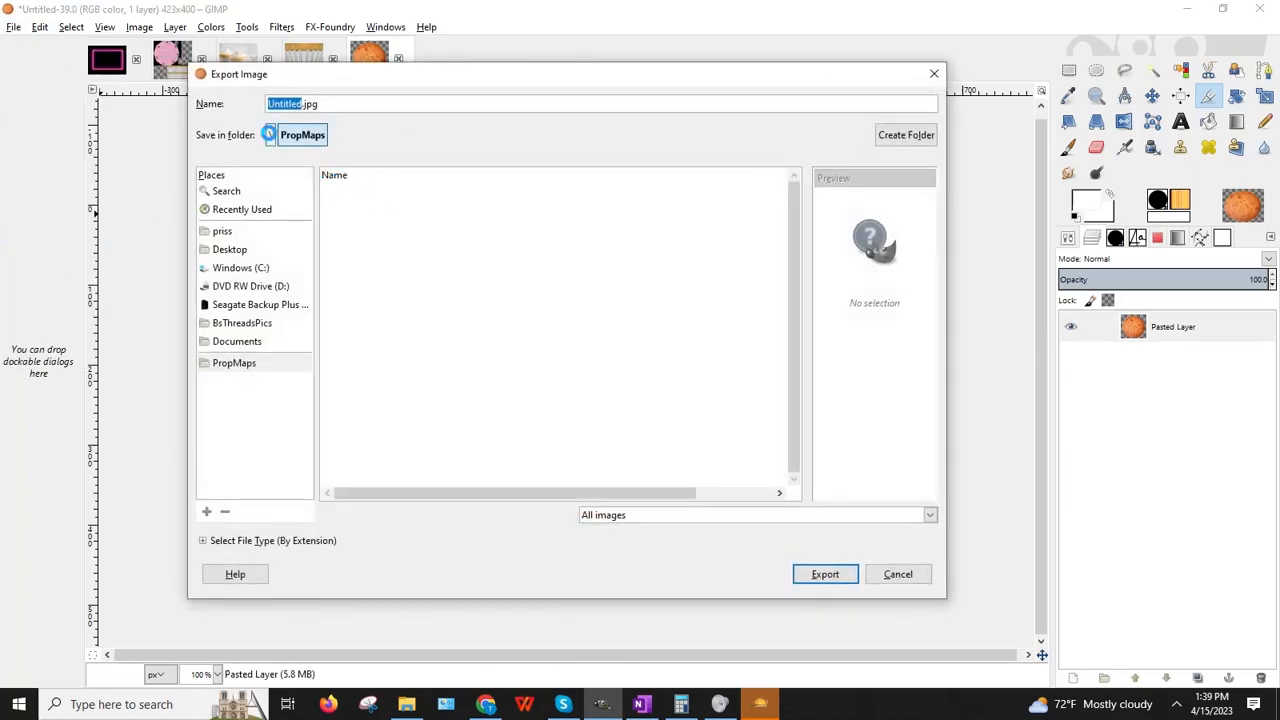
{"action": "left_click", "coordinate": [269, 134]}
{"action": "left_click_drag", "start_coordinate": [793, 404], "coordinate": [769, 206]}
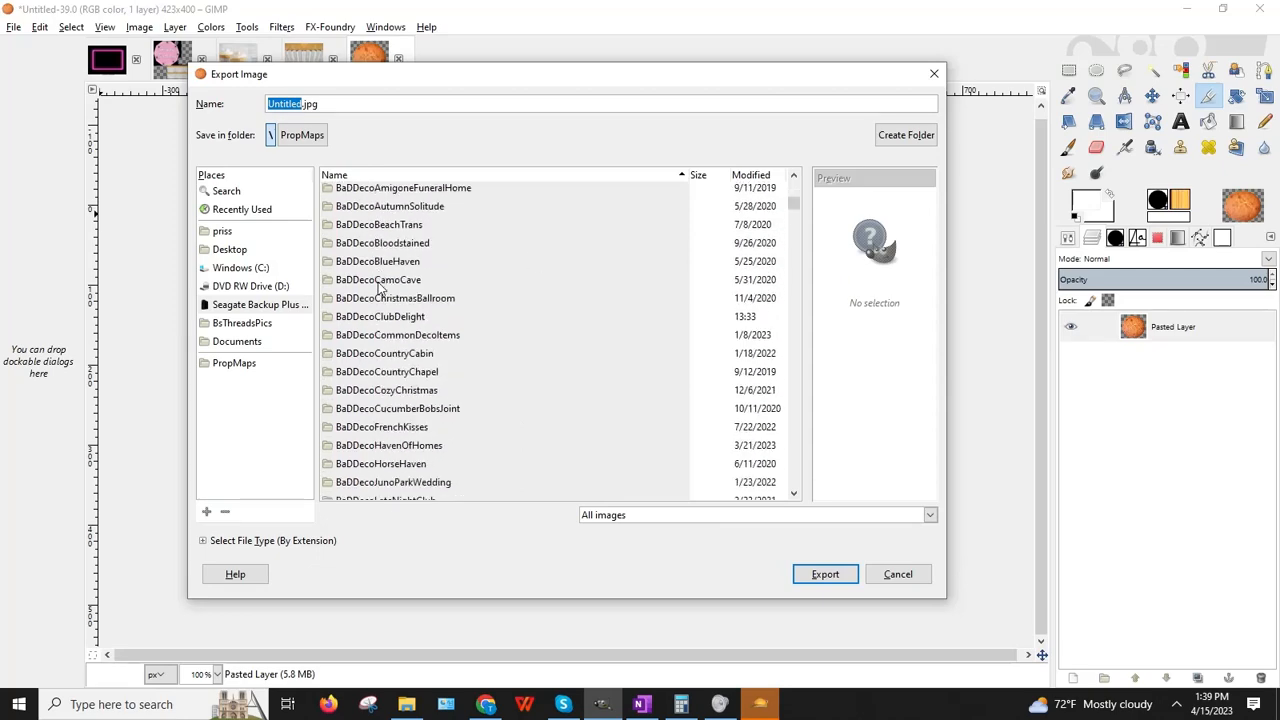
{"action": "double_click", "coordinate": [380, 317]}
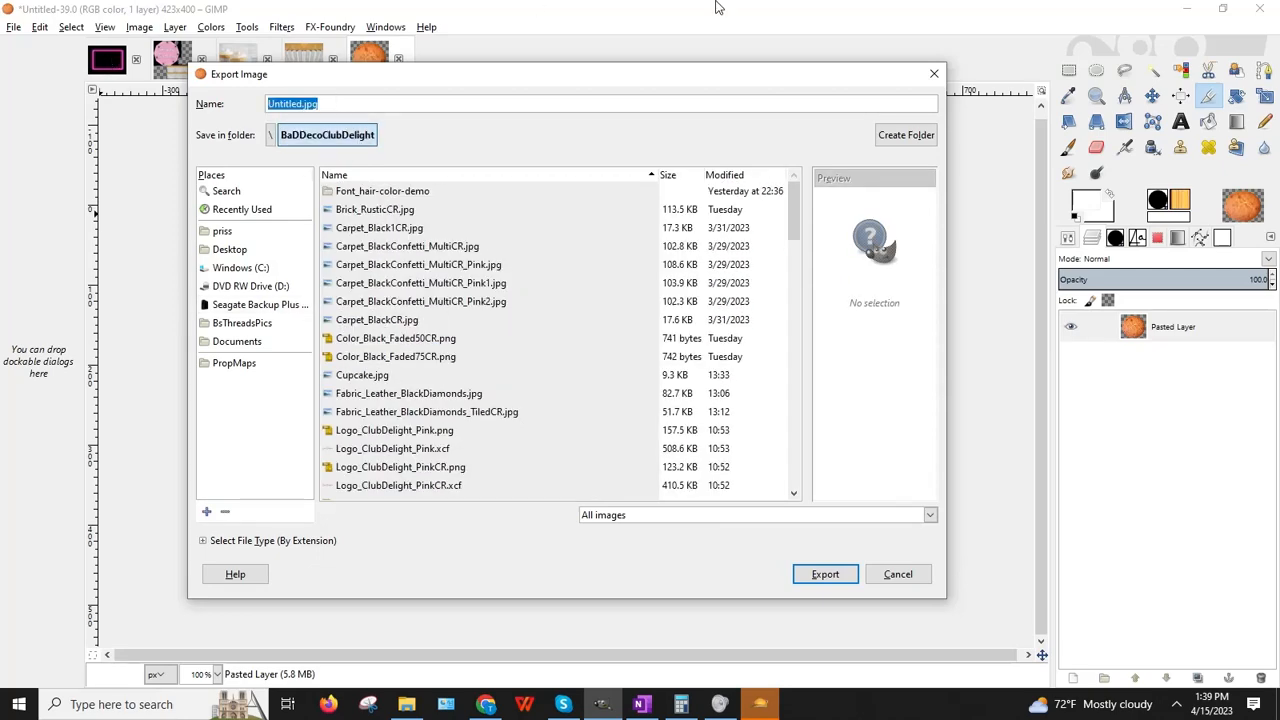
{"action": "type", "text": "Cake_Top.png"}
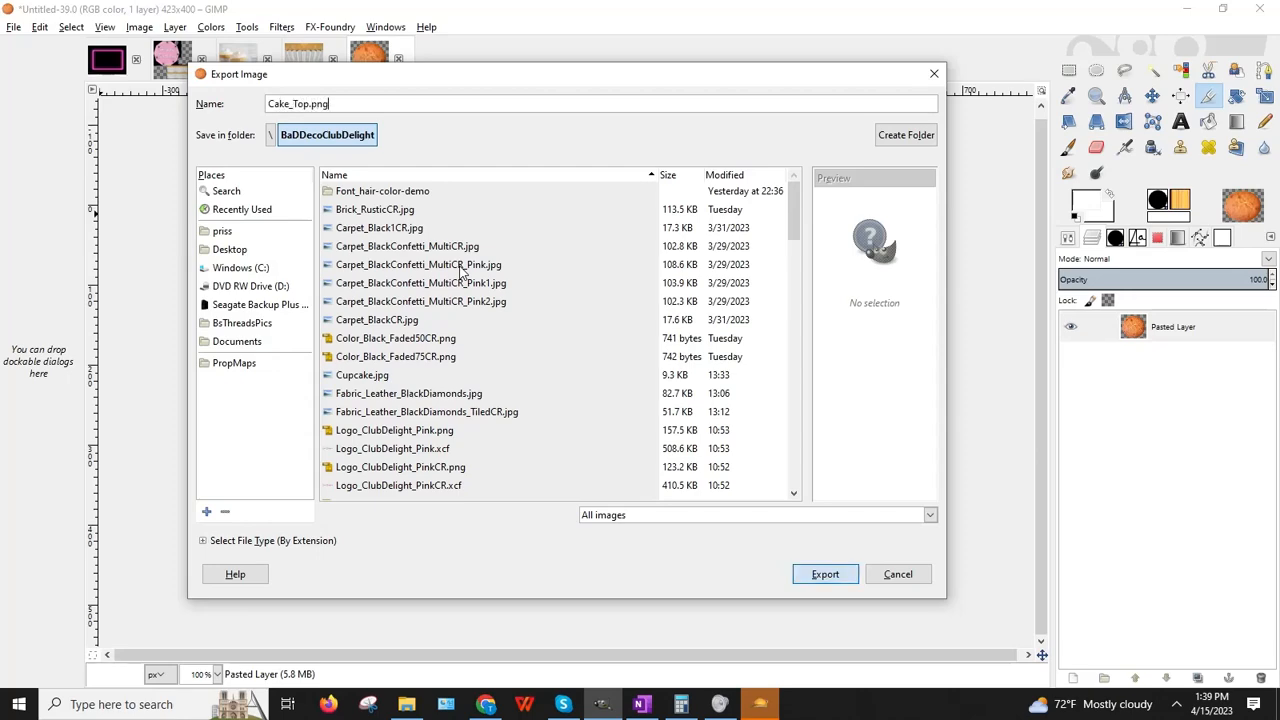
{"action": "key", "text": "Return"}
{"action": "key", "text": "Return"}
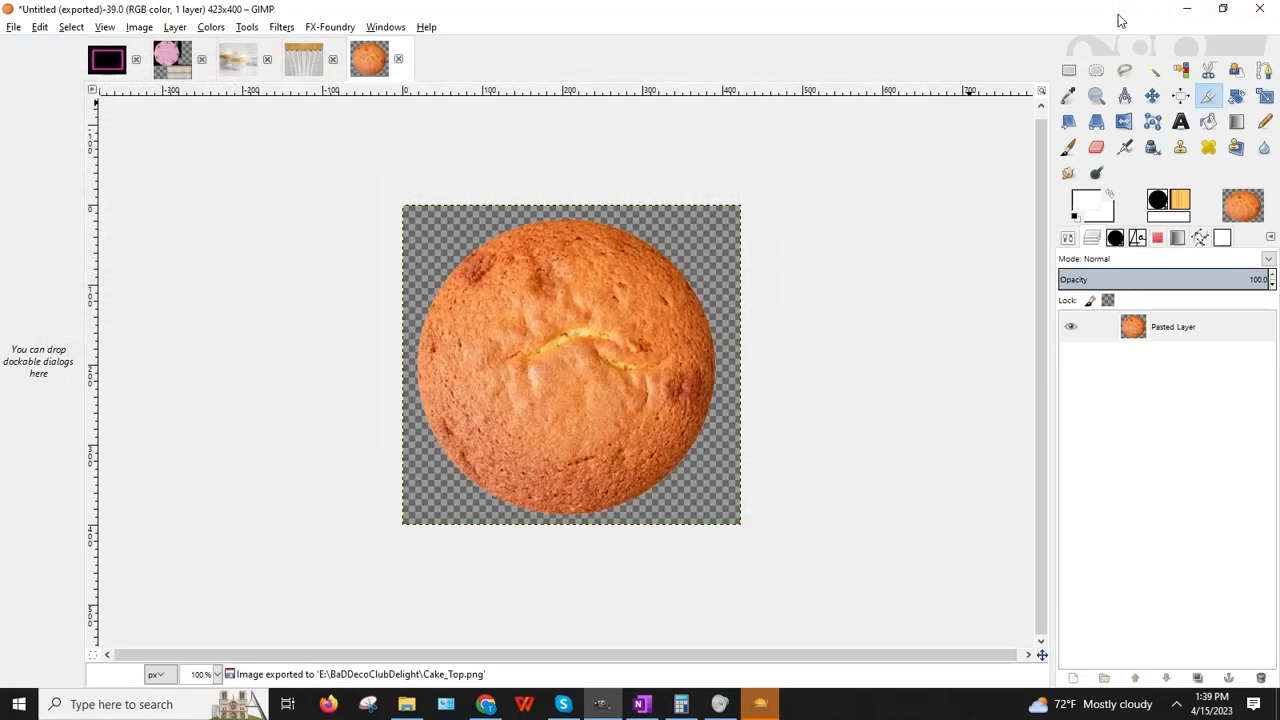
{"action": "left_click", "coordinate": [1186, 8]}
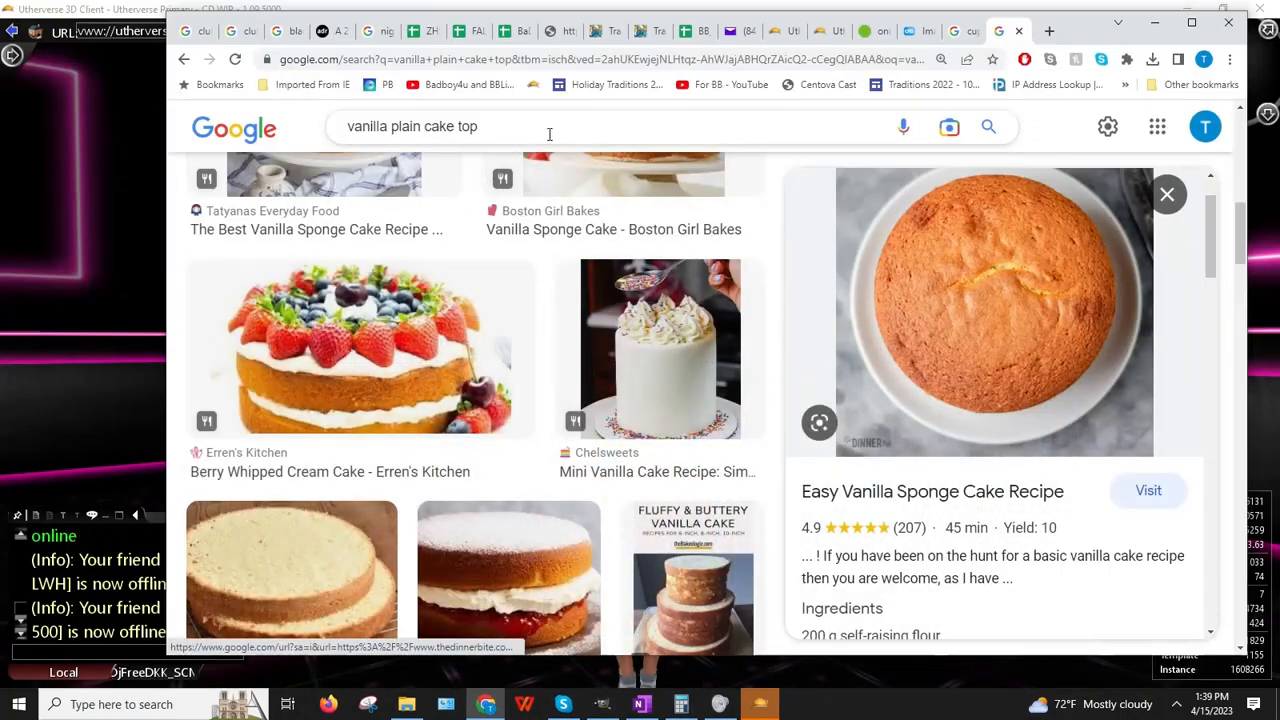
Step: Change the Google Images search to 'vanilla cupcake cake top'
{"action": "double_click", "coordinate": [405, 126]}
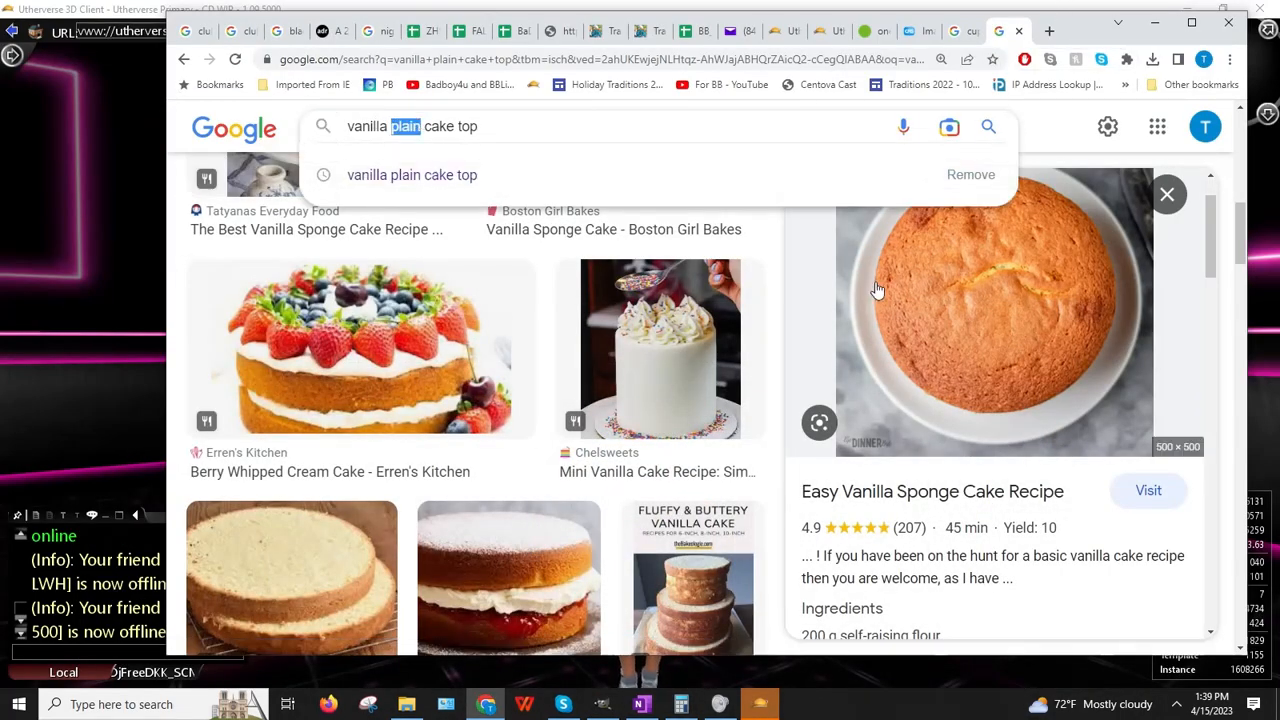
{"action": "type", "text": "c"}
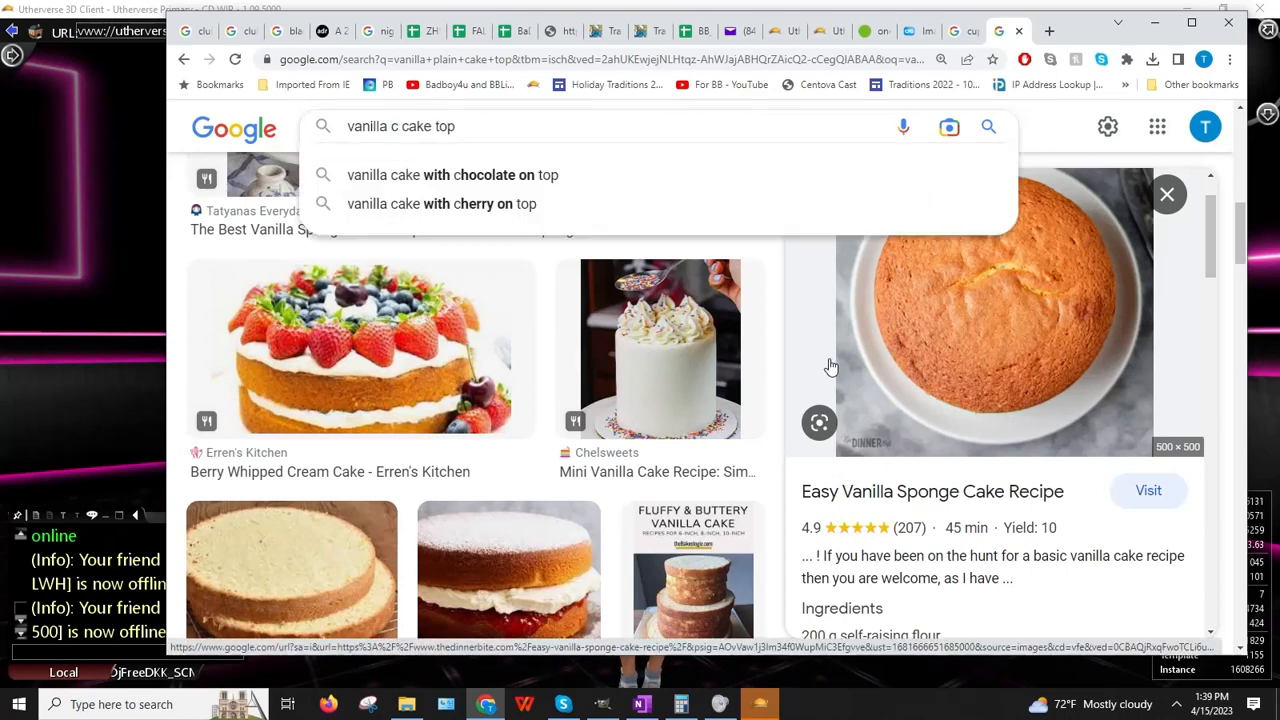
{"action": "type", "text": "upcake"}
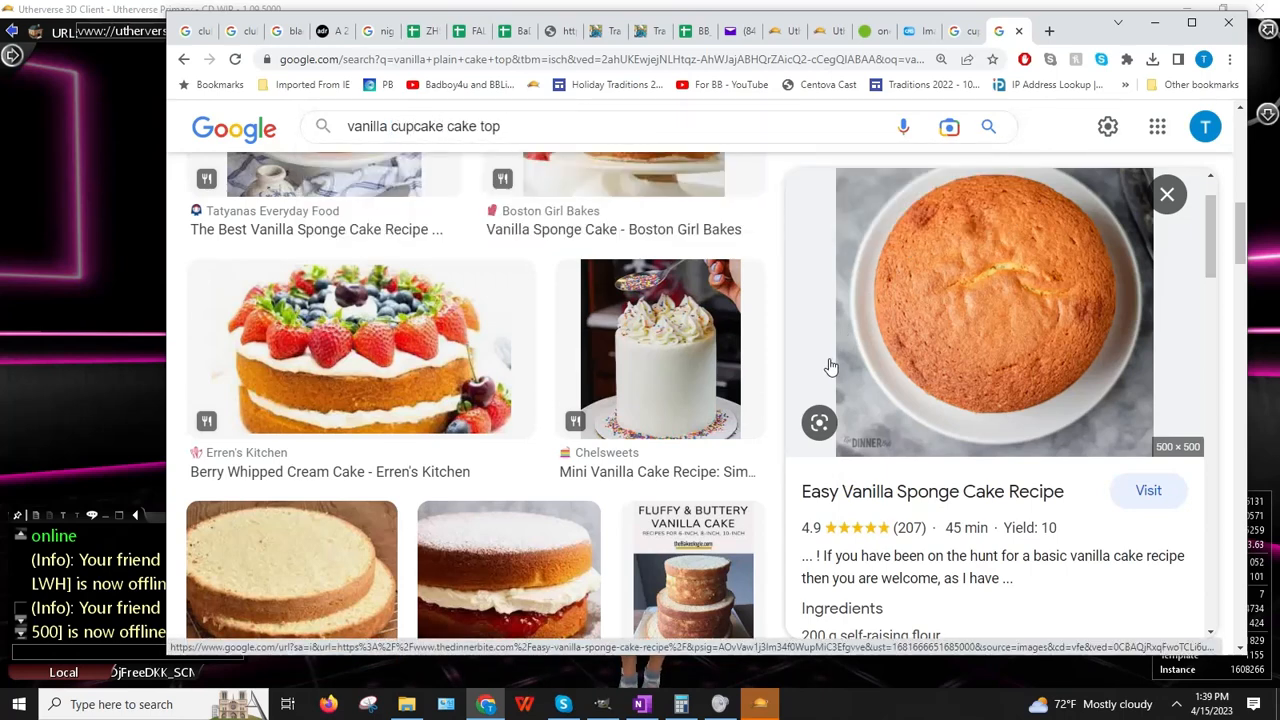
{"action": "key", "text": "BackSpace"}
{"action": "key", "text": "BackSpace"}
{"action": "key", "text": "BackSpace"}
{"action": "key", "text": "BackSpace"}
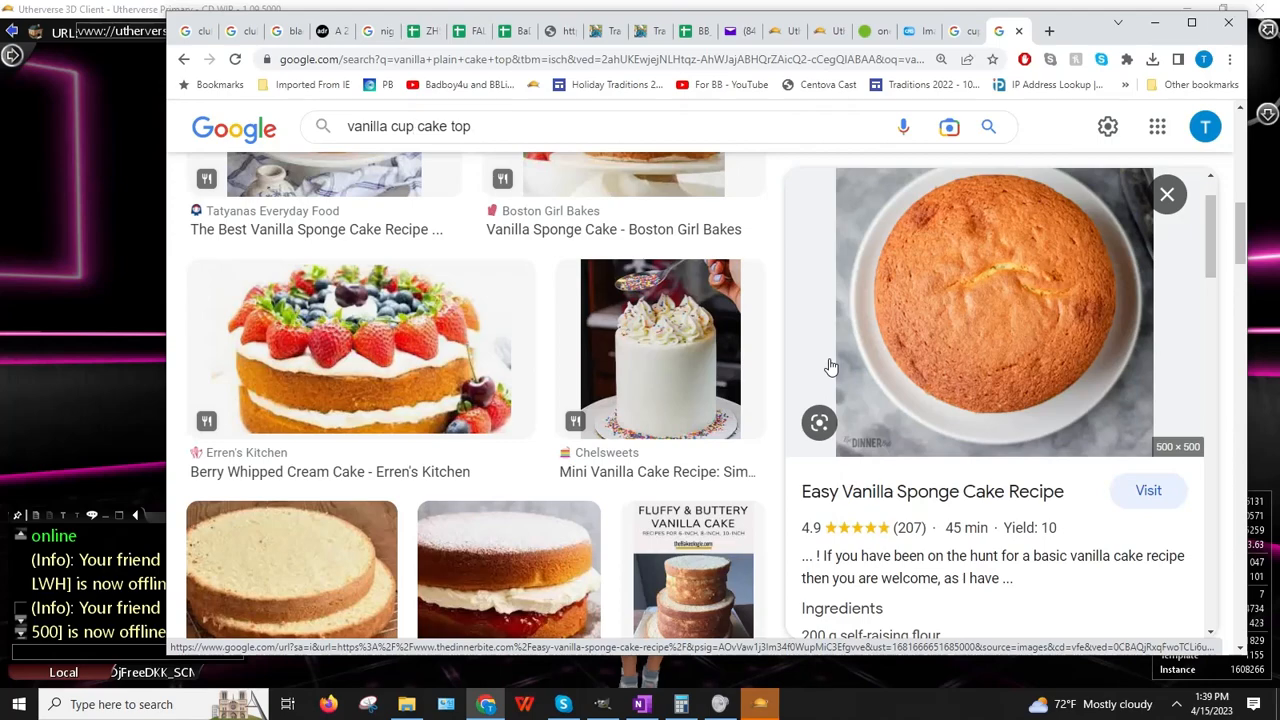
{"action": "type", "text": "cake"}
{"action": "key", "text": "Return"}
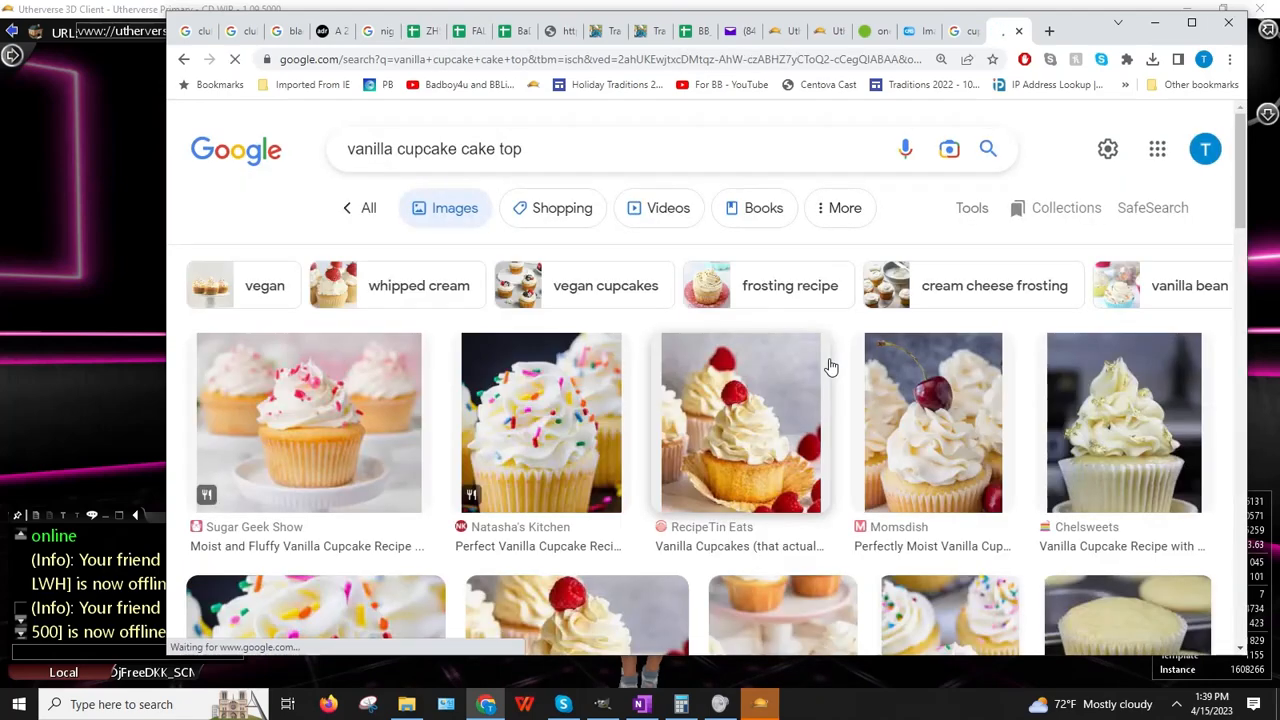
Step: Scroll down through the frosted vanilla cupcake results
{"action": "scroll", "coordinate": [784, 411], "scroll_direction": "down", "scroll_amount": 3}
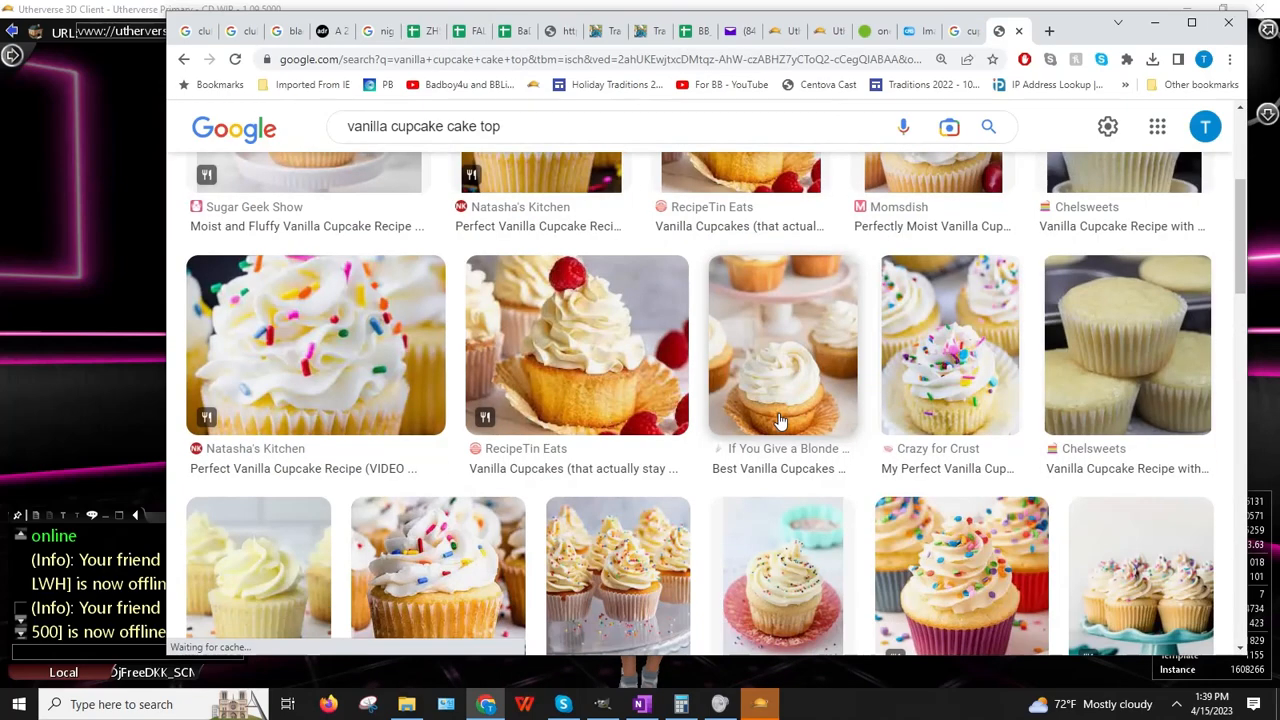
{"action": "scroll", "coordinate": [777, 426], "scroll_direction": "down", "scroll_amount": 3}
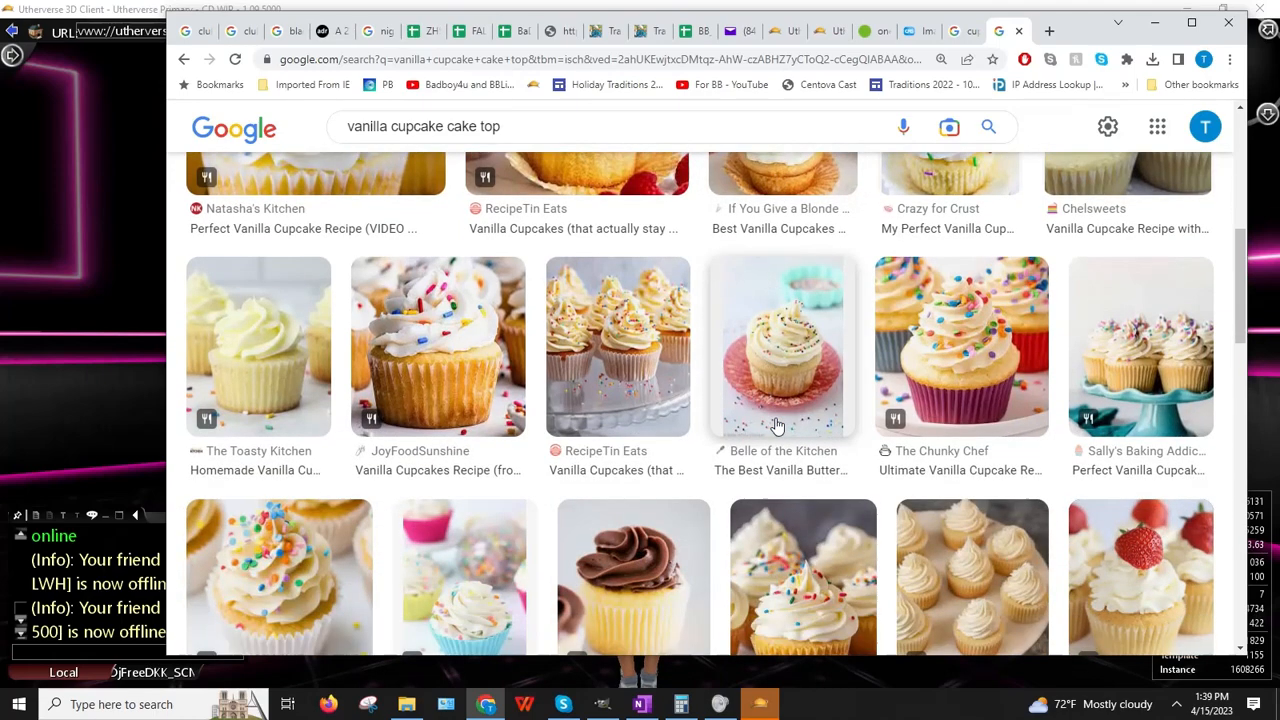
{"action": "scroll", "coordinate": [777, 426], "scroll_direction": "down", "scroll_amount": 1}
{"action": "scroll", "coordinate": [777, 426], "scroll_direction": "down", "scroll_amount": 1}
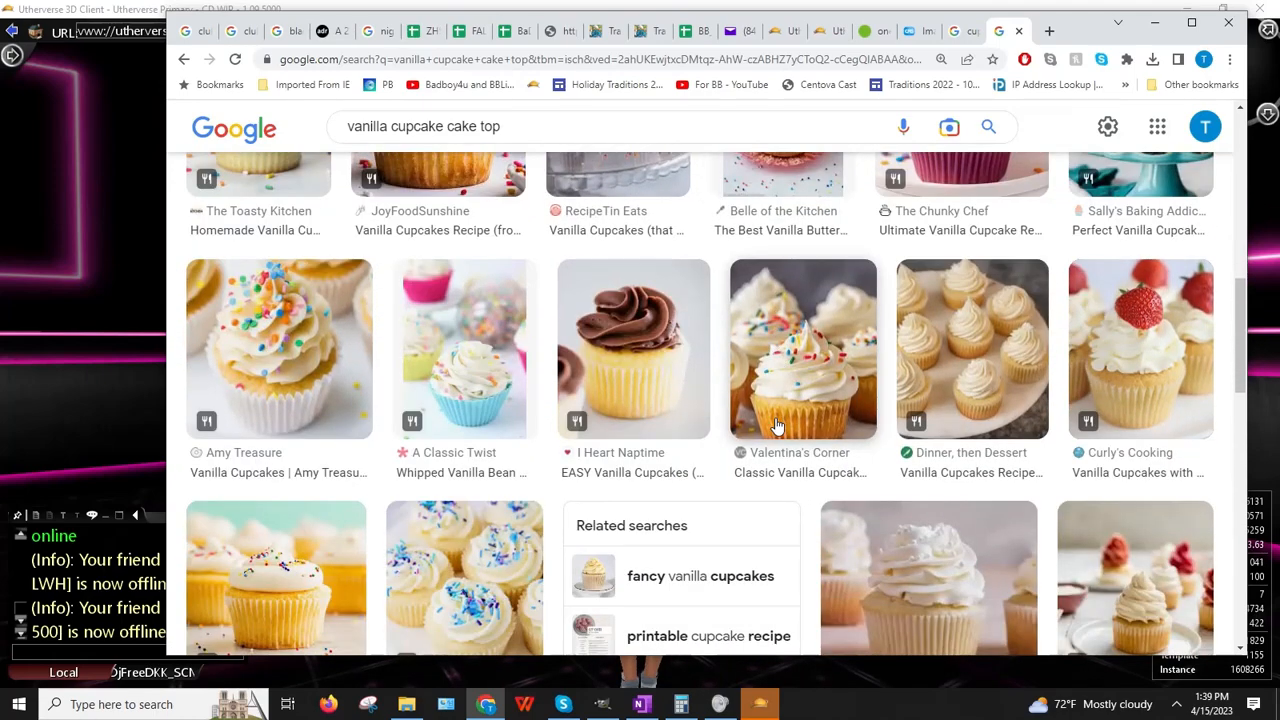
{"action": "scroll", "coordinate": [777, 426], "scroll_direction": "down", "scroll_amount": 2}
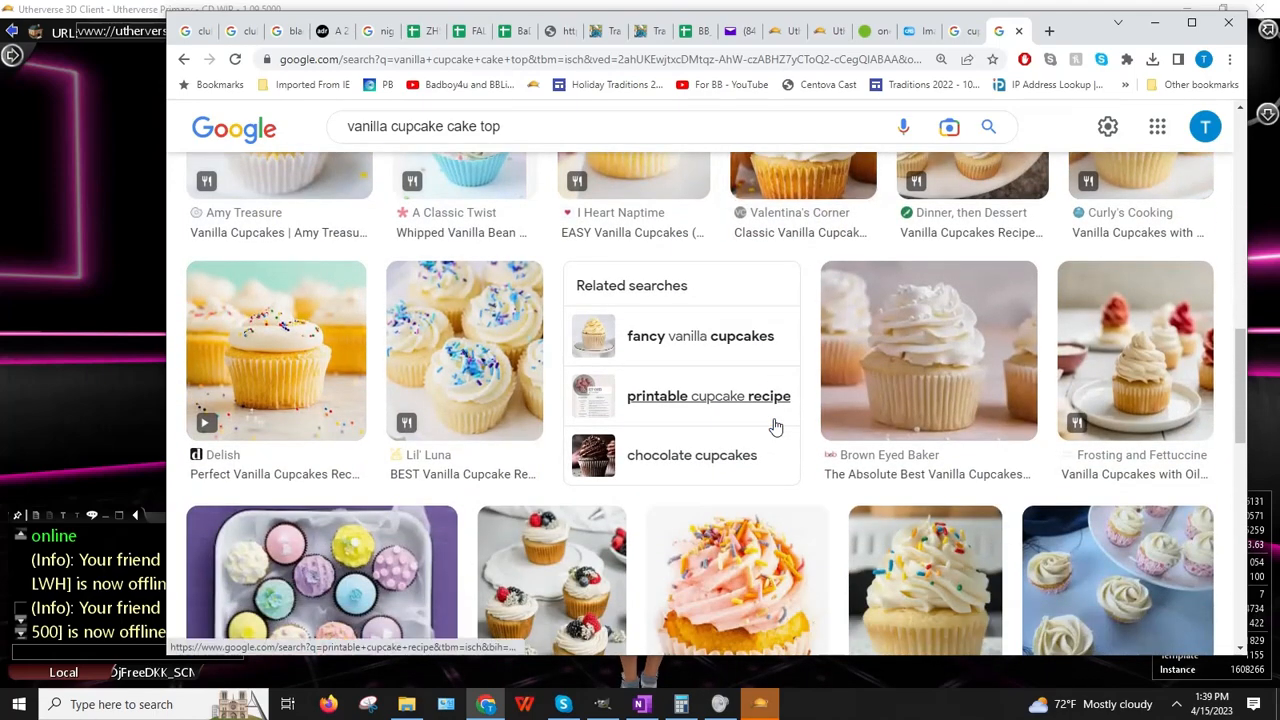
{"action": "scroll", "coordinate": [772, 422], "scroll_direction": "down", "scroll_amount": 1}
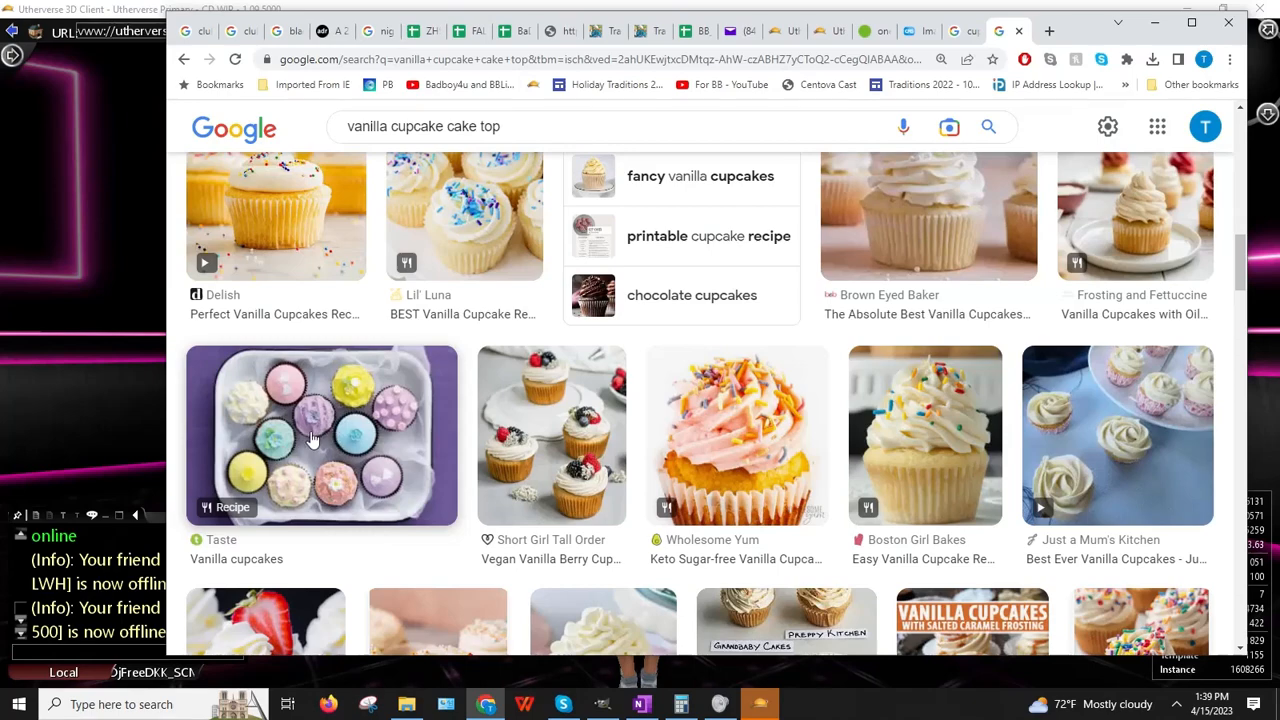
{"action": "scroll", "coordinate": [312, 440], "scroll_direction": "down", "scroll_amount": 2}
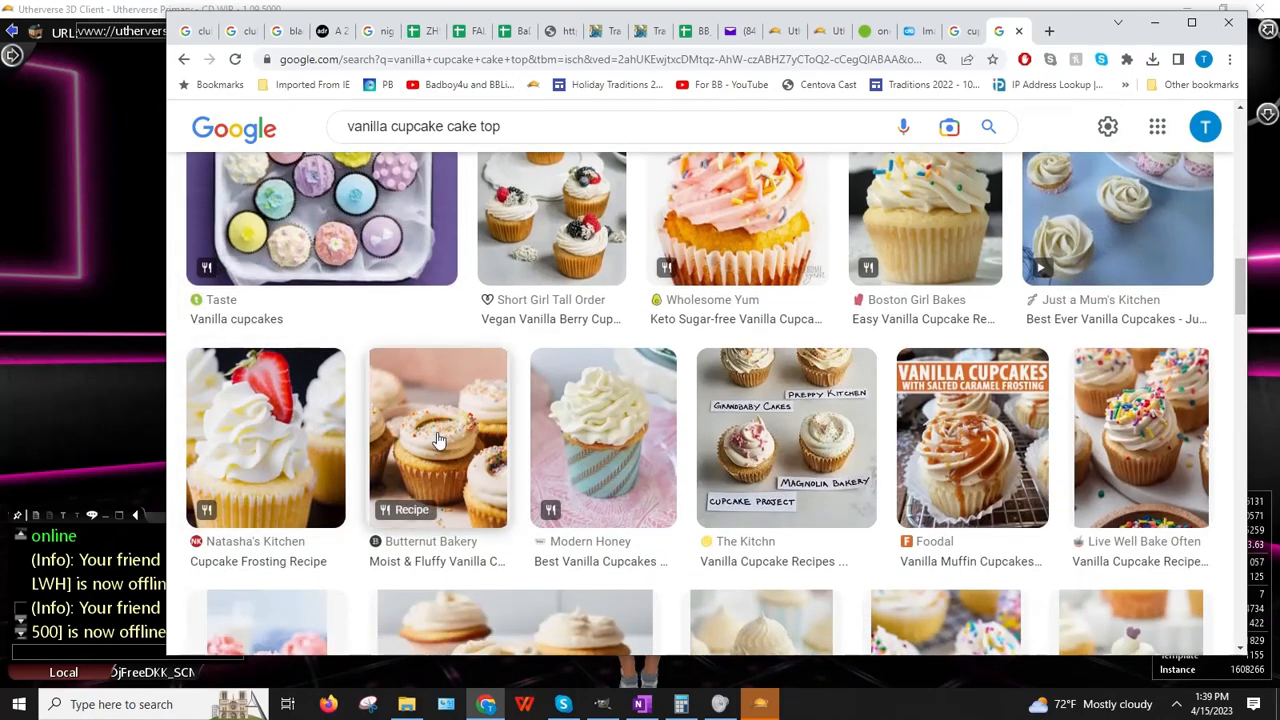
Step: Preview The Kitchn cupcake comparison image and browse the related results
{"action": "left_click", "coordinate": [795, 453]}
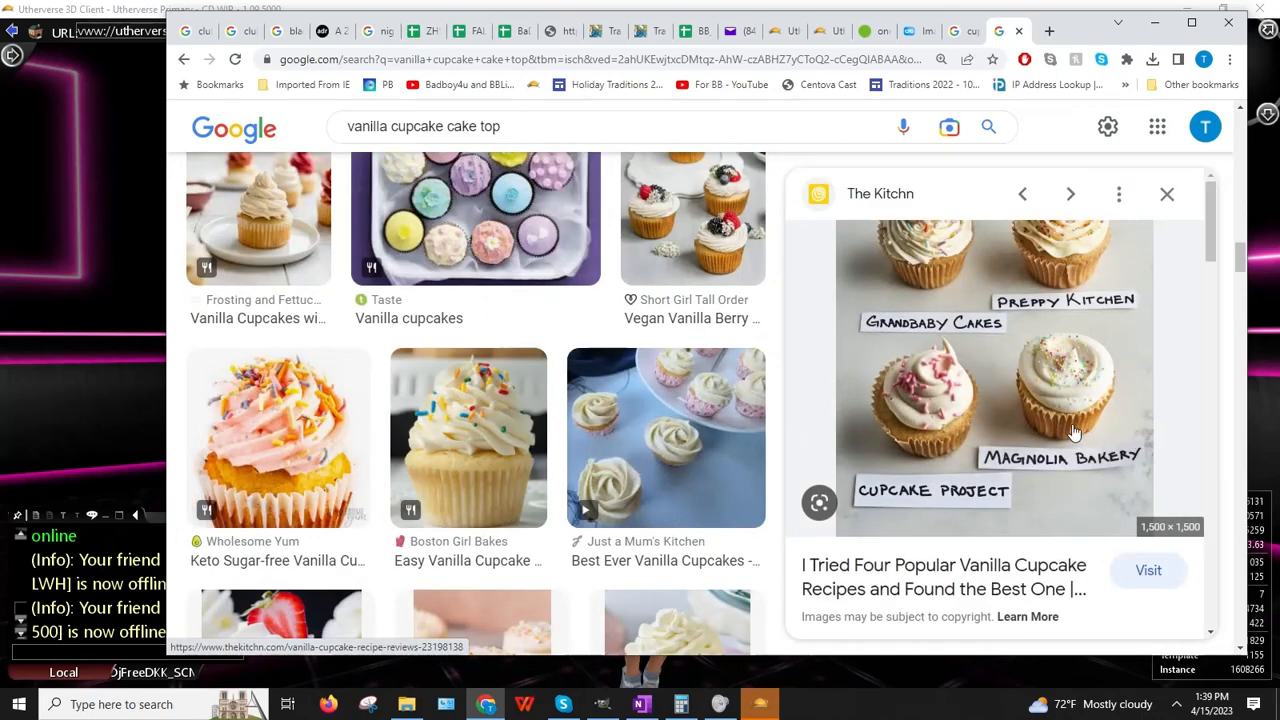
{"action": "scroll", "coordinate": [1038, 378], "scroll_direction": "down", "scroll_amount": 10}
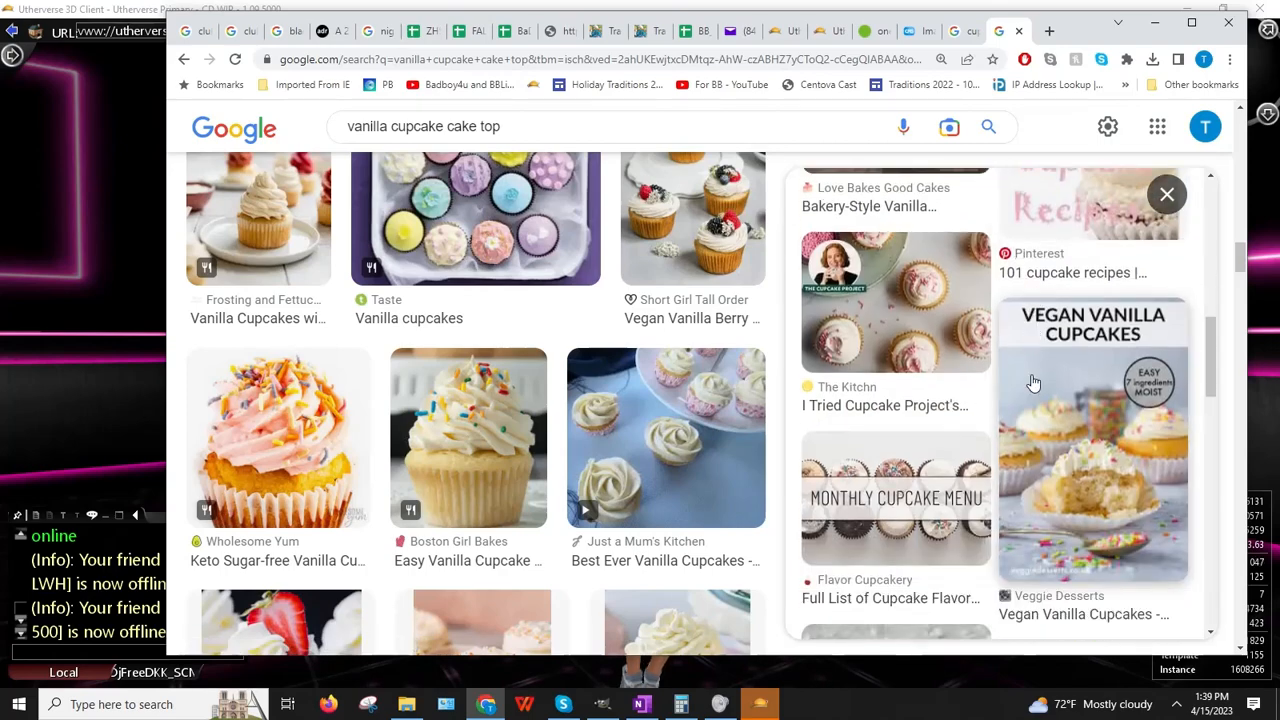
{"action": "scroll", "coordinate": [1026, 376], "scroll_direction": "down", "scroll_amount": 4}
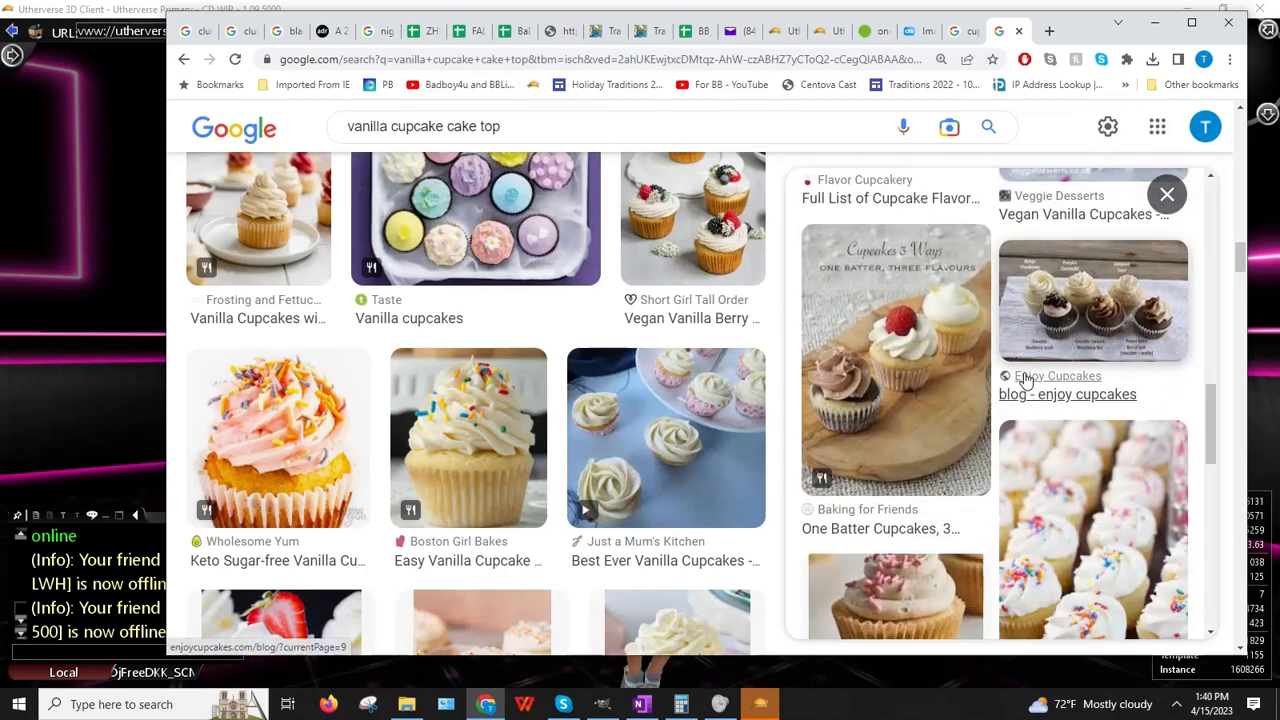
{"action": "scroll", "coordinate": [1015, 390], "scroll_direction": "down", "scroll_amount": 2}
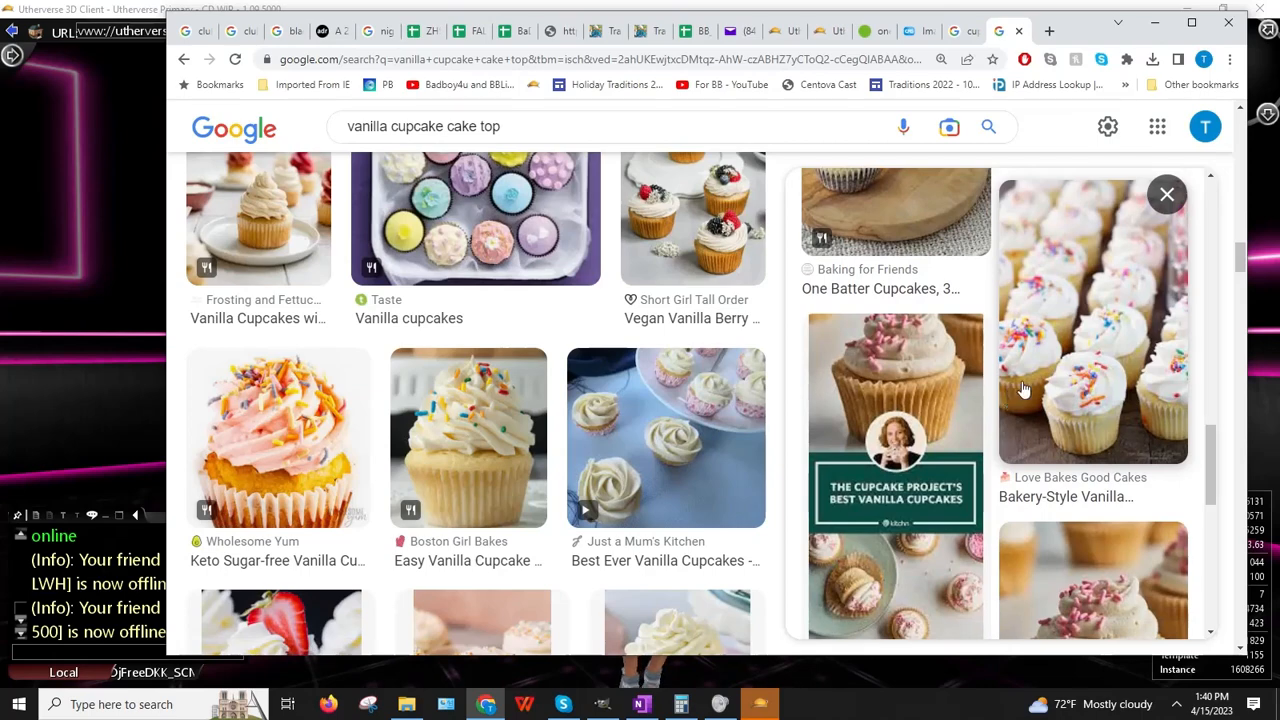
{"action": "scroll", "coordinate": [1022, 390], "scroll_direction": "down", "scroll_amount": 8}
{"action": "scroll", "coordinate": [990, 375], "scroll_direction": "up", "scroll_amount": 10}
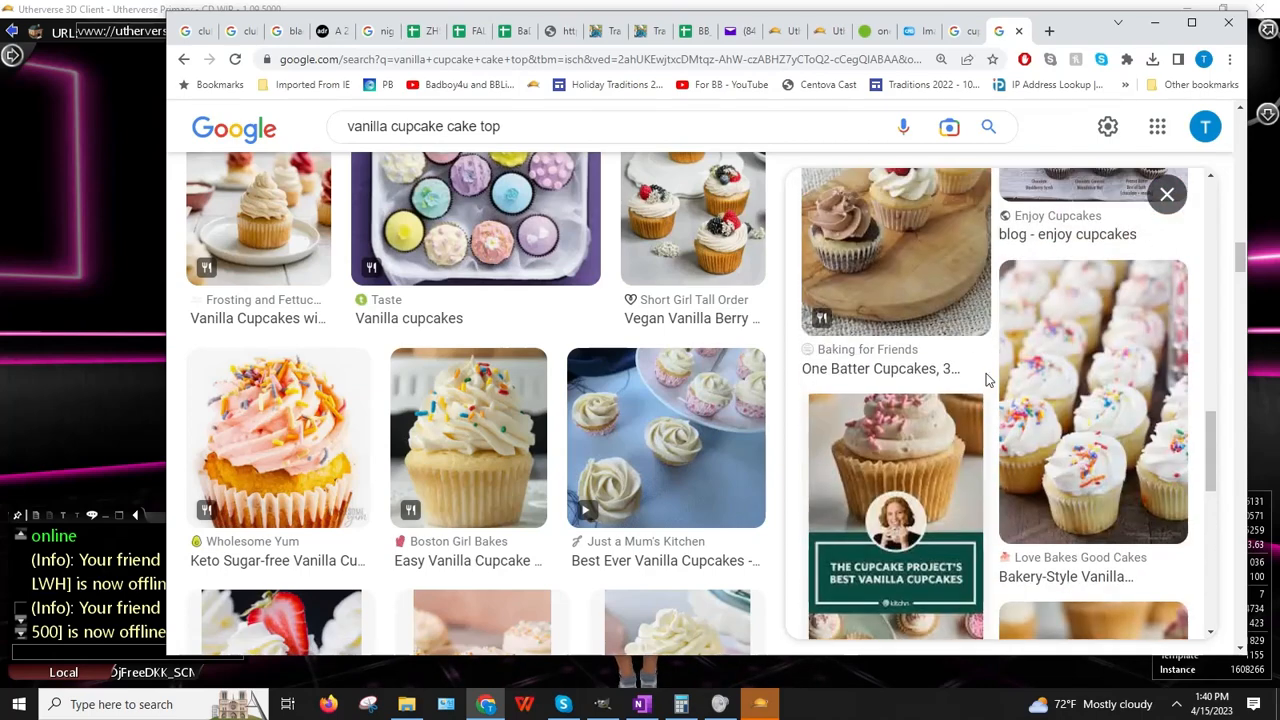
{"action": "scroll", "coordinate": [975, 377], "scroll_direction": "down", "scroll_amount": 4}
{"action": "scroll", "coordinate": [971, 377], "scroll_direction": "up", "scroll_amount": 1}
Step: Open another cupcake image in the preview and scroll through related photos
{"action": "left_click", "coordinate": [876, 374]}
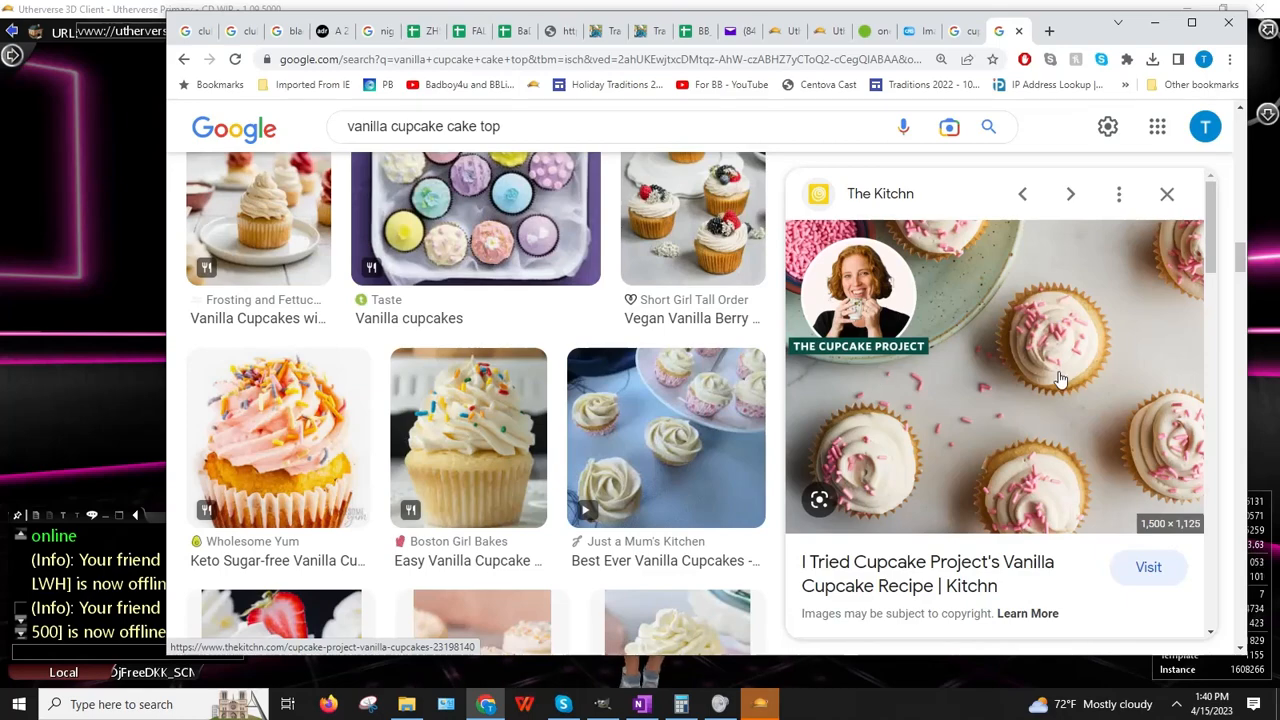
{"action": "scroll", "coordinate": [1055, 378], "scroll_direction": "down", "scroll_amount": 5}
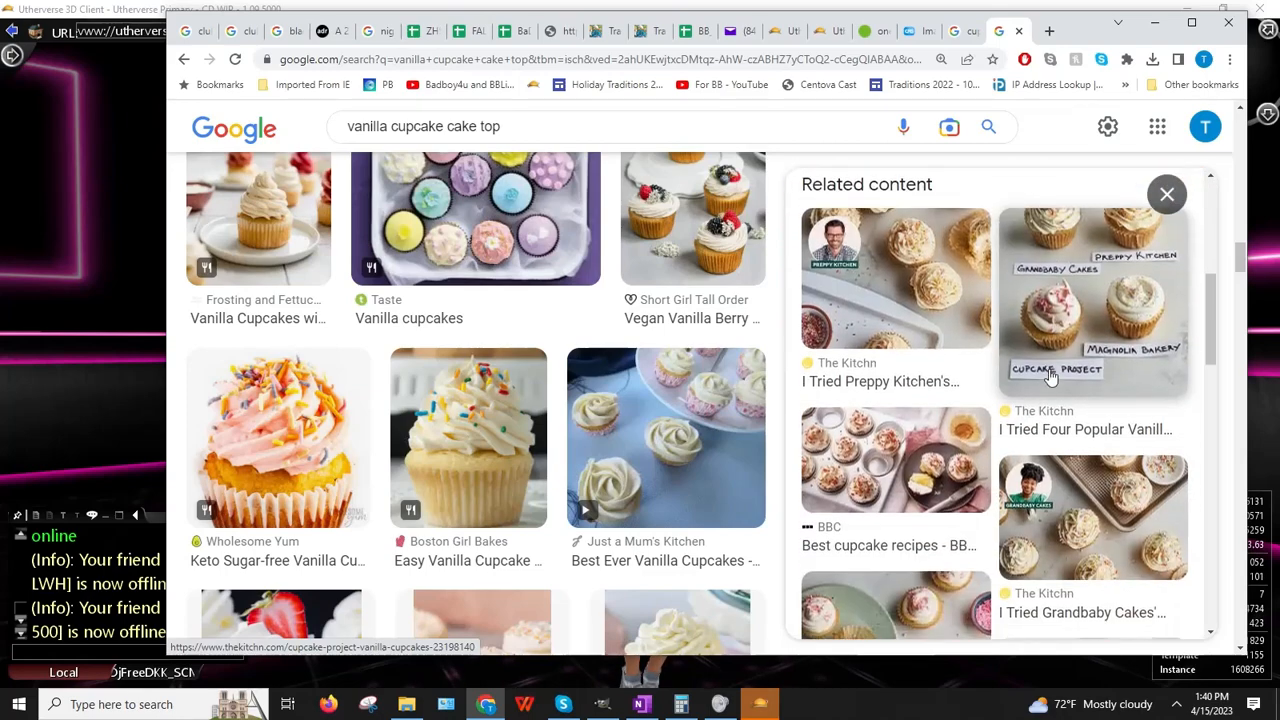
{"action": "scroll", "coordinate": [1048, 376], "scroll_direction": "down", "scroll_amount": 3}
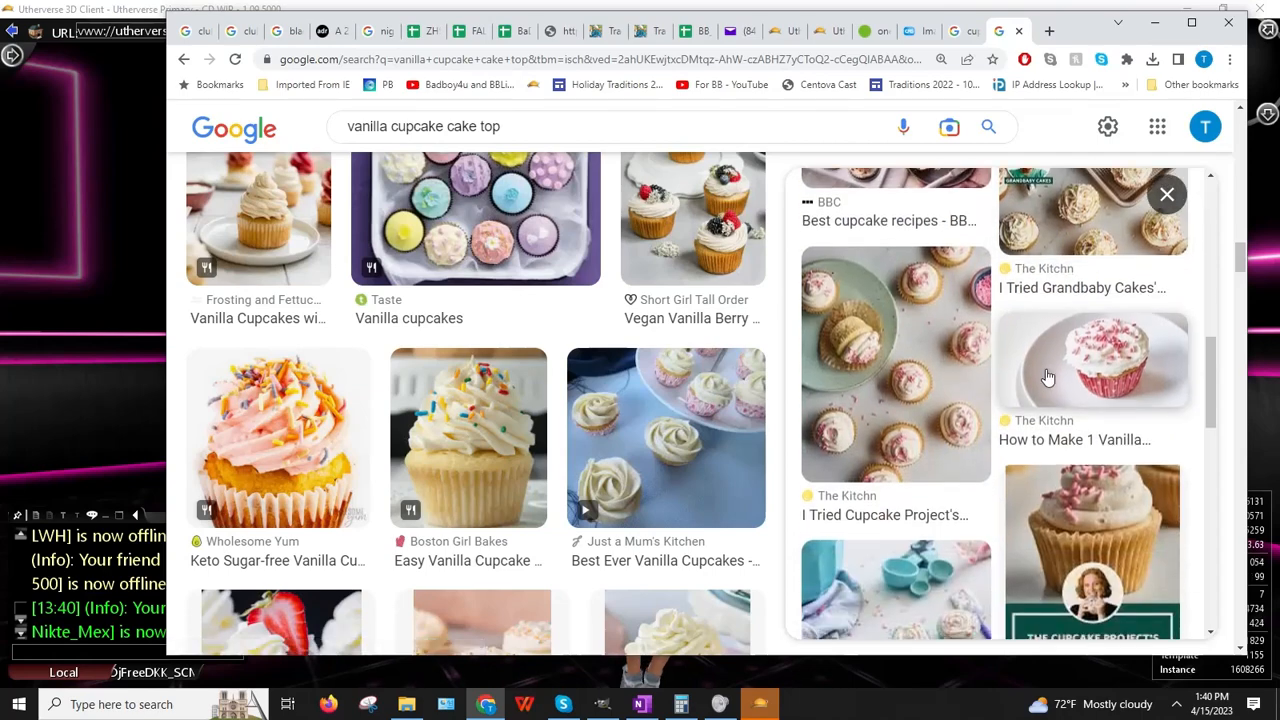
{"action": "scroll", "coordinate": [1046, 376], "scroll_direction": "down", "scroll_amount": 2}
{"action": "scroll", "coordinate": [1045, 376], "scroll_direction": "down", "scroll_amount": 3}
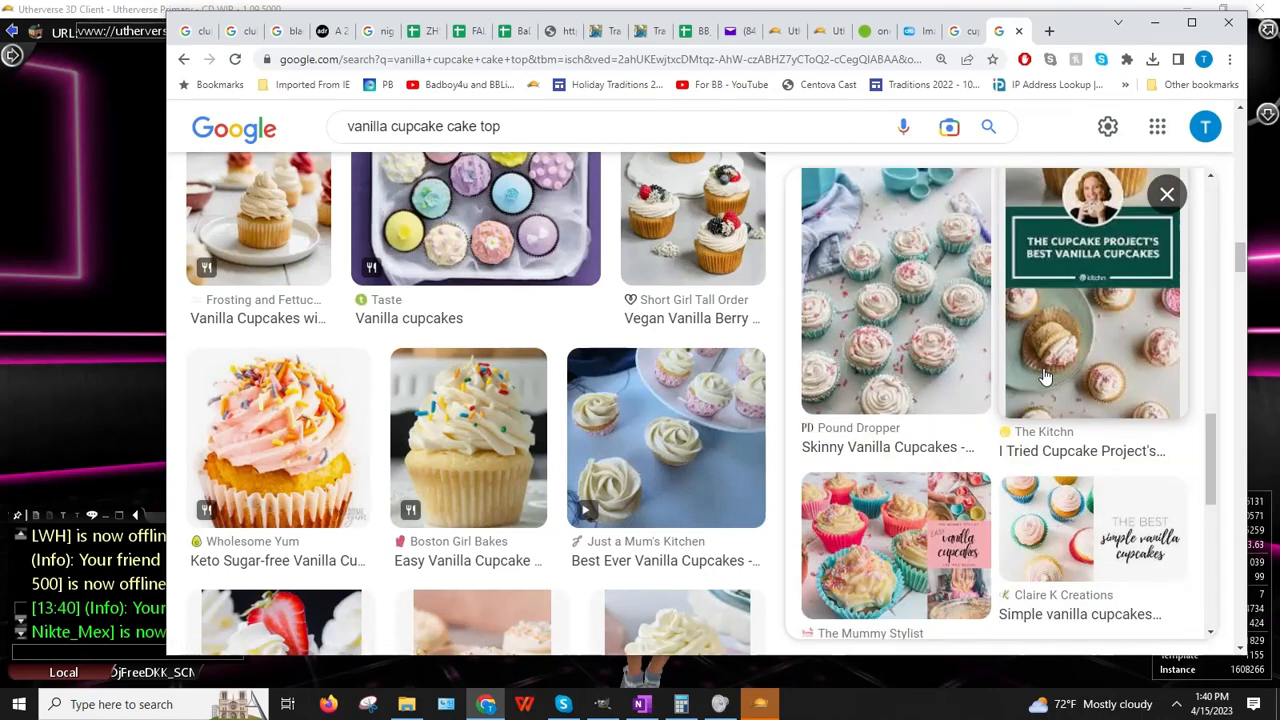
{"action": "scroll", "coordinate": [1045, 376], "scroll_direction": "down", "scroll_amount": 4}
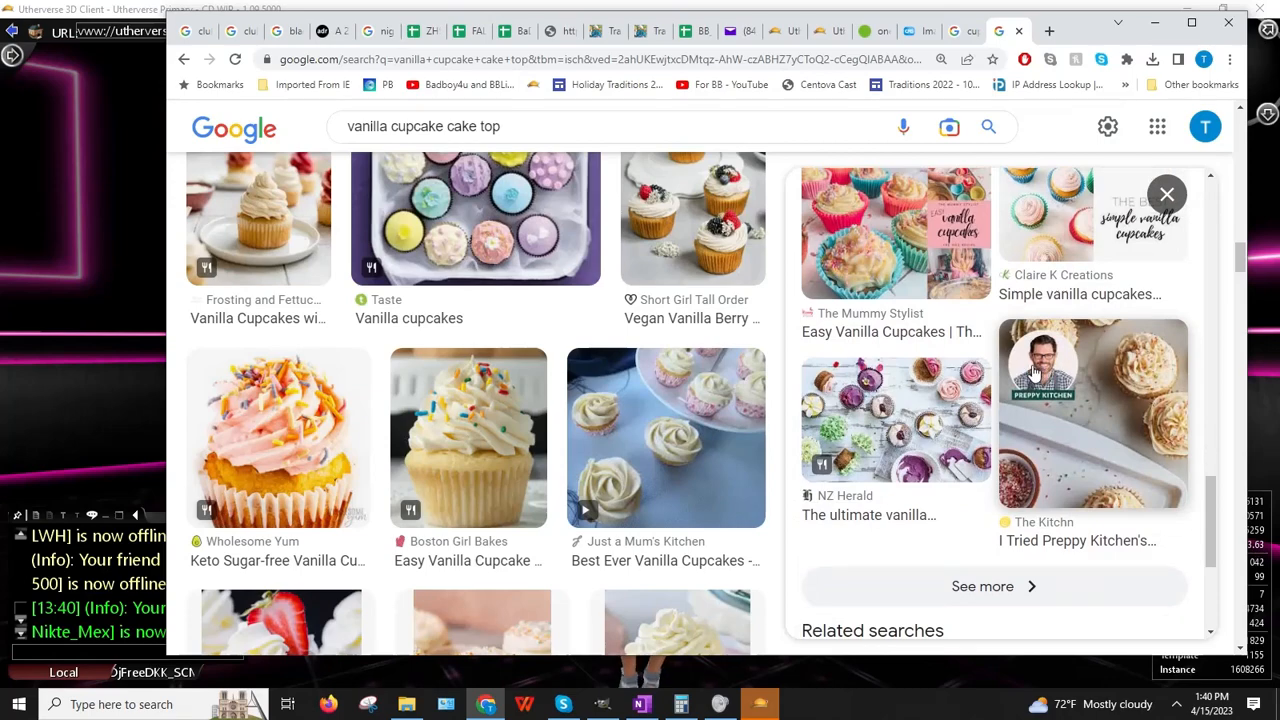
{"action": "scroll", "coordinate": [1030, 372], "scroll_direction": "up", "scroll_amount": 6}
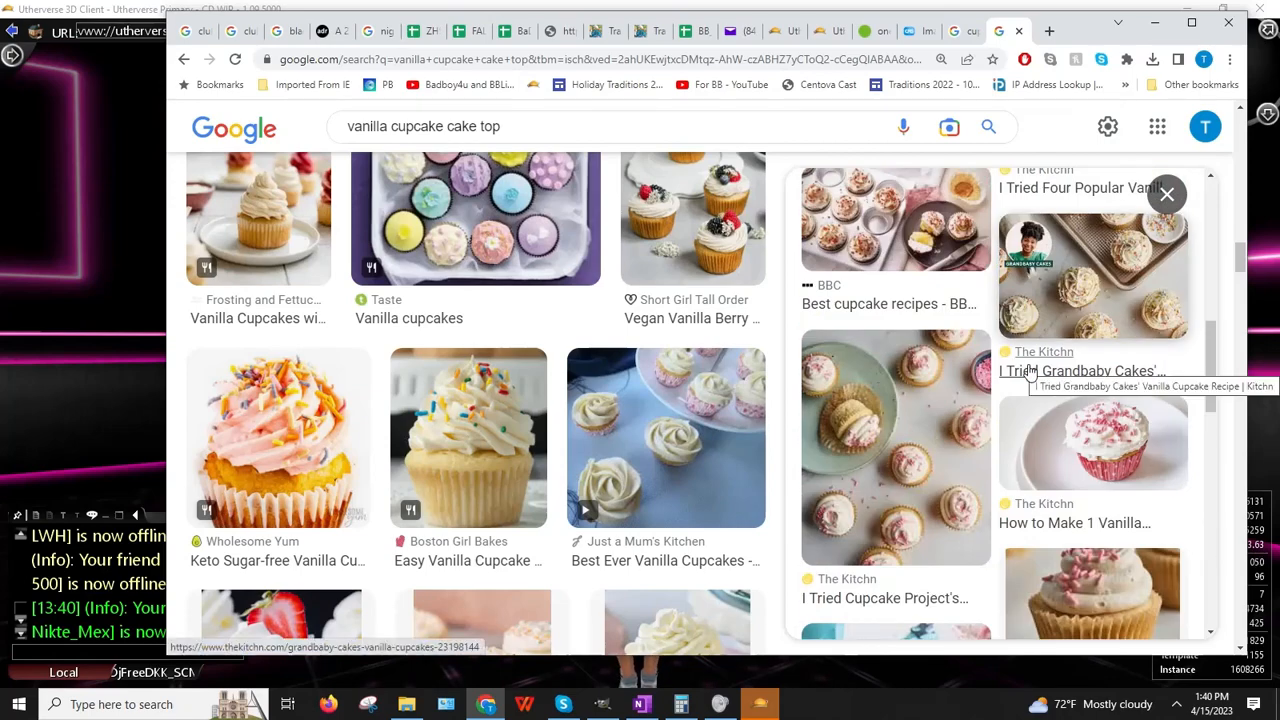
{"action": "scroll", "coordinate": [1027, 362], "scroll_direction": "up", "scroll_amount": 5}
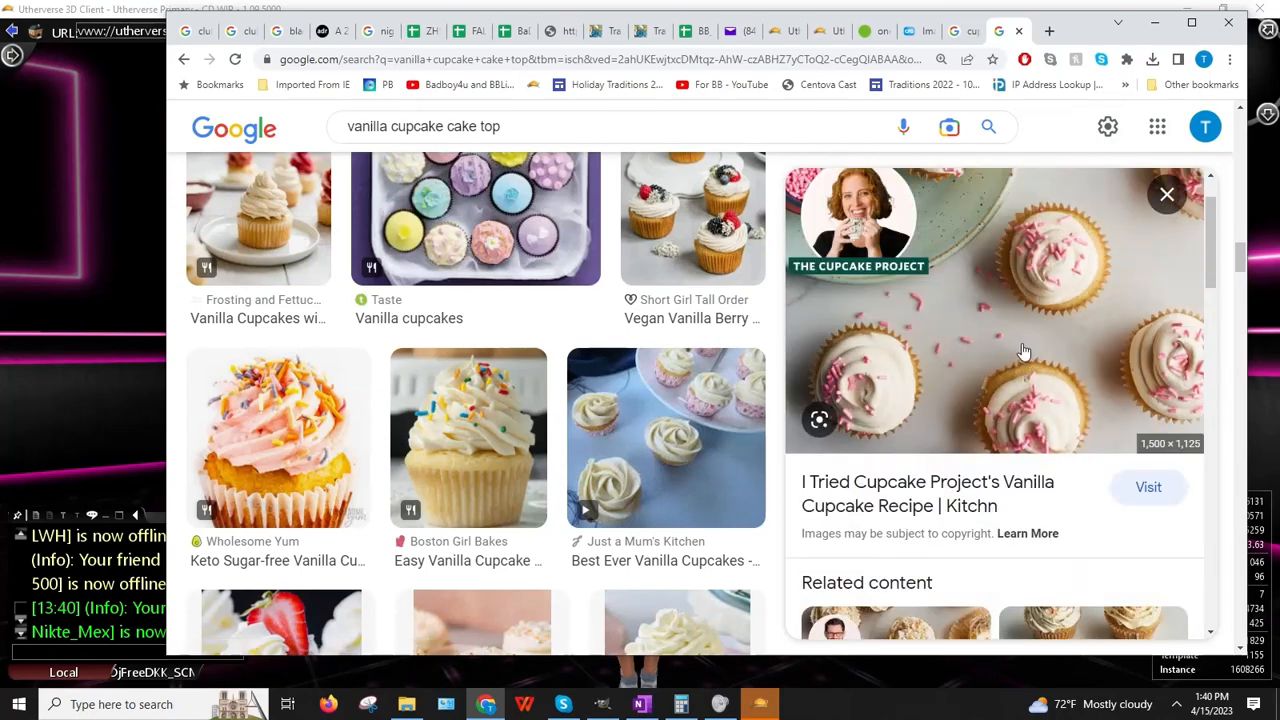
Step: Copy the Cupcake Project frosted cupcakes photo and return to GIMP
{"action": "right_click", "coordinate": [1022, 350]}
{"action": "left_click", "coordinate": [1074, 534]}
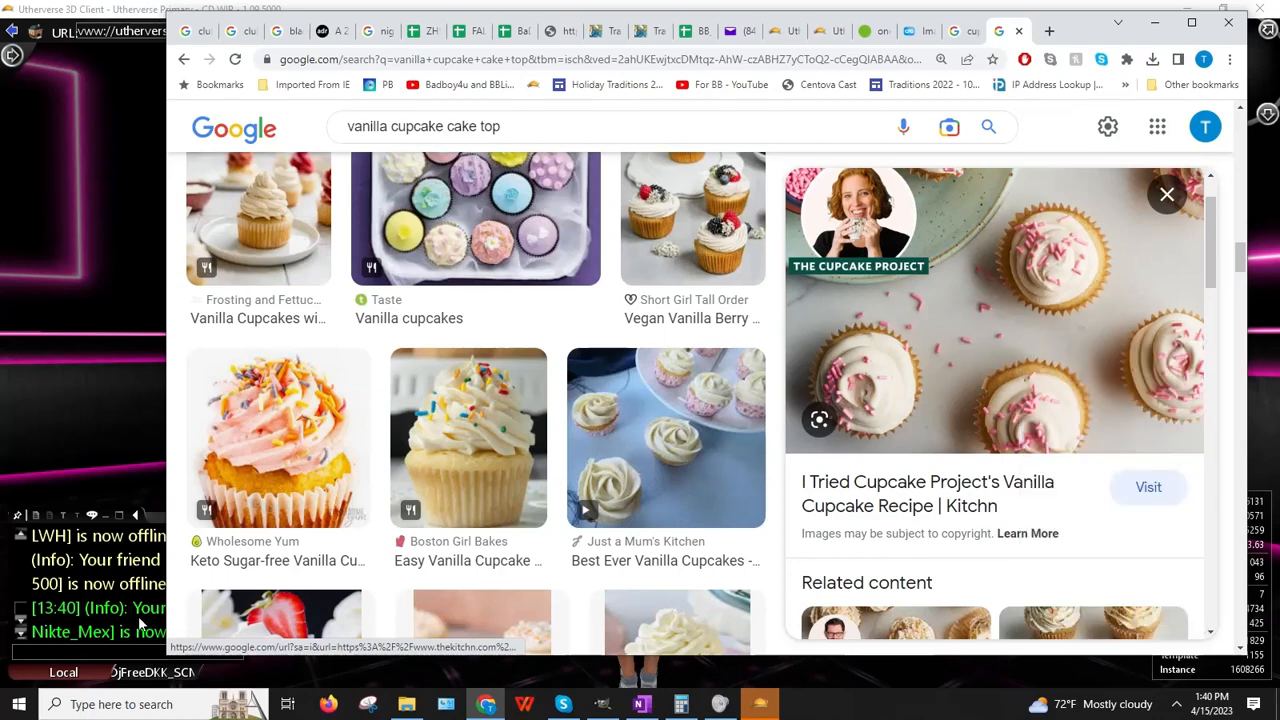
{"action": "left_click", "coordinate": [486, 704]}
{"action": "left_click", "coordinate": [602, 704]}
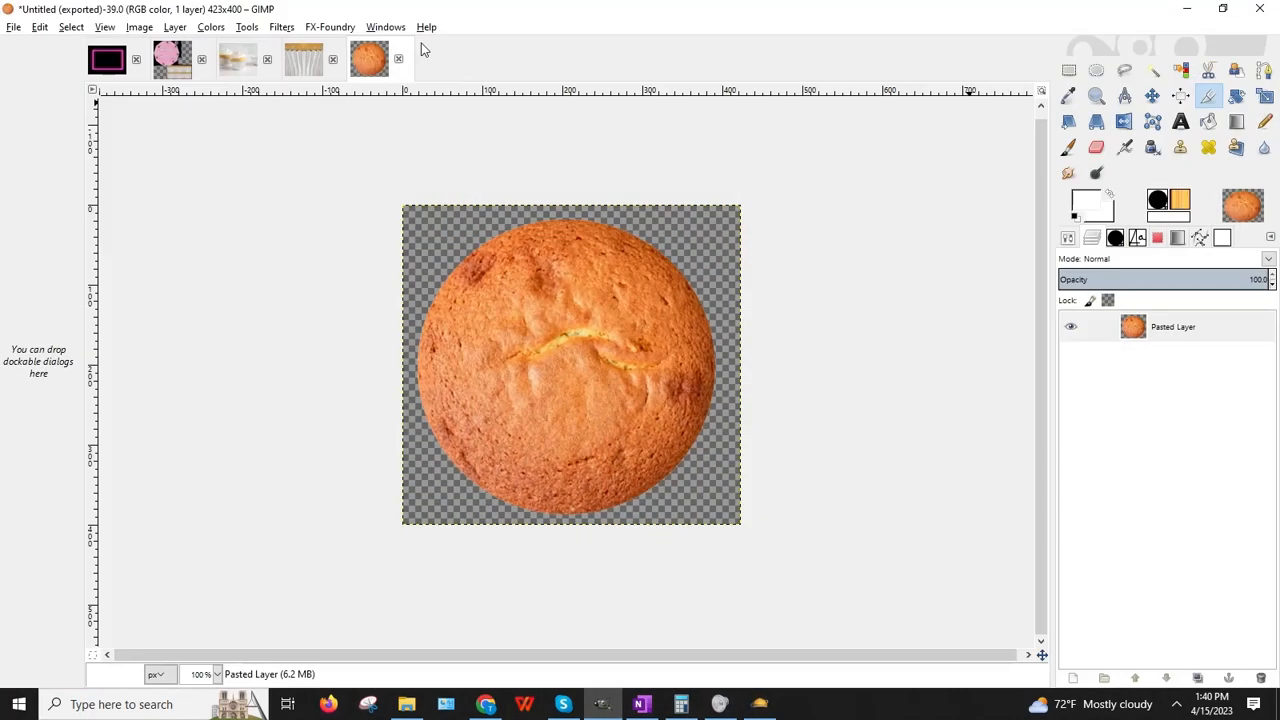
Step: Paste the cupcake photo as a new 1500×1125 image and view it at 100%
{"action": "left_click", "coordinate": [40, 27]}
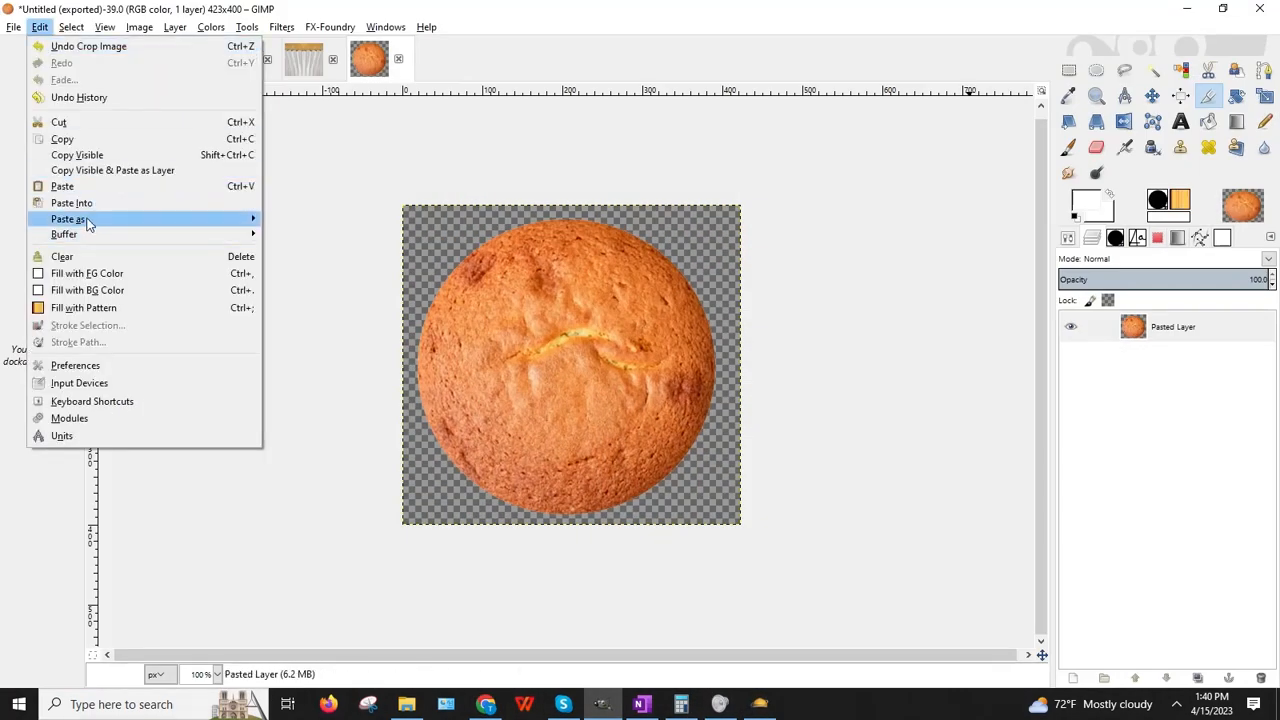
{"action": "mouse_move", "coordinate": [200, 219]}
{"action": "left_click", "coordinate": [306, 220]}
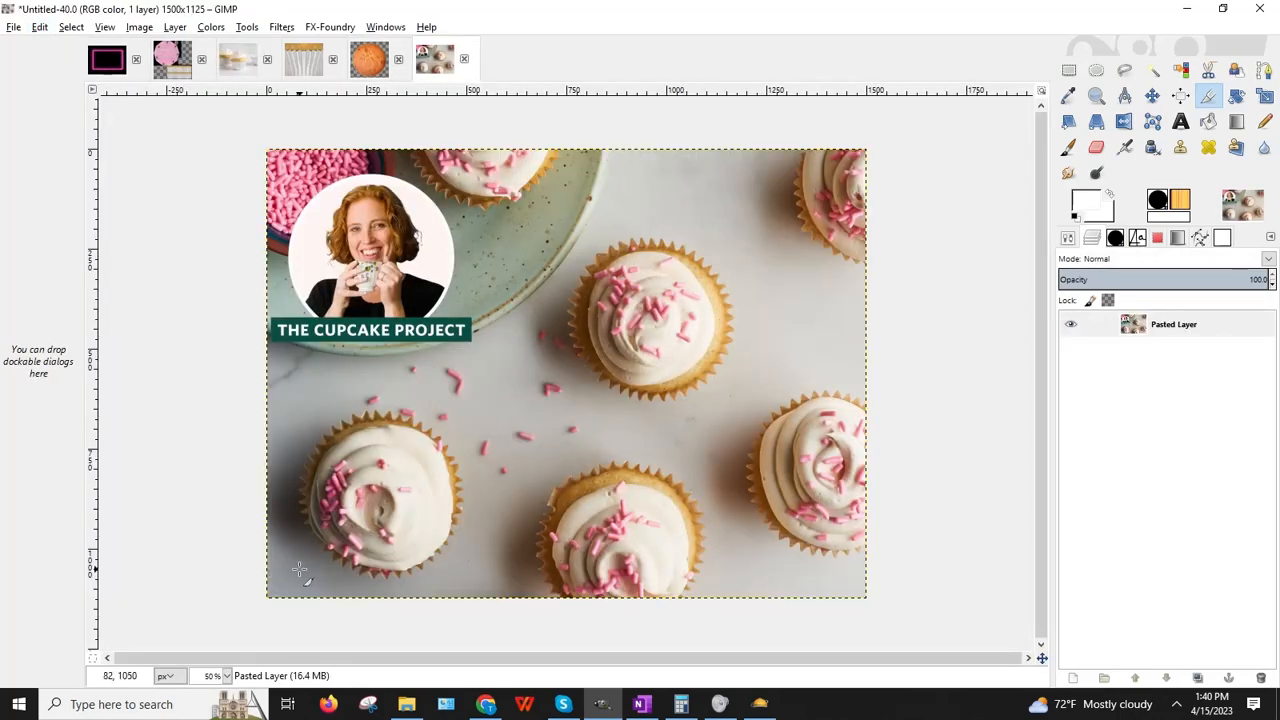
{"action": "left_click", "coordinate": [227, 676]}
{"action": "left_click", "coordinate": [216, 601]}
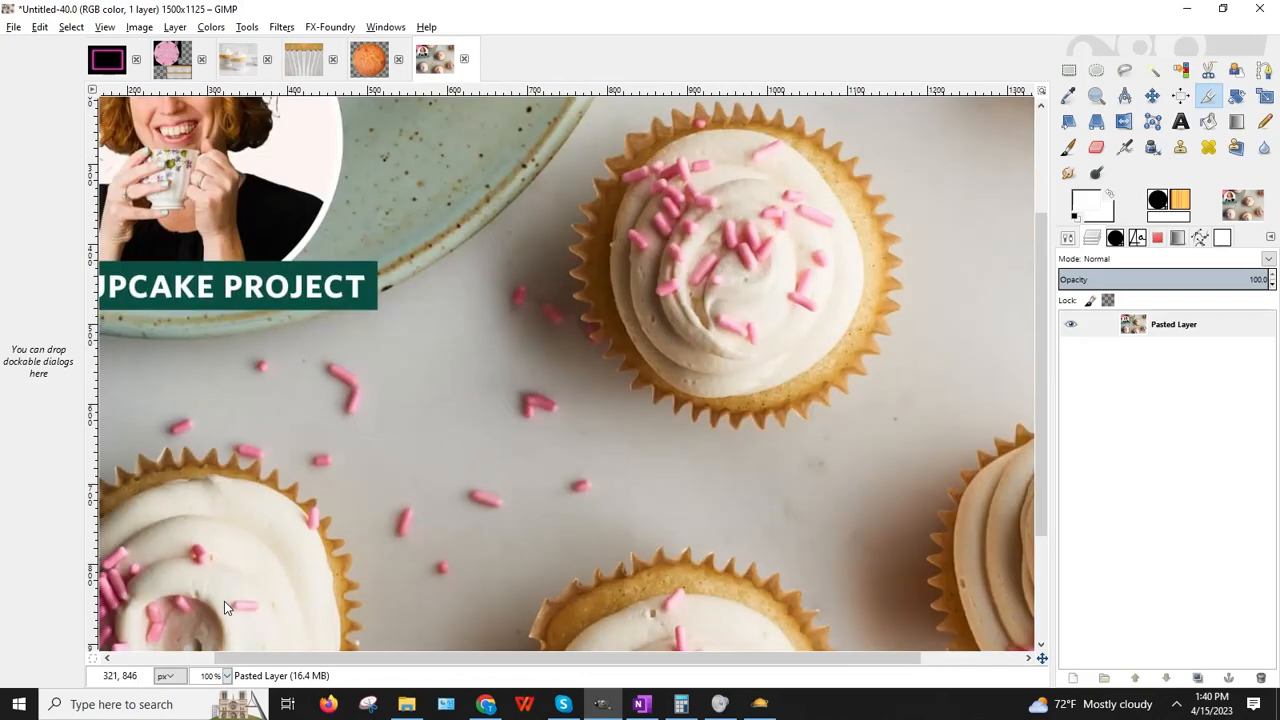
{"action": "scroll", "coordinate": [663, 337], "scroll_direction": "down", "scroll_amount": 3}
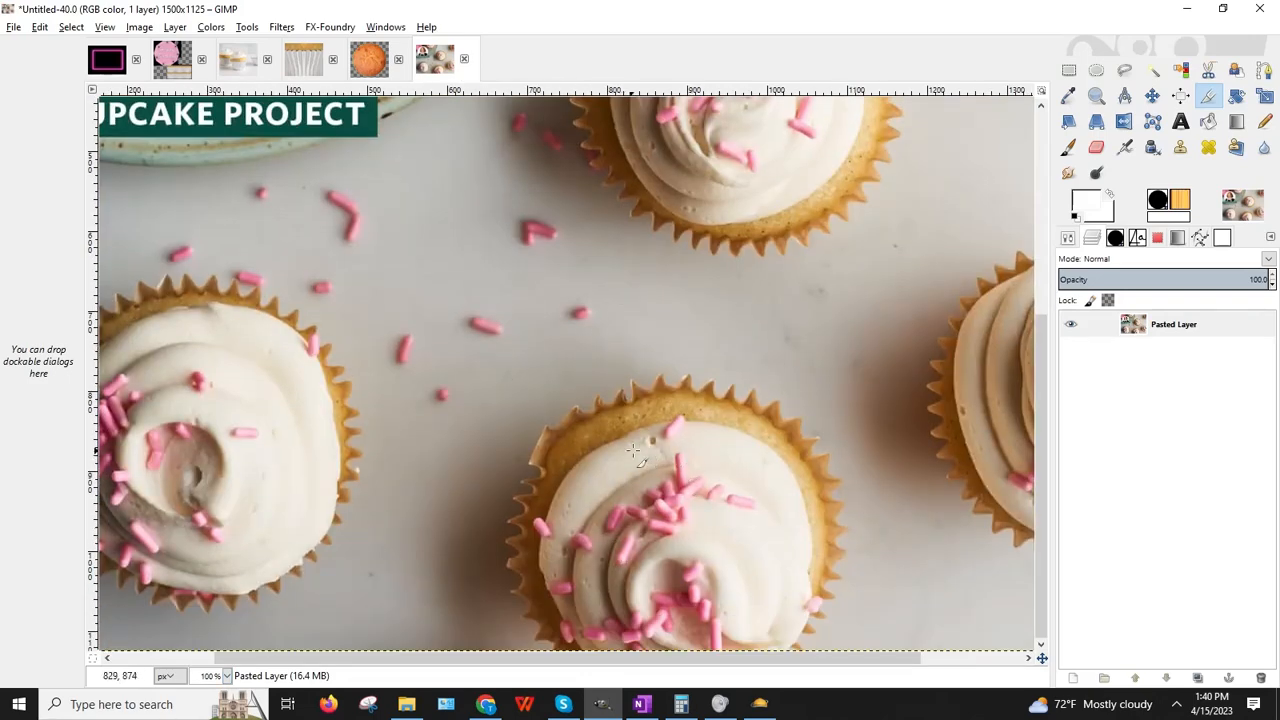
{"action": "scroll", "coordinate": [708, 590], "scroll_direction": "up", "scroll_amount": 5}
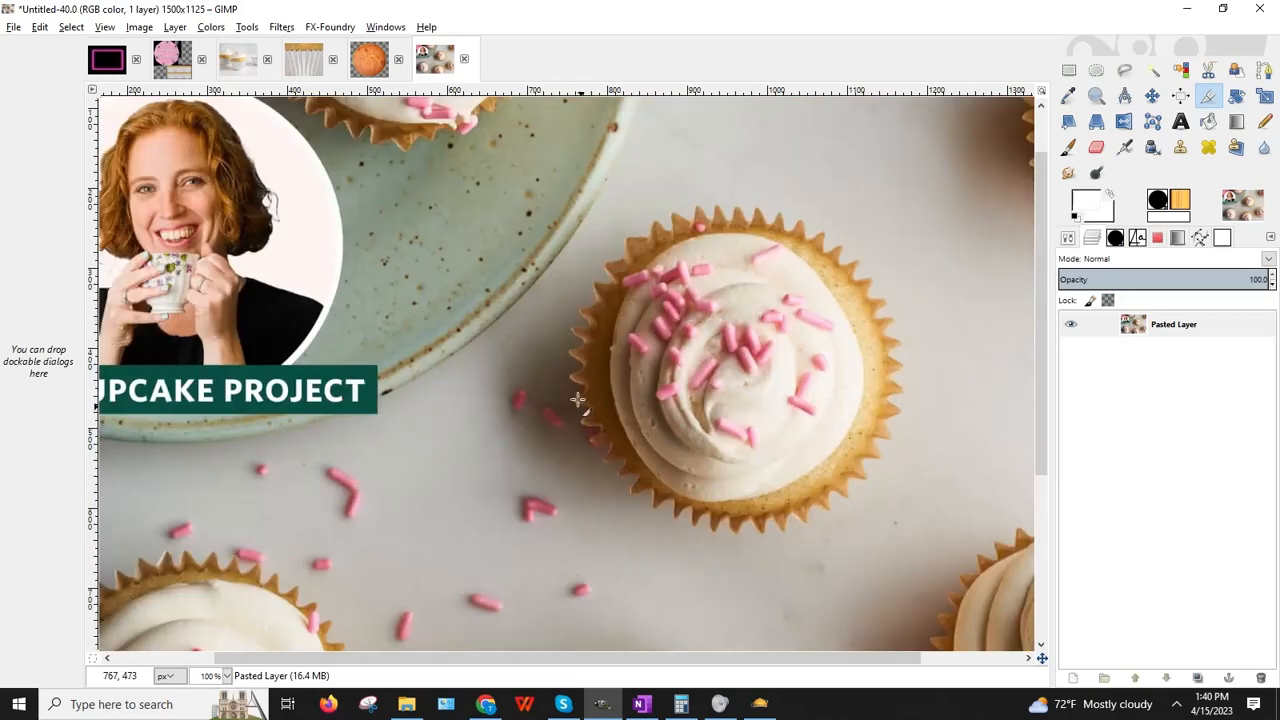
Step: Fit an elliptical selection around the central cupcake's frosted top
{"action": "left_click", "coordinate": [1096, 69]}
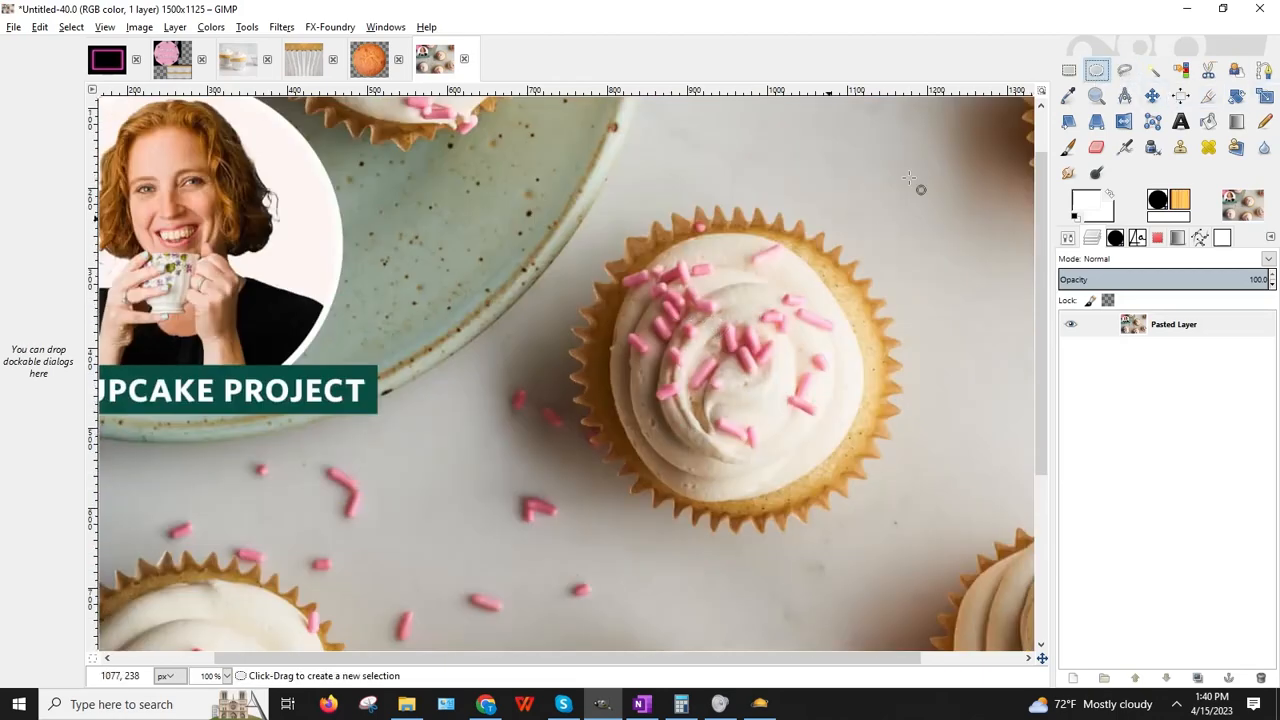
{"action": "left_click_drag", "start_coordinate": [566, 196], "coordinate": [929, 556]}
{"action": "left_click_drag", "start_coordinate": [769, 425], "coordinate": [757, 414]}
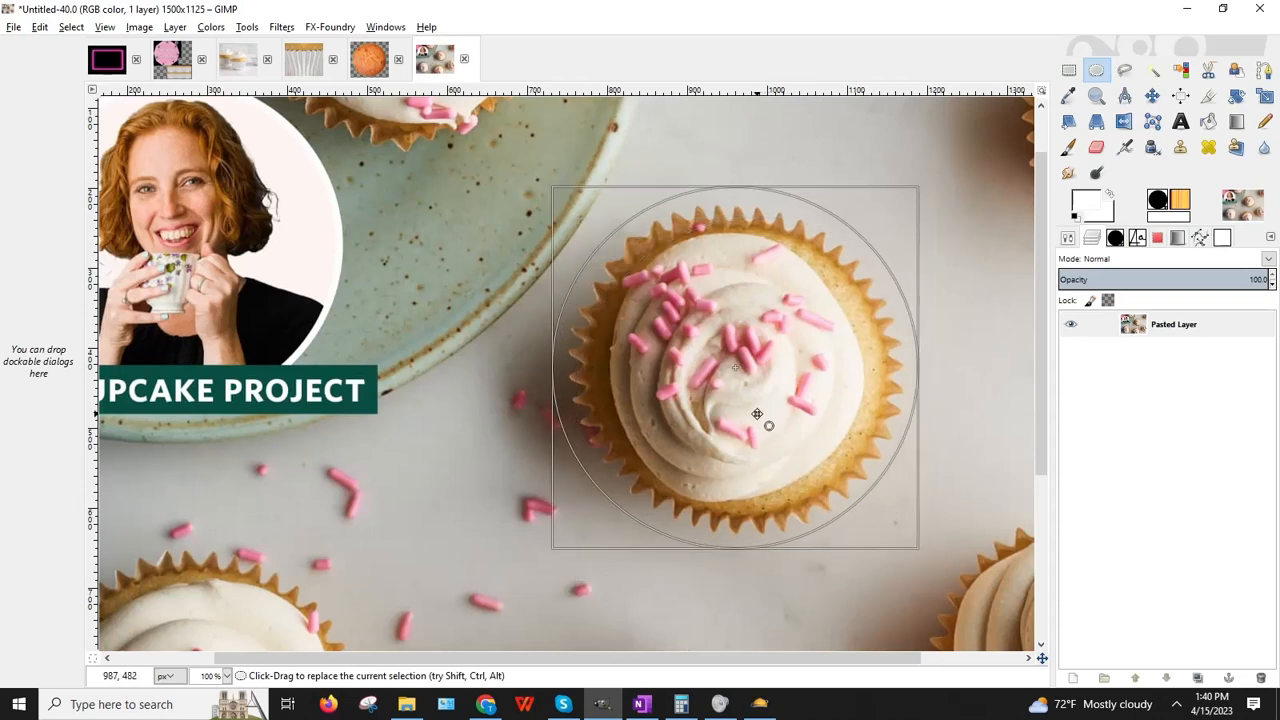
{"action": "left_click_drag", "start_coordinate": [706, 206], "coordinate": [708, 245]}
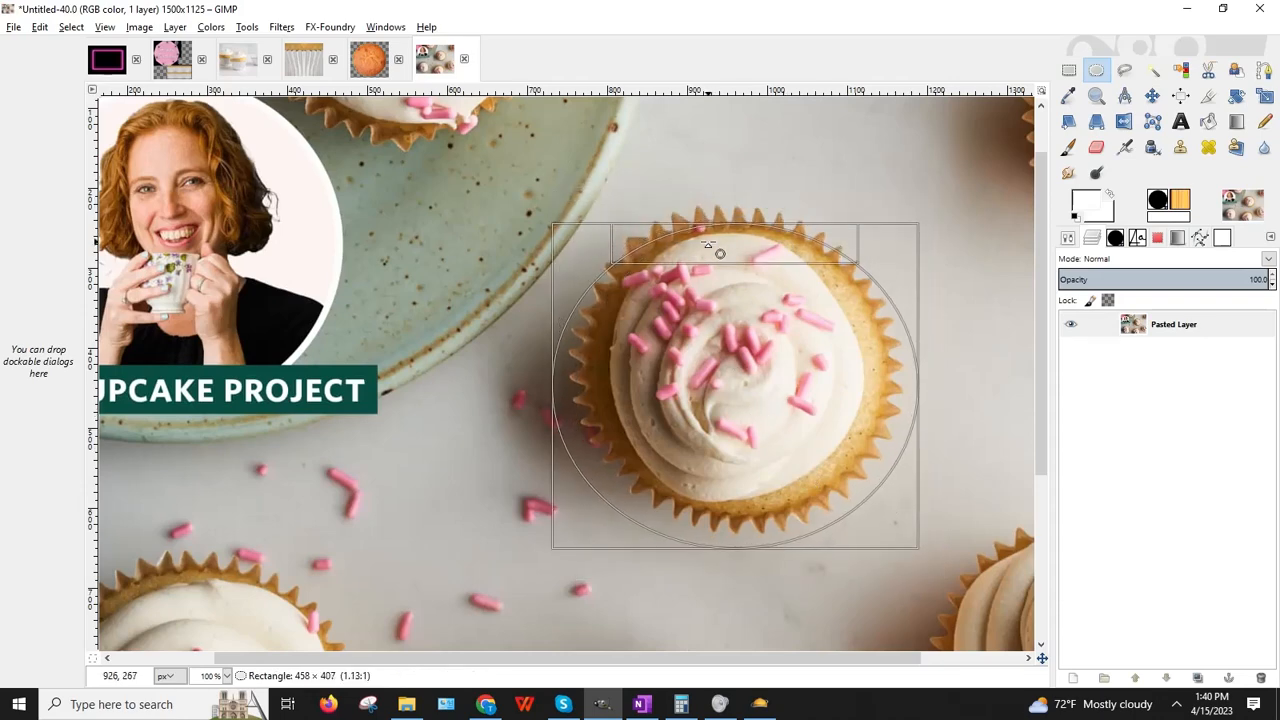
{"action": "left_click_drag", "start_coordinate": [578, 362], "coordinate": [599, 362]}
{"action": "left_click_drag", "start_coordinate": [918, 374], "coordinate": [853, 368]}
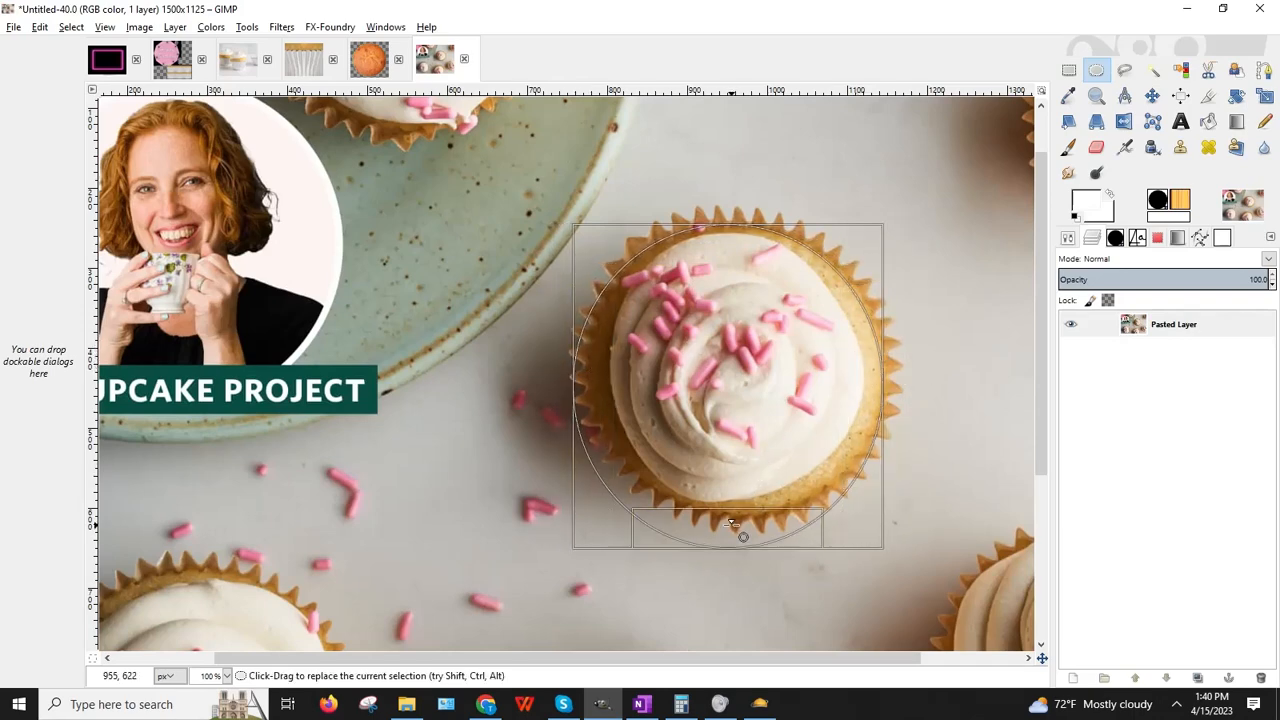
{"action": "left_click_drag", "start_coordinate": [731, 524], "coordinate": [727, 487]}
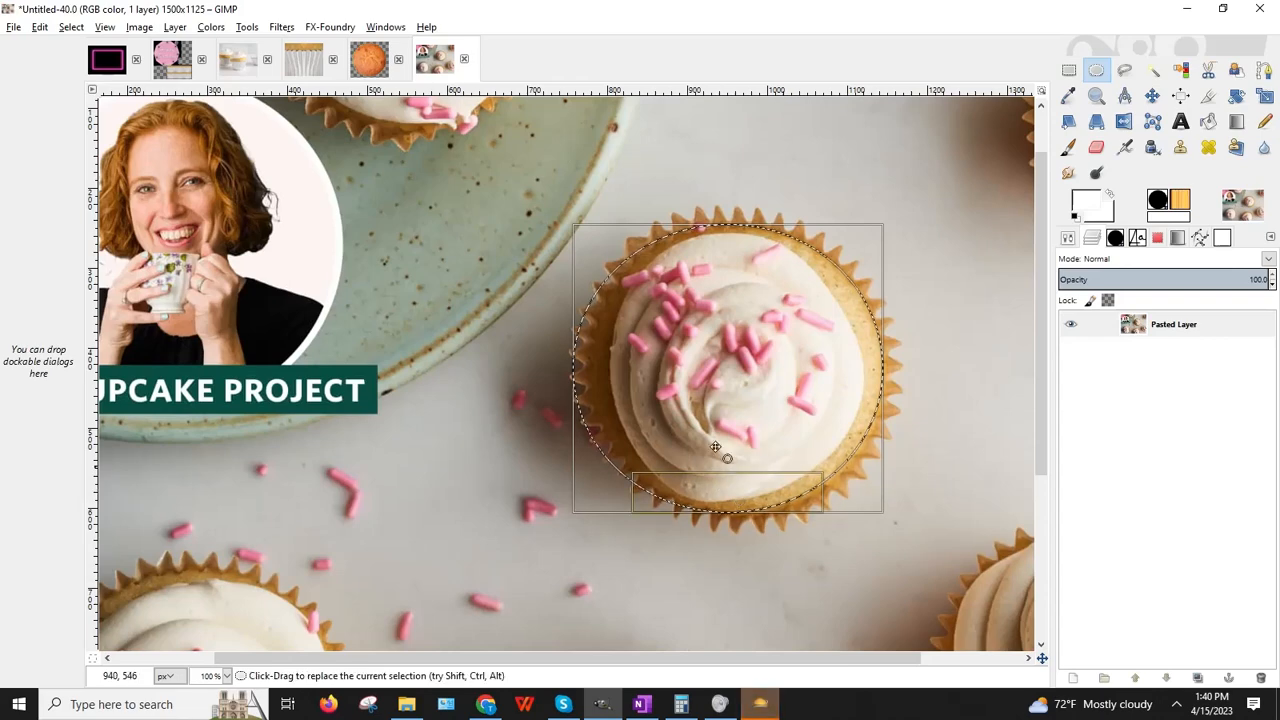
{"action": "left_click_drag", "start_coordinate": [594, 362], "coordinate": [609, 362]}
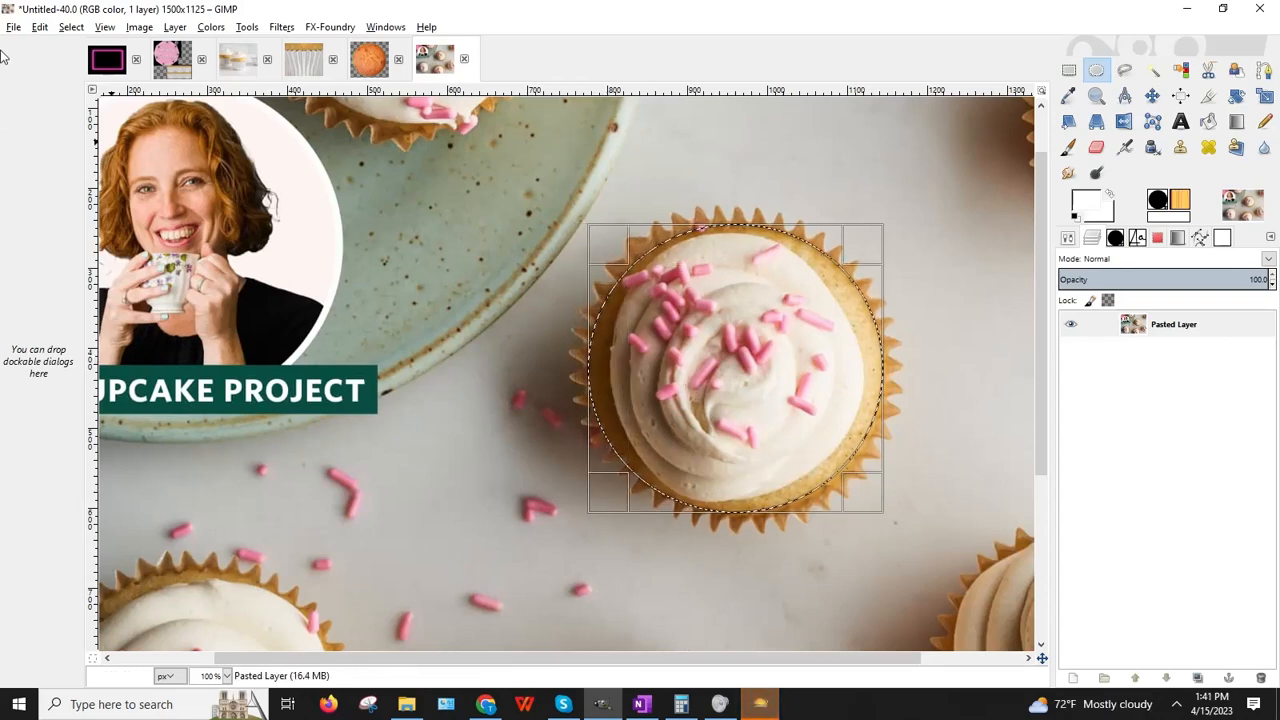
Step: Copy the selected frosting and go back to the sponge-cake image
{"action": "left_click", "coordinate": [40, 27]}
{"action": "left_click", "coordinate": [113, 155]}
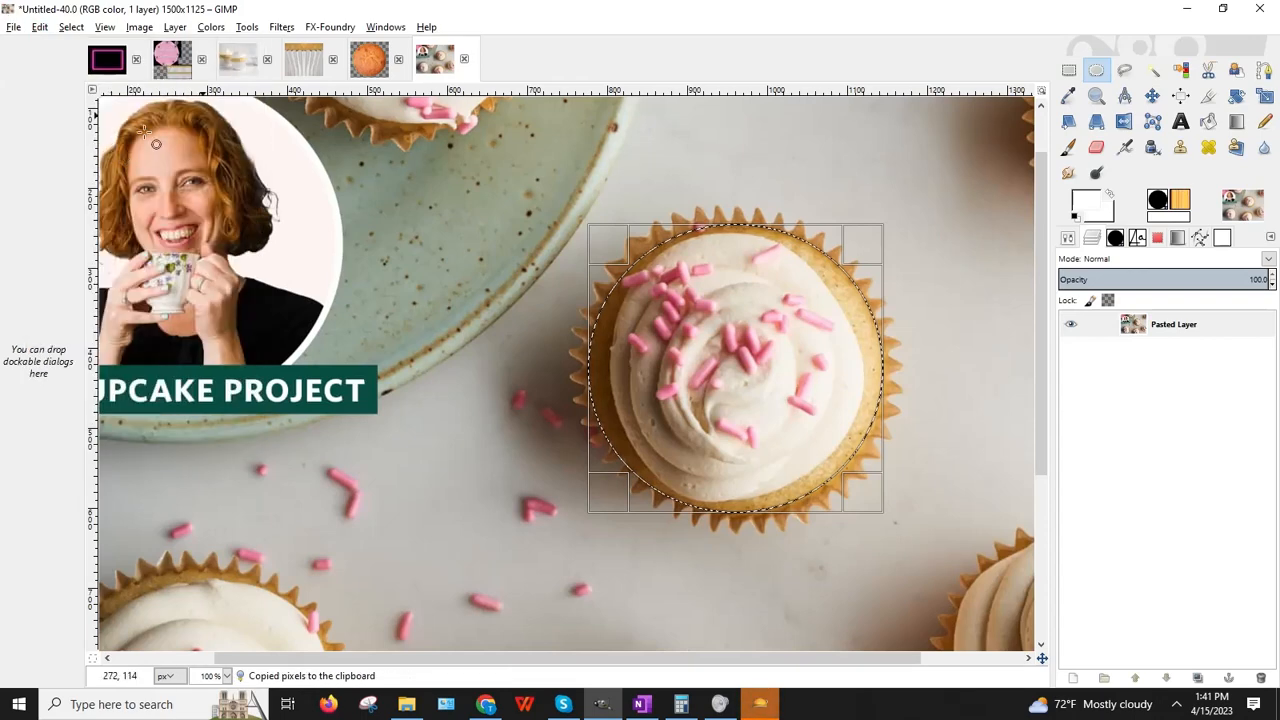
{"action": "left_click", "coordinate": [369, 59]}
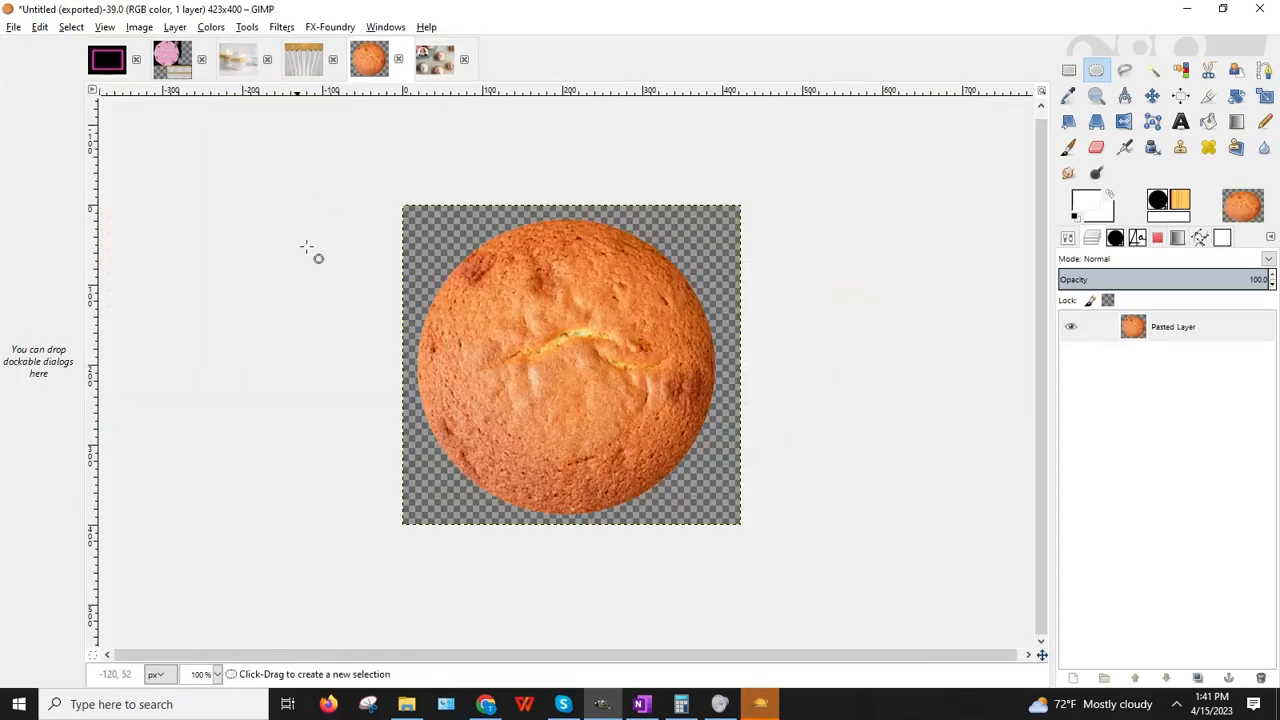
Step: Paste the cupcake top as a new Clipboard layer and shift it over the cake
{"action": "left_click", "coordinate": [38, 27]}
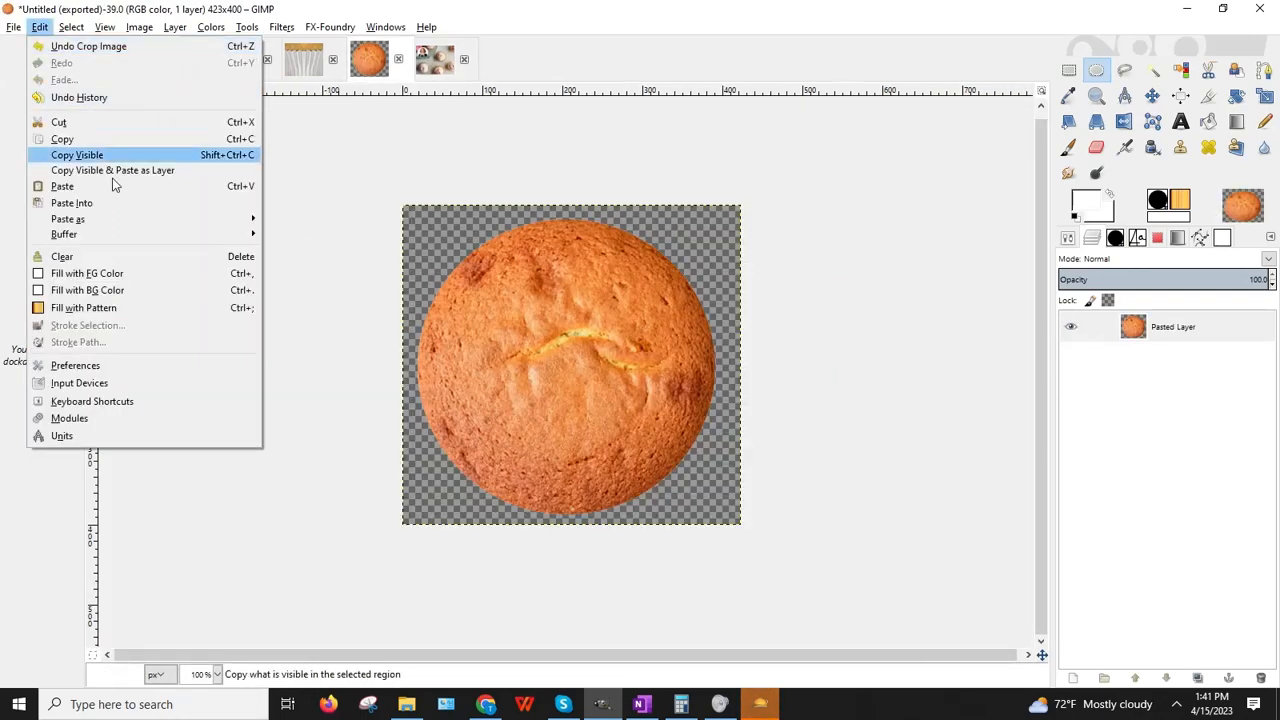
{"action": "left_click", "coordinate": [308, 244]}
{"action": "left_click", "coordinate": [1152, 95]}
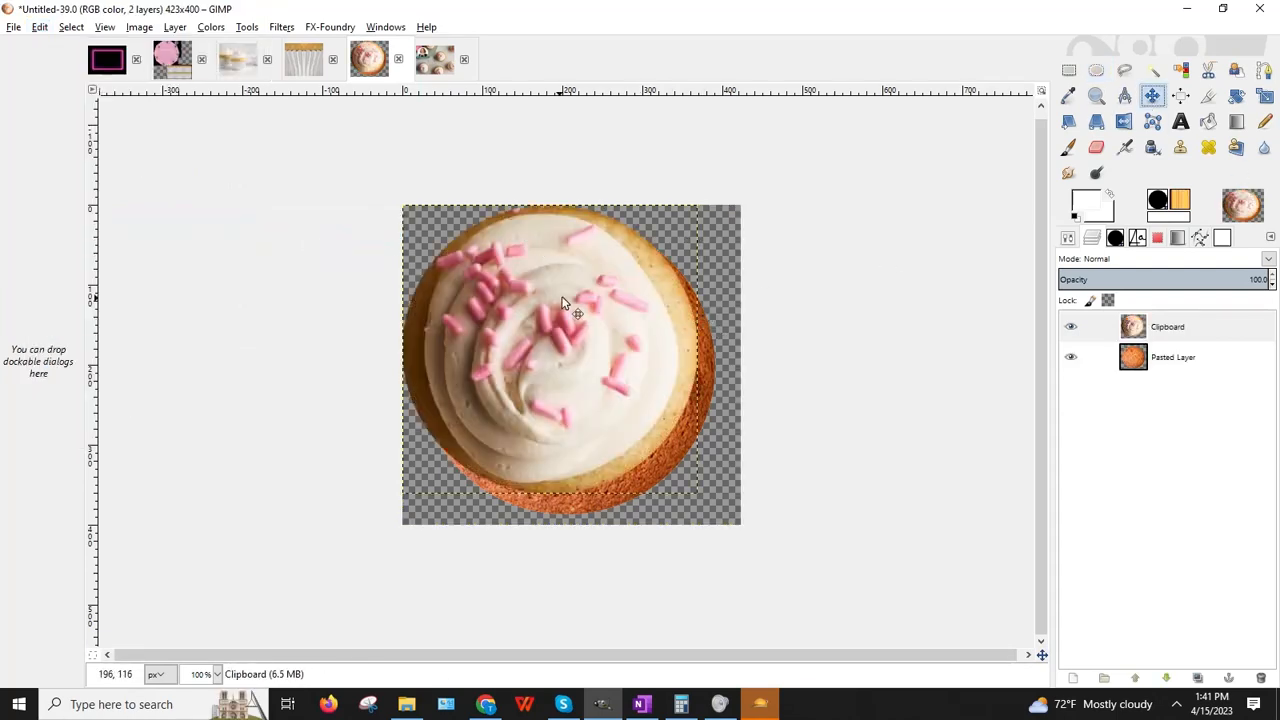
{"action": "left_click_drag", "start_coordinate": [562, 303], "coordinate": [575, 316]}
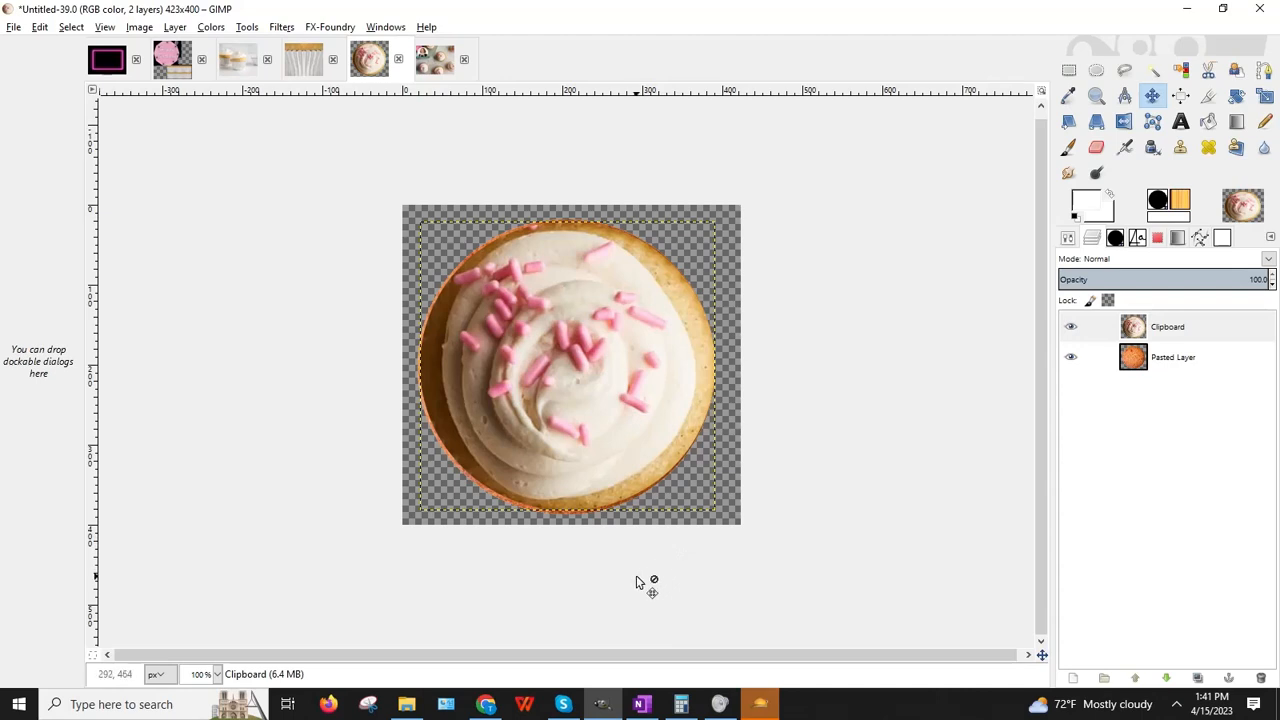
Step: Look over the liner and sprinkle-cupcake images, then return to the birthday_cake1_NoCandles texture scrolled up
{"action": "left_click", "coordinate": [301, 63]}
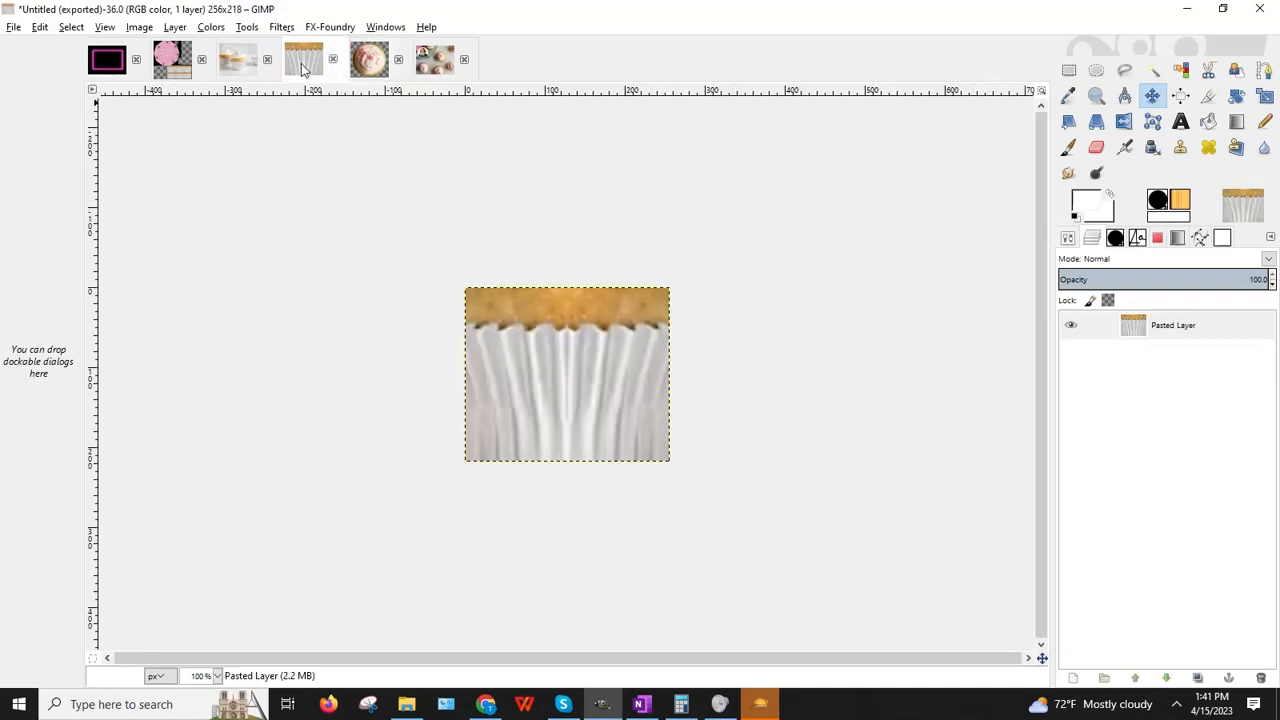
{"action": "left_click", "coordinate": [369, 63]}
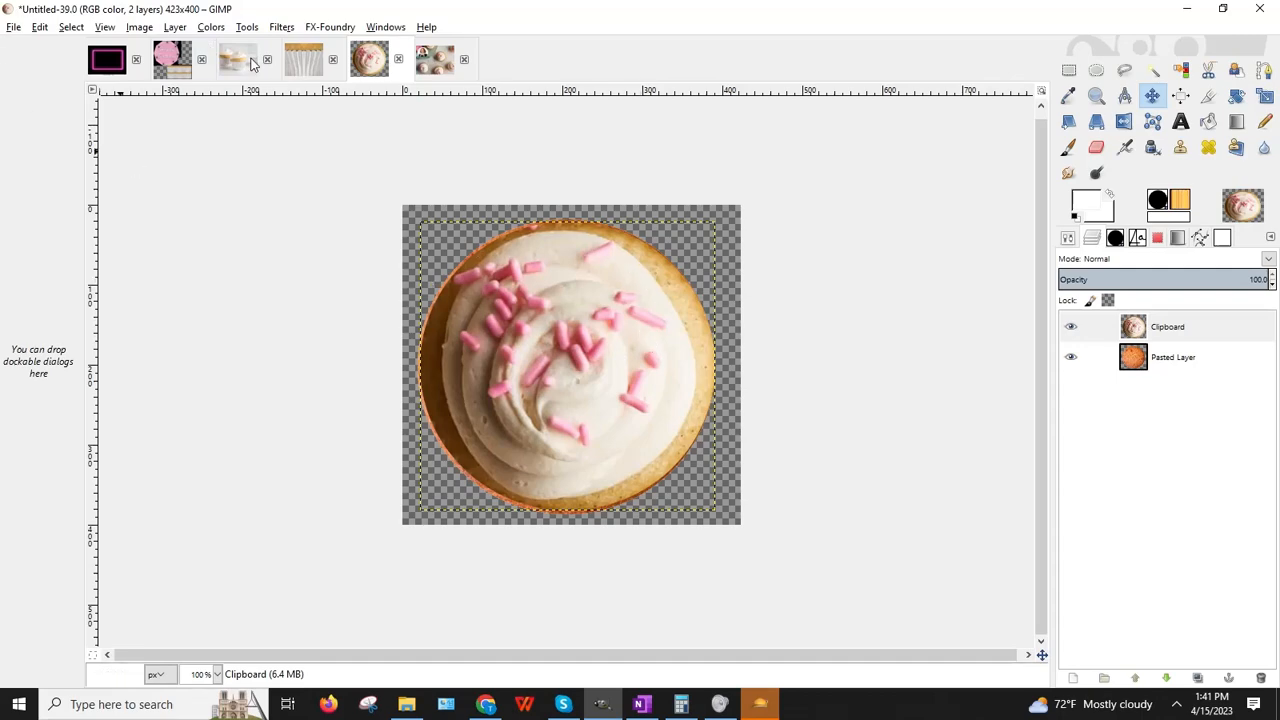
{"action": "left_click", "coordinate": [177, 68]}
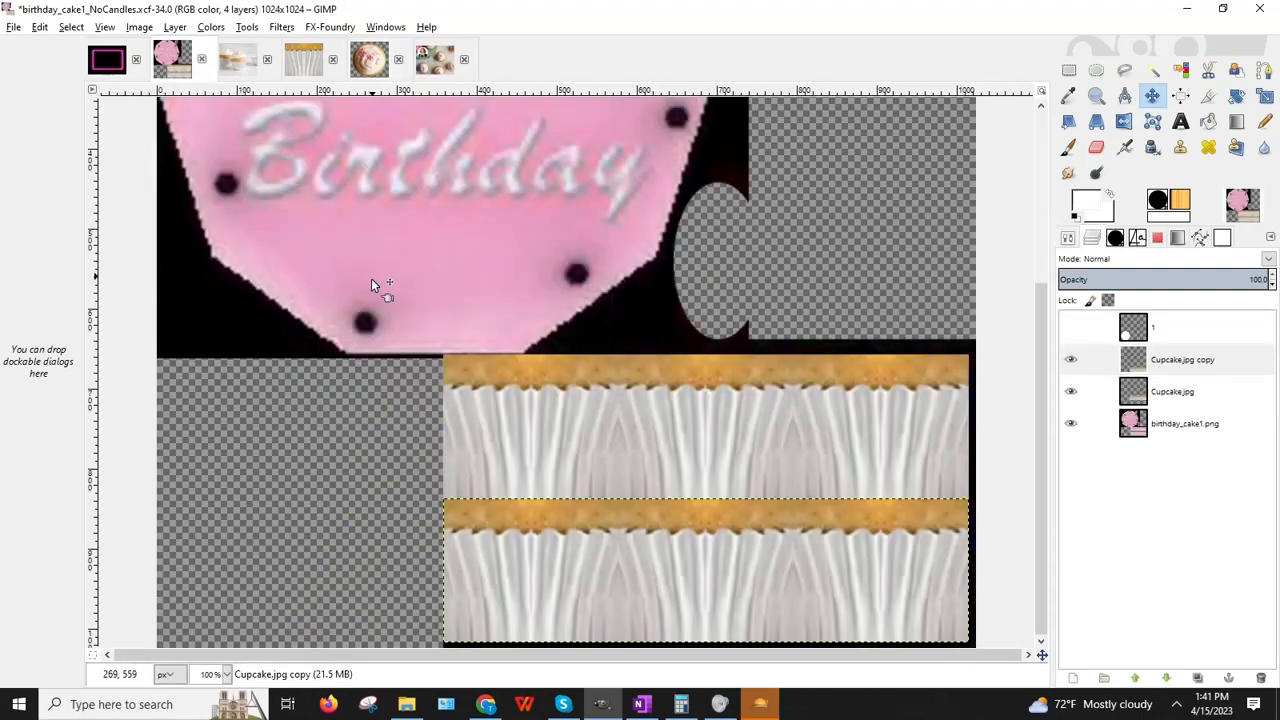
{"action": "scroll", "coordinate": [360, 300], "scroll_direction": "up", "scroll_amount": 5}
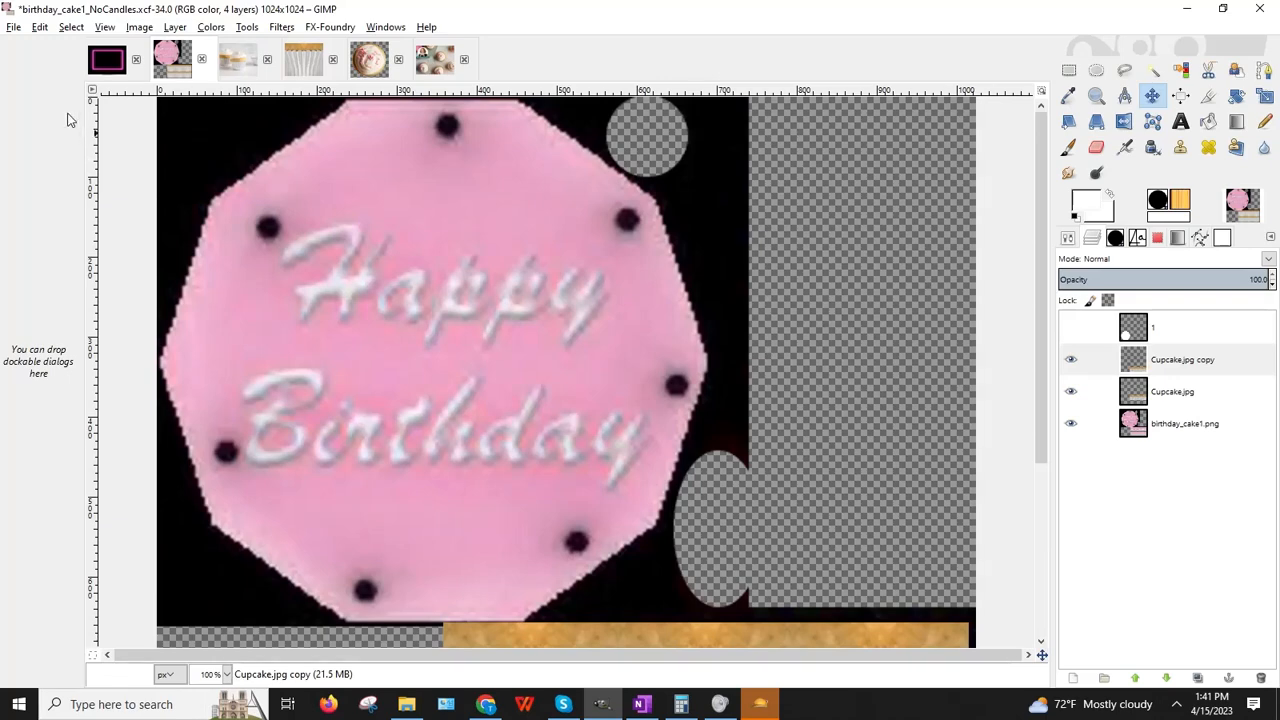
Step: Paste the copied cupcake as a new layer and move it down and right
{"action": "left_click", "coordinate": [40, 28]}
{"action": "mouse_move", "coordinate": [161, 220]}
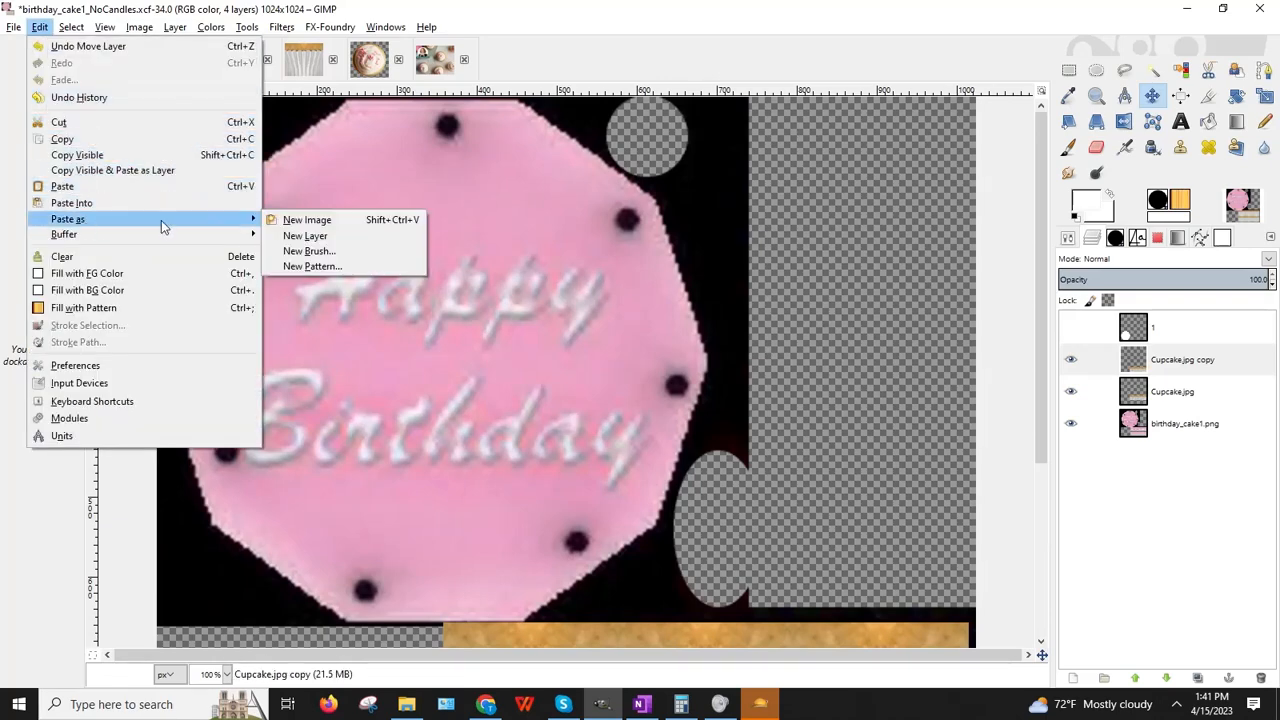
{"action": "left_click", "coordinate": [310, 236]}
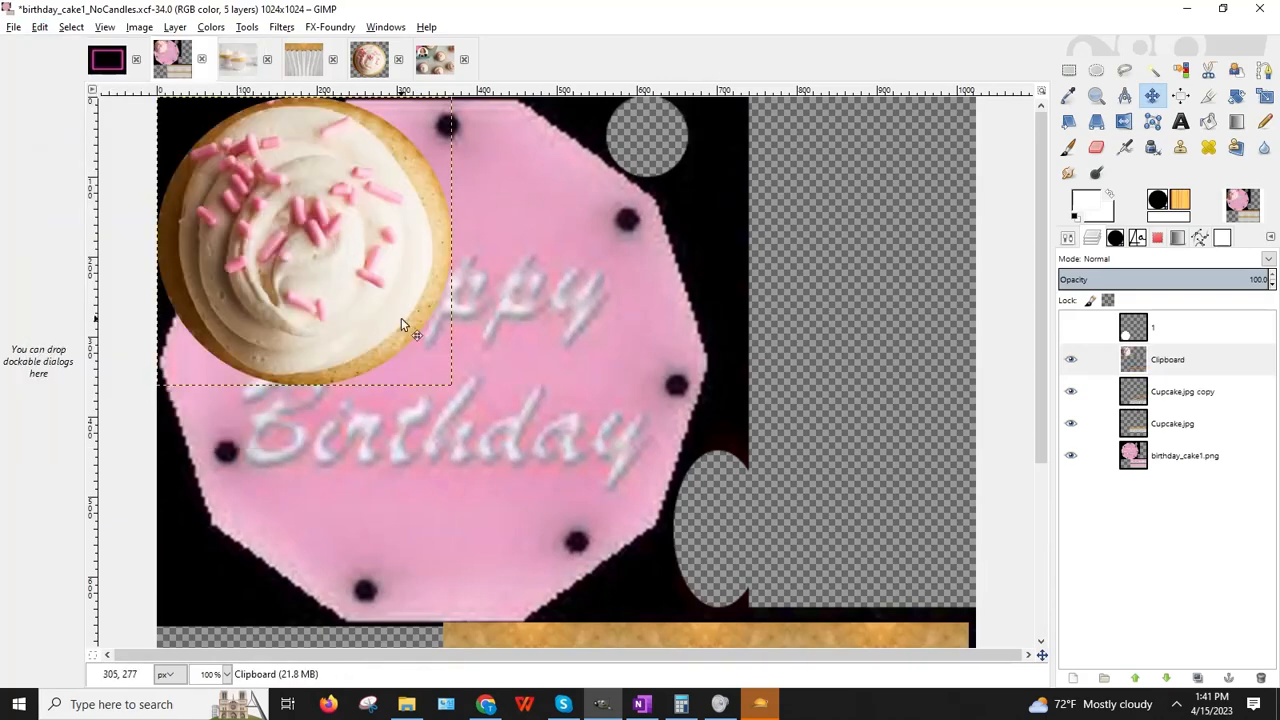
{"action": "left_click_drag", "start_coordinate": [270, 263], "coordinate": [375, 319]}
Step: Enlarge the pasted cupcake and position it over the Happy Birthday plate
{"action": "left_click", "coordinate": [1264, 95]}
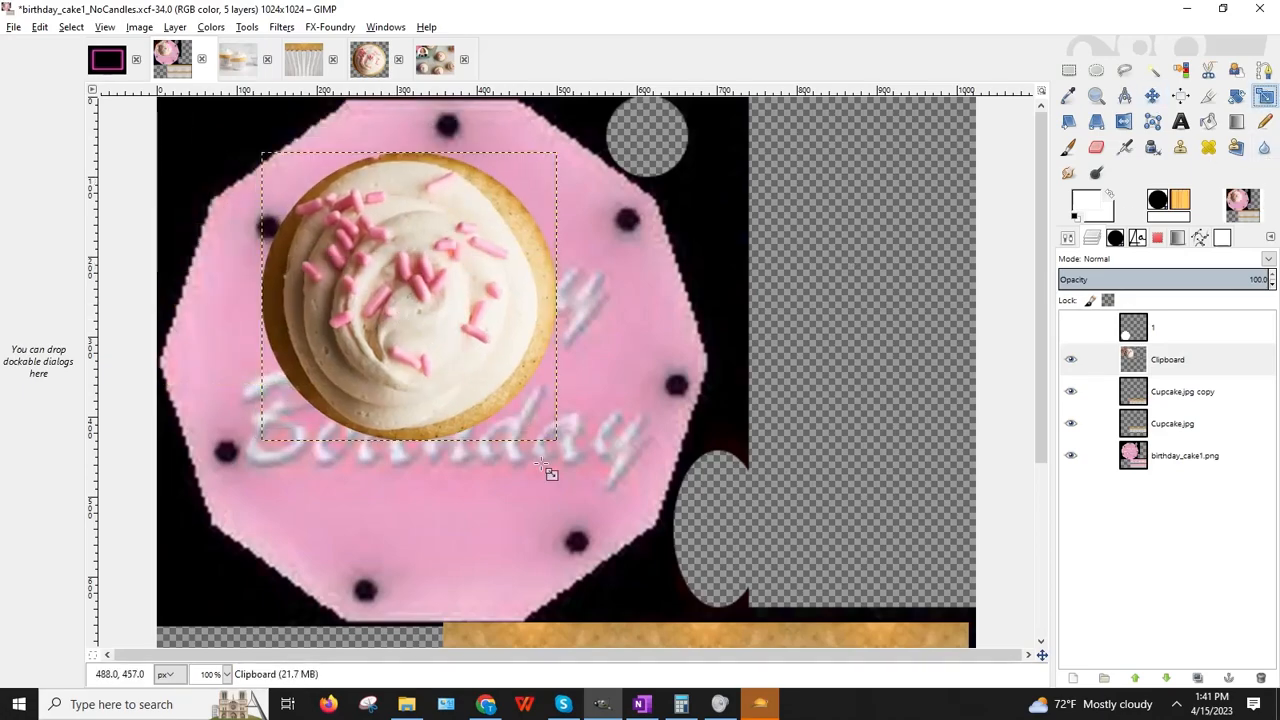
{"action": "left_click_drag", "start_coordinate": [554, 429], "coordinate": [762, 619]}
{"action": "left_click_drag", "start_coordinate": [515, 398], "coordinate": [440, 358]}
{"action": "left_click", "coordinate": [328, 546]}
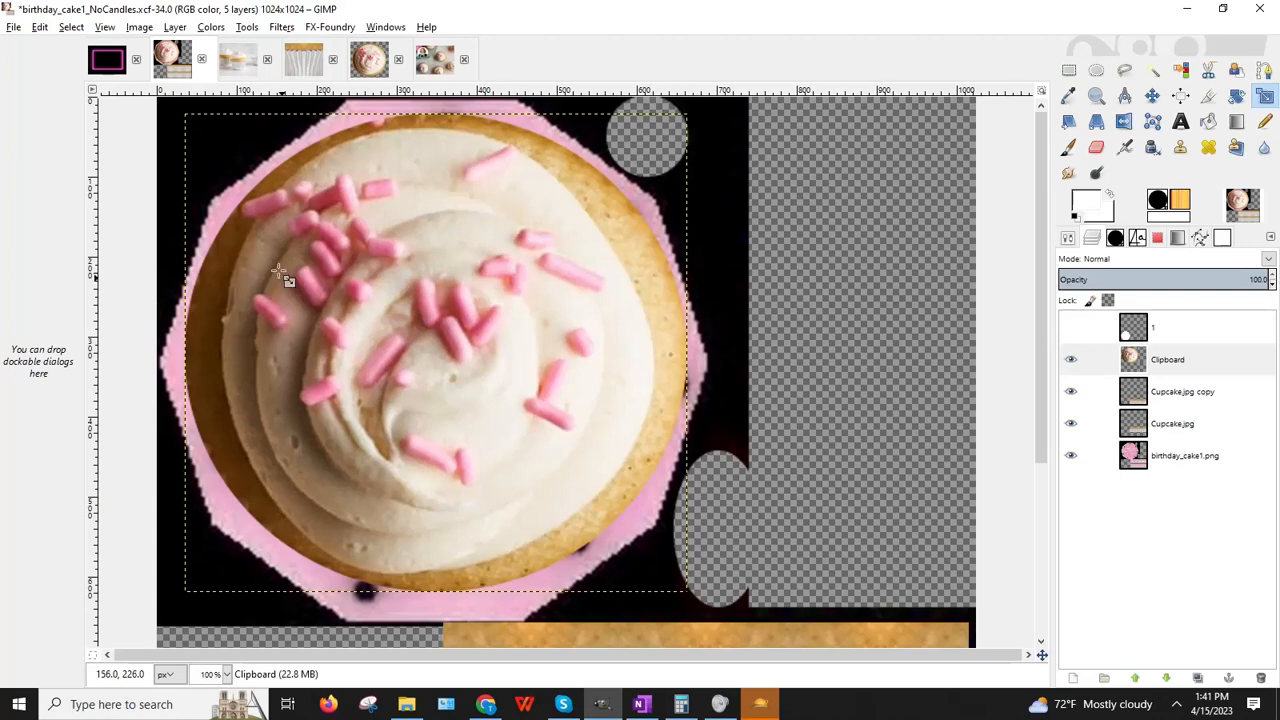
Step: Zoom out to 50% to view the whole texture
{"action": "left_click", "coordinate": [227, 674]}
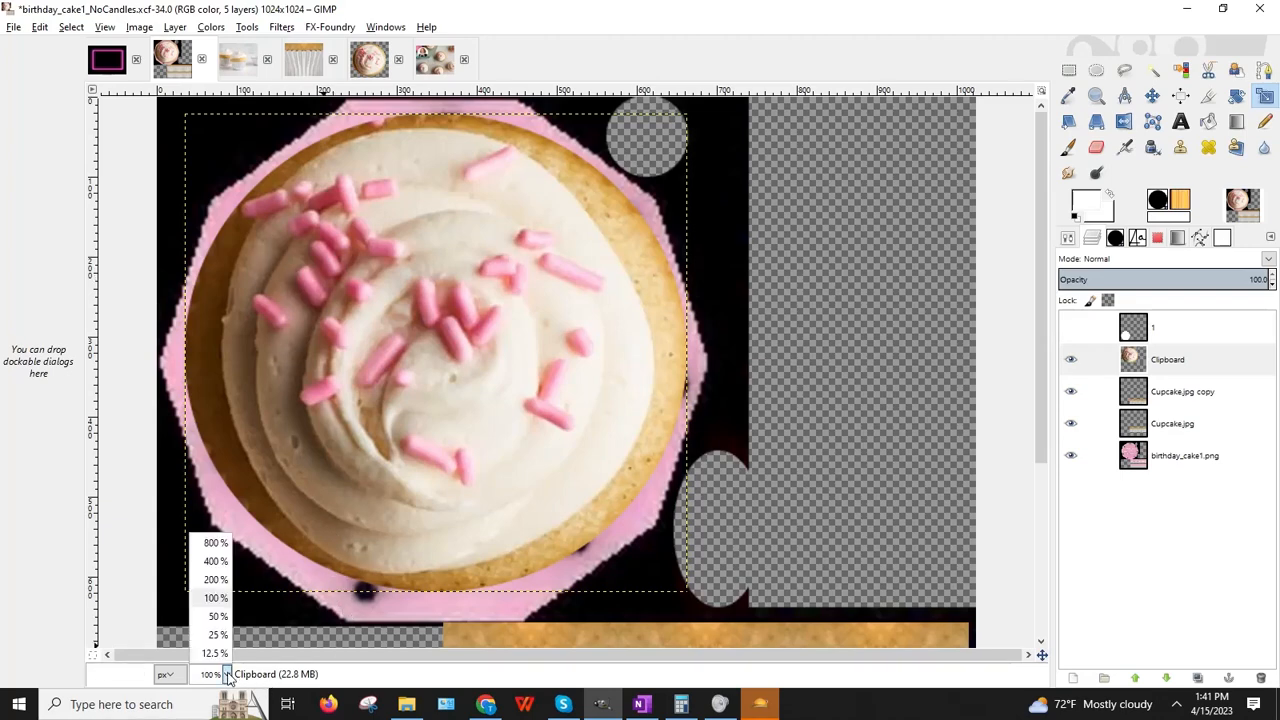
{"action": "left_click", "coordinate": [210, 607]}
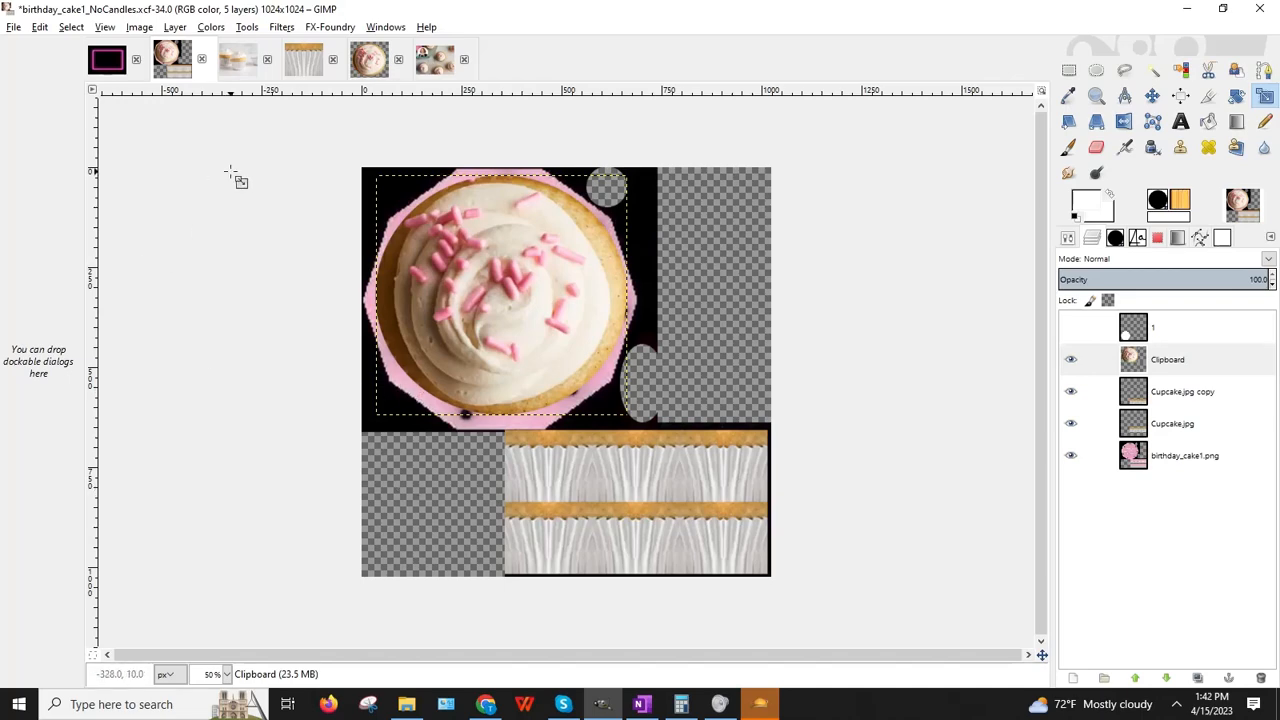
{"action": "left_click", "coordinate": [8, 28]}
Step: Open Cake_Top.png from the BaDDecoClubDelight folder as a new layer
{"action": "left_click", "coordinate": [40, 78]}
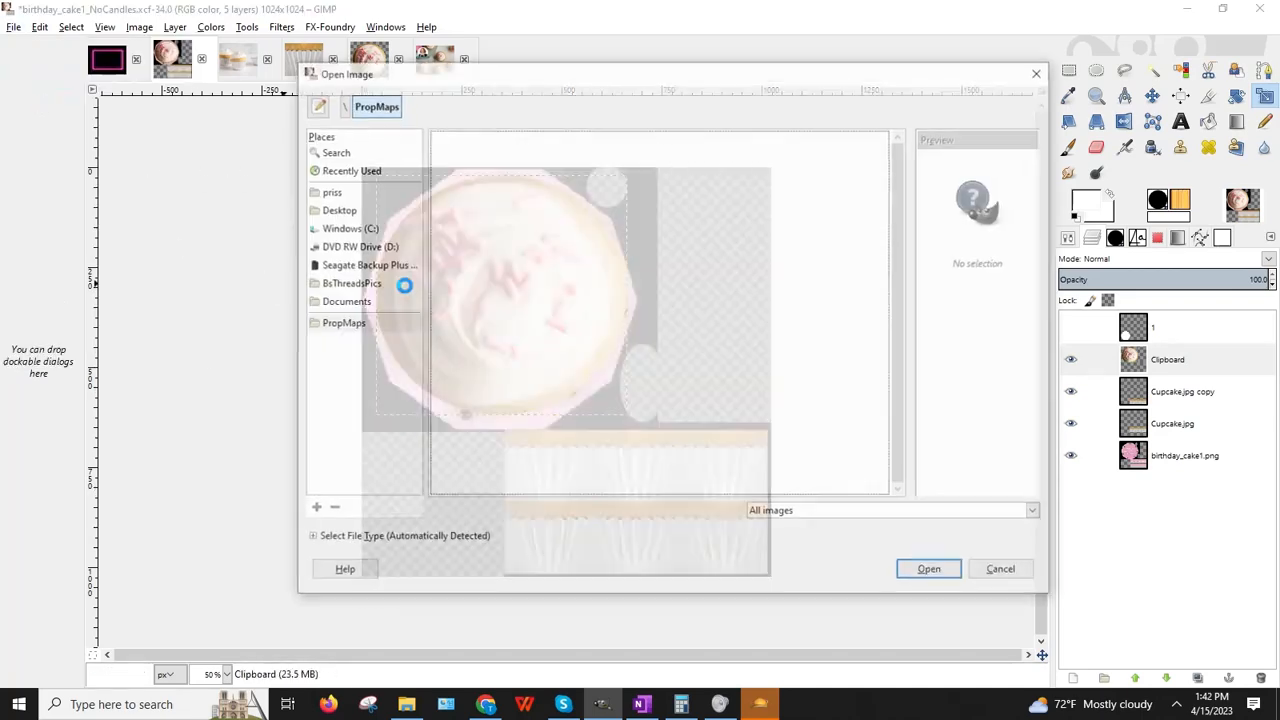
{"action": "left_click", "coordinate": [344, 106]}
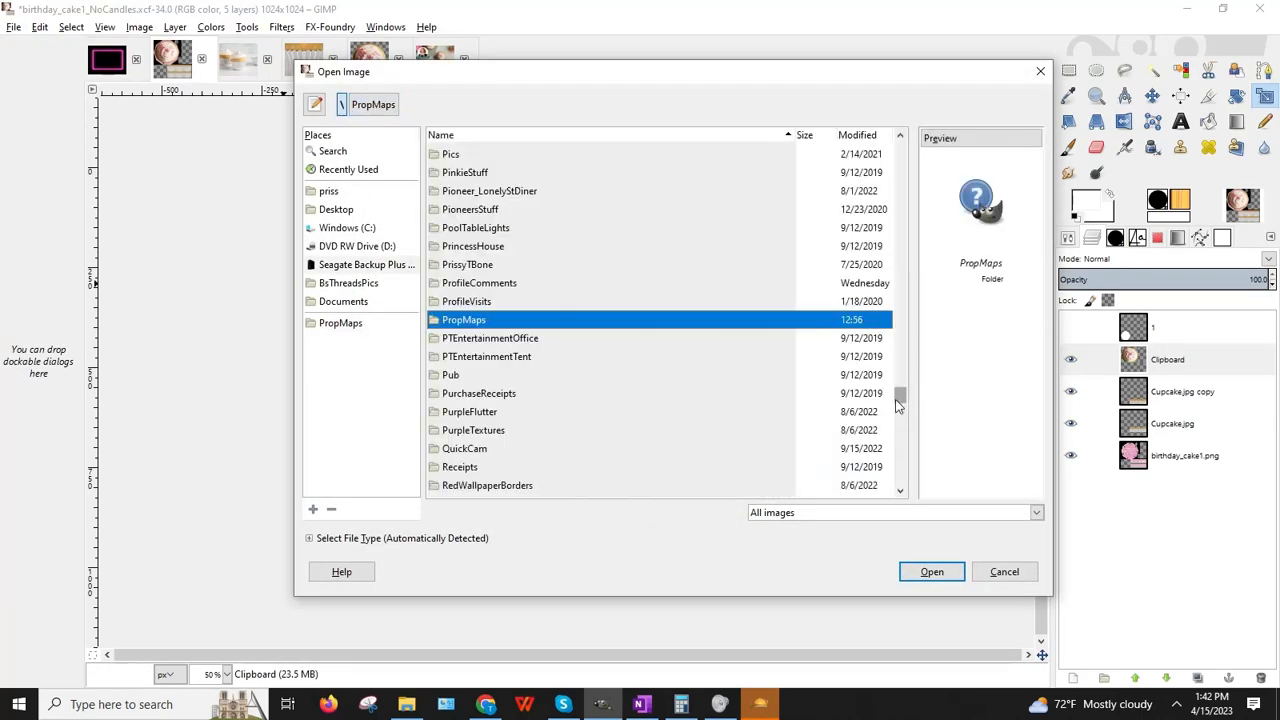
{"action": "scroll", "coordinate": [877, 287], "scroll_direction": "up", "scroll_amount": 10}
{"action": "scroll", "coordinate": [877, 287], "scroll_direction": "up", "scroll_amount": 20}
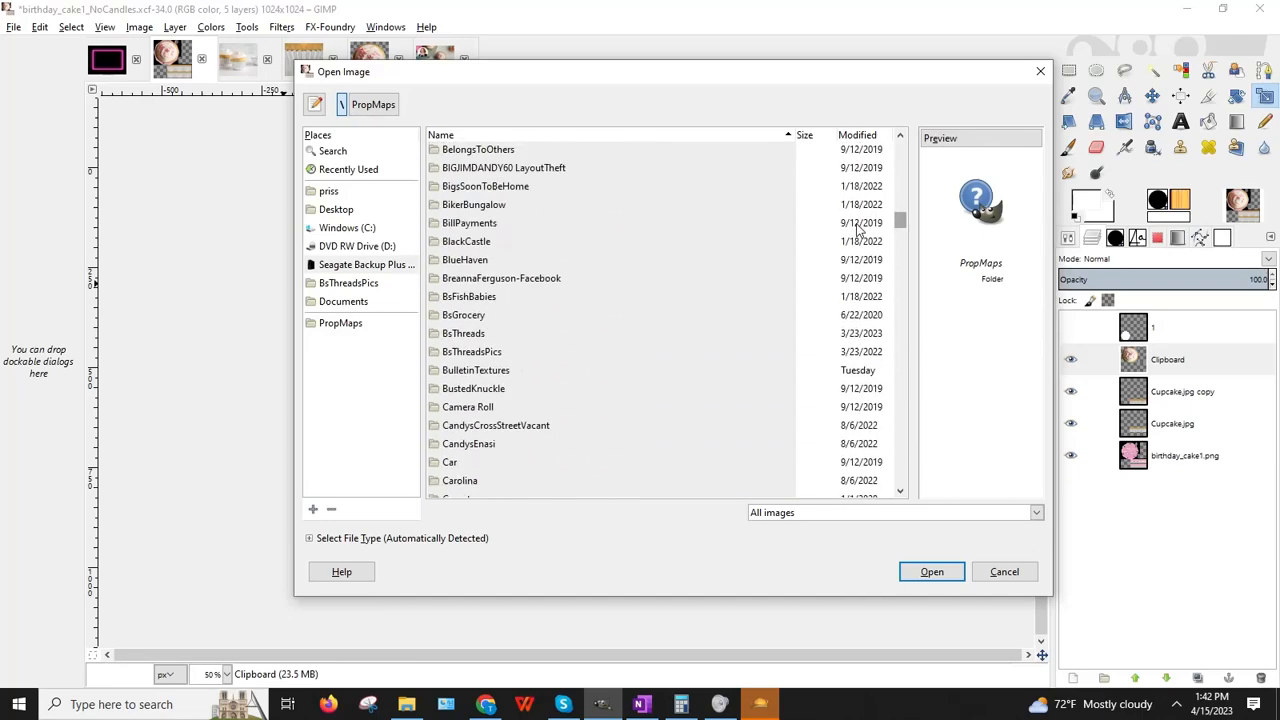
{"action": "scroll", "coordinate": [640, 300], "scroll_direction": "down", "scroll_amount": 2}
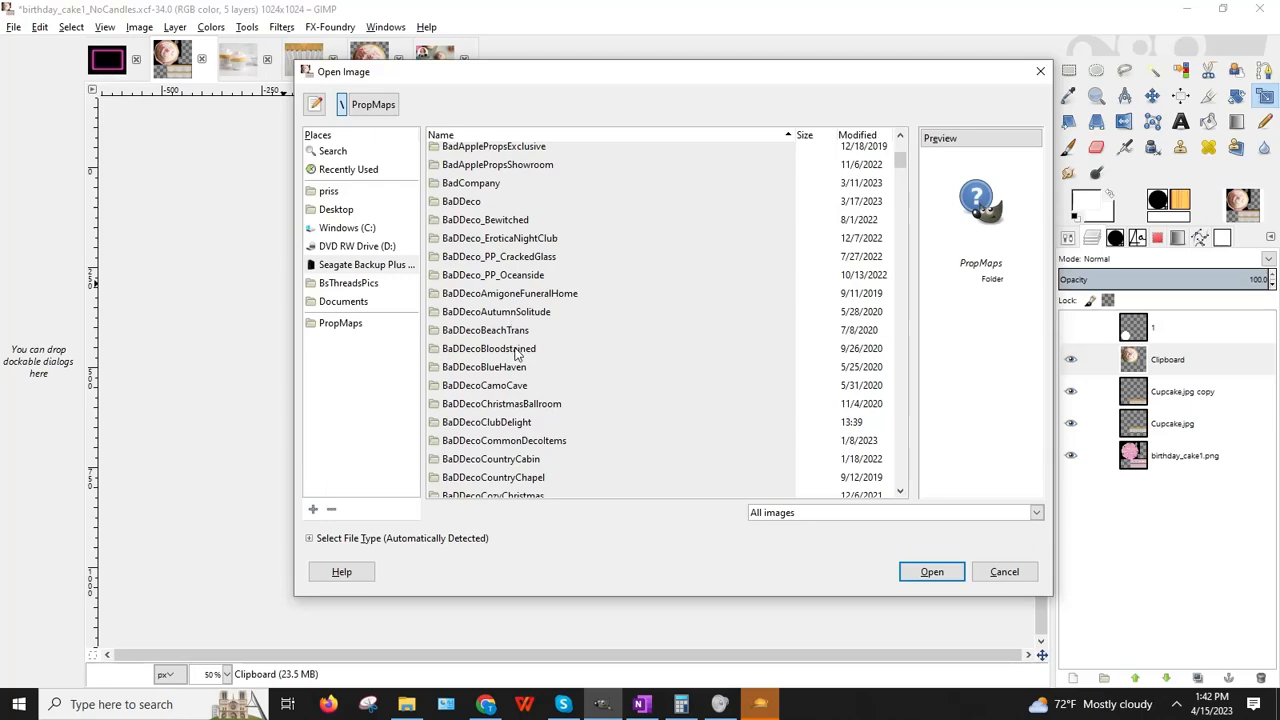
{"action": "scroll", "coordinate": [516, 354], "scroll_direction": "down", "scroll_amount": 1}
{"action": "double_click", "coordinate": [502, 378]}
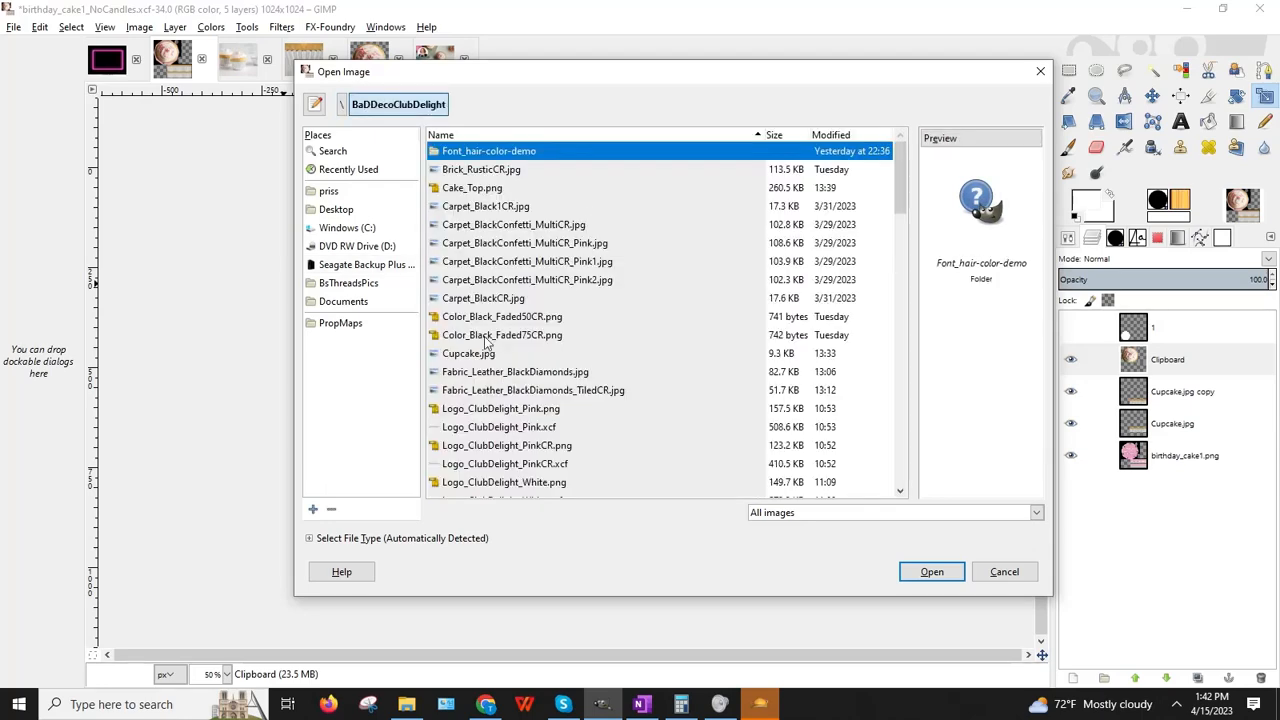
{"action": "left_click", "coordinate": [482, 188]}
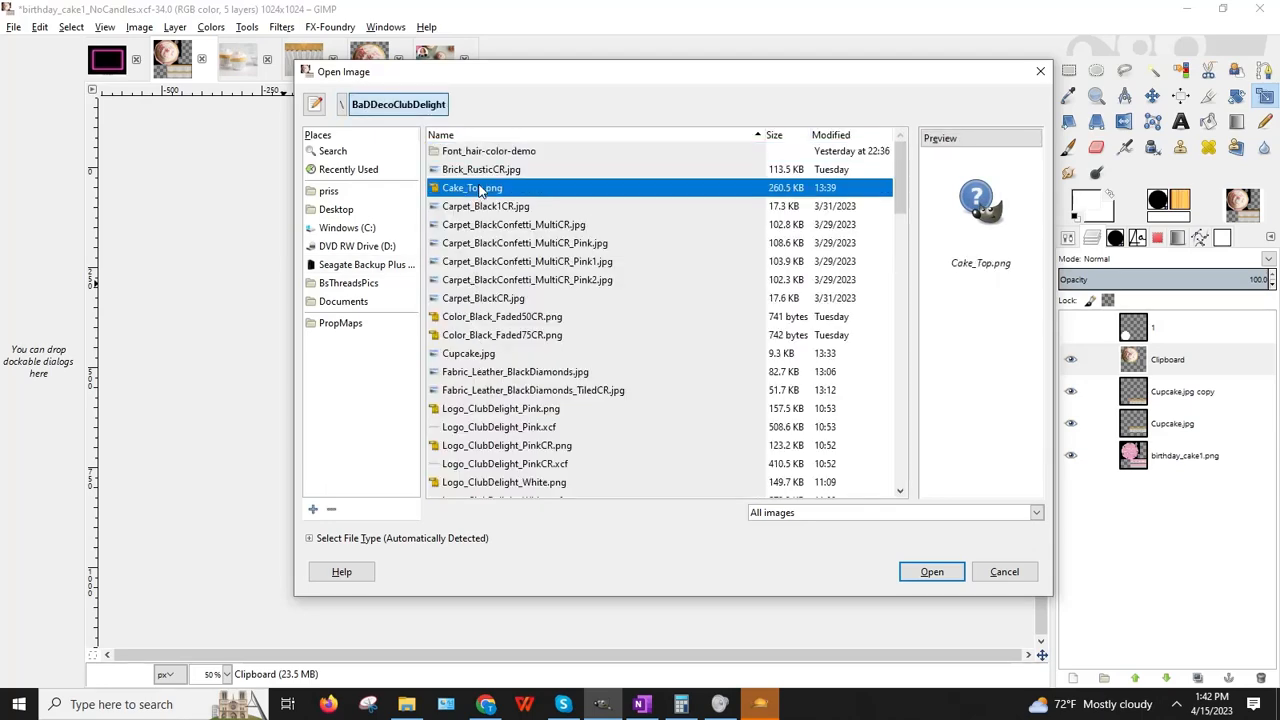
{"action": "double_click", "coordinate": [482, 188]}
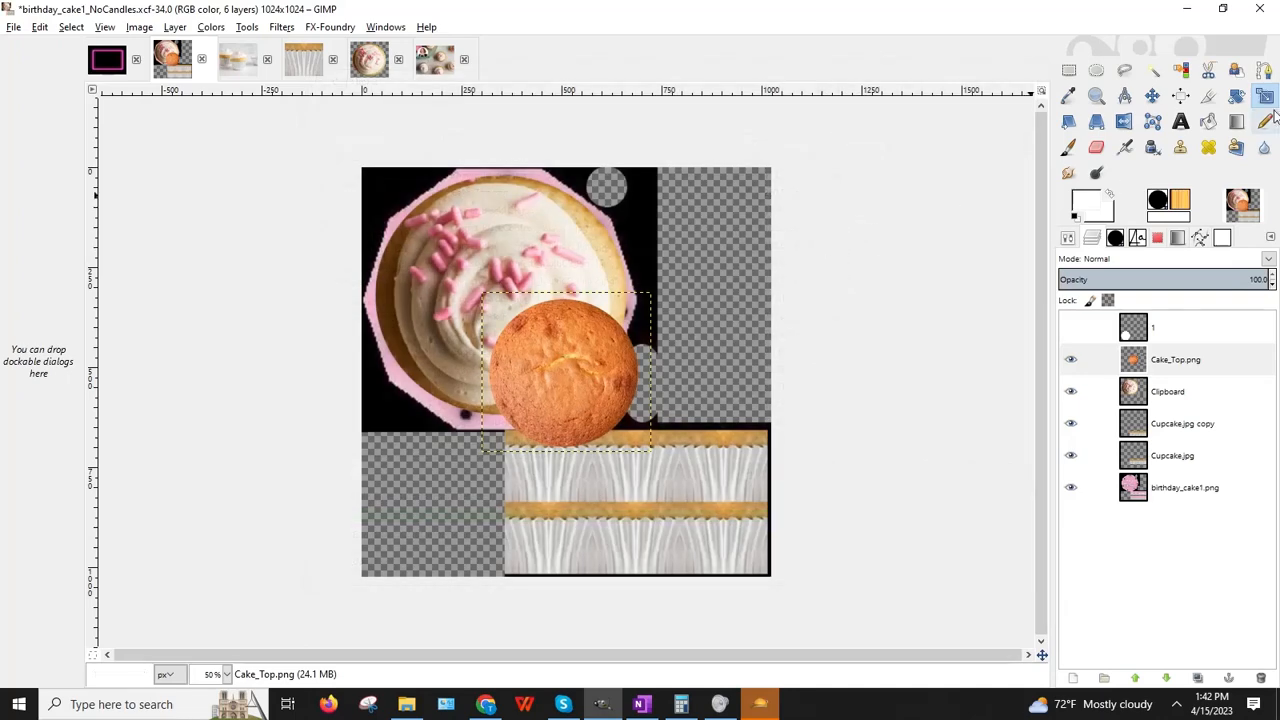
Step: Scale the Cake_Top layer to 889x894 and centre it over the cupcake
{"action": "left_click", "coordinate": [634, 433]}
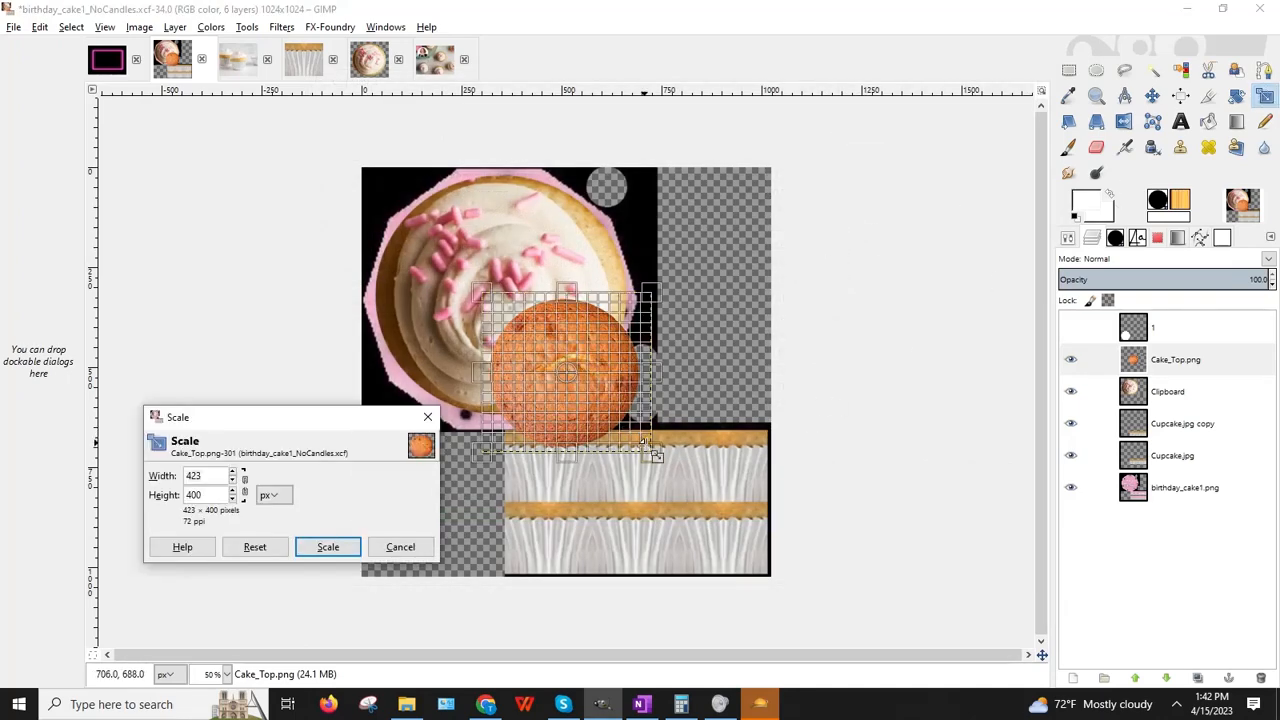
{"action": "left_click_drag", "start_coordinate": [652, 452], "coordinate": [773, 579]}
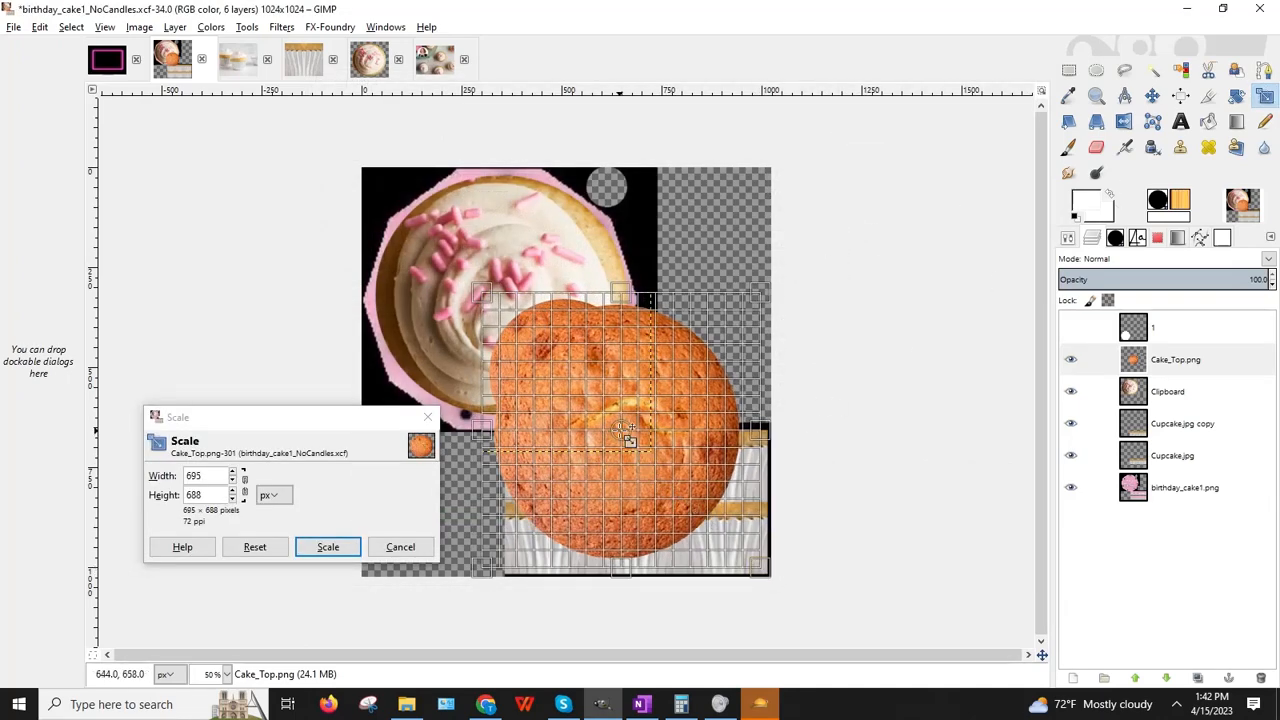
{"action": "left_click_drag", "start_coordinate": [625, 437], "coordinate": [508, 309]}
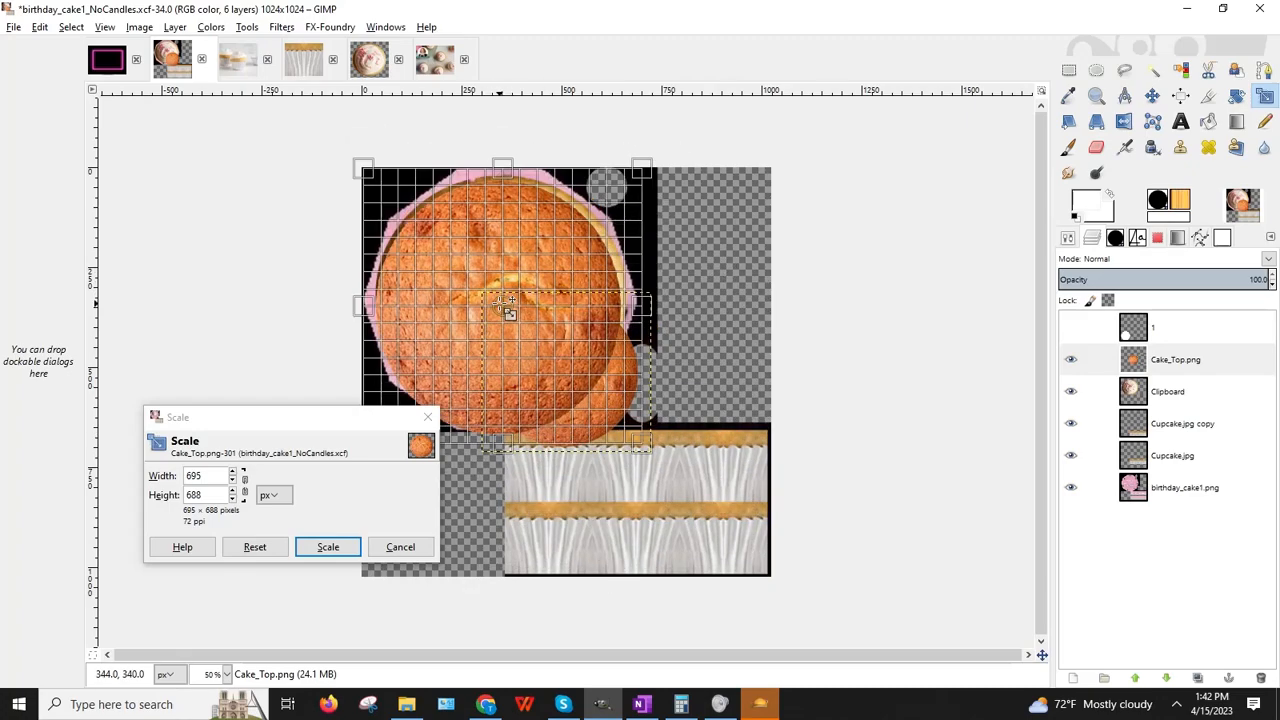
{"action": "left_click_drag", "start_coordinate": [650, 455], "coordinate": [739, 539]}
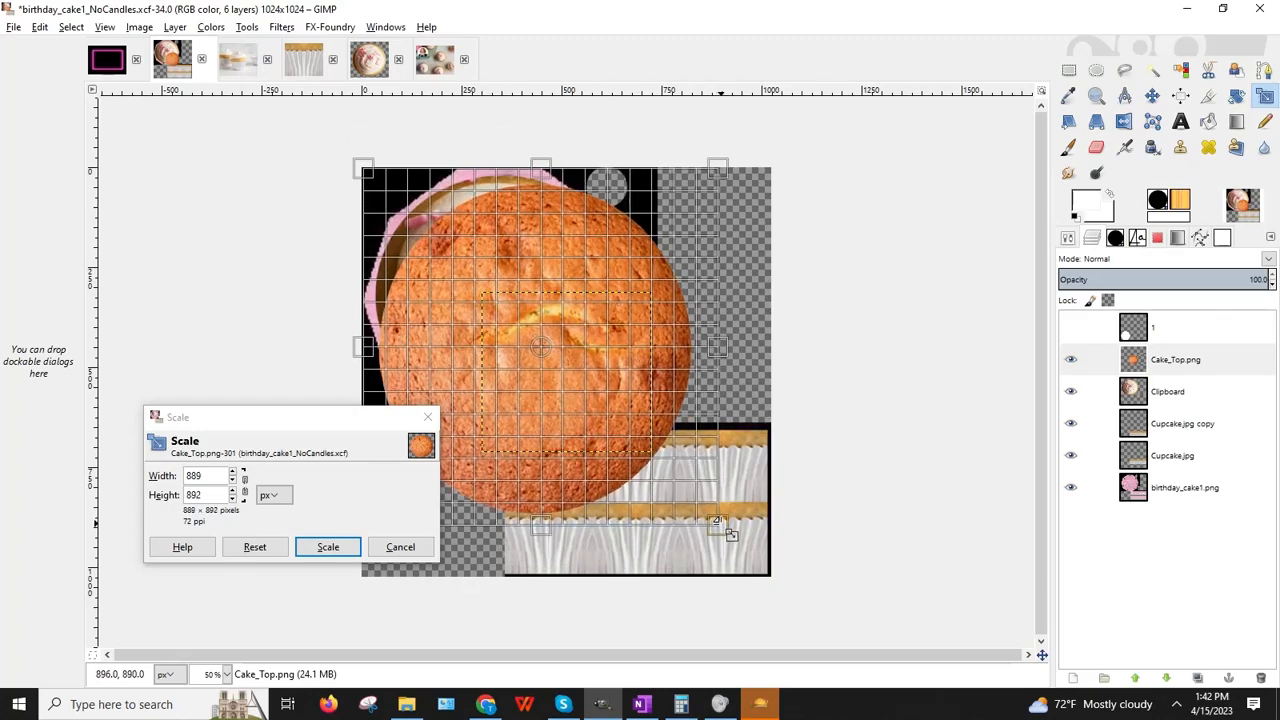
{"action": "left_click_drag", "start_coordinate": [558, 358], "coordinate": [500, 300]}
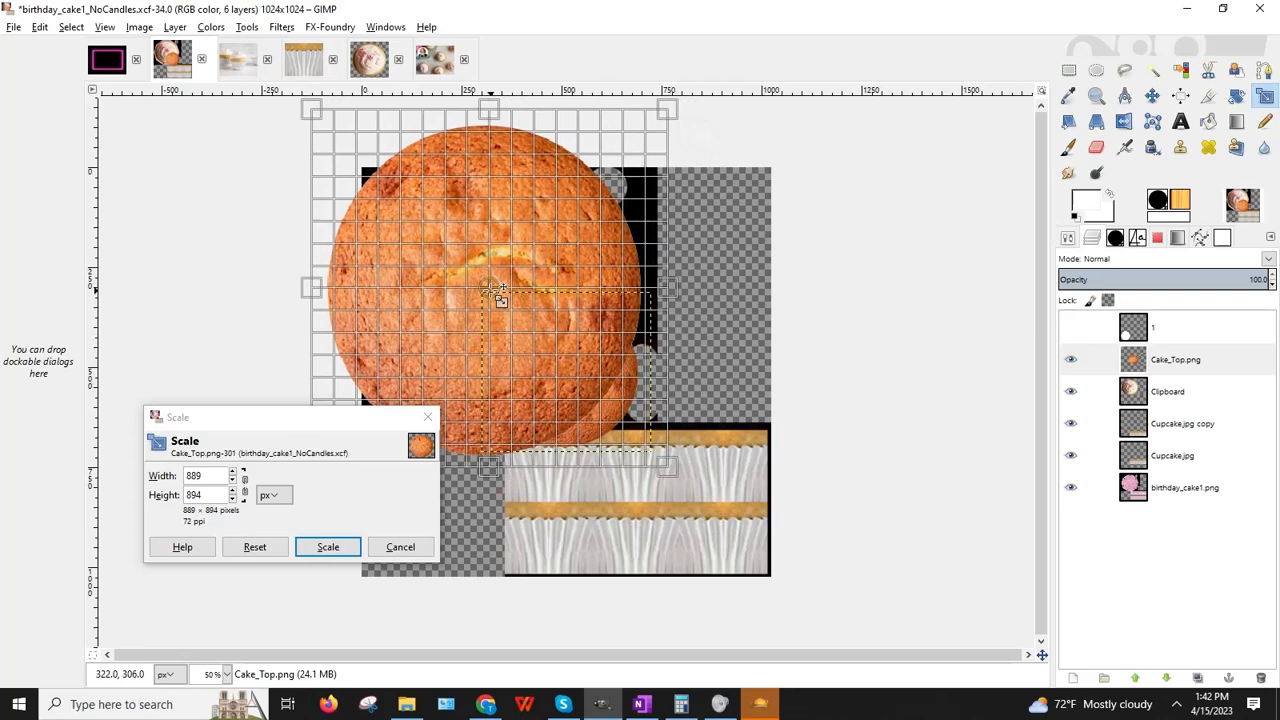
{"action": "left_click", "coordinate": [328, 546]}
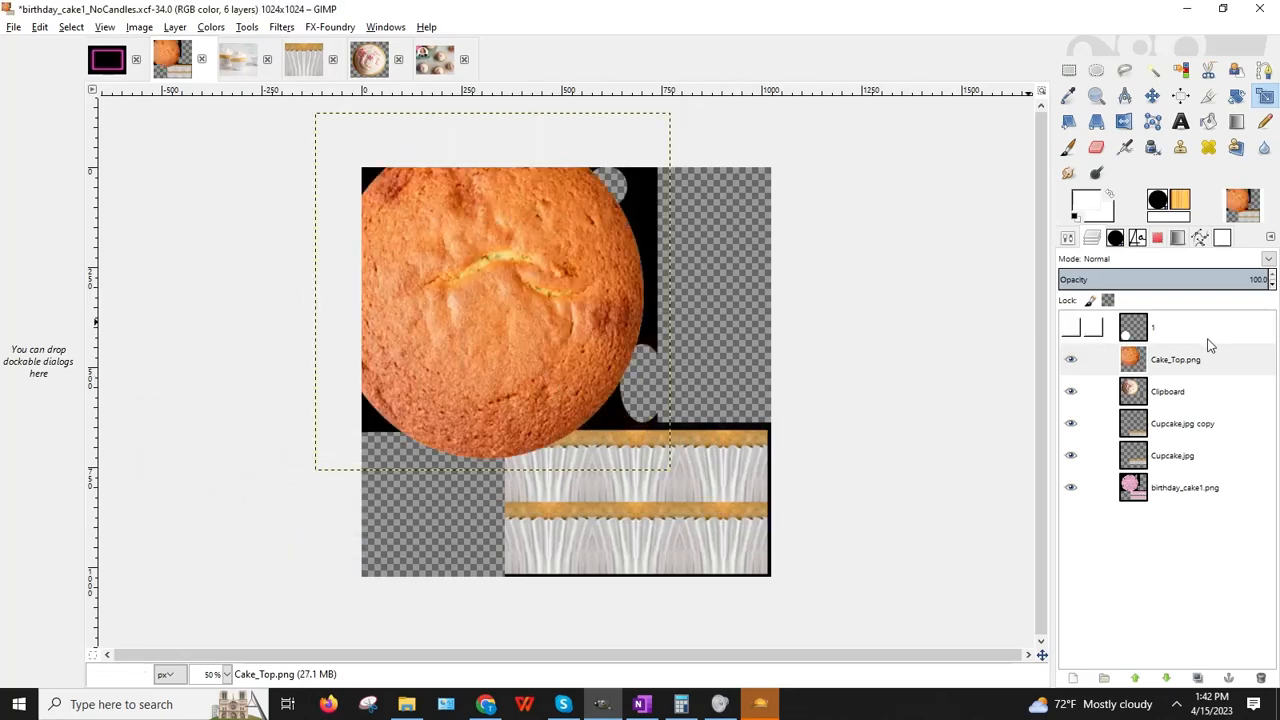
Step: Move the Cake_Top layer beneath the frosted cupcake and shift it up and right
{"action": "left_click_drag", "start_coordinate": [1172, 364], "coordinate": [1170, 400]}
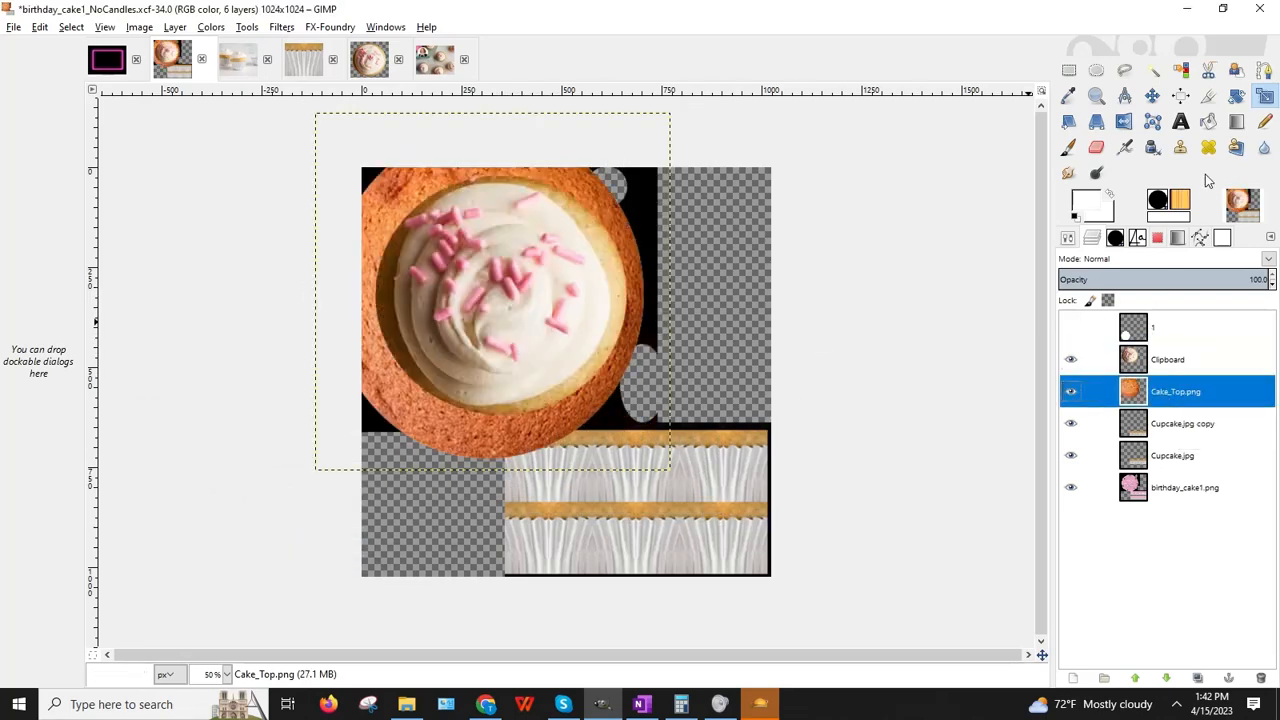
{"action": "left_click", "coordinate": [1152, 95]}
{"action": "left_click_drag", "start_coordinate": [479, 434], "coordinate": [483, 423]}
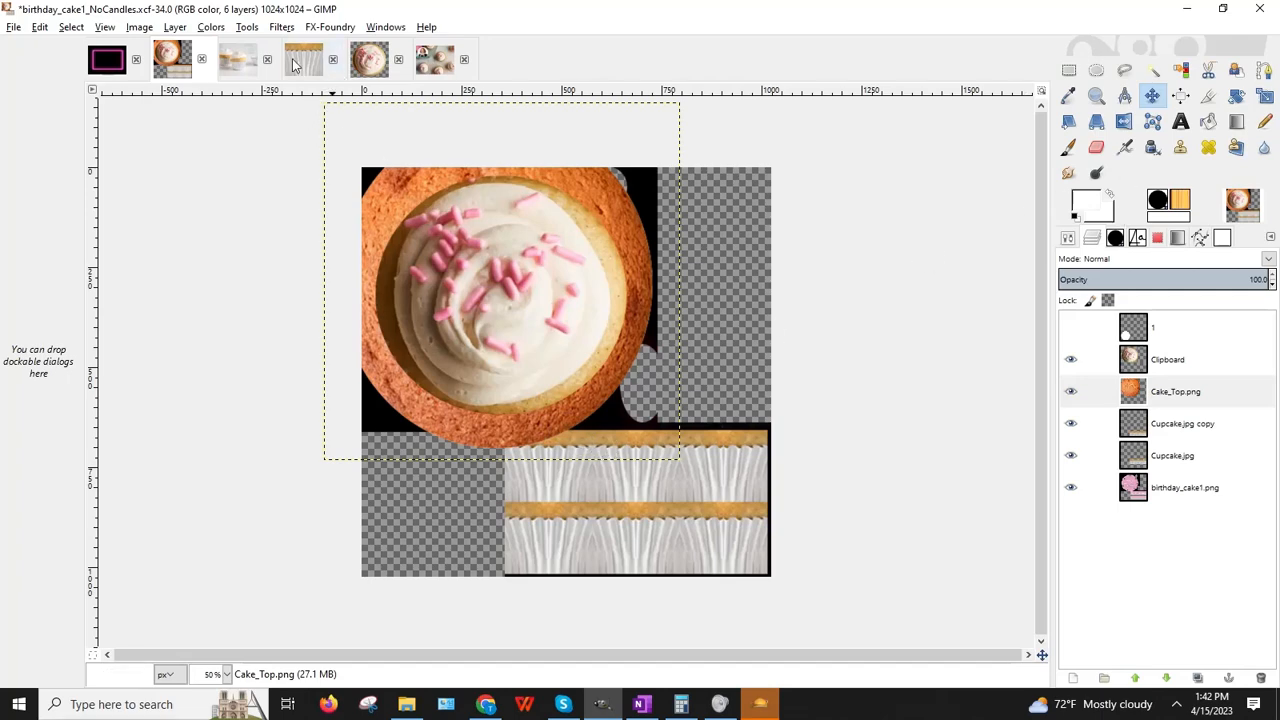
Step: Duplicate the Cake_Top.png layer and hide the original
{"action": "left_click", "coordinate": [1148, 398]}
{"action": "right_click", "coordinate": [1148, 398]}
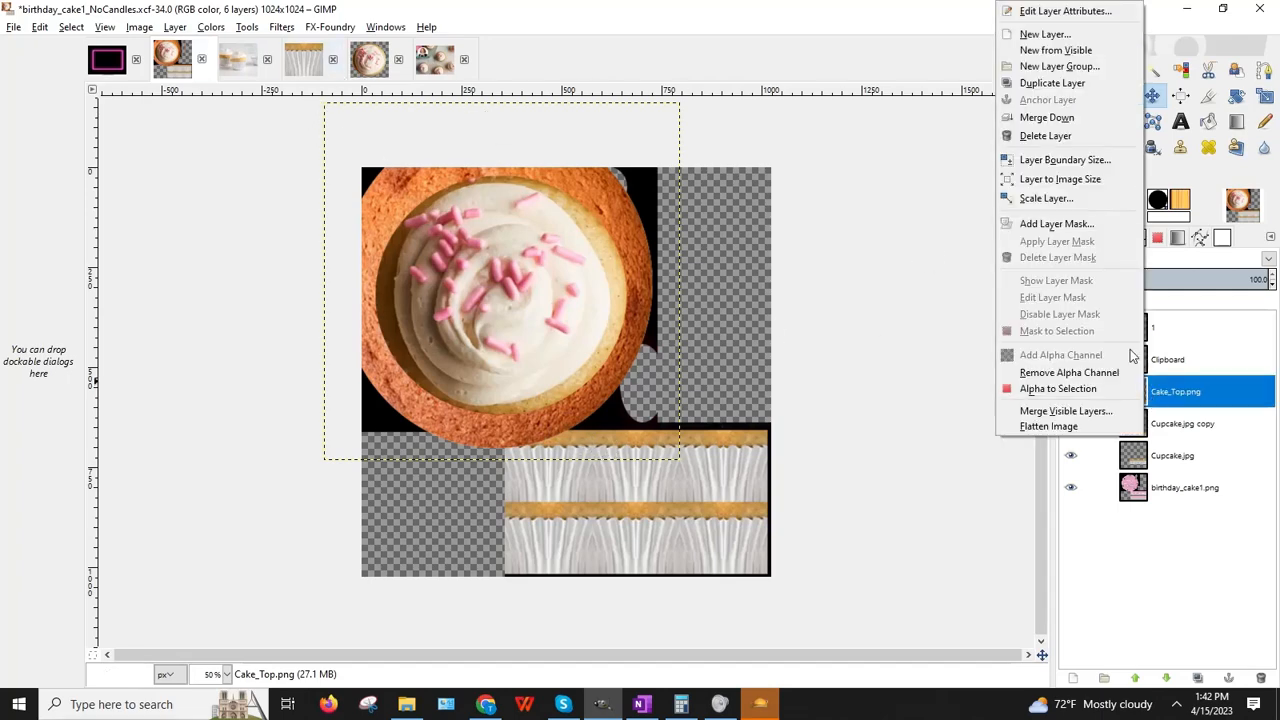
{"action": "left_click", "coordinate": [1065, 80]}
{"action": "left_click", "coordinate": [1071, 423]}
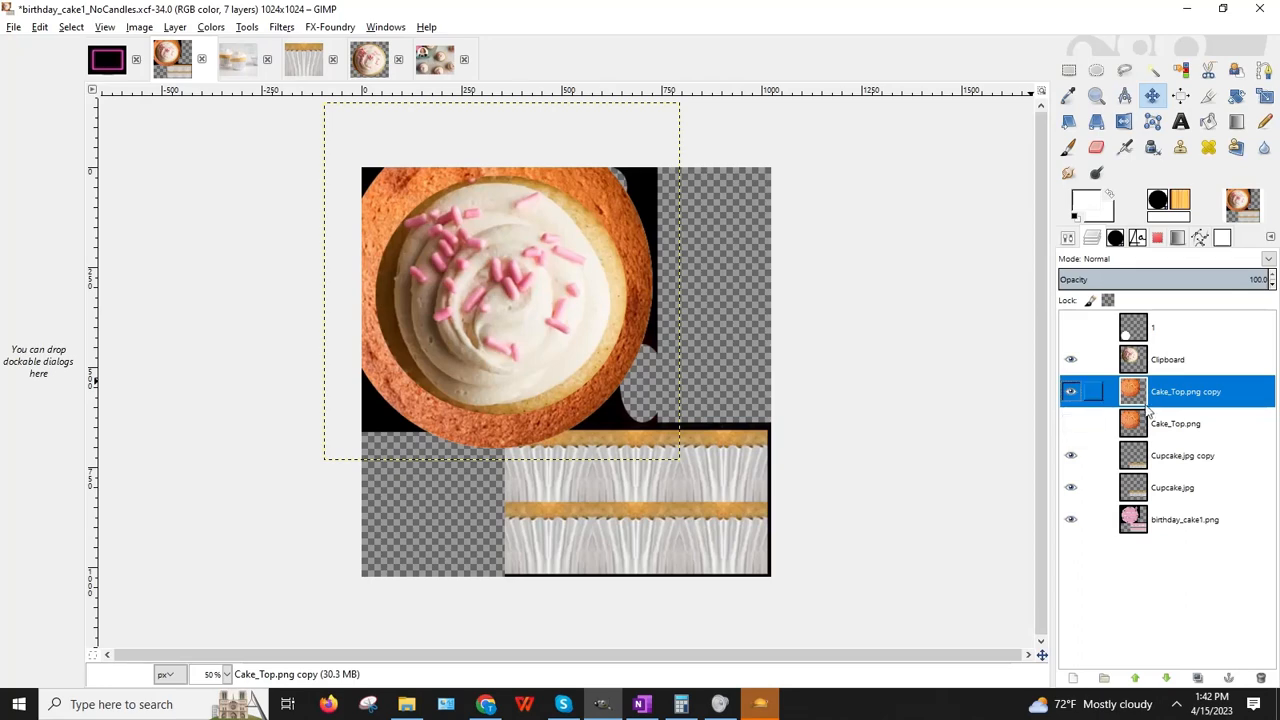
Step: Raise the copy layer's brightness to about 53 with Brightness-Contrast
{"action": "left_click", "coordinate": [211, 27]}
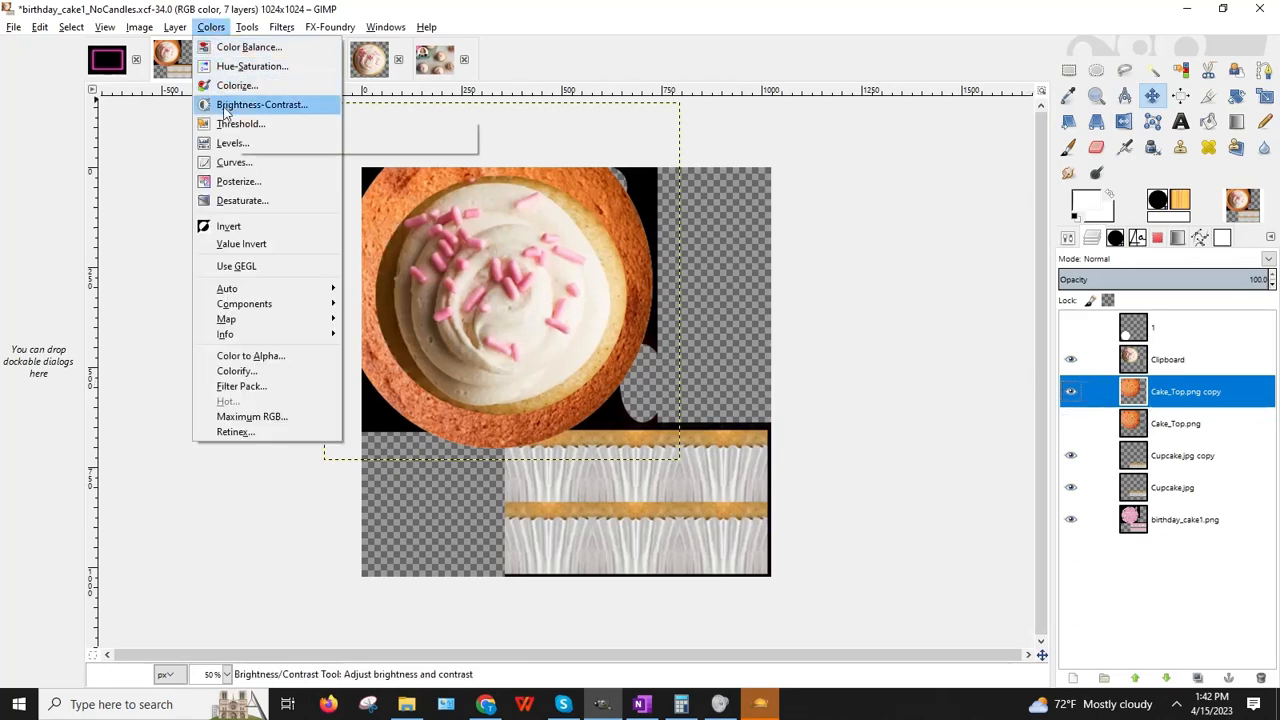
{"action": "left_click", "coordinate": [260, 105]}
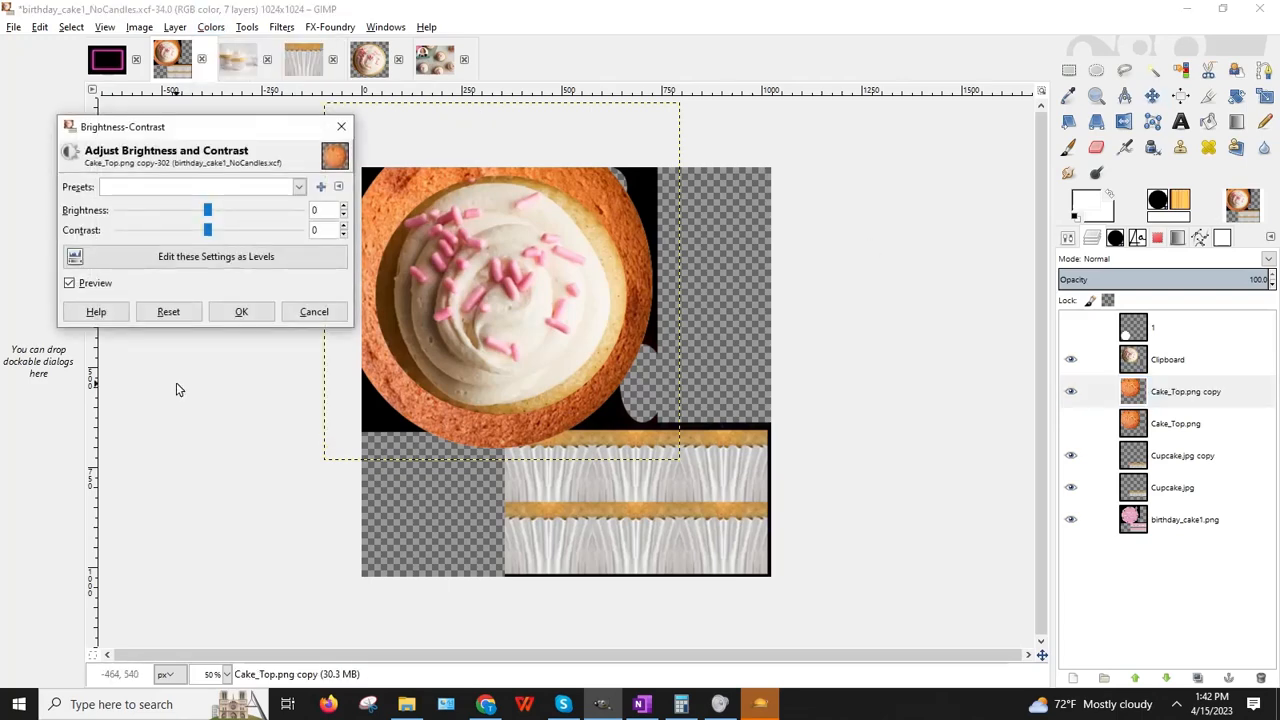
{"action": "left_click", "coordinate": [207, 211]}
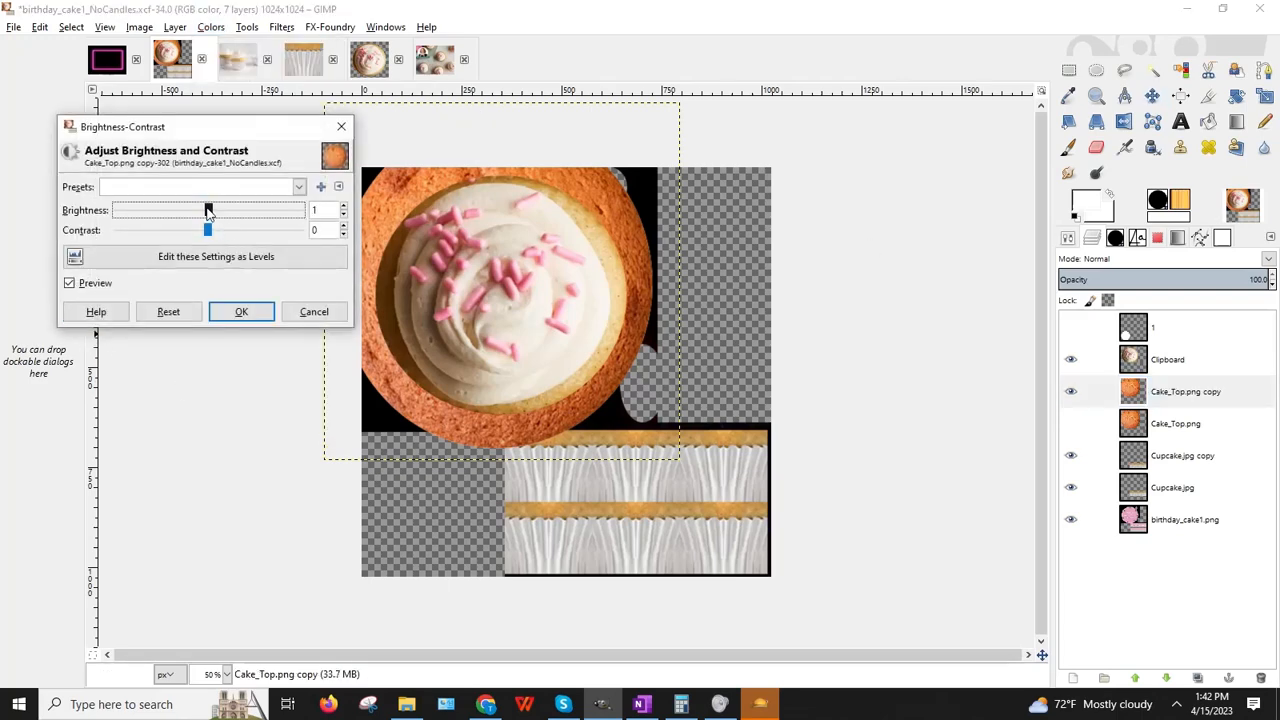
{"action": "left_click_drag", "start_coordinate": [216, 211], "coordinate": [246, 217]}
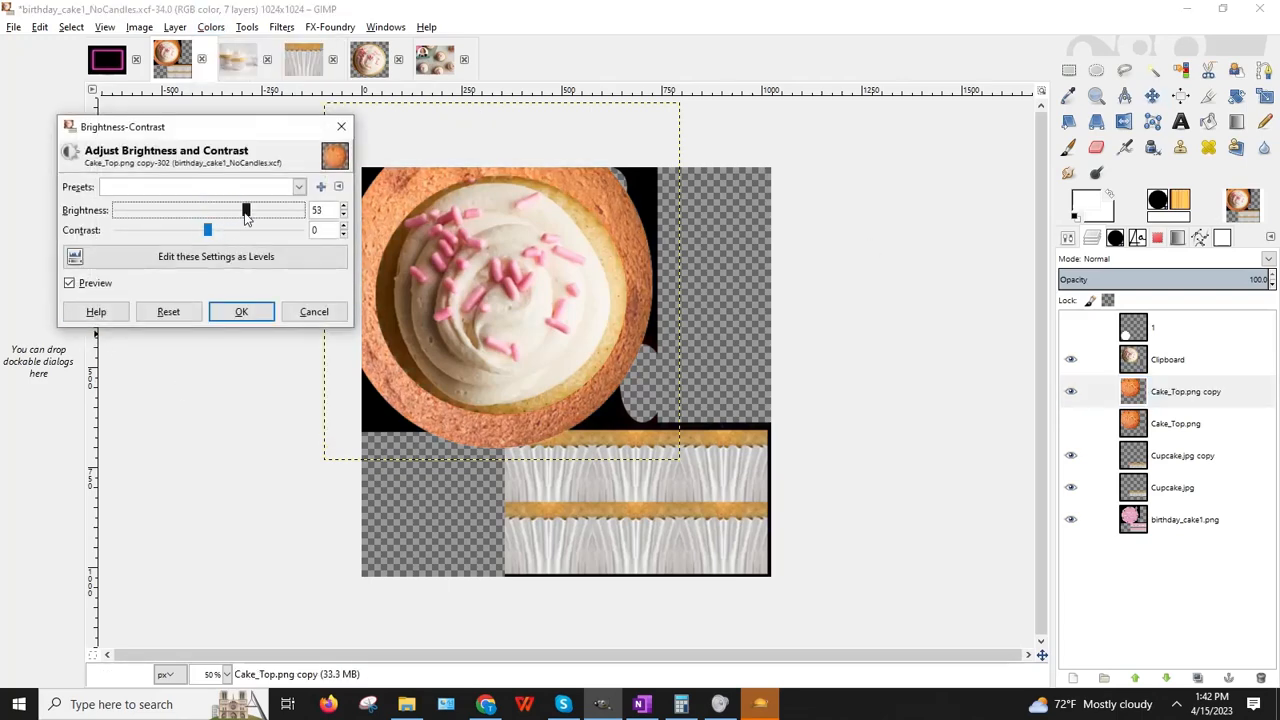
{"action": "left_click", "coordinate": [306, 312]}
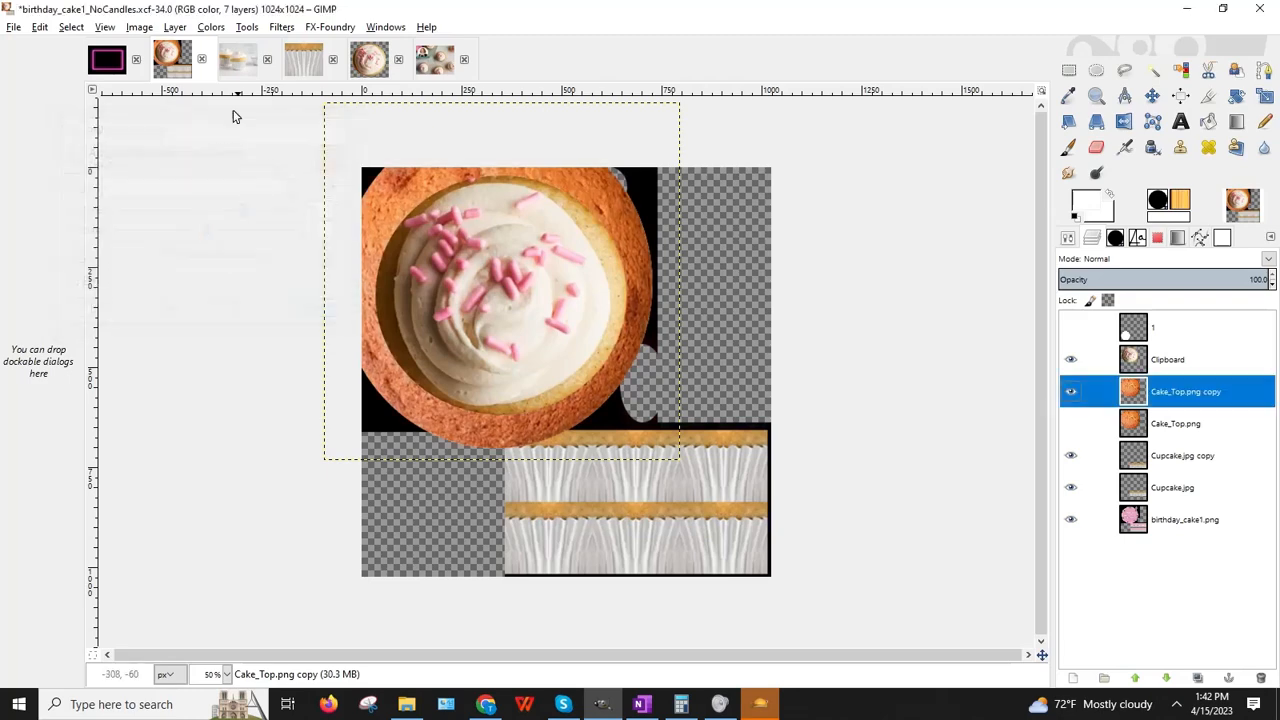
Step: Apply Hue 15, Lightness 39, Saturation -19 to the Cake_Top.png copy and set opacity to 51
{"action": "left_click", "coordinate": [199, 27]}
{"action": "left_click", "coordinate": [240, 63]}
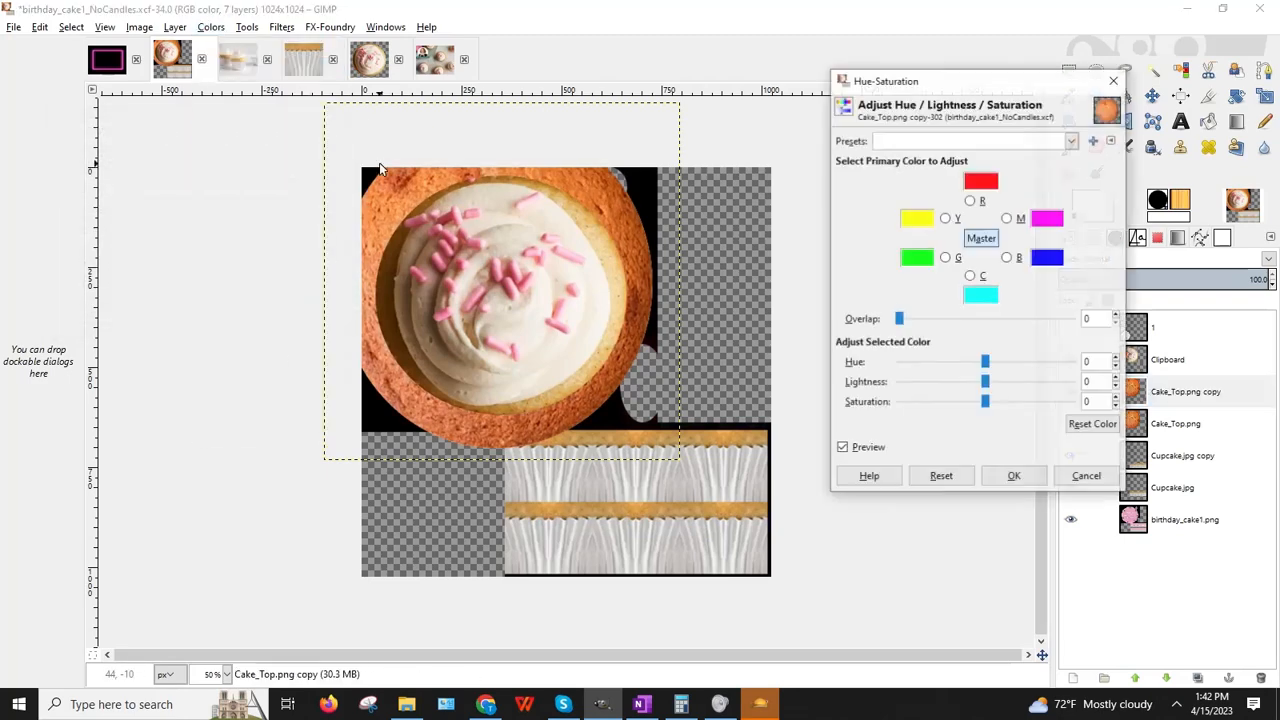
{"action": "left_click_drag", "start_coordinate": [898, 89], "coordinate": [764, 70]}
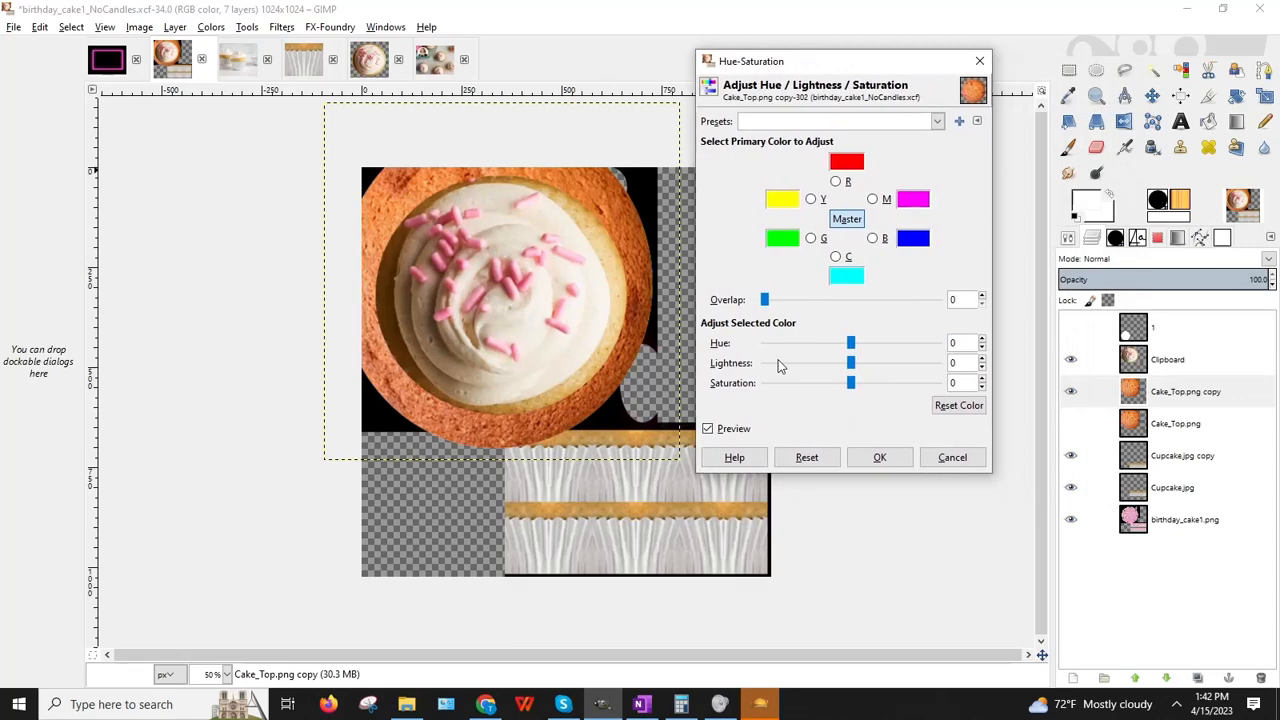
{"action": "mouse_move", "coordinate": [855, 368]}
{"action": "left_mouse_down"}
{"action": "mouse_move", "coordinate": [891, 368]}
{"action": "mouse_move", "coordinate": [827, 386]}
{"action": "mouse_move", "coordinate": [866, 385]}
{"action": "mouse_move", "coordinate": [836, 383]}
{"action": "mouse_move", "coordinate": [857, 345]}
{"action": "left_mouse_up"}
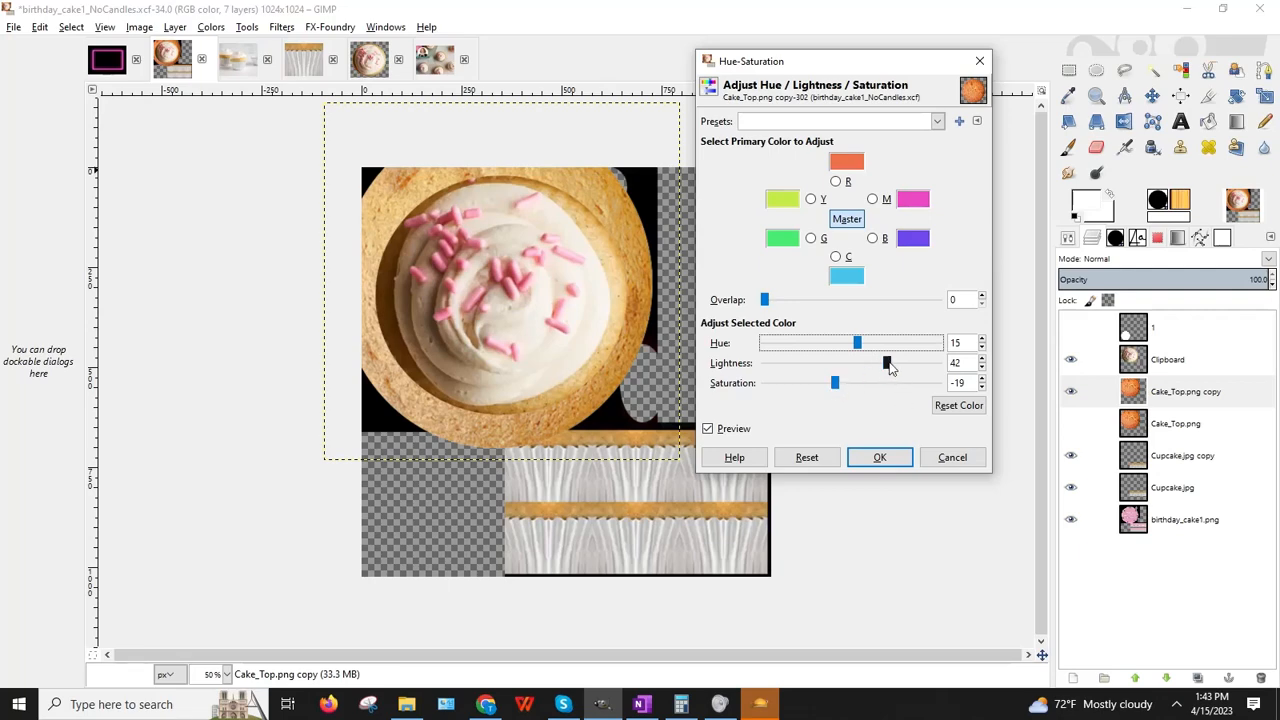
{"action": "left_click_drag", "start_coordinate": [891, 363], "coordinate": [890, 363]}
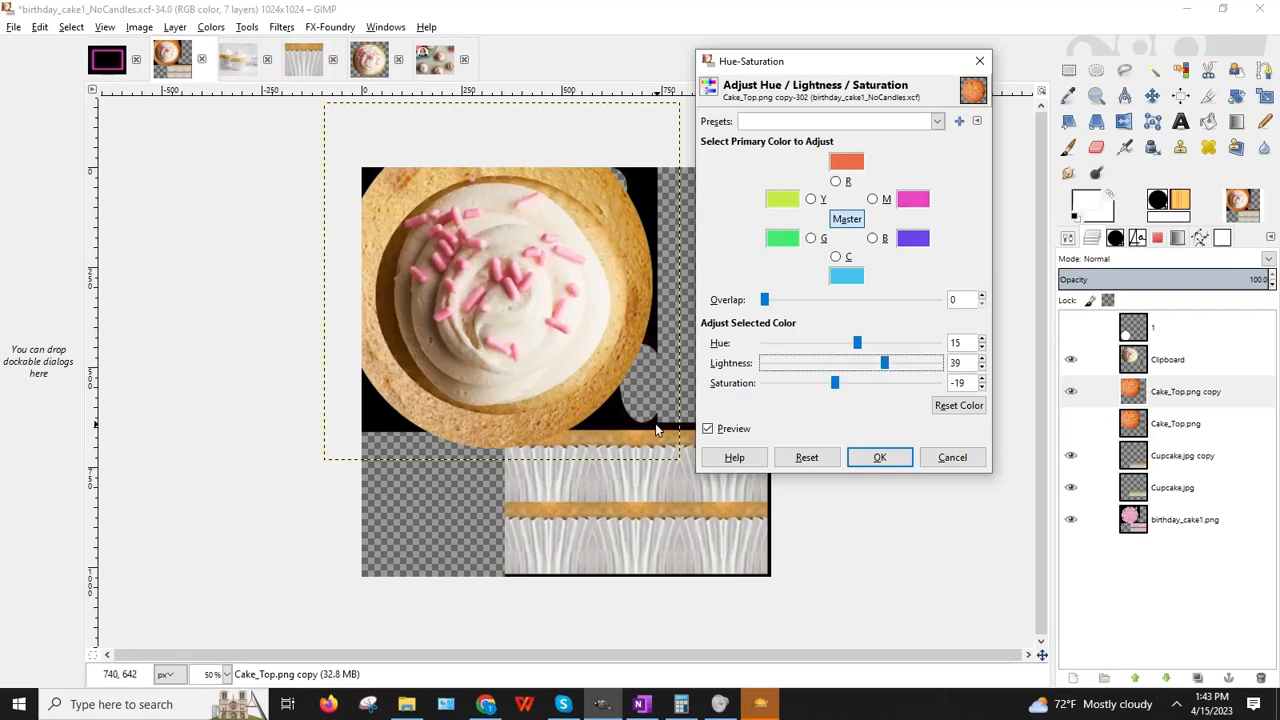
{"action": "left_click", "coordinate": [863, 460]}
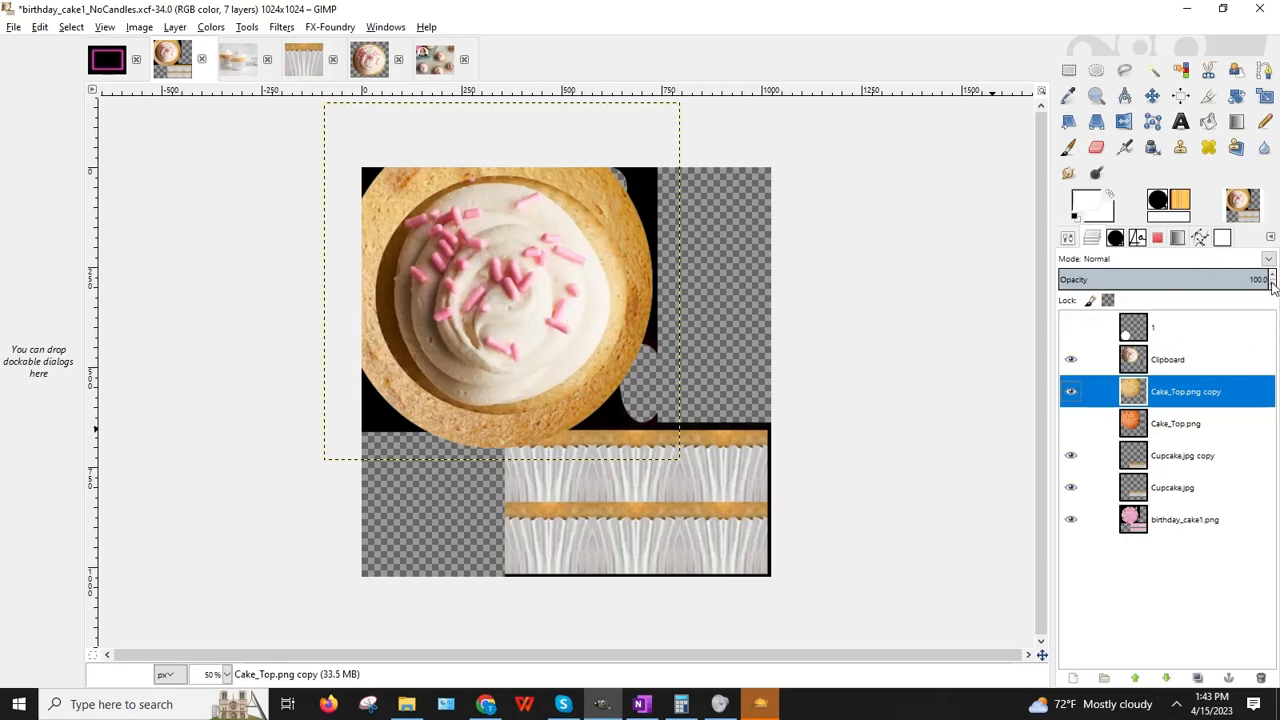
{"action": "left_click_drag", "start_coordinate": [1272, 285], "coordinate": [1273, 287]}
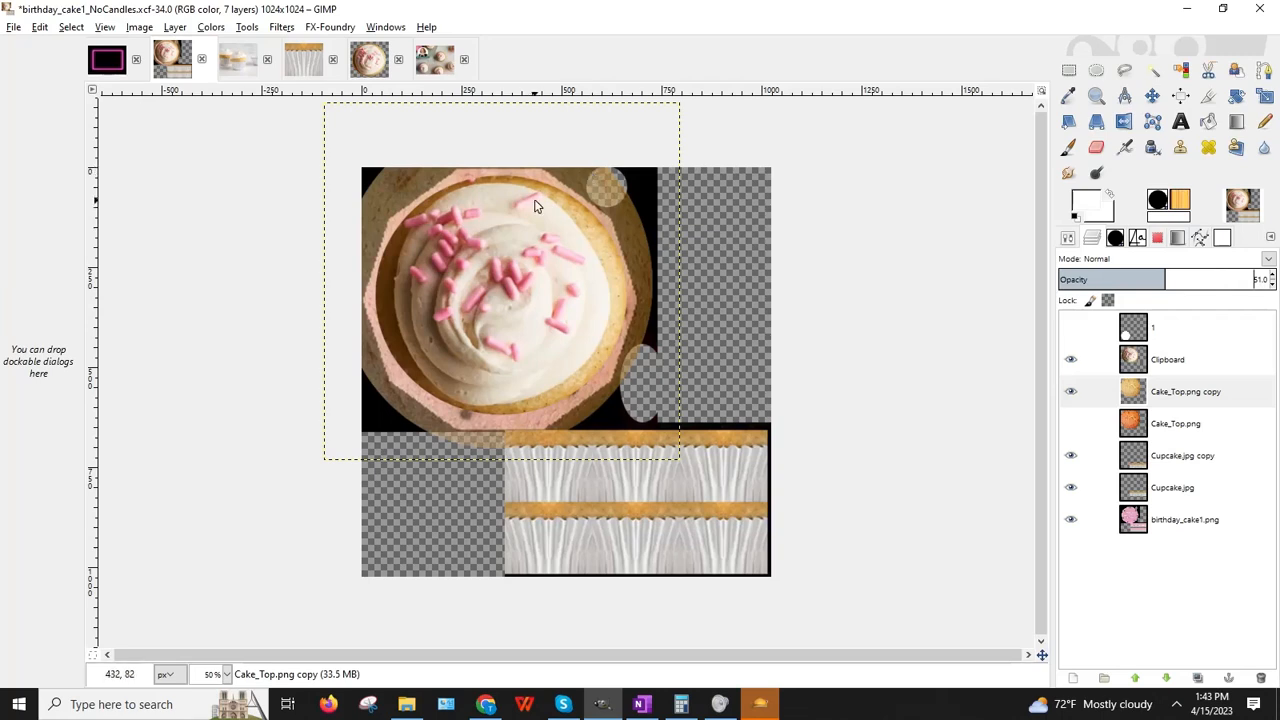
Step: Zoom to 100% and ready the Free Select tool on the Cake_Top.png copy layer
{"action": "left_click", "coordinate": [226, 674]}
{"action": "left_click", "coordinate": [214, 598]}
{"action": "scroll", "coordinate": [253, 318], "scroll_direction": "down", "scroll_amount": 4}
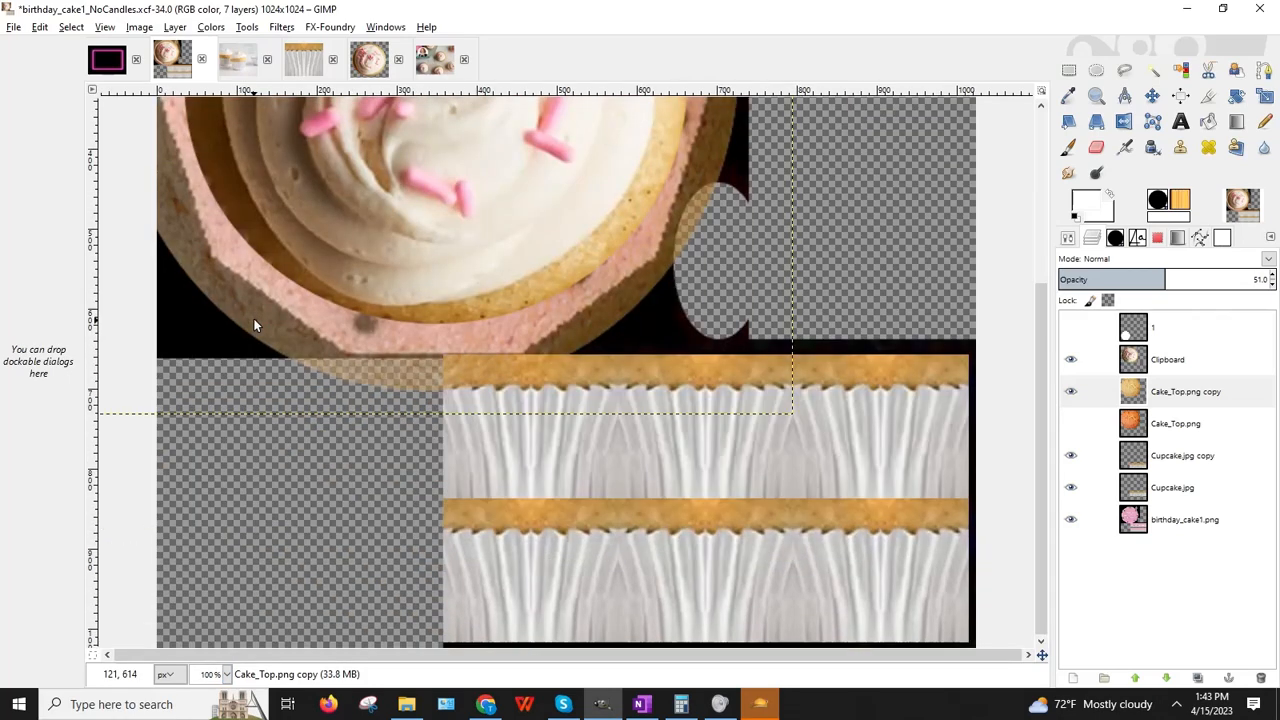
{"action": "scroll", "coordinate": [279, 307], "scroll_direction": "up", "scroll_amount": 2}
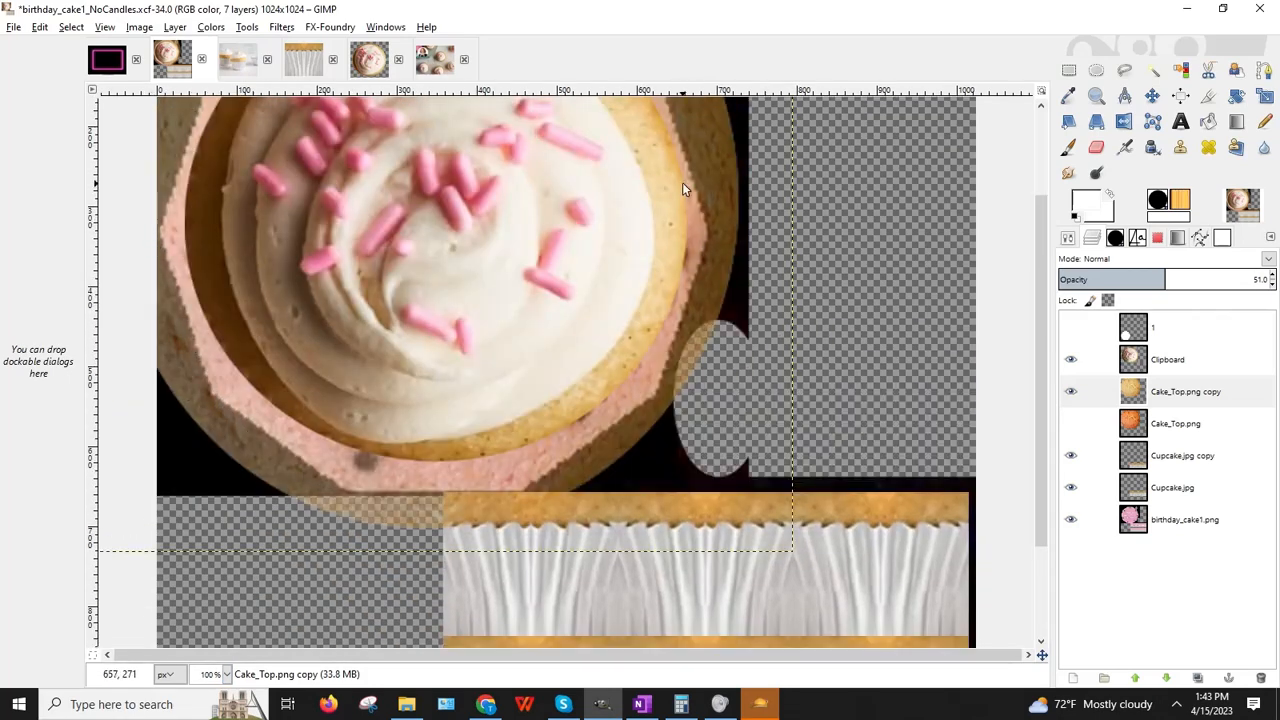
{"action": "scroll", "coordinate": [754, 291], "scroll_direction": "up", "scroll_amount": 2}
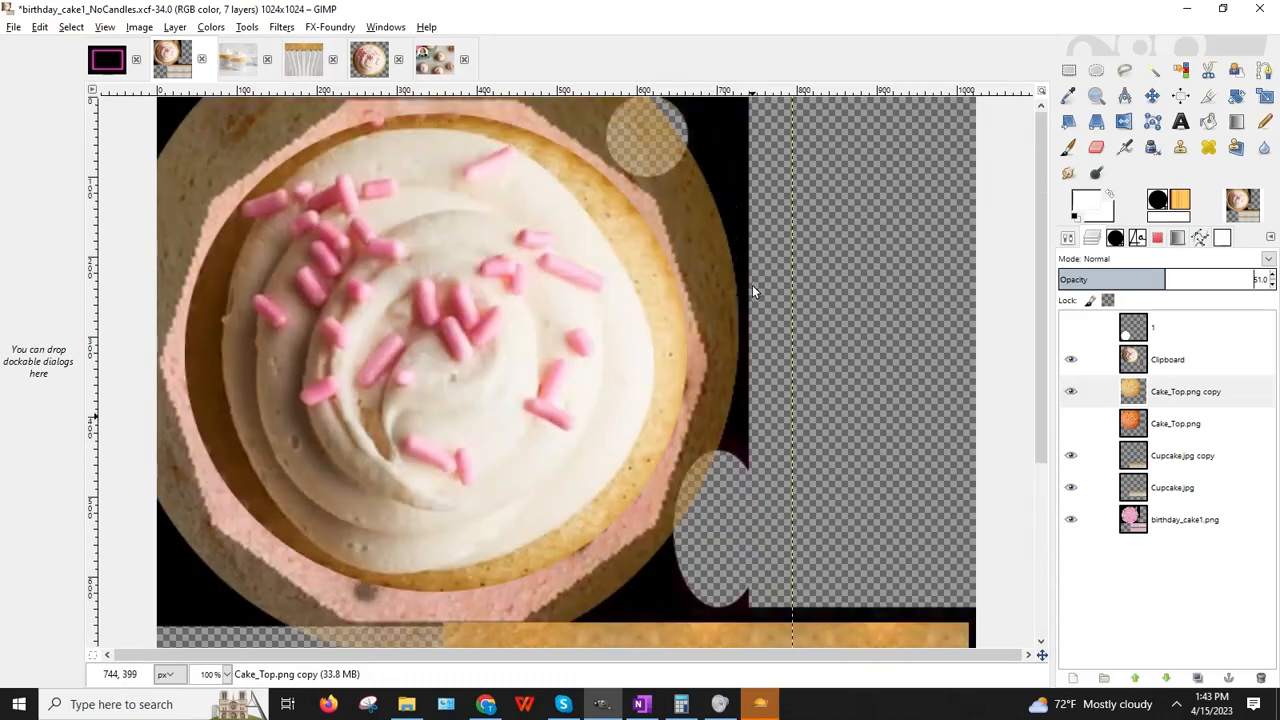
{"action": "scroll", "coordinate": [754, 291], "scroll_direction": "down", "scroll_amount": 2}
{"action": "left_click", "coordinate": [1124, 69]}
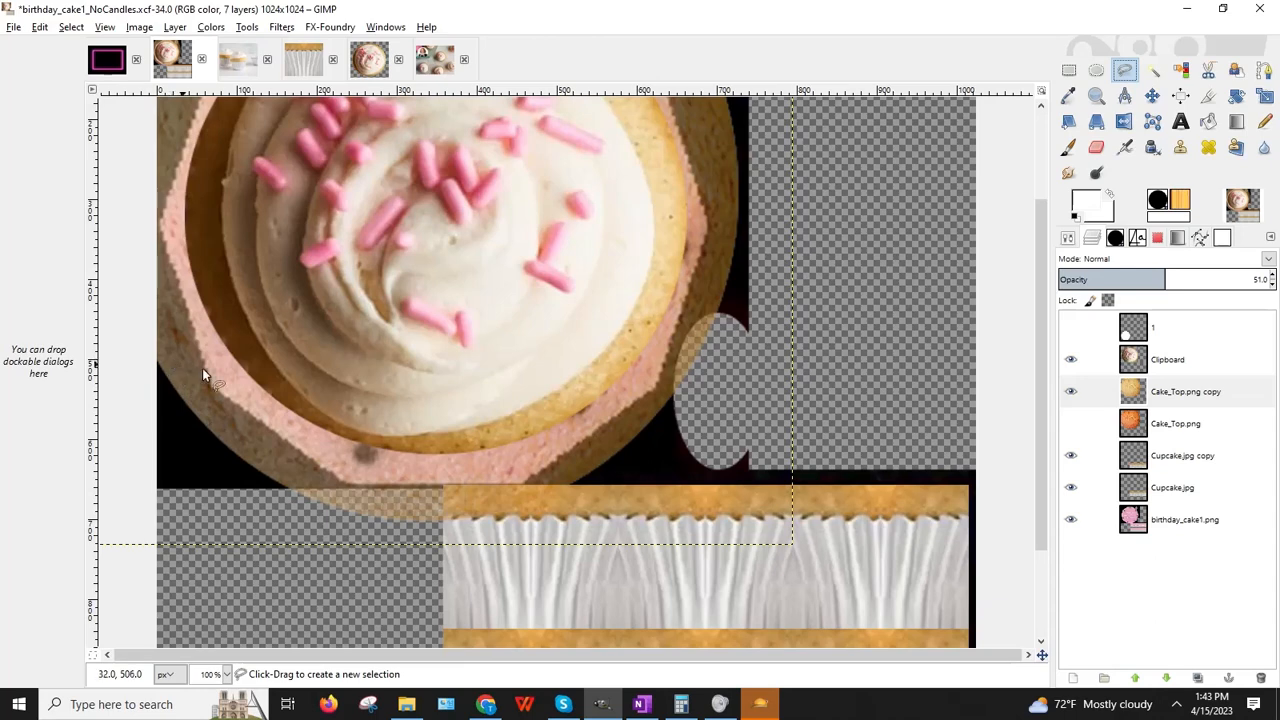
{"action": "left_click", "coordinate": [1160, 393]}
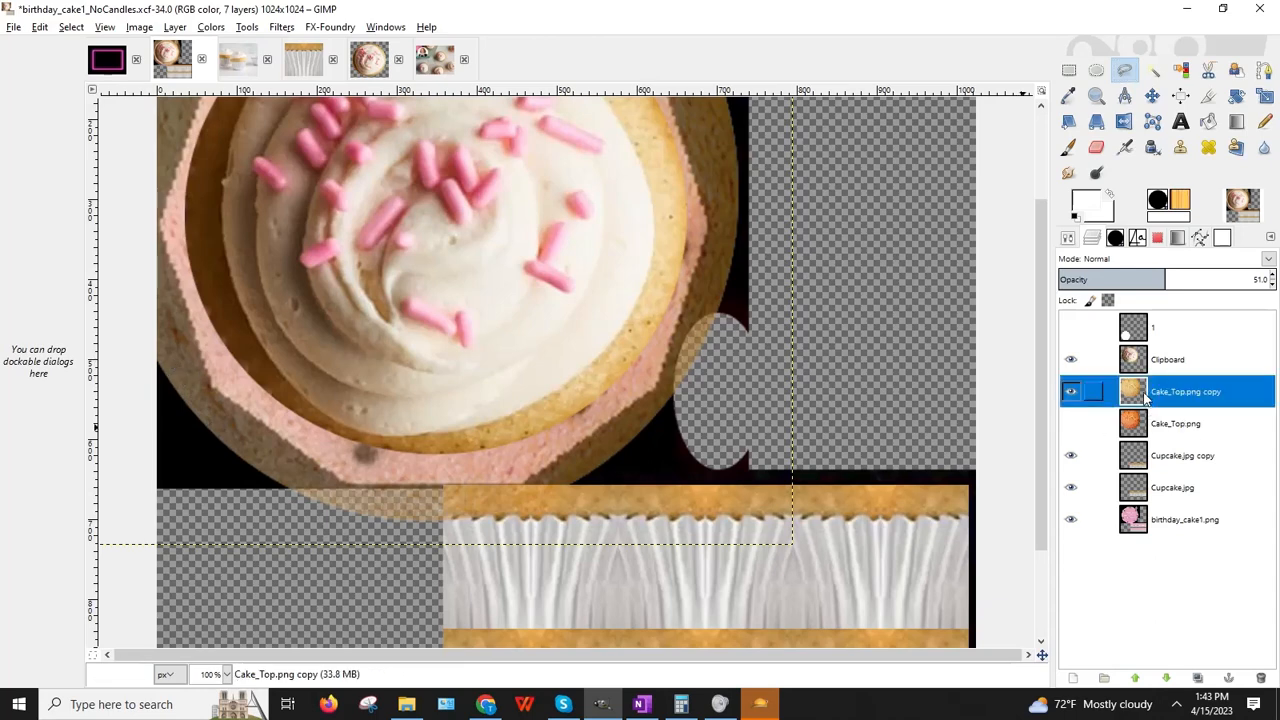
Step: Place outline points around the cake's left, bottom, right and top edges
{"action": "left_click", "coordinate": [182, 378]}
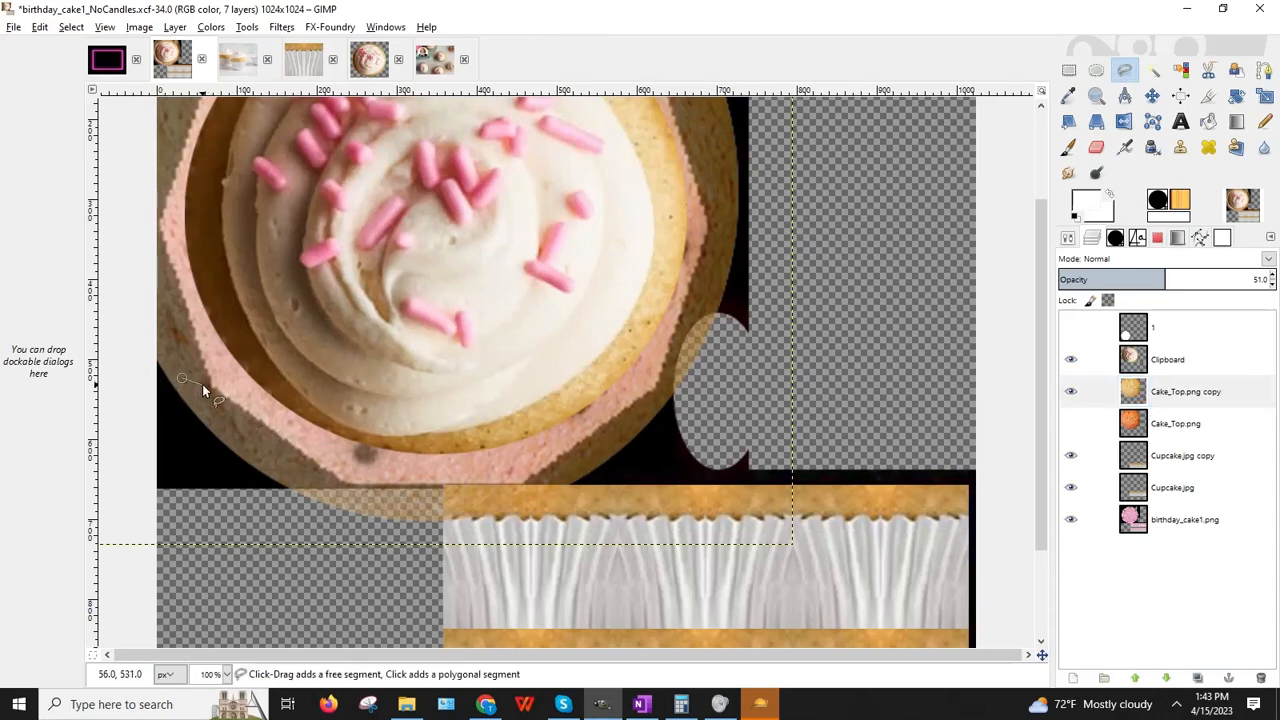
{"action": "left_click", "coordinate": [211, 386]}
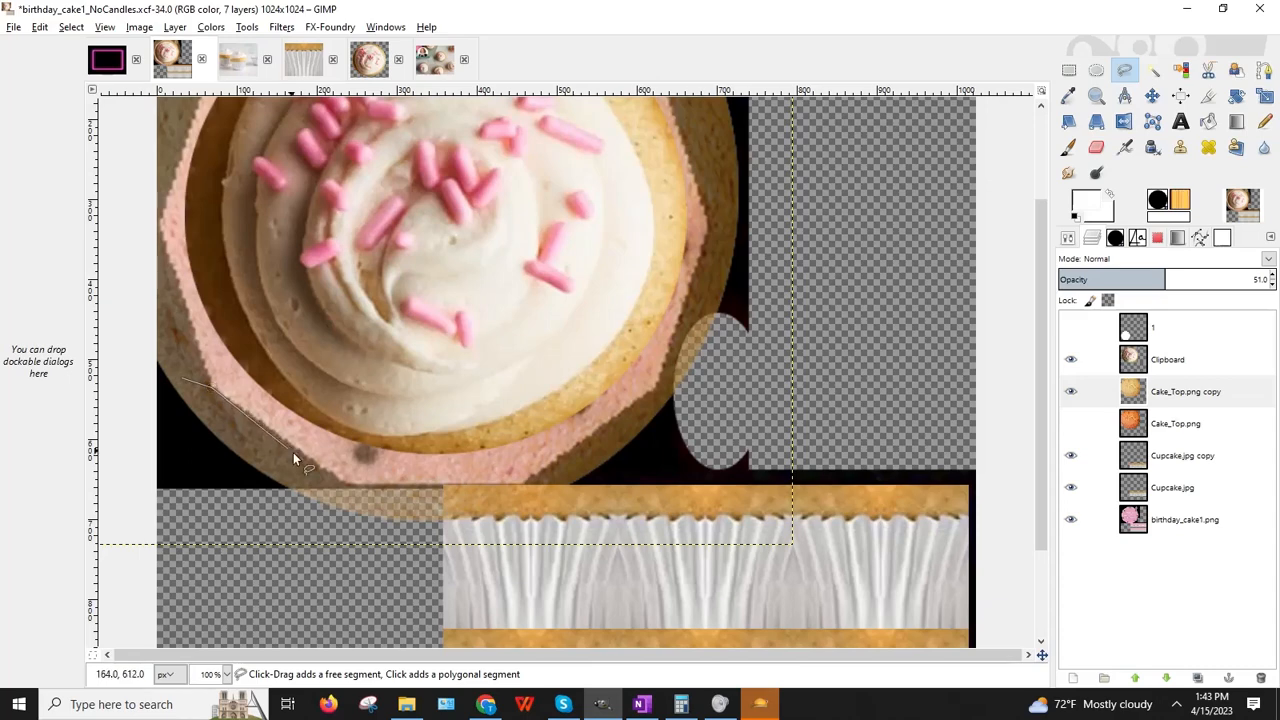
{"action": "left_click", "coordinate": [348, 485]}
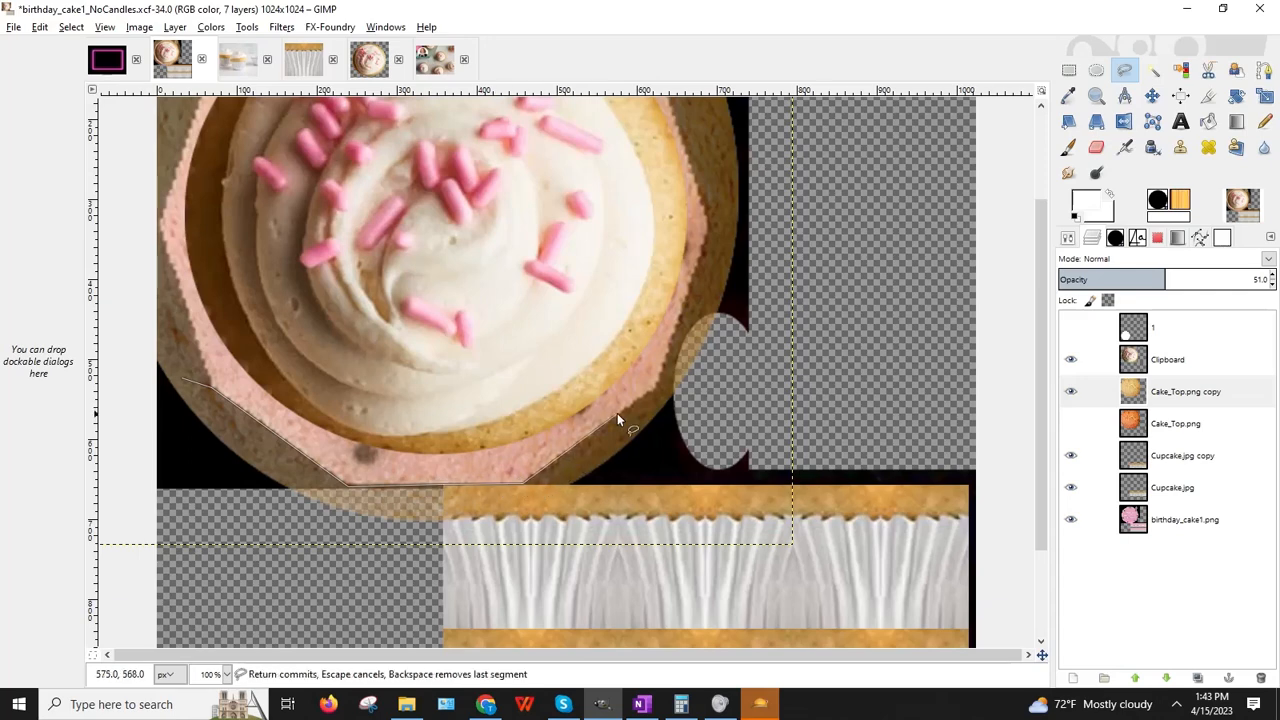
{"action": "left_click", "coordinate": [658, 386]}
{"action": "left_click", "coordinate": [711, 226]}
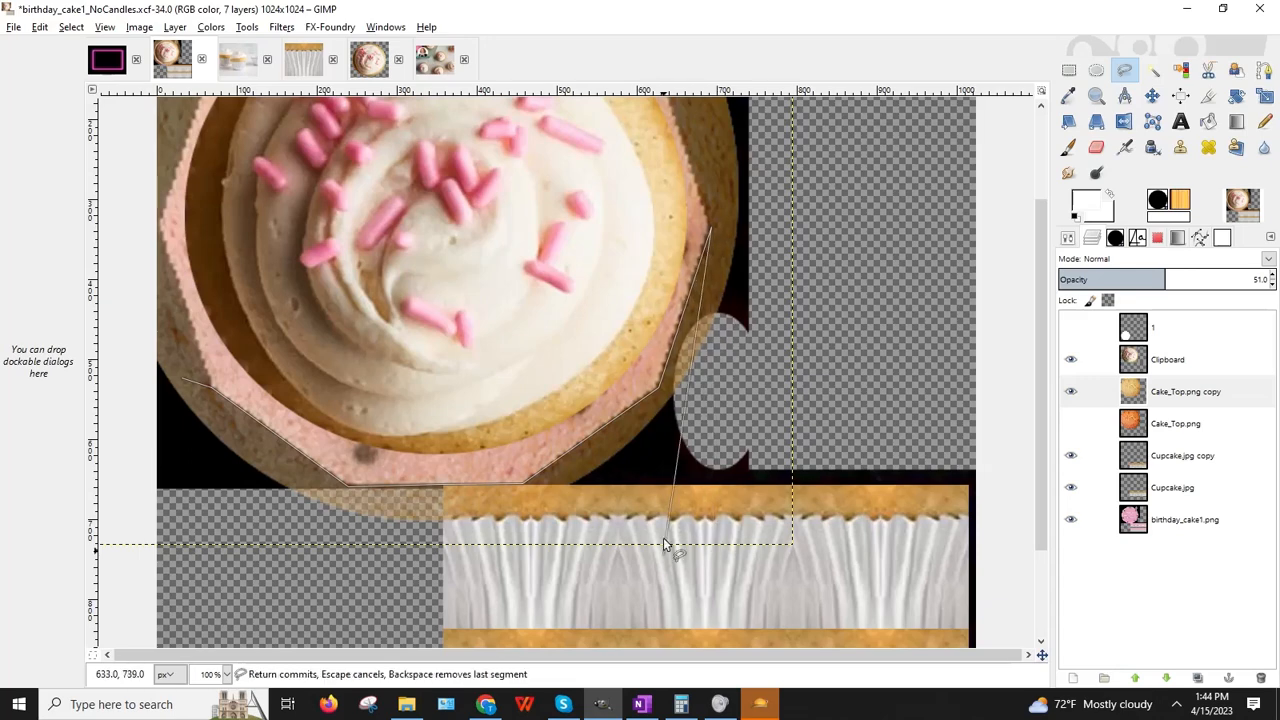
{"action": "scroll", "coordinate": [664, 431], "scroll_direction": "up", "scroll_amount": 3}
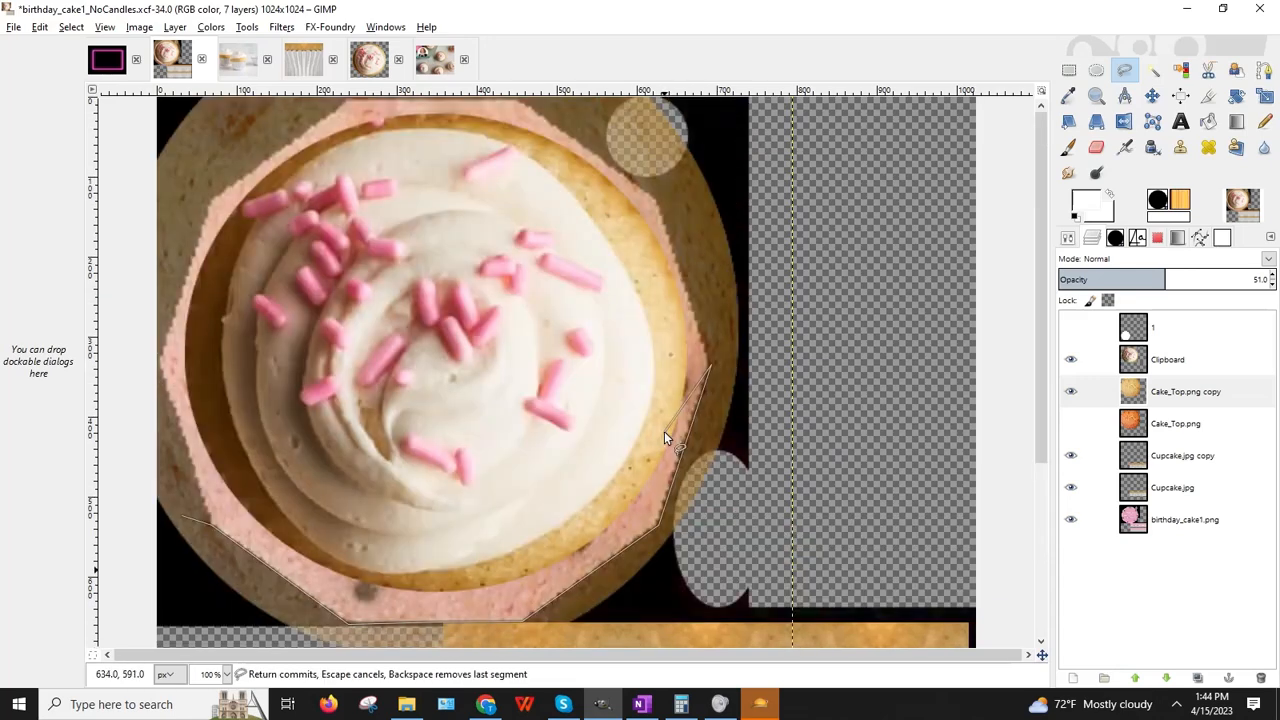
{"action": "left_click", "coordinate": [658, 197]}
{"action": "left_click", "coordinate": [531, 103]}
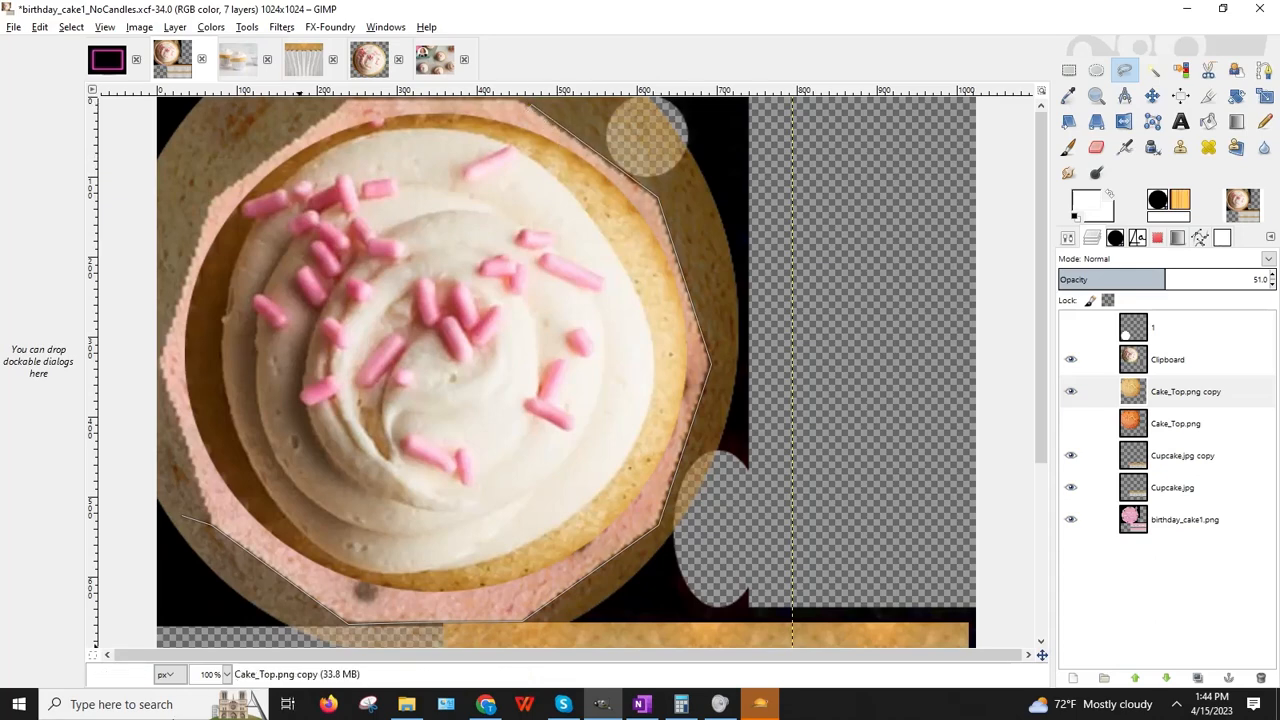
Step: Check the whole cake at 50%, then close the octagon at 100% and invert the selection
{"action": "left_click", "coordinate": [228, 674]}
{"action": "left_click", "coordinate": [217, 616]}
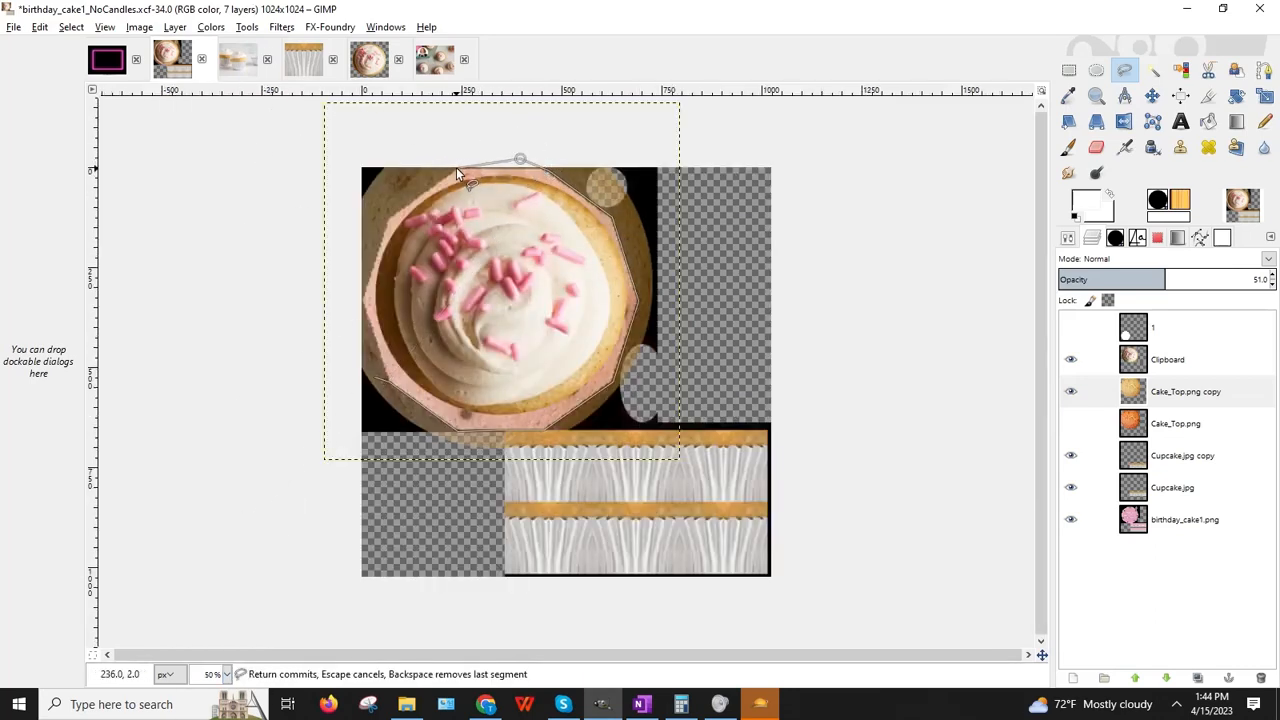
{"action": "left_click", "coordinate": [227, 674]}
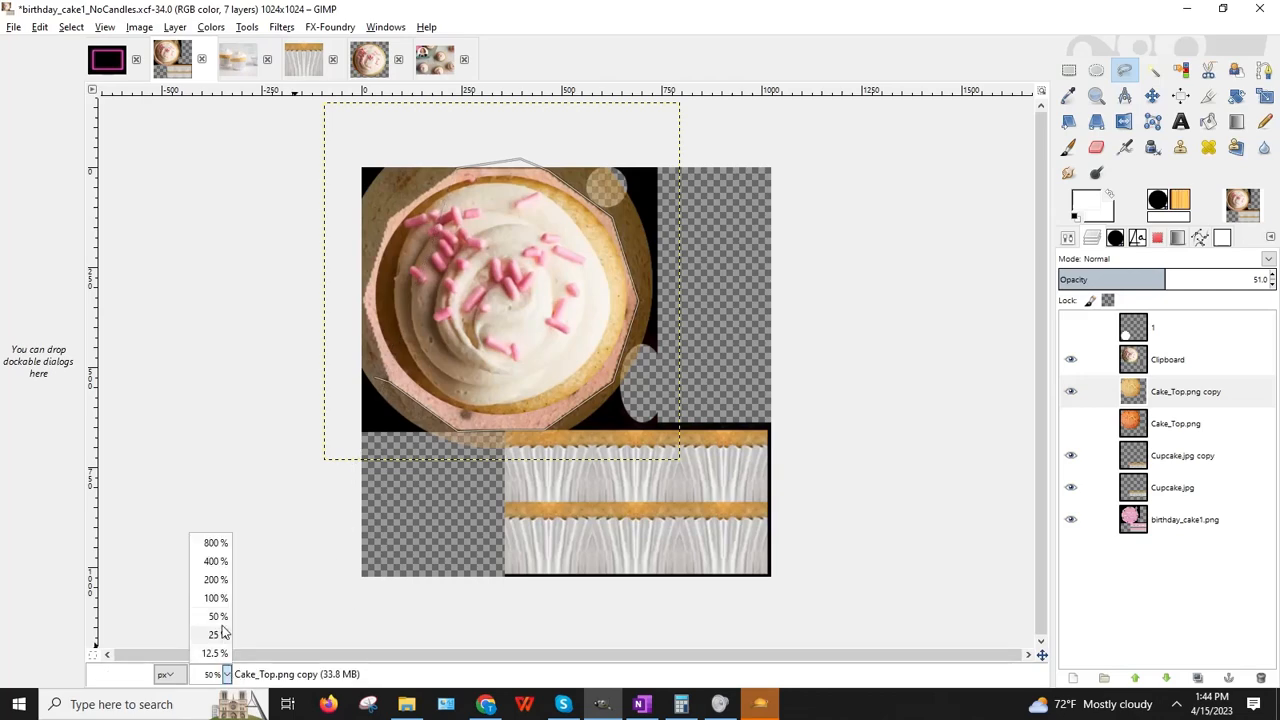
{"action": "left_click", "coordinate": [210, 598]}
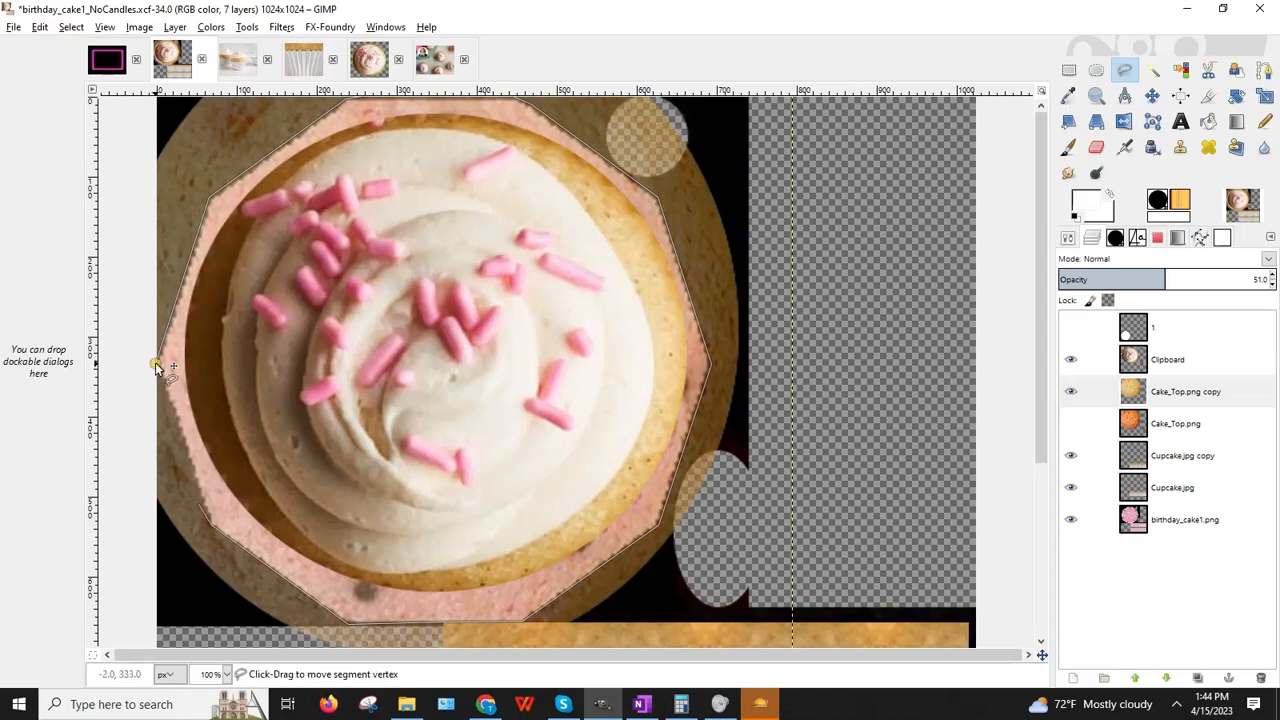
{"action": "left_click", "coordinate": [201, 499]}
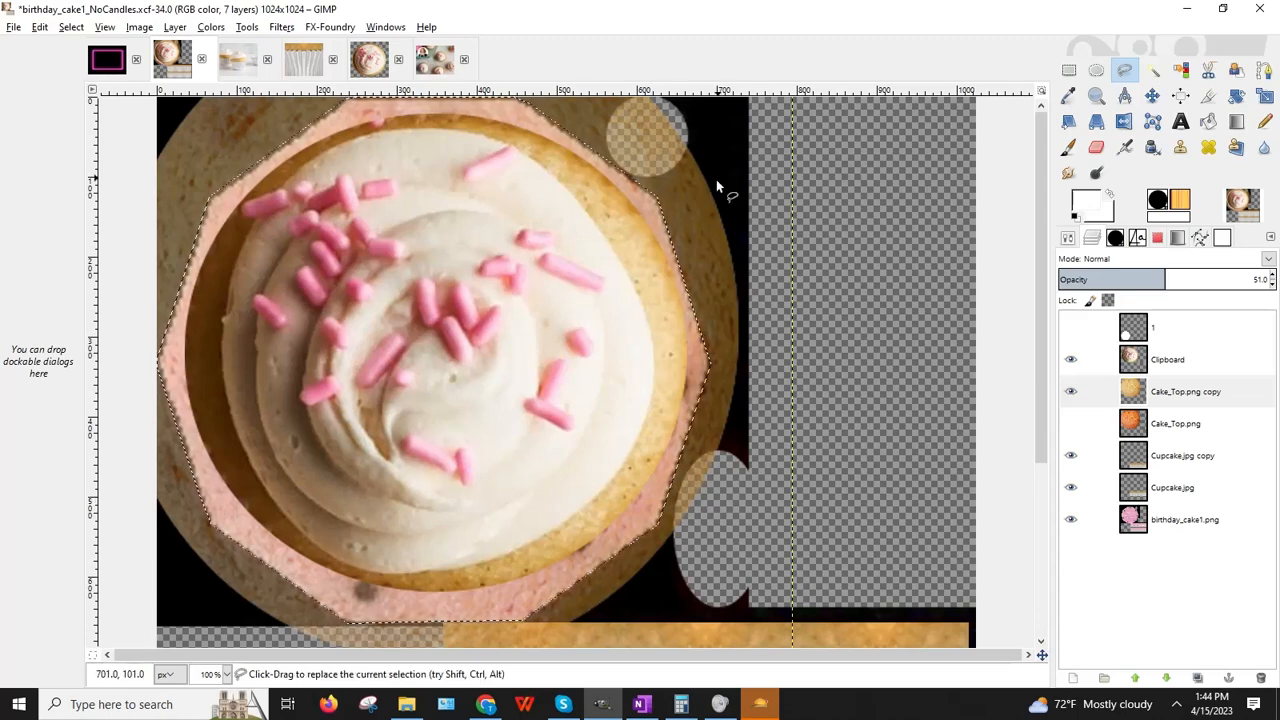
{"action": "left_click", "coordinate": [71, 27]}
{"action": "left_click", "coordinate": [88, 85]}
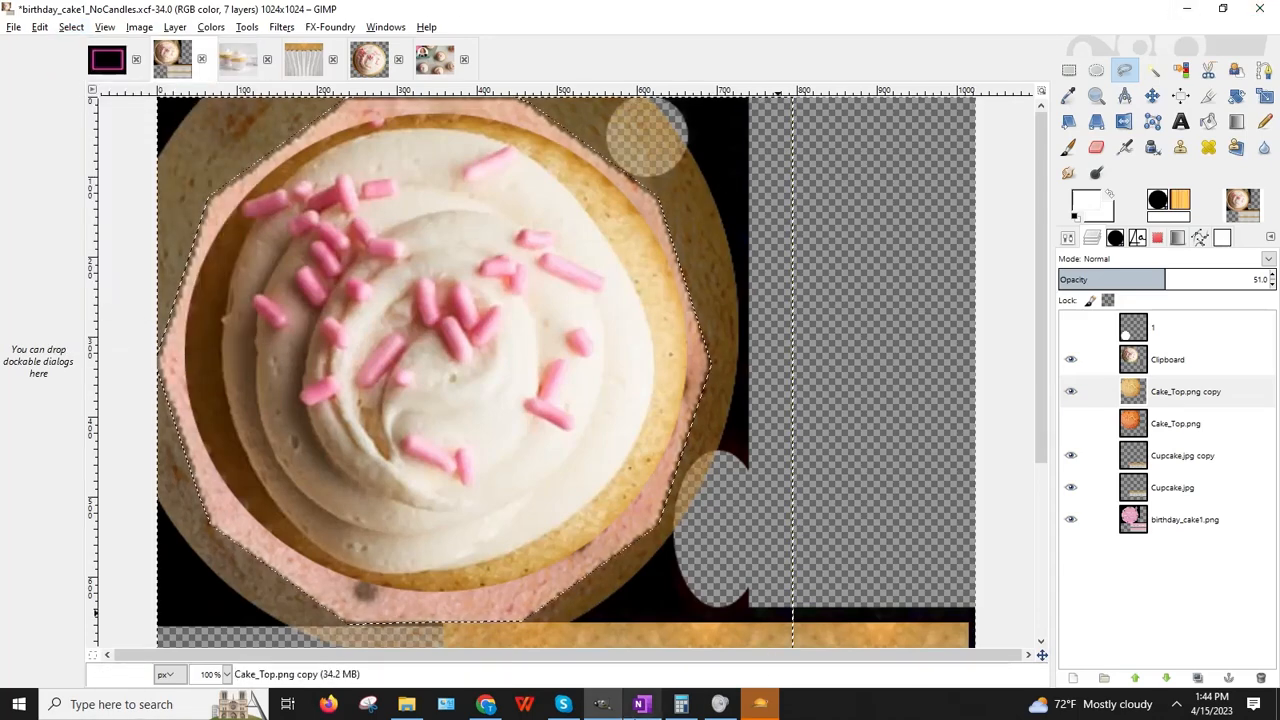
Step: Delete outside the octagon, restore 100% opacity, clear the selection and hide the copy layer
{"action": "mouse_move", "coordinate": [641, 704]}
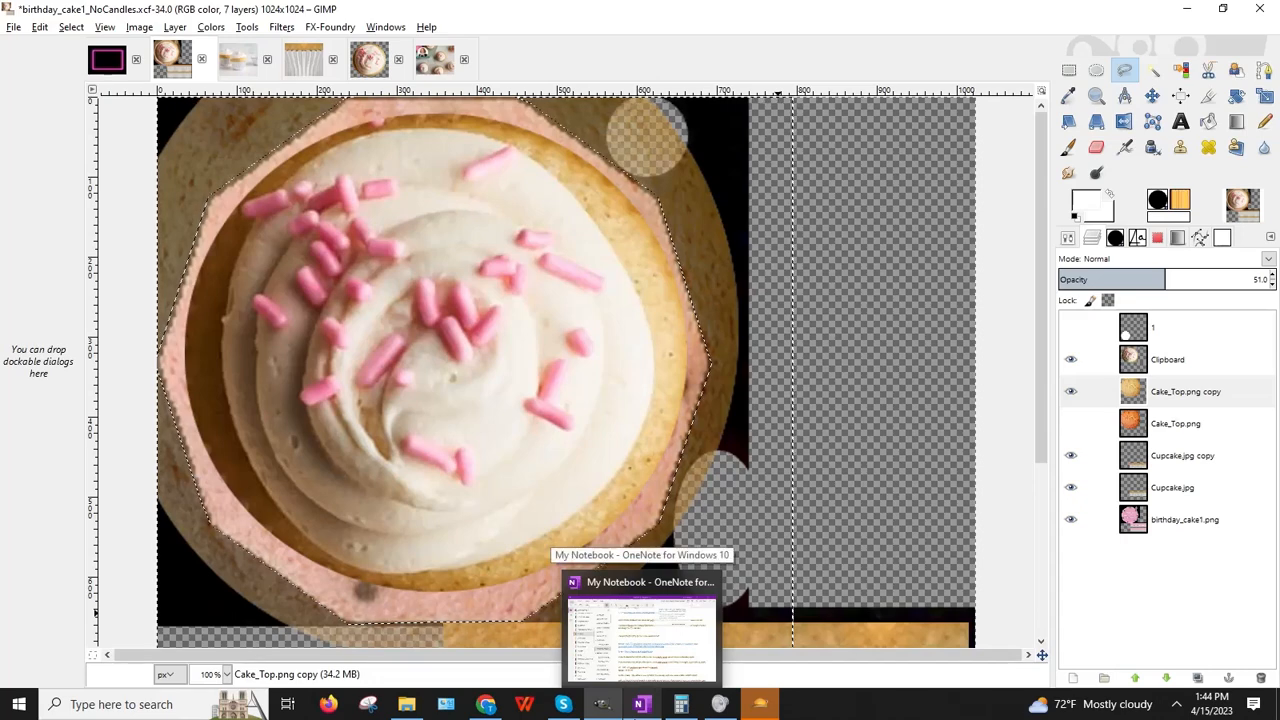
{"action": "key", "text": "Delete"}
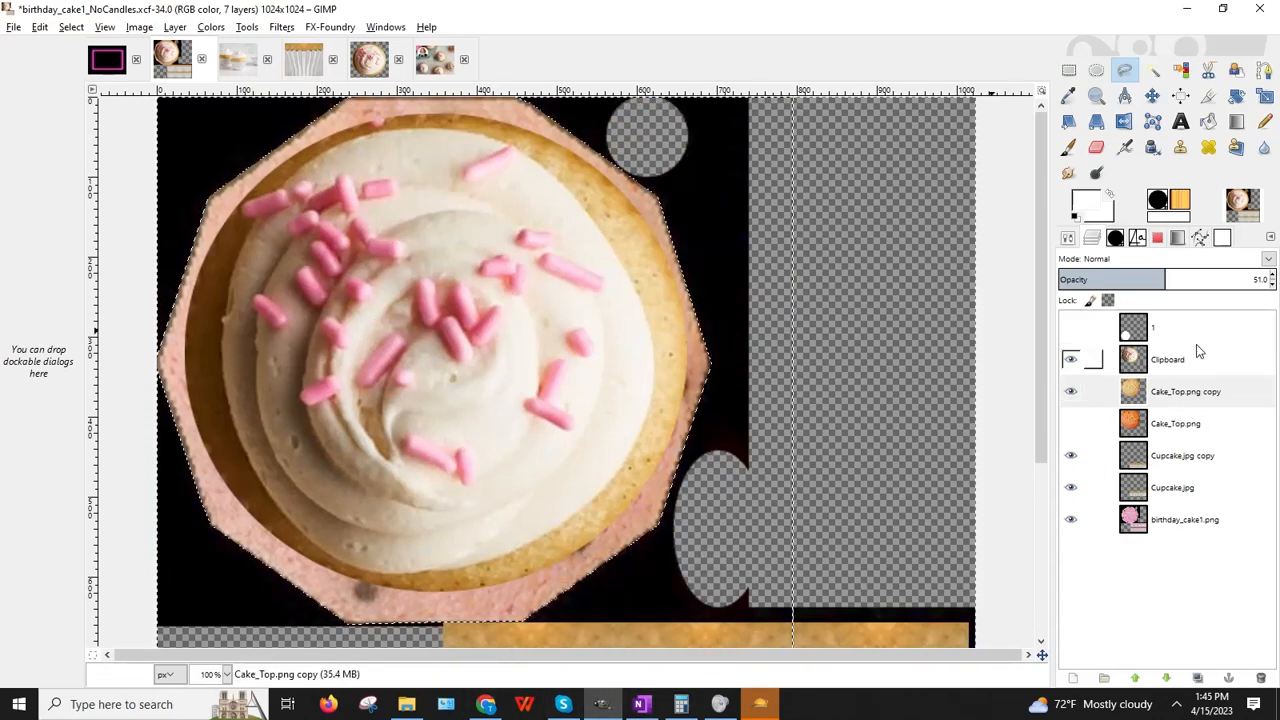
{"action": "left_click", "coordinate": [1272, 275]}
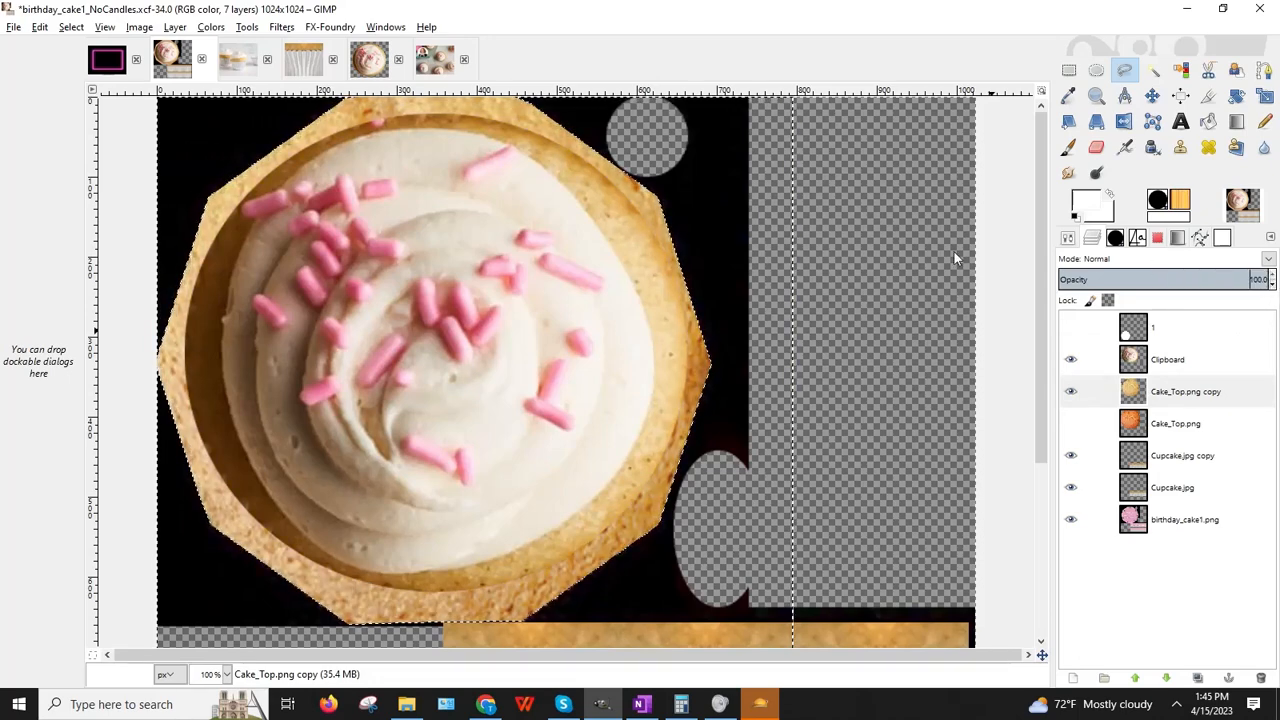
{"action": "left_click", "coordinate": [71, 27]}
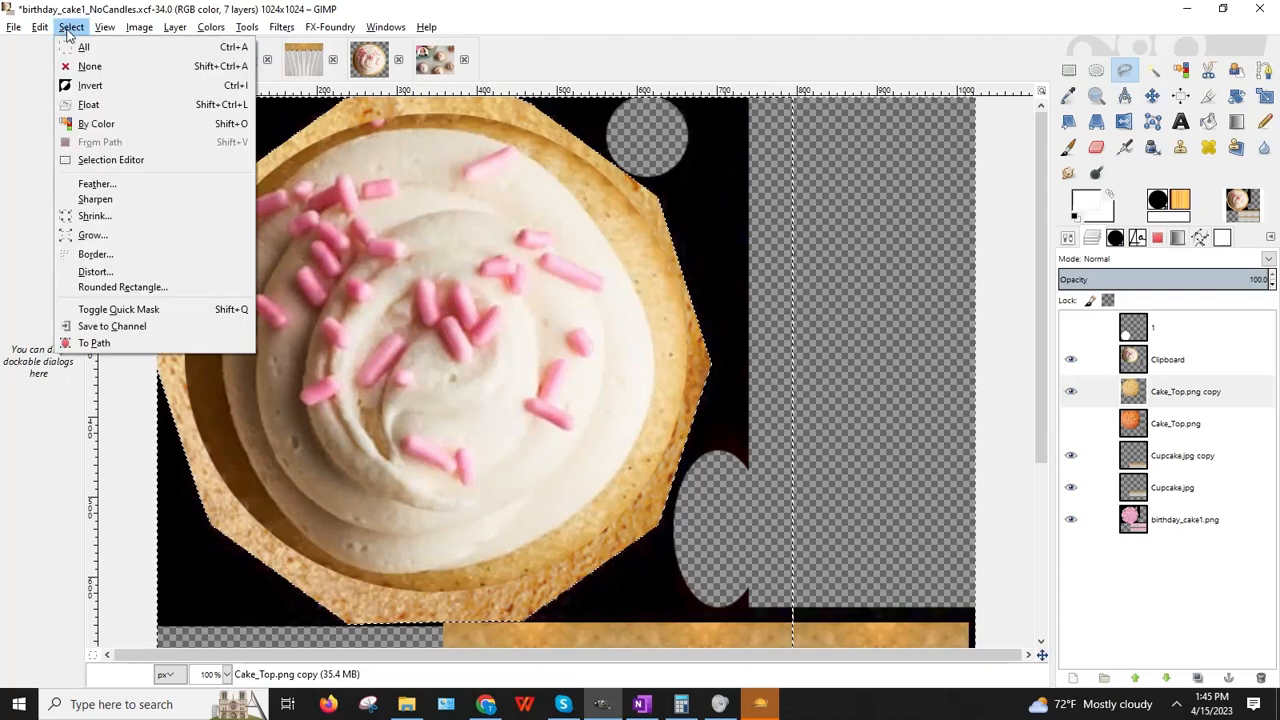
{"action": "left_click", "coordinate": [84, 67]}
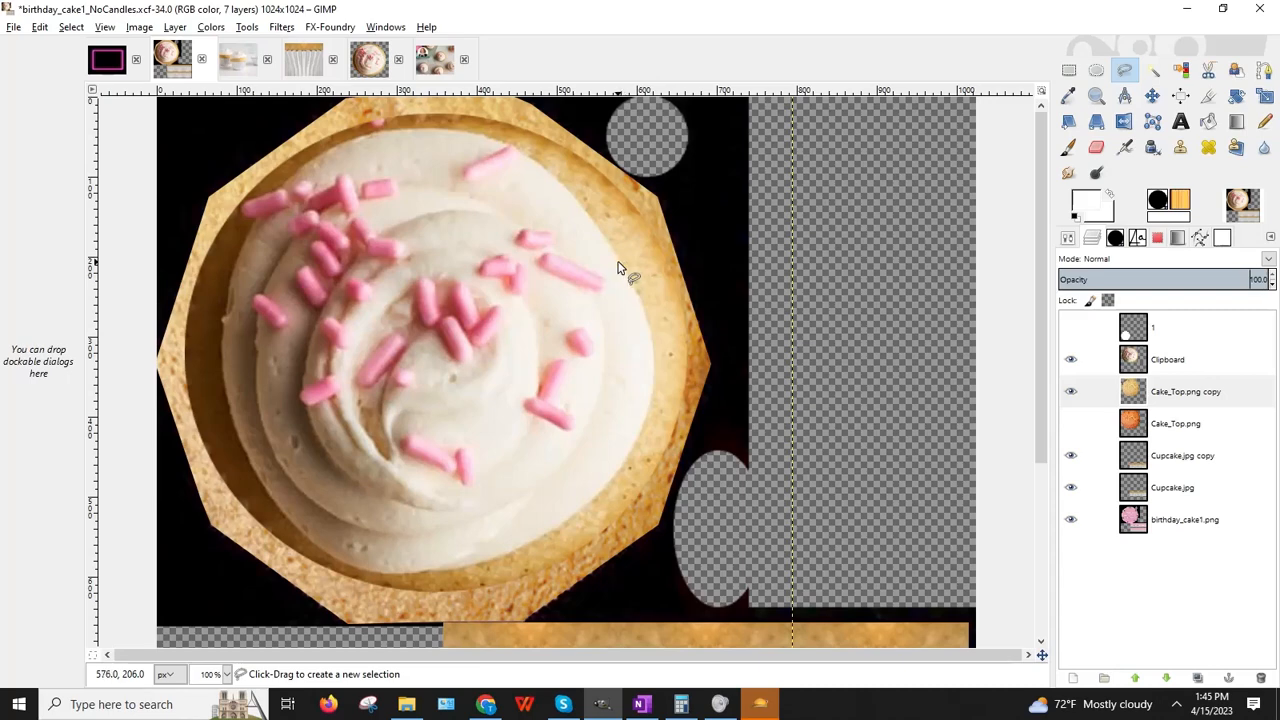
{"action": "left_click", "coordinate": [1072, 392]}
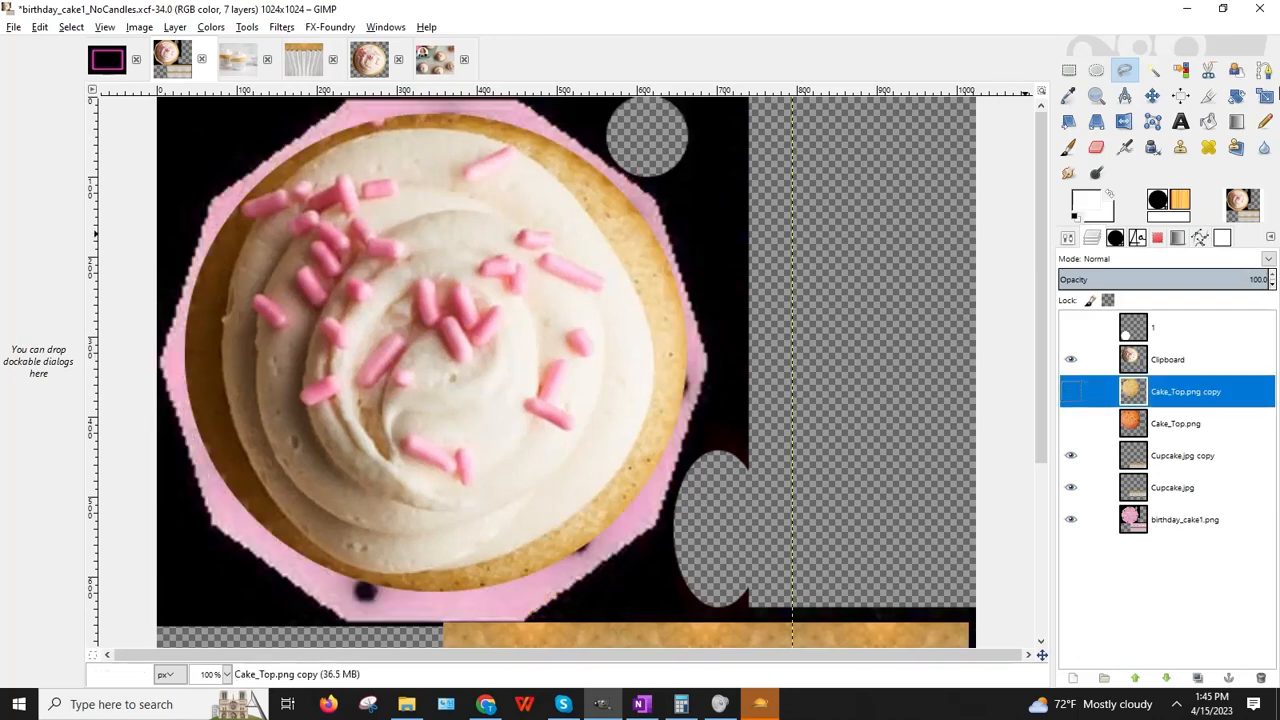
Step: Shrink the Clipboard cupcake layer to 543 × 554 and move it down and right over the cake
{"action": "left_click", "coordinate": [1265, 96]}
{"action": "left_click", "coordinate": [1170, 372]}
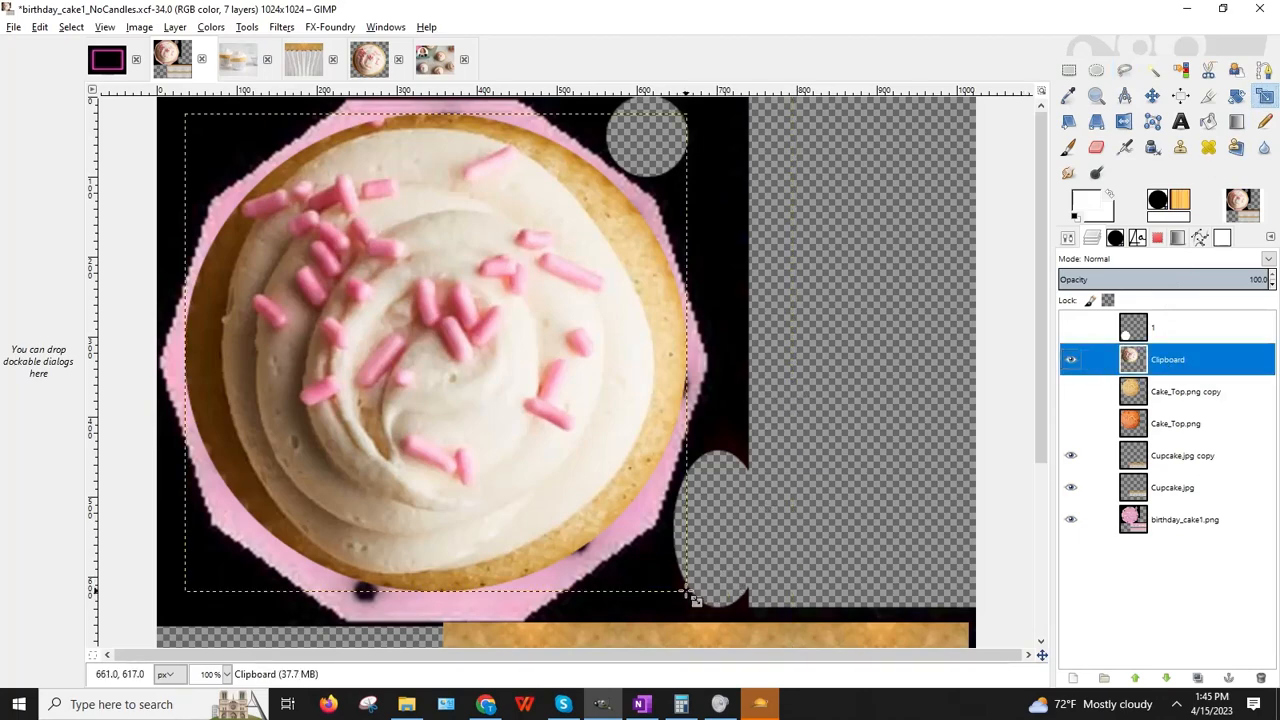
{"action": "left_click_drag", "start_coordinate": [690, 605], "coordinate": [620, 560]}
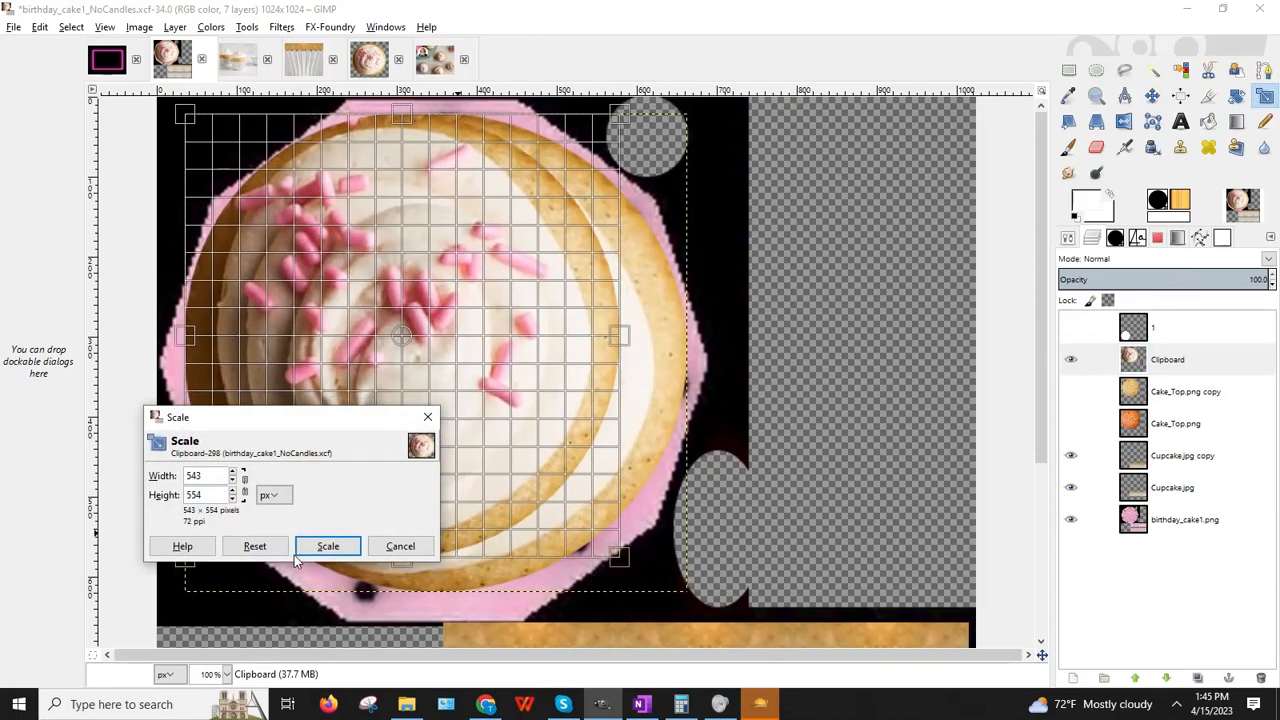
{"action": "left_click", "coordinate": [328, 546]}
{"action": "key", "text": "m"}
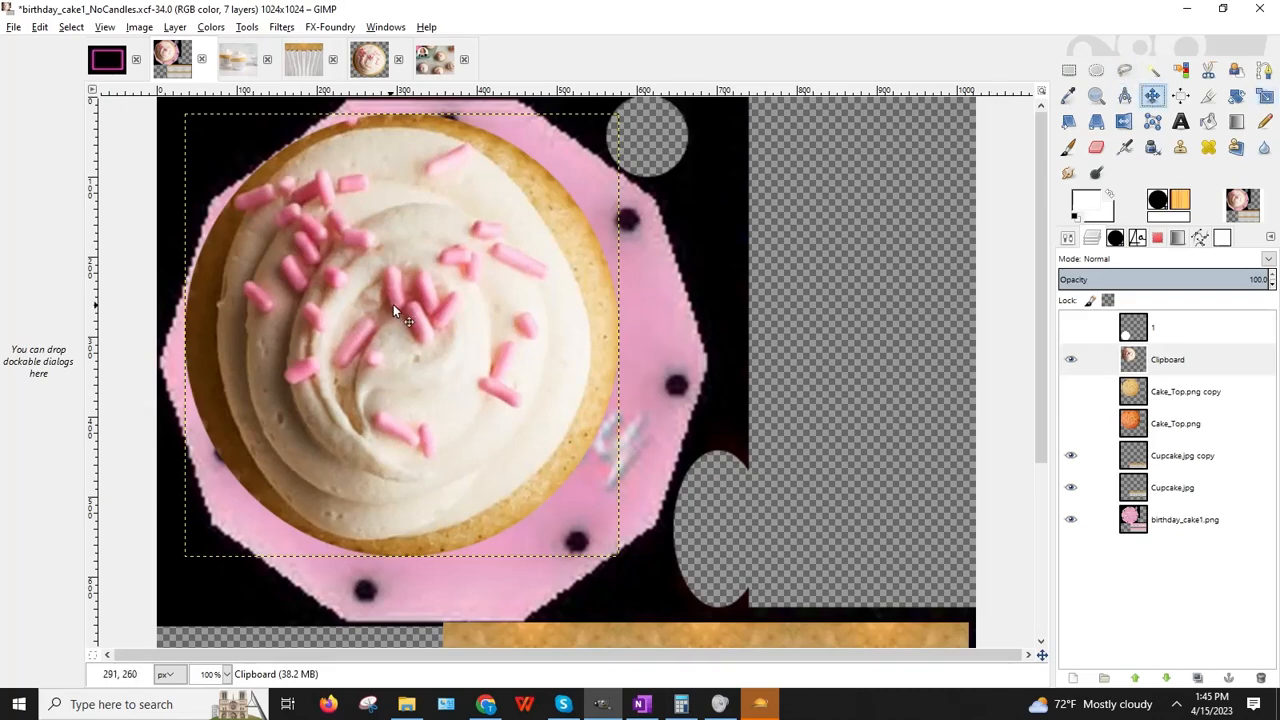
{"action": "left_click_drag", "start_coordinate": [393, 306], "coordinate": [430, 336]}
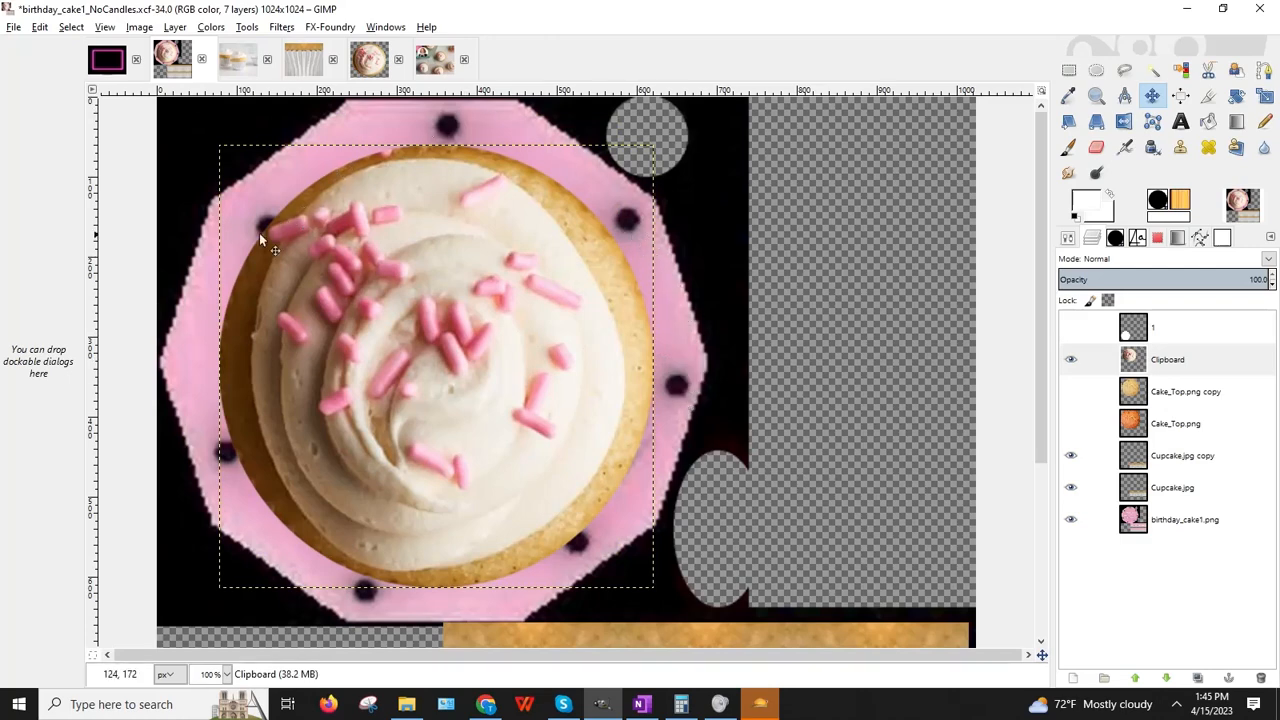
{"action": "left_click_drag", "start_coordinate": [431, 356], "coordinate": [432, 369]}
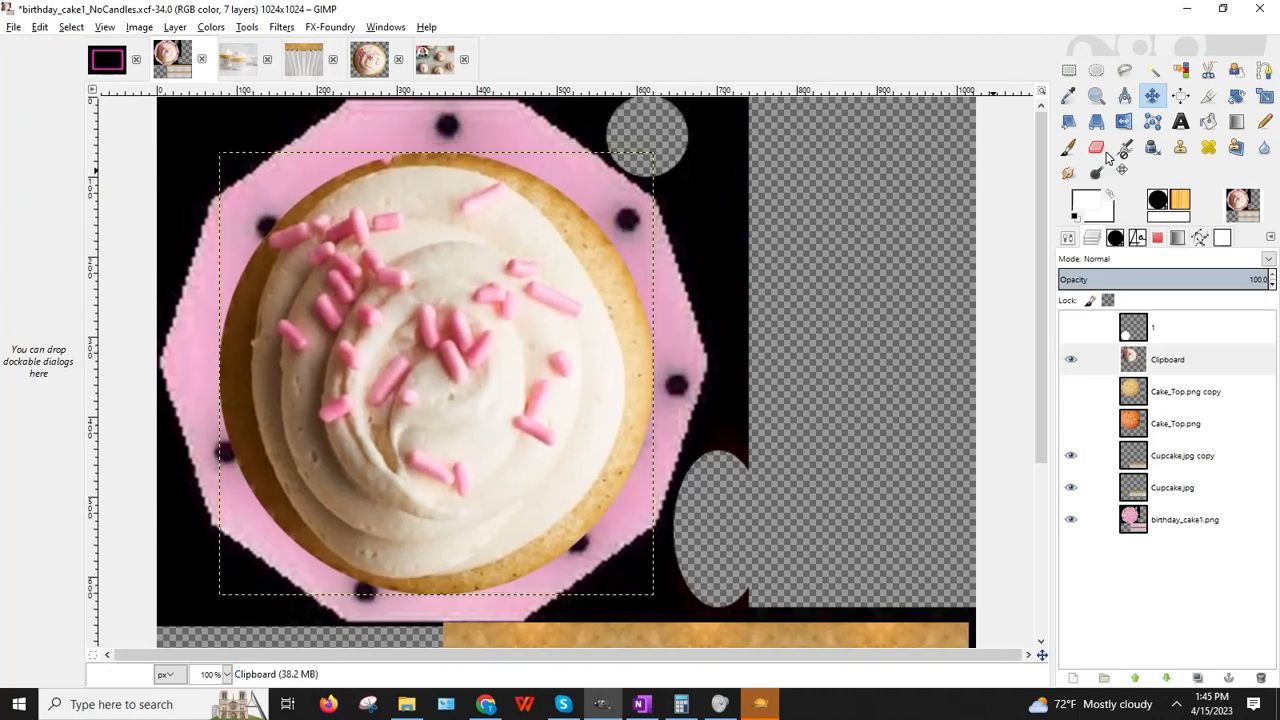
Step: Stretch the cupcake to 549 × 571, nudge it up-left, and show the Cake_Top.png copy layer
{"action": "left_click", "coordinate": [1265, 97]}
{"action": "left_click", "coordinate": [410, 190]}
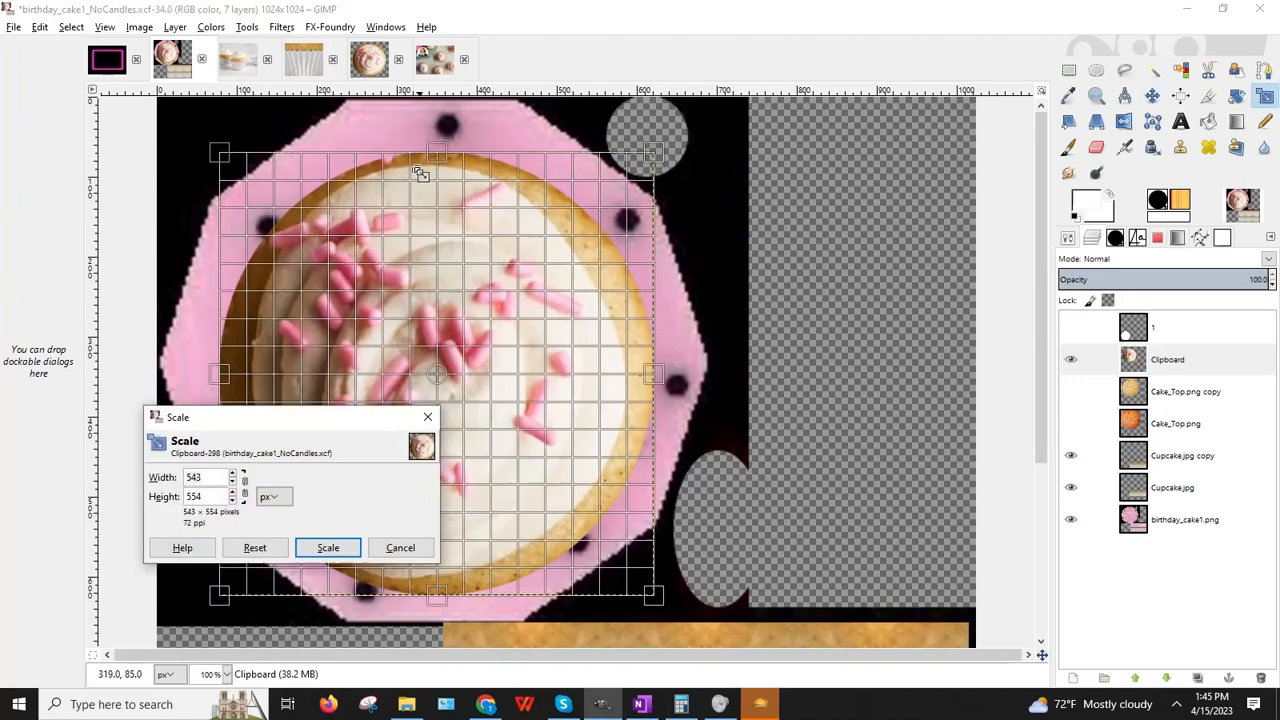
{"action": "mouse_move", "coordinate": [439, 147]}
{"action": "left_mouse_down"}
{"action": "mouse_move", "coordinate": [440, 130]}
{"action": "mouse_move", "coordinate": [457, 131]}
{"action": "mouse_move", "coordinate": [438, 132]}
{"action": "left_mouse_up"}
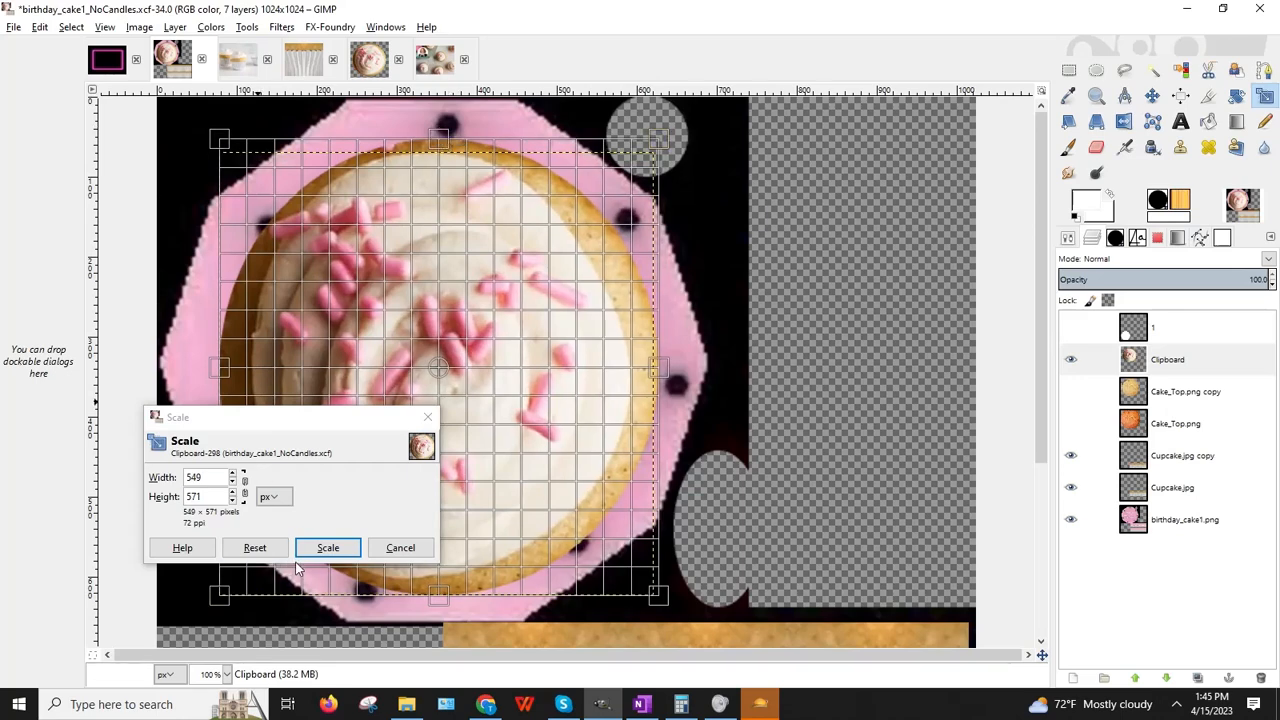
{"action": "left_click", "coordinate": [328, 547]}
{"action": "left_click", "coordinate": [1152, 95]}
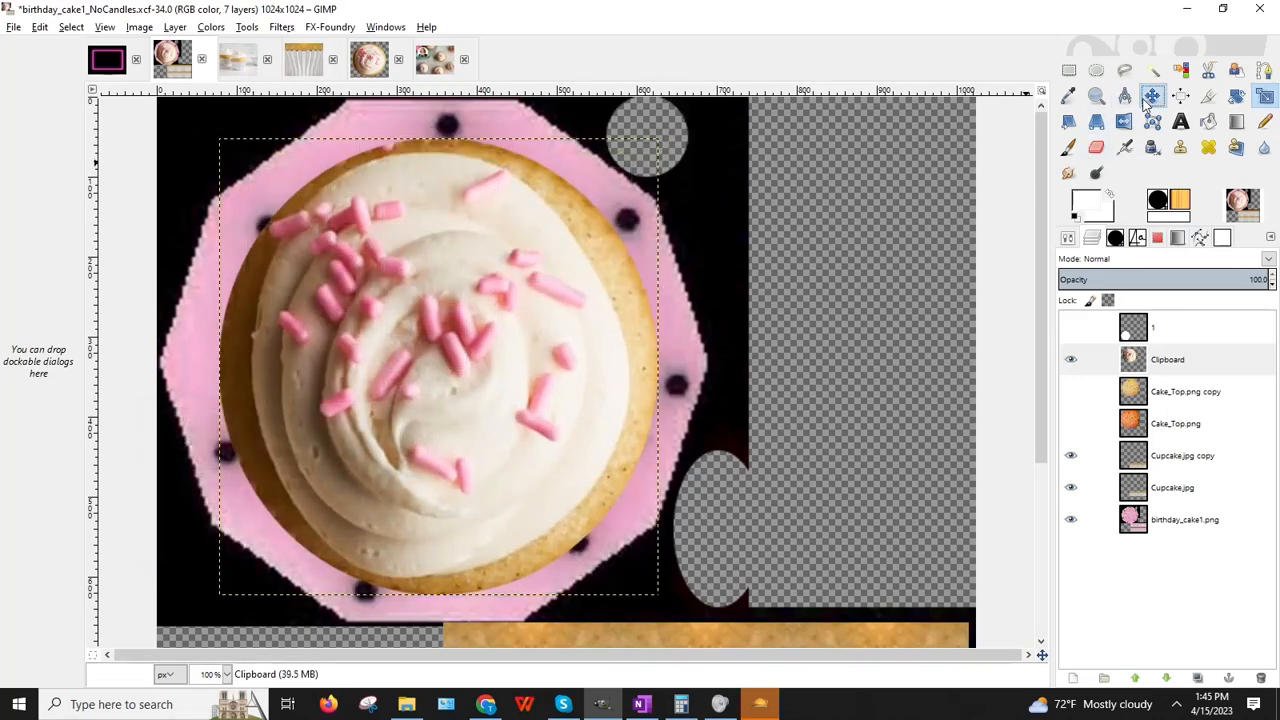
{"action": "left_click_drag", "start_coordinate": [502, 328], "coordinate": [500, 319]}
{"action": "left_click", "coordinate": [1070, 391]}
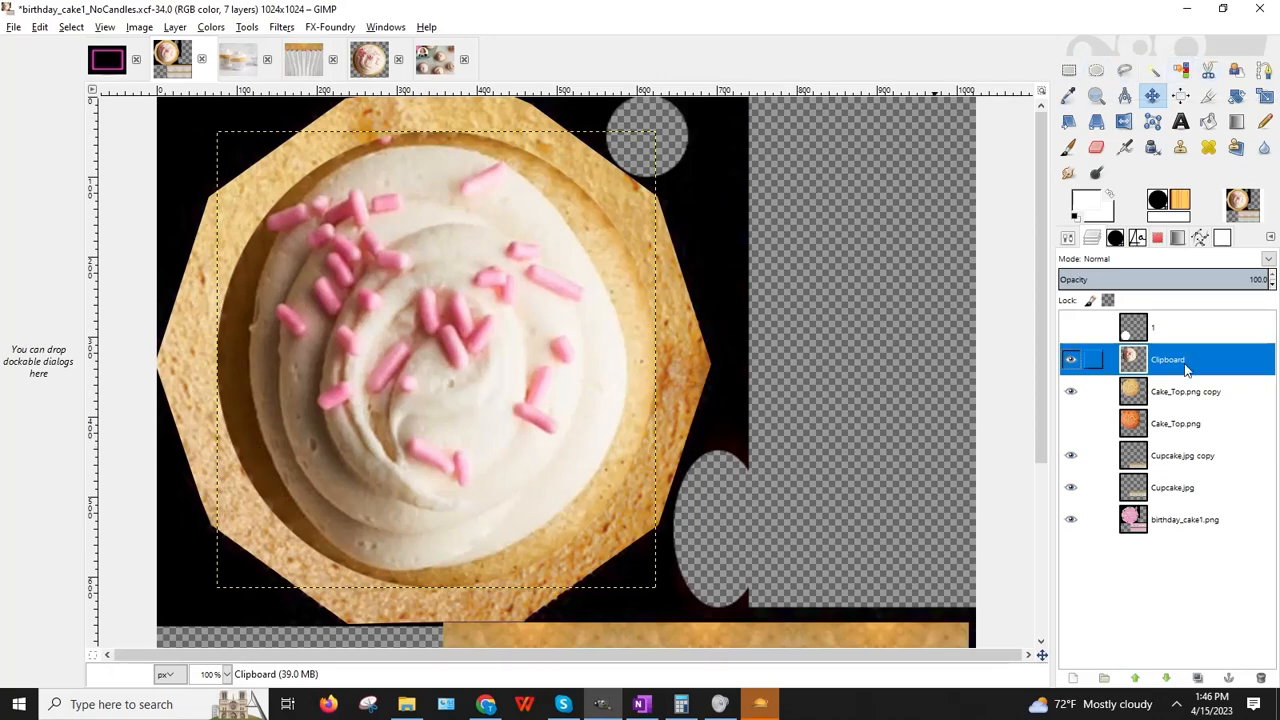
Step: Hide the birthday_cake1, Cupcake.jpg and cake-top copy layers, then rectangle-select the cupcake's right half
{"action": "left_click", "coordinate": [1071, 519]}
{"action": "left_click", "coordinate": [1071, 487]}
{"action": "left_click", "coordinate": [1071, 455]}
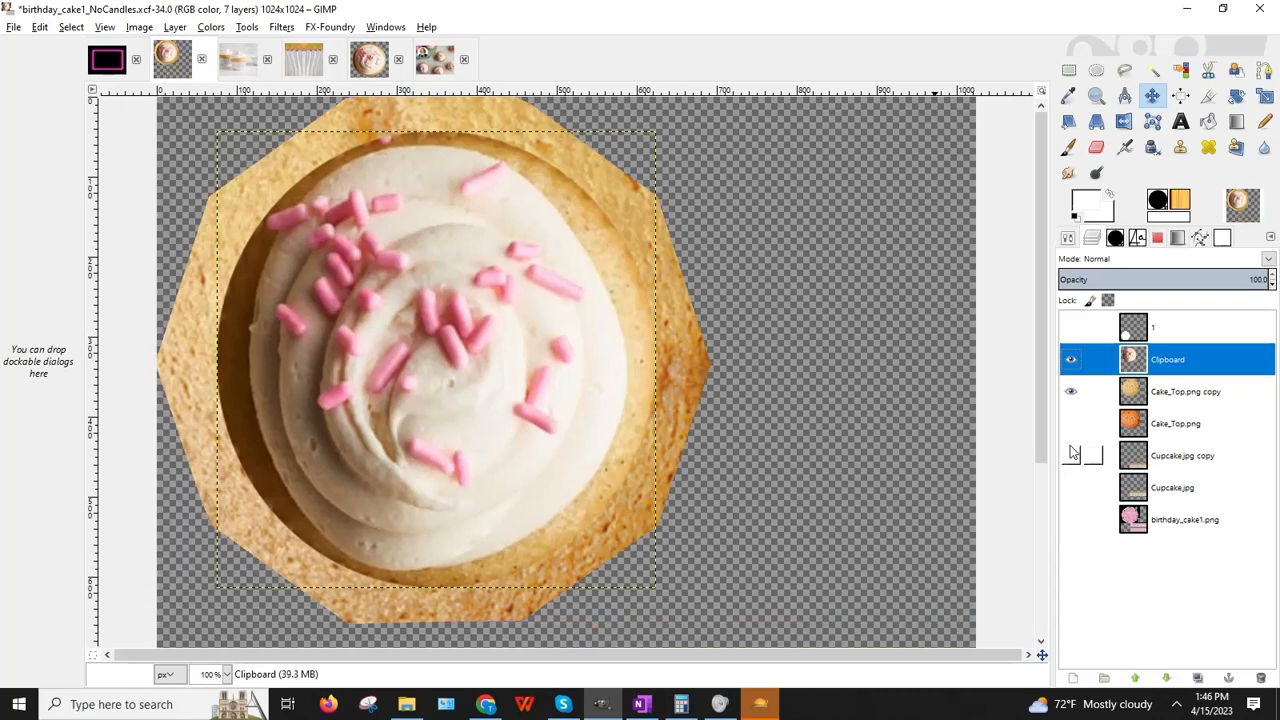
{"action": "left_click", "coordinate": [1071, 391]}
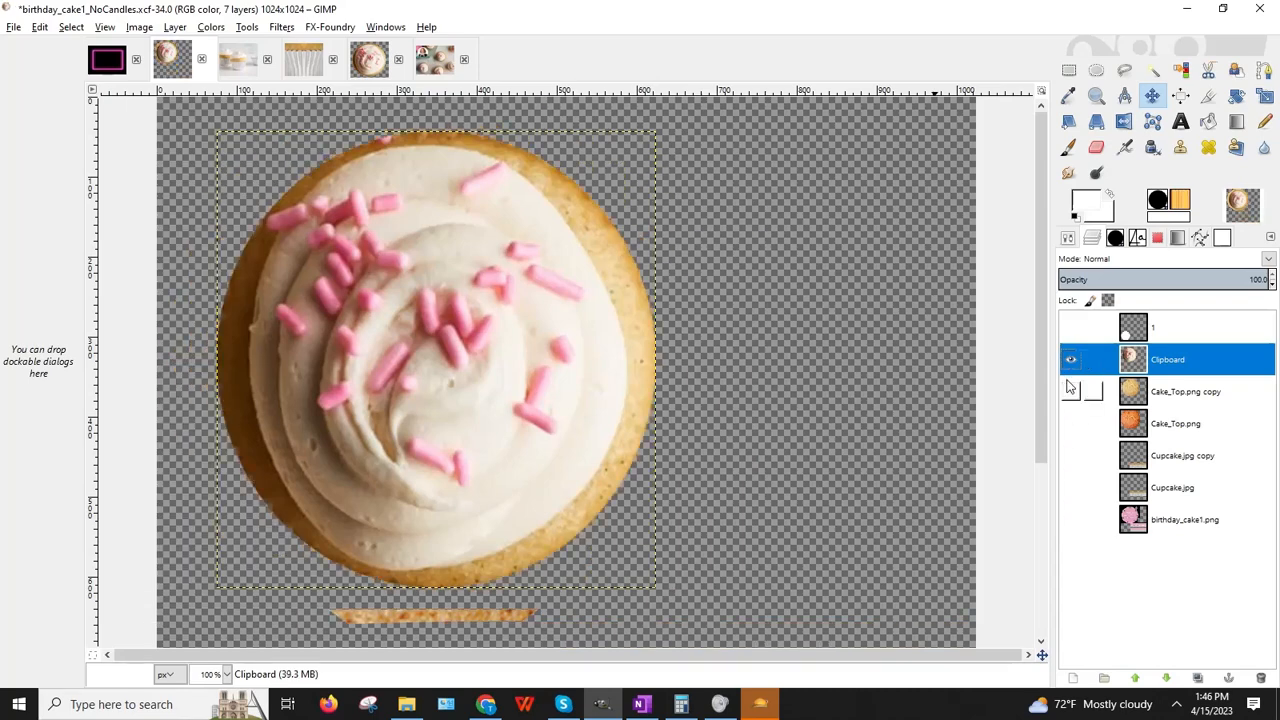
{"action": "left_click", "coordinate": [1069, 69]}
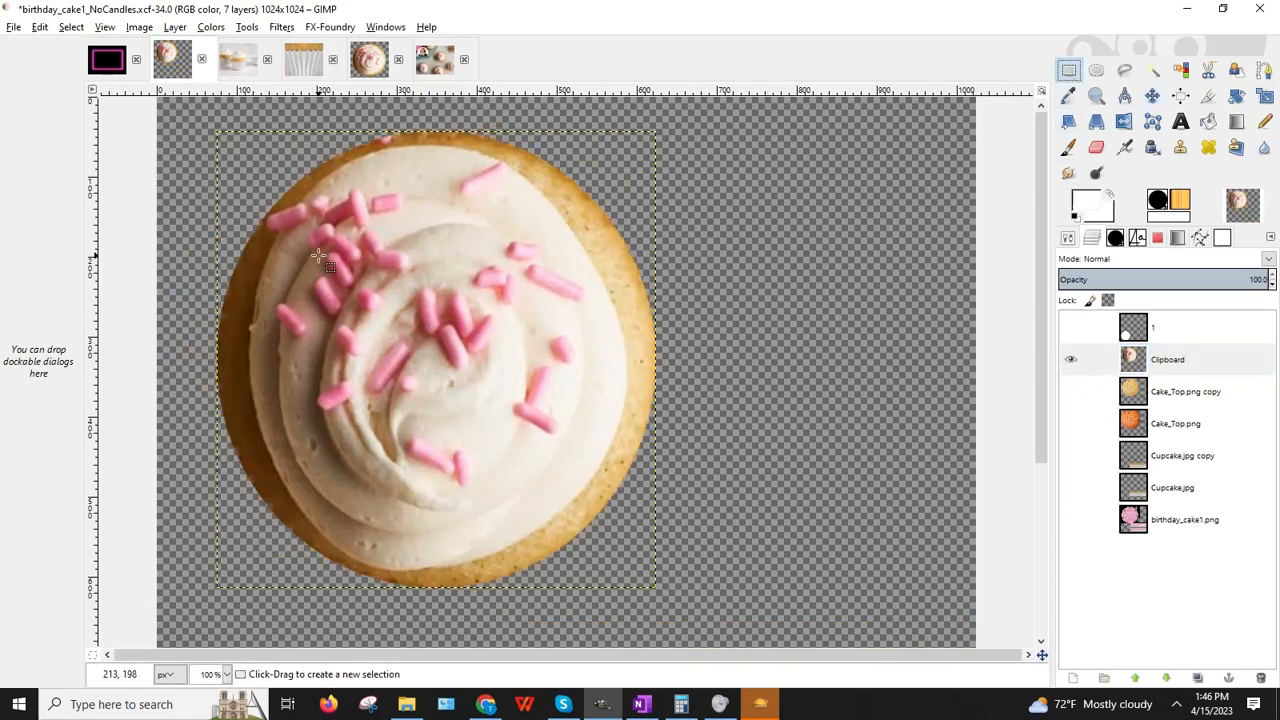
{"action": "left_click_drag", "start_coordinate": [414, 122], "coordinate": [668, 618]}
Step: Copy the visible pixels of the selected cupcake half
{"action": "left_click", "coordinate": [46, 26]}
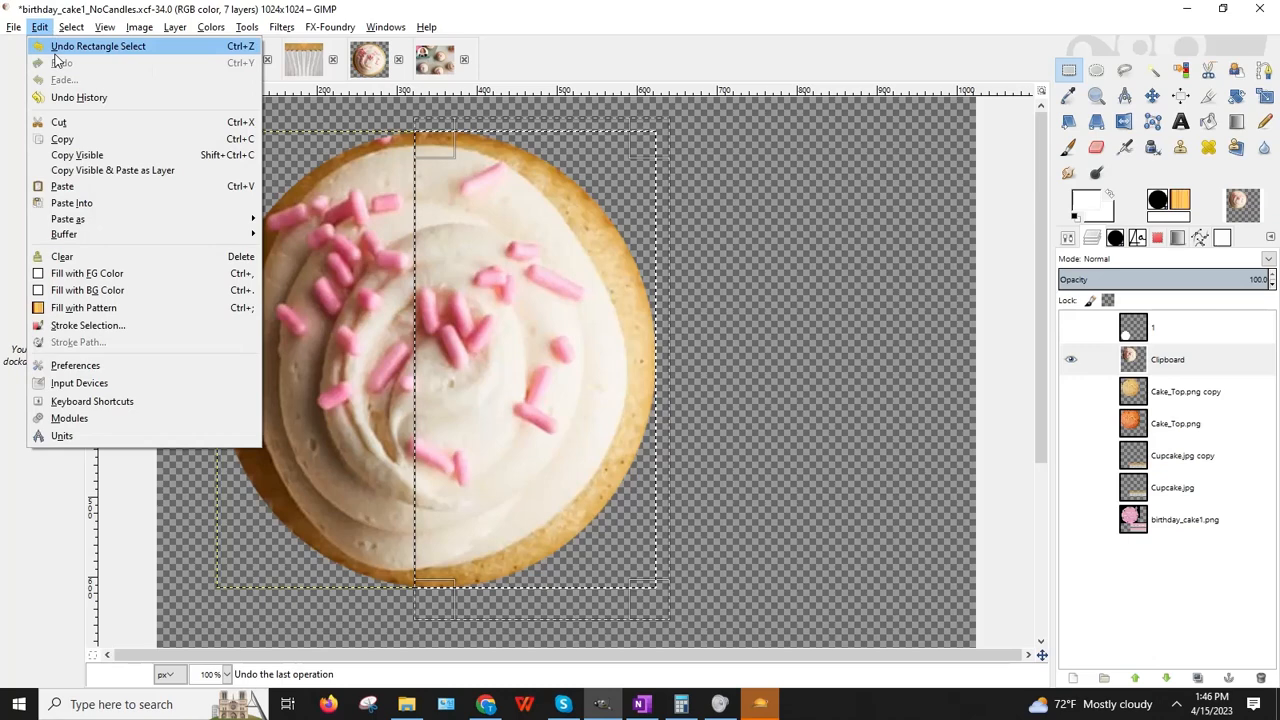
{"action": "left_click", "coordinate": [82, 156]}
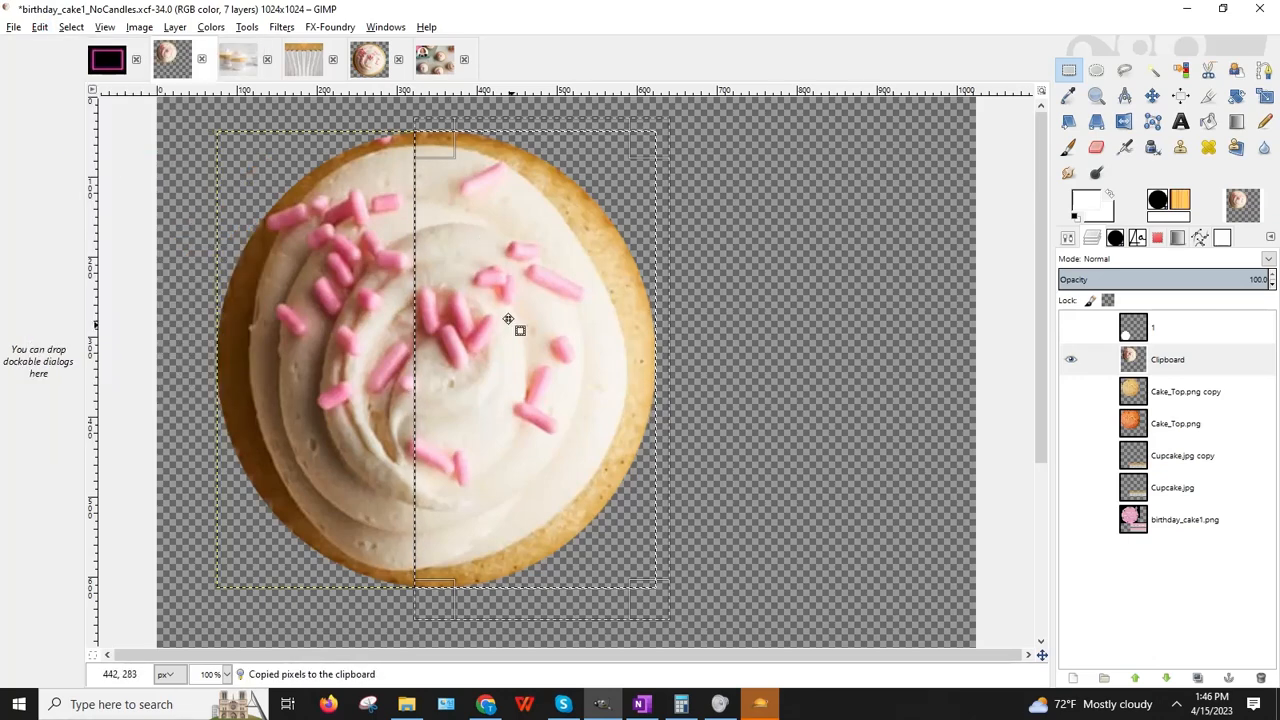
{"action": "left_click", "coordinate": [40, 27]}
{"action": "left_click", "coordinate": [77, 155]}
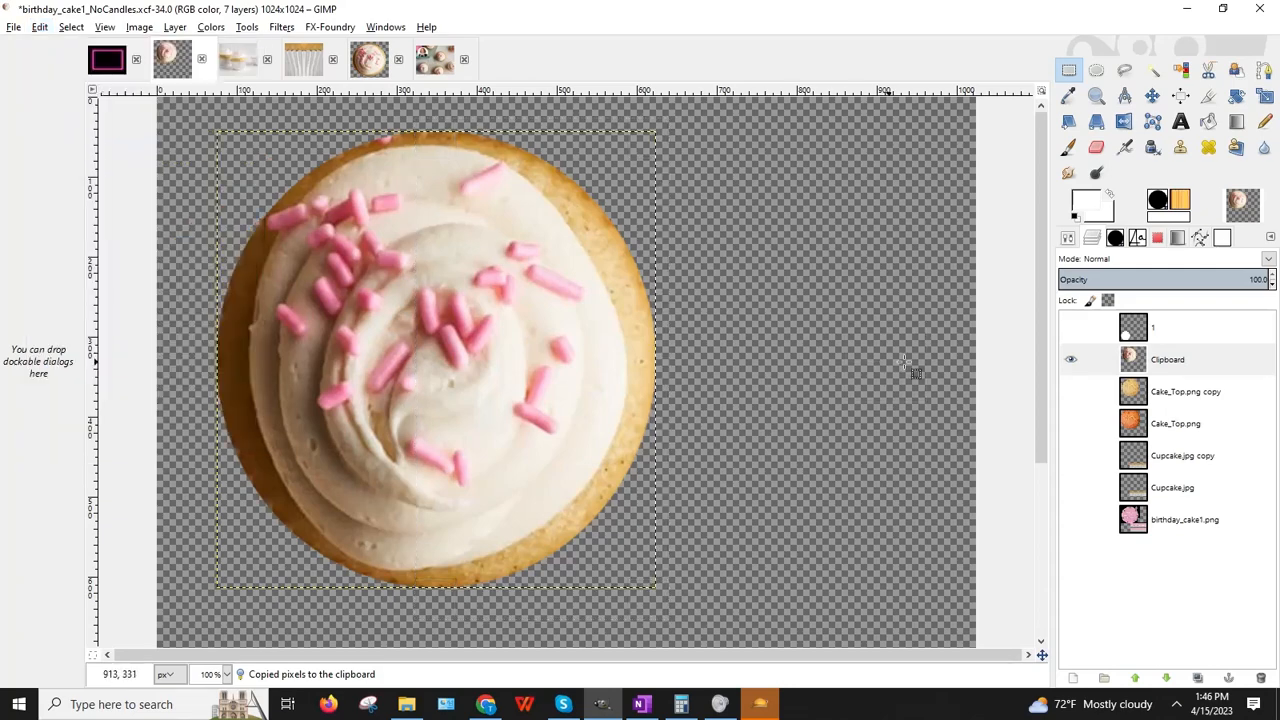
Step: Show birthday_cake1.png, both Cupcake.jpg layers and the octagonal Cake_Top.png copy again
{"action": "left_click", "coordinate": [1070, 519]}
{"action": "left_click", "coordinate": [1070, 488]}
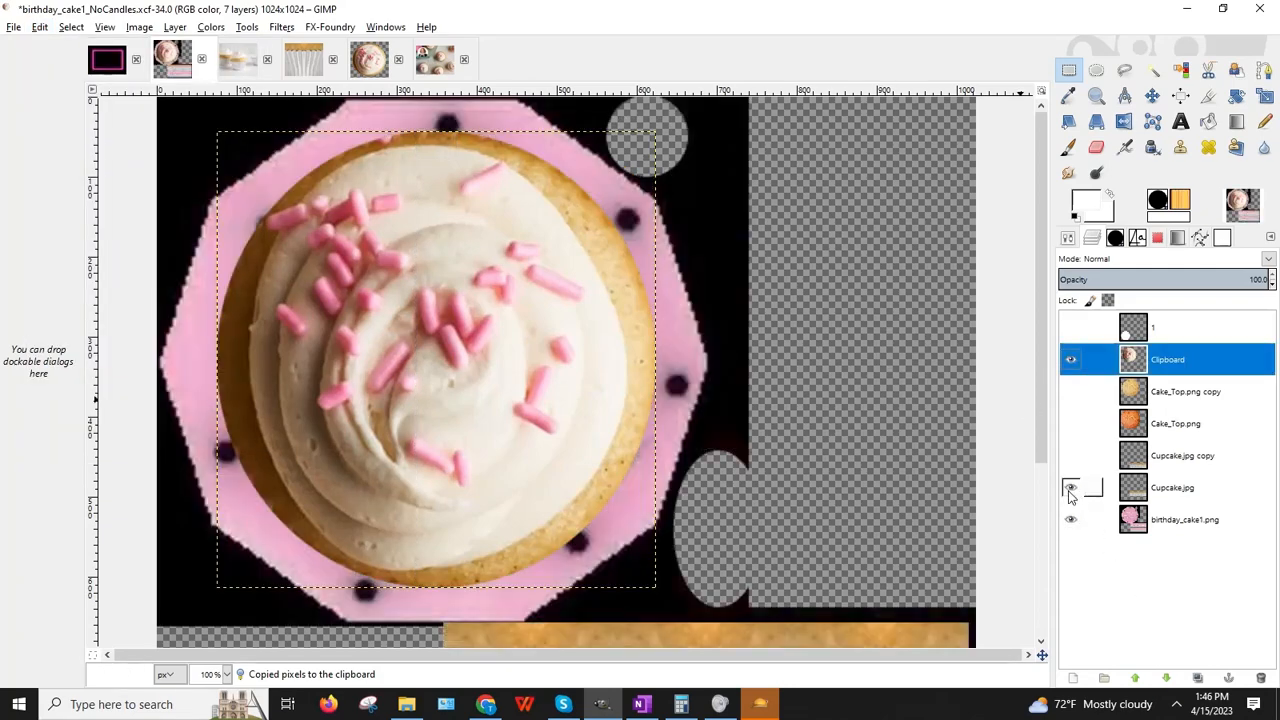
{"action": "left_click", "coordinate": [1070, 456]}
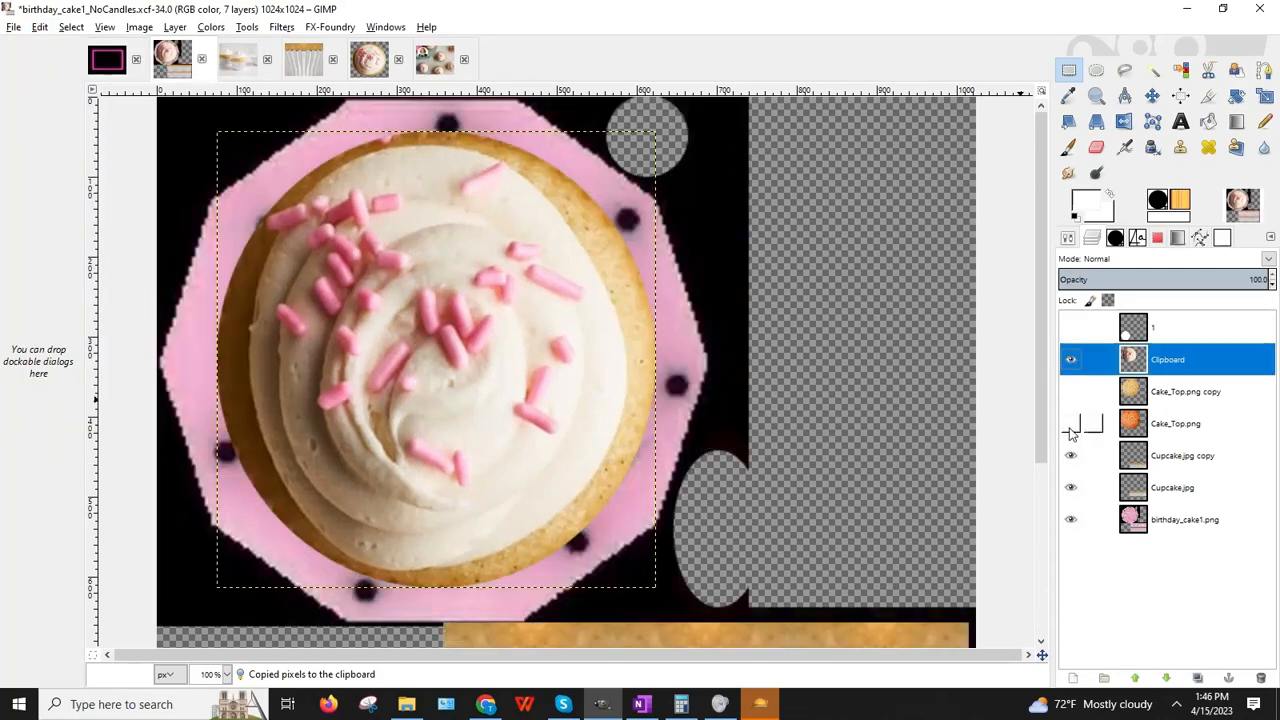
{"action": "left_click", "coordinate": [1070, 424]}
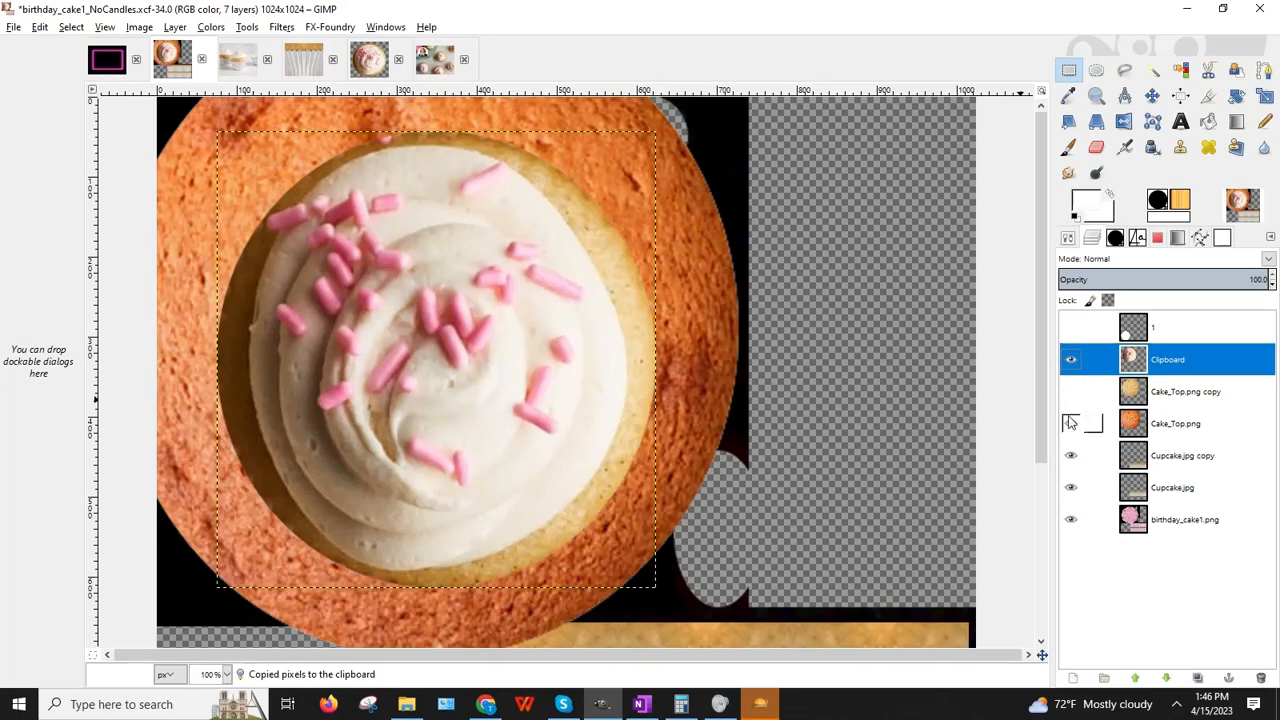
{"action": "left_click", "coordinate": [1070, 424]}
{"action": "left_click", "coordinate": [1070, 392]}
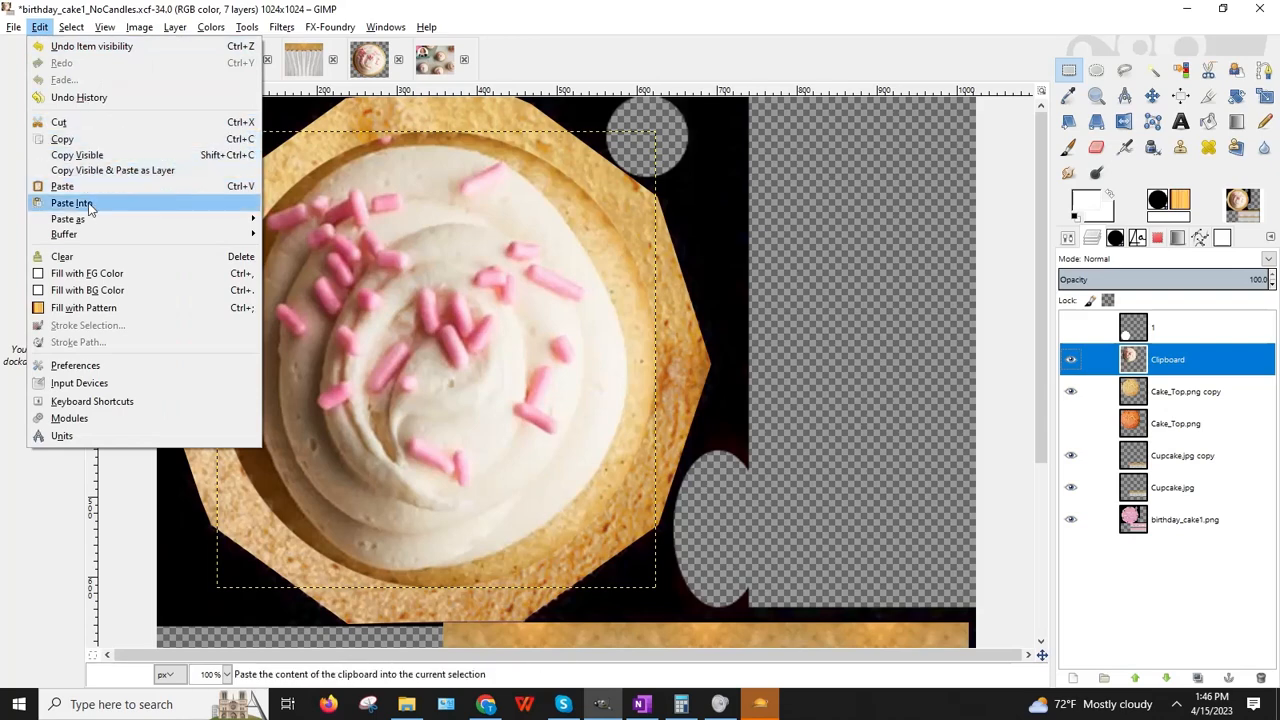
Step: Paste the copied half as a new layer and mirror it horizontally
{"action": "mouse_move", "coordinate": [88, 219]}
{"action": "left_click", "coordinate": [313, 238]}
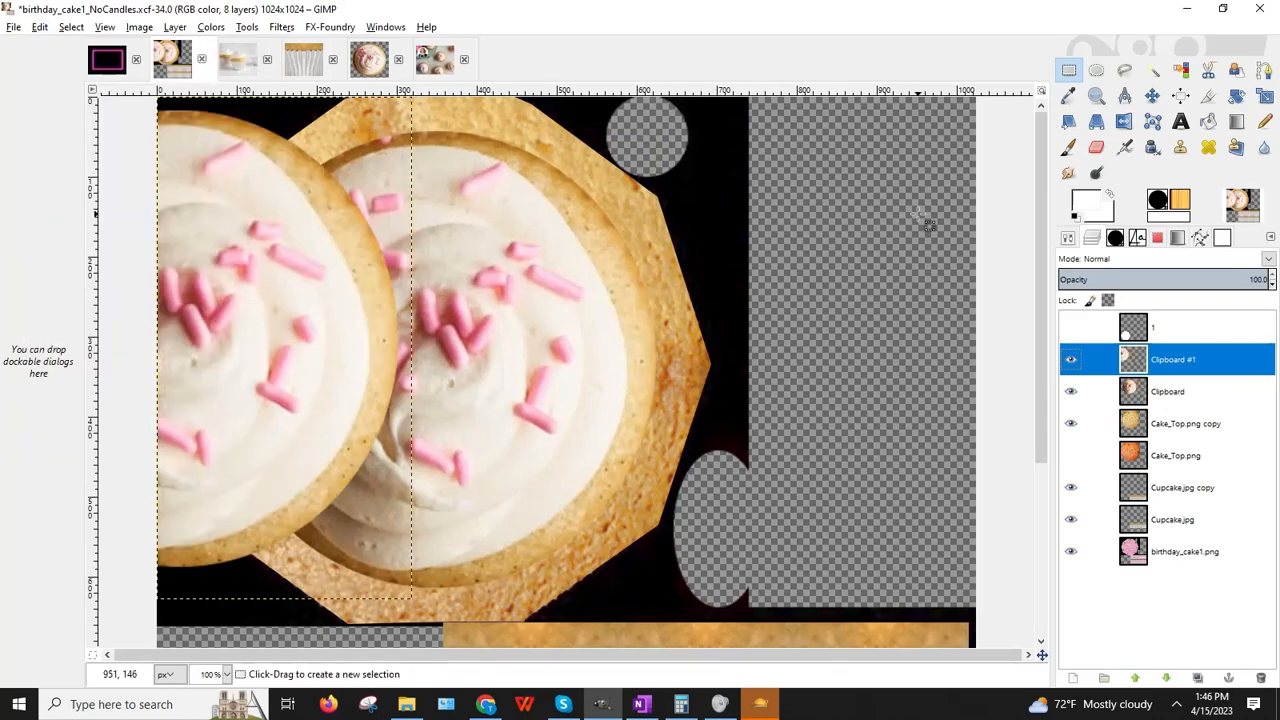
{"action": "left_click", "coordinate": [1123, 121]}
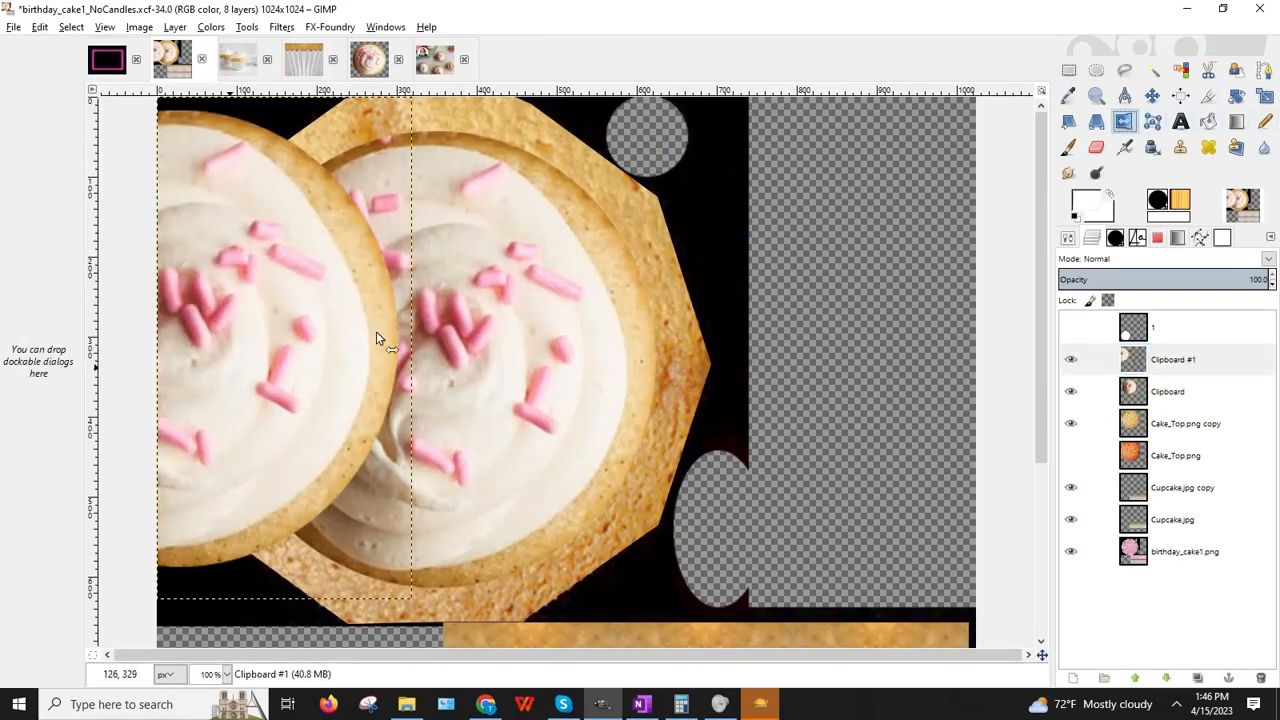
{"action": "left_click", "coordinate": [168, 373]}
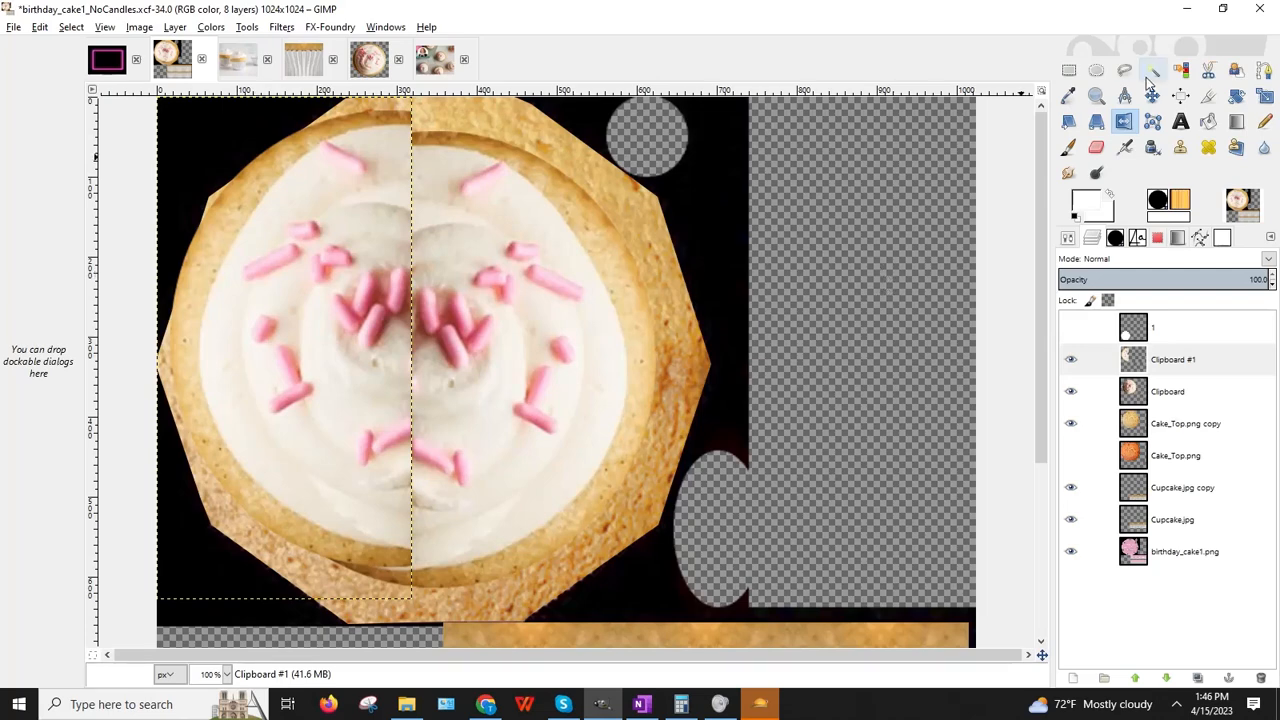
Step: Nudge the mirrored half with the arrow keys to line it up with the cupcake
{"action": "left_click", "coordinate": [1068, 70]}
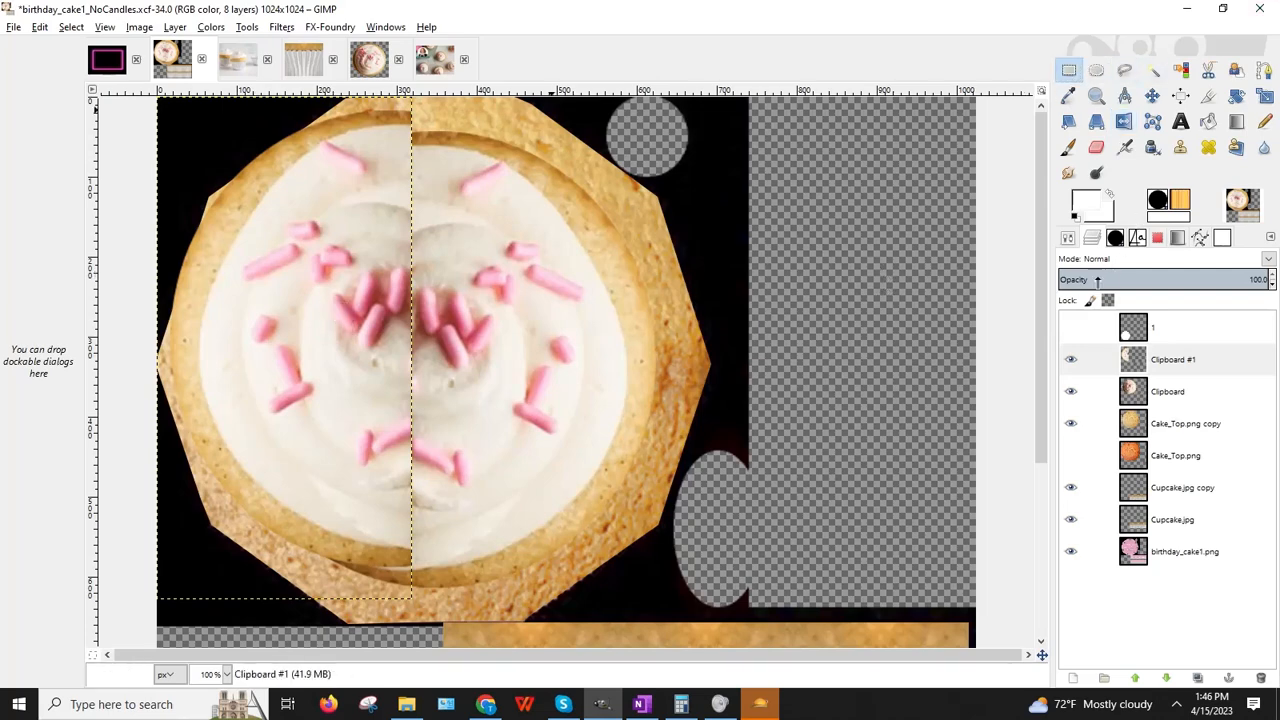
{"action": "key", "text": "Right"}
{"action": "key", "text": "Right"}
{"action": "key", "text": "Right"}
{"action": "key", "text": "Right"}
{"action": "key", "text": "Right"}
{"action": "key", "text": "Right"}
{"action": "key", "text": "Right"}
{"action": "key", "text": "Right"}
{"action": "key", "text": "Right"}
{"action": "key", "text": "Right"}
{"action": "key", "text": "Right"}
{"action": "key", "text": "Right"}
{"action": "key", "text": "Right"}
{"action": "key", "text": "Right"}
{"action": "key", "text": "Right"}
{"action": "key", "text": "Right"}
{"action": "key", "text": "Right"}
{"action": "key", "text": "Right"}
{"action": "key", "text": "Right"}
{"action": "key", "text": "Right"}
{"action": "key", "text": "Right"}
{"action": "key", "text": "Right"}
{"action": "key", "text": "Right"}
{"action": "key", "text": "Right"}
{"action": "key", "text": "Right"}
{"action": "key", "text": "Right"}
{"action": "key", "text": "Right"}
{"action": "key", "text": "Right"}
{"action": "key", "text": "Right"}
{"action": "key", "text": "Right"}
{"action": "key", "text": "Right"}
{"action": "key", "text": "Right"}
{"action": "key", "text": "Right"}
{"action": "key", "text": "Right"}
{"action": "key", "text": "Right"}
{"action": "key", "text": "Right"}
{"action": "key", "text": "Right"}
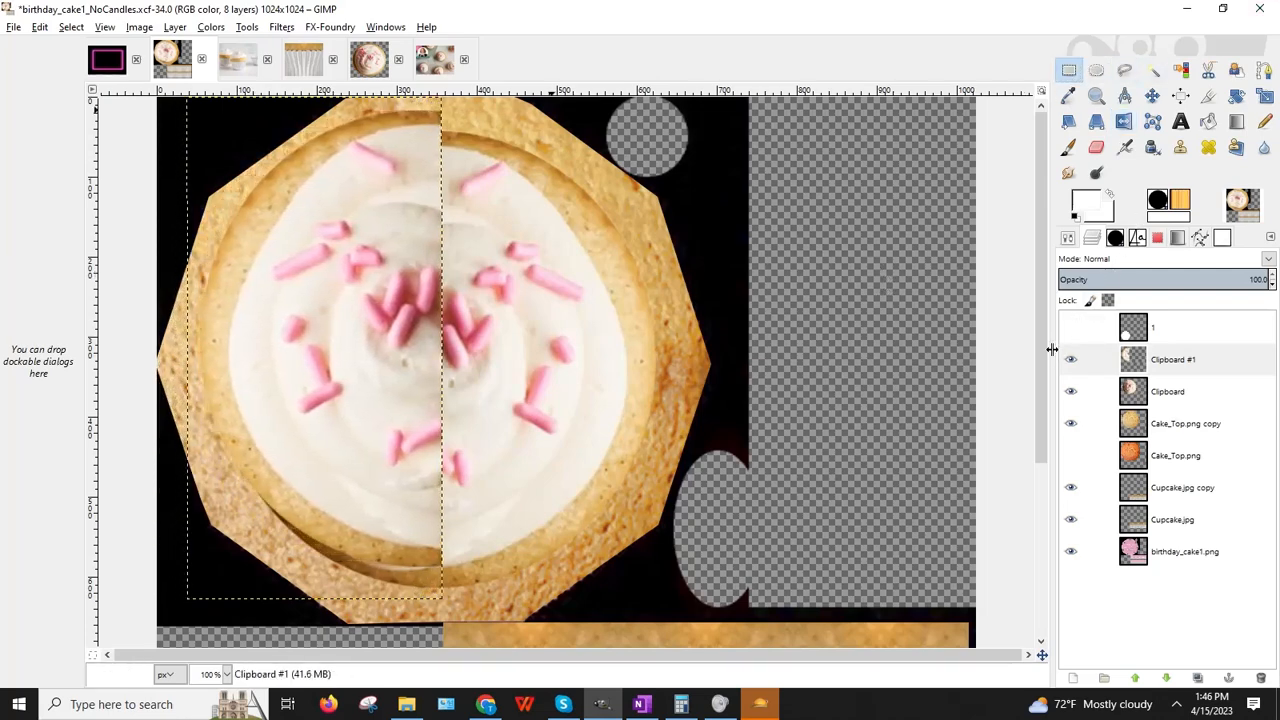
{"action": "key", "text": "Down"}
{"action": "key", "text": "Down"}
{"action": "key", "text": "Down"}
{"action": "key", "text": "Down"}
{"action": "key", "text": "Down"}
{"action": "key", "text": "Down"}
{"action": "key", "text": "Down"}
{"action": "key", "text": "Down"}
{"action": "key", "text": "Down"}
{"action": "key", "text": "Down"}
{"action": "key", "text": "Down"}
{"action": "key", "text": "Down"}
{"action": "key", "text": "Down"}
{"action": "key", "text": "Down"}
{"action": "key", "text": "Down"}
{"action": "key", "text": "Down"}
{"action": "key", "text": "Down"}
{"action": "key", "text": "Down"}
{"action": "key", "text": "Down"}
{"action": "key", "text": "Down"}
{"action": "key", "text": "Up"}
{"action": "key", "text": "Up"}
{"action": "key", "text": "Up"}
{"action": "key", "text": "Up"}
{"action": "key", "text": "Up"}
{"action": "key", "text": "Up"}
{"action": "key", "text": "Up"}
{"action": "key", "text": "Up"}
{"action": "key", "text": "Up"}
{"action": "key", "text": "Up"}
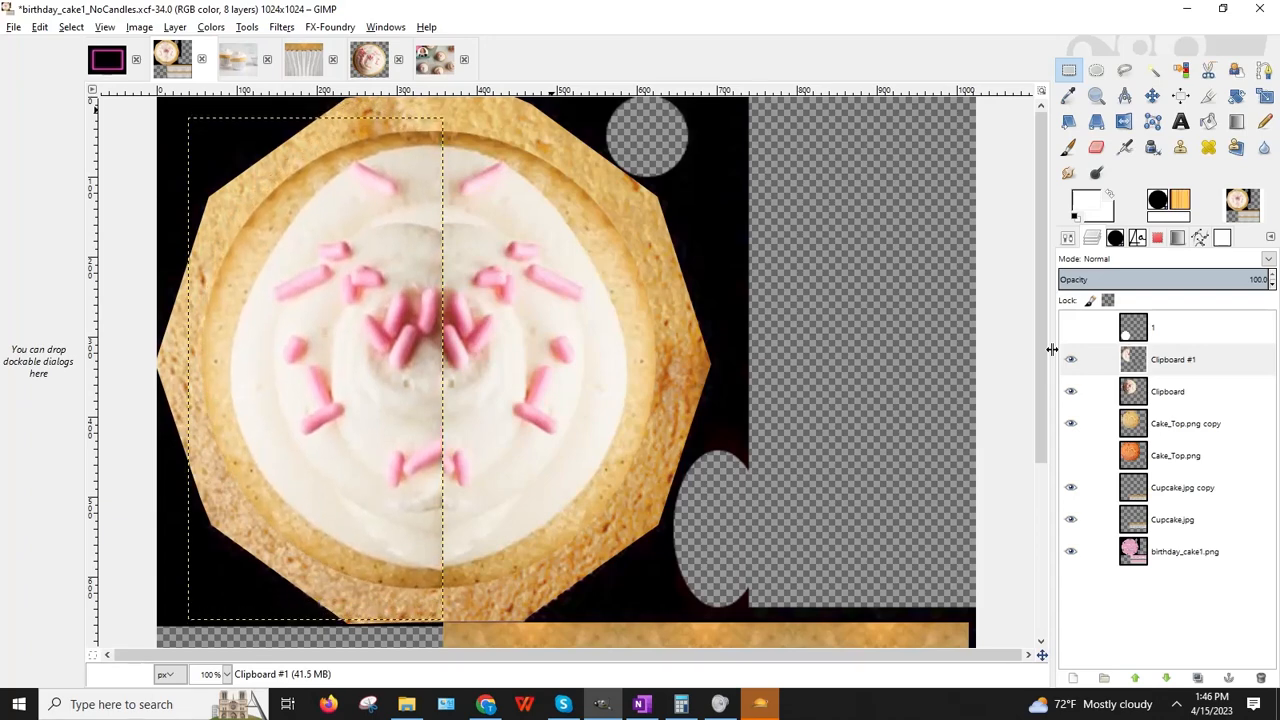
{"action": "key", "text": "Down"}
{"action": "key", "text": "Down"}
{"action": "key", "text": "Down"}
{"action": "key", "text": "Down"}
{"action": "key", "text": "Down"}
{"action": "key", "text": "Down"}
{"action": "key", "text": "Down"}
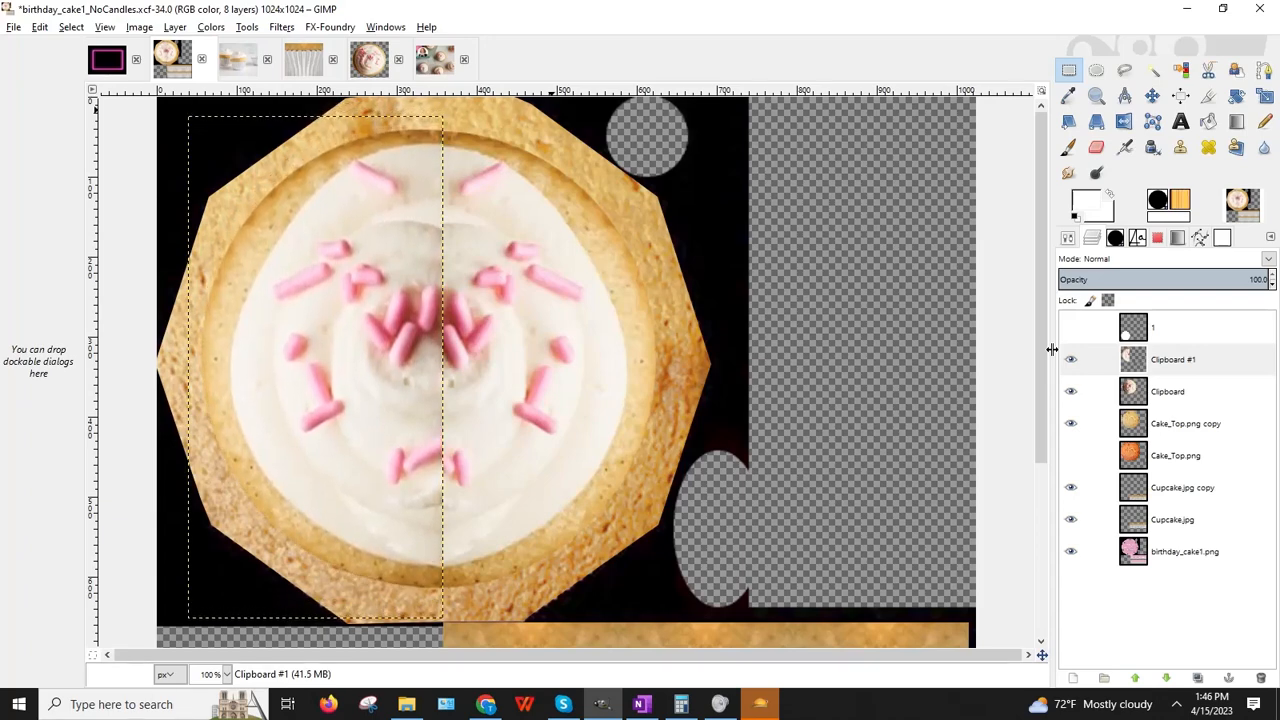
{"action": "key", "text": "Right"}
{"action": "key", "text": "Right"}
{"action": "key", "text": "Right"}
{"action": "key", "text": "Right"}
{"action": "key", "text": "Right"}
{"action": "key", "text": "Right"}
{"action": "key", "text": "Right"}
{"action": "key", "text": "Right"}
{"action": "key", "text": "Right"}
{"action": "key", "text": "Right"}
{"action": "key", "text": "Right"}
{"action": "key", "text": "Right"}
{"action": "key", "text": "Right"}
{"action": "key", "text": "Right"}
{"action": "key", "text": "Right"}
{"action": "key", "text": "Right"}
{"action": "key", "text": "Right"}
{"action": "key", "text": "Right"}
{"action": "key", "text": "Right"}
{"action": "key", "text": "Right"}
{"action": "key", "text": "Right"}
{"action": "key", "text": "Right"}
{"action": "key", "text": "Right"}
{"action": "key", "text": "Right"}
{"action": "key", "text": "Right"}
{"action": "key", "text": "Right"}
{"action": "key", "text": "Right"}
{"action": "key", "text": "Right"}
{"action": "key", "text": "Right"}
{"action": "key", "text": "Right"}
{"action": "key", "text": "Right"}
{"action": "key", "text": "Right"}
{"action": "key", "text": "Right"}
{"action": "key", "text": "Right"}
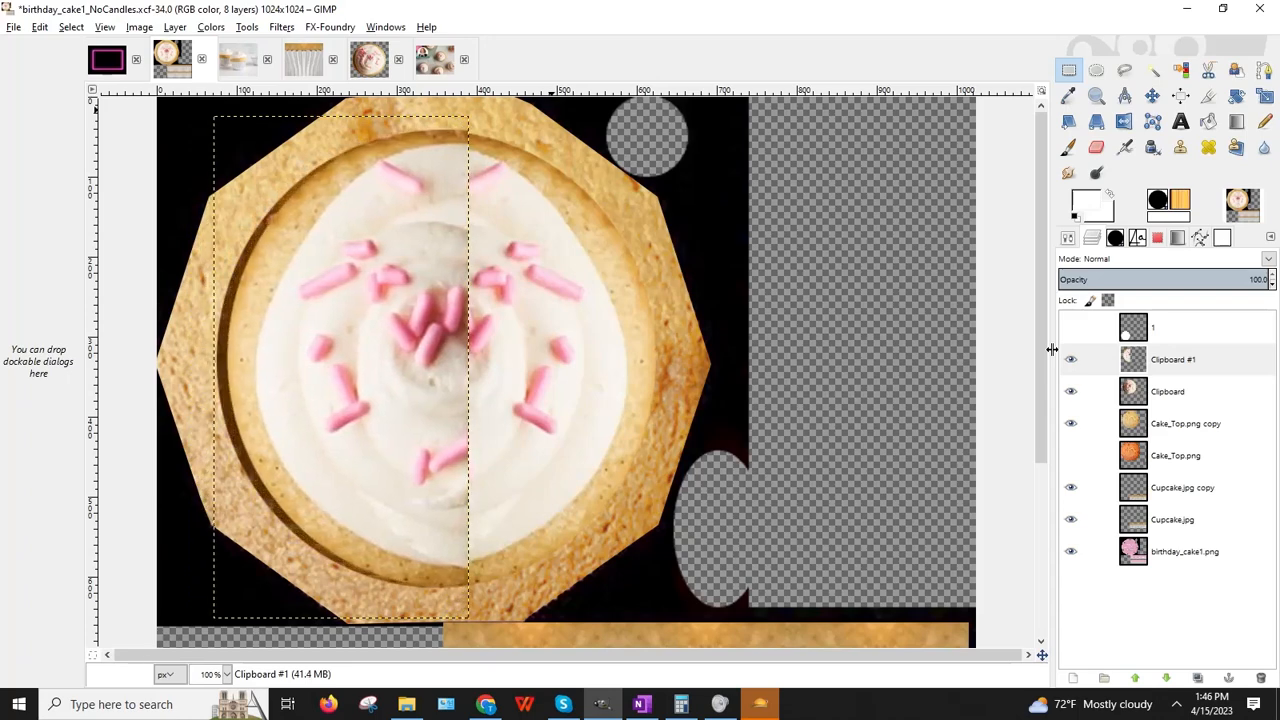
{"action": "key", "text": "Left"}
{"action": "key", "text": "Left"}
{"action": "key", "text": "Left"}
{"action": "key", "text": "Left"}
{"action": "key", "text": "Left"}
{"action": "key", "text": "Left"}
{"action": "key", "text": "Left"}
{"action": "key", "text": "Left"}
{"action": "key", "text": "Left"}
{"action": "key", "text": "Left"}
{"action": "key", "text": "Left"}
{"action": "key", "text": "Left"}
{"action": "key", "text": "Left"}
{"action": "key", "text": "Left"}
{"action": "key", "text": "Left"}
{"action": "key", "text": "Left"}
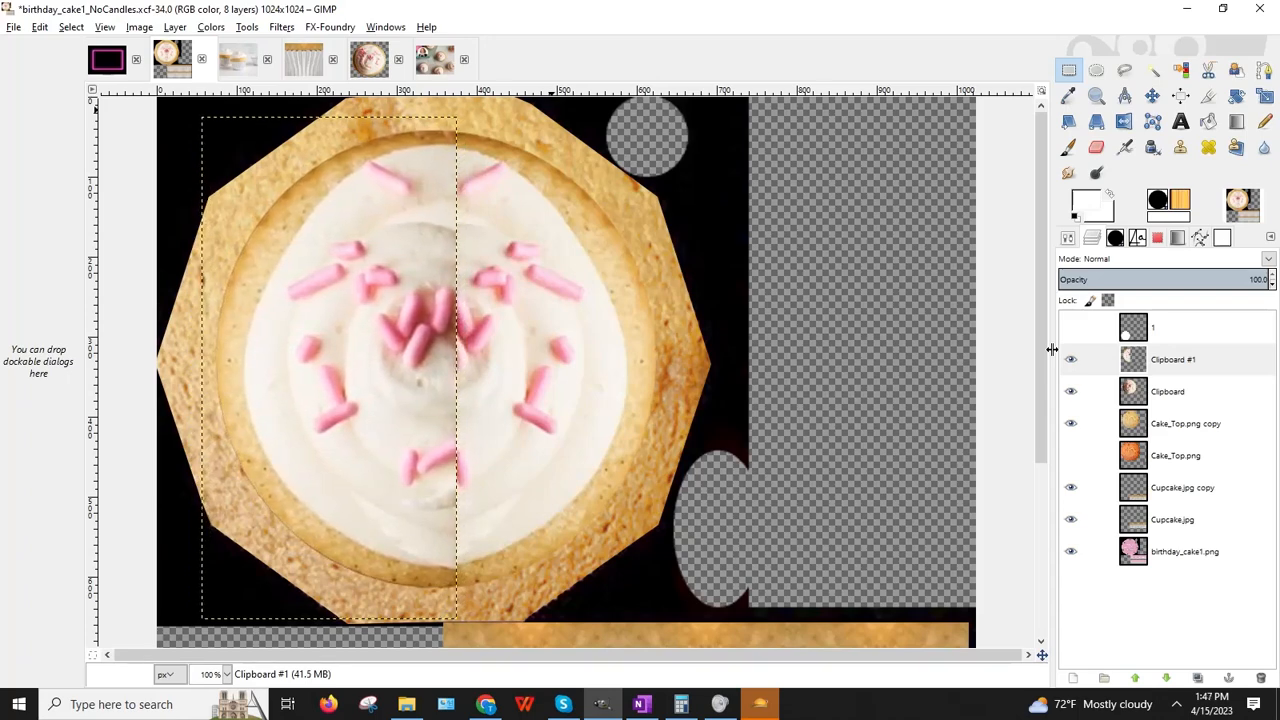
{"action": "key", "text": "Down"}
{"action": "key", "text": "Down"}
{"action": "key", "text": "Down"}
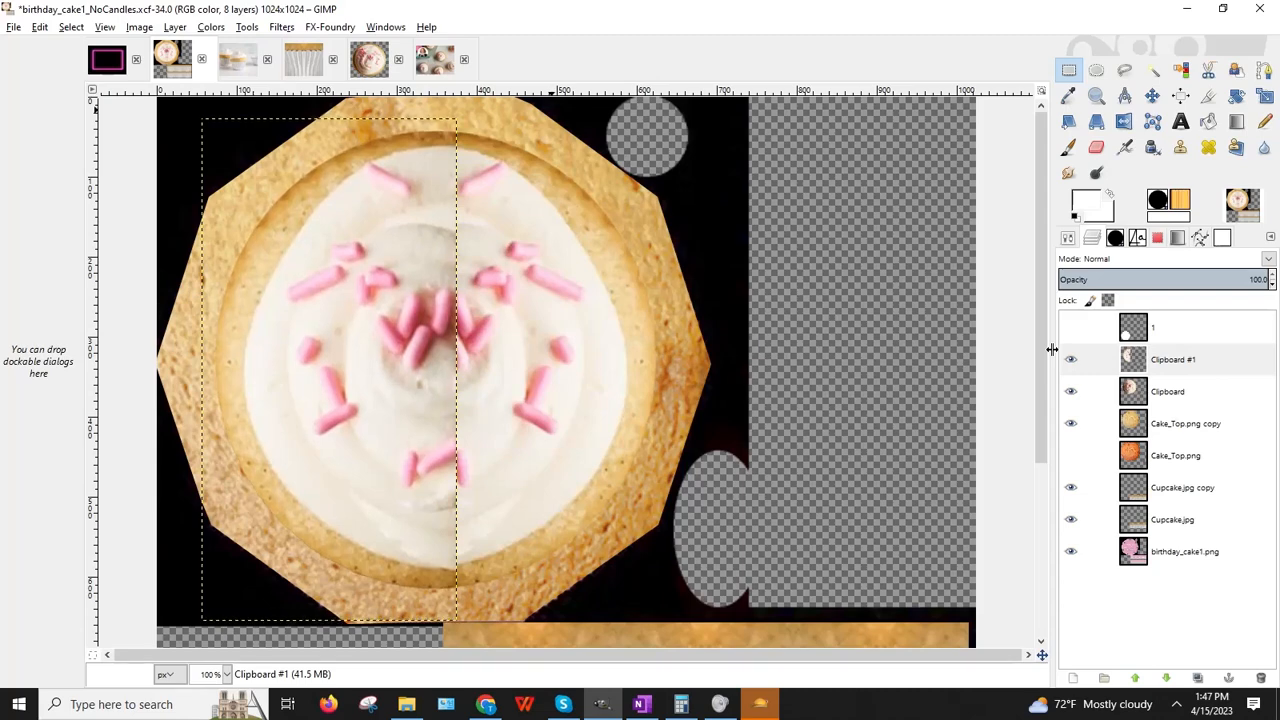
Step: Shorten the mirrored Clipboard #1 layer to 624 pixels tall and toggle its visibility to compare
{"action": "left_click", "coordinate": [1264, 95]}
{"action": "left_click", "coordinate": [395, 614]}
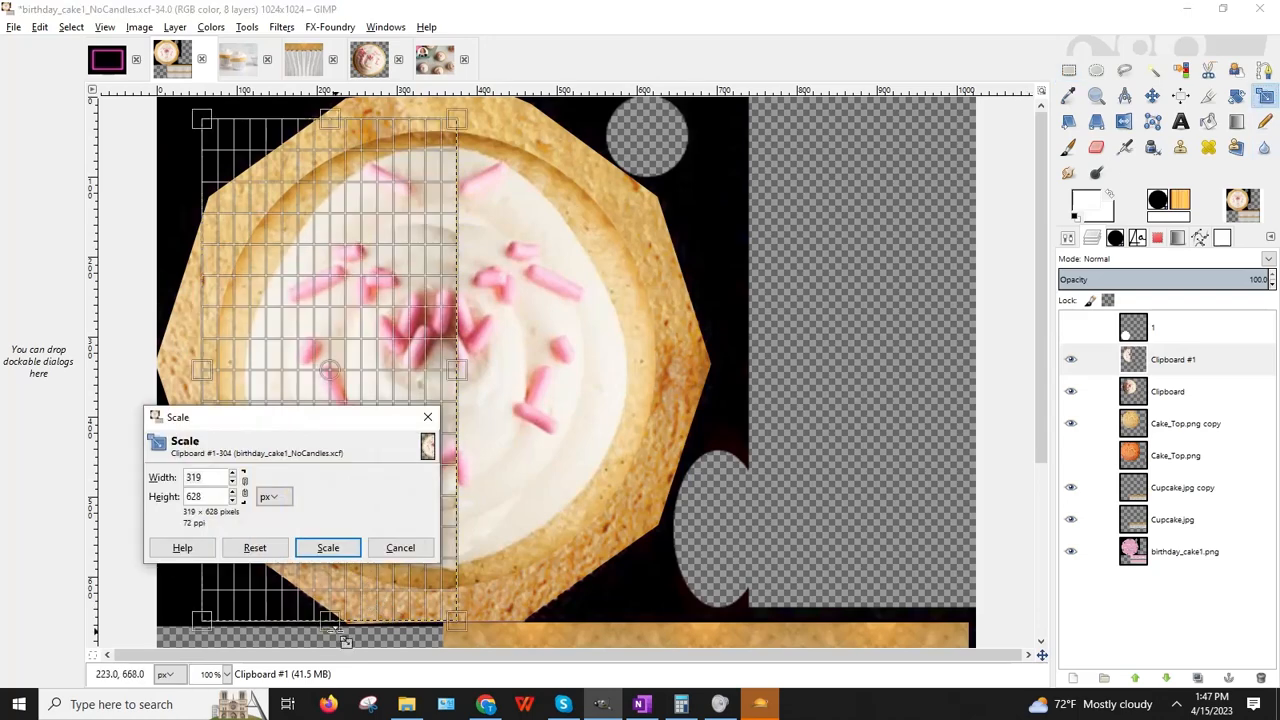
{"action": "left_click_drag", "start_coordinate": [340, 635], "coordinate": [340, 631]}
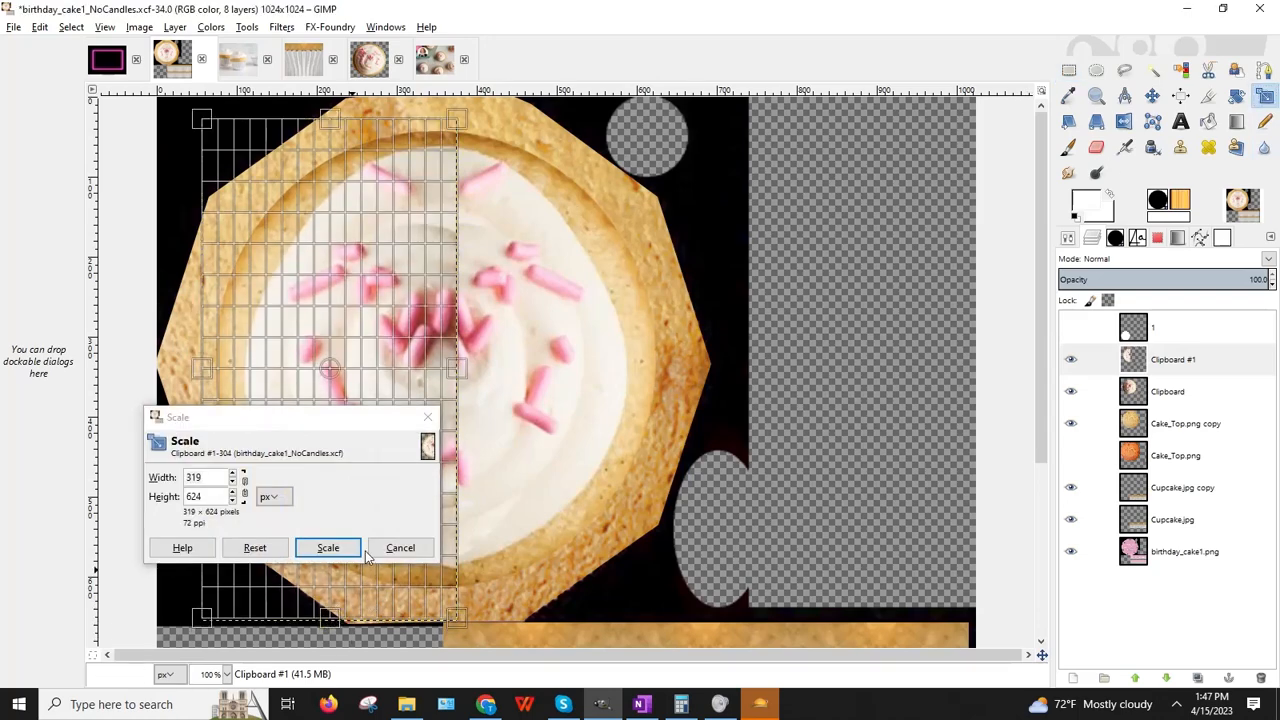
{"action": "left_click", "coordinate": [328, 548]}
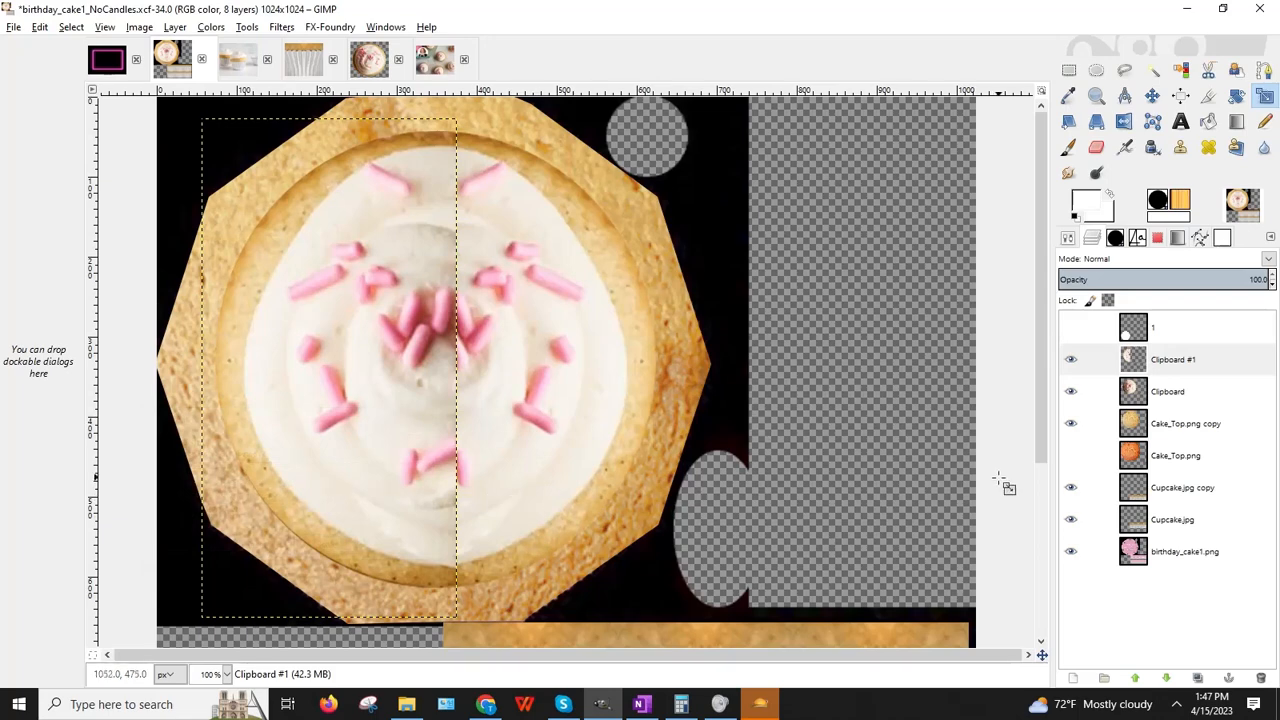
{"action": "left_click", "coordinate": [1071, 392]}
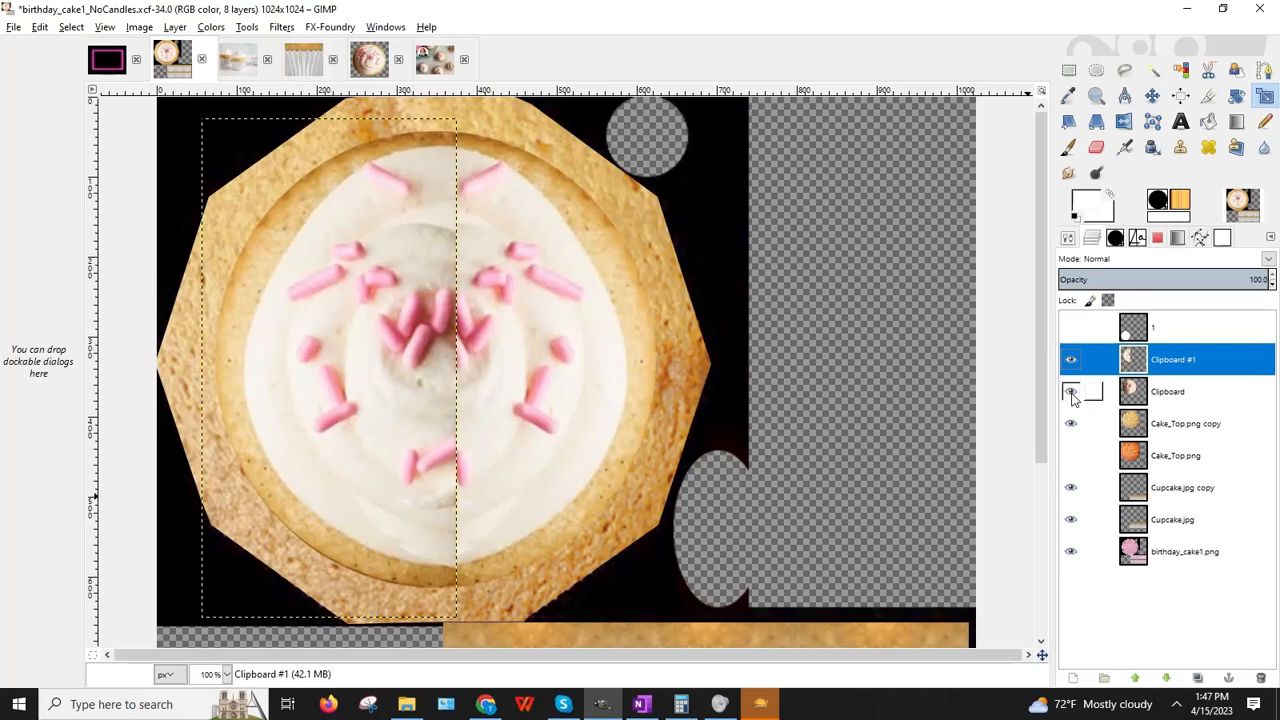
{"action": "left_click", "coordinate": [1071, 392]}
Step: Undo the visibility change and the scale, then select the birthday_cake1.png layer
{"action": "left_click", "coordinate": [39, 27]}
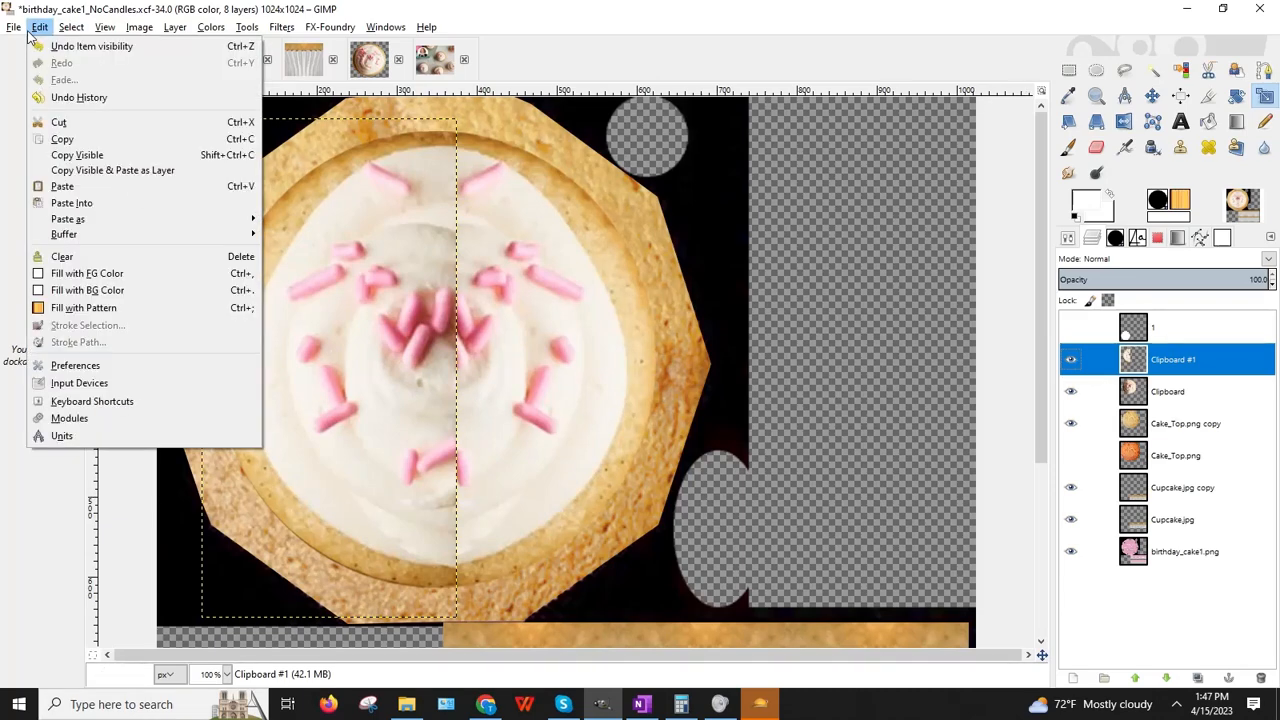
{"action": "left_click", "coordinate": [50, 46]}
{"action": "left_click", "coordinate": [39, 30]}
{"action": "left_click", "coordinate": [51, 46]}
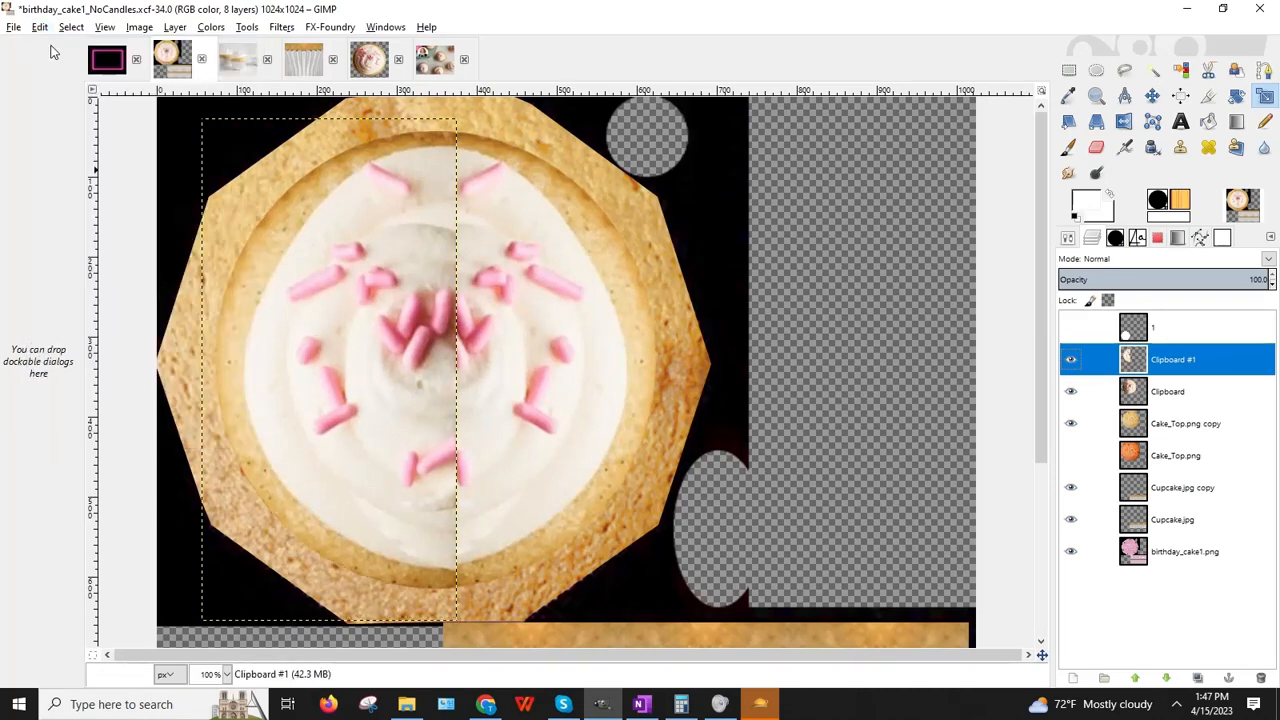
{"action": "left_click", "coordinate": [1130, 553]}
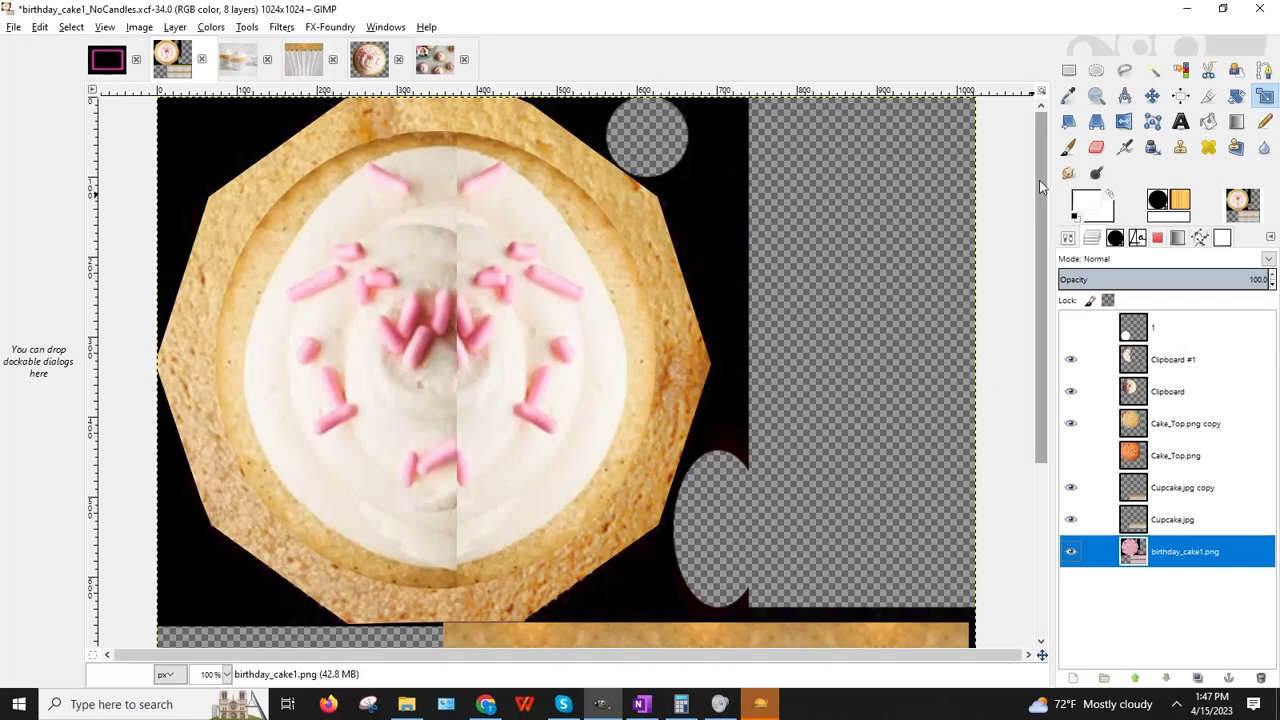
{"action": "left_click", "coordinate": [1069, 174]}
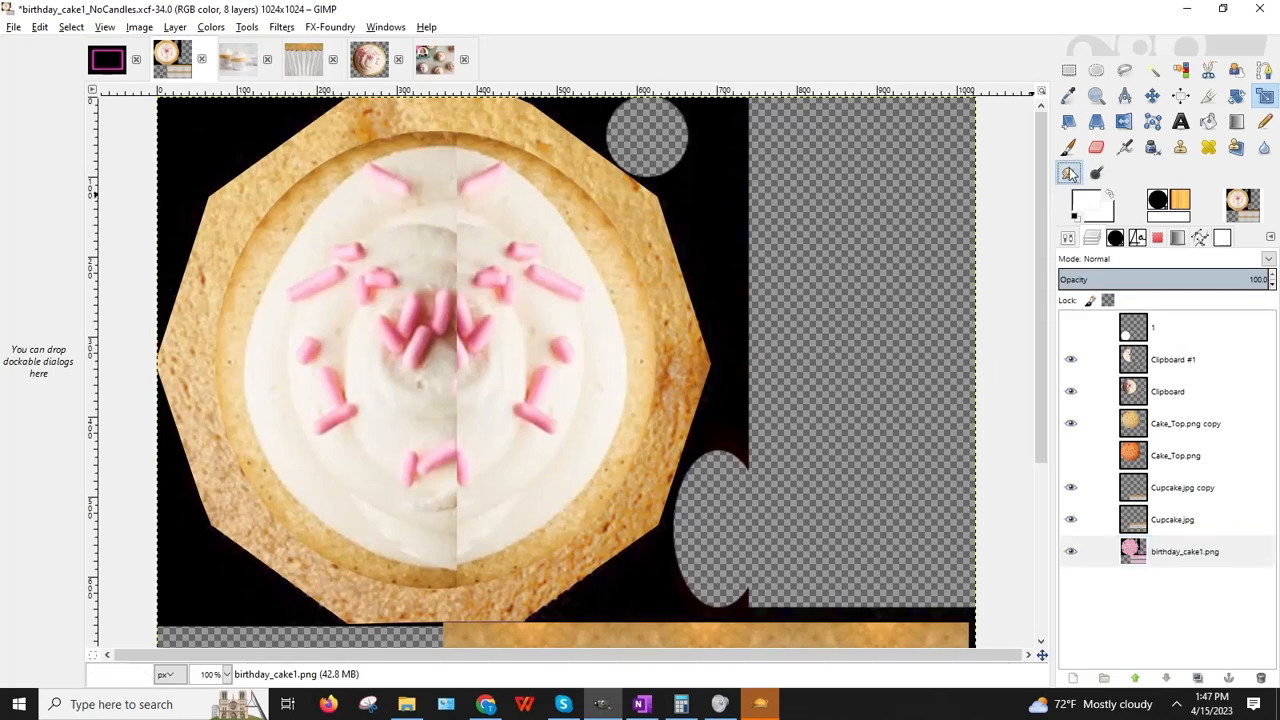
Step: Set the Smudge brush size to 13.49 and select the Clipboard #1 layer
{"action": "left_click", "coordinate": [1068, 240]}
{"action": "left_click_drag", "start_coordinate": [1066, 347], "coordinate": [1060, 347]}
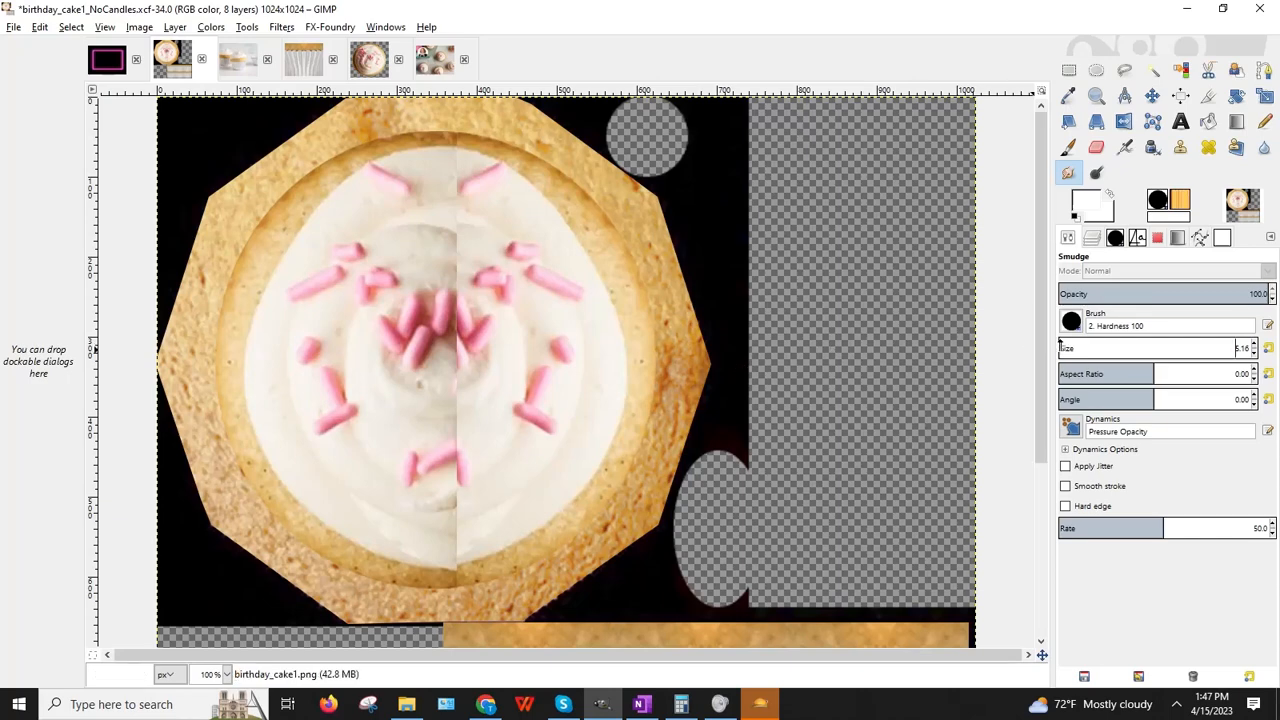
{"action": "left_click_drag", "start_coordinate": [1061, 347], "coordinate": [1068, 347]}
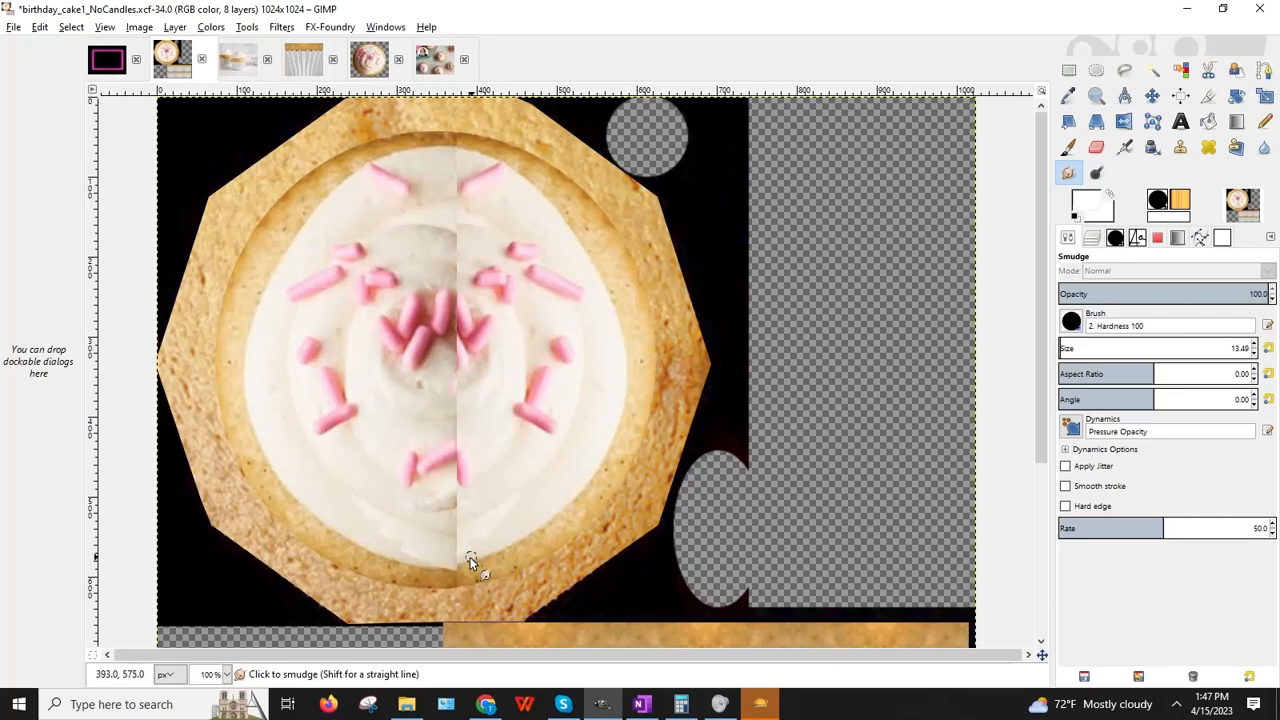
{"action": "left_click", "coordinate": [1092, 239]}
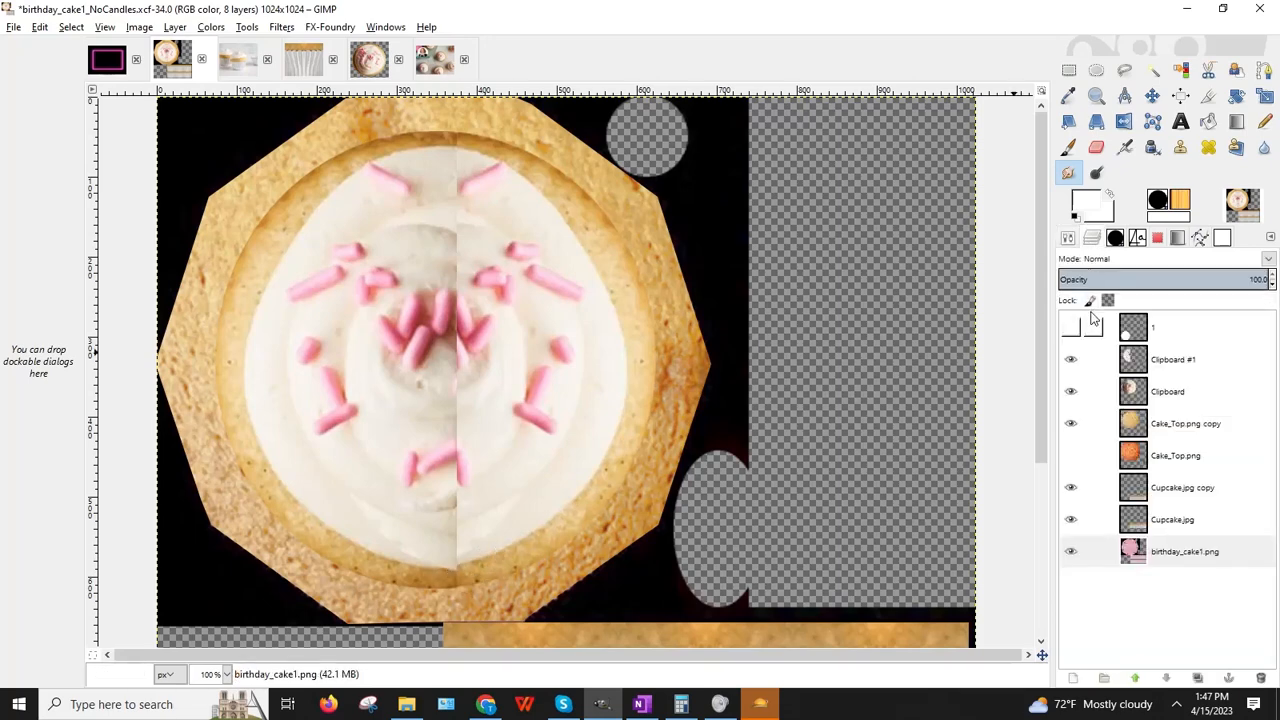
{"action": "left_click", "coordinate": [1172, 359]}
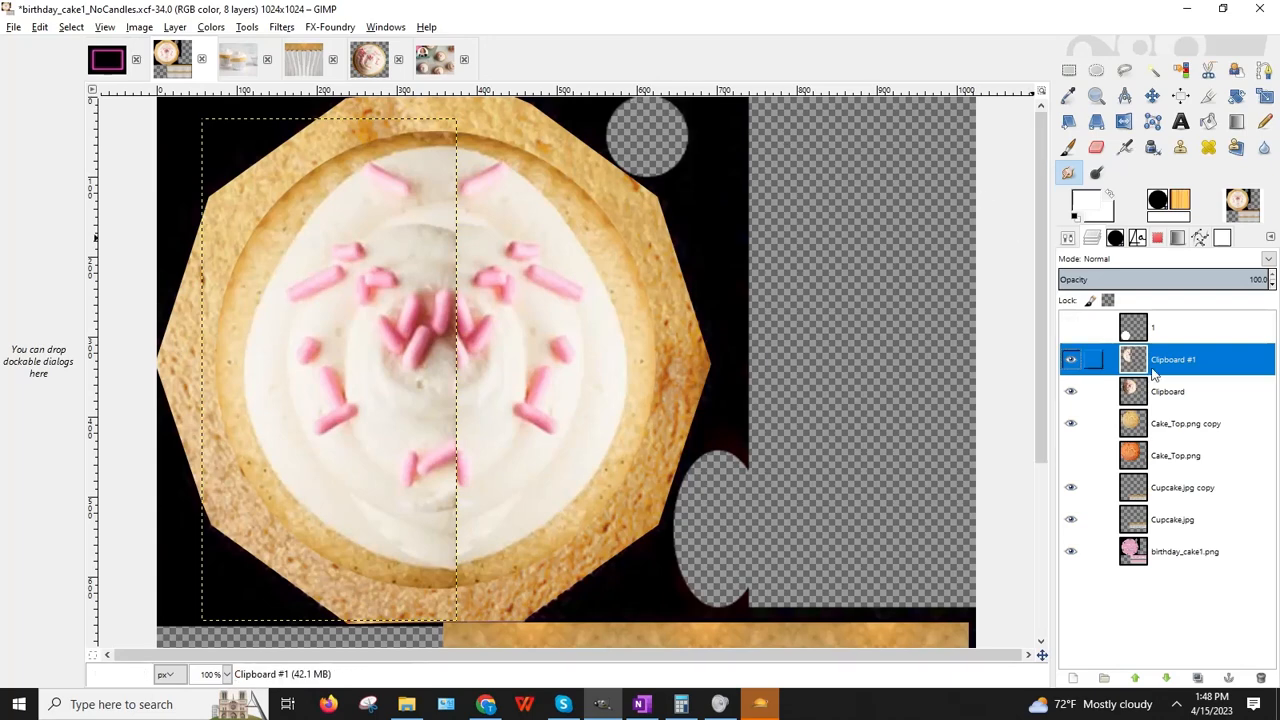
Step: Add a full-size transparent layer and merge it down into Clipboard #1
{"action": "left_click", "coordinate": [175, 27]}
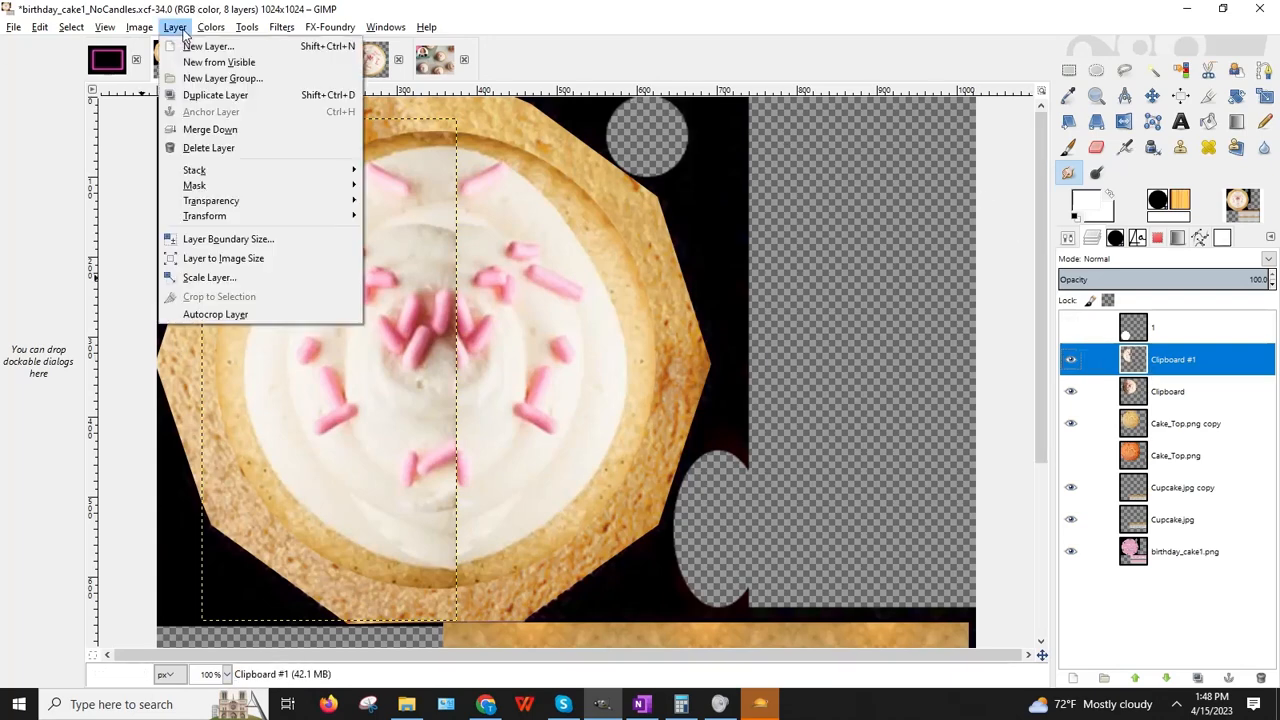
{"action": "left_click", "coordinate": [190, 43]}
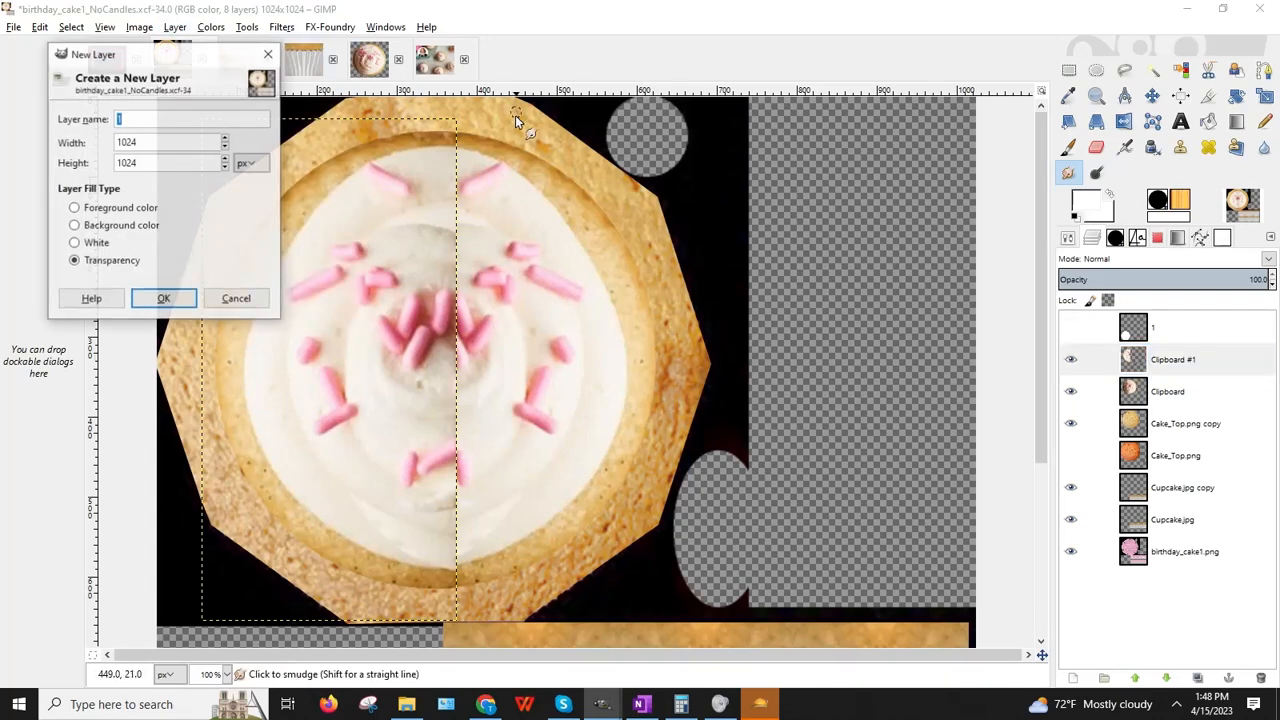
{"action": "left_click", "coordinate": [163, 298]}
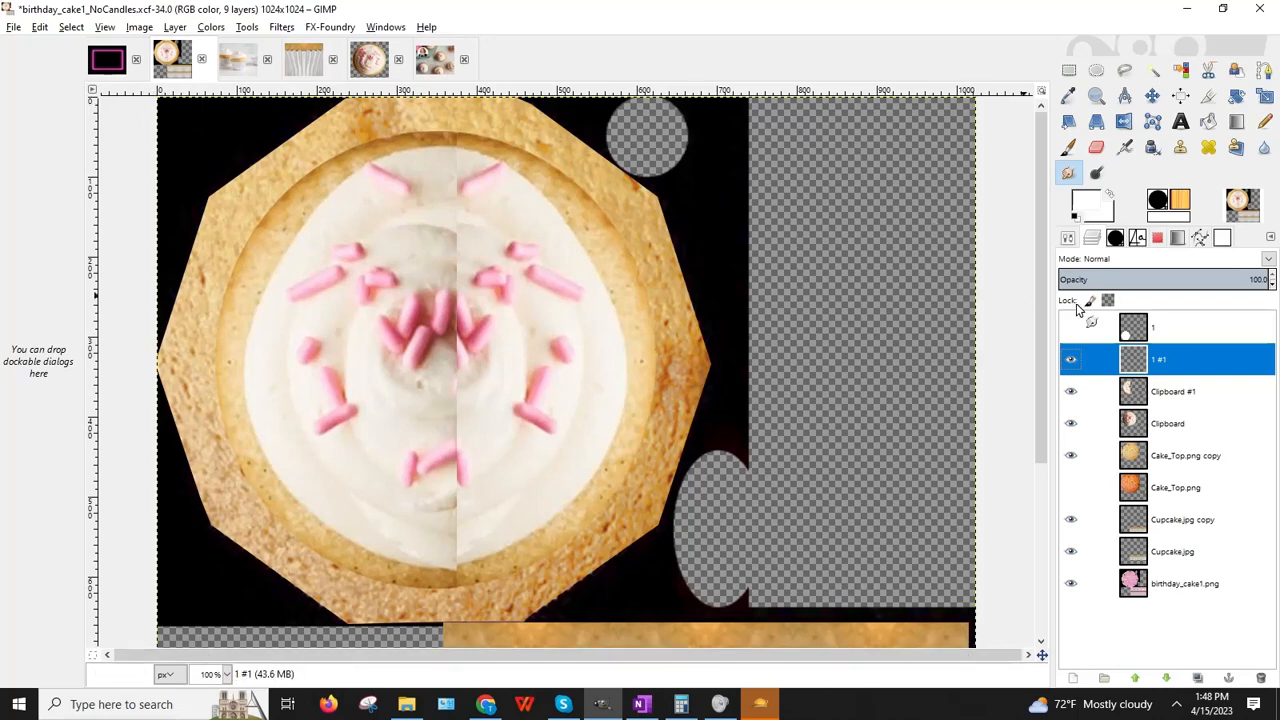
{"action": "left_click", "coordinate": [175, 27]}
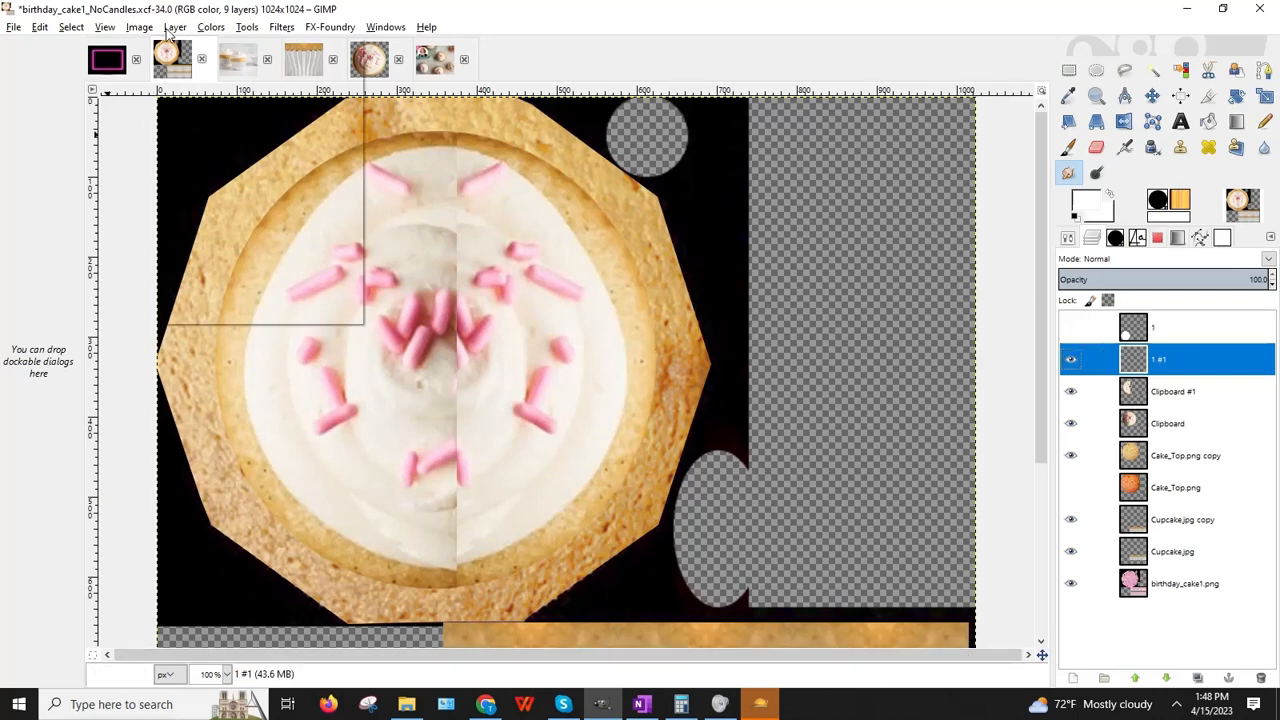
{"action": "left_click", "coordinate": [204, 127]}
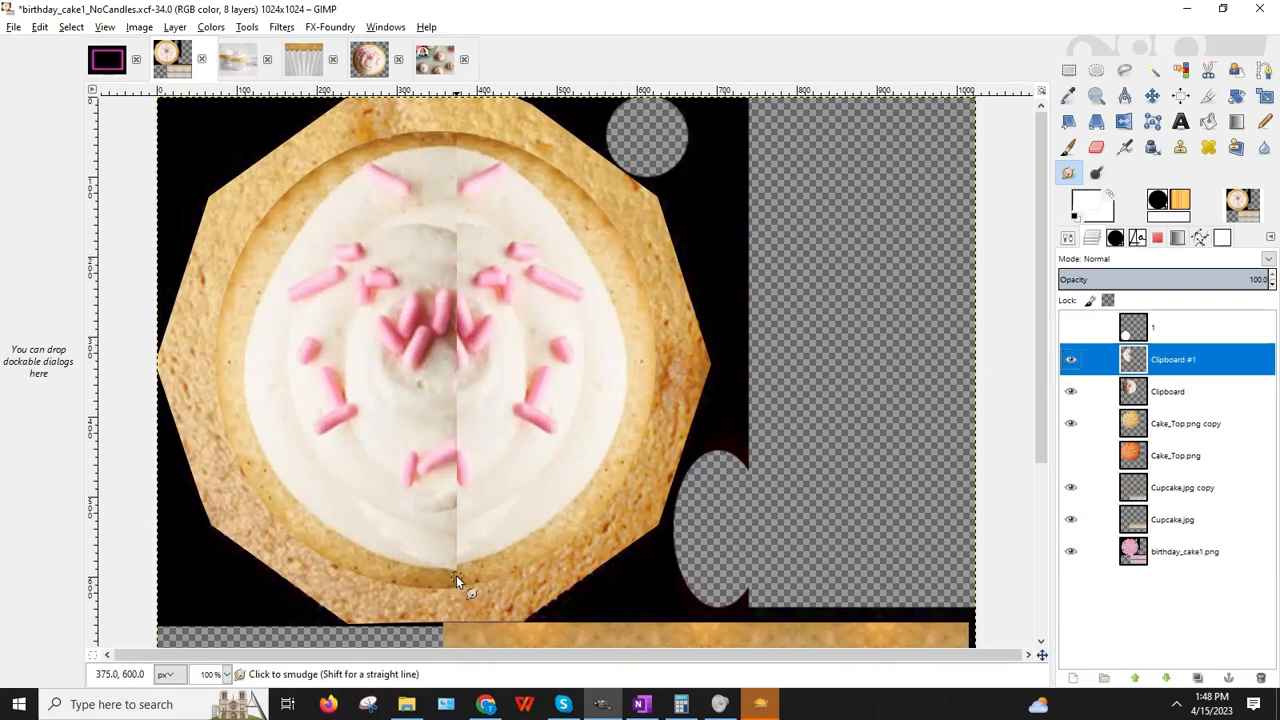
Step: Smudge along the vertical seam in the middle of the cupcake frosting
{"action": "left_click_drag", "start_coordinate": [456, 575], "coordinate": [458, 572]}
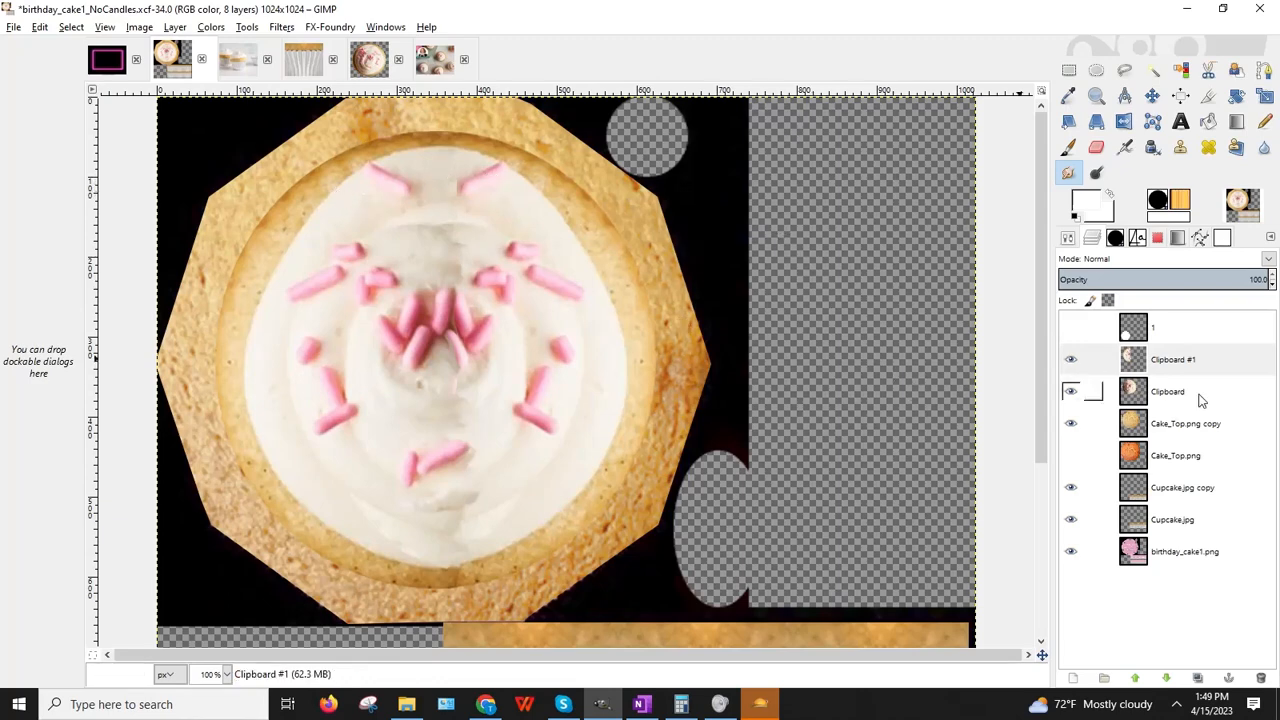
Step: Toggle the Clipboard and Clipboard #1 layers' visibility to check the blended seam
{"action": "left_click", "coordinate": [1073, 393]}
{"action": "left_click", "coordinate": [1072, 392]}
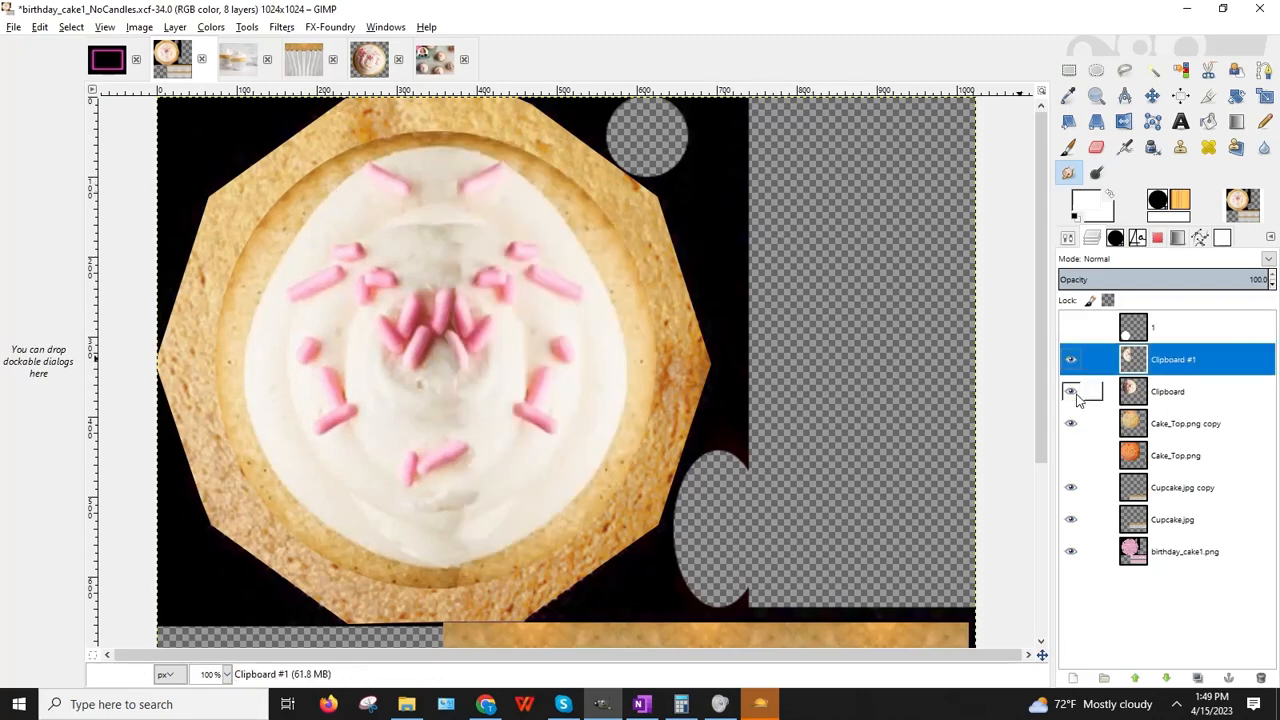
{"action": "left_click", "coordinate": [1073, 393]}
{"action": "left_click", "coordinate": [1073, 393]}
{"action": "left_click", "coordinate": [1073, 393]}
{"action": "left_click", "coordinate": [1073, 393]}
{"action": "left_click", "coordinate": [1071, 361]}
{"action": "left_click", "coordinate": [1071, 361]}
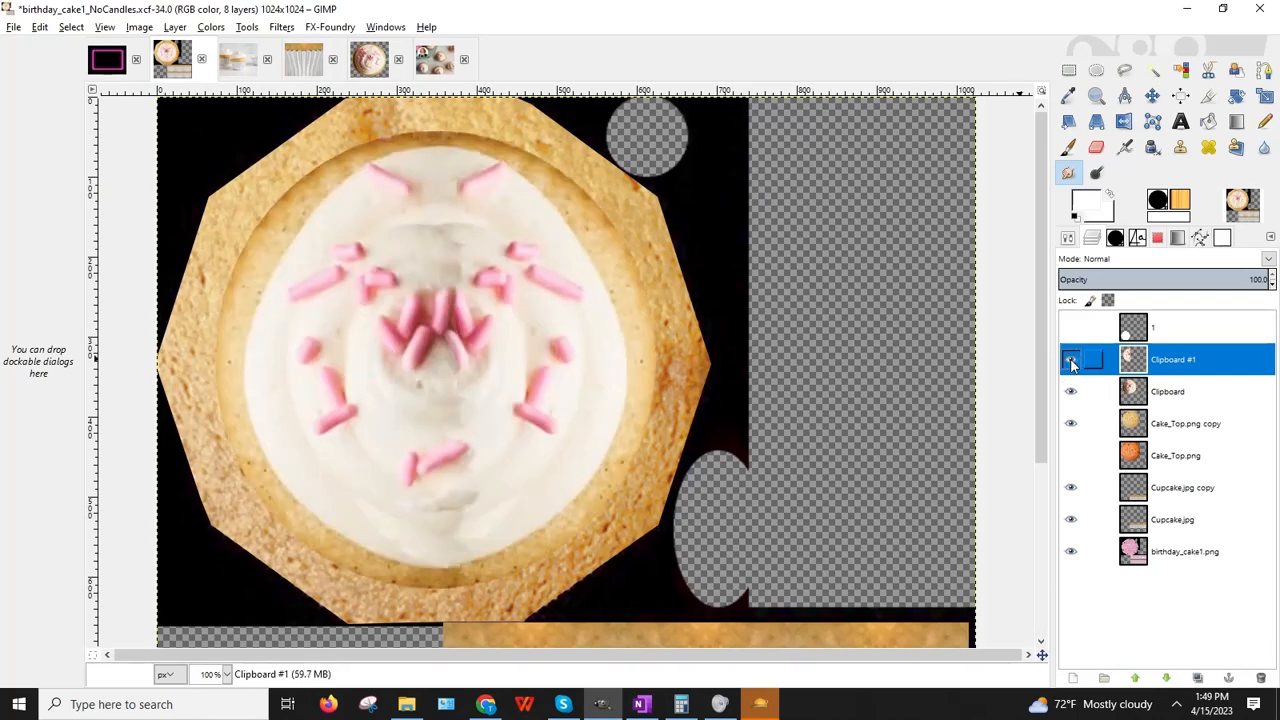
{"action": "left_click", "coordinate": [1071, 361]}
{"action": "left_click", "coordinate": [1071, 361]}
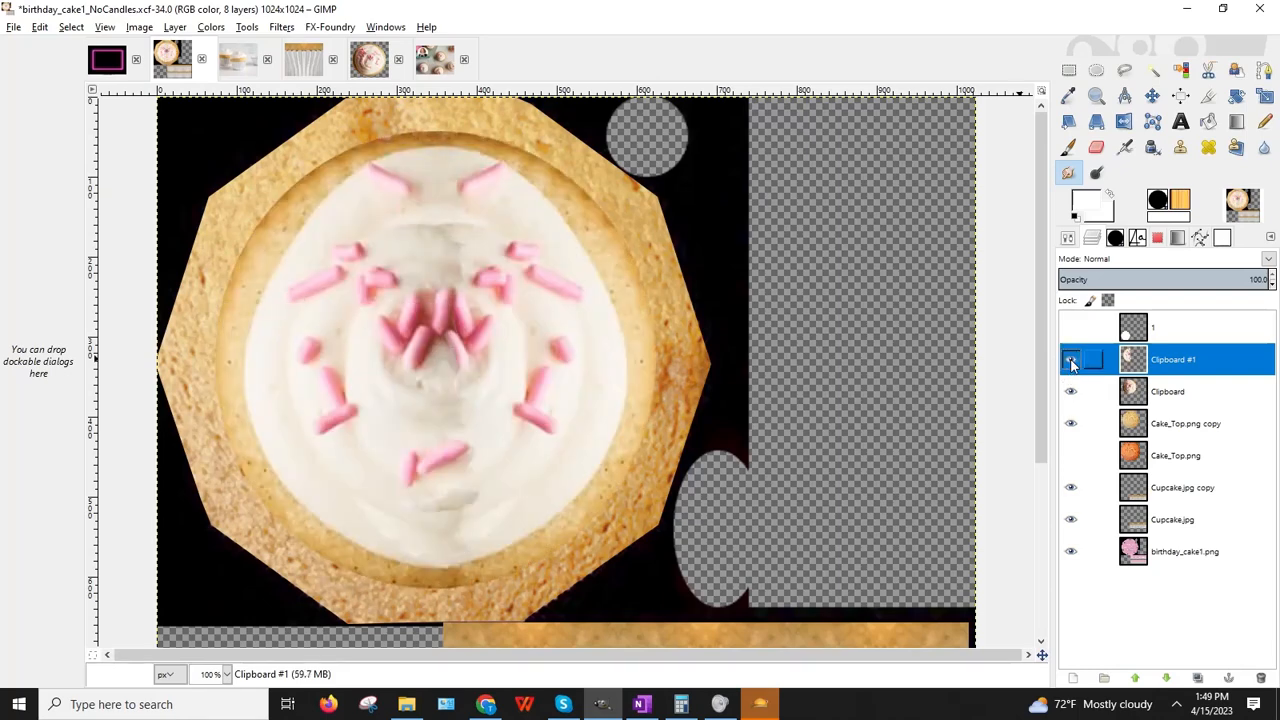
Step: Merge Clipboard #1 down into the Clipboard layer and compare the result
{"action": "left_click", "coordinate": [175, 27]}
{"action": "left_click", "coordinate": [222, 129]}
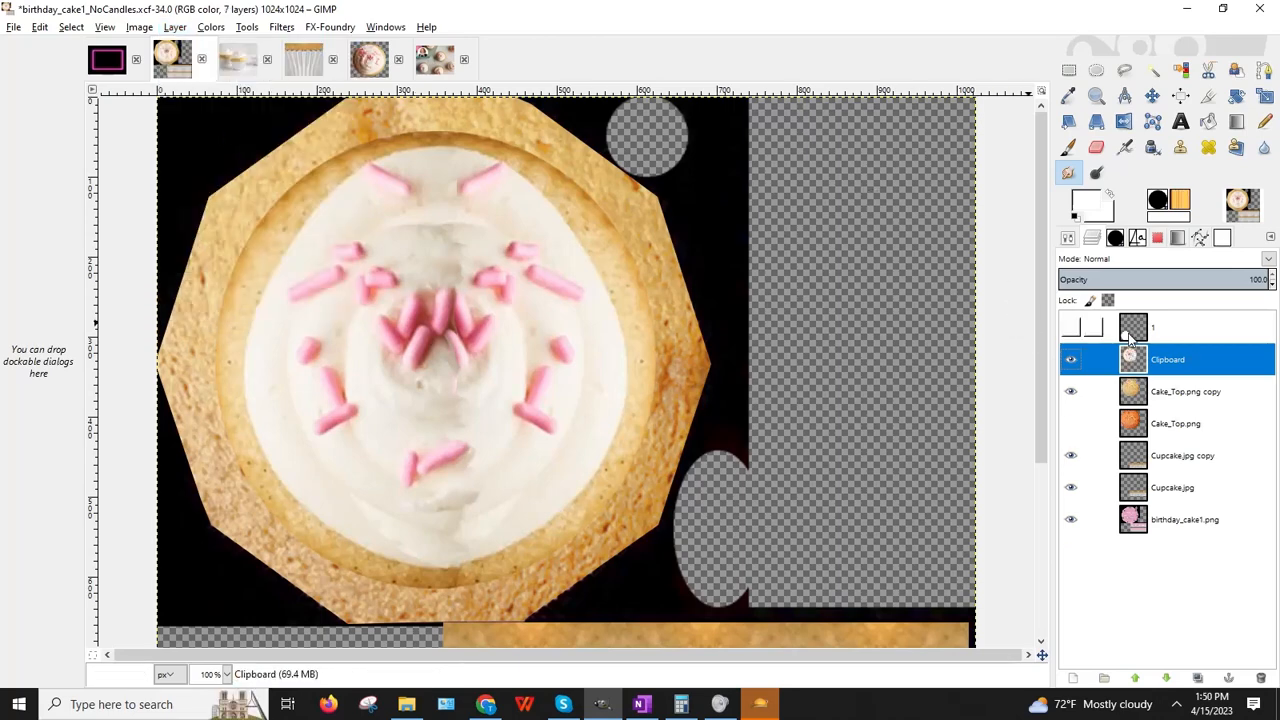
{"action": "left_click", "coordinate": [1070, 362]}
{"action": "left_click", "coordinate": [1070, 360]}
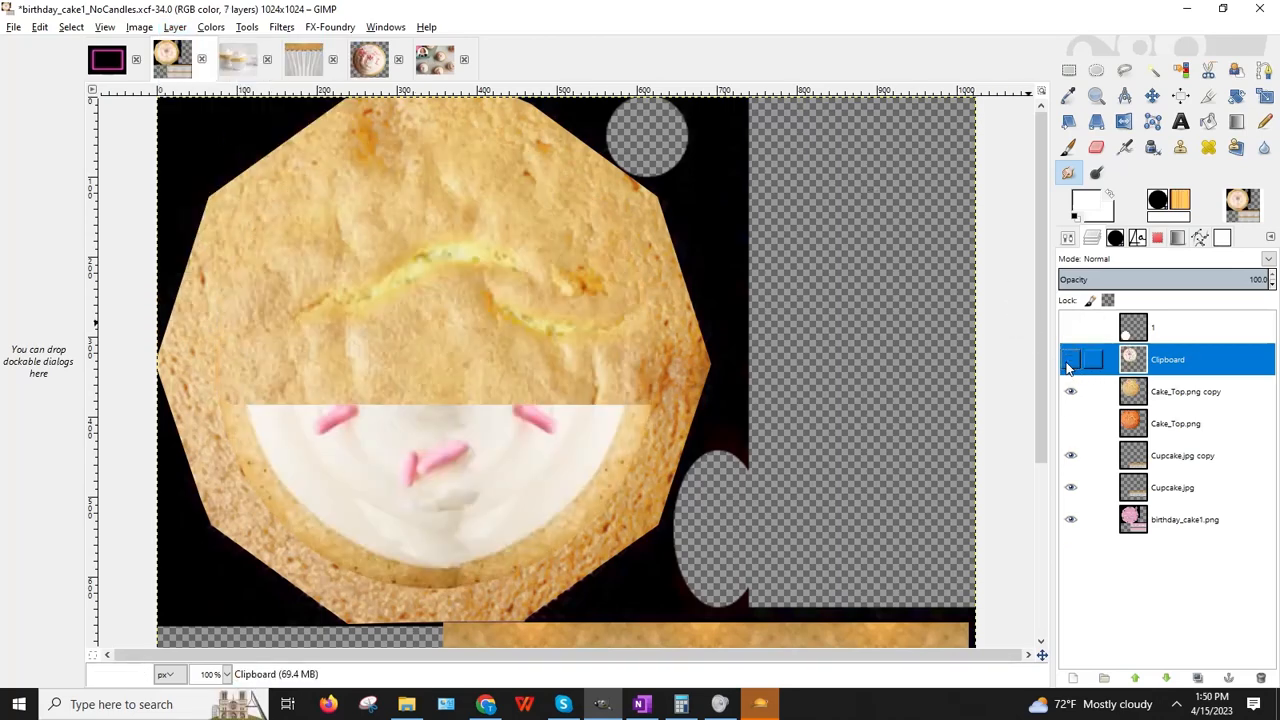
{"action": "left_click", "coordinate": [1070, 360]}
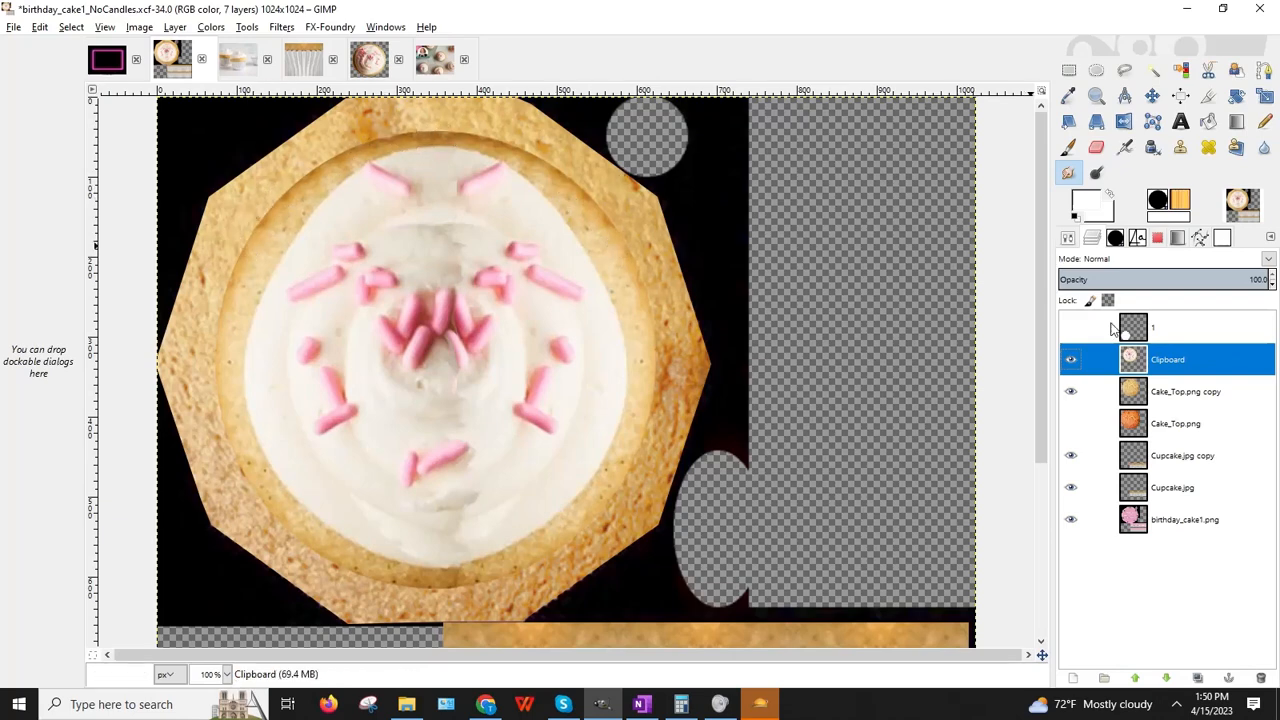
Step: Undo an accidental duplicate of the Cake_Top.png copy layer
{"action": "right_click", "coordinate": [1153, 398]}
{"action": "left_click", "coordinate": [1070, 87]}
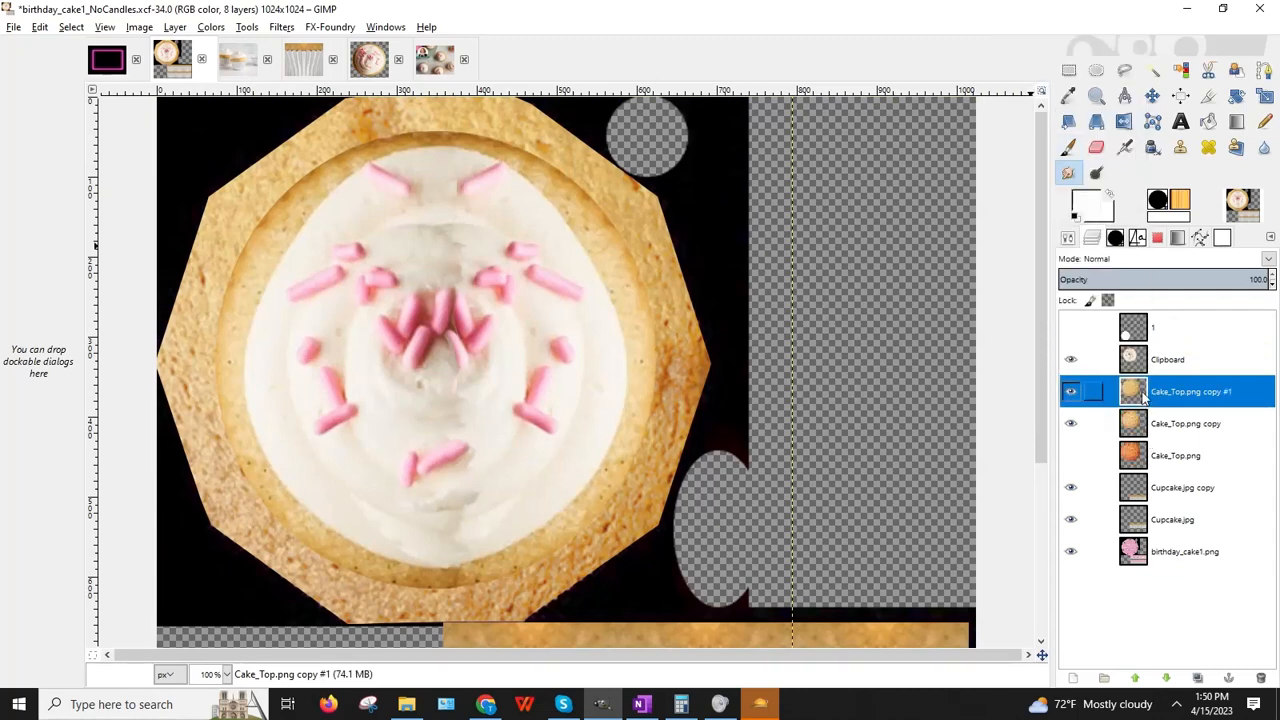
{"action": "right_click", "coordinate": [1140, 437]}
{"action": "left_click", "coordinate": [40, 27]}
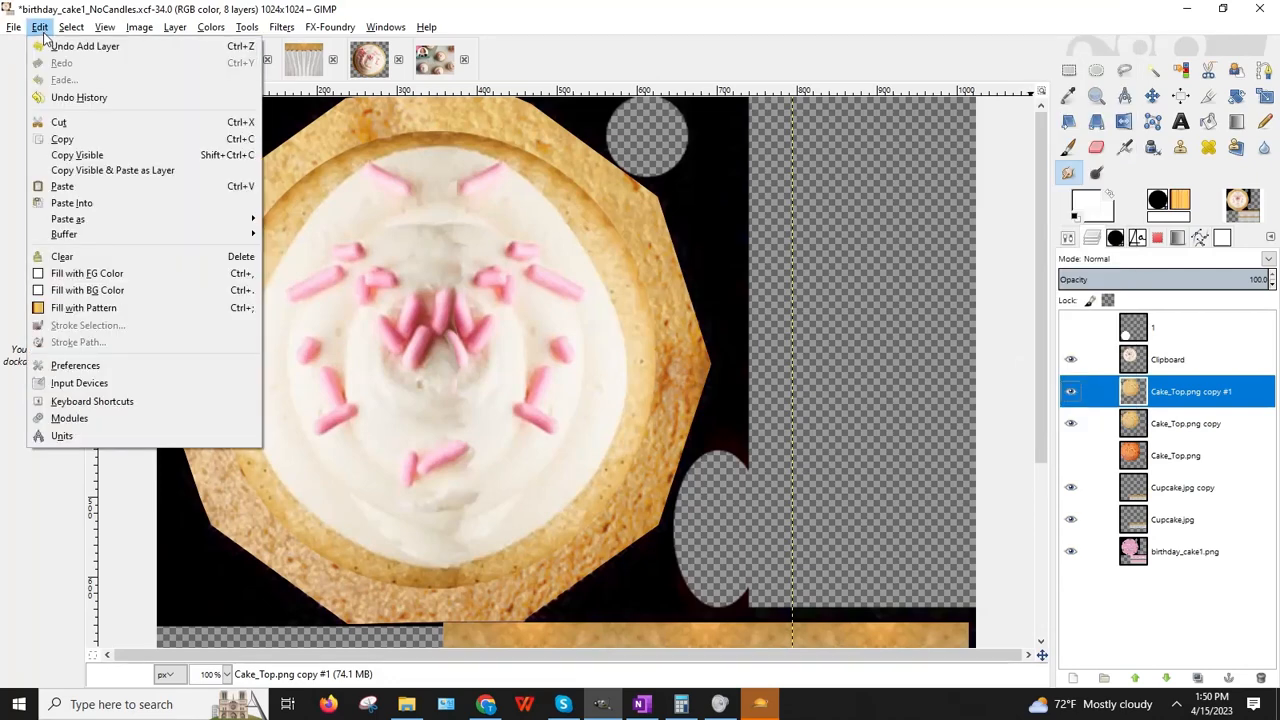
{"action": "left_click", "coordinate": [60, 37]}
Step: Duplicate the Clipboard layer and hide the original Clipboard layer
{"action": "left_click", "coordinate": [1135, 359]}
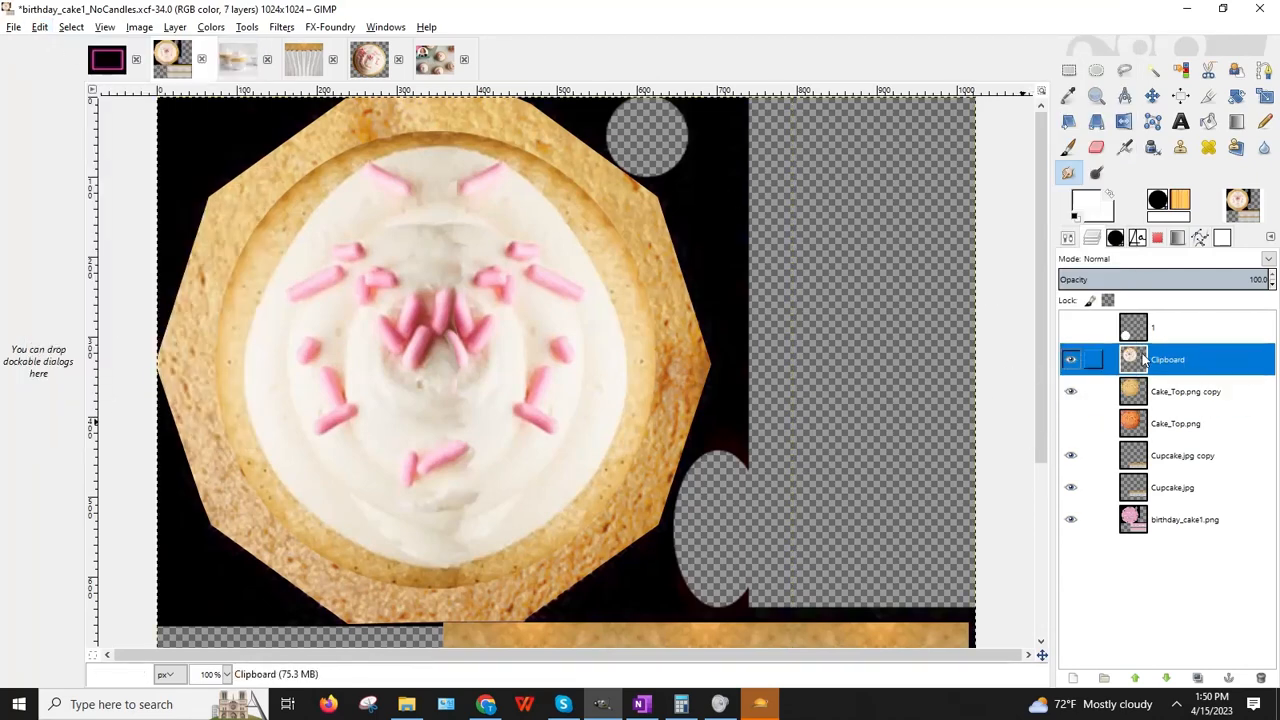
{"action": "right_click", "coordinate": [1140, 360]}
{"action": "left_click", "coordinate": [1040, 83]}
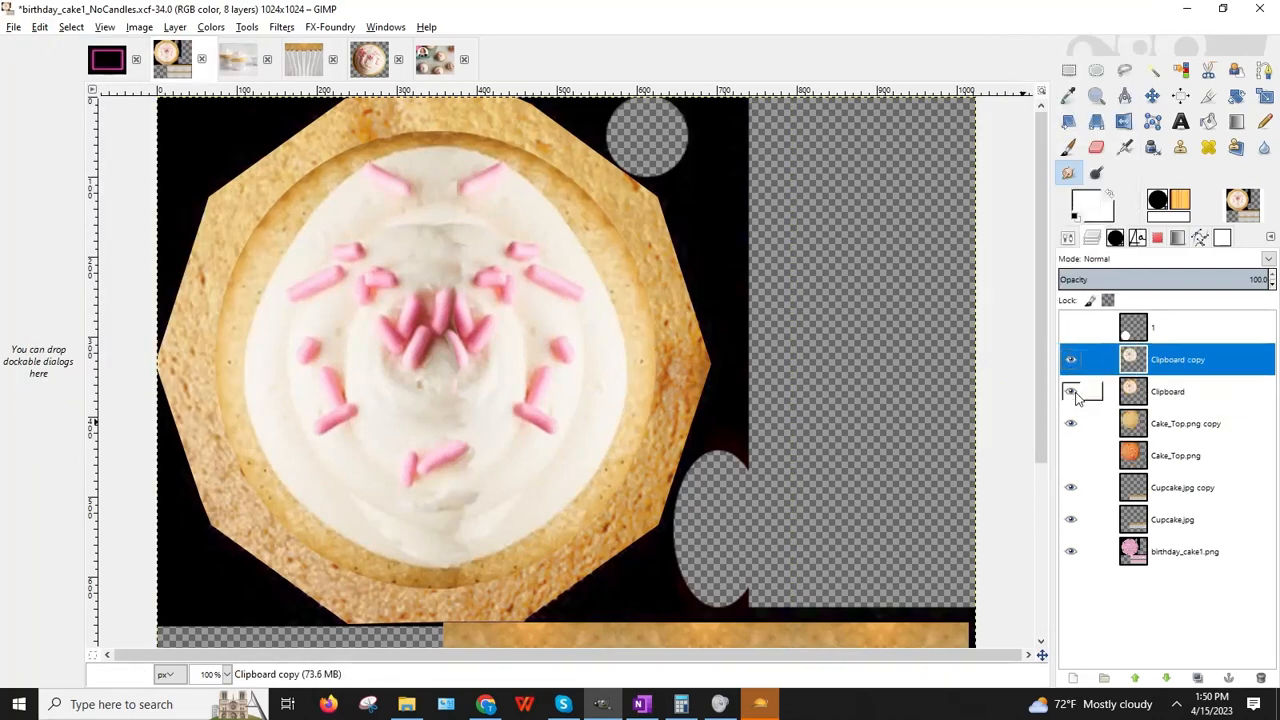
{"action": "left_click", "coordinate": [1071, 391]}
Step: On Clipboard copy, switch to the Eraser with the 2. Hardness 050 brush at size 25.98
{"action": "left_click", "coordinate": [1115, 238]}
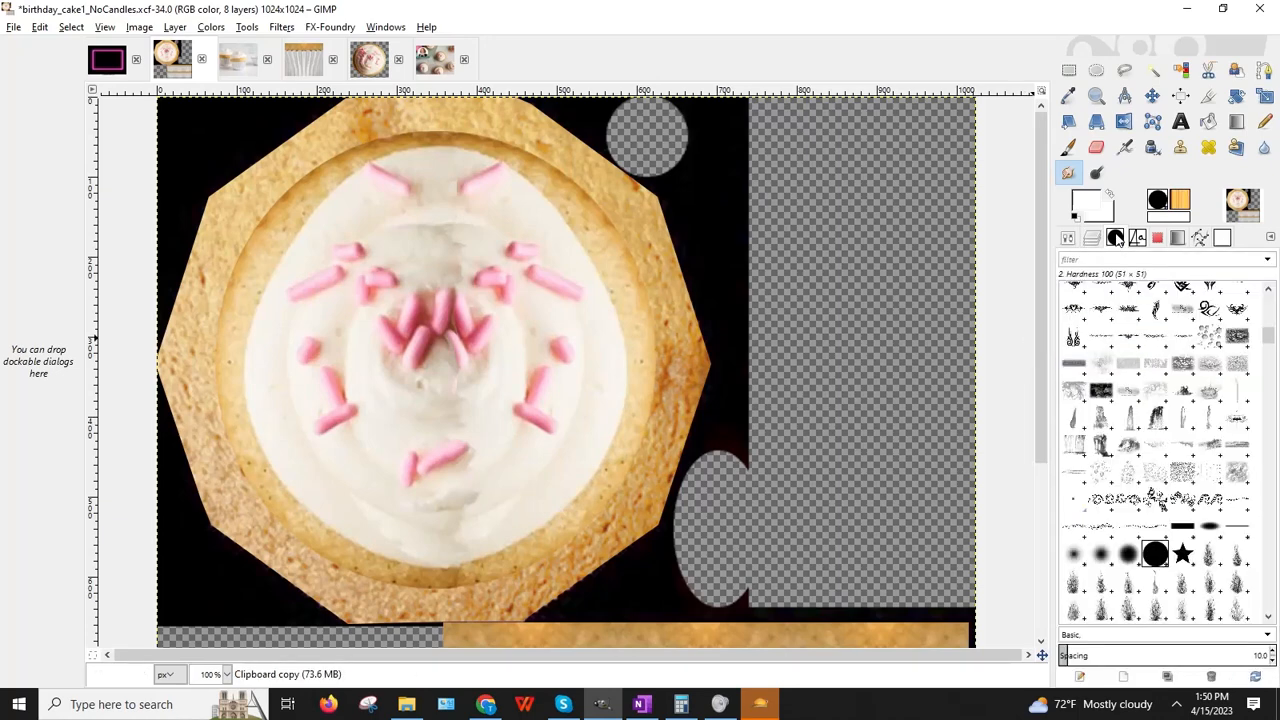
{"action": "left_click", "coordinate": [1101, 555]}
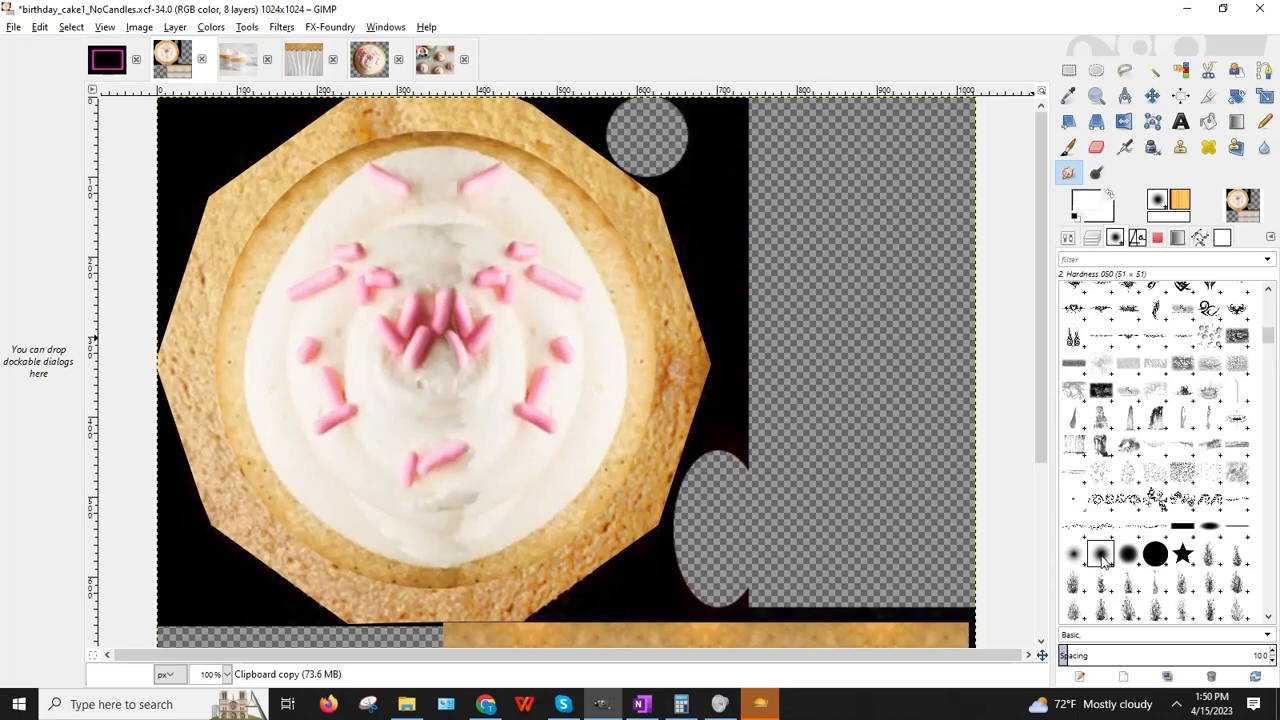
{"action": "left_click", "coordinate": [1092, 238]}
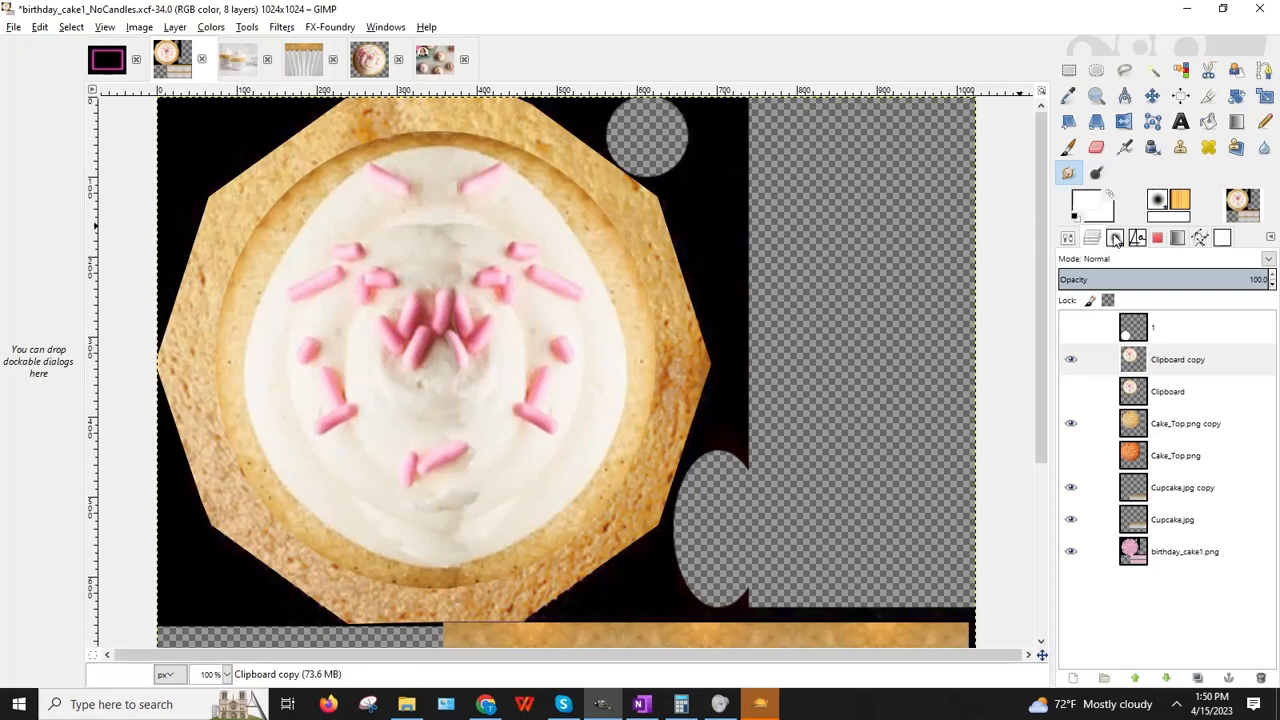
{"action": "left_click", "coordinate": [1168, 361]}
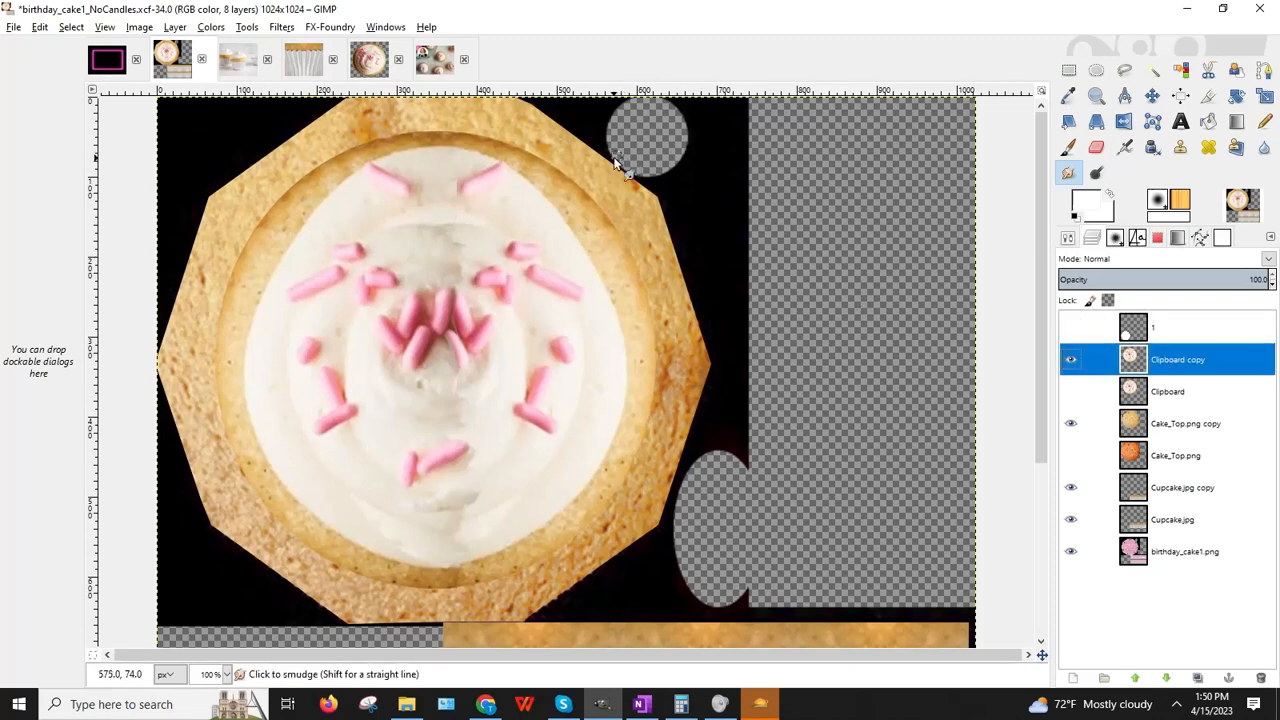
{"action": "left_click", "coordinate": [1068, 238]}
{"action": "left_click", "coordinate": [1064, 349]}
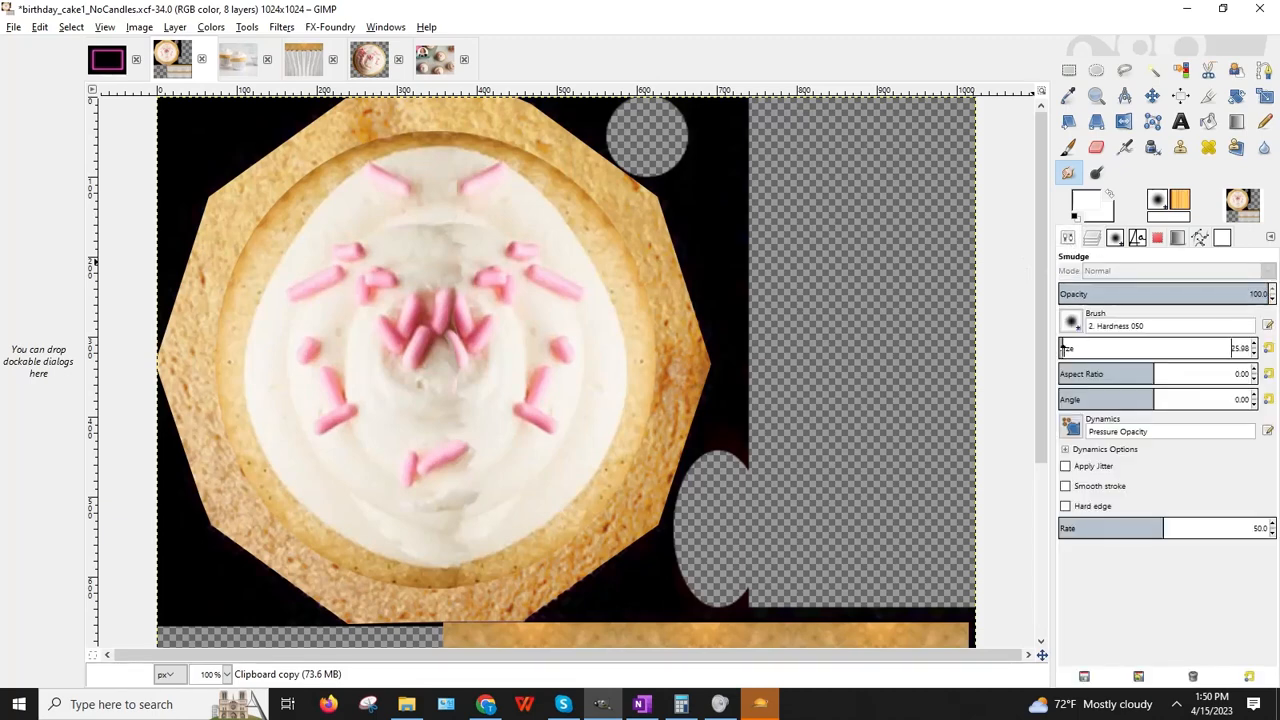
{"action": "left_click", "coordinate": [1096, 147]}
Step: Erase the dark rim lines on the upper-left and lower crust, then enlarge the eraser to 42.63
{"action": "left_click", "coordinate": [585, 187]}
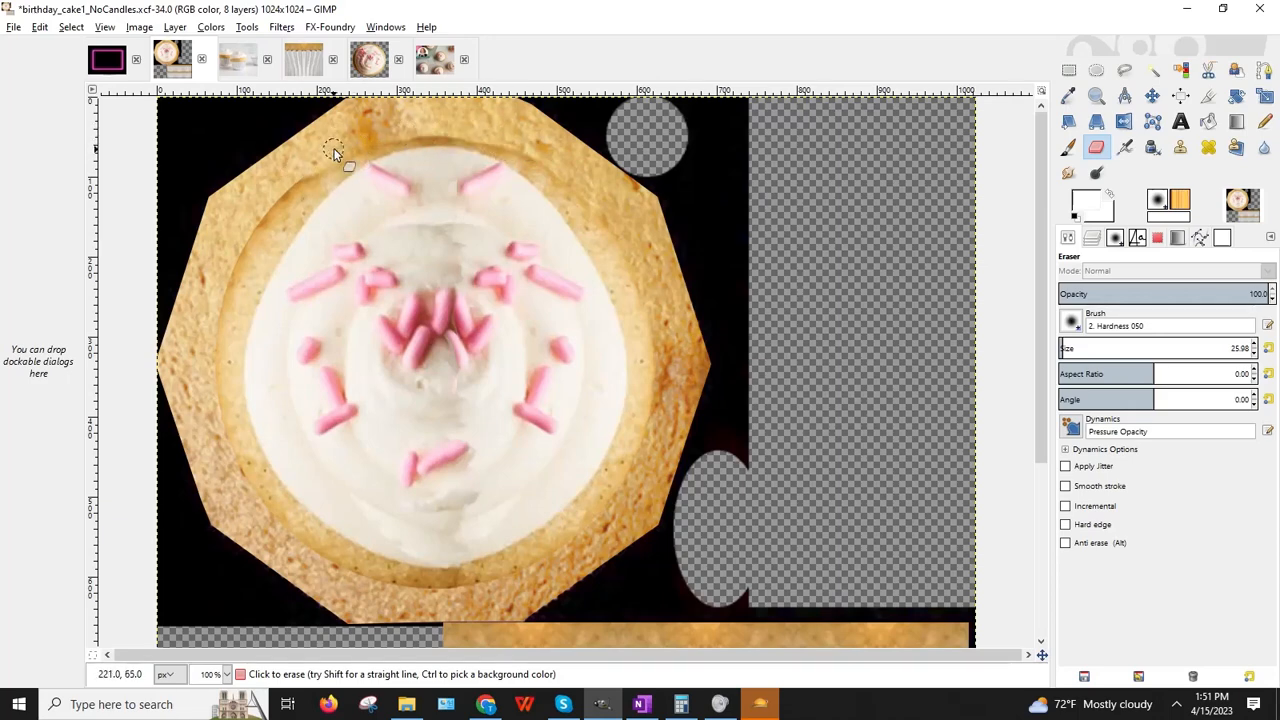
{"action": "mouse_move", "coordinate": [333, 152]}
{"action": "left_mouse_down"}
{"action": "mouse_move", "coordinate": [283, 192]}
{"action": "mouse_move", "coordinate": [209, 339]}
{"action": "left_mouse_up"}
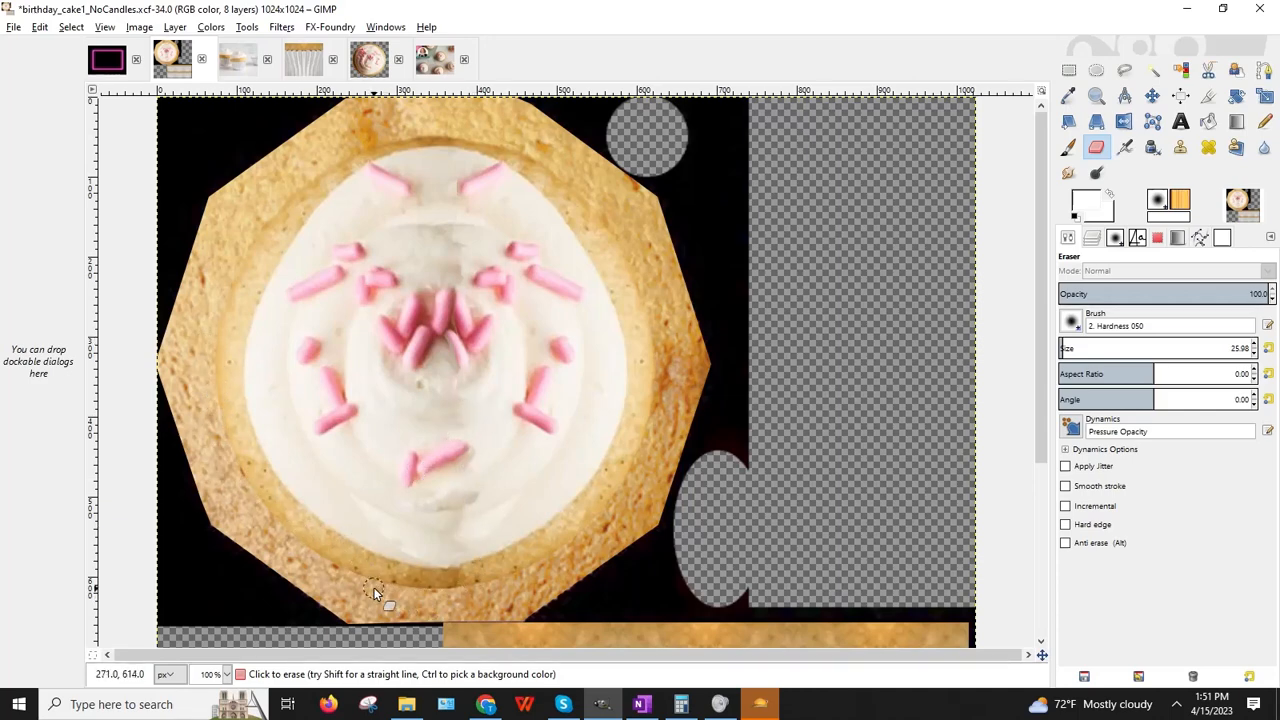
{"action": "left_click_drag", "start_coordinate": [375, 588], "coordinate": [439, 590]}
{"action": "key", "text": "ctrl+c"}
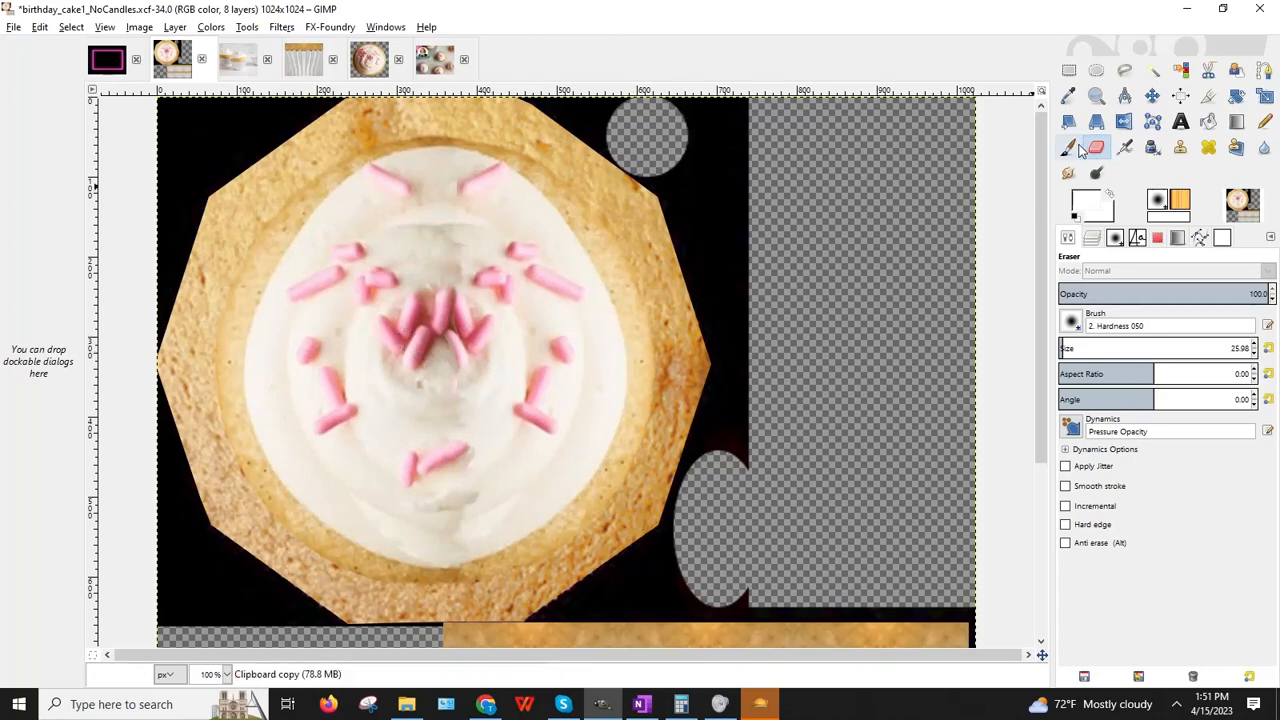
{"action": "left_click", "coordinate": [1065, 348]}
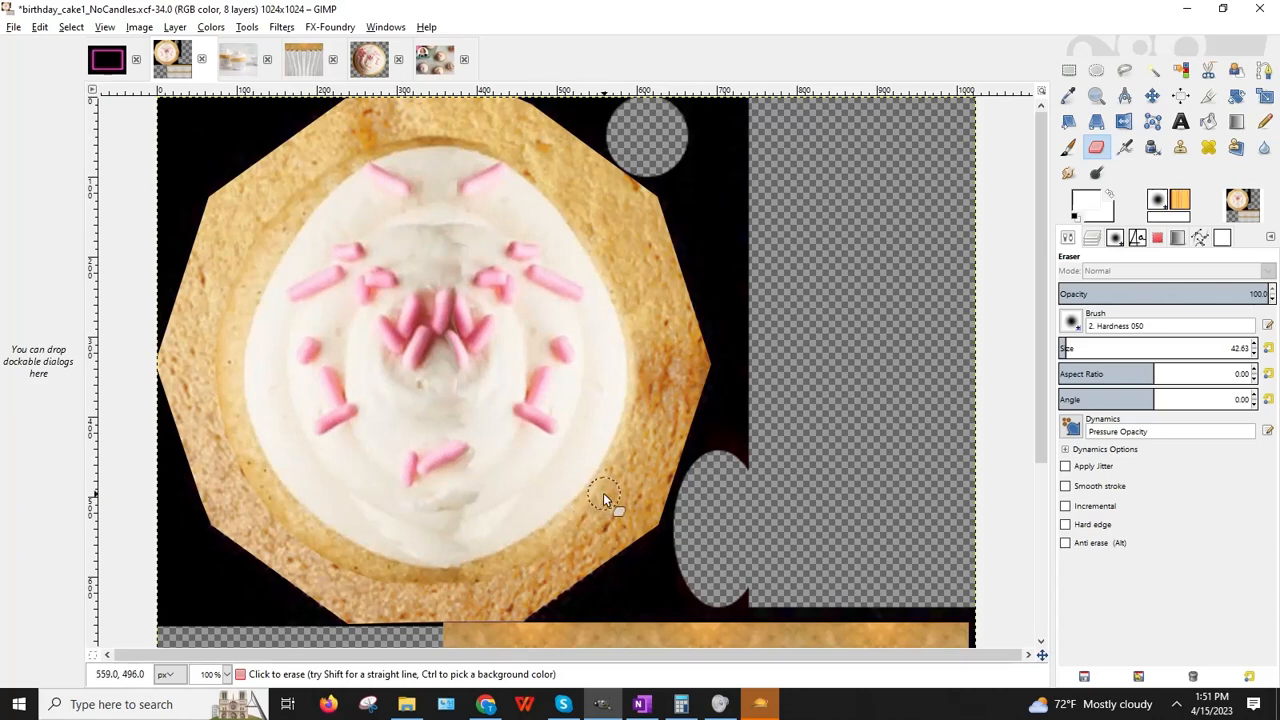
{"action": "key", "text": "ctrl+c"}
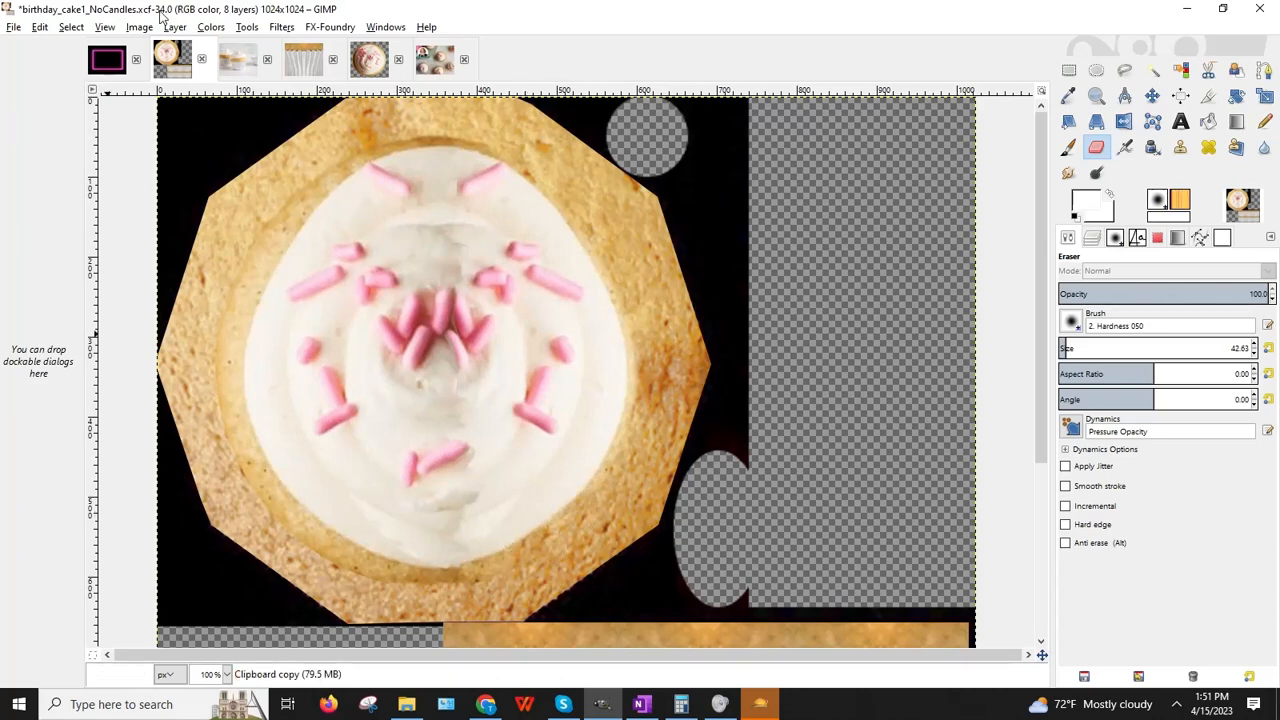
{"action": "left_click", "coordinate": [40, 27]}
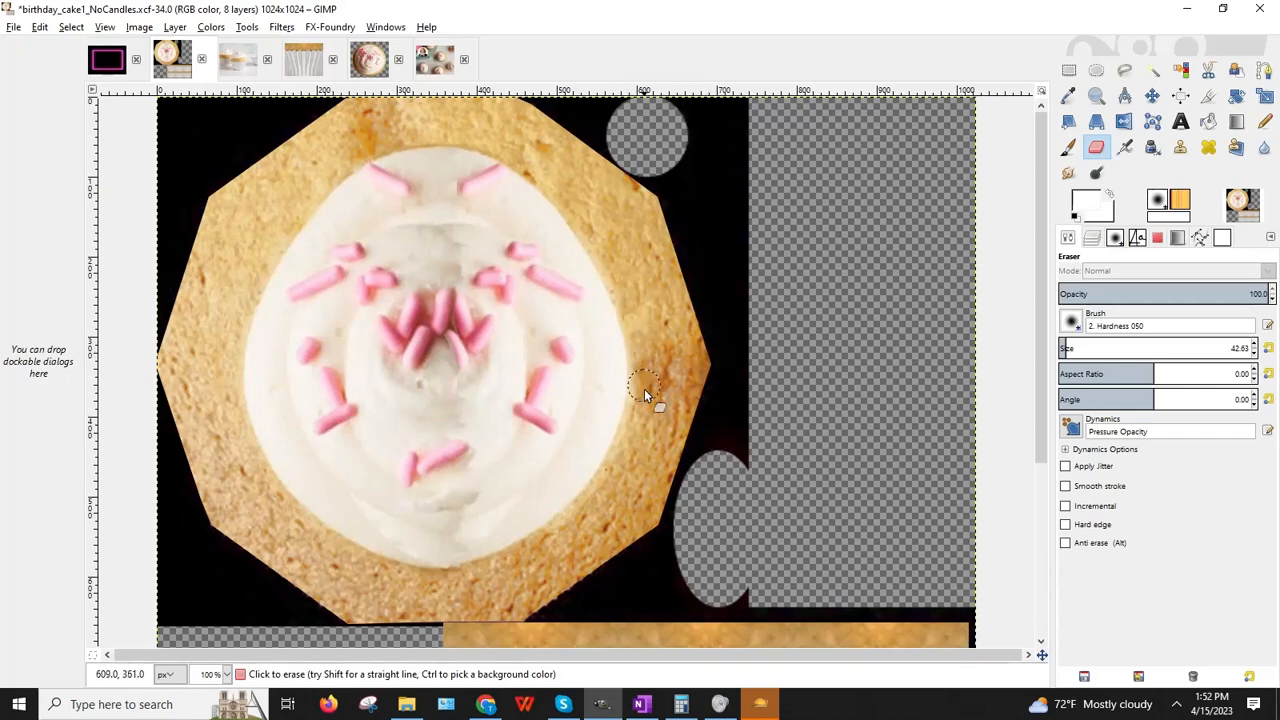
Step: Scale the Clipboard copy layer up to 1202×1166 pixels
{"action": "left_click", "coordinate": [1264, 95]}
{"action": "left_click", "coordinate": [1091, 238]}
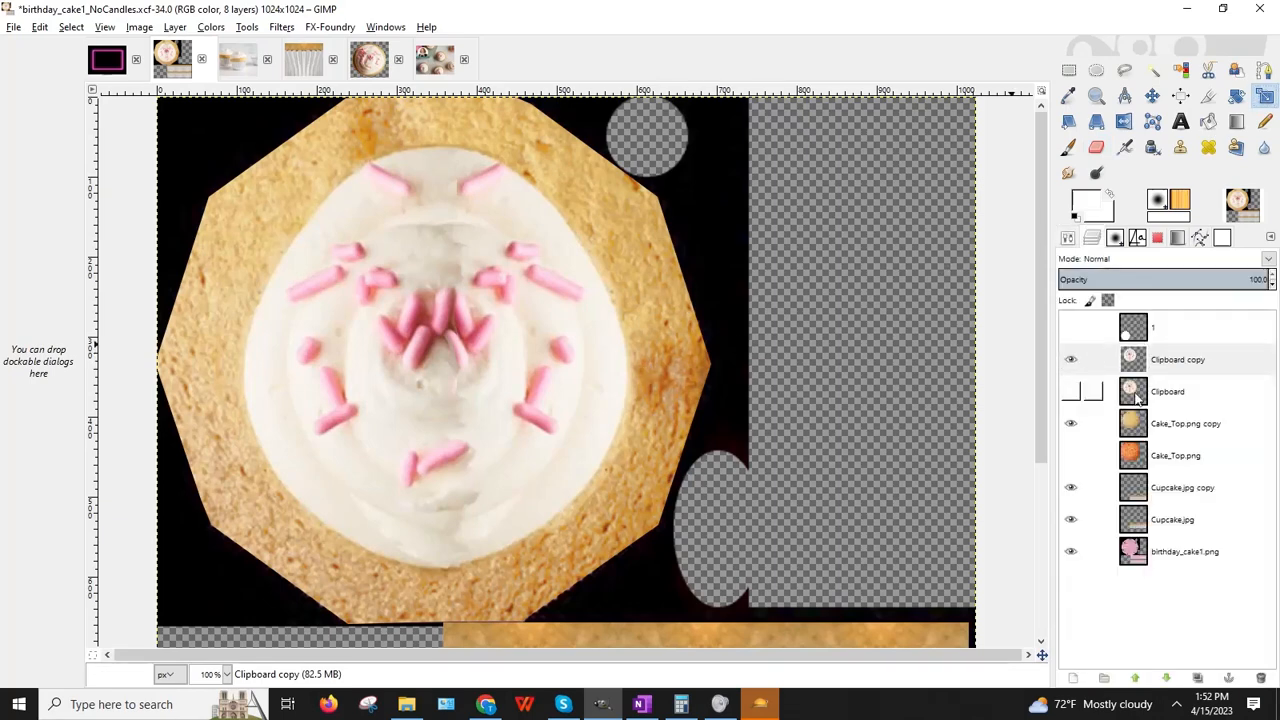
{"action": "left_click", "coordinate": [1094, 359]}
{"action": "left_click", "coordinate": [677, 364]}
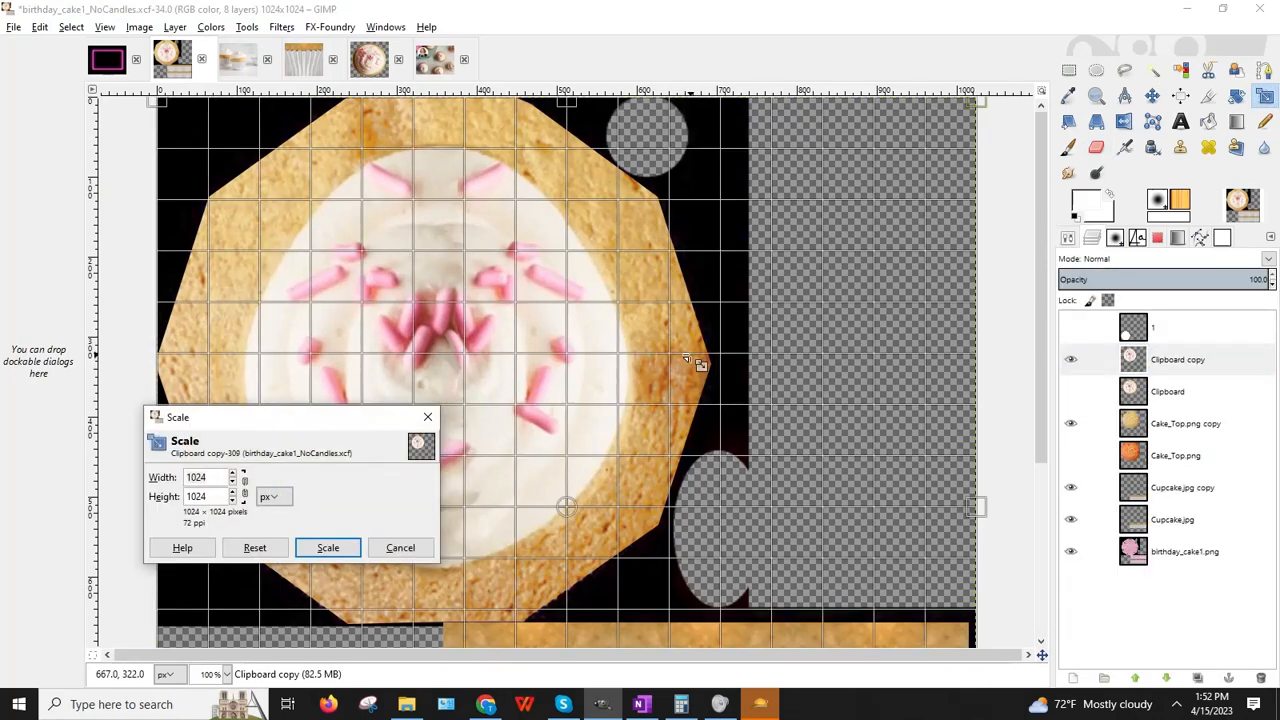
{"action": "left_click", "coordinate": [227, 674]}
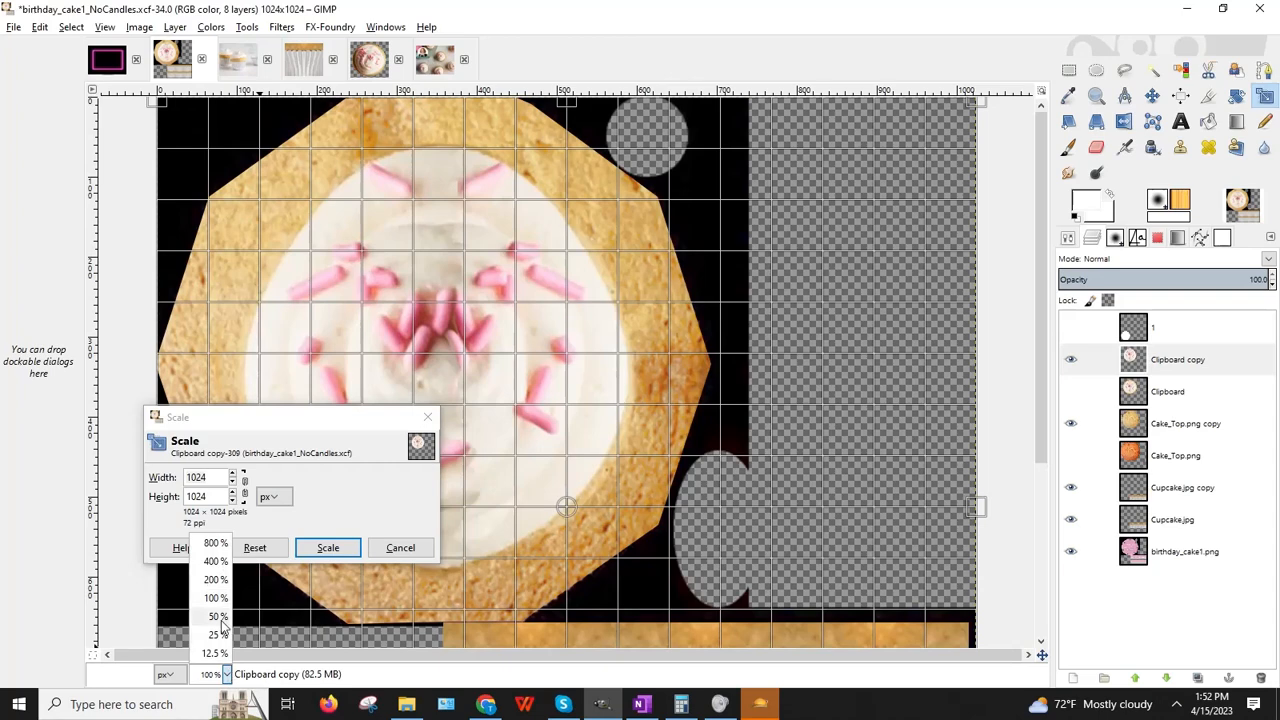
{"action": "left_click", "coordinate": [218, 616]}
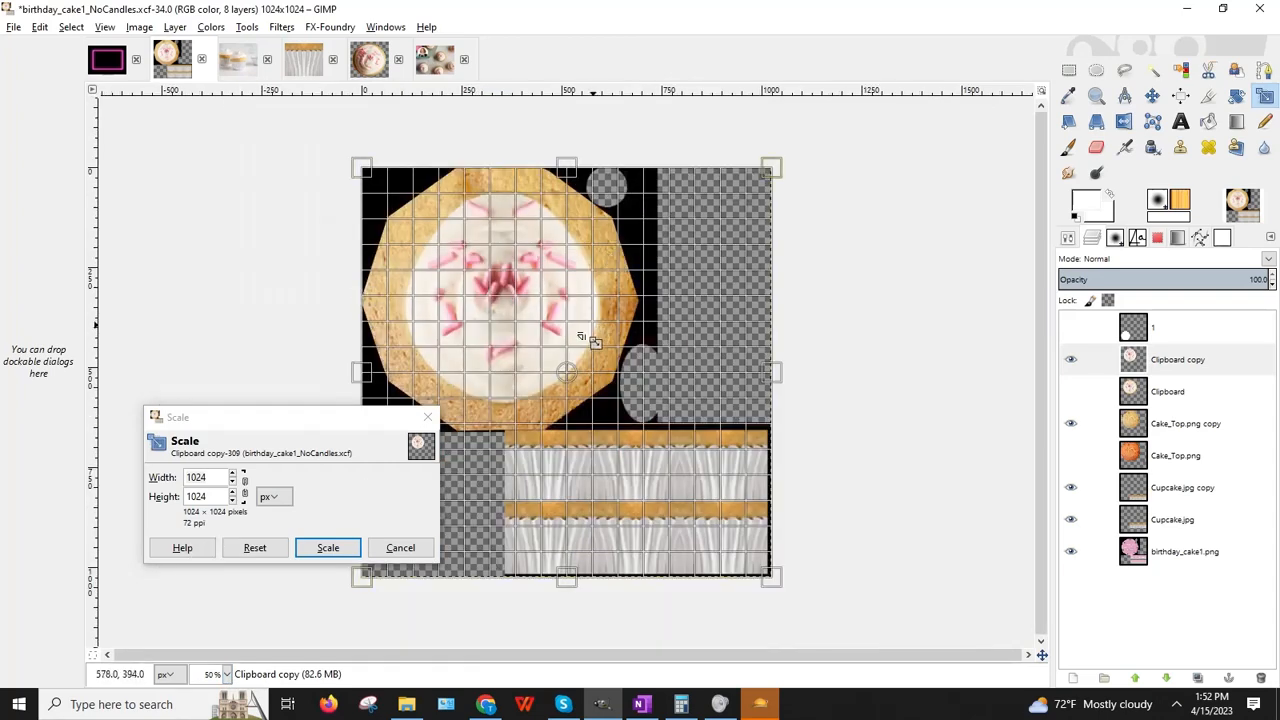
{"action": "left_click_drag", "start_coordinate": [337, 423], "coordinate": [918, 112]}
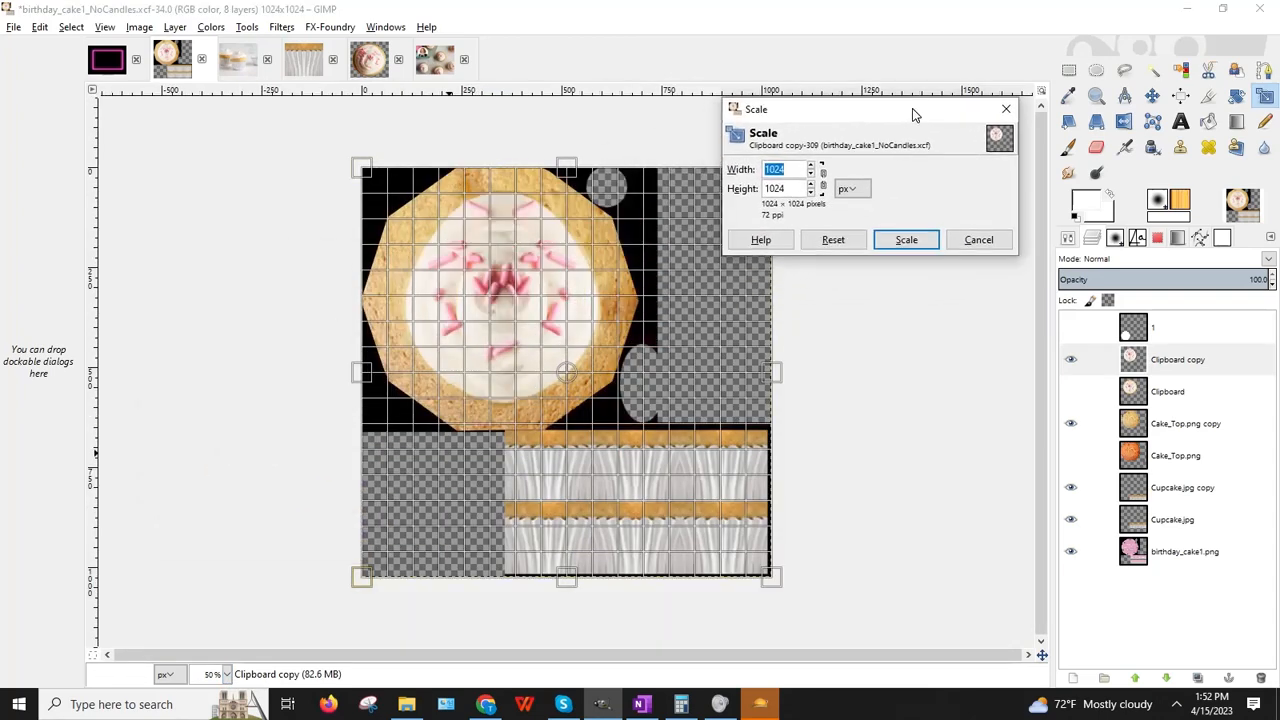
{"action": "left_click_drag", "start_coordinate": [774, 378], "coordinate": [846, 398]}
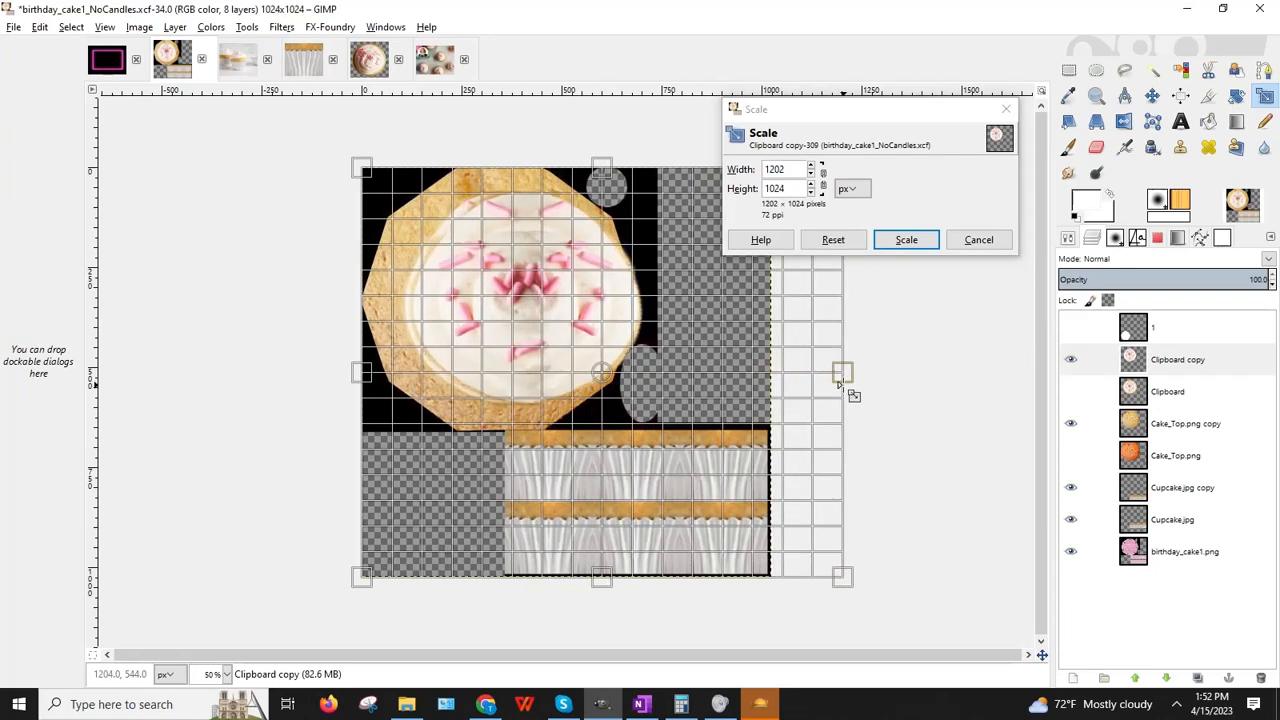
{"action": "left_click_drag", "start_coordinate": [601, 578], "coordinate": [600, 635]}
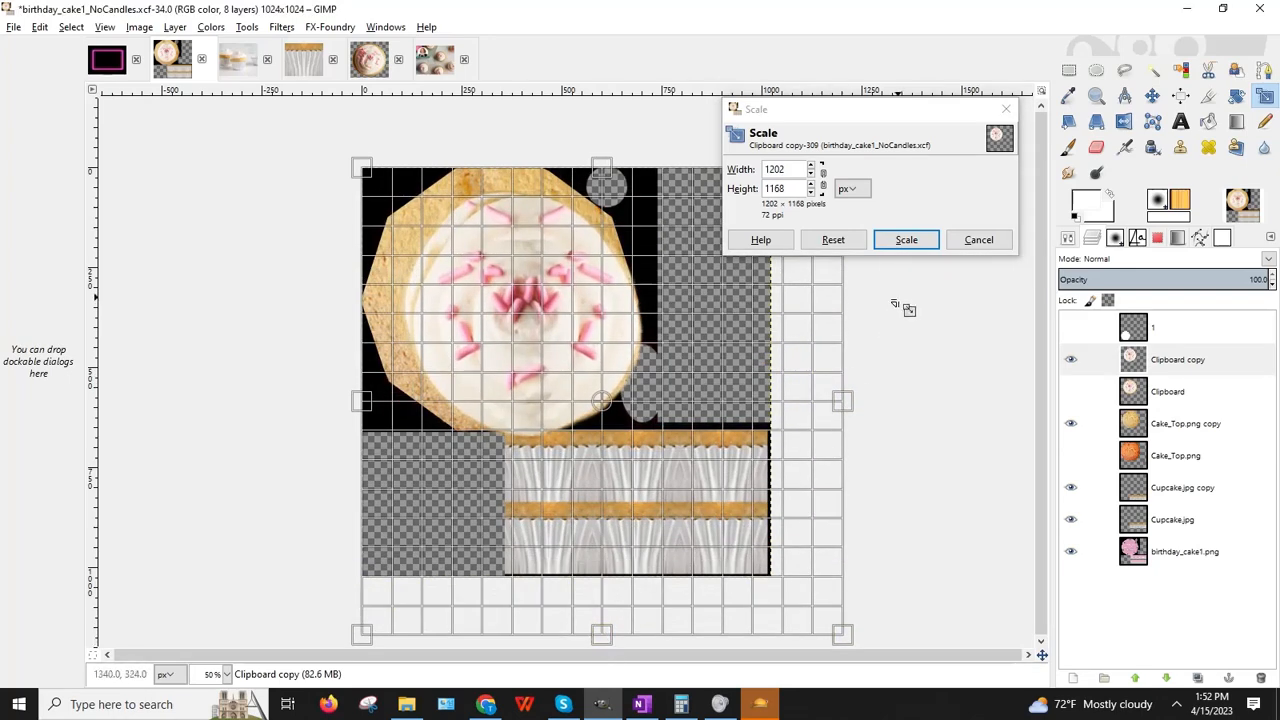
{"action": "left_click", "coordinate": [904, 240]}
Step: Shift the enlarged layer up and to the left
{"action": "left_click", "coordinate": [1152, 95]}
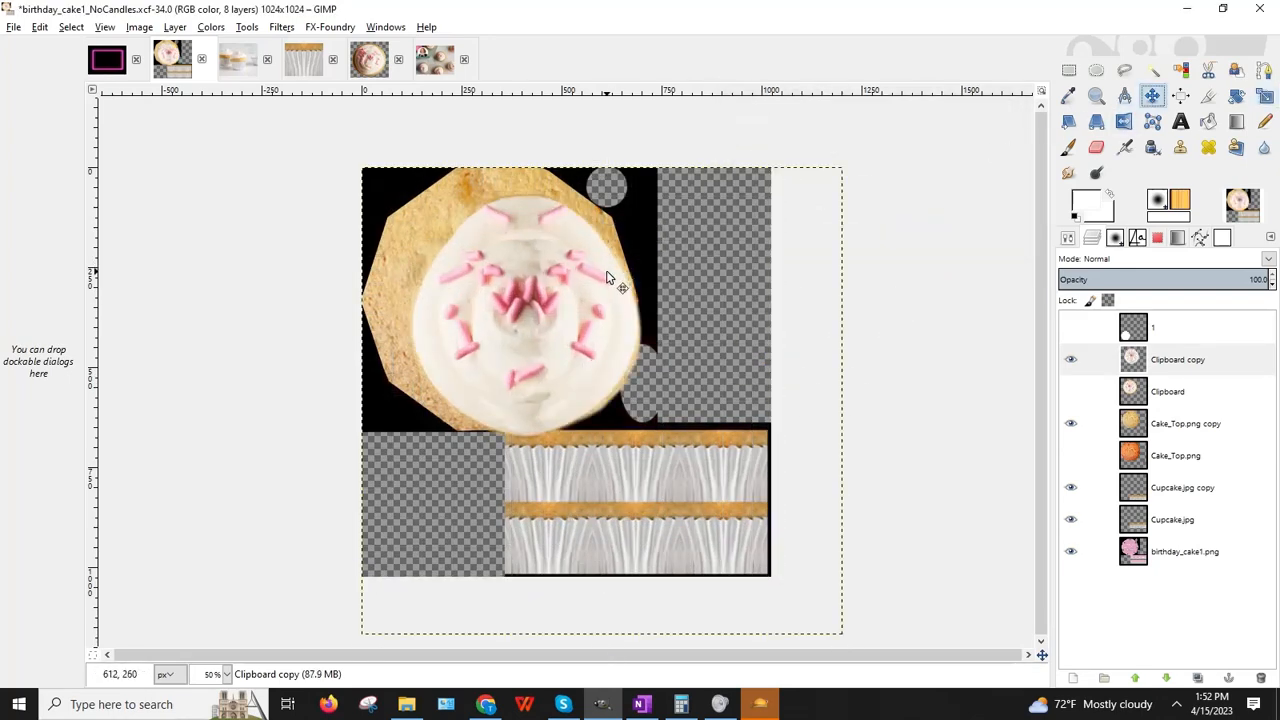
{"action": "left_click_drag", "start_coordinate": [544, 287], "coordinate": [510, 266]}
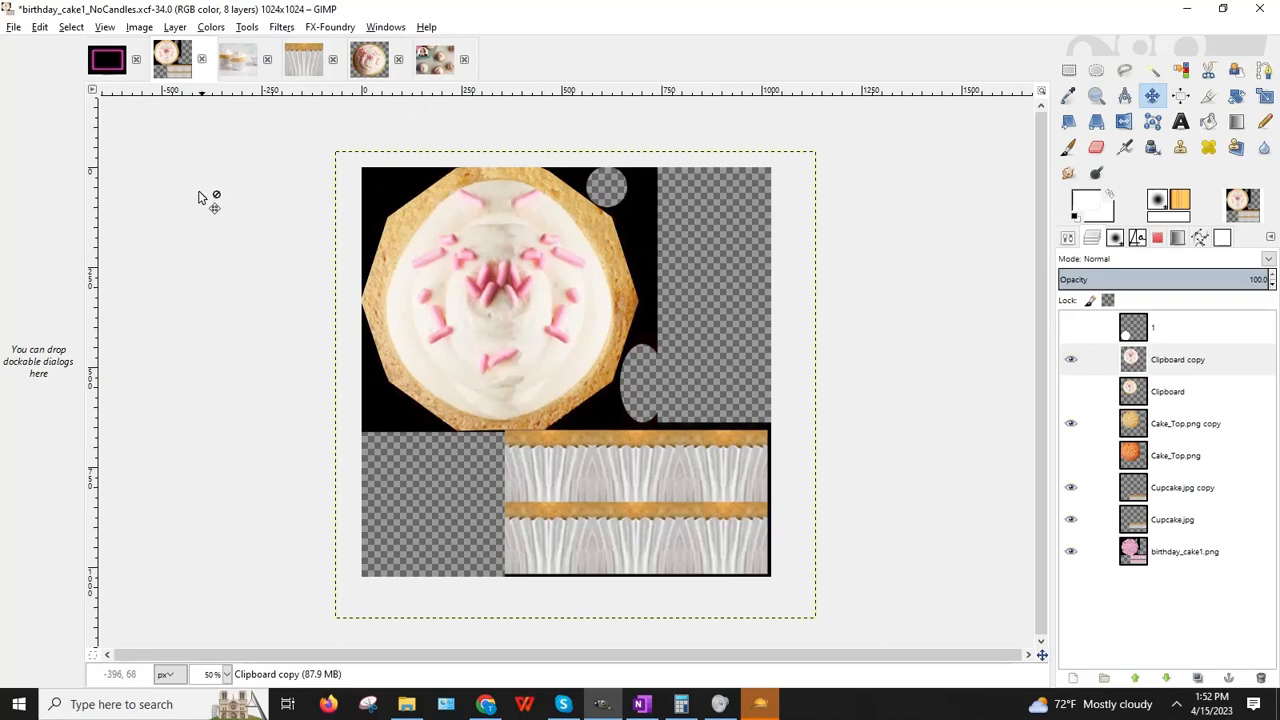
{"action": "left_click", "coordinate": [13, 27]}
Step: Save as birthday_cake1_Cupcake_SilverLiner_Vanilla_WhitePinkFrosting_NoCandles.xcf, copying the new name first
{"action": "left_click", "coordinate": [60, 169]}
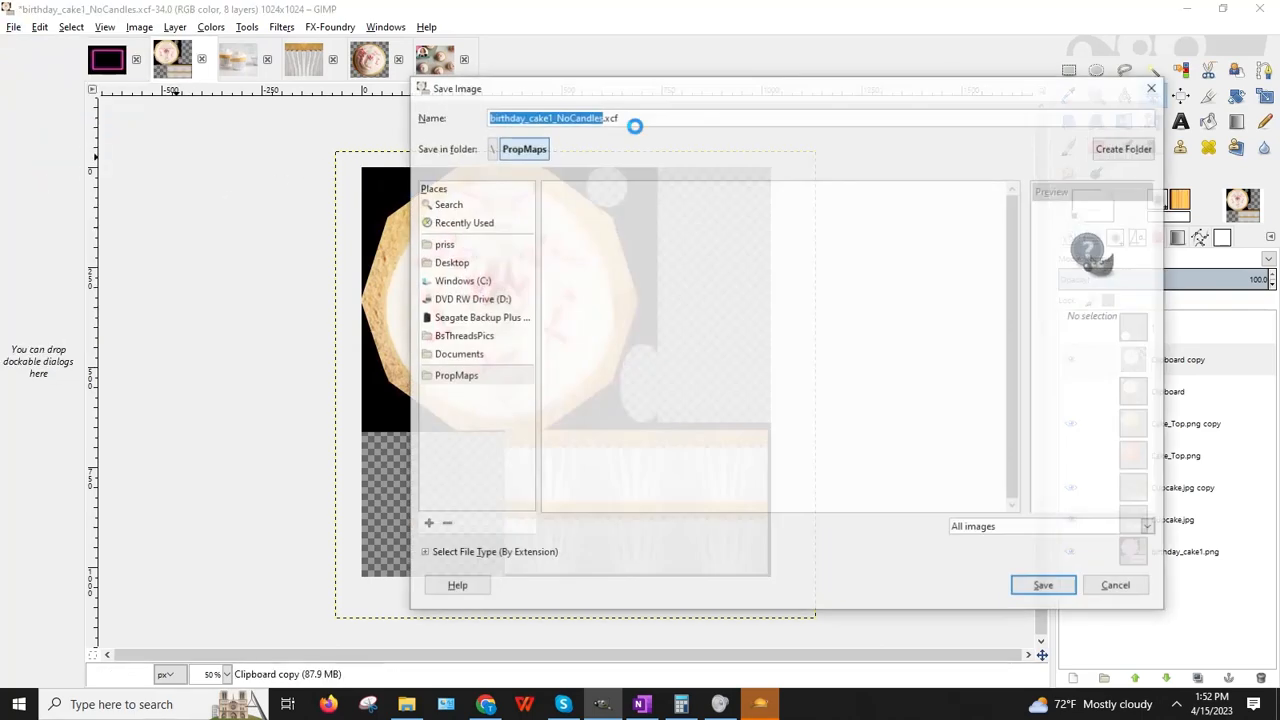
{"action": "left_click", "coordinate": [664, 114]}
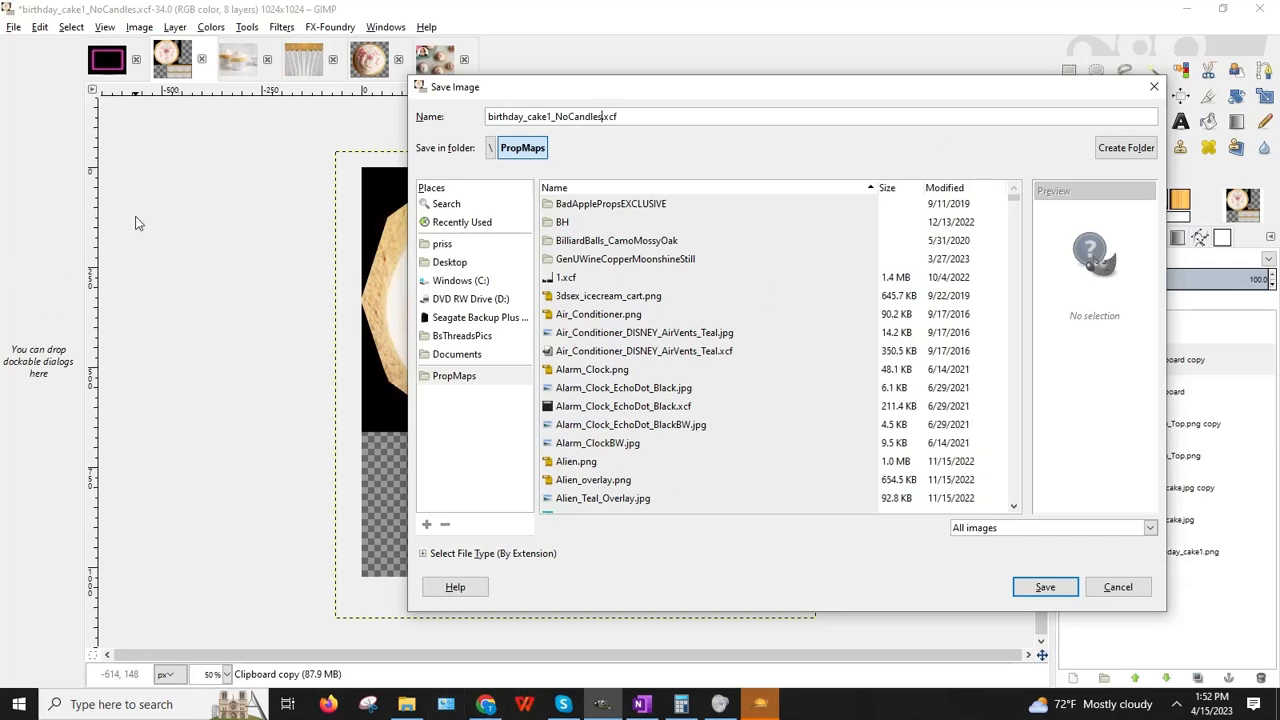
{"action": "left_click_drag", "start_coordinate": [556, 116], "coordinate": [634, 117]}
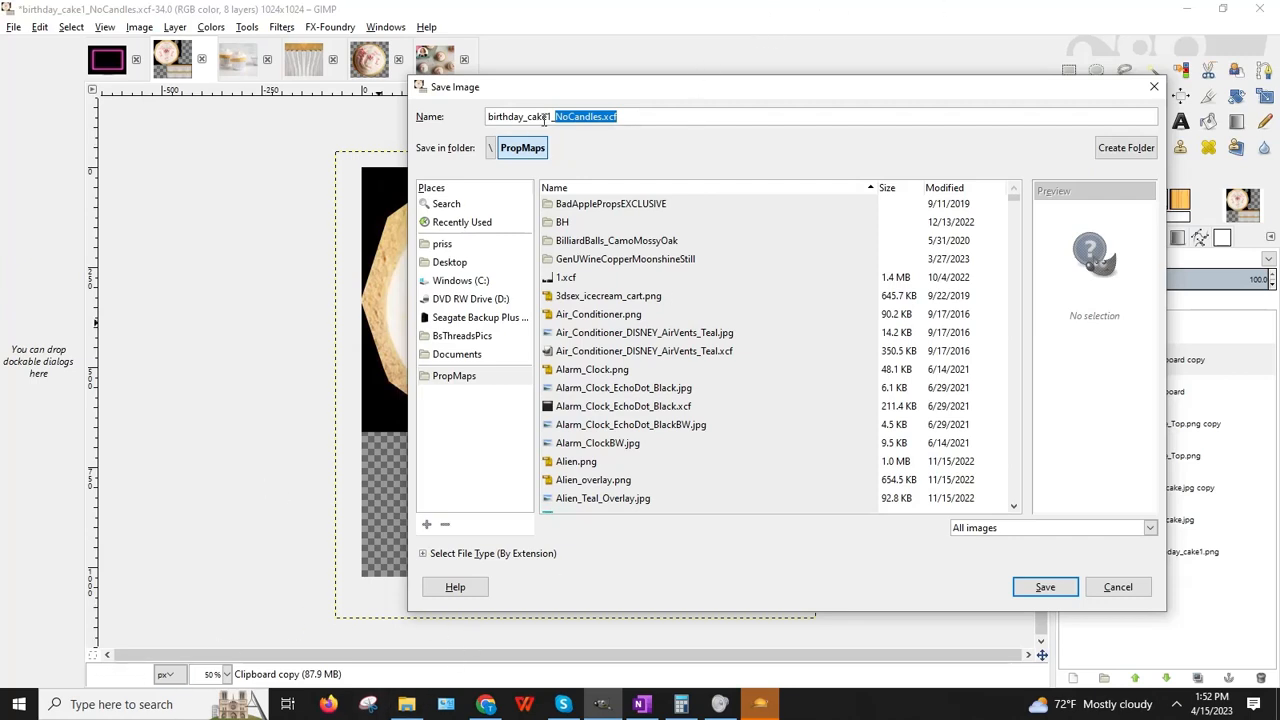
{"action": "left_click", "coordinate": [604, 116]}
{"action": "left_click", "coordinate": [555, 116]}
{"action": "type", "text": "Cup"}
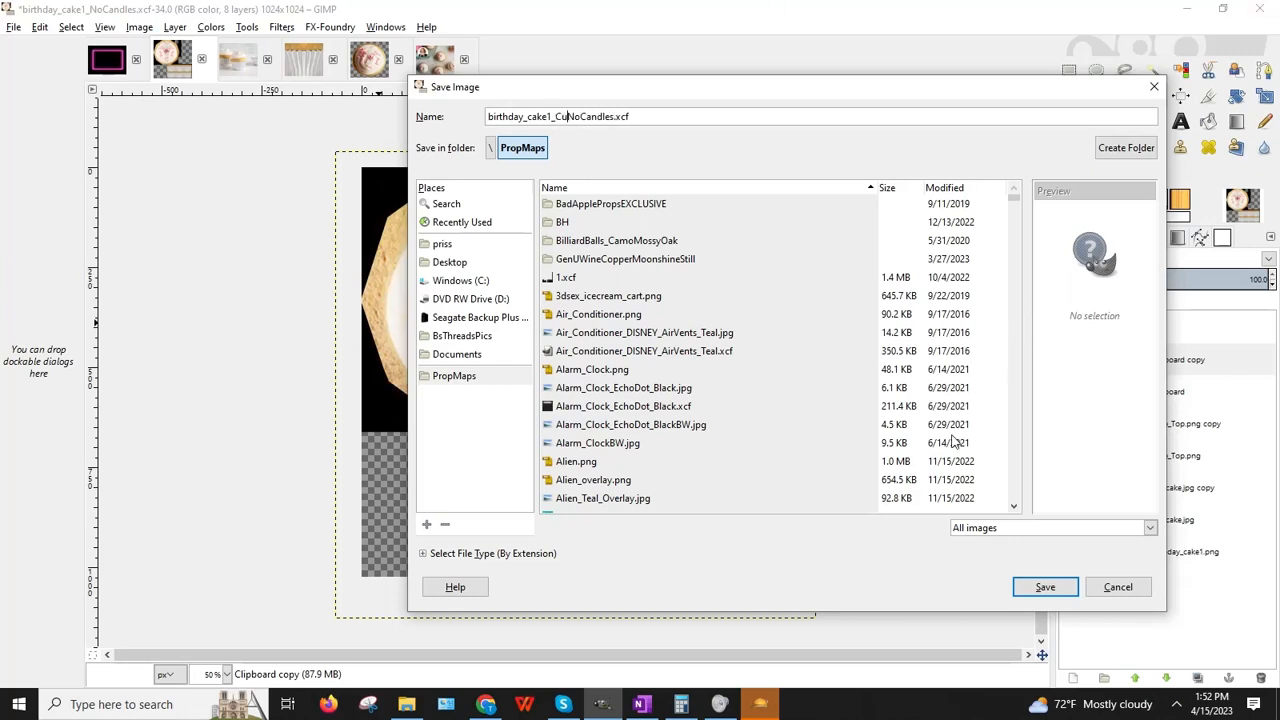
{"action": "type", "text": "cake_"}
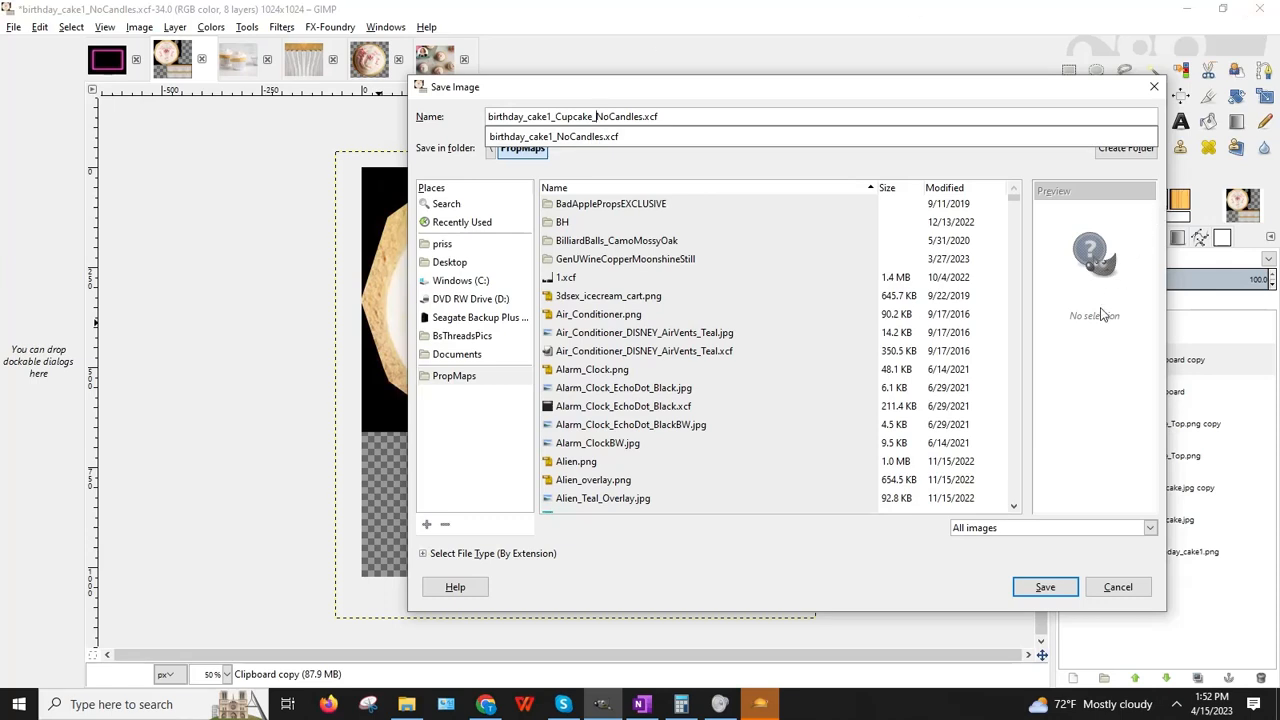
{"action": "type", "text": "SilverLiner"}
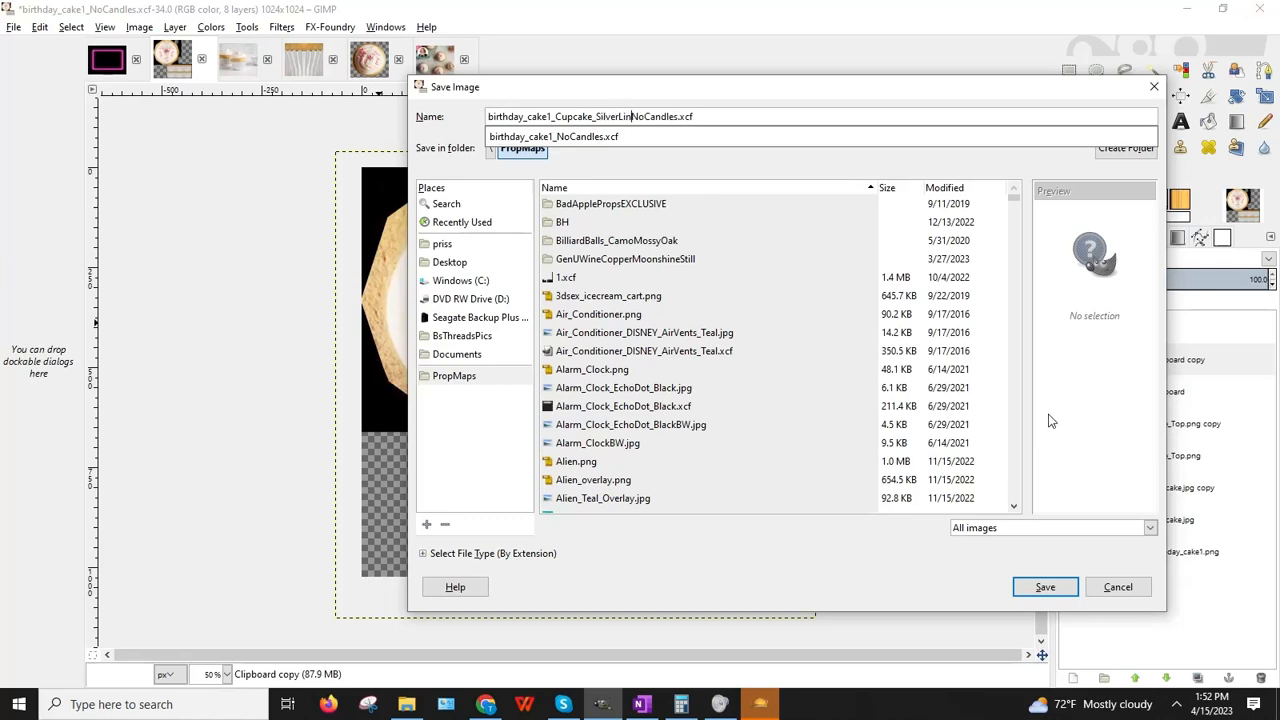
{"action": "type", "text": "_"}
{"action": "type", "text": "Vanilla_W"}
{"action": "type", "text": "hitePinkFrostin"}
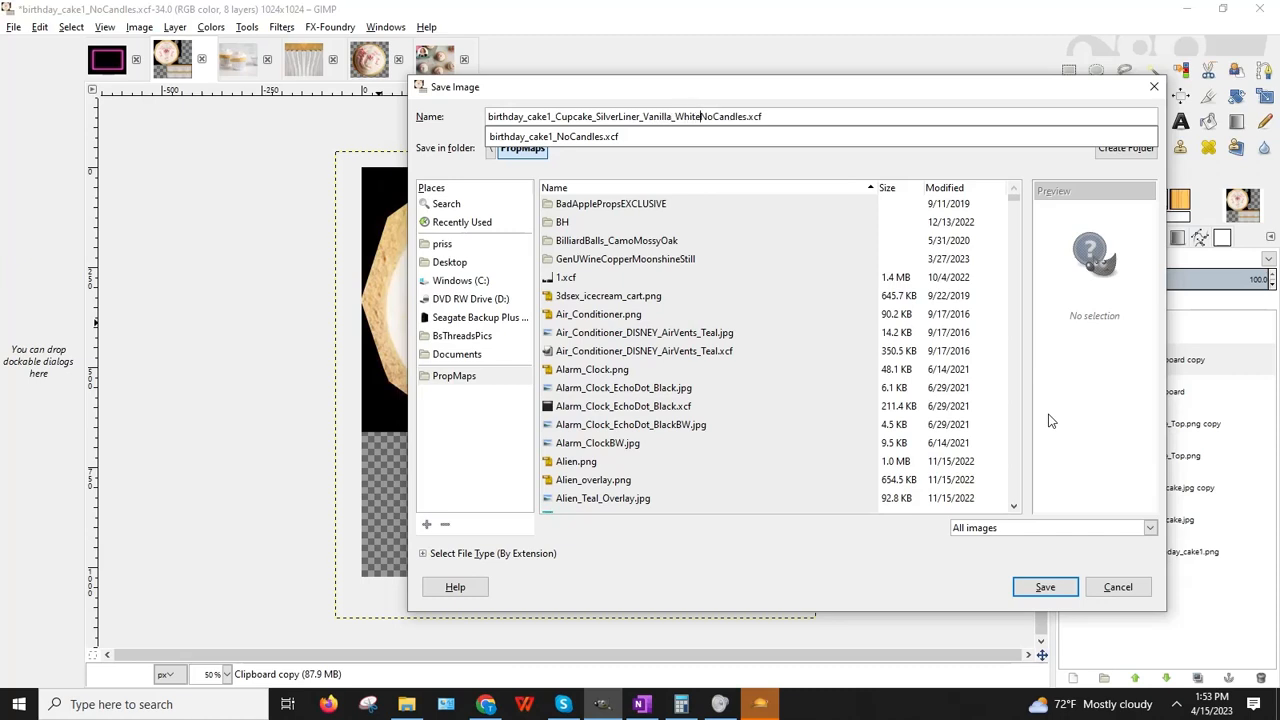
{"action": "type", "text": "g_"}
{"action": "left_click", "coordinate": [798, 118]}
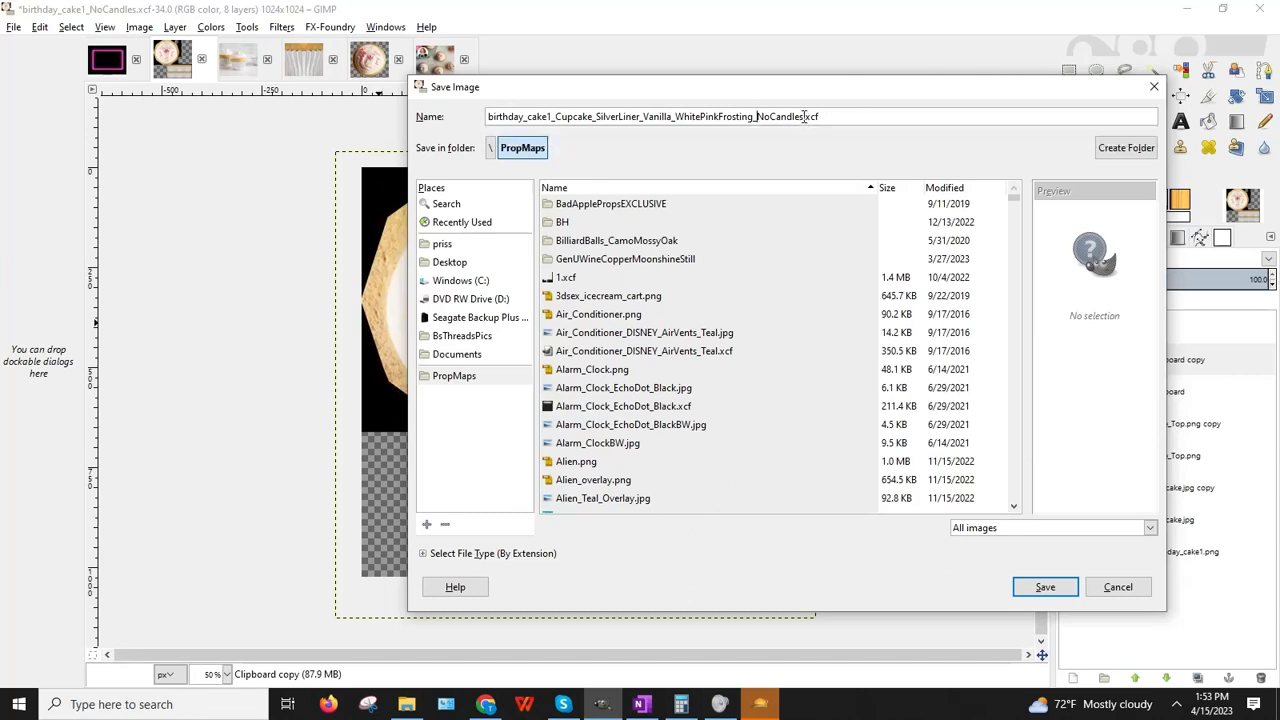
{"action": "left_click_drag", "start_coordinate": [803, 117], "coordinate": [489, 115]}
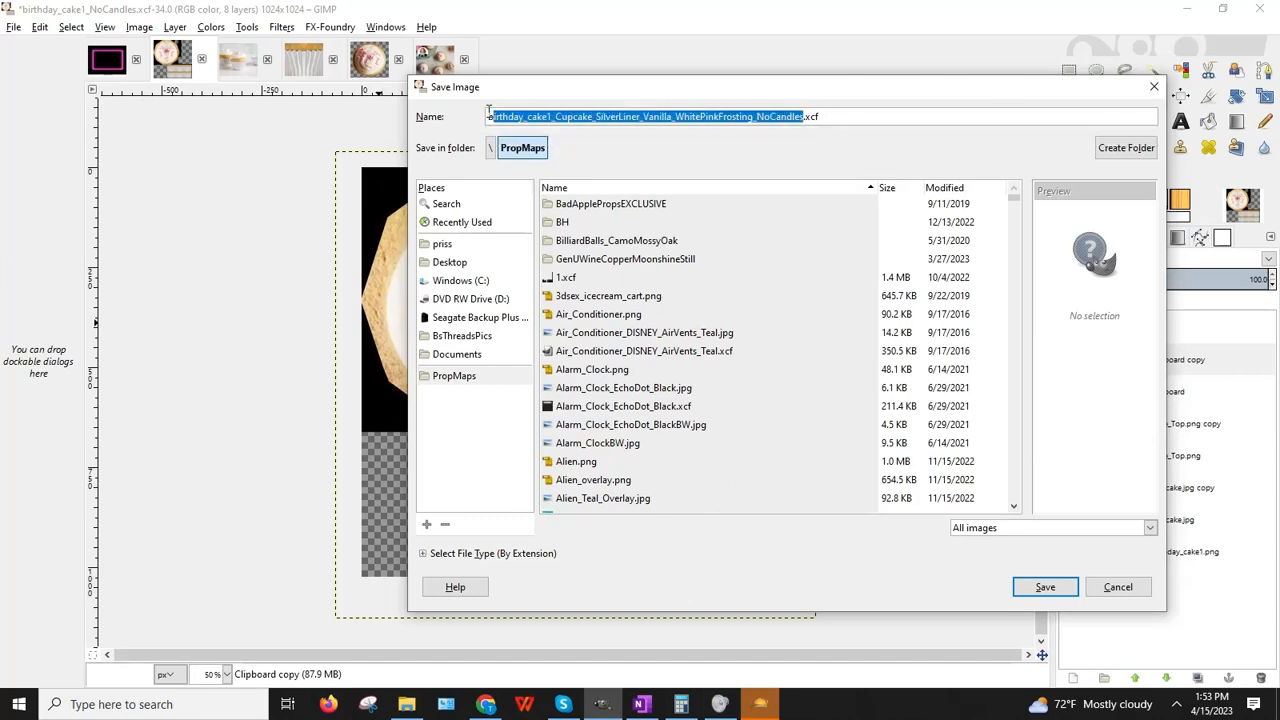
{"action": "right_click", "coordinate": [543, 116]}
{"action": "left_click", "coordinate": [586, 134]}
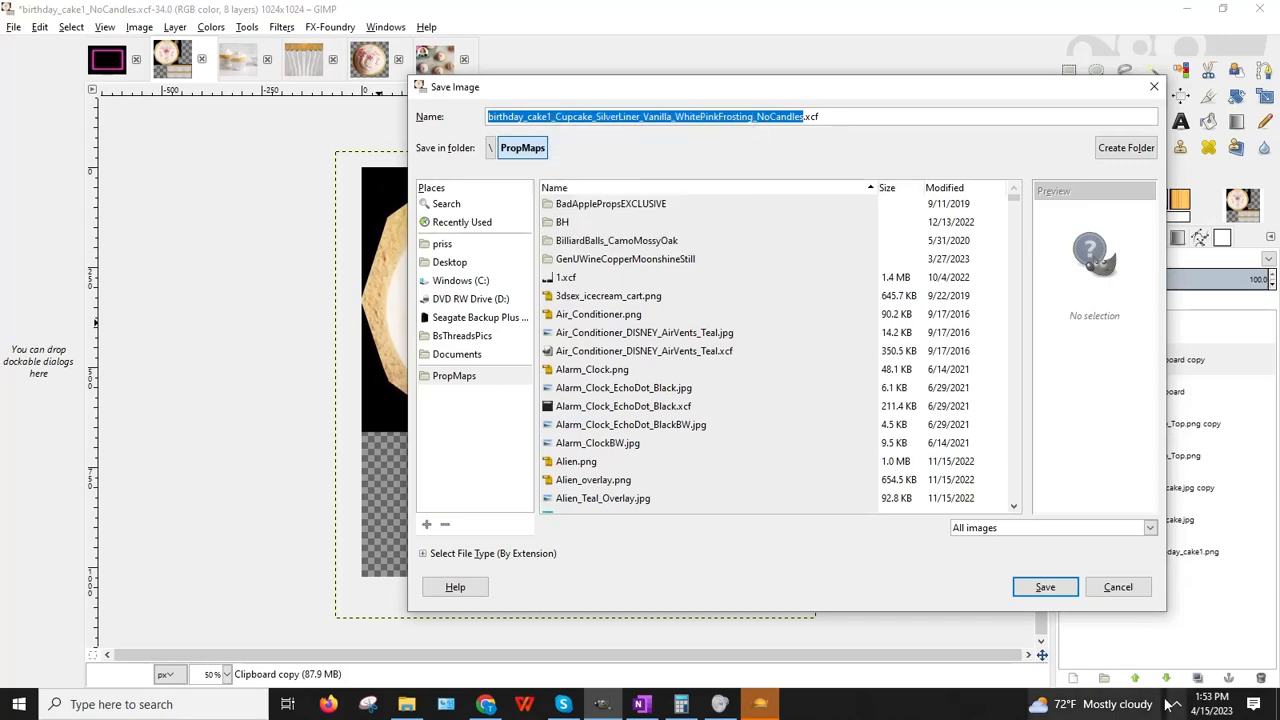
{"action": "left_click", "coordinate": [1048, 586]}
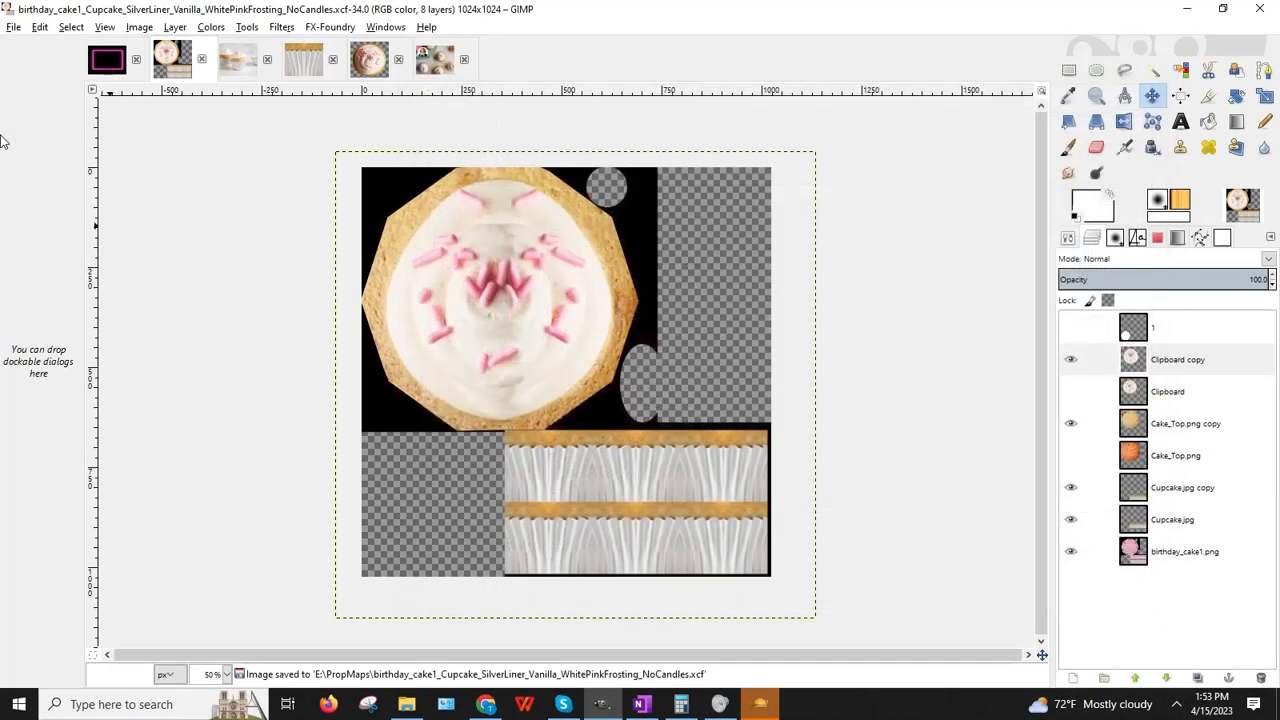
{"action": "left_click", "coordinate": [14, 27]}
Step: Export a same-named PNG with default options, then minimize GIMP
{"action": "left_click", "coordinate": [63, 240]}
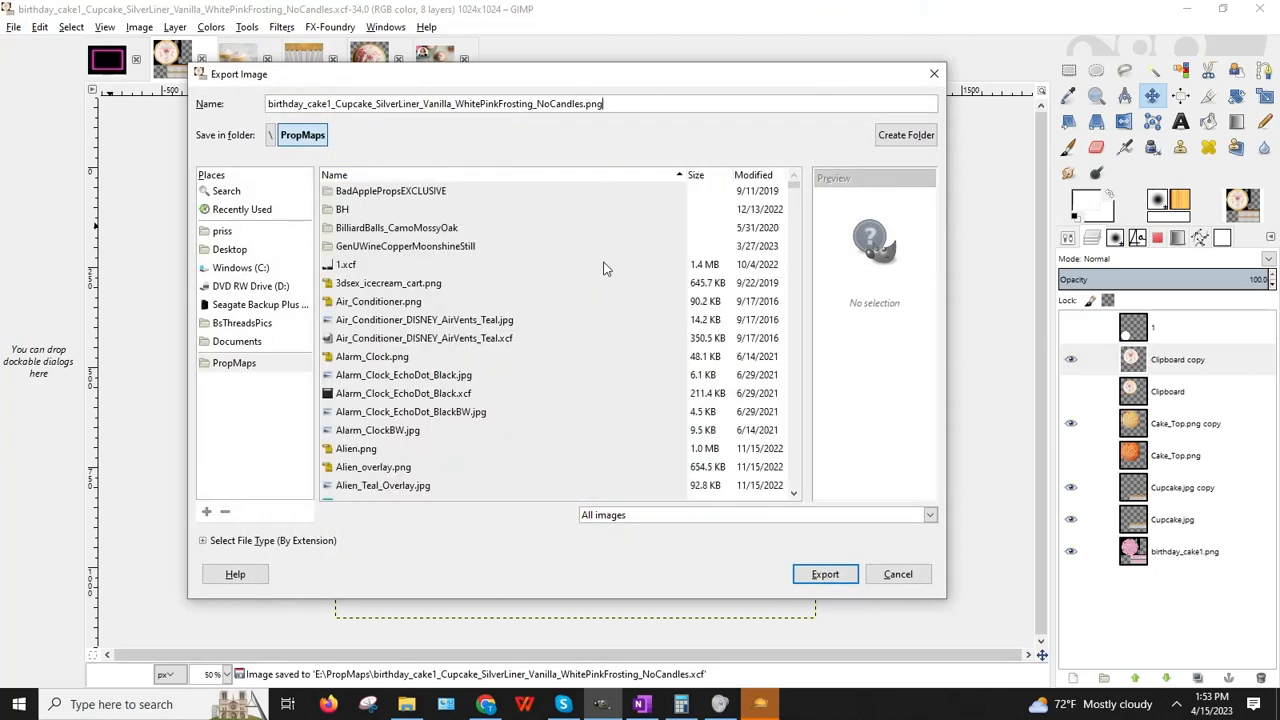
{"action": "key", "text": "Return"}
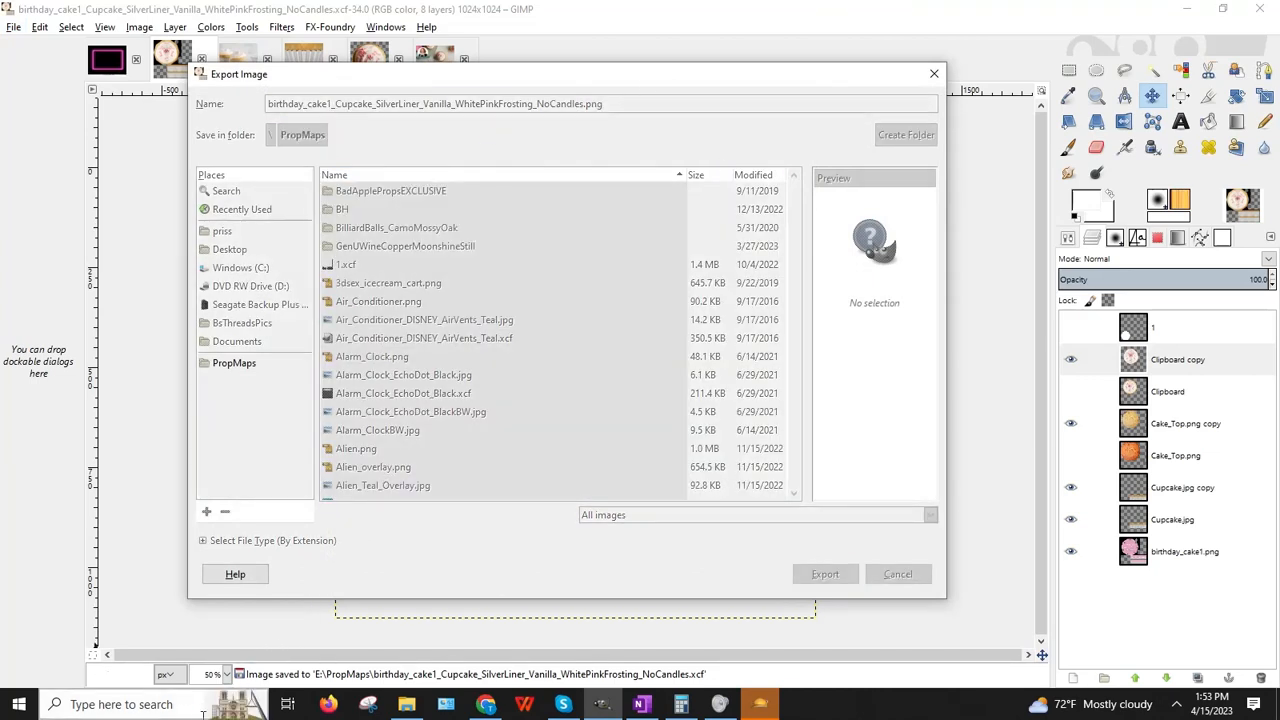
{"action": "key", "text": "Return"}
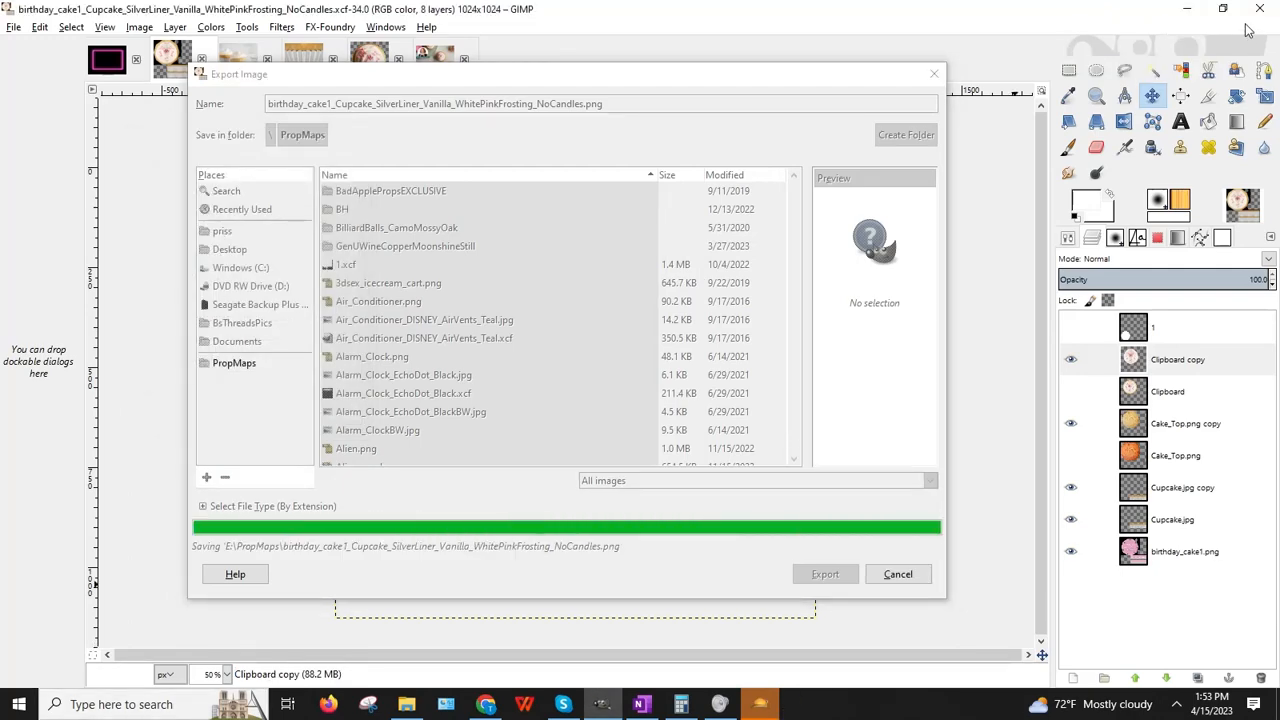
{"action": "left_click", "coordinate": [1188, 10]}
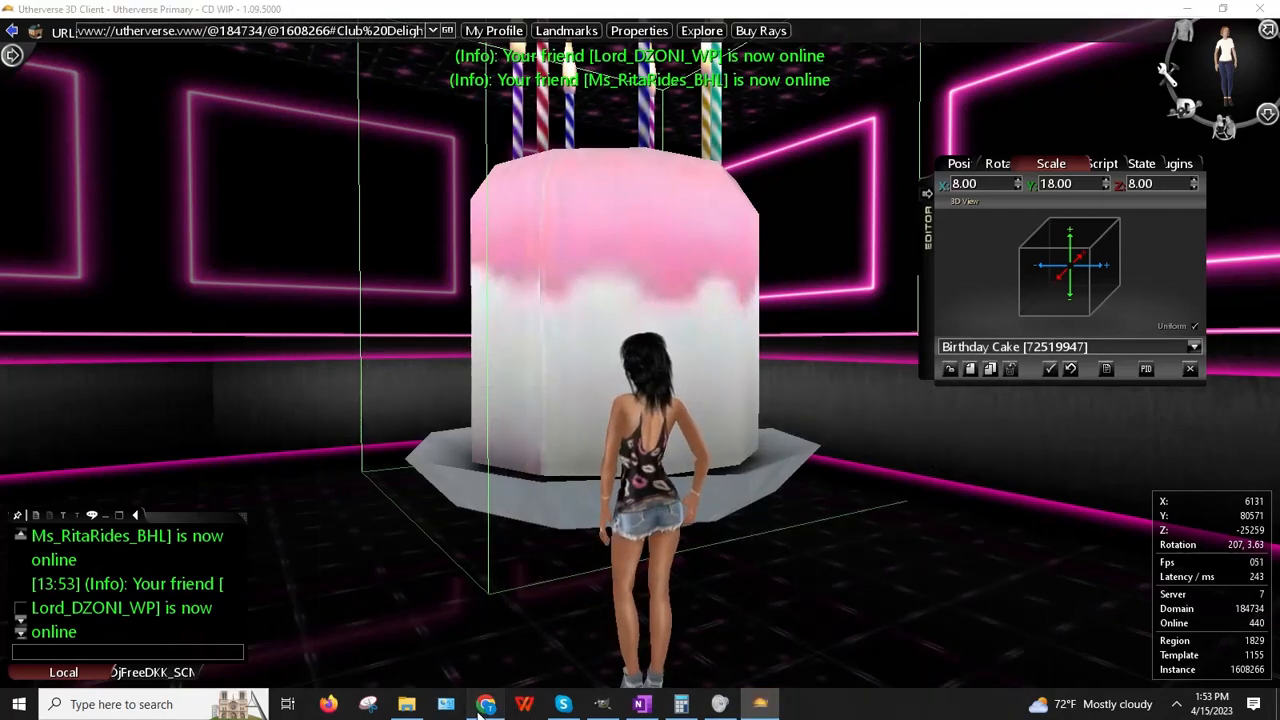
Step: Upload the birthday_cake1 cupcake PNG from PropMaps to one.com's BaDDecoClubDelight folder
{"action": "left_click", "coordinate": [483, 705]}
{"action": "left_click", "coordinate": [872, 31]}
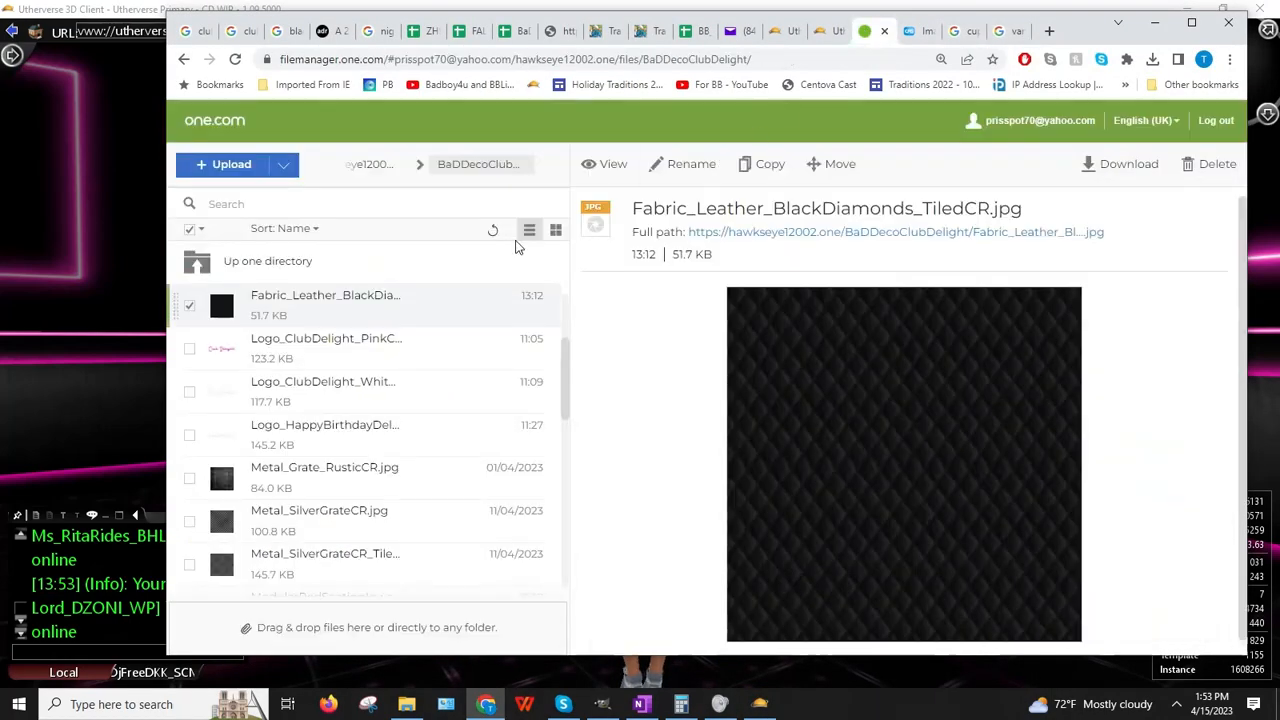
{"action": "left_click", "coordinate": [203, 172]}
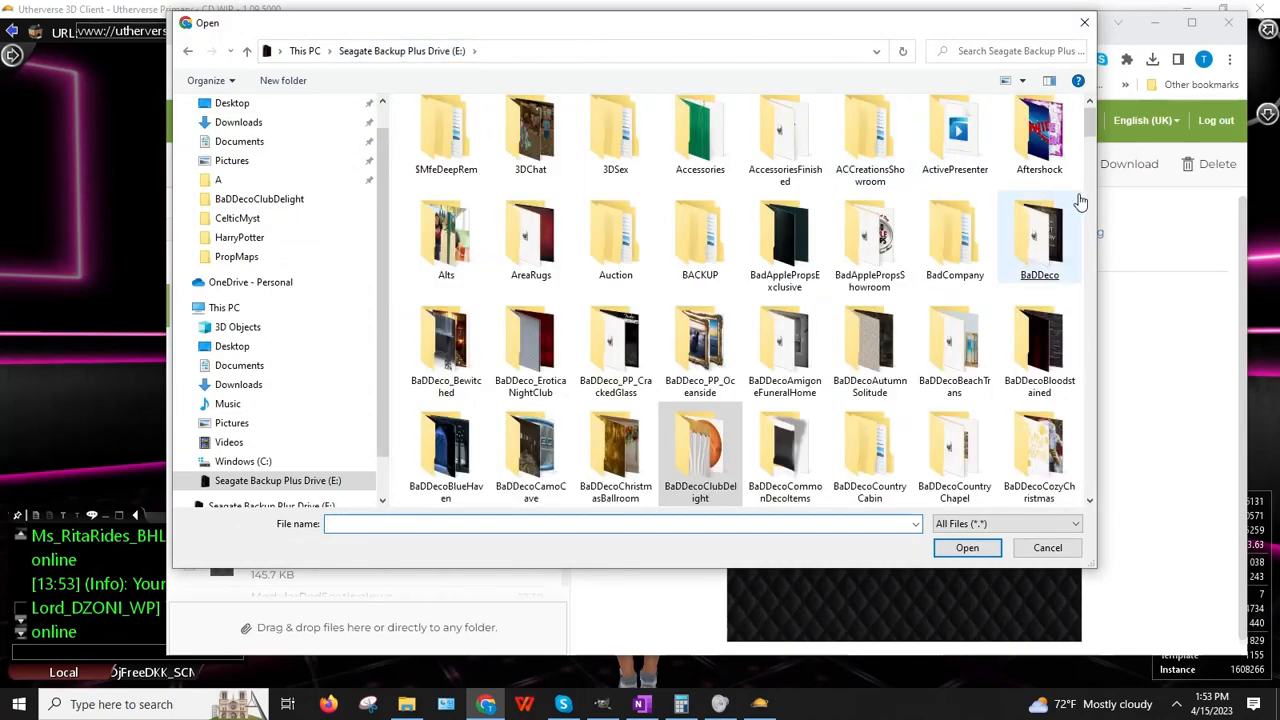
{"action": "left_click_drag", "start_coordinate": [1096, 122], "coordinate": [1096, 384]}
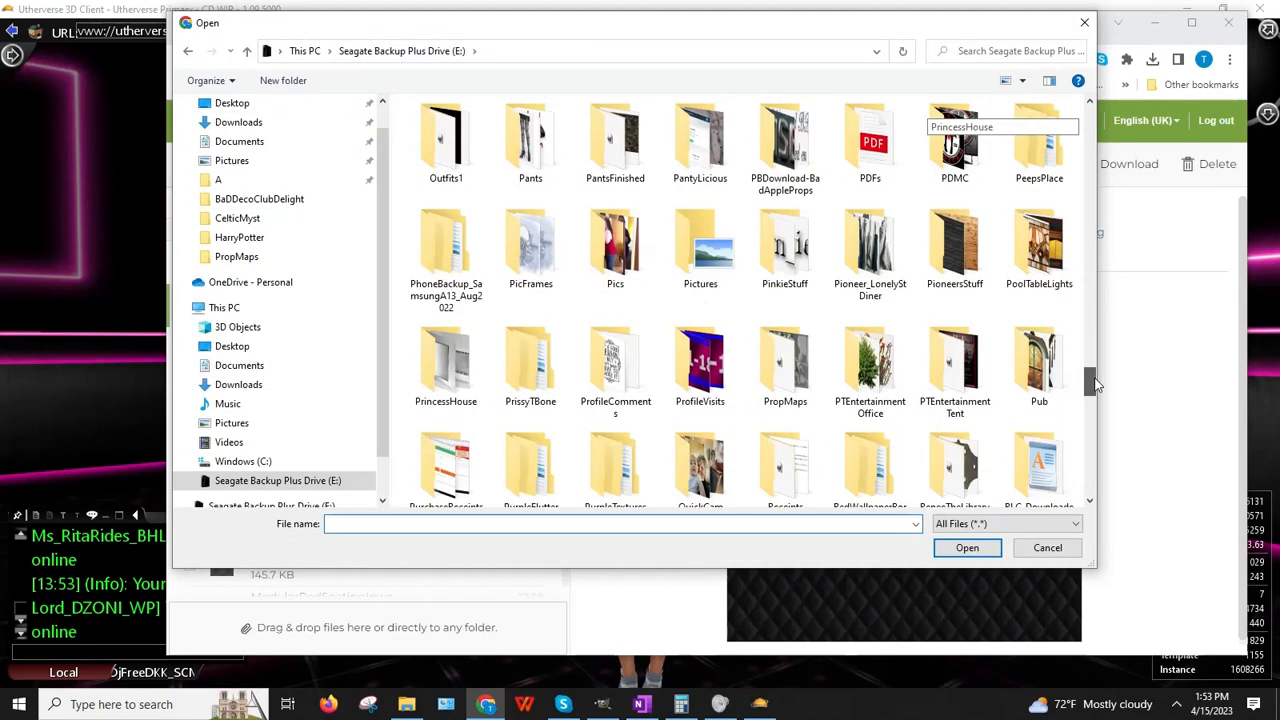
{"action": "double_click", "coordinate": [782, 395]}
{"action": "left_click", "coordinate": [1092, 118]}
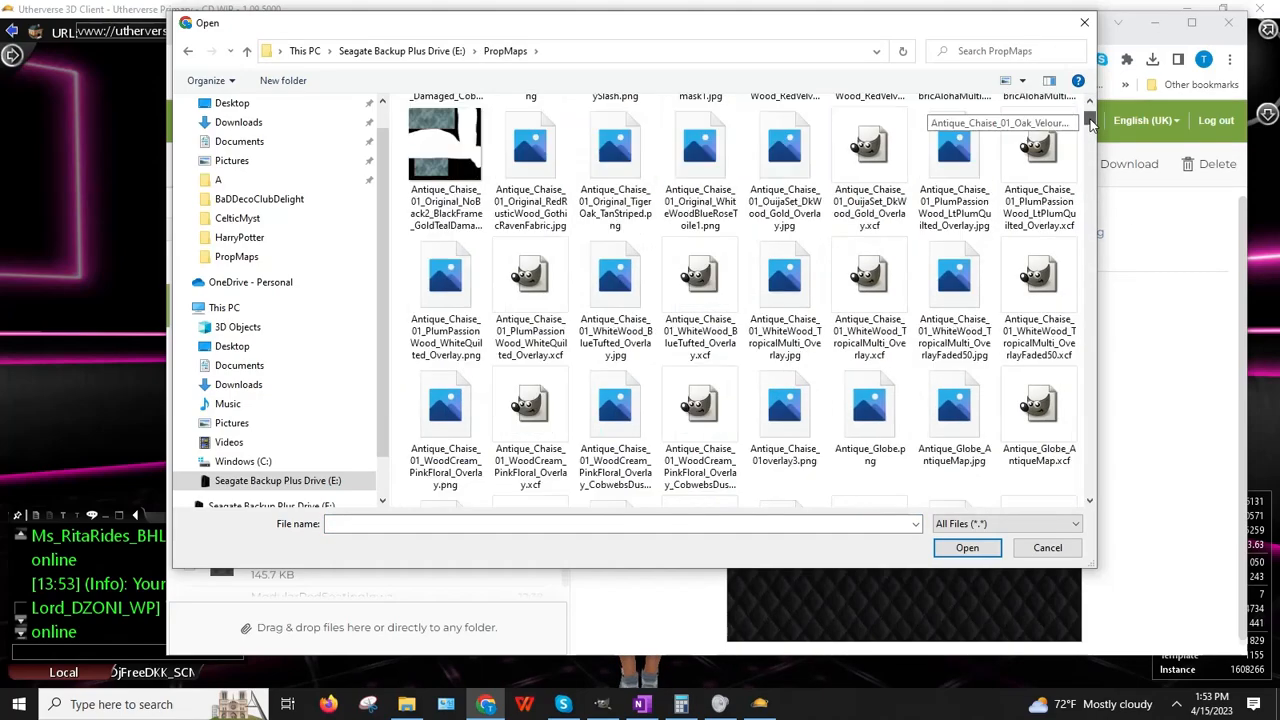
{"action": "left_click_drag", "start_coordinate": [1092, 125], "coordinate": [1097, 148]}
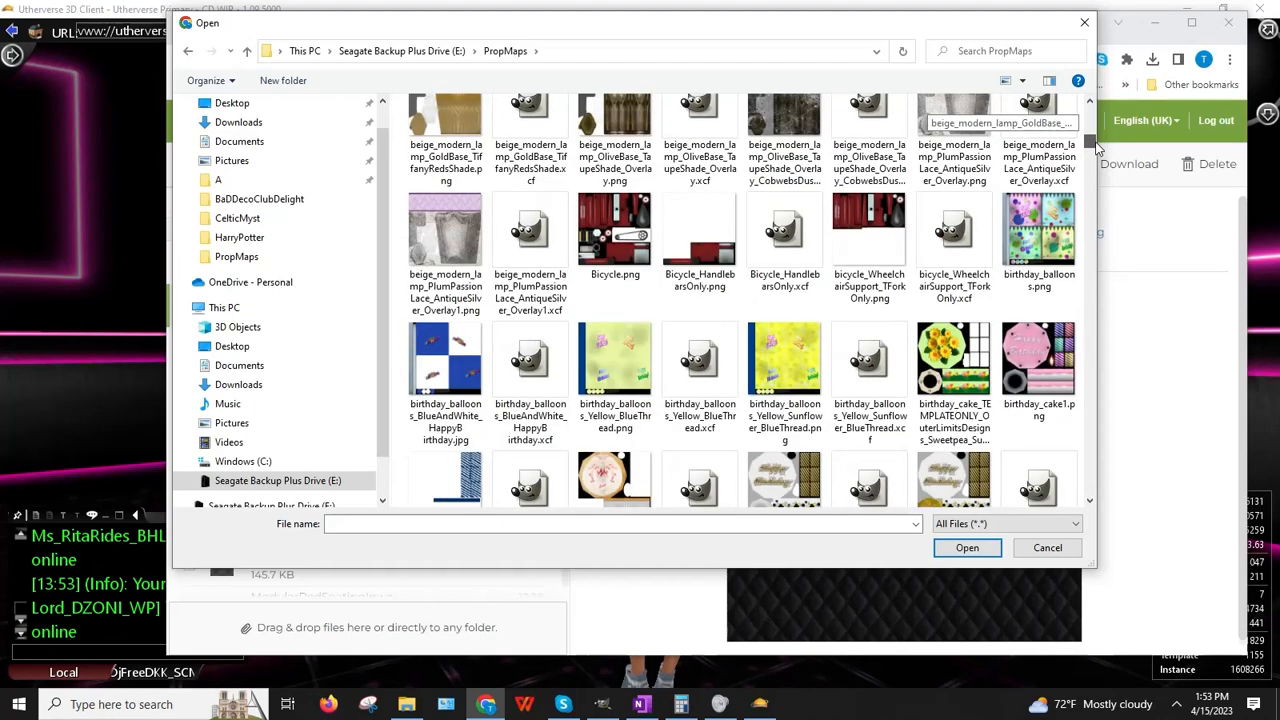
{"action": "left_click", "coordinate": [1090, 502]}
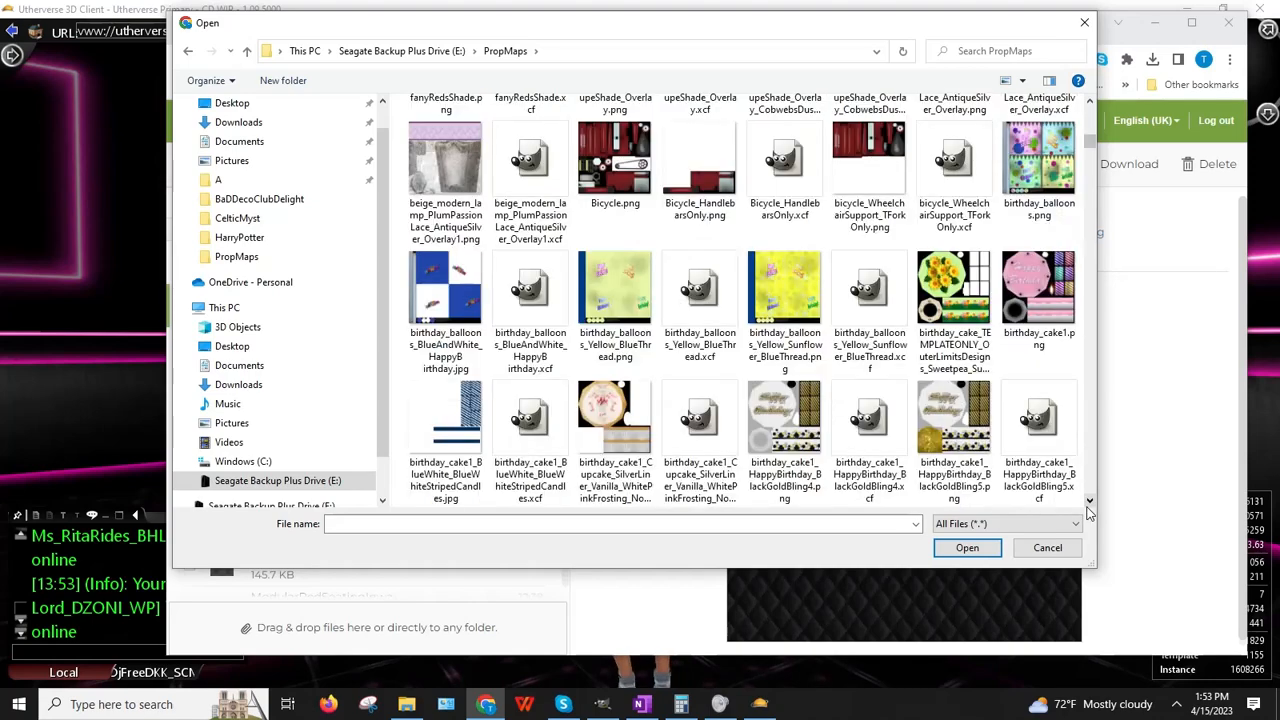
{"action": "double_click", "coordinate": [622, 450]}
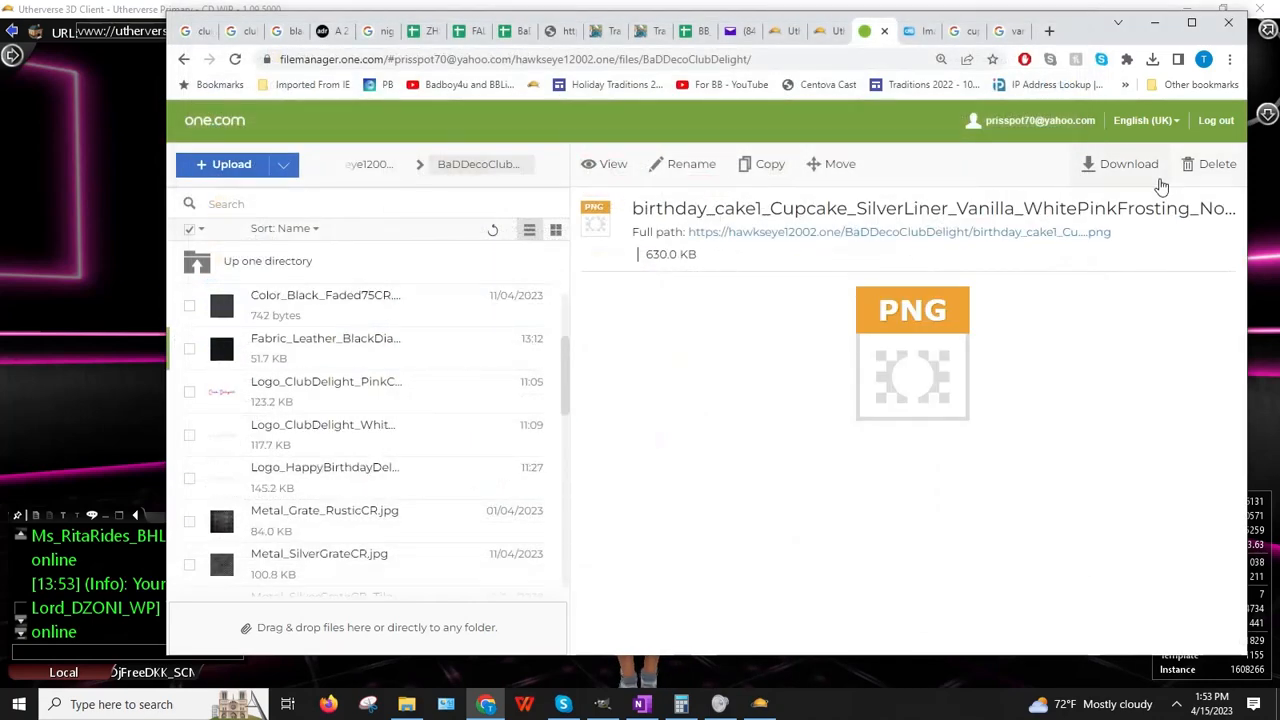
Step: Copy the uploaded image's link address and return to the Birthday Cake in Utherverse
{"action": "right_click", "coordinate": [820, 231]}
{"action": "left_click", "coordinate": [900, 323]}
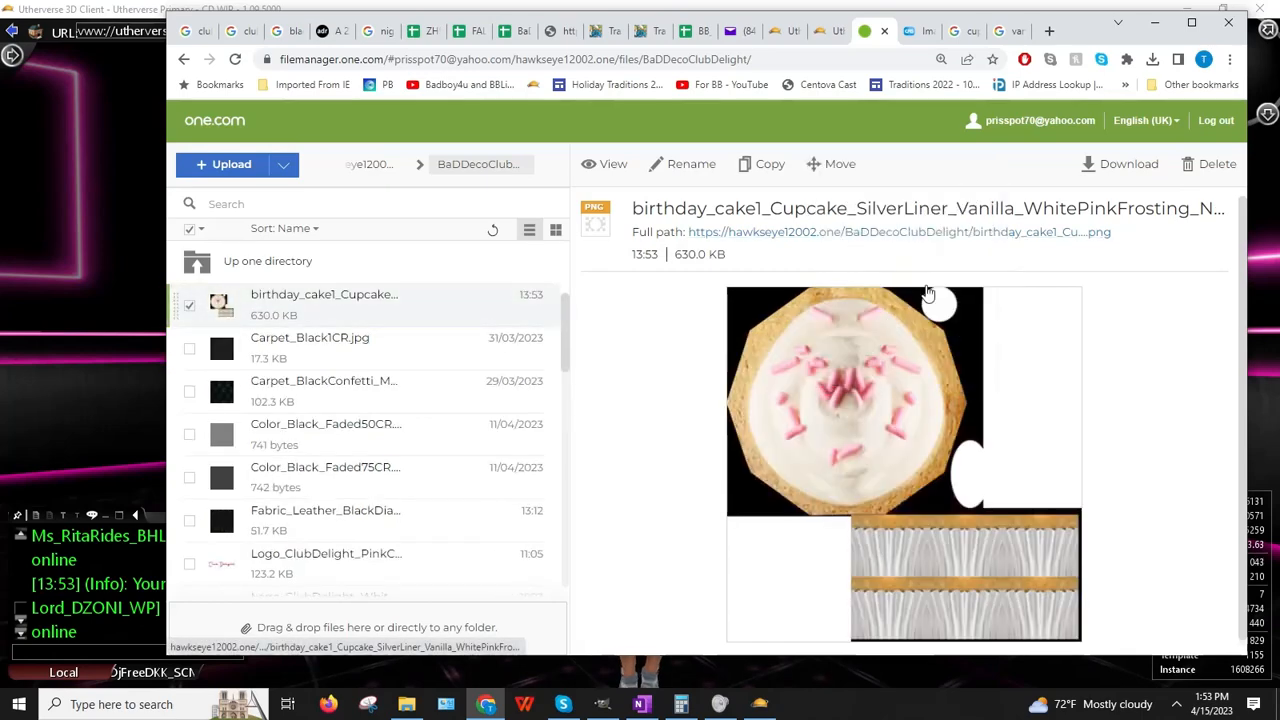
{"action": "left_click", "coordinate": [3, 603]}
{"action": "right_click", "coordinate": [677, 285]}
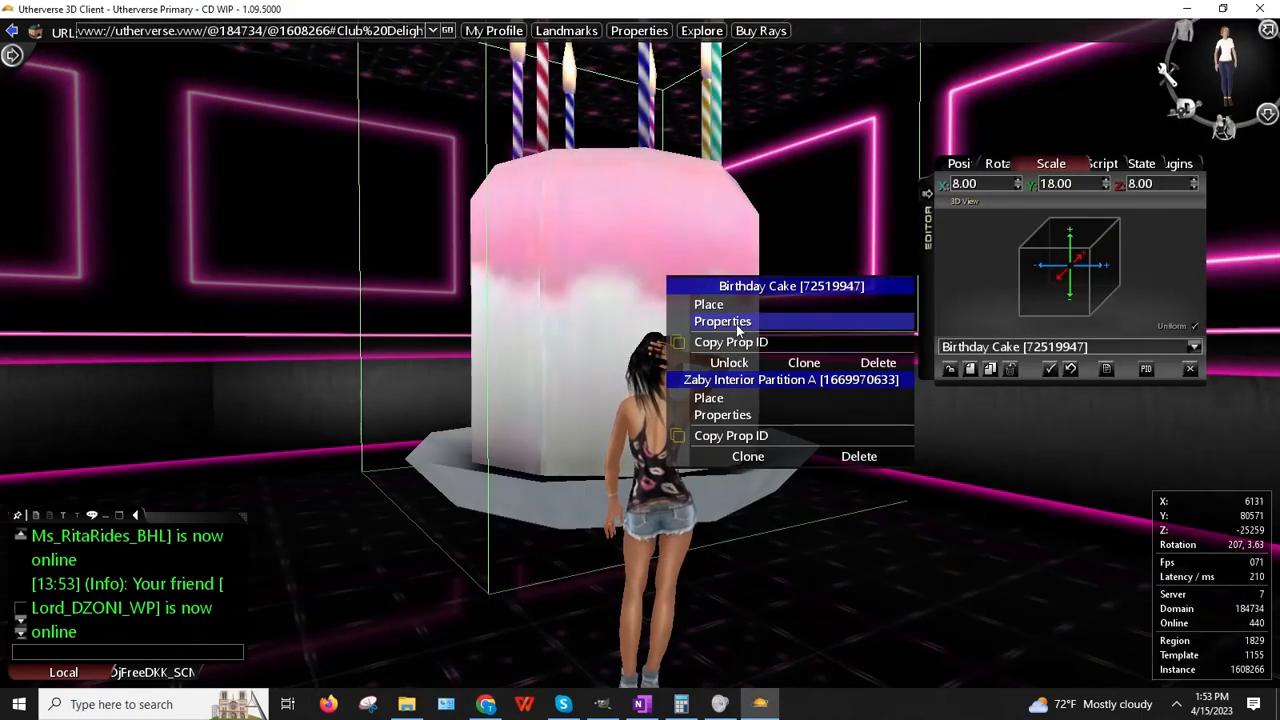
Step: Set the Birthday Cake's script to Cached Web Image with the pasted cupcake texture URL
{"action": "left_click", "coordinate": [736, 324]}
{"action": "left_click", "coordinate": [1098, 163]}
{"action": "left_click", "coordinate": [1088, 186]}
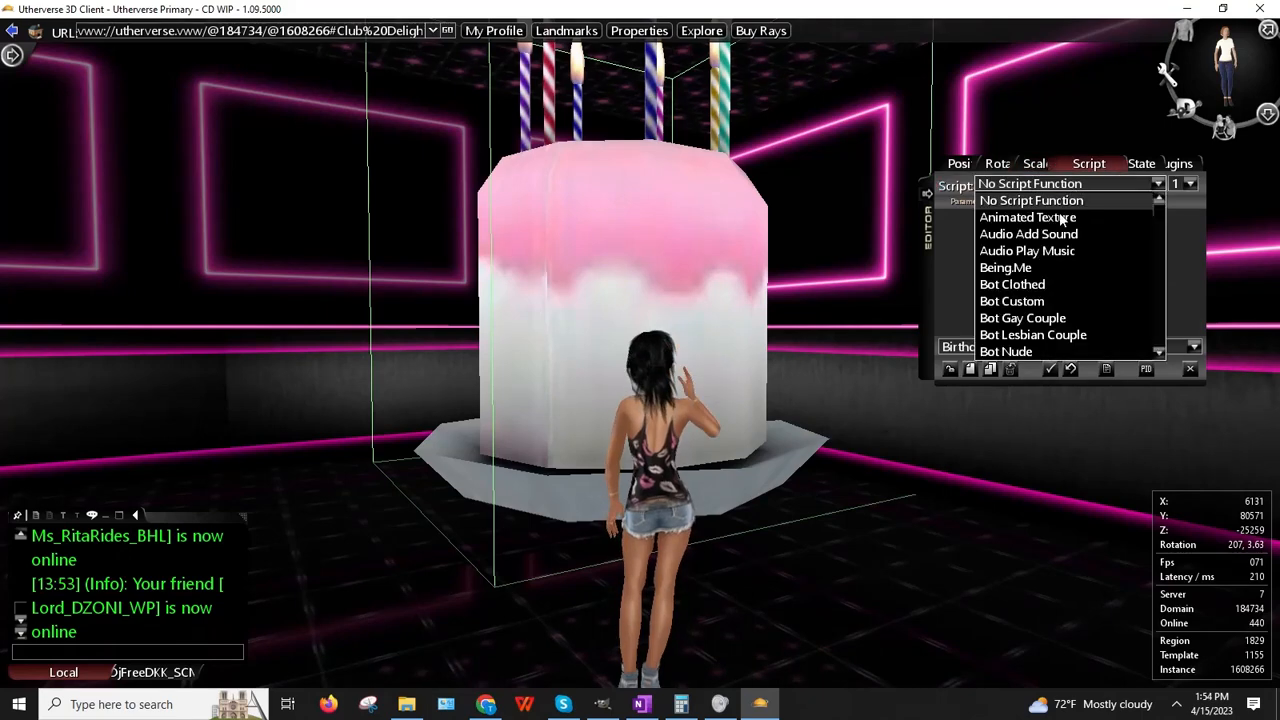
{"action": "scroll", "coordinate": [1040, 258], "scroll_direction": "down", "scroll_amount": 2}
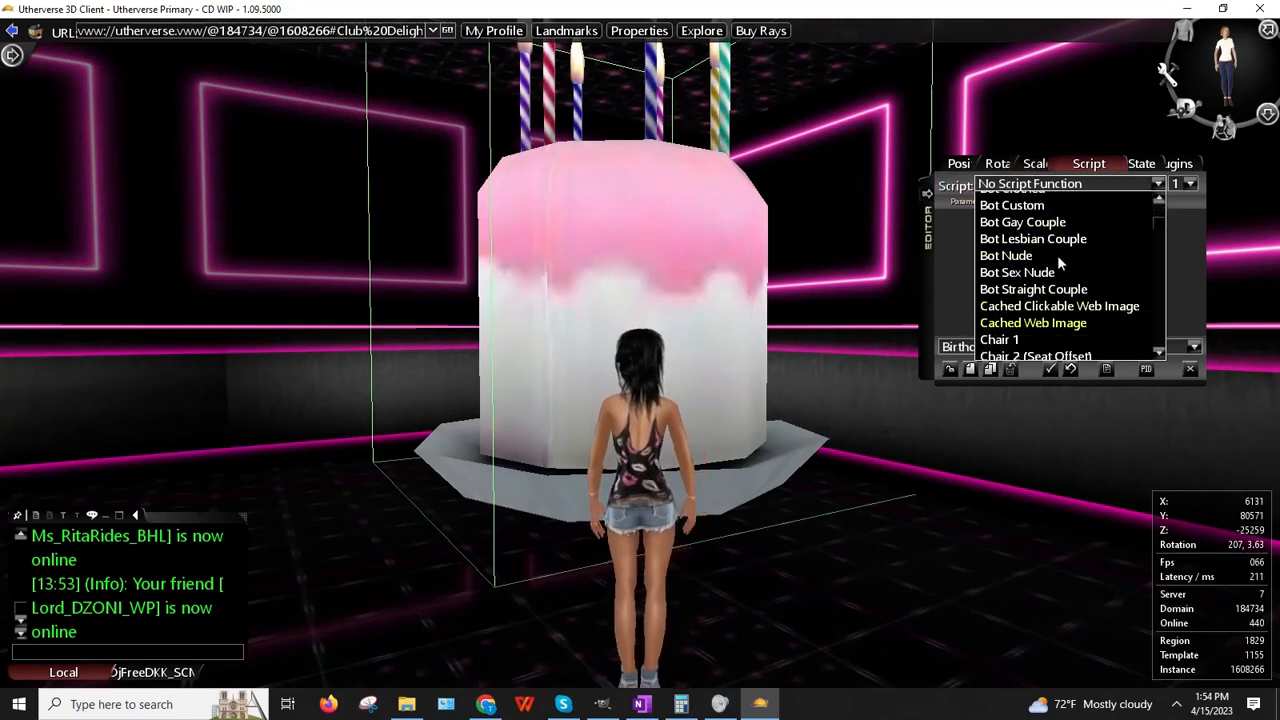
{"action": "left_click", "coordinate": [1056, 323]}
{"action": "double_click", "coordinate": [1057, 243]}
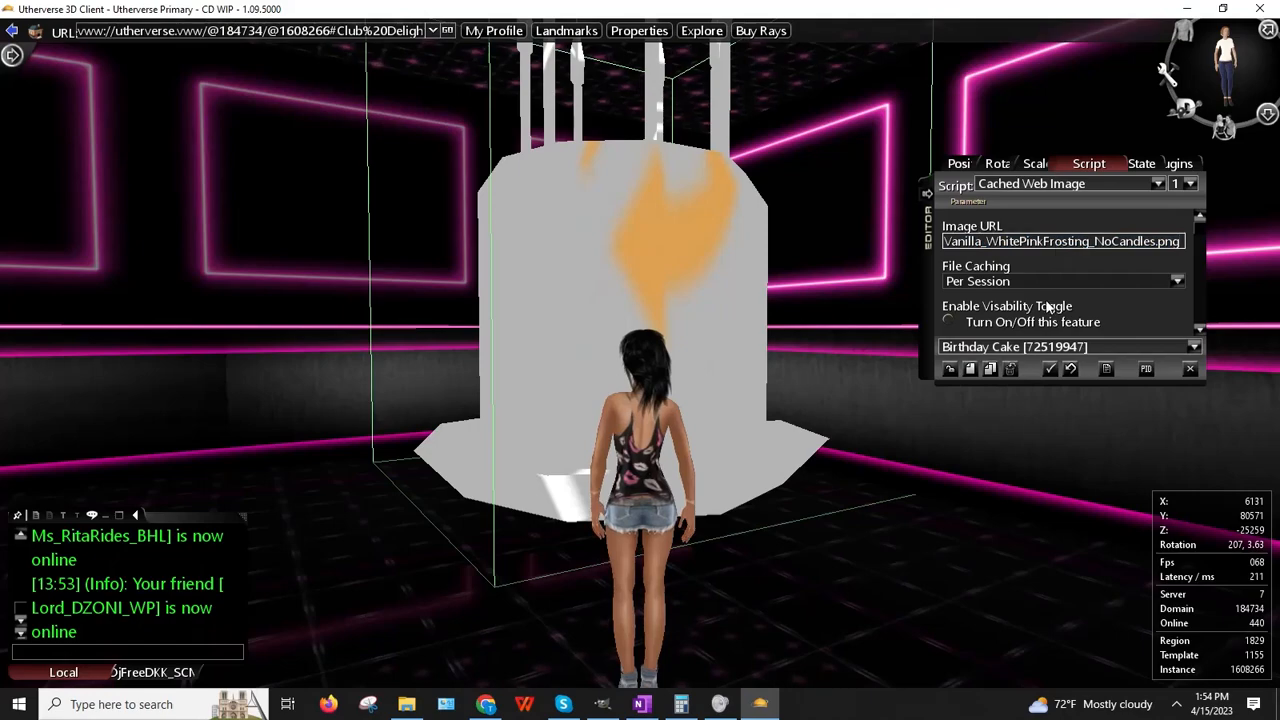
{"action": "key", "text": "ctrl+v"}
{"action": "key", "text": "Return"}
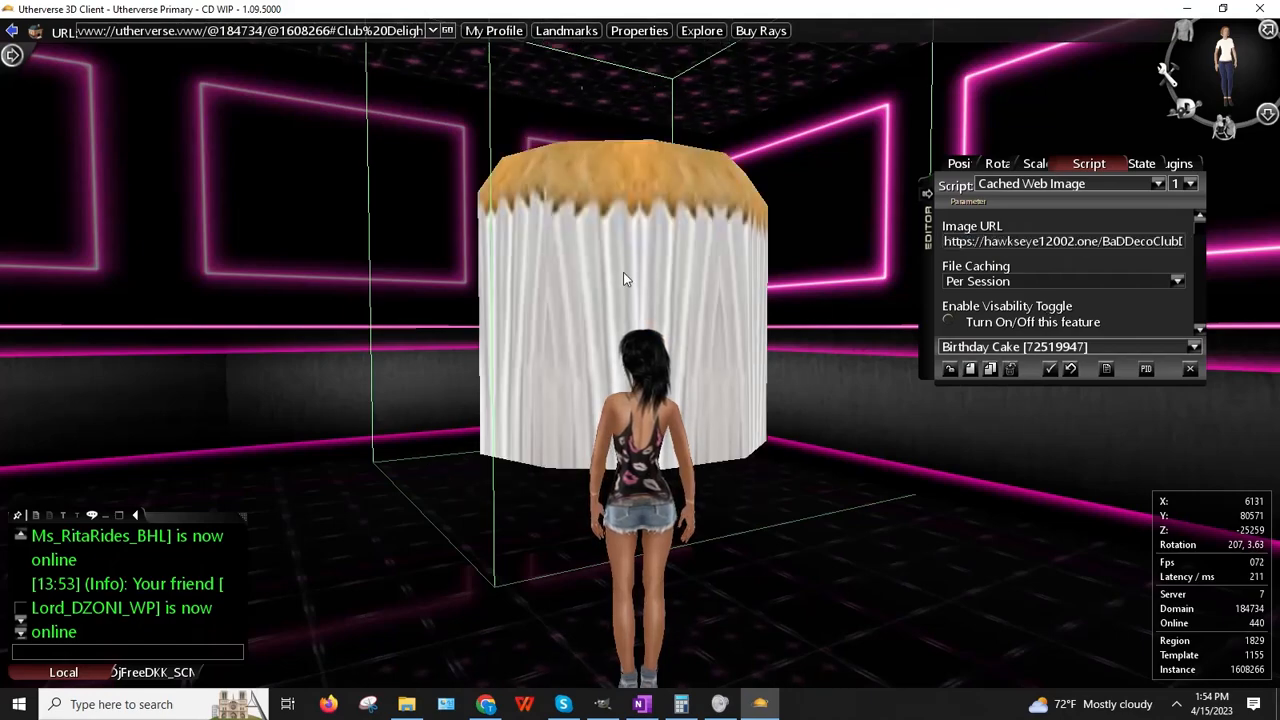
{"action": "left_click_drag", "start_coordinate": [623, 272], "coordinate": [743, 305]}
{"action": "left_click_drag", "start_coordinate": [596, 250], "coordinate": [425, 206]}
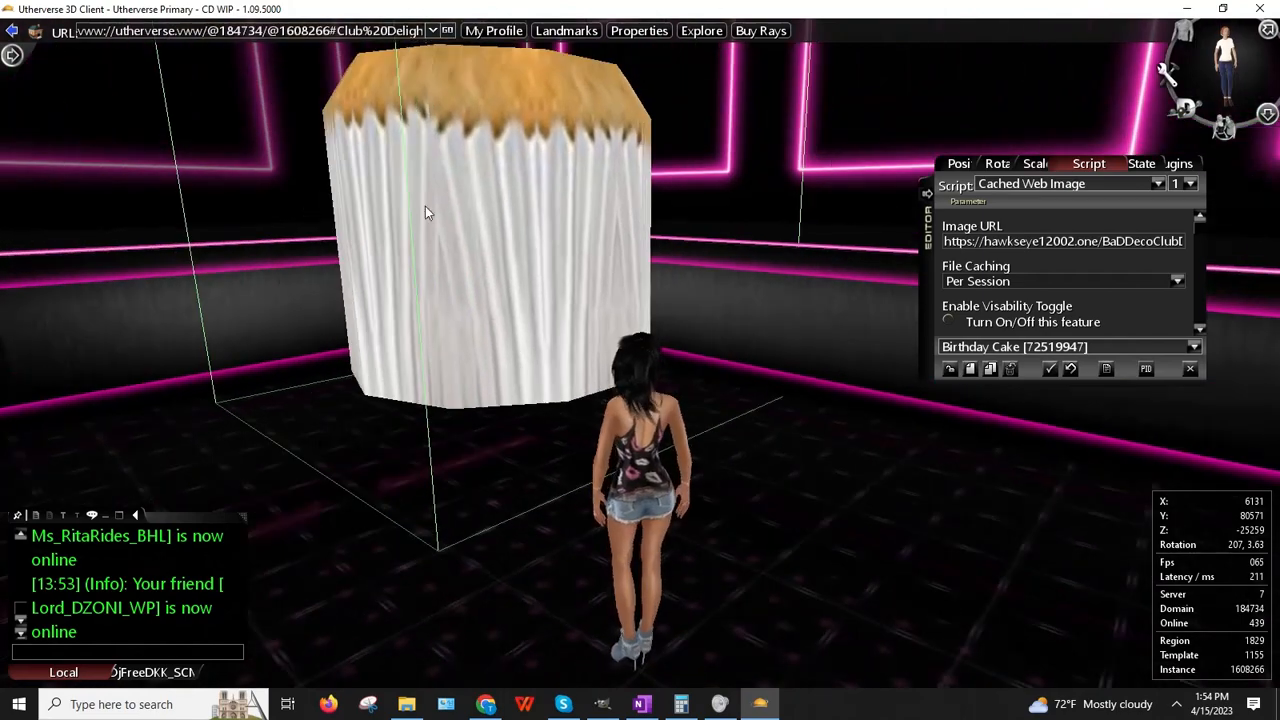
{"action": "left_click", "coordinate": [963, 369]}
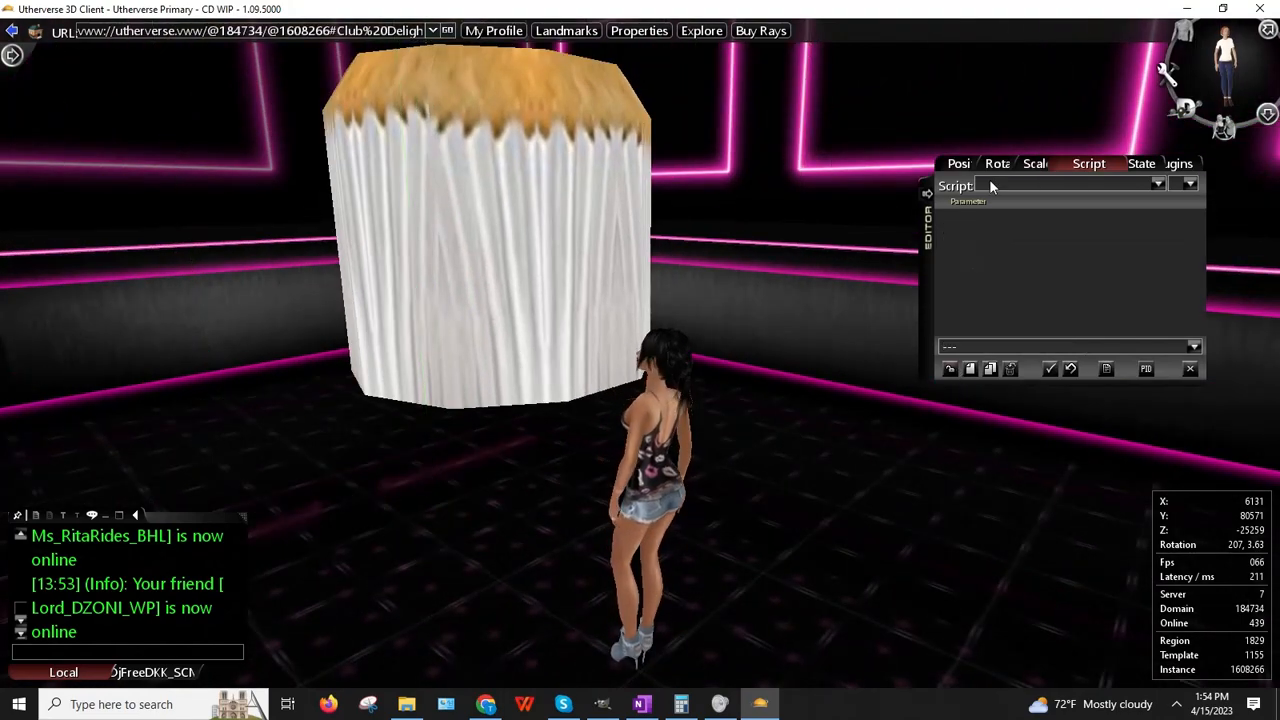
{"action": "key", "text": "Up"}
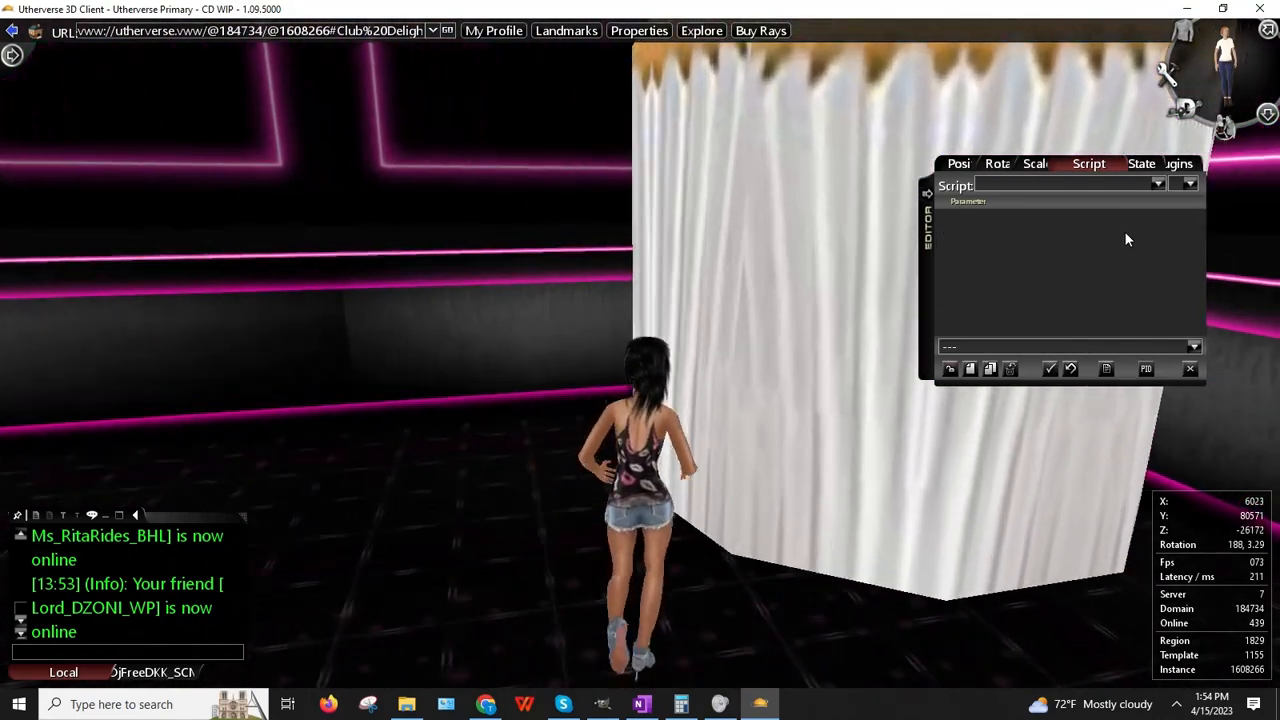
{"action": "key", "text": "Right"}
{"action": "key", "text": "Up"}
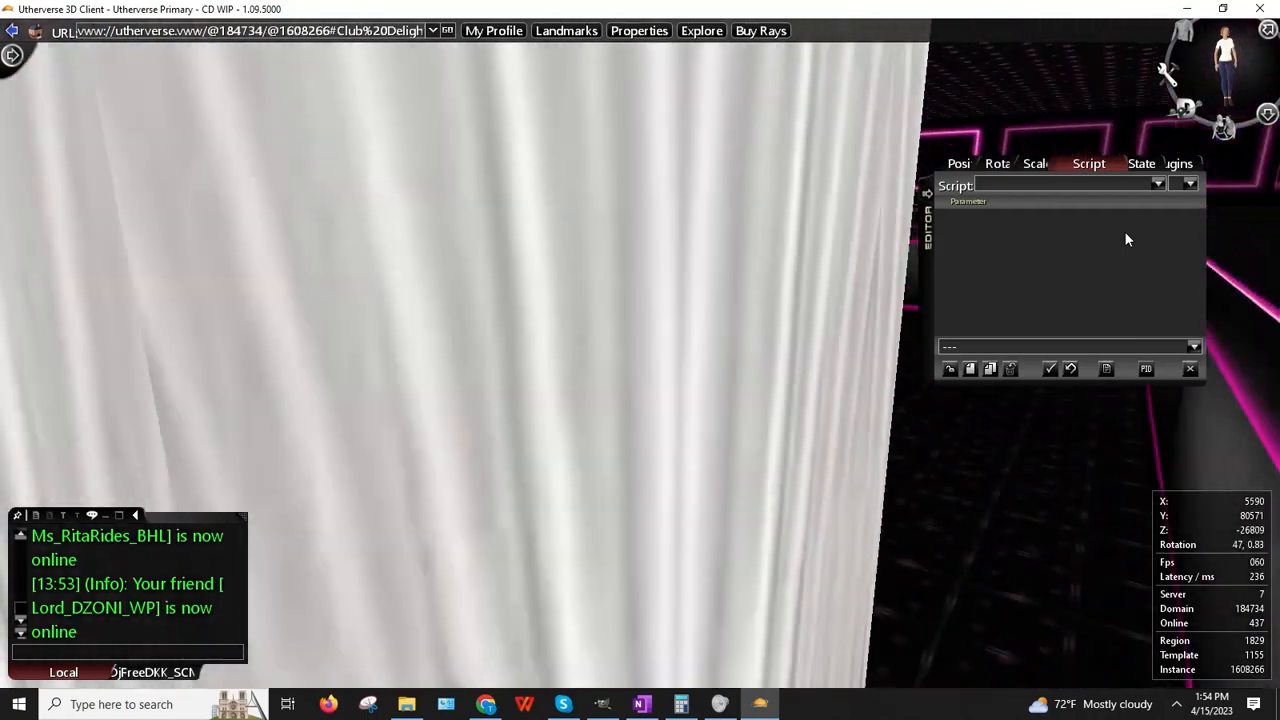
{"action": "key", "text": "Up"}
{"action": "key", "text": "space"}
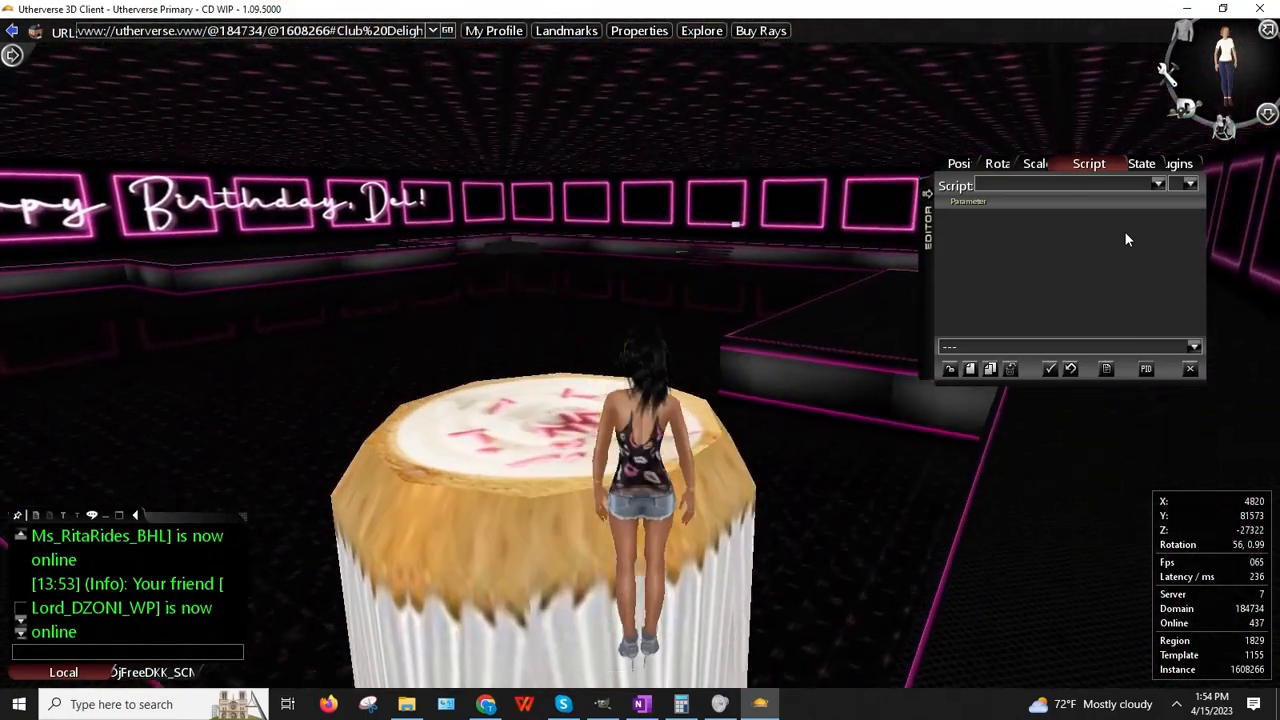
{"action": "key", "text": "Up"}
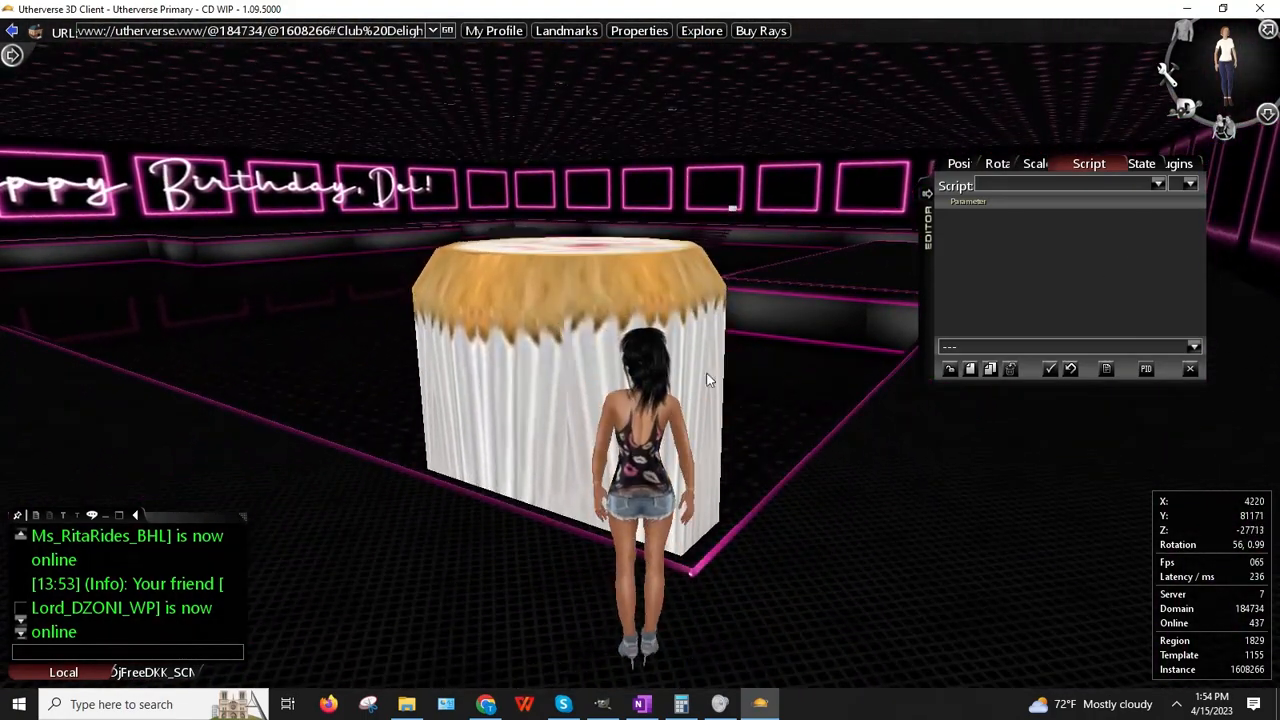
{"action": "key", "text": "Left"}
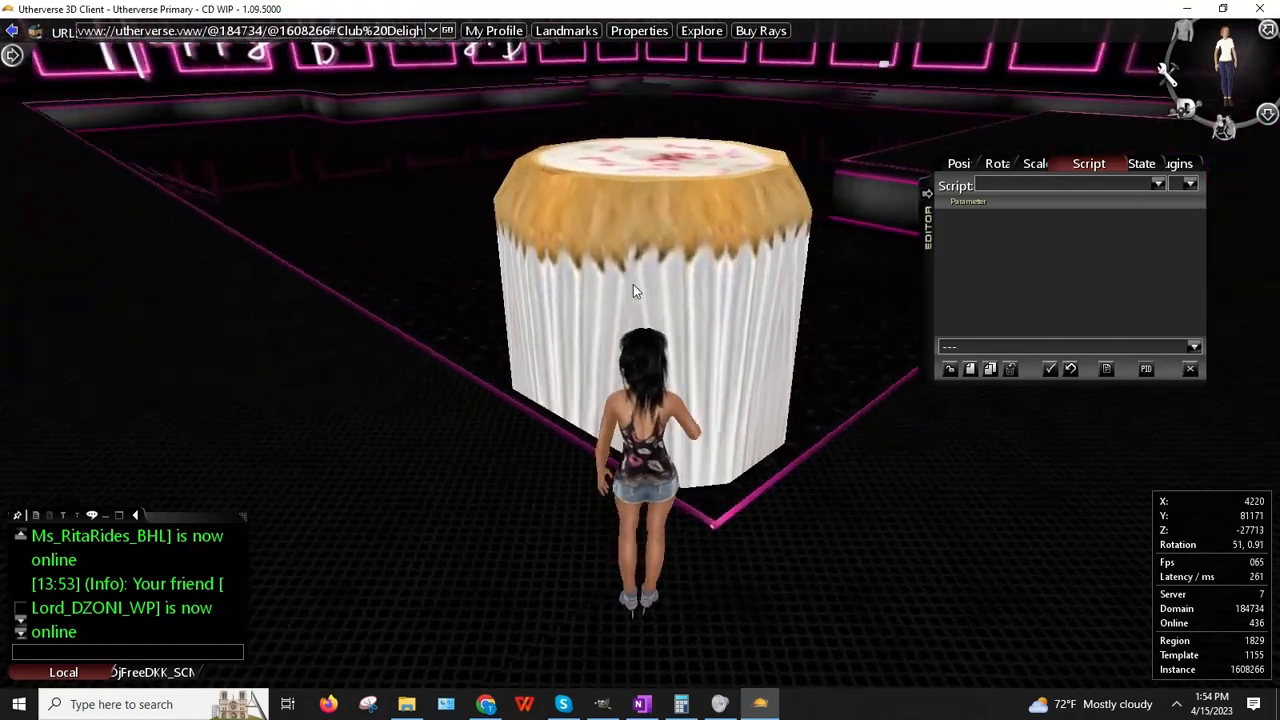
{"action": "key", "text": "Up"}
{"action": "key", "text": "Right"}
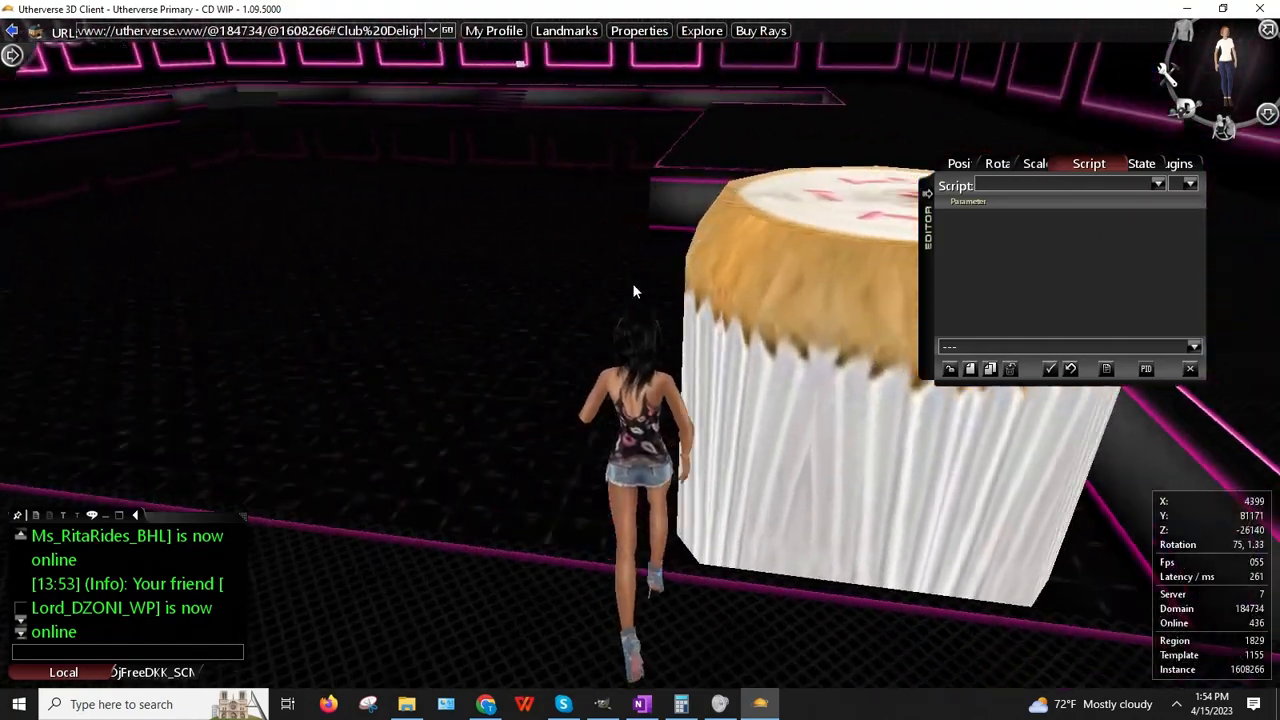
{"action": "key", "text": "Right"}
{"action": "key", "text": "Up"}
{"action": "key", "text": "Left"}
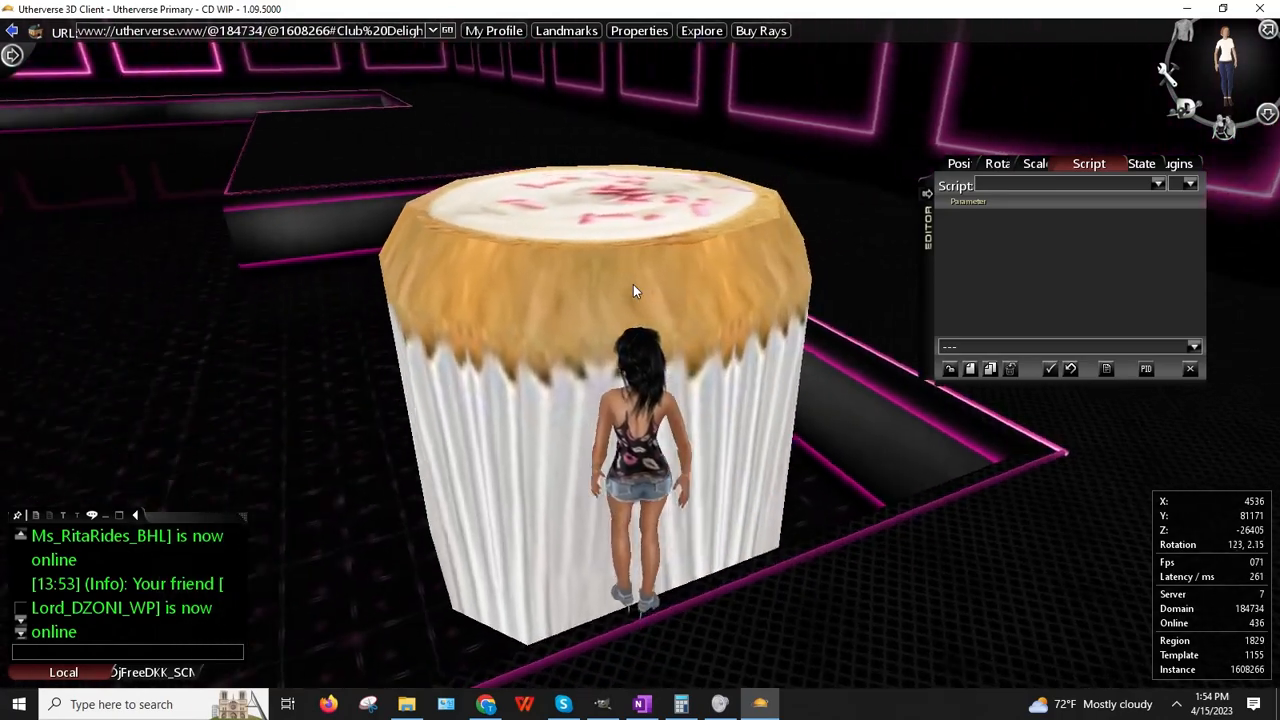
{"action": "right_click_drag", "start_coordinate": [393, 213], "coordinate": [295, 146]}
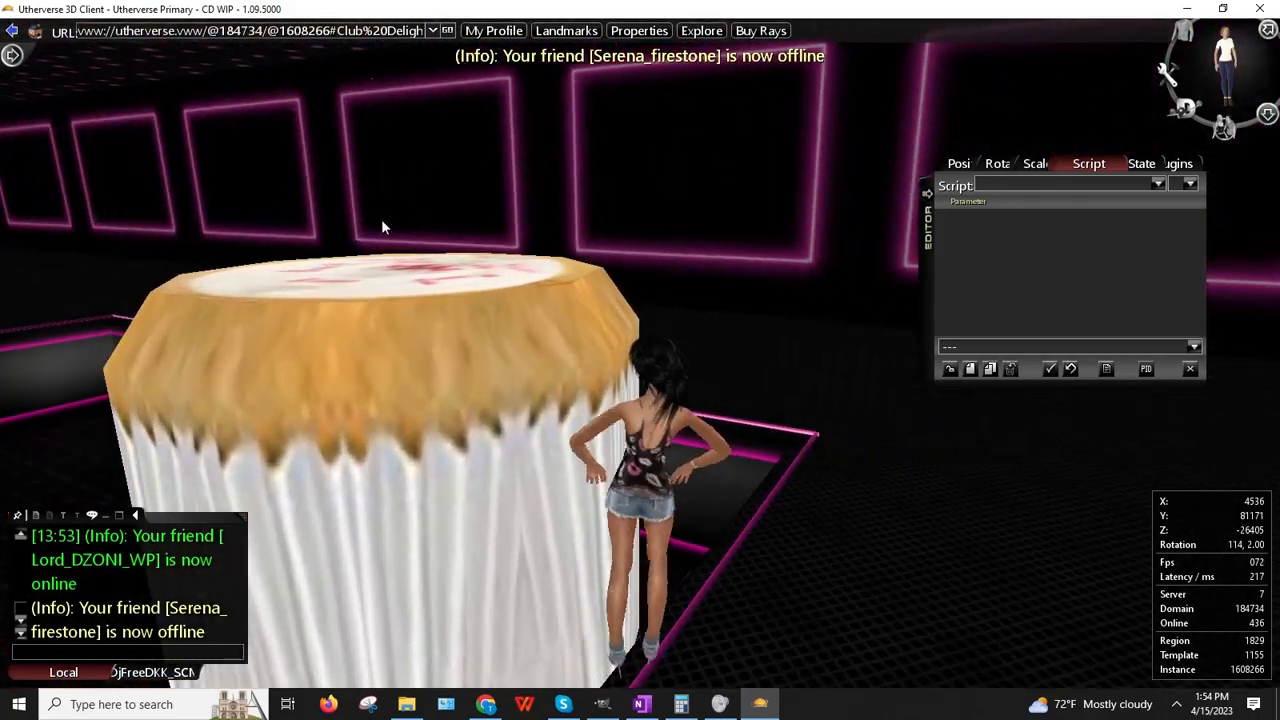
{"action": "right_click_drag", "start_coordinate": [381, 224], "coordinate": [410, 350]}
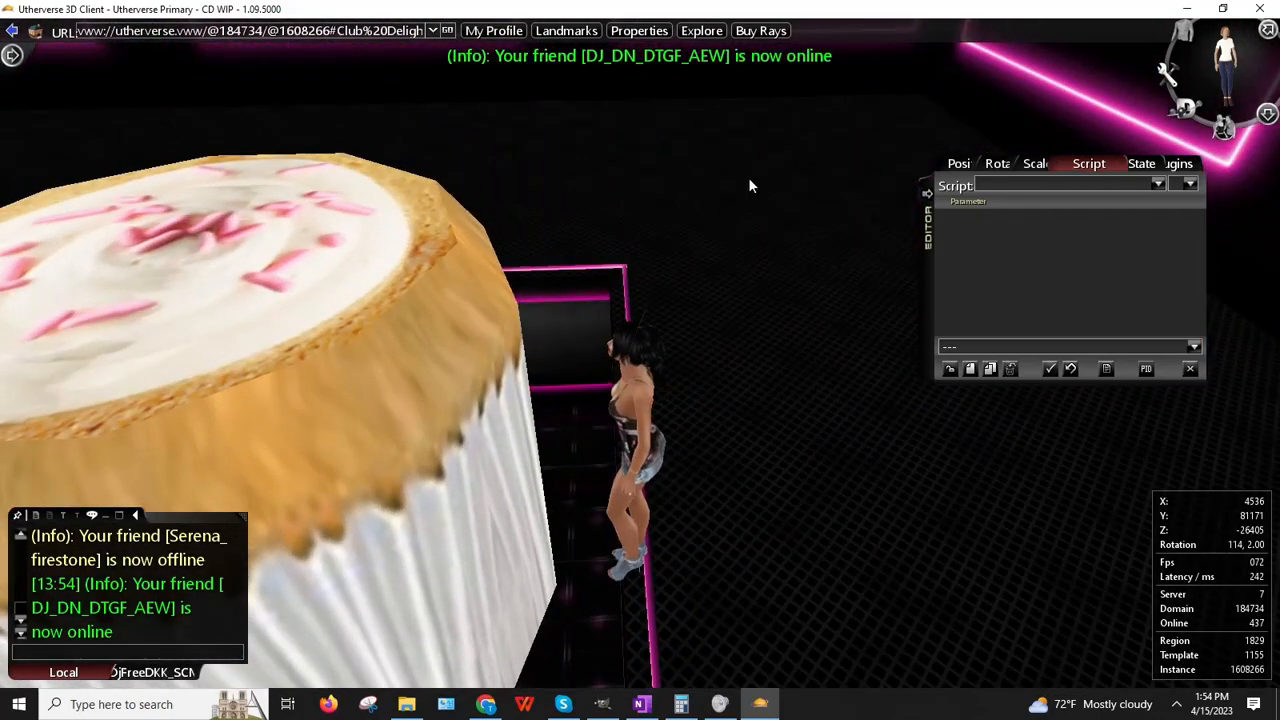
{"action": "key", "text": "Left"}
{"action": "key", "text": "Up"}
{"action": "key", "text": "Right"}
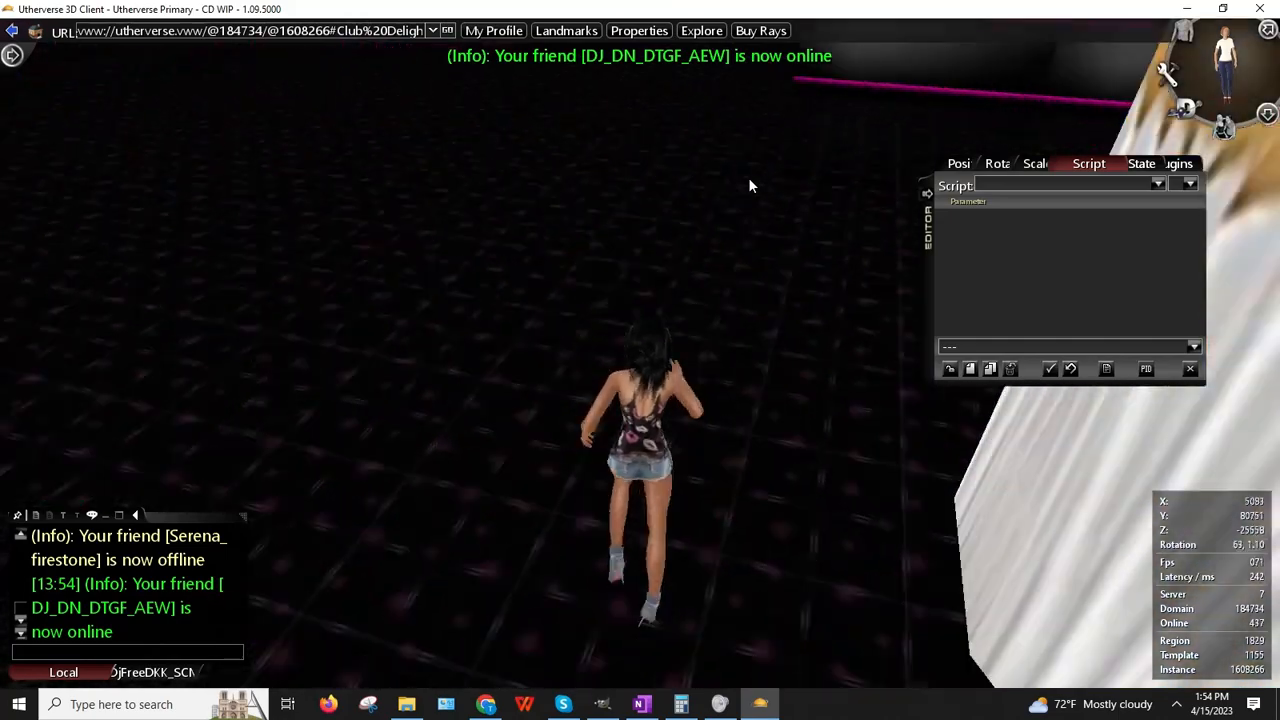
{"action": "key", "text": "Down"}
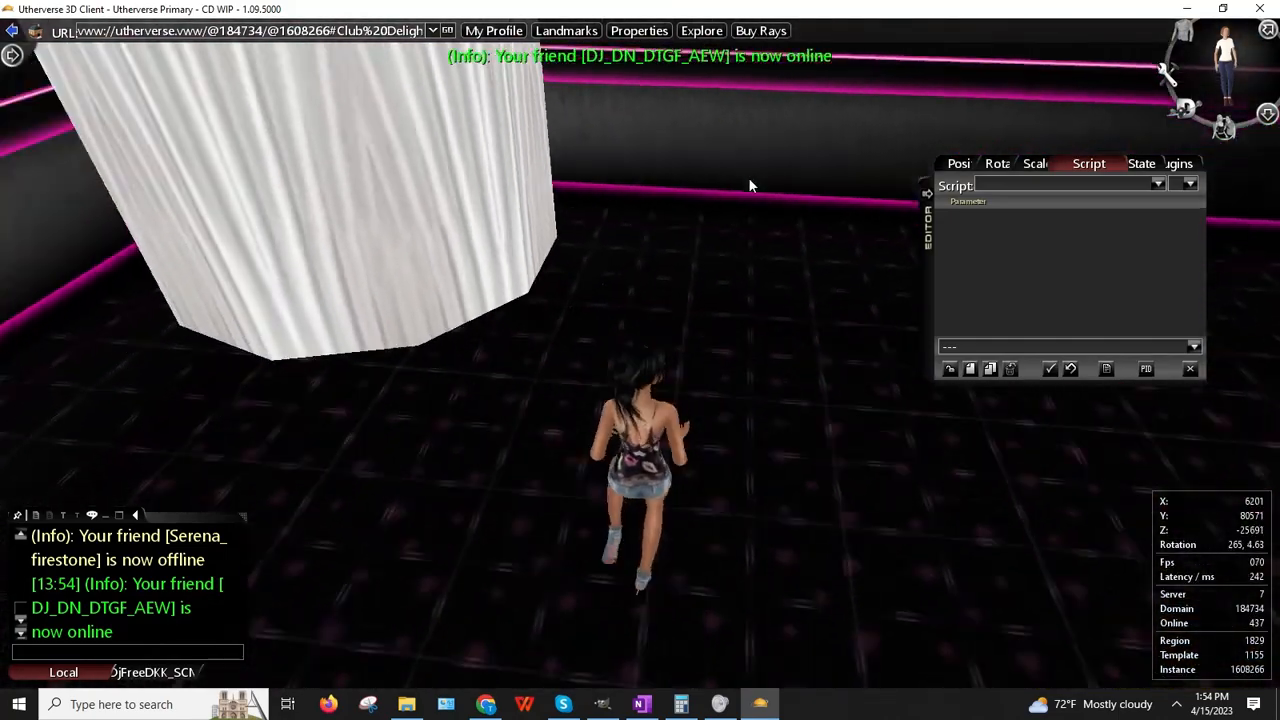
{"action": "key", "text": "Left"}
{"action": "right_click_drag", "start_coordinate": [573, 87], "coordinate": [584, 247]}
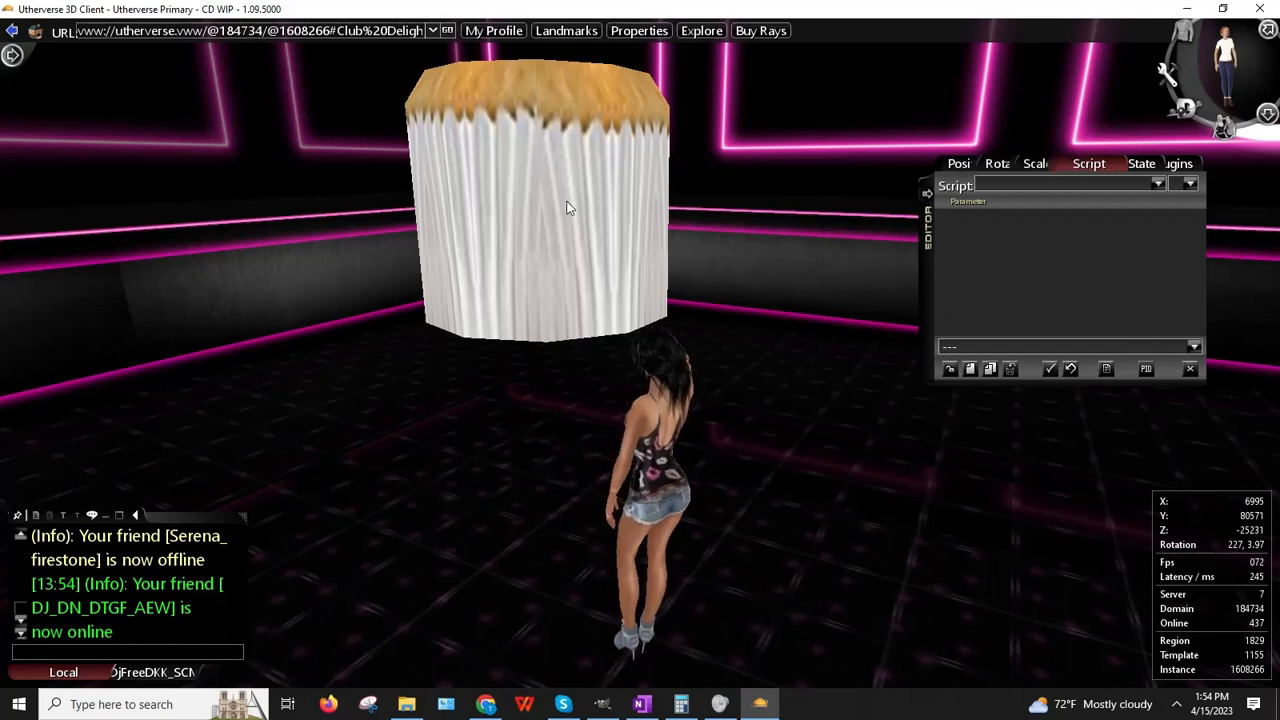
Step: Lower the Birthday Cake slightly using its Y position spinner
{"action": "right_click", "coordinate": [566, 203]}
{"action": "left_click", "coordinate": [637, 252]}
{"action": "left_click", "coordinate": [1010, 165]}
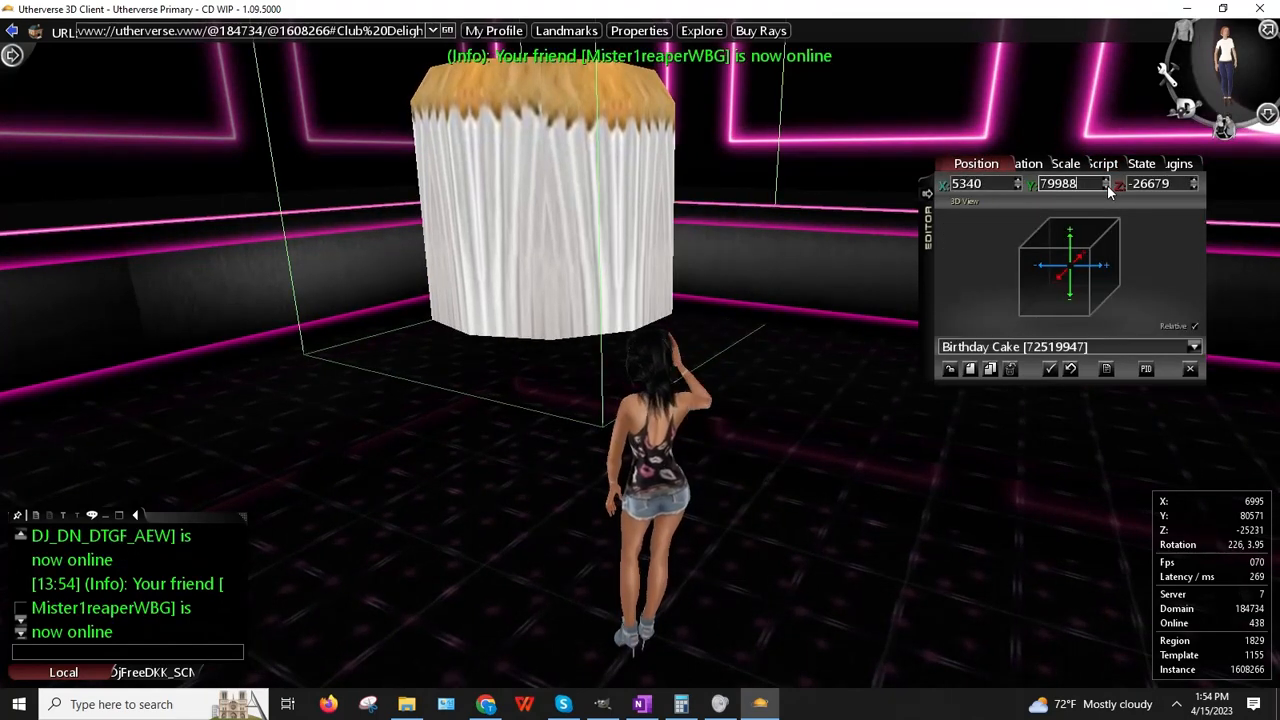
{"action": "left_click", "coordinate": [1106, 188]}
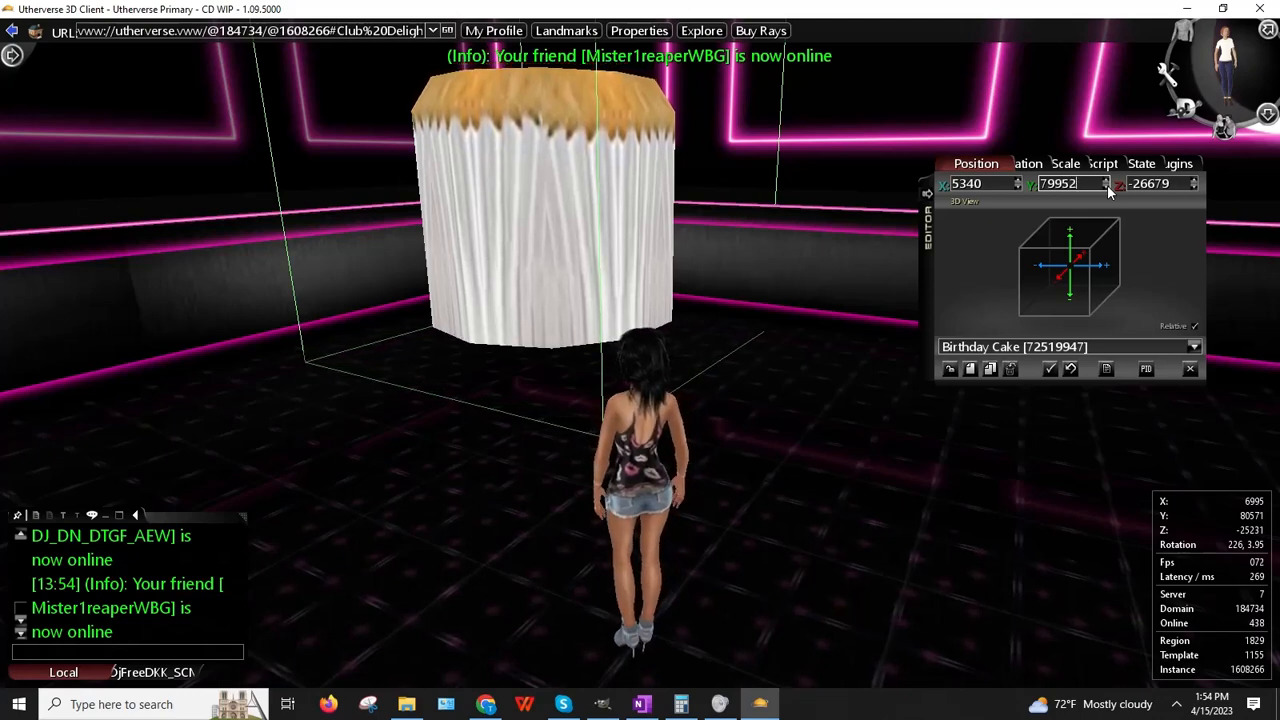
{"action": "left_click", "coordinate": [1106, 188]}
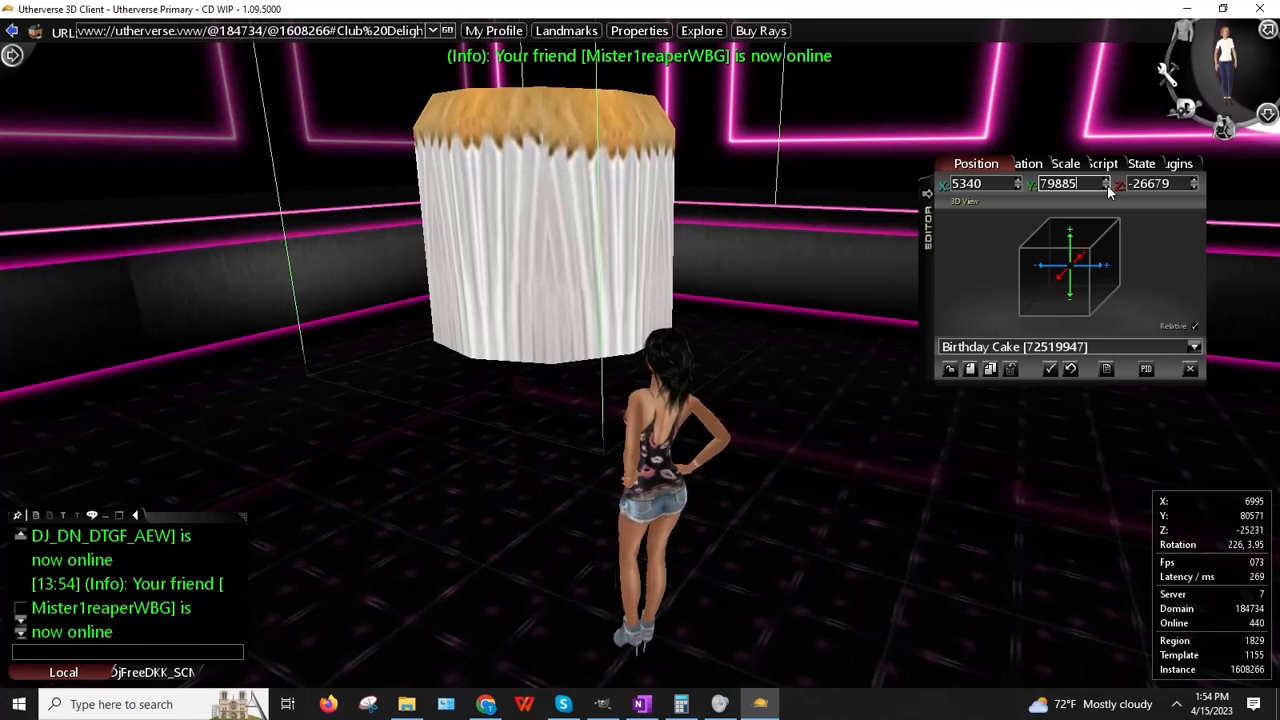
{"action": "left_click", "coordinate": [582, 311]}
Step: Walk around the cake and fine-tune its height, lowering then raising it slightly
{"action": "key", "text": "Up"}
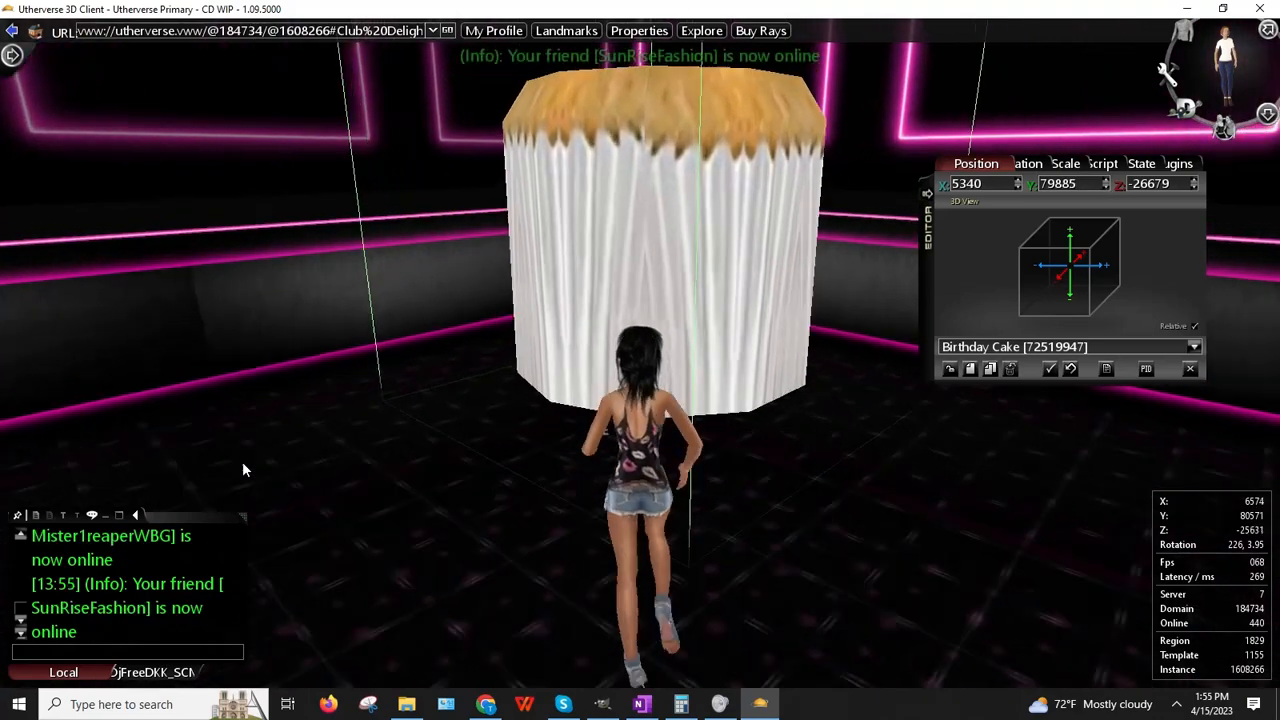
{"action": "key", "text": "Right"}
{"action": "key", "text": "Left"}
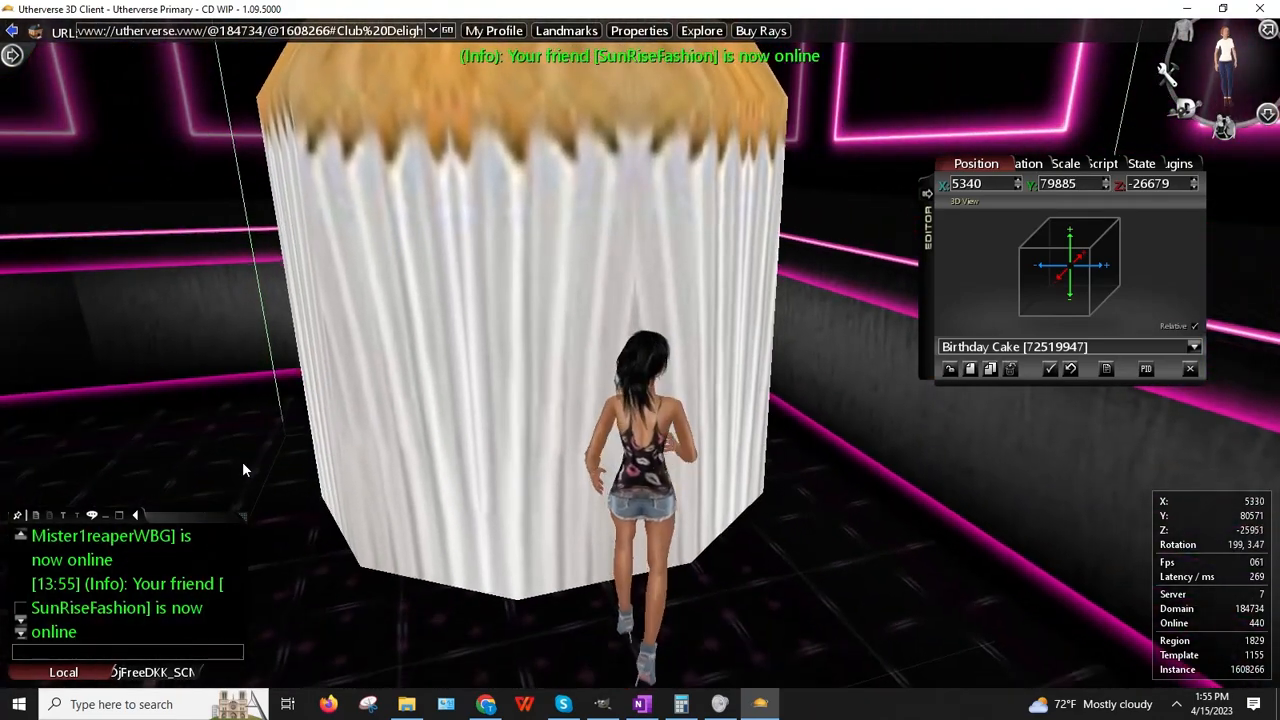
{"action": "right_click_drag", "start_coordinate": [596, 446], "coordinate": [714, 351]}
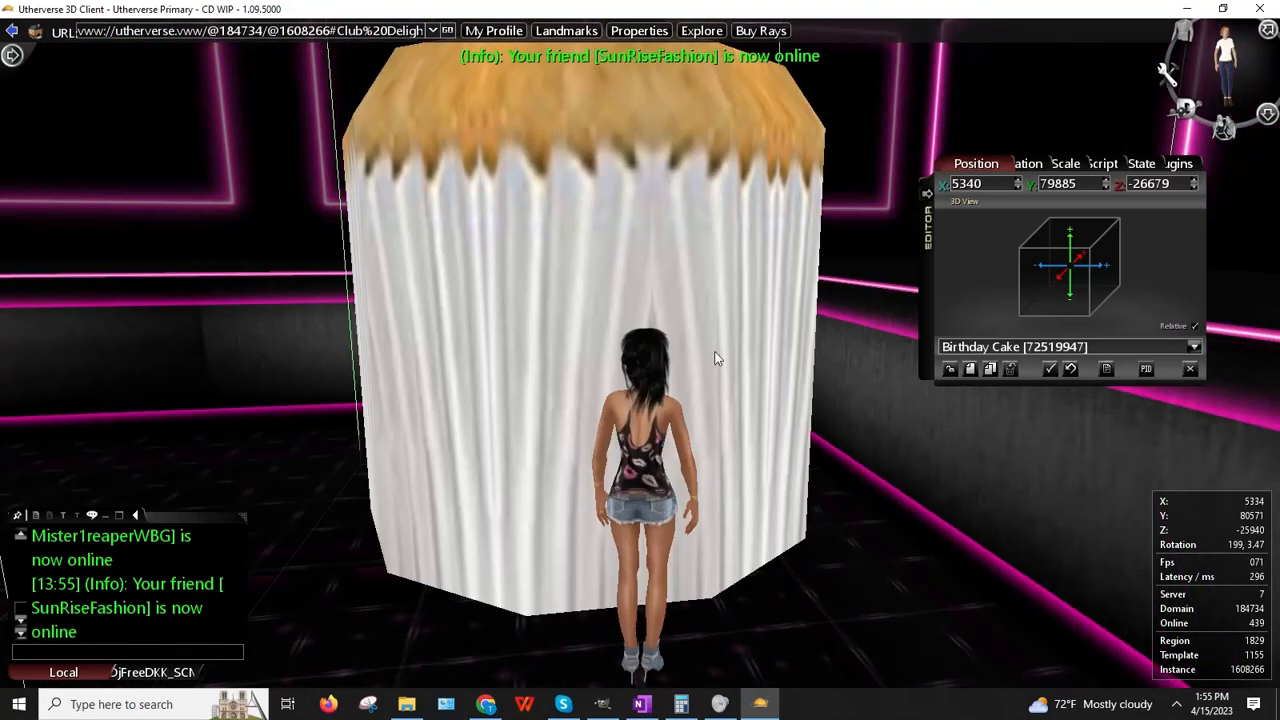
{"action": "left_click", "coordinate": [1106, 189]}
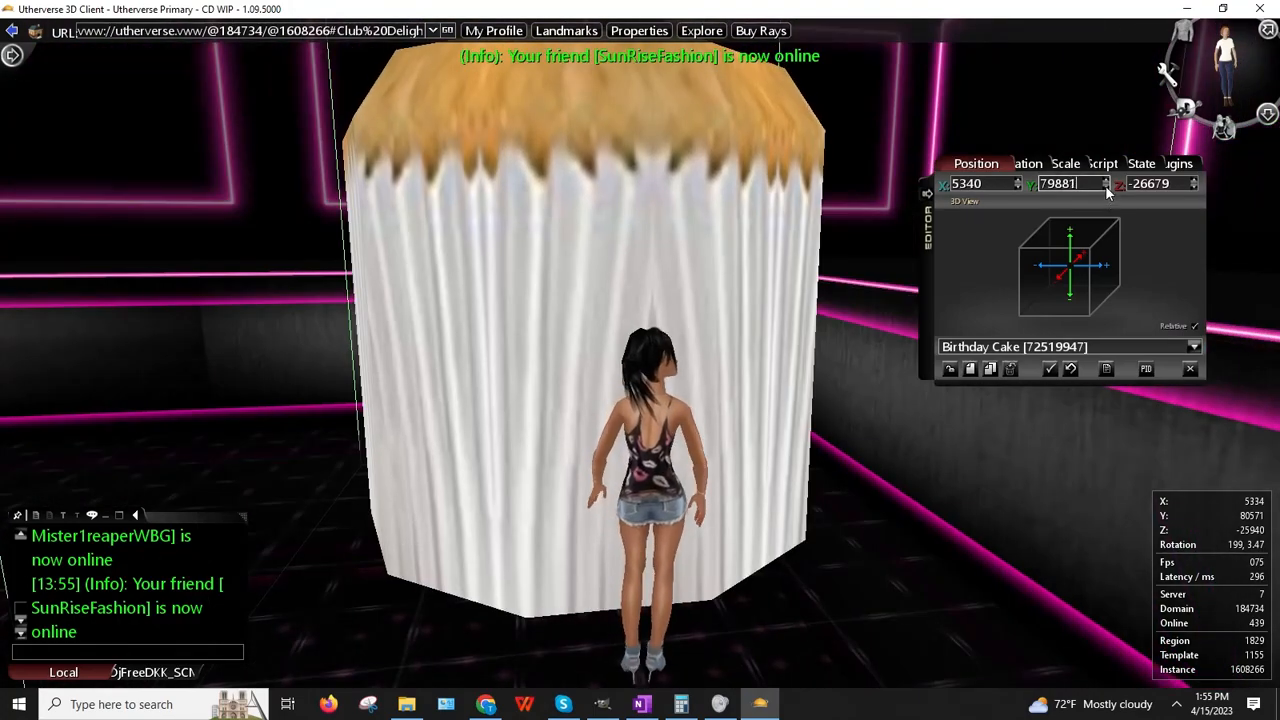
{"action": "left_click", "coordinate": [1106, 189]}
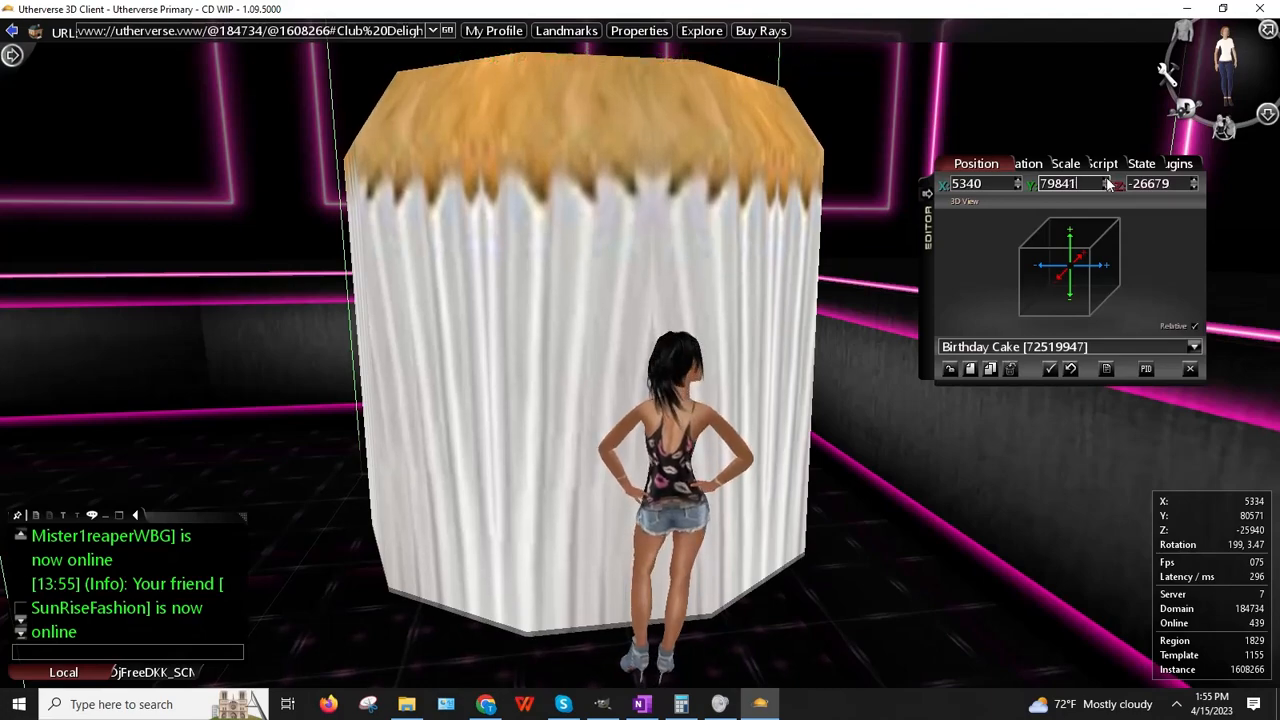
{"action": "left_click", "coordinate": [1106, 181]}
Step: Circle the cake and start moving it with Place from its options menu
{"action": "right_click_drag", "start_coordinate": [860, 205], "coordinate": [296, 185]}
{"action": "key", "text": "Up"}
{"action": "key", "text": "Left"}
{"action": "key", "text": "Left"}
{"action": "key", "text": "Up"}
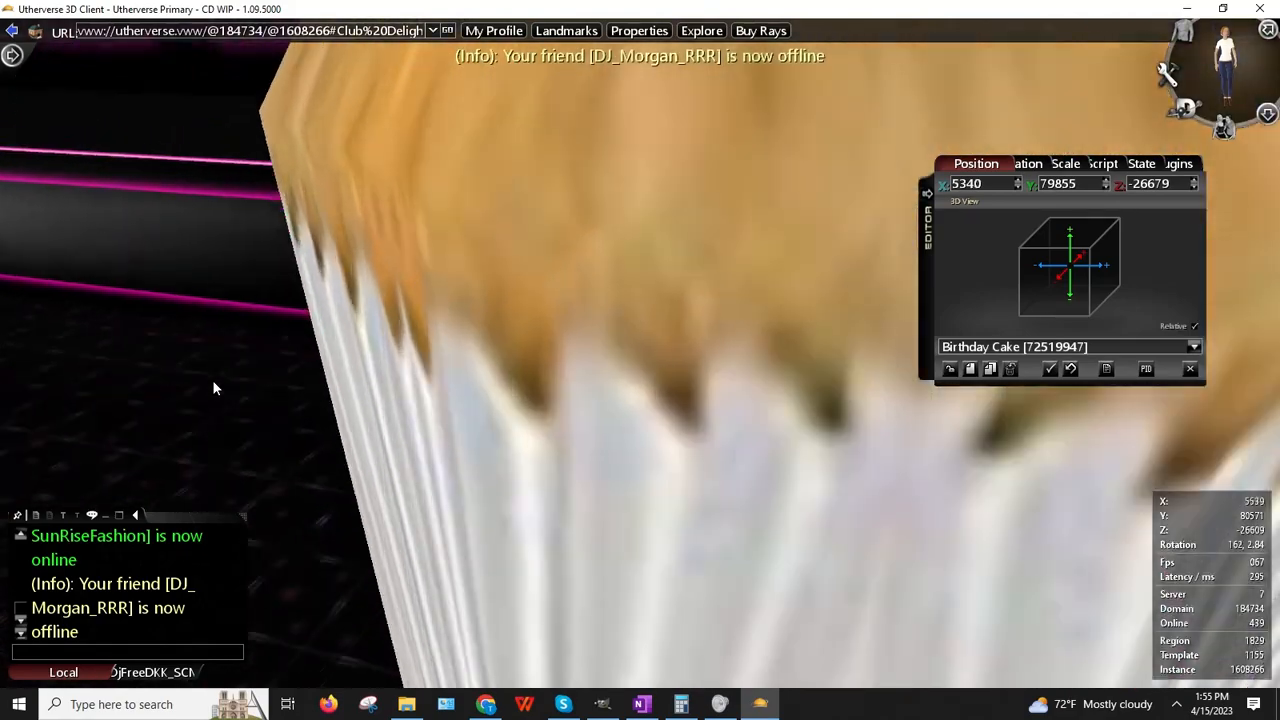
{"action": "key", "text": "Left"}
{"action": "key", "text": "Up"}
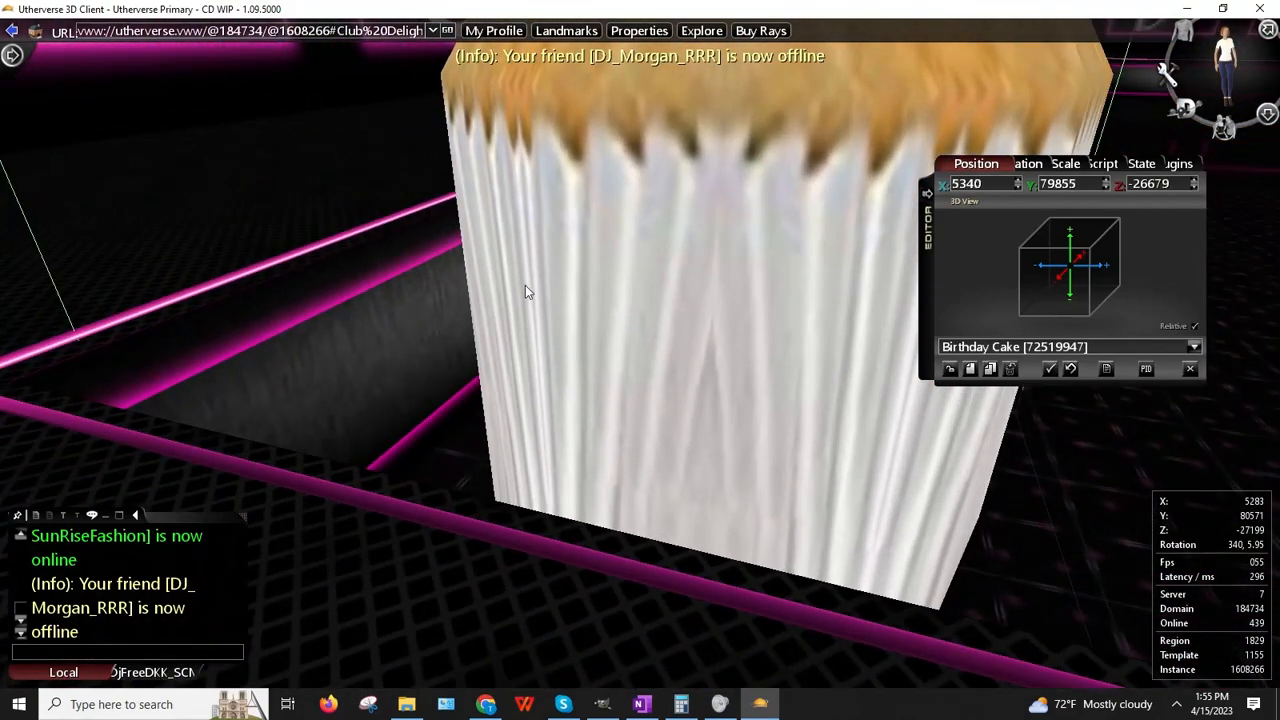
{"action": "right_click_drag", "start_coordinate": [527, 290], "coordinate": [603, 251]}
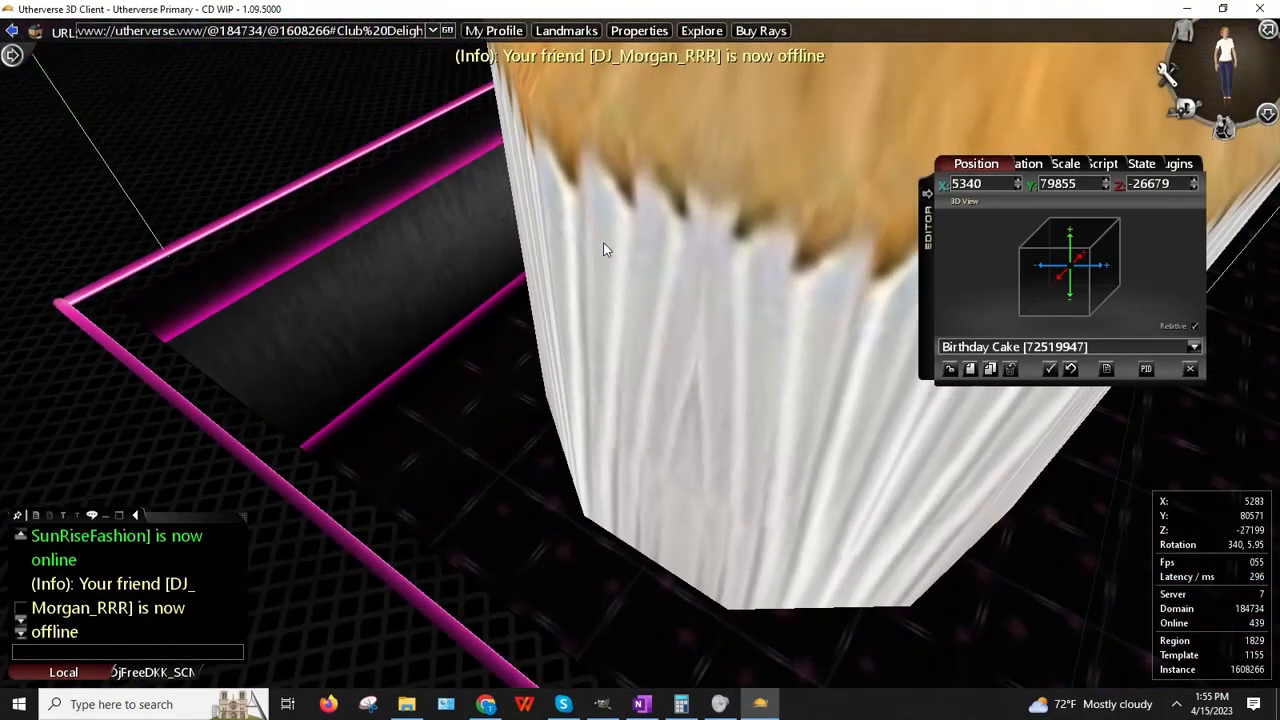
{"action": "right_click", "coordinate": [673, 245]}
{"action": "left_click", "coordinate": [678, 262]}
{"action": "right_click", "coordinate": [716, 272]}
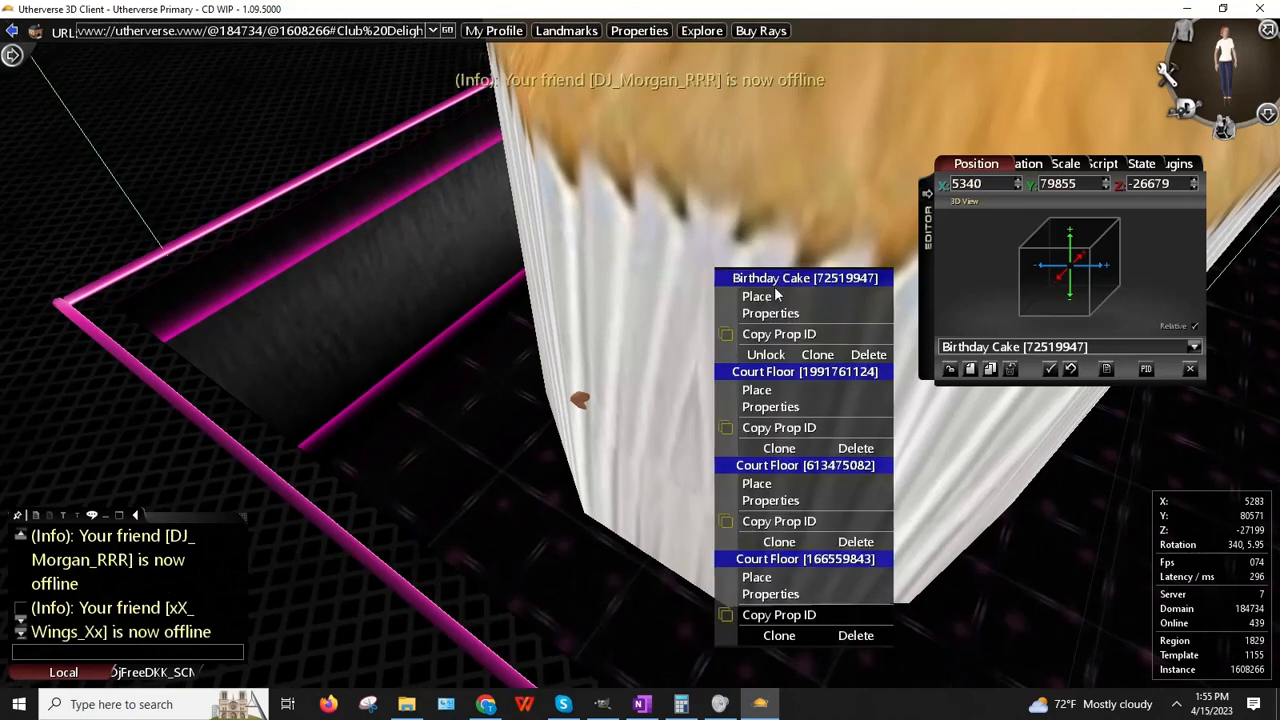
{"action": "left_click", "coordinate": [770, 292]}
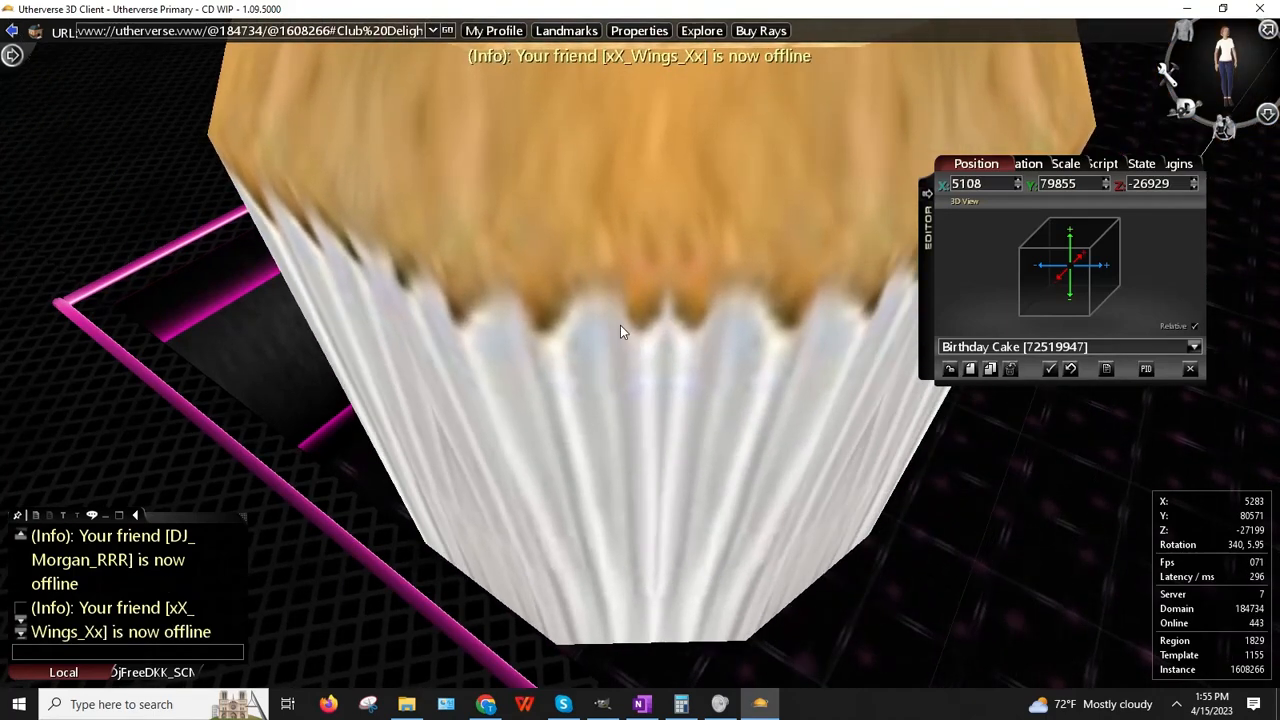
Step: Pick up the Birthday Cake and slide it rightward across the floor
{"action": "key", "text": "Left"}
{"action": "key", "text": "Up"}
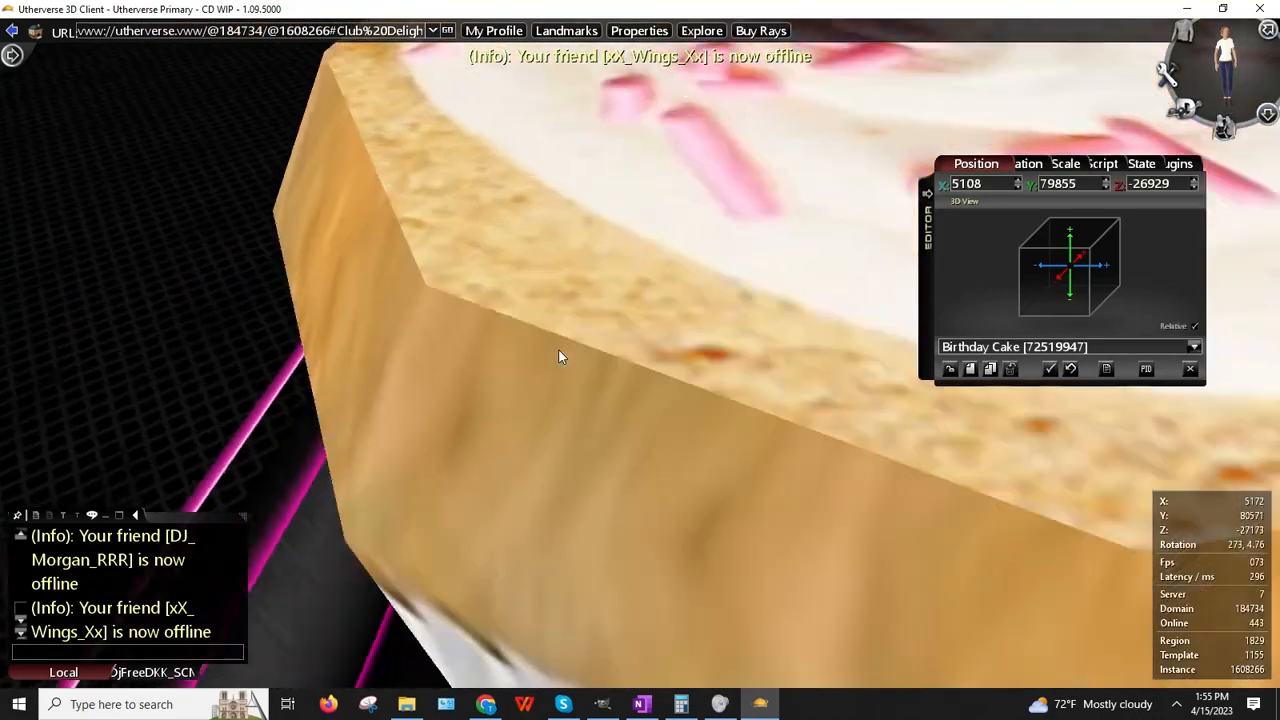
{"action": "key", "text": "Up"}
{"action": "key", "text": "Right"}
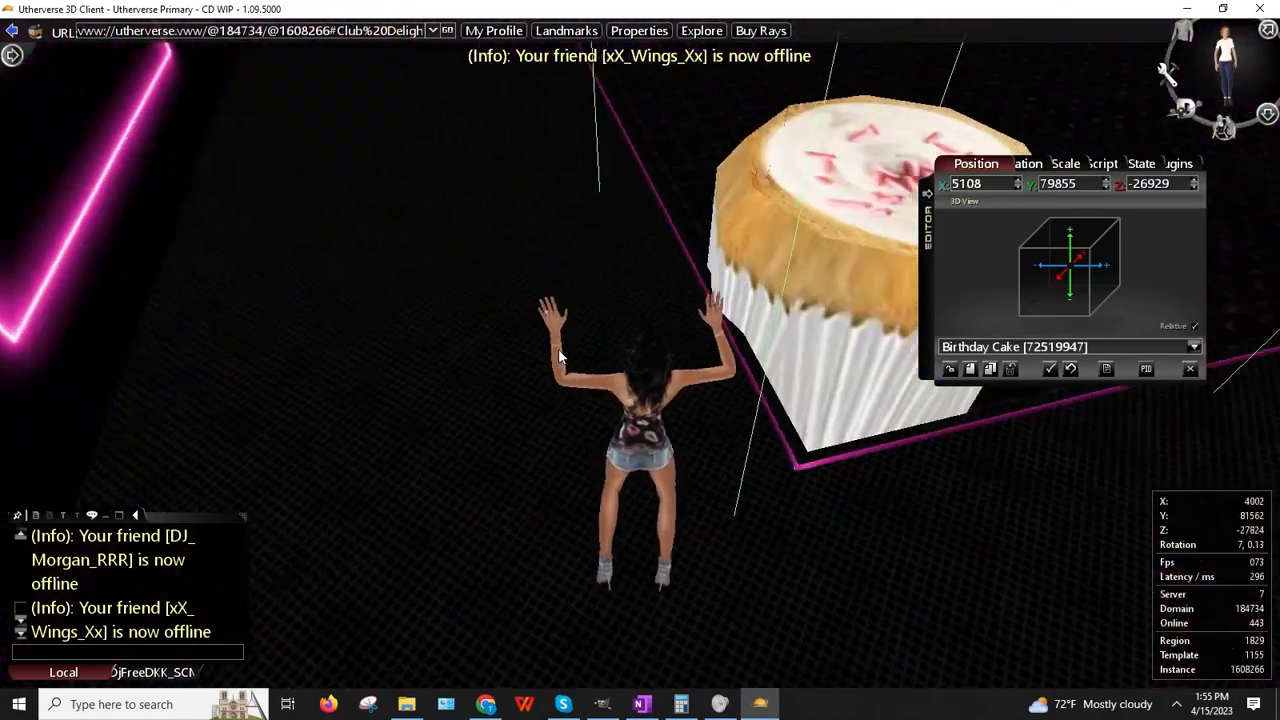
{"action": "key", "text": "Right"}
{"action": "key", "text": "Up"}
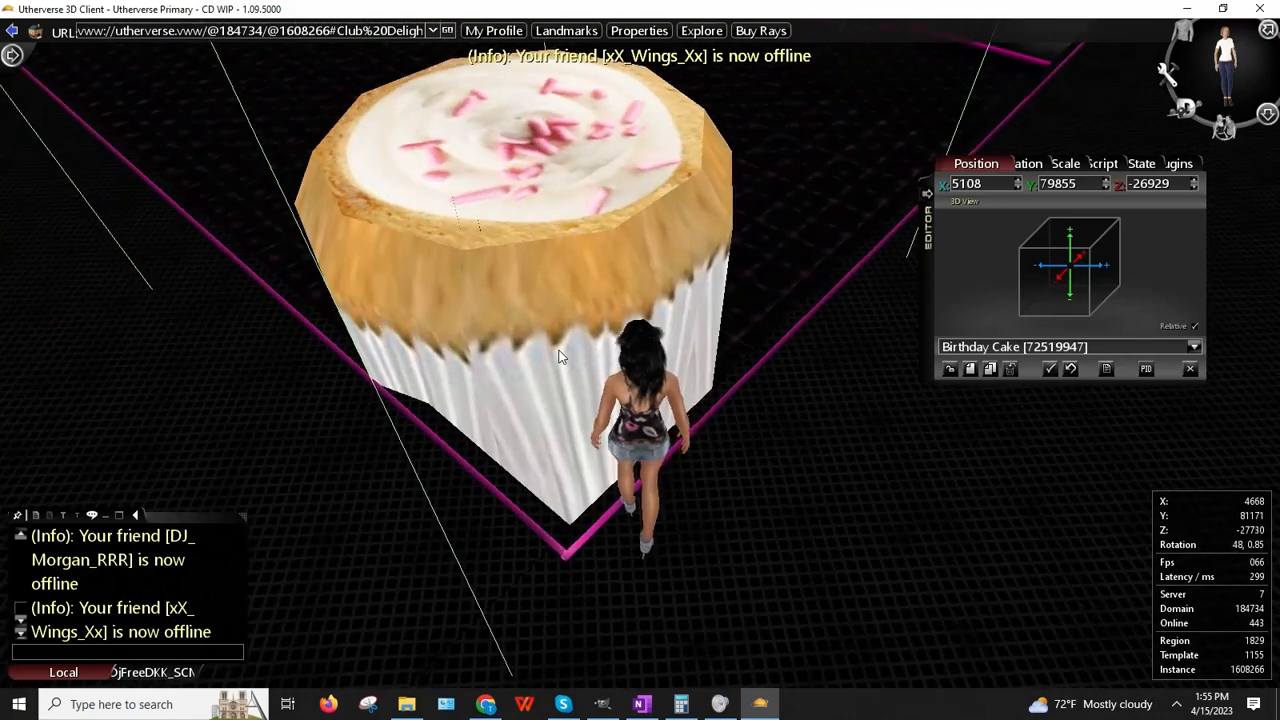
{"action": "scroll", "coordinate": [560, 281], "scroll_direction": "down", "scroll_amount": 3}
{"action": "right_click", "coordinate": [591, 123]}
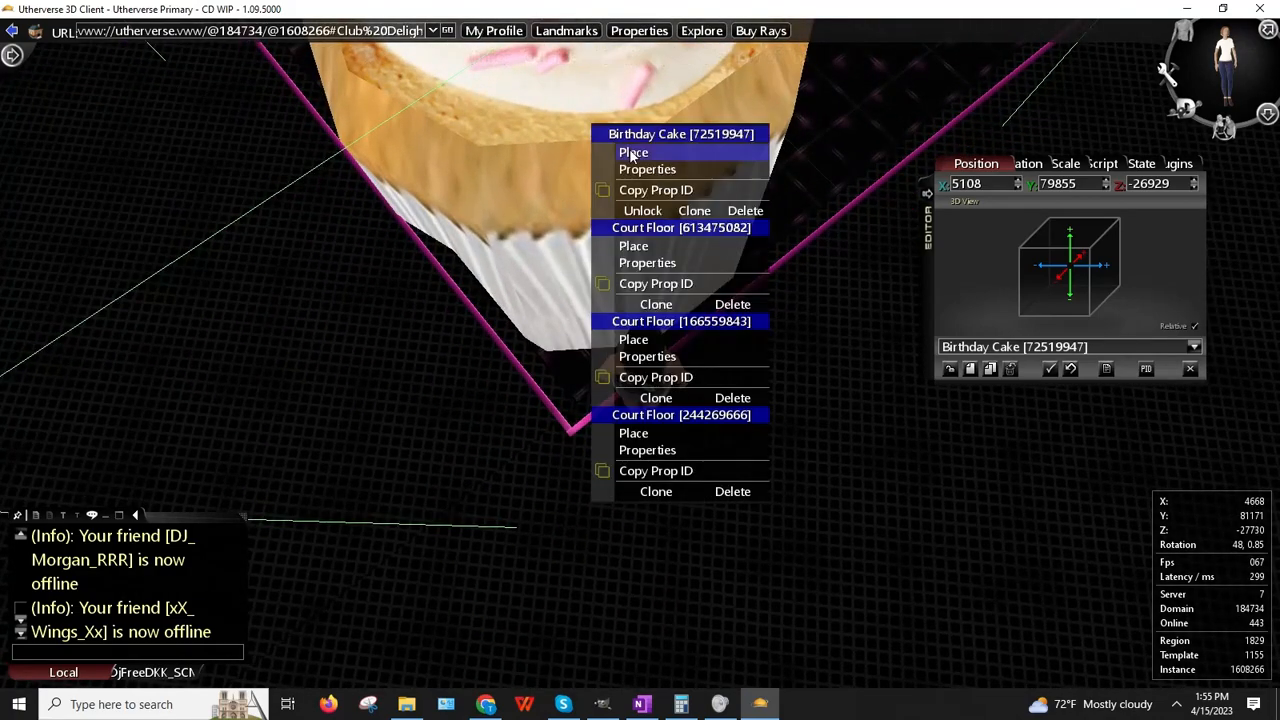
{"action": "left_click", "coordinate": [636, 155]}
{"action": "left_click_drag", "start_coordinate": [637, 155], "coordinate": [671, 149]}
{"action": "left_click", "coordinate": [665, 147]}
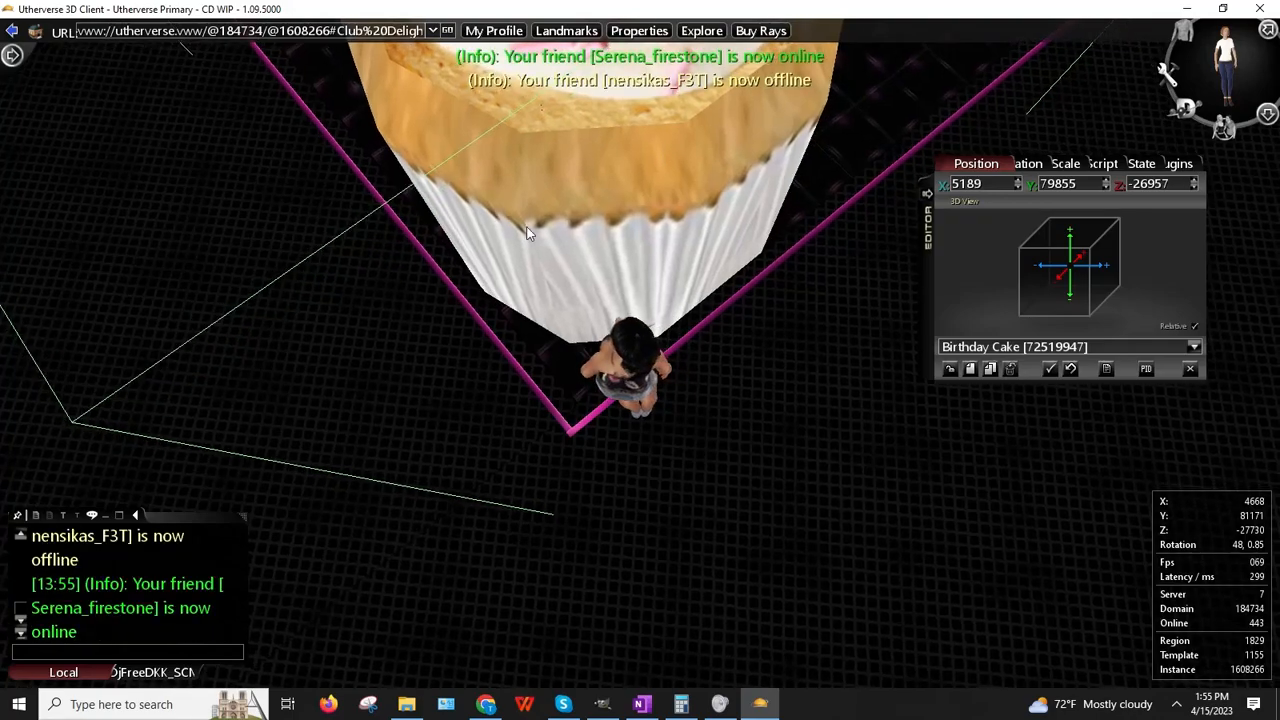
Step: Walk around to view the cake and pick it up again to nudge it
{"action": "left_click_drag", "start_coordinate": [531, 226], "coordinate": [485, 178]}
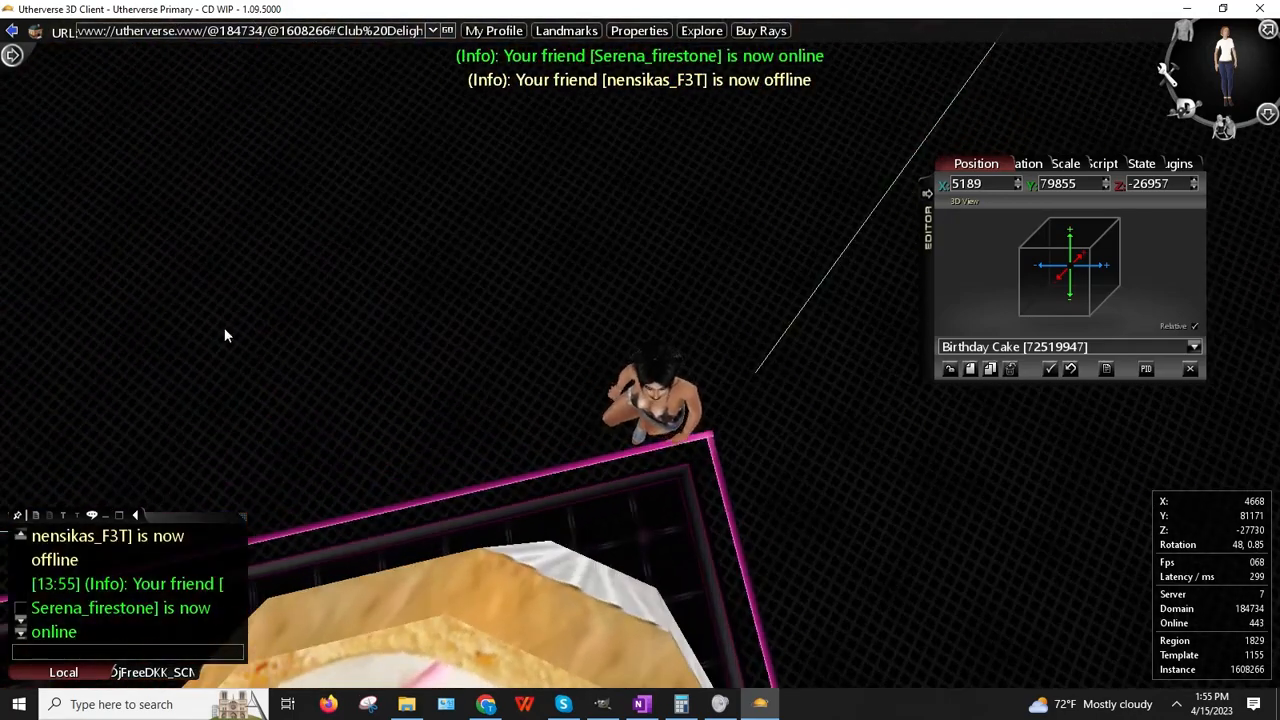
{"action": "key", "text": "Right"}
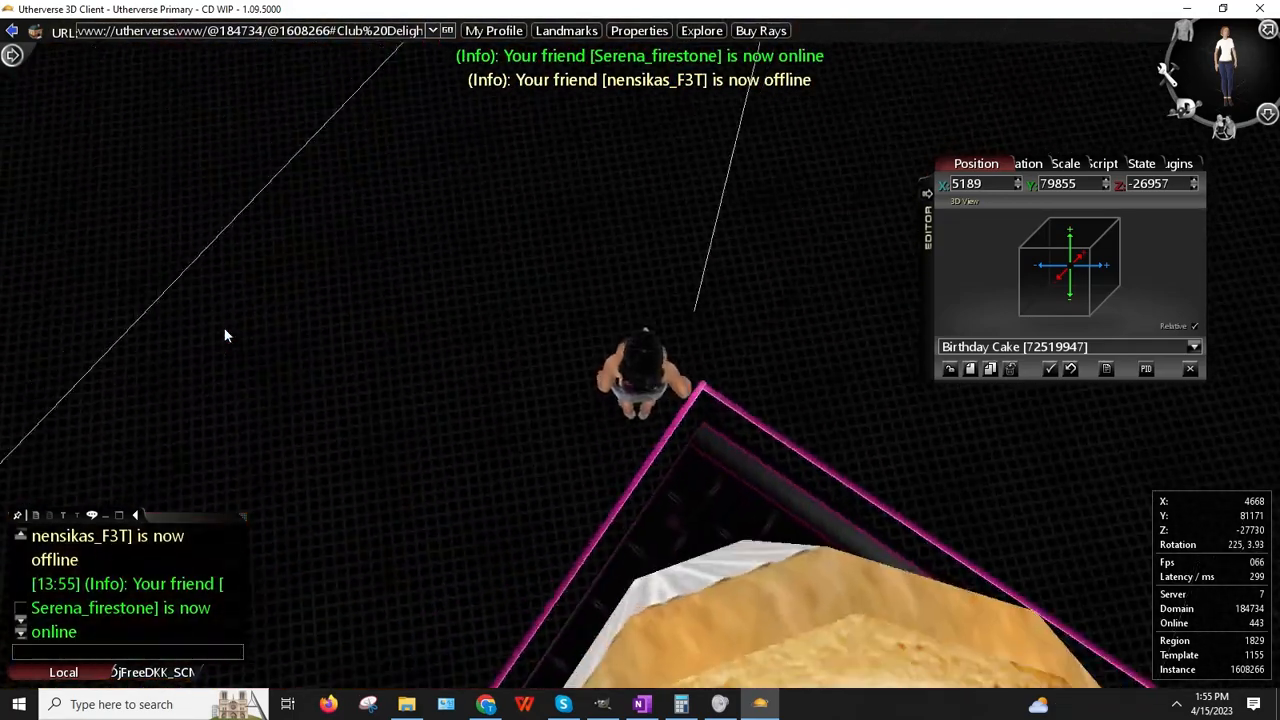
{"action": "key", "text": "Right"}
{"action": "key", "text": "Up"}
{"action": "key", "text": "Left"}
{"action": "key", "text": "Down"}
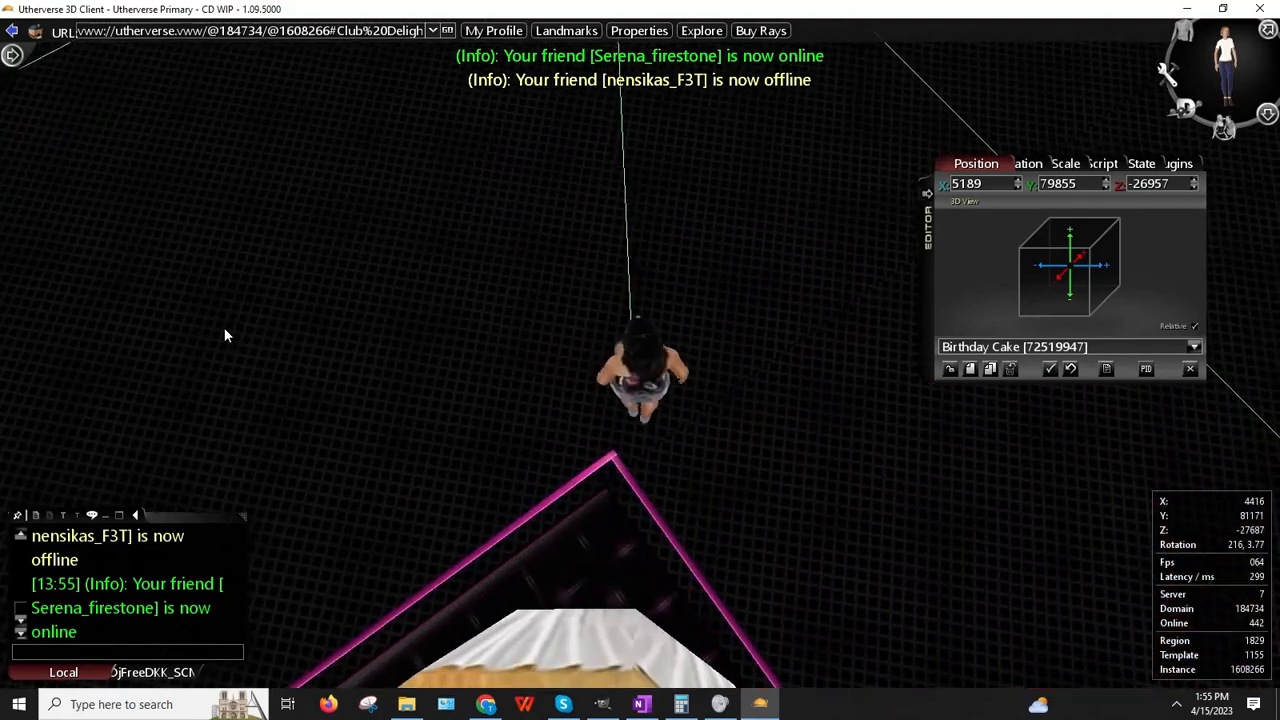
{"action": "key", "text": "Up"}
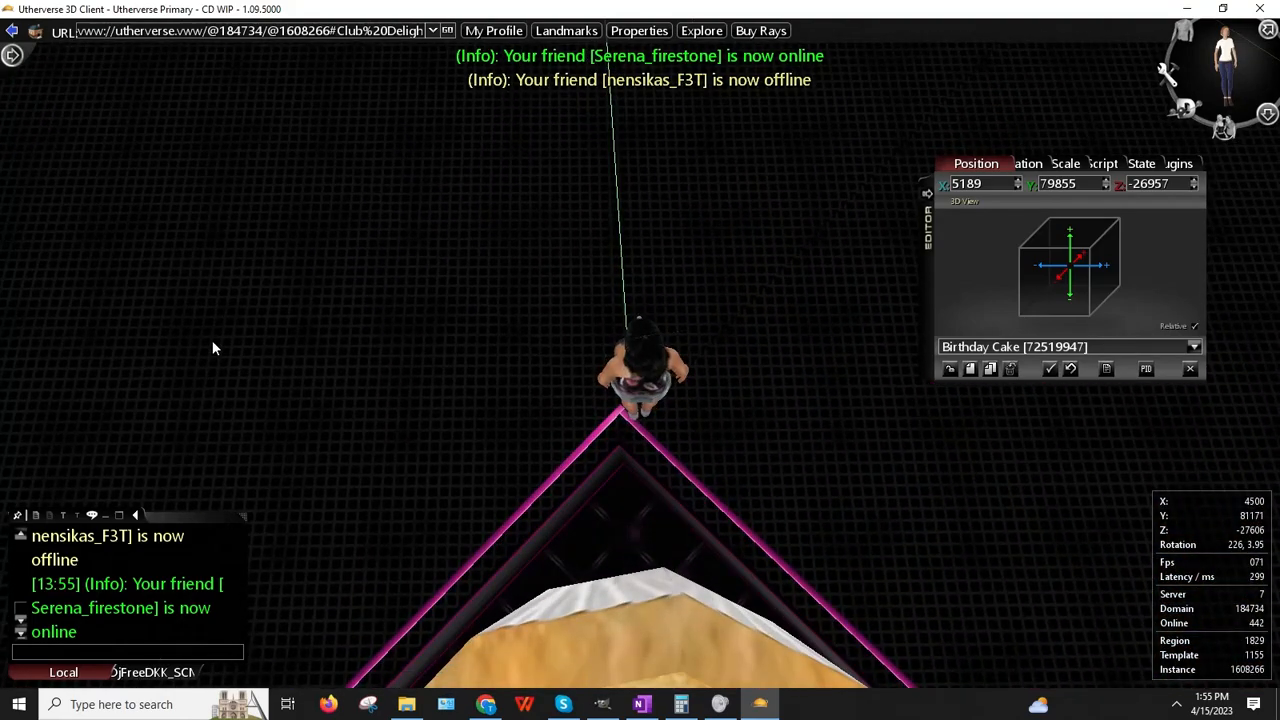
{"action": "key", "text": "Up"}
{"action": "right_click_drag", "start_coordinate": [683, 487], "coordinate": [1062, 538]}
{"action": "right_click", "coordinate": [1020, 503]}
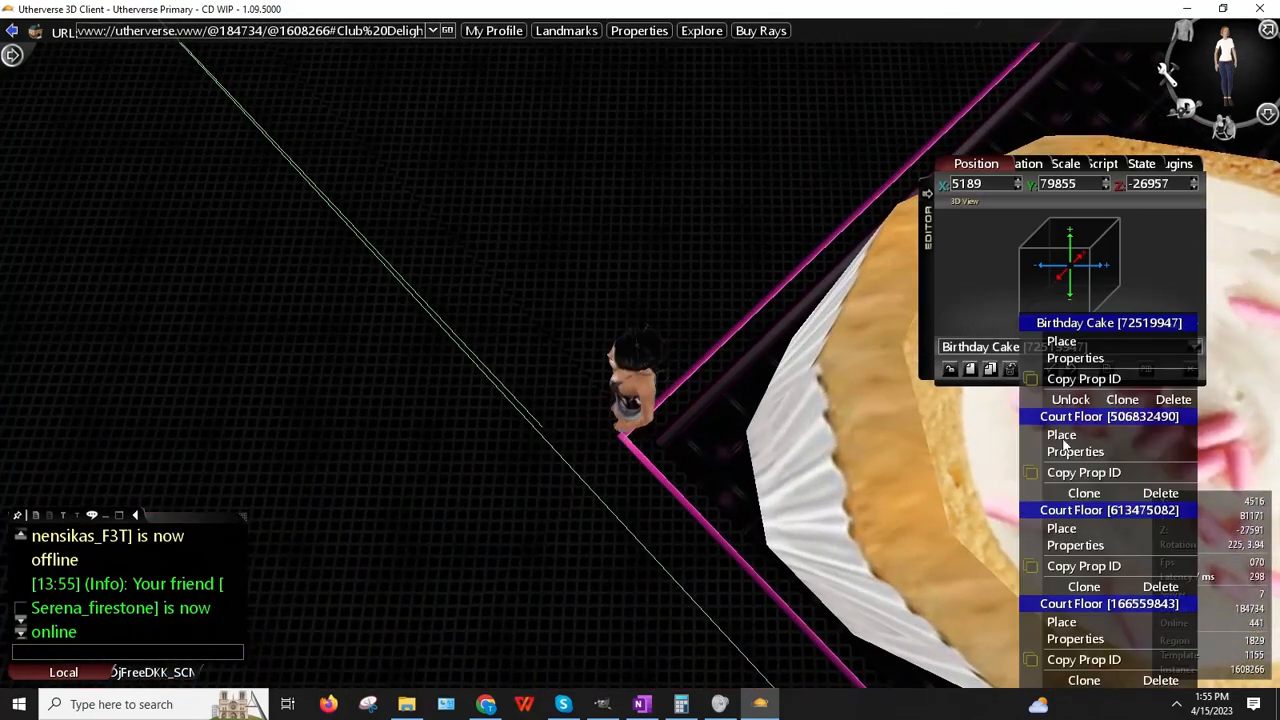
{"action": "left_click", "coordinate": [1070, 343]}
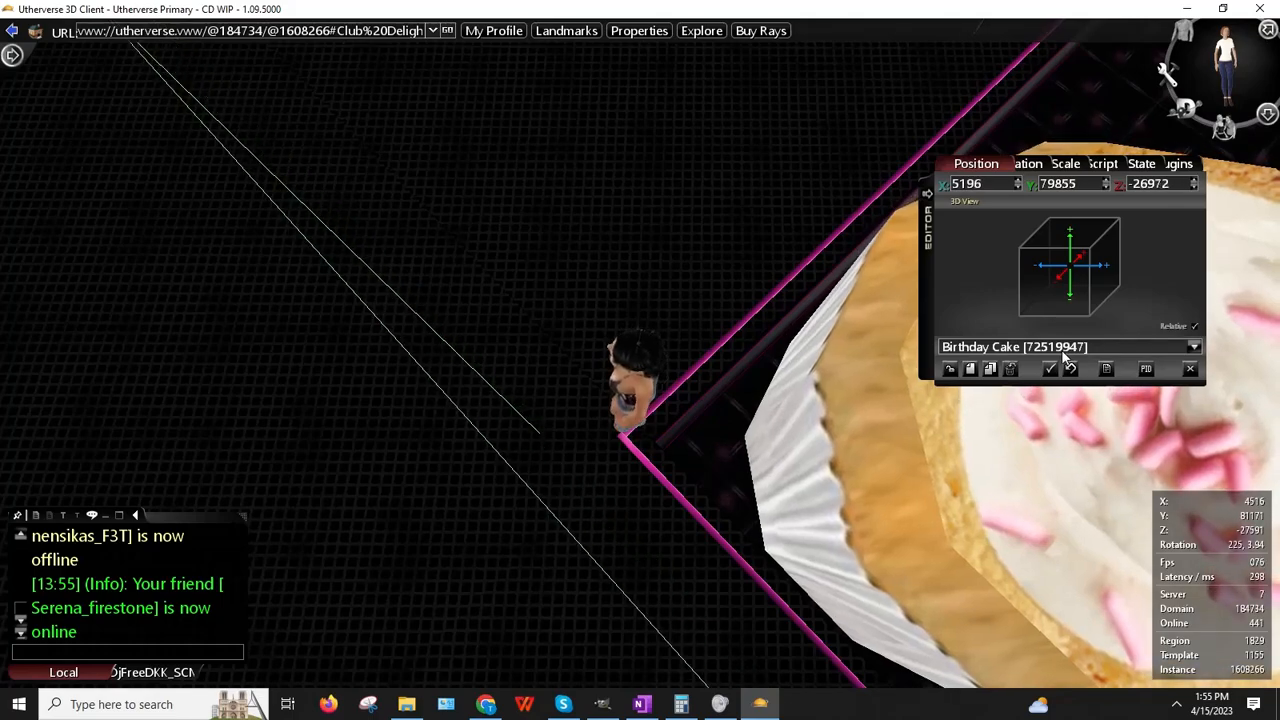
Step: Drop the cake inside the pink square at X 5199, Z -26968
{"action": "right_click_drag", "start_coordinate": [935, 390], "coordinate": [175, 587]}
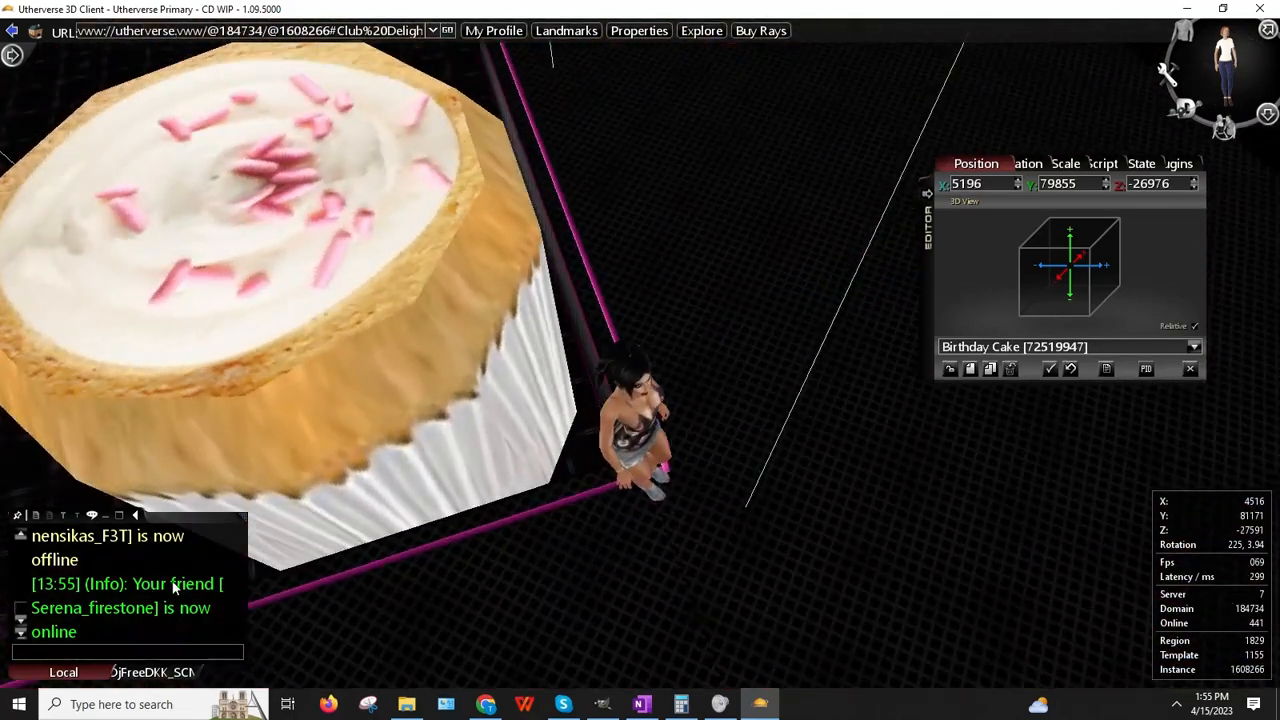
{"action": "right_click", "coordinate": [421, 304]}
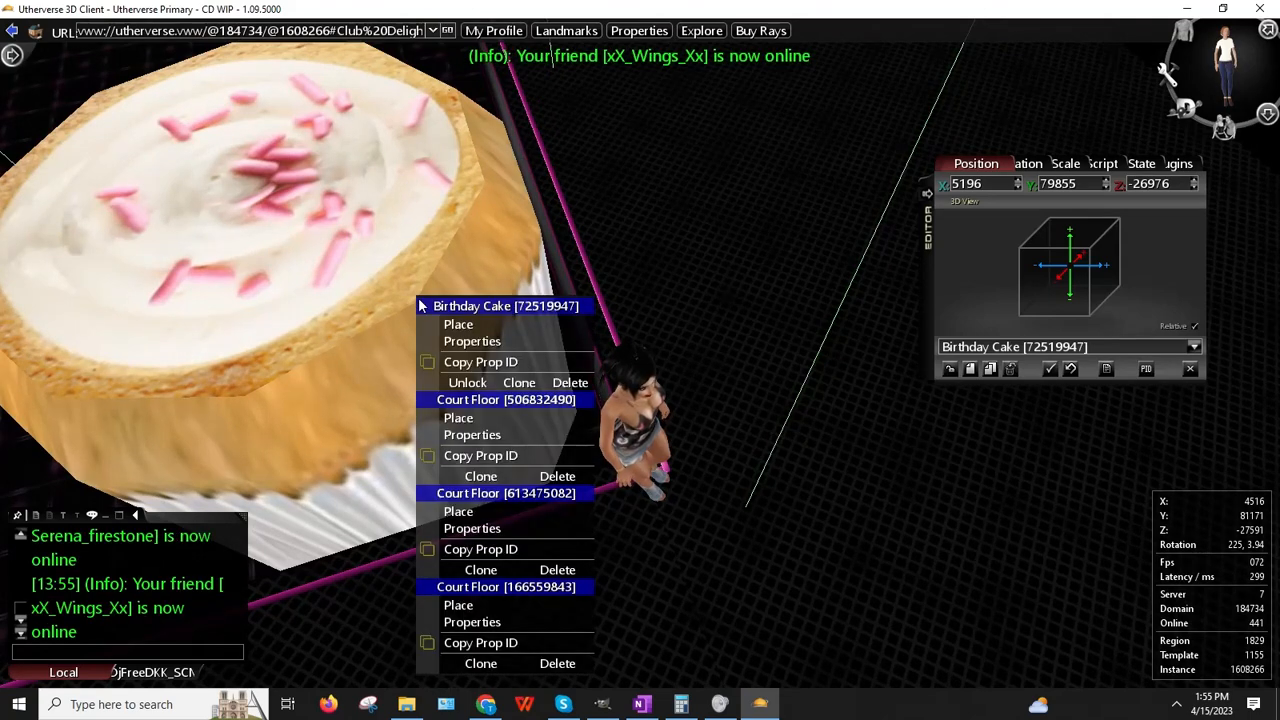
{"action": "left_click", "coordinate": [458, 325]}
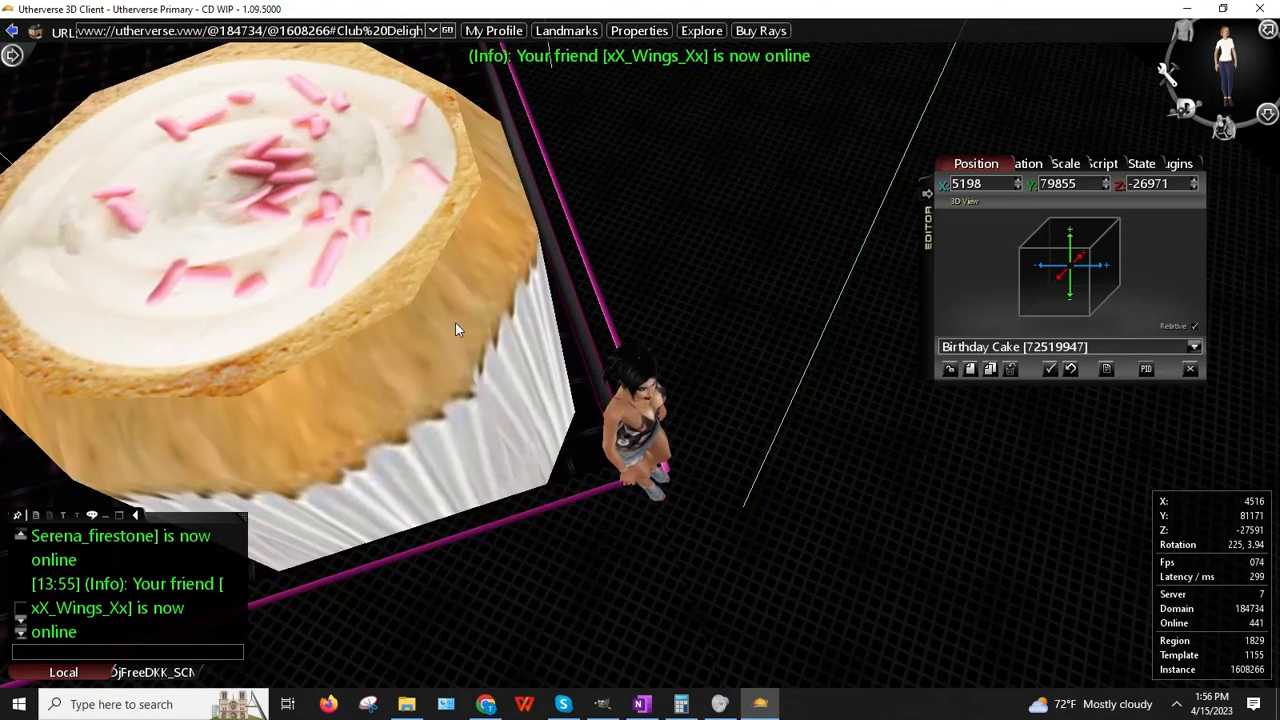
{"action": "left_click_drag", "start_coordinate": [527, 319], "coordinate": [836, 218]}
Step: Search 'court' and create a Court Floor prop, moving it under the cake
{"action": "left_click", "coordinate": [970, 369]}
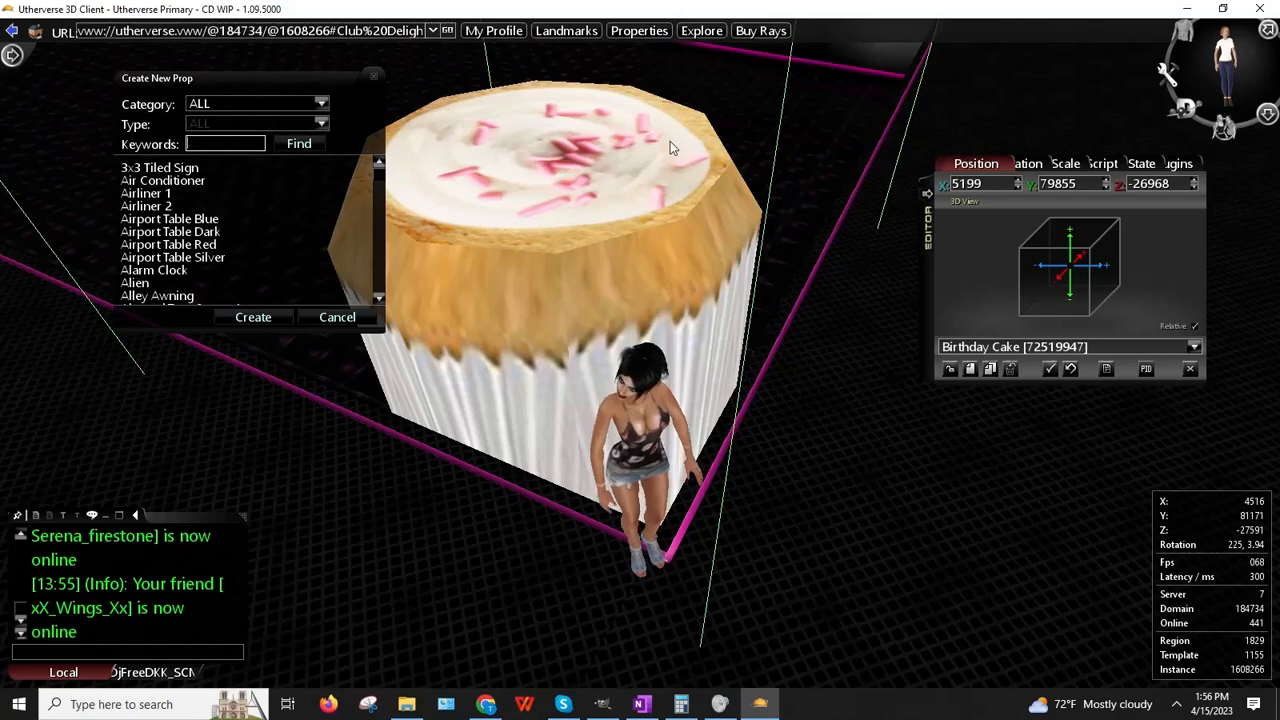
{"action": "type", "text": "court"}
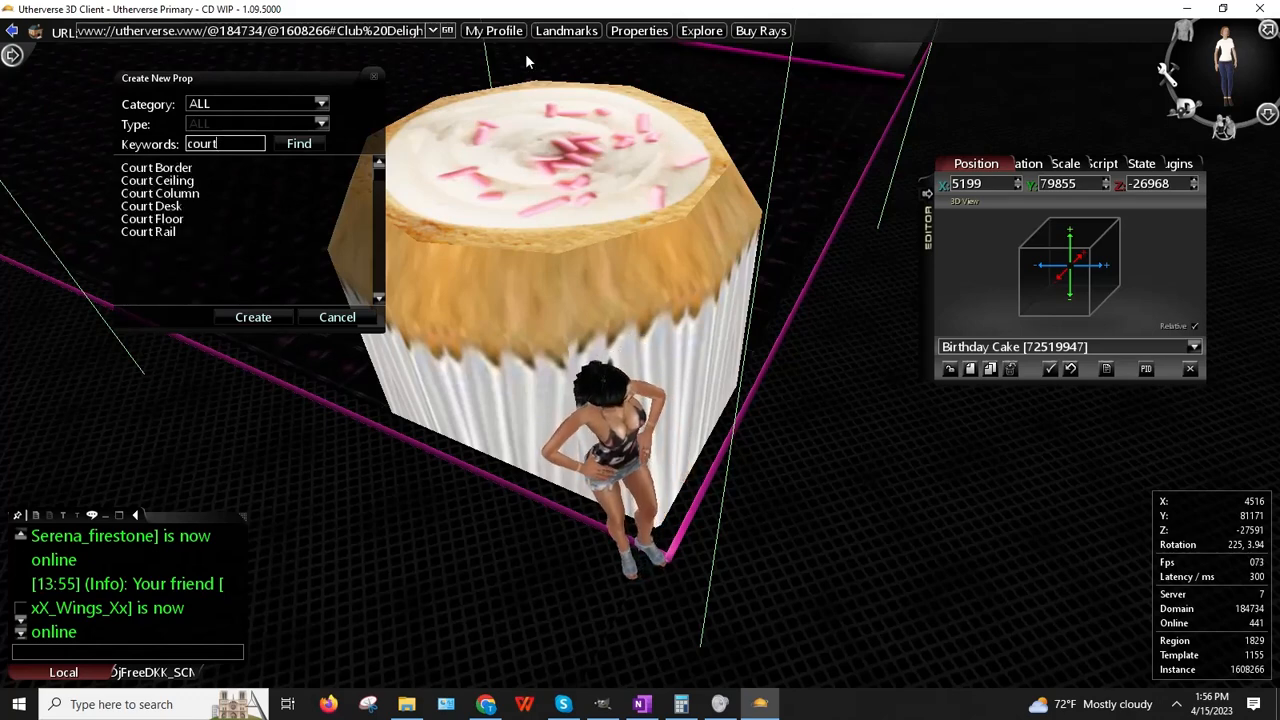
{"action": "left_click", "coordinate": [150, 219]}
{"action": "left_click", "coordinate": [253, 316]}
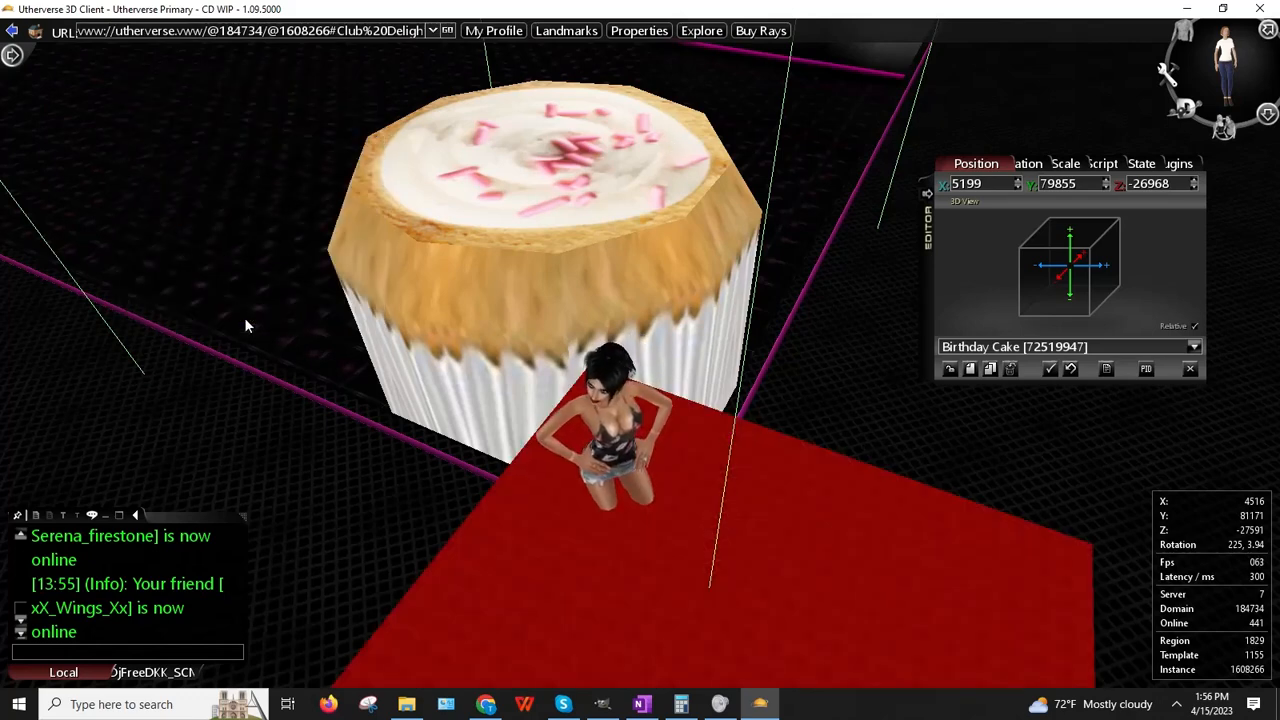
{"action": "right_click", "coordinate": [702, 496]}
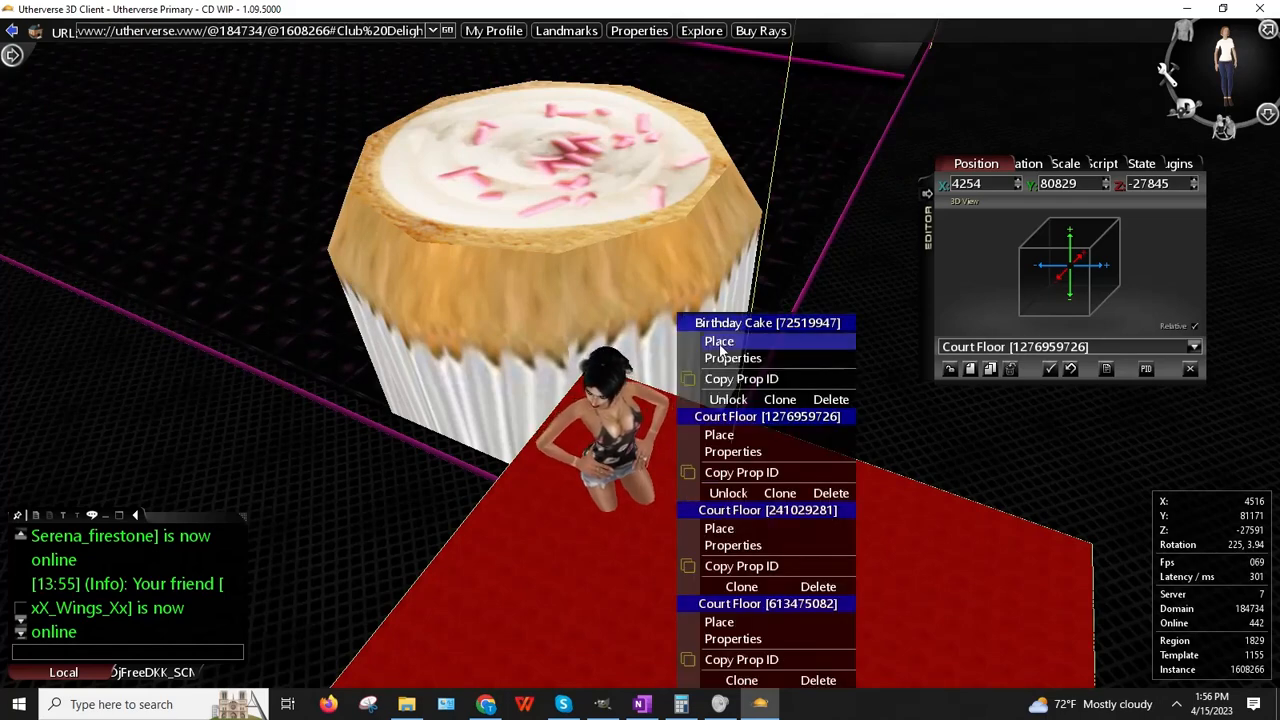
{"action": "left_click", "coordinate": [718, 435]}
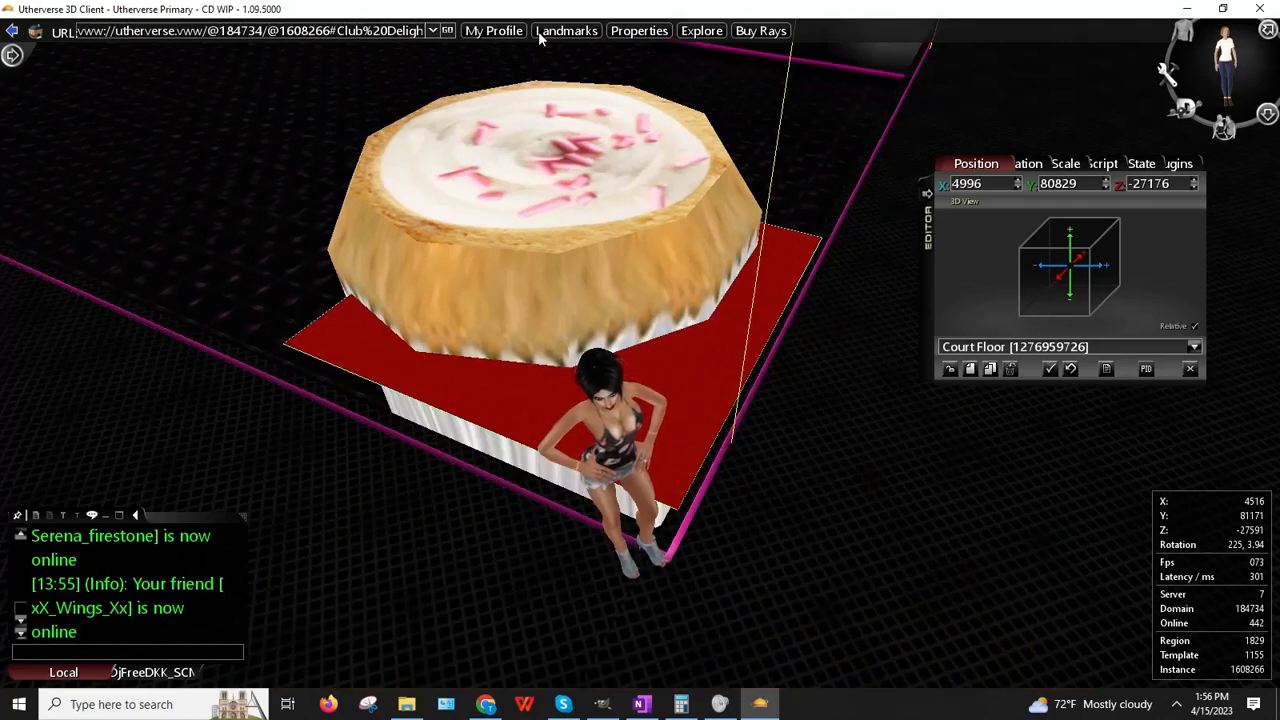
Step: Raise the red floor to the cupcake's top (Y 81066) and test it with the avatar
{"action": "left_click", "coordinate": [1141, 163]}
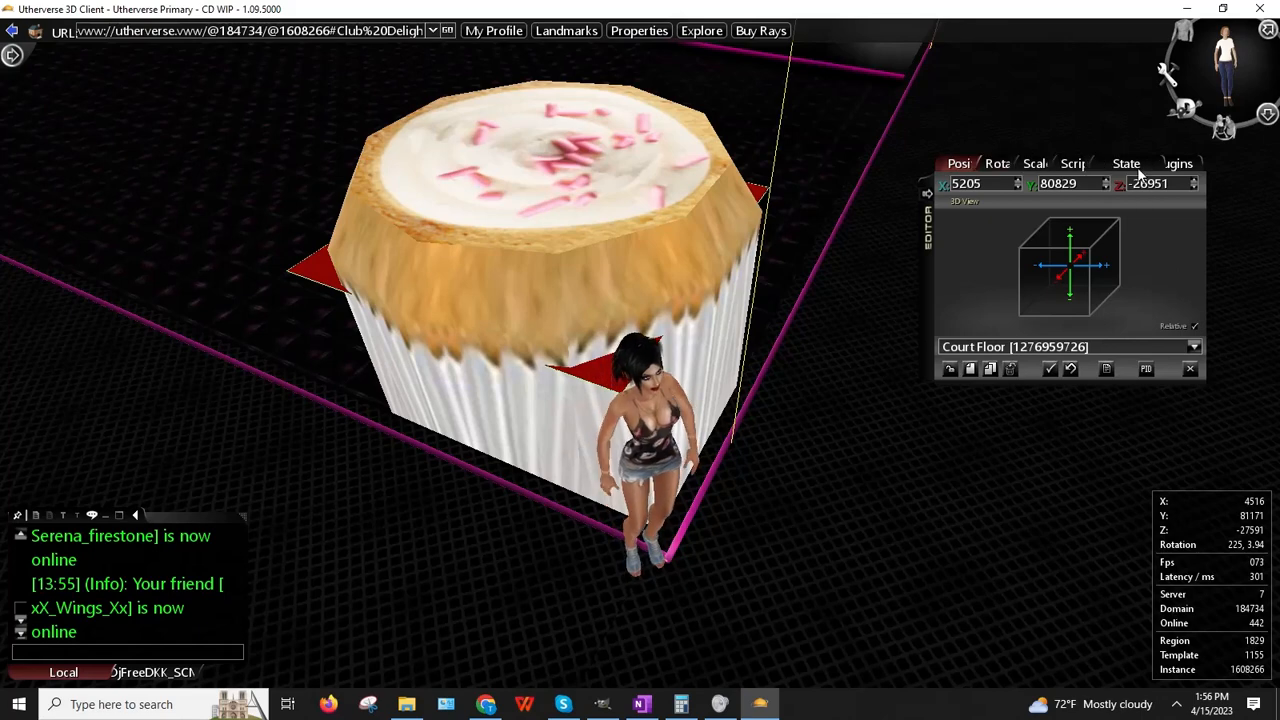
{"action": "left_click", "coordinate": [975, 163]}
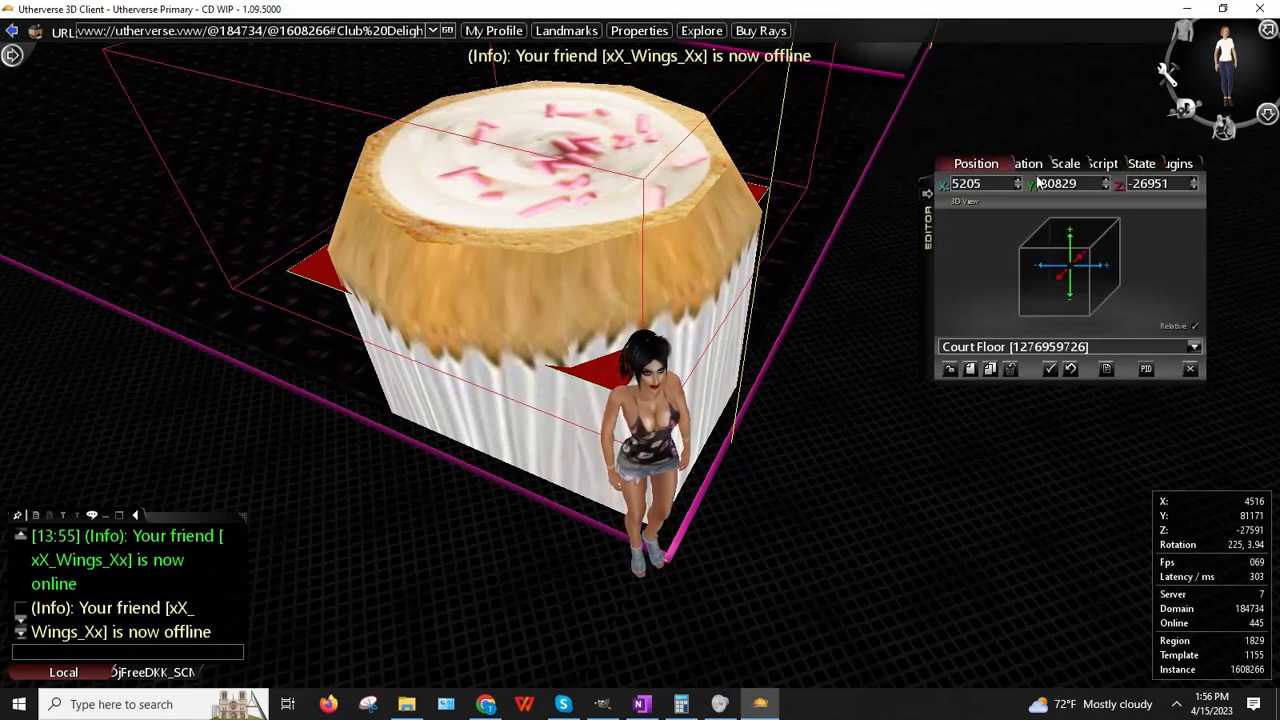
{"action": "left_click", "coordinate": [1107, 182]}
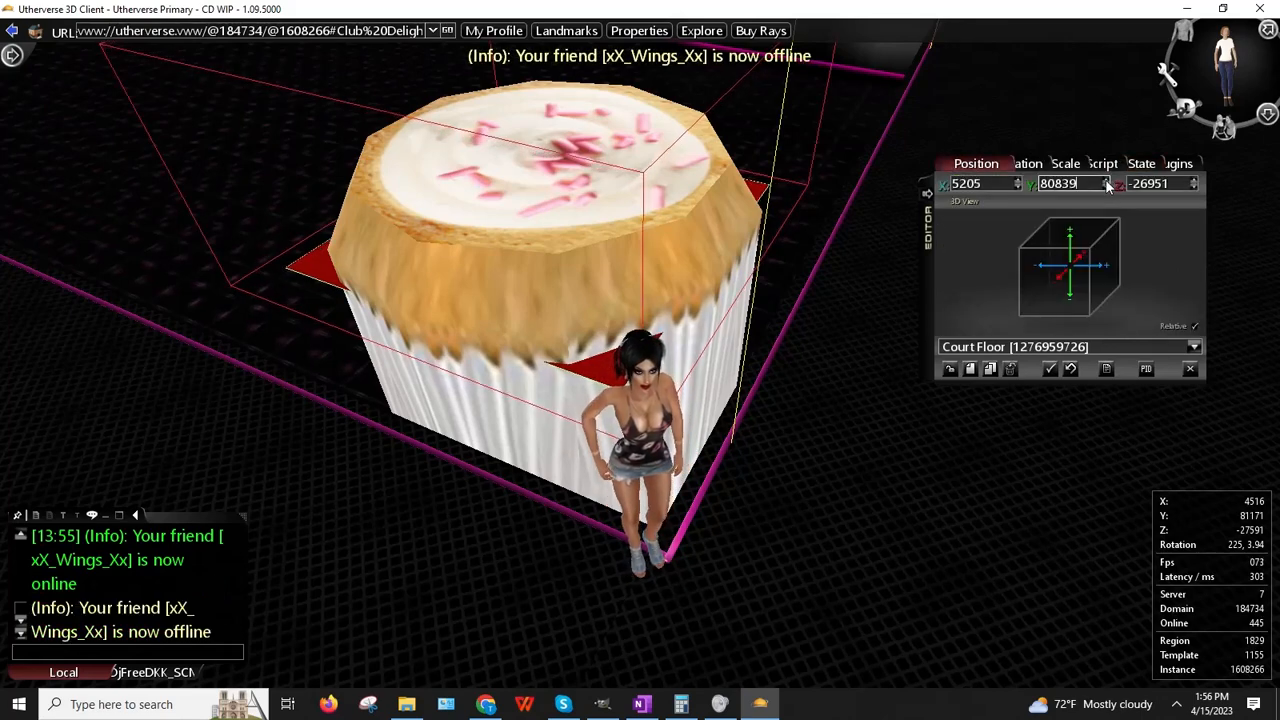
{"action": "left_click_drag", "start_coordinate": [1107, 182], "coordinate": [1107, 184]}
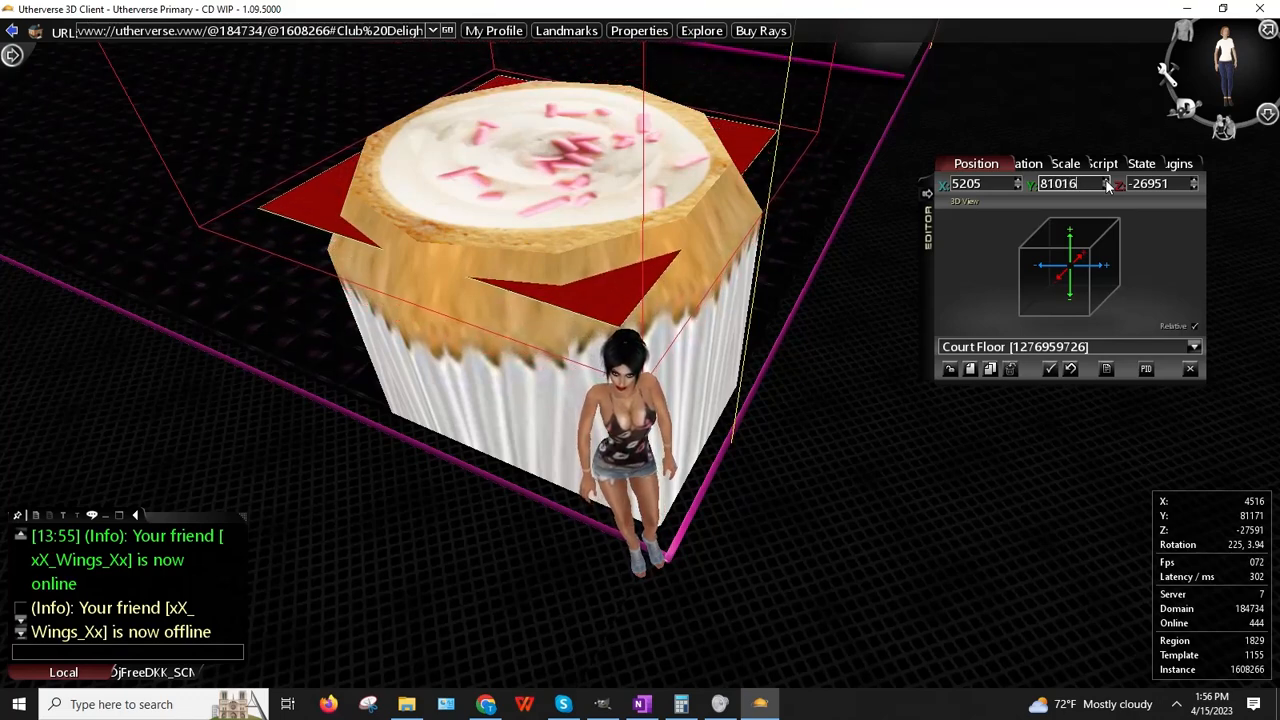
{"action": "left_click_drag", "start_coordinate": [1107, 184], "coordinate": [1107, 184]}
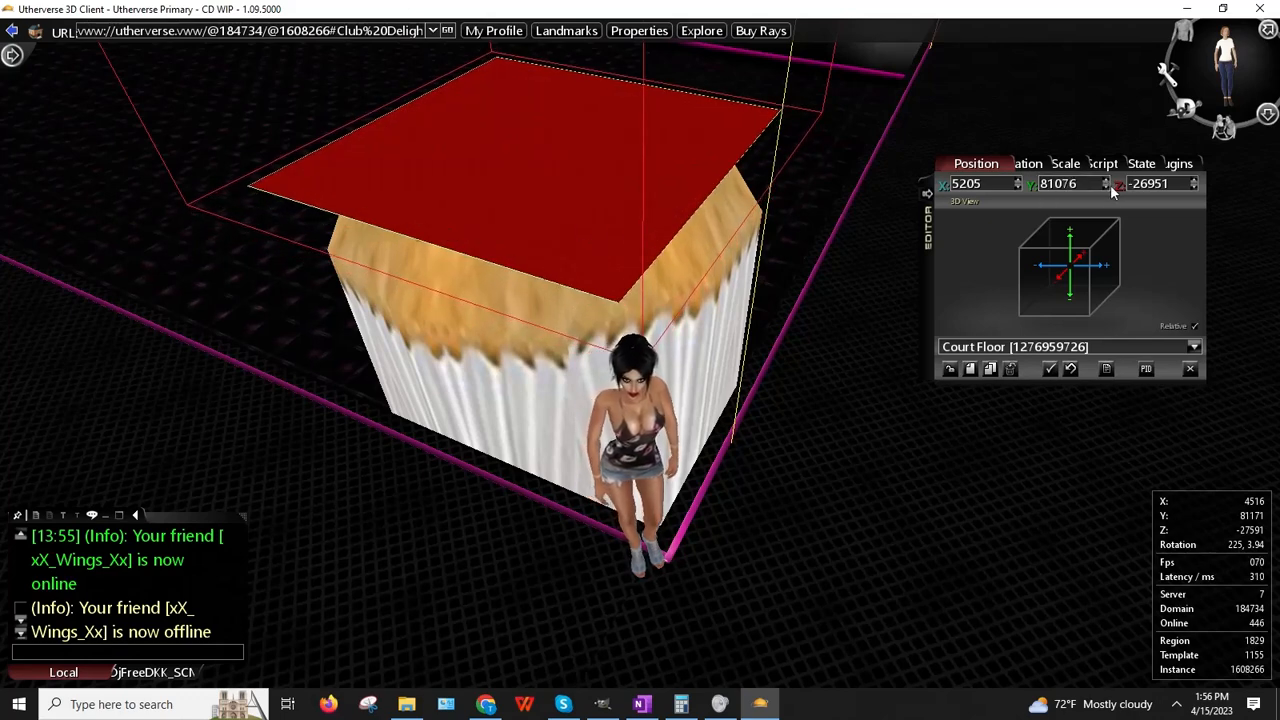
{"action": "left_click_drag", "start_coordinate": [1105, 187], "coordinate": [1105, 187]}
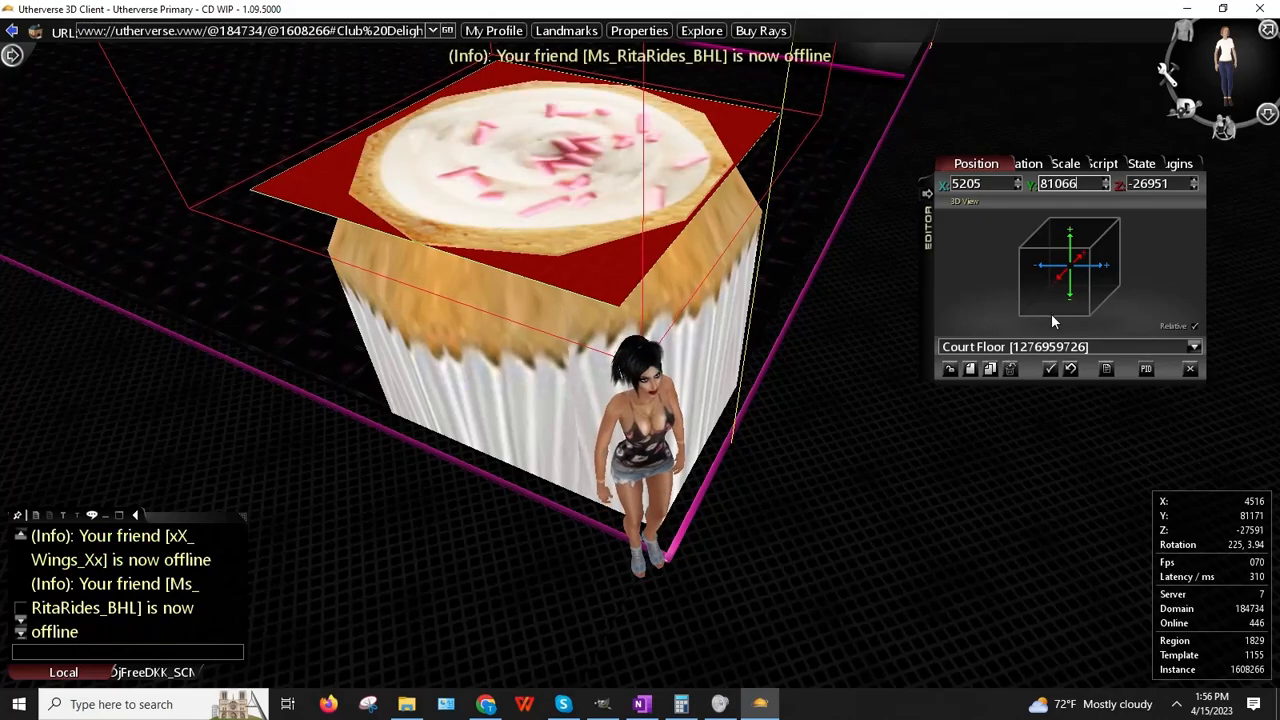
{"action": "right_click_drag", "start_coordinate": [778, 326], "coordinate": [778, 326]}
{"action": "key", "text": "Left"}
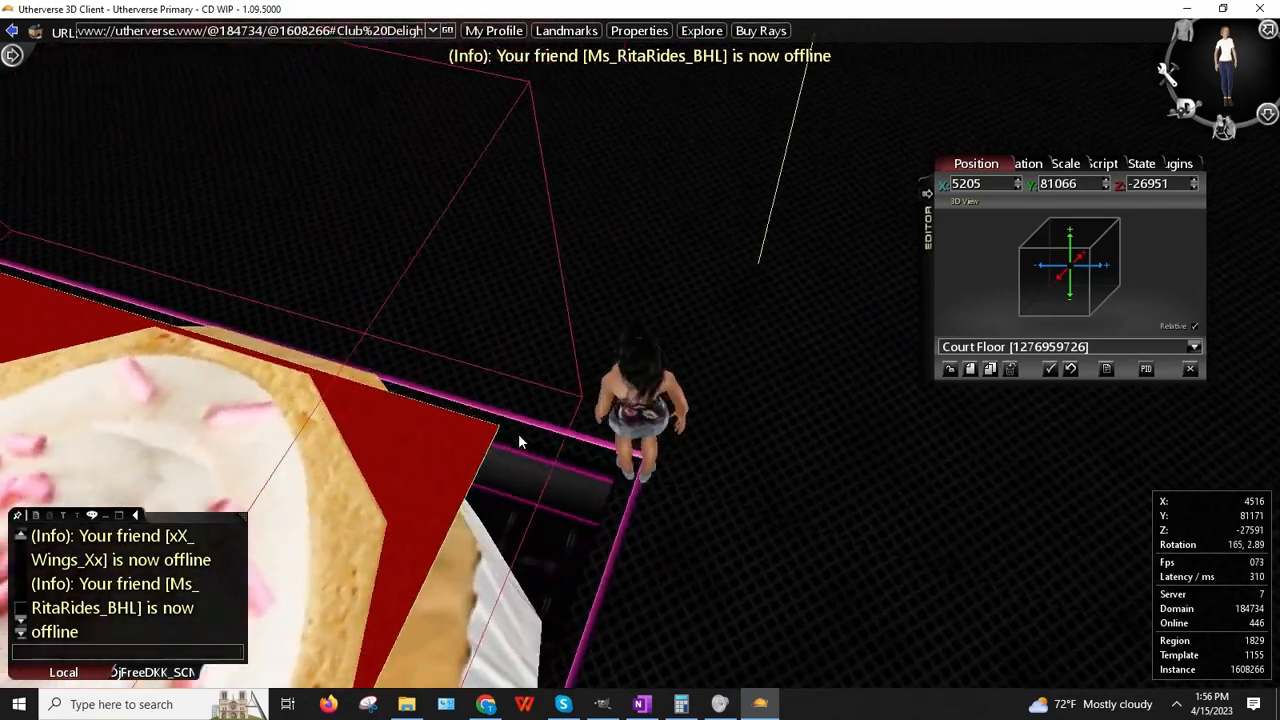
{"action": "key", "text": "Up"}
{"action": "key", "text": "space"}
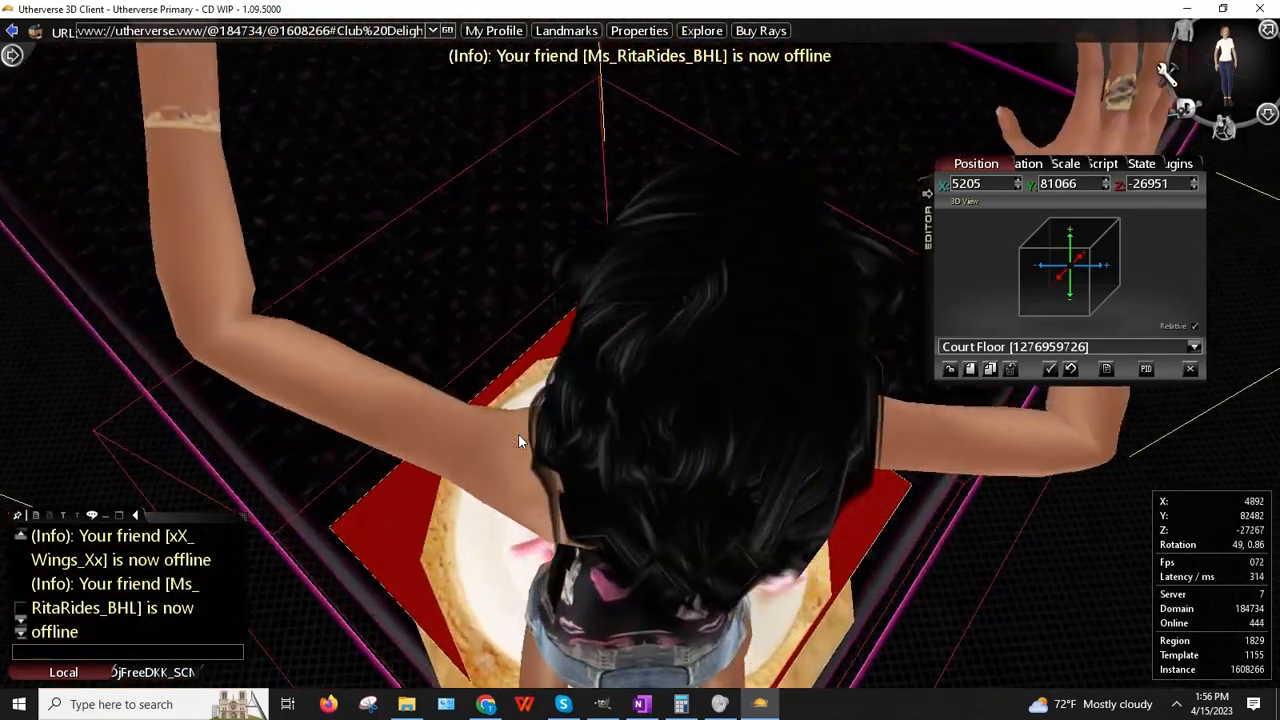
{"action": "key", "text": "Right"}
{"action": "key", "text": "Right"}
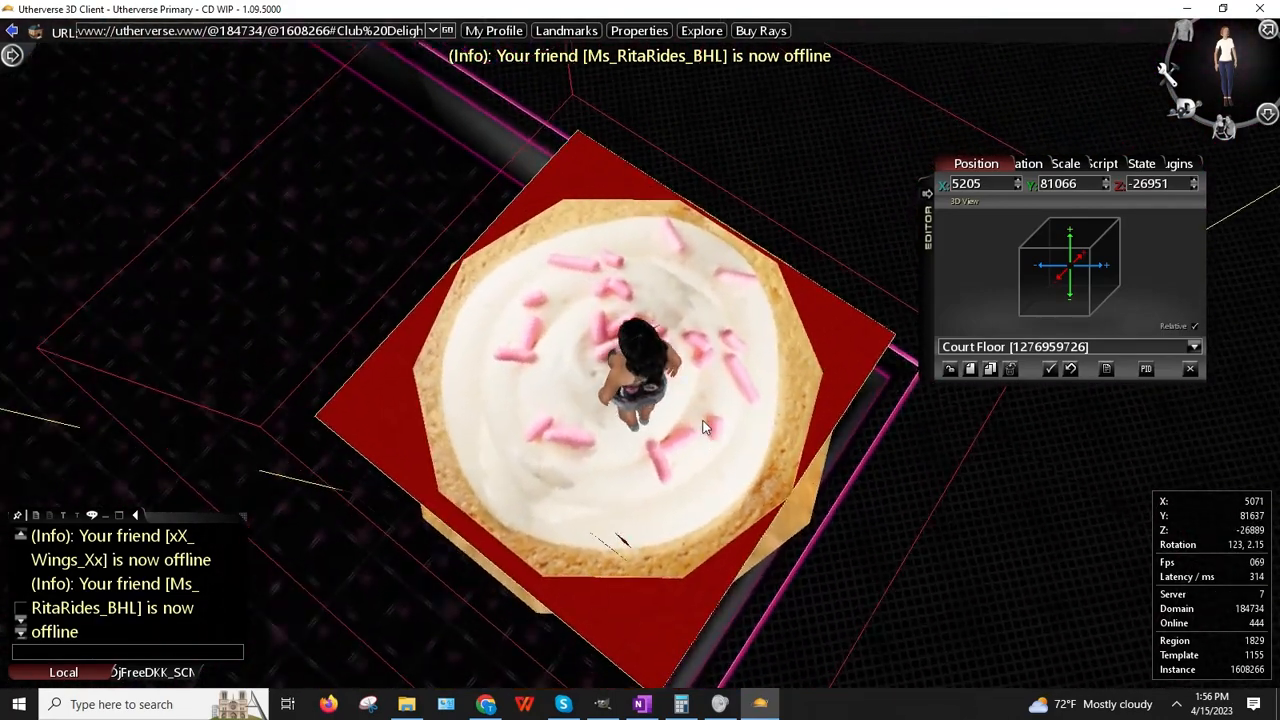
Step: Scale the floor to 0.90 in X and Z and centre it over the cake
{"action": "left_click", "coordinate": [1058, 166]}
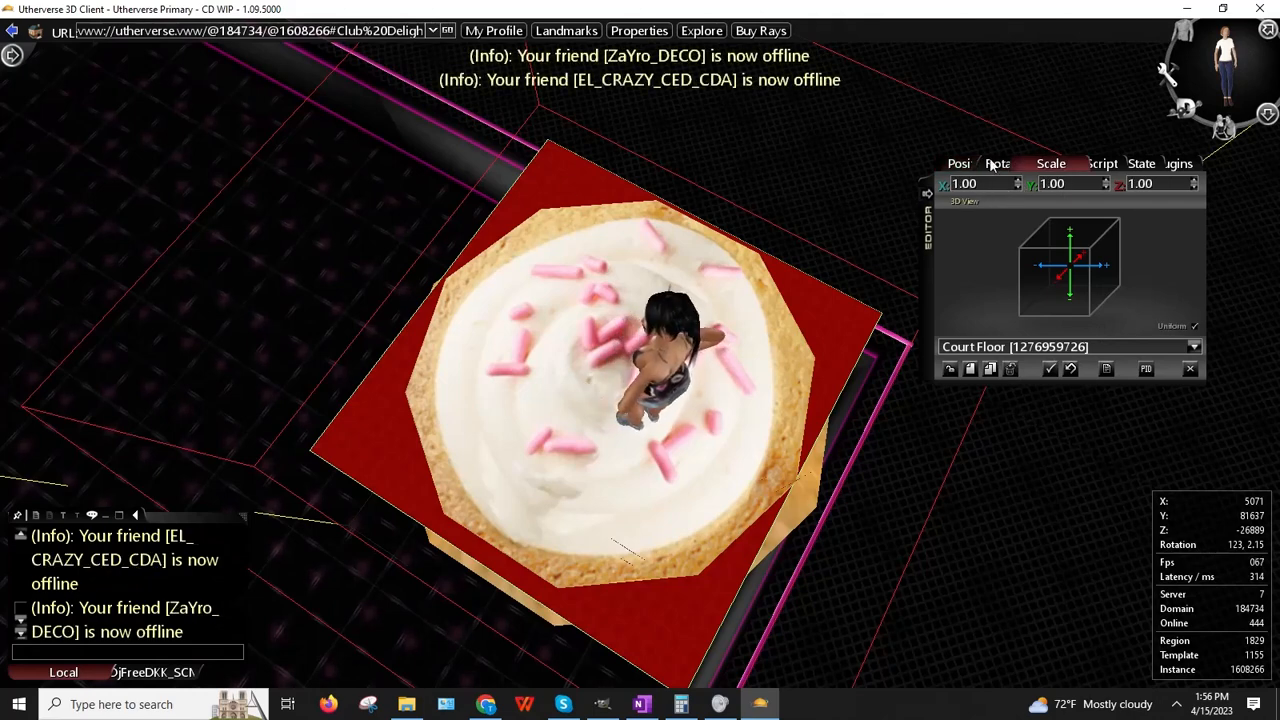
{"action": "left_click", "coordinate": [1018, 188]}
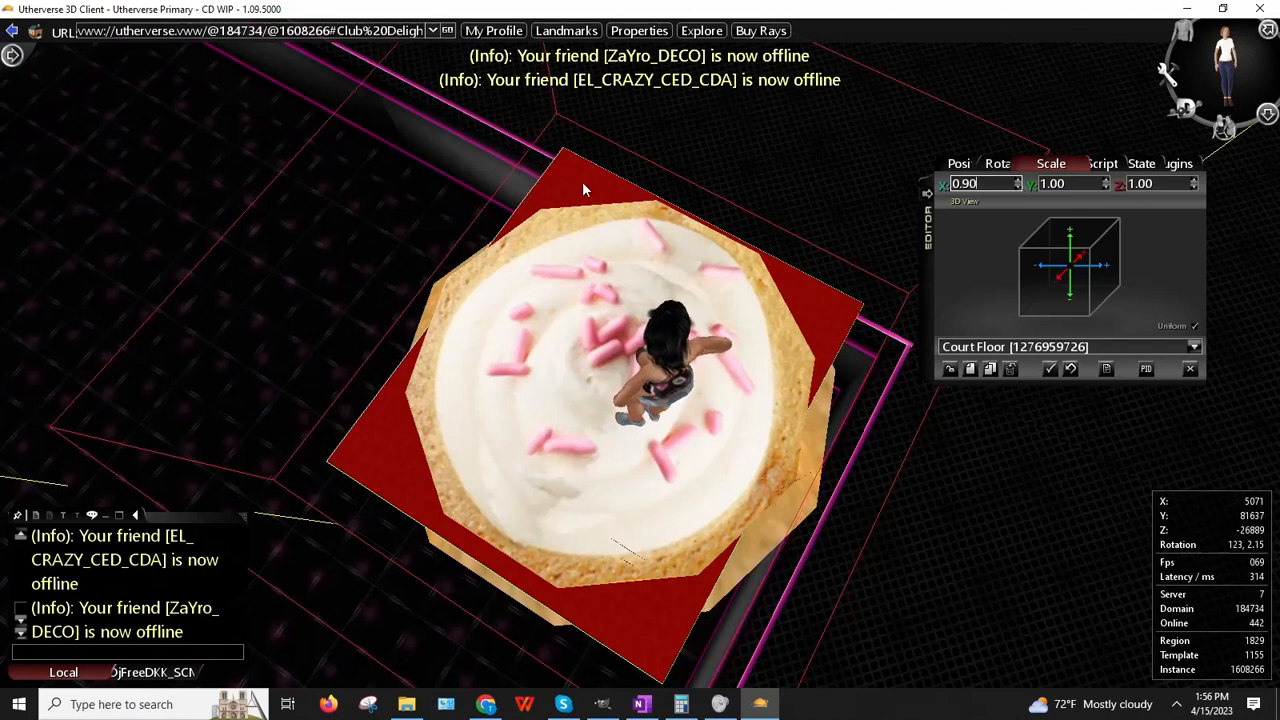
{"action": "left_click", "coordinate": [1194, 188]}
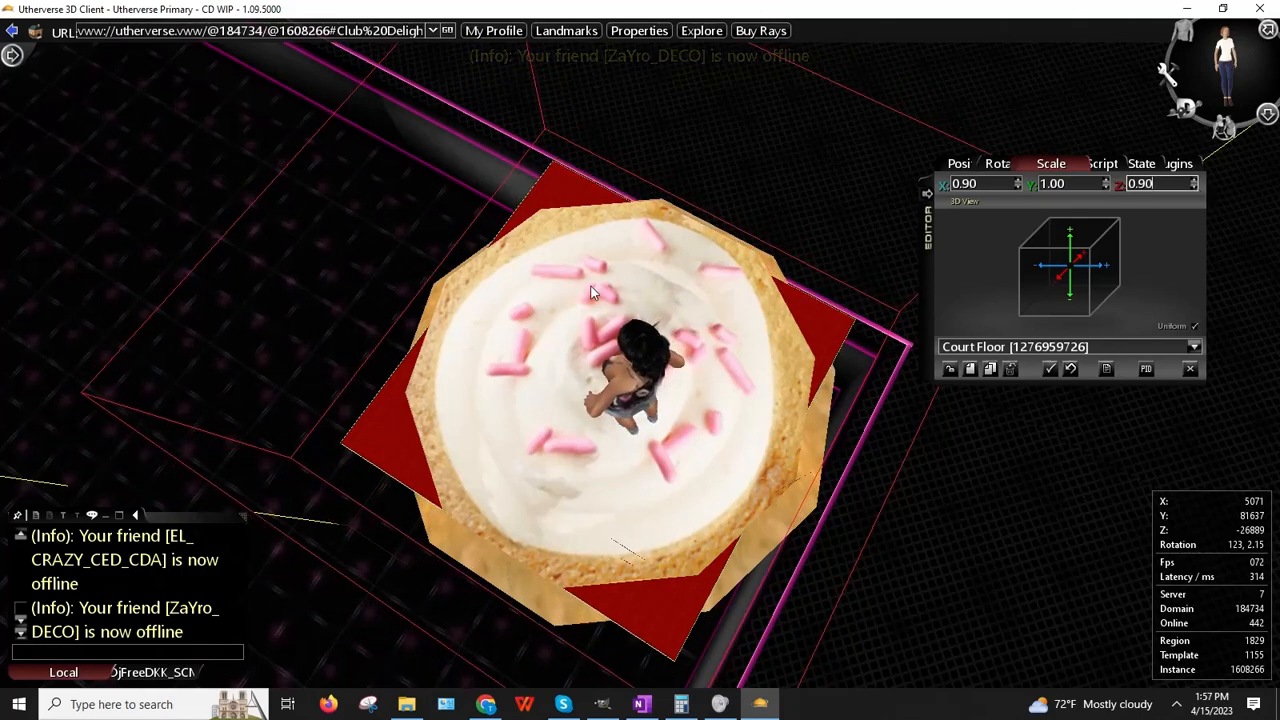
{"action": "right_click_drag", "start_coordinate": [600, 292], "coordinate": [635, 322]}
{"action": "right_click", "coordinate": [450, 220]}
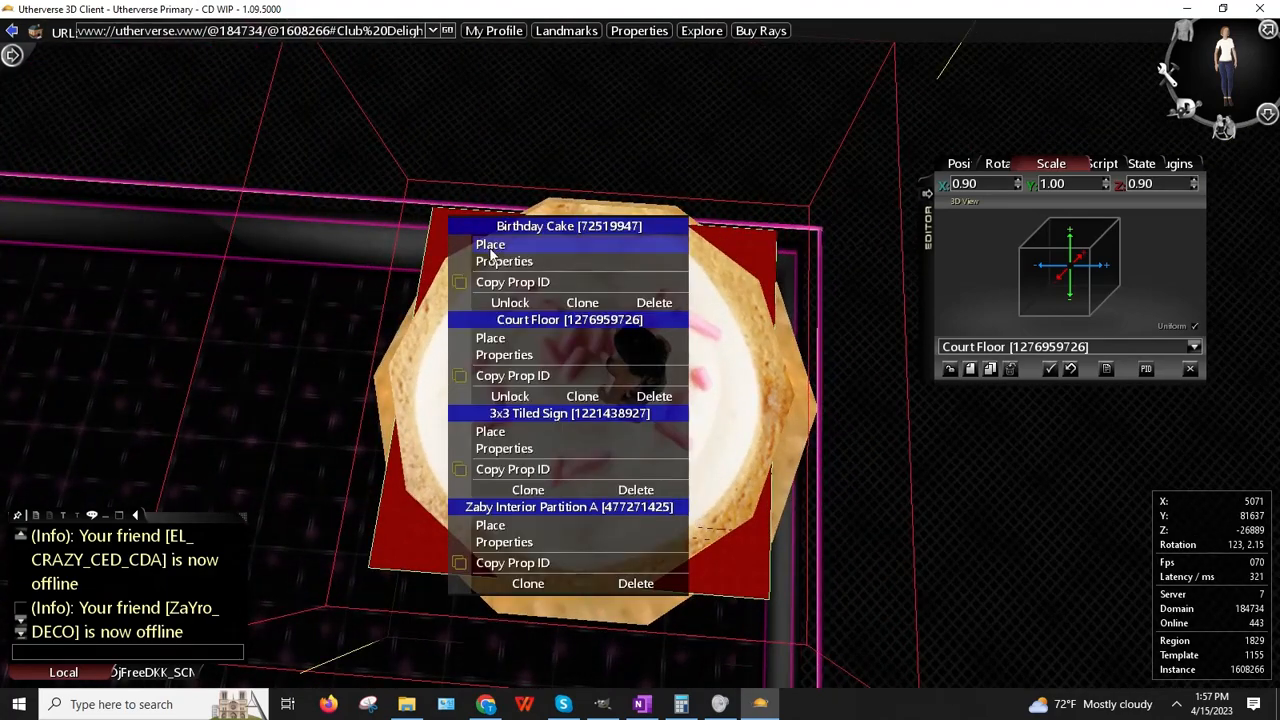
{"action": "left_click", "coordinate": [498, 345]}
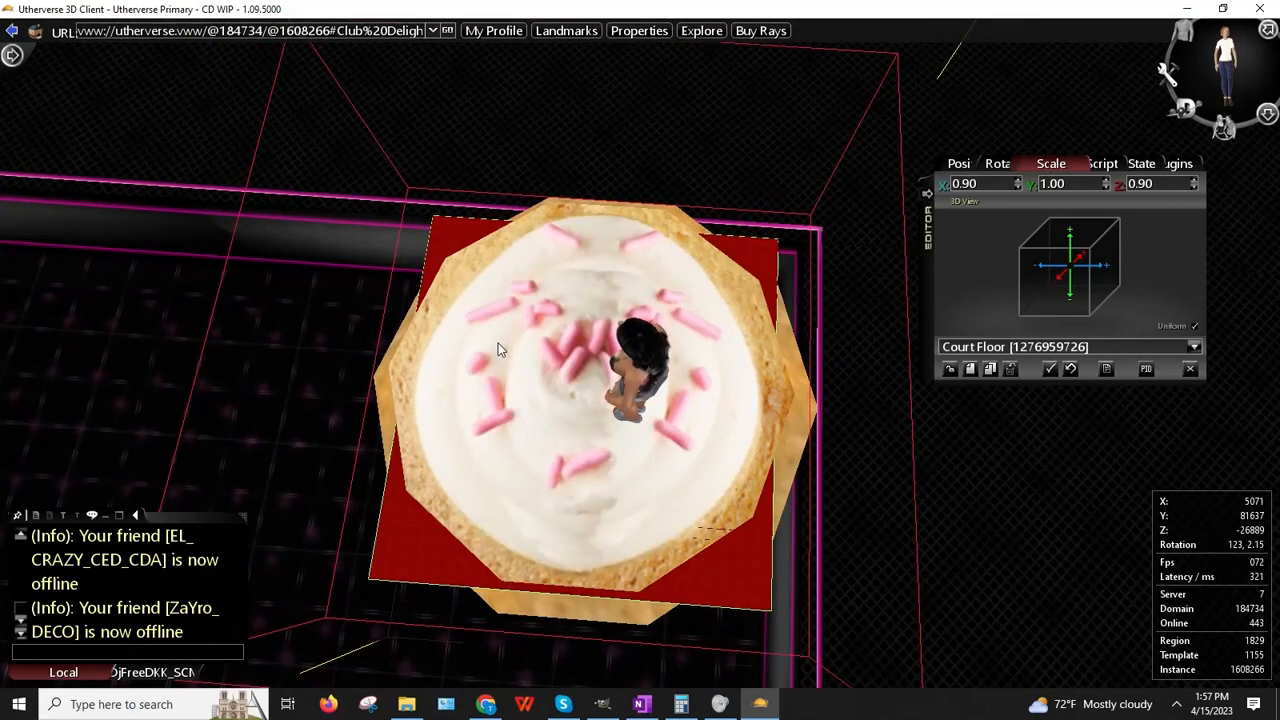
{"action": "left_click_drag", "start_coordinate": [498, 340], "coordinate": [501, 331]}
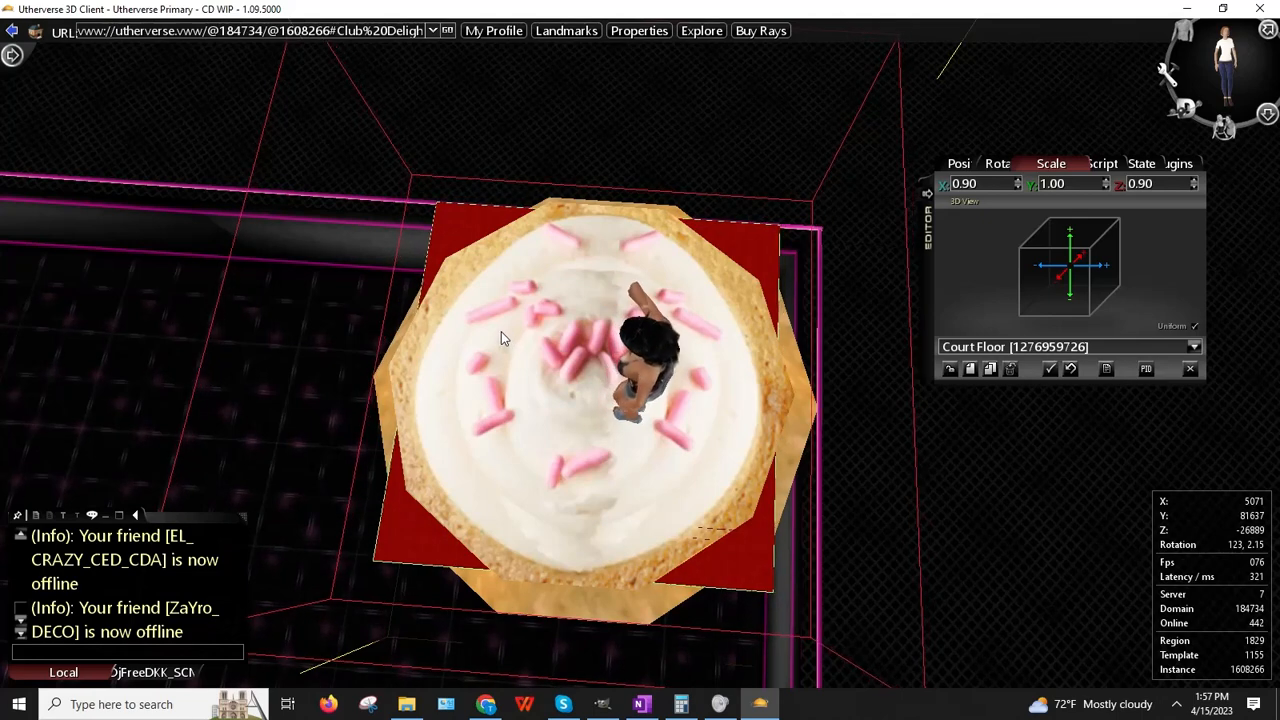
{"action": "left_click", "coordinate": [1122, 164]}
Step: Make the red floor Invisible and create a Trigger Box 01 prop
{"action": "left_click", "coordinate": [948, 262]}
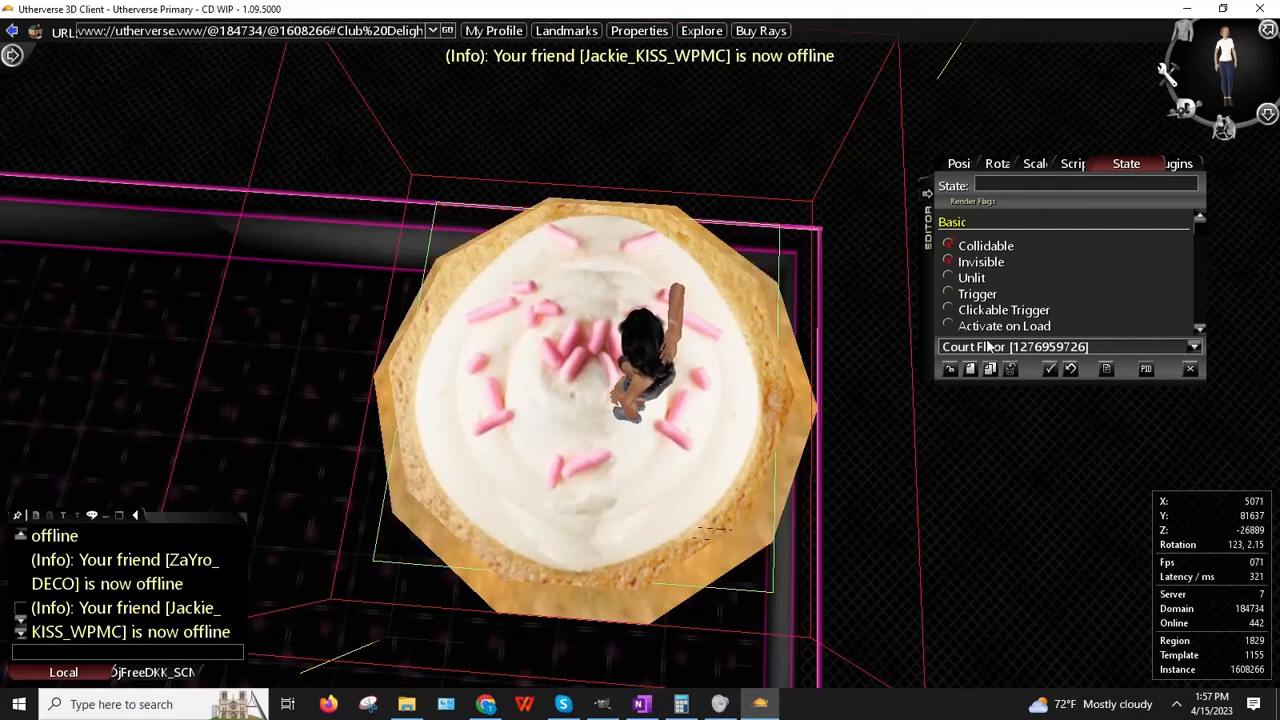
{"action": "left_click", "coordinate": [970, 369]}
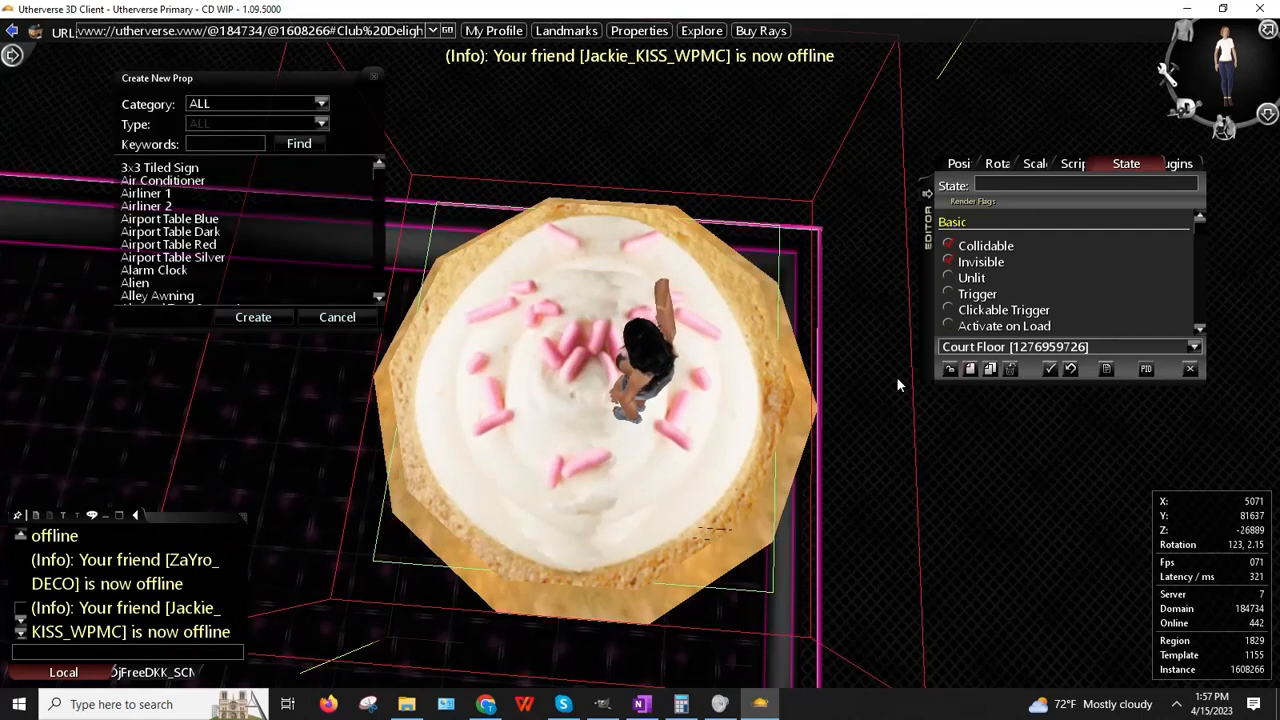
{"action": "left_click", "coordinate": [217, 141]}
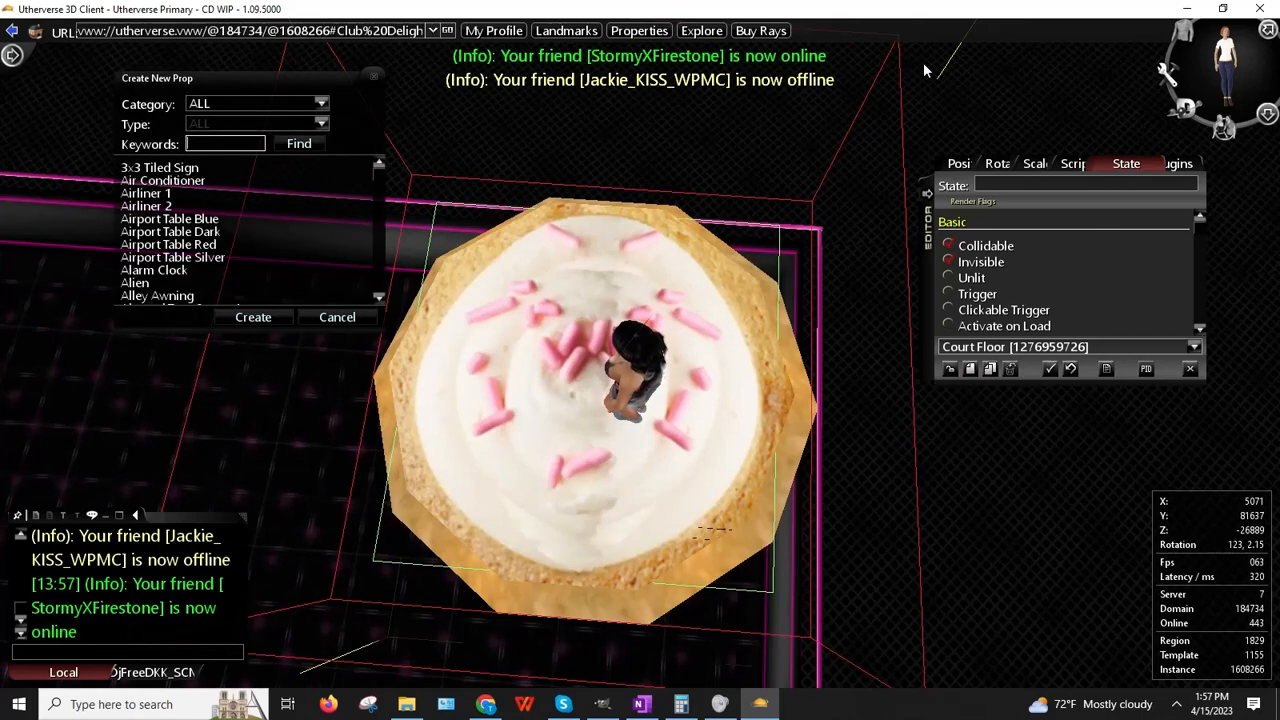
{"action": "left_click", "coordinate": [348, 320]}
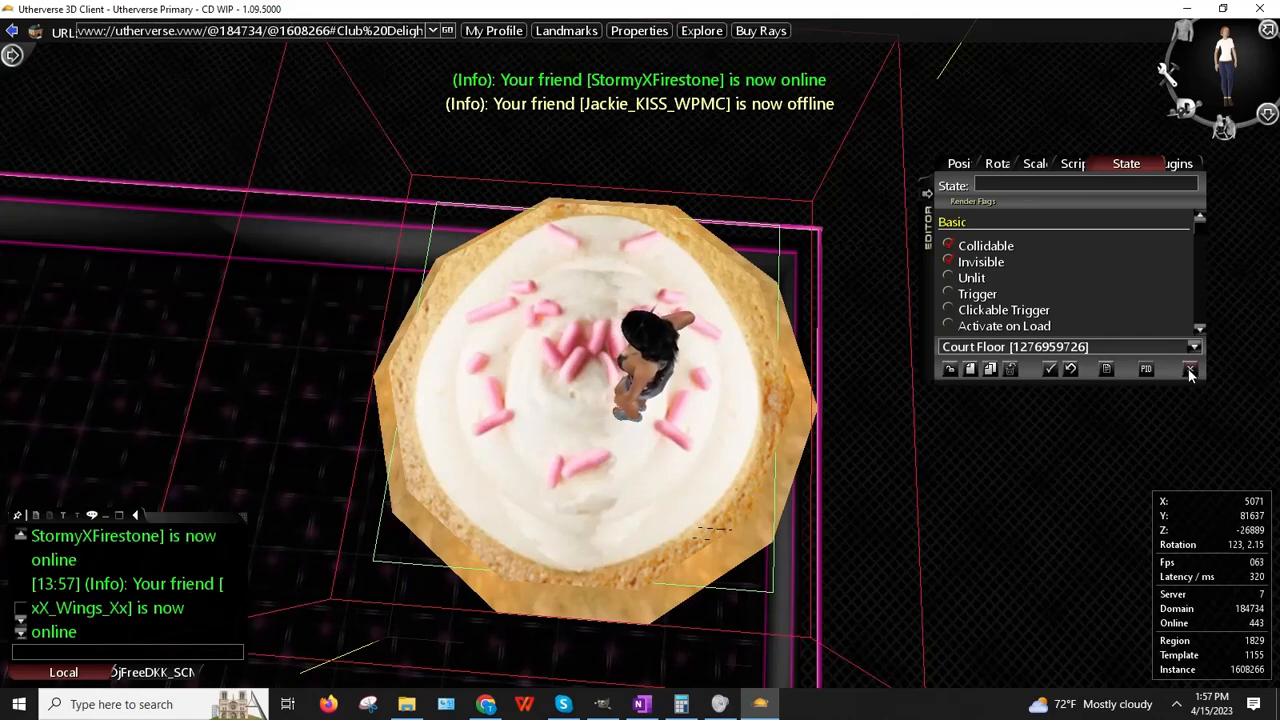
{"action": "left_click_drag", "start_coordinate": [482, 368], "coordinate": [925, 305]}
{"action": "left_click", "coordinate": [970, 369]}
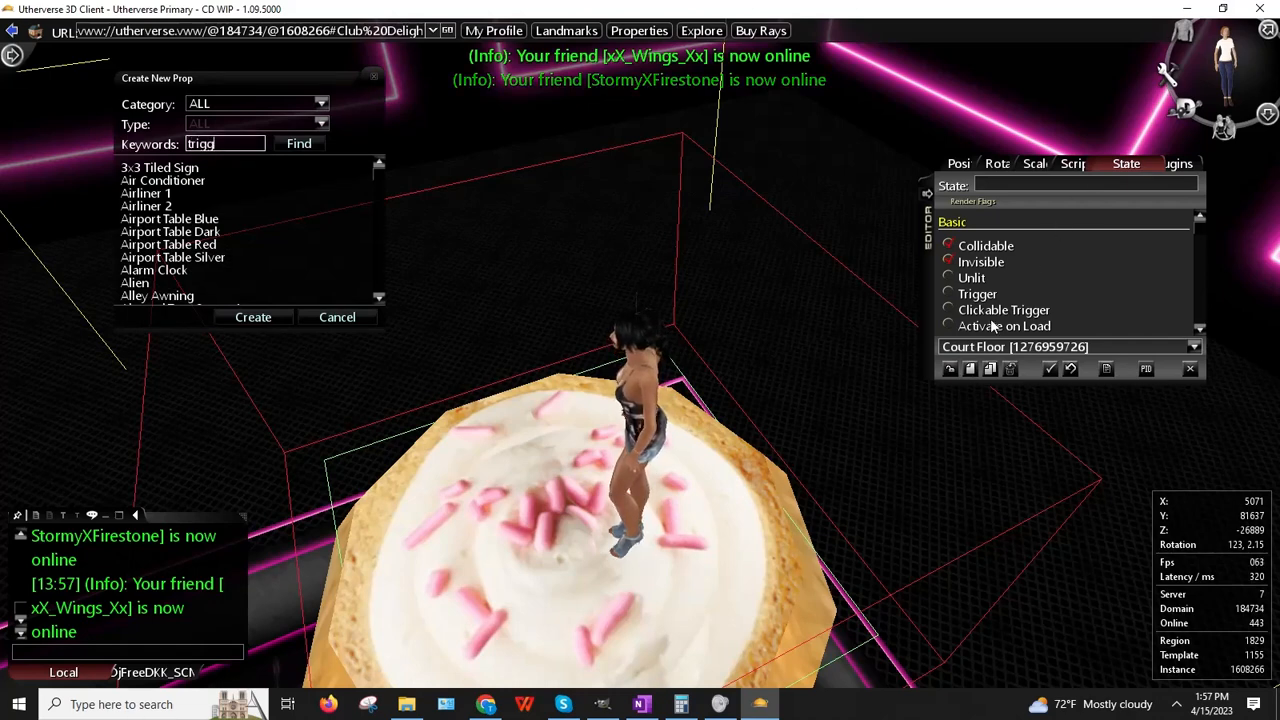
{"action": "key", "text": "Return"}
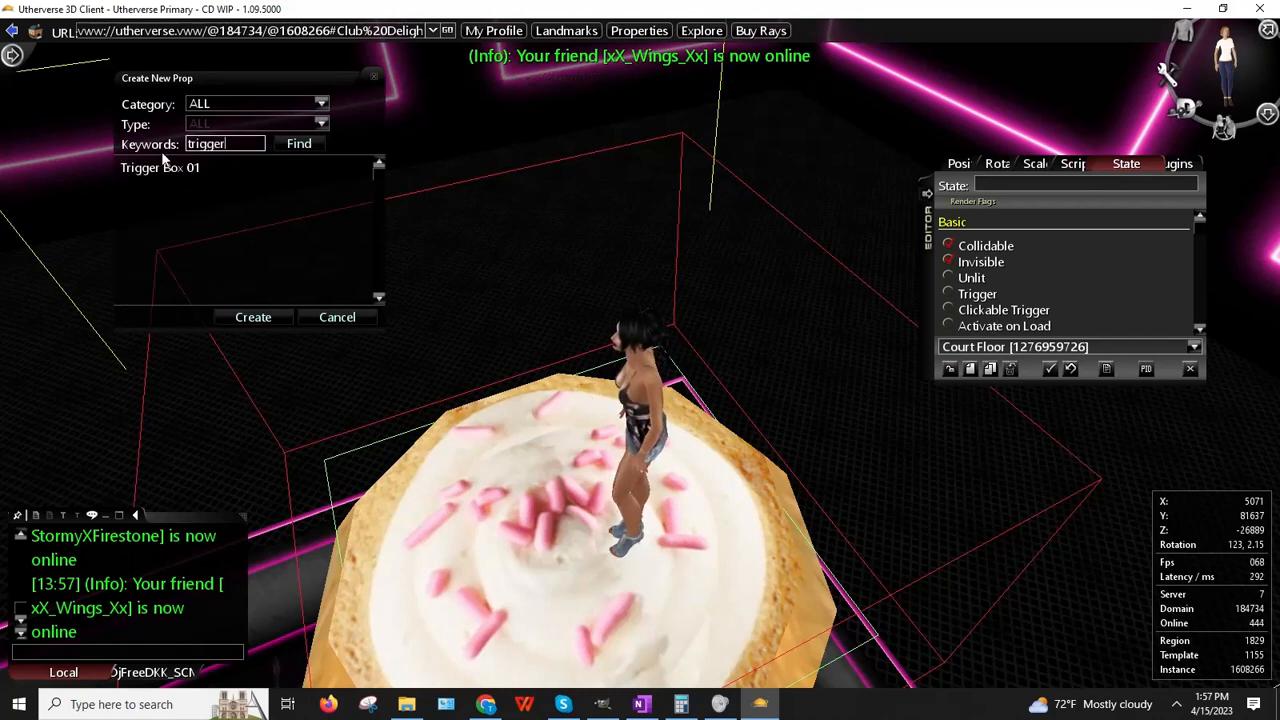
{"action": "left_click", "coordinate": [252, 318]}
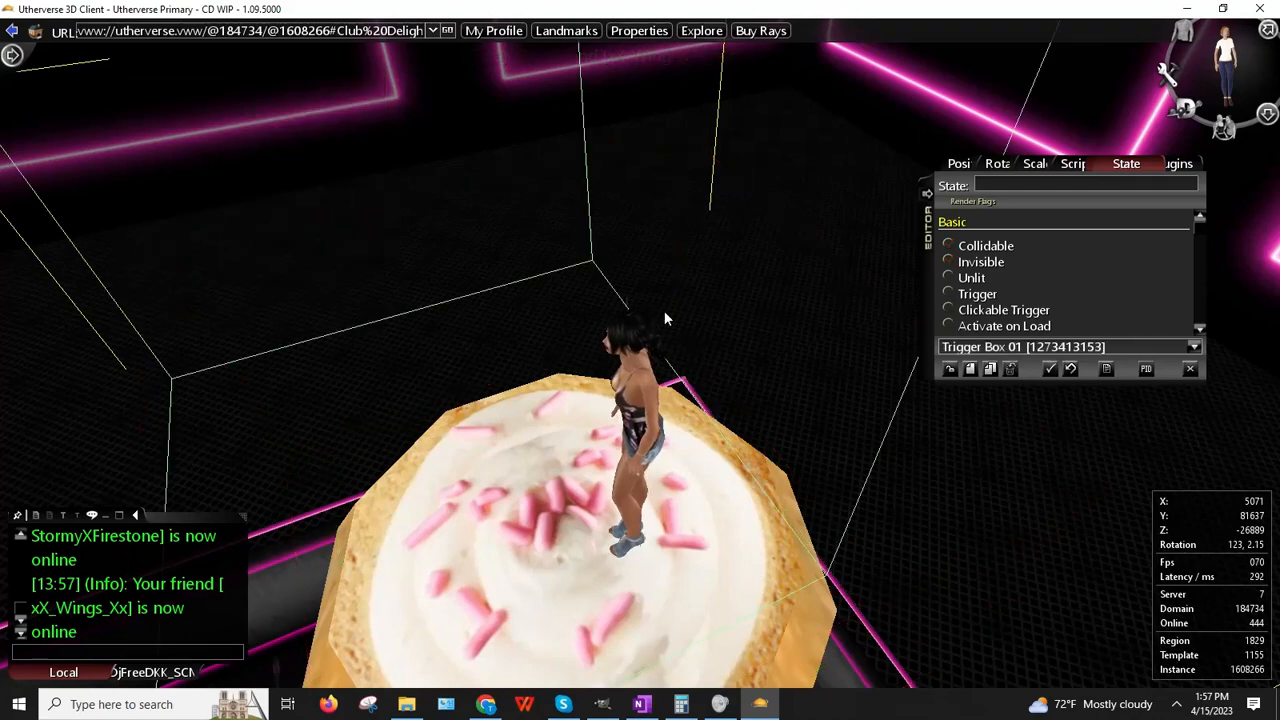
Step: Place the trigger box on the cupcake top and scale it to 0.5 in X and Z
{"action": "right_click", "coordinate": [449, 258]}
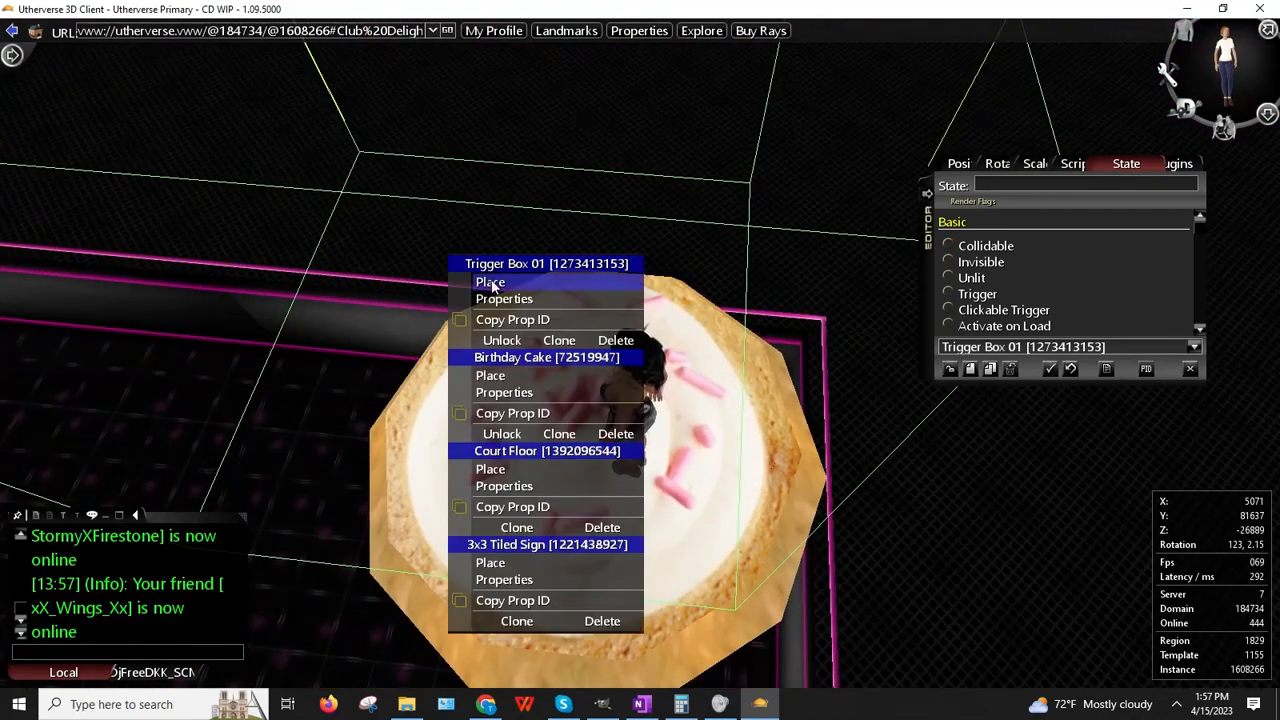
{"action": "left_click", "coordinate": [491, 284]}
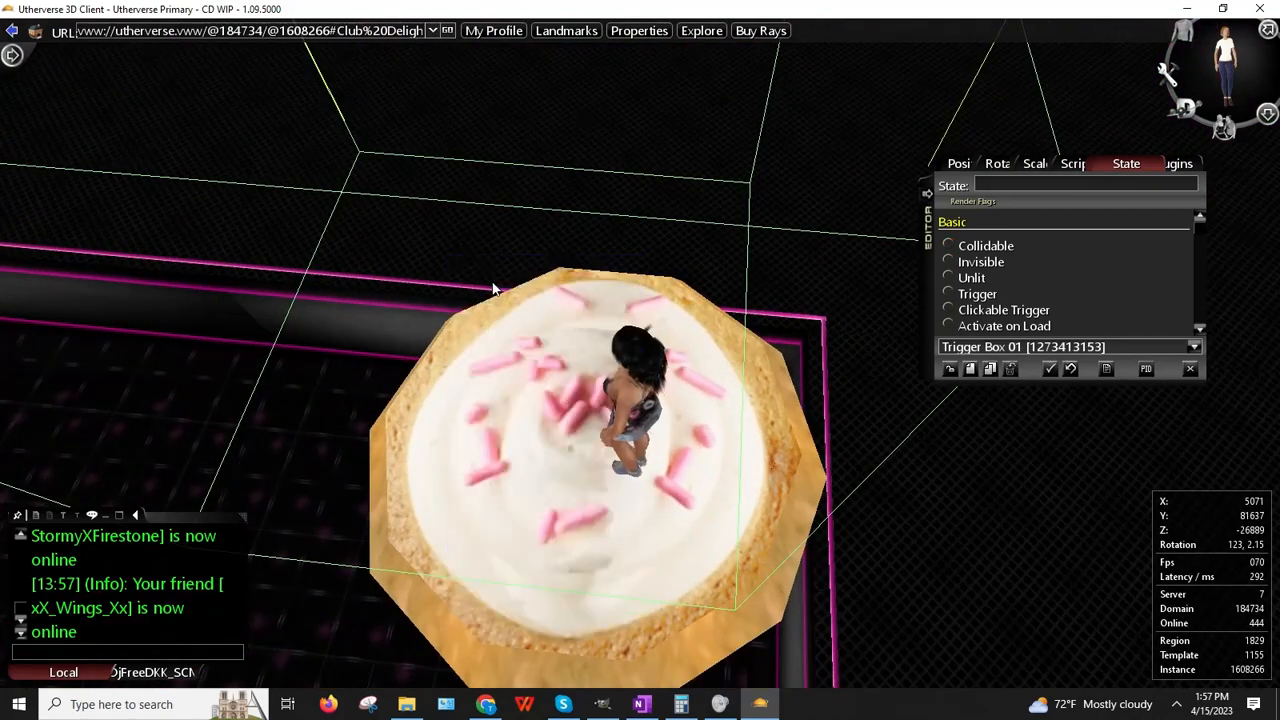
{"action": "left_click", "coordinate": [1040, 164]}
{"action": "type", "text": "0.5"}
{"action": "key", "text": "Return"}
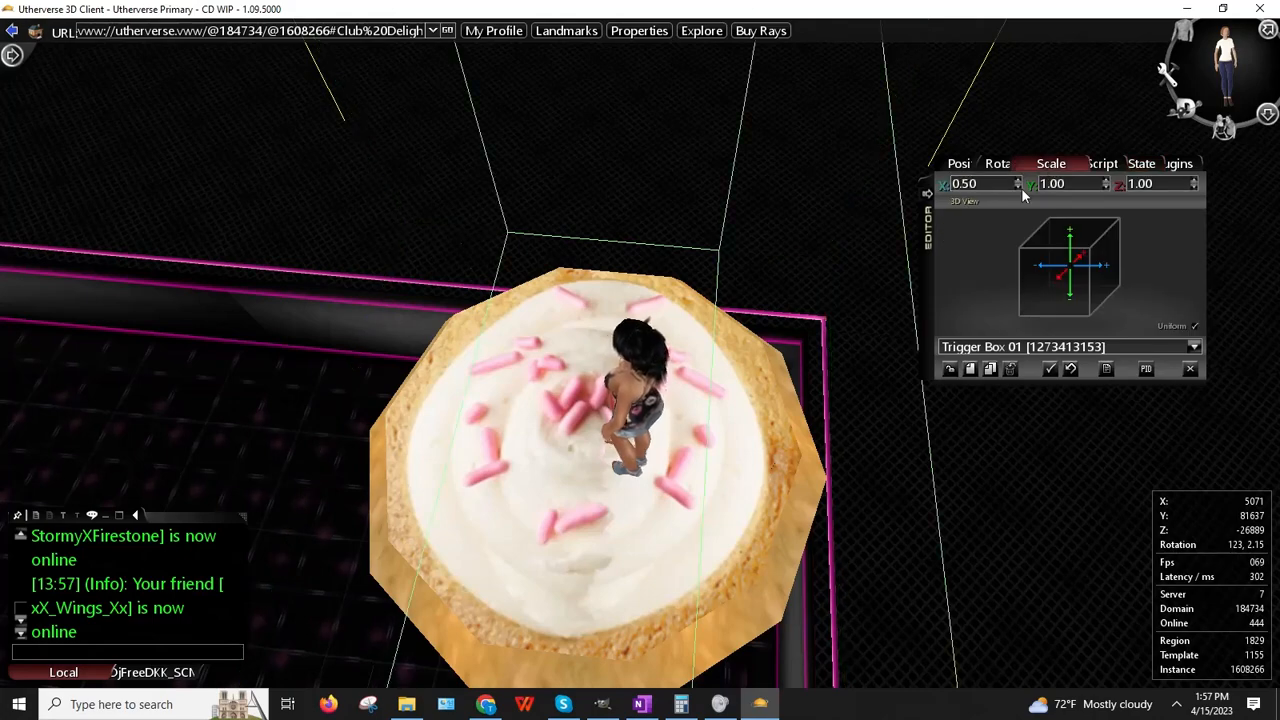
{"action": "left_click", "coordinate": [1143, 184]}
{"action": "type", "text": "0.5"}
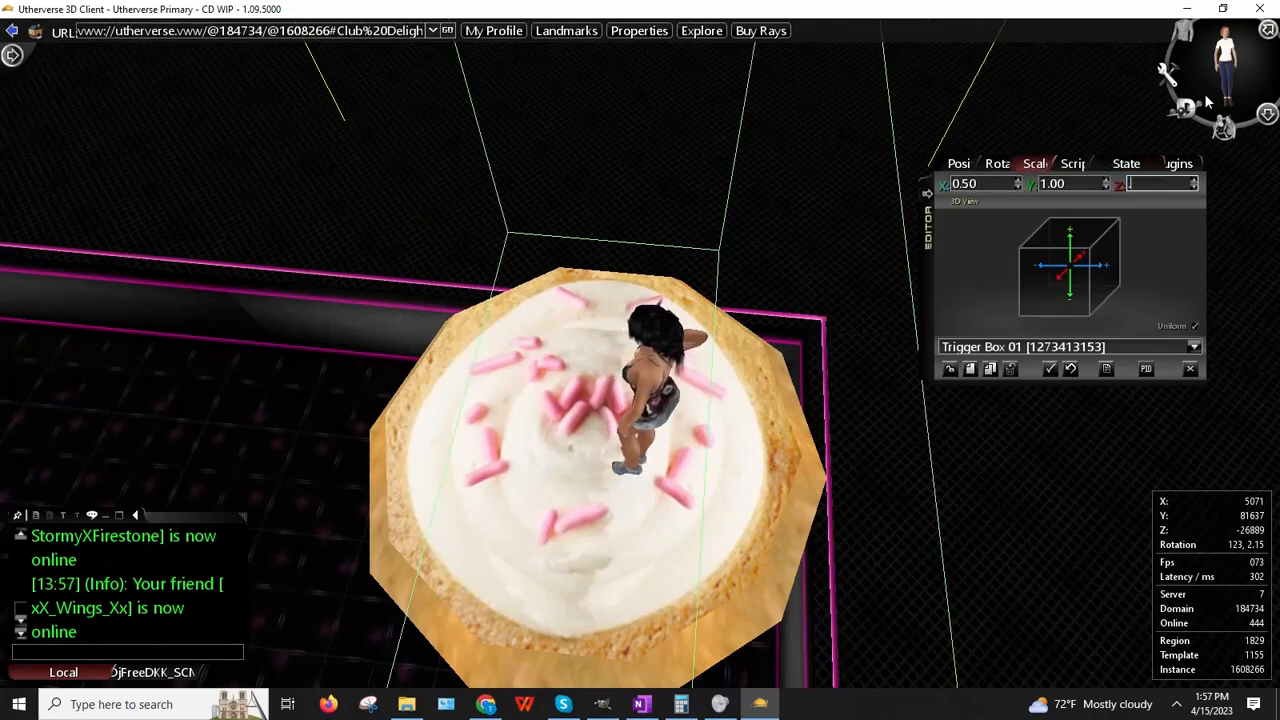
{"action": "key", "text": "Return"}
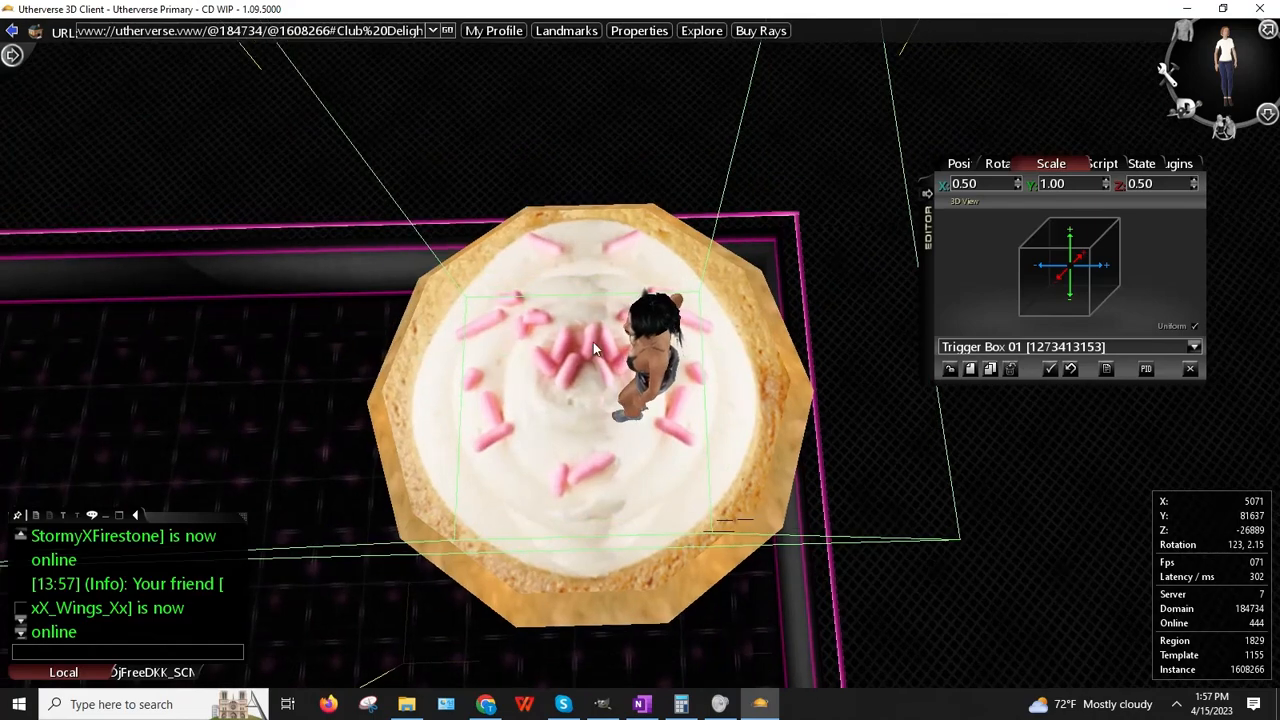
{"action": "right_click", "coordinate": [591, 343]}
{"action": "left_click", "coordinate": [633, 342]}
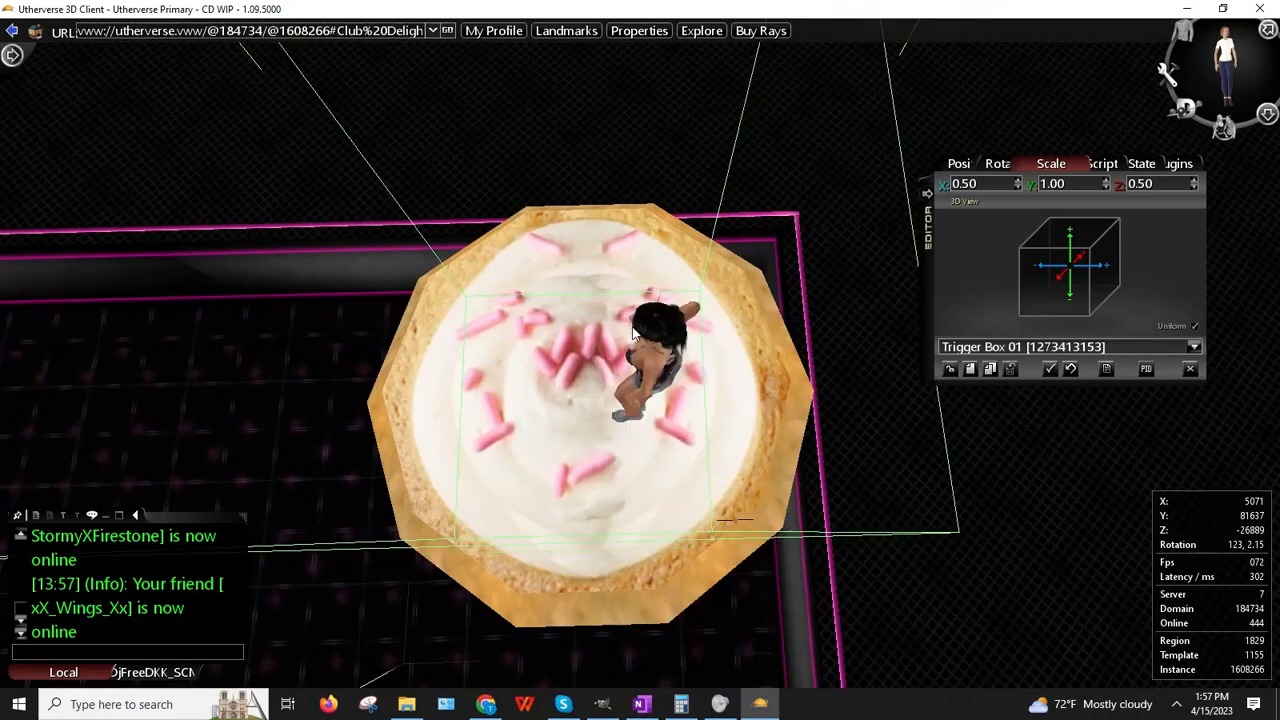
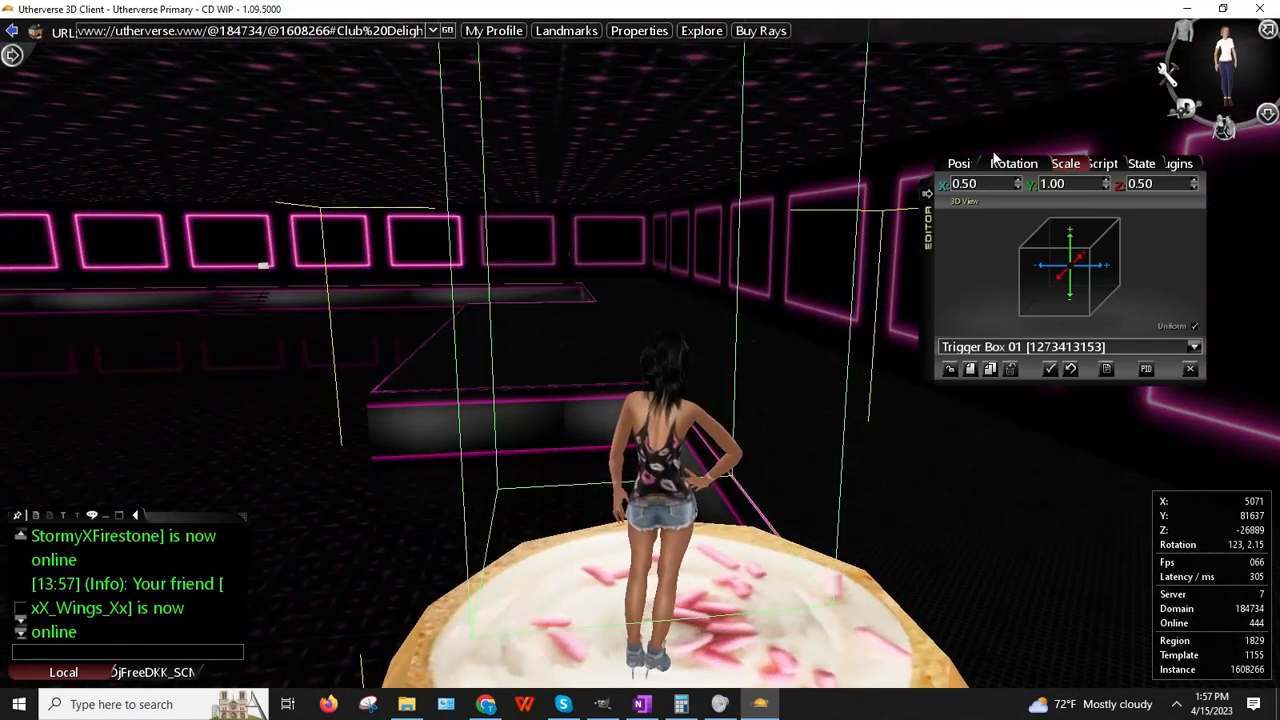
Step: Lower the trigger box's Position Y to 81107
{"action": "left_click", "coordinate": [998, 165]}
{"action": "left_click", "coordinate": [1106, 187]}
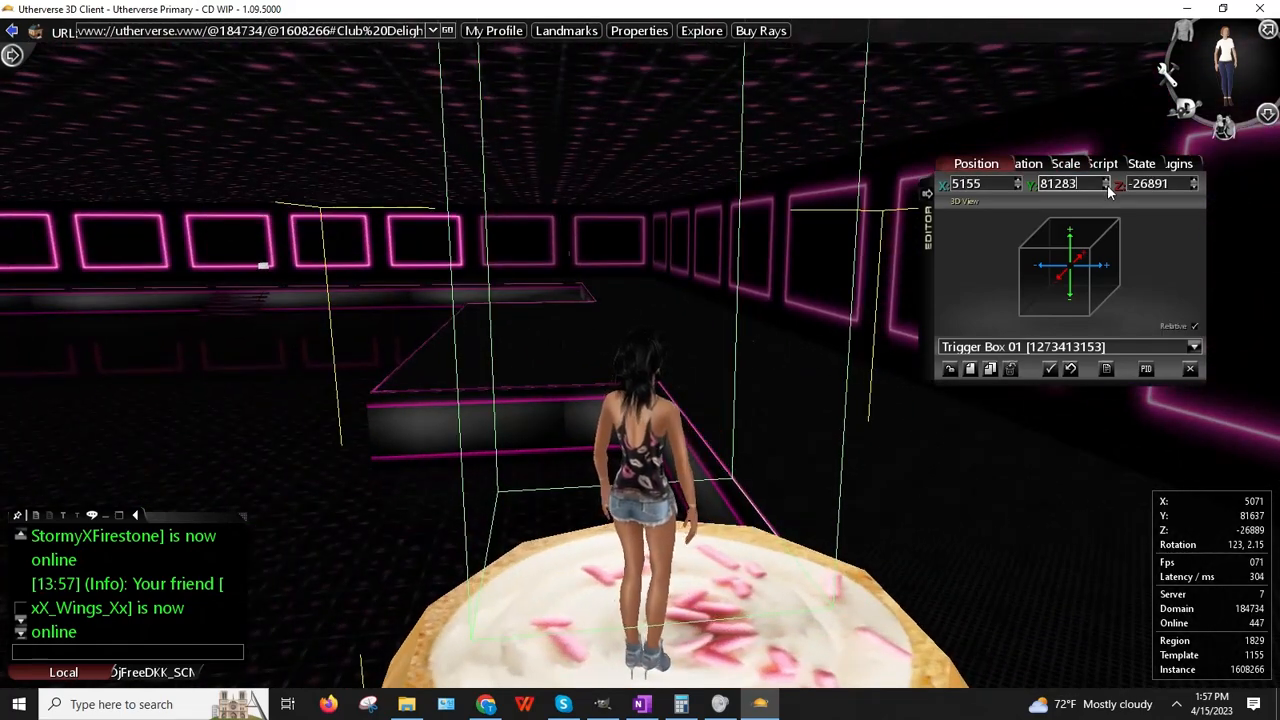
{"action": "left_click", "coordinate": [1106, 187]}
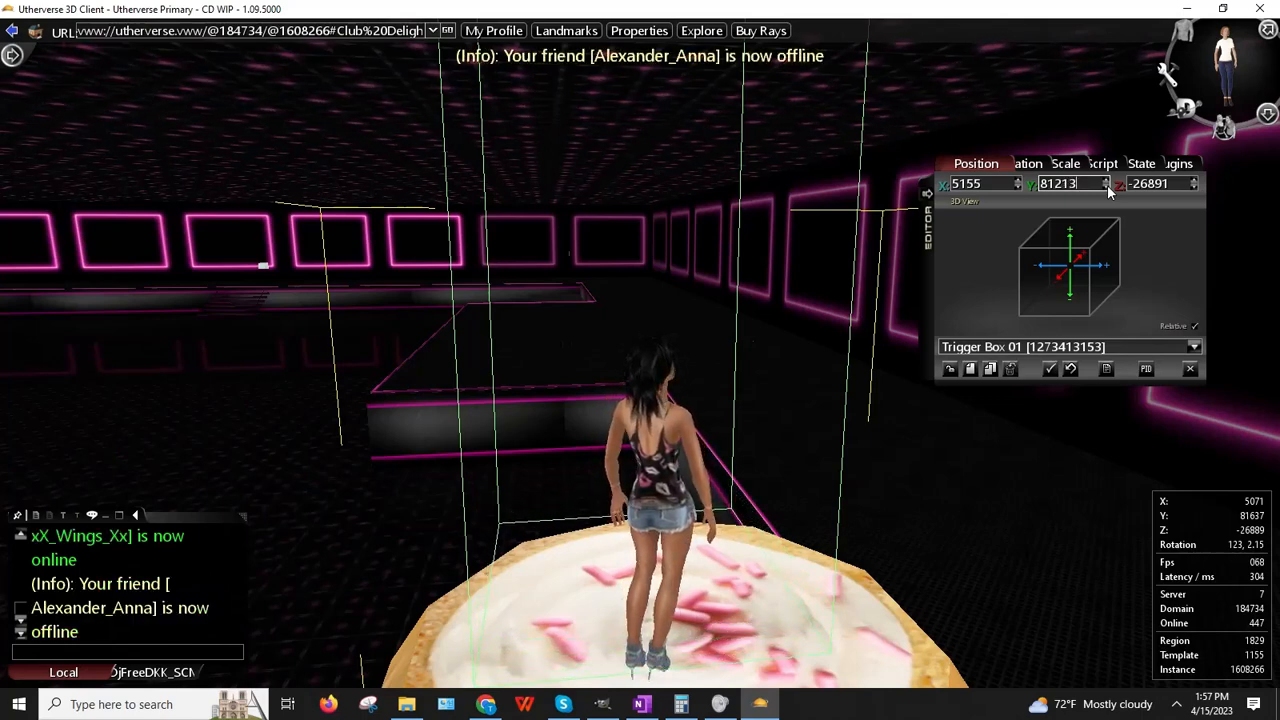
{"action": "left_click", "coordinate": [1106, 187]}
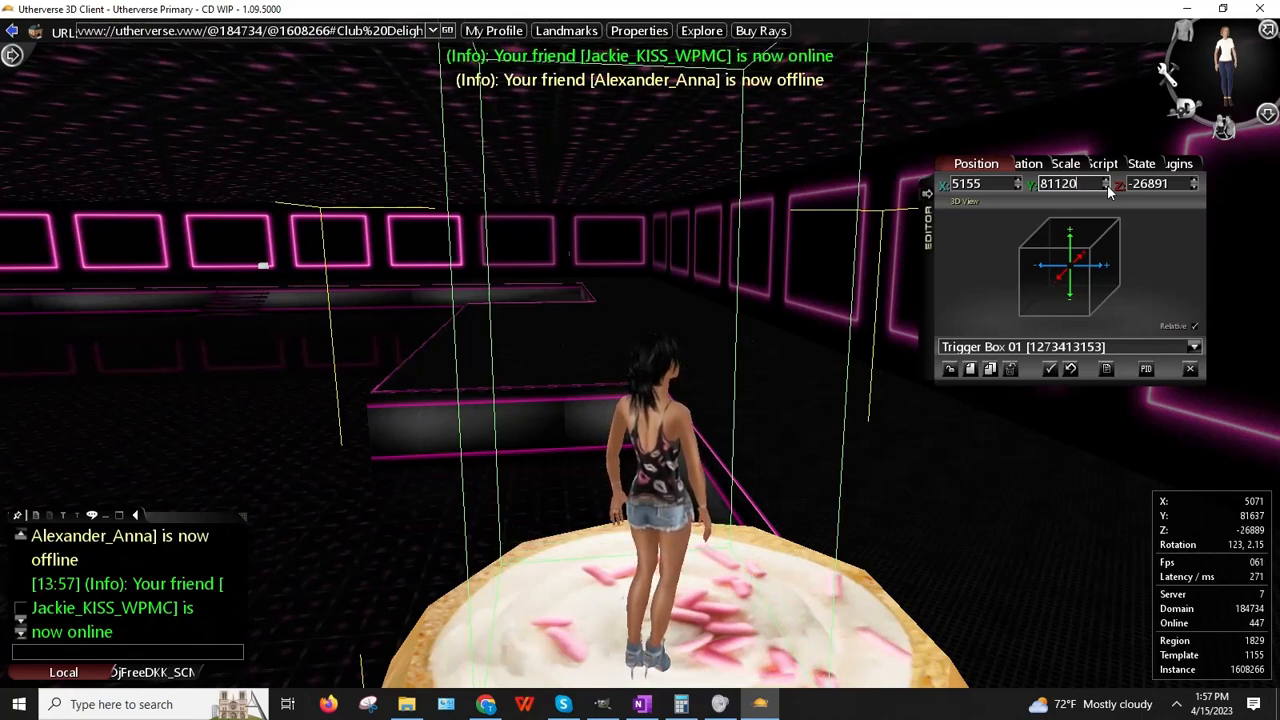
{"action": "left_click", "coordinate": [1107, 188]}
{"action": "right_click_drag", "start_coordinate": [870, 370], "coordinate": [898, 540]}
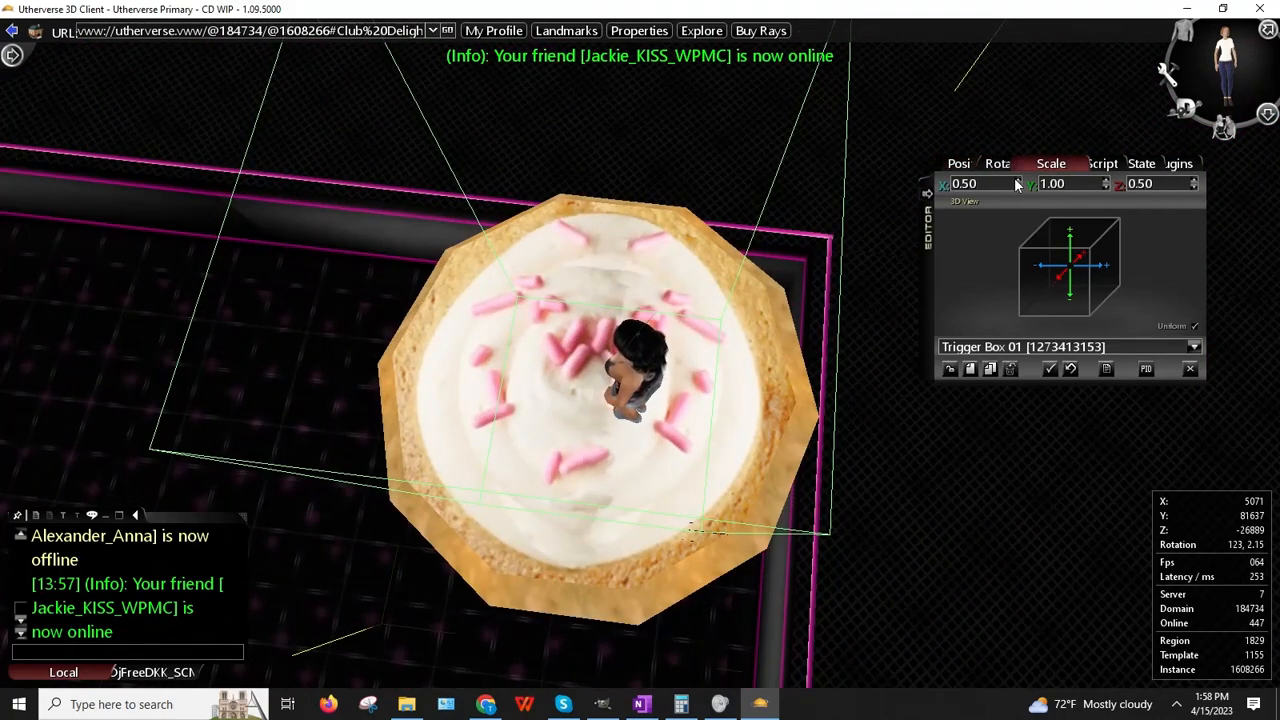
Step: Scale the trigger box to 0.65 in X and Z and place it on the cake
{"action": "left_click", "coordinate": [1019, 181]}
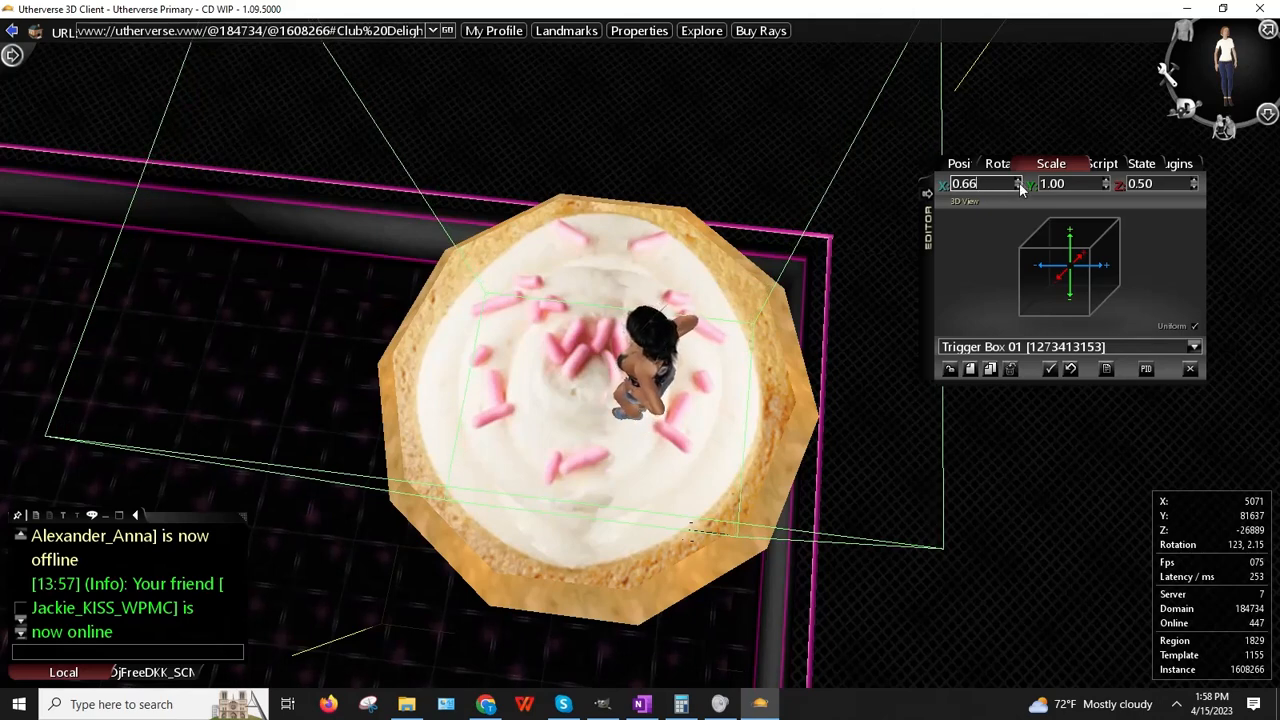
{"action": "left_click", "coordinate": [1018, 188]}
{"action": "left_click", "coordinate": [1197, 182]}
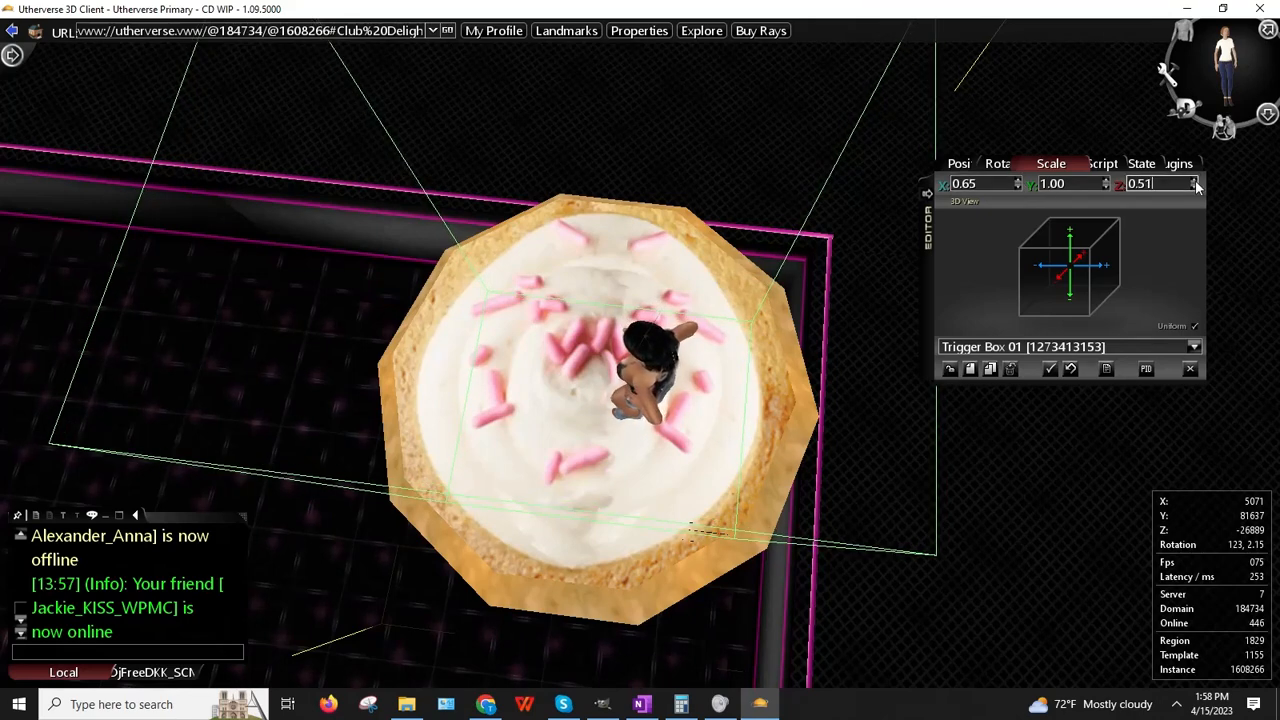
{"action": "left_click_drag", "start_coordinate": [1197, 185], "coordinate": [1197, 185]}
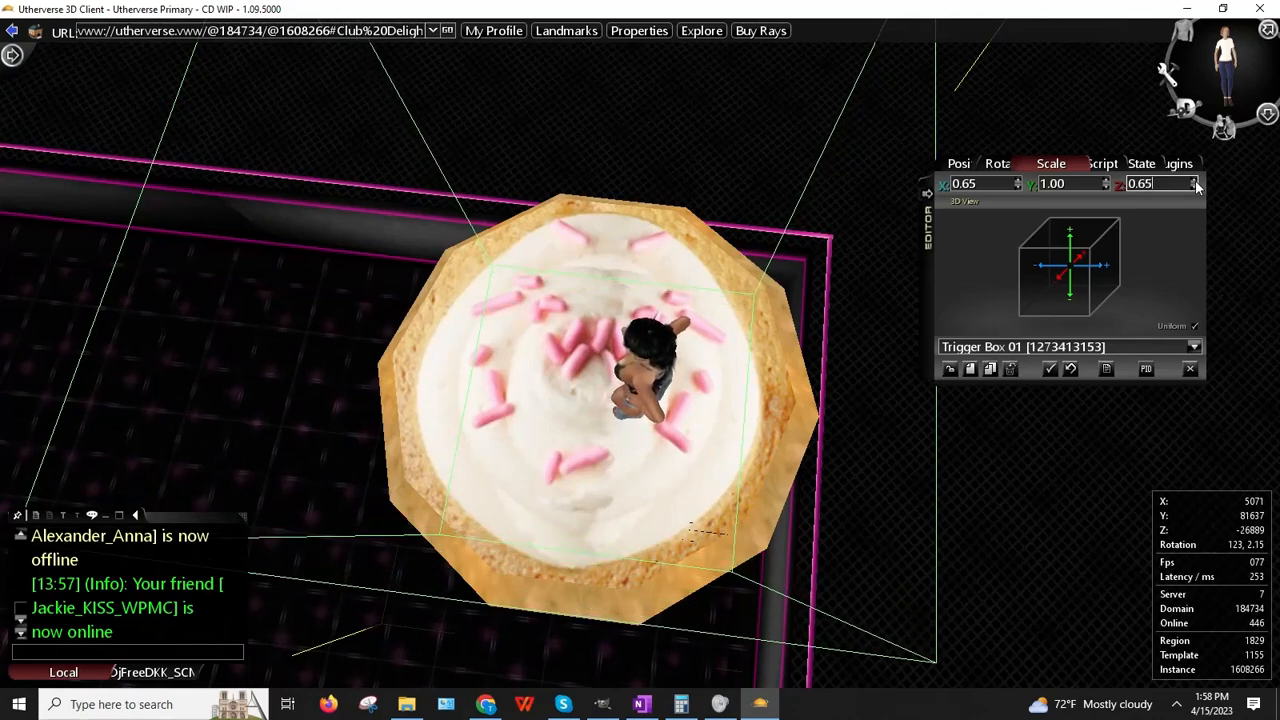
{"action": "right_click", "coordinate": [614, 470]}
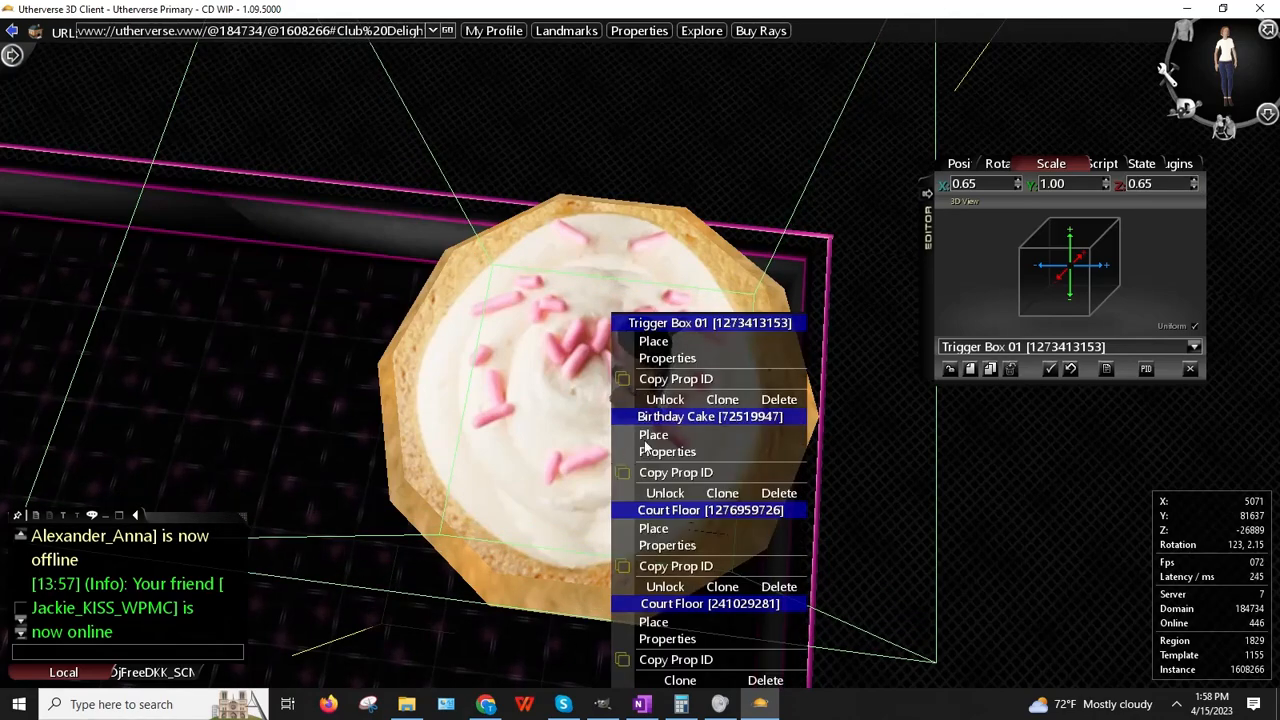
{"action": "left_click", "coordinate": [654, 342]}
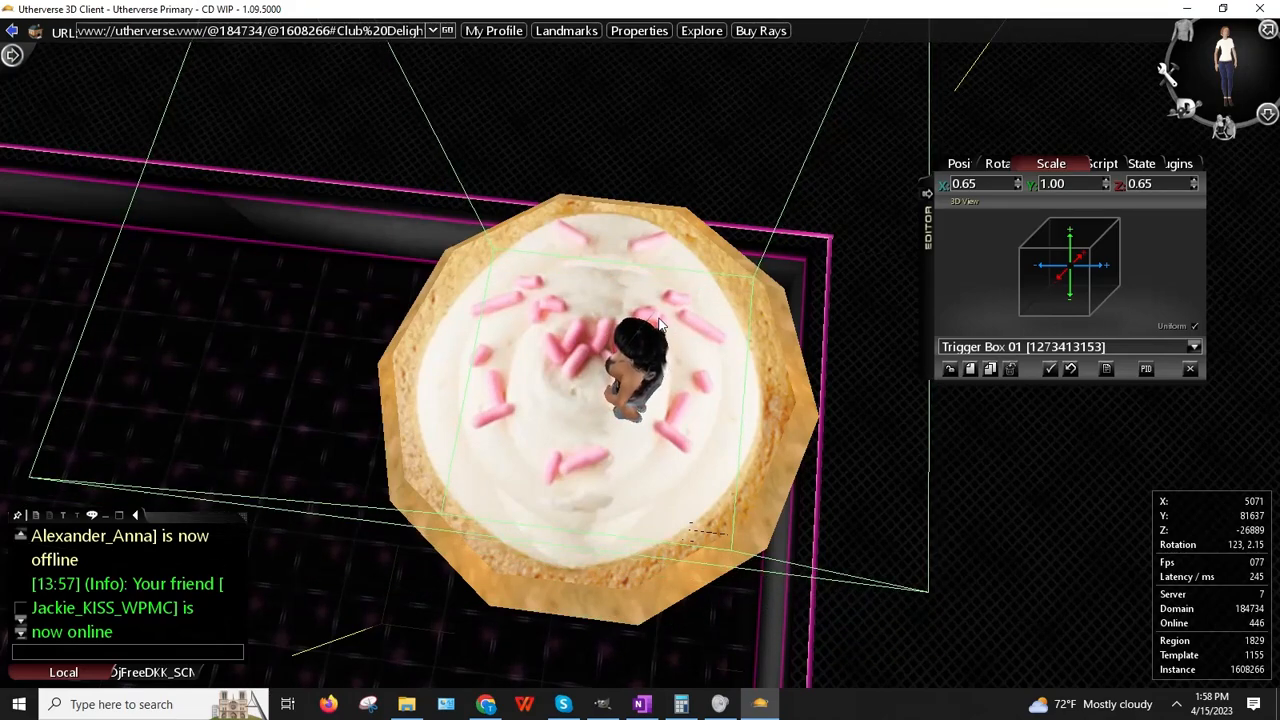
{"action": "left_click_drag", "start_coordinate": [737, 415], "coordinate": [763, 447]}
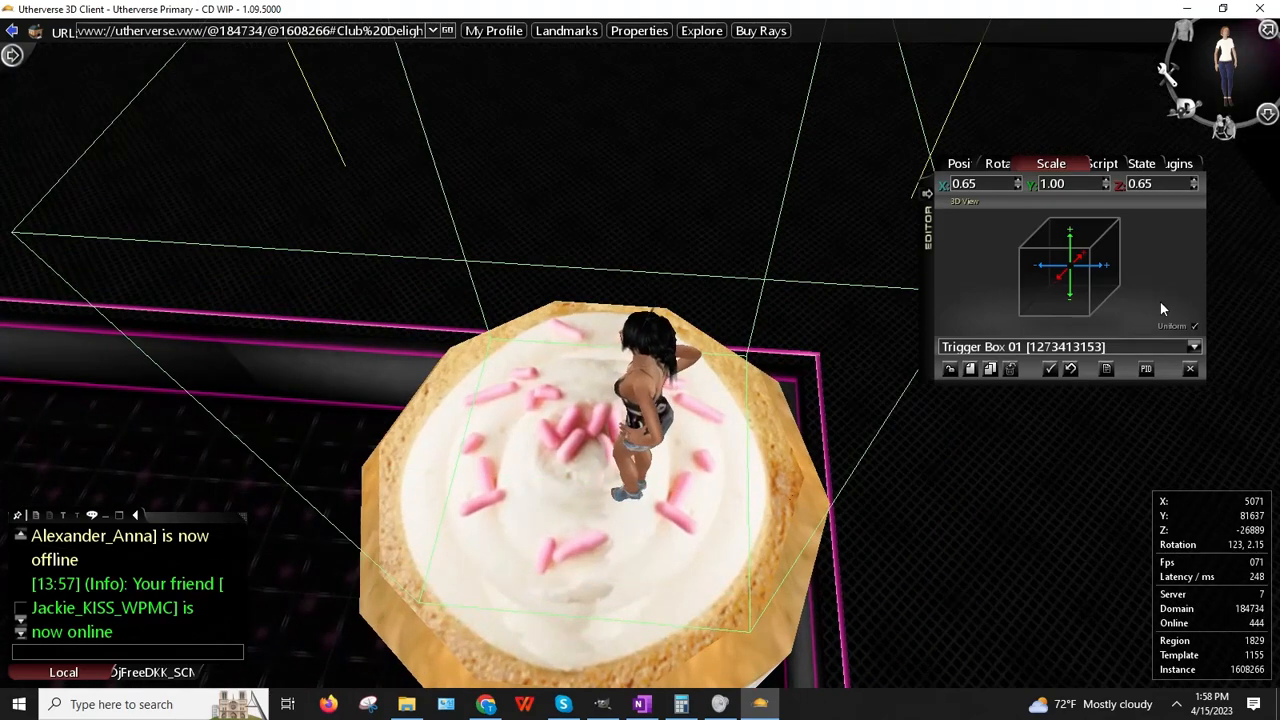
Step: Assign the Dance script to Trigger Box 01 and close the prop editor
{"action": "left_click", "coordinate": [1100, 172]}
{"action": "left_click", "coordinate": [1101, 183]}
{"action": "scroll", "coordinate": [1086, 225], "scroll_direction": "down", "scroll_amount": 5}
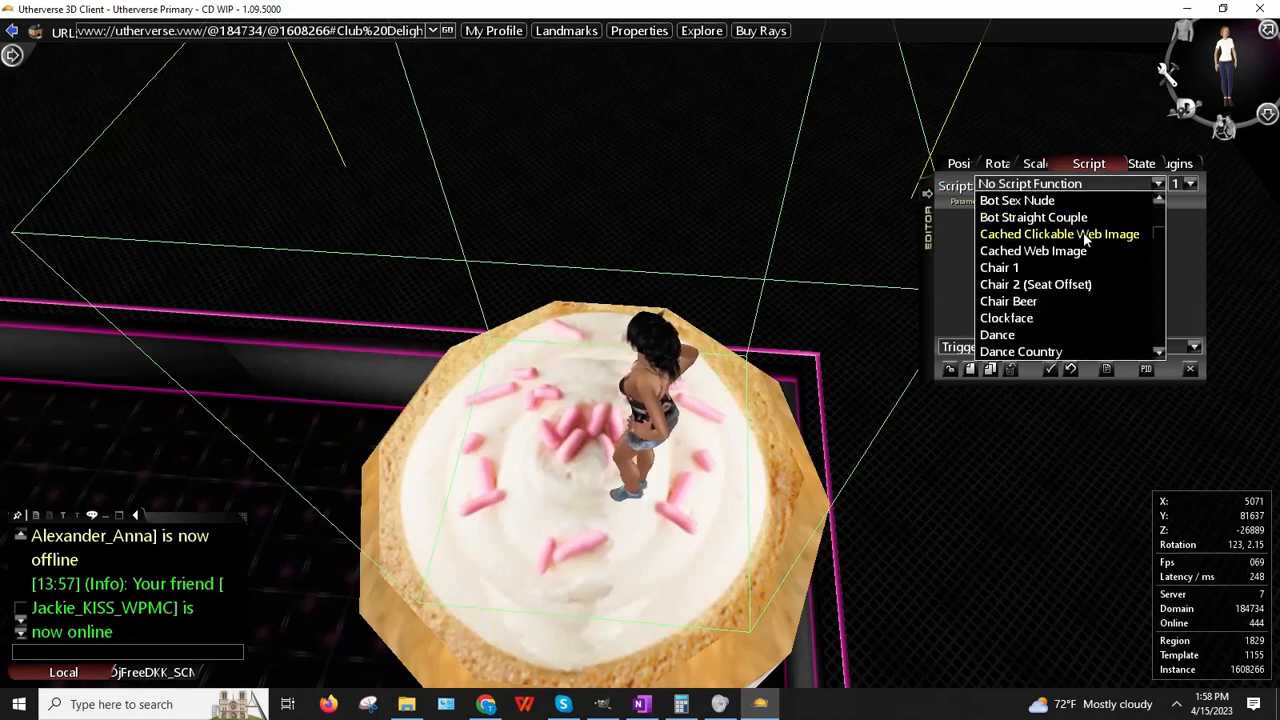
{"action": "scroll", "coordinate": [1081, 233], "scroll_direction": "down", "scroll_amount": 3}
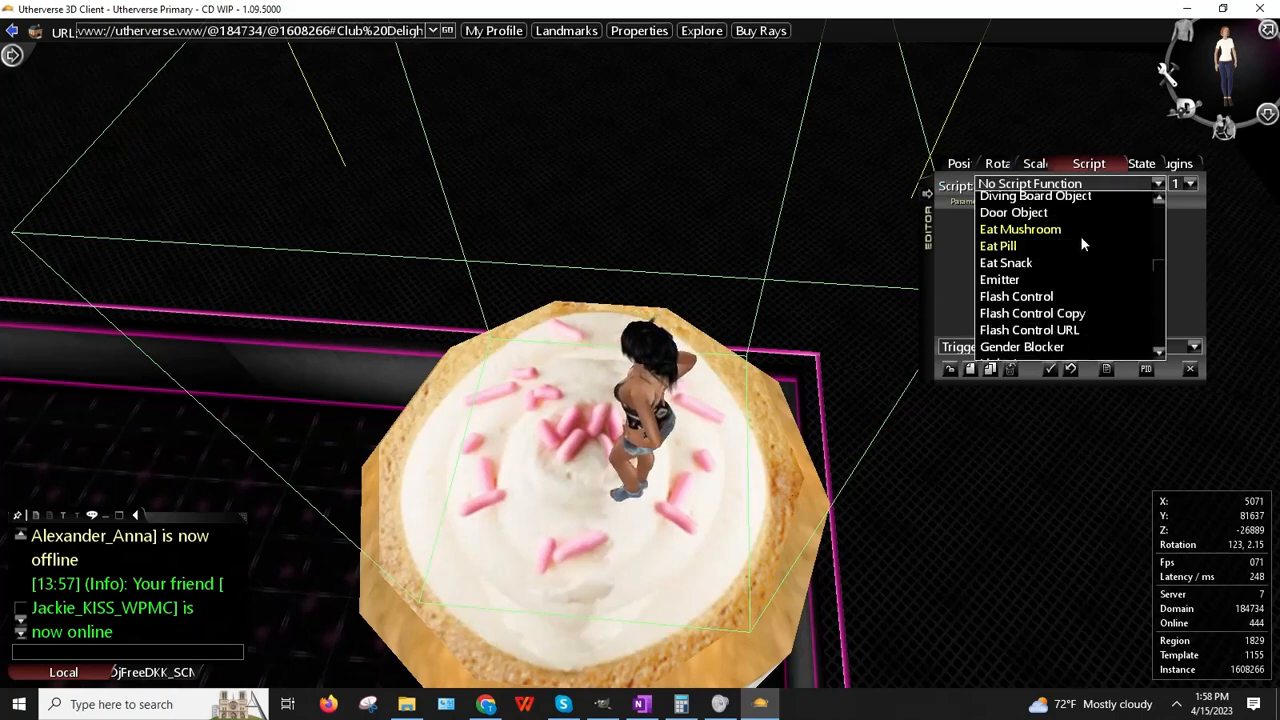
{"action": "scroll", "coordinate": [1077, 238], "scroll_direction": "up", "scroll_amount": 2}
{"action": "left_click", "coordinate": [997, 215]}
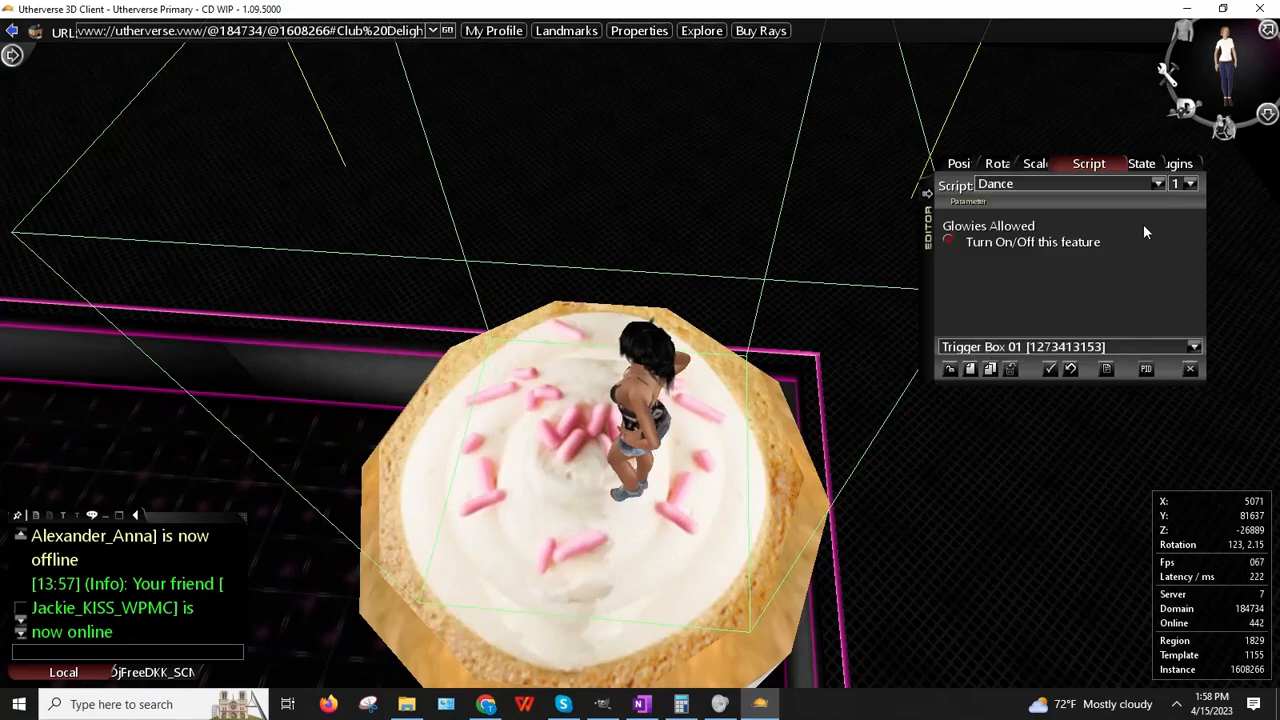
{"action": "left_click", "coordinate": [1190, 368]}
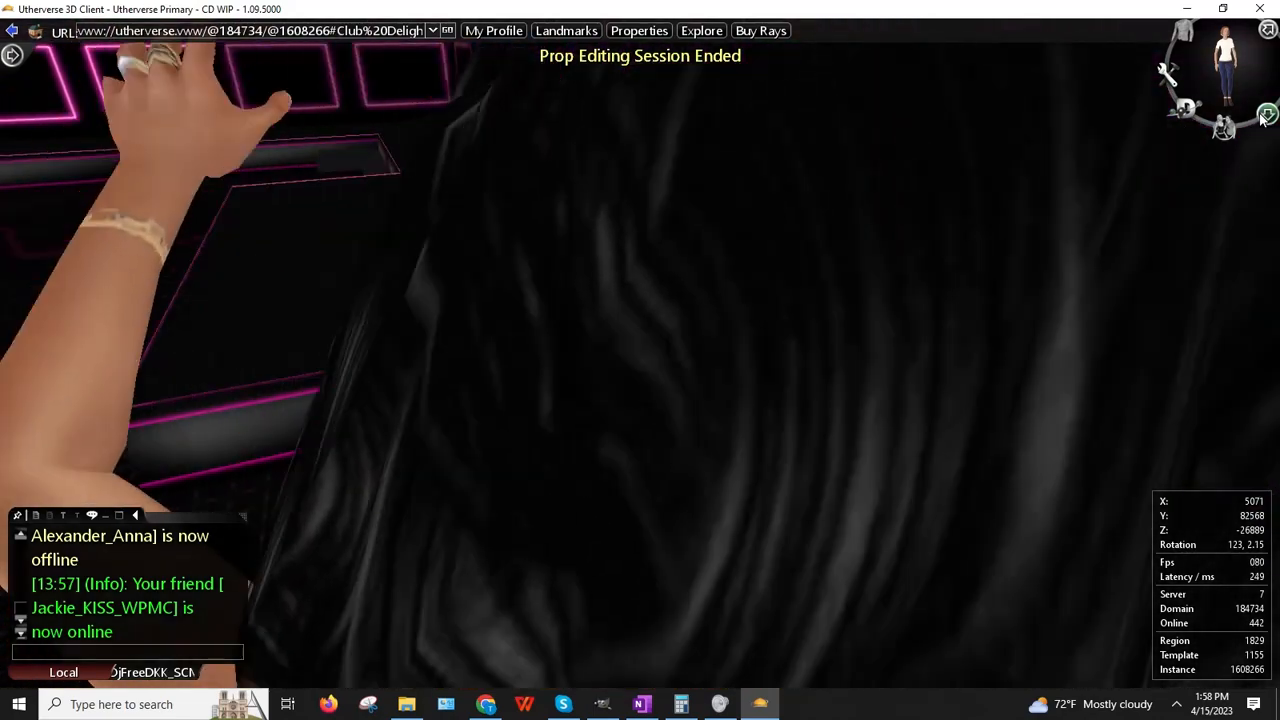
Step: Reopen the Prop Editor and tick Activate on Load for the cake's trigger box
{"action": "left_click", "coordinate": [1267, 116]}
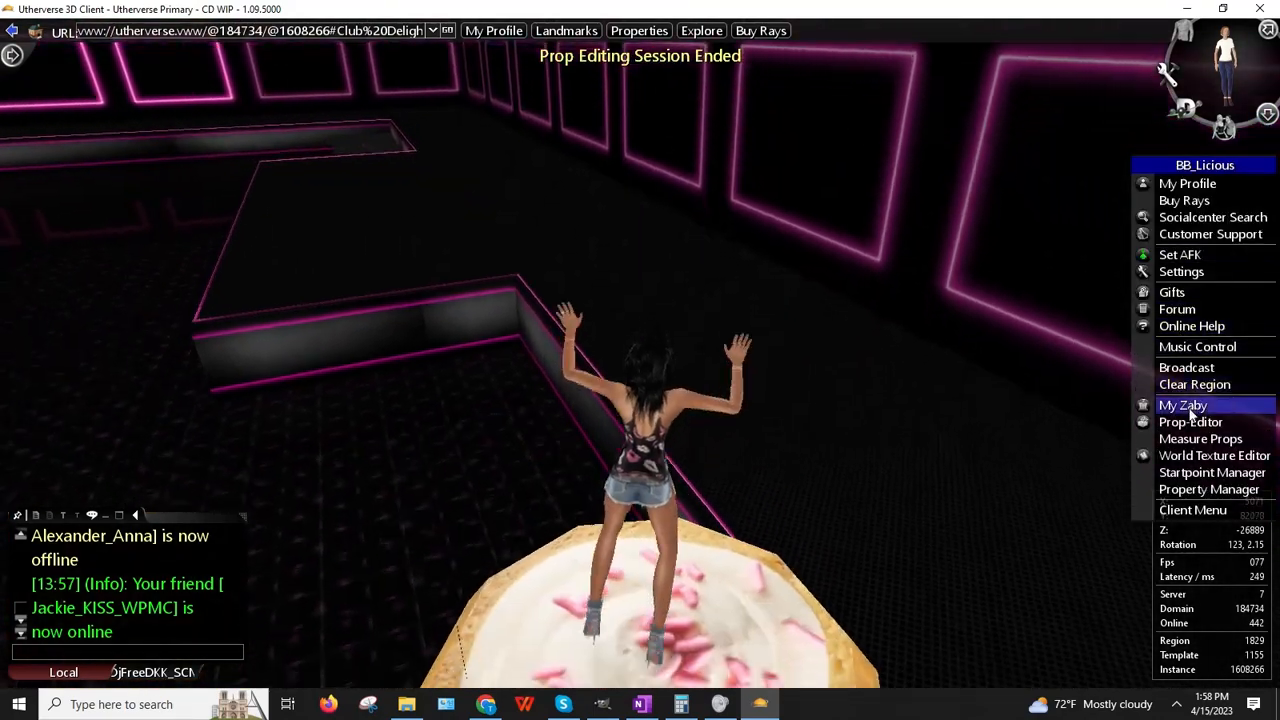
{"action": "left_click", "coordinate": [1190, 420]}
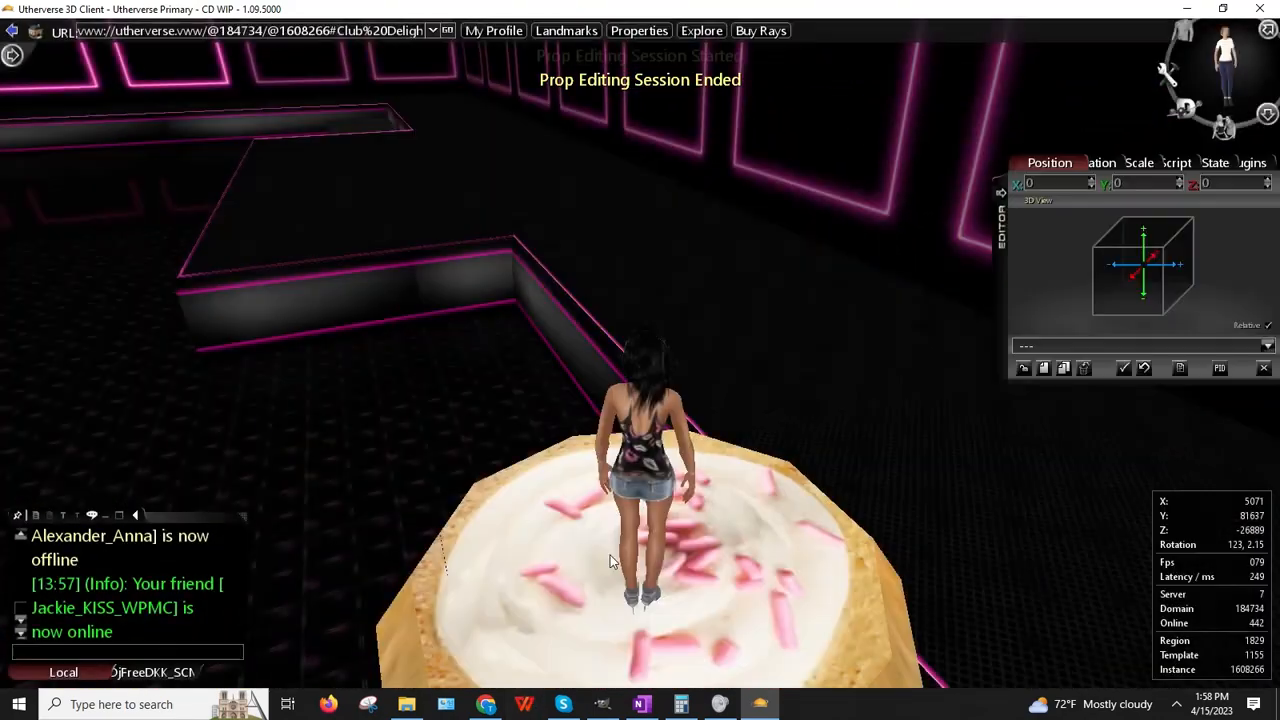
{"action": "left_click", "coordinate": [610, 555]}
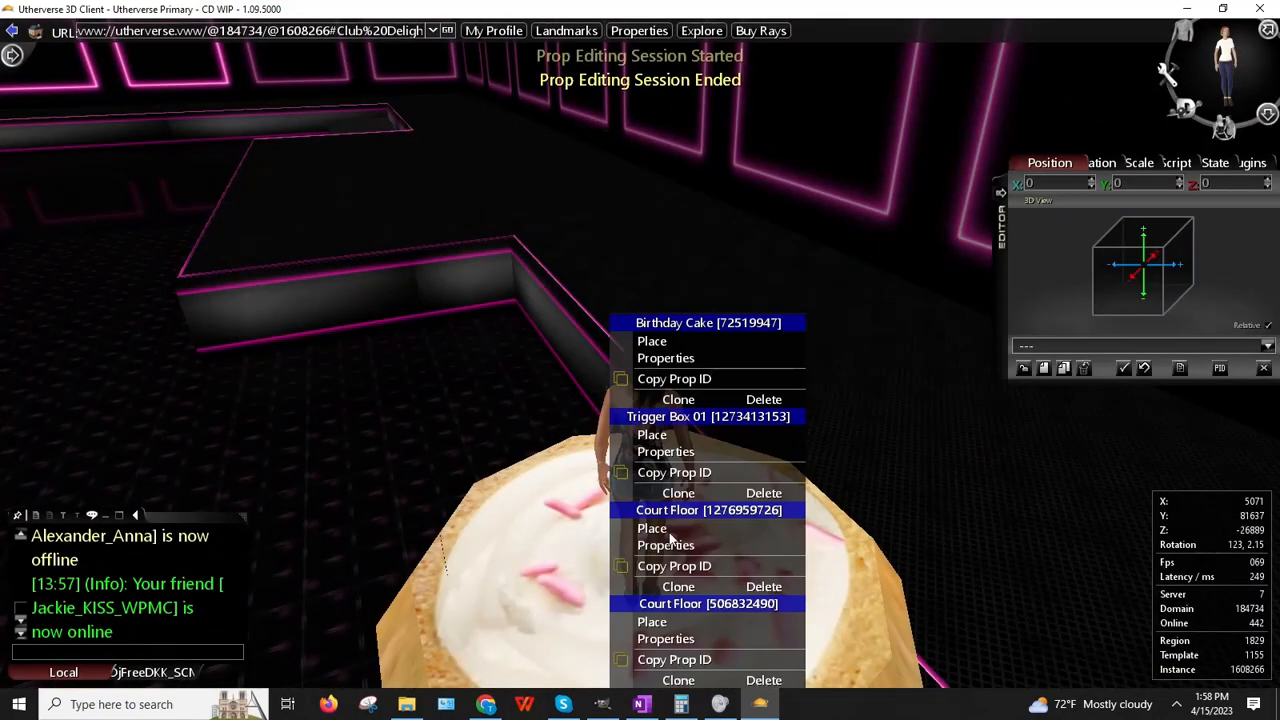
{"action": "left_click", "coordinate": [678, 440]}
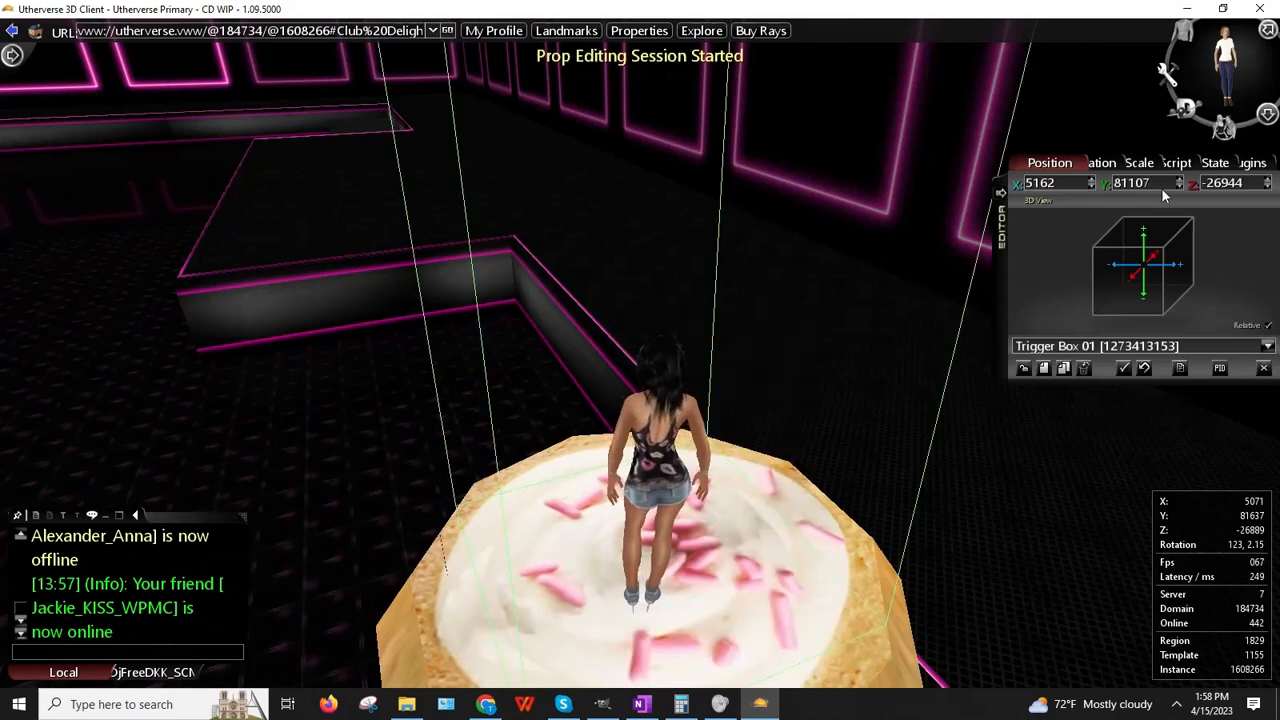
{"action": "left_click", "coordinate": [1205, 166]}
{"action": "scroll", "coordinate": [1058, 257], "scroll_direction": "down", "scroll_amount": 2}
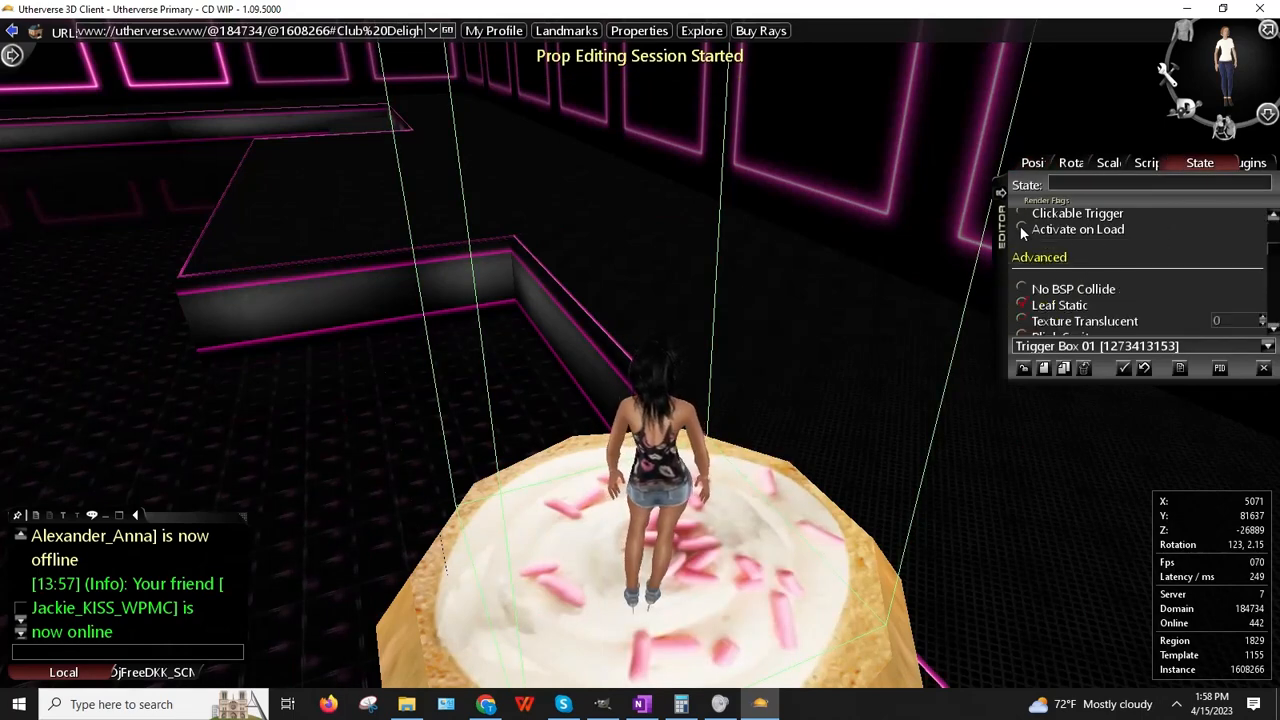
{"action": "left_click", "coordinate": [348, 190]}
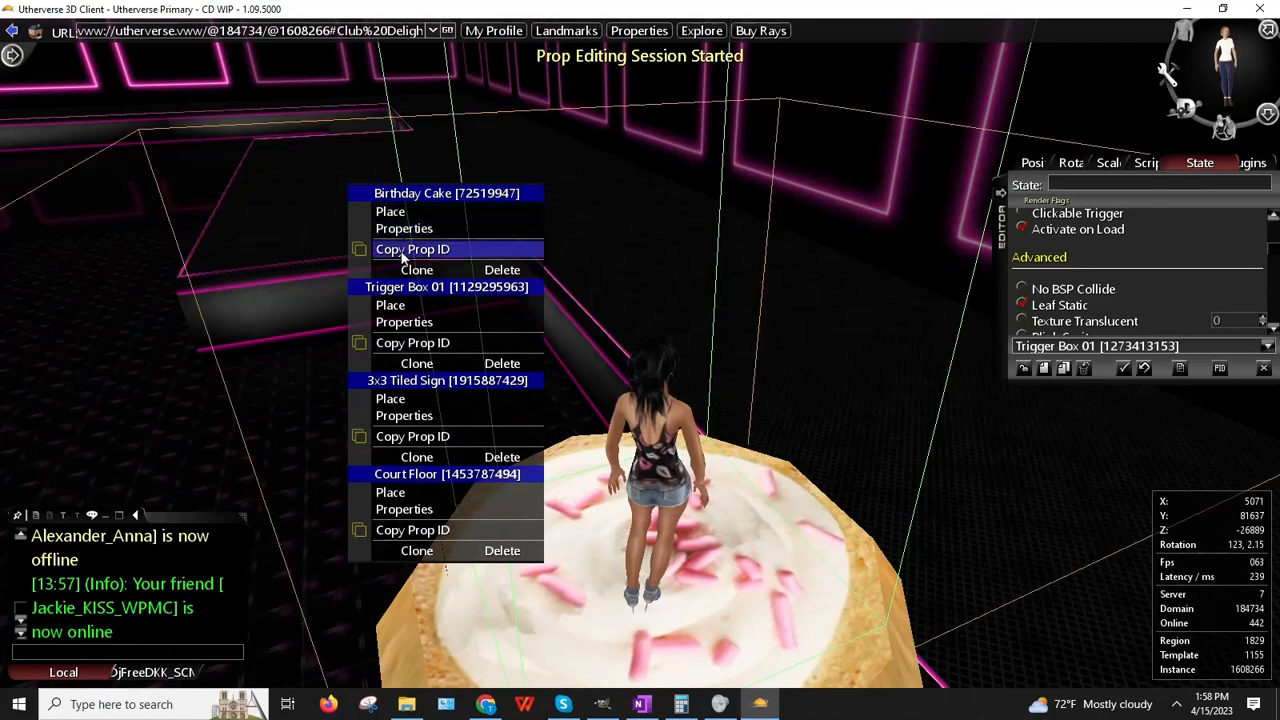
Step: Tick Activate on Load for the second trigger box, then recheck the cake's trigger box
{"action": "left_click", "coordinate": [400, 320]}
{"action": "scroll", "coordinate": [1080, 306], "scroll_direction": "down", "scroll_amount": 2}
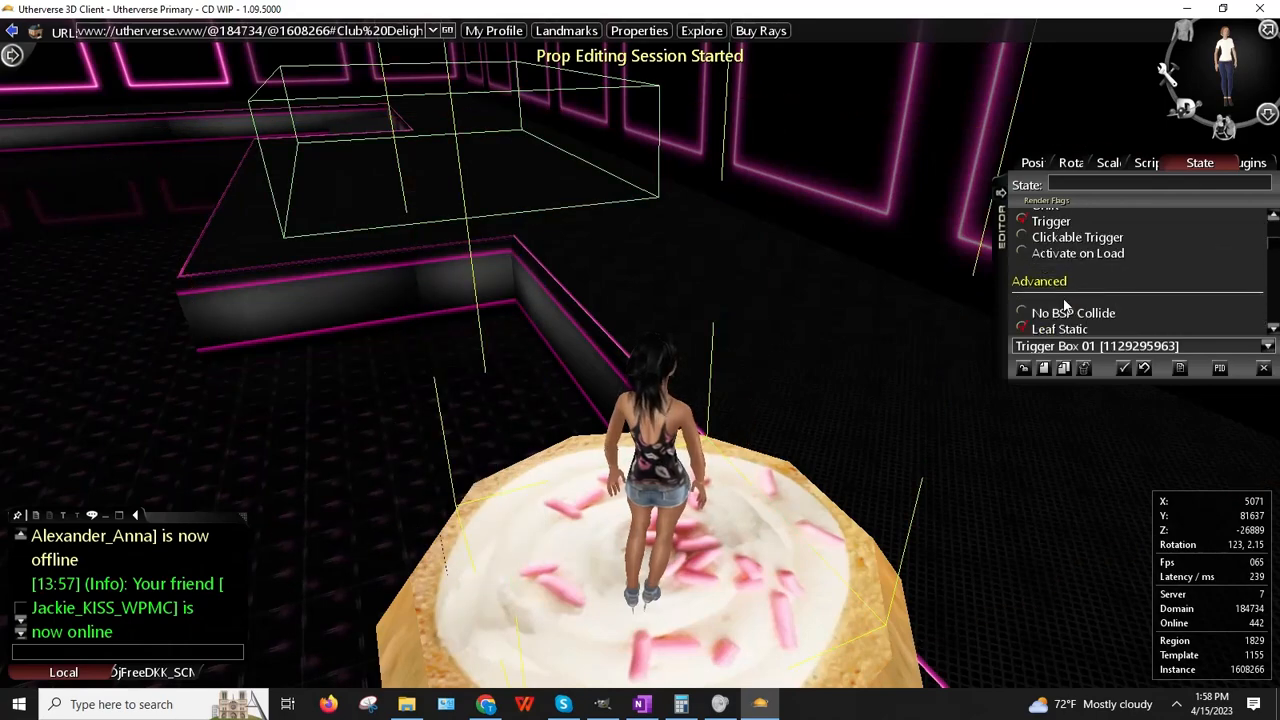
{"action": "left_click", "coordinate": [1021, 254]}
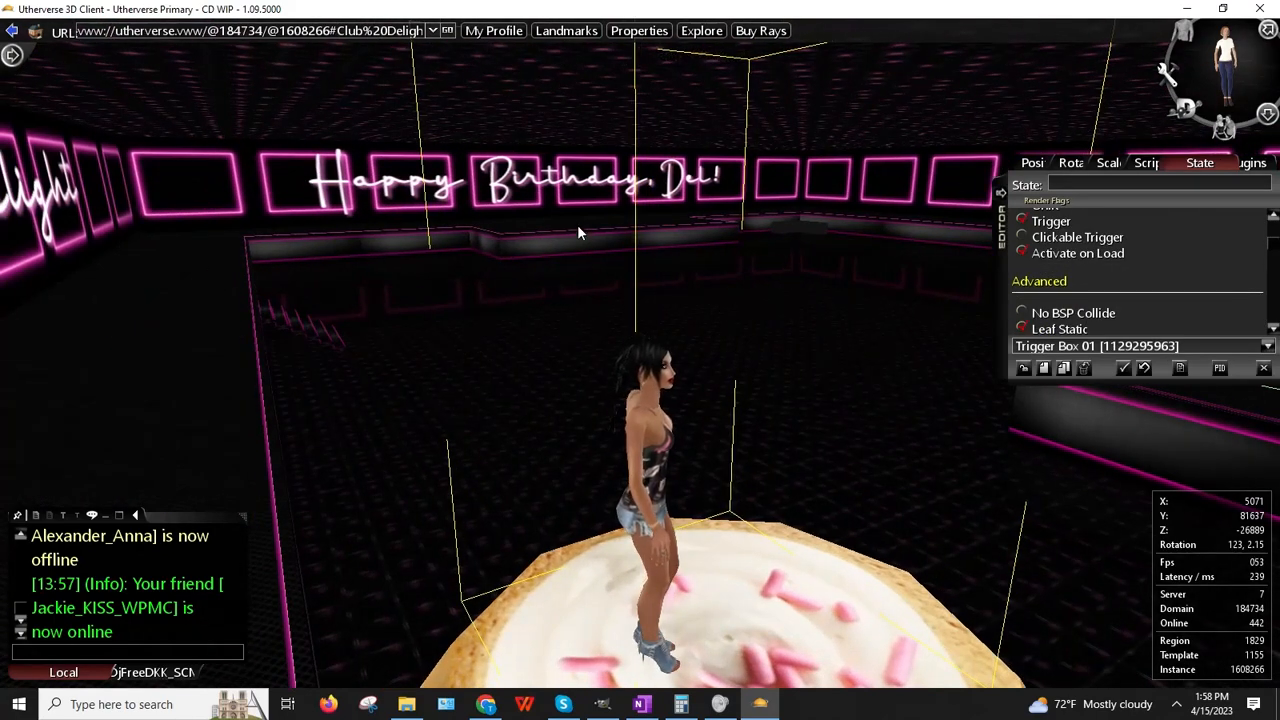
{"action": "left_click", "coordinate": [566, 215]}
{"action": "left_click", "coordinate": [615, 357]}
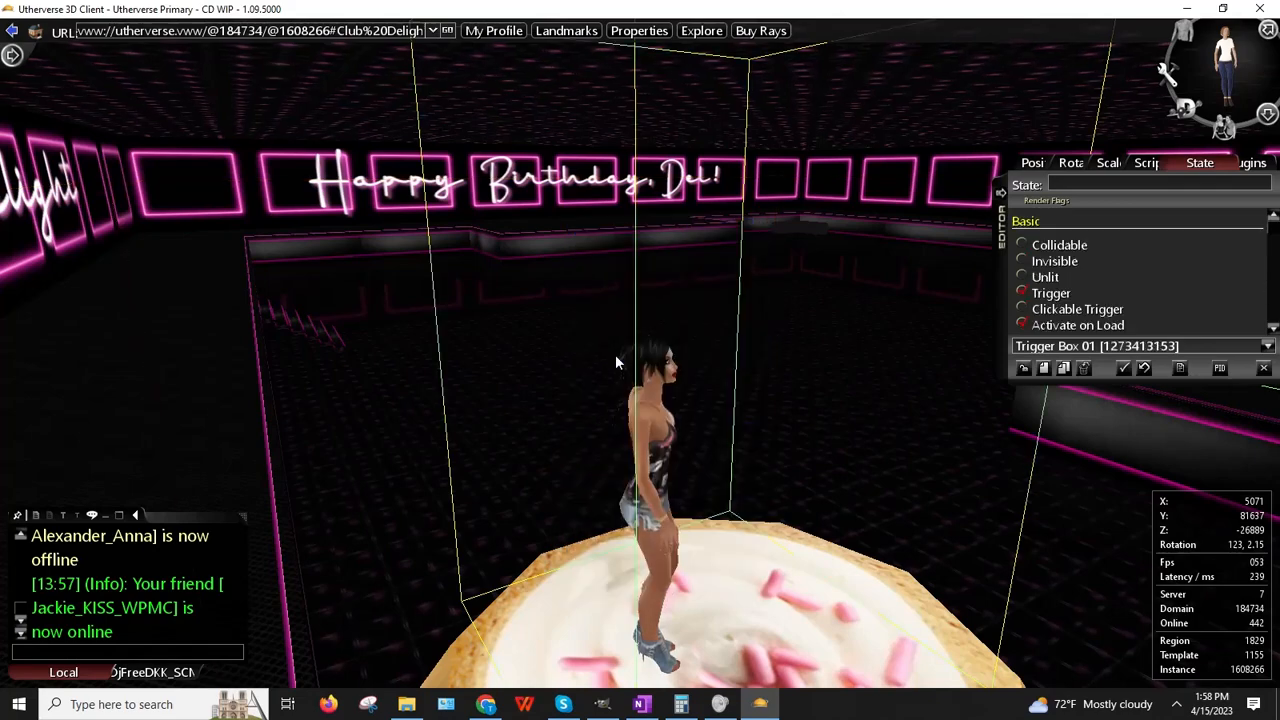
{"action": "scroll", "coordinate": [1119, 297], "scroll_direction": "down", "scroll_amount": 1}
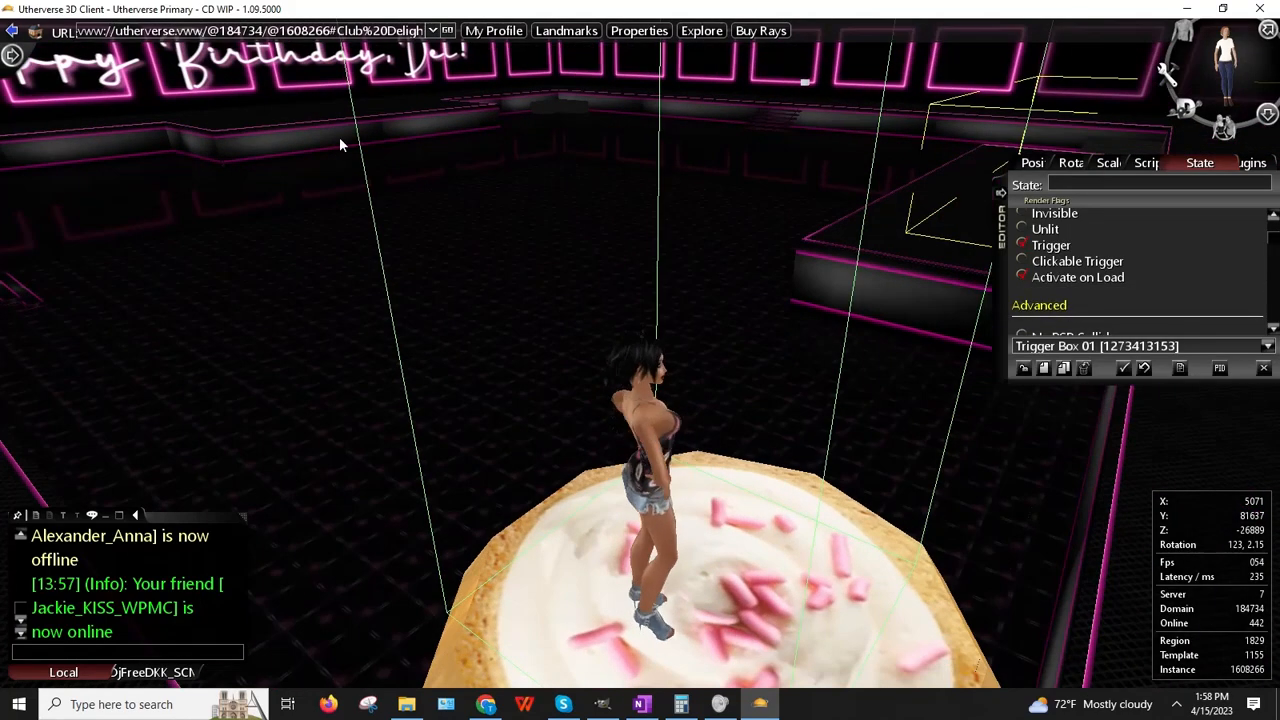
Step: Inspect a third trigger box's flags, review the cake's trigger box, and close the editor
{"action": "left_click", "coordinate": [291, 112]}
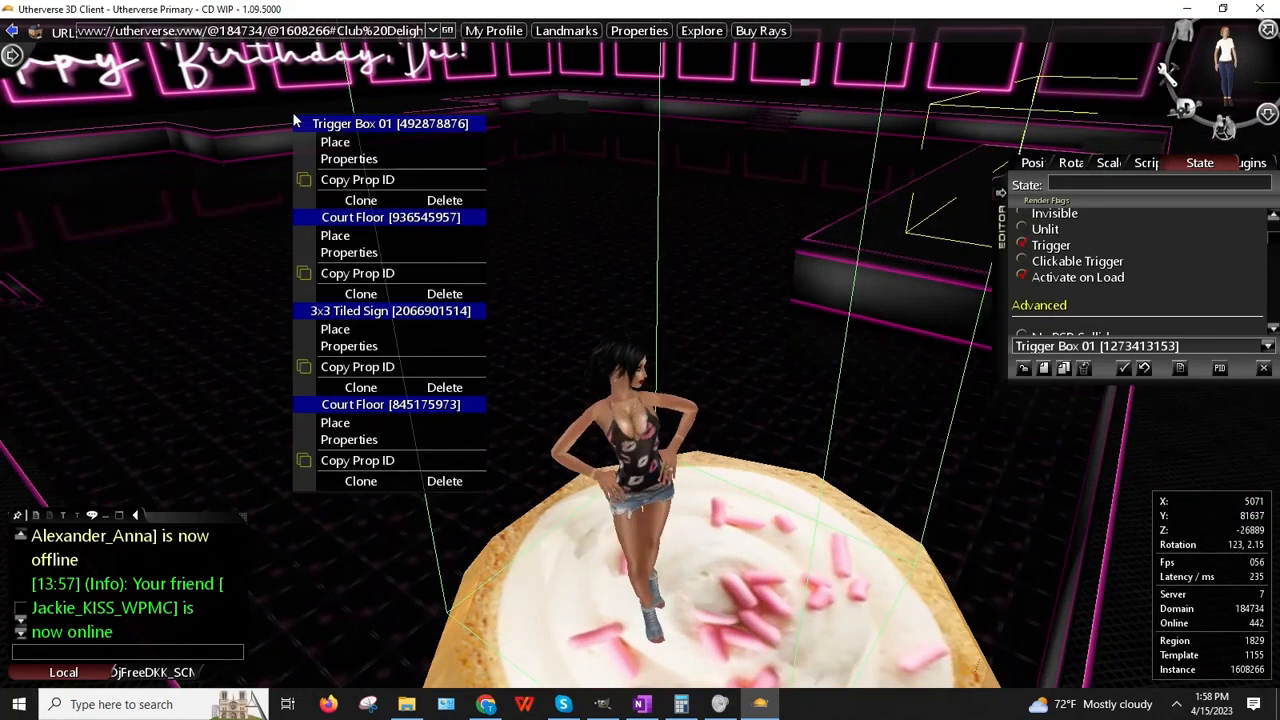
{"action": "left_click", "coordinate": [340, 163]}
{"action": "scroll", "coordinate": [1022, 266], "scroll_direction": "down", "scroll_amount": 2}
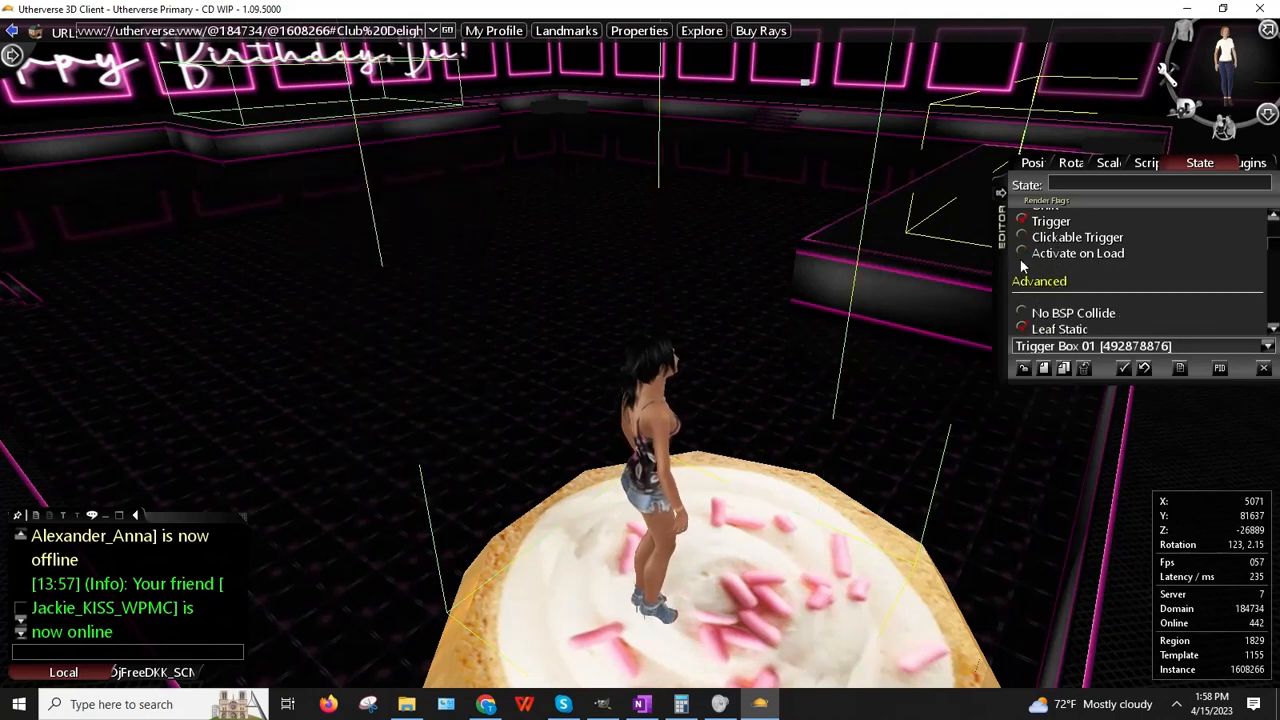
{"action": "left_click", "coordinate": [1021, 369]}
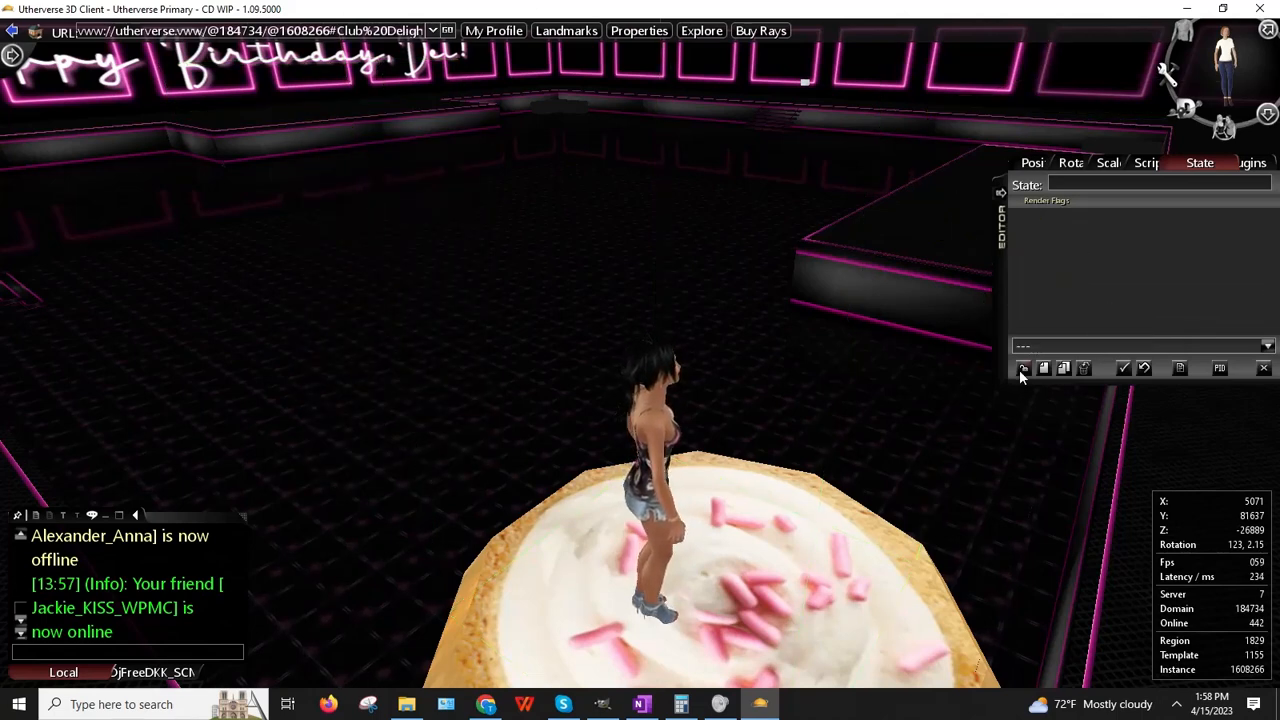
{"action": "left_click", "coordinate": [693, 598]}
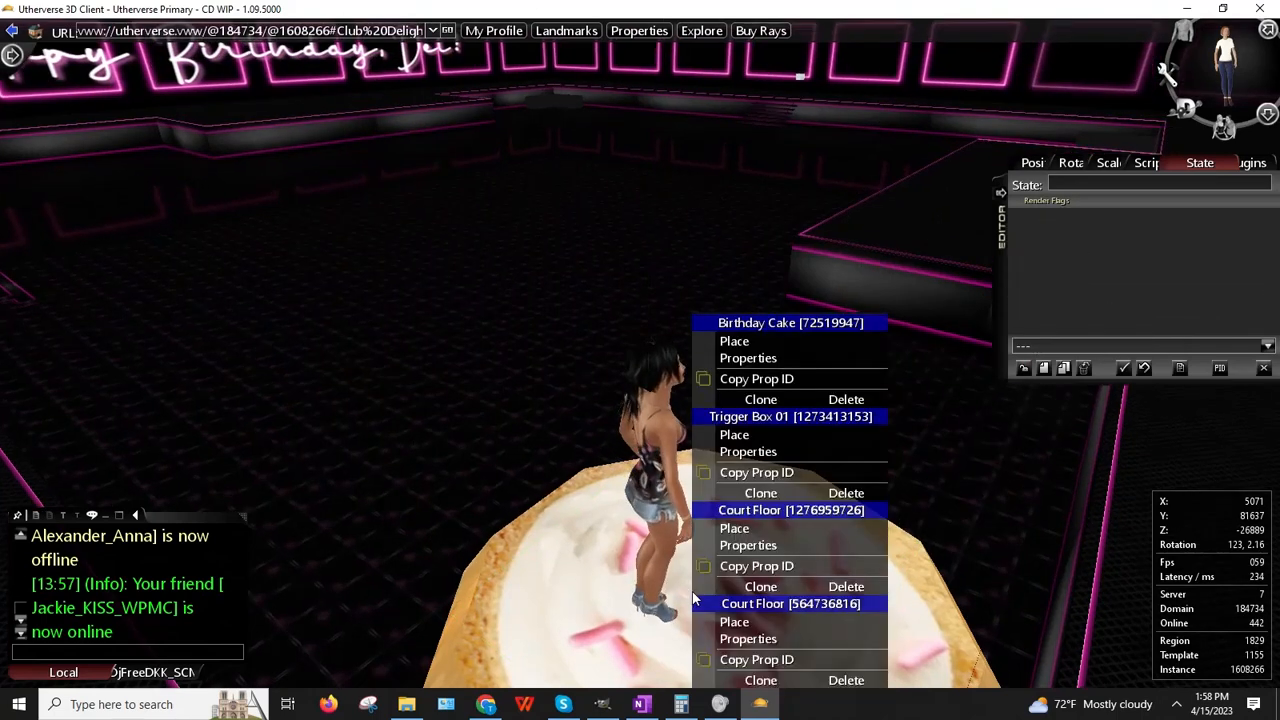
{"action": "left_click", "coordinate": [736, 454]}
{"action": "scroll", "coordinate": [1091, 273], "scroll_direction": "down", "scroll_amount": 3}
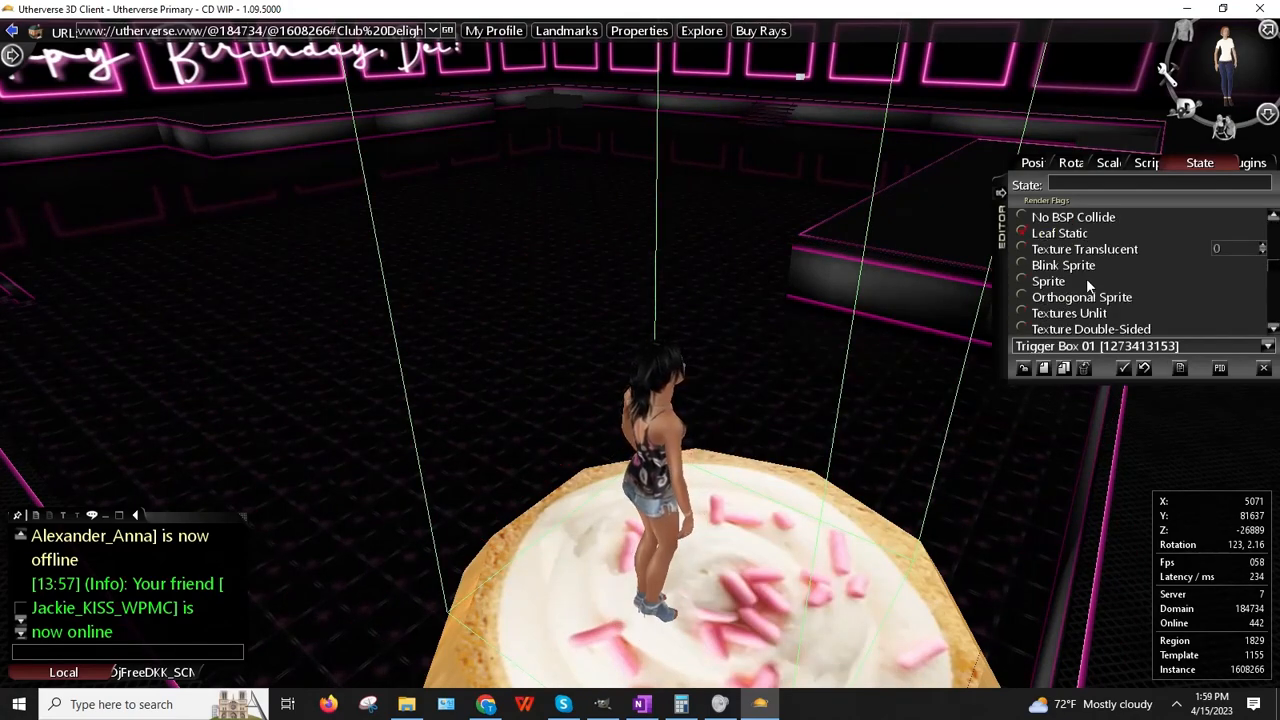
{"action": "left_click", "coordinate": [1264, 369]}
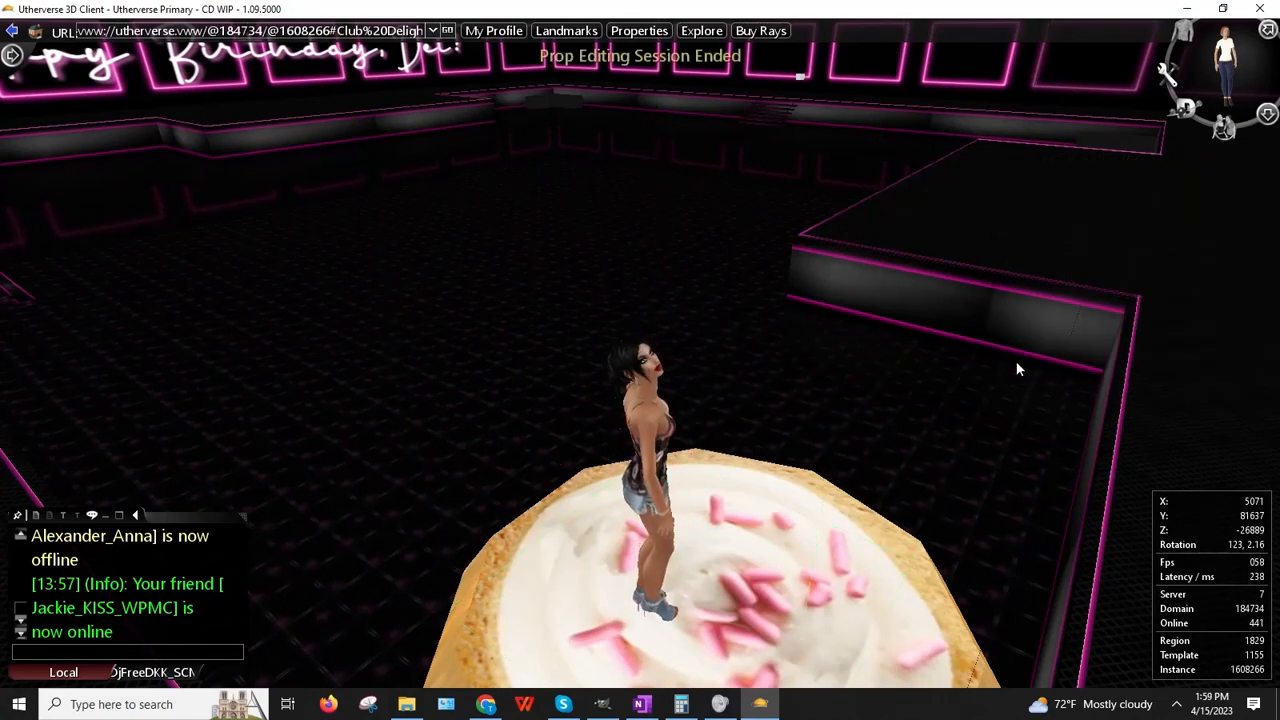
Step: Fly the avatar up off the cupcake and briefly open and close clothing customisation
{"action": "key", "text": "space"}
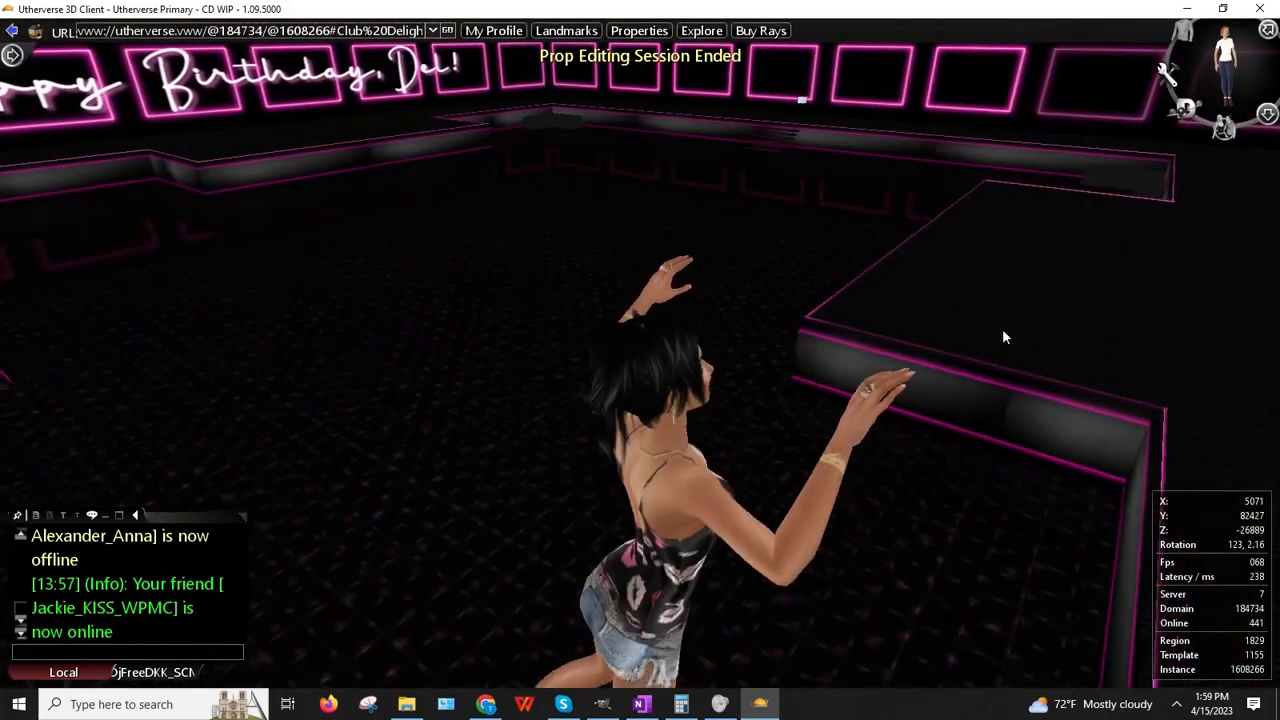
{"action": "left_click", "coordinate": [1187, 35]}
{"action": "left_click", "coordinate": [47, 296]}
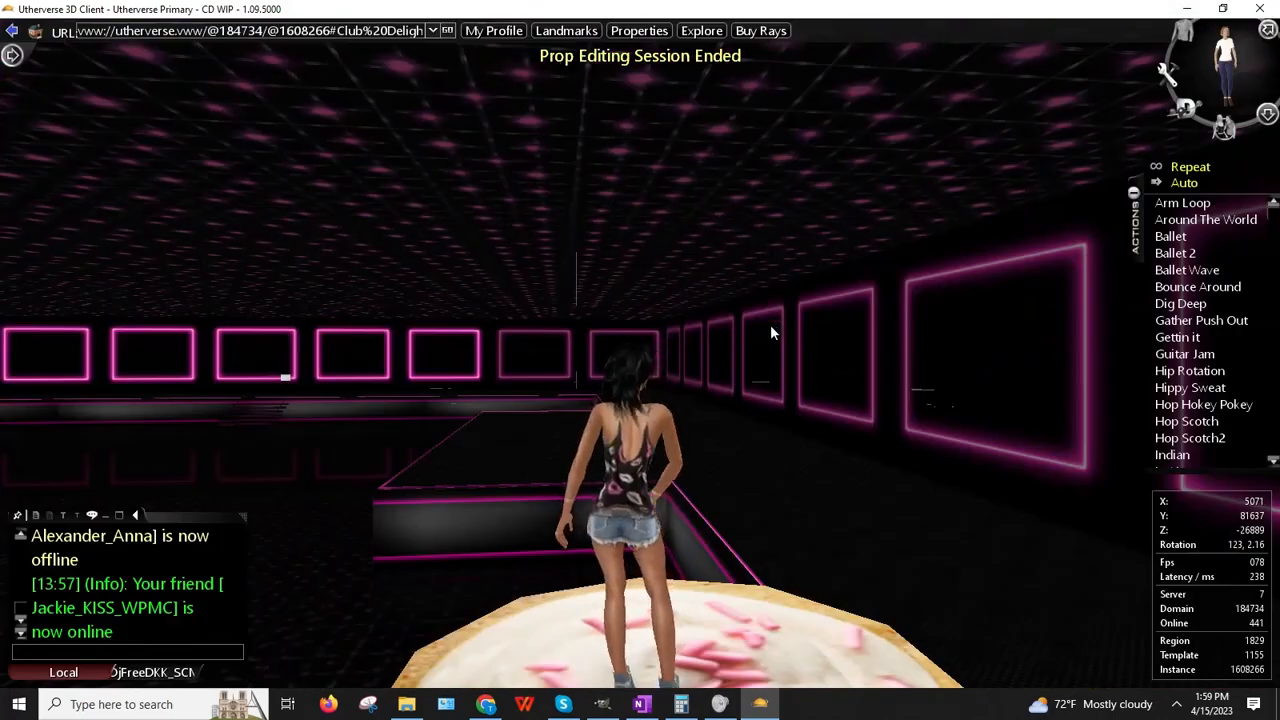
{"action": "left_click_drag", "start_coordinate": [771, 332], "coordinate": [702, 365]}
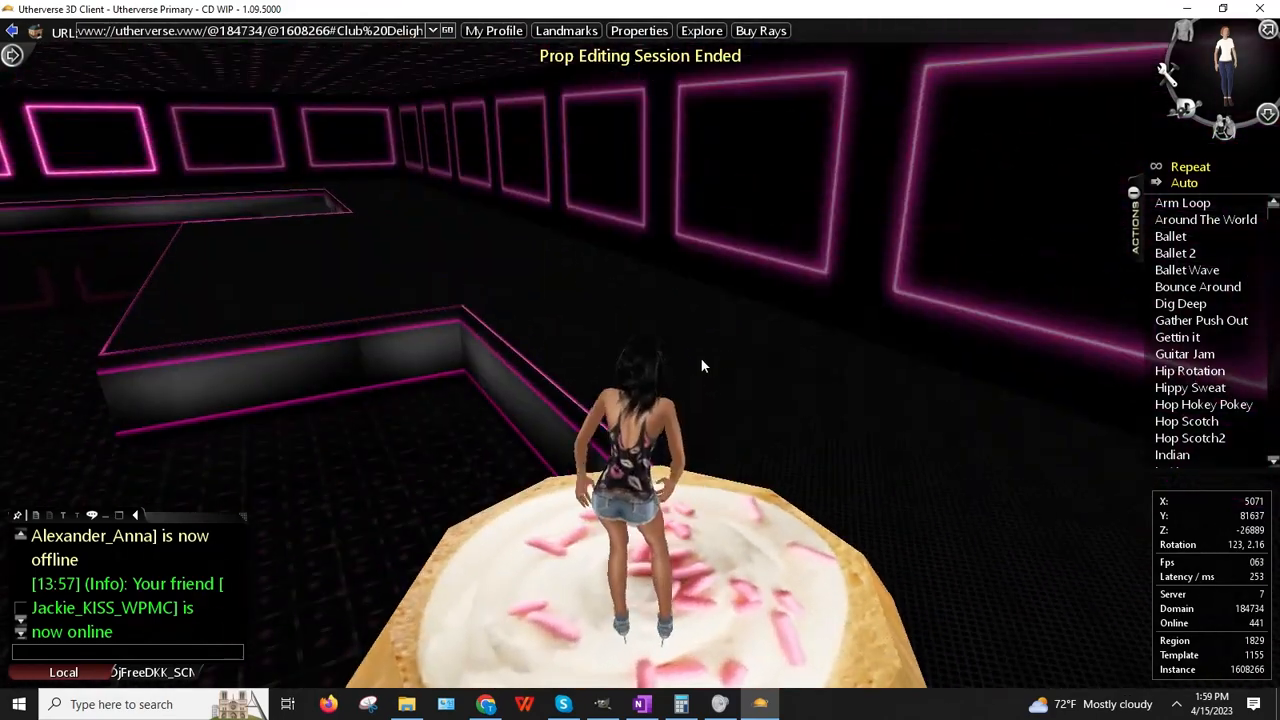
Step: Turn and walk the avatar around on top of the cupcake cake
{"action": "key", "text": "Up"}
{"action": "key", "text": "Left"}
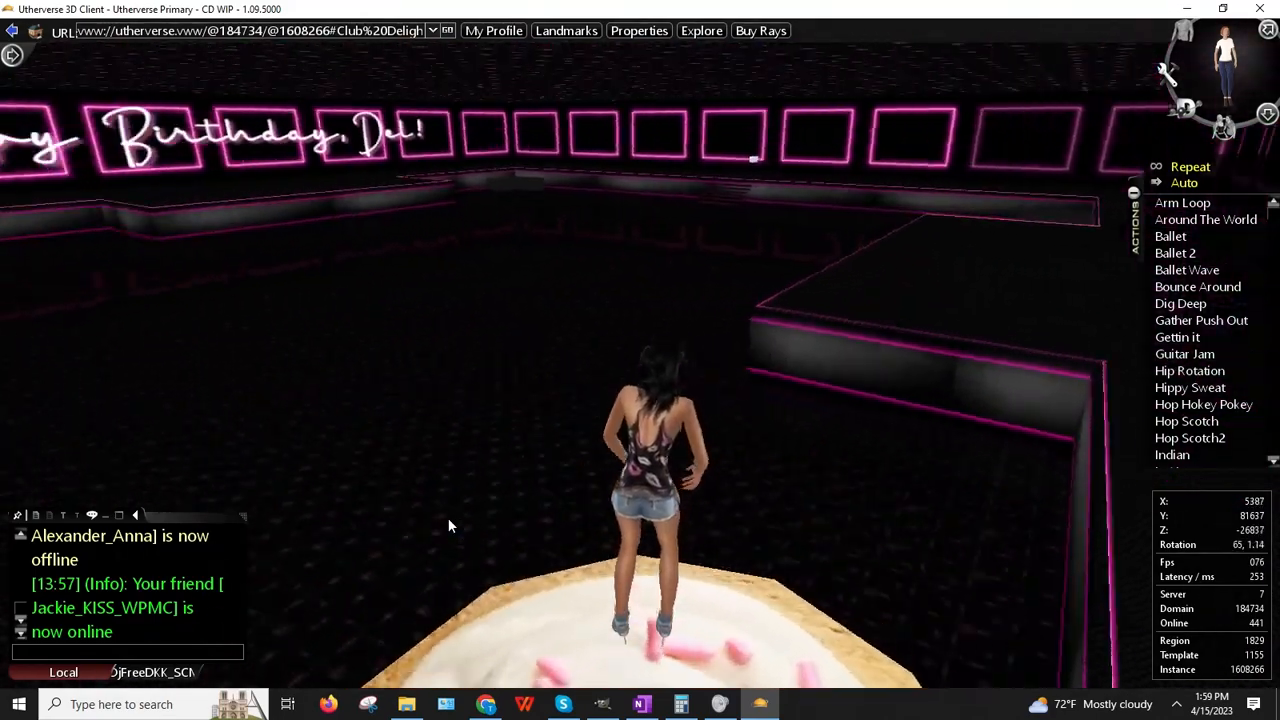
{"action": "key", "text": "Left"}
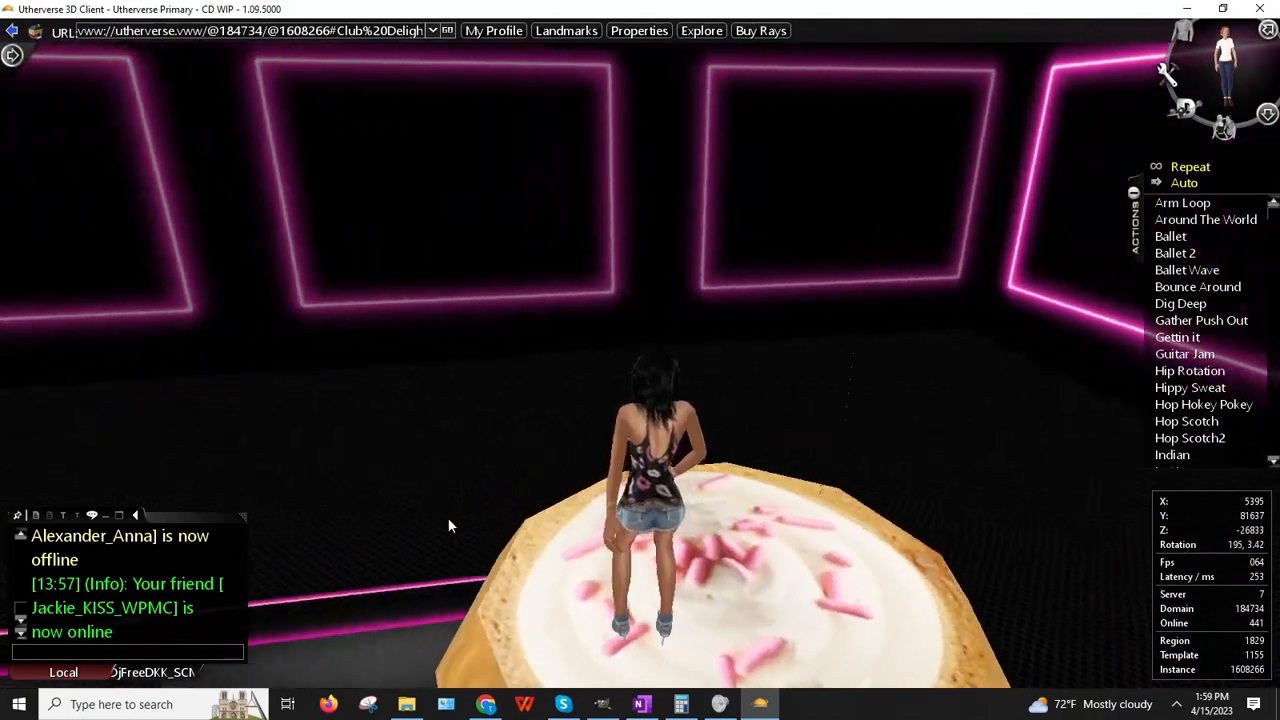
{"action": "key", "text": "Left"}
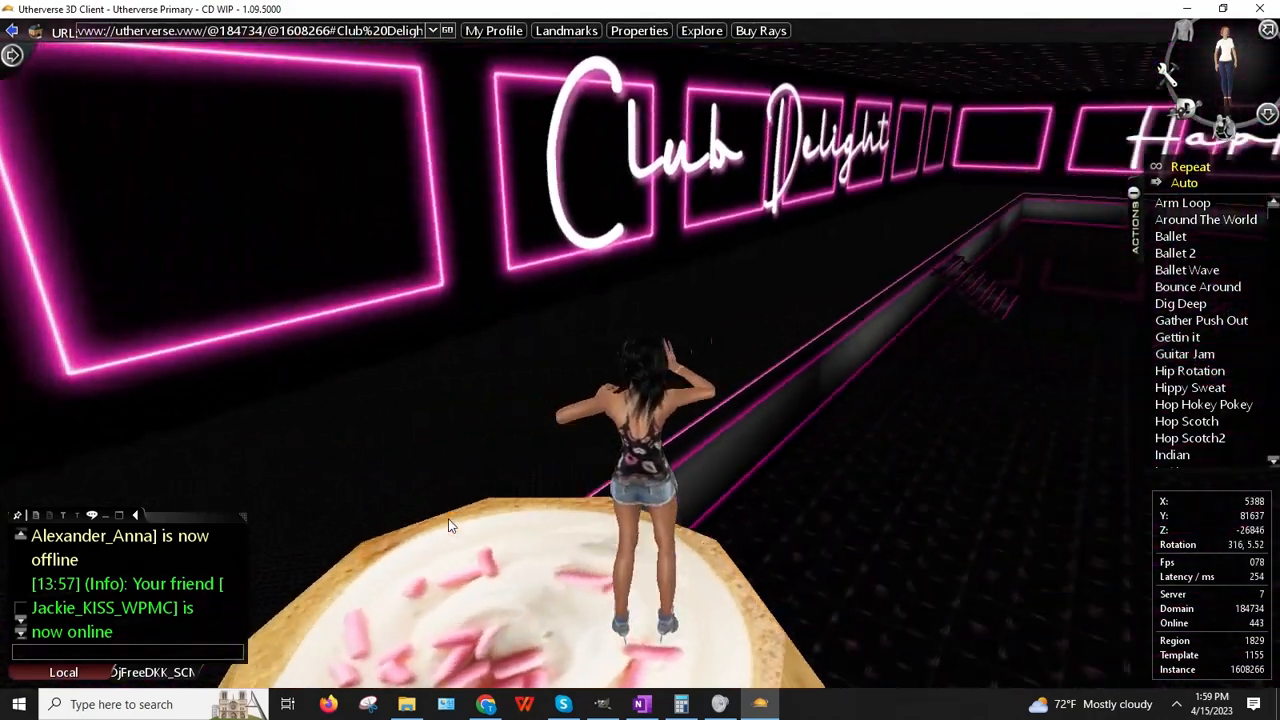
{"action": "key", "text": "Left"}
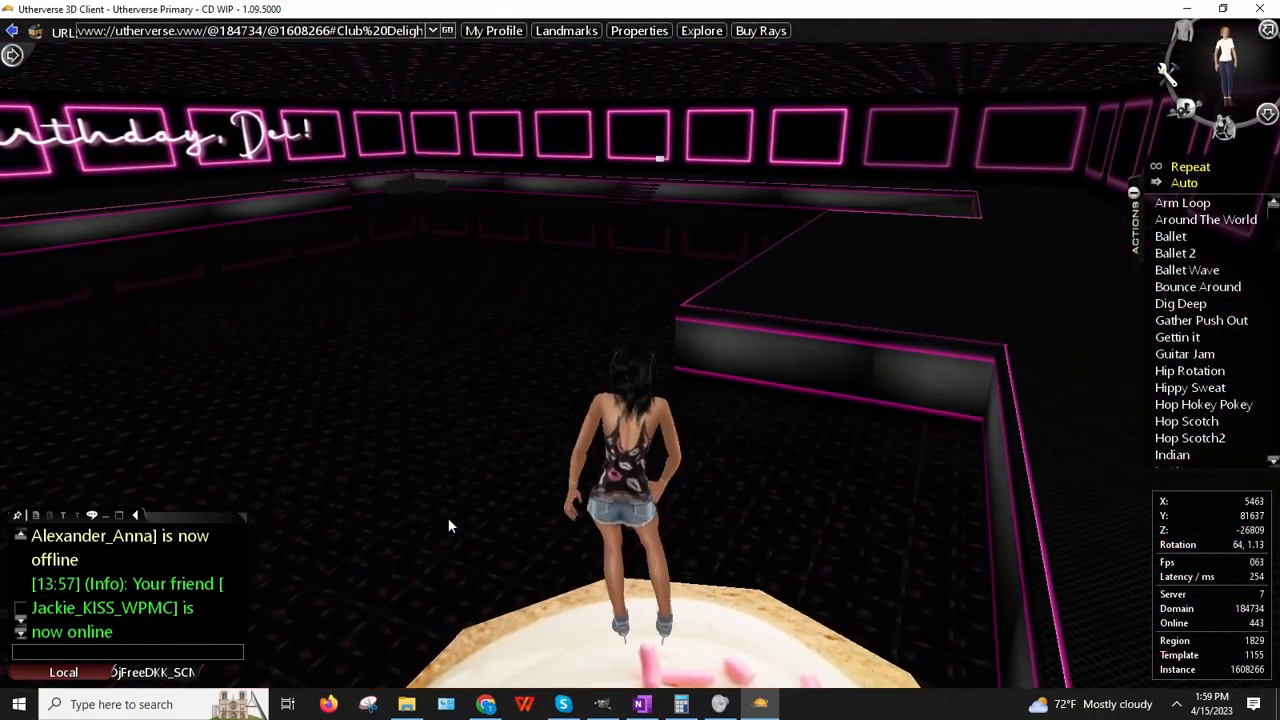
{"action": "key", "text": "Up"}
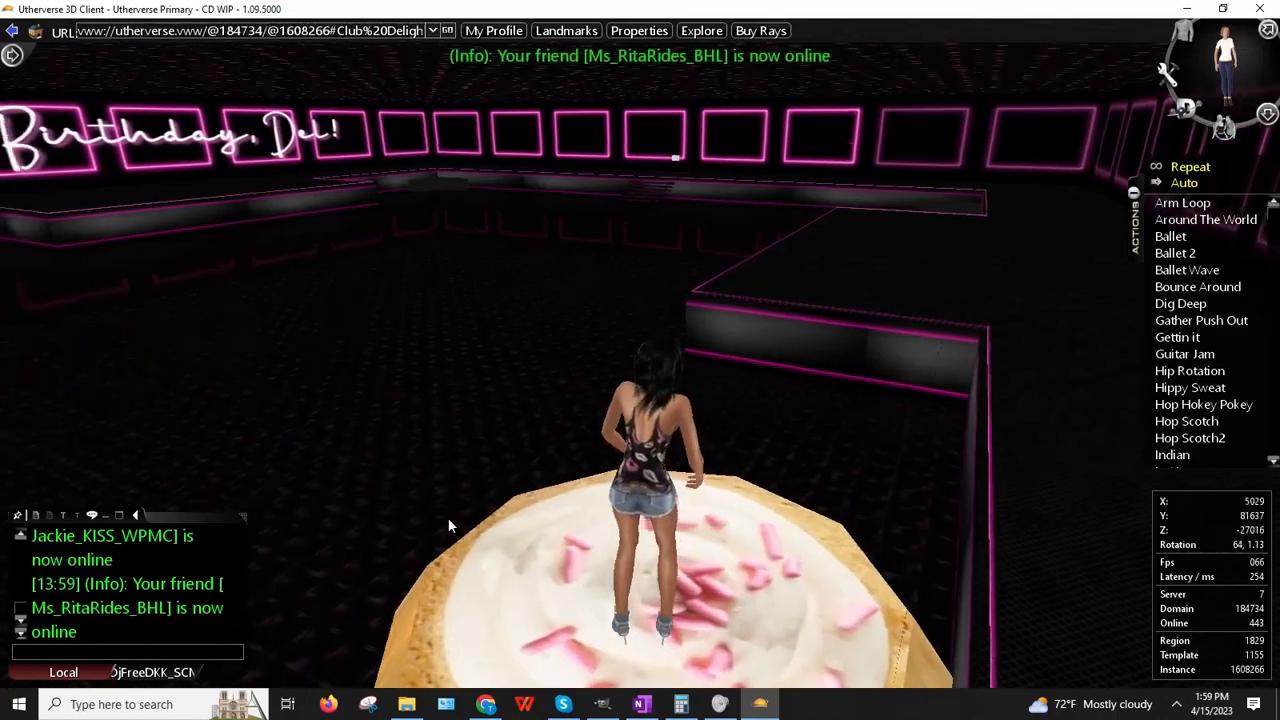
{"action": "key", "text": "Left"}
{"action": "key", "text": "Up"}
{"action": "key", "text": "Down"}
{"action": "key", "text": "Right"}
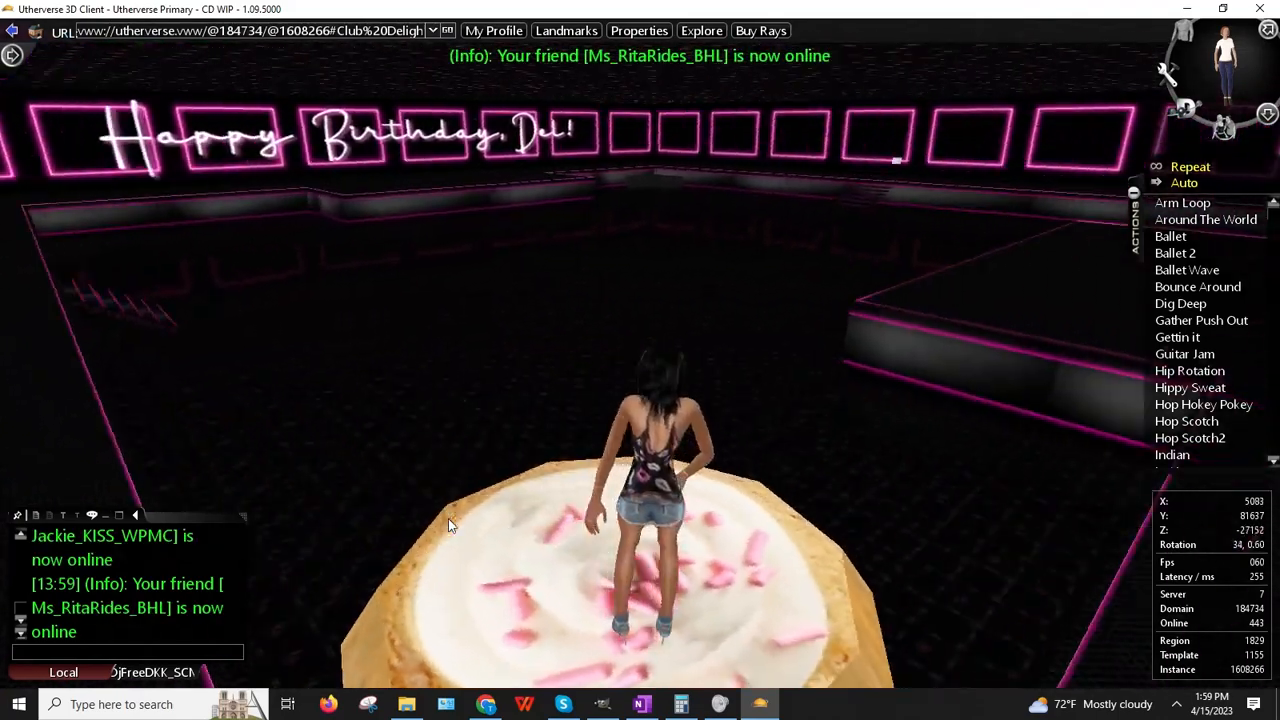
Step: Walk the avatar off the cupcake and across the dance floor
{"action": "key", "text": "Up"}
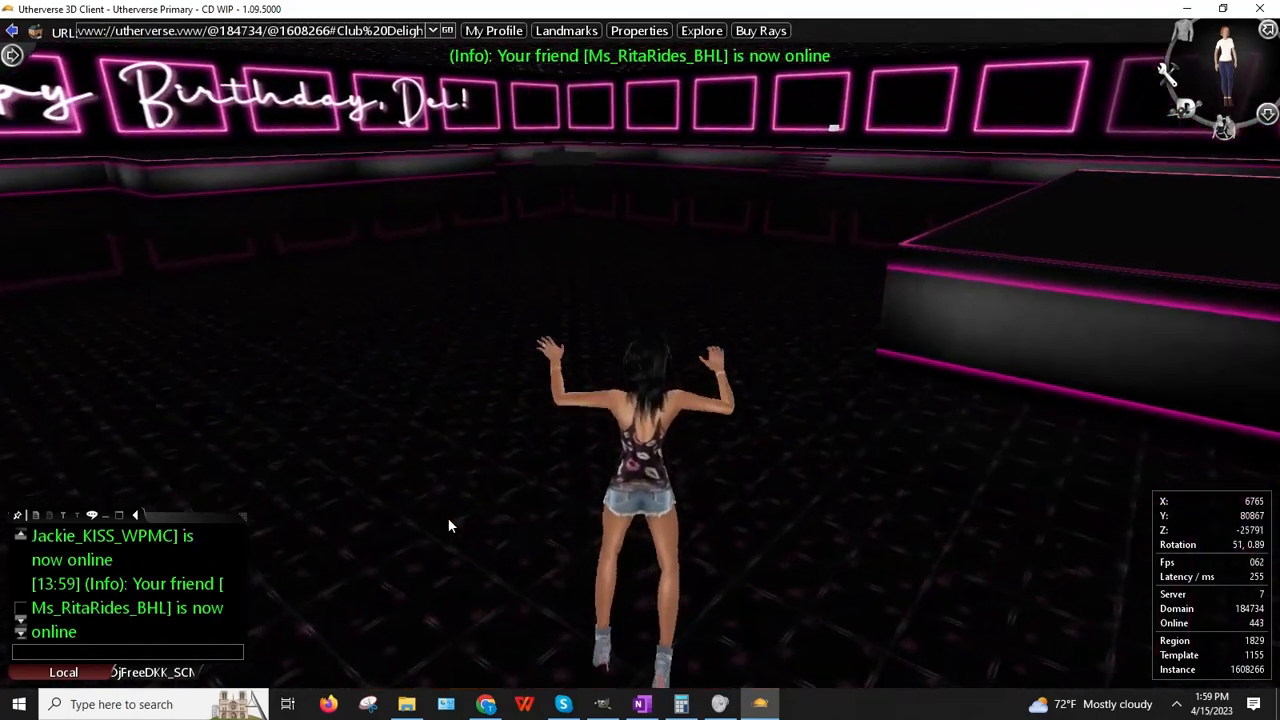
{"action": "key", "text": "Left"}
{"action": "key", "text": "Up"}
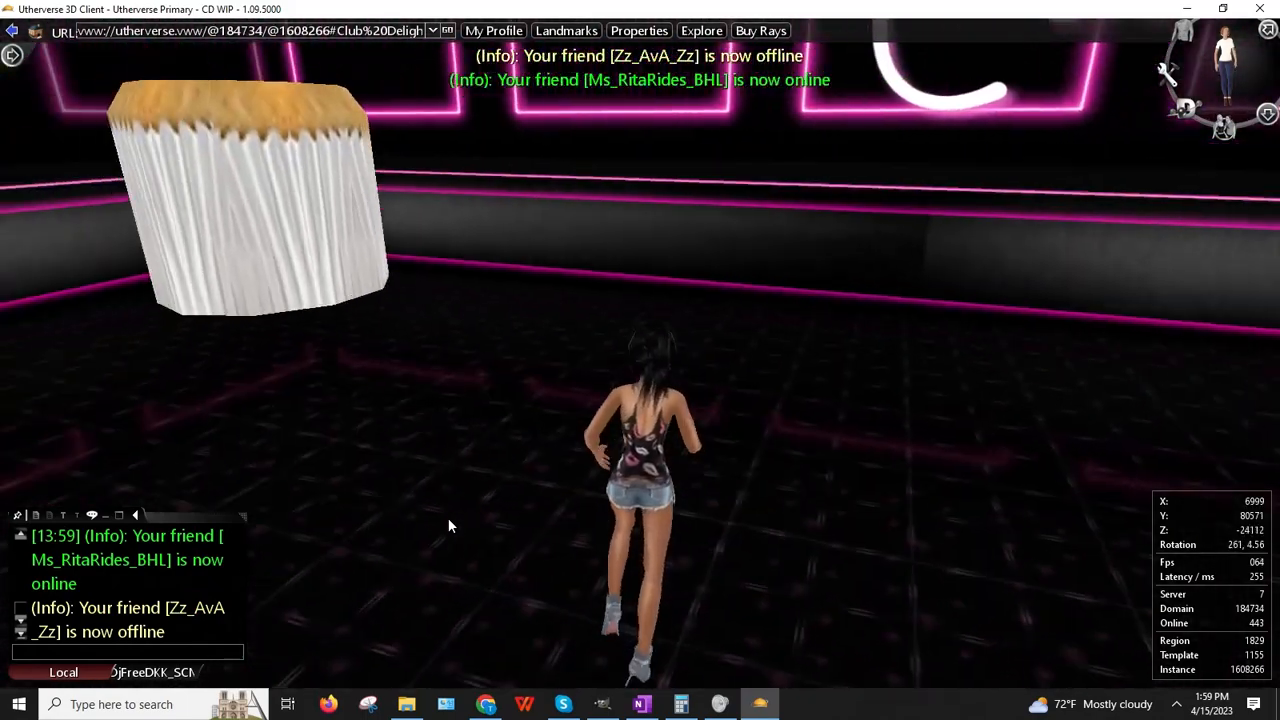
{"action": "key", "text": "Right"}
{"action": "key", "text": "Up"}
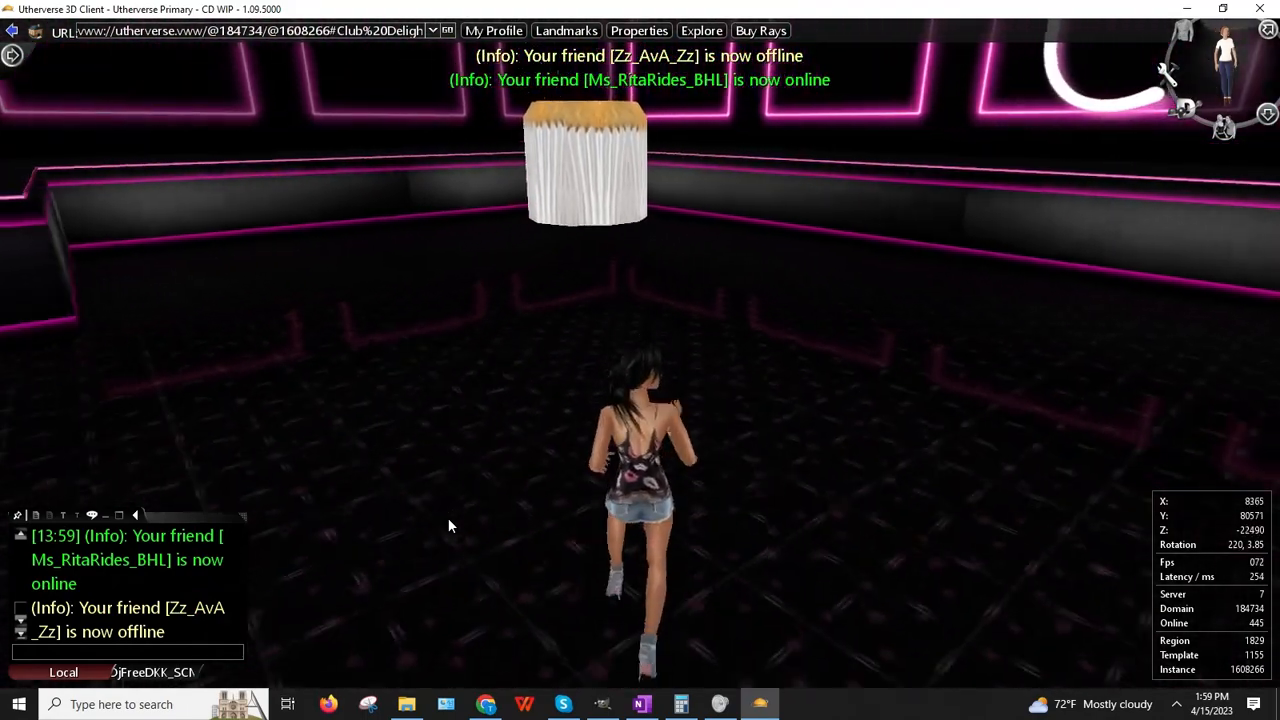
{"action": "key", "text": "Up"}
{"action": "key", "text": "Left"}
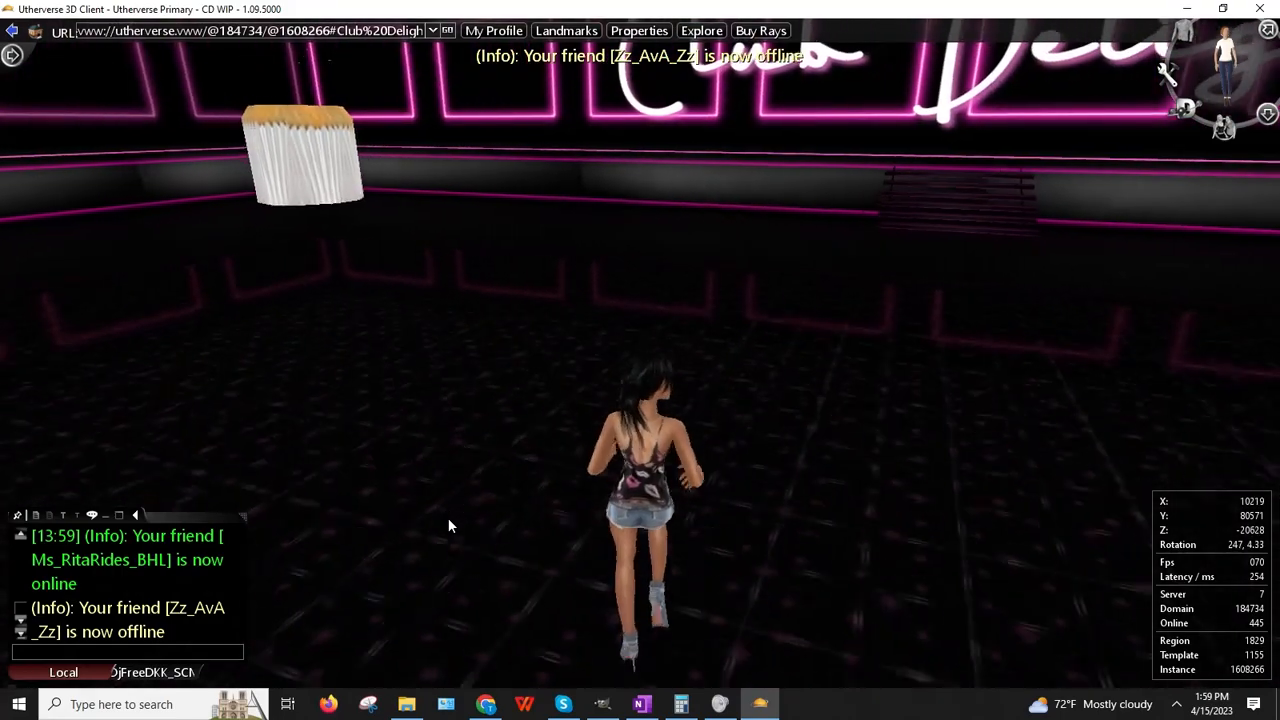
{"action": "key", "text": "Up"}
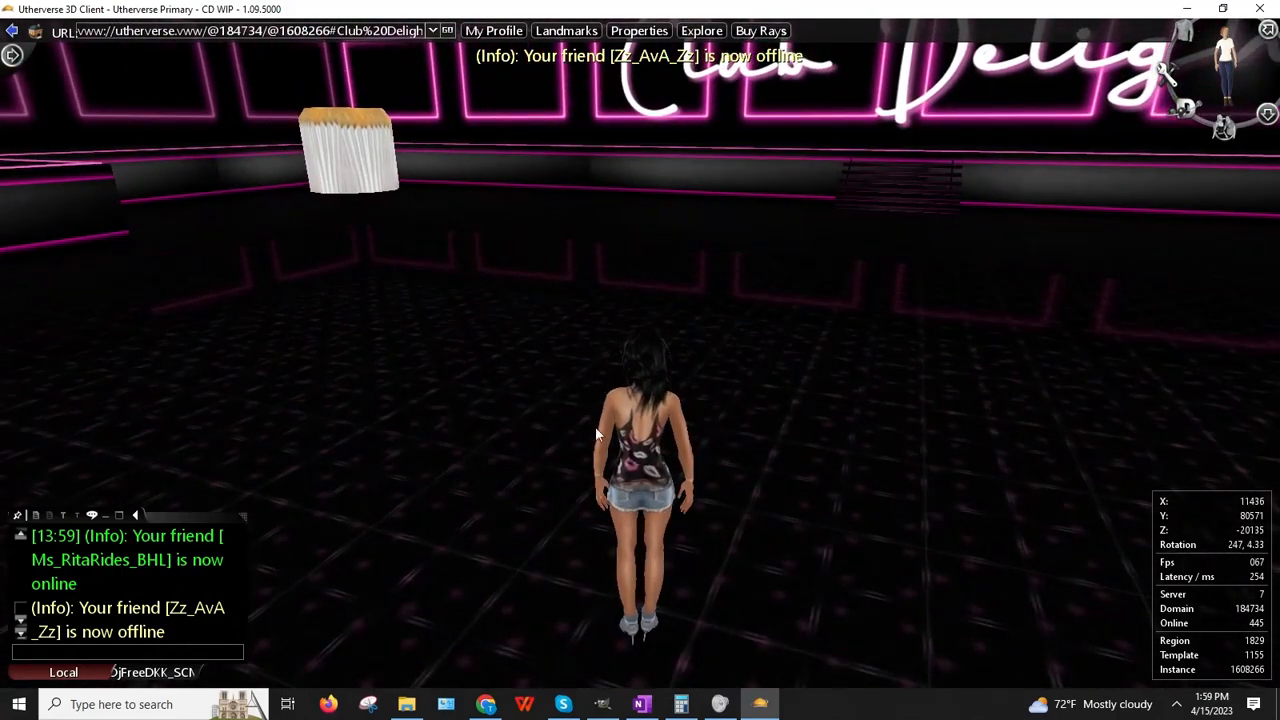
{"action": "left_click_drag", "start_coordinate": [595, 426], "coordinate": [571, 377]}
Step: Turn on Texture Translucent for the Birthday Cake and set it to 20
{"action": "left_click_drag", "start_coordinate": [611, 421], "coordinate": [609, 421]}
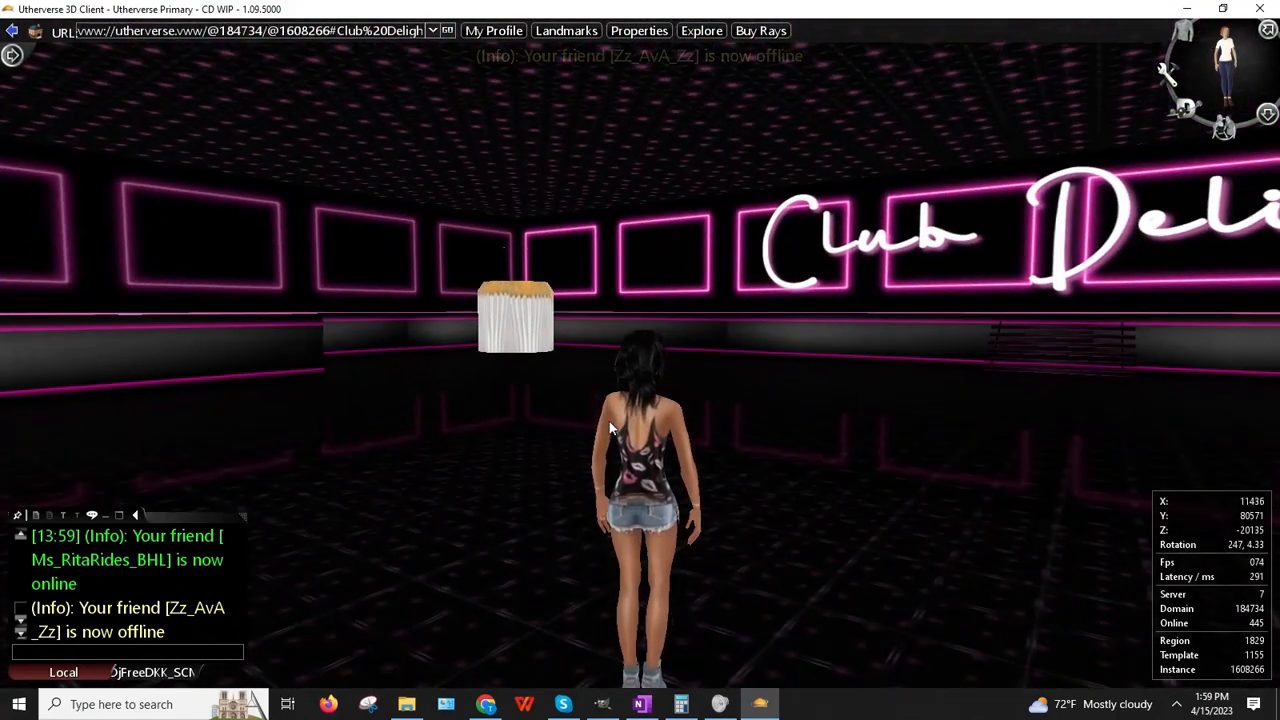
{"action": "left_click", "coordinate": [1268, 113]}
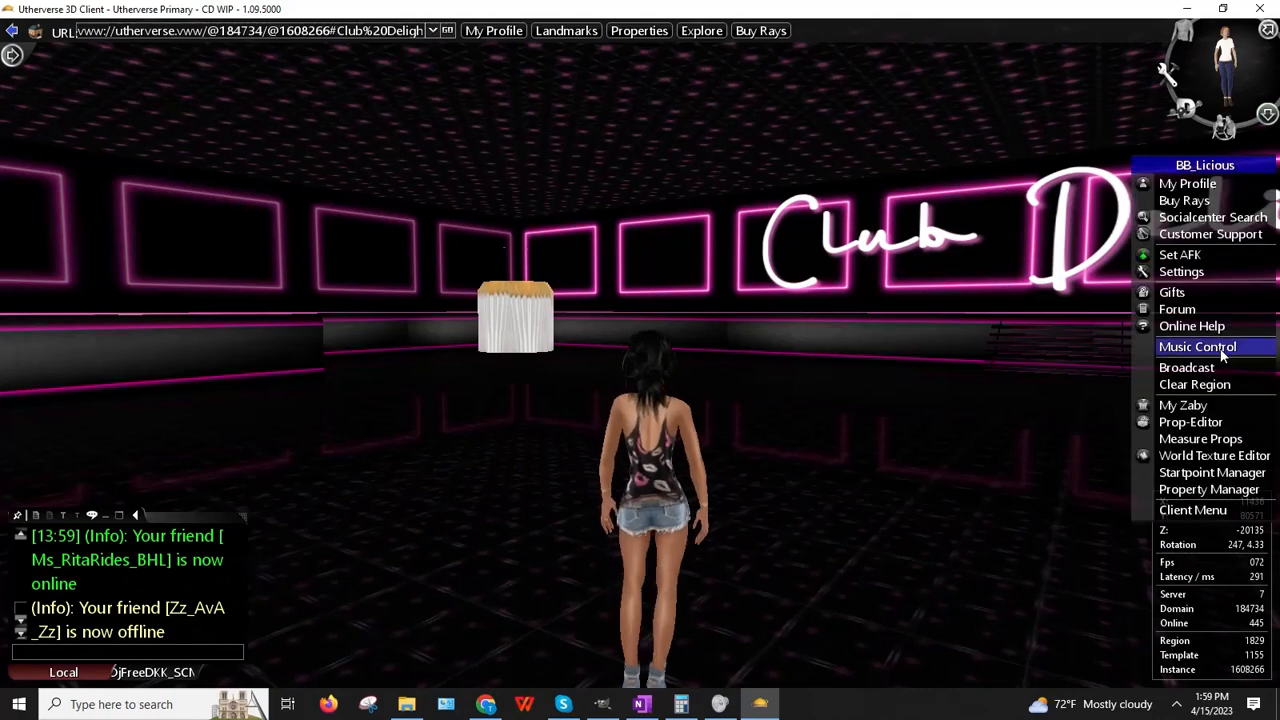
{"action": "left_click", "coordinate": [1200, 422]}
{"action": "right_click", "coordinate": [505, 318]}
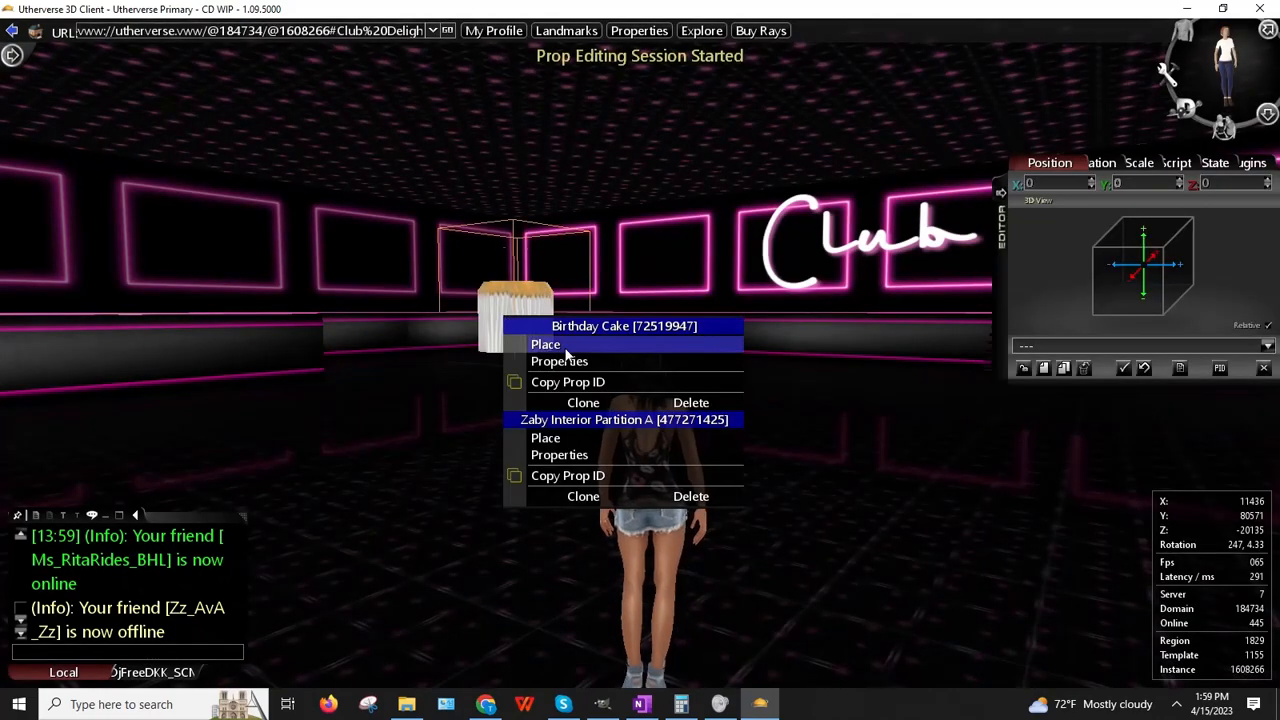
{"action": "left_click", "coordinate": [560, 361]}
{"action": "left_click", "coordinate": [1213, 162]}
{"action": "scroll", "coordinate": [1121, 278], "scroll_direction": "down", "scroll_amount": 2}
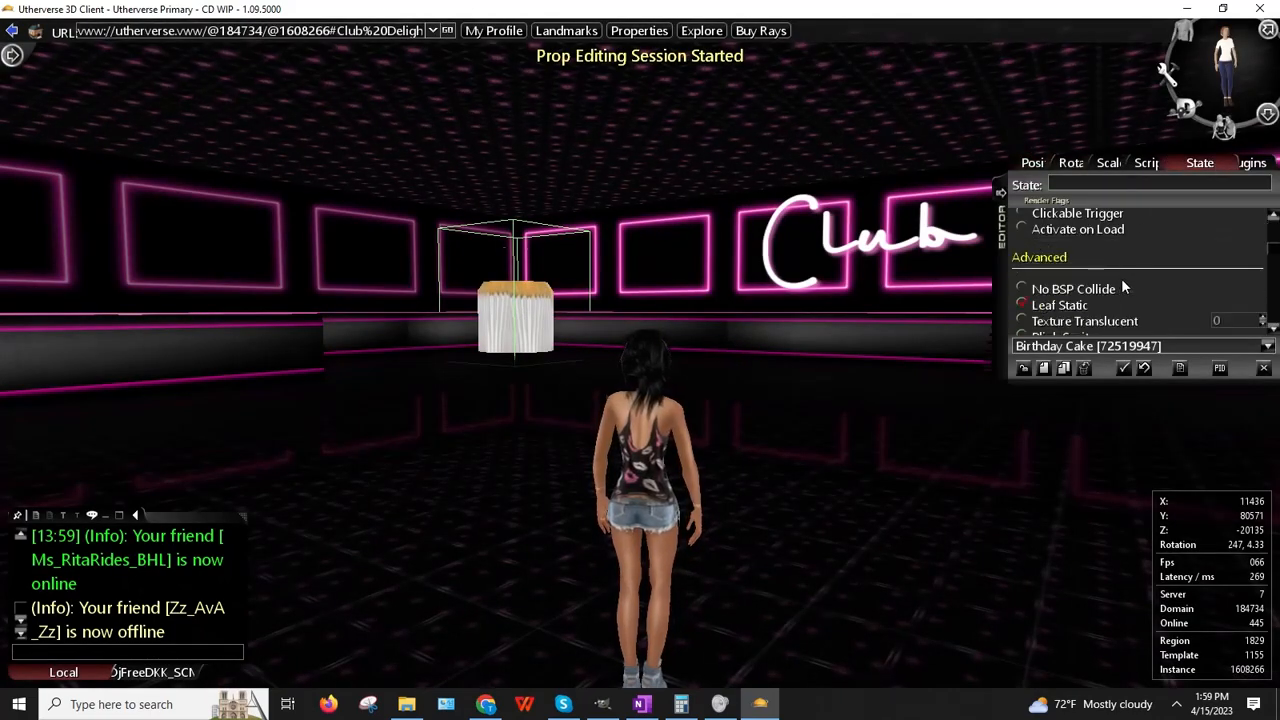
{"action": "left_click", "coordinate": [1021, 321]}
{"action": "left_click", "coordinate": [1221, 327]}
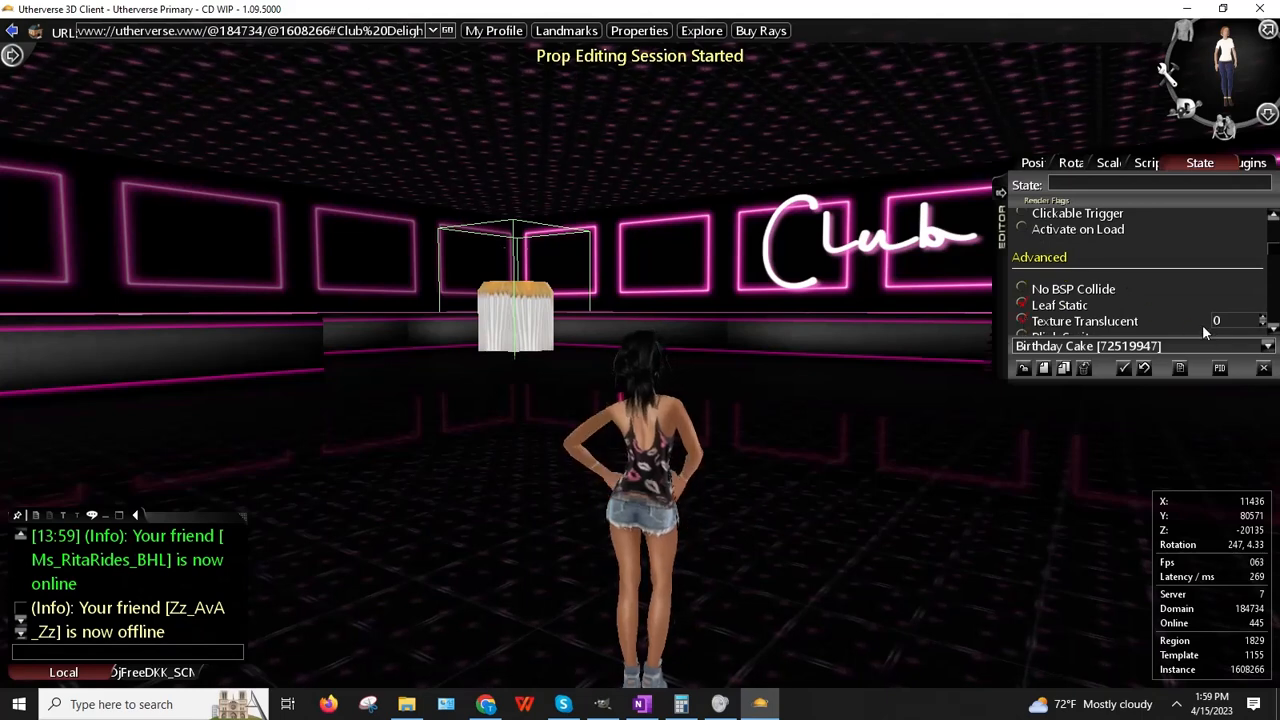
{"action": "type", "text": "20"}
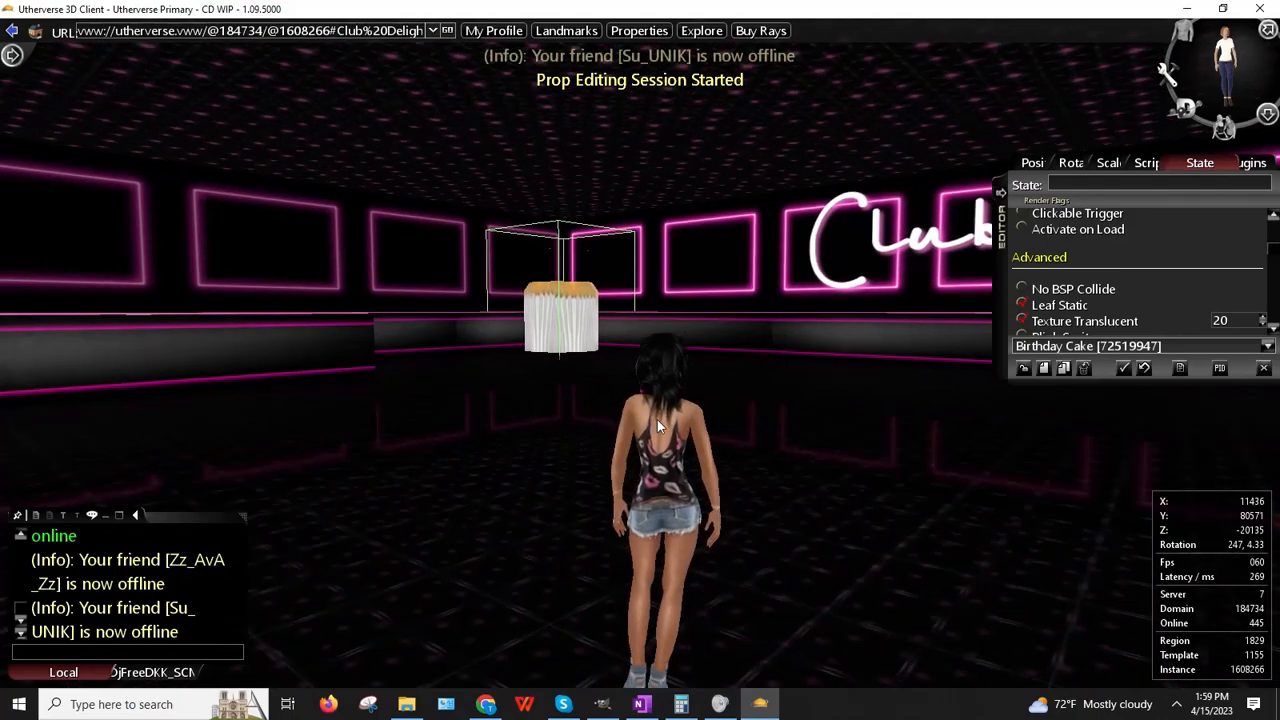
Step: Walk the avatar beside the cake and nudge the cake's Y position to 79853
{"action": "key", "text": "Up"}
{"action": "key", "text": "Left"}
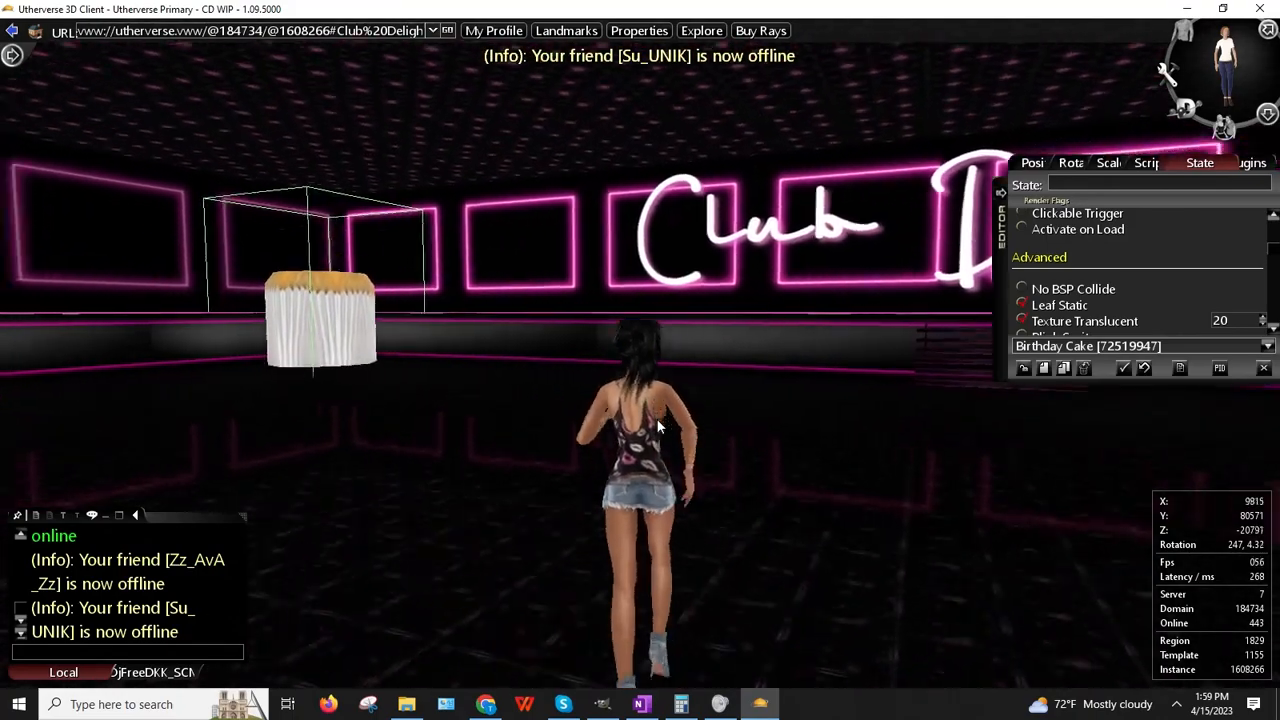
{"action": "key", "text": "Up"}
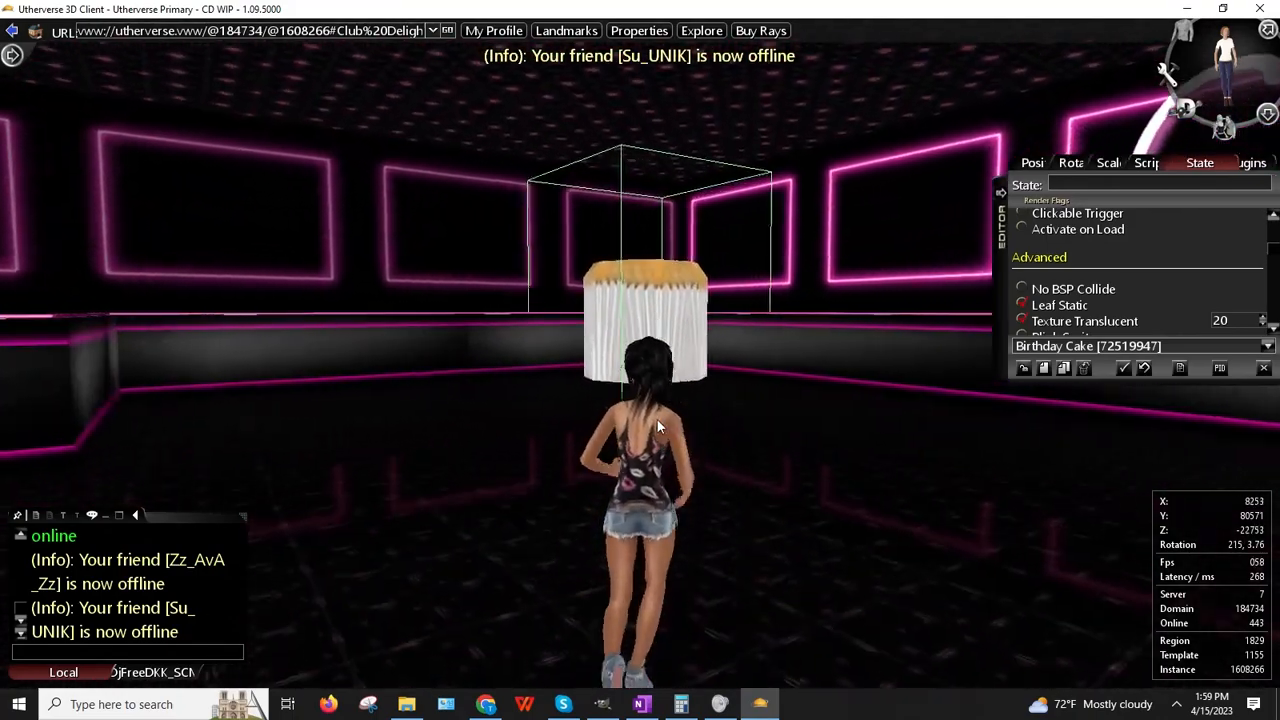
{"action": "key", "text": "Up"}
{"action": "key", "text": "Right"}
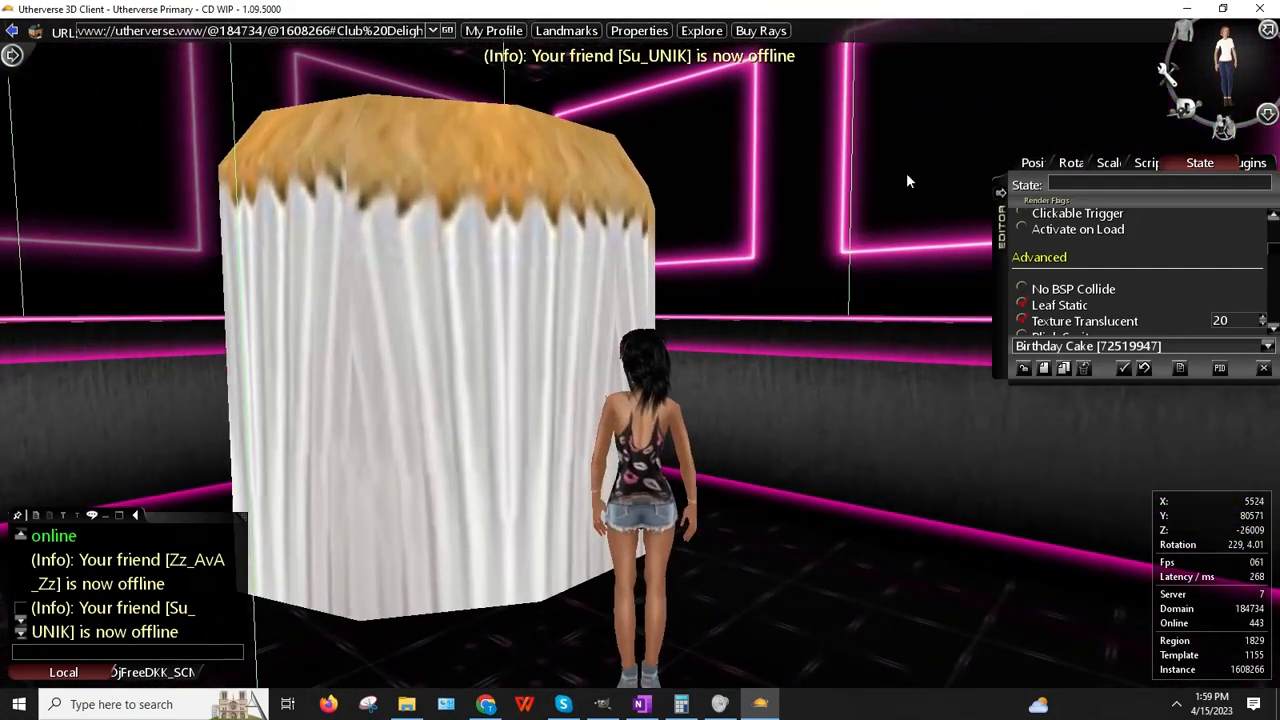
{"action": "left_click", "coordinate": [1036, 164]}
{"action": "left_click", "coordinate": [1180, 180]}
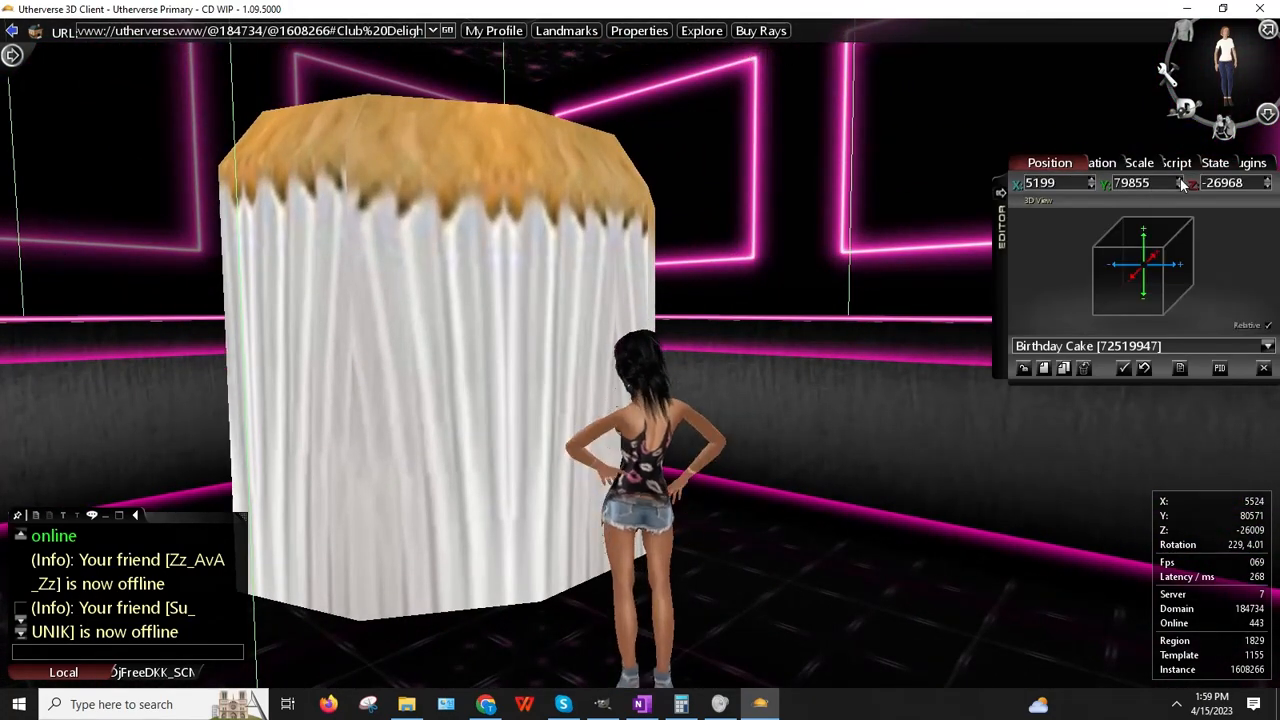
{"action": "left_click", "coordinate": [1181, 189]}
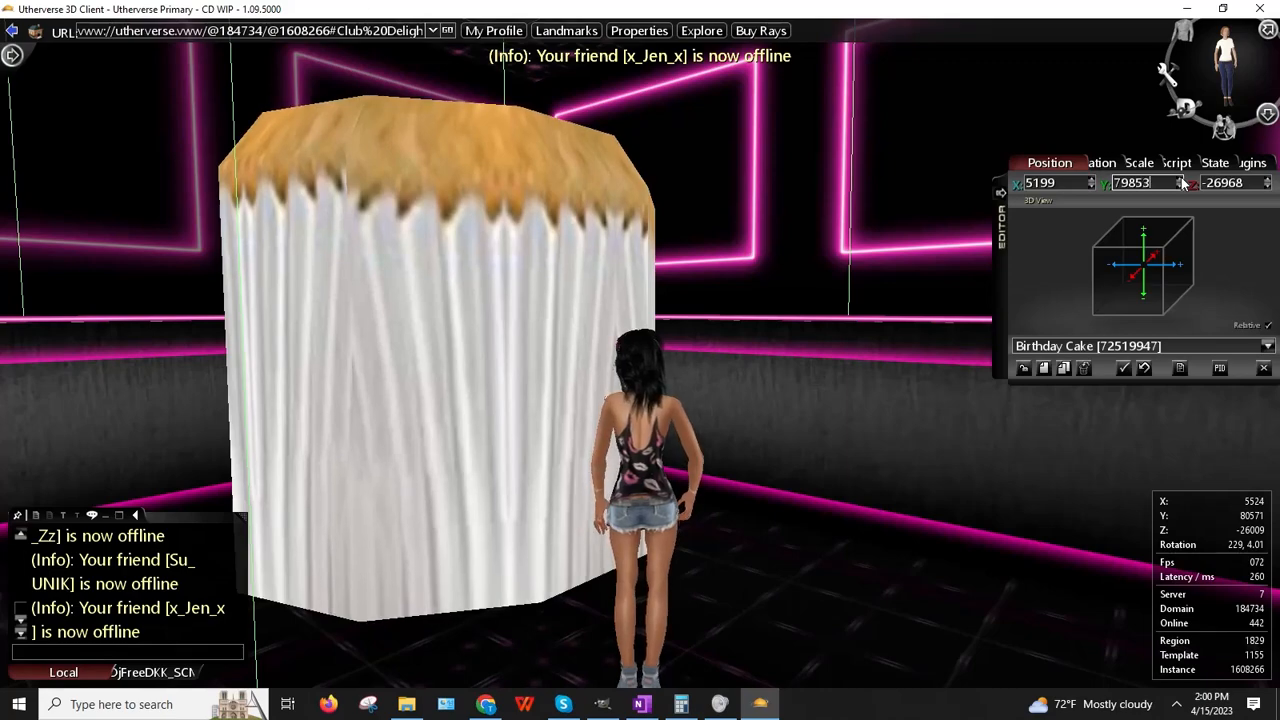
Step: Deselect the cake, jump the avatar onto it, and turn around on top
{"action": "left_click", "coordinate": [1022, 369]}
{"action": "key", "text": "Left"}
{"action": "key", "text": "space"}
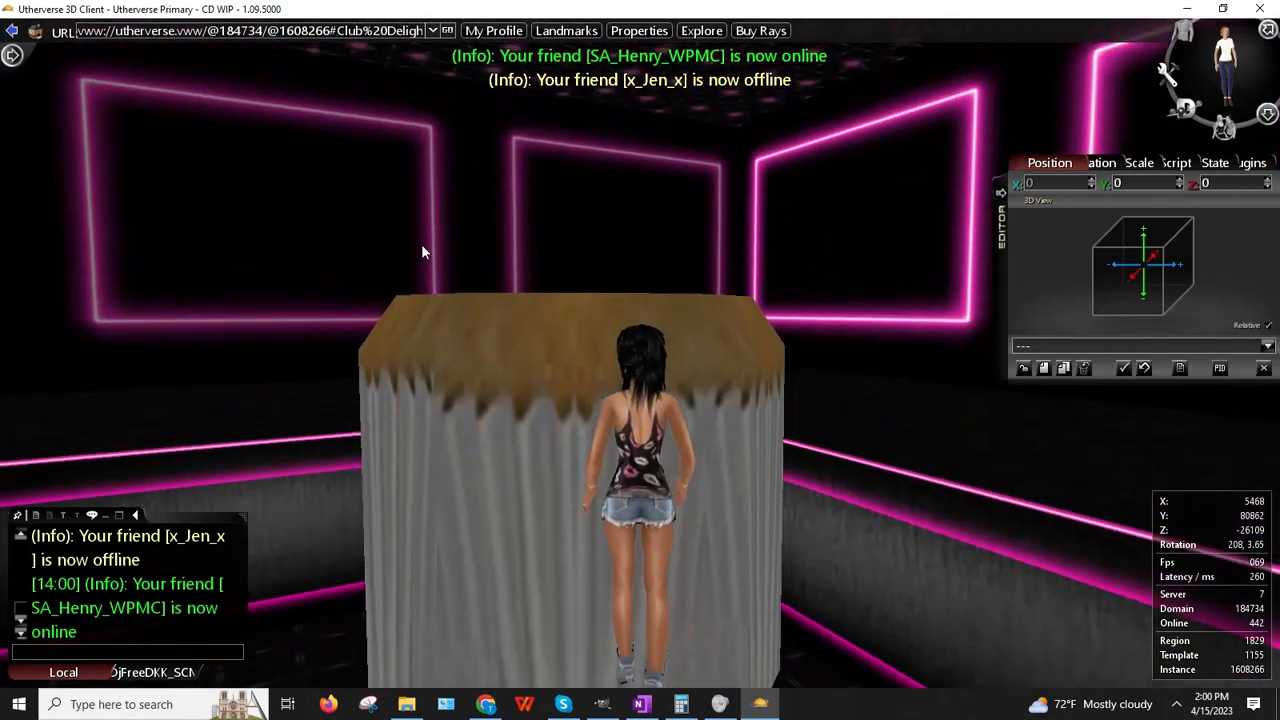
{"action": "key", "text": "Up"}
{"action": "key", "text": "Left"}
{"action": "key", "text": "Left"}
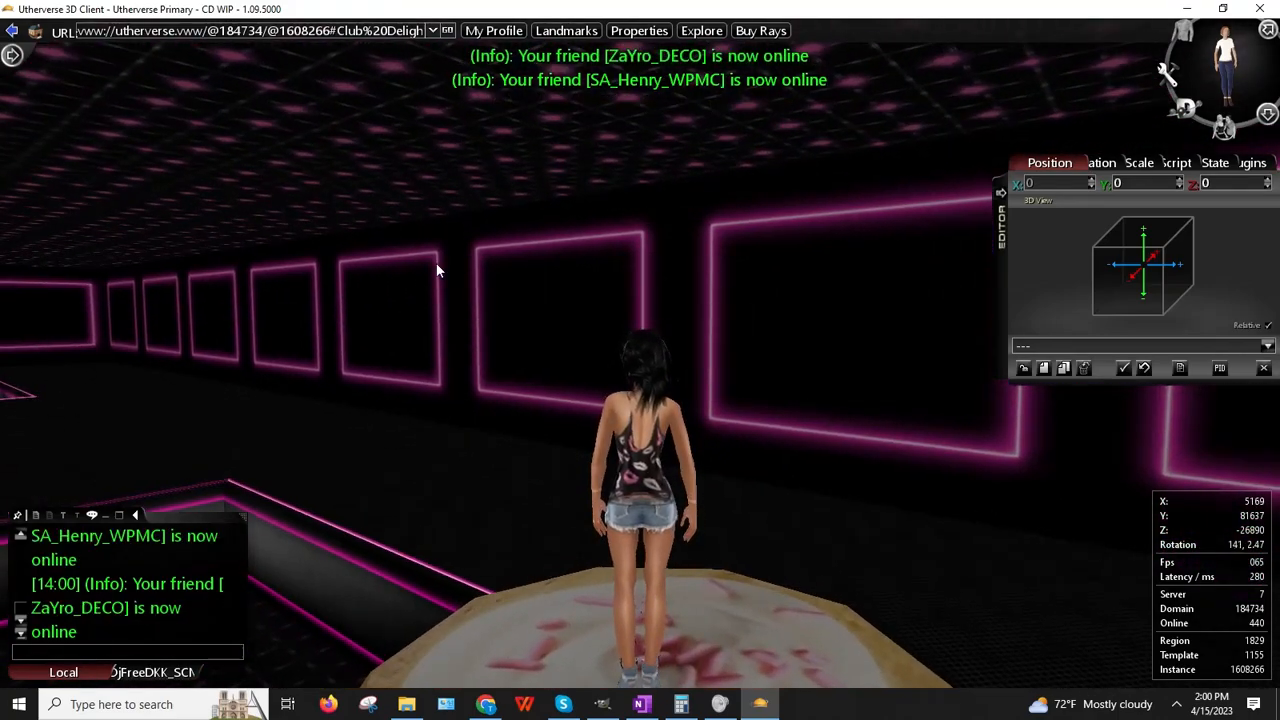
{"action": "right_click_drag", "start_coordinate": [436, 262], "coordinate": [620, 347]}
{"action": "right_click_drag", "start_coordinate": [455, 303], "coordinate": [449, 332]}
{"action": "key", "text": "Left"}
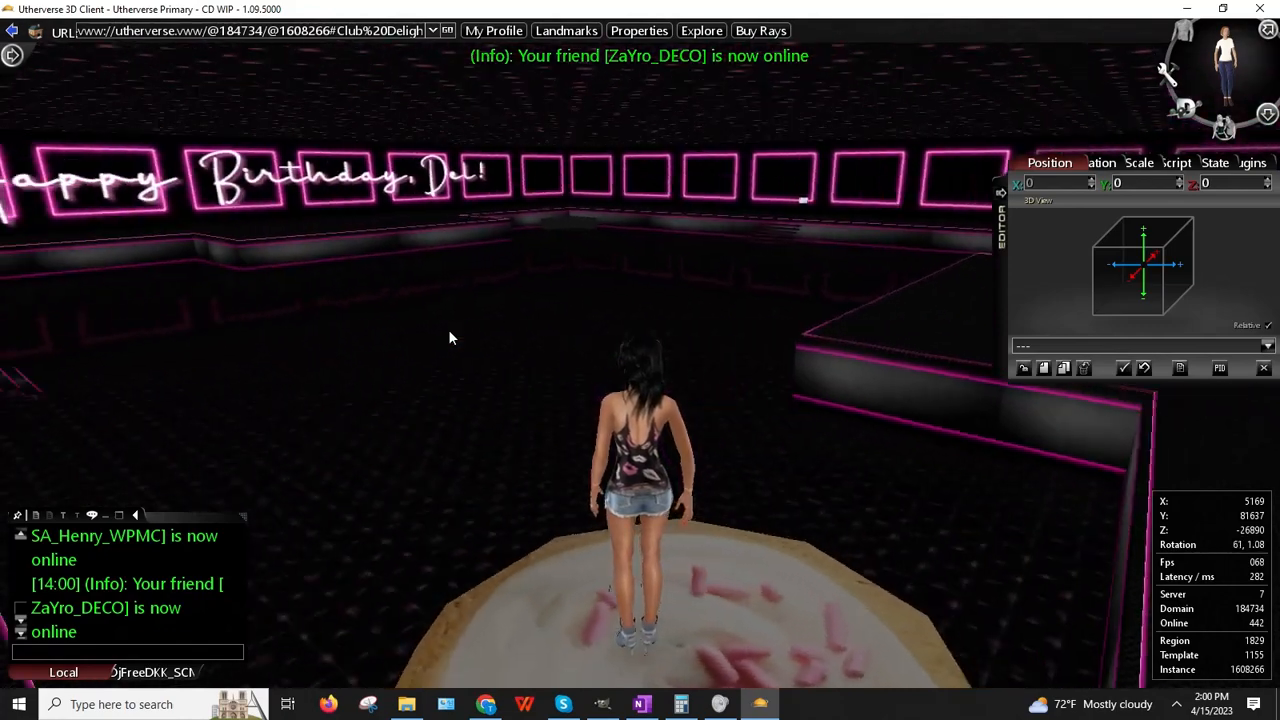
{"action": "key", "text": "Right"}
{"action": "key", "text": "Right"}
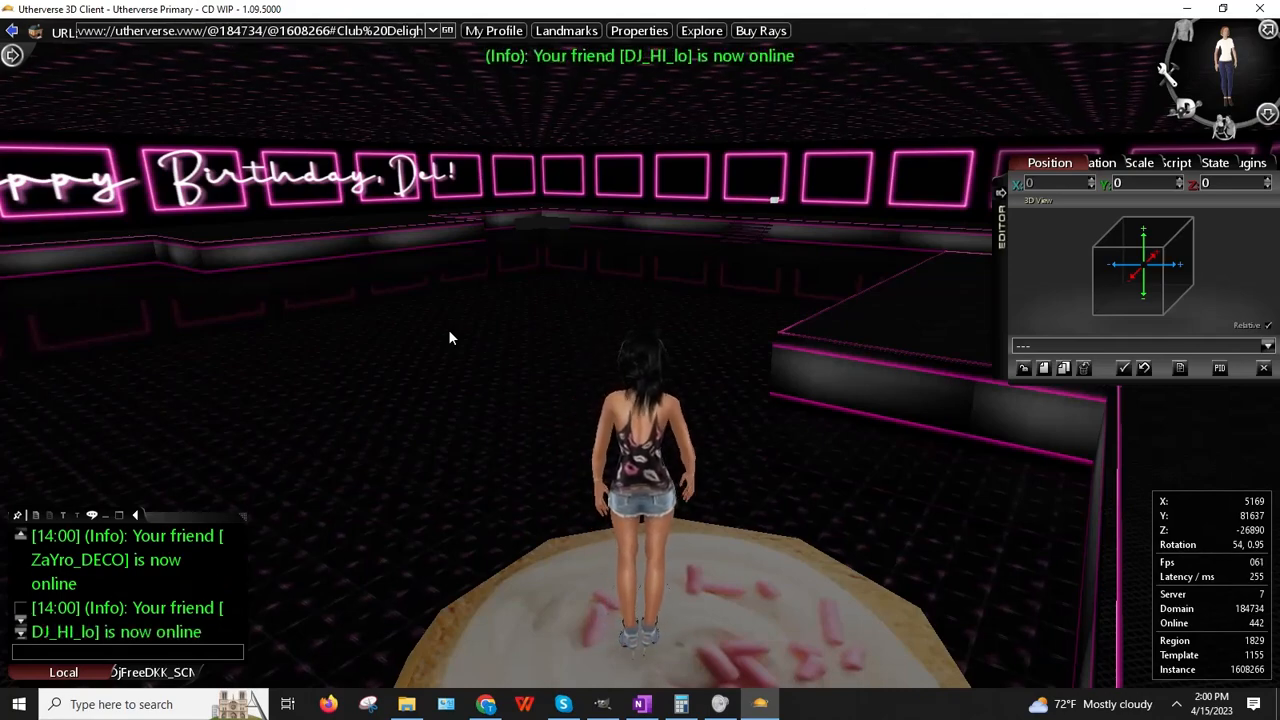
Step: Run off the cake across the club, jumping the platform, to face the Happy Birthday, Del! sign
{"action": "key", "text": "Up"}
{"action": "key", "text": "Up"}
{"action": "key", "text": "Left"}
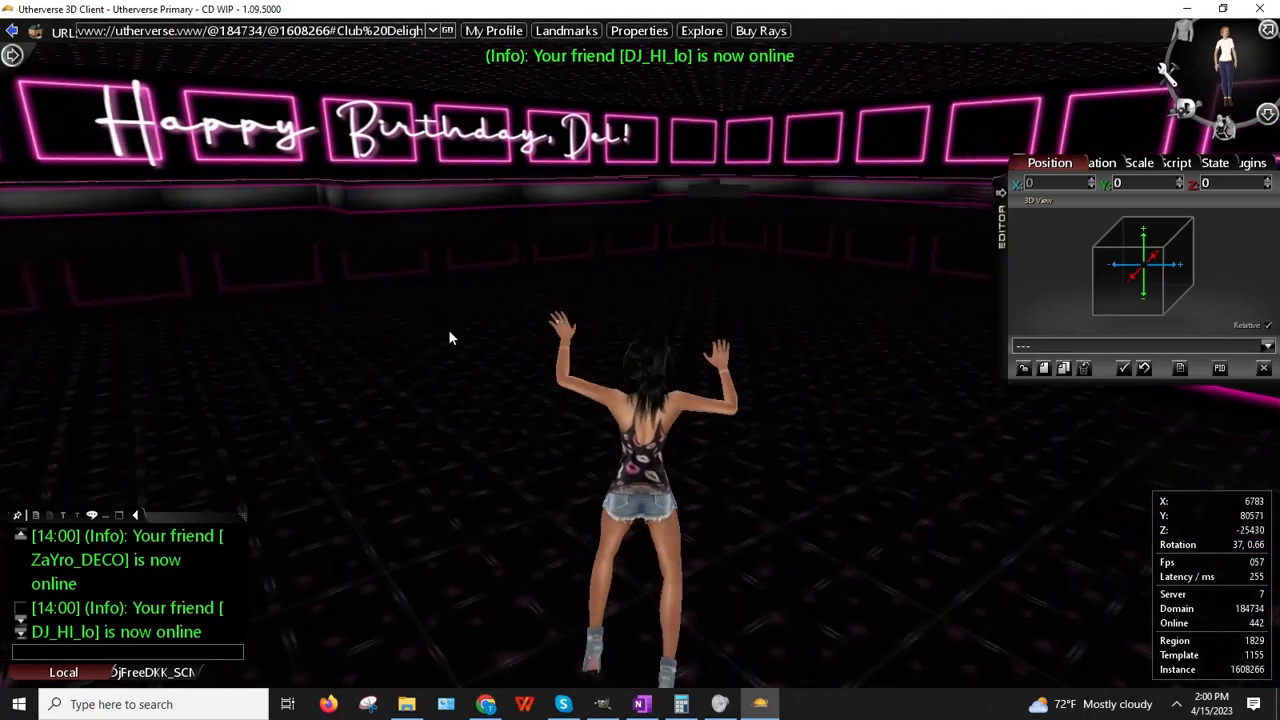
{"action": "key", "text": "Right"}
{"action": "key", "text": "Up"}
{"action": "key", "text": "Right"}
{"action": "key", "text": "space"}
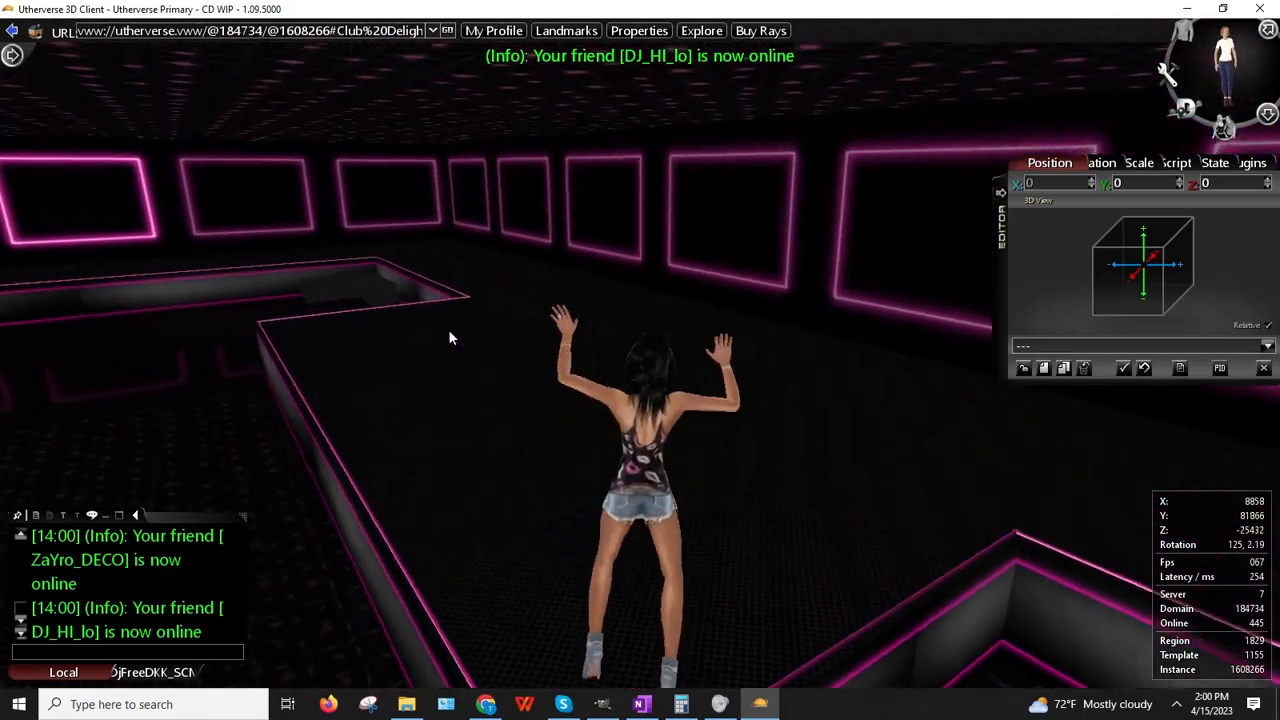
{"action": "key", "text": "Up"}
{"action": "key", "text": "Left"}
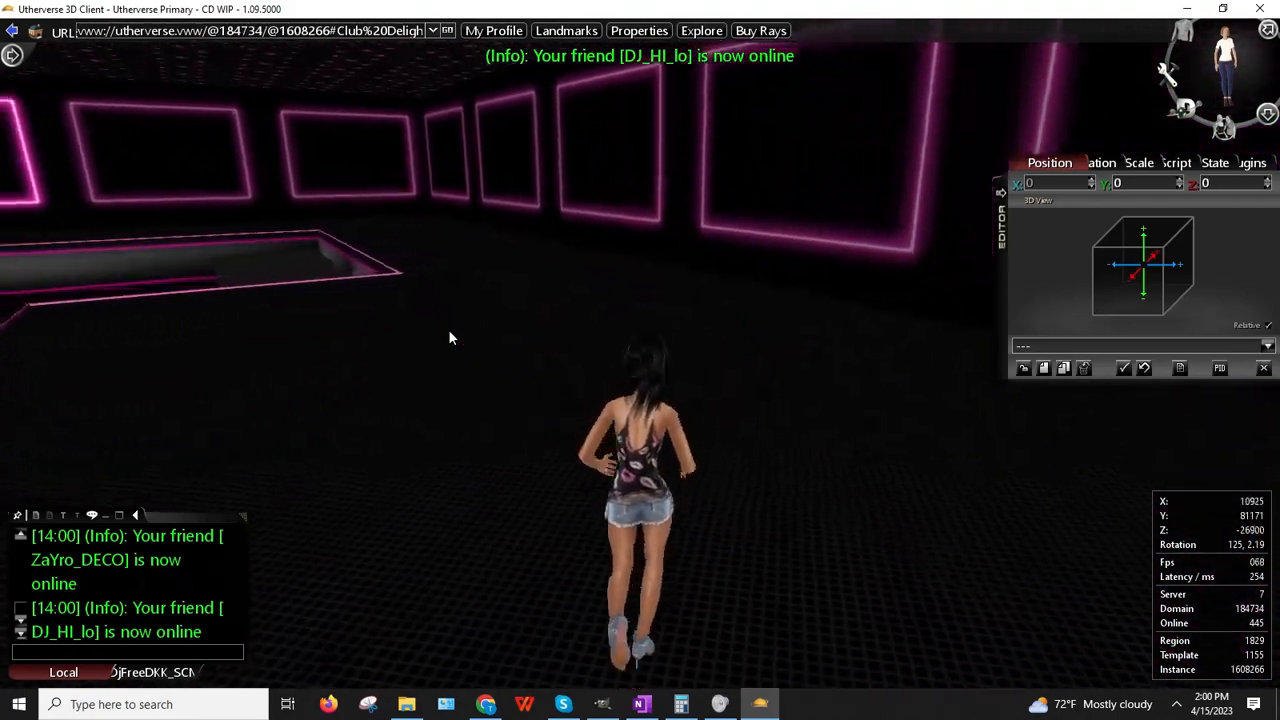
{"action": "key", "text": "Up"}
{"action": "key", "text": "Left"}
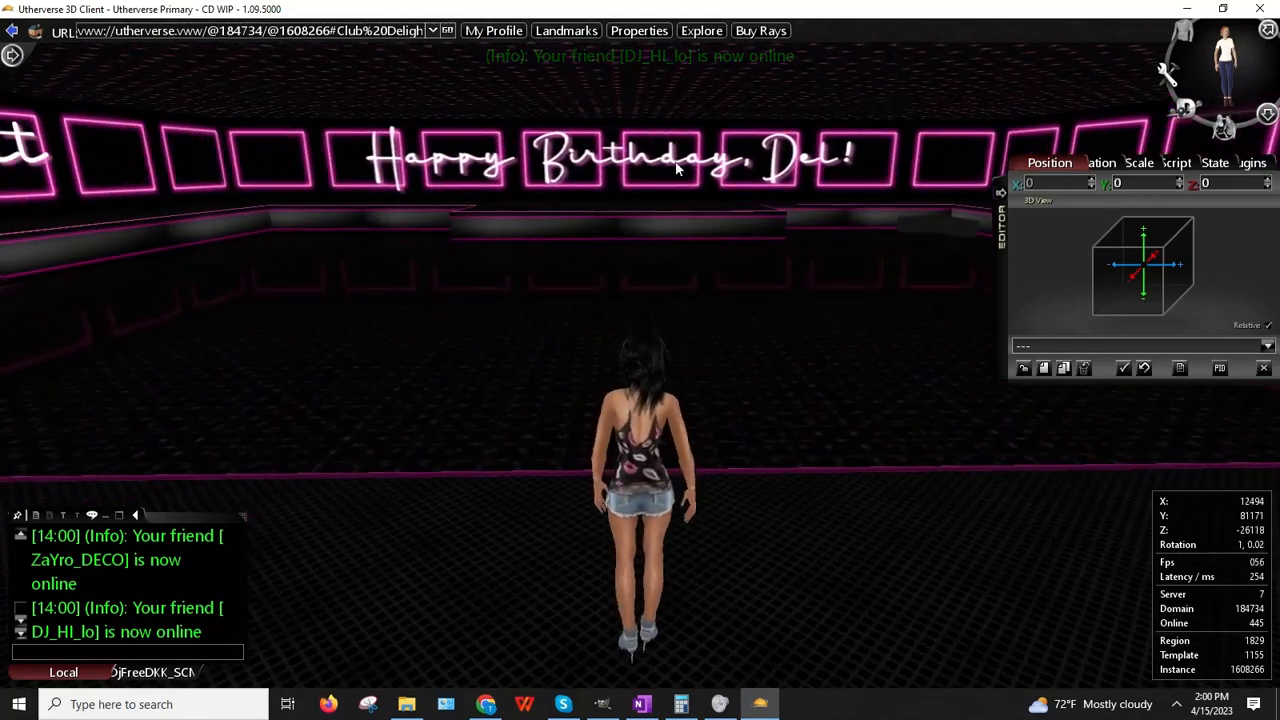
Step: Create a Trigger Box 01 prop and set its height to 80000
{"action": "left_click", "coordinate": [1040, 367]}
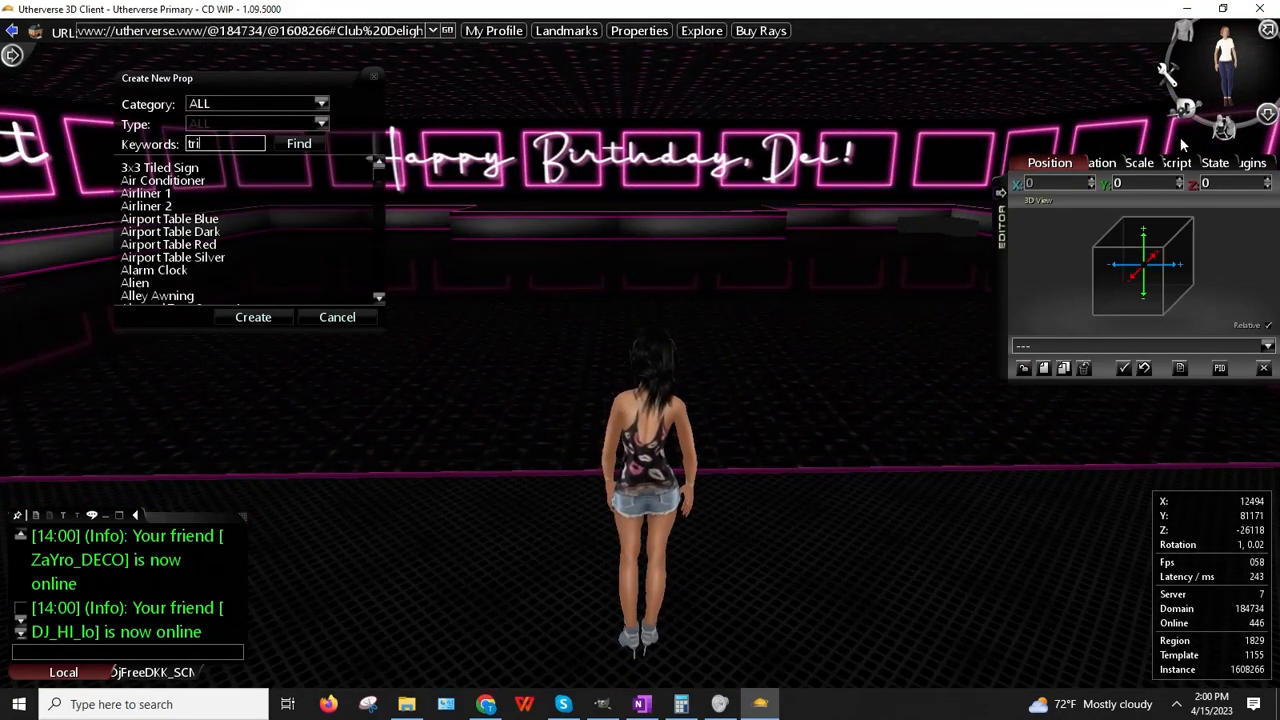
{"action": "key", "text": "Return"}
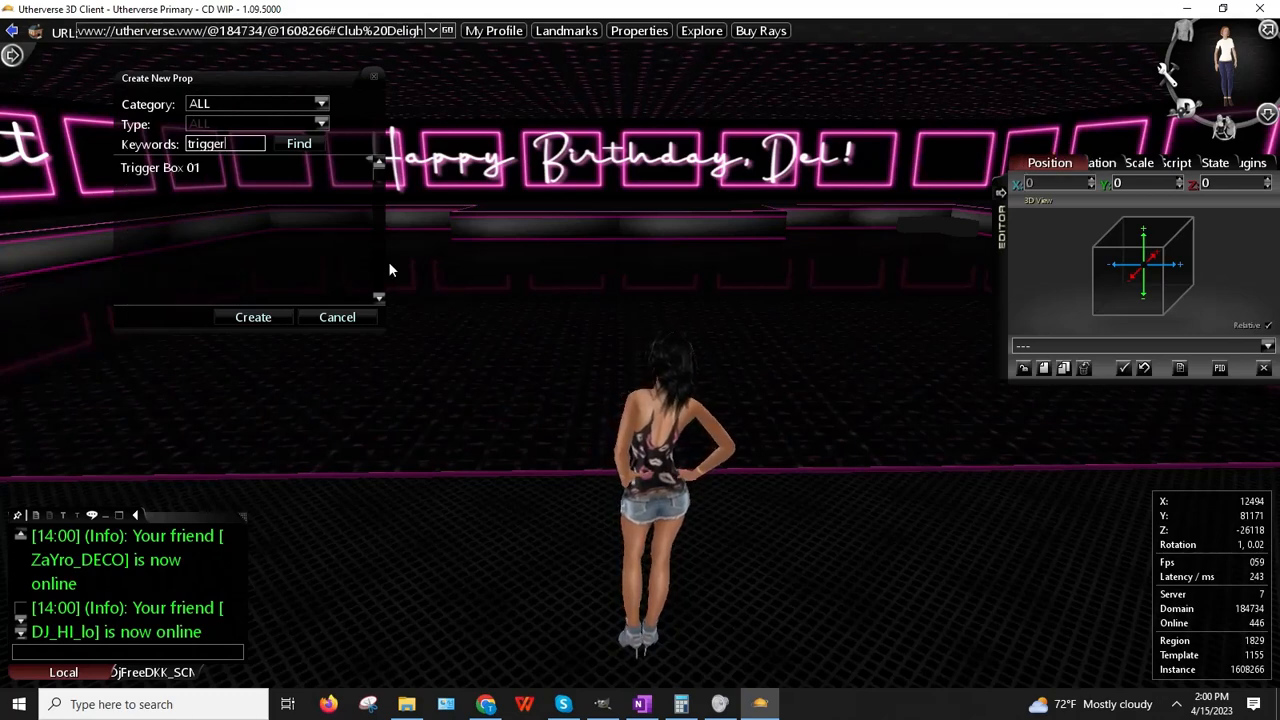
{"action": "left_click", "coordinate": [246, 322]}
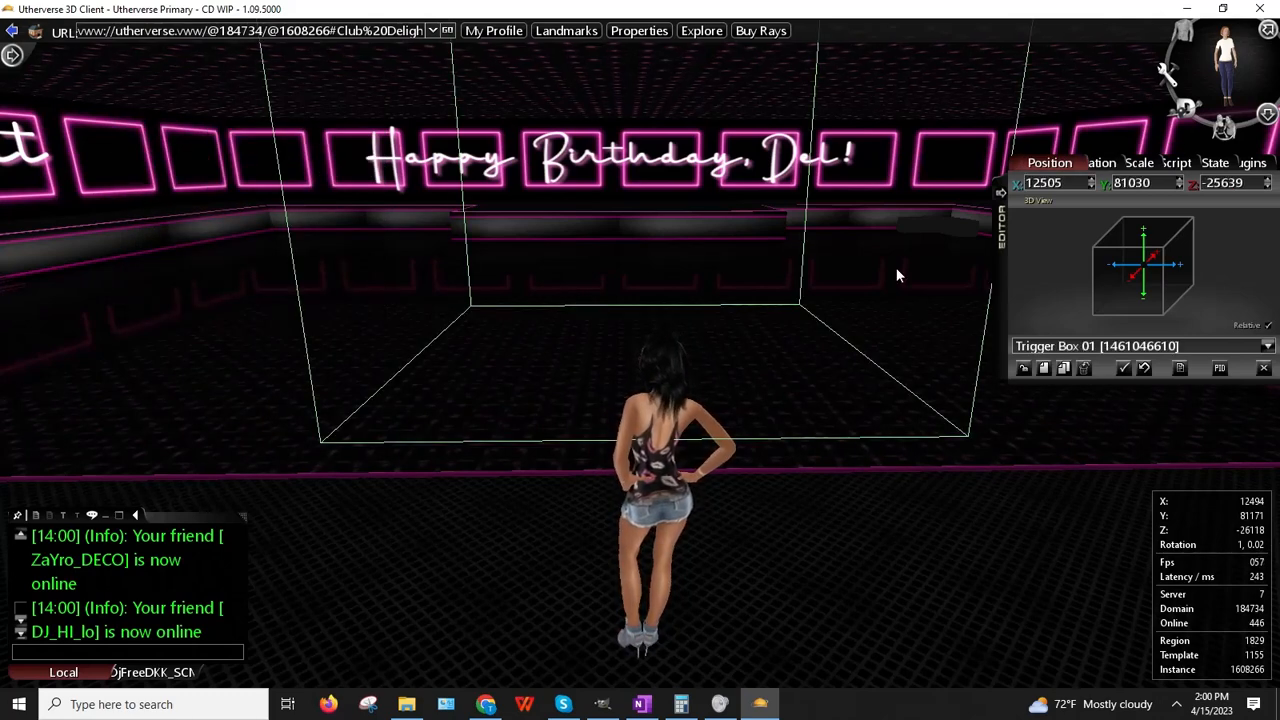
{"action": "right_click", "coordinate": [737, 332]}
{"action": "left_click", "coordinate": [780, 342]}
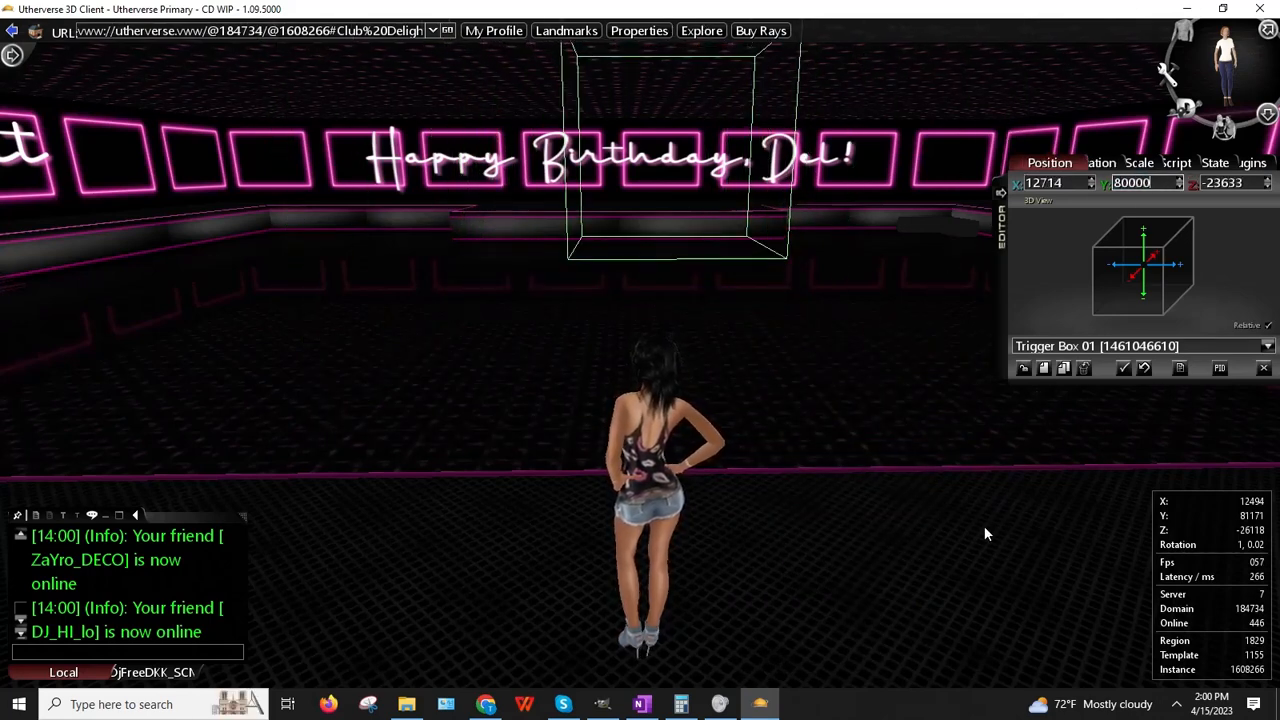
{"action": "key", "text": "Return"}
{"action": "right_click_drag", "start_coordinate": [574, 522], "coordinate": [604, 546]}
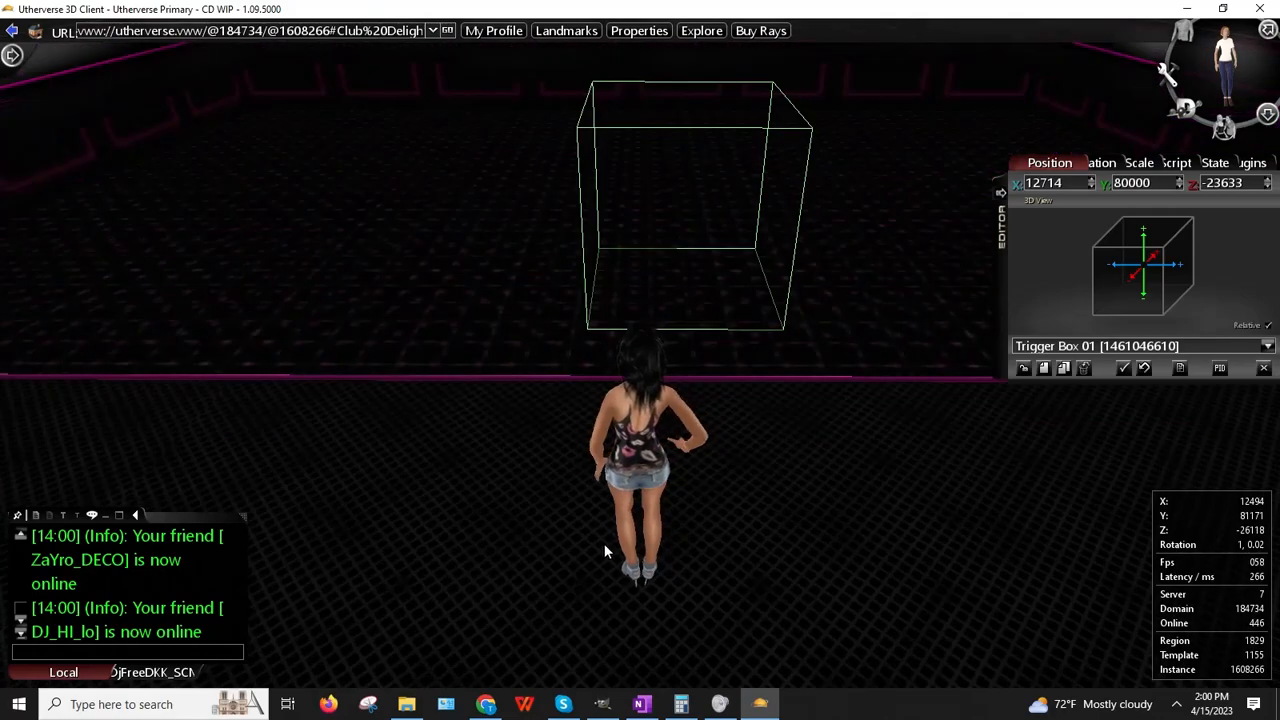
Step: Walk the avatar near the trigger box and move it to a new spot
{"action": "key", "text": "Up"}
{"action": "key", "text": "Left"}
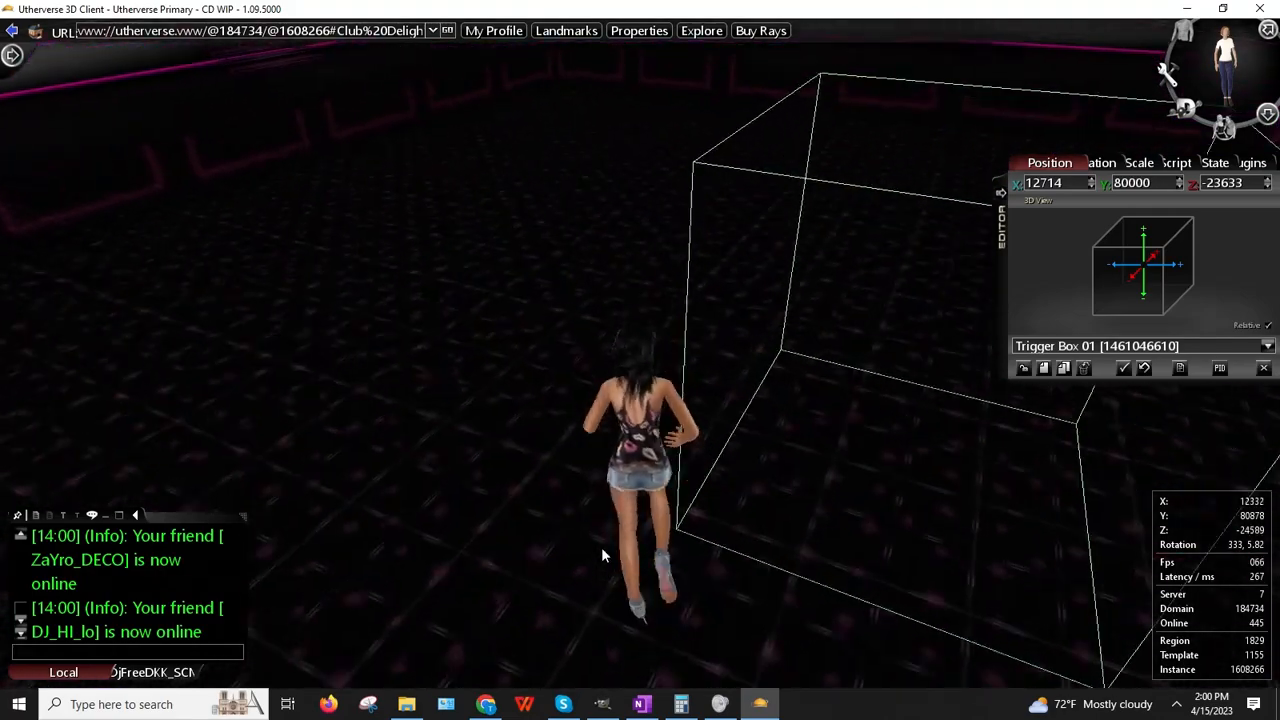
{"action": "key", "text": "Right"}
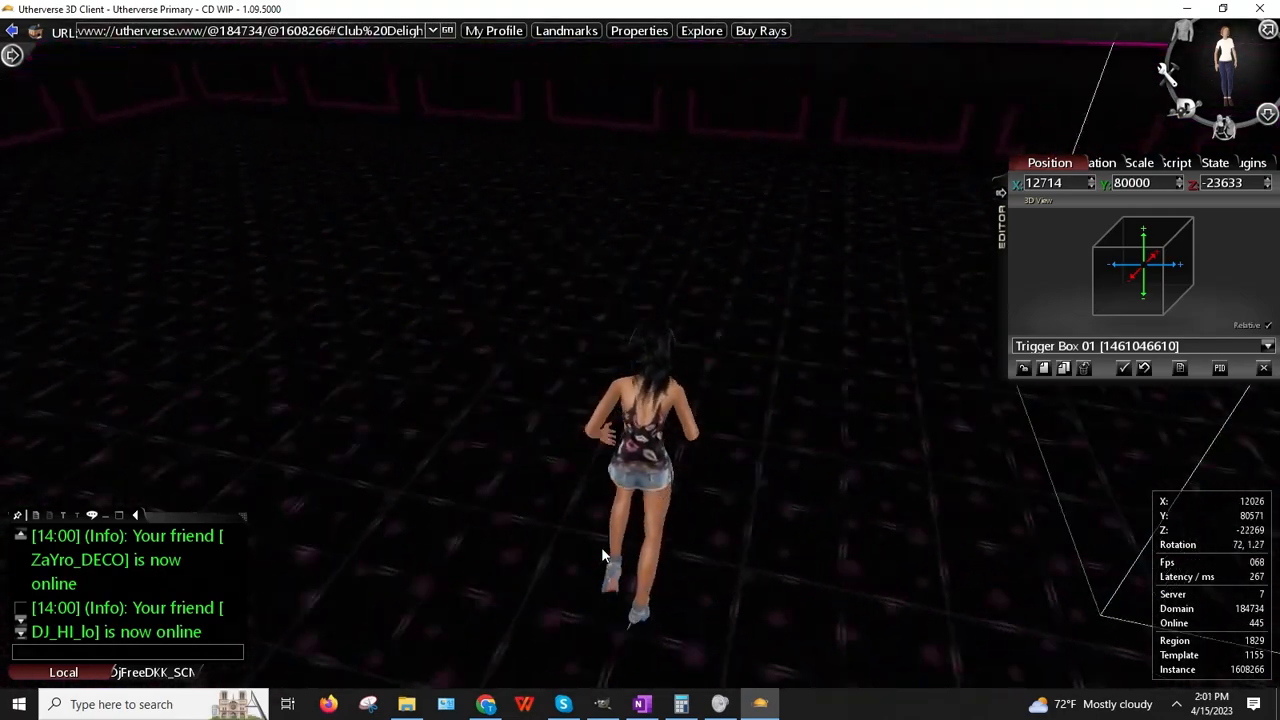
{"action": "key", "text": "Left"}
{"action": "key", "text": "Down"}
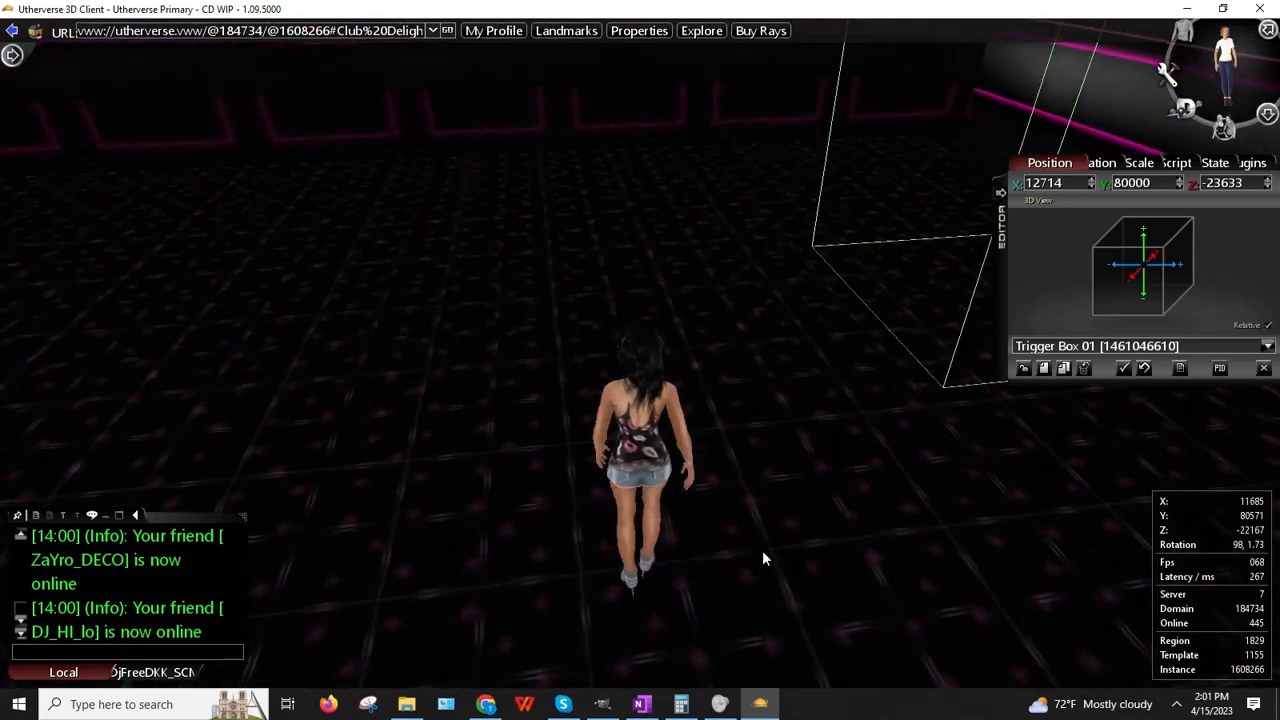
{"action": "right_click", "coordinate": [938, 320]}
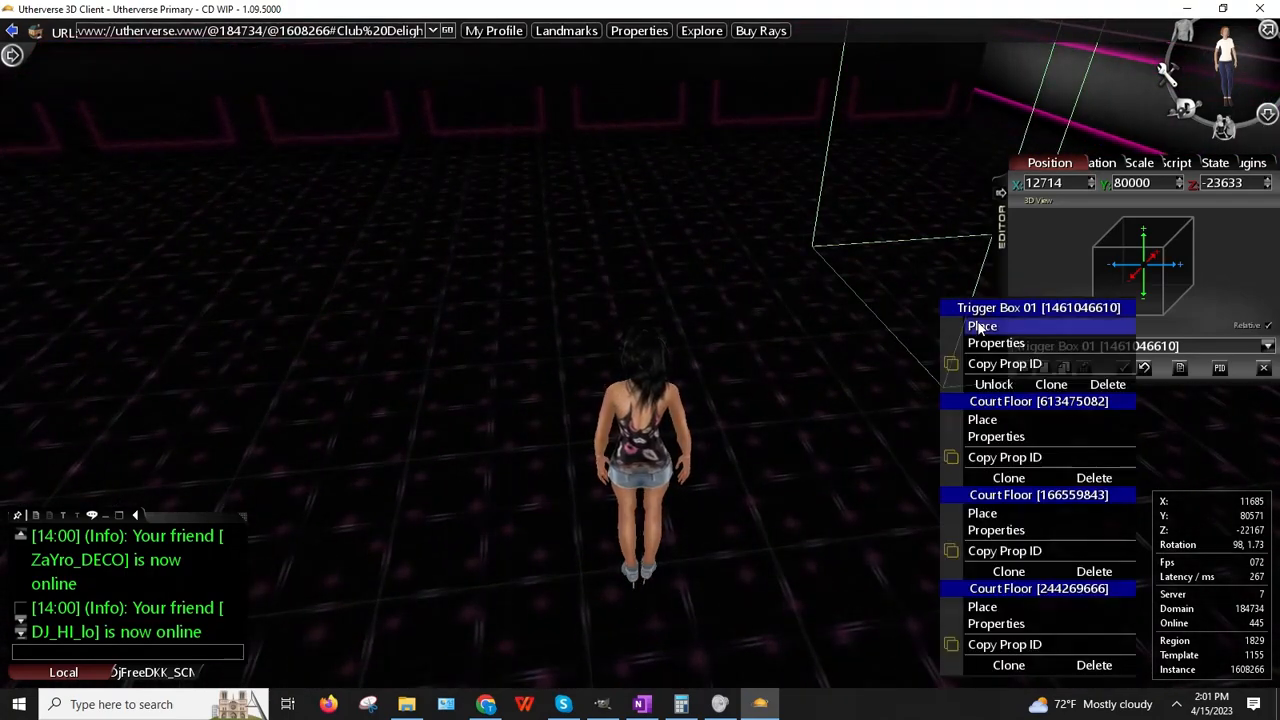
{"action": "left_click", "coordinate": [980, 326]}
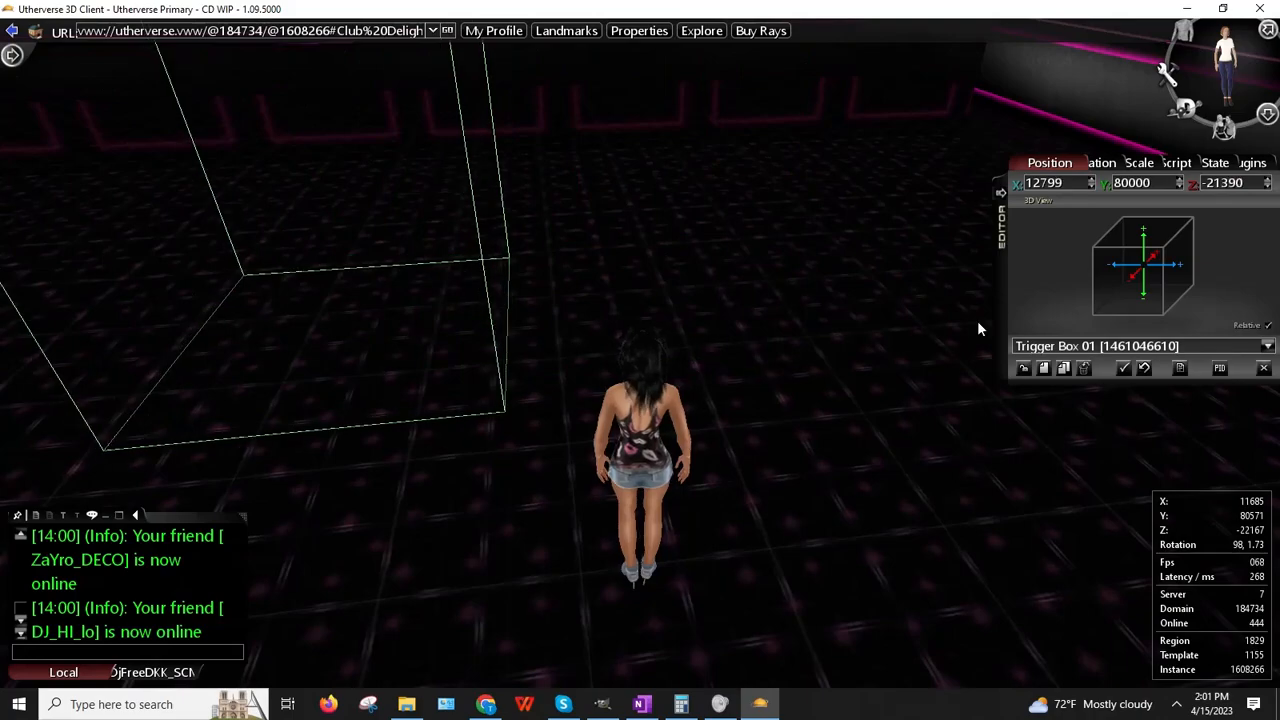
Step: Lower the trigger box's Y position to 79950 onto the club floor
{"action": "key", "text": "Left"}
{"action": "key", "text": "Up"}
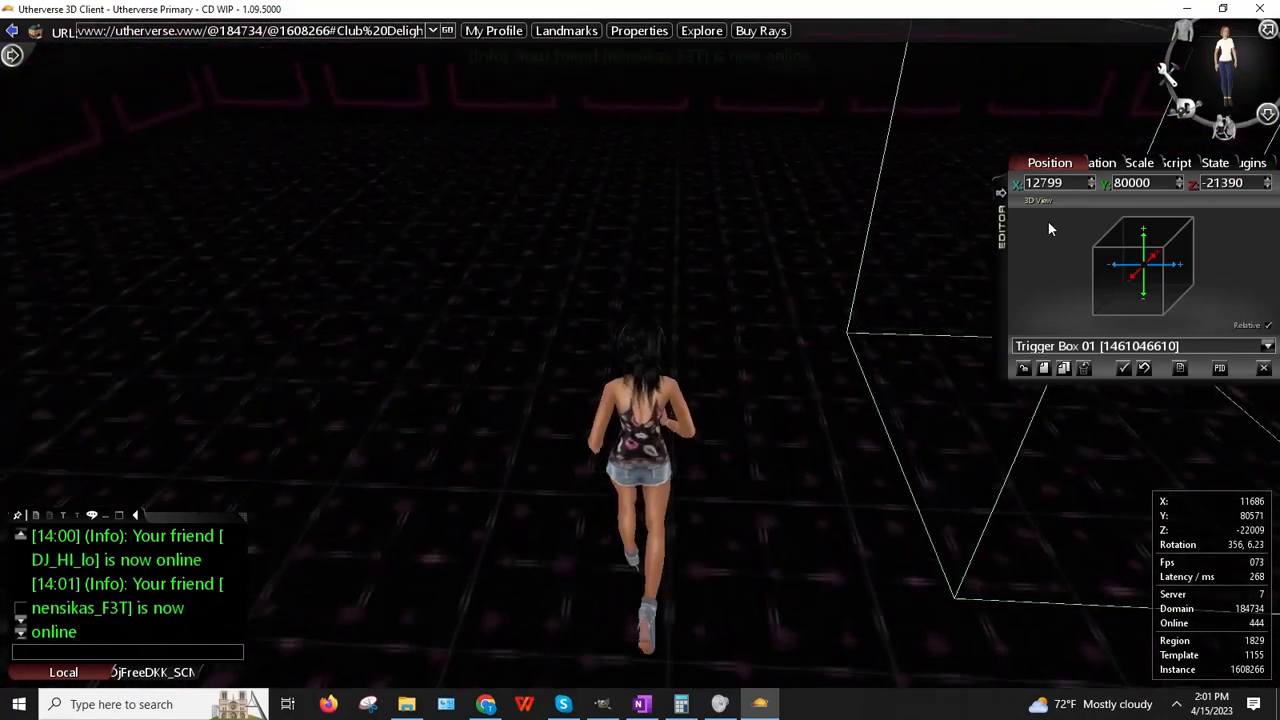
{"action": "key", "text": "Right"}
{"action": "key", "text": "Up"}
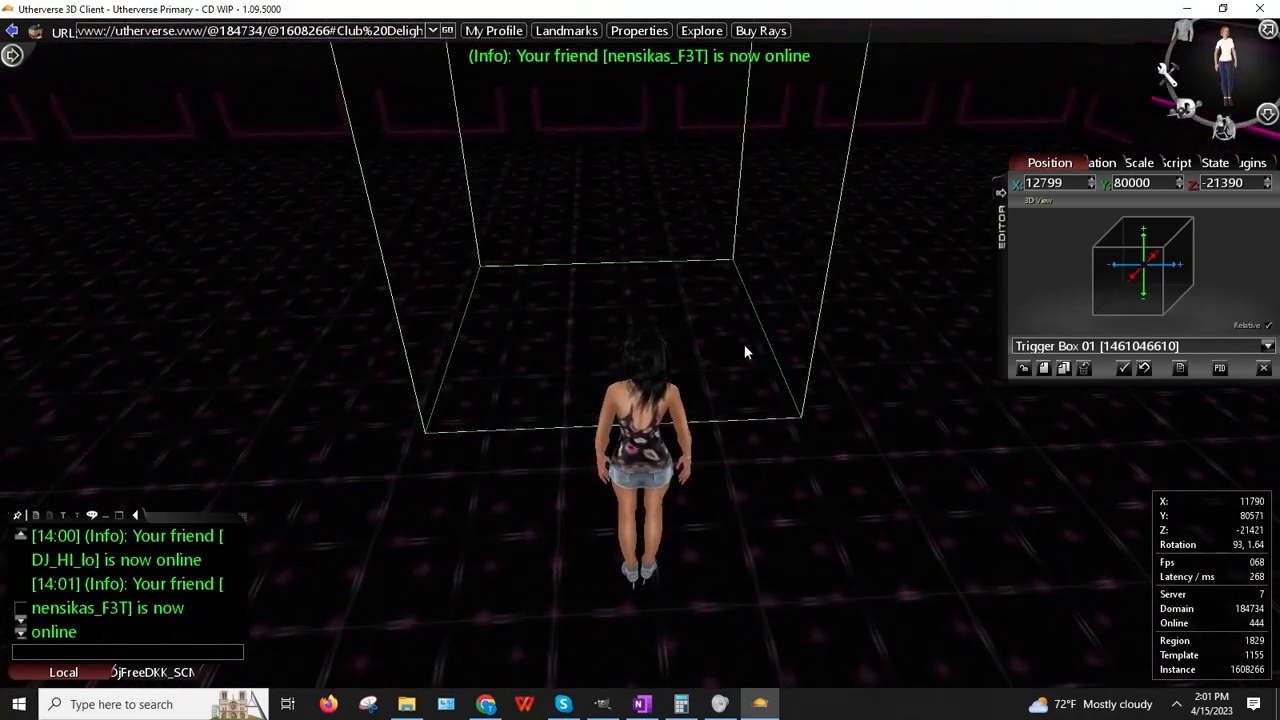
{"action": "right_click_drag", "start_coordinate": [654, 441], "coordinate": [765, 380]}
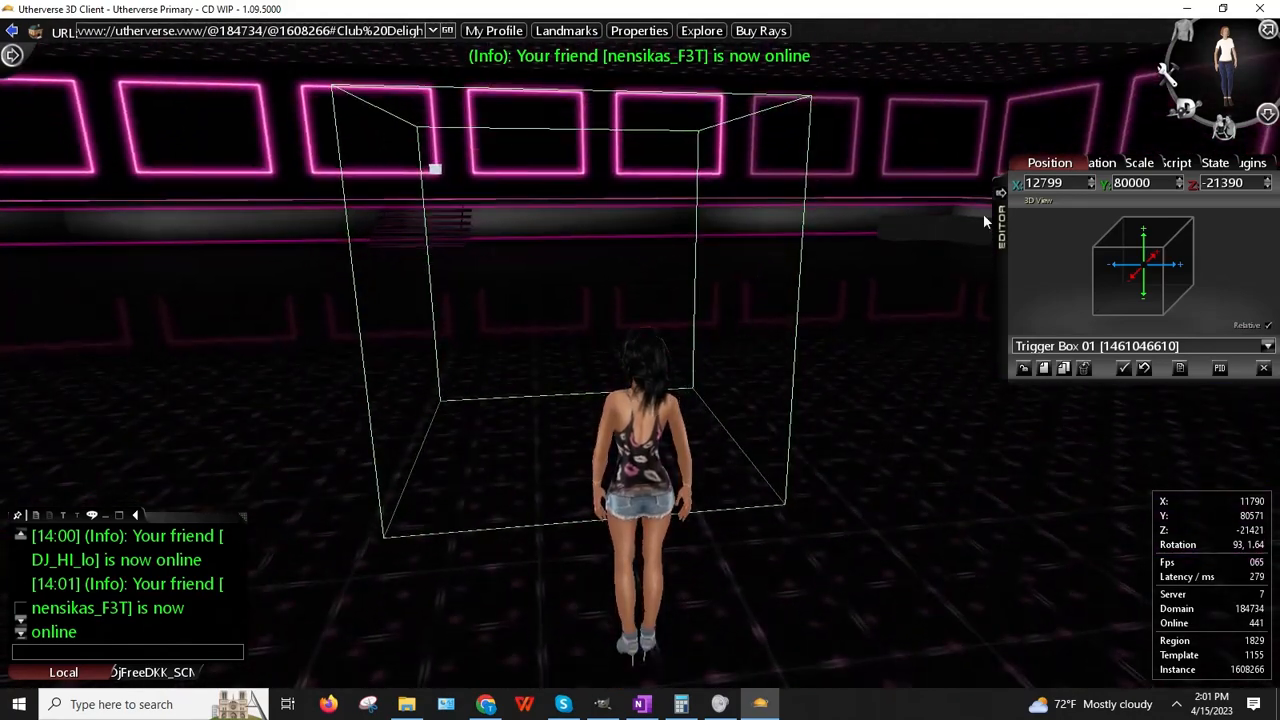
{"action": "left_click", "coordinate": [1180, 187]}
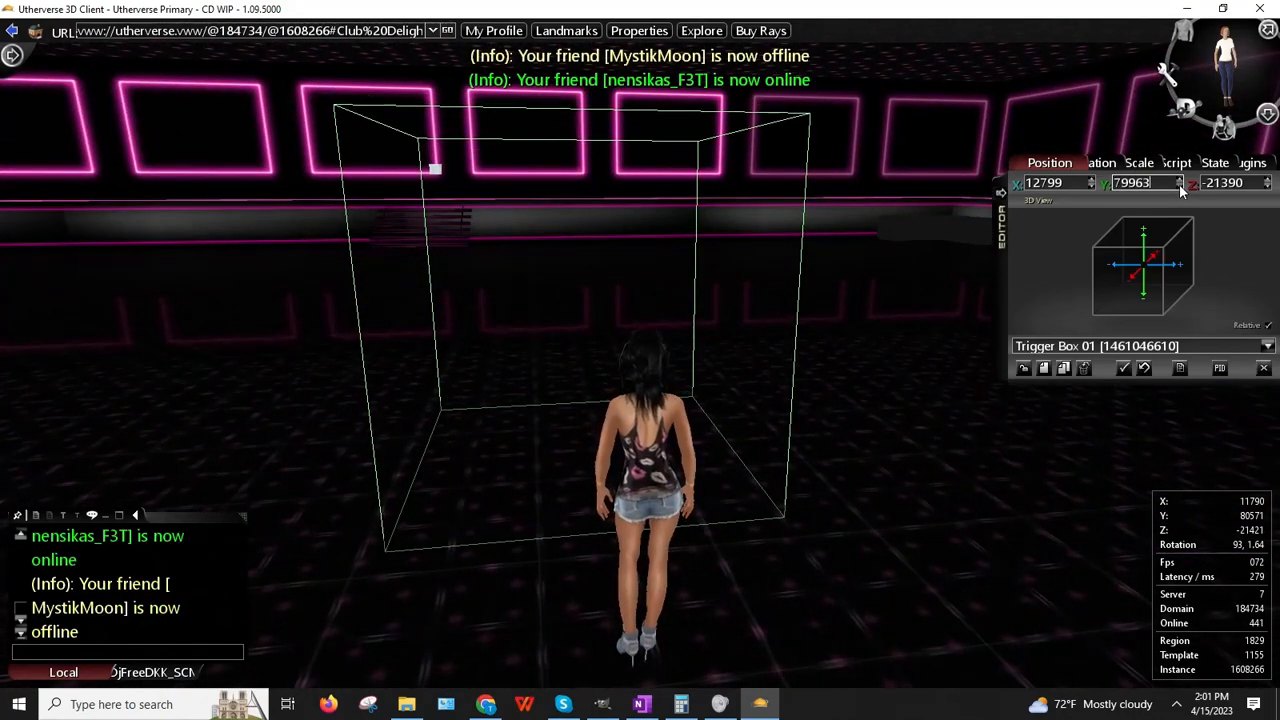
{"action": "left_click_drag", "start_coordinate": [1180, 187], "coordinate": [1181, 181]}
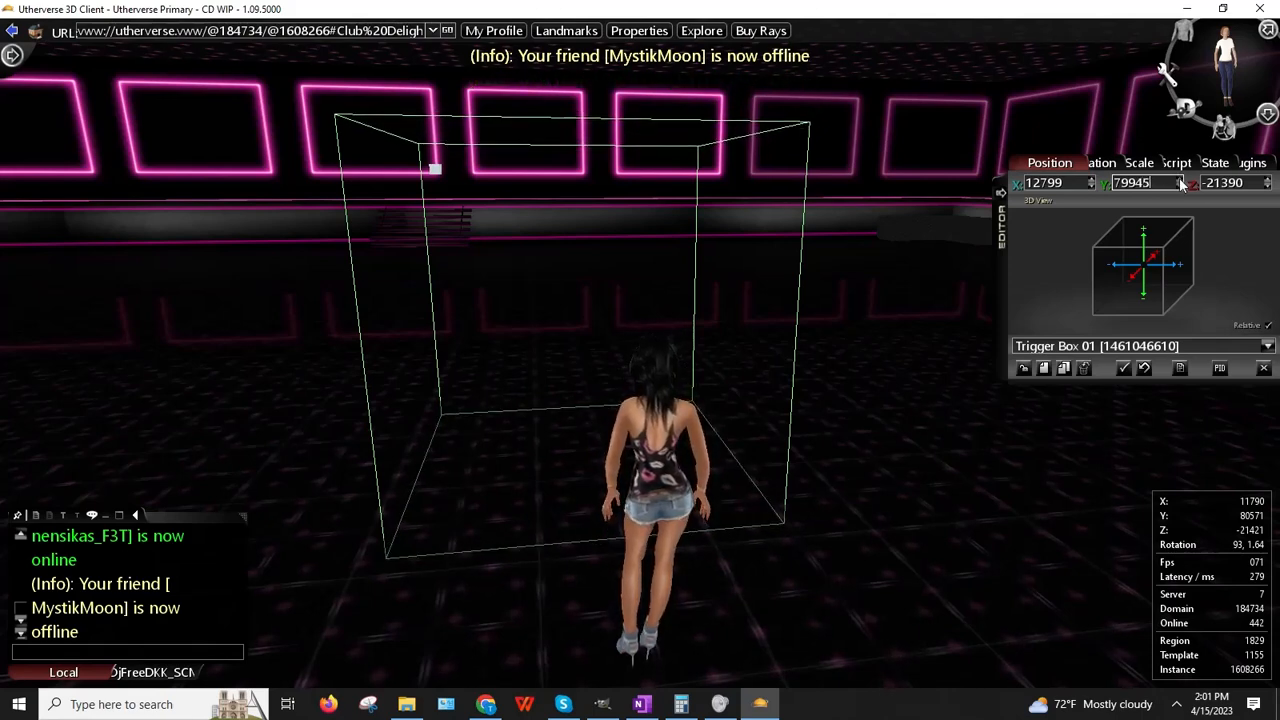
{"action": "right_click", "coordinate": [557, 369]}
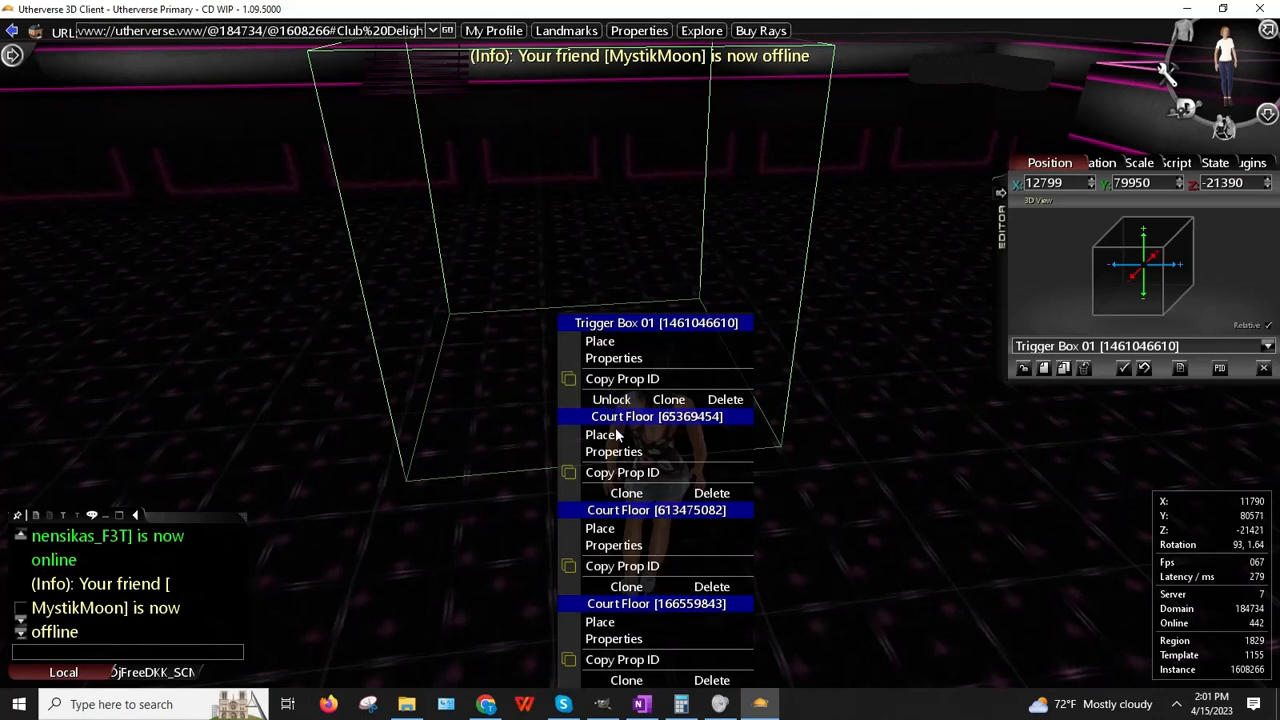
Step: Scale the trigger box up to 10 on both X and Z
{"action": "left_click", "coordinate": [598, 343]}
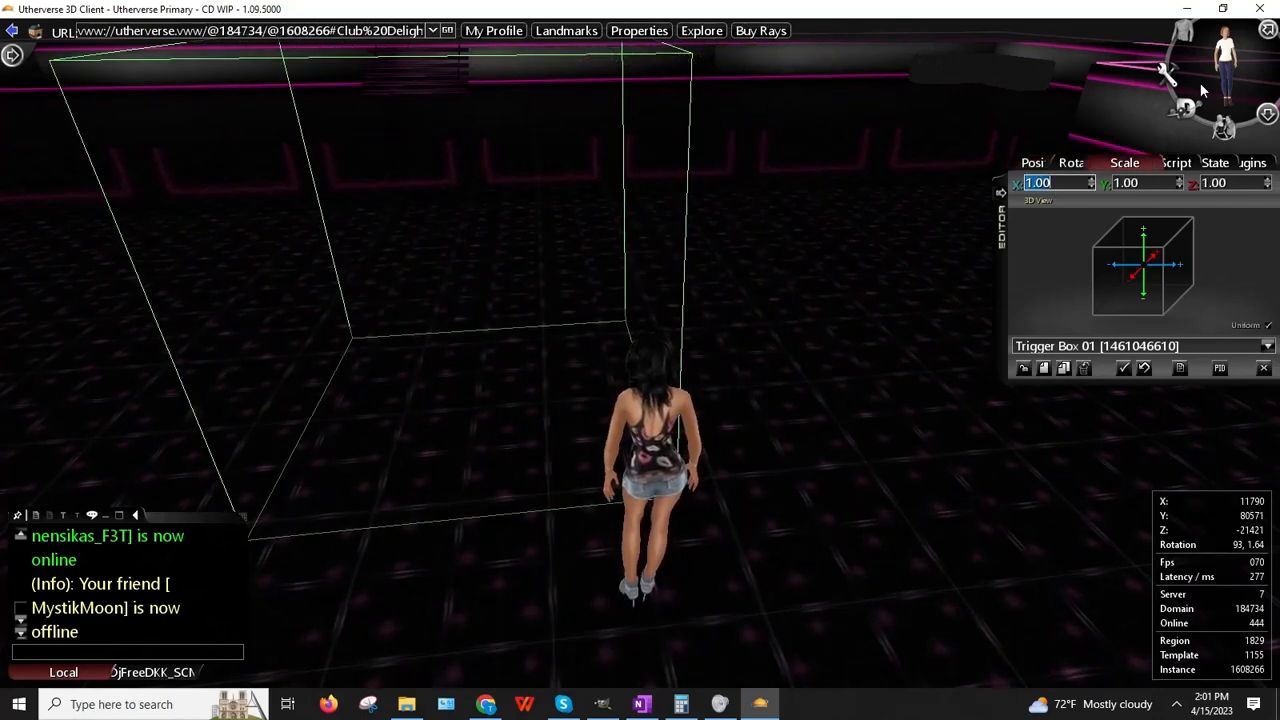
{"action": "type", "text": "10"}
{"action": "key", "text": "Return"}
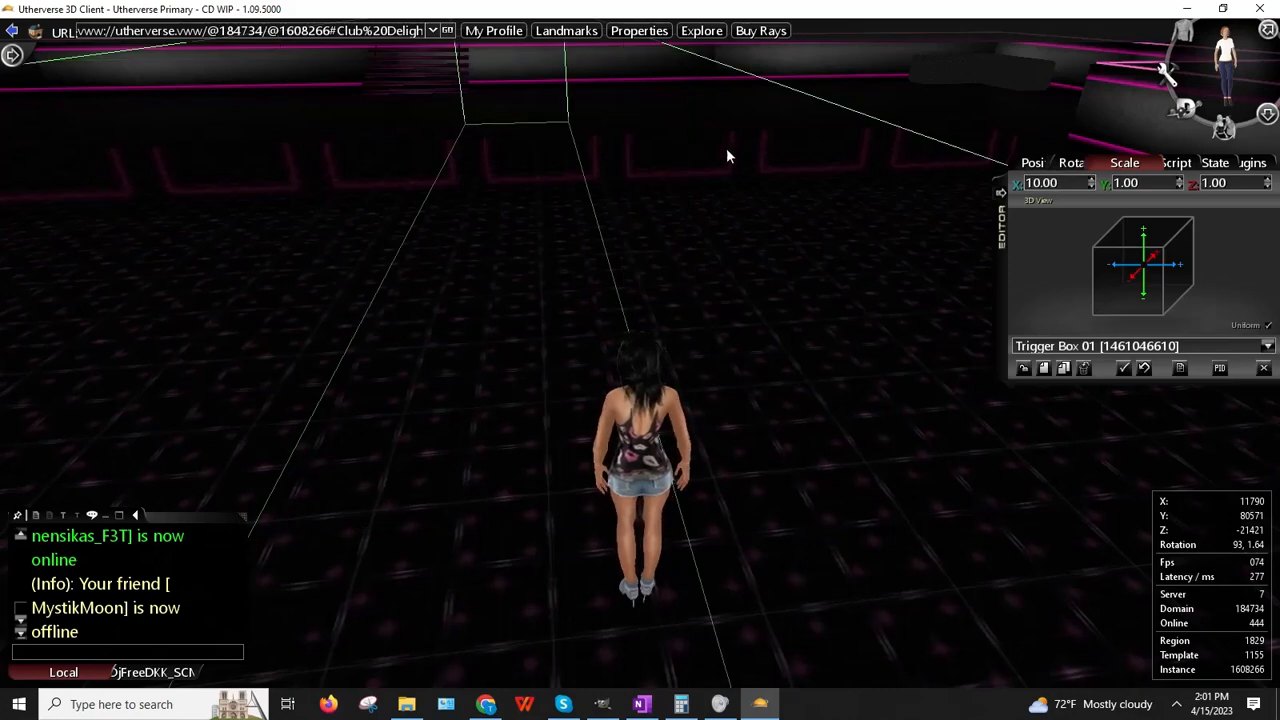
{"action": "left_click_drag", "start_coordinate": [727, 149], "coordinate": [1146, 127]}
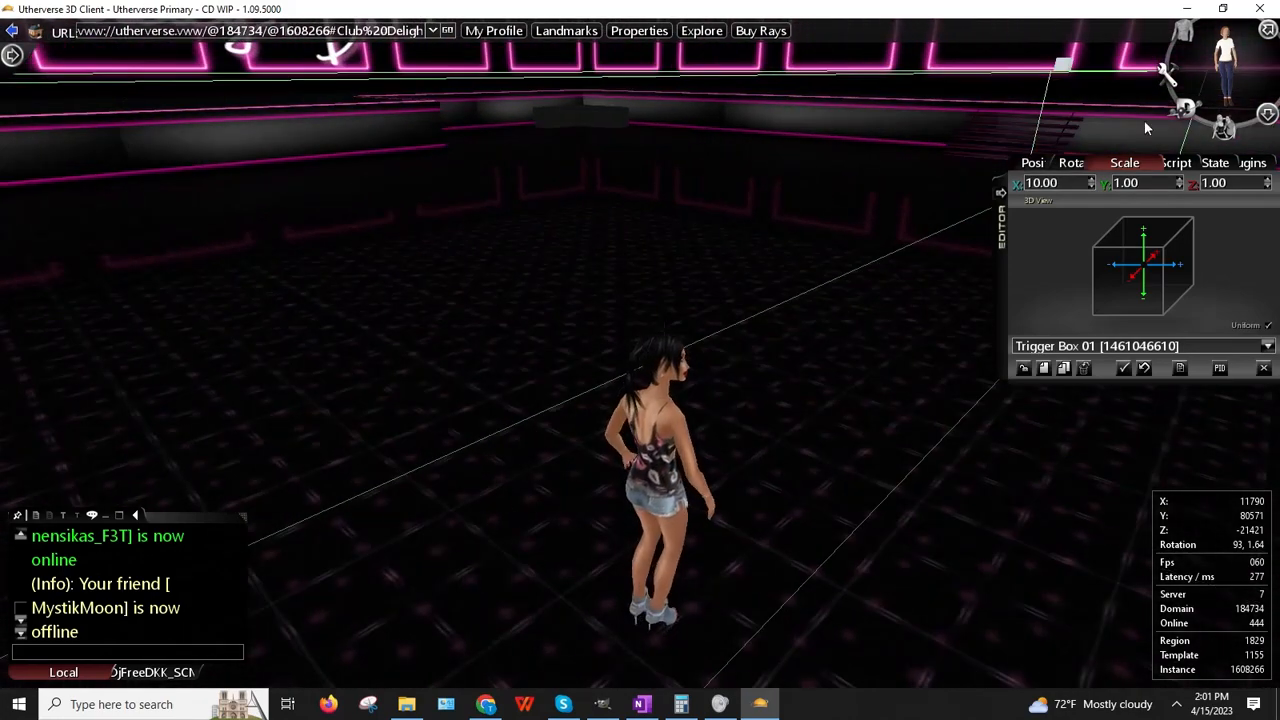
{"action": "left_click", "coordinate": [1231, 189]}
{"action": "type", "text": "1"}
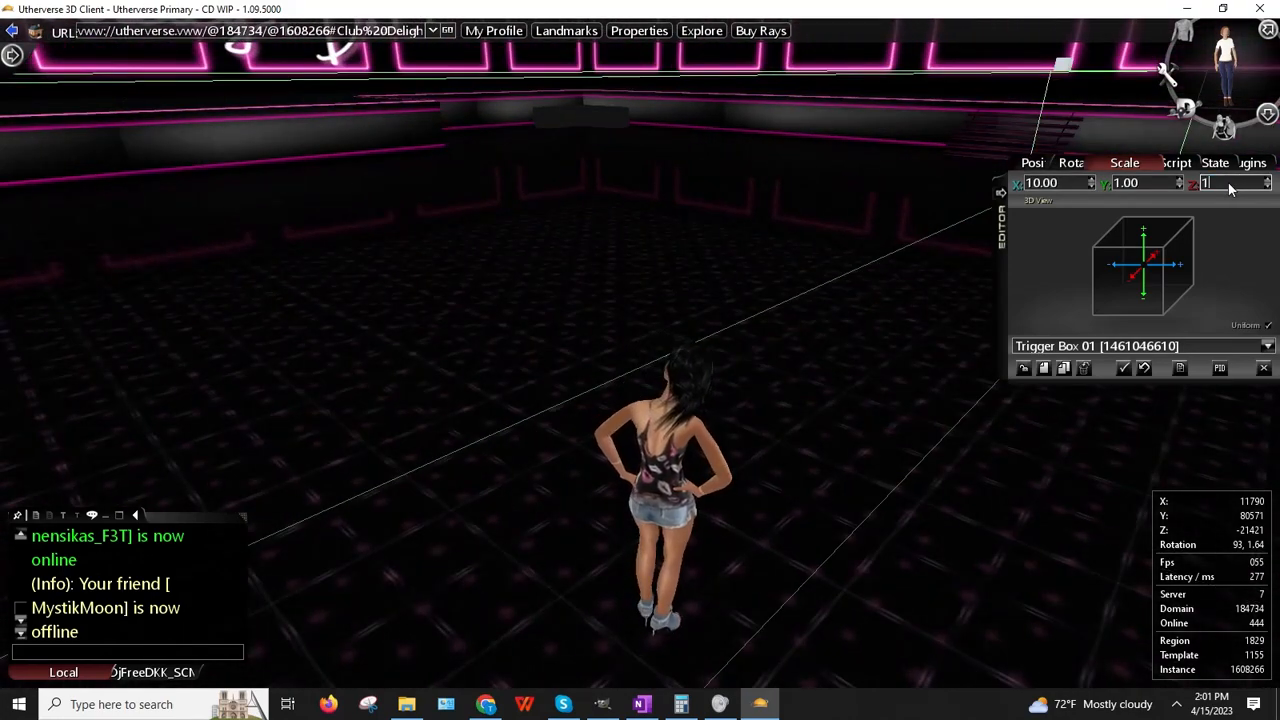
{"action": "type", "text": "0"}
{"action": "key", "text": "Return"}
{"action": "left_click_drag", "start_coordinate": [845, 165], "coordinate": [727, 229]}
Step: Walk the avatar forward and re-place the trigger box at her new spot
{"action": "key", "text": "Up"}
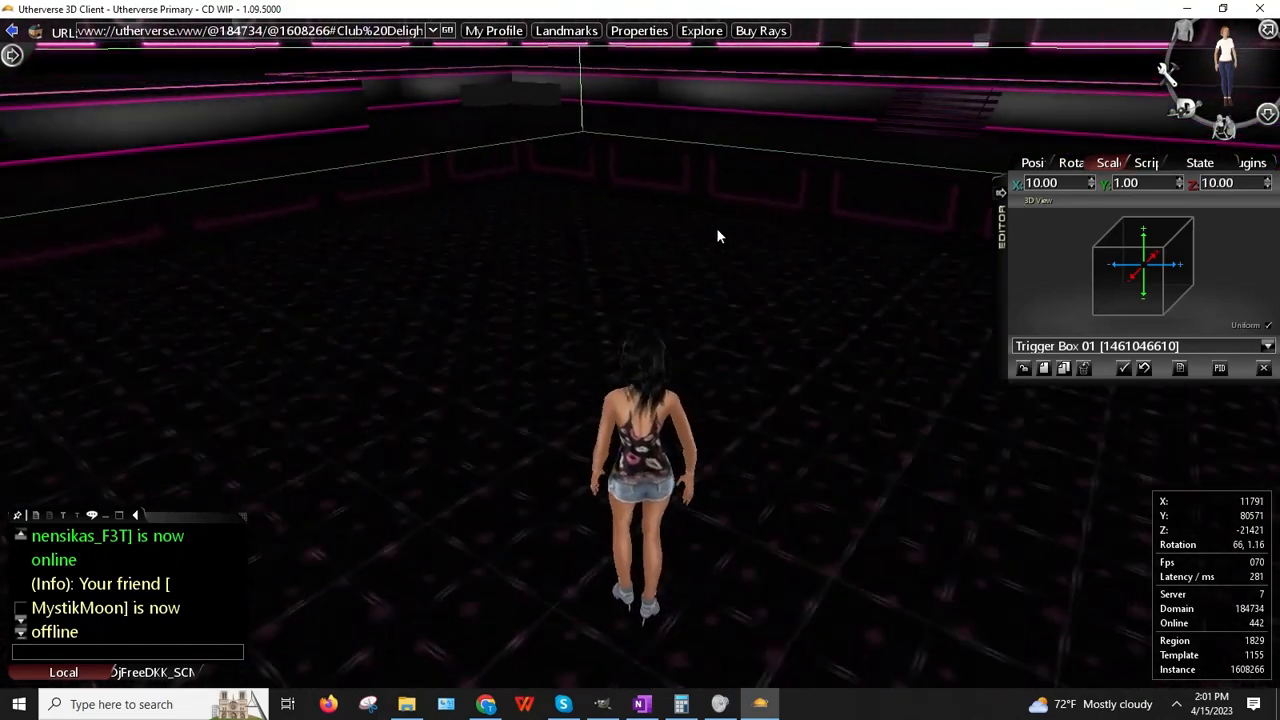
{"action": "key", "text": "Up"}
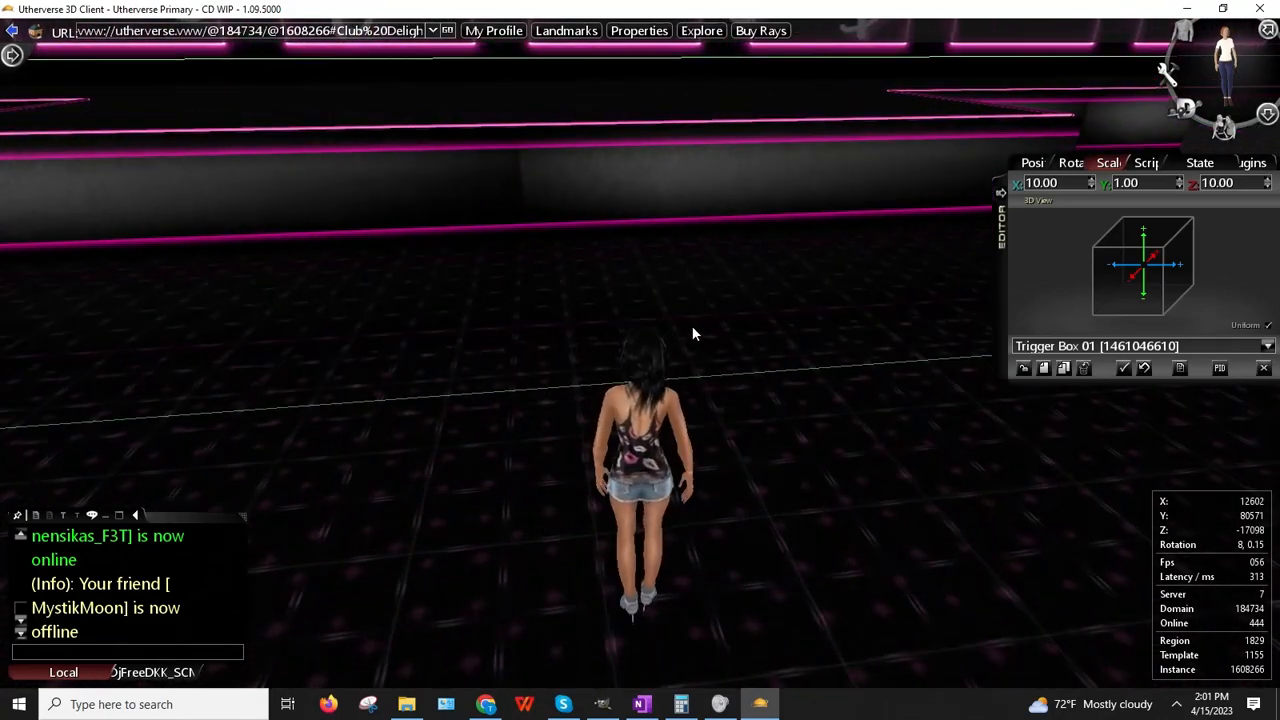
{"action": "right_click", "coordinate": [657, 376]}
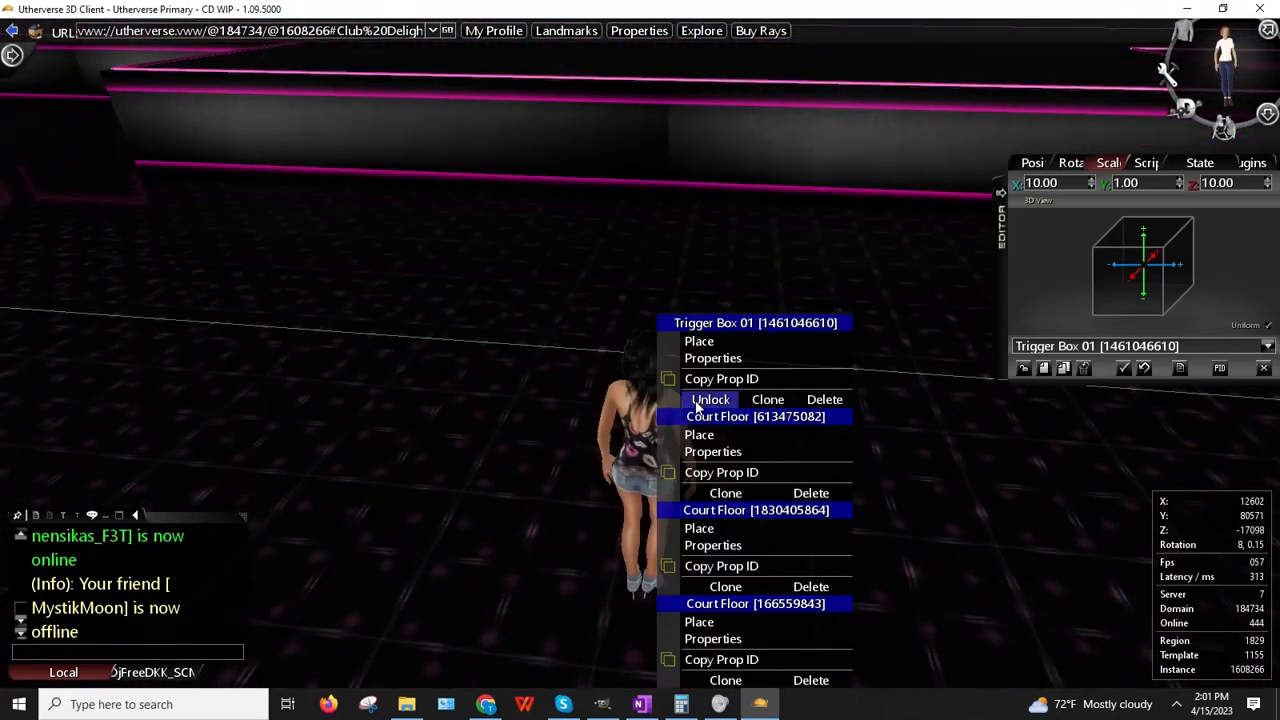
{"action": "left_click", "coordinate": [699, 342]}
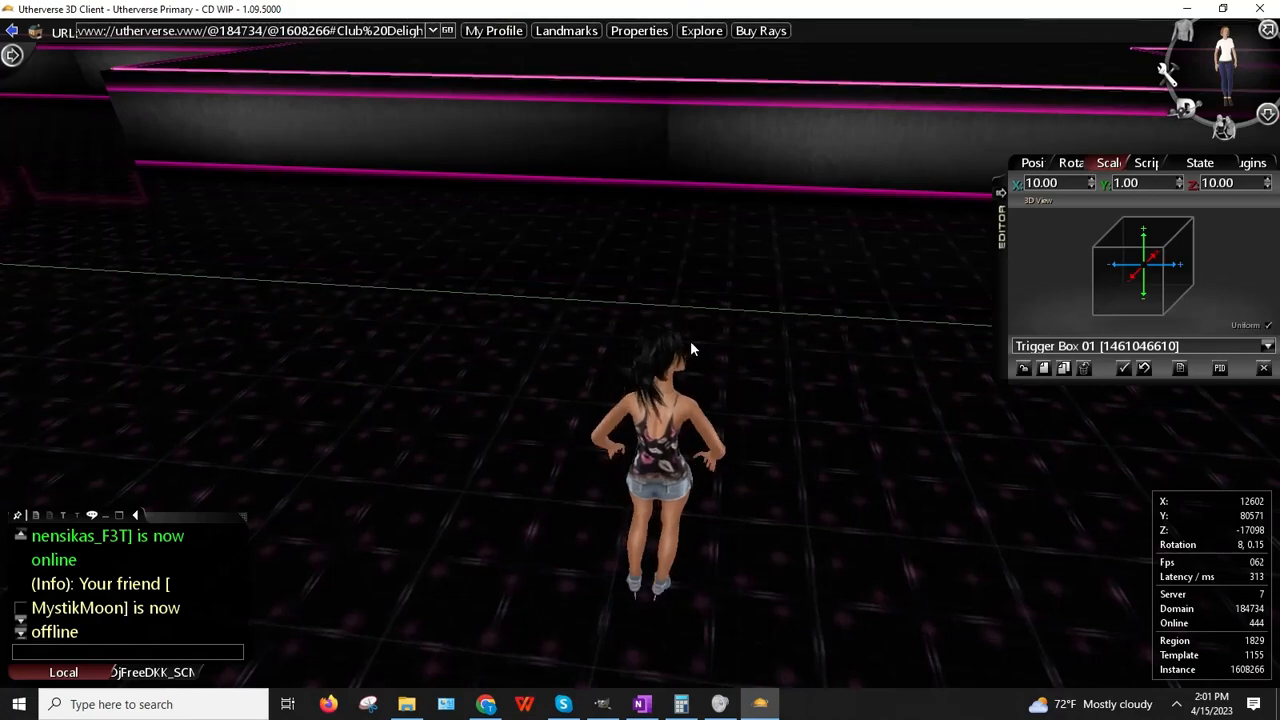
{"action": "key", "text": "Left"}
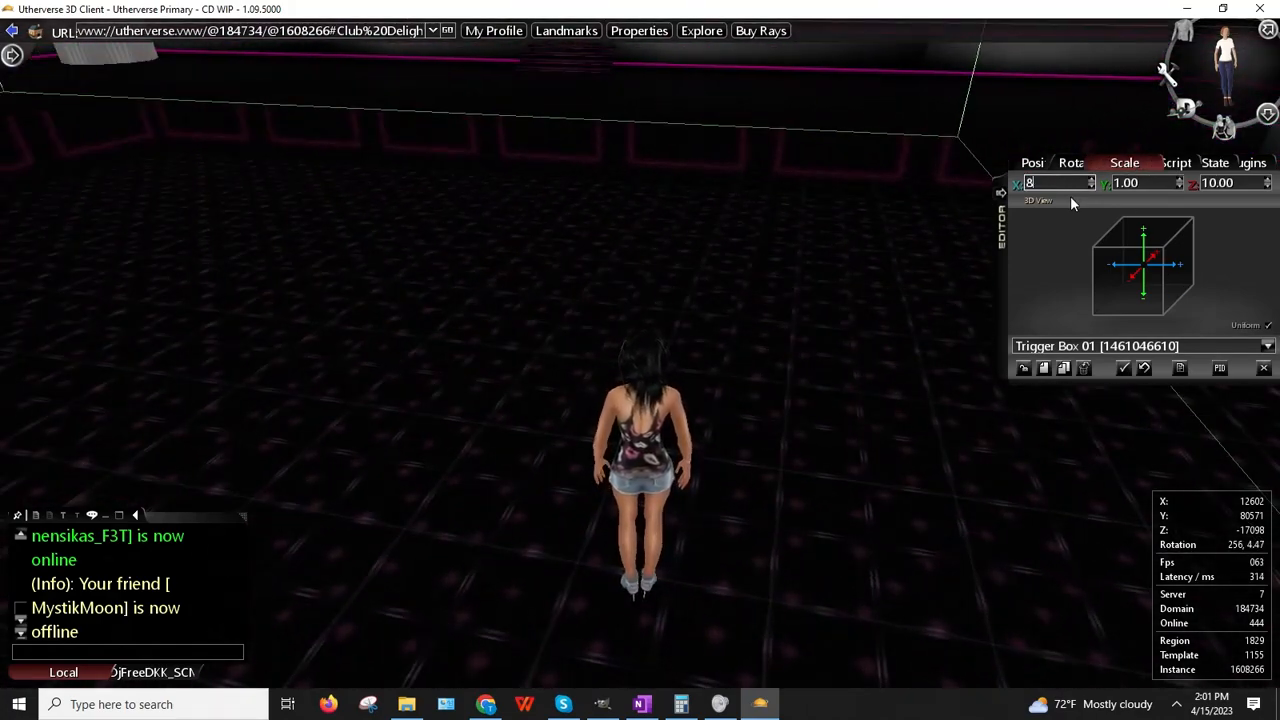
Step: Reduce the trigger box's X and Z scale to 8.5
{"action": "type", "text": ".5"}
{"action": "key", "text": "Return"}
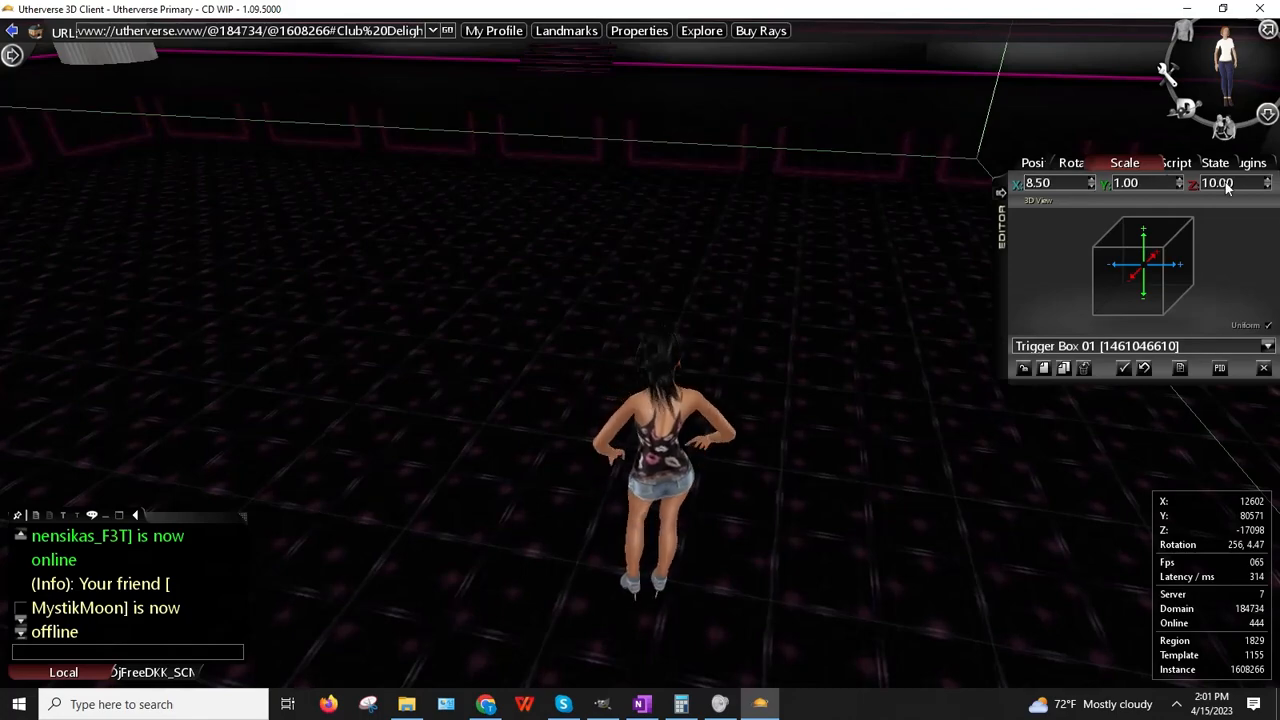
{"action": "type", "text": "8.5"}
{"action": "key", "text": "Return"}
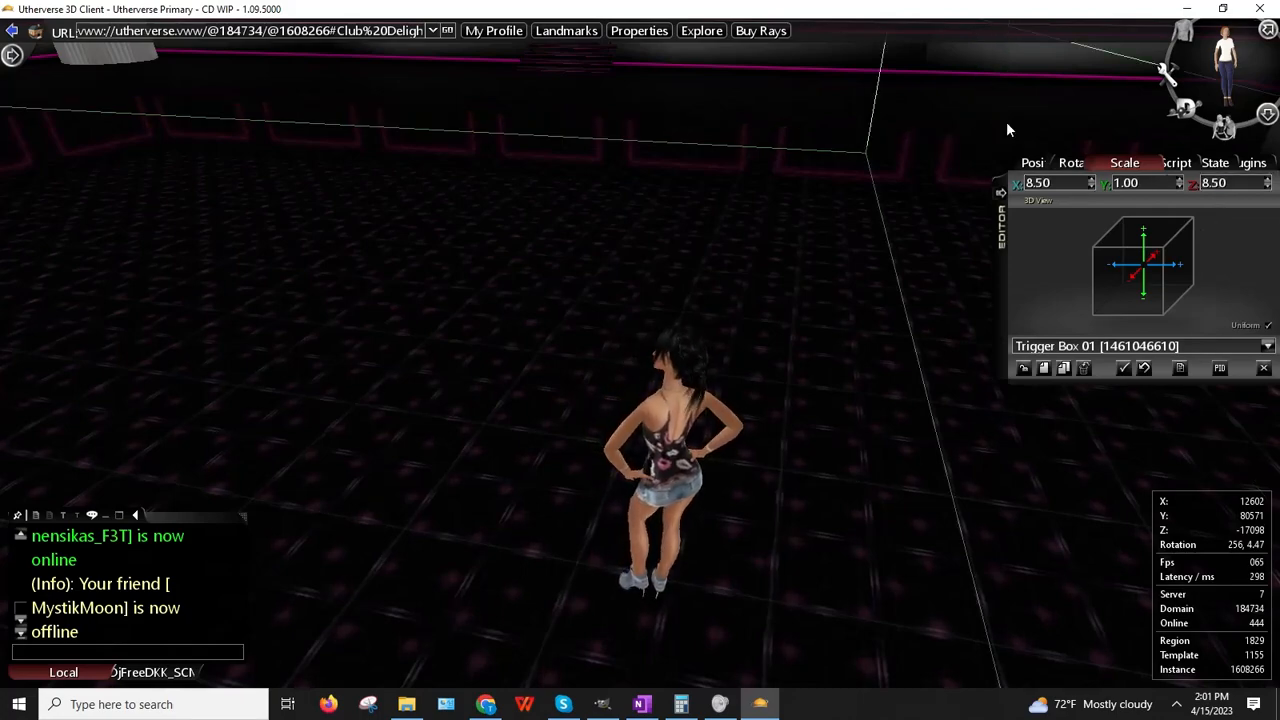
{"action": "right_click_drag", "start_coordinate": [628, 378], "coordinate": [629, 380]}
{"action": "key", "text": "Left"}
{"action": "key", "text": "Up"}
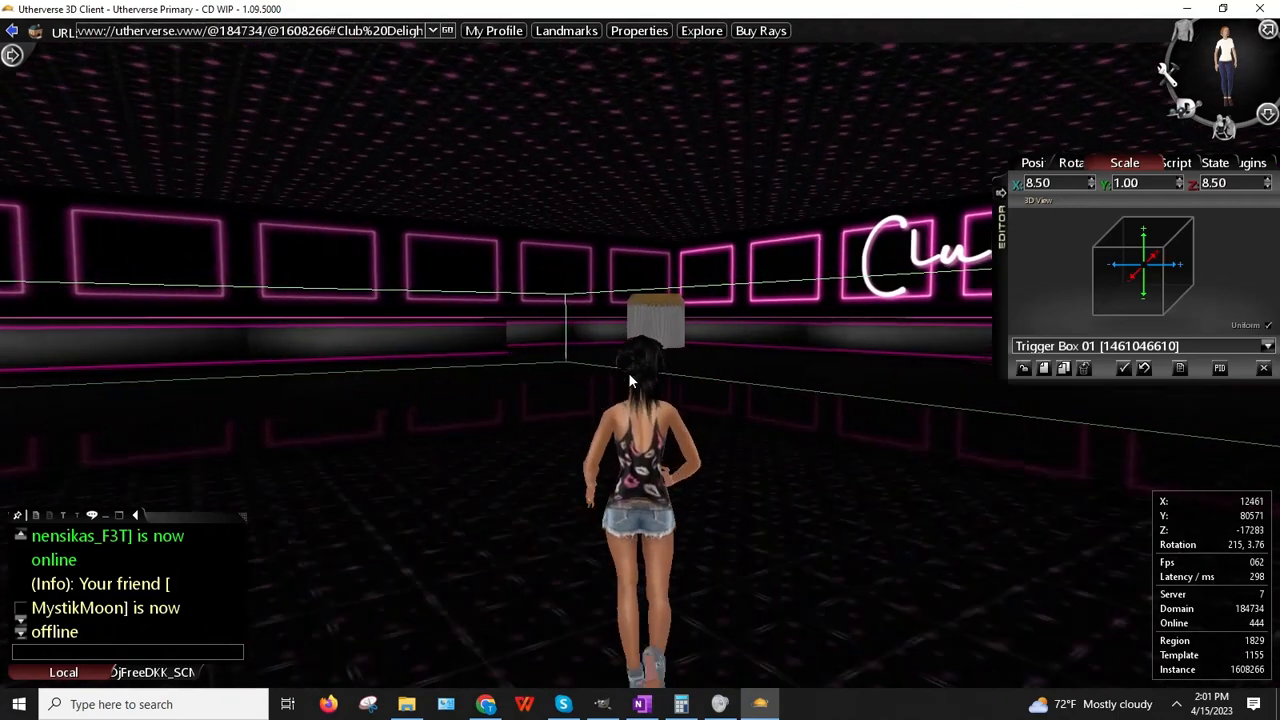
{"action": "key", "text": "Right"}
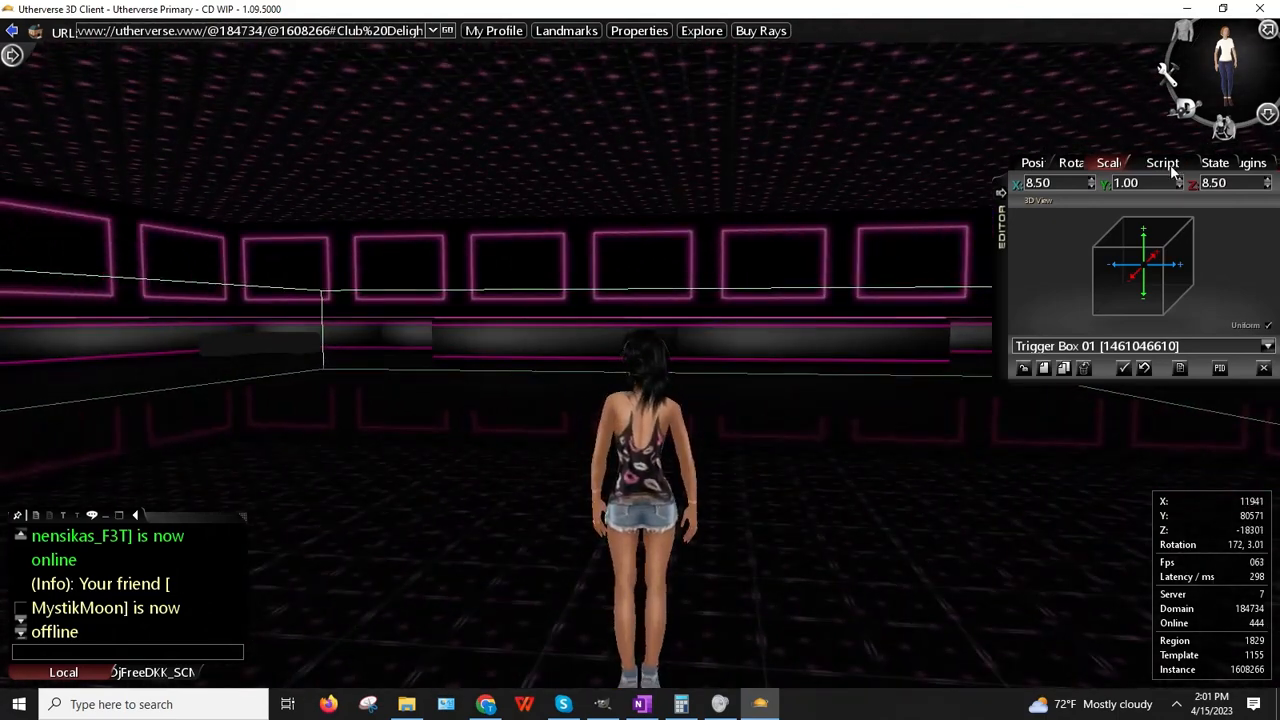
Step: Assign the Dance script function to Trigger Box 01 and close the prop editor
{"action": "left_click", "coordinate": [1166, 168]}
{"action": "left_click", "coordinate": [1166, 182]}
{"action": "scroll", "coordinate": [1150, 219], "scroll_direction": "down", "scroll_amount": 6}
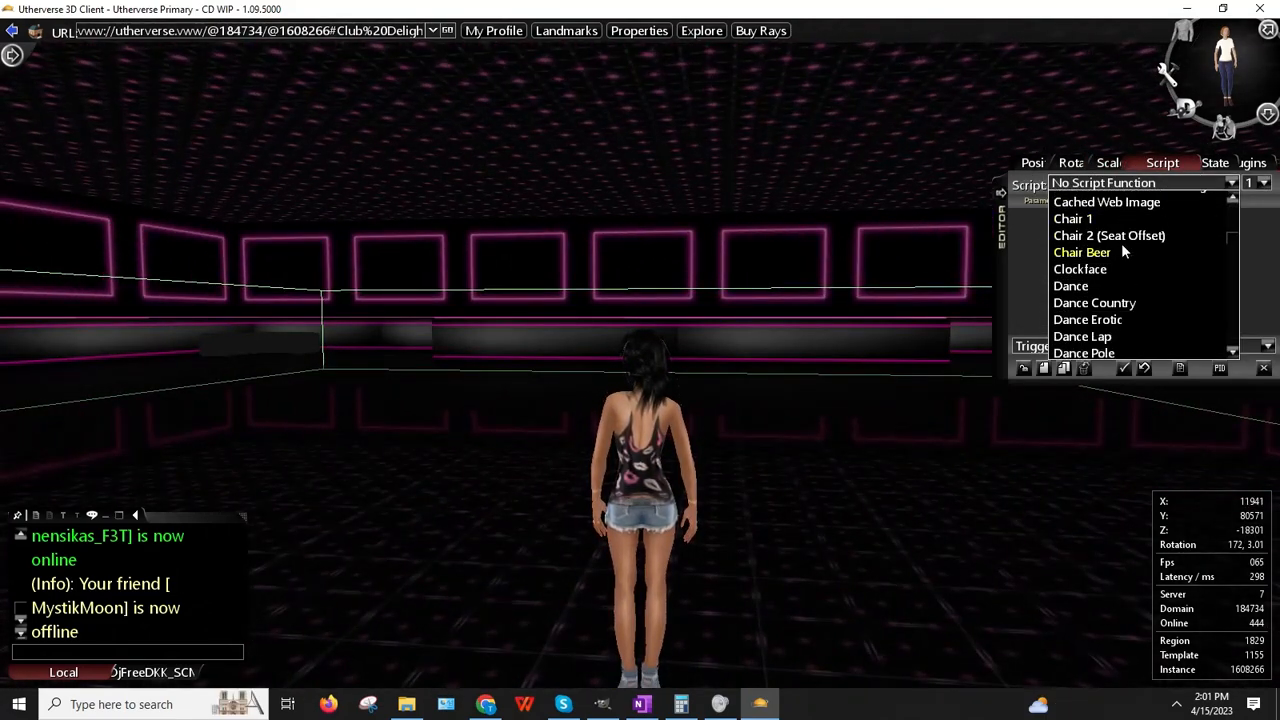
{"action": "scroll", "coordinate": [1122, 247], "scroll_direction": "down", "scroll_amount": 4}
{"action": "left_click", "coordinate": [1066, 214]}
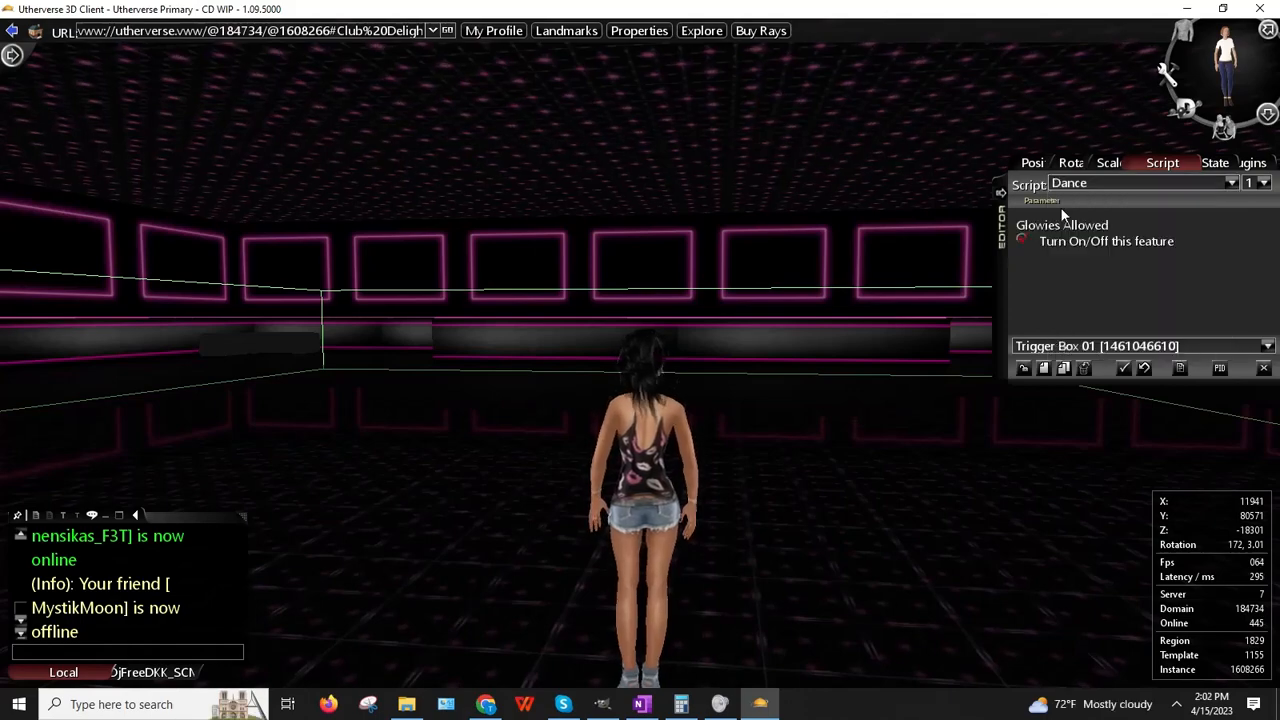
{"action": "right_click_drag", "start_coordinate": [942, 346], "coordinate": [912, 358]}
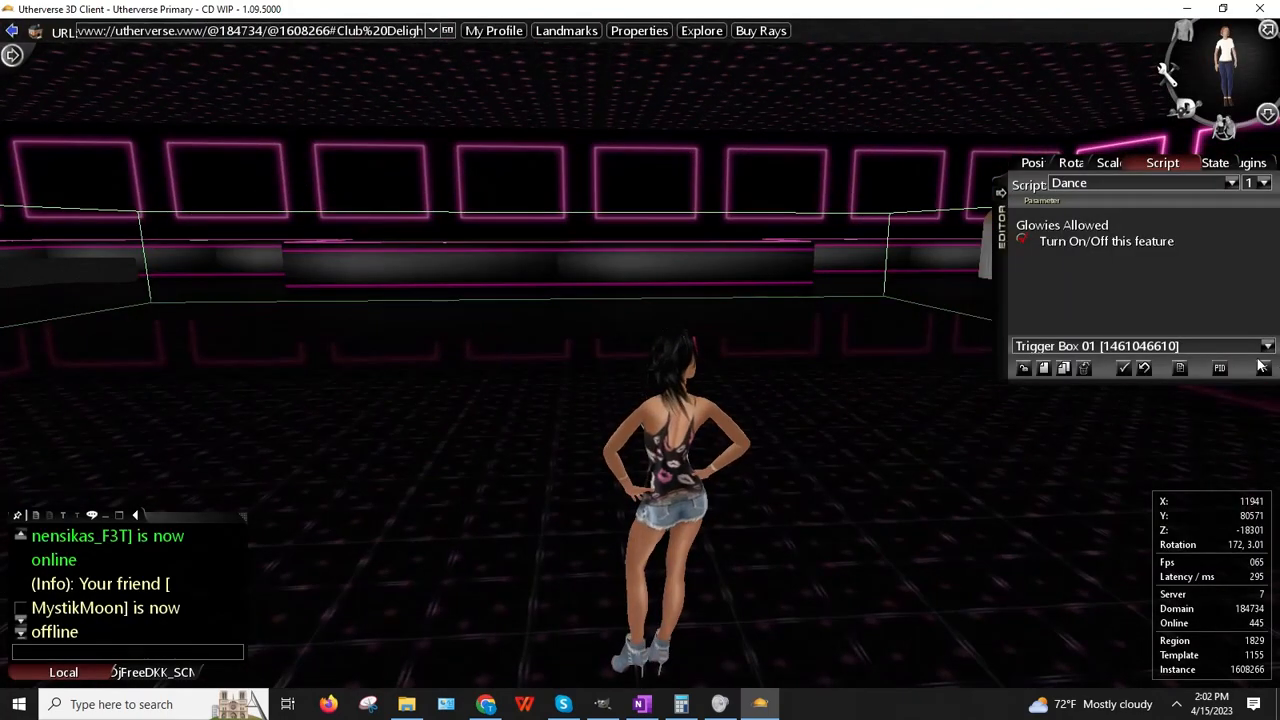
{"action": "left_click", "coordinate": [1263, 368]}
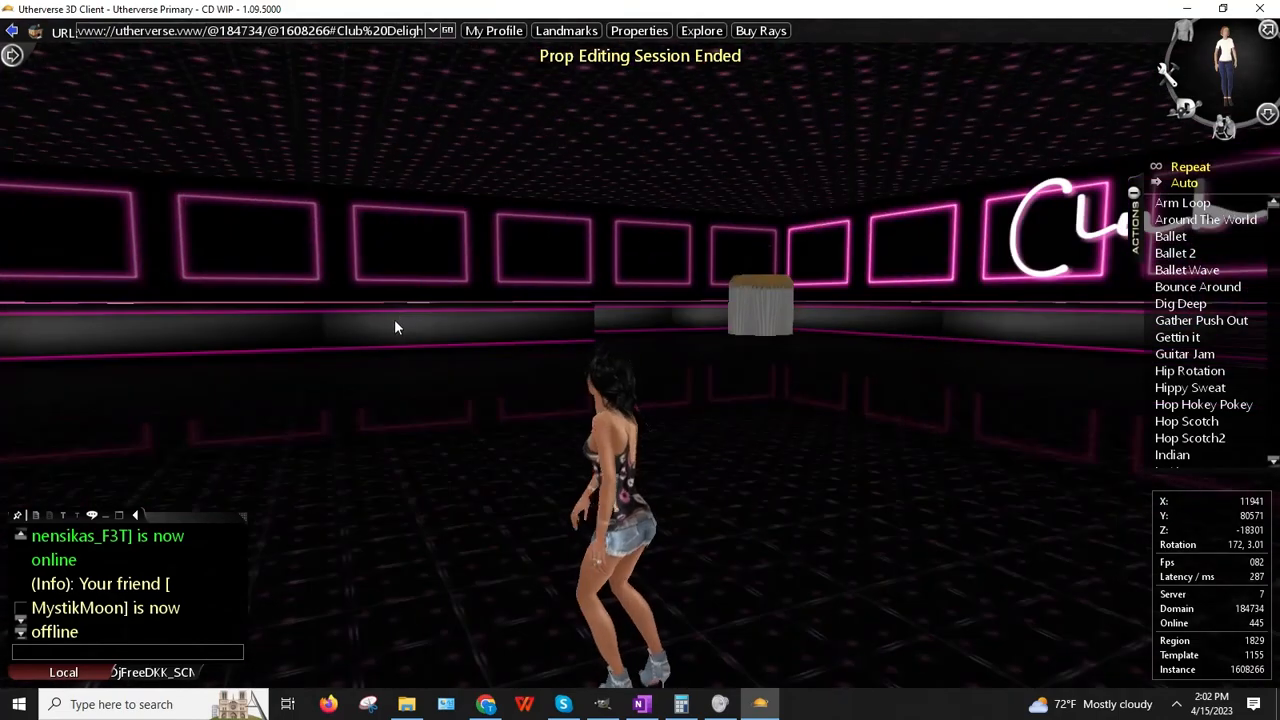
Step: Walk the avatar past the cake up to the pink-framed wall to test the trigger
{"action": "key", "text": "Up"}
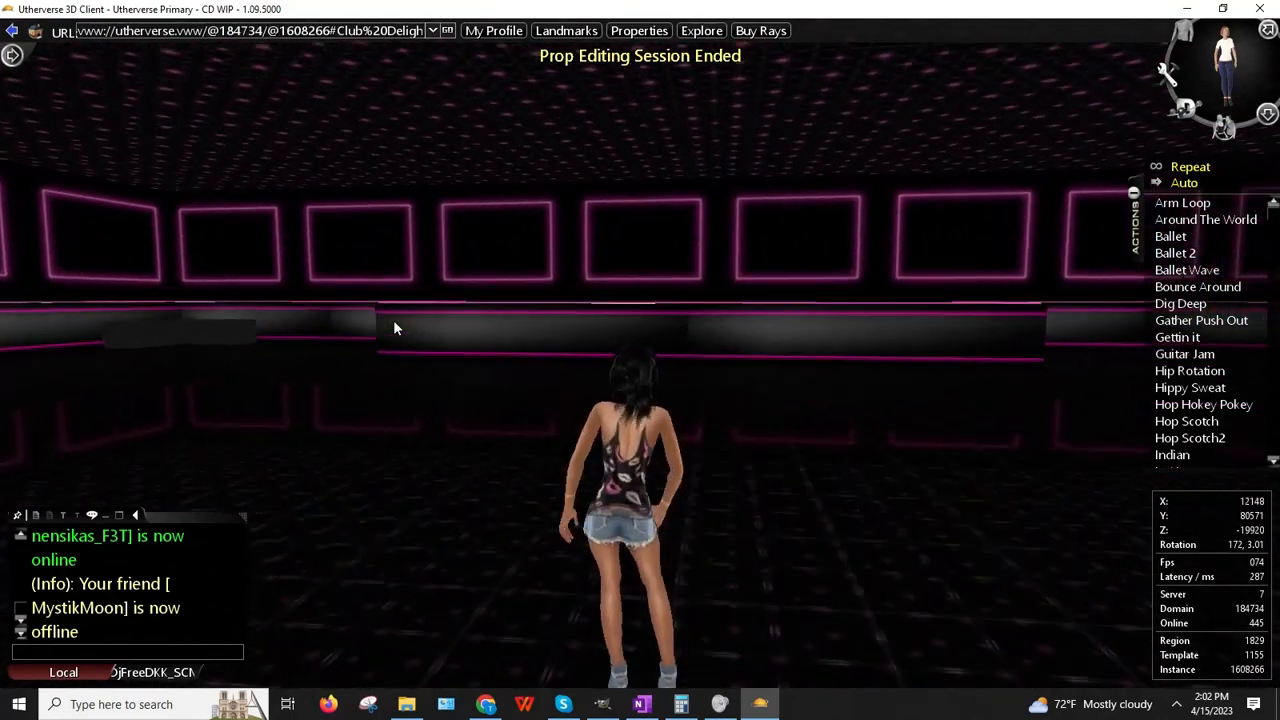
{"action": "key", "text": "Up"}
{"action": "key", "text": "Right"}
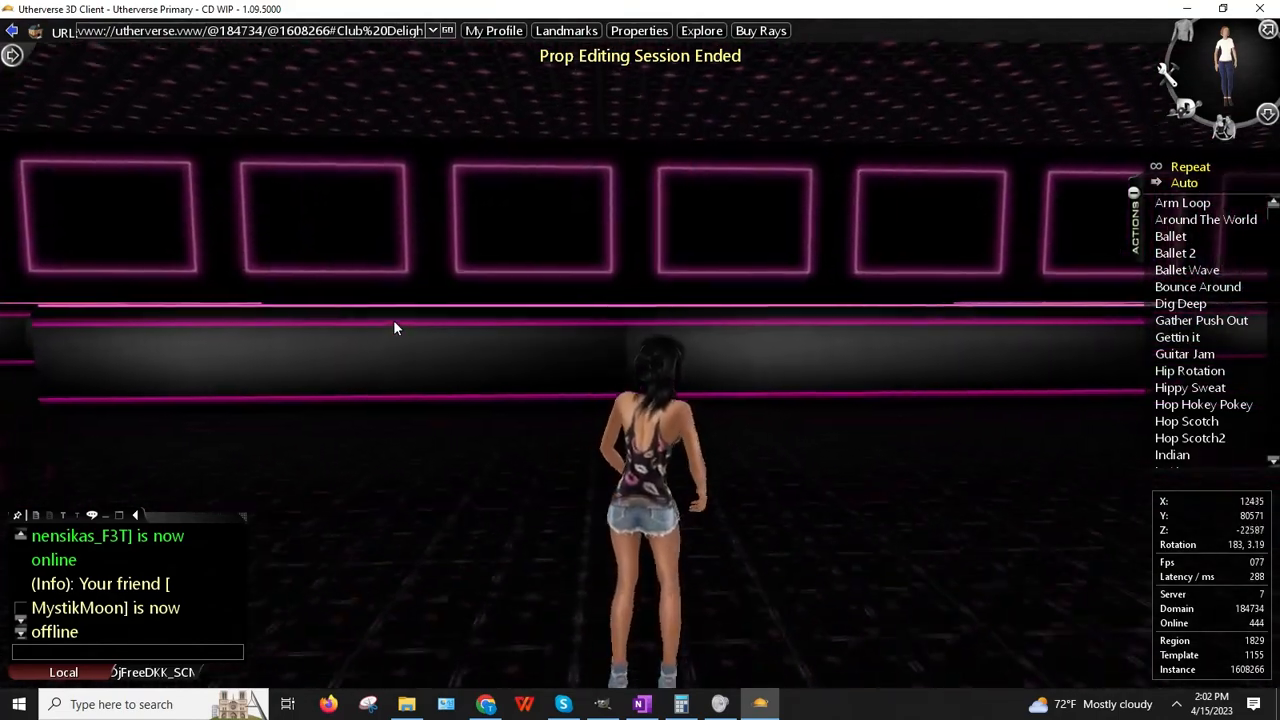
{"action": "key", "text": "Up"}
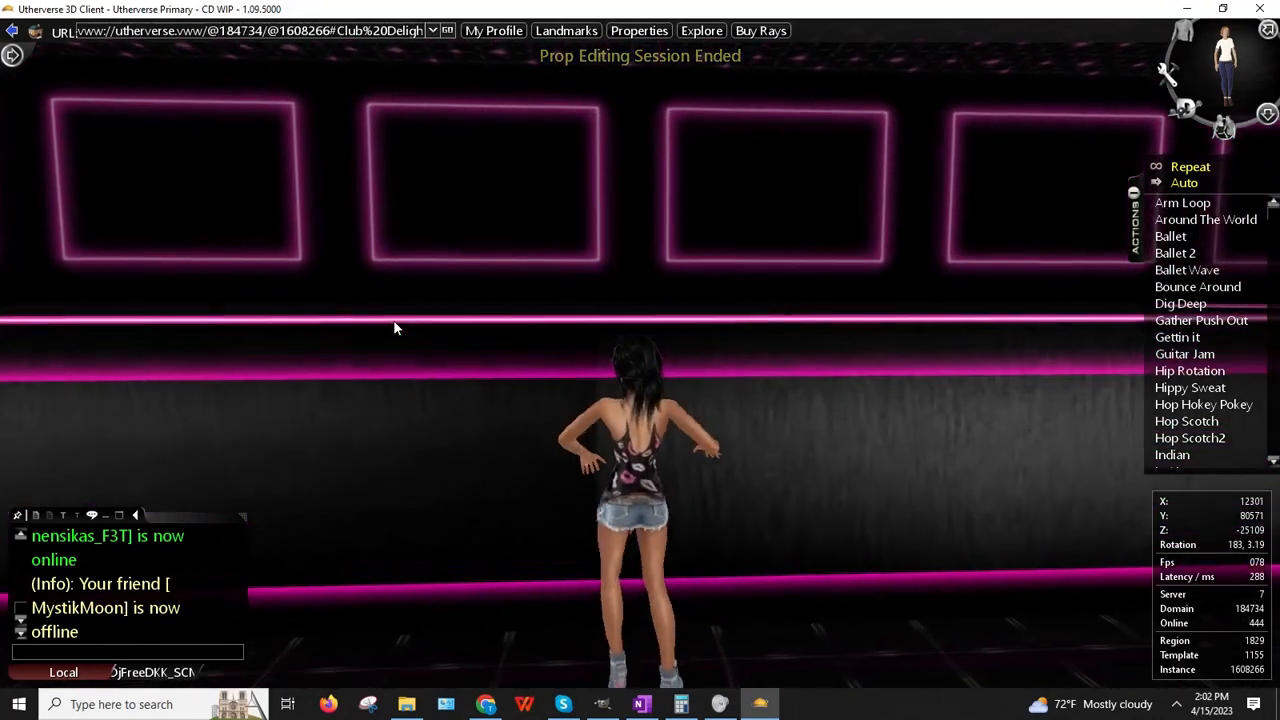
{"action": "key", "text": "Up"}
{"action": "key", "text": "Down"}
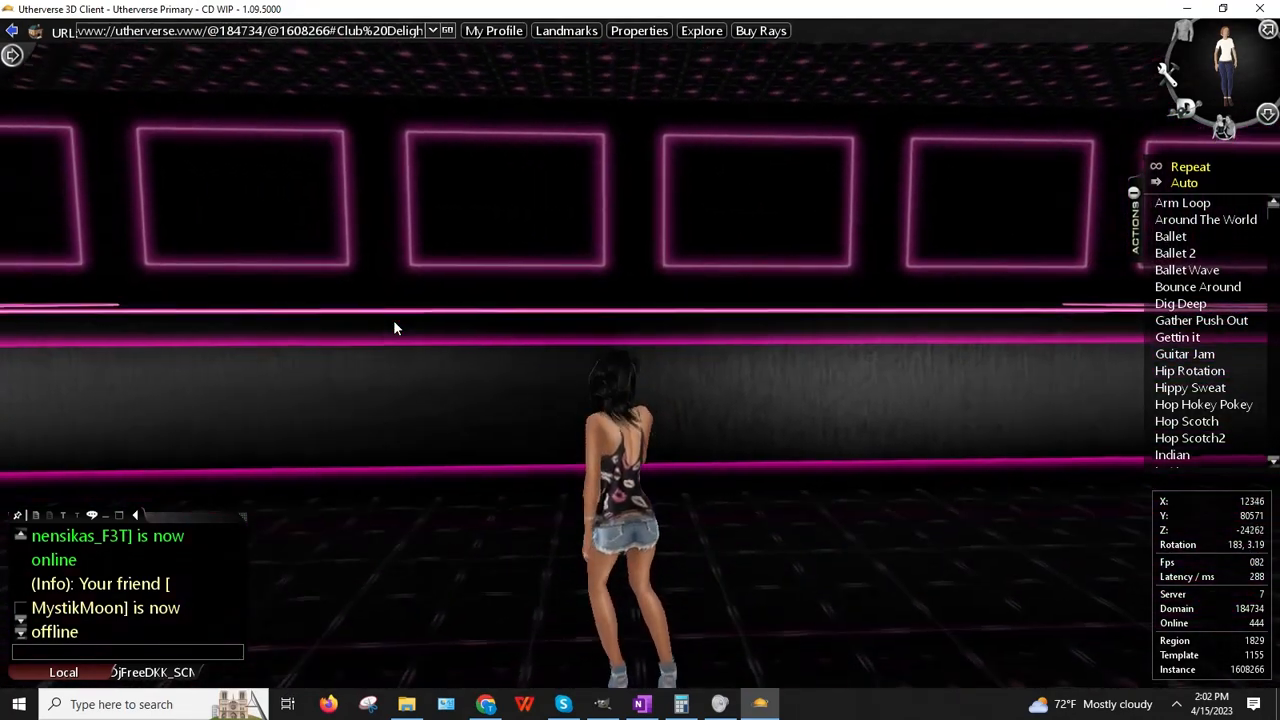
{"action": "key", "text": "Up"}
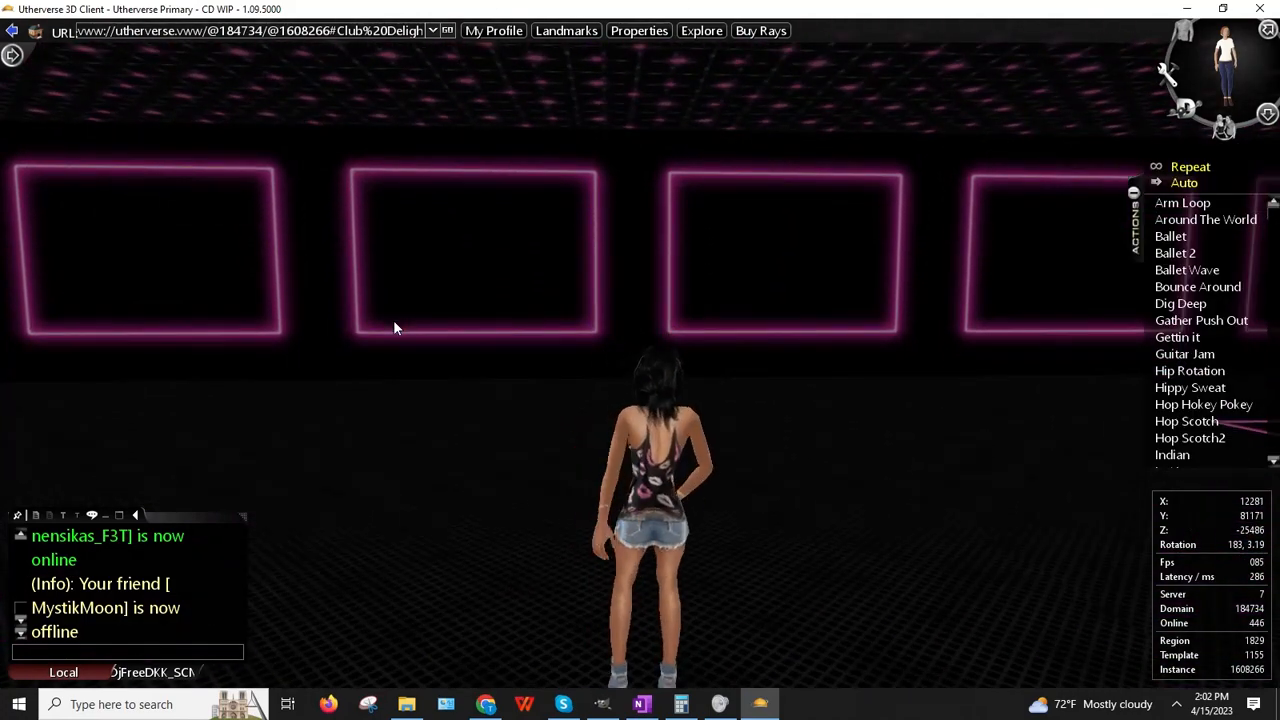
{"action": "key", "text": "Down"}
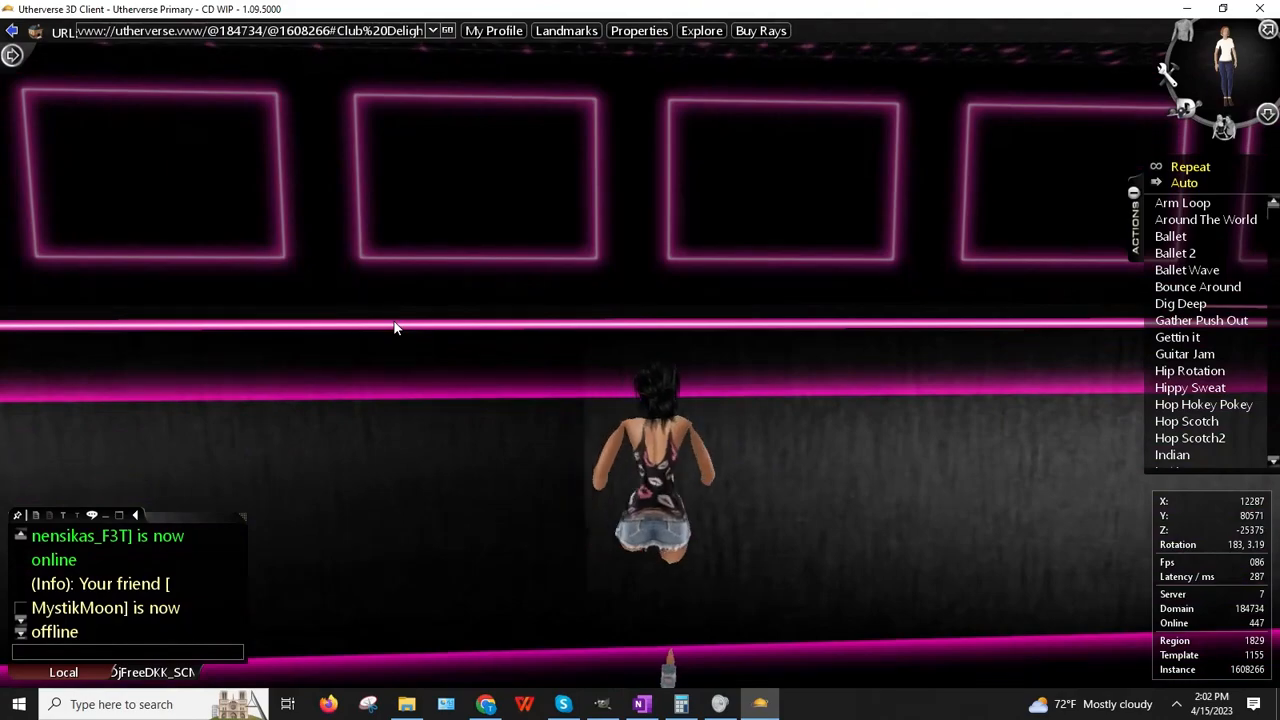
Step: Turn around and walk toward the birthday sign wall and on to the stairs
{"action": "key", "text": "Right"}
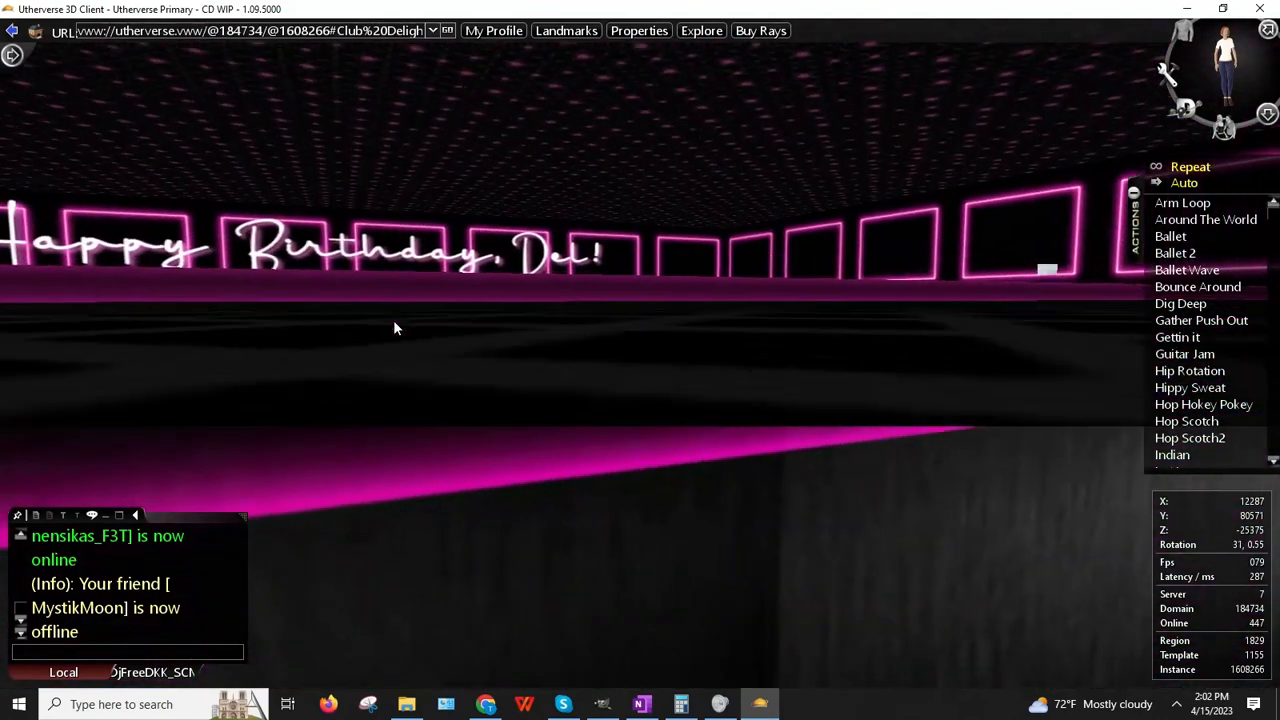
{"action": "key", "text": "Right"}
{"action": "key", "text": "space"}
{"action": "key", "text": "Left"}
{"action": "key", "text": "Up"}
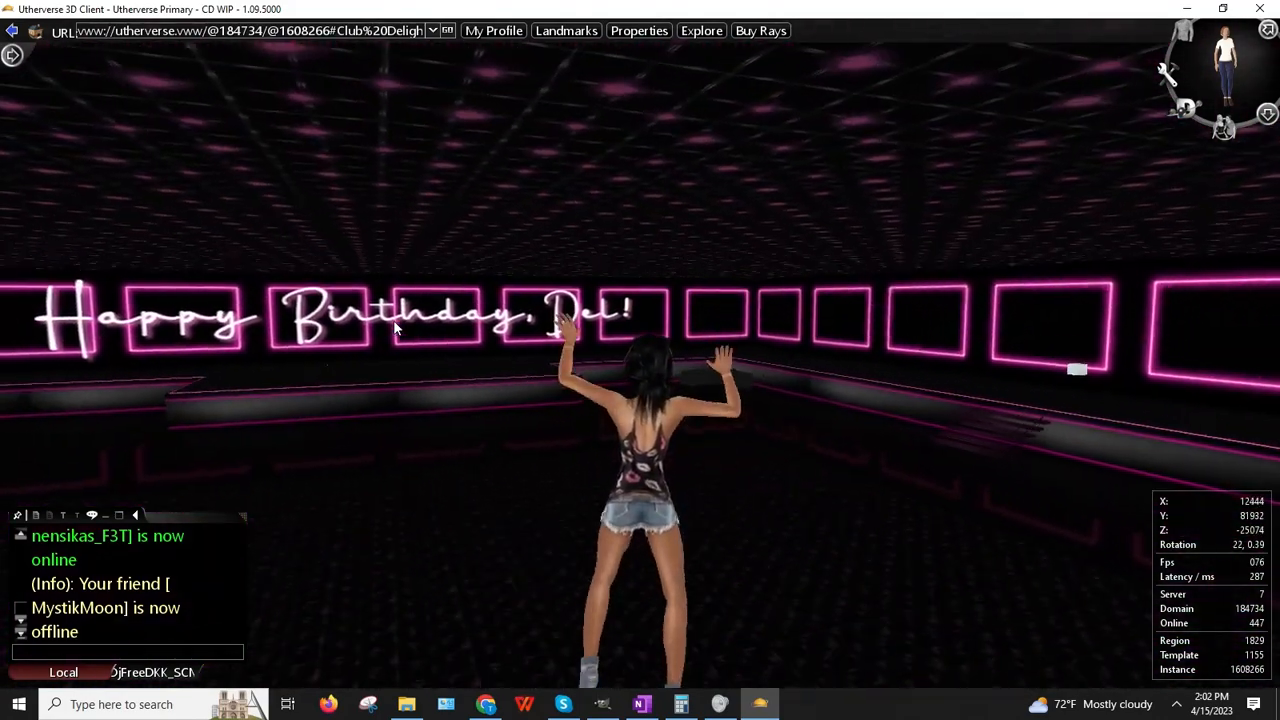
{"action": "key", "text": "Up"}
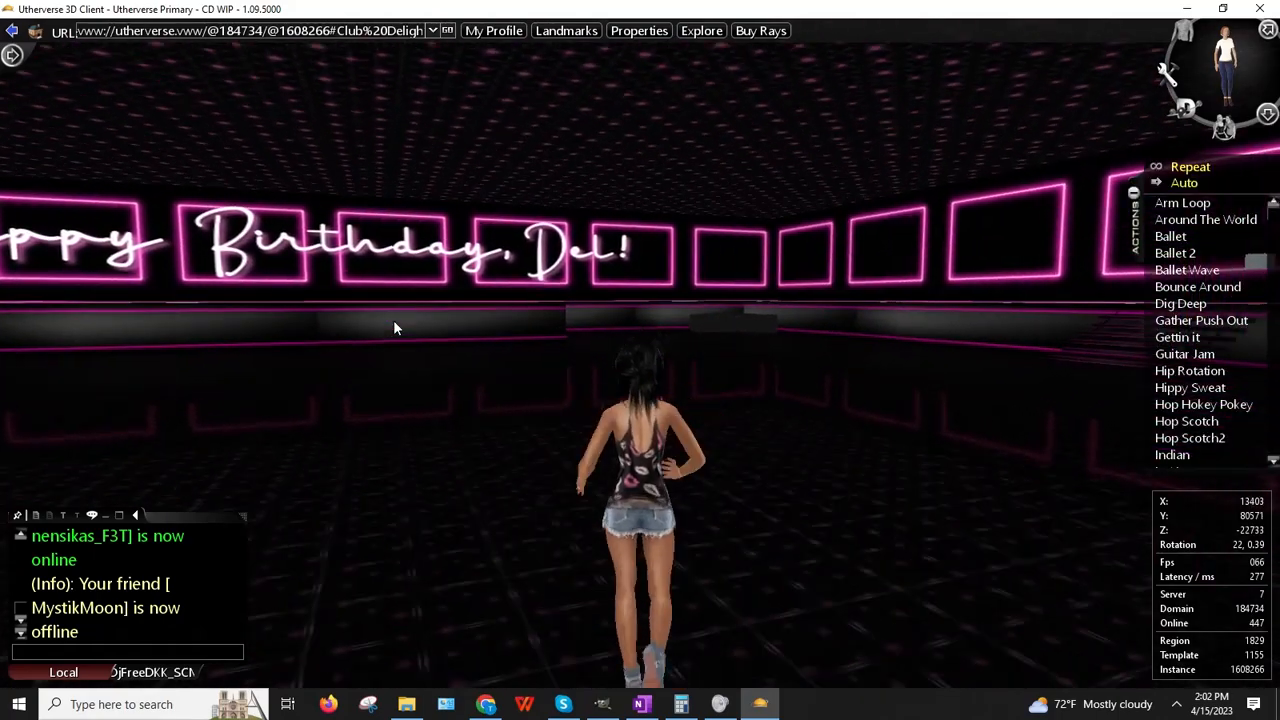
{"action": "key", "text": "Right"}
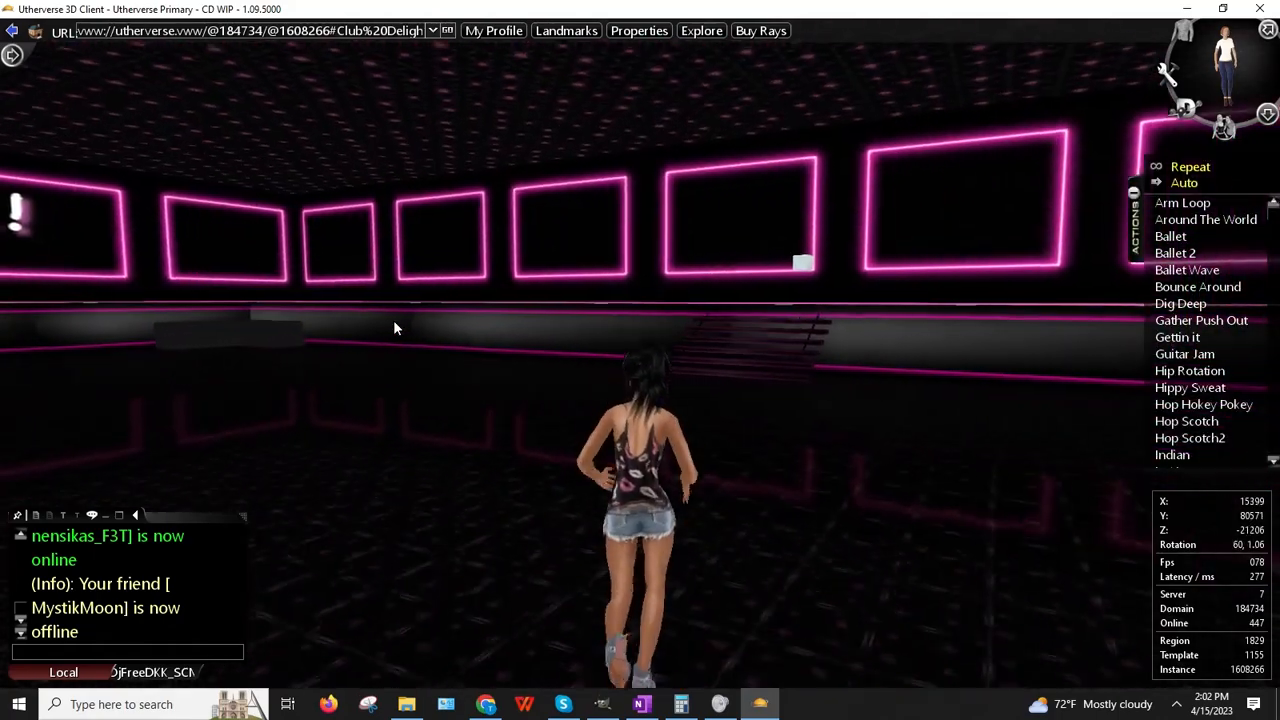
{"action": "key", "text": "Right"}
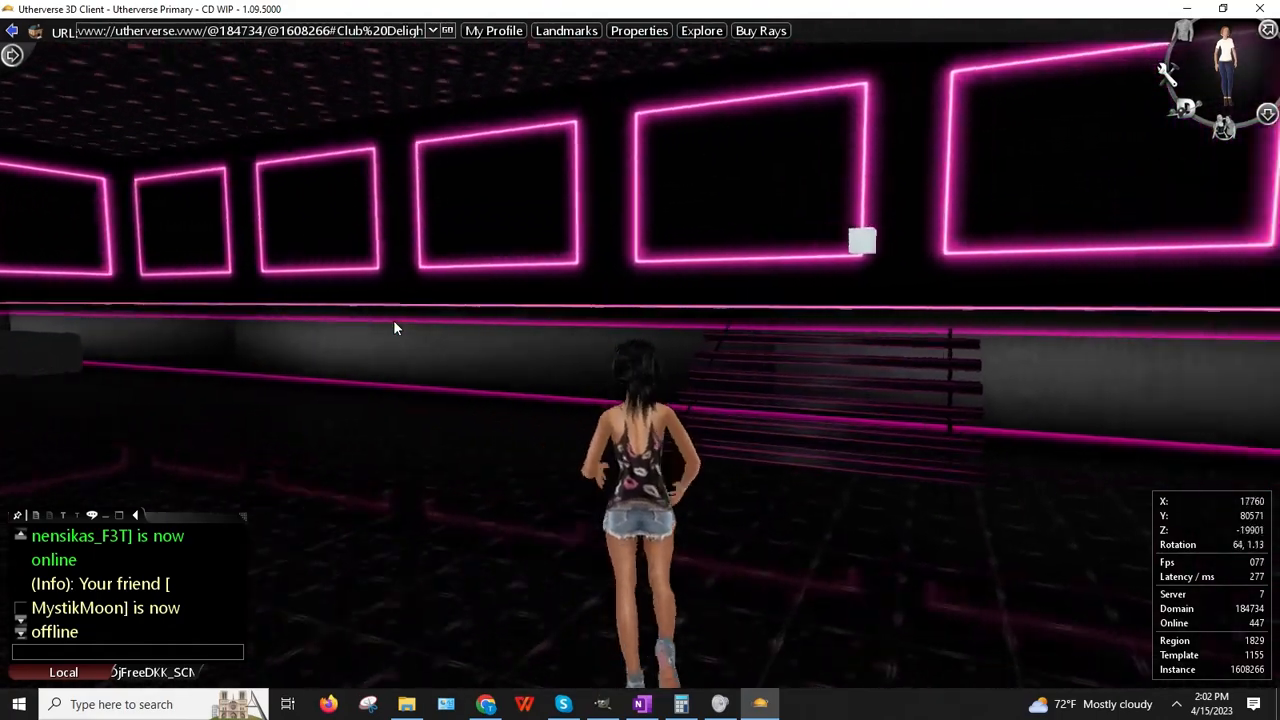
{"action": "key", "text": "Up"}
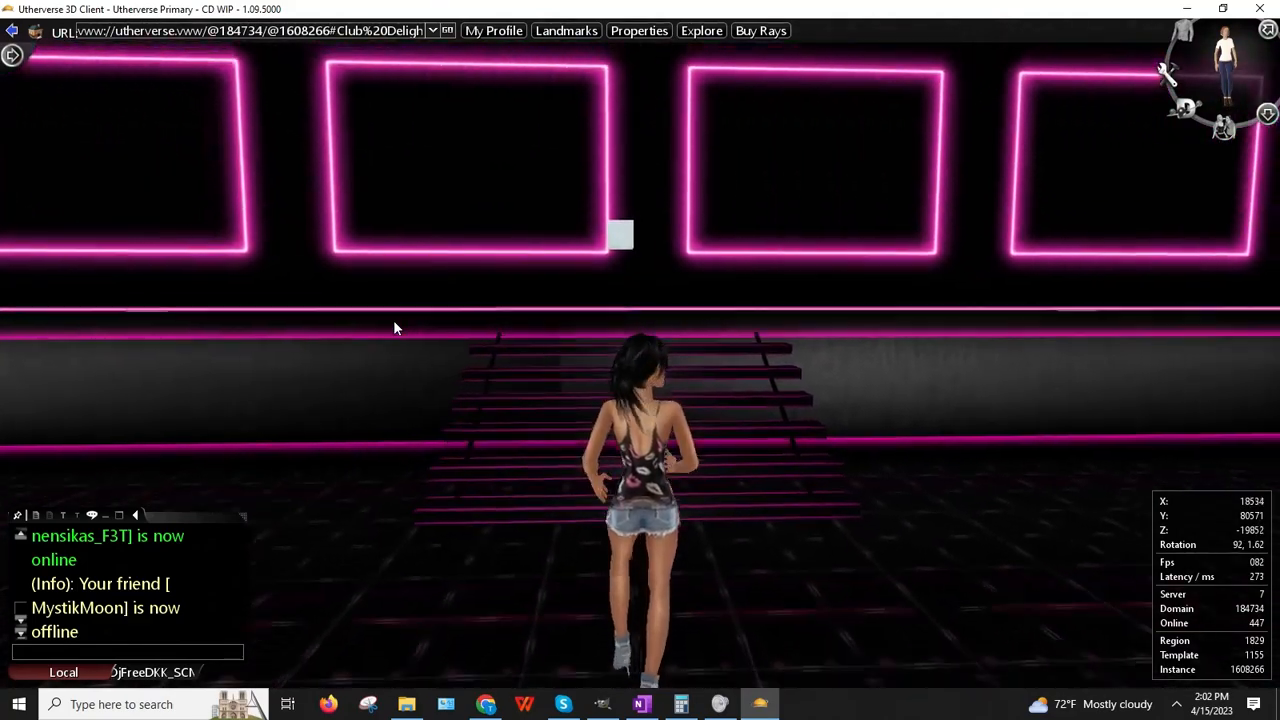
{"action": "key", "text": "Up"}
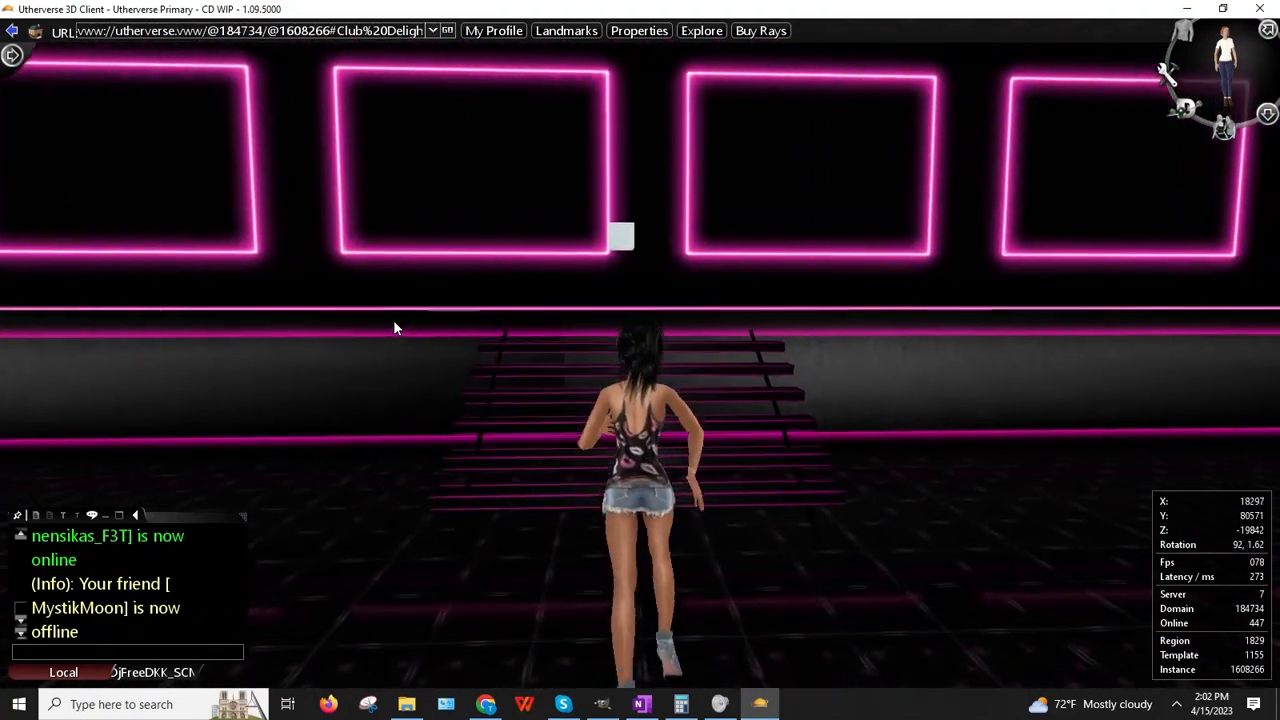
Step: Run back to the birthday sign, then bring up the client menu
{"action": "key", "text": "Left"}
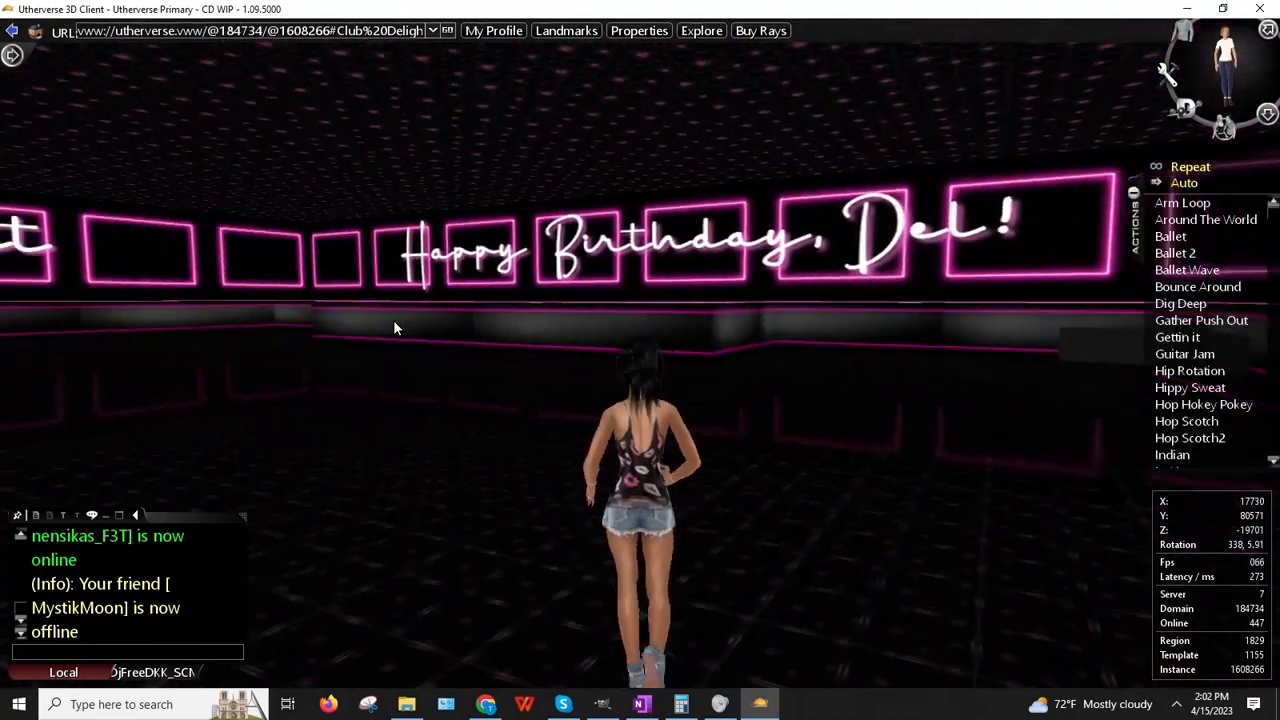
{"action": "key", "text": "Up"}
{"action": "key", "text": "Left"}
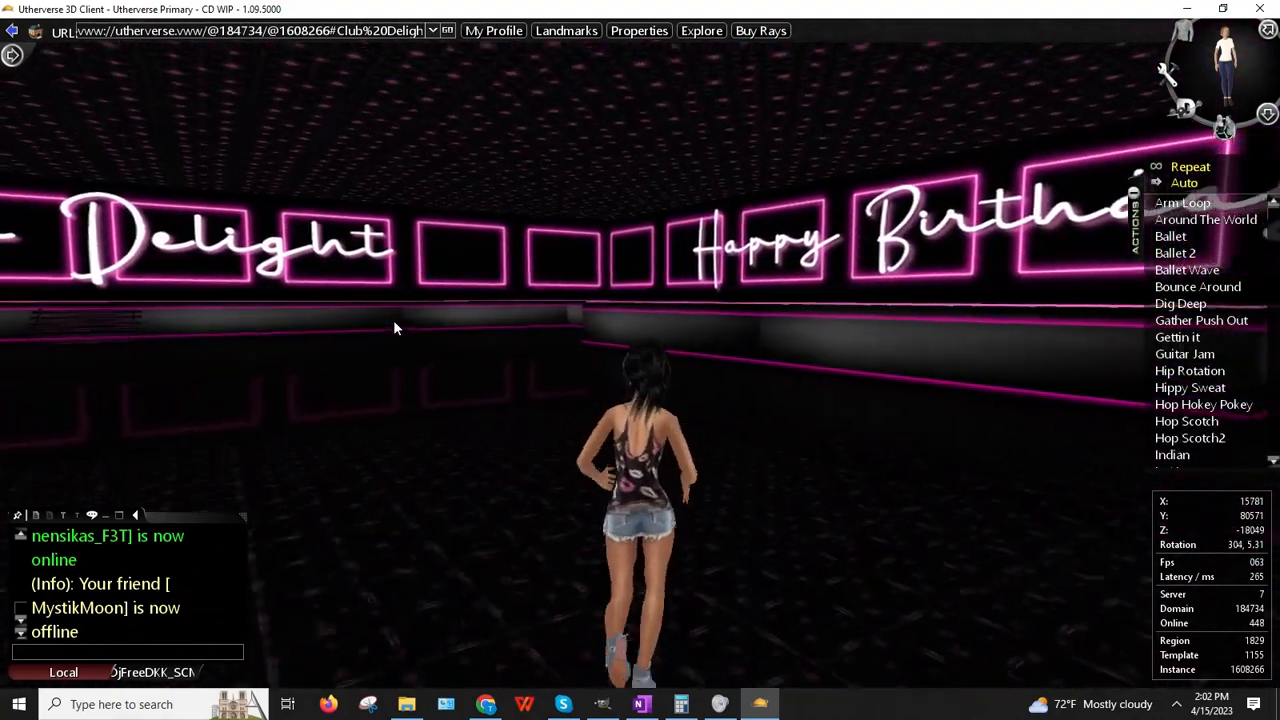
{"action": "key", "text": "Up"}
{"action": "key", "text": "Right"}
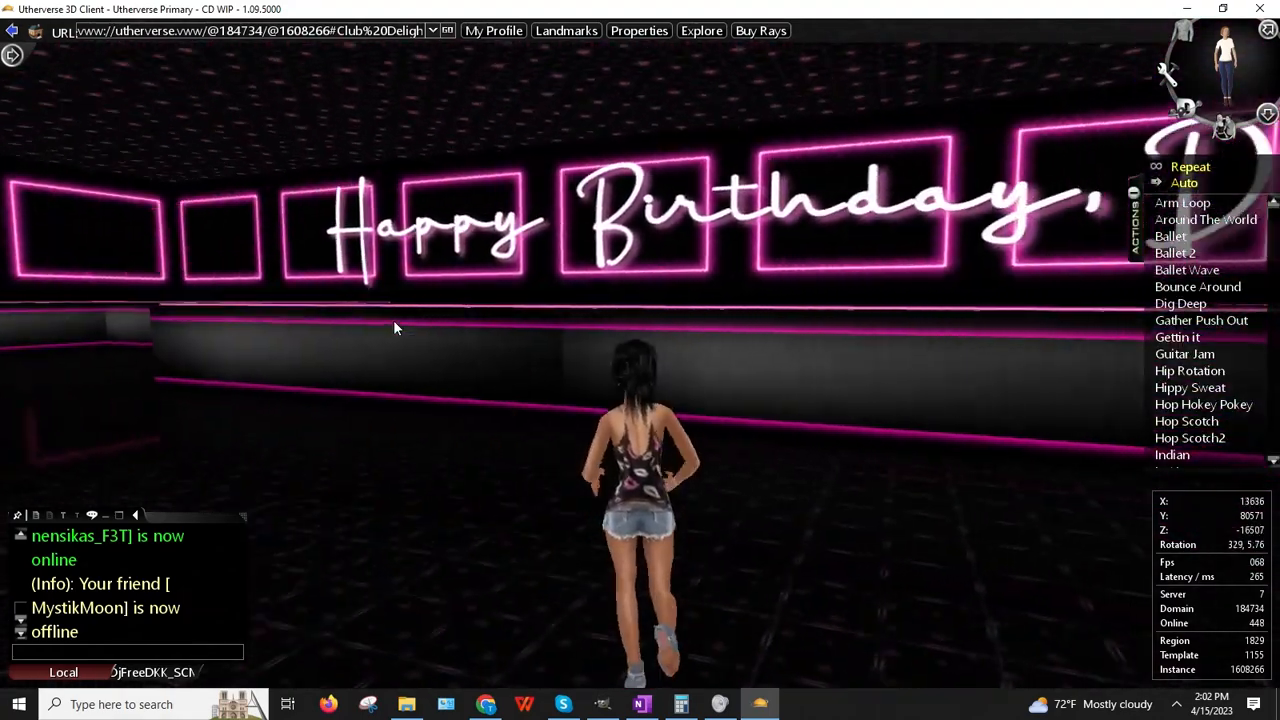
{"action": "key", "text": "Up"}
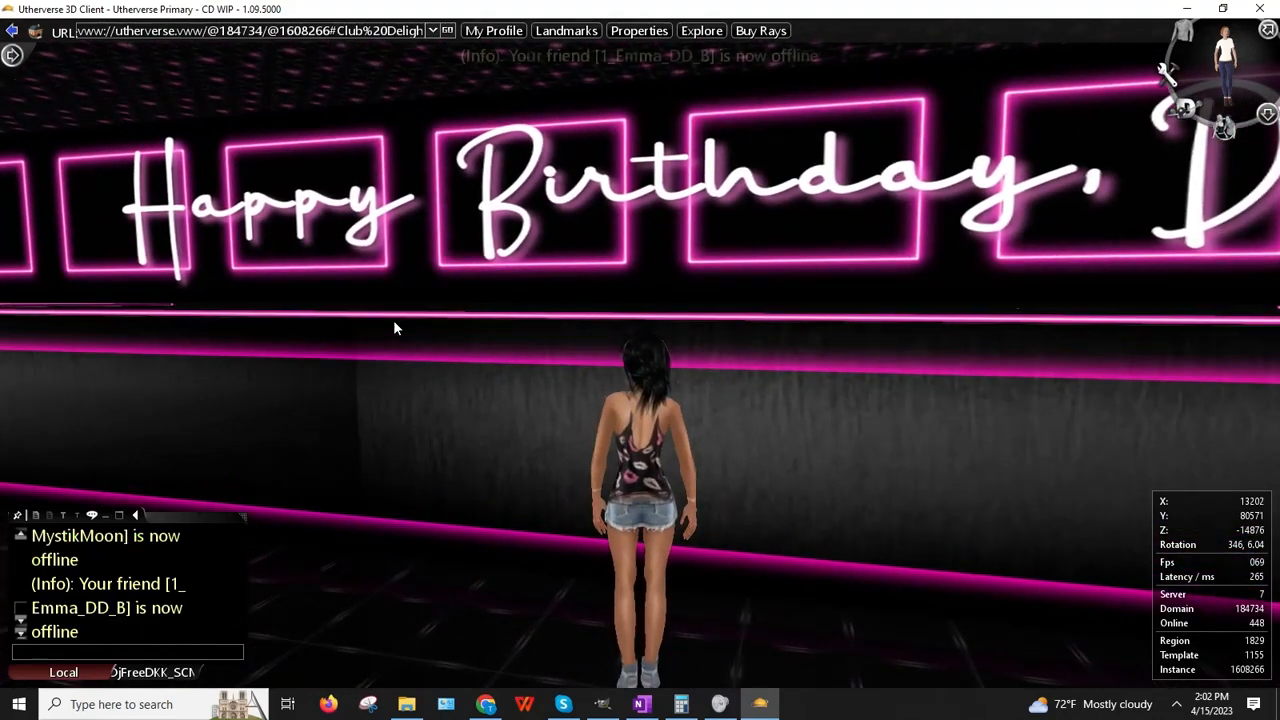
{"action": "key", "text": "Down"}
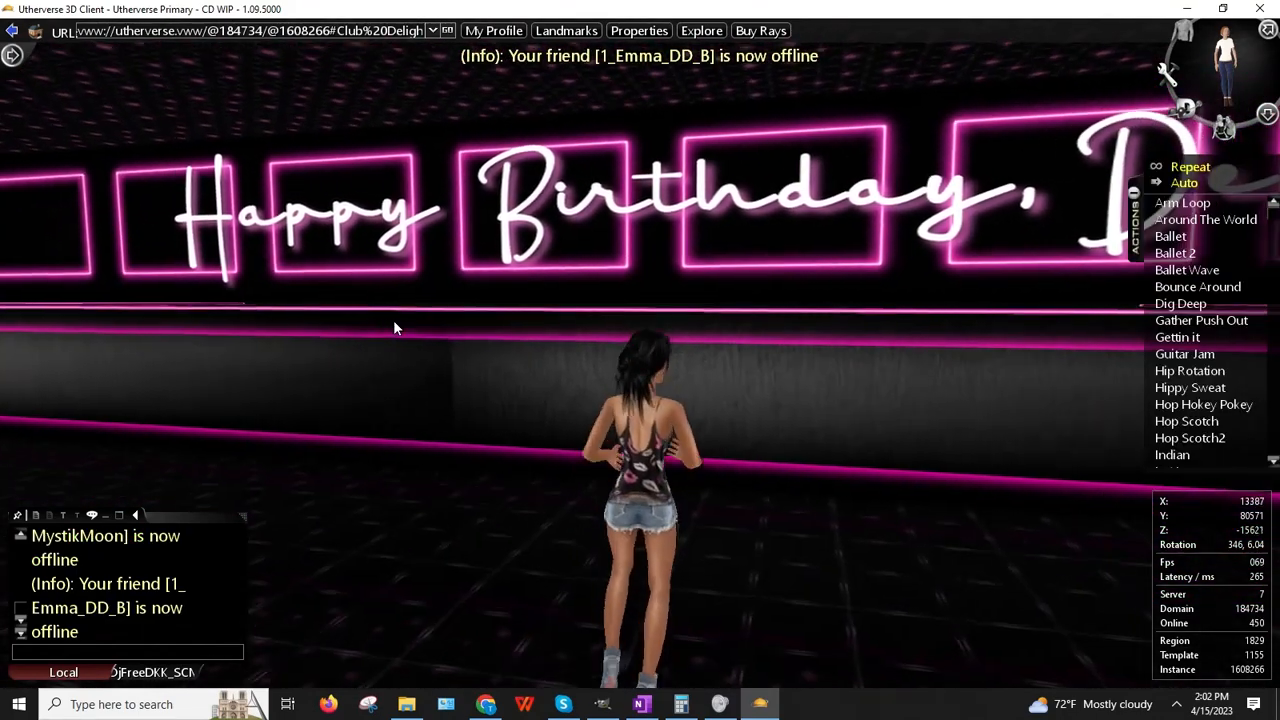
{"action": "left_click", "coordinate": [1268, 114]}
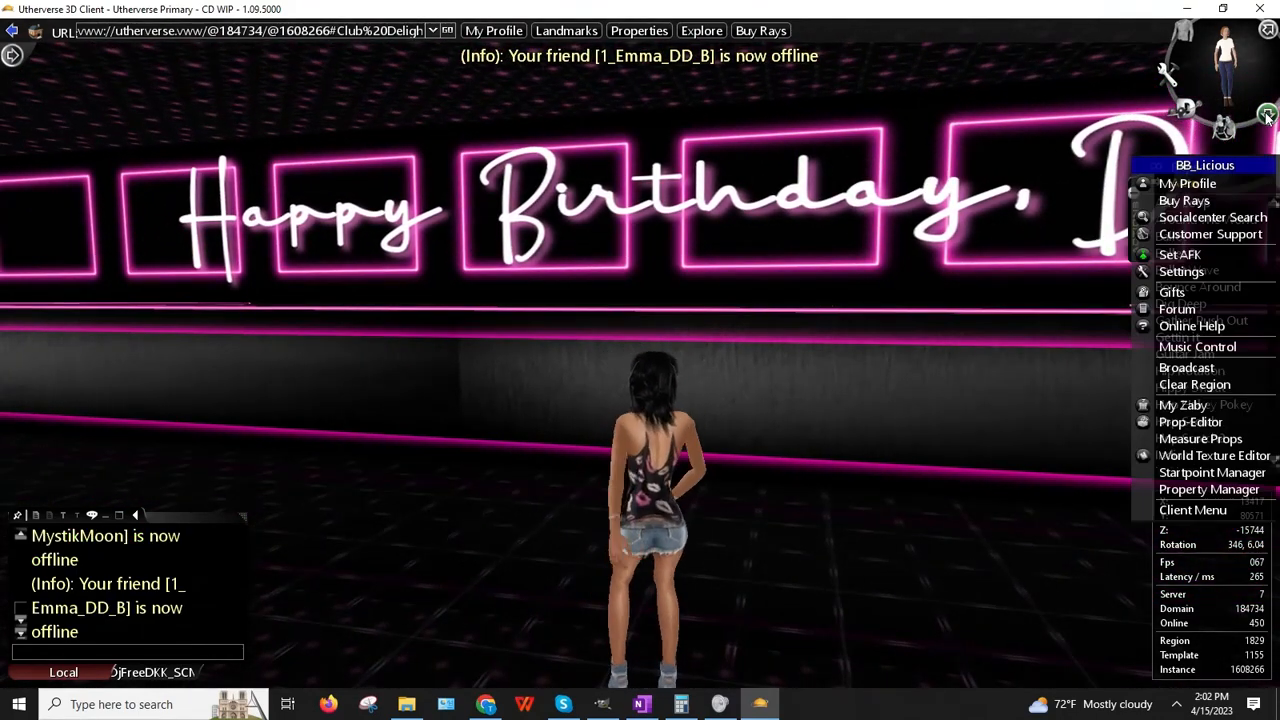
Step: Re-place Trigger Box 01 at the avatar's spot (X 12603, Z -20485) and close the editor
{"action": "left_click", "coordinate": [1195, 422]}
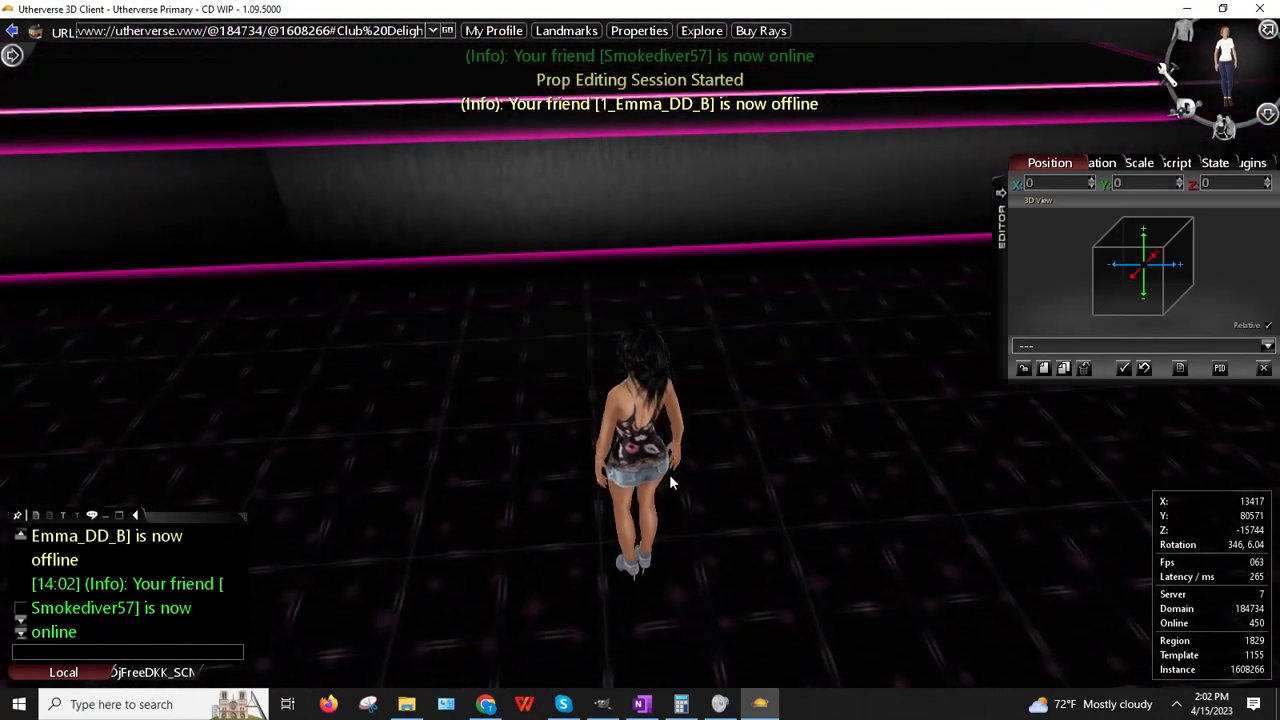
{"action": "left_click", "coordinate": [621, 466]}
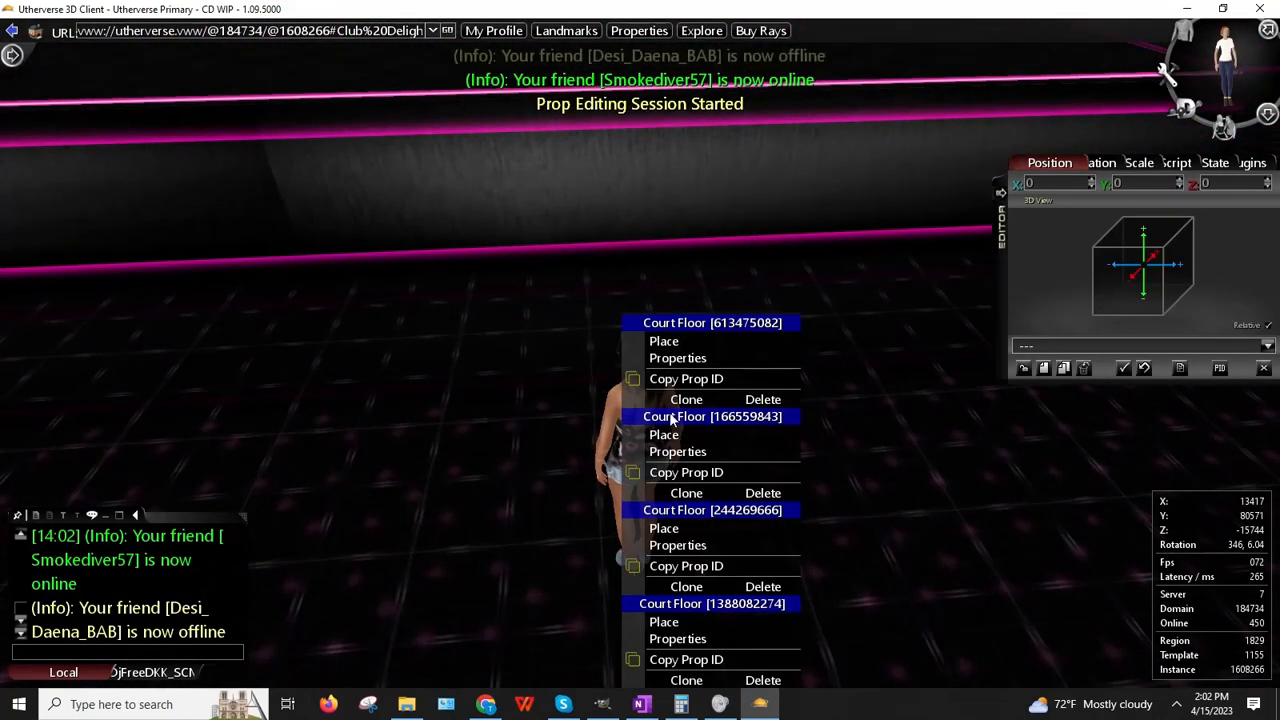
{"action": "left_click_drag", "start_coordinate": [590, 447], "coordinate": [711, 415]}
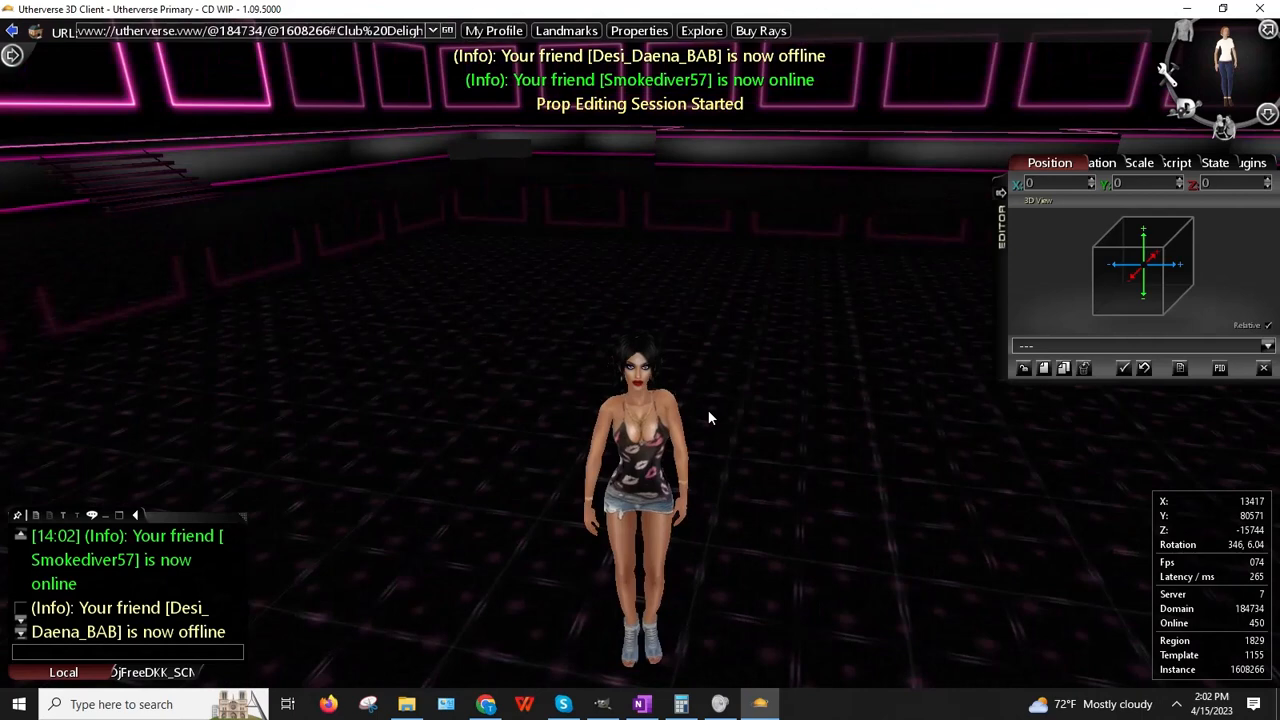
{"action": "left_click", "coordinate": [750, 367]}
{"action": "left_click", "coordinate": [792, 343]}
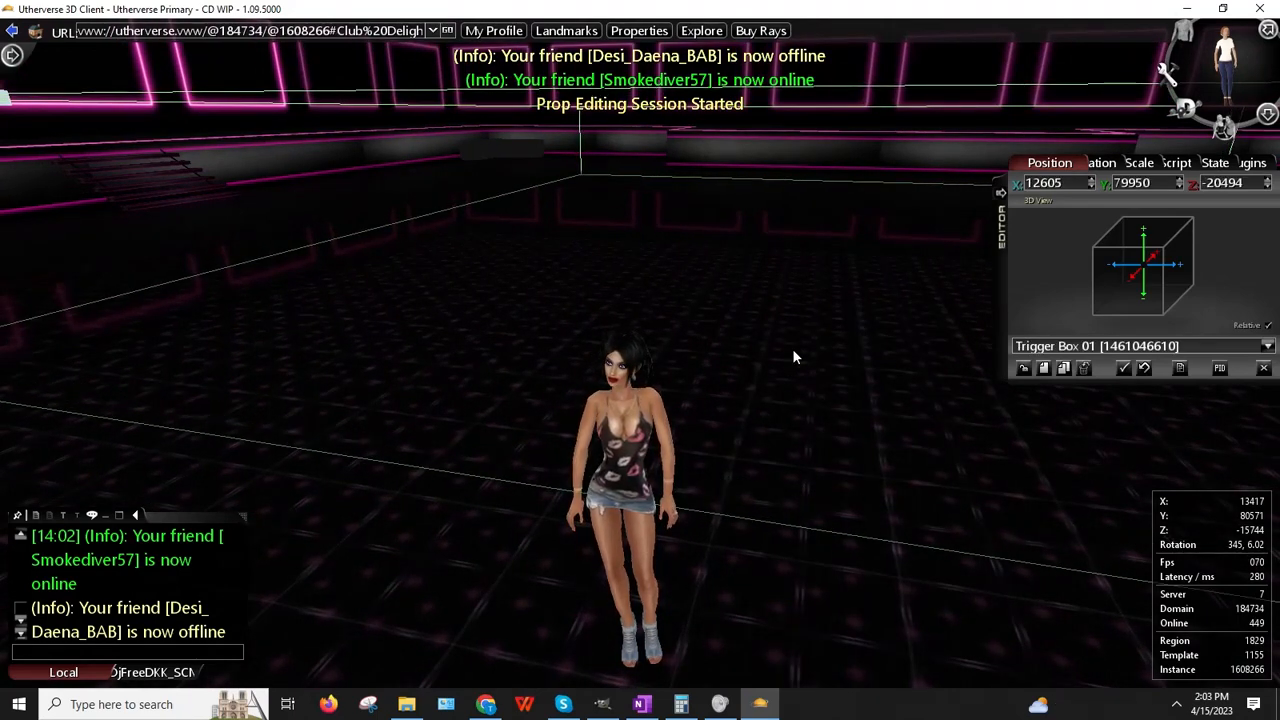
{"action": "left_click", "coordinate": [799, 295]}
{"action": "left_click", "coordinate": [843, 323]}
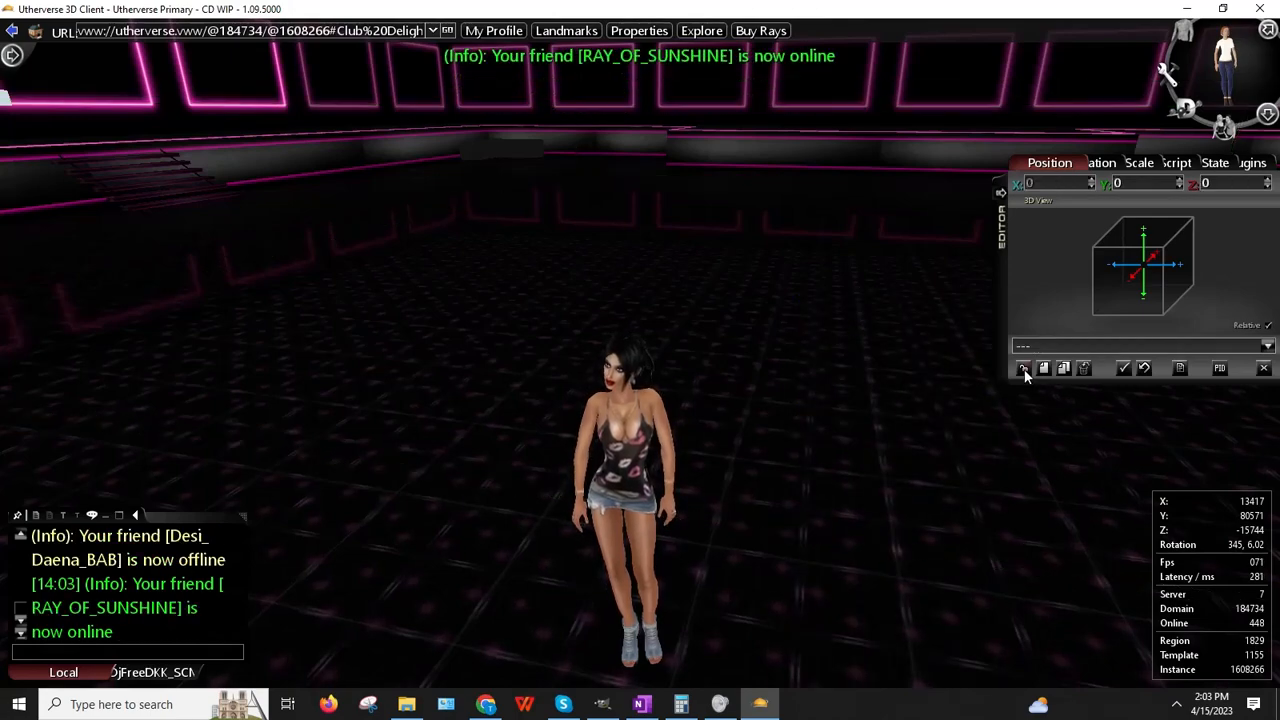
{"action": "left_click", "coordinate": [1264, 369]}
{"action": "right_click_drag", "start_coordinate": [560, 385], "coordinate": [720, 560]}
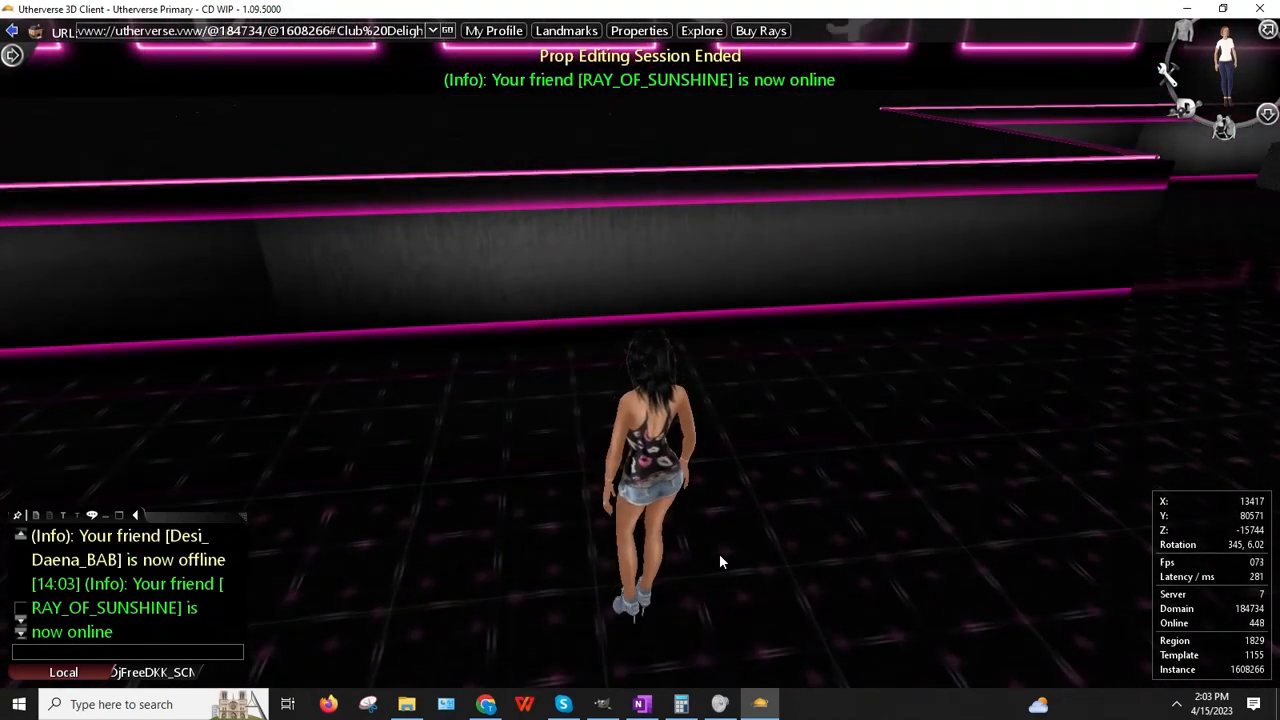
Step: Walk the avatar left across the floor toward the staircase and back, then reopen the client menu
{"action": "key", "text": "Up"}
{"action": "key", "text": "Up"}
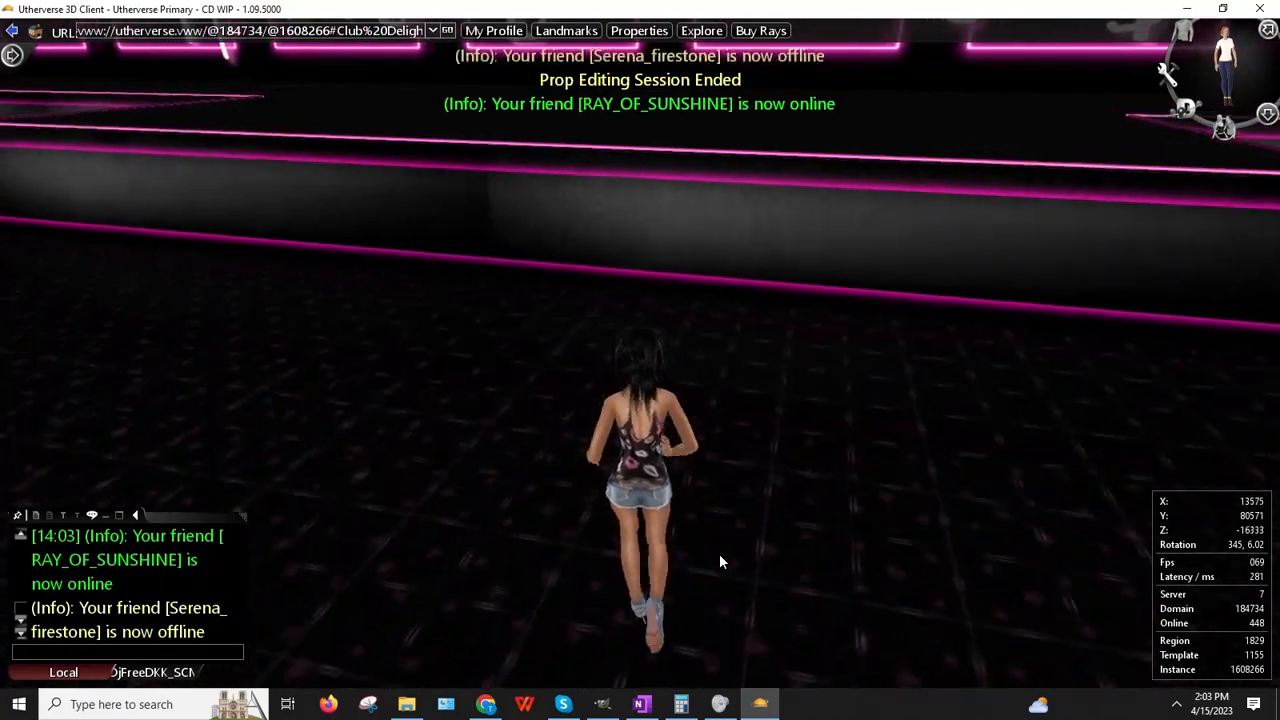
{"action": "key", "text": "Left"}
{"action": "key", "text": "Up"}
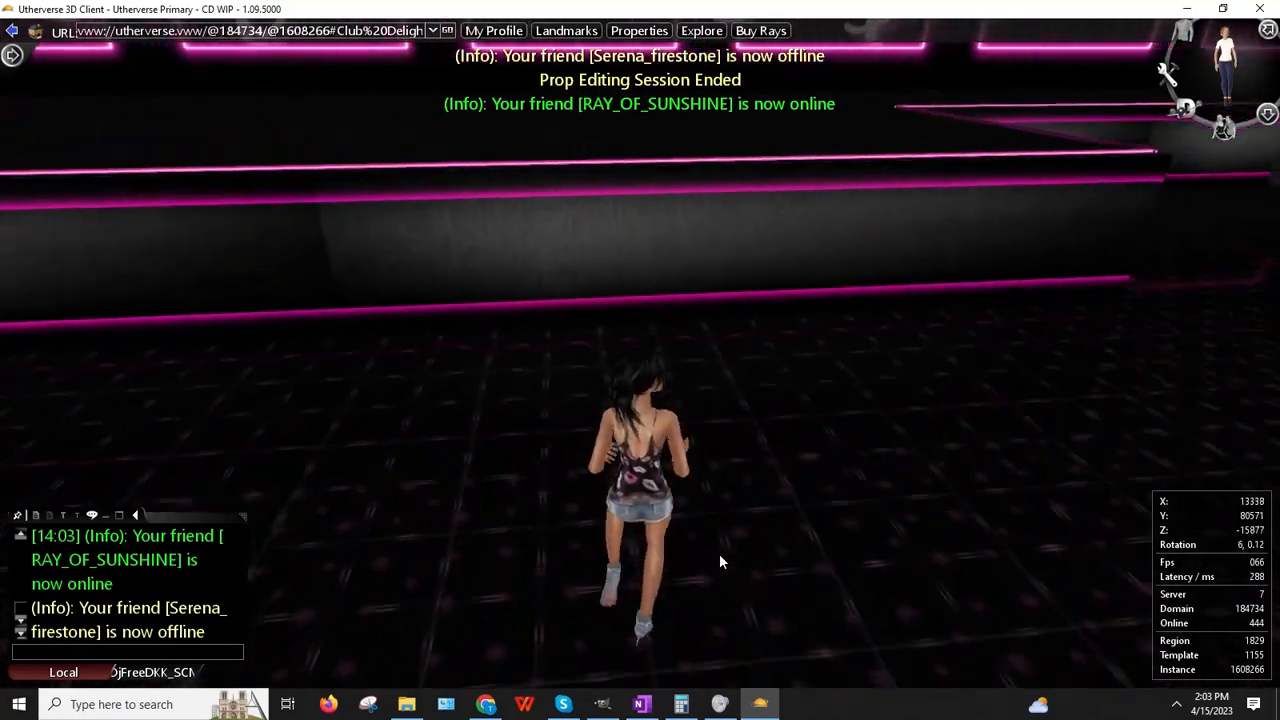
{"action": "key", "text": "Left"}
{"action": "key", "text": "Up"}
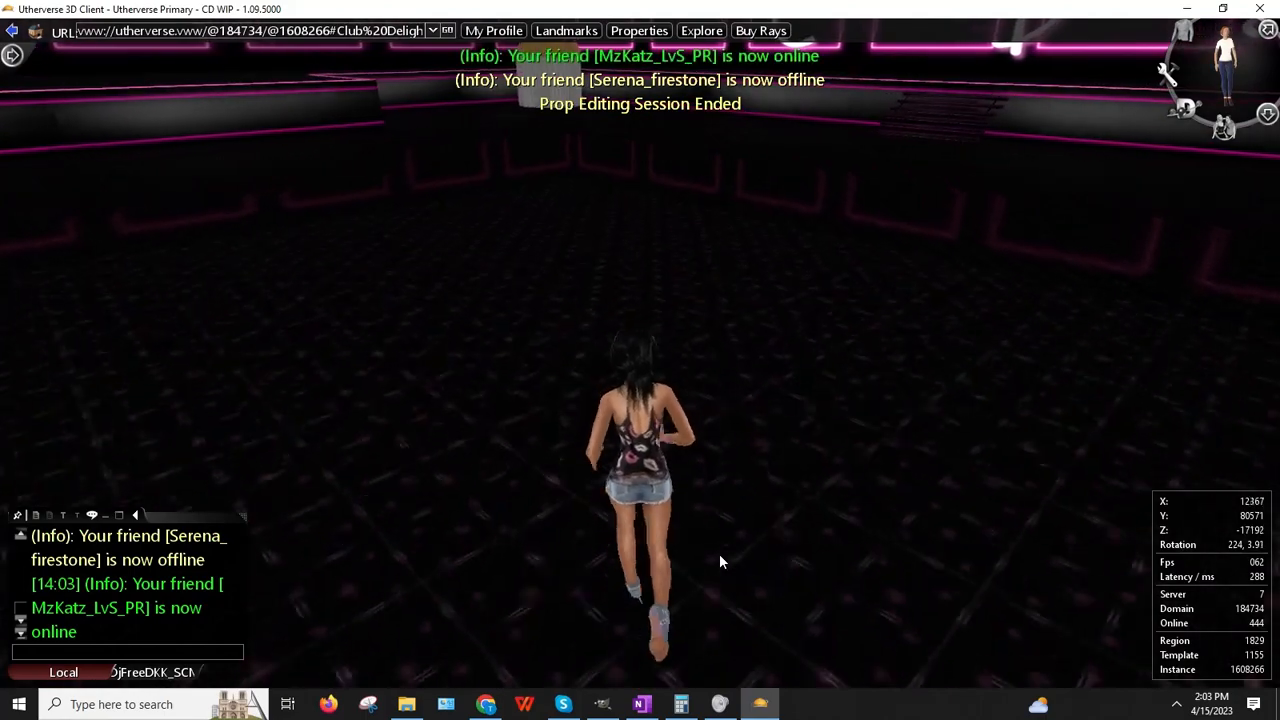
{"action": "key", "text": "Up"}
{"action": "key", "text": "Right"}
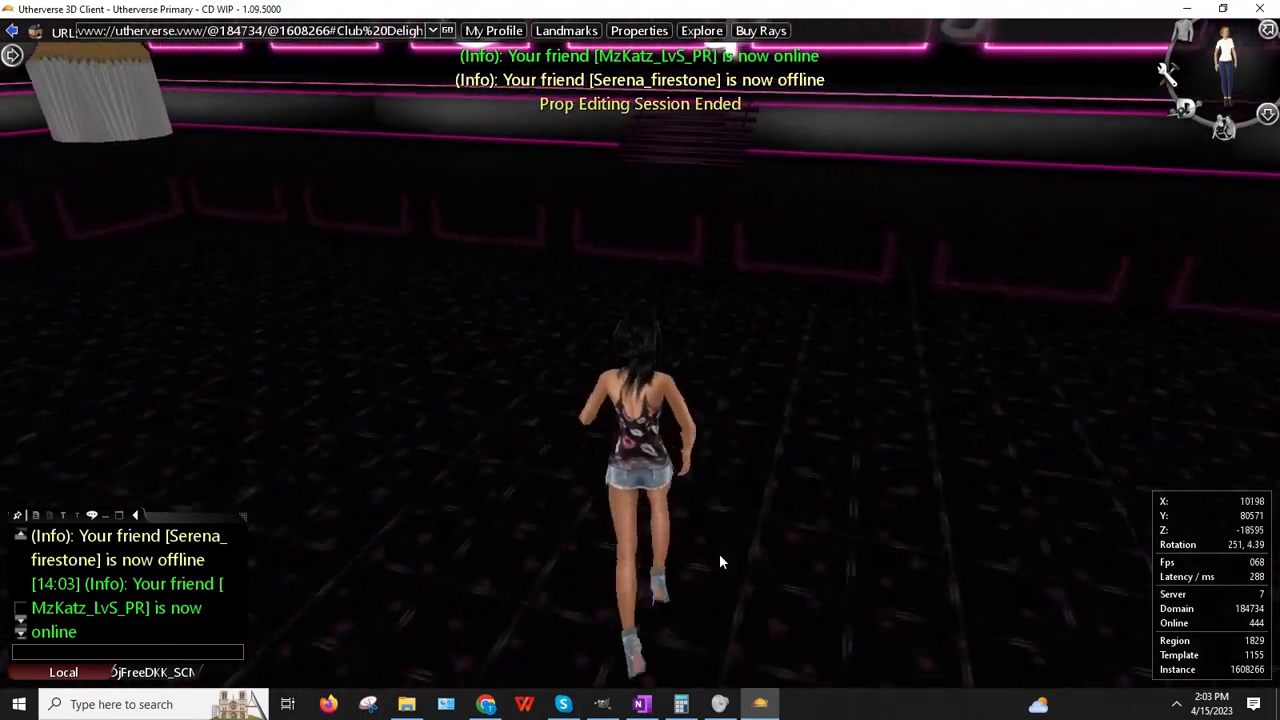
{"action": "key", "text": "Up"}
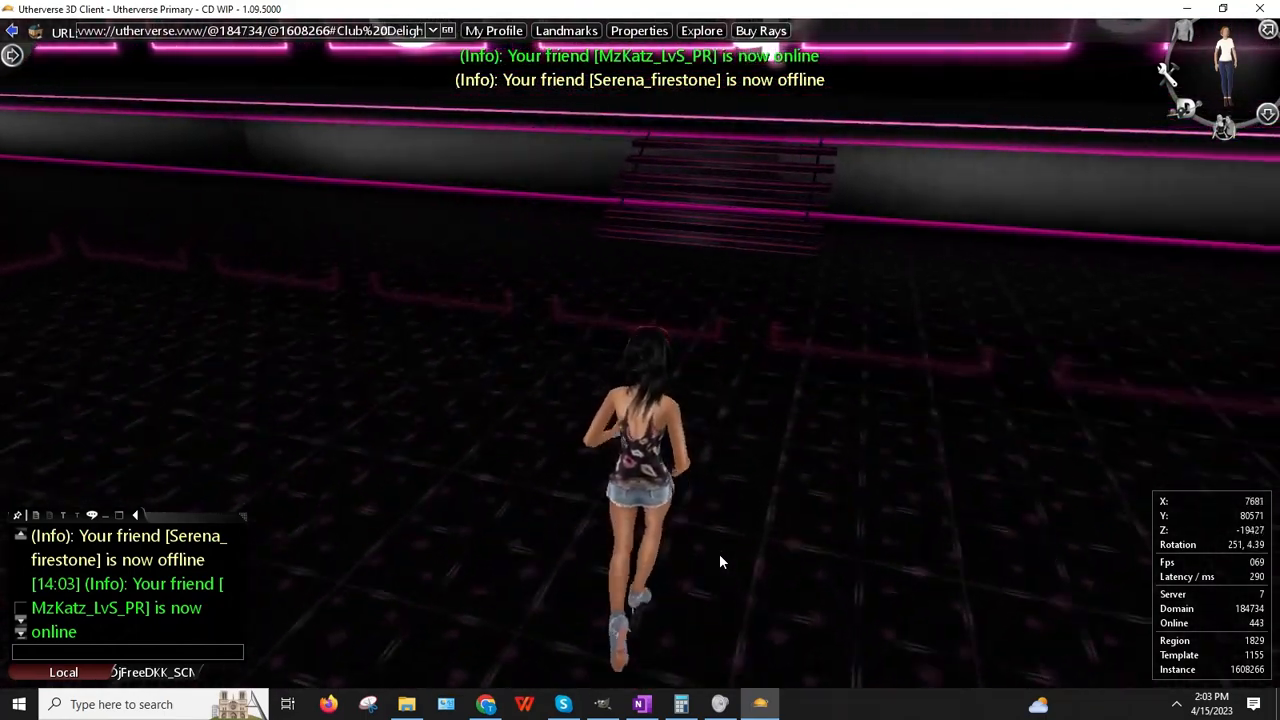
{"action": "key", "text": "Down"}
{"action": "key", "text": "Right"}
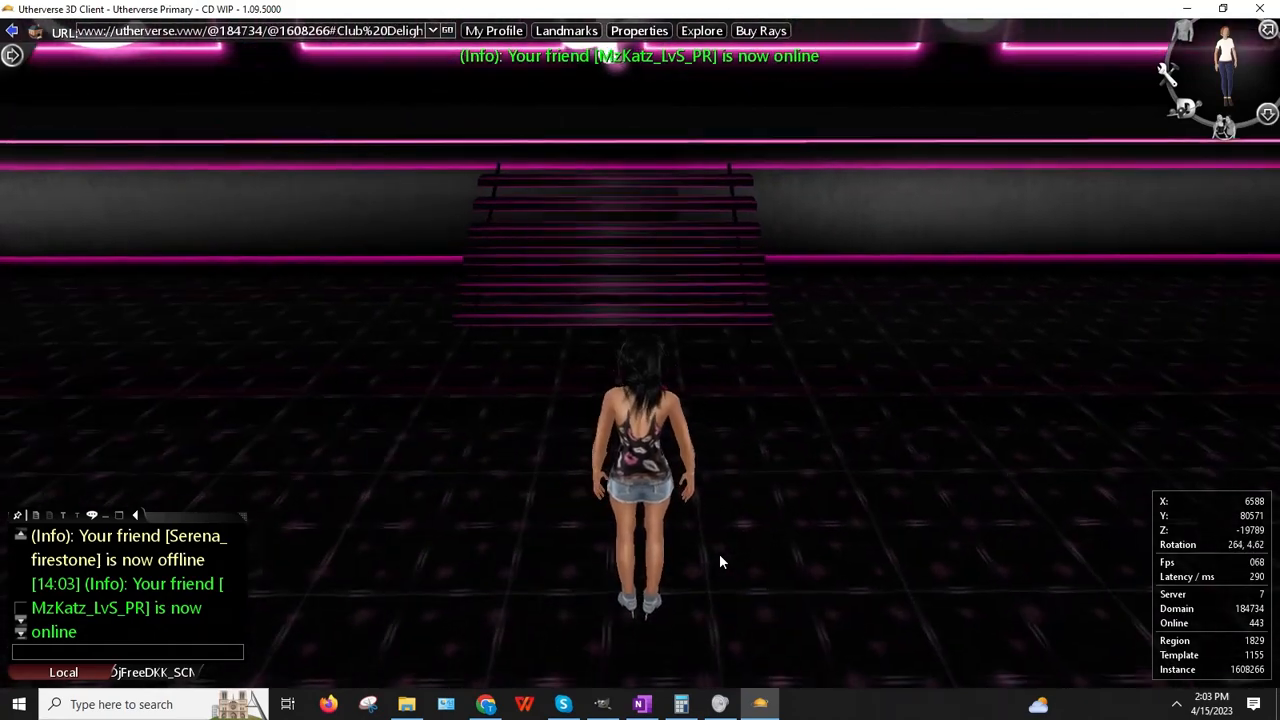
{"action": "key", "text": "Down"}
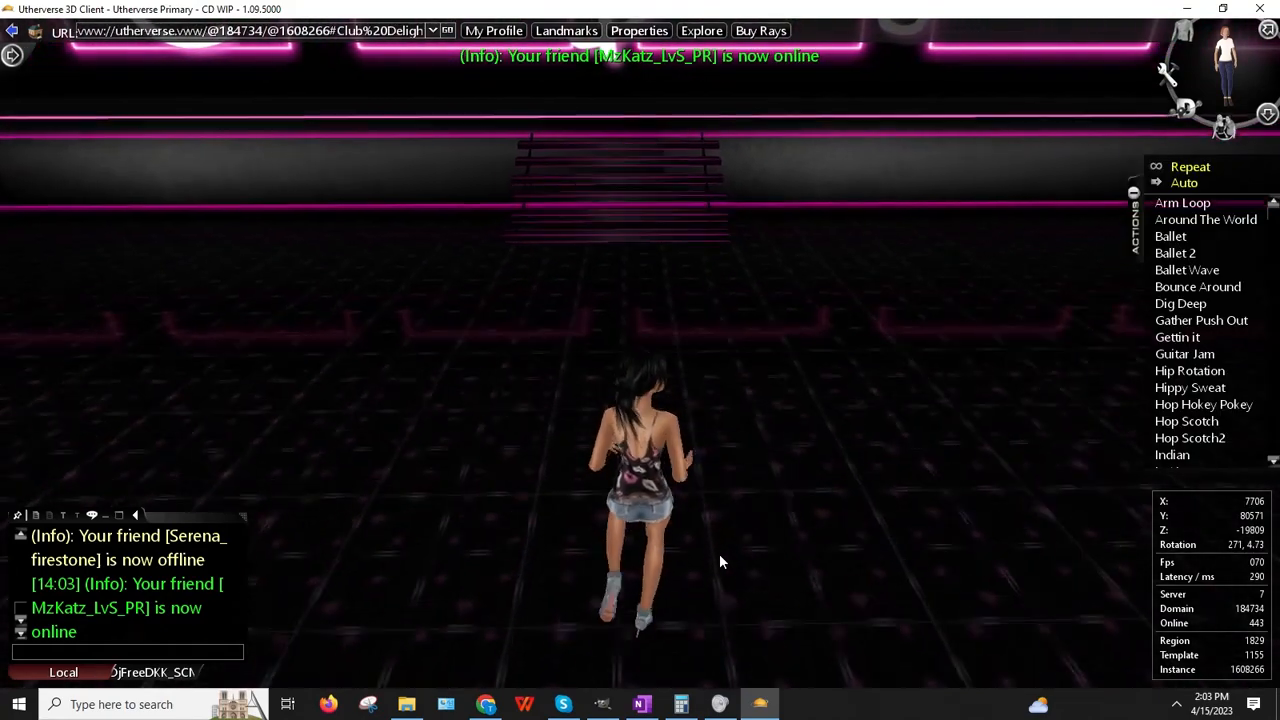
{"action": "left_click", "coordinate": [1267, 114]}
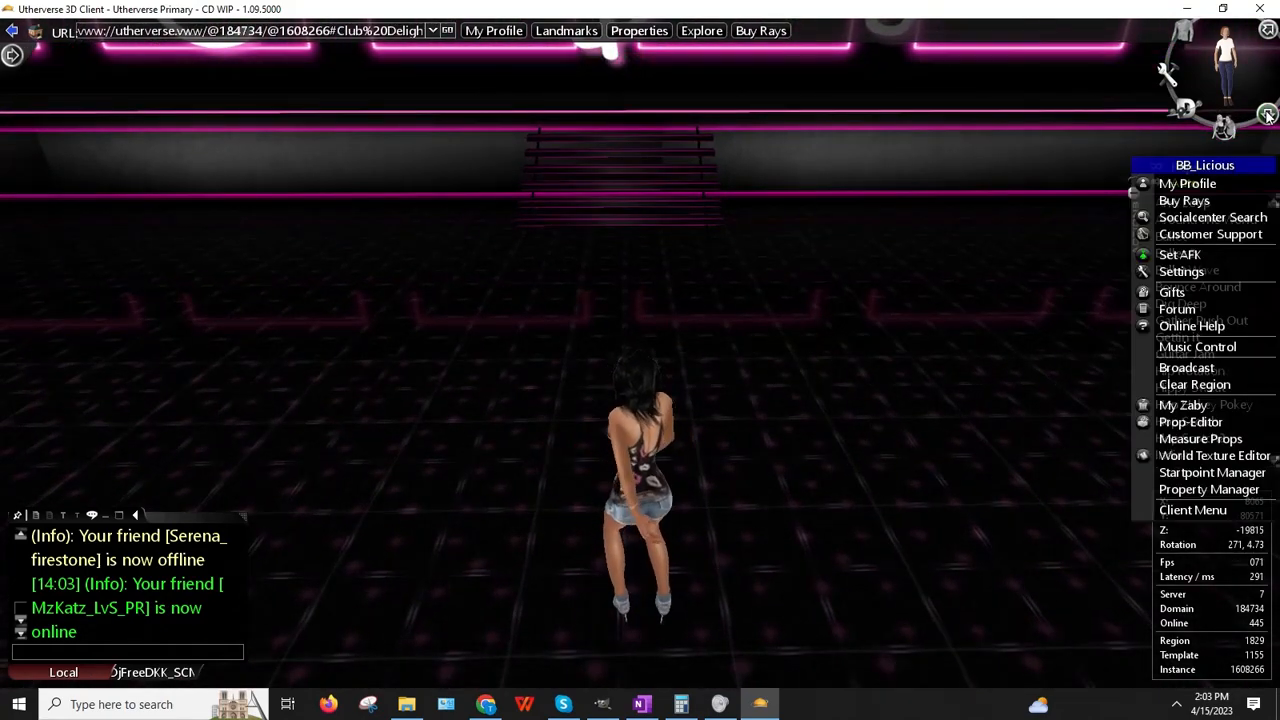
Step: Drag Trigger Box 01 to X 12324, Z -20546, raise its X scale to 8.75, and close the editor
{"action": "left_click", "coordinate": [1165, 424]}
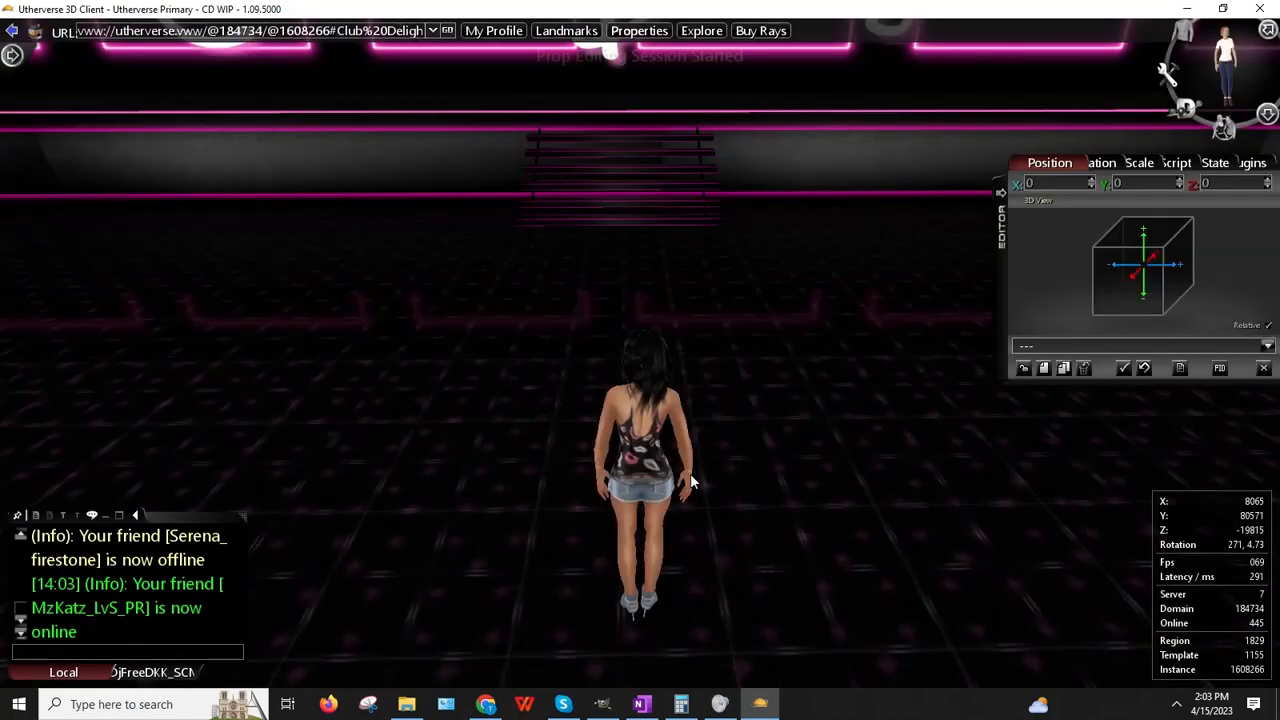
{"action": "left_click", "coordinate": [783, 427]}
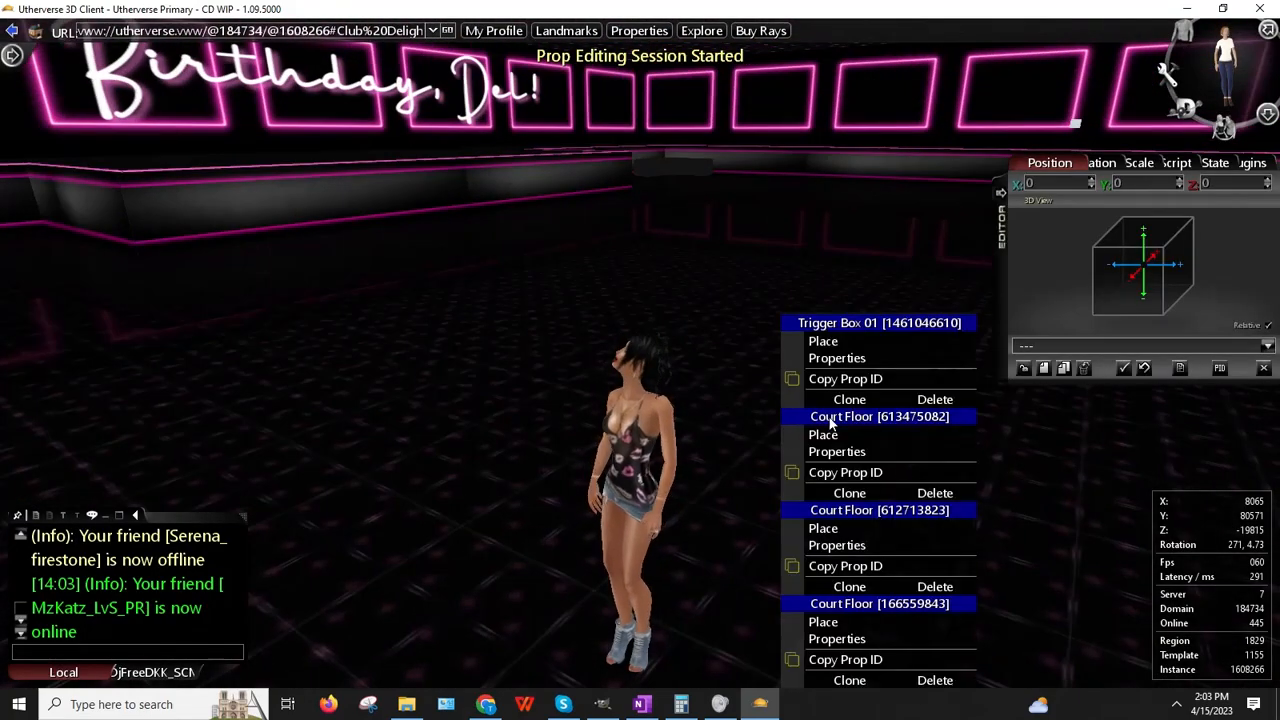
{"action": "left_click", "coordinate": [828, 339]}
{"action": "left_click_drag", "start_coordinate": [831, 339], "coordinate": [800, 440]}
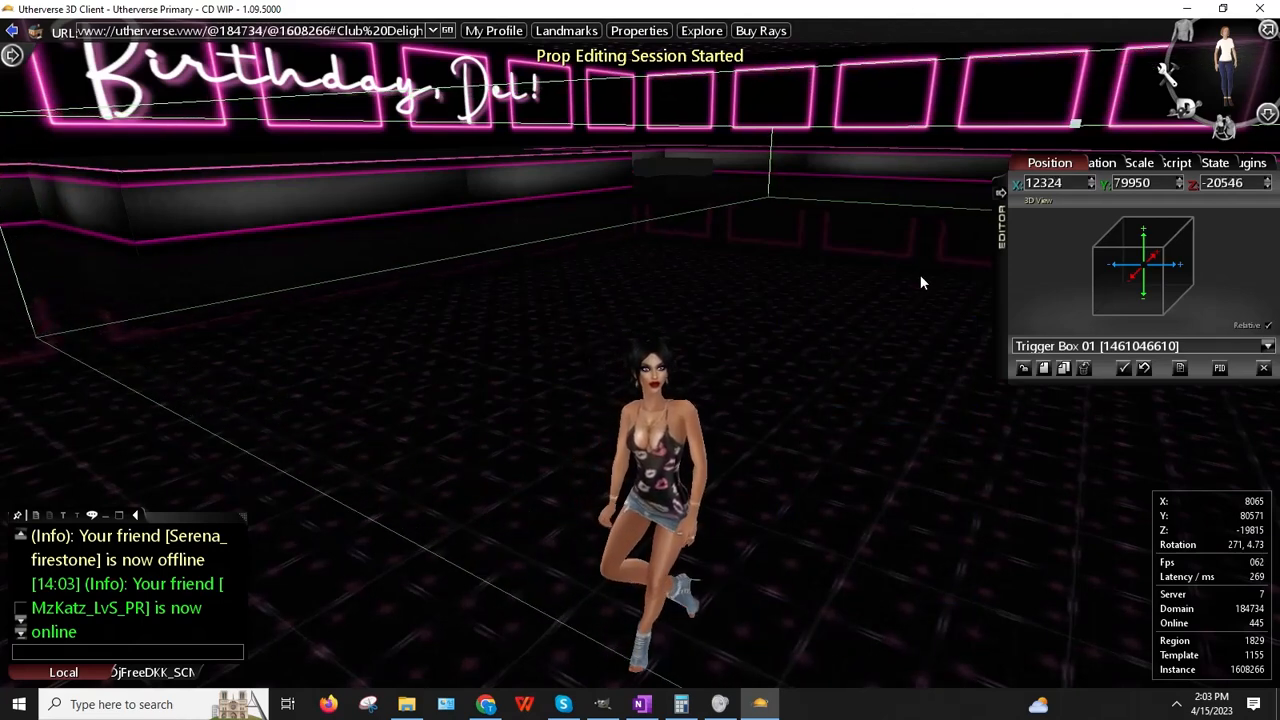
{"action": "left_click", "coordinate": [1091, 183]}
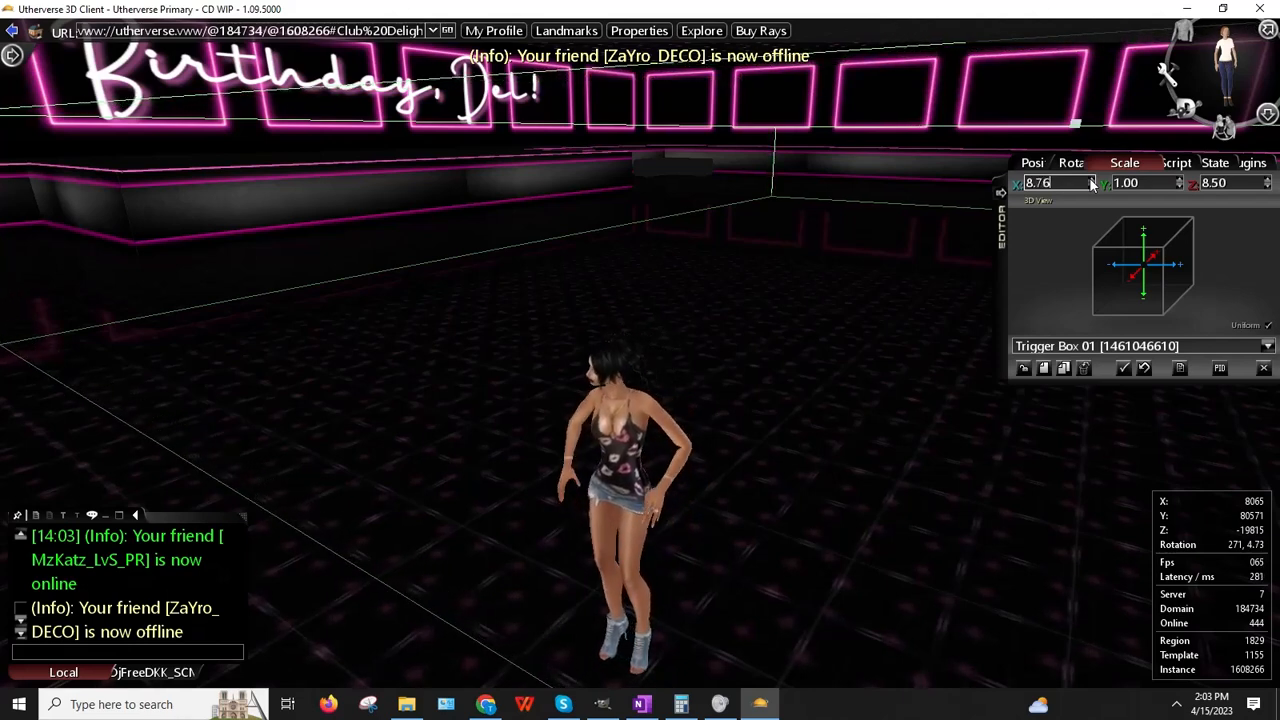
{"action": "left_click", "coordinate": [1264, 369]}
Step: Walk the avatar toward the stairs and run across the floor to the back wall
{"action": "key", "text": "Up"}
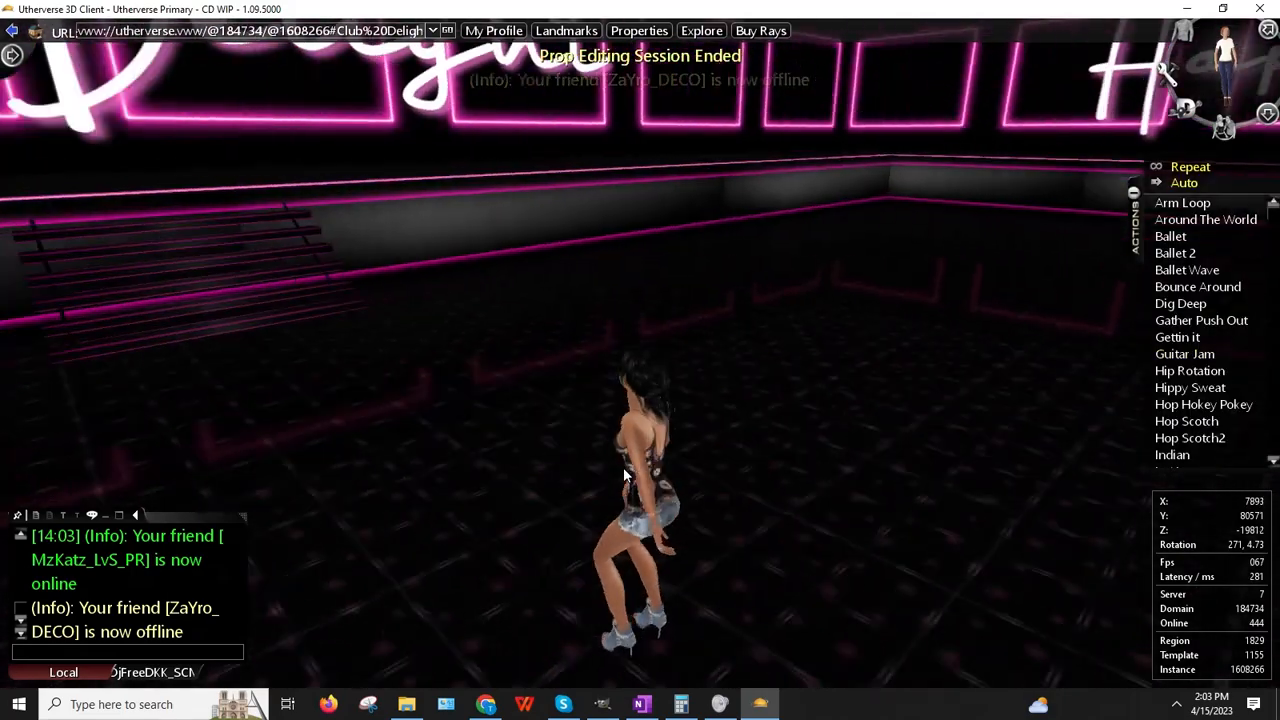
{"action": "key", "text": "Left"}
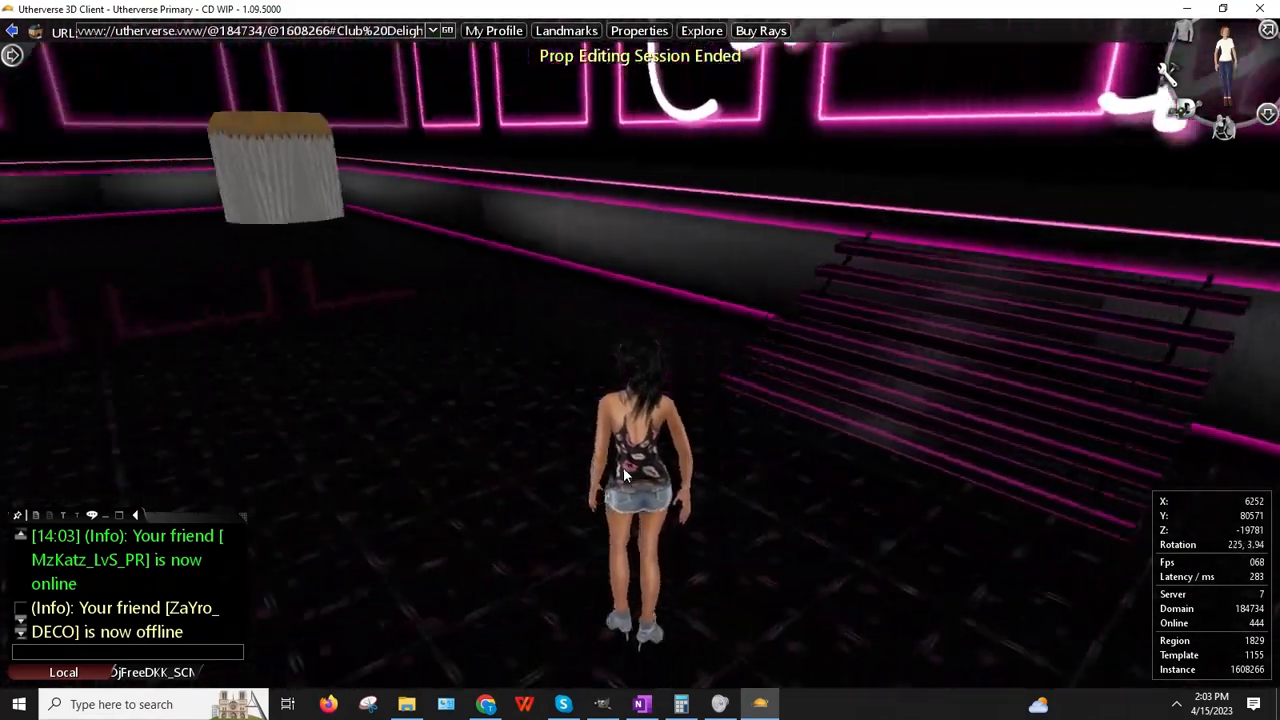
{"action": "key", "text": "Up"}
{"action": "key", "text": "Left"}
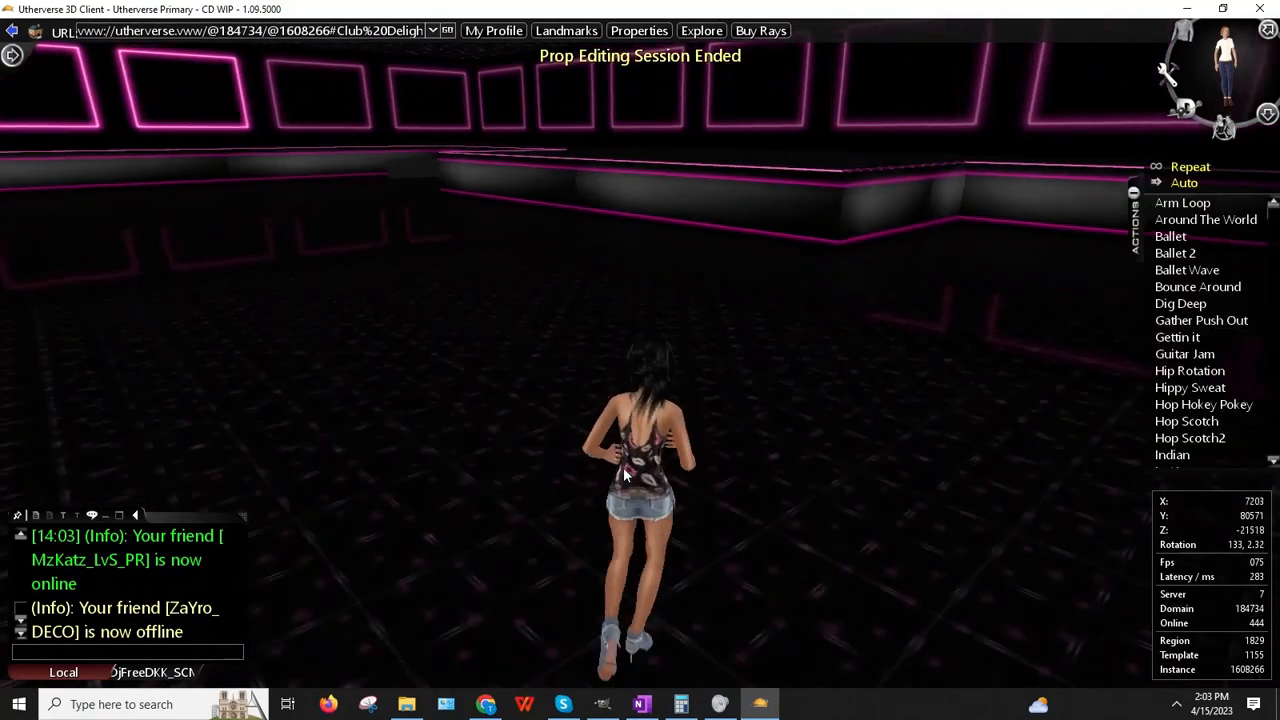
{"action": "key", "text": "Up"}
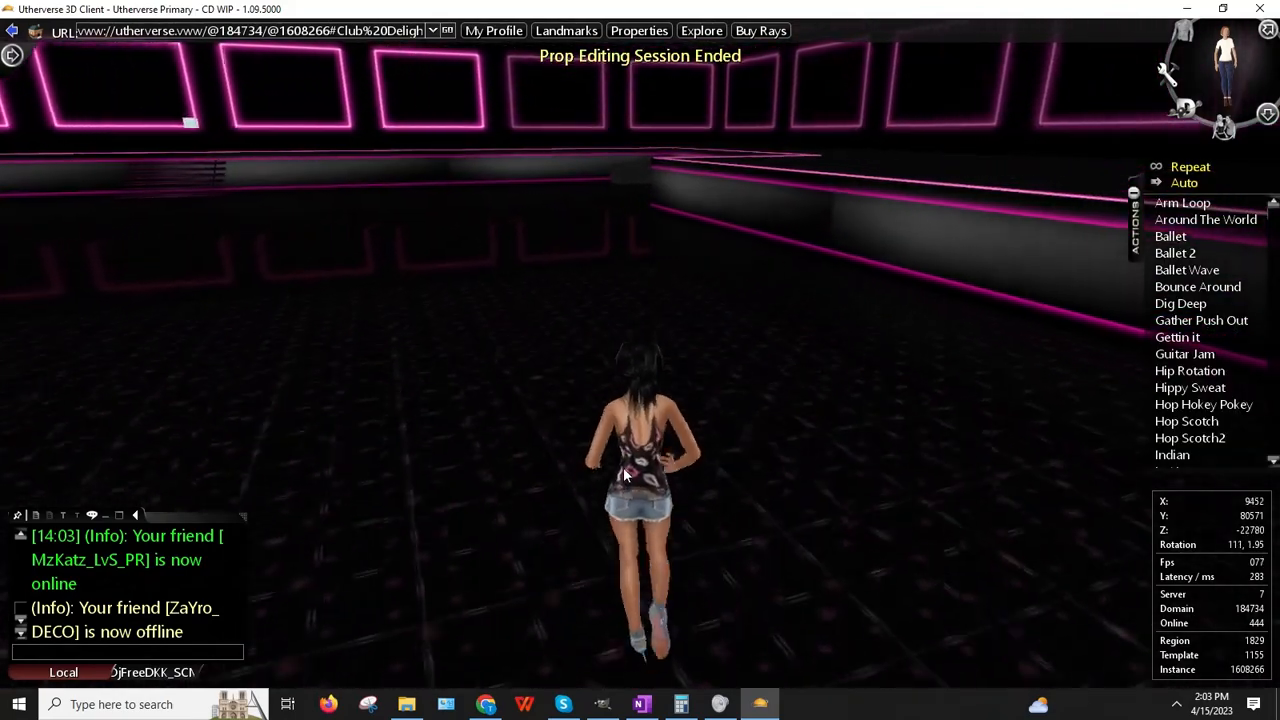
{"action": "key", "text": "Right"}
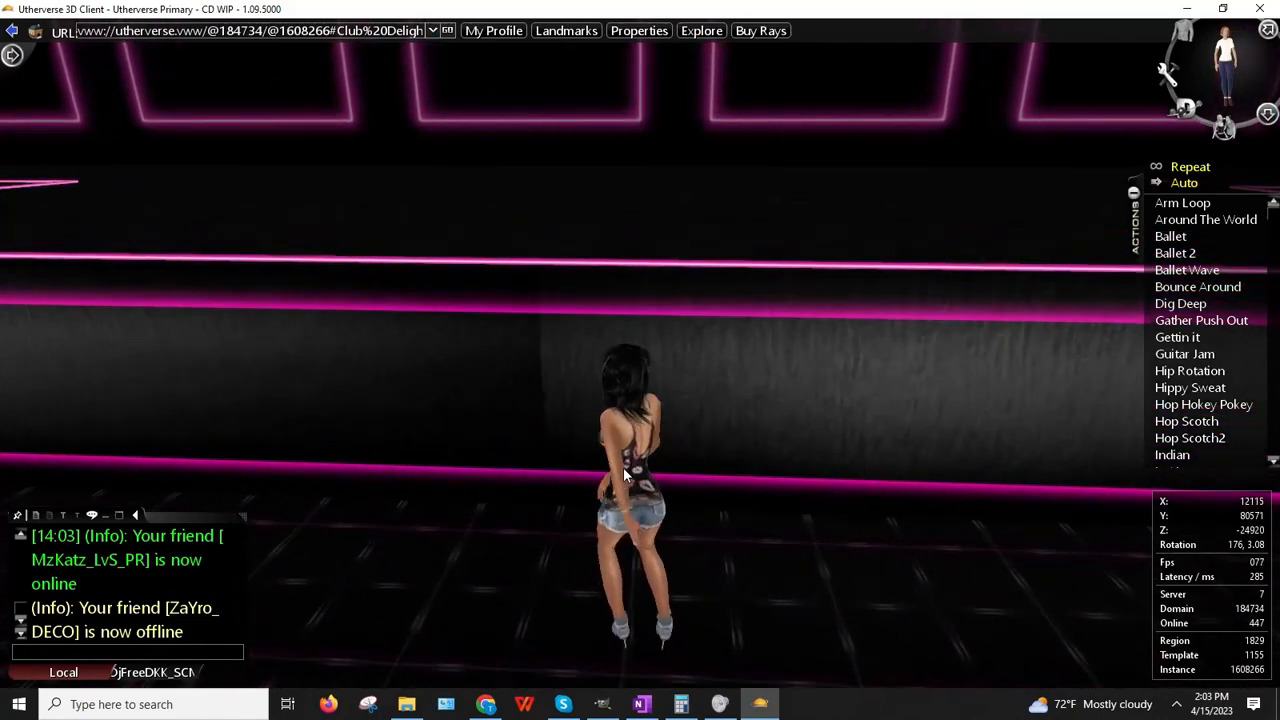
{"action": "key", "text": "Up"}
Step: Circle left around the dance floor, then head right toward the stairs
{"action": "key", "text": "Left"}
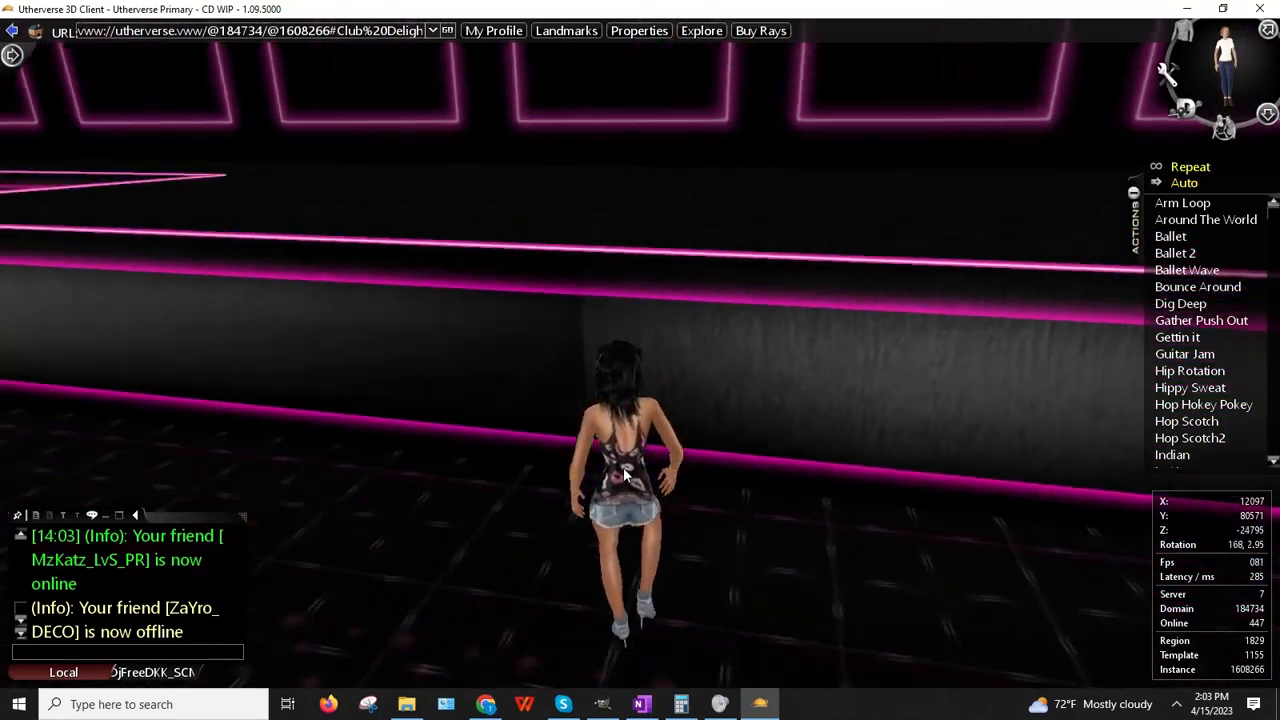
{"action": "key", "text": "Up"}
{"action": "key", "text": "Left"}
{"action": "key", "text": "Up"}
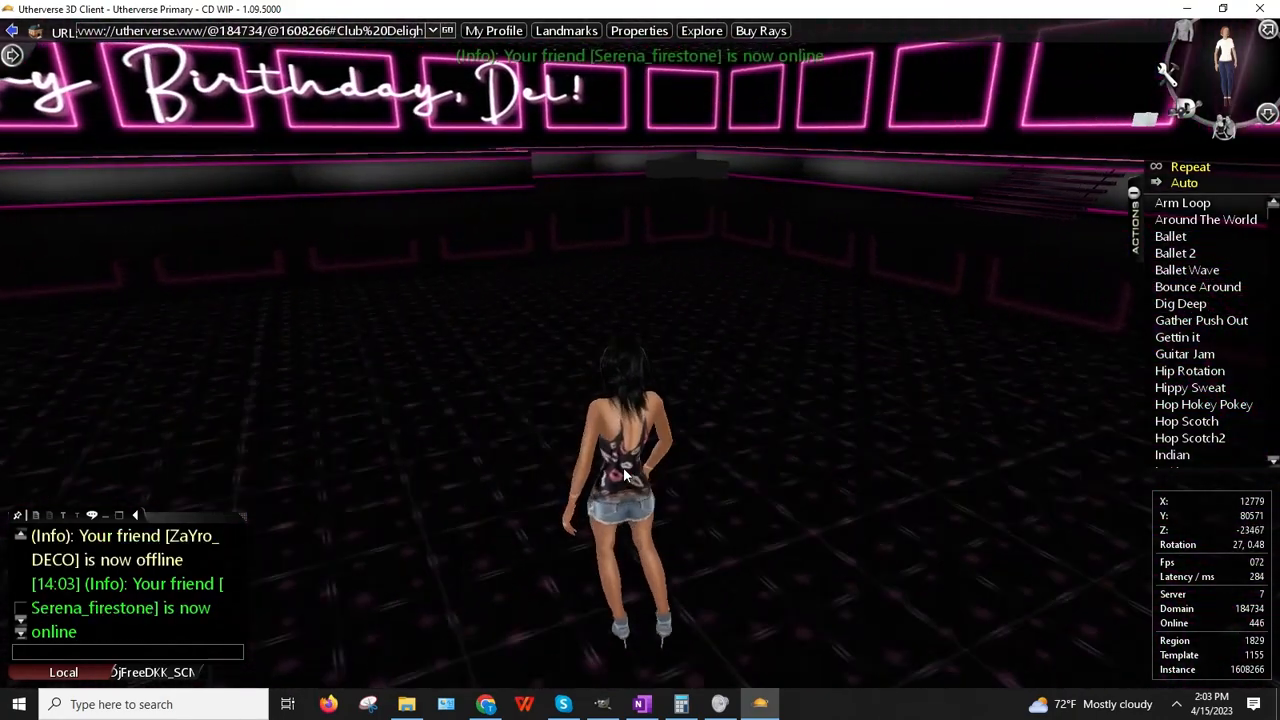
{"action": "key", "text": "Up"}
{"action": "key", "text": "Right"}
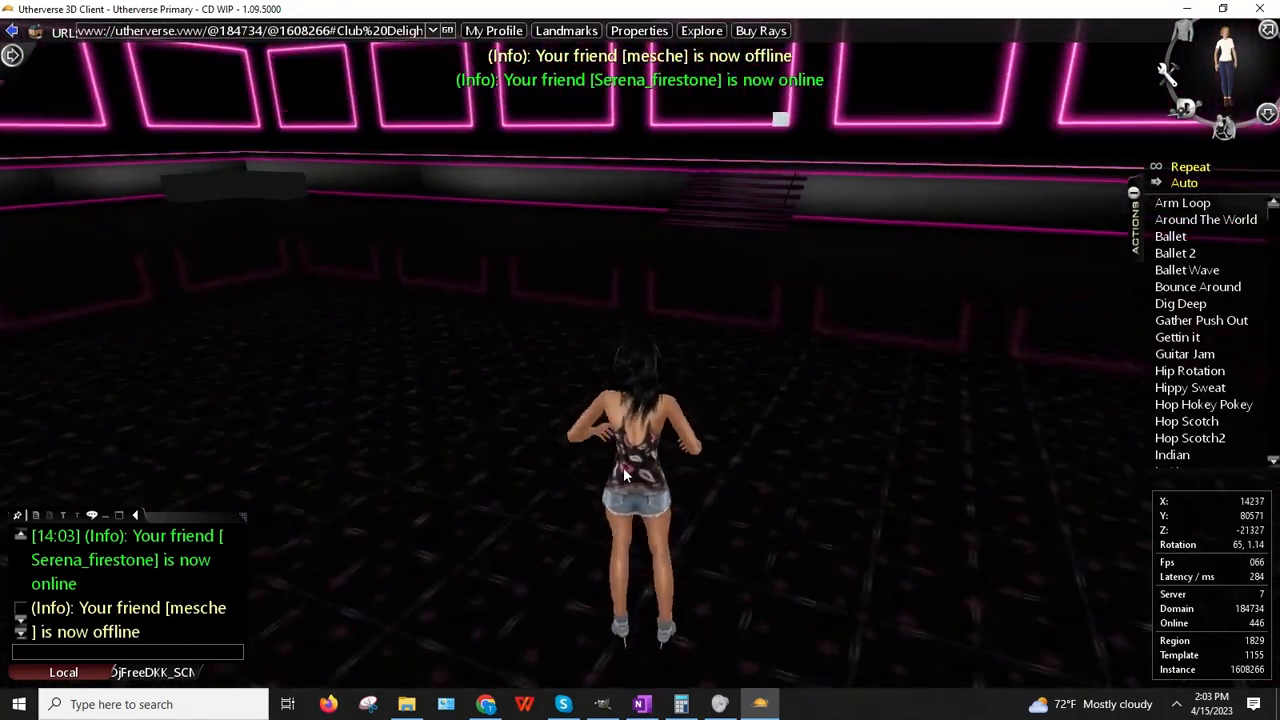
{"action": "key", "text": "Up"}
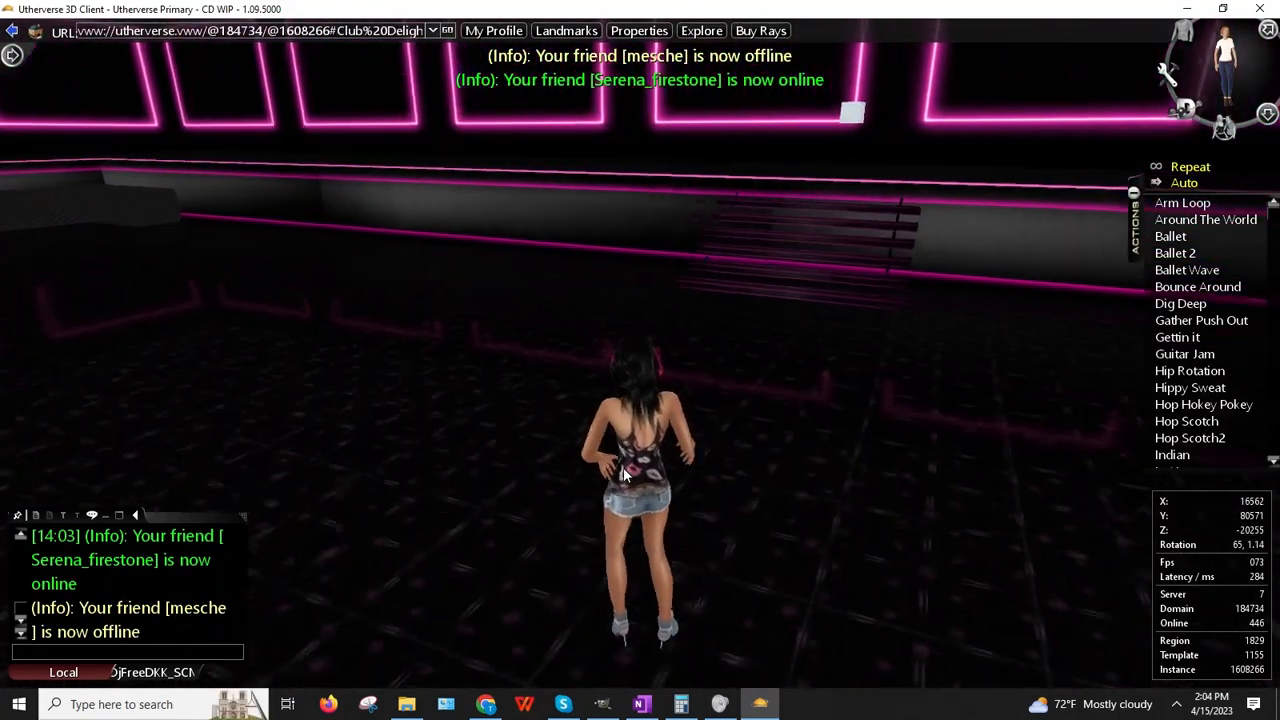
{"action": "key", "text": "Right"}
{"action": "key", "text": "Up"}
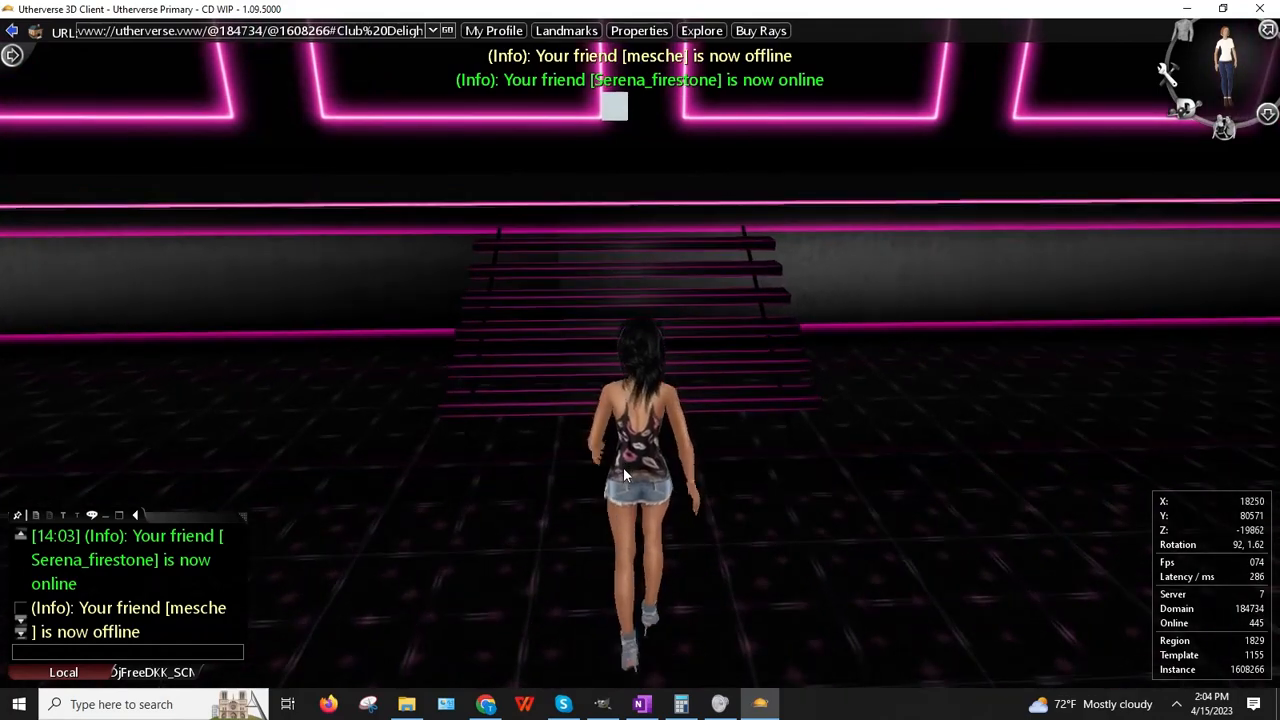
Step: Back away from the stairs, stop near the Happy Birthday wall inside the trigger, and open the client menu
{"action": "key", "text": "Down"}
{"action": "key", "text": "Left"}
{"action": "key", "text": "Up"}
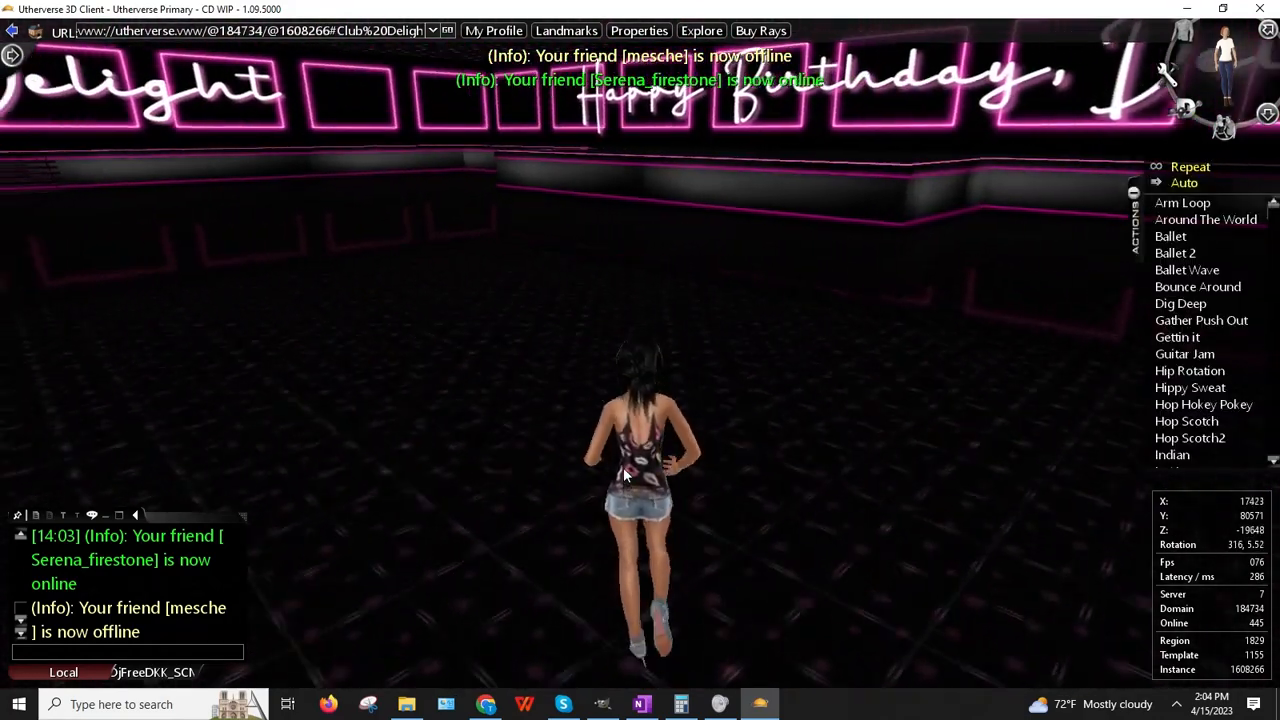
{"action": "key", "text": "Up"}
{"action": "key", "text": "Left"}
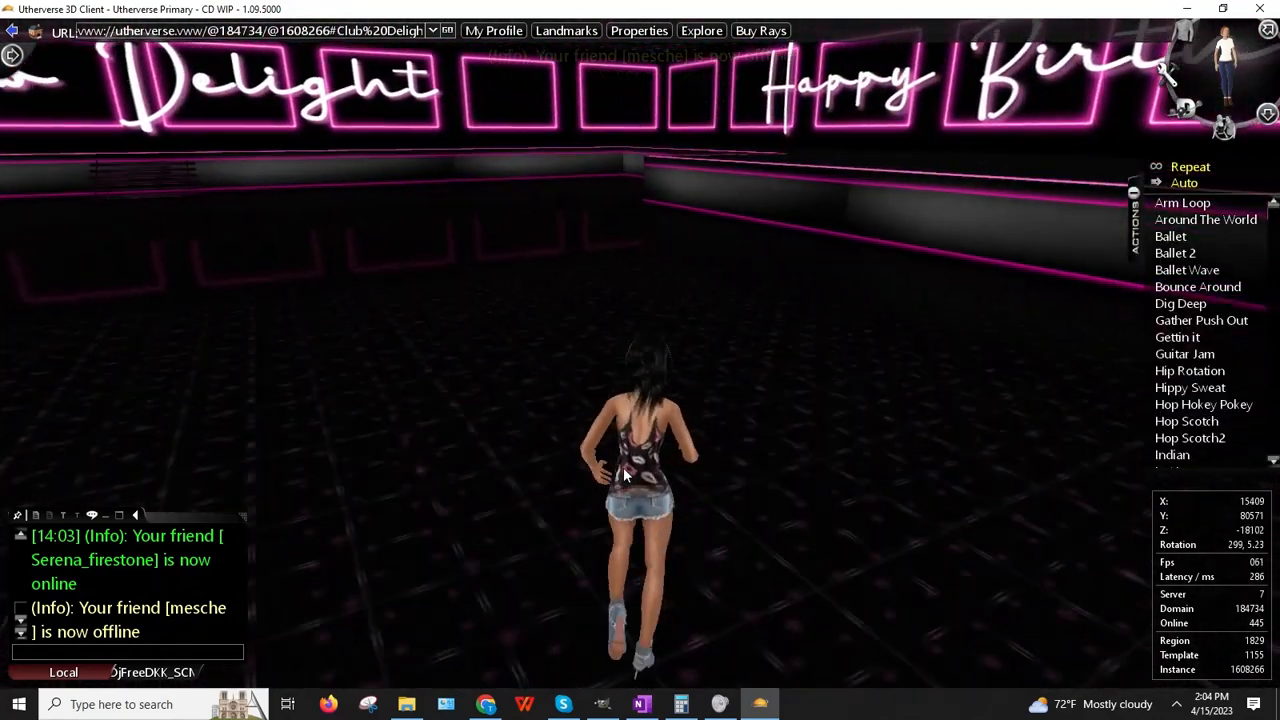
{"action": "key", "text": "Up"}
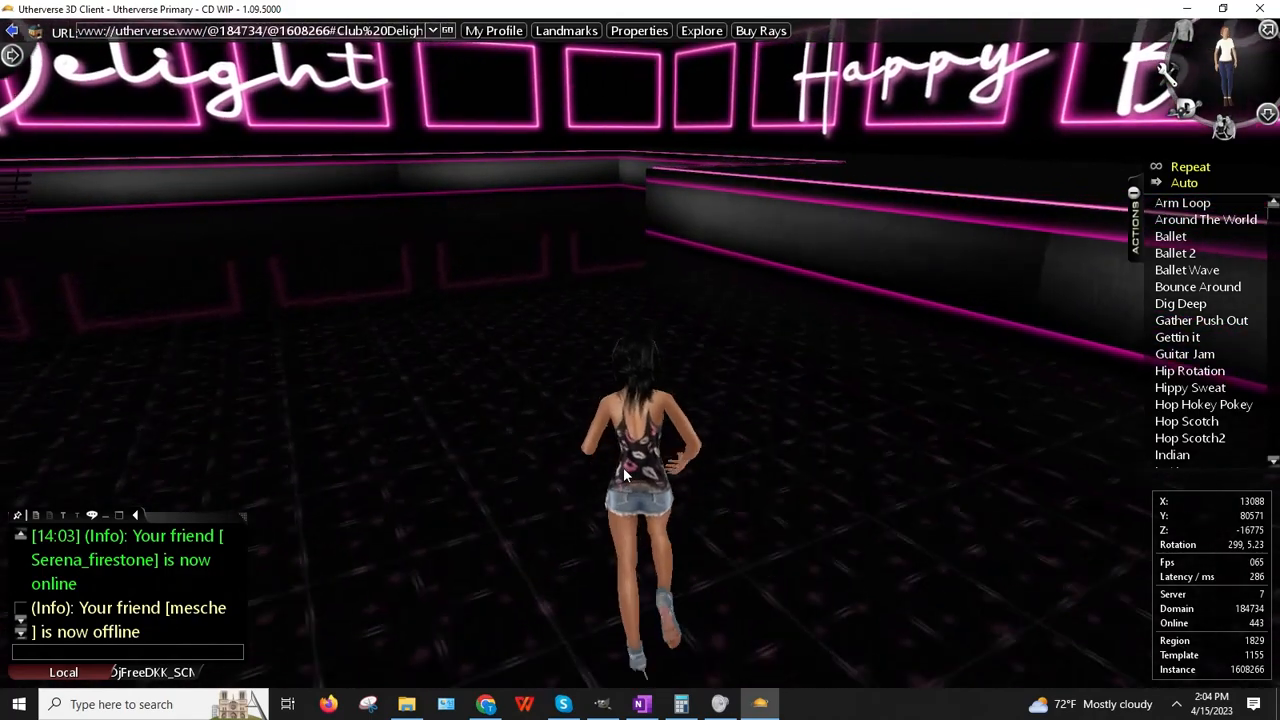
{"action": "key", "text": "Up"}
{"action": "key", "text": "Right"}
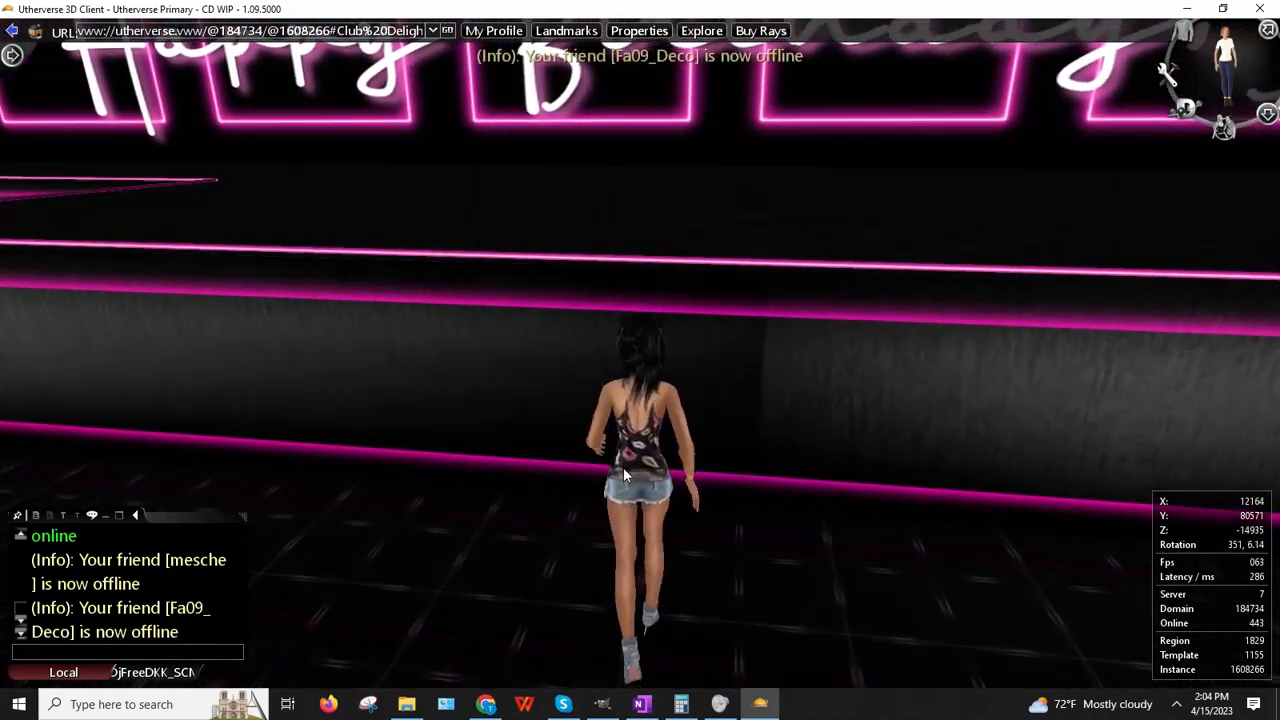
{"action": "key", "text": "Down"}
{"action": "key", "text": "Right"}
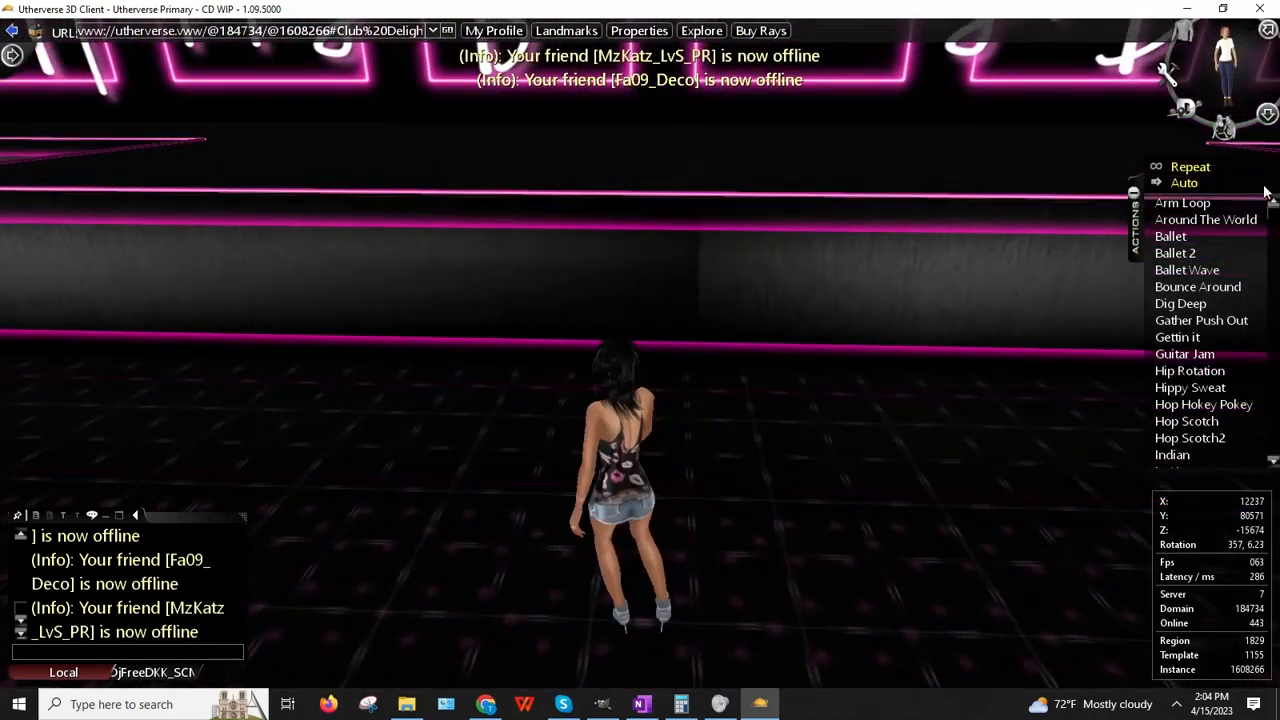
{"action": "left_click", "coordinate": [1266, 115]}
Step: Select Trigger Box 01 in a new prop editing session, then close it without changes
{"action": "left_click", "coordinate": [1177, 419]}
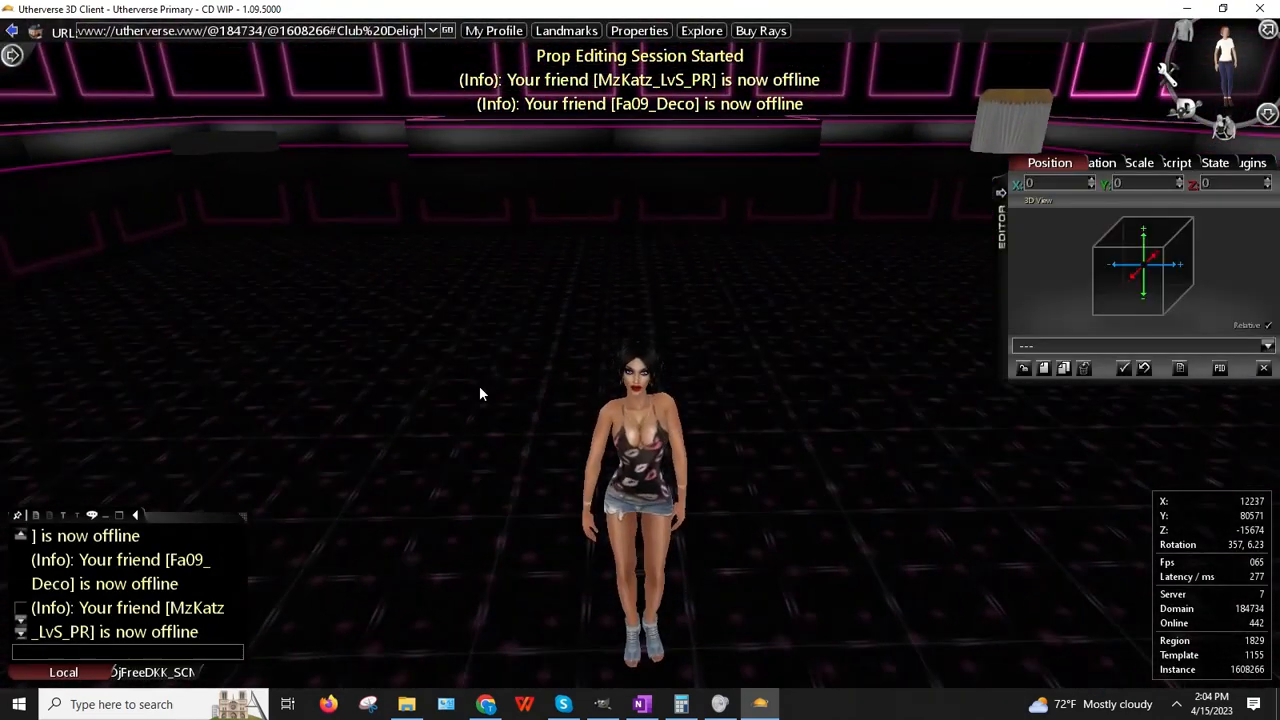
{"action": "left_click", "coordinate": [631, 322]}
{"action": "left_click", "coordinate": [685, 347]}
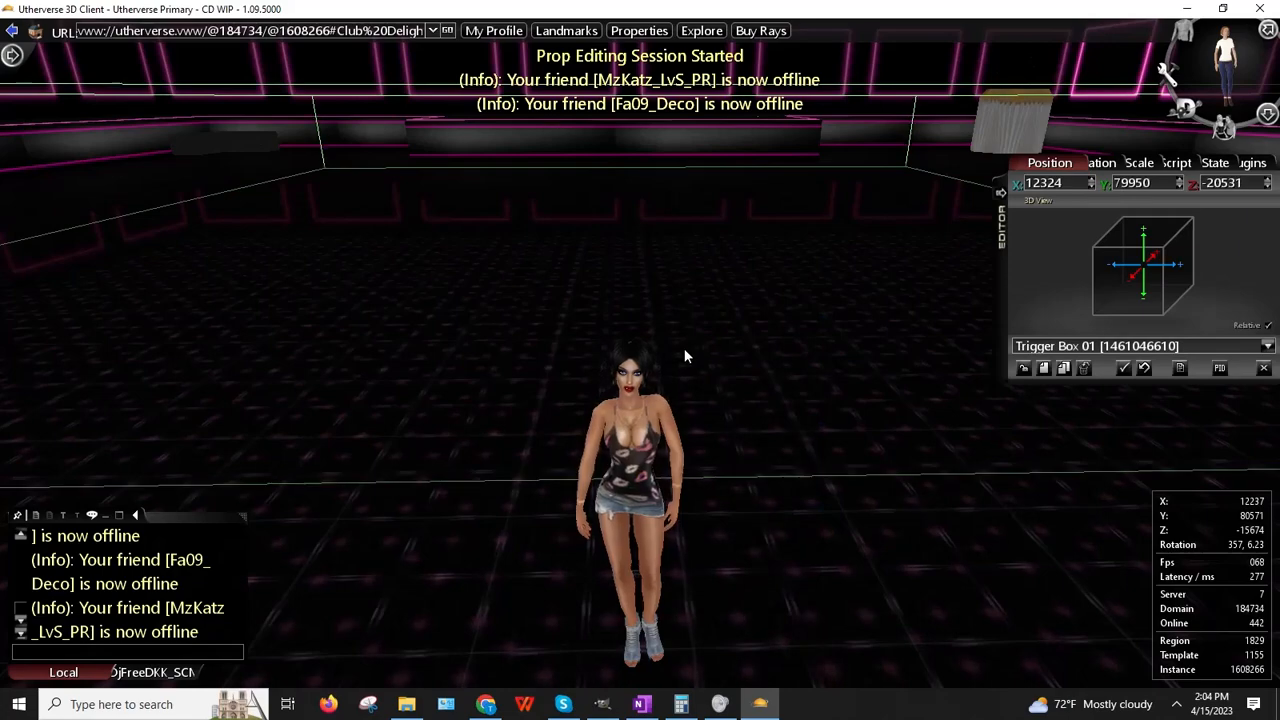
{"action": "left_click", "coordinate": [1263, 370]}
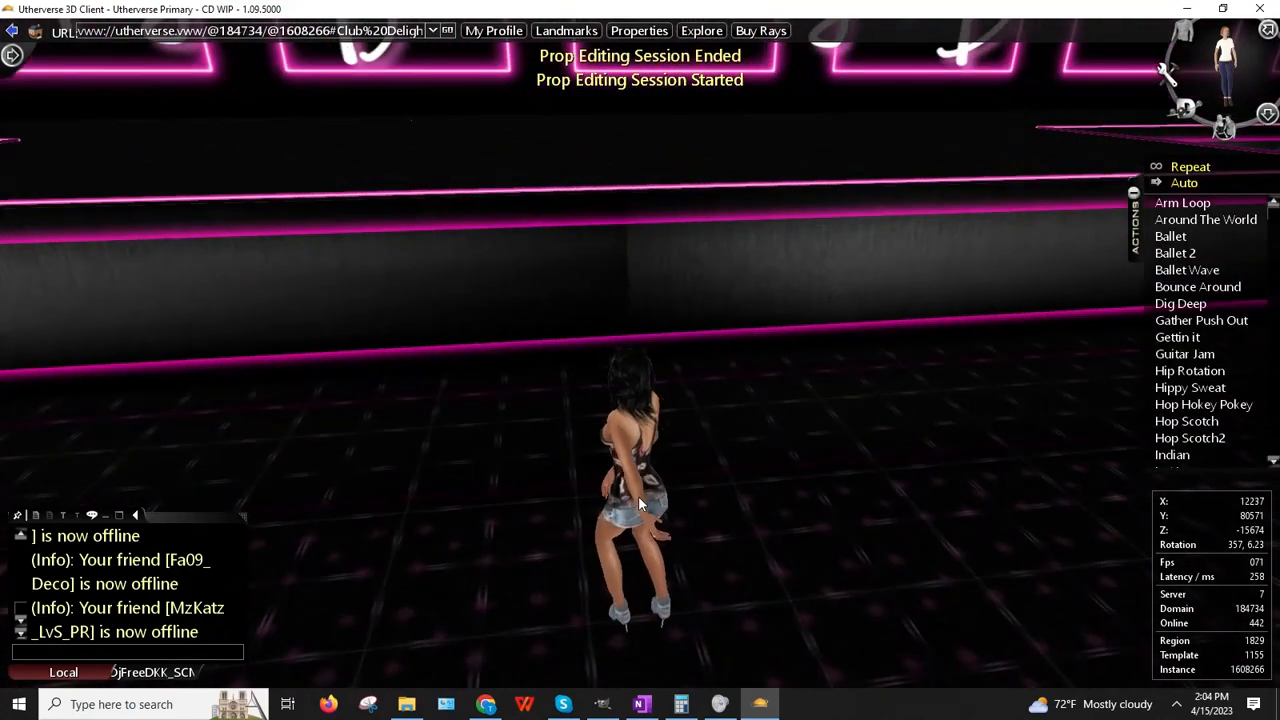
Step: Walk the avatar across the dance floor up to the back wall
{"action": "key", "text": "Up"}
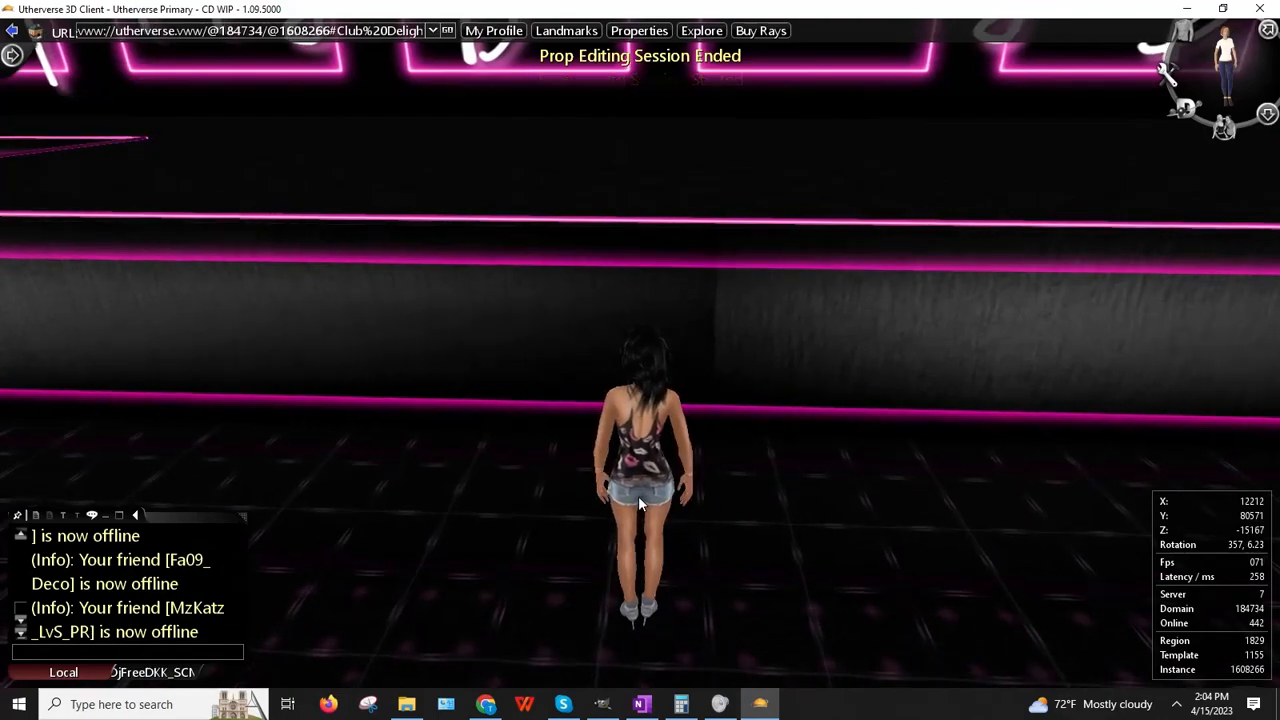
{"action": "key", "text": "Right"}
{"action": "key", "text": "Right"}
{"action": "key", "text": "Up"}
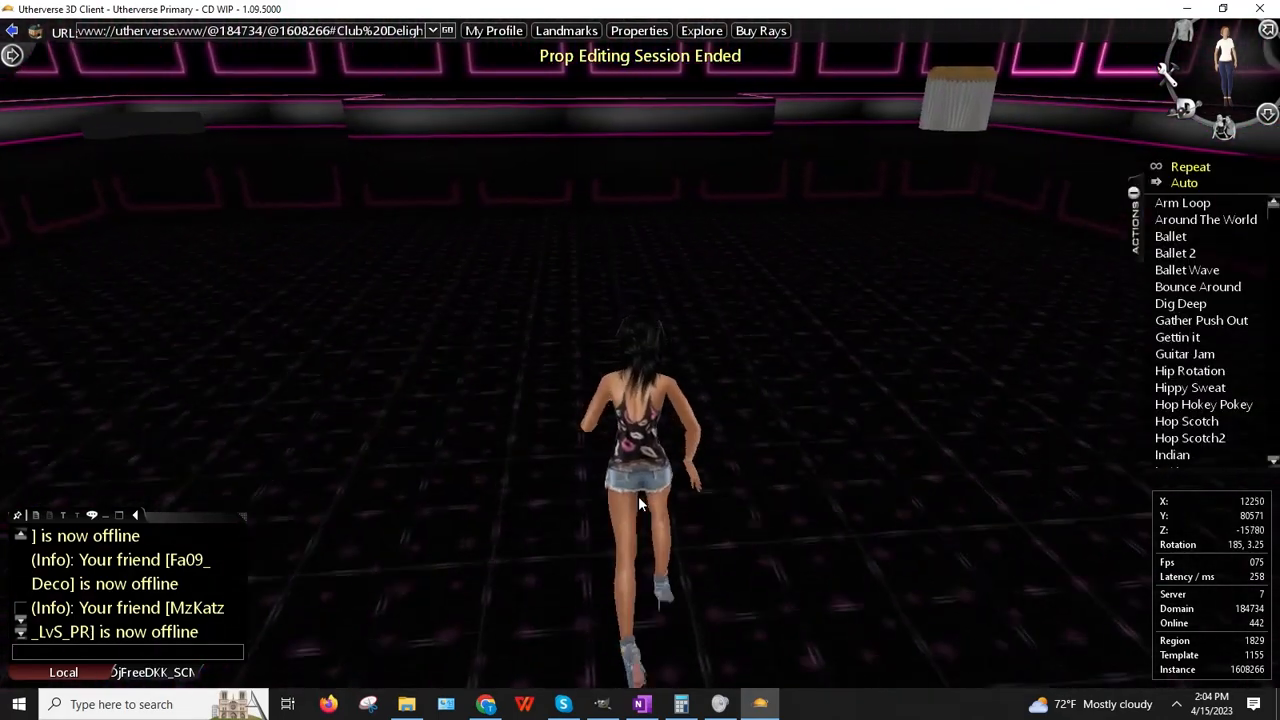
{"action": "key", "text": "Up"}
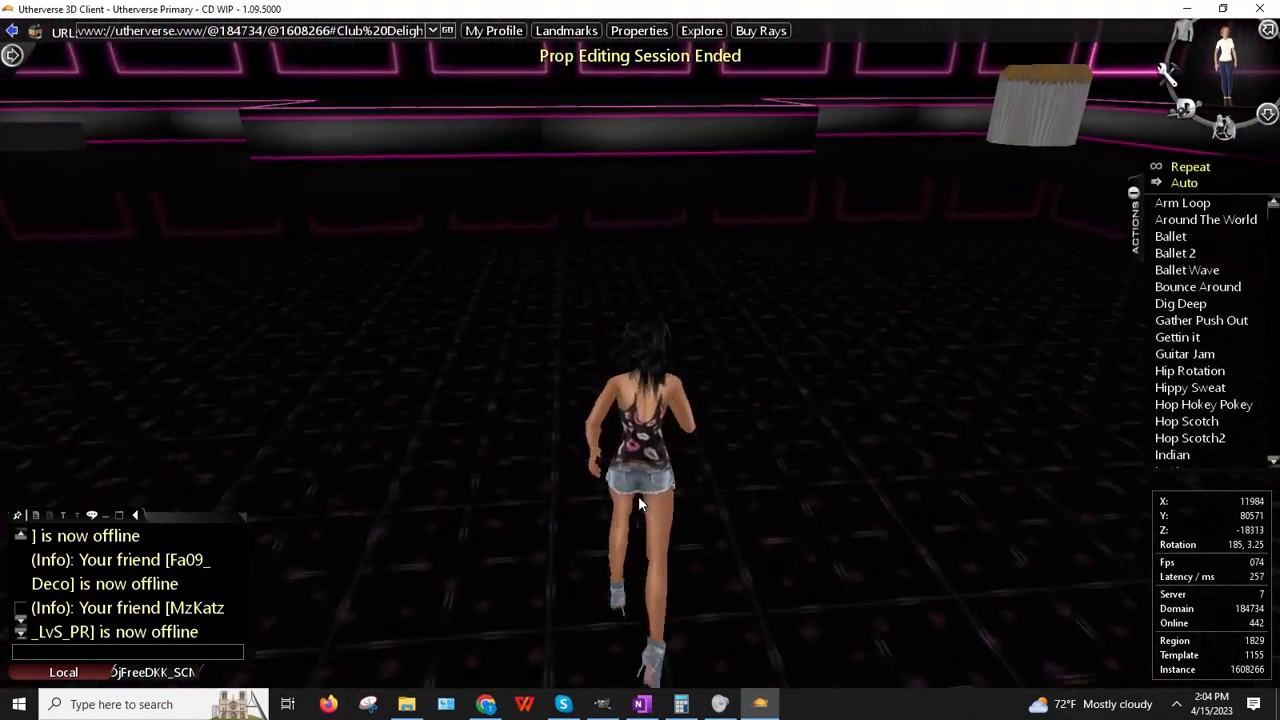
{"action": "key", "text": "Up"}
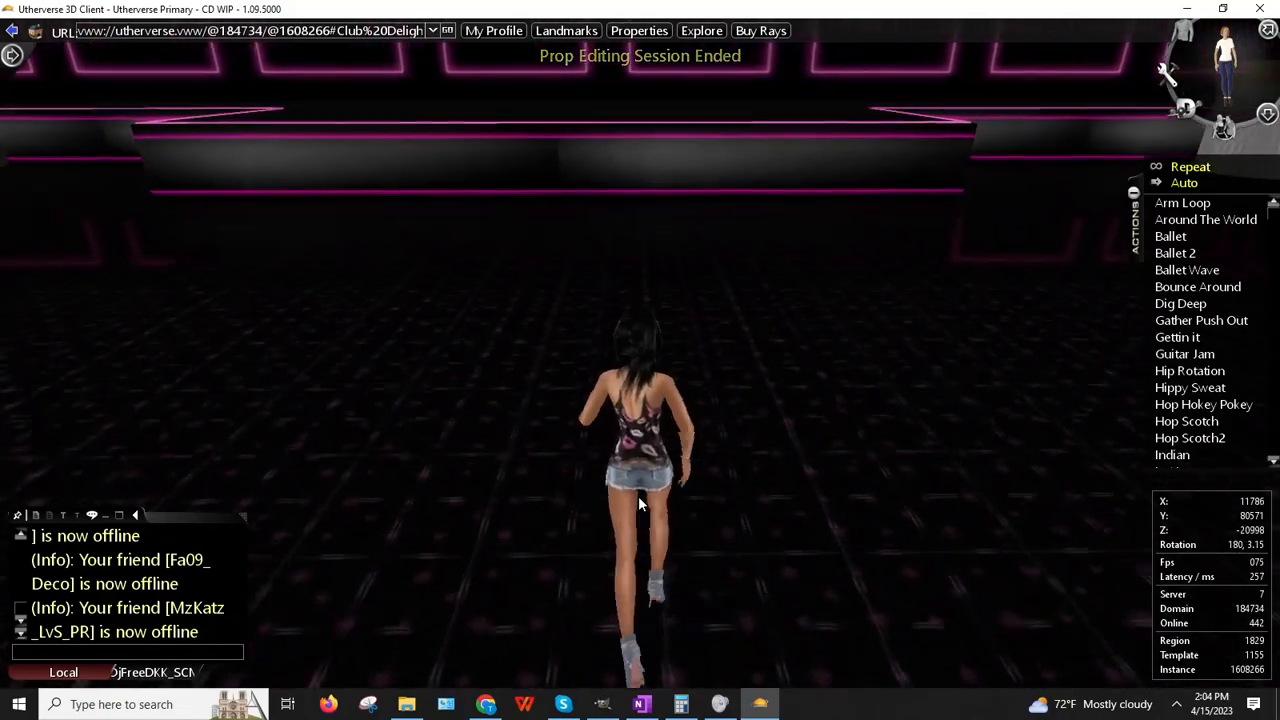
{"action": "key", "text": "Up"}
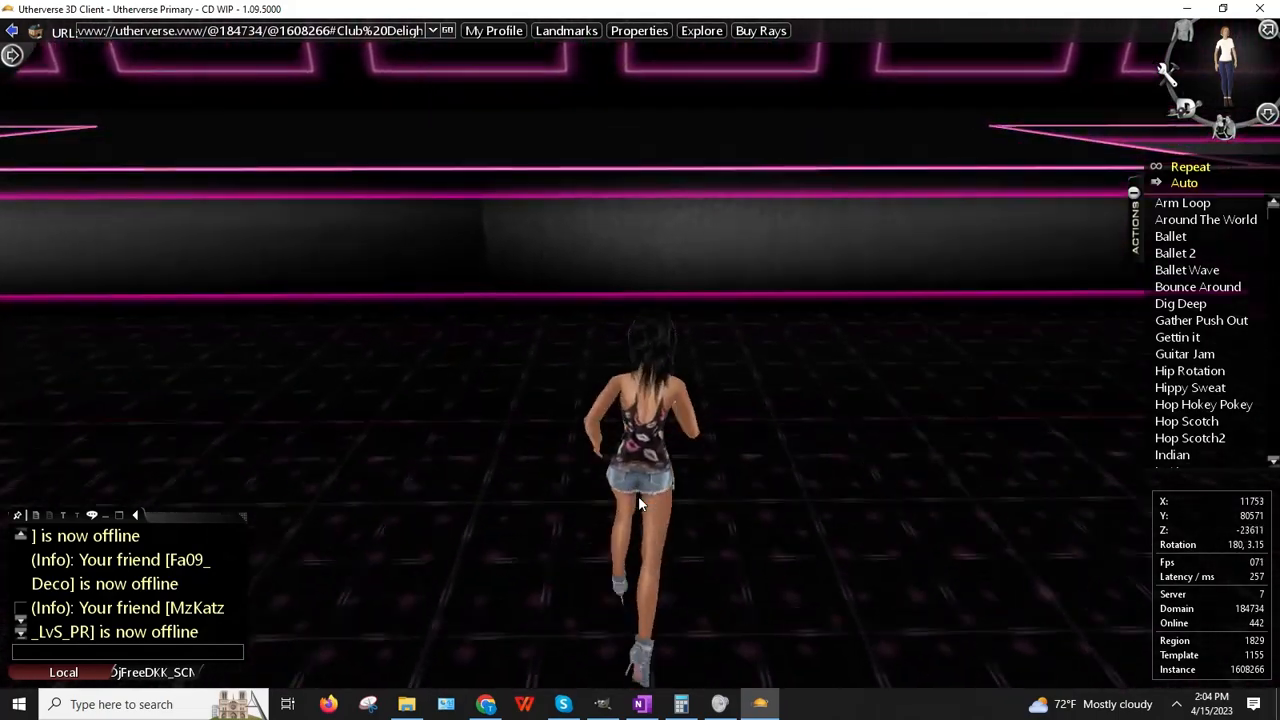
{"action": "key", "text": "Up"}
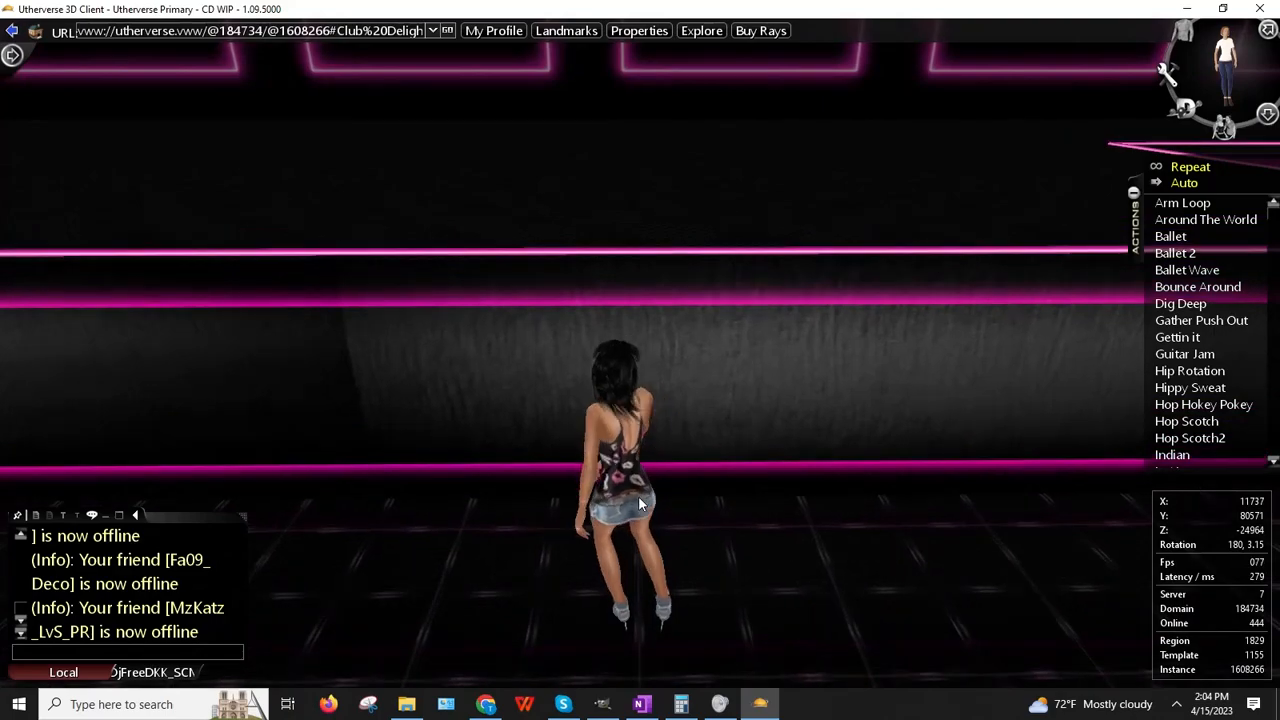
Step: Back the avatar across the floor to the pink neon wall and swing the camera to face her
{"action": "key", "text": "Down"}
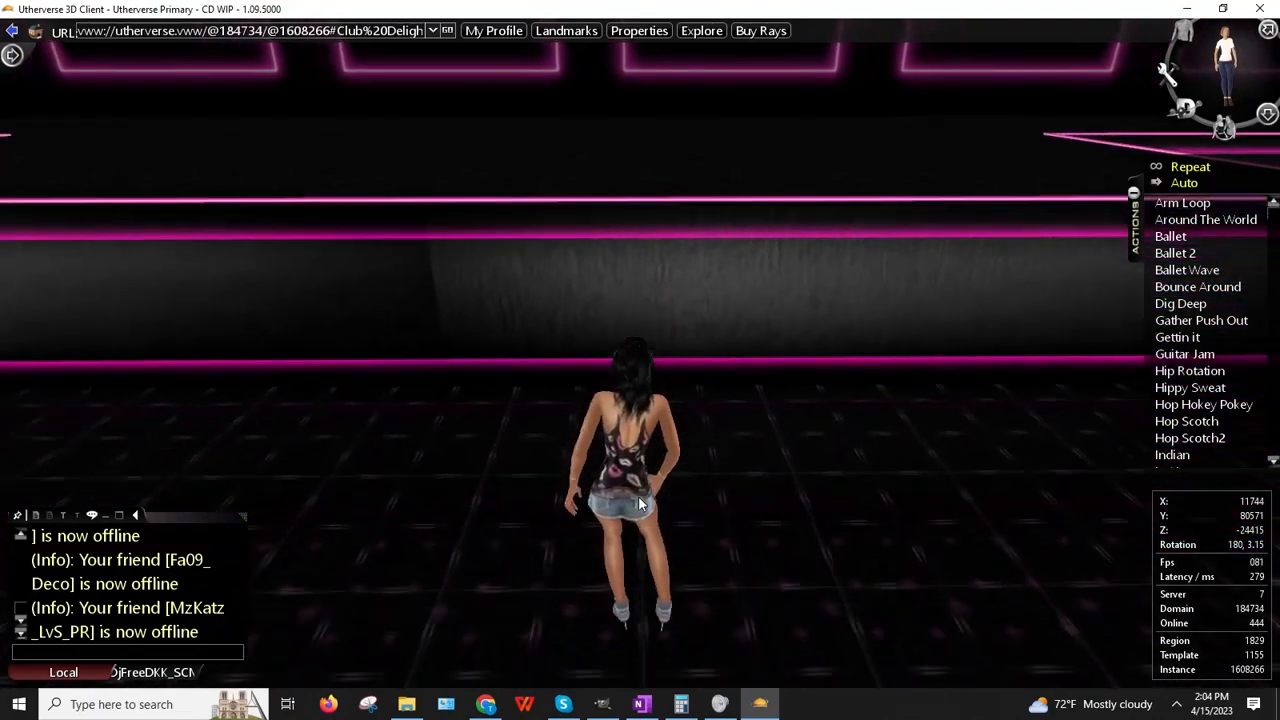
{"action": "key", "text": "Down"}
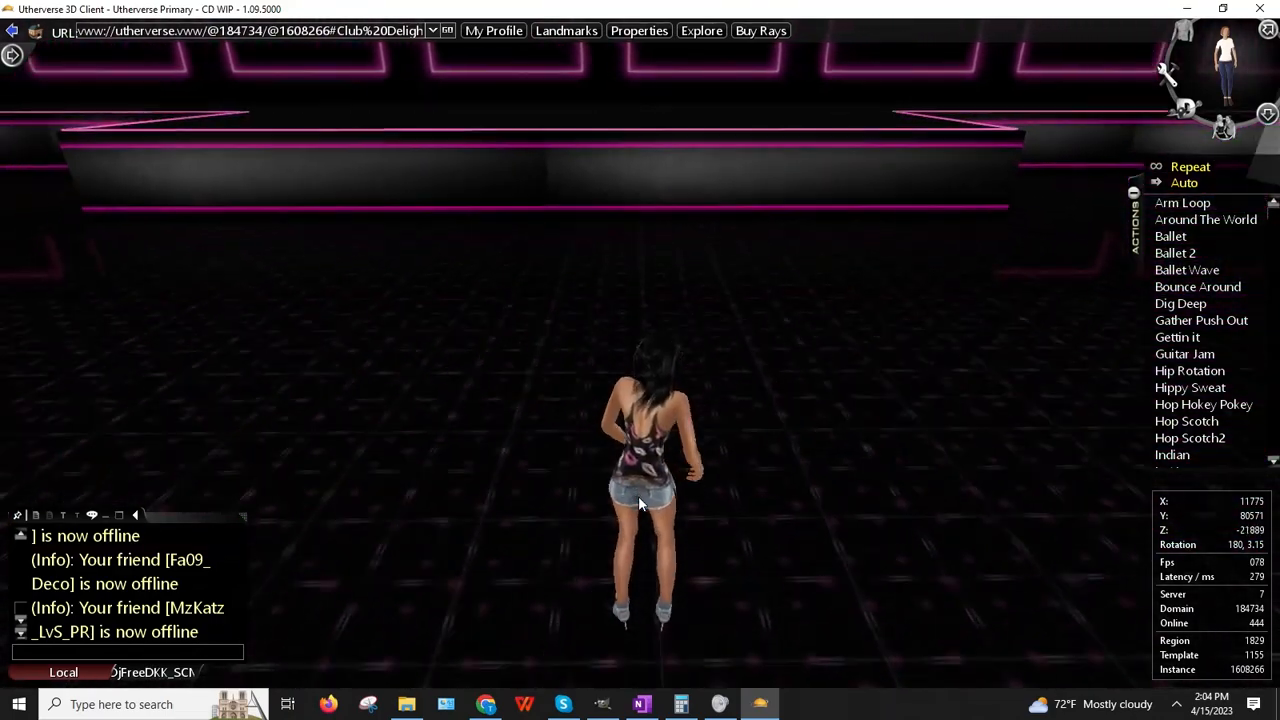
{"action": "key", "text": "Down"}
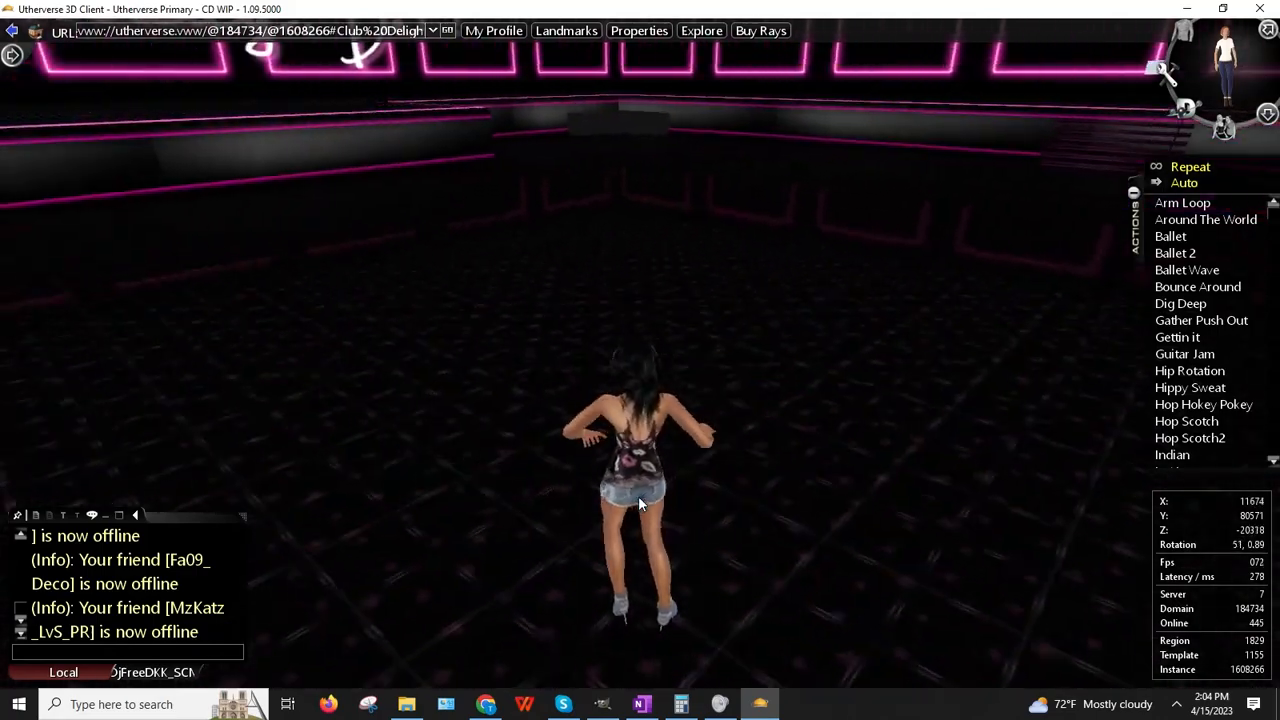
{"action": "key", "text": "Down"}
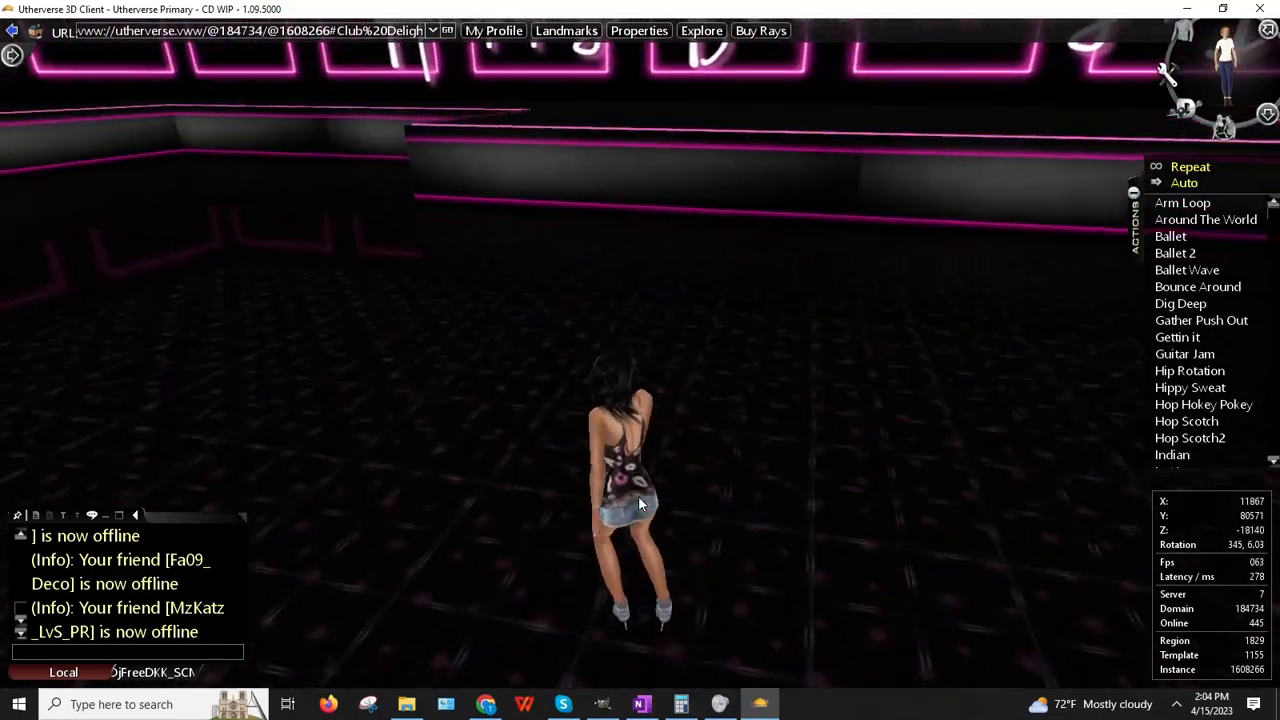
{"action": "key", "text": "Down"}
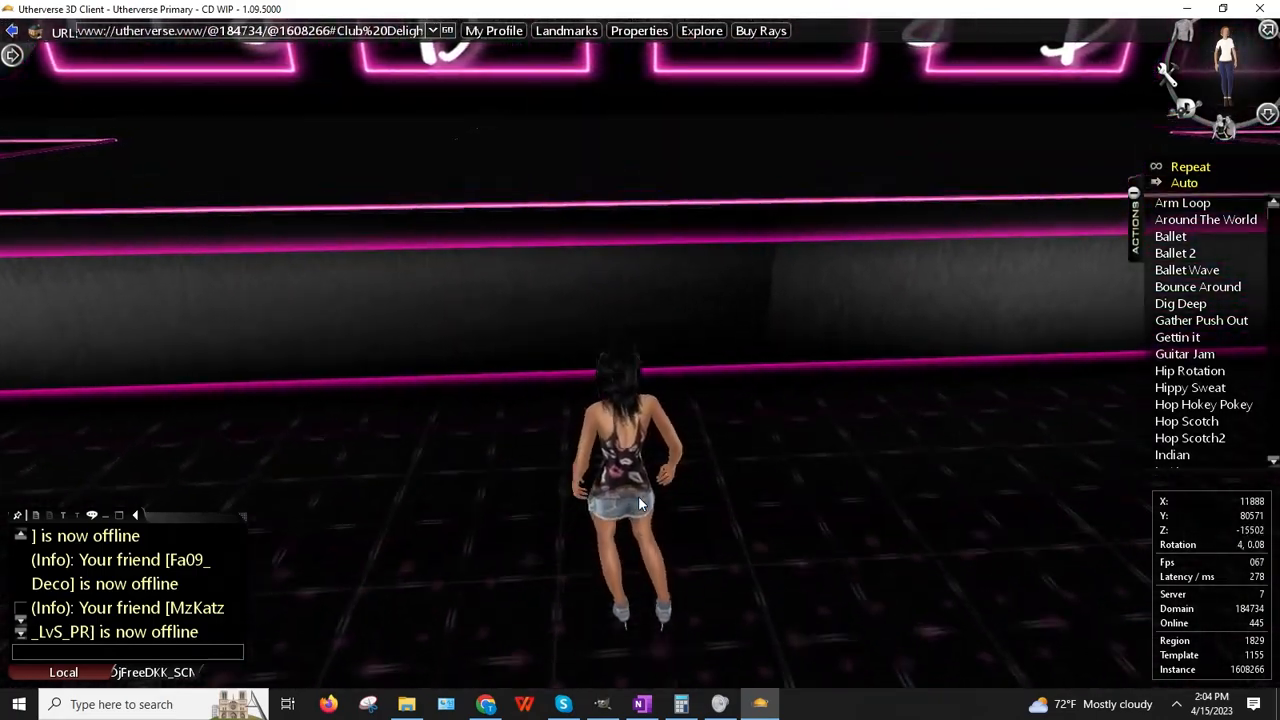
{"action": "key", "text": "Up"}
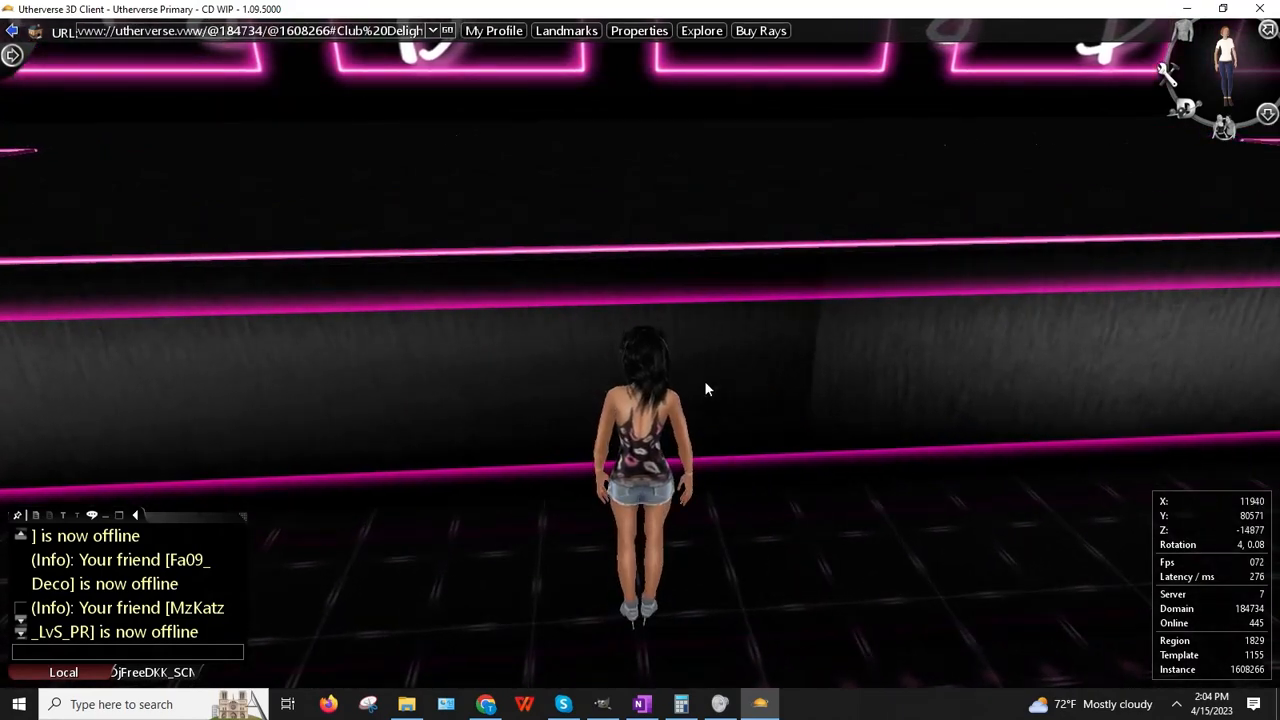
{"action": "right_click_drag", "start_coordinate": [704, 380], "coordinate": [860, 380]}
{"action": "left_click", "coordinate": [1267, 112]}
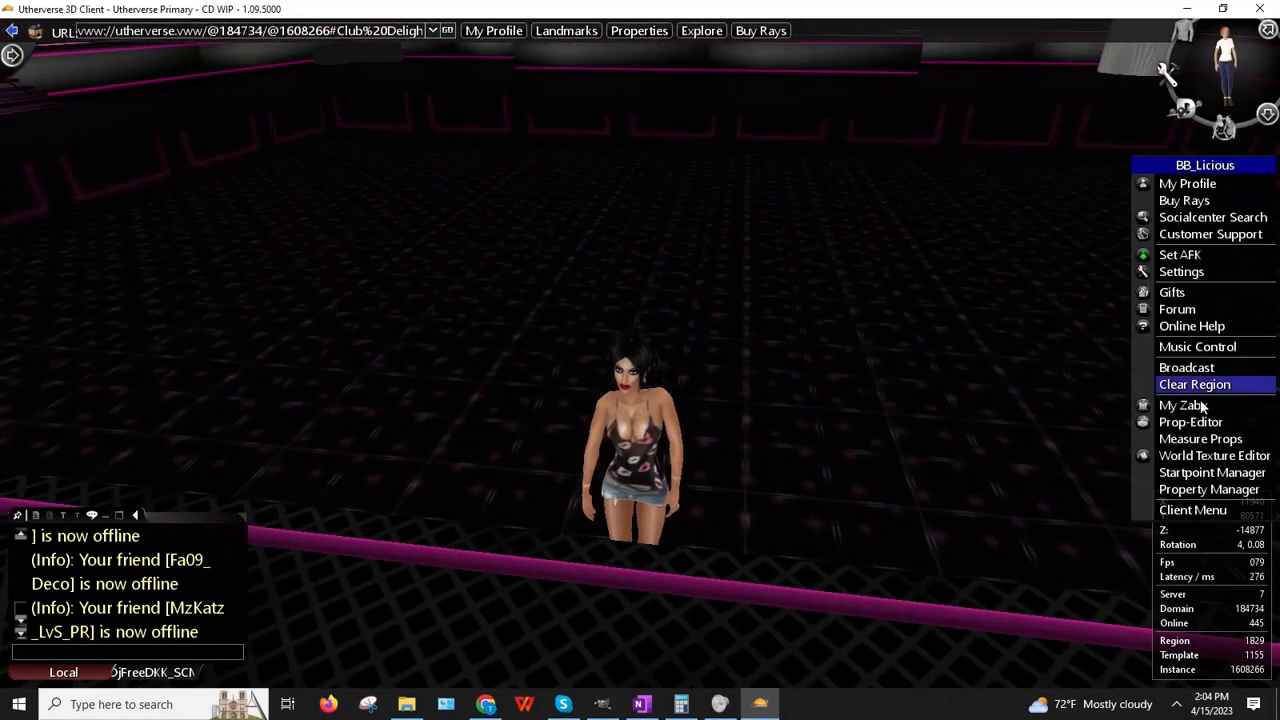
{"action": "left_click", "coordinate": [1193, 422]}
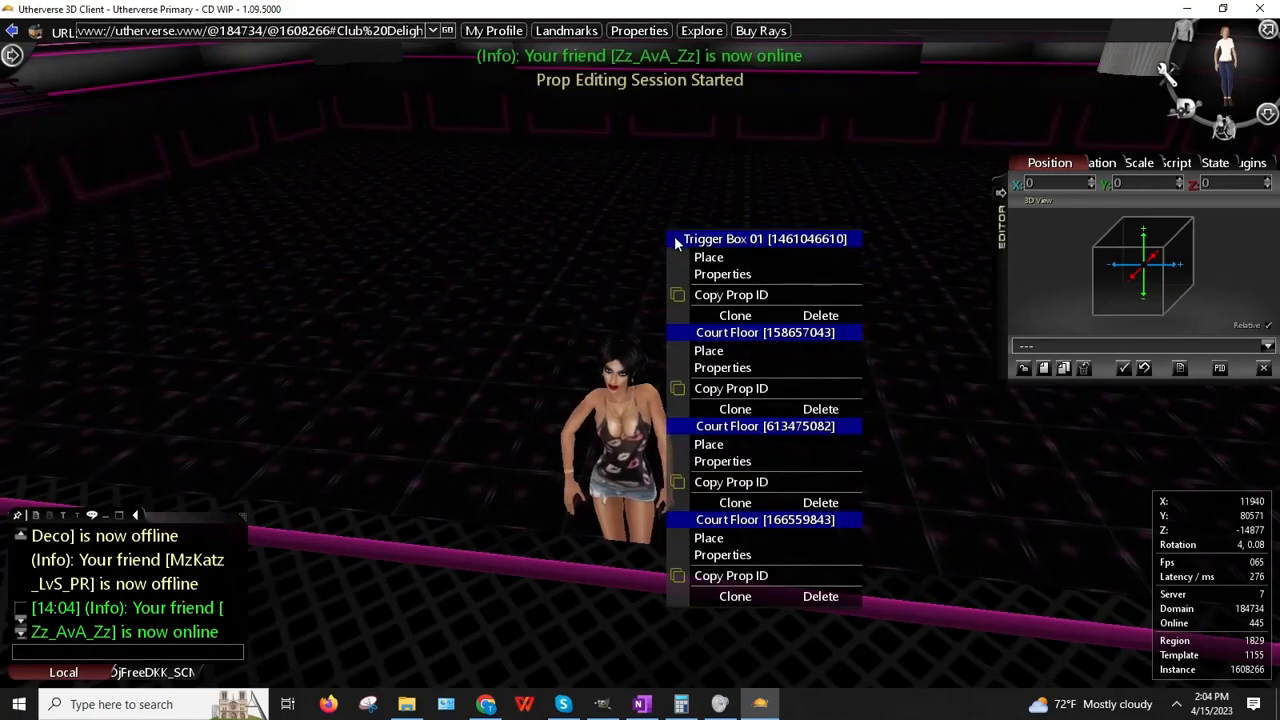
{"action": "left_click", "coordinate": [708, 258]}
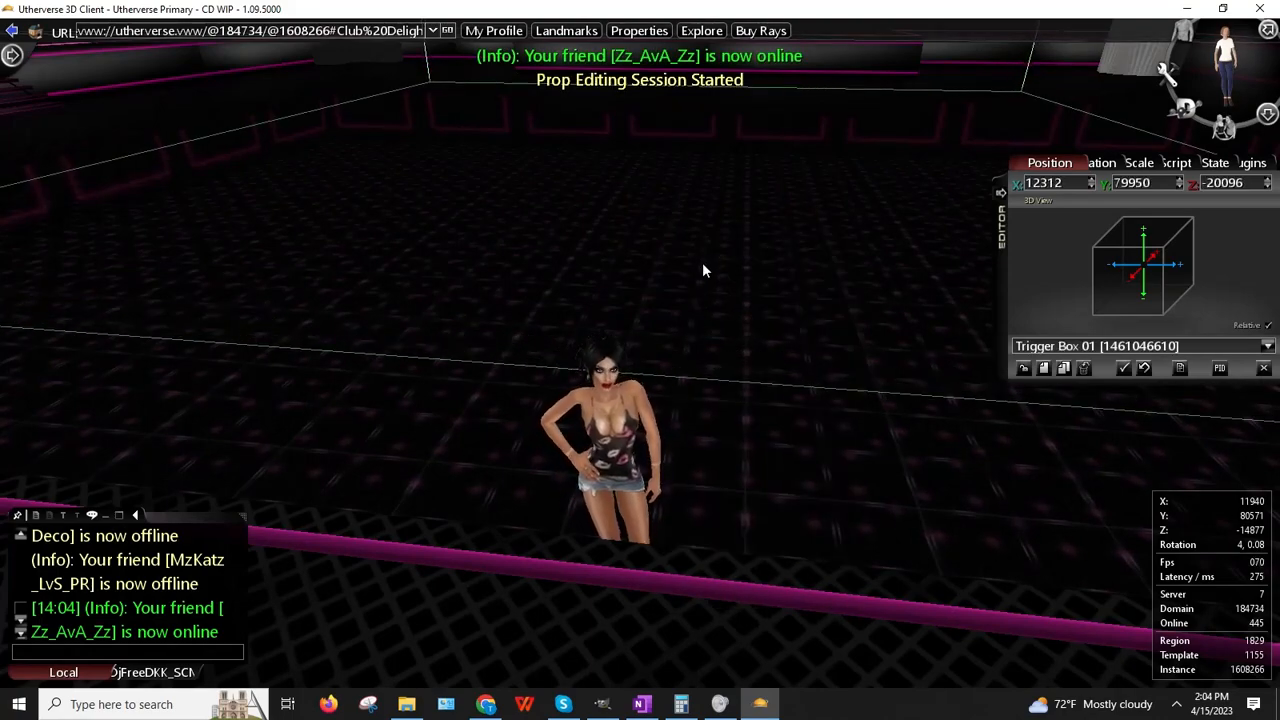
{"action": "left_click_drag", "start_coordinate": [703, 262], "coordinate": [733, 235]}
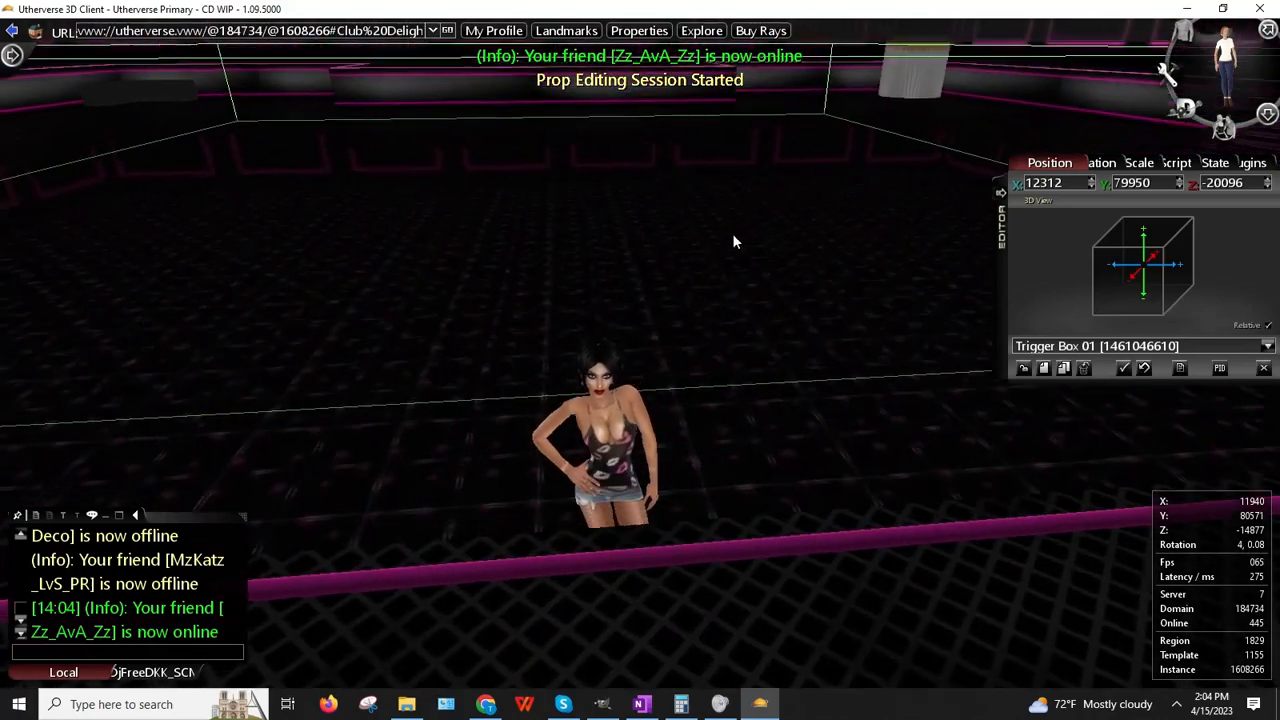
{"action": "left_click", "coordinate": [1263, 368]}
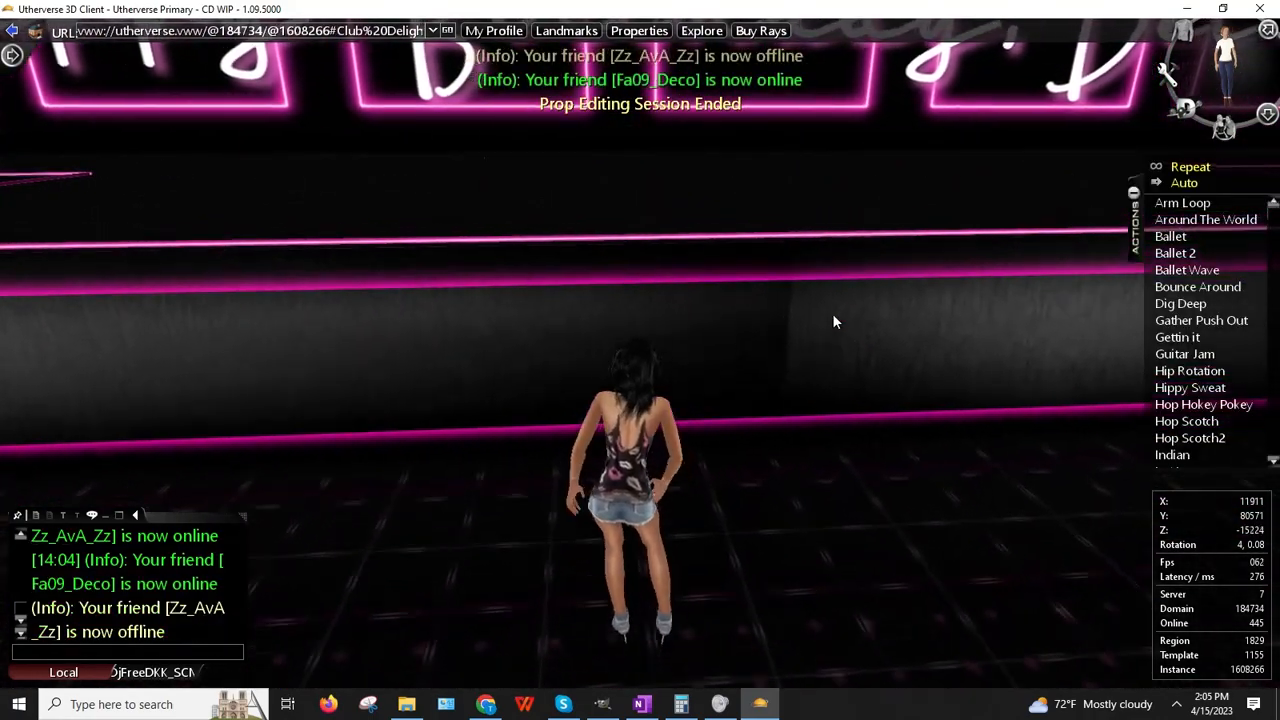
Step: Walk the avatar across the floor to the far wall, step back, then reopen Prop-Editor
{"action": "key", "text": "Right"}
{"action": "key", "text": "Up"}
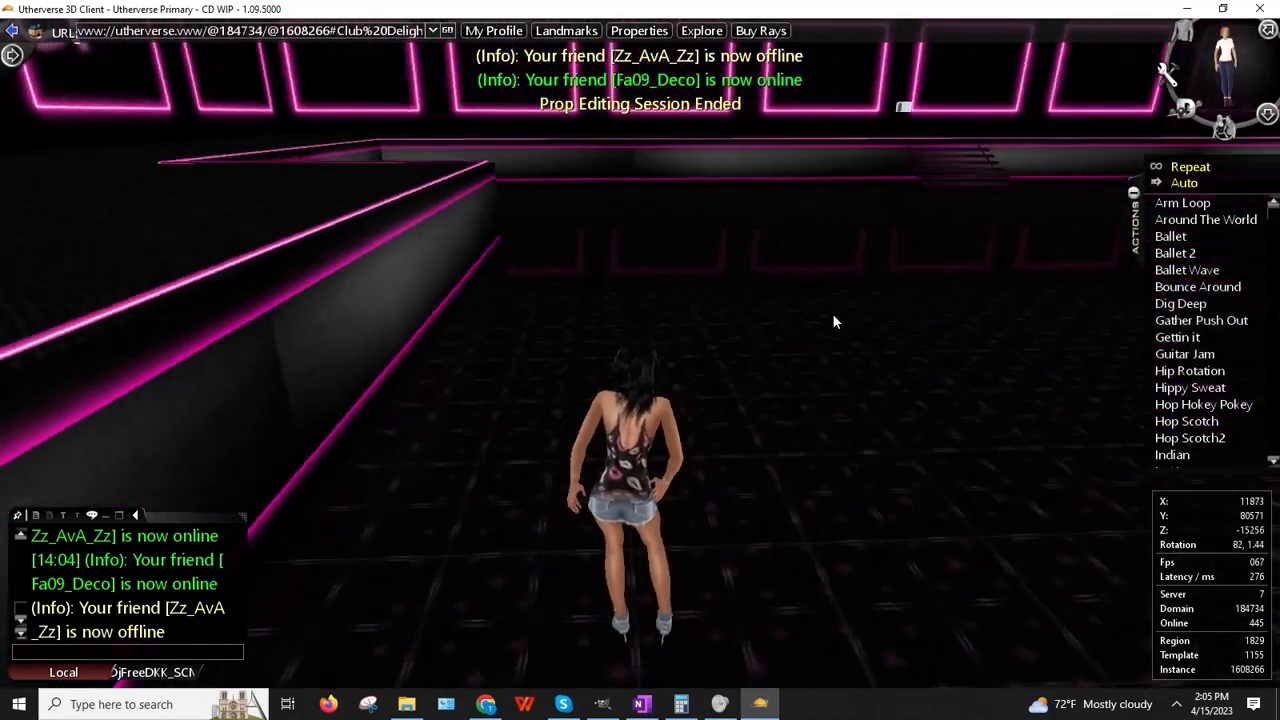
{"action": "key", "text": "Up"}
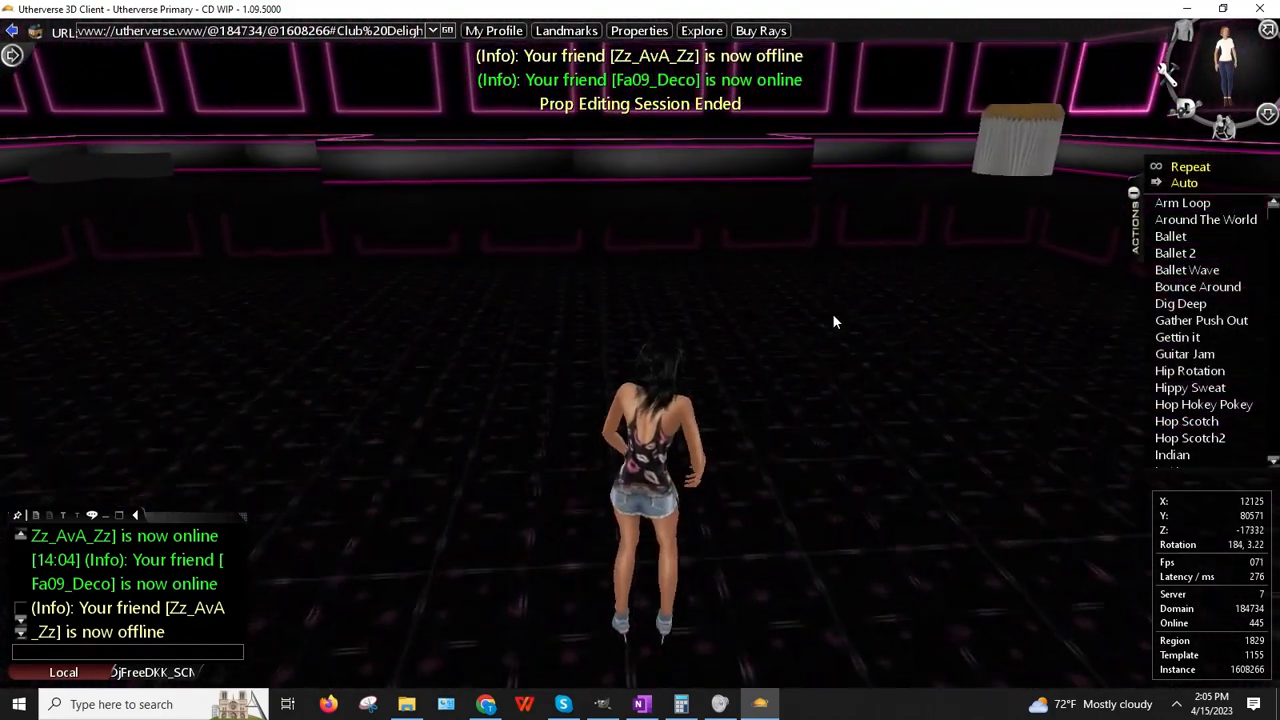
{"action": "key", "text": "Up"}
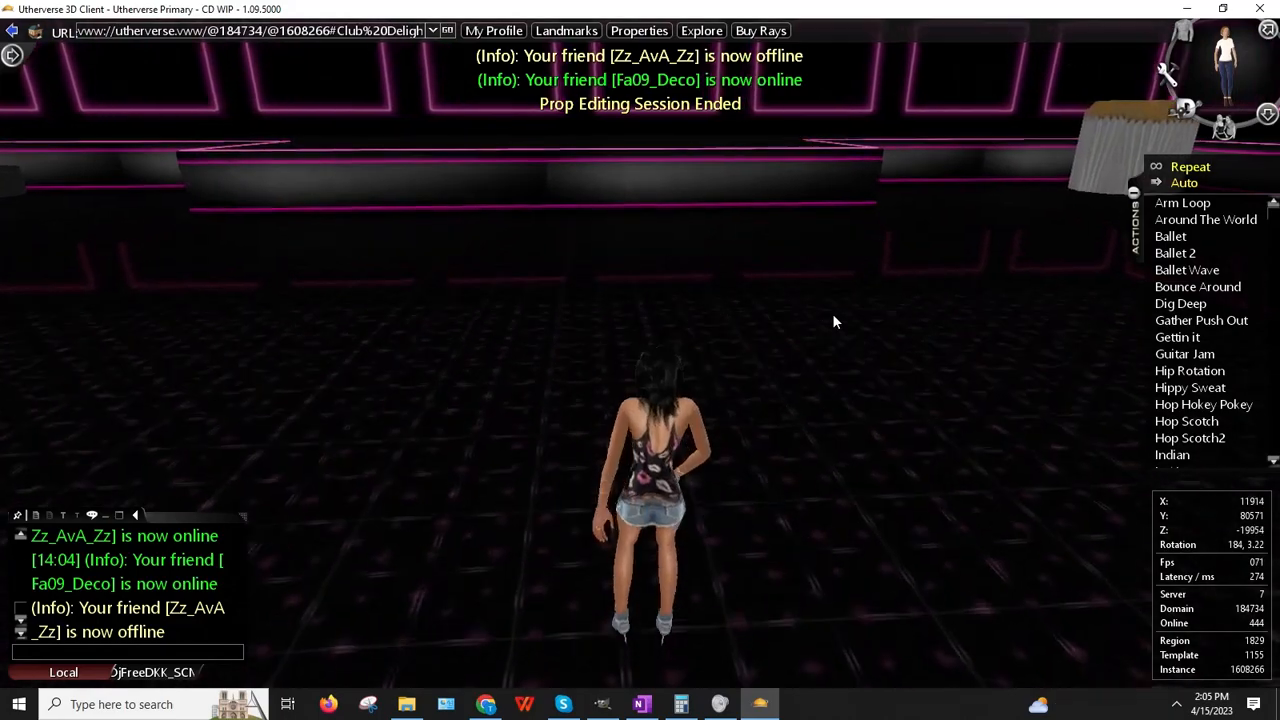
{"action": "key", "text": "Up"}
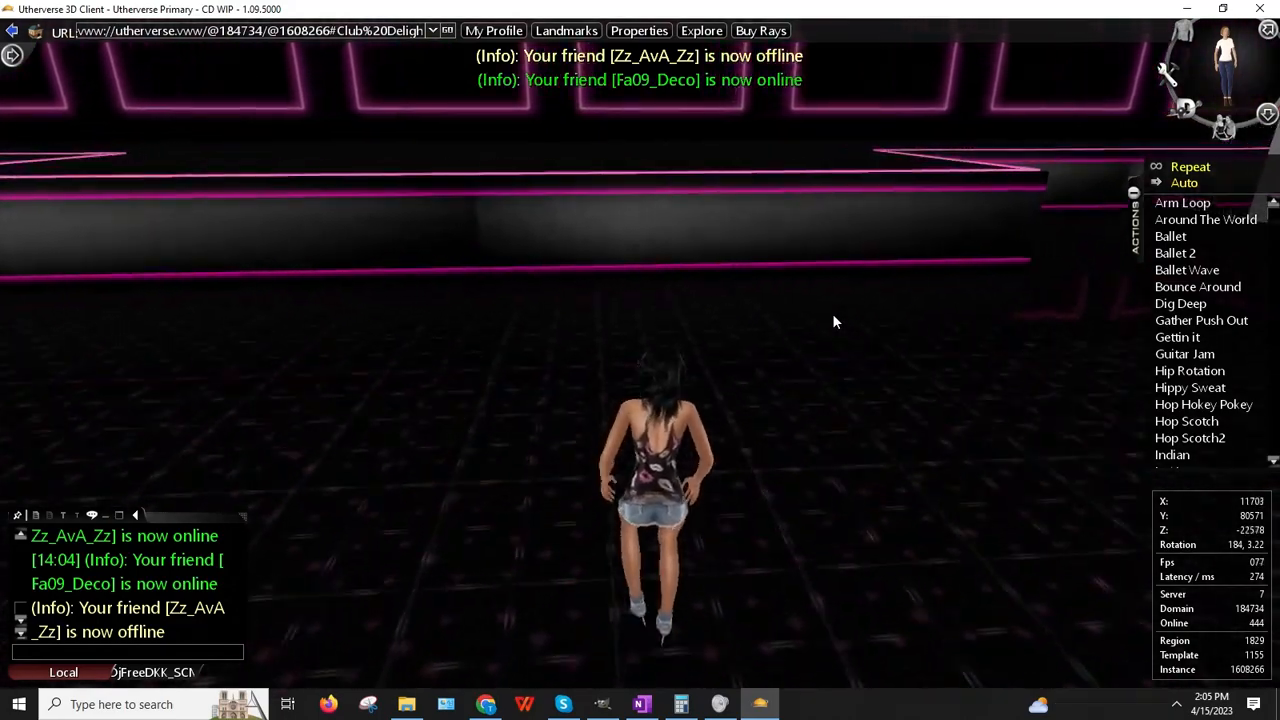
{"action": "key", "text": "Up"}
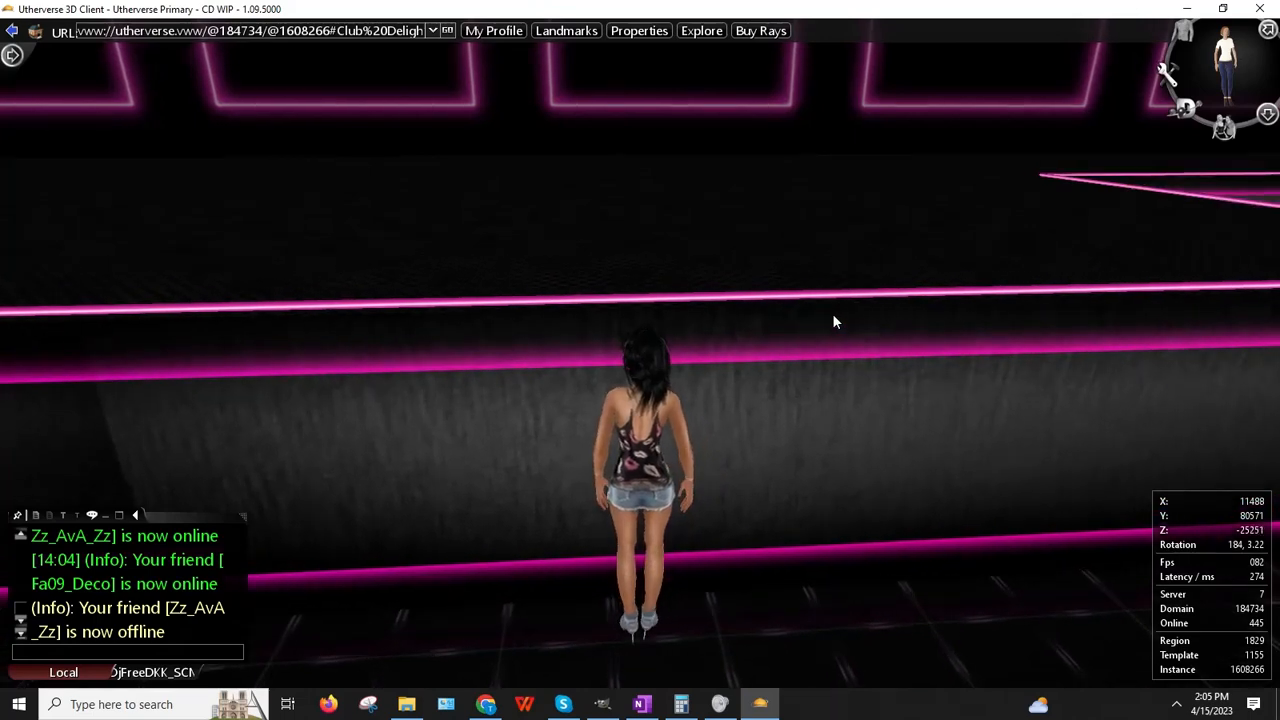
{"action": "key", "text": "Down"}
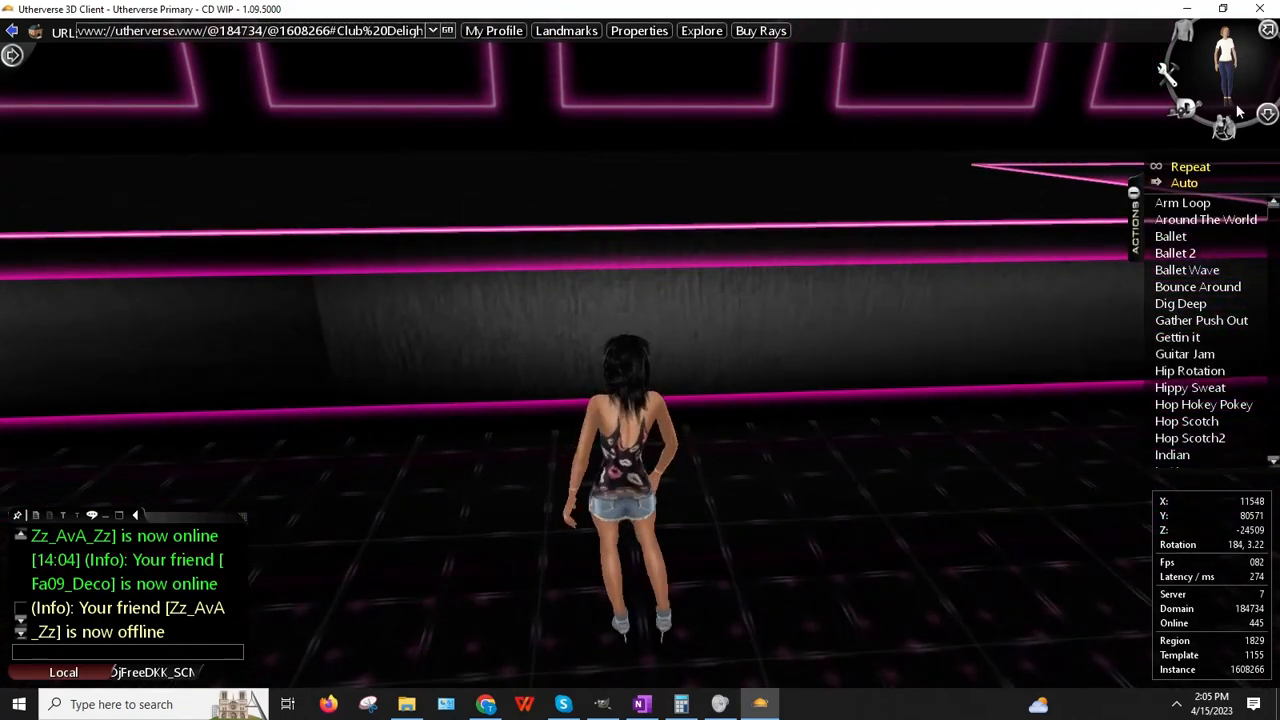
{"action": "left_click", "coordinate": [1267, 114]}
{"action": "left_click", "coordinate": [1188, 422]}
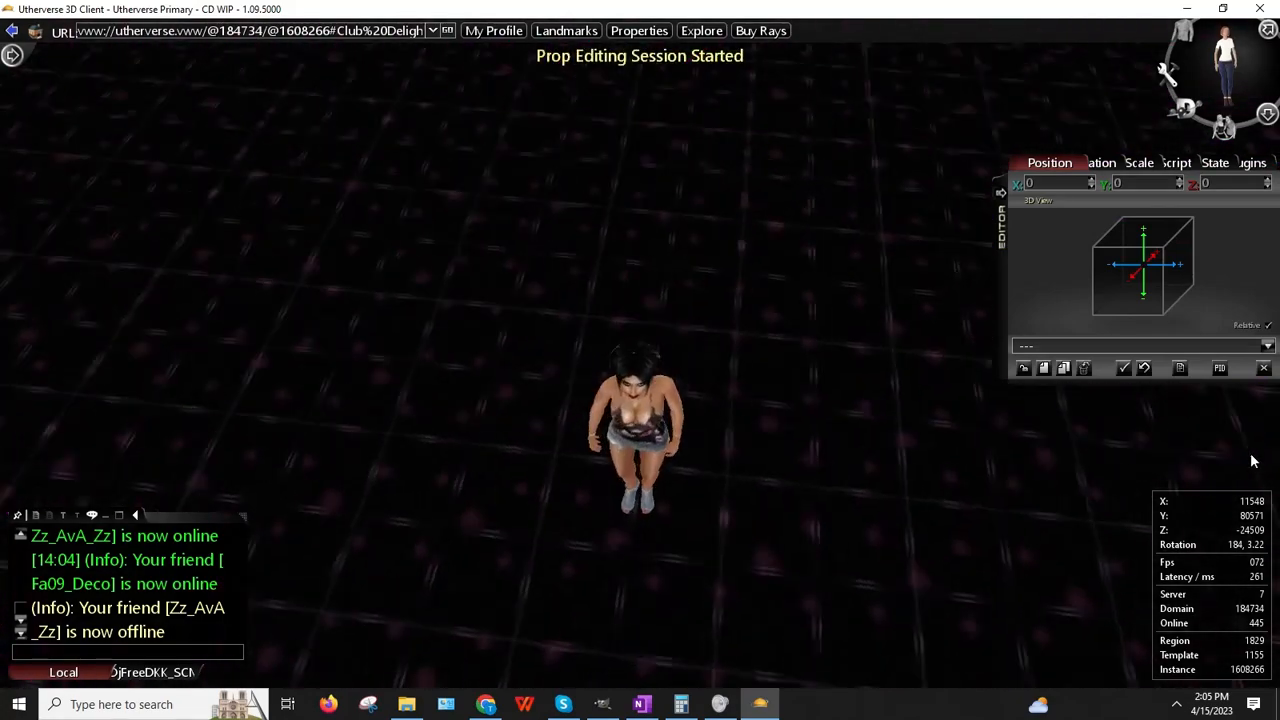
Step: Place Trigger Box 01 from the prop list and tilt the camera to eye level facing the neon wall
{"action": "left_click", "coordinate": [757, 368]}
{"action": "left_click", "coordinate": [802, 343]}
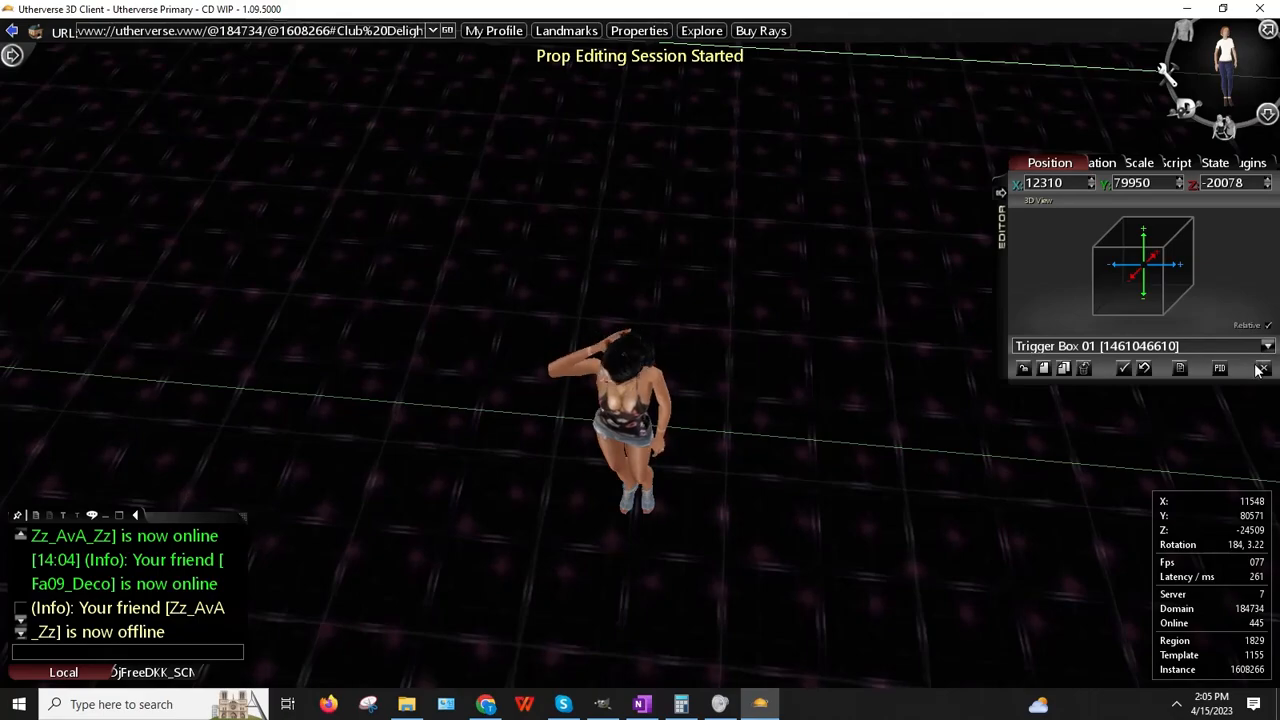
{"action": "right_click_drag", "start_coordinate": [793, 360], "coordinate": [806, 308]}
{"action": "scroll", "coordinate": [655, 322], "scroll_direction": "up", "scroll_amount": 2}
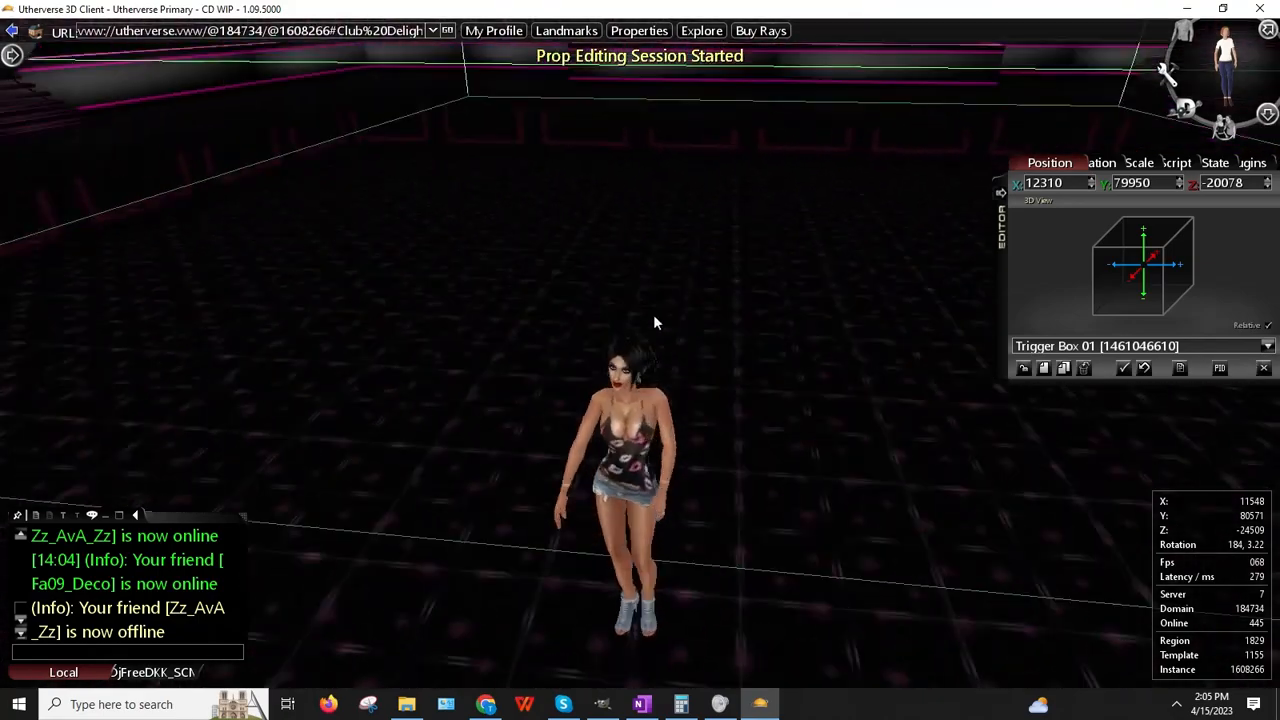
{"action": "right_click_drag", "start_coordinate": [655, 322], "coordinate": [685, 304]}
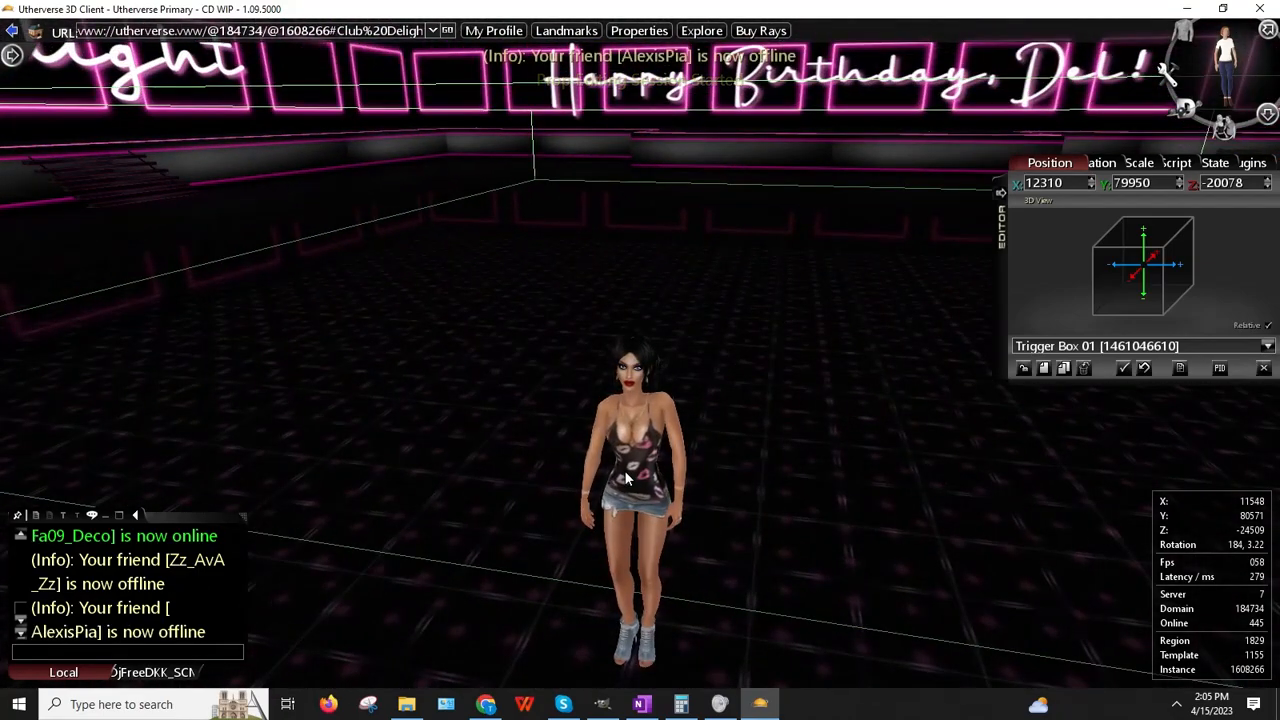
Step: Run the avatar along the trigger box outline, ending facing the birthday sign
{"action": "key", "text": "Up"}
{"action": "key", "text": "Right"}
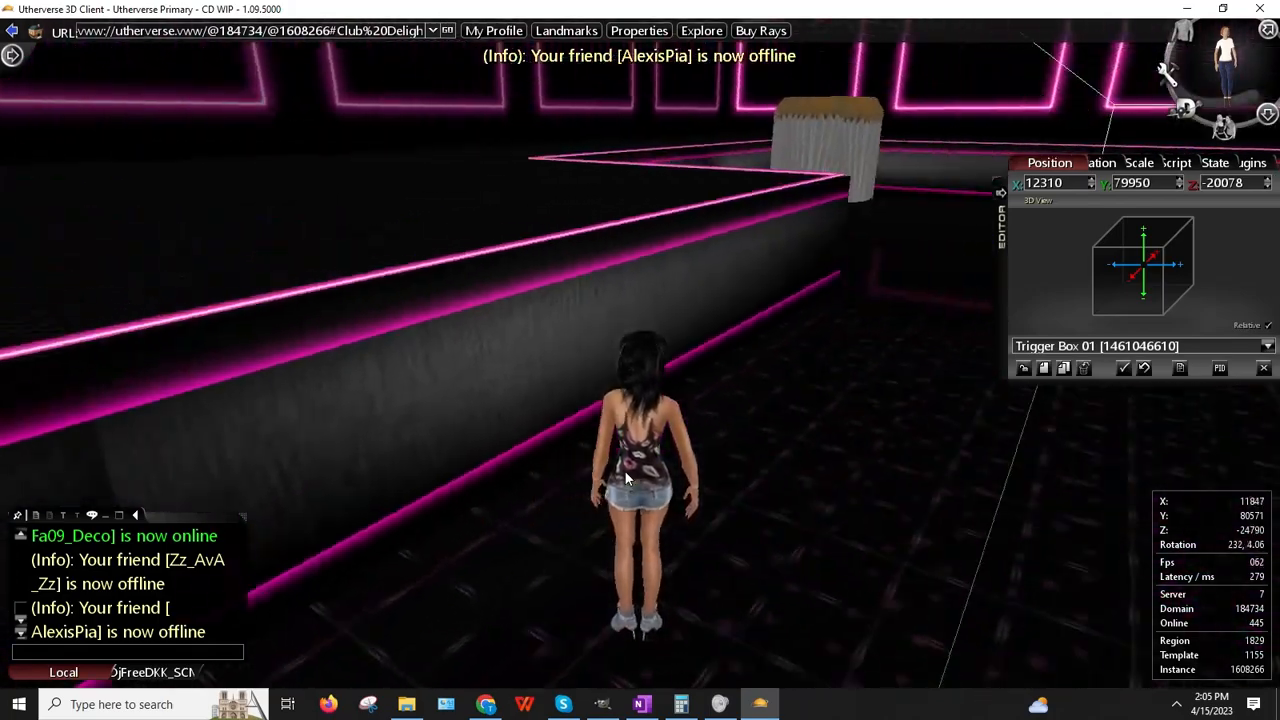
{"action": "key", "text": "Up"}
{"action": "key", "text": "Right"}
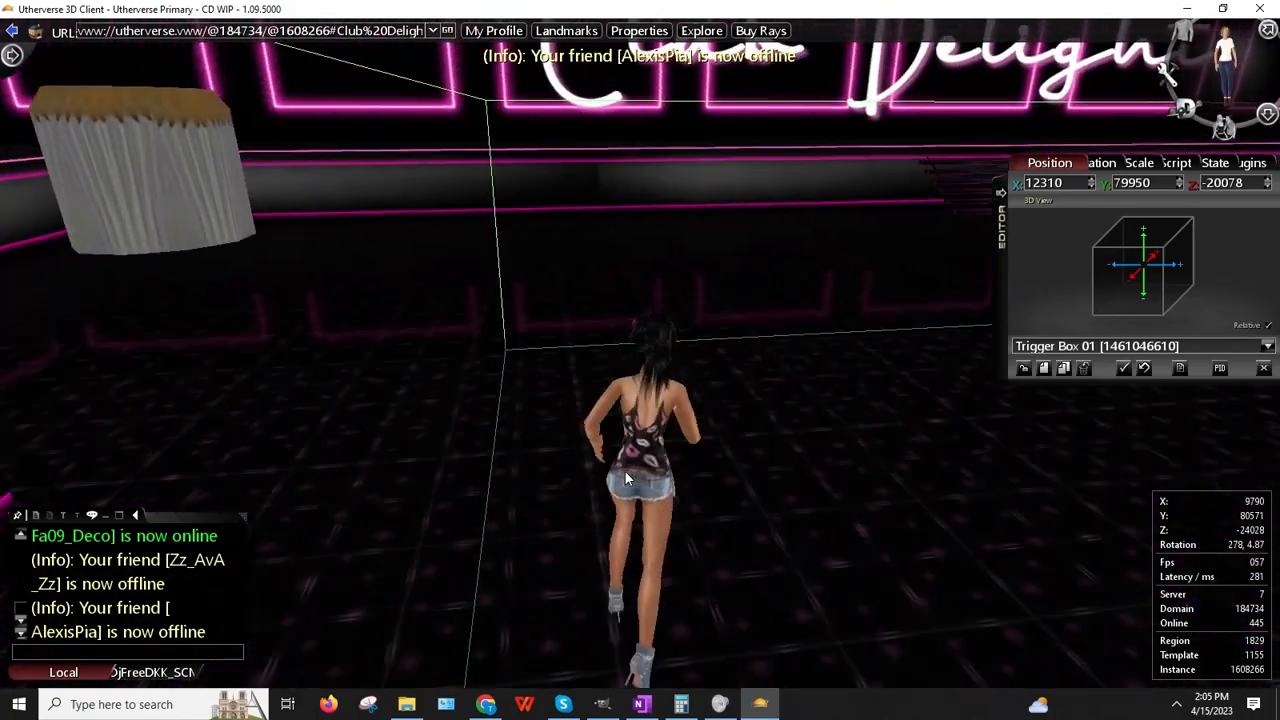
{"action": "key", "text": "Up"}
{"action": "key", "text": "Right"}
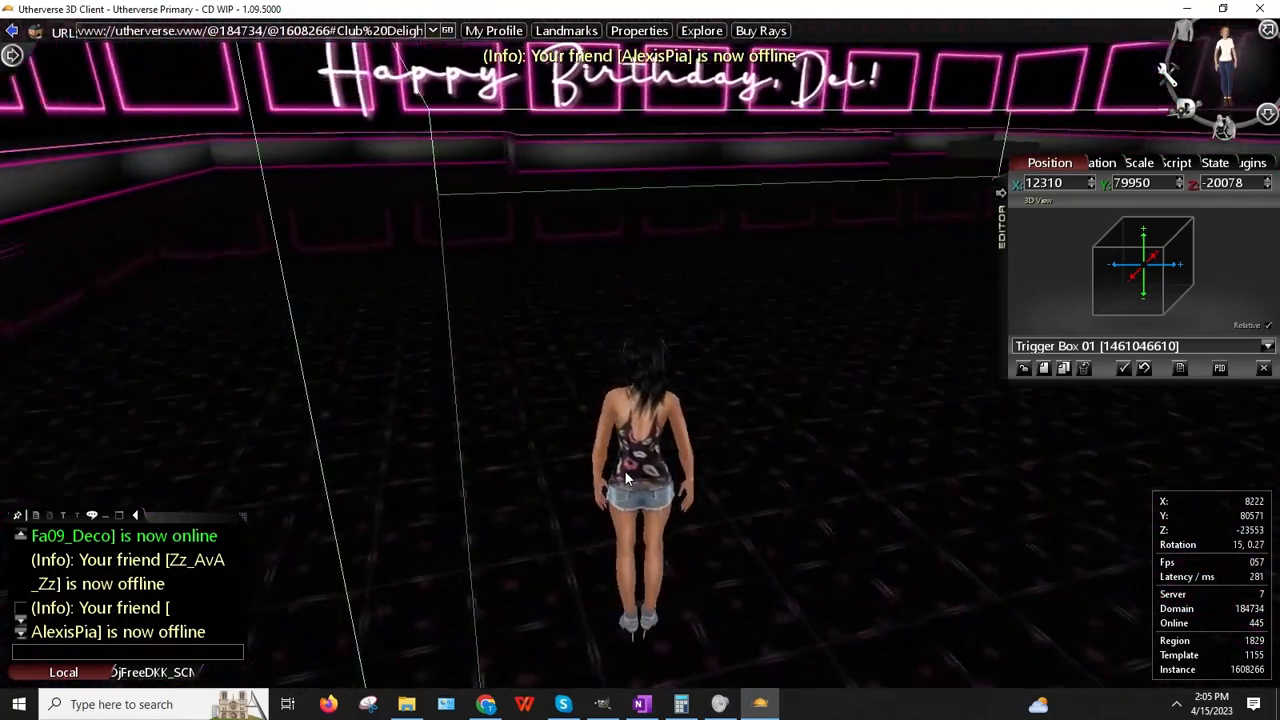
{"action": "key", "text": "Right"}
{"action": "key", "text": "Up"}
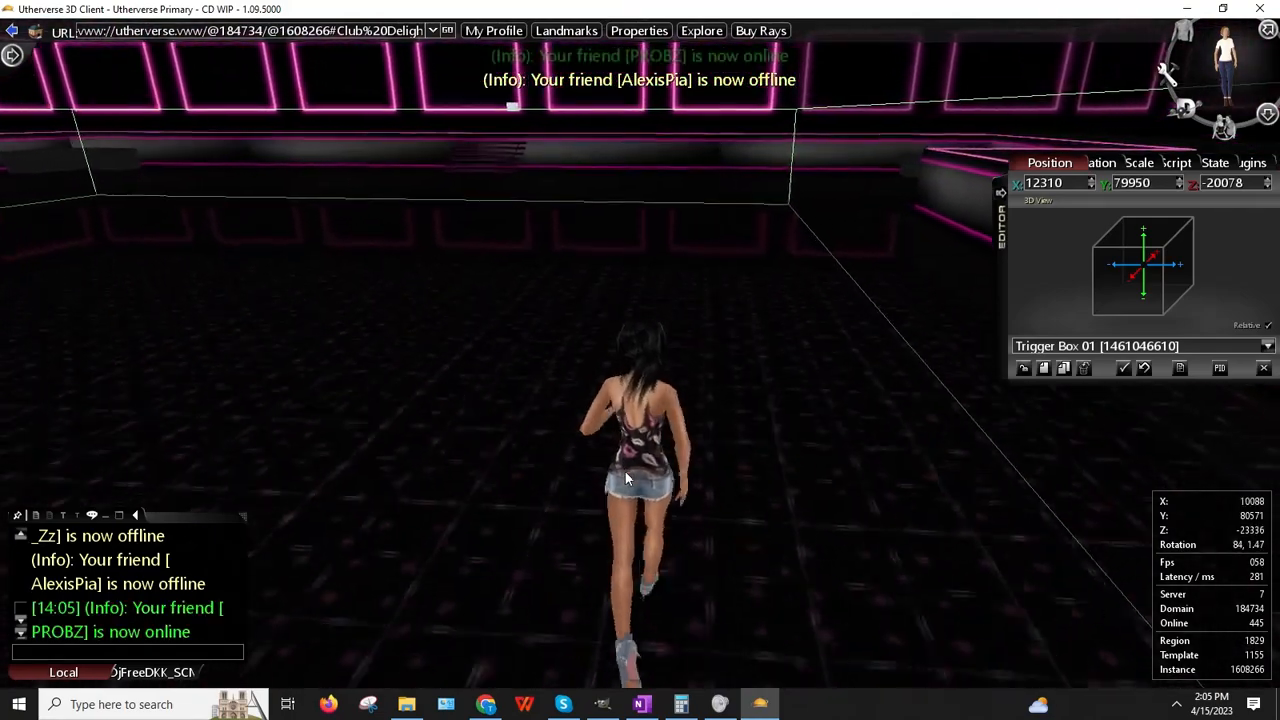
{"action": "key", "text": "Up"}
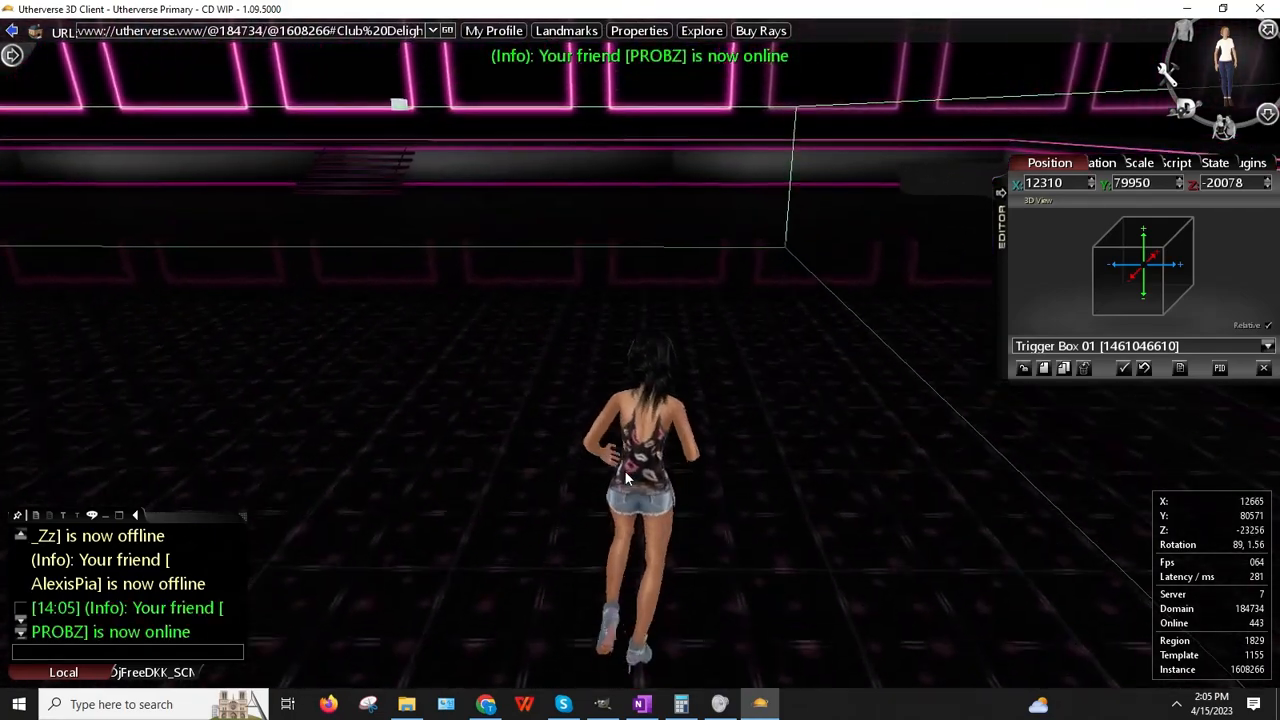
{"action": "key", "text": "Up"}
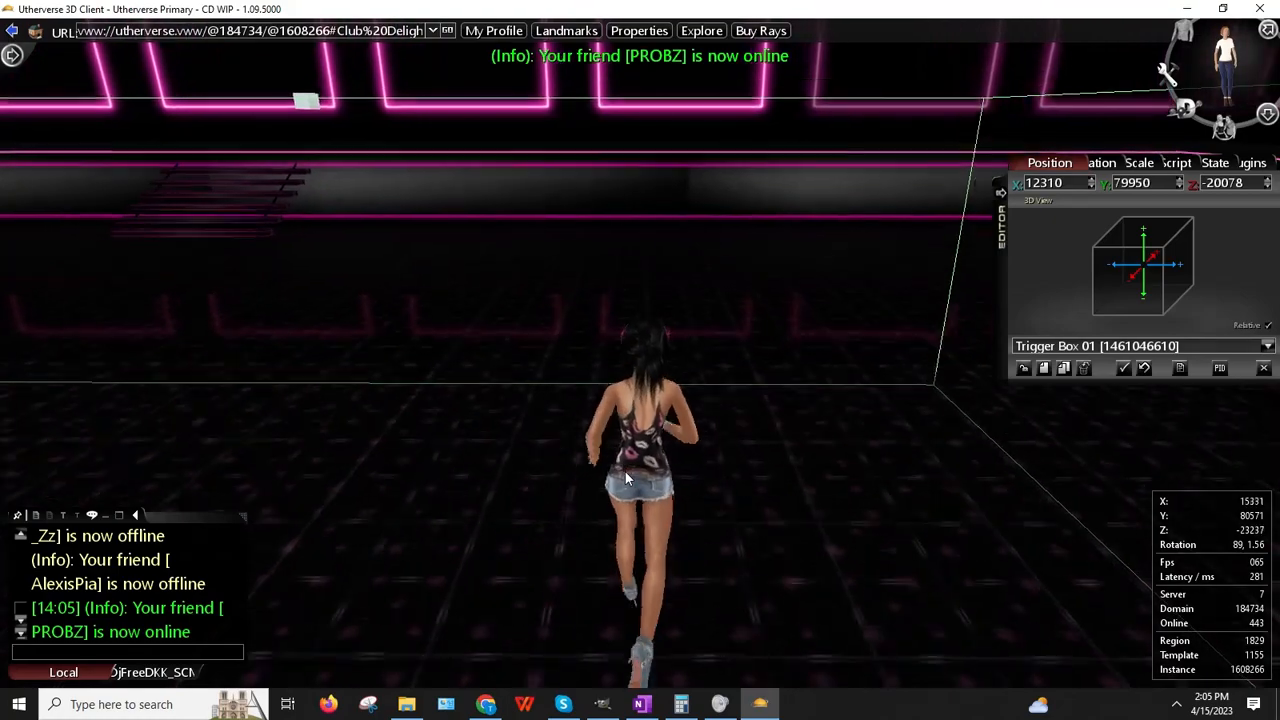
{"action": "key", "text": "Left"}
{"action": "key", "text": "Up"}
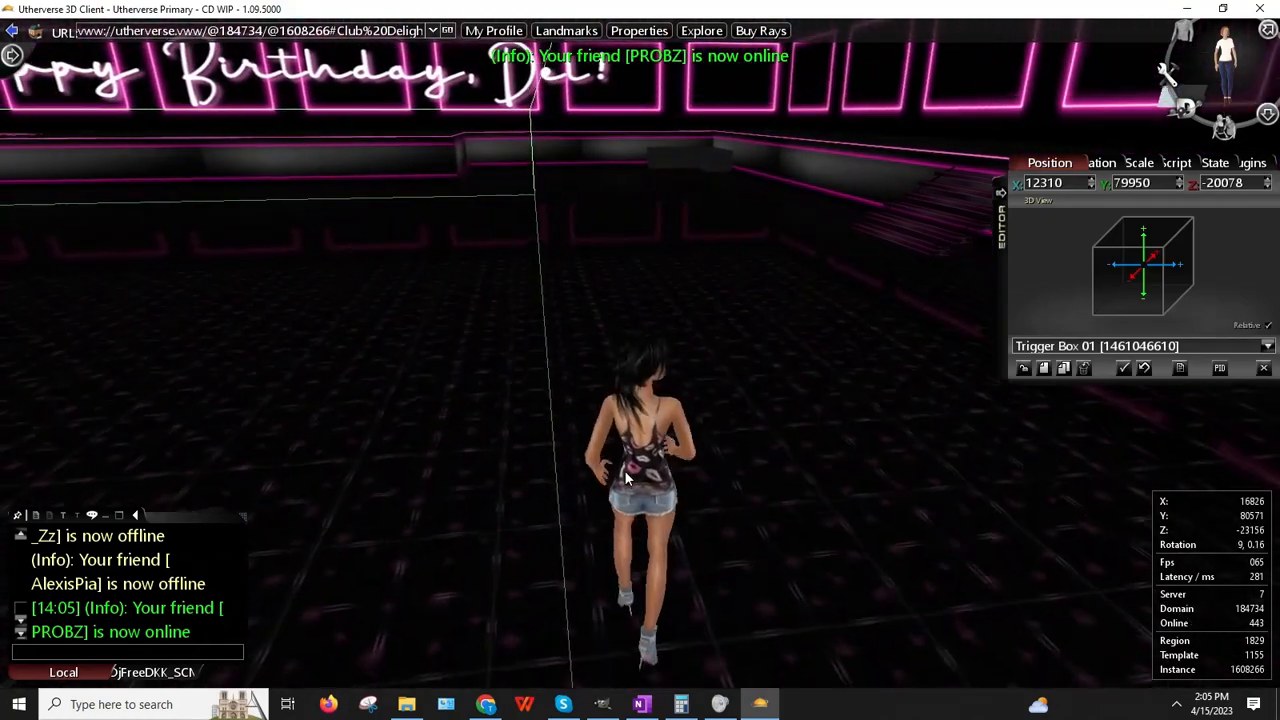
{"action": "key", "text": "Left"}
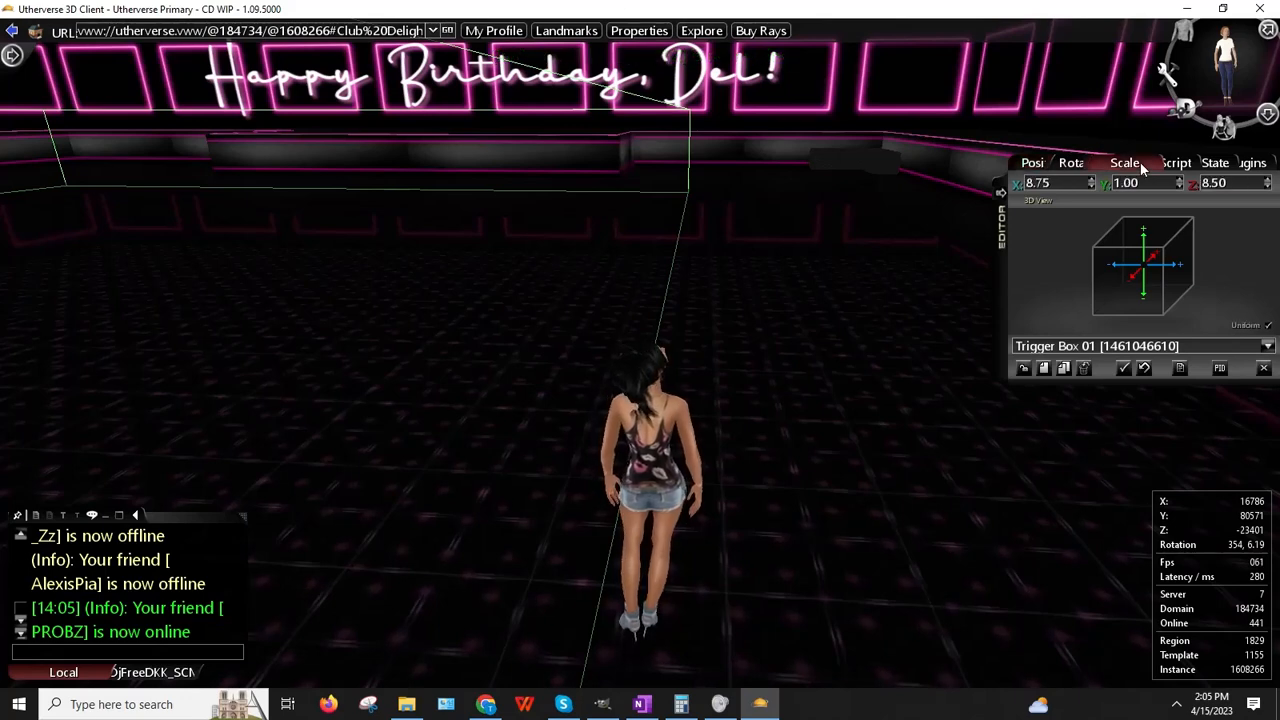
Step: Set Trigger Box 01's X scale to 9.50 and close the prop editor
{"action": "type", "text": "9"}
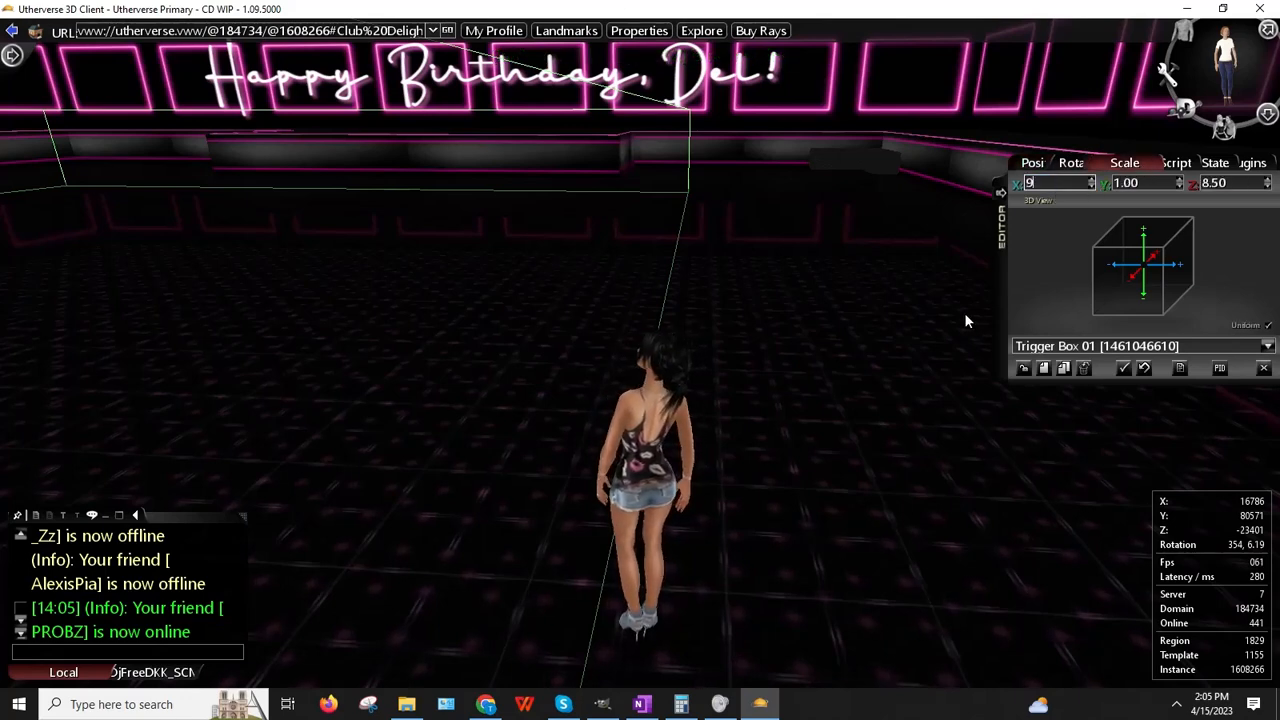
{"action": "type", "text": ".25"}
{"action": "key", "text": "Return"}
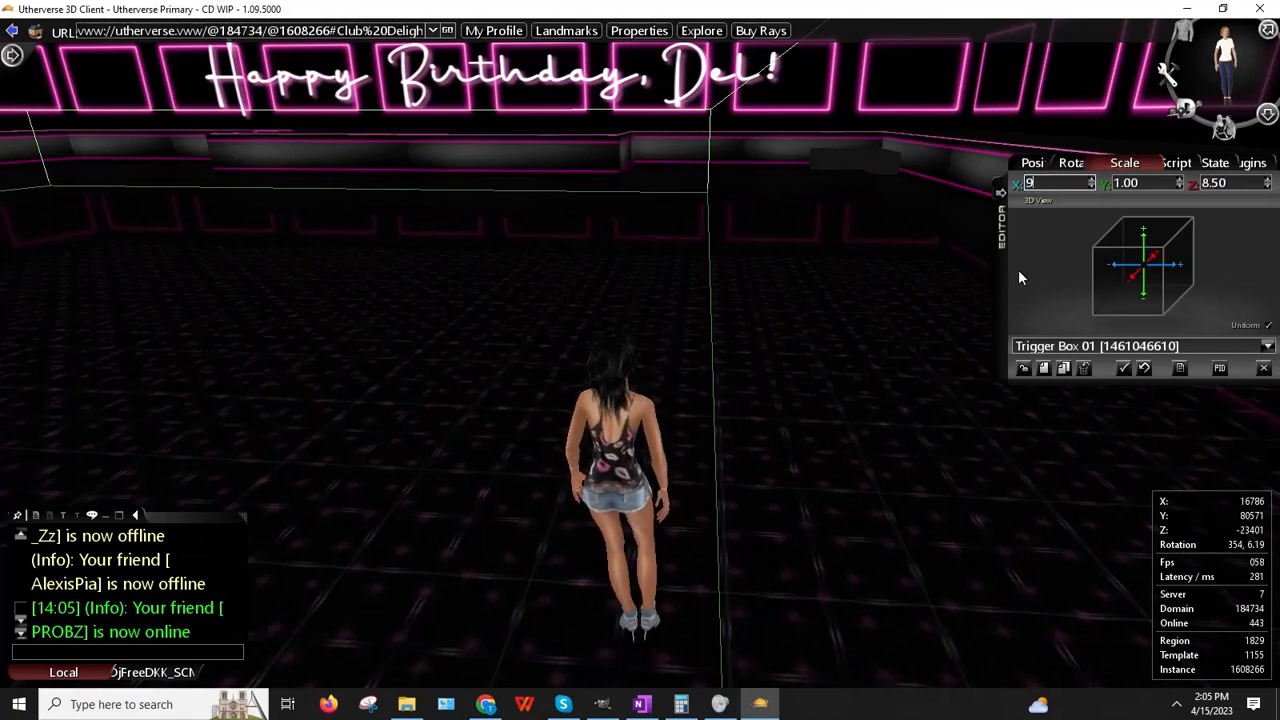
{"action": "type", "text": ".50"}
{"action": "key", "text": "Return"}
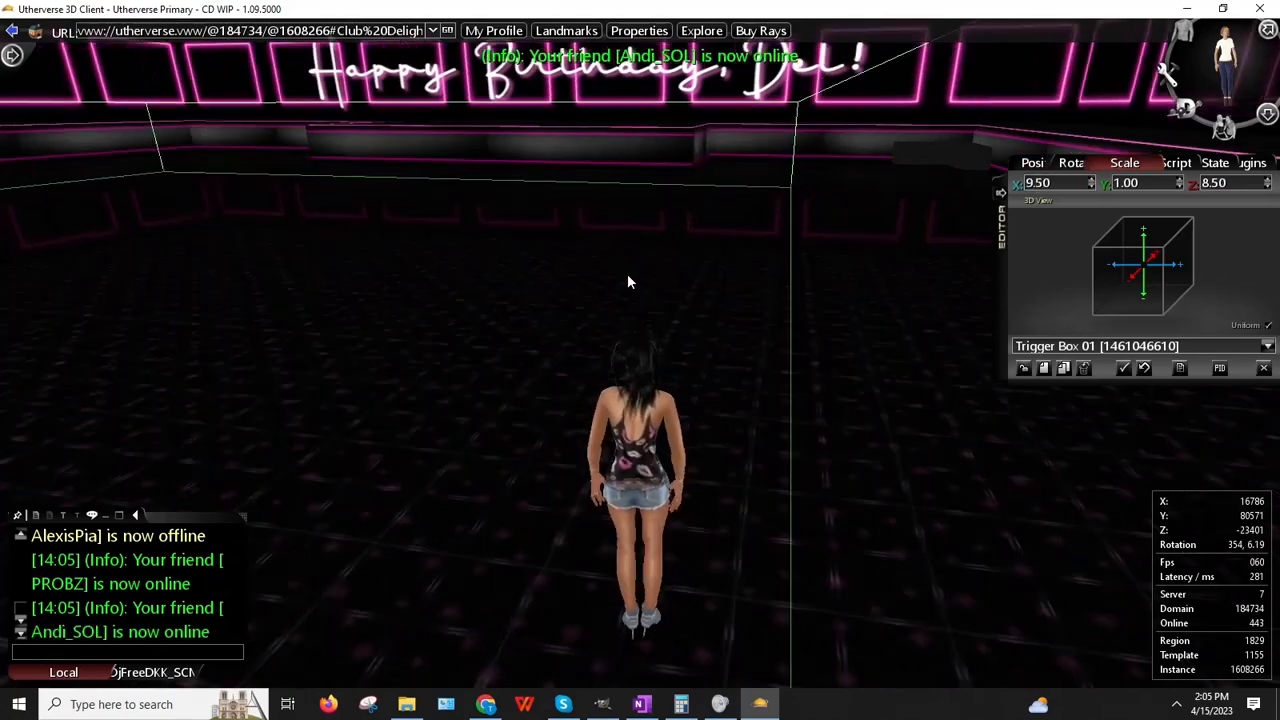
{"action": "left_click_drag", "start_coordinate": [628, 275], "coordinate": [510, 286]}
{"action": "left_click", "coordinate": [1265, 367]}
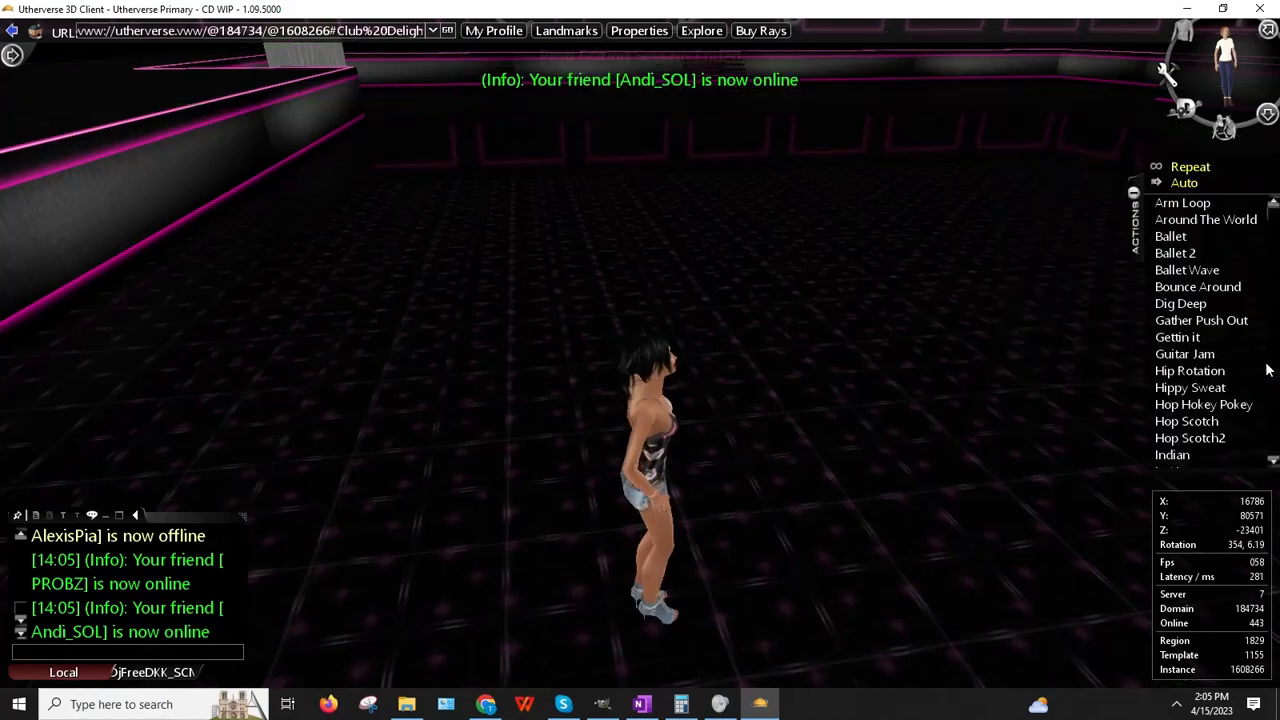
Step: Walk the avatar across the floor toward the stairs, then back away from them
{"action": "key", "text": "Up"}
{"action": "key", "text": "Right"}
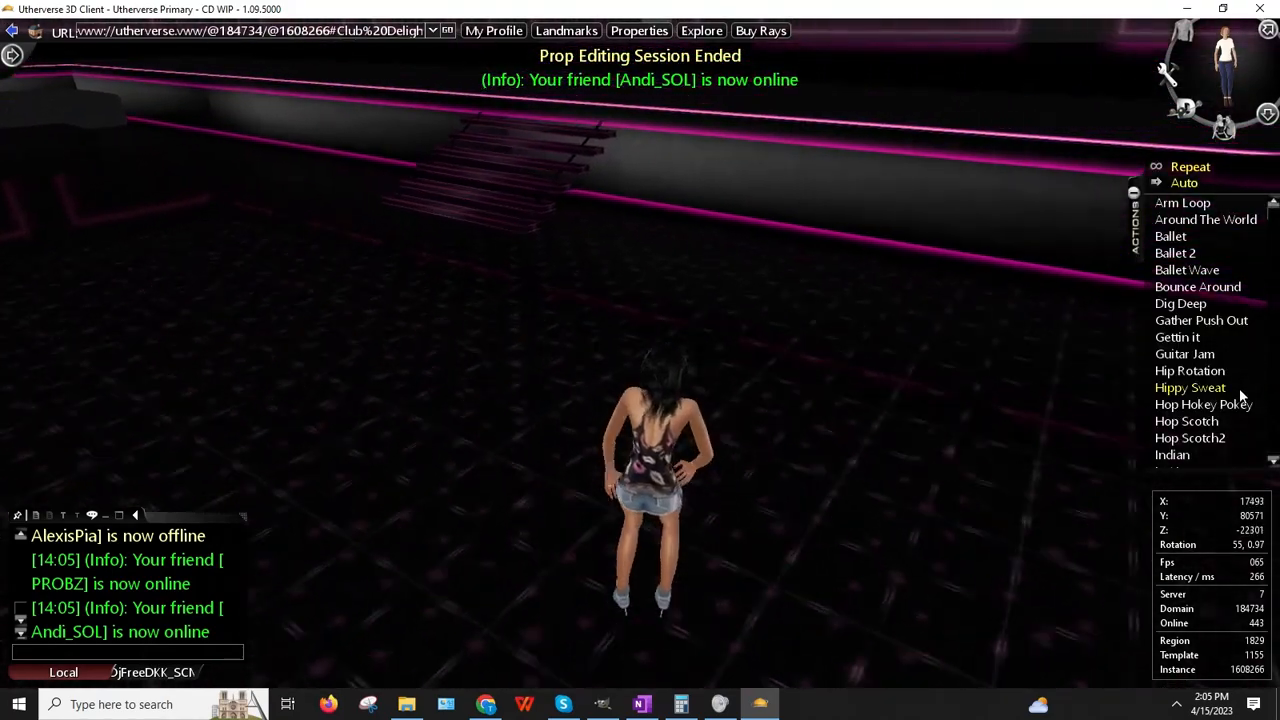
{"action": "key", "text": "Up"}
{"action": "key", "text": "Left"}
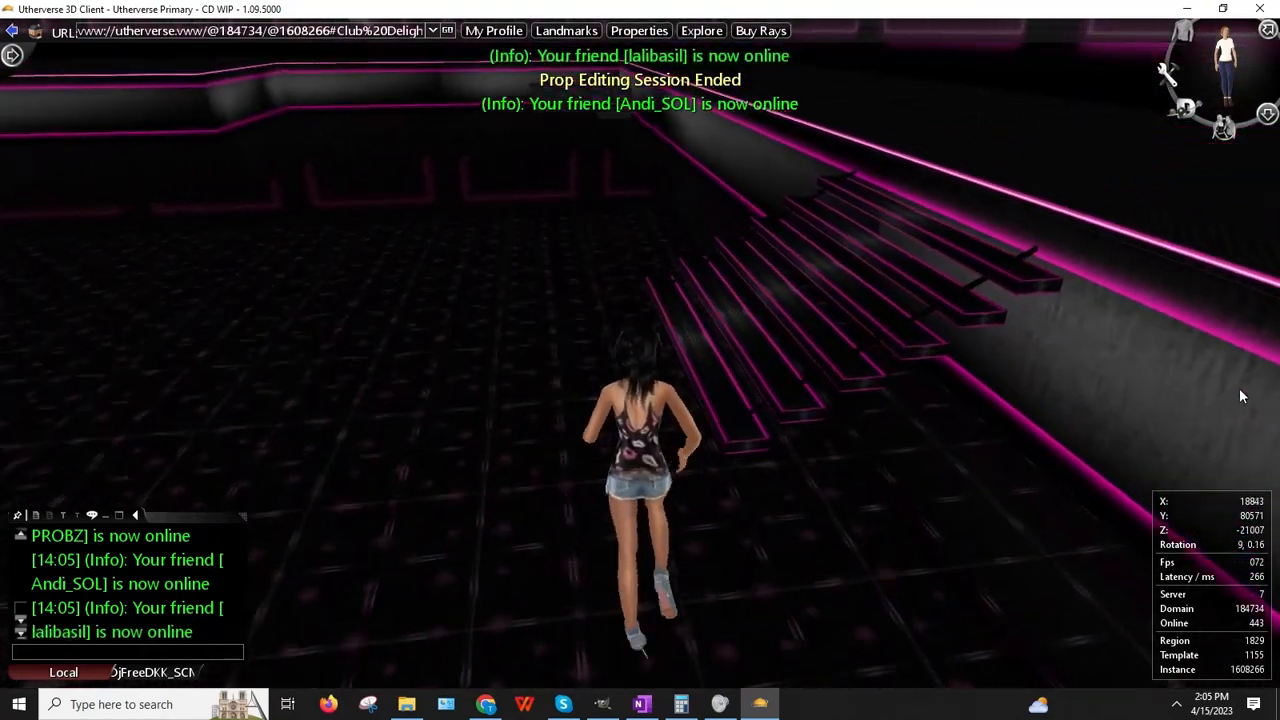
{"action": "key", "text": "Up"}
{"action": "key", "text": "Left"}
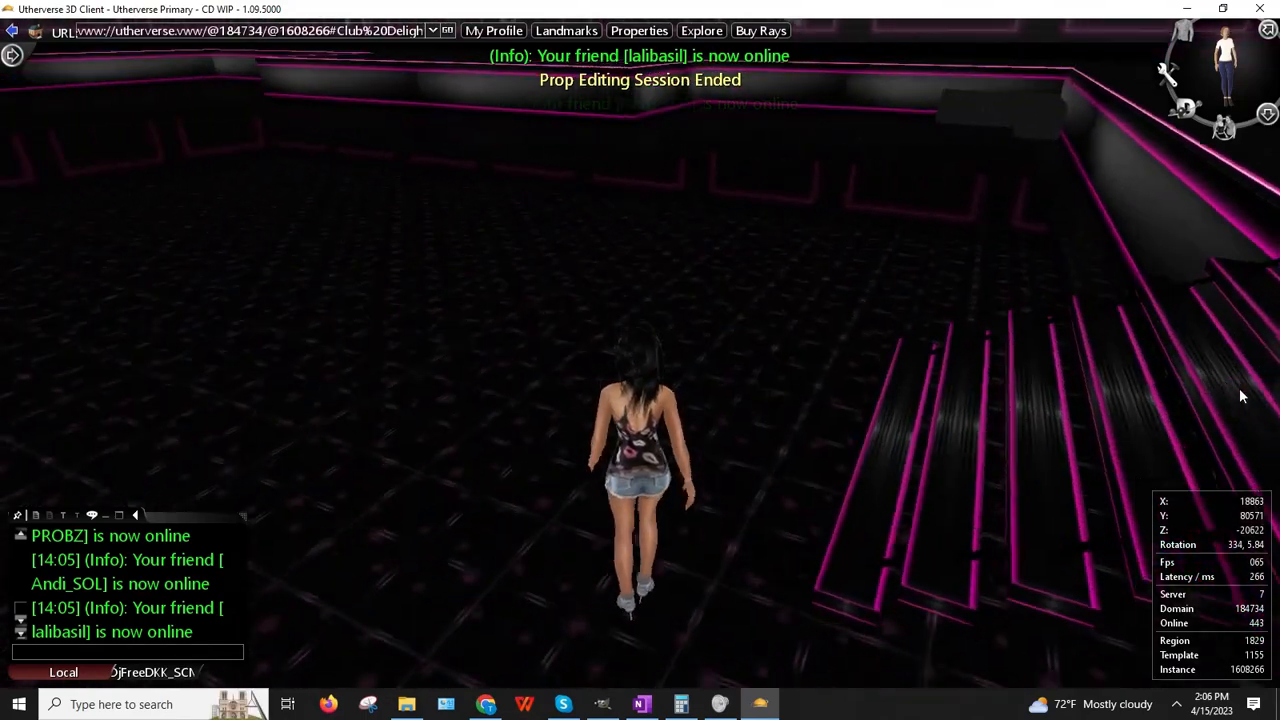
{"action": "key", "text": "Up"}
{"action": "key", "text": "Left"}
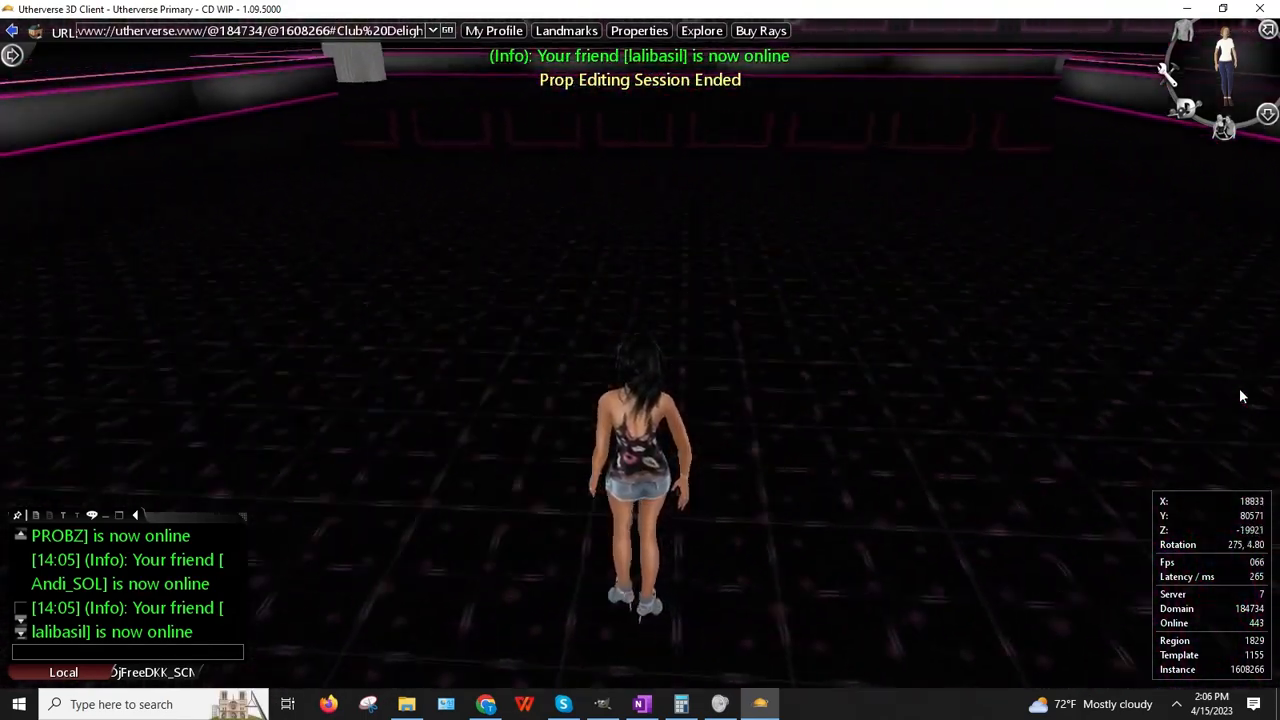
{"action": "key", "text": "Up"}
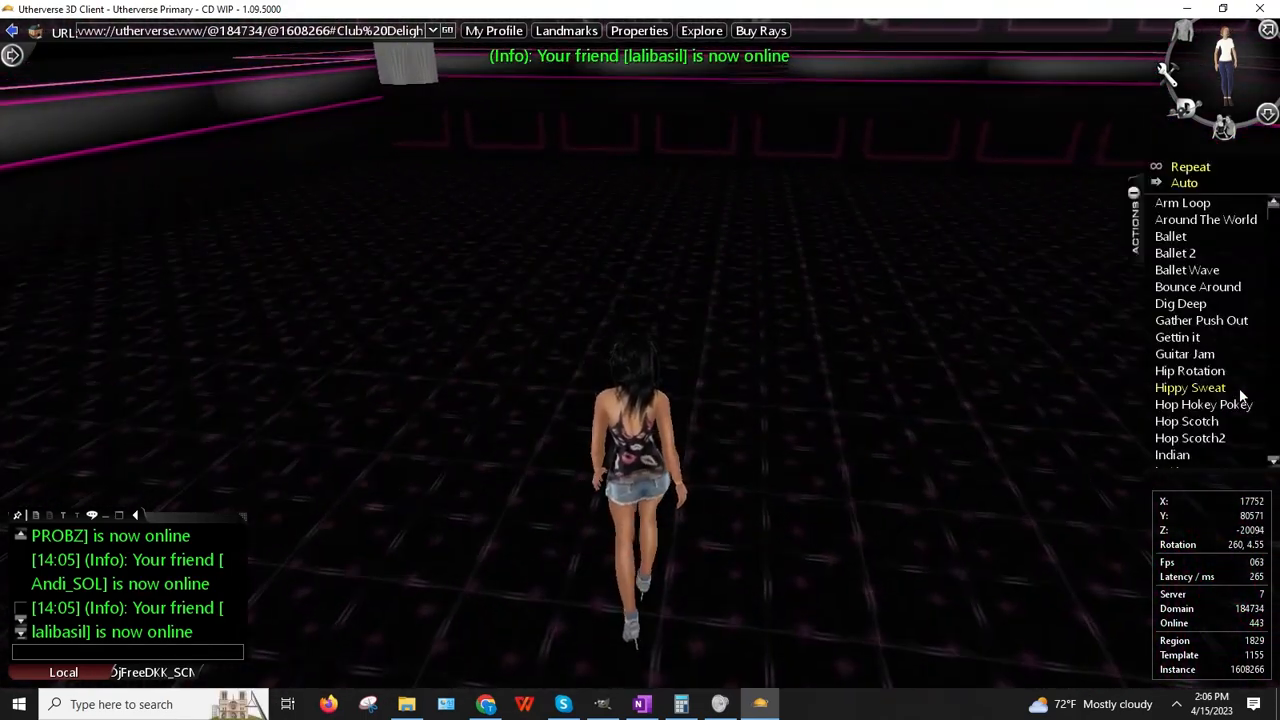
{"action": "key", "text": "Up"}
{"action": "key", "text": "Right"}
{"action": "key", "text": "Up"}
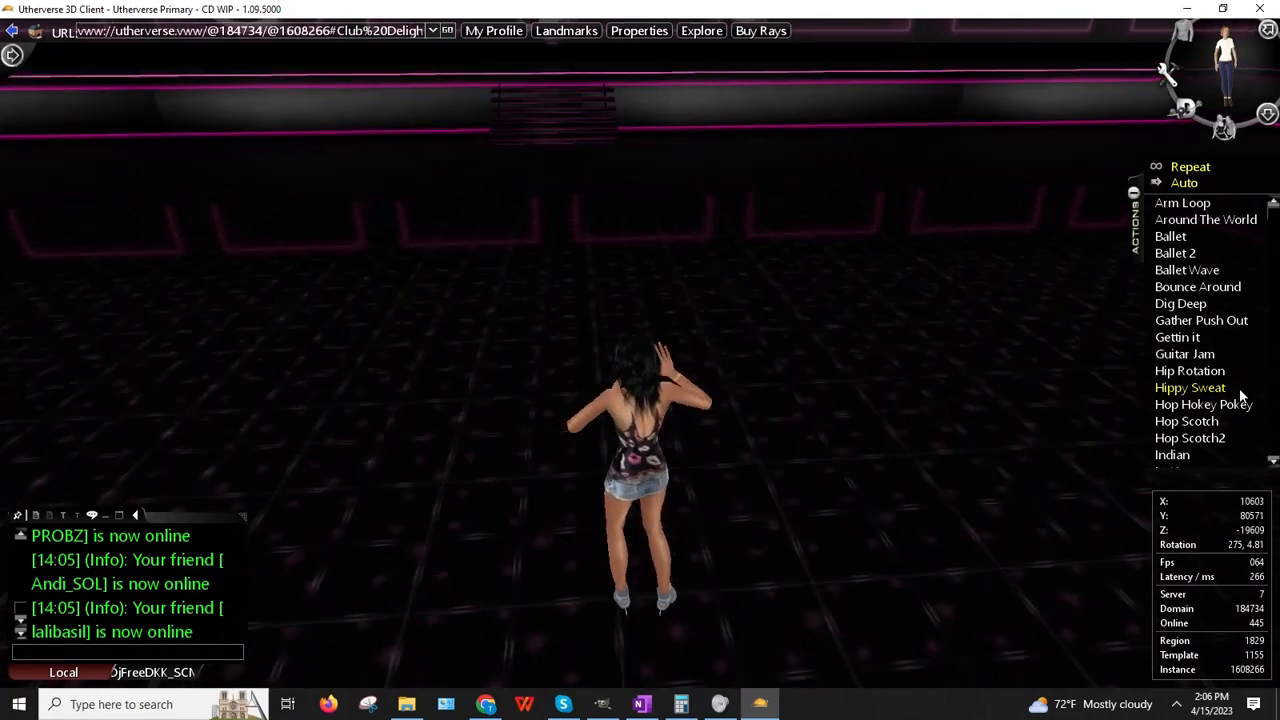
{"action": "key", "text": "Up"}
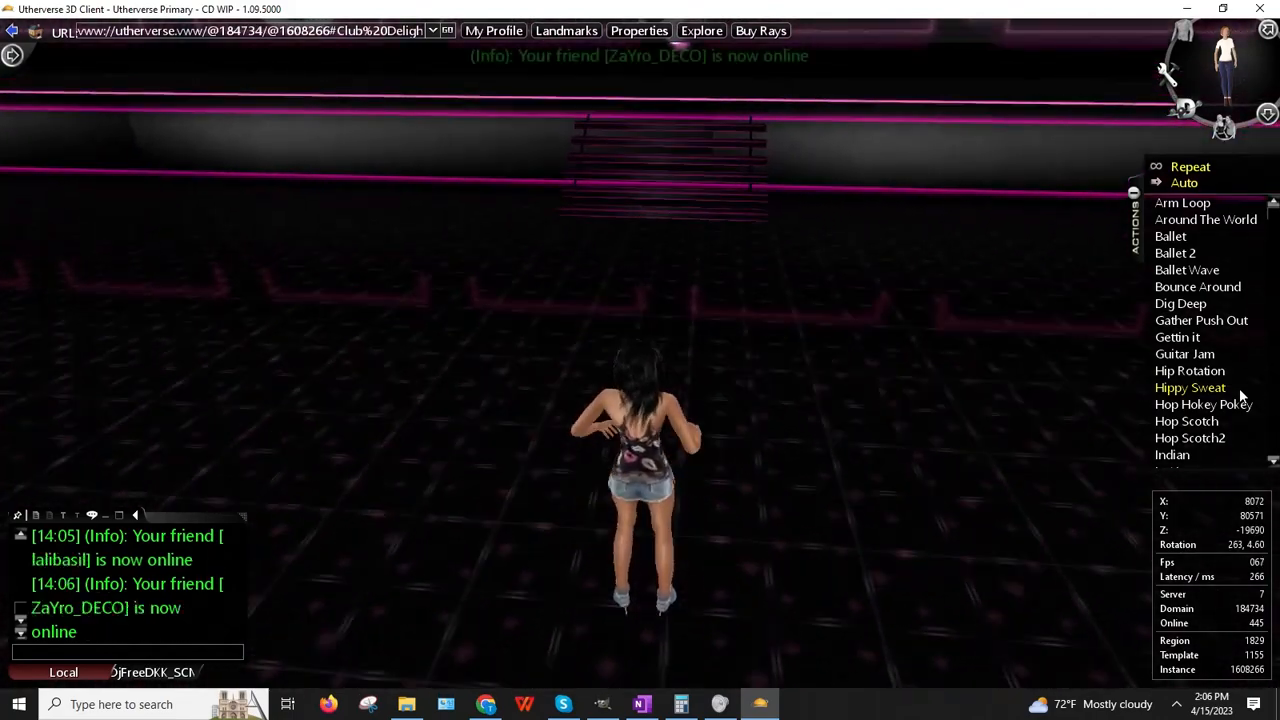
{"action": "key", "text": "Up"}
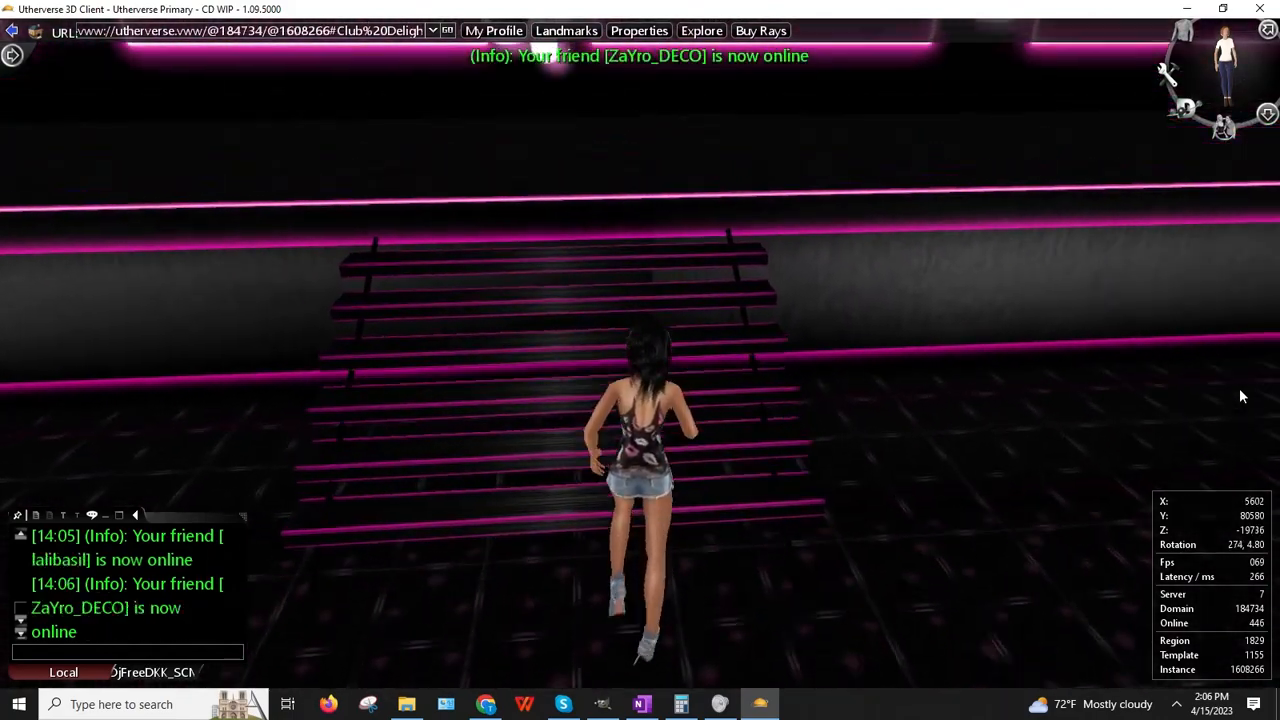
{"action": "key", "text": "Down"}
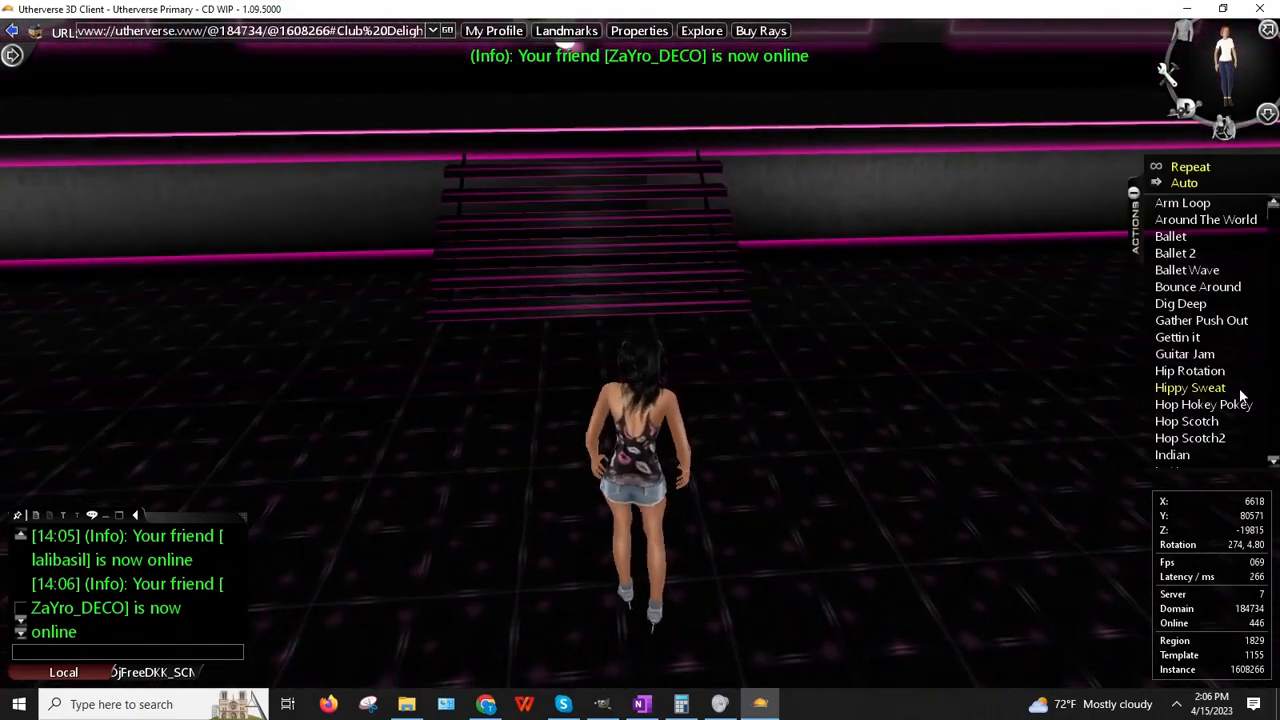
{"action": "key", "text": "Down"}
{"action": "key", "text": "Down"}
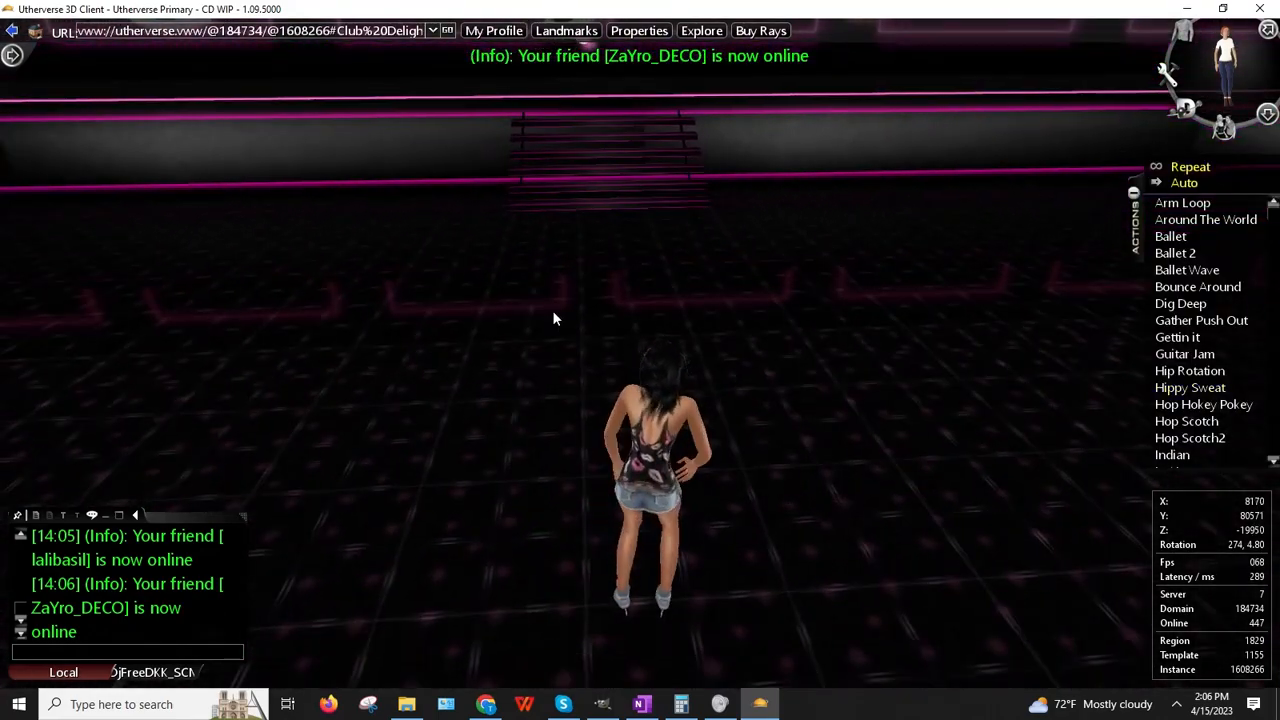
Step: Walk toward the cupcake cake and orbit the view from the birthday sign to Club Delight
{"action": "left_click_drag", "start_coordinate": [560, 408], "coordinate": [697, 430]}
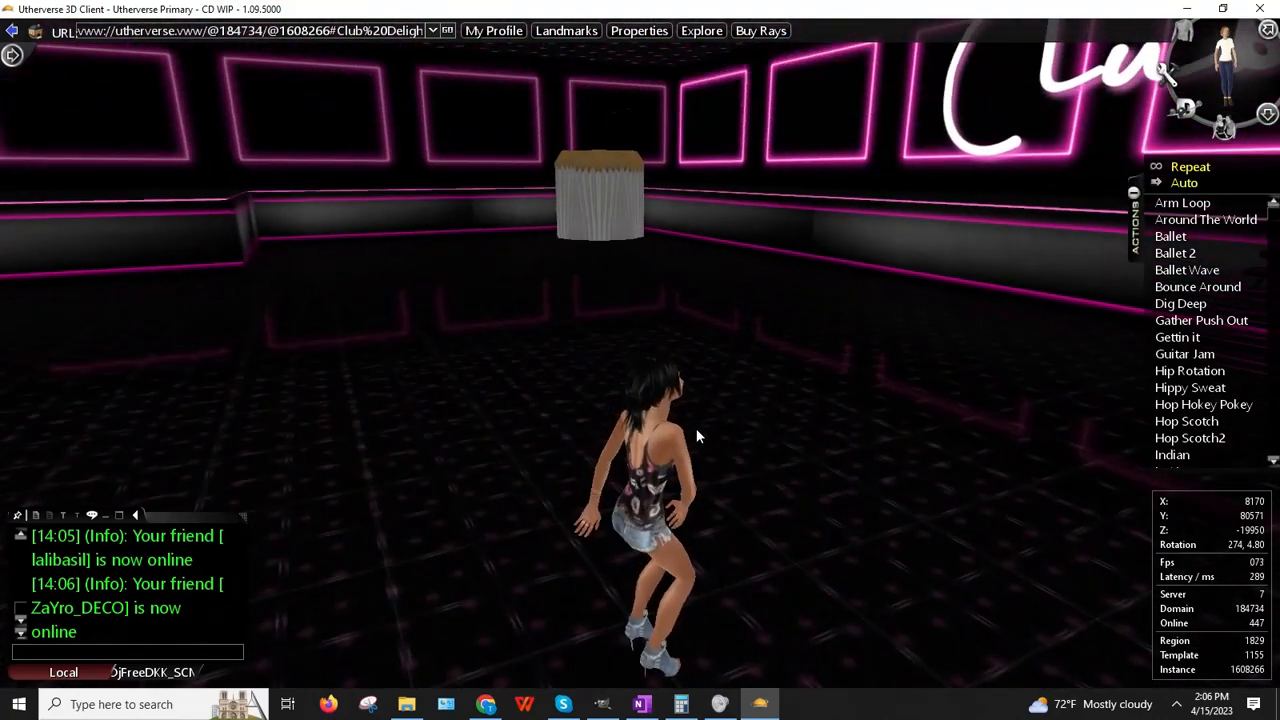
{"action": "key", "text": "Left"}
{"action": "key", "text": "Left"}
{"action": "key", "text": "Up"}
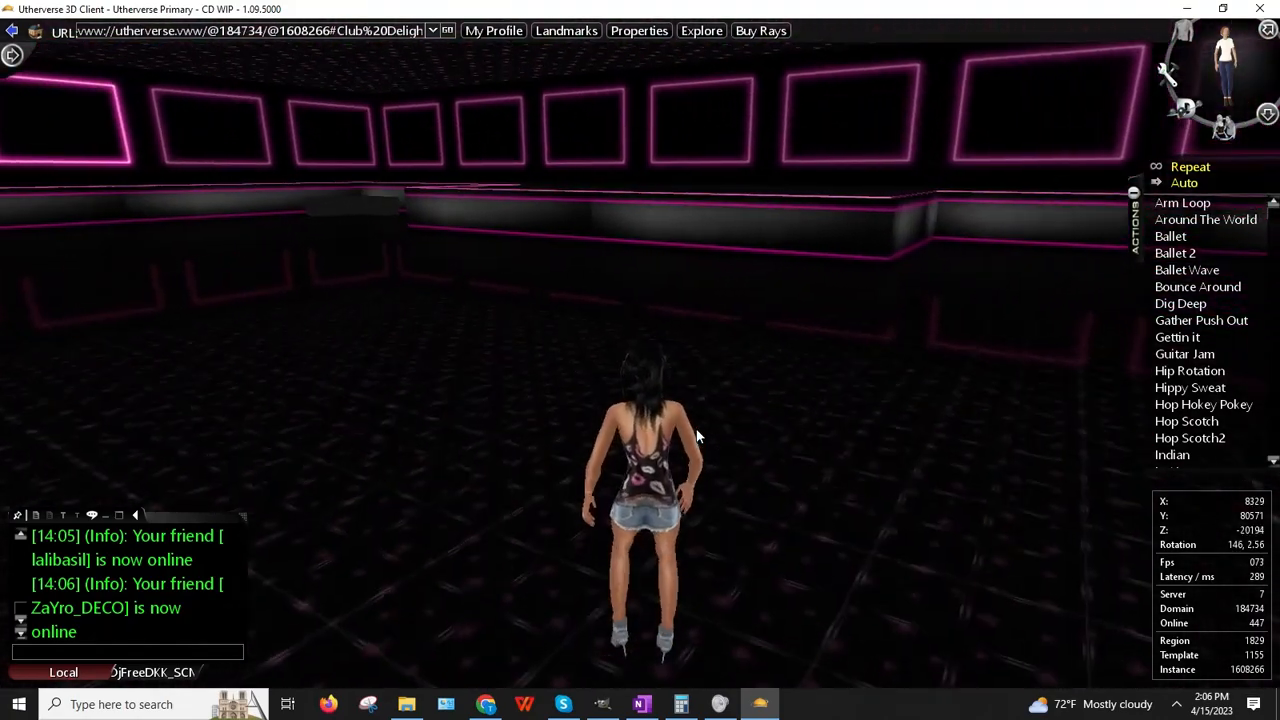
{"action": "key", "text": "Right"}
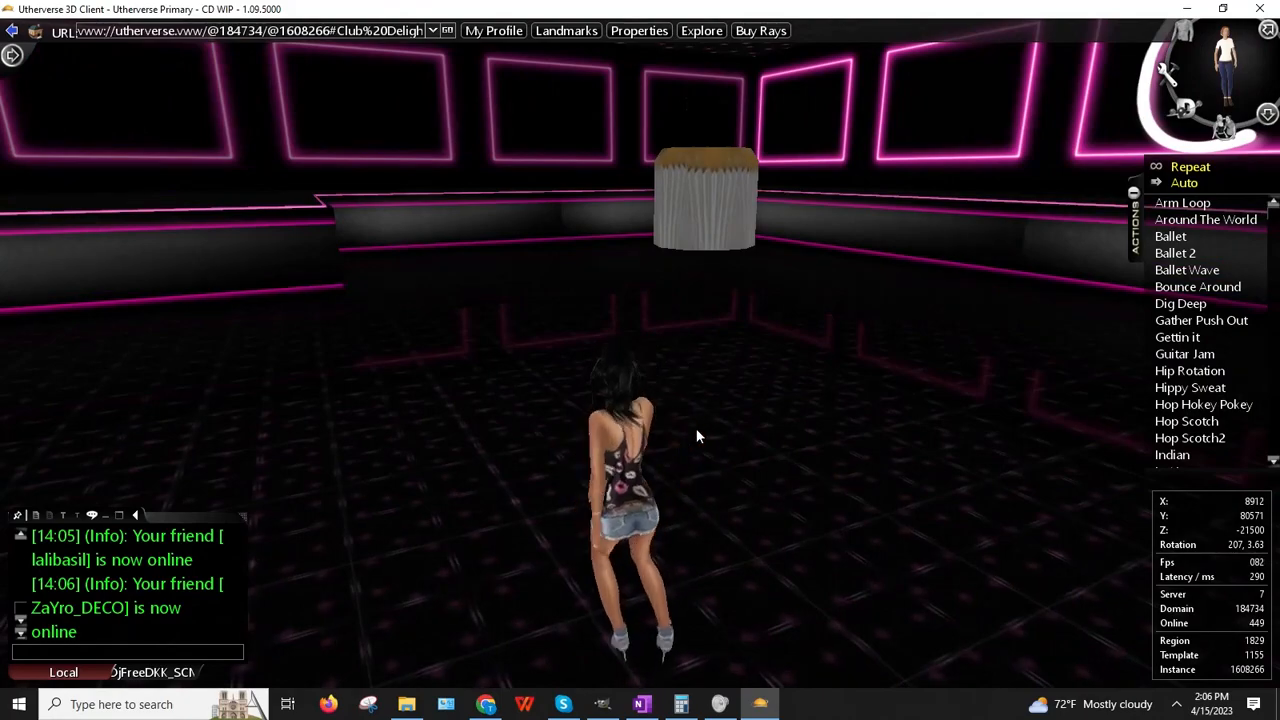
{"action": "key", "text": "Left"}
{"action": "key", "text": "Left"}
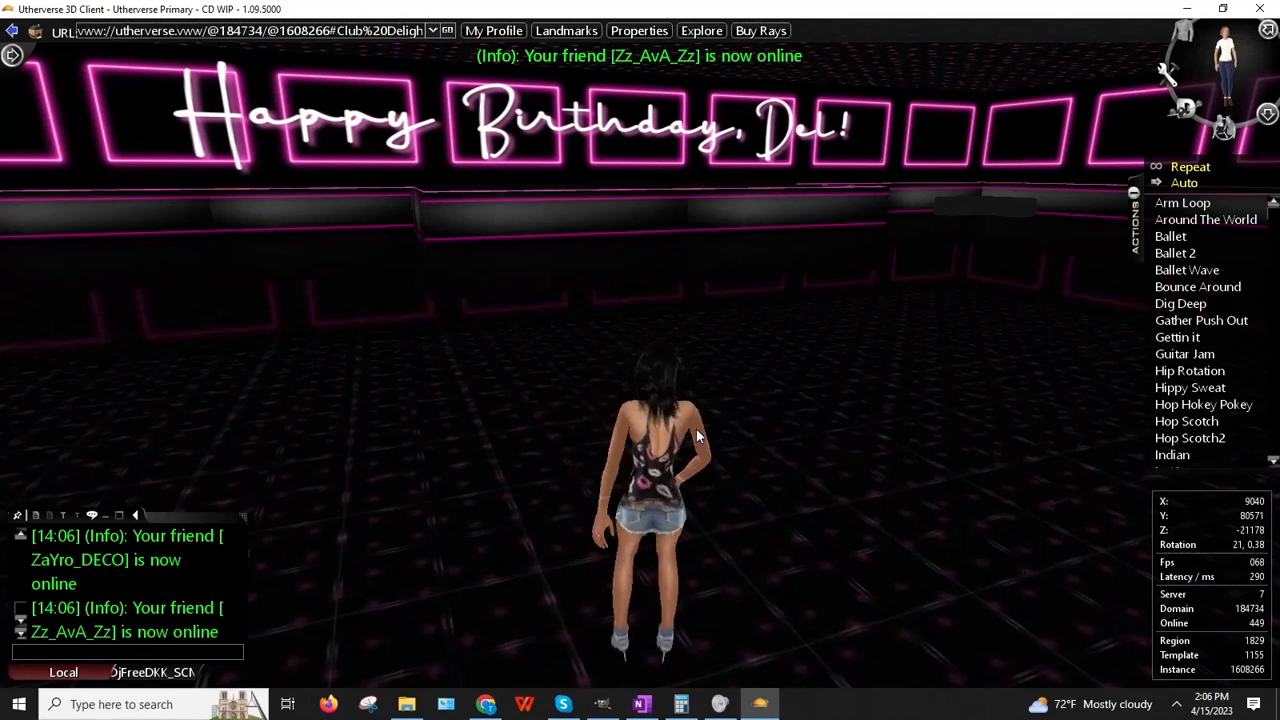
{"action": "left_click_drag", "start_coordinate": [860, 166], "coordinate": [501, 292]}
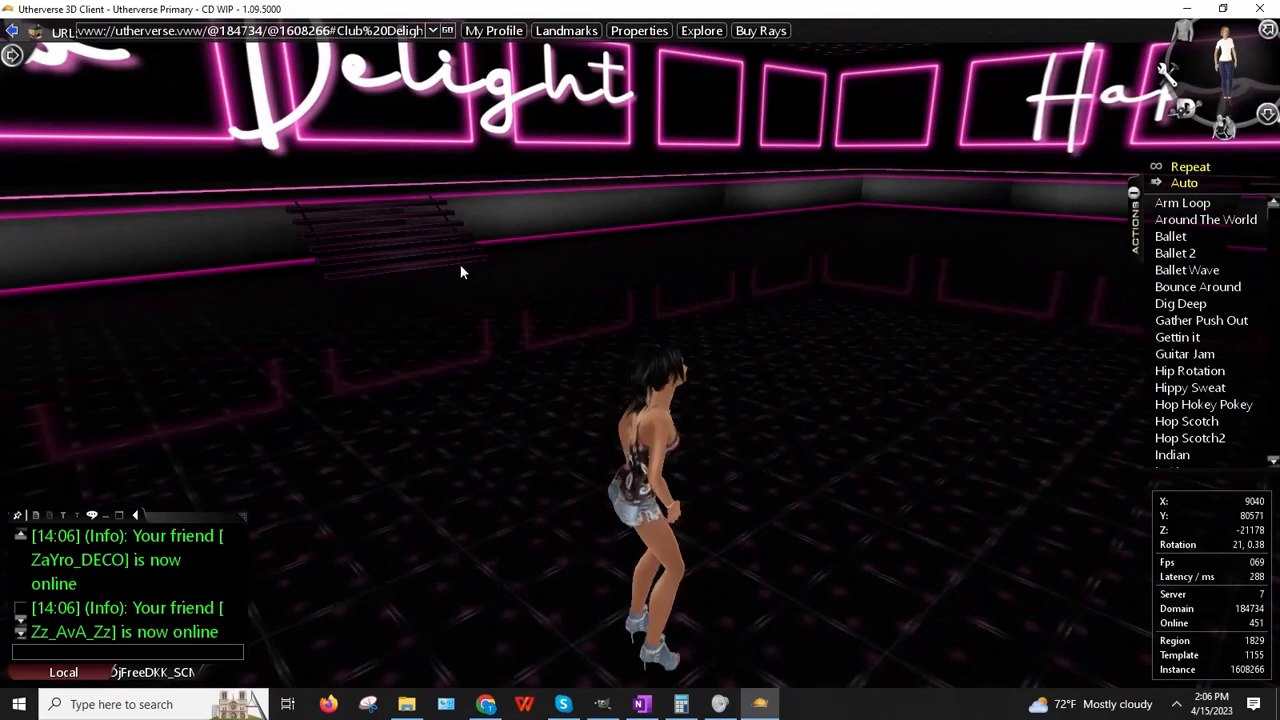
{"action": "left_click_drag", "start_coordinate": [460, 264], "coordinate": [979, 319]}
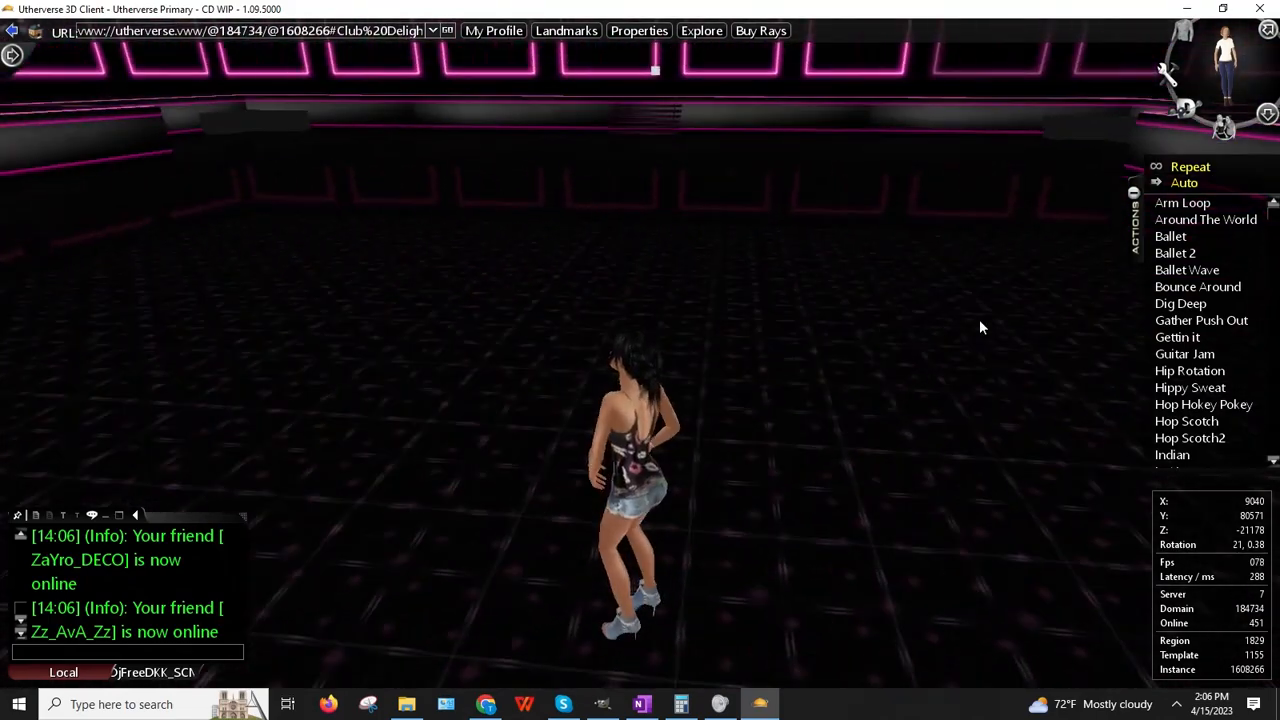
Step: Cross the widened trigger area toward the Club Delight wall, viewing the neon and birthday signs
{"action": "key", "text": "Left"}
{"action": "key", "text": "Right"}
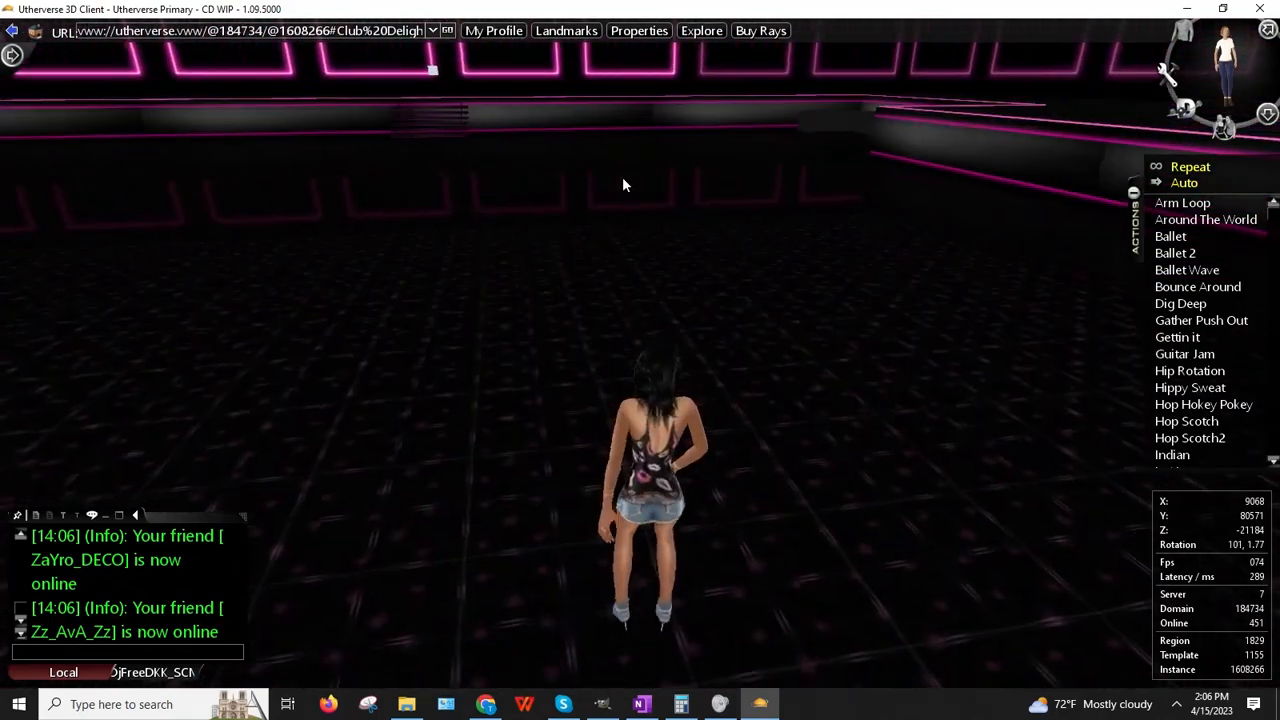
{"action": "key", "text": "Up"}
{"action": "key", "text": "Left"}
{"action": "key", "text": "Up"}
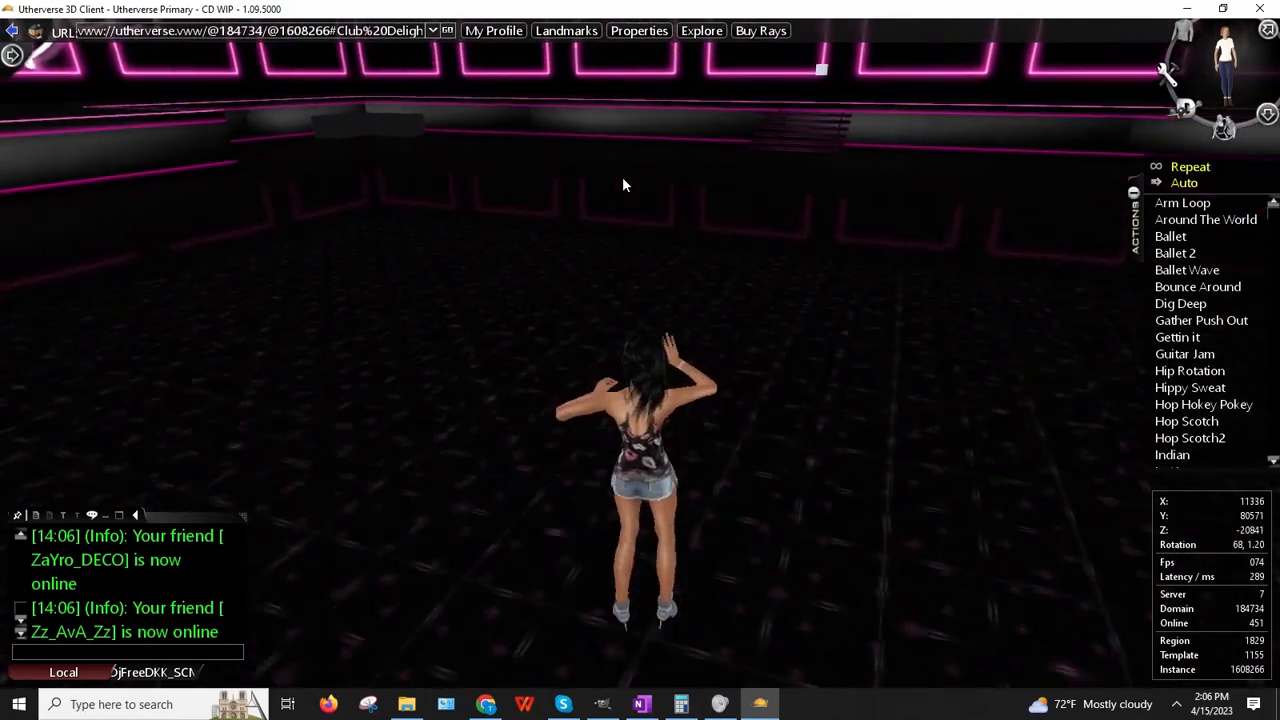
{"action": "key", "text": "Up"}
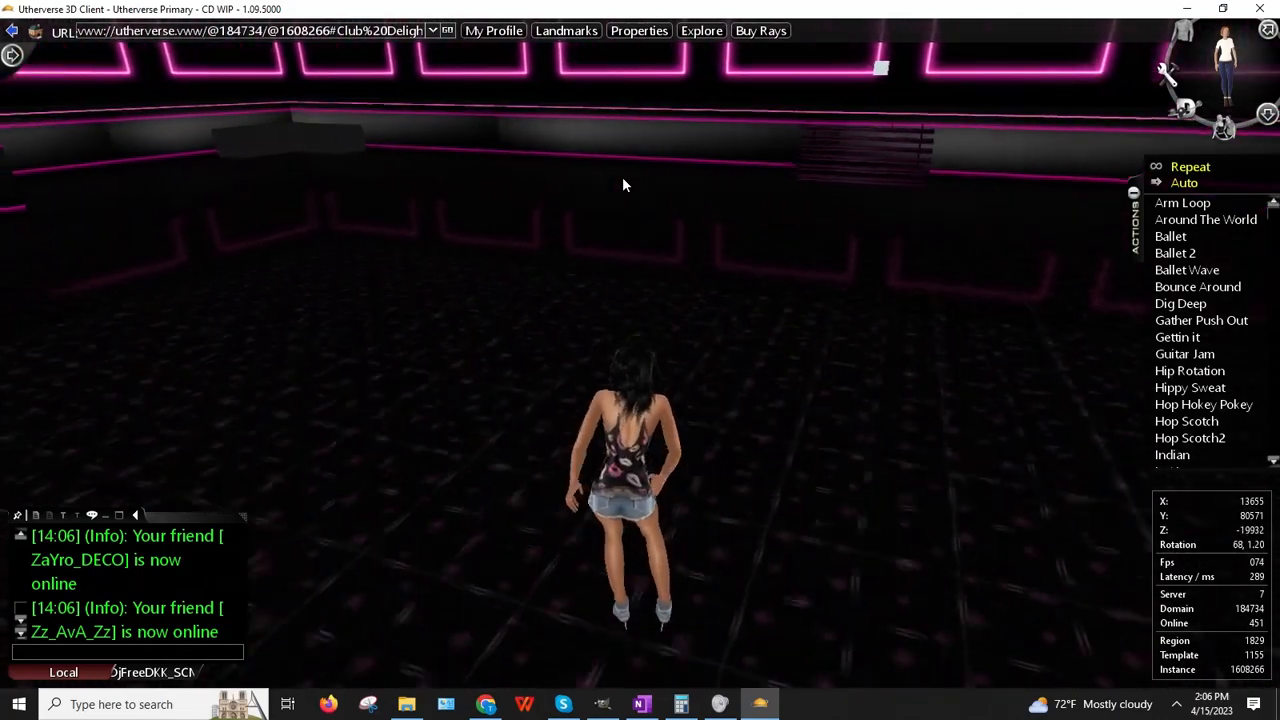
{"action": "key", "text": "Right"}
{"action": "key", "text": "Right"}
{"action": "key", "text": "Up"}
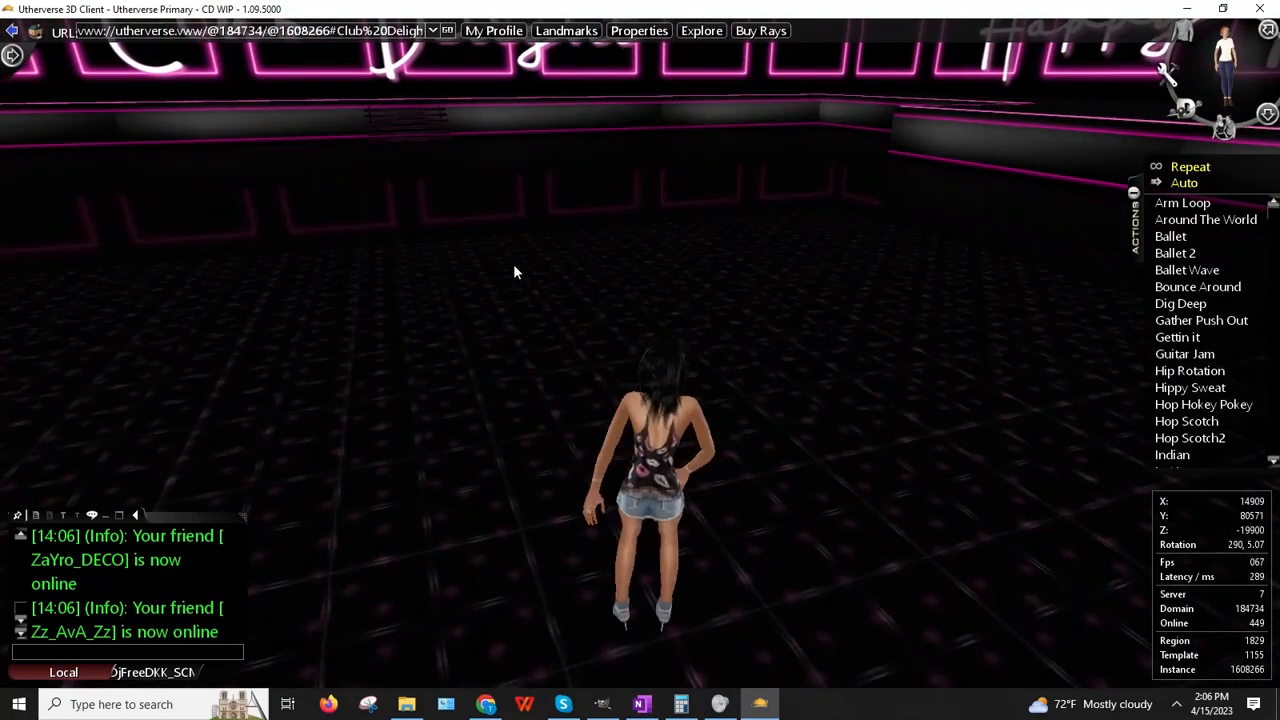
{"action": "right_click_drag", "start_coordinate": [514, 265], "coordinate": [540, 234]}
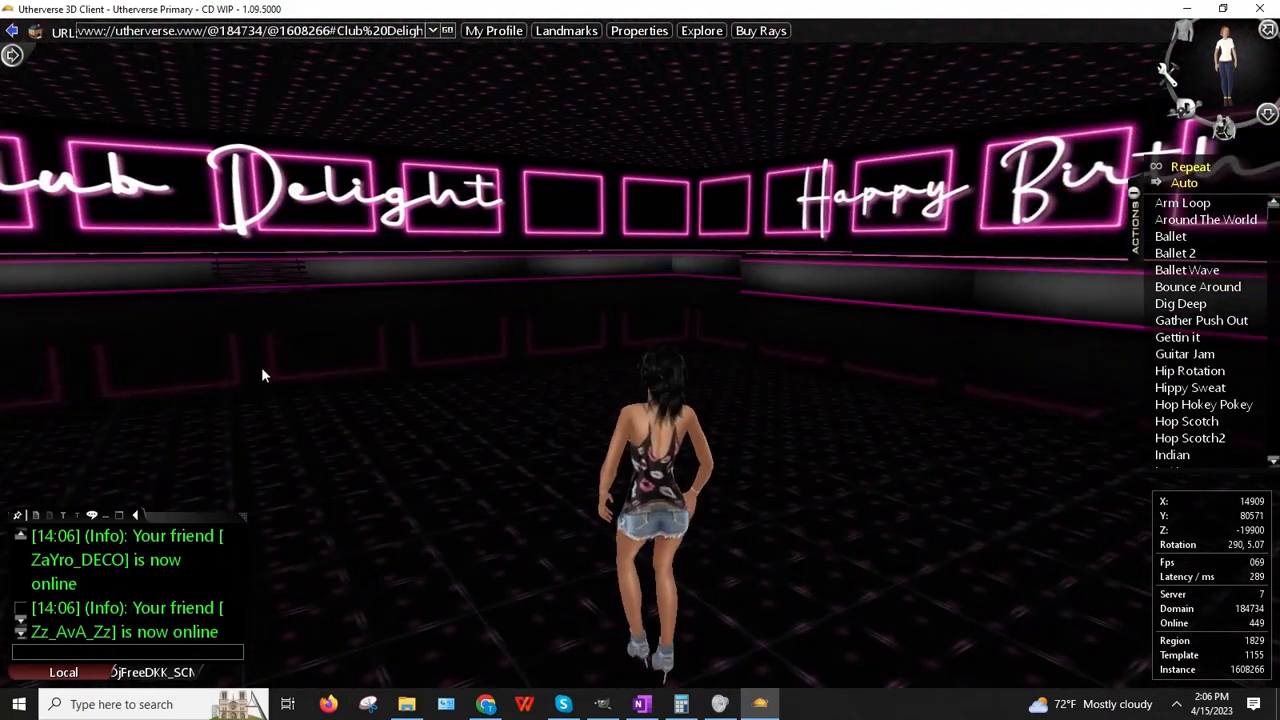
{"action": "right_click_drag", "start_coordinate": [263, 370], "coordinate": [4, 377]}
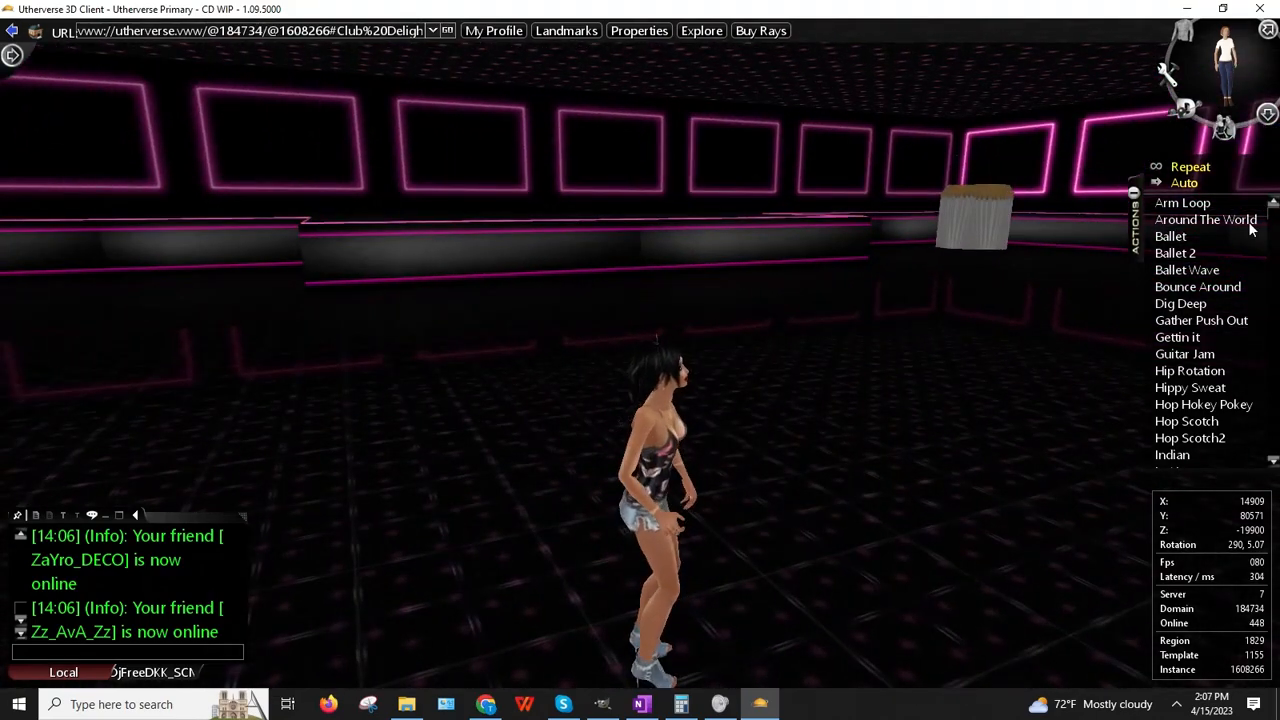
{"action": "left_click", "coordinate": [1177, 704]}
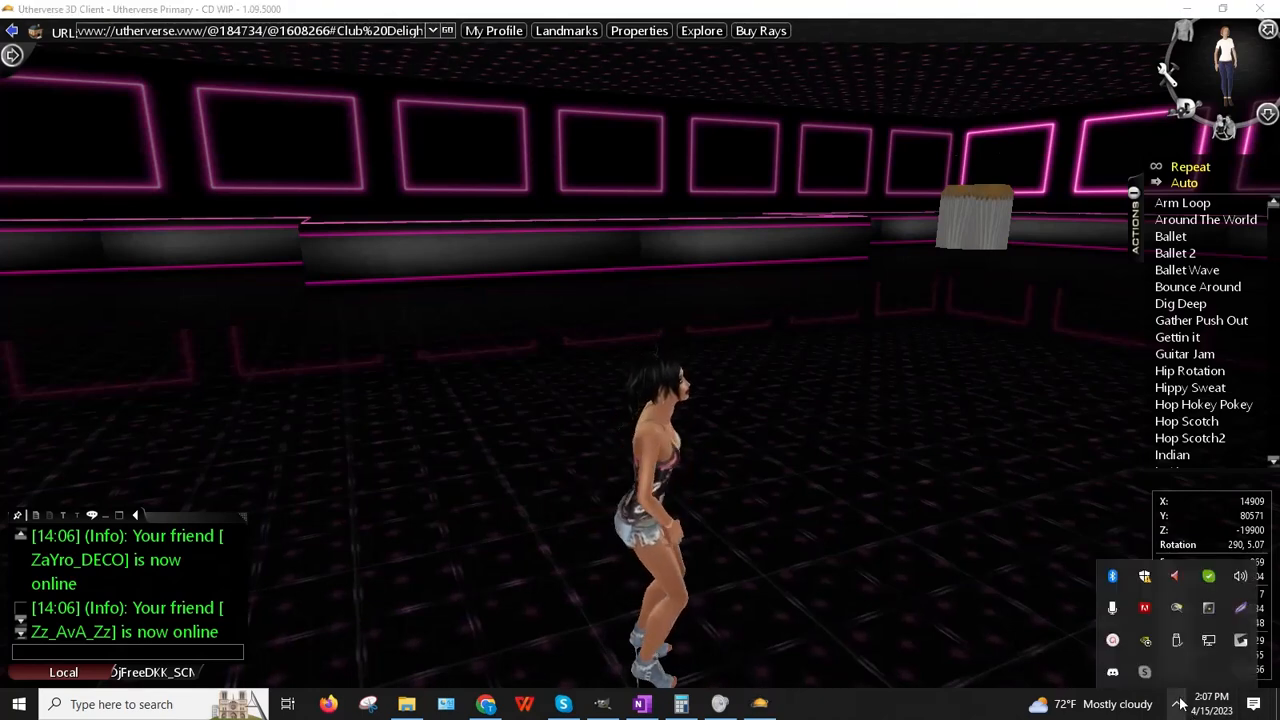
{"action": "left_click", "coordinate": [1112, 641]}
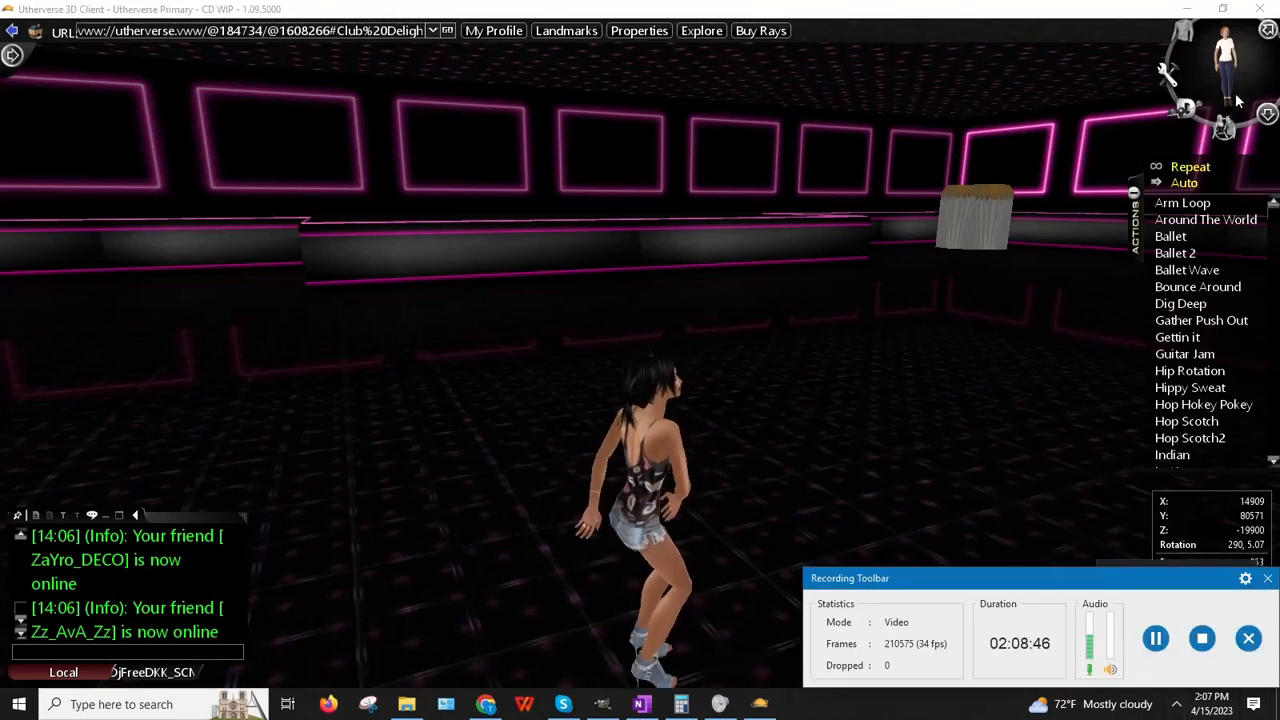
{"action": "left_click_drag", "start_coordinate": [1078, 581], "coordinate": [1058, 479]}
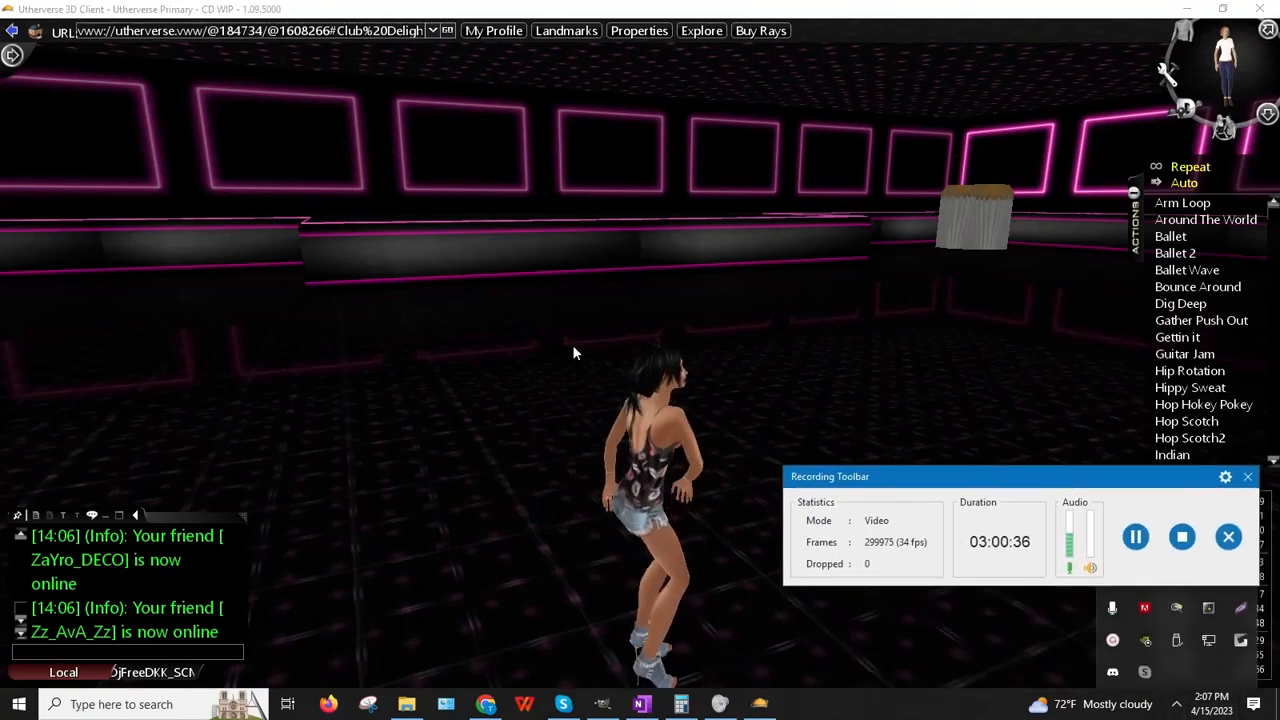
{"action": "left_click_drag", "start_coordinate": [596, 306], "coordinate": [524, 270]}
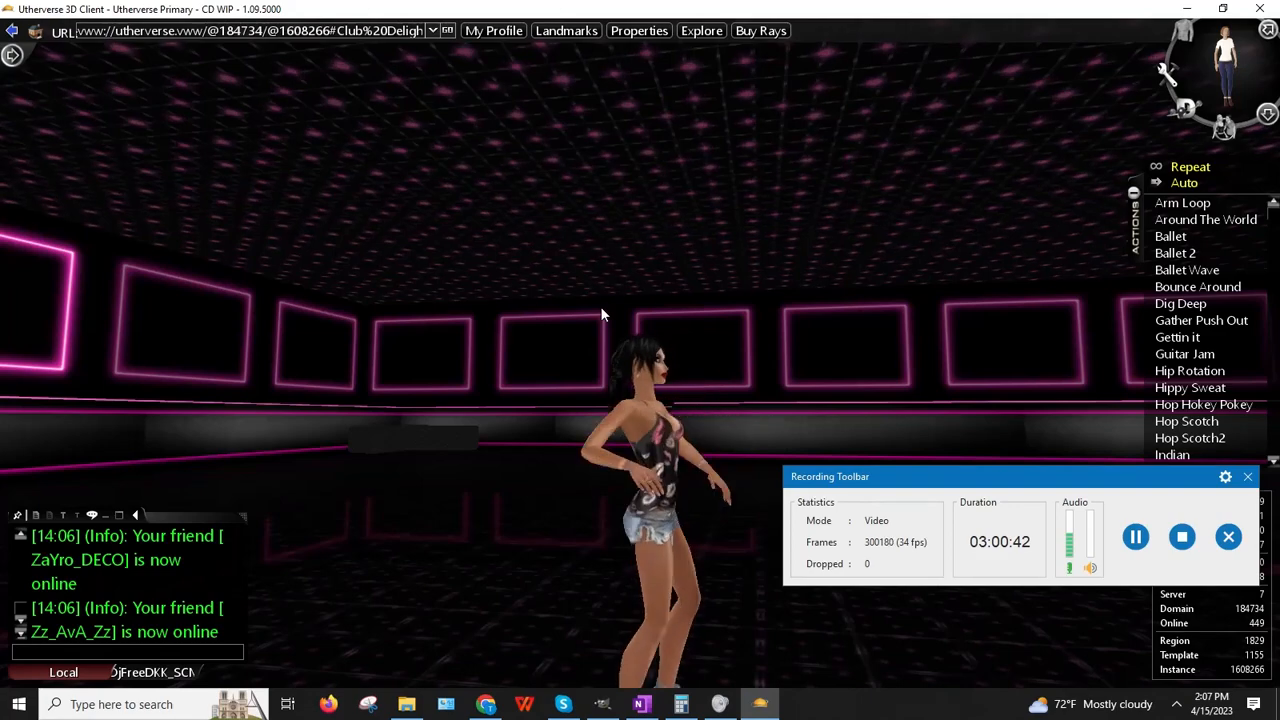
{"action": "left_click_drag", "start_coordinate": [608, 294], "coordinate": [787, 212]}
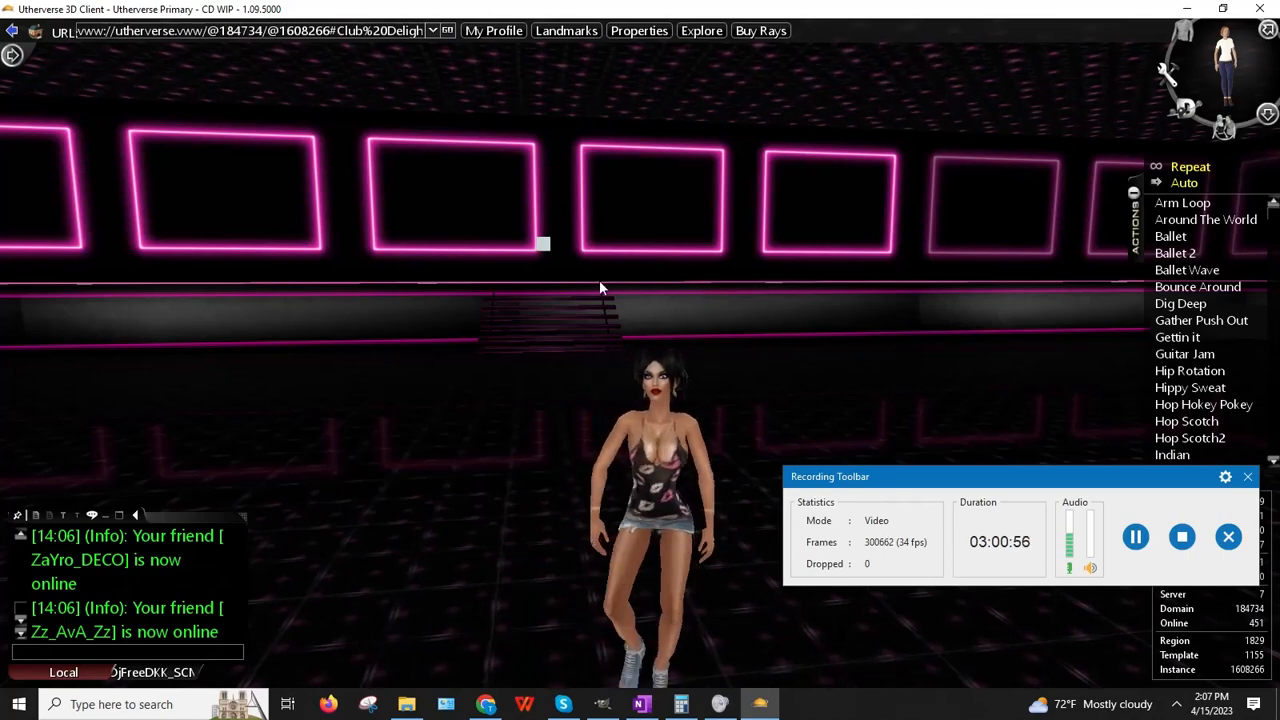
{"action": "mouse_move", "coordinate": [620, 287]}
{"action": "right_mouse_down"}
{"action": "mouse_move", "coordinate": [1155, 300]}
{"action": "mouse_move", "coordinate": [625, 288]}
{"action": "right_mouse_up"}
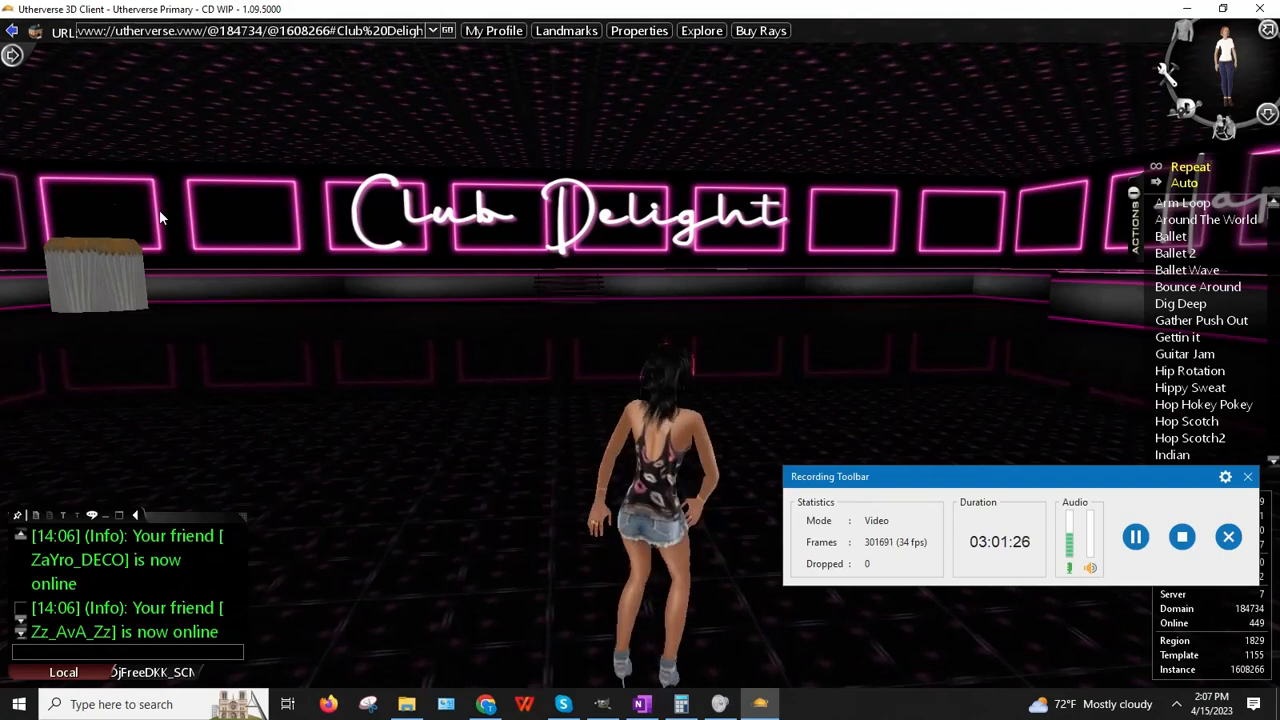
{"action": "right_click_drag", "start_coordinate": [340, 267], "coordinate": [391, 273]}
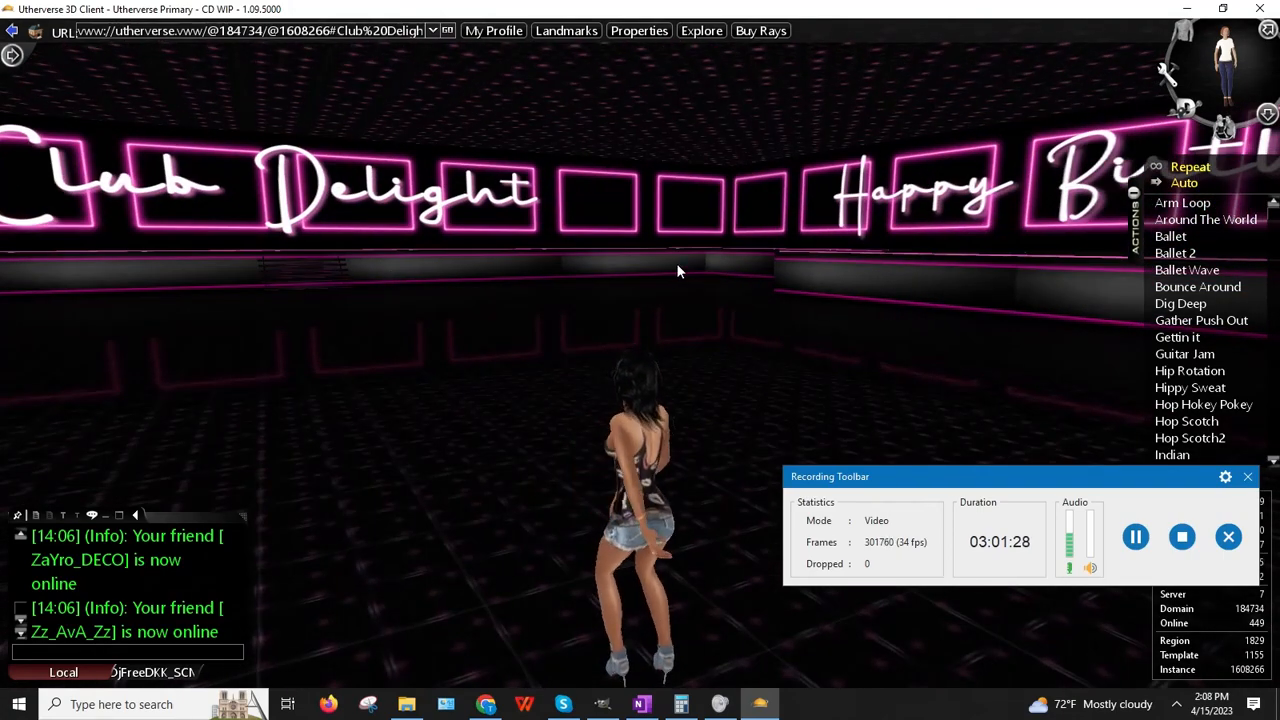